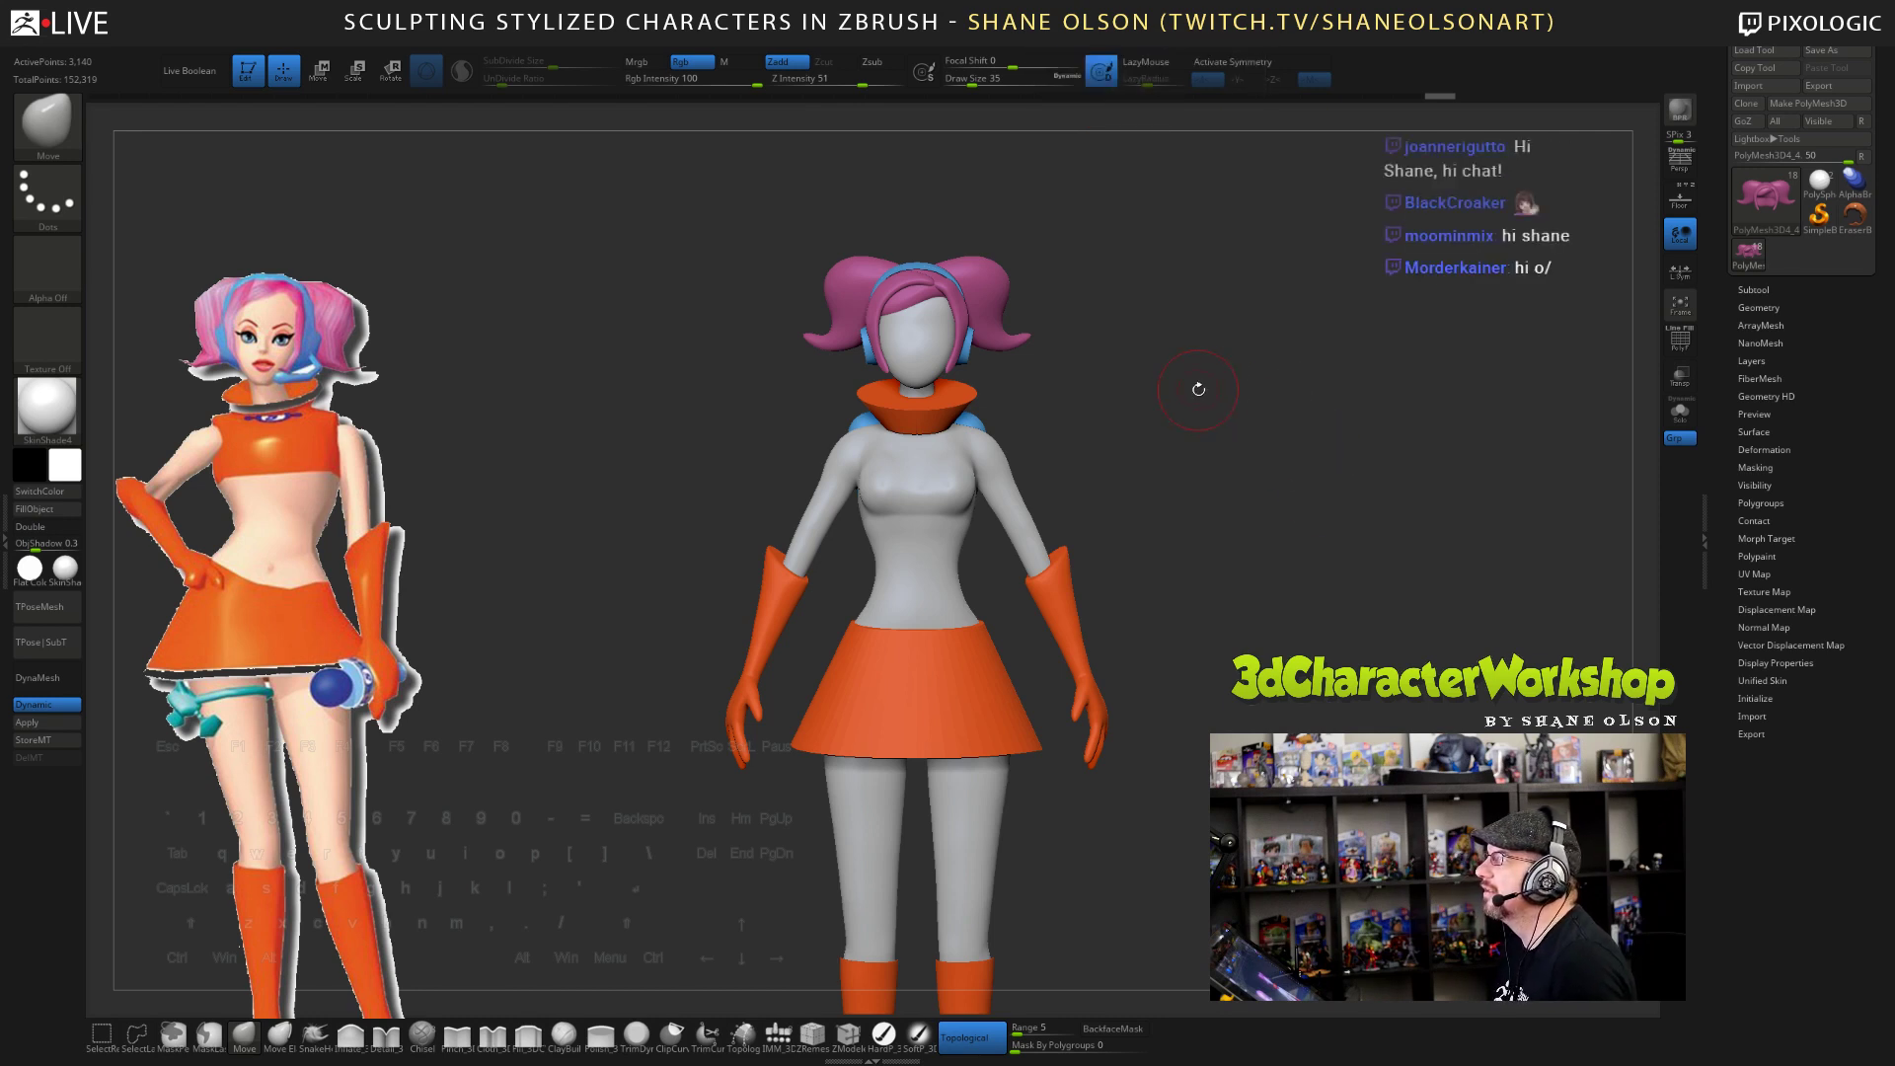
left_click_drag(1249, 388, 1271, 405)
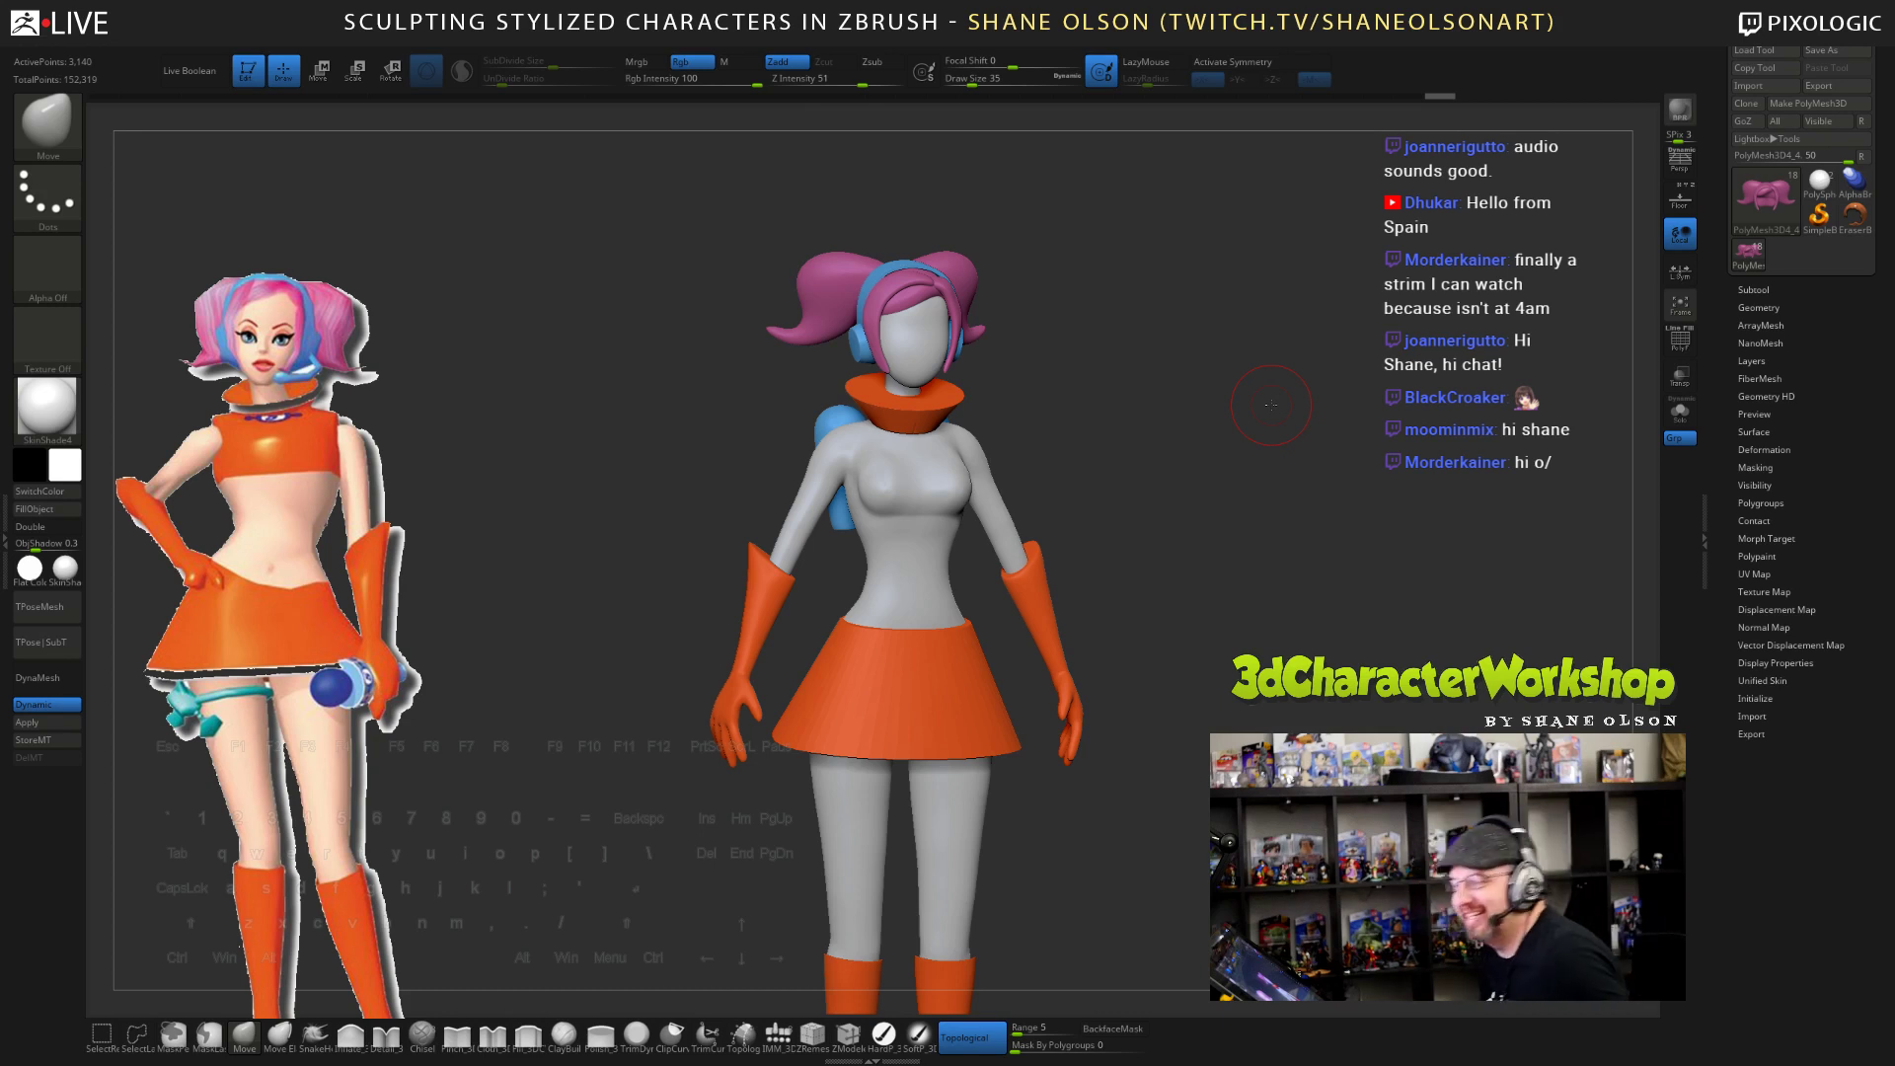
left_click_drag(1286, 709, 1539, 869)
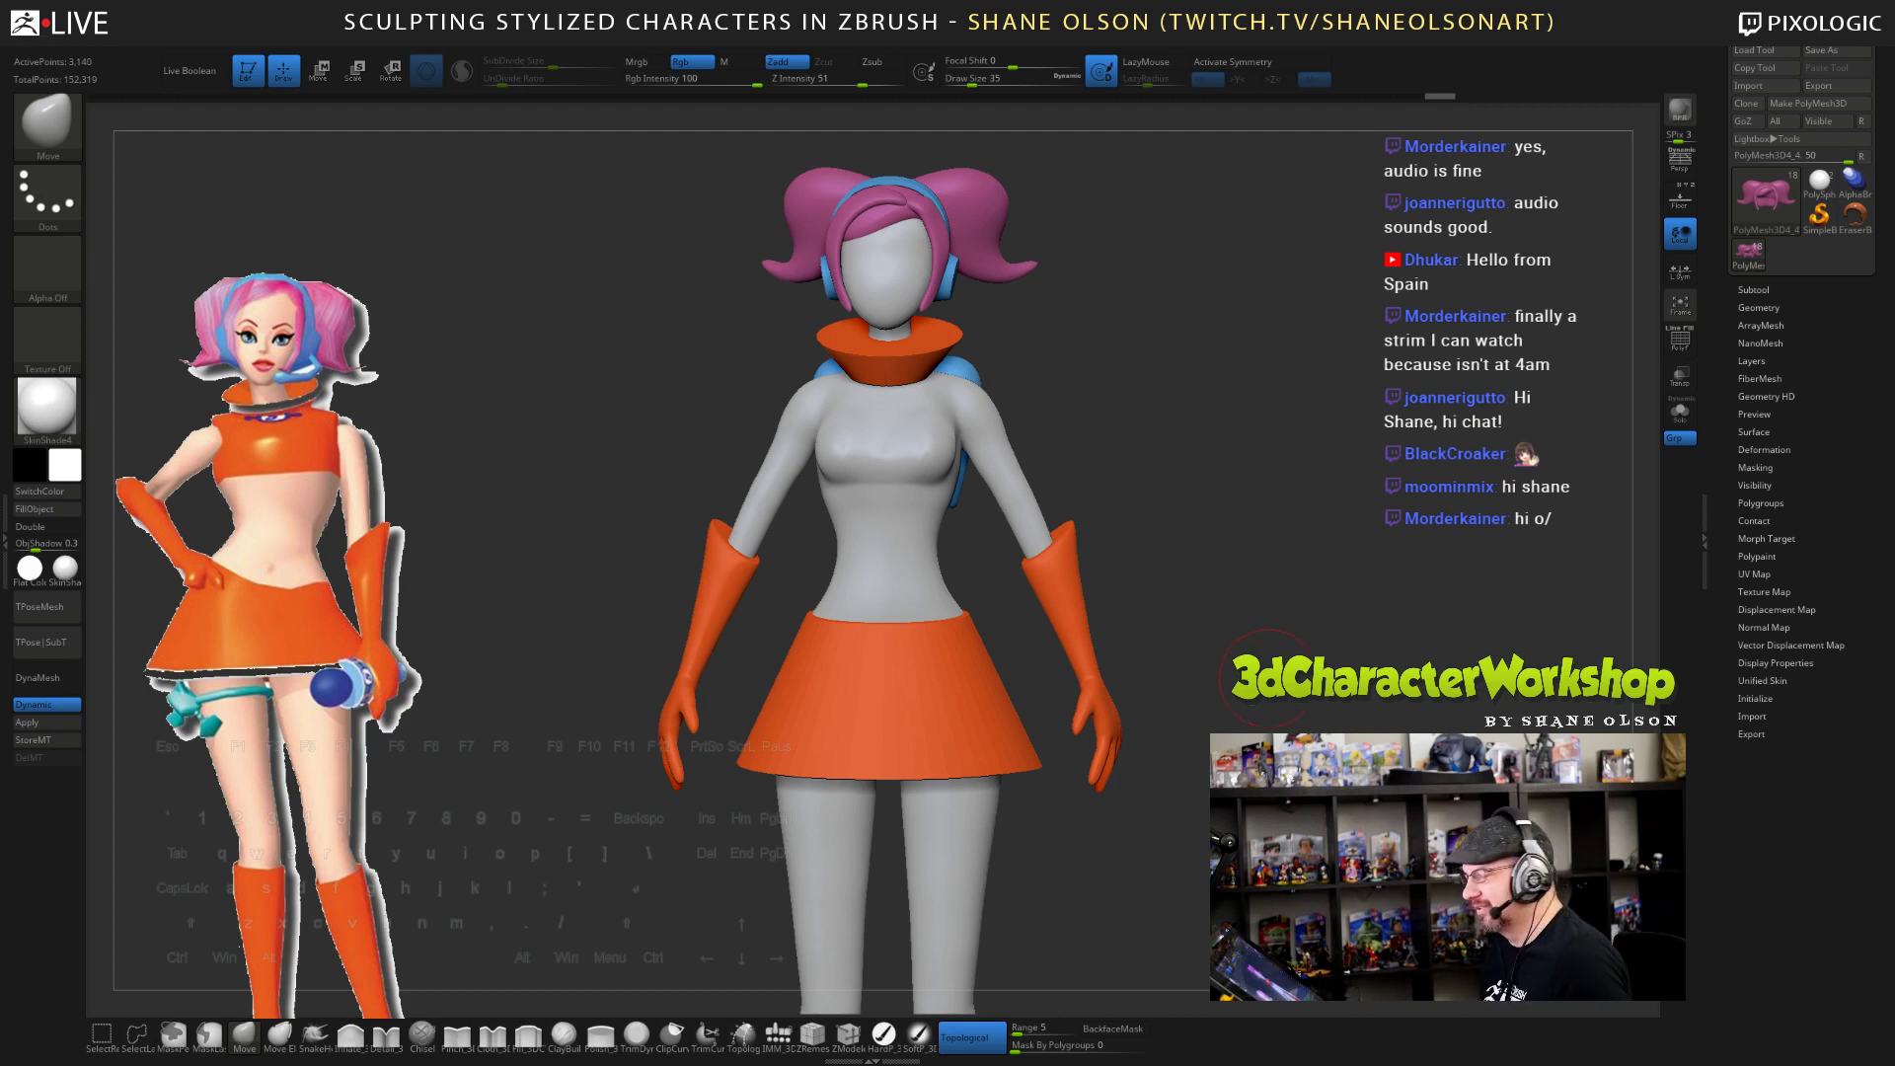
left_click_drag(1270, 679, 1255, 653)
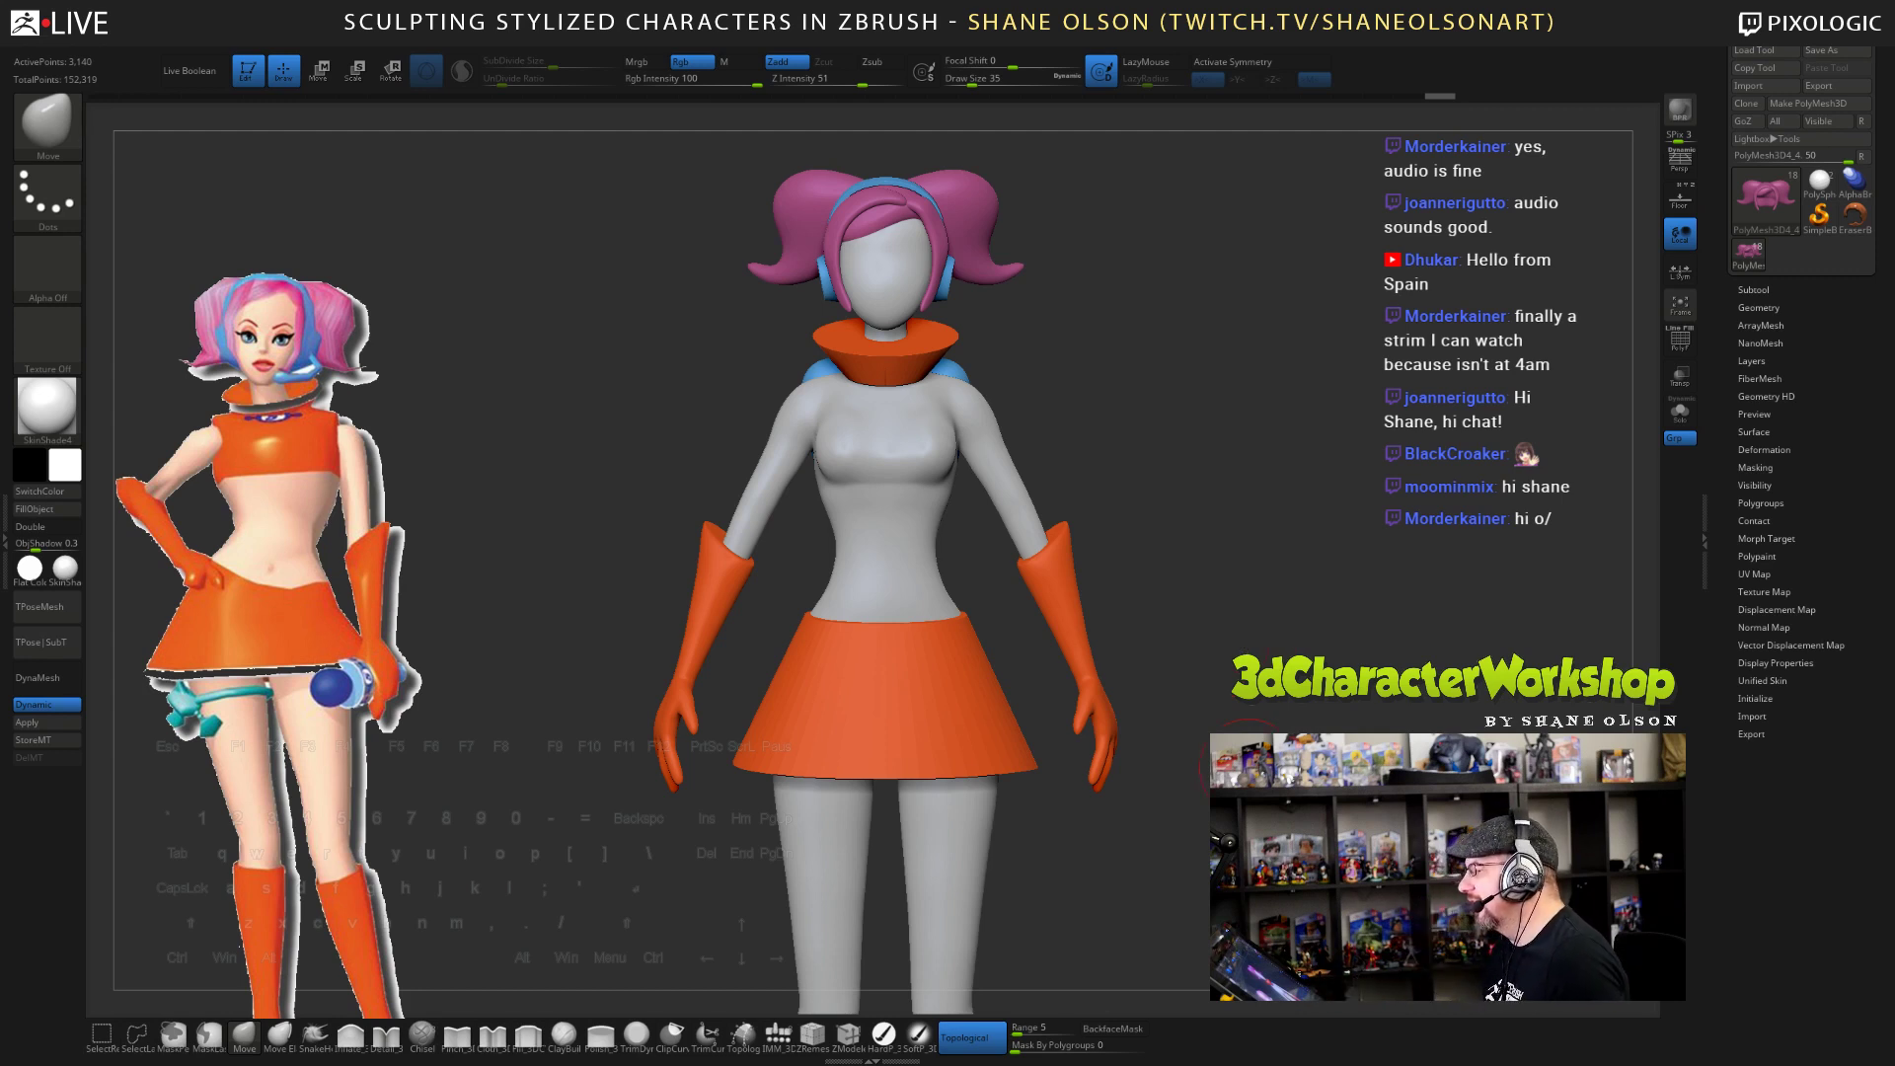
left_click_drag(1241, 634, 1263, 717)
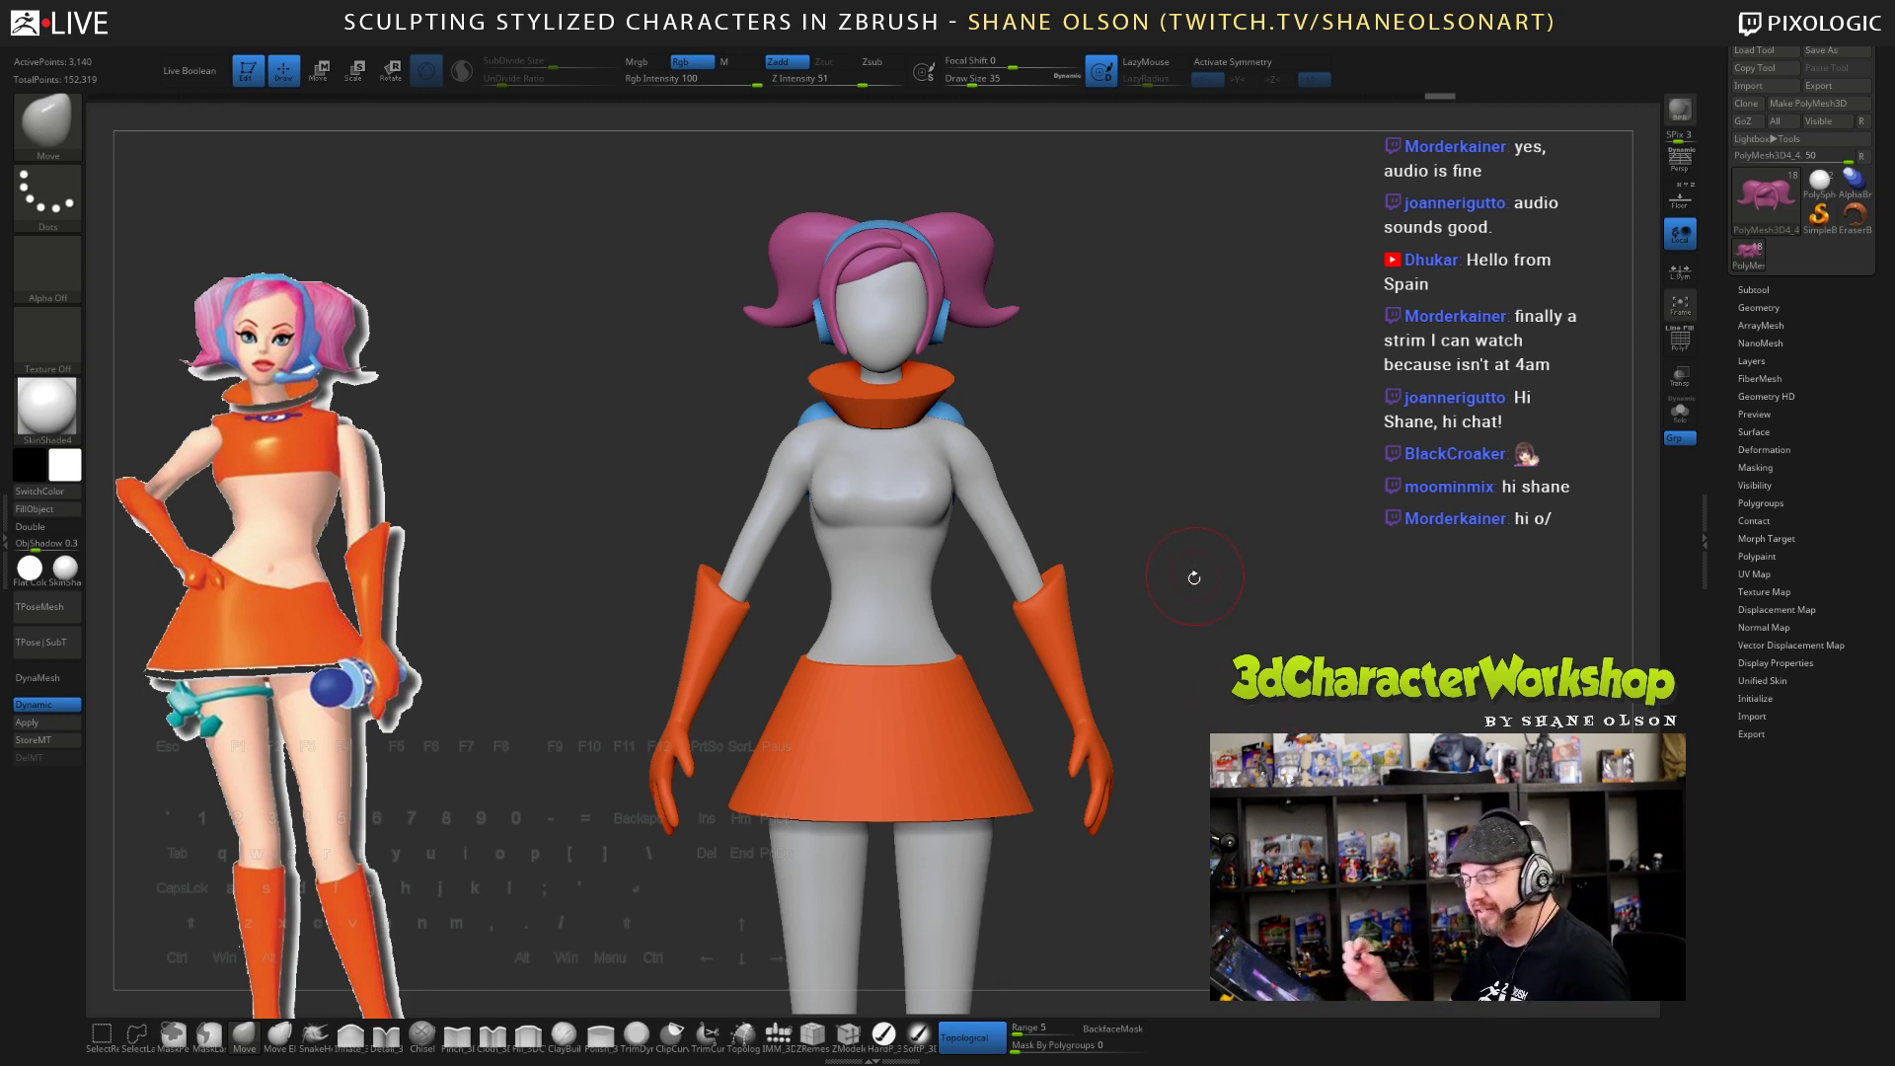
left_click_drag(1145, 493, 1214, 547)
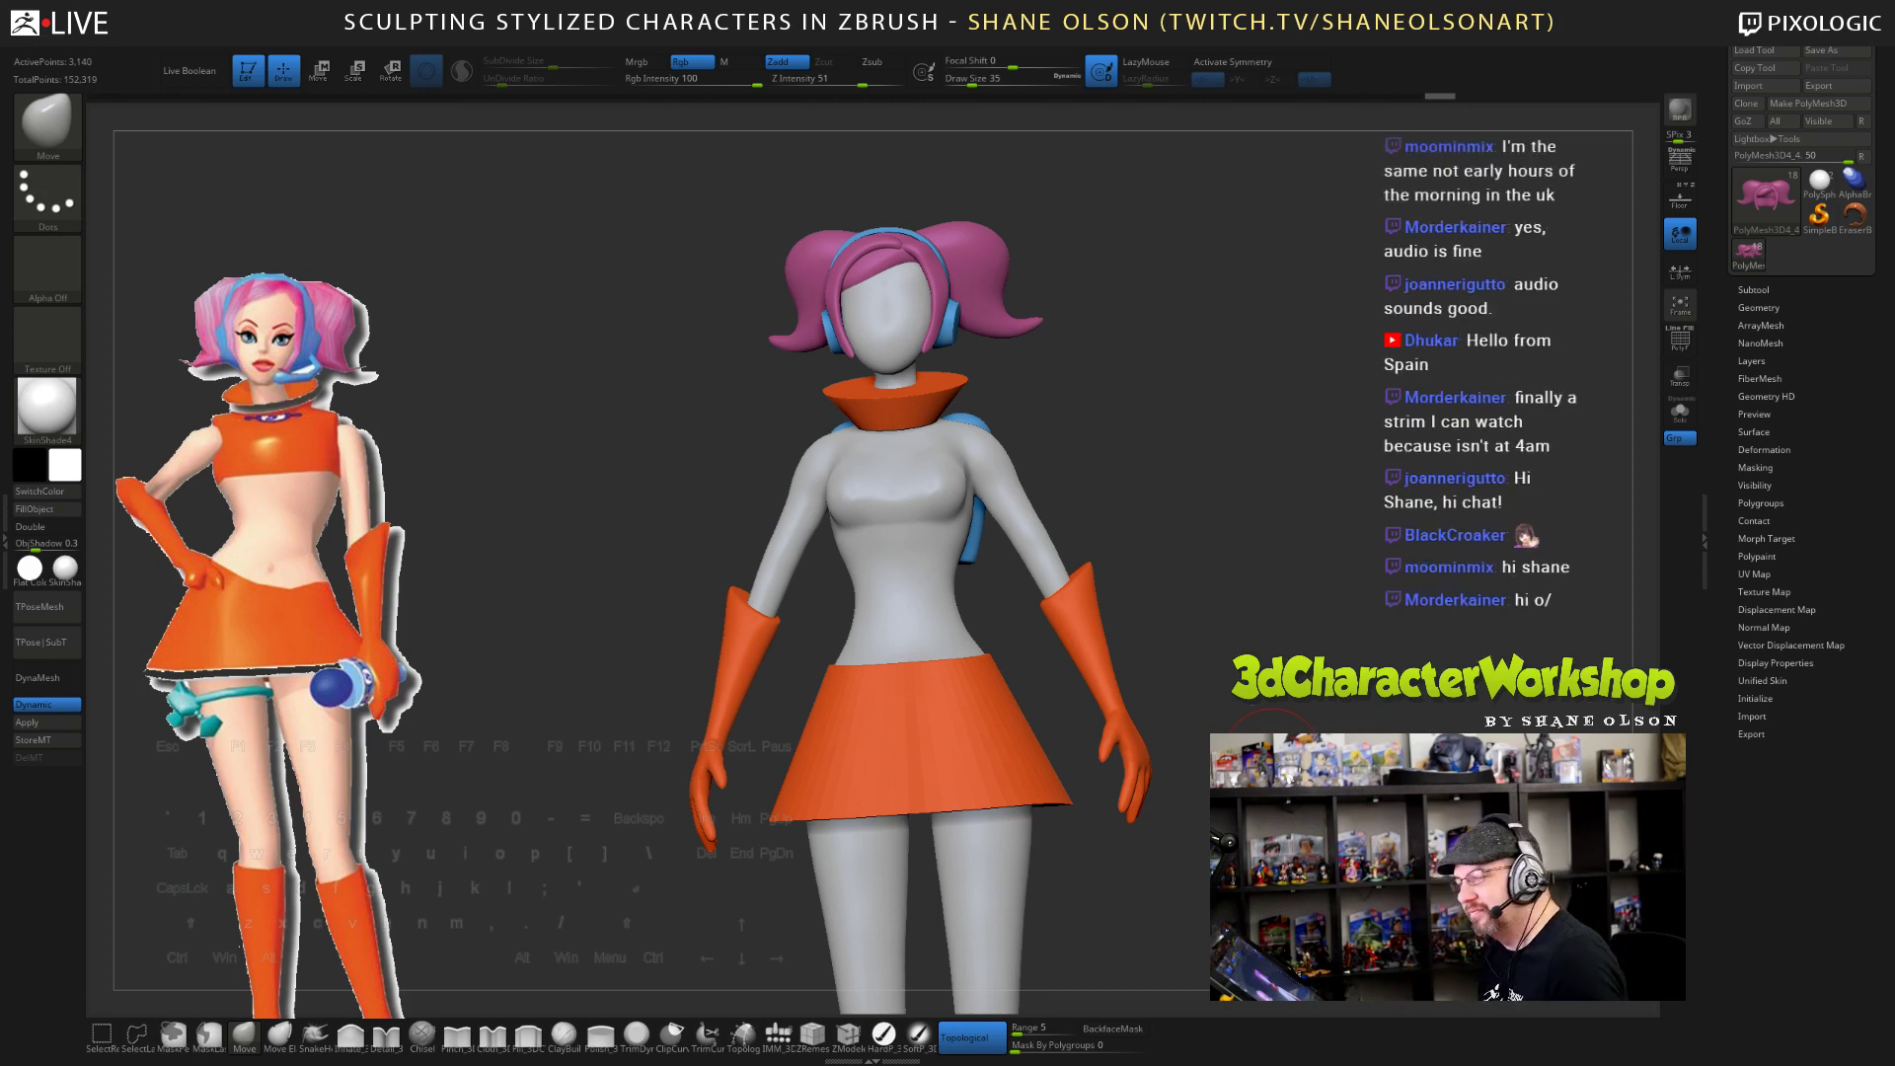
left_click_drag(1262, 629, 1311, 645)
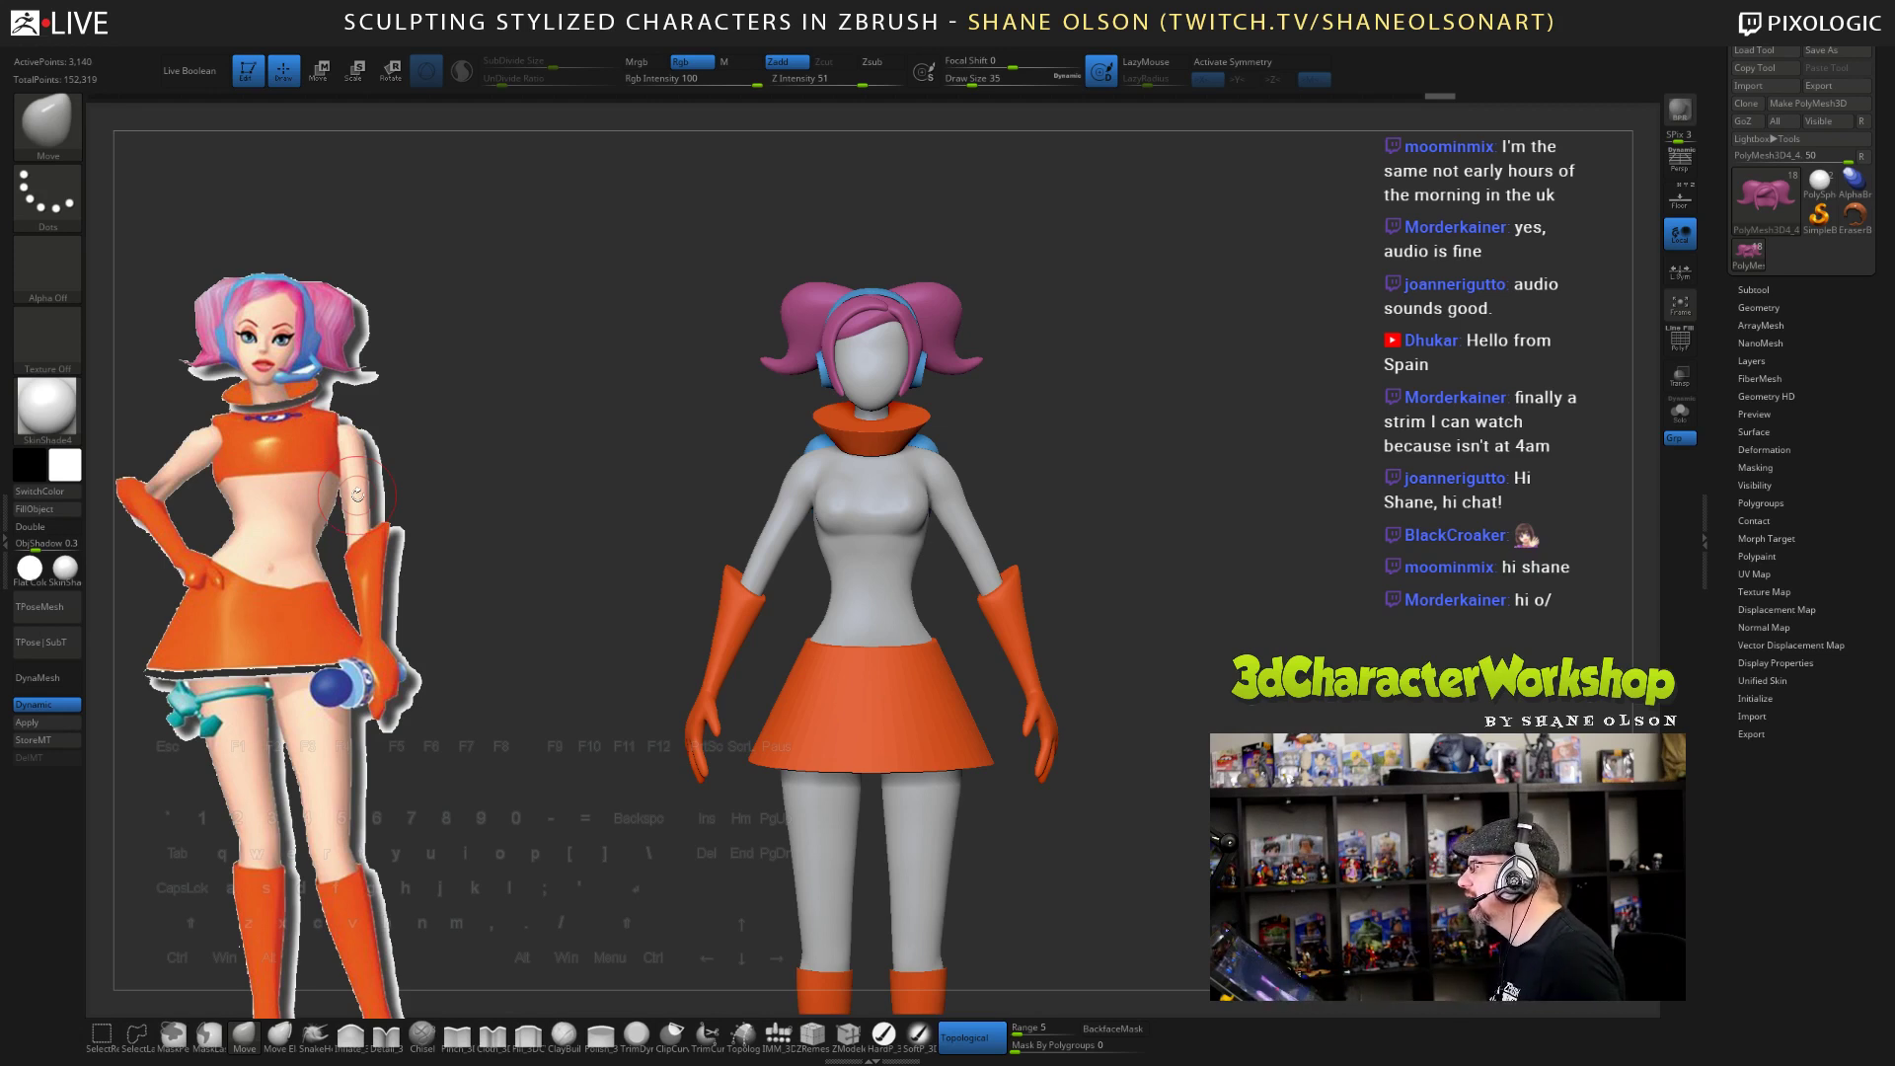
- Select the body mesh and activate the Topology brush with a draw size of 14
left_click_drag(1179, 576, 1133, 574, "alt")
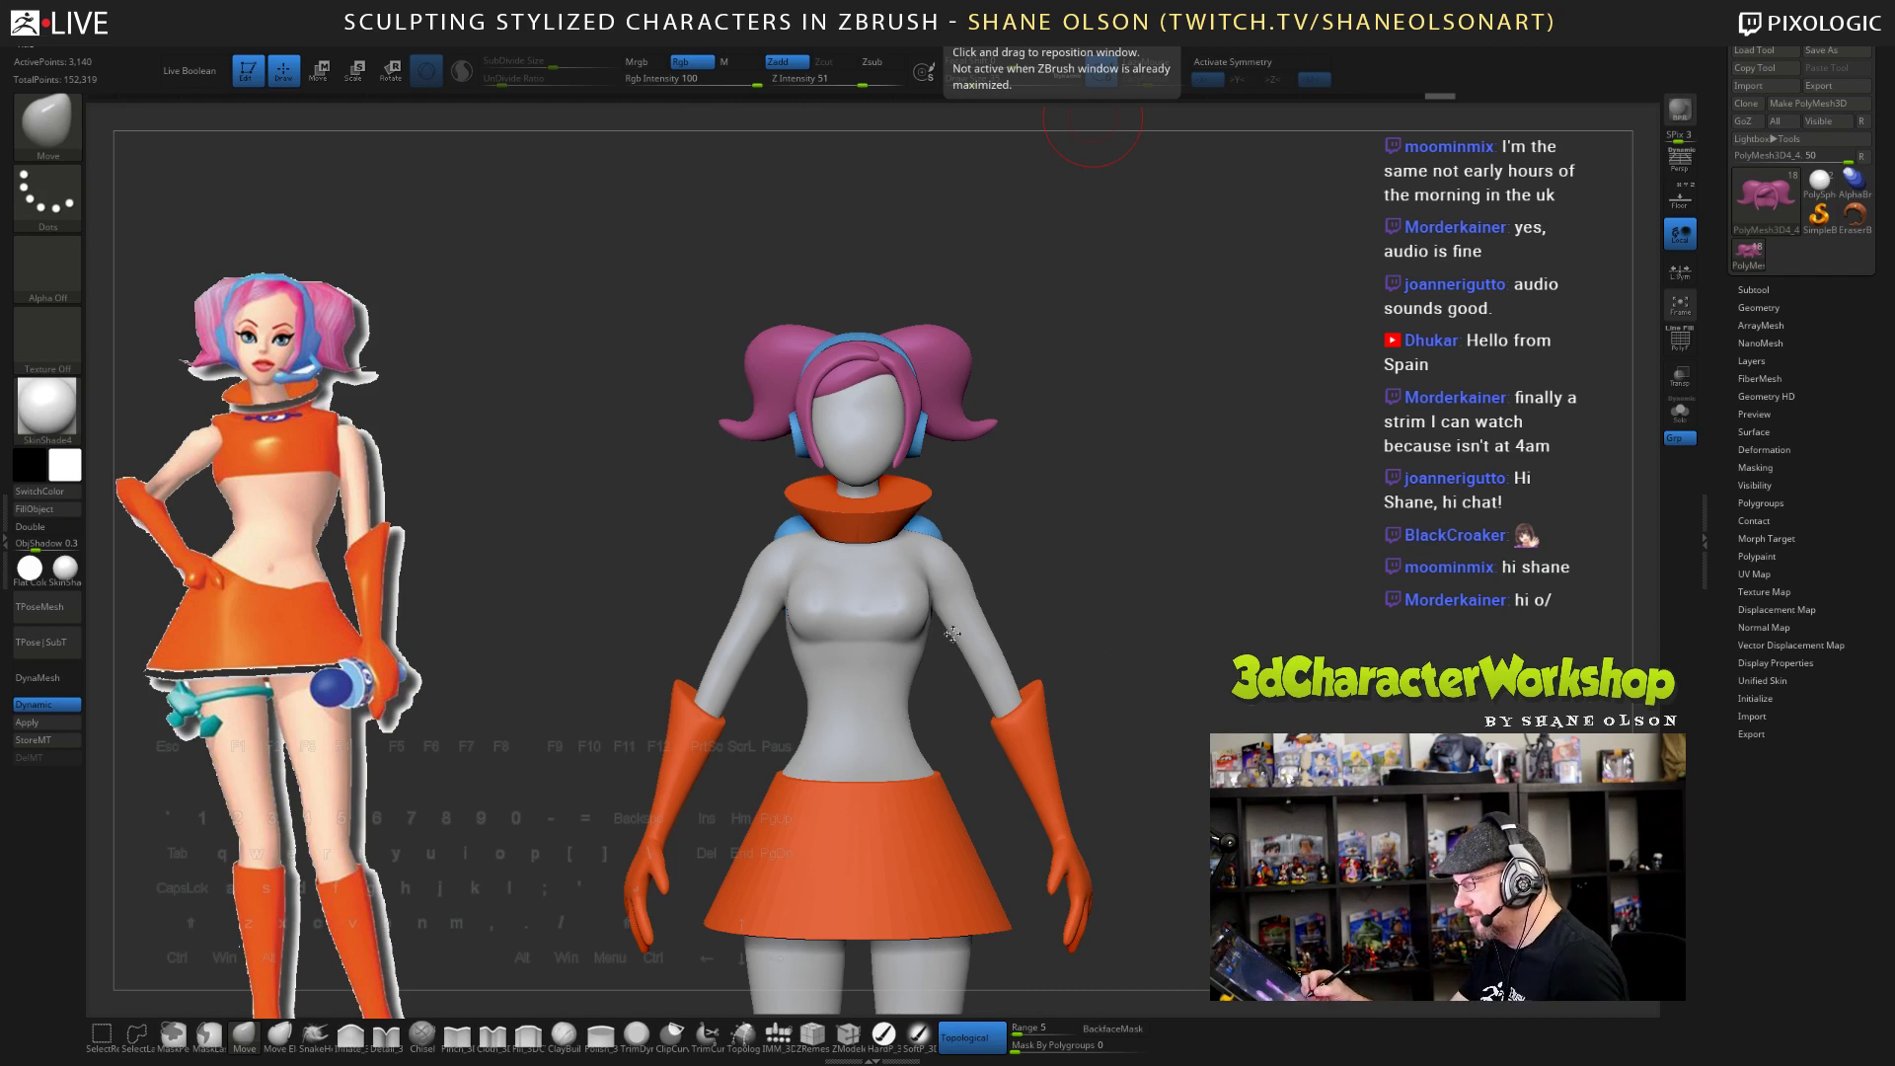
left_click(893, 592, "alt")
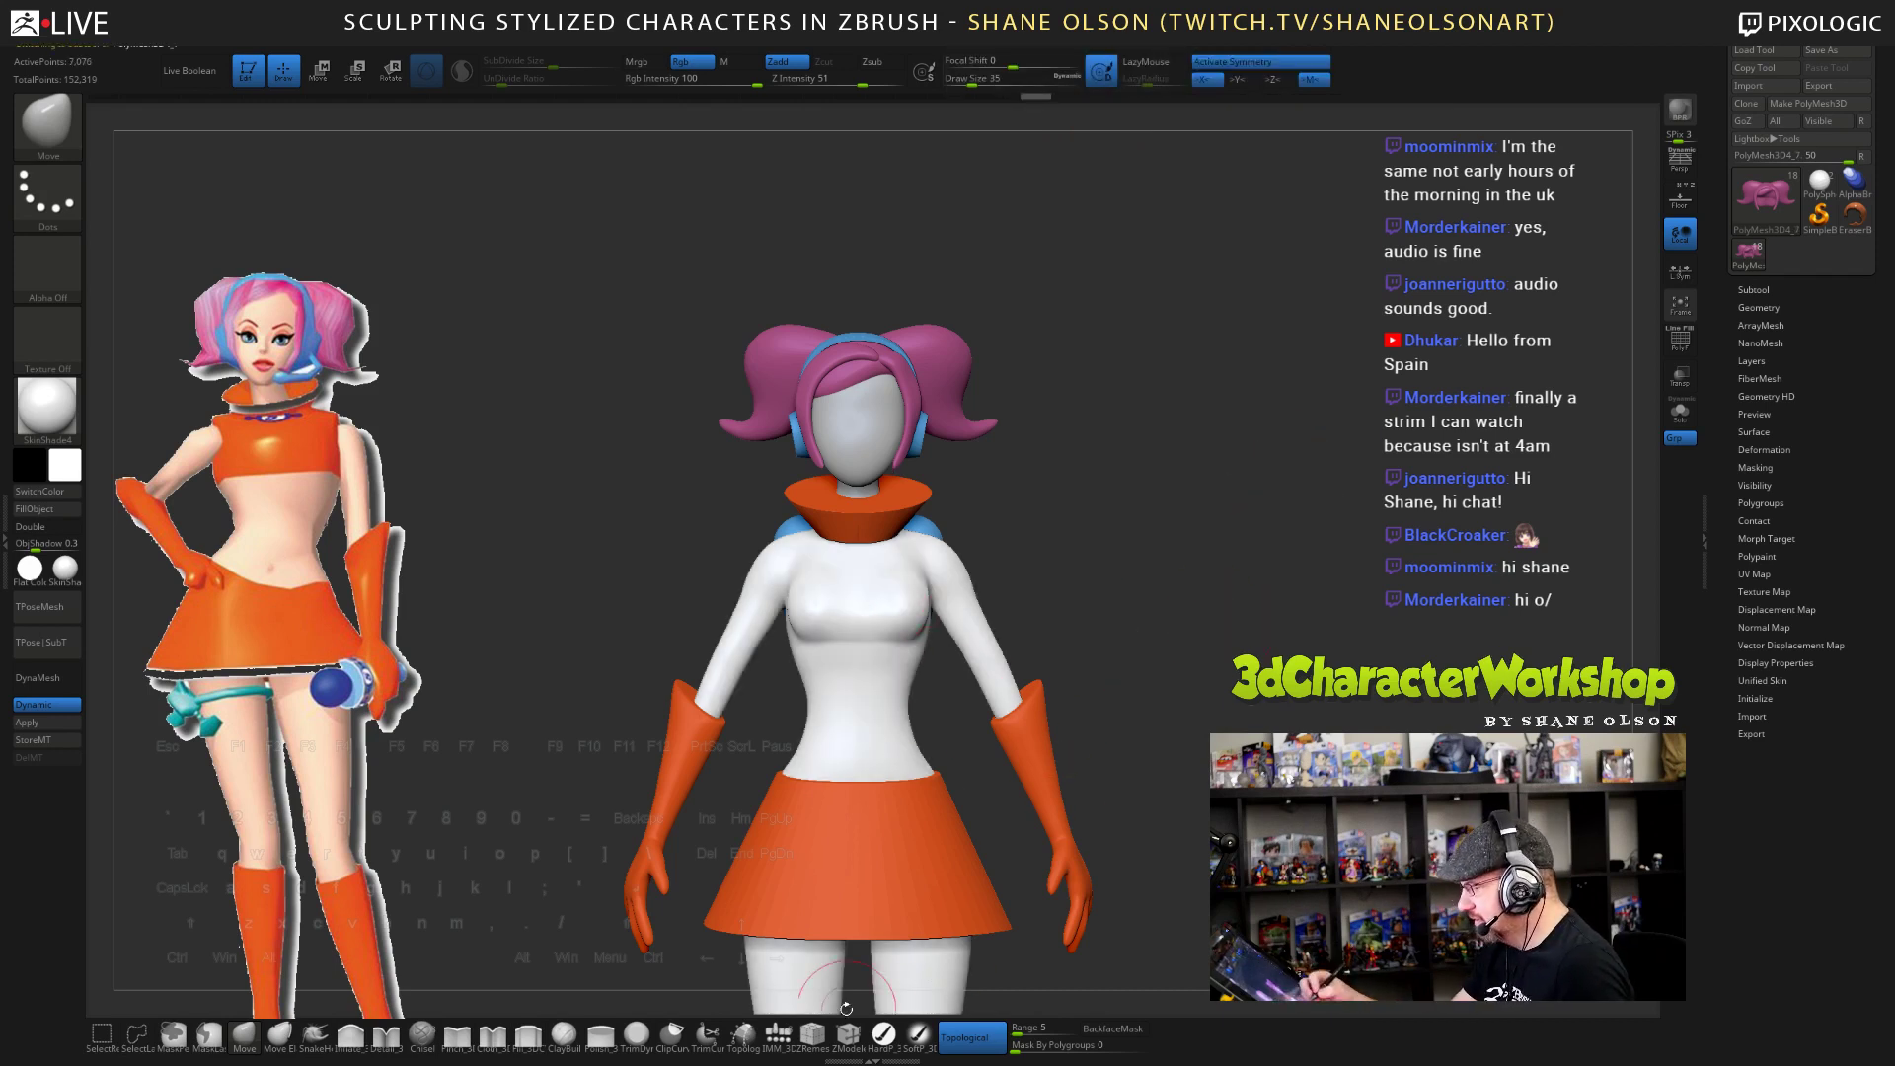
left_click(742, 1033)
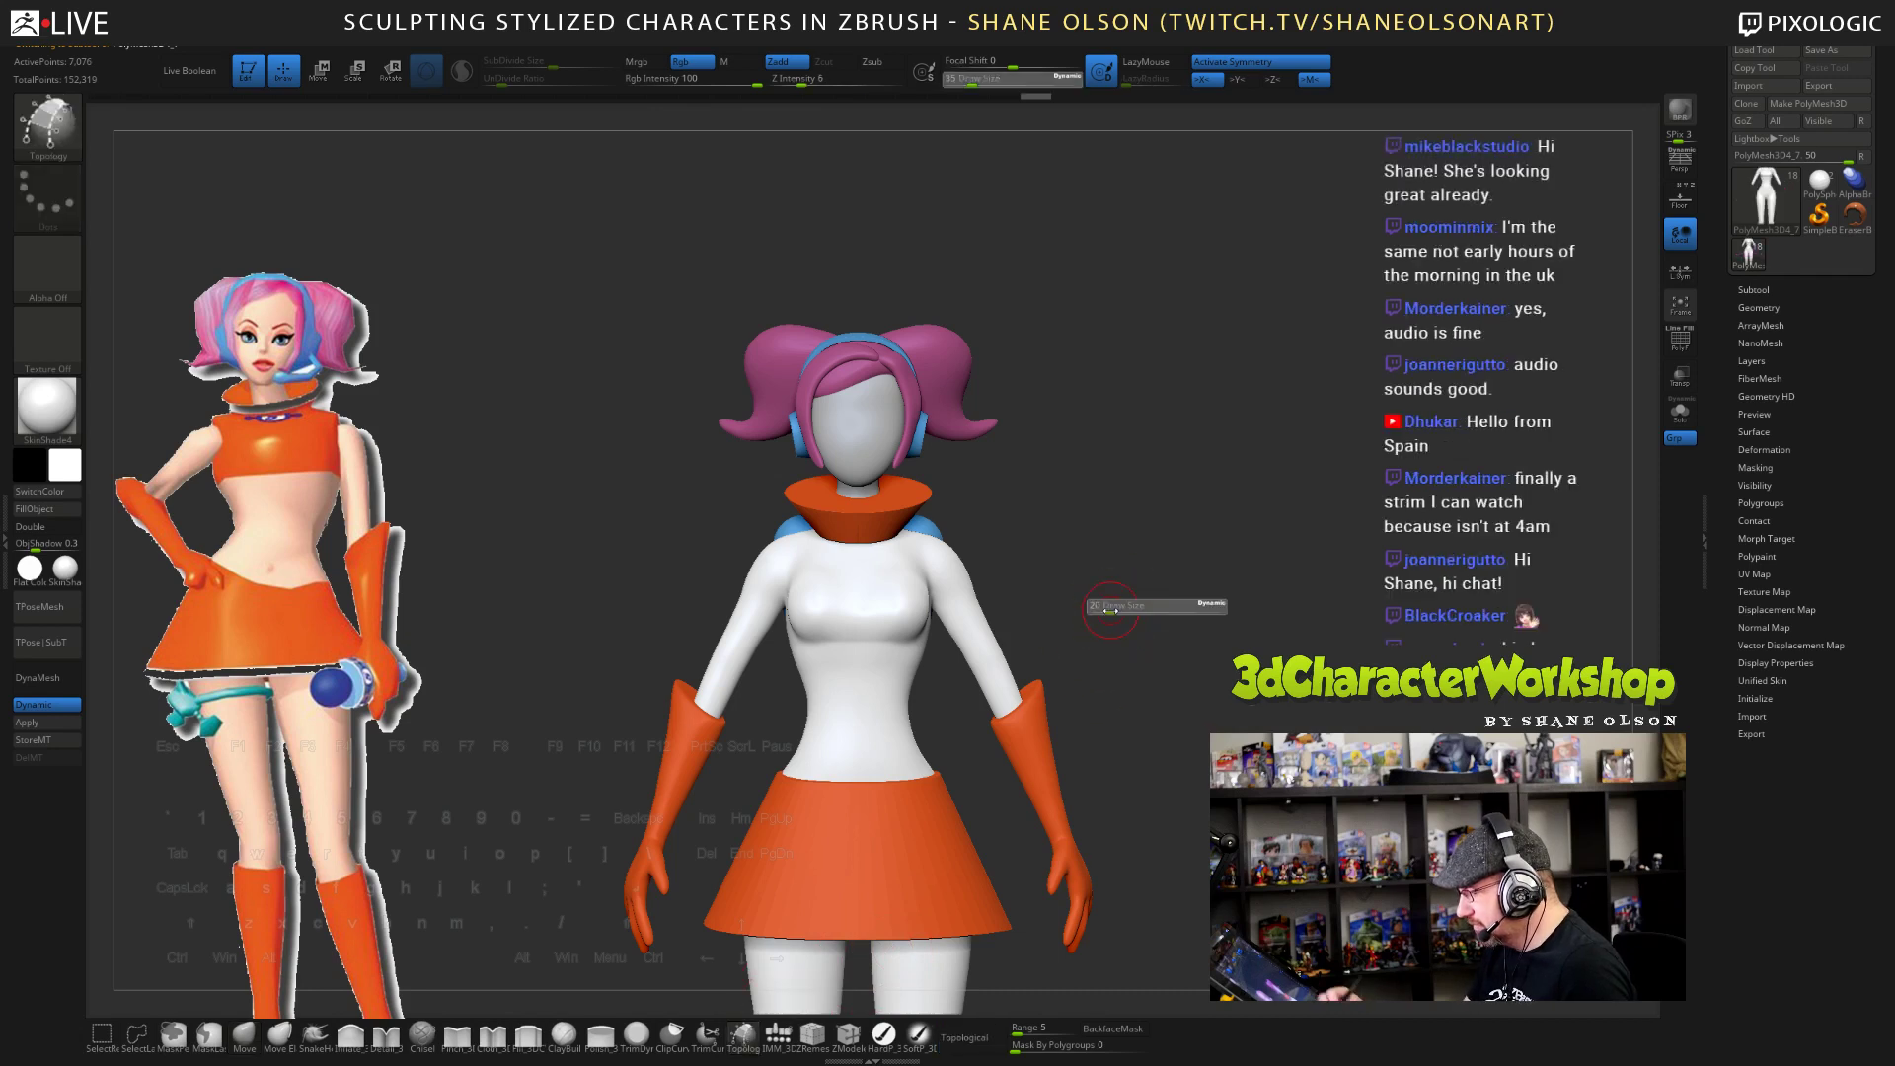
left_click_drag(1122, 635, 1203, 607, "alt")
key("s")
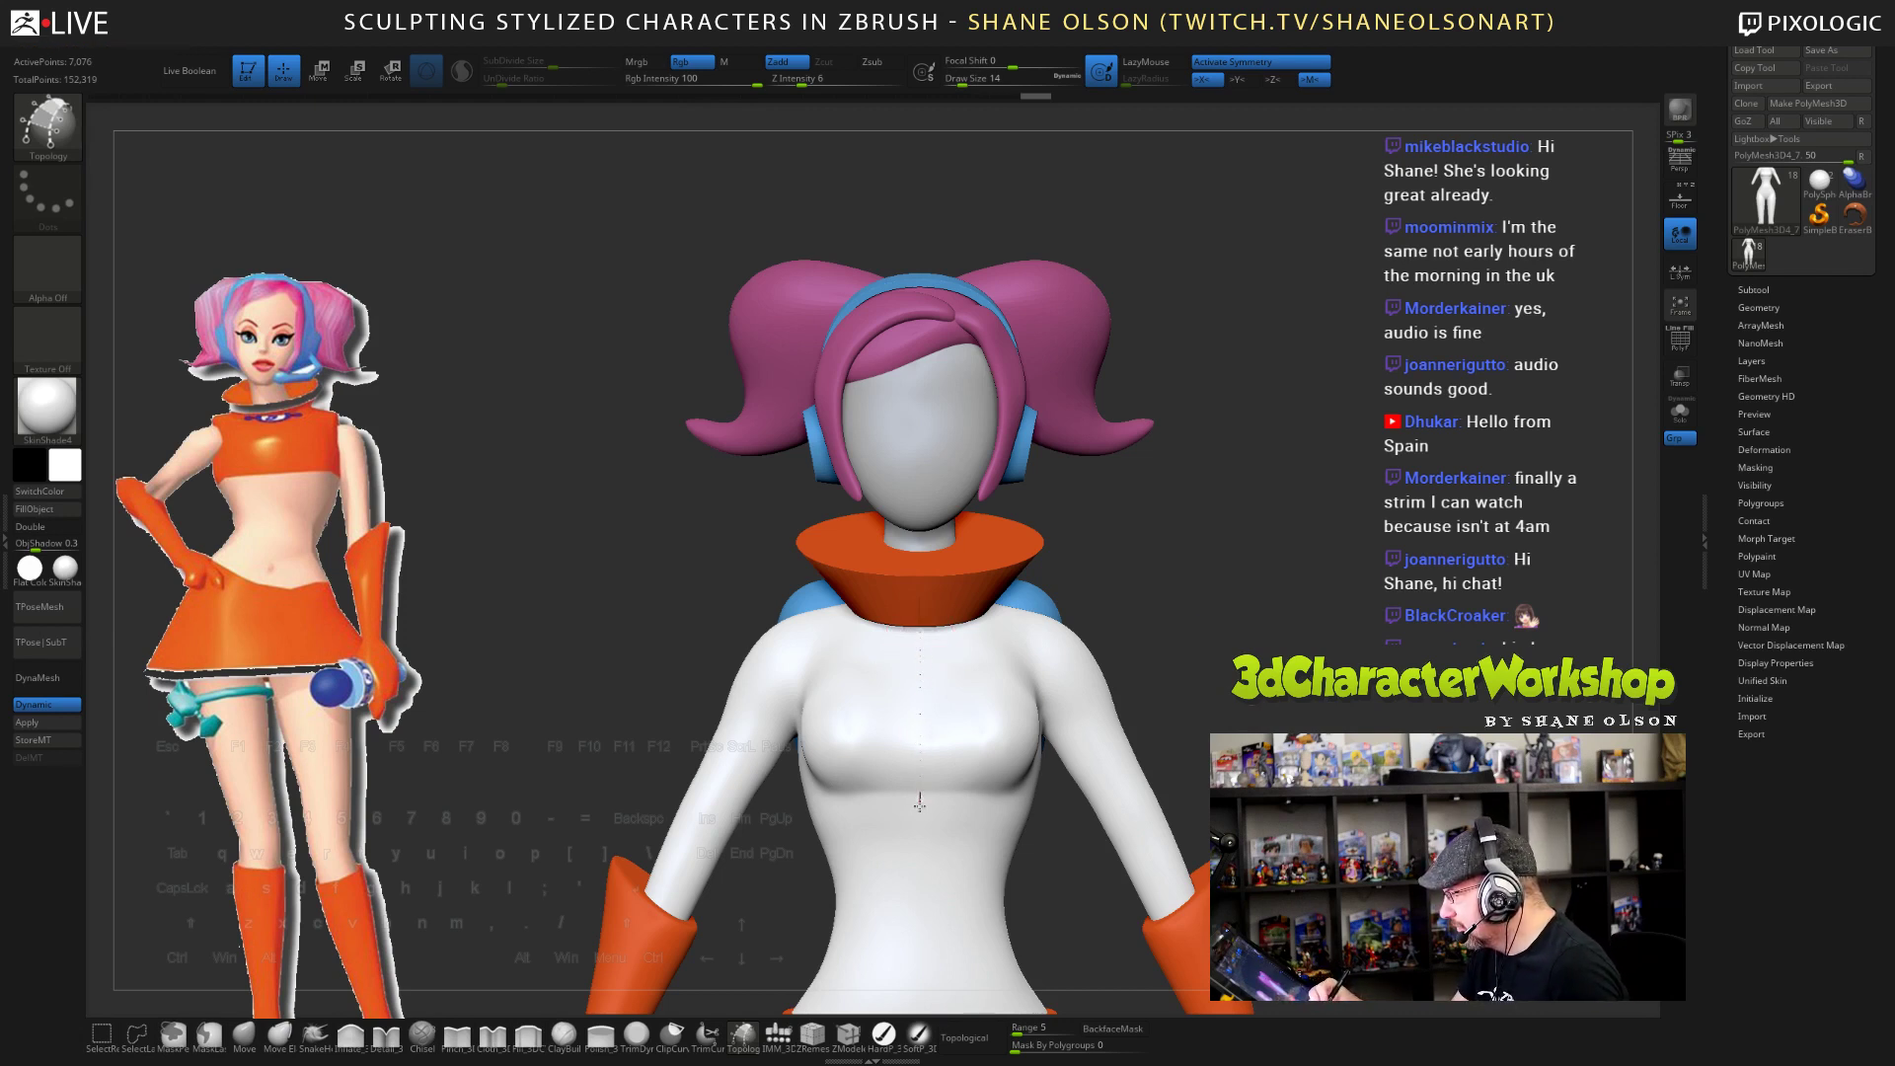
- Draw a topology curve down the centre of the chest from the collar to just below the bust
left_click_drag(920, 807, 919, 818)
mouse_move(1194, 632)
left_mouse_down()
mouse_move(1042, 634)
mouse_move(1223, 631)
mouse_move(1056, 633)
left_mouse_up()
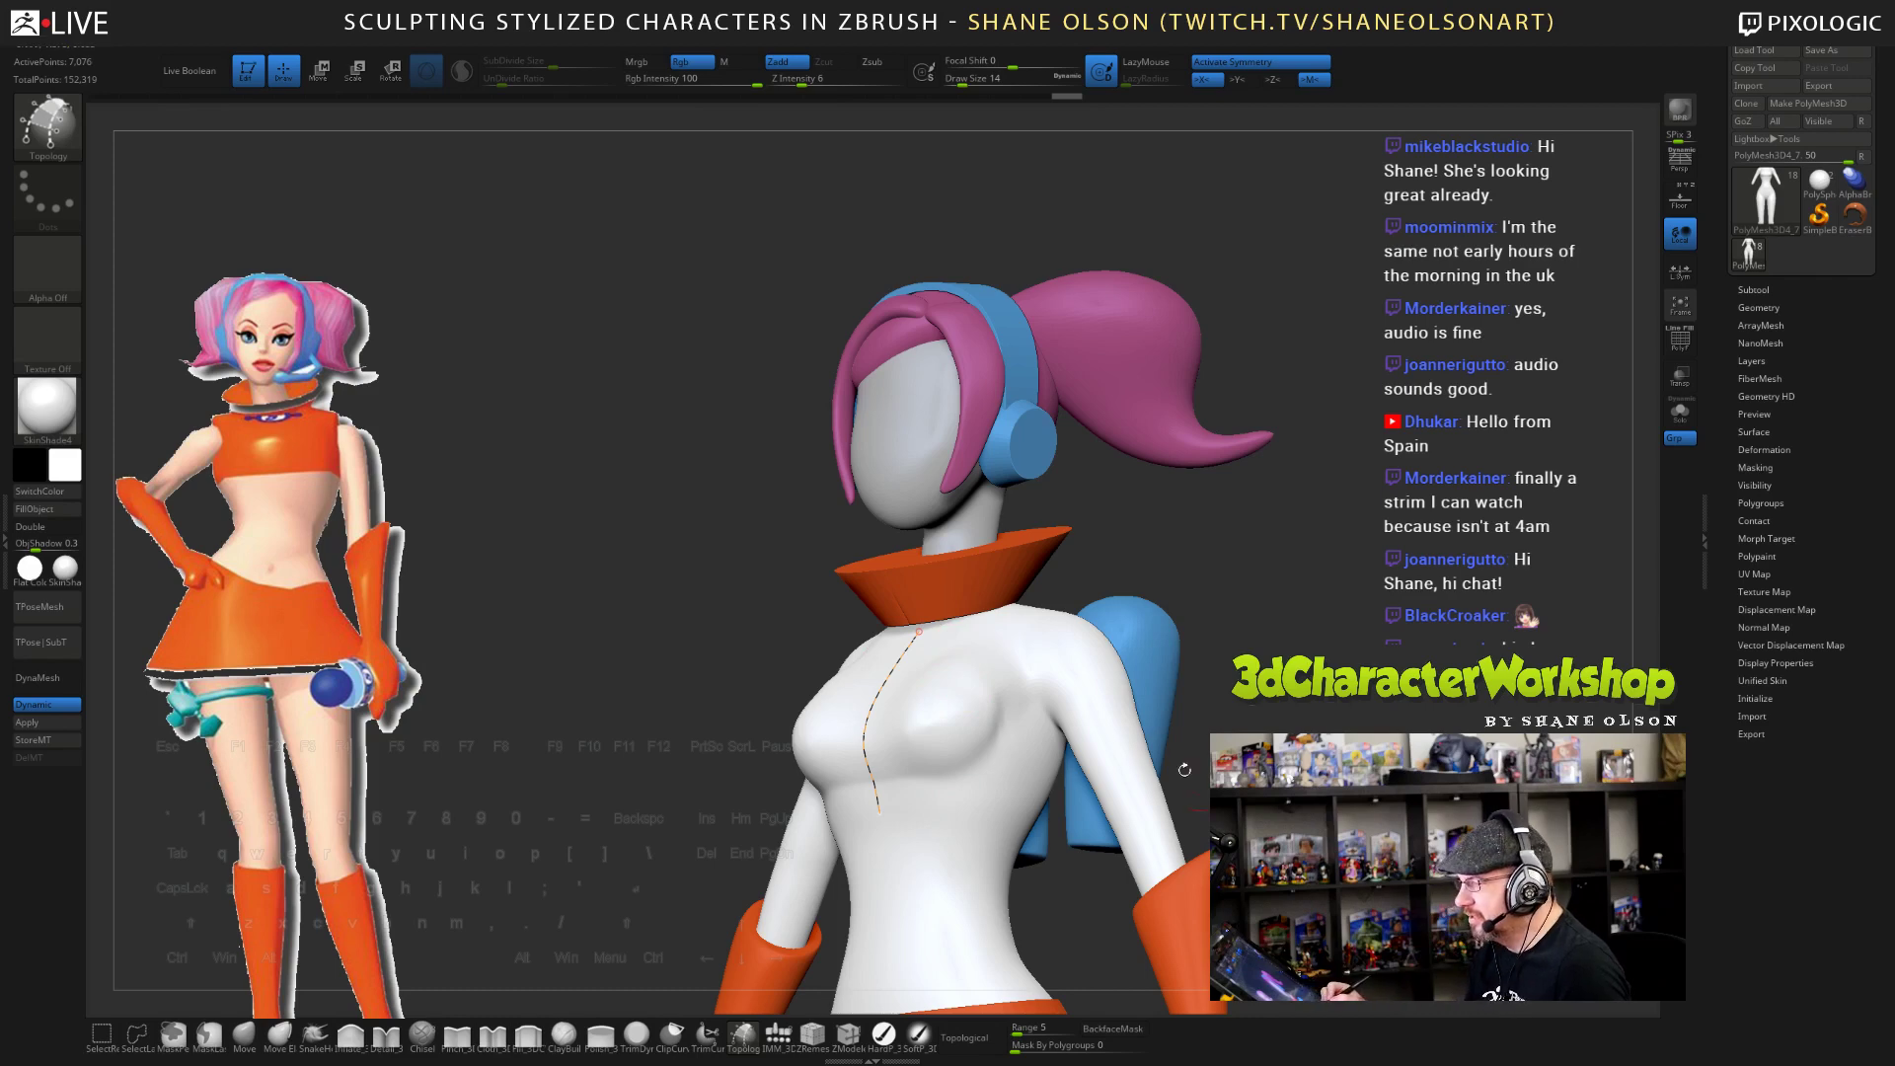
left_click_drag(1184, 769, 1105, 769)
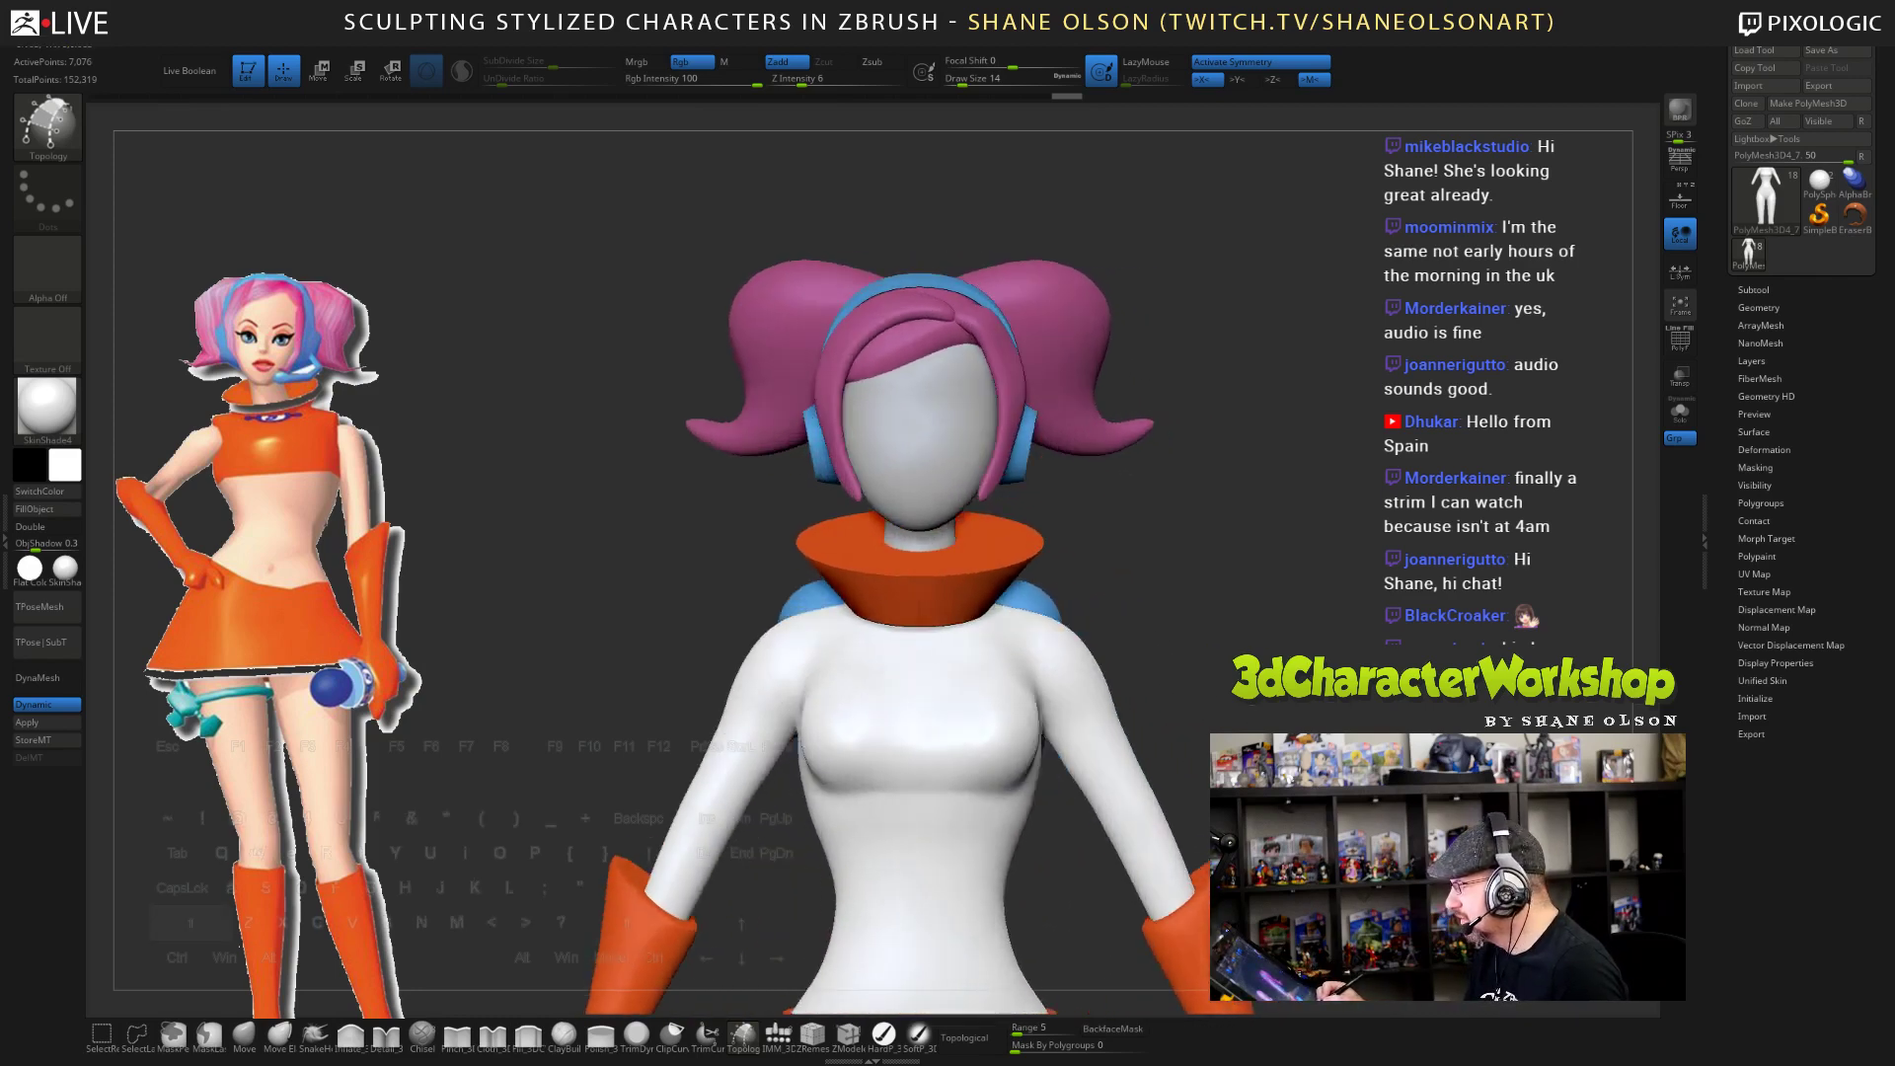
mouse_move(1273, 663)
left_mouse_down()
mouse_move(1229, 659)
mouse_move(1214, 609)
mouse_move(1229, 664)
mouse_move(1174, 653)
mouse_move(1248, 651)
left_mouse_up()
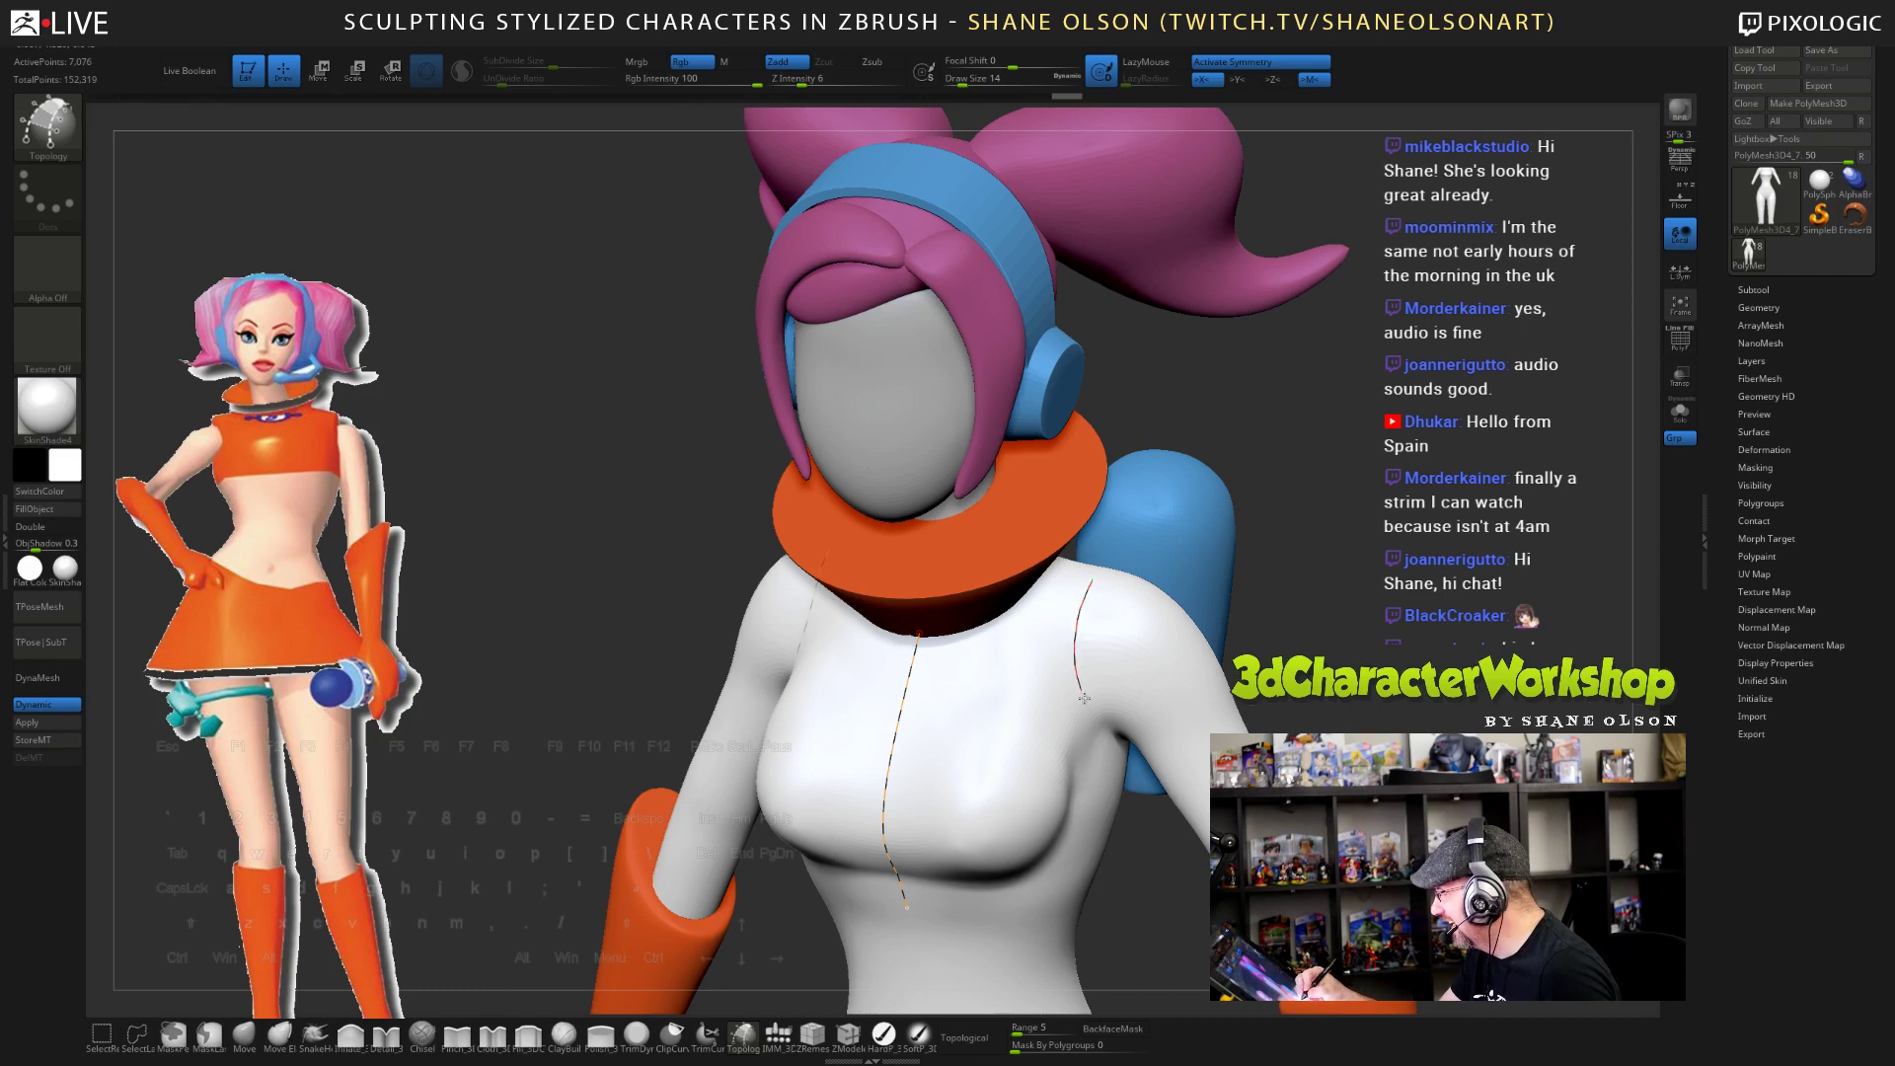
- Draw a topology curve looping around the shoulder and under the armpit to outline the top's armhole
mouse_move(1084, 698)
left_mouse_down()
mouse_move(1122, 652)
mouse_move(1180, 686)
mouse_move(1314, 630)
mouse_move(1344, 539)
left_mouse_up()
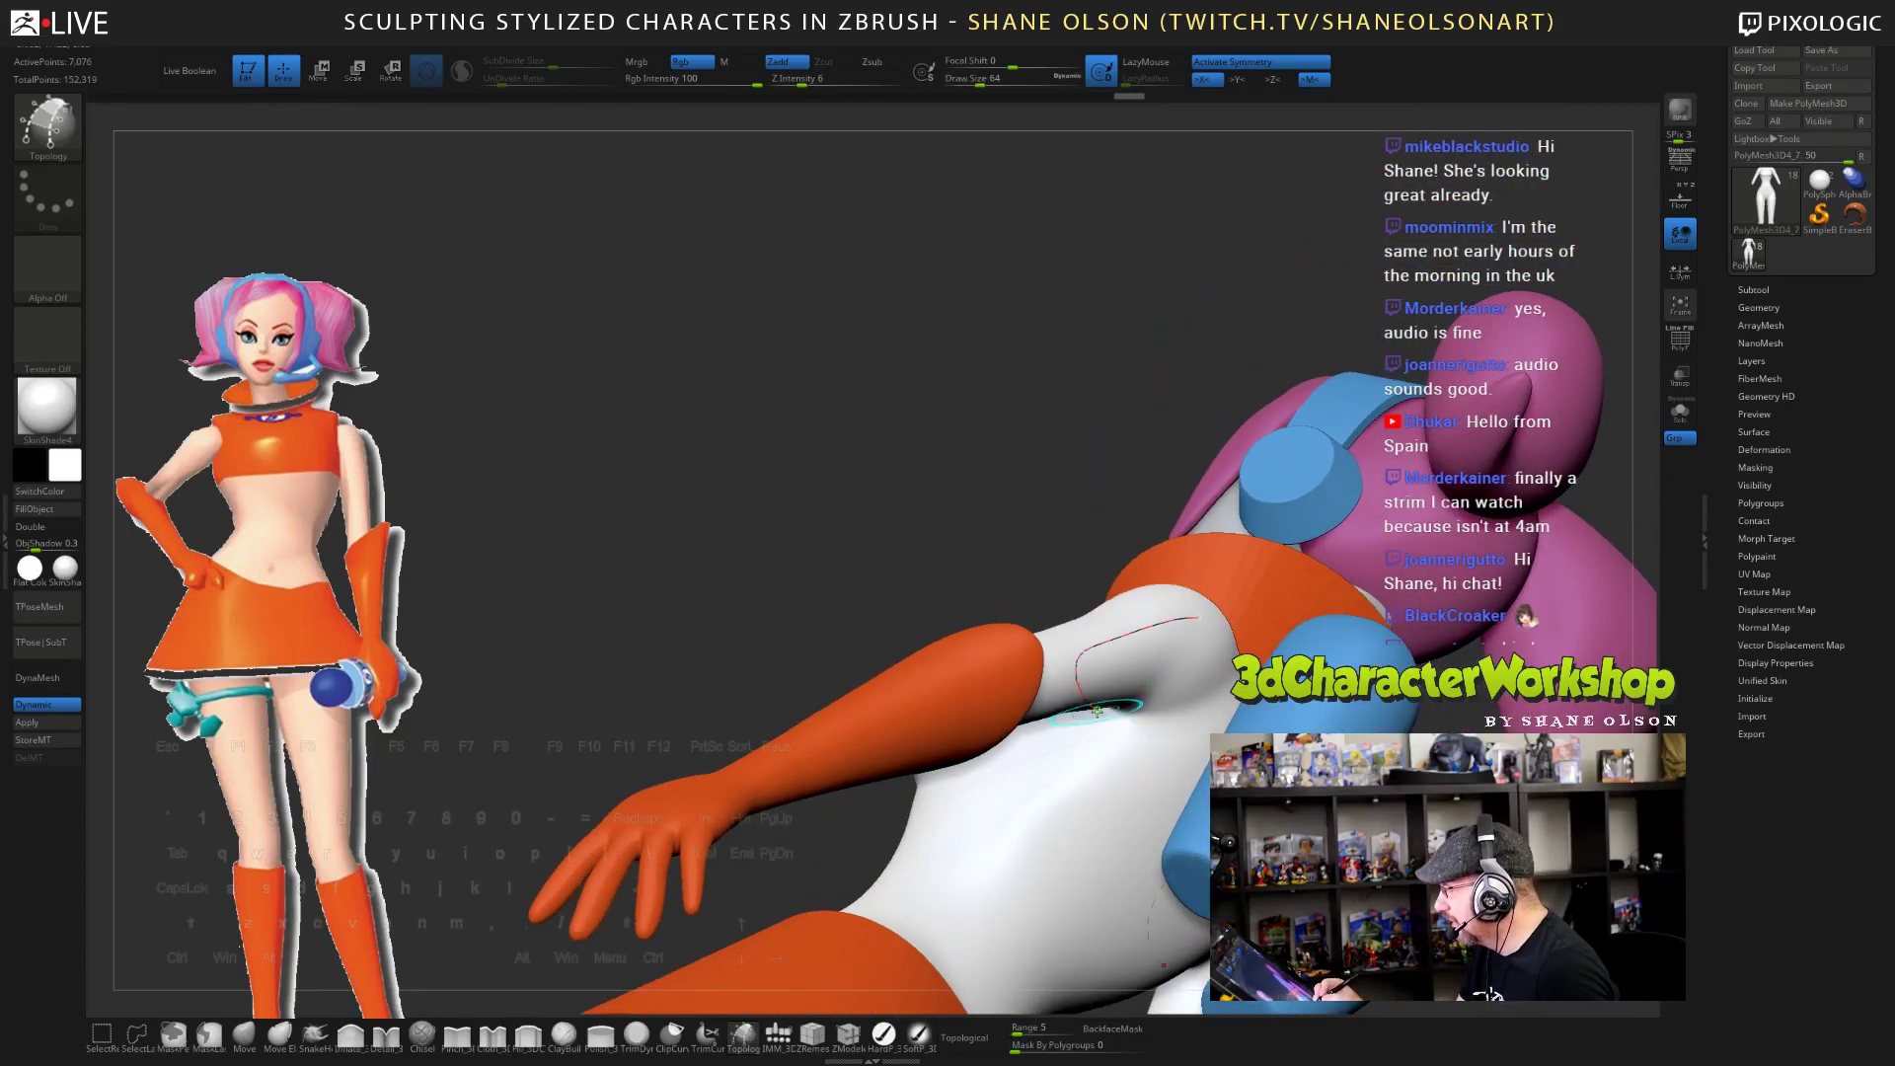
left_click_drag(1217, 692, 1181, 604)
left_click_drag(1075, 493, 992, 592)
mouse_move(1042, 760)
left_mouse_down()
mouse_move(1147, 758)
mouse_move(1174, 690)
mouse_move(1166, 649)
left_mouse_up()
left_click_drag(1226, 723, 1184, 592)
right_click_drag(1136, 617, 1009, 617)
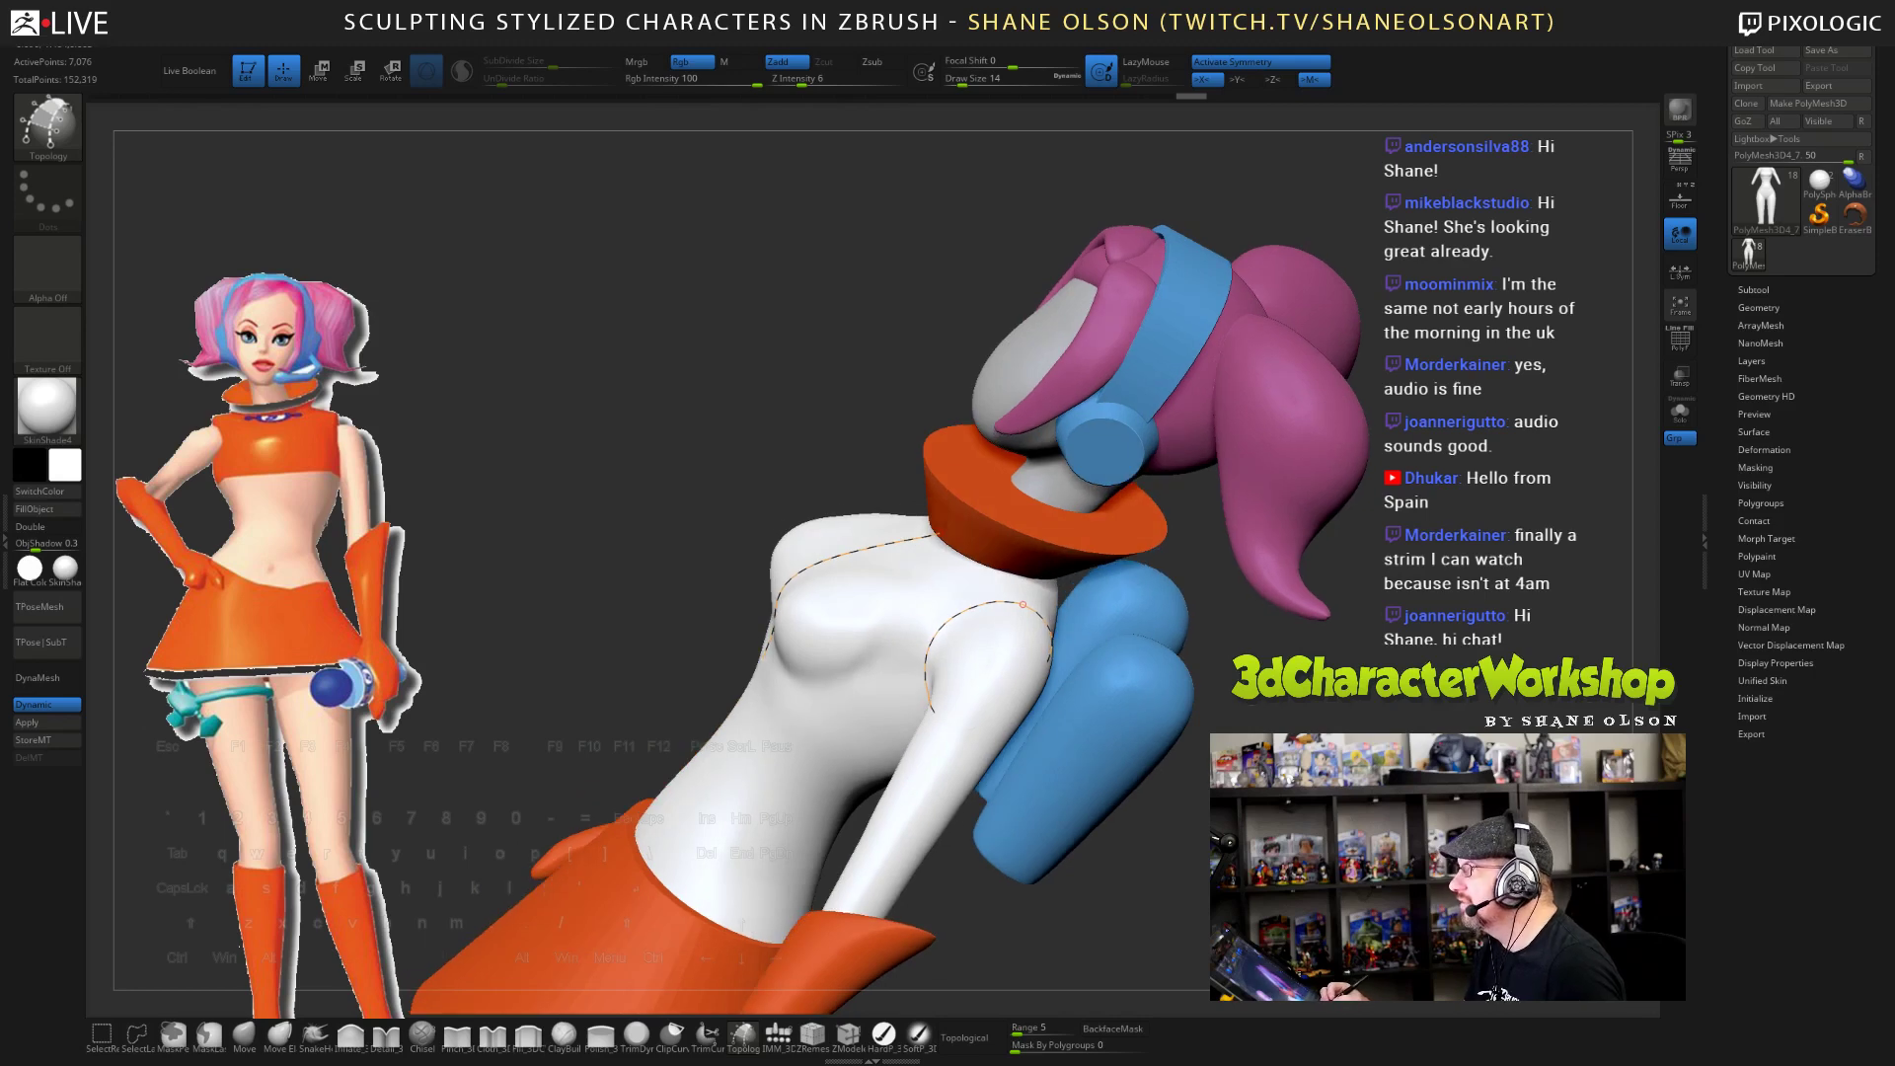
- Draw the top's lower hem curve from the centre line below the bust around the side of the torso
left_click_drag(1286, 750, 1310, 716)
mouse_move(1040, 701)
right_mouse_down("alt")
mouse_move(1038, 666)
mouse_move(1018, 694)
right_mouse_up("alt")
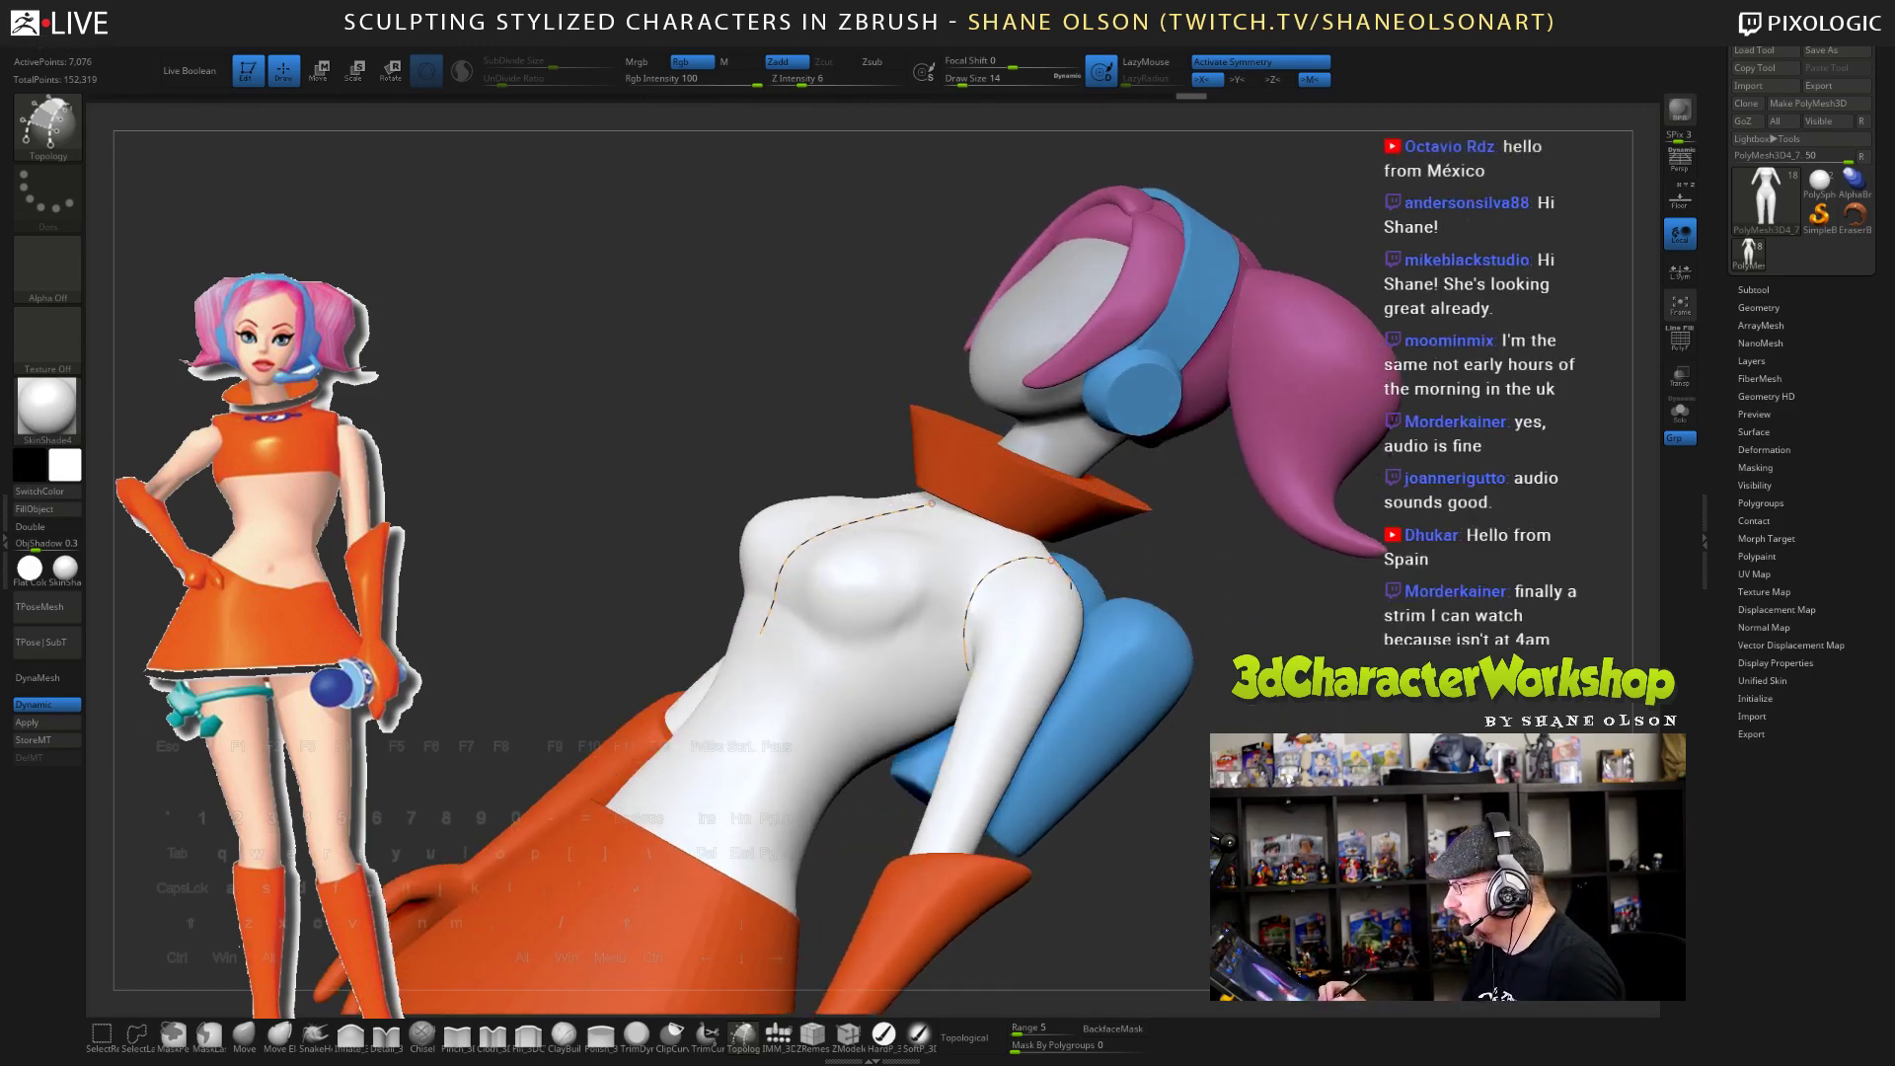
left_click_drag(753, 617, 859, 685)
mouse_move(1198, 782)
left_mouse_down()
mouse_move(854, 671)
mouse_move(904, 705)
left_mouse_up()
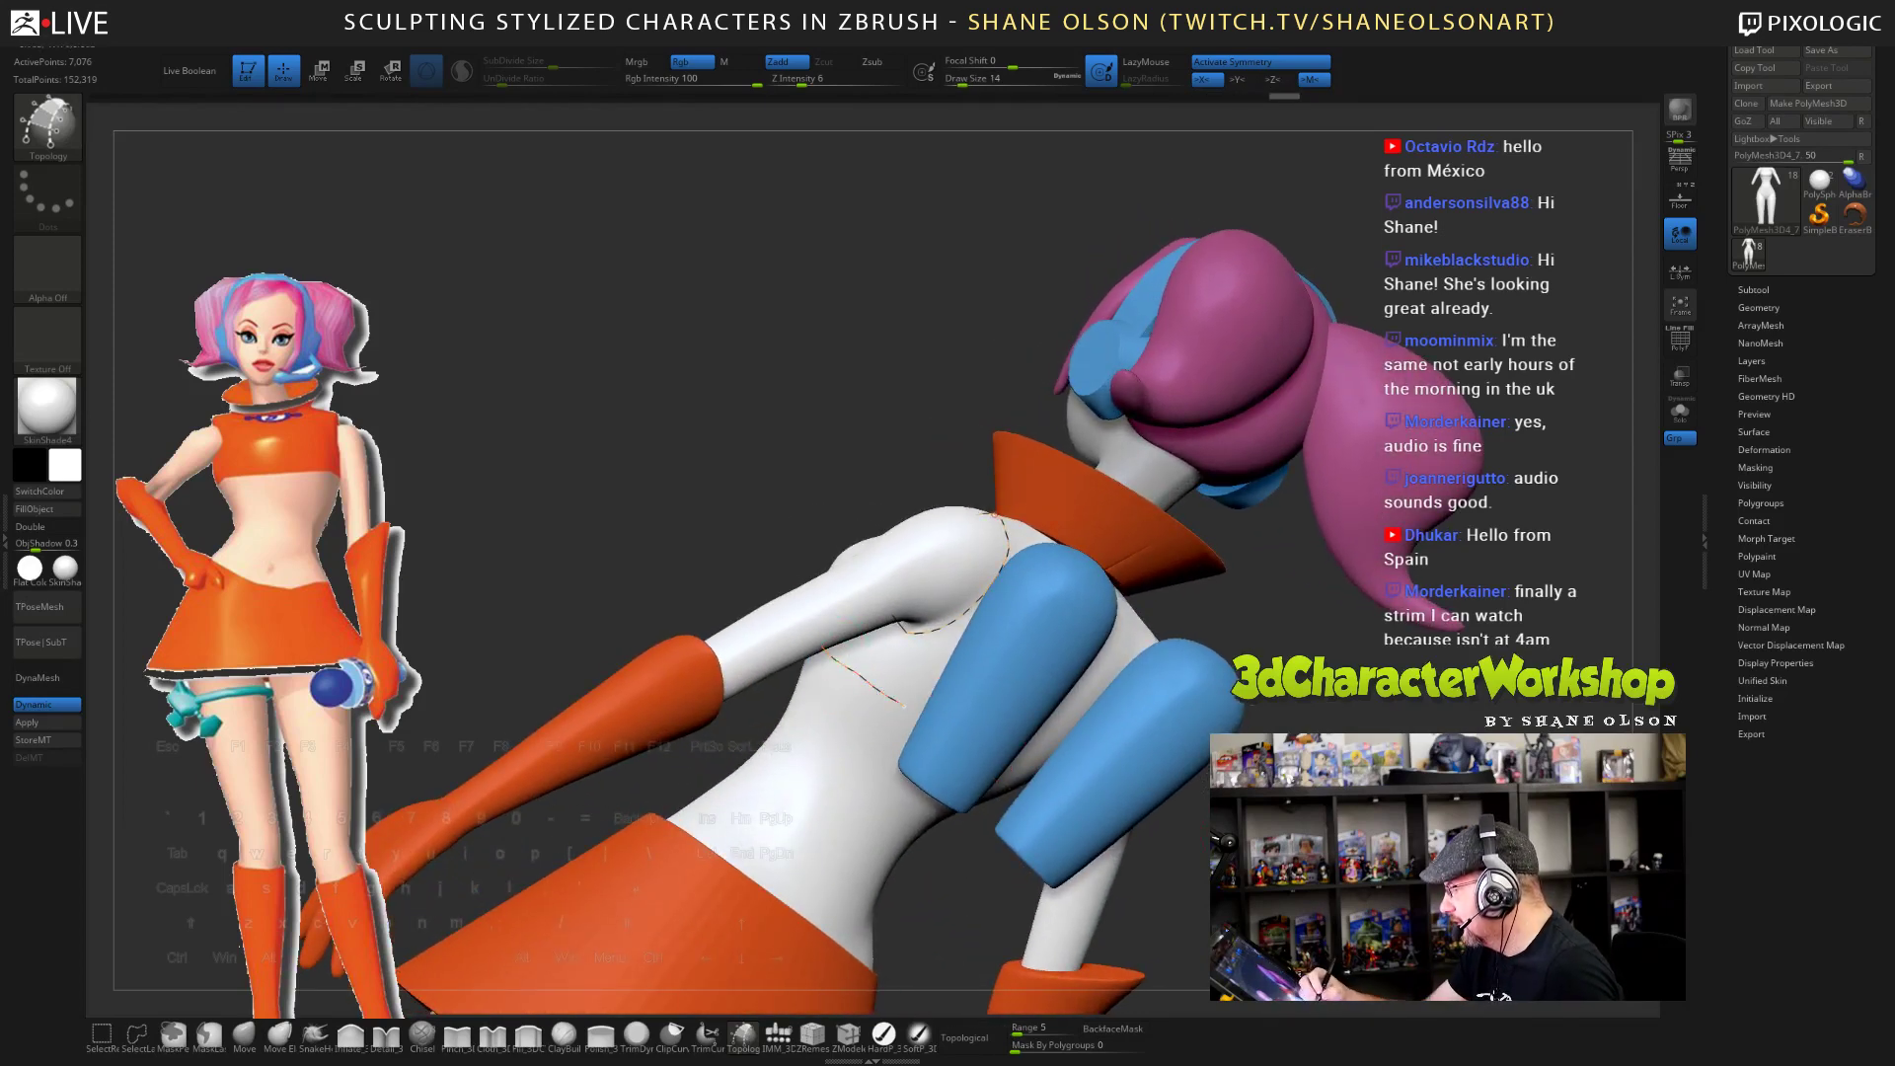
- Hide the blue backpack subtool and continue the lower hem curve across the back
left_click(1757, 291)
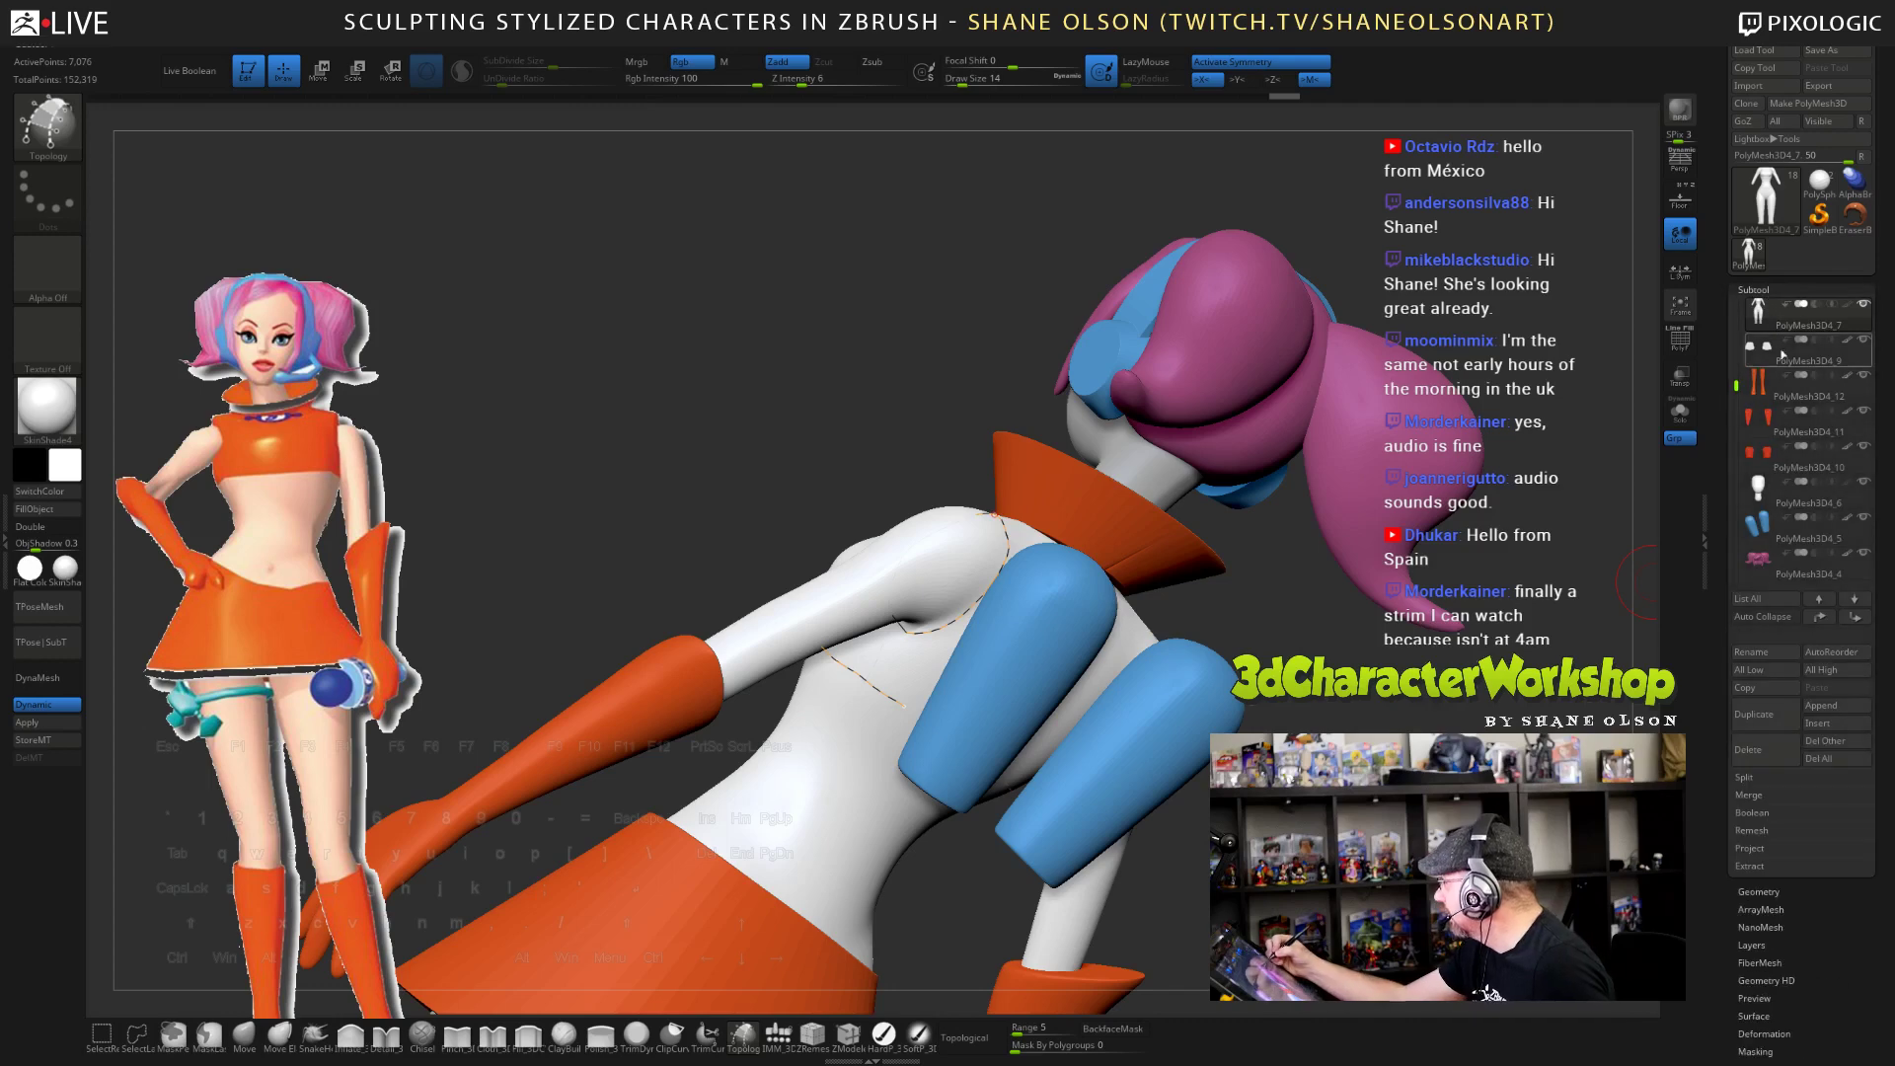
left_click(1863, 517)
left_click_drag(1199, 790, 1110, 745)
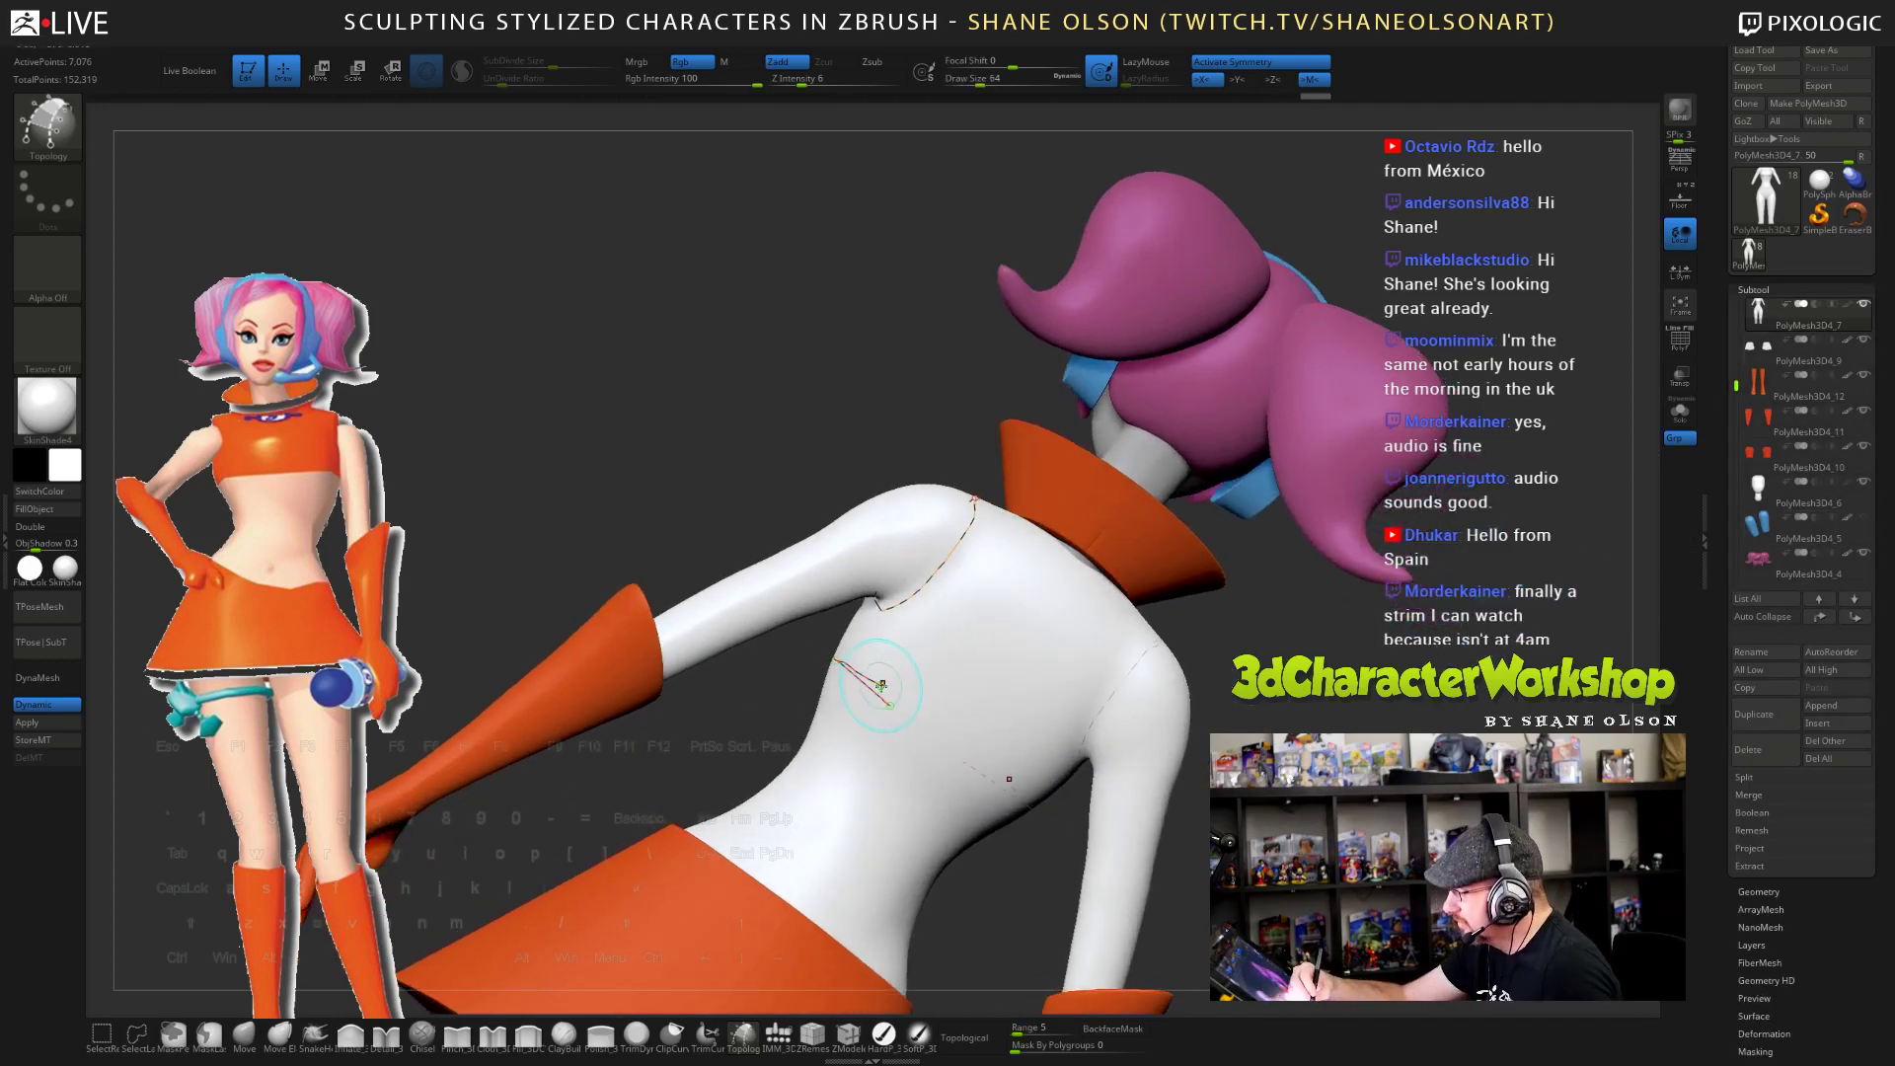
left_click_drag(880, 685, 942, 727)
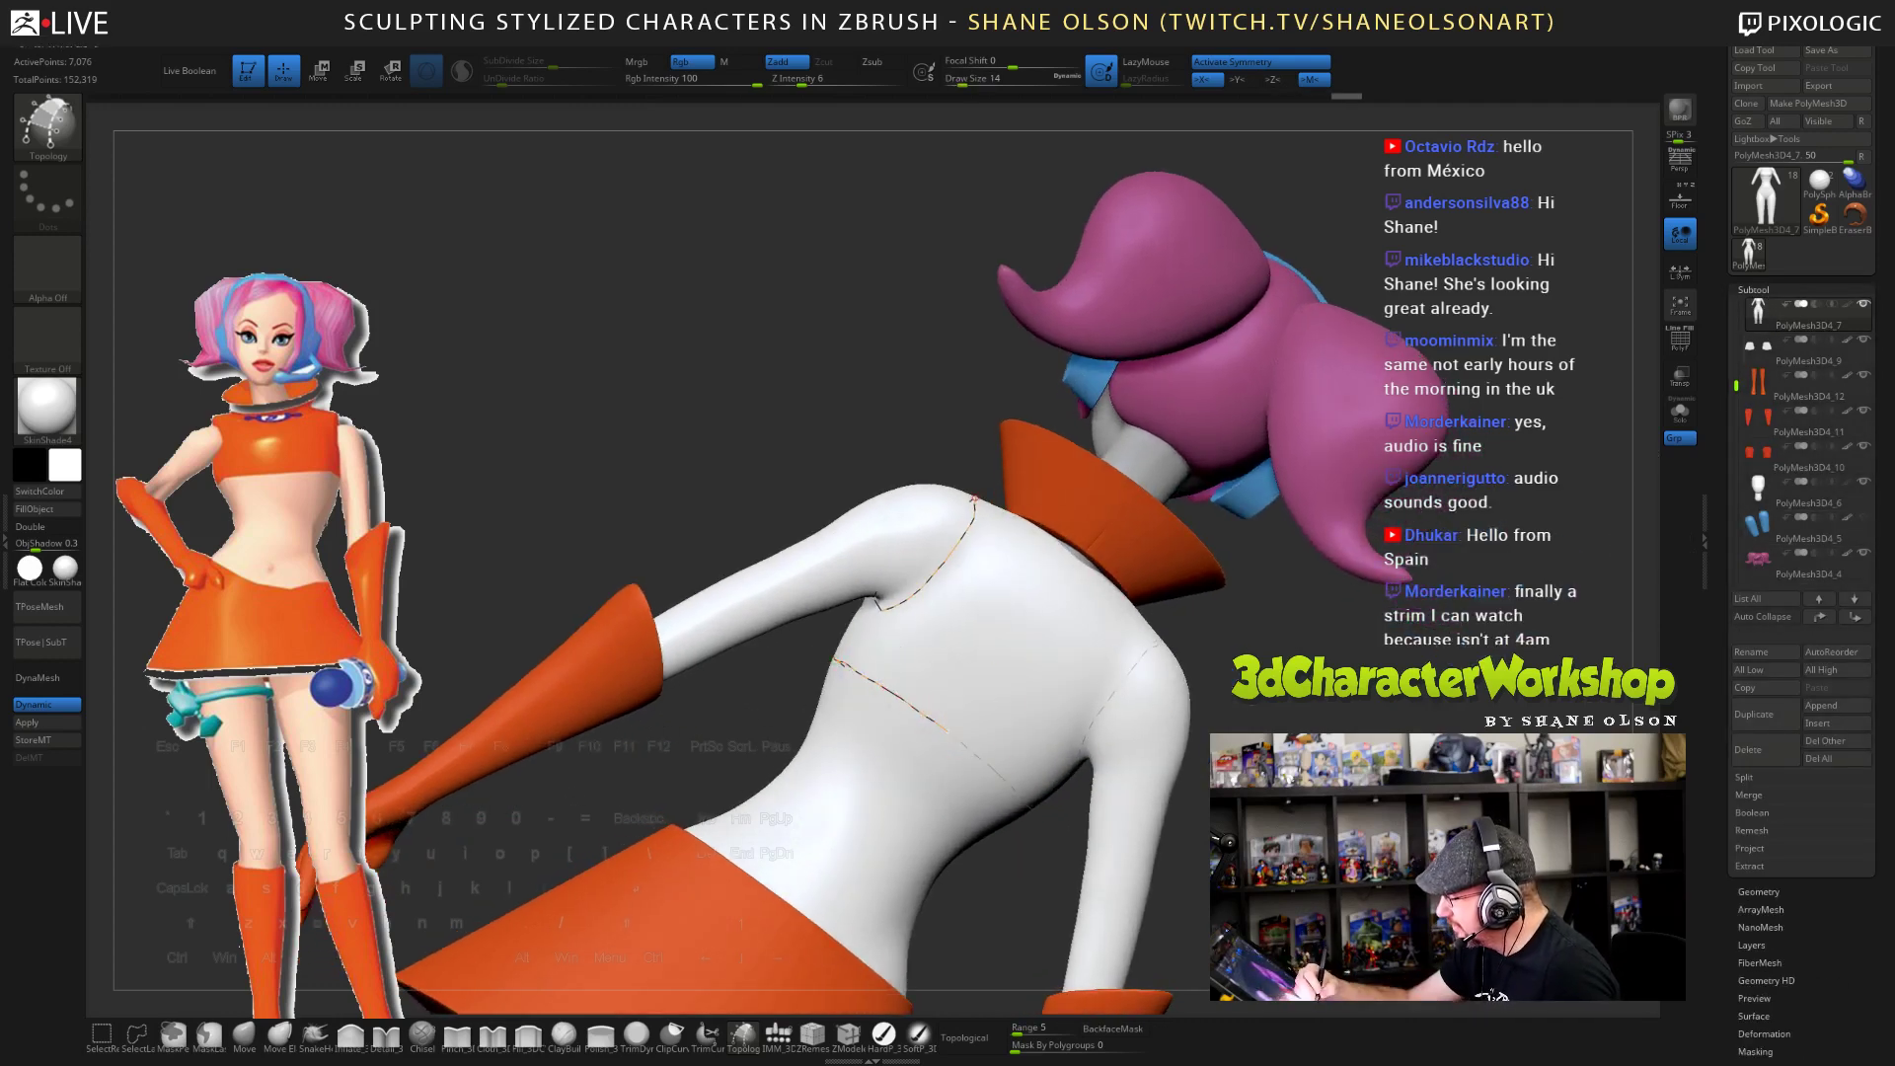
- Draw a topology curve down the centre of the back from the collar past the lower hem curve
left_click_drag(592, 395, 642, 385)
left_click_drag(1199, 602, 1218, 592, "shift")
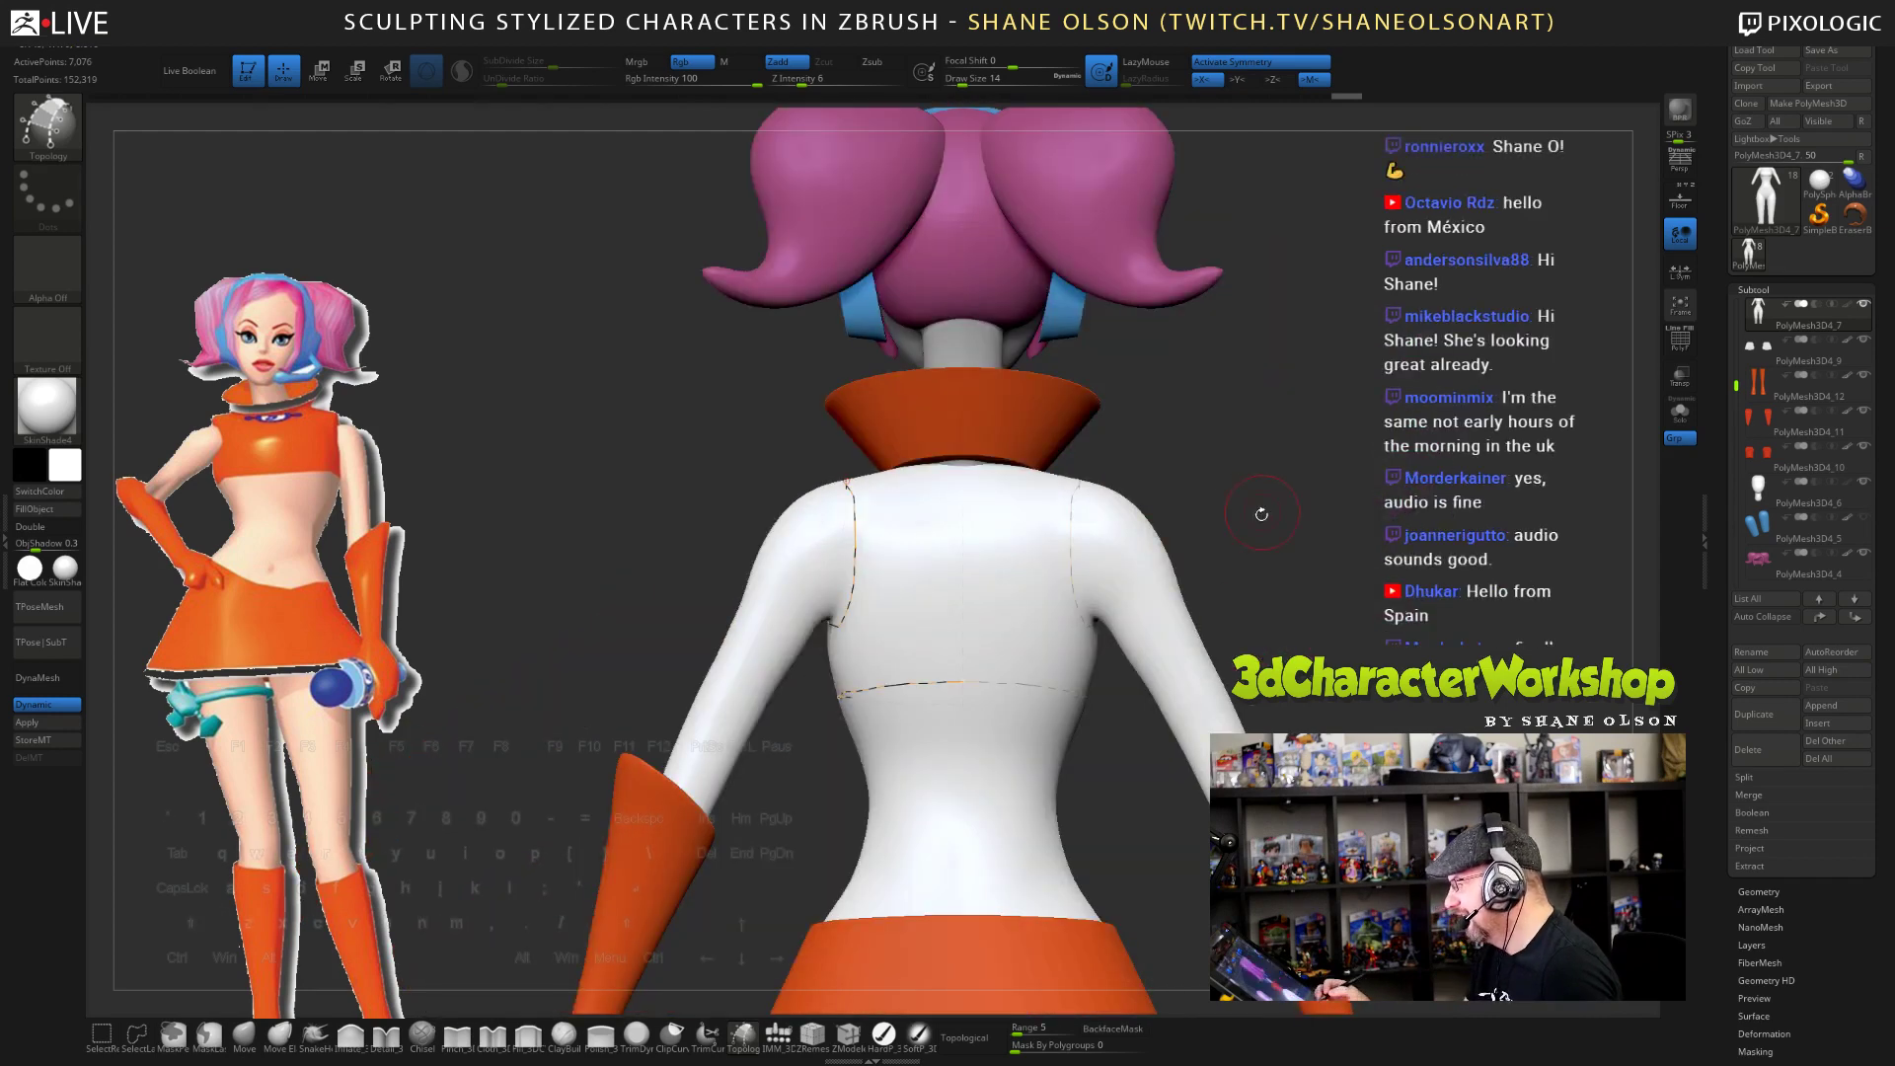
left_click_drag(1262, 513, 1254, 536, "alt")
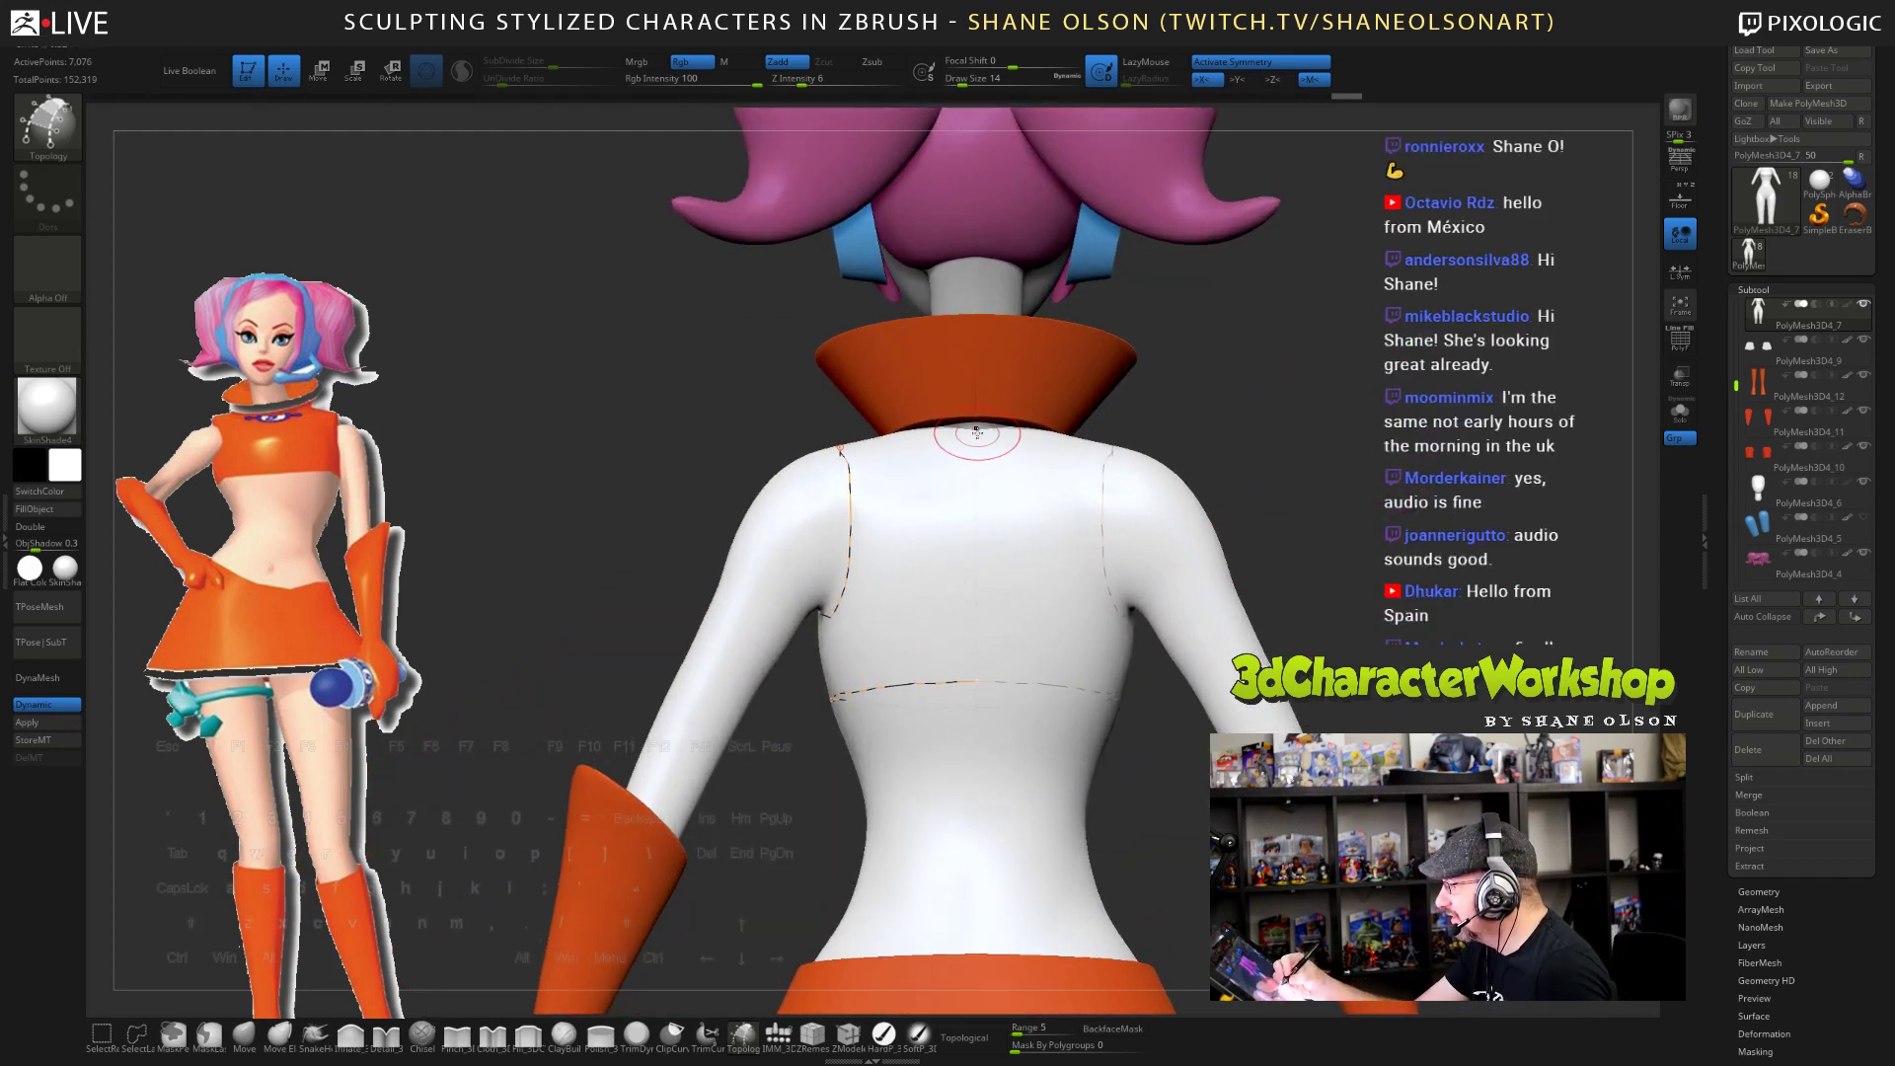
left_click_drag(976, 434, 976, 716)
left_click_drag(1401, 641, 1401, 723)
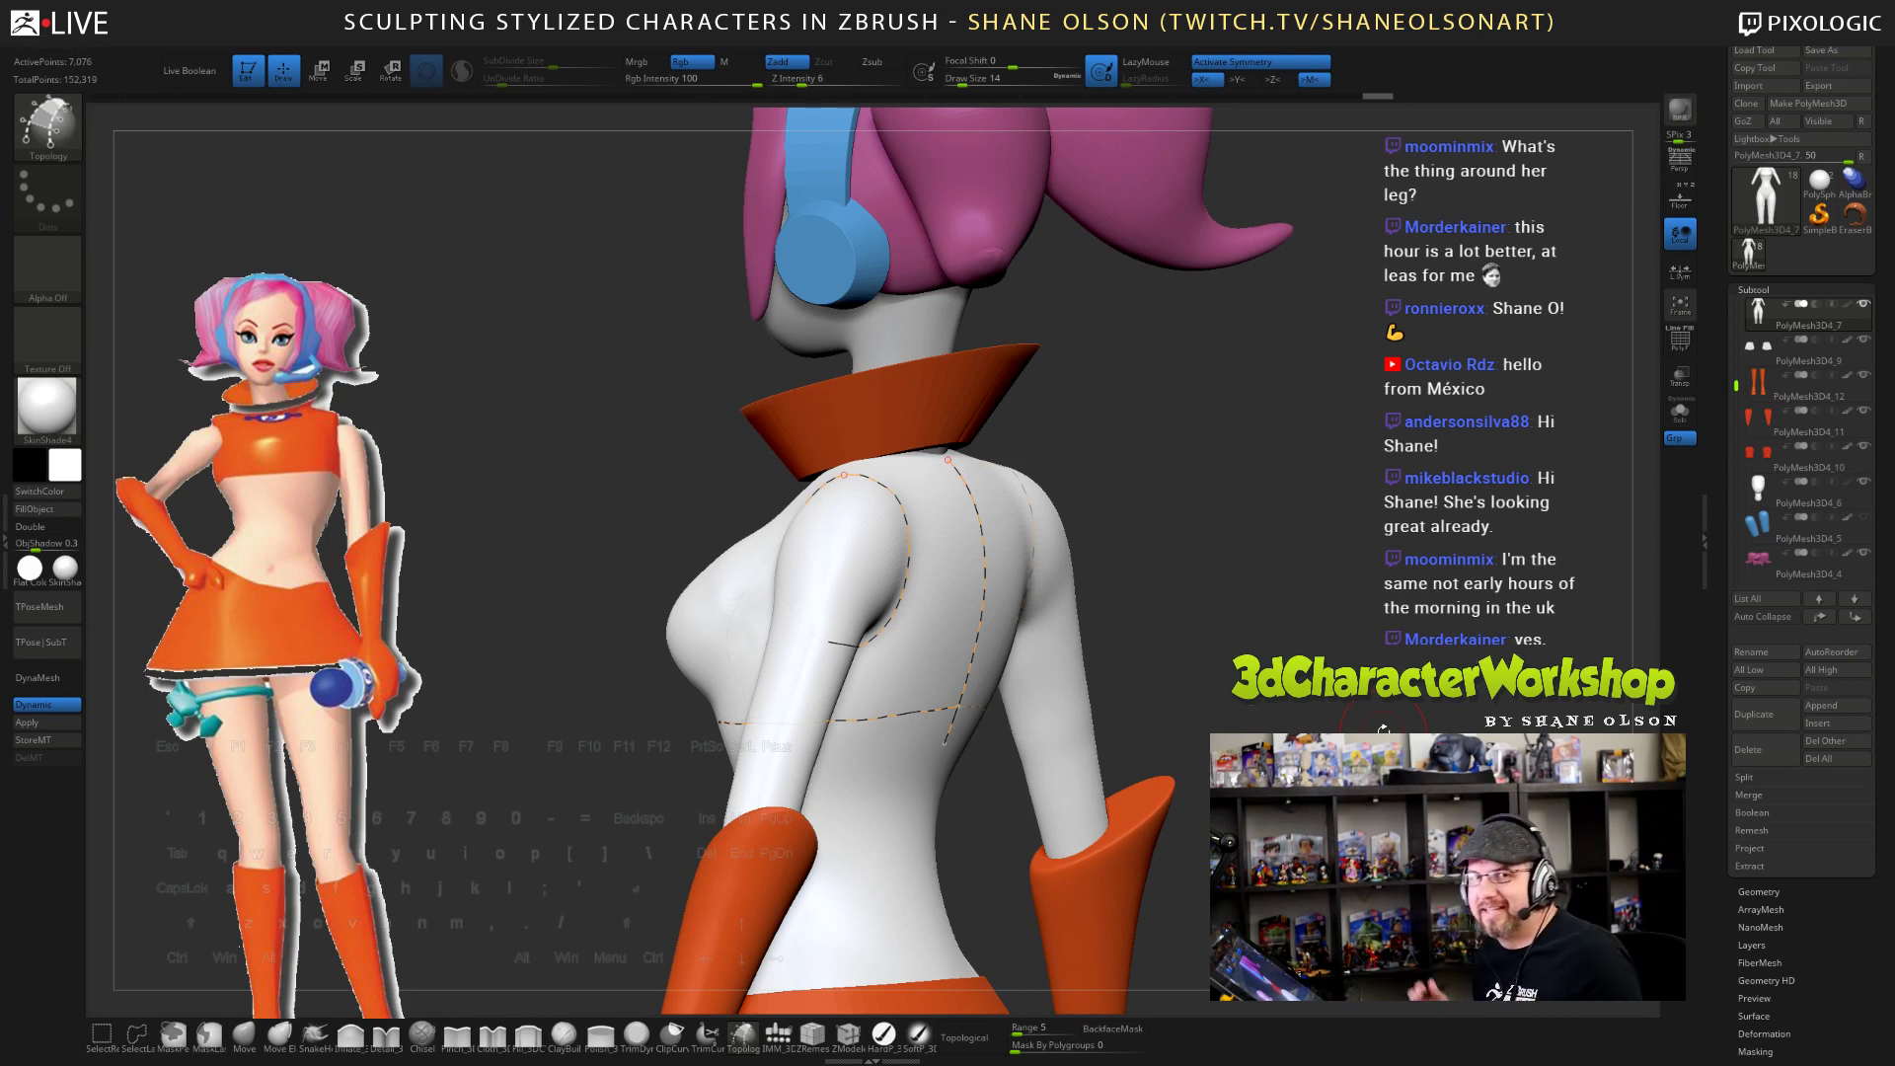
- Hide the orange collar subtool and draw a shoulder seam curve from the neck base across the armhole curve
mouse_move(1199, 706)
left_mouse_down()
mouse_move(1224, 681)
mouse_move(1184, 671)
mouse_move(1256, 624)
mouse_move(1278, 725)
left_mouse_up()
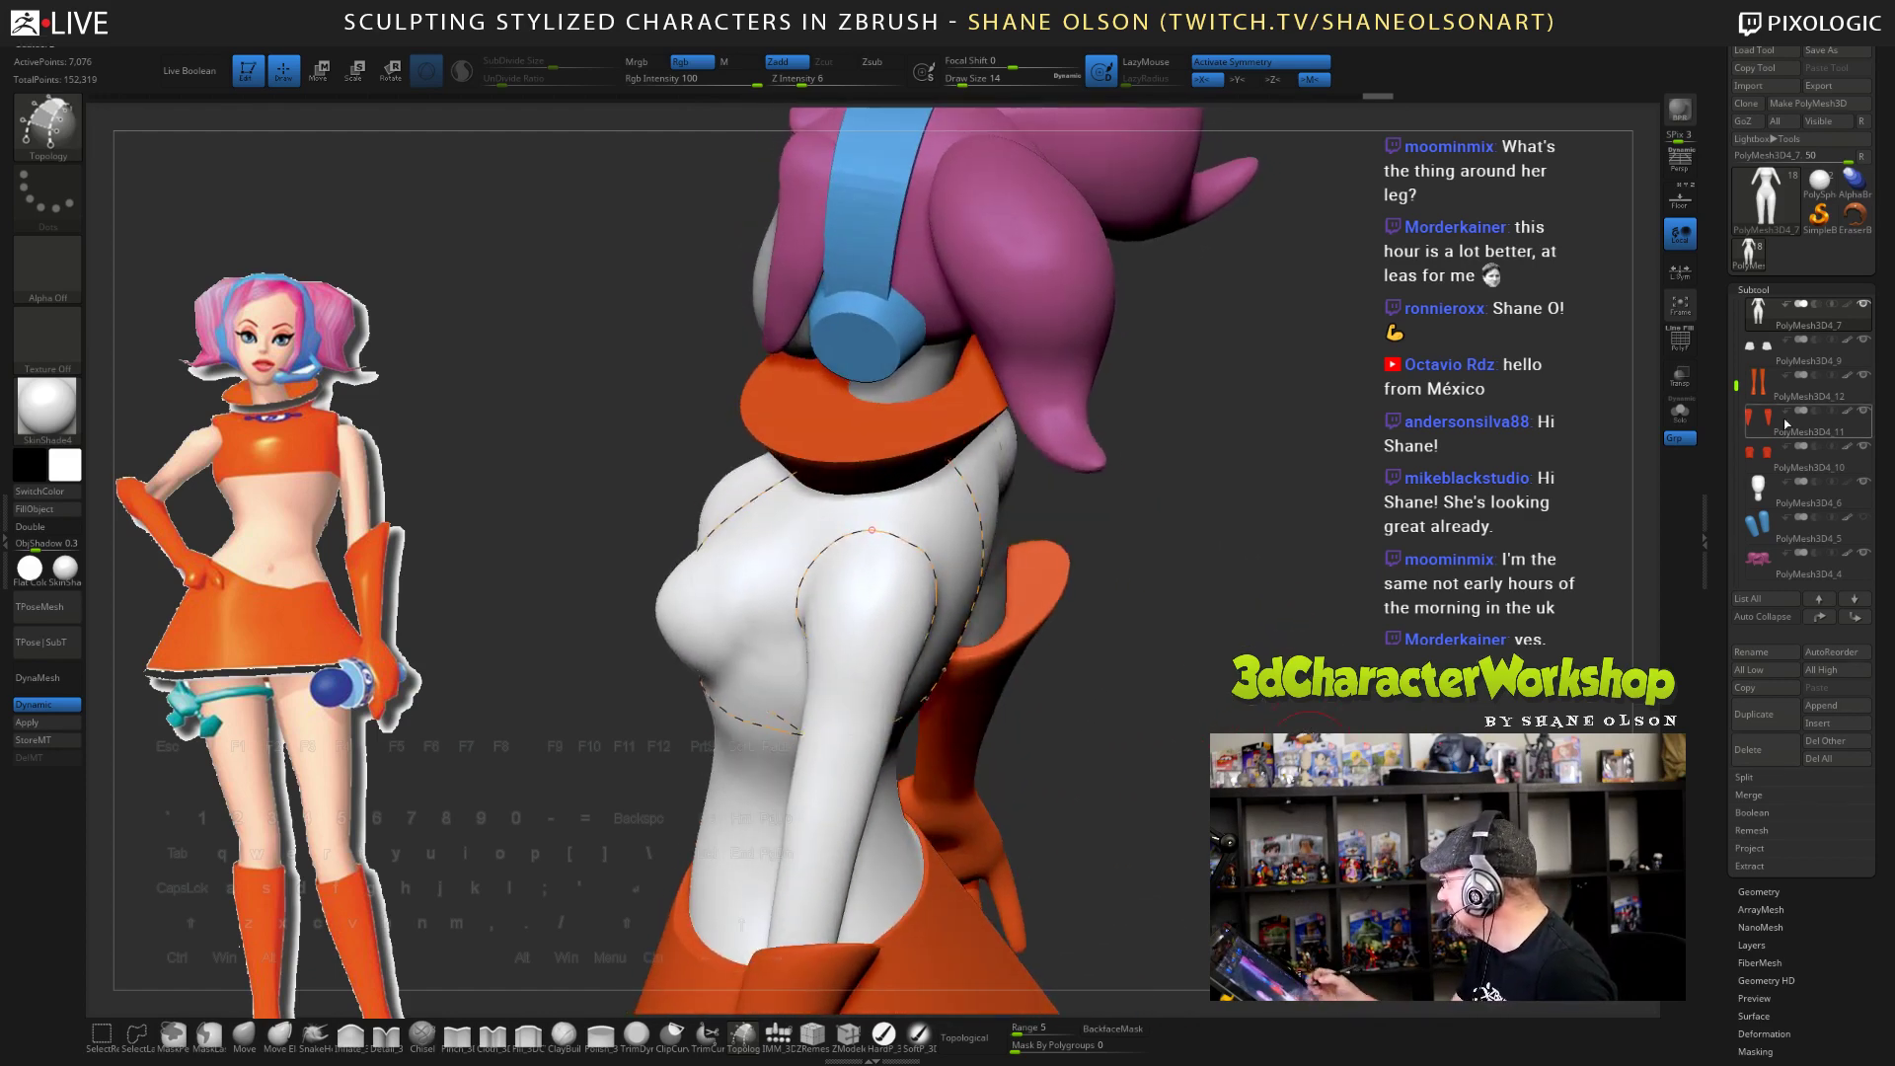
left_click_drag(1736, 380, 1736, 461)
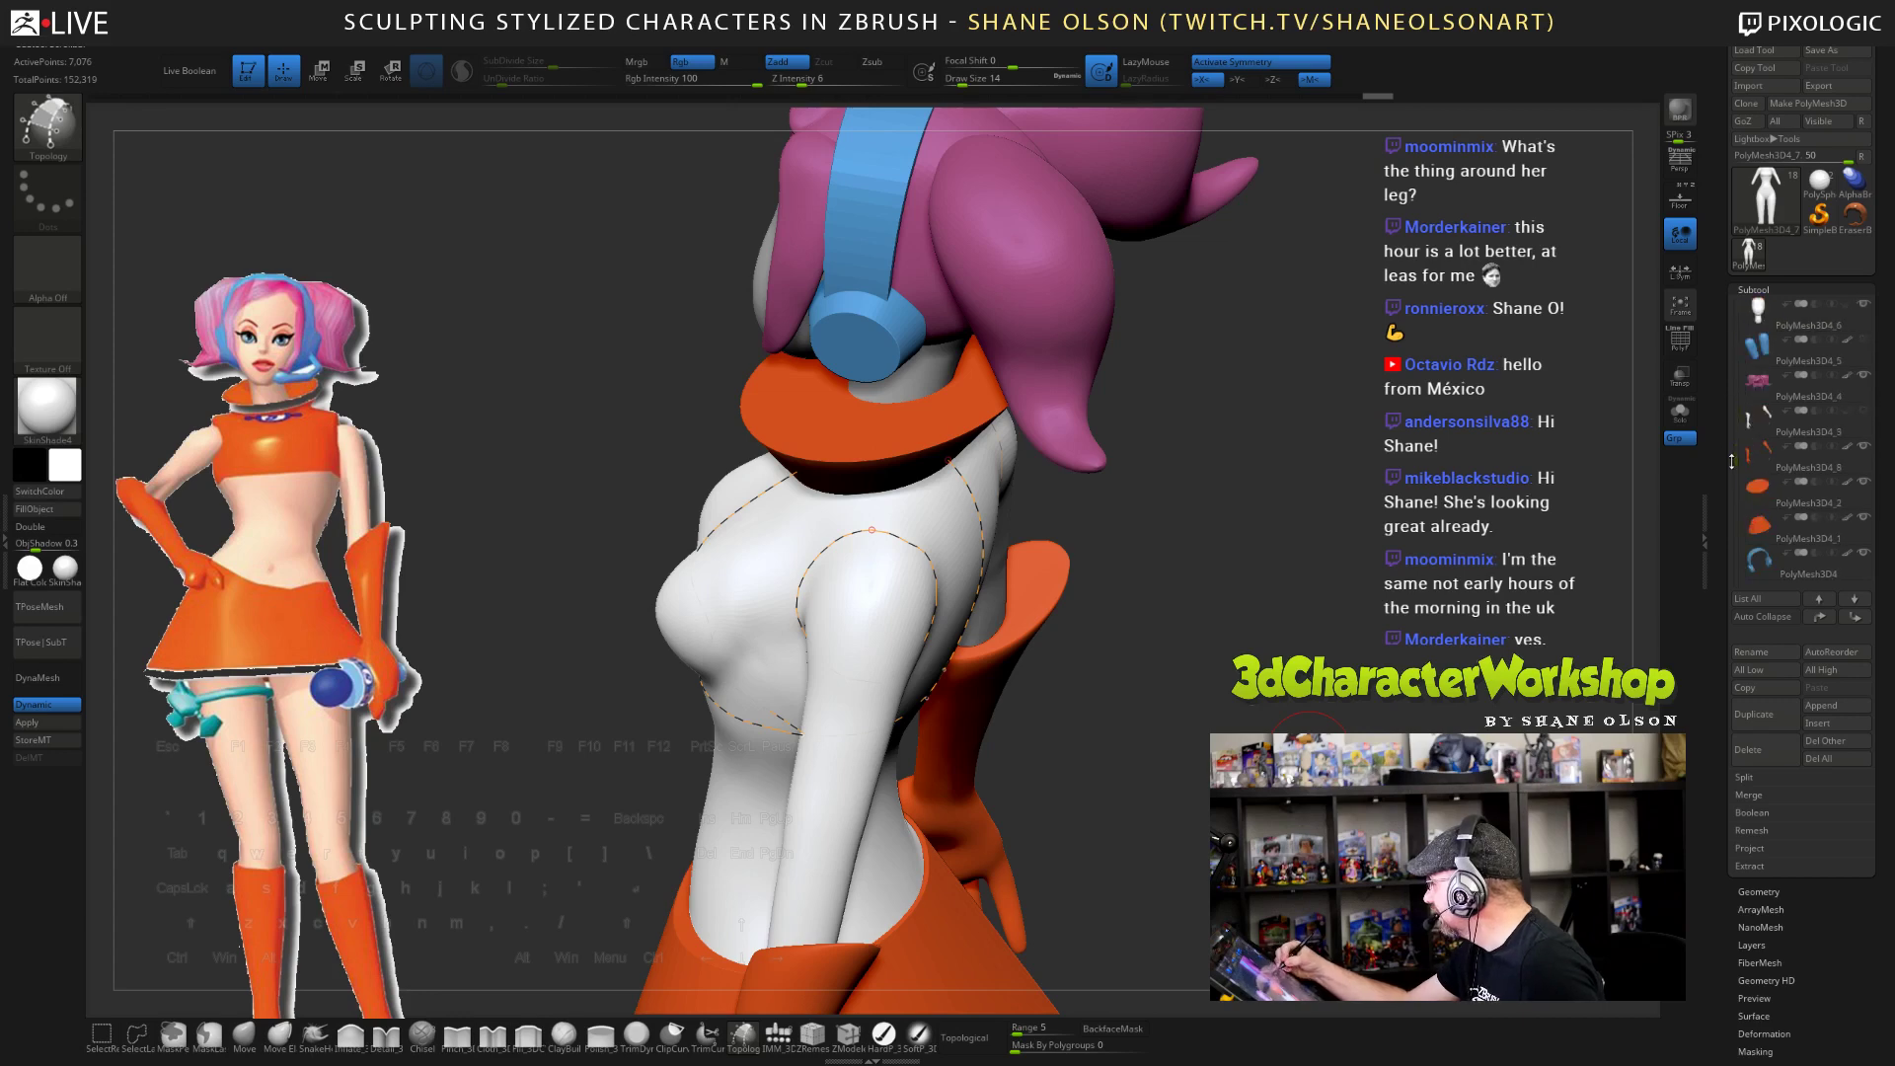
left_click(1864, 482)
left_click(1866, 485)
mouse_move(1268, 656)
left_mouse_down()
mouse_move(1276, 616)
mouse_move(1281, 652)
left_mouse_up()
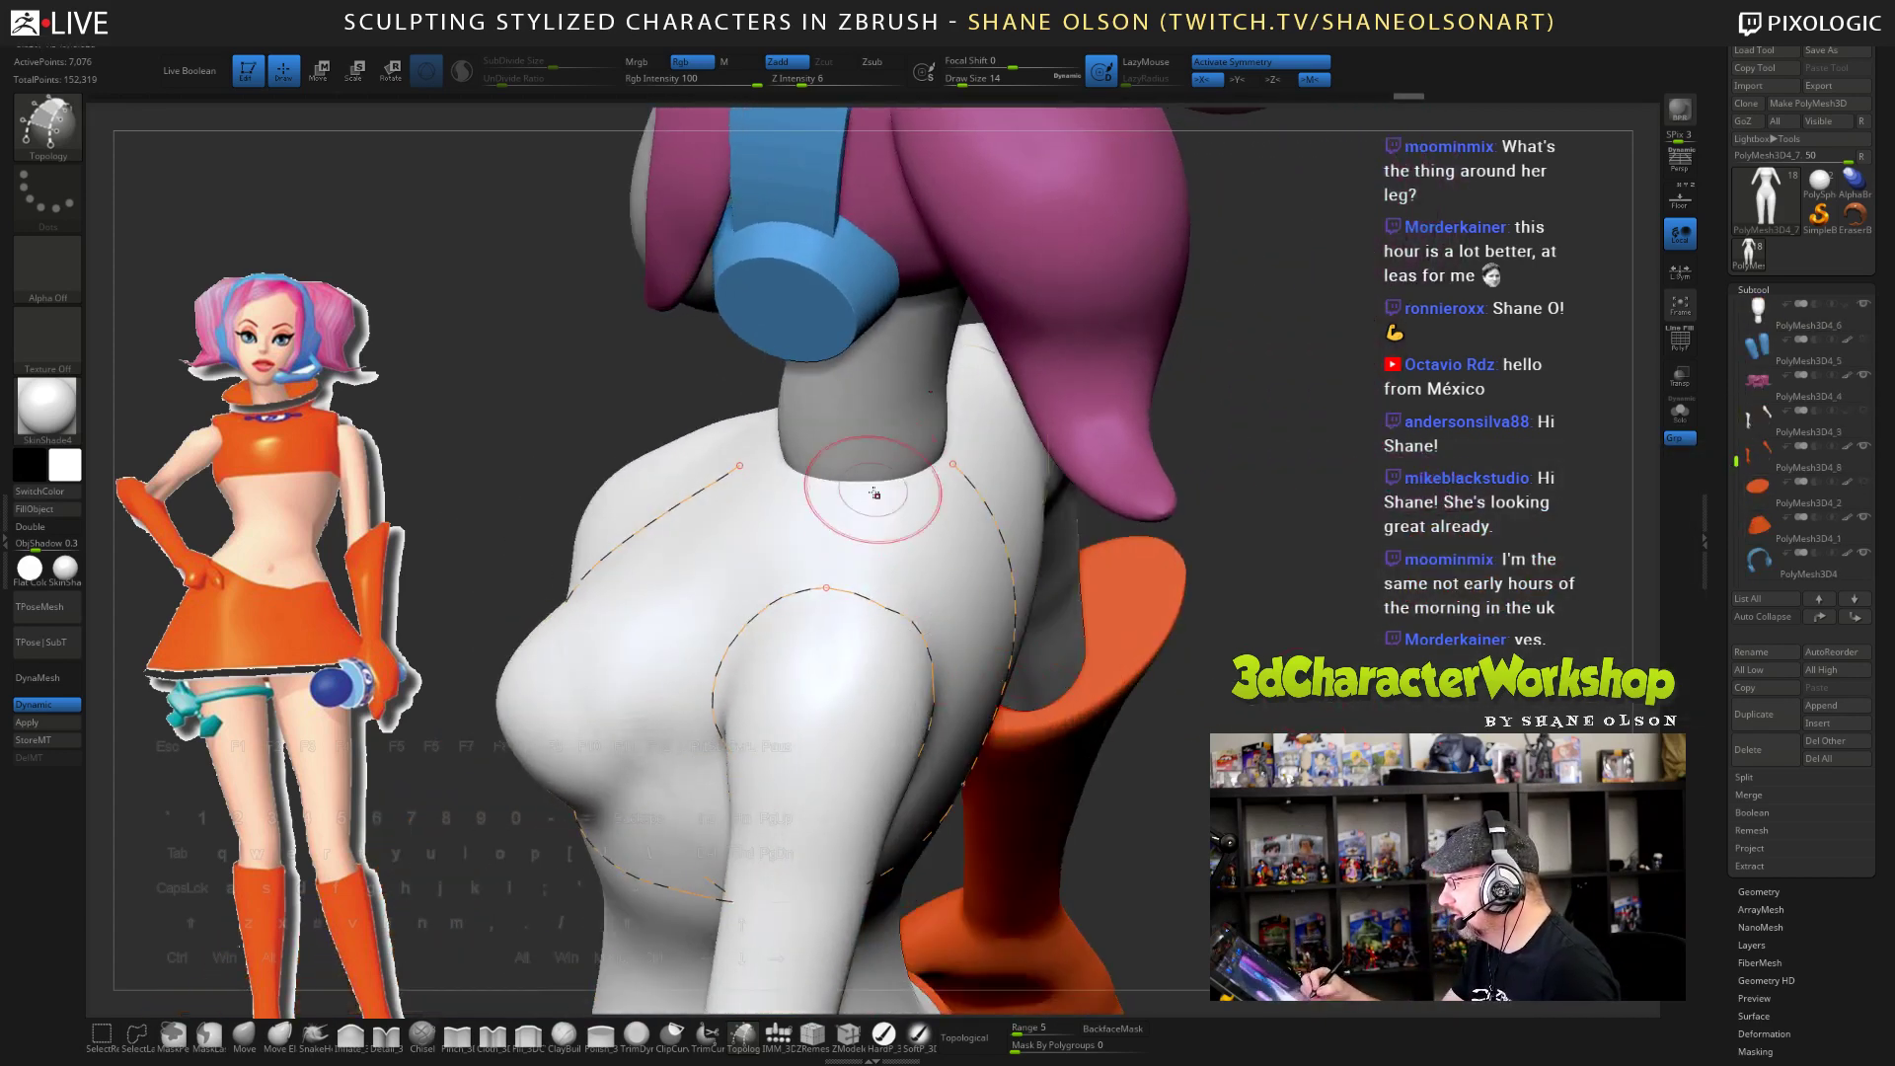
left_click_drag(867, 494, 964, 644)
right_click_drag(965, 644, 964, 671, "alt")
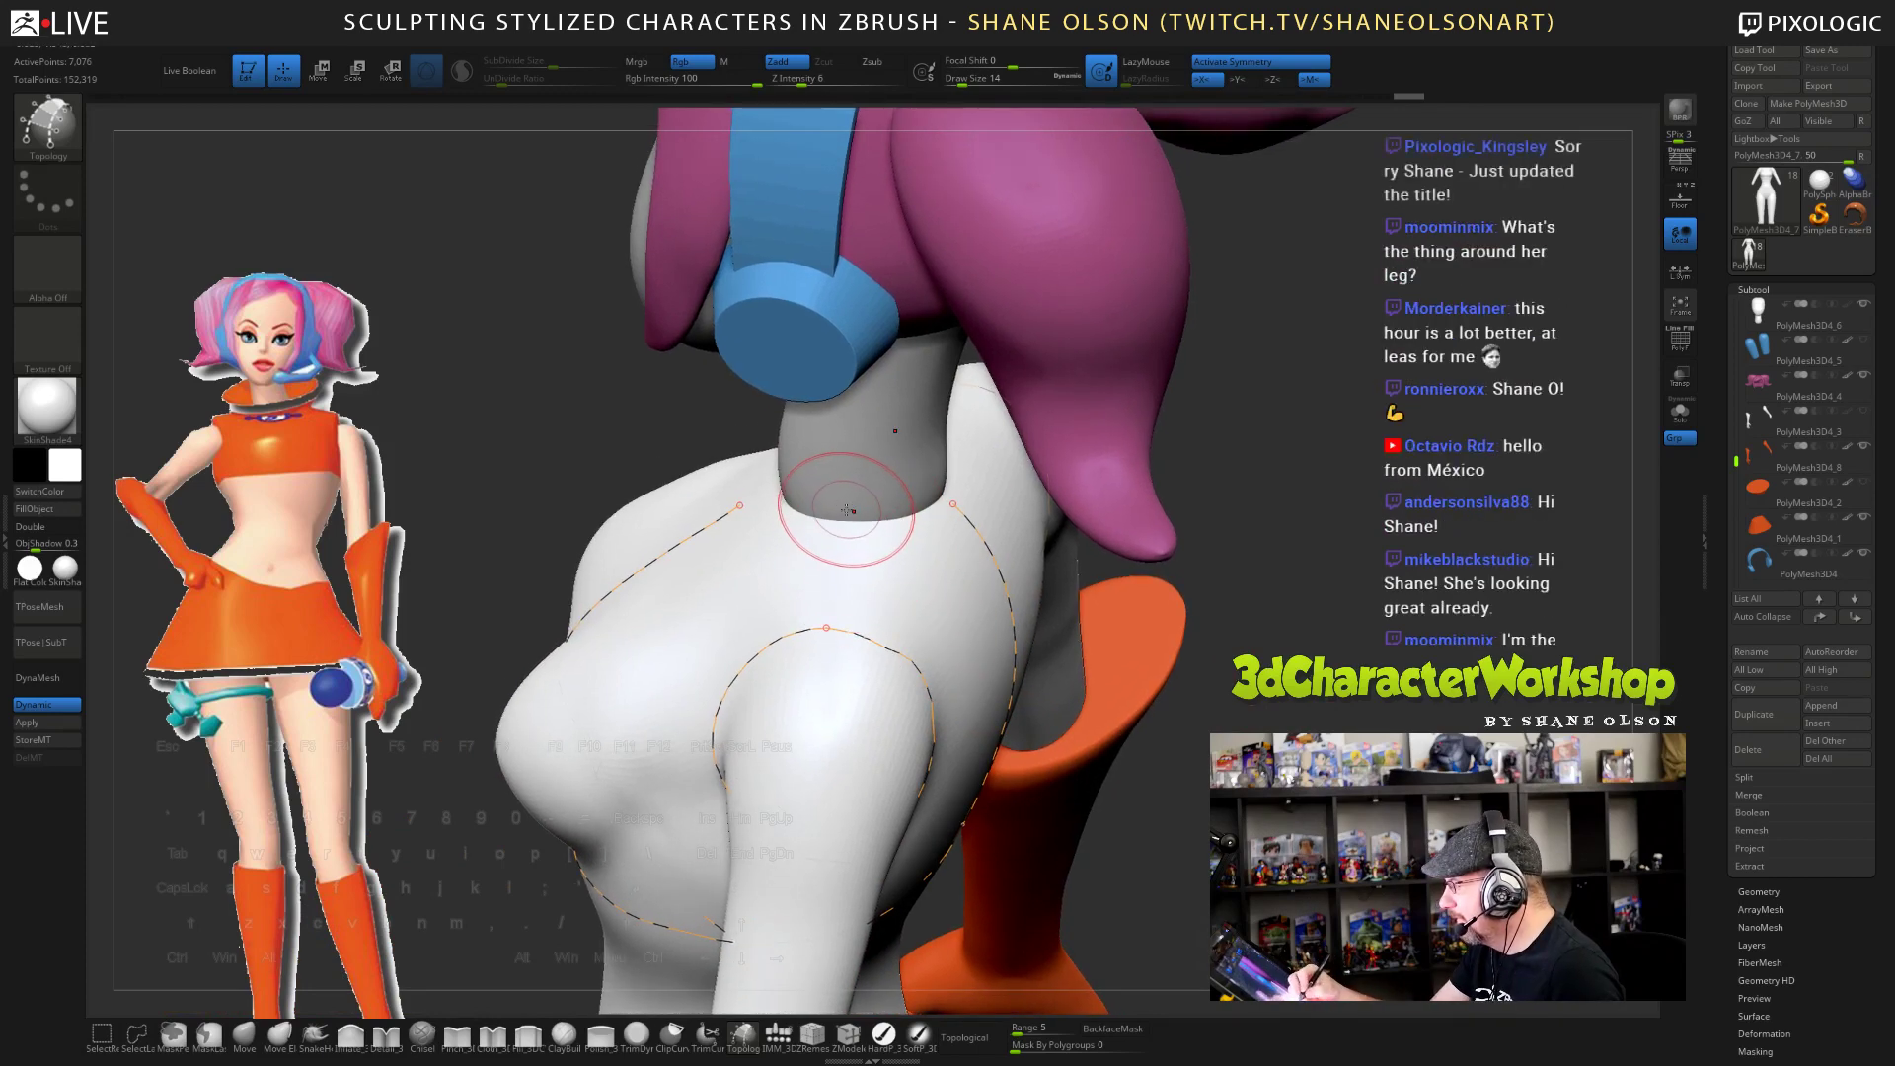
left_click_drag(850, 496, 819, 676)
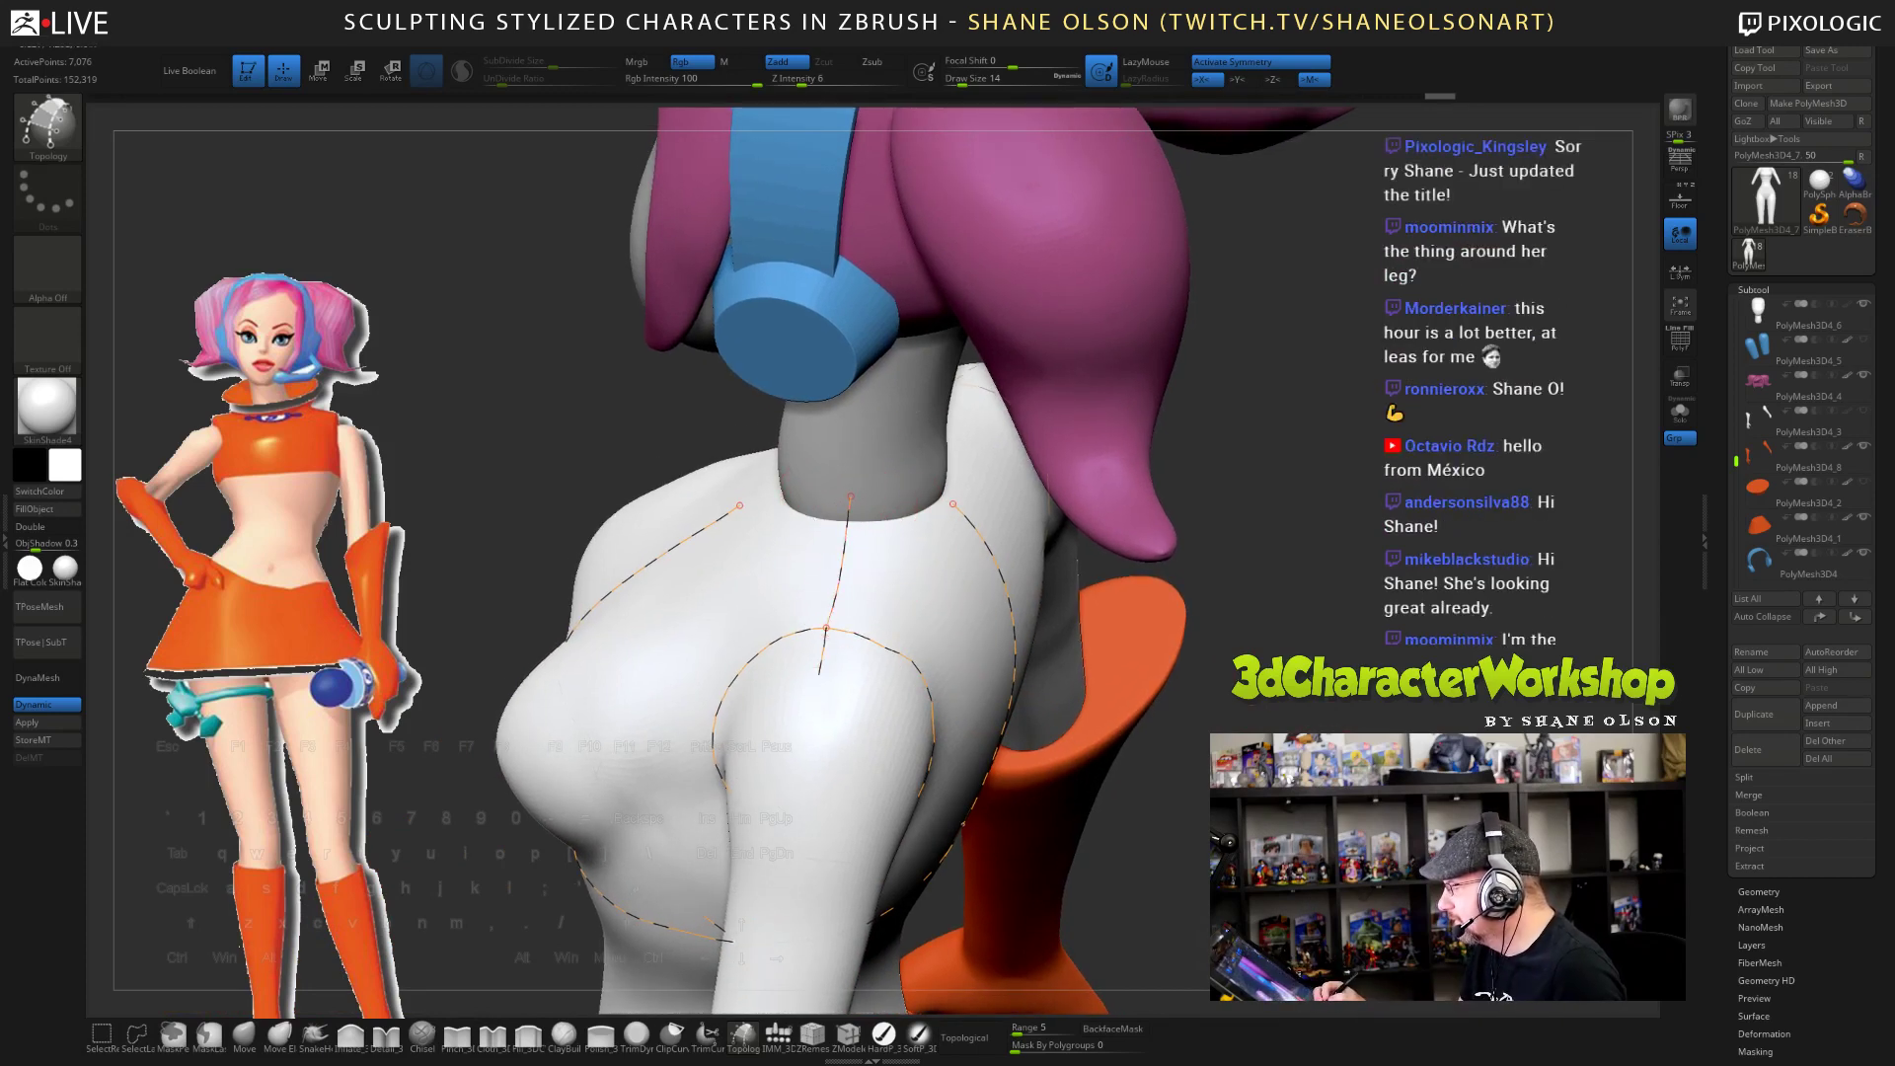
- Try to redraw the lower hem curve across the front below the bust, and undo the stroke
left_click_drag(1168, 683, 1164, 596, "alt")
left_click_drag(1164, 681, 1278, 627)
left_click_drag(1347, 839, 1318, 752)
left_click_drag(866, 752, 869, 725)
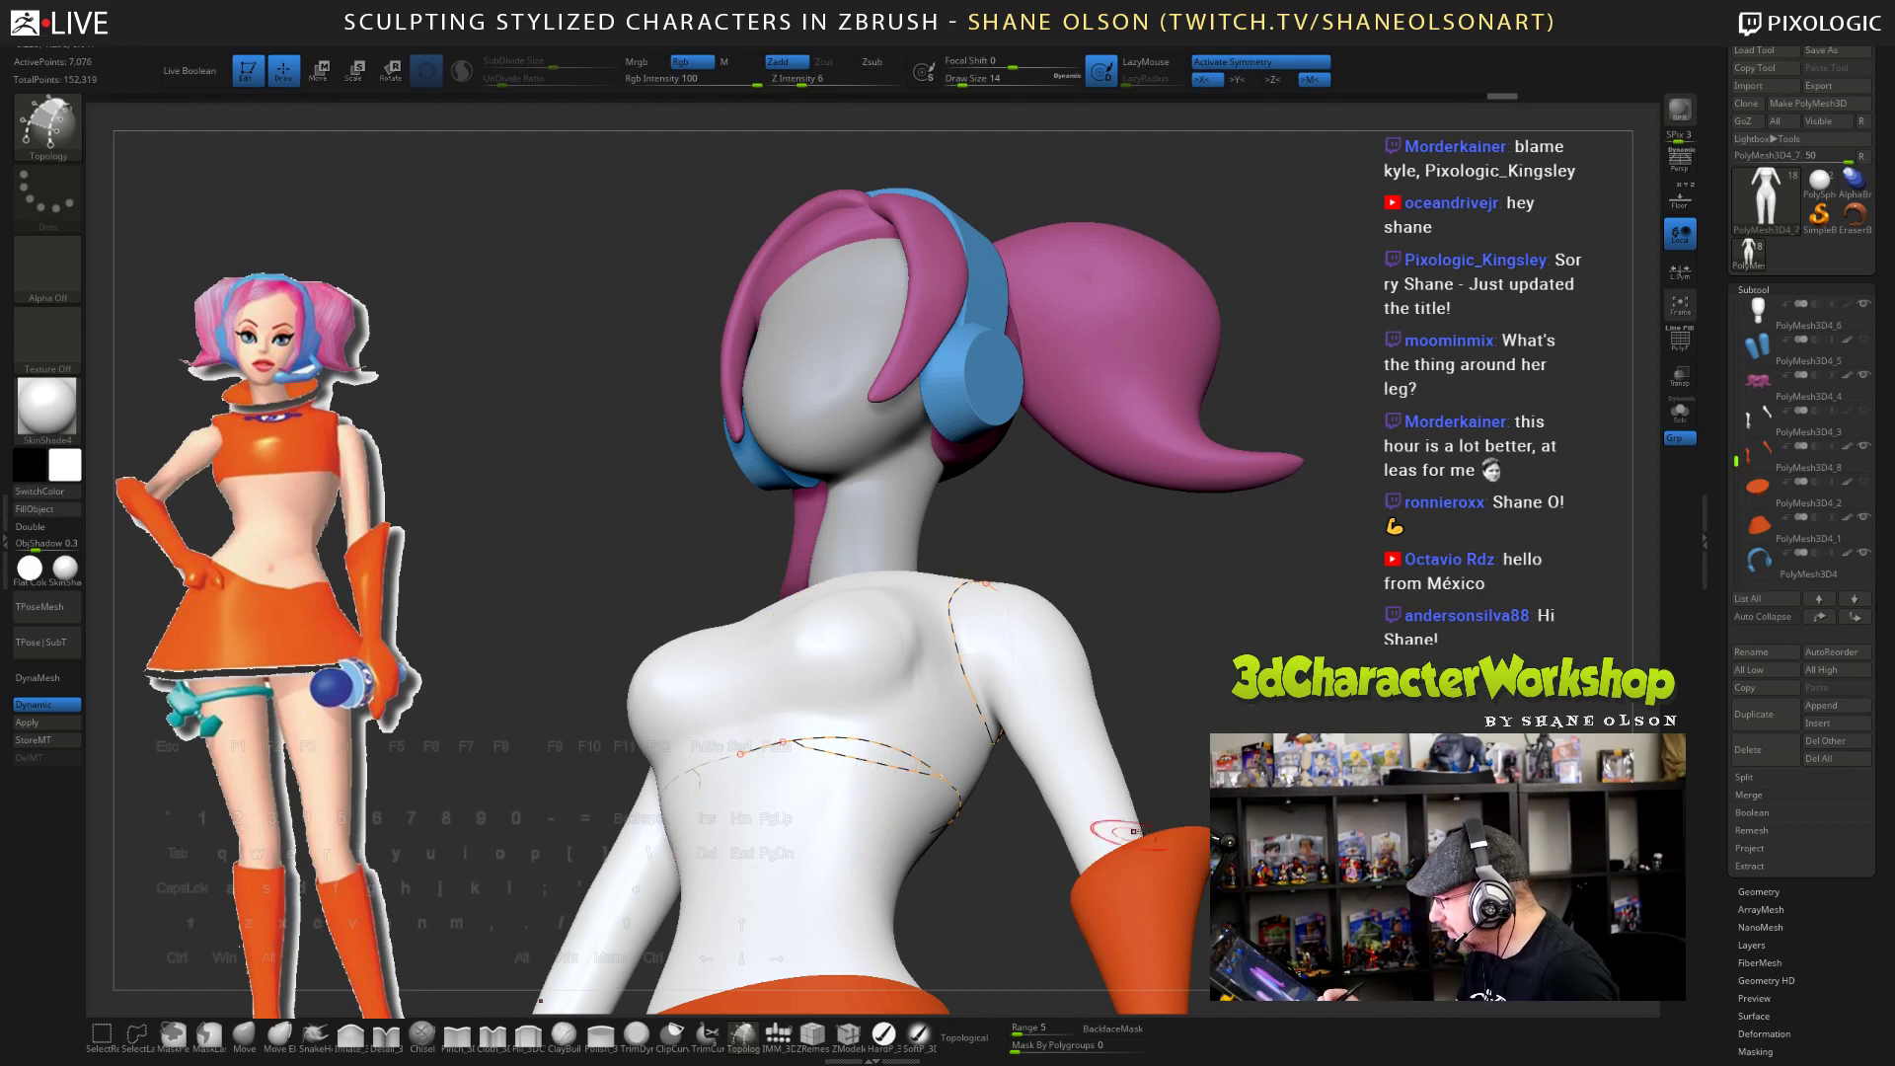
key("ctrl+z")
- Rework the front of the hem curve near the centre line, undoing and redoing the latest strokes
mouse_move(1214, 641)
left_mouse_down("alt")
mouse_move(1219, 717)
mouse_move(1222, 659)
left_mouse_up("alt")
left_click_drag(1069, 859, 1046, 918)
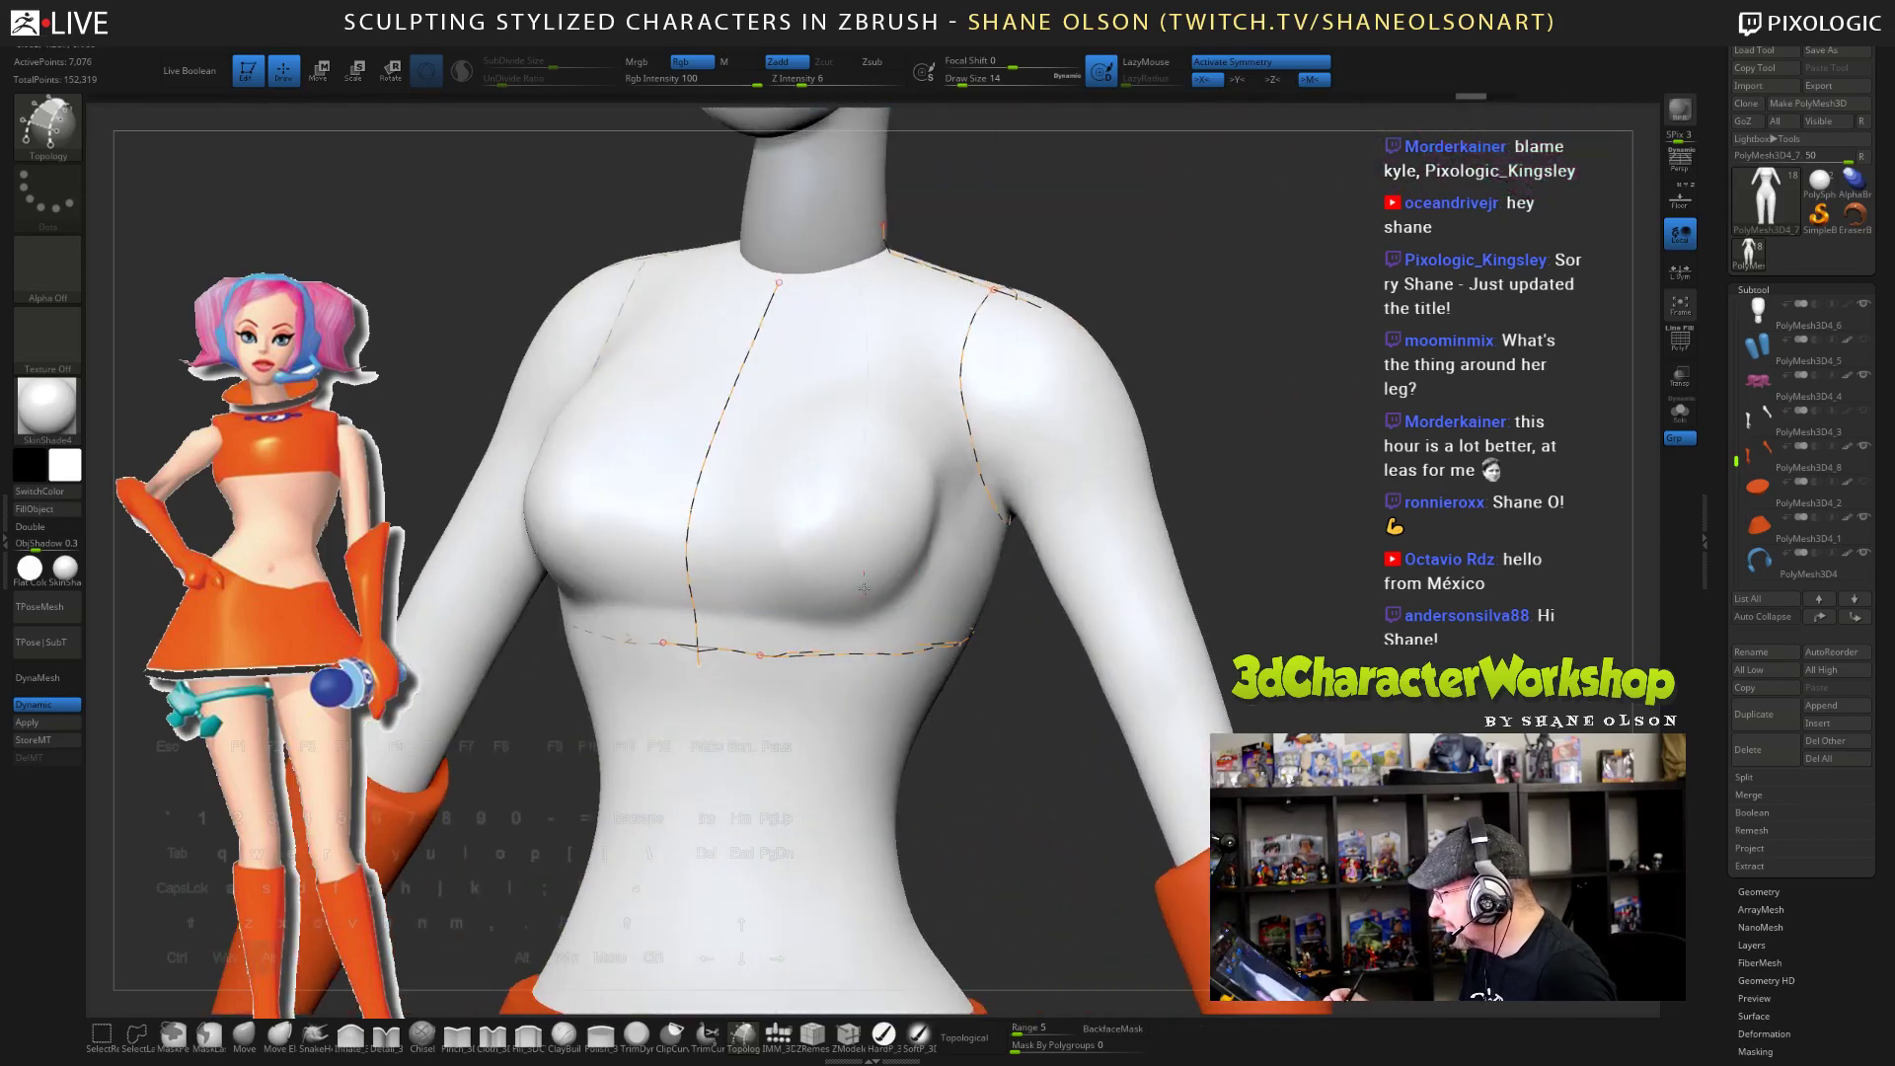
mouse_move(1010, 847)
left_mouse_down()
mouse_move(1003, 896)
mouse_move(990, 851)
left_mouse_up()
key("ctrl+z")
key("ctrl+z")
key("ctrl+shift+z")
key("ctrl+shift+z")
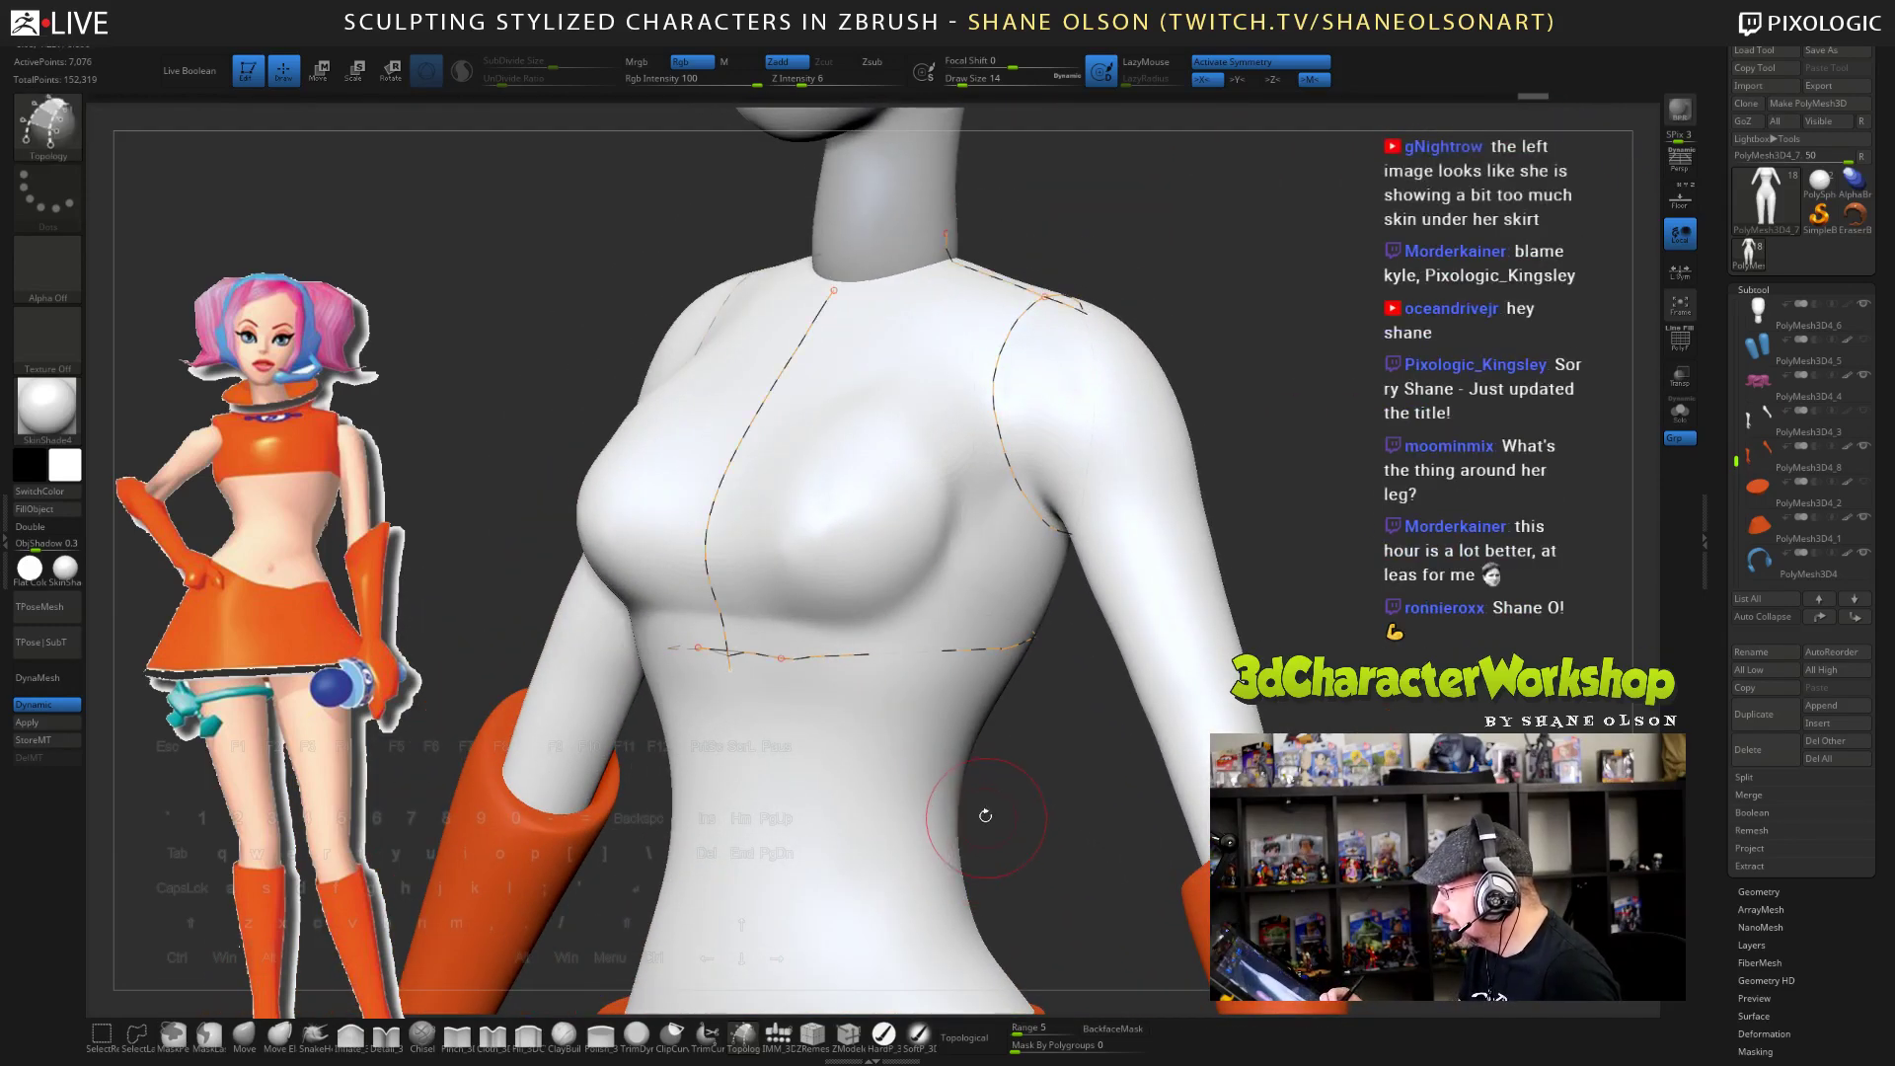
- Add the character turnaround reference texture to Spotlight
mouse_move(890, 864)
right_mouse_down()
mouse_move(861, 856)
mouse_move(896, 904)
mouse_move(848, 855)
mouse_move(809, 859)
mouse_move(1175, 818)
mouse_move(1084, 721)
right_mouse_up()
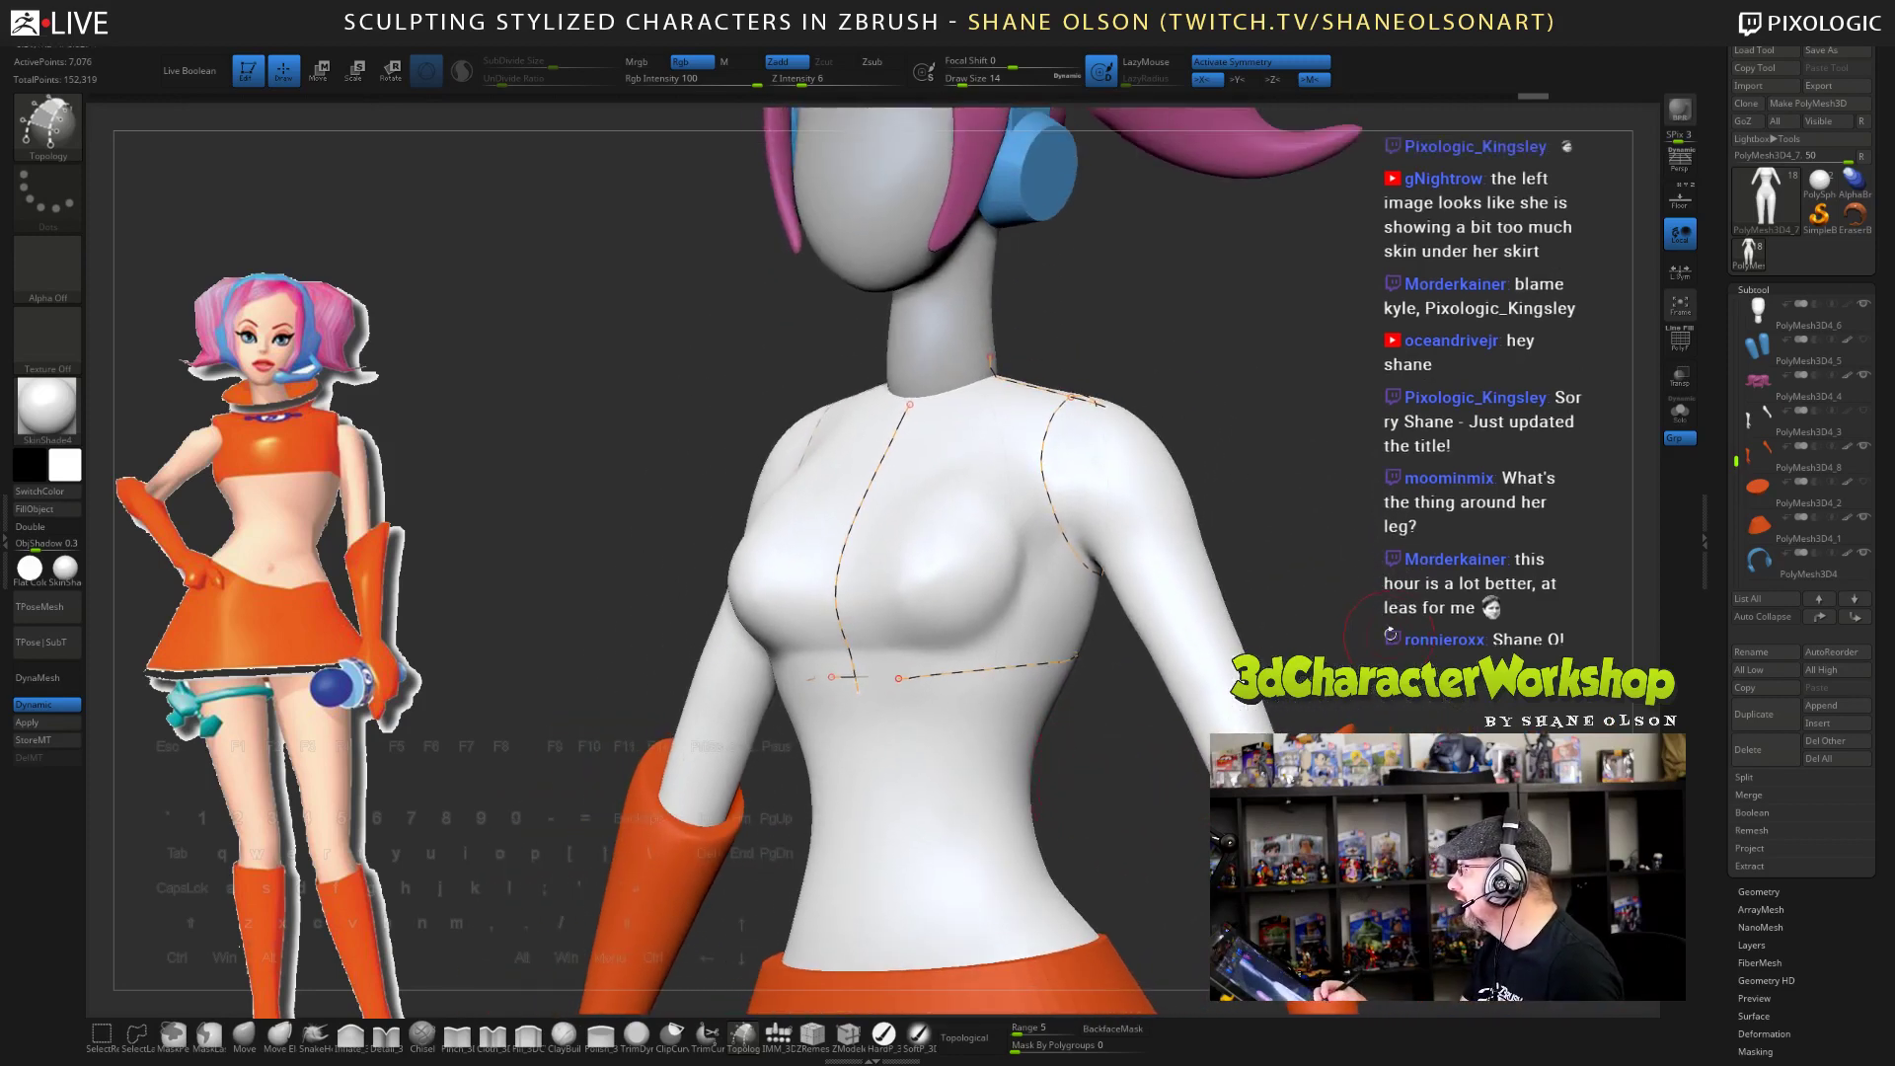
right_click_drag(1390, 634, 1460, 681)
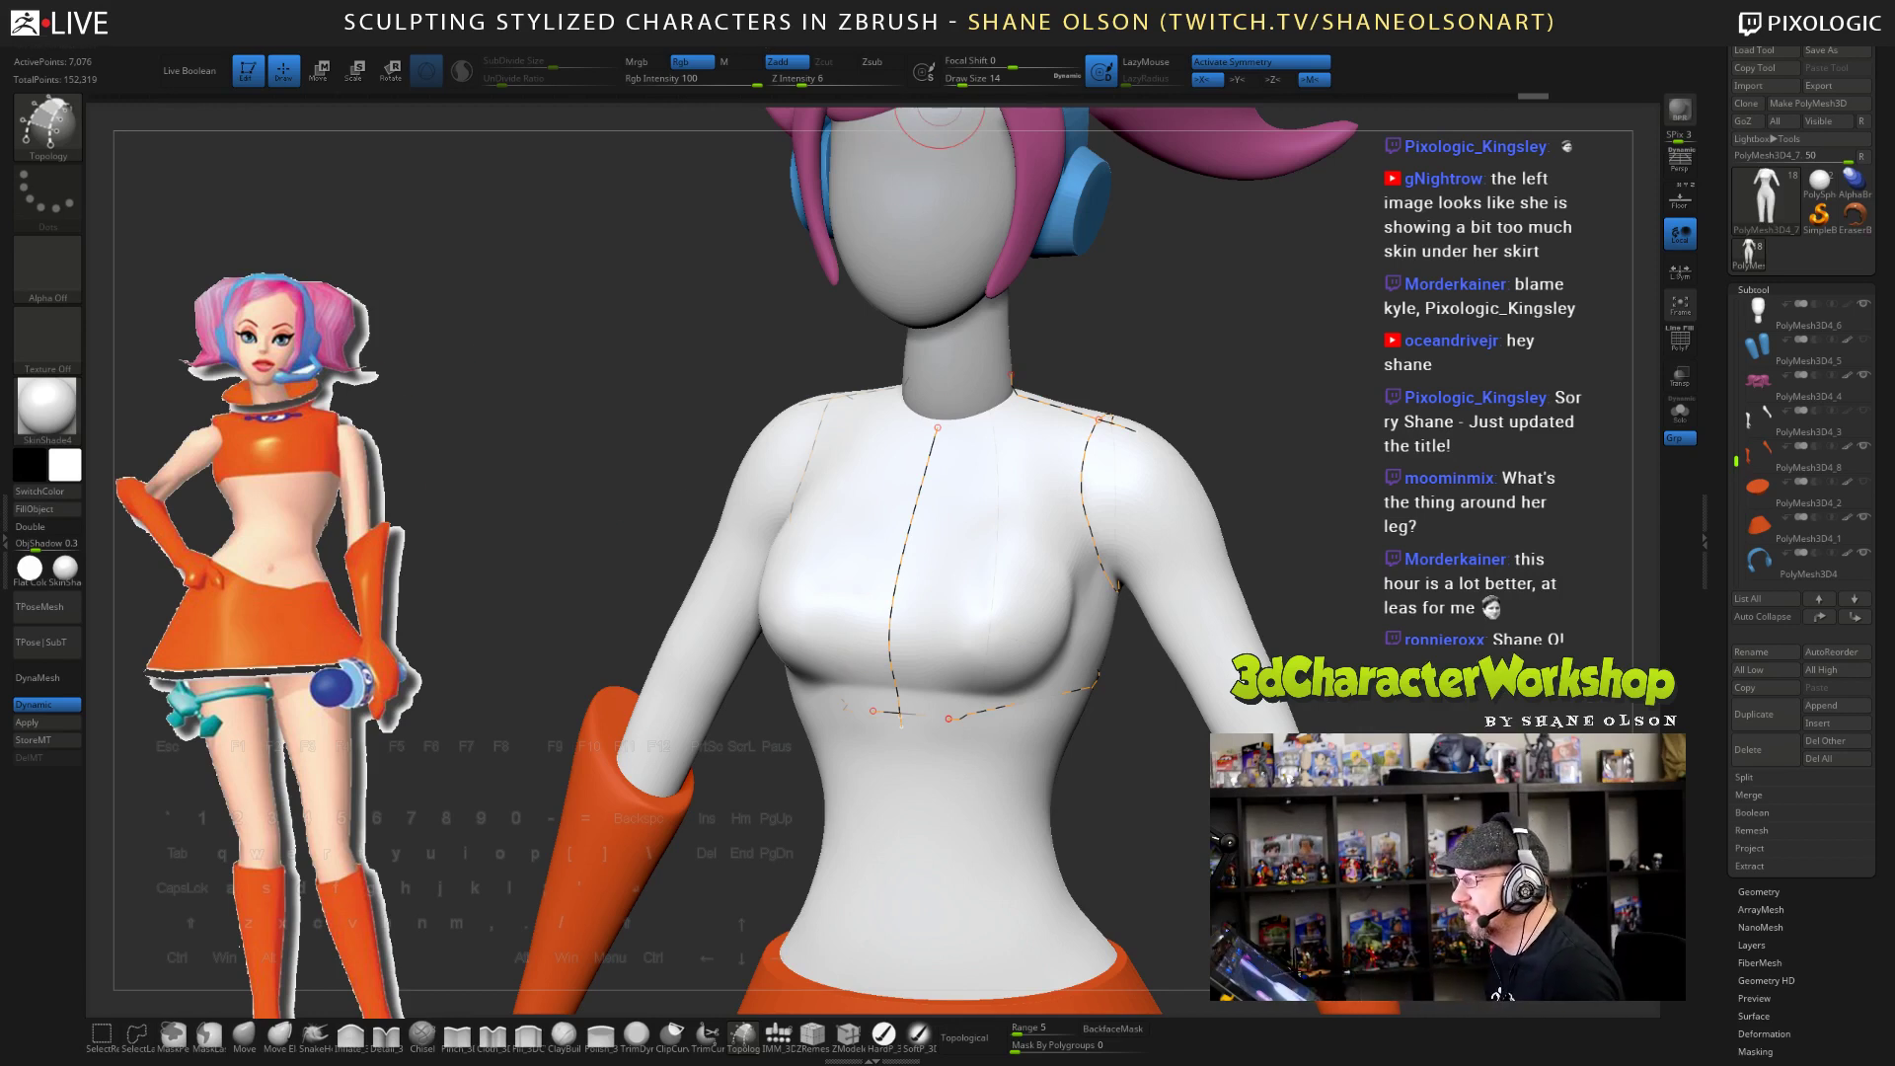
left_click(775, 27)
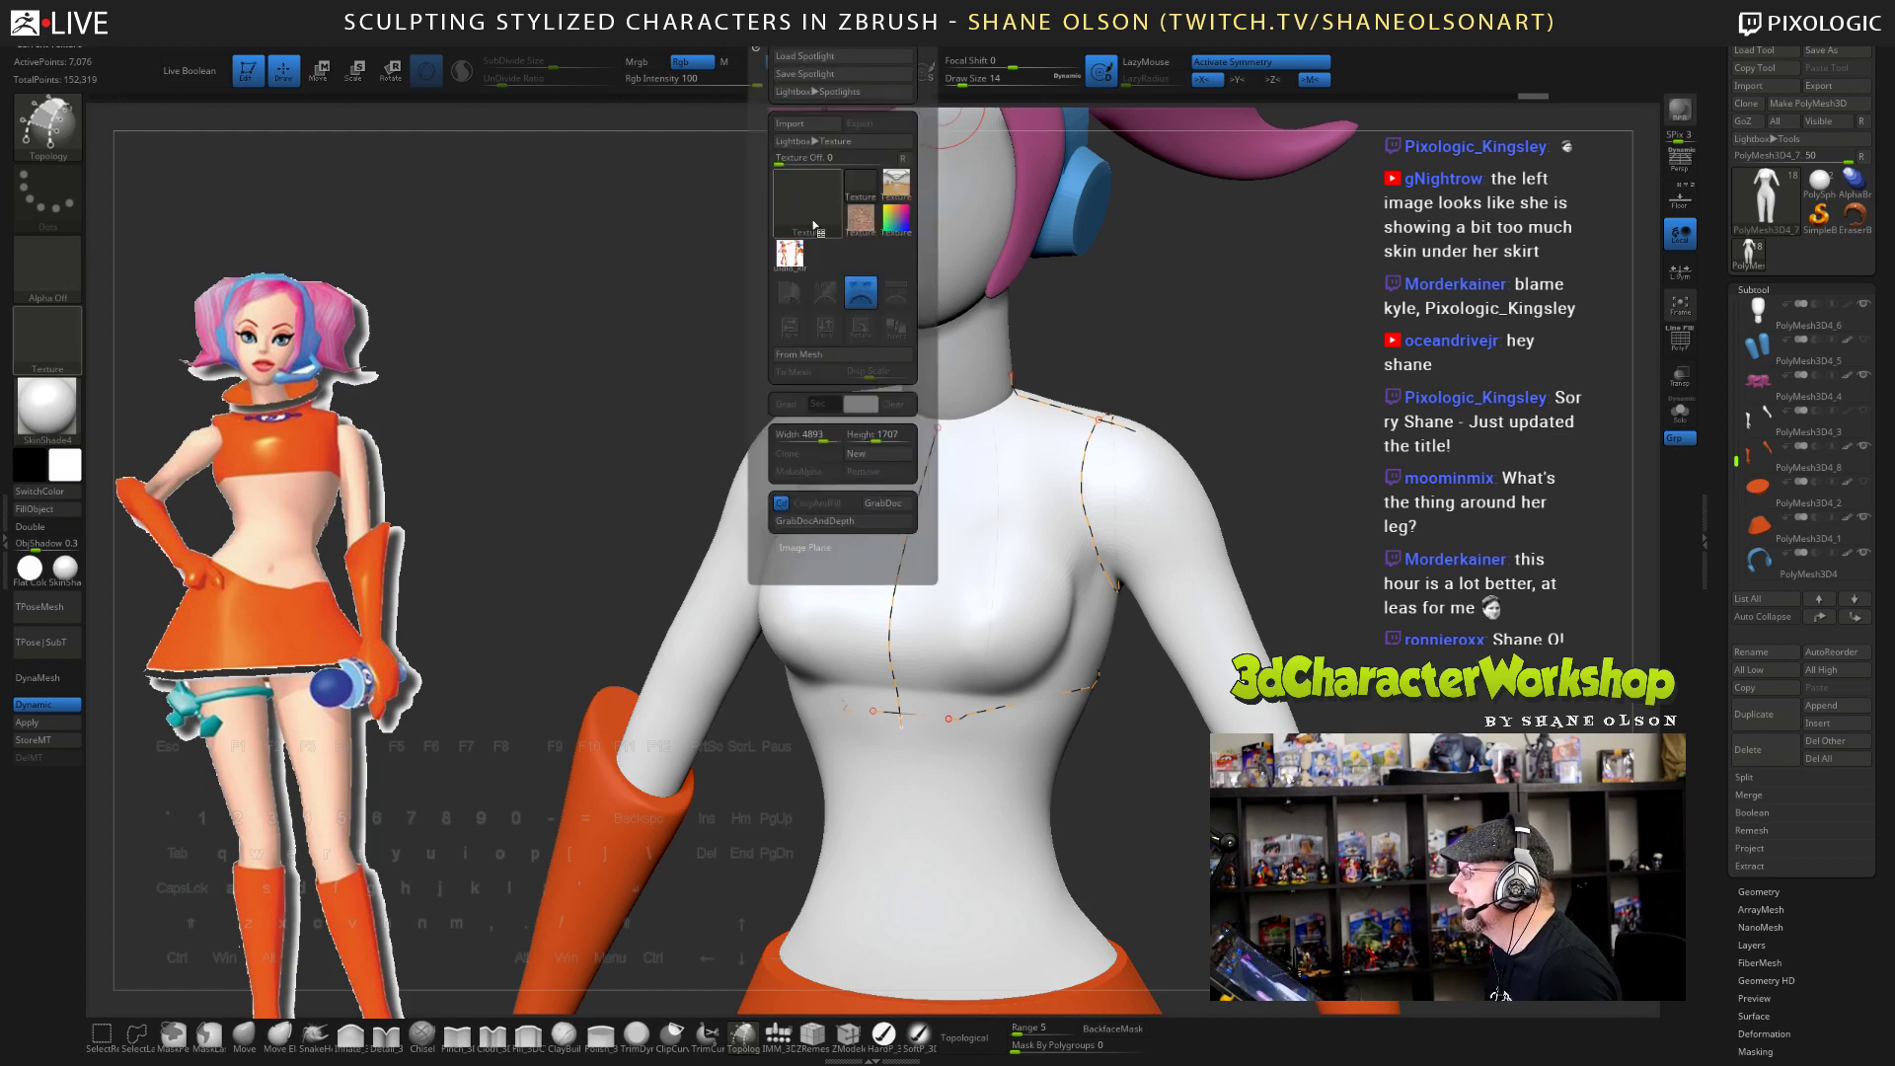
left_click(898, 294)
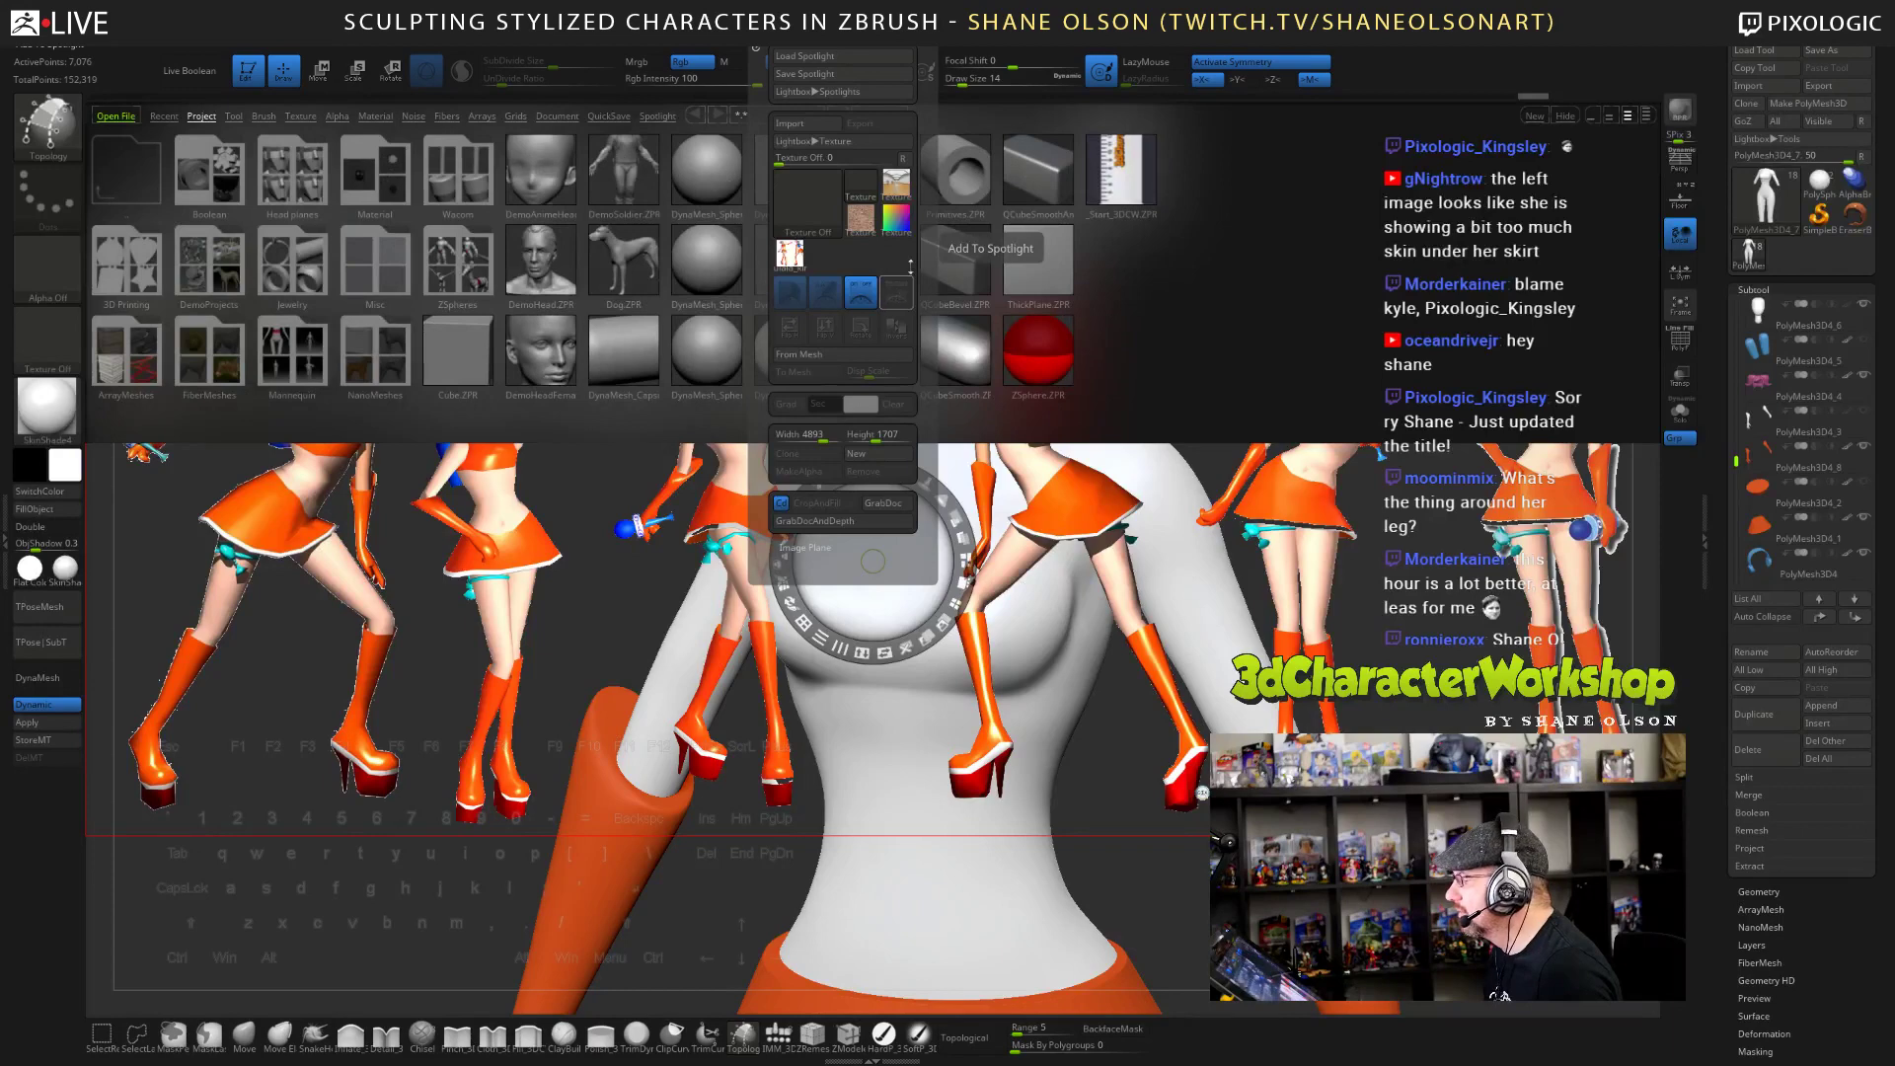
- Close the content browser, move the turnaround reference clear of the torso beside the character's head, and leave Spotlight editing
key("comma")
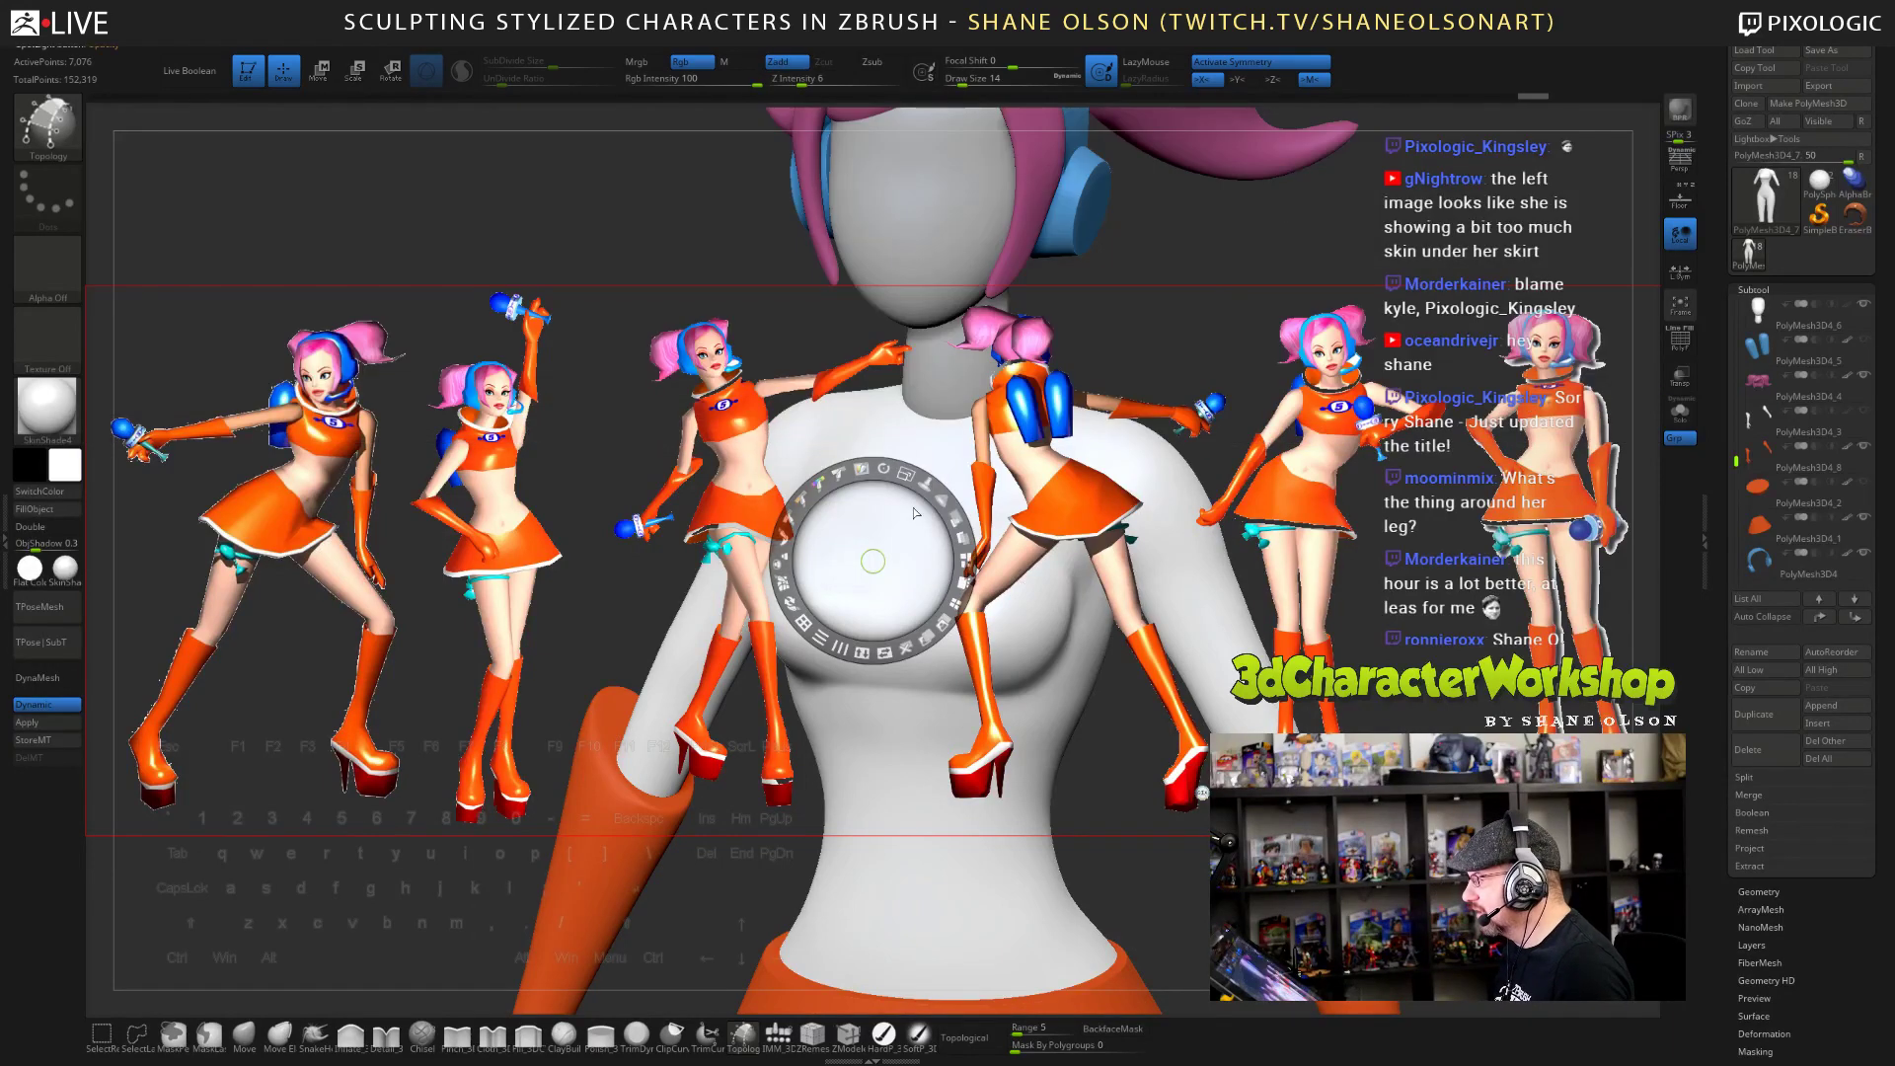
left_click_drag(873, 561, 77, 303)
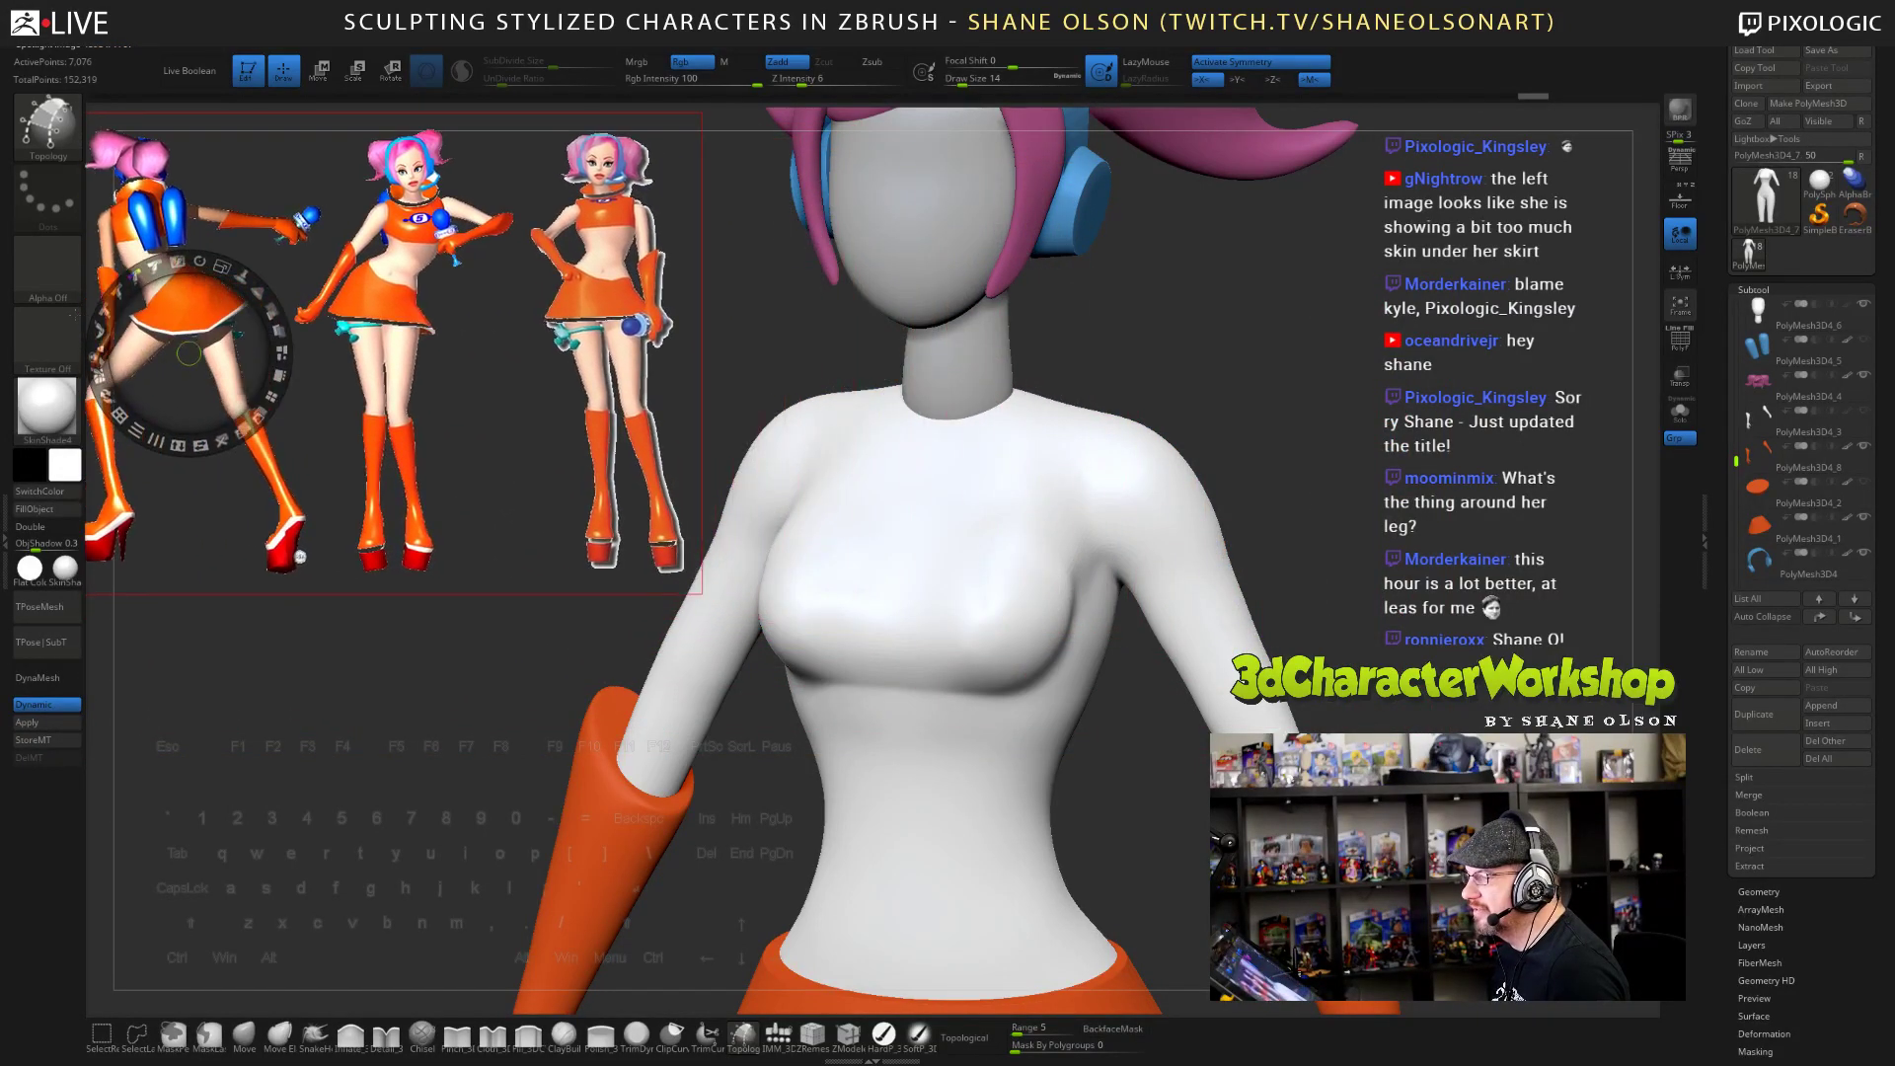
key("z")
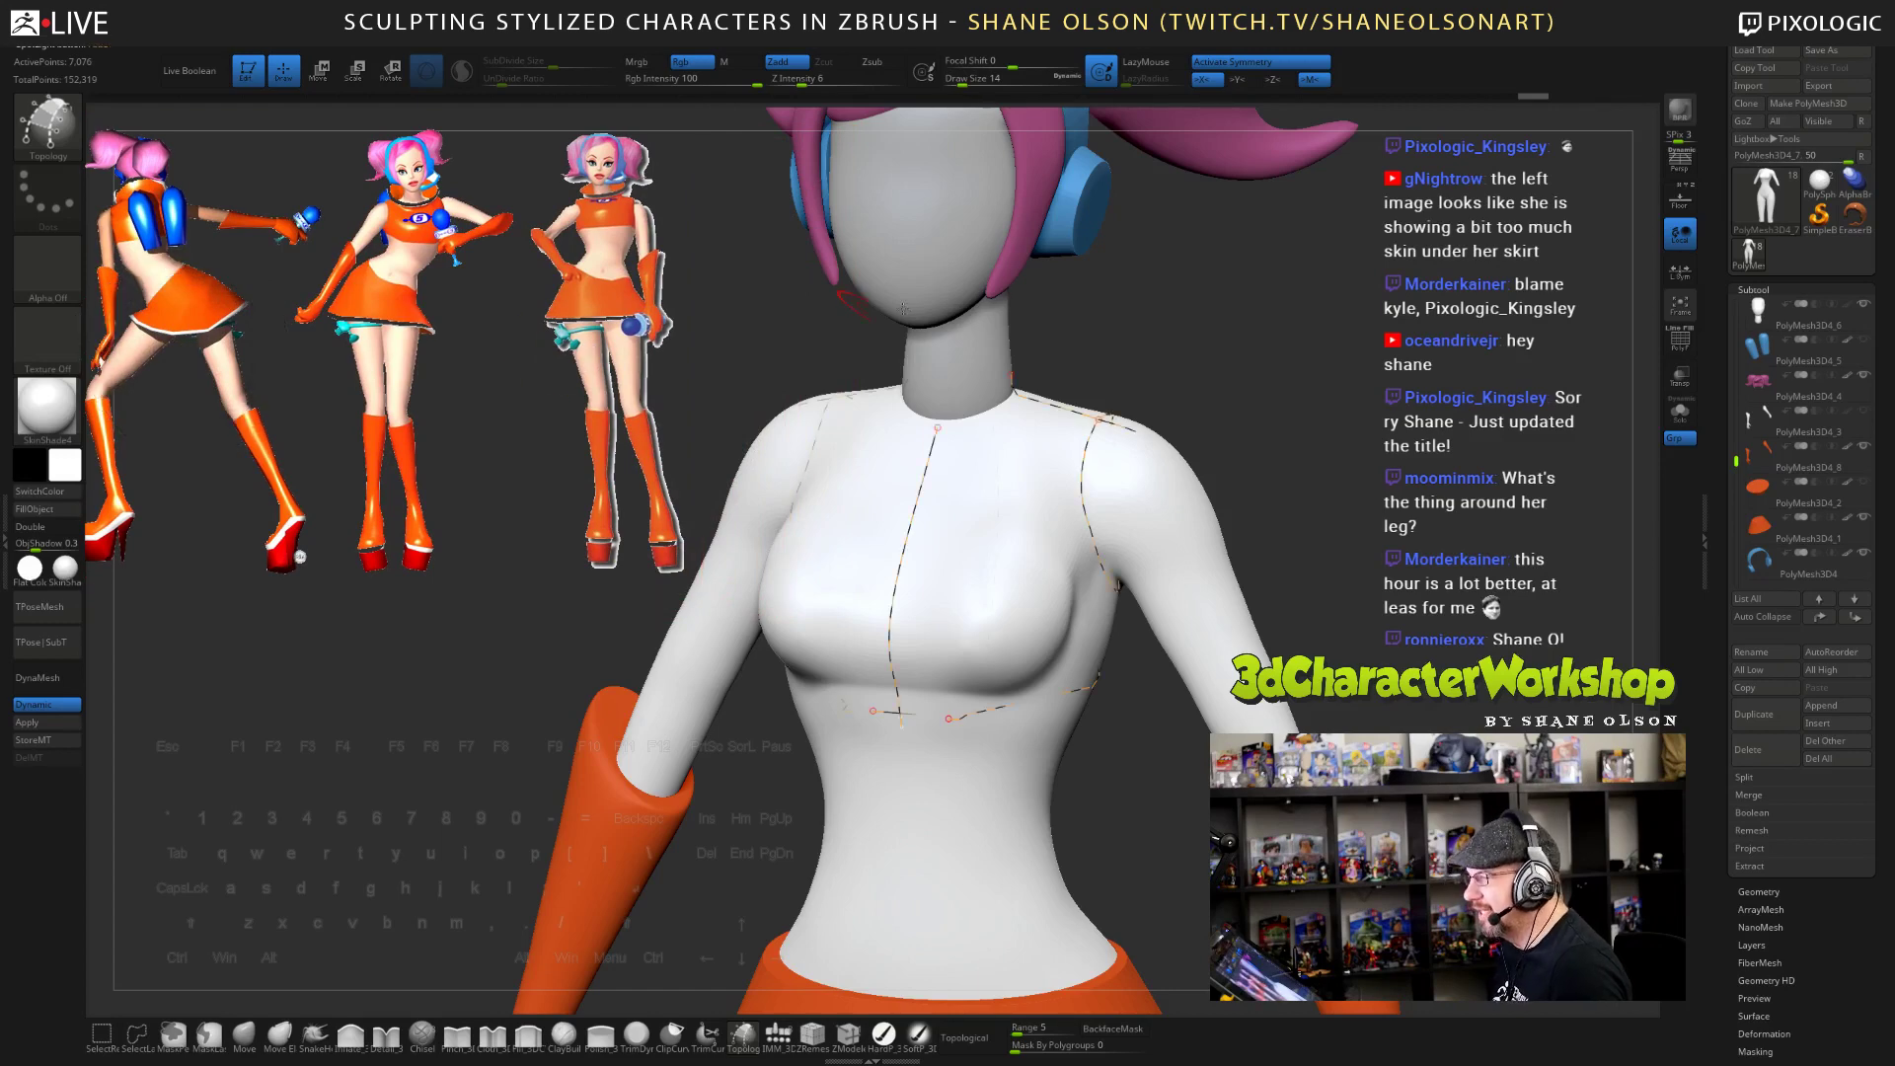
- Draw the top's neckline curve around the neck base, from the front centre line past the shoulder seam to the back centre line
left_click_drag(1326, 373, 1379, 349)
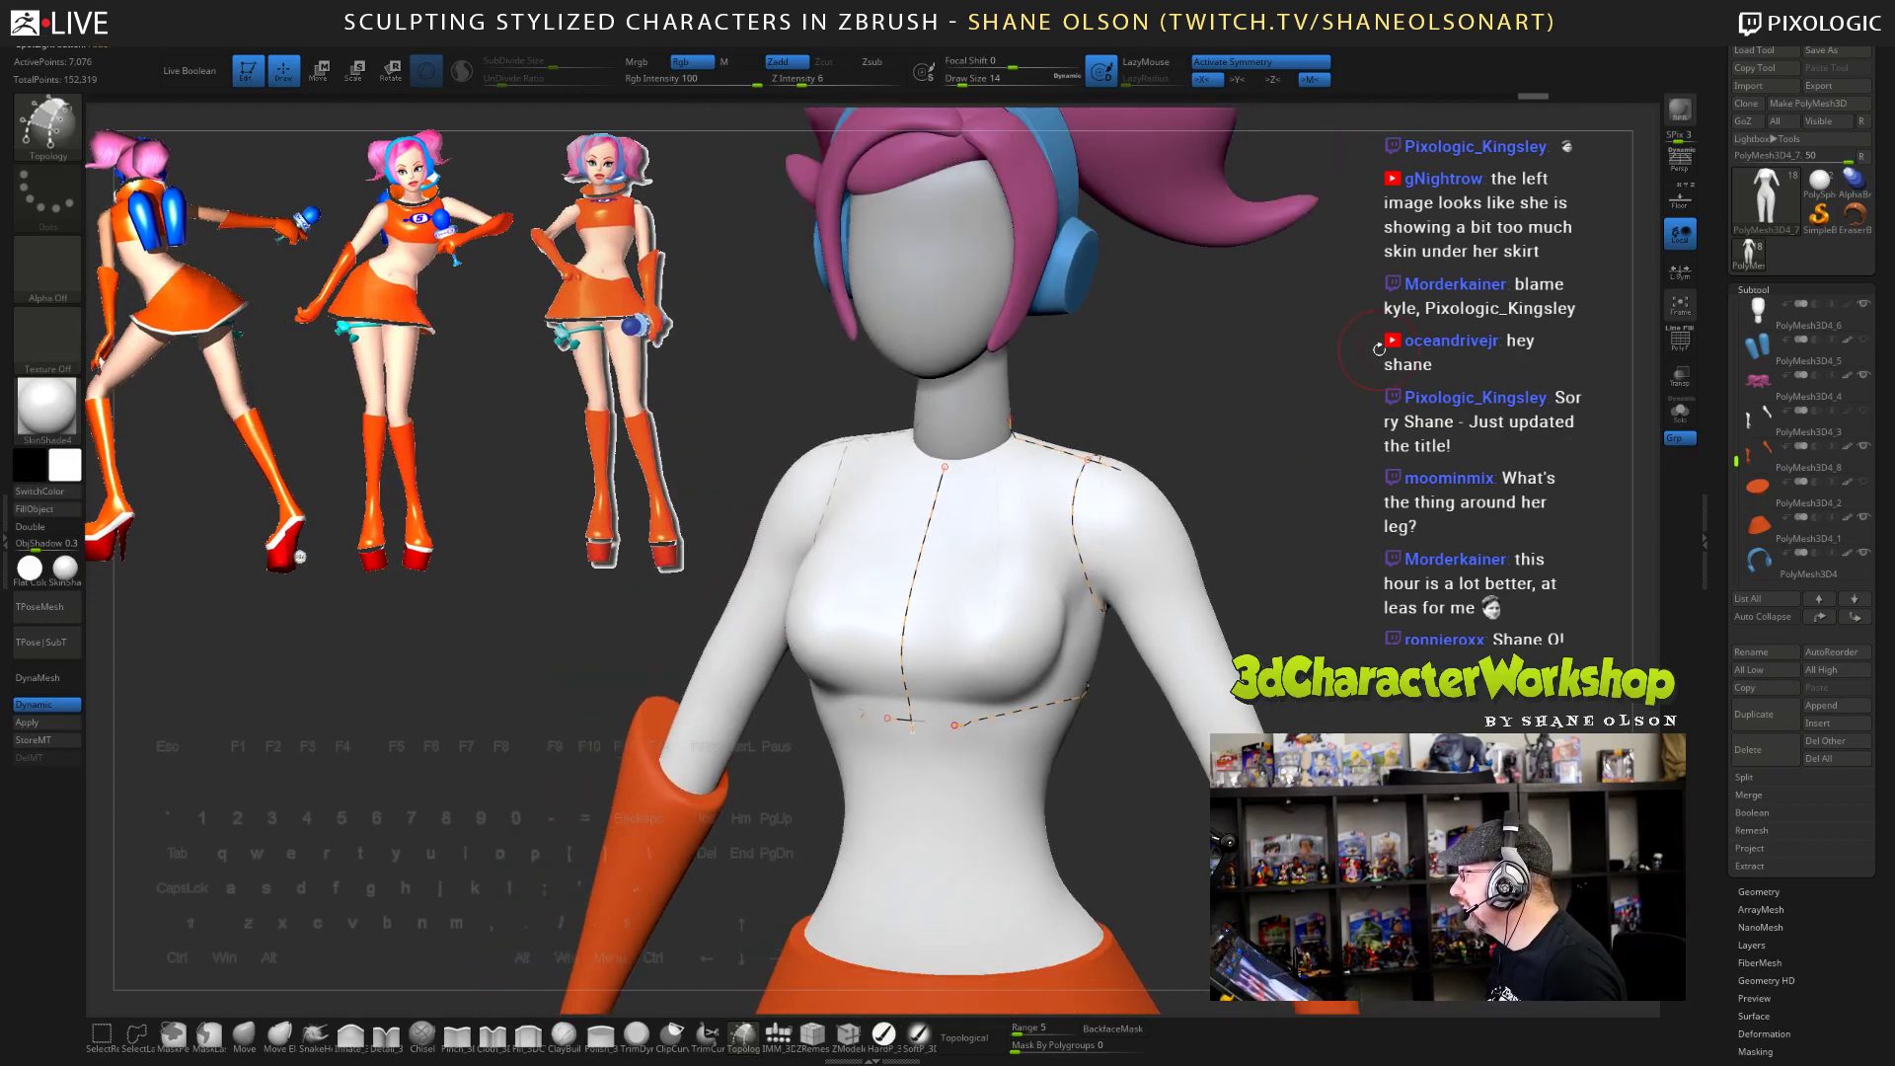
left_click_drag(1280, 474, 1049, 652)
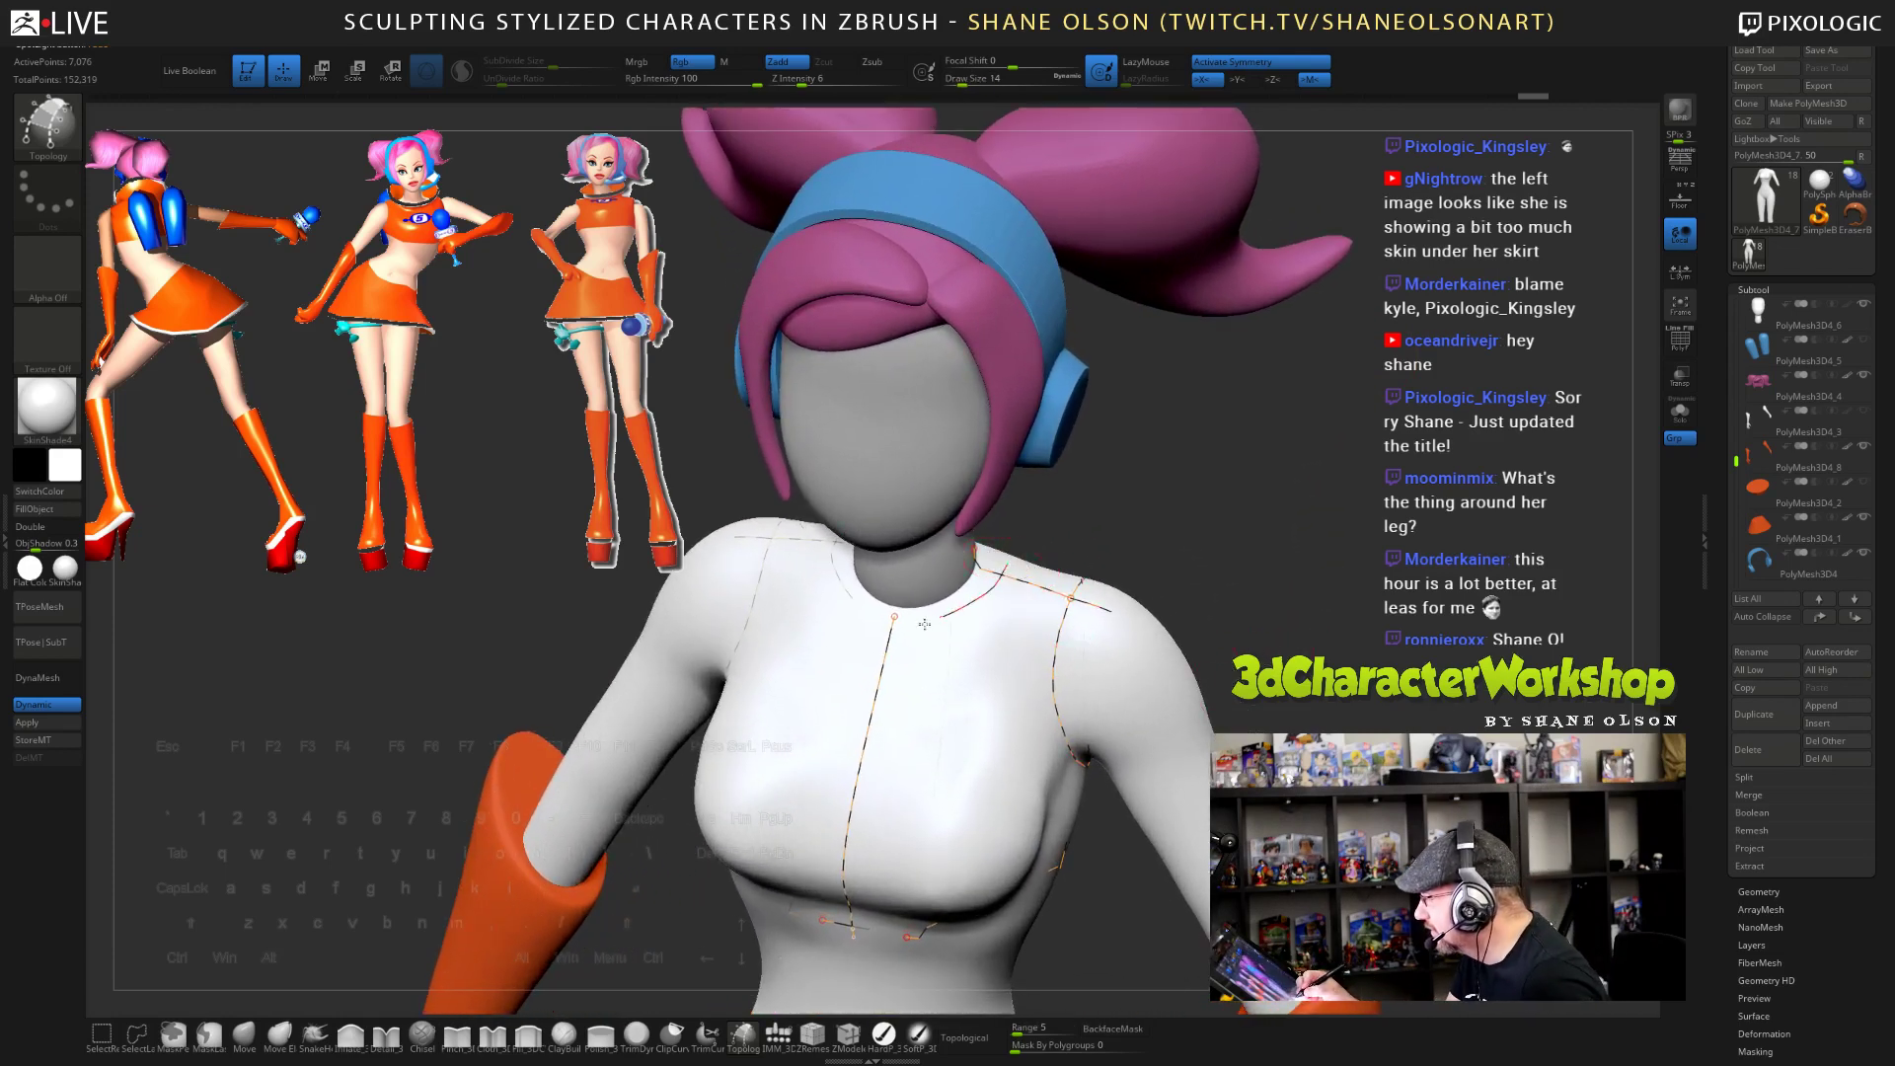
left_click_drag(1263, 659, 1233, 703)
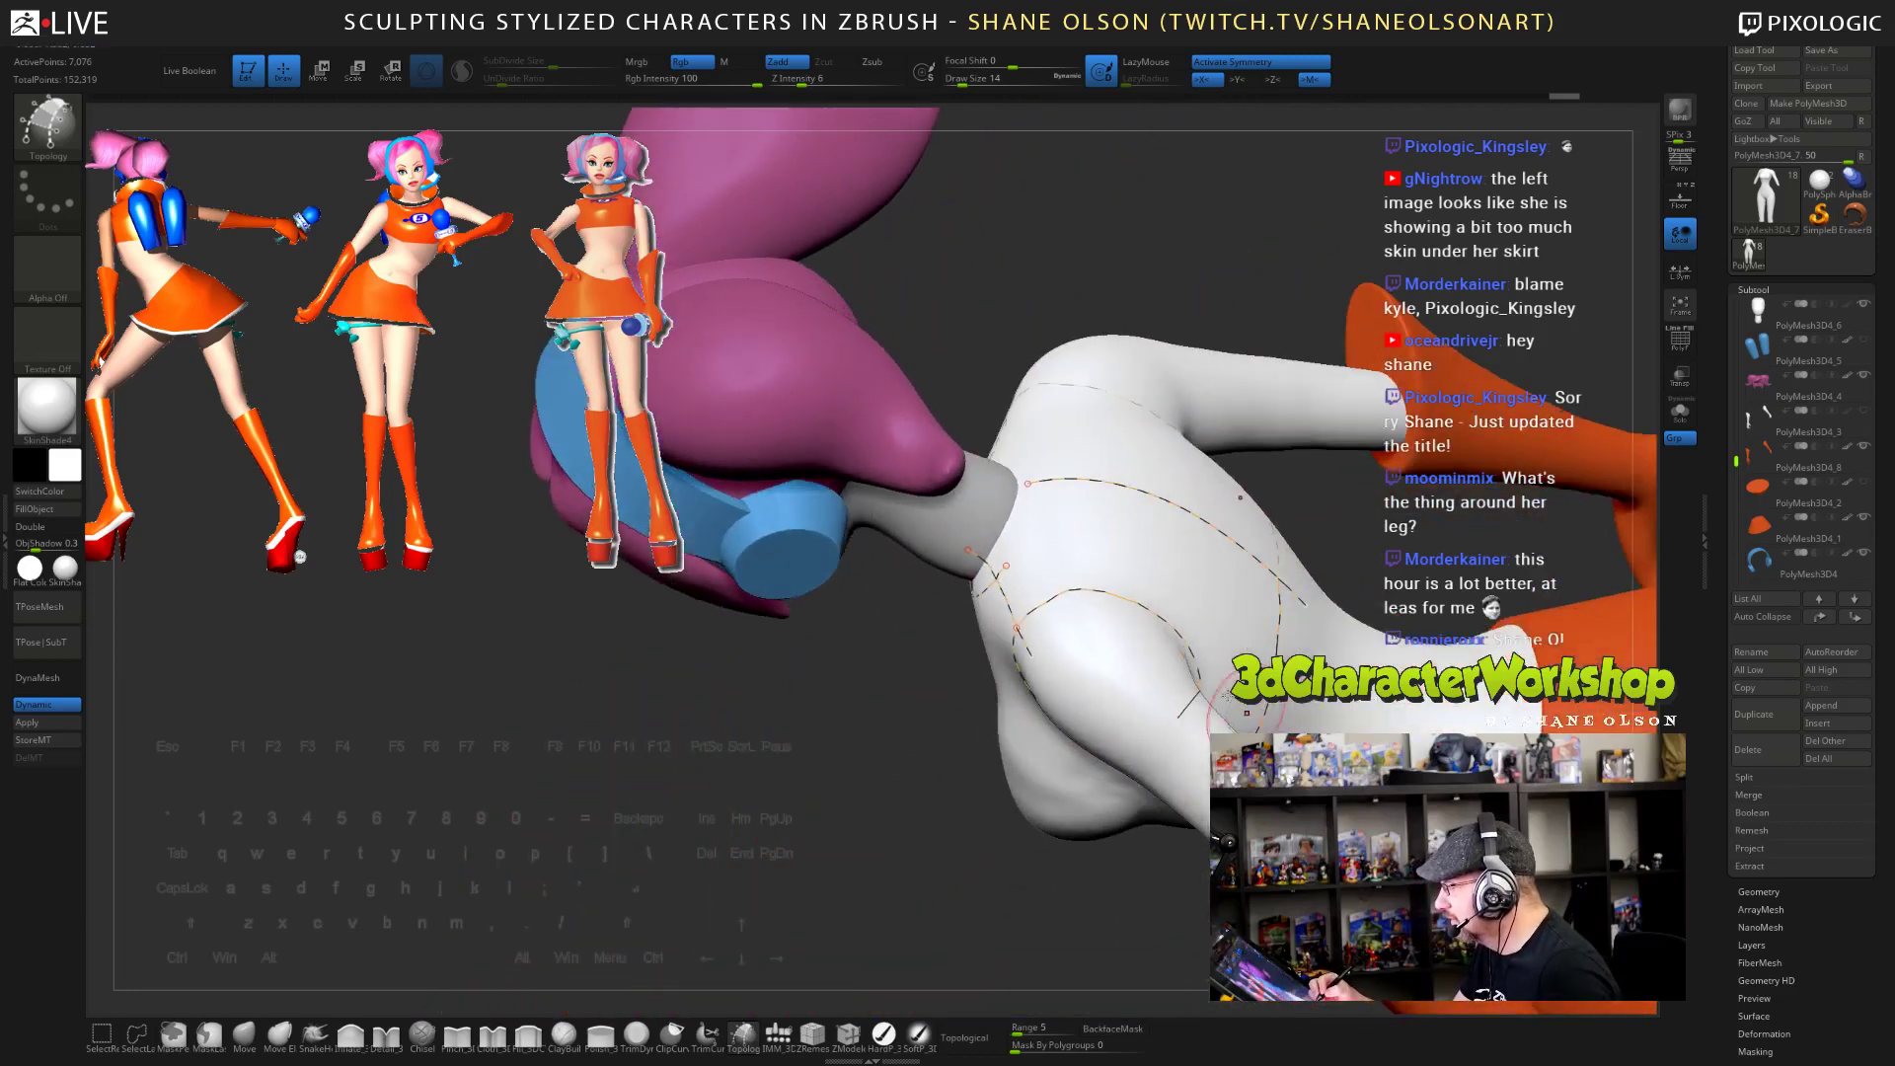
left_click_drag(1006, 565, 1023, 544)
left_click_drag(1051, 475, 1064, 478)
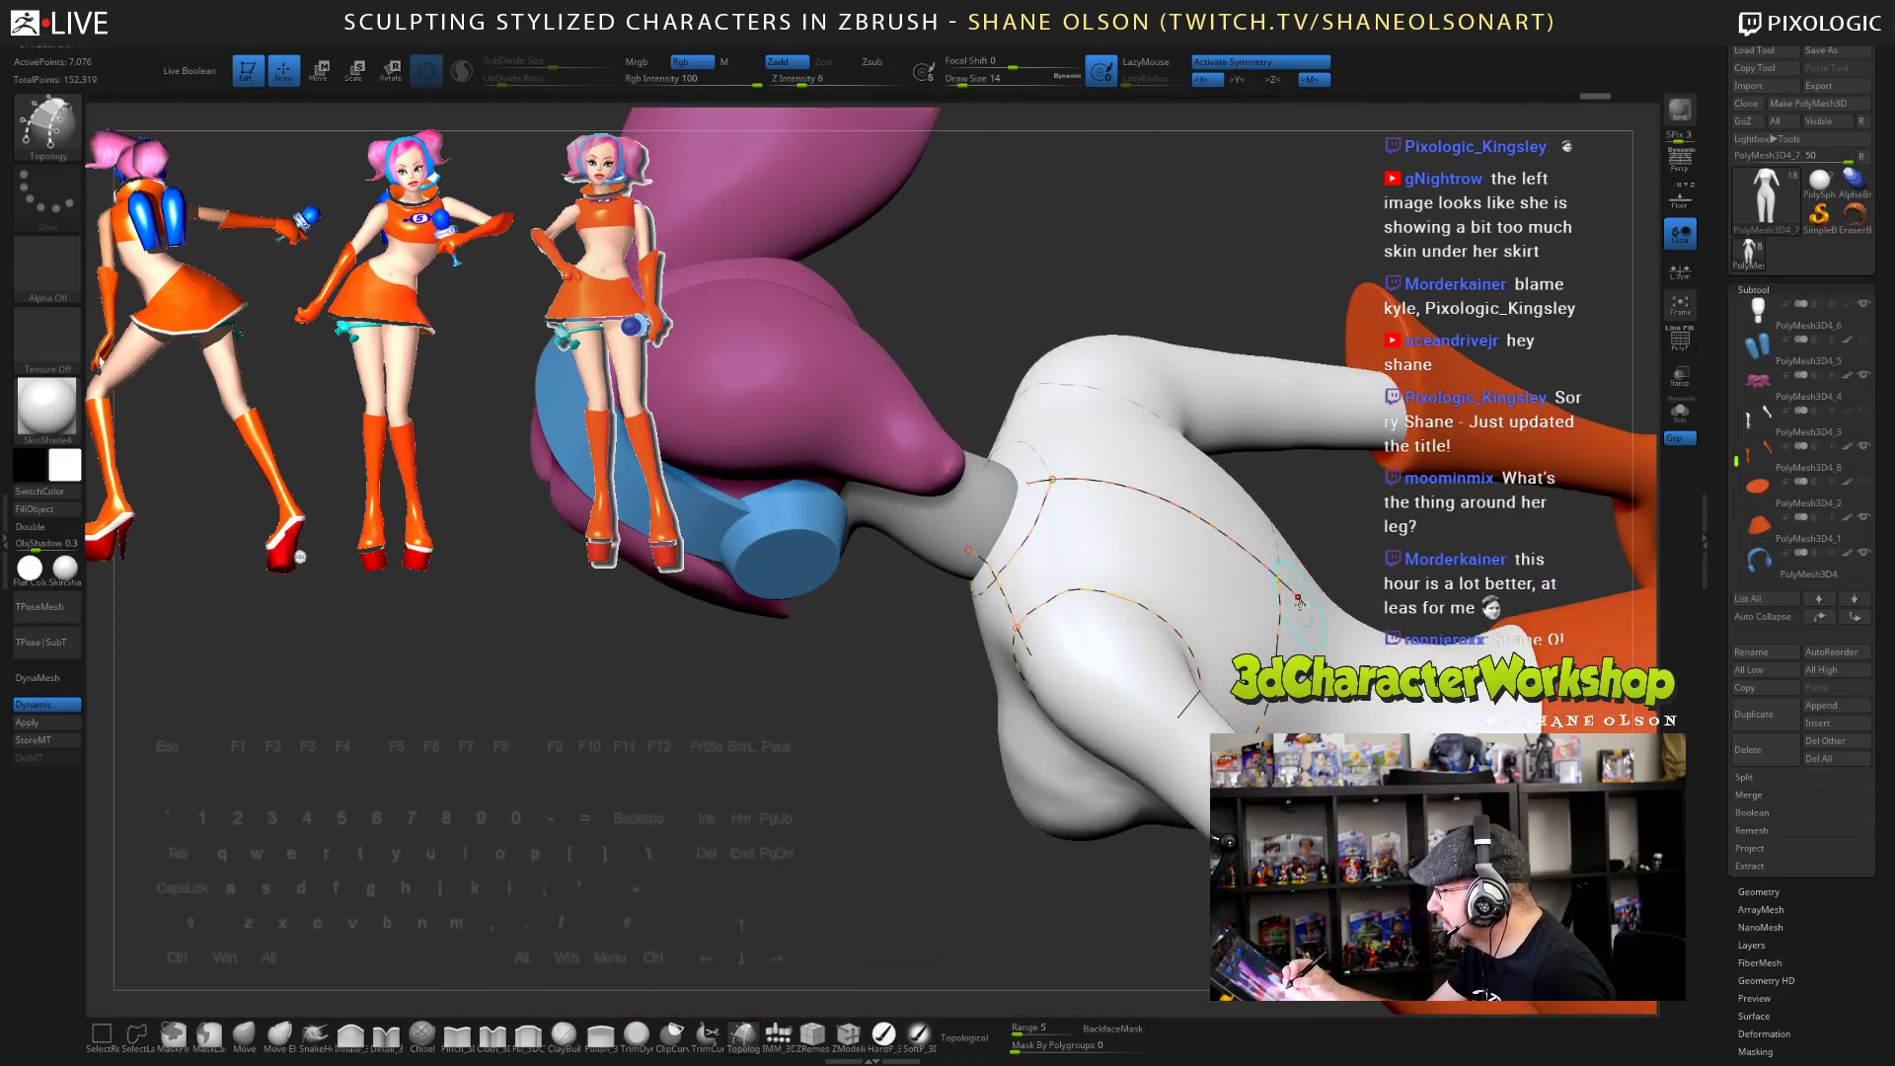
- Close the gap in the front hem curve below the bust by joining it to the centre line
mouse_move(1095, 592)
right_mouse_down()
mouse_move(1246, 592)
mouse_move(1153, 657)
mouse_move(1310, 614)
mouse_move(909, 794)
right_mouse_up()
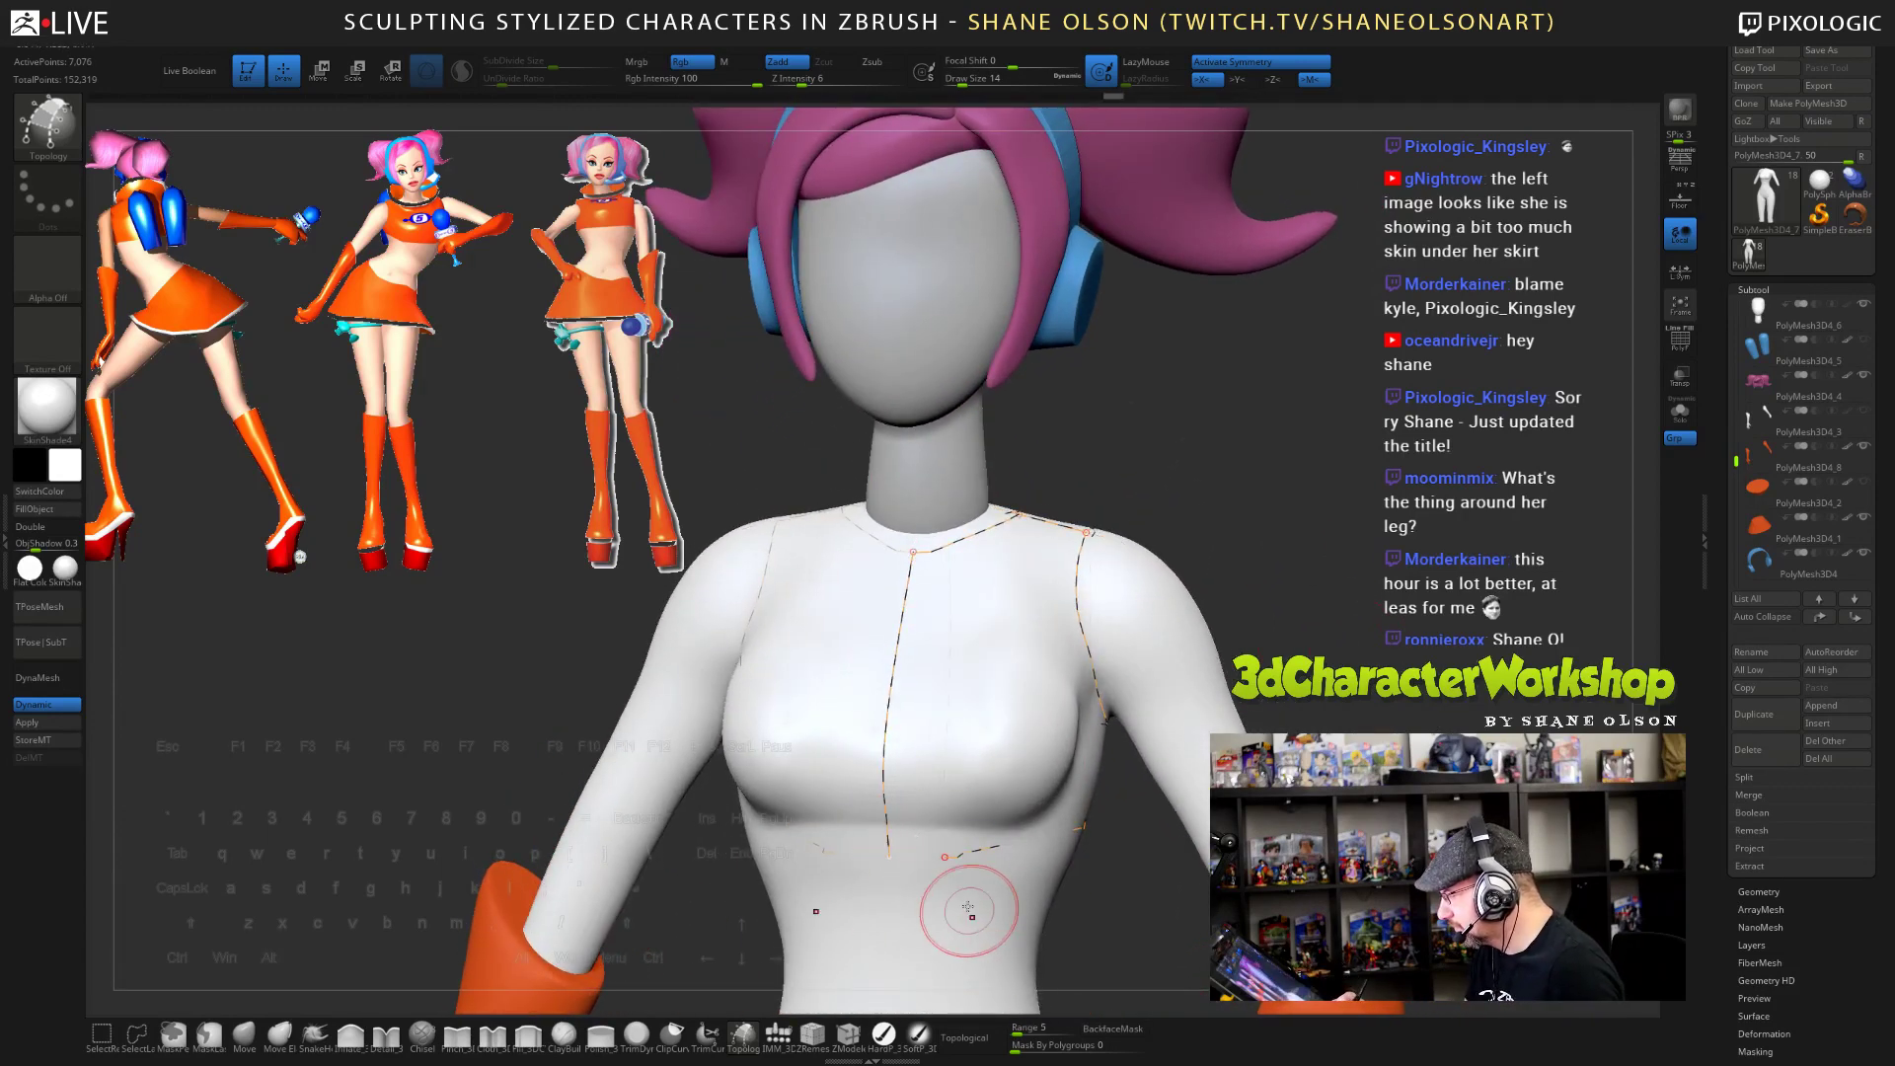
left_click_drag(896, 857, 889, 856)
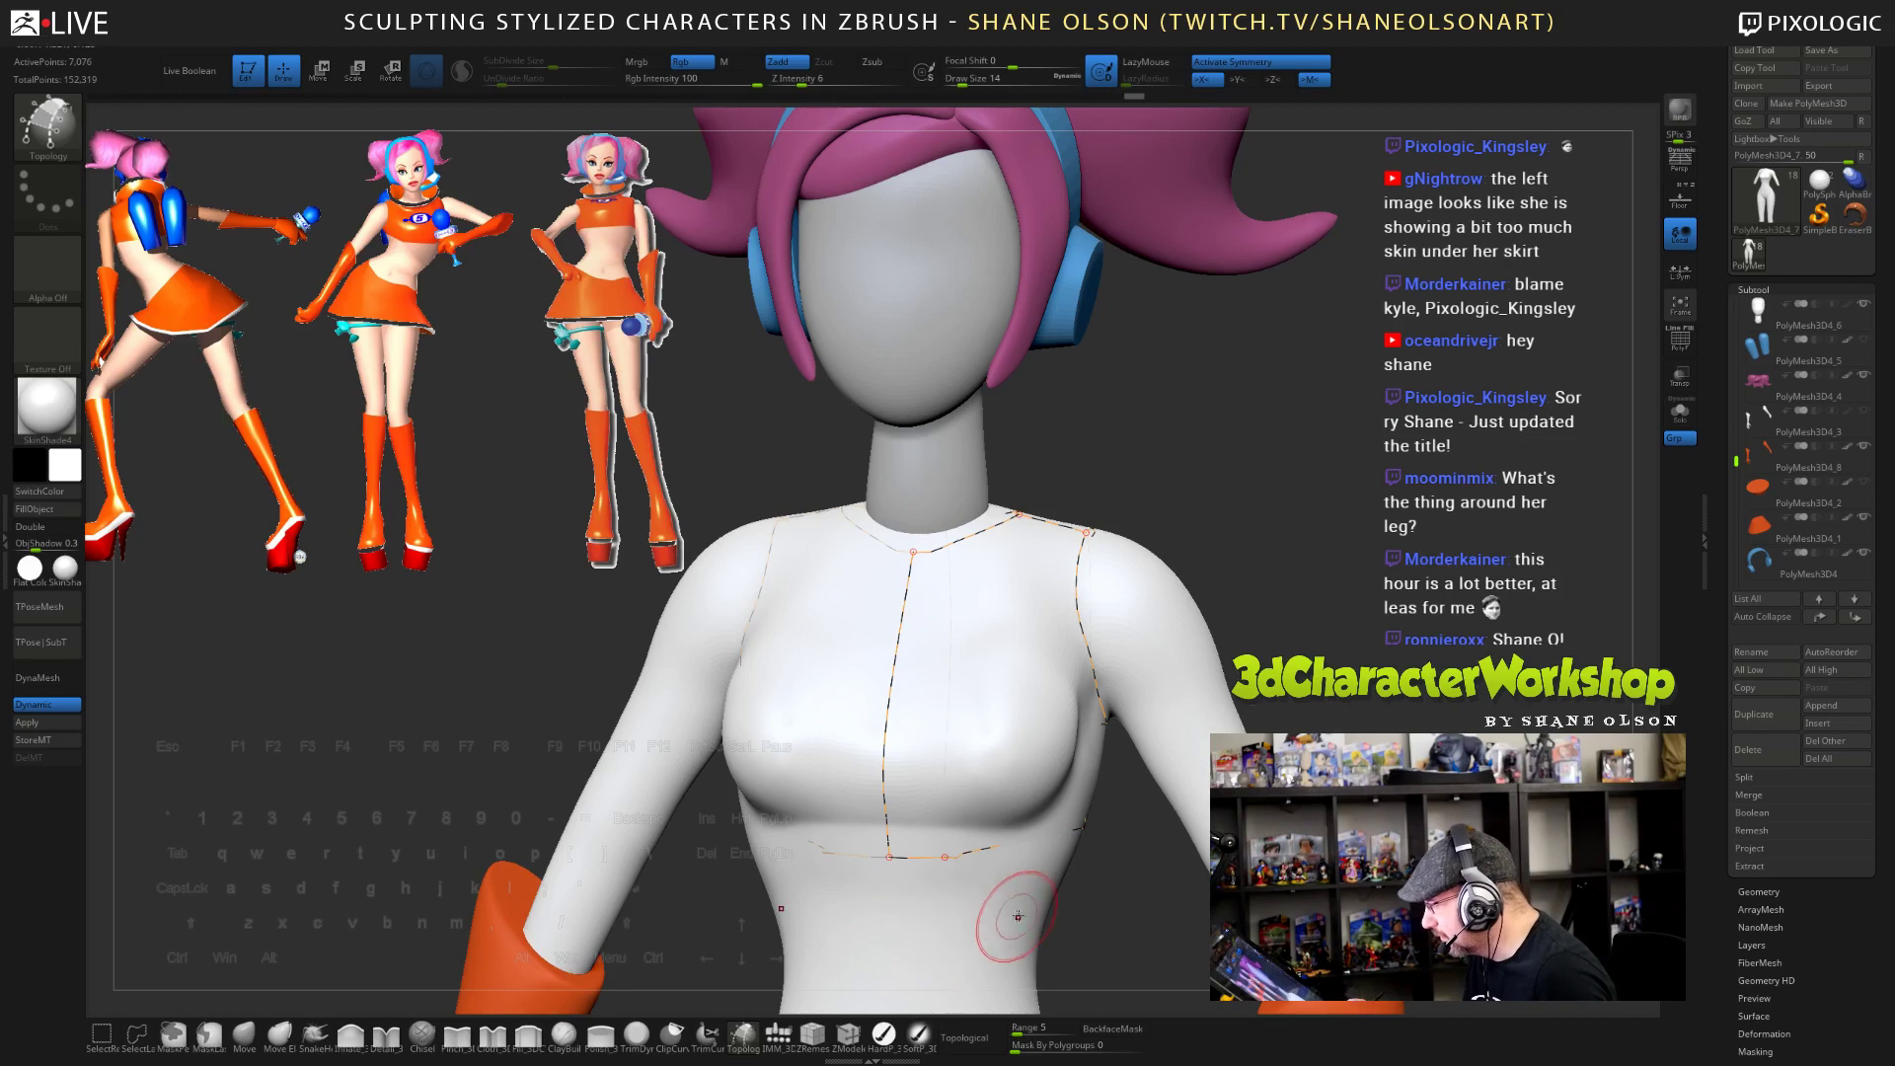
mouse_move(1003, 898)
right_mouse_down()
mouse_move(874, 888)
mouse_move(1008, 884)
right_mouse_up()
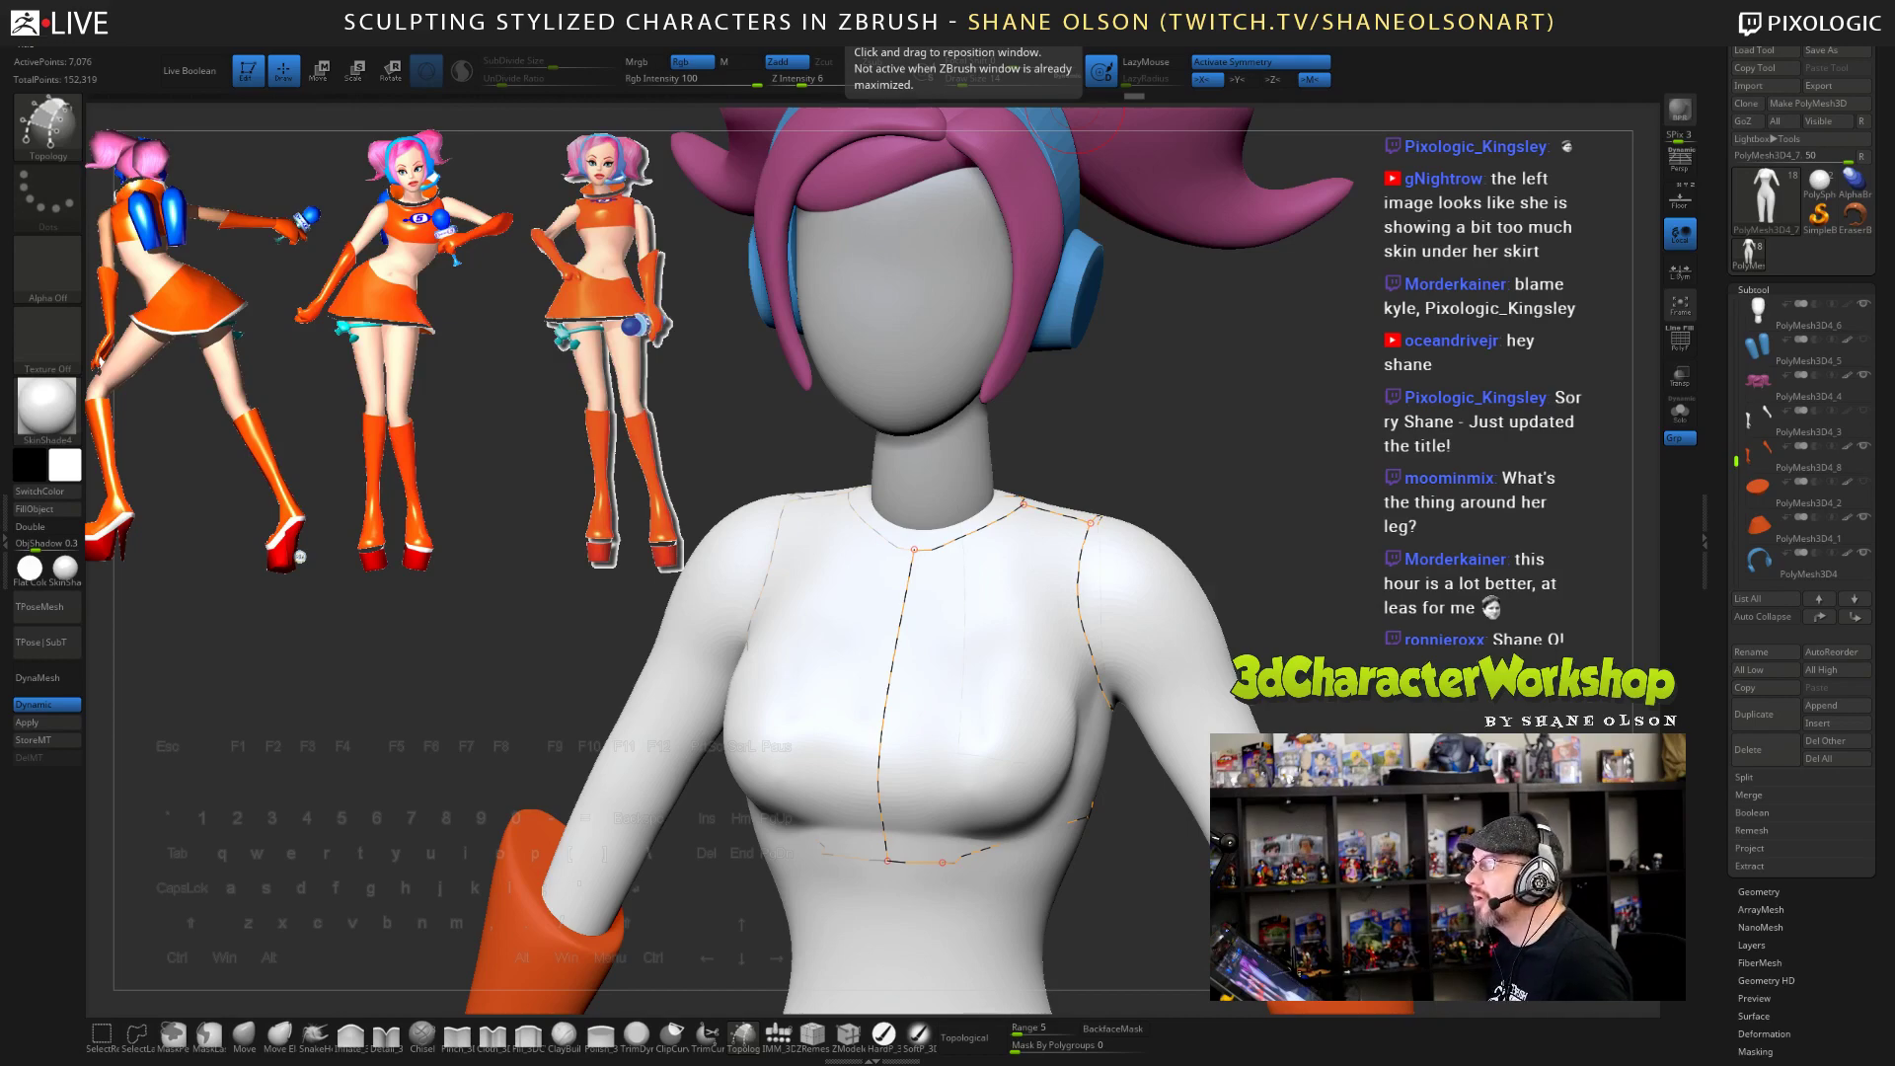
- Switch to the browser's Magic Wheelchair Comic-Con contest page, maximize the window, and read the introduction and contest dates
left_click_drag(509, 0, 999, 61)
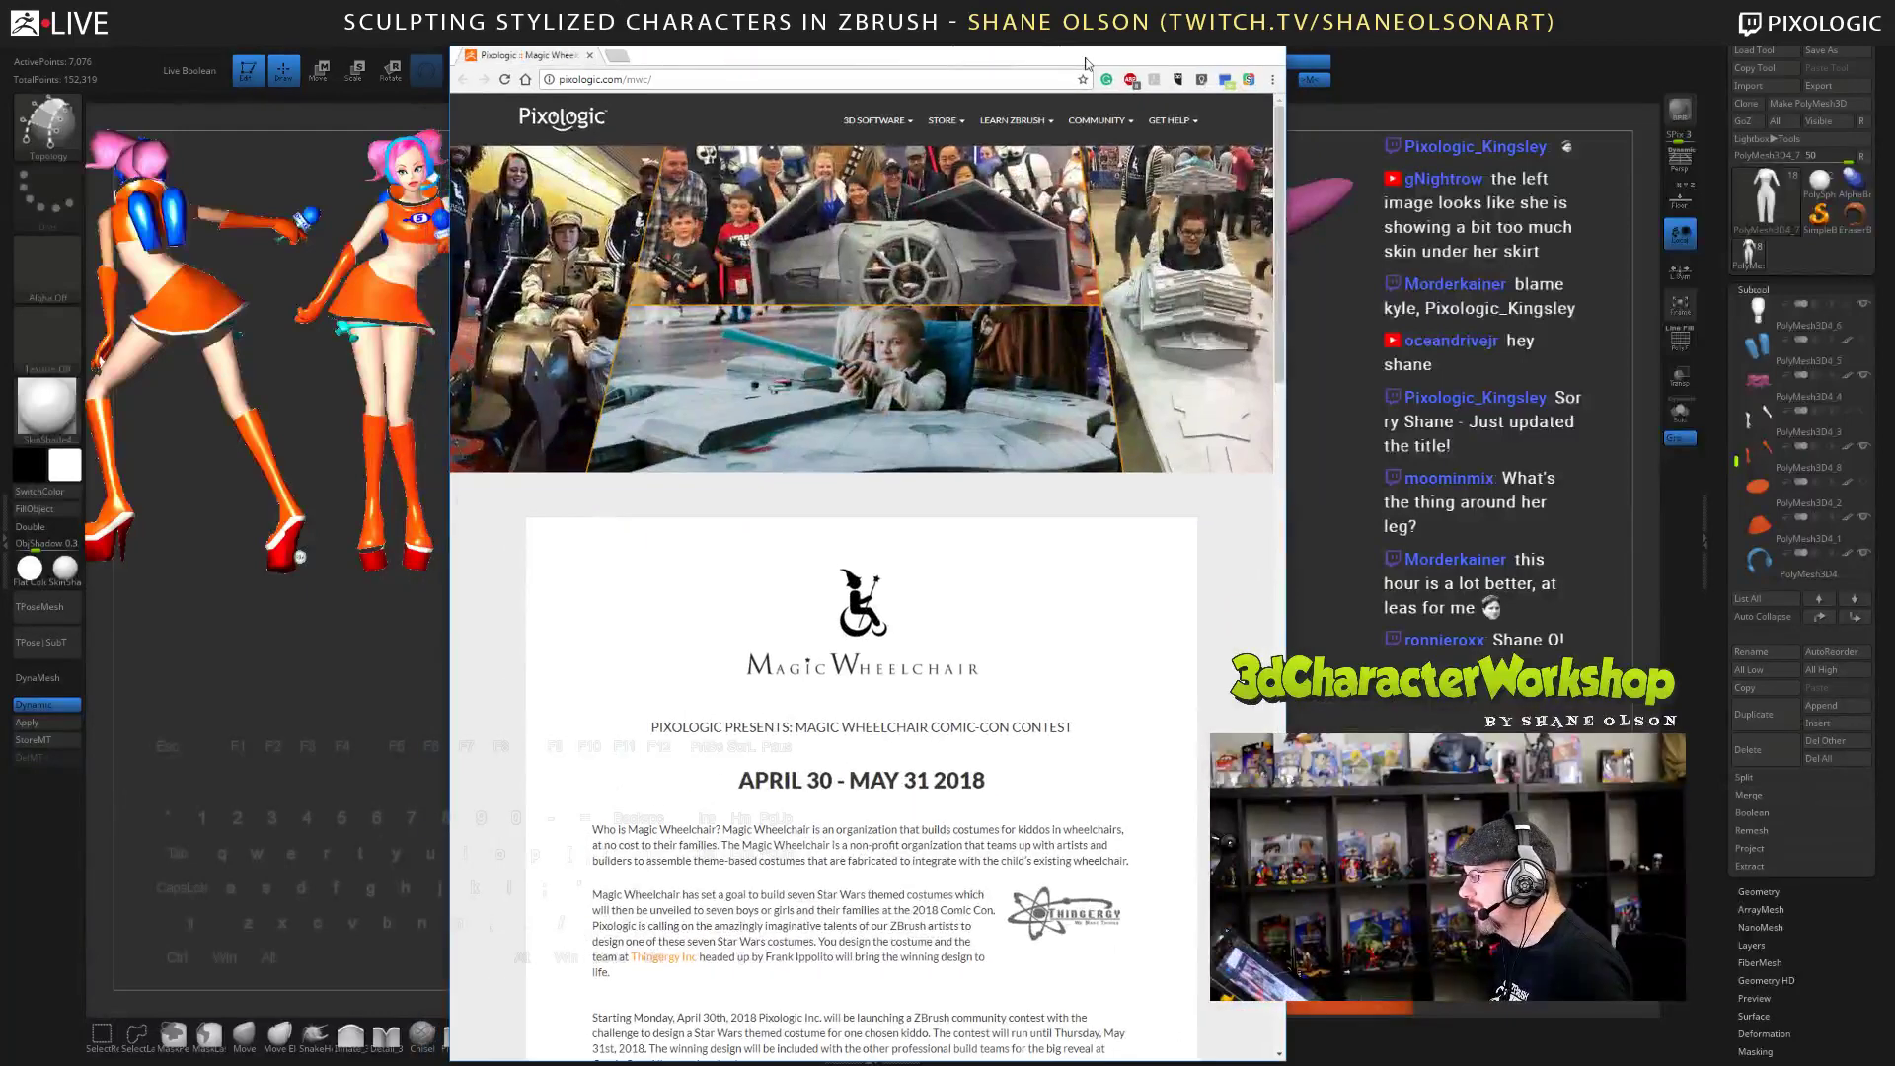
left_click(1231, 54)
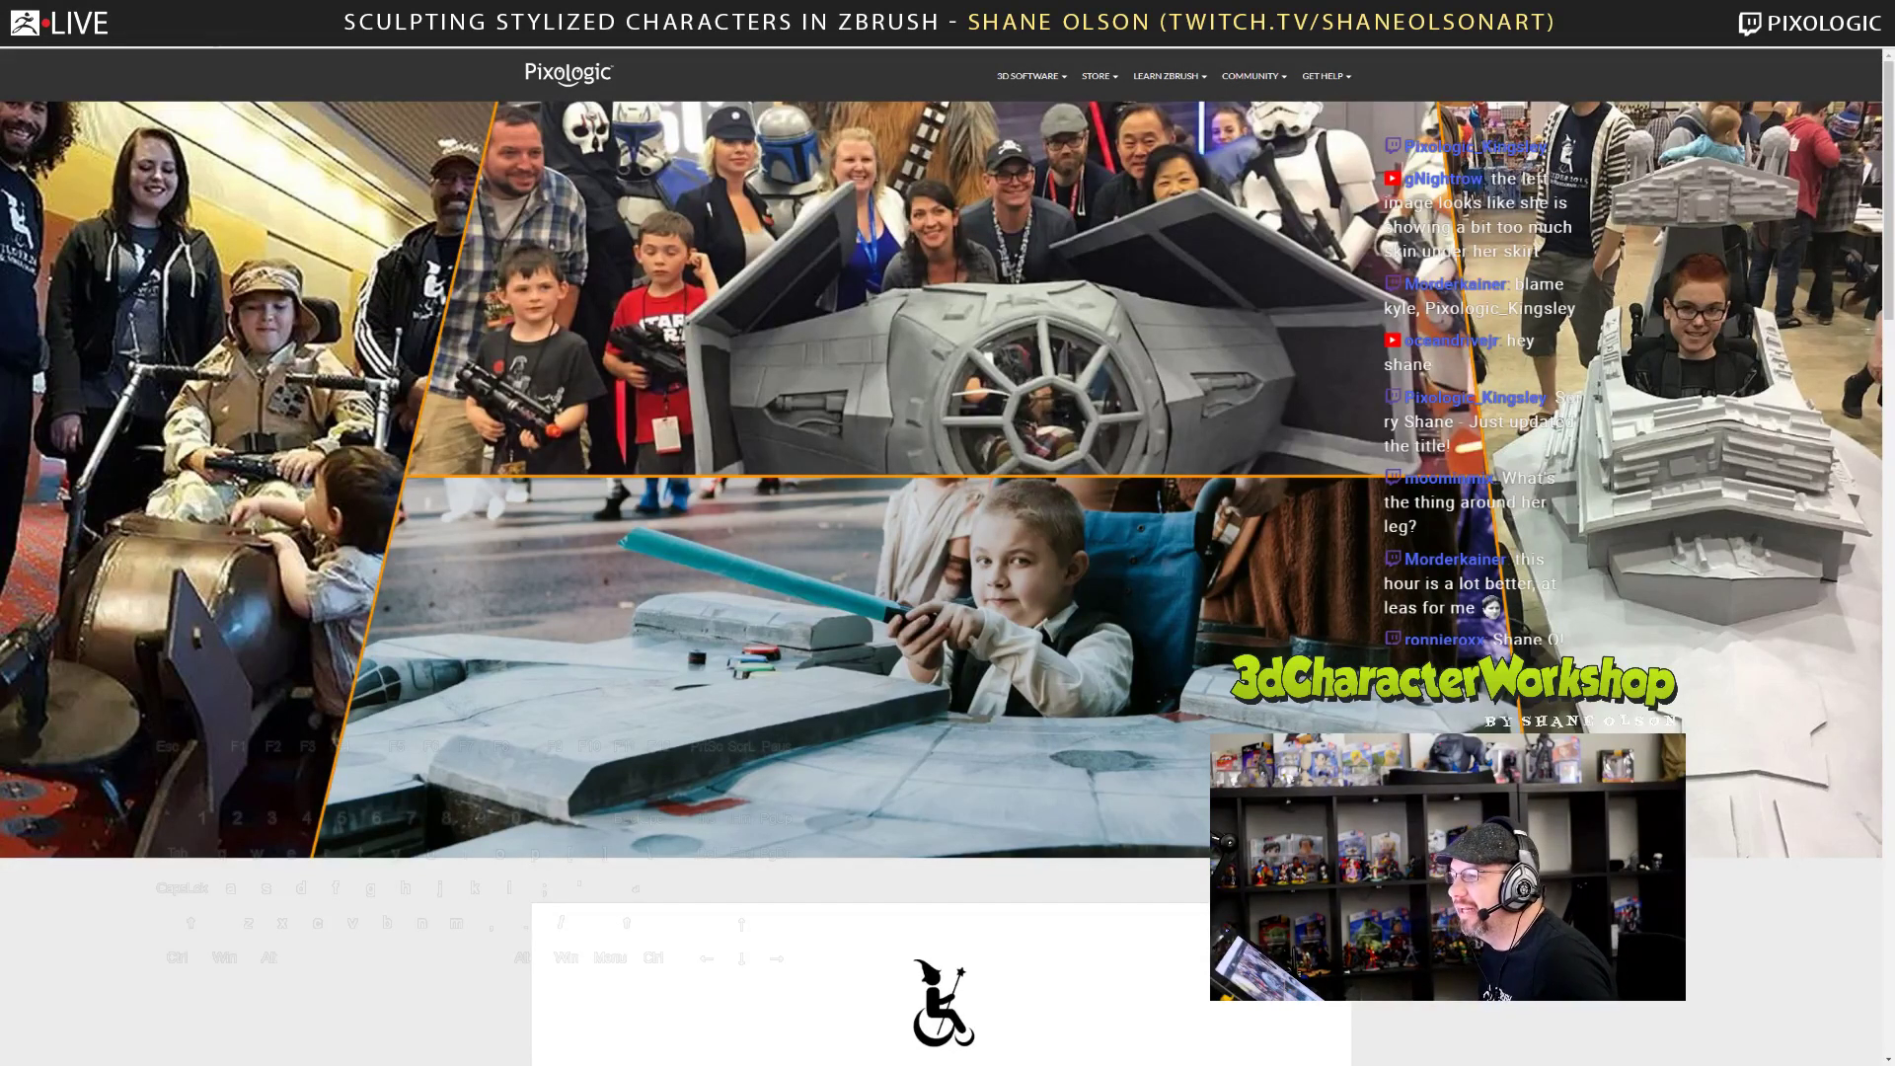
scroll(883, 369, "down", 5)
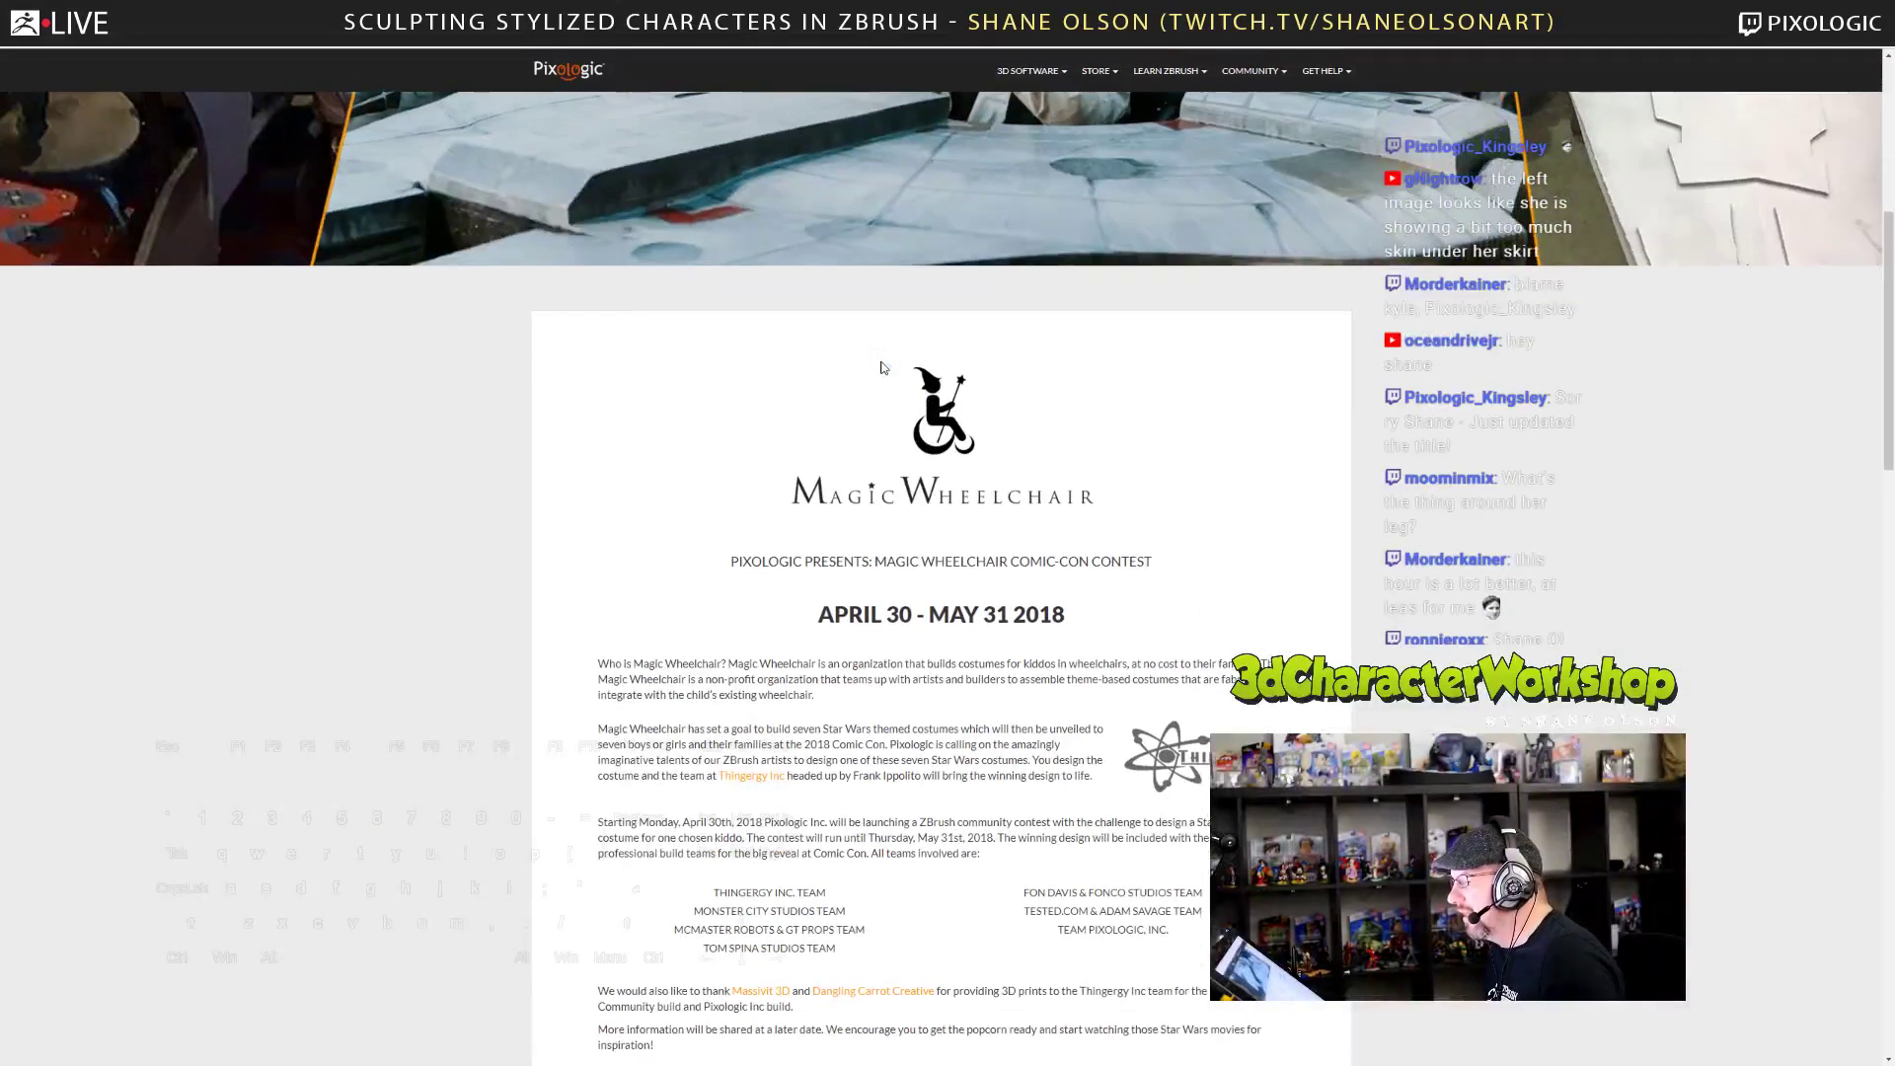
scroll(878, 361, "up", 4)
scroll(878, 363, "up", 1)
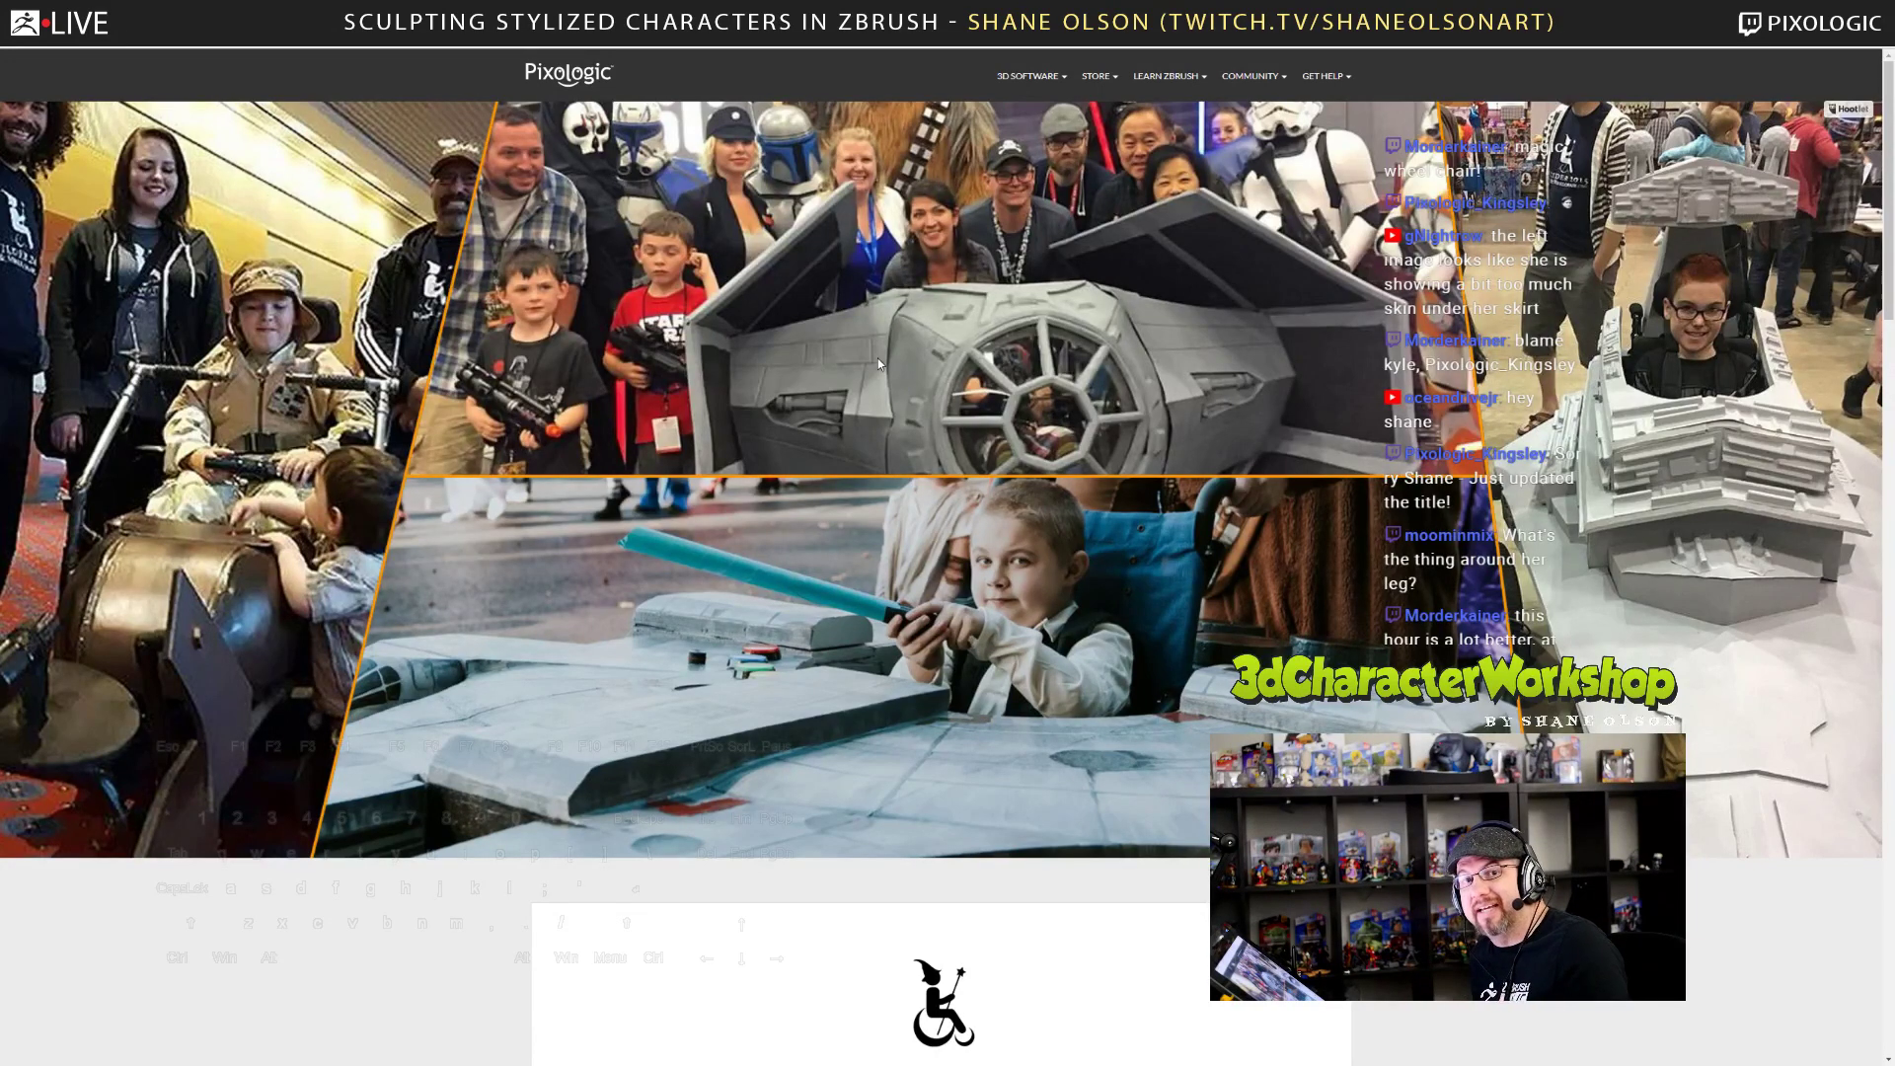
scroll(1032, 350, "down", 3)
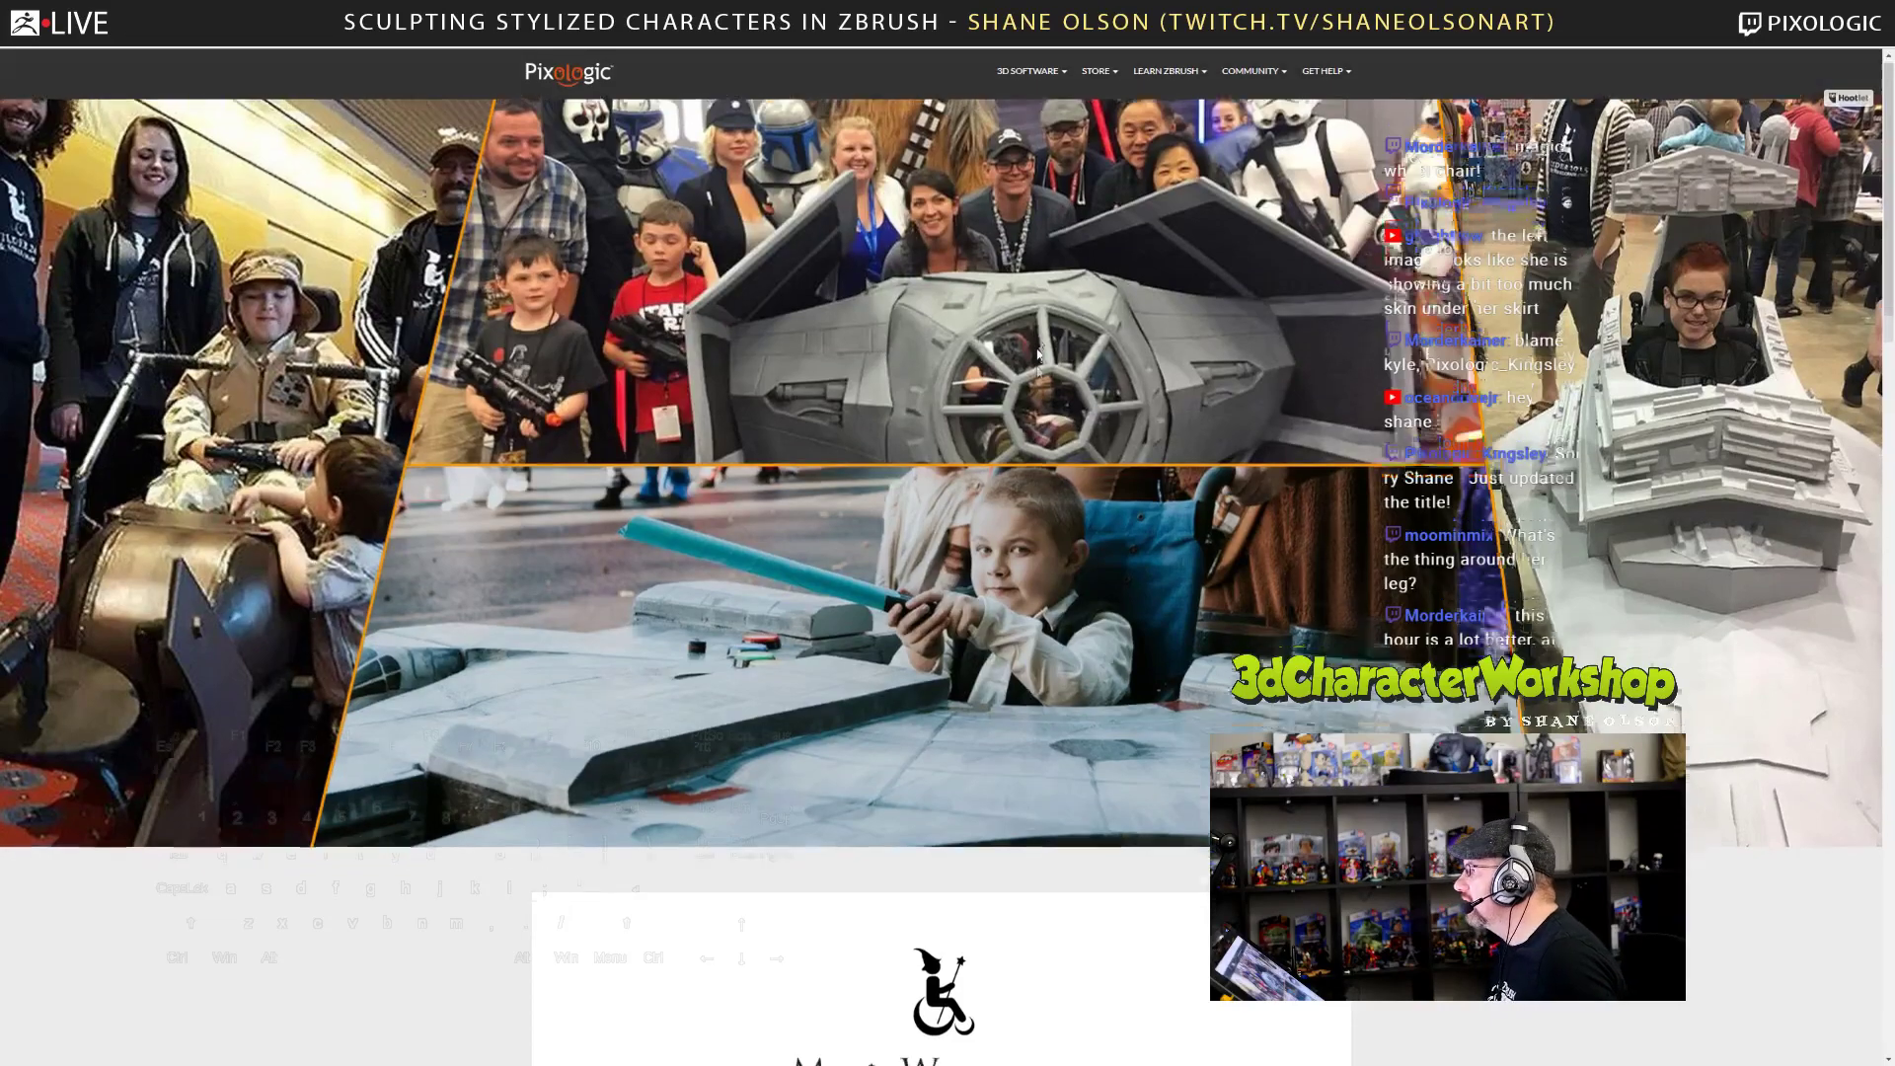
scroll(1063, 330, "down", 6)
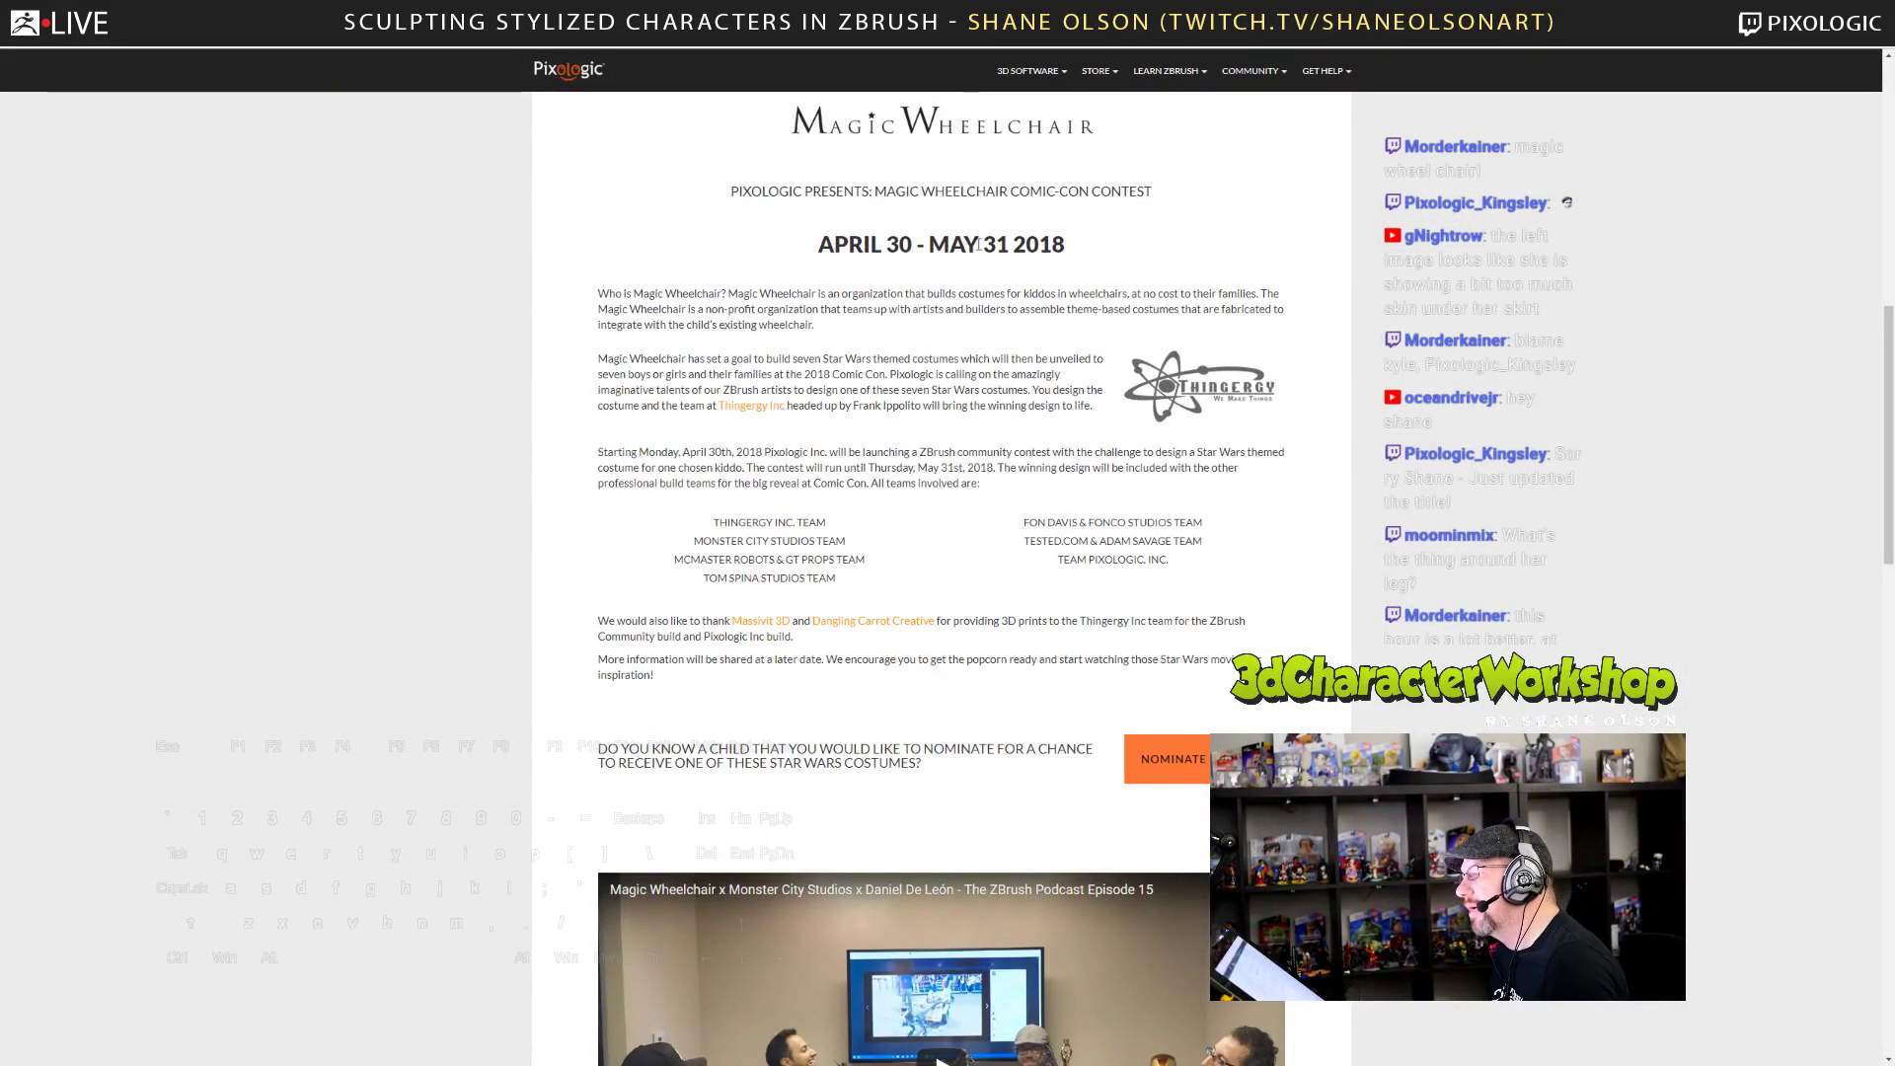
scroll(925, 362, "down", 1)
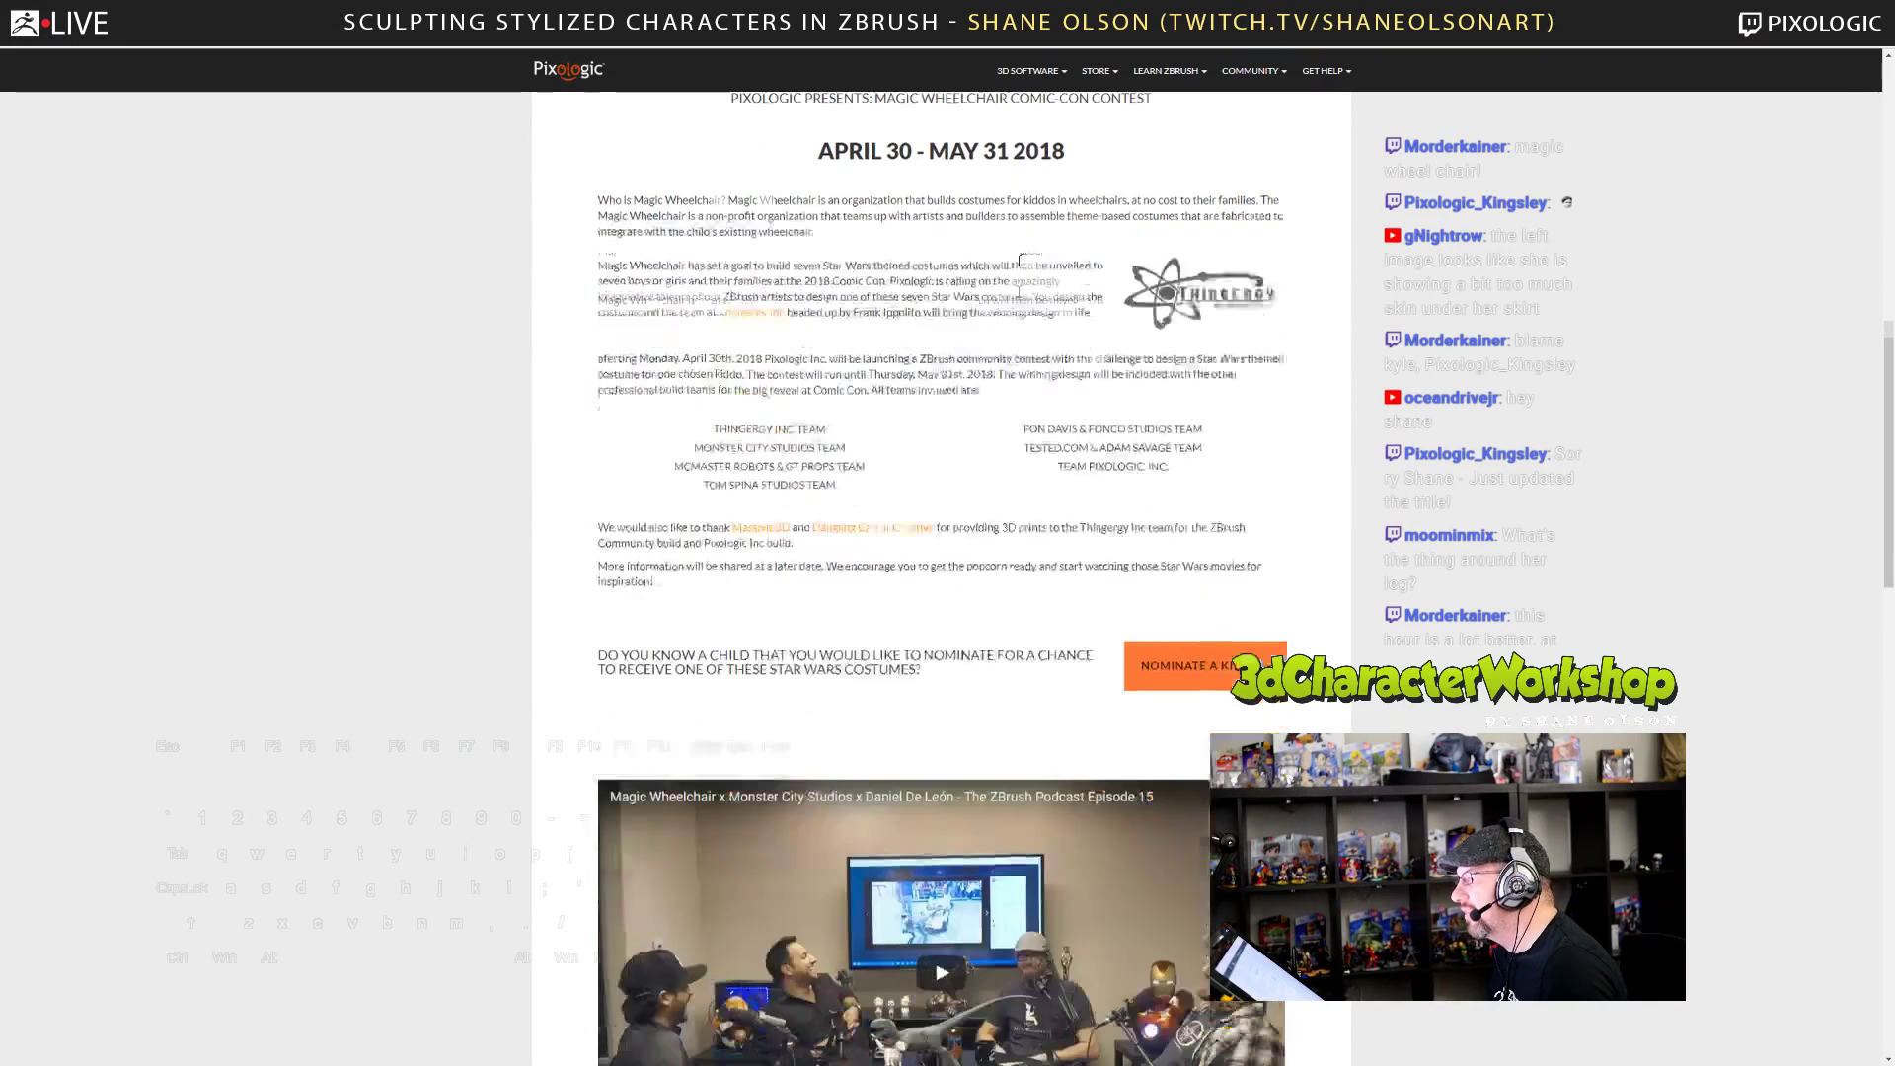
scroll(665, 312, "up", 1)
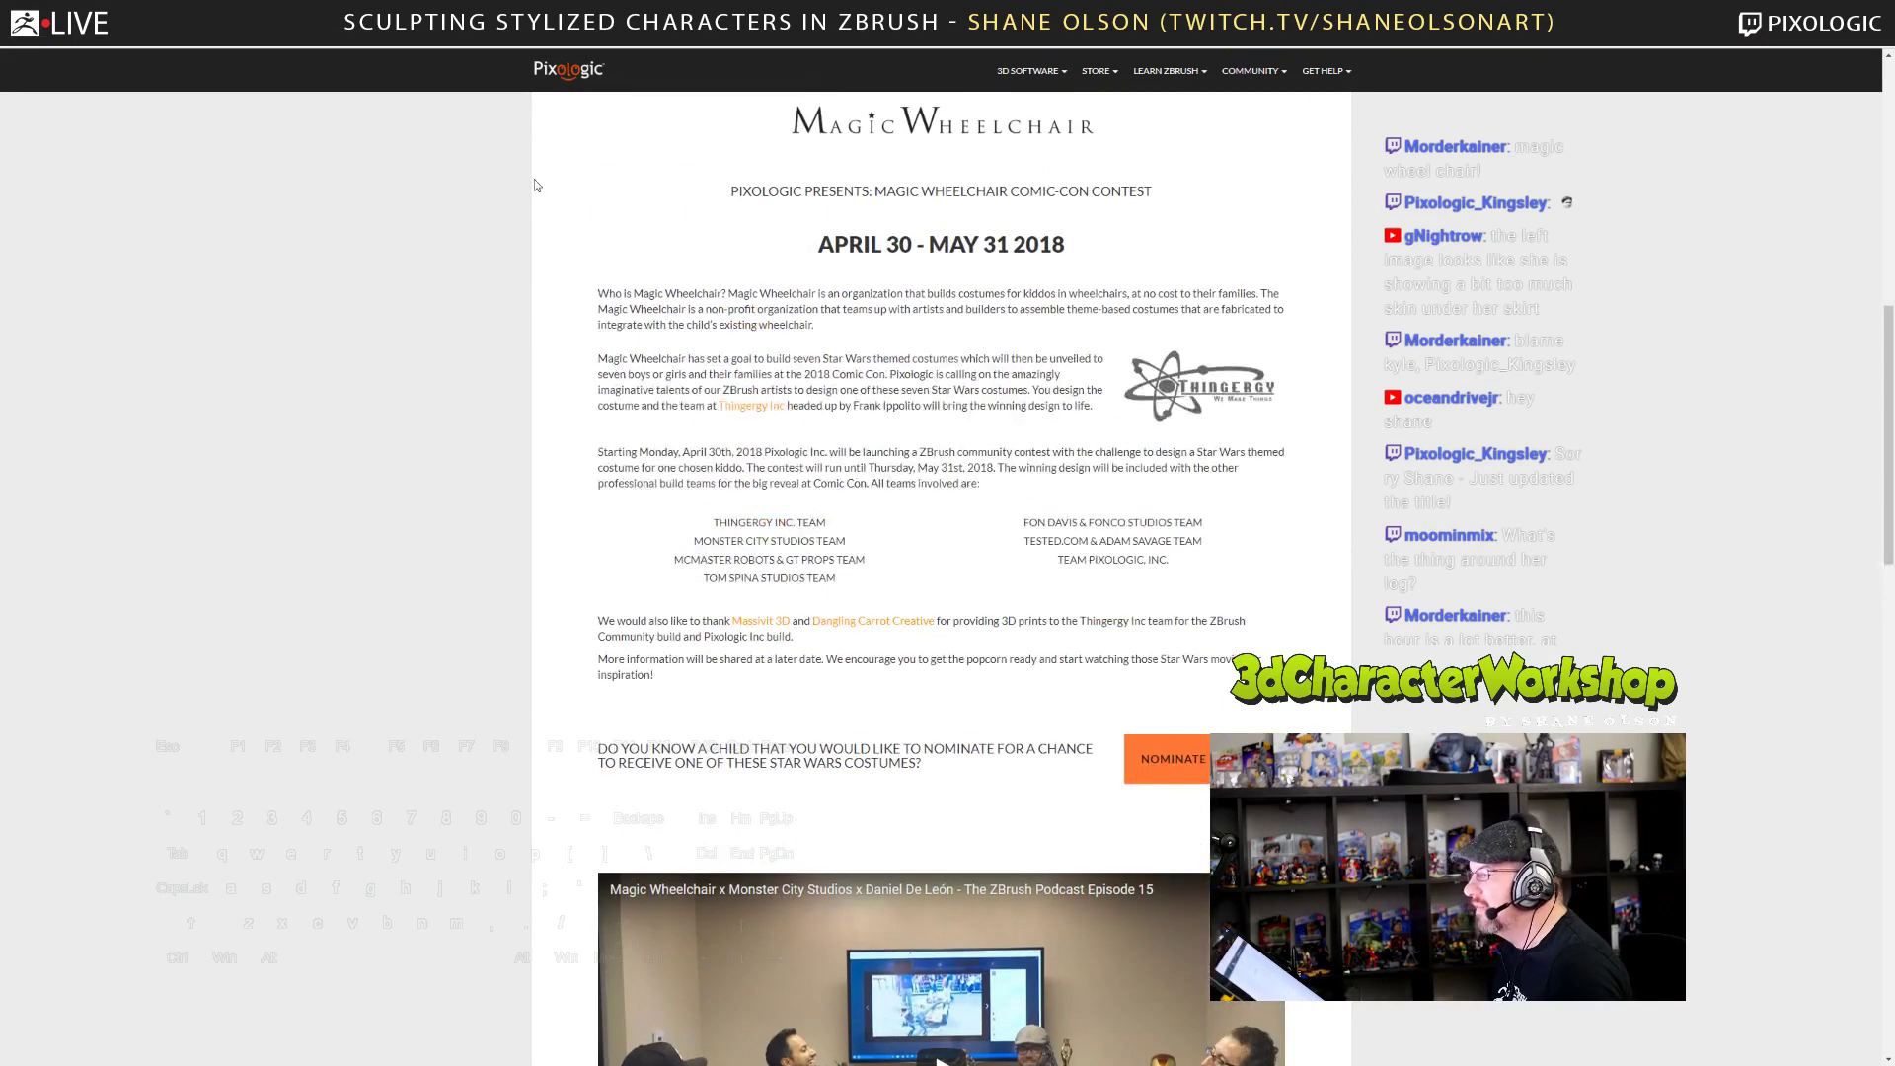
- Examine the nomination section, podcast video, contest details and previous builds gallery on the contest page
scroll(1335, 289, "down", 3)
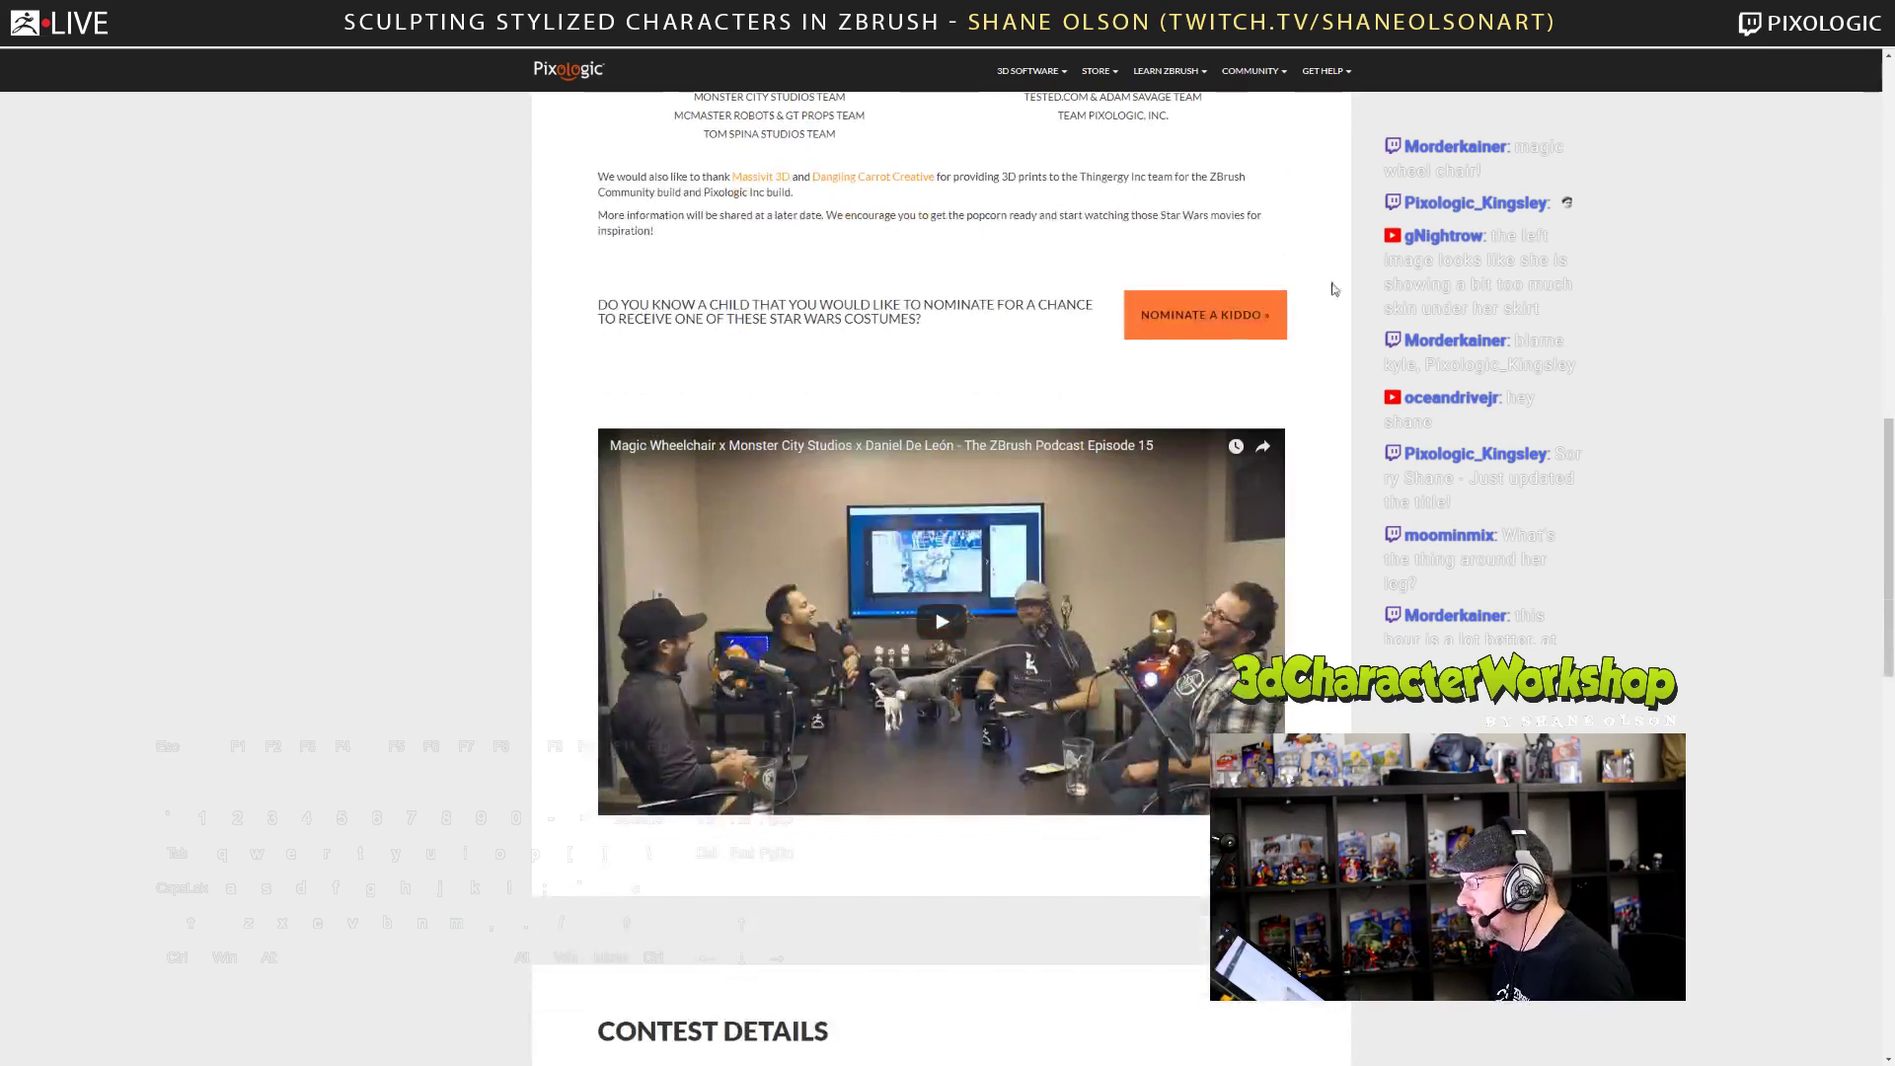
scroll(795, 368, "down", 1)
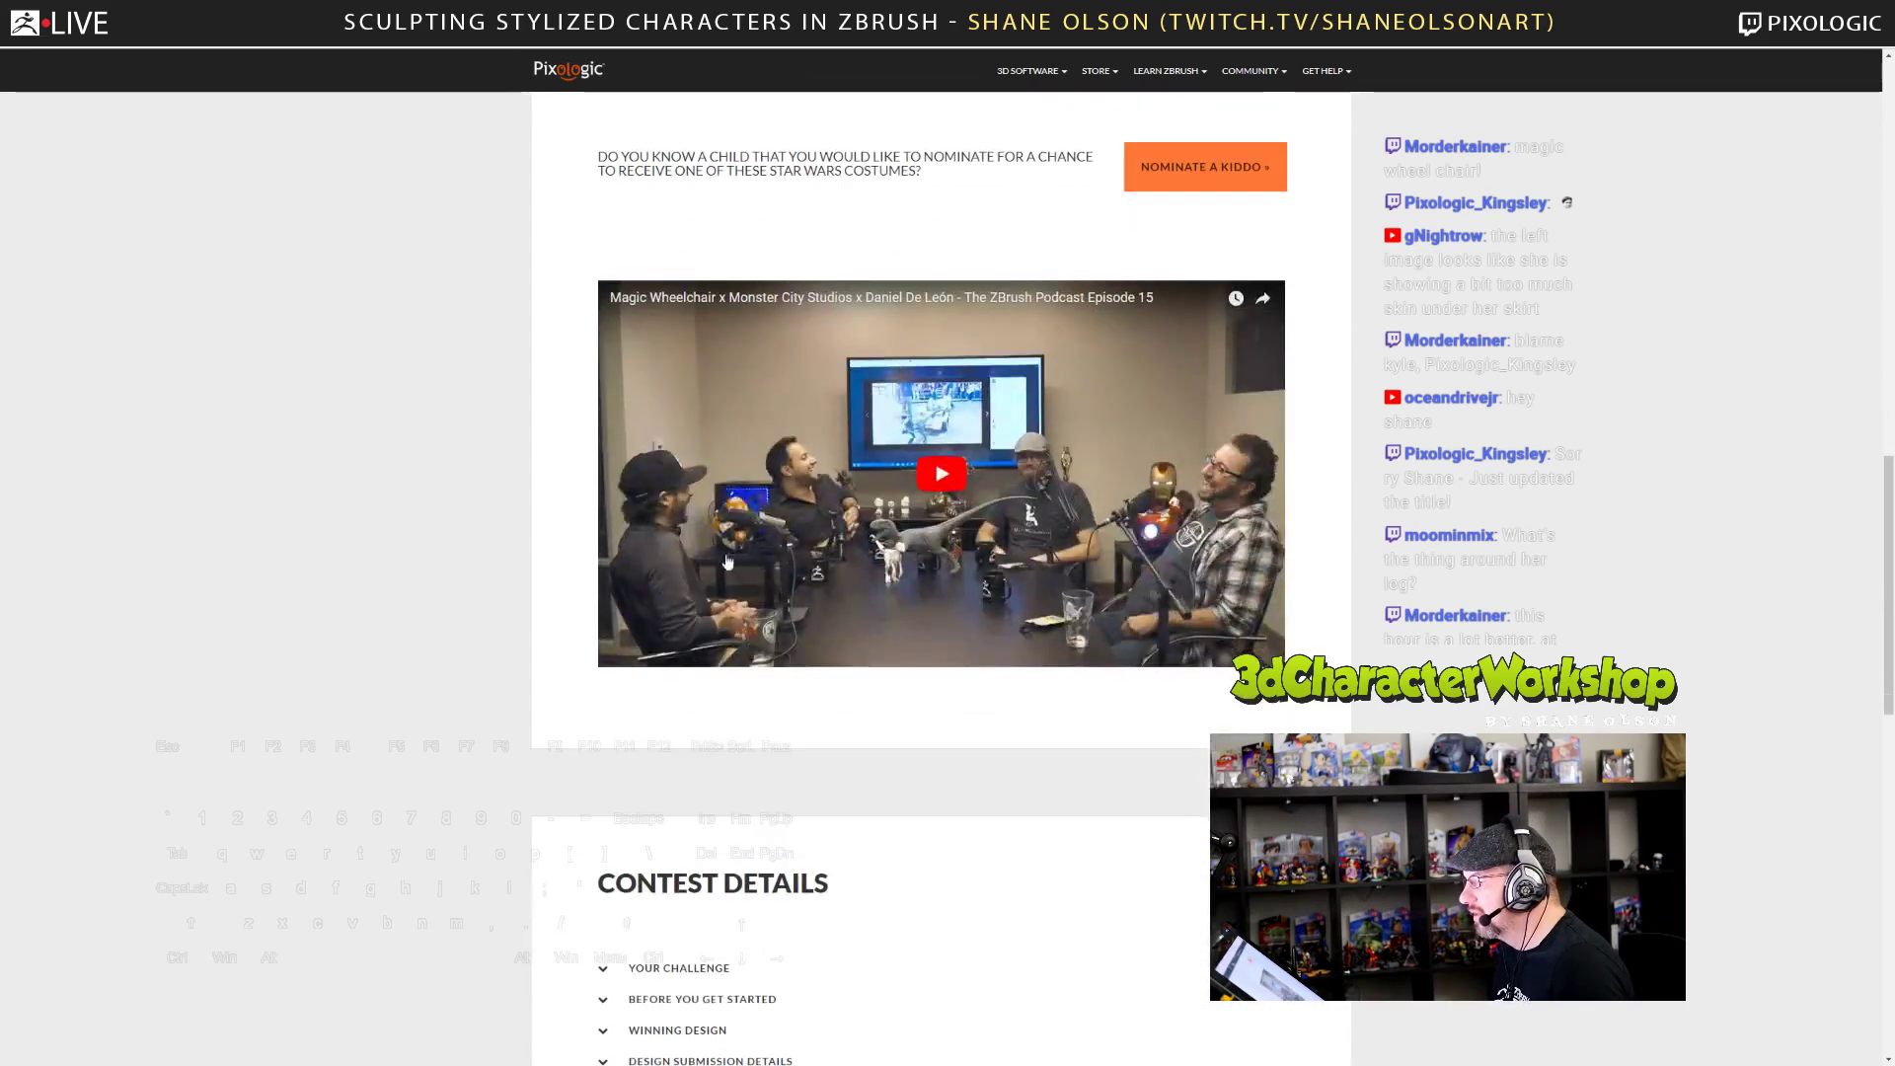
scroll(453, 535, "down", 2)
scroll(453, 535, "up", 1)
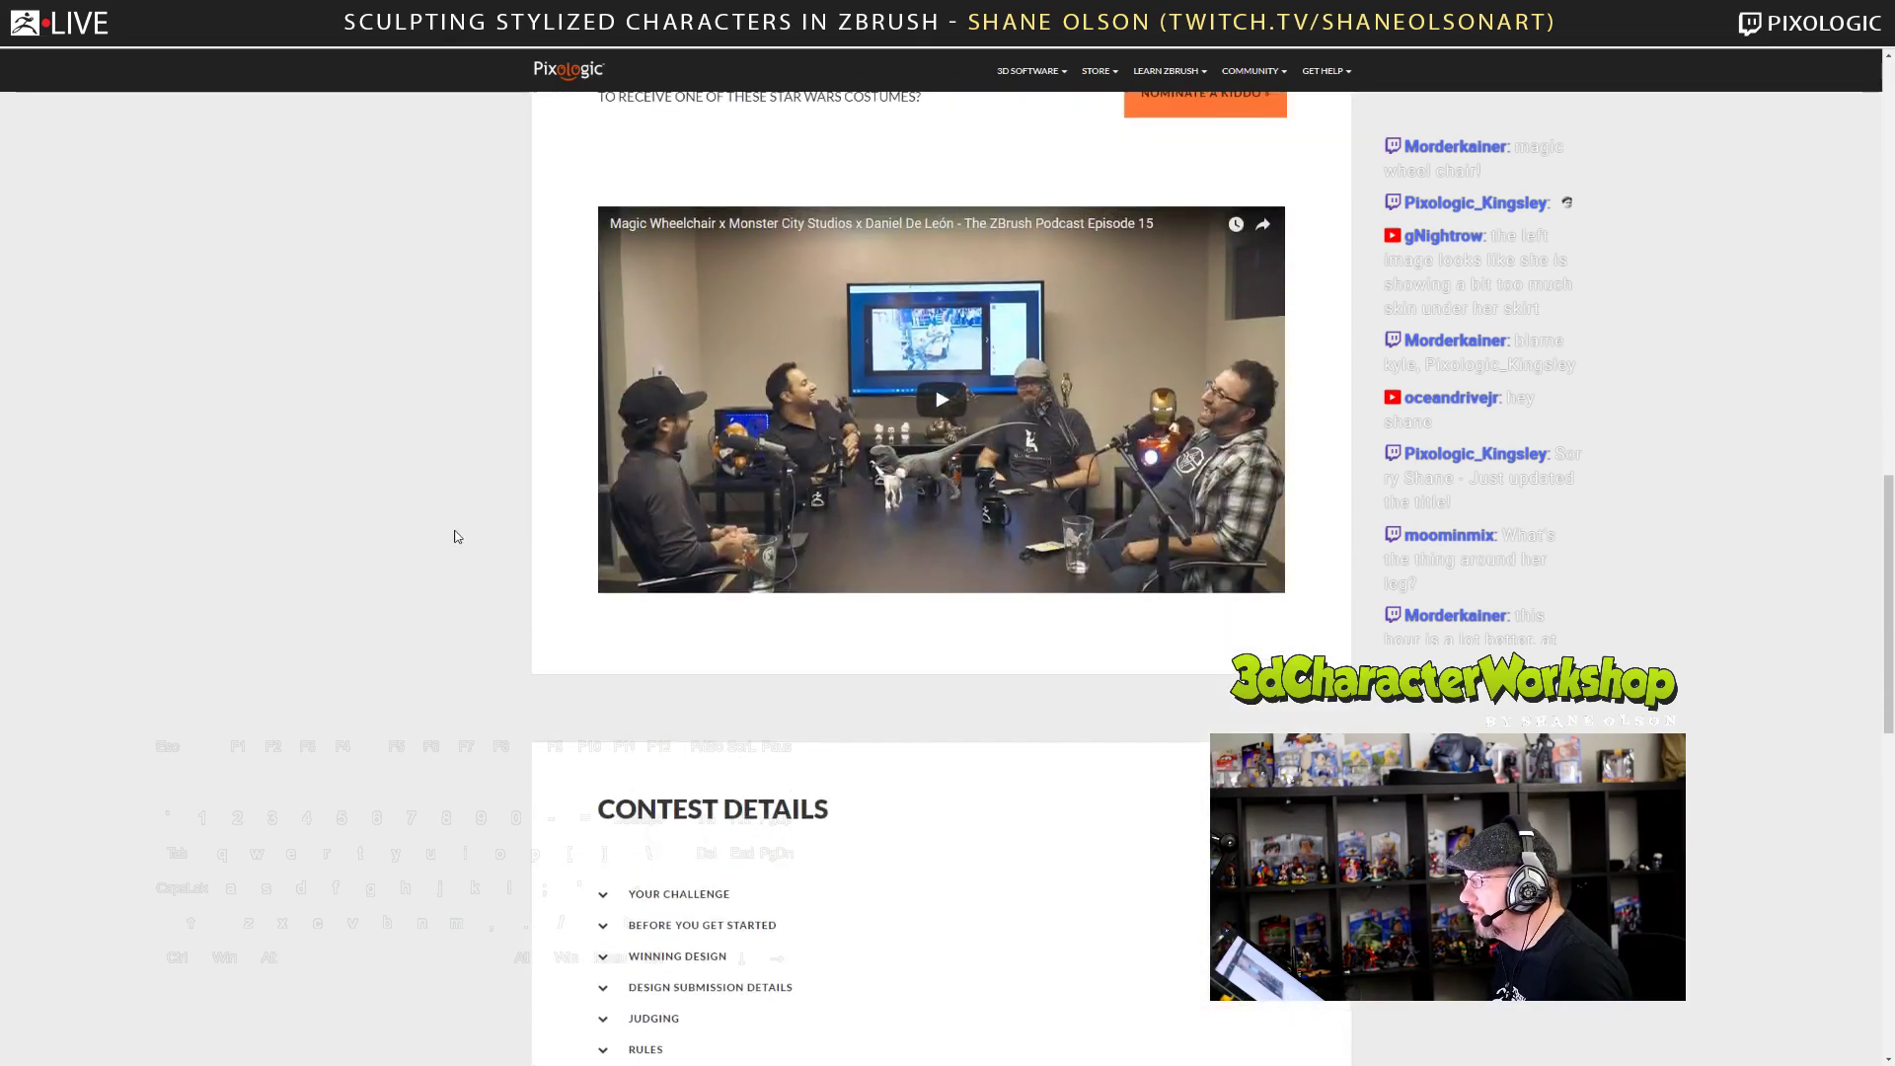
scroll(516, 489, "down", 2)
scroll(501, 511, "down", 2)
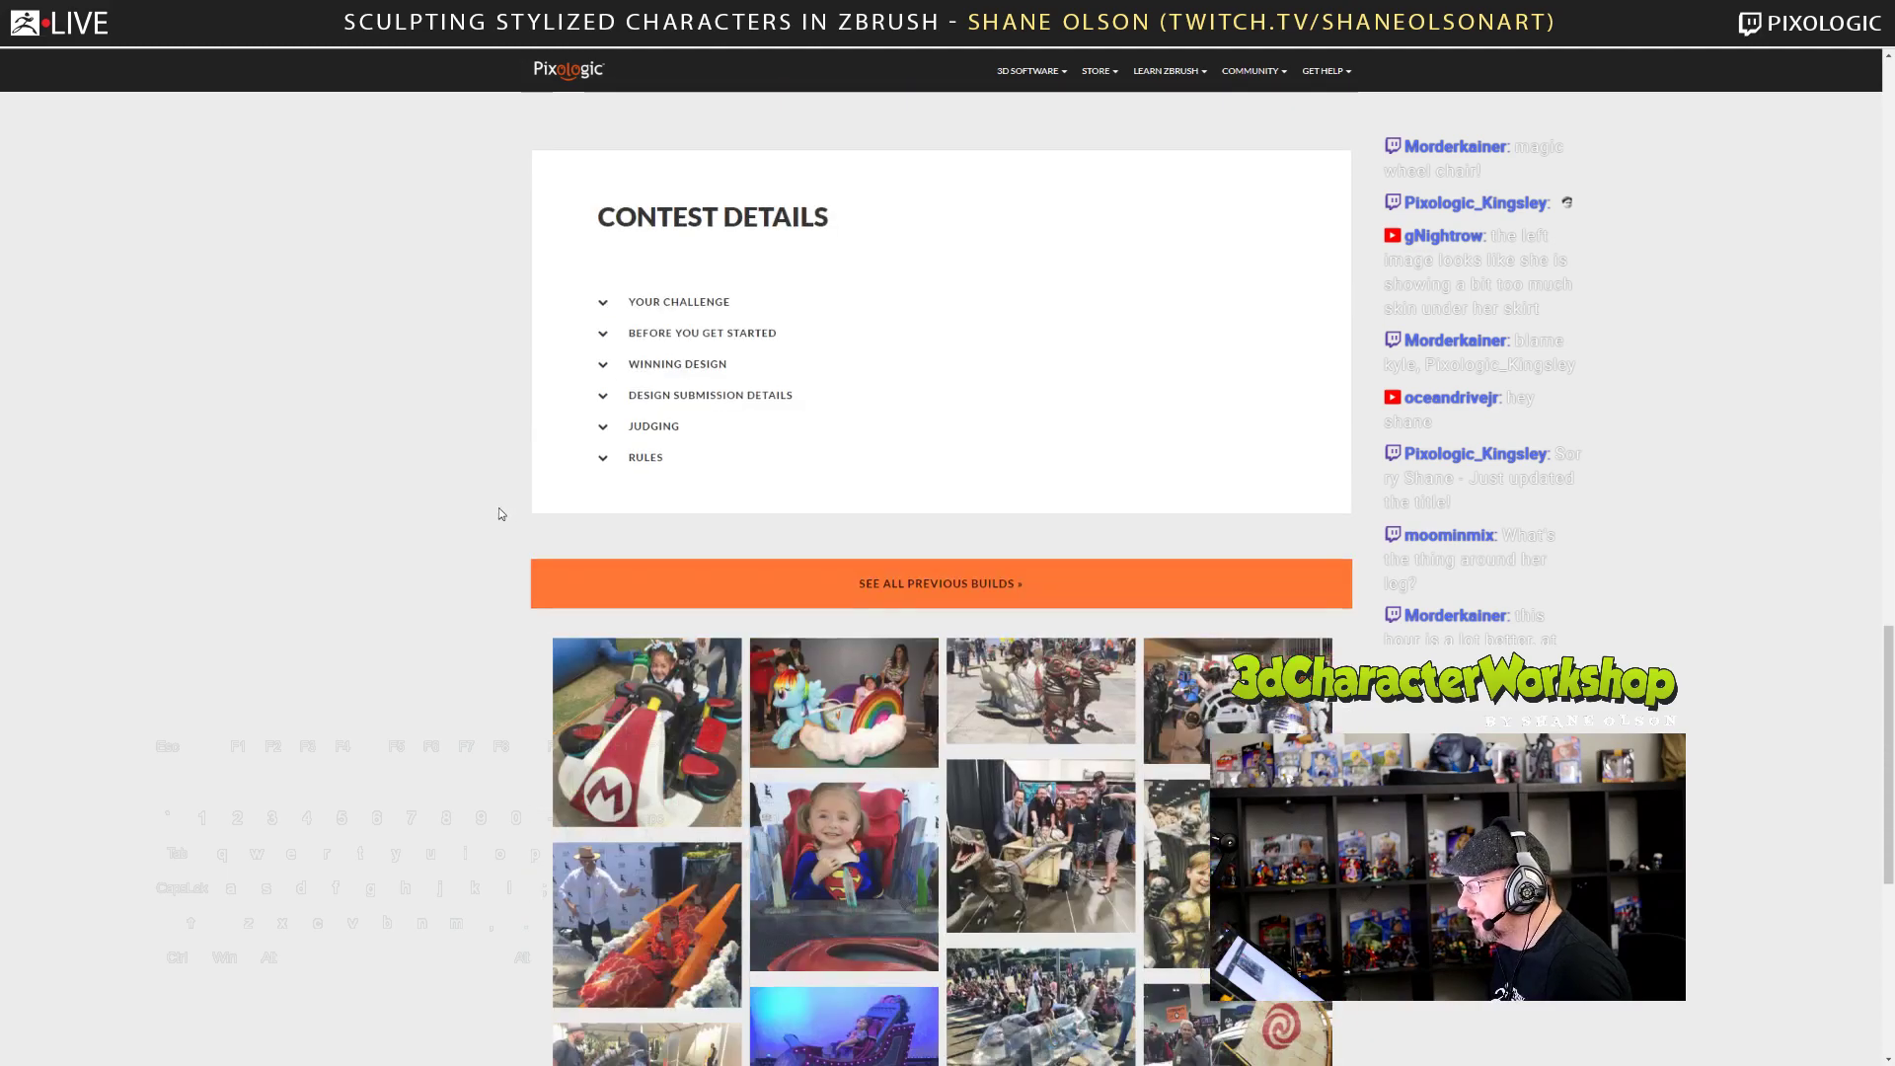
scroll(500, 513, "up", 1)
scroll(499, 511, "down", 4)
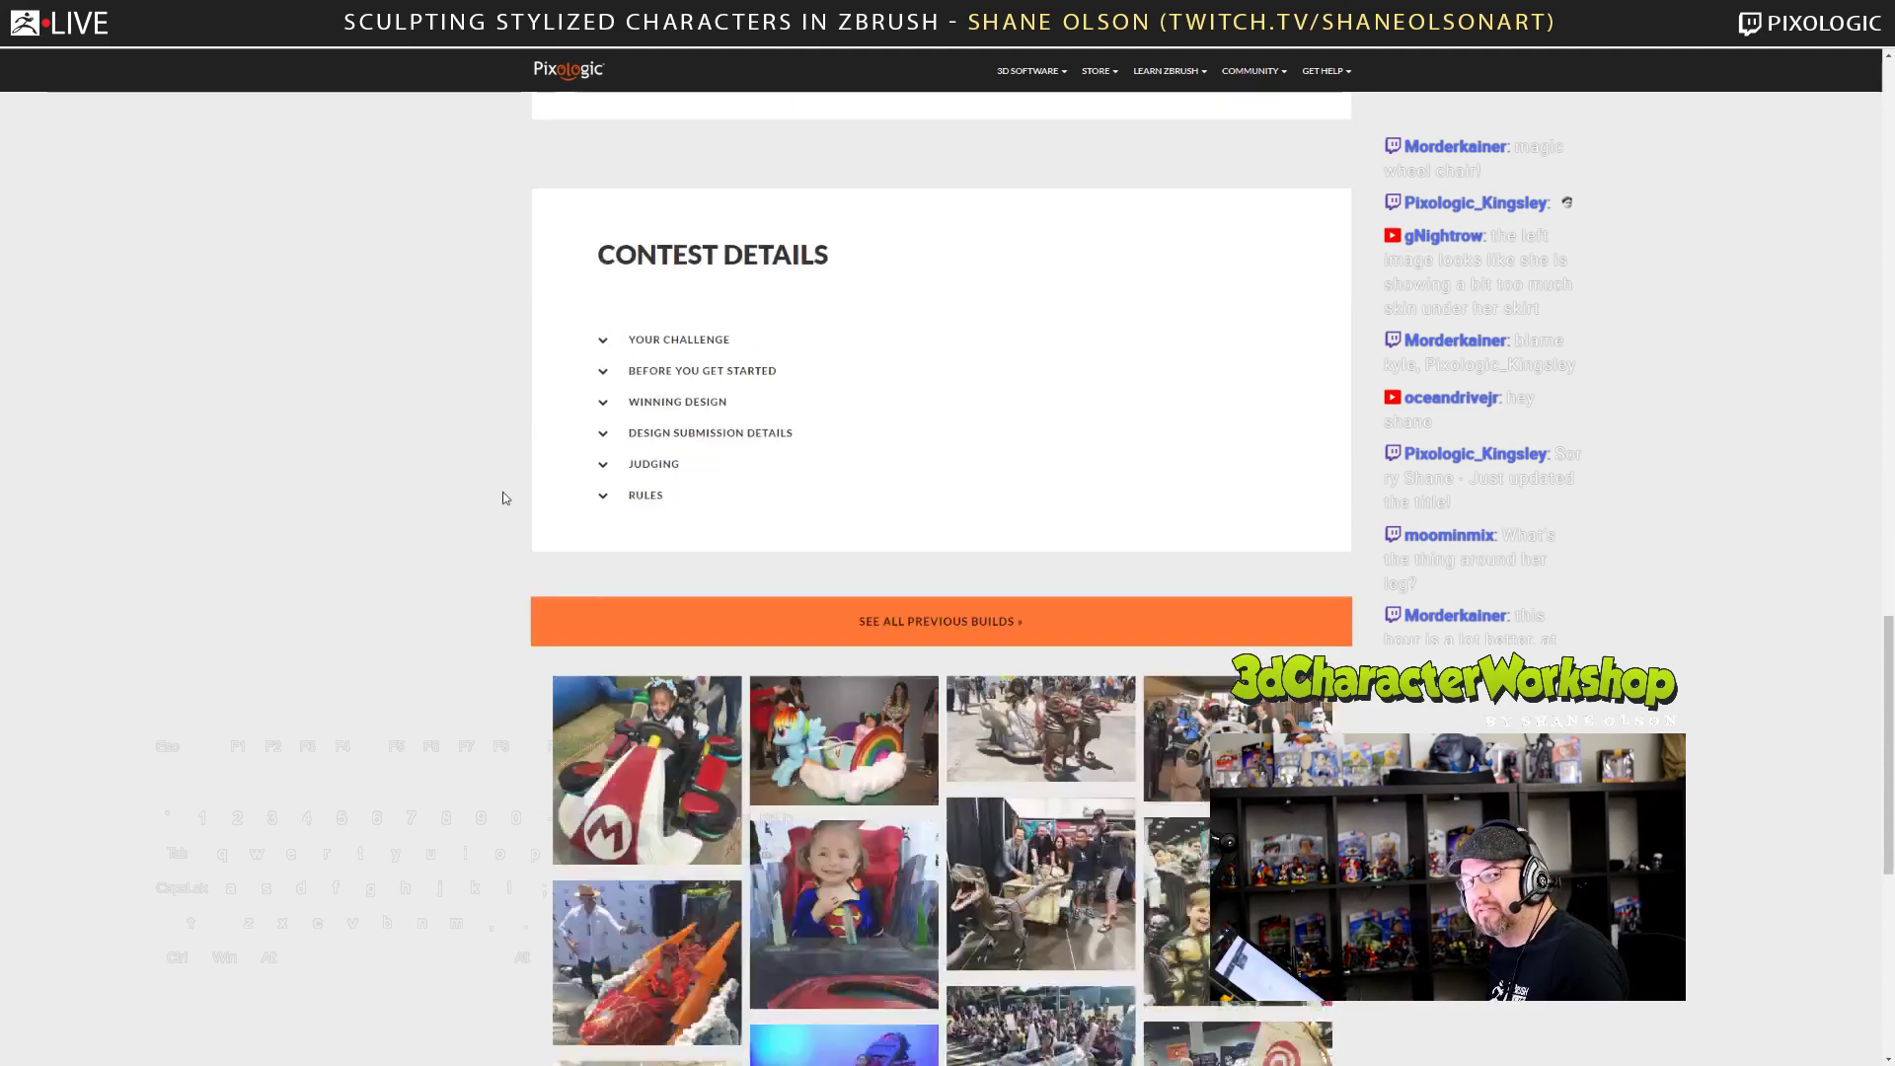
- View the enlarged photo of the red-and-white kart build, close it, and return to the start of the contest page
left_click(647, 355)
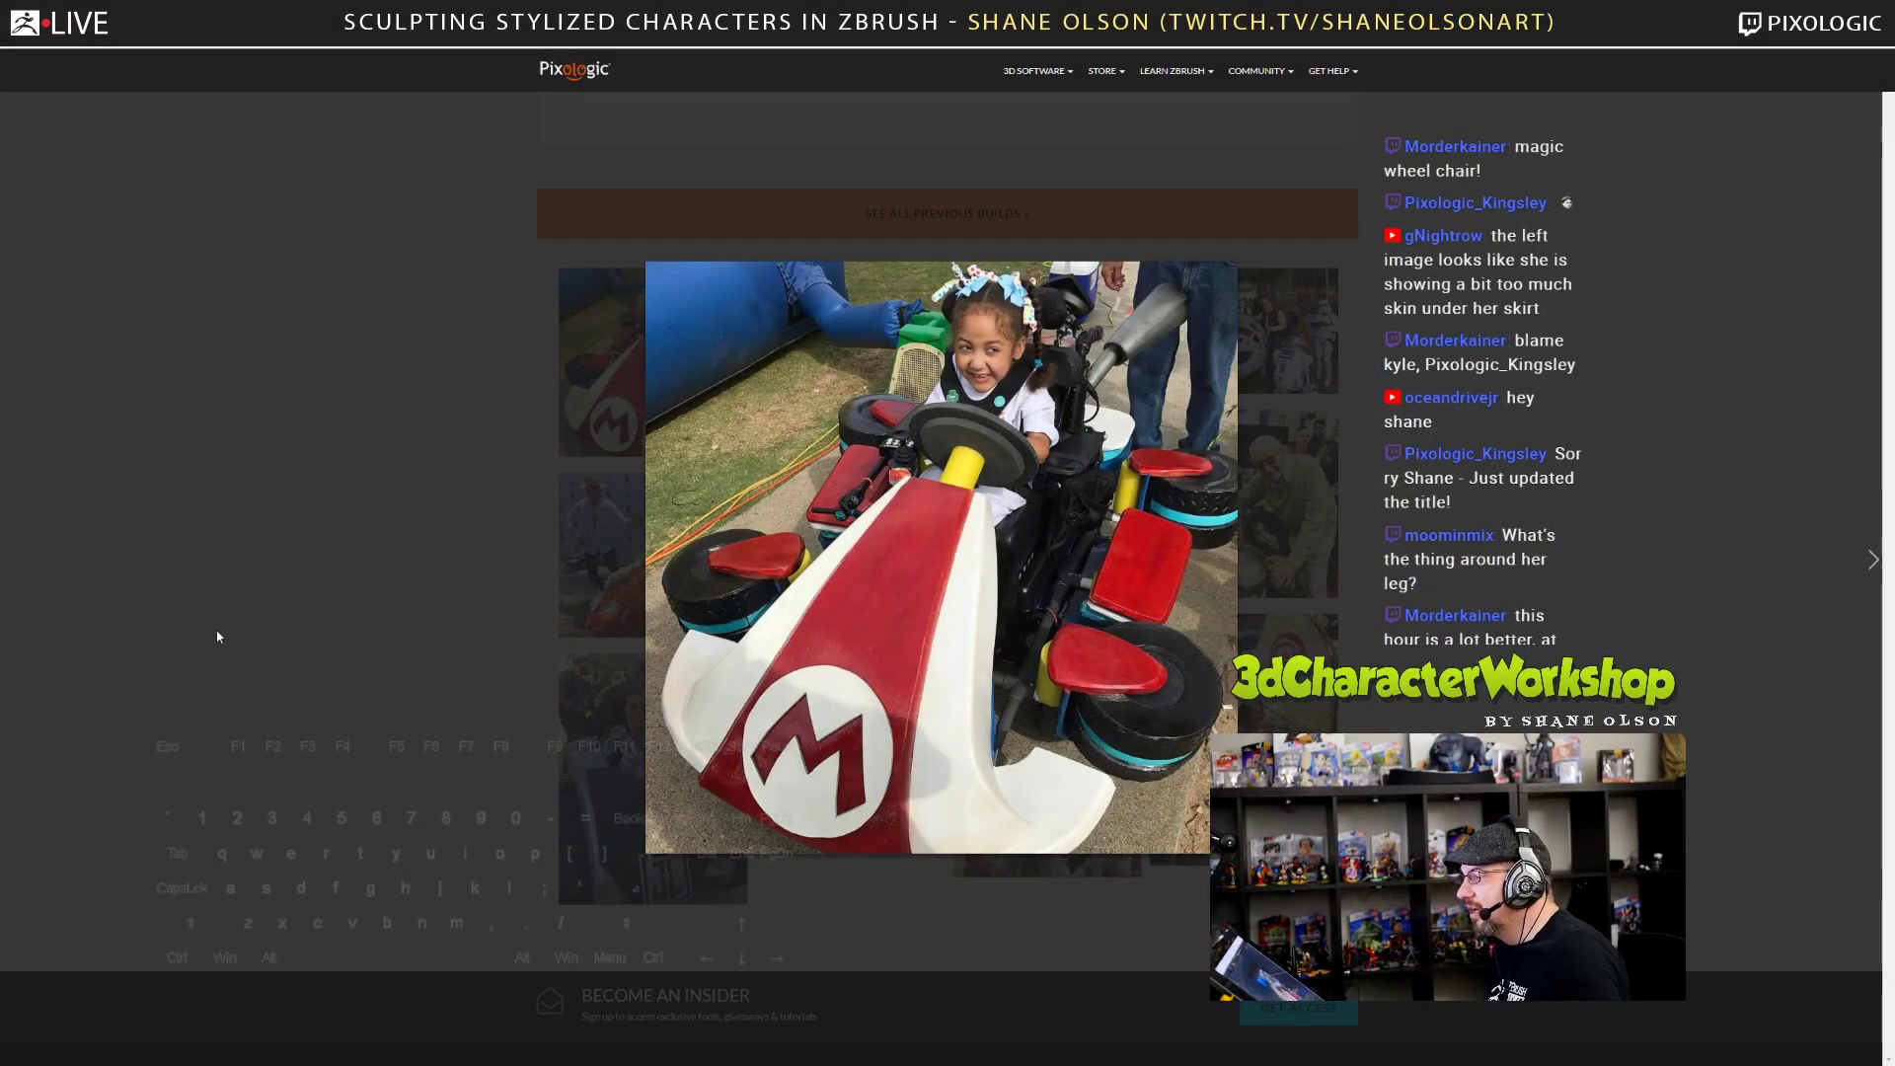
left_click(132, 530)
scroll(579, 725, "down", 1)
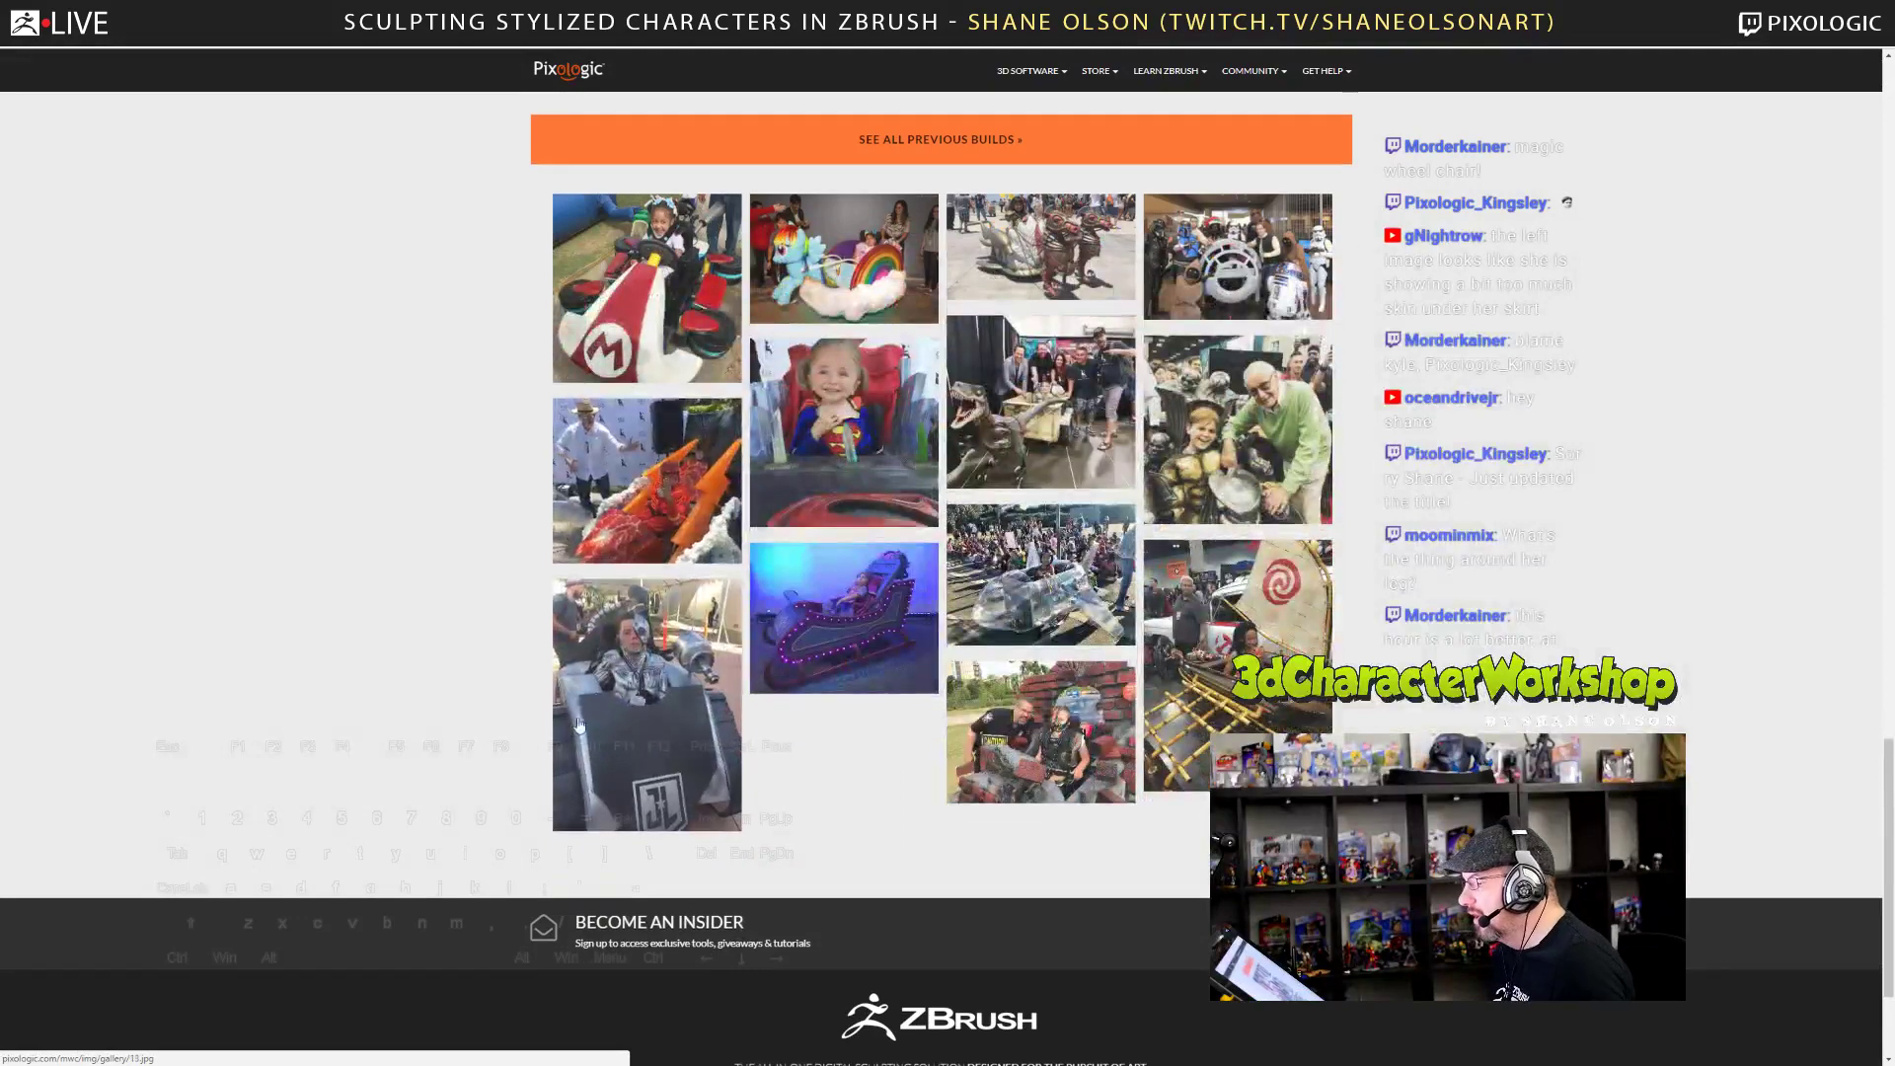
scroll(378, 669, "up", 3)
scroll(388, 673, "up", 1)
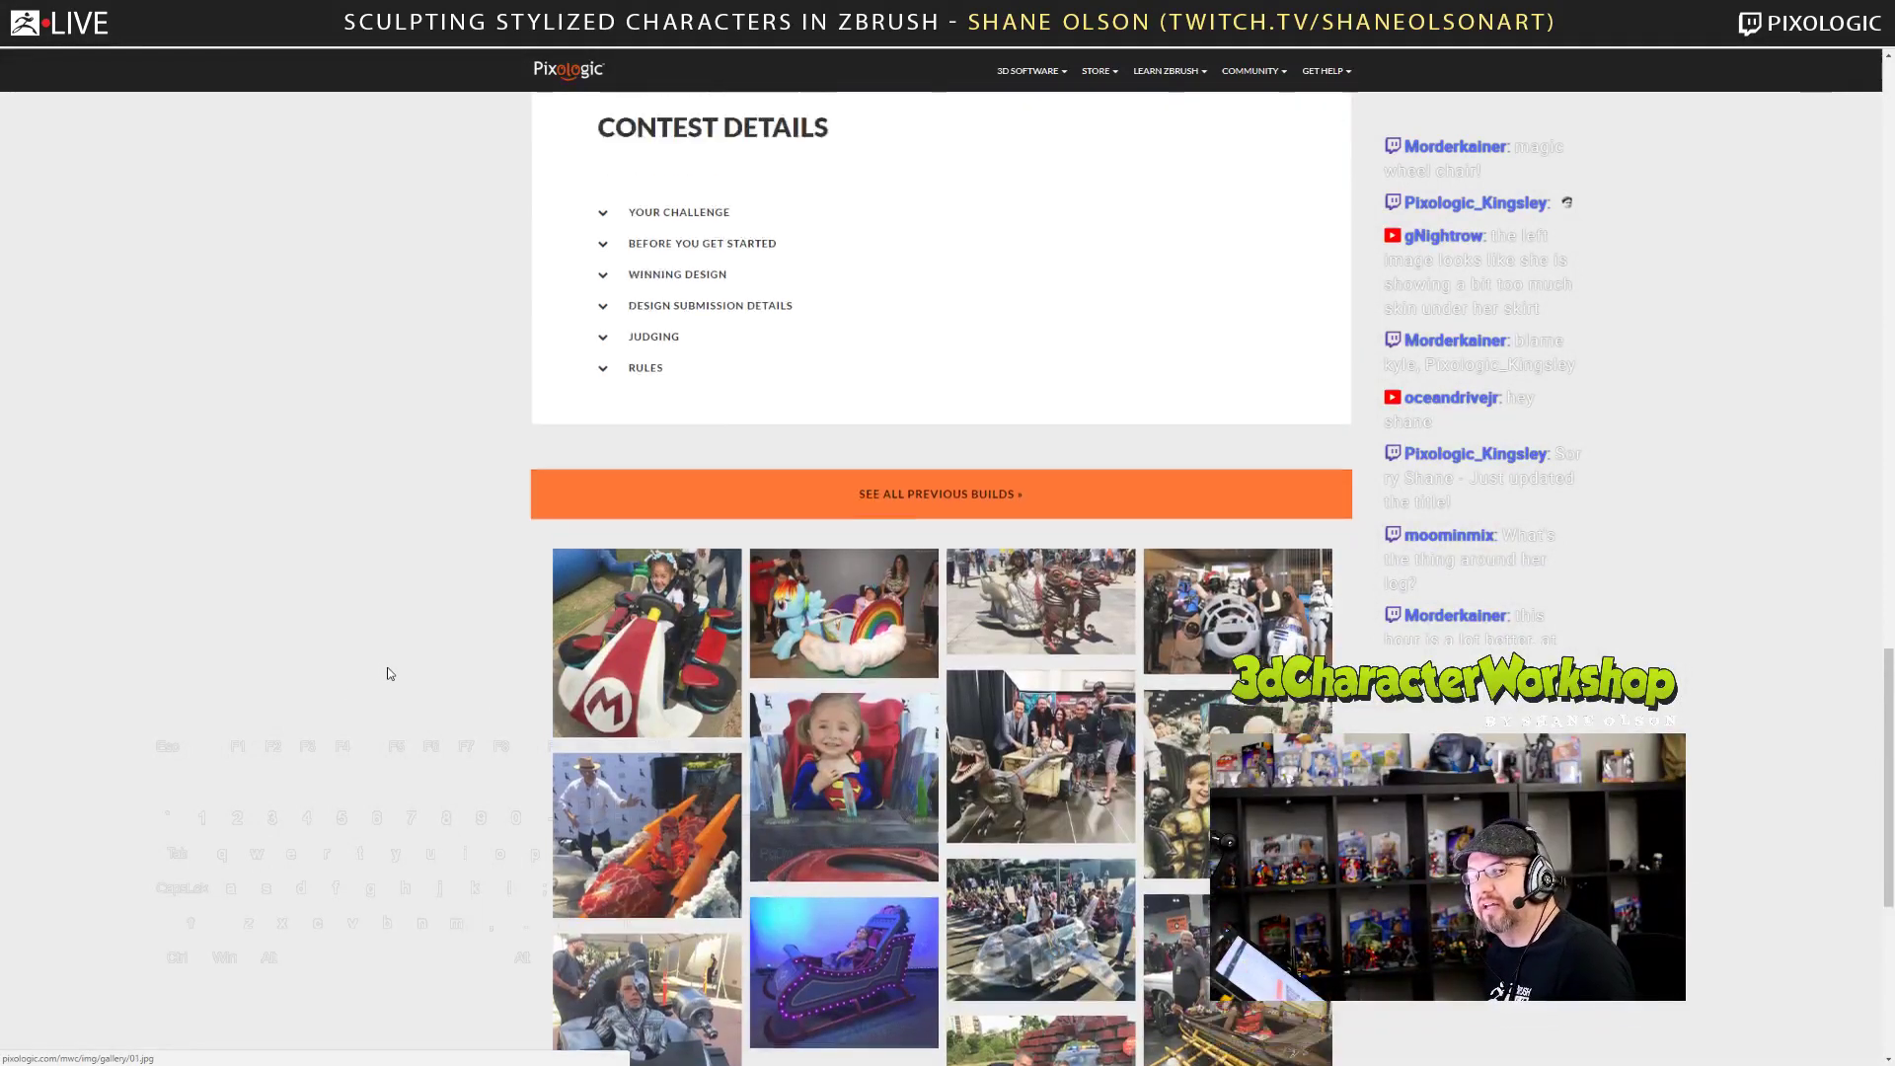
scroll(388, 673, "up", 3)
scroll(314, 597, "up", 8)
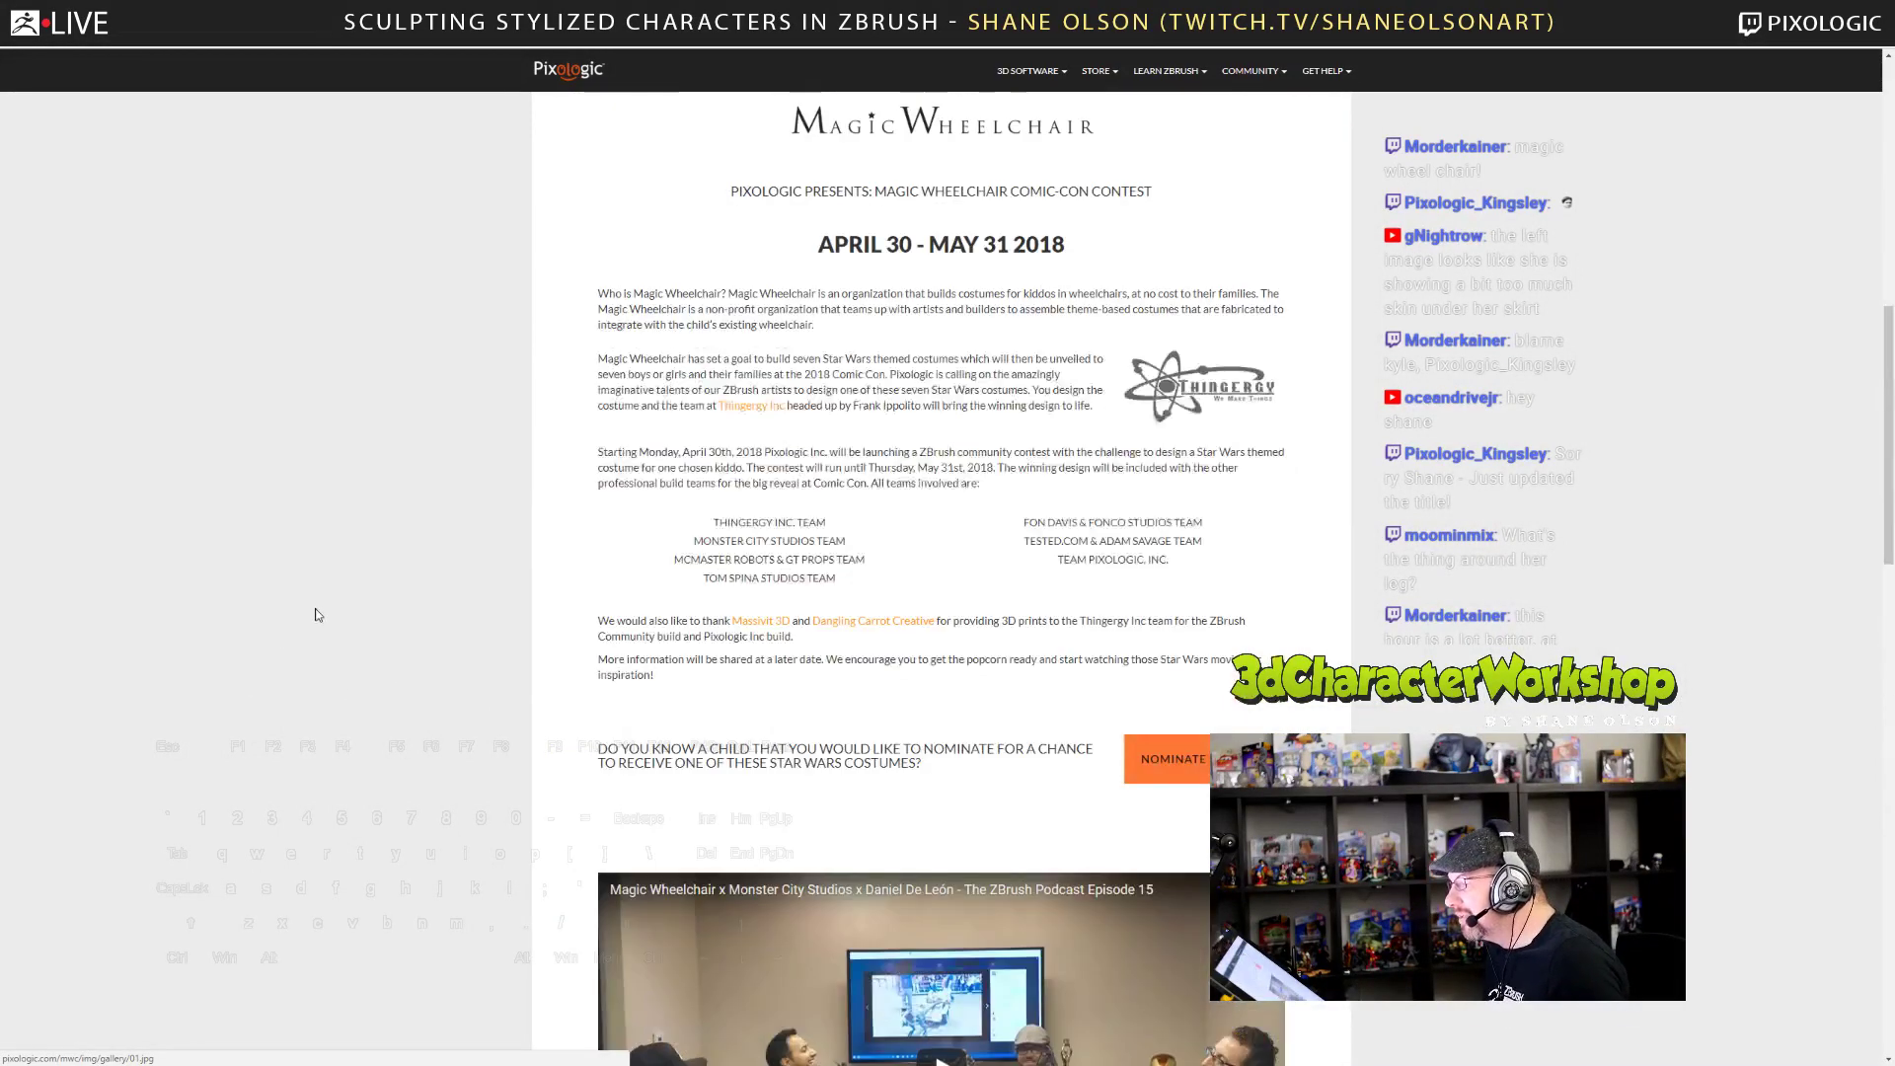
scroll(316, 616, "up", 10)
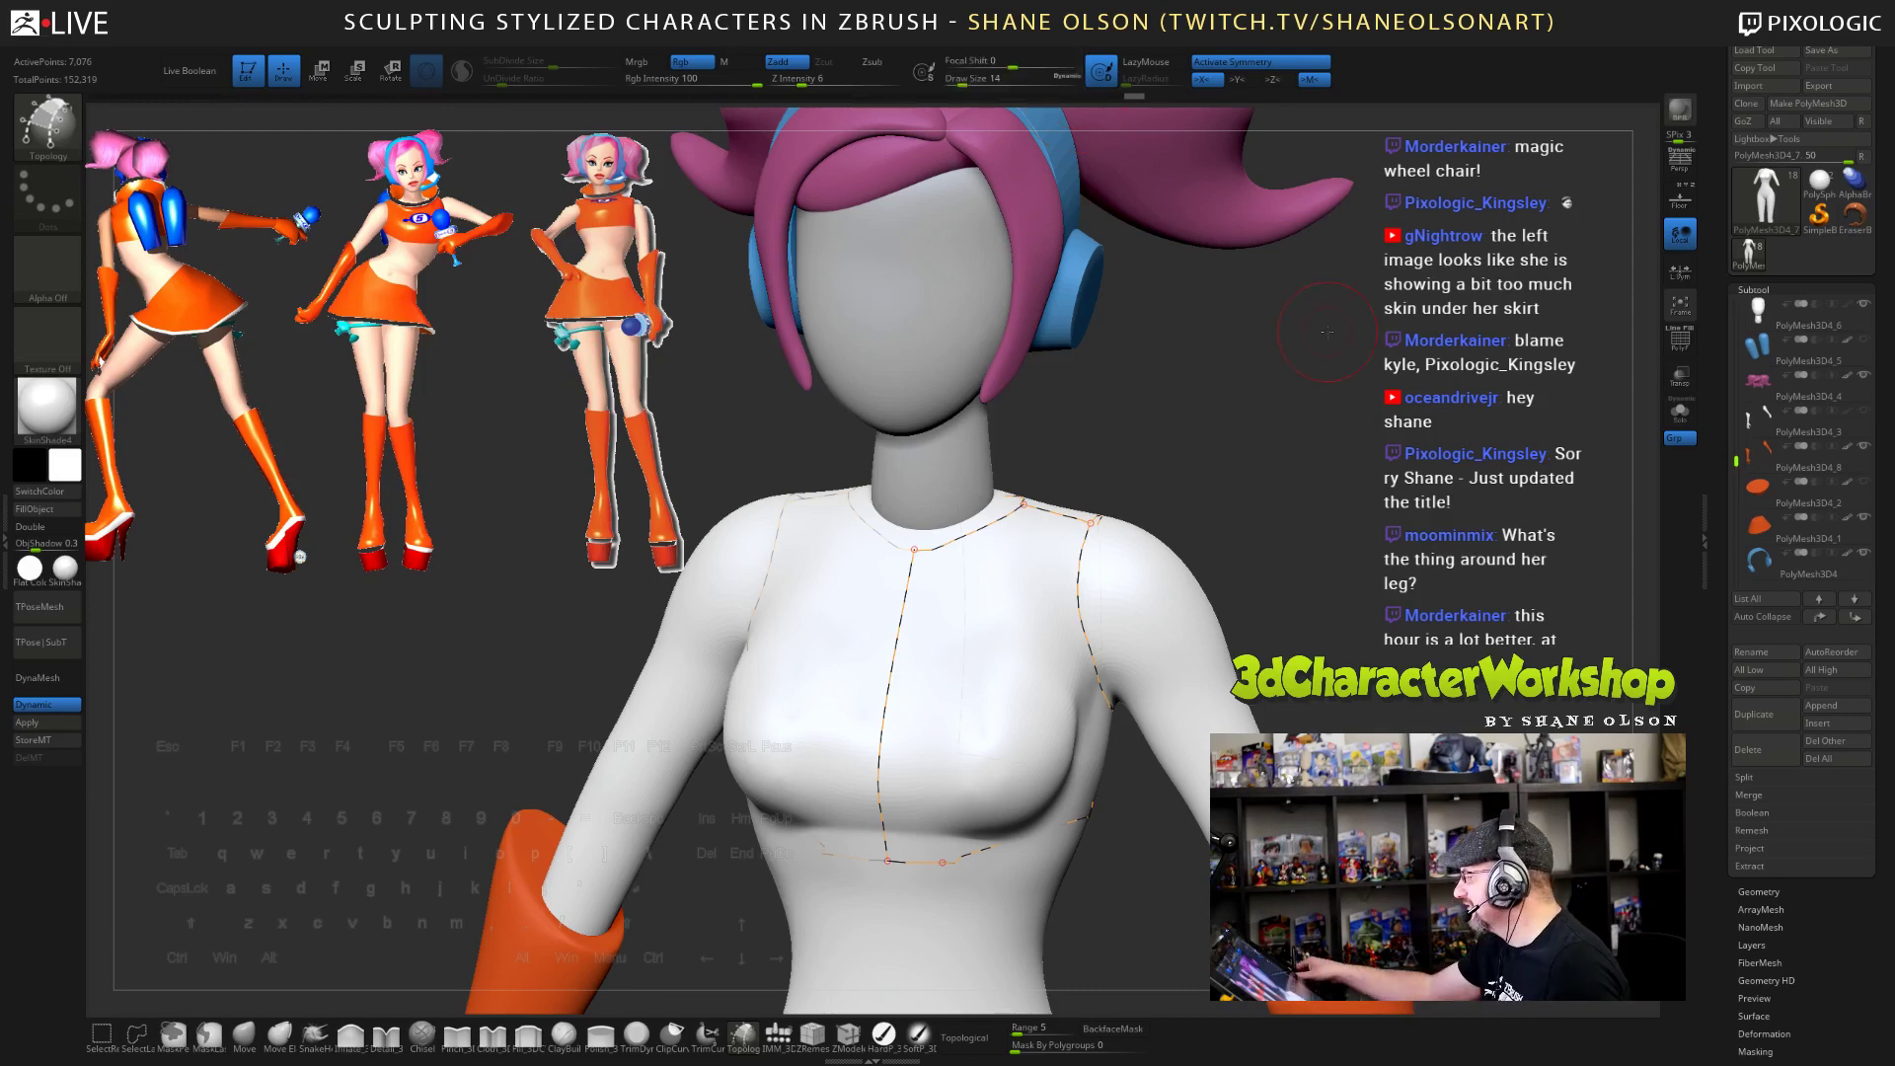
- Try to draw a topology curve across the upper chest from the centre line to the armhole, and undo it
mouse_move(1374, 636)
left_mouse_down()
mouse_move(1353, 550)
mouse_move(1344, 593)
left_mouse_up()
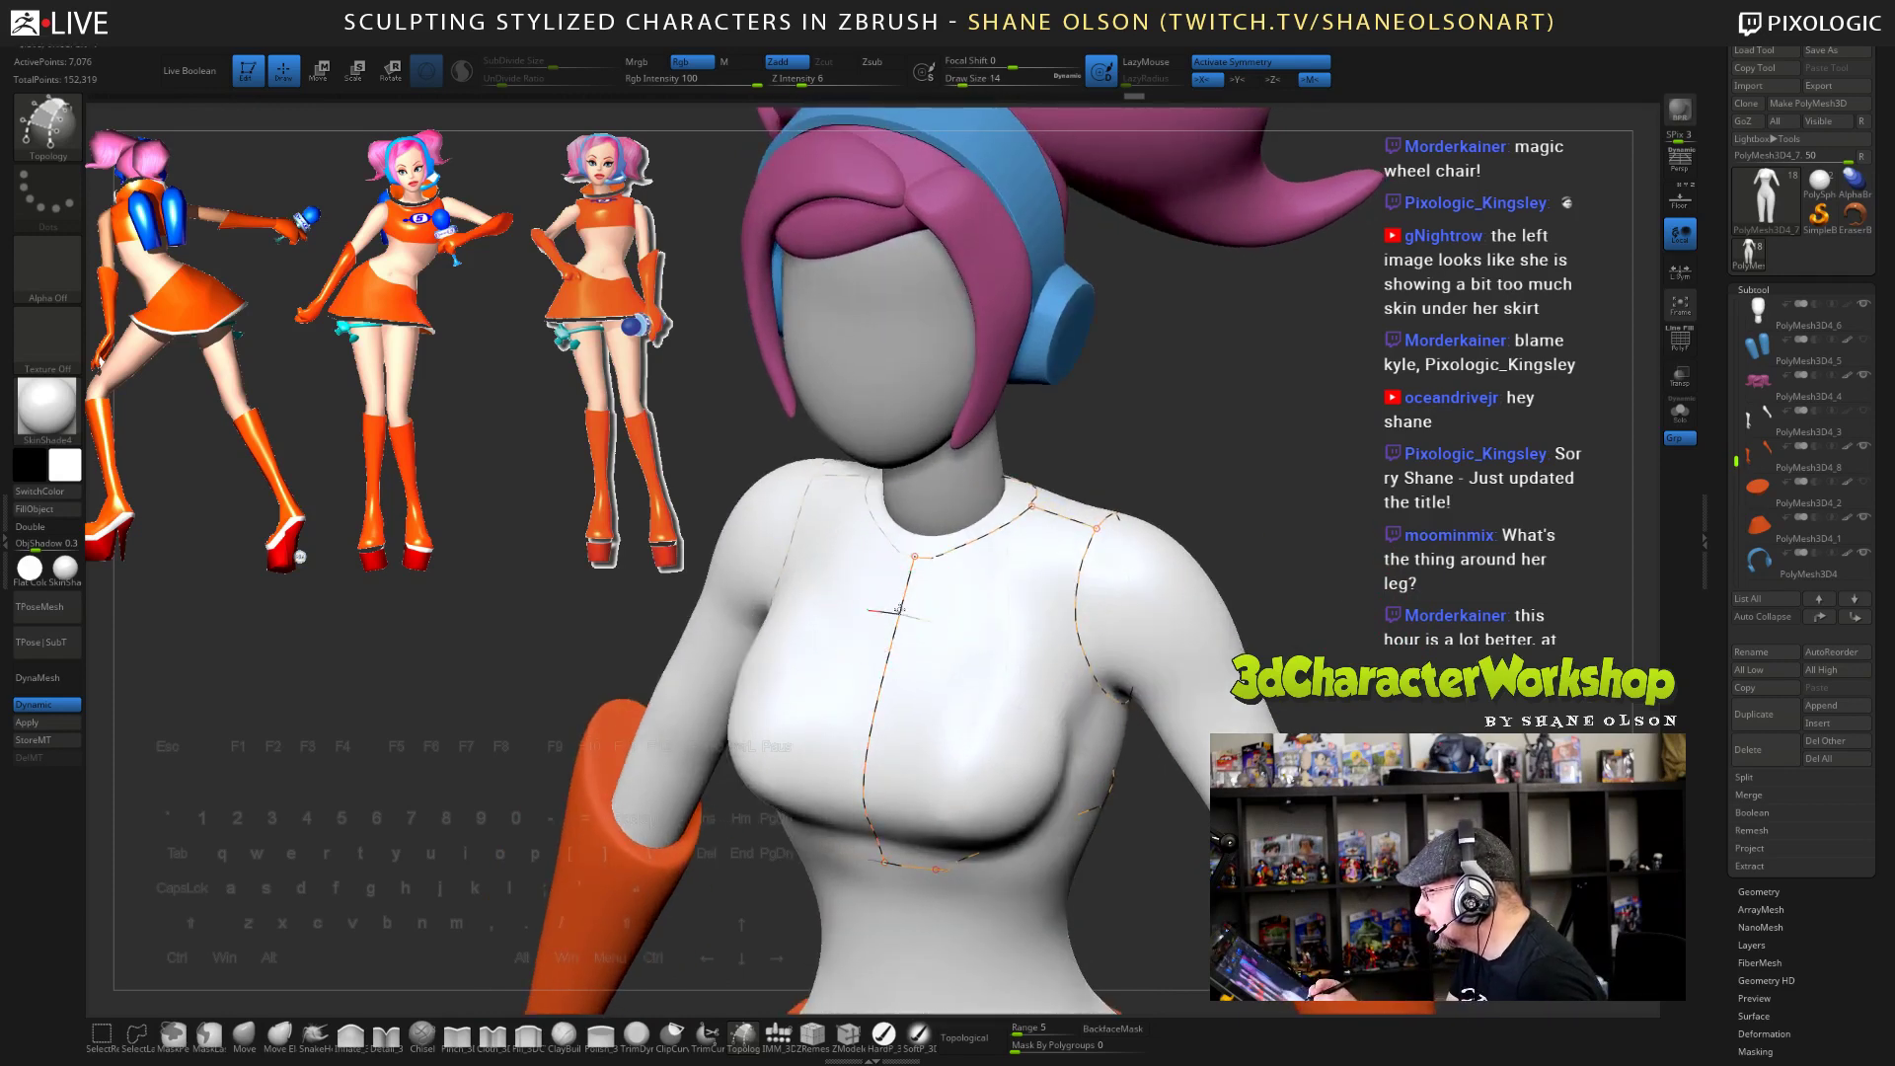
left_click_drag(1040, 581, 1103, 572)
mouse_move(1367, 582)
left_mouse_down()
mouse_move(1293, 661)
mouse_move(1525, 705)
mouse_move(1456, 732)
left_mouse_up()
key("ctrl+z")
- Draw a lengthwise curve from the middle of the shoulder seam over the bust to the front hem
left_click_drag(1445, 590, 1281, 750)
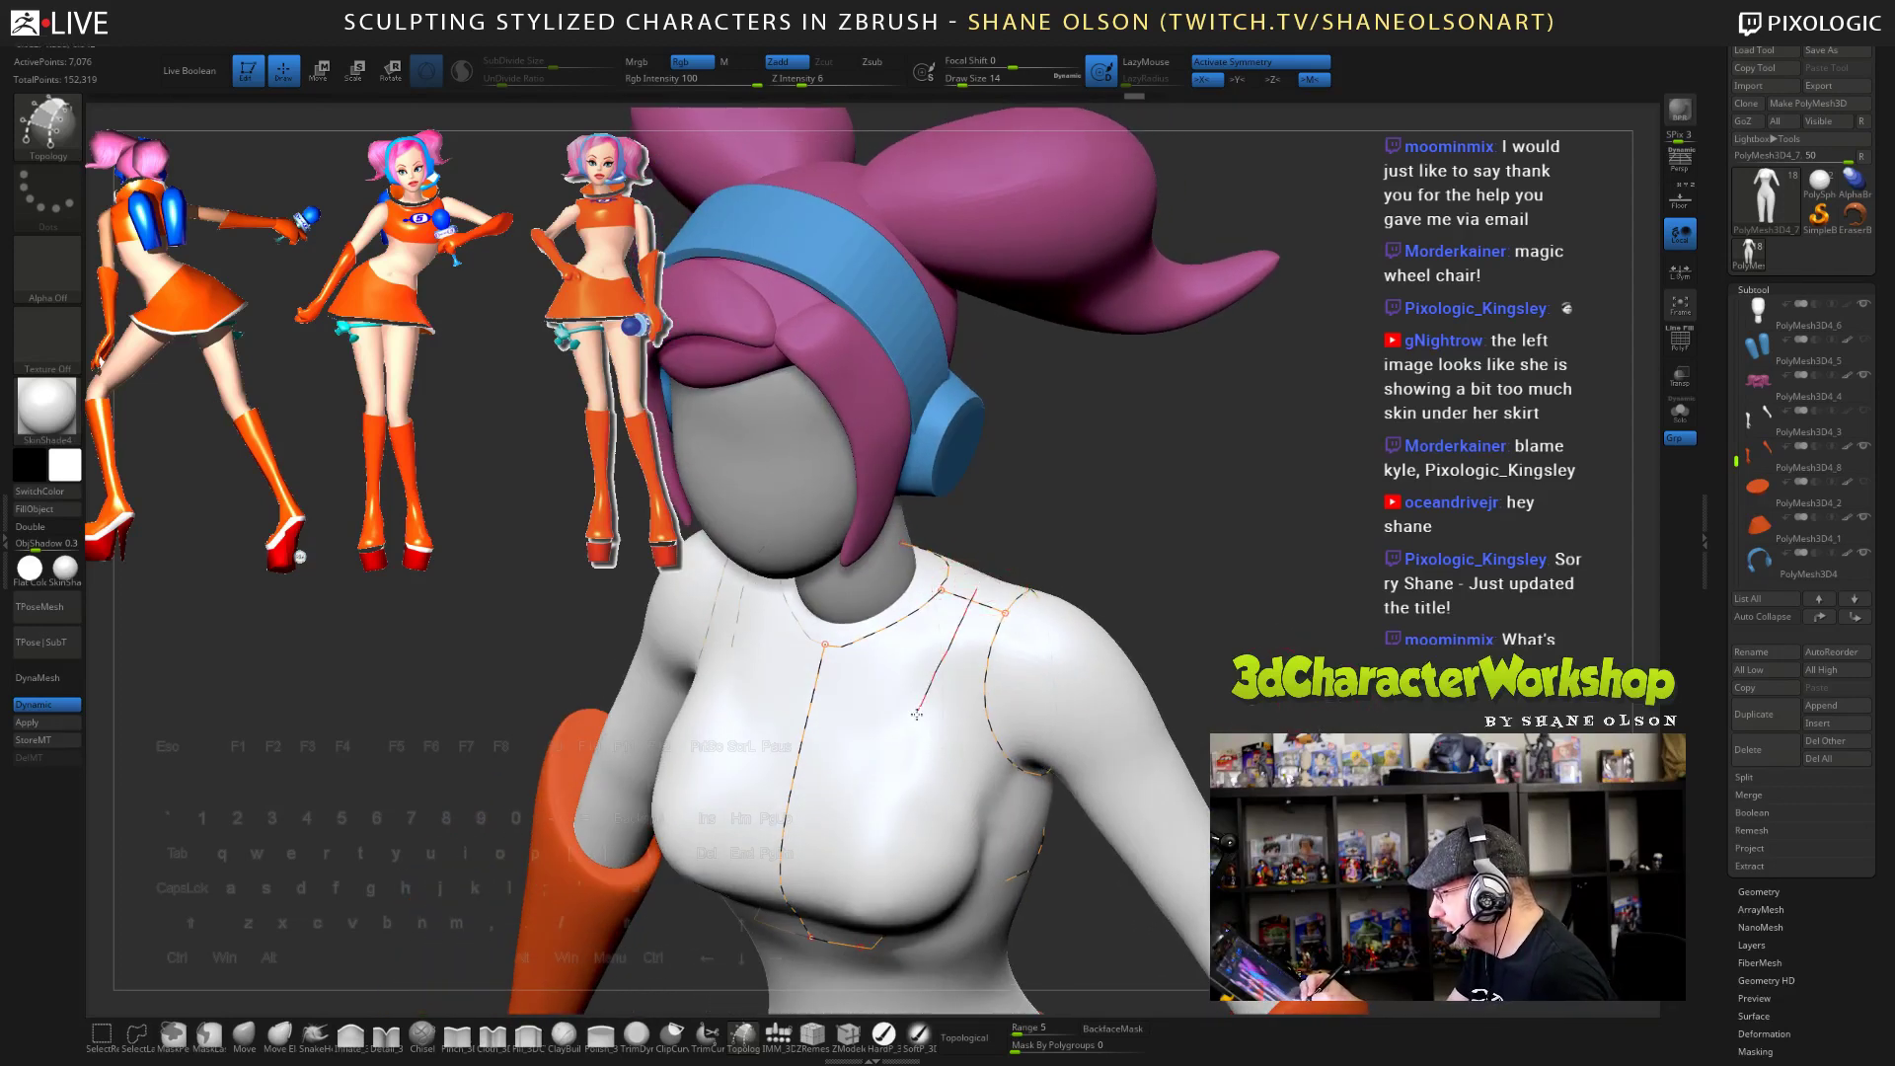
left_click_drag(880, 861, 880, 863)
left_click_drag(1273, 735, 1307, 621)
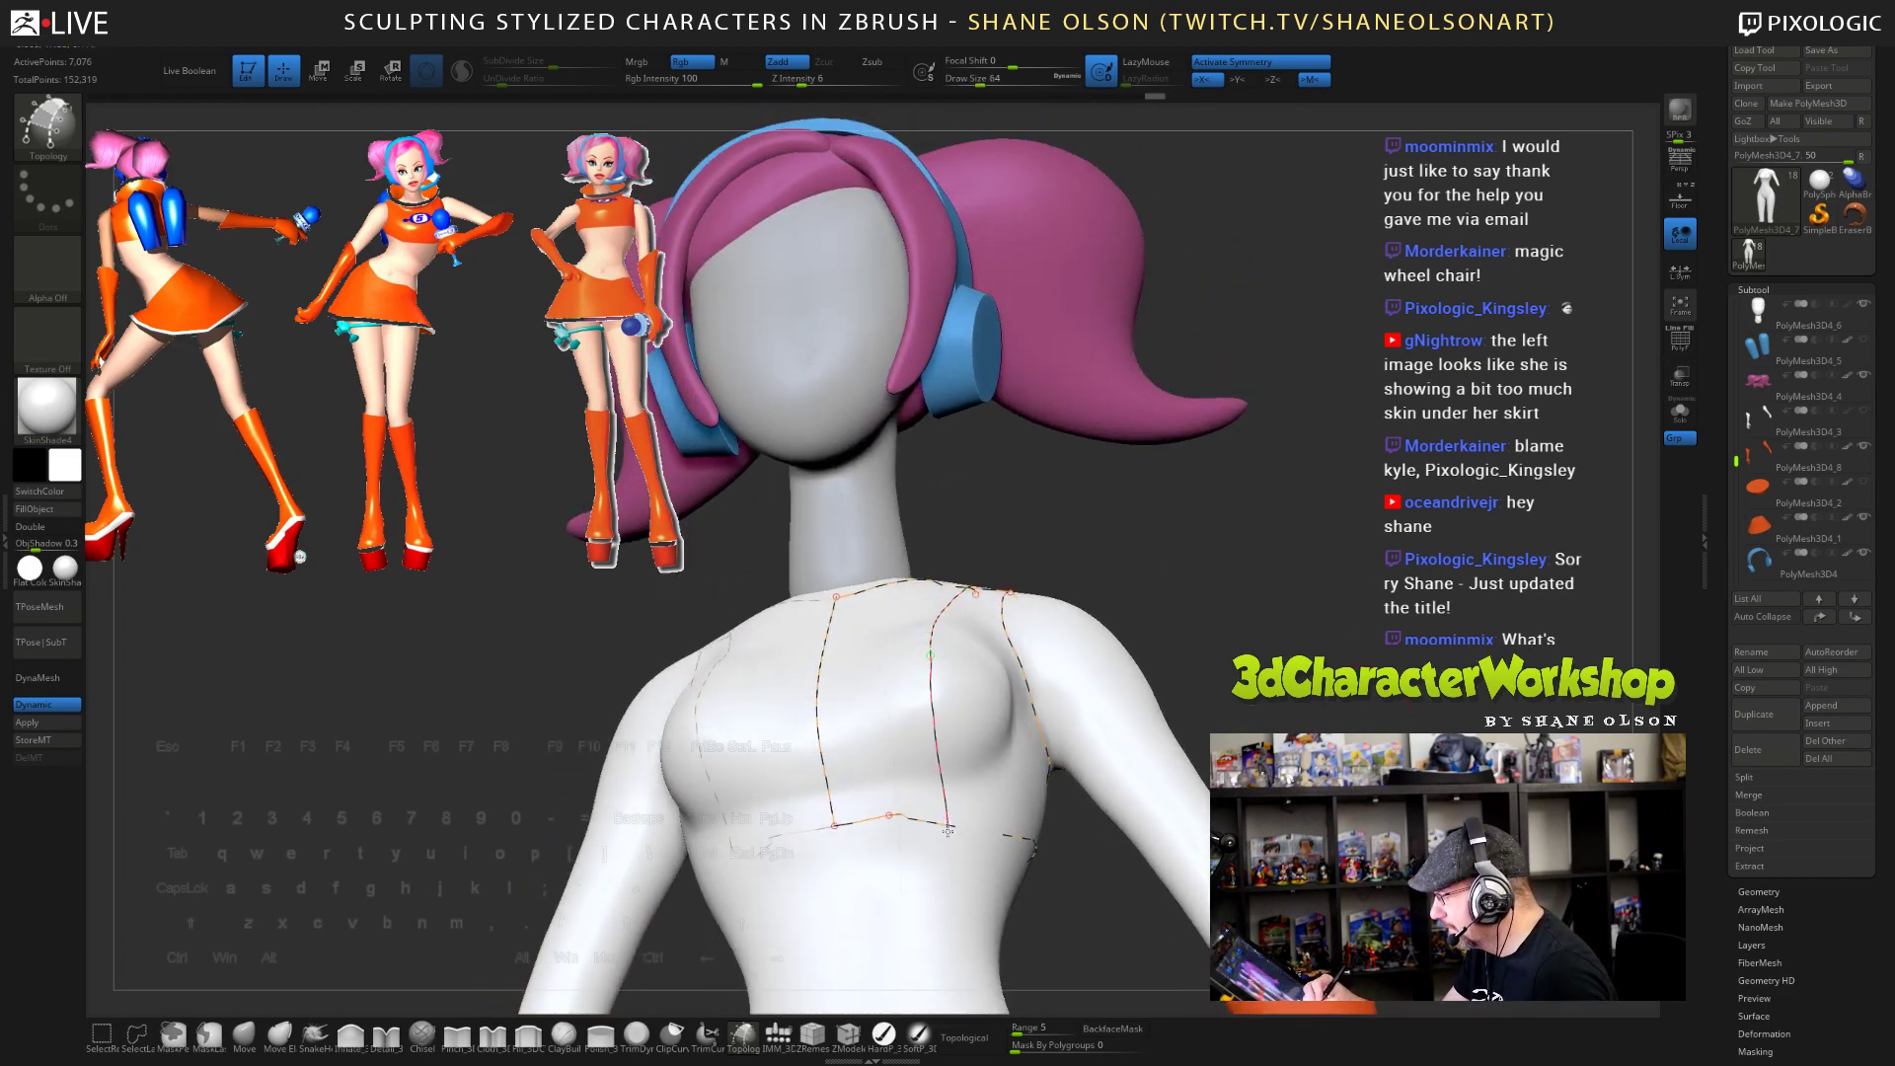
- Draw a matching lengthwise curve down the back from the middle of the shoulder seam past the back hem
left_click_drag(1311, 726, 1194, 585)
mouse_move(1318, 577)
left_mouse_down()
mouse_move(1352, 651)
mouse_move(1085, 632)
mouse_move(1036, 602)
mouse_move(990, 621)
mouse_move(1056, 695)
left_mouse_up()
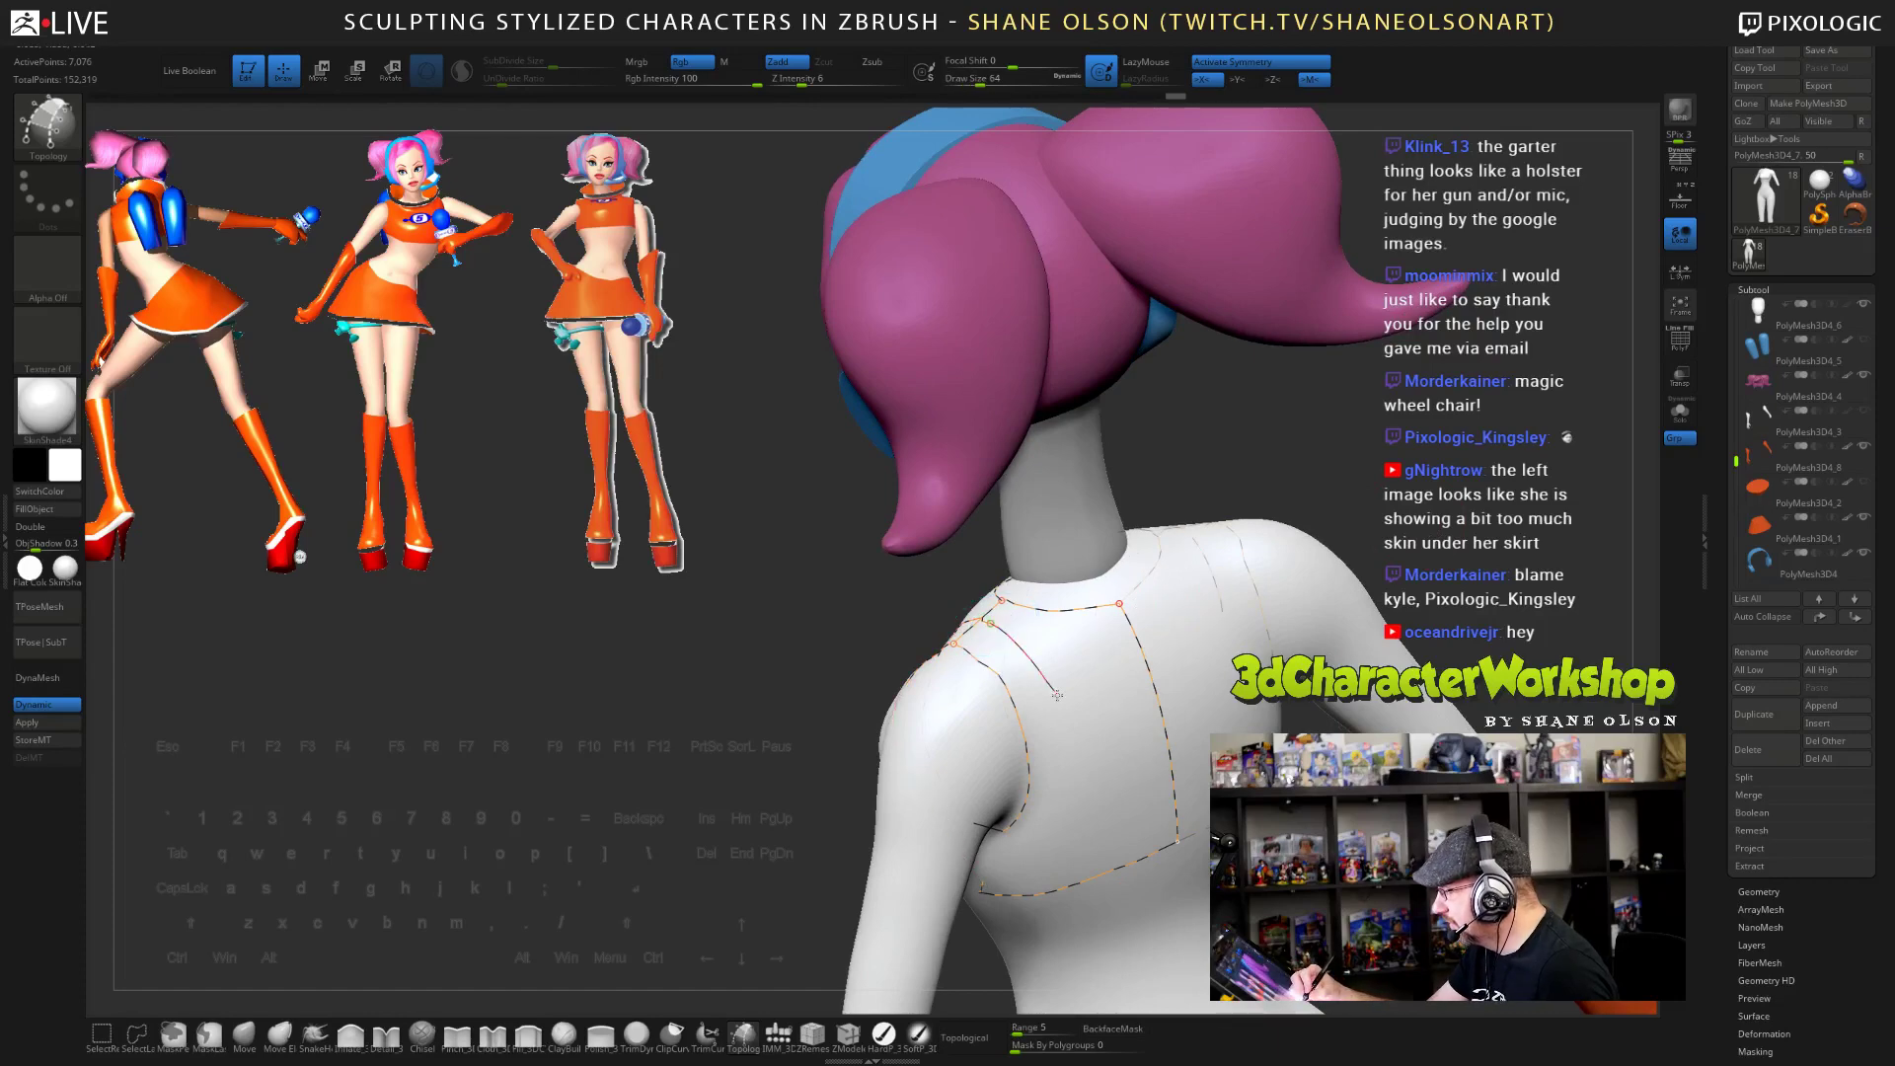
left_click_drag(1113, 840, 1128, 895)
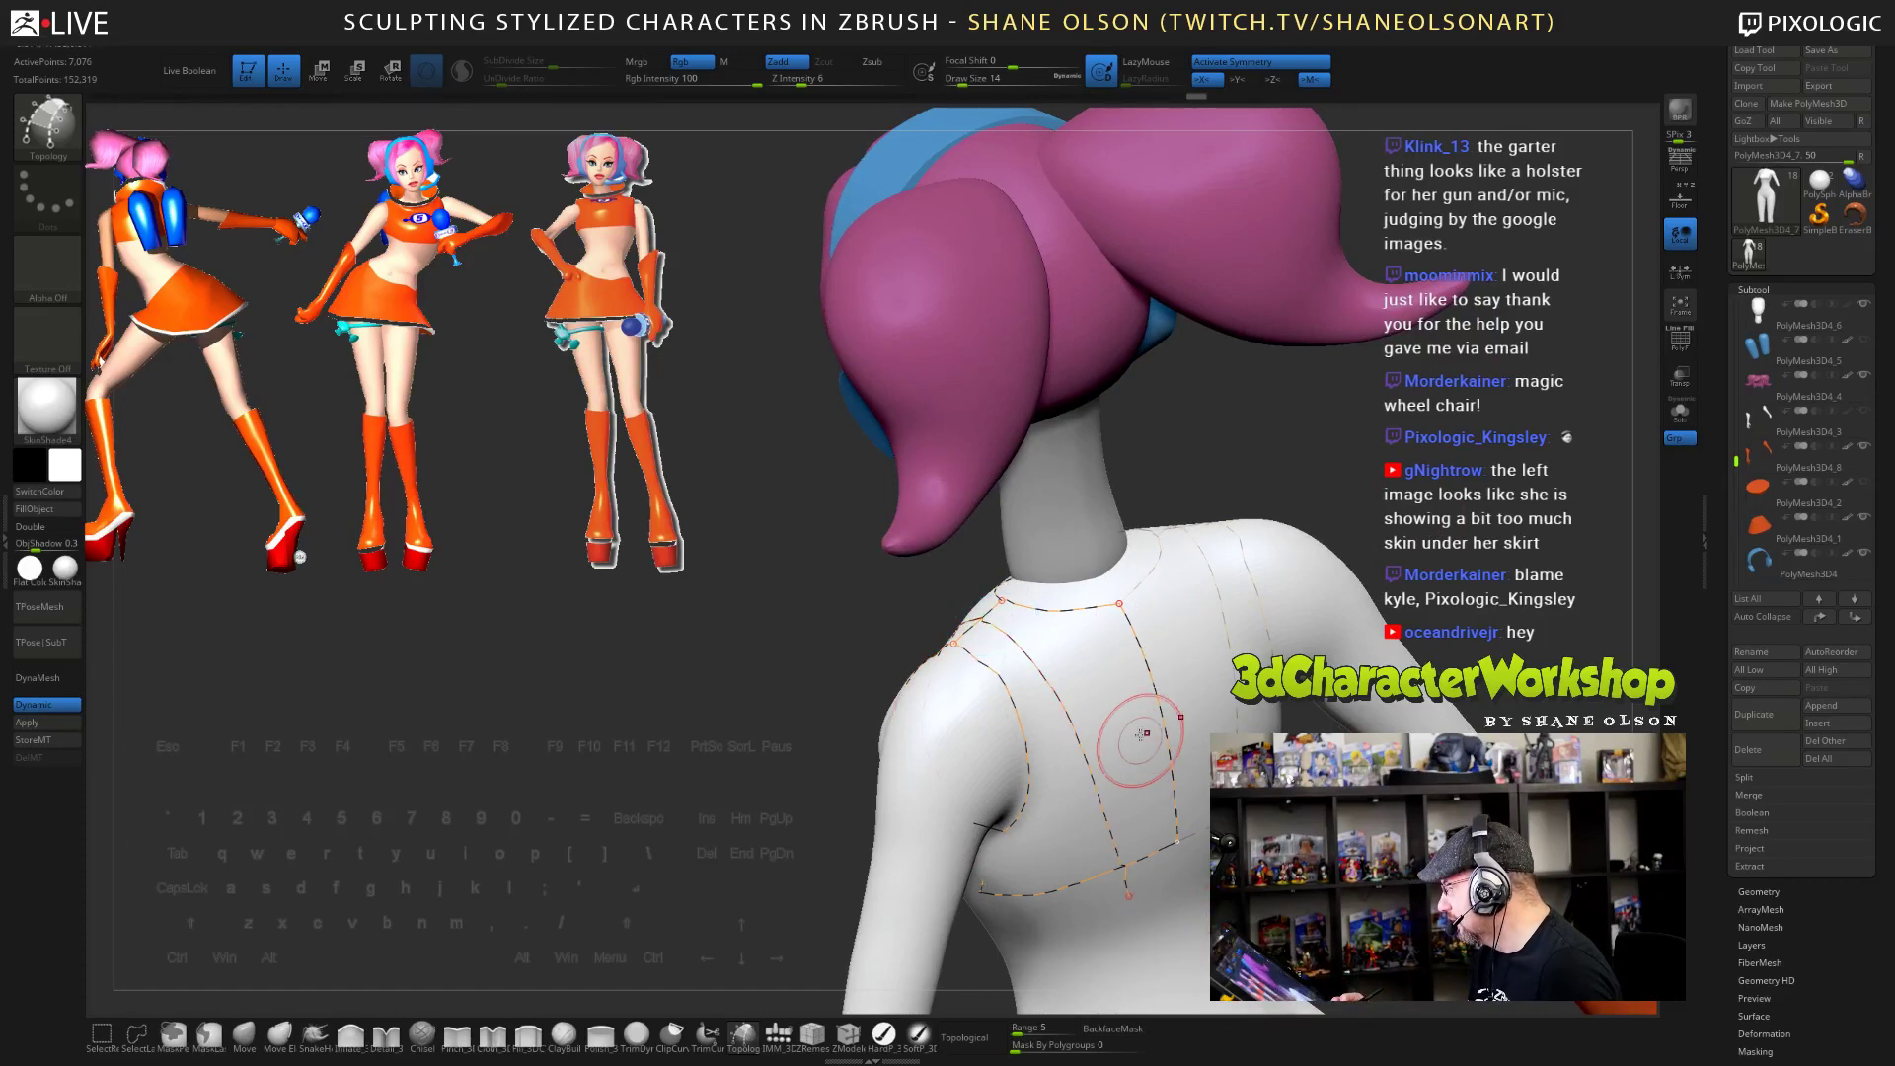
- Draw two crosswise curves over the upper back to the armhole, plus a lengthwise curve from the back neckline past the hem
mouse_move(1143, 725)
right_mouse_down()
mouse_move(1179, 789)
mouse_move(1151, 714)
right_mouse_up()
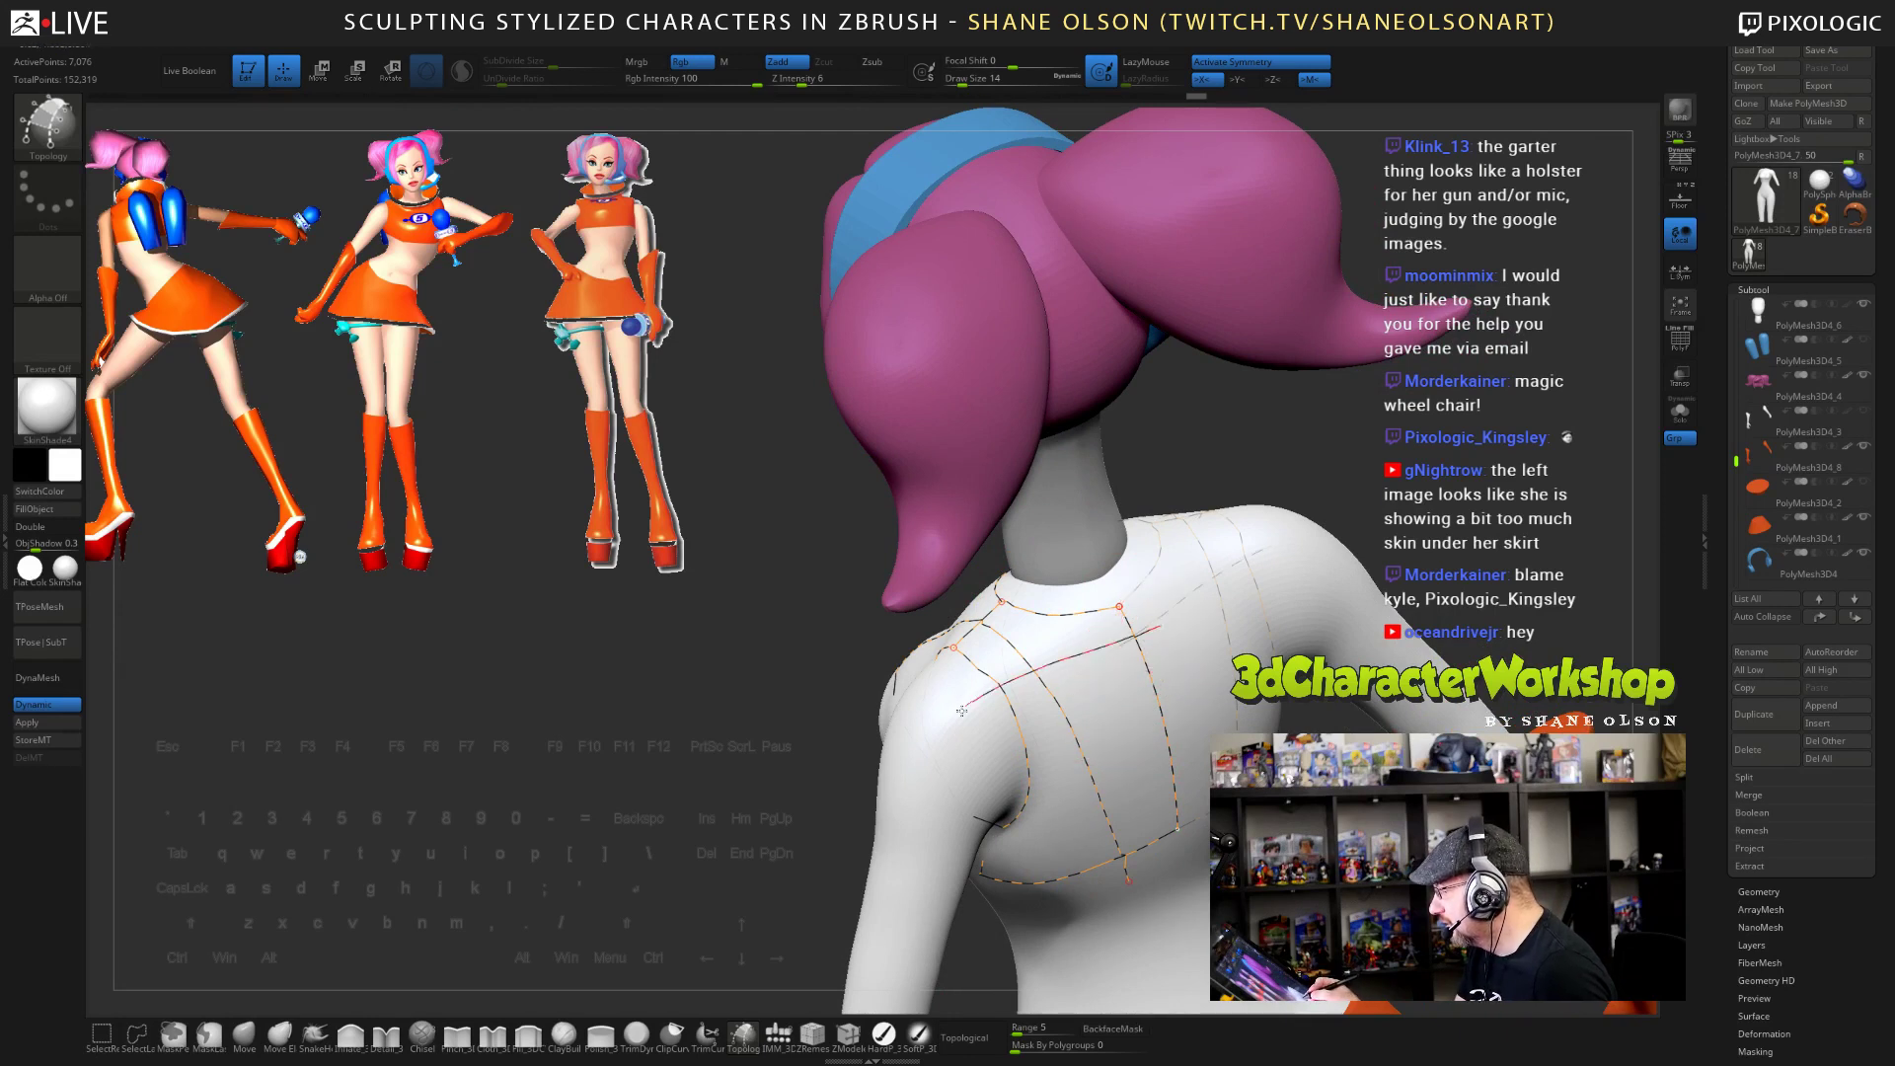
left_click_drag(961, 710, 962, 706)
left_click_drag(1087, 703, 981, 738)
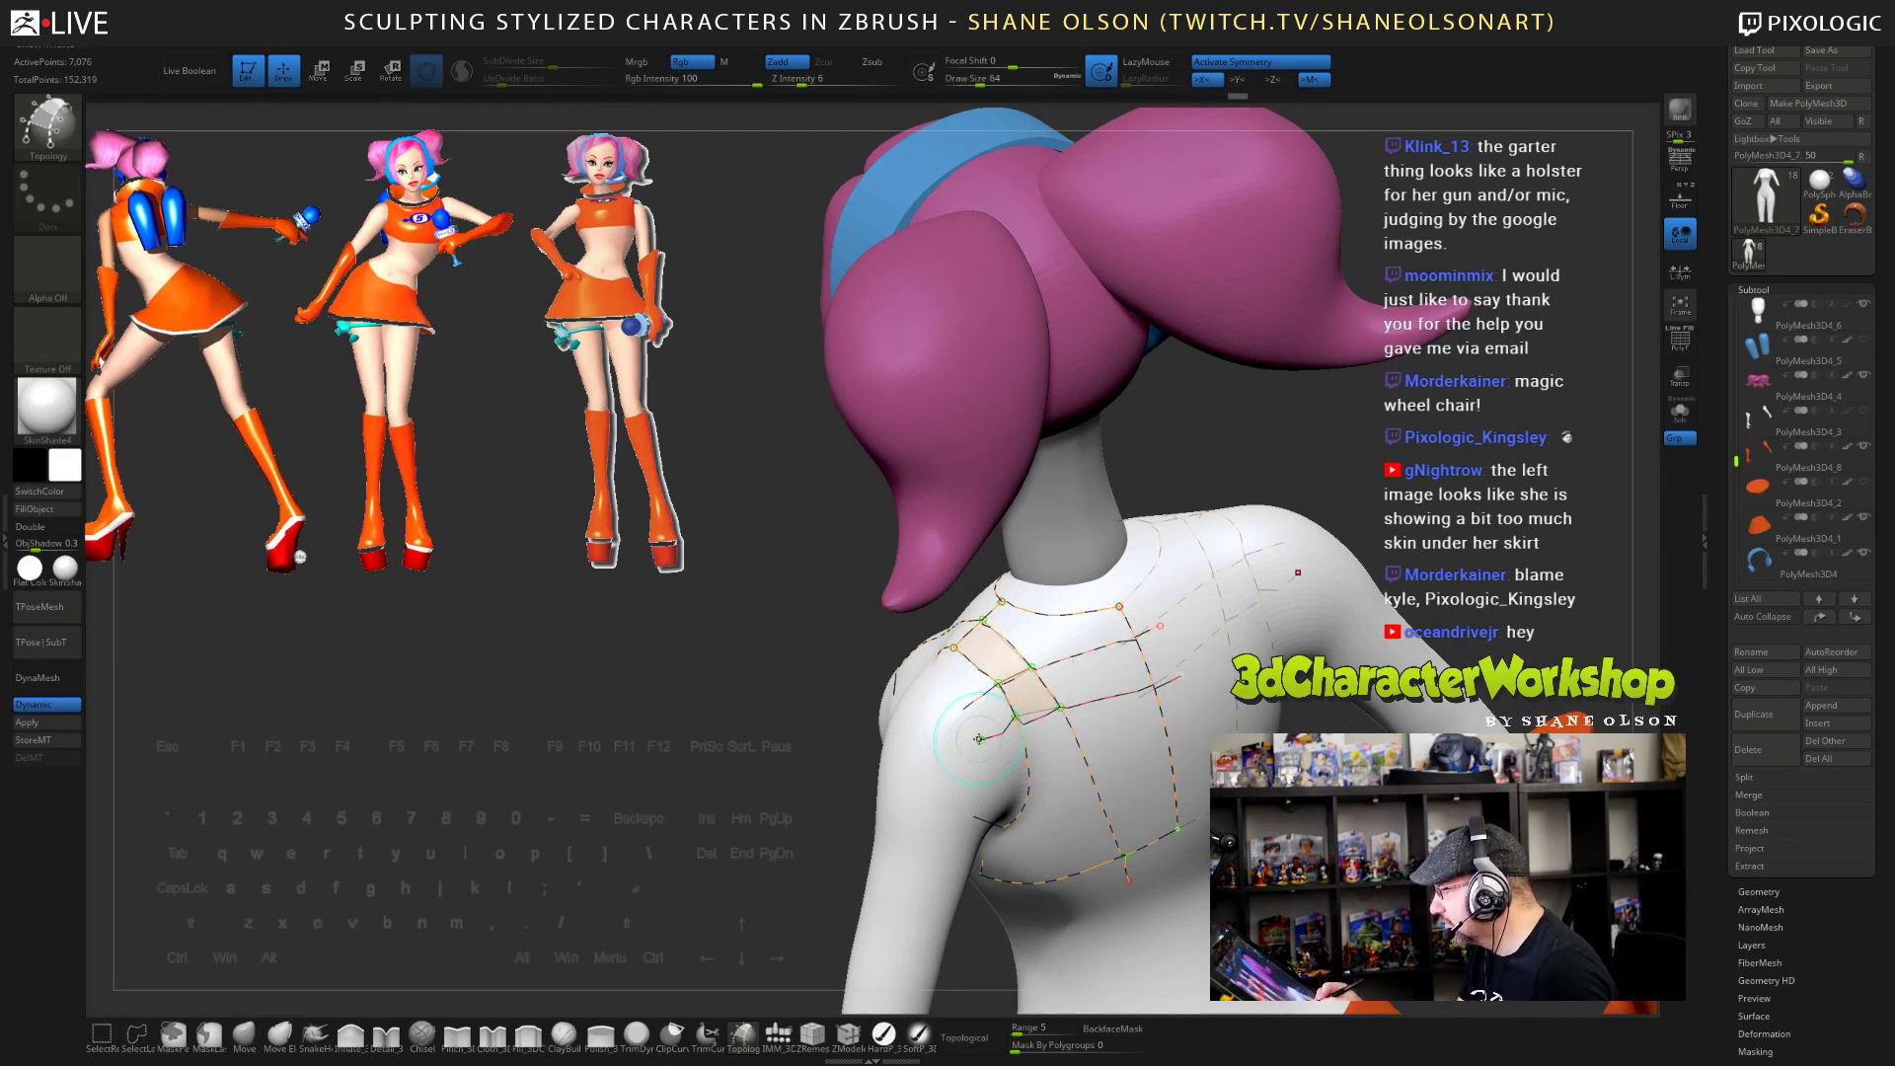
left_click_drag(1050, 598, 1084, 656)
left_click_drag(1155, 844, 1145, 859)
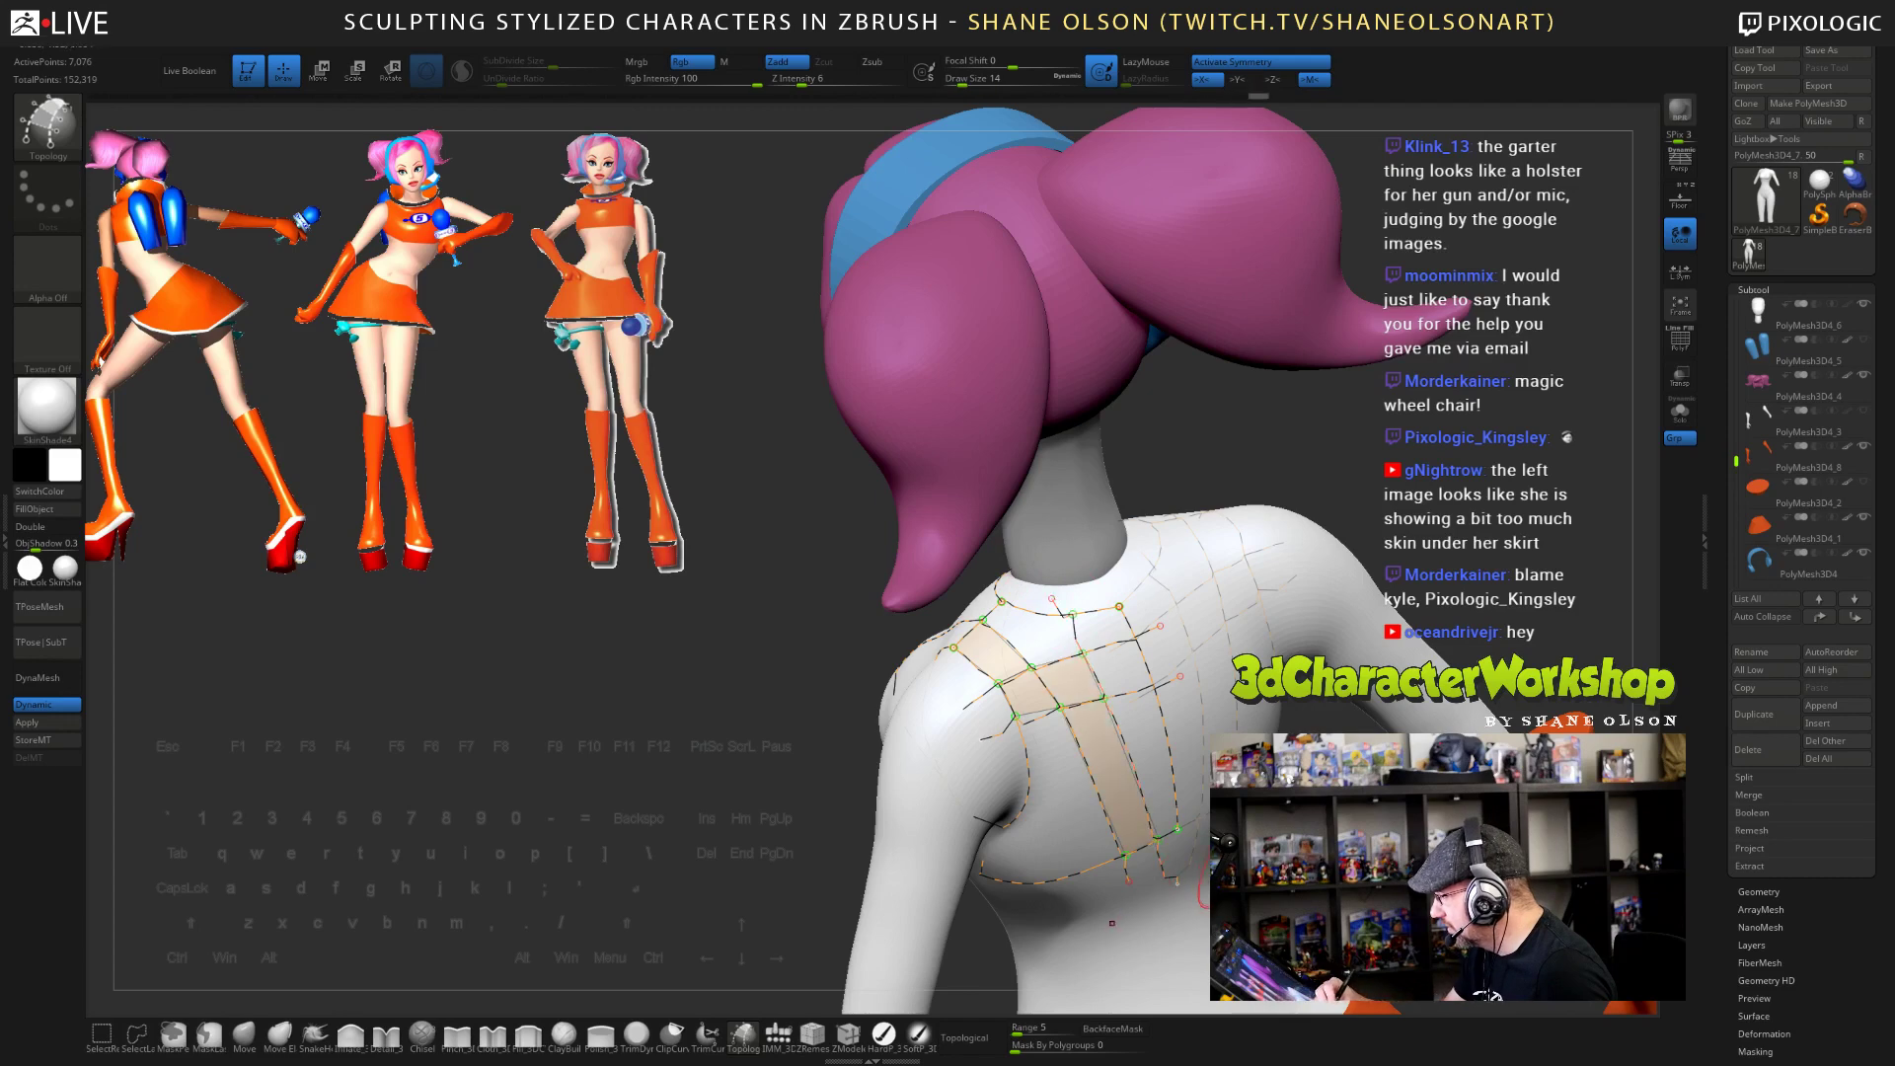
- With symmetry turned off, erase and redraw the inner ends of the two crosswise upper-back curves to the centre line
right_click_drag(1205, 741, 1135, 617, "ctrl")
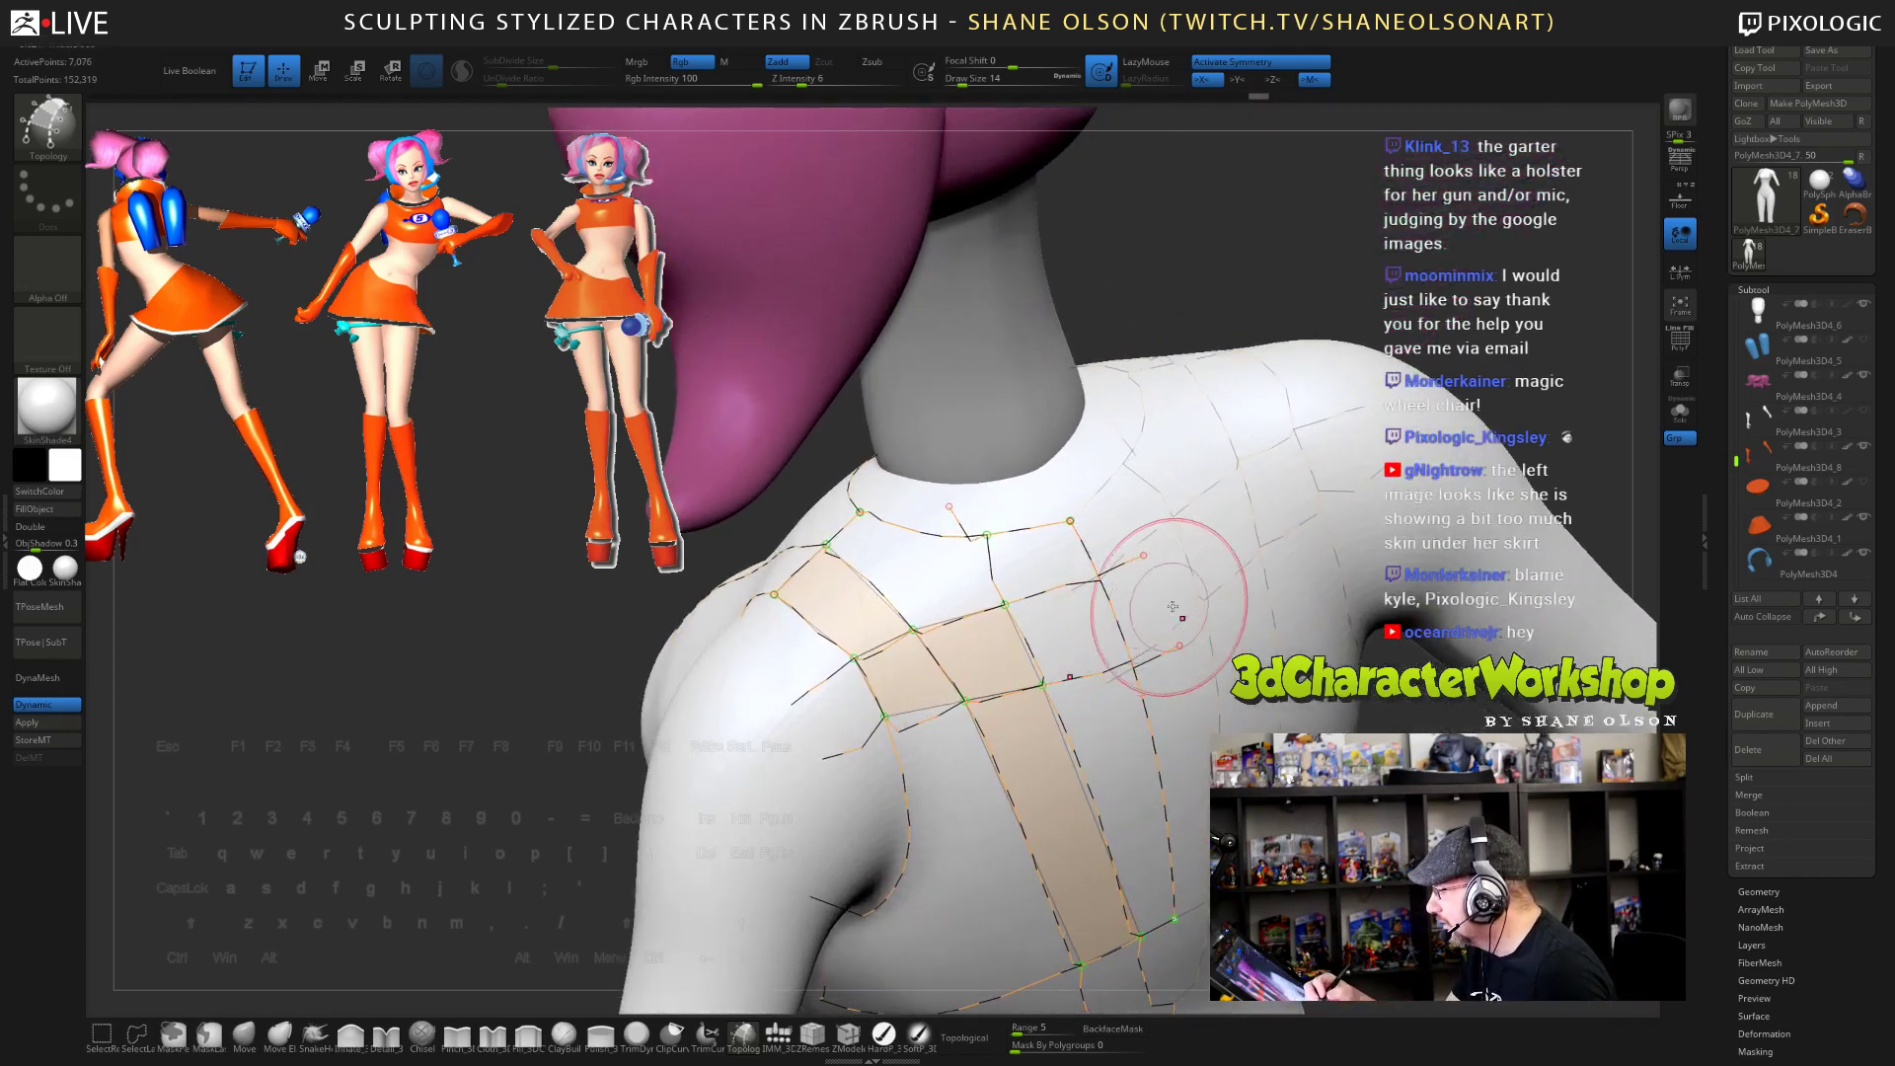
left_click(1267, 63)
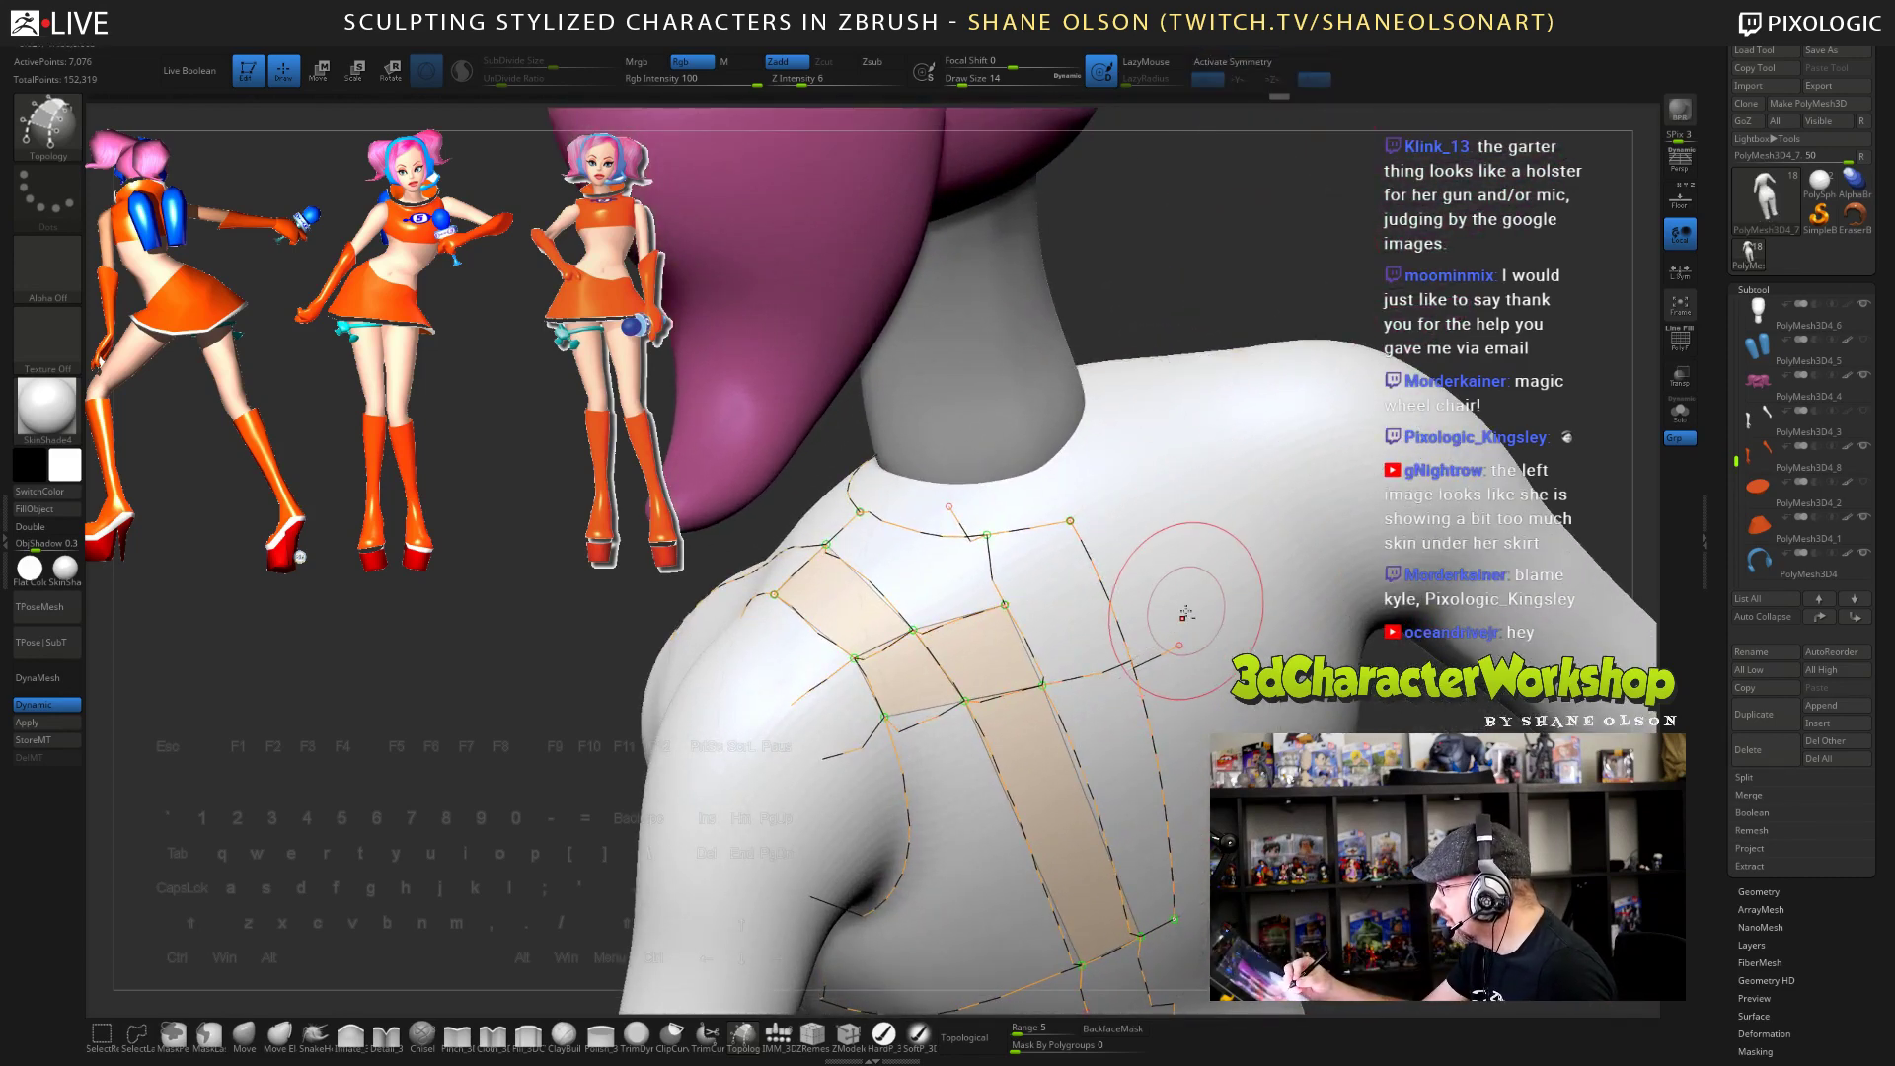
left_click_drag(1153, 610, 1174, 696, "alt")
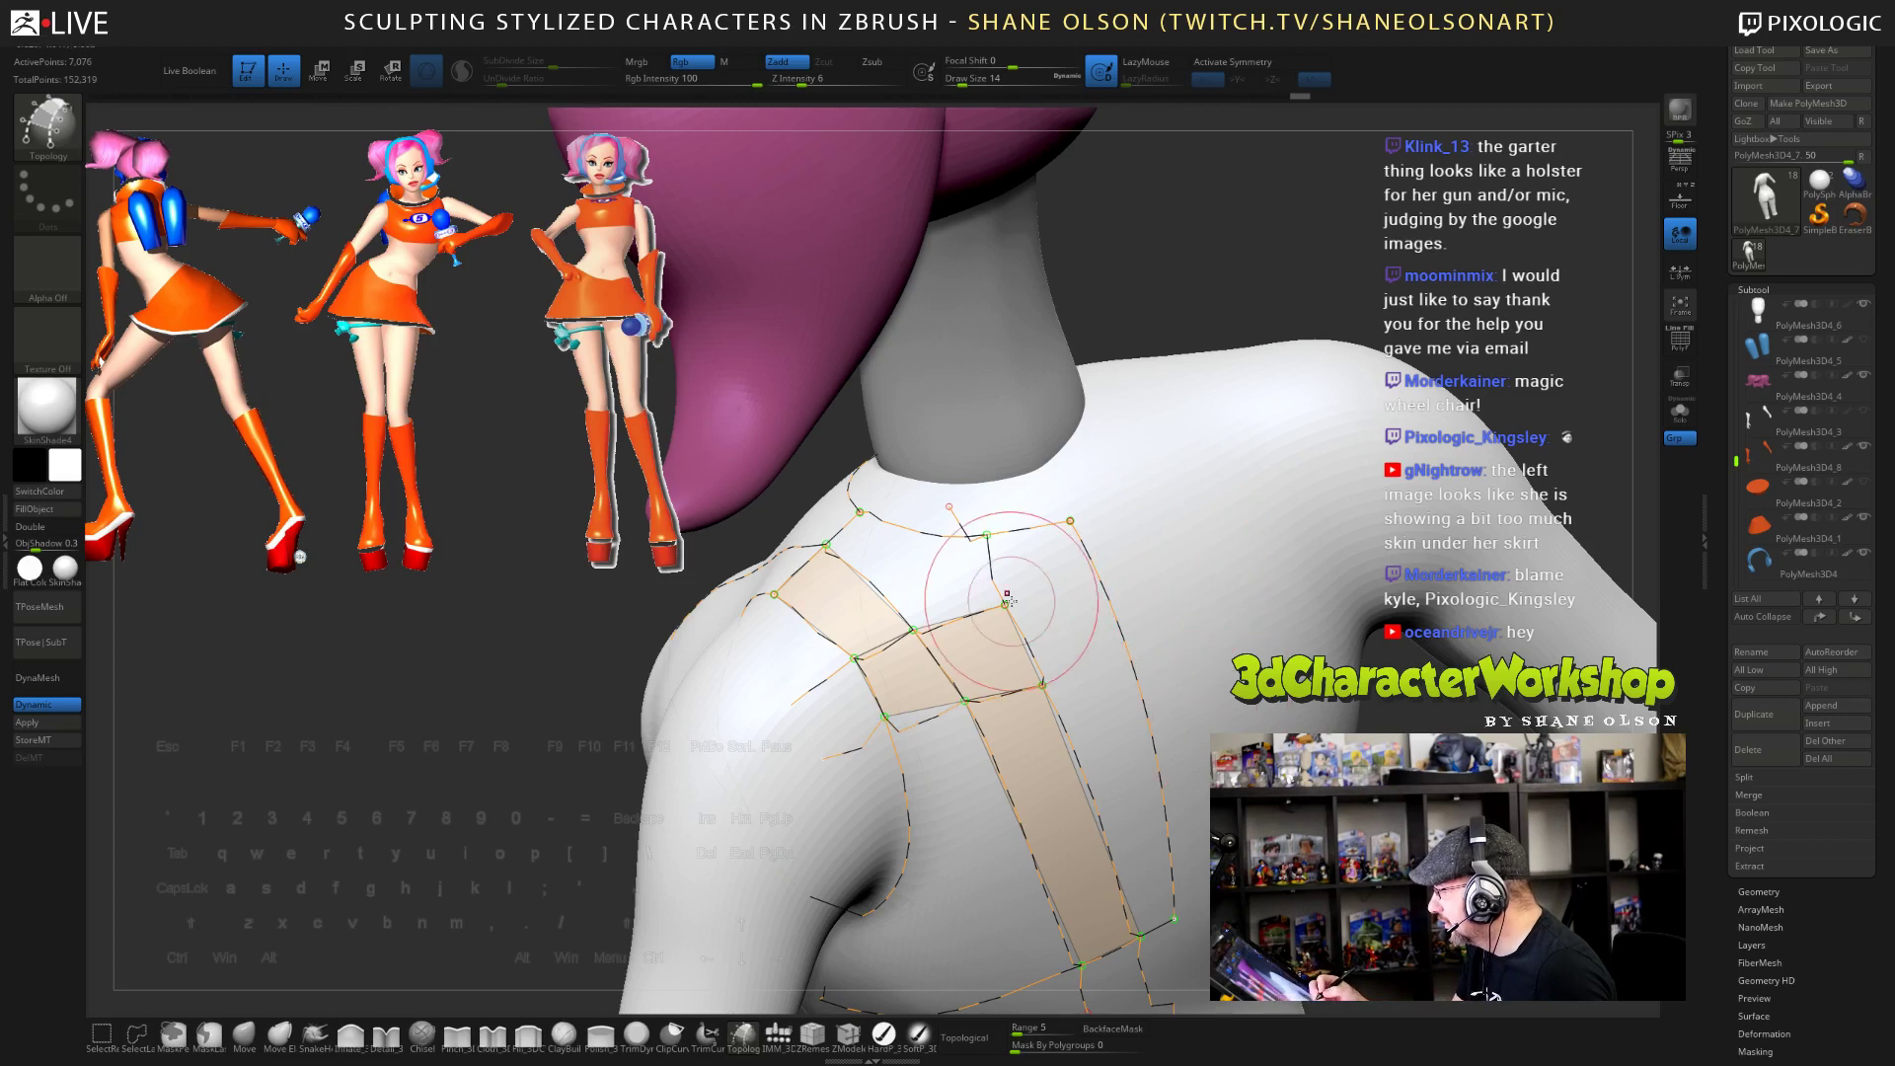
left_click_drag(1005, 604, 1115, 572)
left_click_drag(1042, 683, 1182, 619)
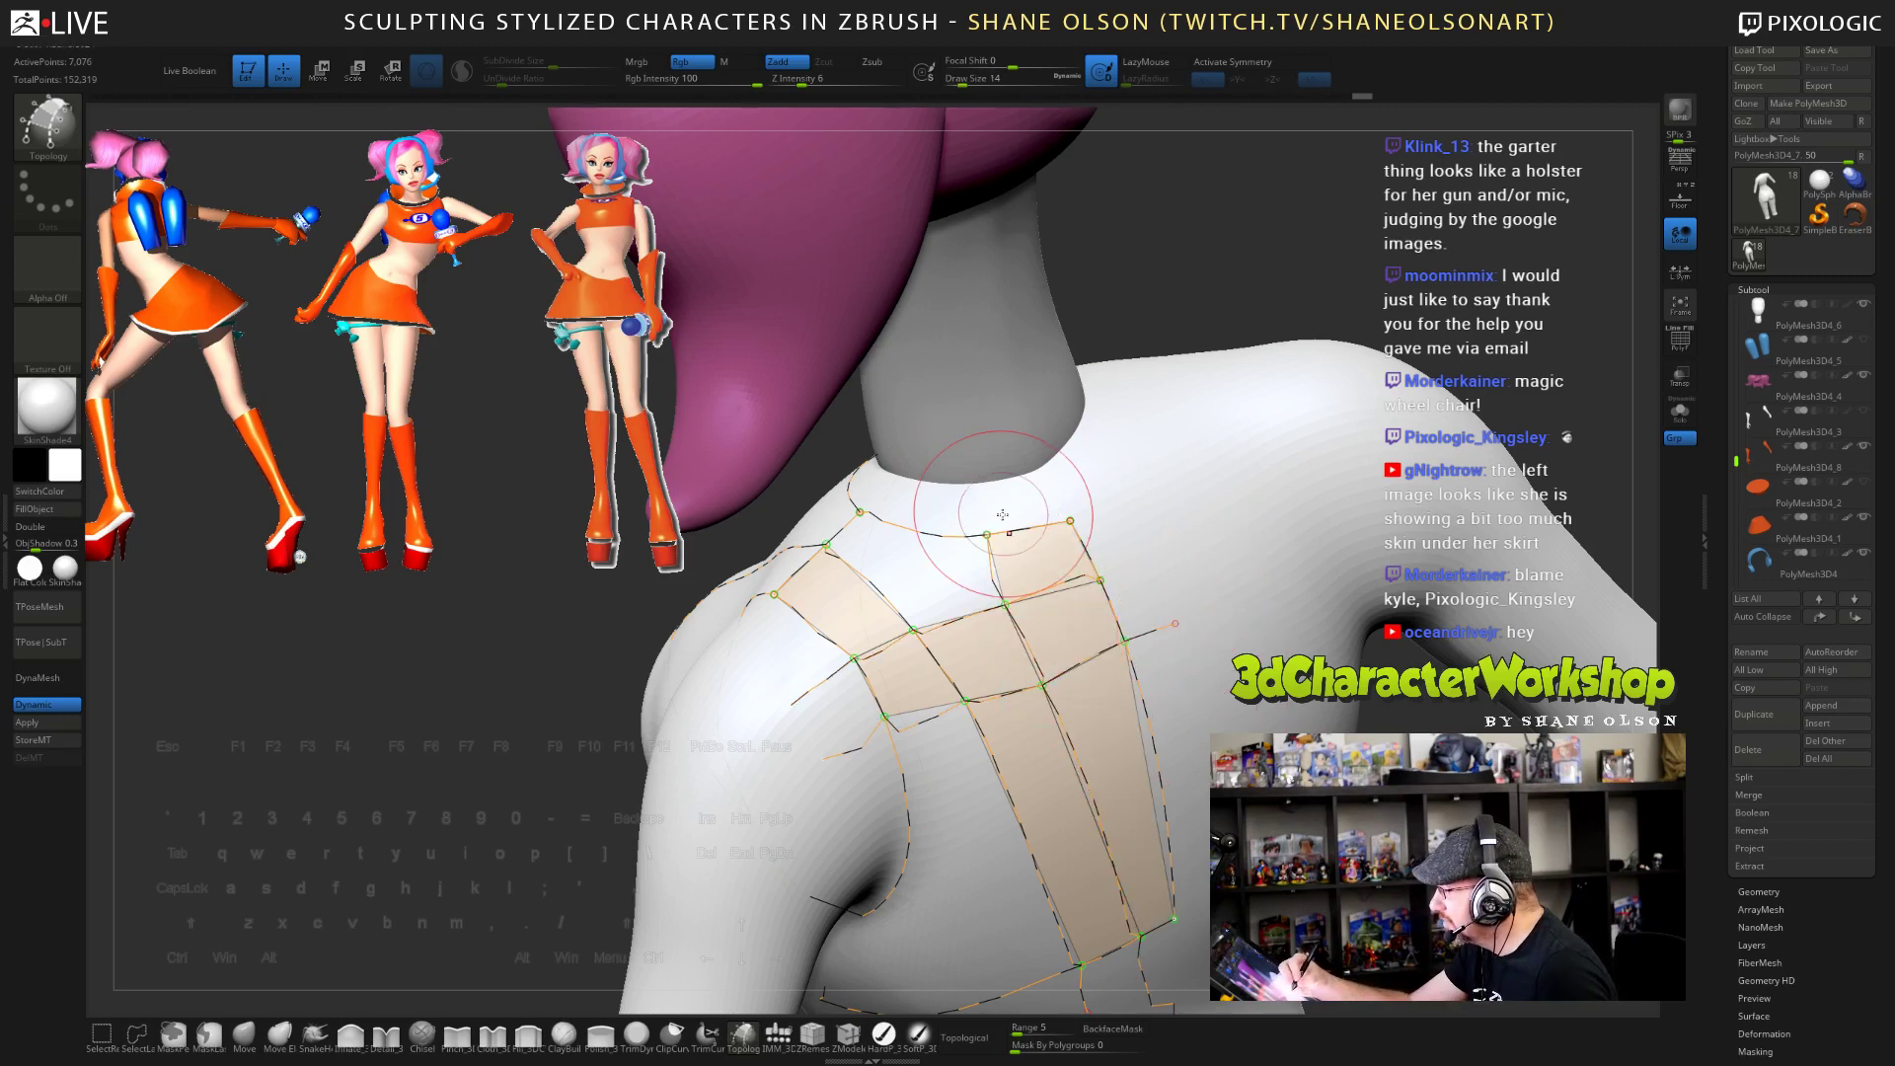
- Draw a short curve between the back neckline and the grid intersection below it near the shoulder
left_click(1229, 613)
mouse_move(1229, 613)
right_mouse_down()
mouse_move(1308, 656)
mouse_move(1220, 612)
right_mouse_up()
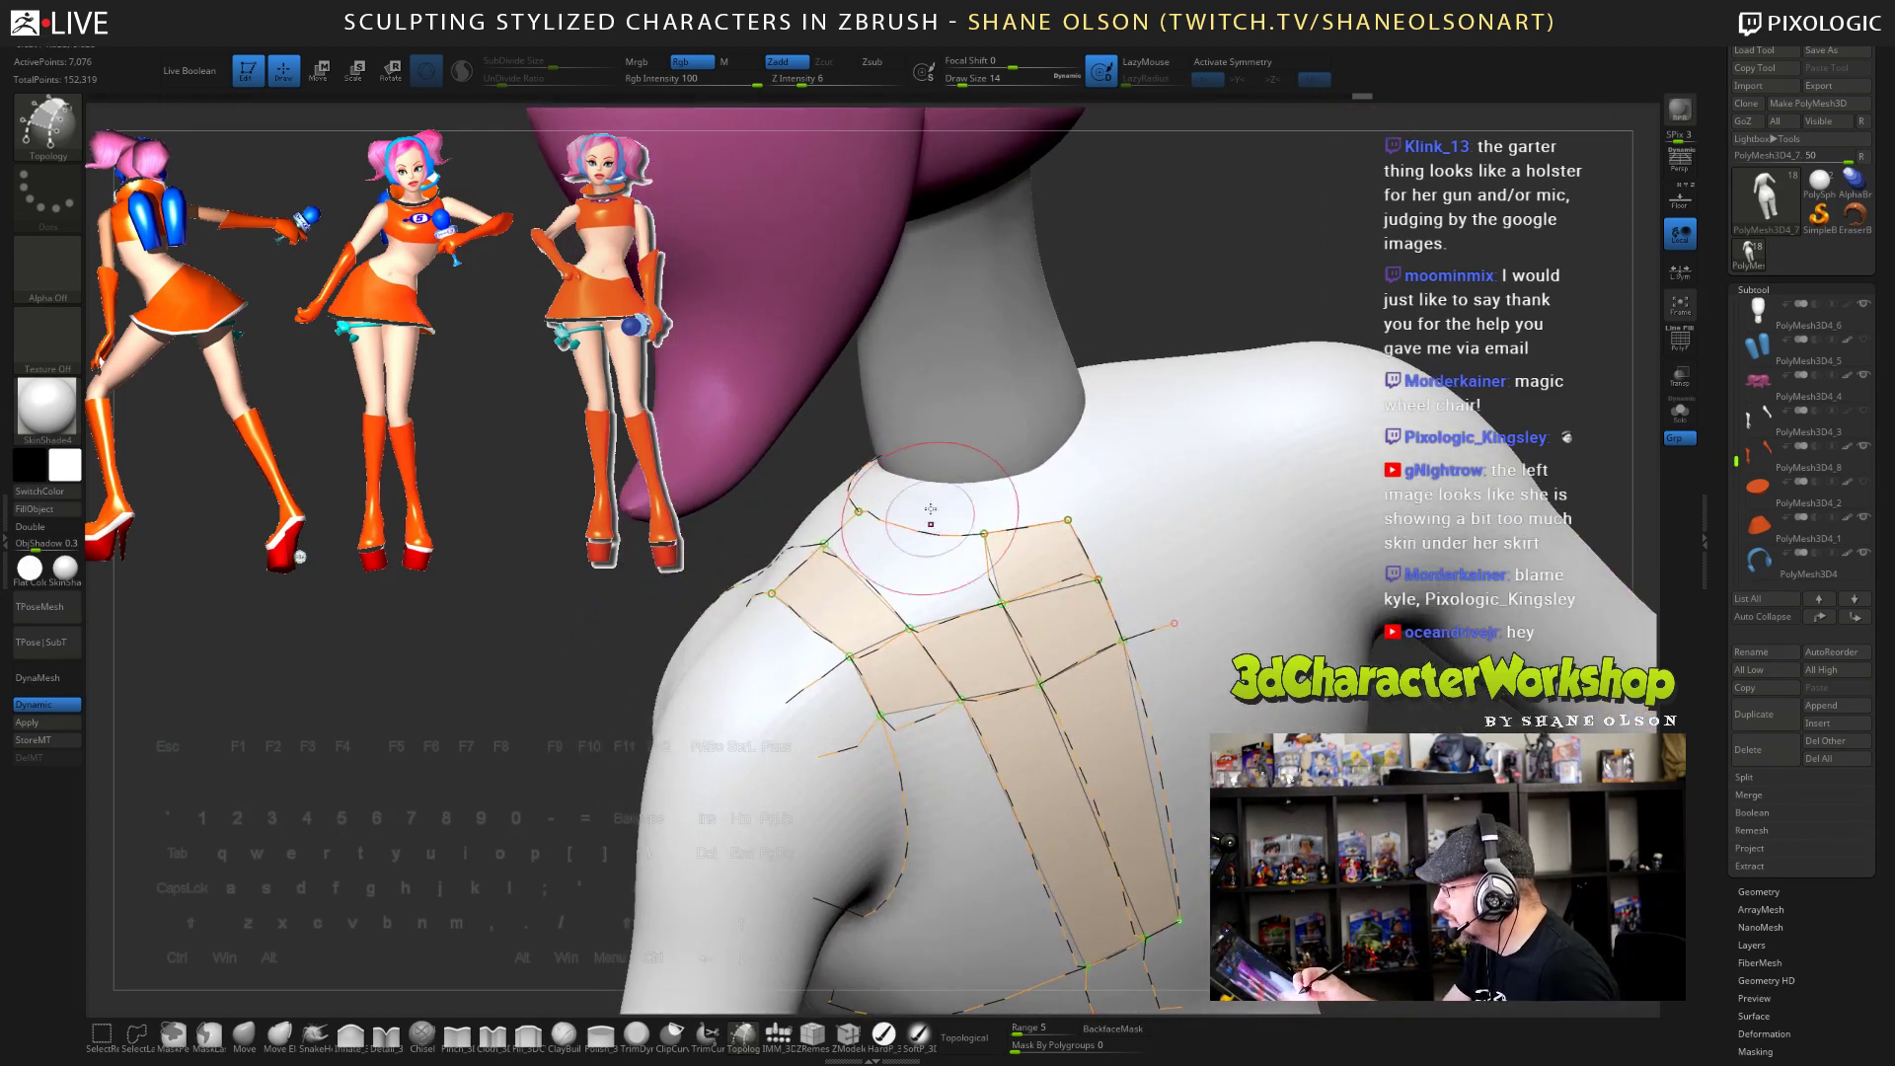
left_click_drag(909, 627, 910, 628)
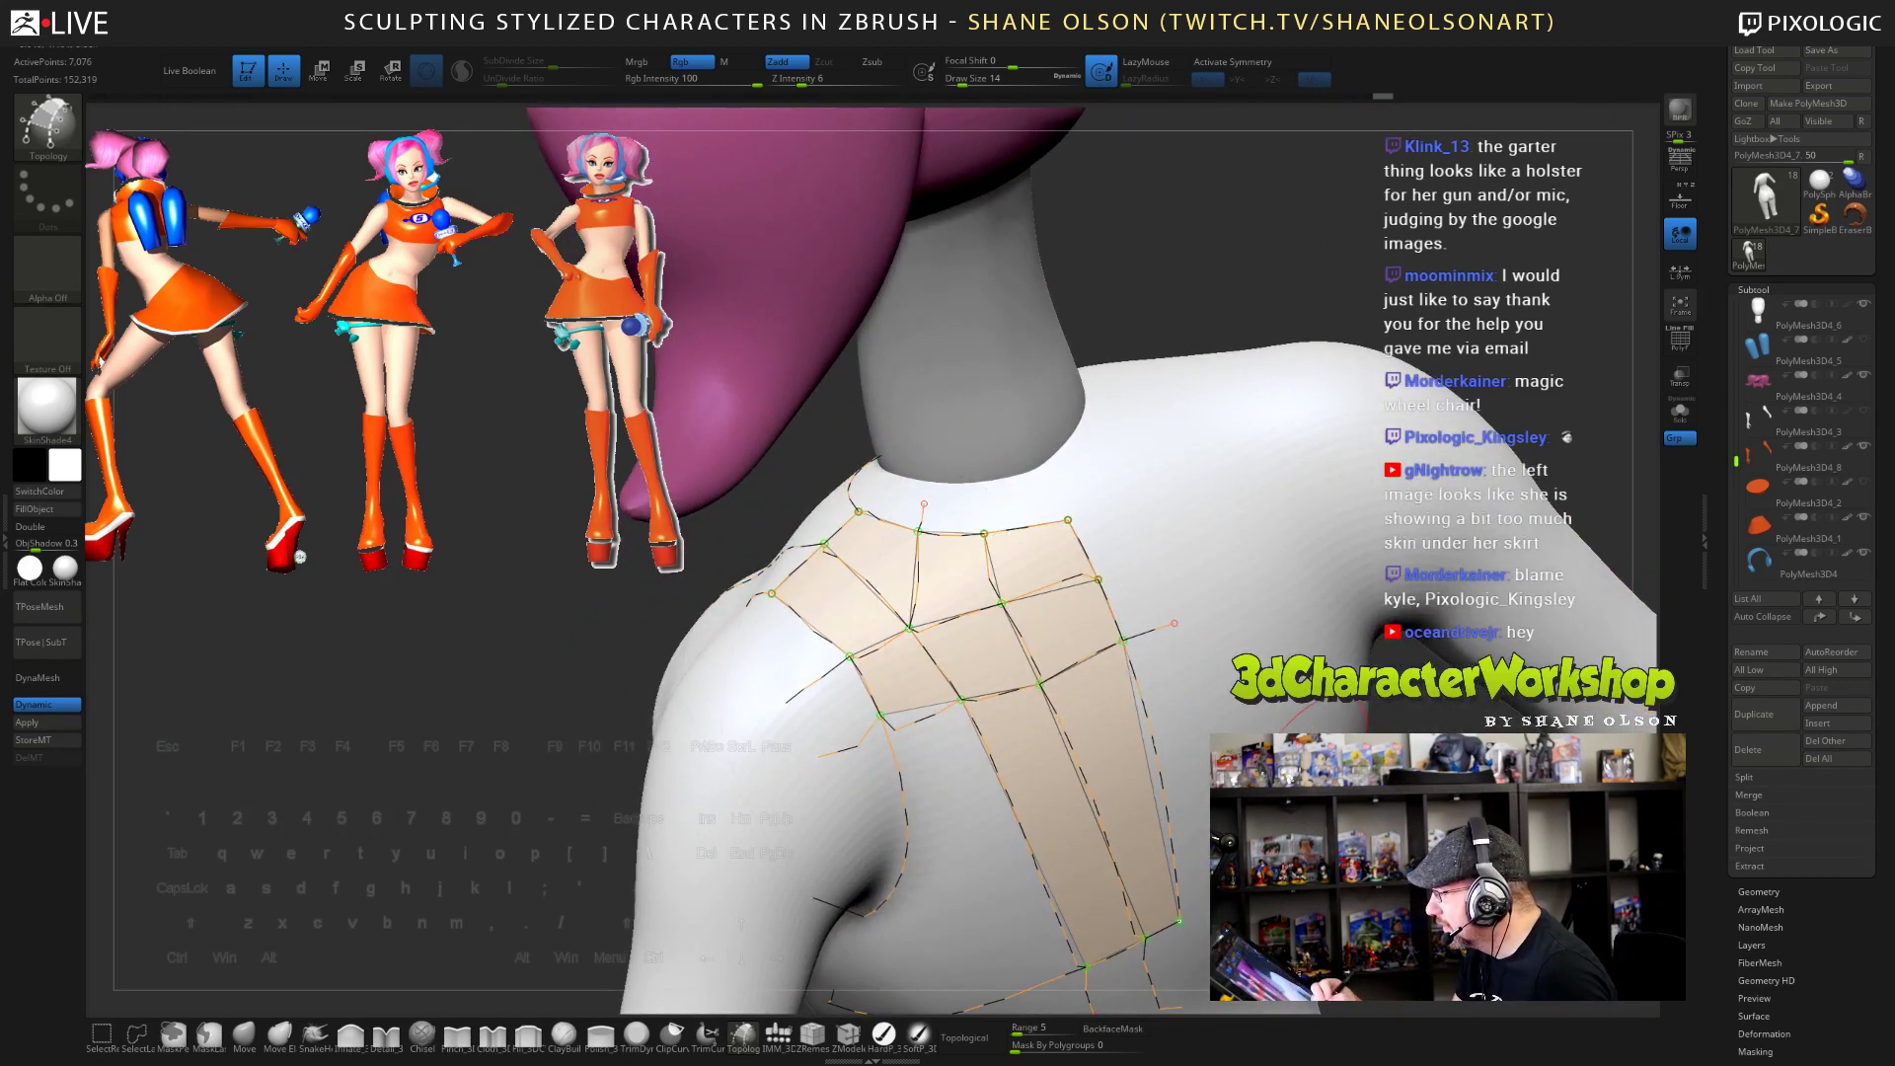
- Draw a crosswise curve over the middle of the back from the armhole to the centre line
right_click_drag(1281, 795, 1259, 730)
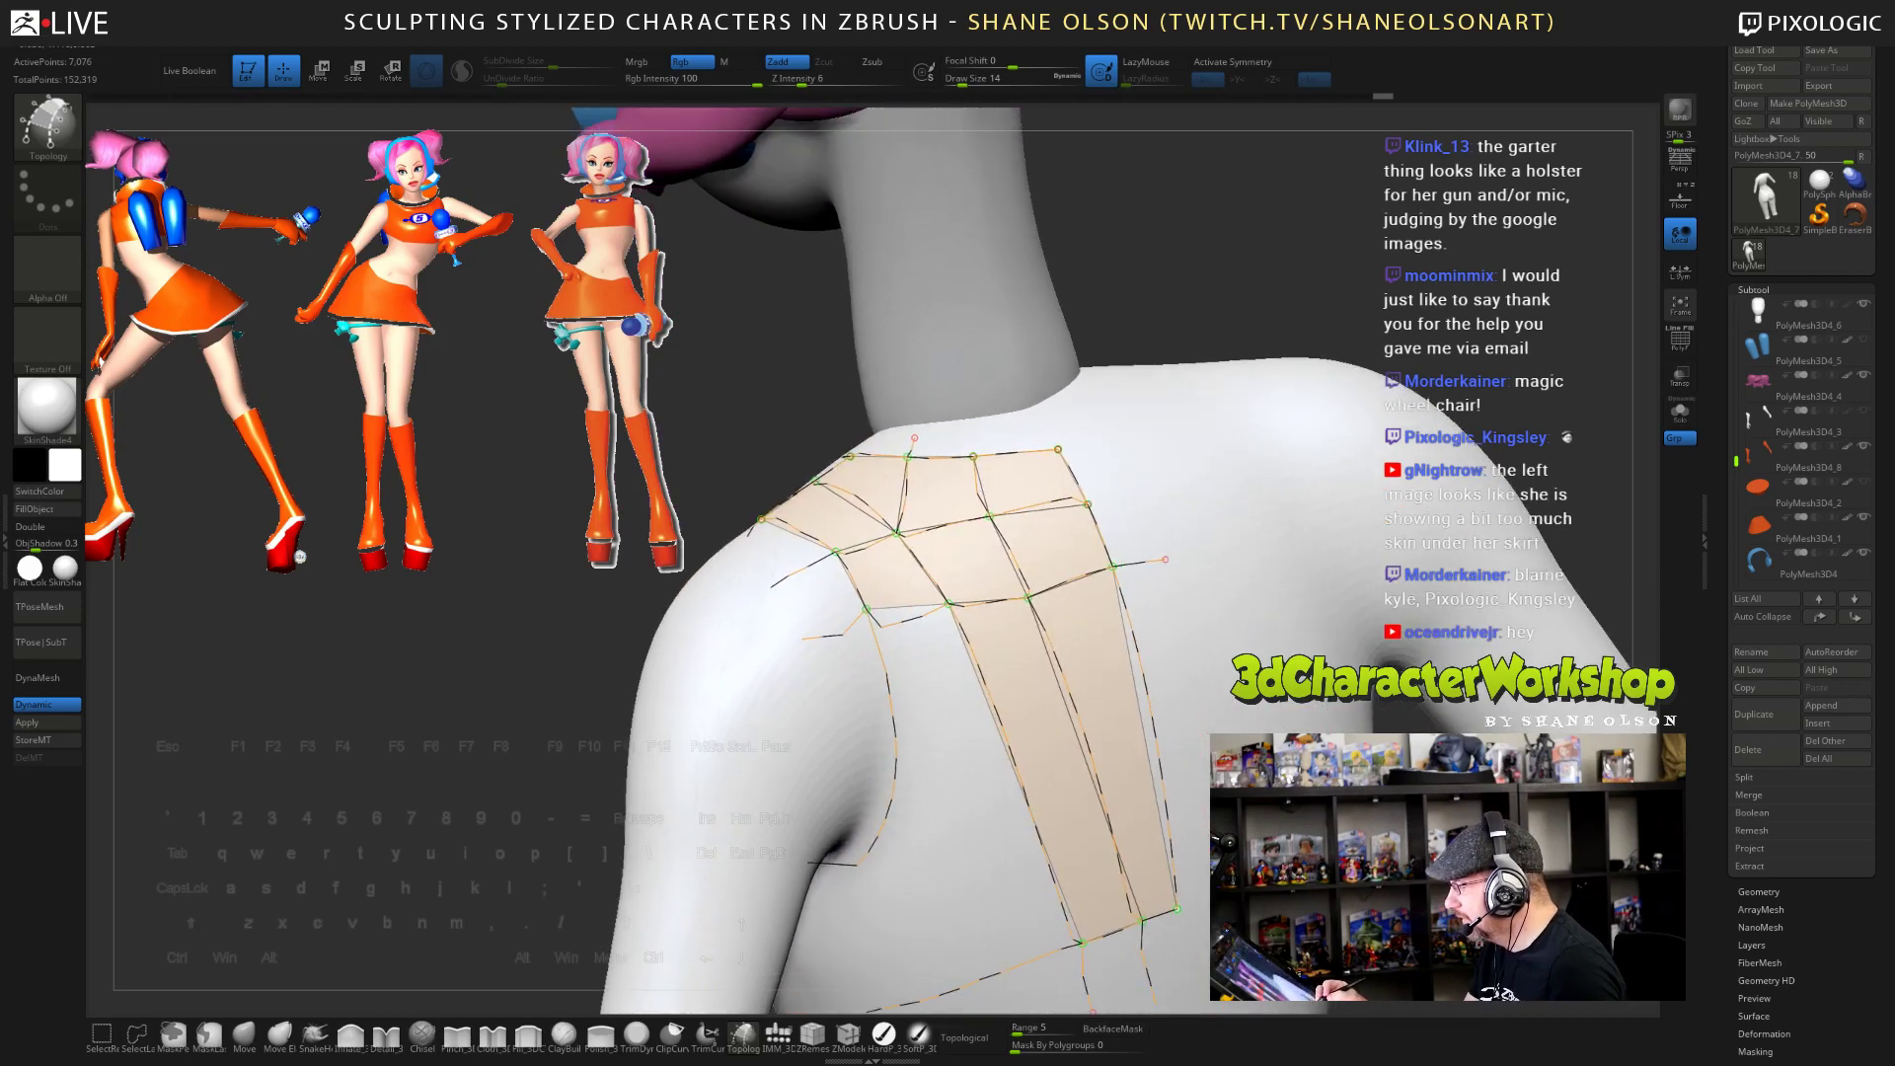
right_click_drag(1200, 881, 1180, 774, "alt")
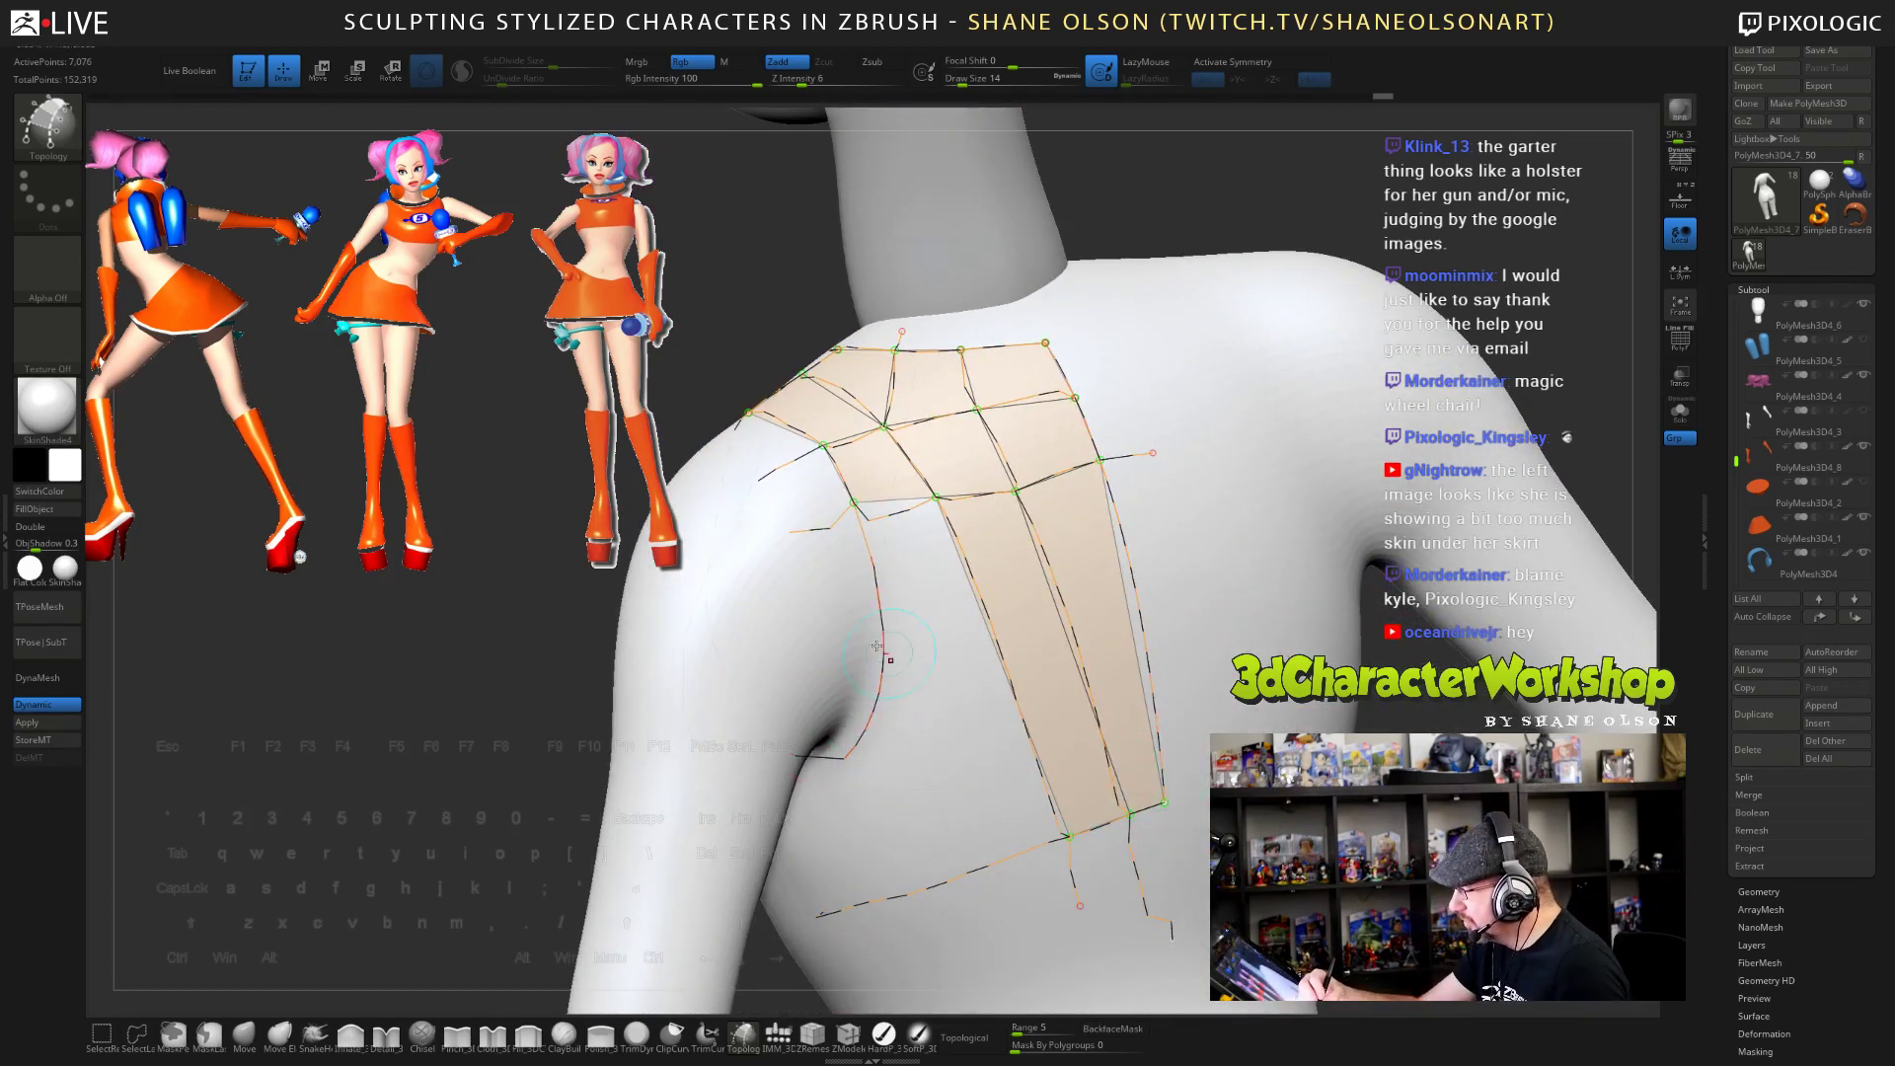
left_click_drag(851, 638, 1080, 583)
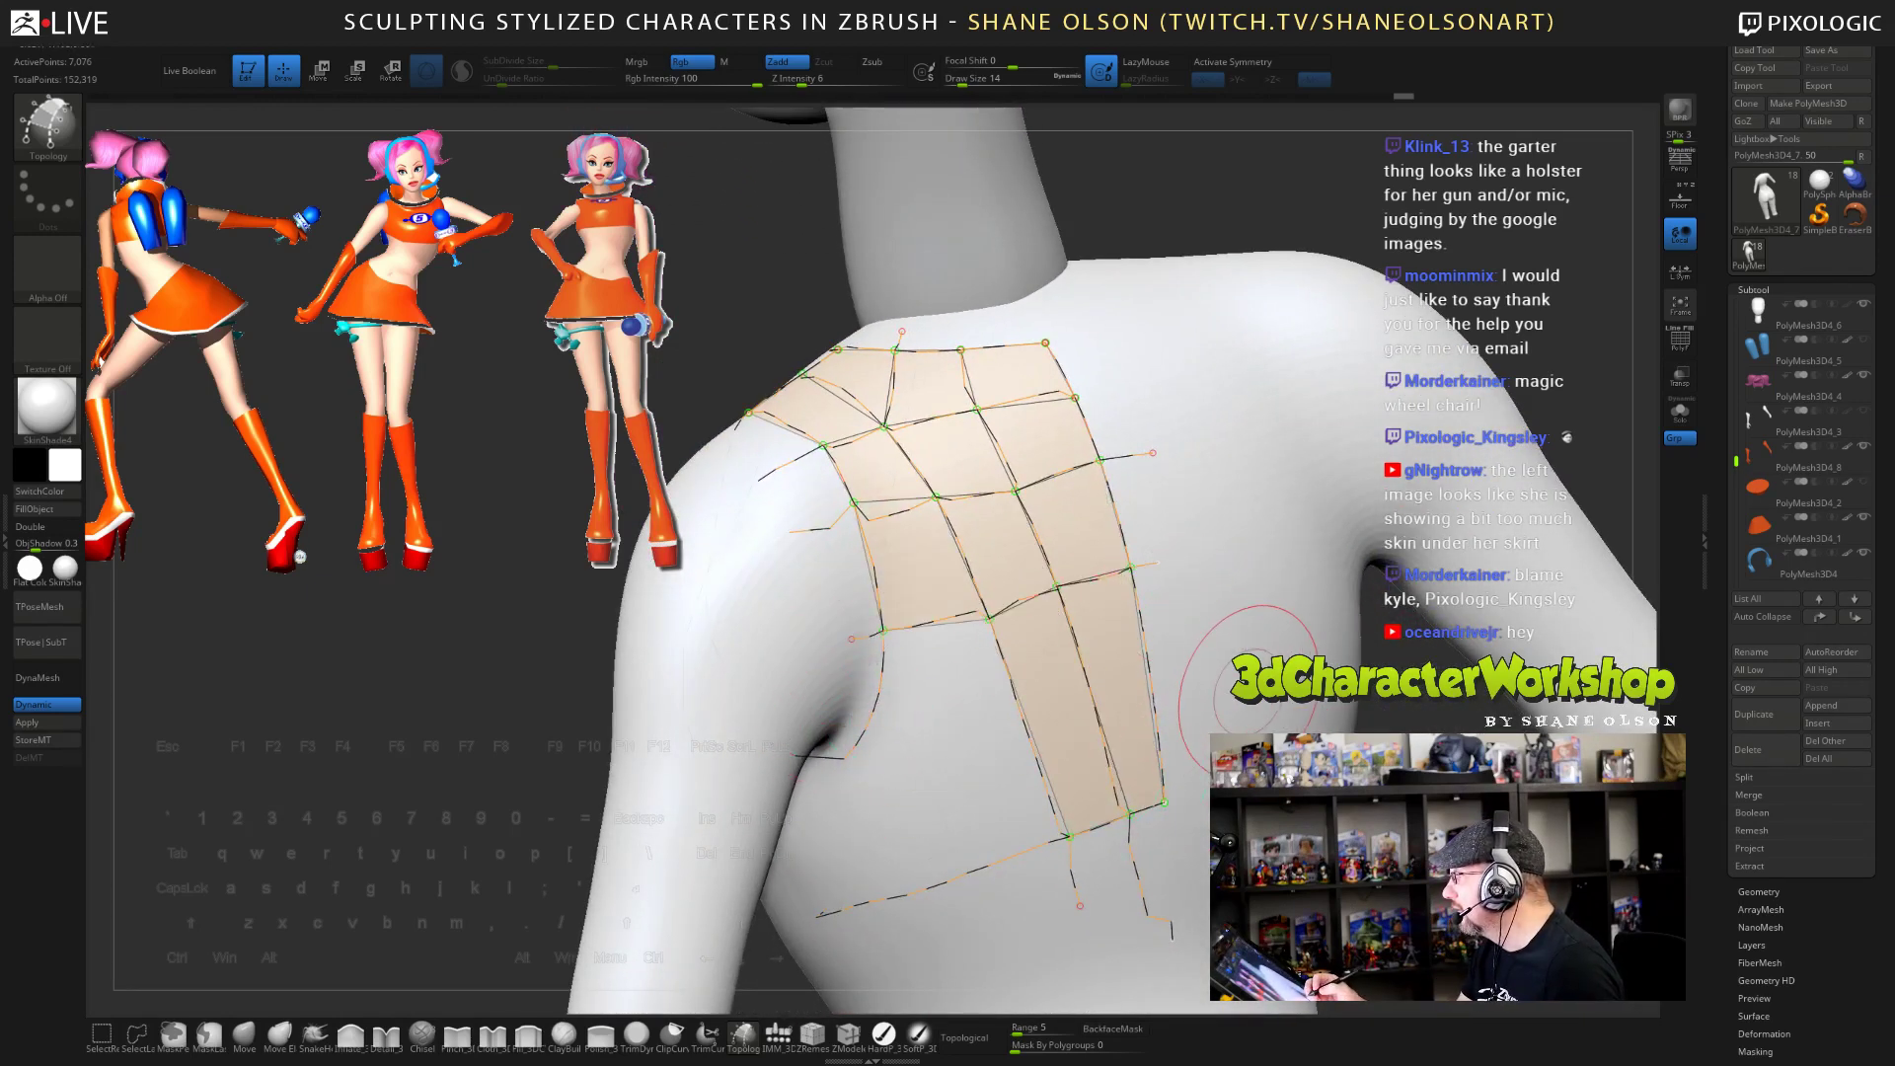
- Draw another crosswise back curve from the bottom of the armhole to the centre line, and a side curve down past the hem
right_click_drag(1366, 617, 1210, 620)
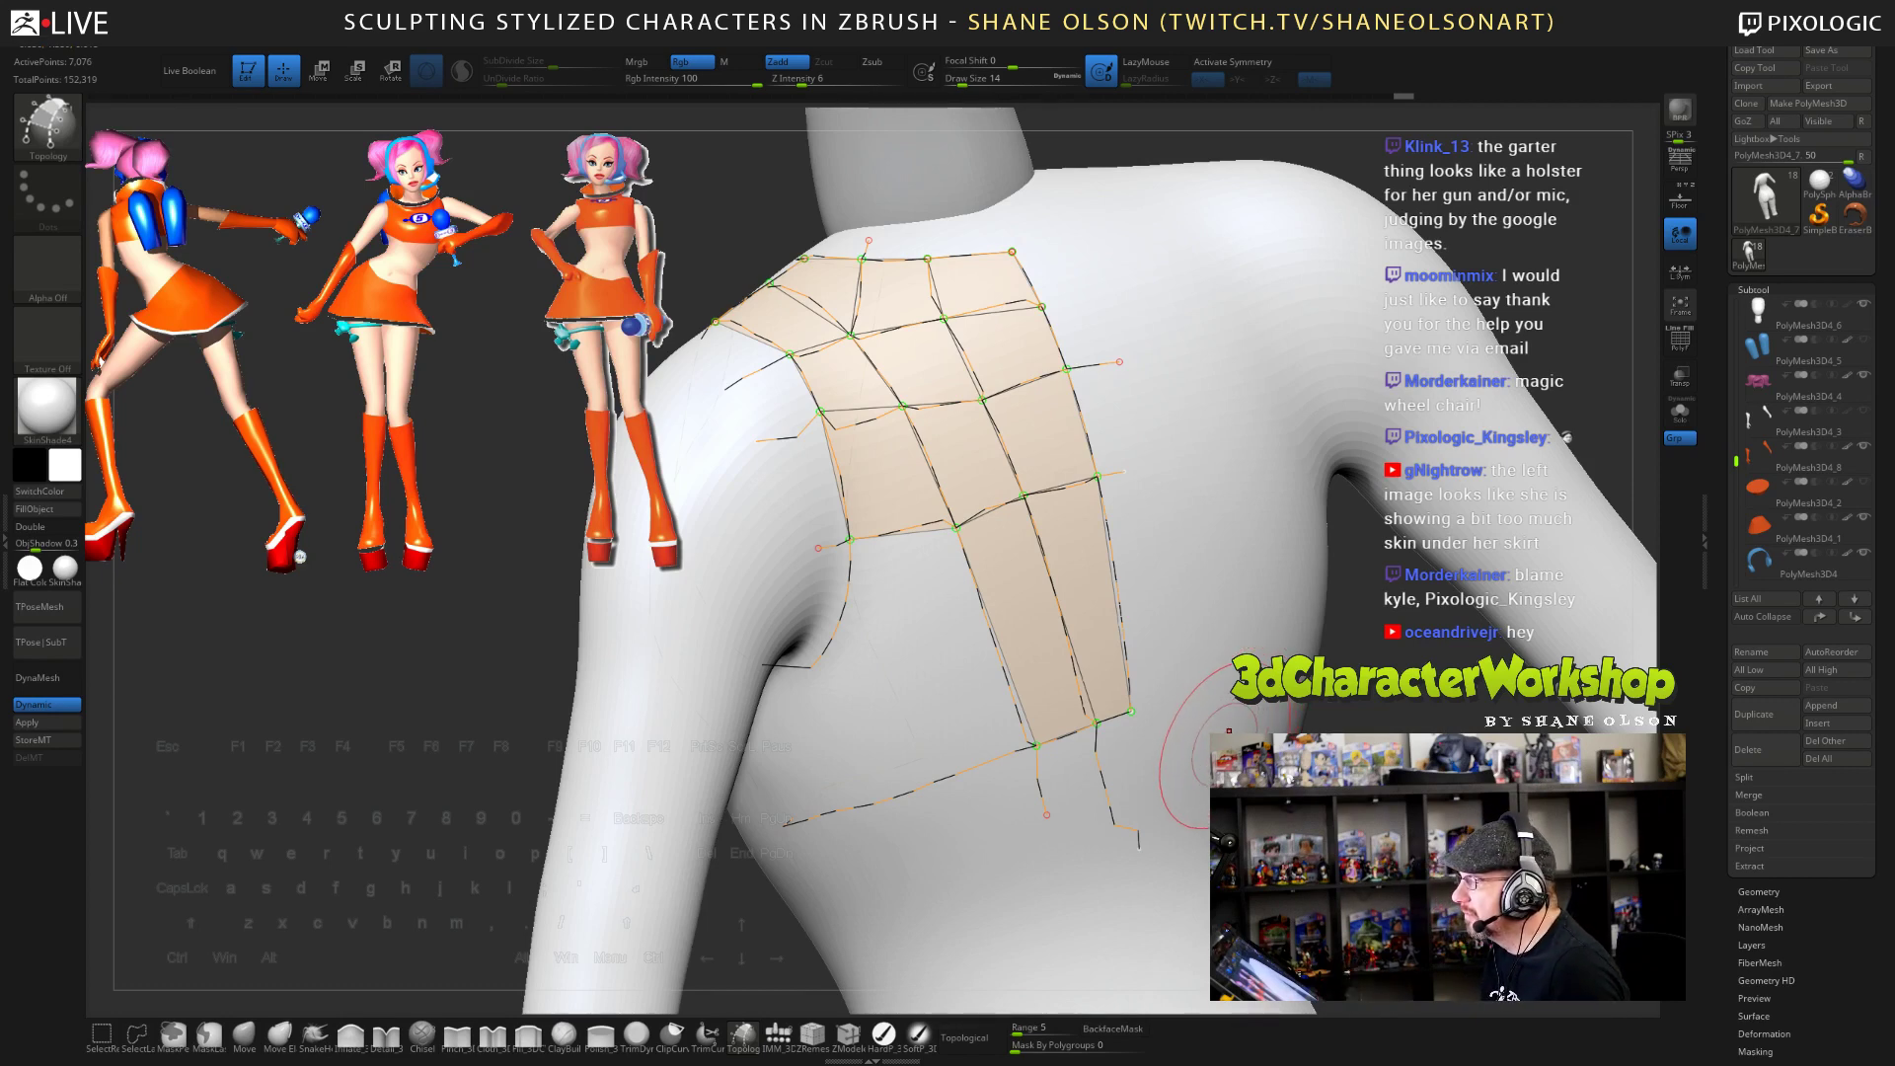
right_click_drag(1223, 585, 1224, 555)
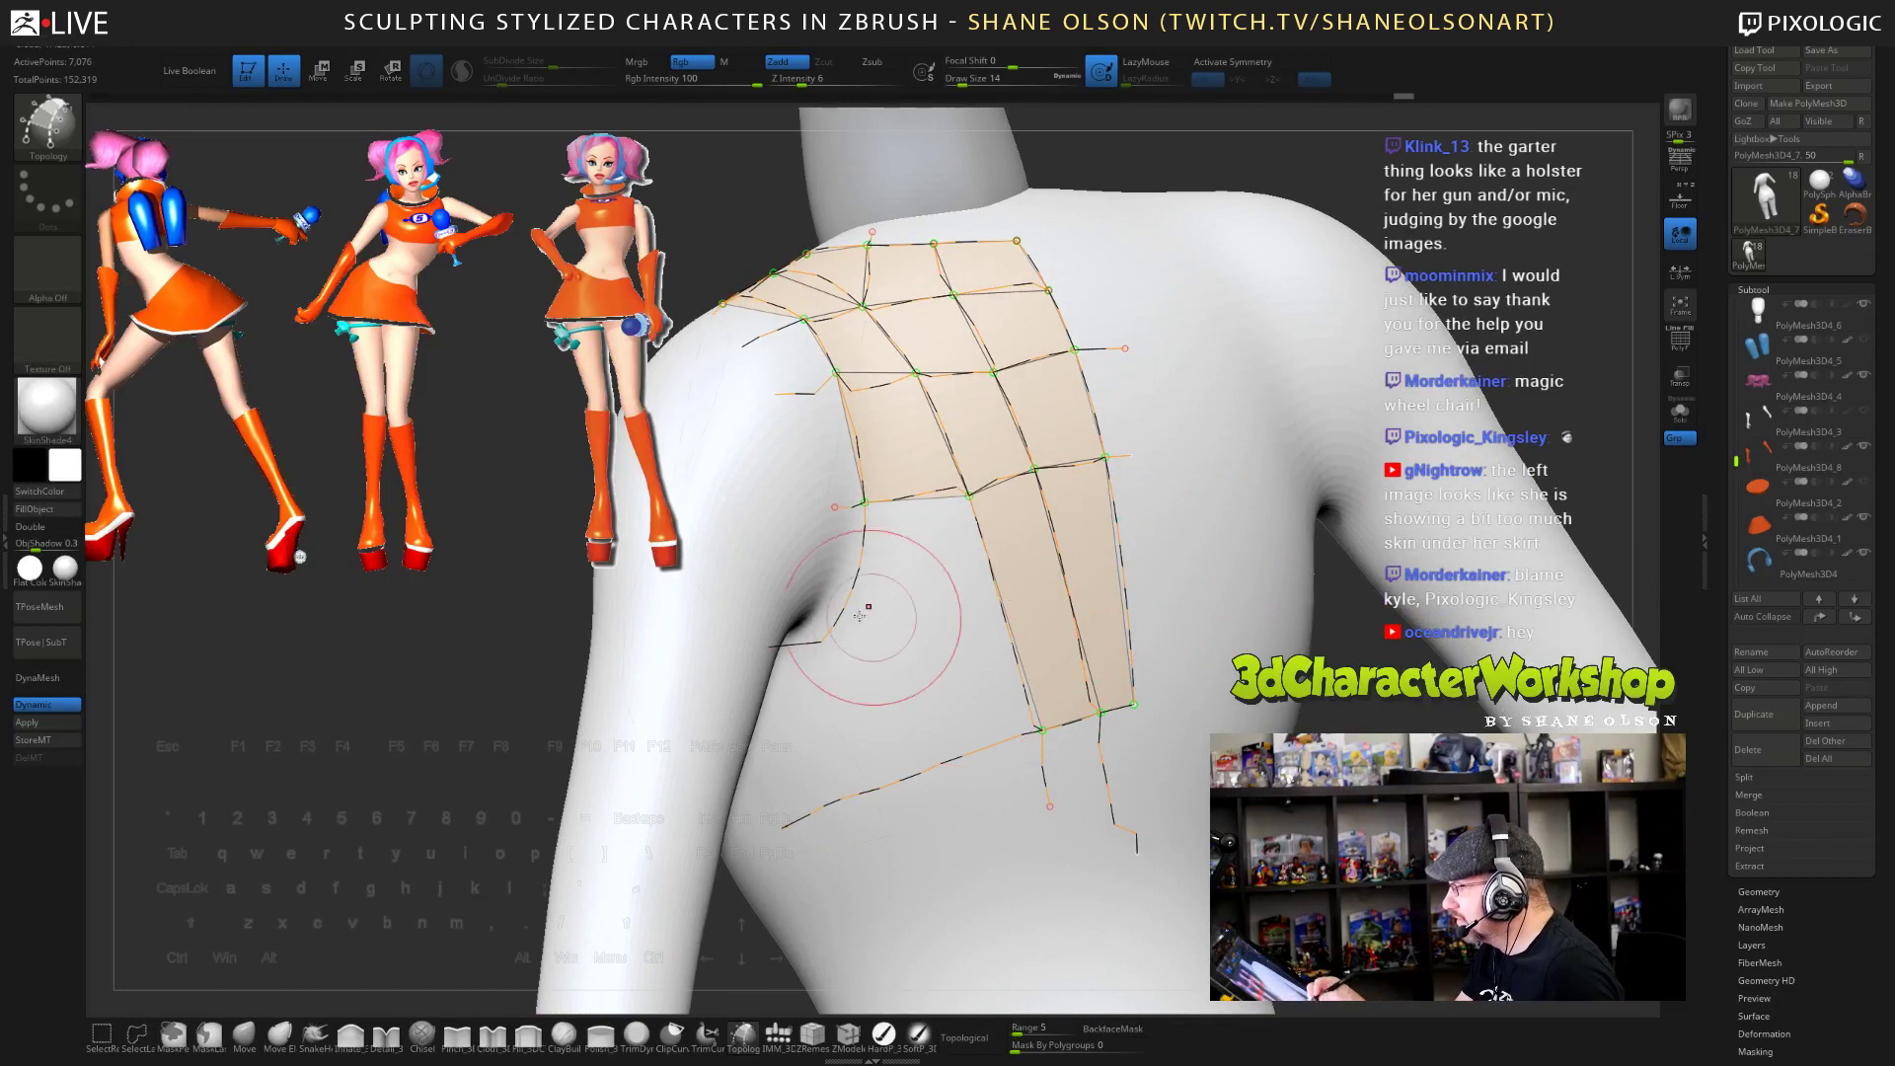
left_click_drag(819, 612, 846, 614)
left_click_drag(1142, 561, 1137, 562)
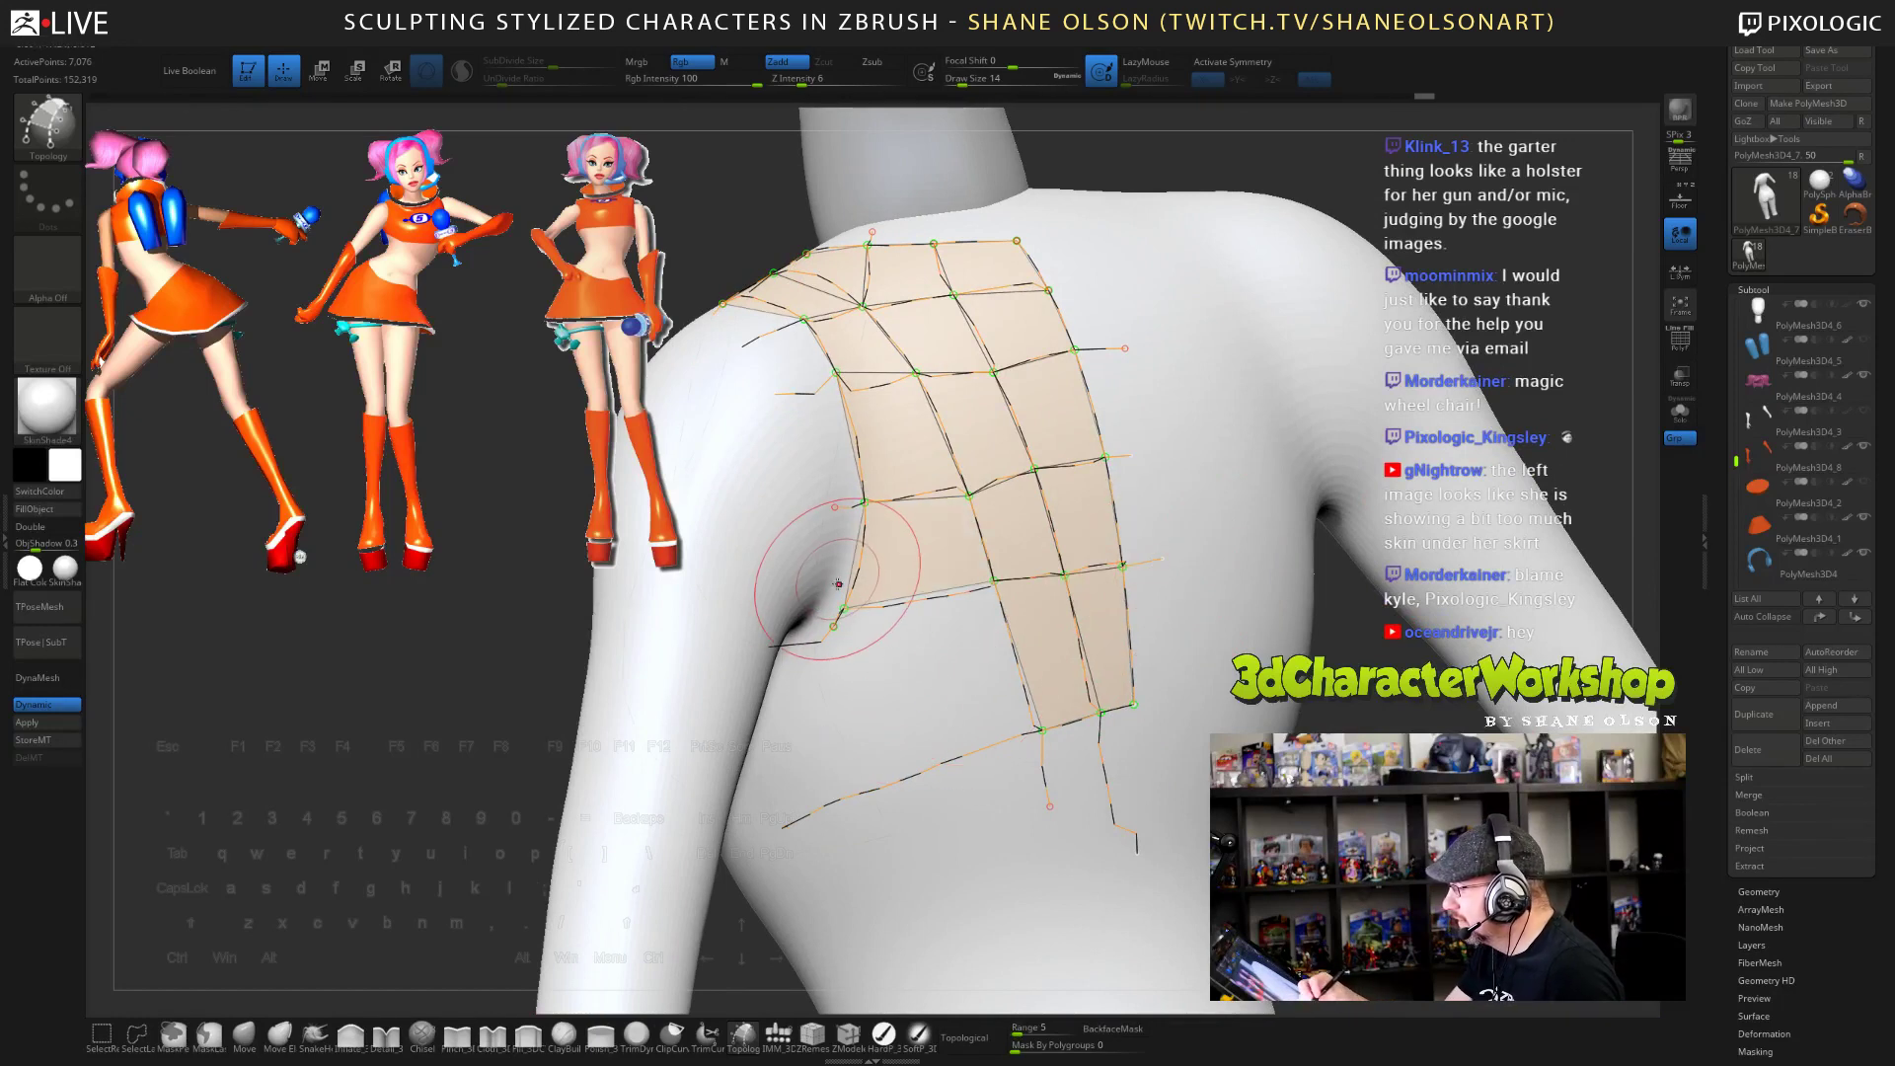
left_click_drag(834, 574, 931, 856)
- Draw two crosswise curves over the upper chest between the centre line and the front edge of the armhole
right_click_drag(1230, 716, 1095, 581, "ctrl")
mouse_move(1108, 664)
right_mouse_down()
mouse_move(1095, 710)
mouse_move(1170, 779)
mouse_move(1343, 587)
mouse_move(1164, 514)
right_mouse_up()
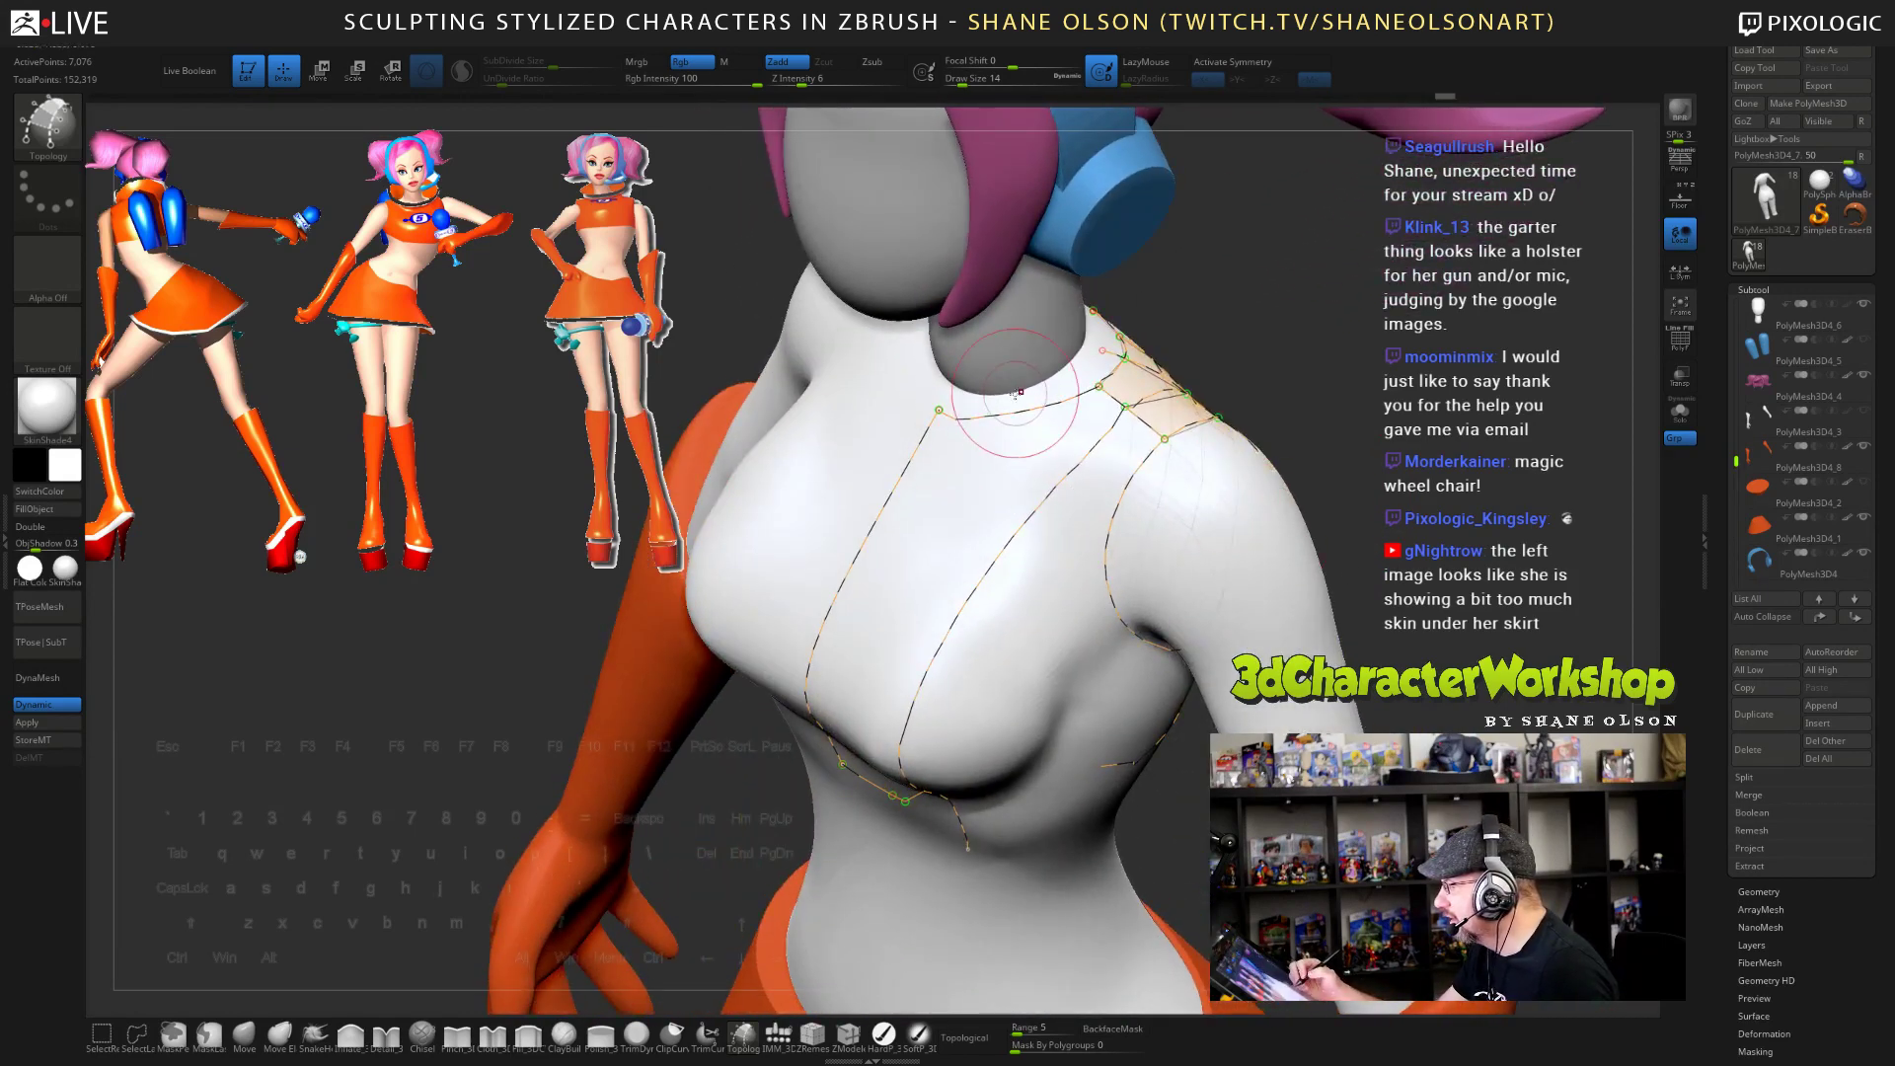
left_click_drag(1016, 385, 1017, 566)
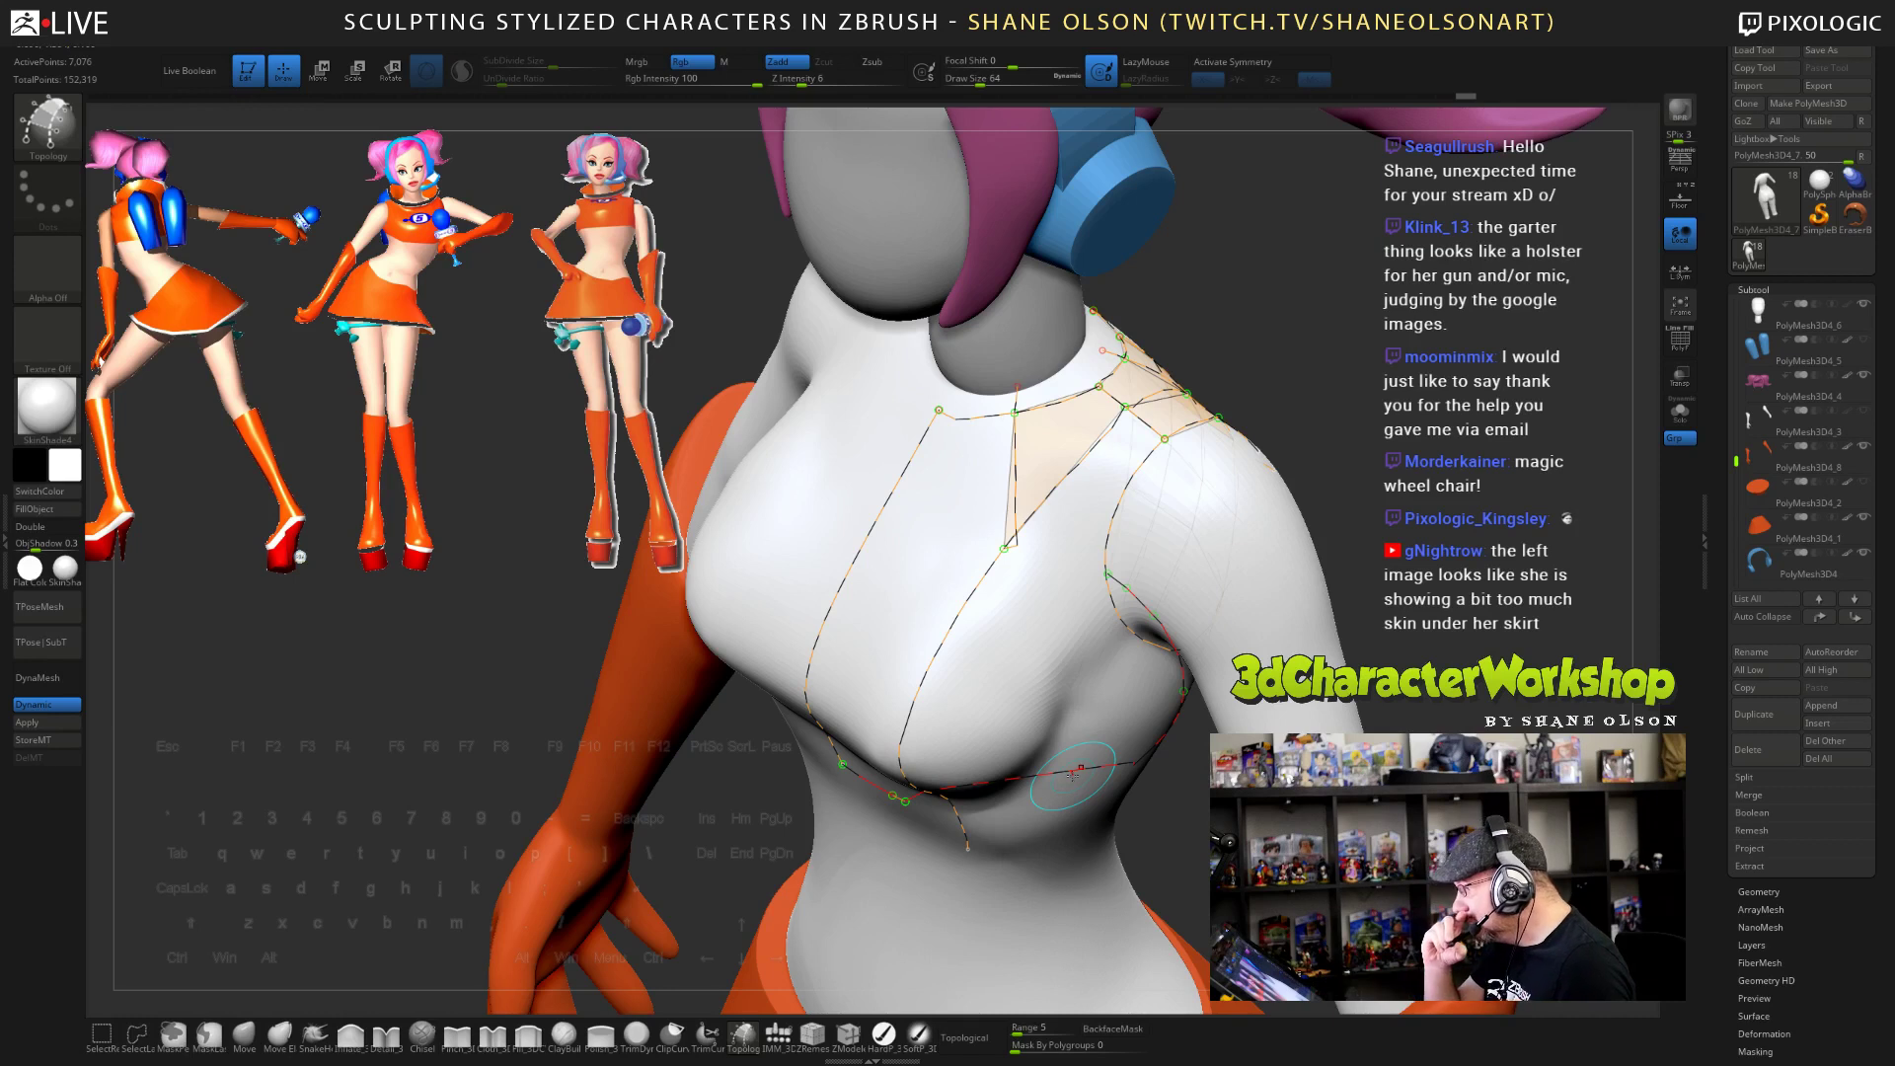
left_click(1015, 449, "alt")
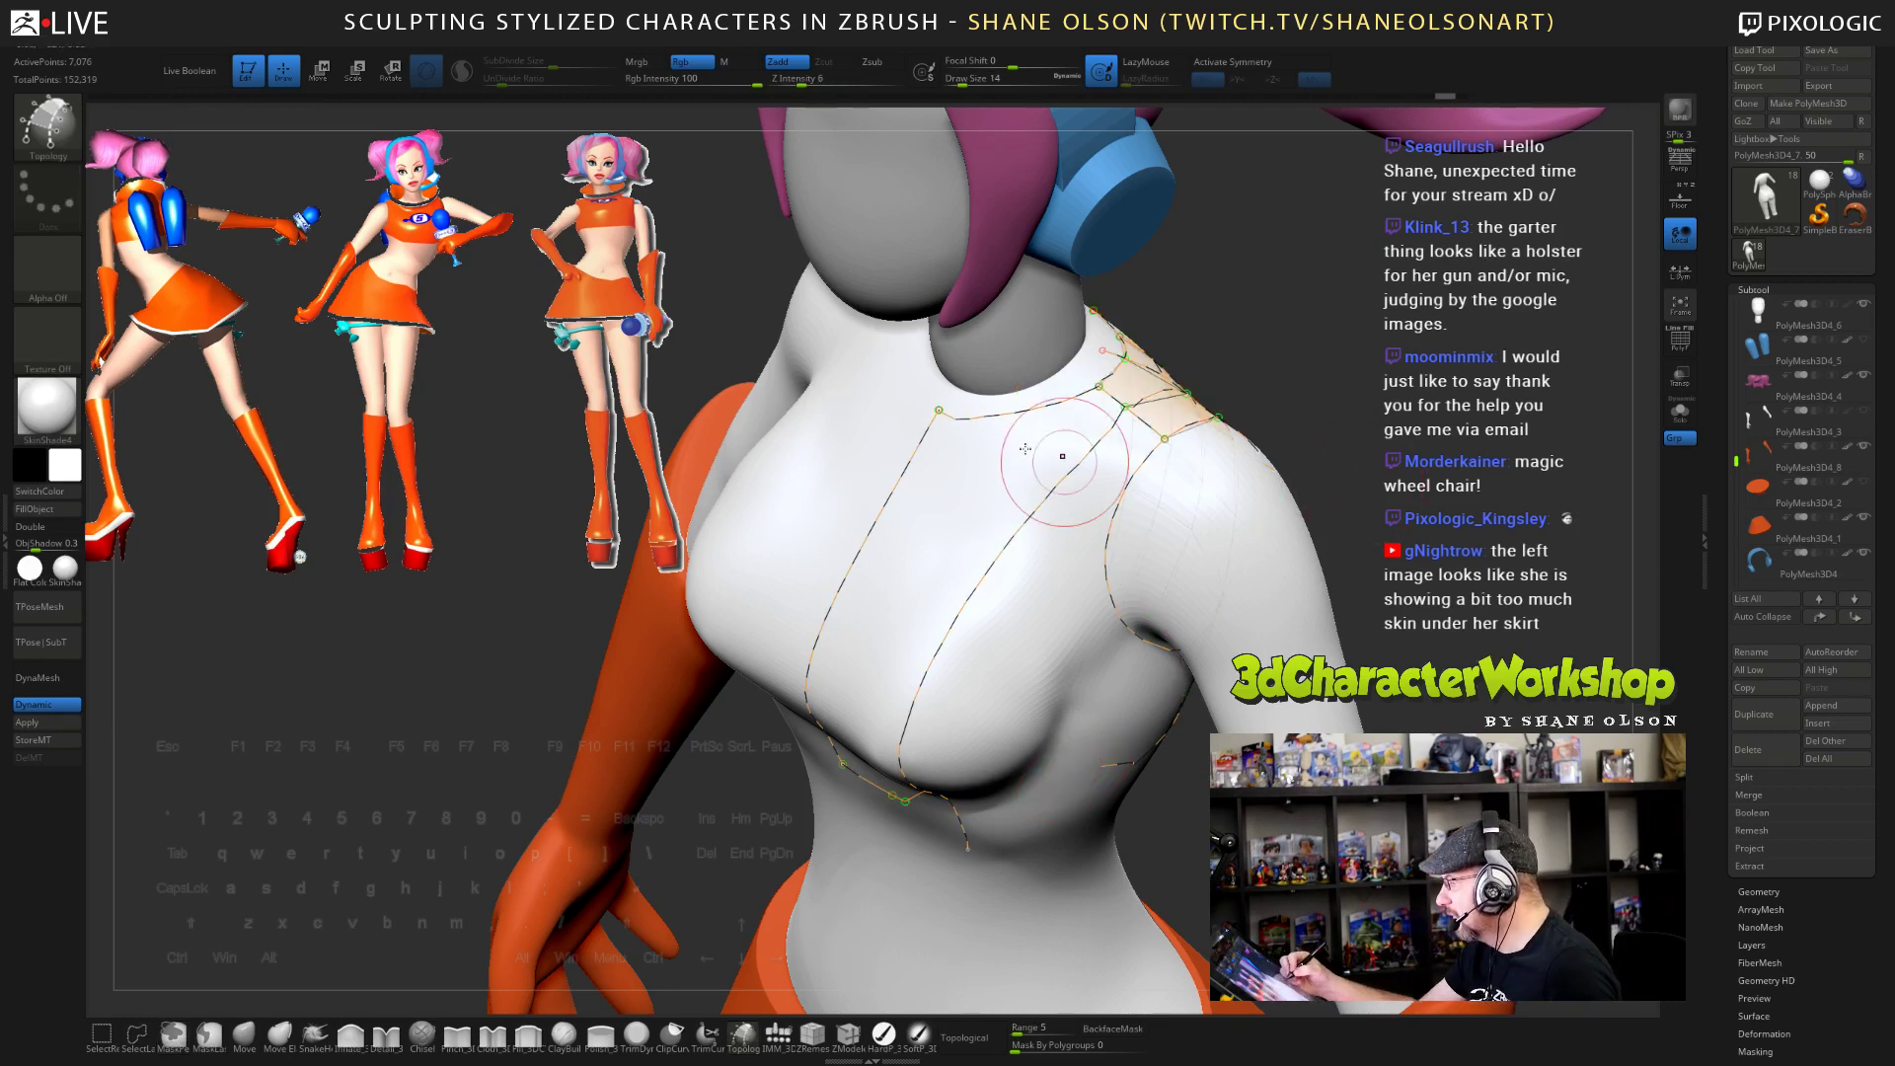
left_click_drag(987, 455, 1150, 523)
left_click_drag(1342, 474, 1224, 454)
mouse_move(1450, 600)
left_mouse_down()
mouse_move(1529, 543)
mouse_move(1515, 528)
left_mouse_up()
left_click_drag(869, 459, 1165, 540)
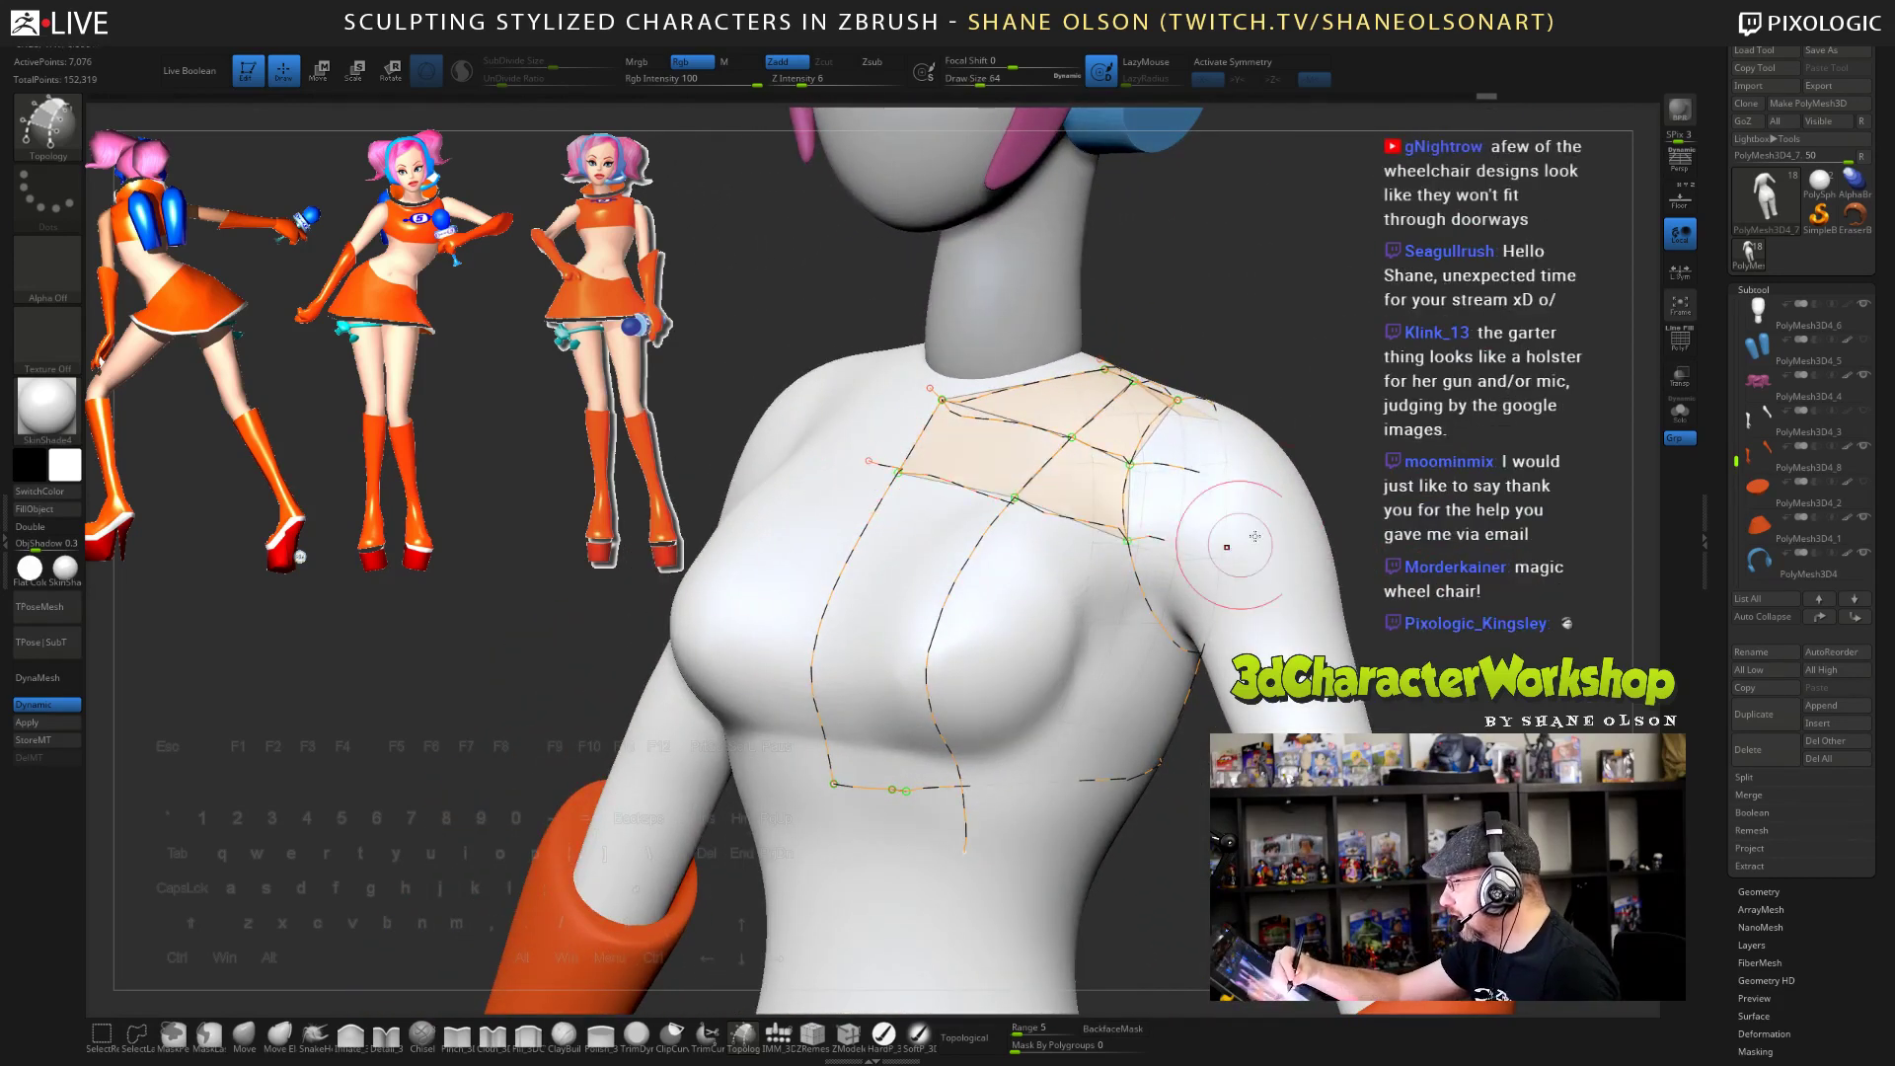
- Draw two more crosswise curves from the lower armhole over the bust to the centre line
mouse_move(1381, 483)
left_mouse_down()
mouse_move(1470, 498)
mouse_move(1347, 498)
mouse_move(1374, 493)
left_mouse_up()
left_click_drag(1236, 487, 1210, 637)
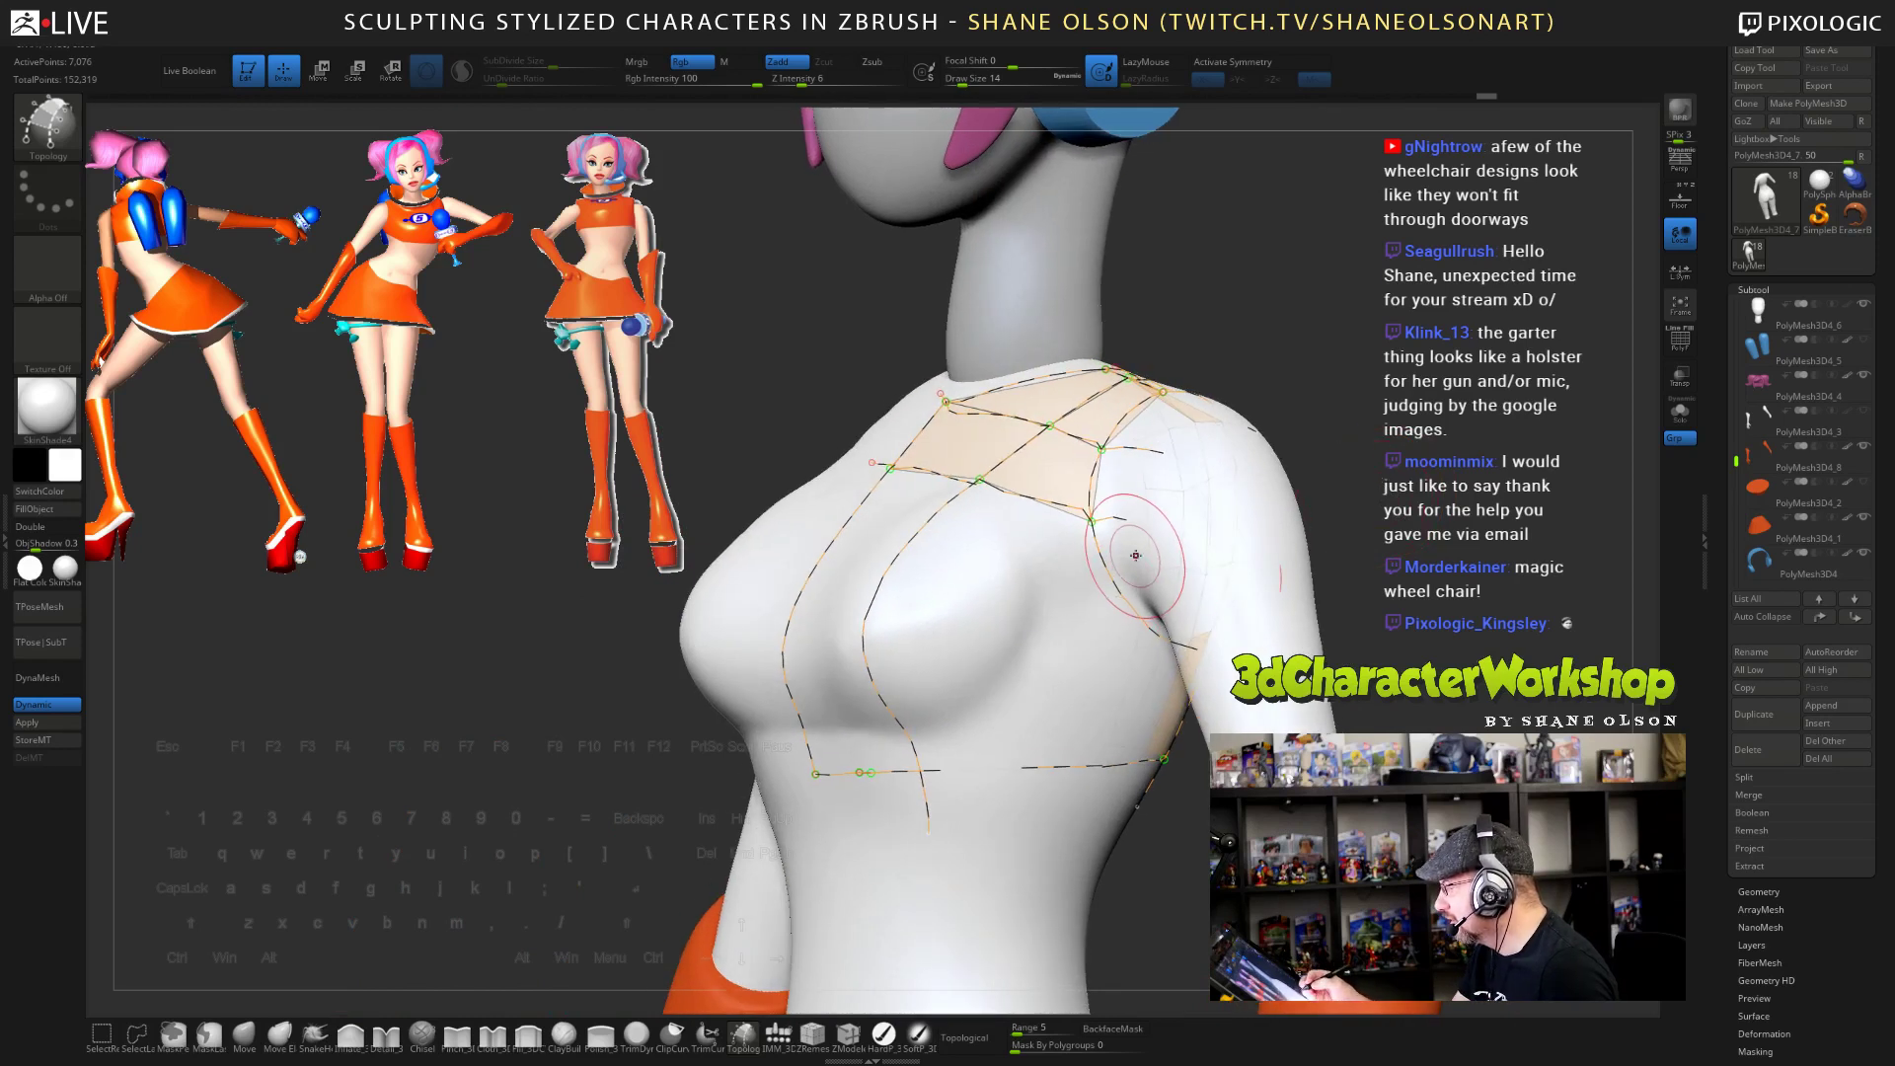
left_click_drag(1134, 558, 1011, 560)
left_click_drag(793, 553, 790, 553)
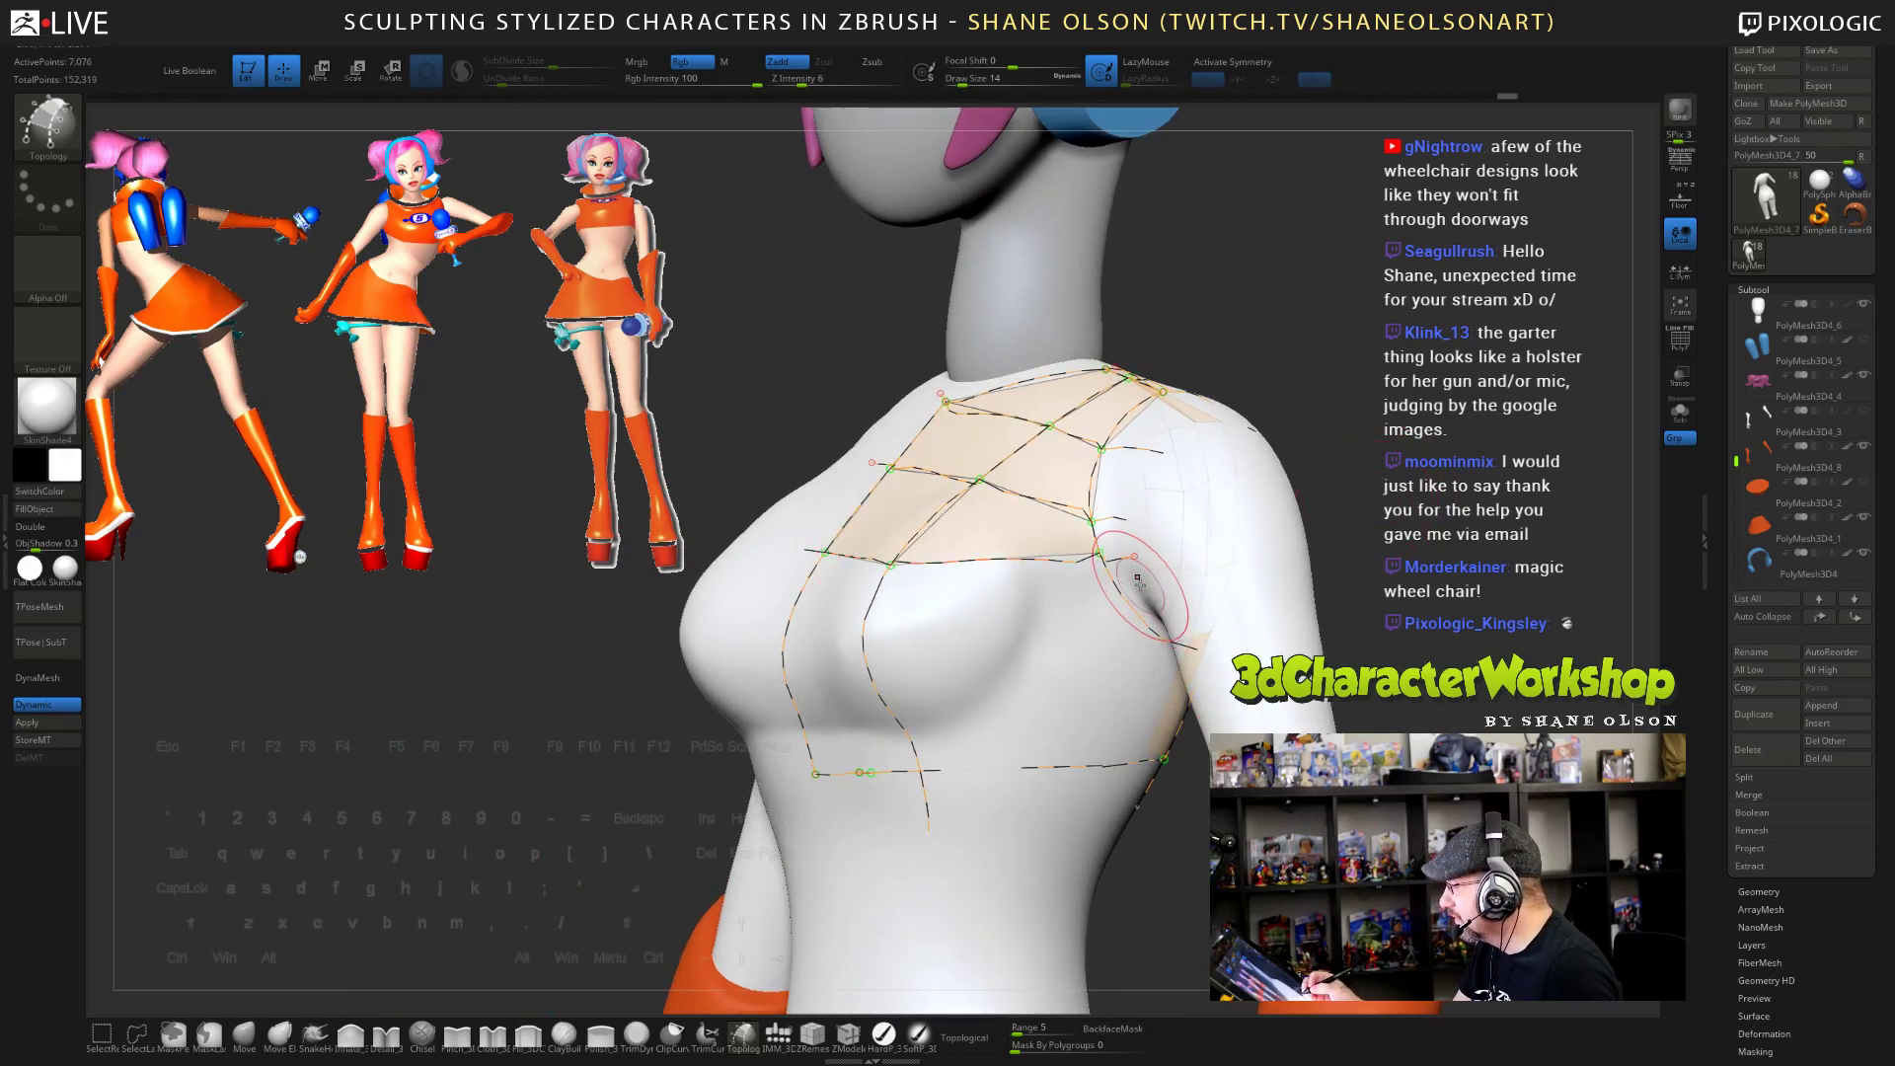
left_click_drag(1140, 584, 967, 629)
left_click_drag(763, 664, 760, 663)
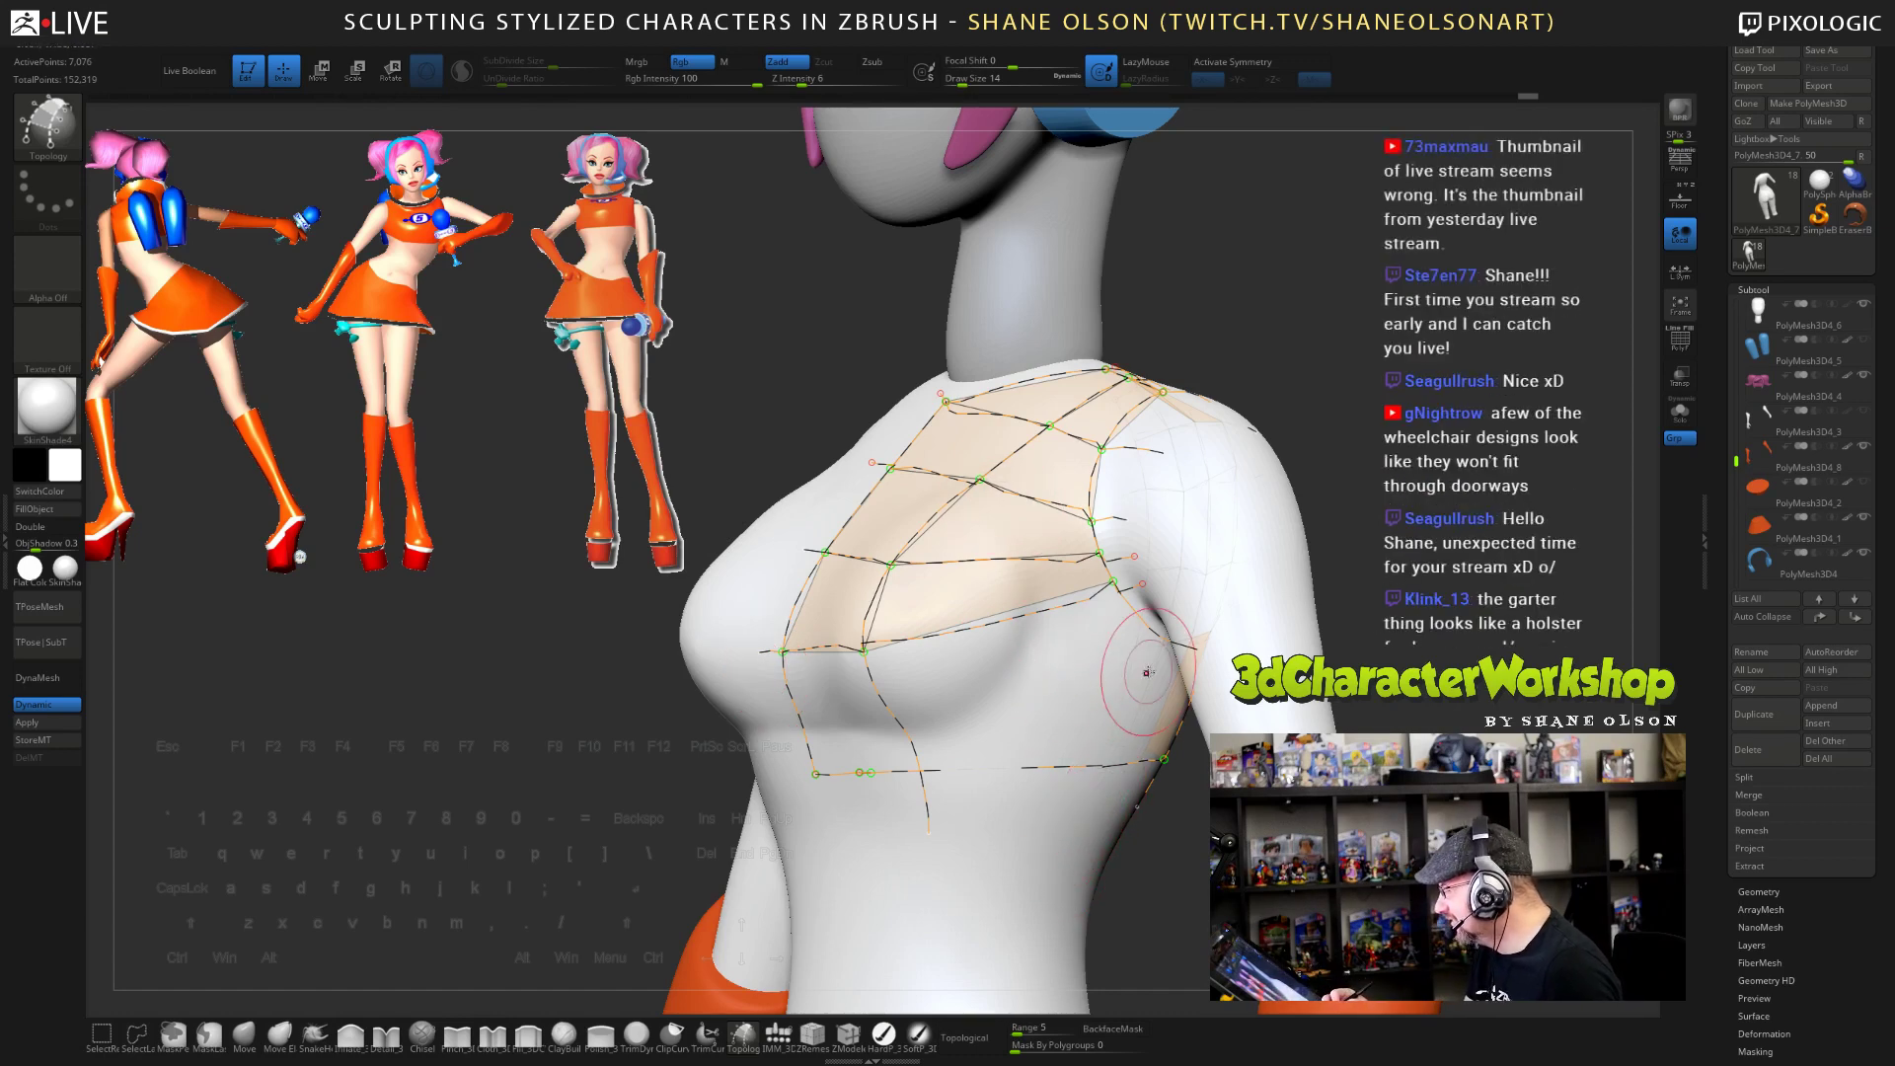
- Draw a crosswise curve beneath the bust from the centre line towards the side of the torso
right_click_drag(1125, 671, 1157, 652)
left_click_drag(790, 719, 1059, 678)
right_click_drag(1082, 678, 1077, 718)
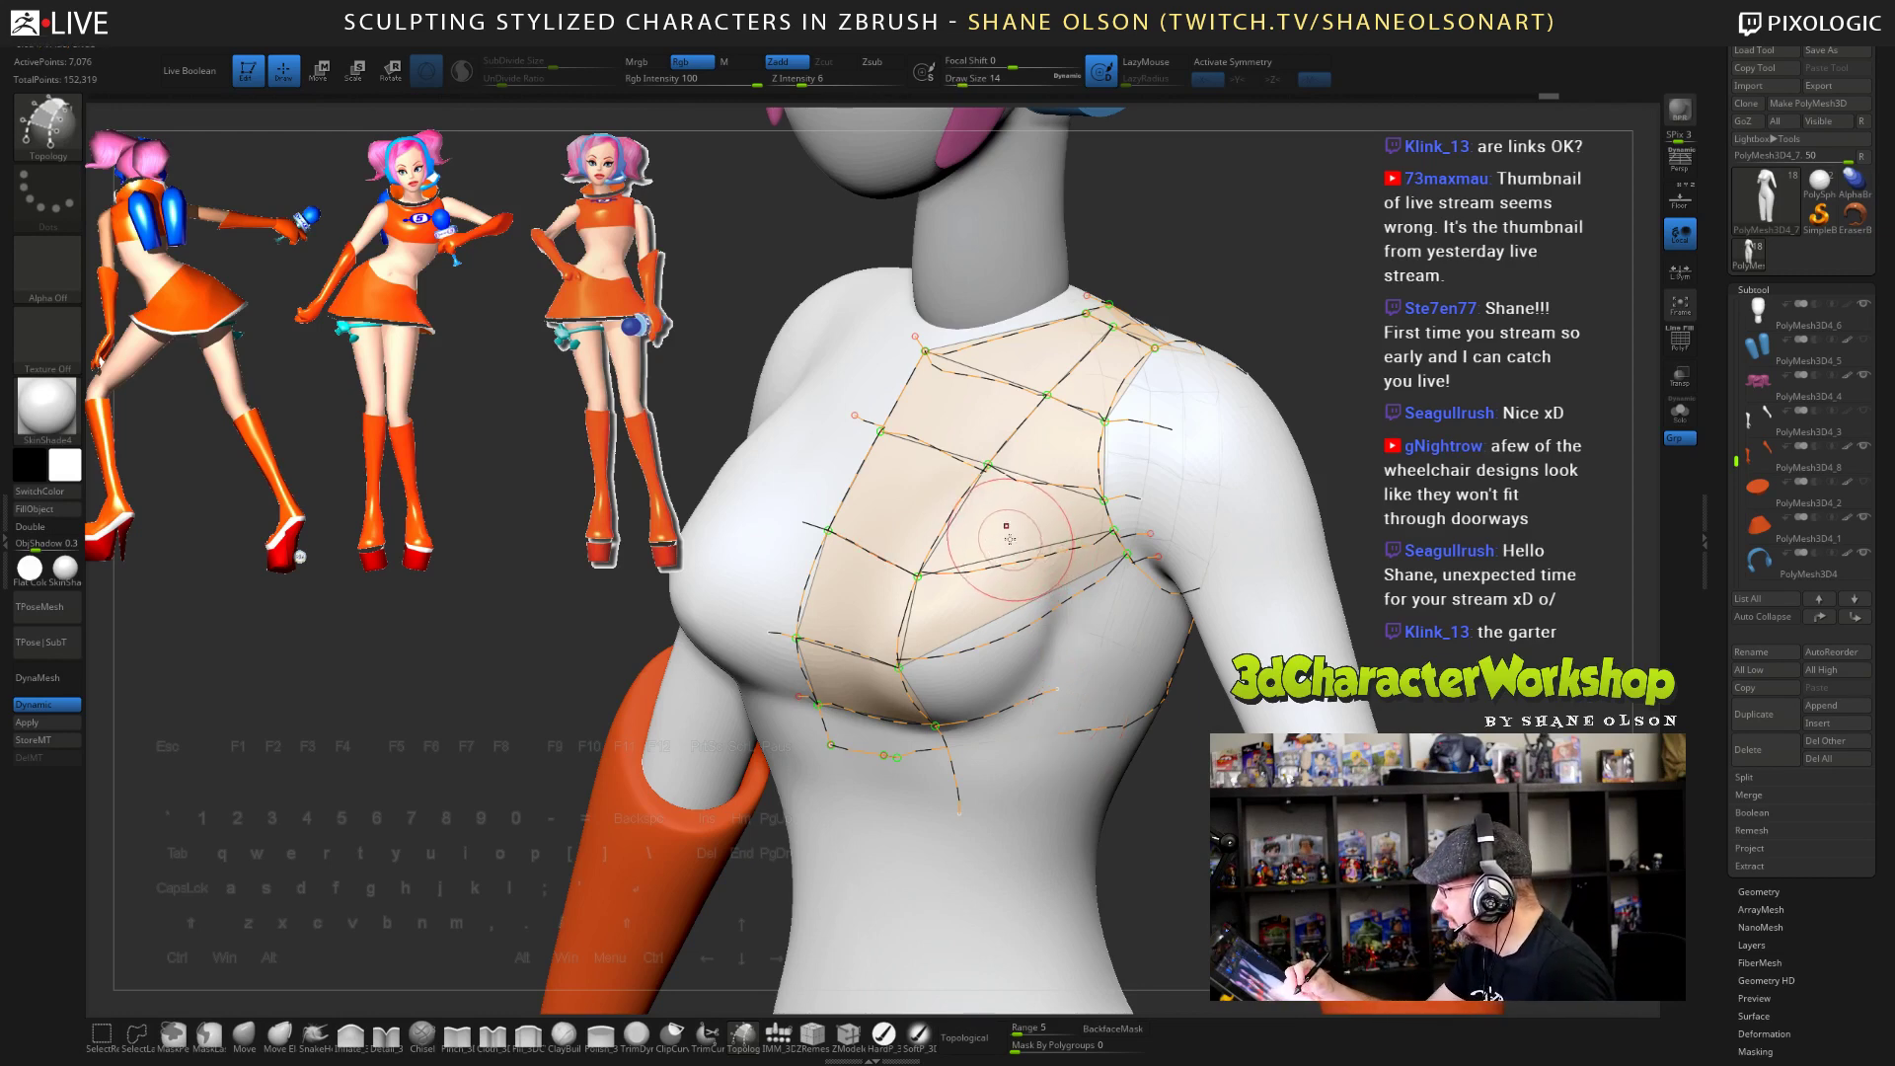
left_click_drag(1187, 839, 1076, 829)
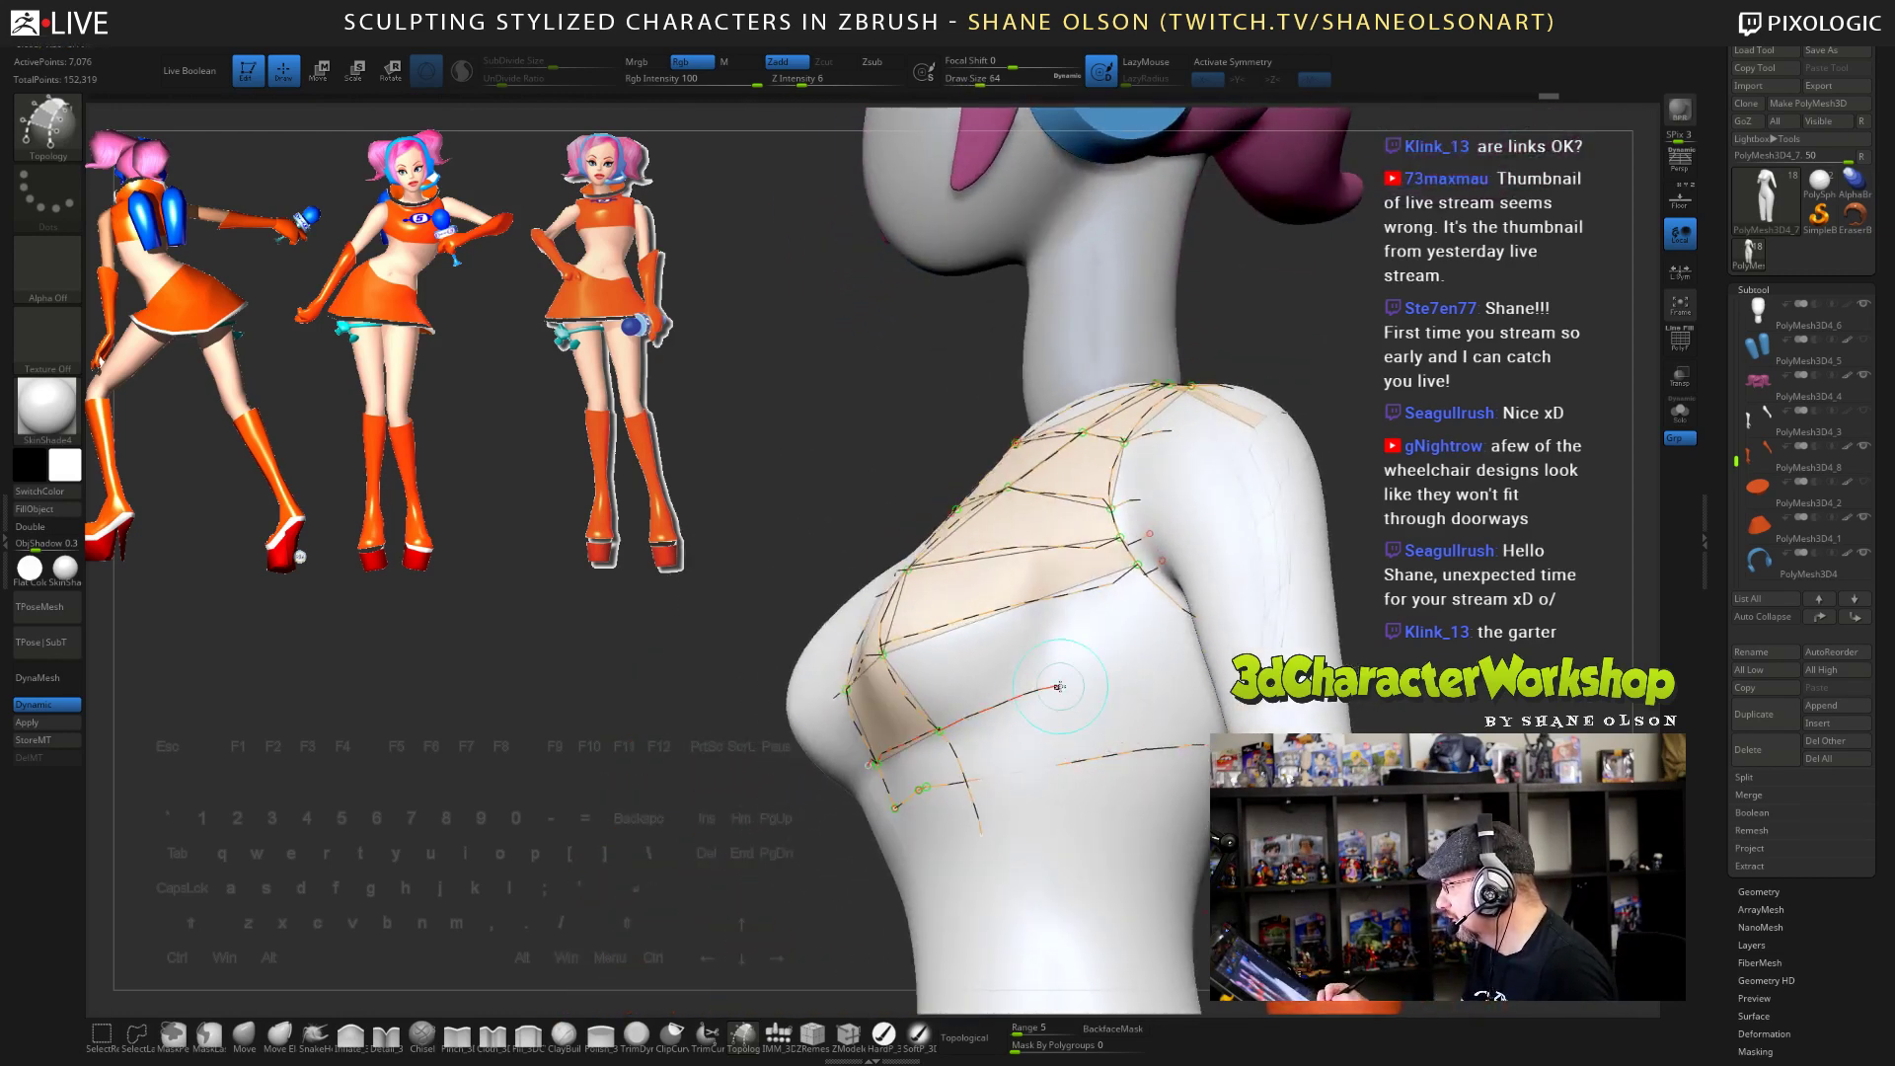
left_click_drag(1152, 689, 1184, 688)
- Continue the underbust curve around the side of the torso and across the lower back to the centre line
mouse_move(1233, 346)
left_mouse_down()
mouse_move(987, 345)
mouse_move(1022, 345)
left_mouse_up()
left_click_drag(1128, 688, 1171, 683)
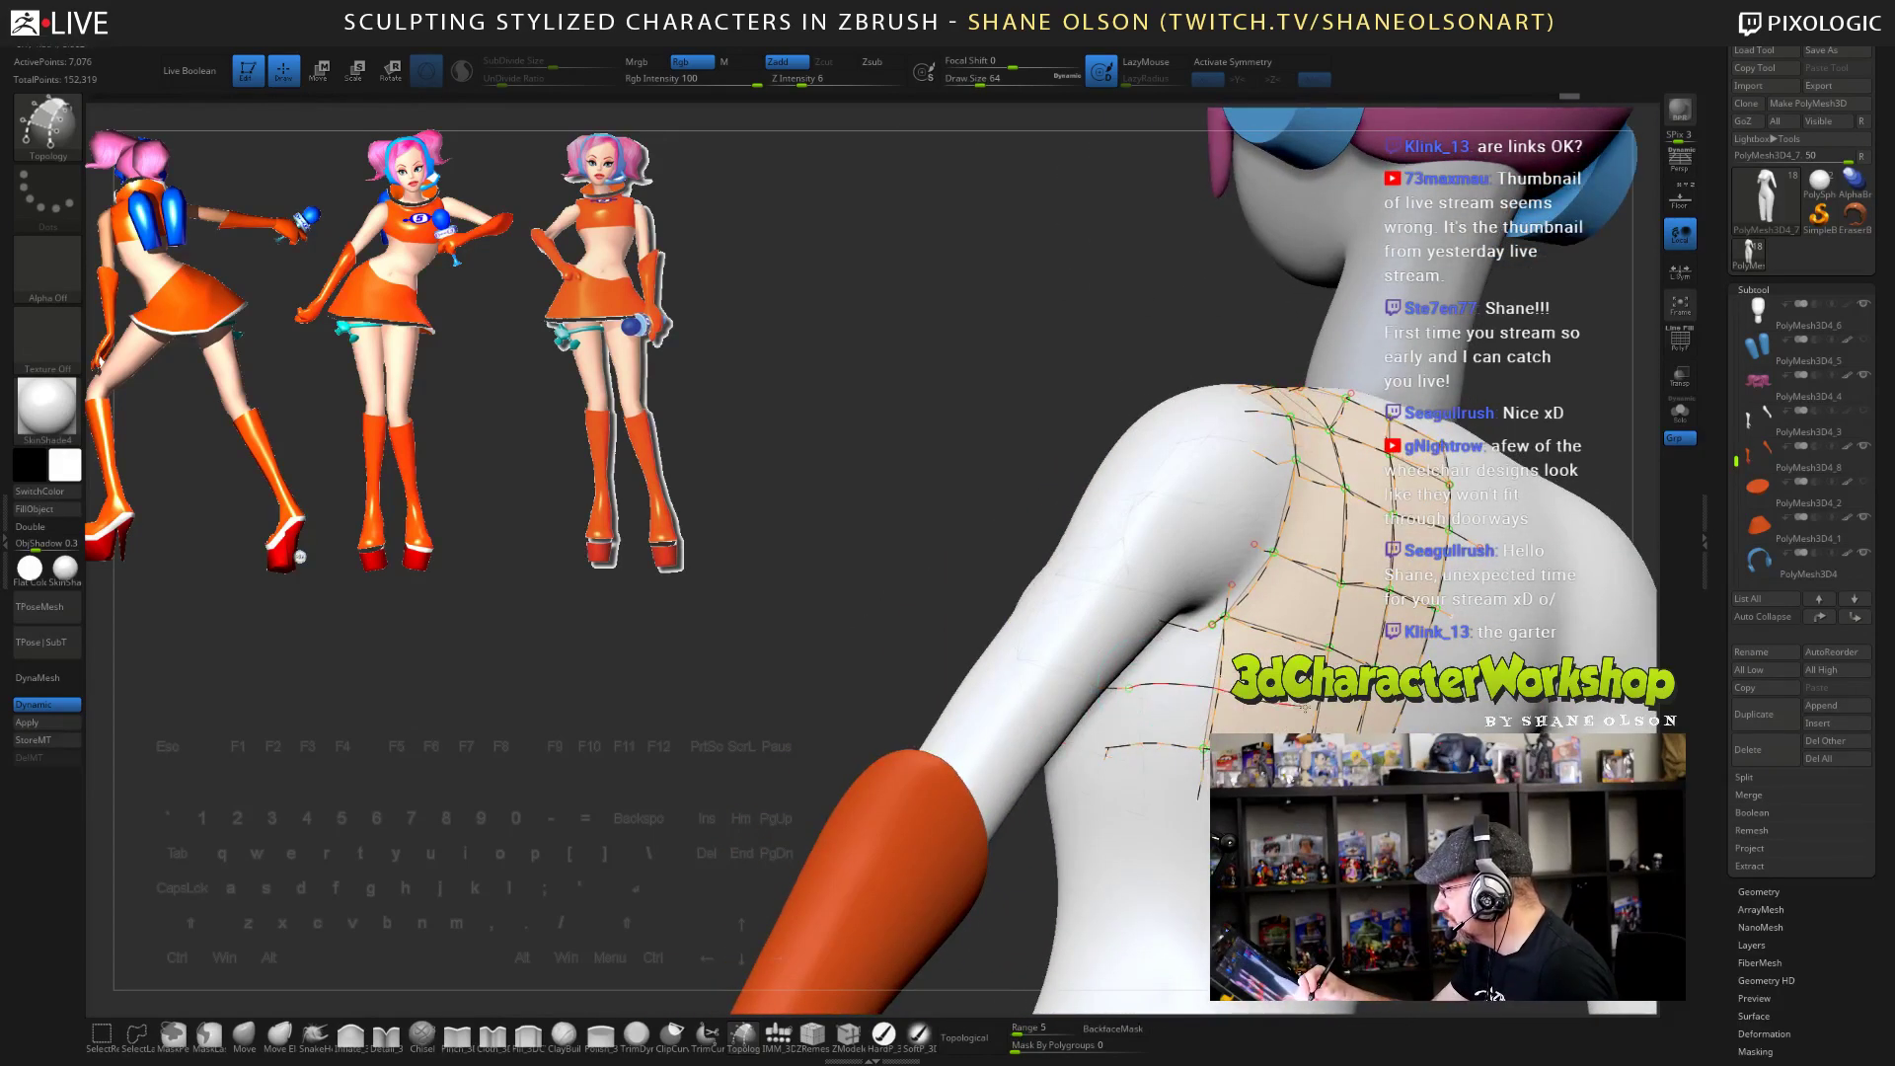
left_click_drag(1390, 728, 1395, 729)
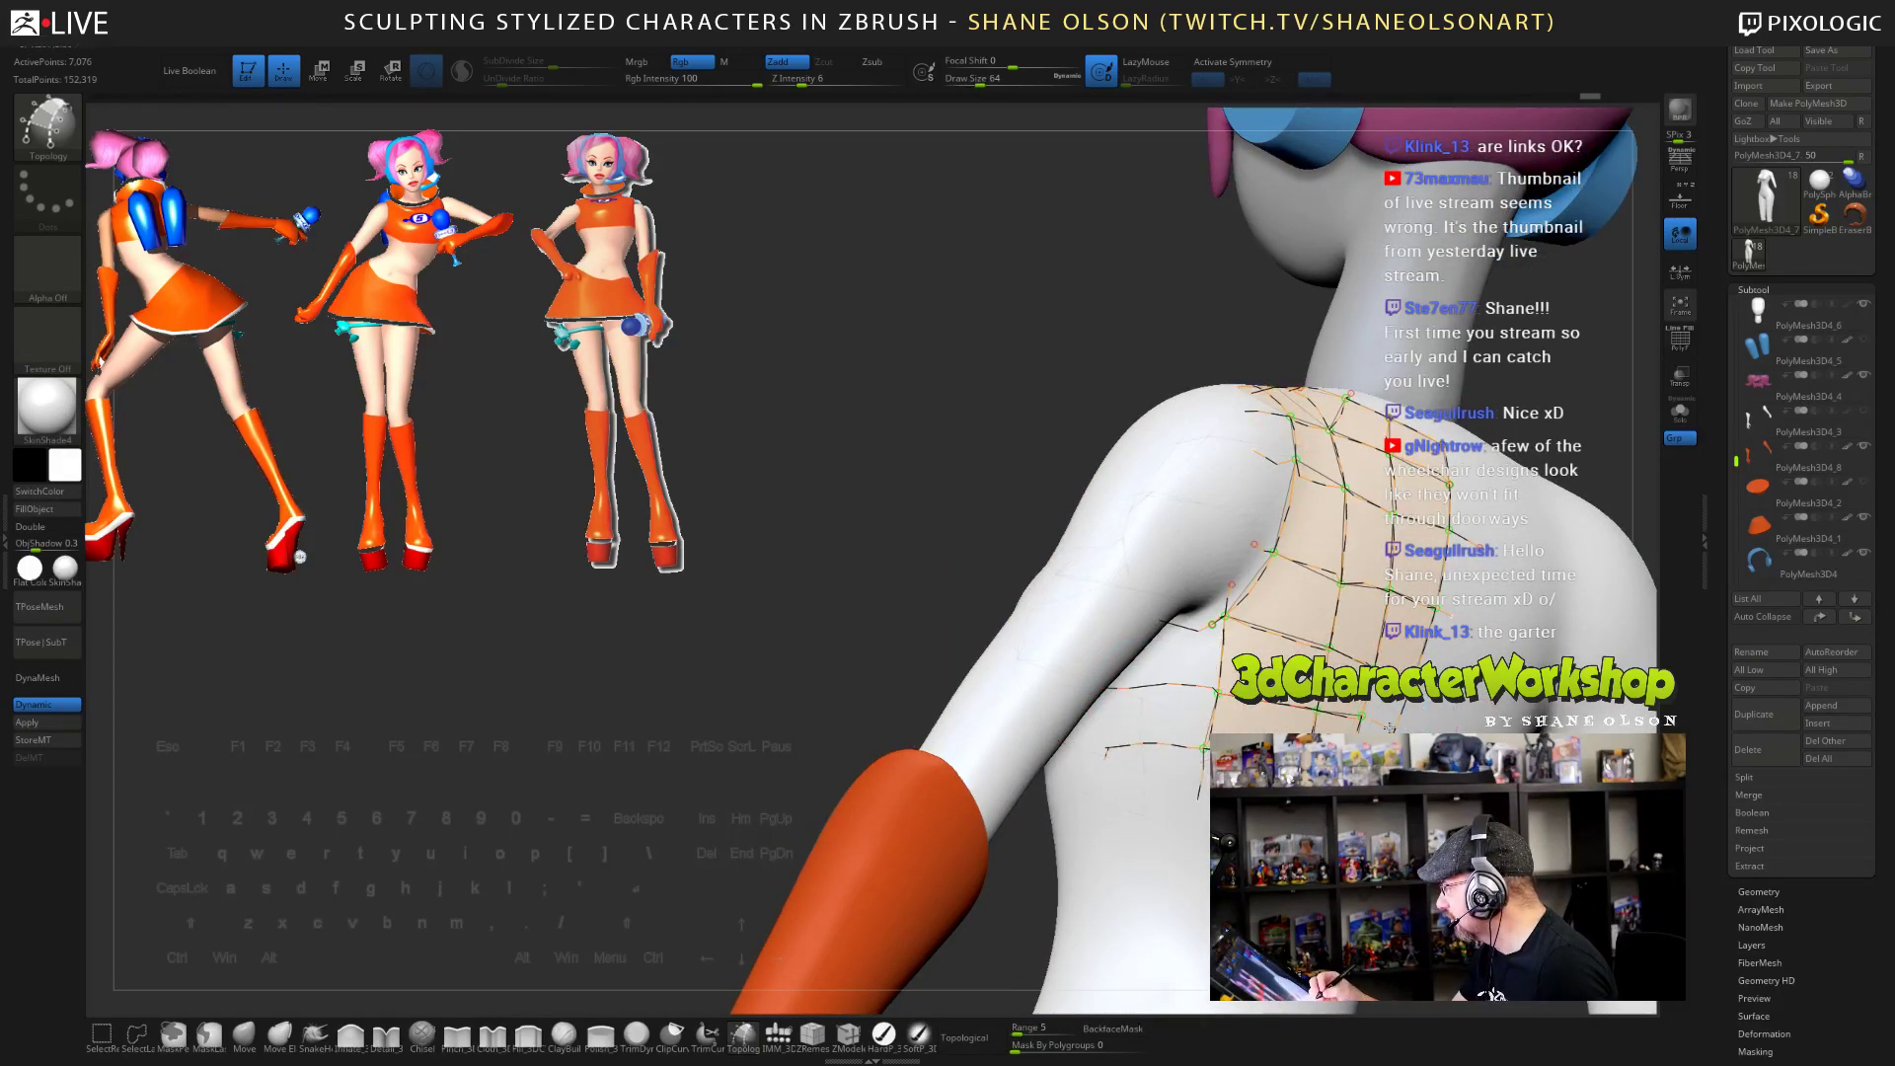
left_click_drag(987, 345, 928, 377)
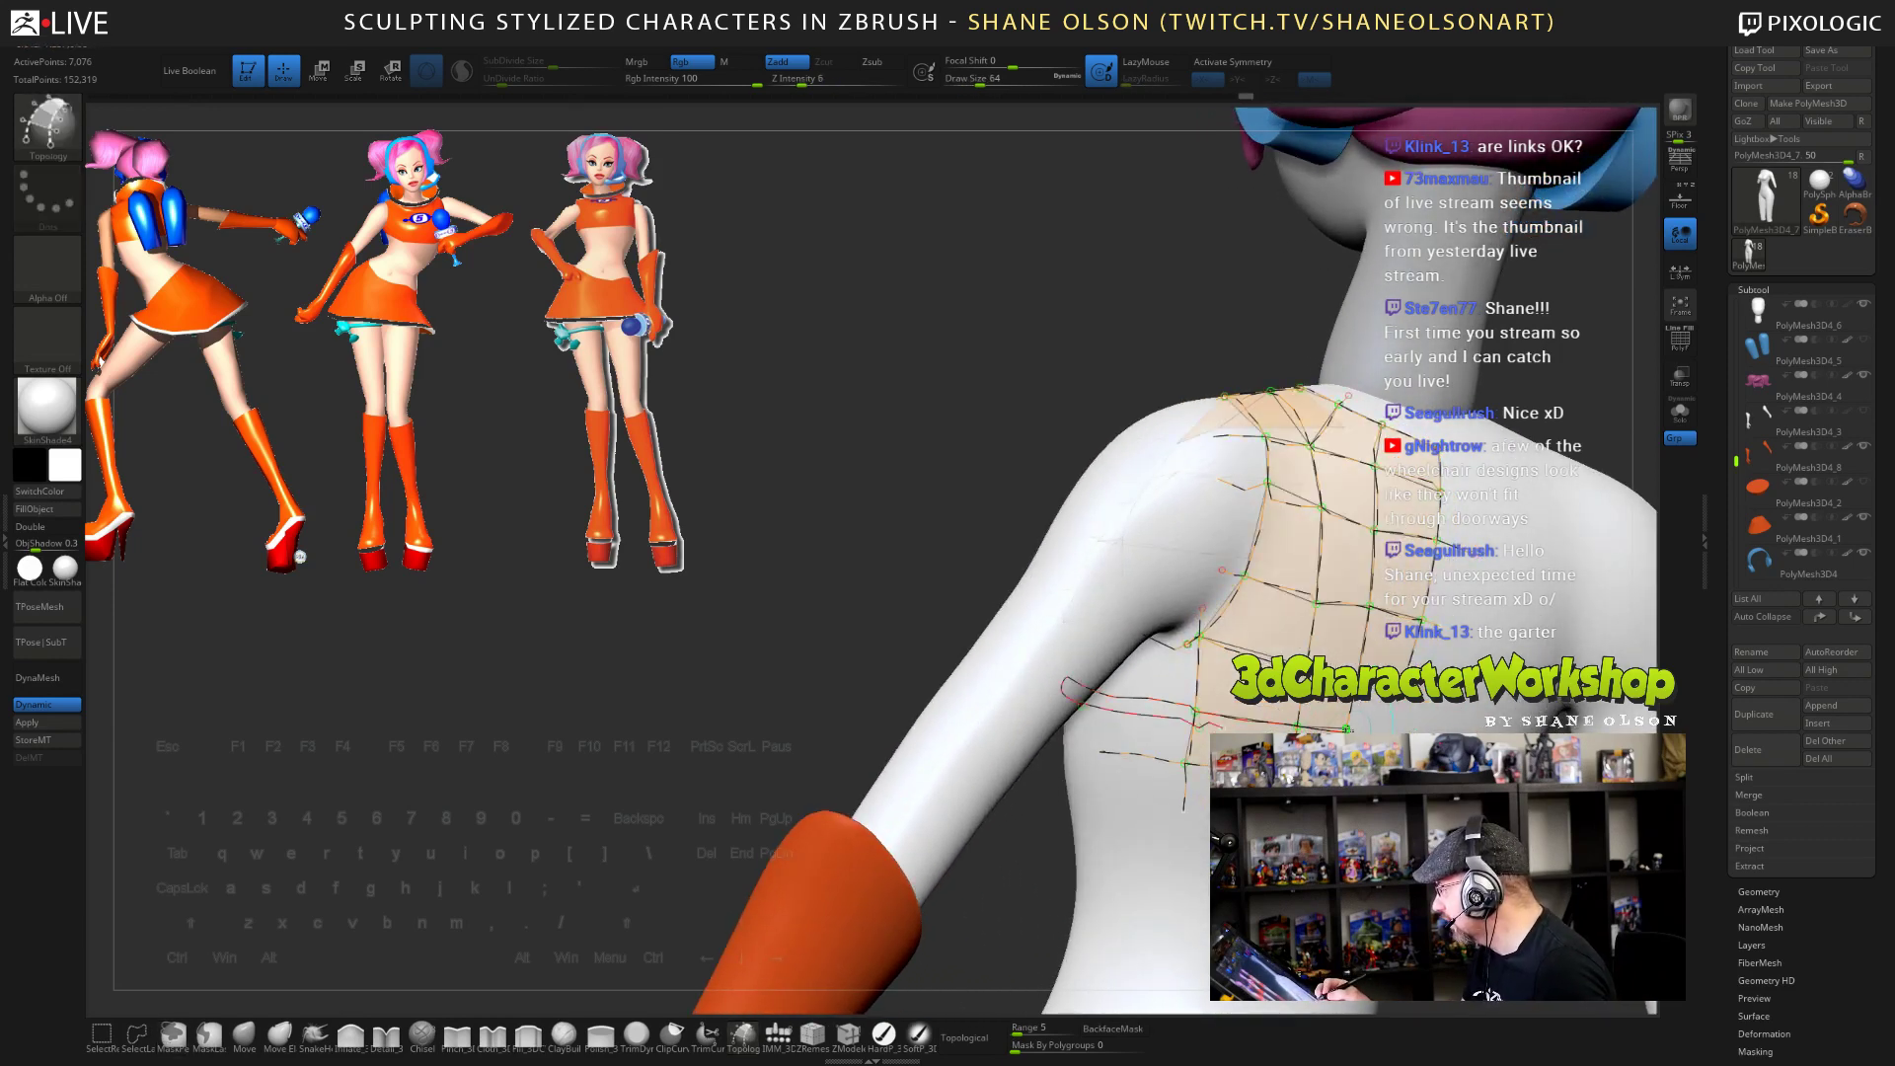
left_click_drag(1069, 681, 1196, 770)
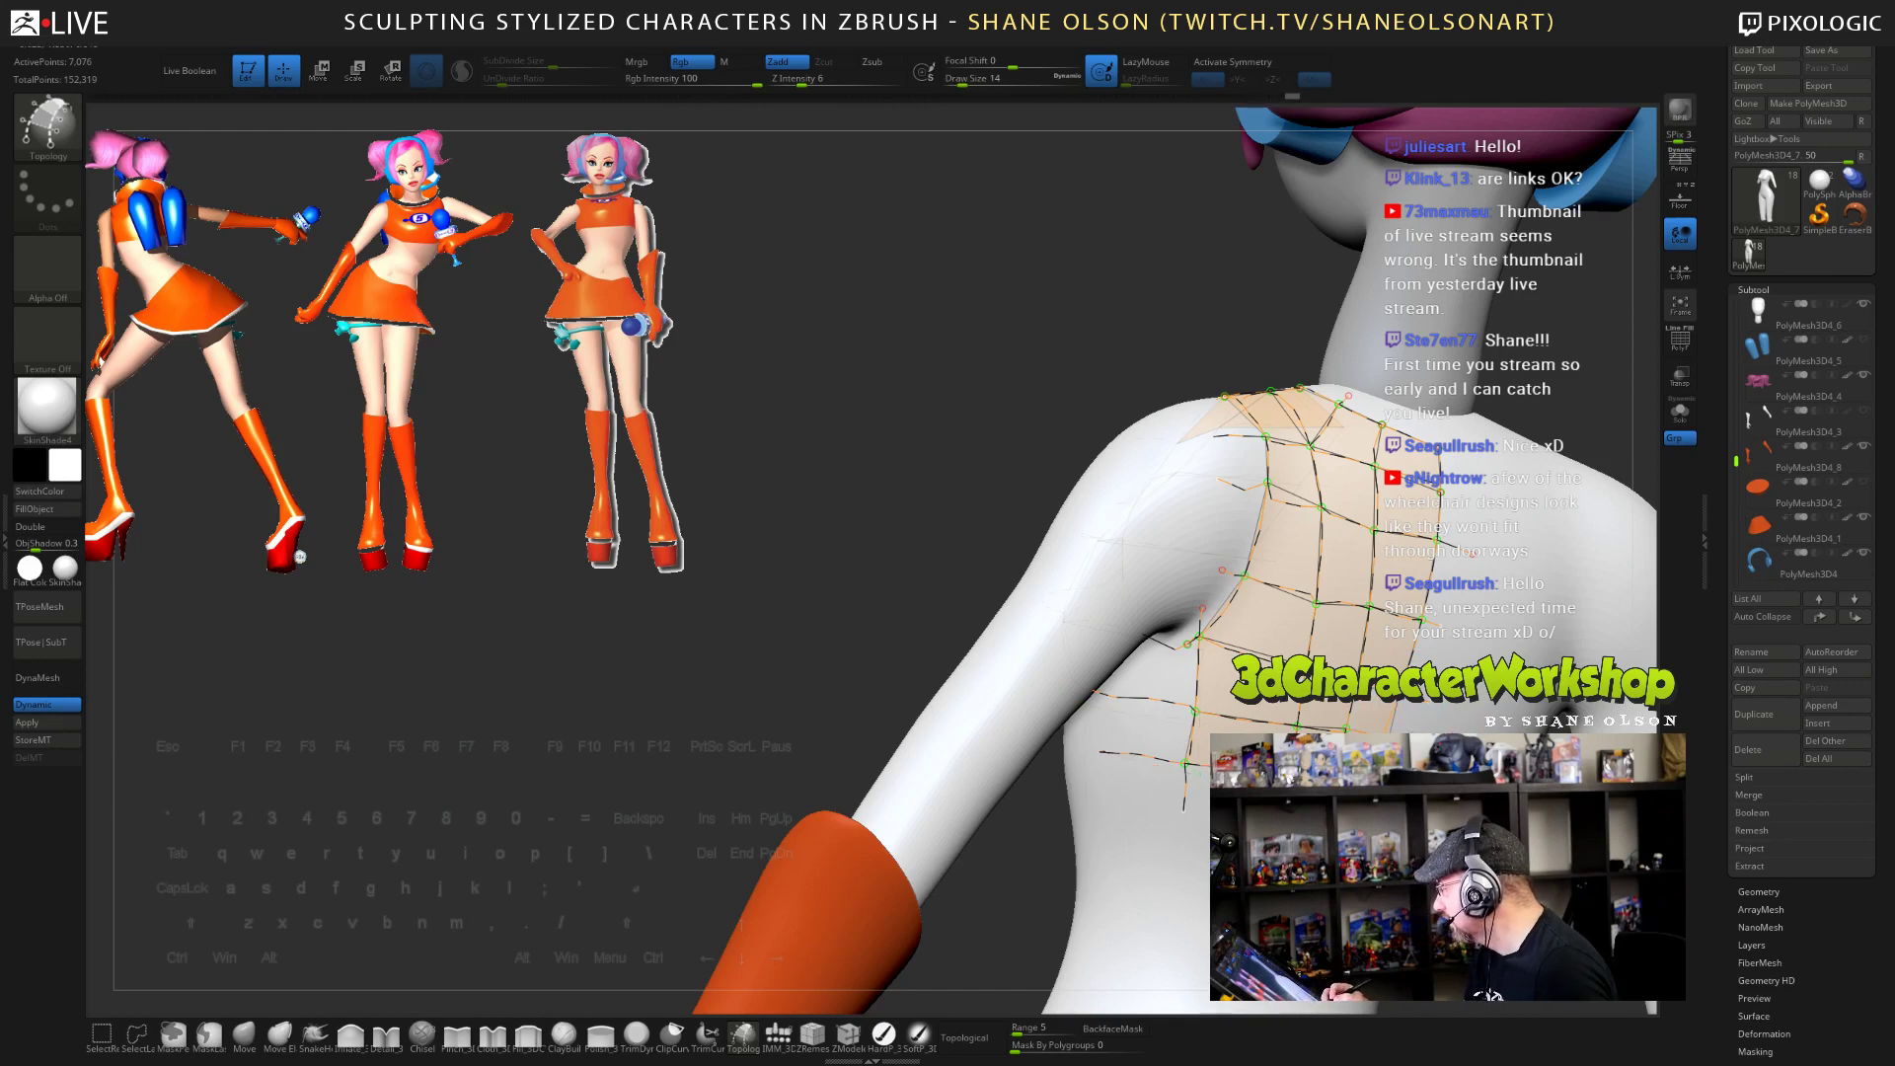
- Reduce the brush's draw size to 8 for finer edits to the curves under the arm
mouse_move(888, 415)
left_mouse_down("alt")
mouse_move(918, 473)
mouse_move(1016, 523)
mouse_move(1010, 543)
left_mouse_up("alt")
left_click_drag(1187, 694, 1185, 811)
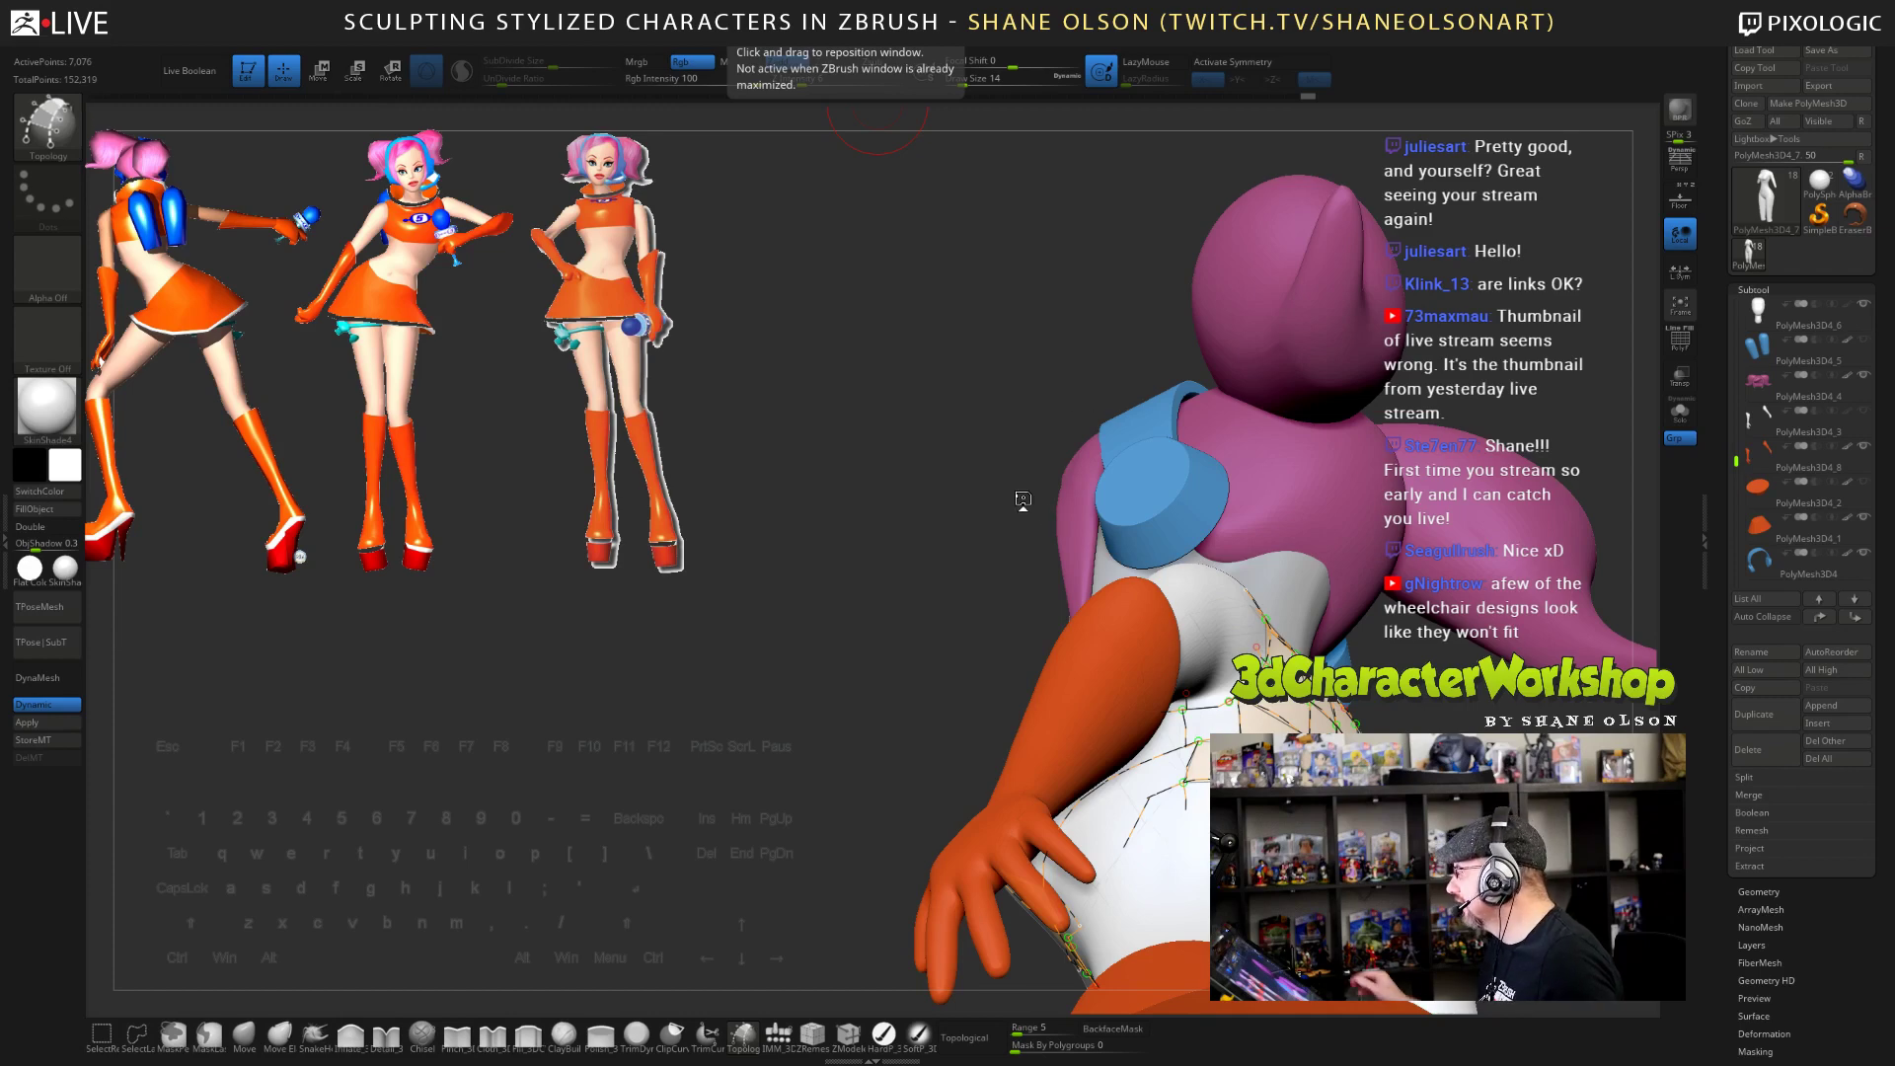
left_click_drag(1022, 501, 1071, 636)
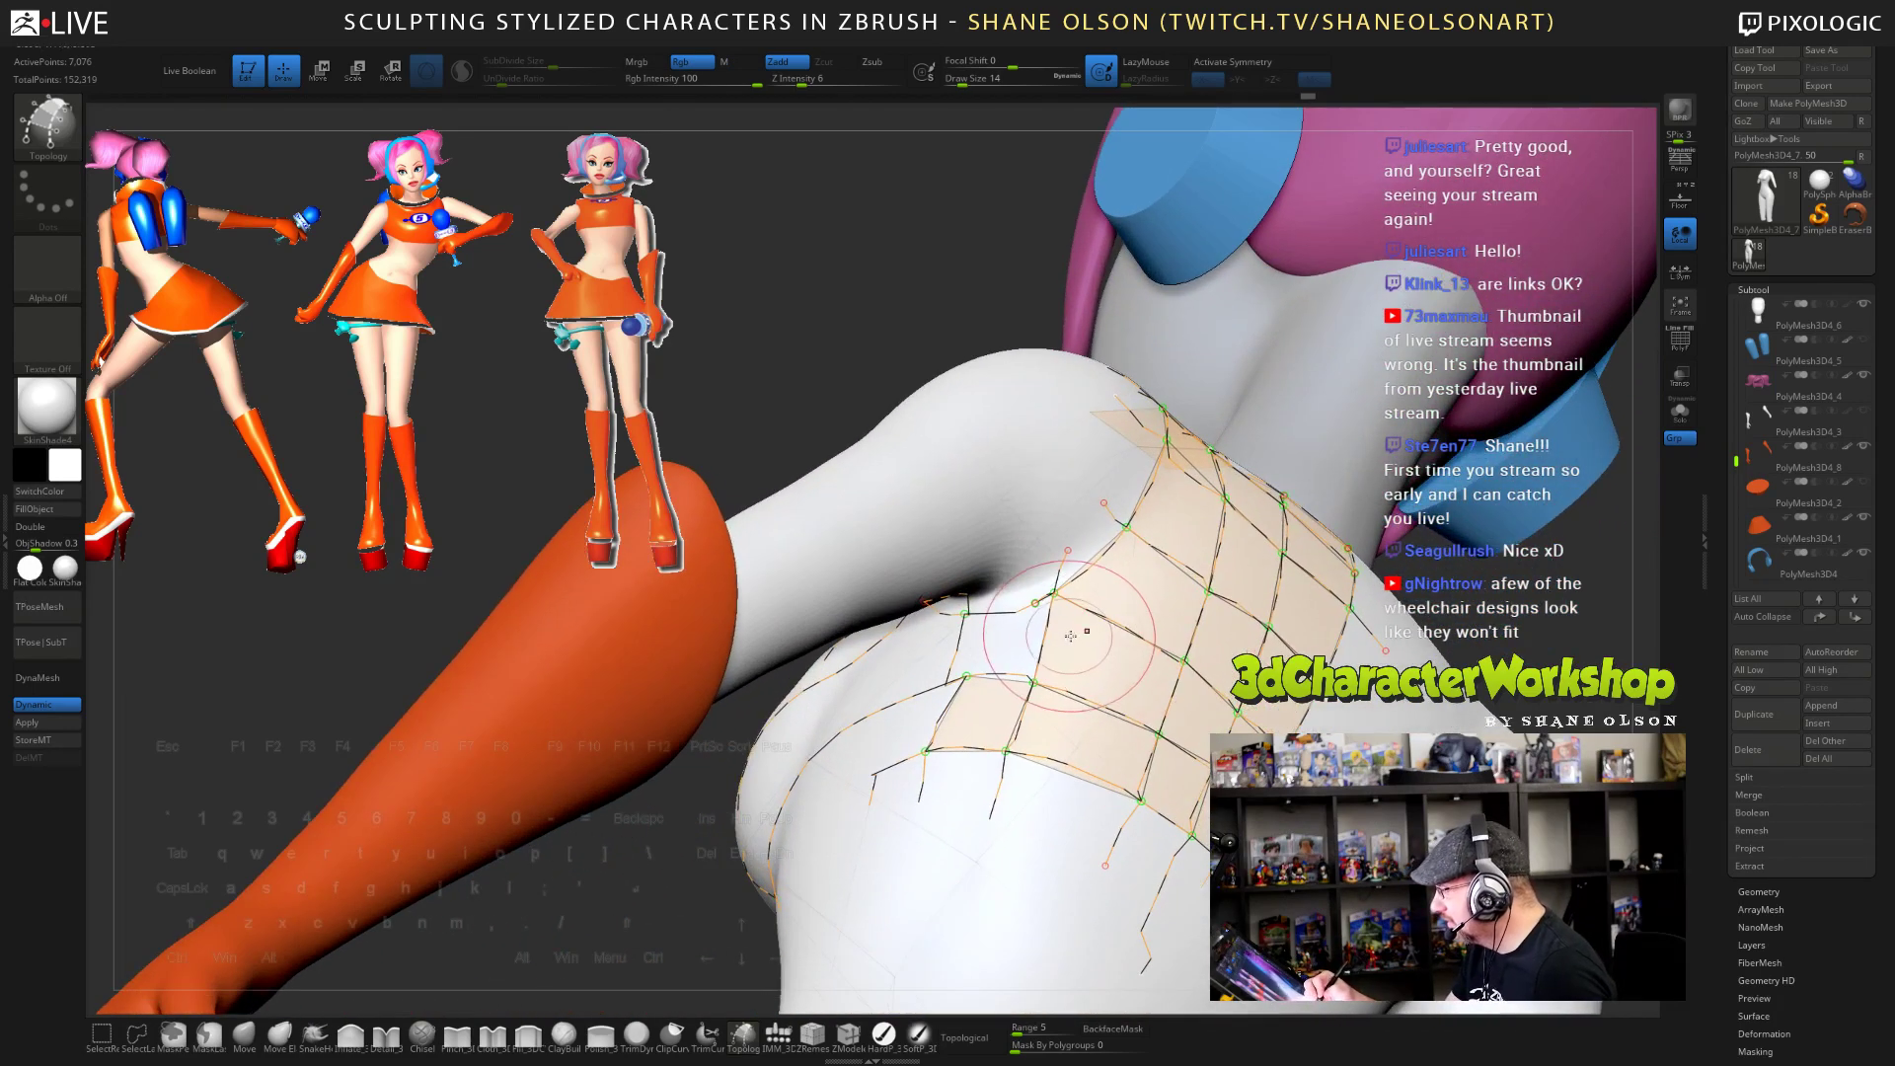
key("bracketleft")
key("bracketleft")
key("bracketleft")
left_click(1056, 631, "alt")
left_click(1144, 617, "alt")
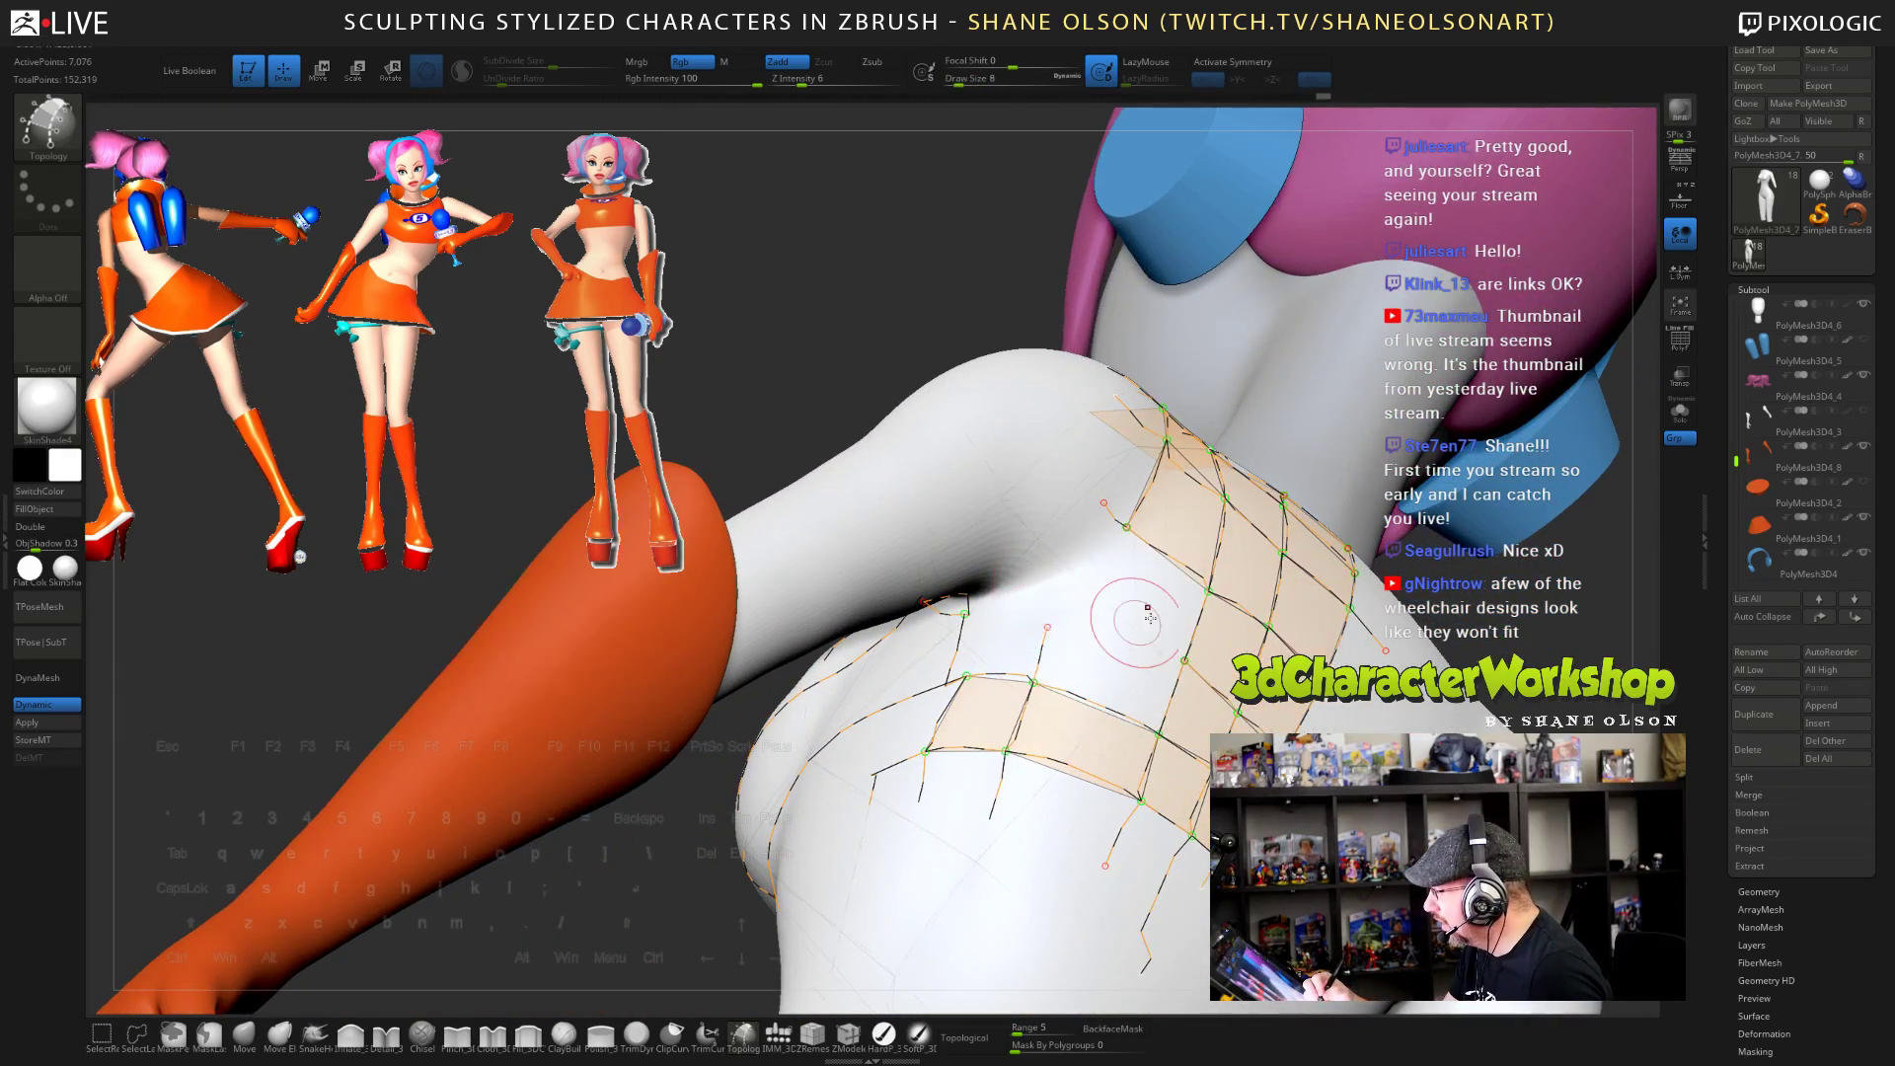
left_click_drag(1068, 549, 1034, 604)
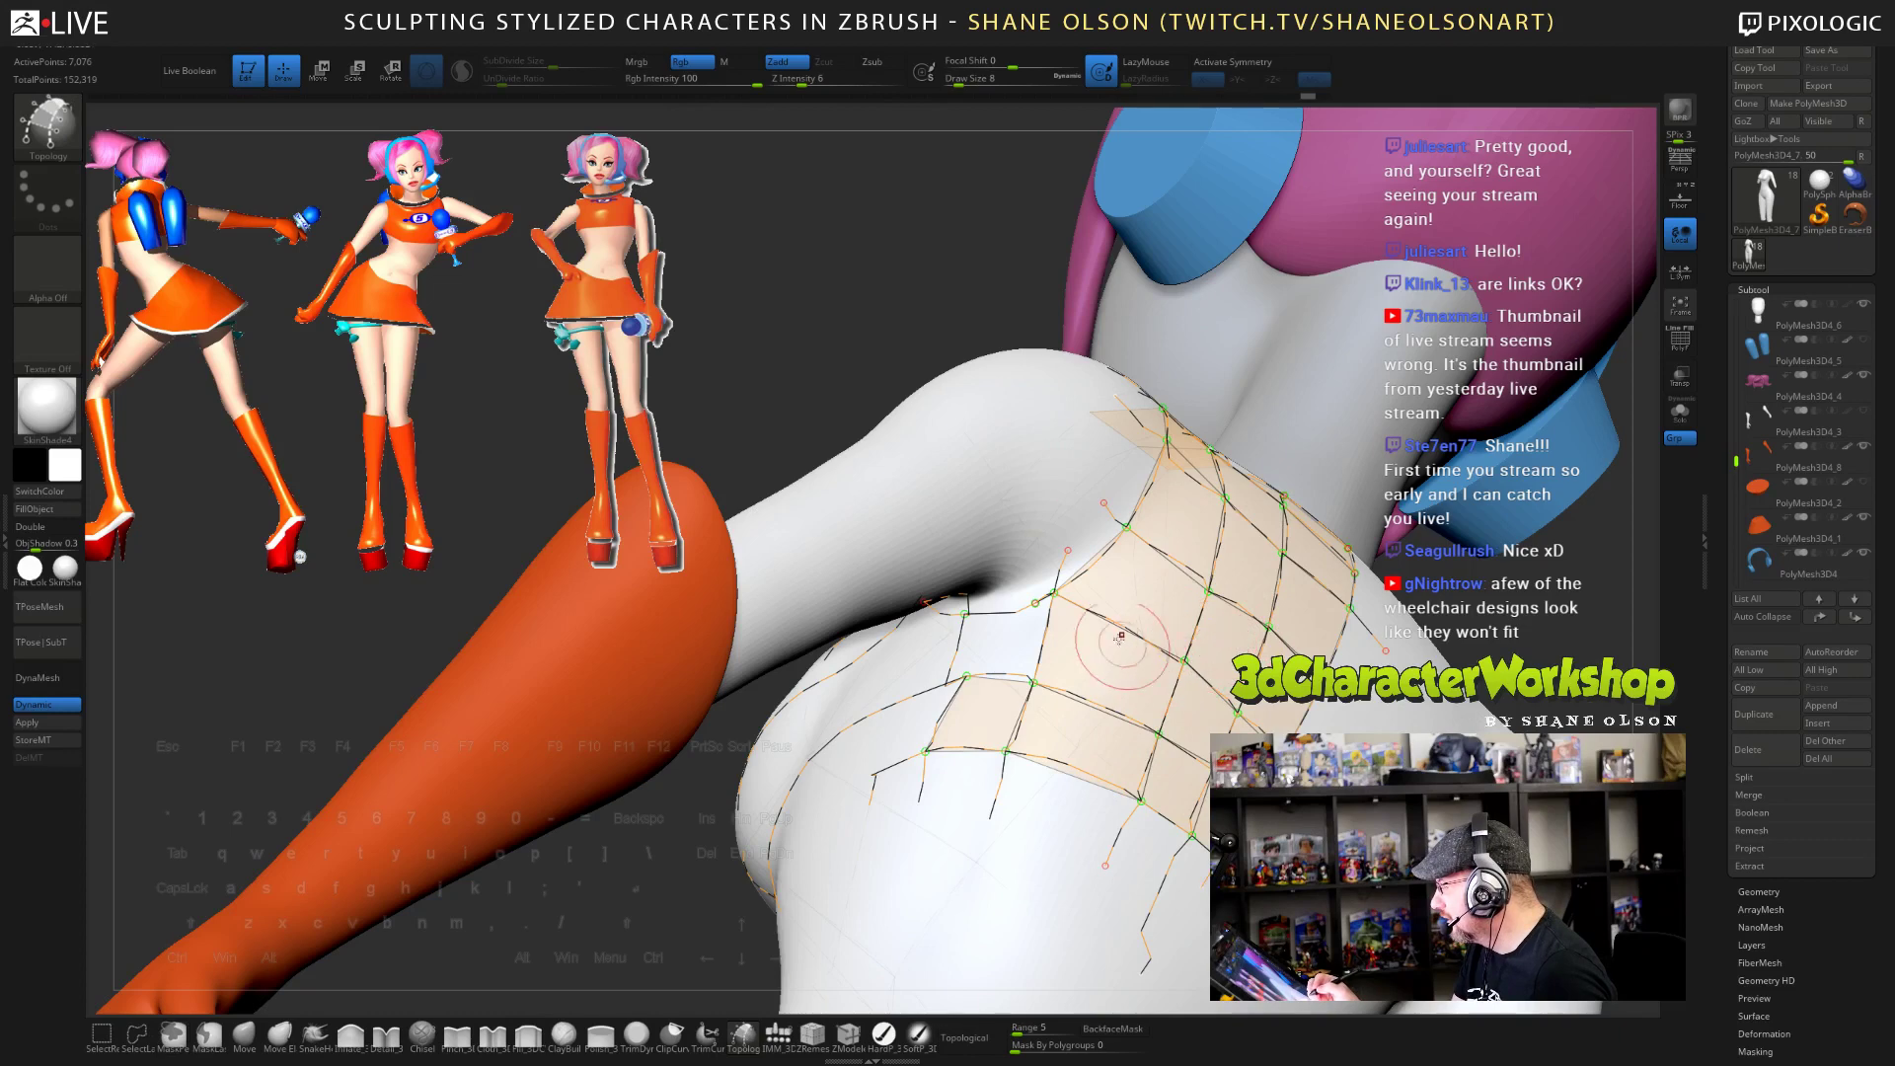
- Erase the two loose curve ends protruding past the back edge of the armhole, and set the draw size to 4
left_click_drag(1083, 539, 1050, 569, "alt")
left_click_drag(1120, 491, 1097, 525, "alt")
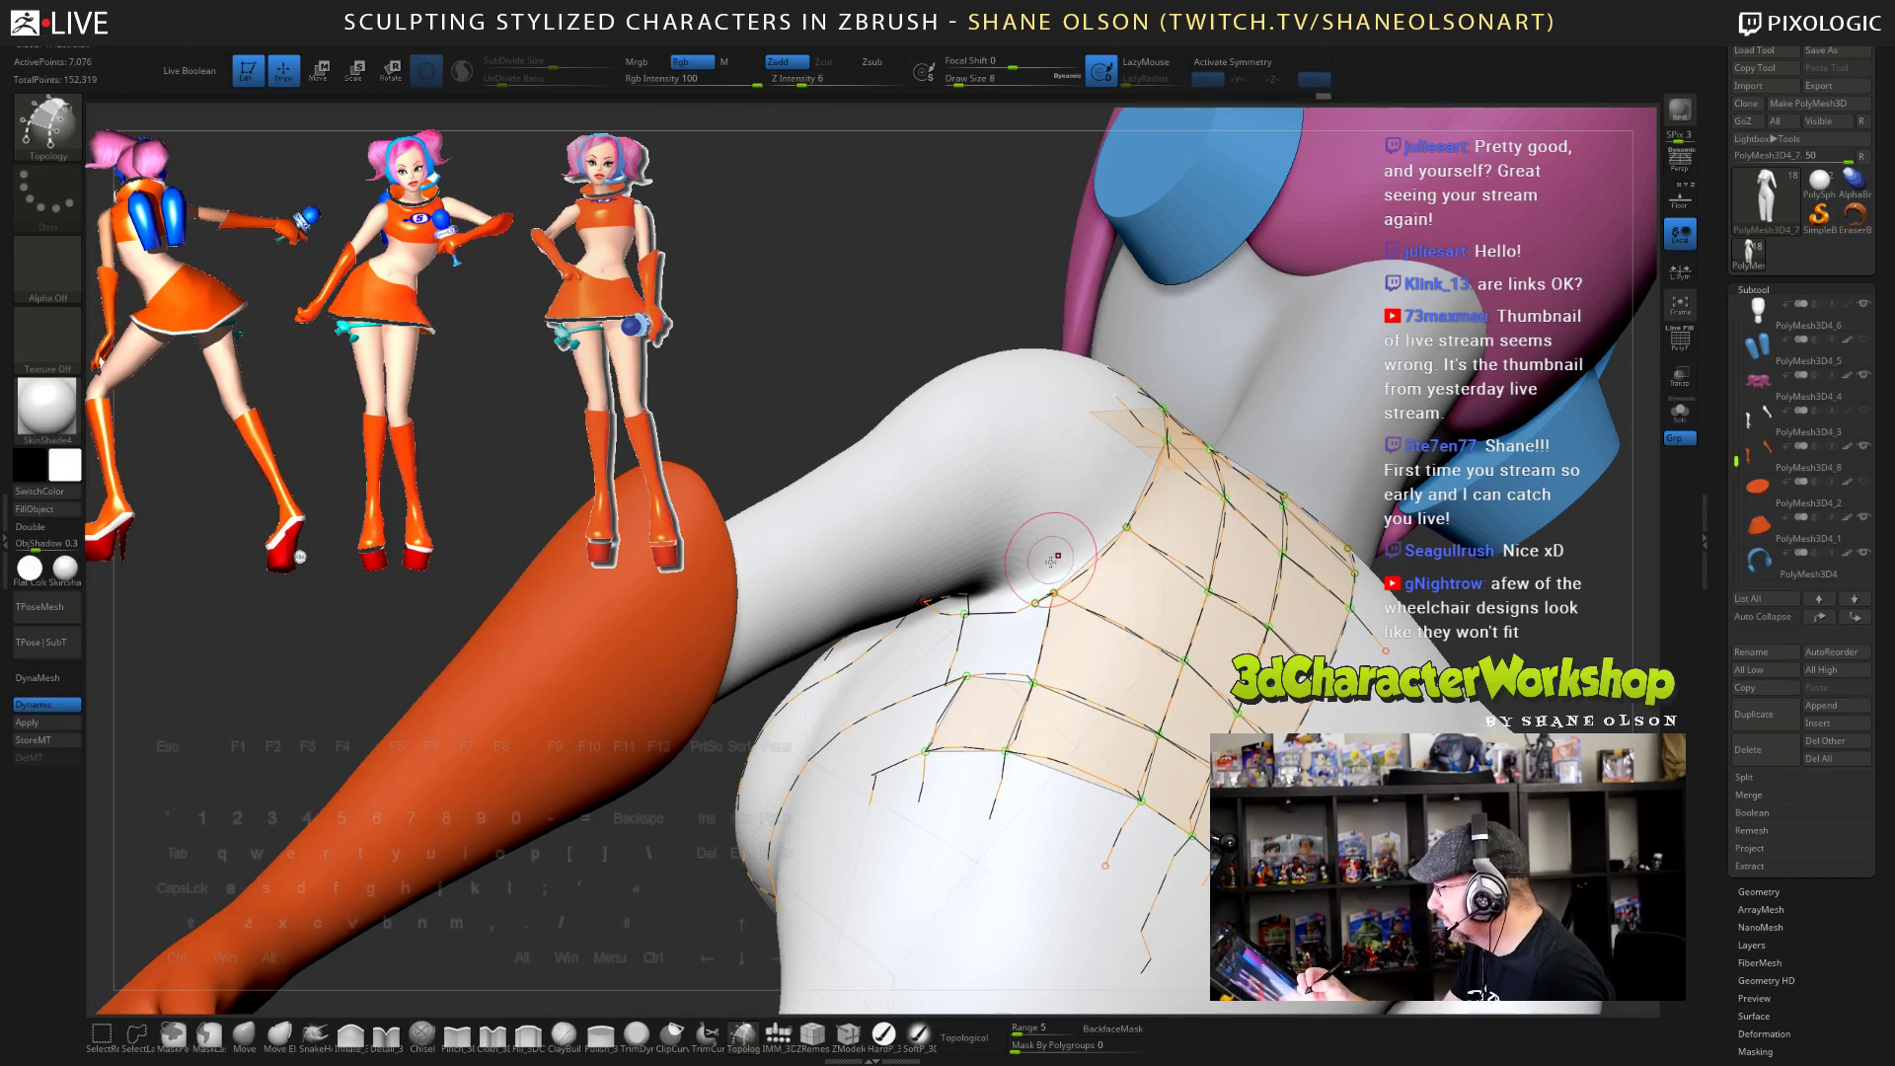
mouse_move(1052, 559)
right_mouse_down()
mouse_move(1046, 533)
mouse_move(1057, 549)
right_mouse_up()
type("s")
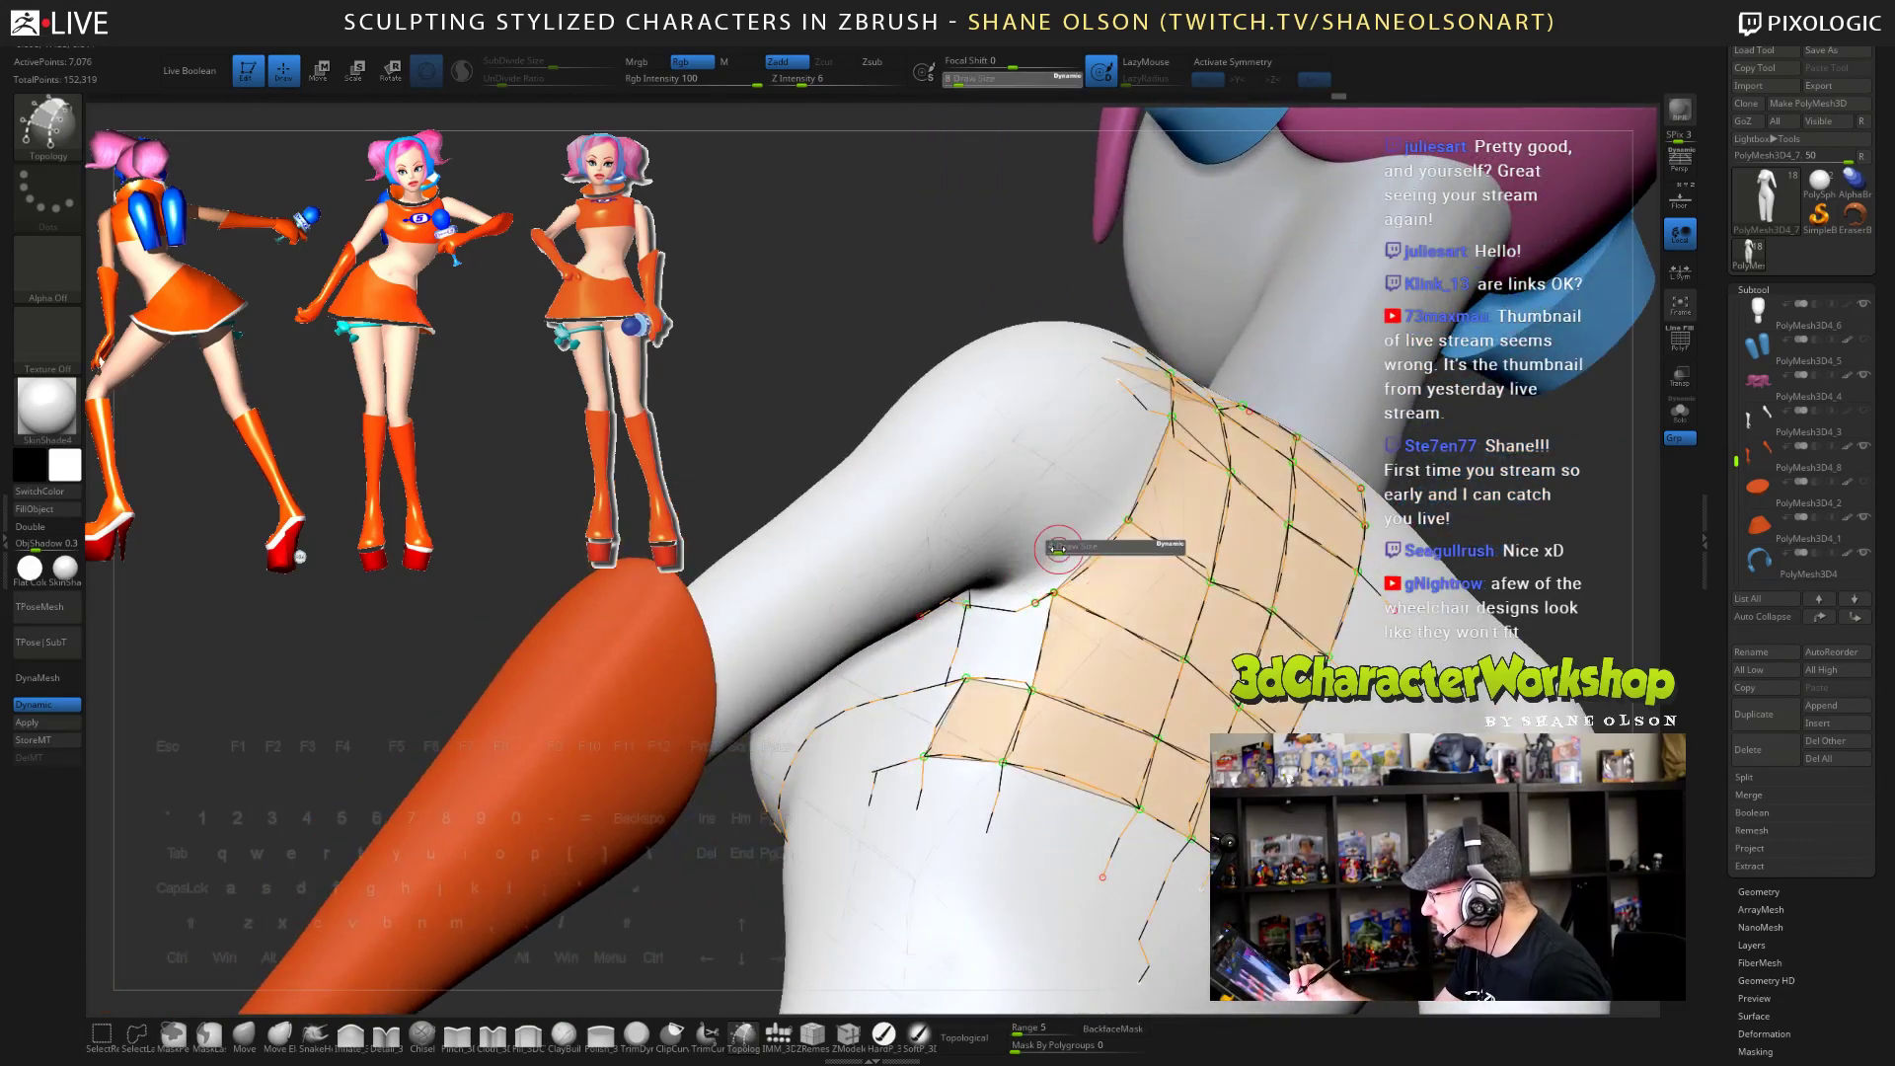
type("4")
key("Return")
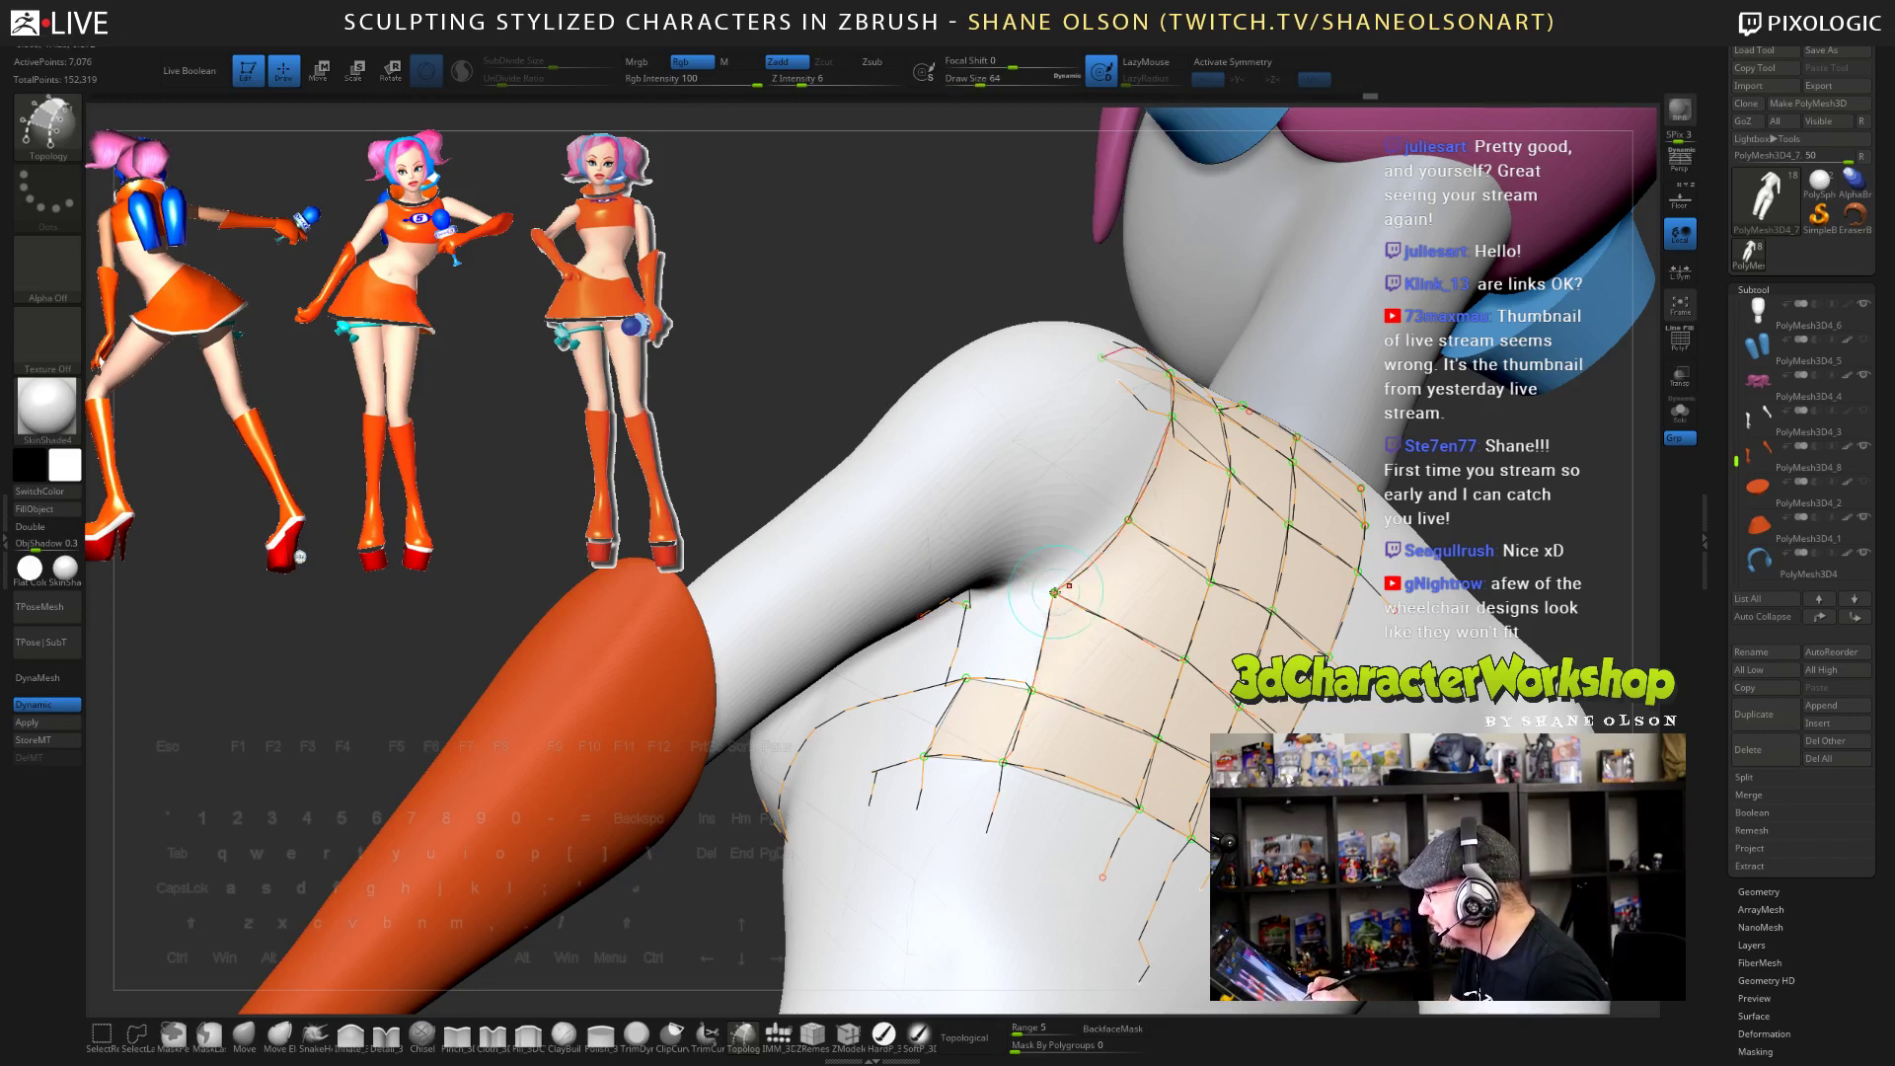
- Close the underarm gap in the armhole edge with a short curve and turn off the body's Dynamic subdivision preview
left_click_drag(1053, 592, 965, 602)
right_click_drag(1086, 641, 1125, 639)
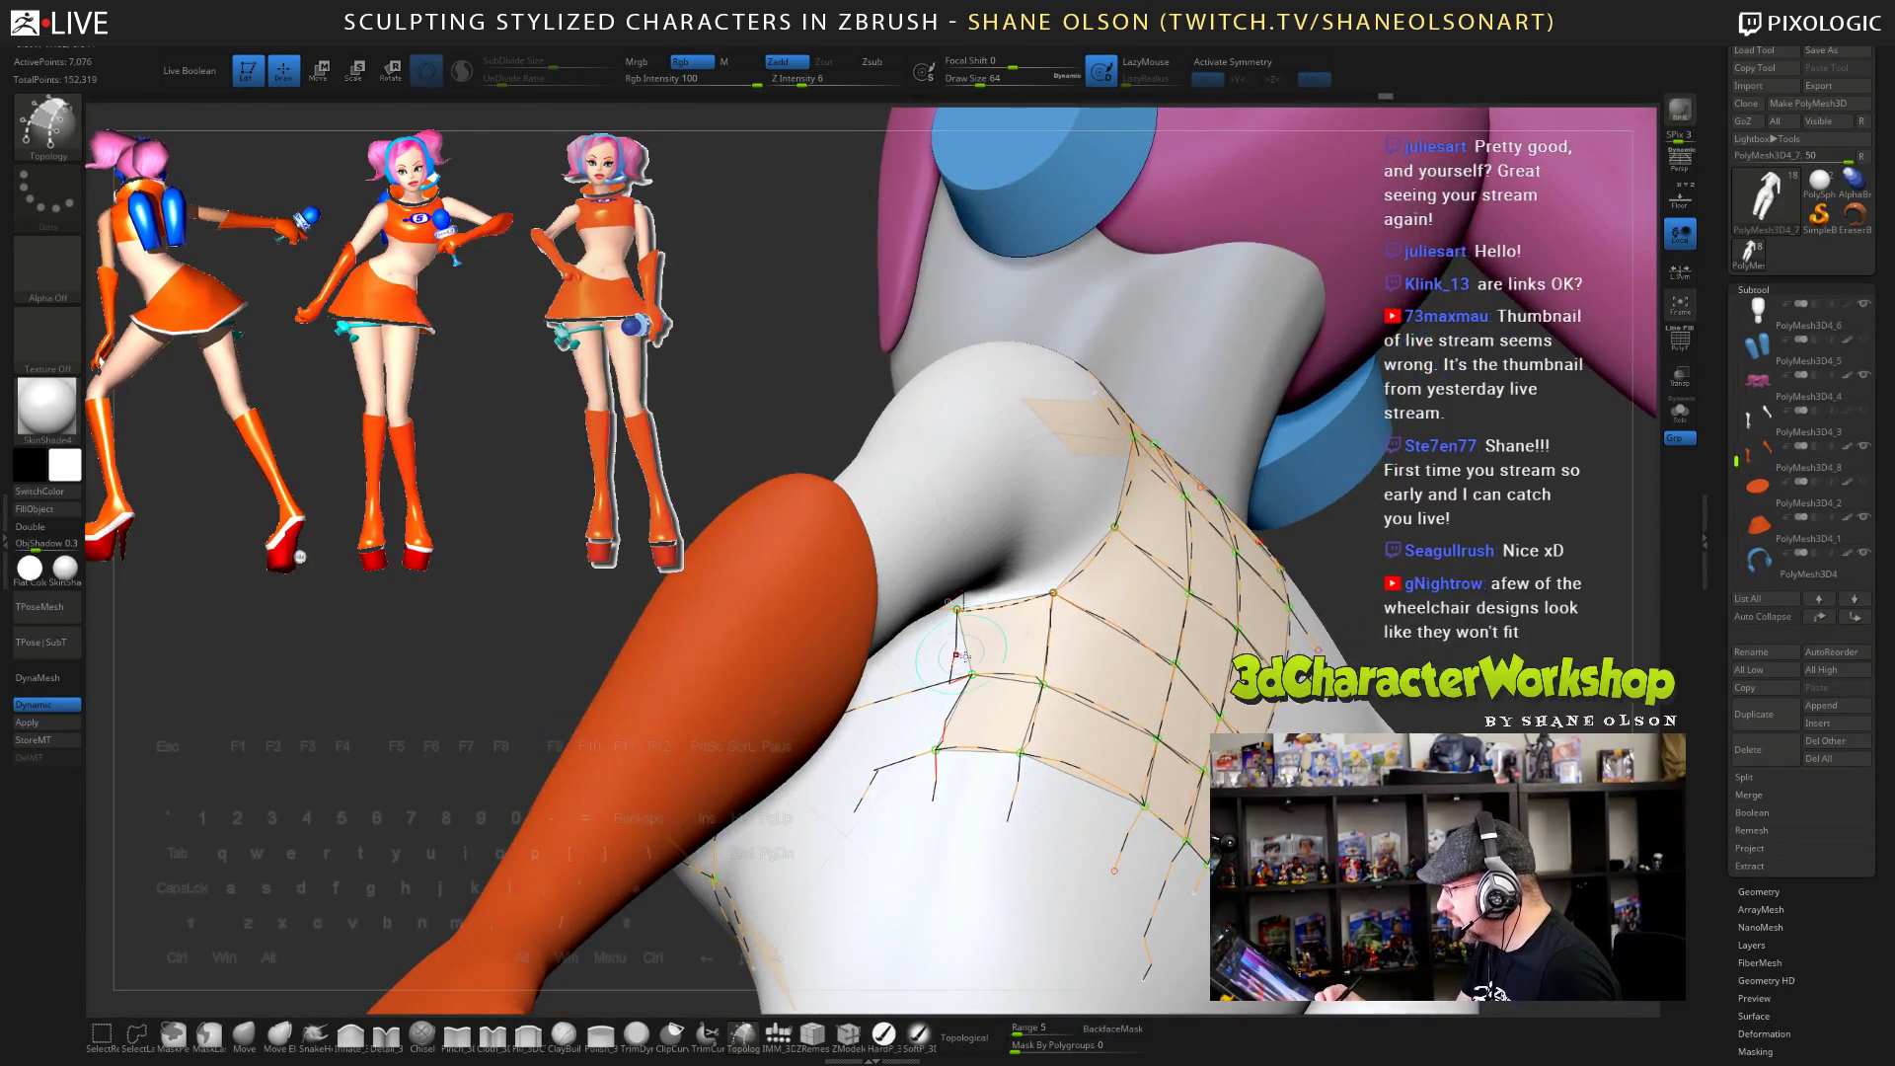
right_click_drag(980, 708, 1235, 540)
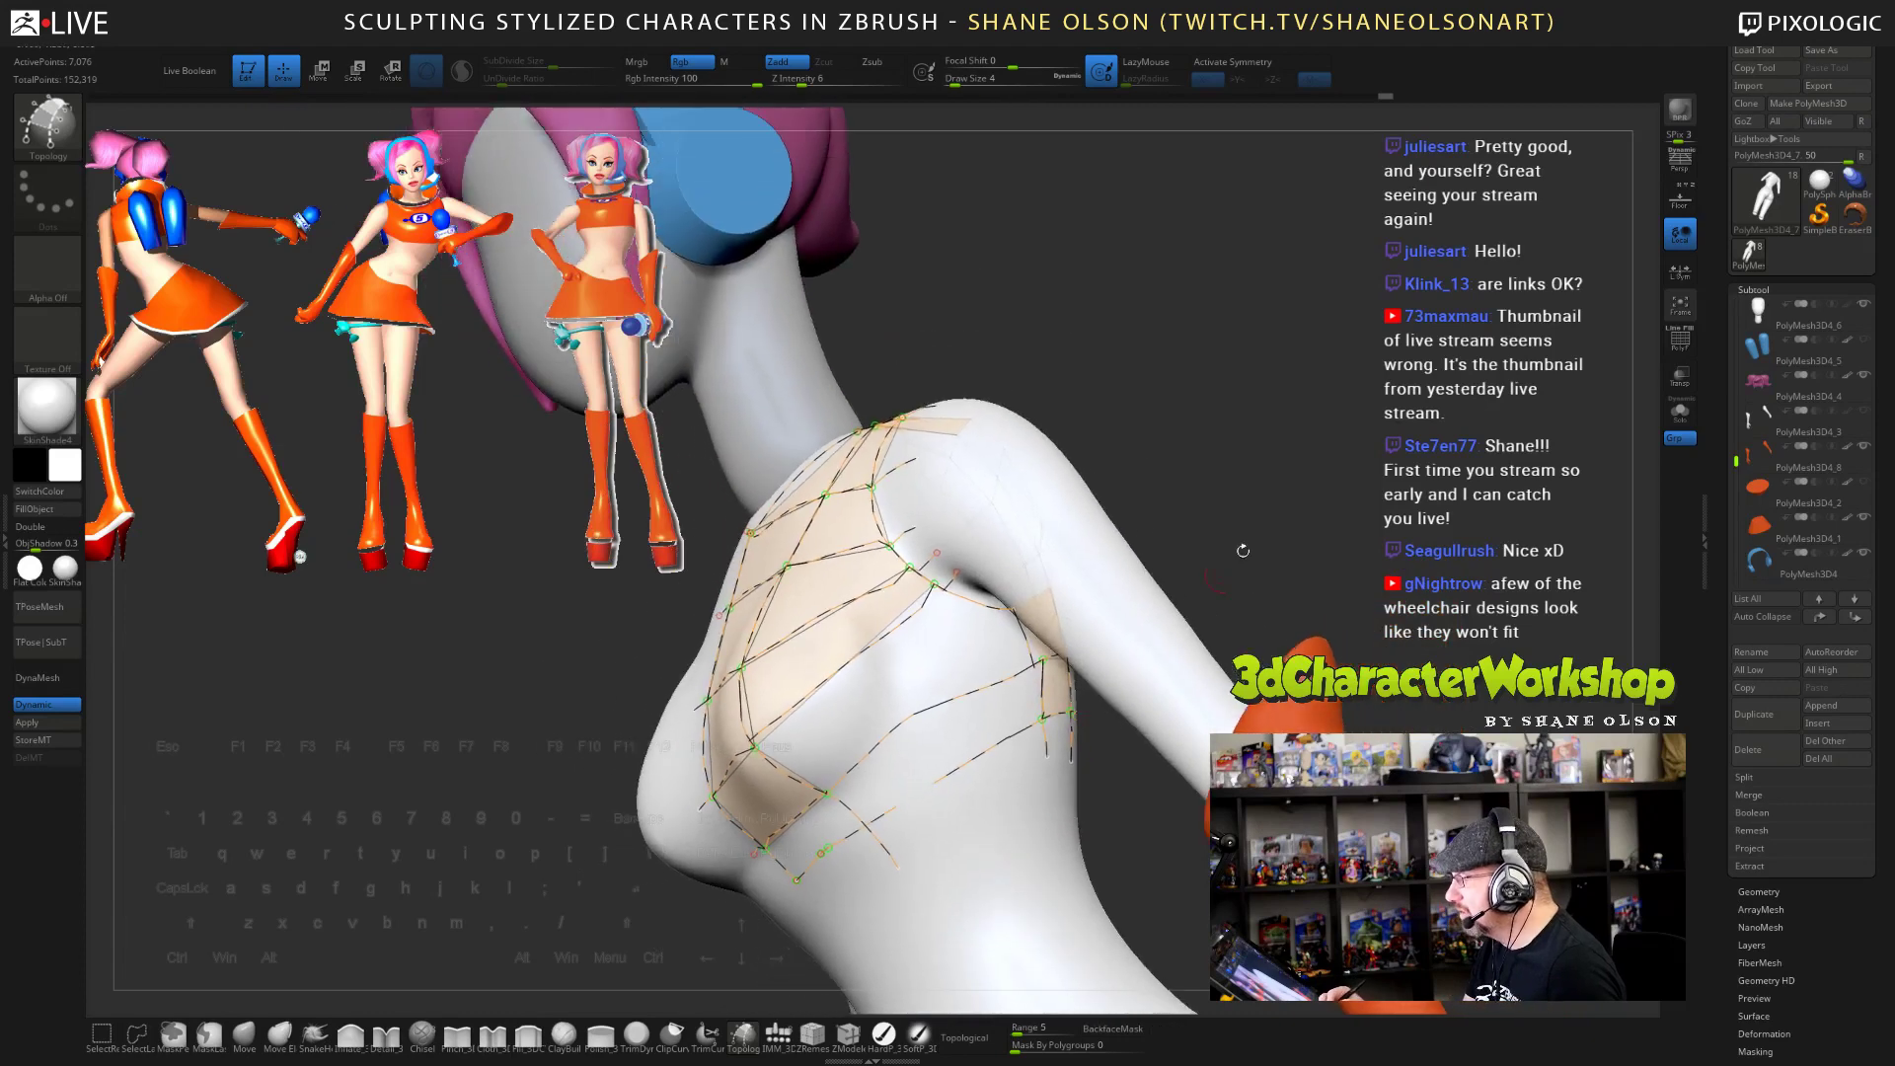
key("shift")
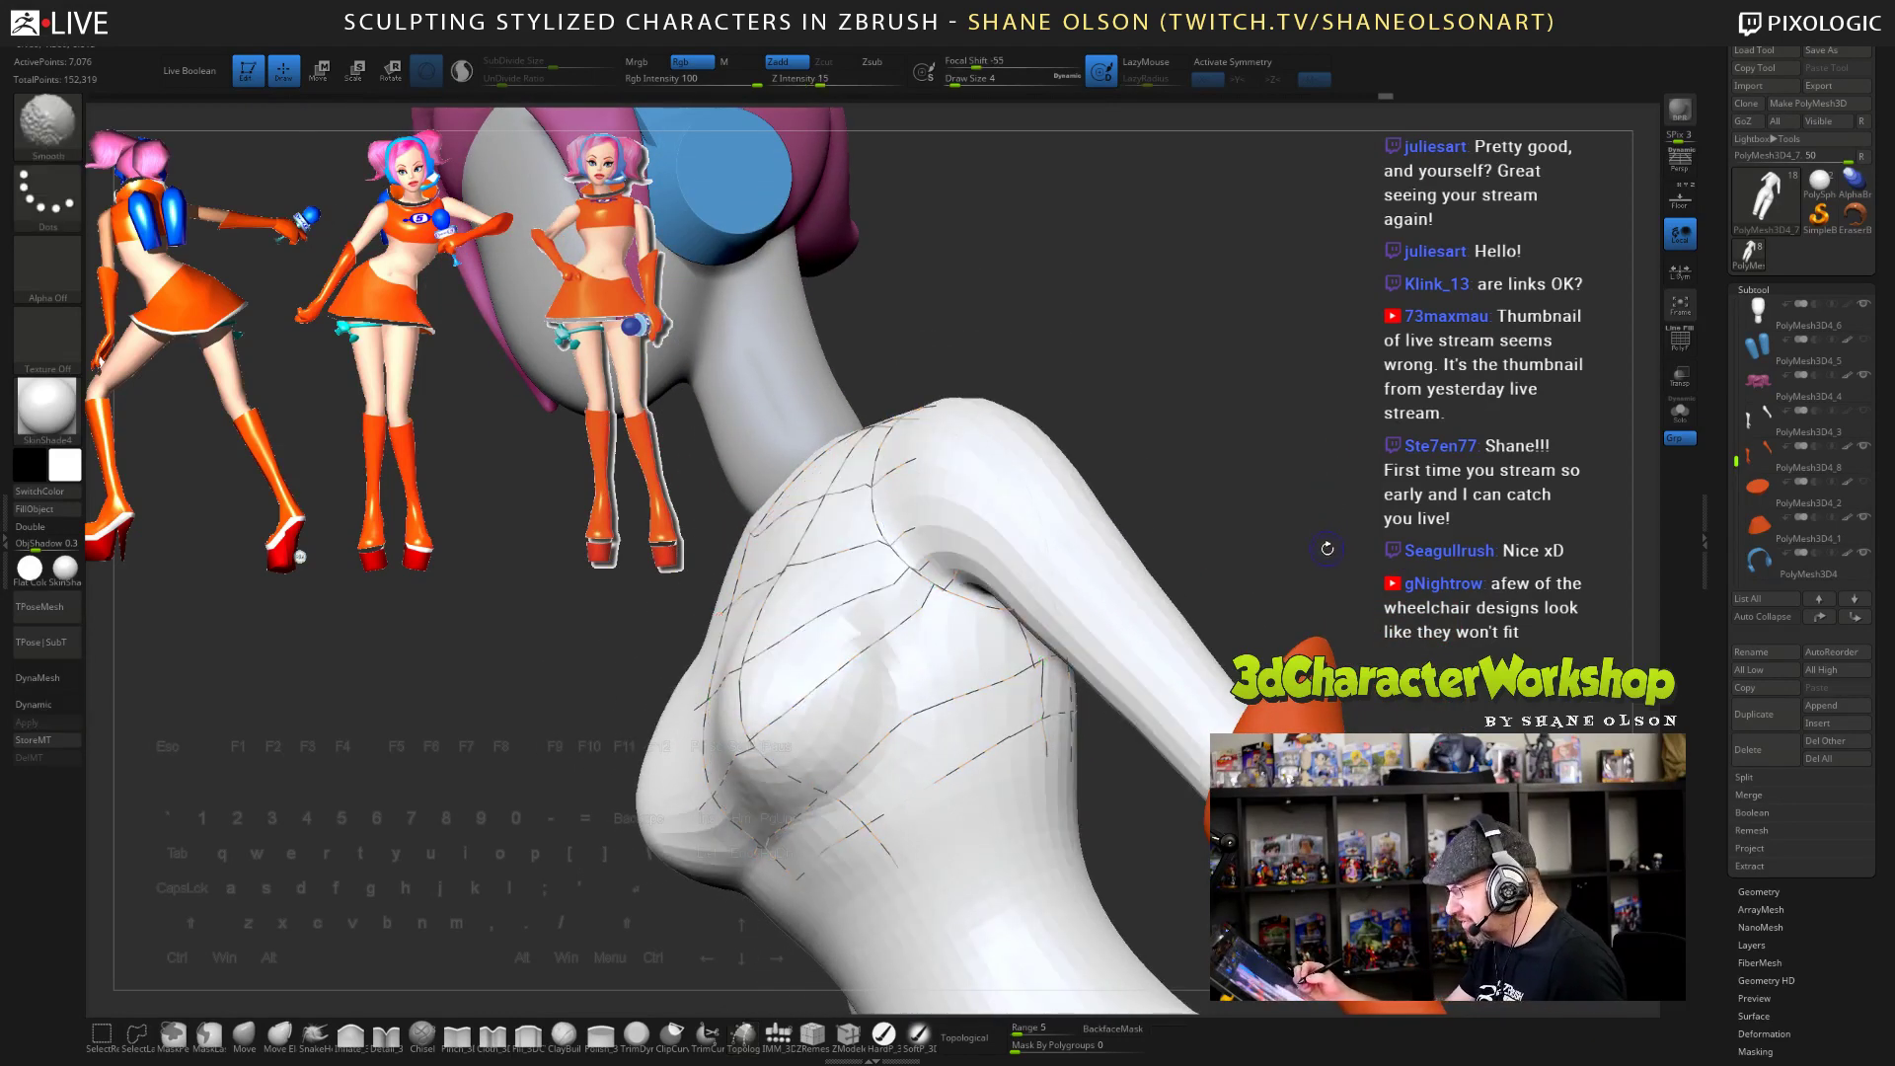
mouse_move(1339, 561)
left_mouse_down()
mouse_move(1431, 592)
mouse_move(1345, 657)
mouse_move(1411, 604)
mouse_move(1361, 632)
left_mouse_up()
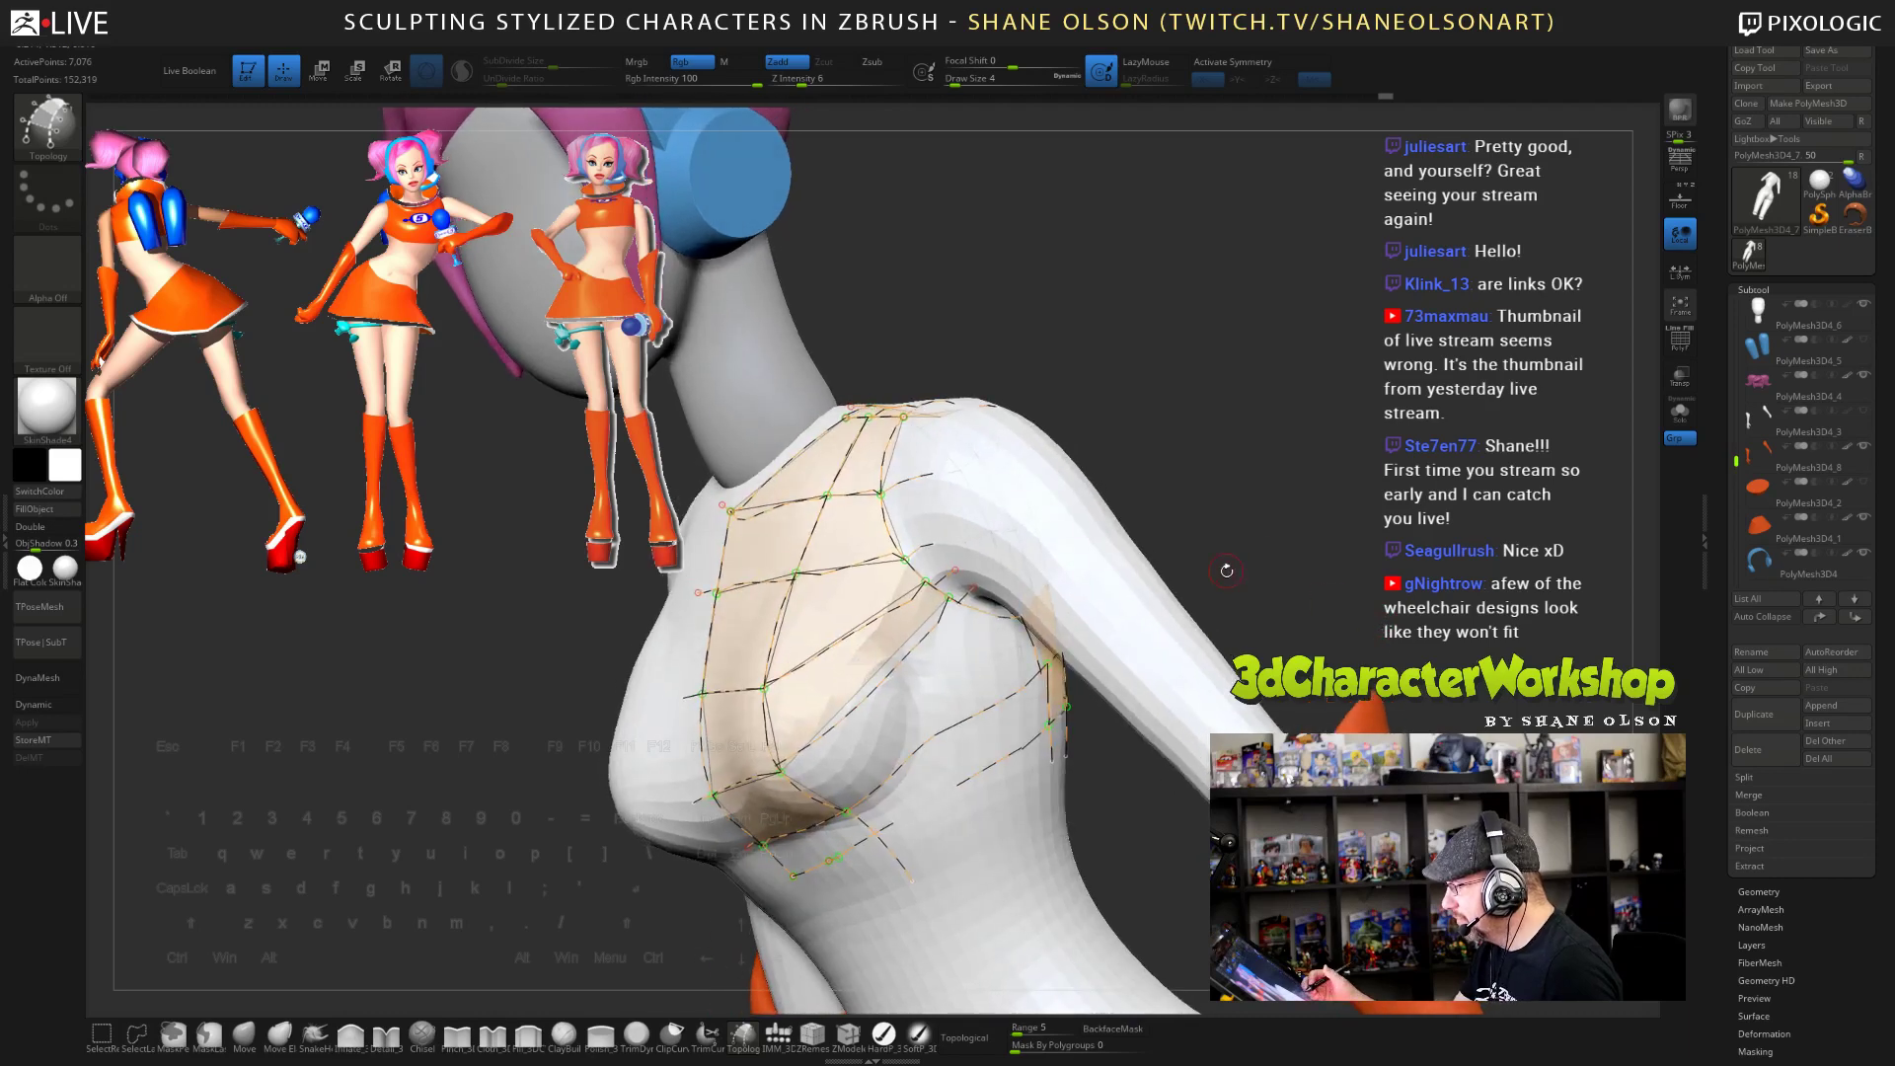
- Erase the curves crossing from the chest to the armhole and redraw the upper one out to the armhole's front edge
left_click_drag(844, 531, 924, 713, "alt")
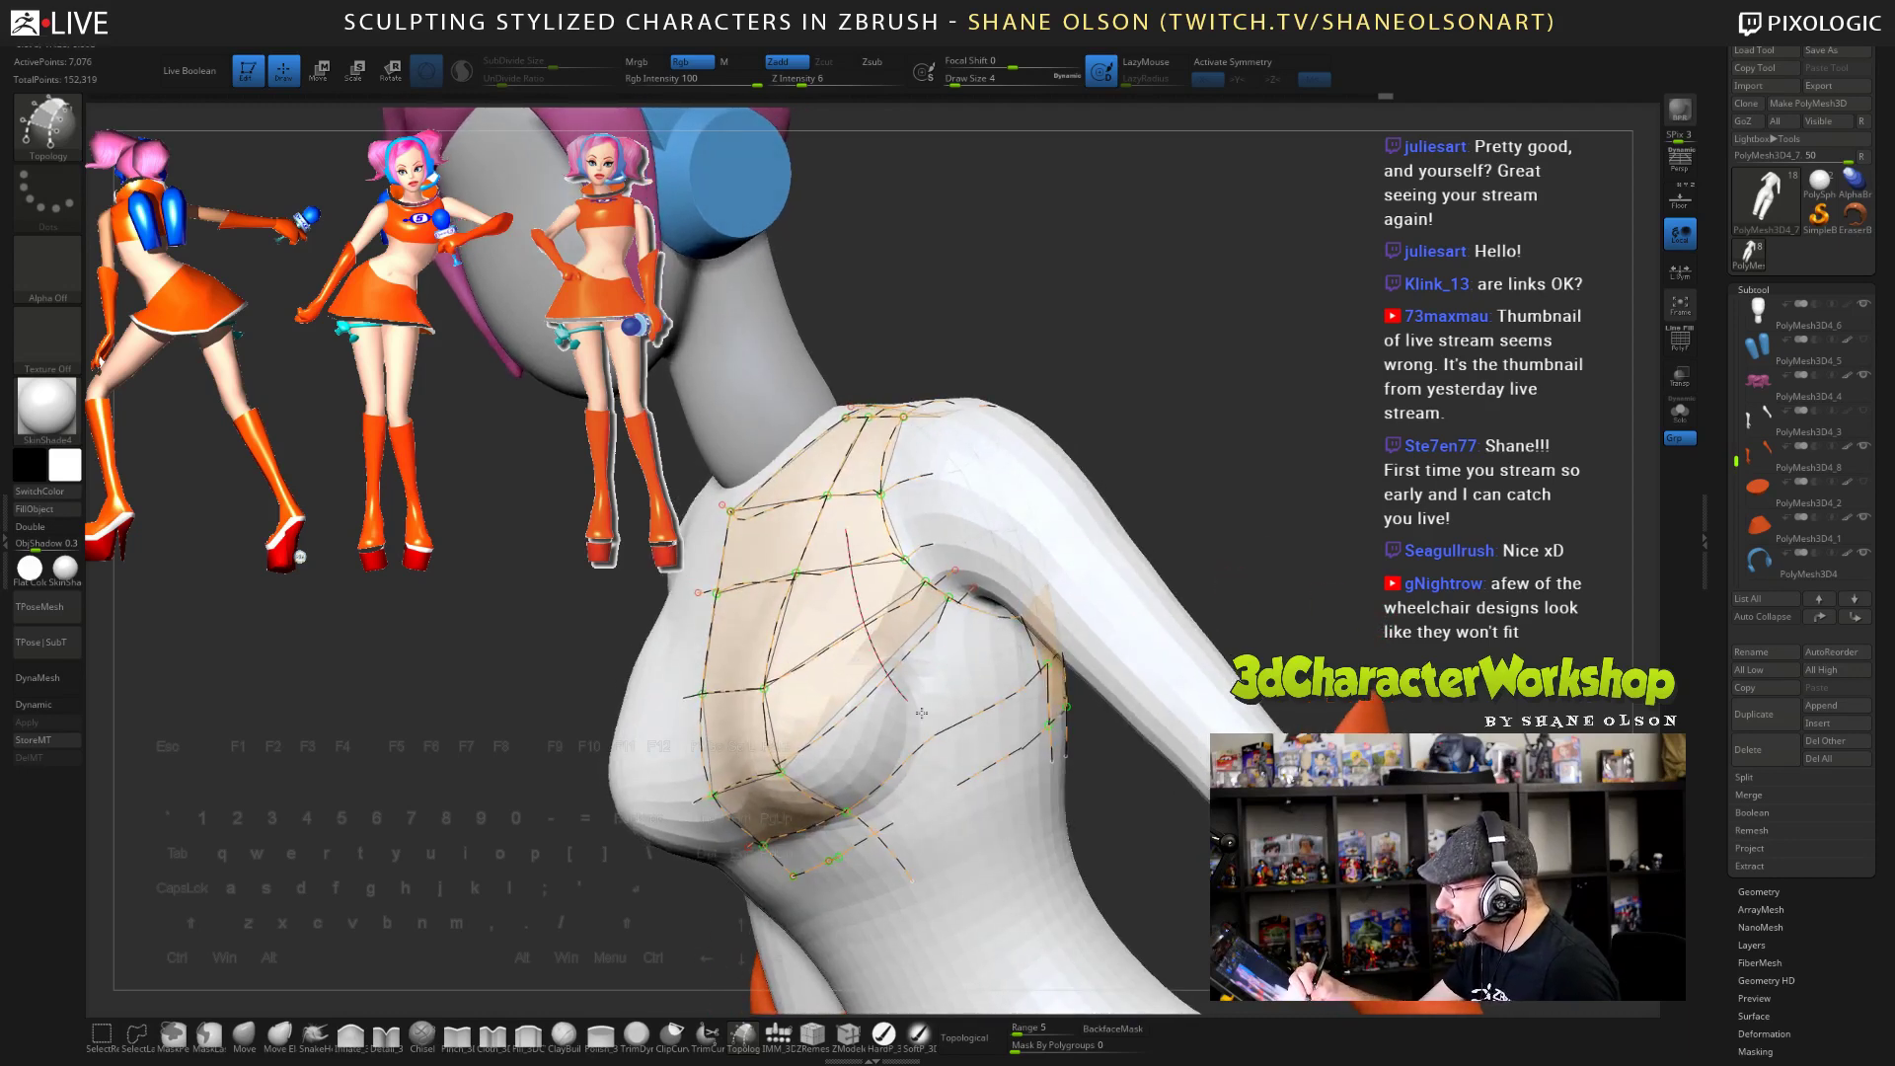
left_click_drag(909, 520, 987, 592)
mouse_move(1224, 552)
left_mouse_down()
mouse_move(1299, 504)
mouse_move(1250, 506)
left_mouse_up()
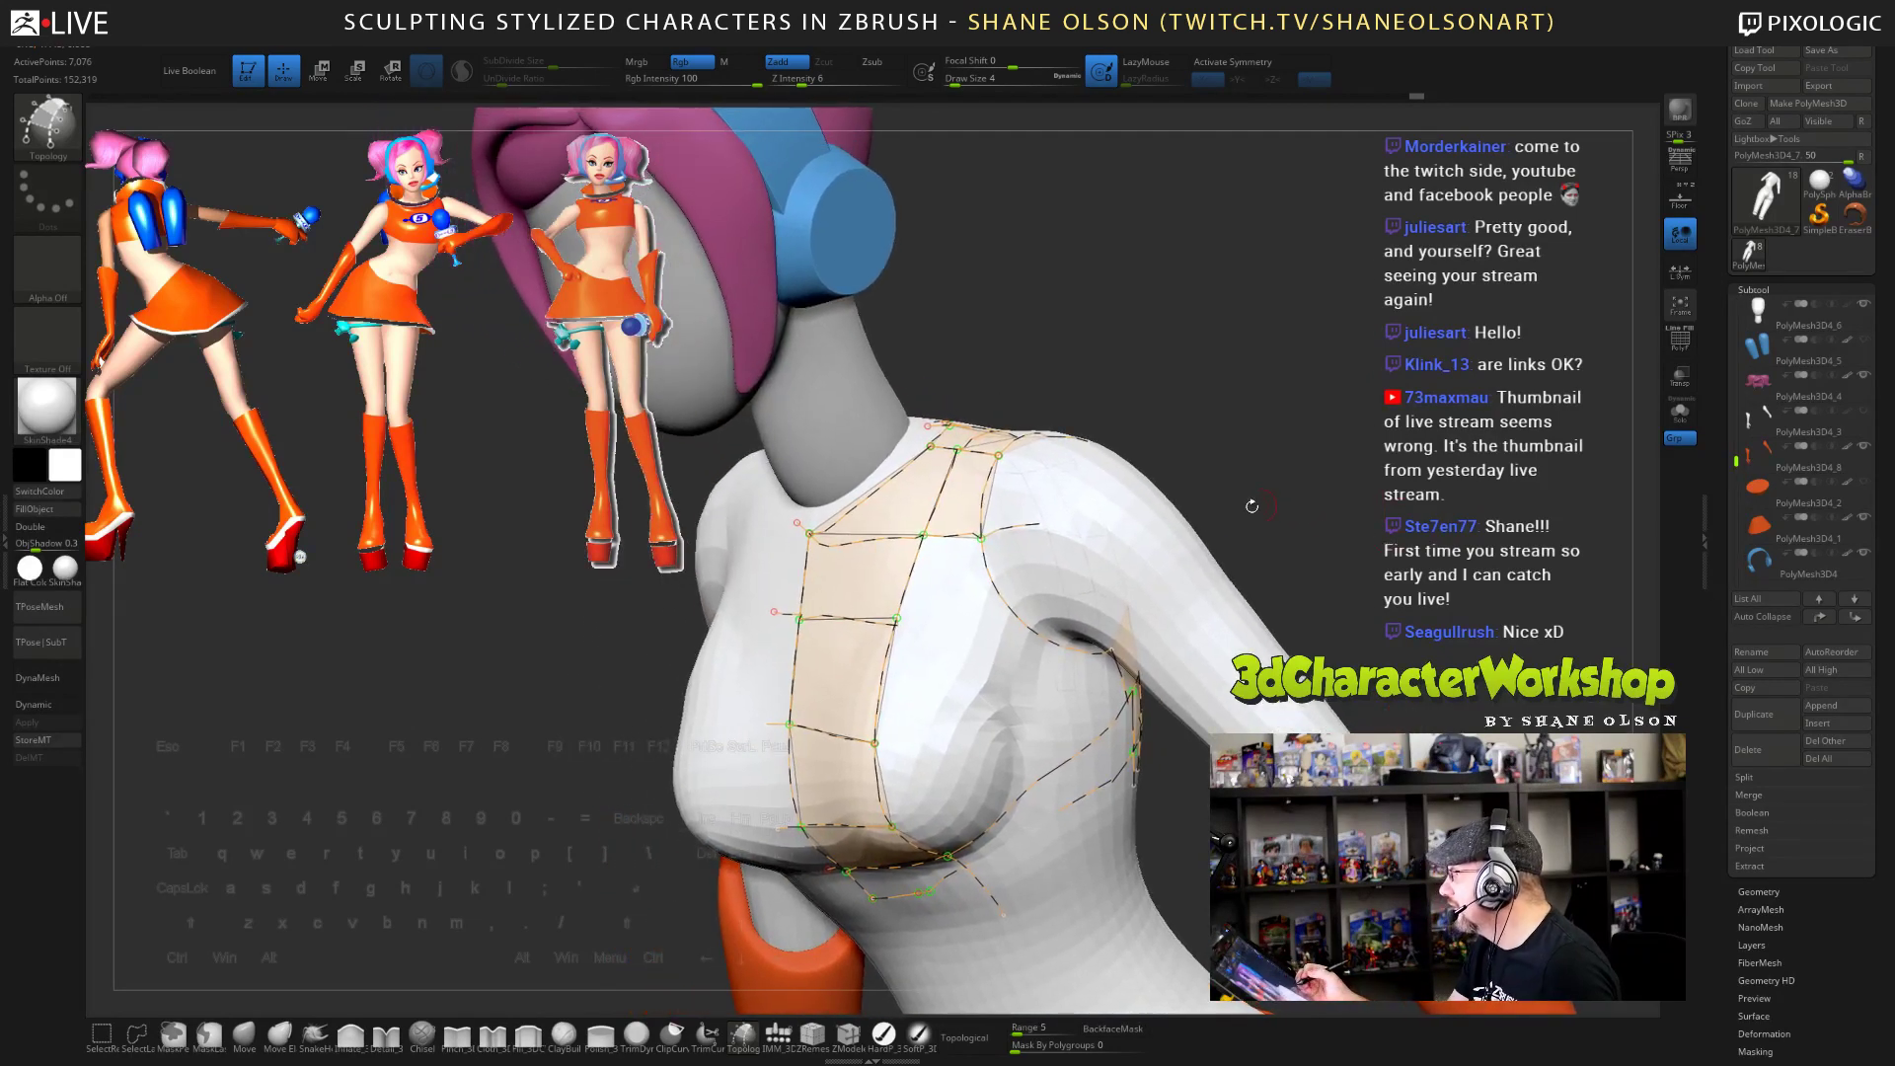
left_click_drag(908, 614, 1034, 577)
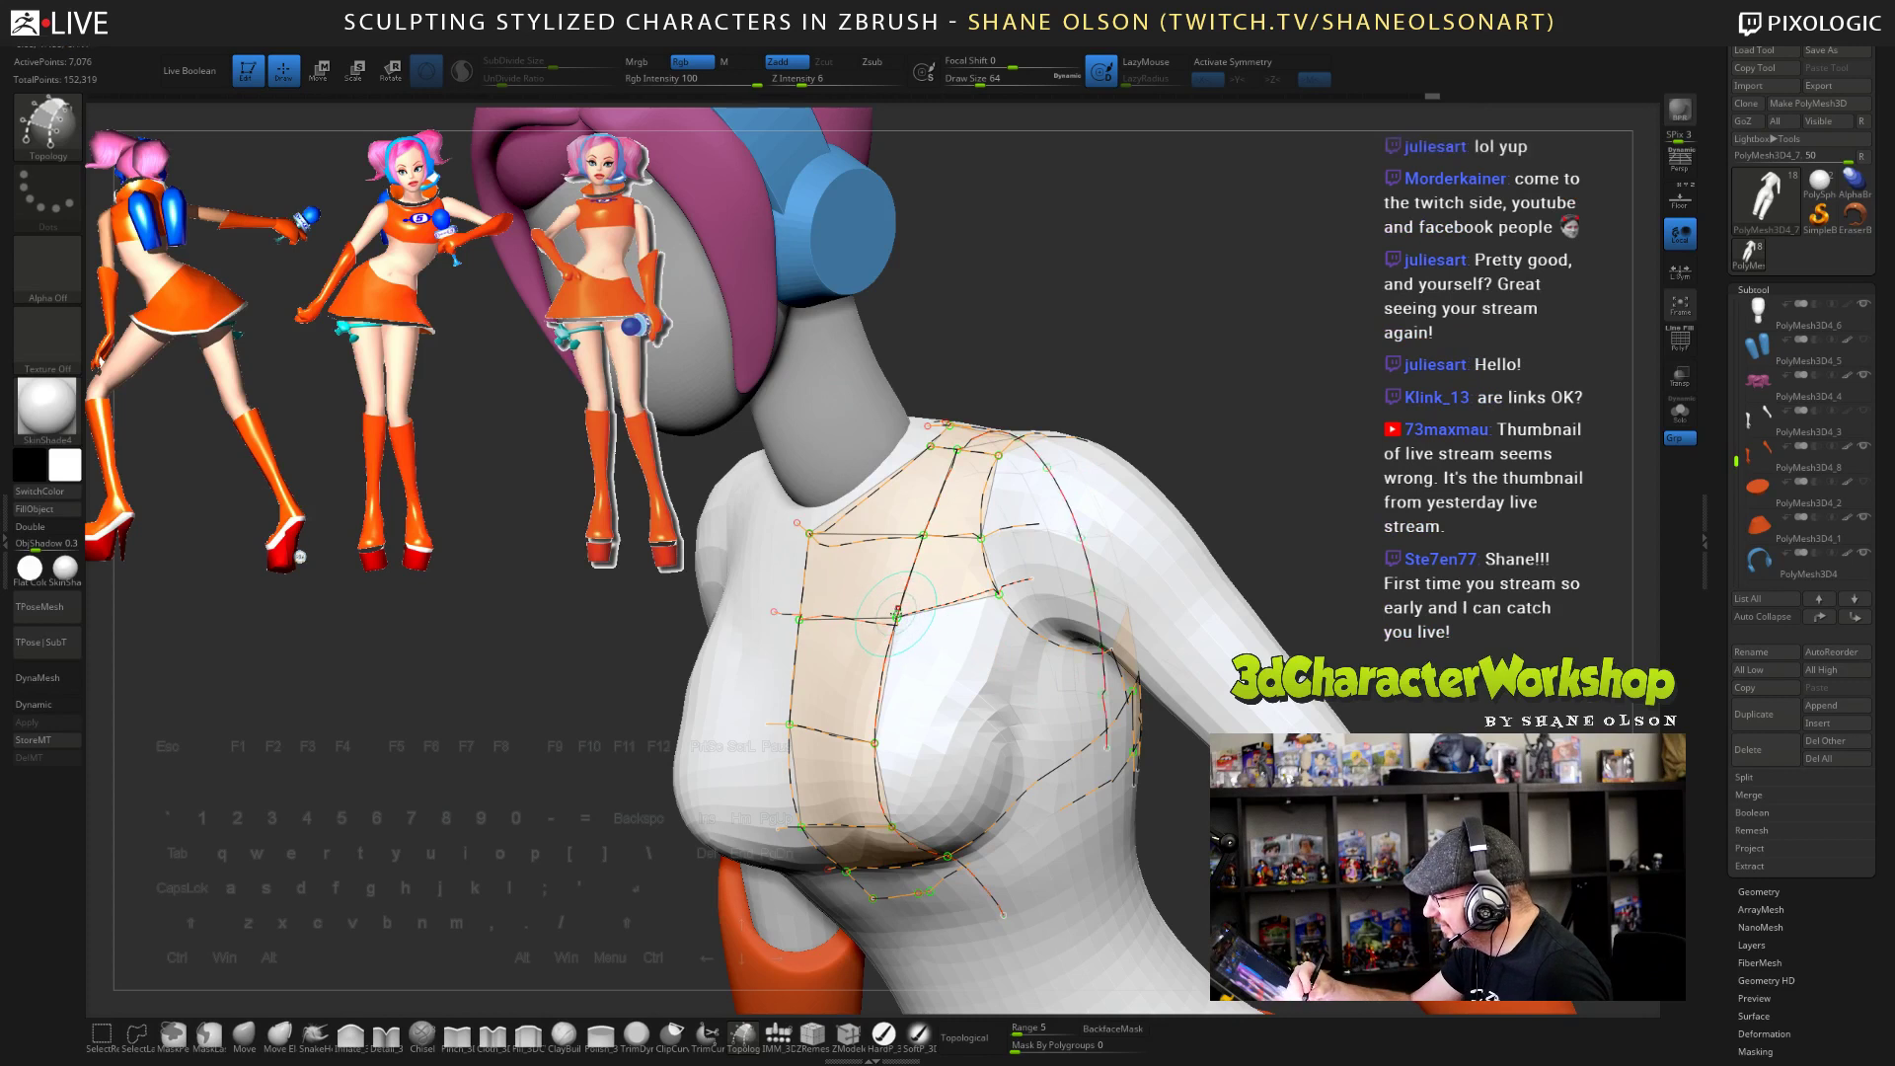
- Draw a diagonal curve and a crosswise curve over the bust, and connect them with one running down from the front of the armhole
left_click_drag(882, 597, 899, 622)
left_click_drag(984, 684, 1007, 703)
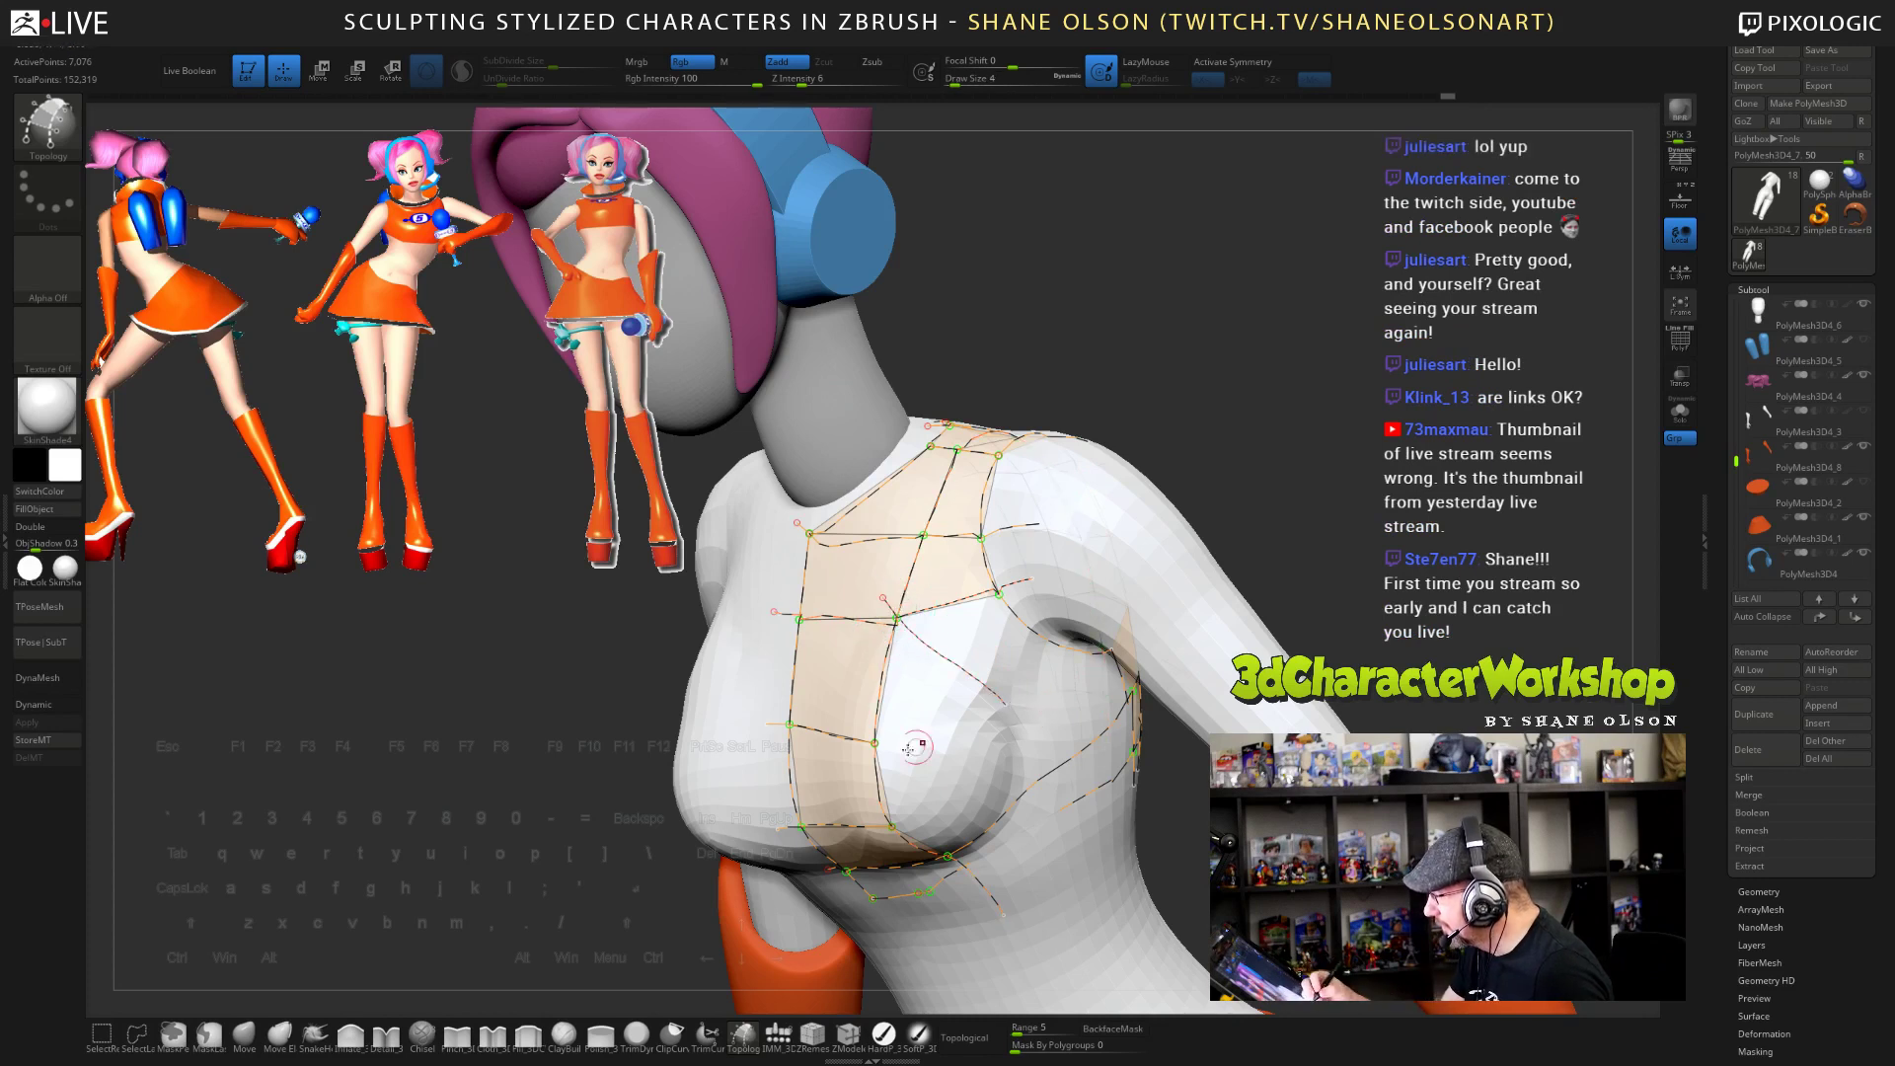
left_click_drag(874, 743, 970, 758)
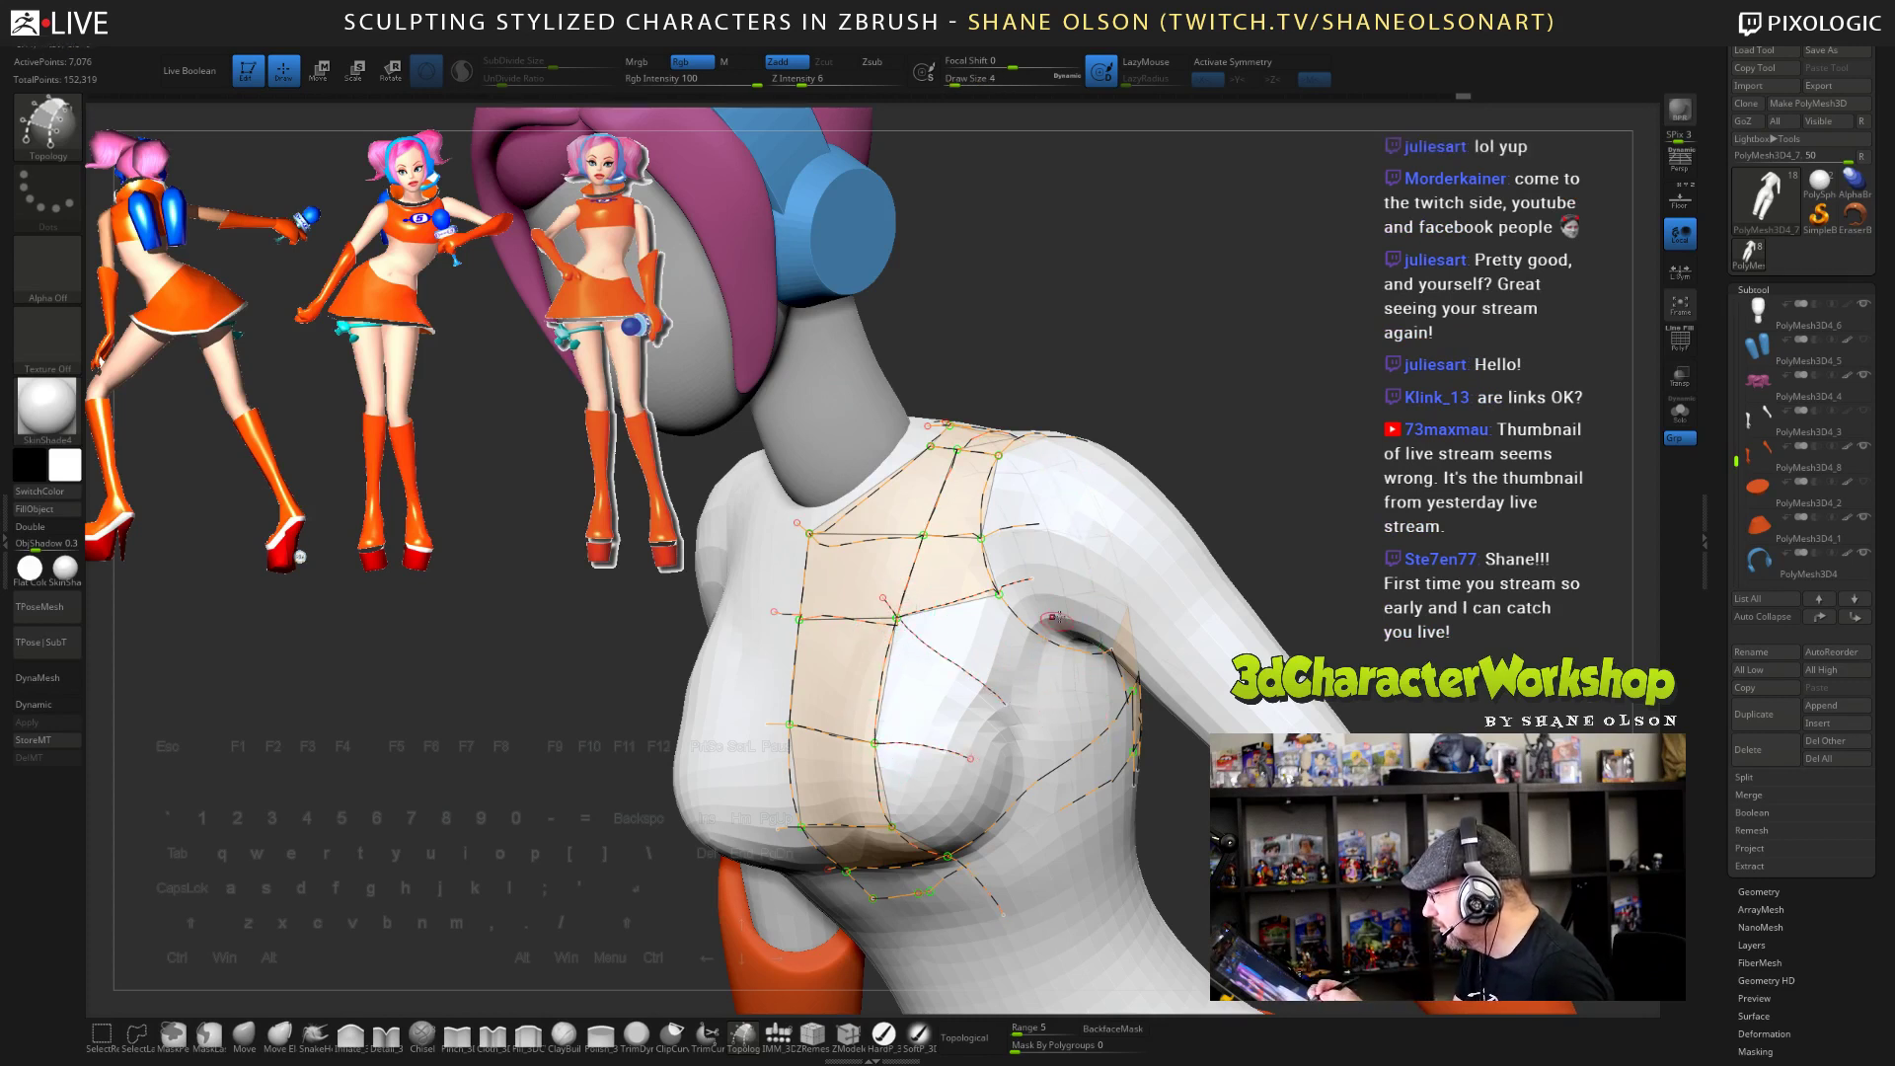
left_click_drag(1046, 607, 952, 780)
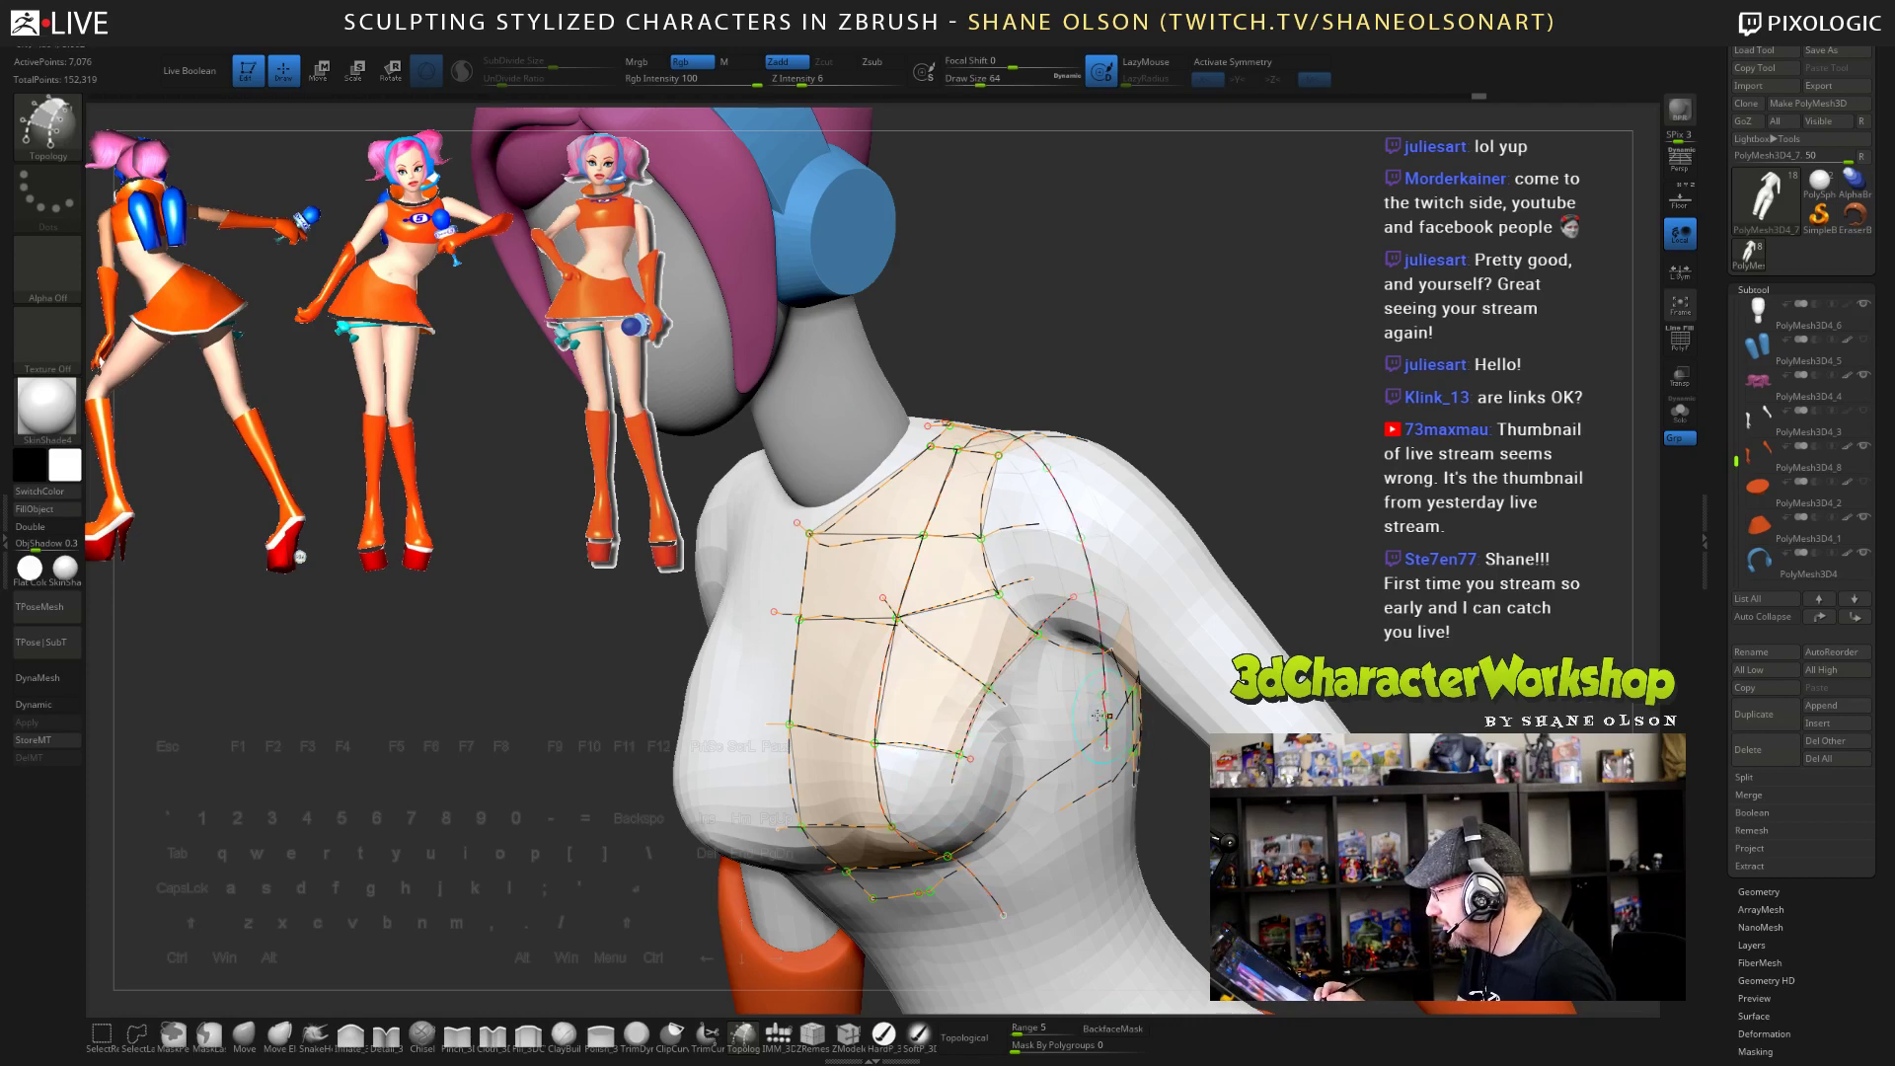
- Extend the diagonal bust curve down the side of the torso below the armhole and trim the loose curve ends
left_click_drag(1234, 474, 1106, 474)
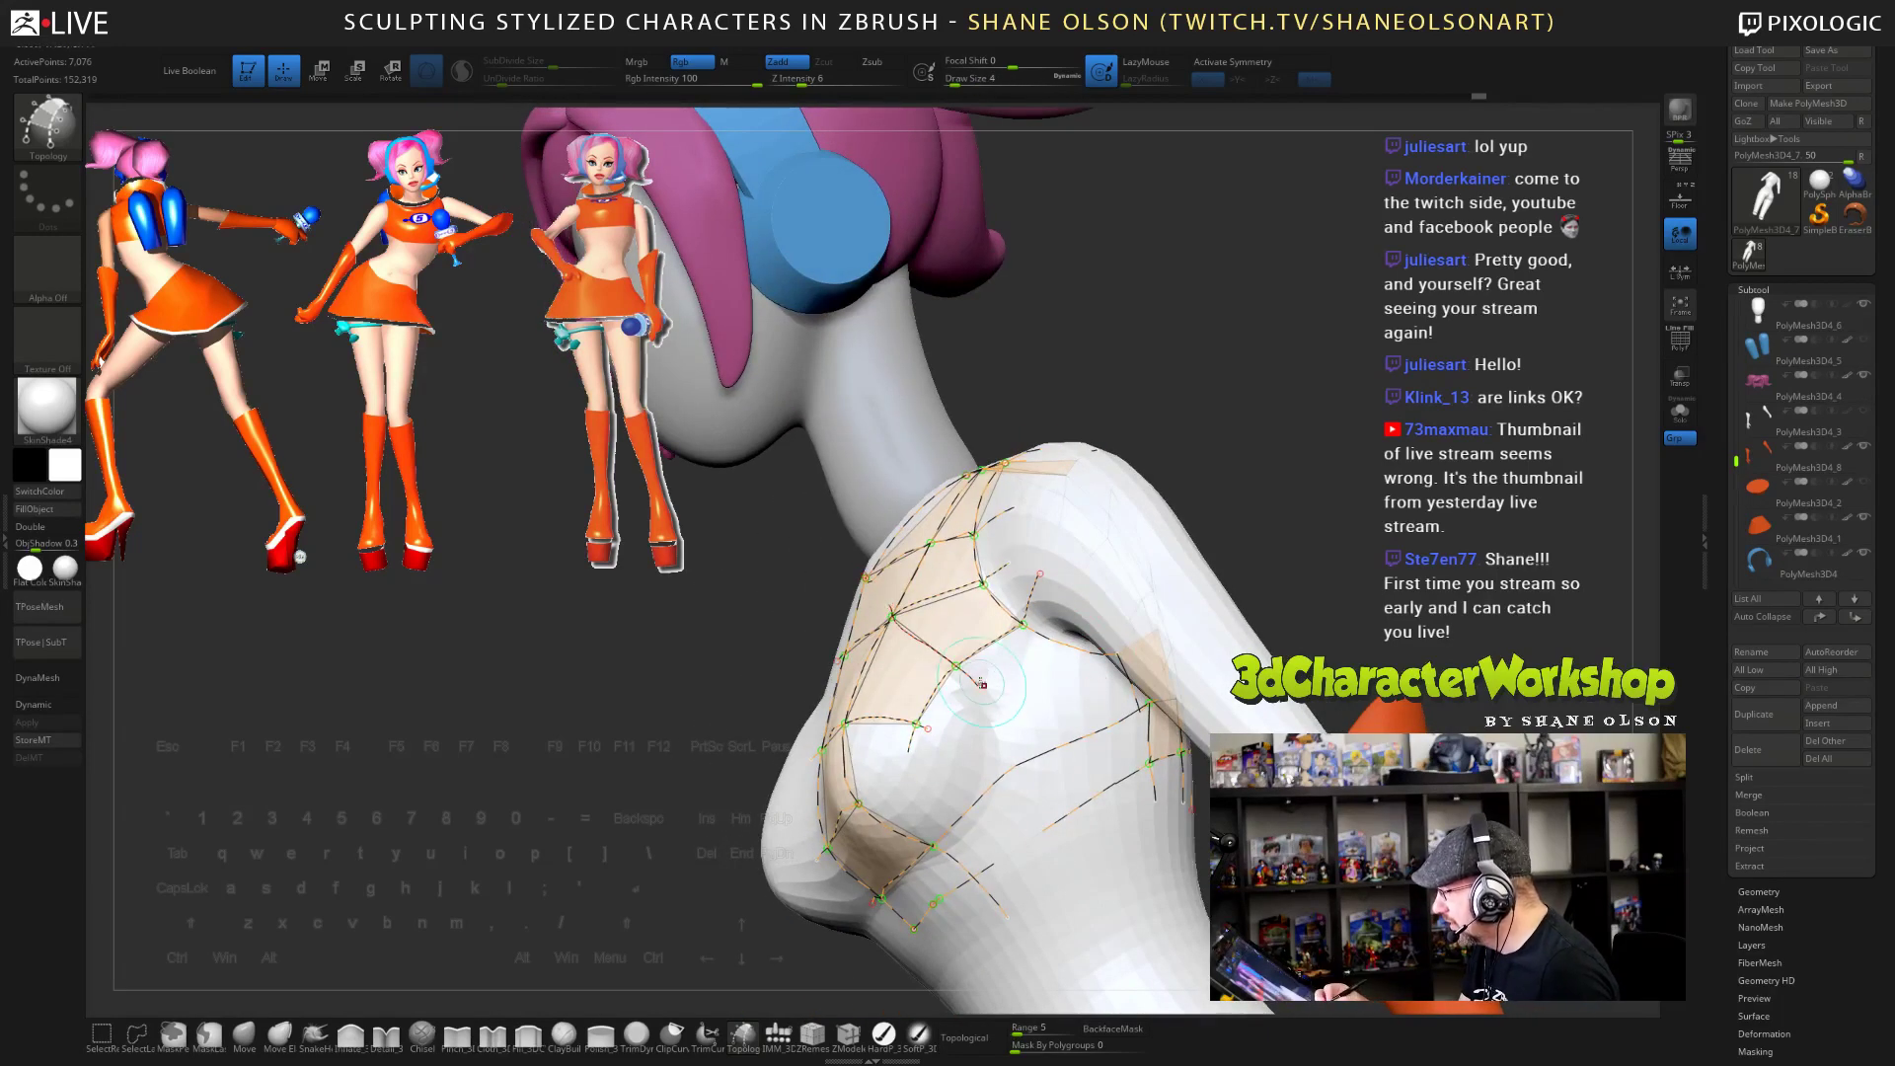
left_click_drag(977, 684, 1098, 855)
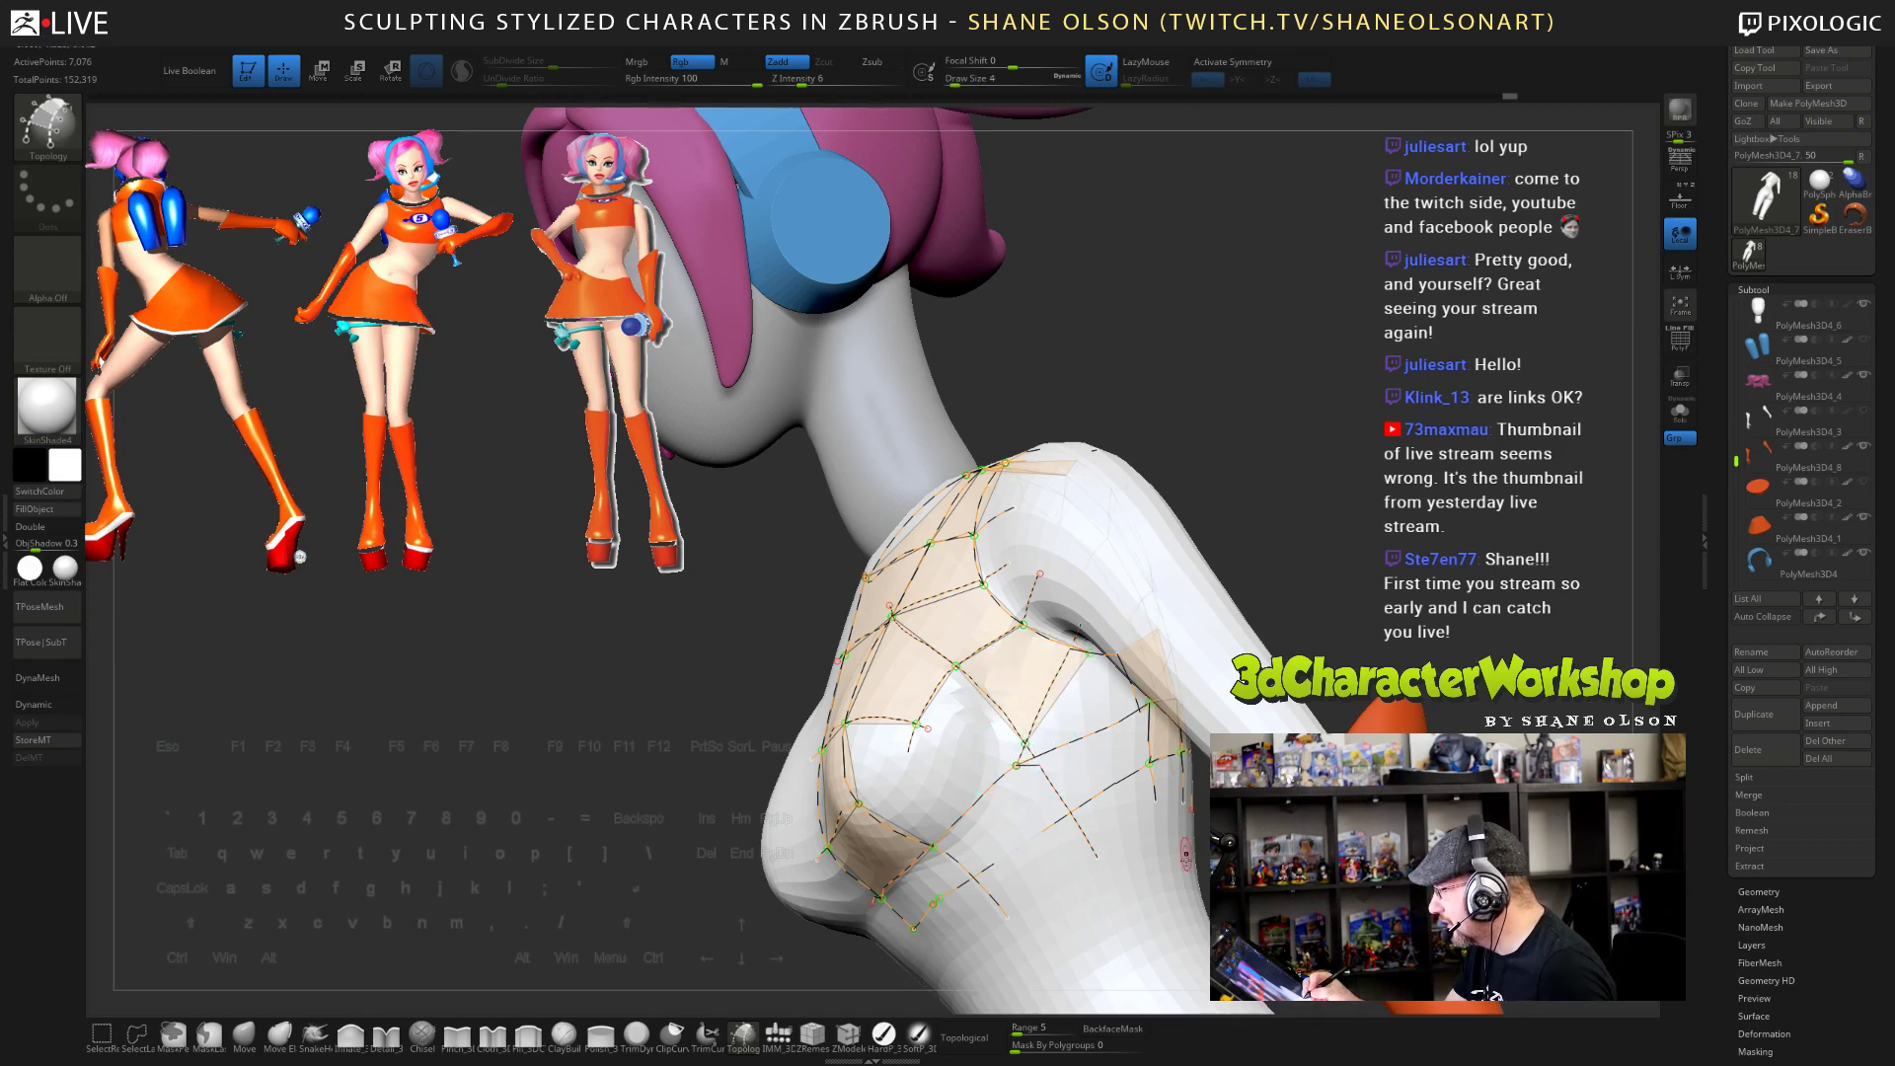
left_click_drag(1187, 906, 1130, 831)
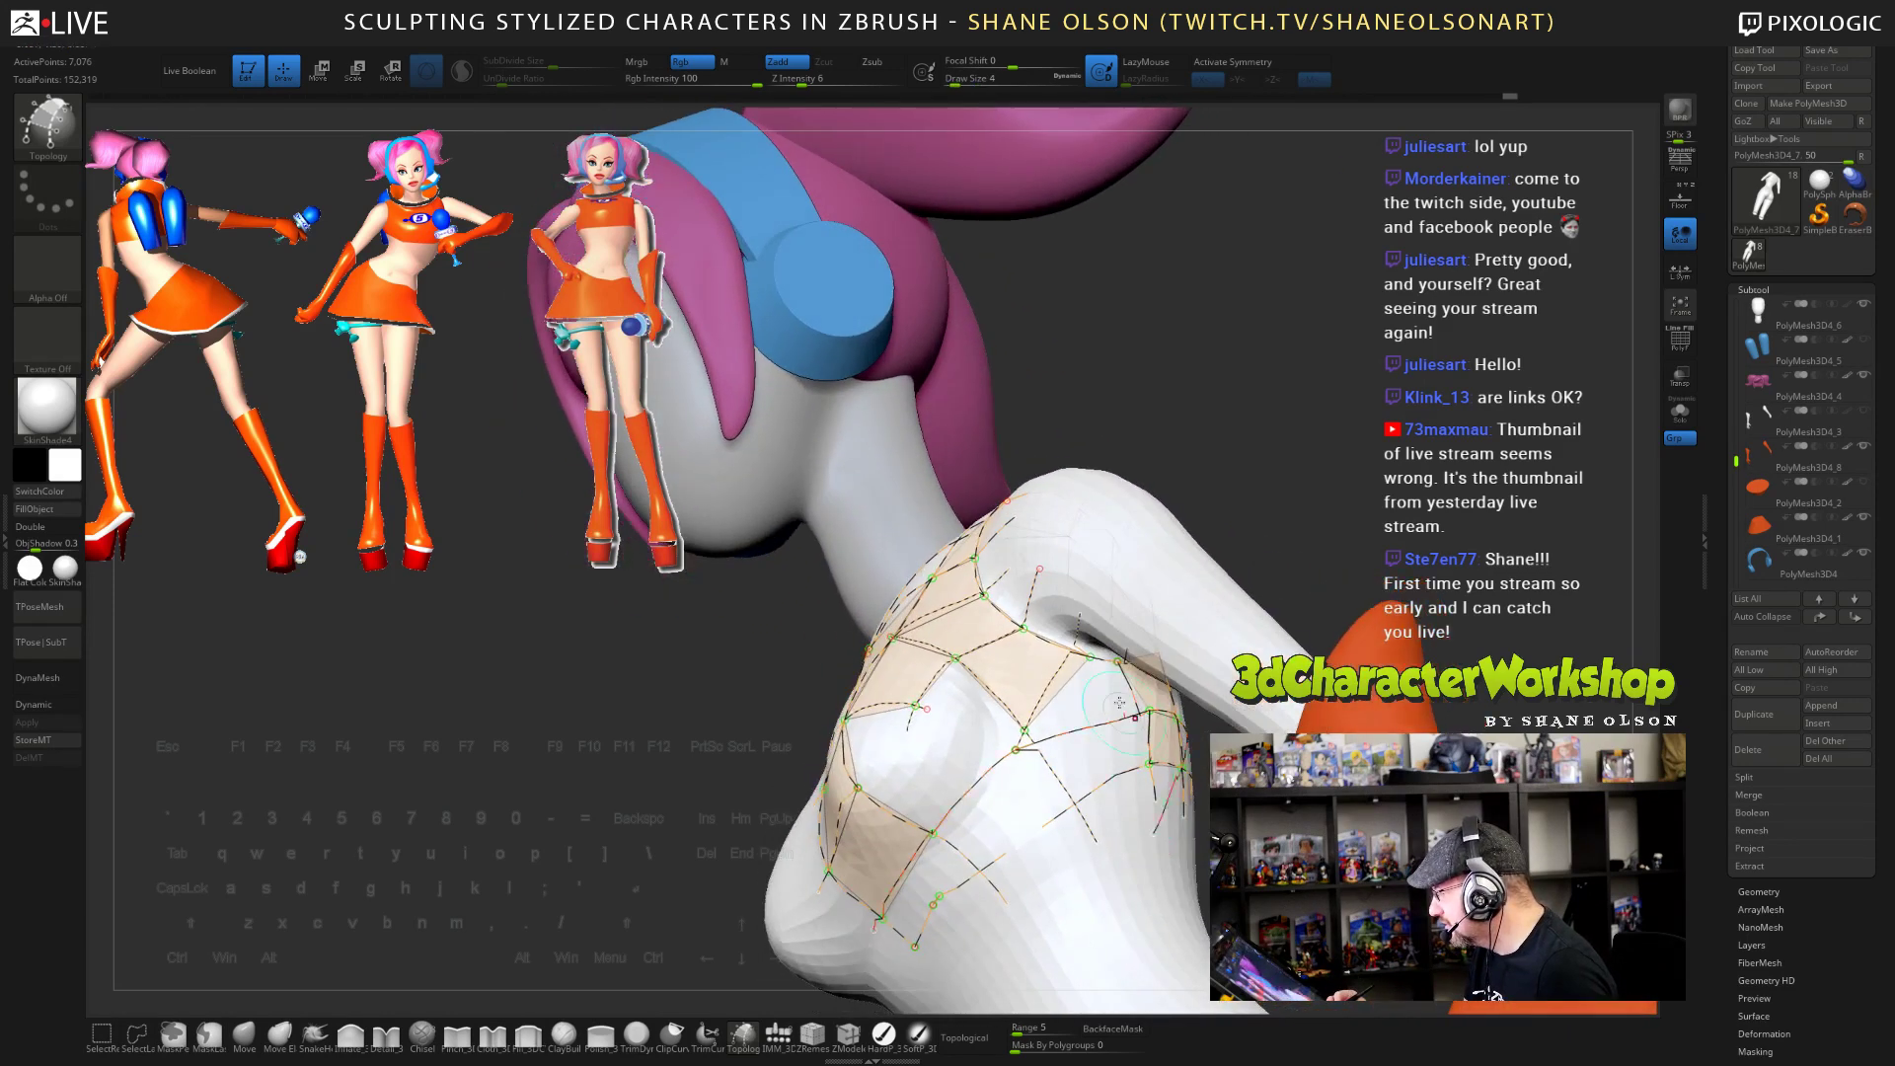
right_click_drag(1132, 866, 1125, 849)
key("ctrl+z")
left_click(1088, 891)
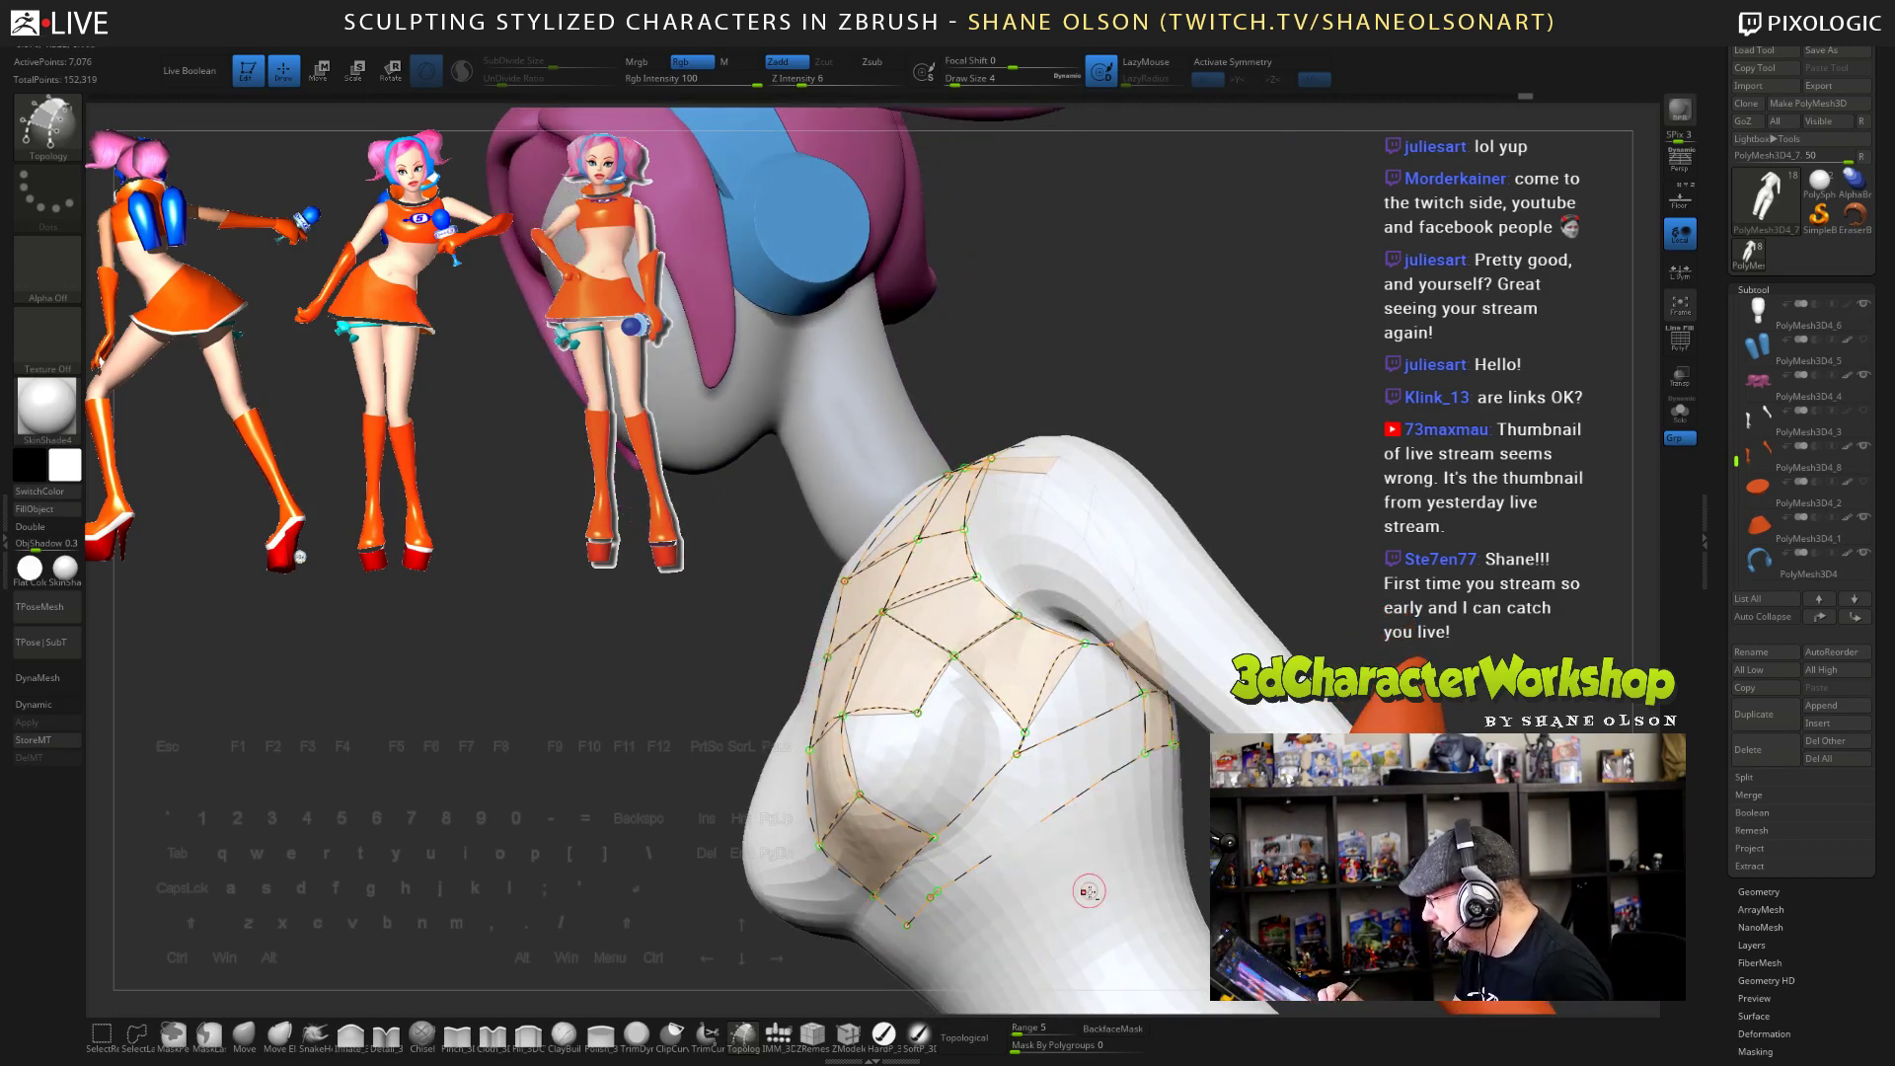
- Erase the lower hem curve under the bust, redraw it from the side to the front, and extend a vertical curve down across it
mouse_move(973, 851)
left_mouse_down("alt")
mouse_move(990, 912)
mouse_move(952, 921)
left_mouse_up("alt")
left_click(985, 957)
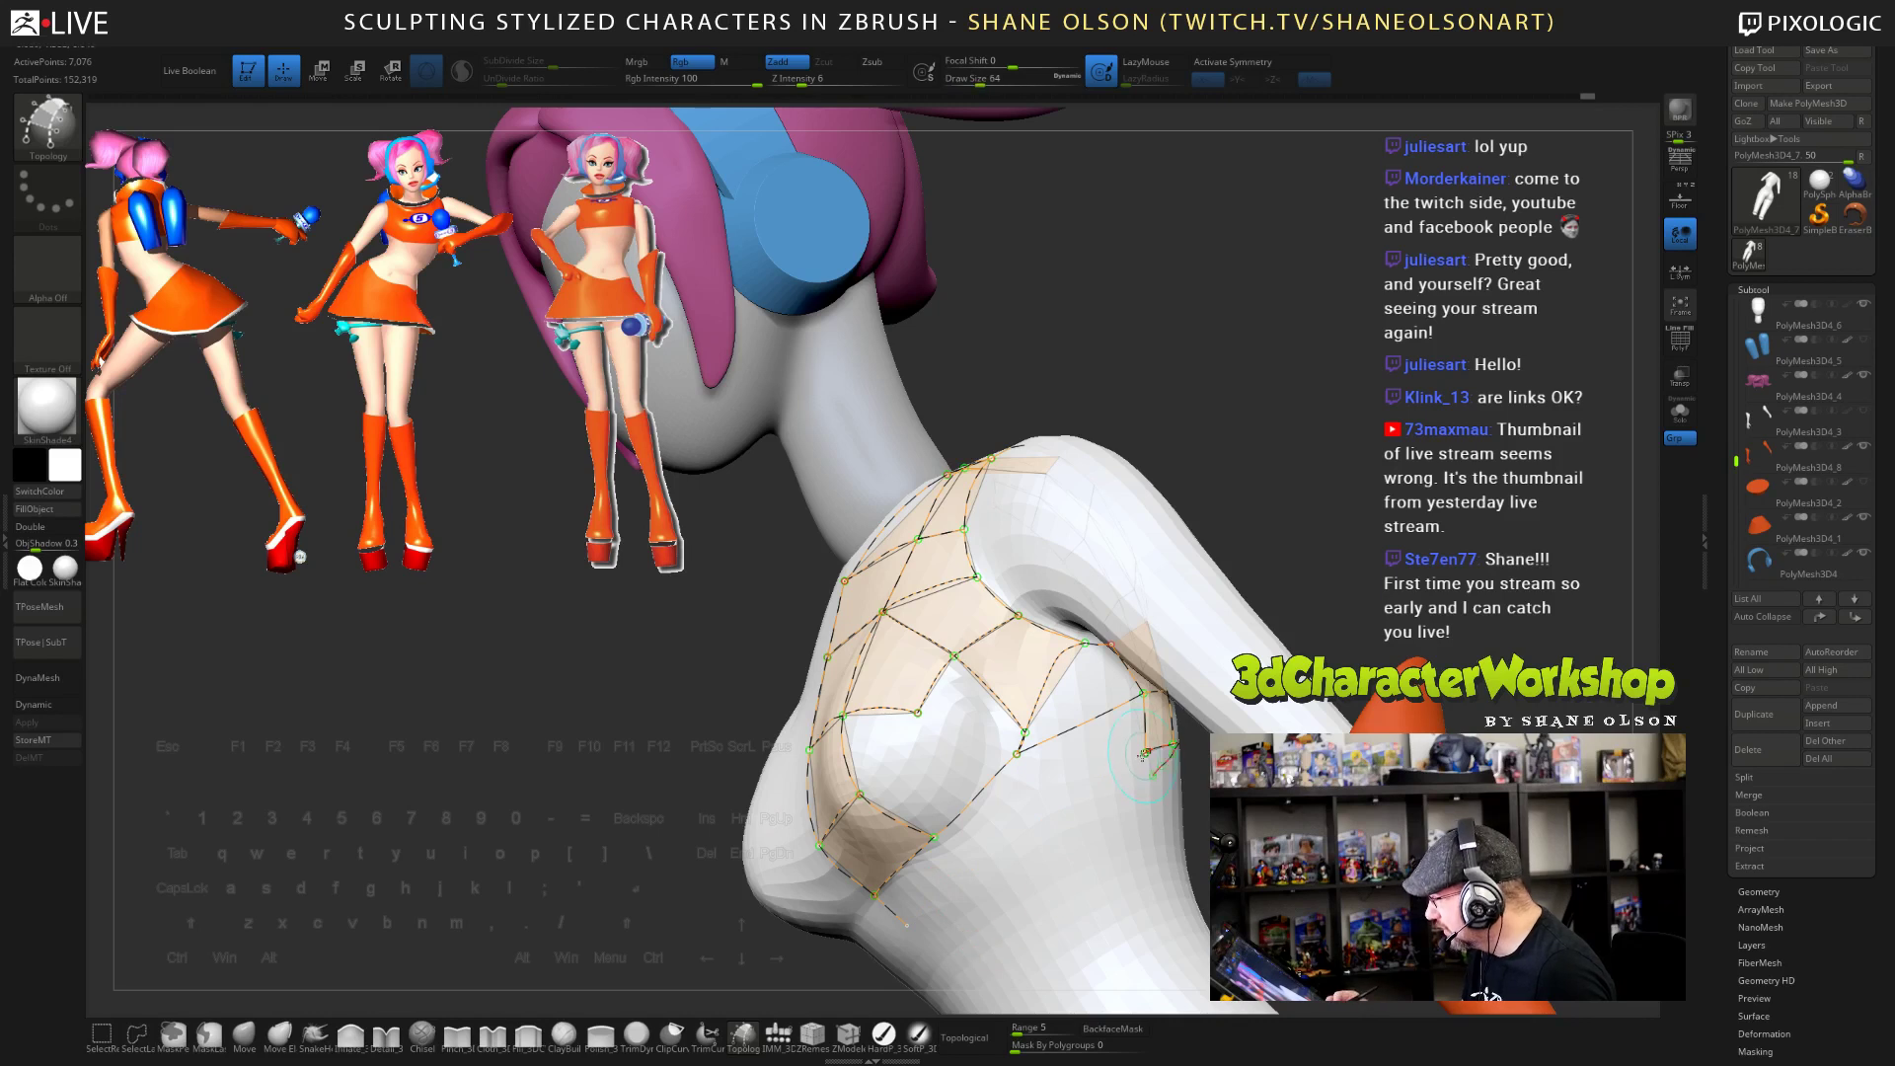
mouse_move(1053, 808)
left_mouse_down()
mouse_move(935, 903)
mouse_move(906, 953)
mouse_move(939, 955)
left_mouse_up()
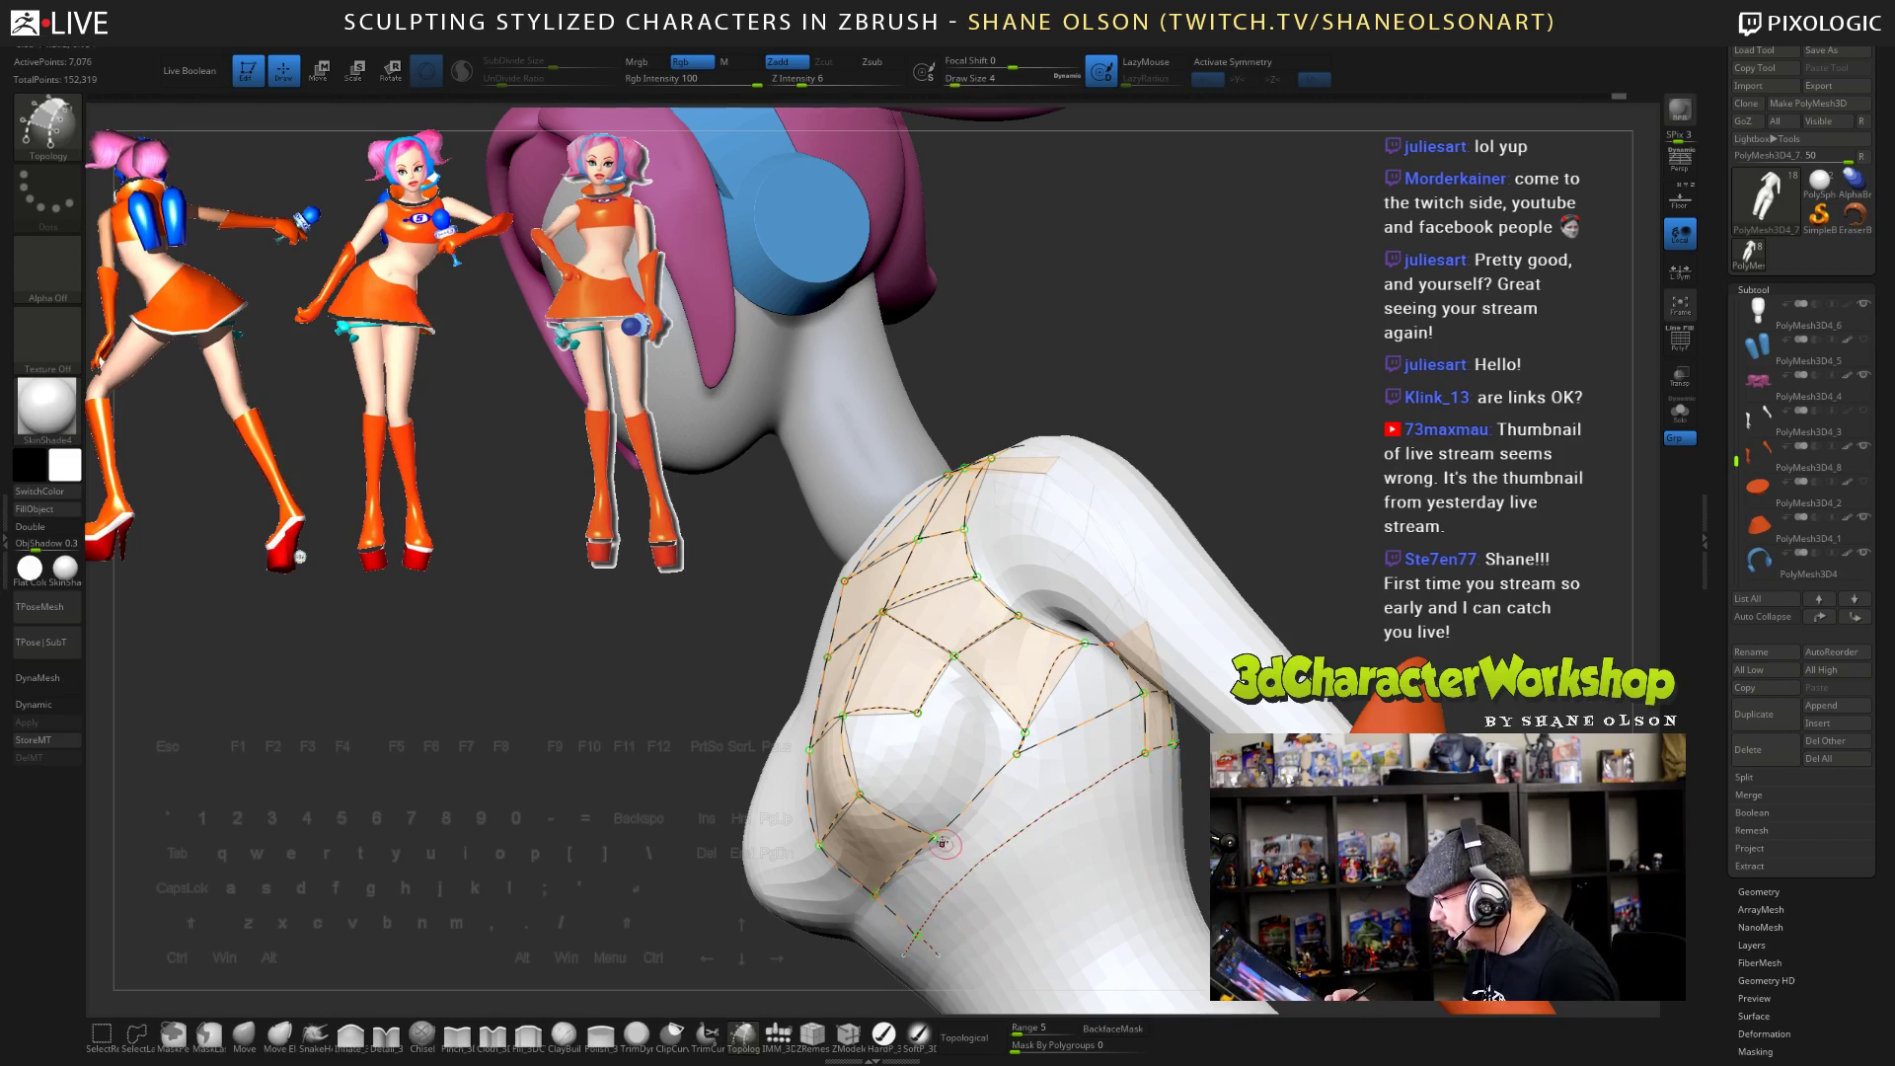
left_click_drag(934, 838, 1005, 911)
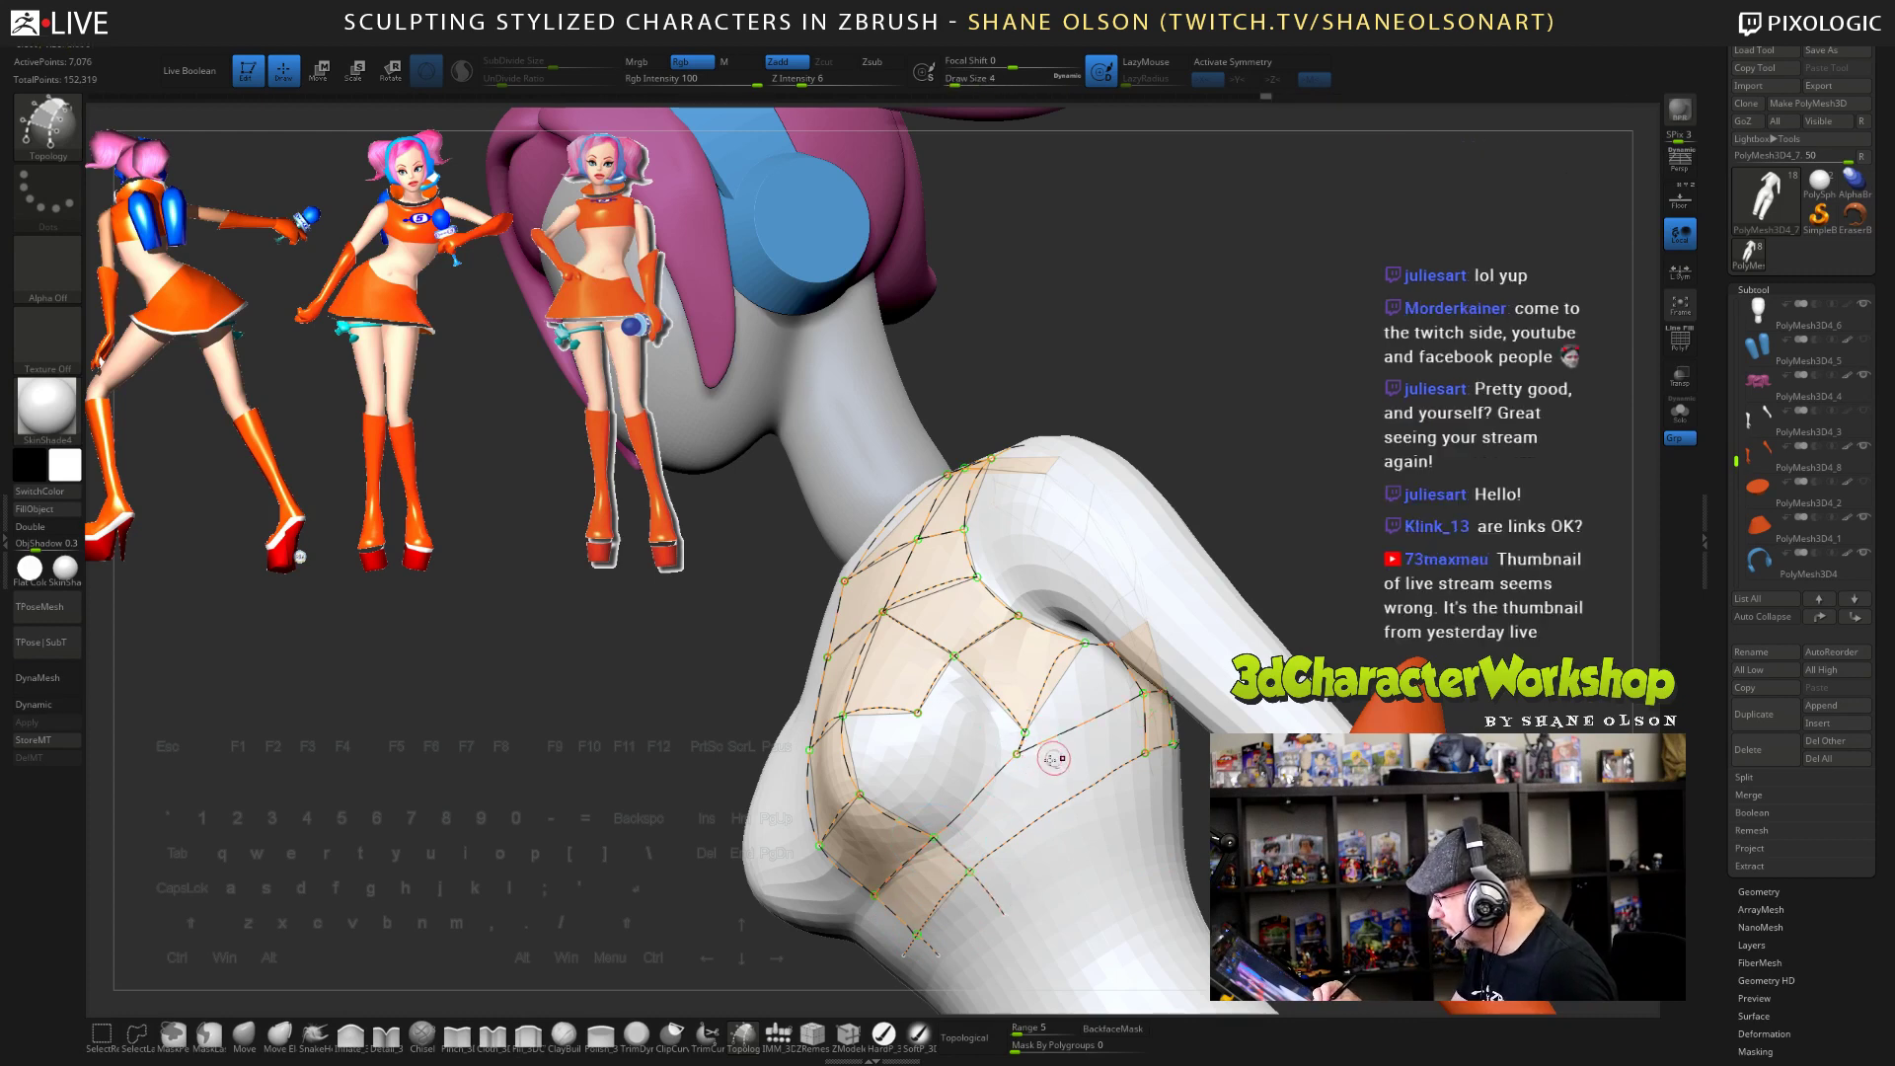
- Clean up the curve junction at the side of the bust and extend two vertical curves down past the hem
left_click_drag(1051, 718, 1004, 755, "alt")
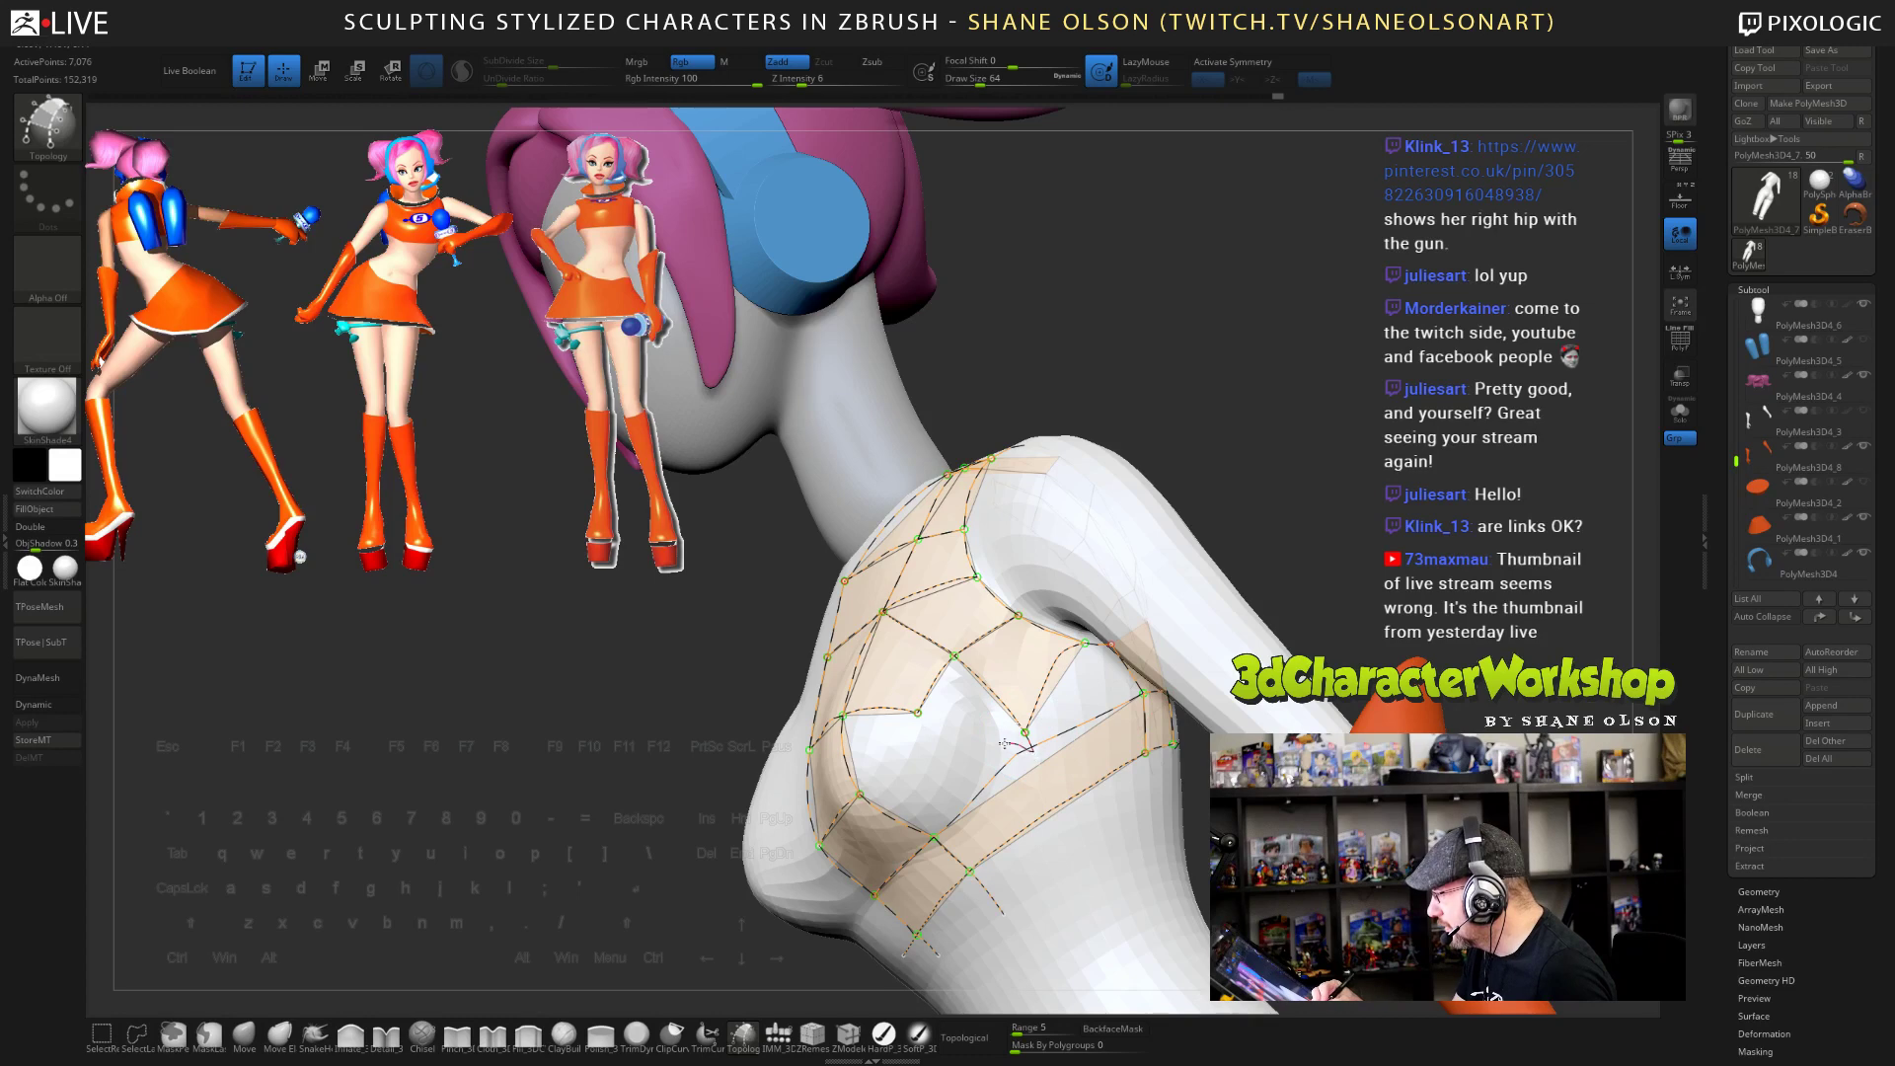
left_click(1048, 748, "alt")
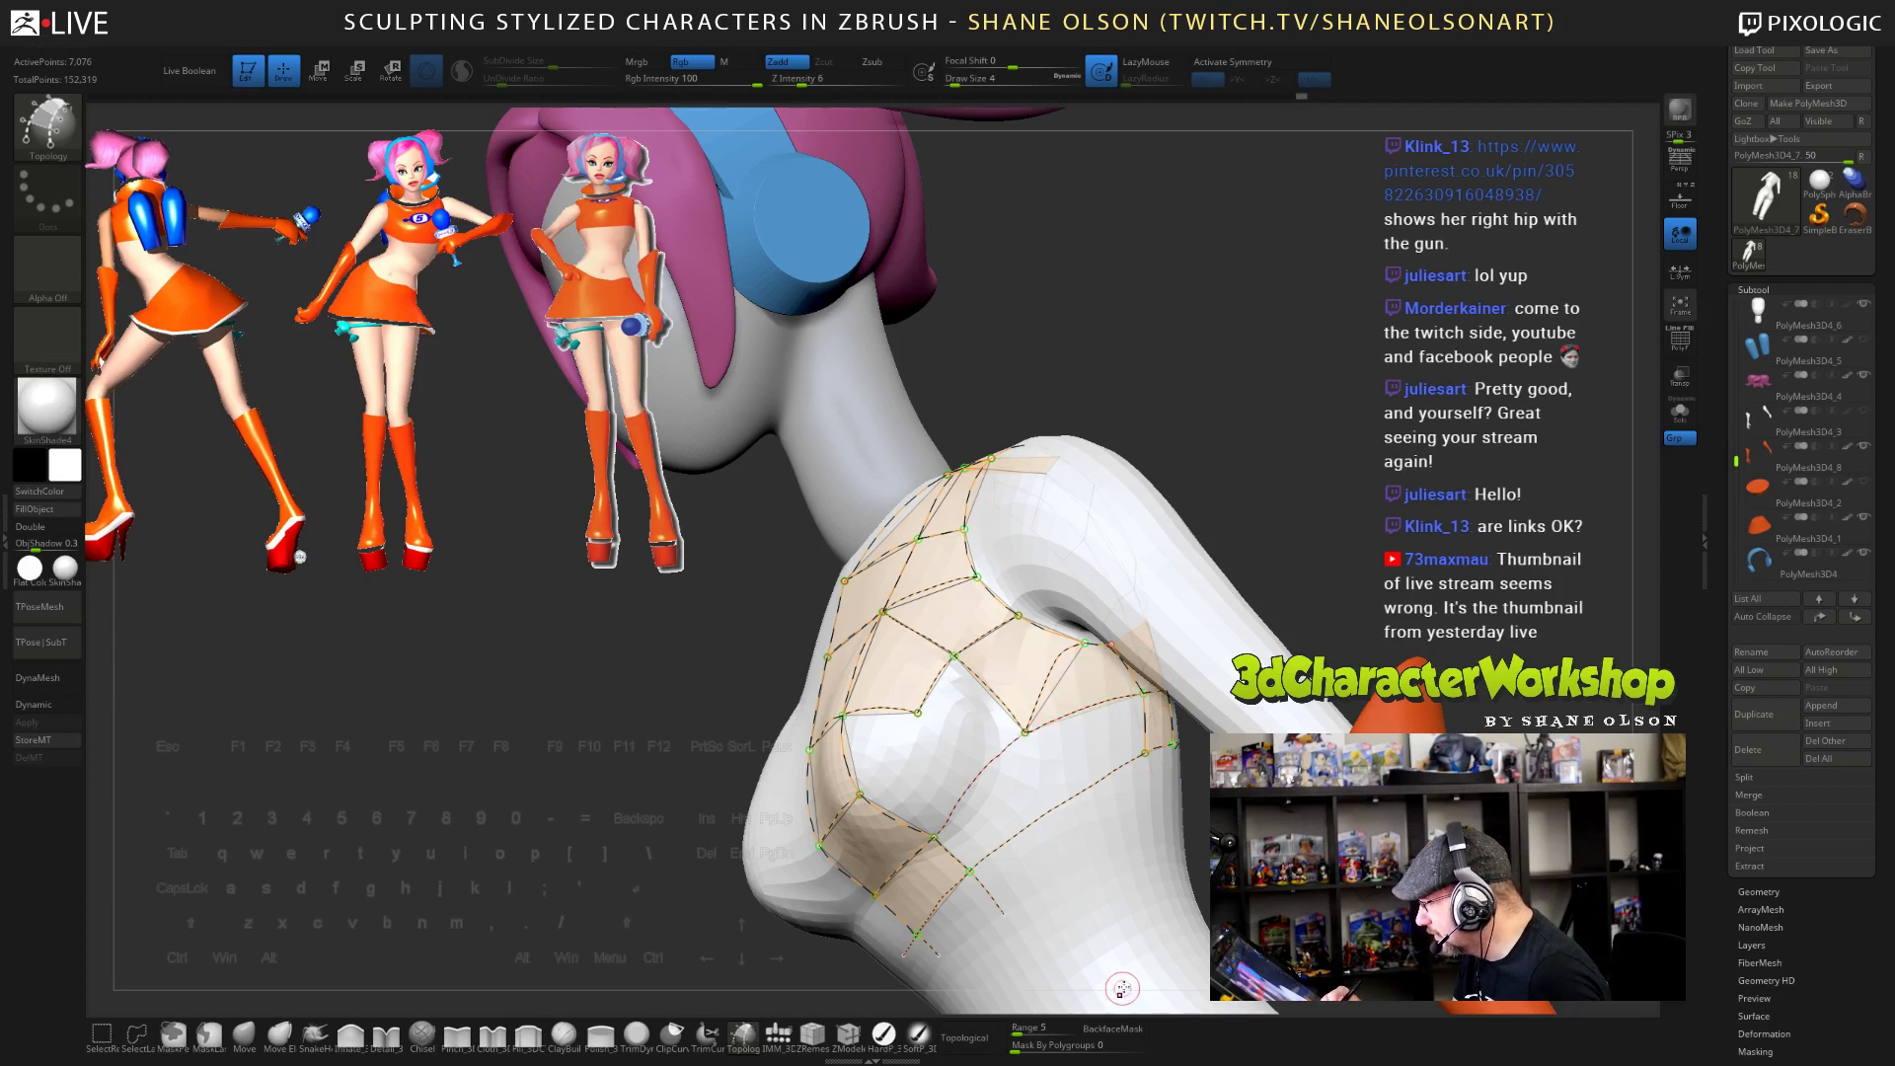
left_click_drag(1024, 731, 1110, 879)
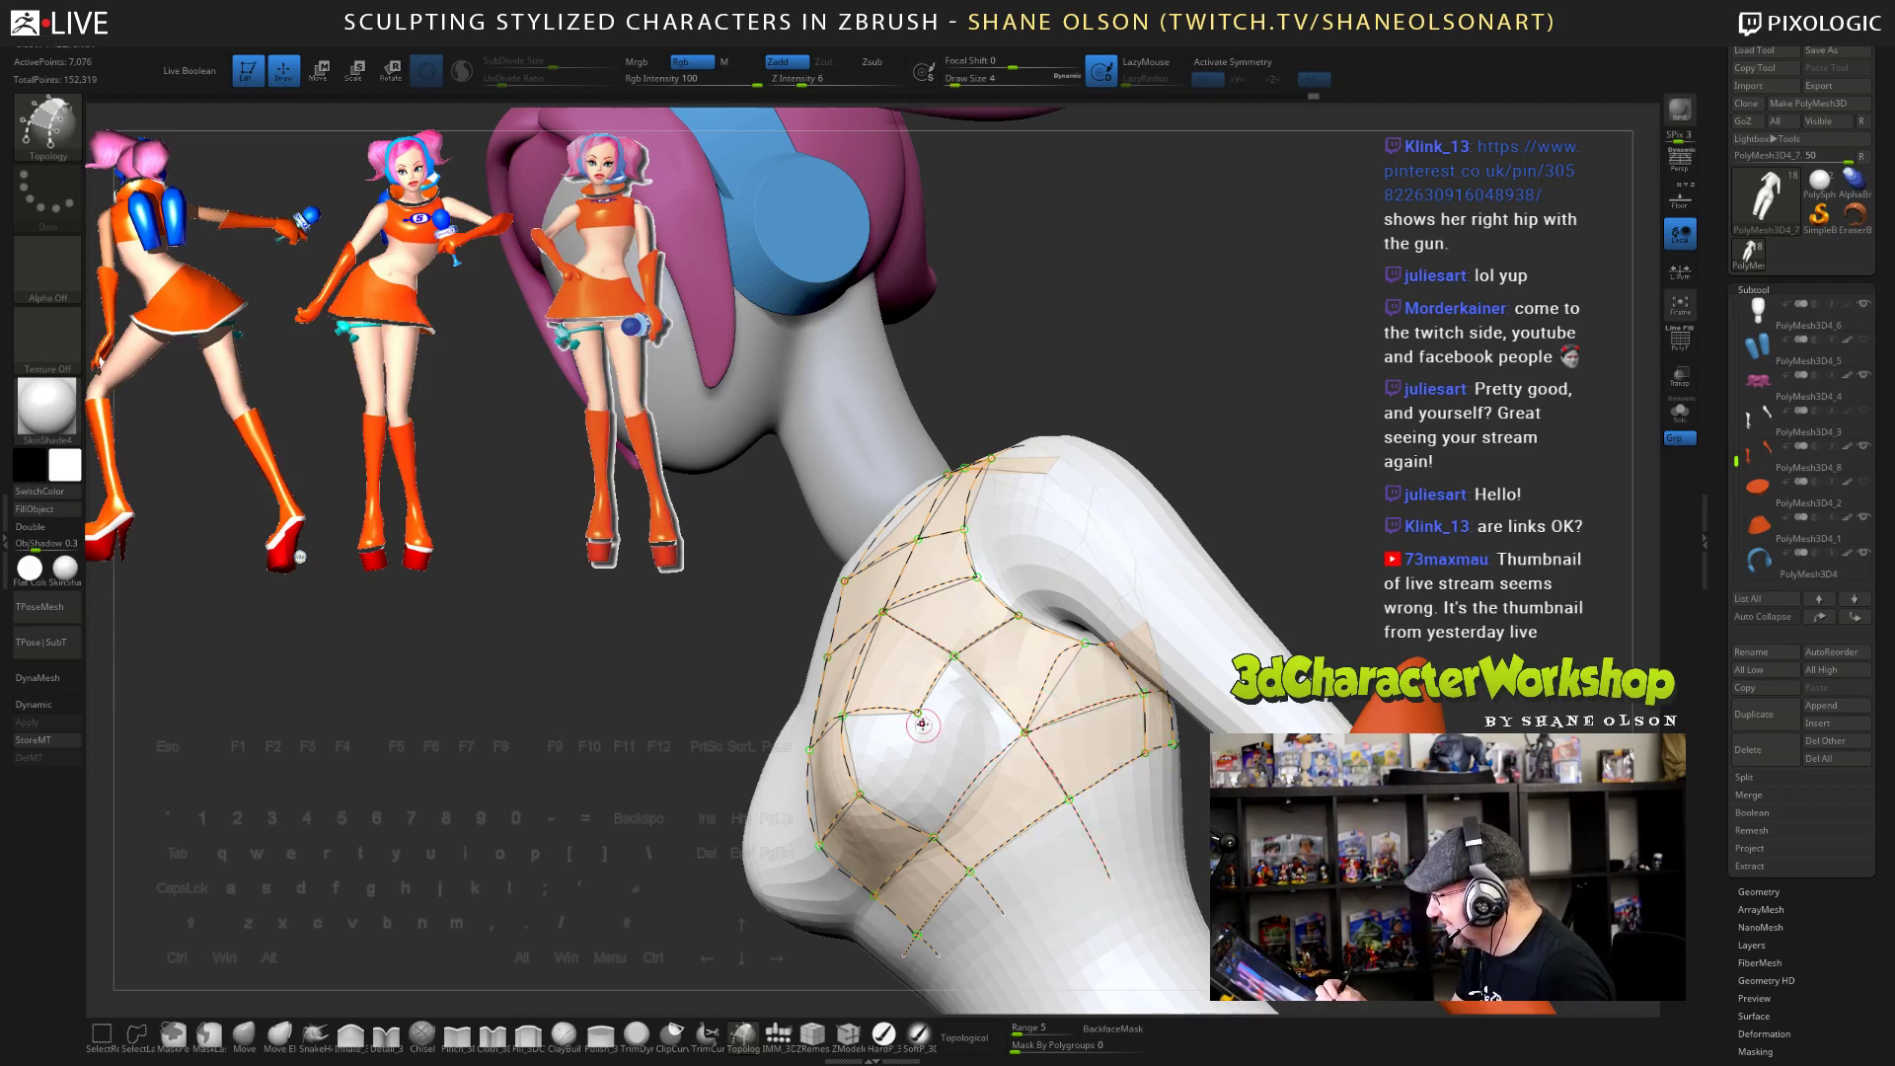
left_click_drag(992, 807, 1052, 880)
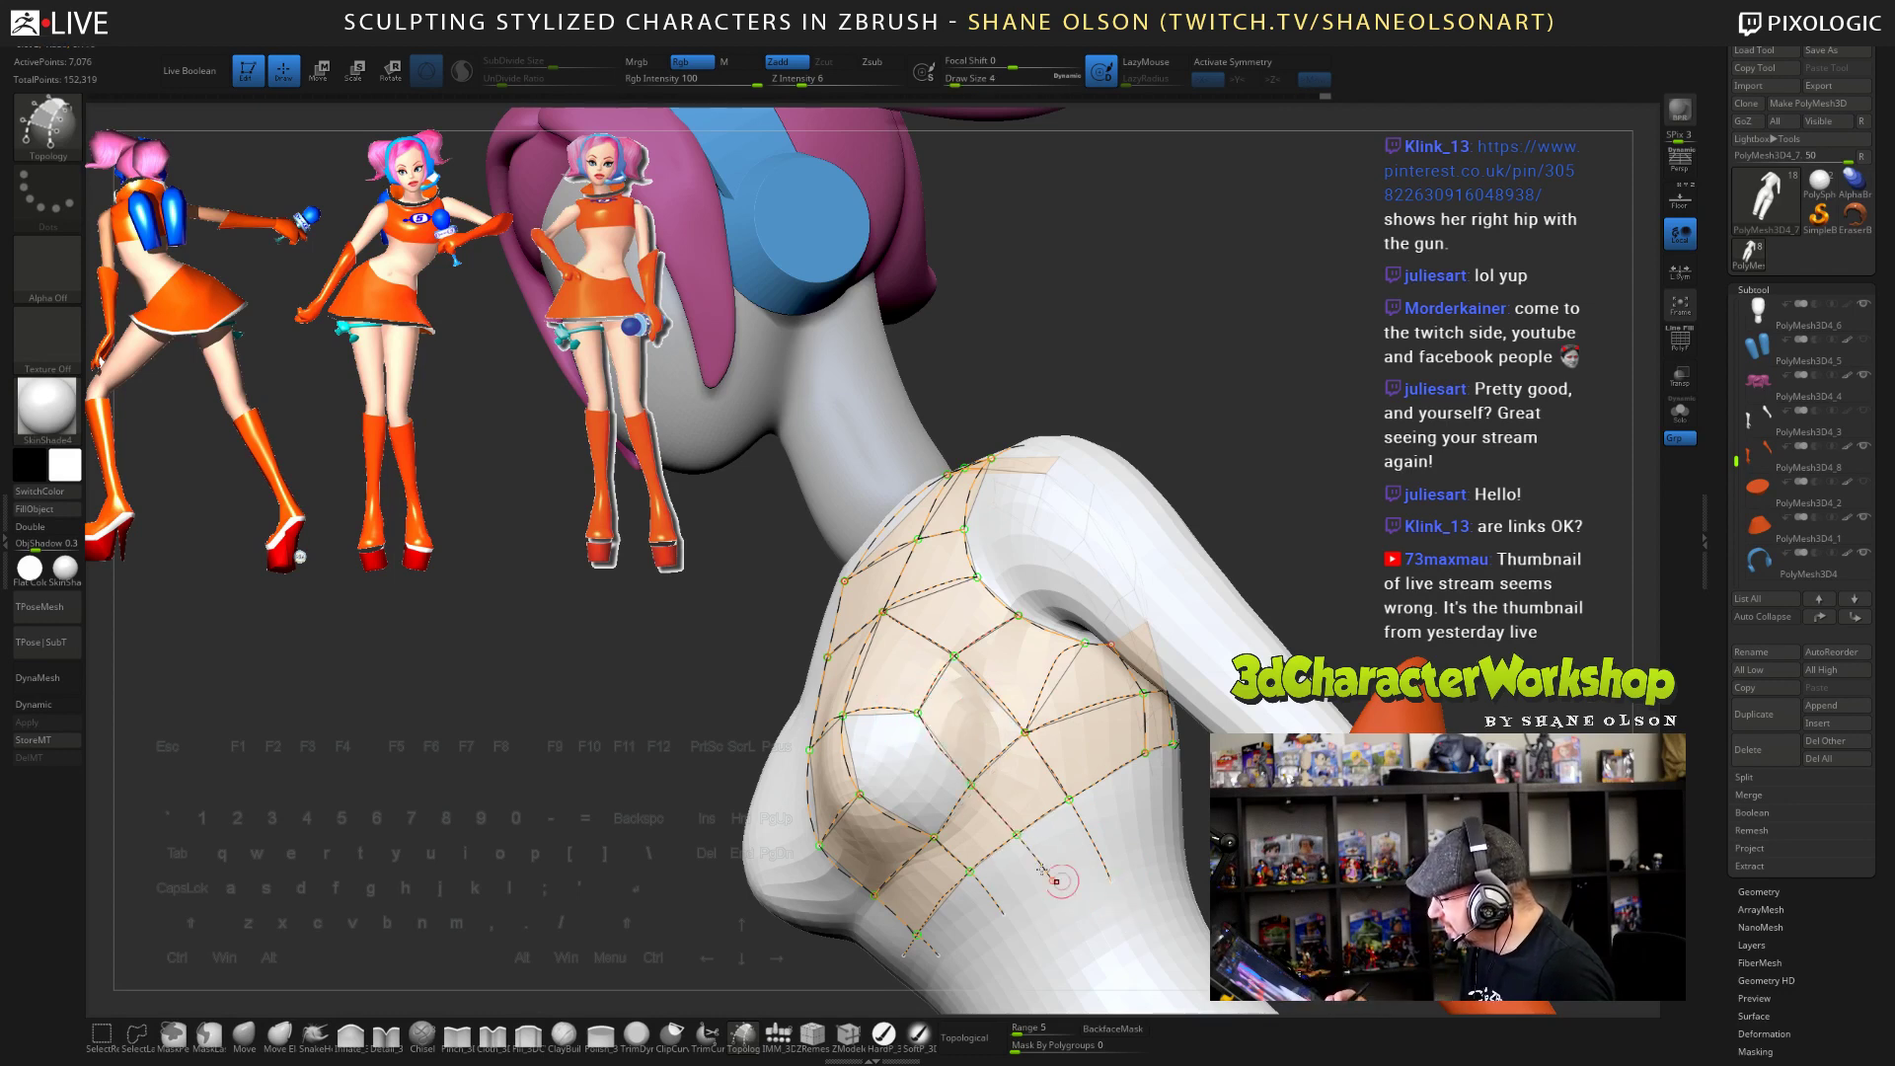
- Save the project with the top's topology curves in place
mouse_move(1060, 873)
right_mouse_down("alt")
mouse_move(1059, 907)
mouse_move(1079, 885)
mouse_move(1072, 827)
right_mouse_up("alt")
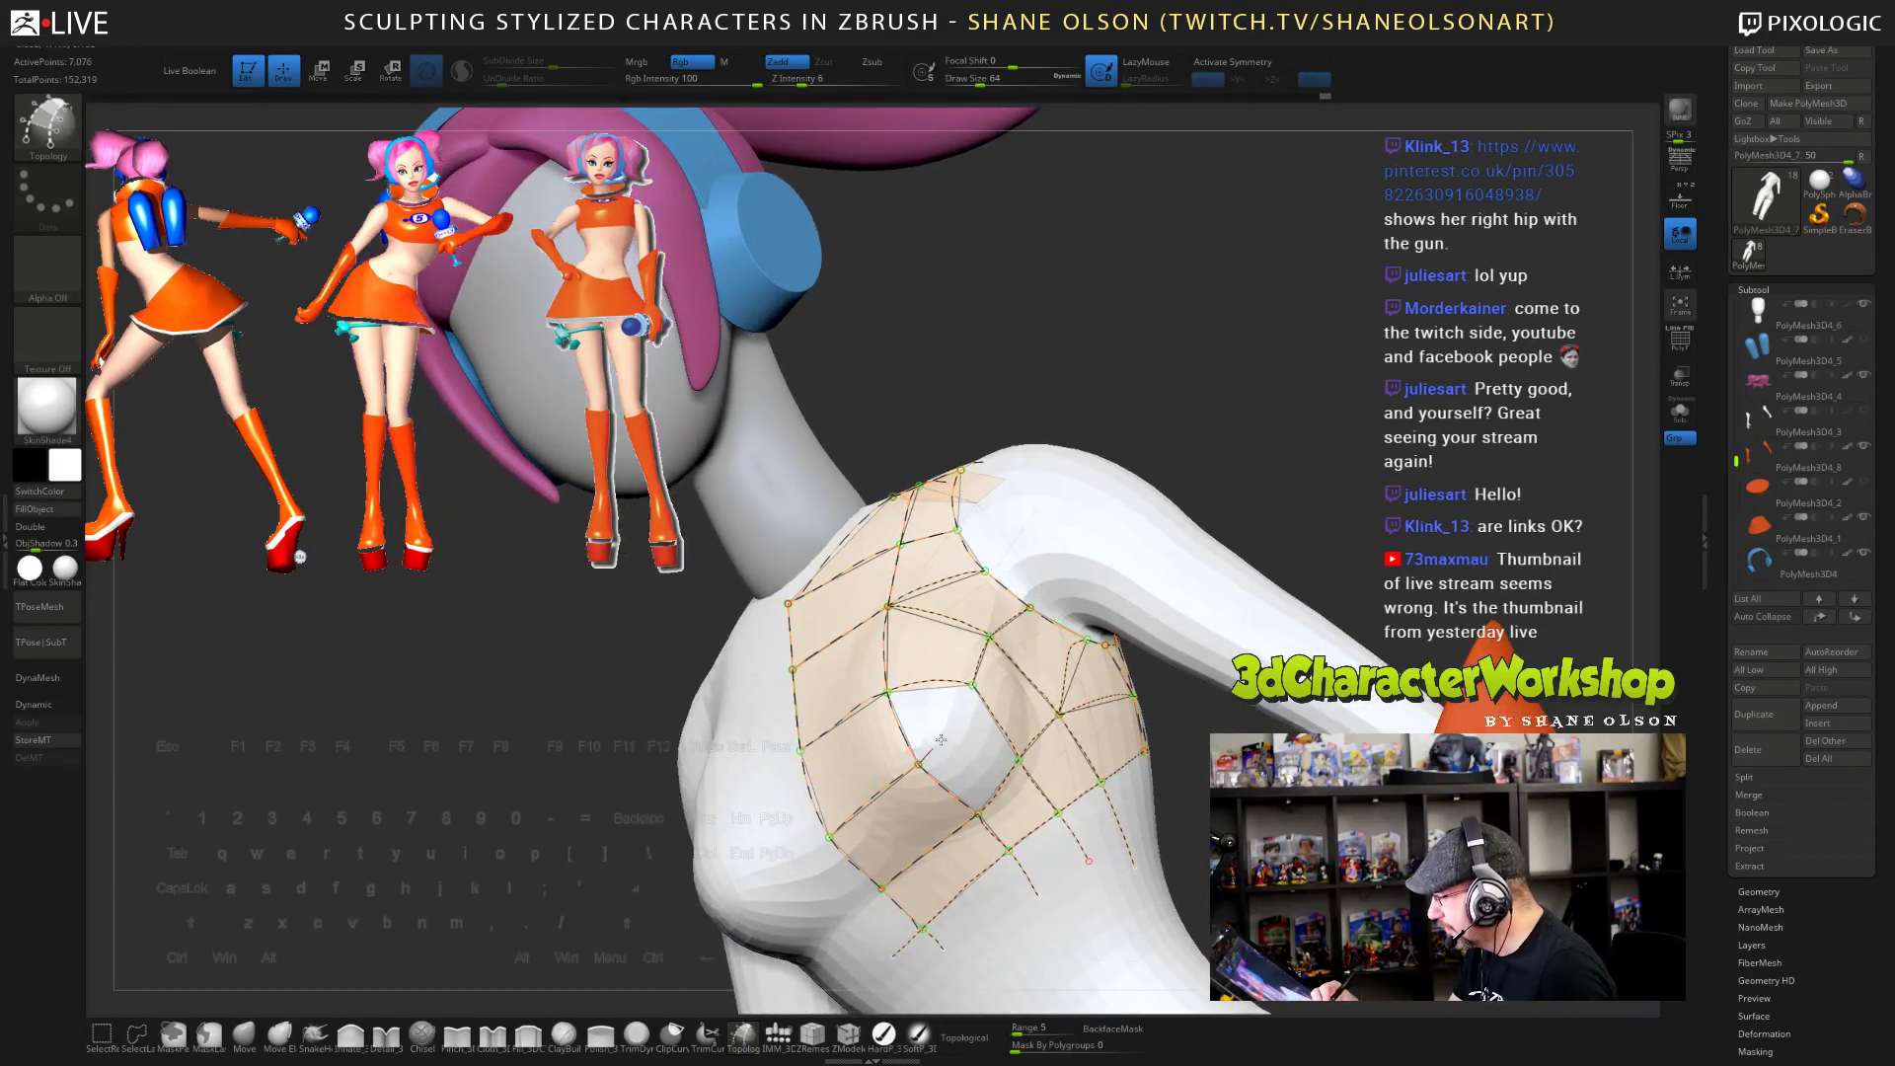
right_click_drag(1085, 900, 1103, 838)
right_click_drag(1193, 933, 1118, 402)
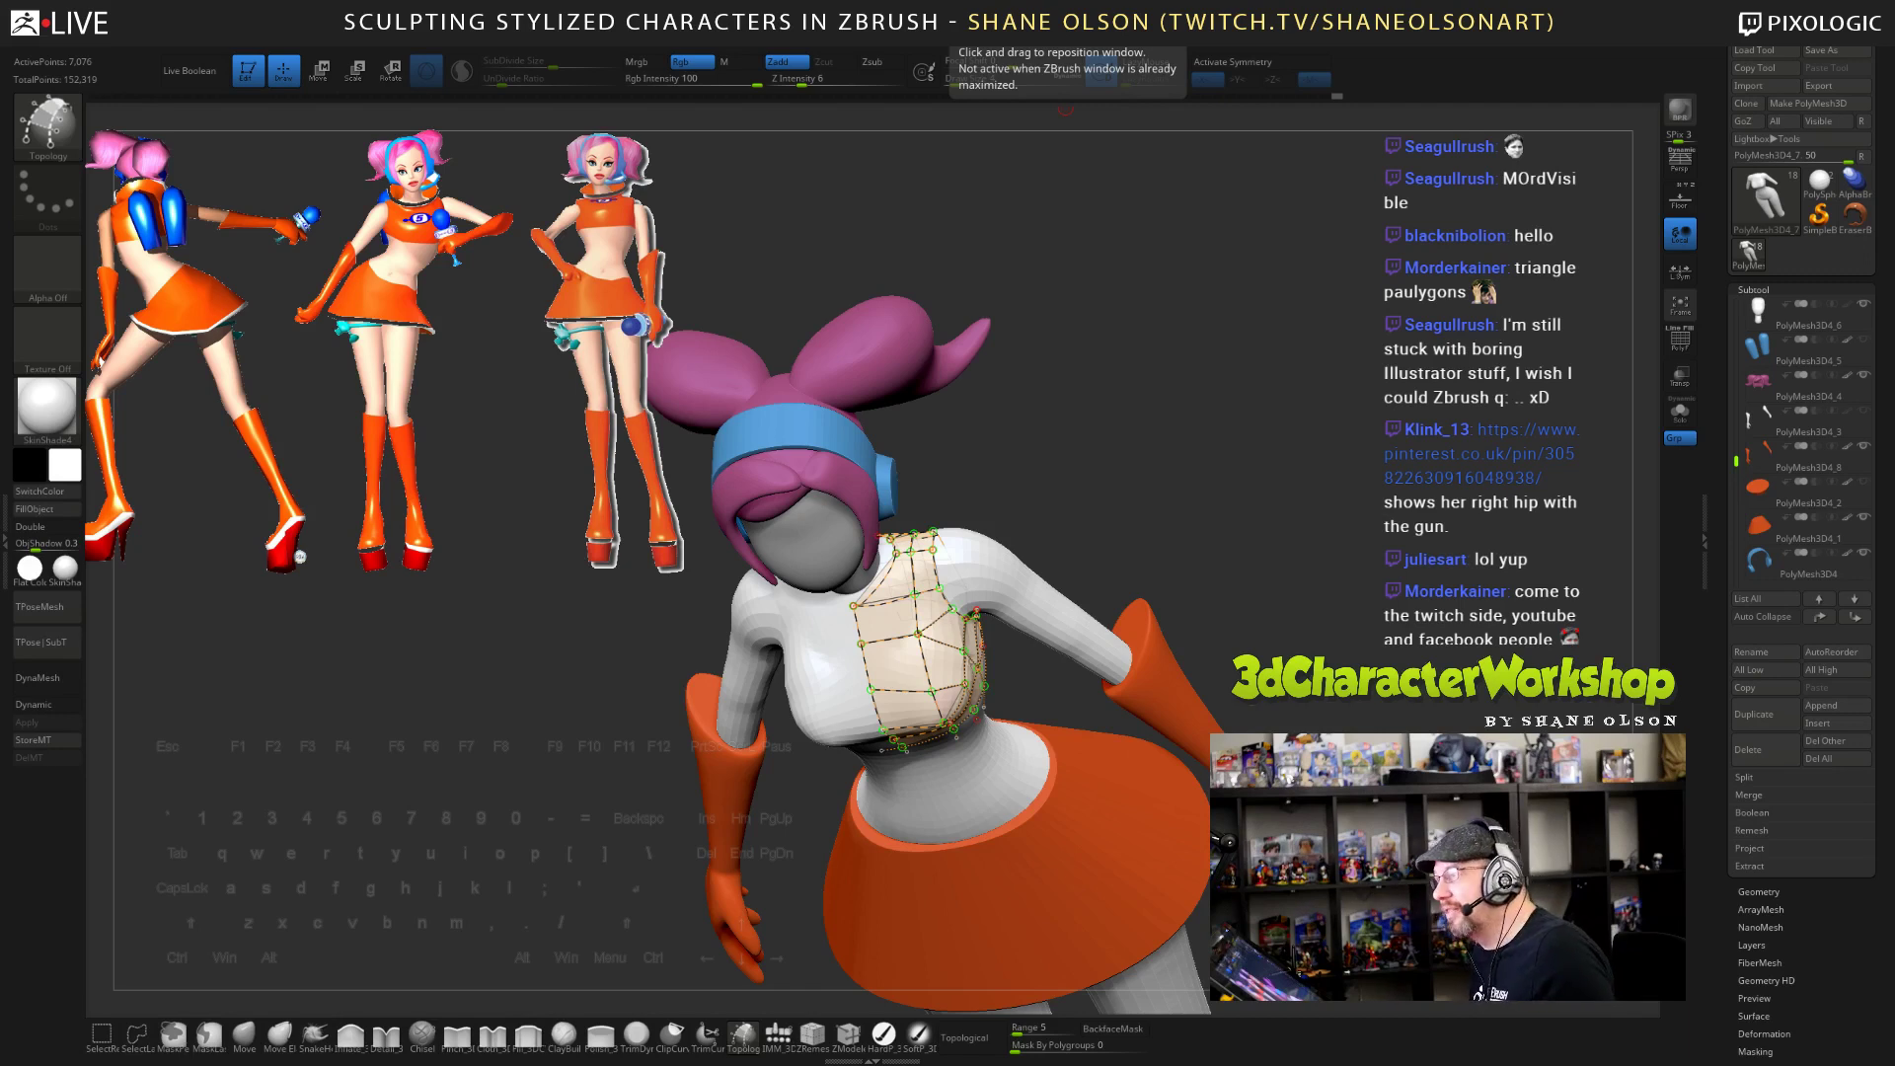
key("ctrl+s")
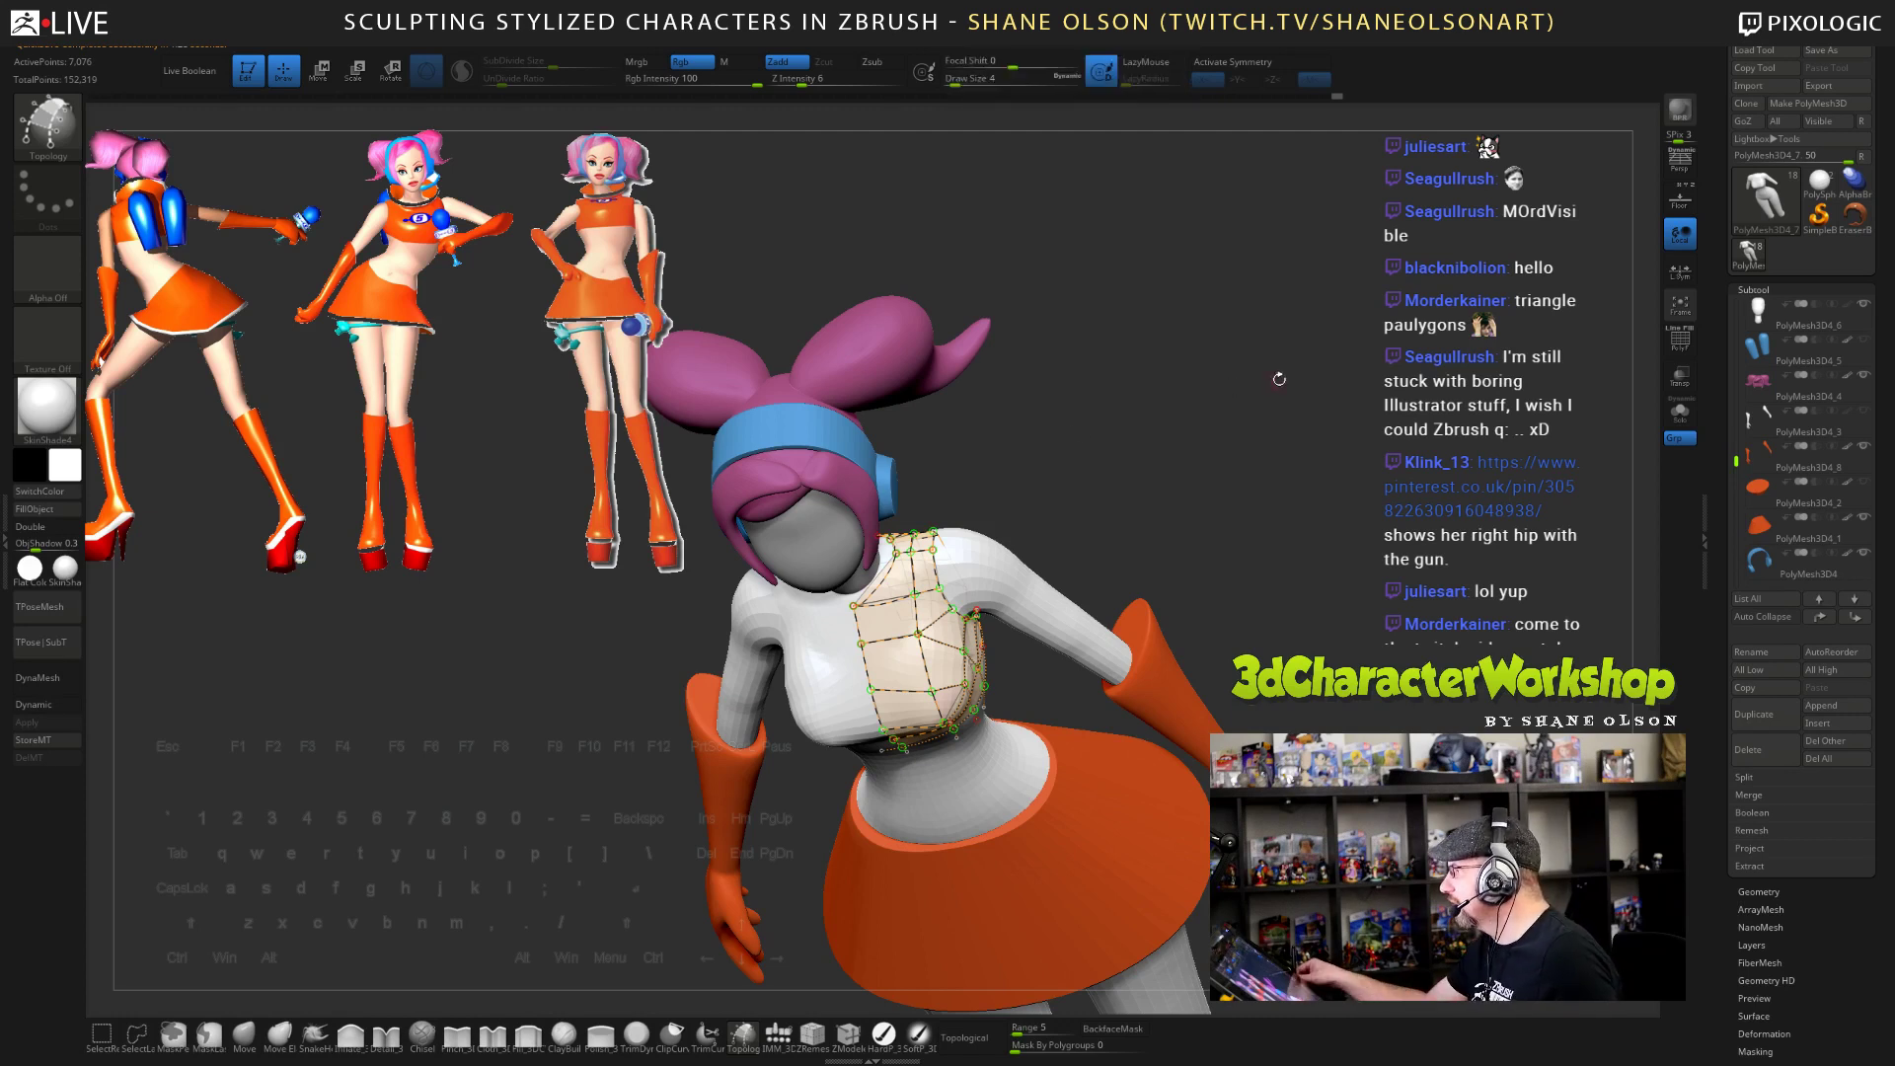
- Draw a crosswise curve over the fullest part of the bust to the centre line, filling the remaining gap in the grid
mouse_move(1279, 379)
left_mouse_down()
mouse_move(1306, 534)
mouse_move(1325, 499)
mouse_move(1394, 568)
mouse_move(1420, 560)
left_mouse_up()
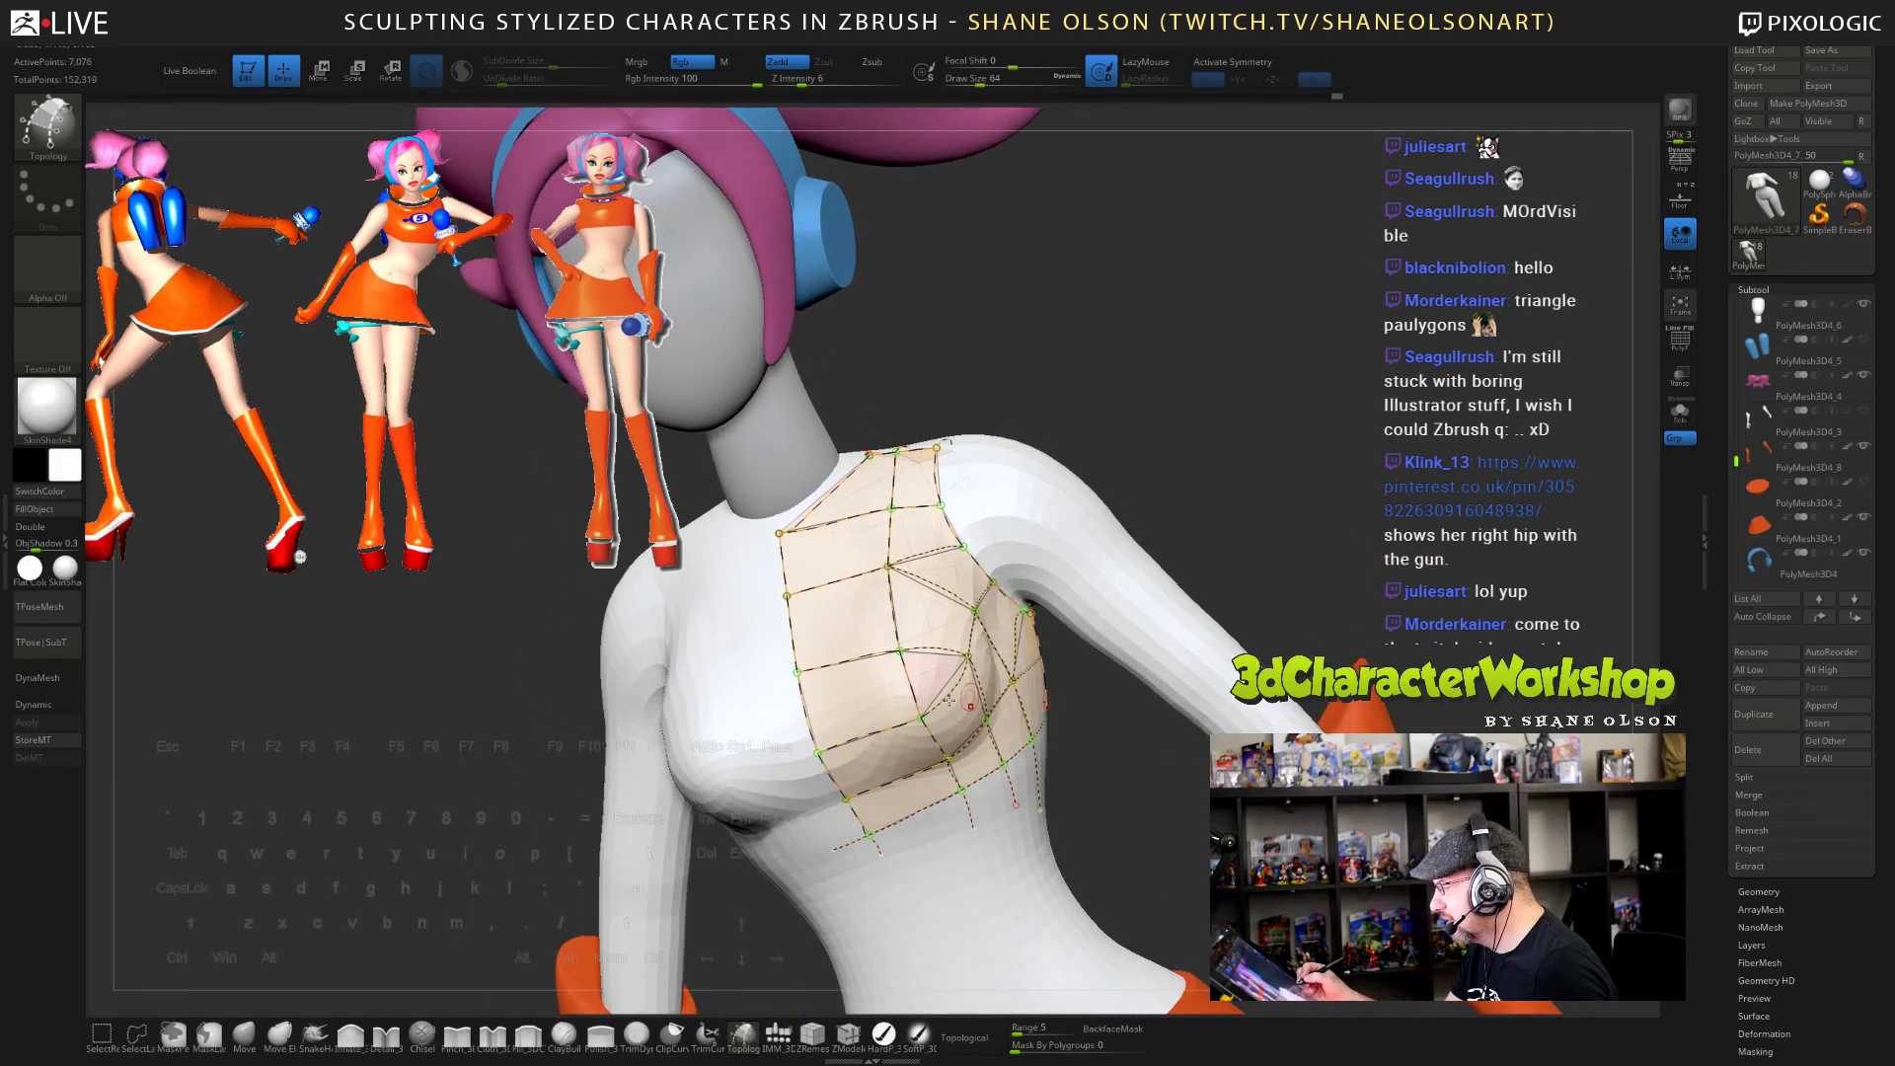
left_click_drag(1346, 509, 1325, 513)
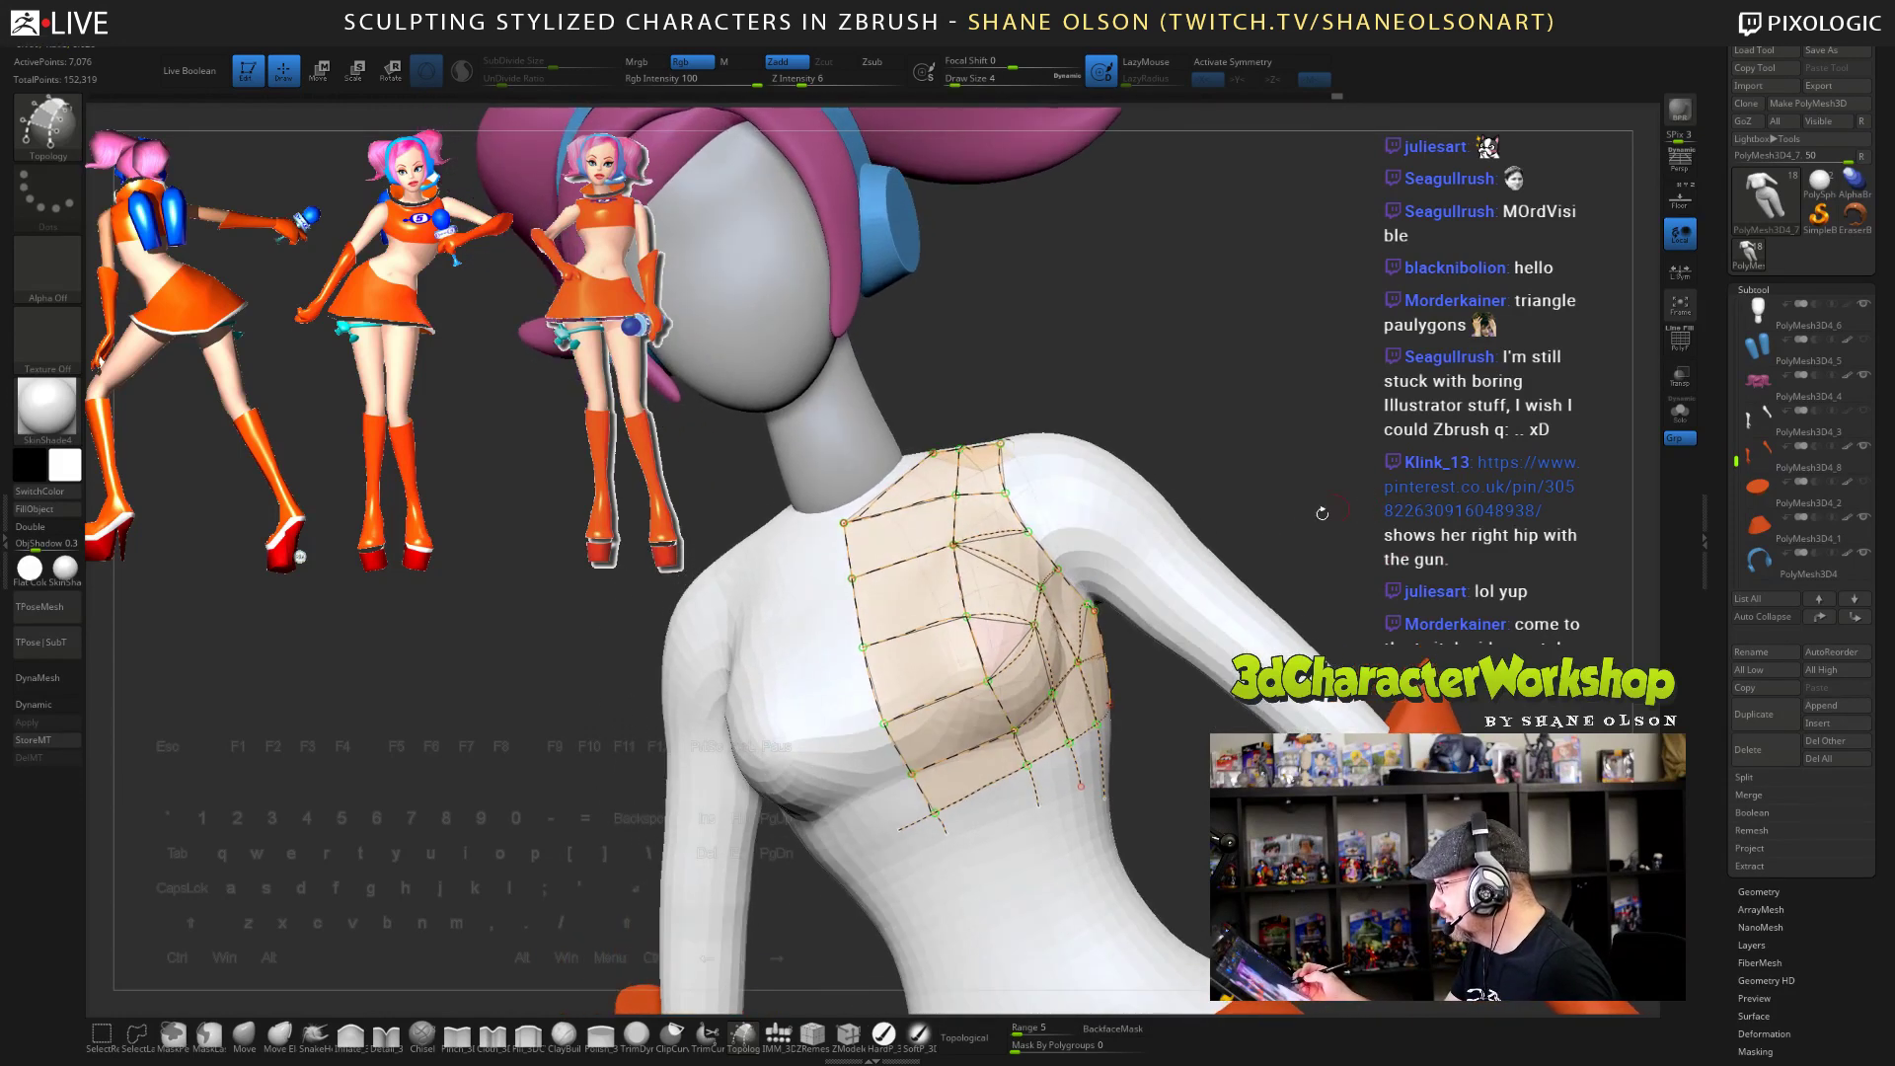
left_click_drag(991, 640, 834, 696)
left_click_drag(1219, 716, 970, 738)
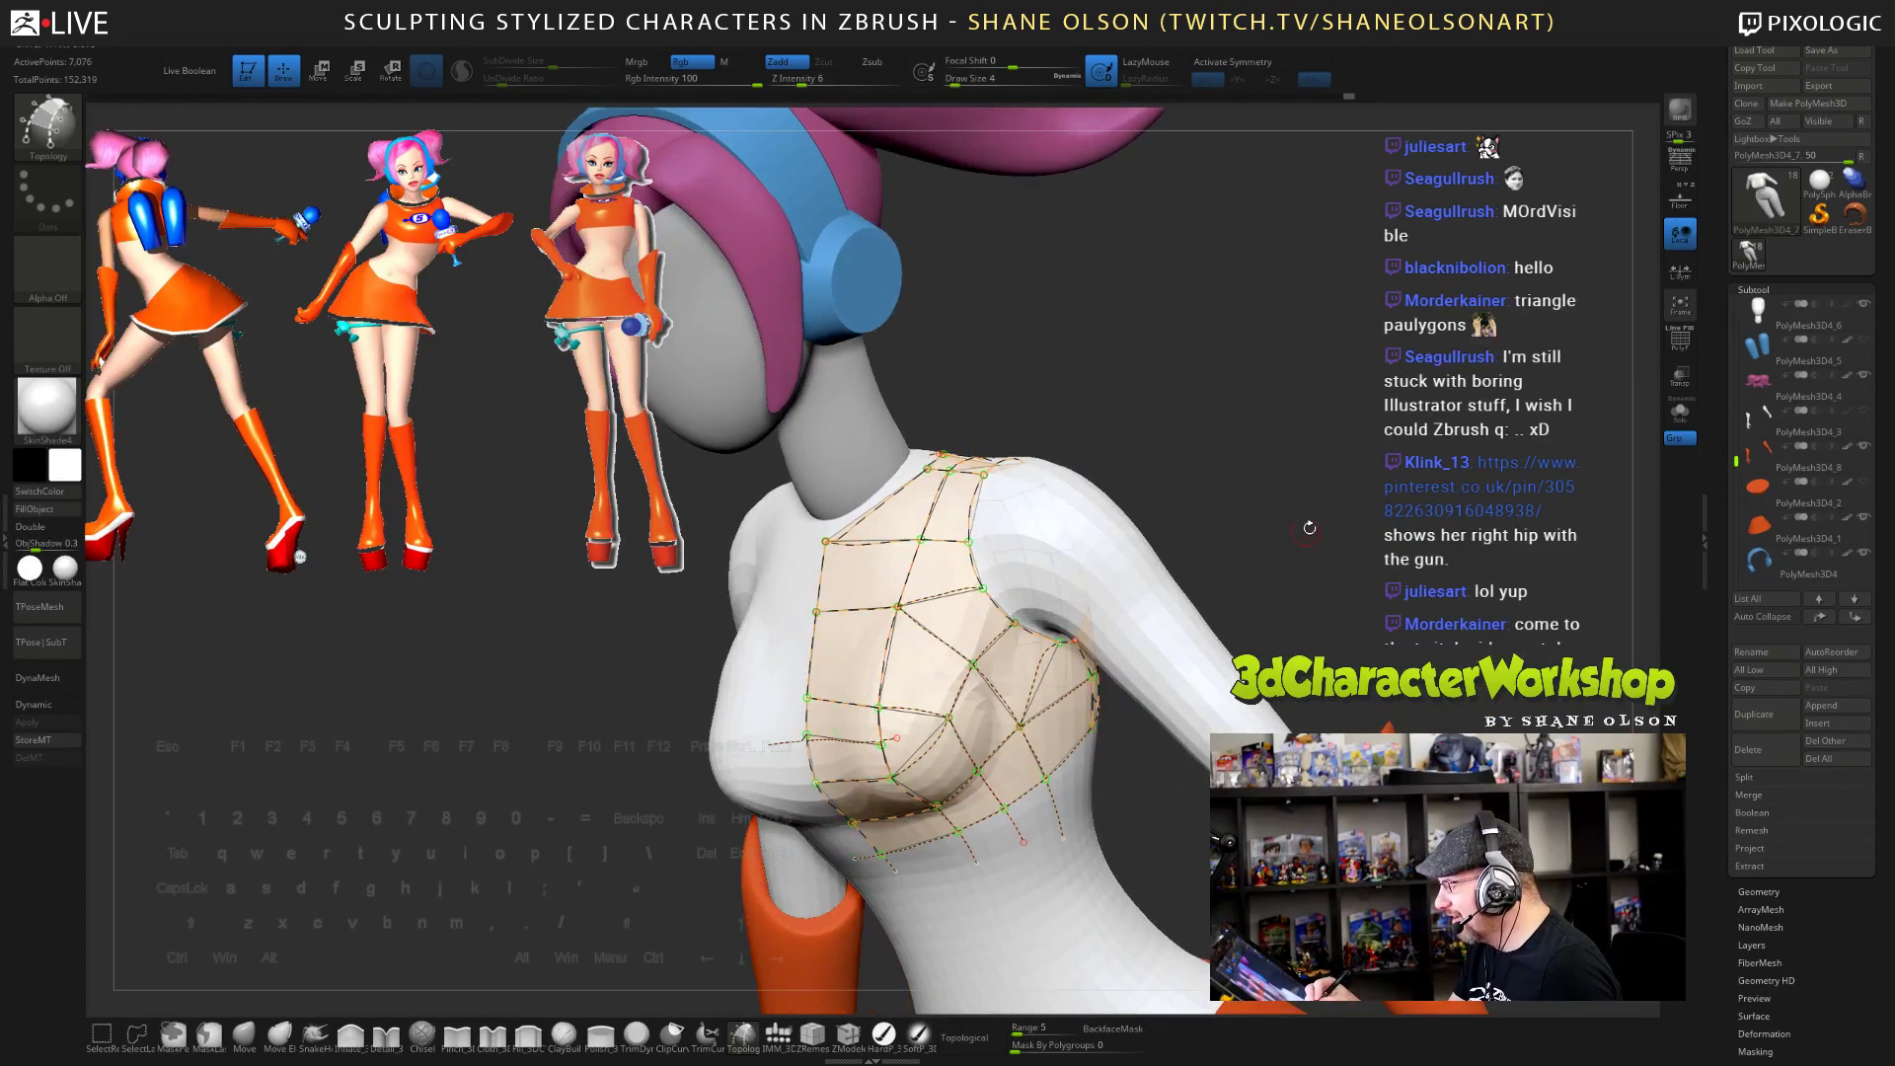
left_click_drag(1308, 527, 1294, 592)
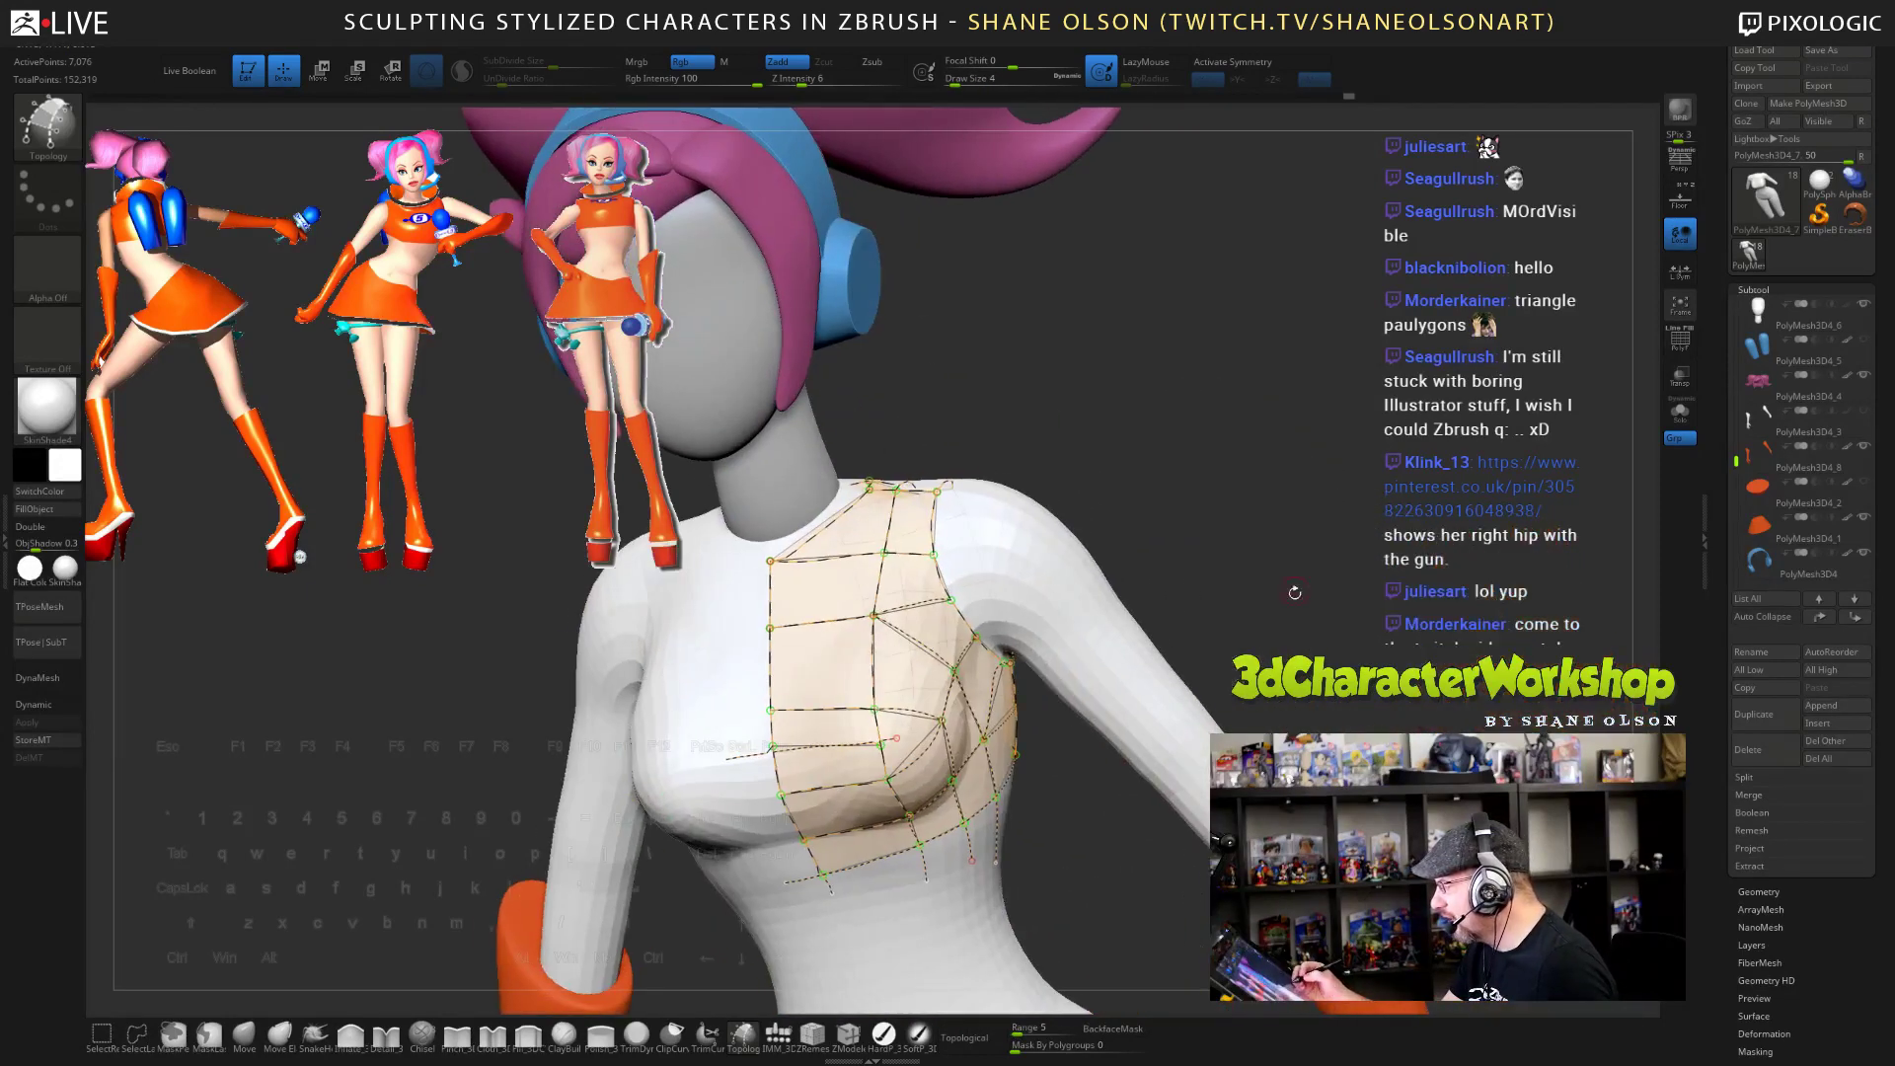
- Set the brush's draw size to 1 and generate the top's mesh from the topology curves
left_click_drag(1079, 888, 1049, 804, "alt")
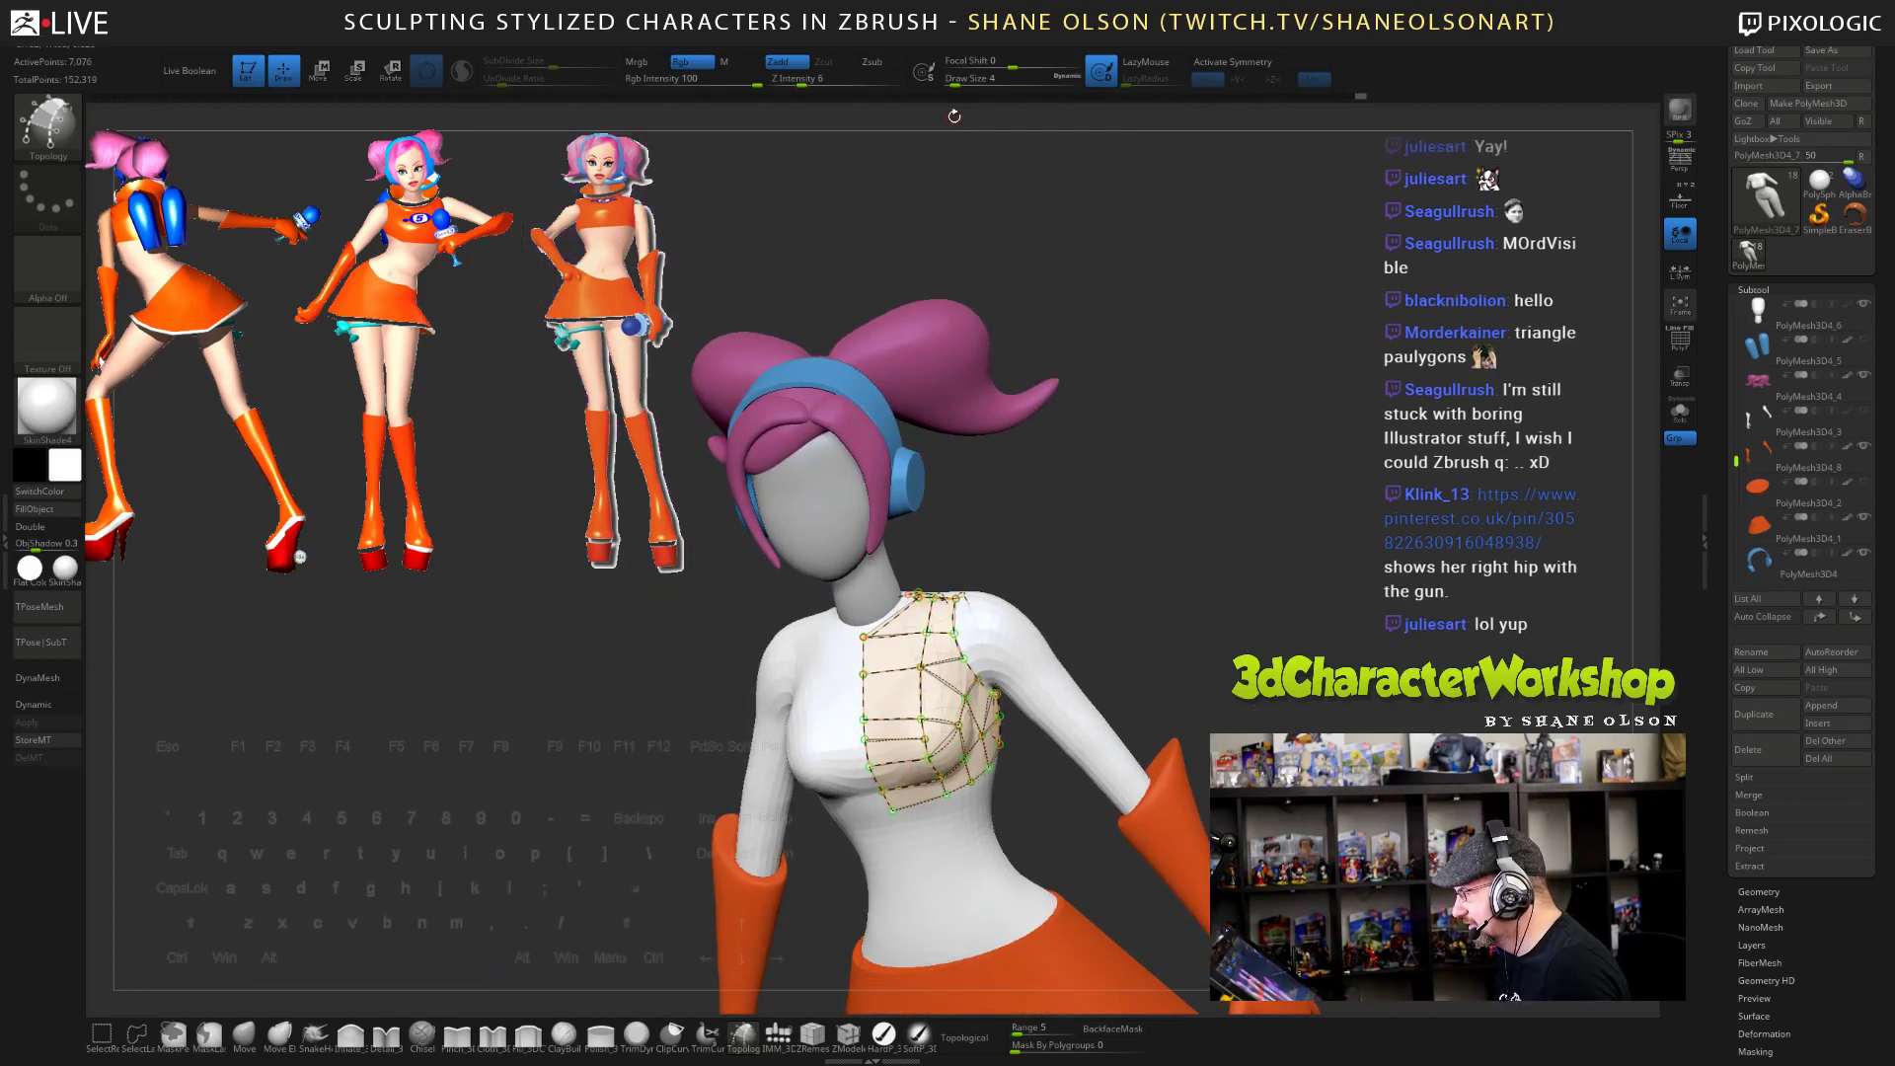
left_click(972, 78)
type("1")
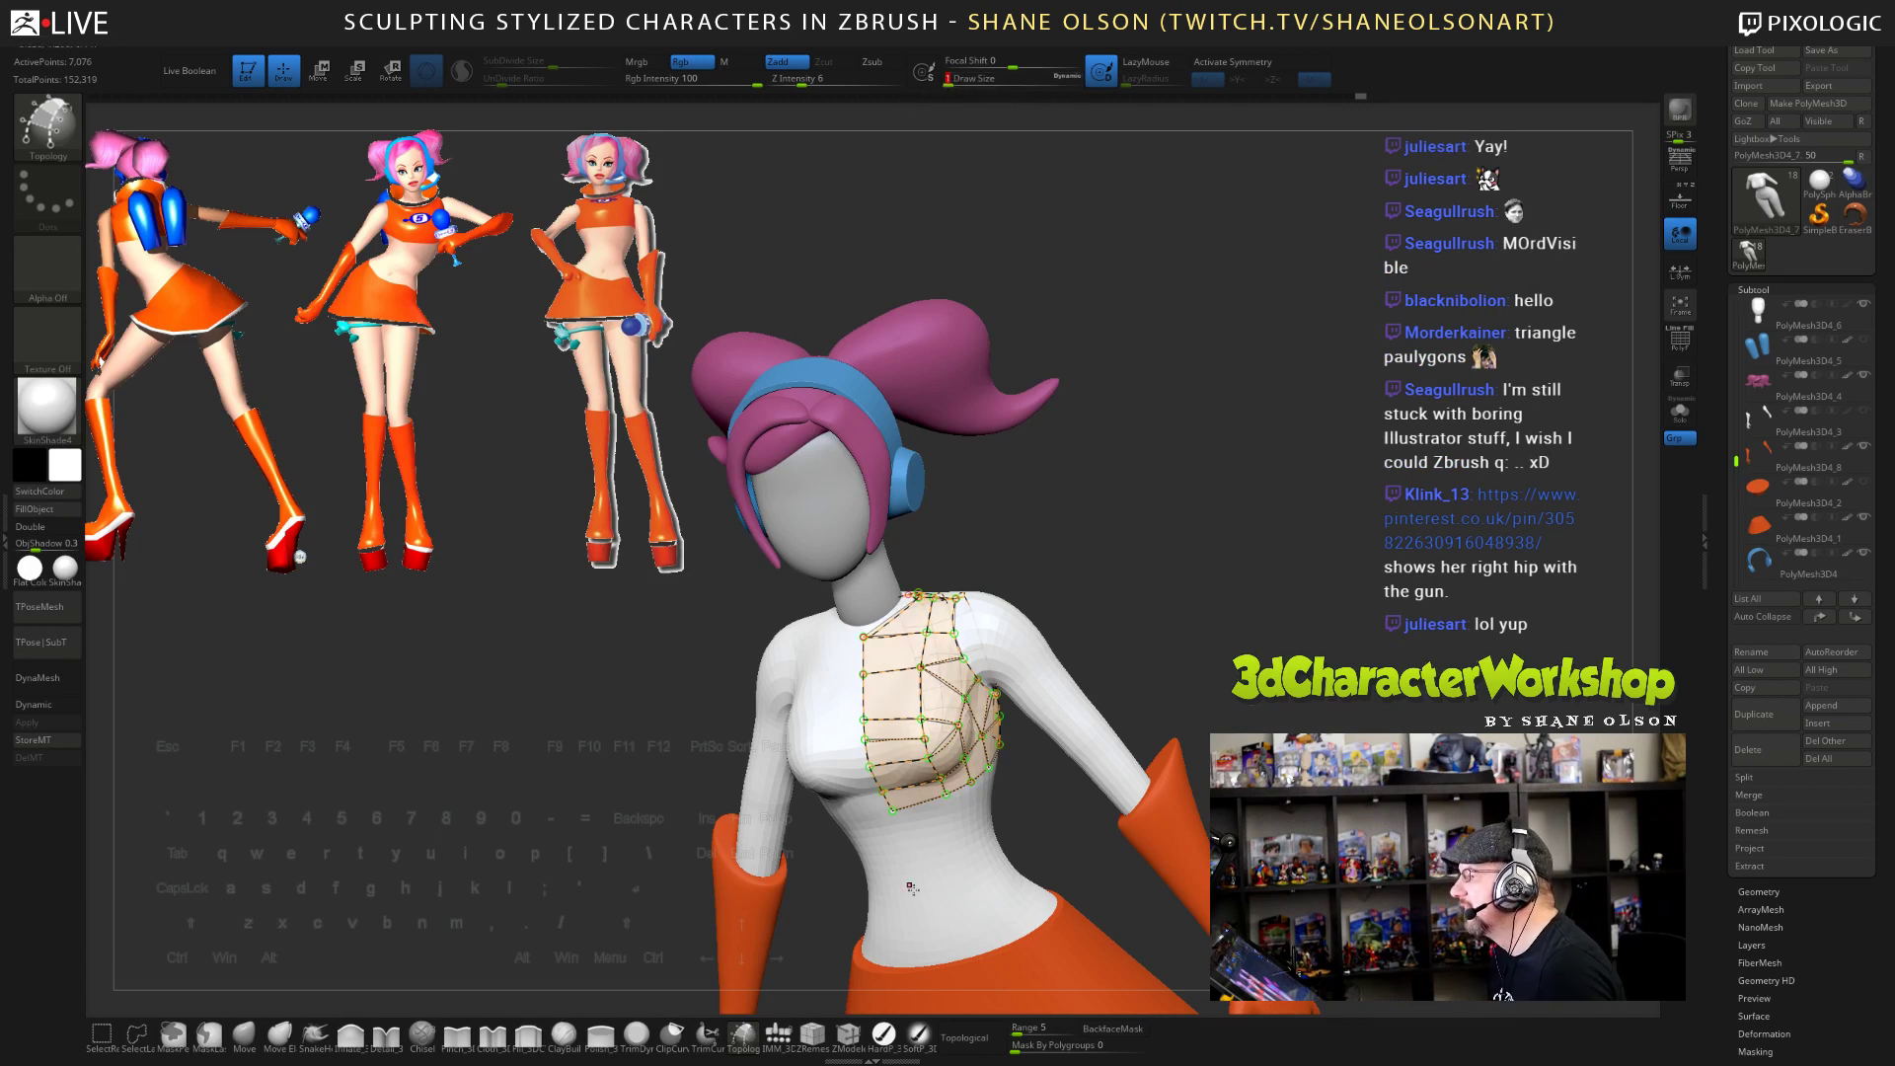
left_click(911, 888)
left_click_drag(1166, 527, 1206, 441, "alt")
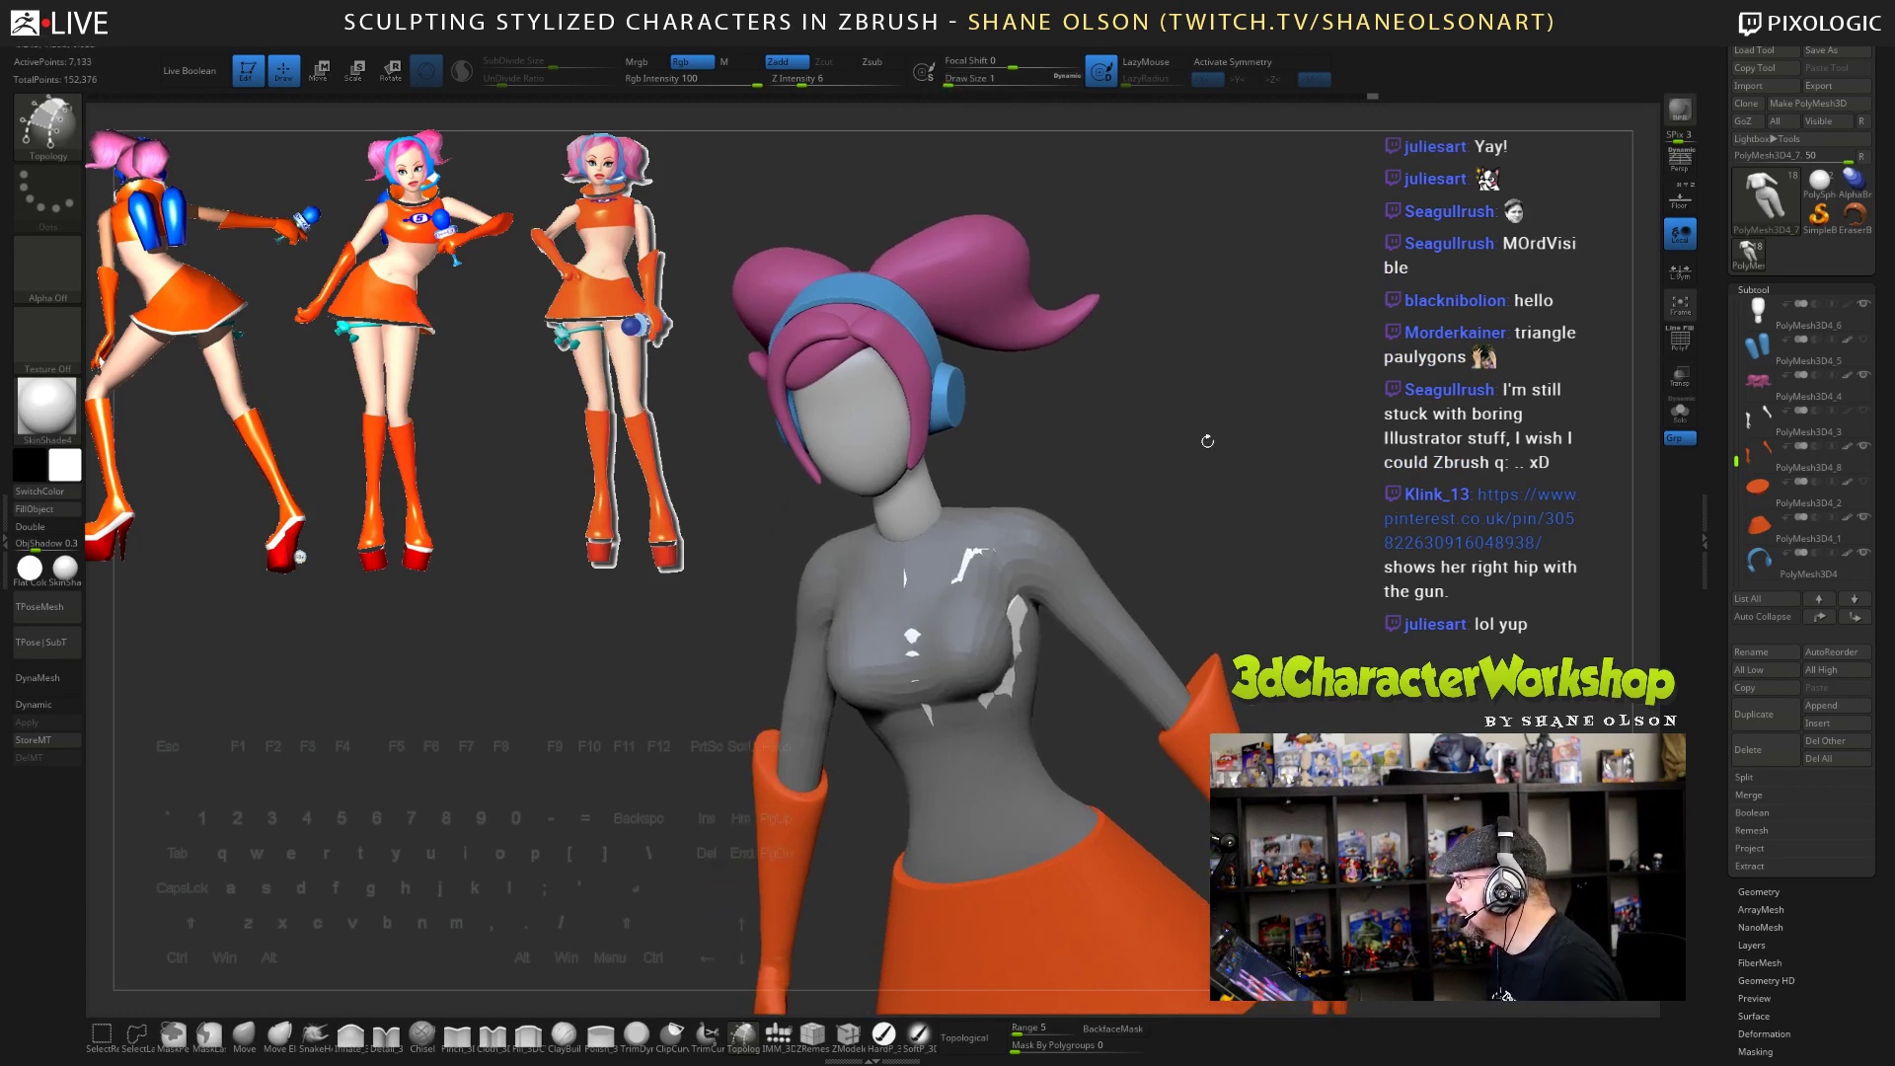
- Separate the new top from the body with Split Unmasked Points, select its subtool and display it in isolation
right_click(1206, 441)
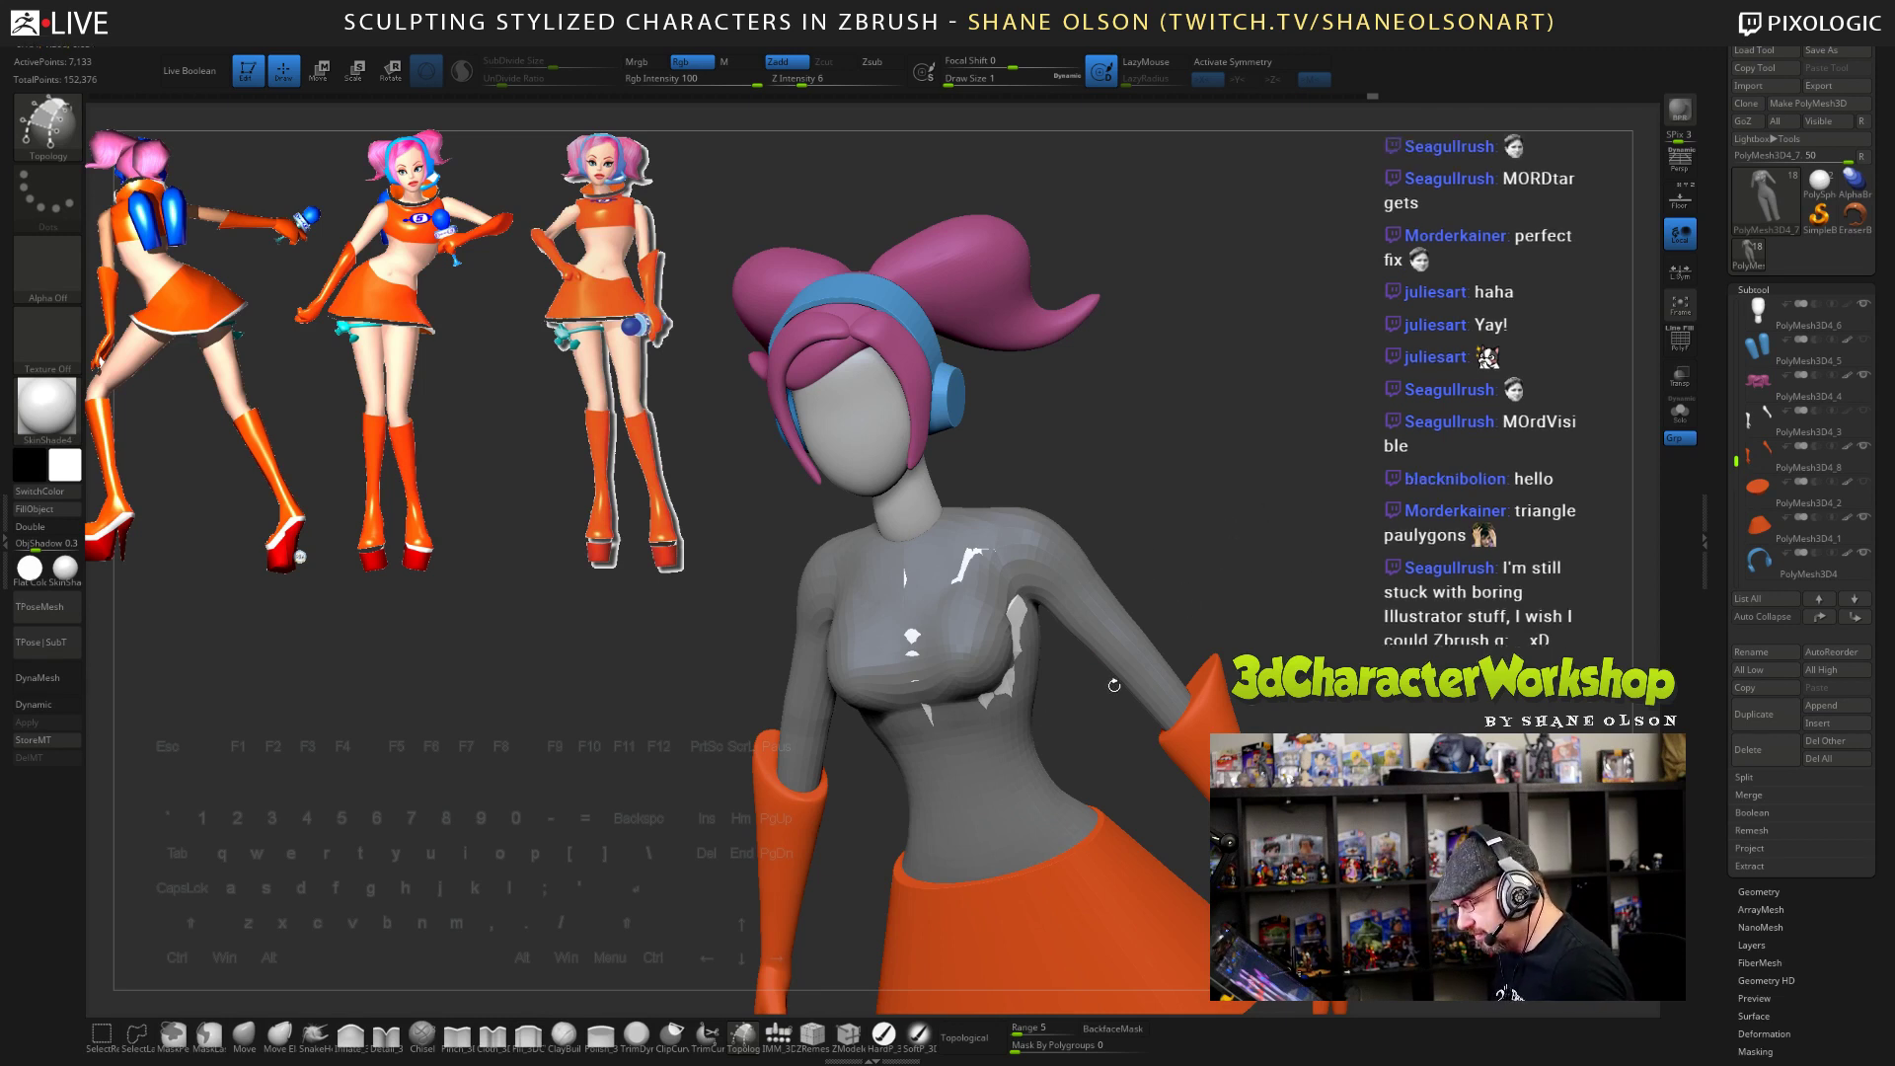
key("space")
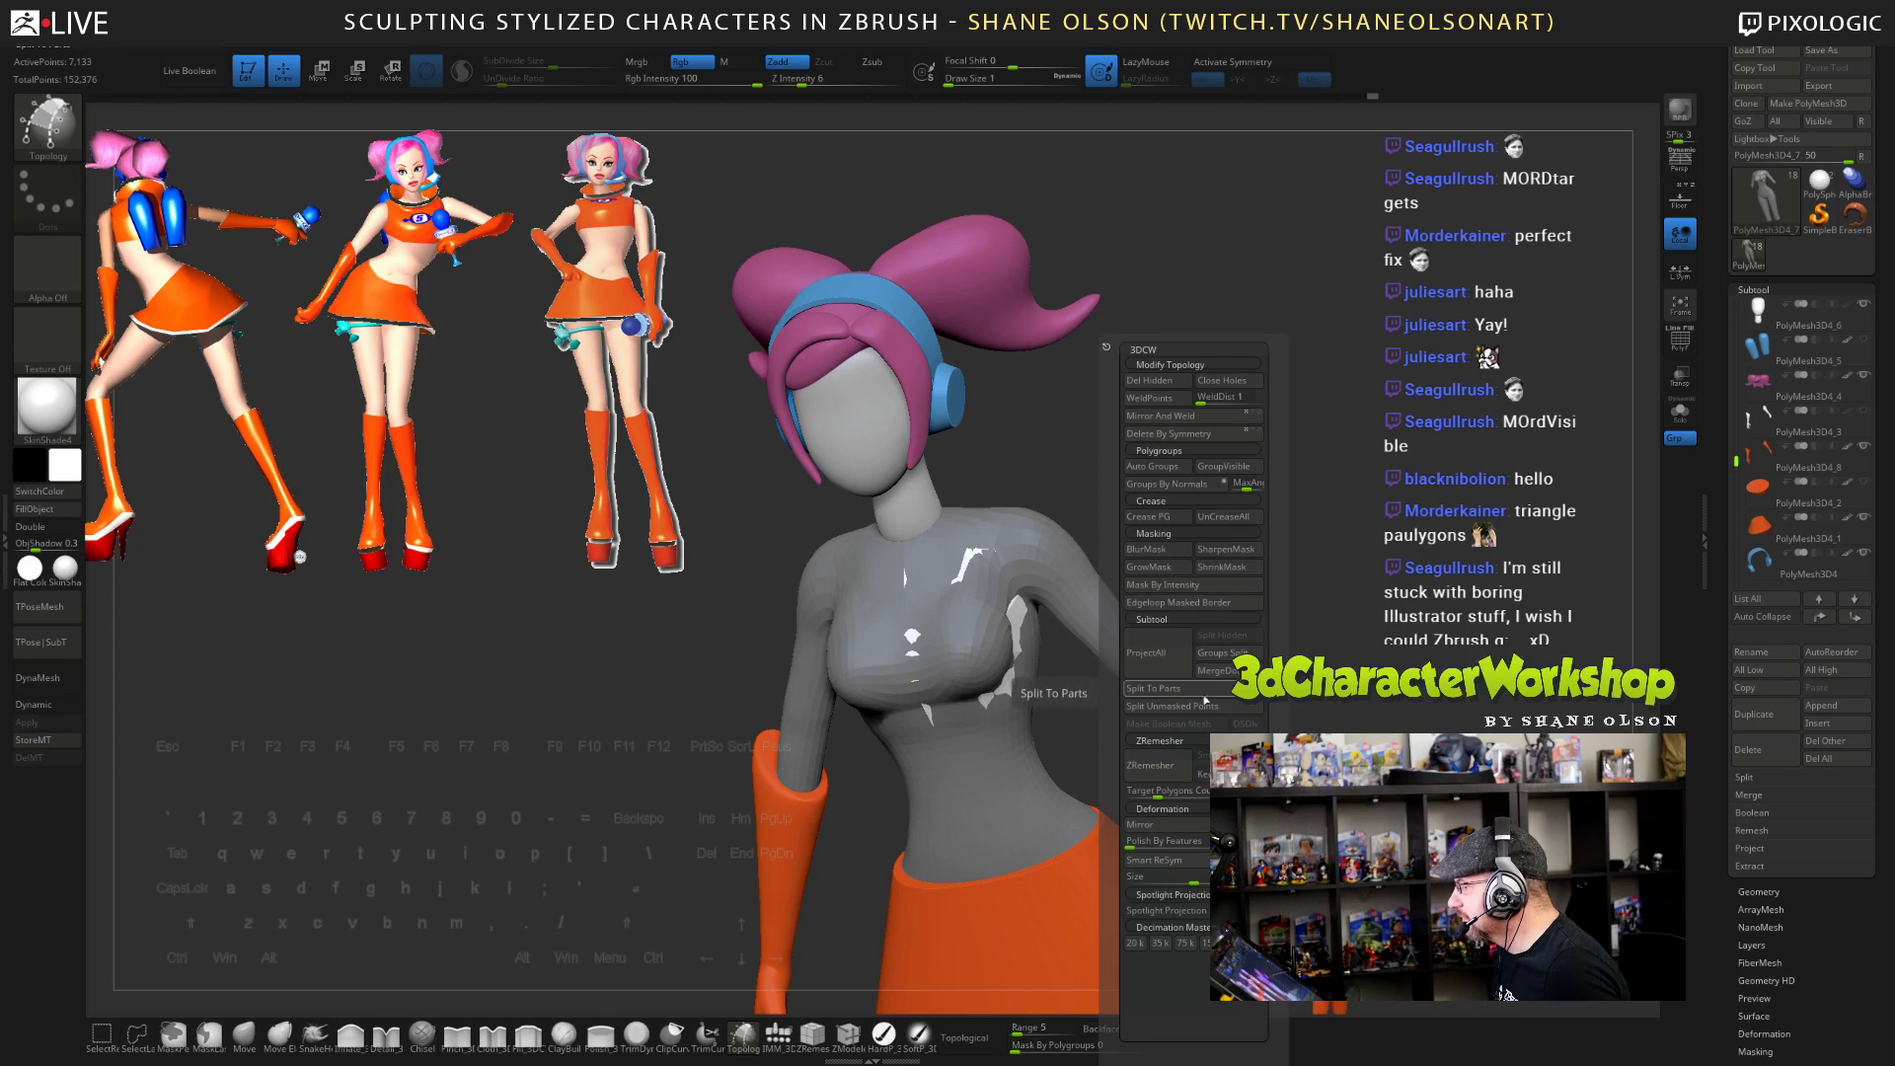
left_click(1167, 705)
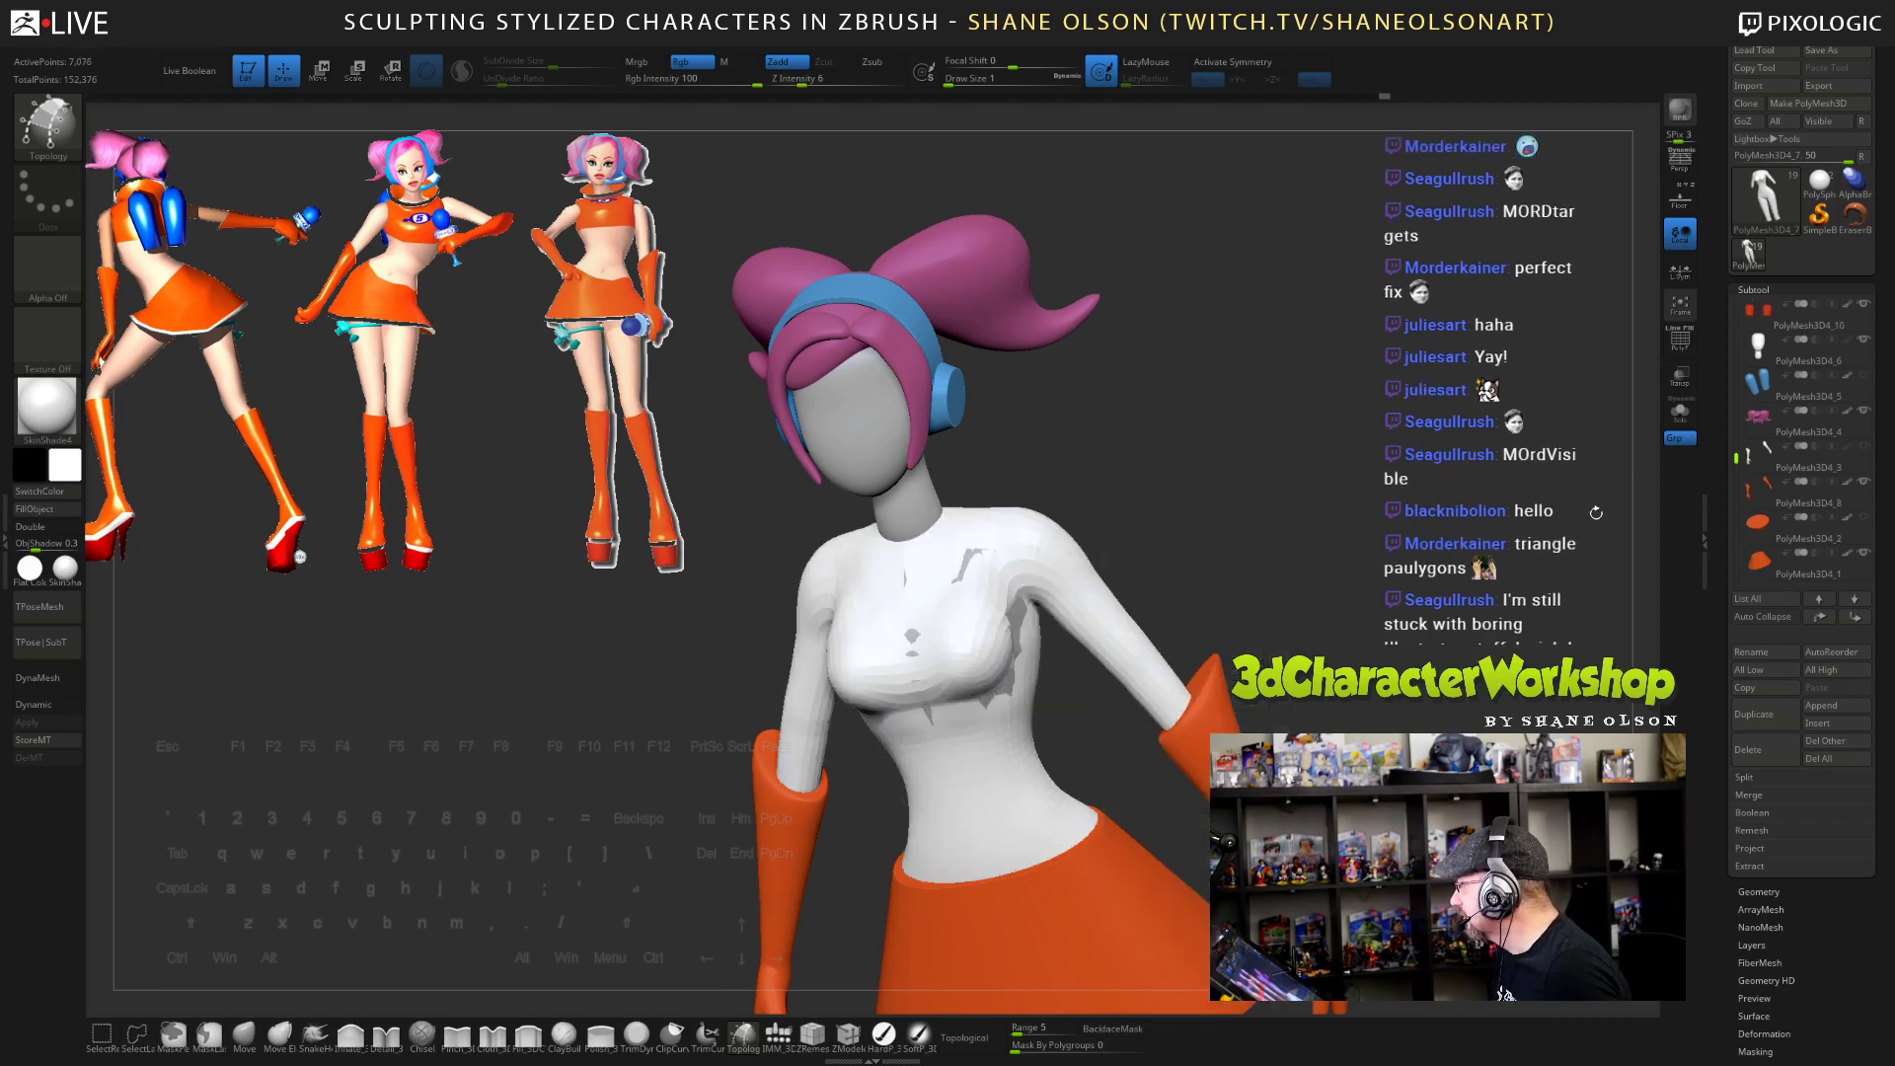
left_click(1021, 623, "alt")
left_click(1681, 422)
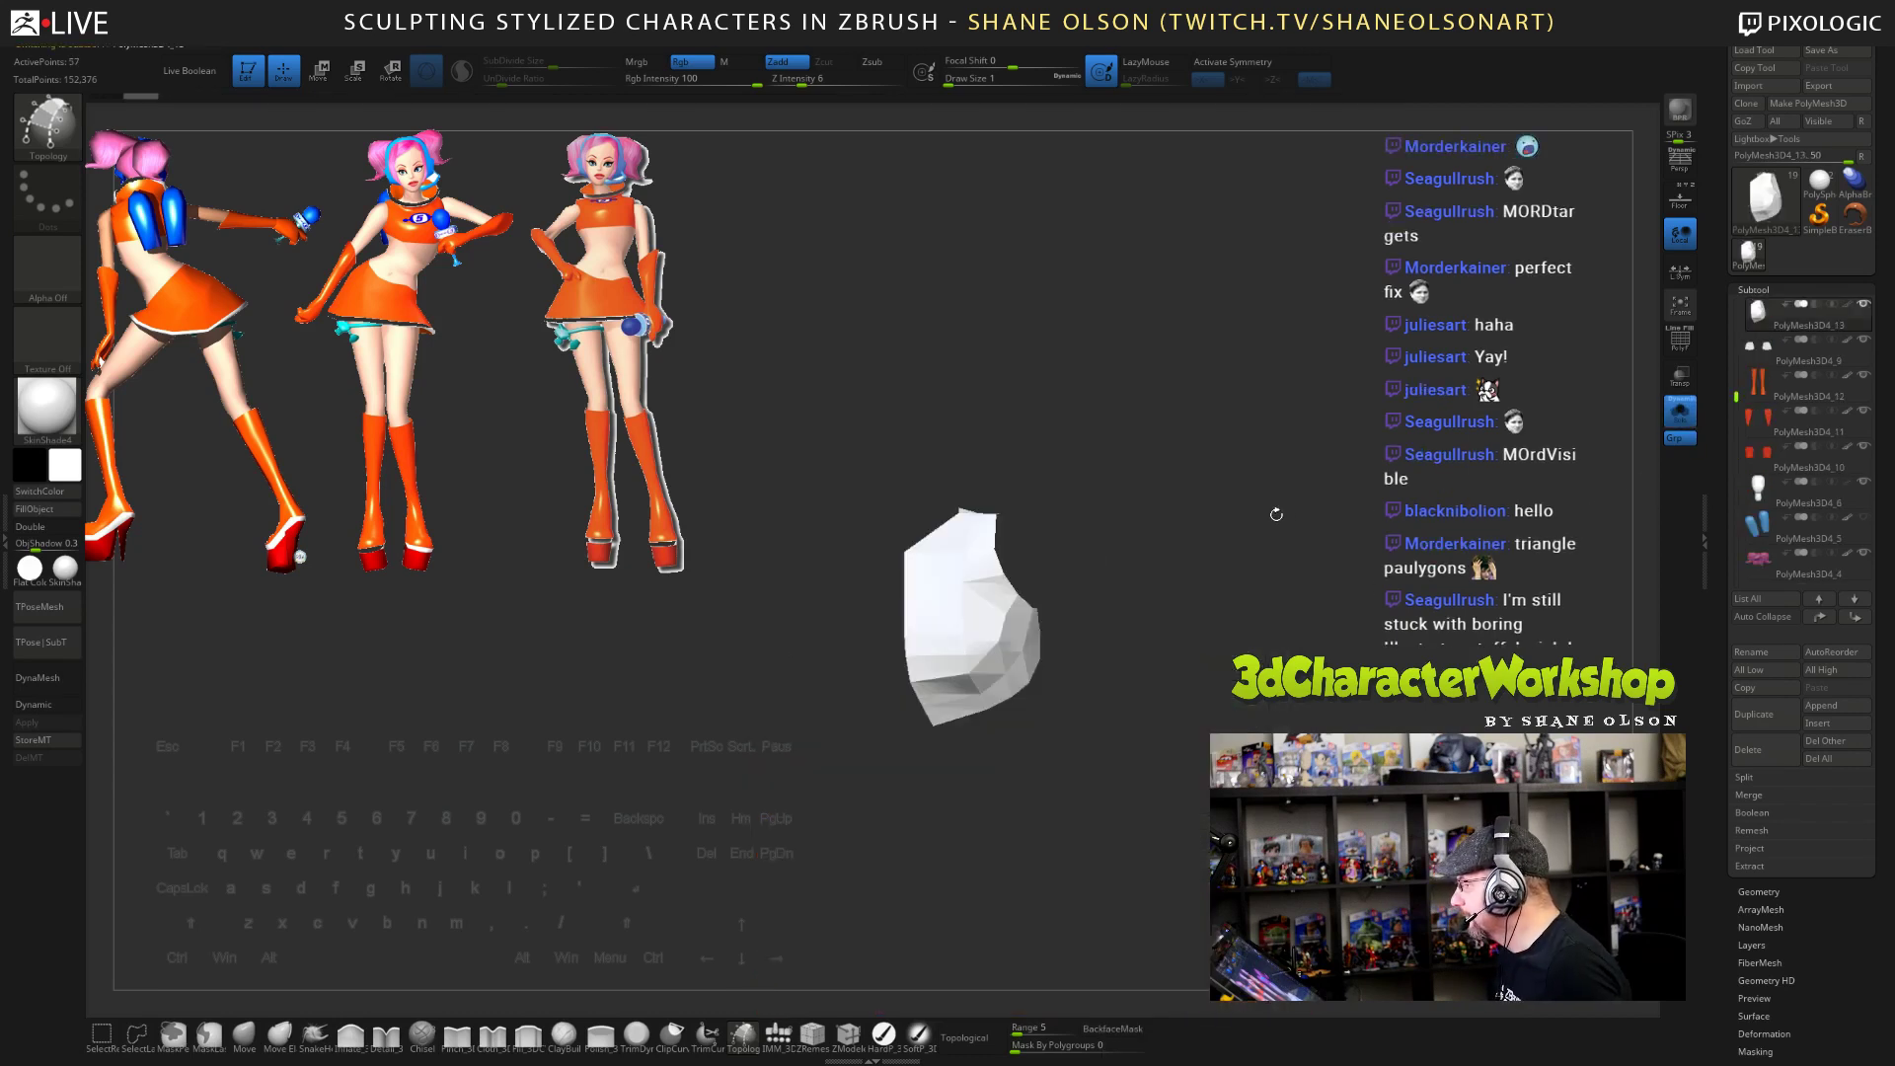
- Show the top's polyframe and use Mirror And Weld to complete its missing half
key("shift+f")
left_click_drag(1372, 530, 1283, 567)
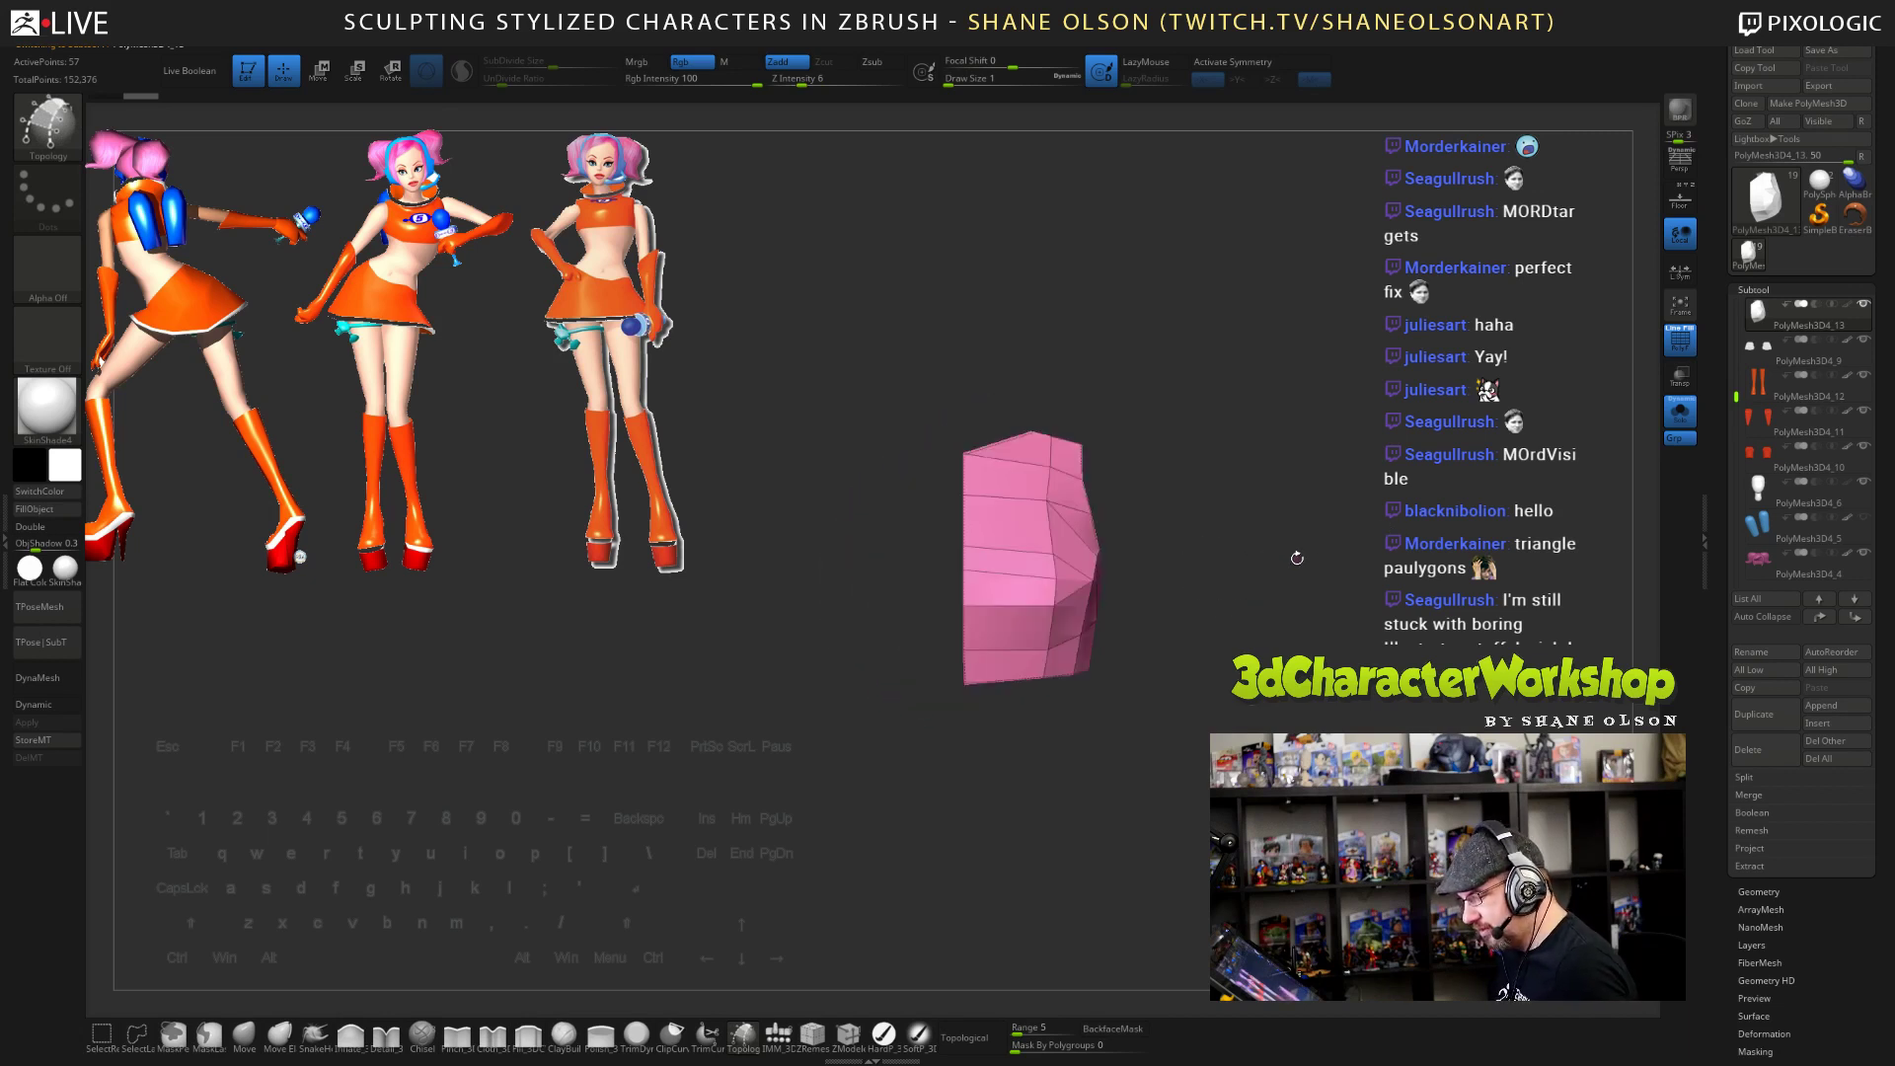
key("3")
left_click(1268, 416)
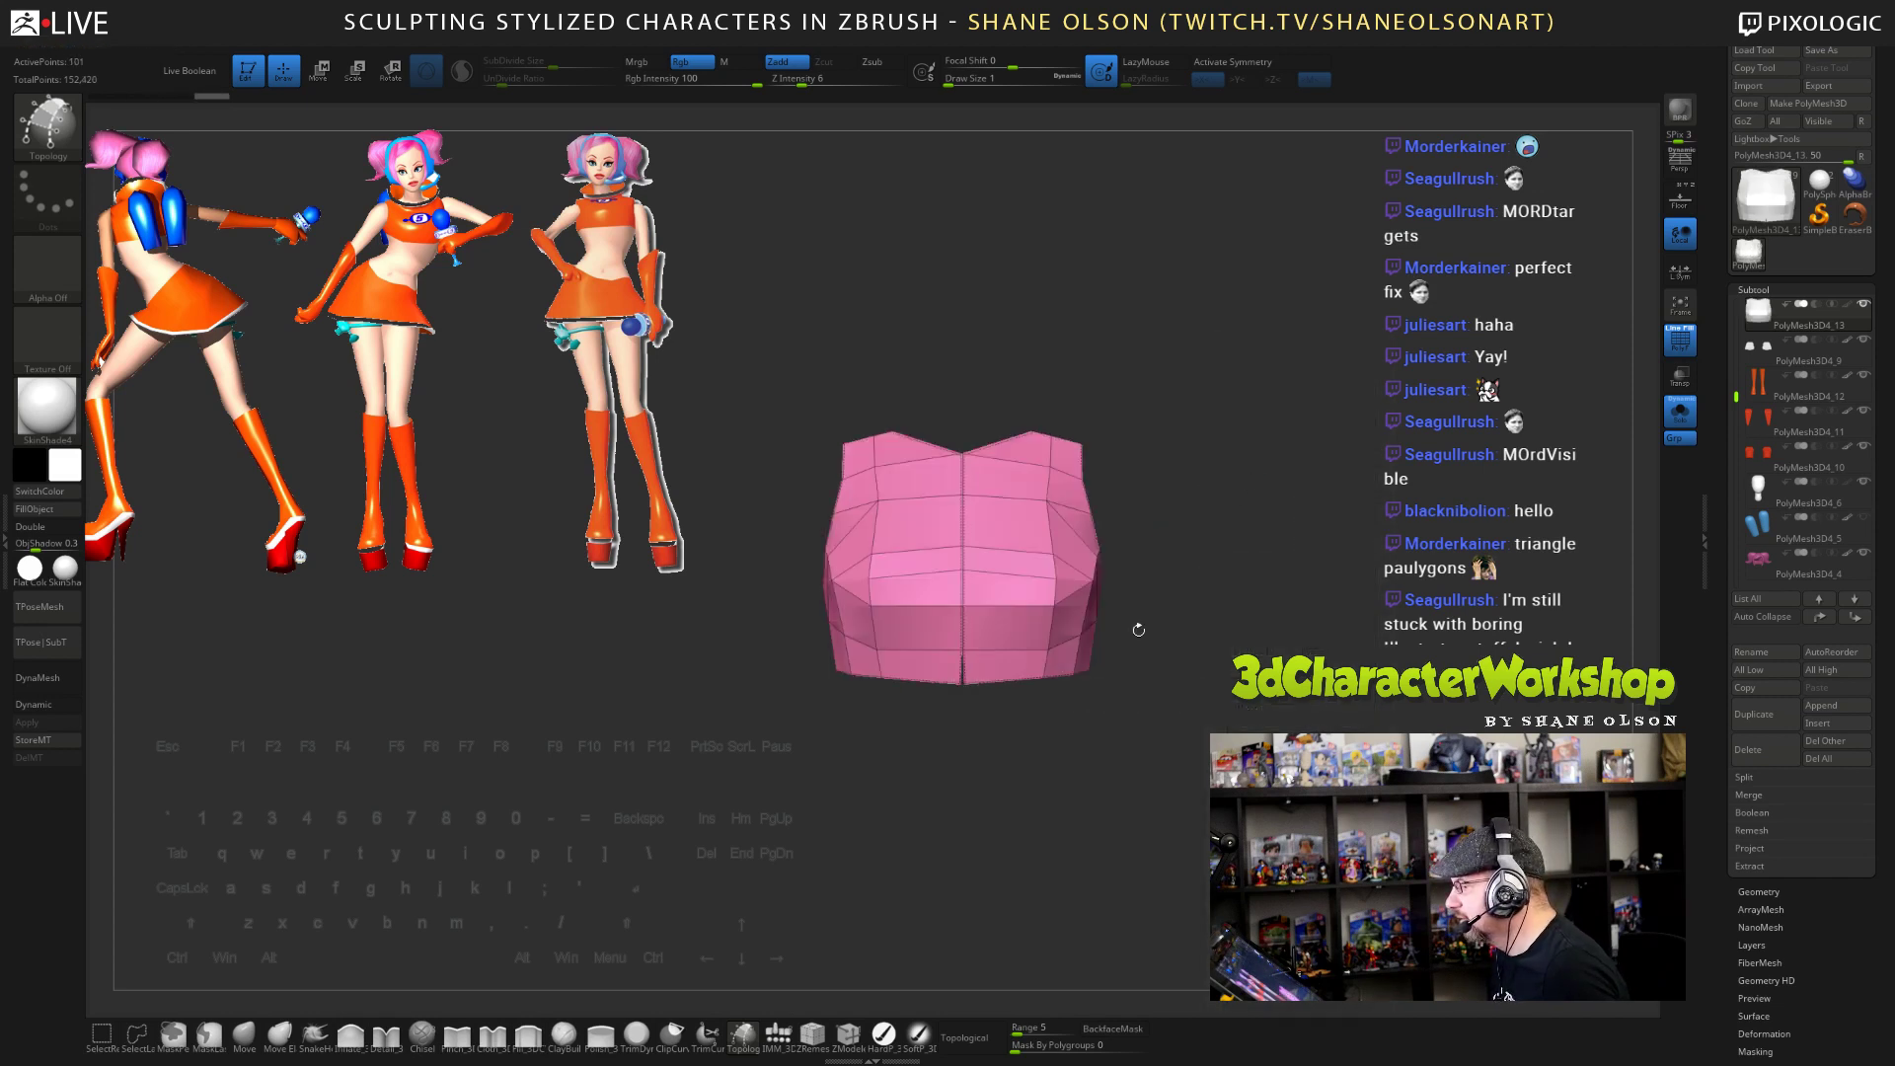
- Set the draw size to 17, adjust the top's lower centre seam with the Move brush and close it with Mirror And Weld
type("s17")
key("Return")
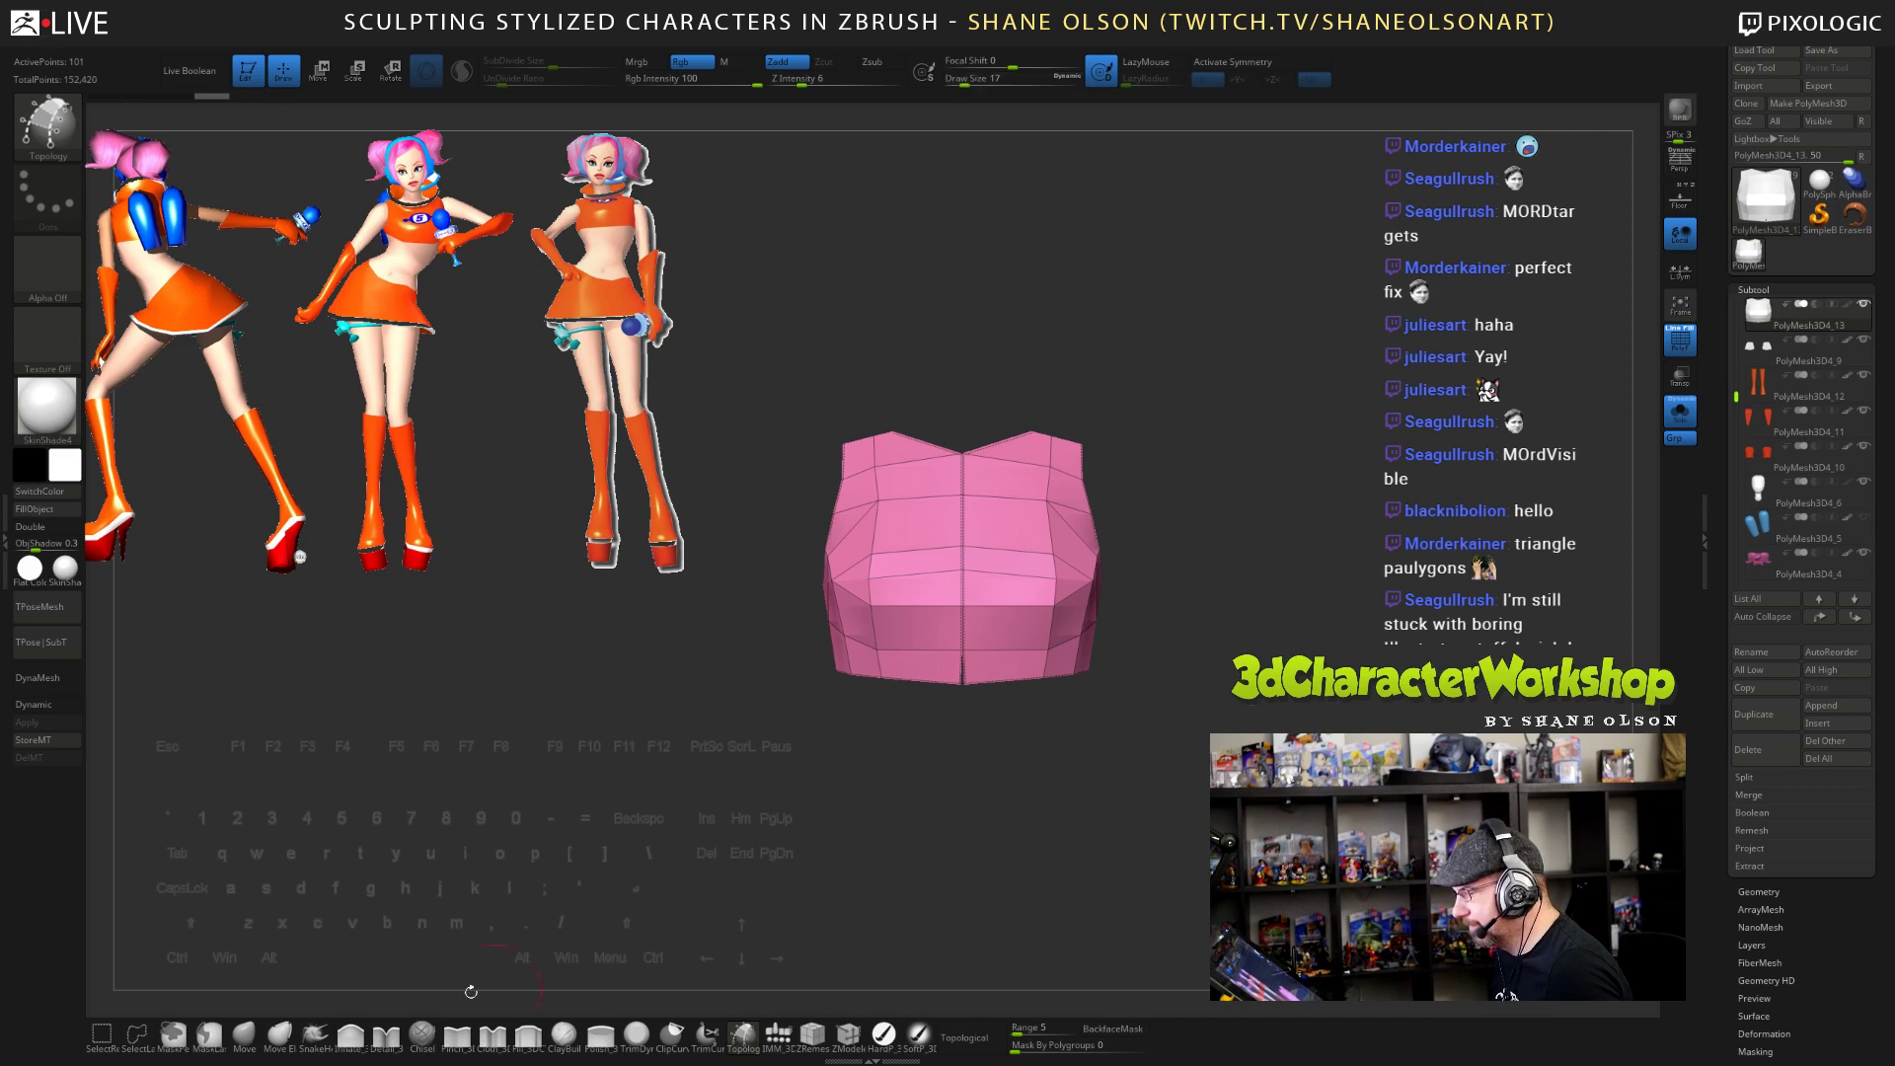
left_click(244, 1034)
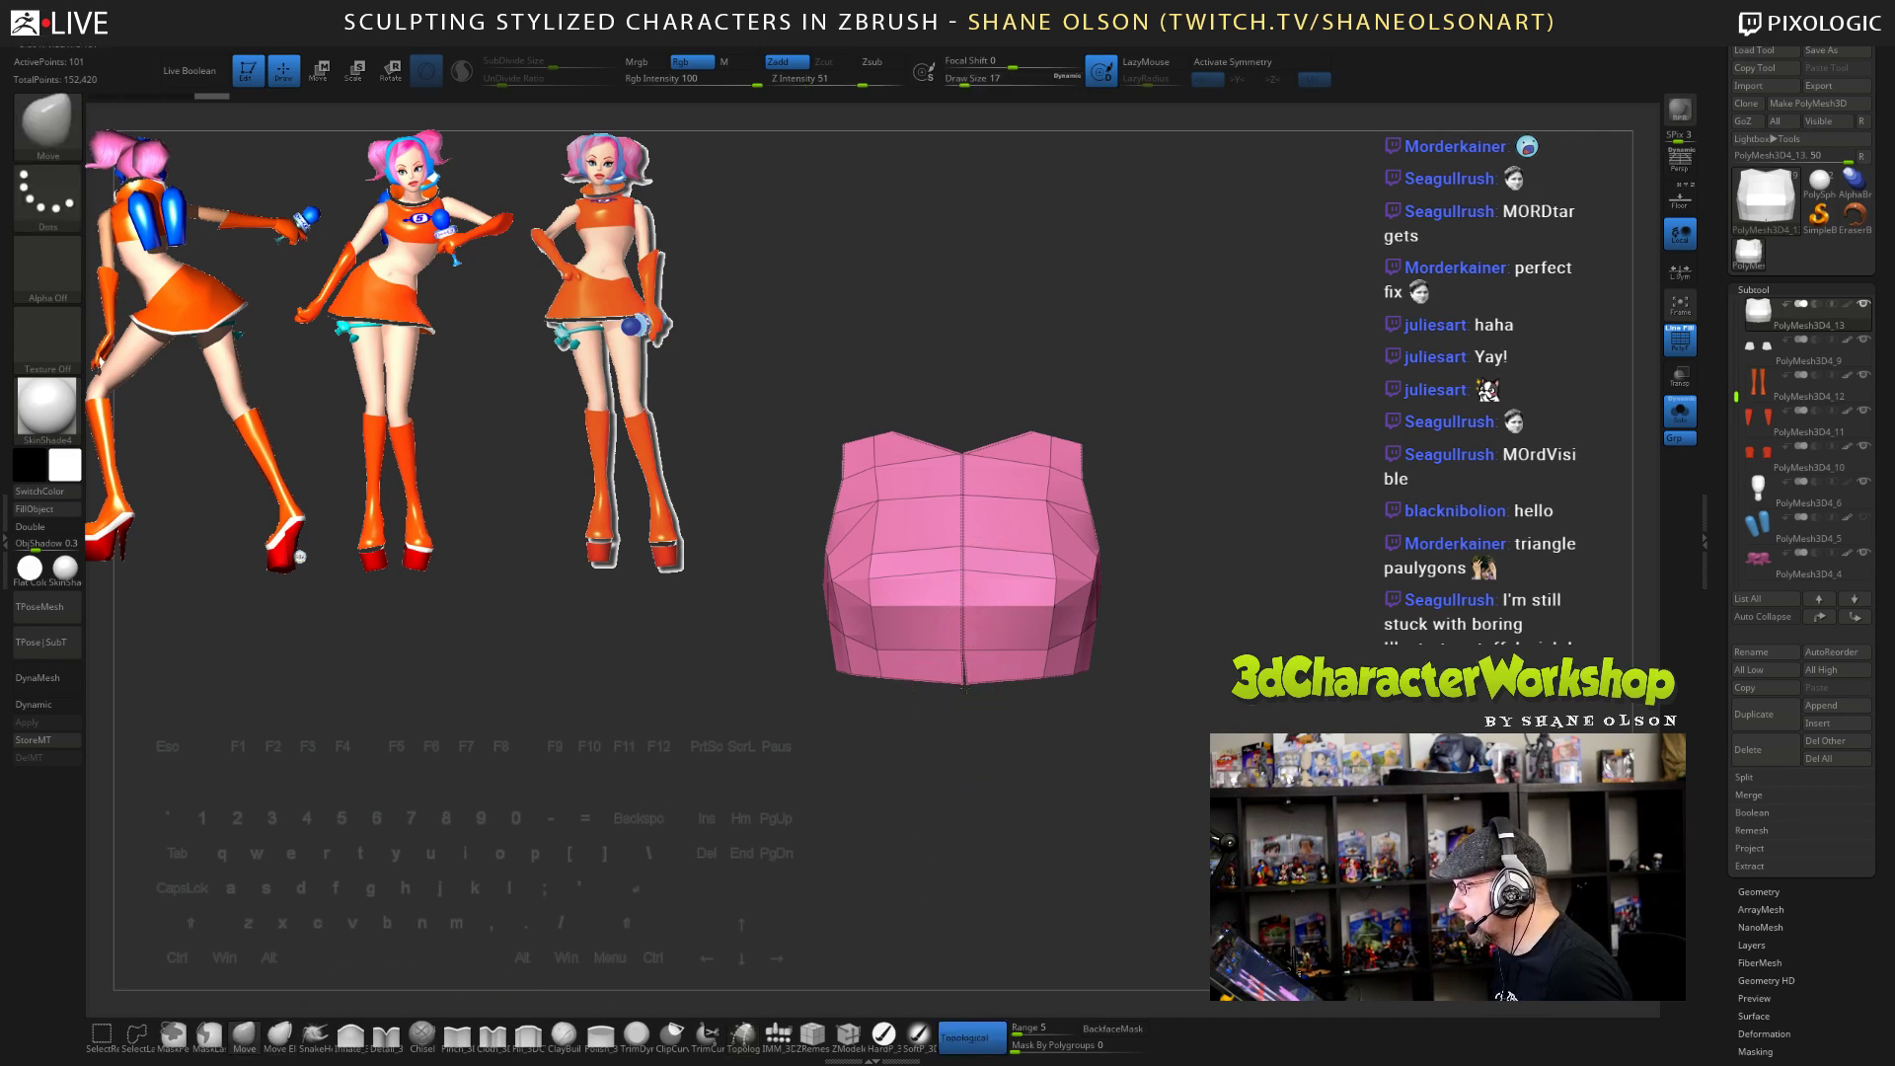
mouse_move(1052, 693)
left_mouse_down()
mouse_move(996, 705)
mouse_move(1393, 703)
left_mouse_up()
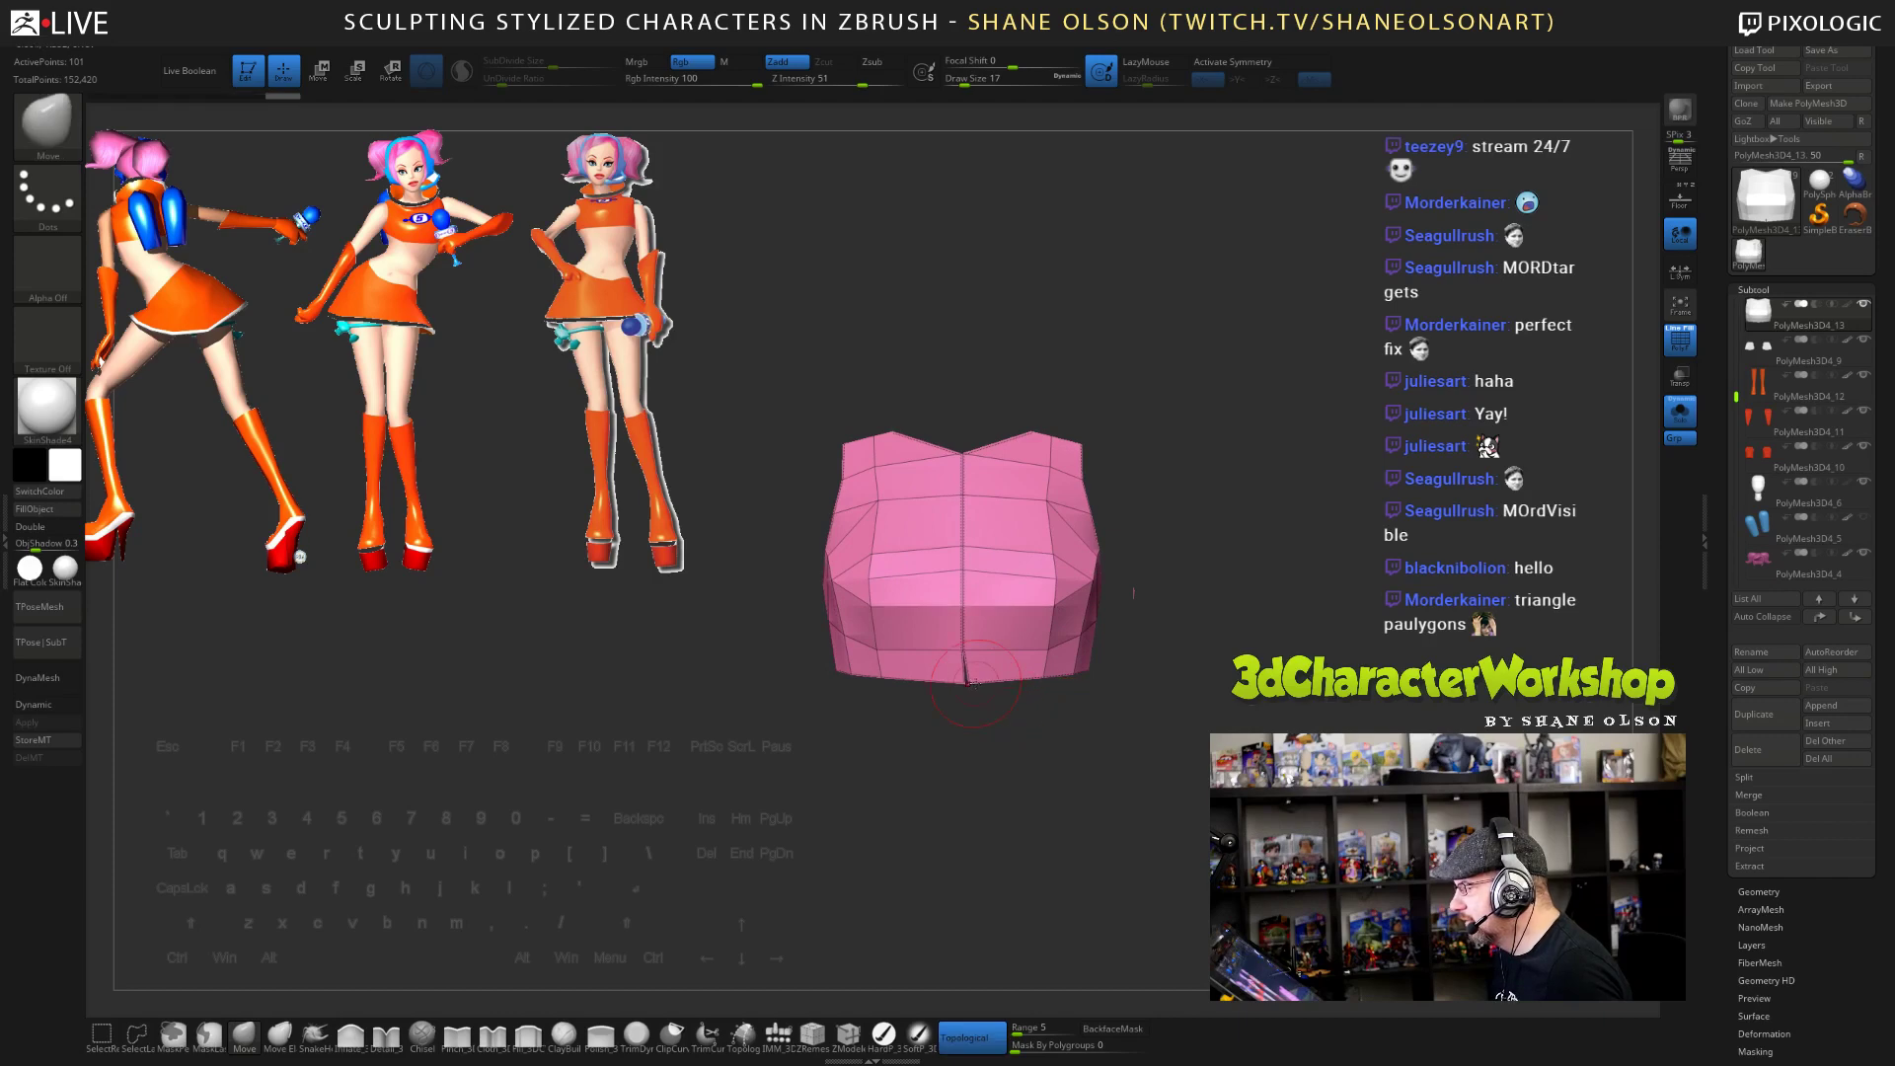
key("m")
key("m")
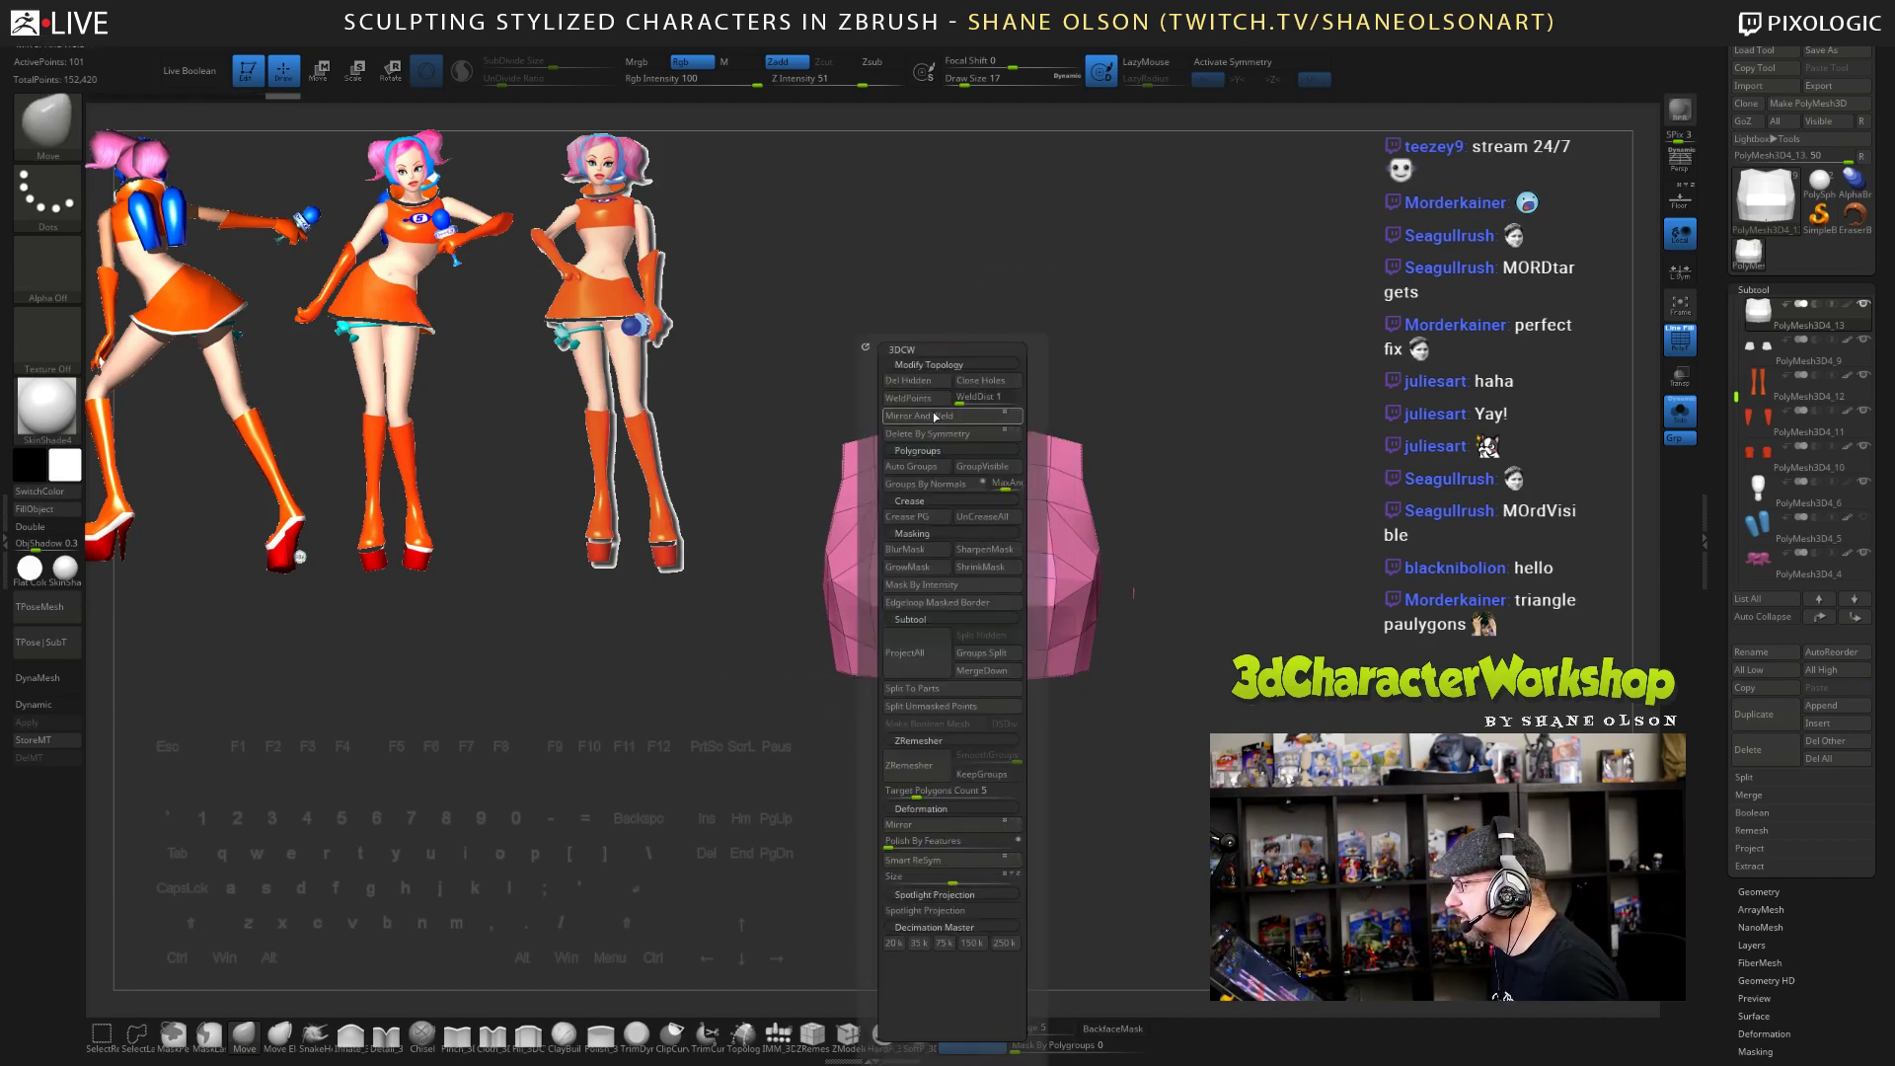
key("m")
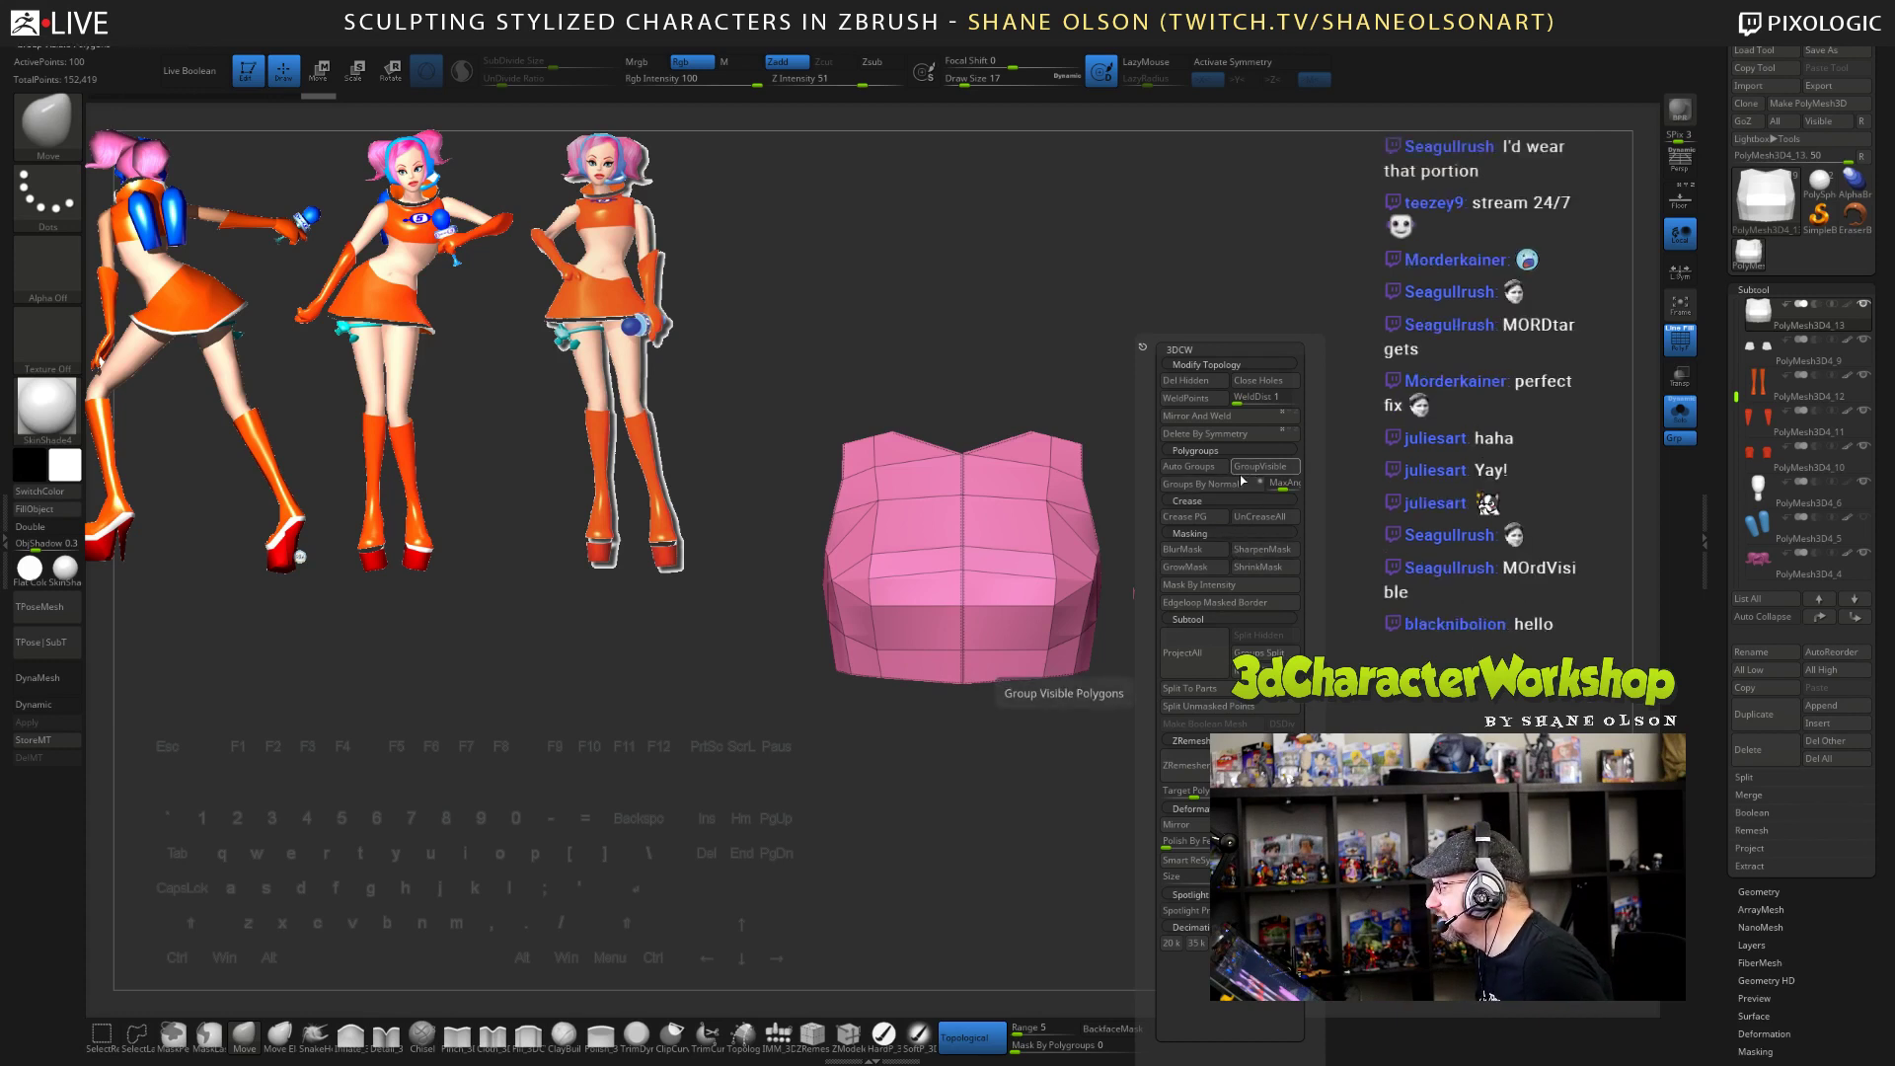
- Uncrease all edges of the top and activate Dynamic Subdiv, choosing Always YES for automatic activation
key("3")
left_click(1331, 516)
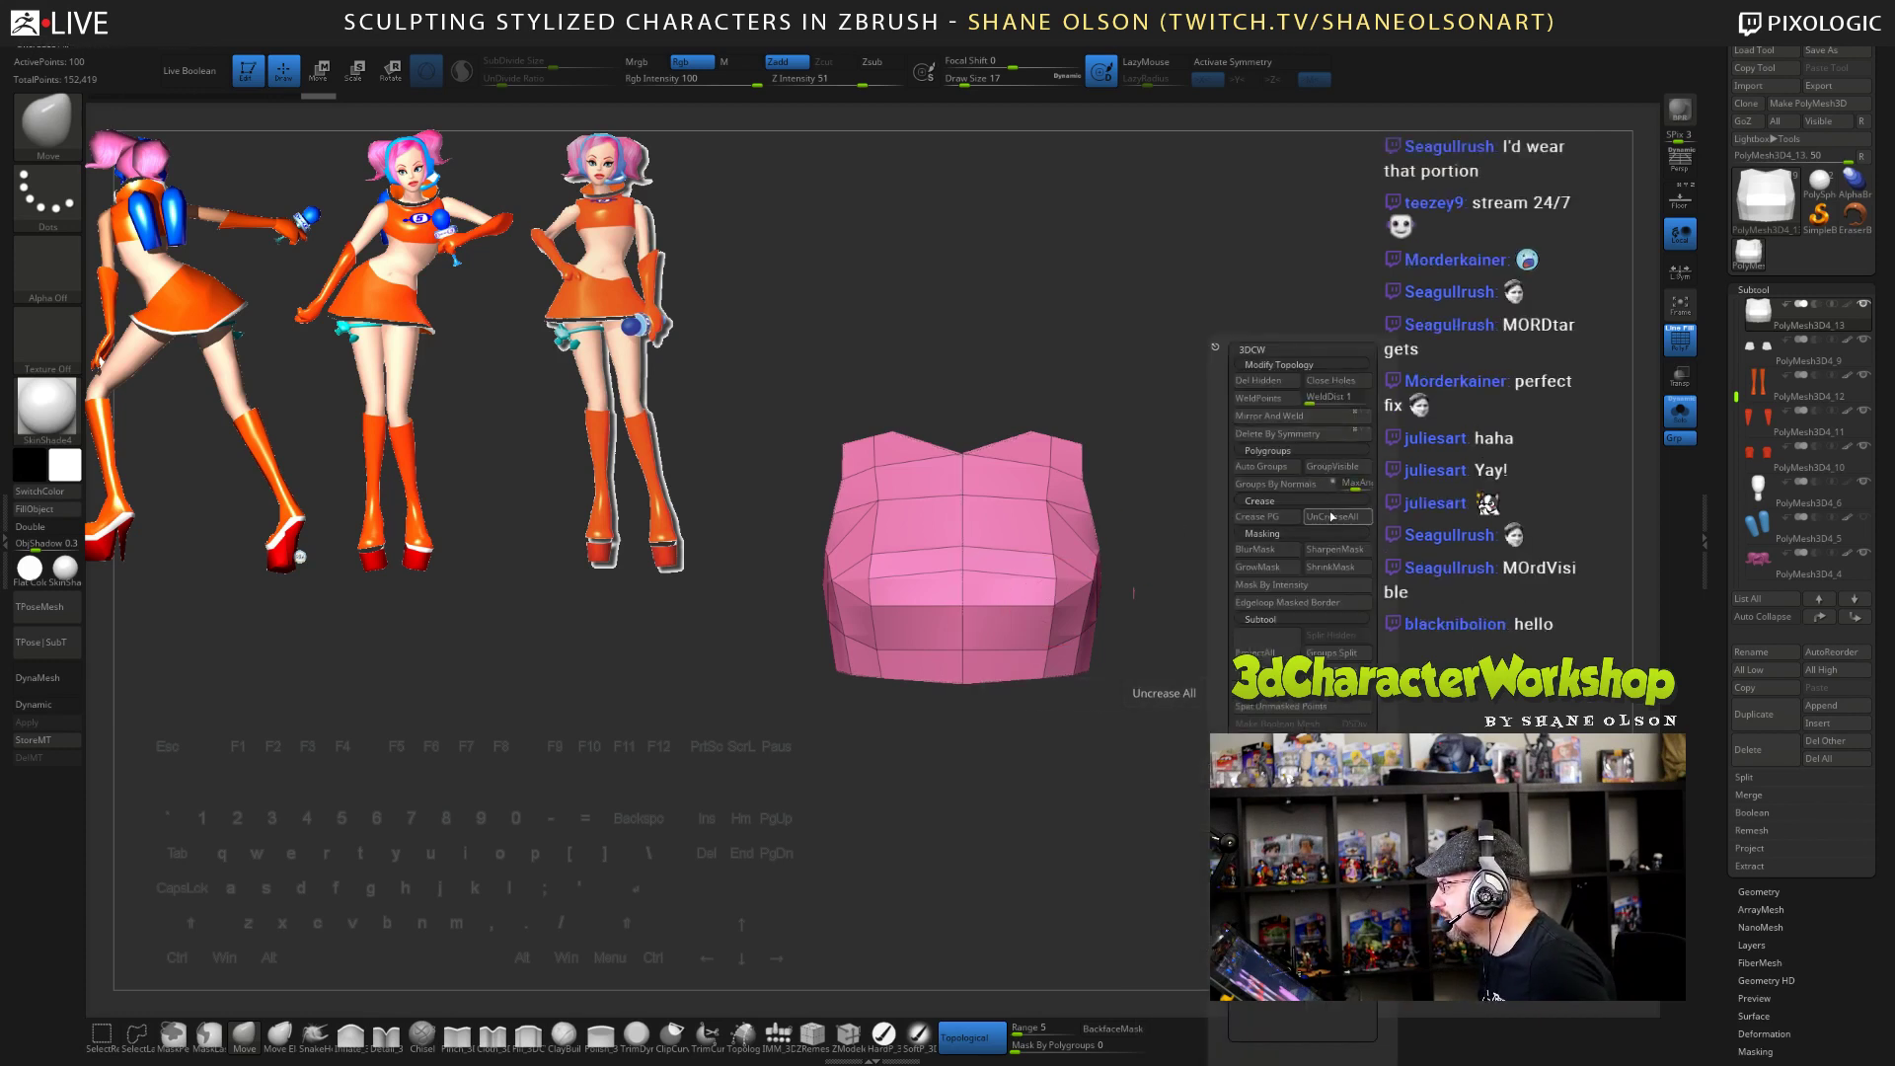
left_click_drag(1244, 516, 1260, 537)
key("d")
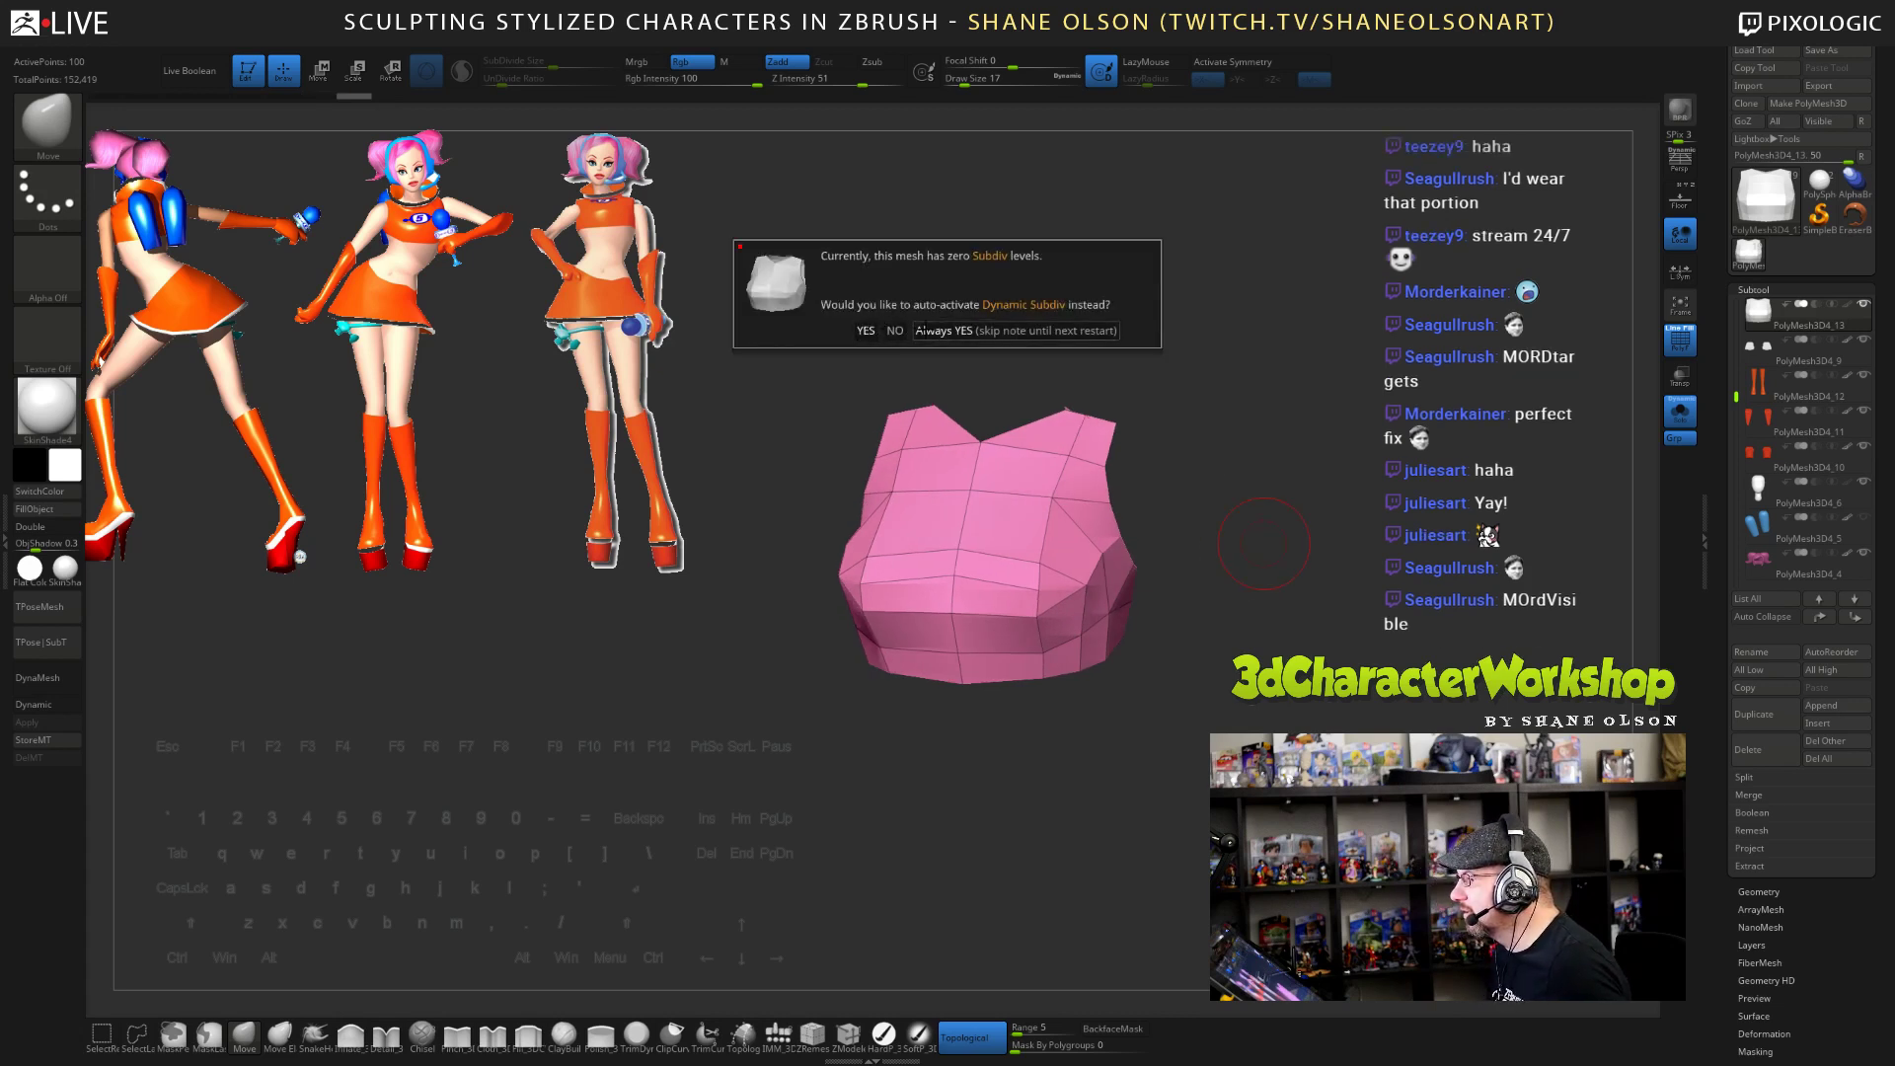
left_click(923, 331)
mouse_move(1273, 516)
left_mouse_down()
mouse_move(1299, 529)
mouse_move(1288, 566)
left_mouse_up()
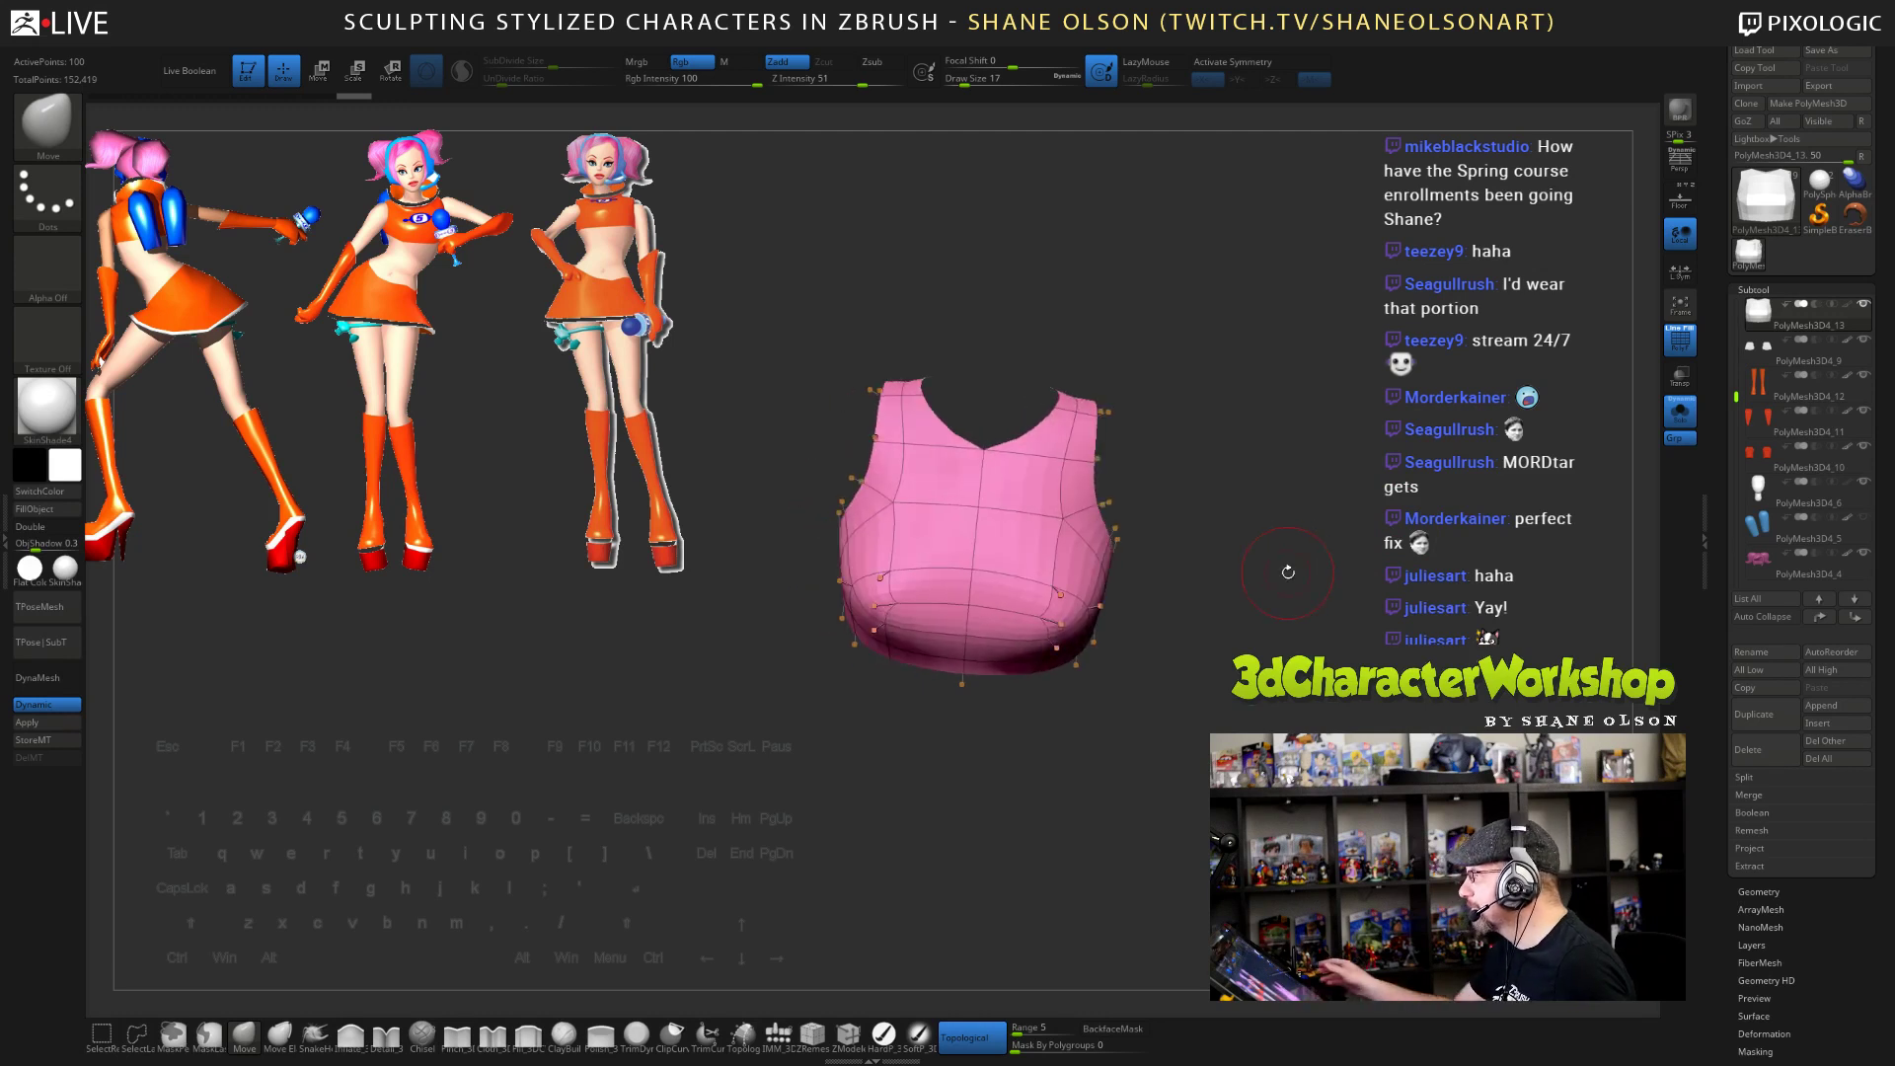
- Inspect the smoothed top and save the project
mouse_move(1274, 717)
left_mouse_down("alt")
mouse_move(1274, 750)
mouse_move(1216, 790)
mouse_move(1223, 841)
left_mouse_up("alt")
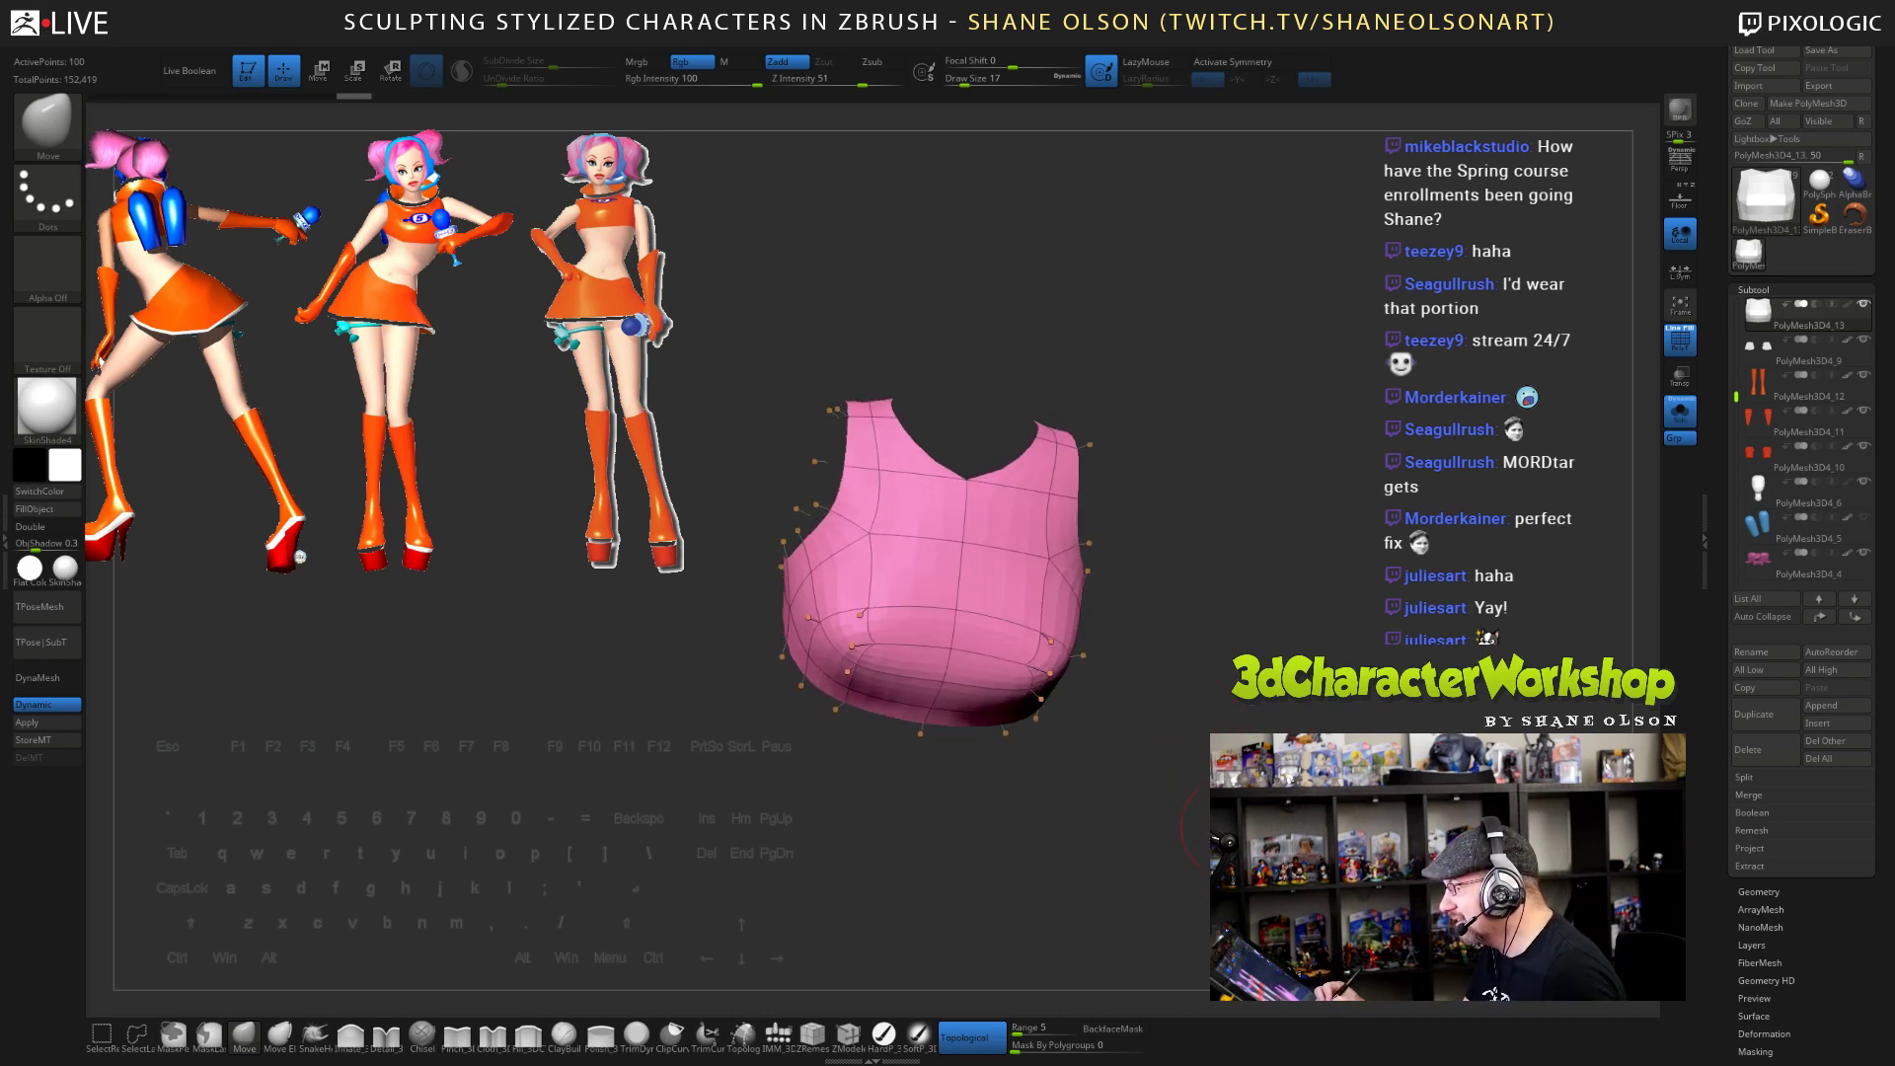
key("shift")
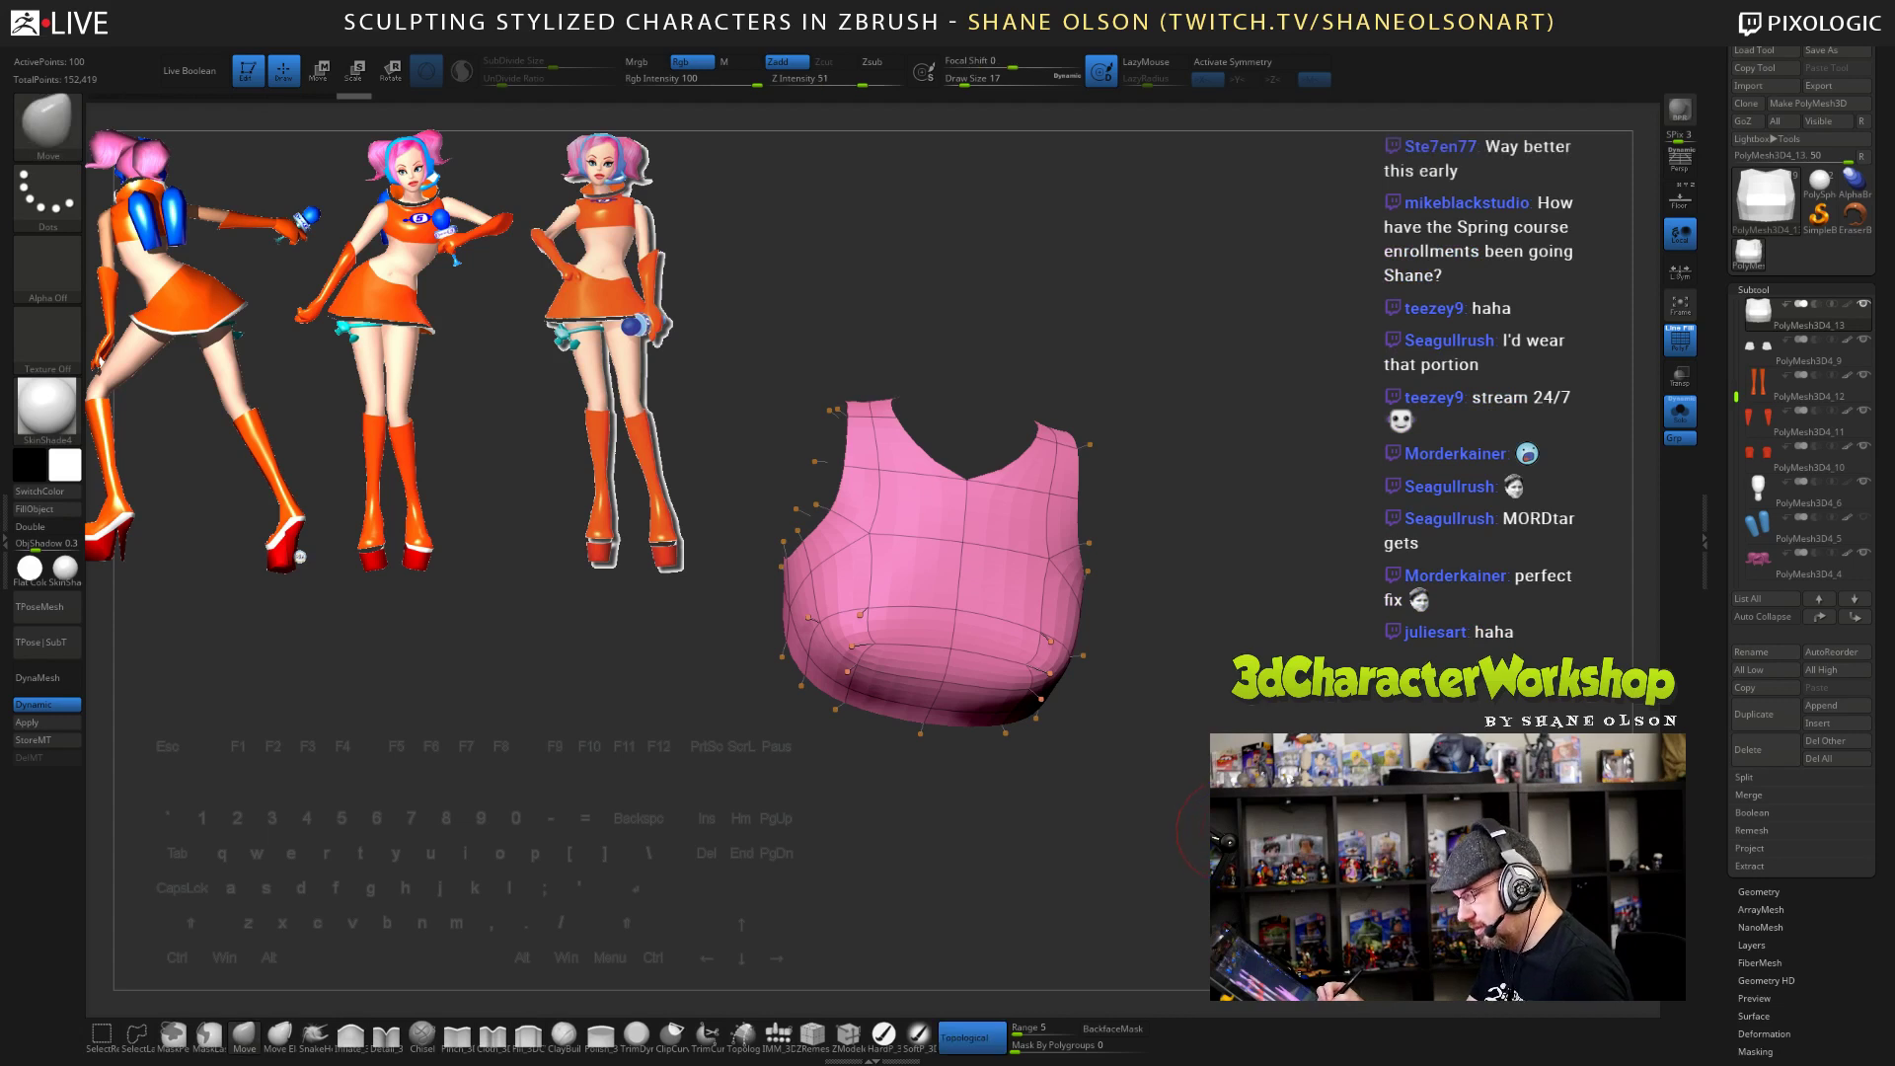
left_click_drag(1732, 664, 1732, 432)
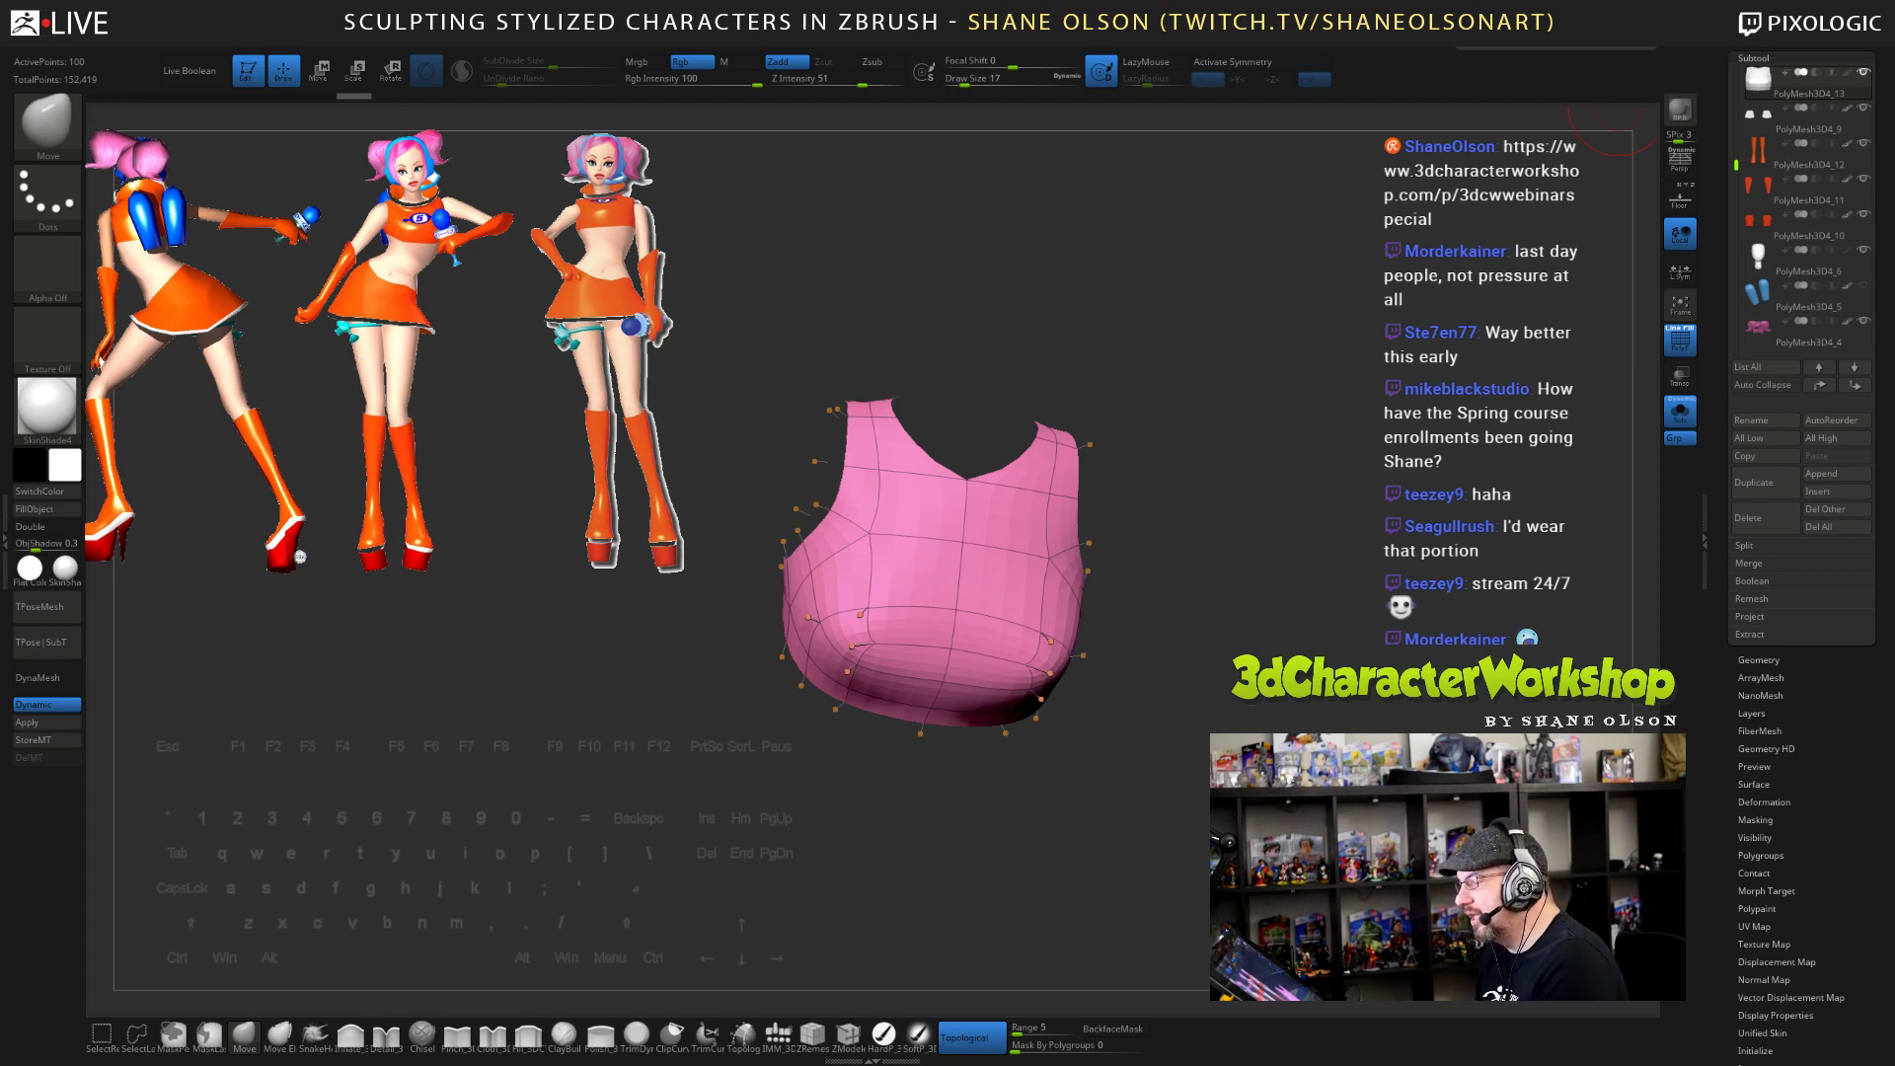
key("ctrl+s")
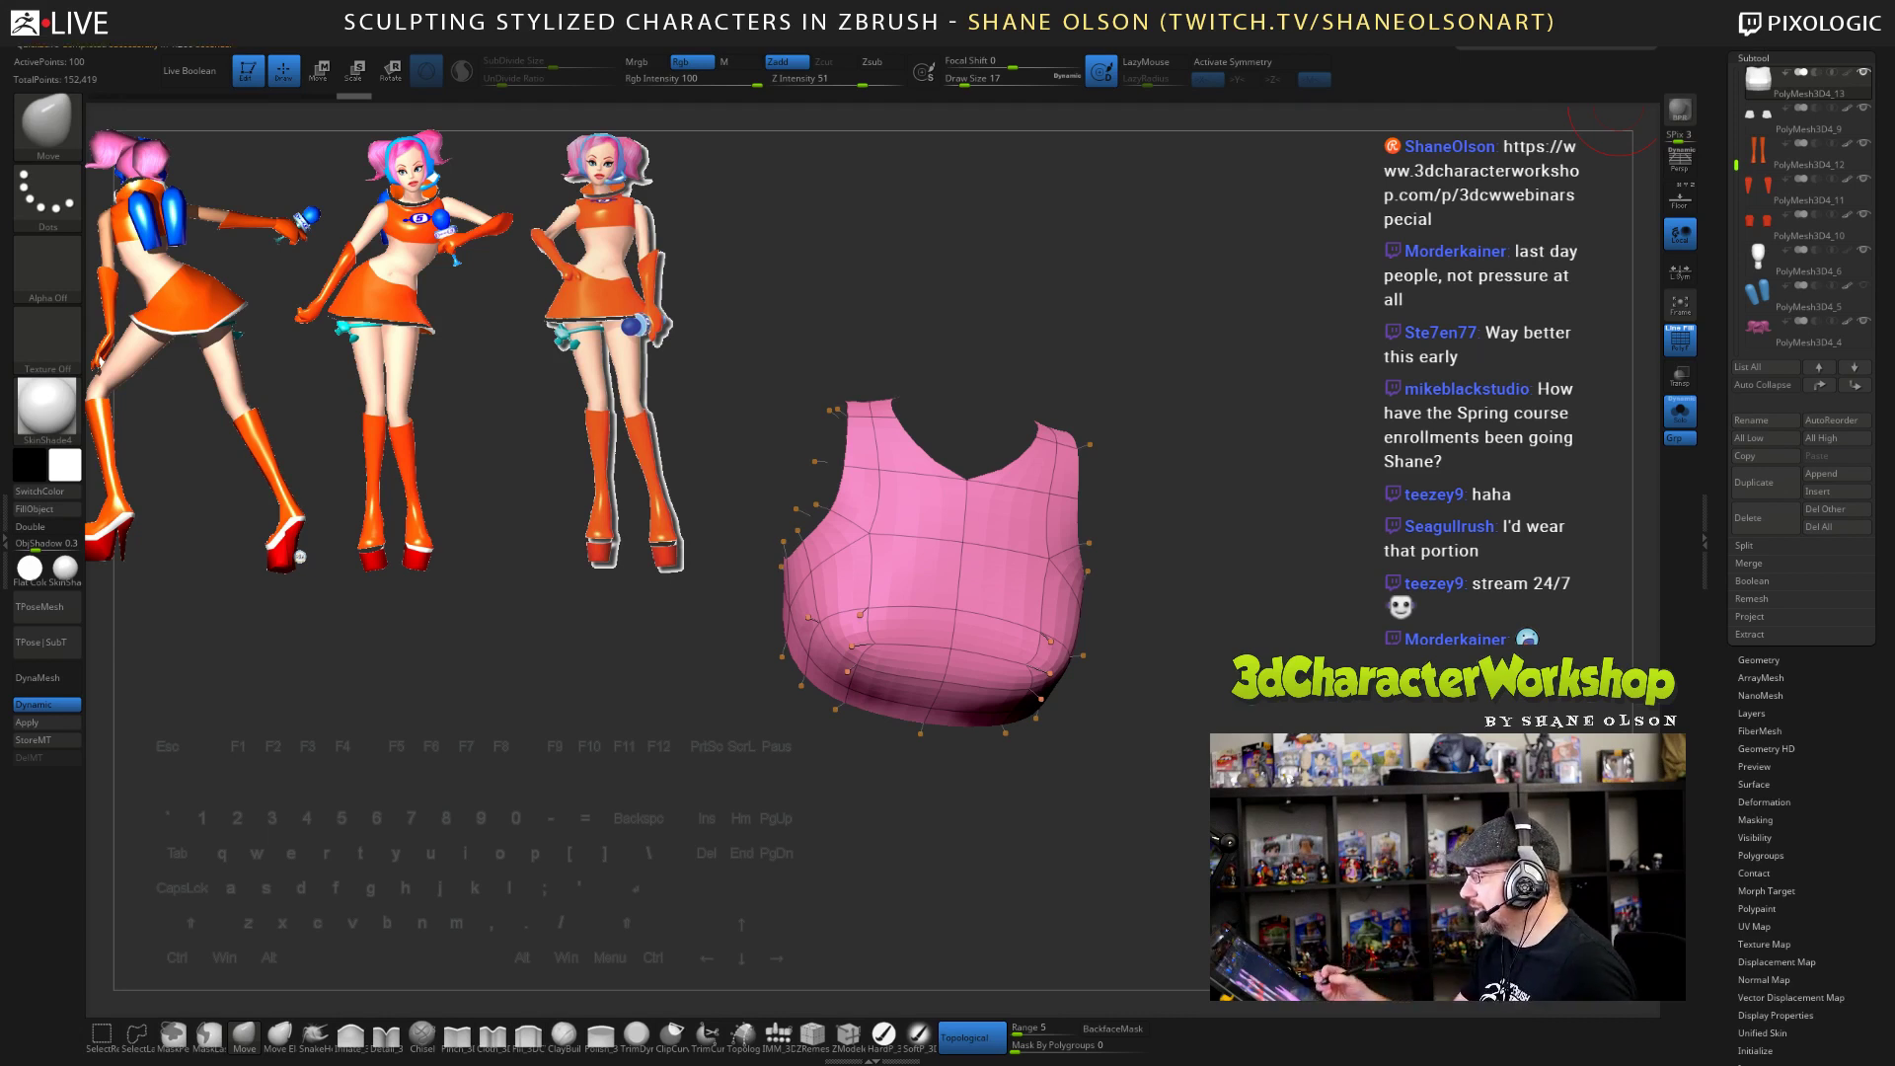
- Turn off the top's dynamic subdivision and try creasing its edges with a crease tolerance of 1
left_click_drag(1371, 719, 1270, 661)
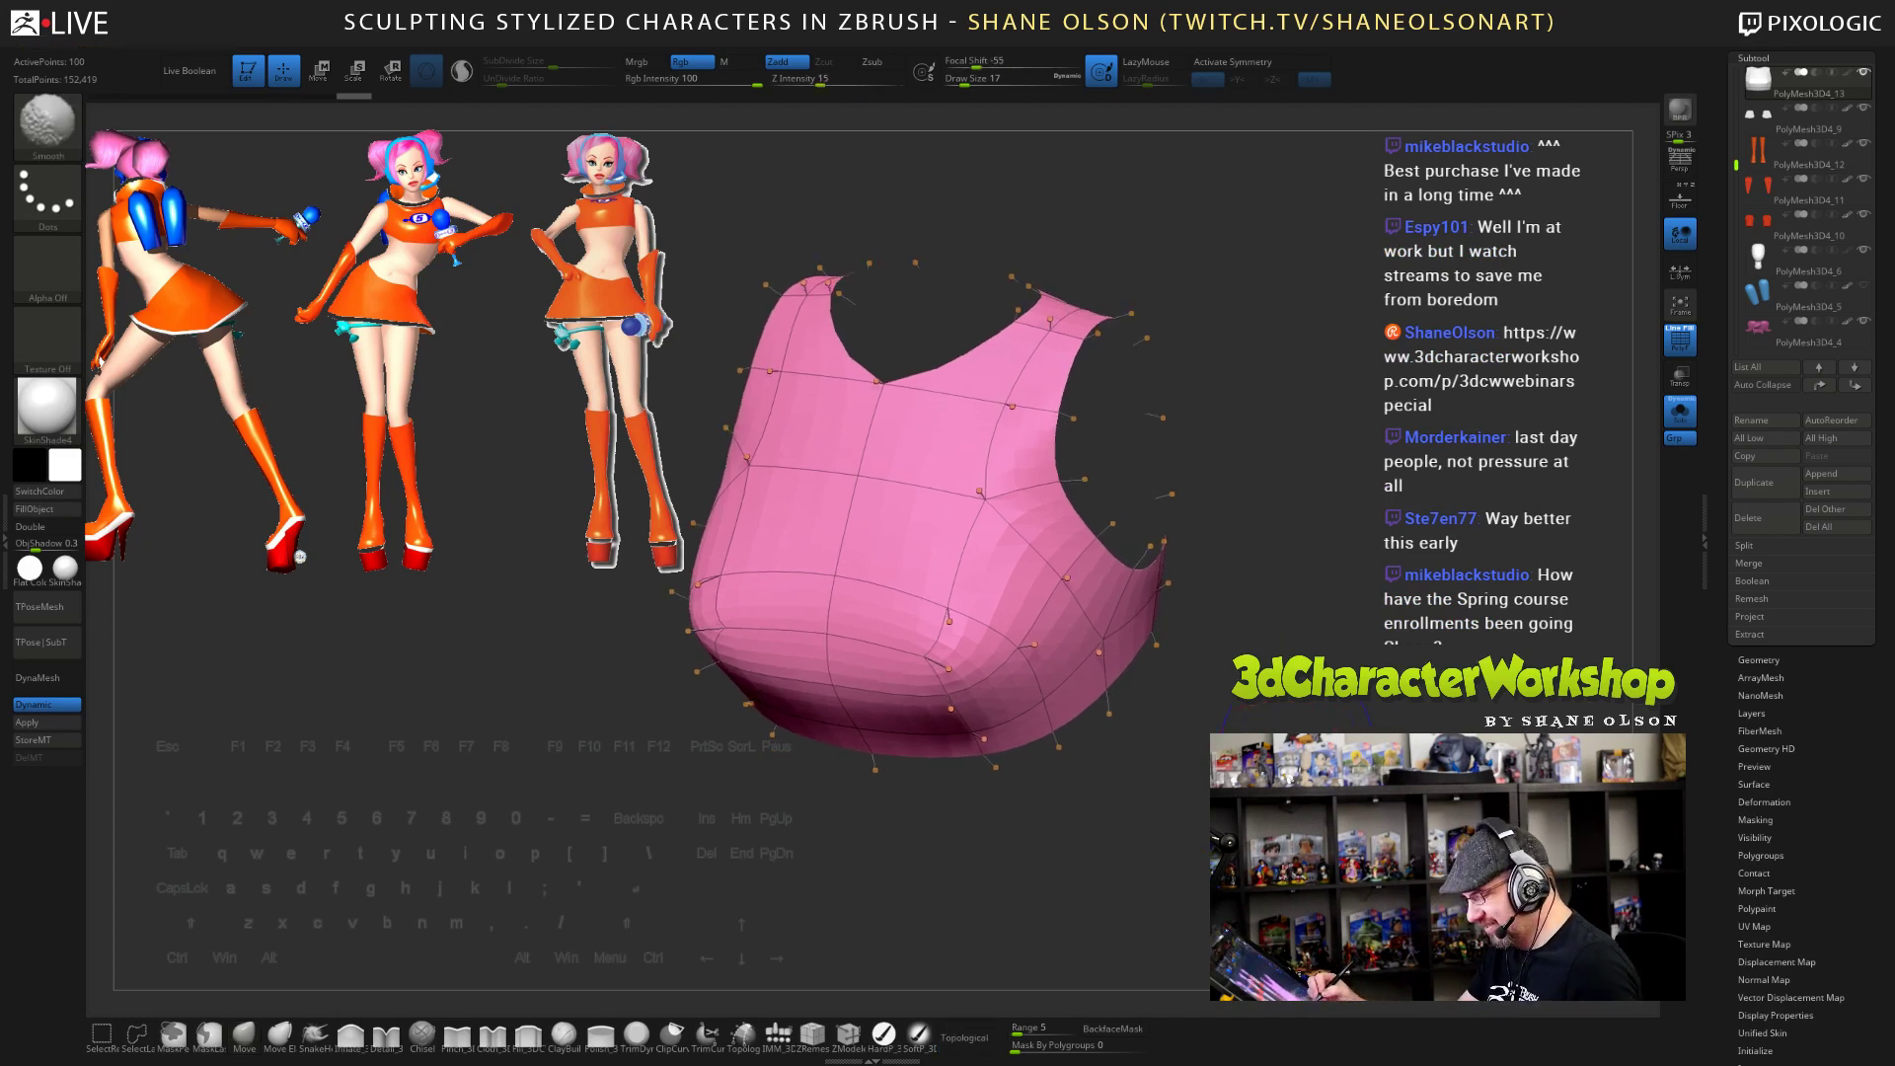
key("shift+d")
left_click_drag(1618, 558, 1624, 553)
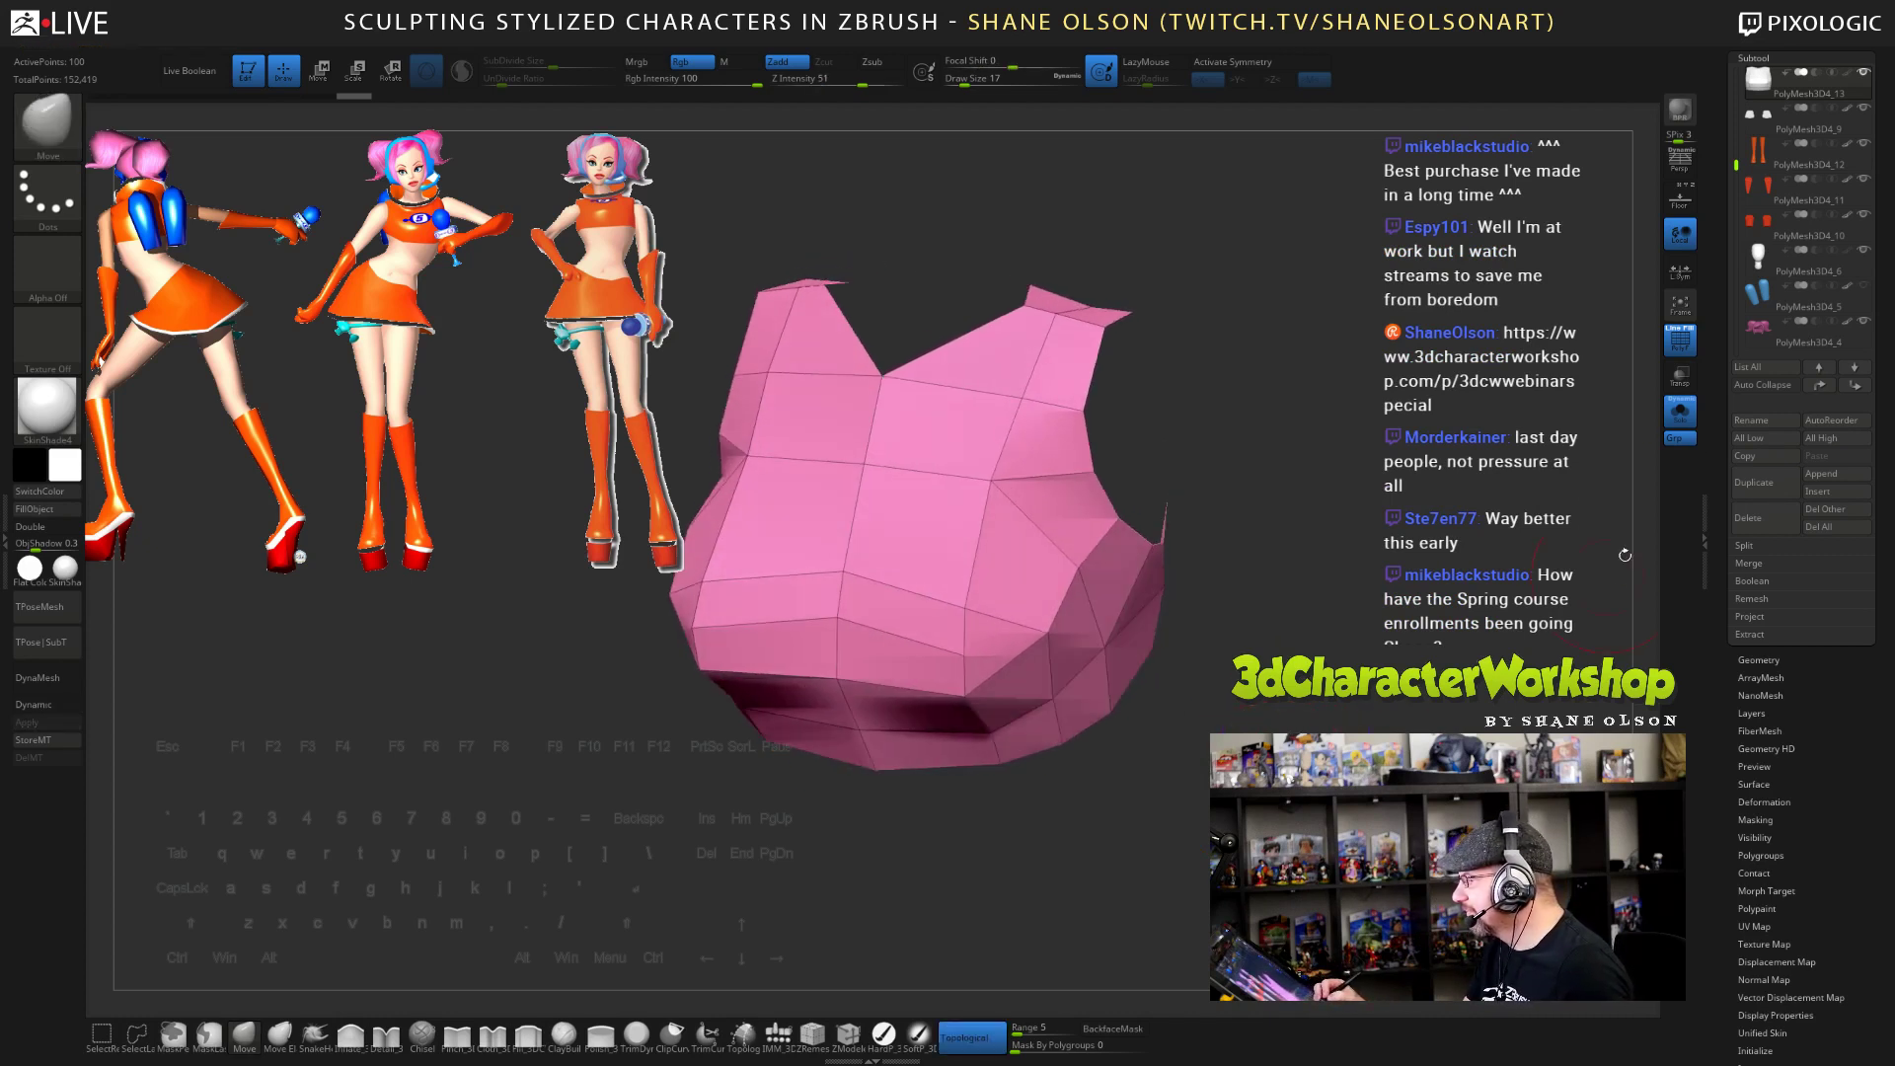
left_click(1764, 659)
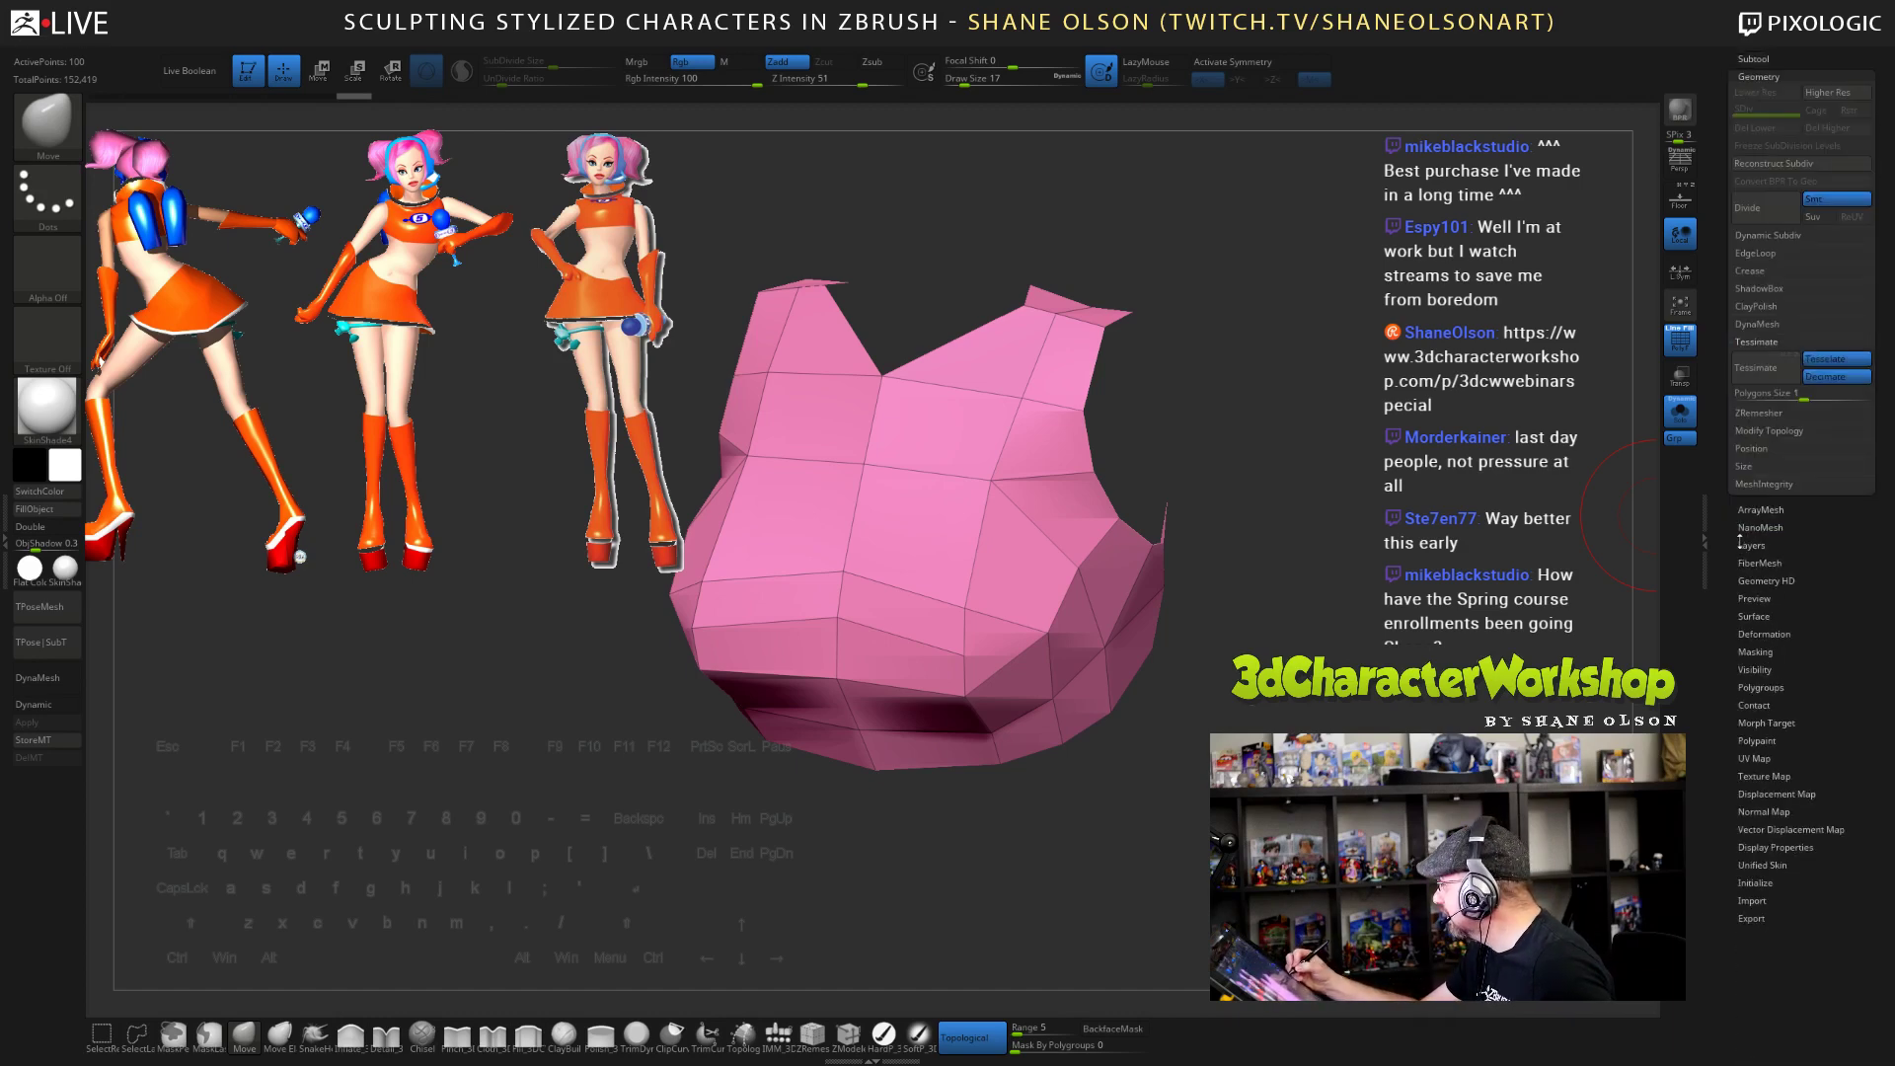
left_click(1749, 270)
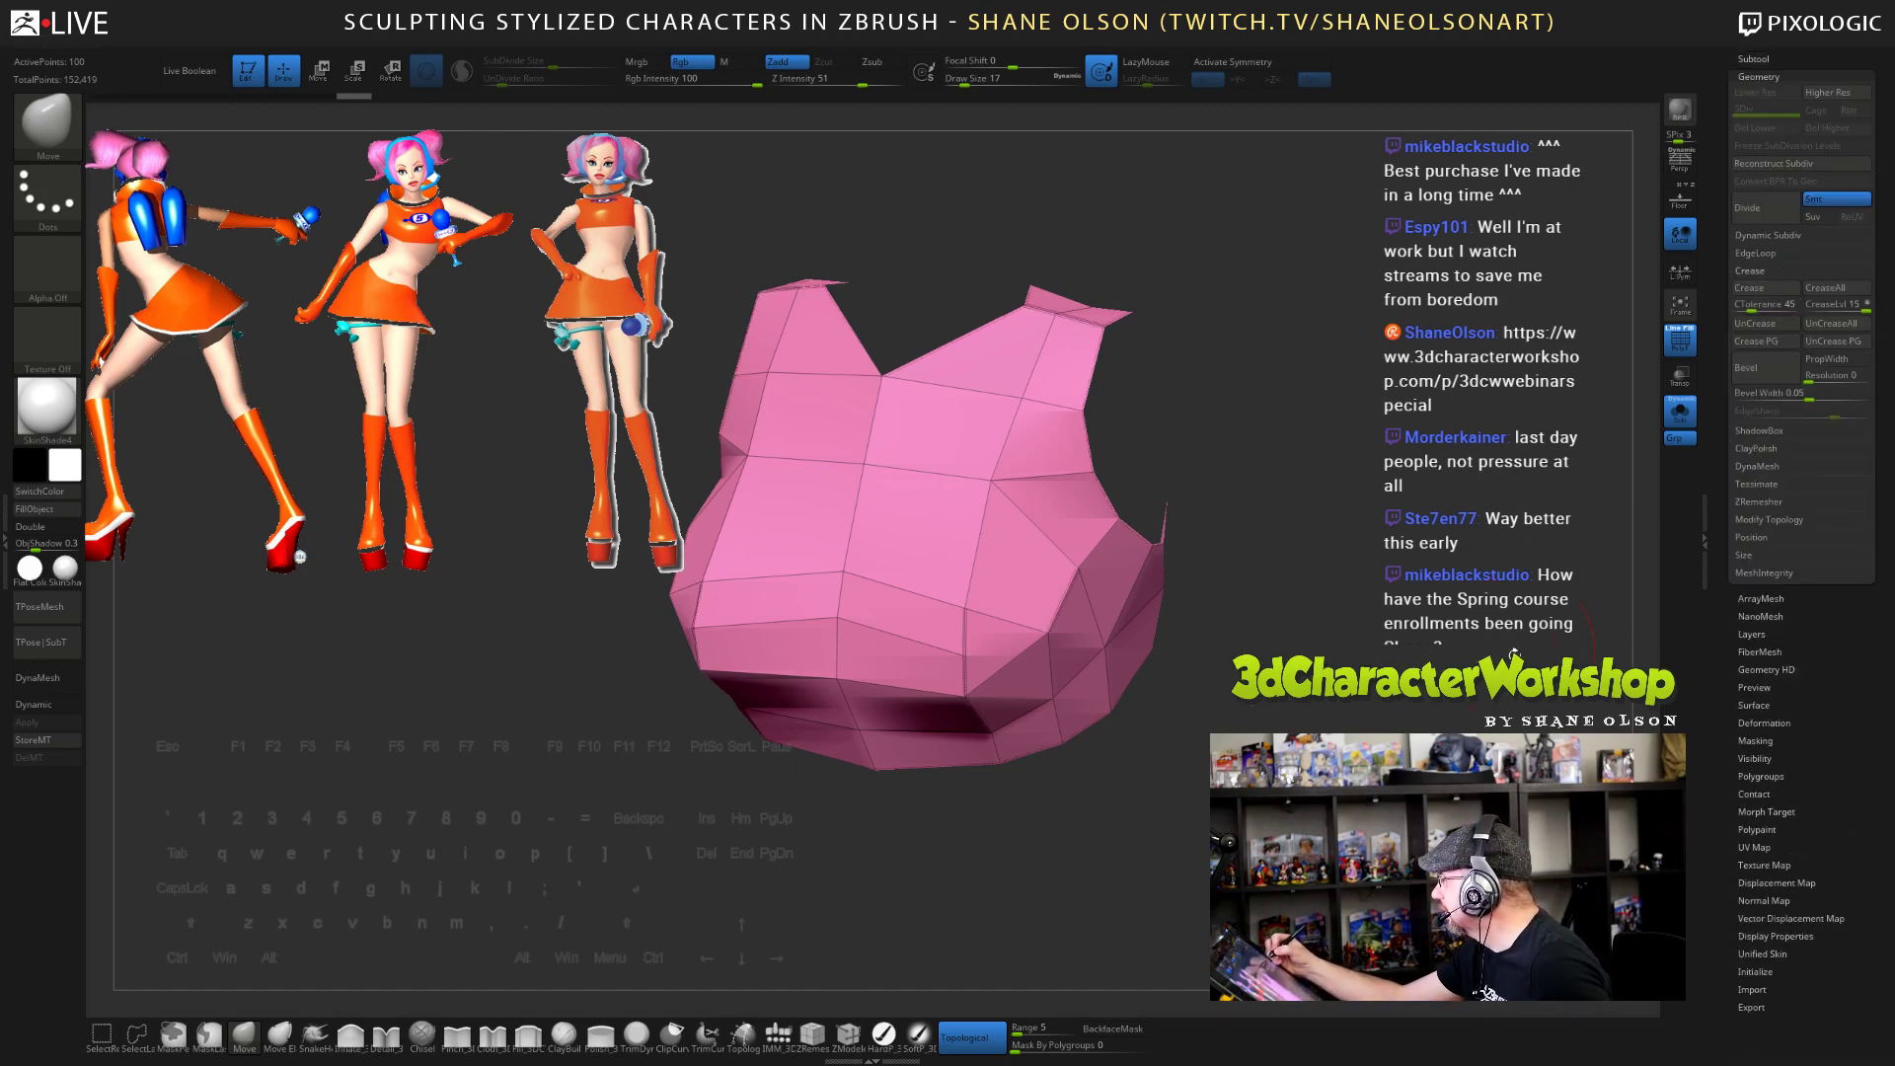
mouse_move(1429, 756)
left_mouse_down()
mouse_move(1421, 819)
mouse_move(1409, 750)
left_mouse_up()
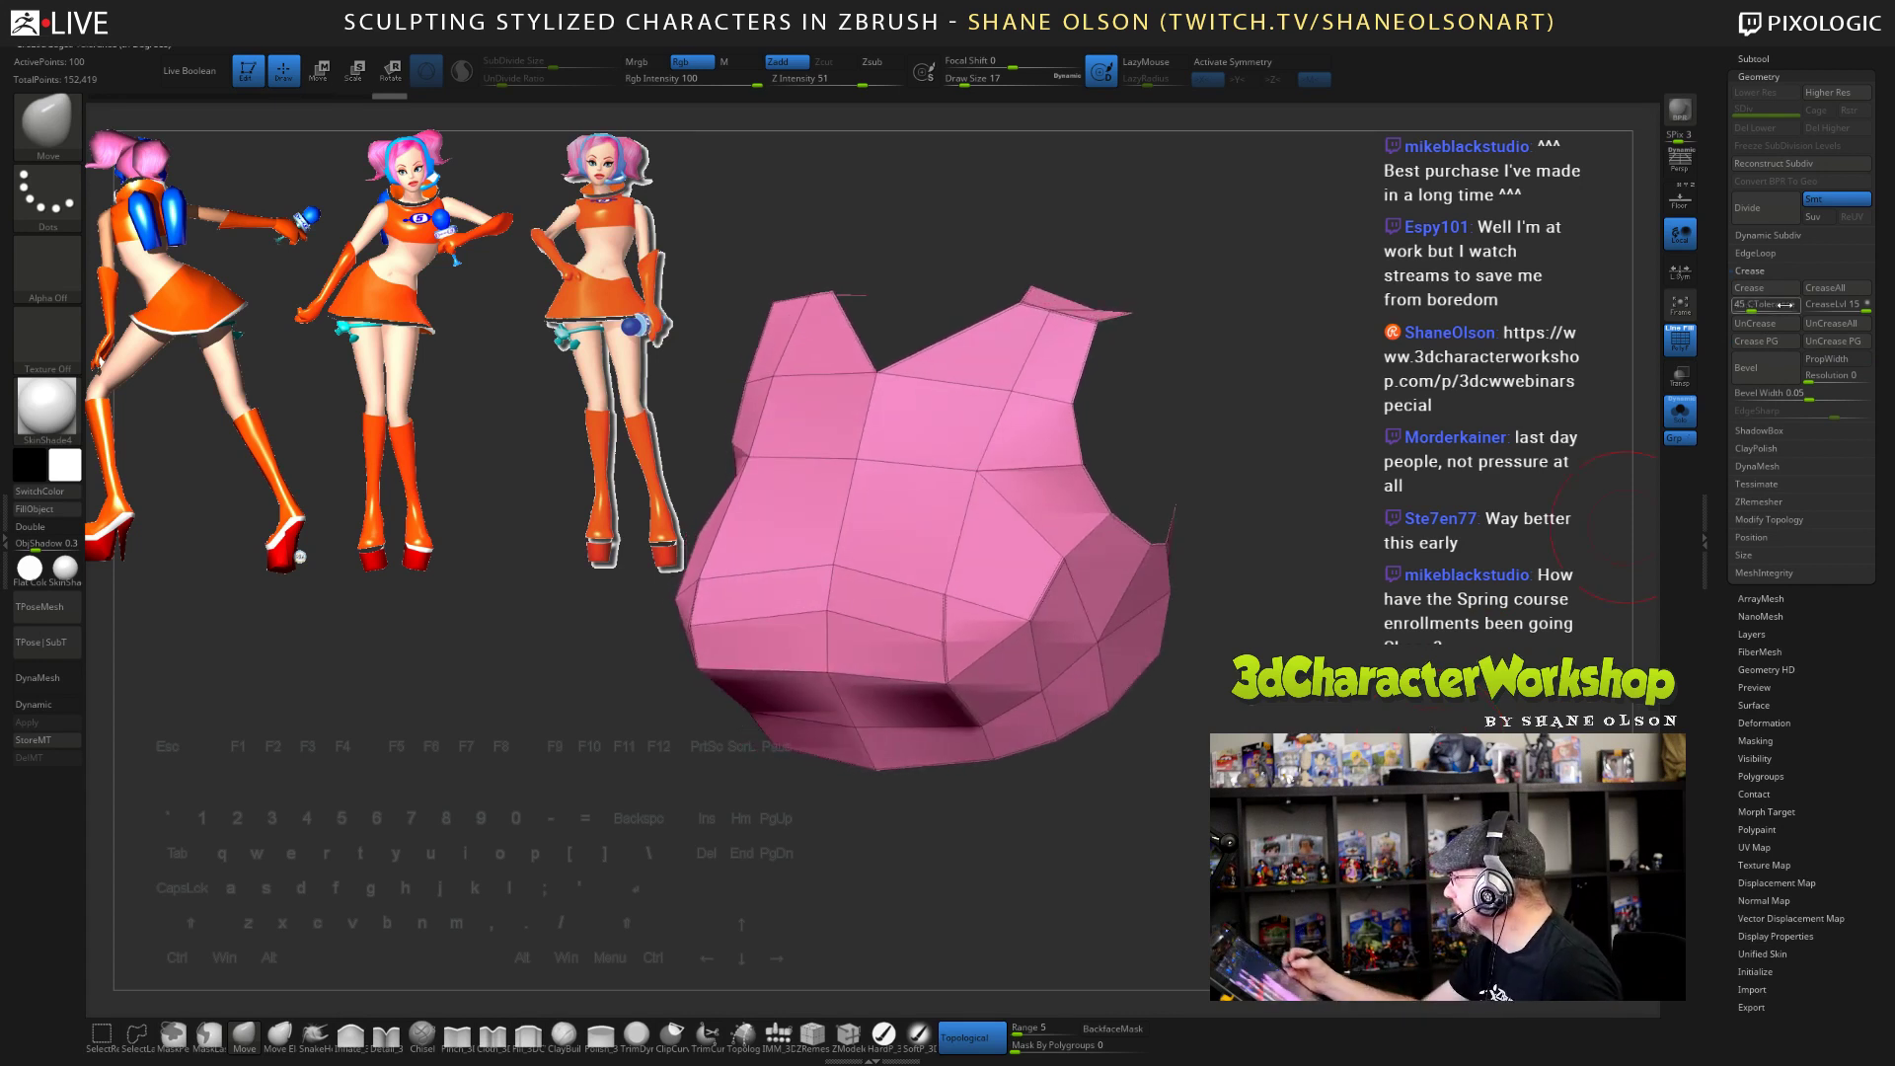
left_click_drag(1752, 306, 1733, 307)
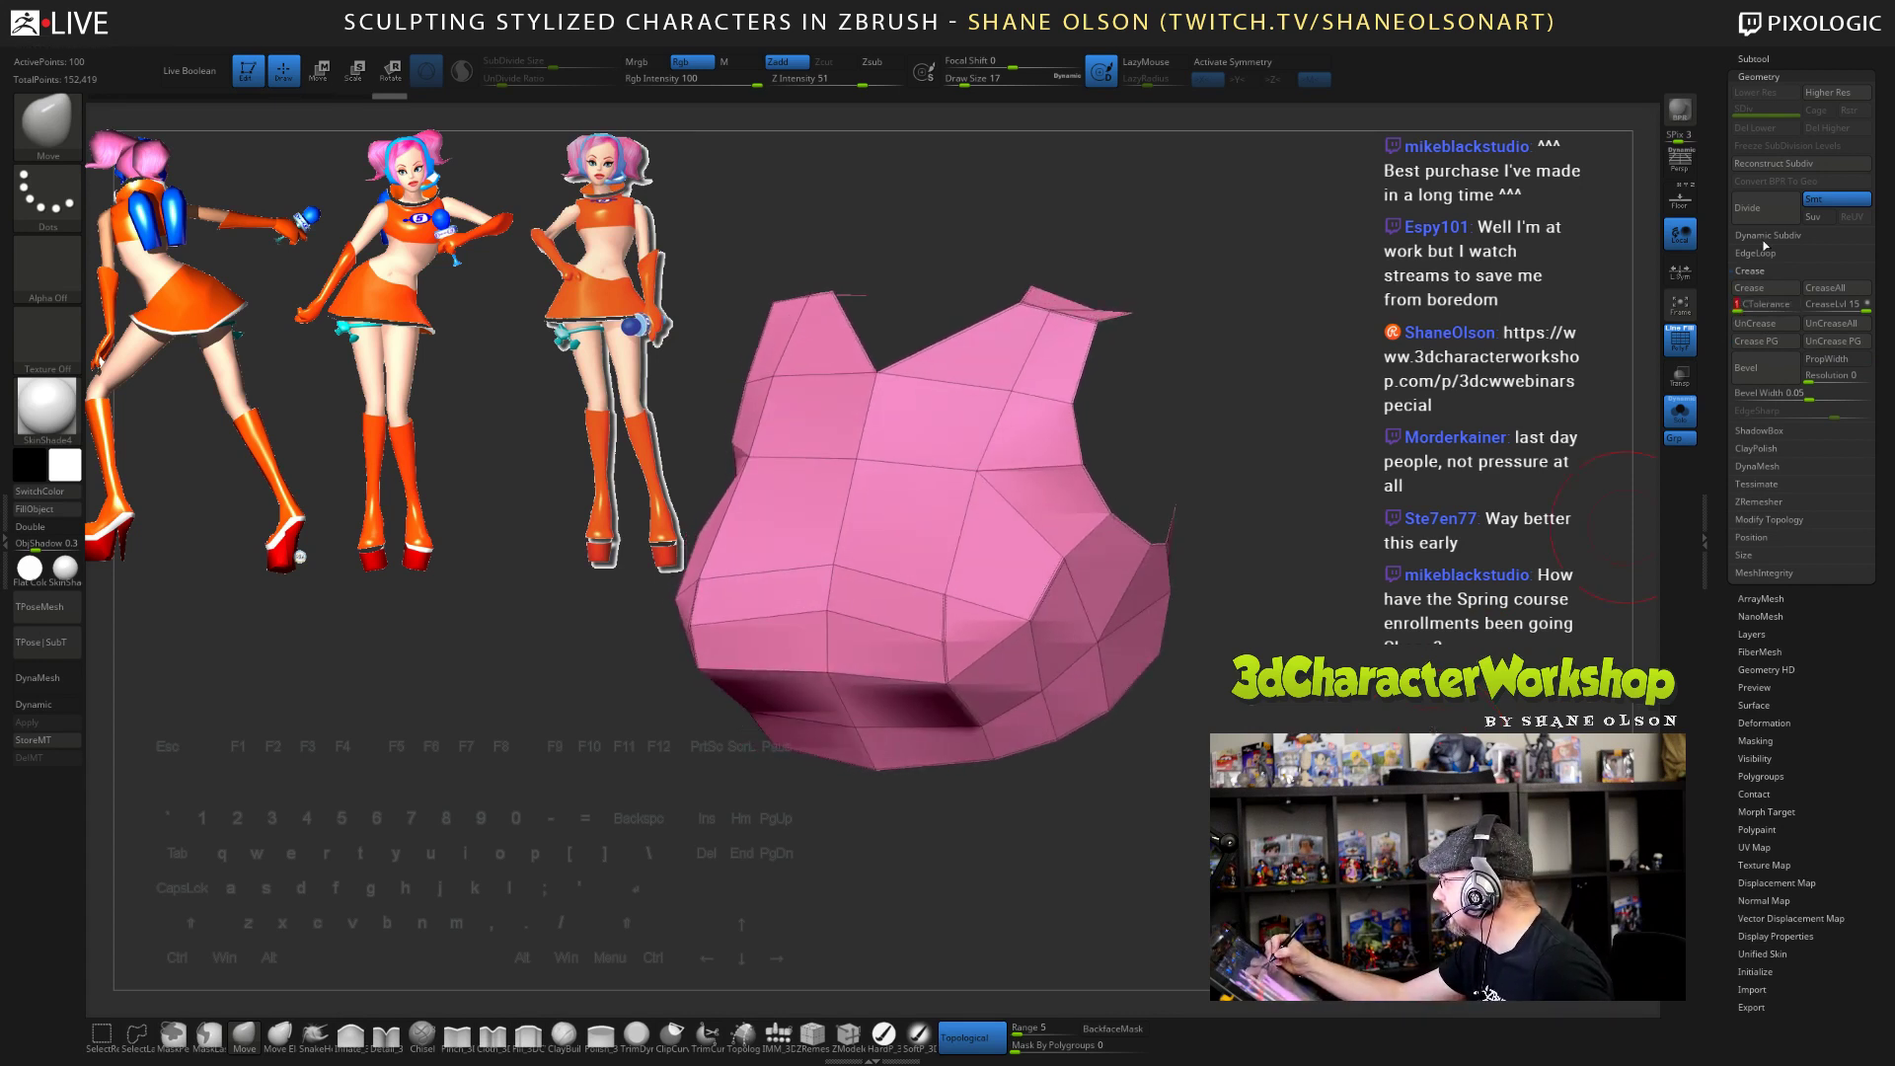
left_click(1761, 287)
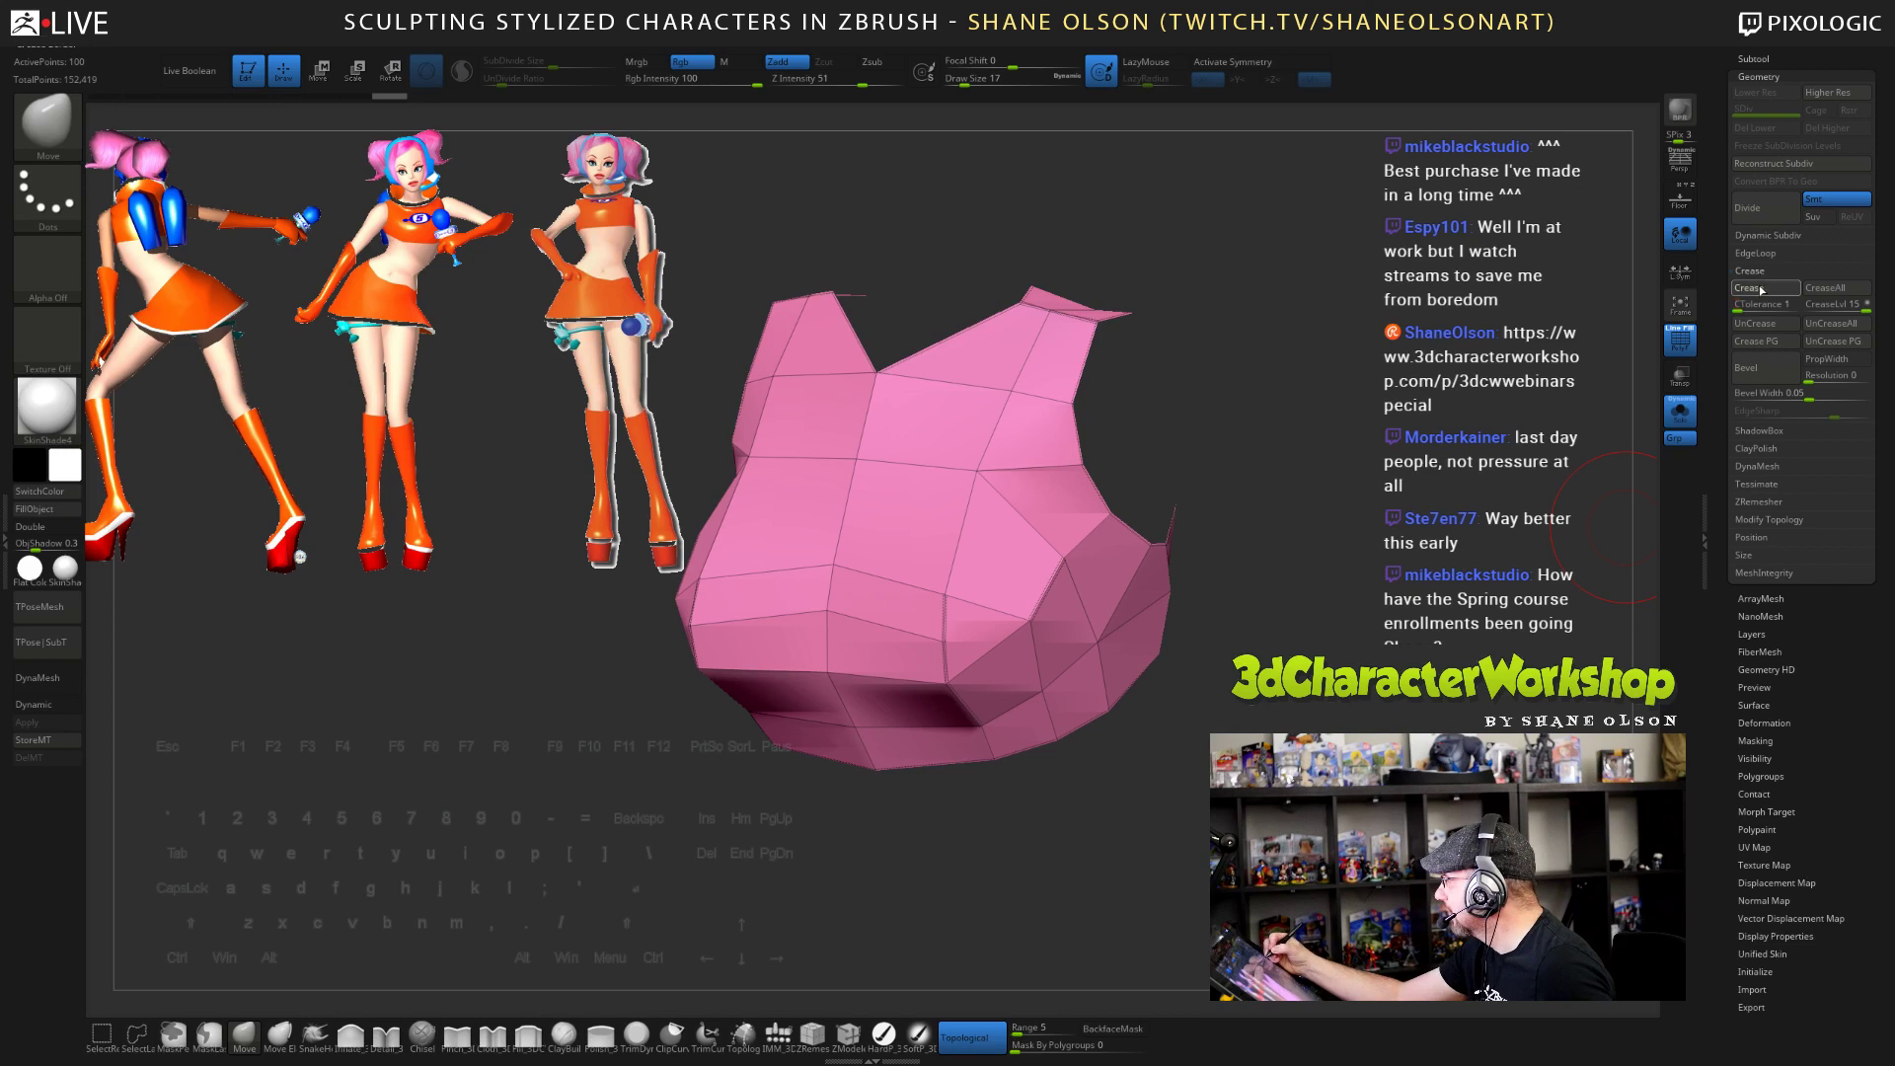
- Set the crease tolerance to 180, uncrease all edges of the top and turn dynamic subdivision back on
left_click_drag(1759, 304, 1802, 305)
left_click(1836, 323)
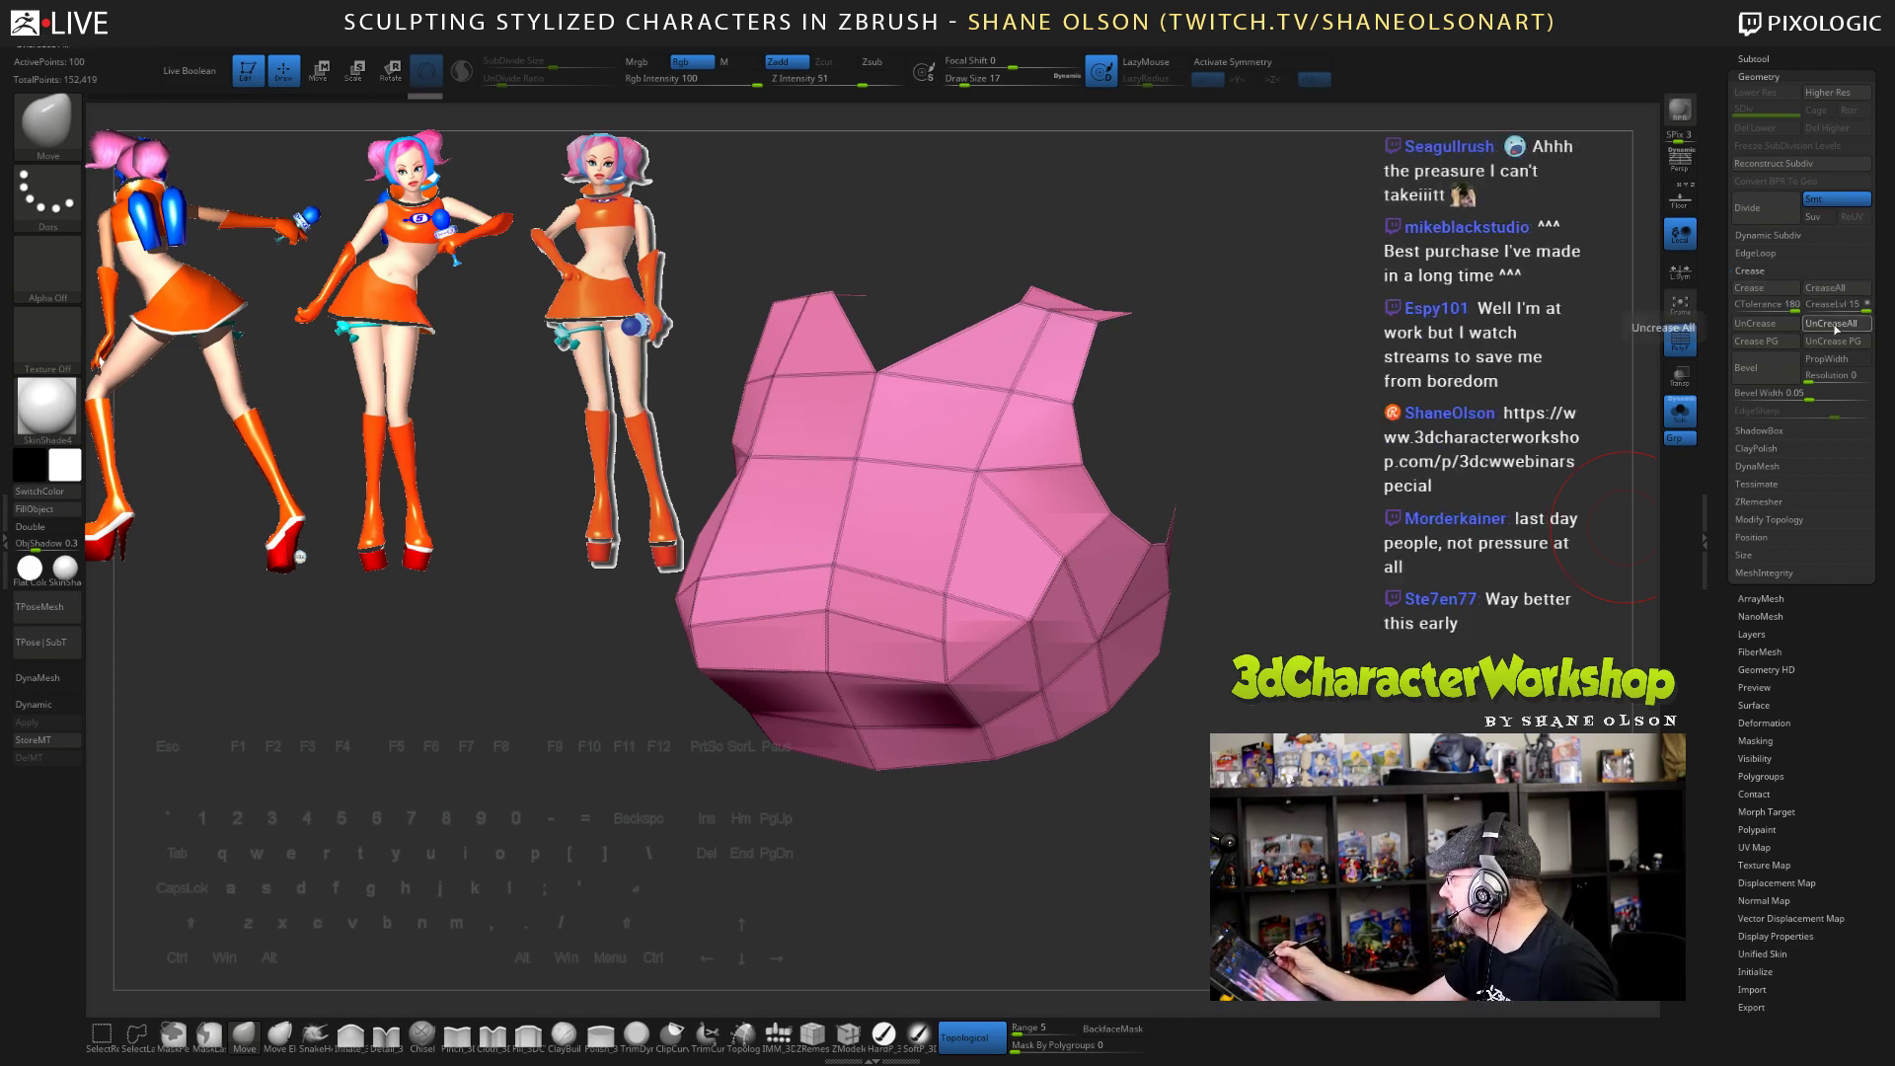
left_click_drag(1584, 488, 1596, 542)
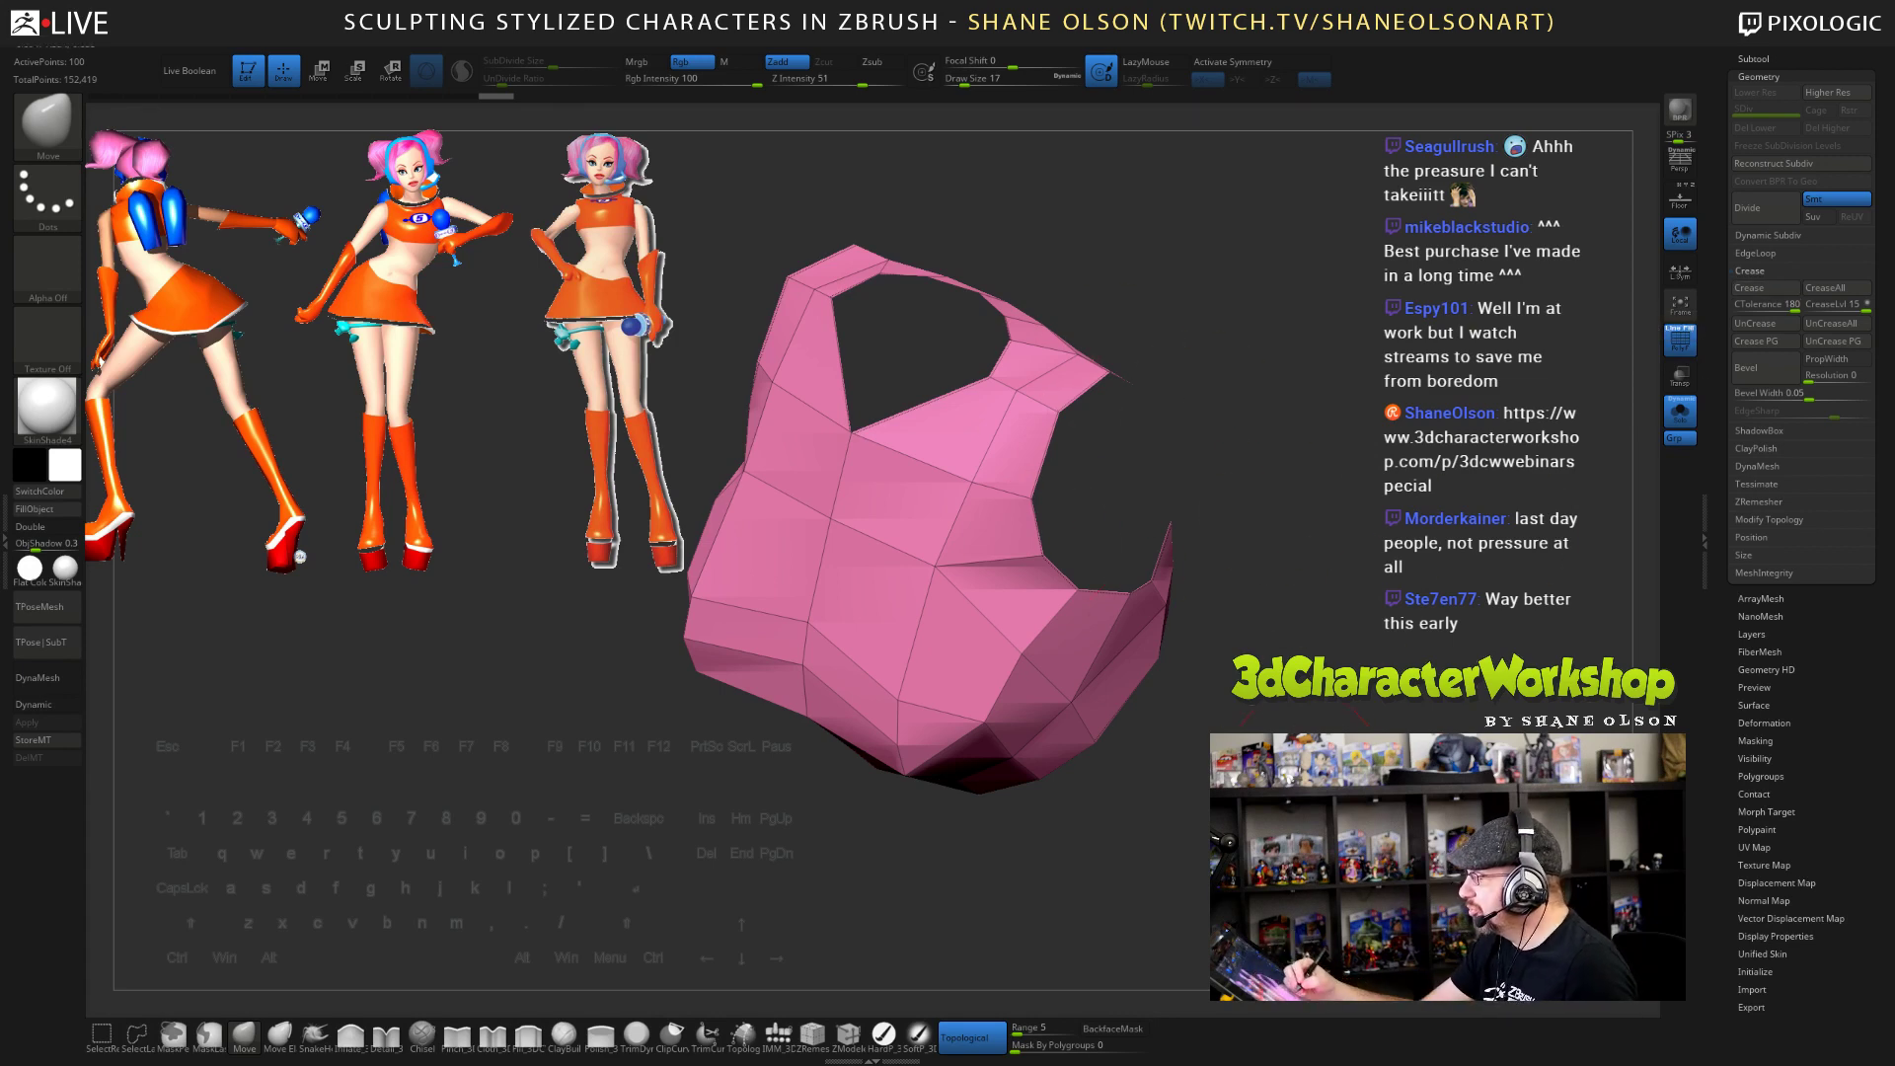
left_click_drag(1302, 770, 1352, 765)
key("d")
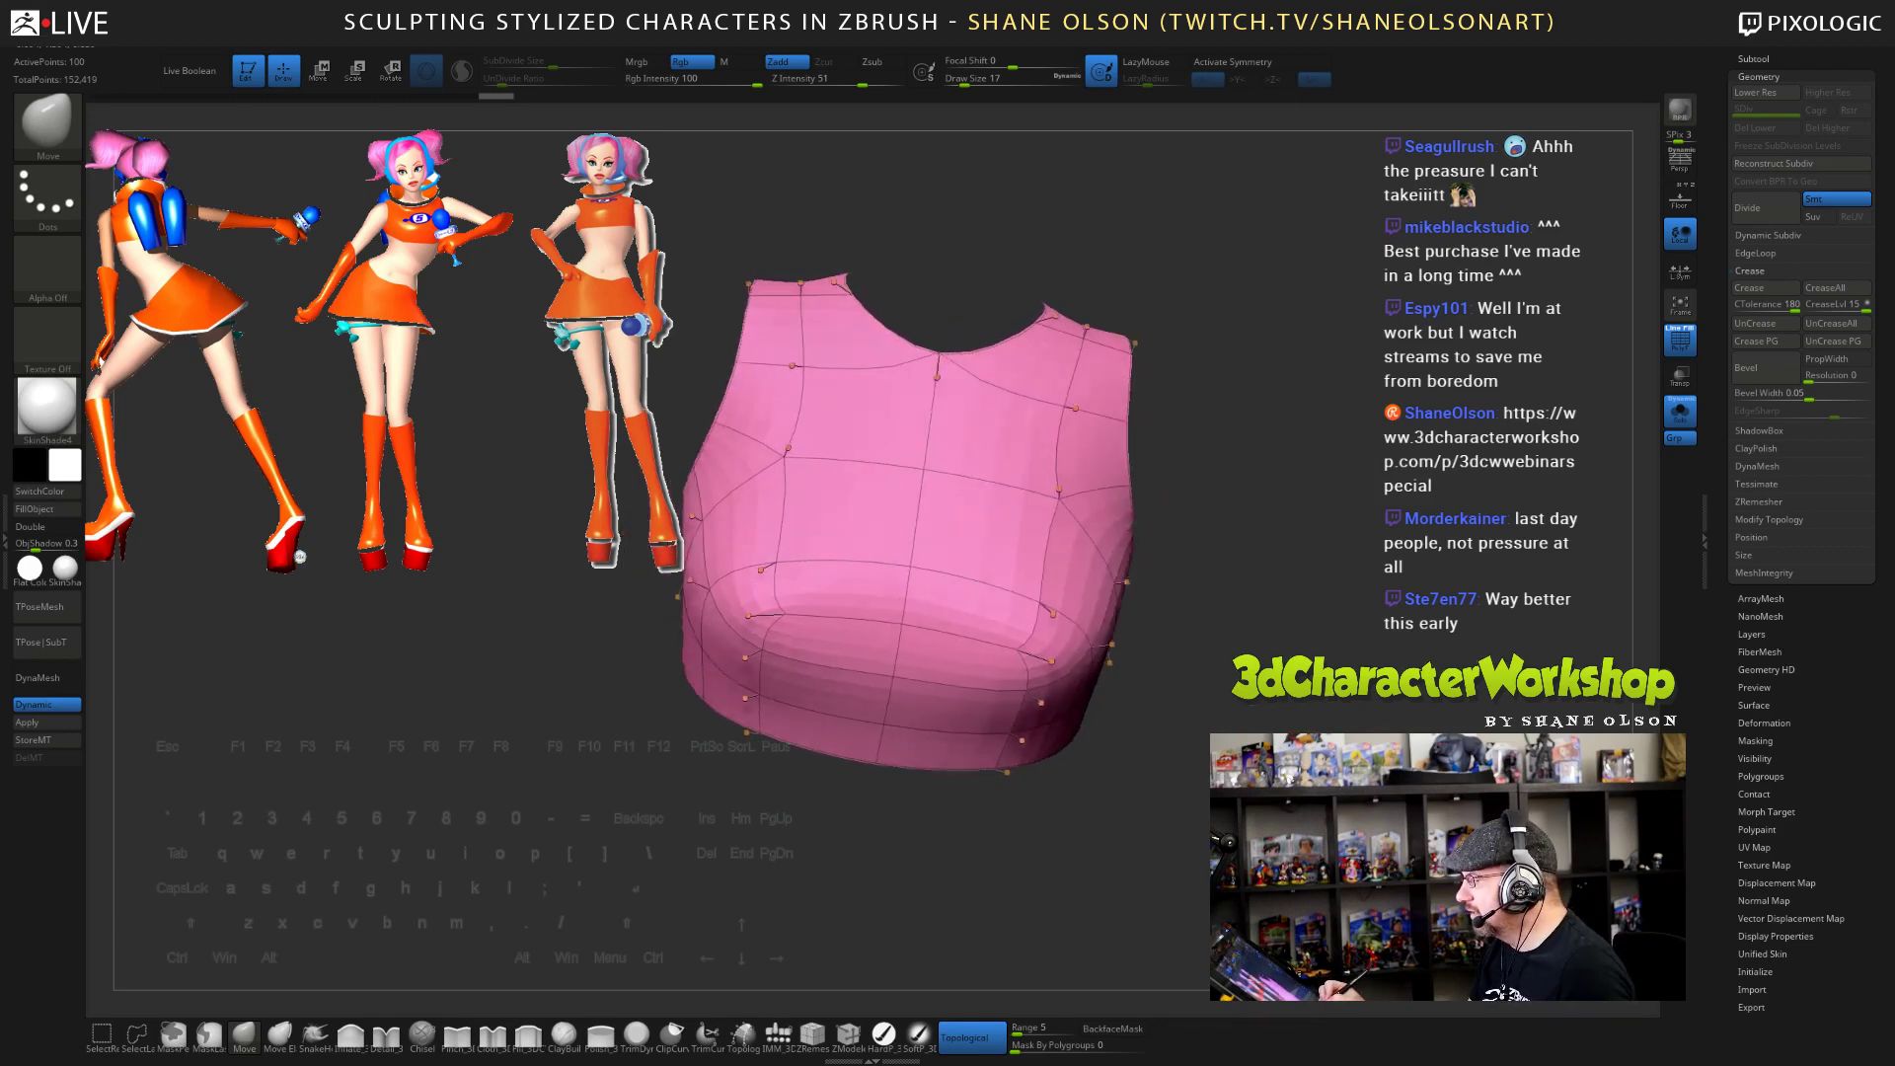
- Apply the dynamic subdivision to the top as real subdivision levels and turn on double-sided display
left_click_drag(1233, 552, 1378, 546, "alt")
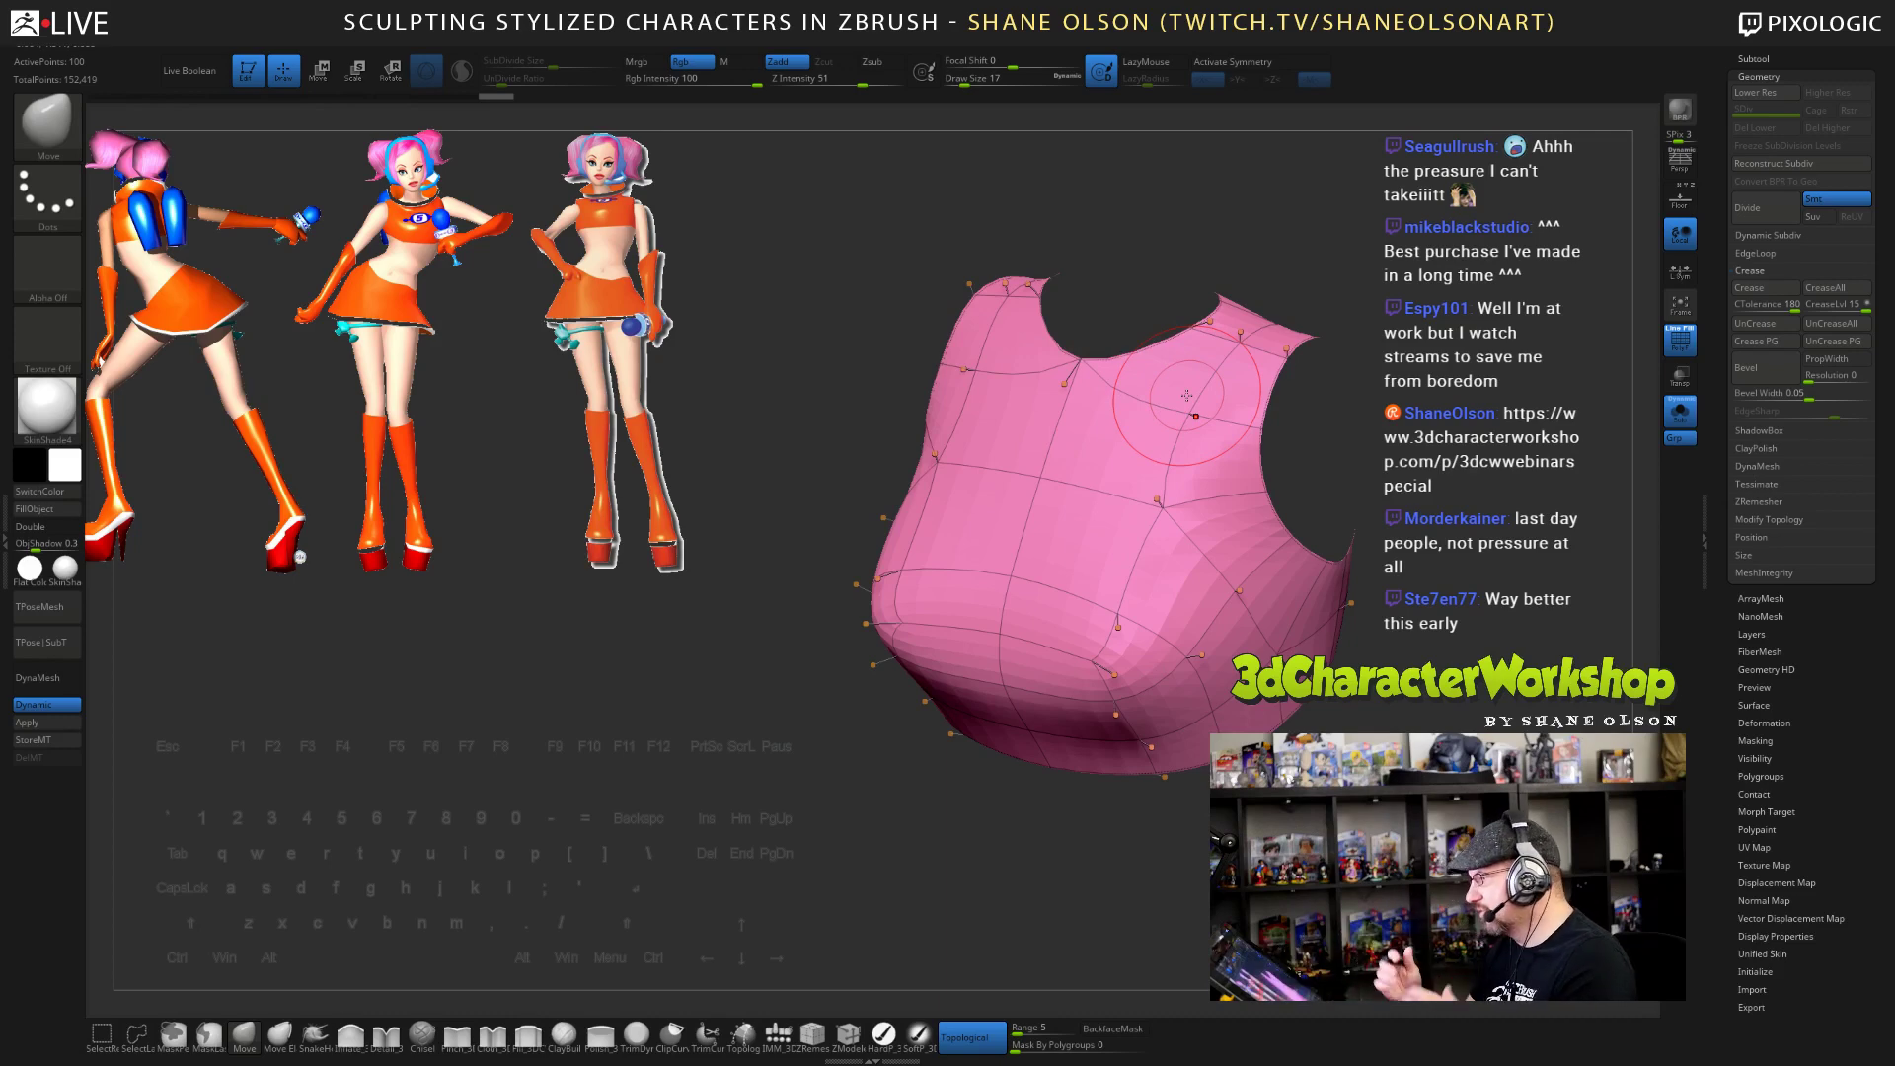
mouse_move(1312, 444)
left_mouse_down()
mouse_move(1396, 420)
mouse_move(1396, 459)
mouse_move(1366, 473)
mouse_move(1426, 467)
left_mouse_up()
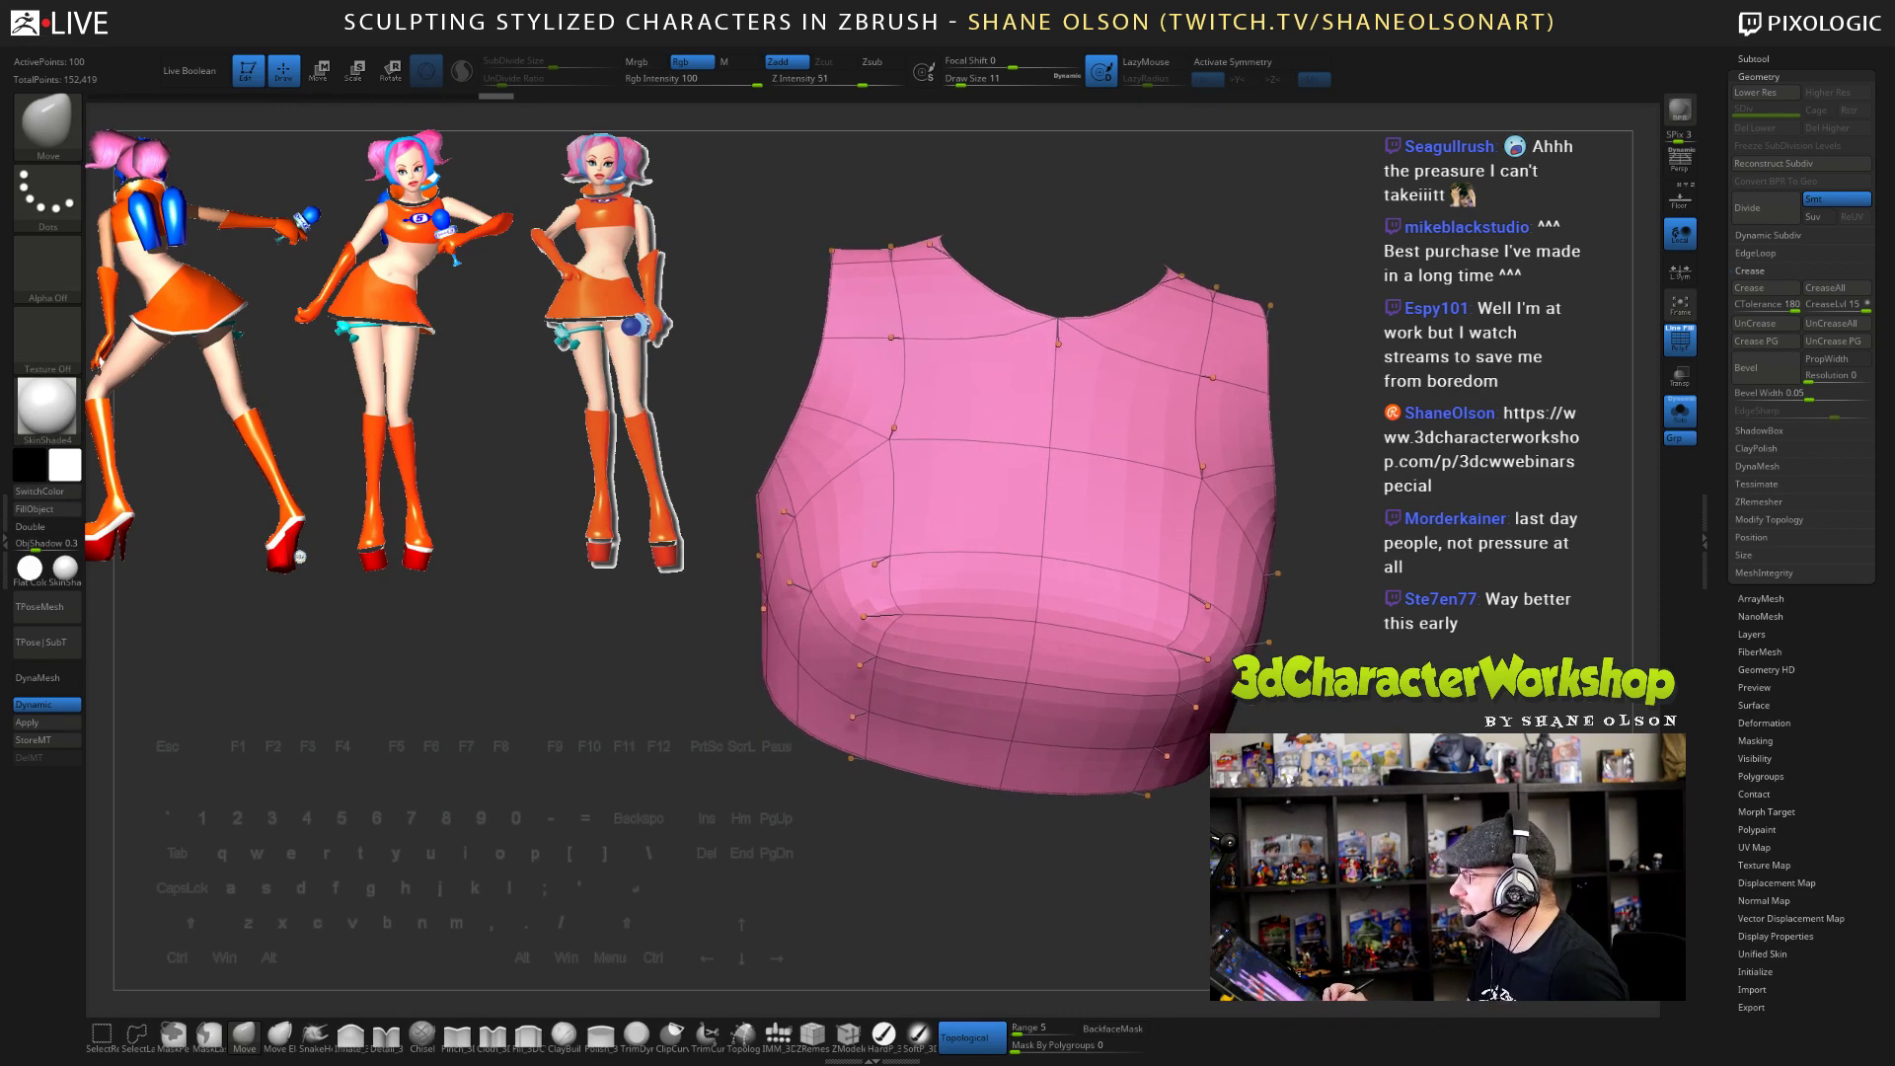
left_click(71, 730)
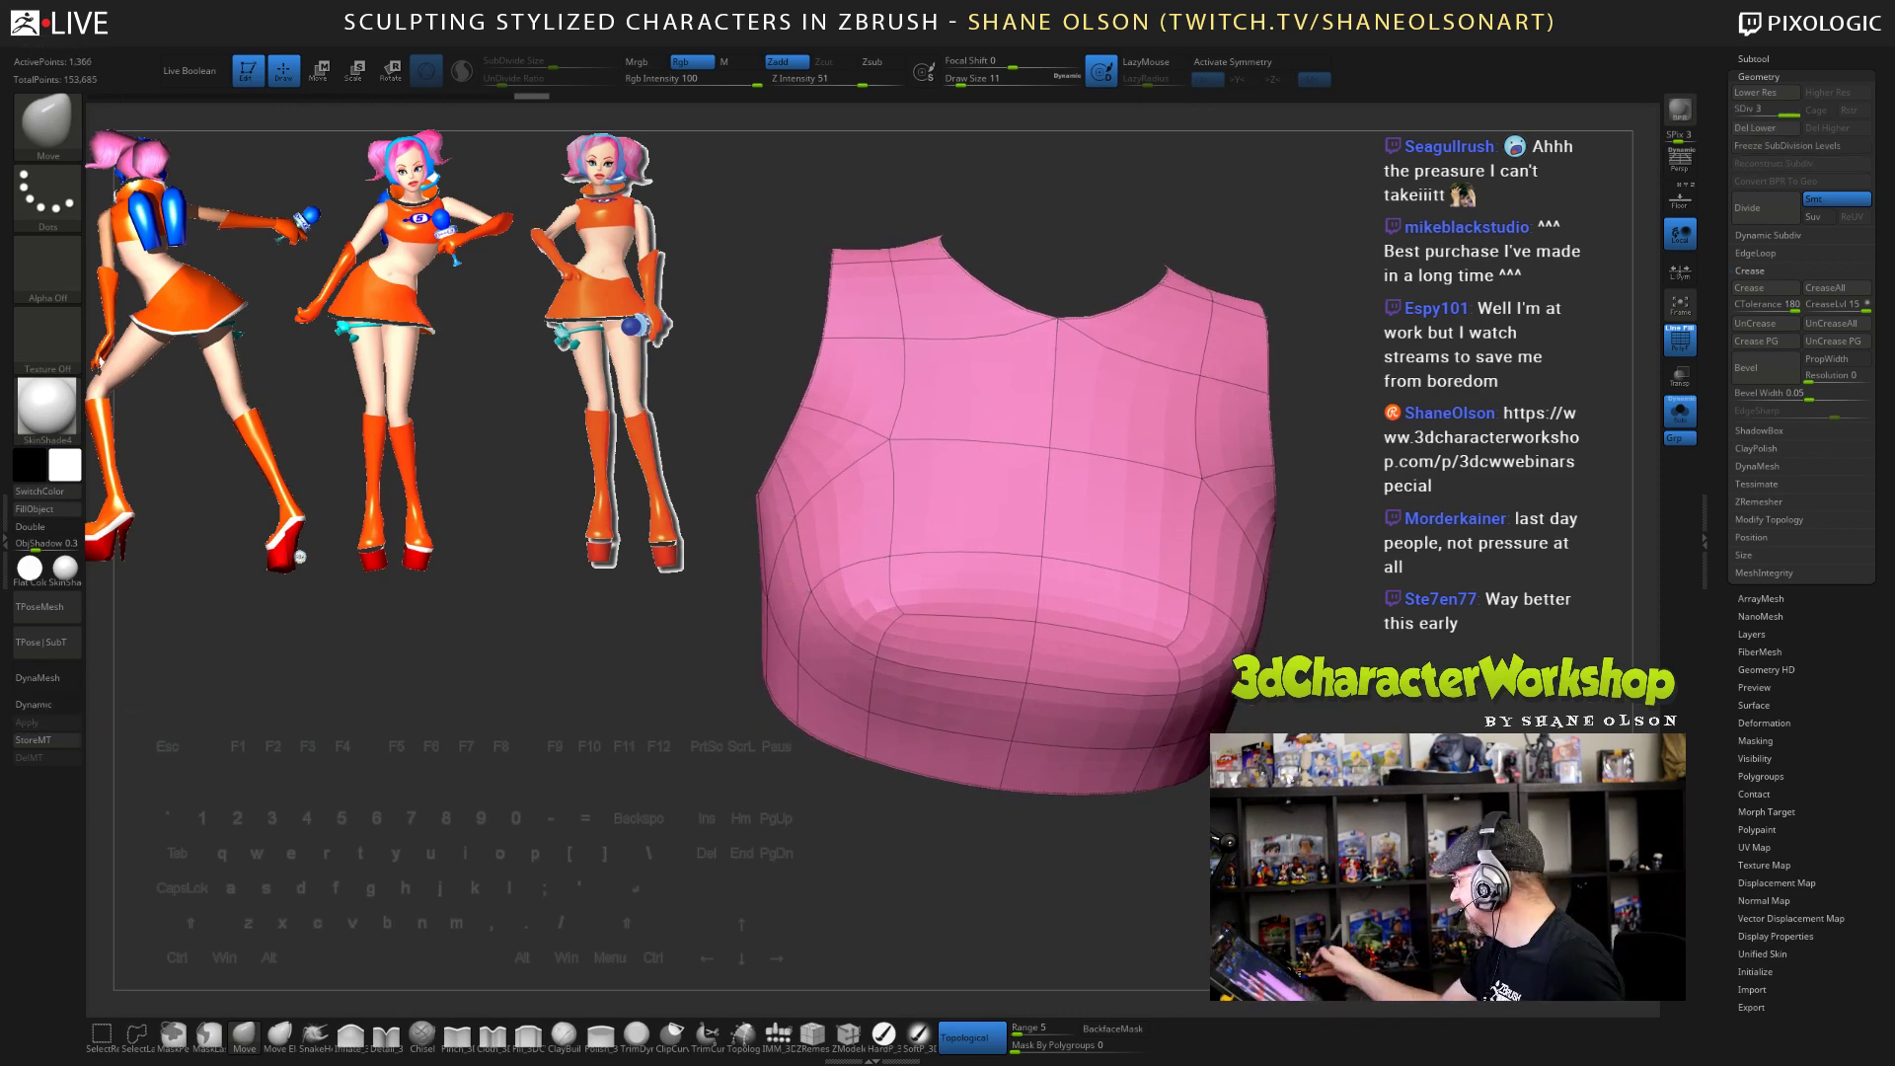
left_click_drag(345, 780, 372, 778)
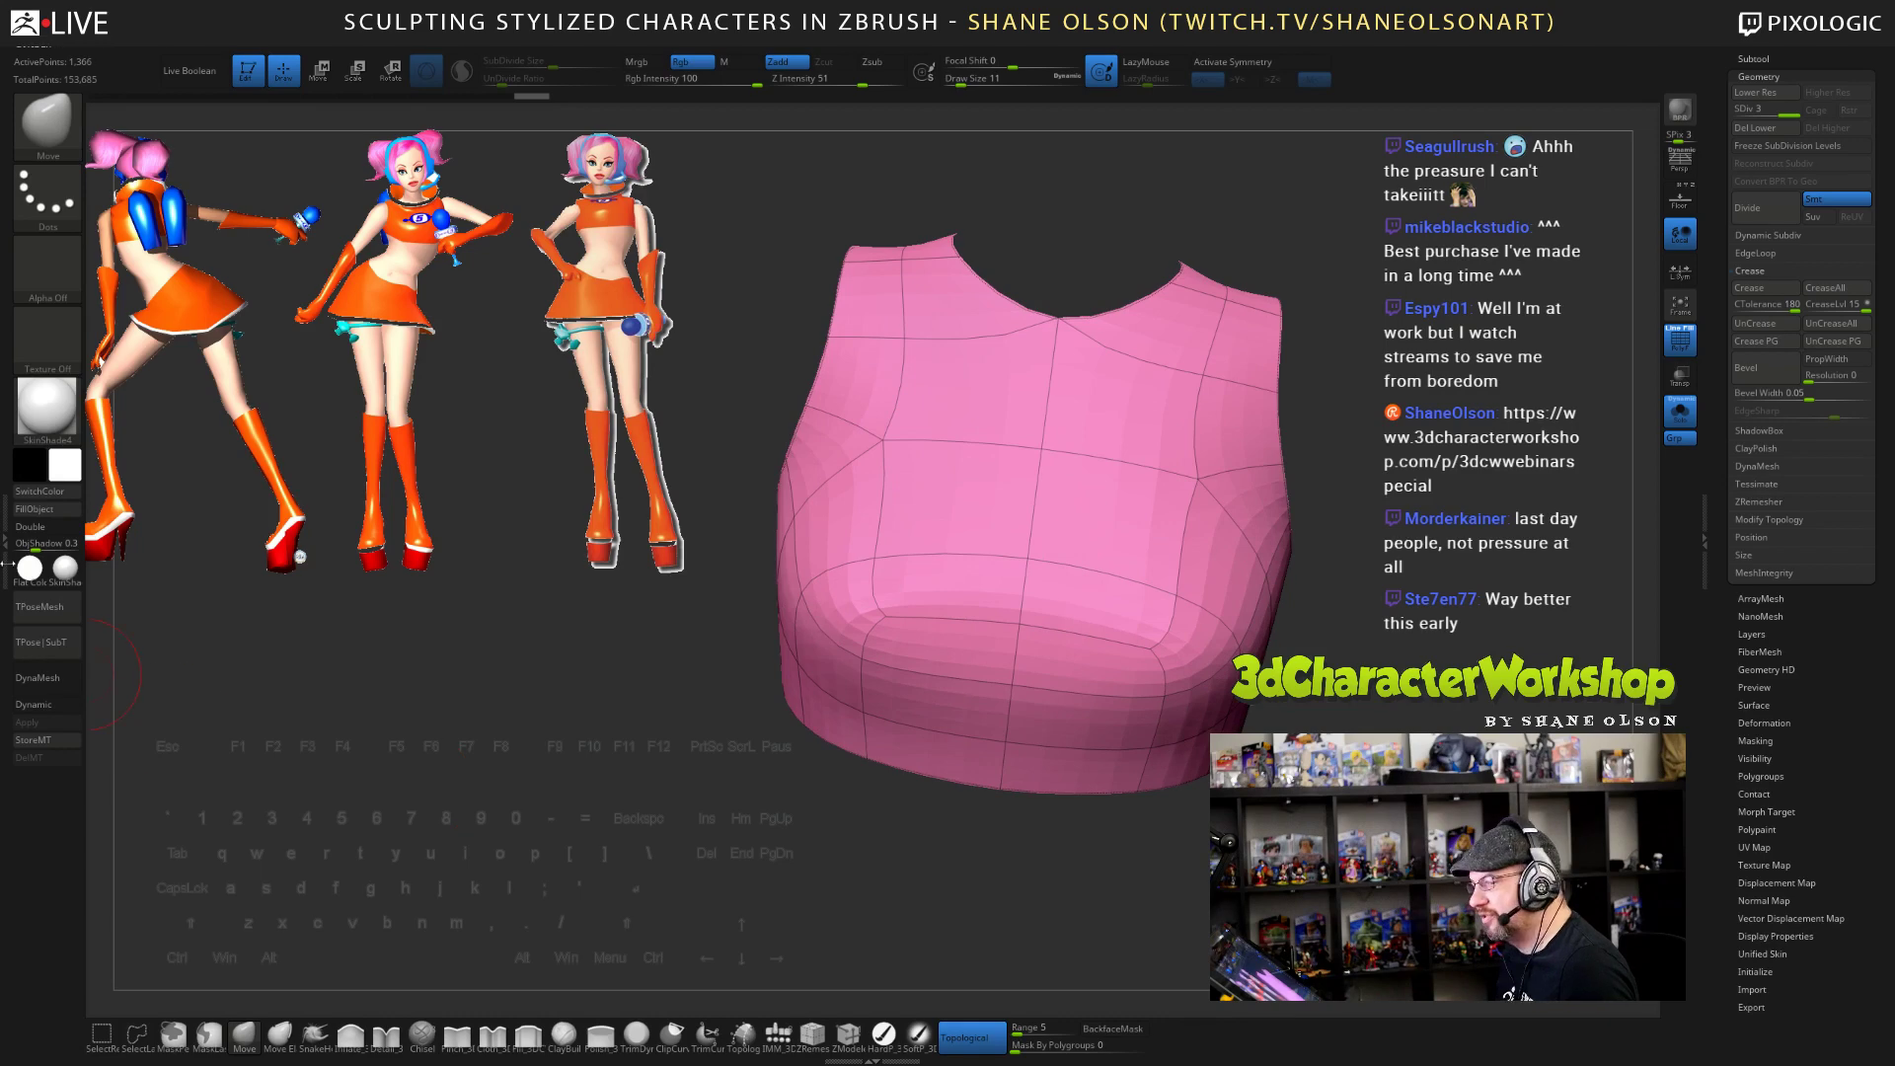
left_click(30, 526)
mouse_move(651, 770)
left_mouse_down()
mouse_move(735, 874)
mouse_move(1090, 810)
mouse_move(1077, 853)
mouse_move(1192, 914)
mouse_move(1105, 925)
left_mouse_up()
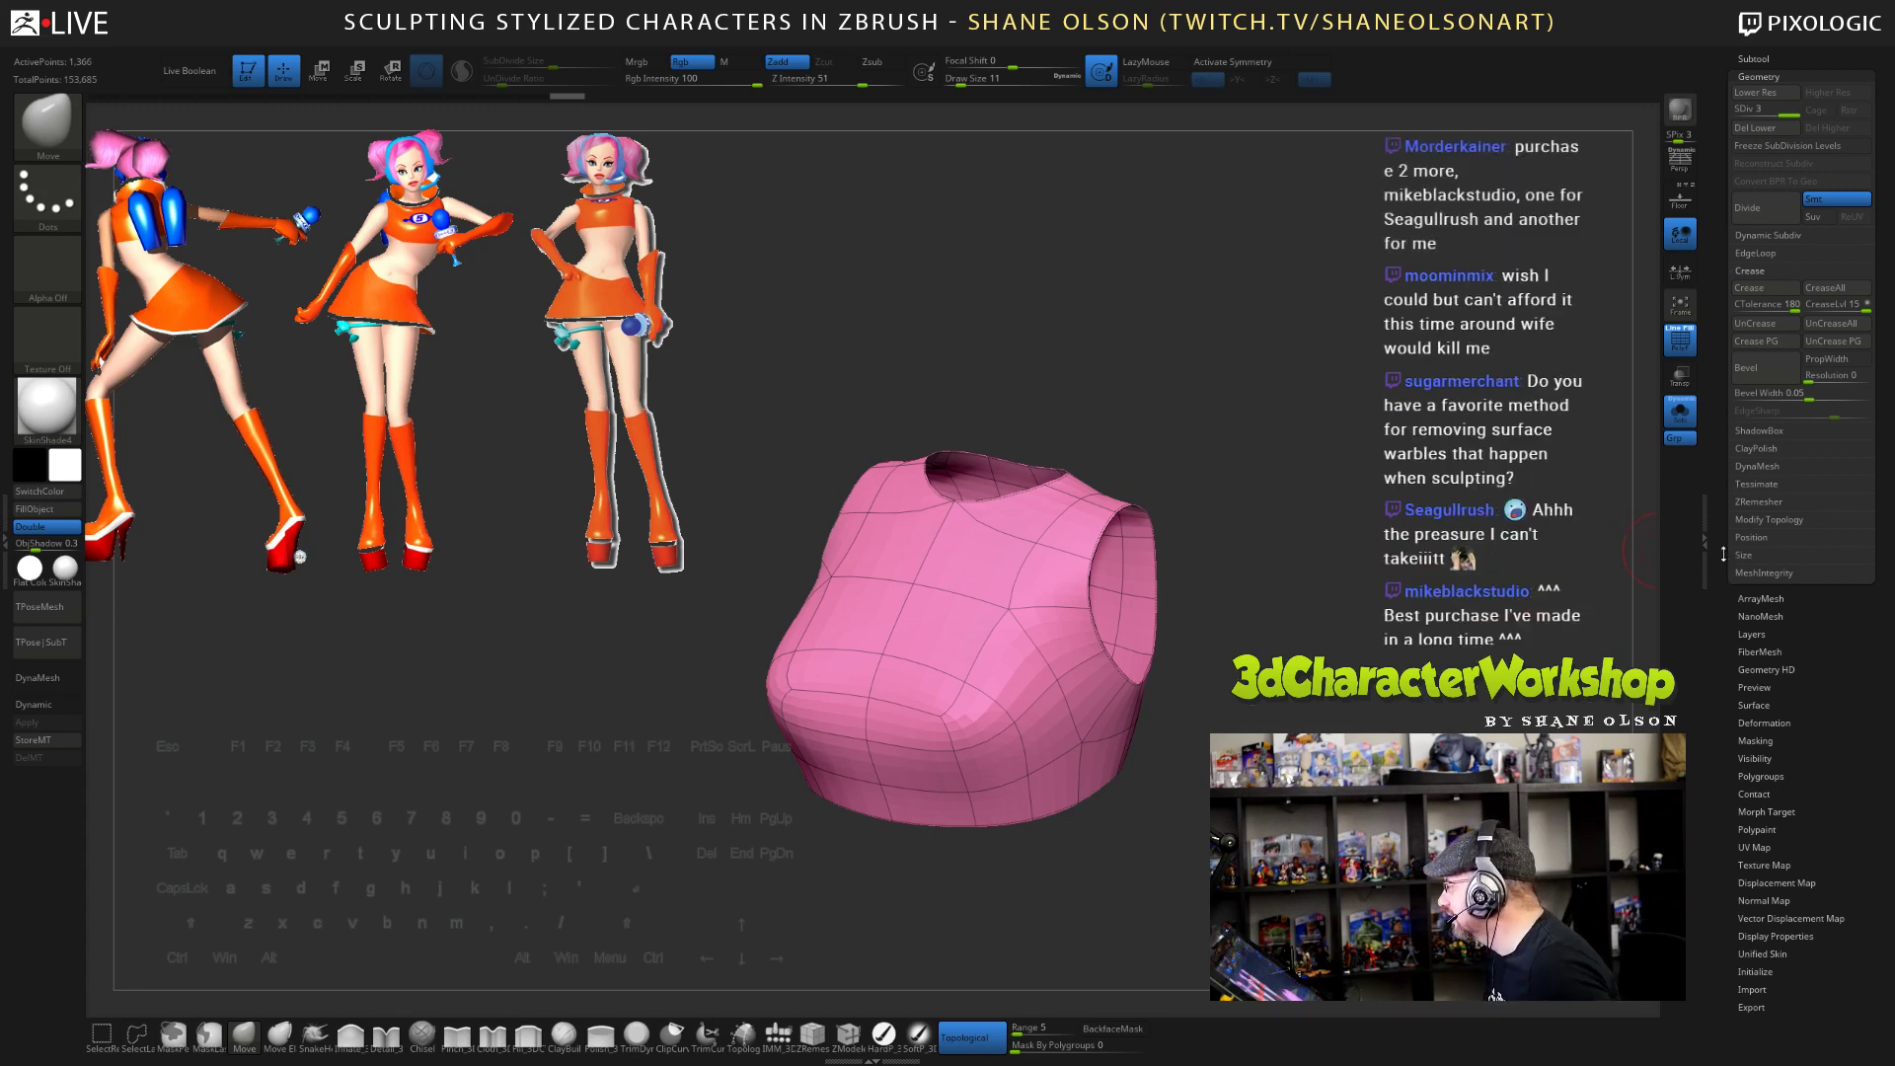
- Try remeshing the top with ZRemesher at a target polygon count of 1 and undo the remesh
left_click(1755, 598)
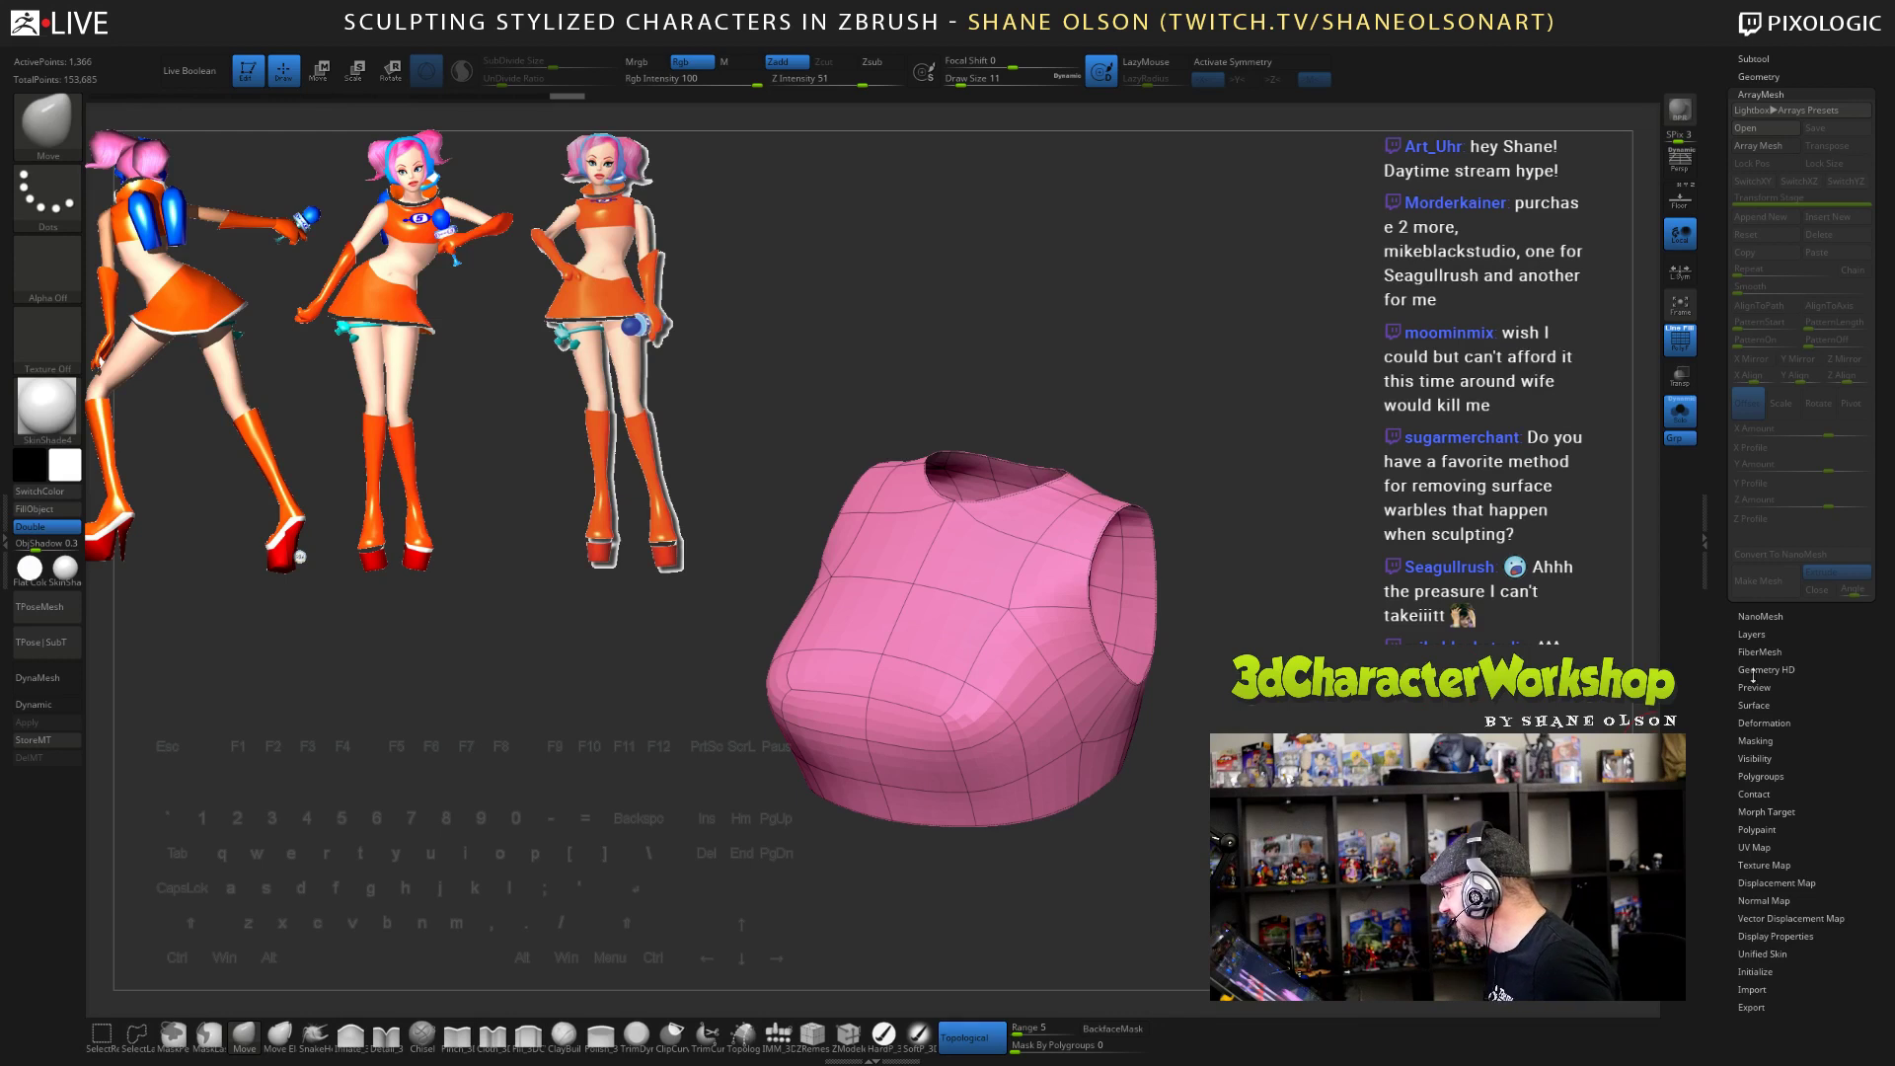
left_click_drag(1750, 644, 1751, 874)
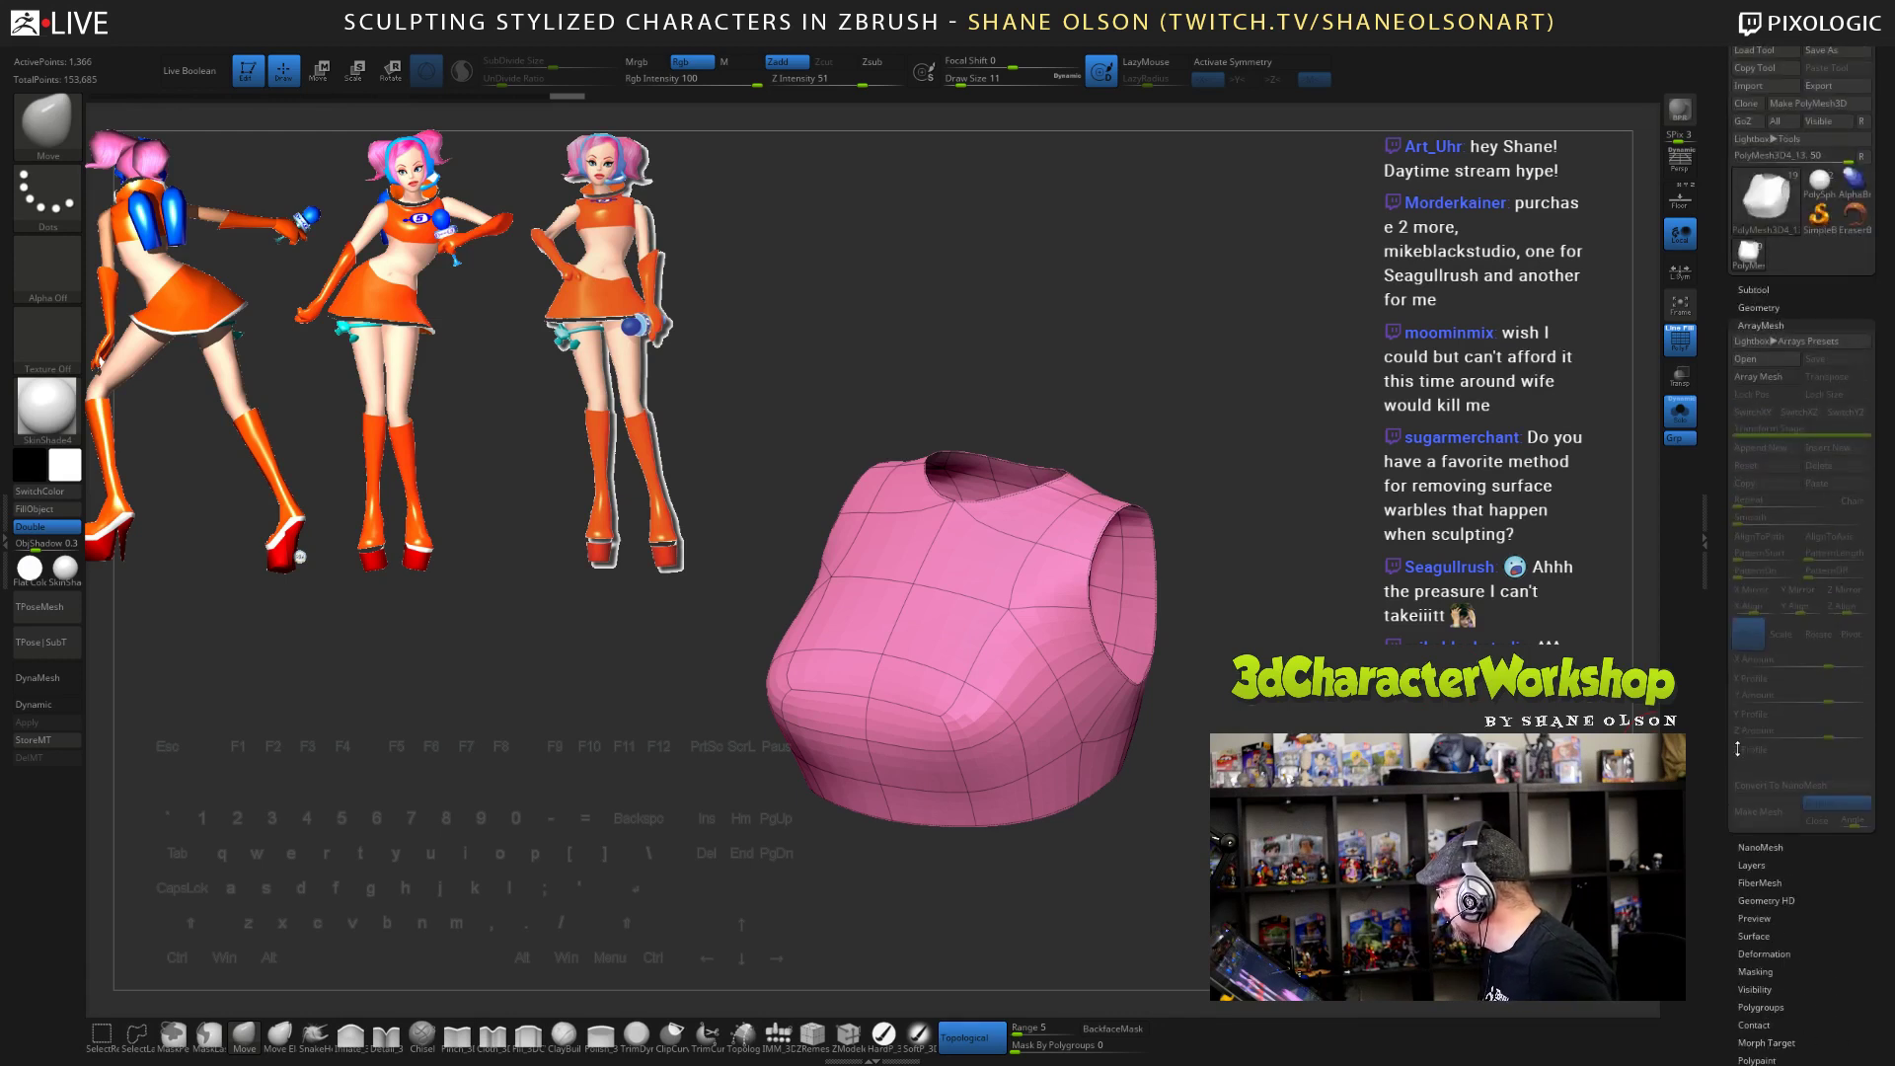
left_click(1760, 307)
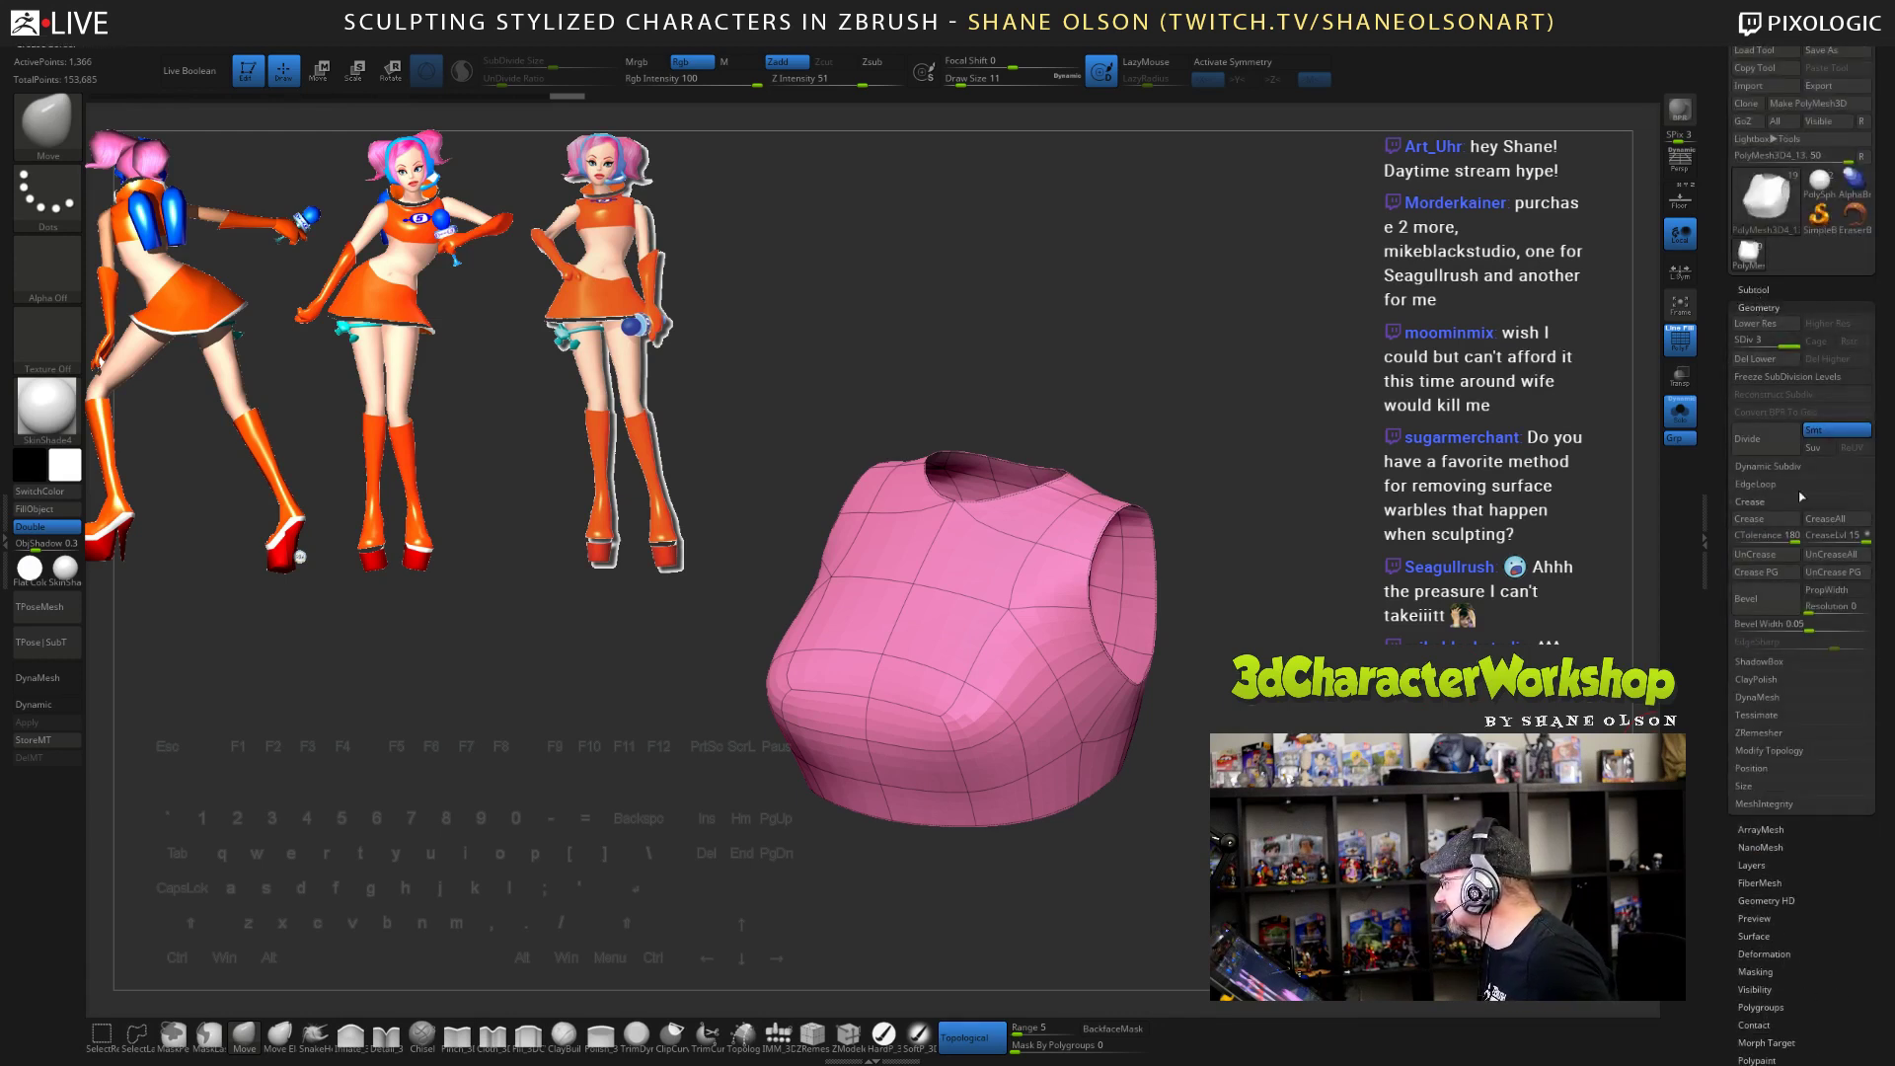
left_click(1771, 736)
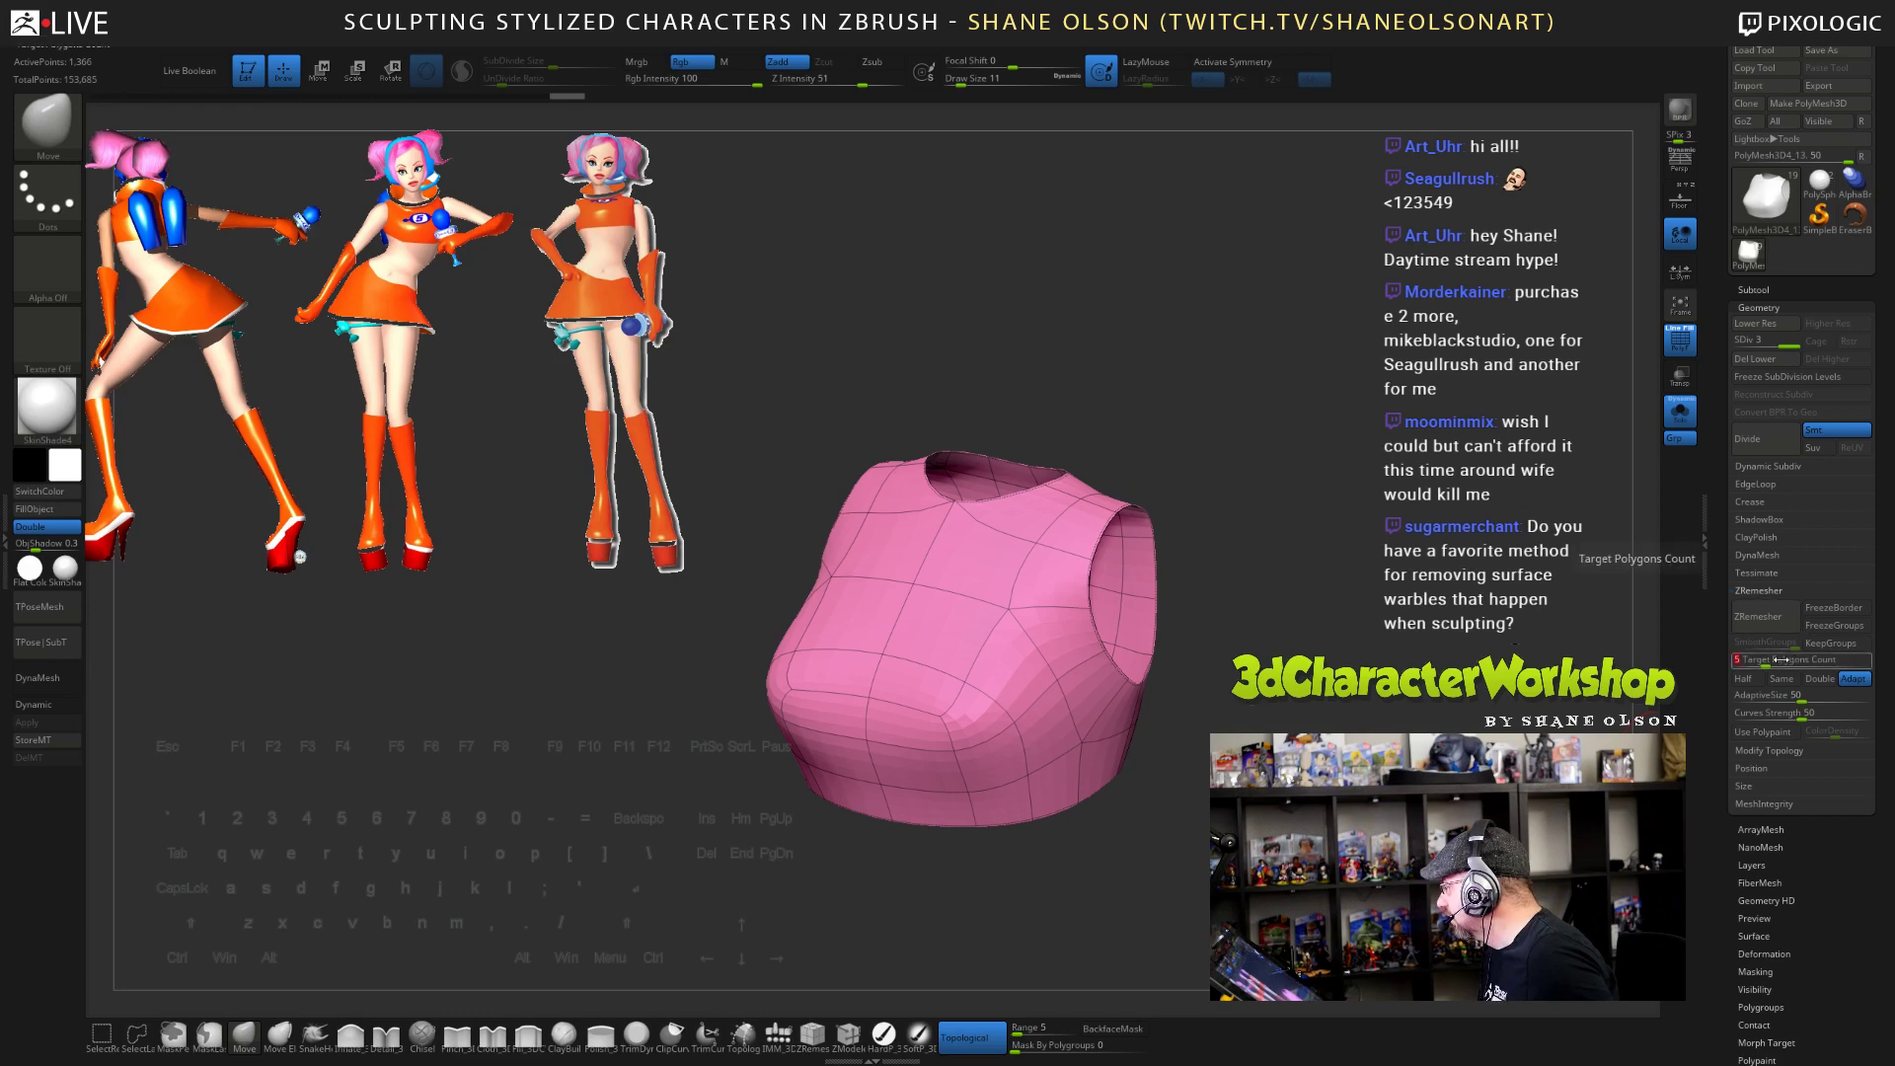
left_click(1759, 616)
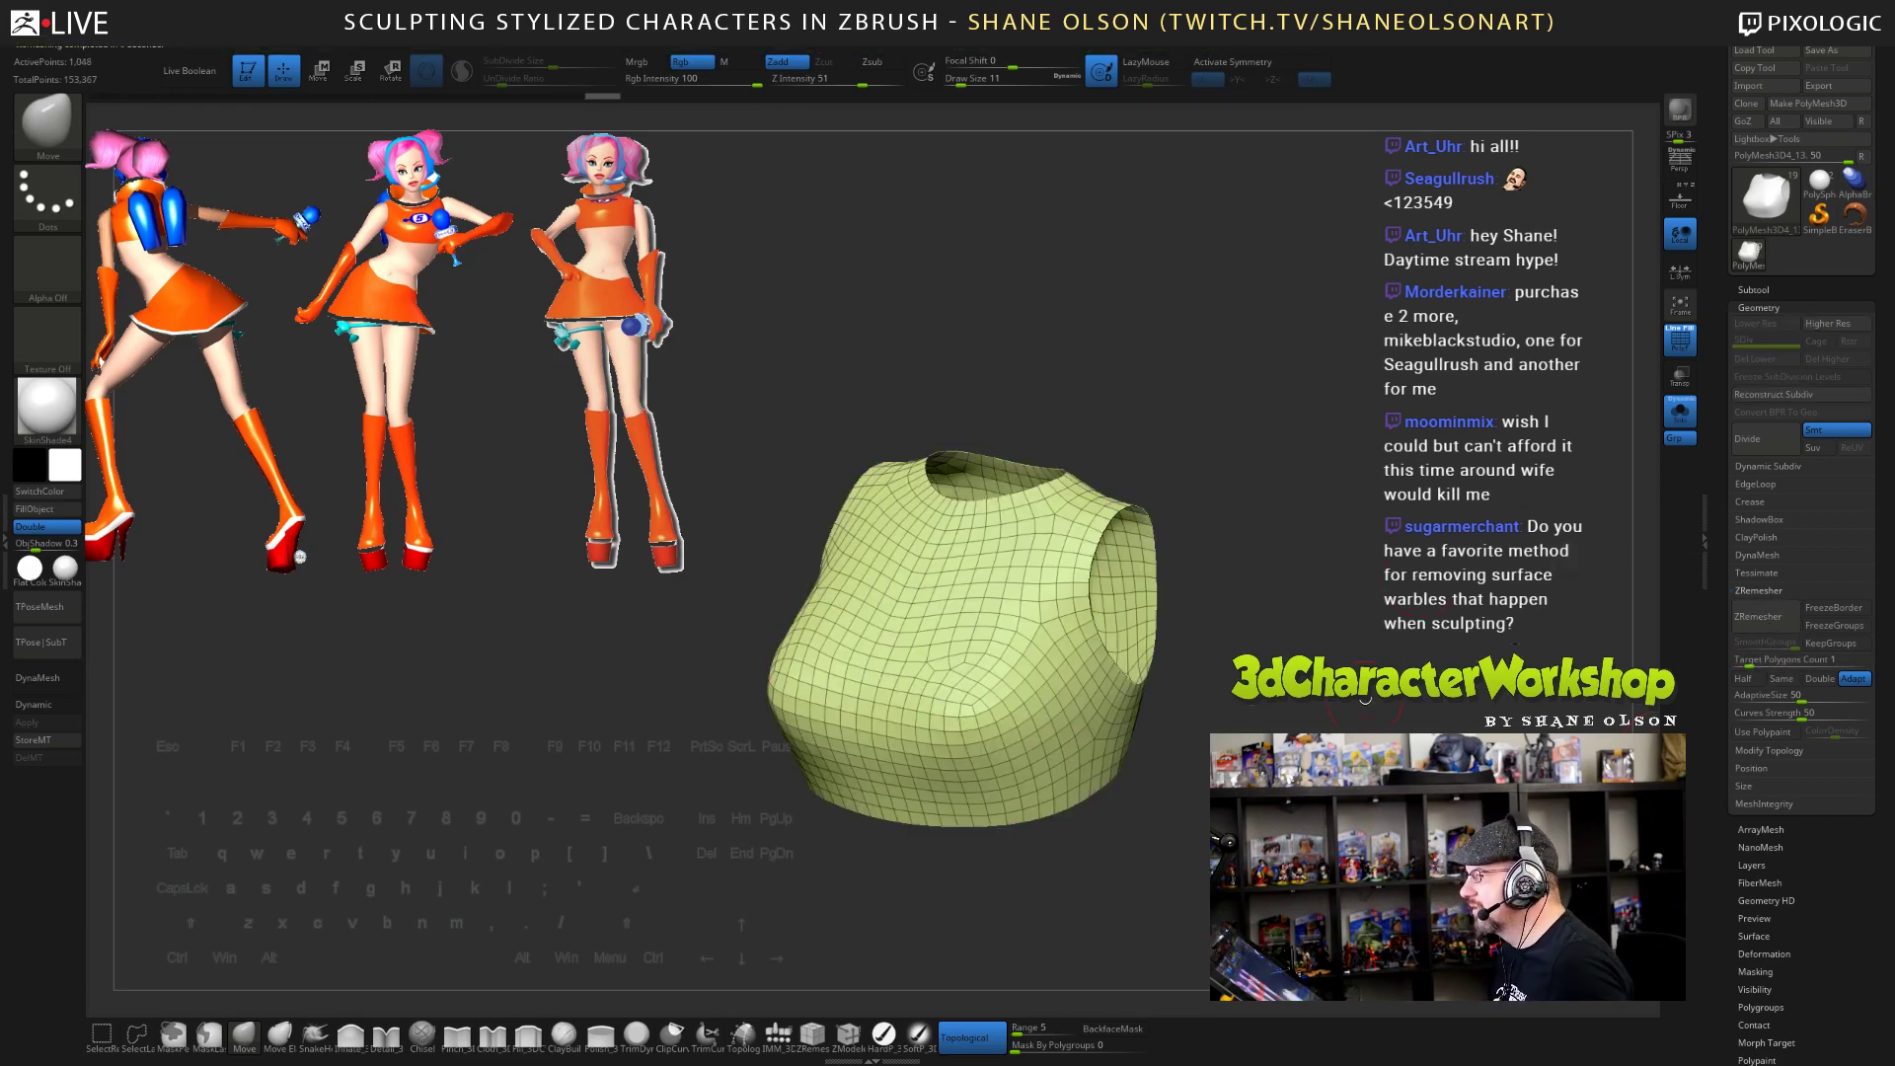
left_click_drag(1317, 691, 1398, 691)
key("ctrl+z")
left_click_drag(1289, 527, 1378, 445, "alt")
mouse_move(1378, 444)
left_mouse_down()
mouse_move(1372, 502)
mouse_move(1337, 522)
left_mouse_up()
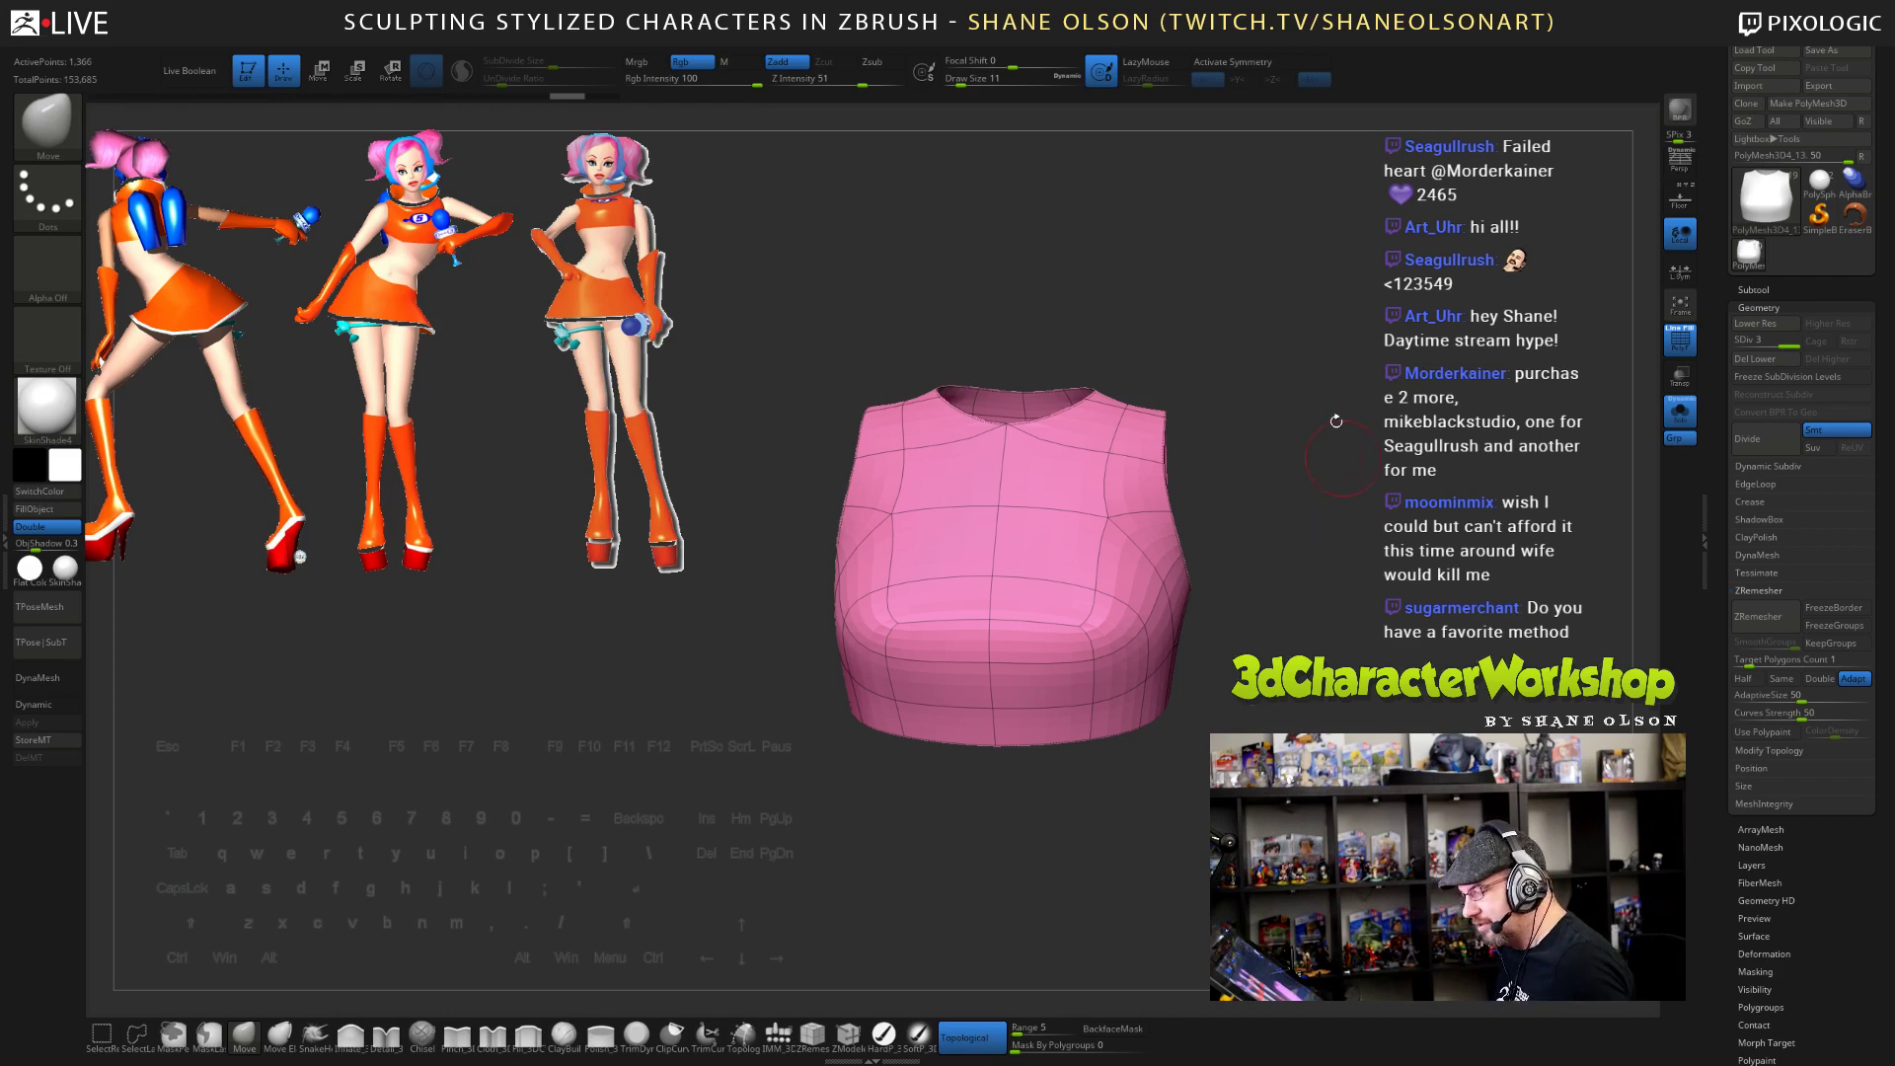
- Delete the top's lower subdivision levels and activate the Remesh By ZRemesher deformer on its gizmo
key("w")
left_click_drag(1336, 522, 1346, 390)
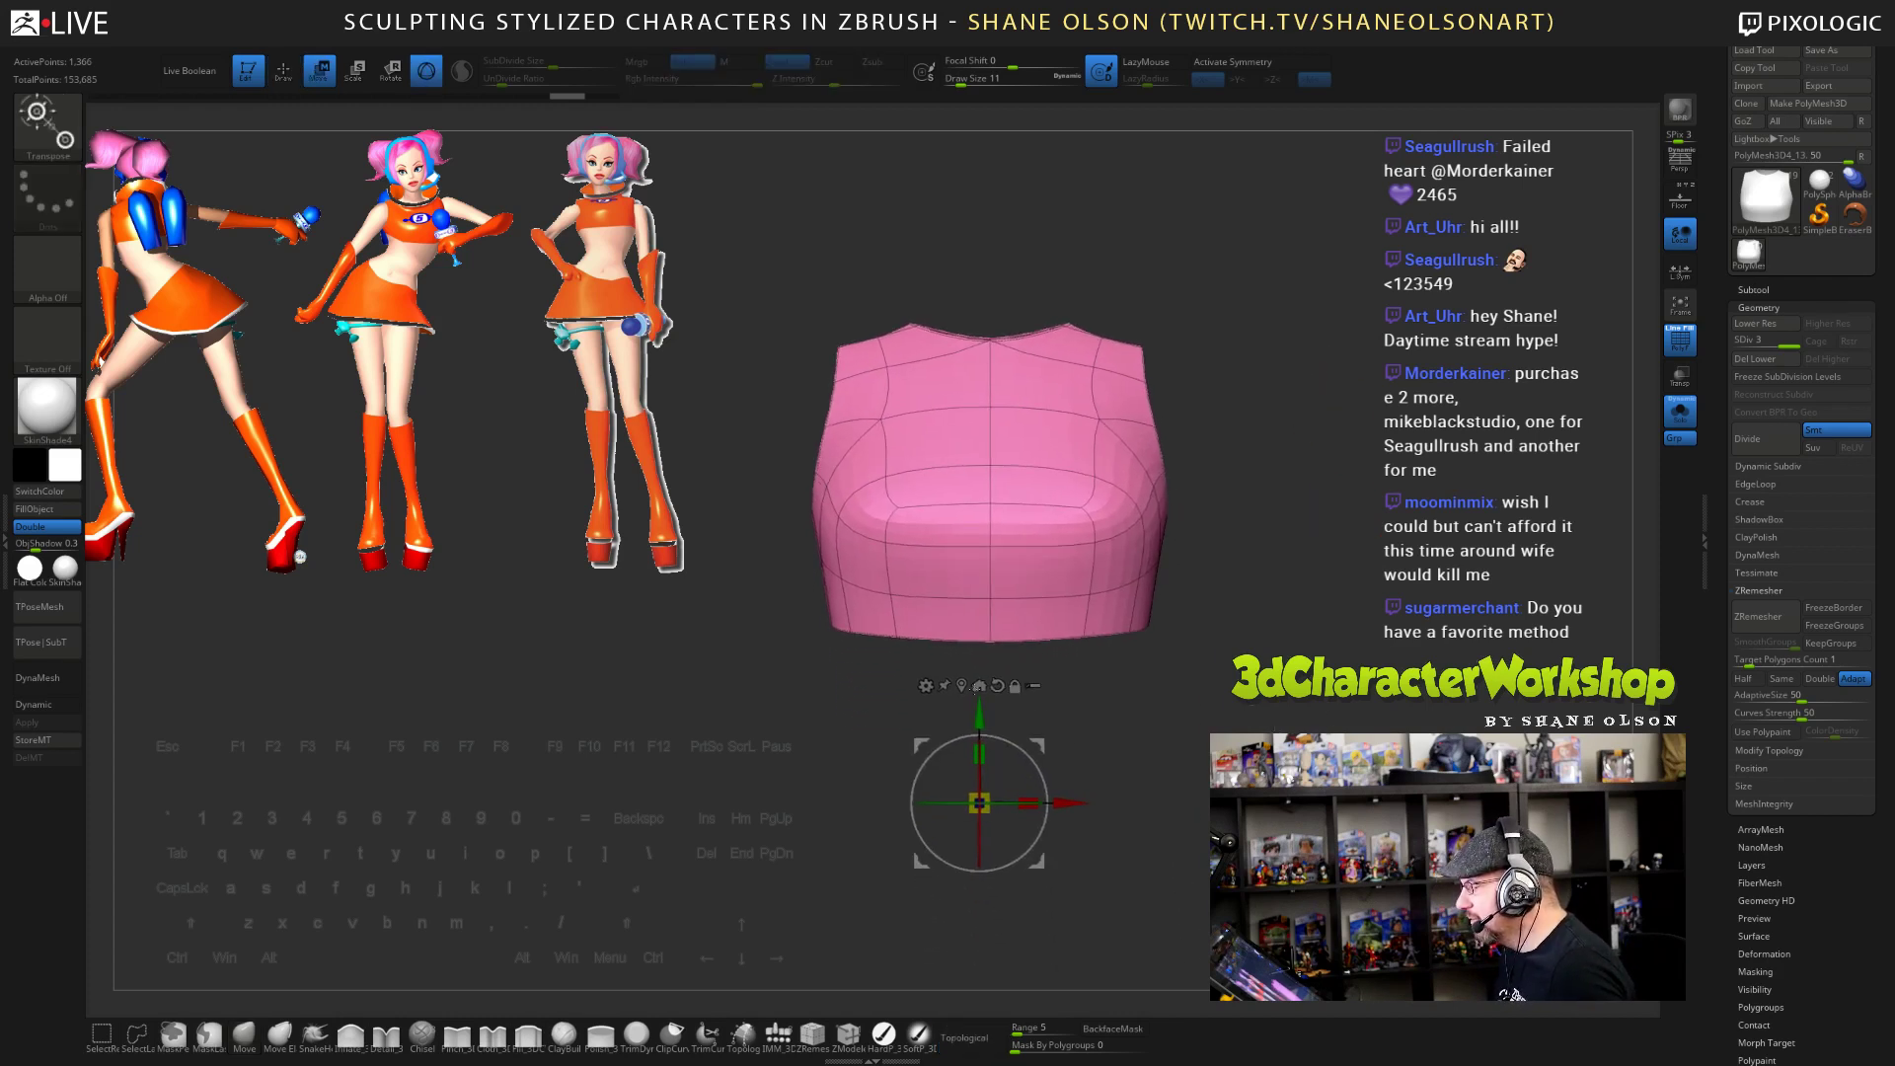
left_click_drag(896, 765, 895, 694, "alt")
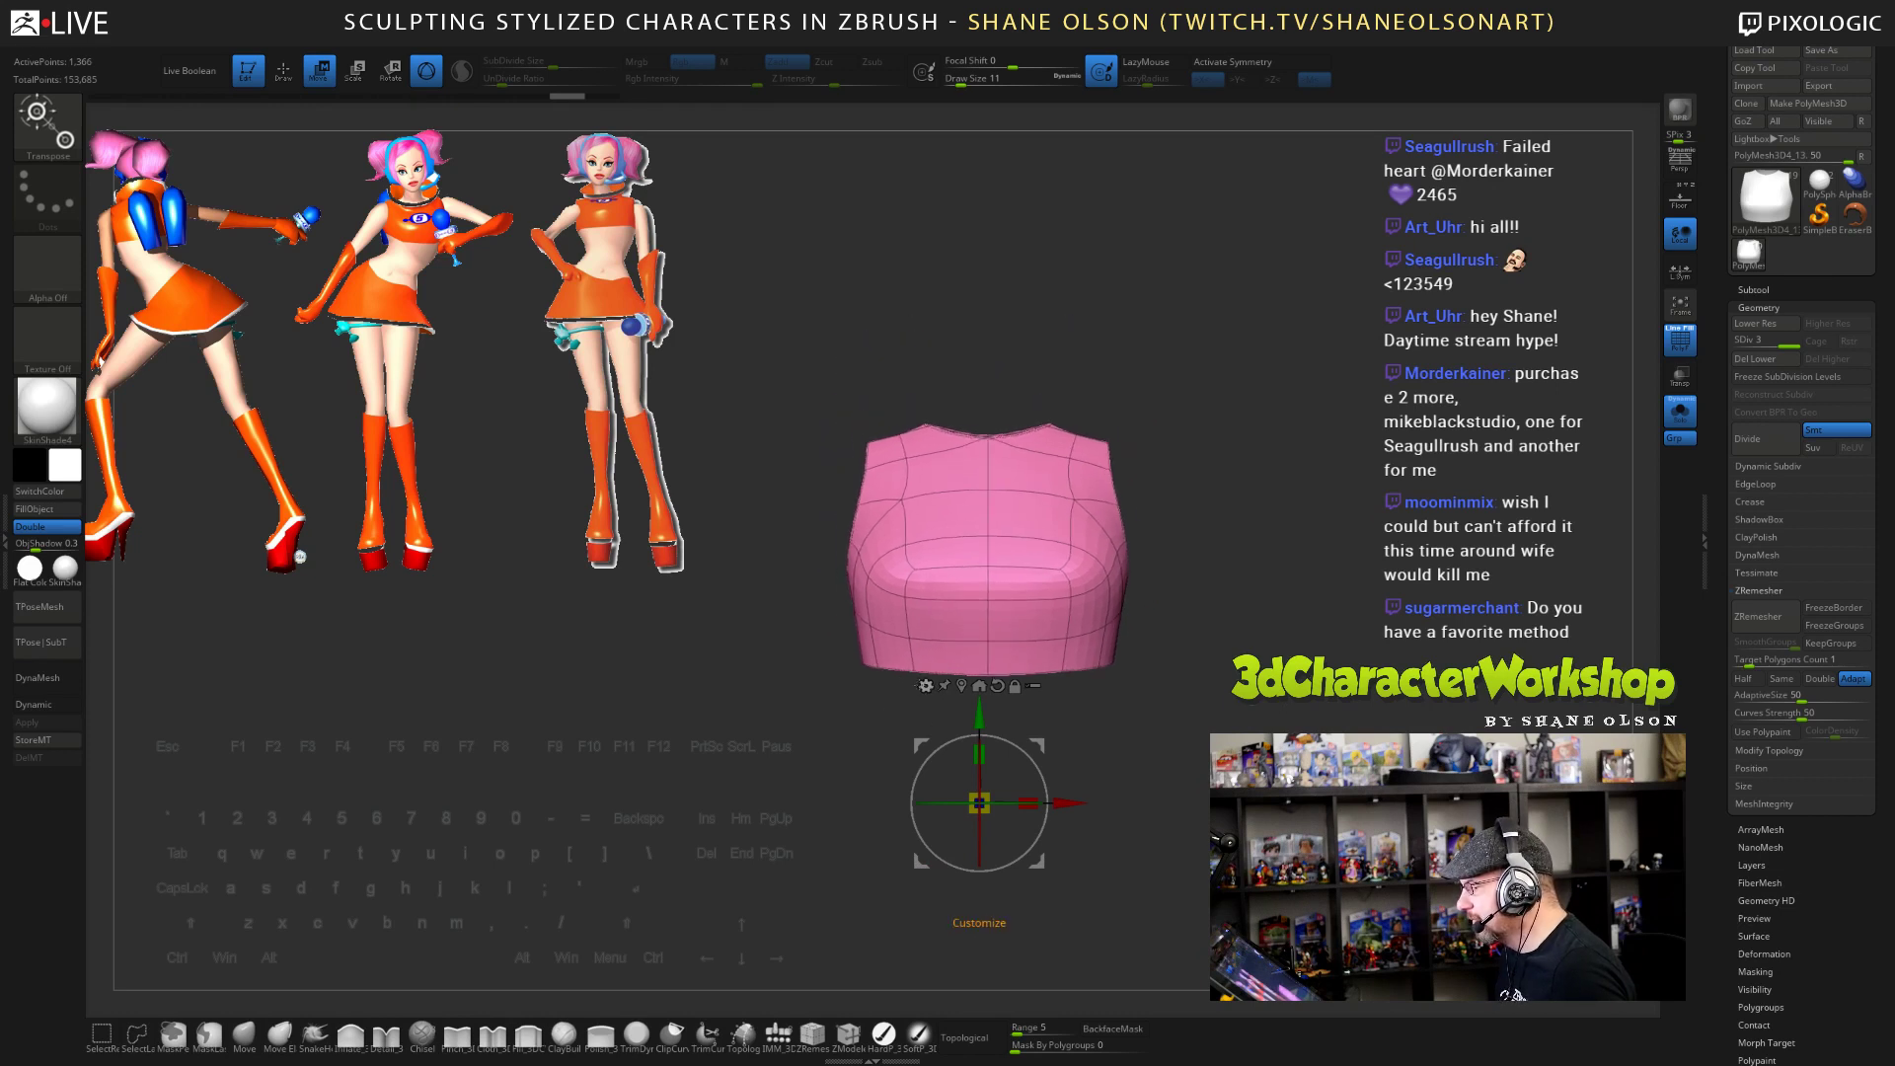
left_click(925, 685)
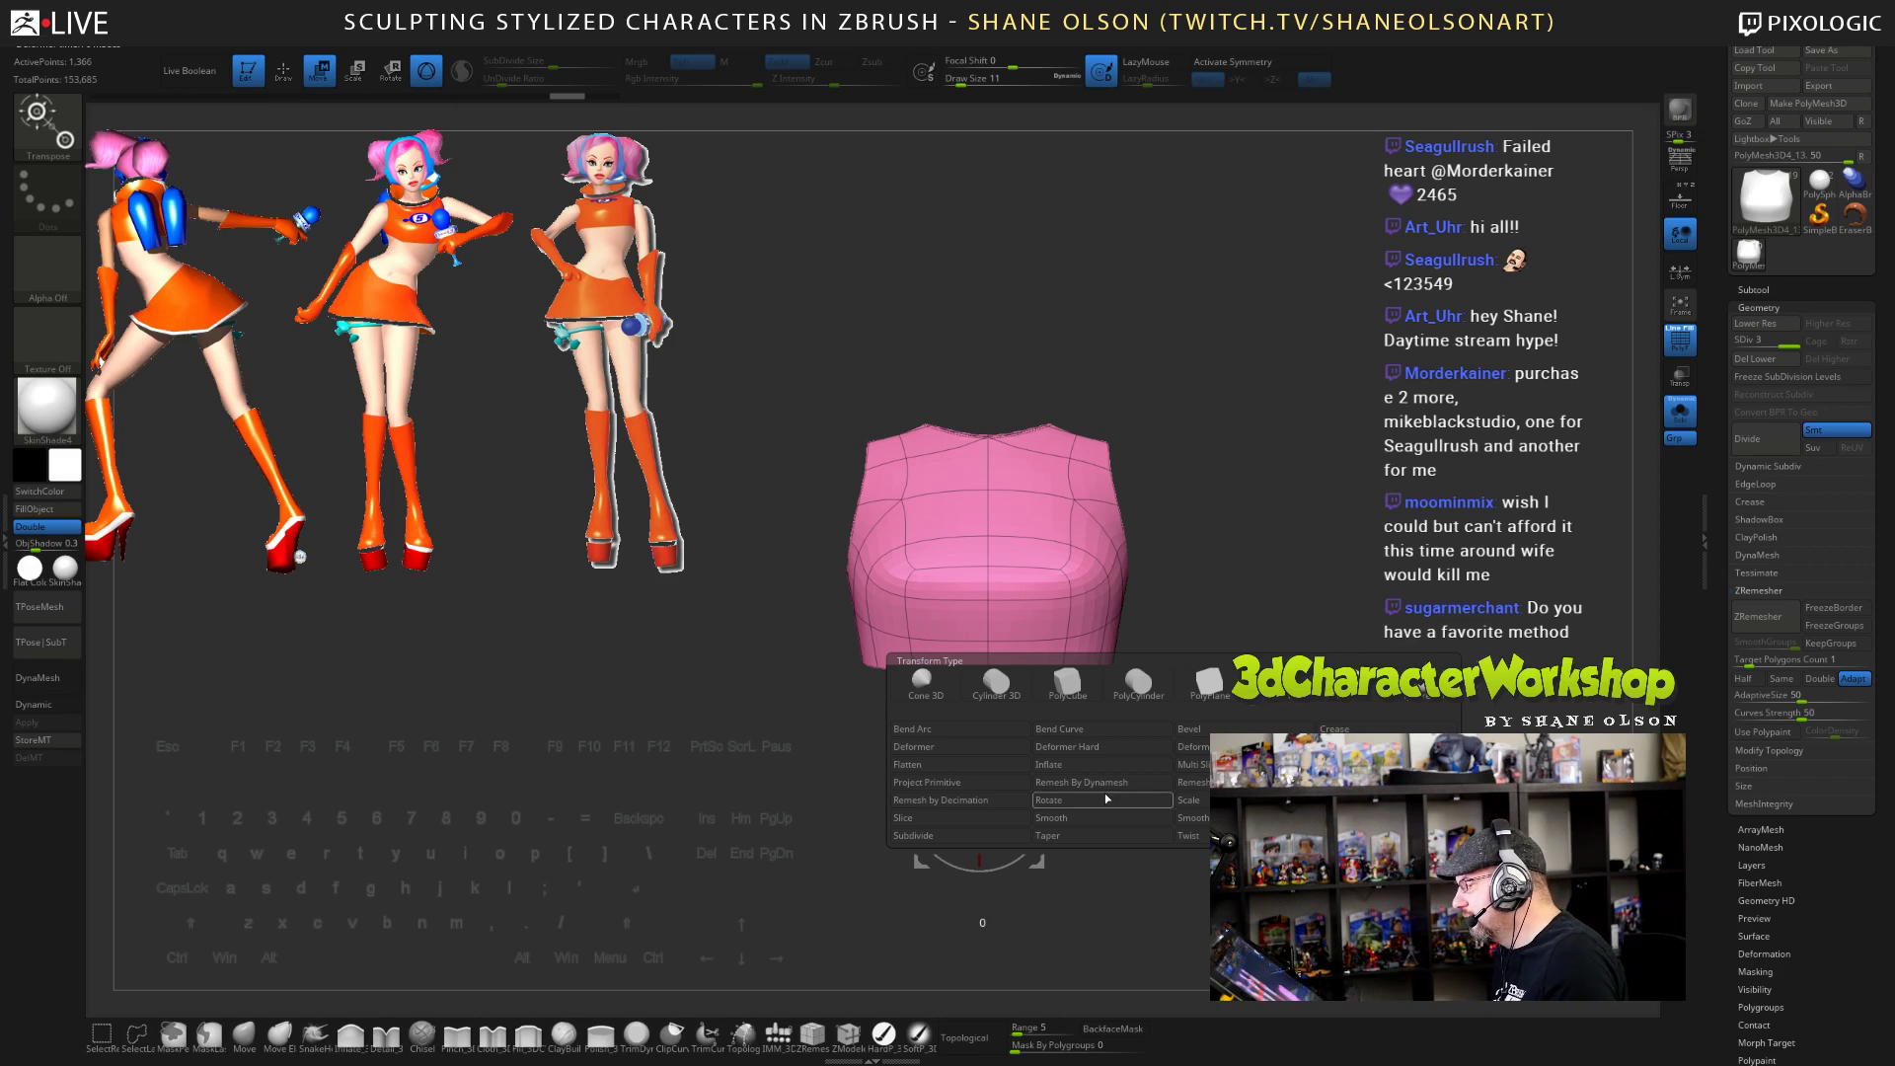
left_click(1237, 782)
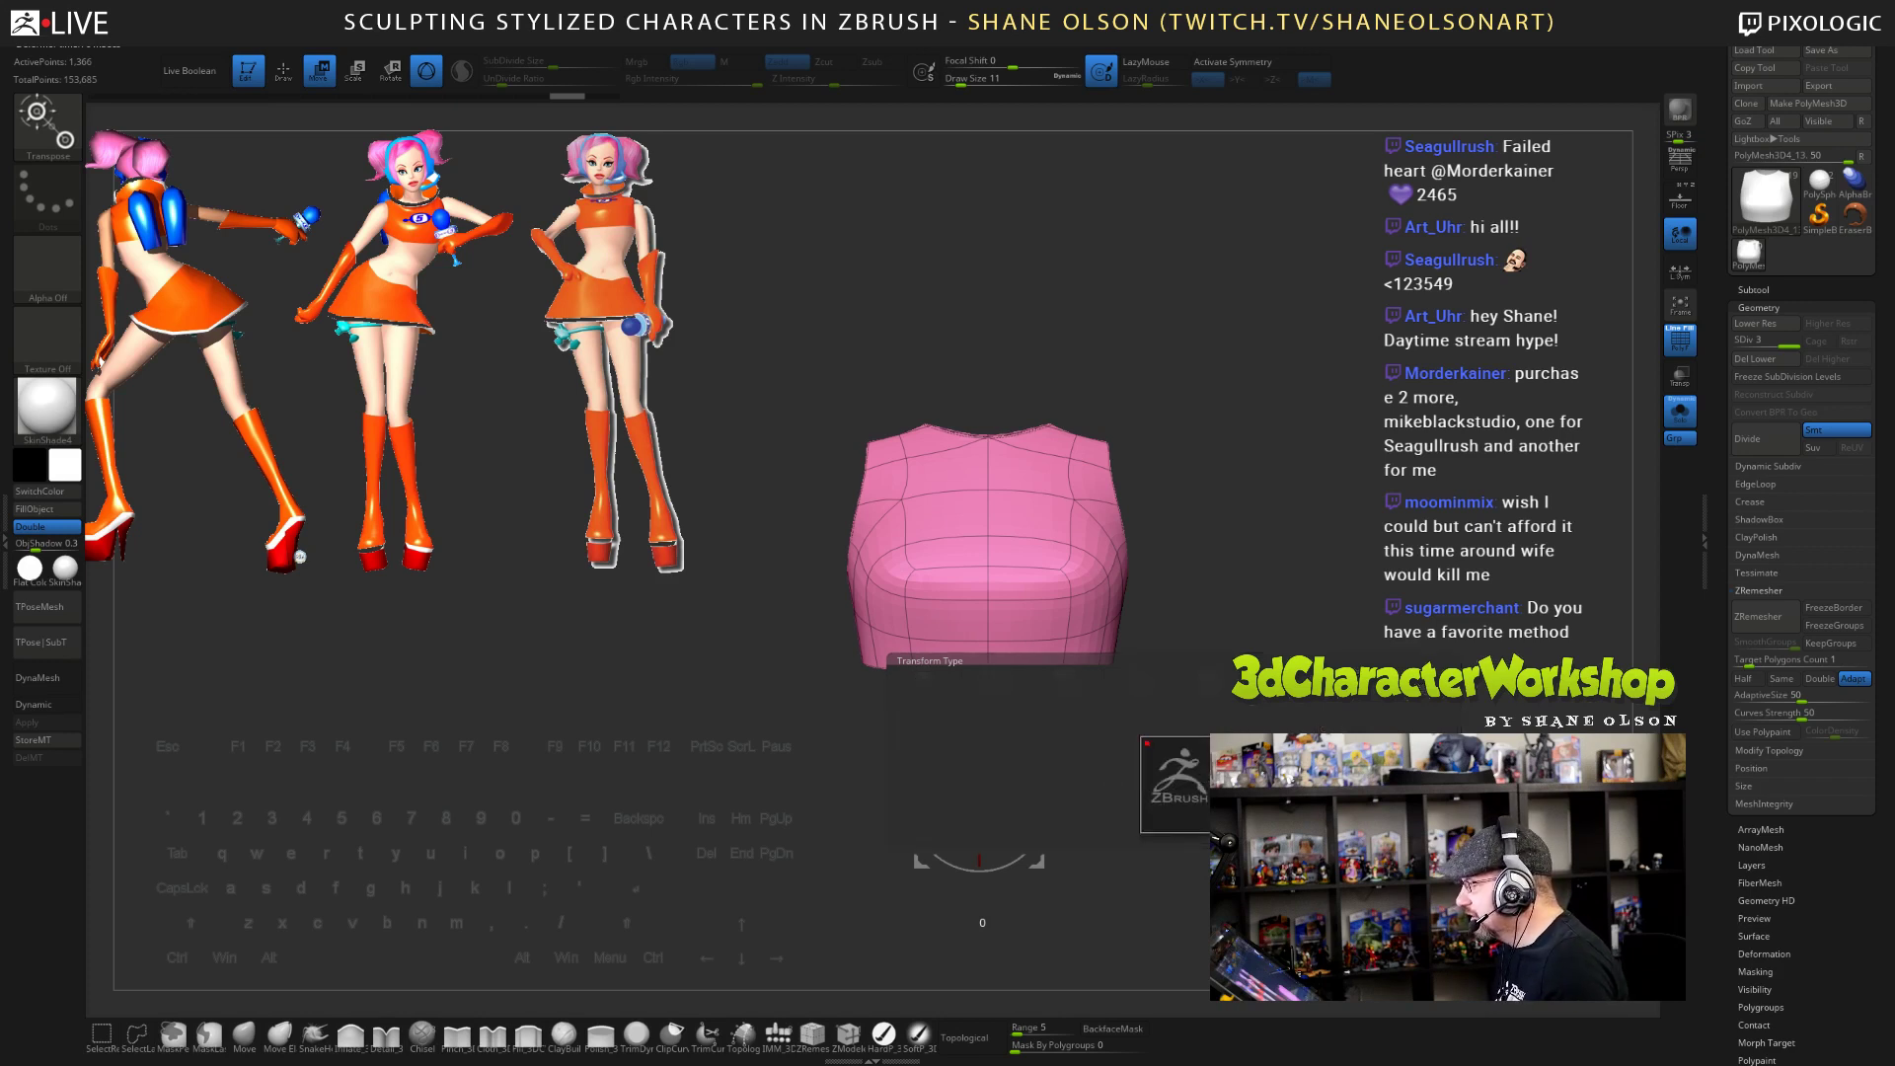
left_click(1757, 364)
left_click(926, 684)
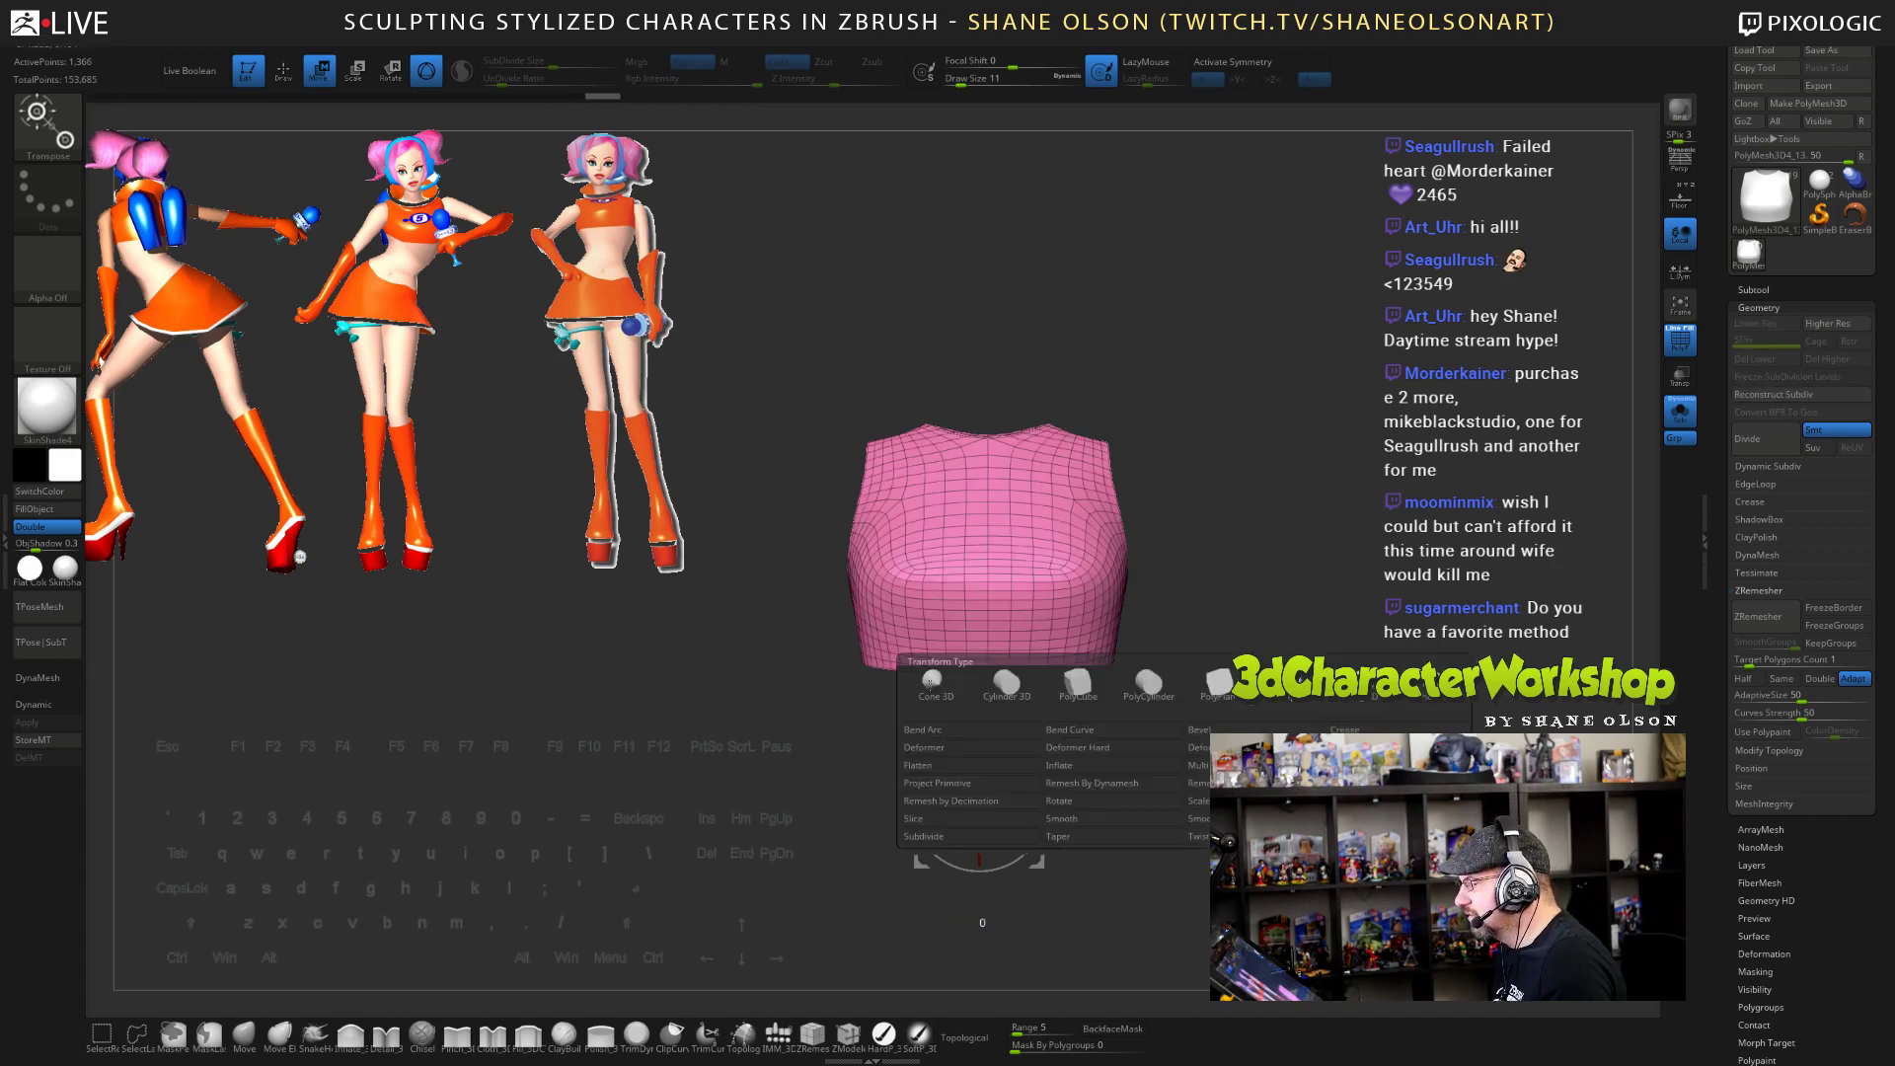
left_click(1198, 729)
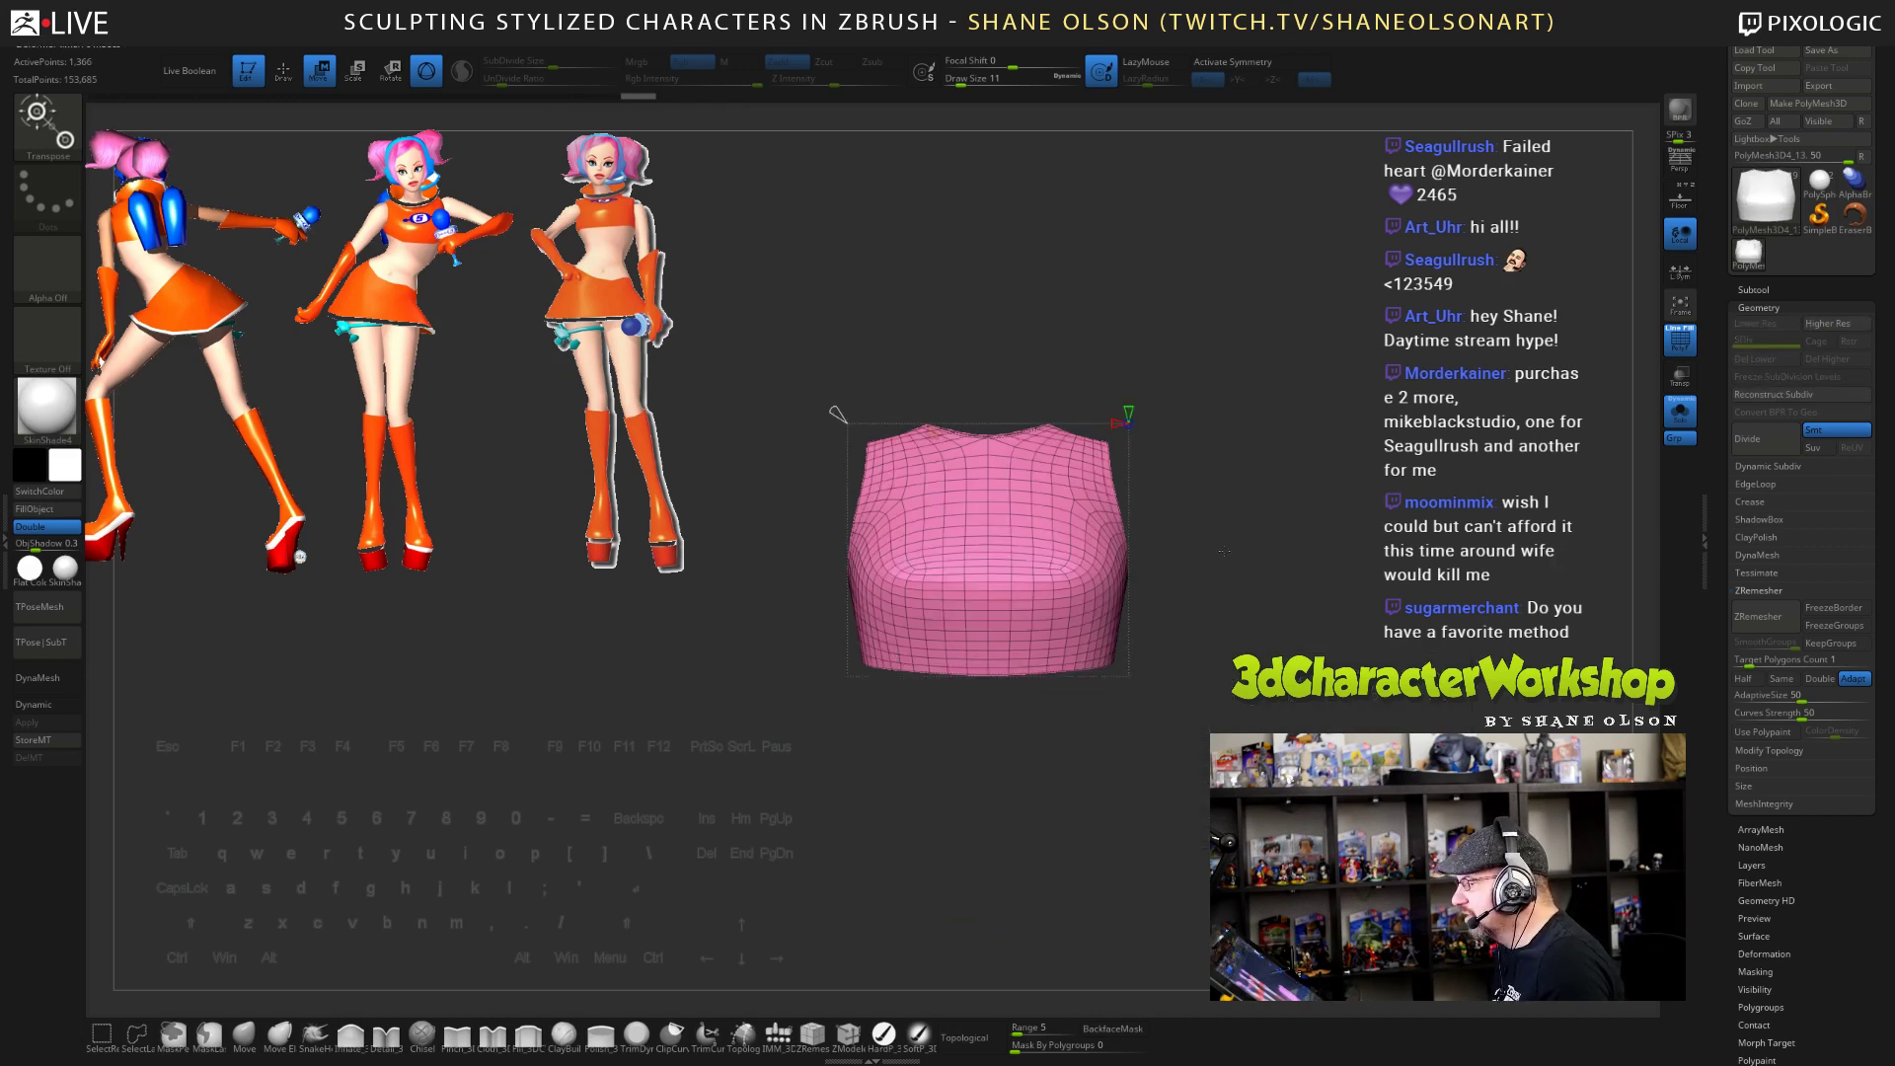
- Remesh the top to a coarser, evenly spaced polygon grid with the ZRemesher deformer and return to Gizmo 3D
left_click_drag(1255, 469, 1165, 424)
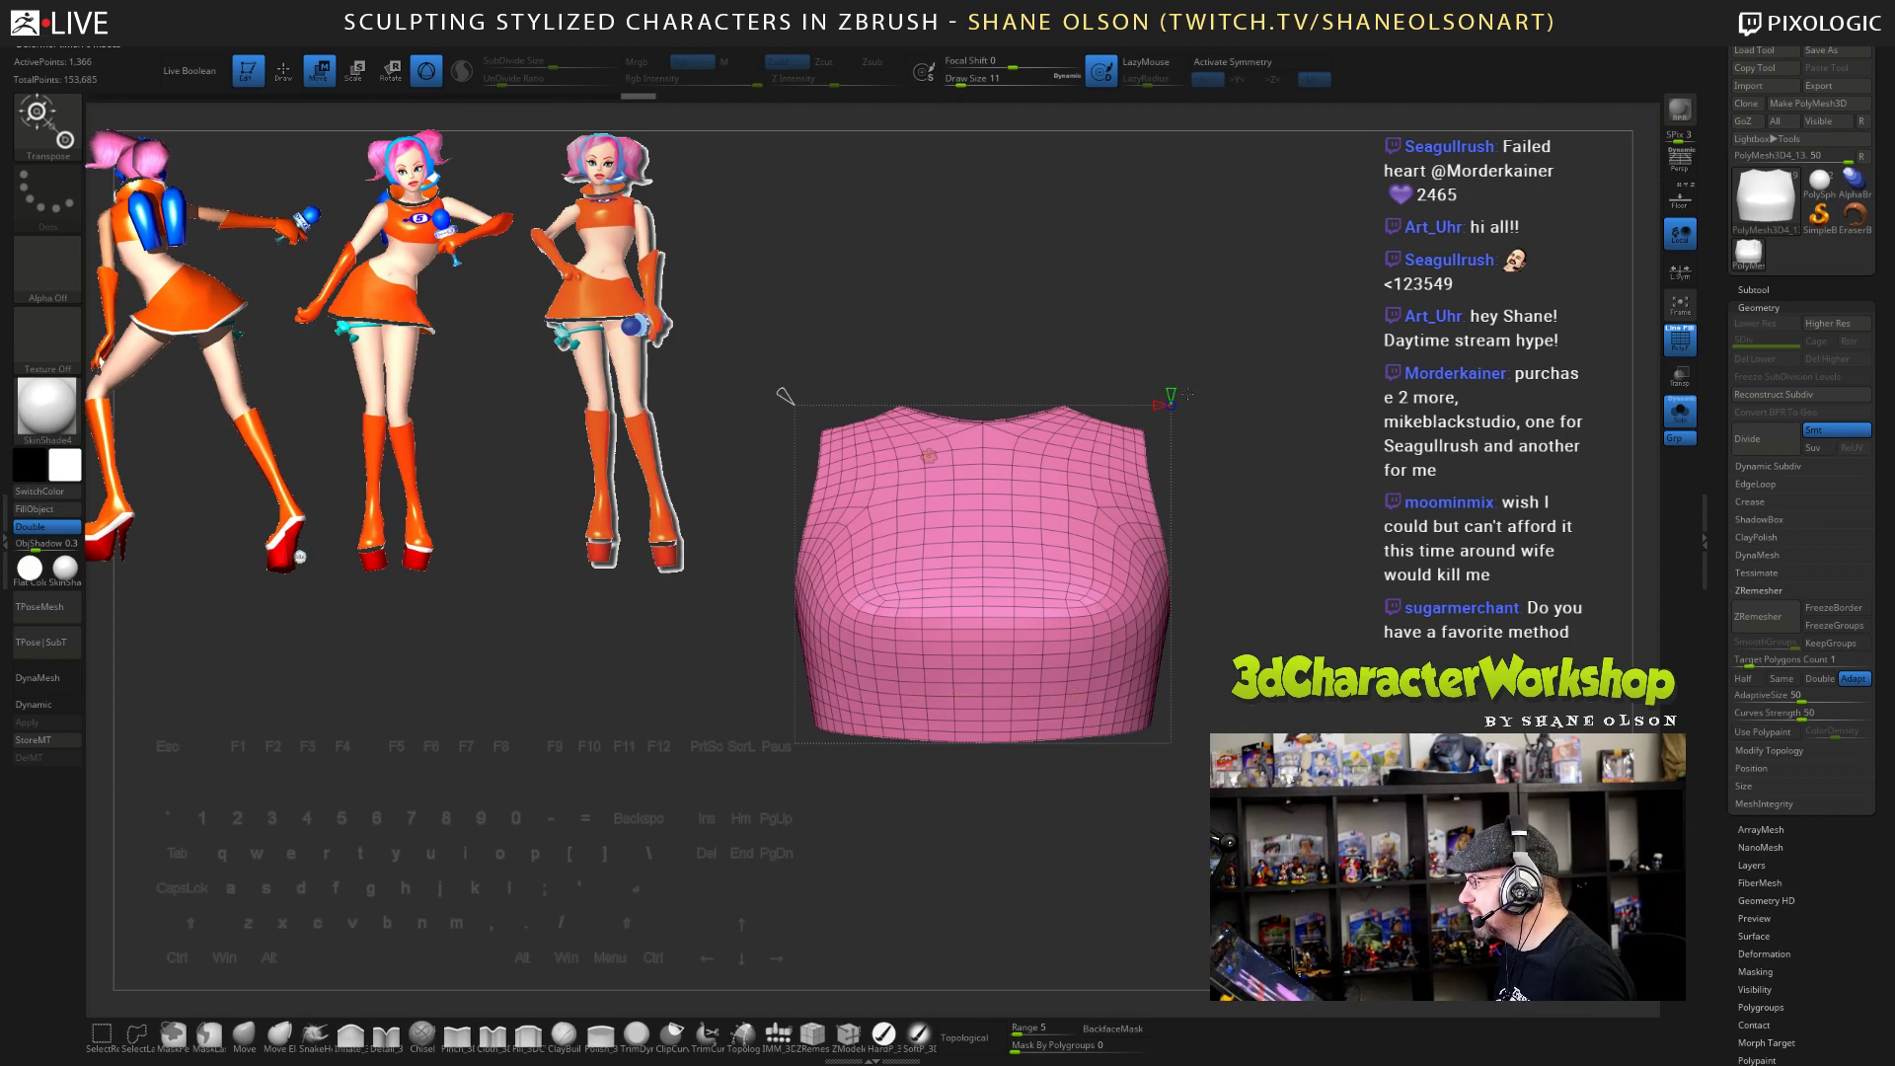
left_click_drag(1188, 394, 1288, 477)
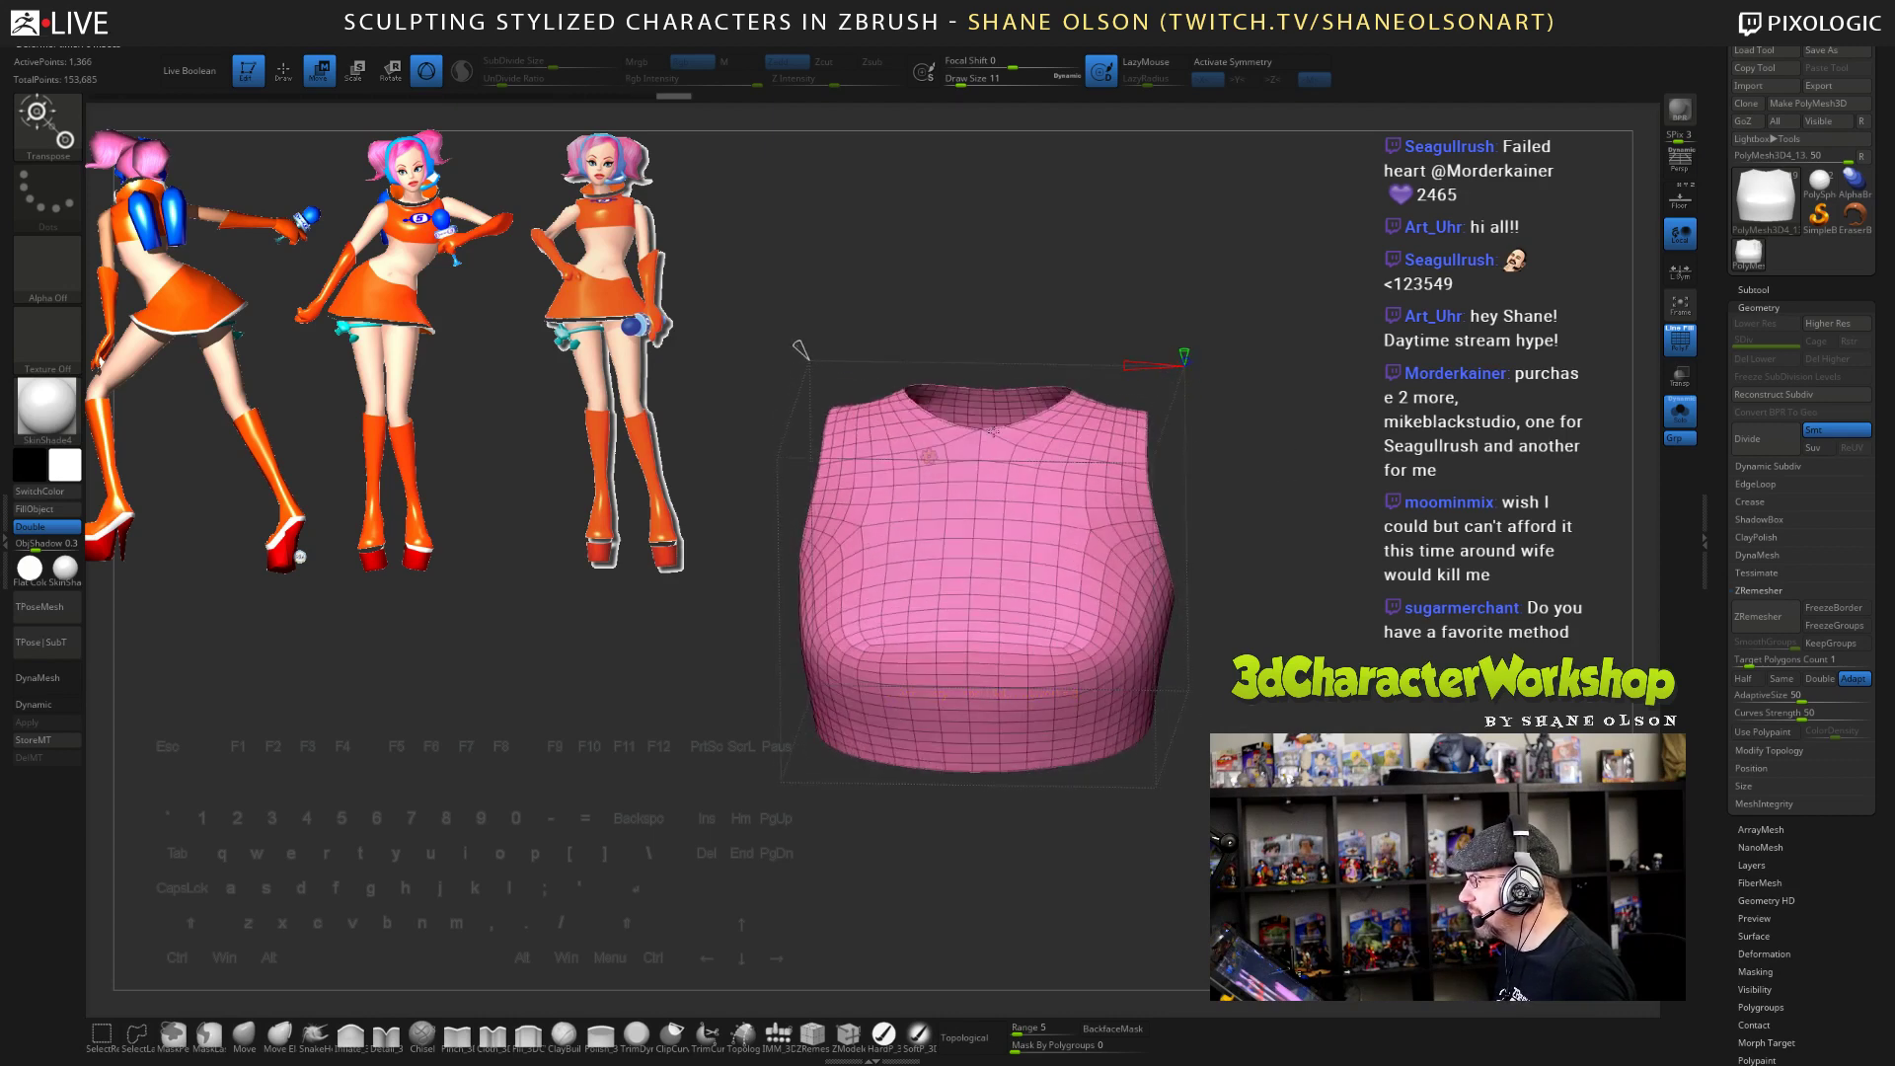
left_click_drag(1142, 596, 1356, 586)
left_click_drag(822, 344, 776, 288)
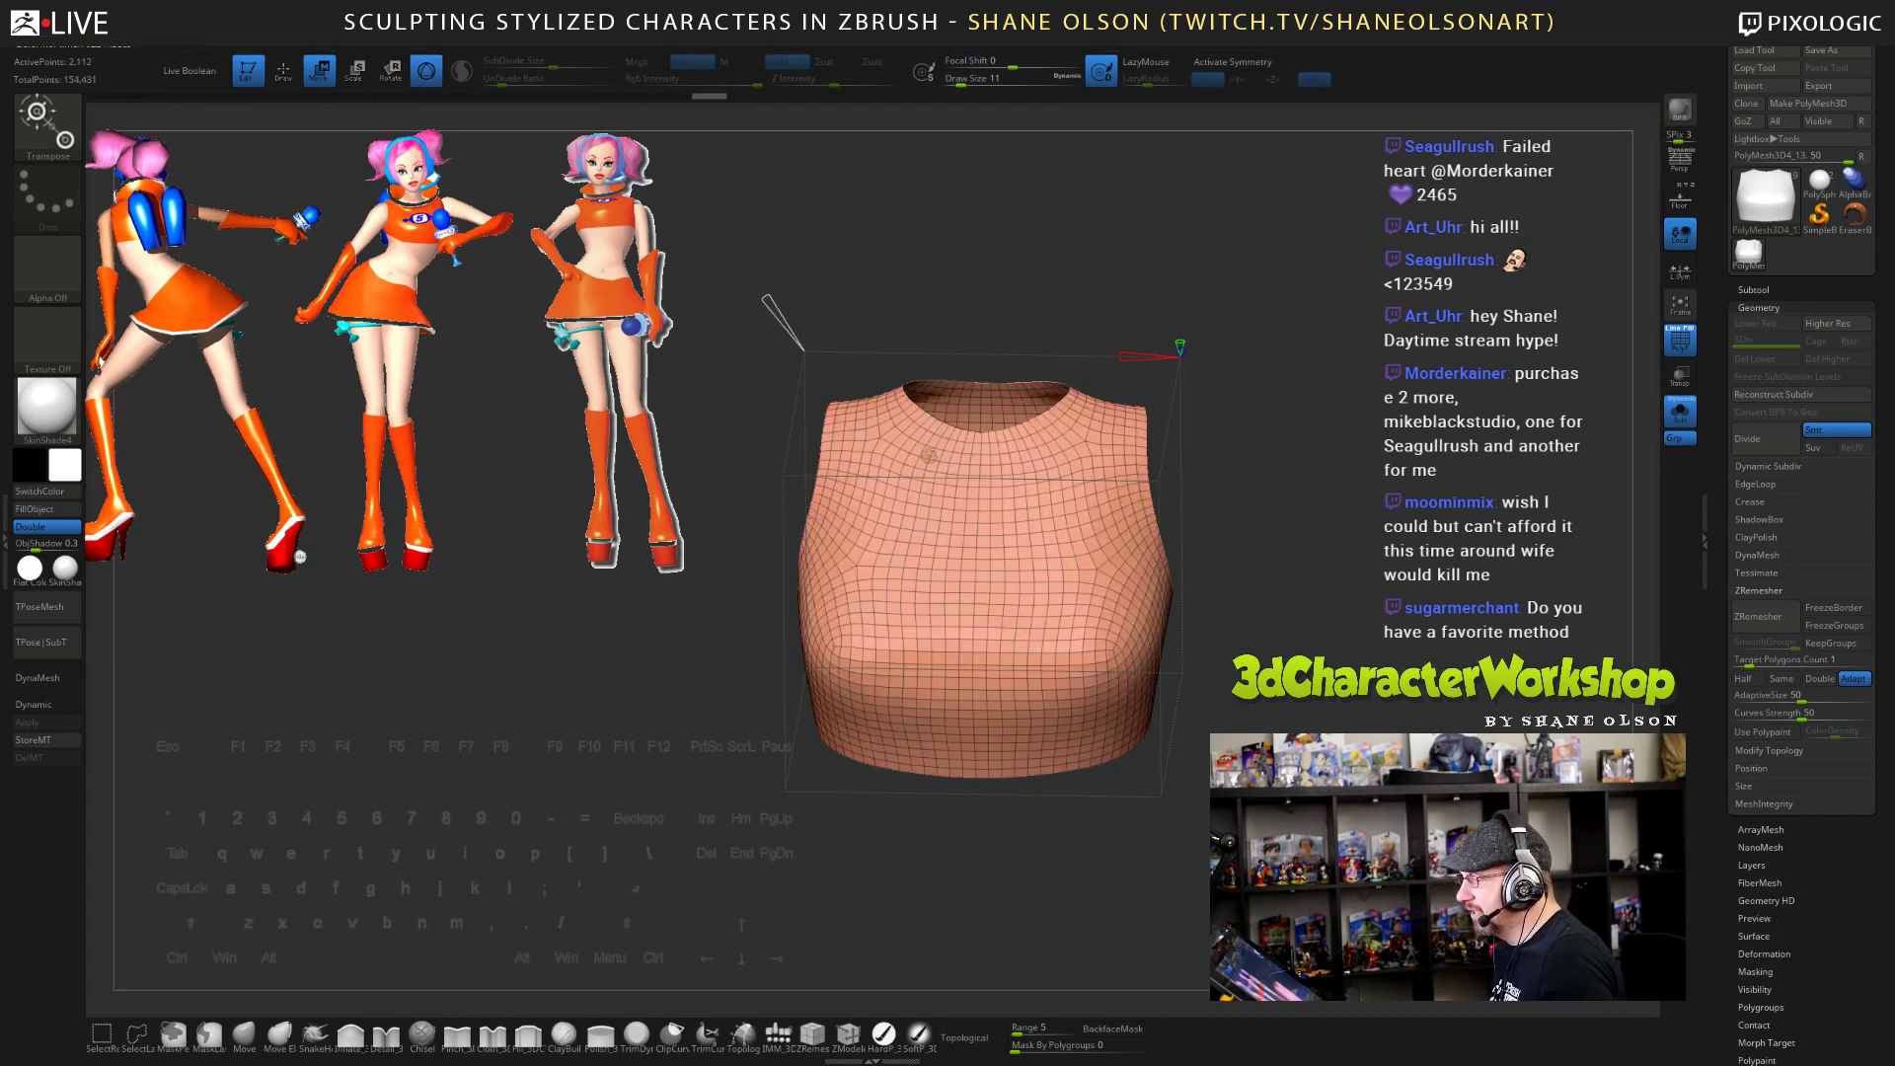
right_click_drag(928, 456, 1110, 437)
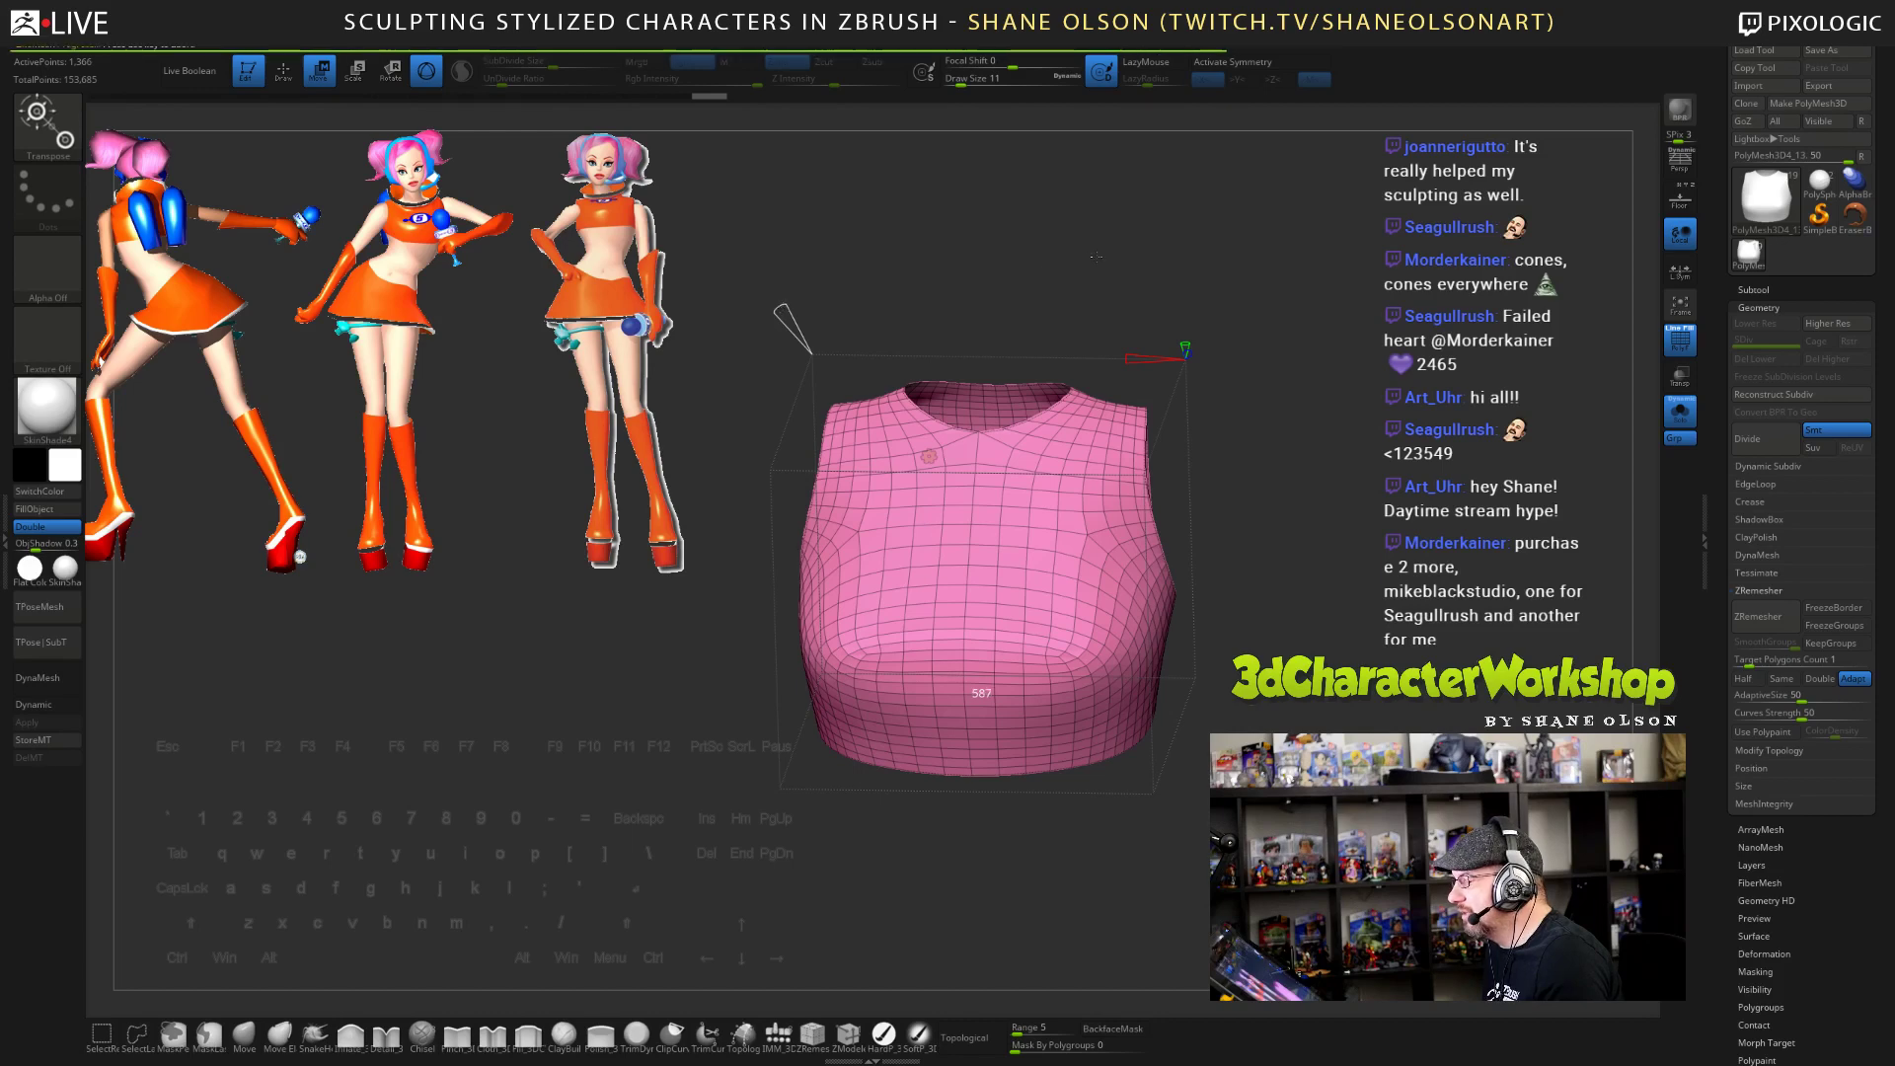
left_click_drag(772, 309, 783, 322)
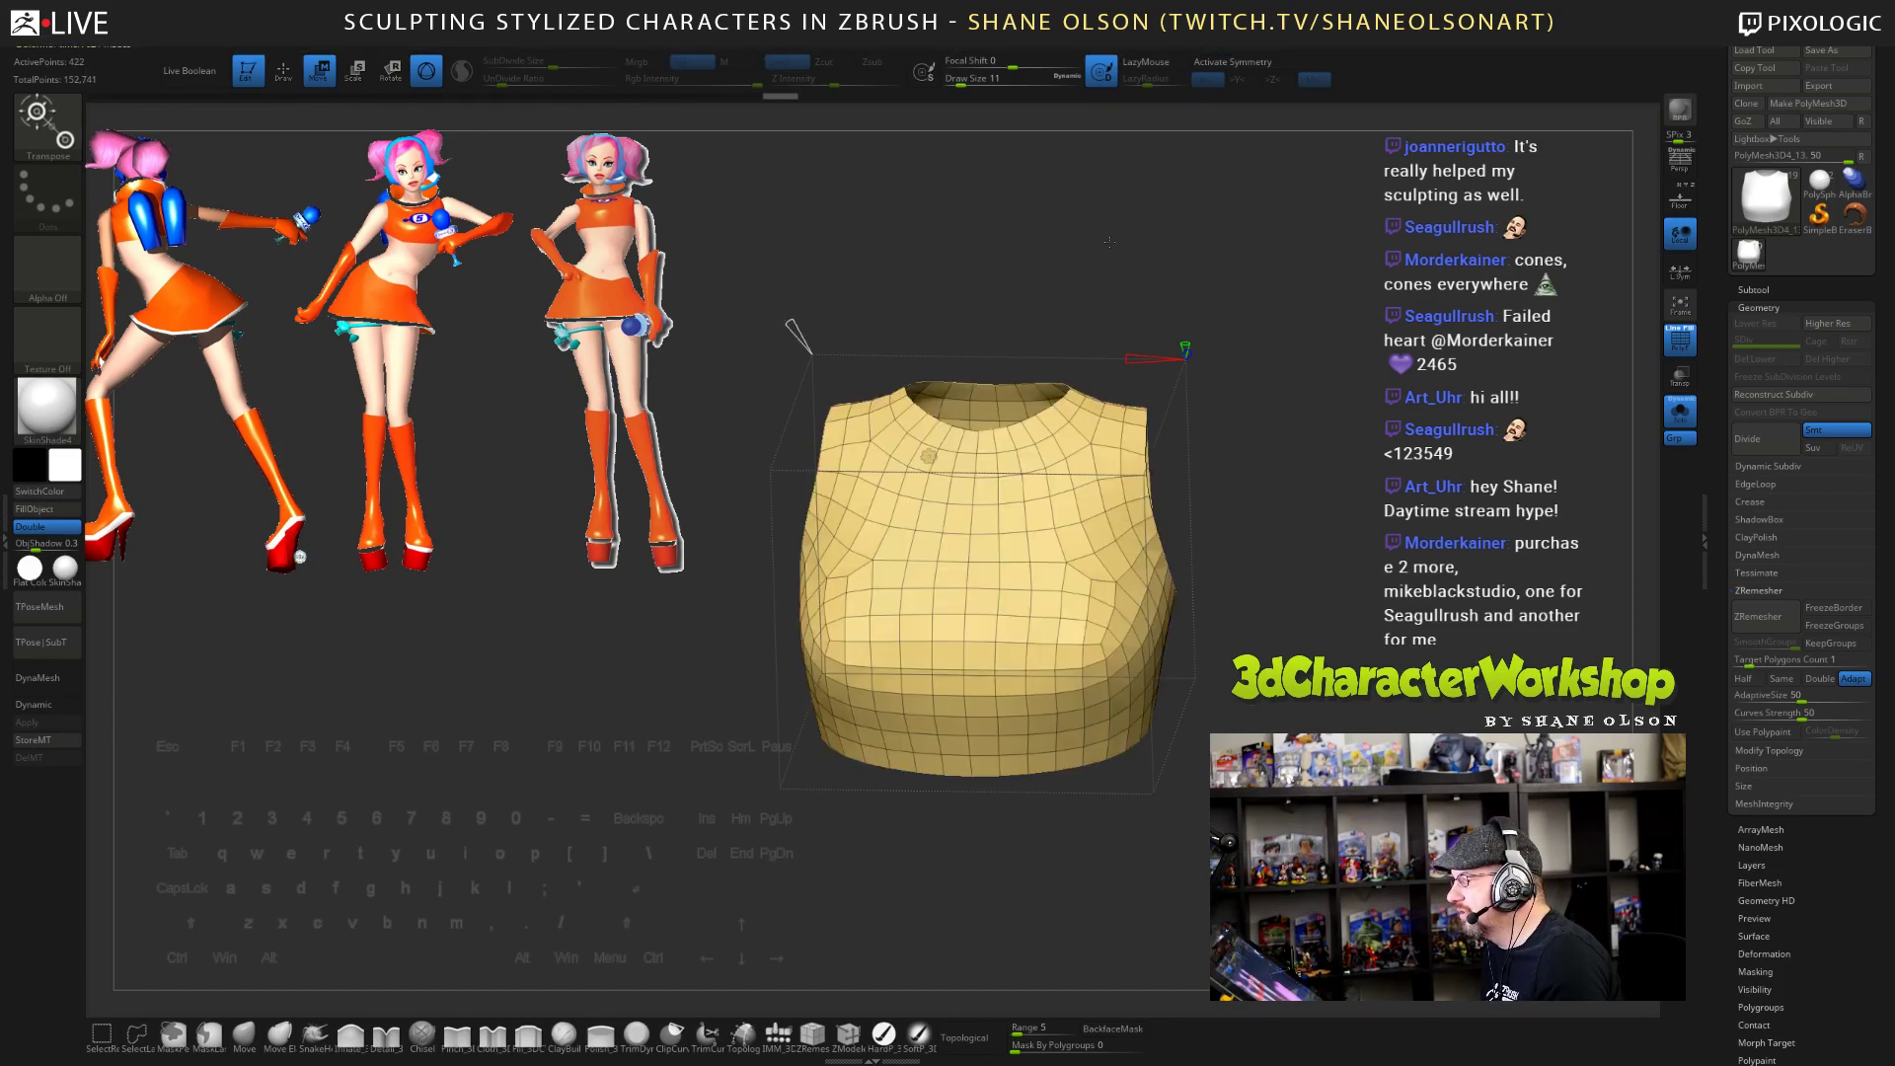
left_click_drag(1105, 237, 975, 632)
left_click_drag(1137, 330, 793, 405)
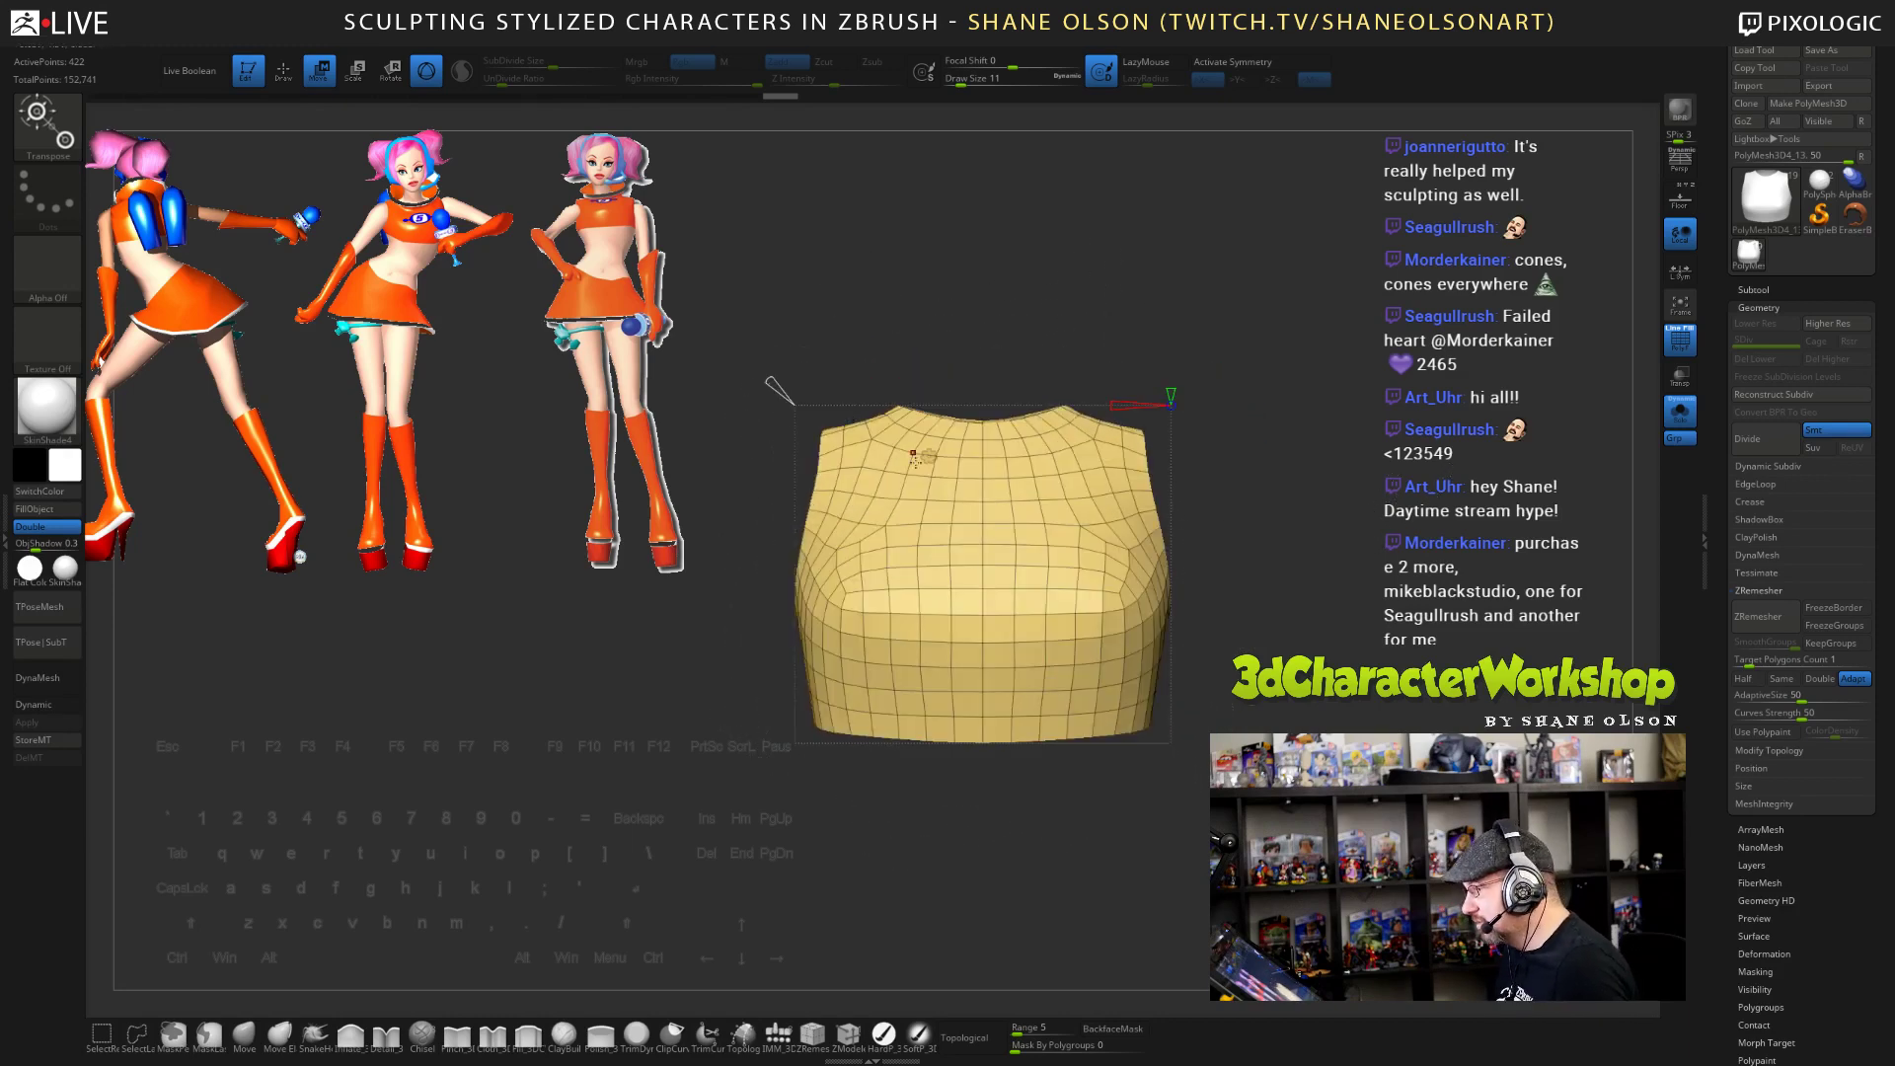
left_click_drag(1374, 564, 1371, 591)
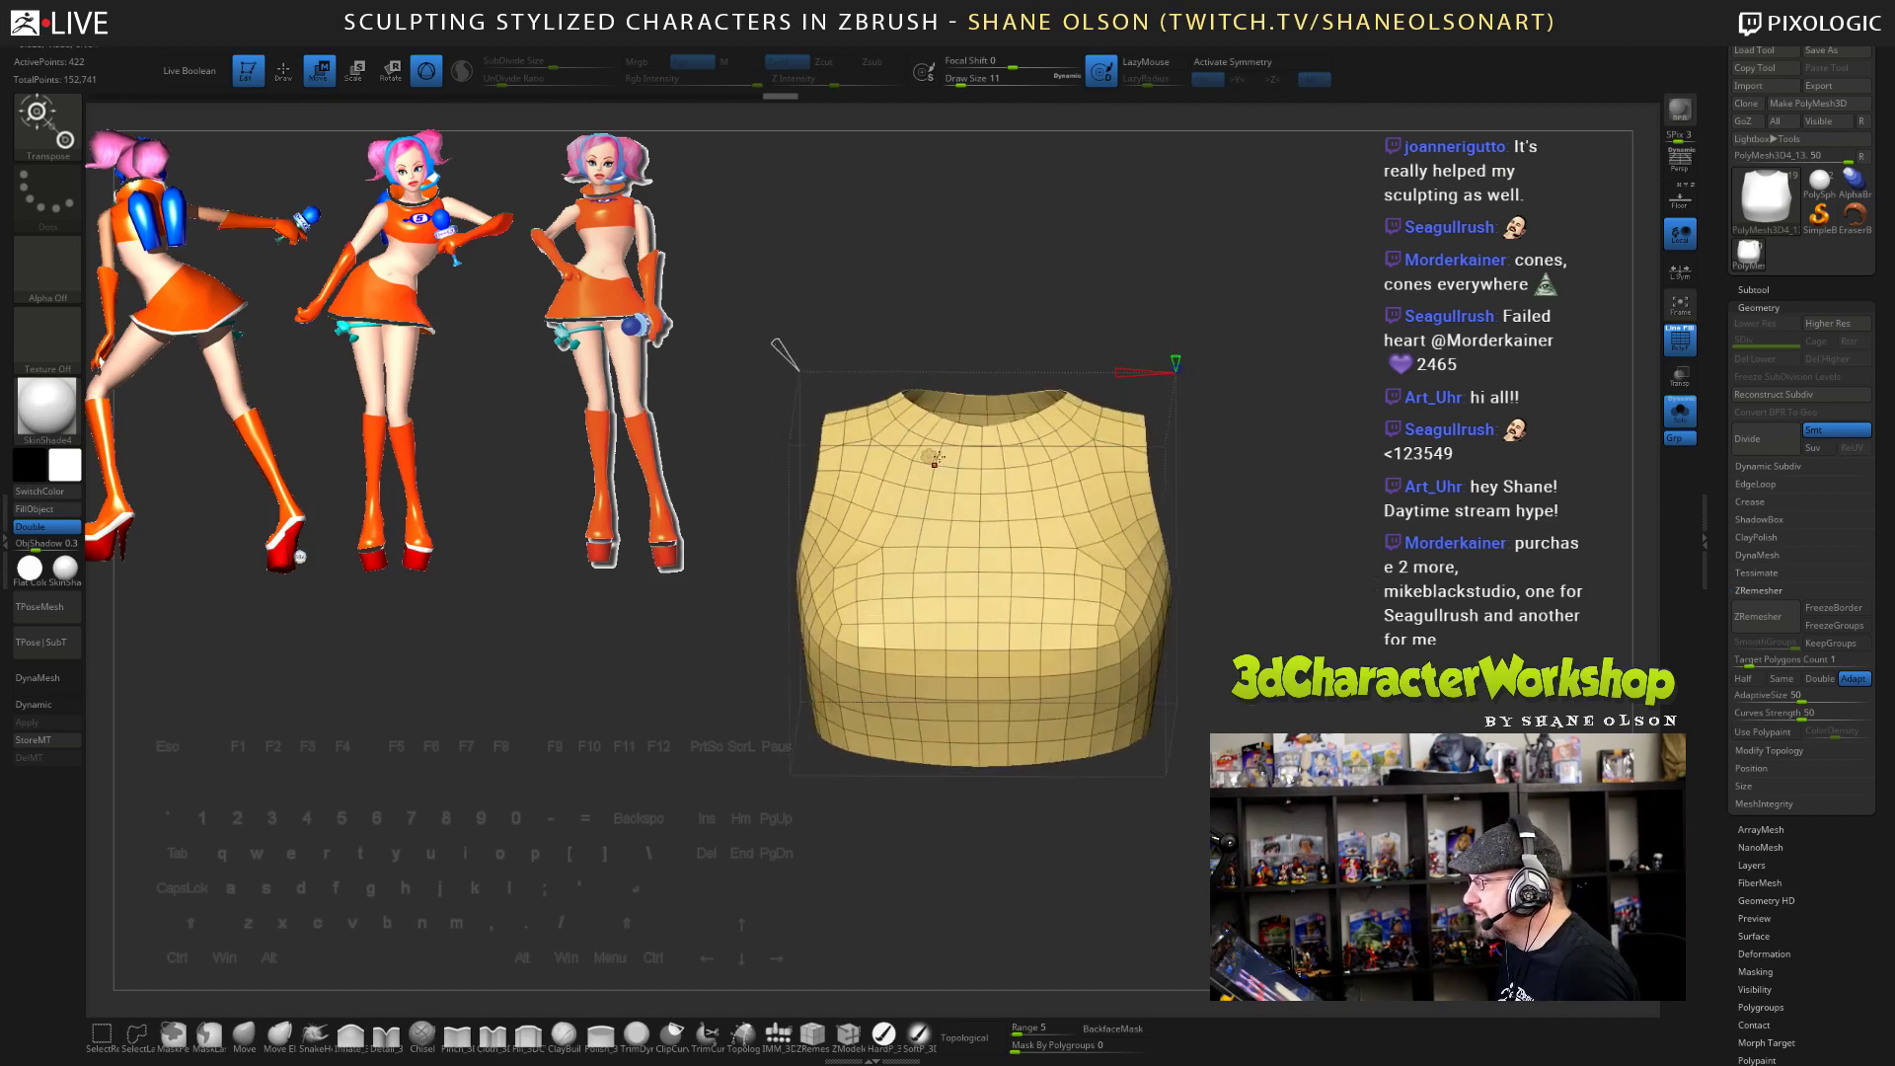
left_click(930, 457)
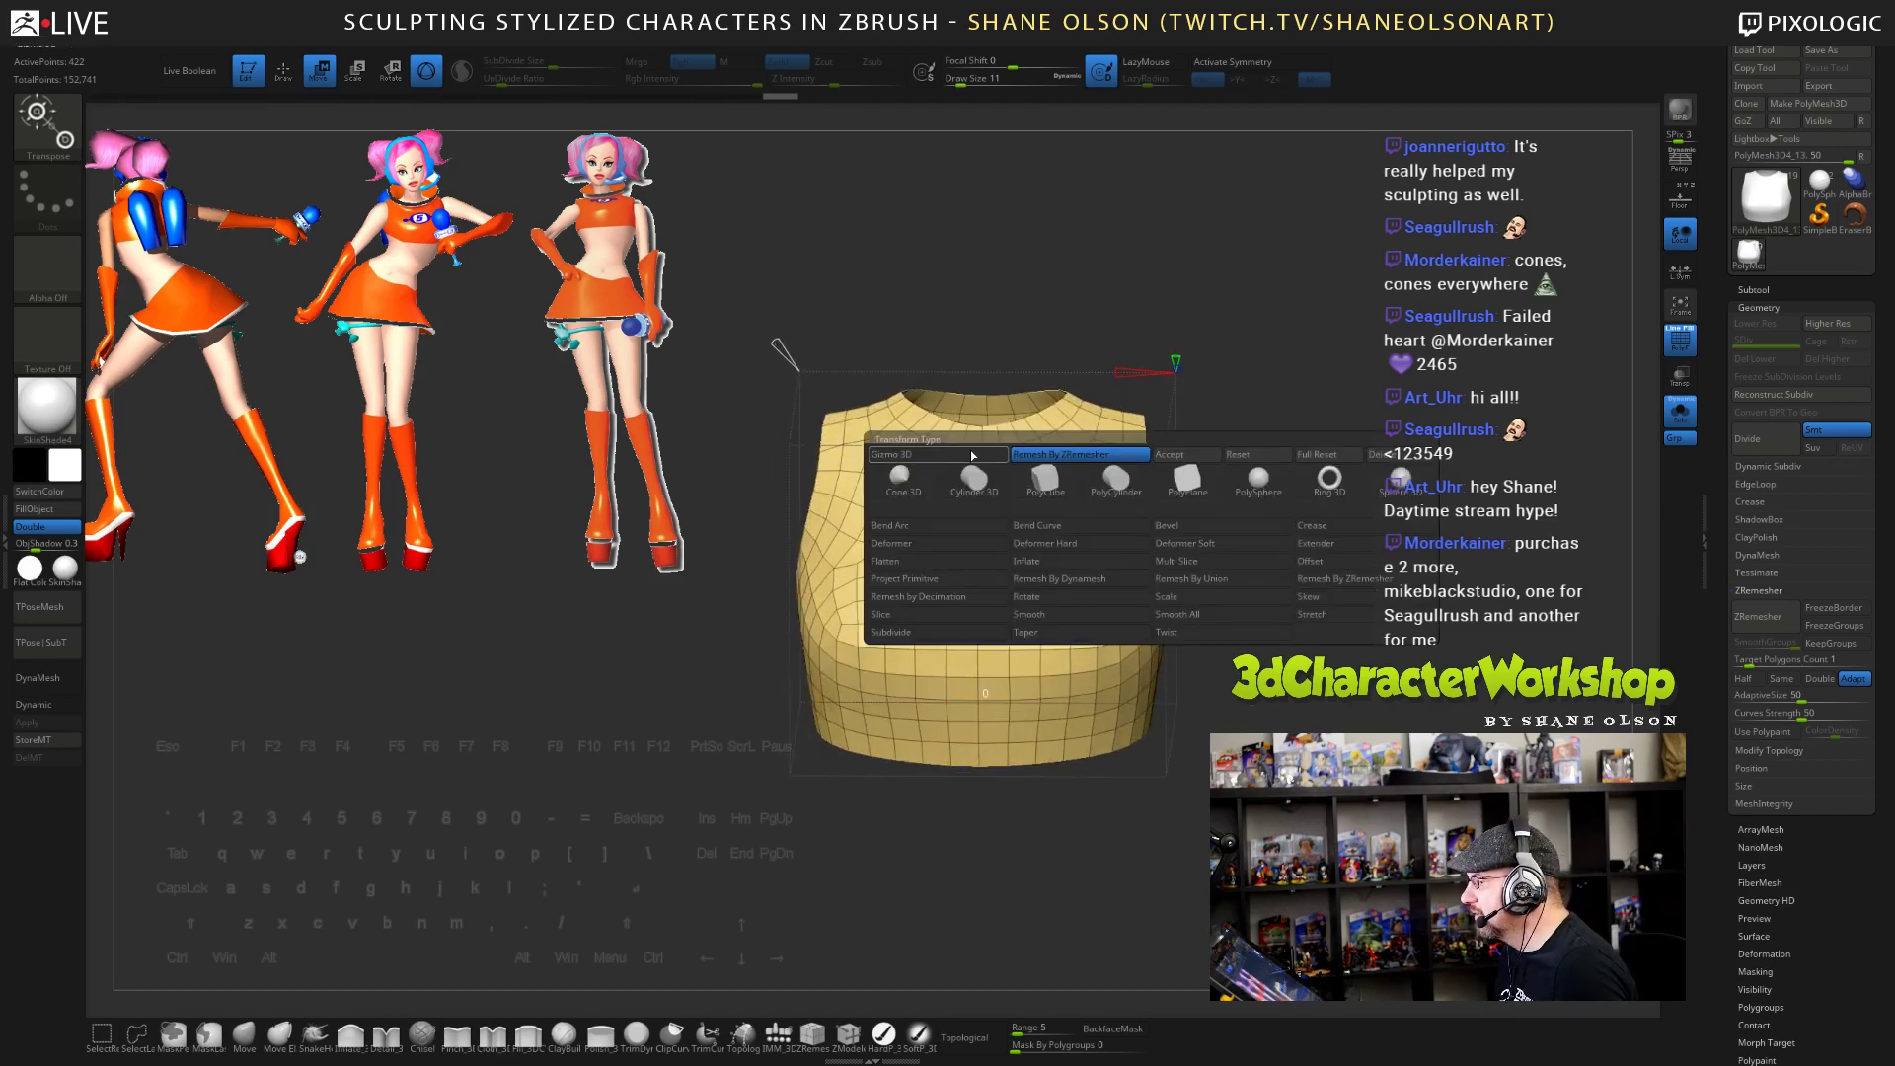
left_click(973, 455)
- Insert an edge loop around the top's neckline with the ZModeler brush
left_click_drag(1253, 553, 1343, 592)
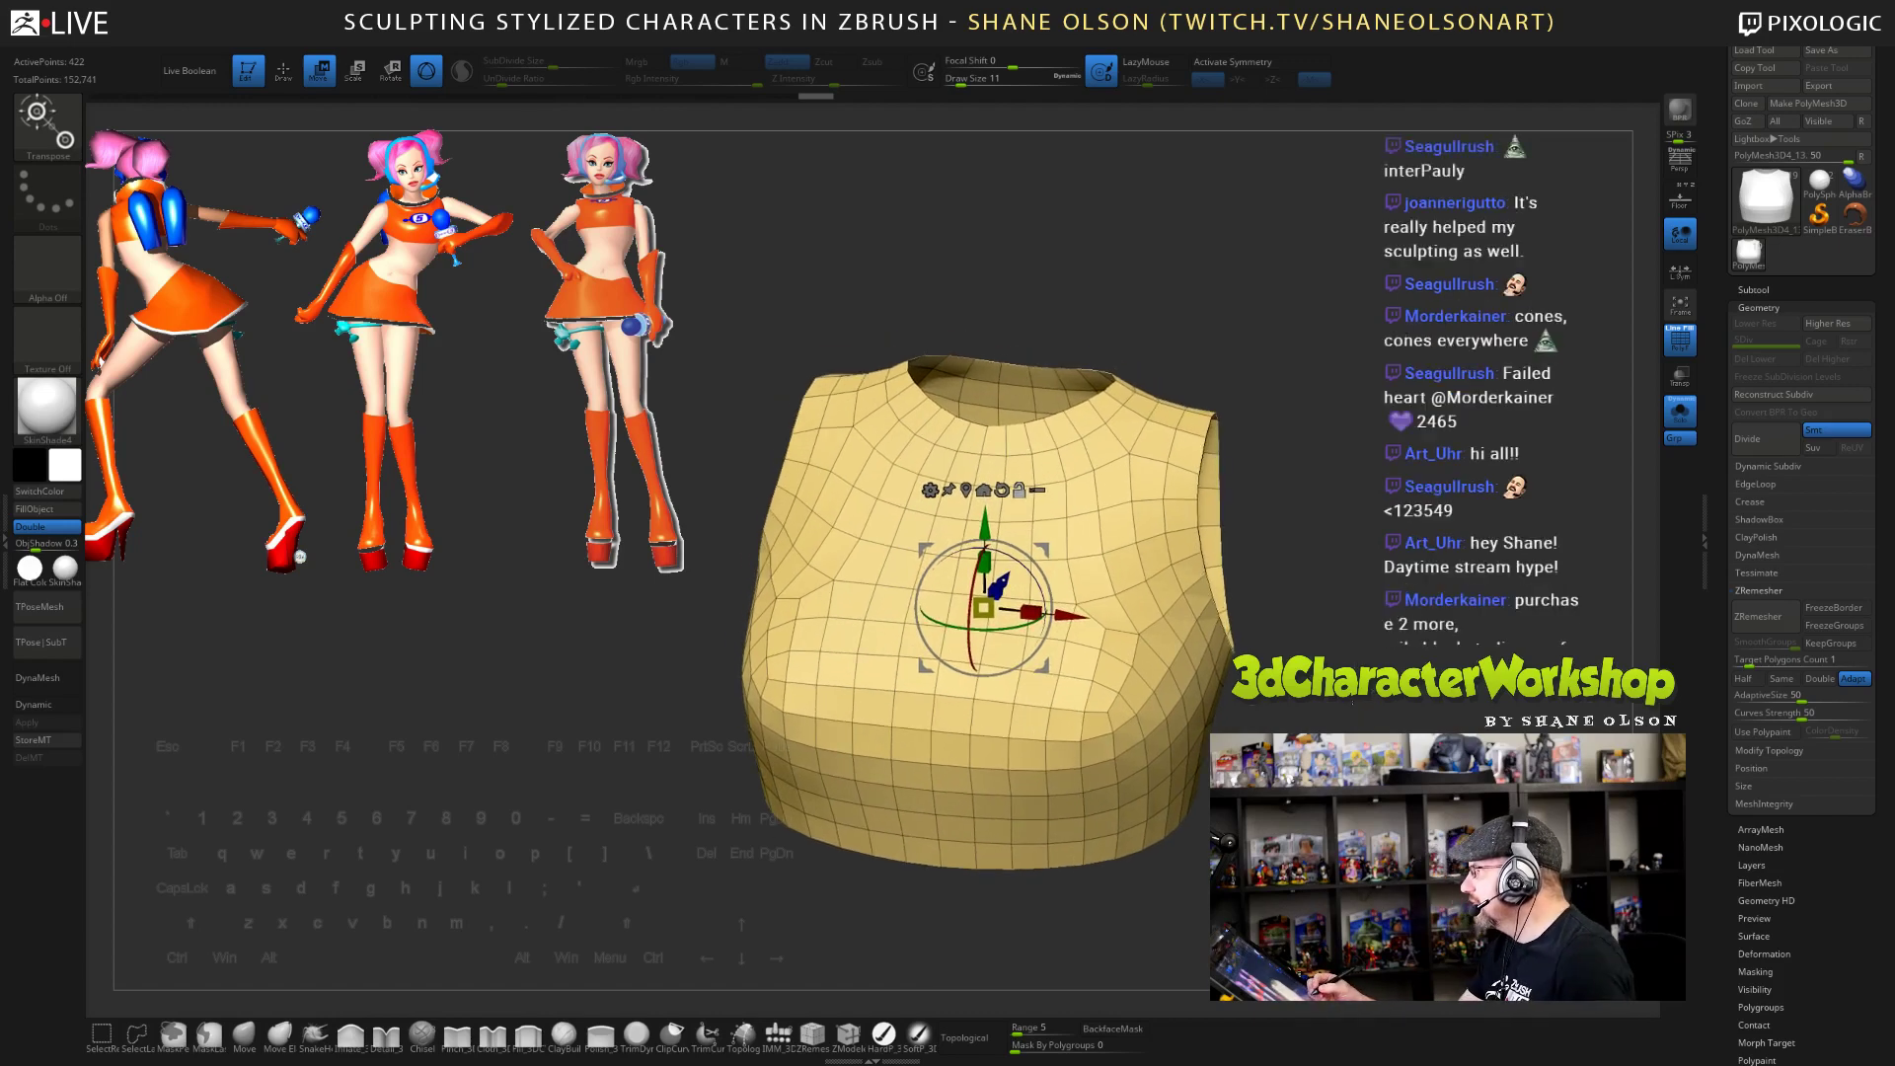
left_click_drag(1343, 593, 1391, 528)
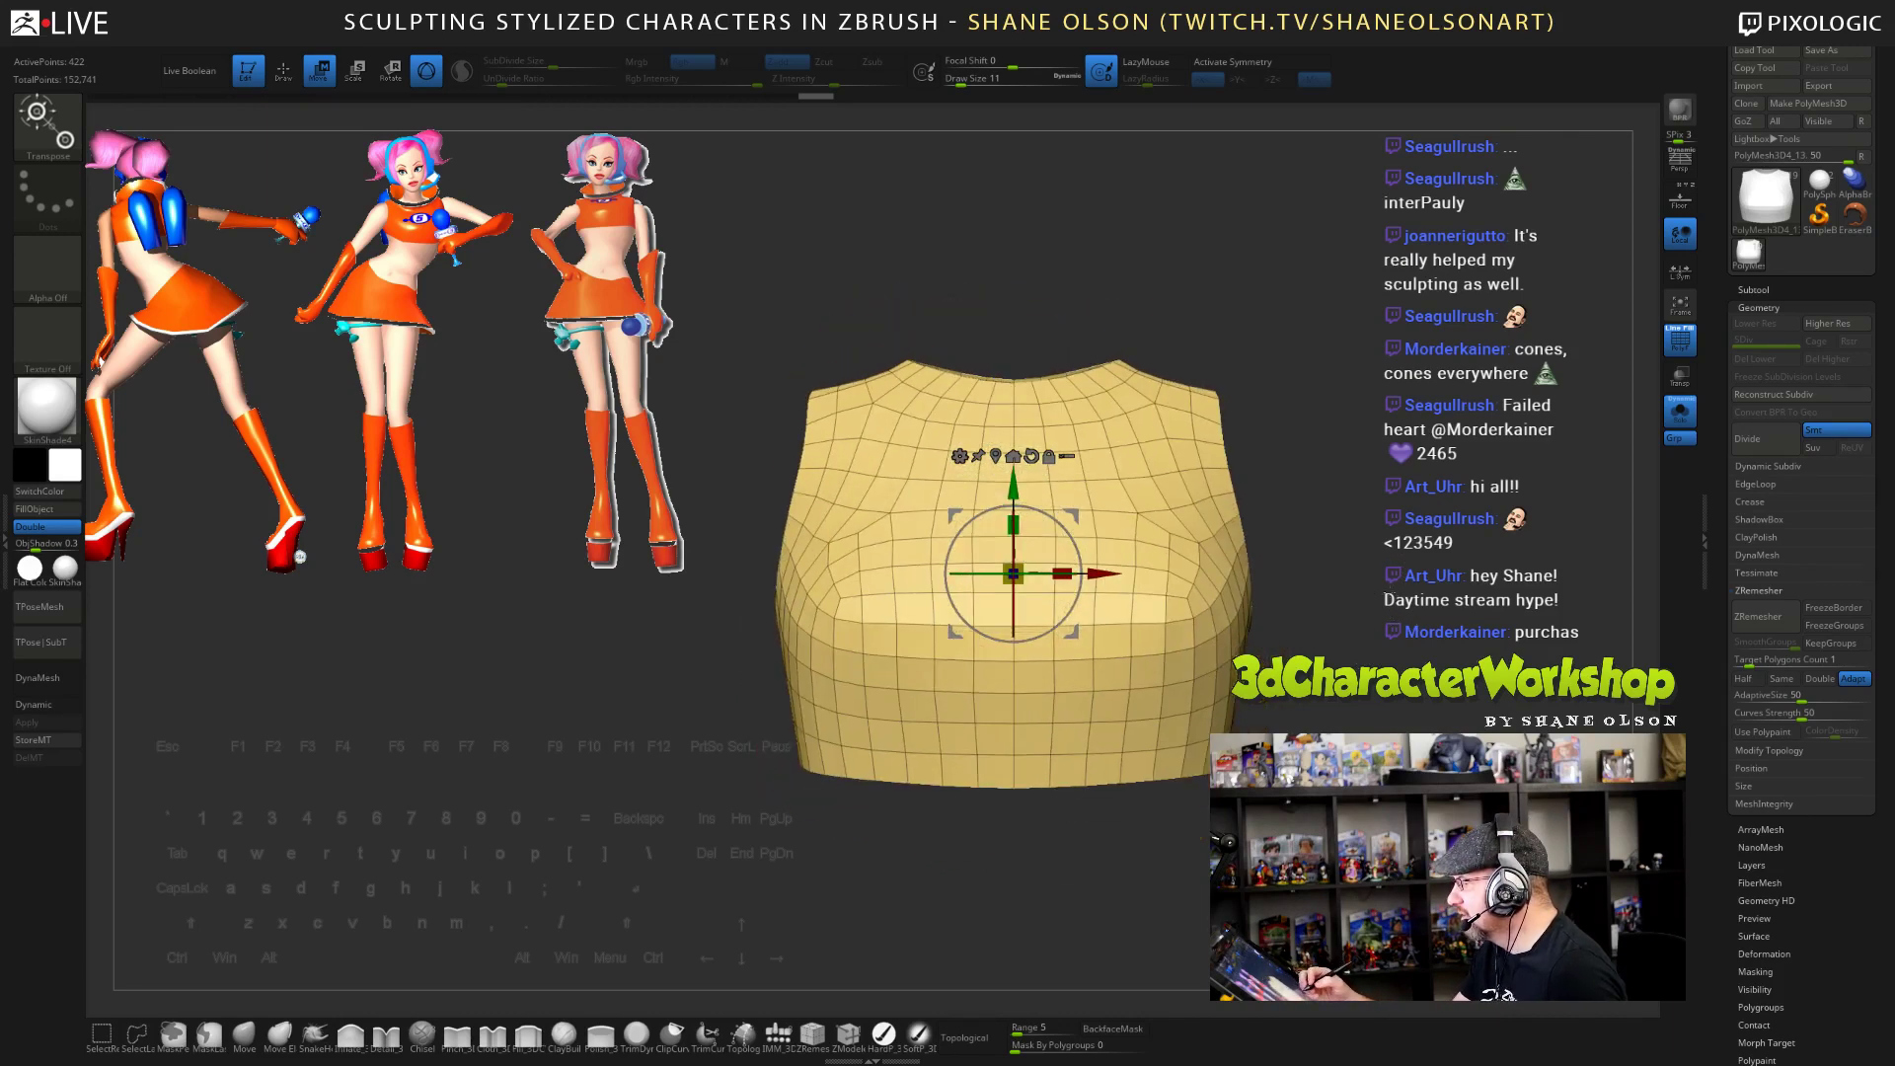
left_click_drag(1395, 619, 1369, 653, "alt")
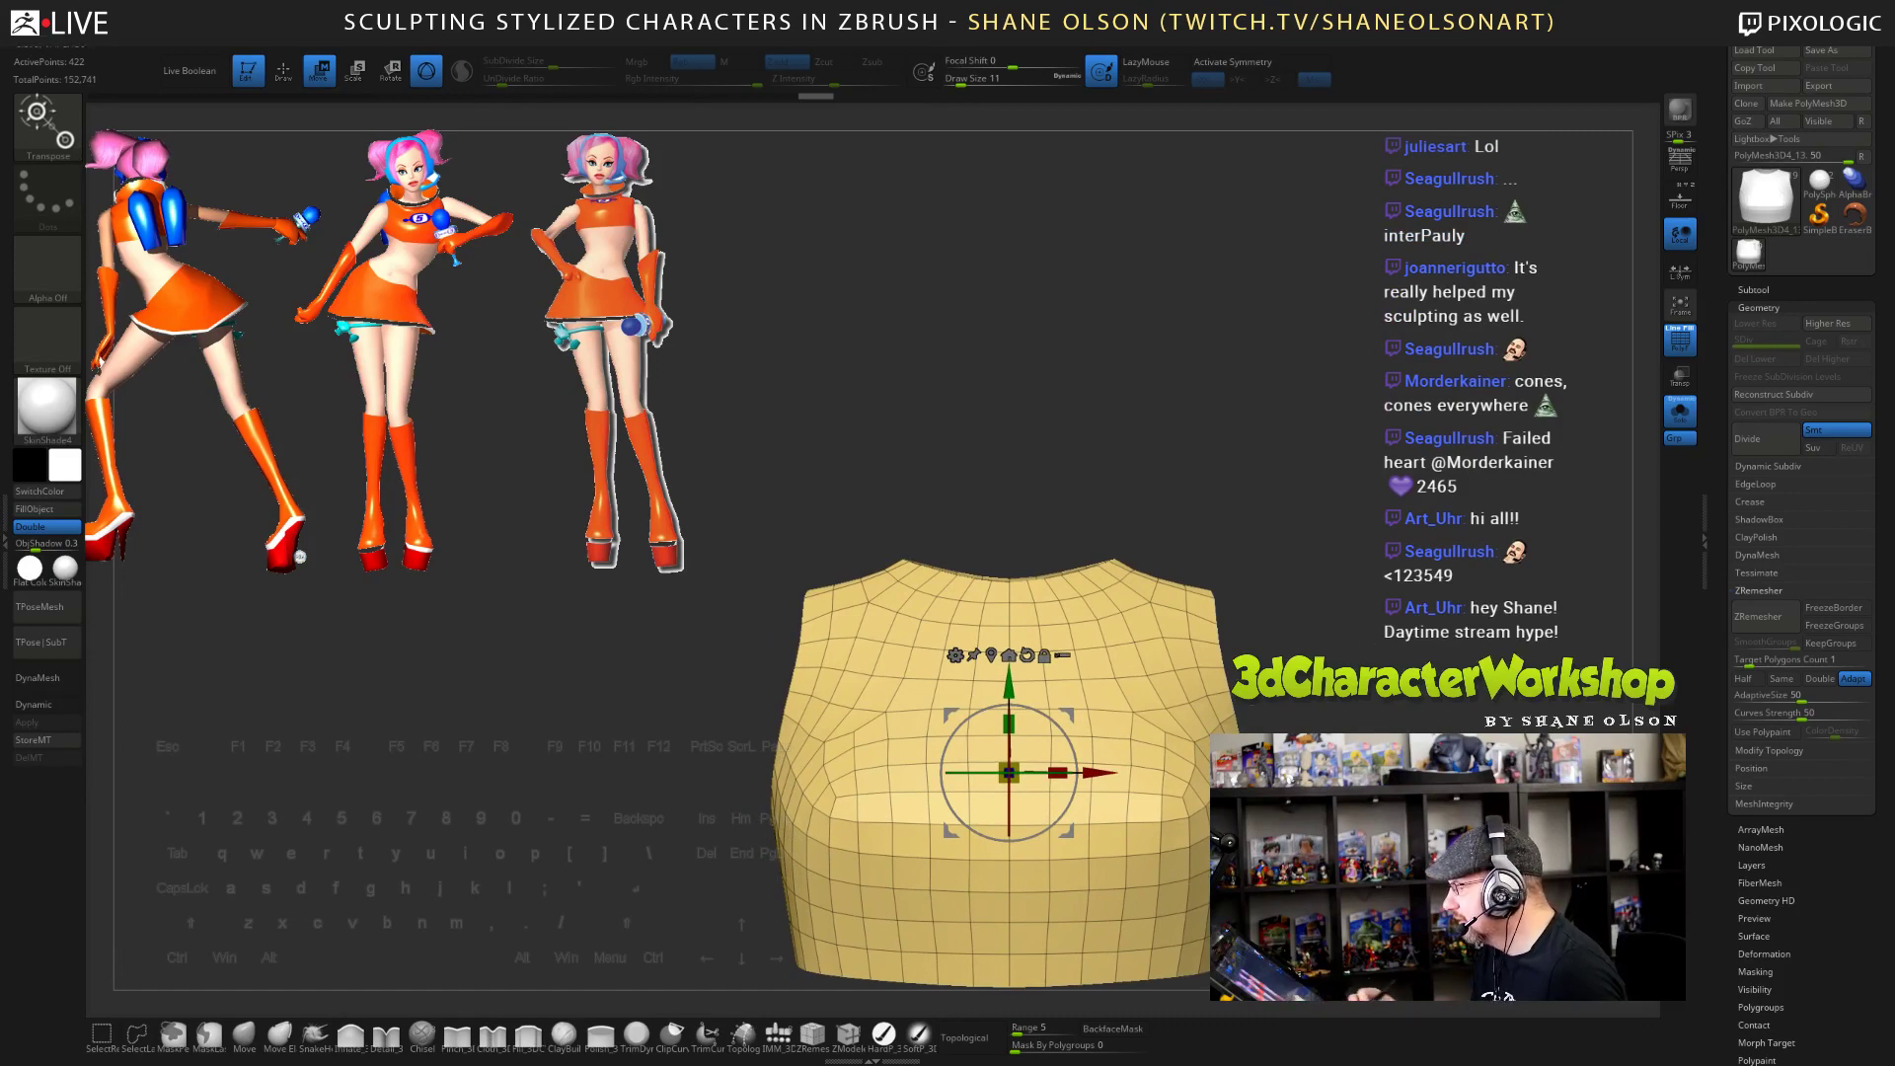
left_click_drag(1085, 790, 1120, 757)
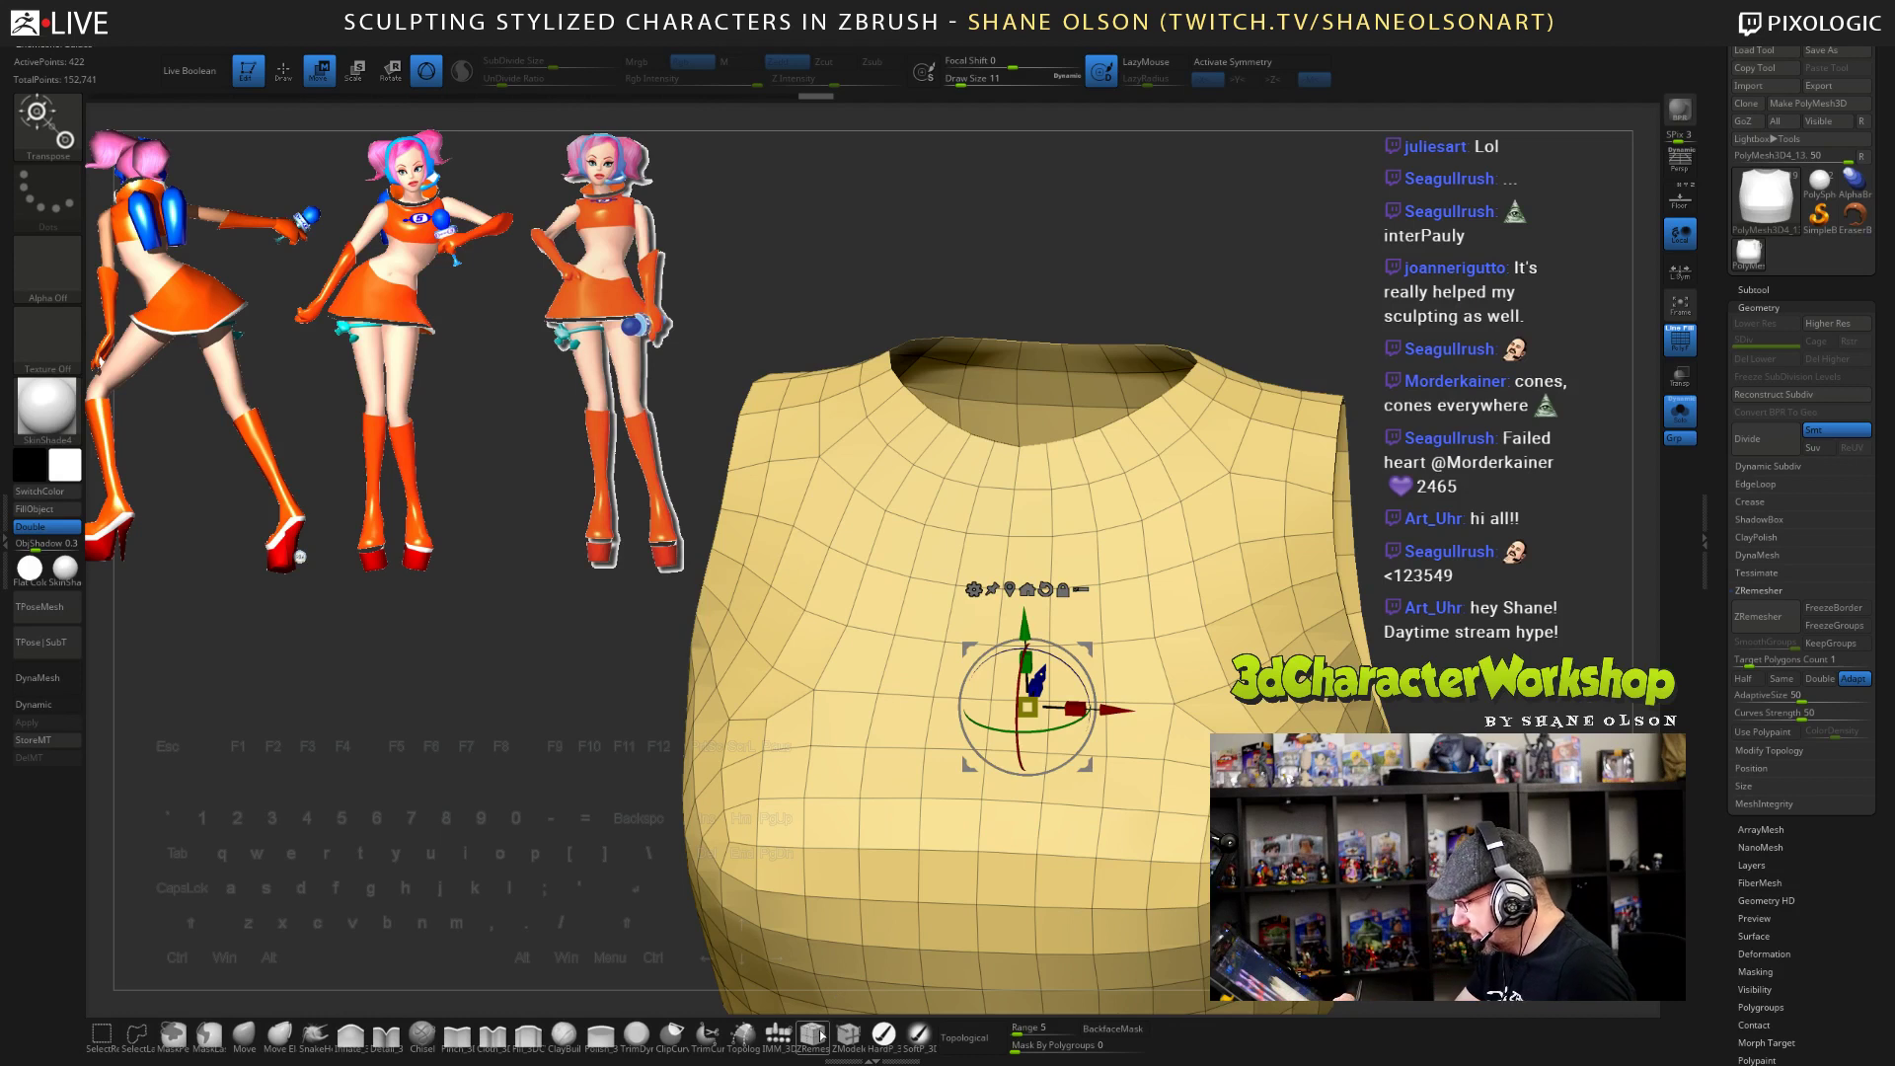
left_click(849, 1033)
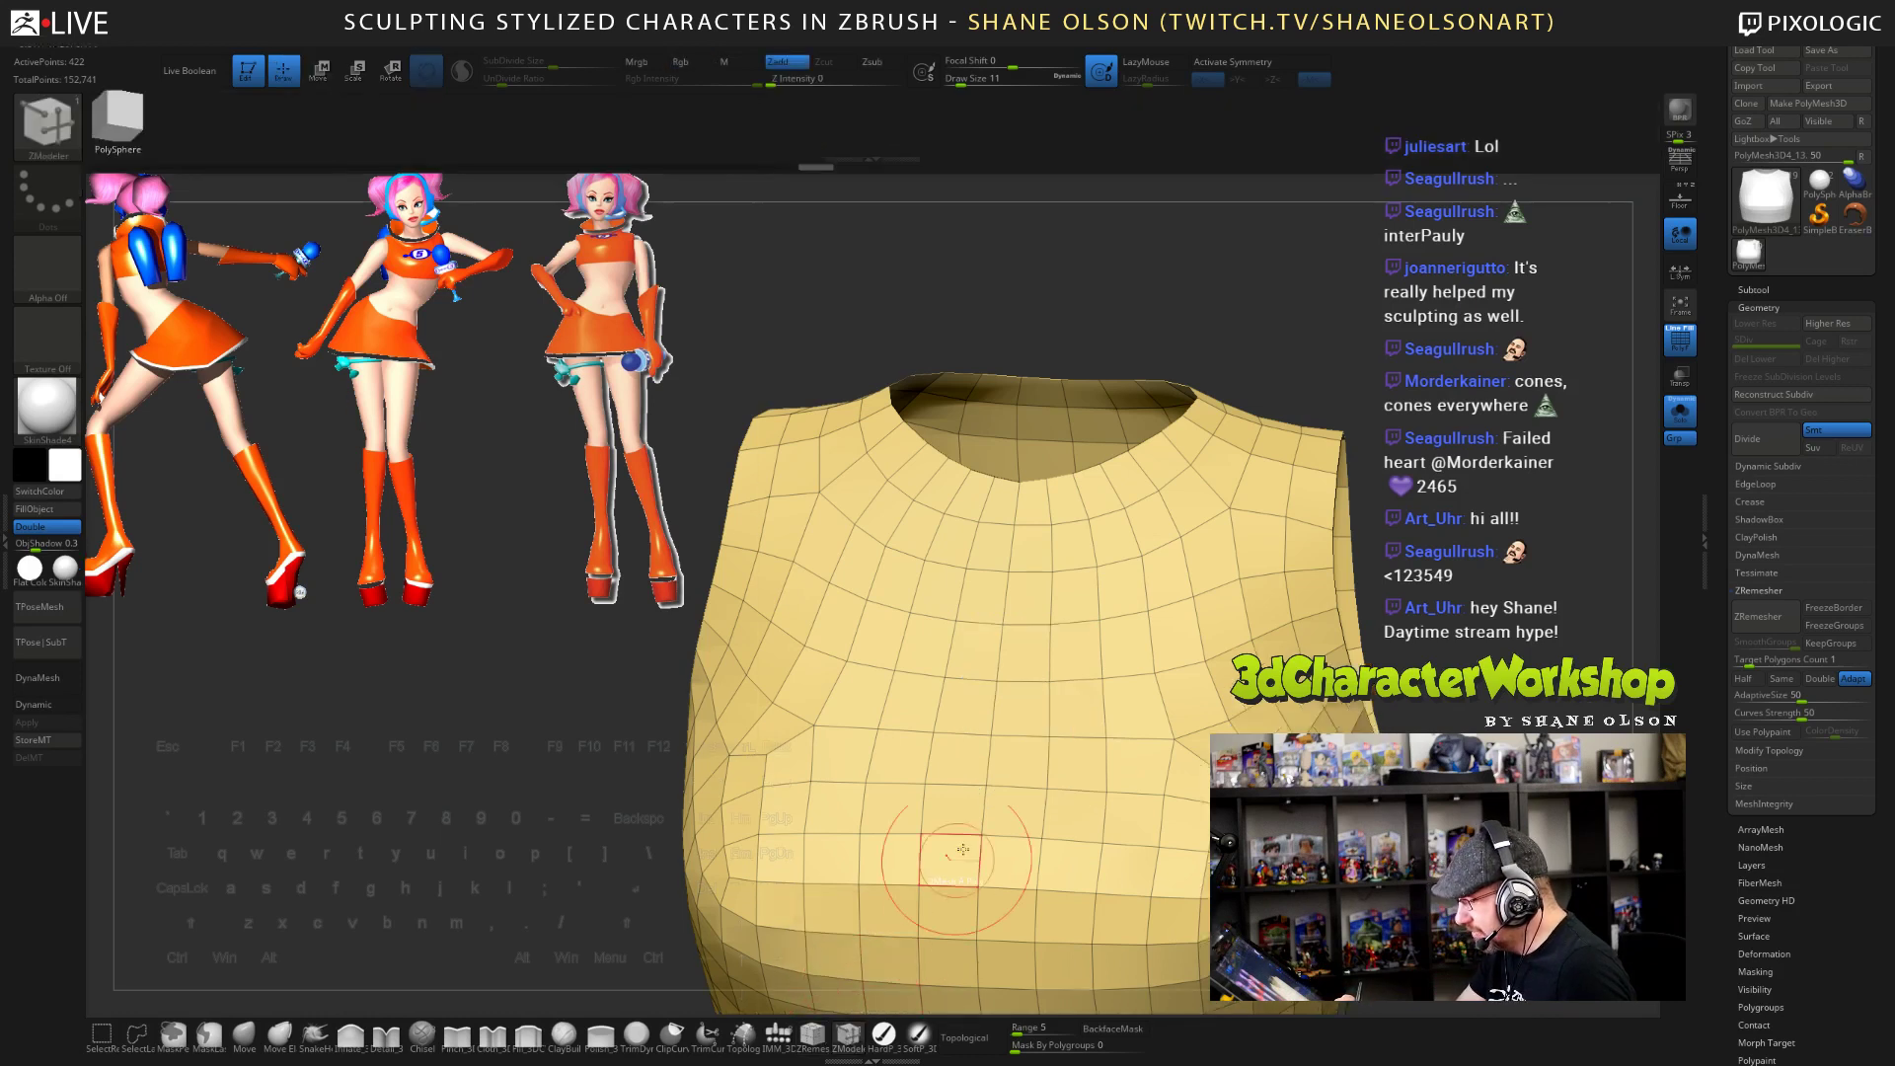
left_click(1138, 465)
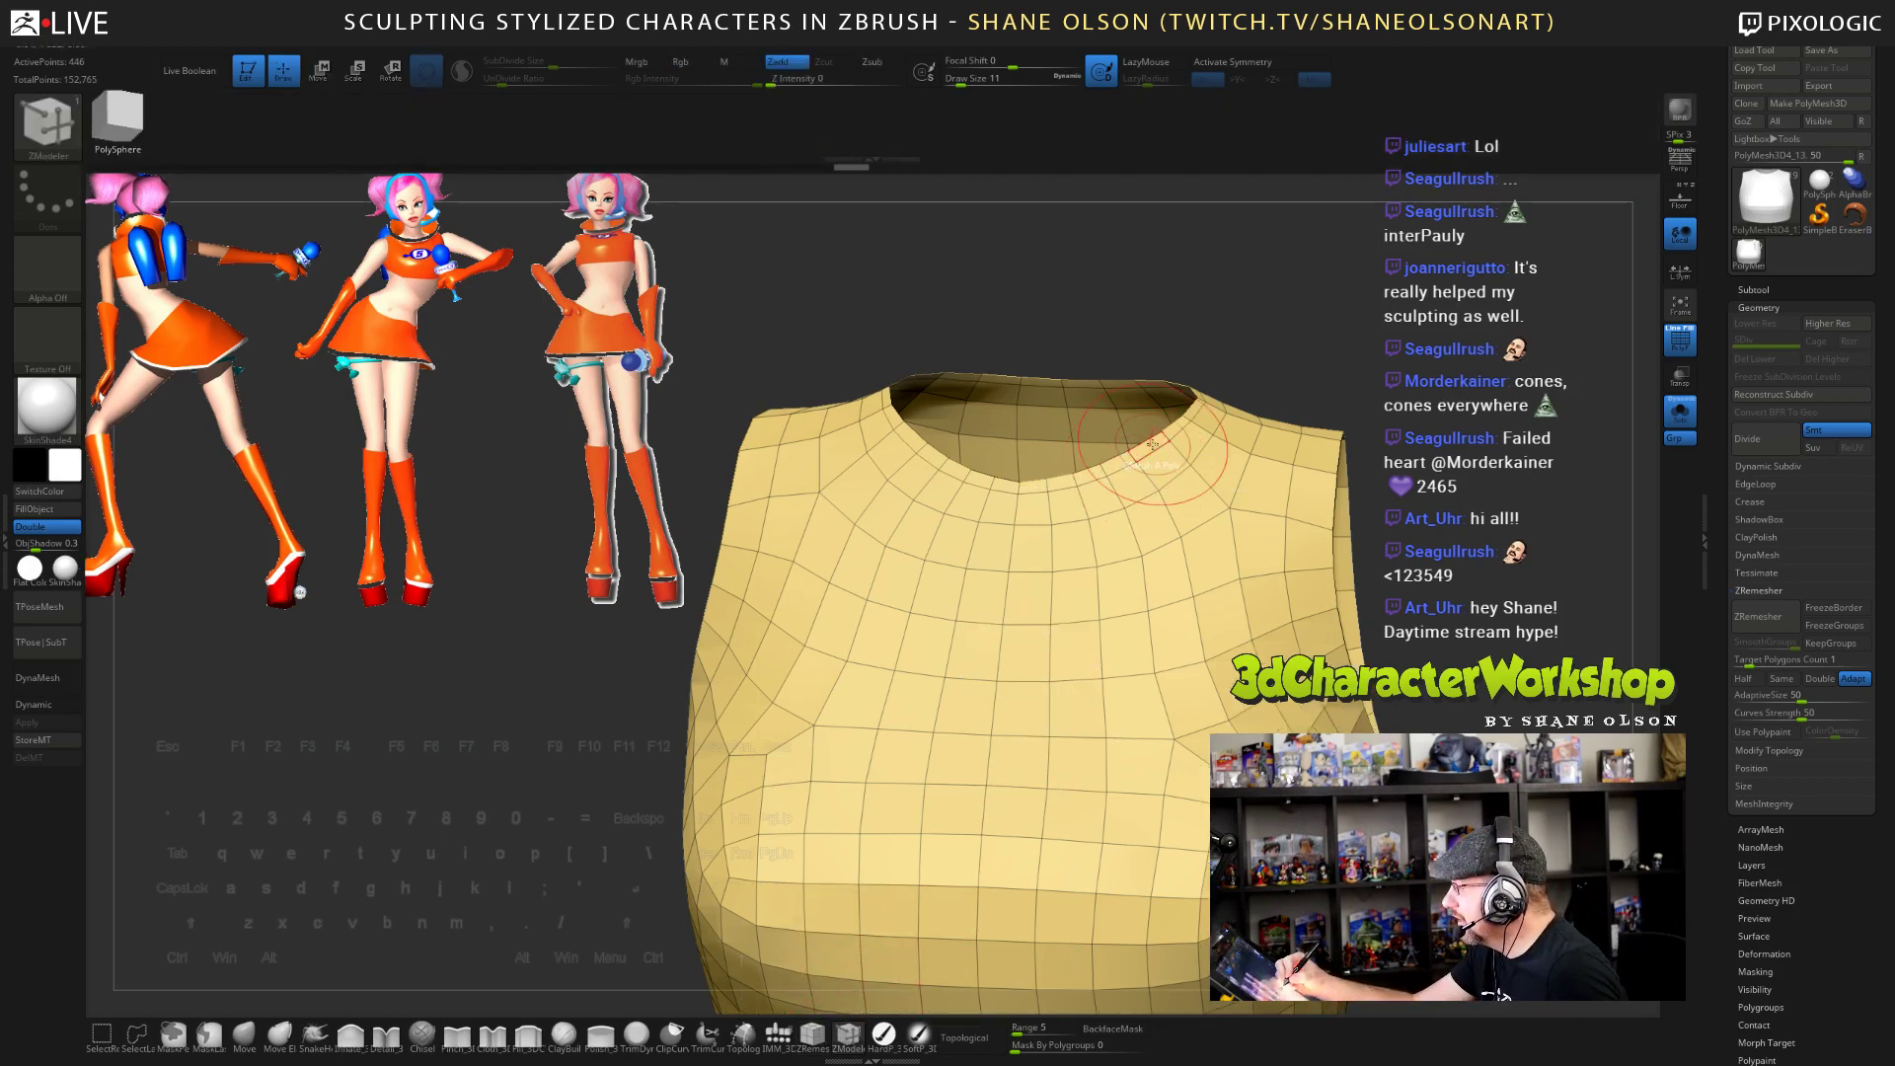
- Set the ZModeler edge action to Transpose with a complete edge loop target and isolate the neckline's border by masking the rest of the top
right_click_drag(1135, 464, 1130, 554)
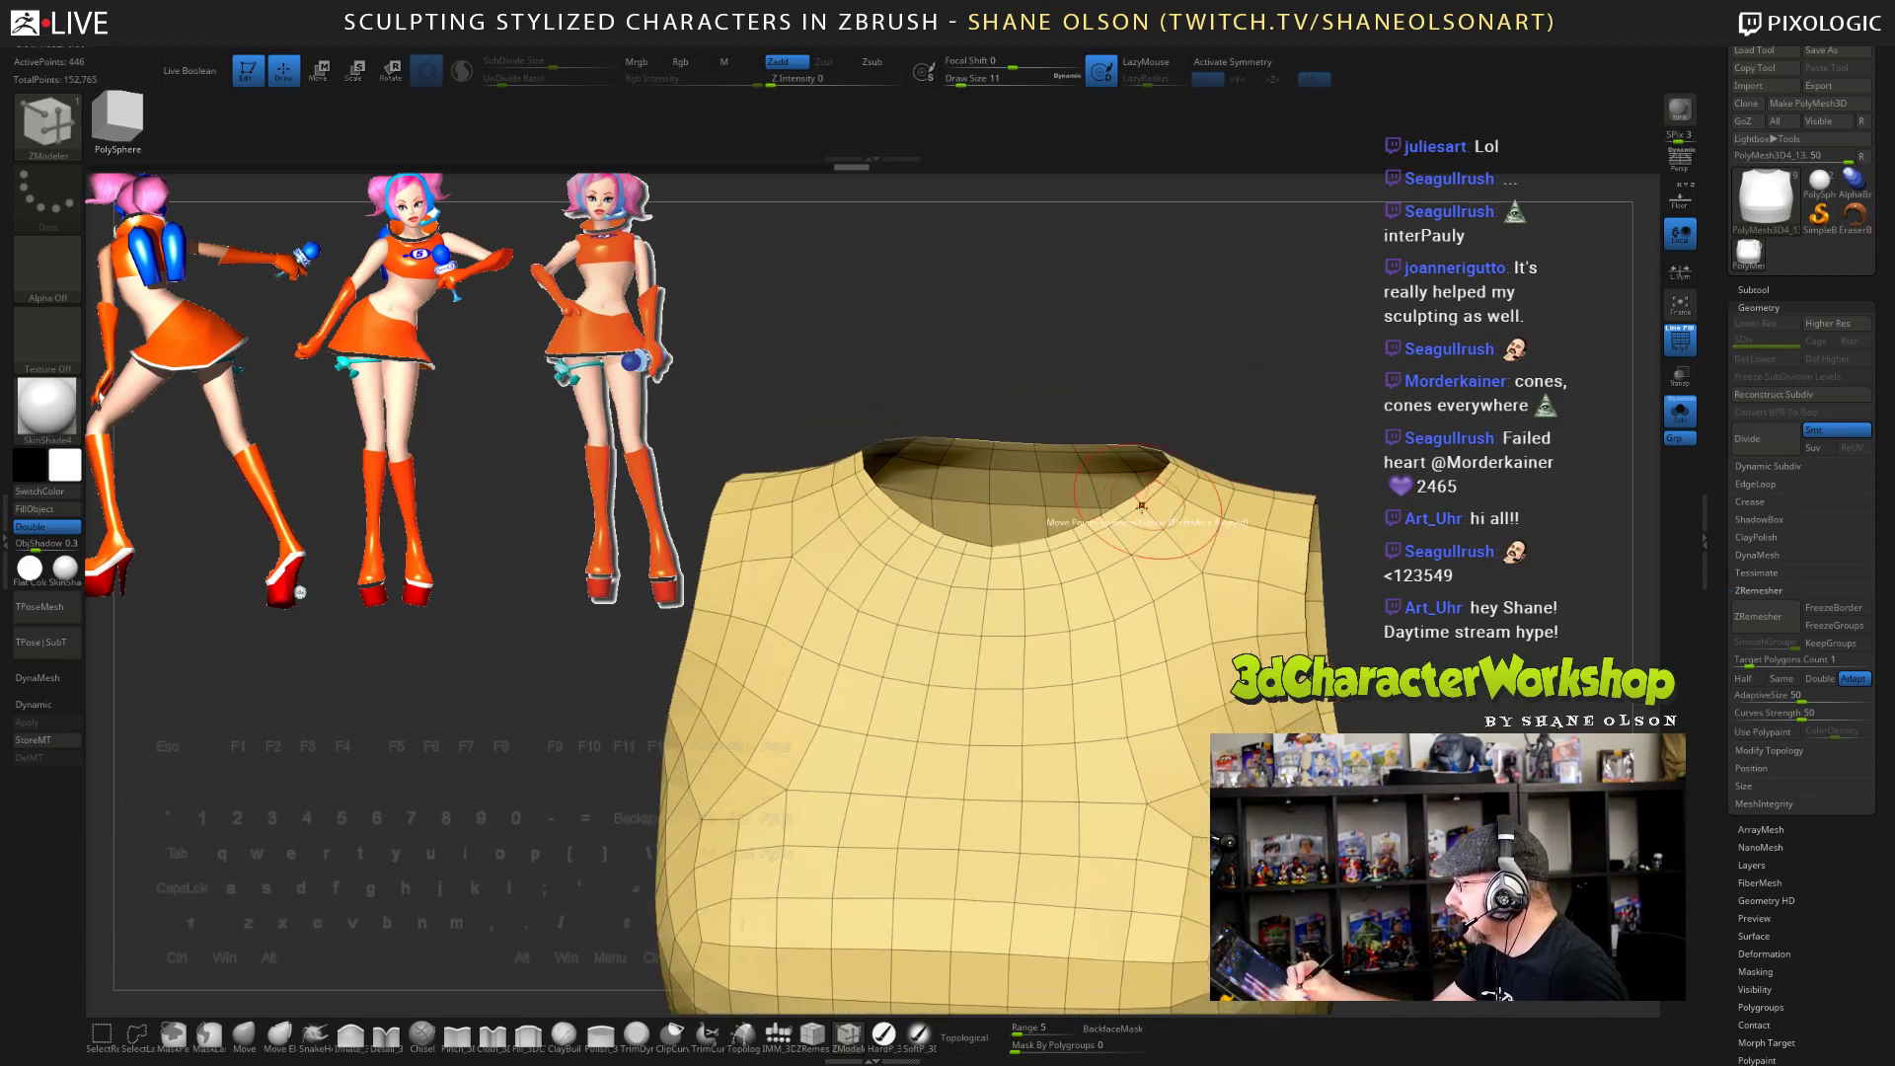
right_click_drag(1252, 631, 1345, 579)
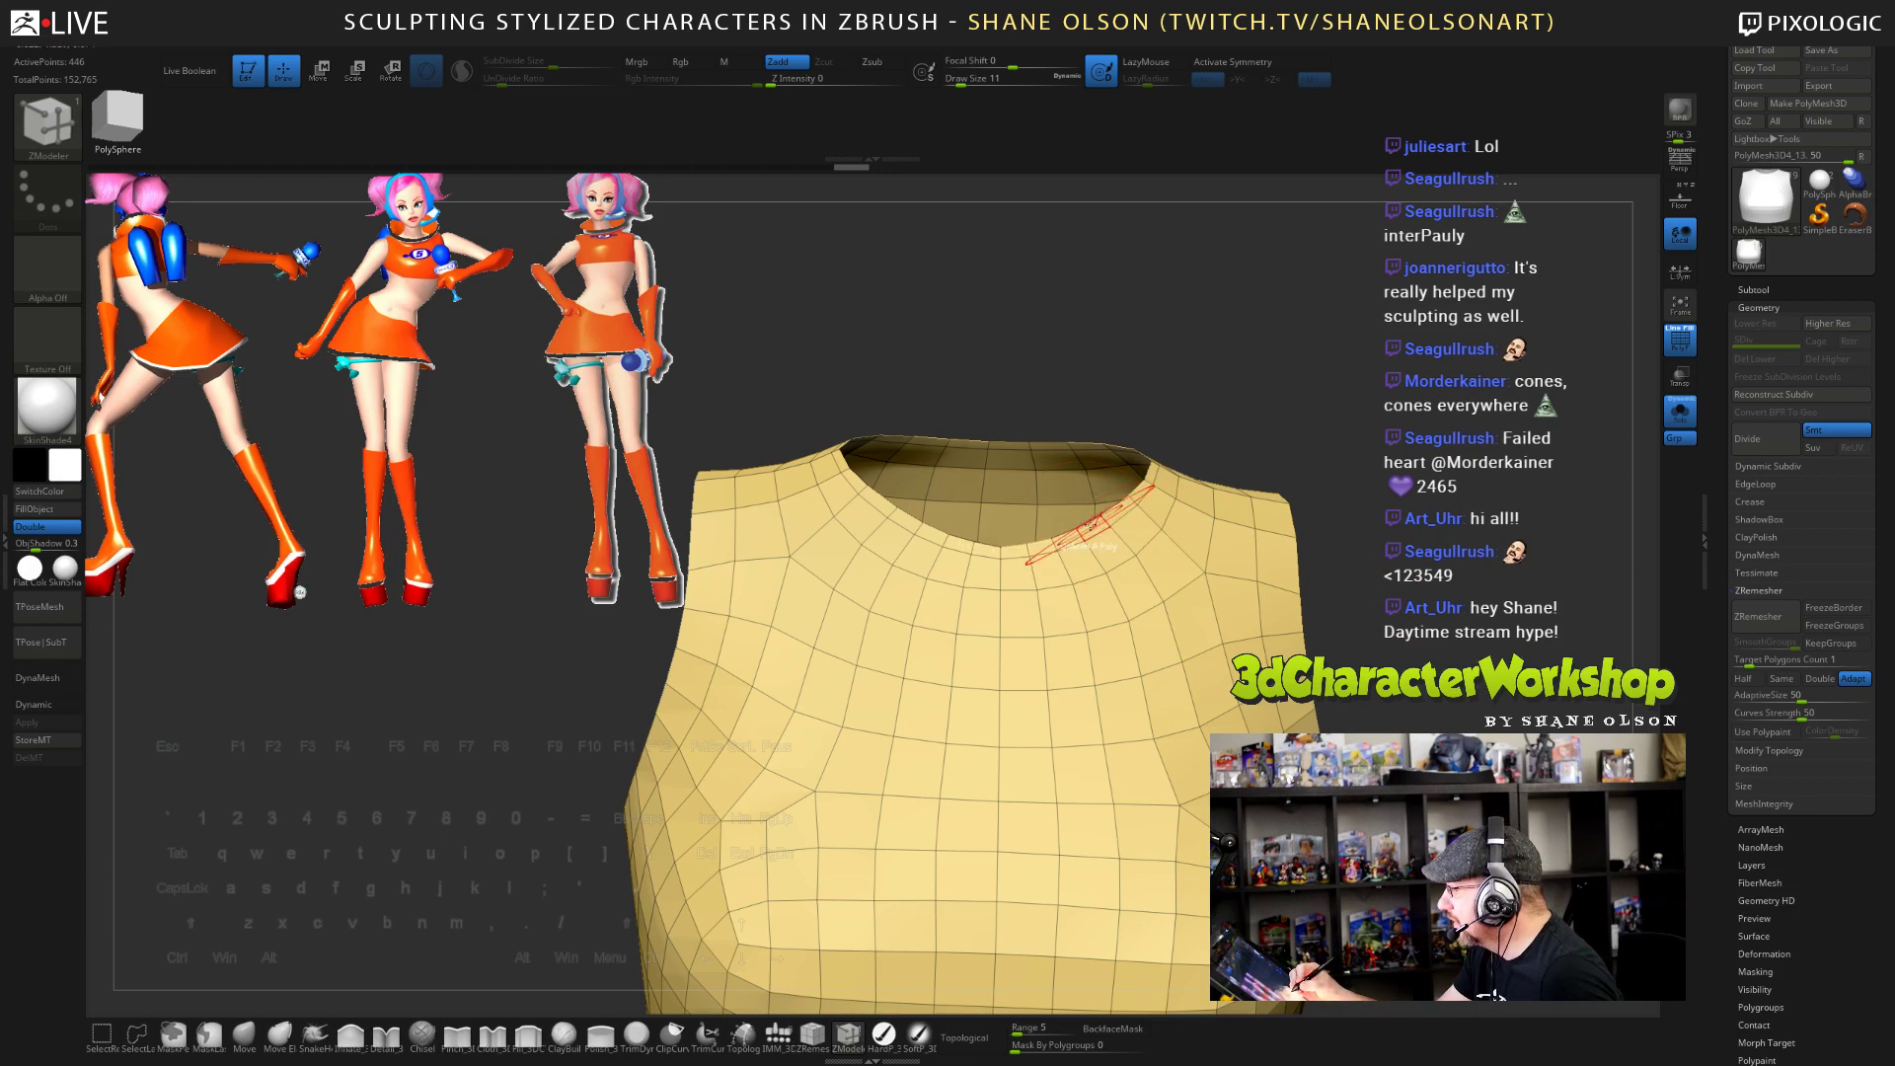
right_click(1097, 525)
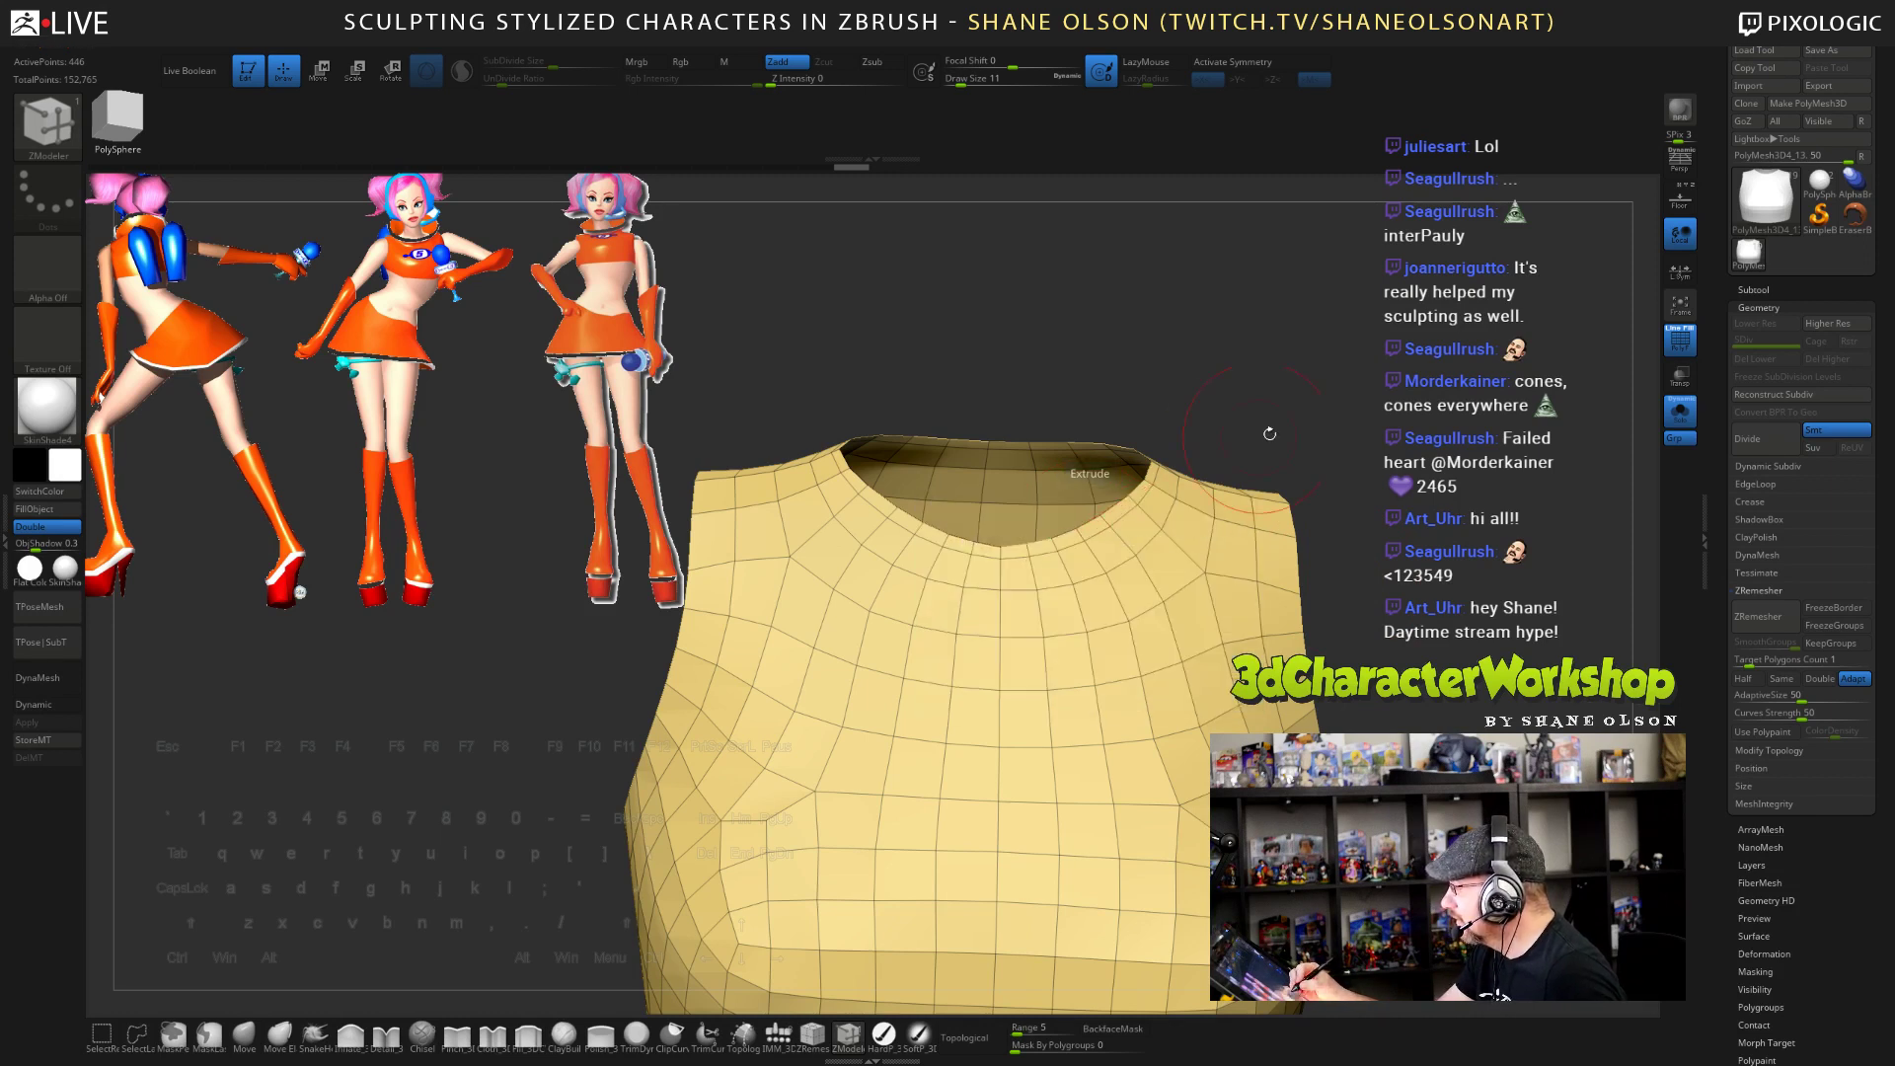
left_click_drag(1309, 365, 1301, 416, "alt")
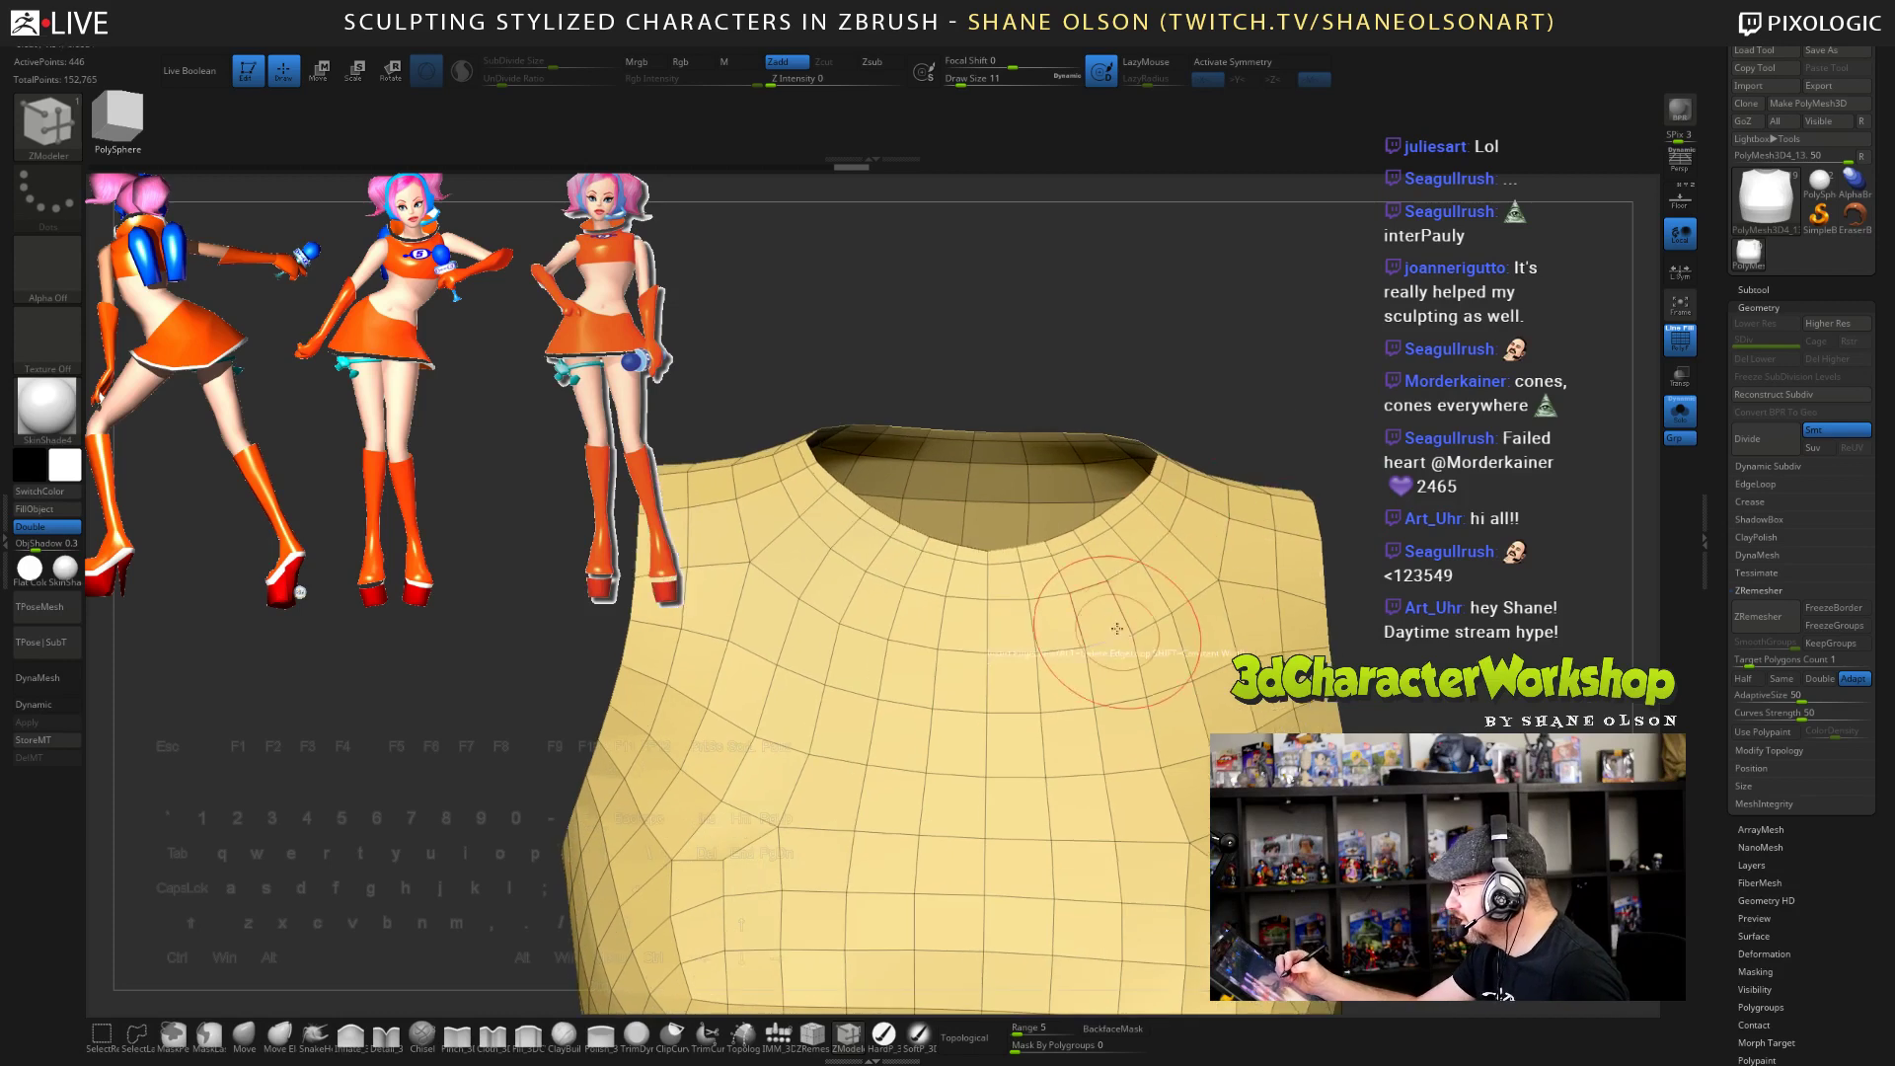
right_click(1088, 523)
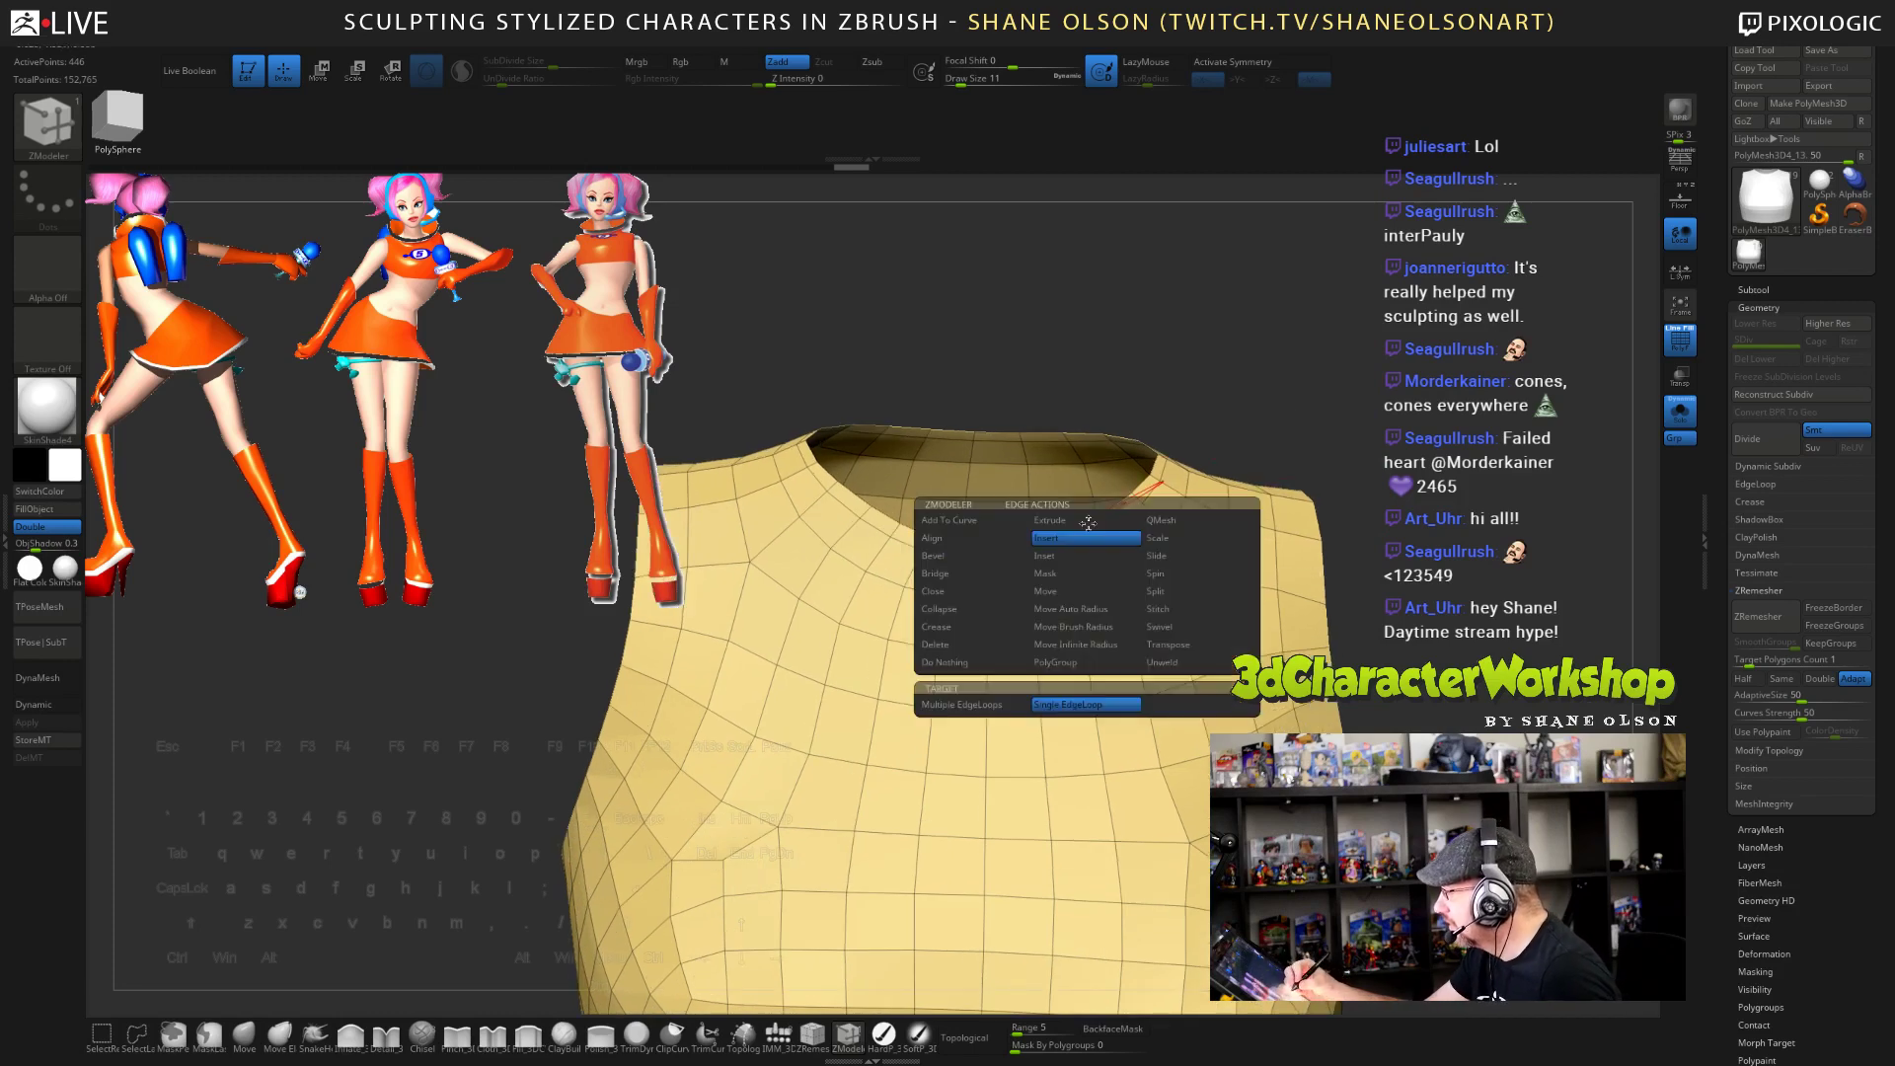
left_click(1198, 644)
left_click(967, 723)
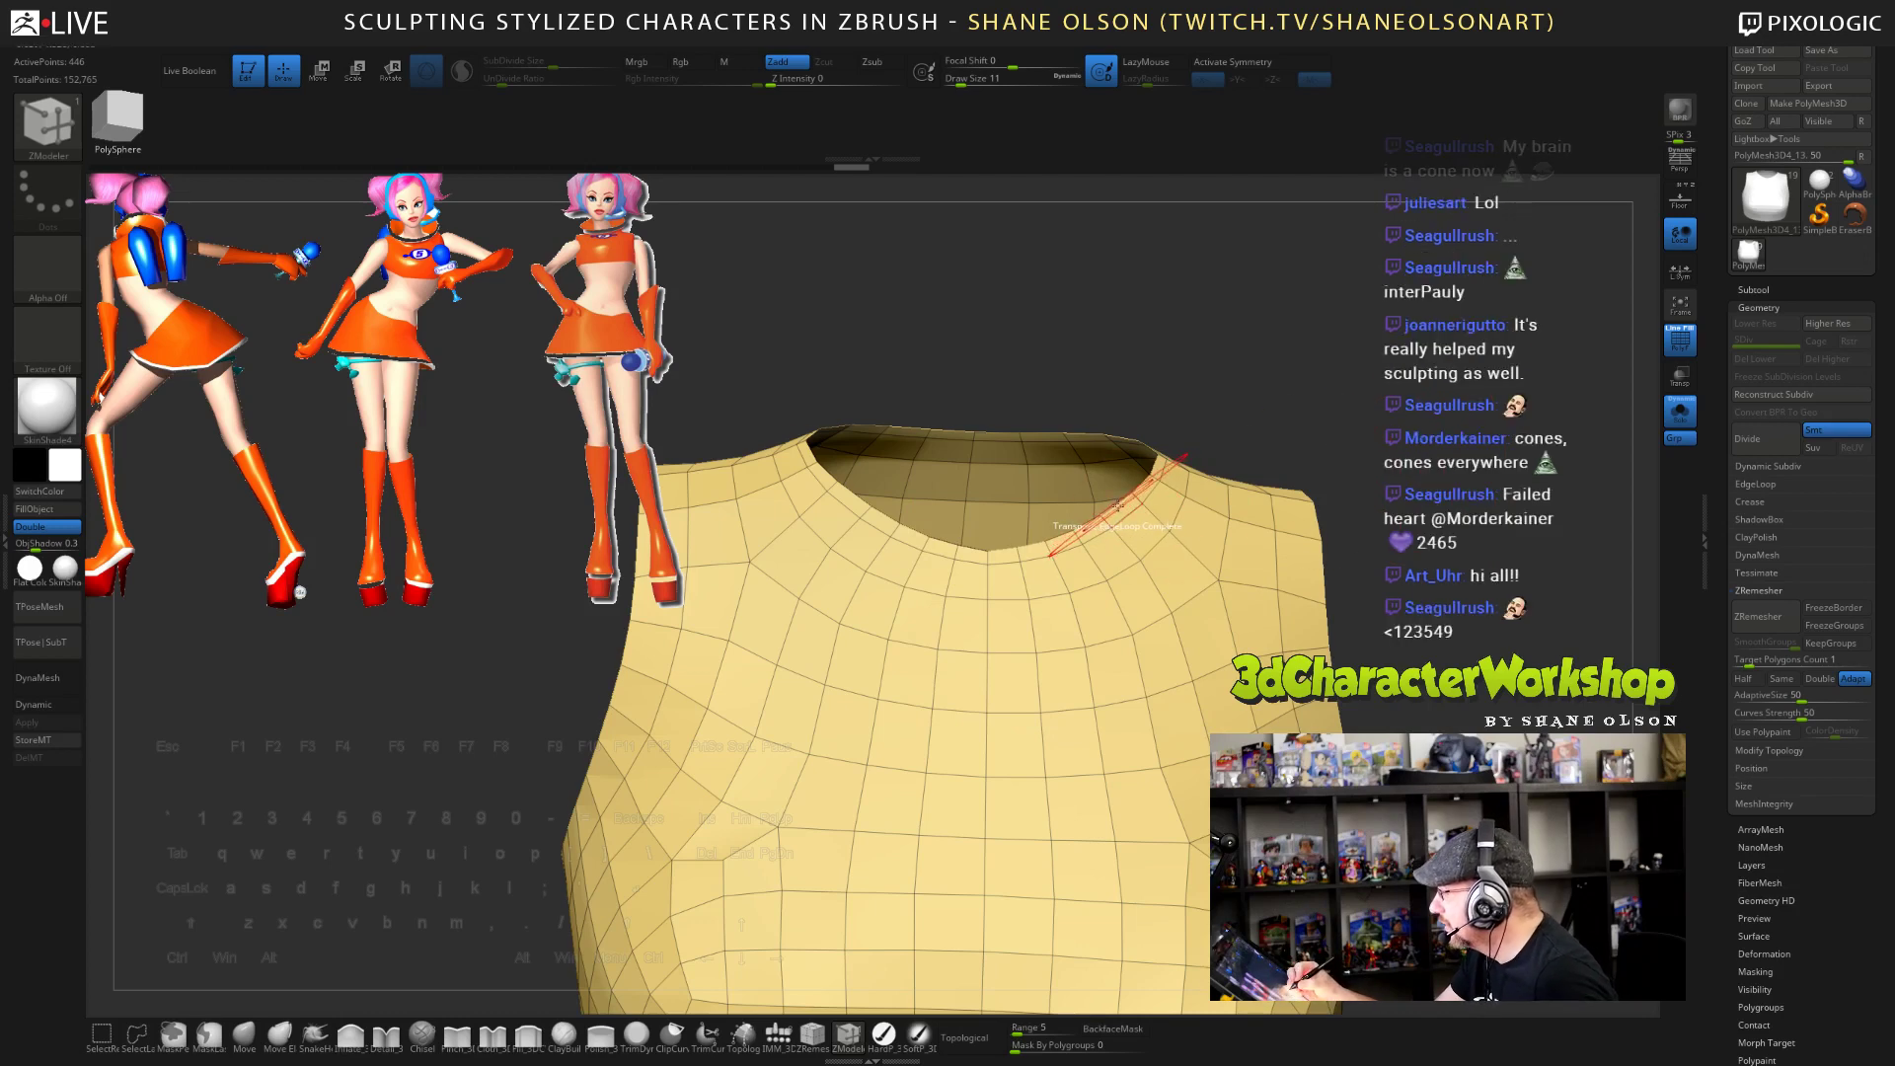
left_click(1114, 514)
right_click_drag(1212, 692, 1182, 518)
right_click_drag(1246, 876, 1321, 635, "alt")
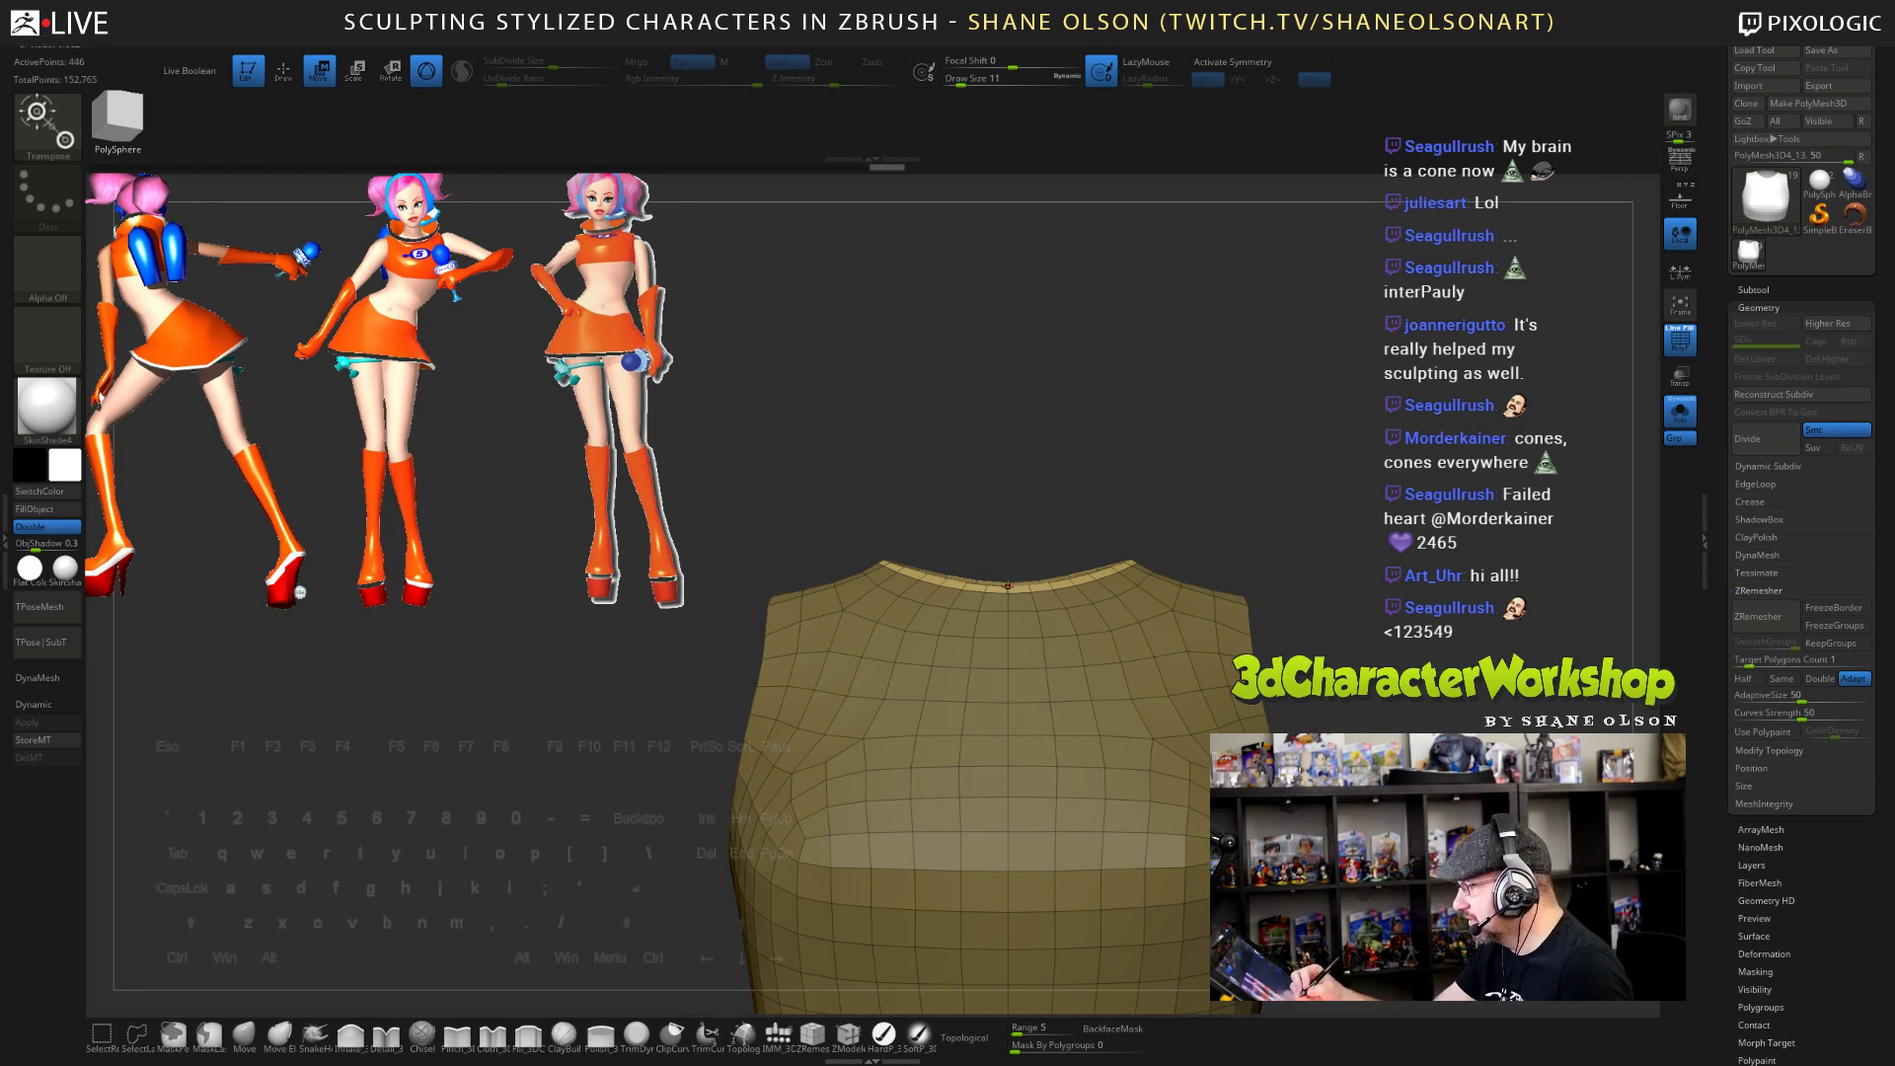
- Activate X symmetry, extrude the neckline border upward into a tall collar and scale its upper rim outward into a flare
key("y")
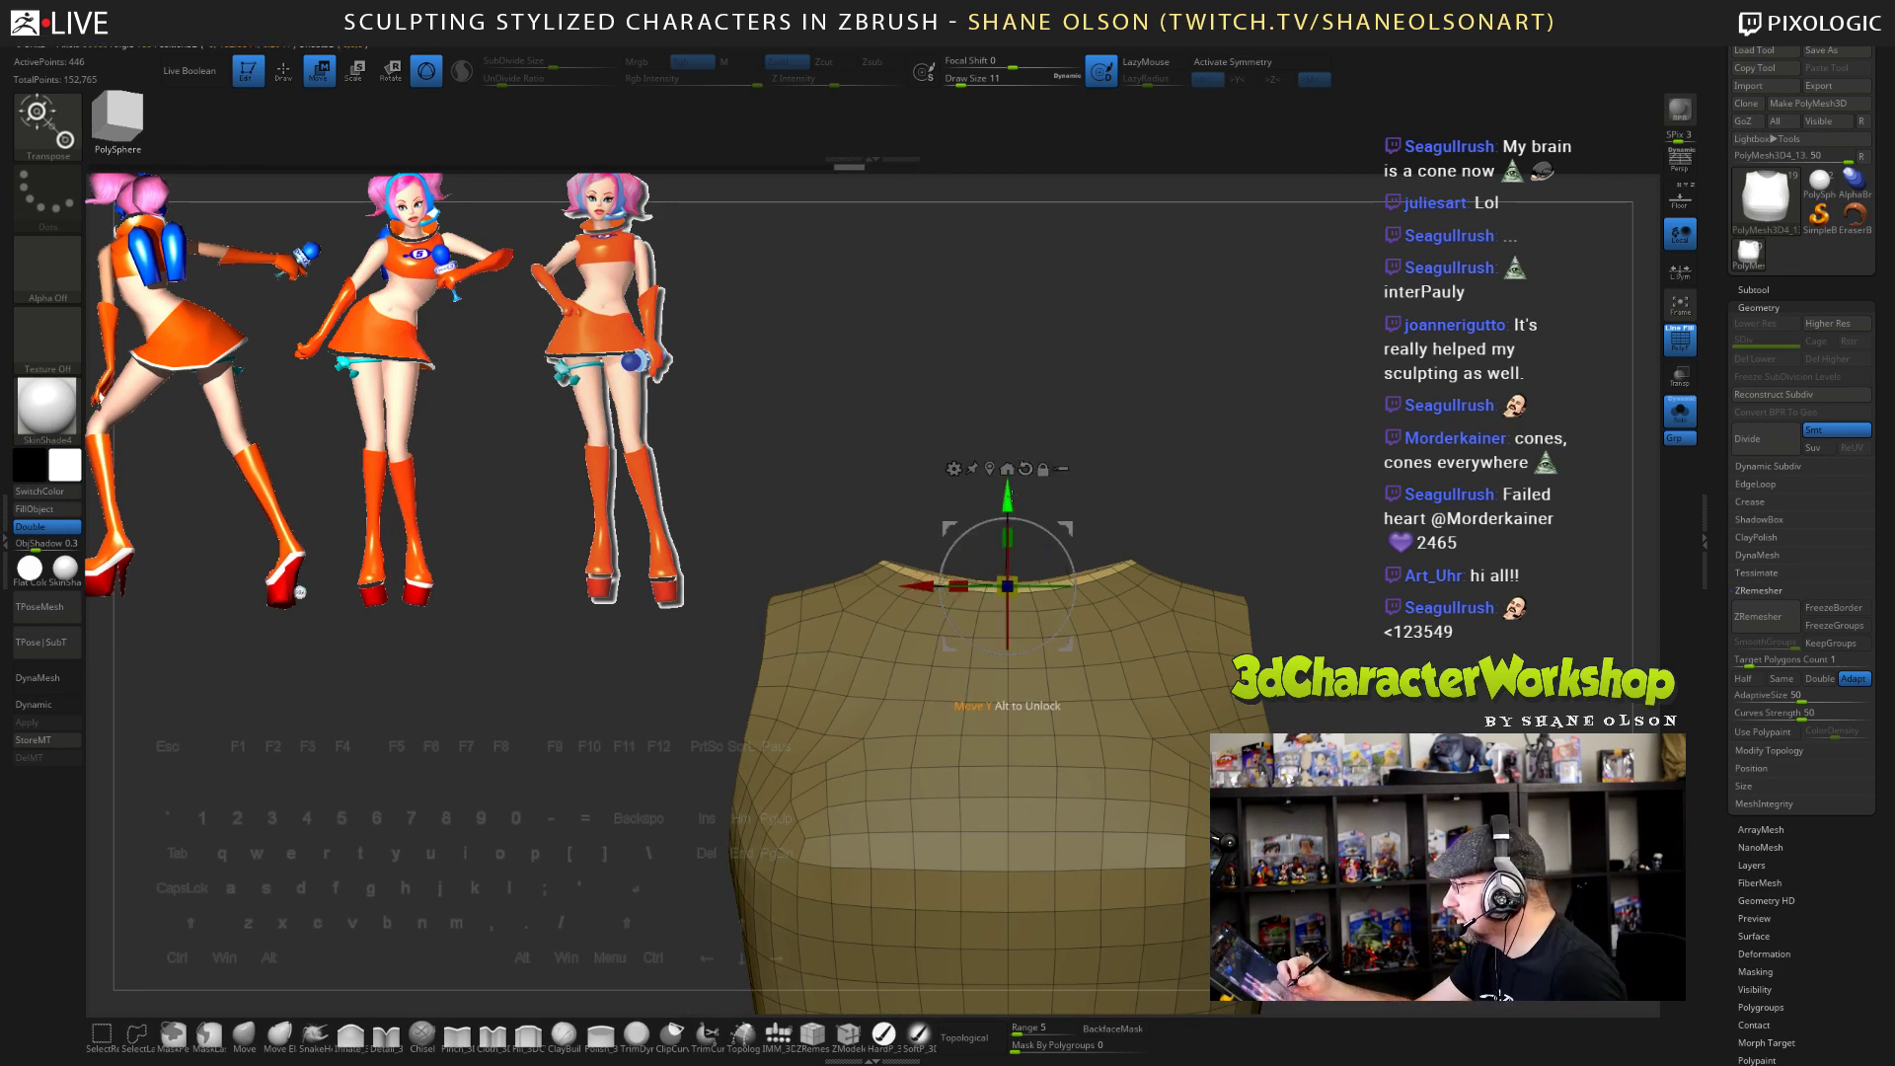
key("x")
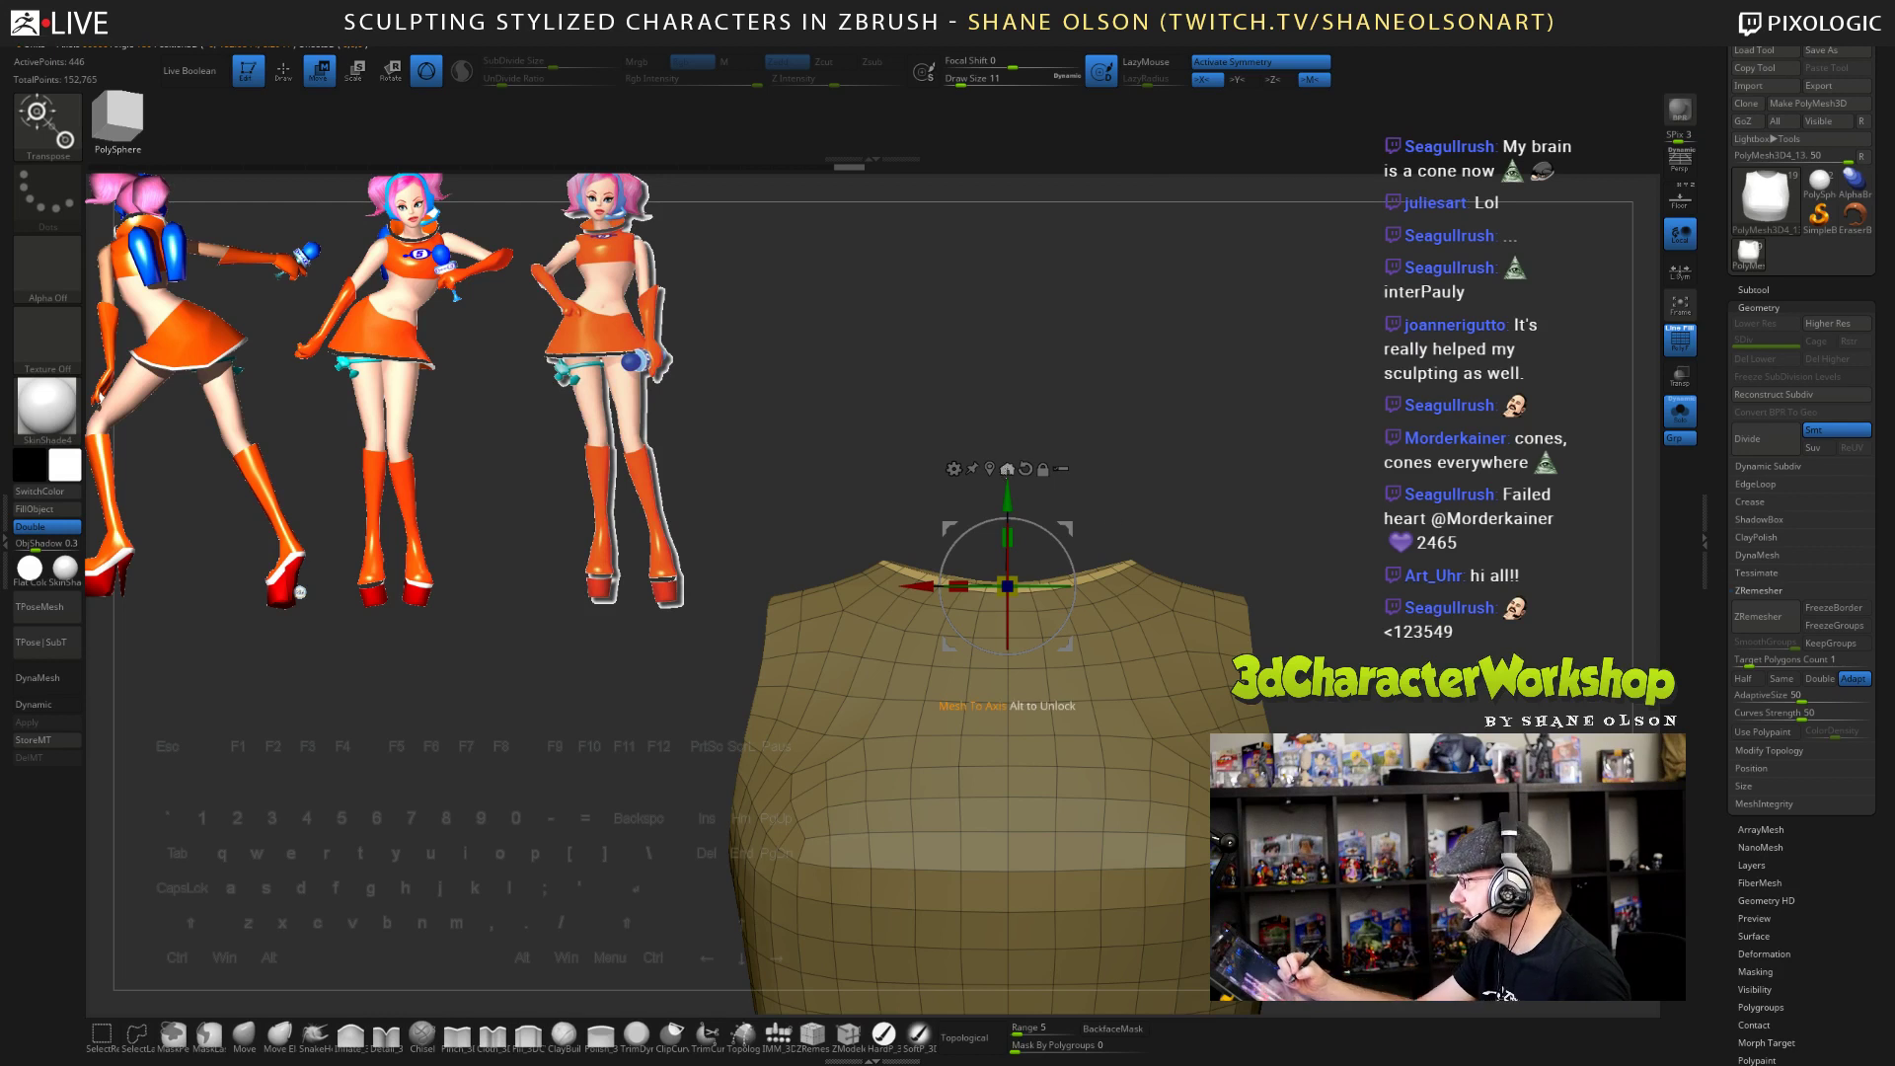
left_click_drag(1006, 481, 1001, 404, "ctrl")
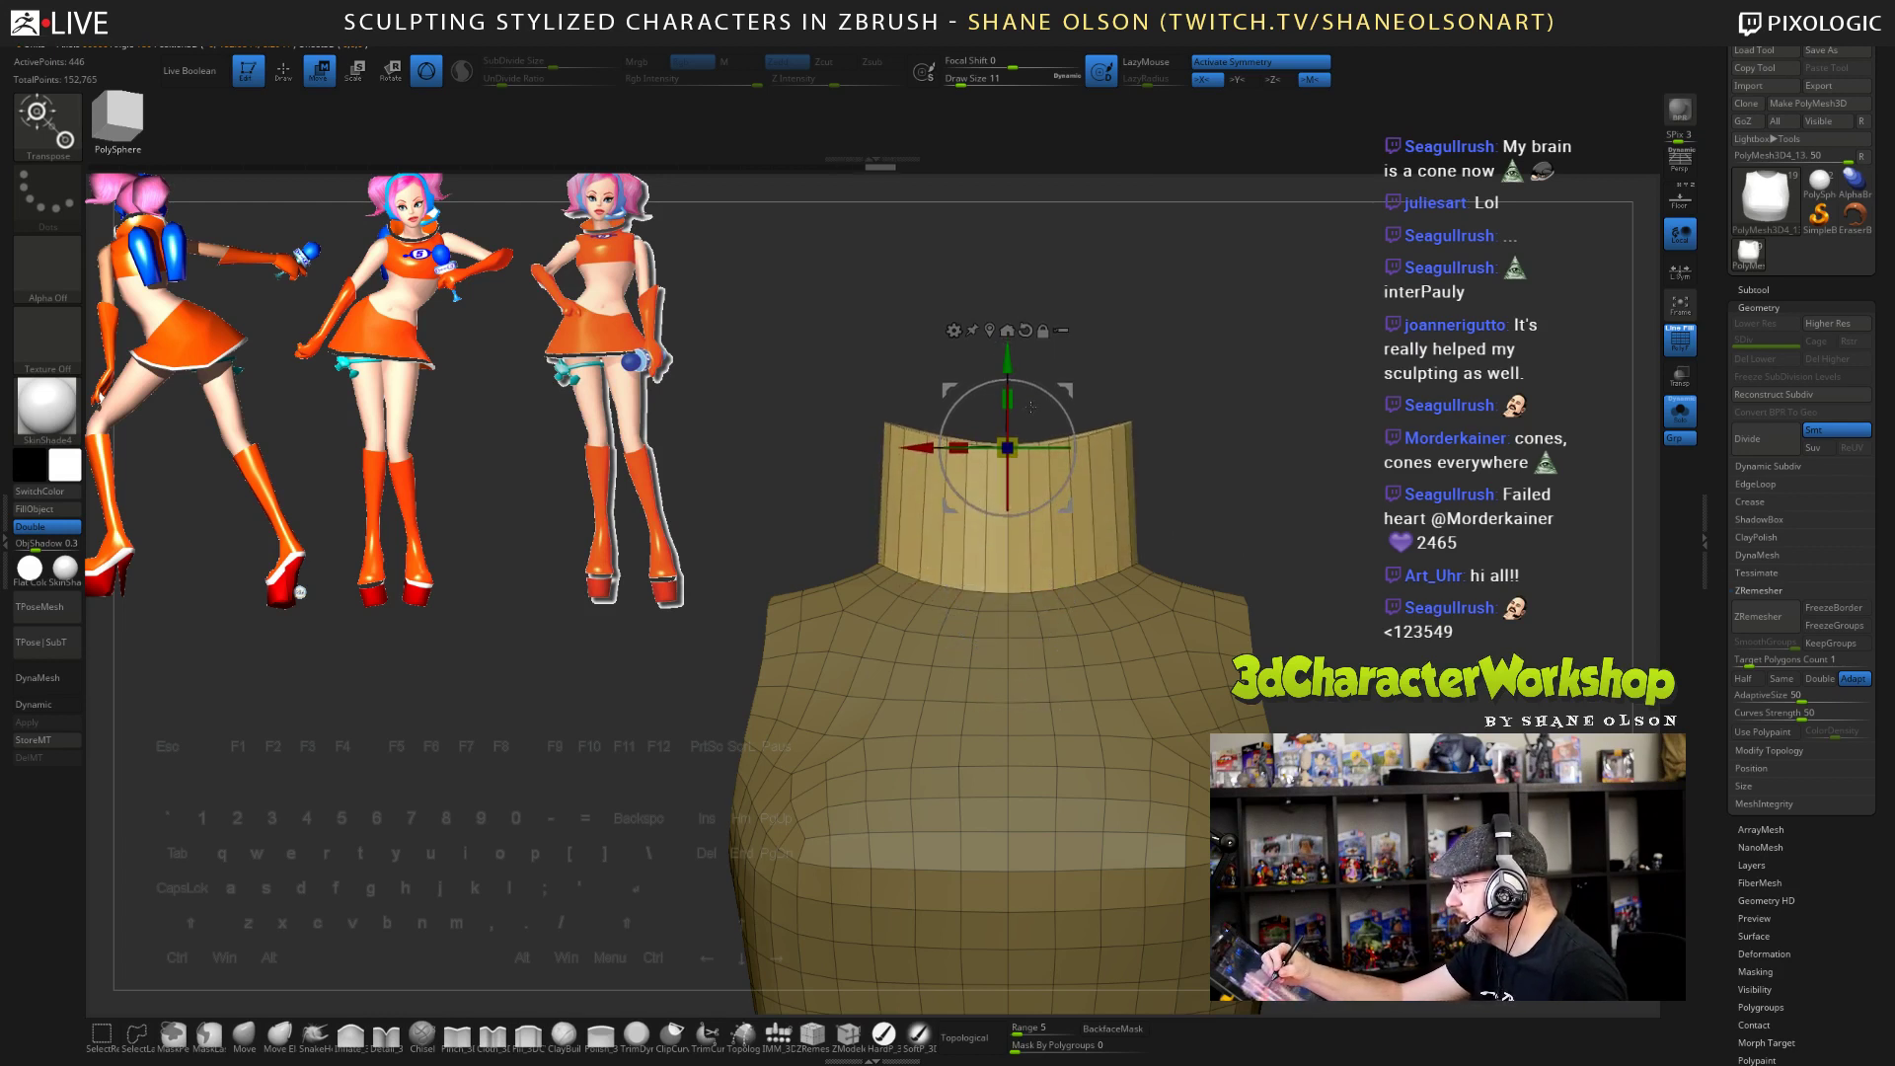
left_click_drag(1107, 344, 1140, 400, "alt")
left_click_drag(934, 474, 1046, 473, "alt")
left_click_drag(1312, 641, 1396, 658)
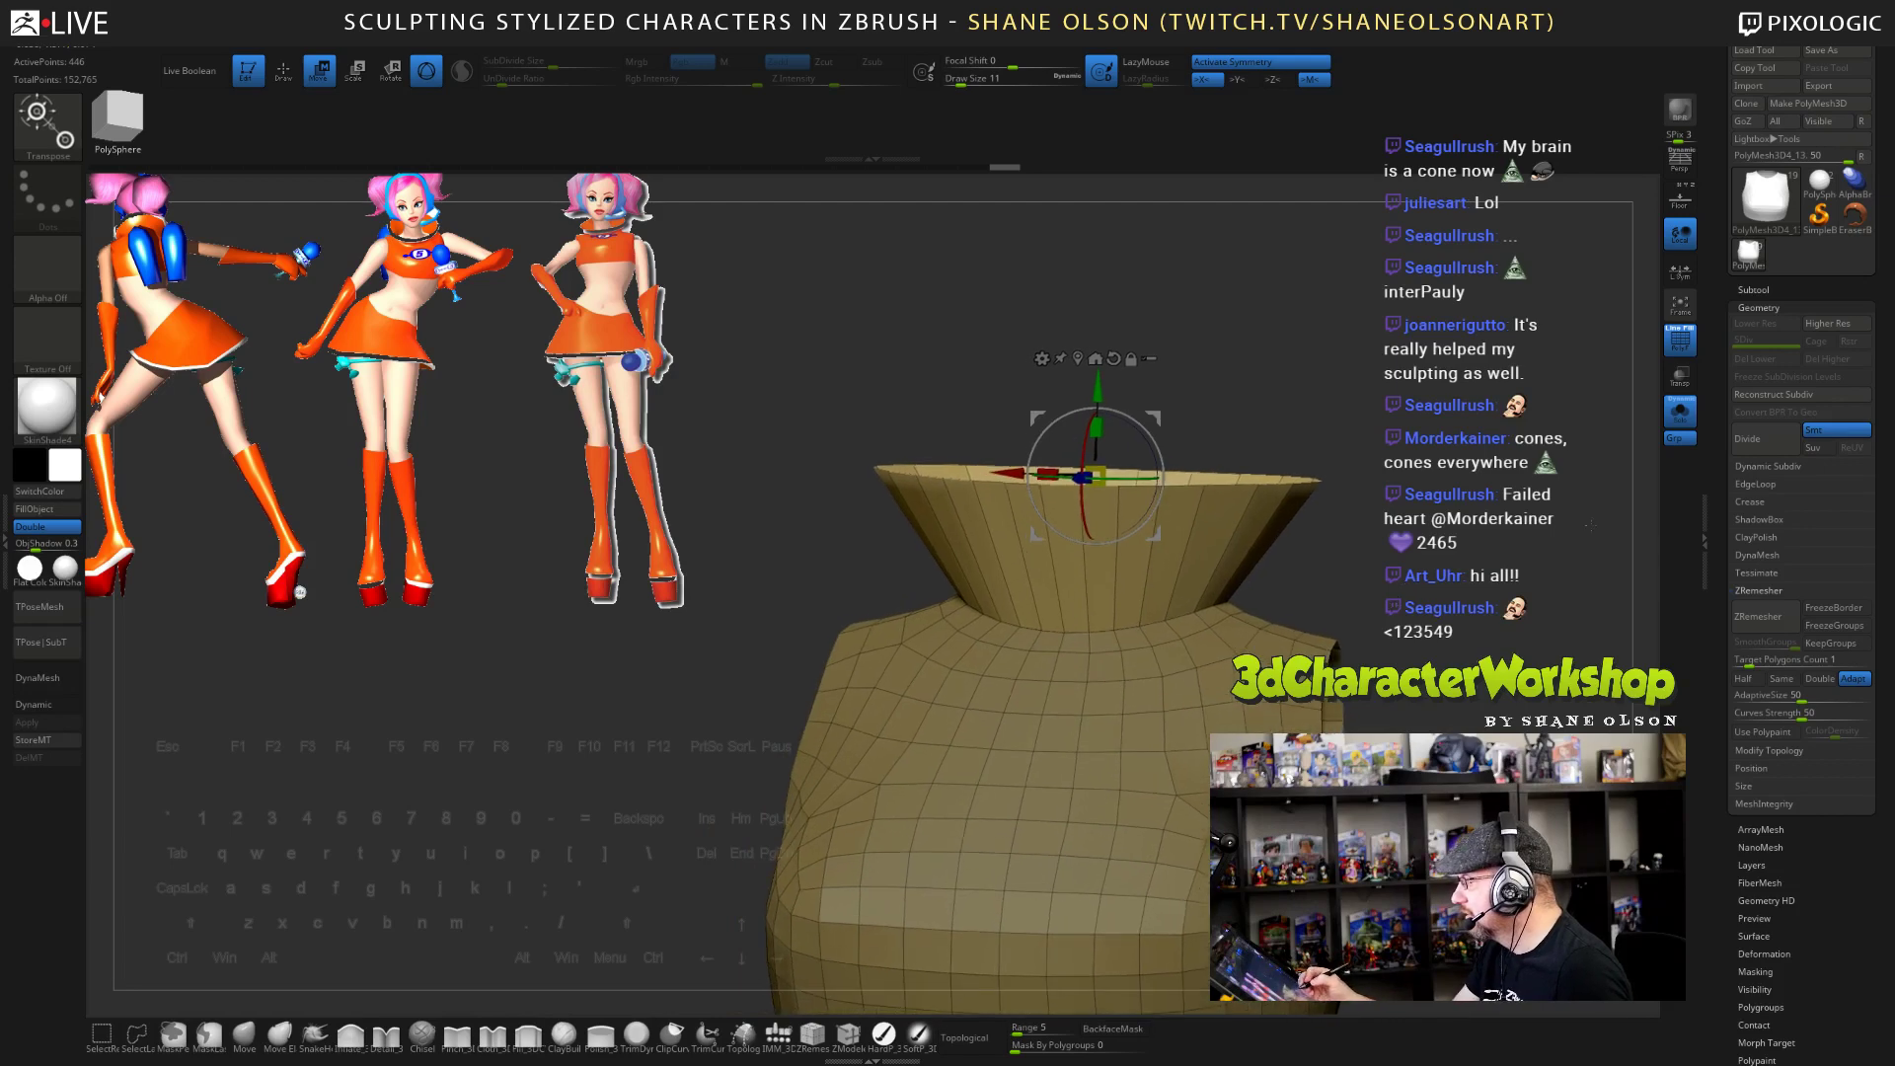
- Show the whole character again and make the old orange collar subtool visible as a reference around the neck
left_click(1679, 411)
left_click_drag(1460, 570, 1398, 606, "alt")
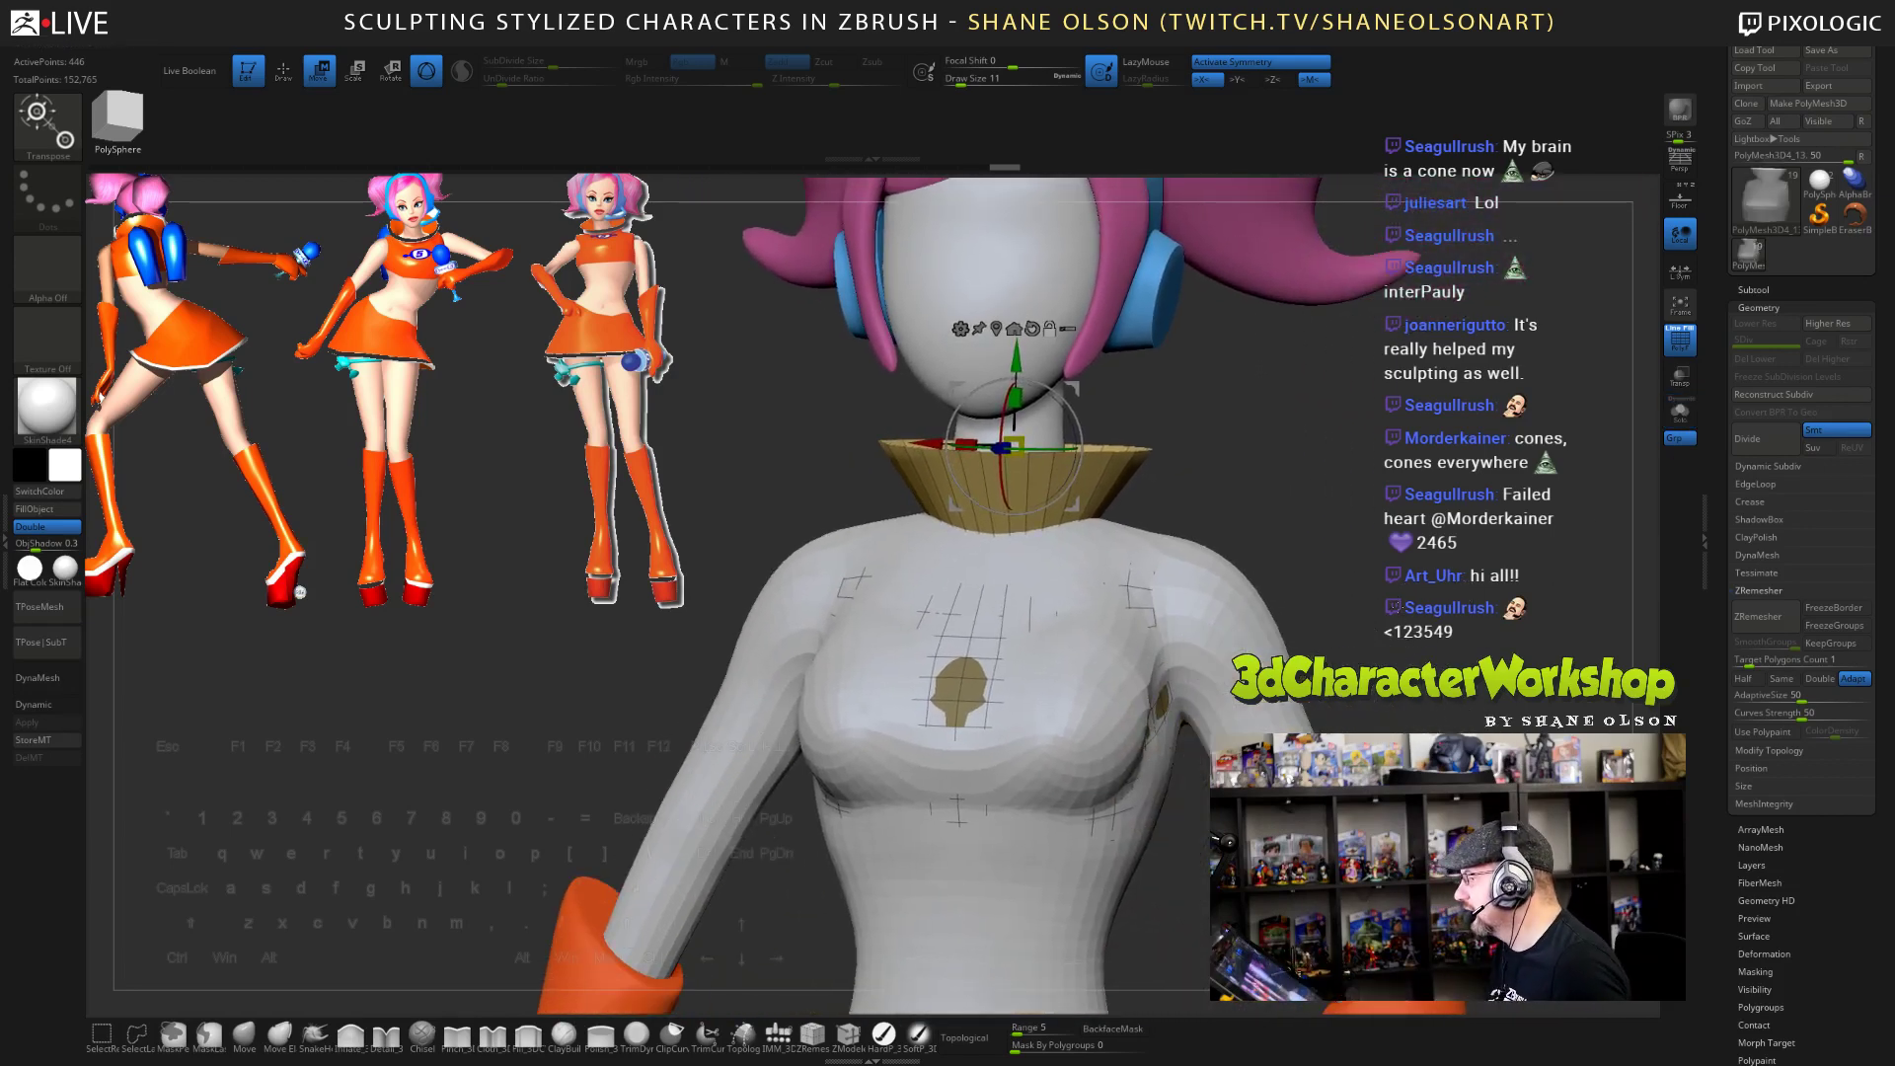
left_click_drag(1510, 549, 1345, 538)
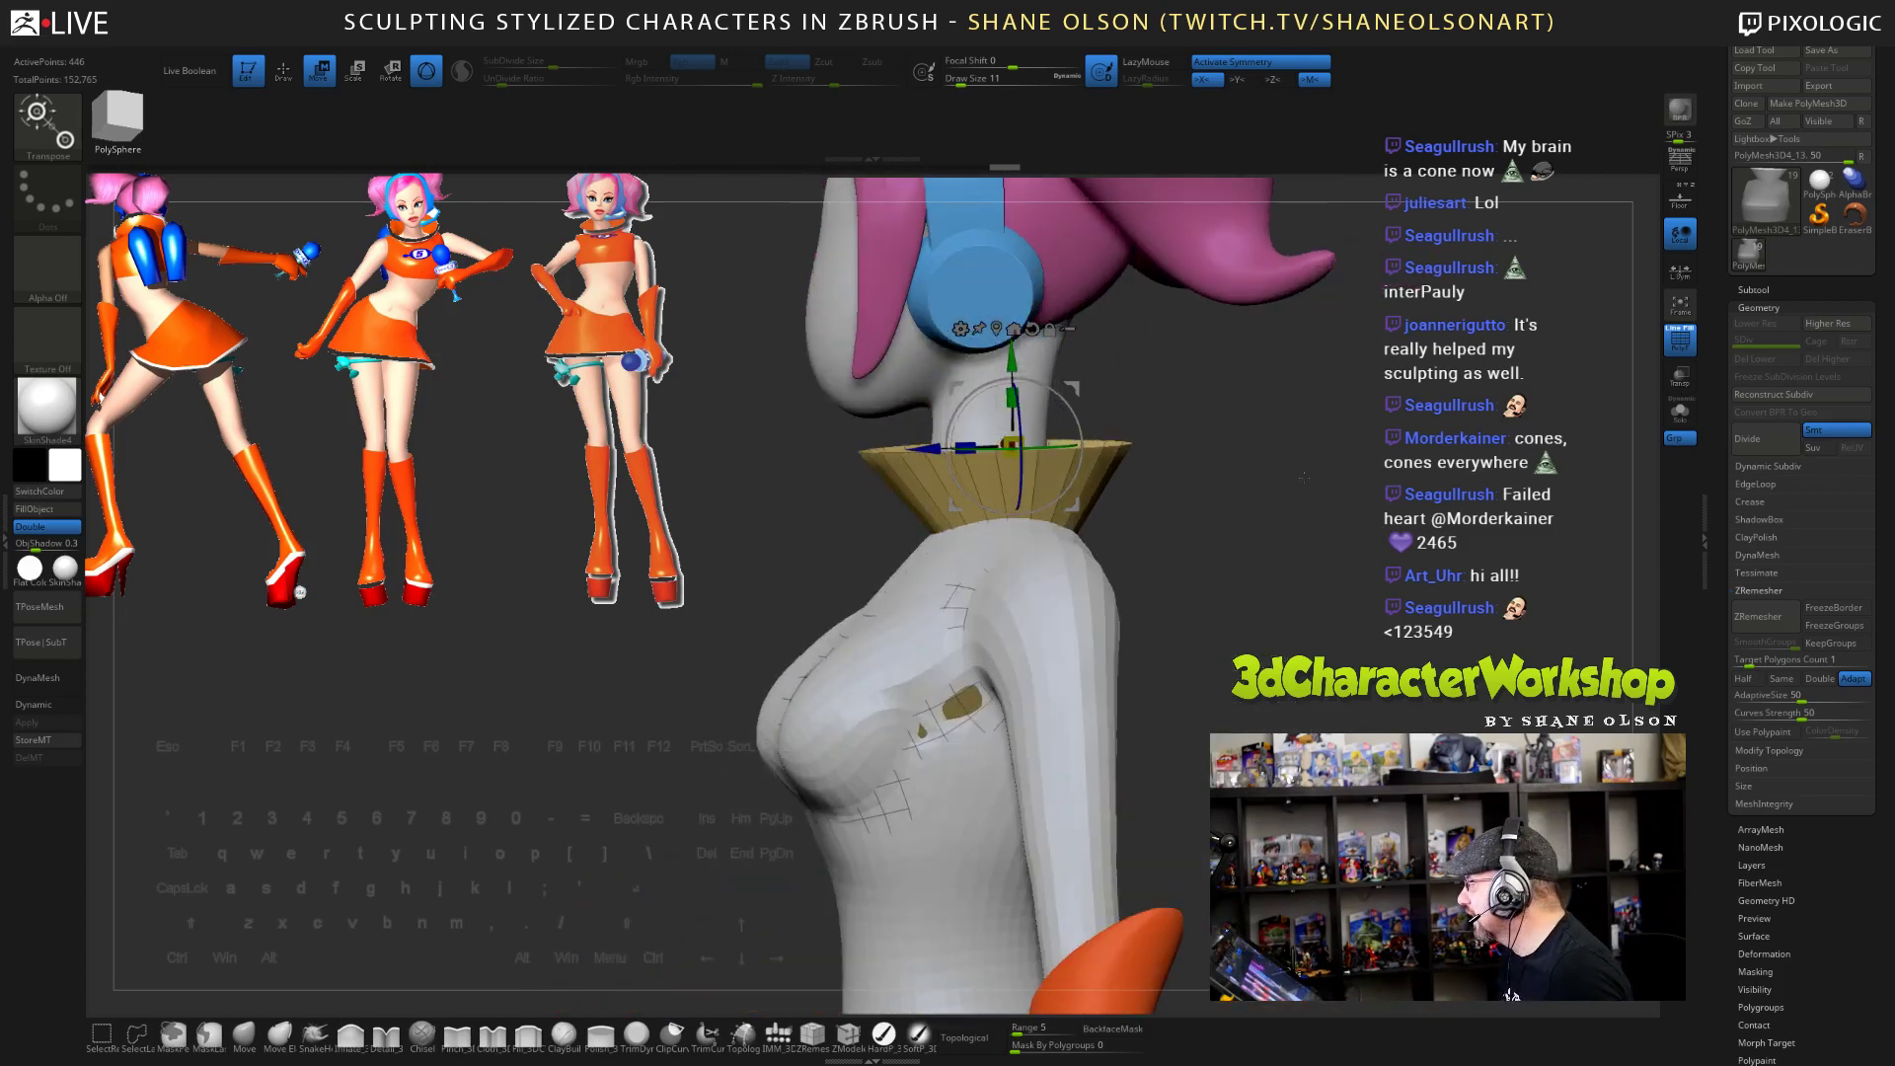
left_click(1742, 288)
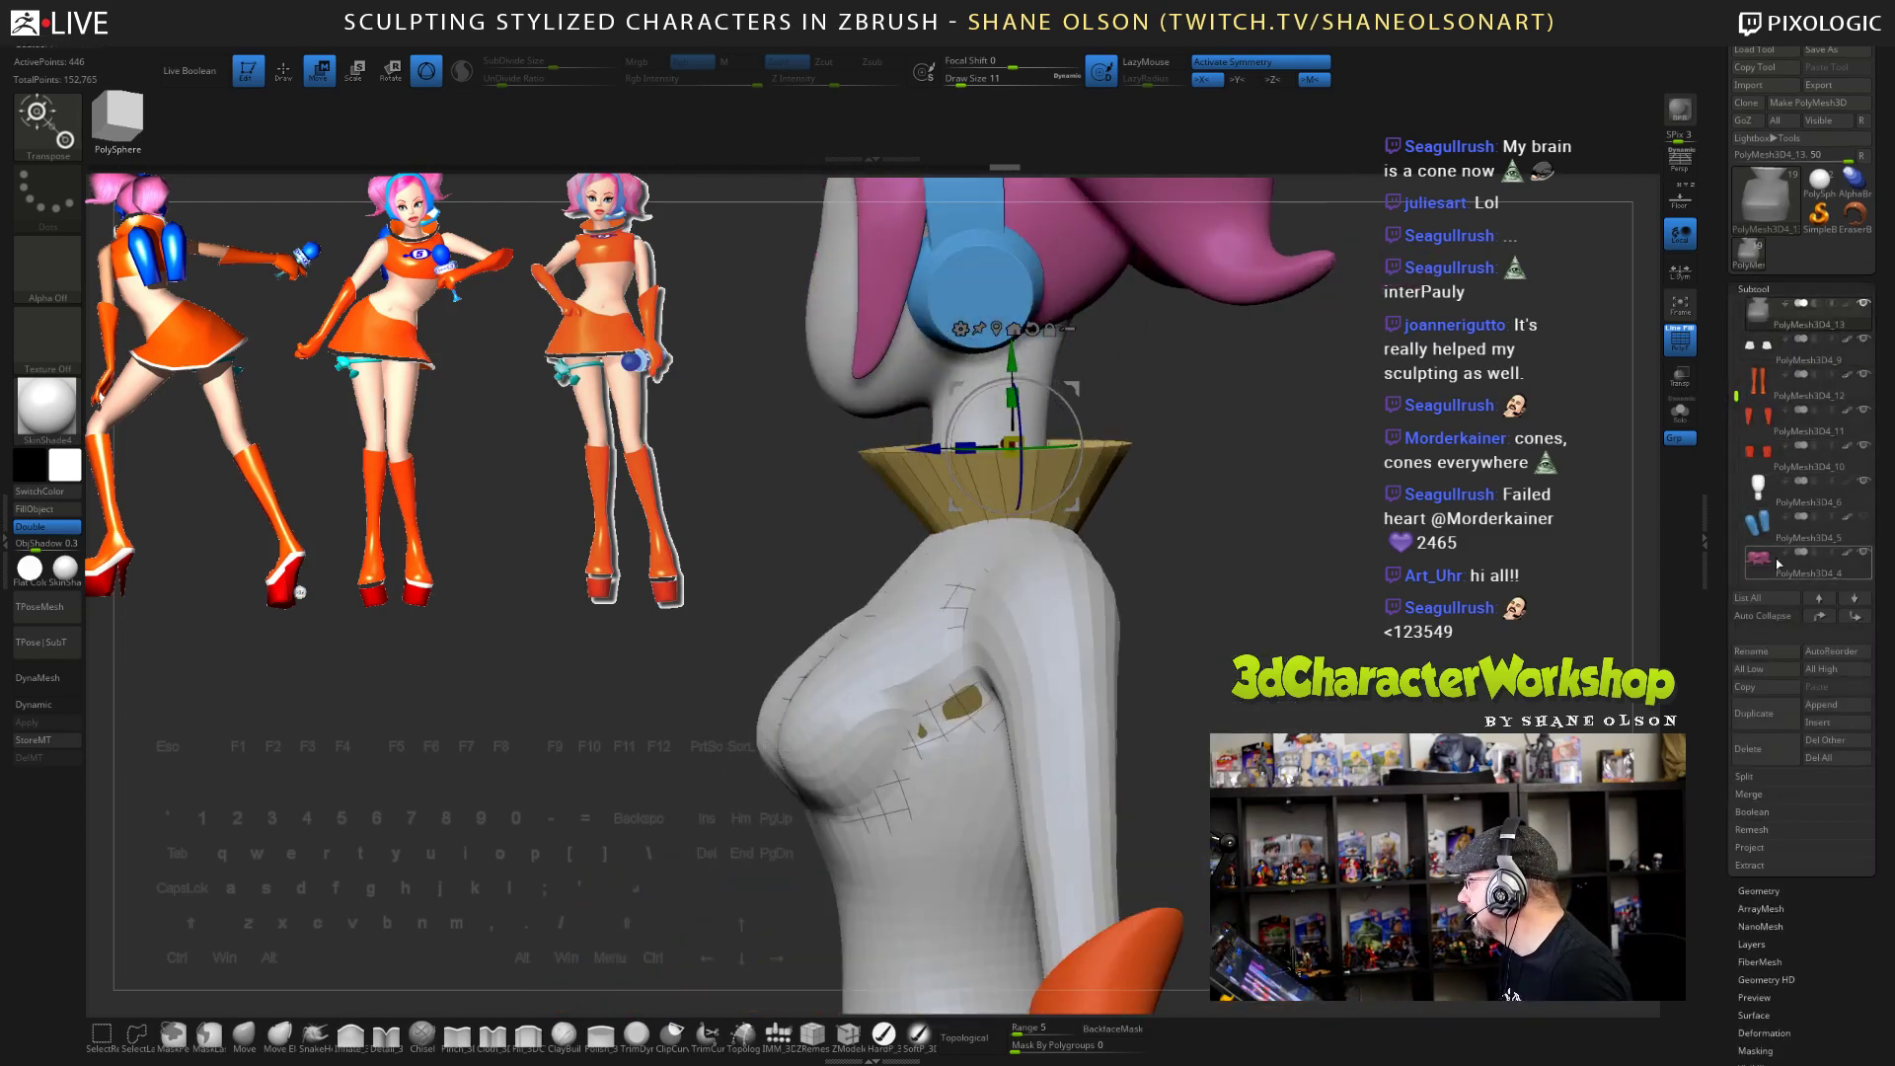
scroll(1742, 425, "down", 4)
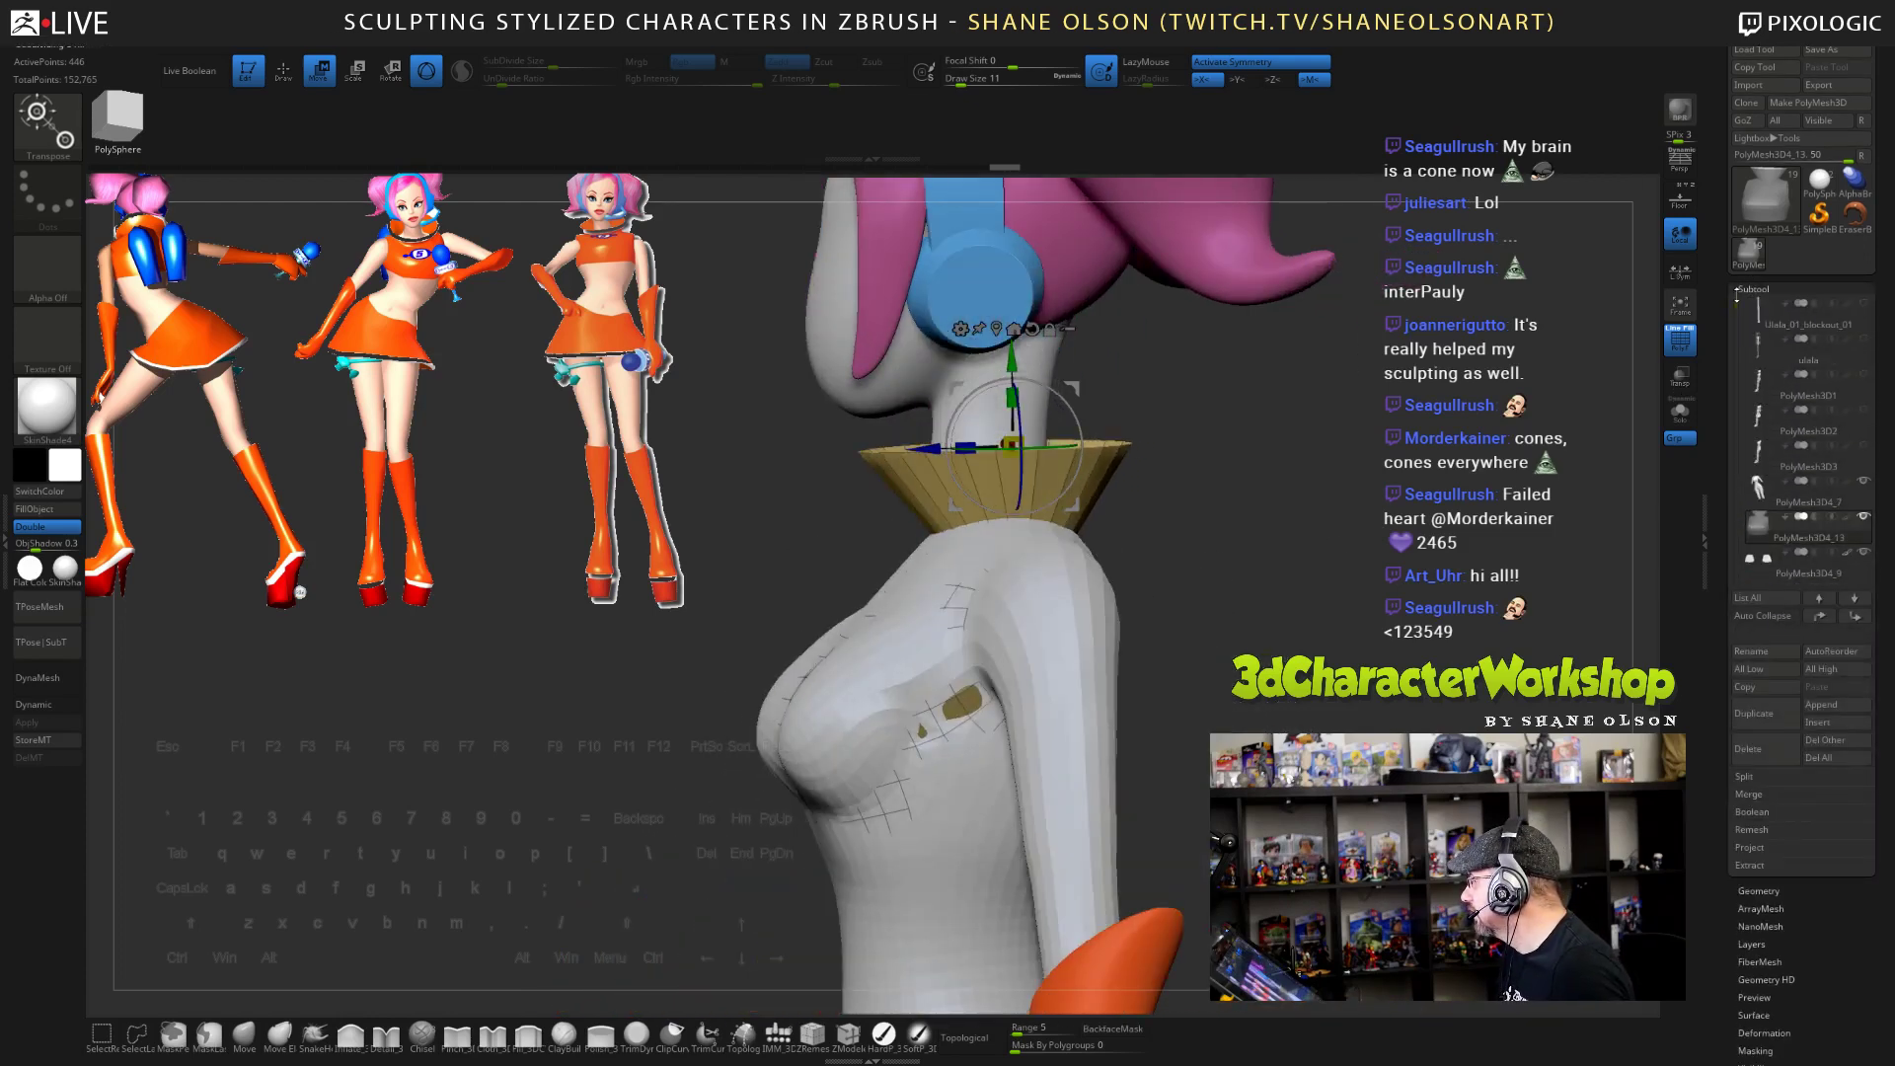
scroll(1751, 455, "down", 1)
left_click(1865, 480)
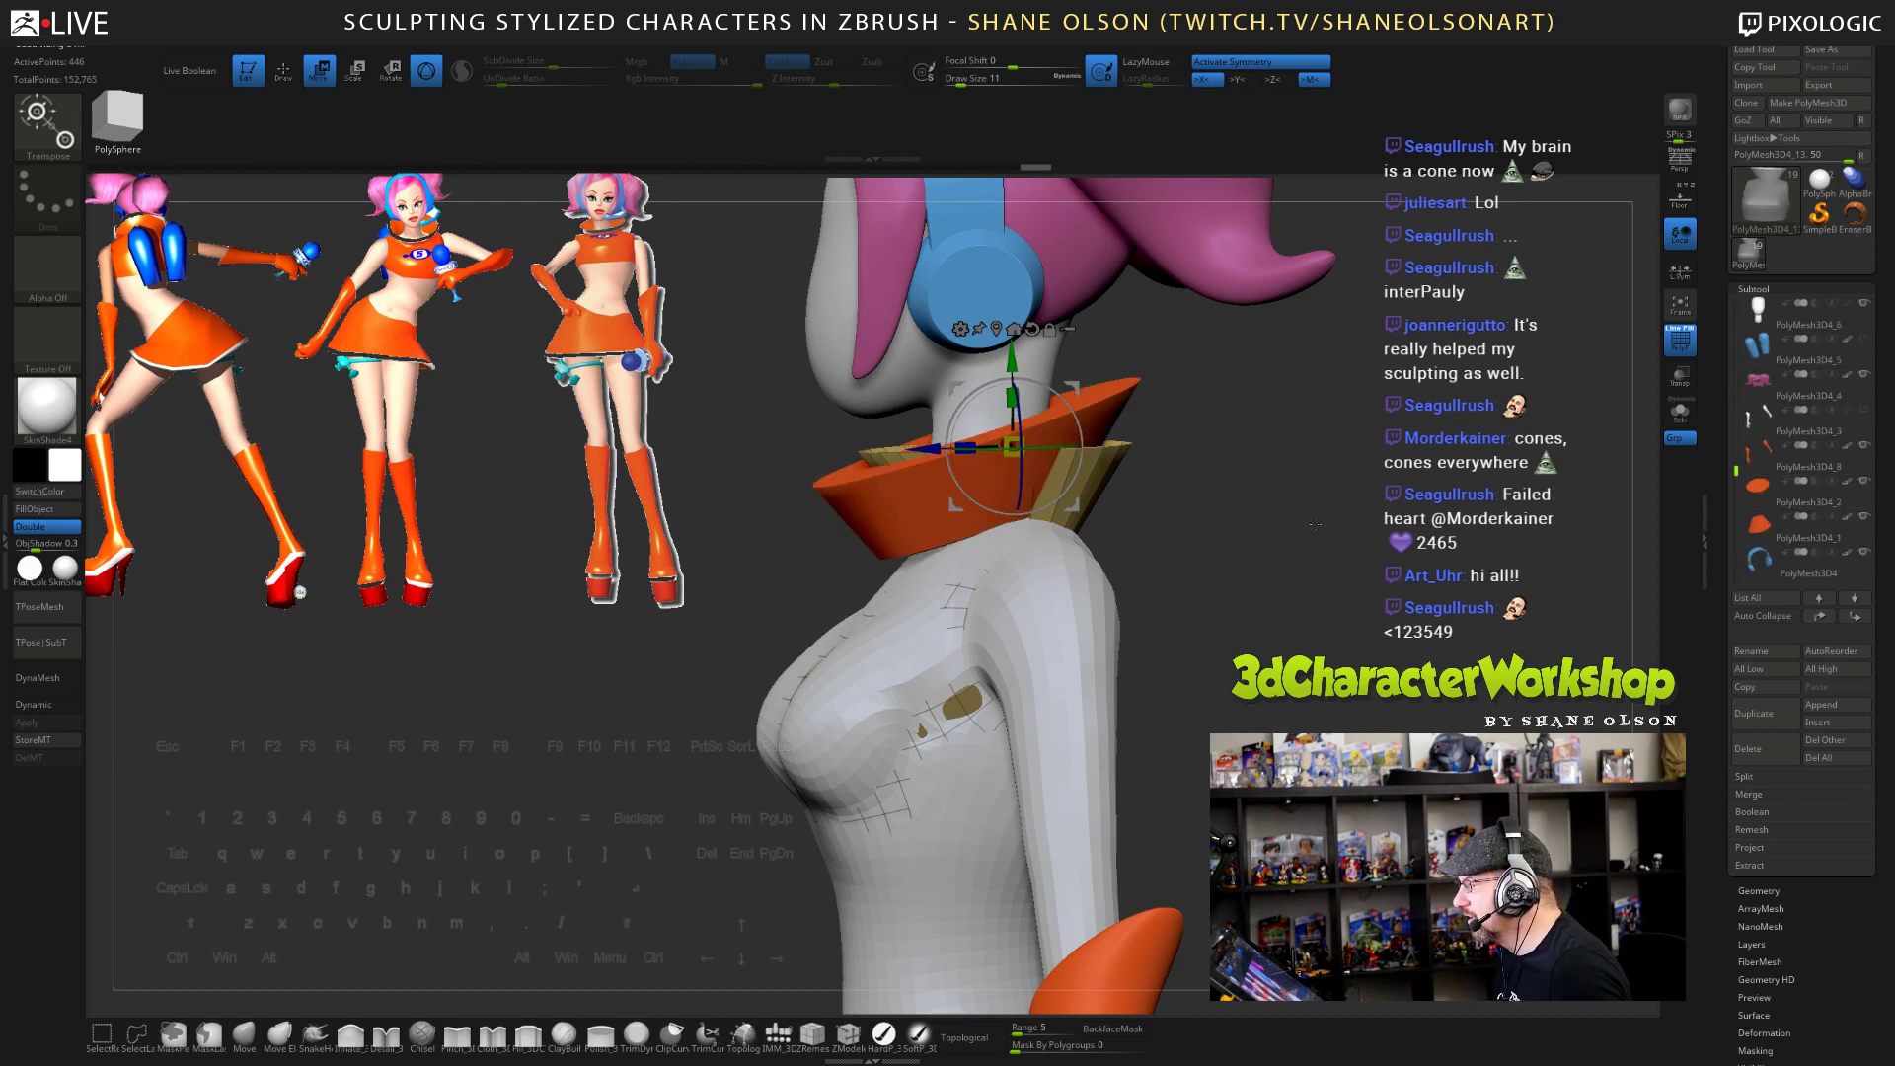
- Tilt the new collar's upper rim down toward the front and scale it outward to match the orange reference collar
left_click_drag(1314, 531, 1066, 544)
left_click_drag(1061, 398, 1041, 366)
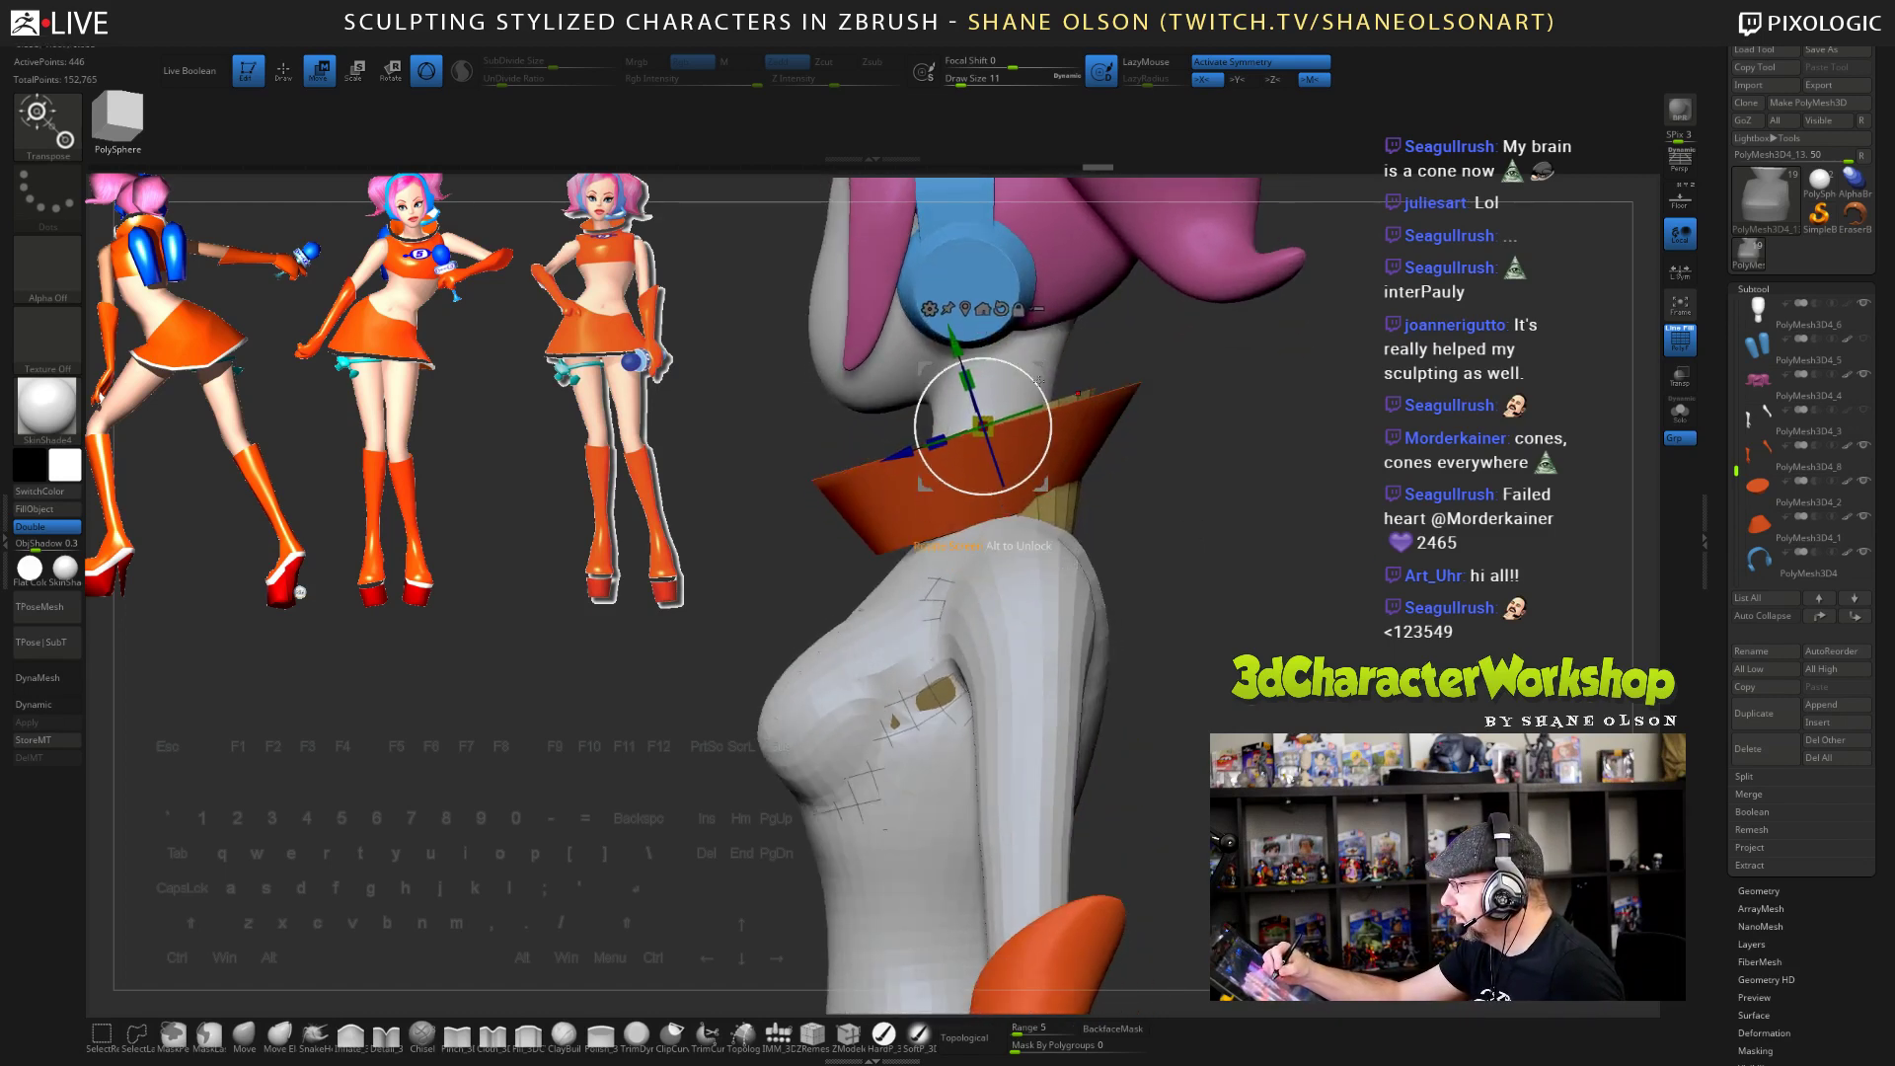
left_click_drag(1135, 513, 1347, 553)
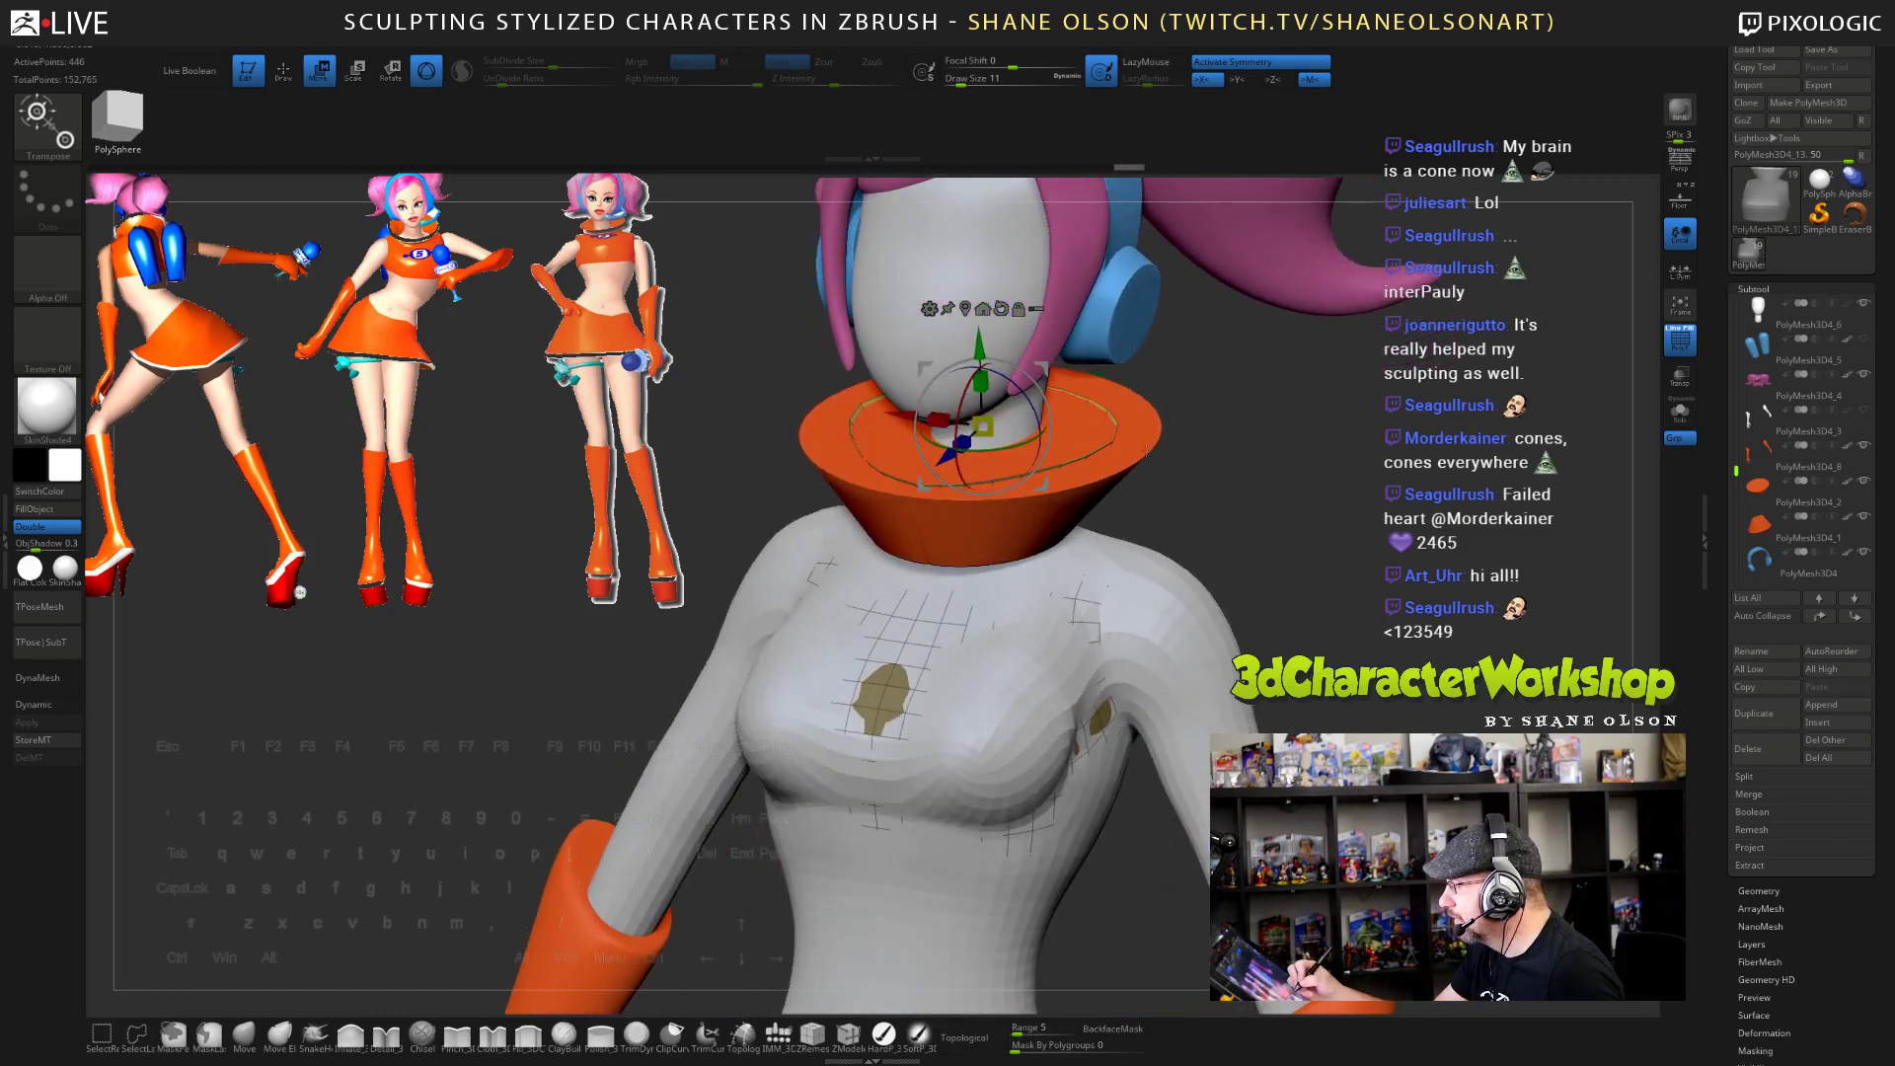
left_click_drag(983, 426, 1044, 398)
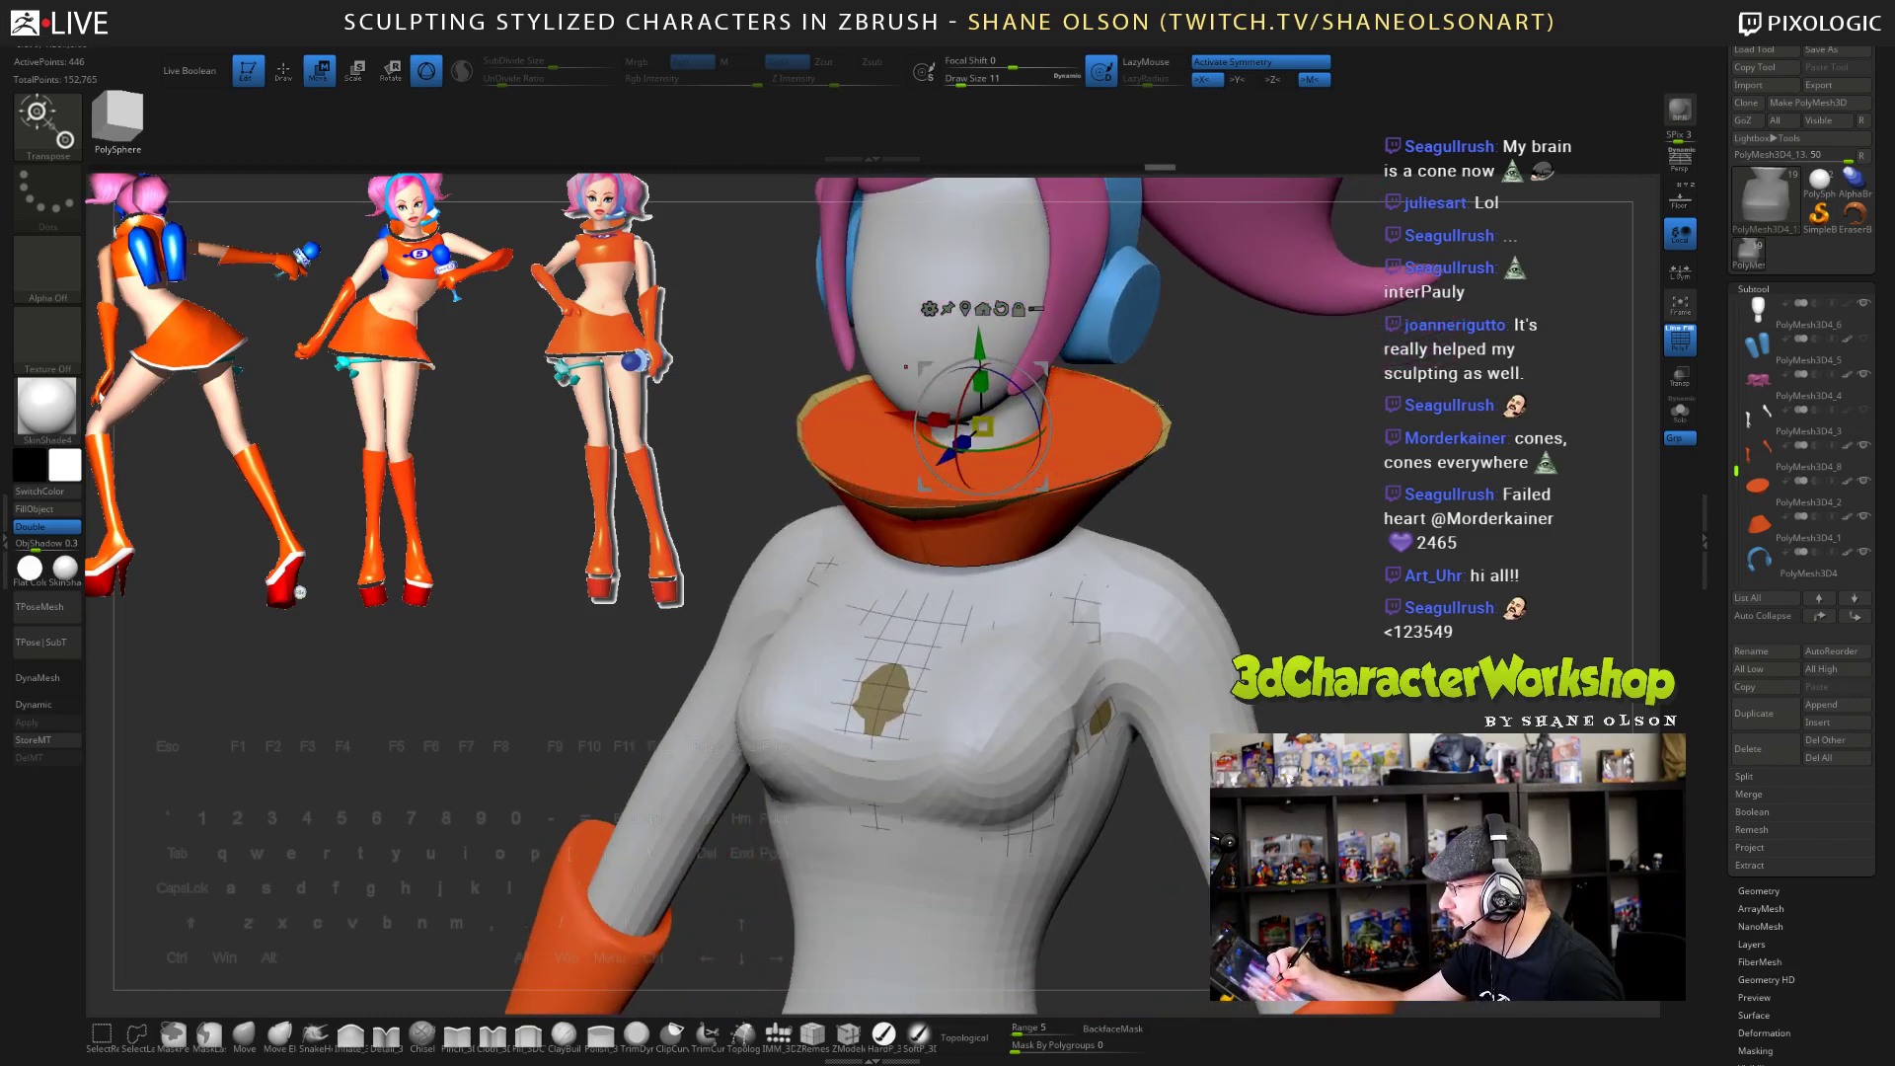
left_click_drag(1174, 523, 1216, 619)
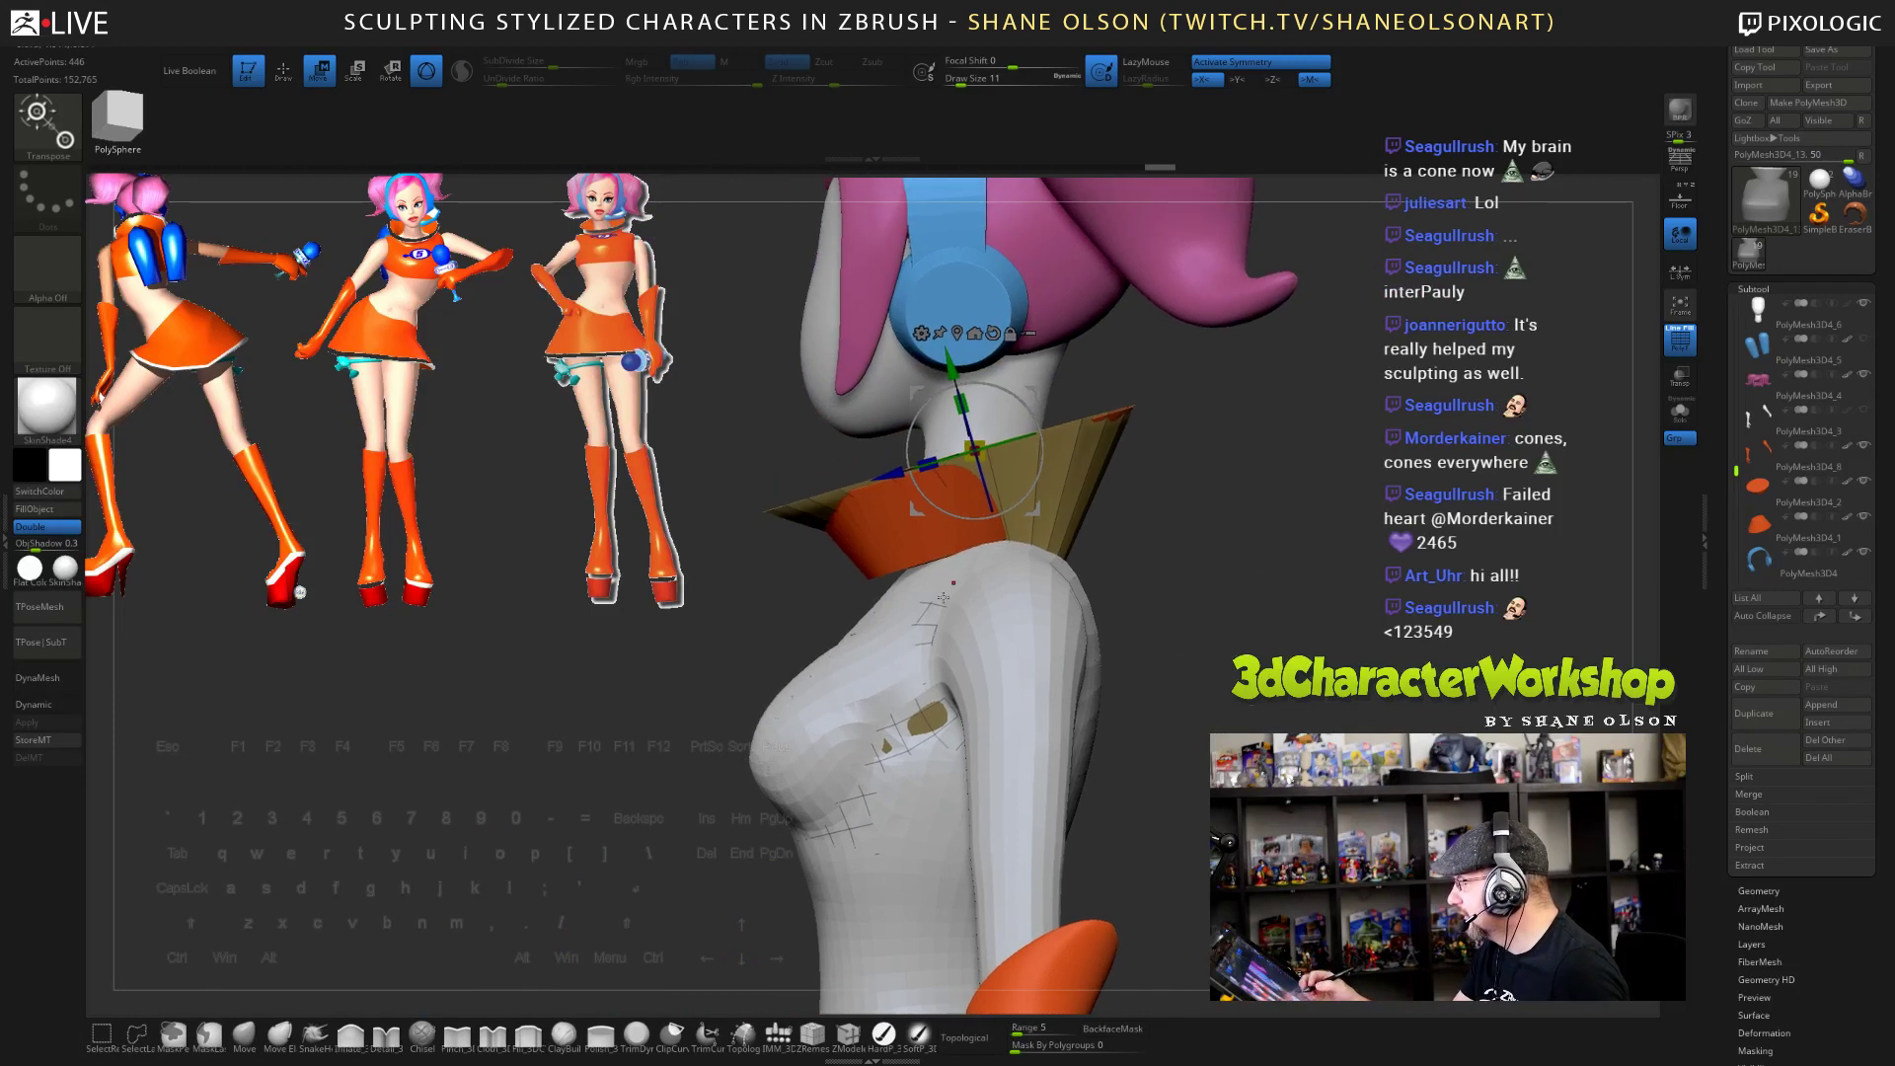
- Hide the orange reference collar and isolate the top with its new flared collar
left_click(1823, 536)
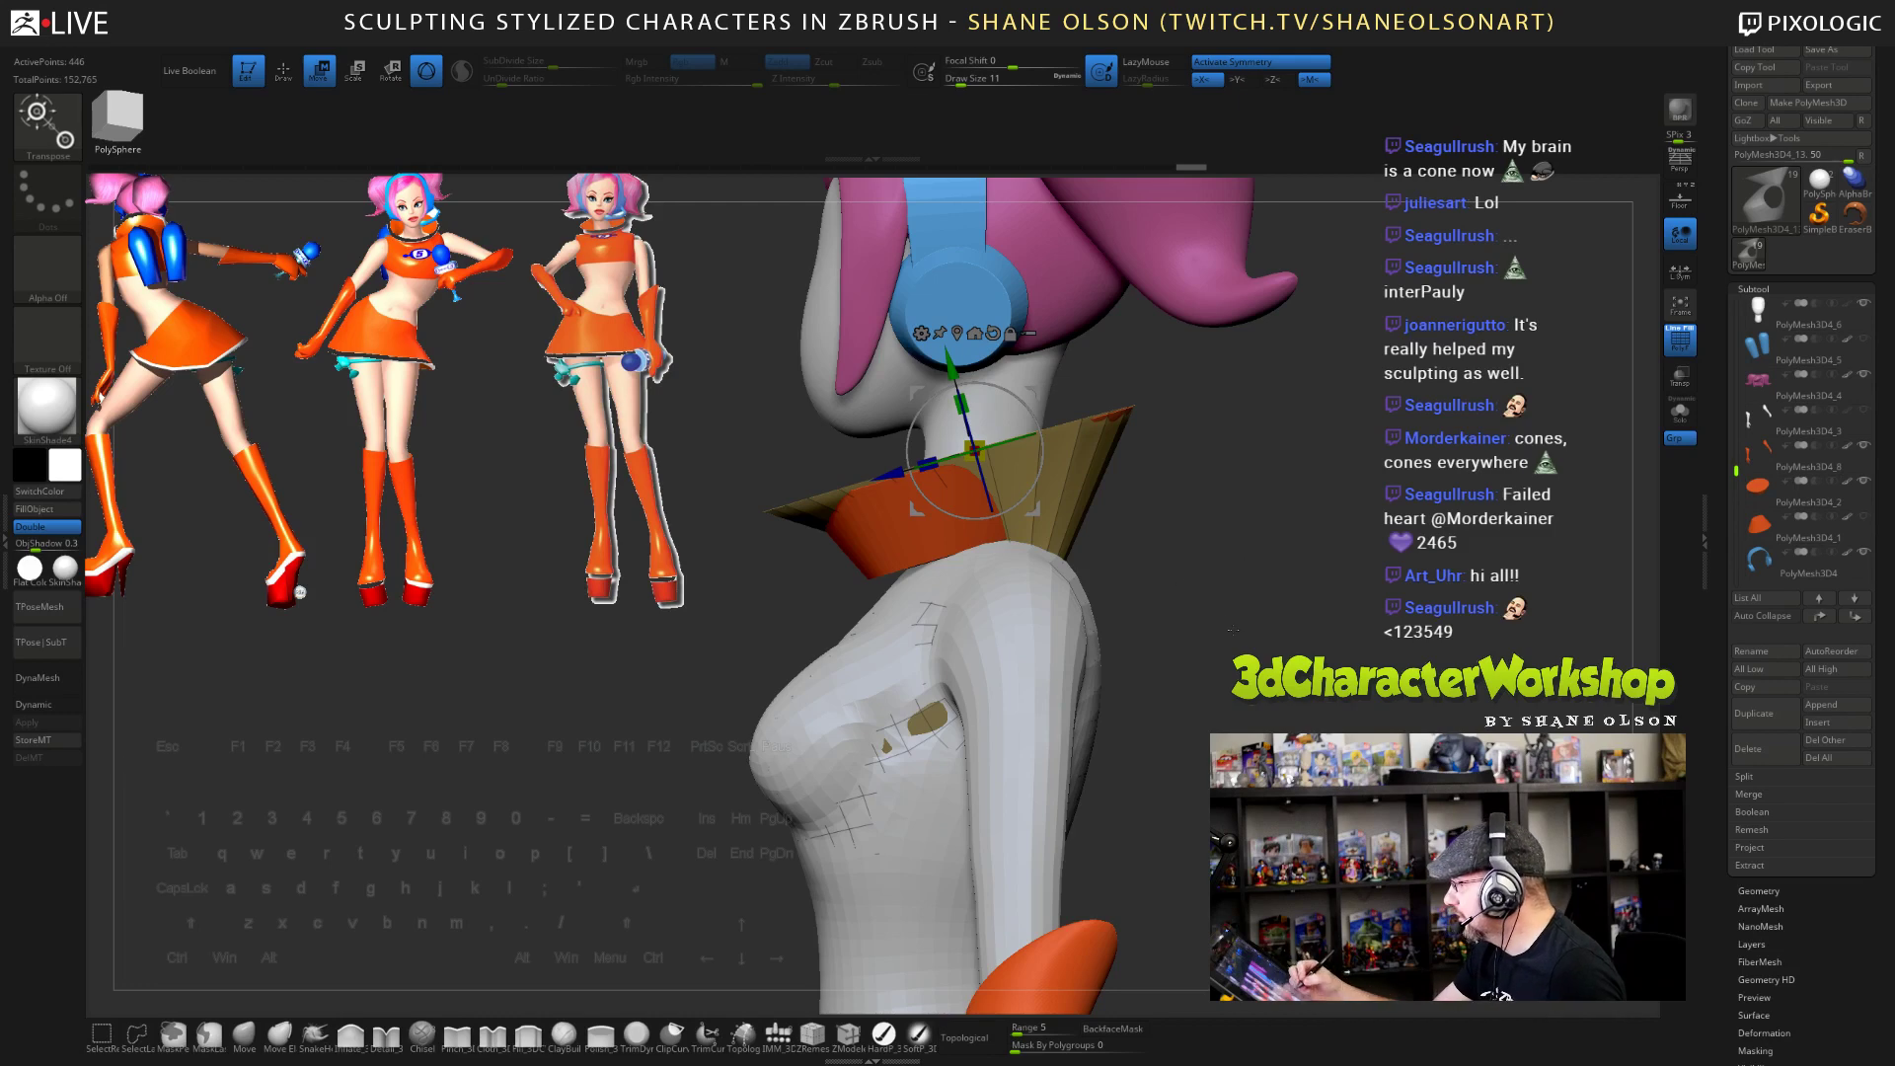
left_click(1859, 482)
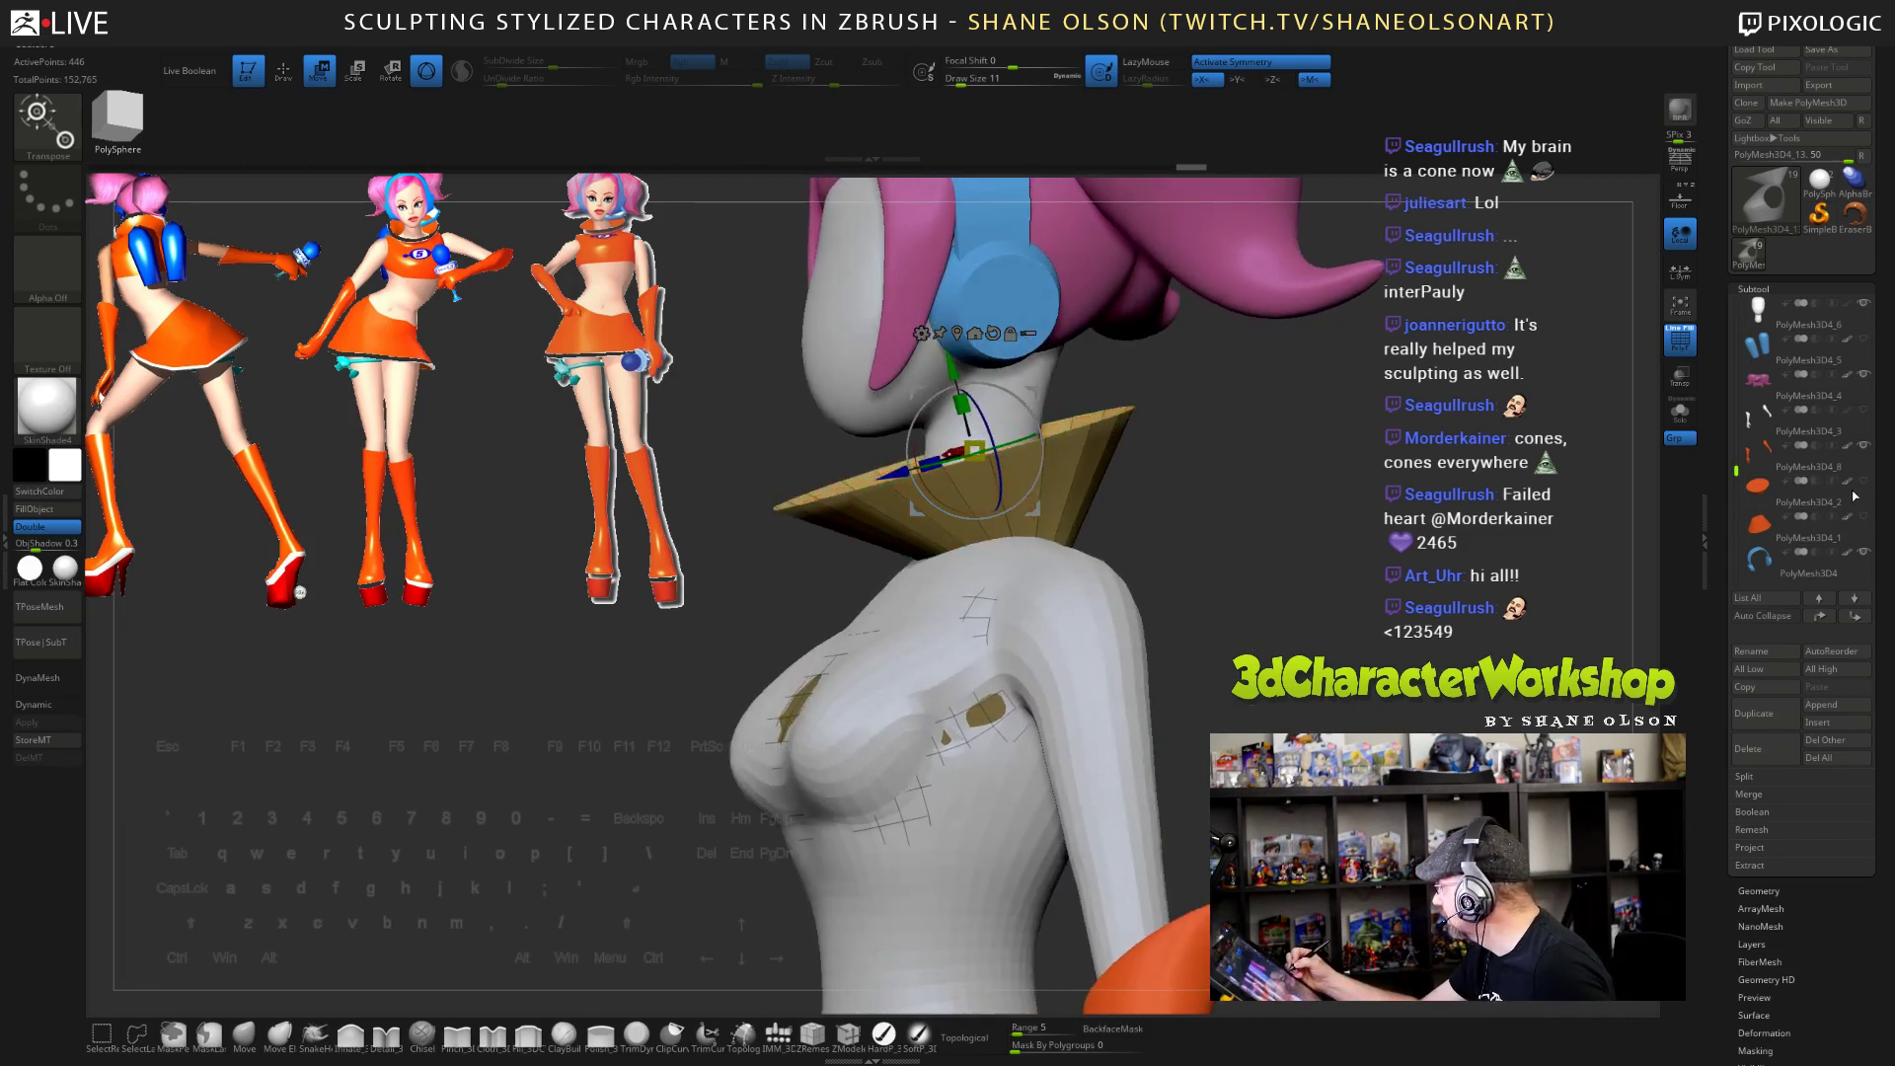
left_click_drag(1334, 657, 1354, 712)
left_click(1679, 410)
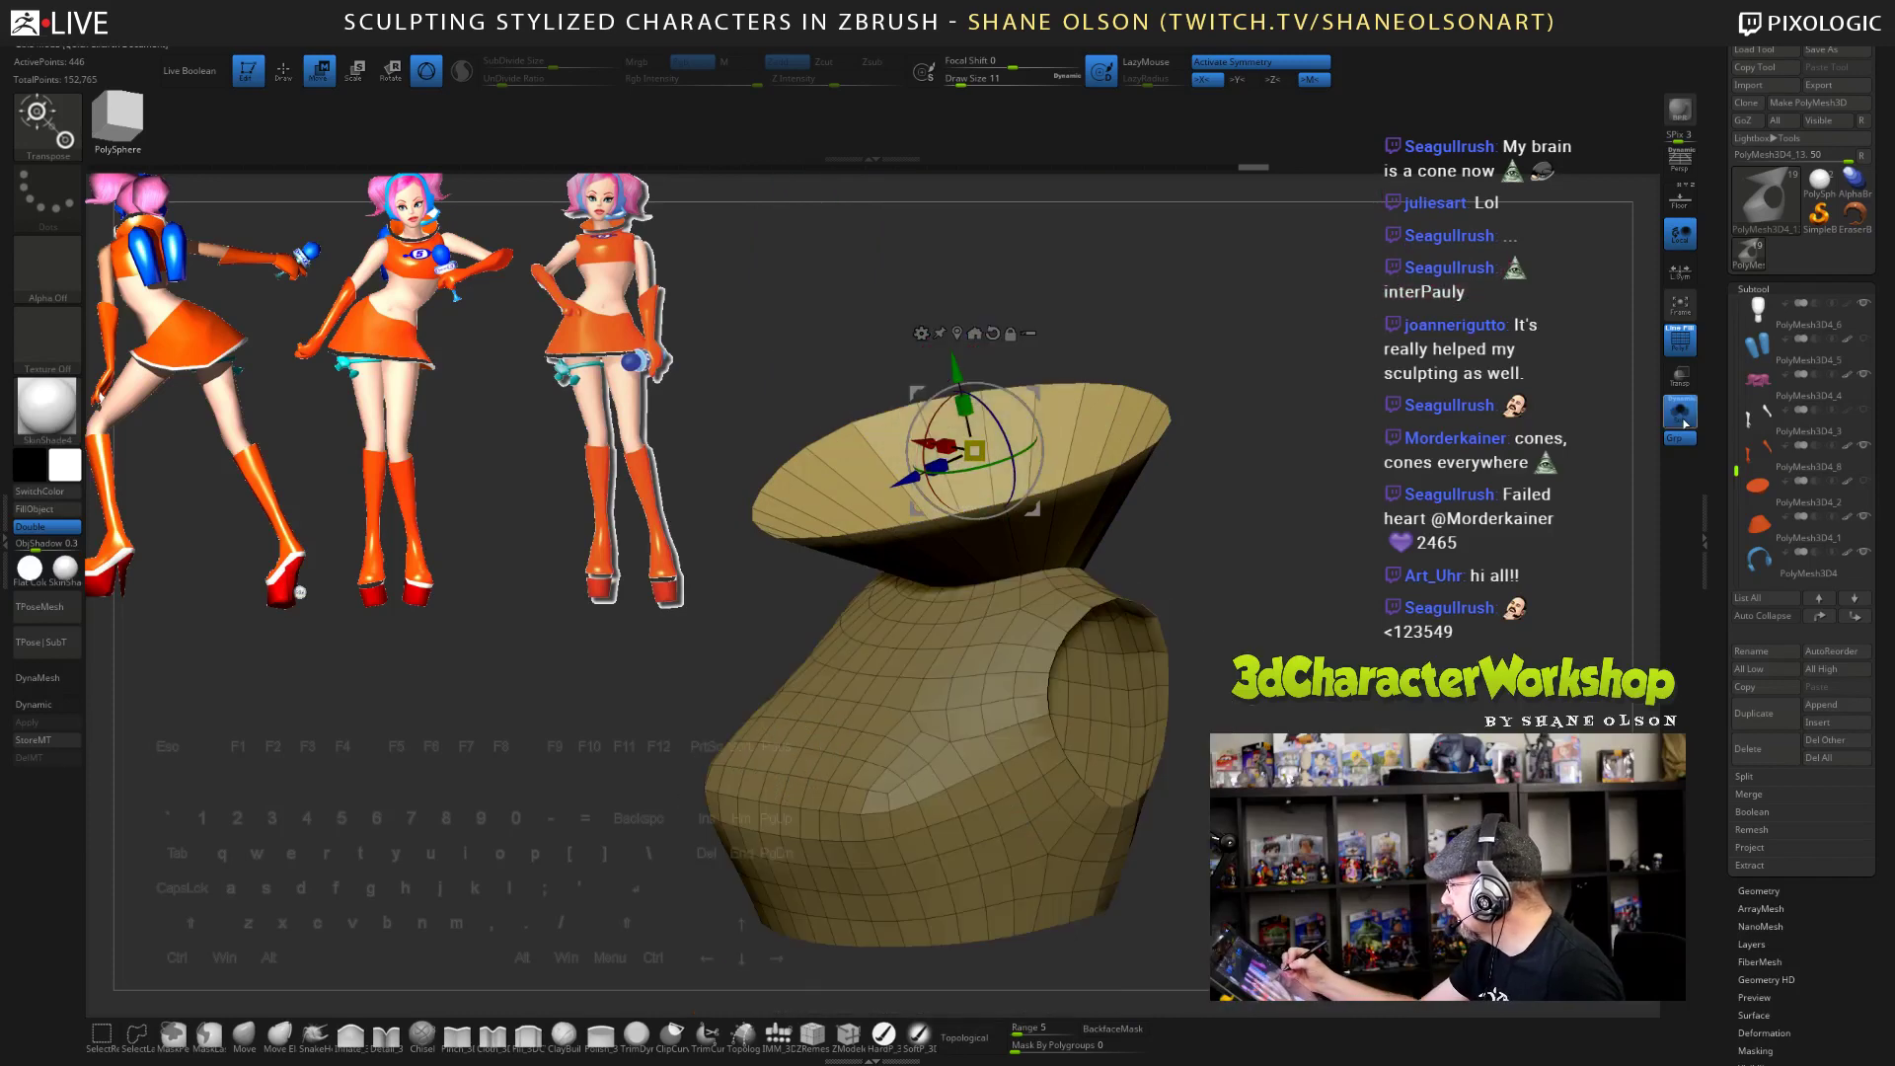
- Leave the gizmo, clear the mask and pull the front of the neckline outward with the Move brush at draw size 23
left_click_drag(1323, 681, 1330, 625, "alt")
key("q")
key("s")
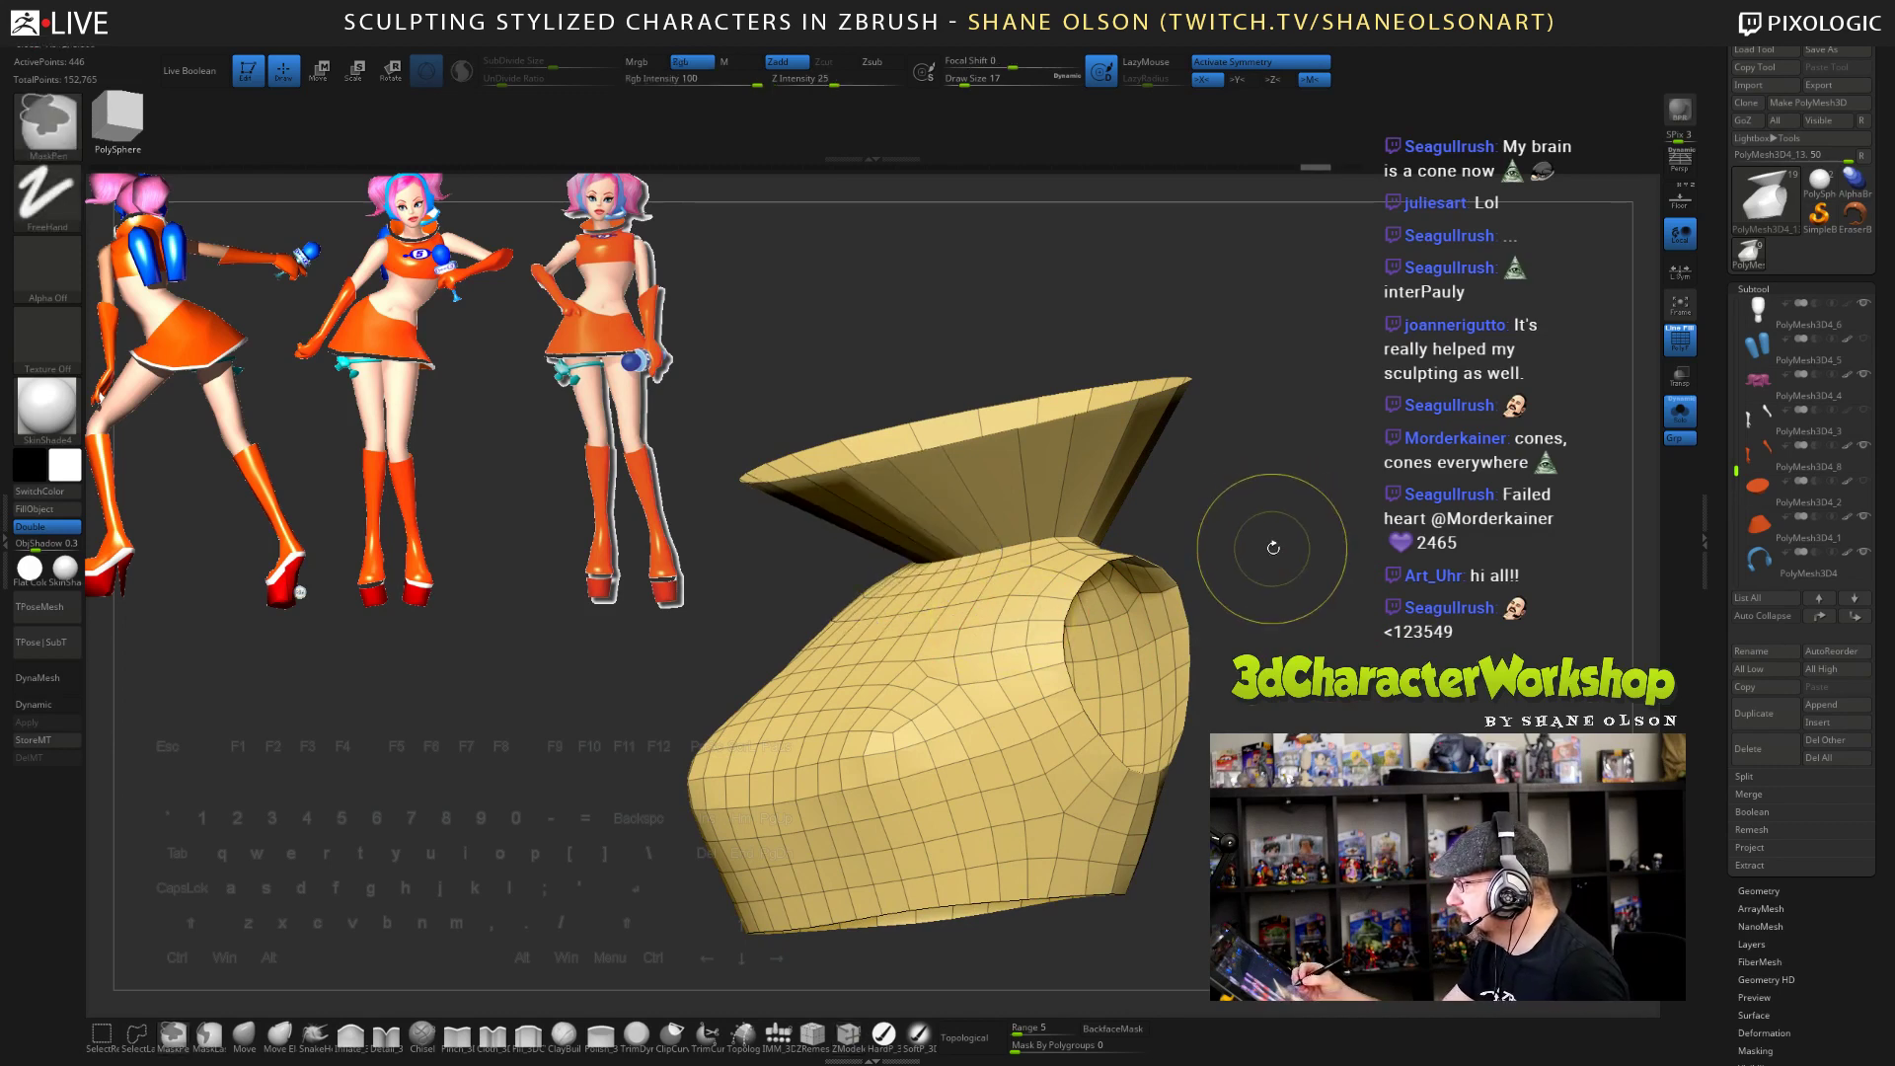
mouse_move(1271, 553)
left_mouse_down()
mouse_move(1288, 592)
mouse_move(1256, 613)
left_mouse_up()
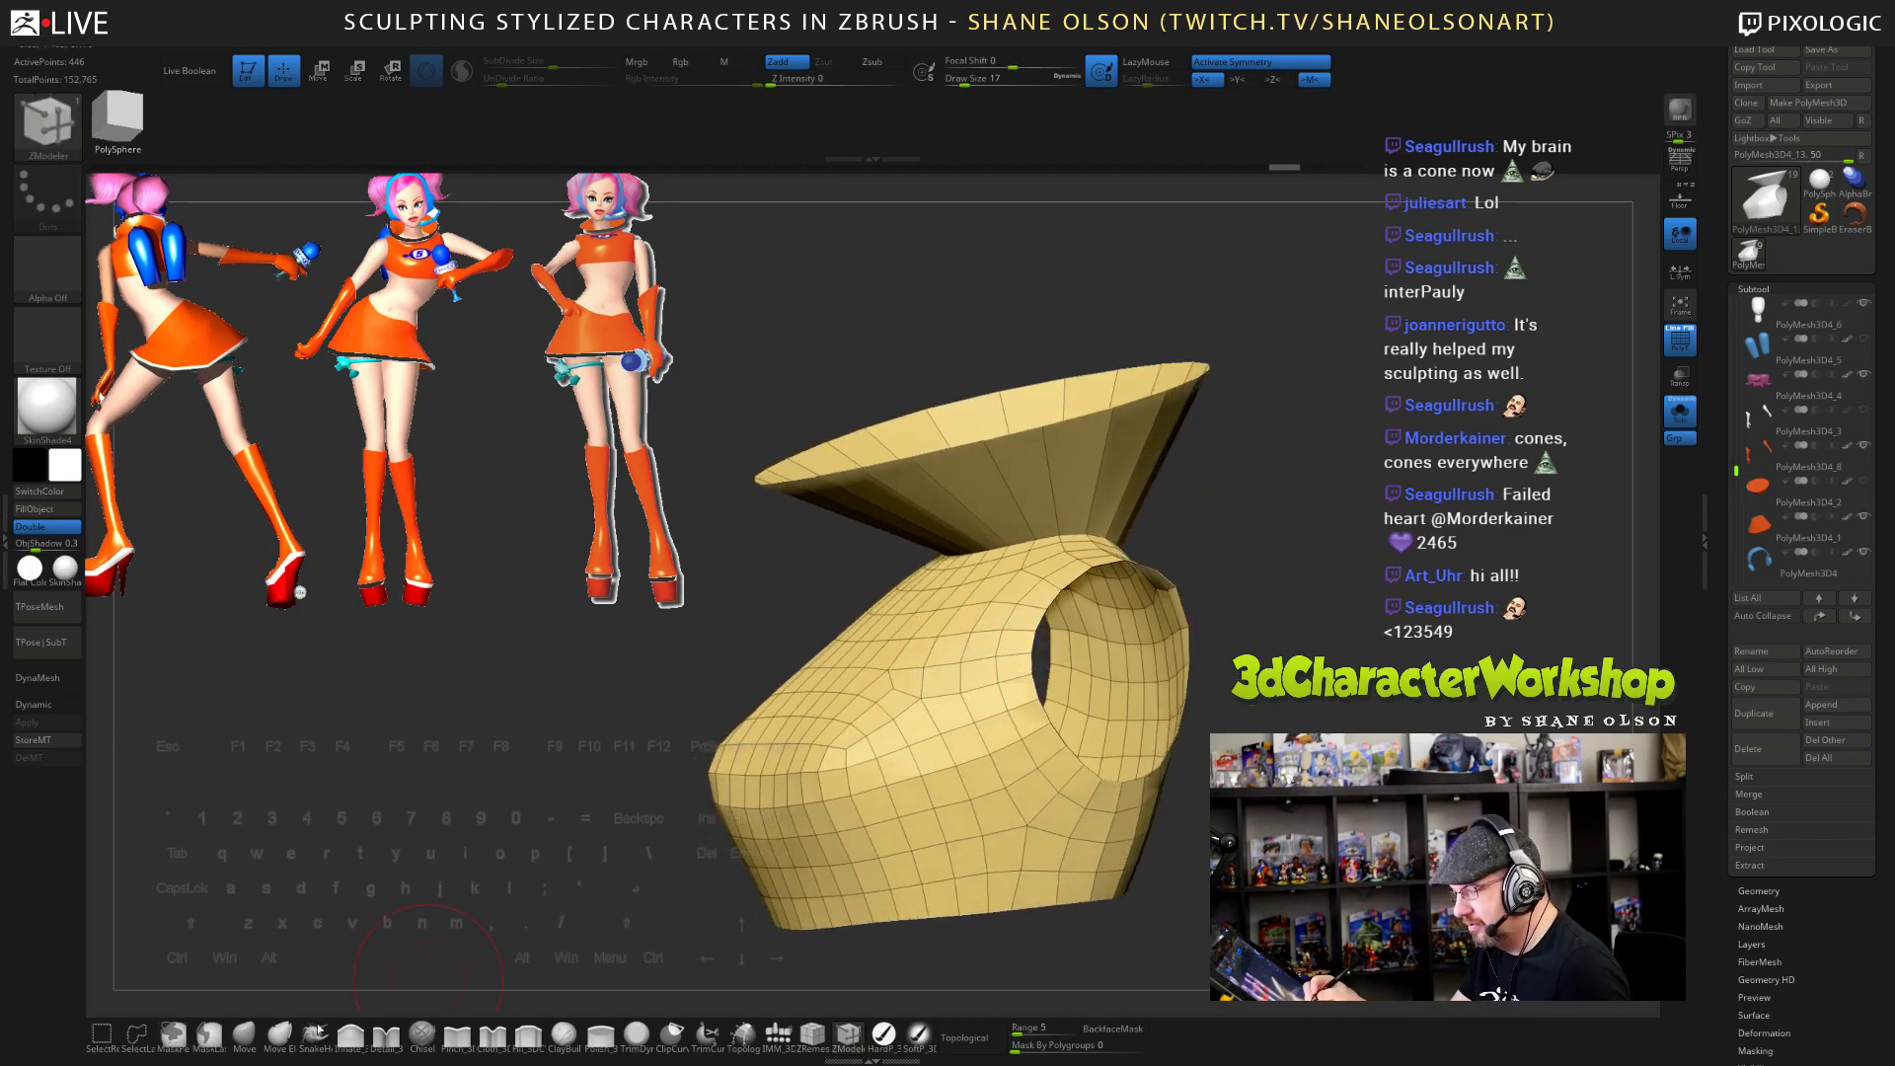
left_click(243, 1034)
key("bracketright")
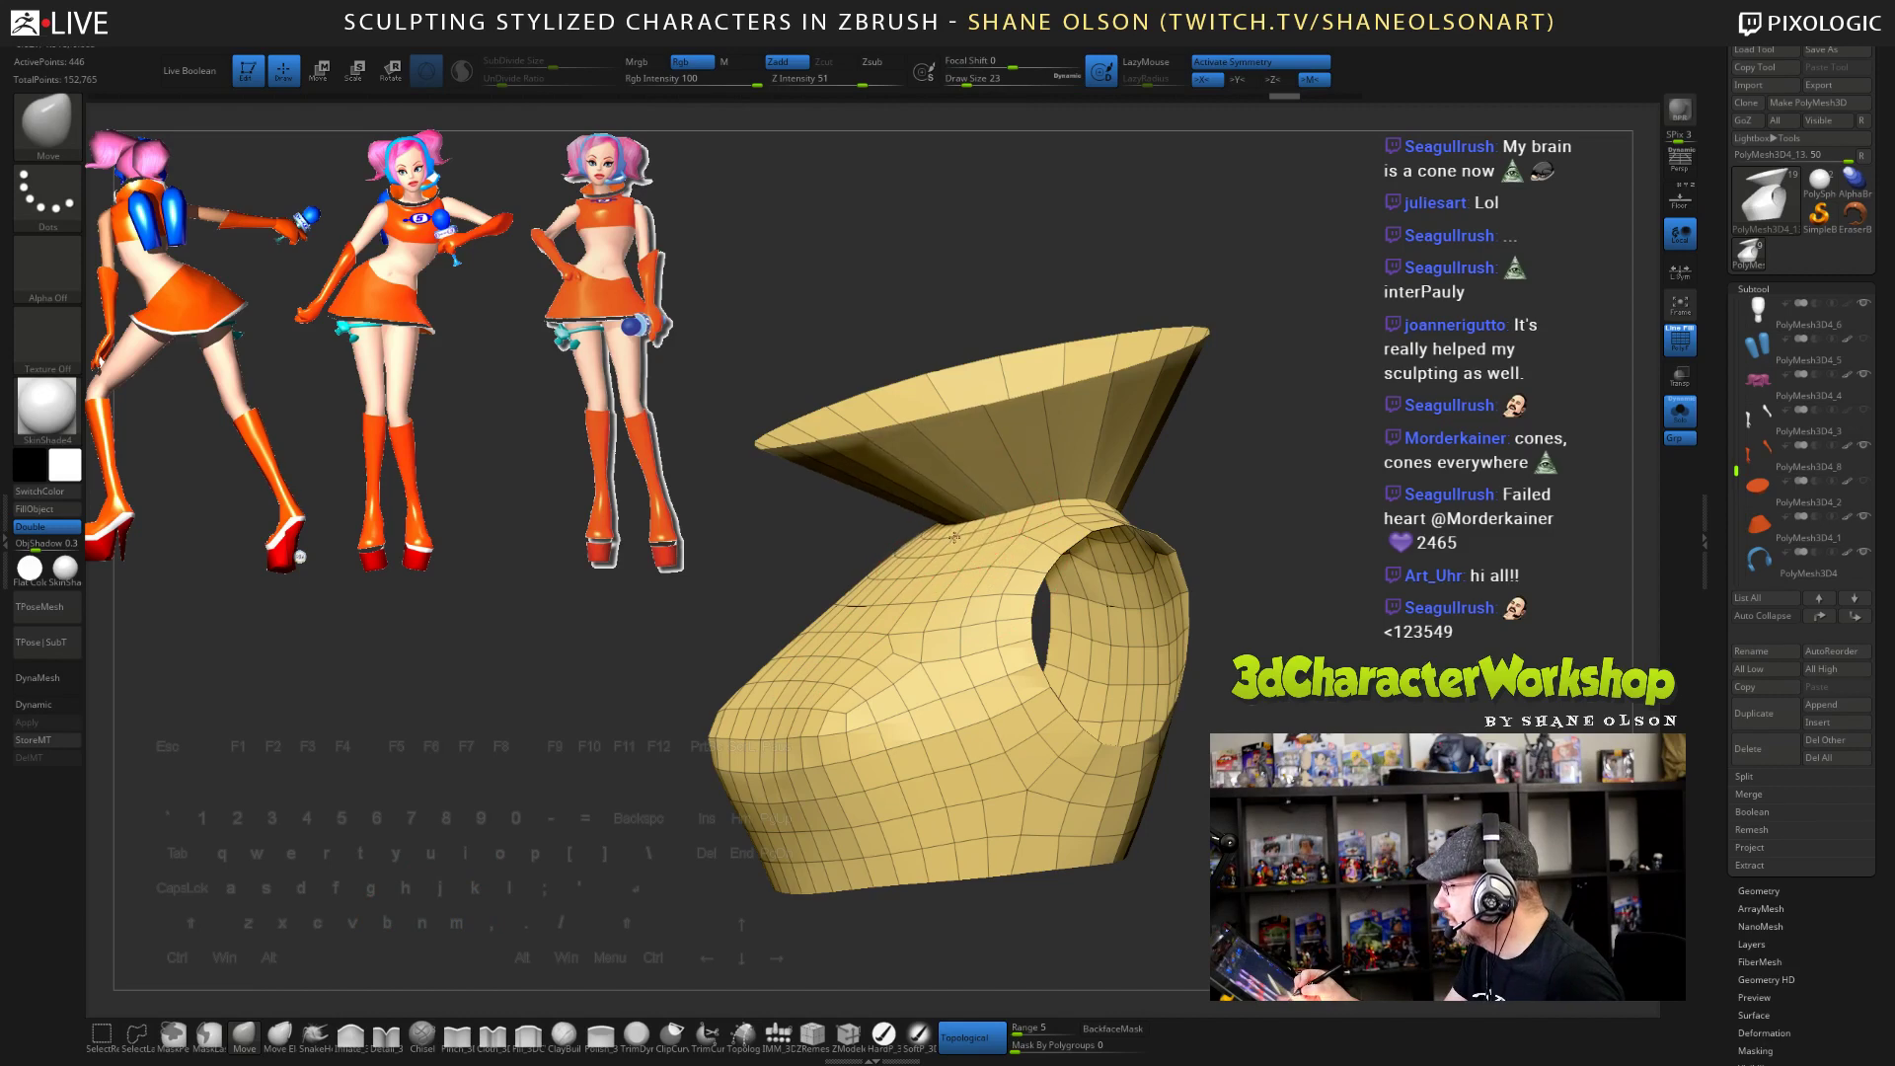
left_click_drag(953, 537, 930, 565)
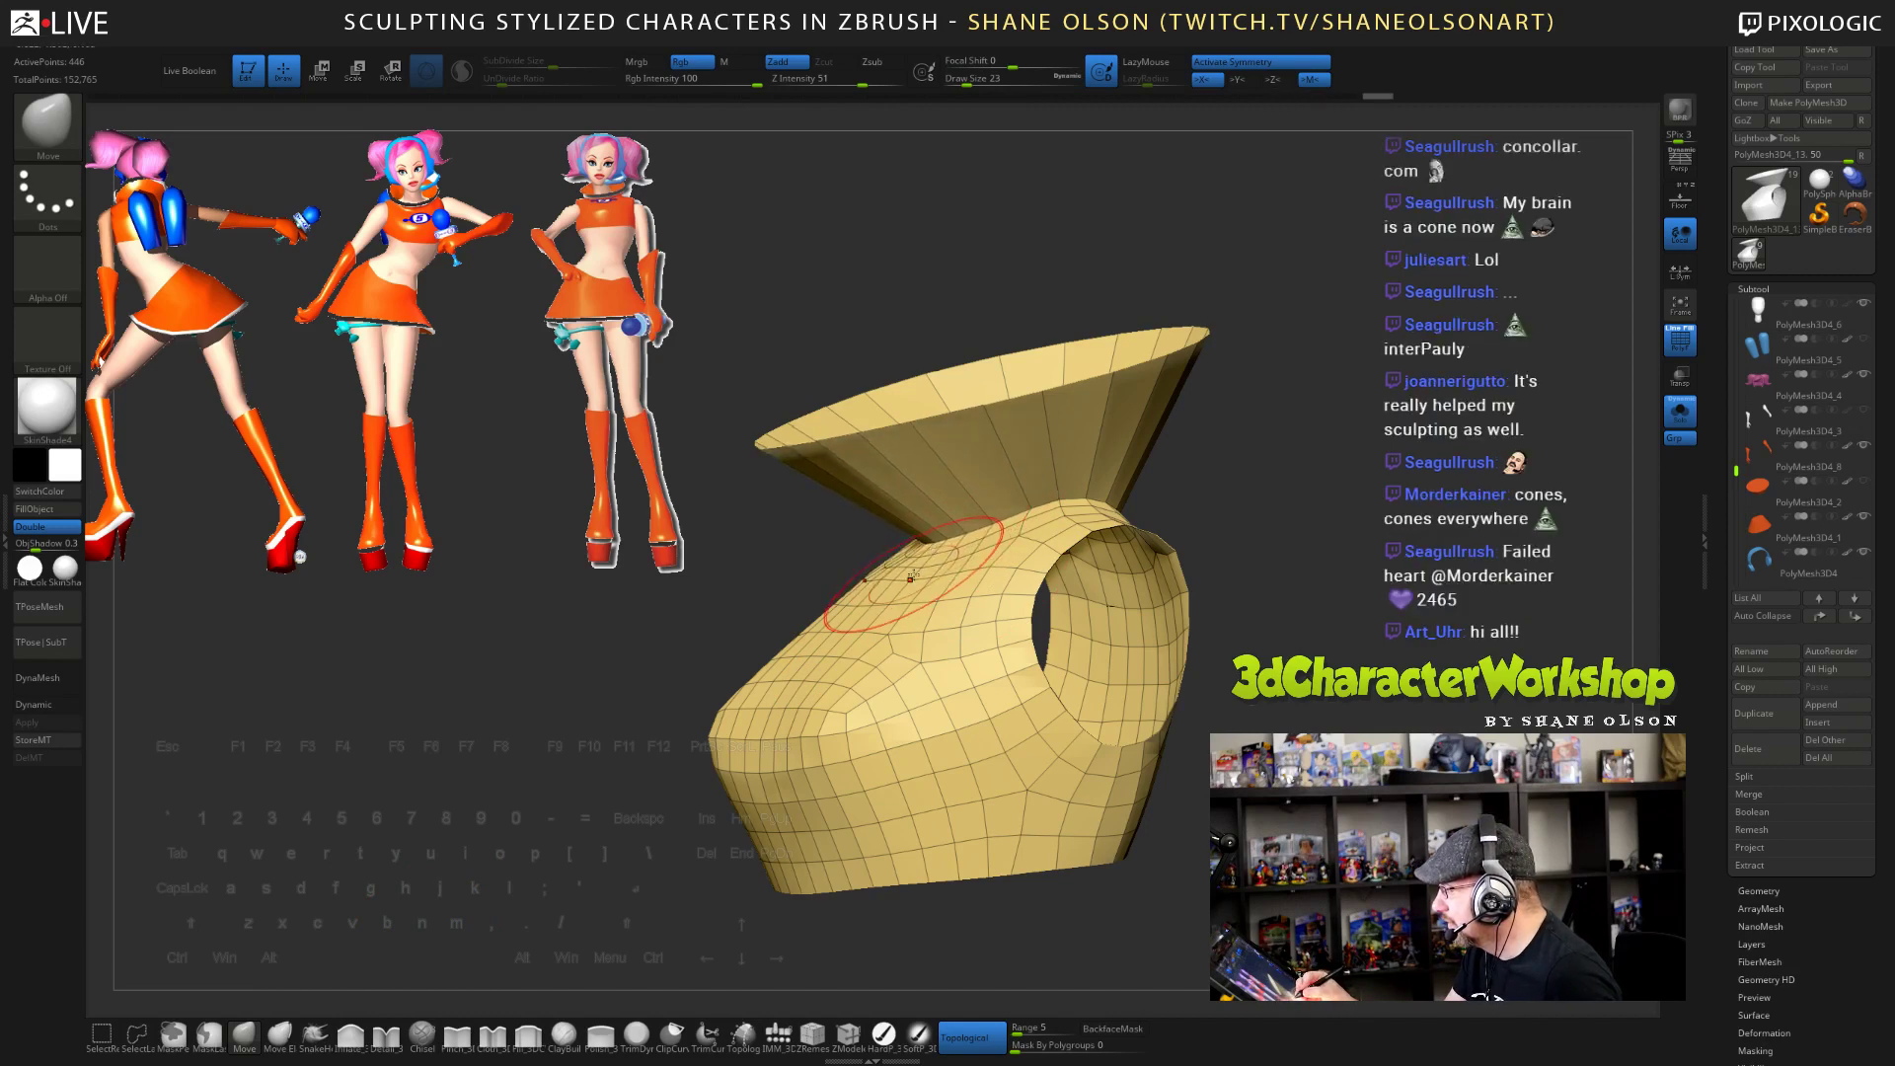
- Round out and widen the inner neck opening at the collar's base with the Move brush
right_click_drag(991, 593, 1210, 681)
mouse_move(1350, 620)
right_mouse_down()
mouse_move(1105, 642)
mouse_move(1089, 697)
right_mouse_up()
left_click_drag(1107, 420, 1122, 407)
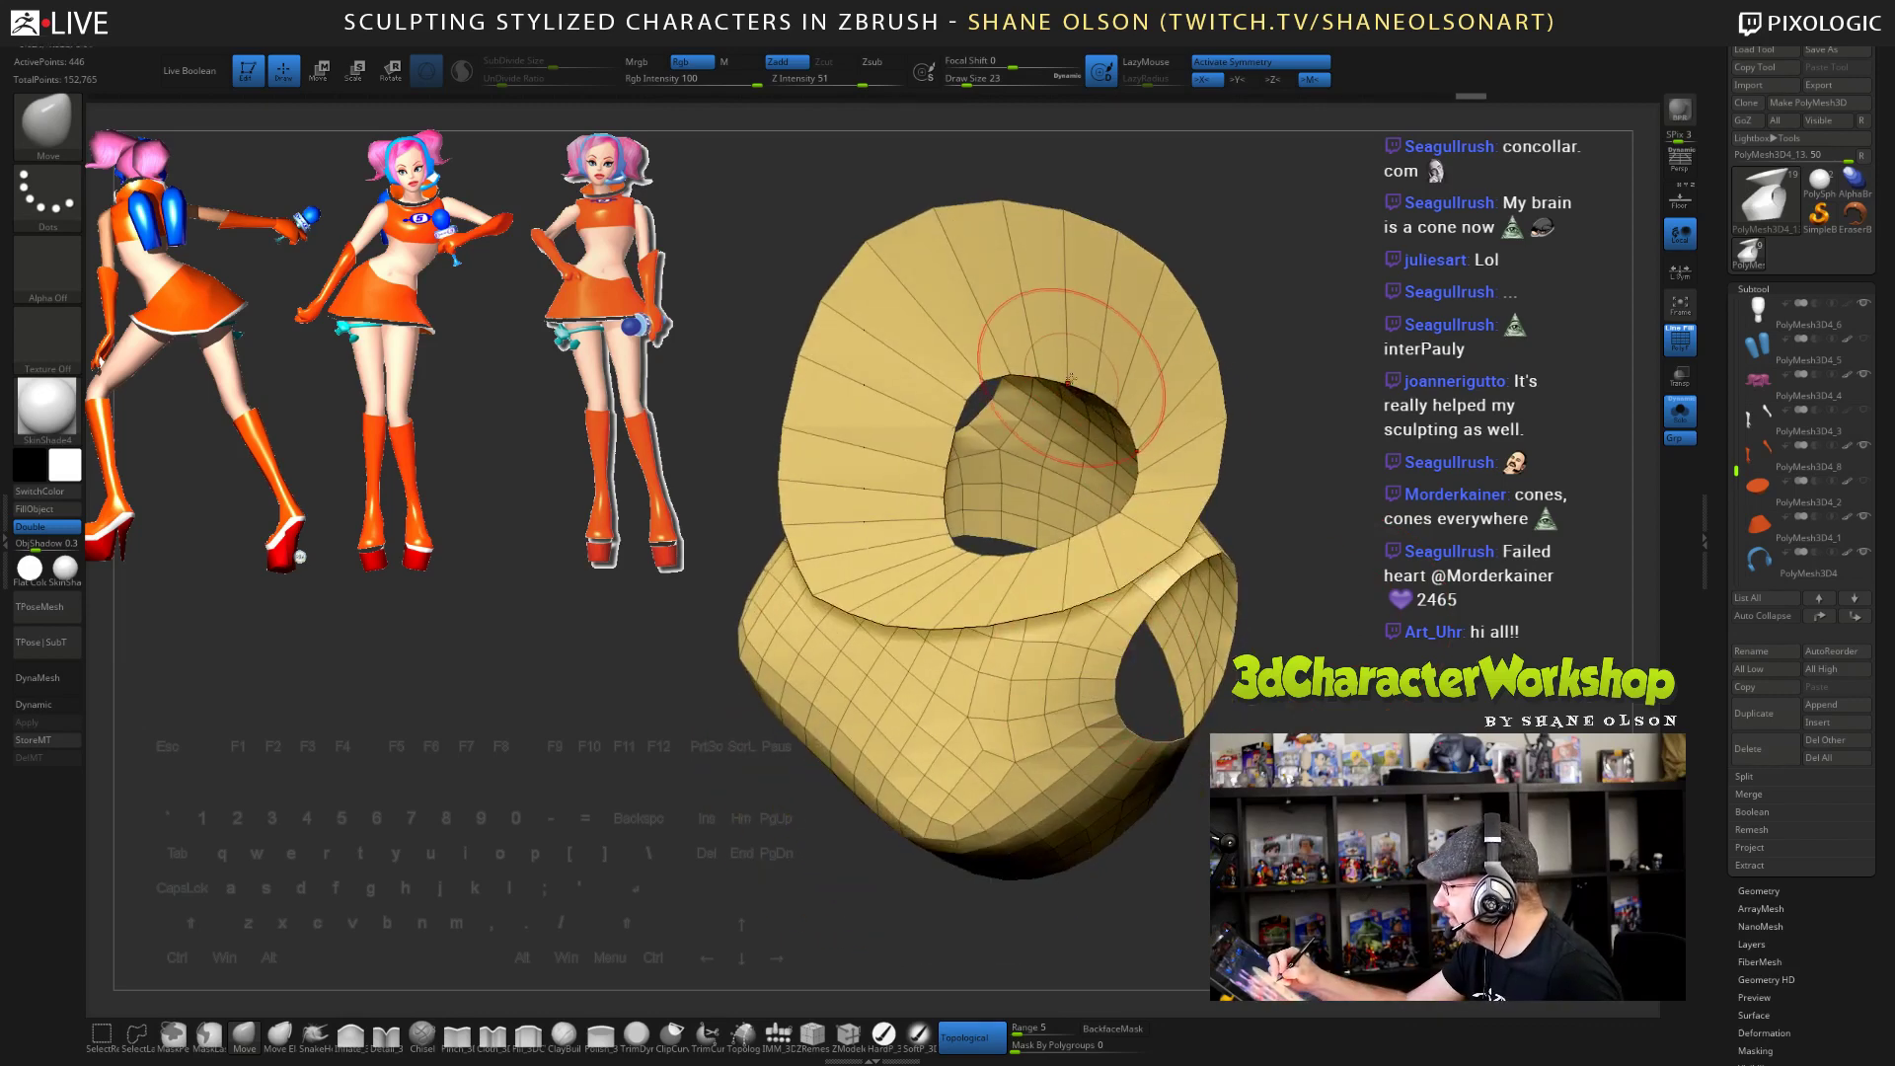
left_click_drag(971, 428, 957, 416)
left_click_drag(952, 503, 936, 508)
right_click_drag(888, 523, 1030, 572)
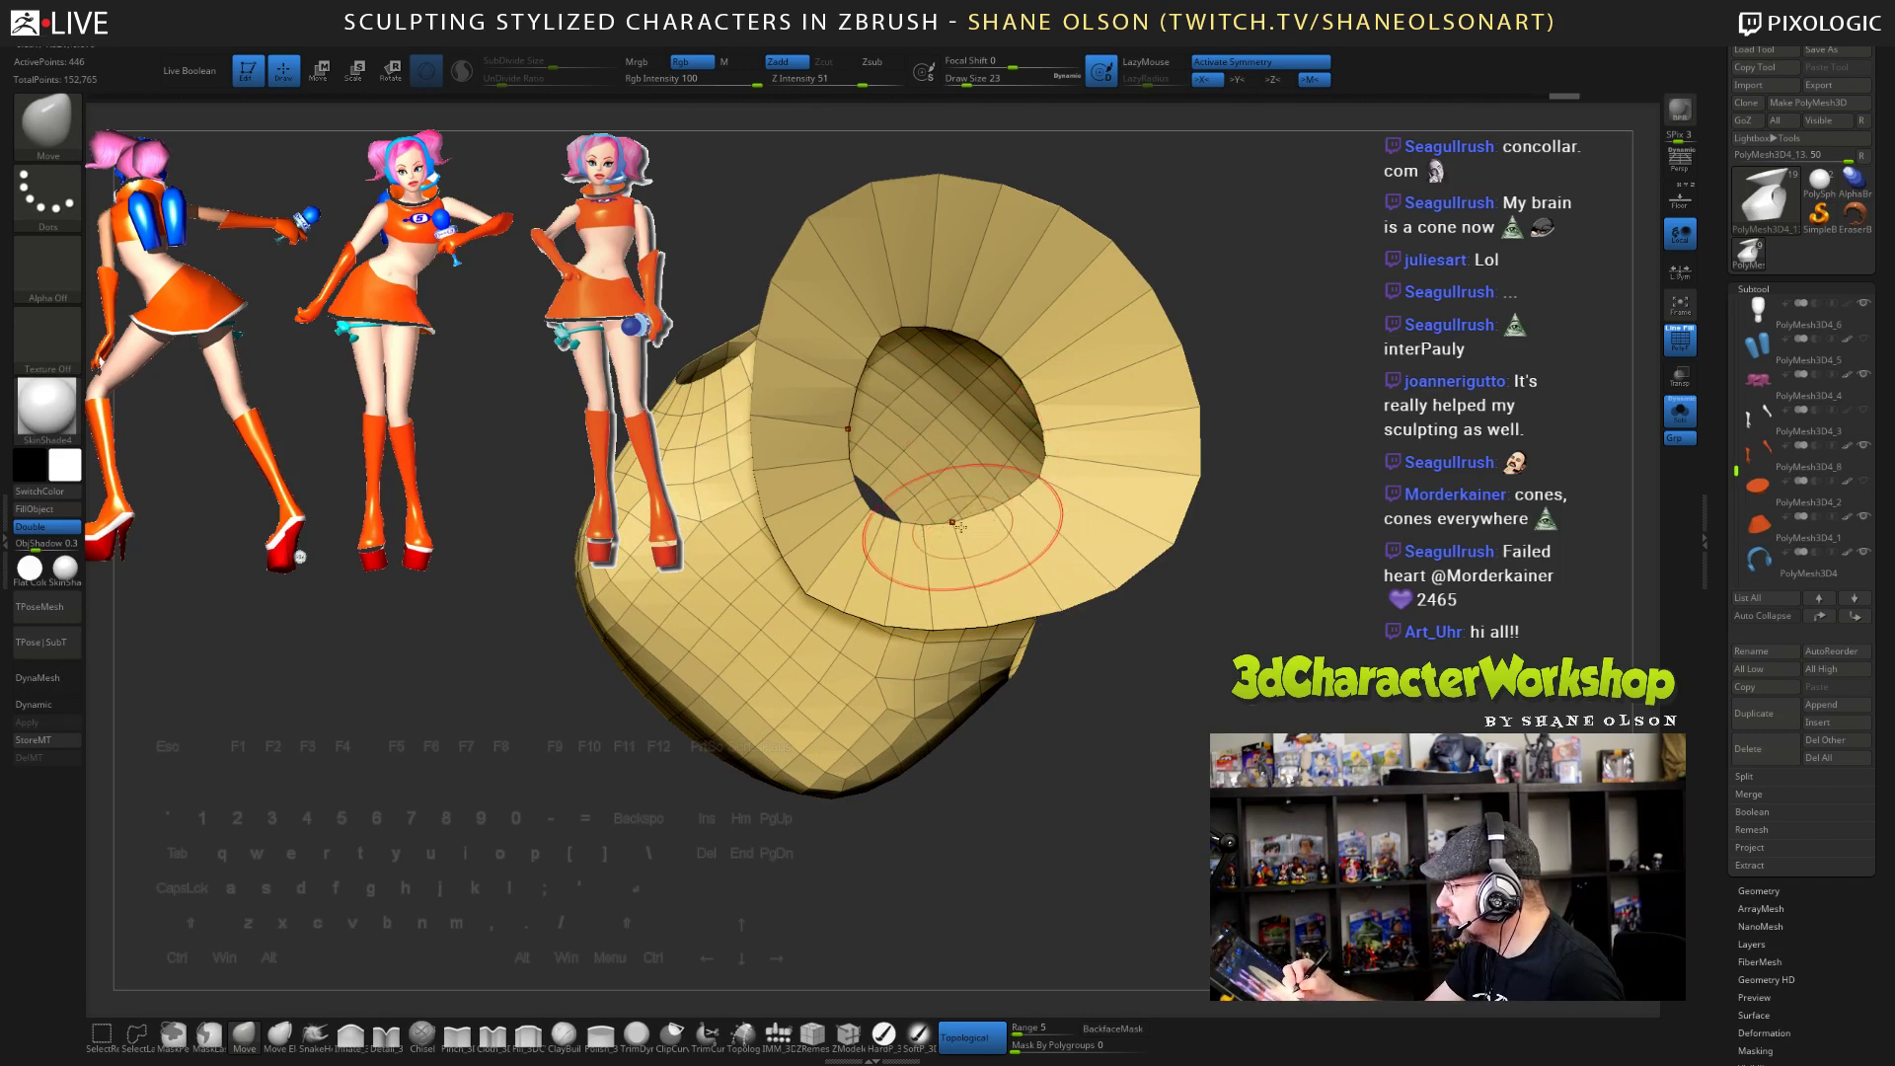
left_click_drag(971, 530, 990, 543)
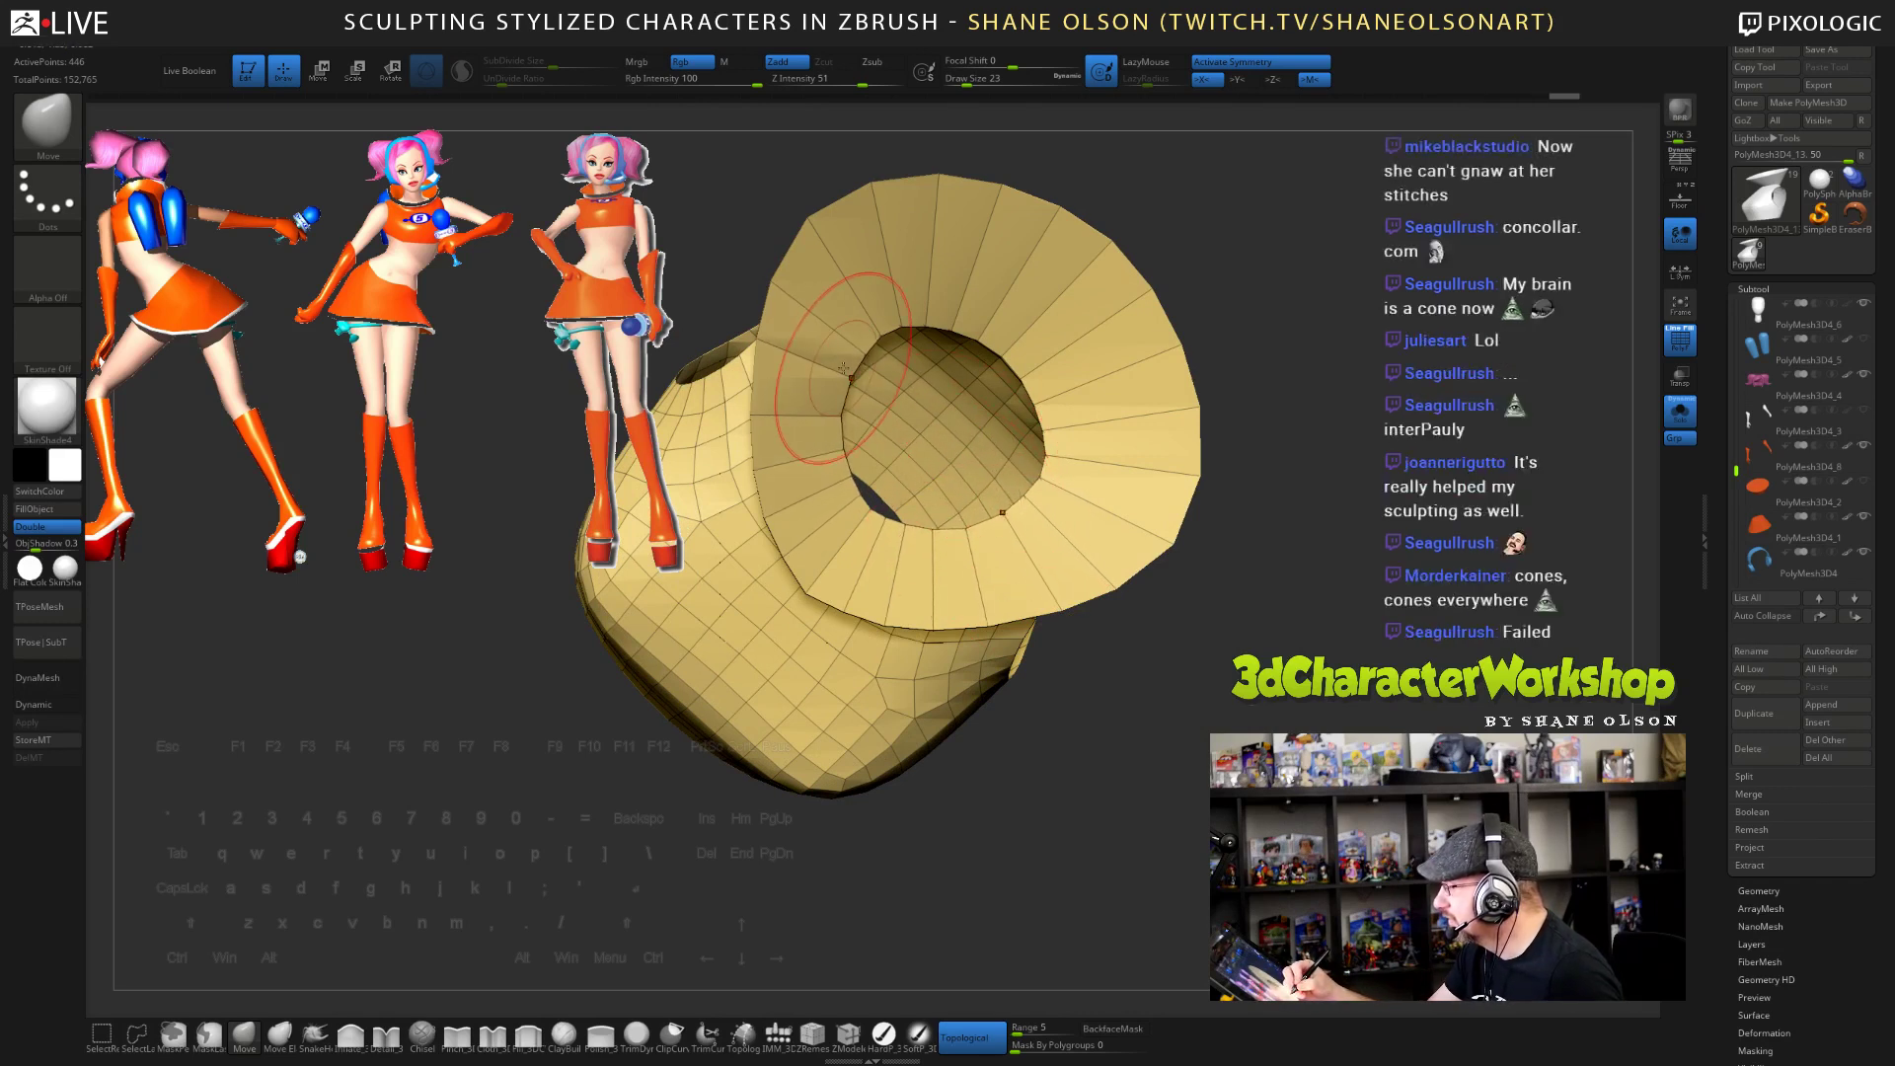
left_click_drag(865, 355, 859, 351)
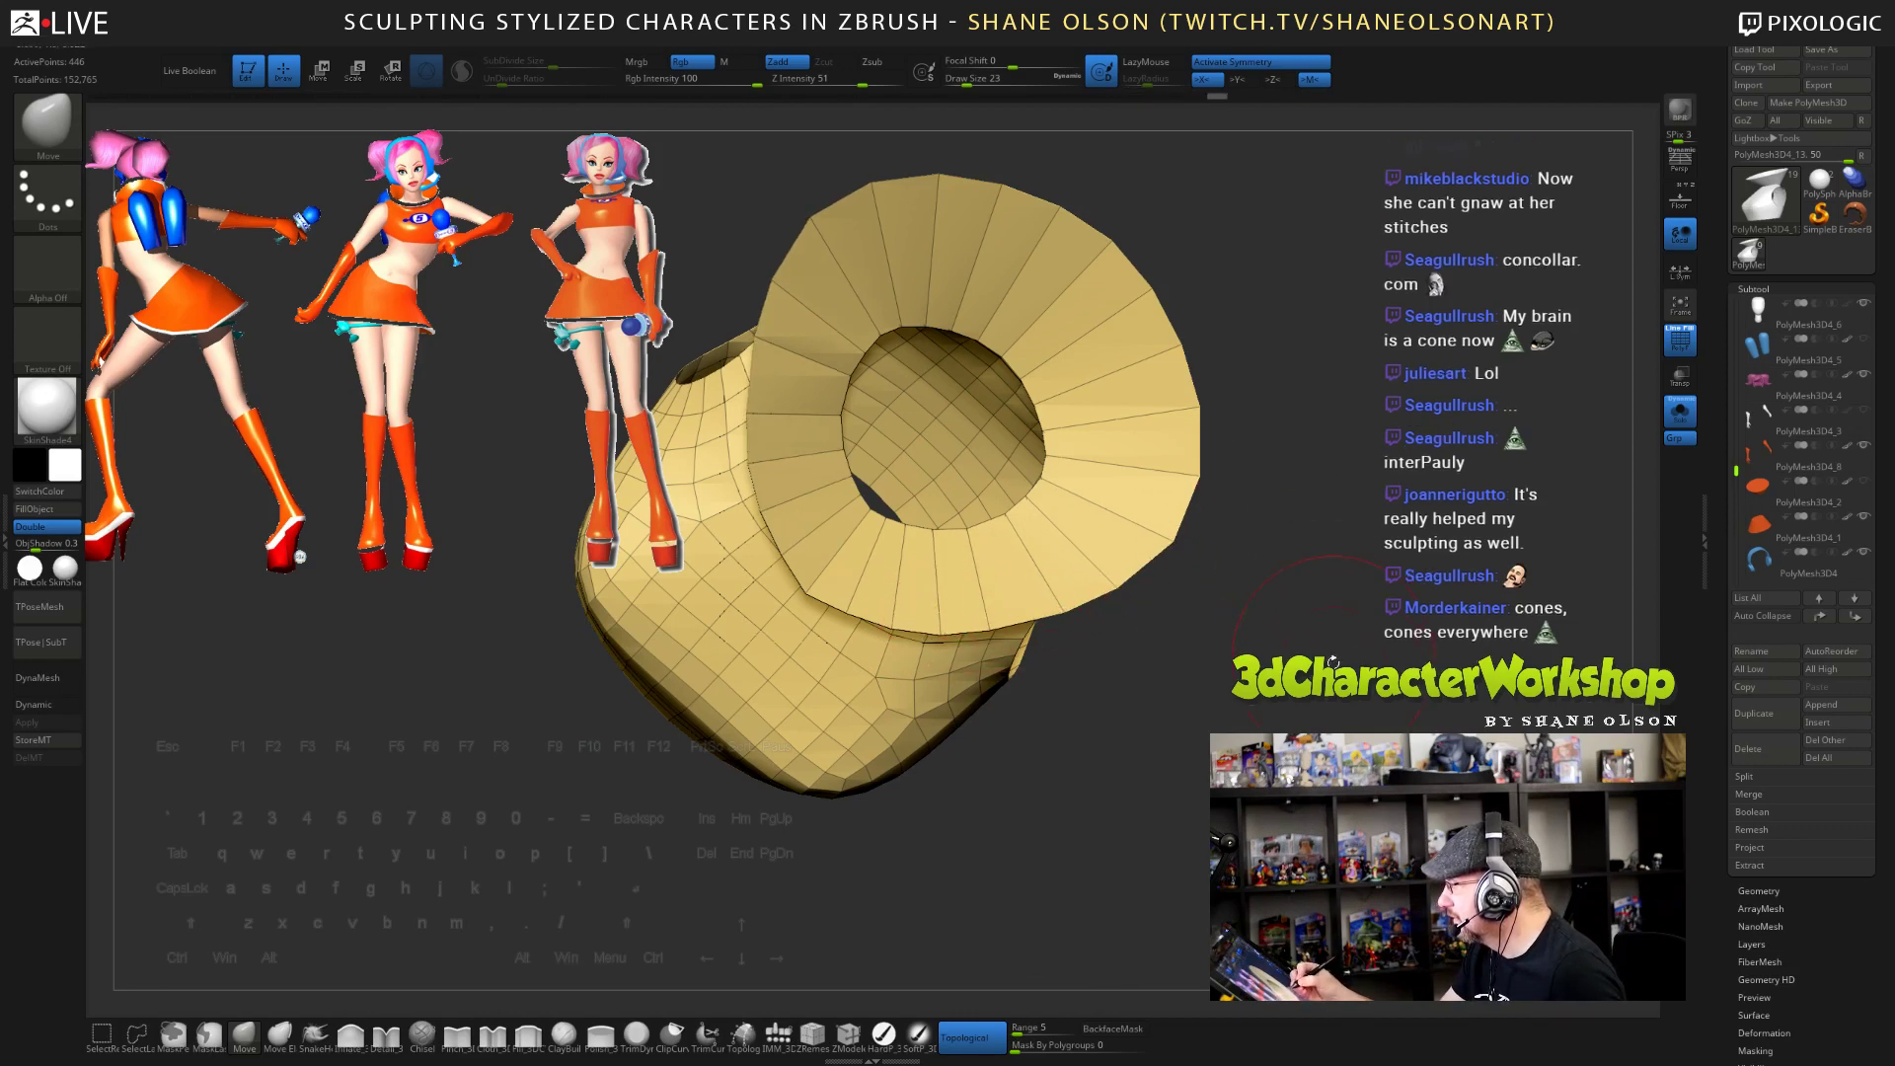
mouse_move(1204, 435)
left_mouse_down()
mouse_move(1362, 717)
mouse_move(1354, 691)
mouse_move(1369, 695)
left_mouse_up()
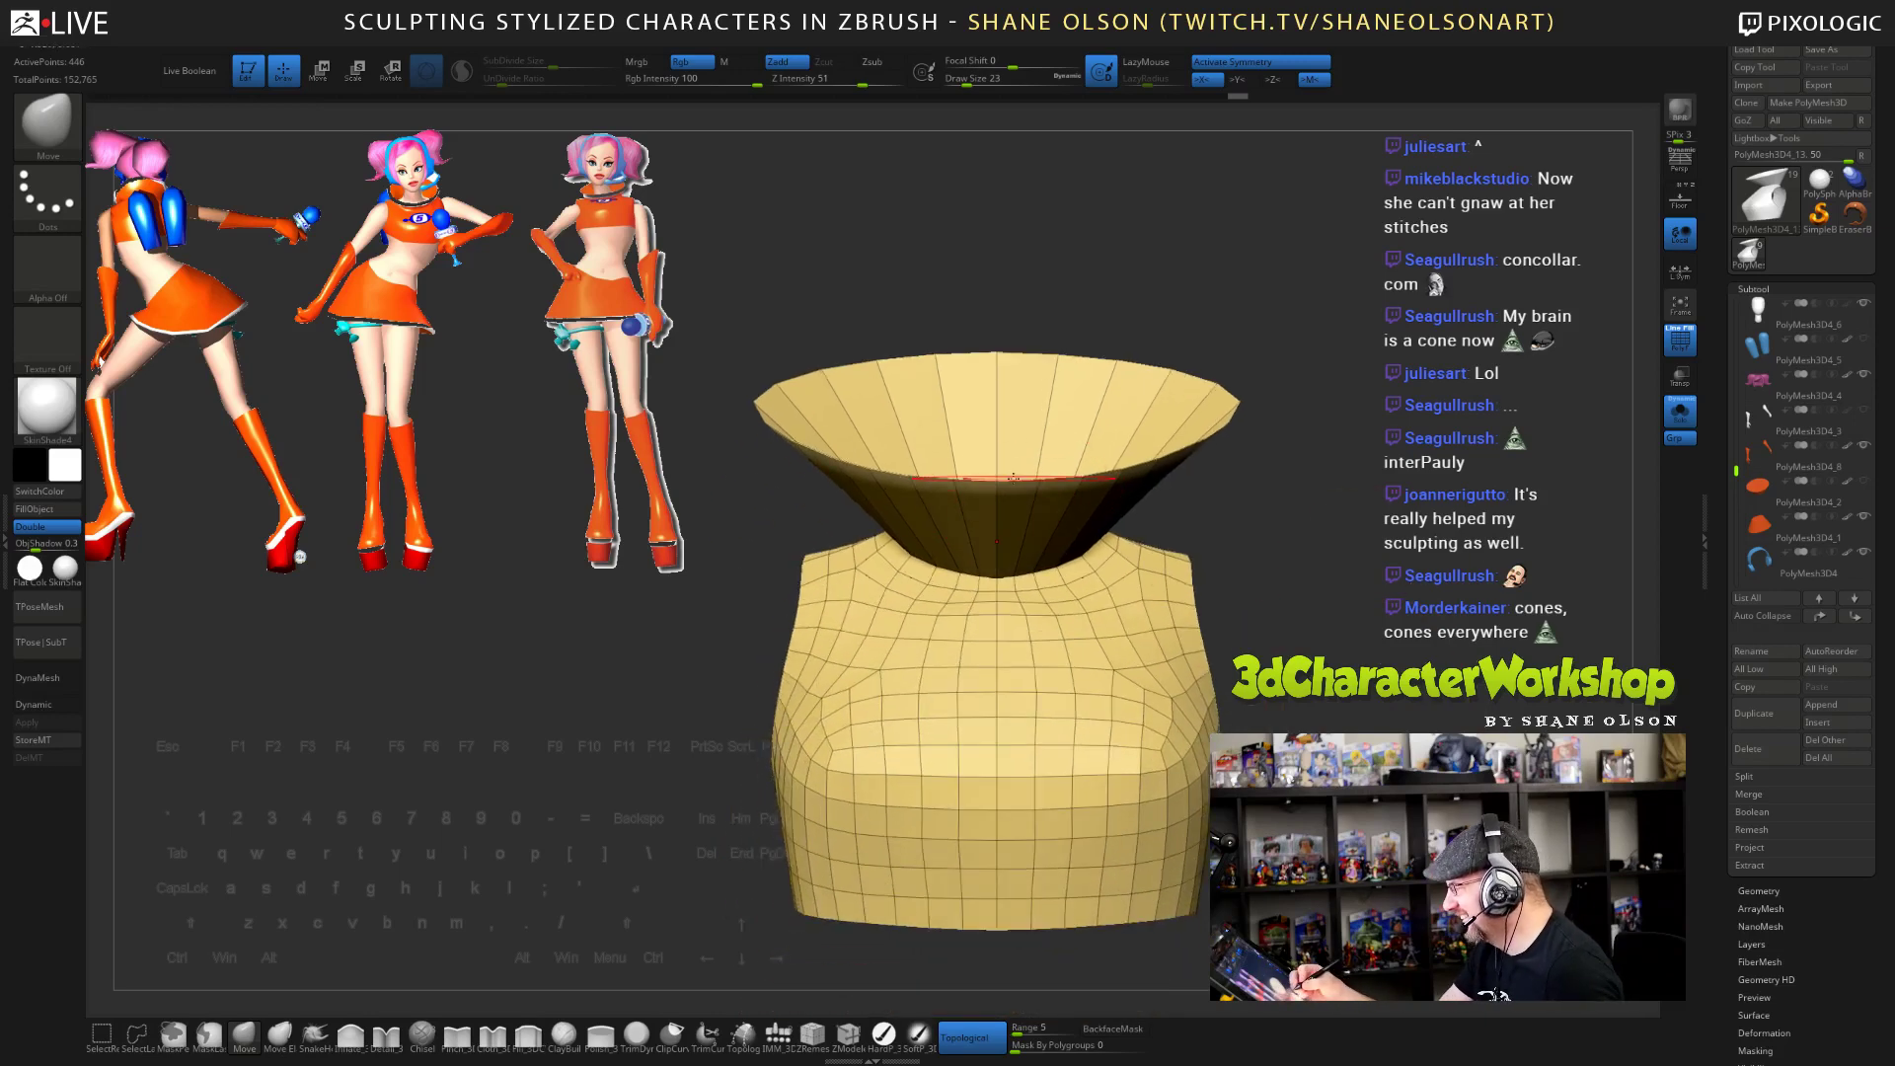
- Smooth the upper chest topology below the collar with the draw size set to 7
left_click_drag(1348, 457, 1336, 496)
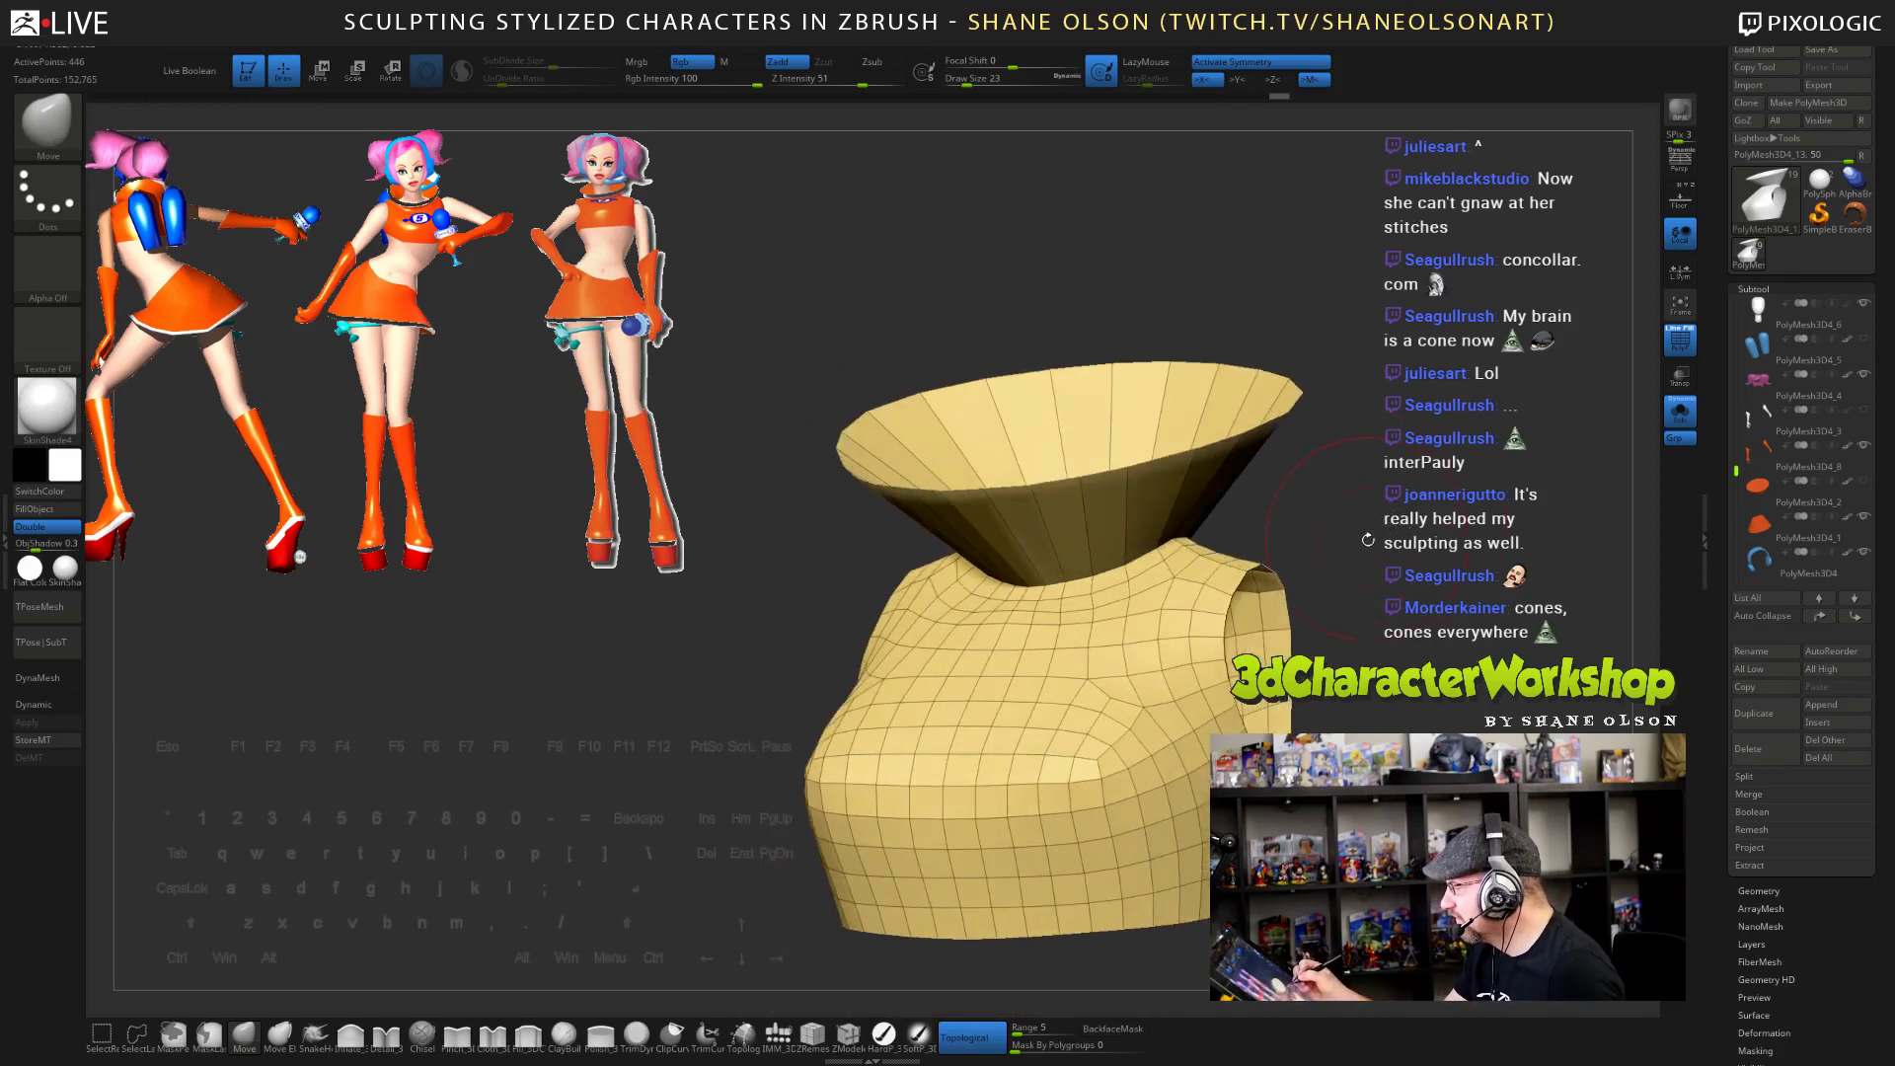
key("s")
left_click_drag(1040, 667, 1046, 613)
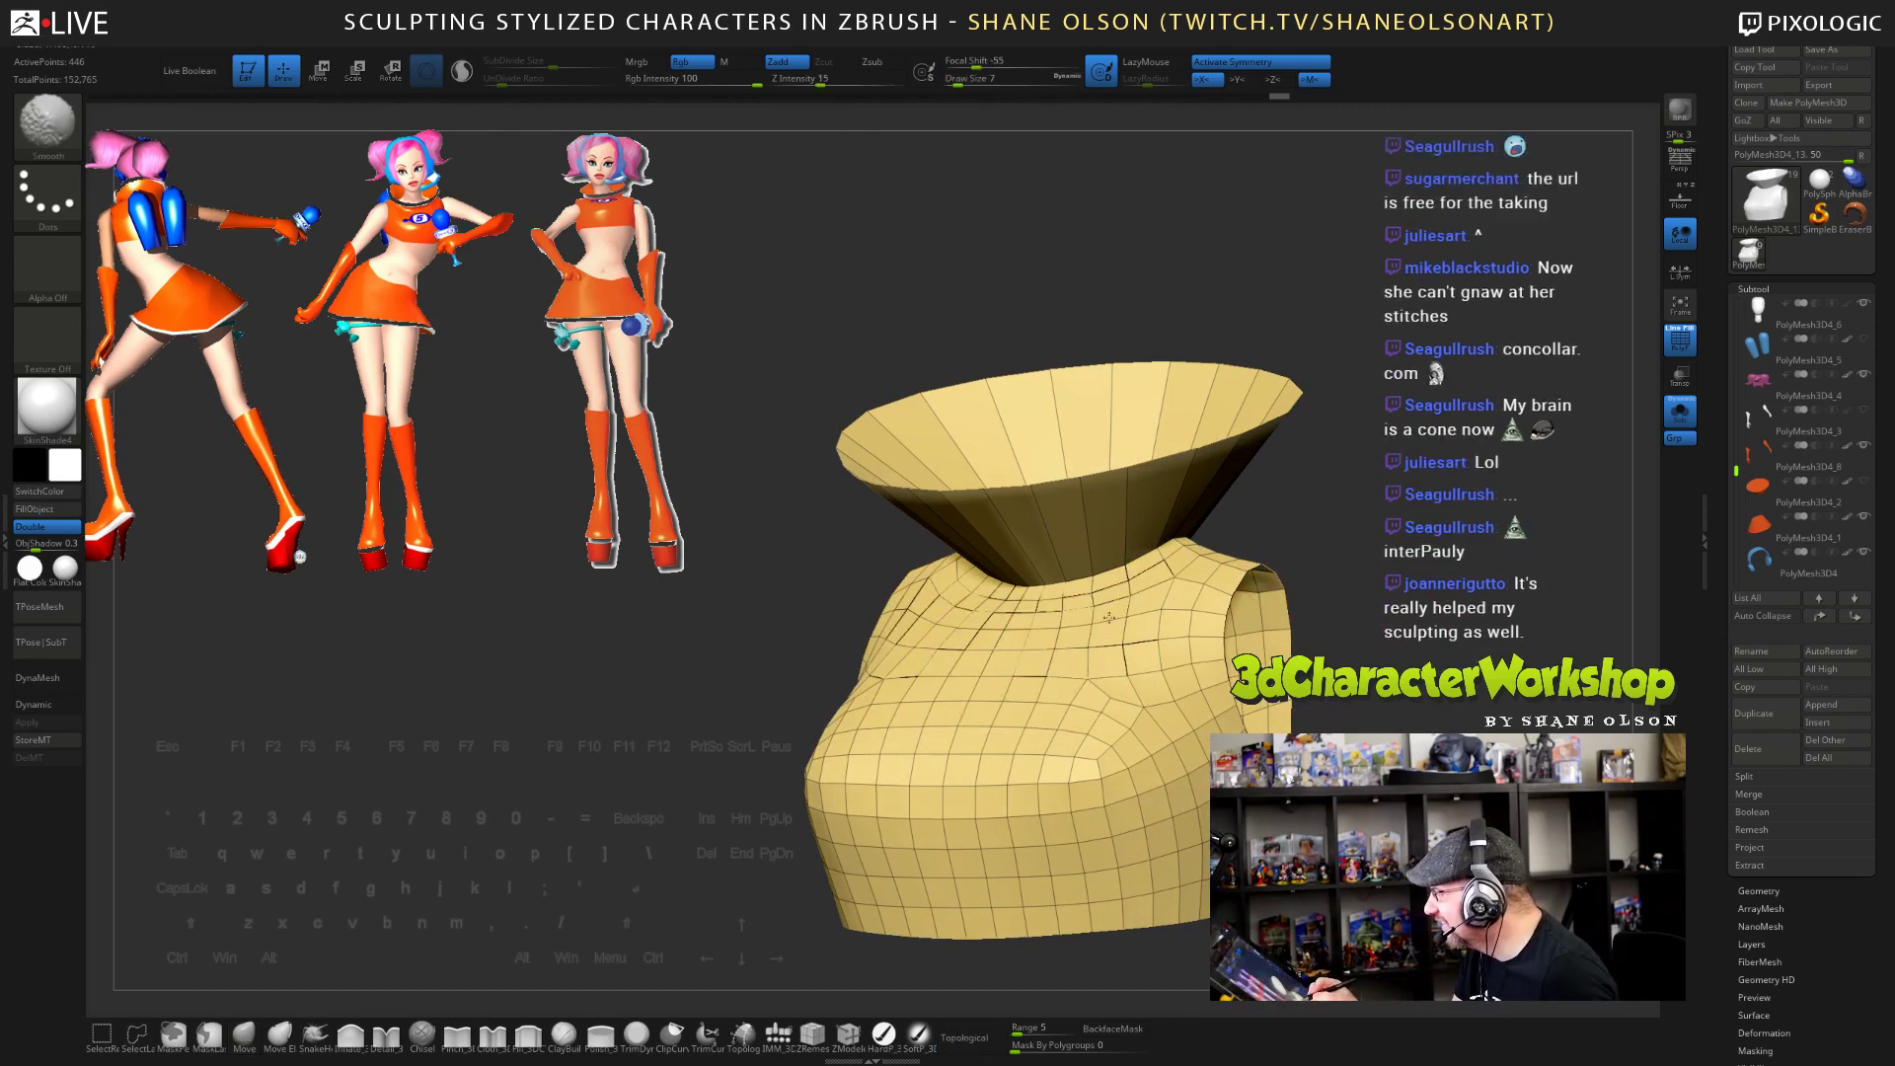
mouse_move(1312, 592)
left_mouse_down()
mouse_move(1395, 659)
mouse_move(1337, 721)
left_mouse_up()
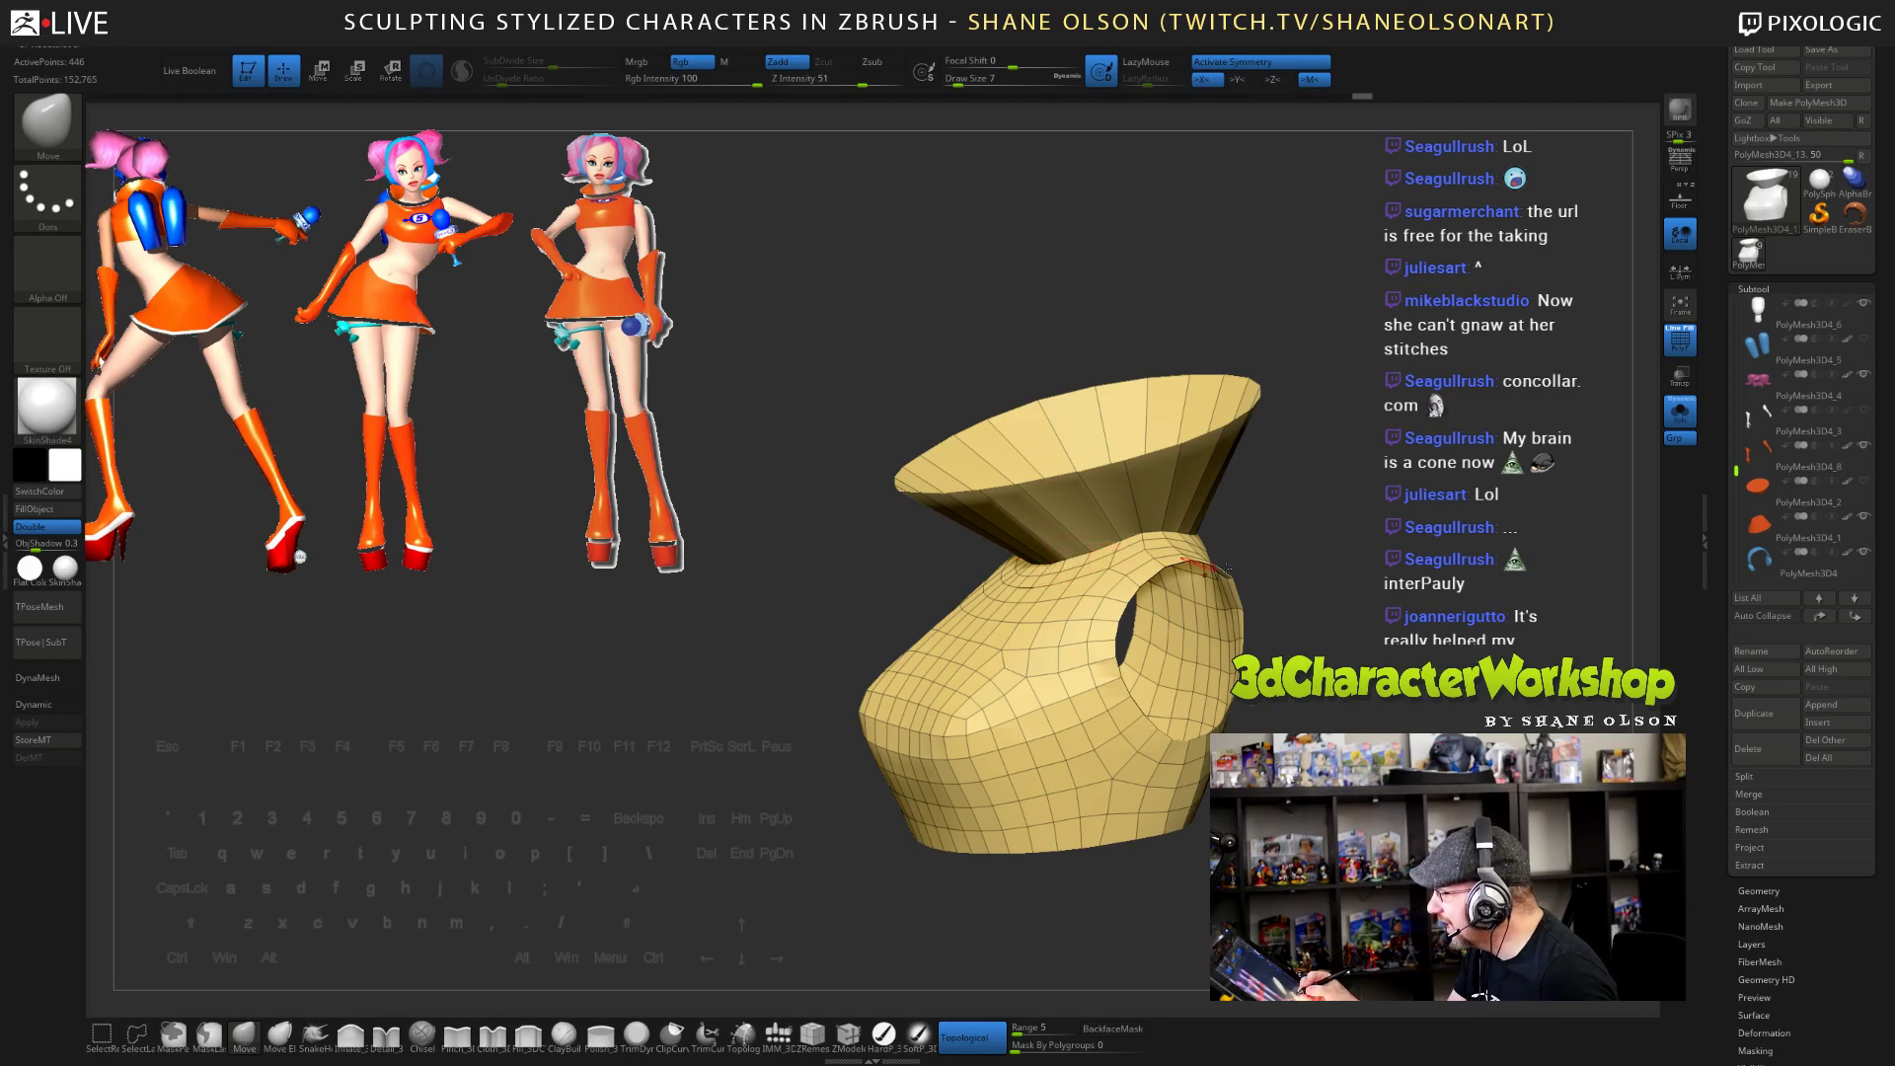
- Reshape the chest just below the collar's front with the Move brush at draw size 17, undoing the last stroke
left_click_drag(1268, 578, 1342, 538)
mouse_move(1382, 710)
left_mouse_down()
mouse_move(1317, 704)
mouse_move(1290, 759)
left_mouse_up()
key("s")
key("s")
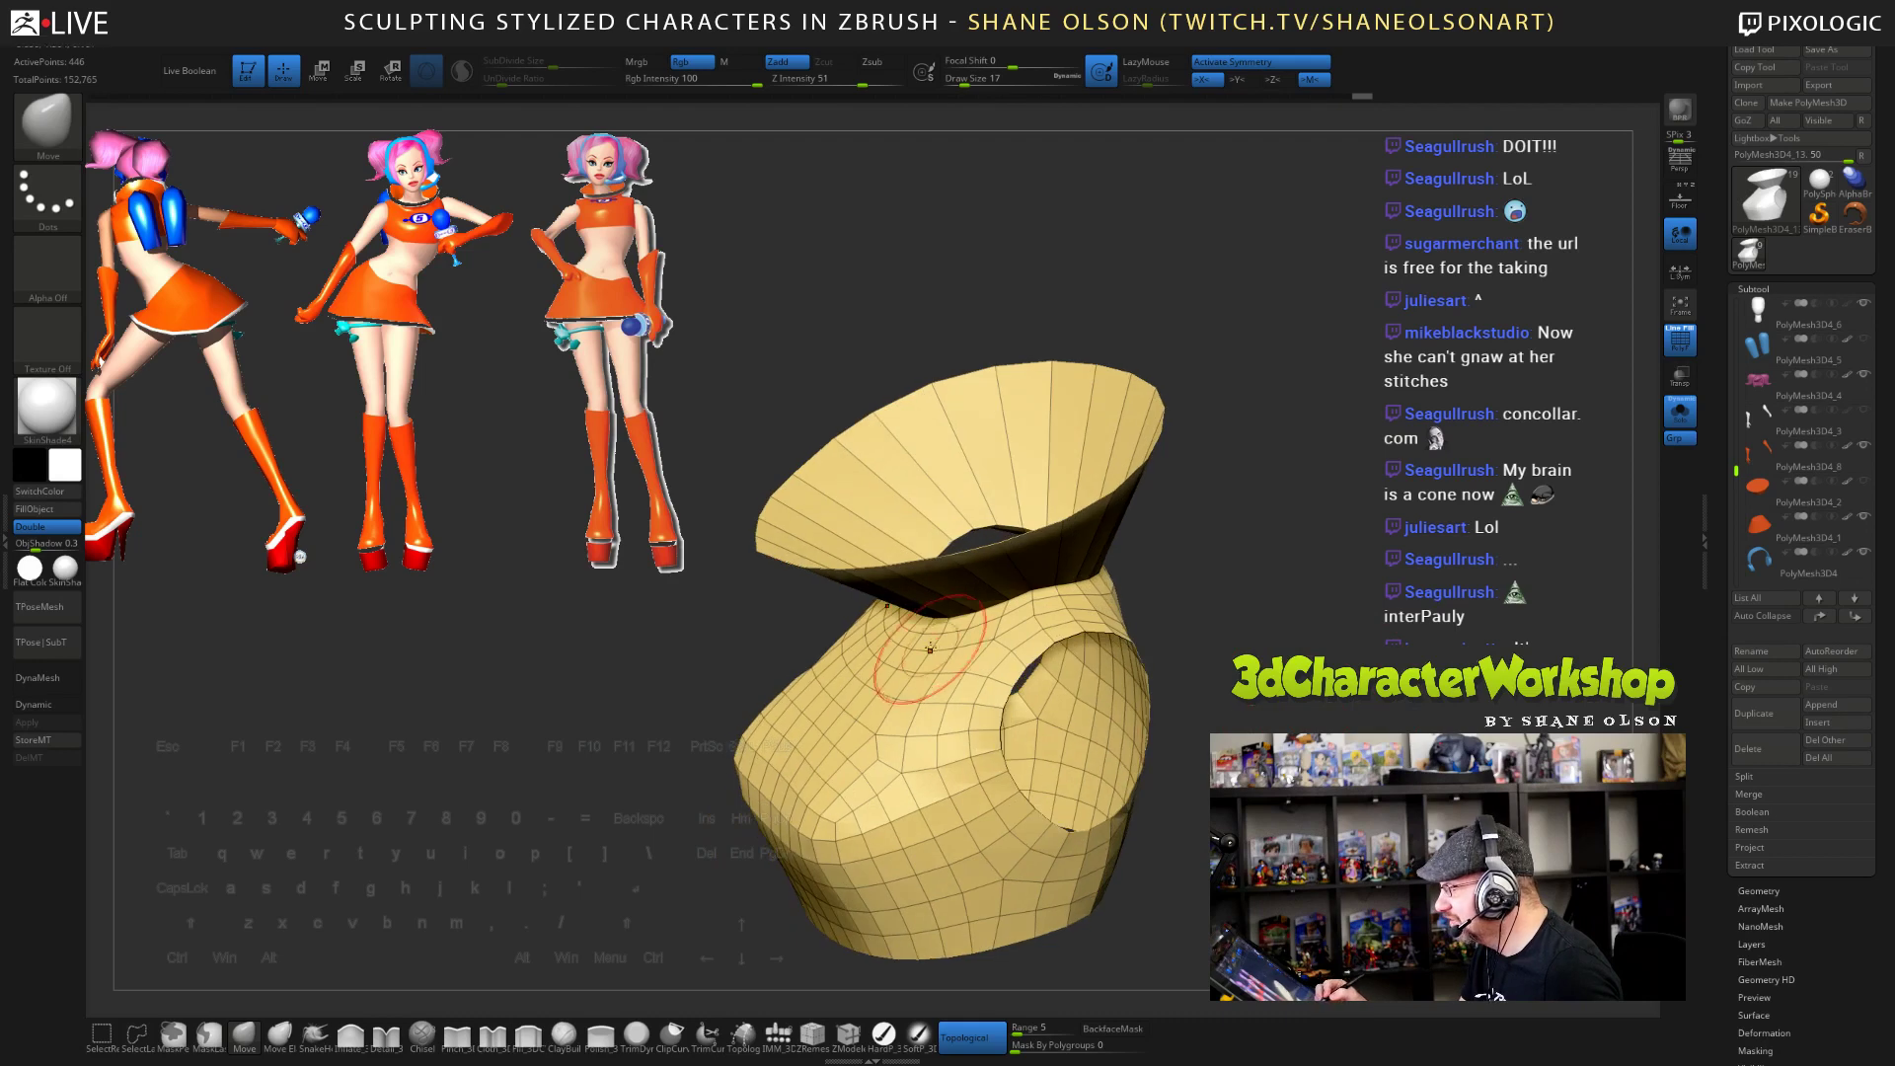
left_click_drag(915, 644, 967, 634)
left_click_drag(1273, 726, 1327, 728)
left_click_drag(917, 654, 906, 659)
left_click_drag(1312, 725, 1333, 725)
mouse_move(983, 660)
left_mouse_down()
mouse_move(943, 655)
mouse_move(1010, 618)
left_mouse_up()
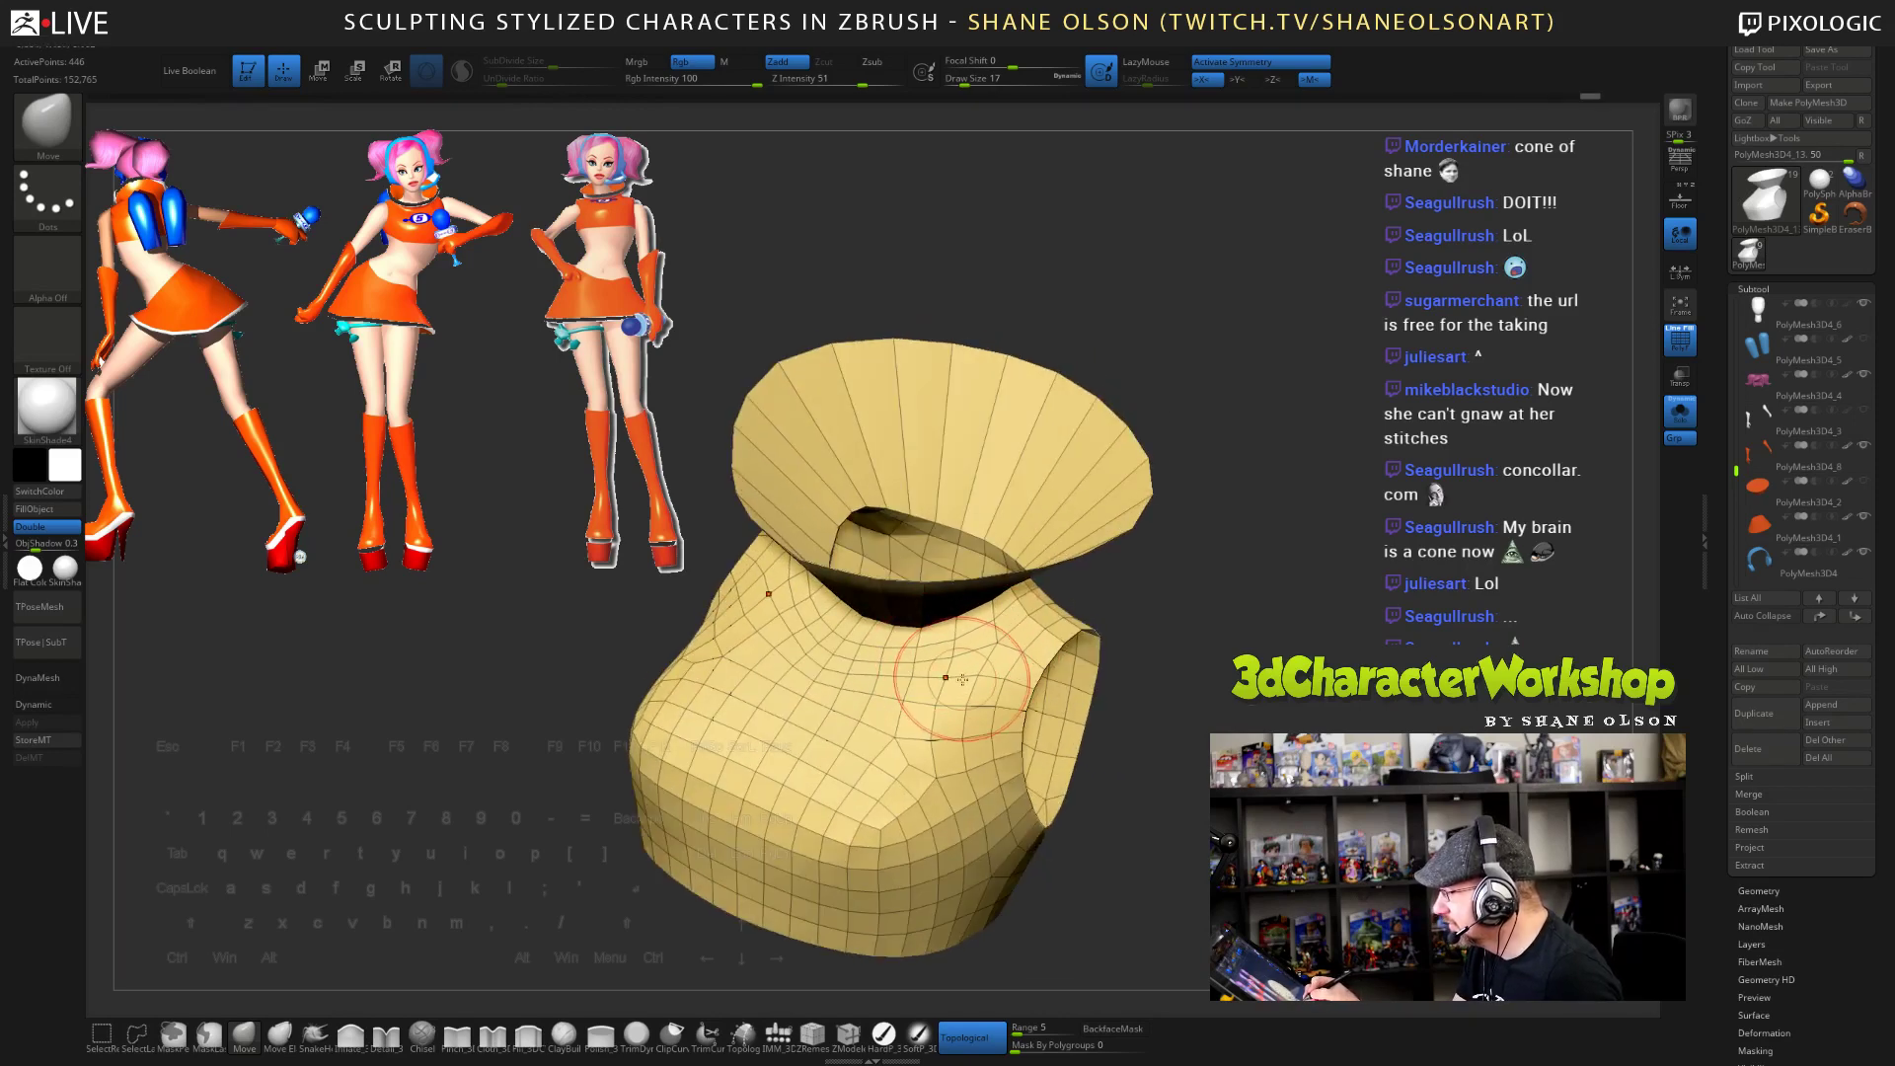
key("ctrl+z")
- Nudge the collar's base upward along the side of the neck and shoulder with the Move brush
mouse_move(1283, 710)
left_mouse_down()
mouse_move(1302, 725)
mouse_move(1238, 681)
left_mouse_up()
left_click_drag(1044, 630, 1050, 624)
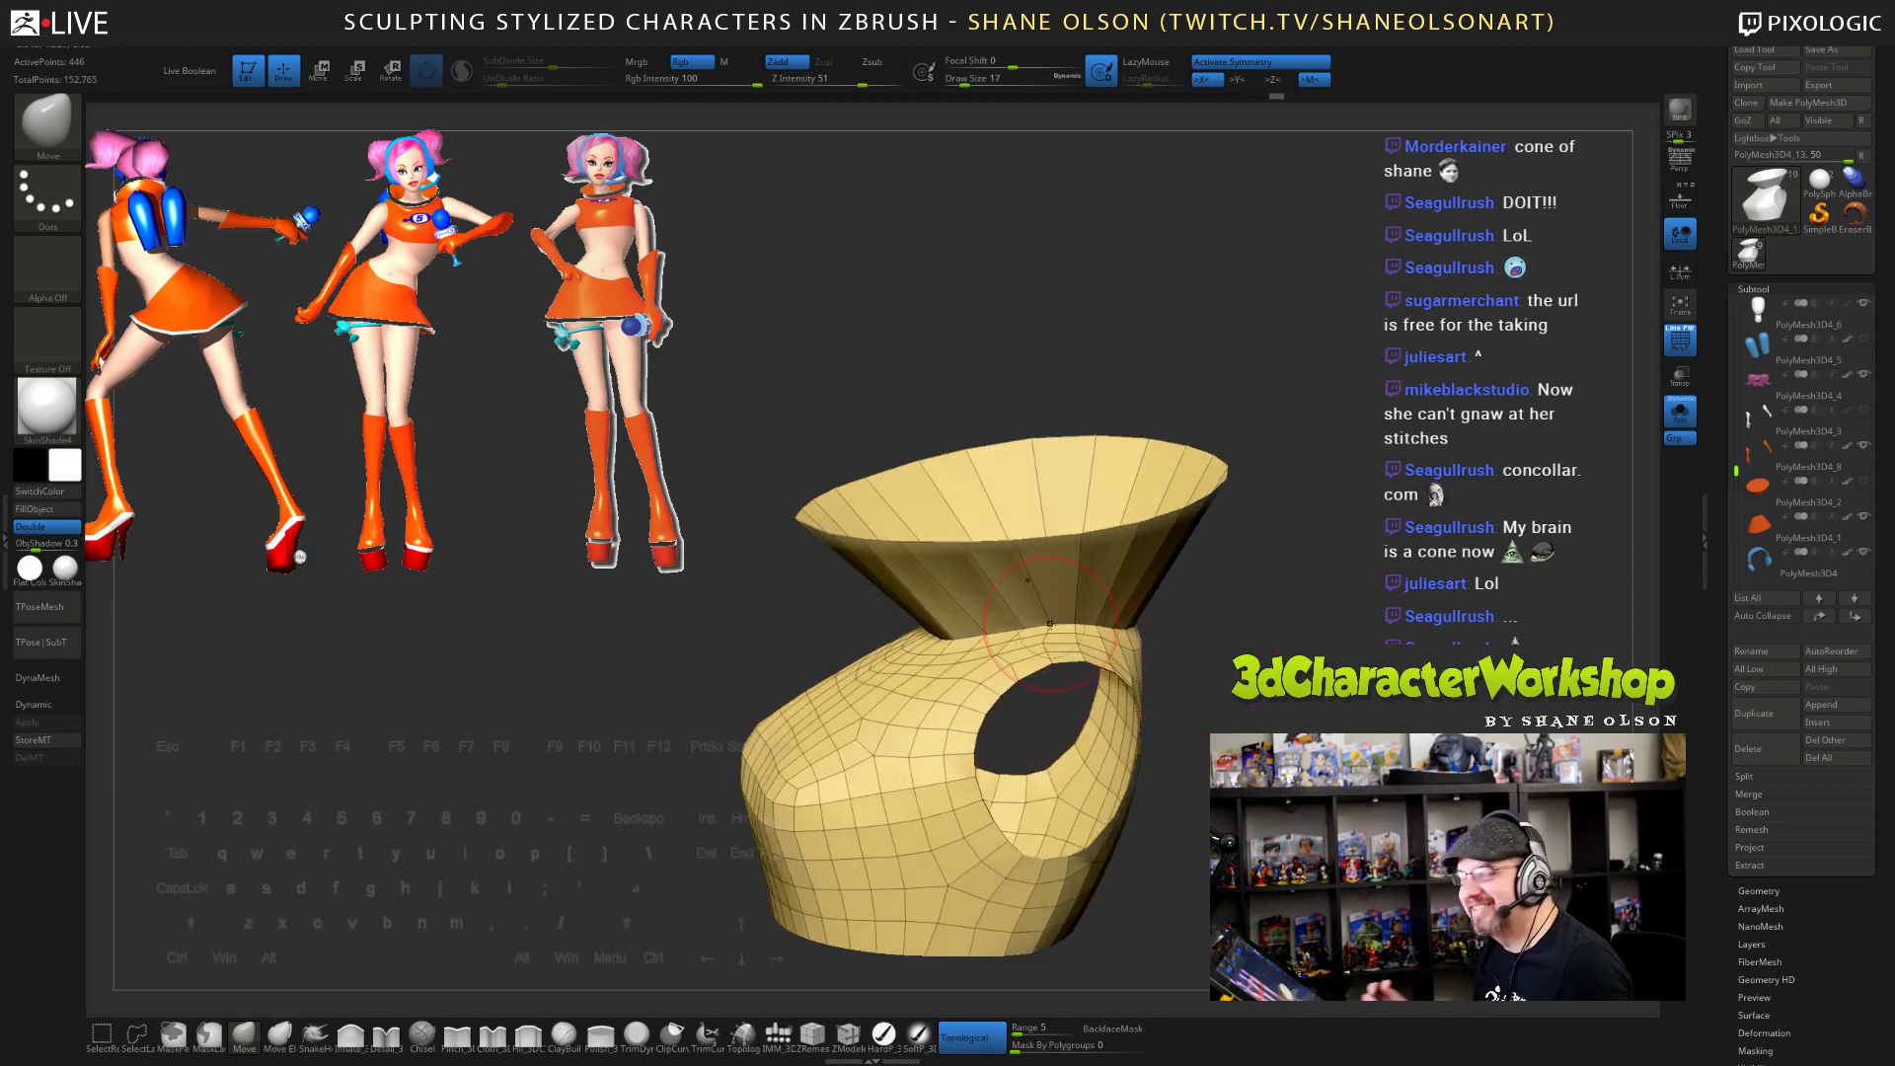
left_click_drag(1243, 681, 1234, 657)
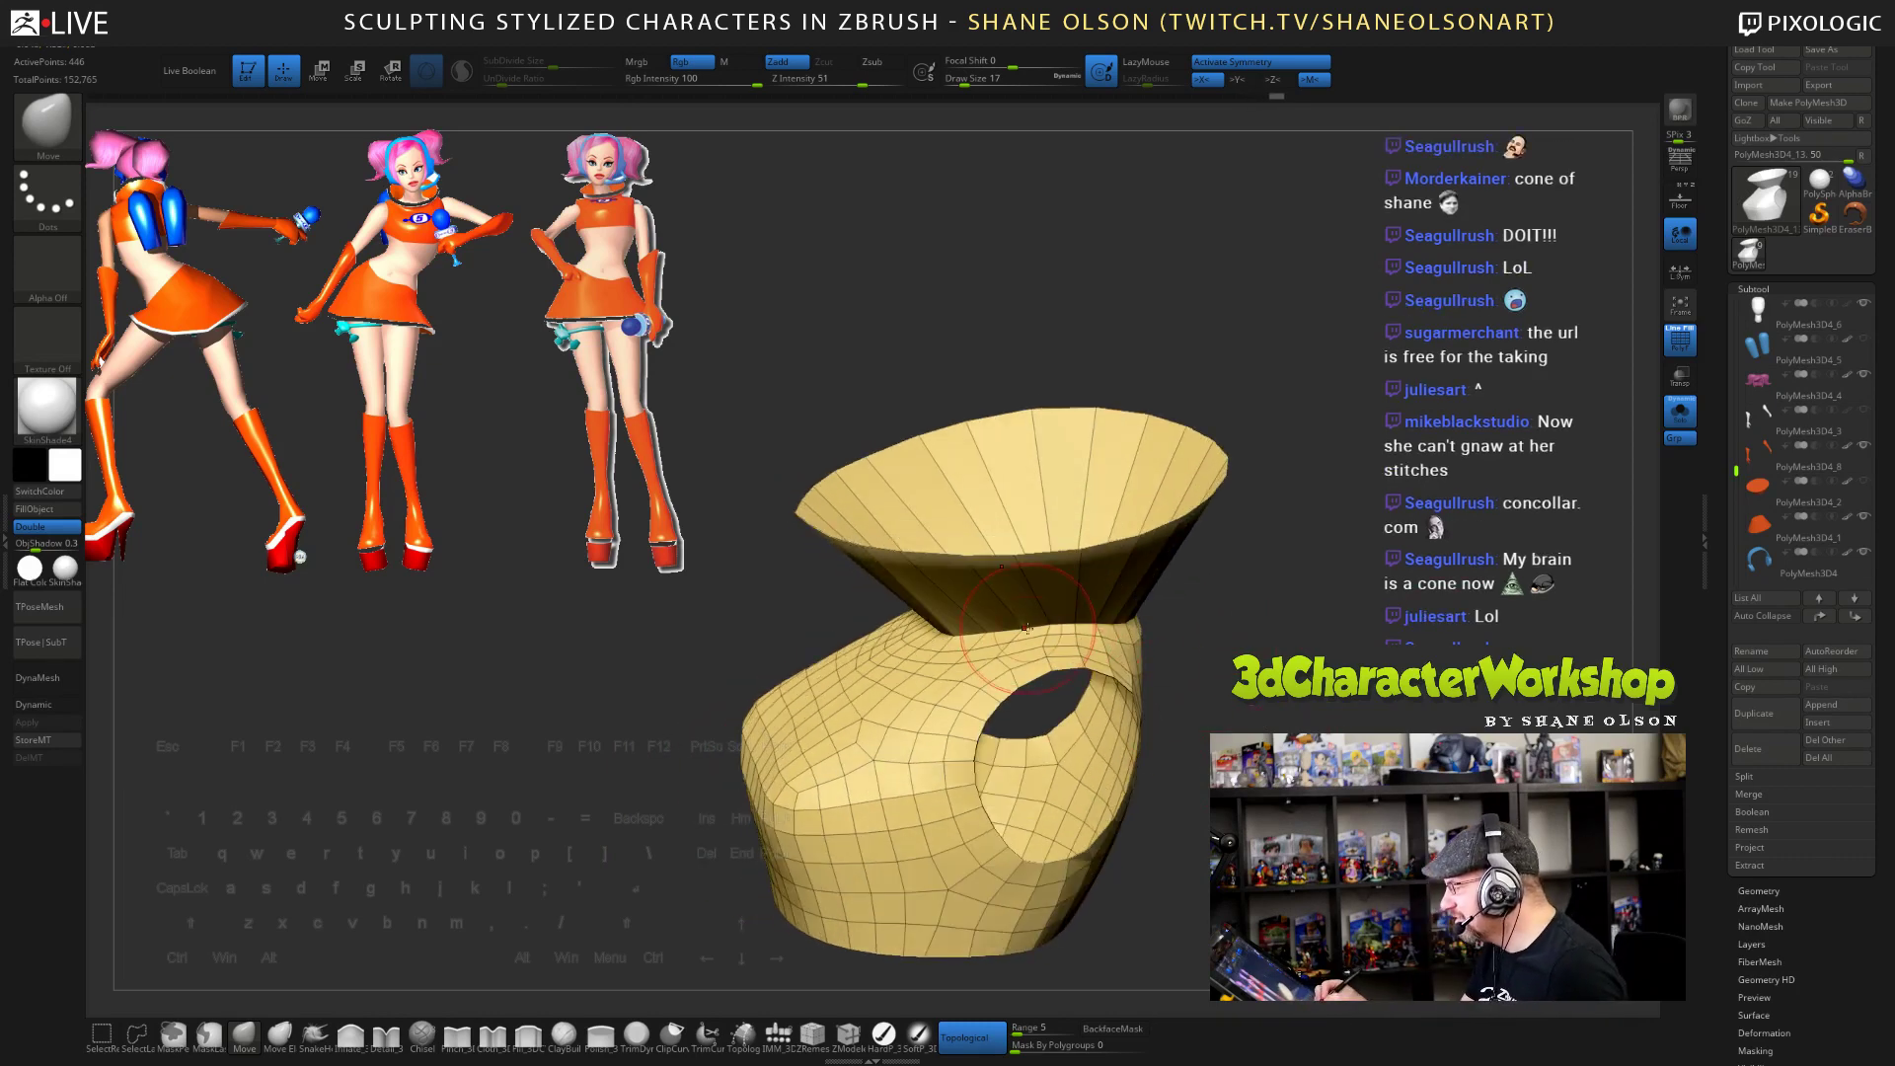
left_click_drag(1026, 629, 1030, 621)
left_click_drag(1209, 713, 1196, 681)
left_click_drag(1115, 610, 1117, 600)
mouse_move(1228, 691)
left_mouse_down()
mouse_move(1219, 675)
mouse_move(1258, 711)
left_mouse_up()
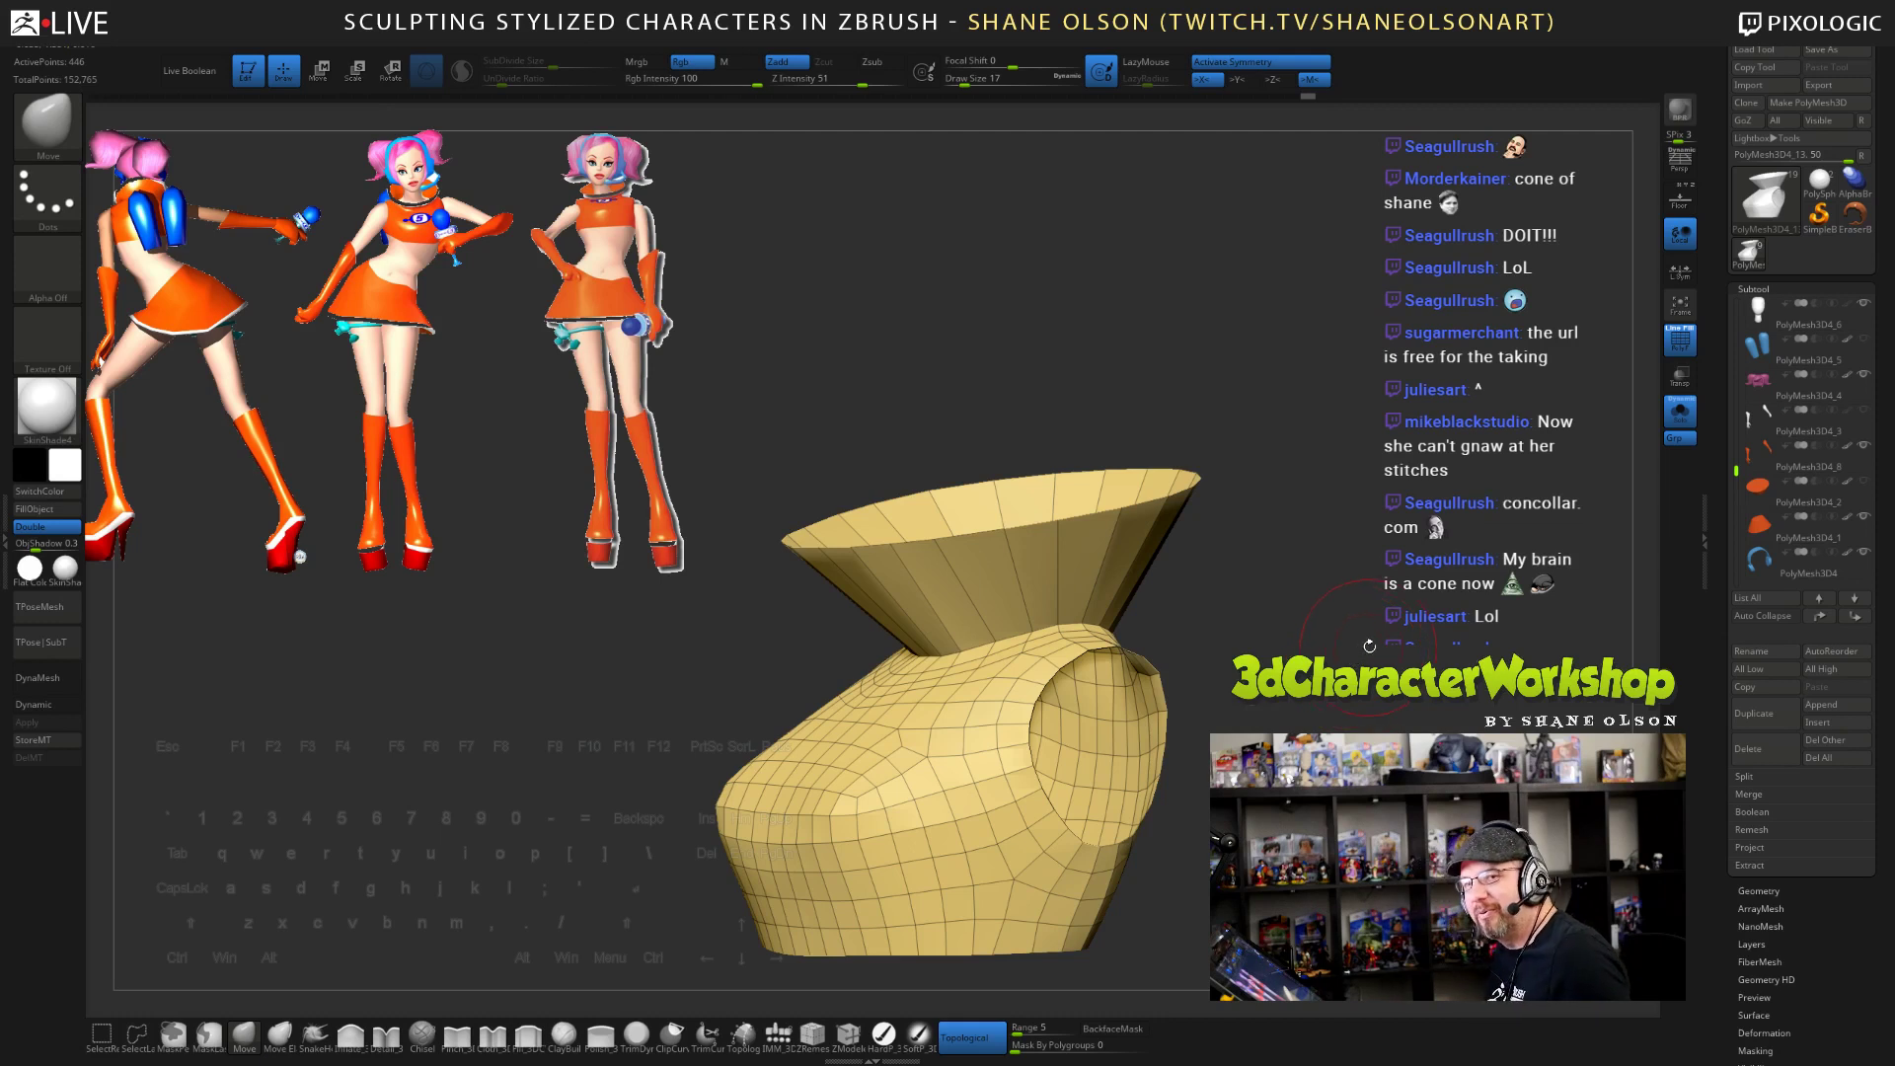
- Smooth the front chest surface of the top at draw size 17
left_click_drag(1369, 645, 1371, 589)
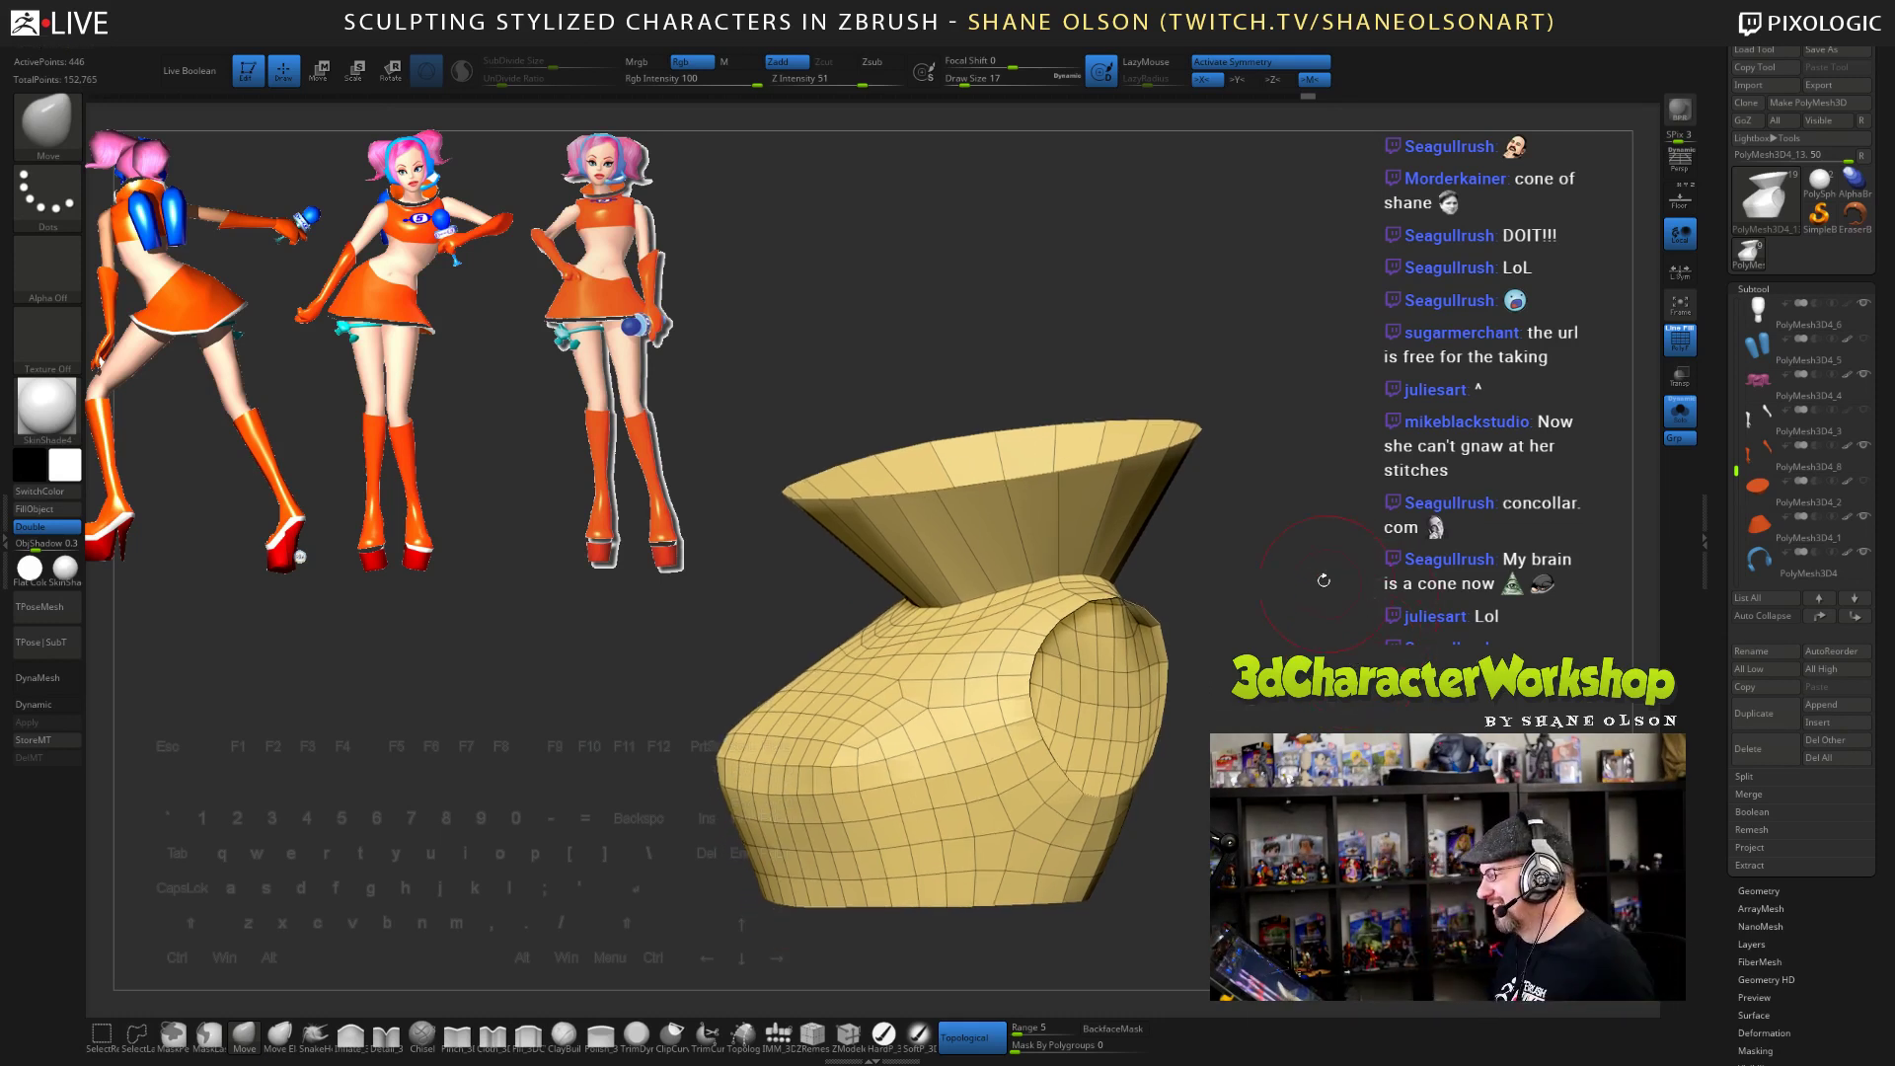
left_click_drag(1324, 580, 1041, 456)
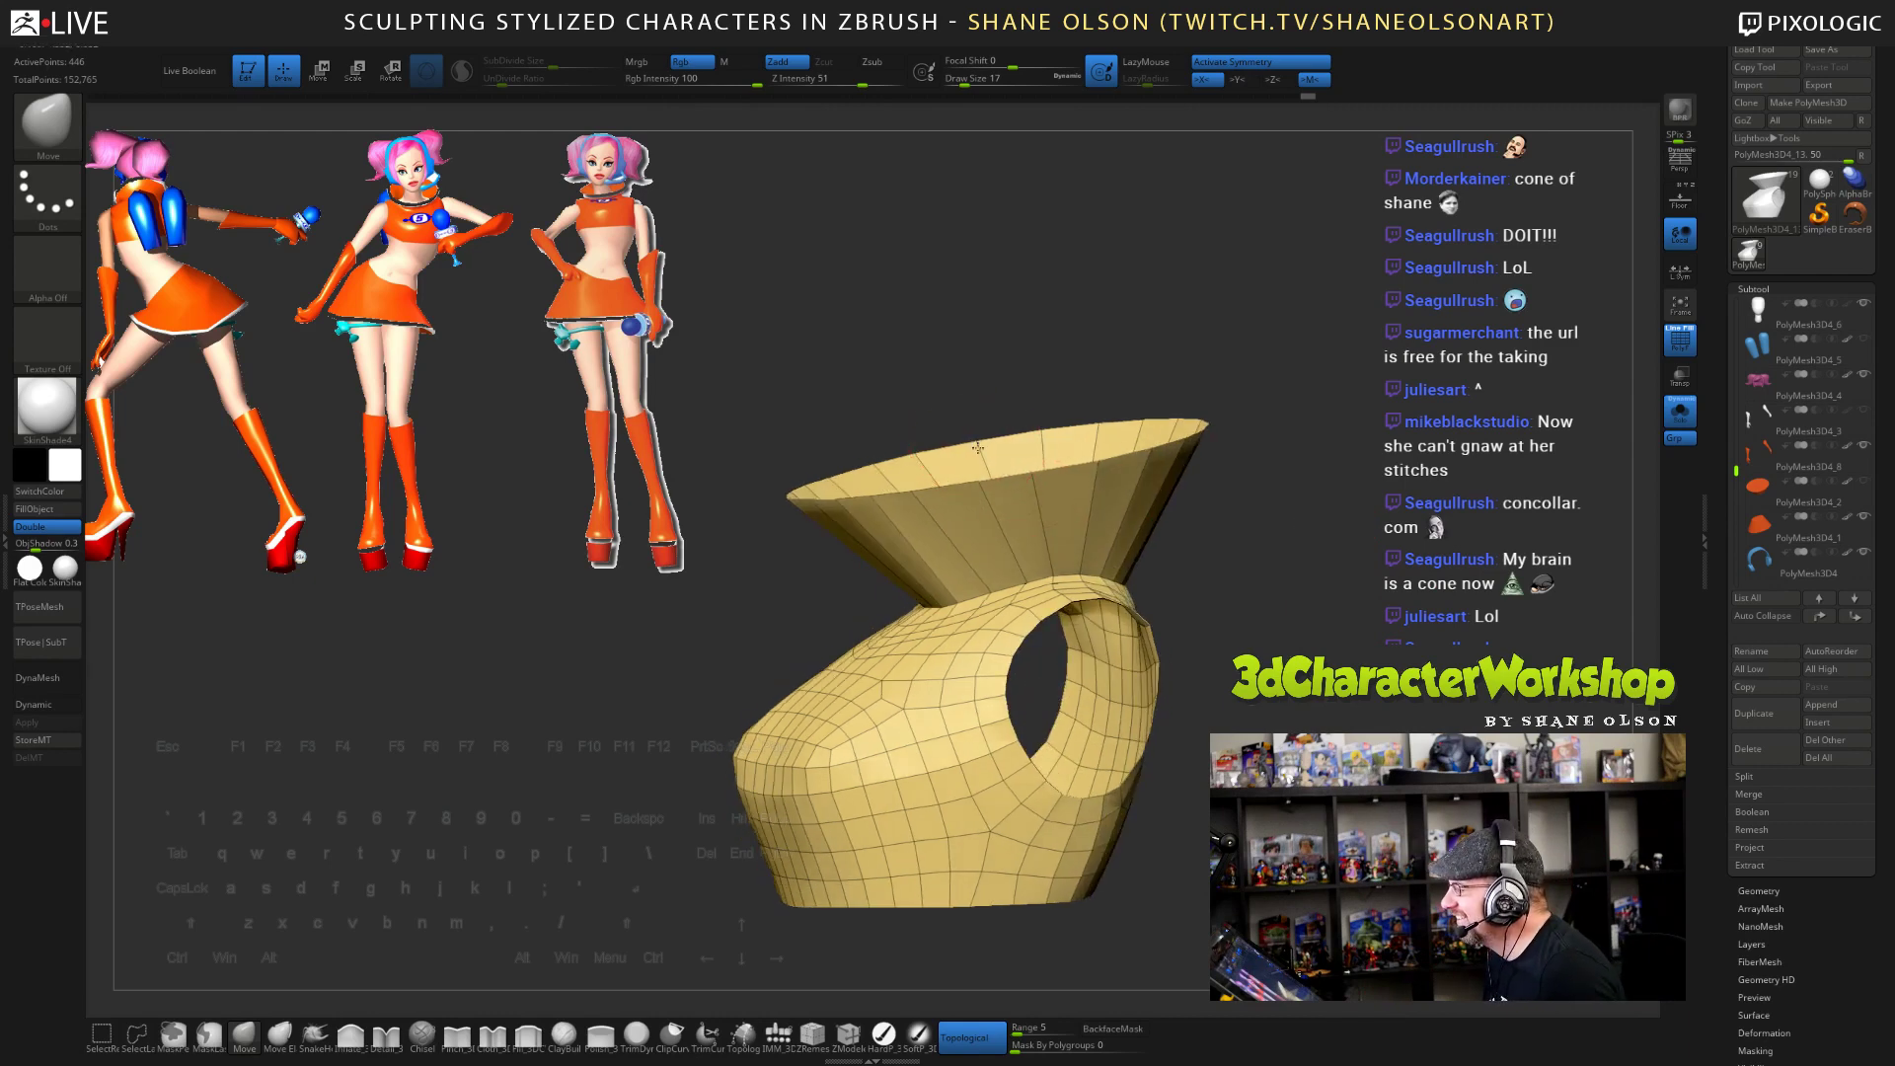
mouse_move(1367, 518)
left_mouse_down("alt")
mouse_move(1332, 464)
mouse_move(1401, 507)
mouse_move(1458, 586)
mouse_move(1133, 397)
mouse_move(1161, 567)
left_mouse_up("alt")
key("shift")
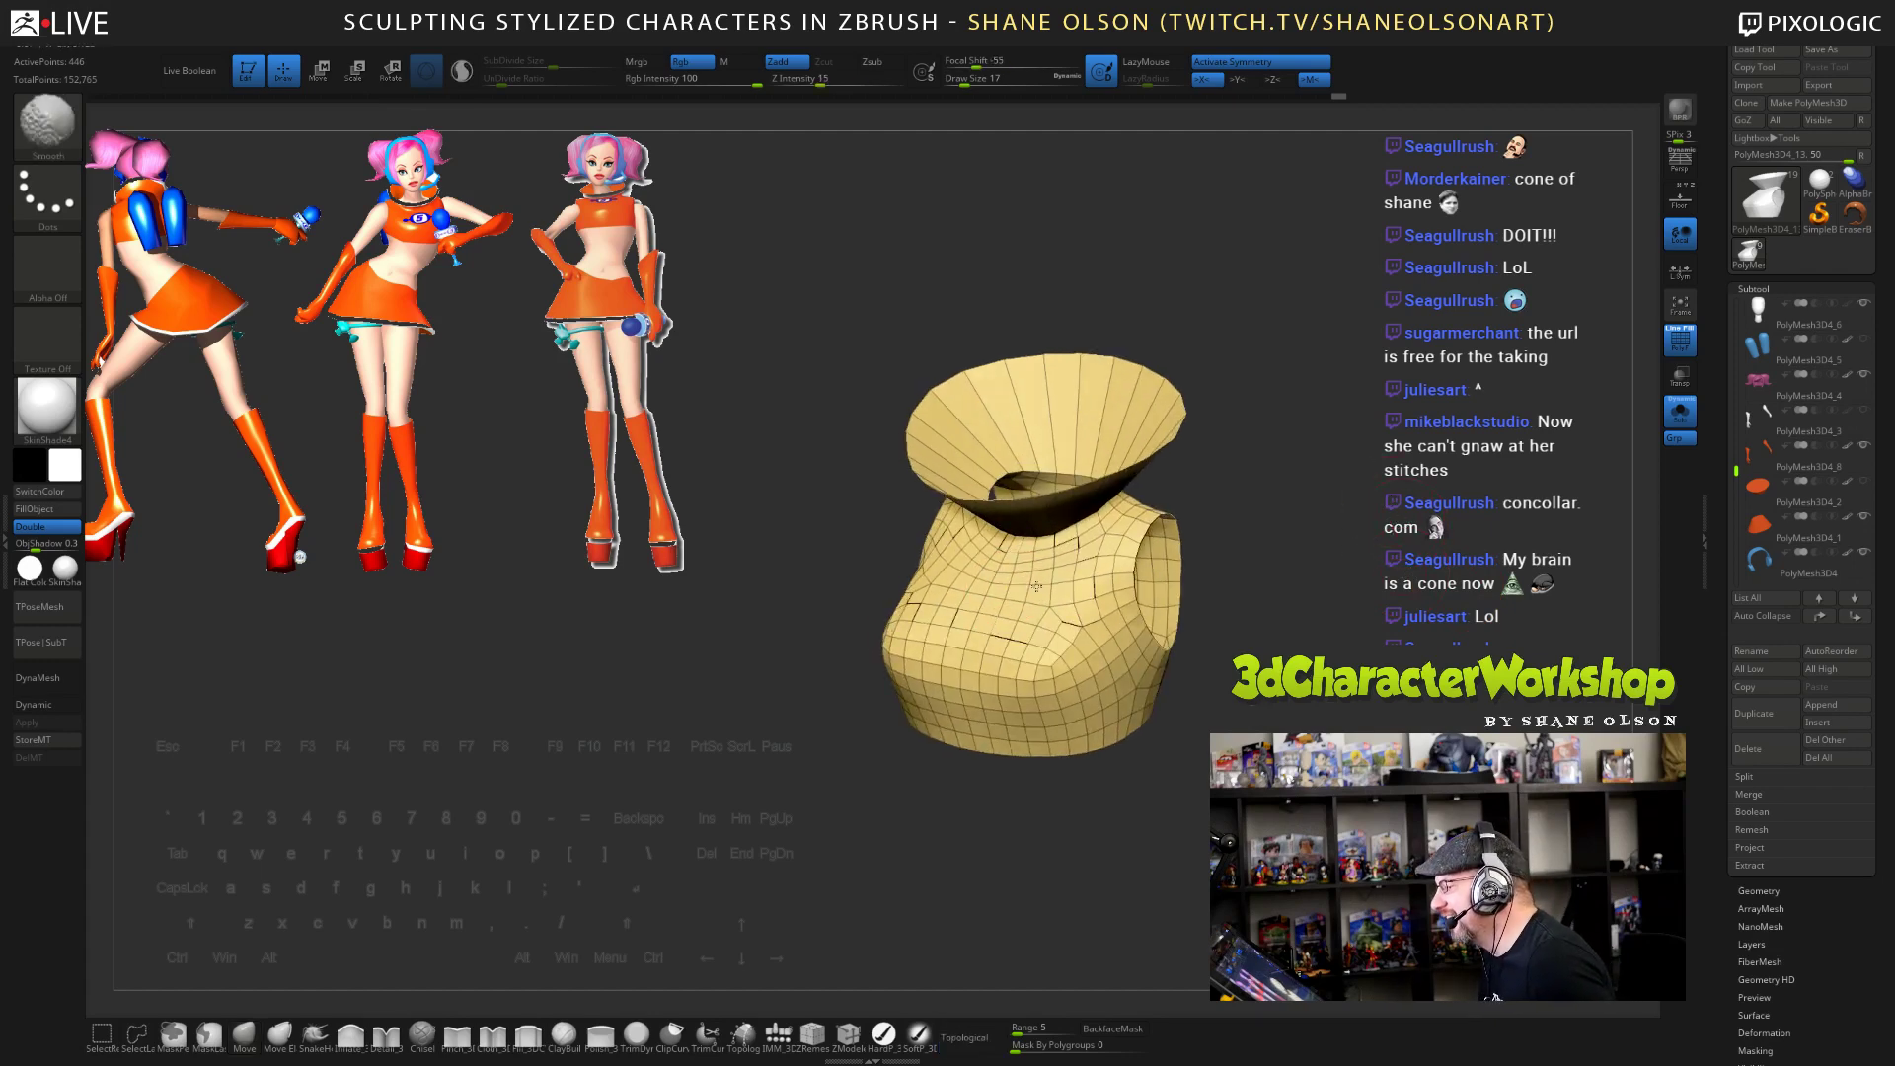
mouse_move(1028, 587)
left_mouse_down("shift")
mouse_move(1007, 551)
mouse_move(1076, 607)
left_mouse_up("shift")
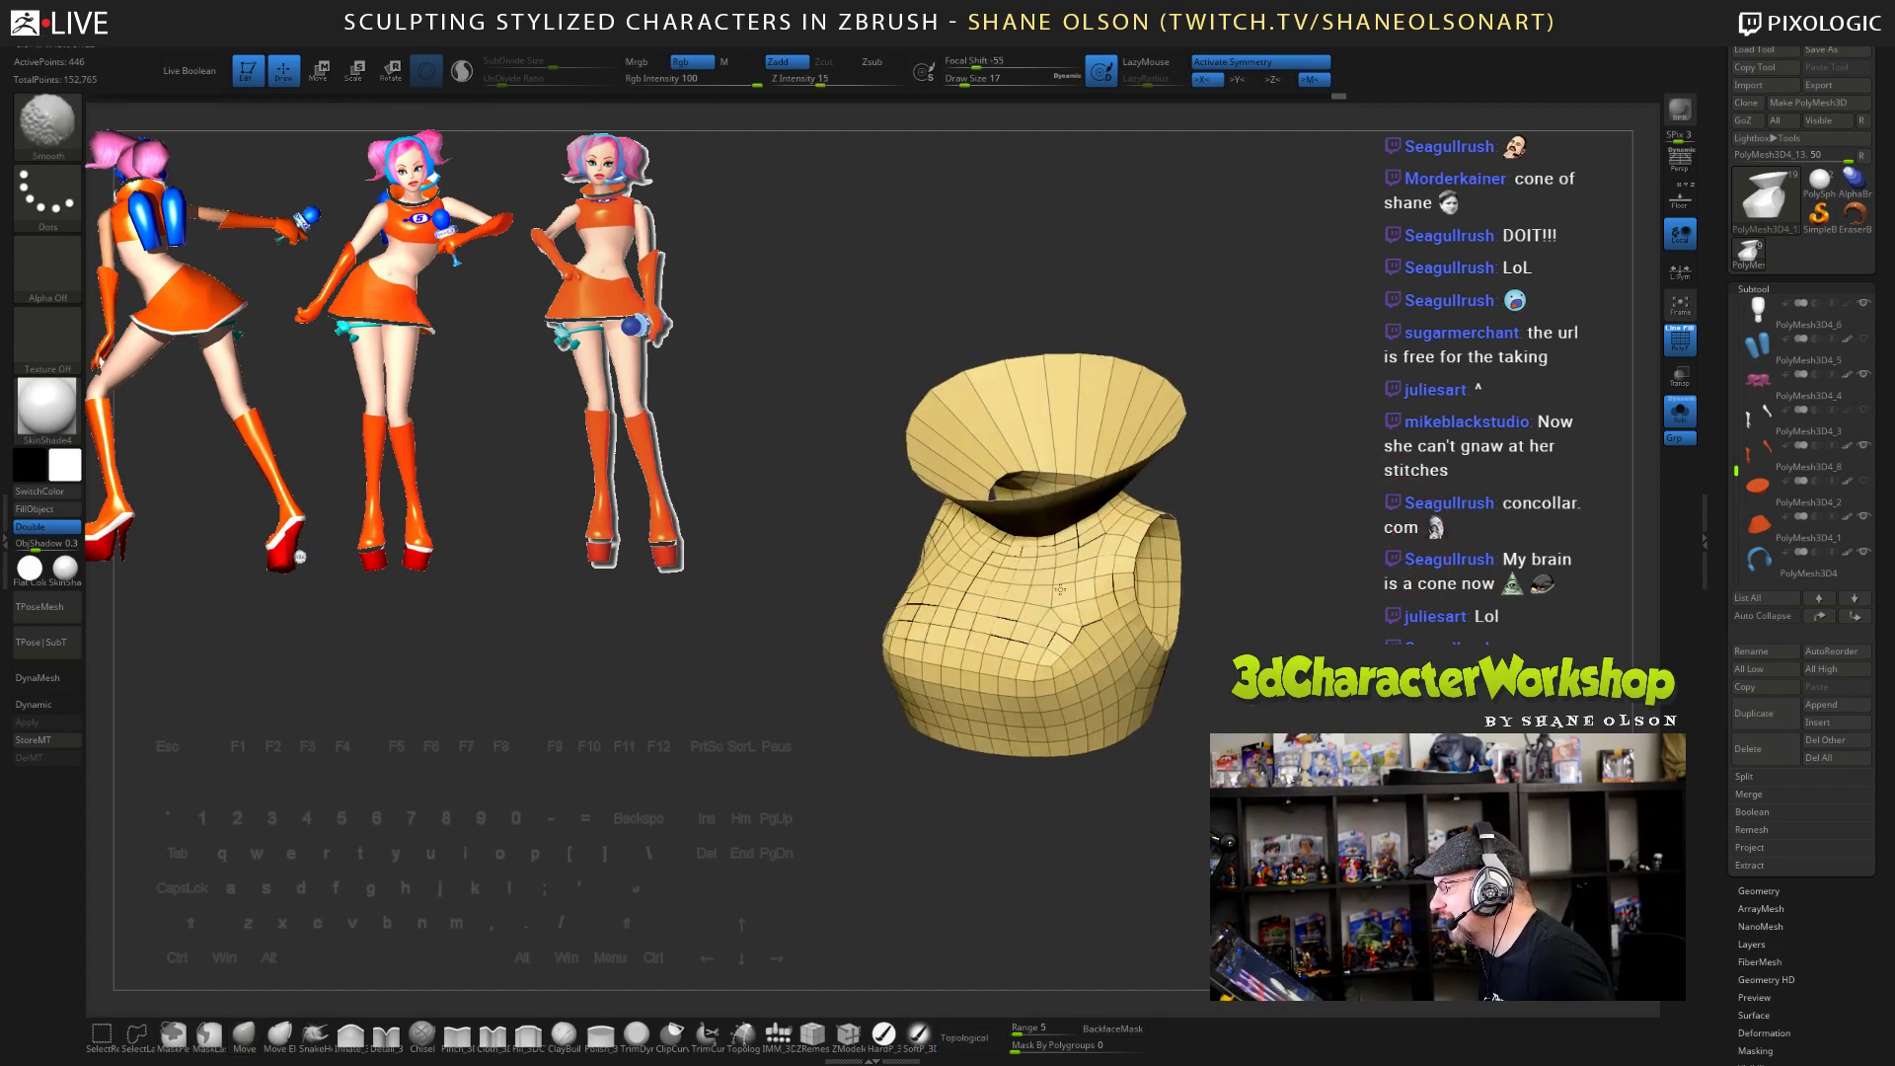
- Turn off the isolation of the top and frame the character's upper body from the front
mouse_move(1243, 592)
left_mouse_down()
mouse_move(1305, 594)
mouse_move(1375, 563)
mouse_move(1347, 538)
mouse_move(1385, 568)
mouse_move(1539, 494)
left_mouse_up()
left_click(1680, 416)
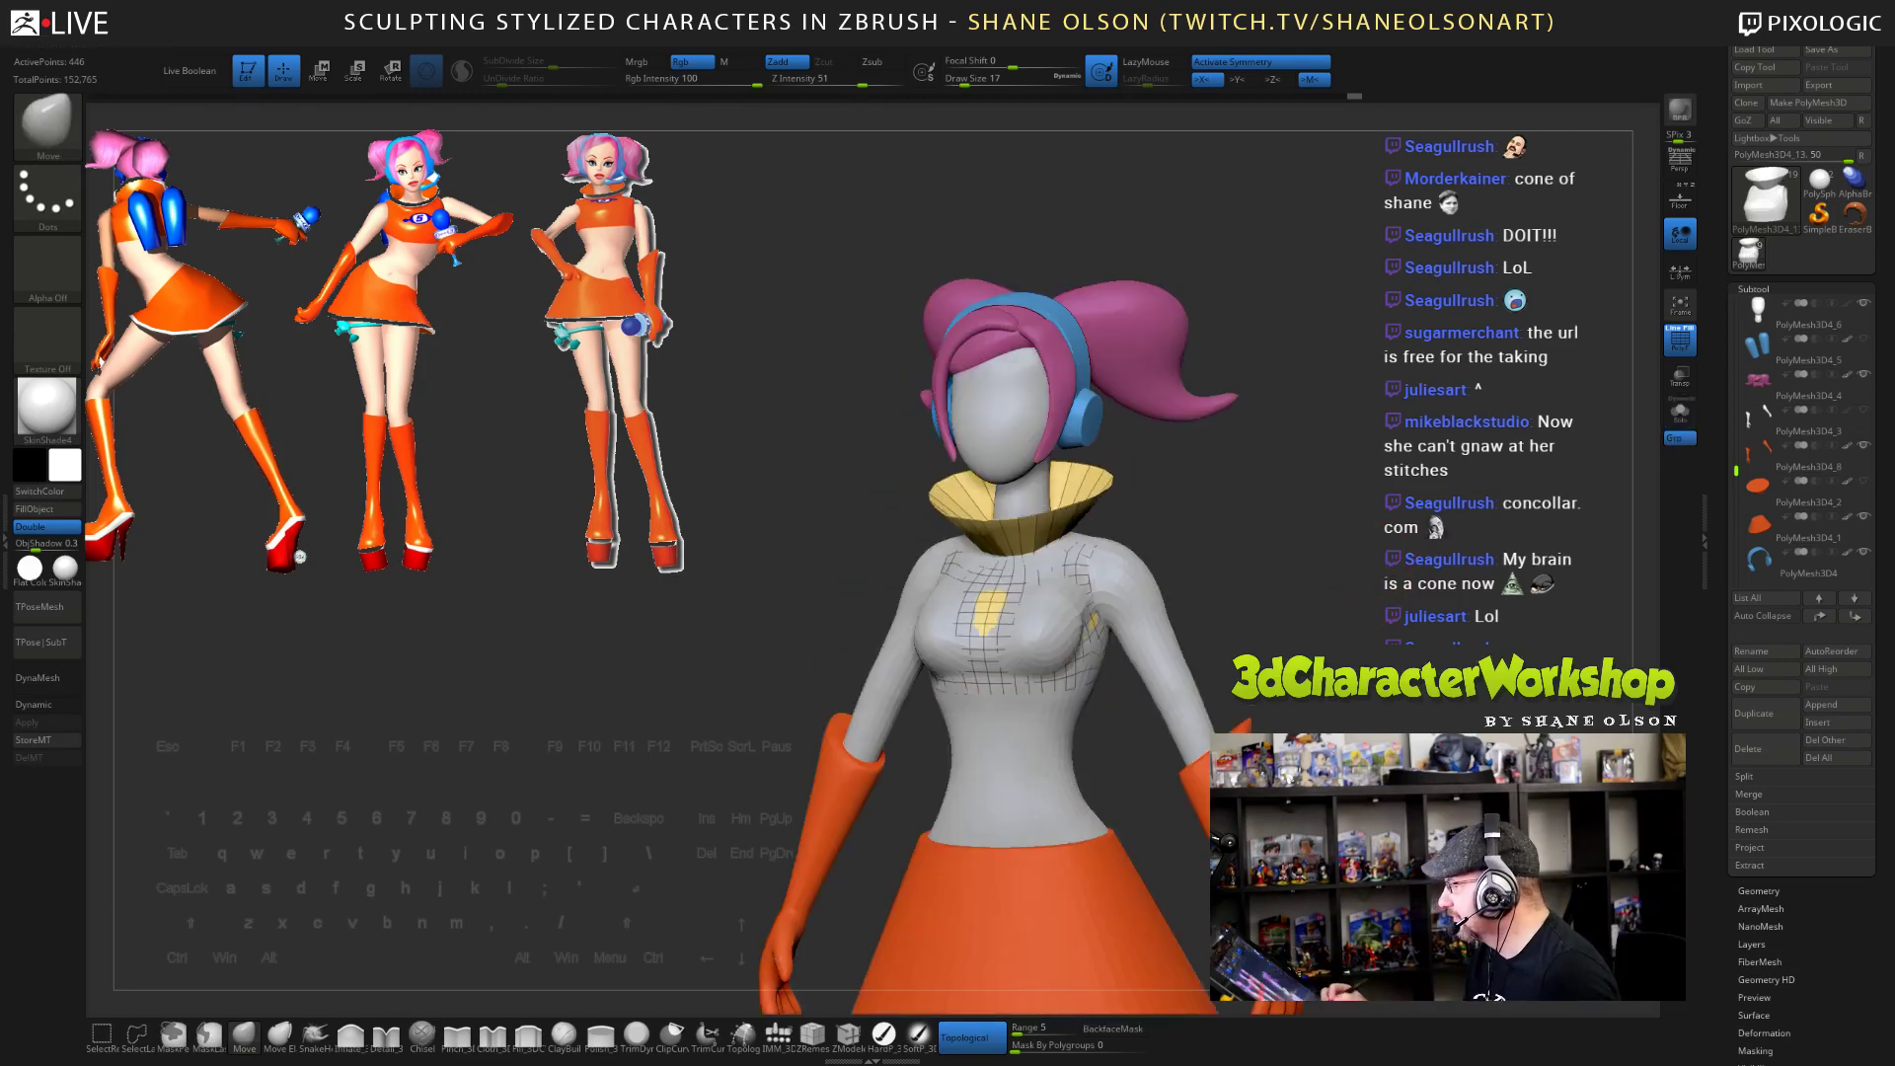
left_click_drag(1357, 632, 1347, 693, "alt")
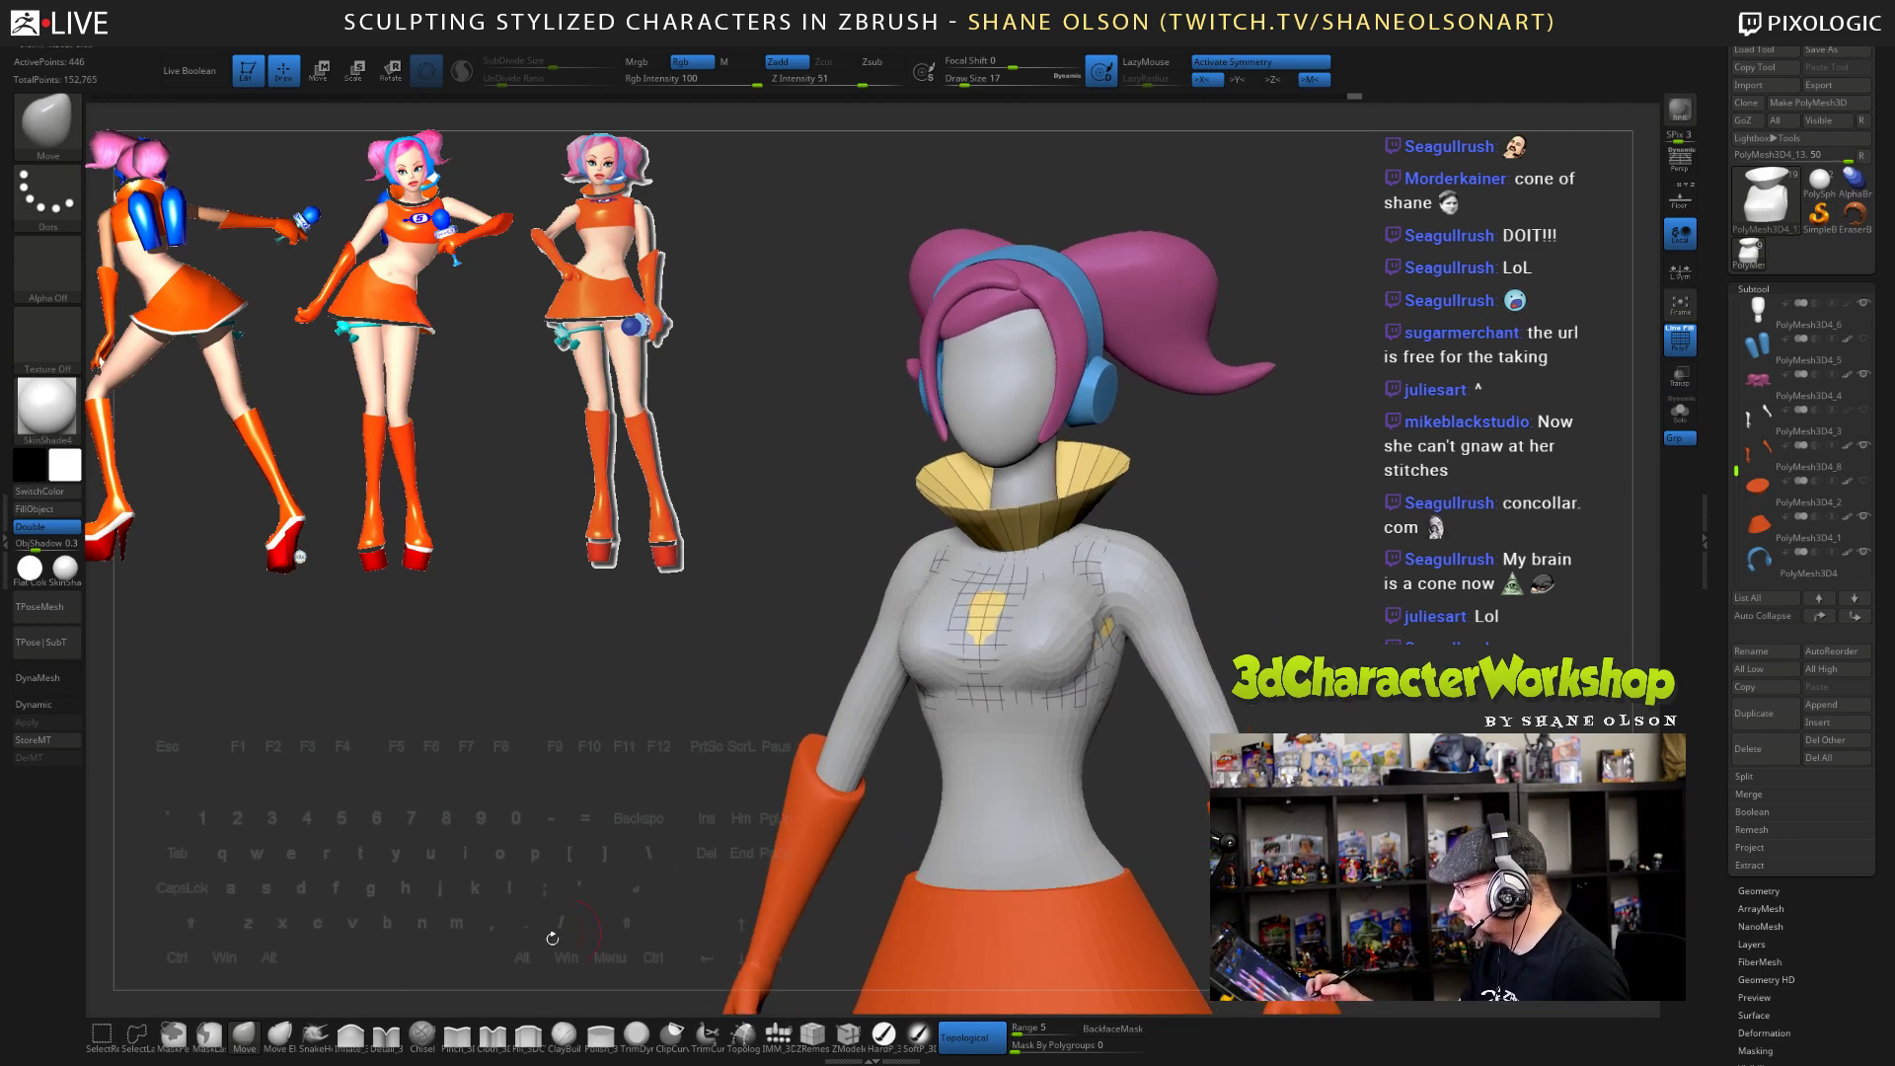
- Inflate the front of the cropped top with the Inflate brush at draw size 51 until it clears the chest
key("b")
key("i")
key("n")
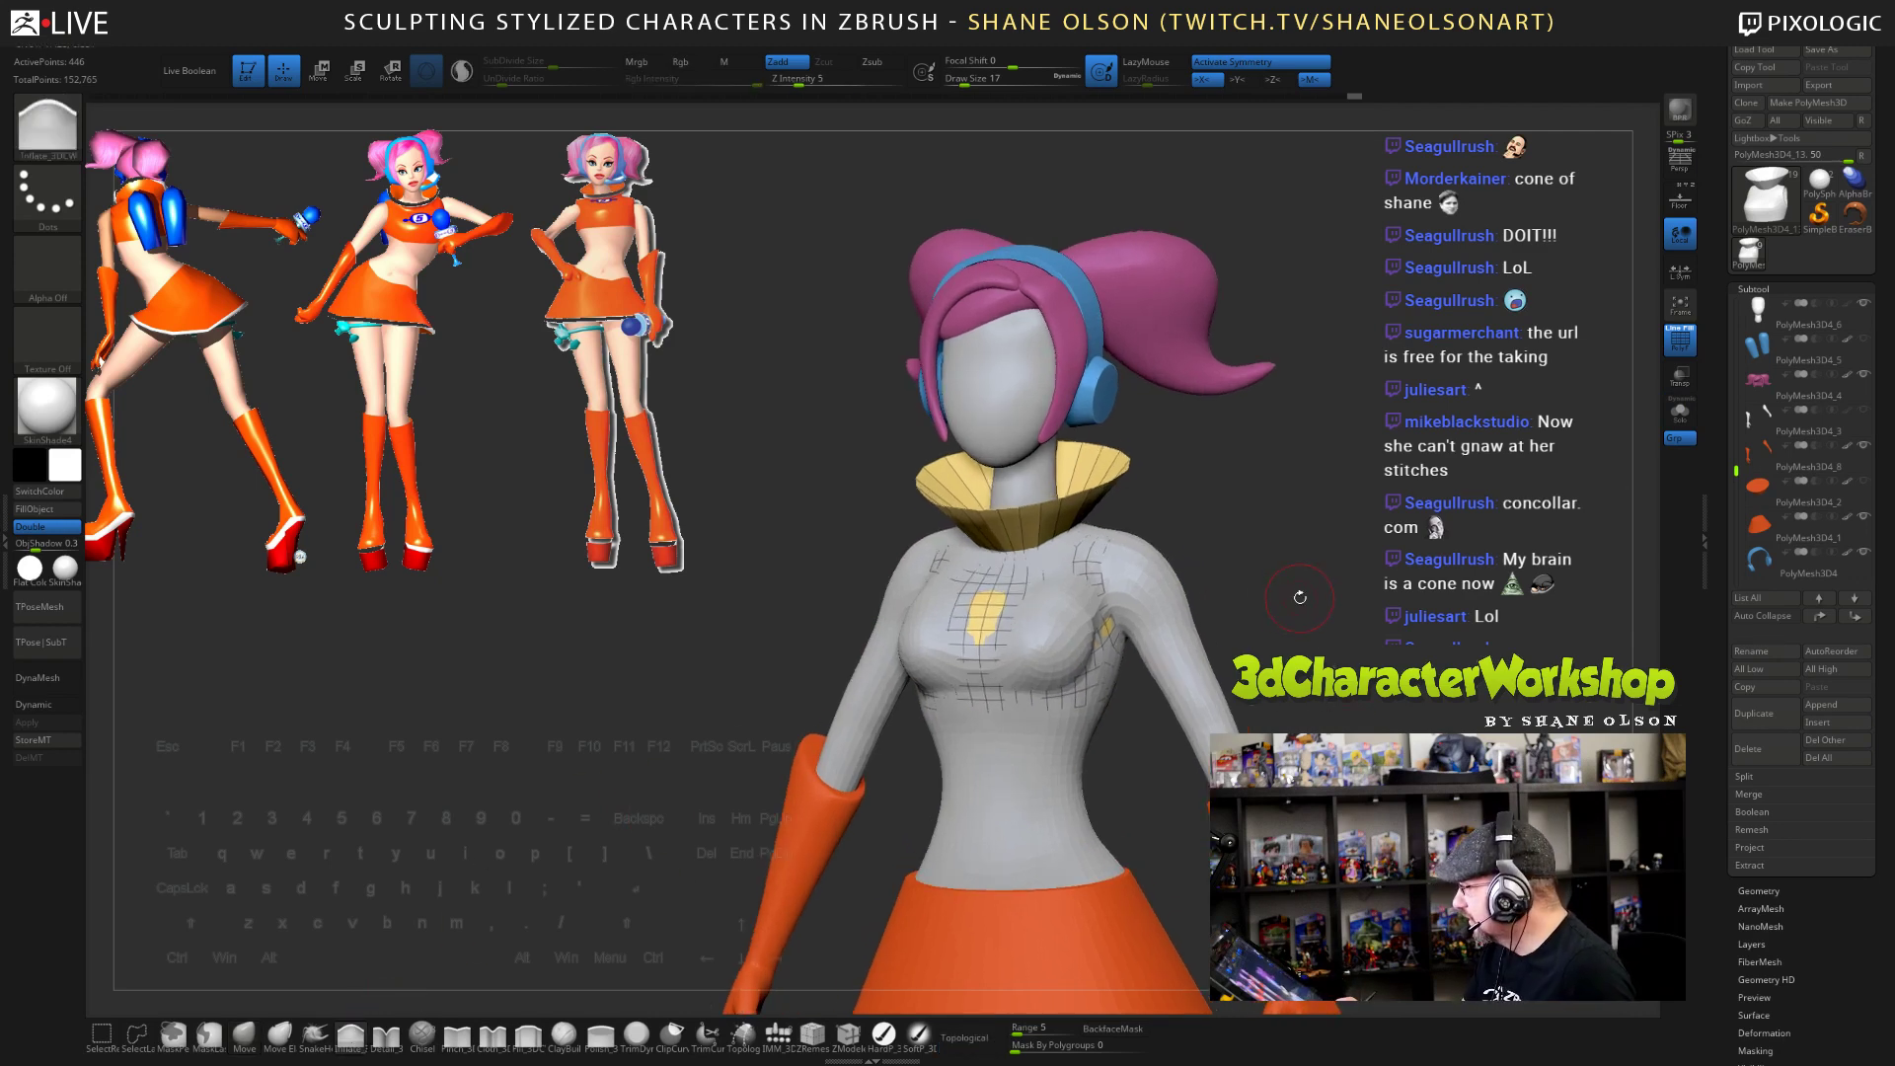
key("s")
left_click_drag(1299, 598, 1067, 647)
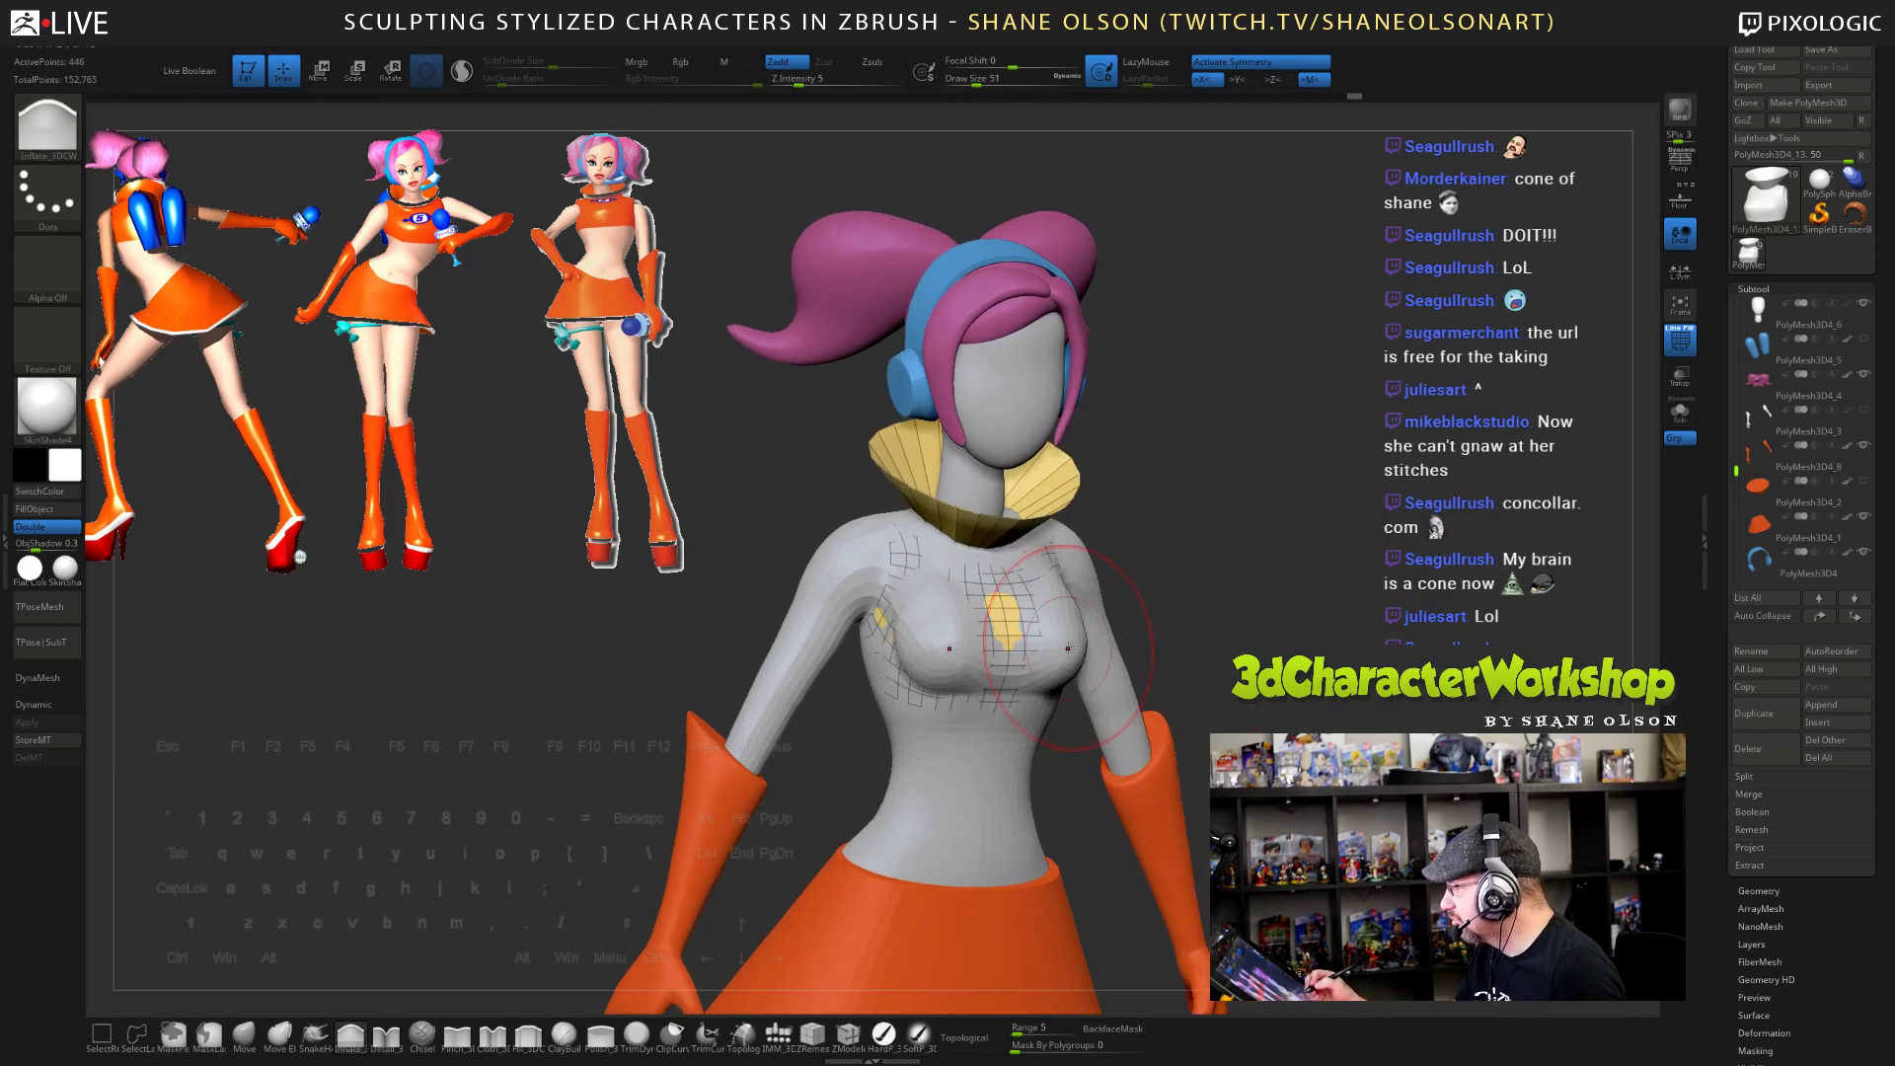
left_click_drag(1250, 644, 1081, 580)
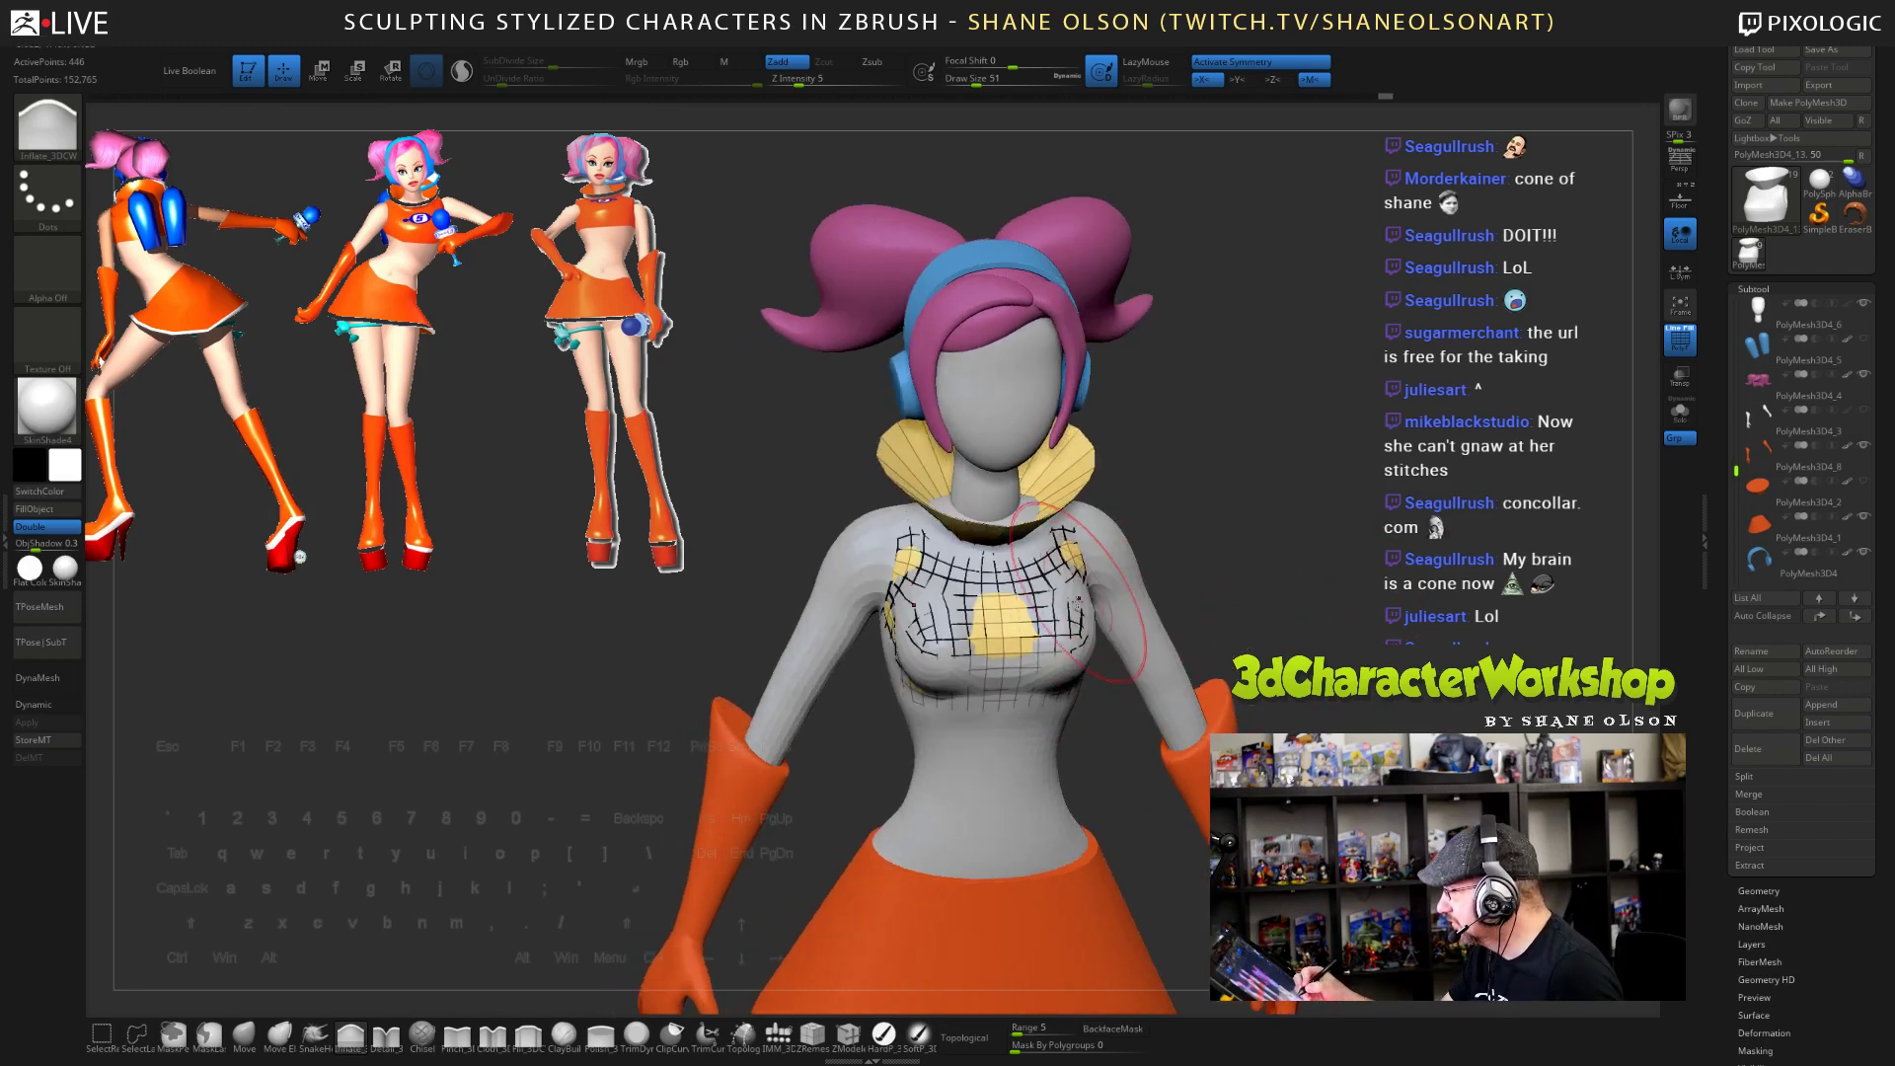
left_click_drag(1200, 615, 1080, 679)
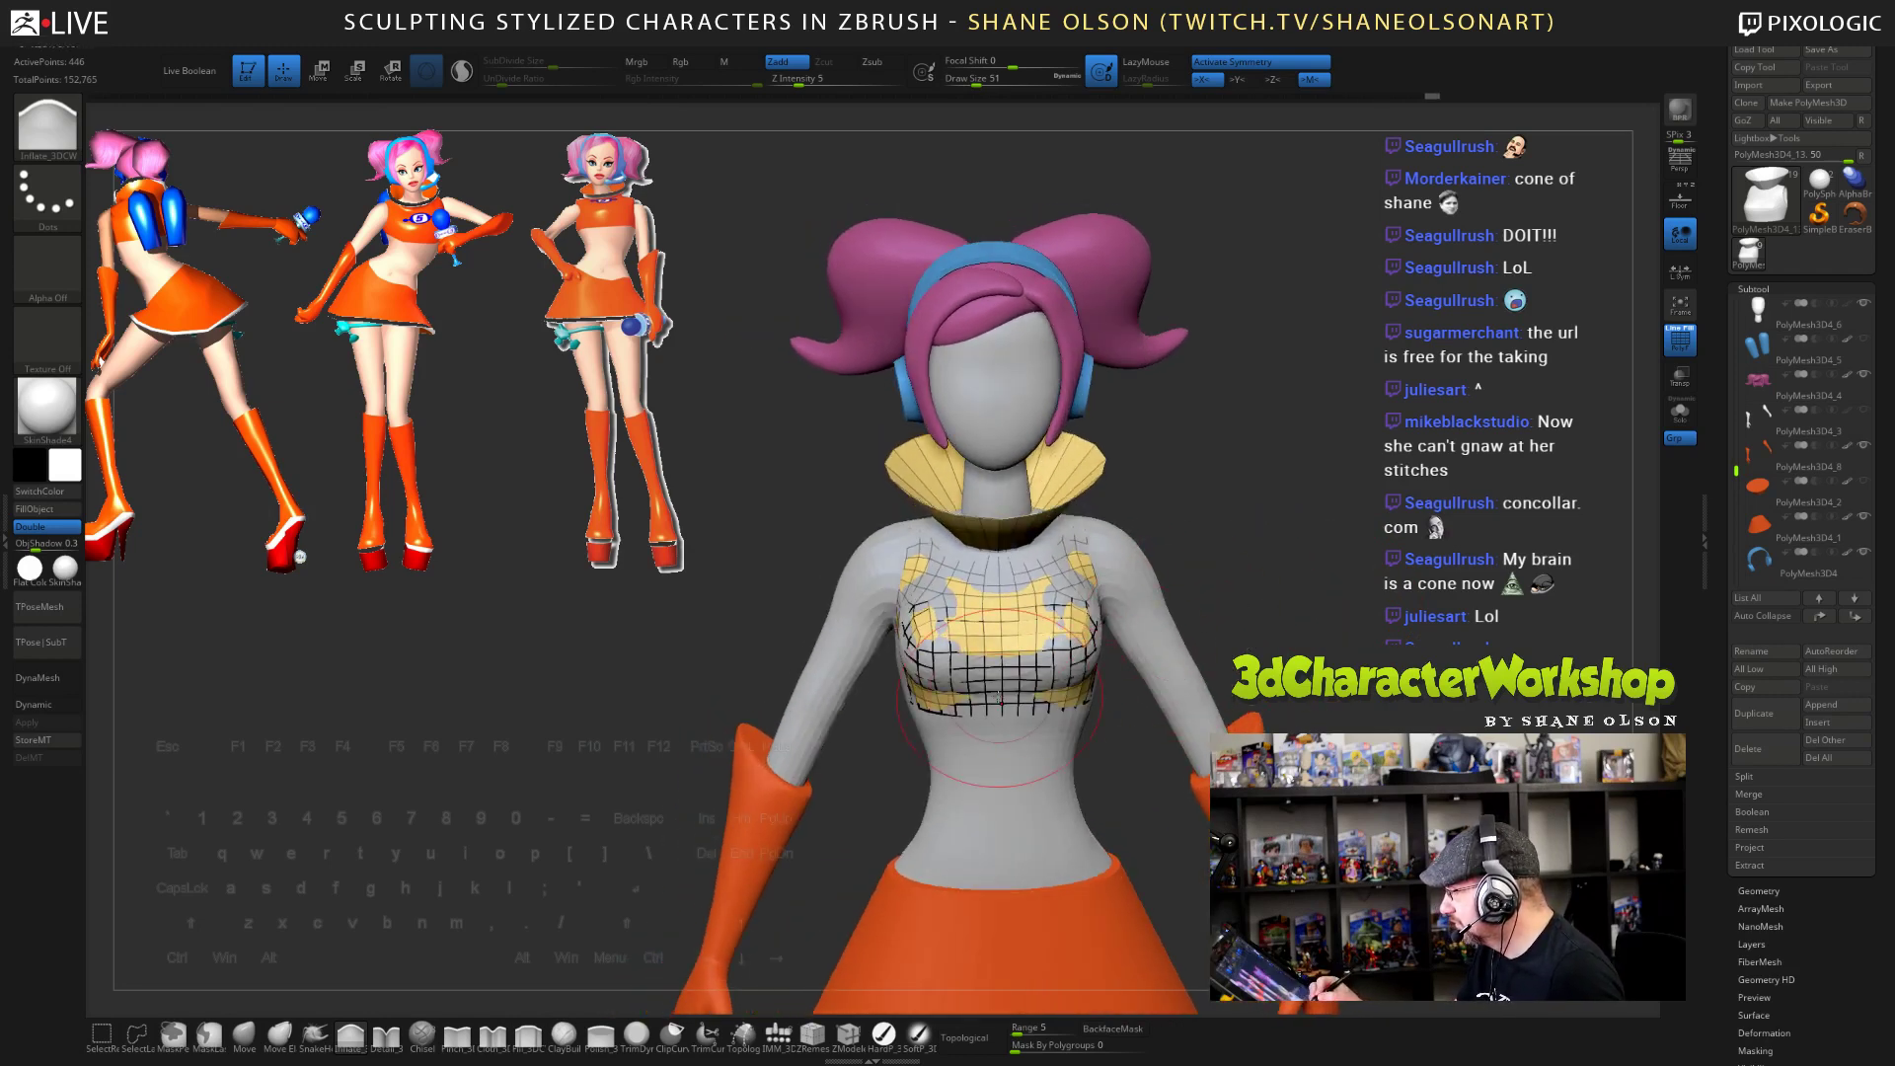
left_click_drag(1282, 641, 1149, 639)
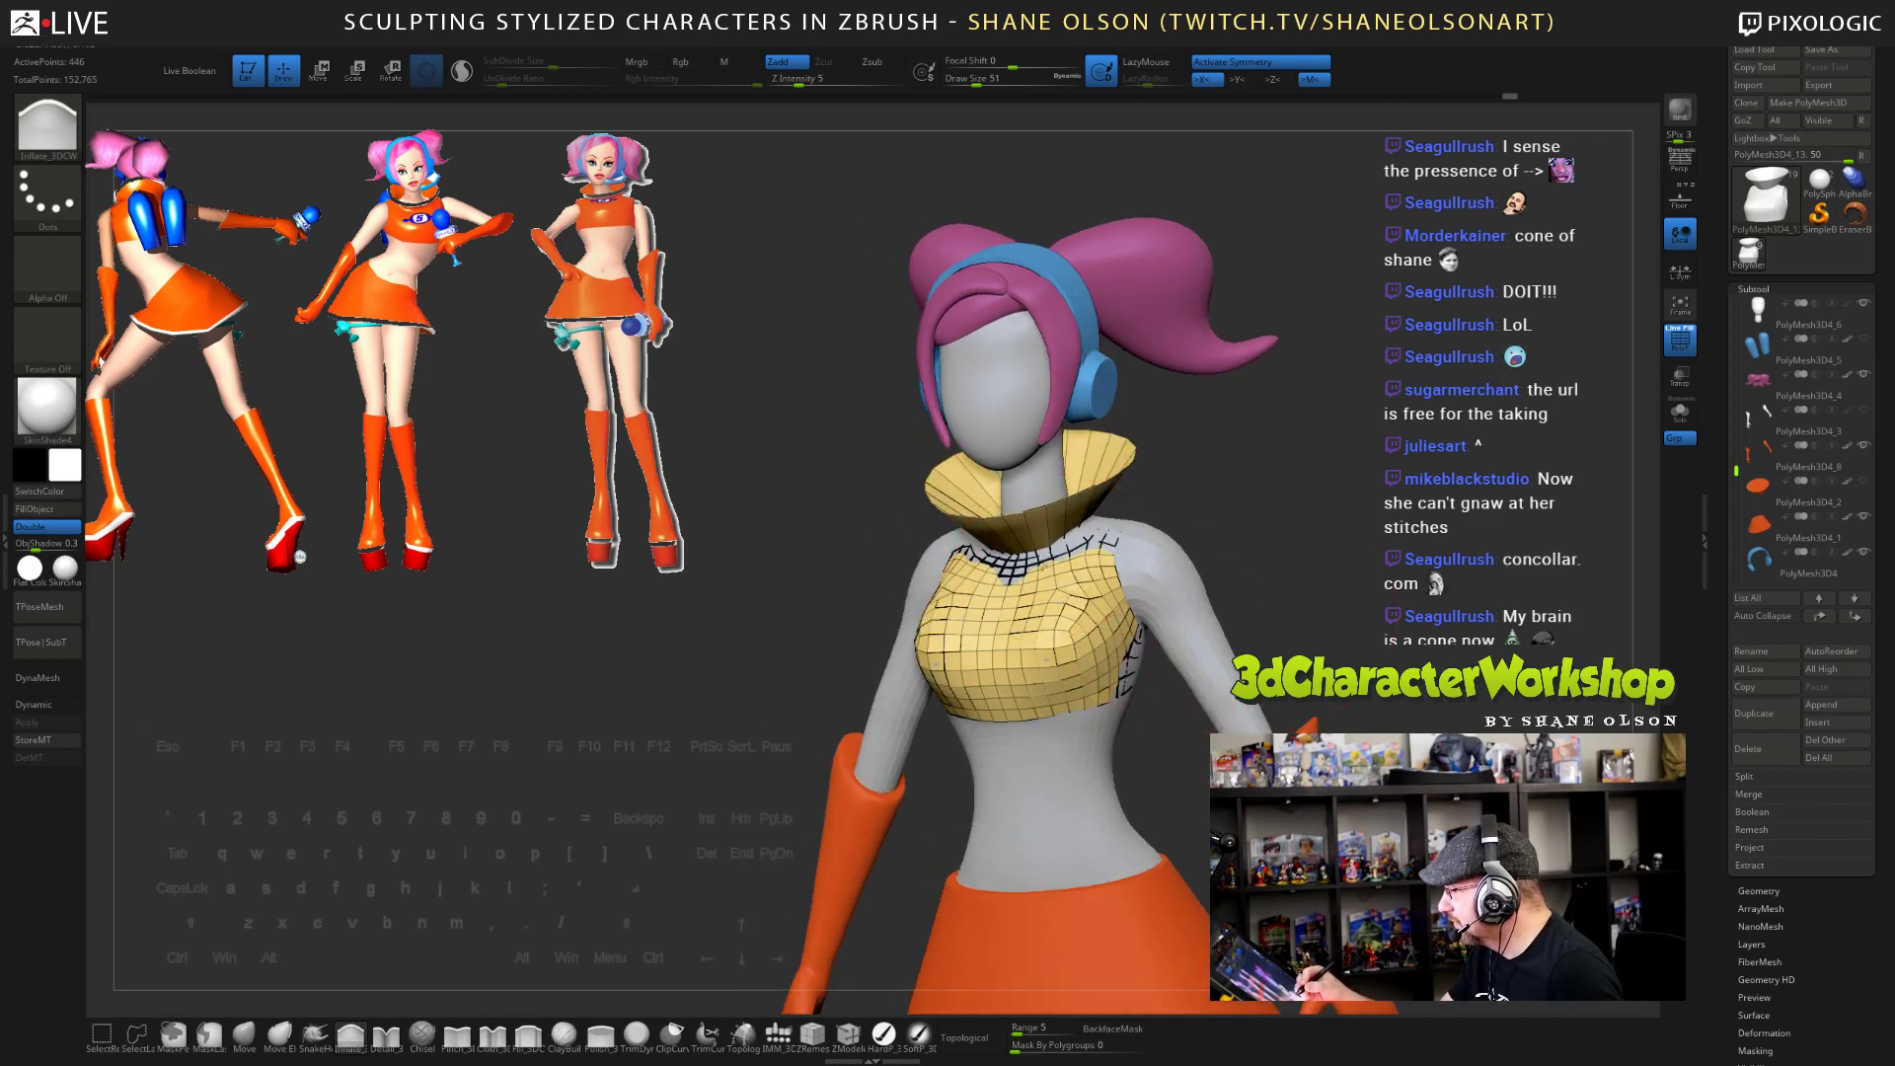
- Inflate the top over the shoulders and upper back so the cloth sits outside the body
left_click_drag(1248, 498, 1150, 509)
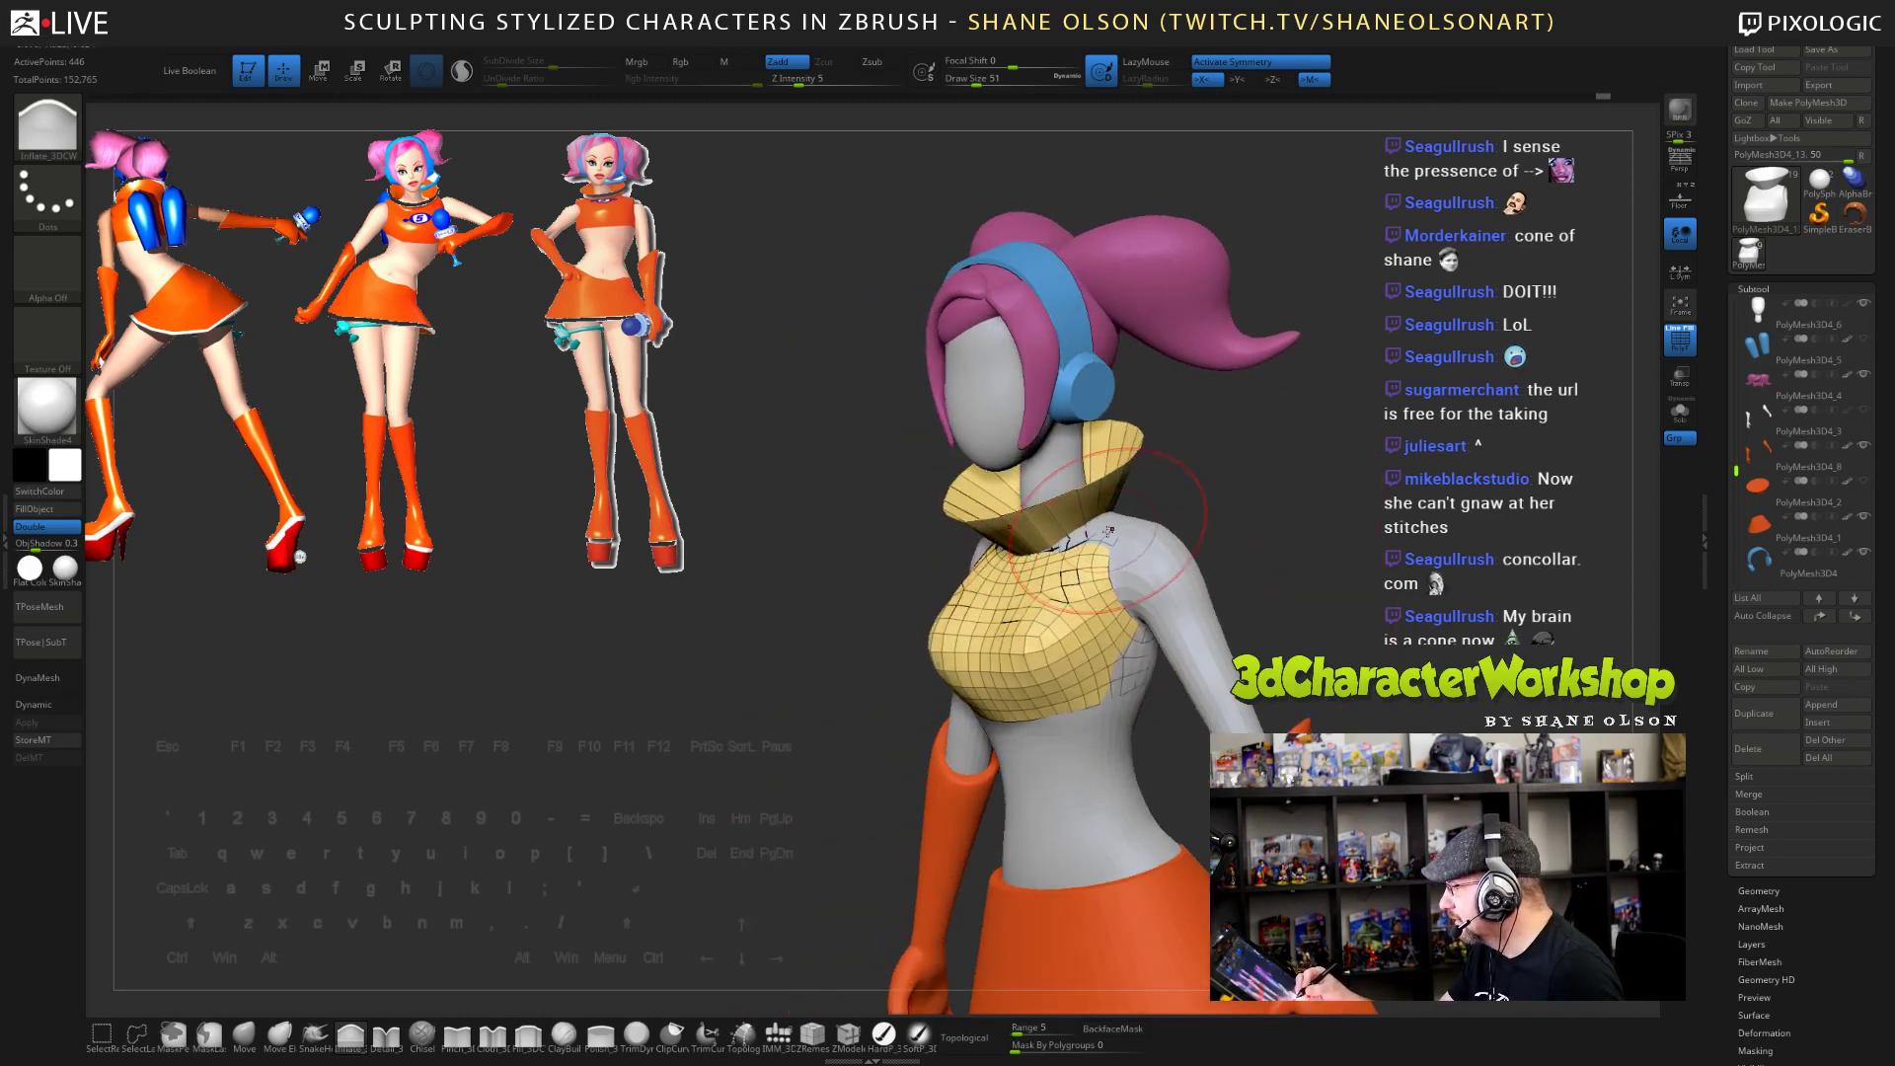
left_click_drag(1309, 482, 1209, 631)
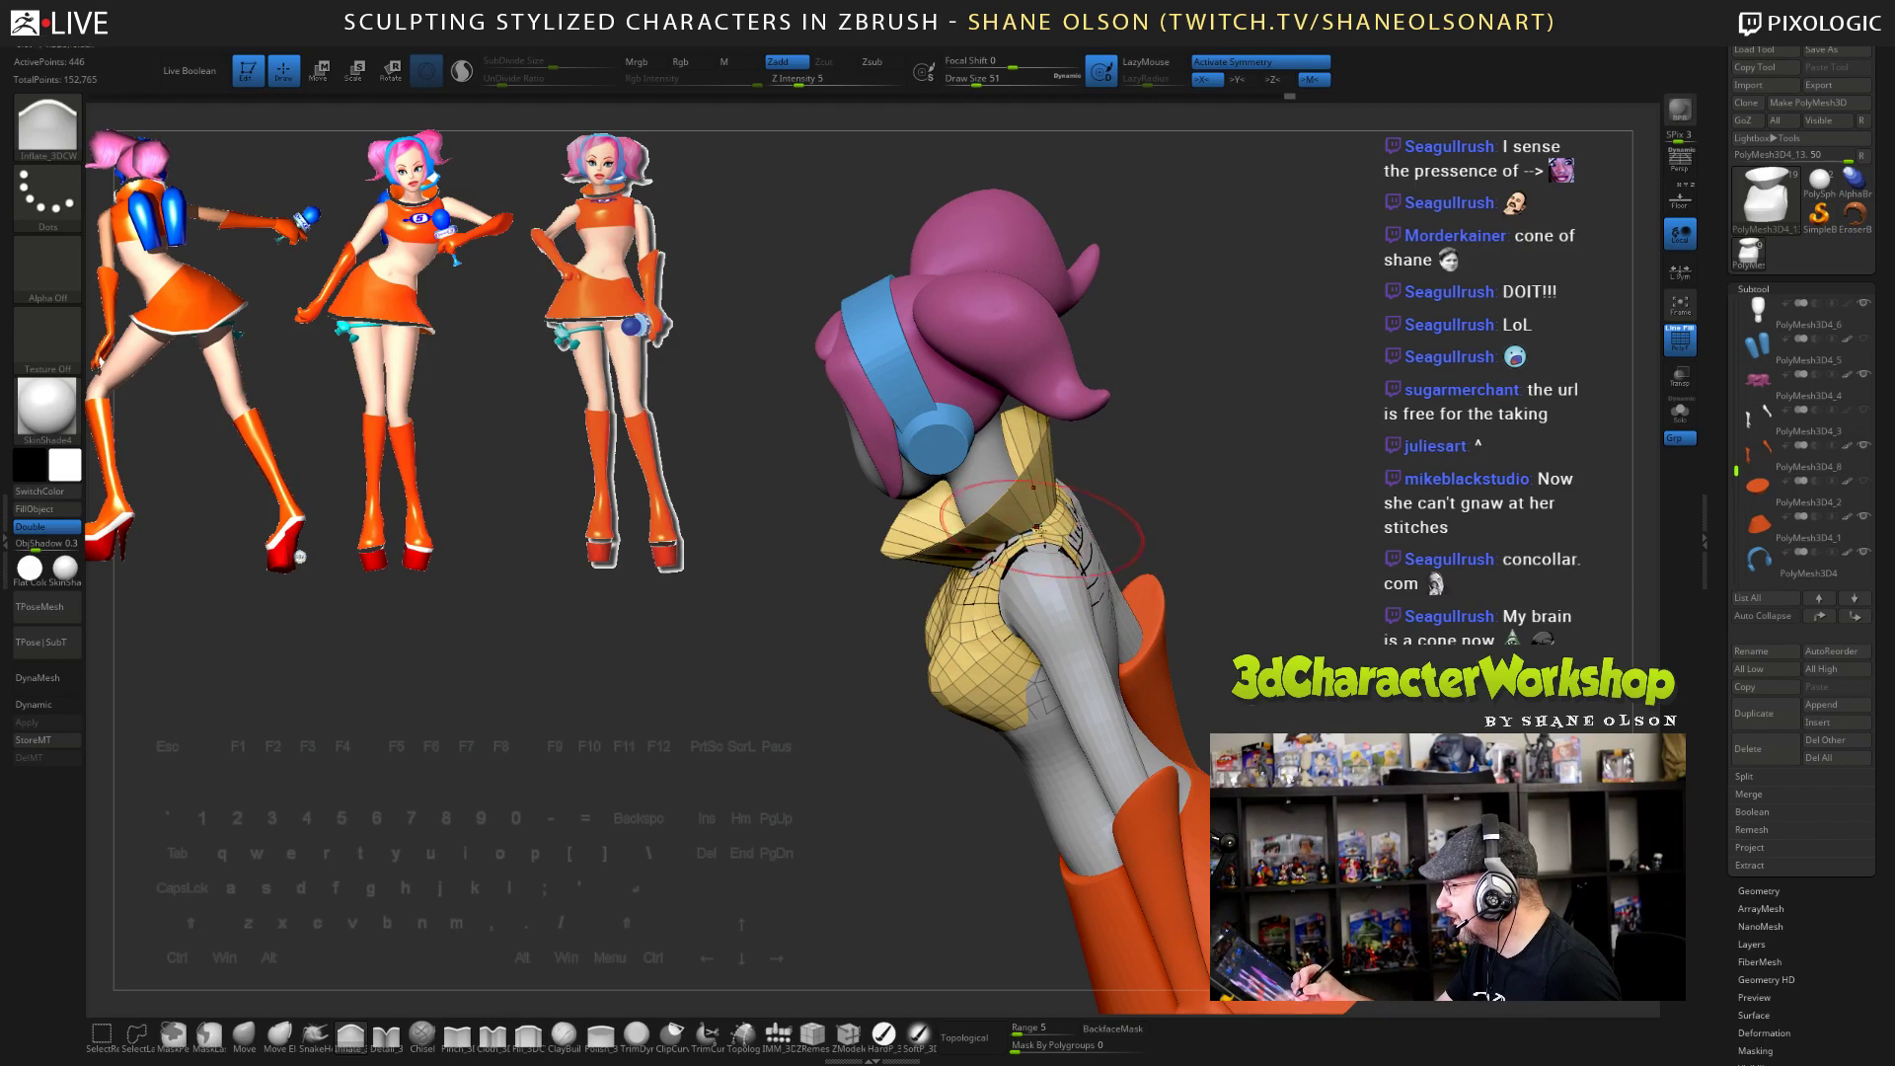
mouse_move(1030, 535)
left_mouse_down()
mouse_move(1084, 585)
mouse_move(1096, 670)
mouse_move(1188, 669)
mouse_move(1147, 691)
mouse_move(1156, 702)
left_mouse_up()
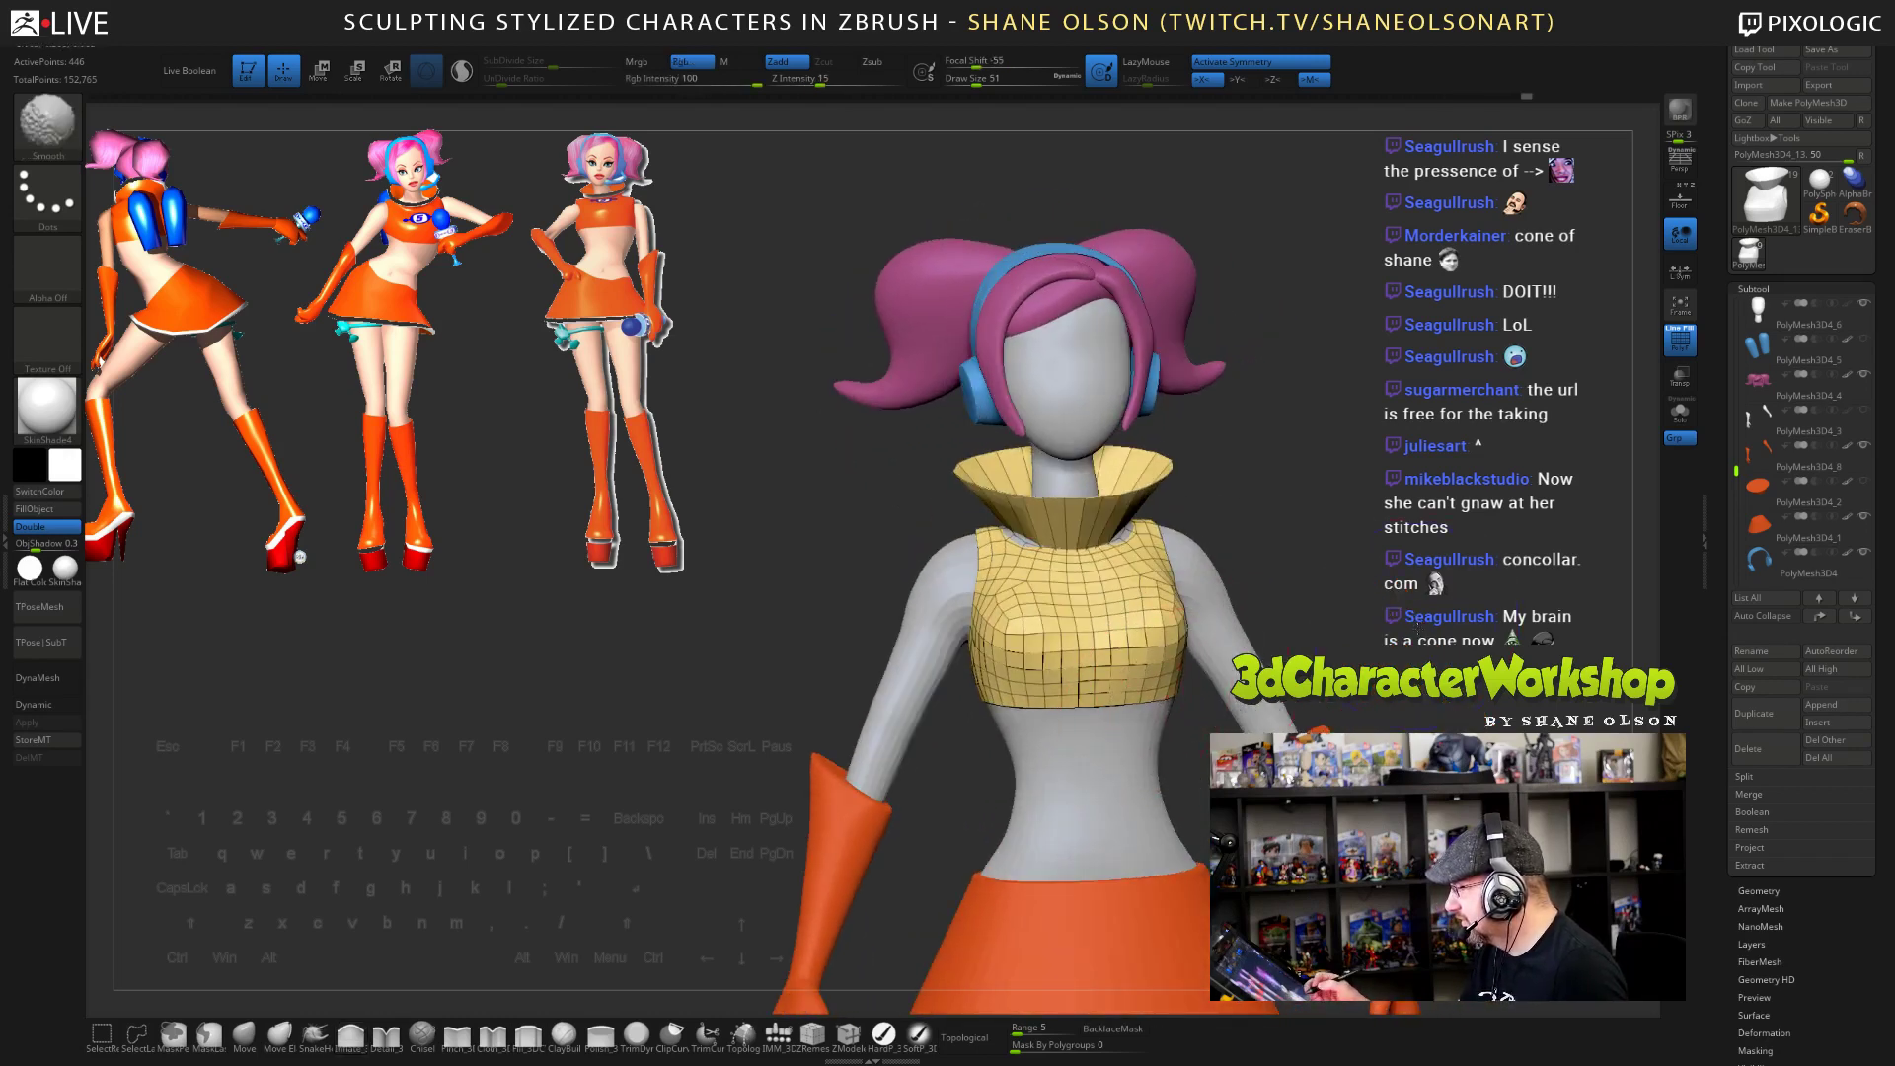
- Smooth the top's upper chest and shoulder area at draw size 33, undoing the stroke made at the larger size
left_click_drag(1375, 638, 1419, 636)
left_click_drag(1246, 546, 1053, 534)
key("ctrl+z")
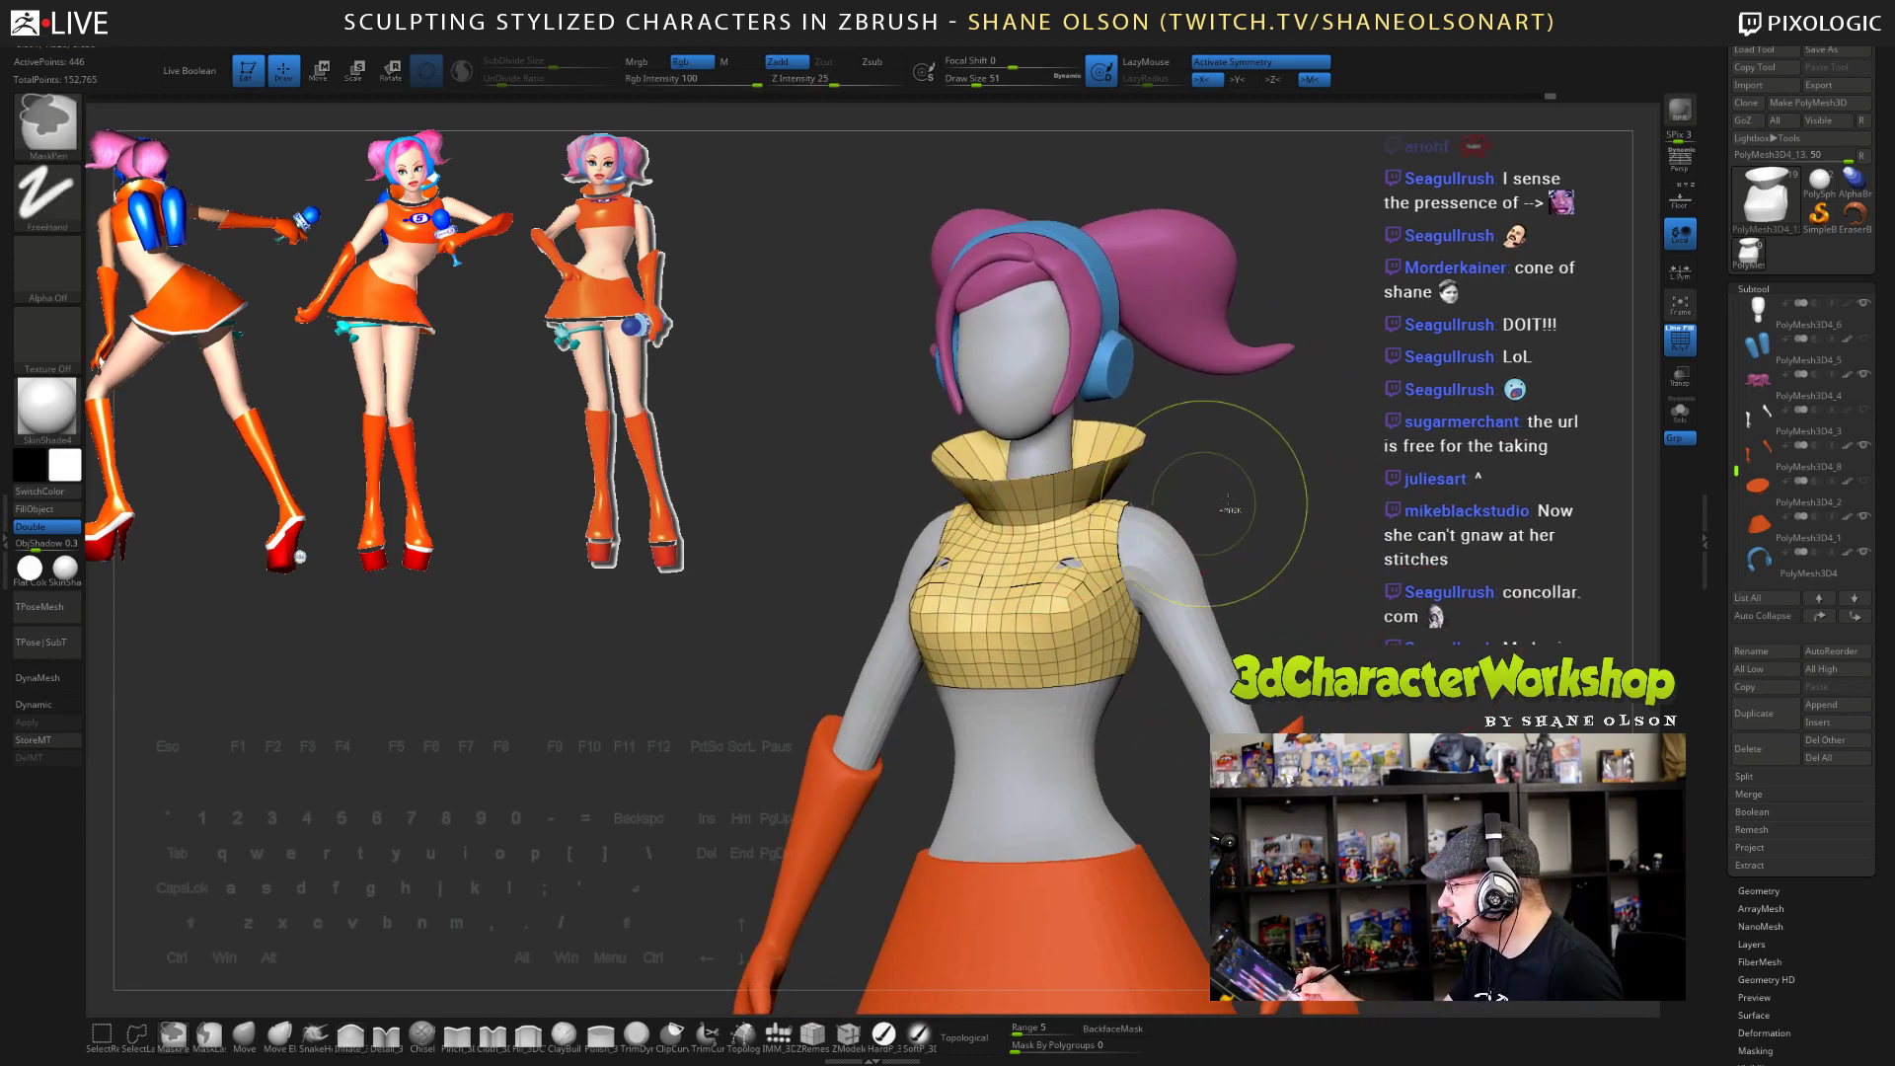
left_click_drag(1286, 532, 1256, 506, "alt")
key("s")
left_click(1263, 531)
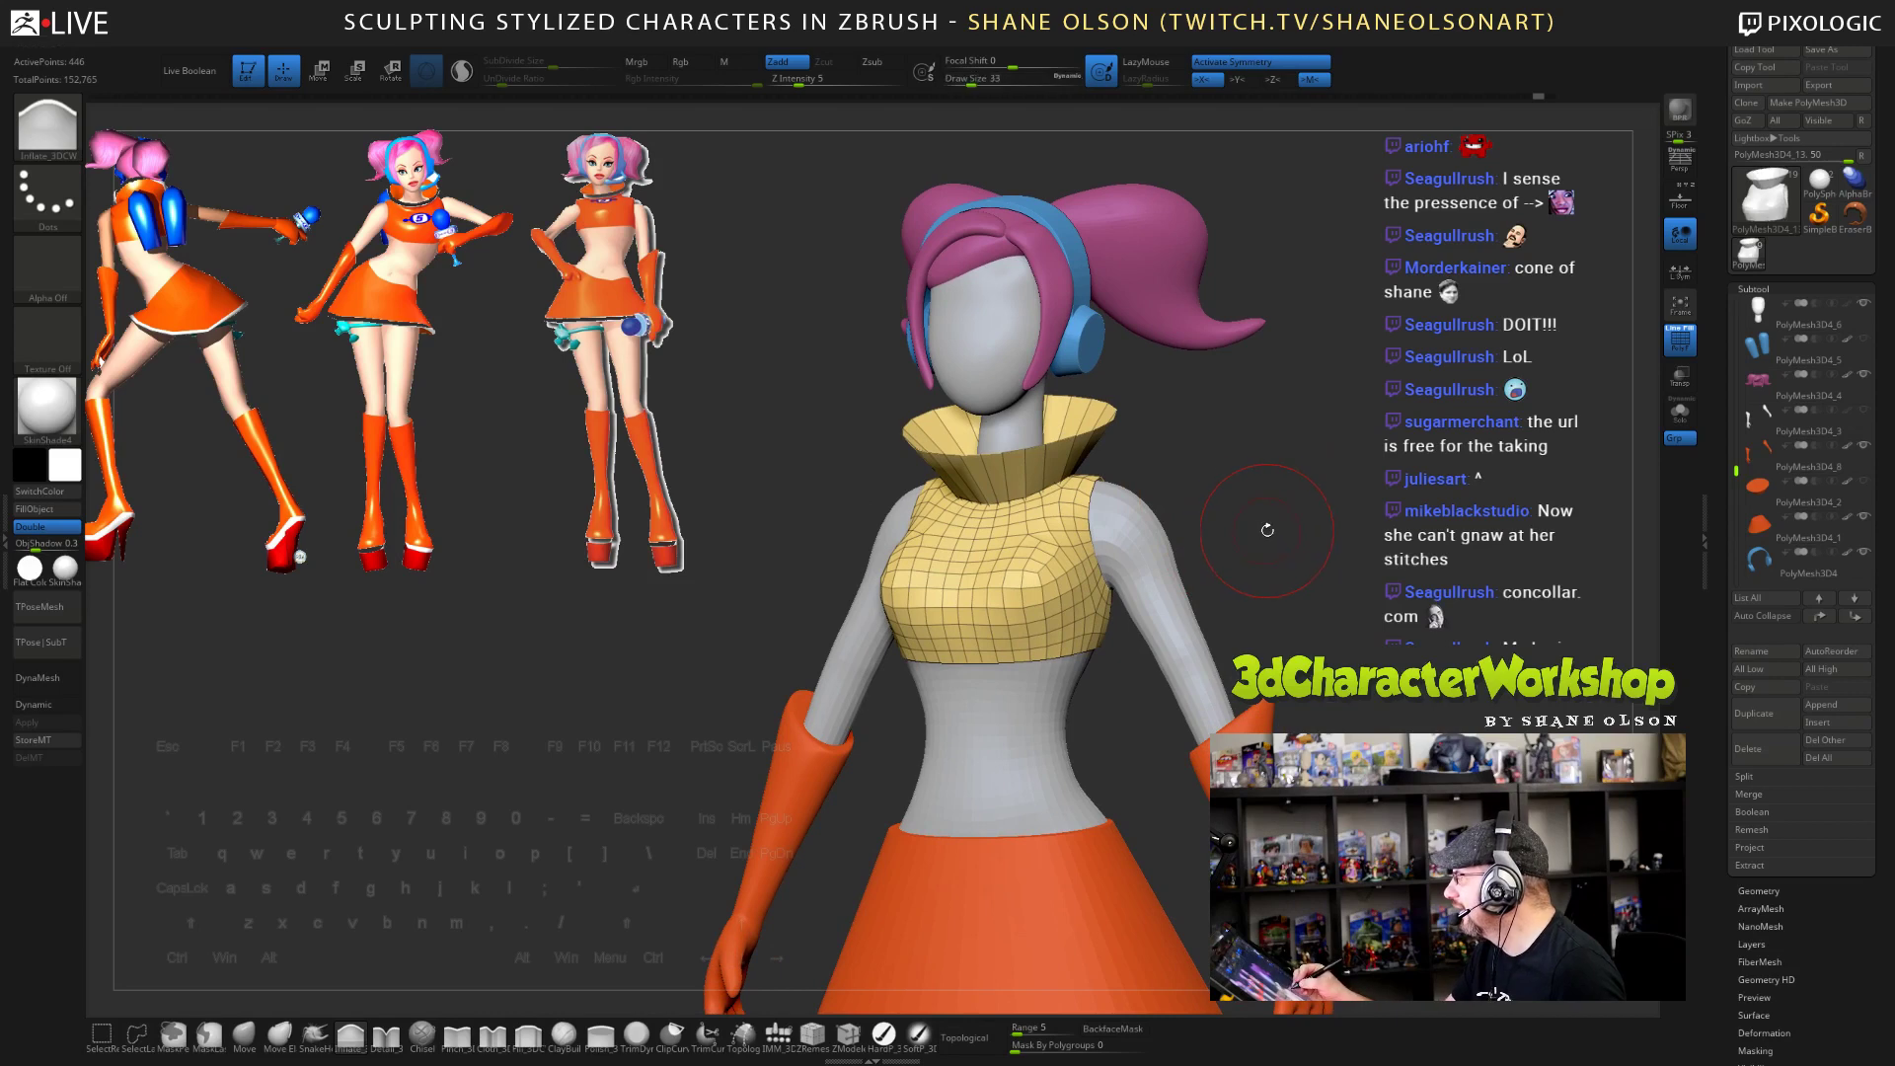
mouse_move(1056, 503)
left_mouse_down("shift")
mouse_move(992, 513)
mouse_move(1046, 493)
left_mouse_up("shift")
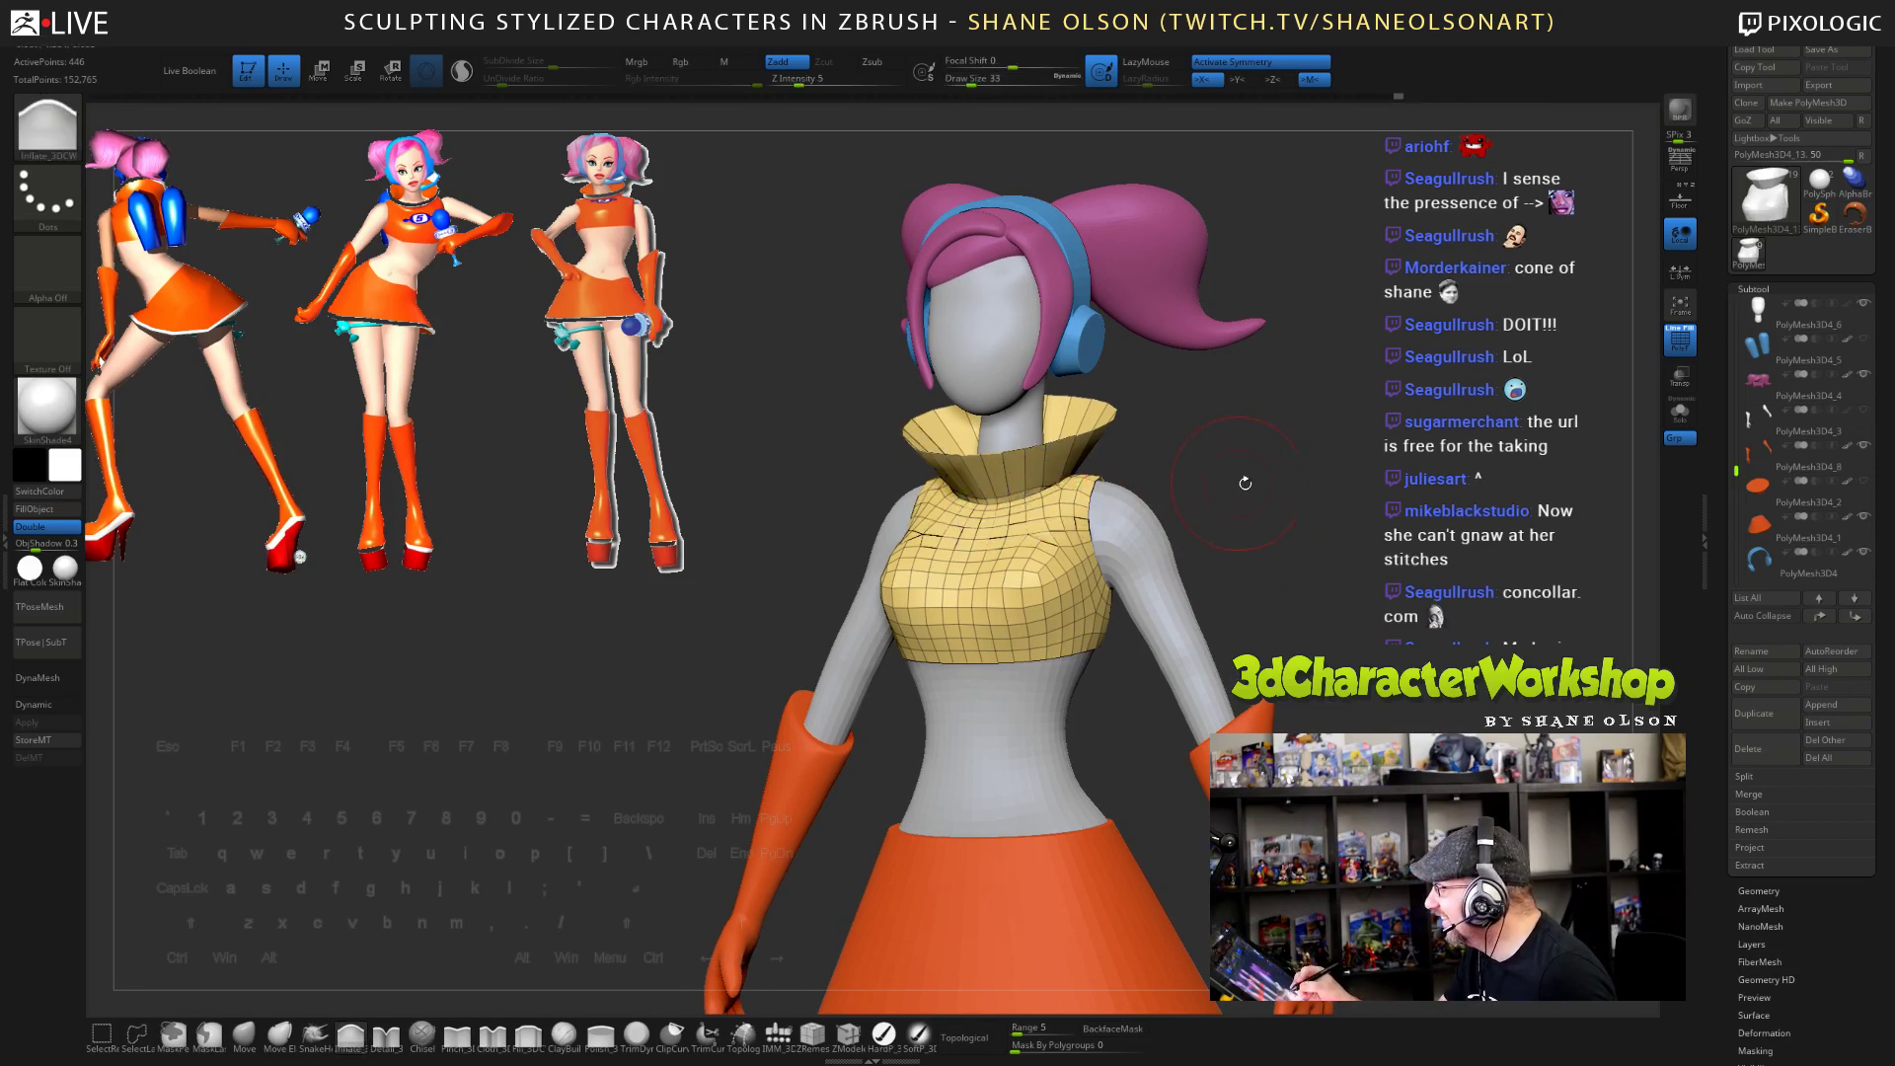
- Even out the top's shoulder edge and upper back below the collar with Inflate and smoothing strokes
mouse_move(1164, 503)
left_mouse_down()
mouse_move(1046, 513)
mouse_move(1076, 493)
left_mouse_up()
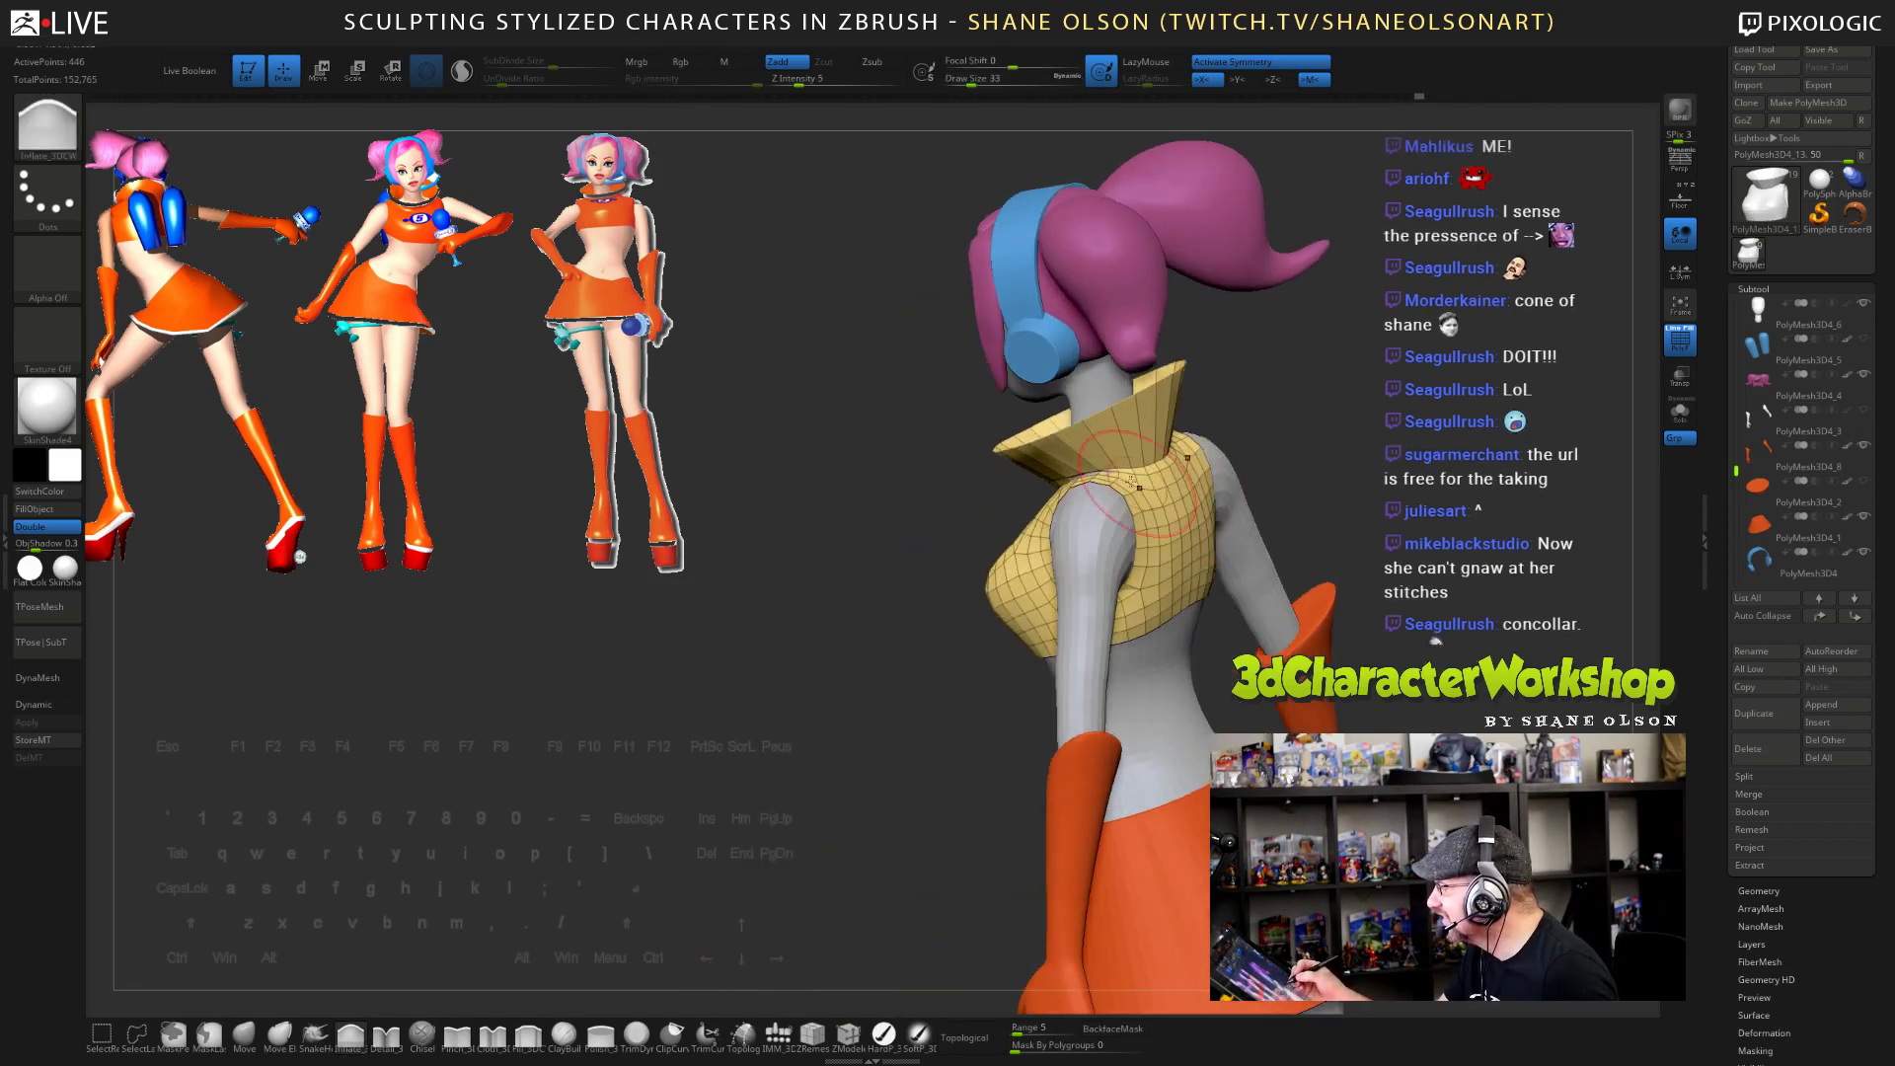
left_click_drag(1323, 474, 1263, 463)
left_click_drag(1164, 444, 1128, 463, "shift")
mouse_move(1332, 474)
left_mouse_down()
mouse_move(1305, 515)
mouse_move(1283, 508)
left_mouse_up()
- Adjust the sides of the top's bust with the Move brush at draw size 33 and frame the figure down to the thighs
key("b")
key("m")
key("t")
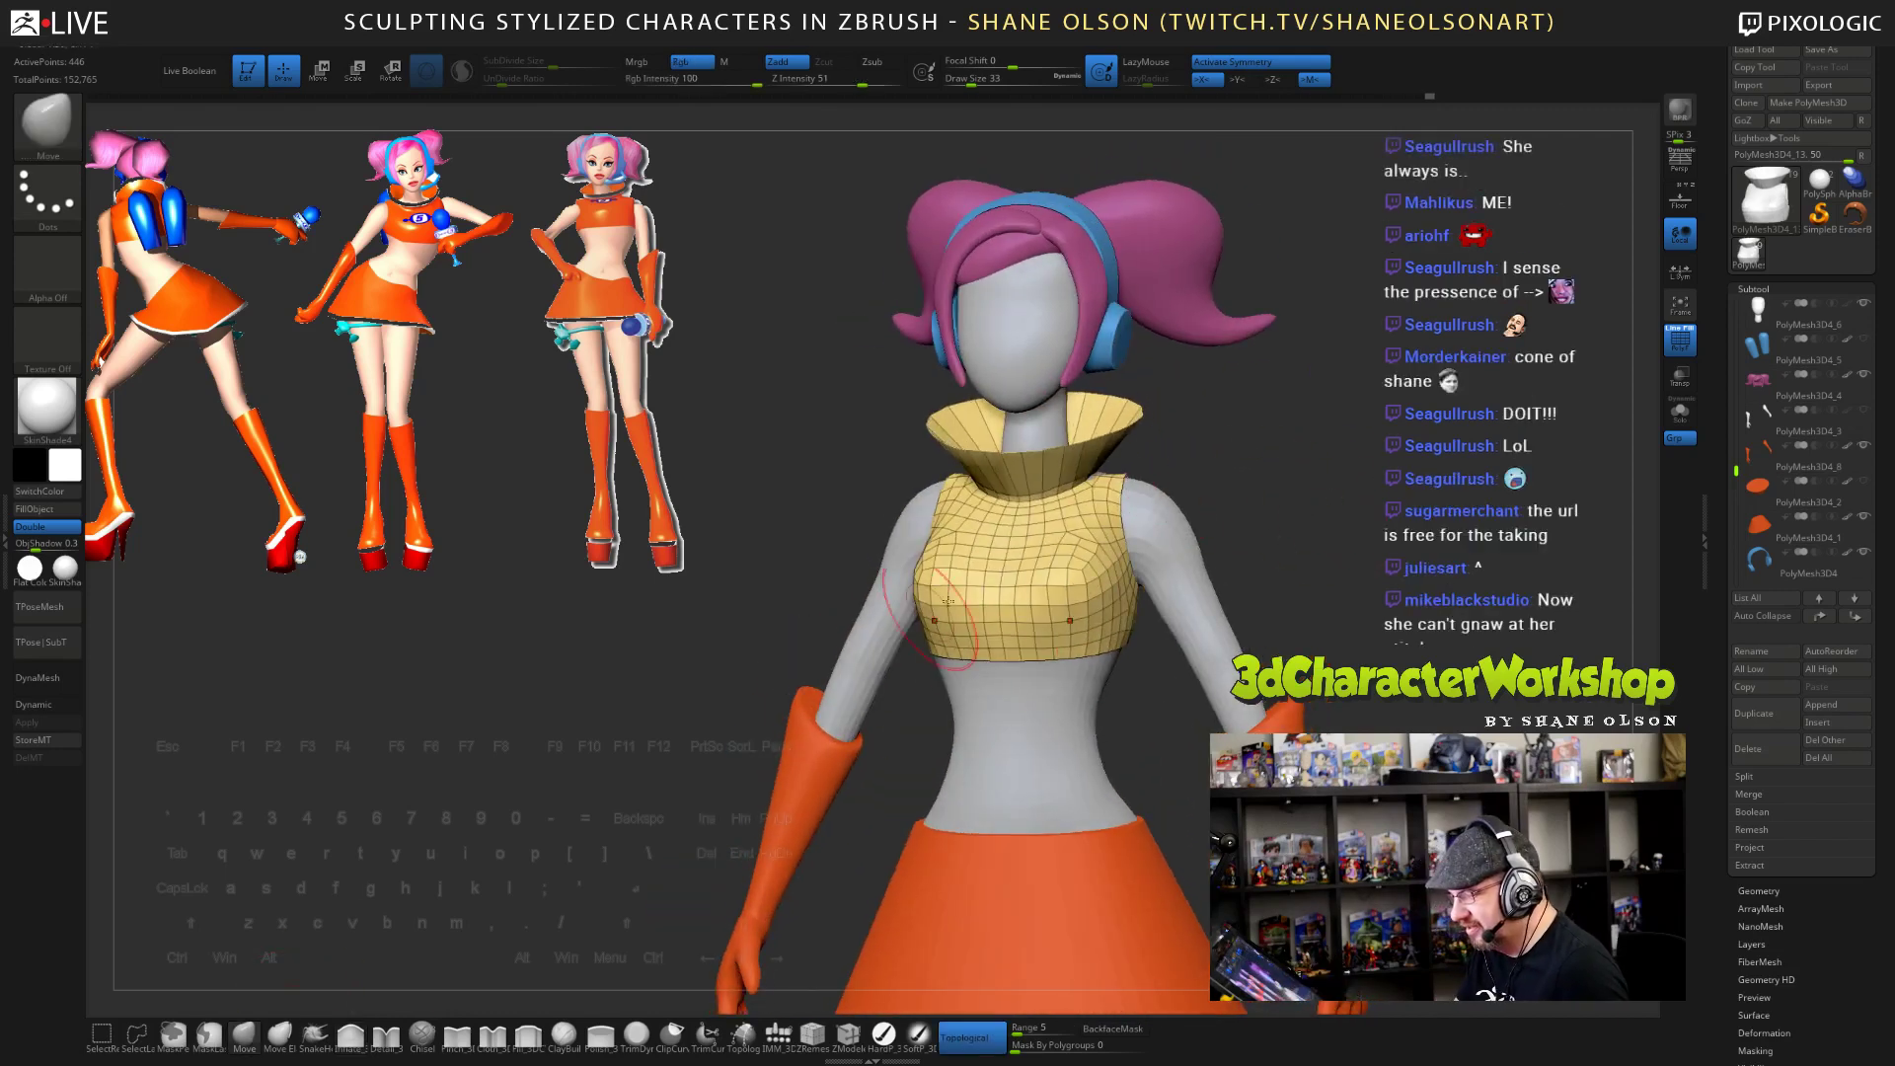
mouse_move(1339, 553)
left_mouse_down()
mouse_move(1379, 644)
mouse_move(1295, 538)
mouse_move(1306, 565)
left_mouse_up()
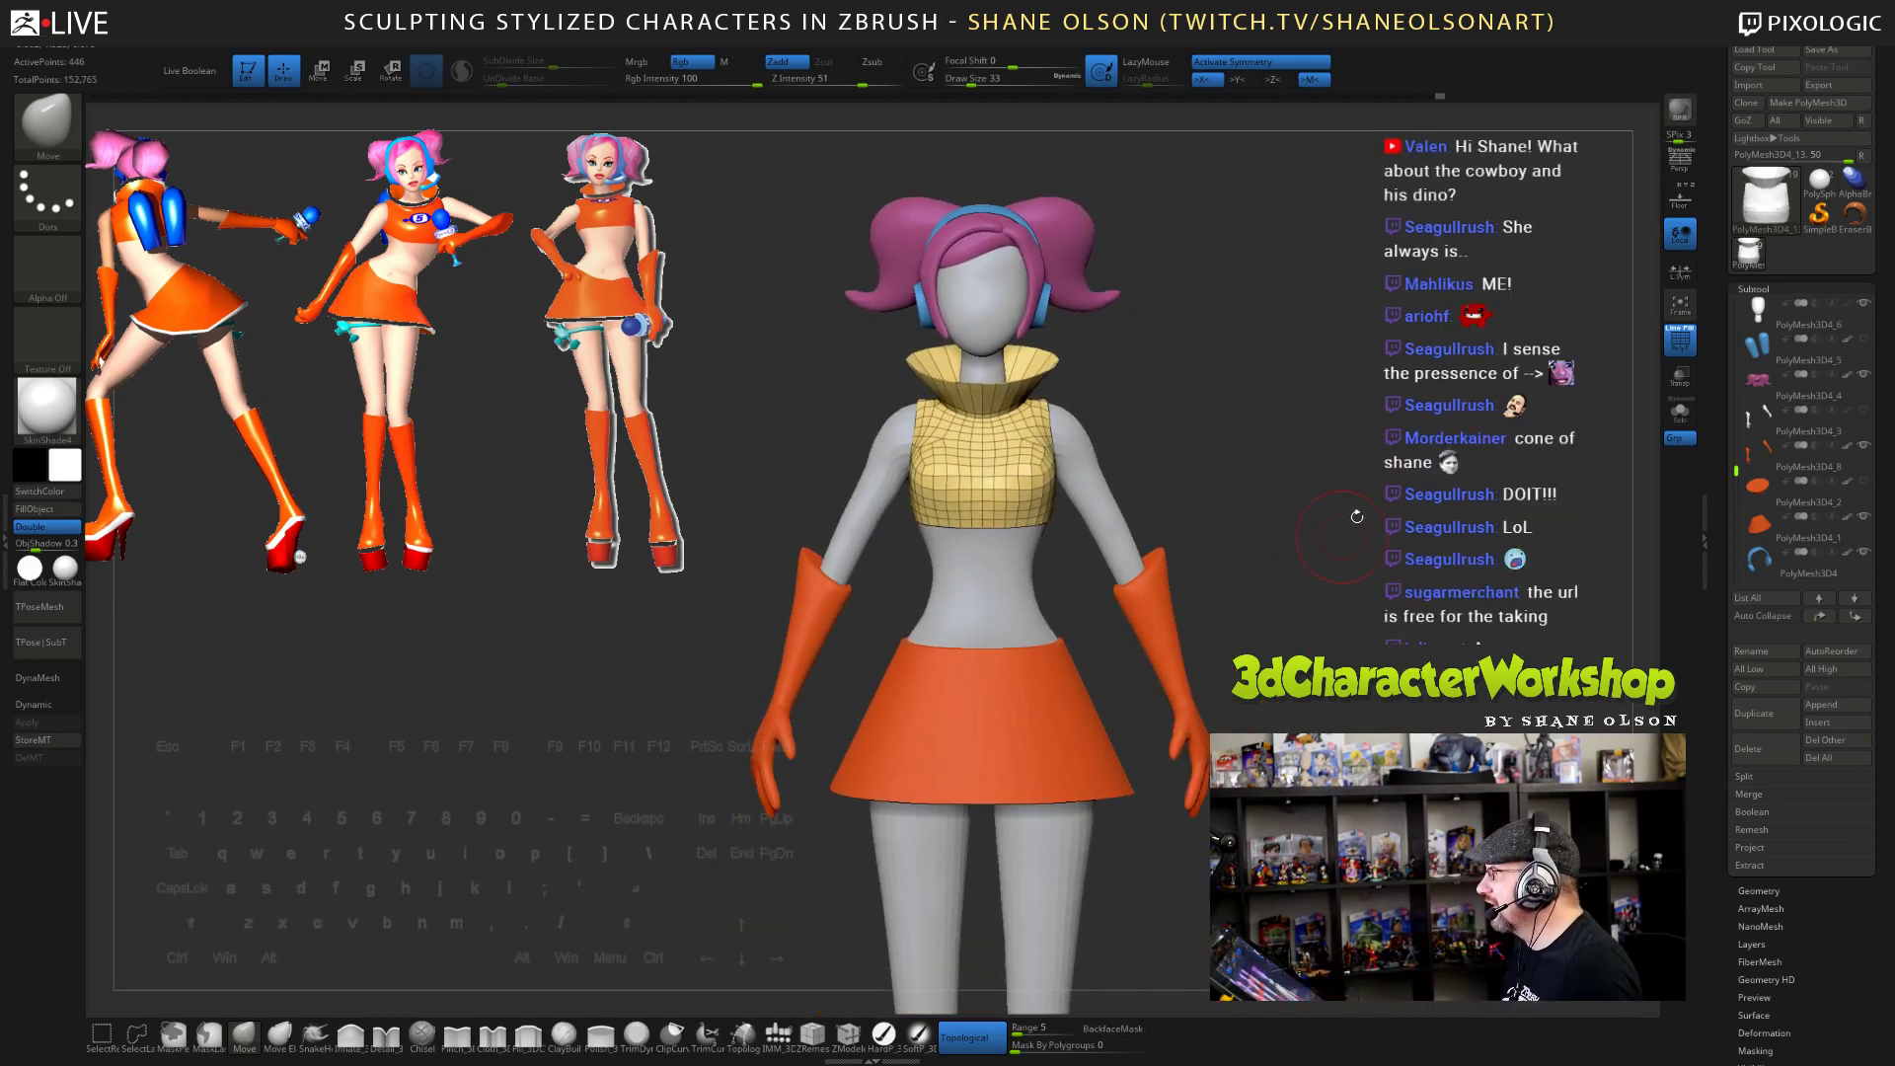
left_click_drag(1332, 511, 1373, 517)
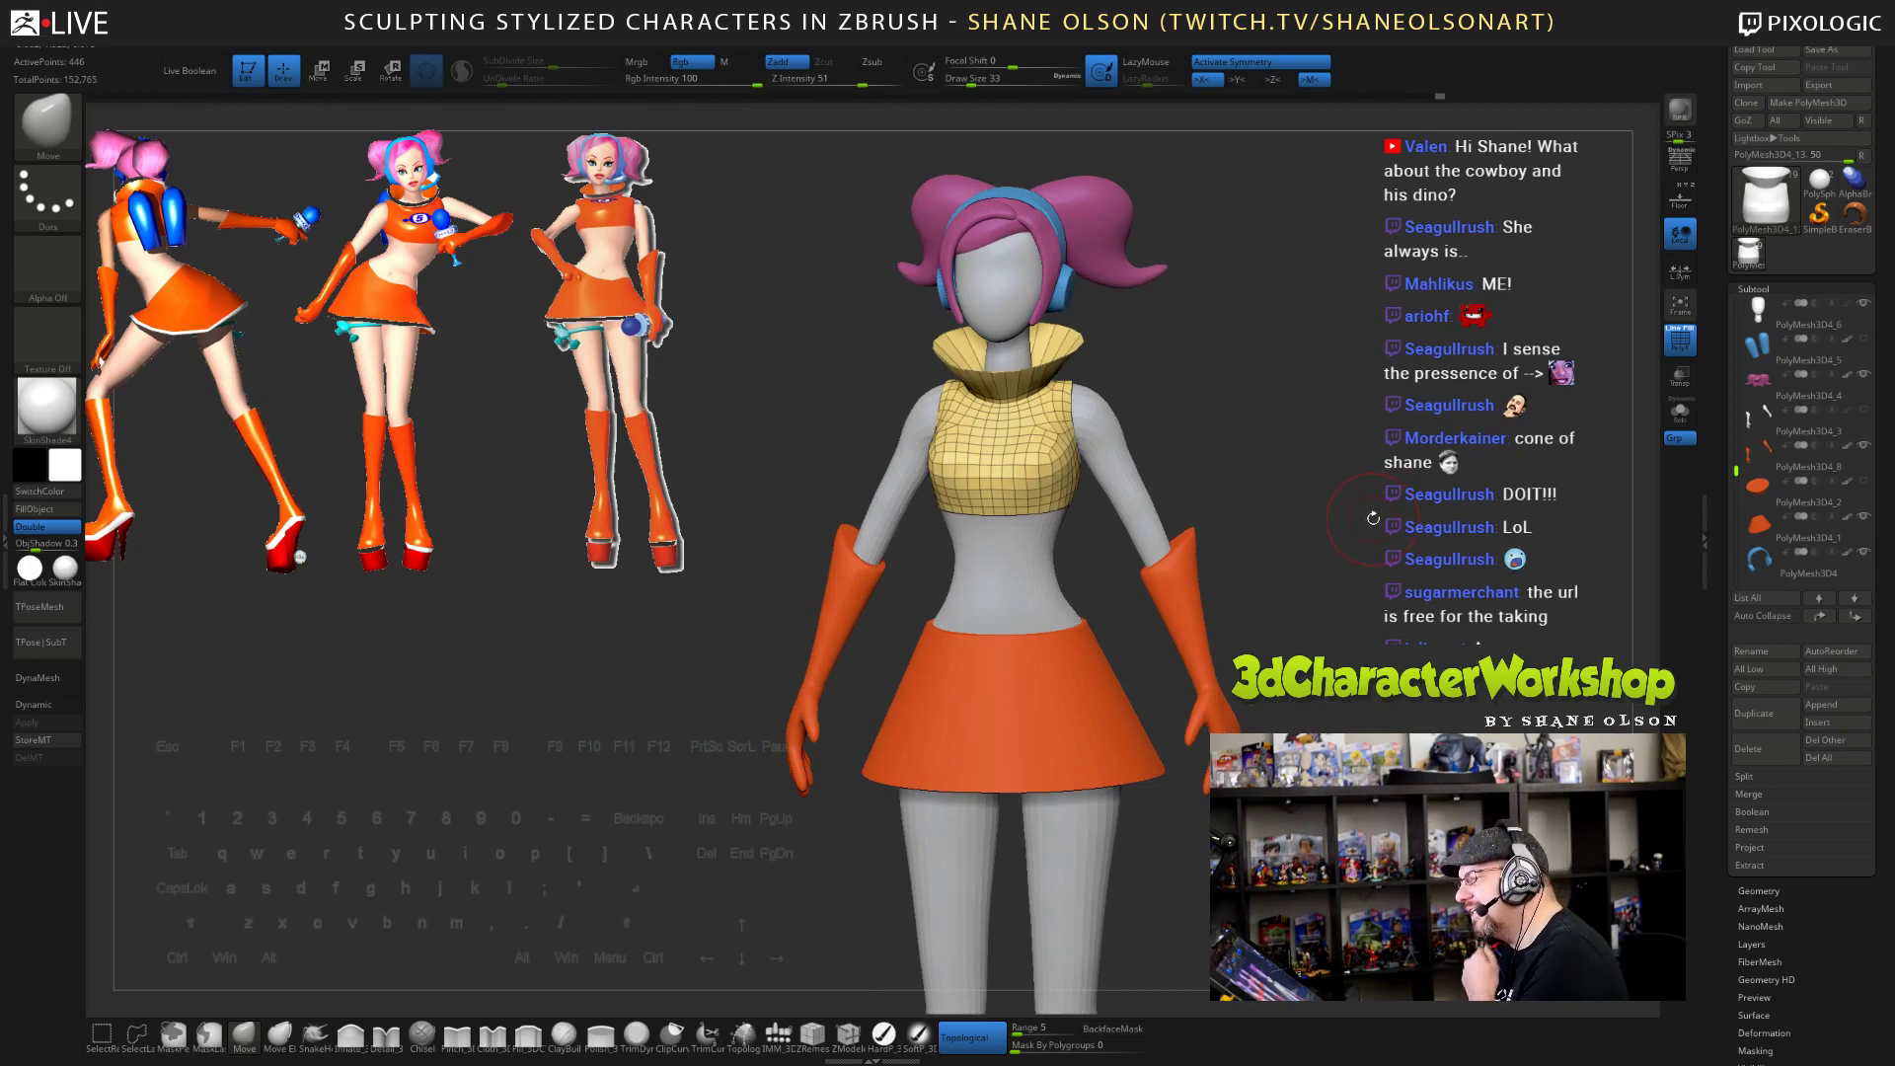
- Sample the outfit's orange, fill the top with it using the paint brush, and turn off the polygroup wireframe display
key("c")
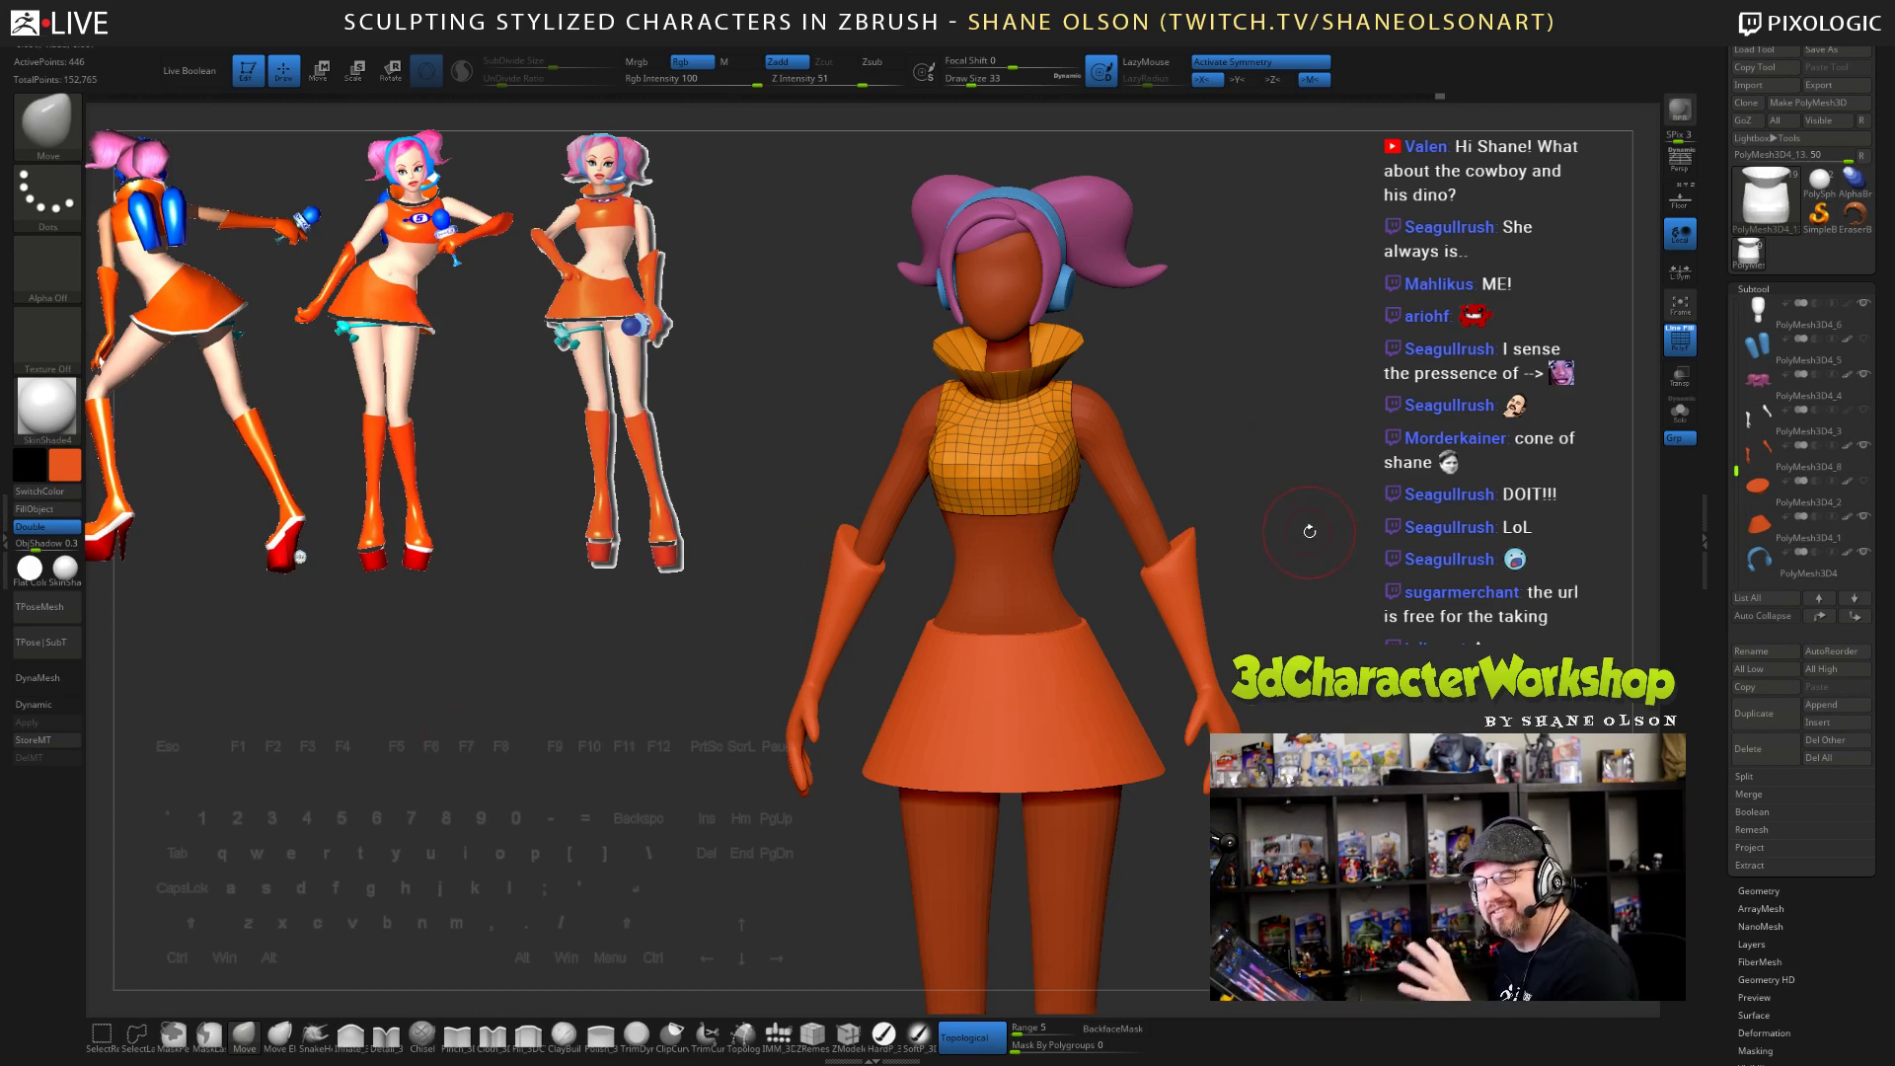
left_click_drag(1309, 530, 536, 610)
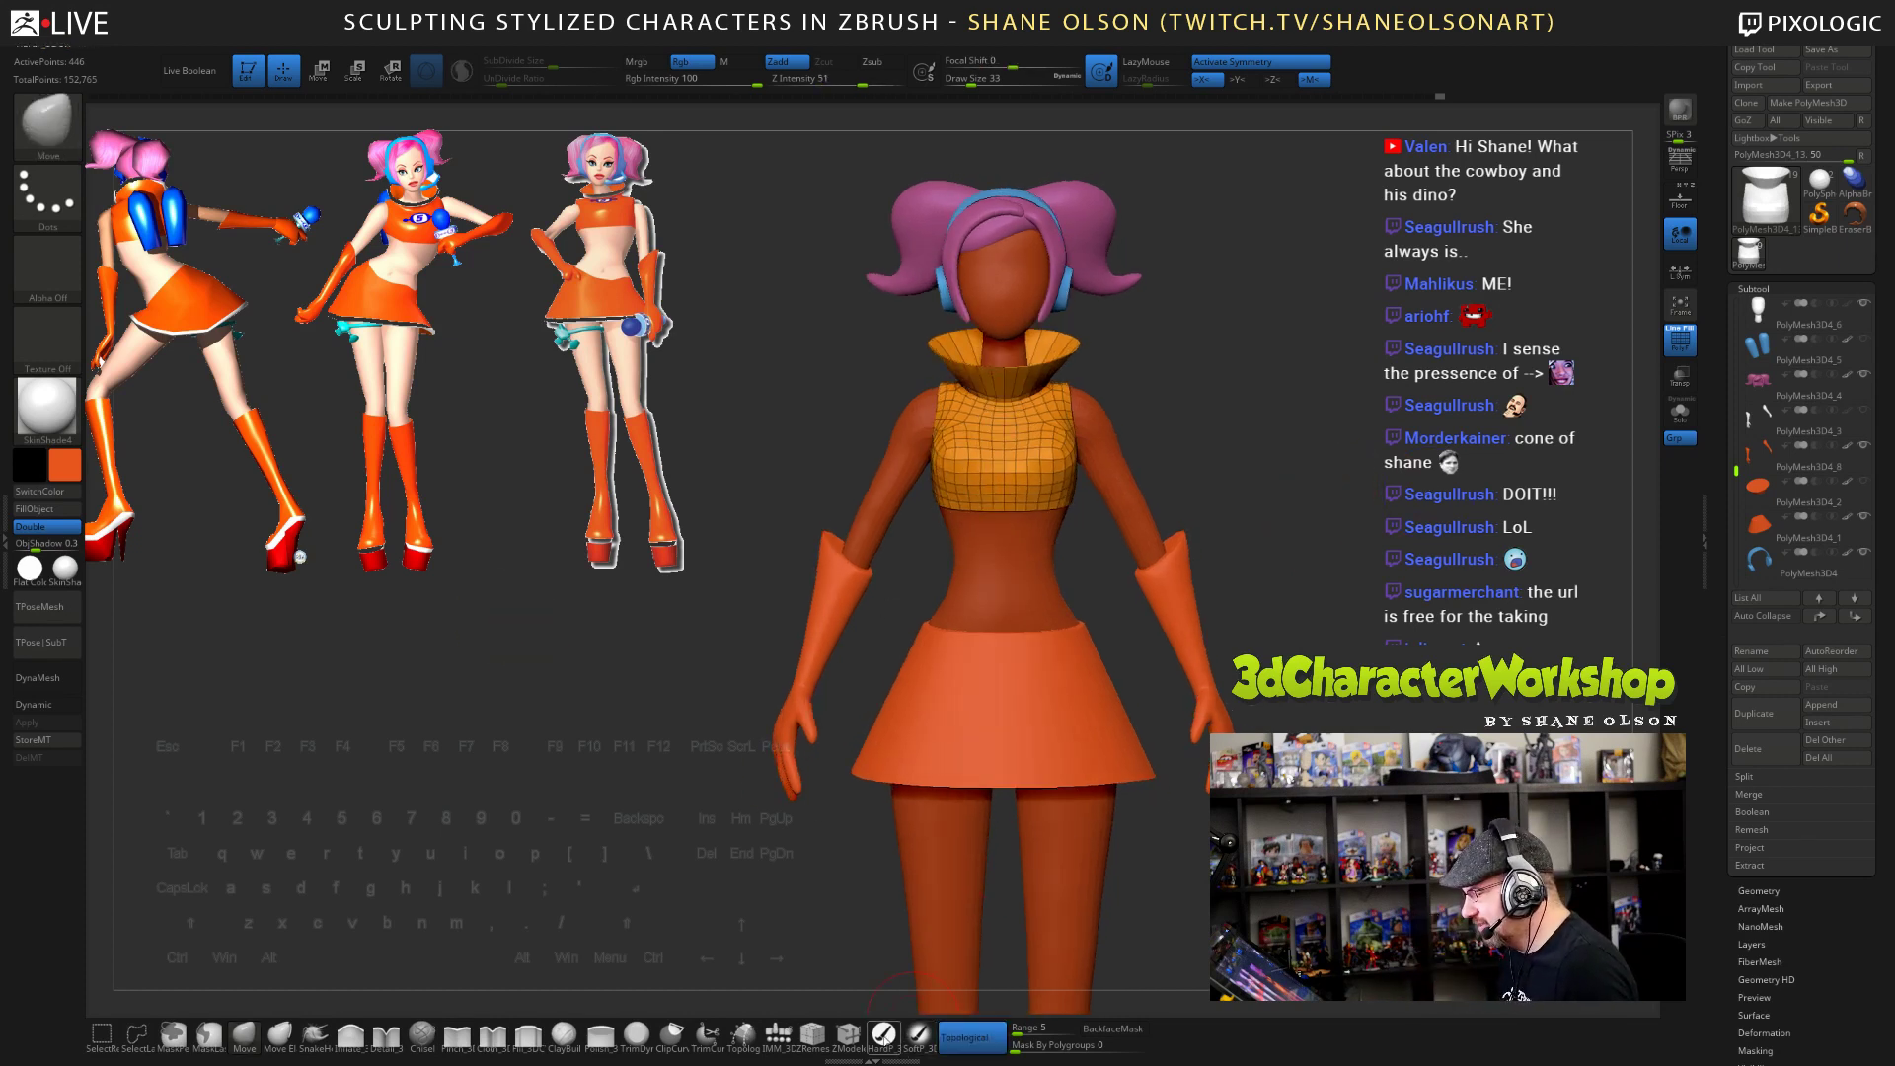
left_click(882, 1033)
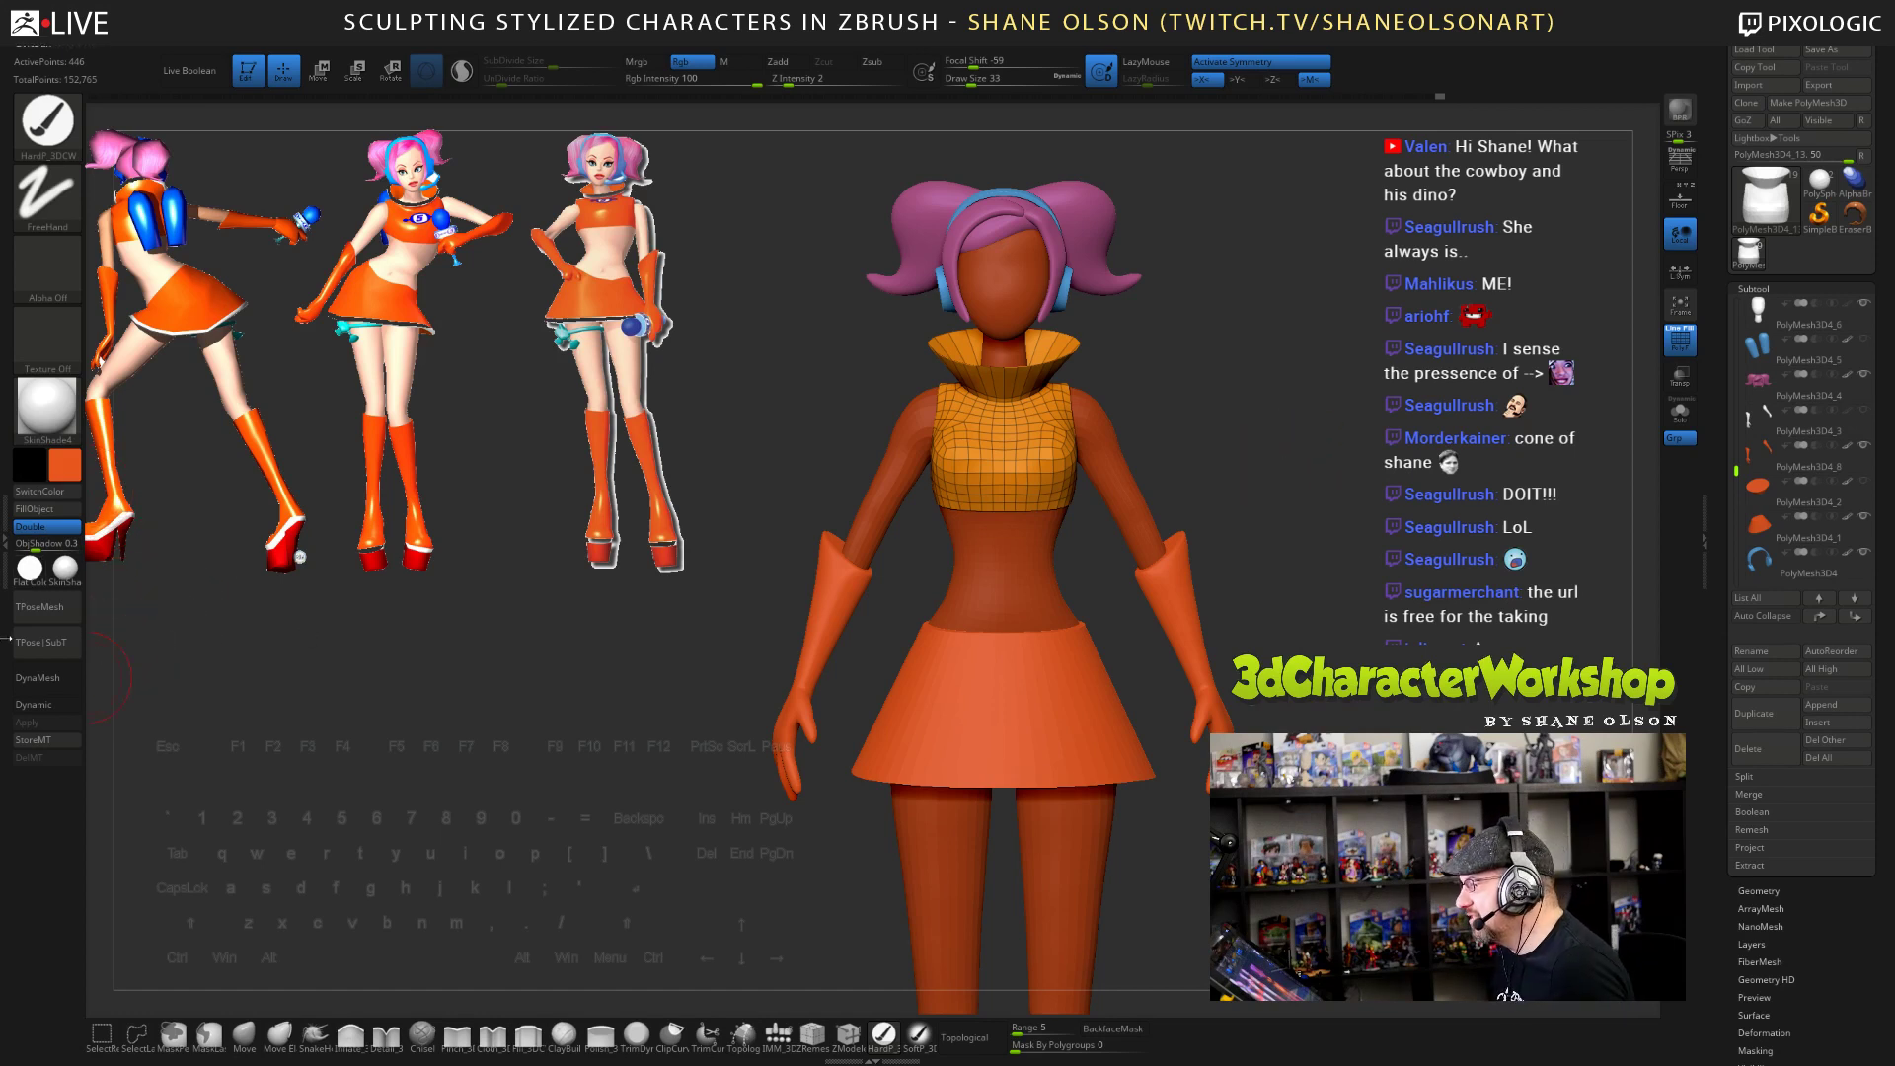
left_click(46, 510)
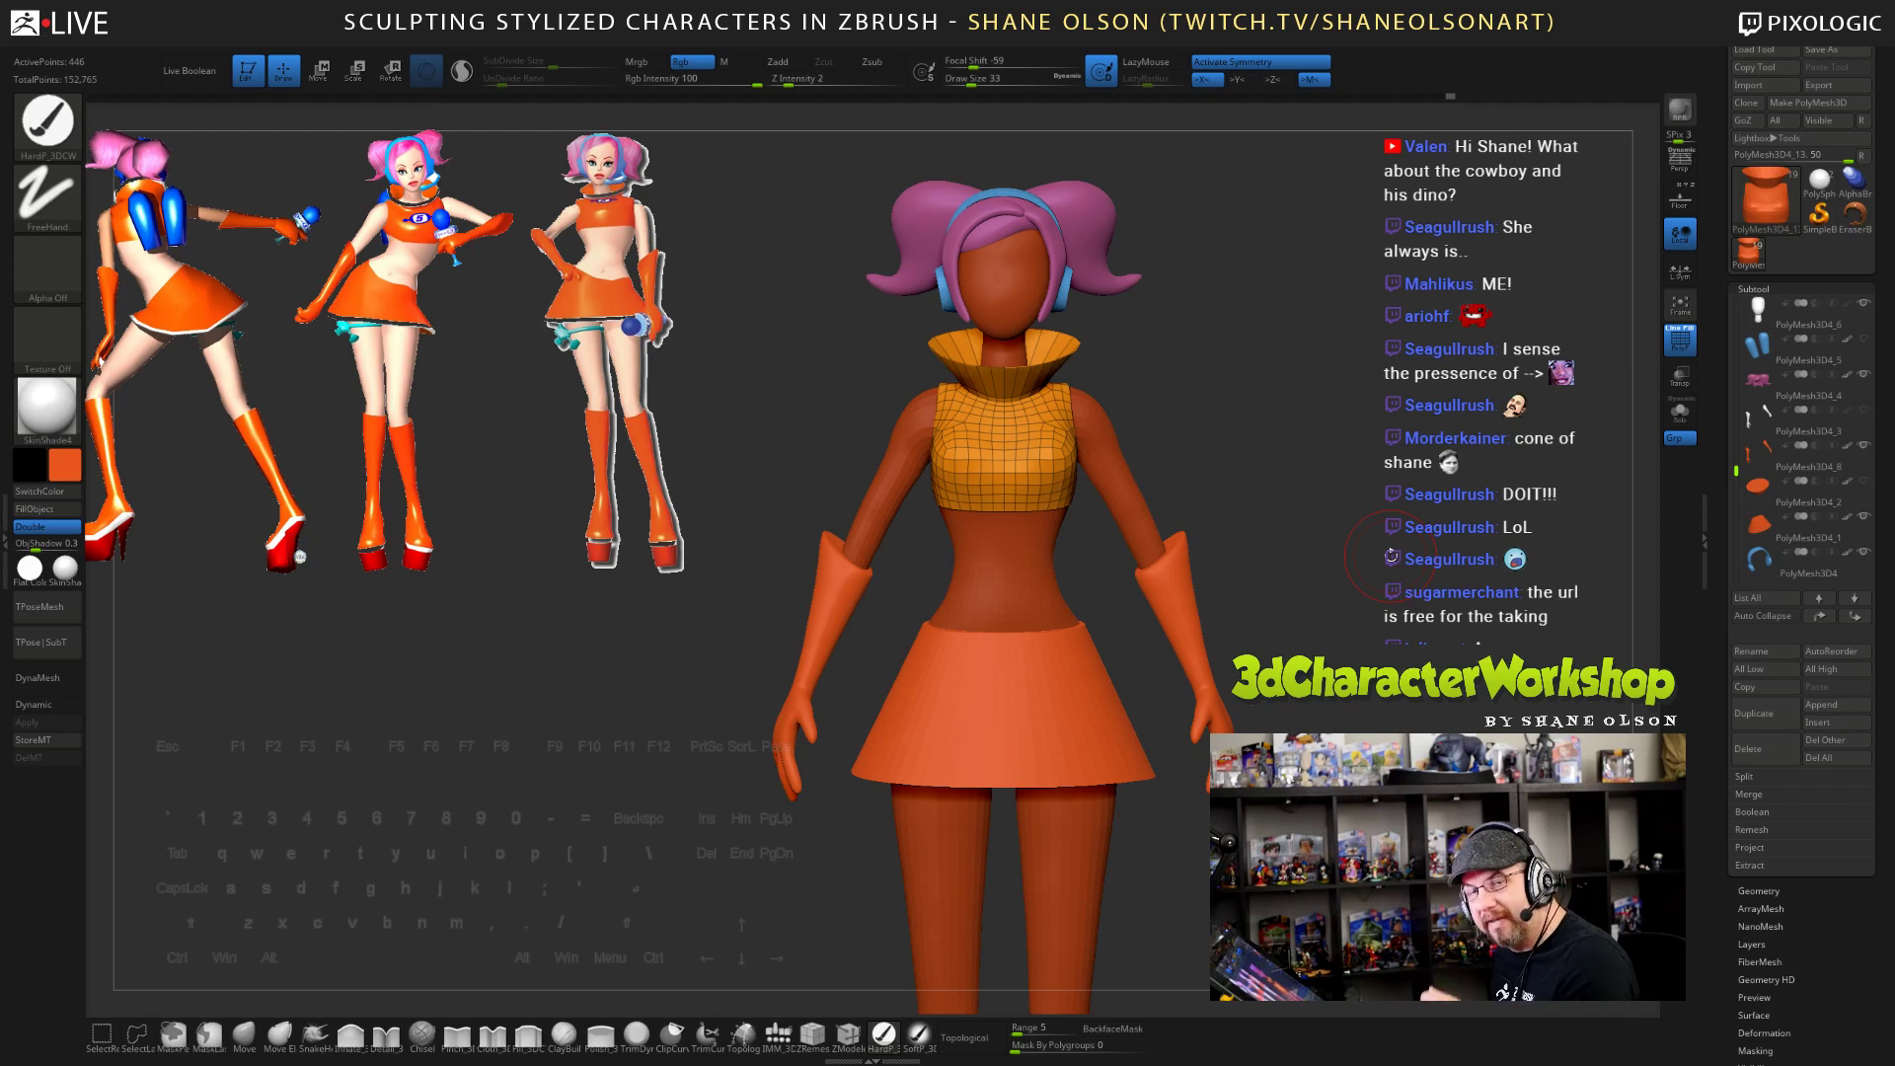
key("shift+f")
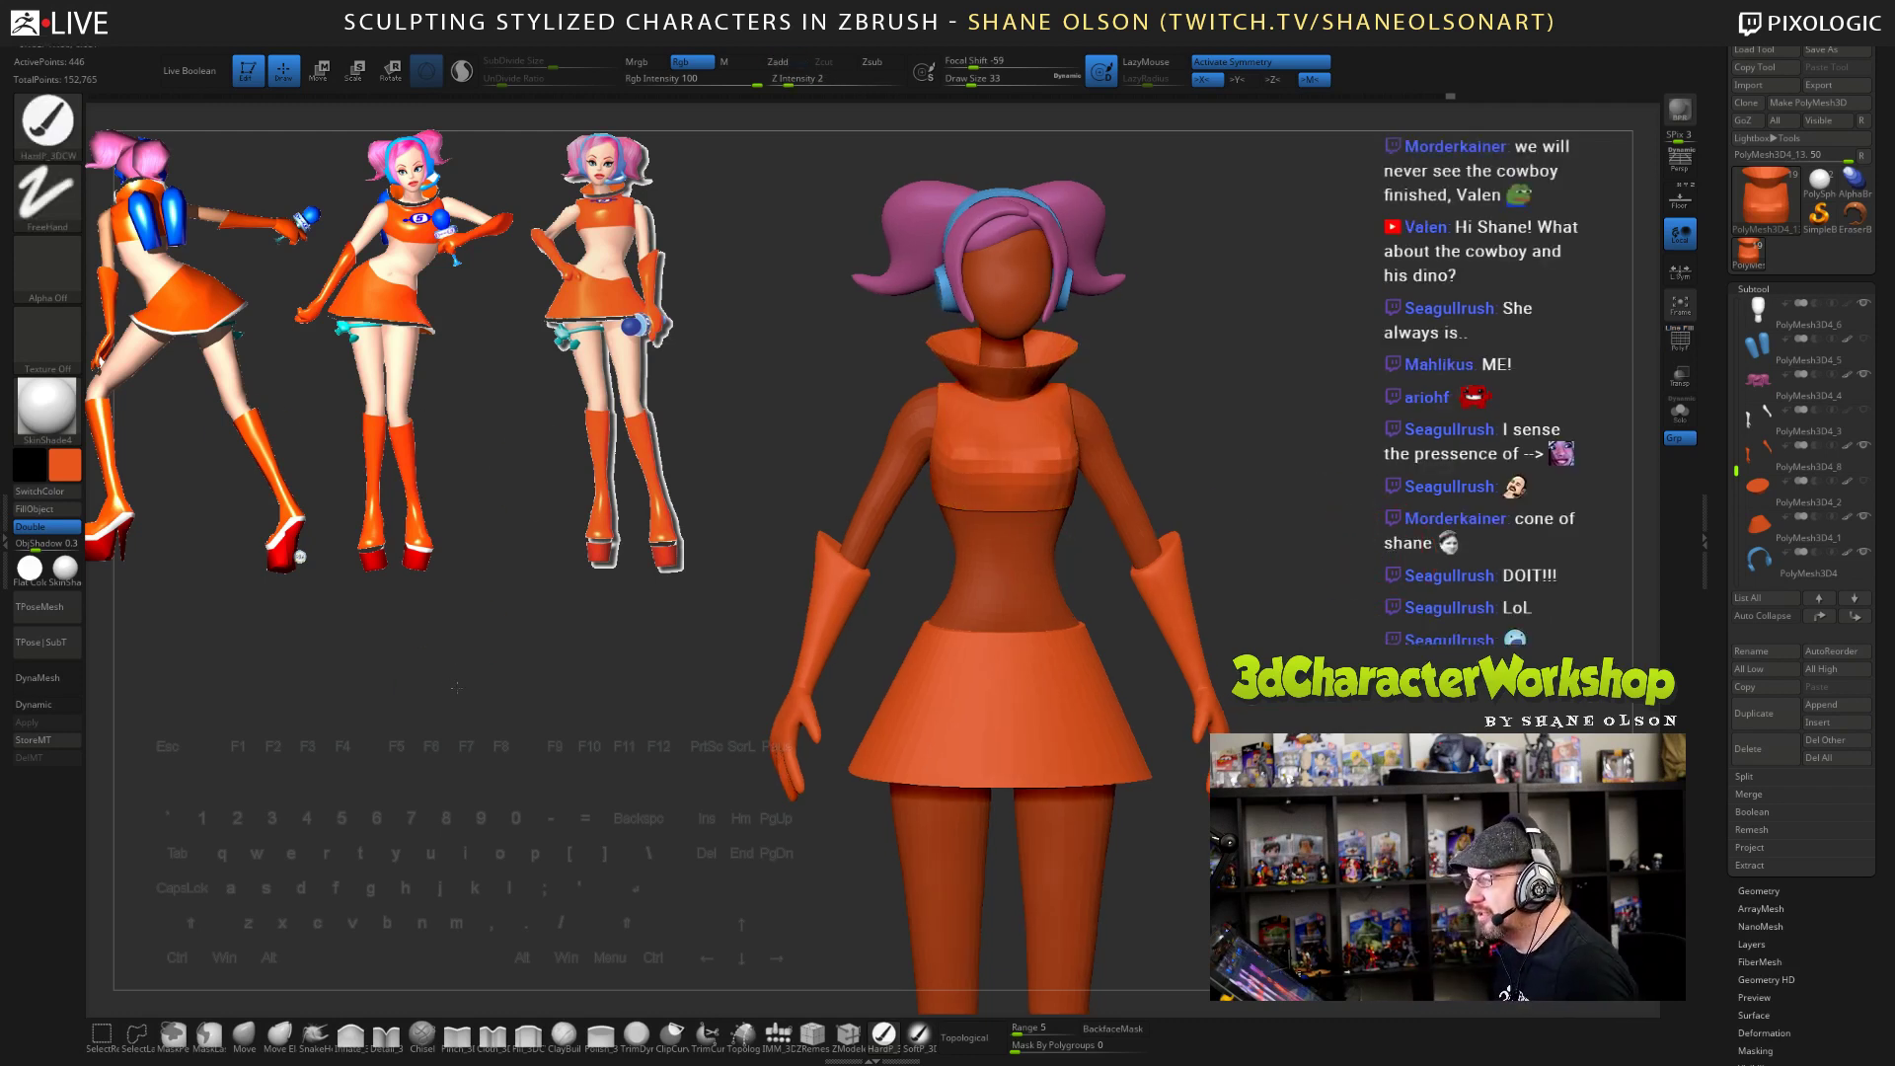
- Sample the light skin tone from the reference image and fill the body subtool with it
key("shift+z")
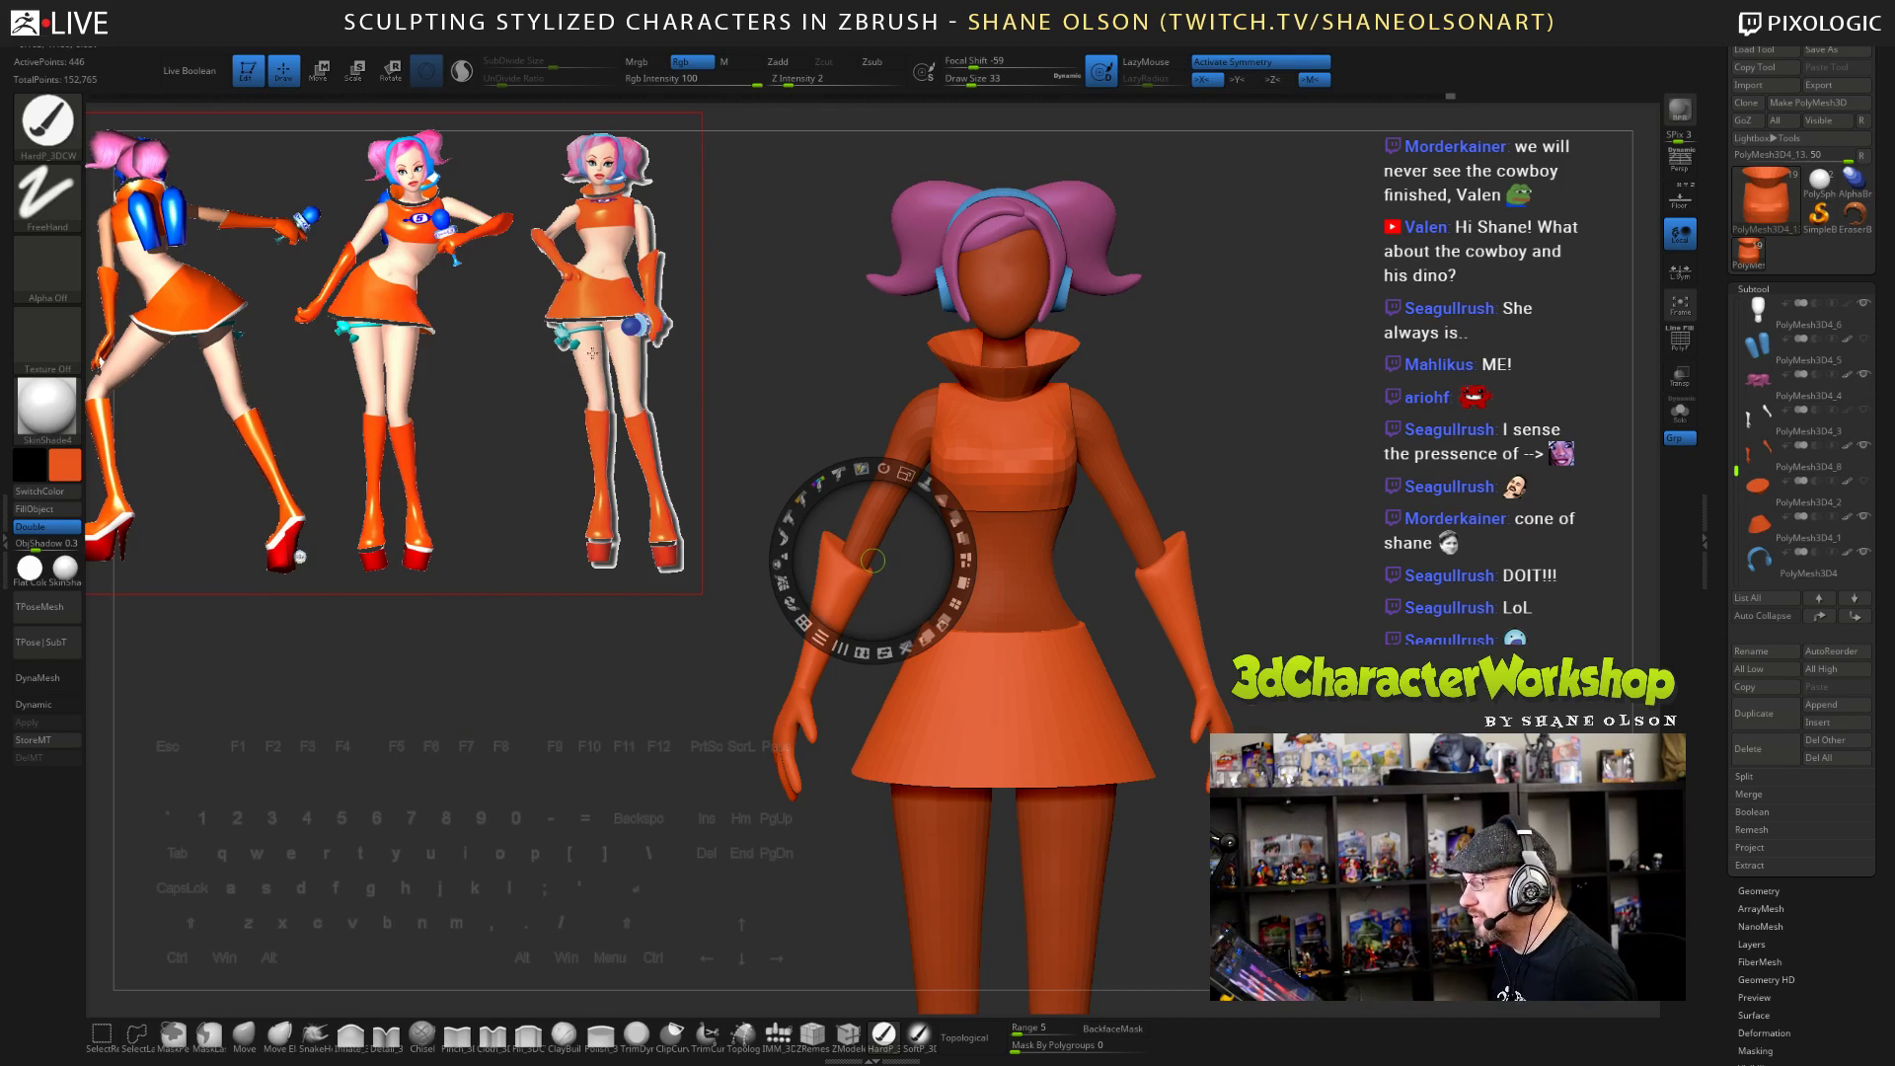
key("c")
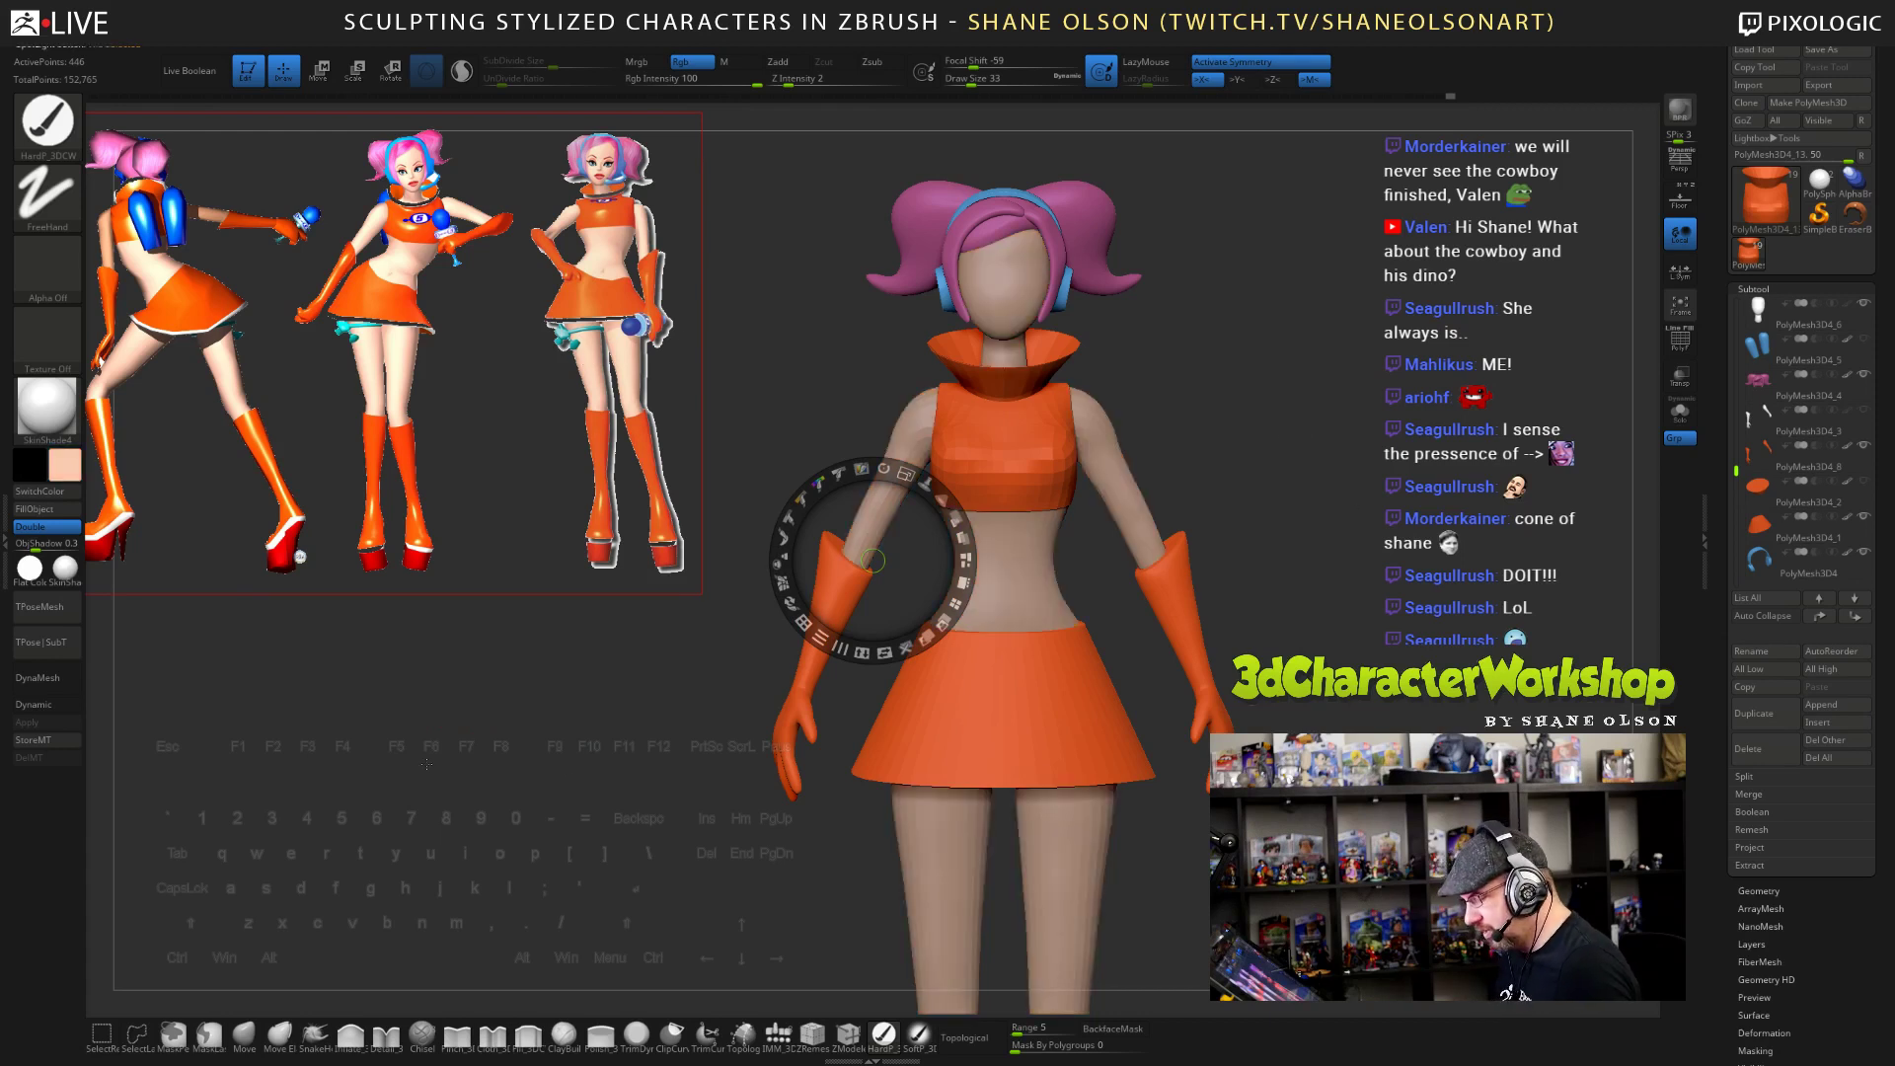
key("z")
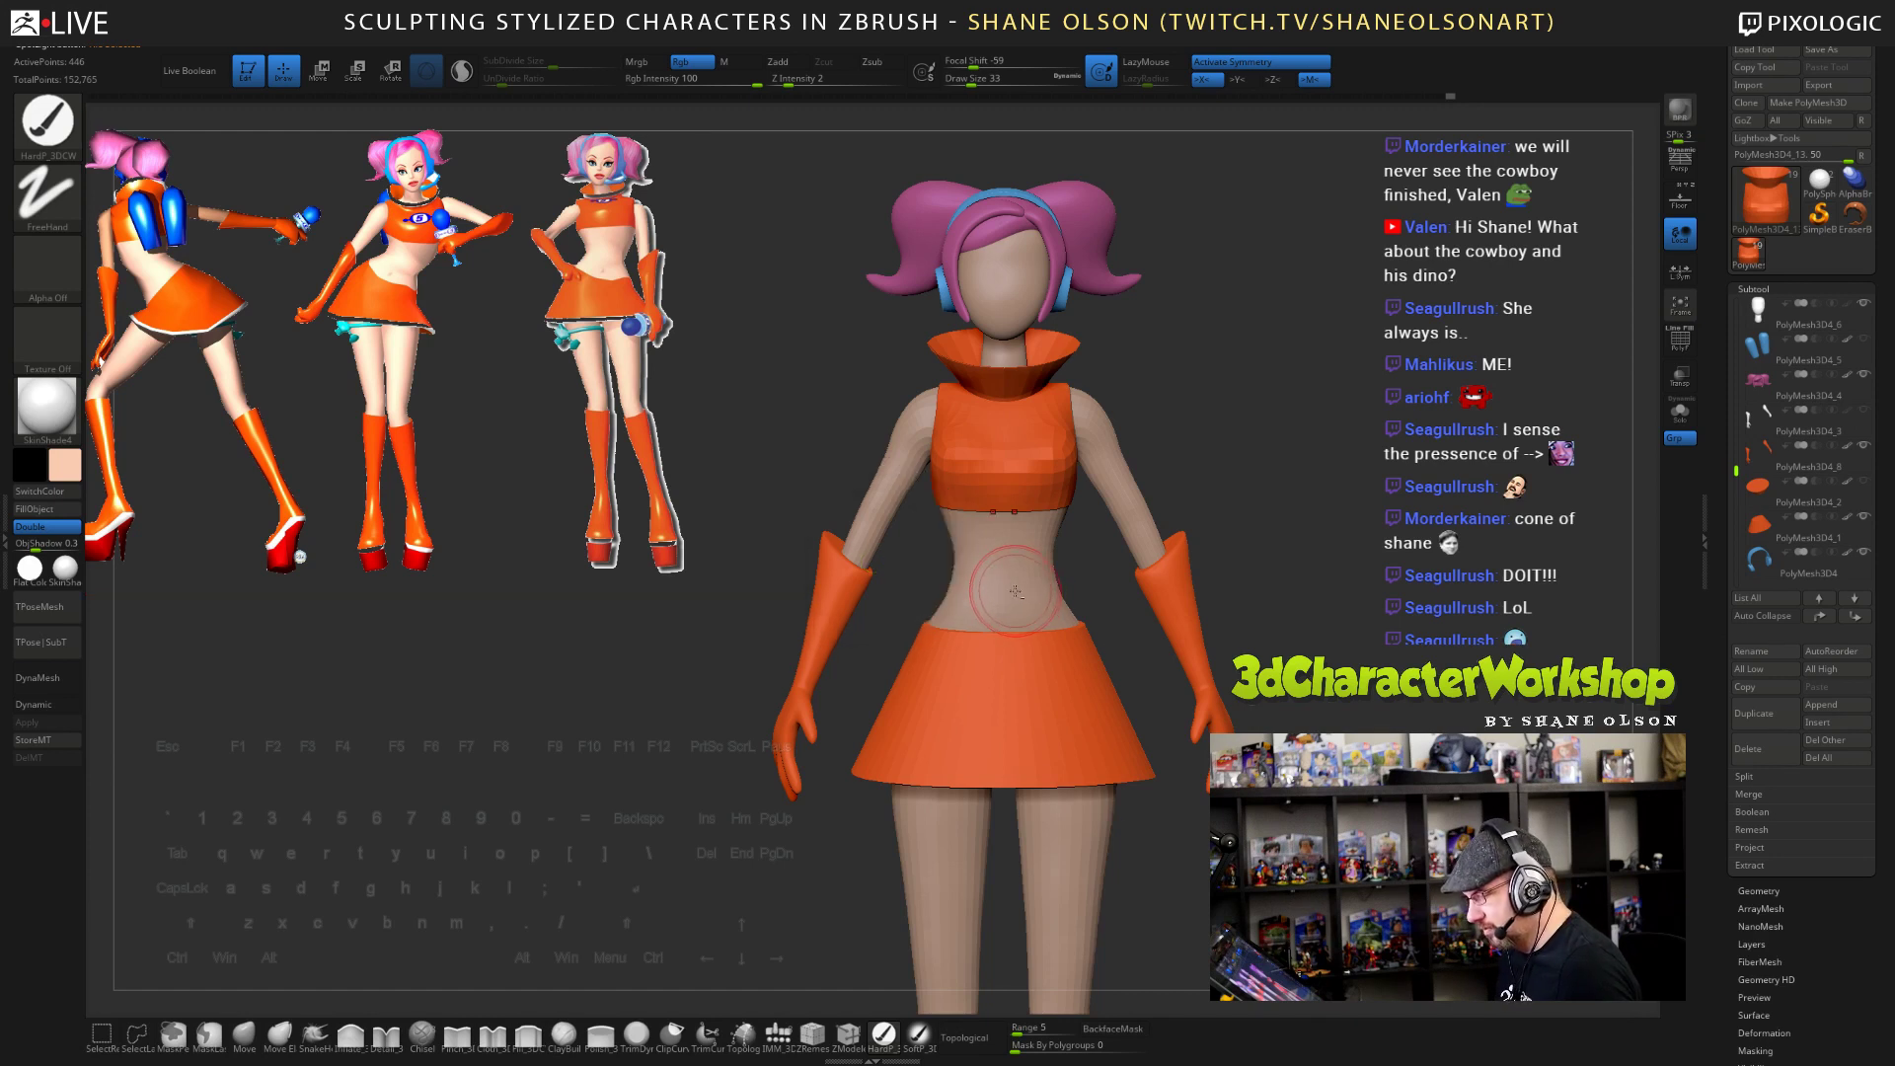
left_click(1022, 592, "alt")
left_click_drag(1334, 547, 1361, 583)
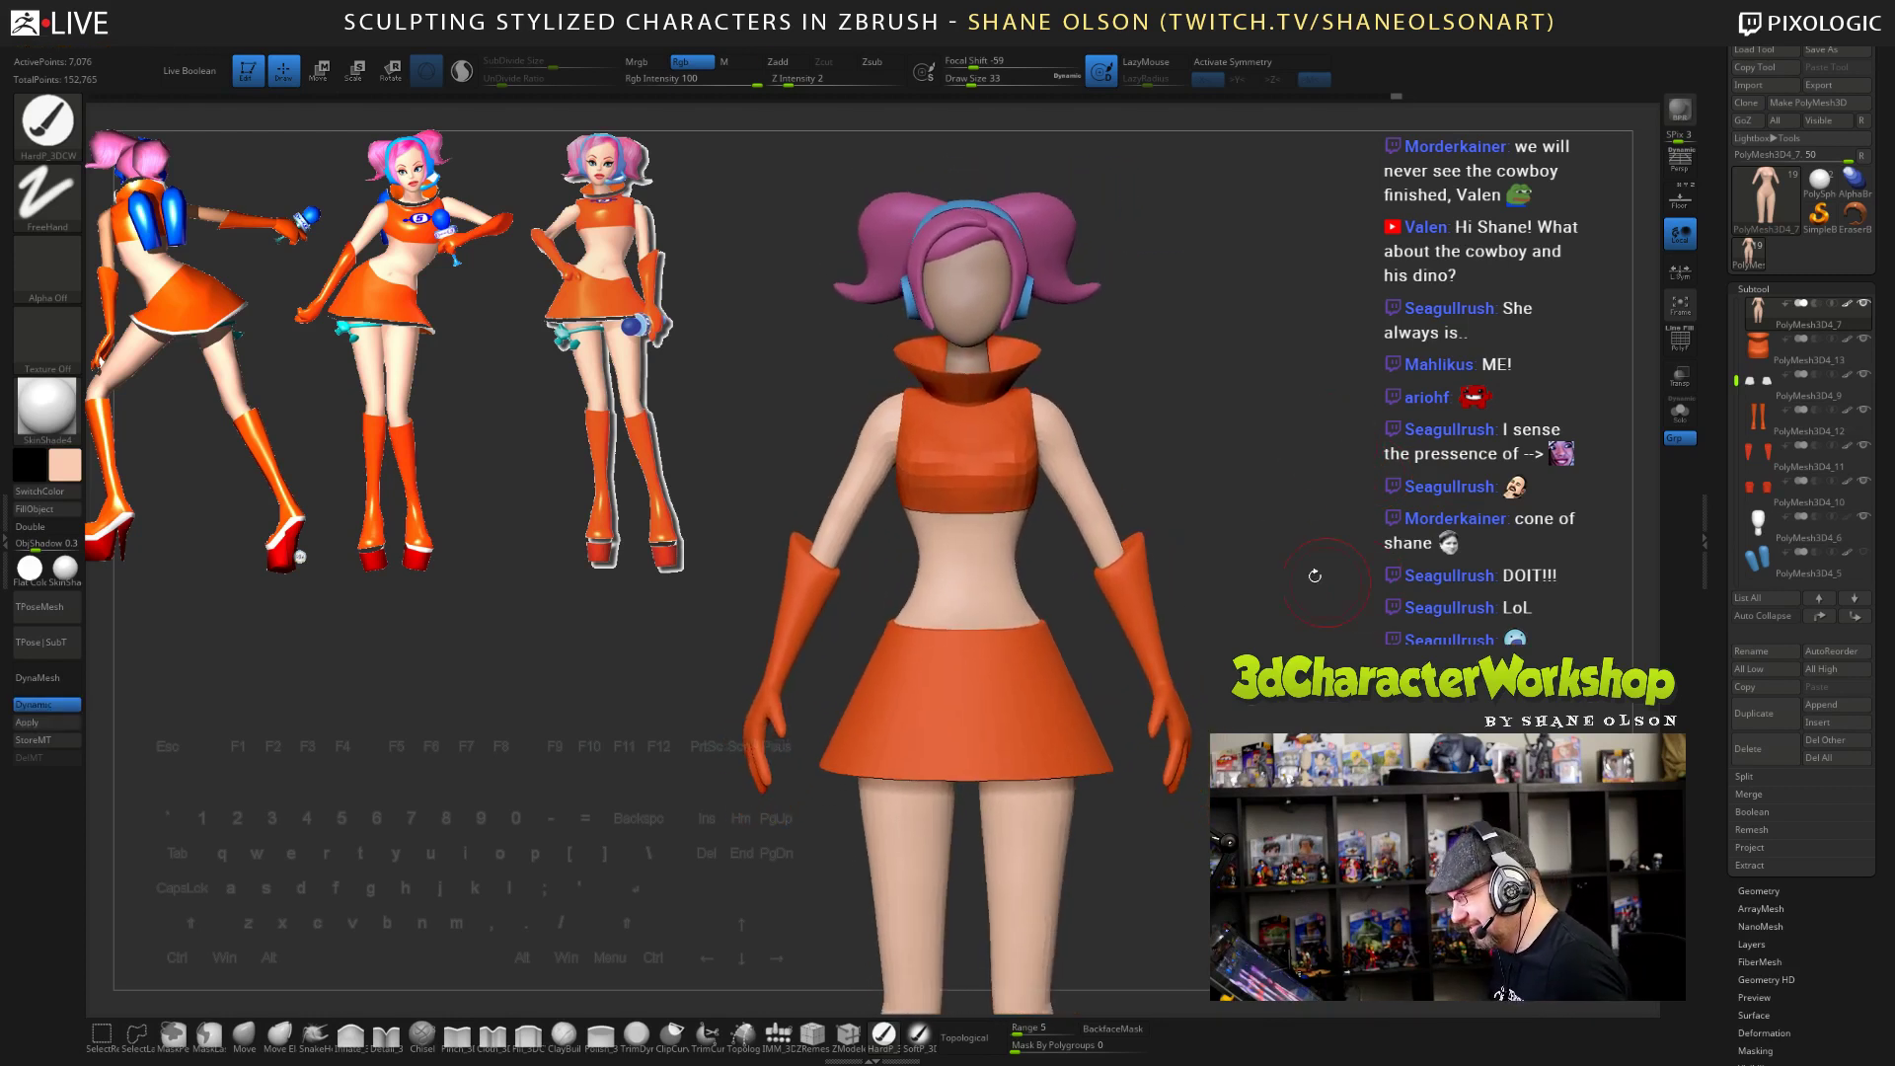
- Turn on dynamic subdivision for the orange top and check its shape from the front and from above
left_click(977, 470, "alt")
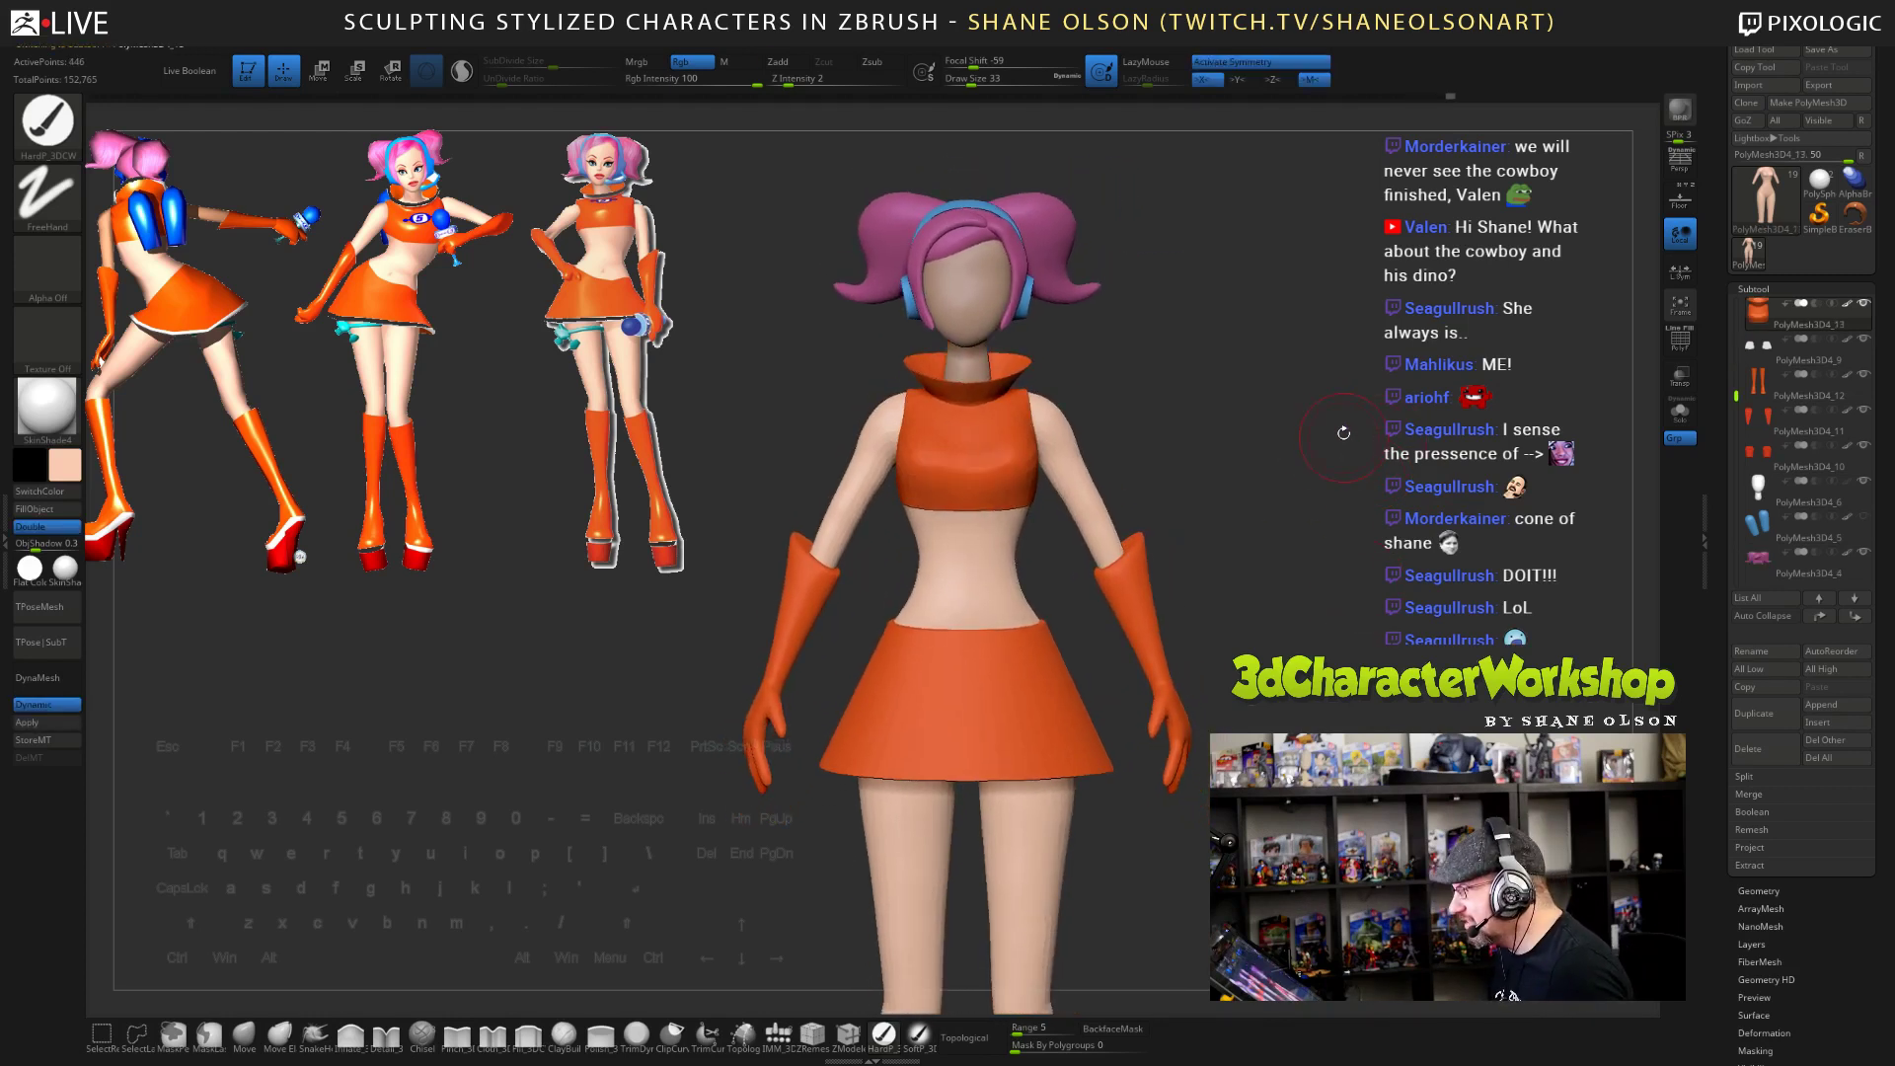
mouse_move(1343, 432)
left_mouse_down()
mouse_move(1372, 428)
mouse_move(1342, 395)
left_mouse_up()
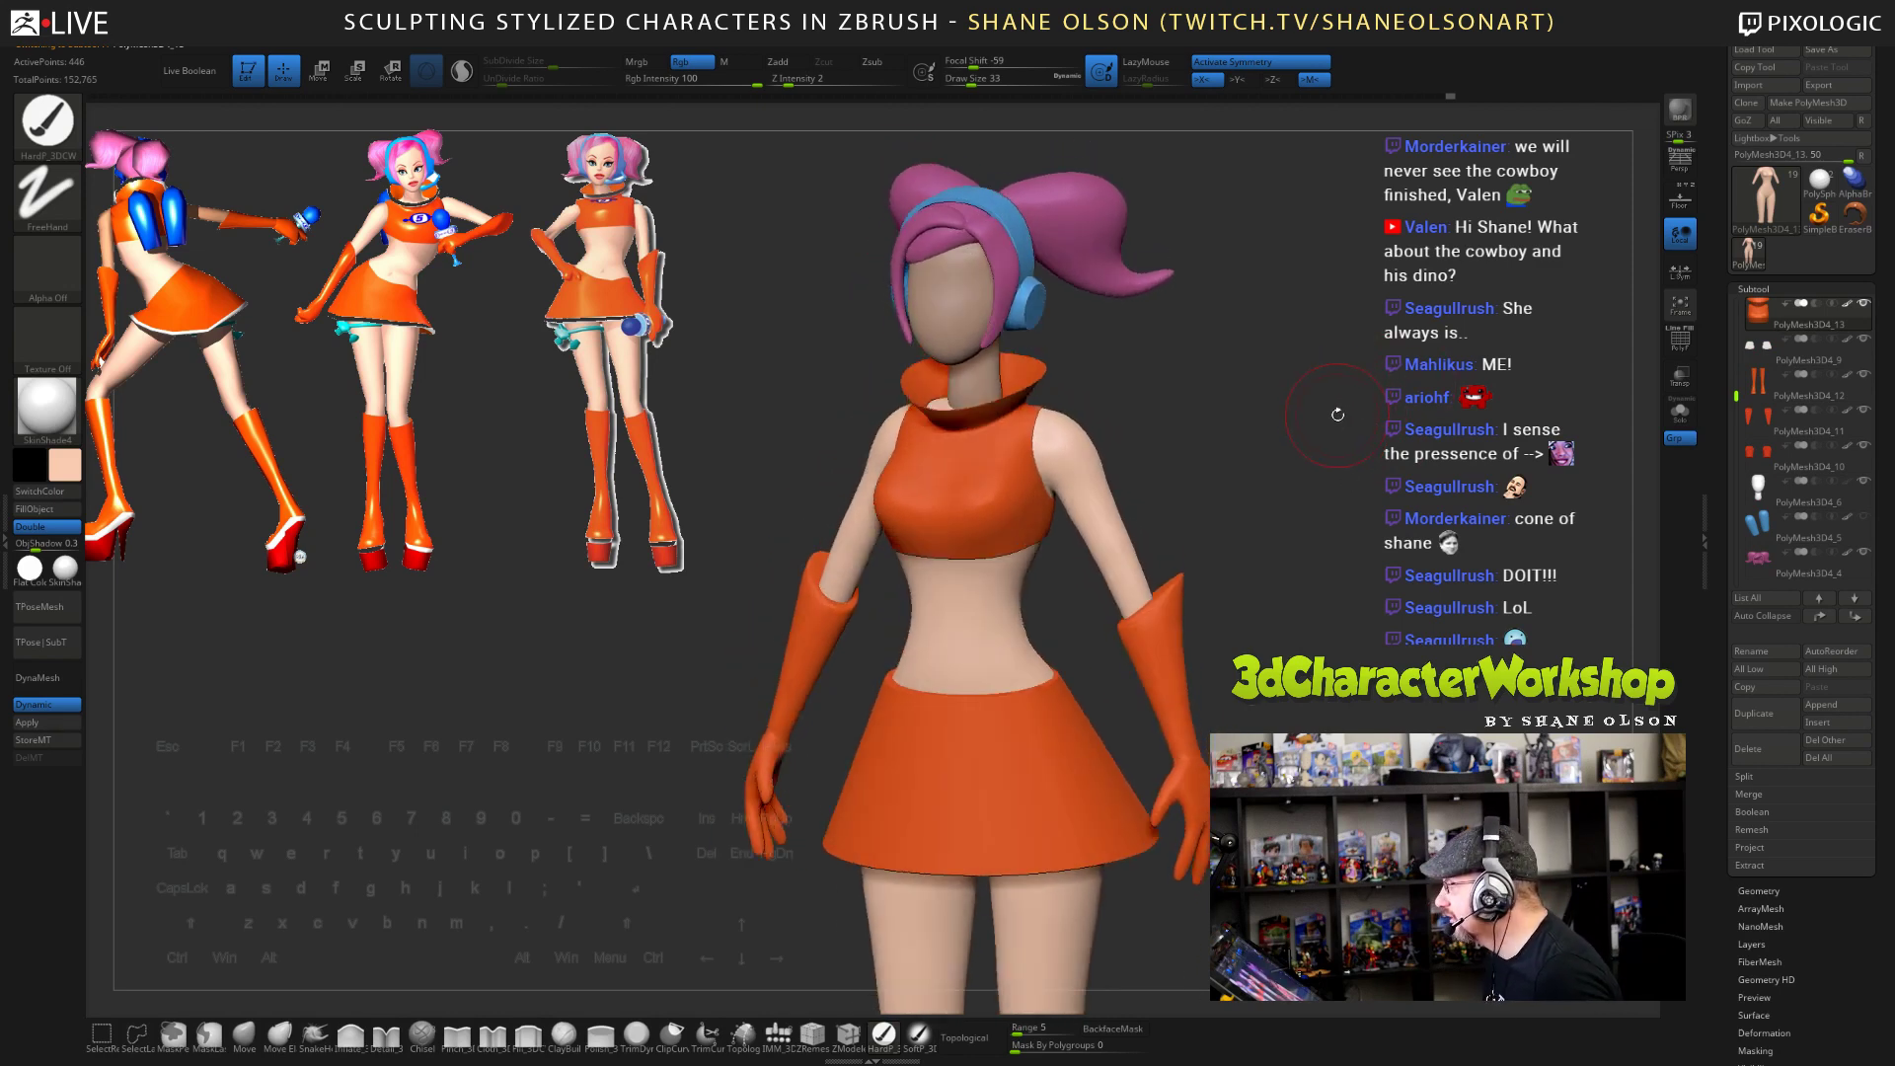
mouse_move(1294, 621)
left_mouse_down("shift")
mouse_move(1316, 614)
mouse_move(1281, 636)
left_mouse_up("shift")
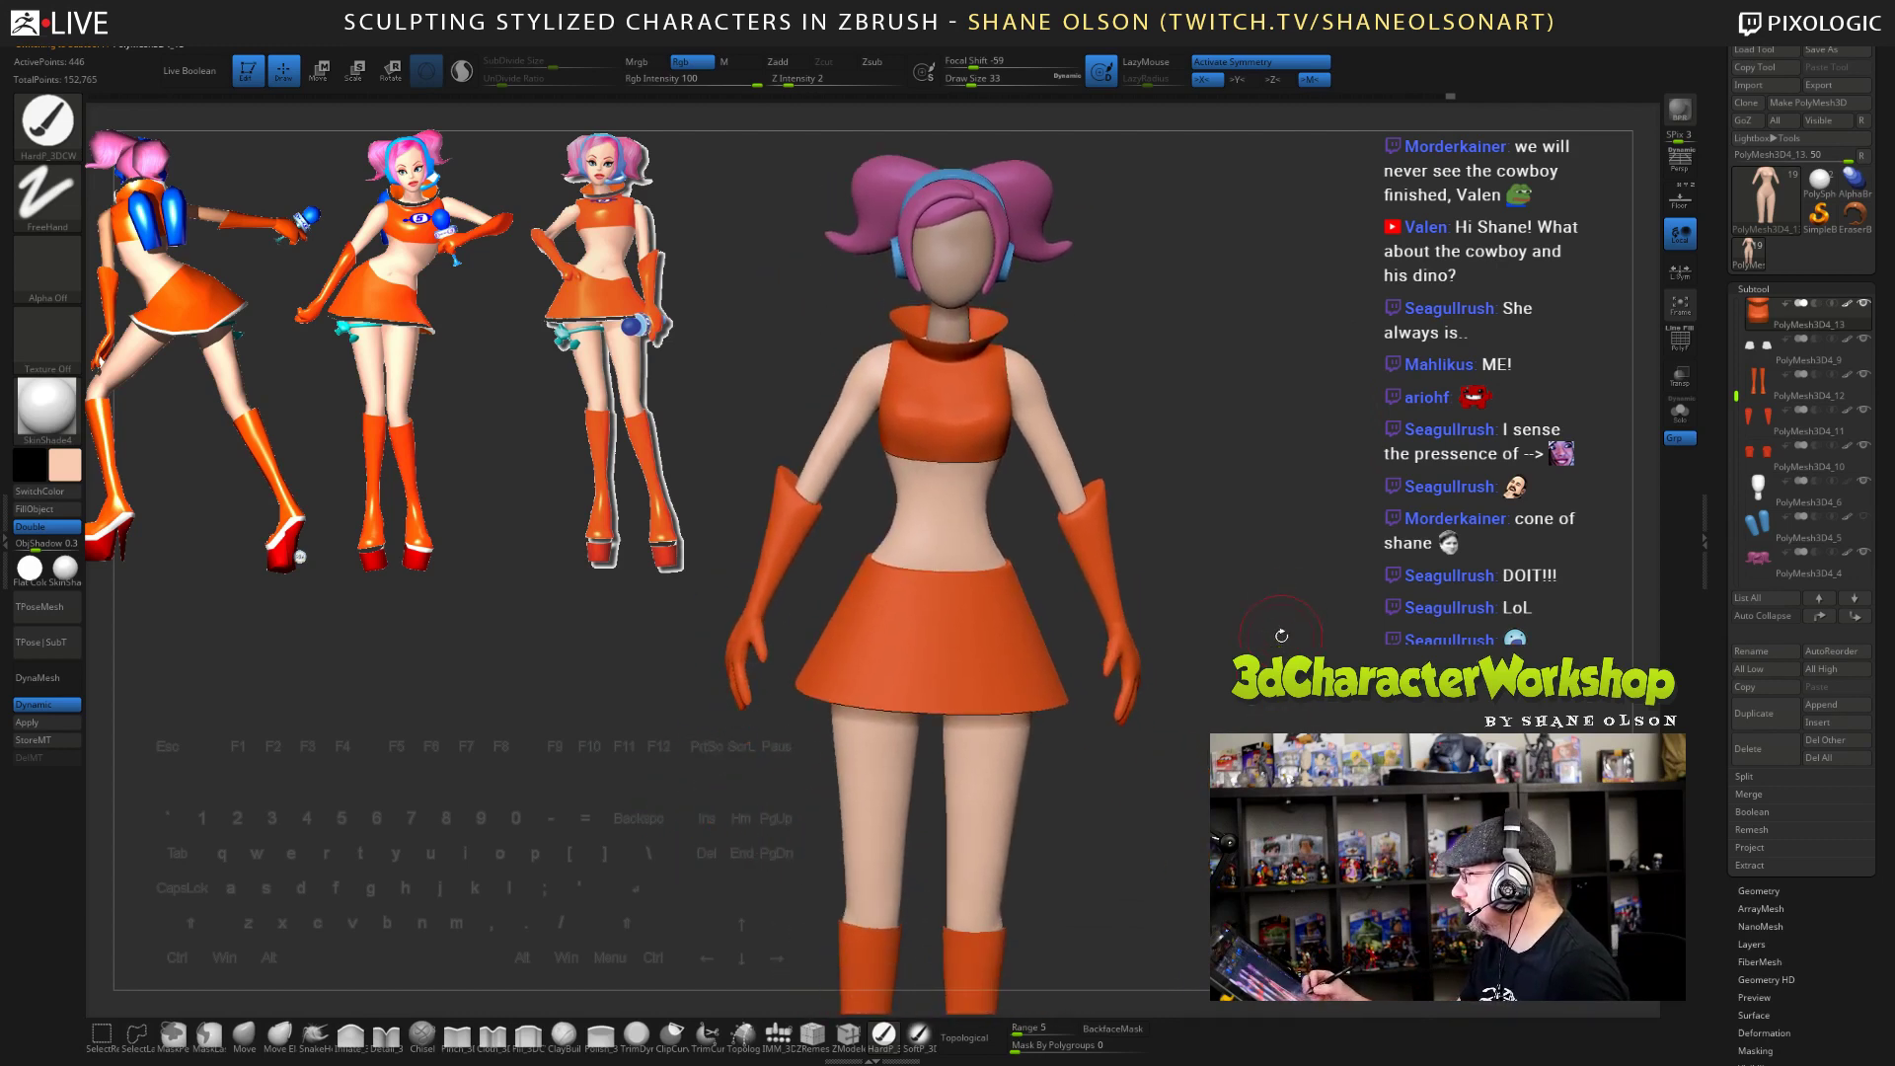
left_click_drag(1256, 533, 1222, 430, "alt")
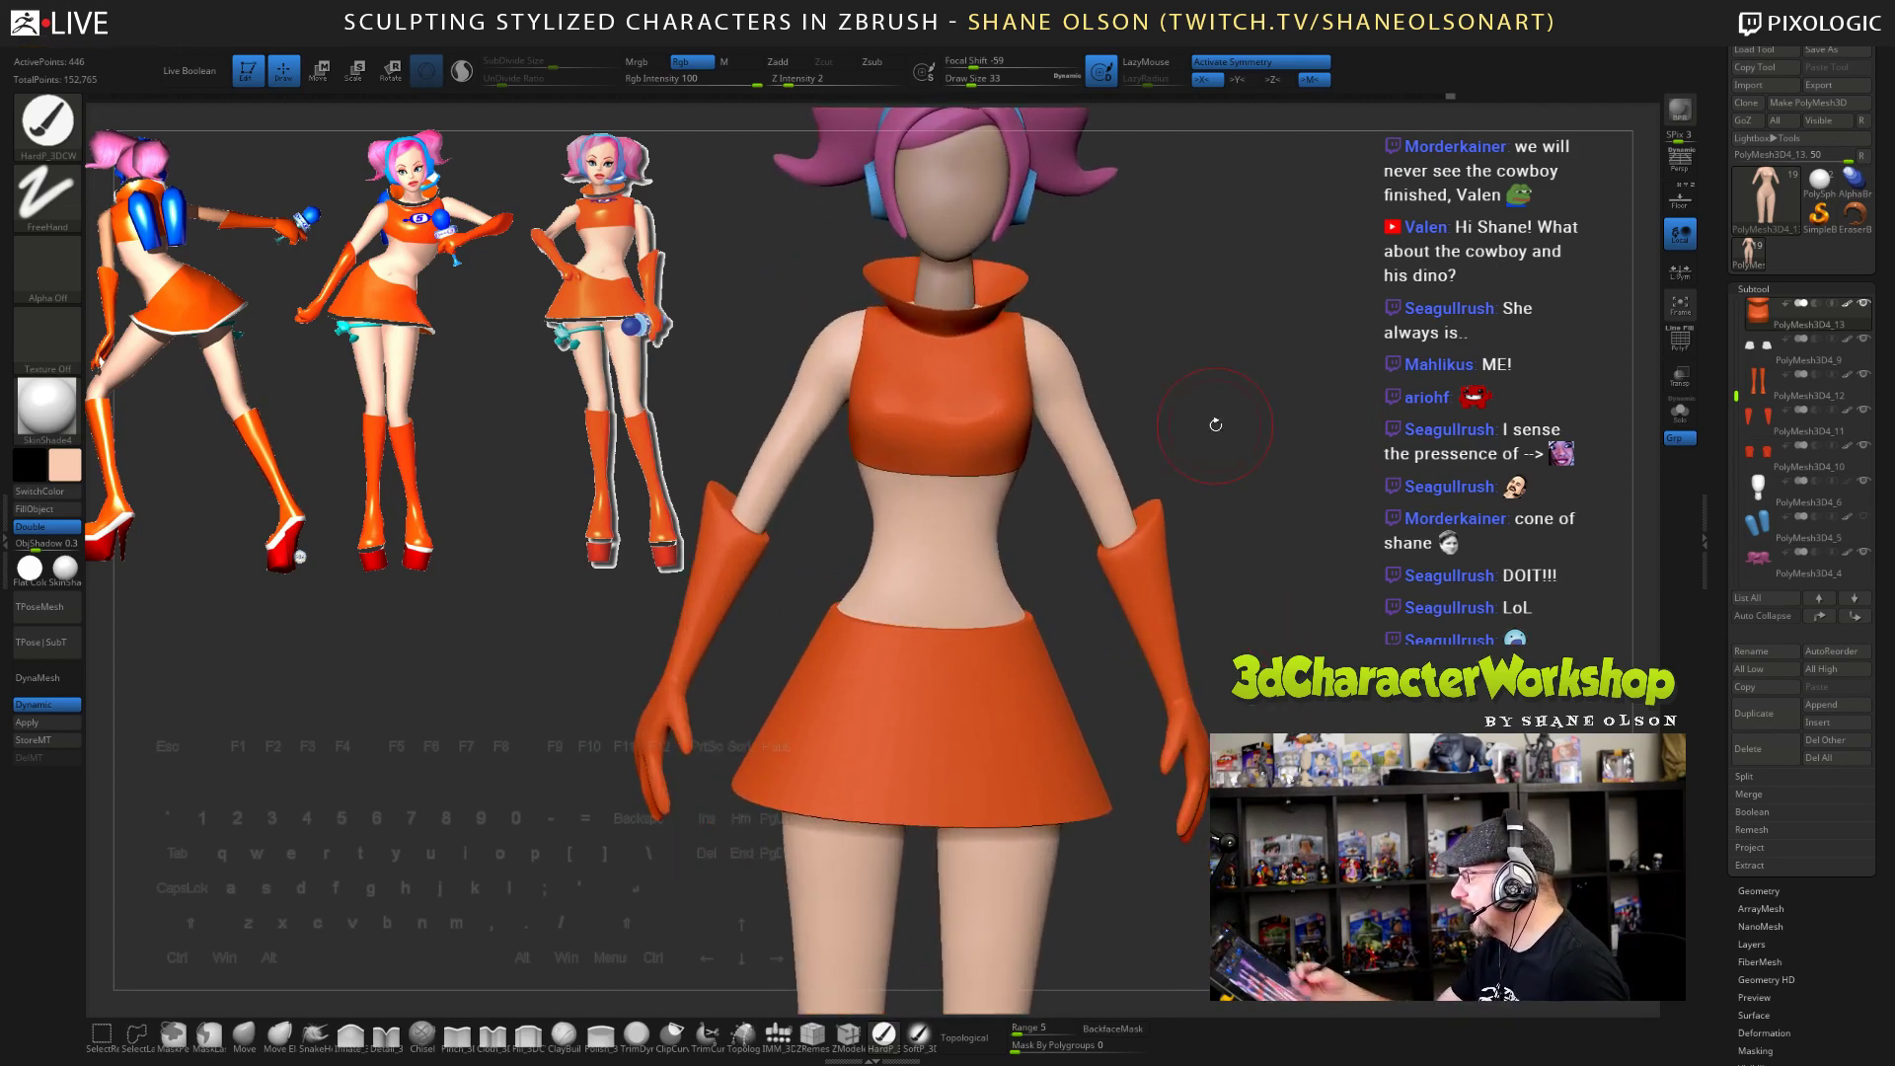
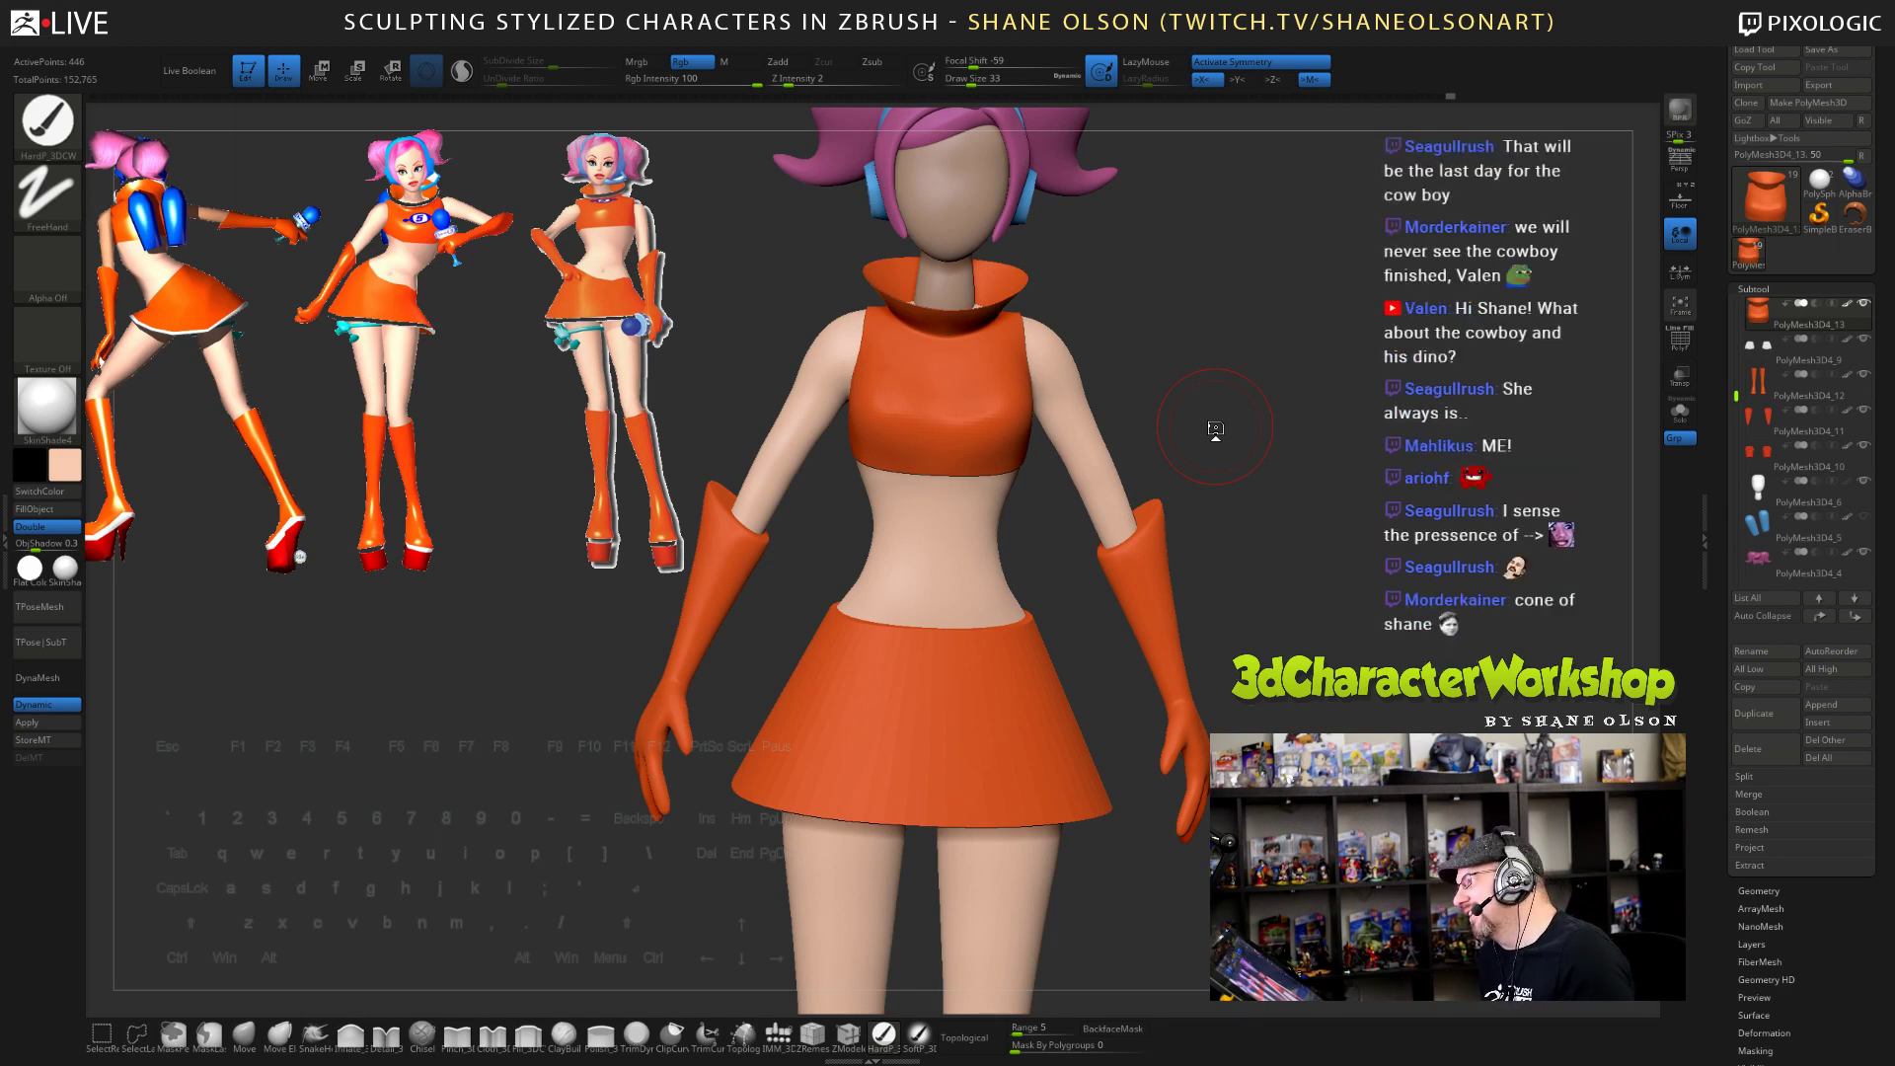
left_click_drag(1215, 429, 1283, 396)
left_click_drag(1256, 330, 1281, 486)
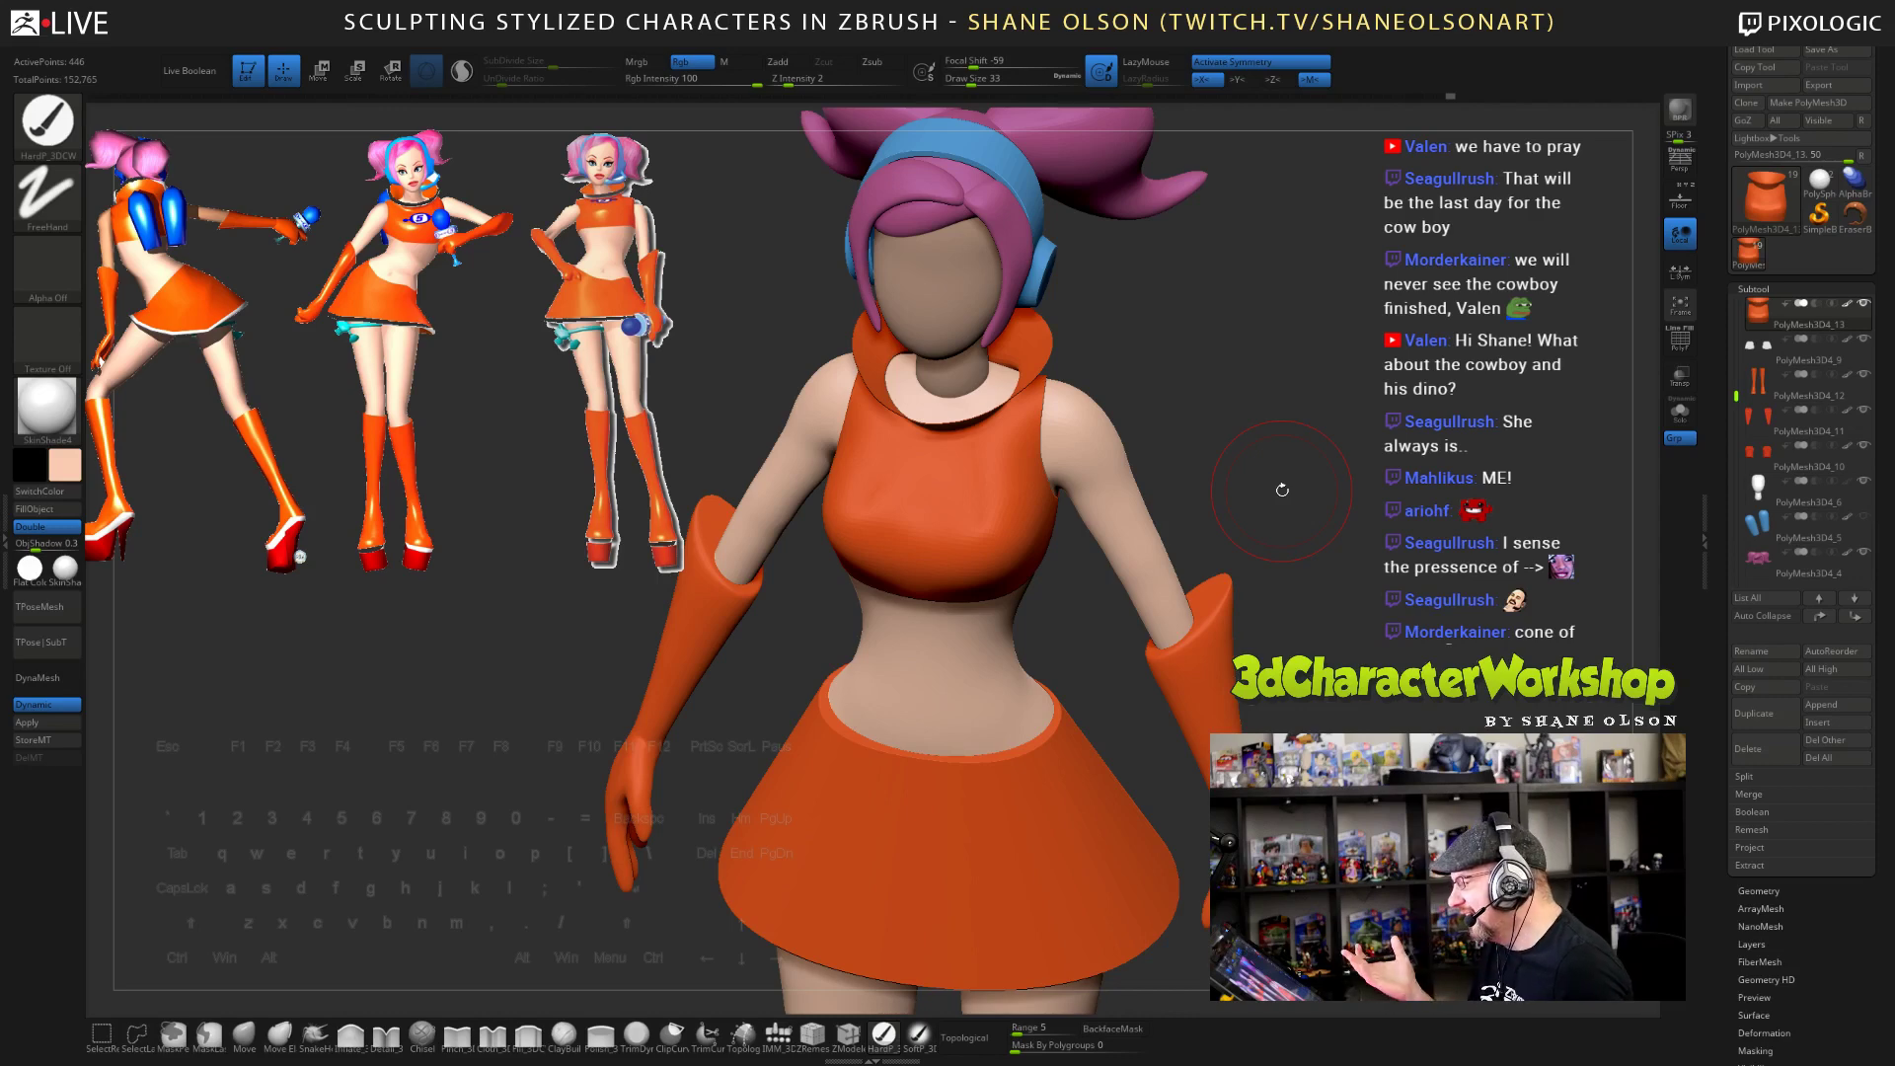
mouse_move(1339, 526)
left_mouse_down()
mouse_move(1336, 453)
mouse_move(1316, 475)
mouse_move(1268, 454)
left_mouse_up()
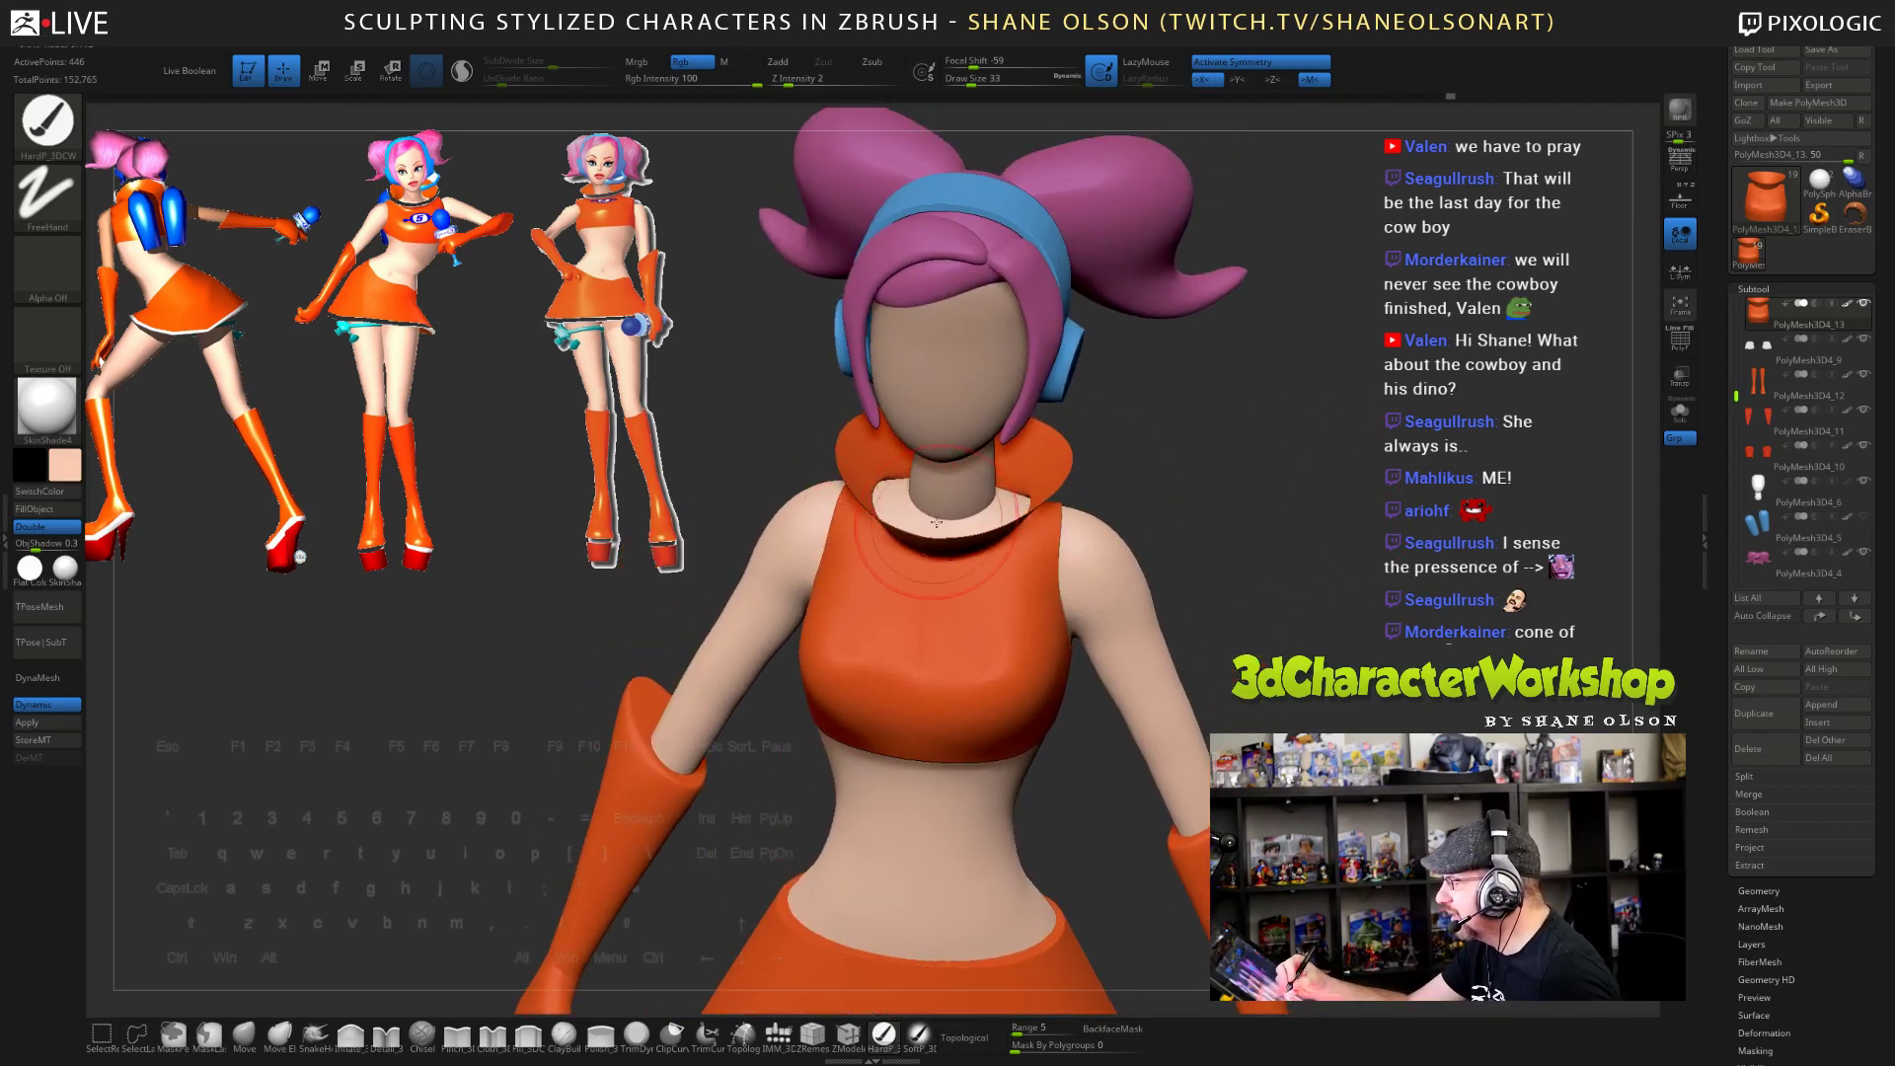
- Turn off dynamic subdivision for the orange top and adjust its front neckline at the collar base with the Move brush
key("shift+d")
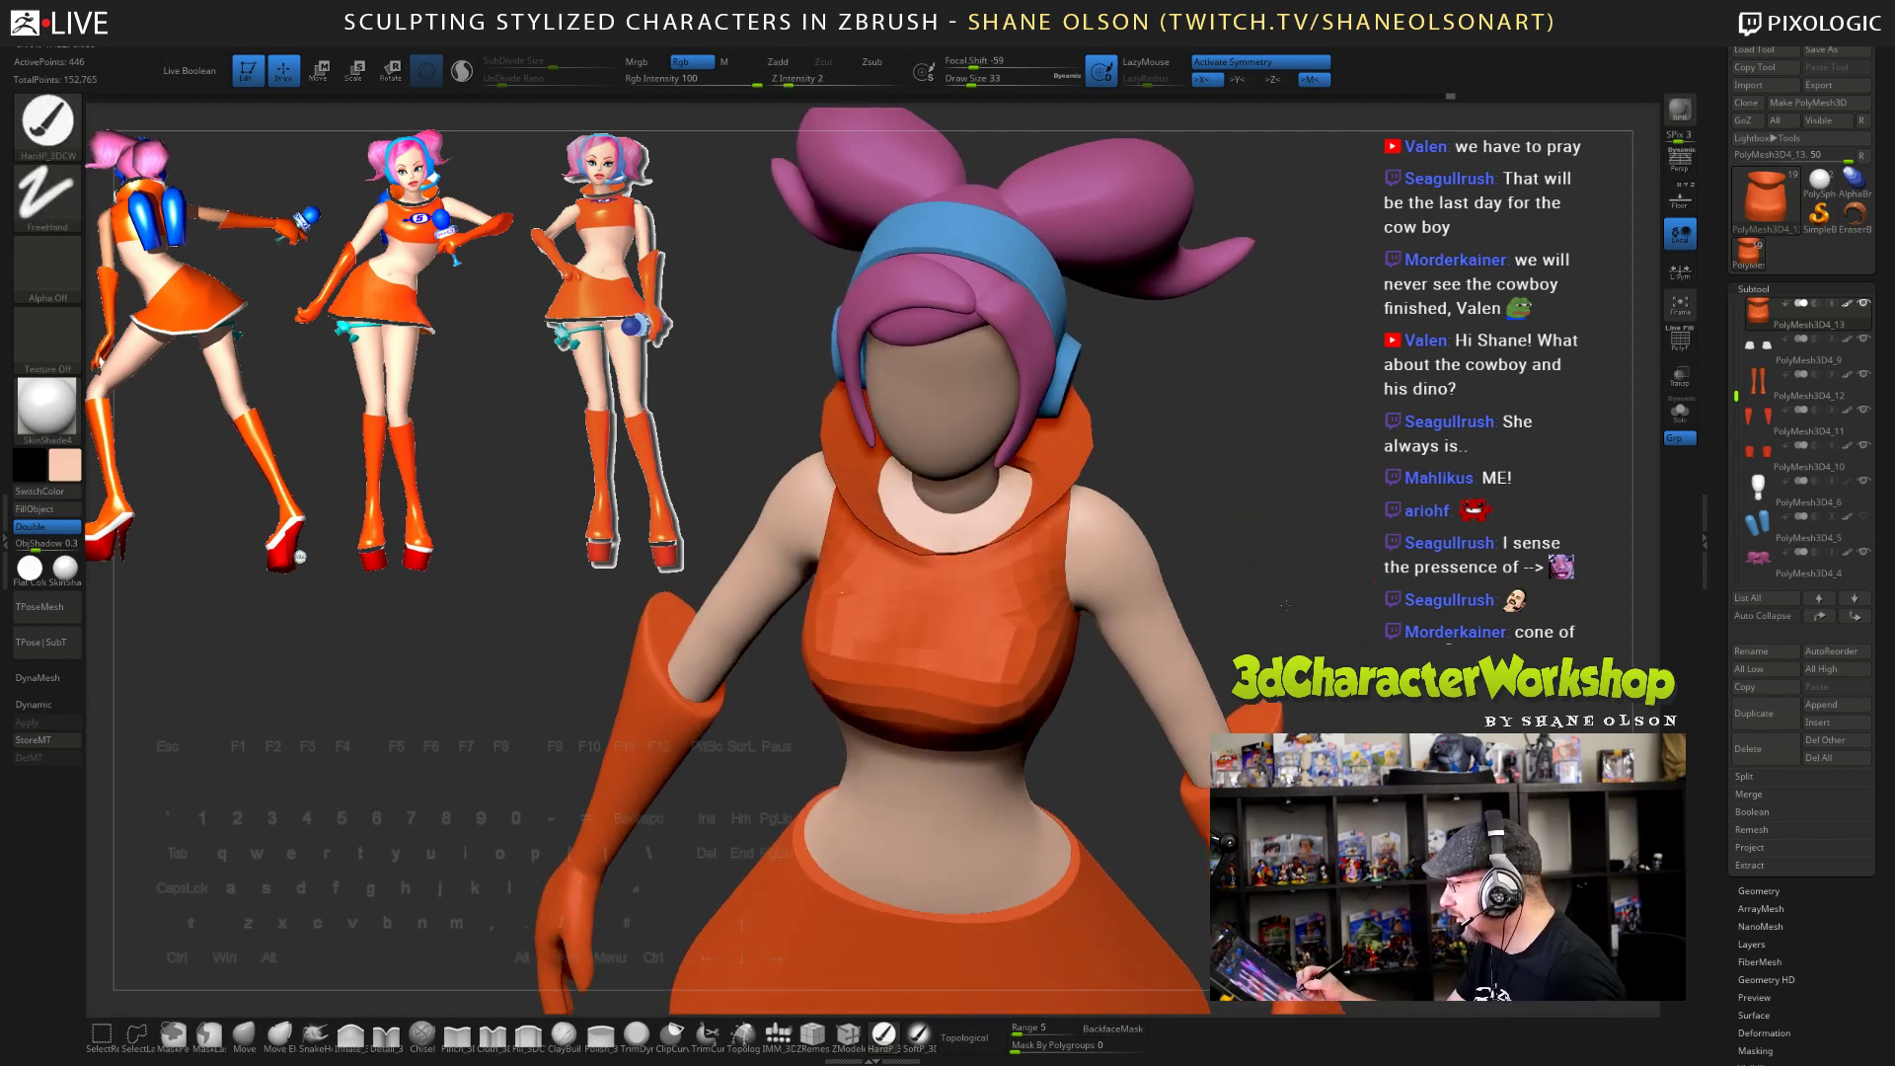
left_click(244, 1035)
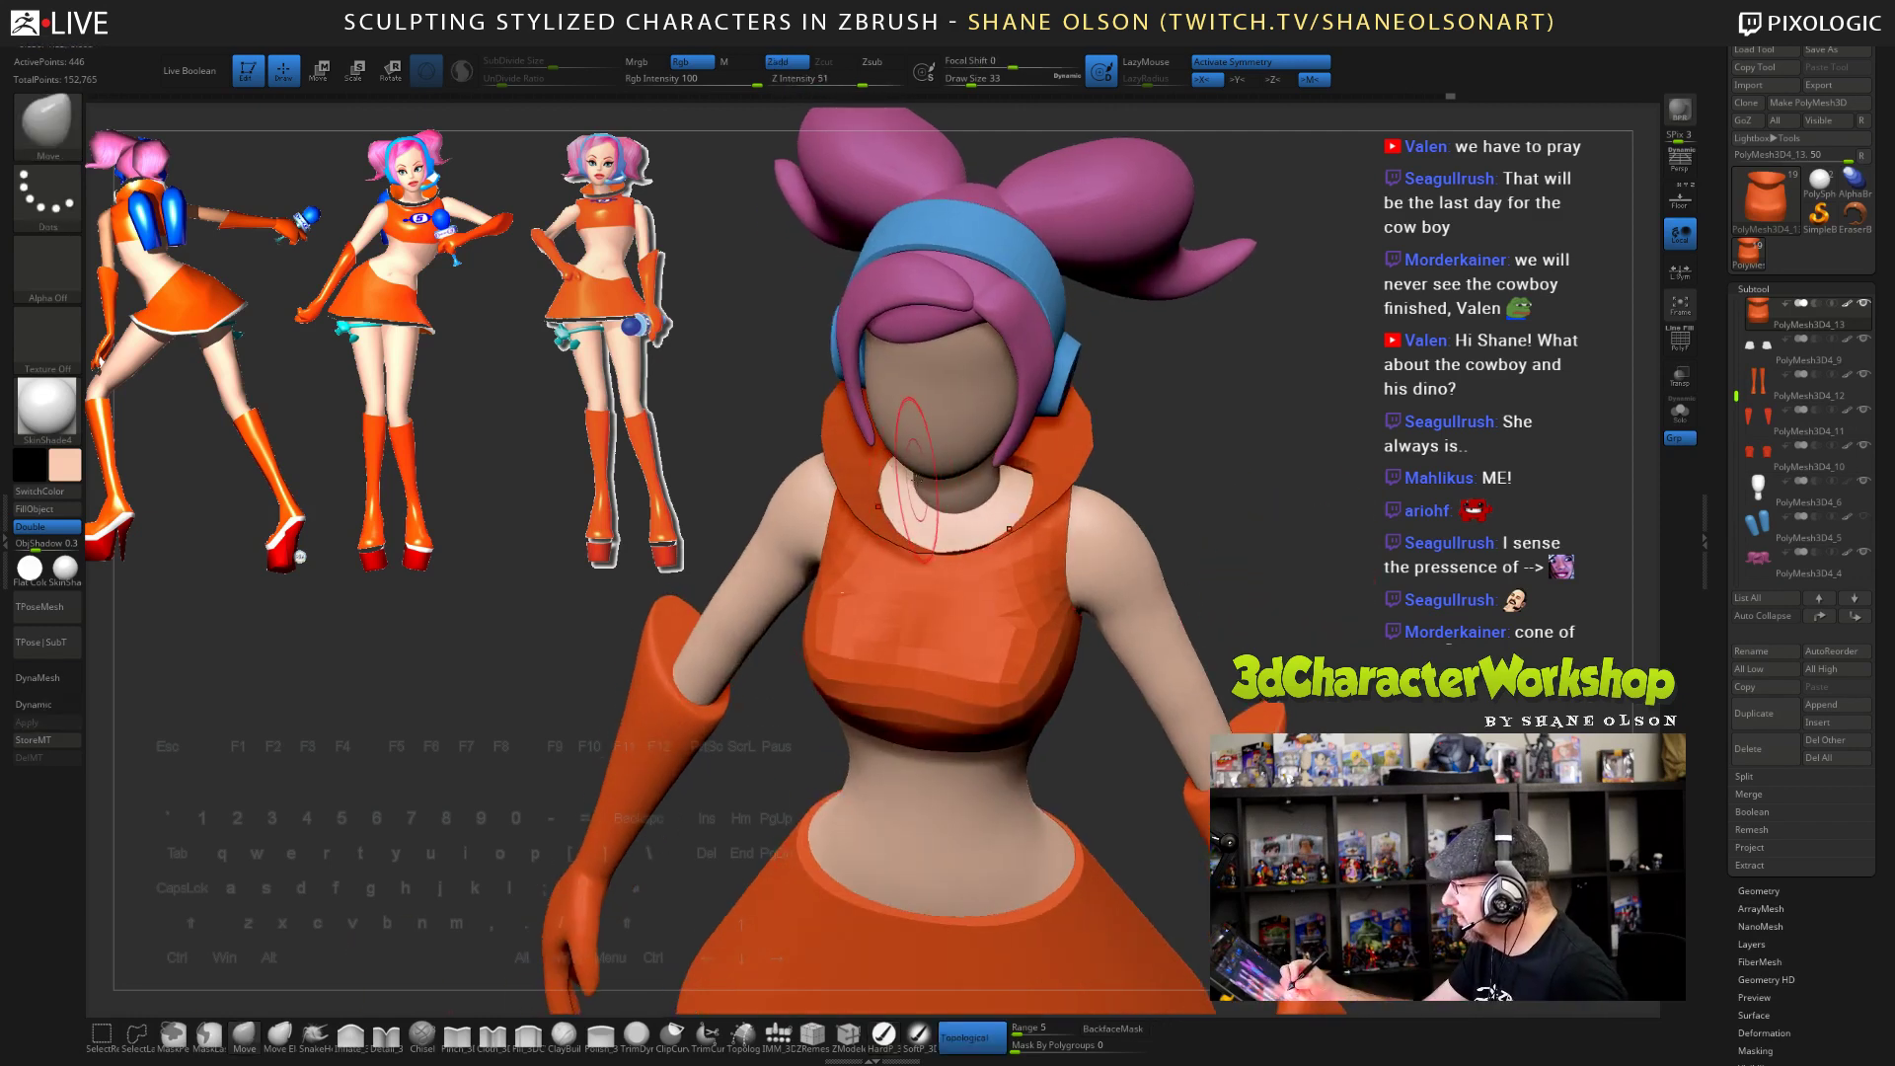
left_click_drag(1185, 493, 1187, 520, "alt")
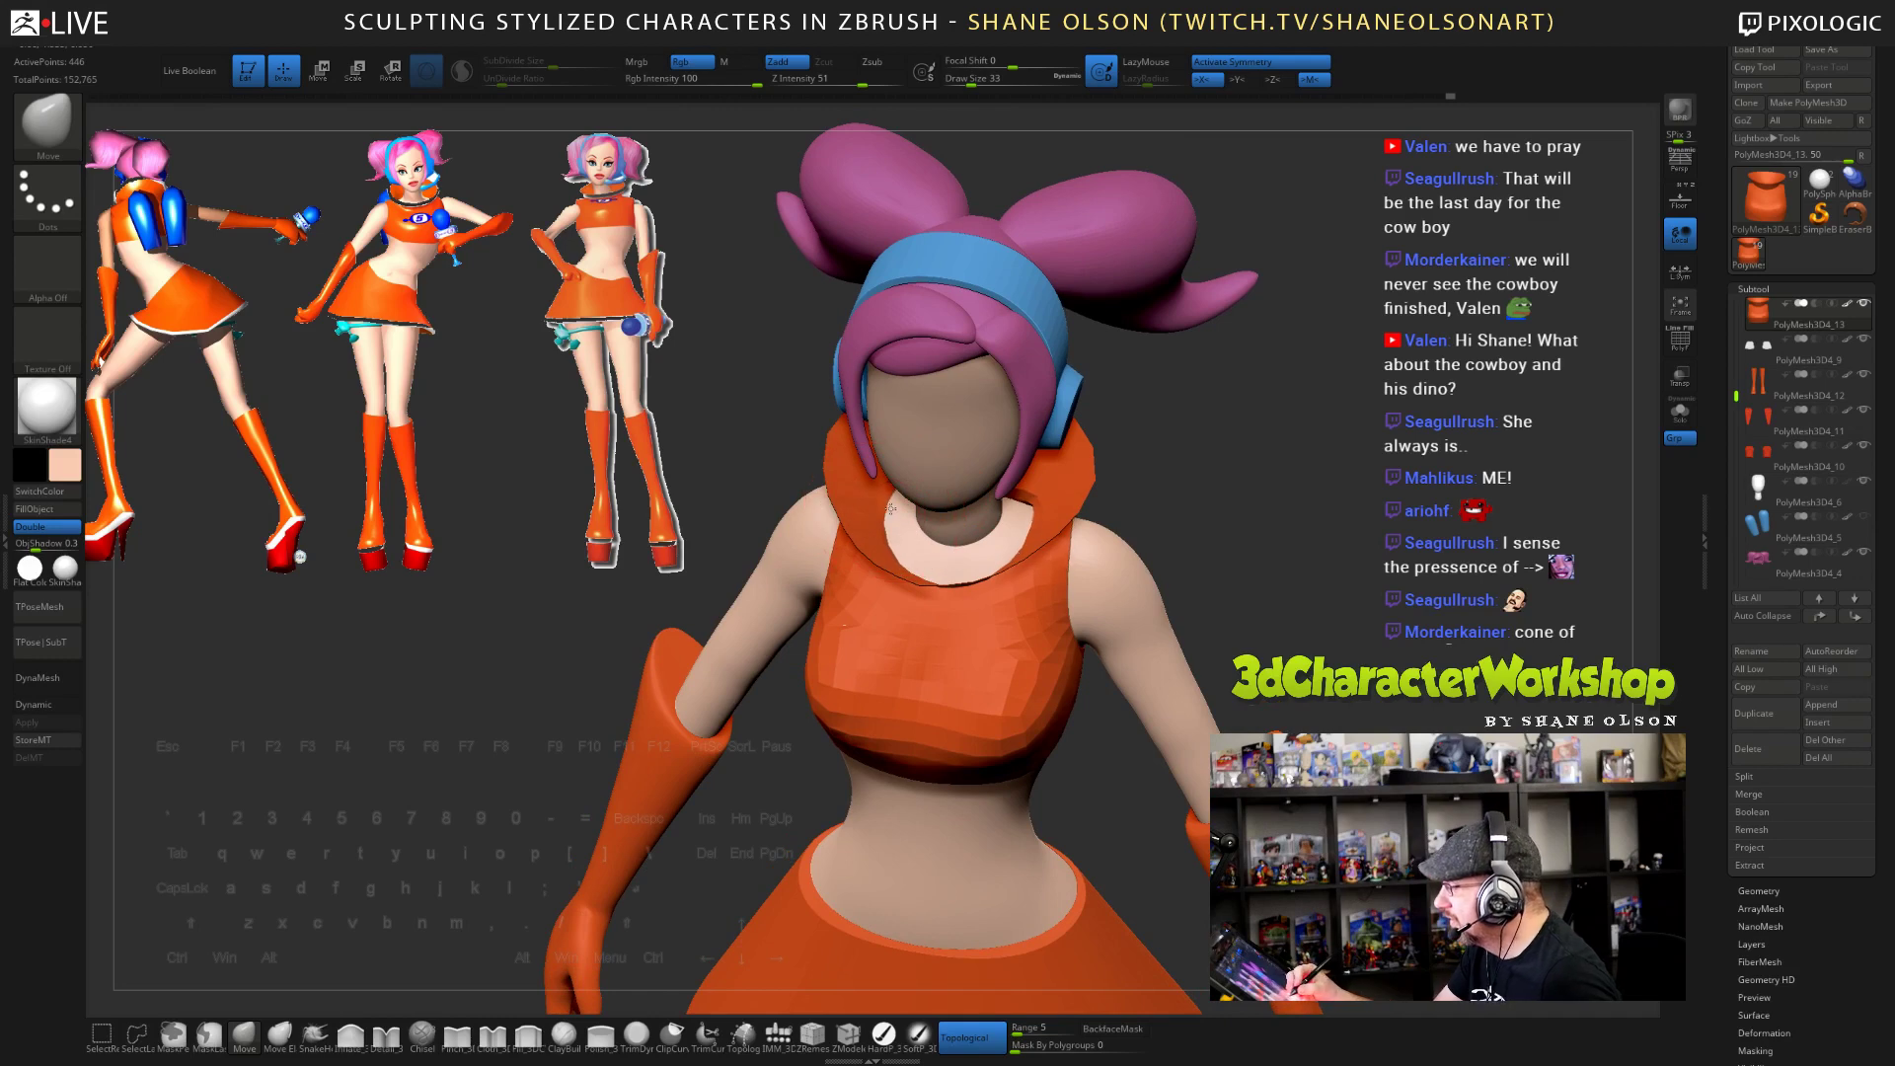
left_click_drag(888, 513, 948, 572)
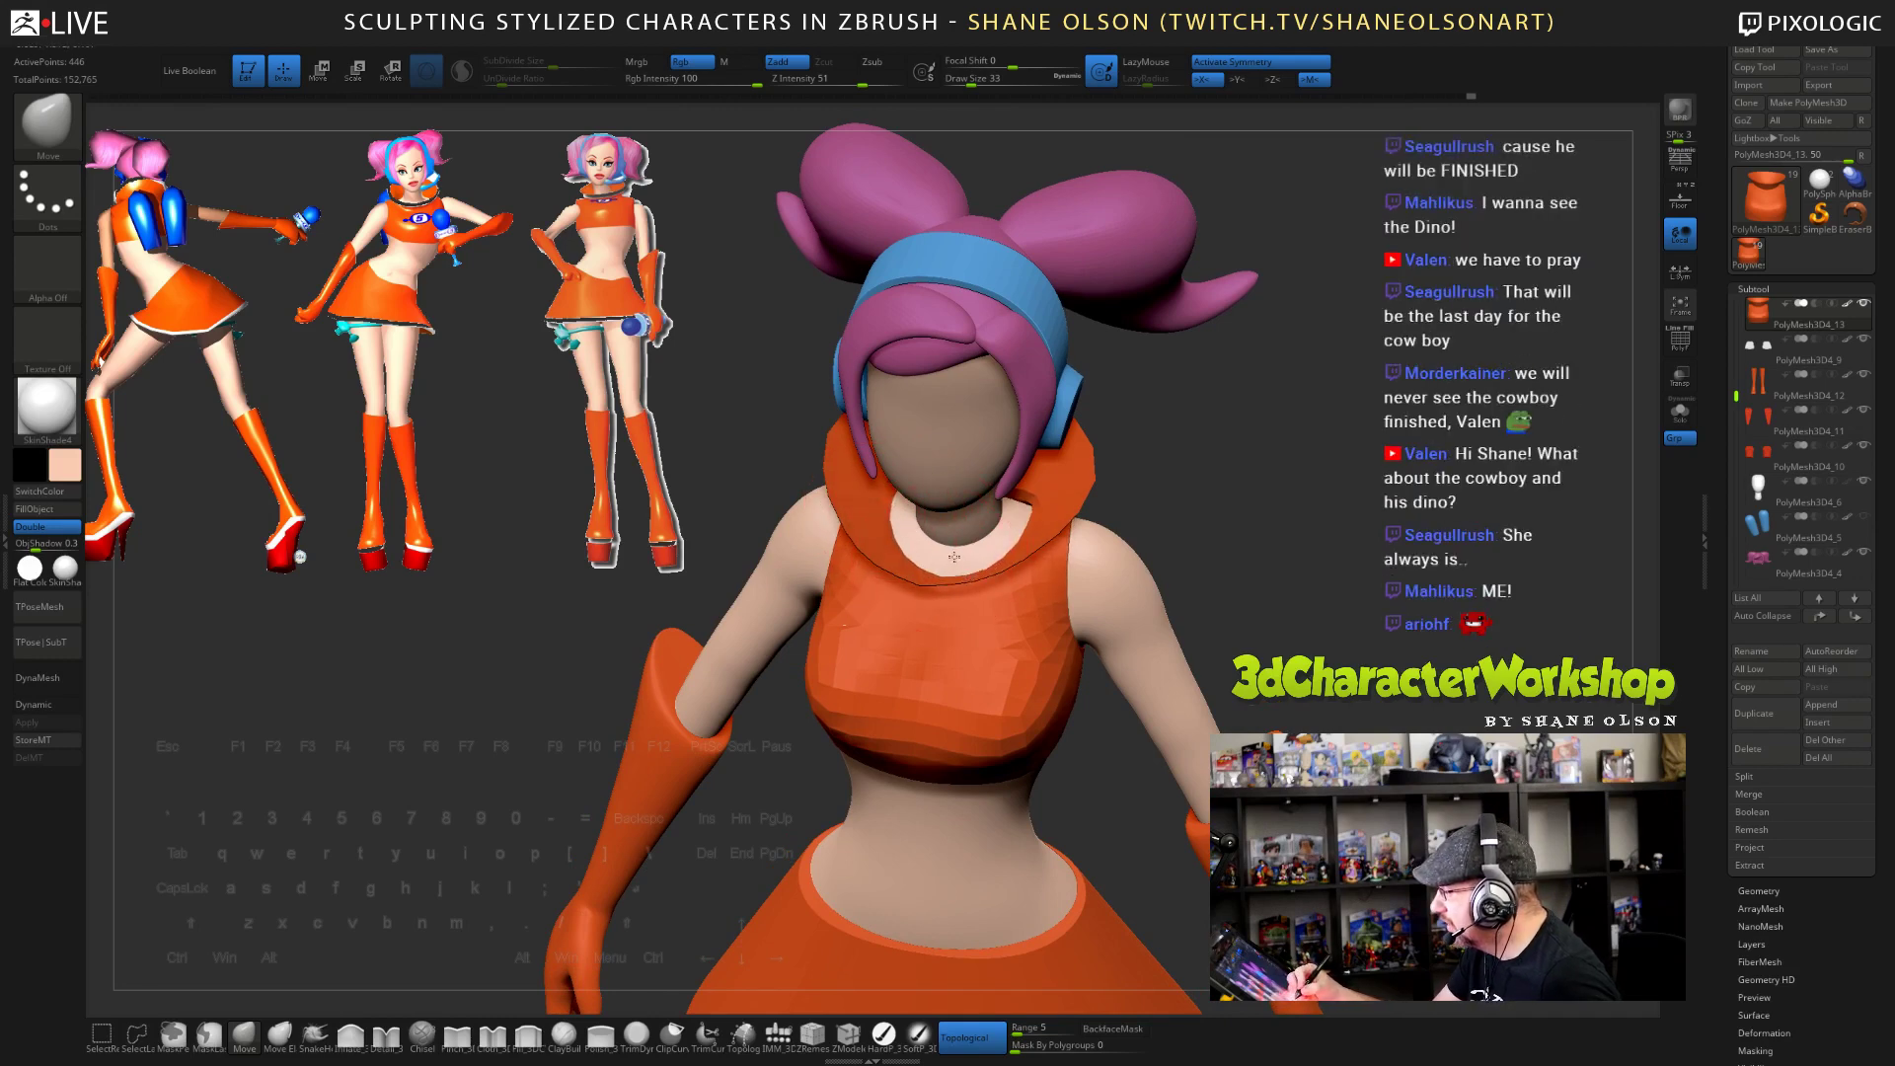
mouse_move(1273, 434)
left_mouse_down()
mouse_move(1238, 473)
mouse_move(1256, 494)
mouse_move(1188, 567)
mouse_move(1228, 582)
left_mouse_up()
left_click_drag(1002, 561, 979, 559)
- Adjust the back of the top below the collar with the Move brush and turn dynamic subdivision back on
mouse_move(1250, 606)
left_mouse_down()
mouse_move(1231, 652)
mouse_move(1075, 752)
left_mouse_up()
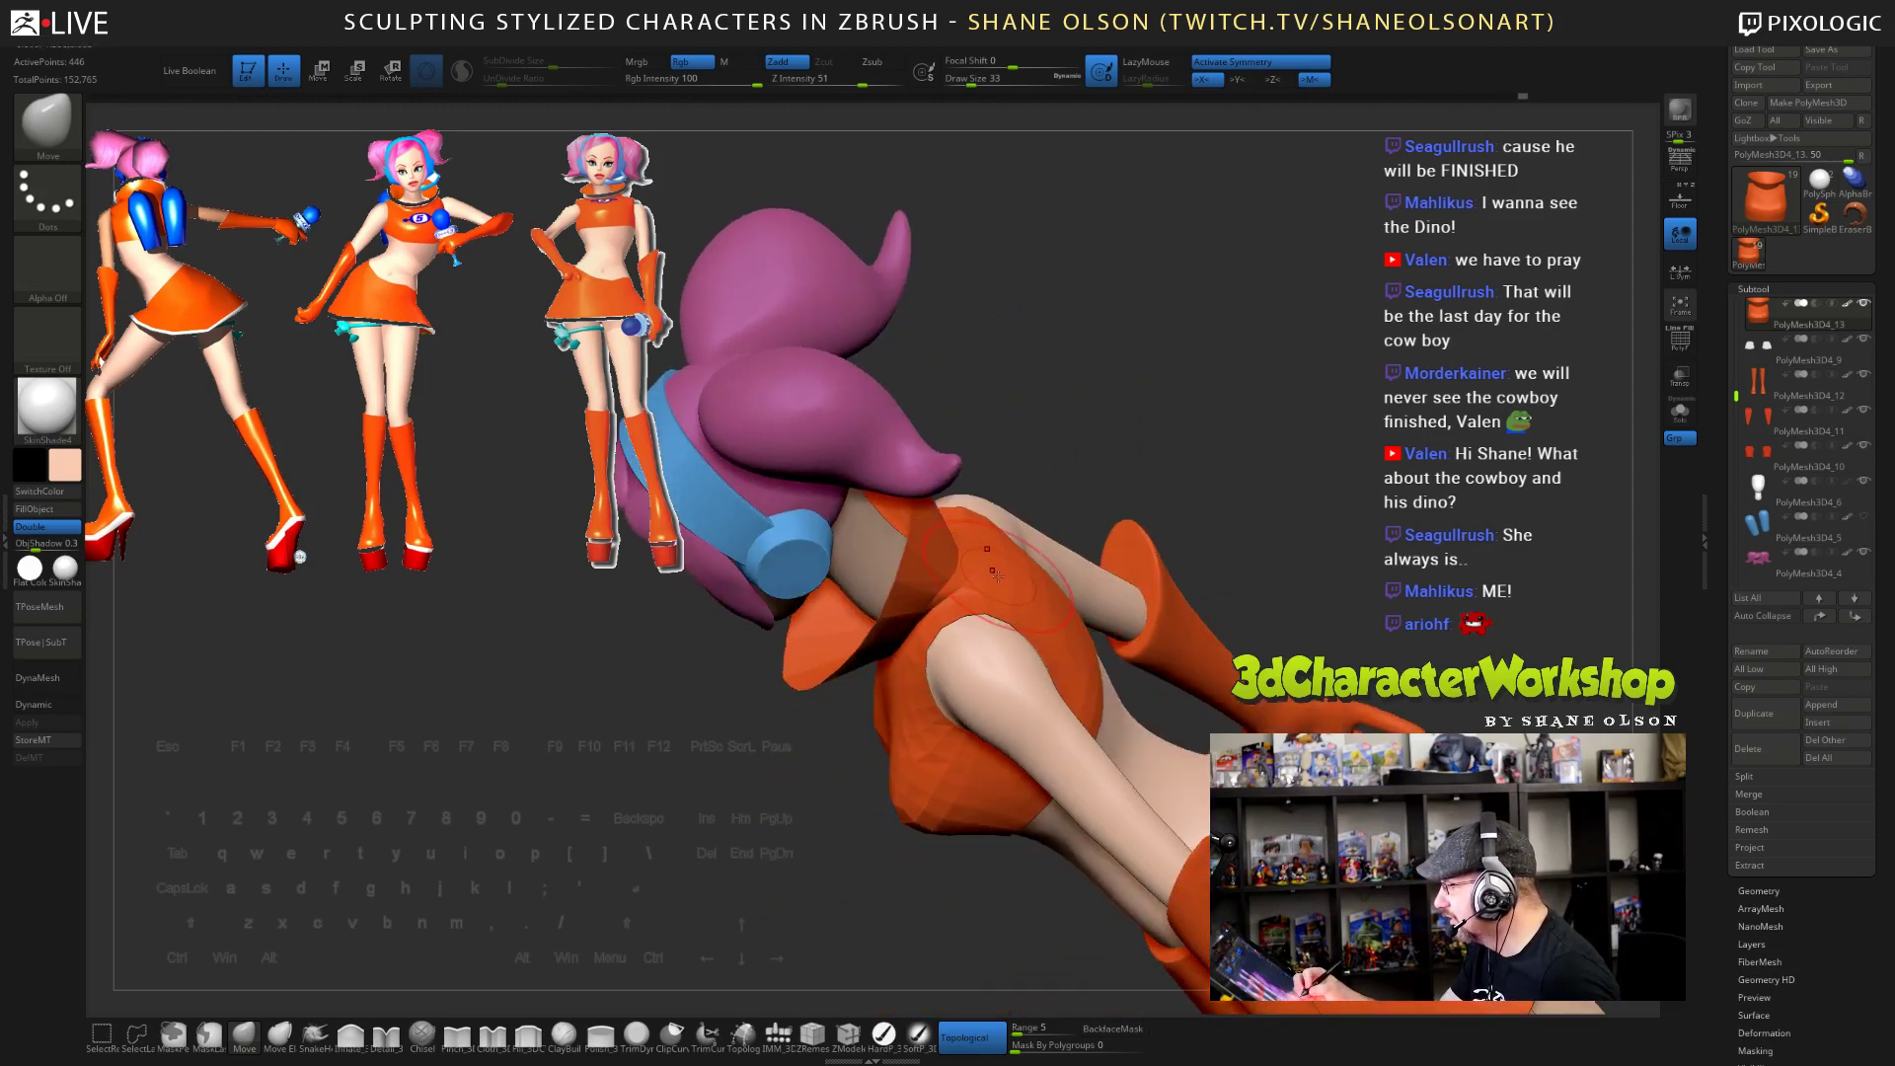
left_click_drag(997, 576, 990, 572)
mouse_move(1230, 494)
left_mouse_down()
mouse_move(1202, 476)
mouse_move(1297, 511)
left_mouse_up()
key("d")
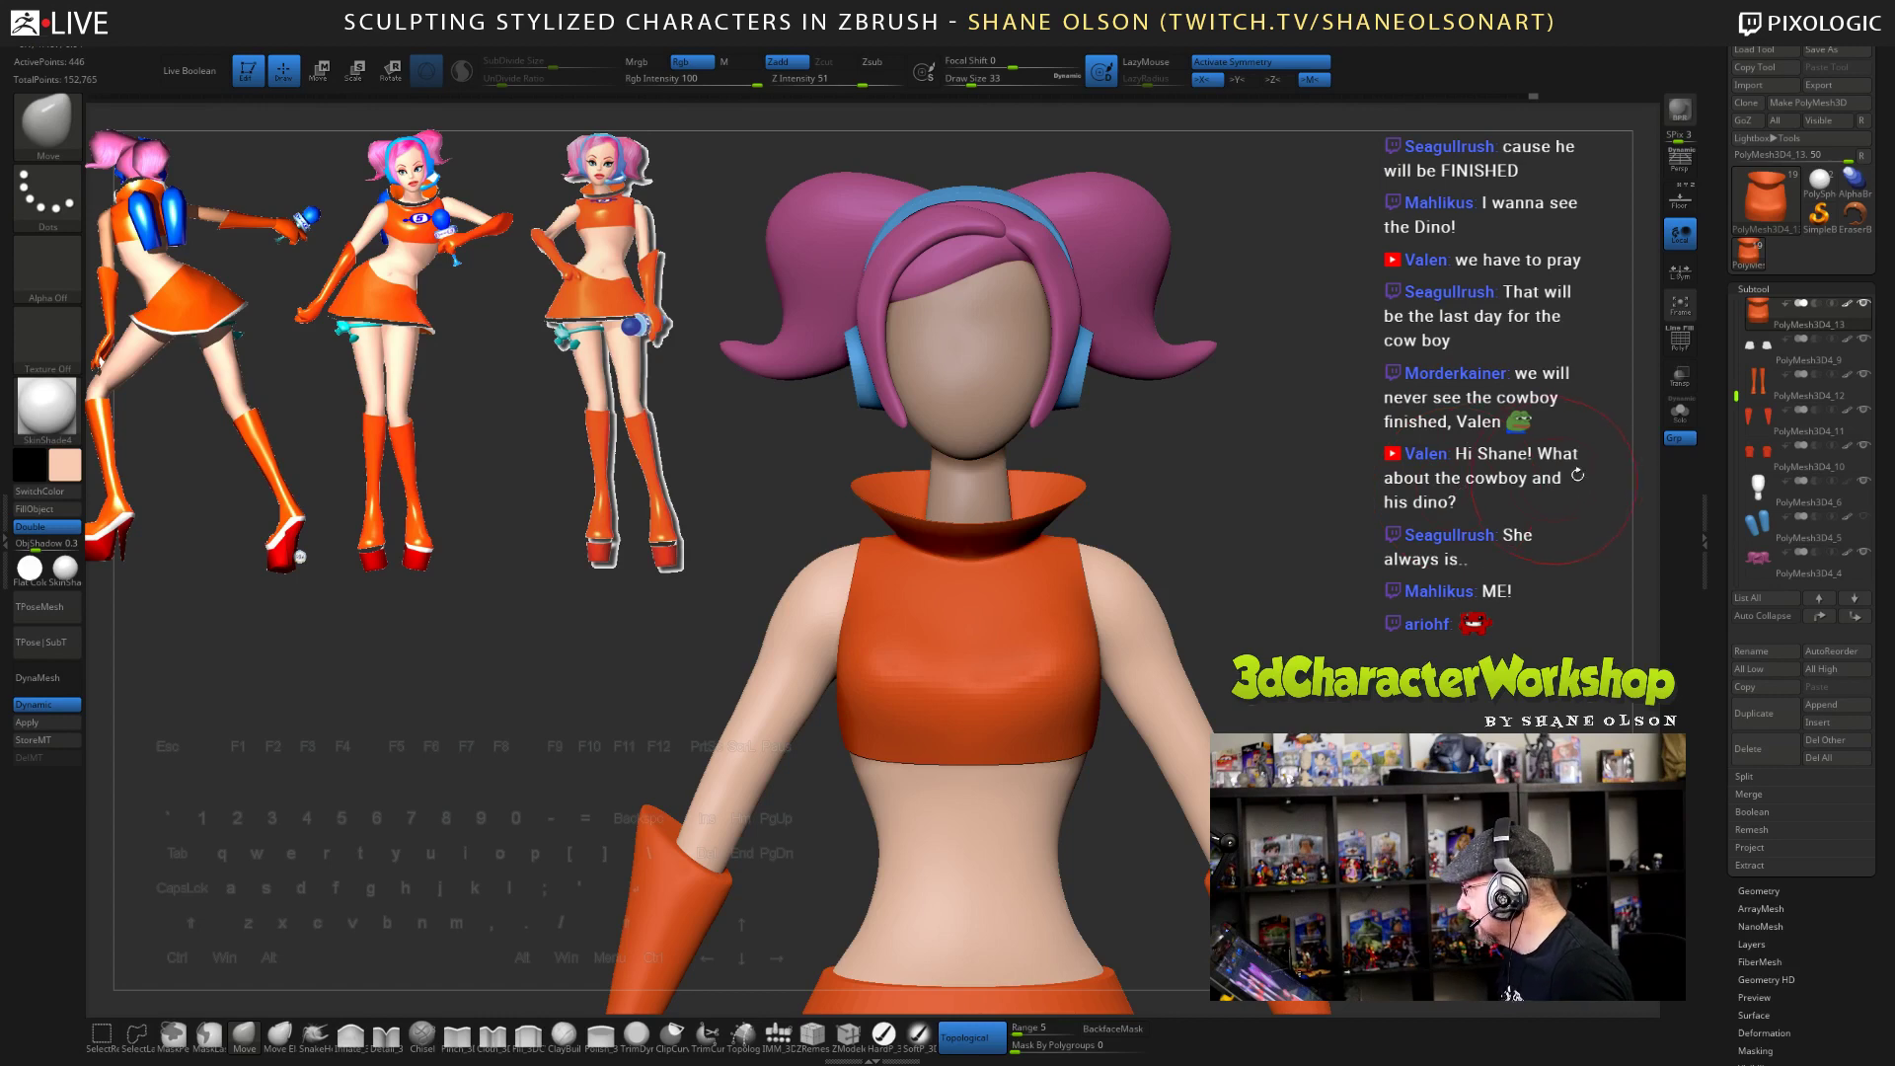
- Open the geometry settings, show the top's wireframe, and compare the mesh with dynamic subdivision off and on
scroll(1732, 526, "down", 3)
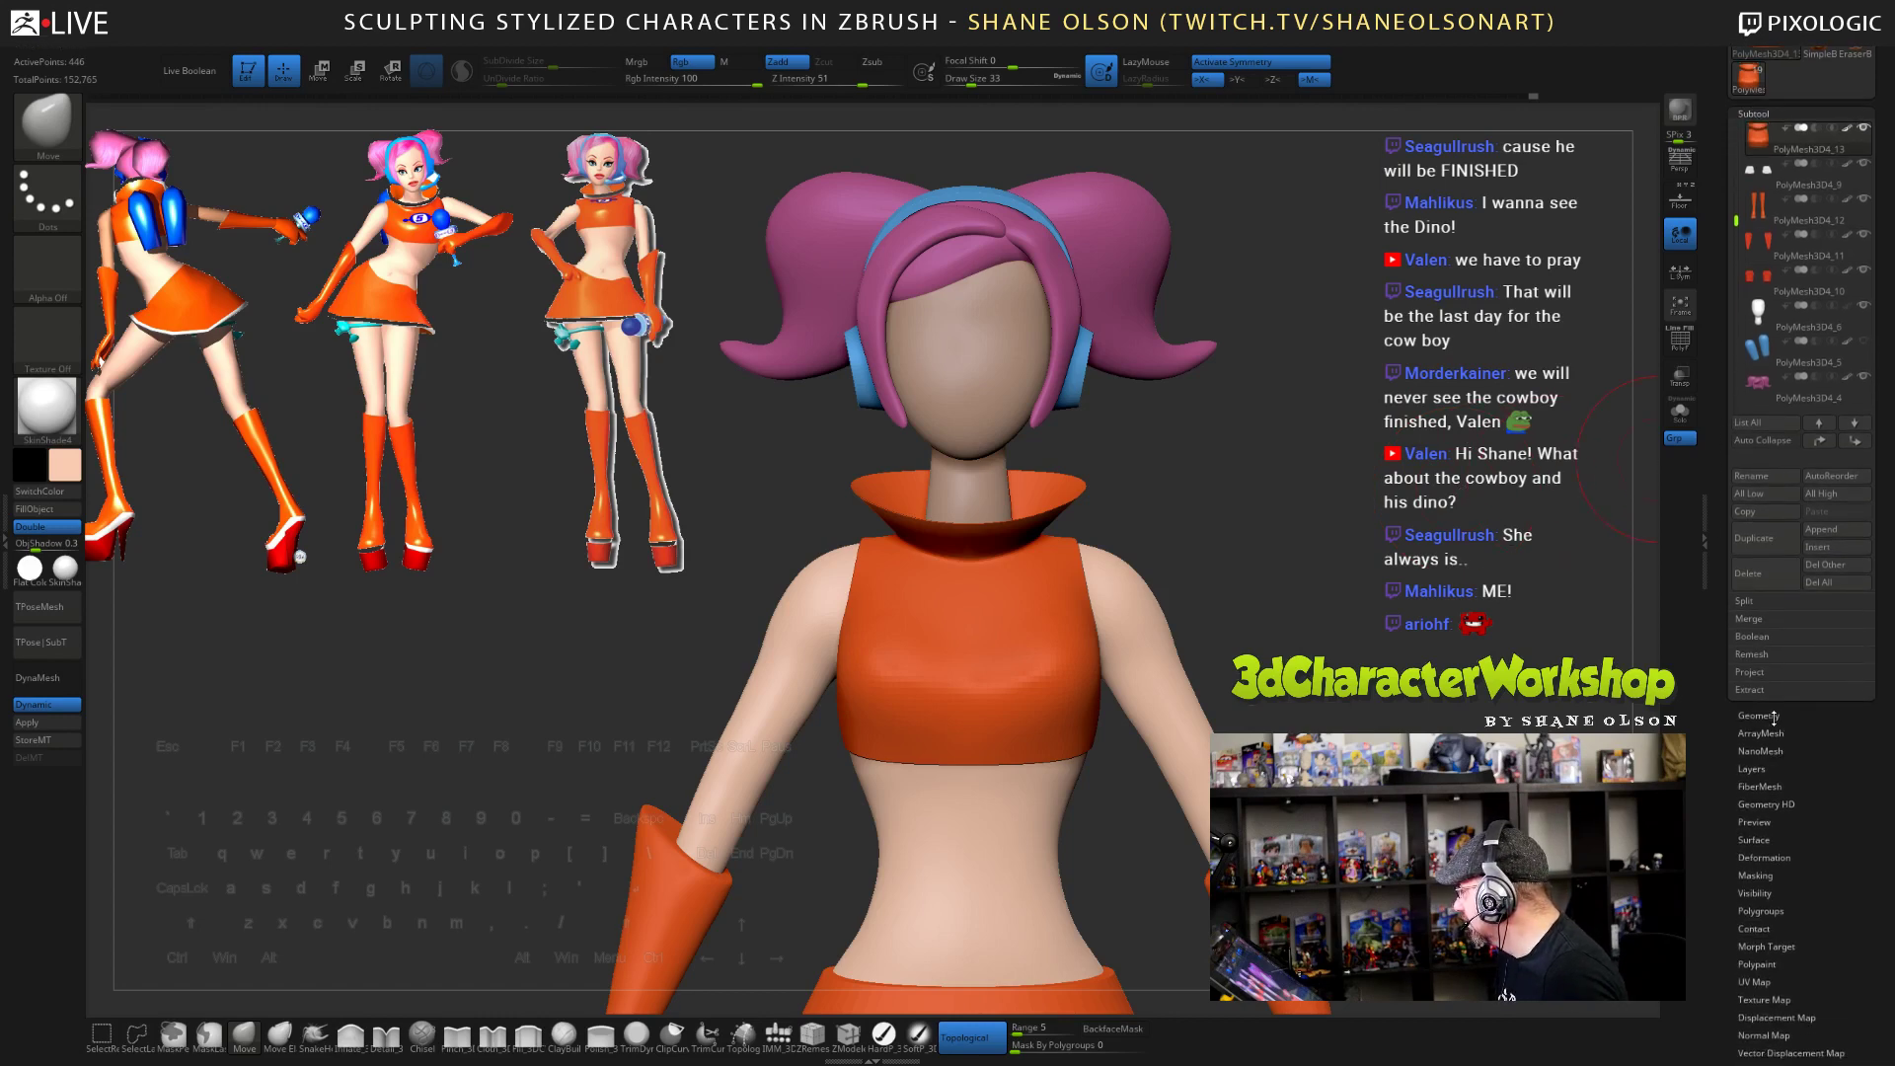
left_click(1771, 715)
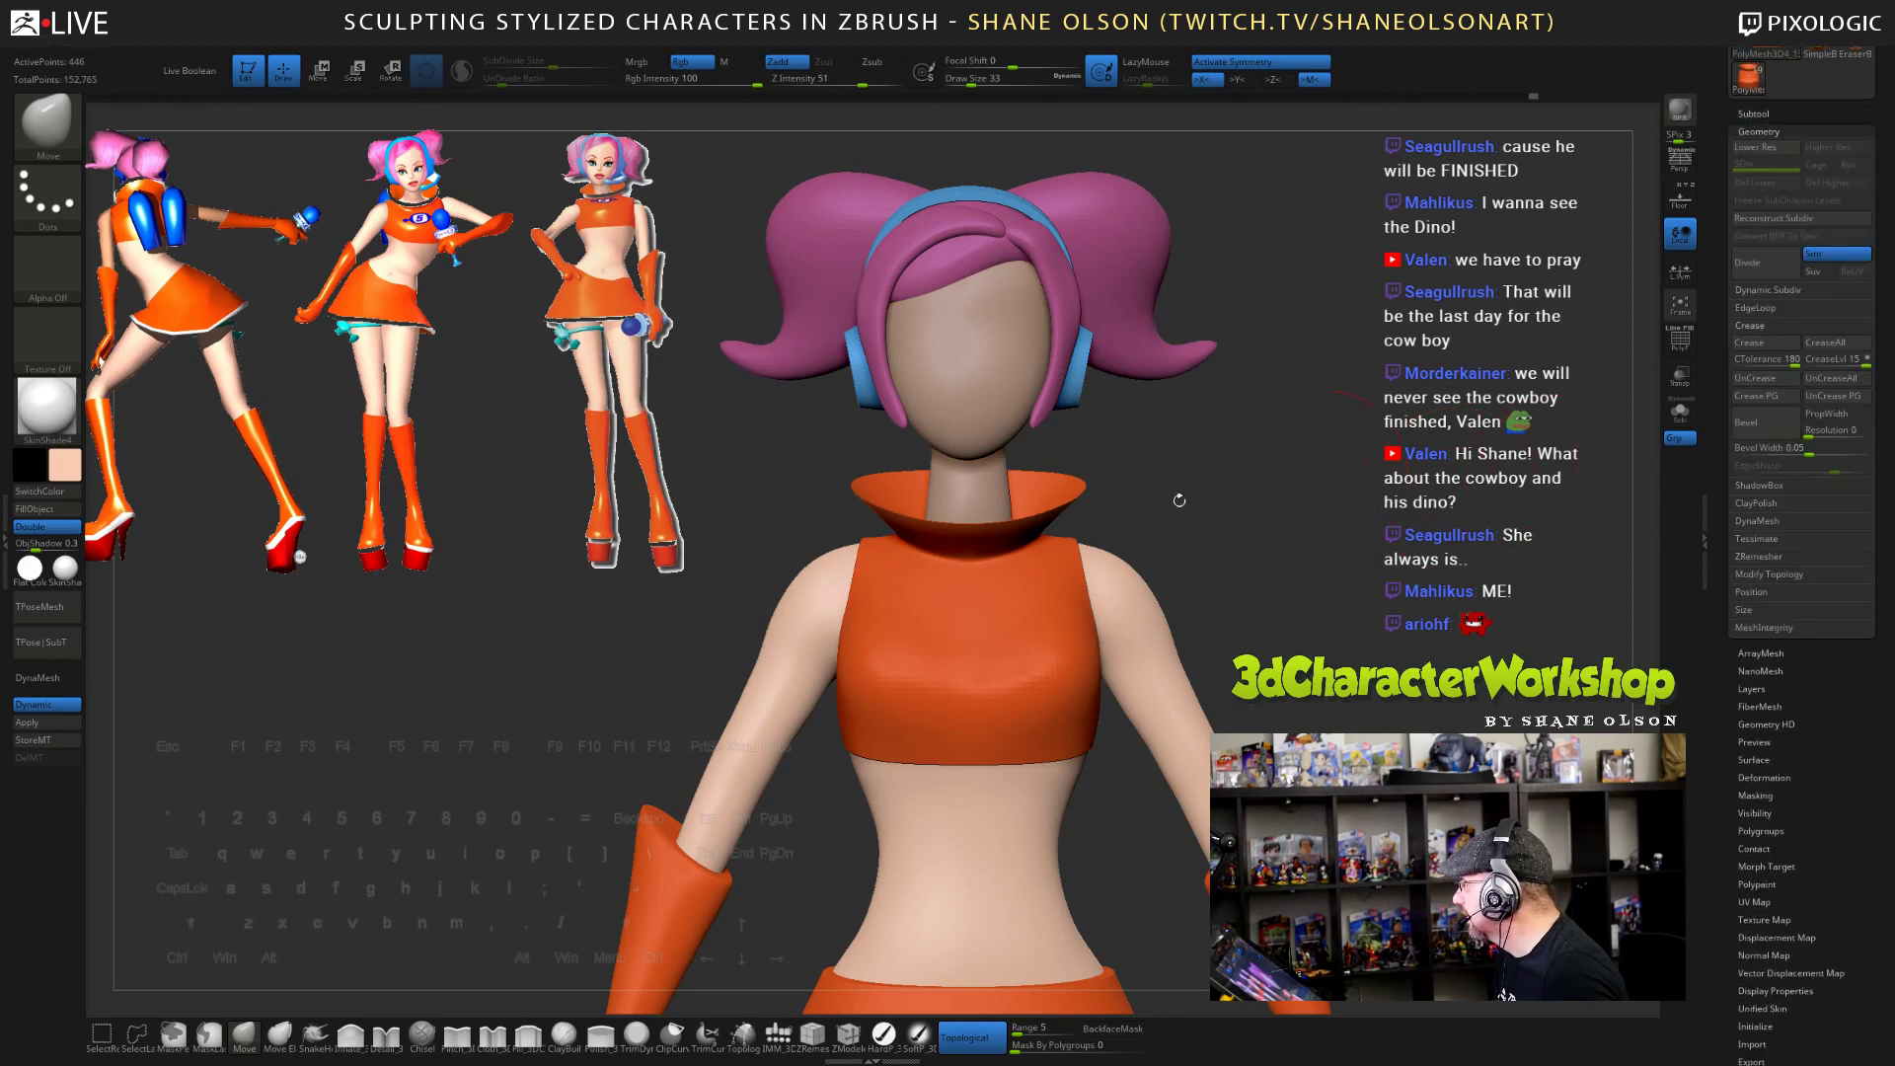
key("shift+f")
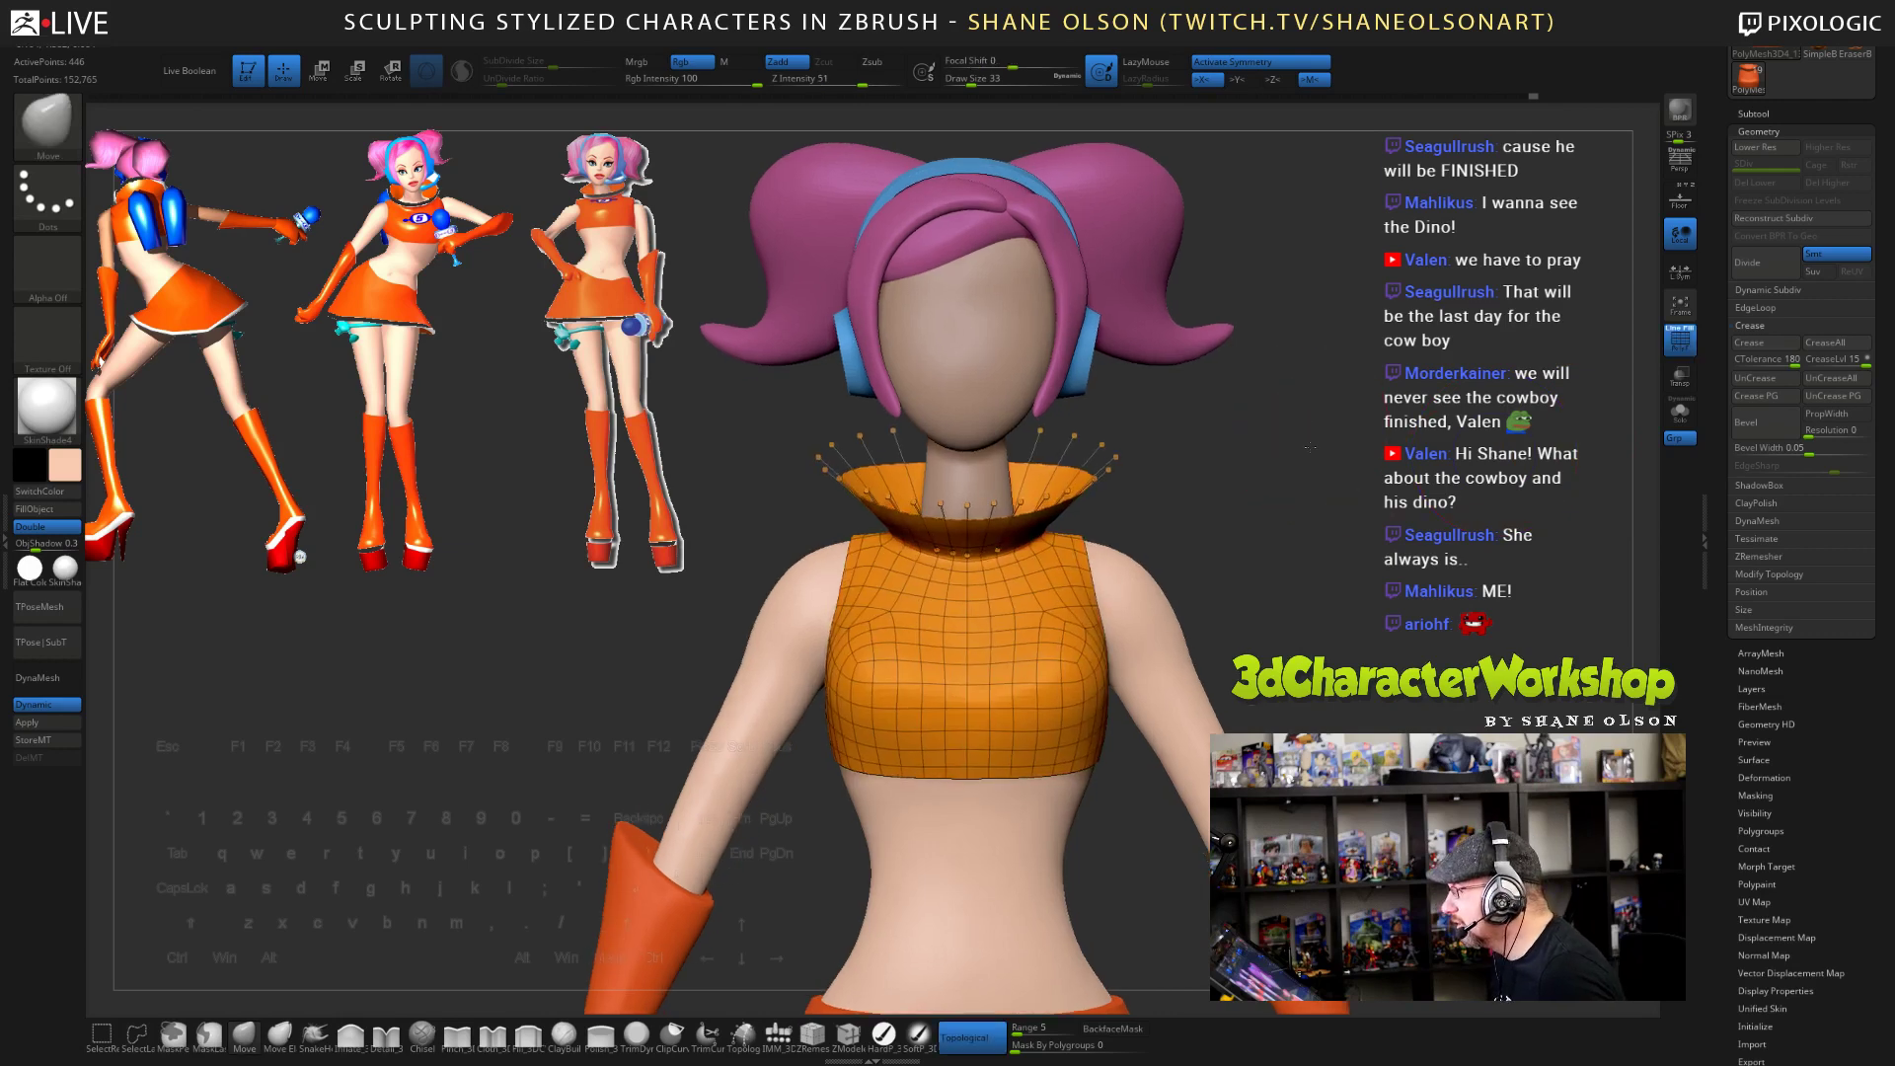
left_click_drag(1310, 447, 1614, 383, "alt")
key("shift+d")
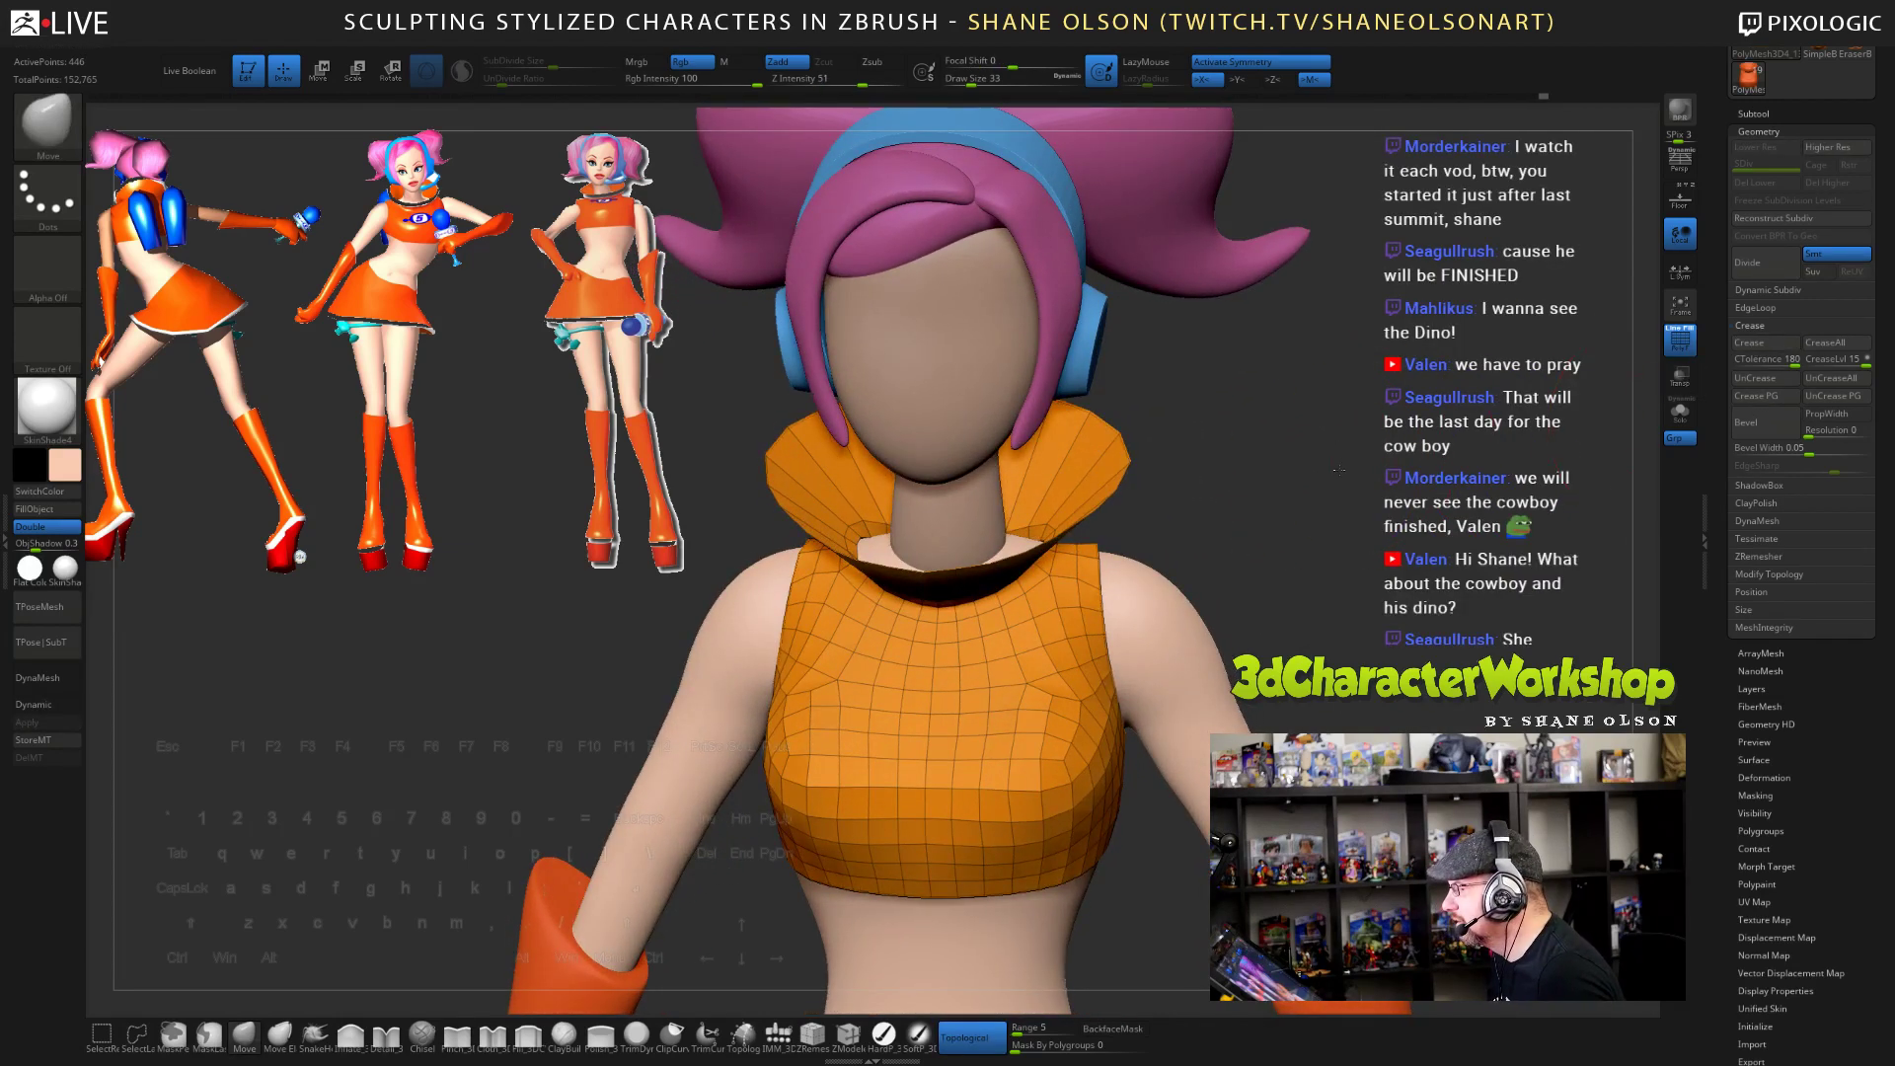
key("d")
mouse_move(1428, 456)
left_mouse_down()
mouse_move(1386, 487)
mouse_move(1400, 449)
left_mouse_up()
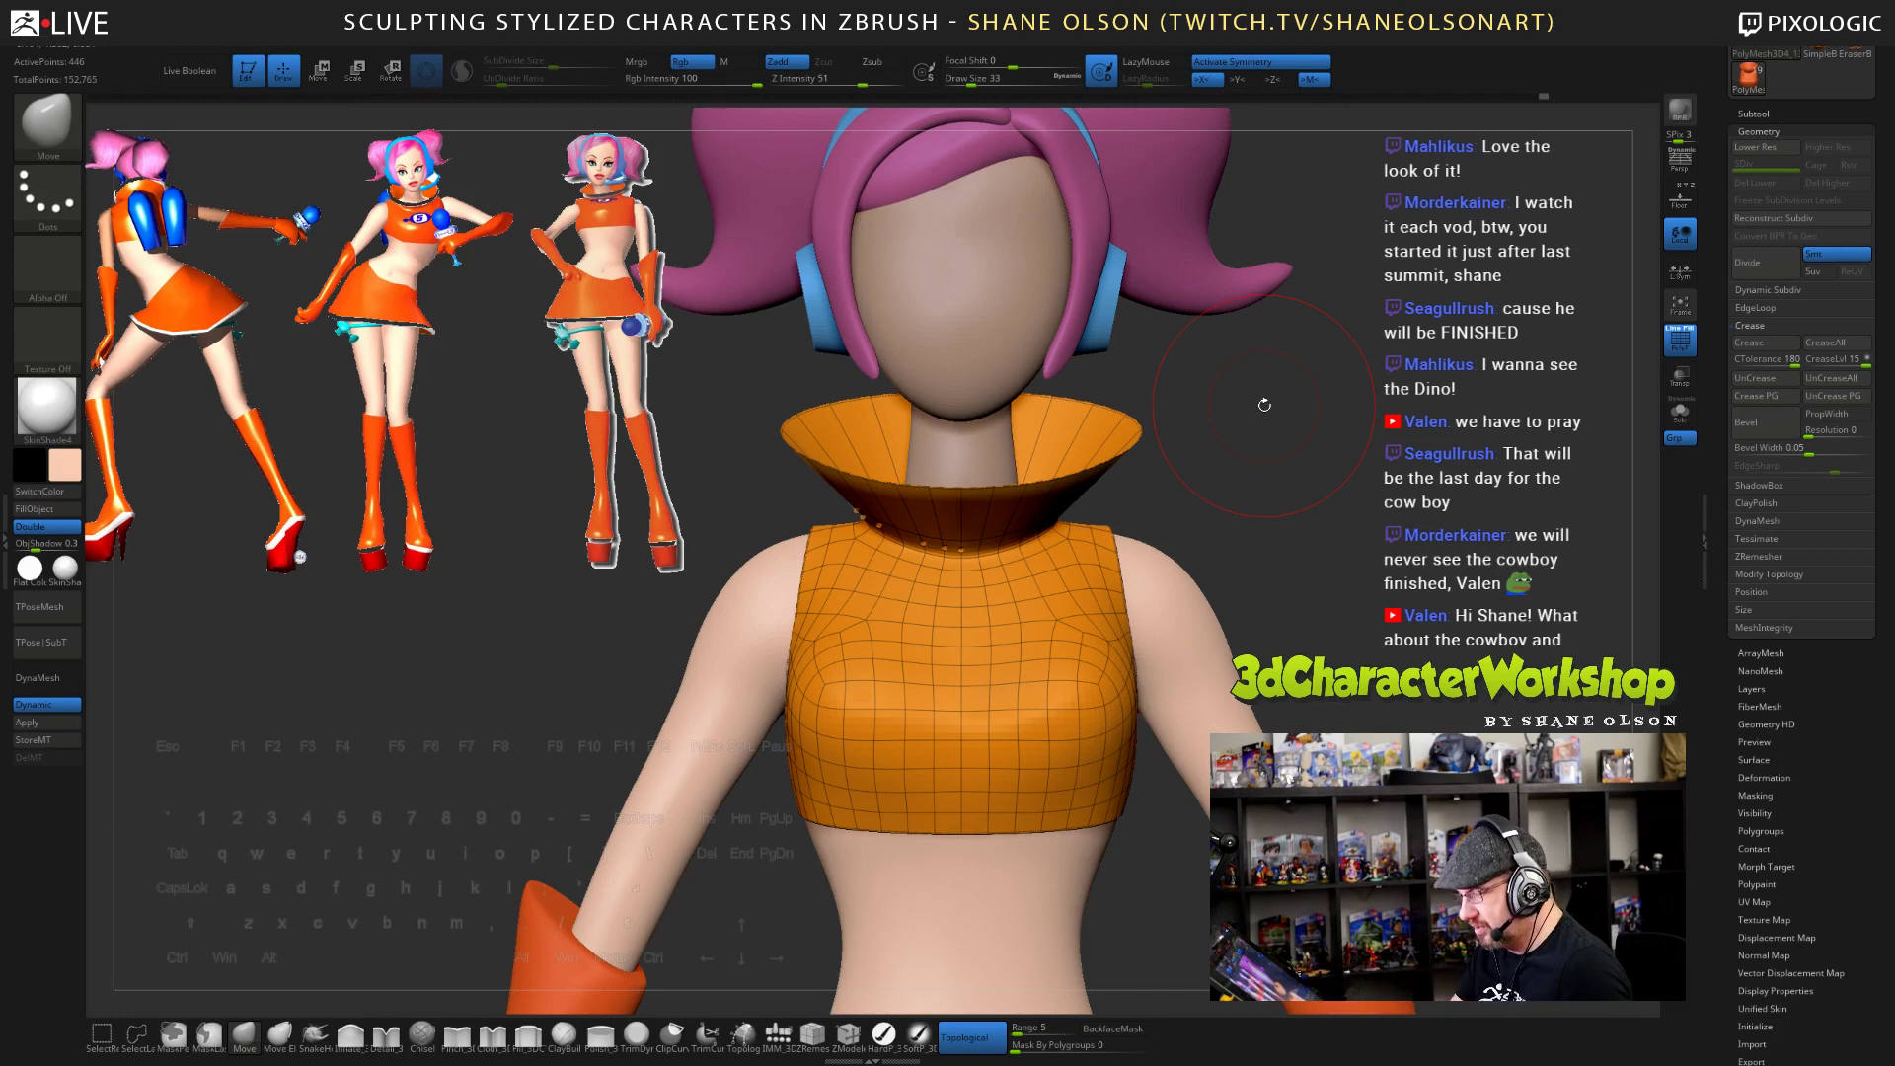
- Reshape the upper rim of the flared collar from the front with the Move brush
key("s")
left_click(1079, 382)
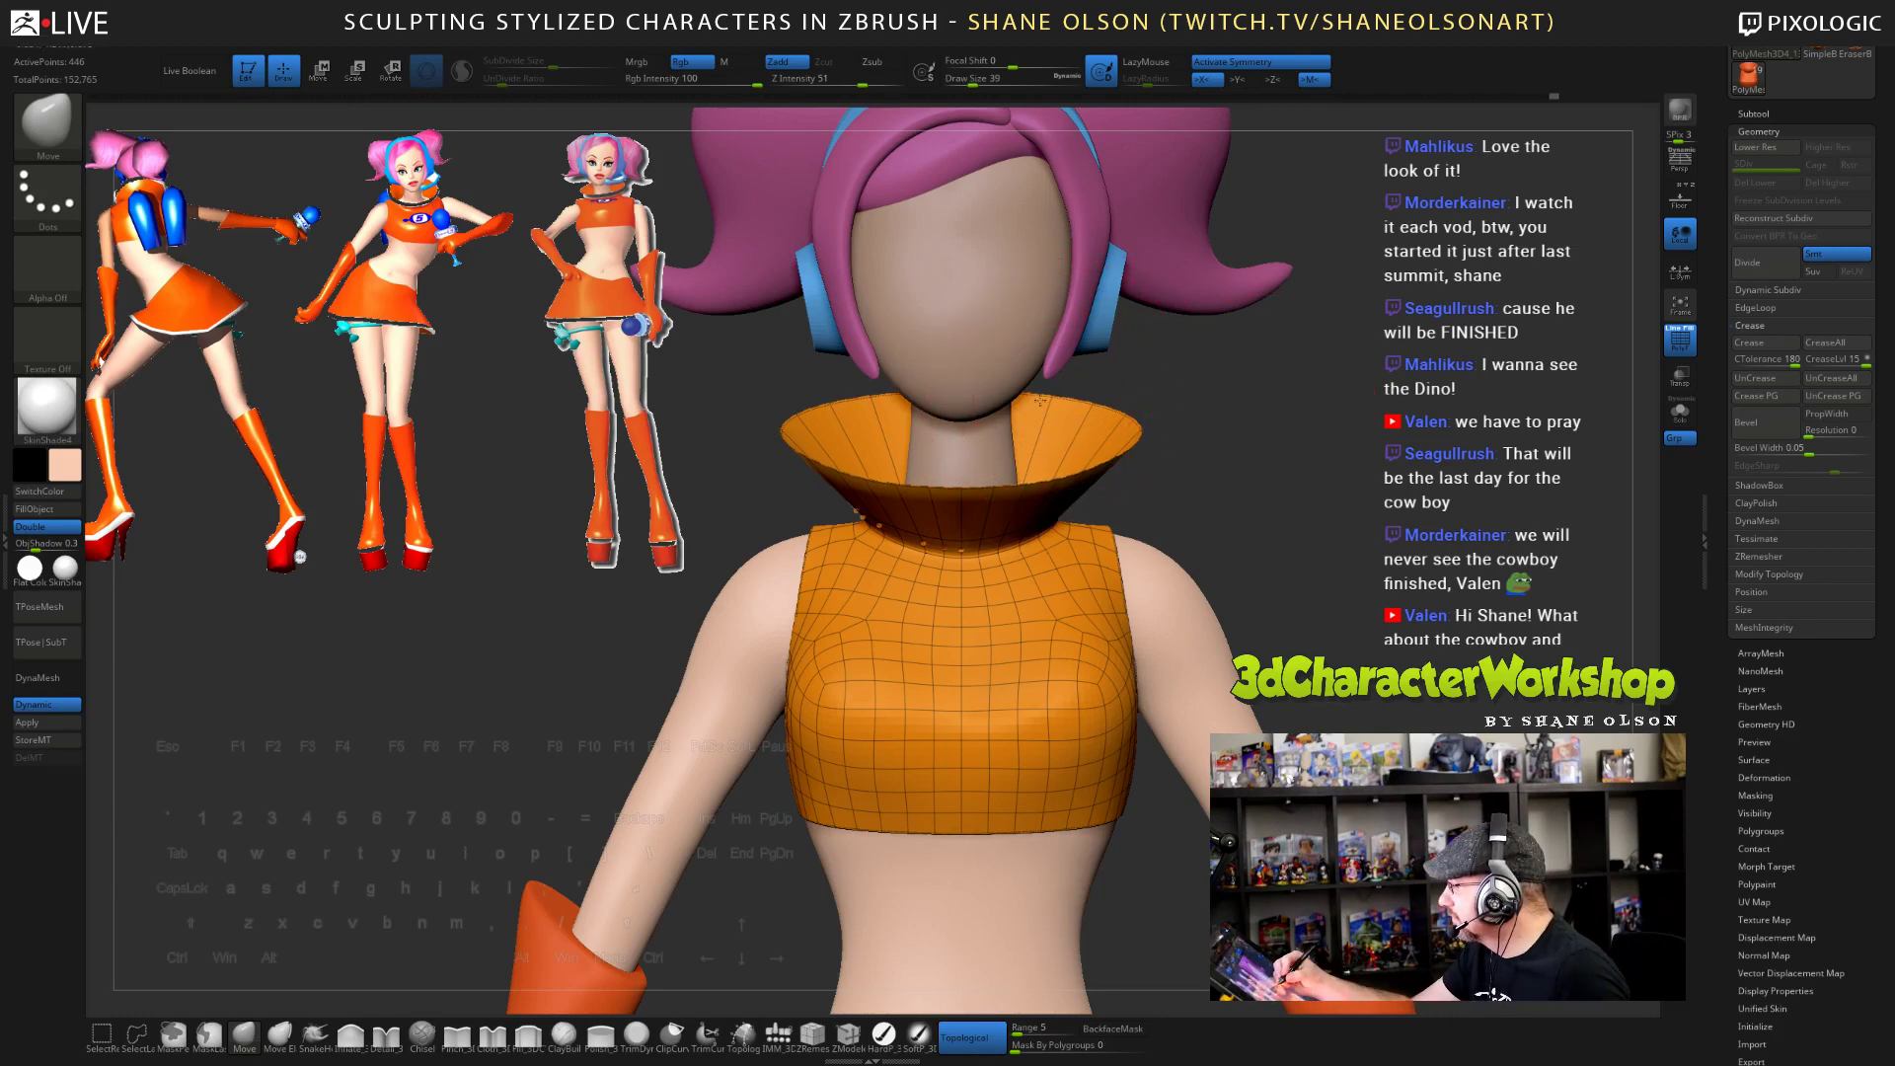
left_click_drag(1069, 397, 1118, 421)
mouse_move(1281, 452)
left_mouse_down()
mouse_move(1285, 520)
mouse_move(1214, 553)
mouse_move(1135, 538)
left_mouse_up()
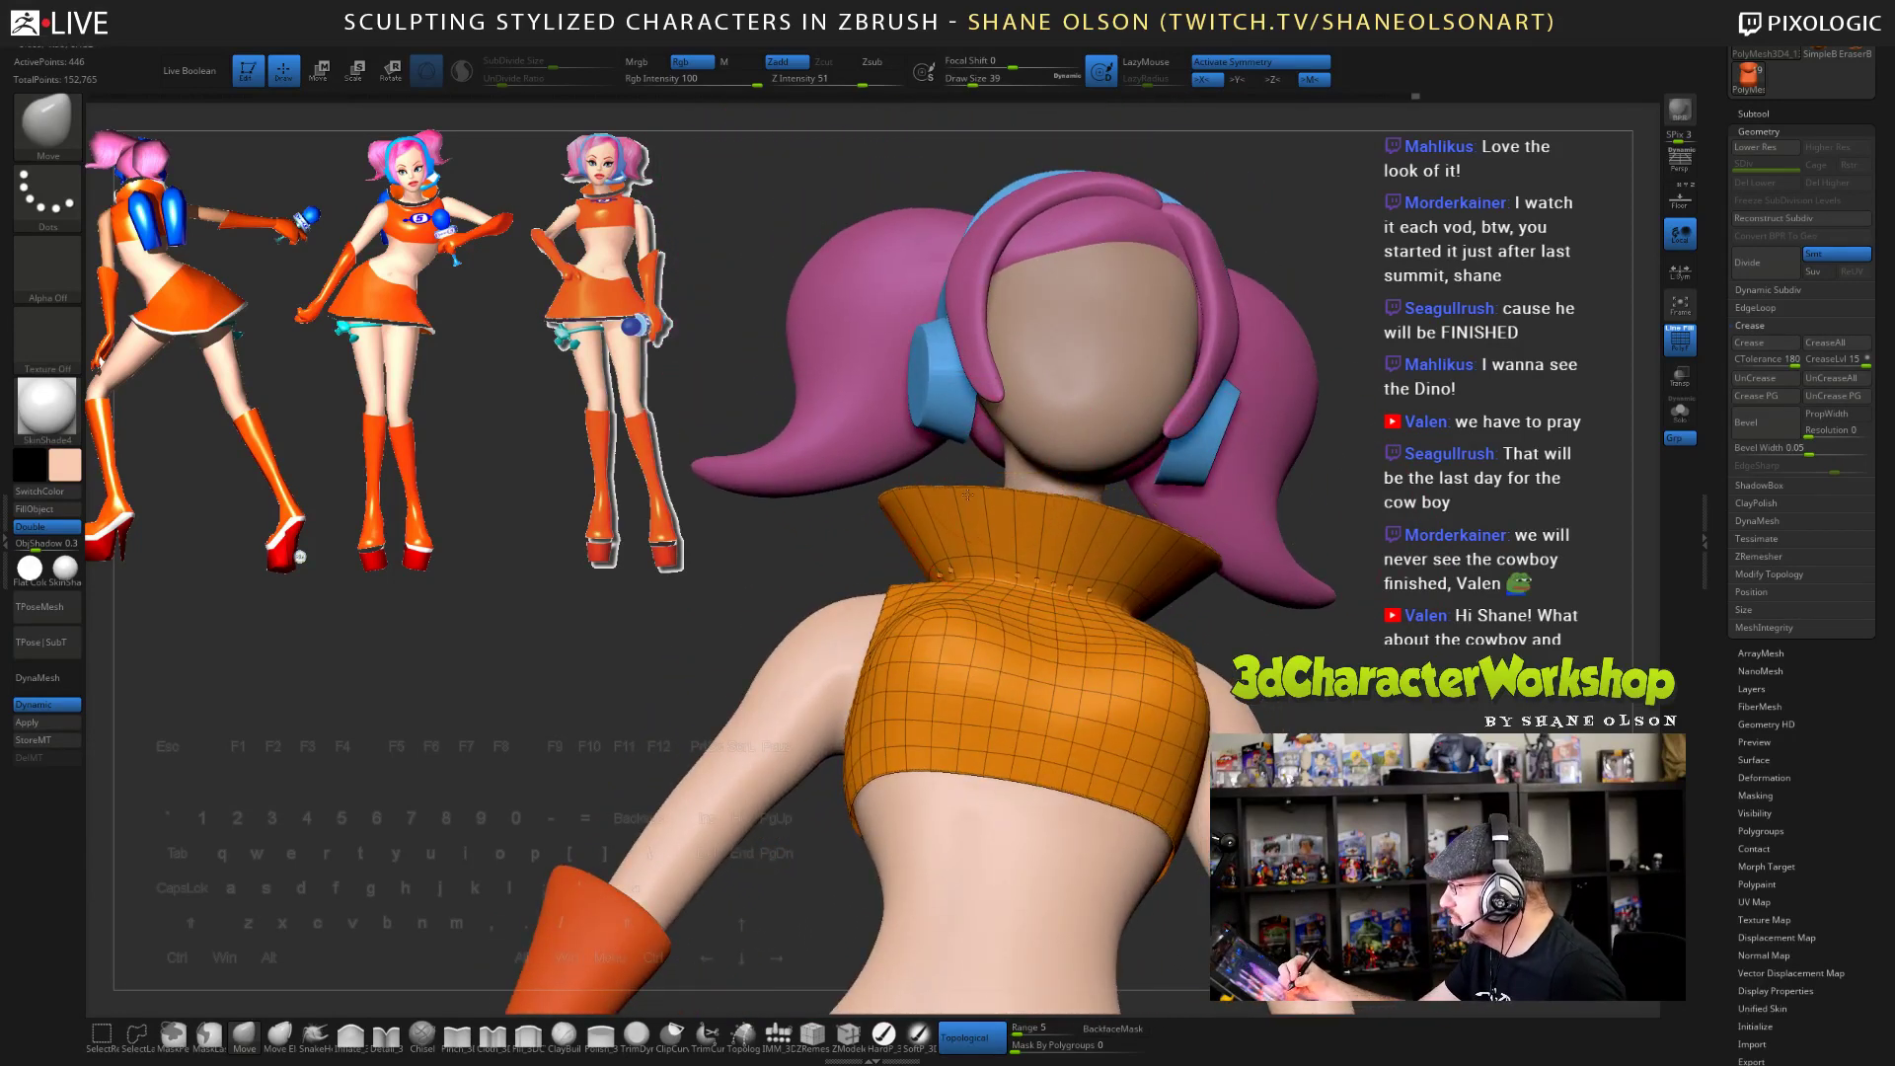
- Refine the collar's front edge and side profile with the Move brush at draw size 25
key("s")
left_click_drag(1096, 515, 1083, 515)
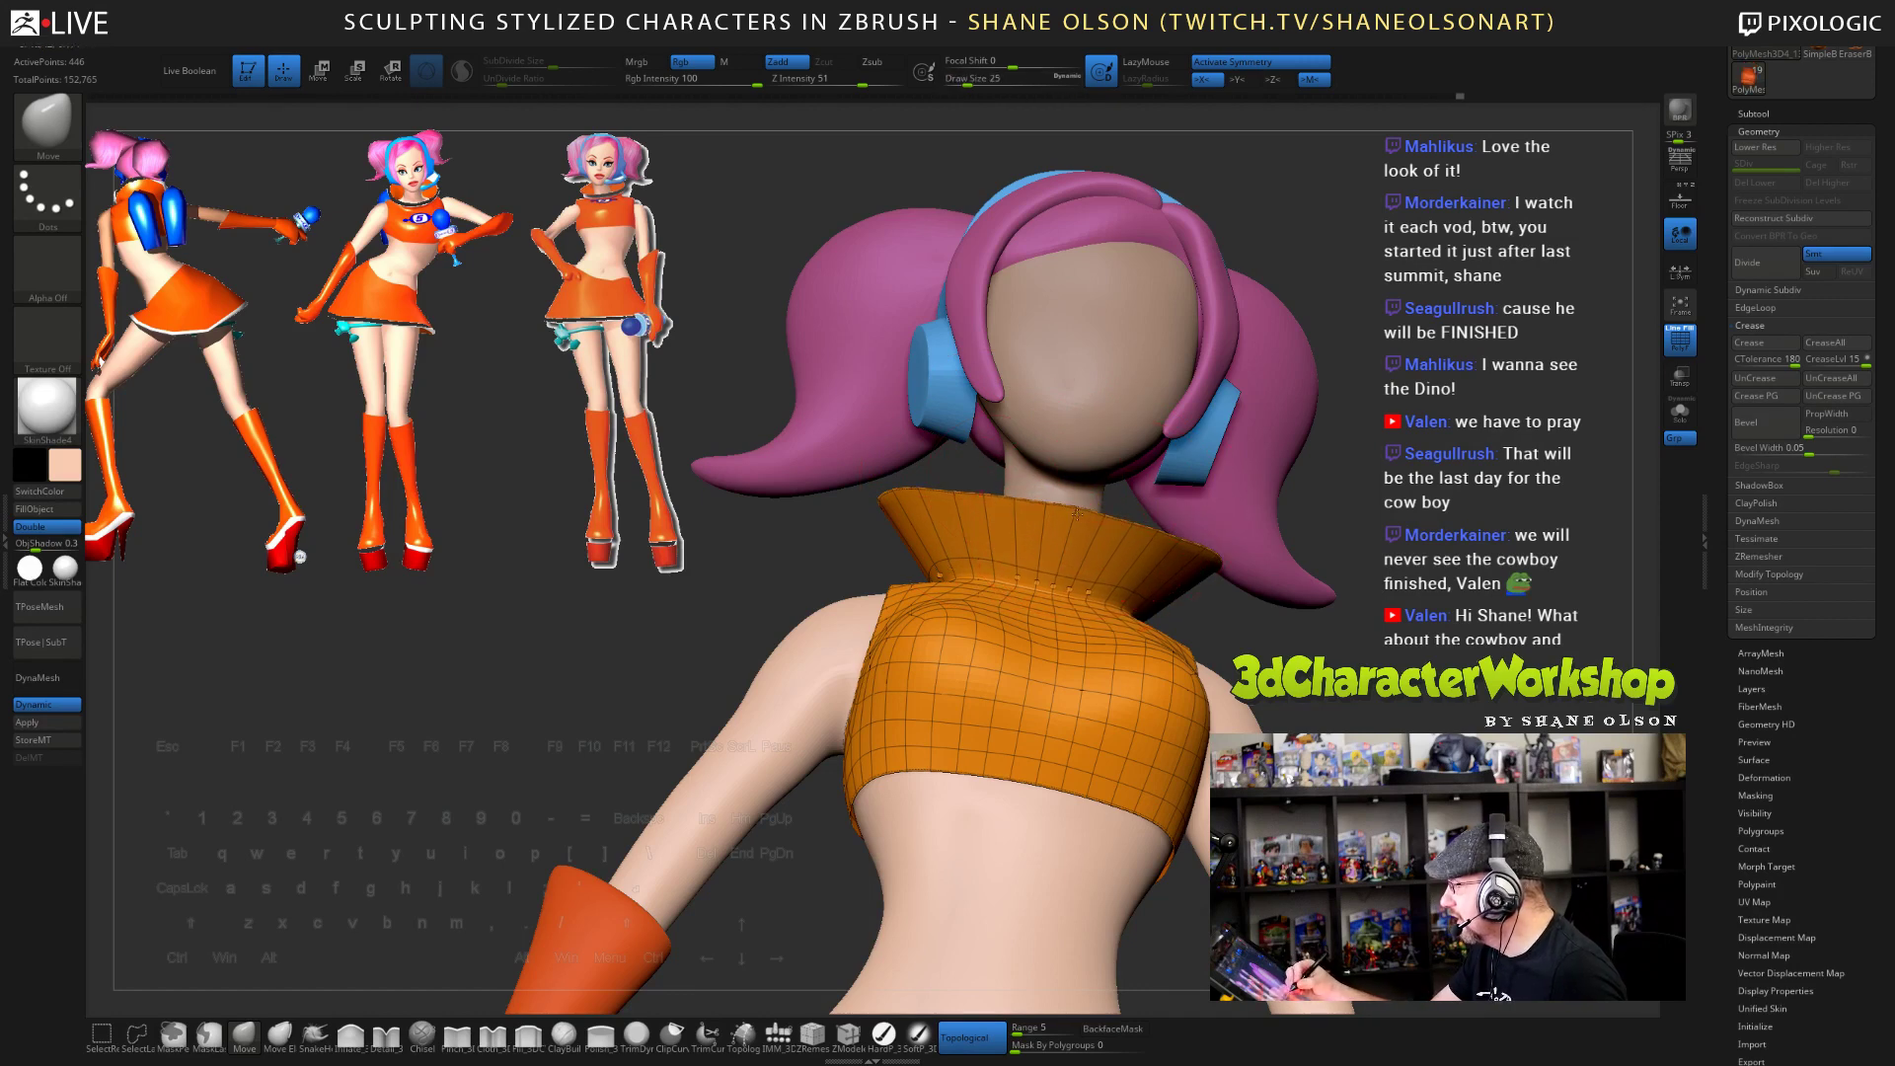
left_click_drag(1197, 568, 1145, 533)
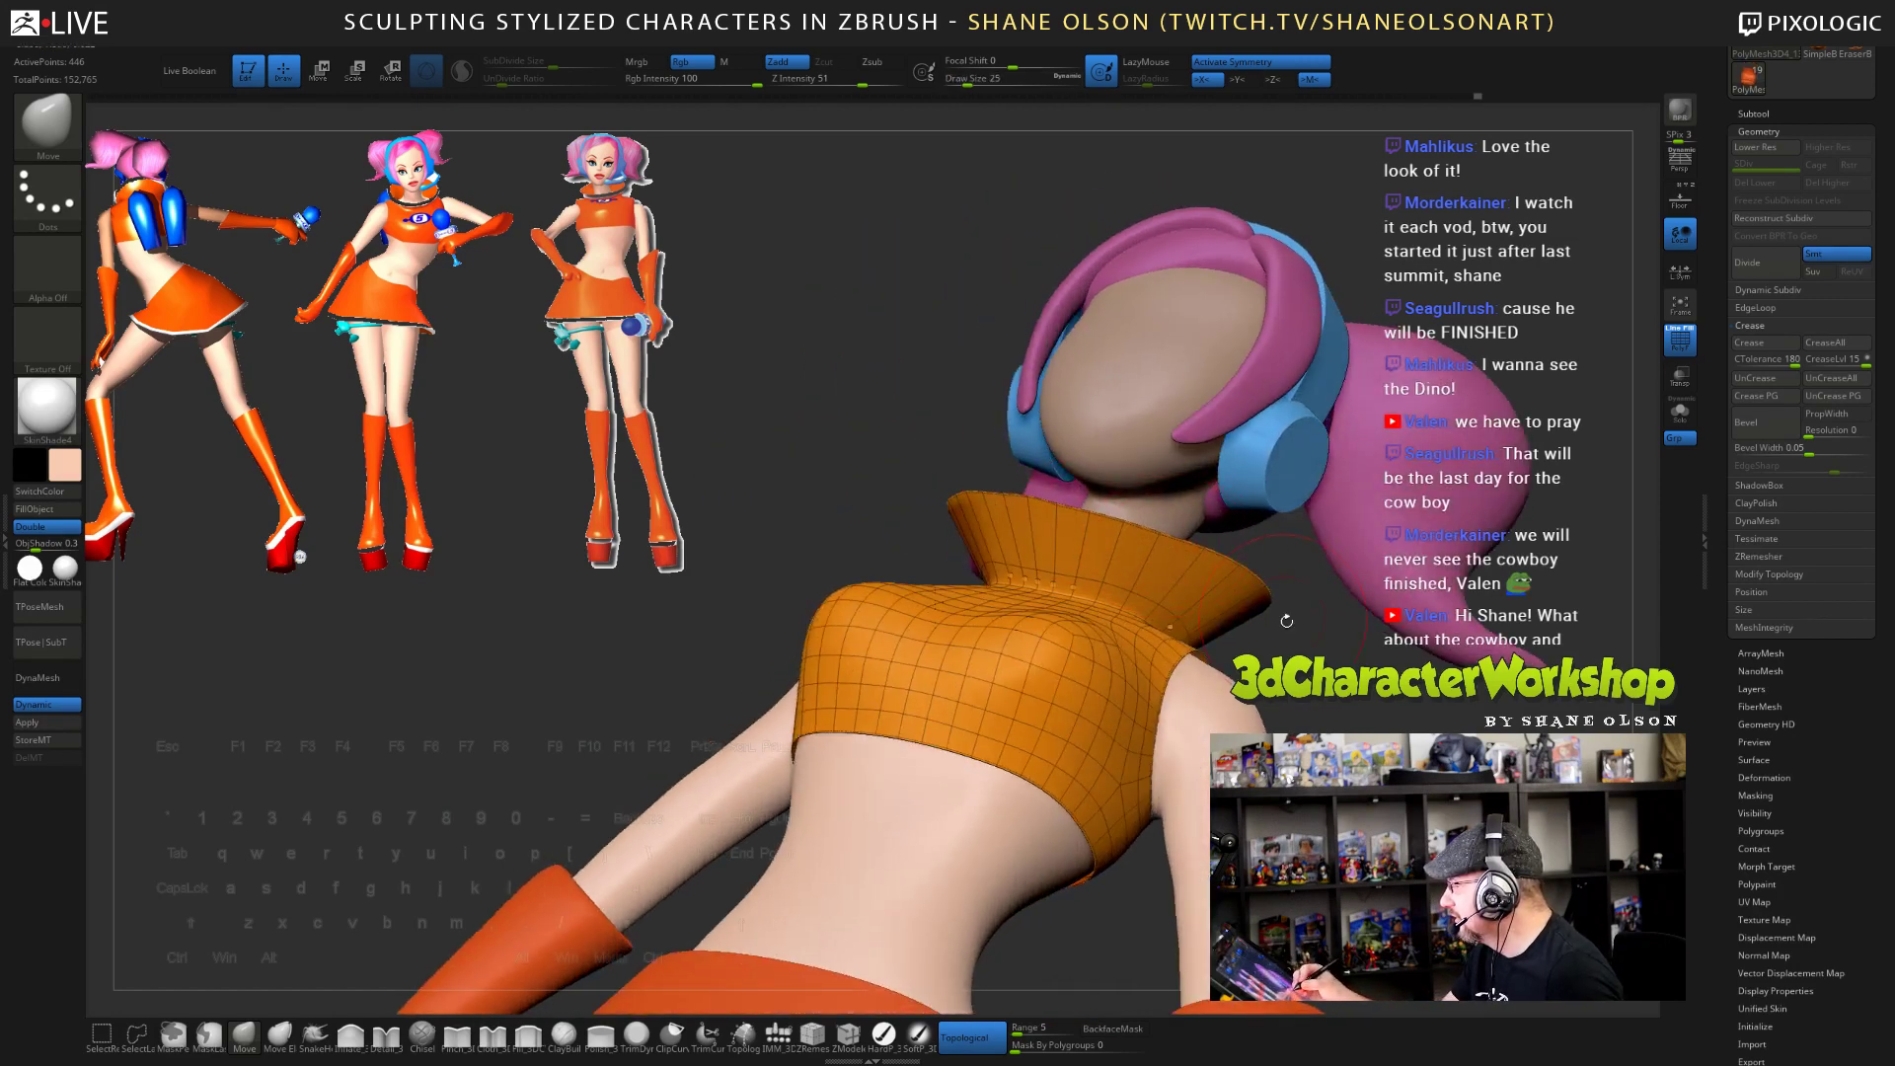
left_click_drag(1286, 619, 1328, 542)
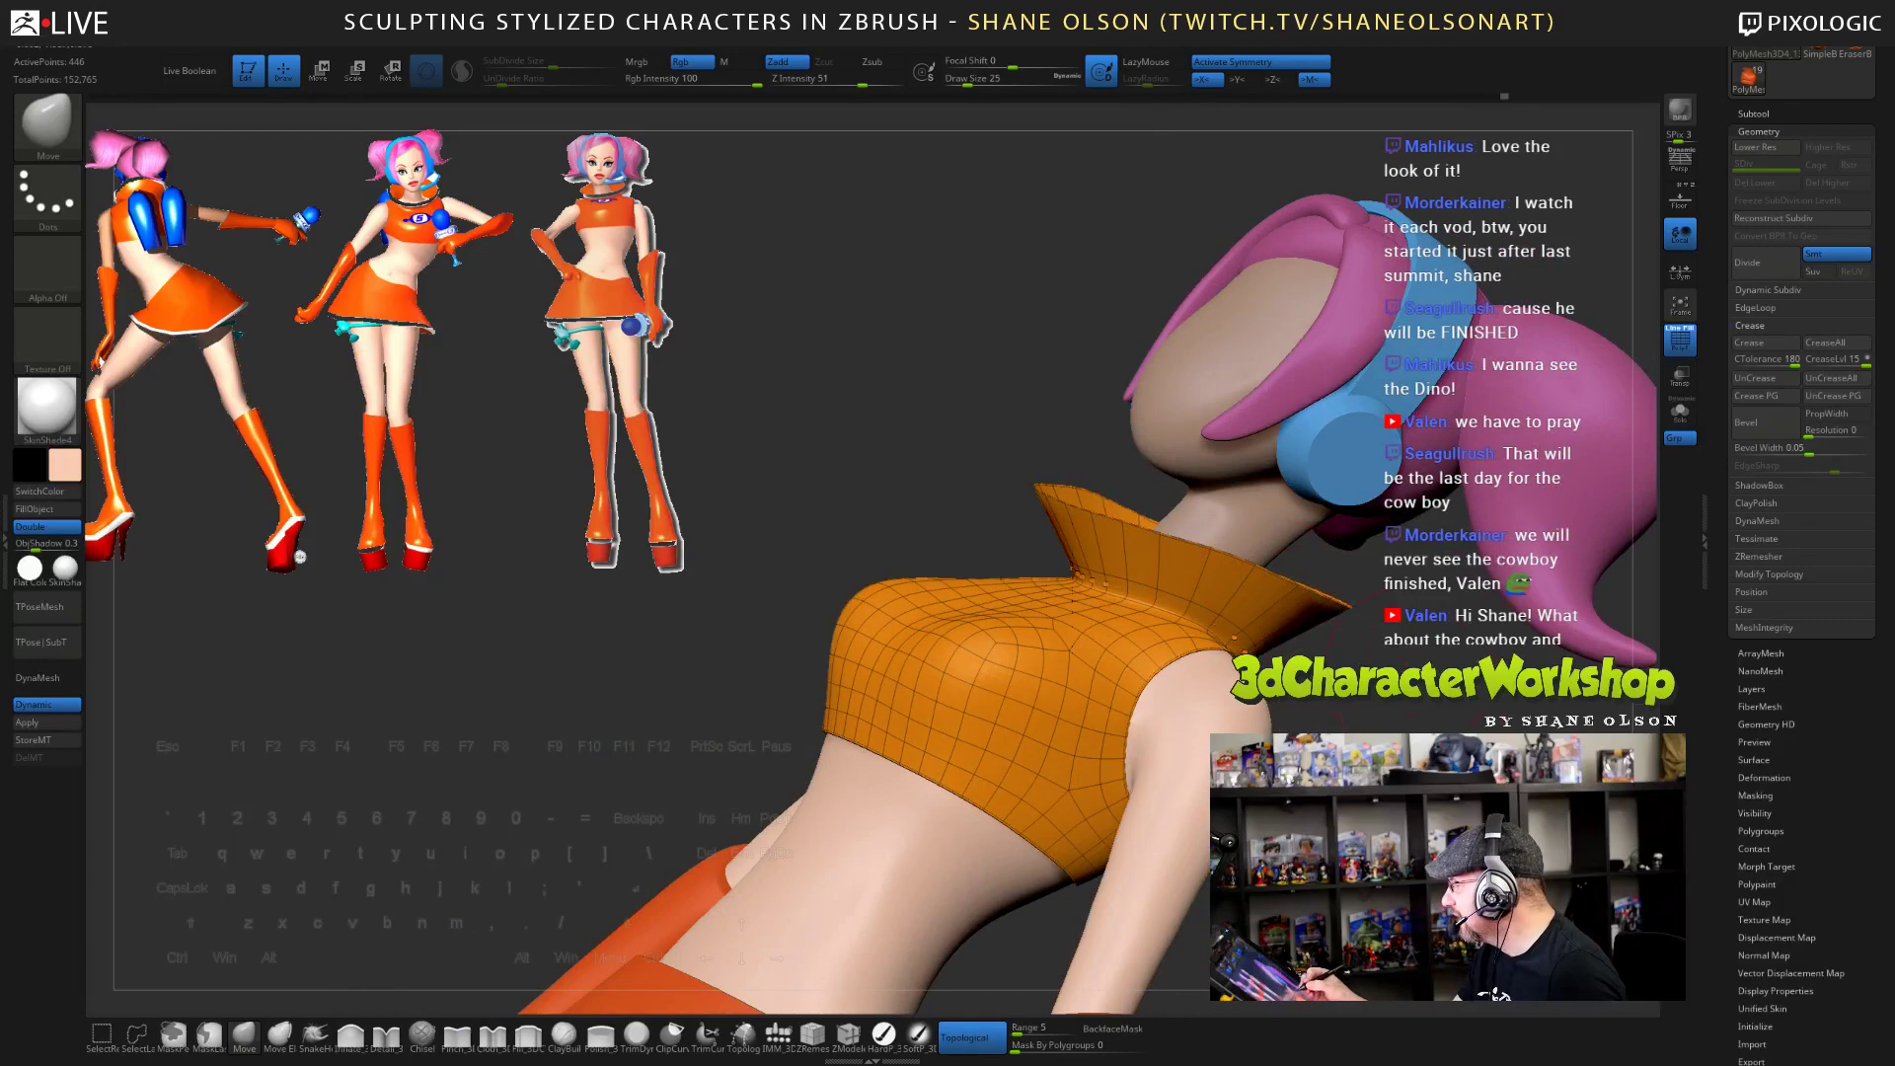
left_click_drag(1380, 656, 1406, 663)
left_click_drag(1199, 528, 1202, 555)
left_click_drag(1412, 671, 1471, 695)
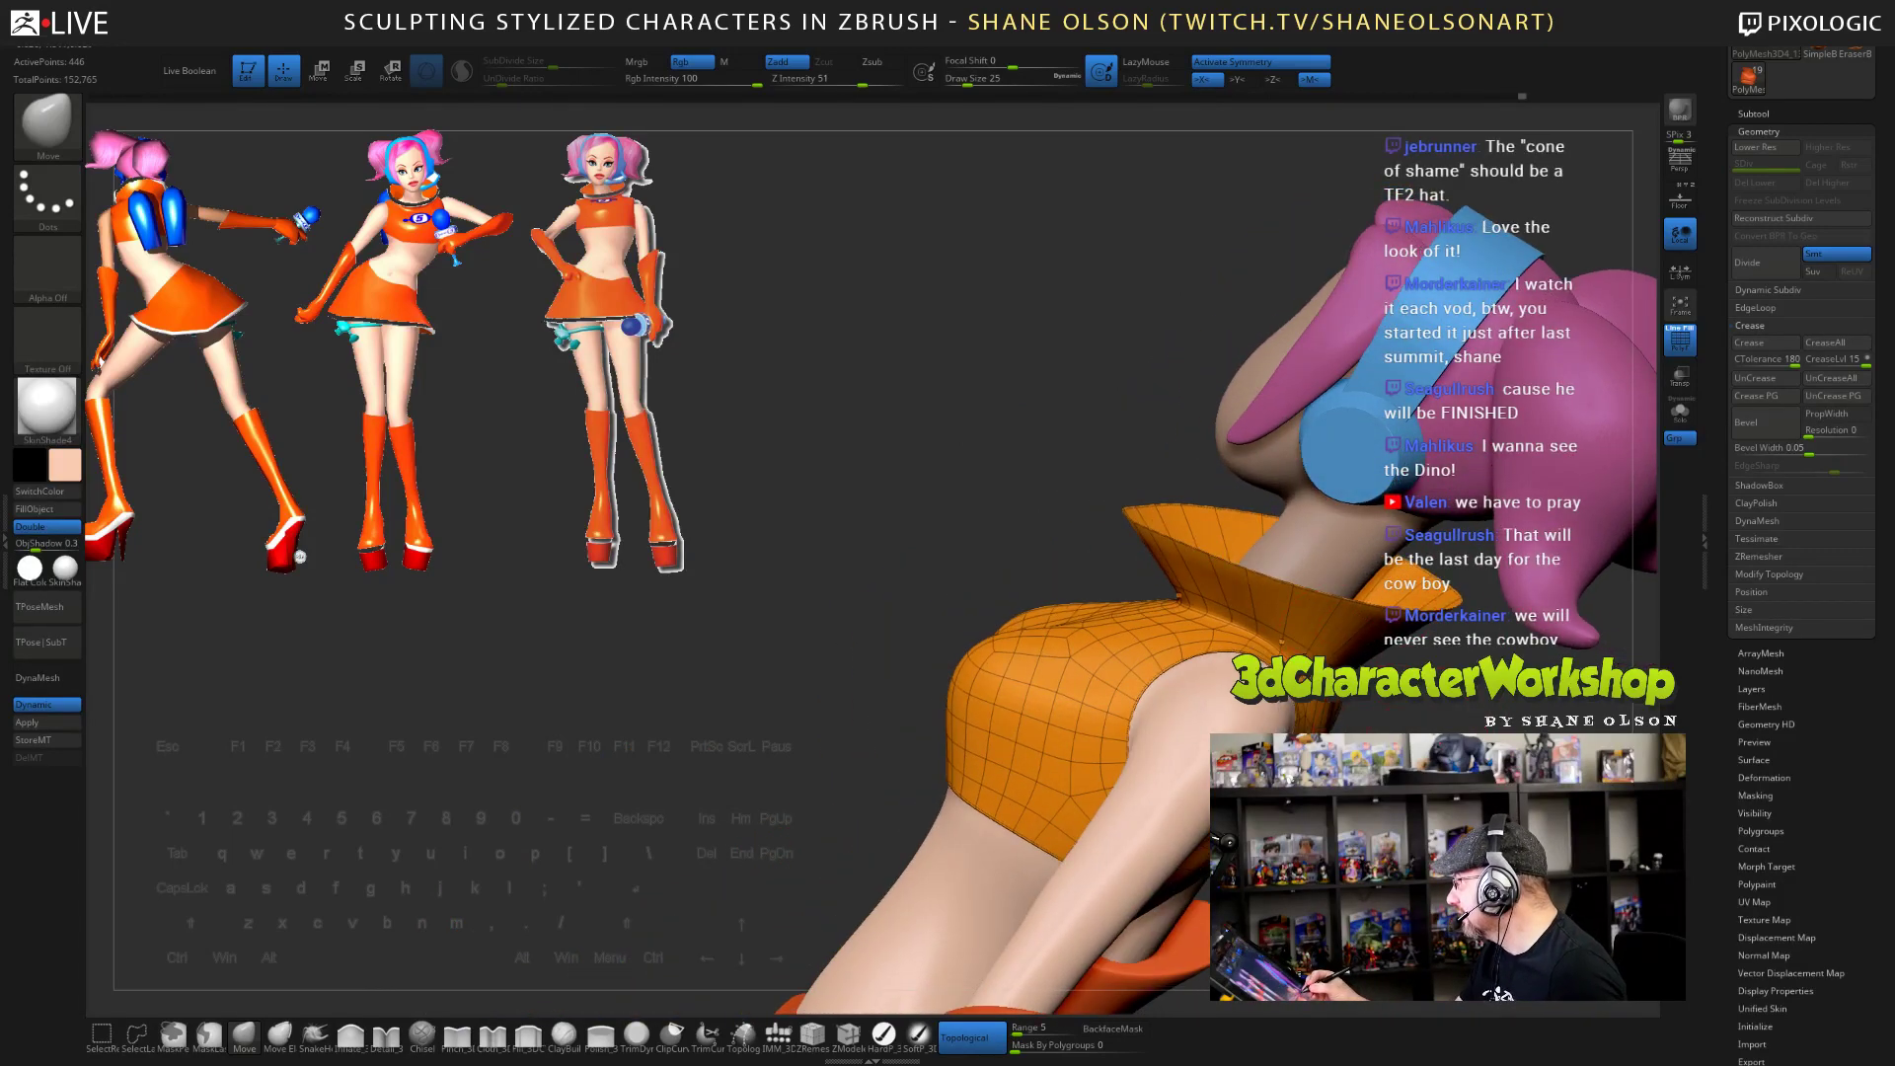
- Adjust the top's mesh around the base of the collar from the back, front and above with the Move brush
mouse_move(1362, 616)
left_mouse_down()
mouse_move(1460, 681)
mouse_move(1448, 709)
mouse_move(1421, 695)
mouse_move(1436, 671)
mouse_move(1352, 656)
mouse_move(1182, 677)
mouse_move(1200, 685)
left_mouse_up()
right_click_drag(1223, 691, 1182, 691)
left_click_drag(1193, 685, 1197, 694)
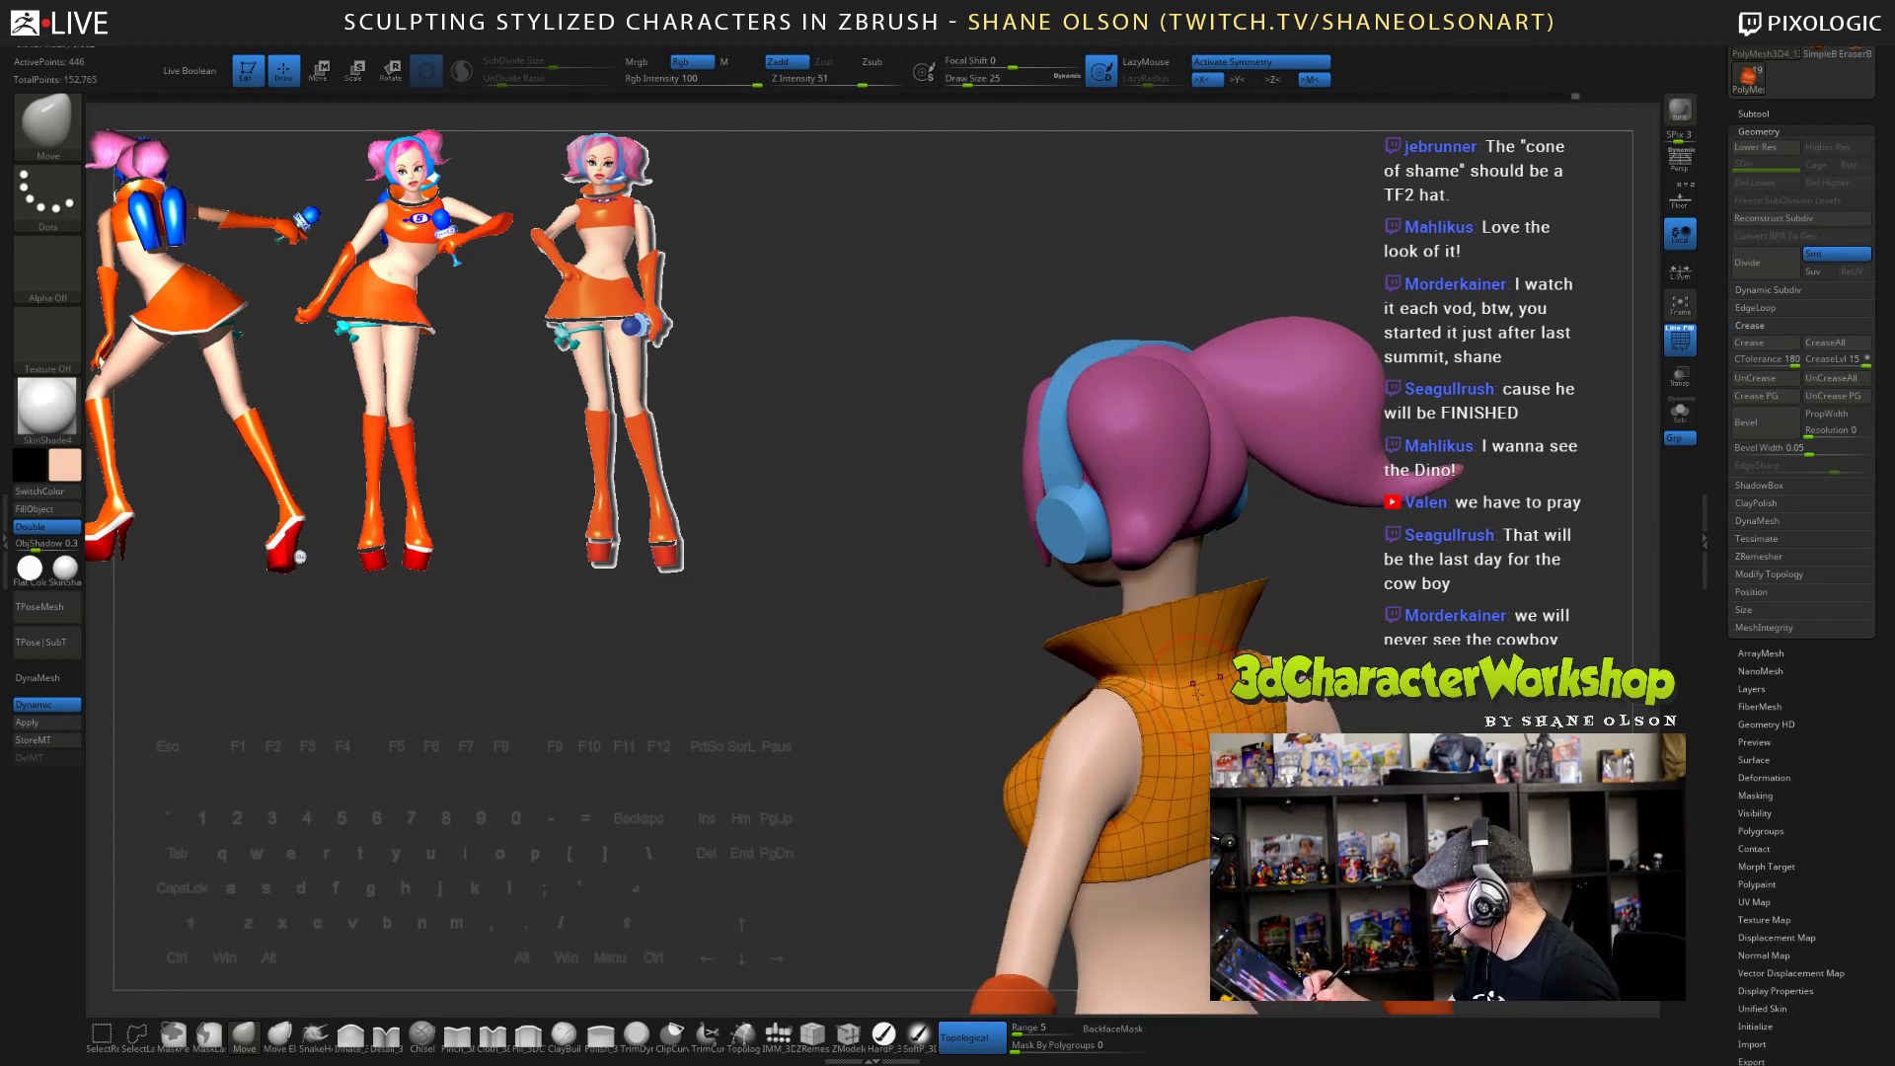
mouse_move(1177, 688)
right_mouse_down()
mouse_move(1372, 635)
mouse_move(1145, 721)
right_mouse_up()
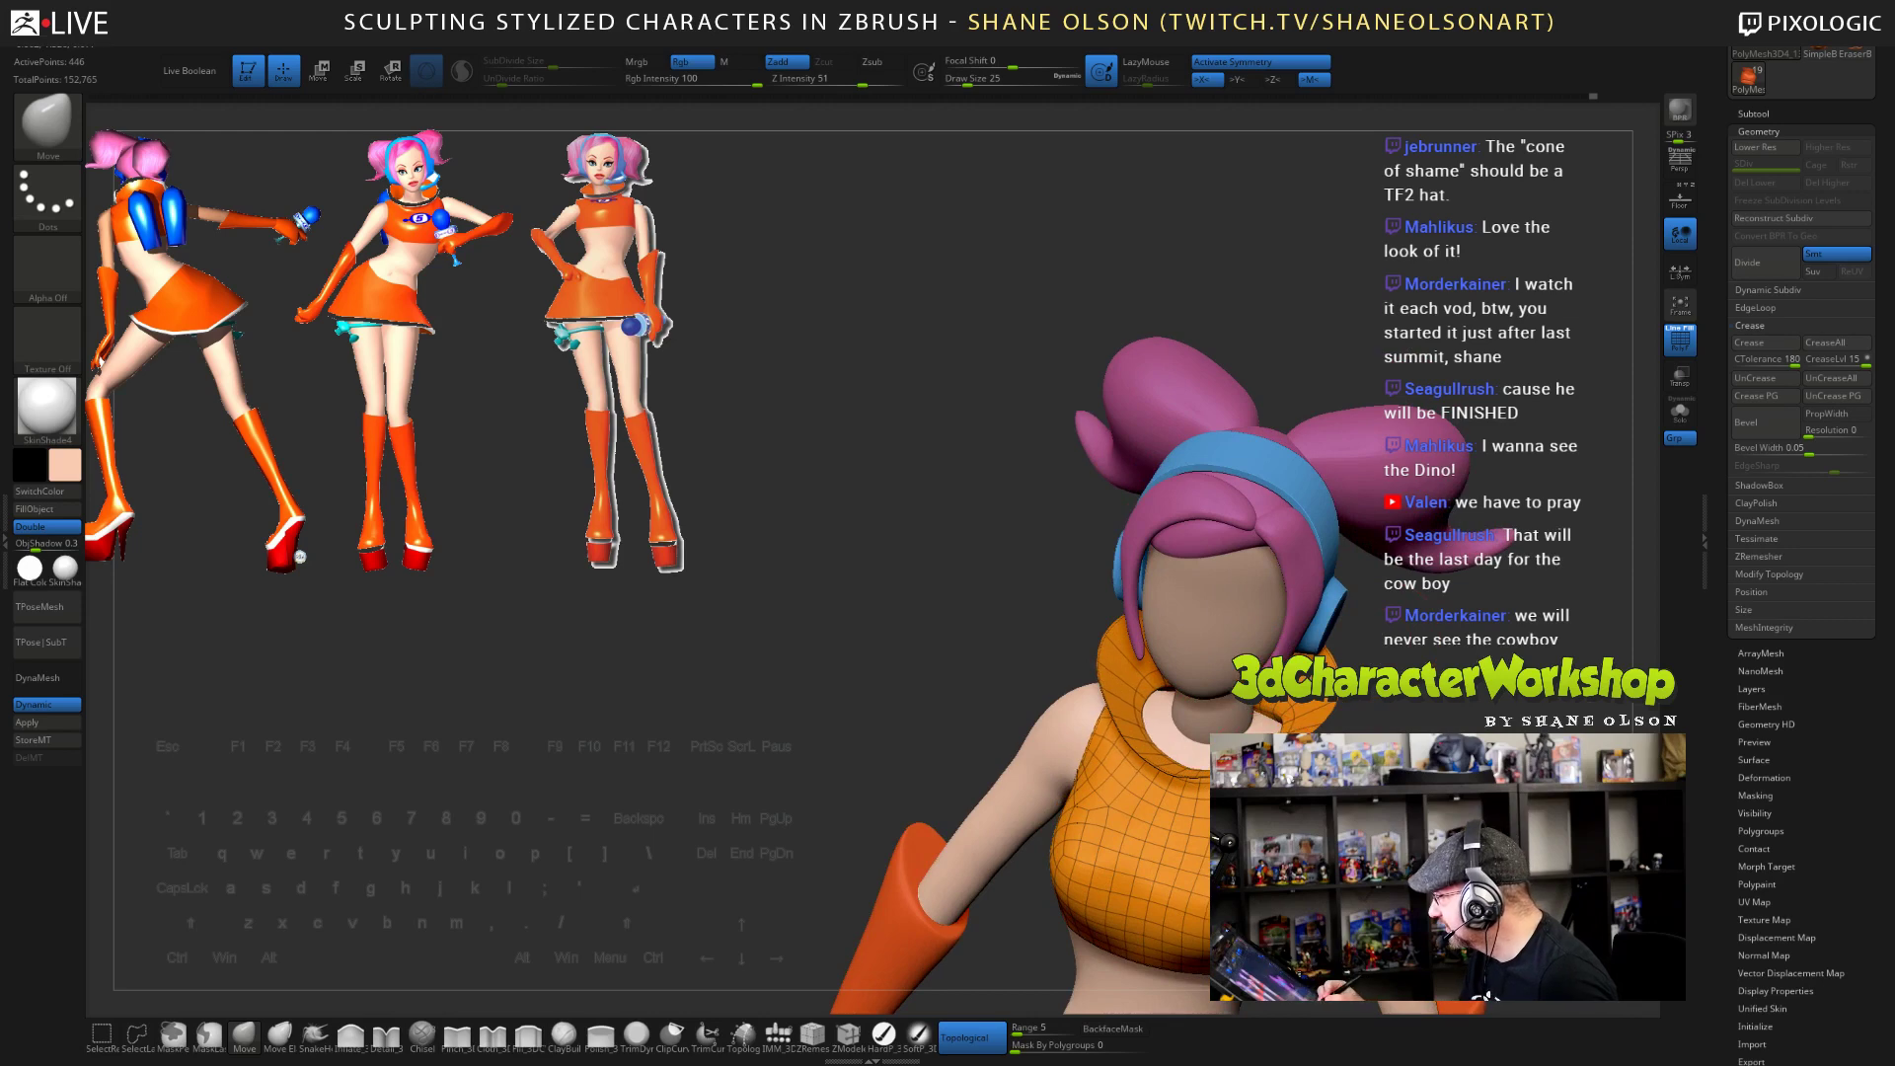
left_click_drag(1121, 719, 1149, 706)
right_click_drag(1155, 711, 1117, 778)
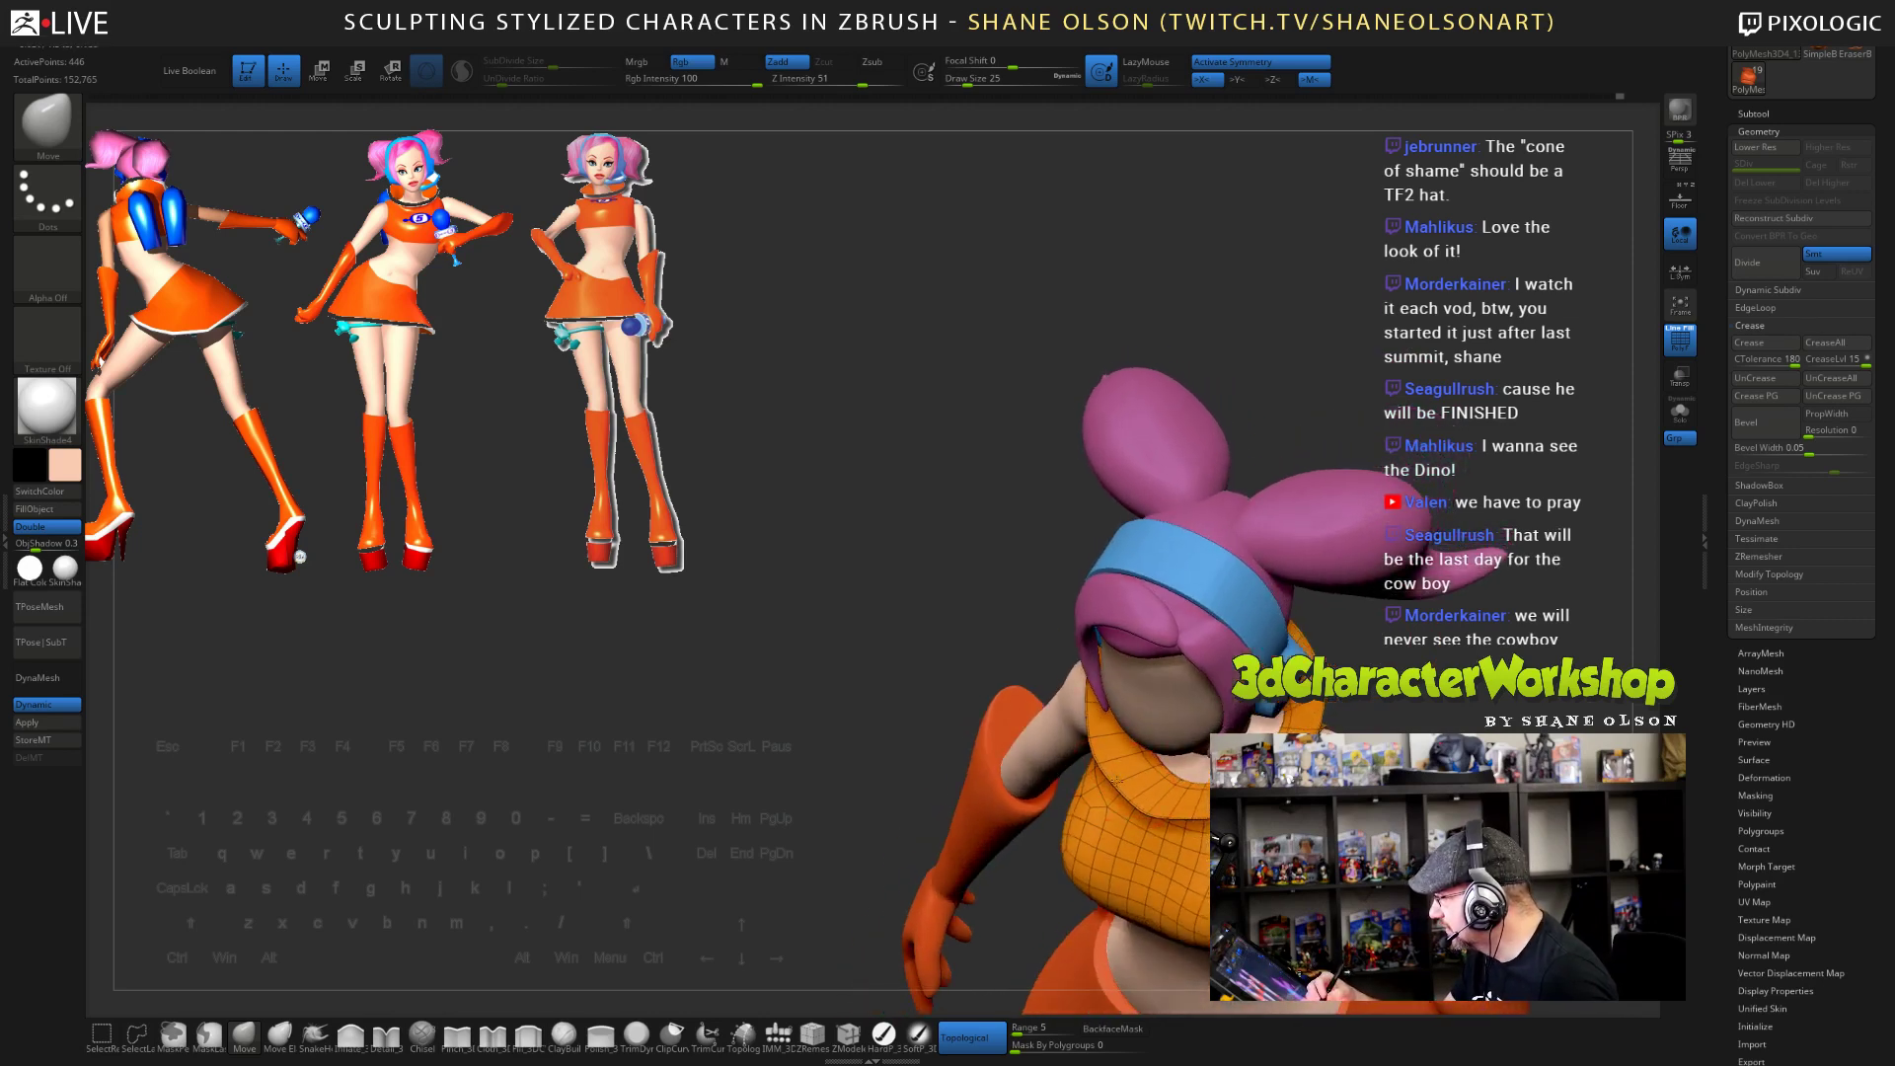
left_click_drag(1116, 780, 1123, 795)
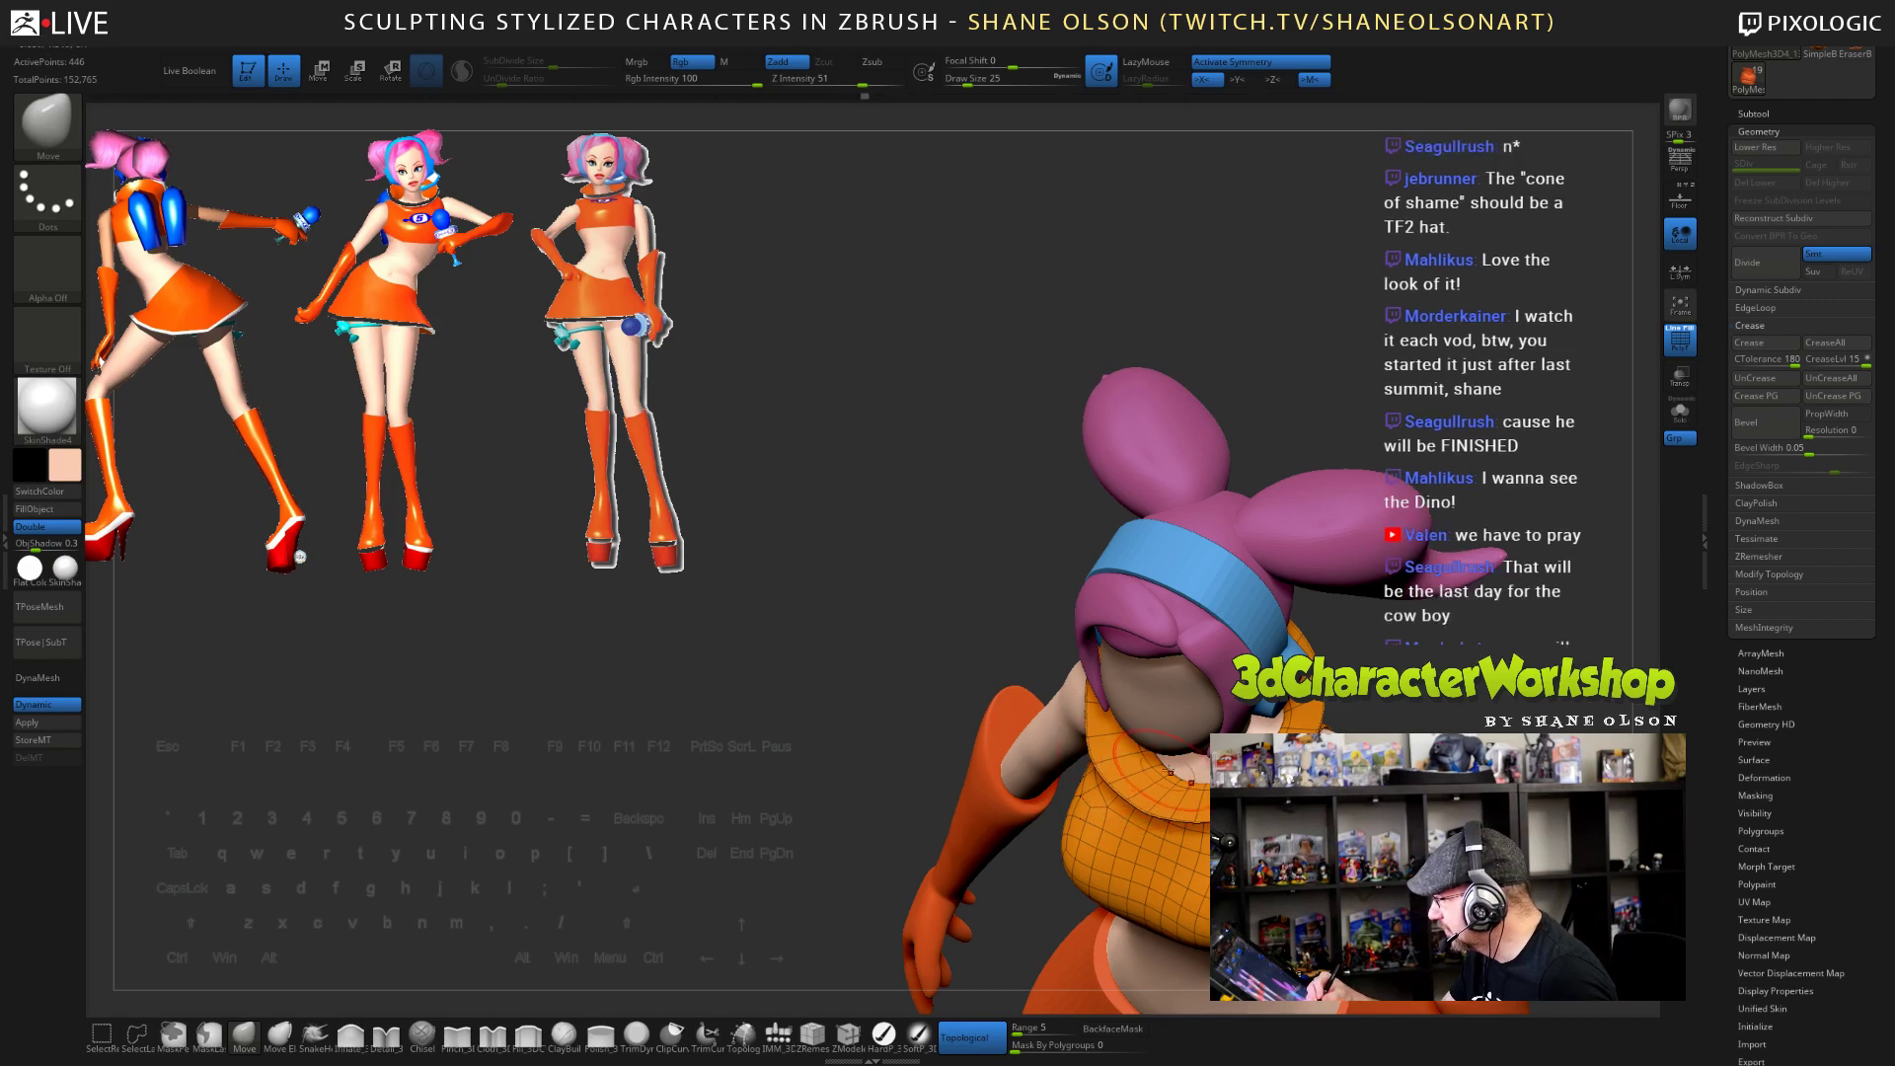
- Turn off the wireframe display and check the orange top on the figure from the front and back
right_click_drag(1170, 770, 1379, 642)
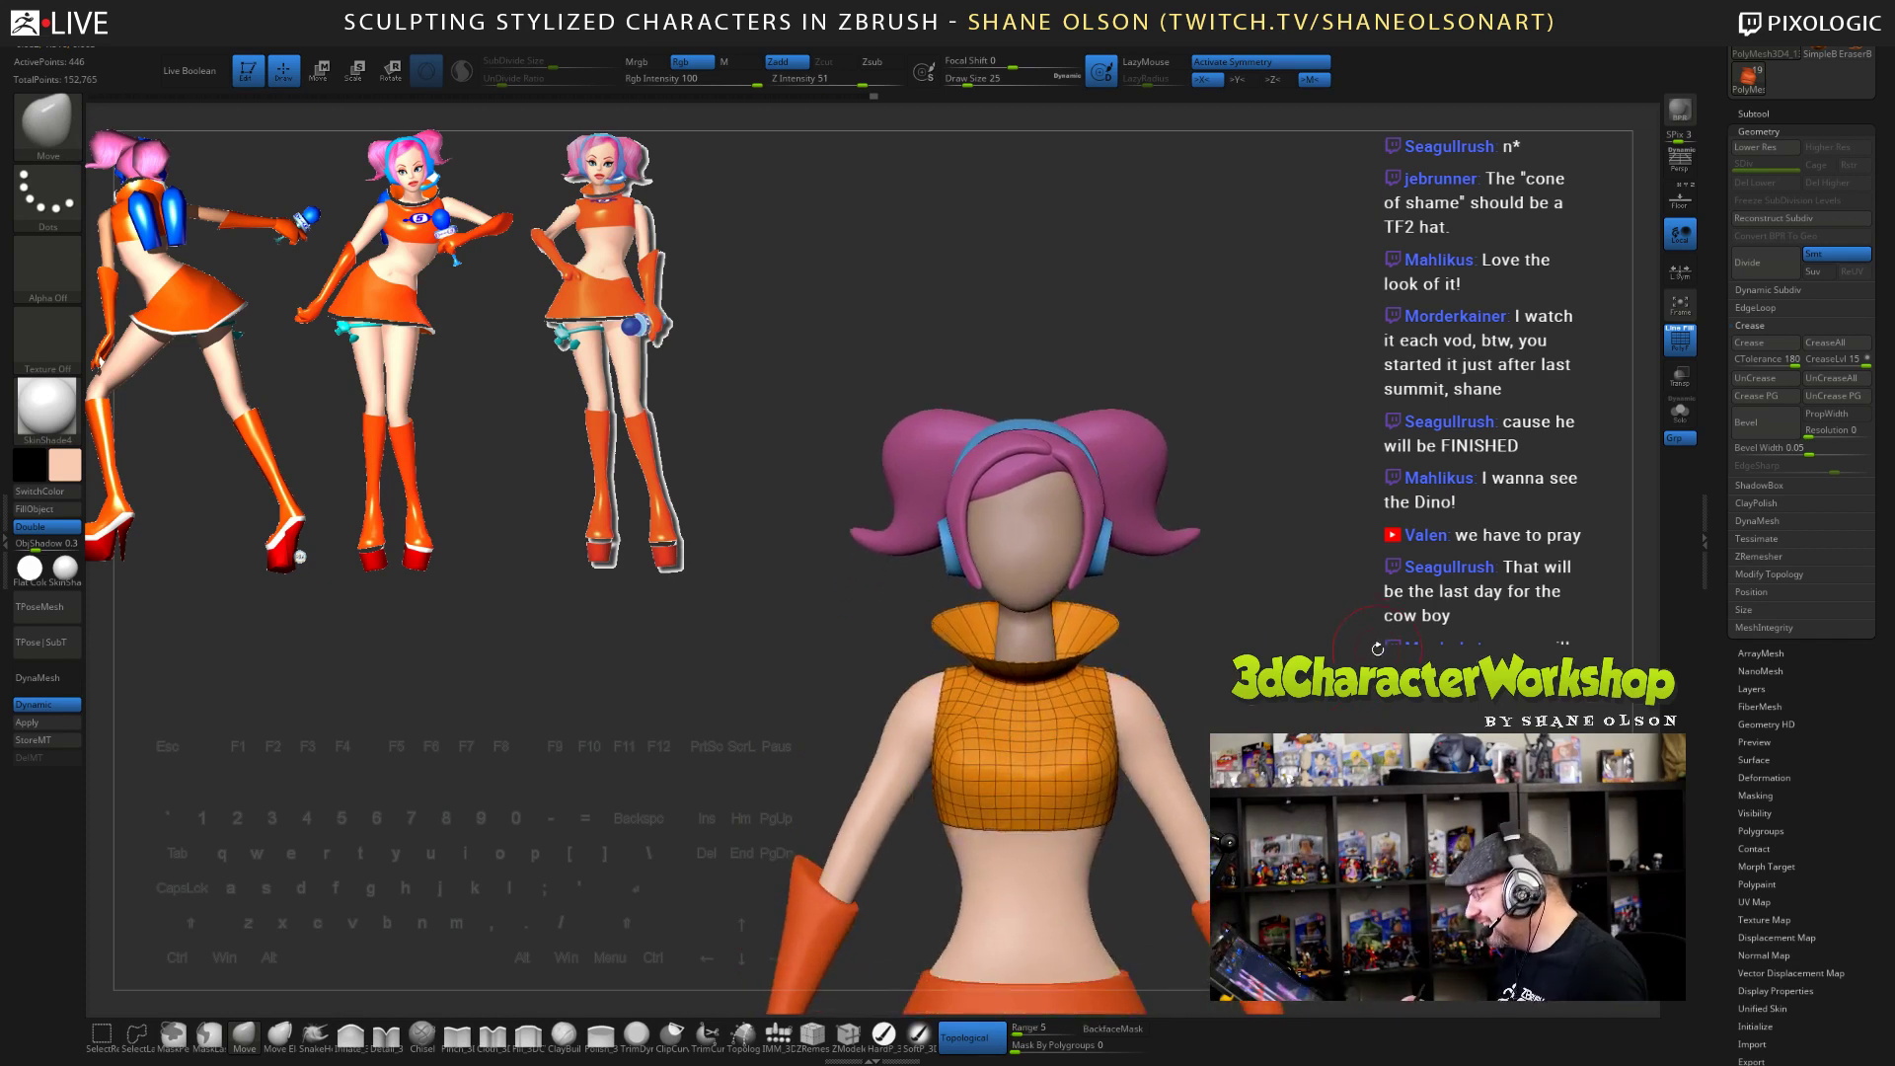
right_click_drag(1334, 765, 1311, 635, "alt")
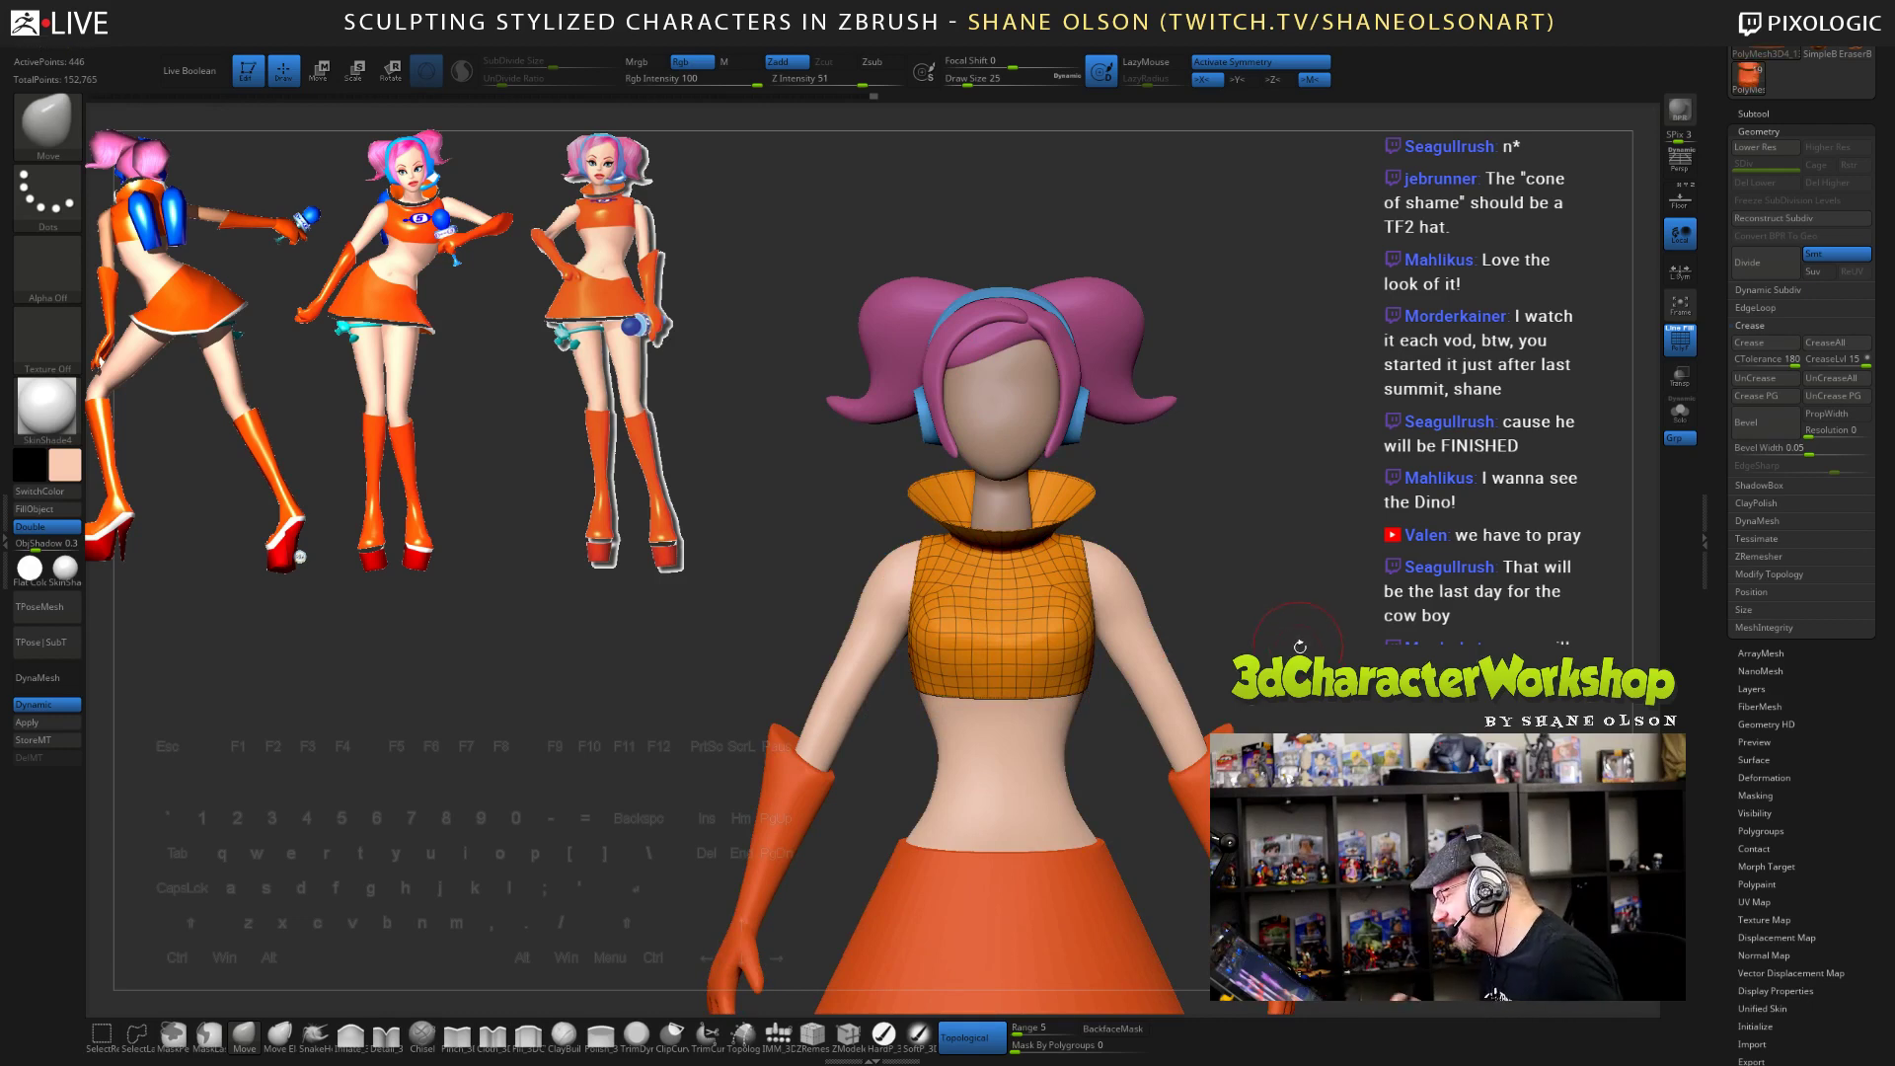
key("shift+f")
mouse_move(1313, 632)
left_mouse_down()
mouse_move(1401, 634)
mouse_move(1224, 651)
left_mouse_up()
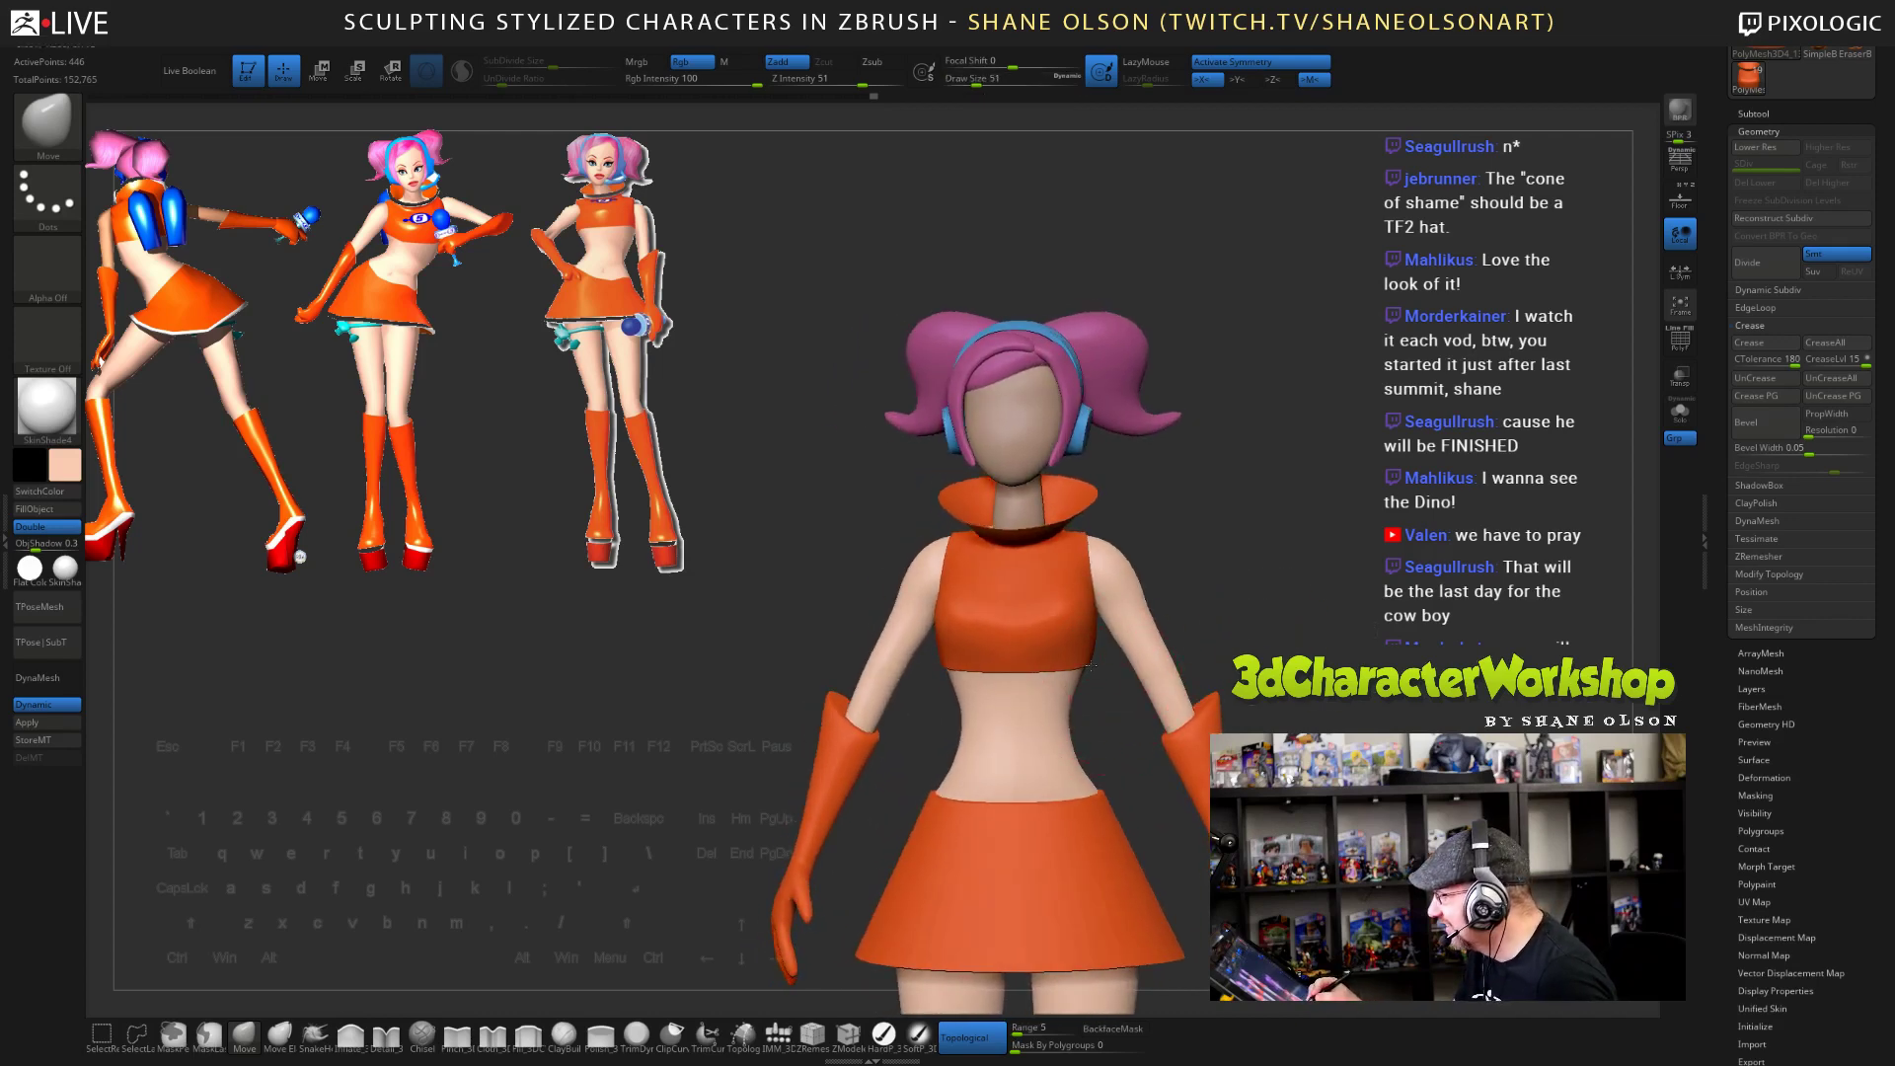
mouse_move(1194, 550)
left_mouse_down()
mouse_move(1105, 568)
mouse_move(1280, 582)
mouse_move(1125, 582)
left_mouse_up()
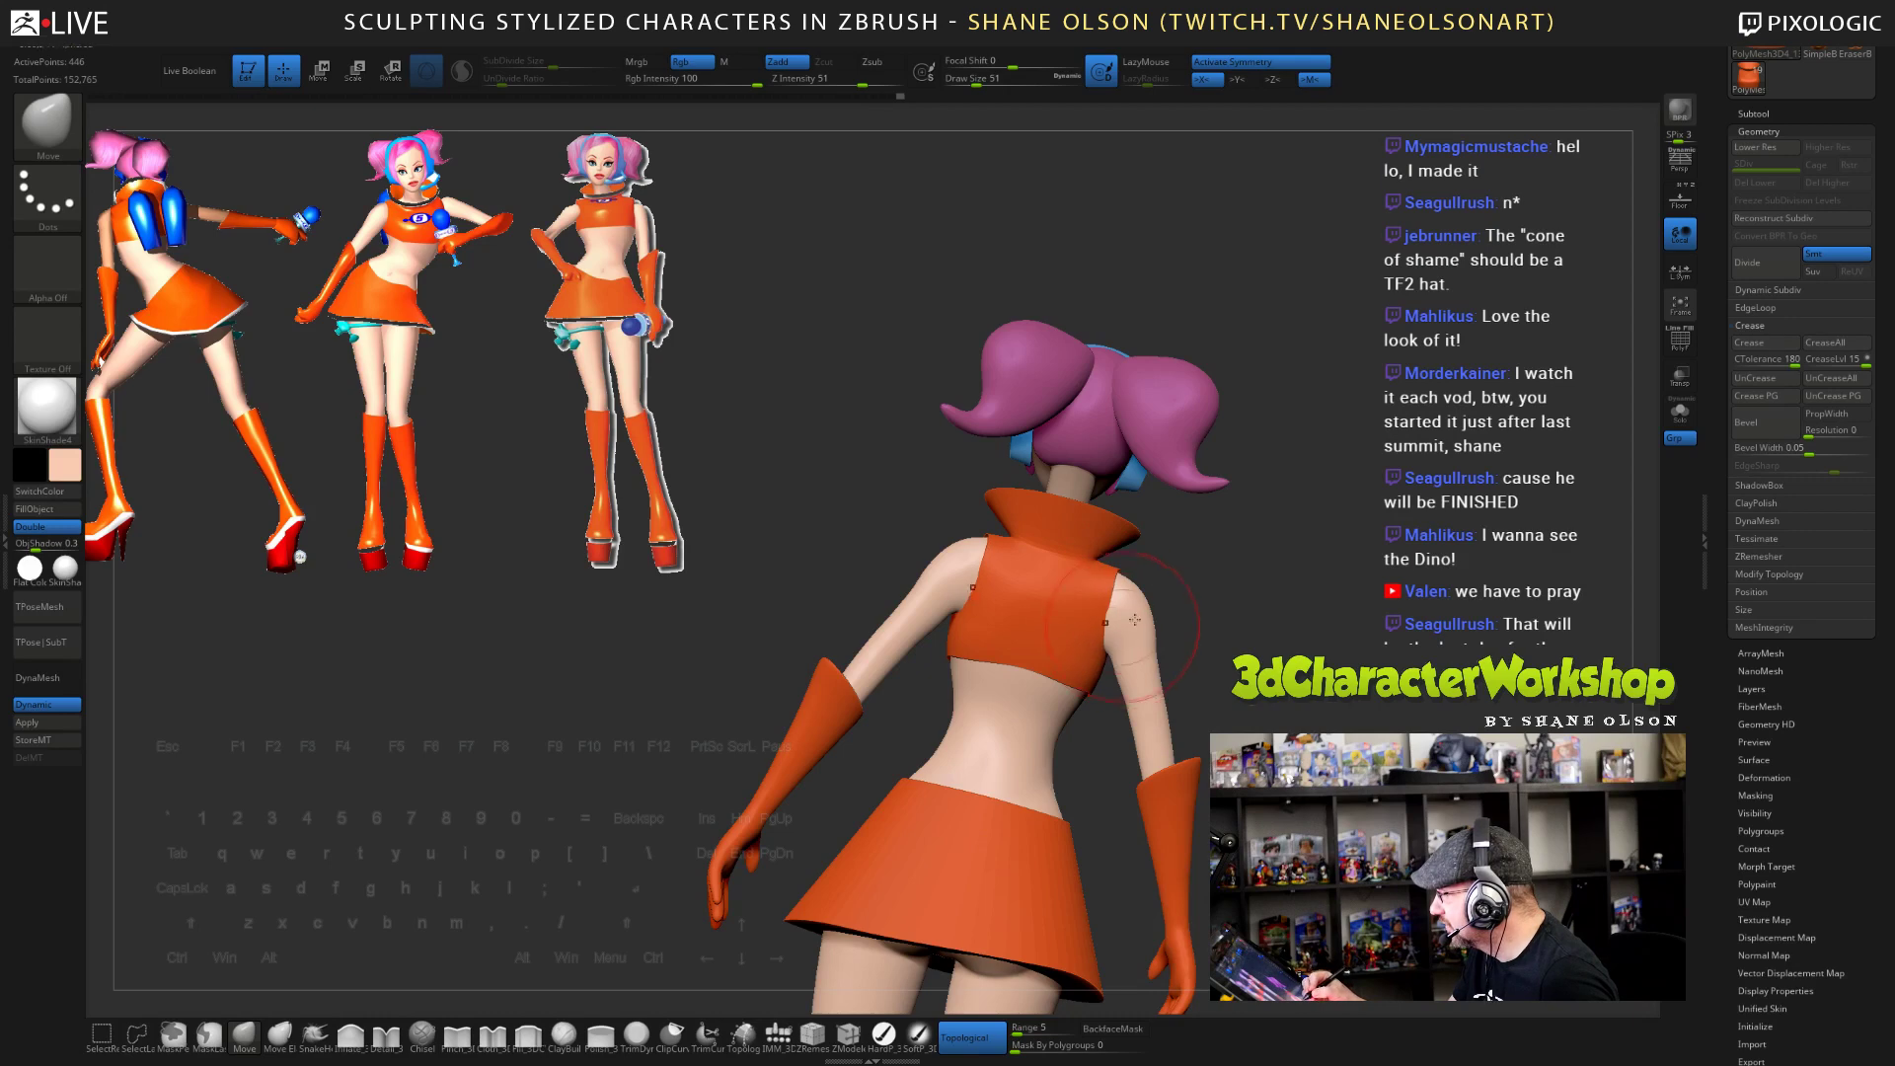
mouse_move(1352, 656)
left_mouse_down("shift")
mouse_move(1318, 652)
mouse_move(1377, 660)
mouse_move(1176, 561)
mouse_move(1124, 582)
left_mouse_up("shift")
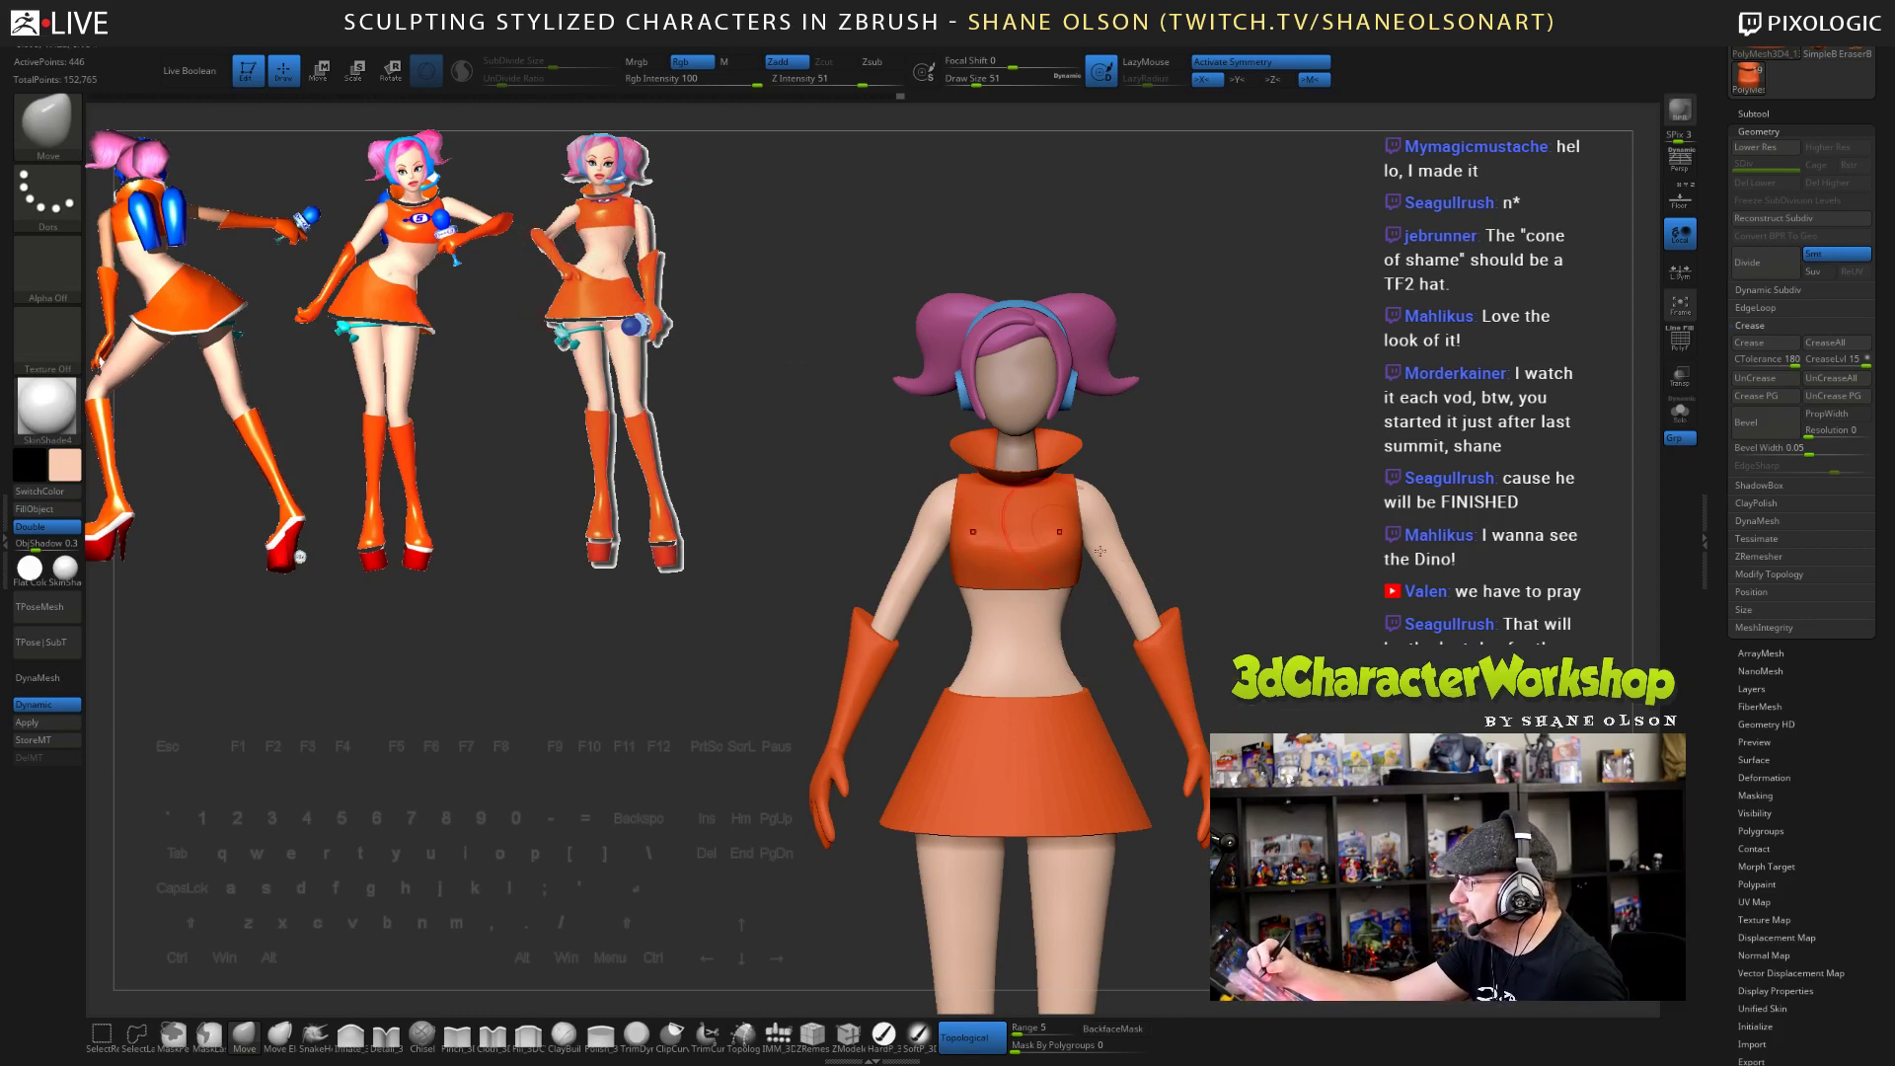
left_click_drag(1259, 635, 1202, 646, "alt")
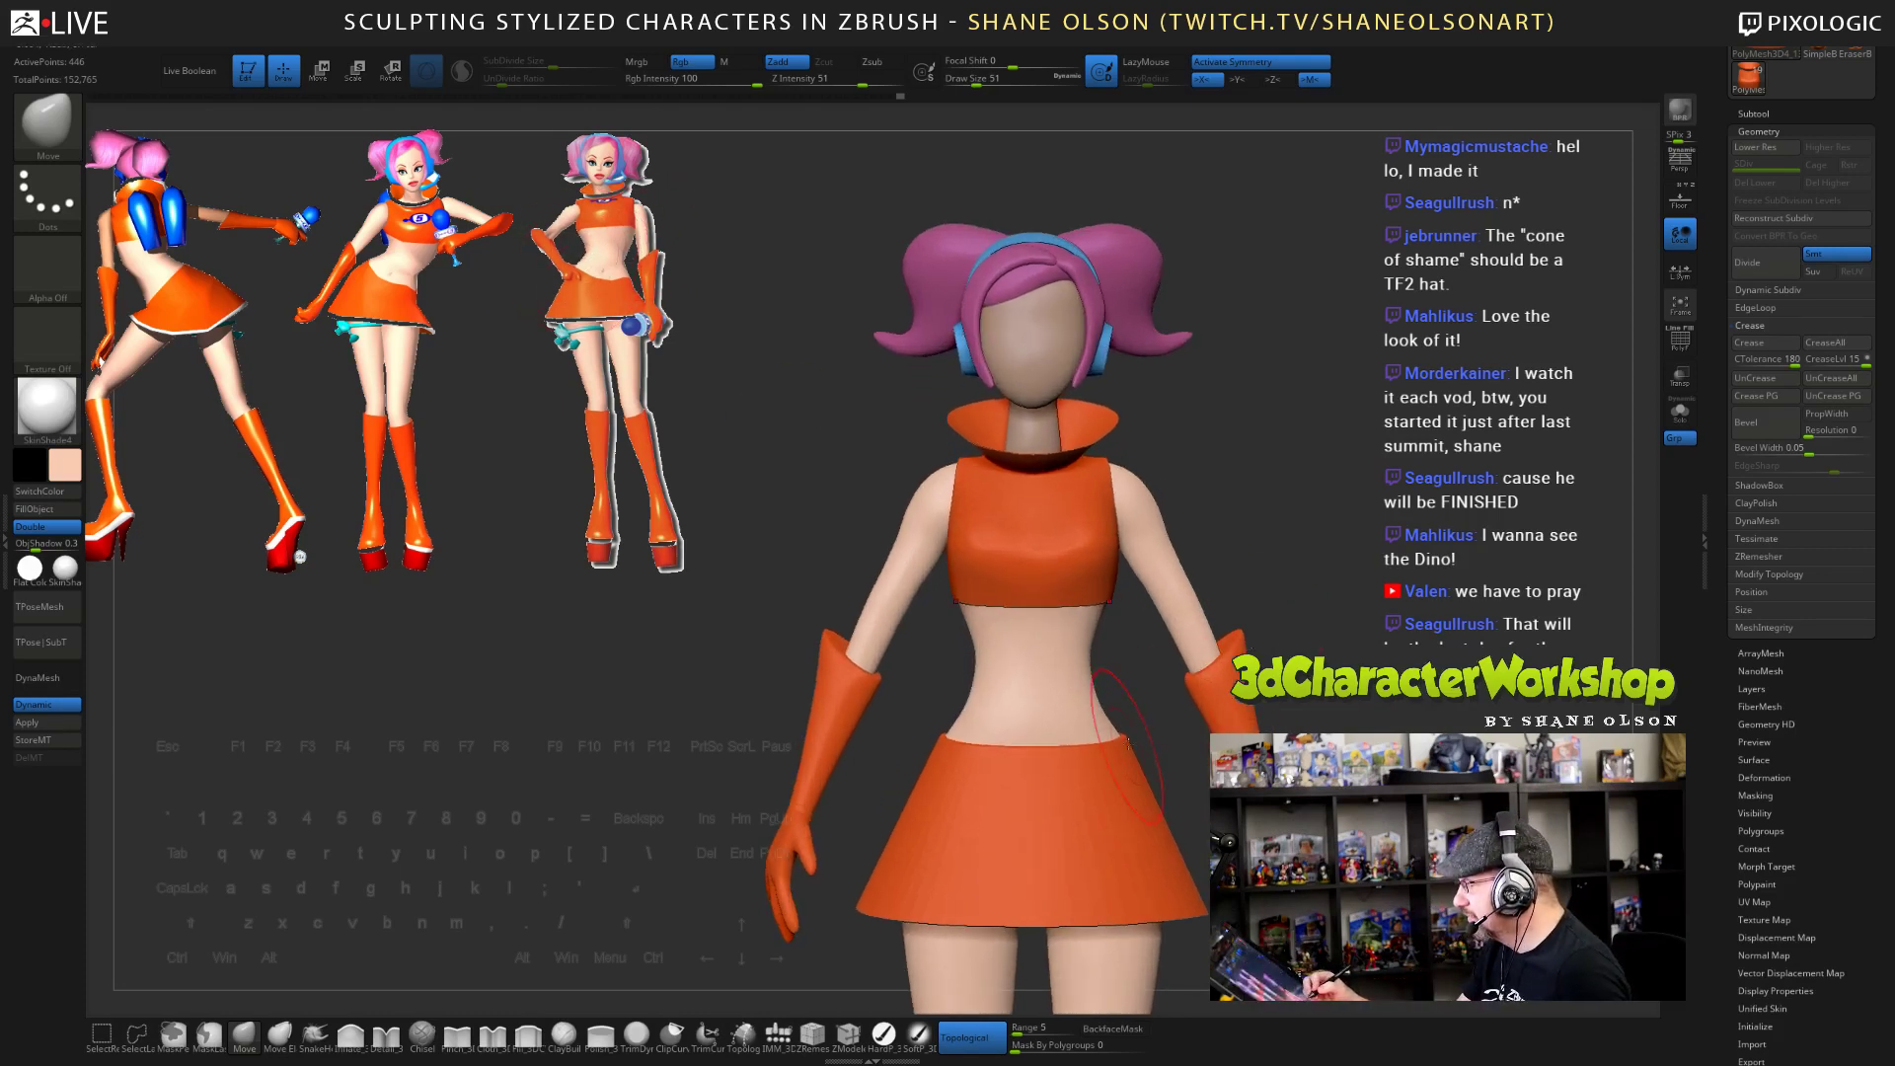
- Select the body subtool, set the draw size to 65, and turn on symmetry, leaving dynamic subdivision on
left_click(1080, 691, "alt")
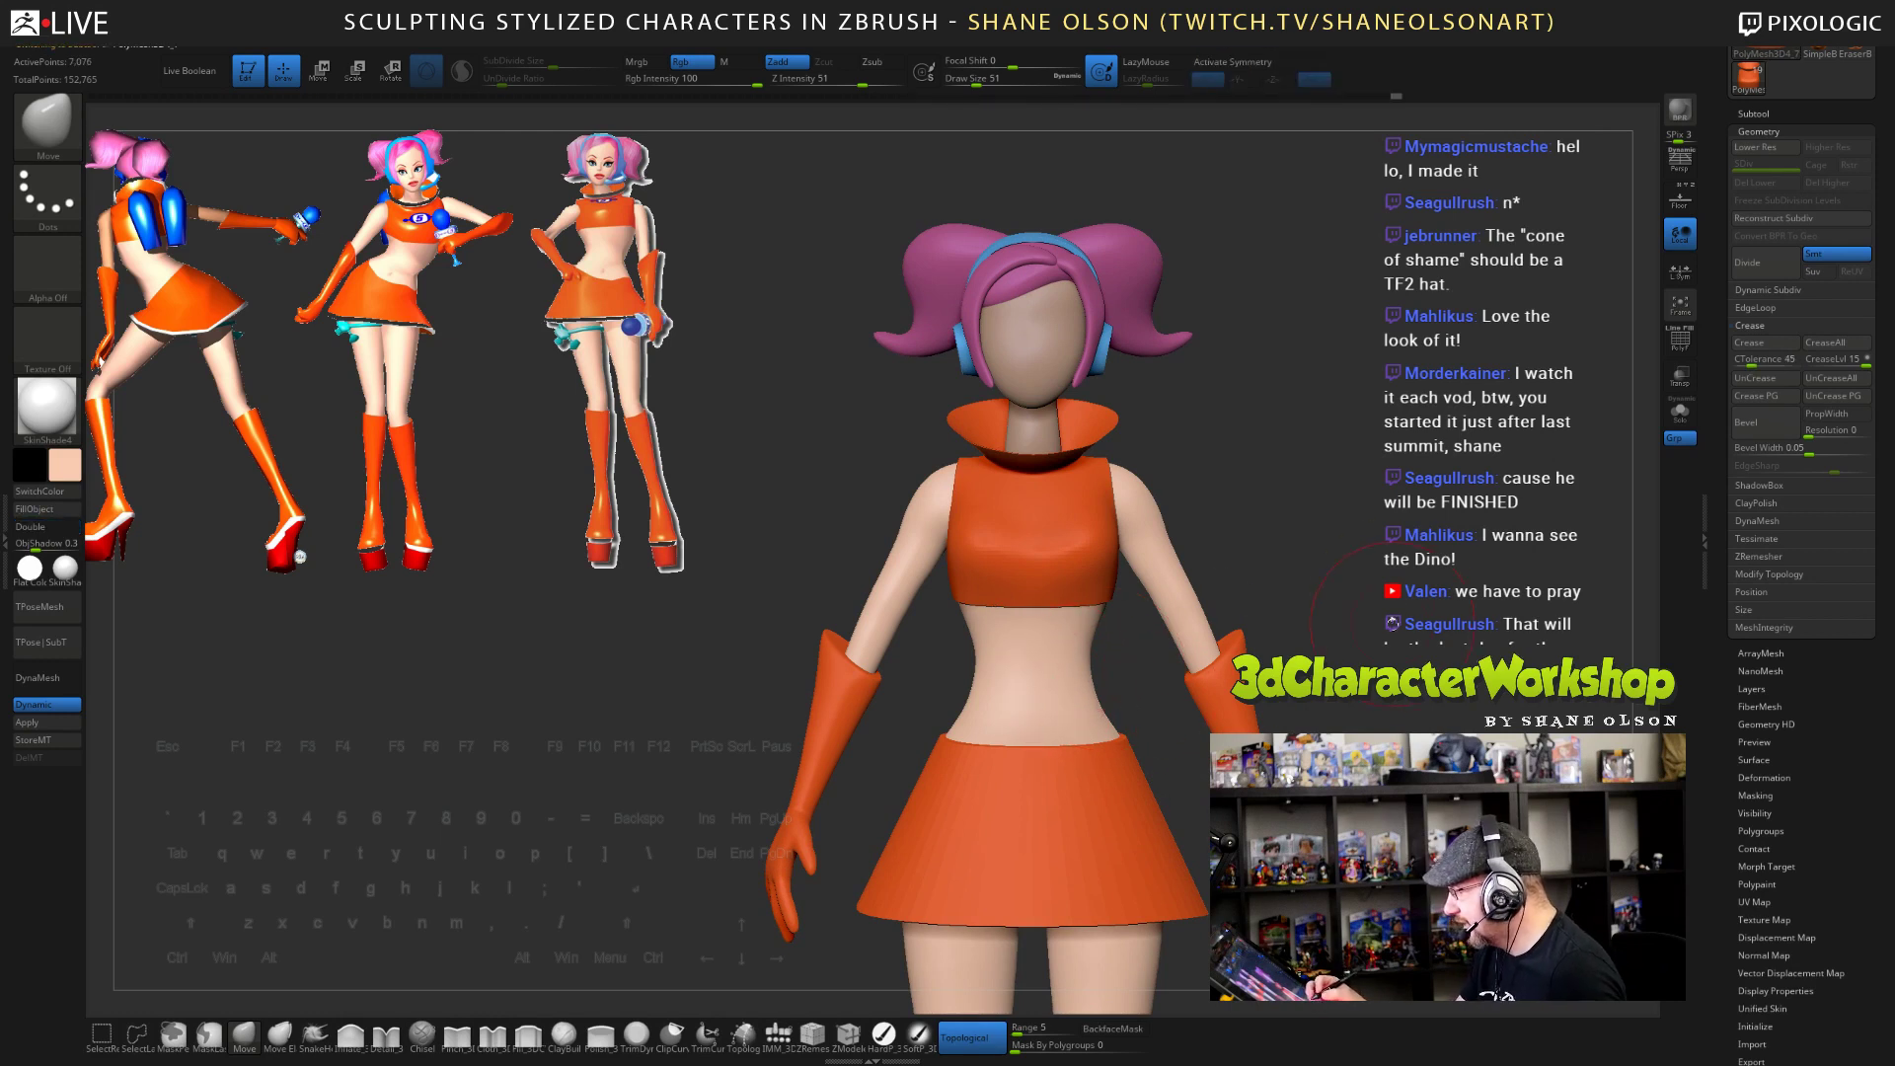
left_click_drag(1383, 699, 1351, 634, "alt")
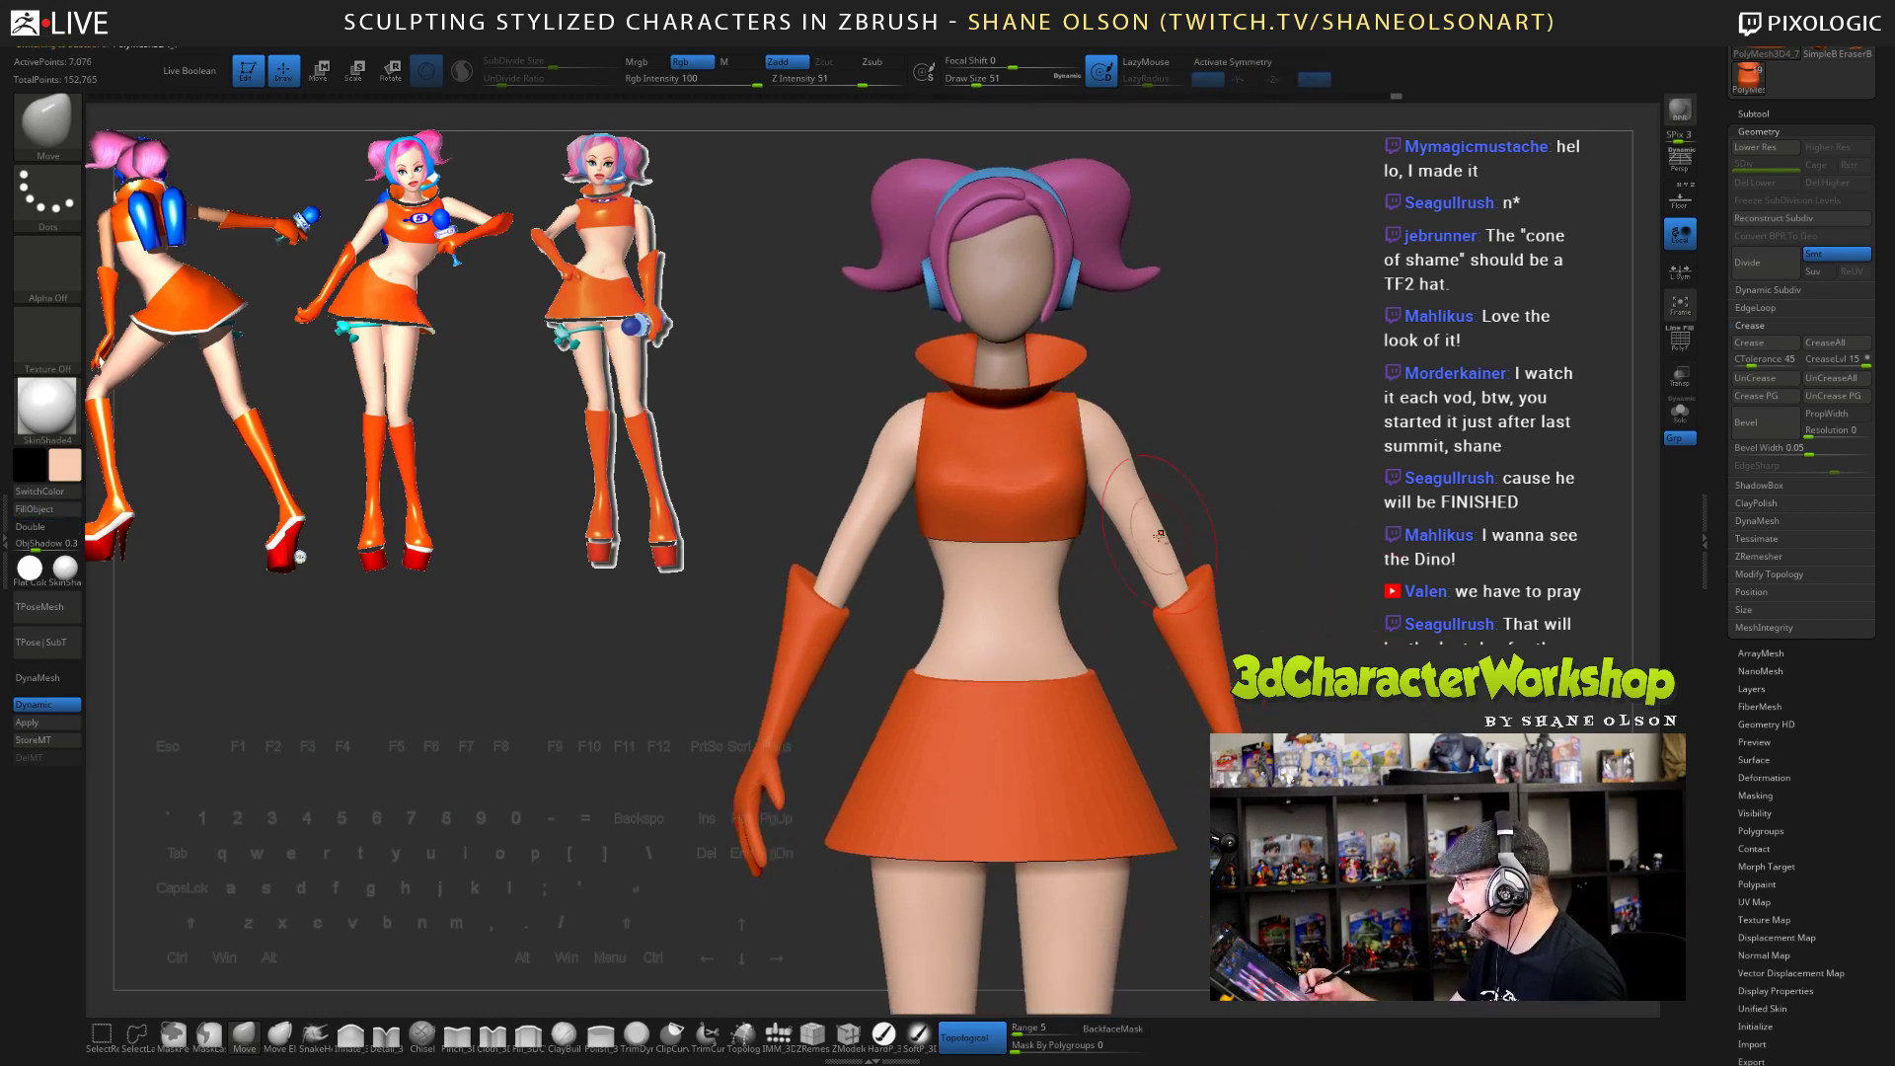
key("s")
left_click(1179, 487)
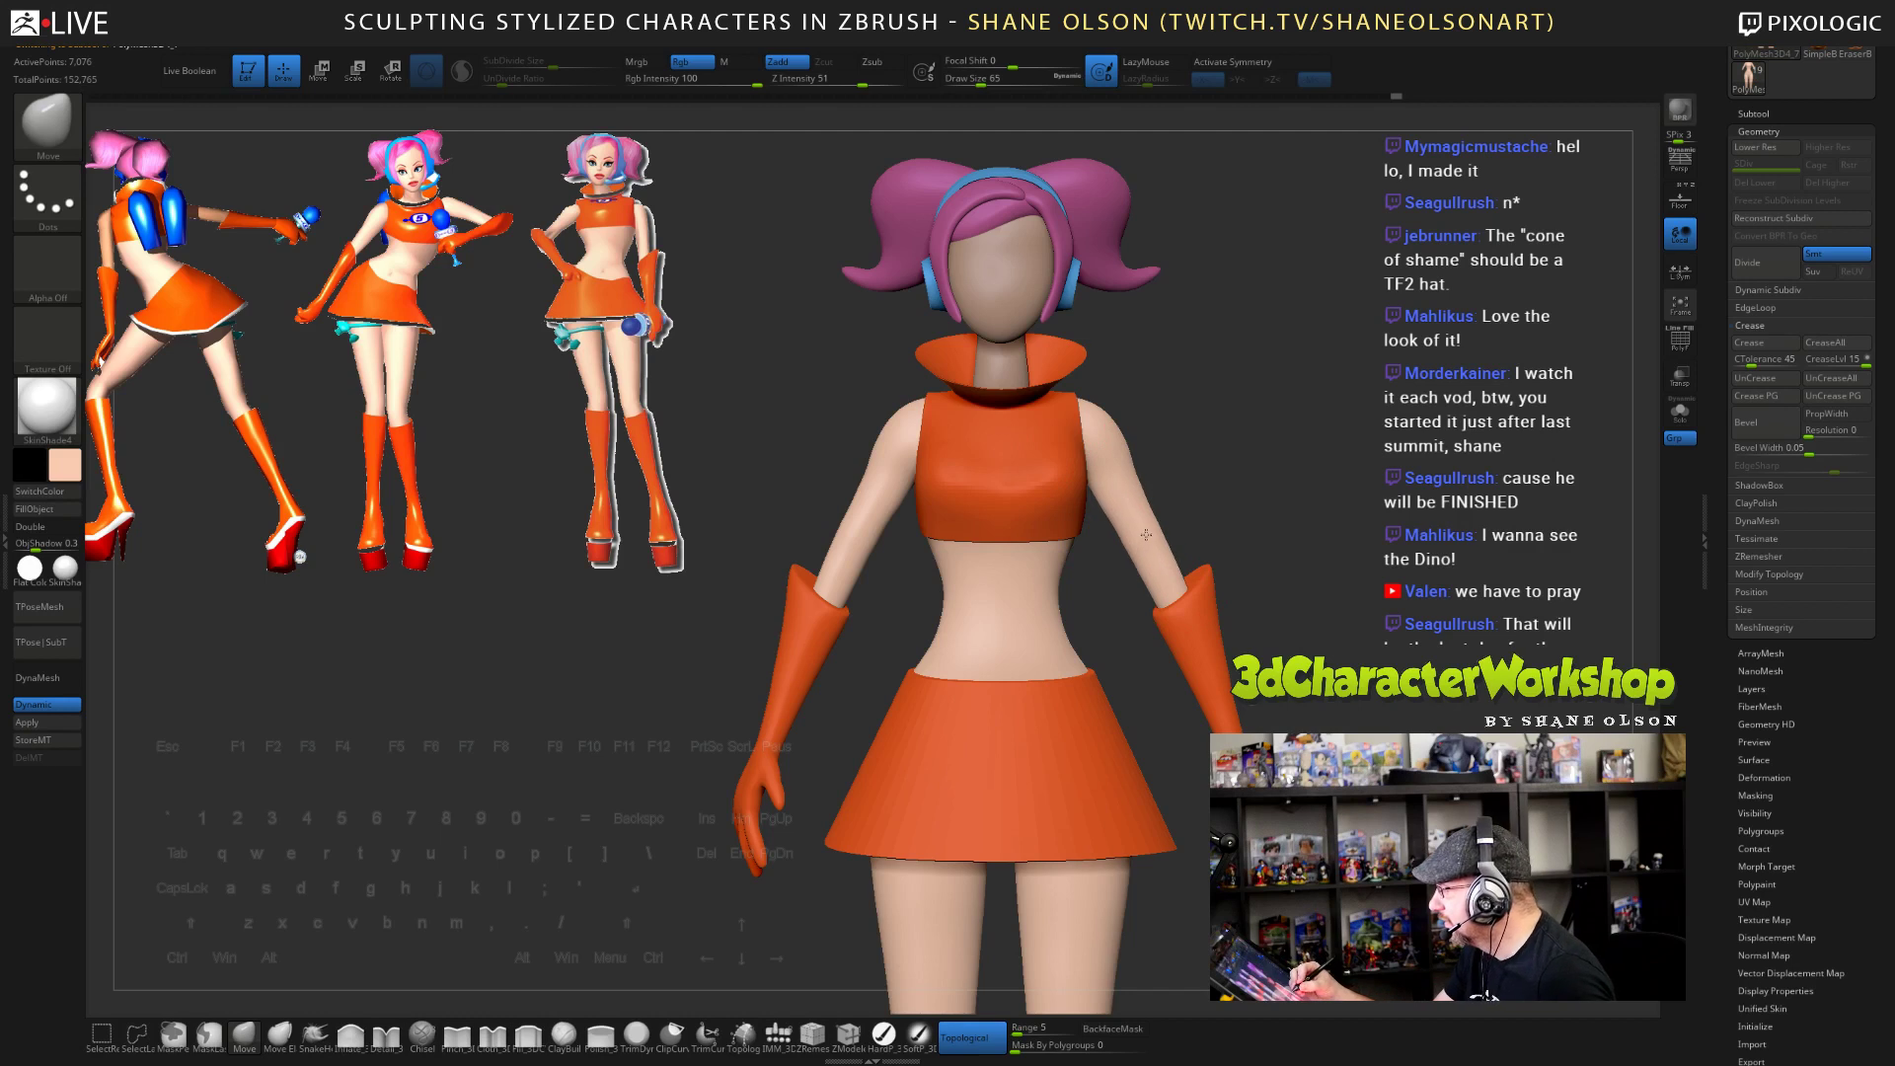
key("shift+d")
key("x")
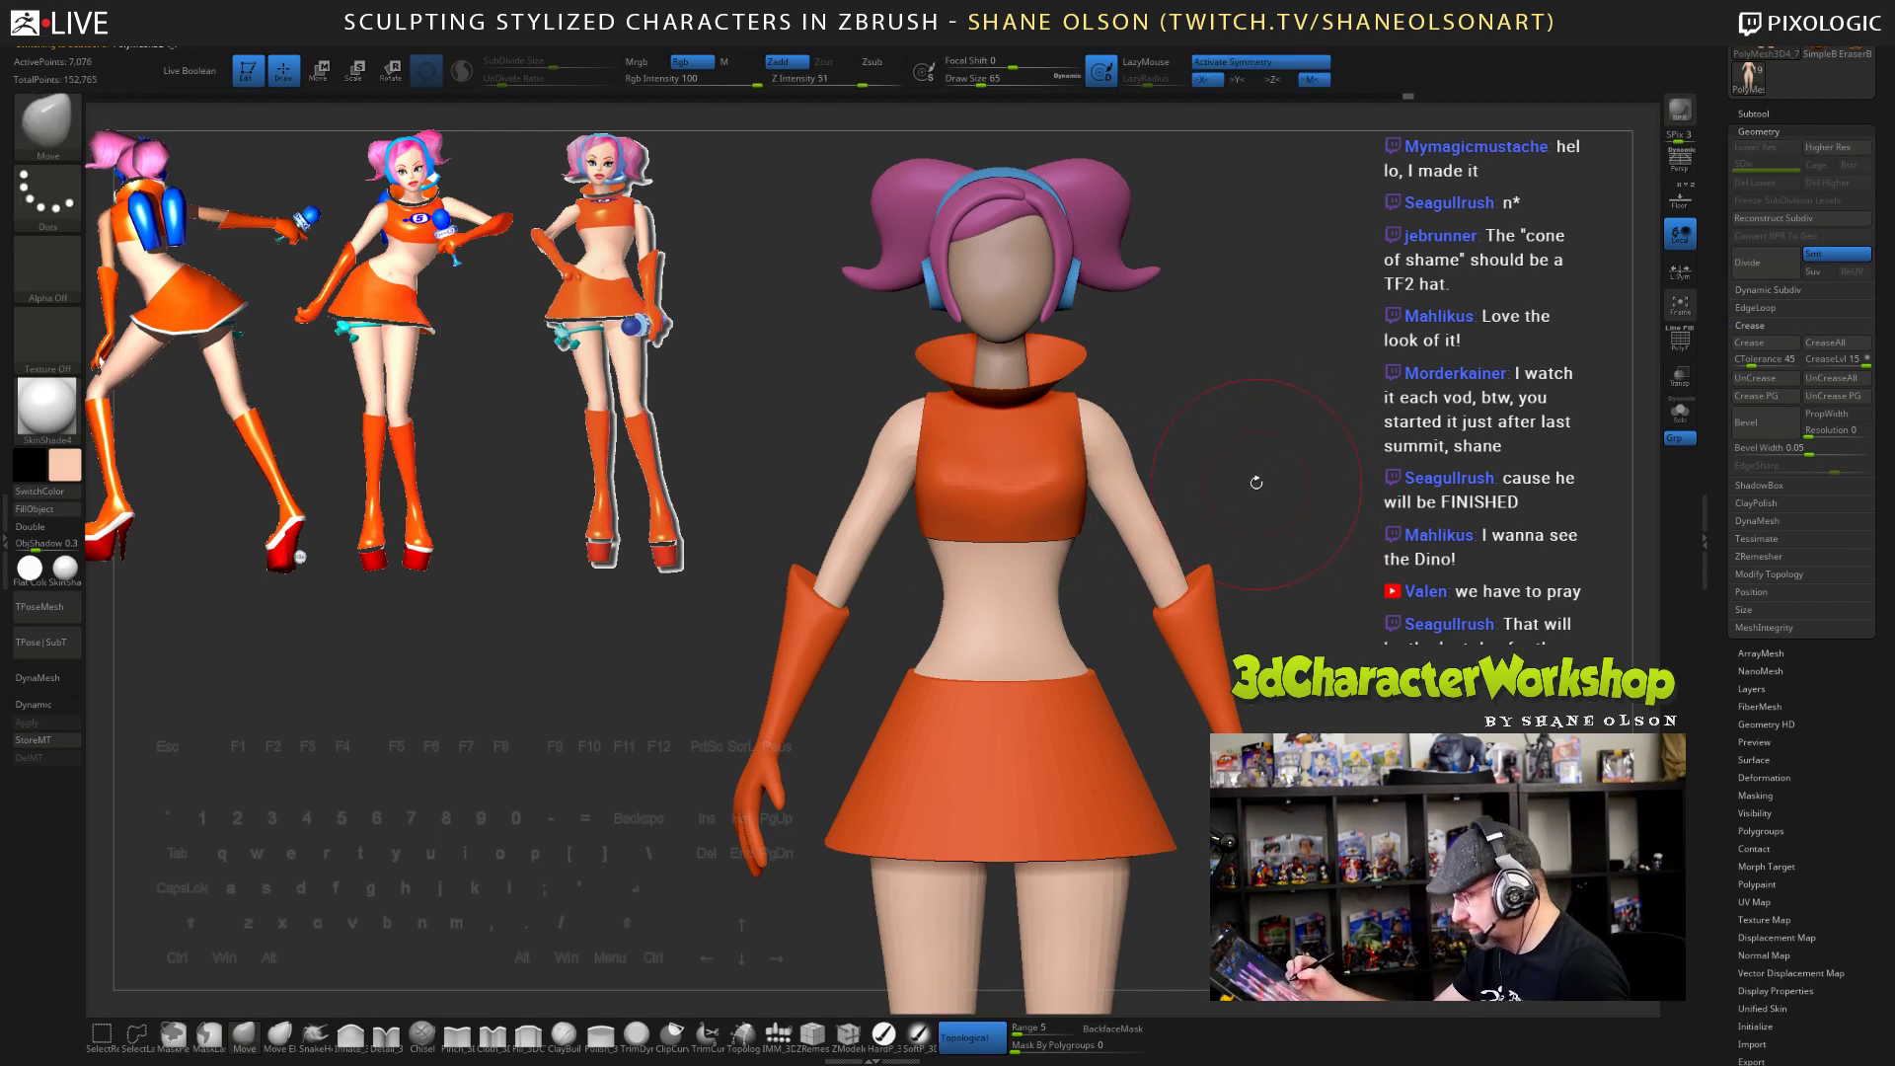
key("d")
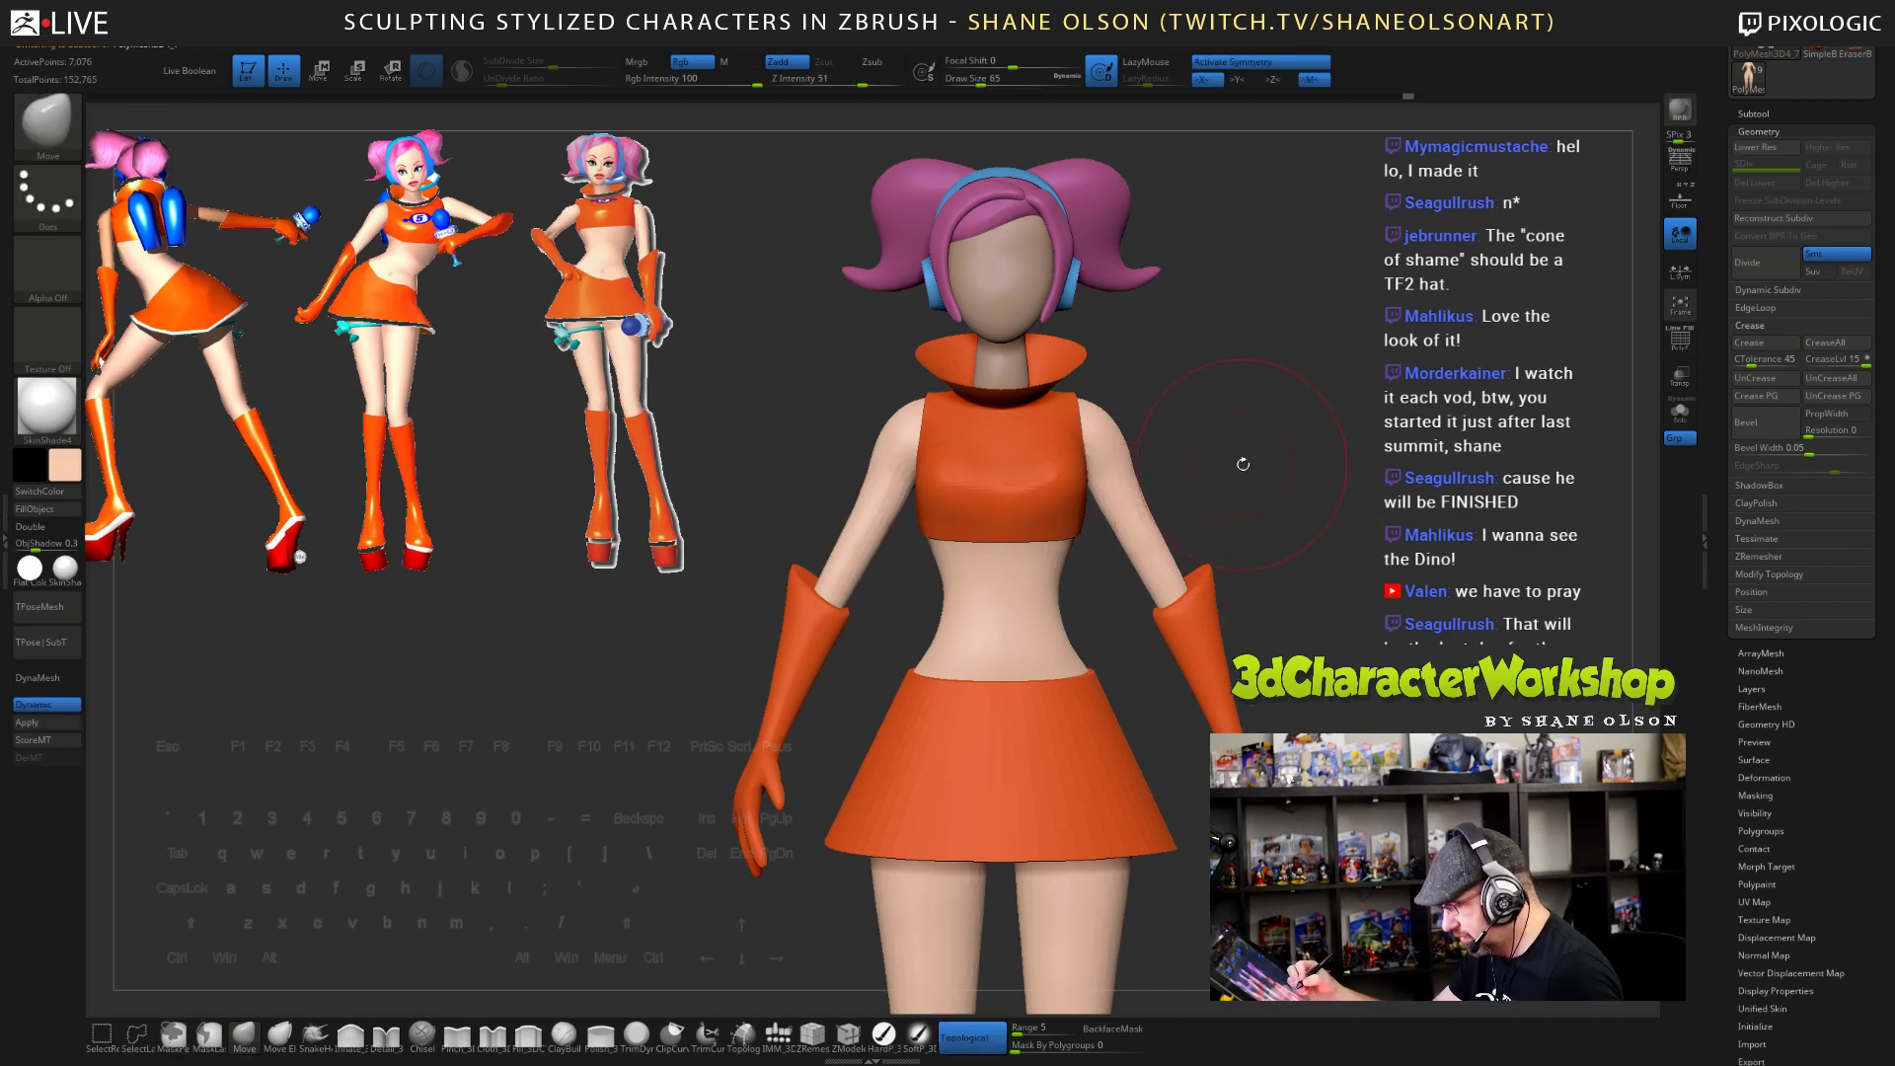
left_click_drag(1239, 476, 1245, 524)
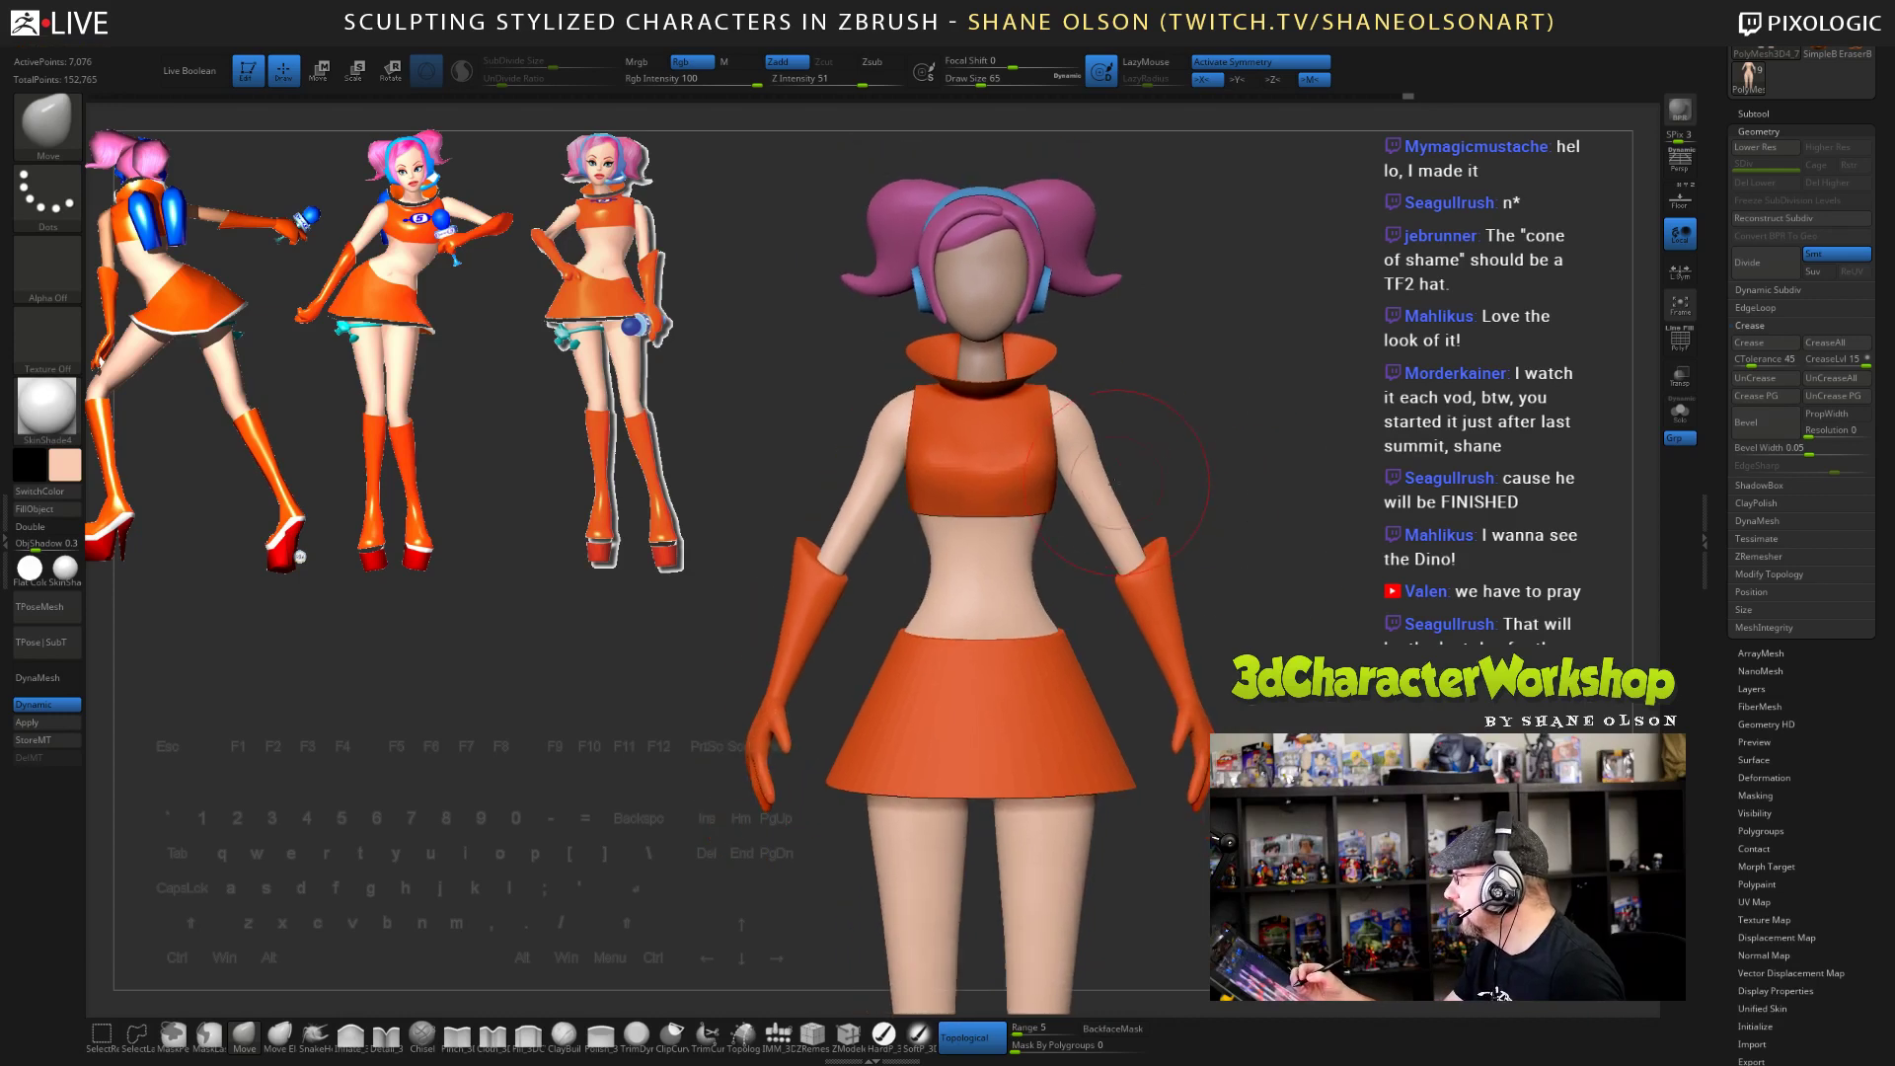
mouse_move(1108, 441)
left_mouse_down("alt")
mouse_move(1114, 481)
mouse_move(1298, 611)
mouse_move(1256, 533)
mouse_move(1299, 582)
mouse_move(1219, 589)
mouse_move(1280, 639)
mouse_move(1284, 617)
left_mouse_up("alt")
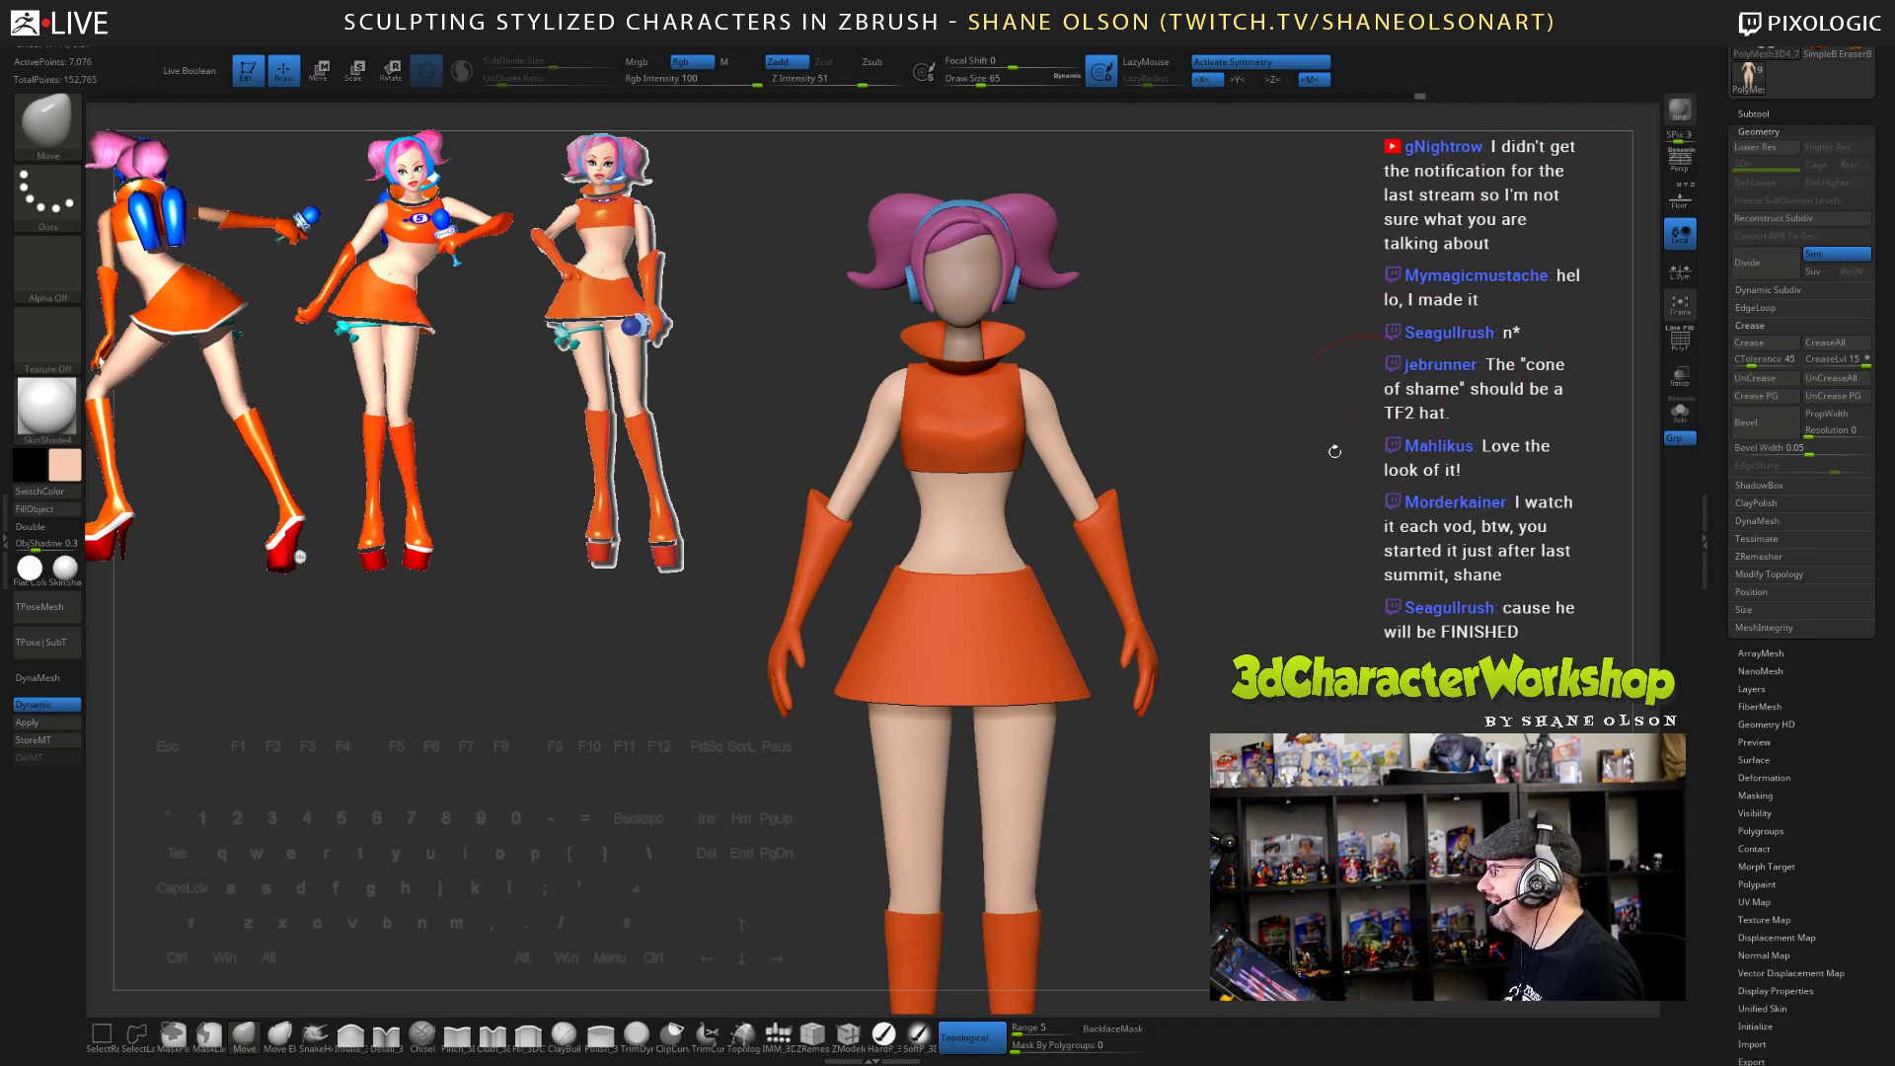
mouse_move(1334, 451)
left_mouse_down()
mouse_move(1316, 464)
mouse_move(1298, 448)
left_mouse_up()
mouse_move(1183, 381)
left_mouse_down()
mouse_move(1145, 371)
mouse_move(1181, 373)
left_mouse_up()
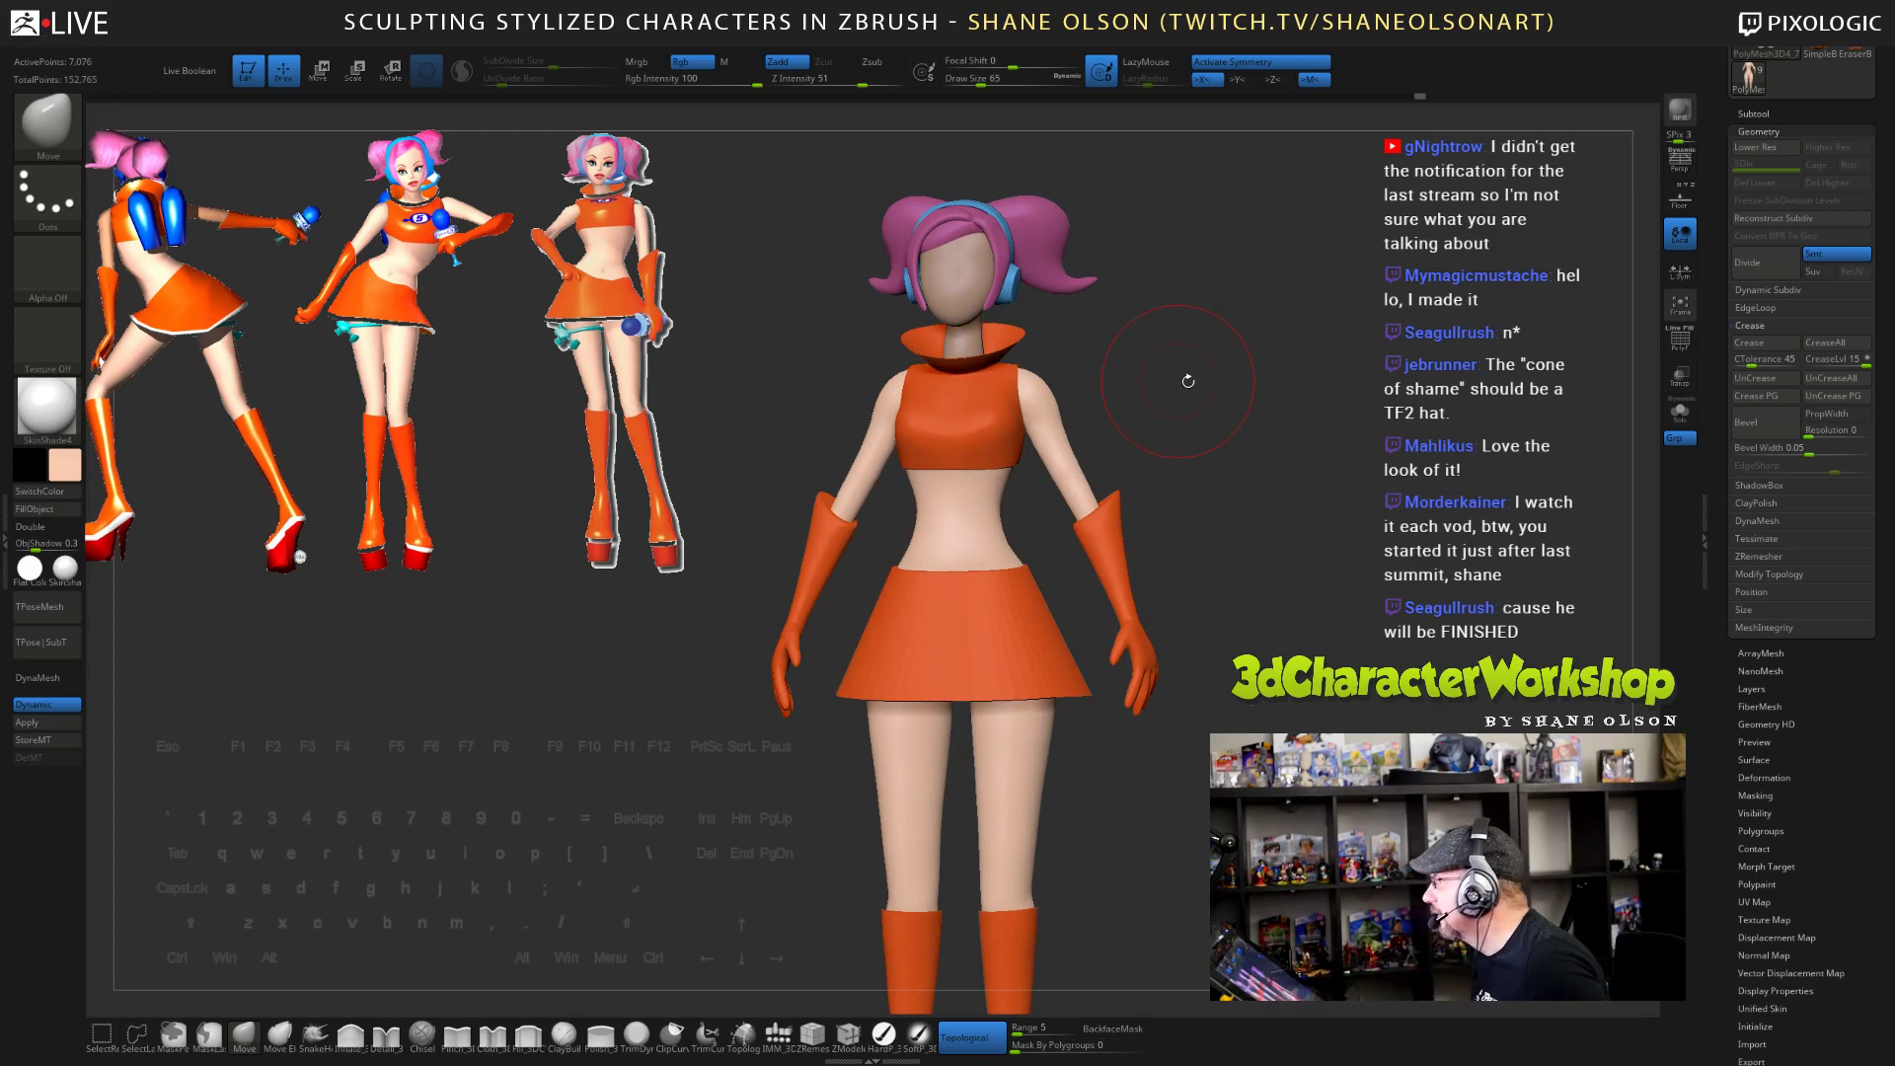
- Make the orange top the active subtool and set the draw size to 29
left_click_drag(1181, 381, 1247, 418)
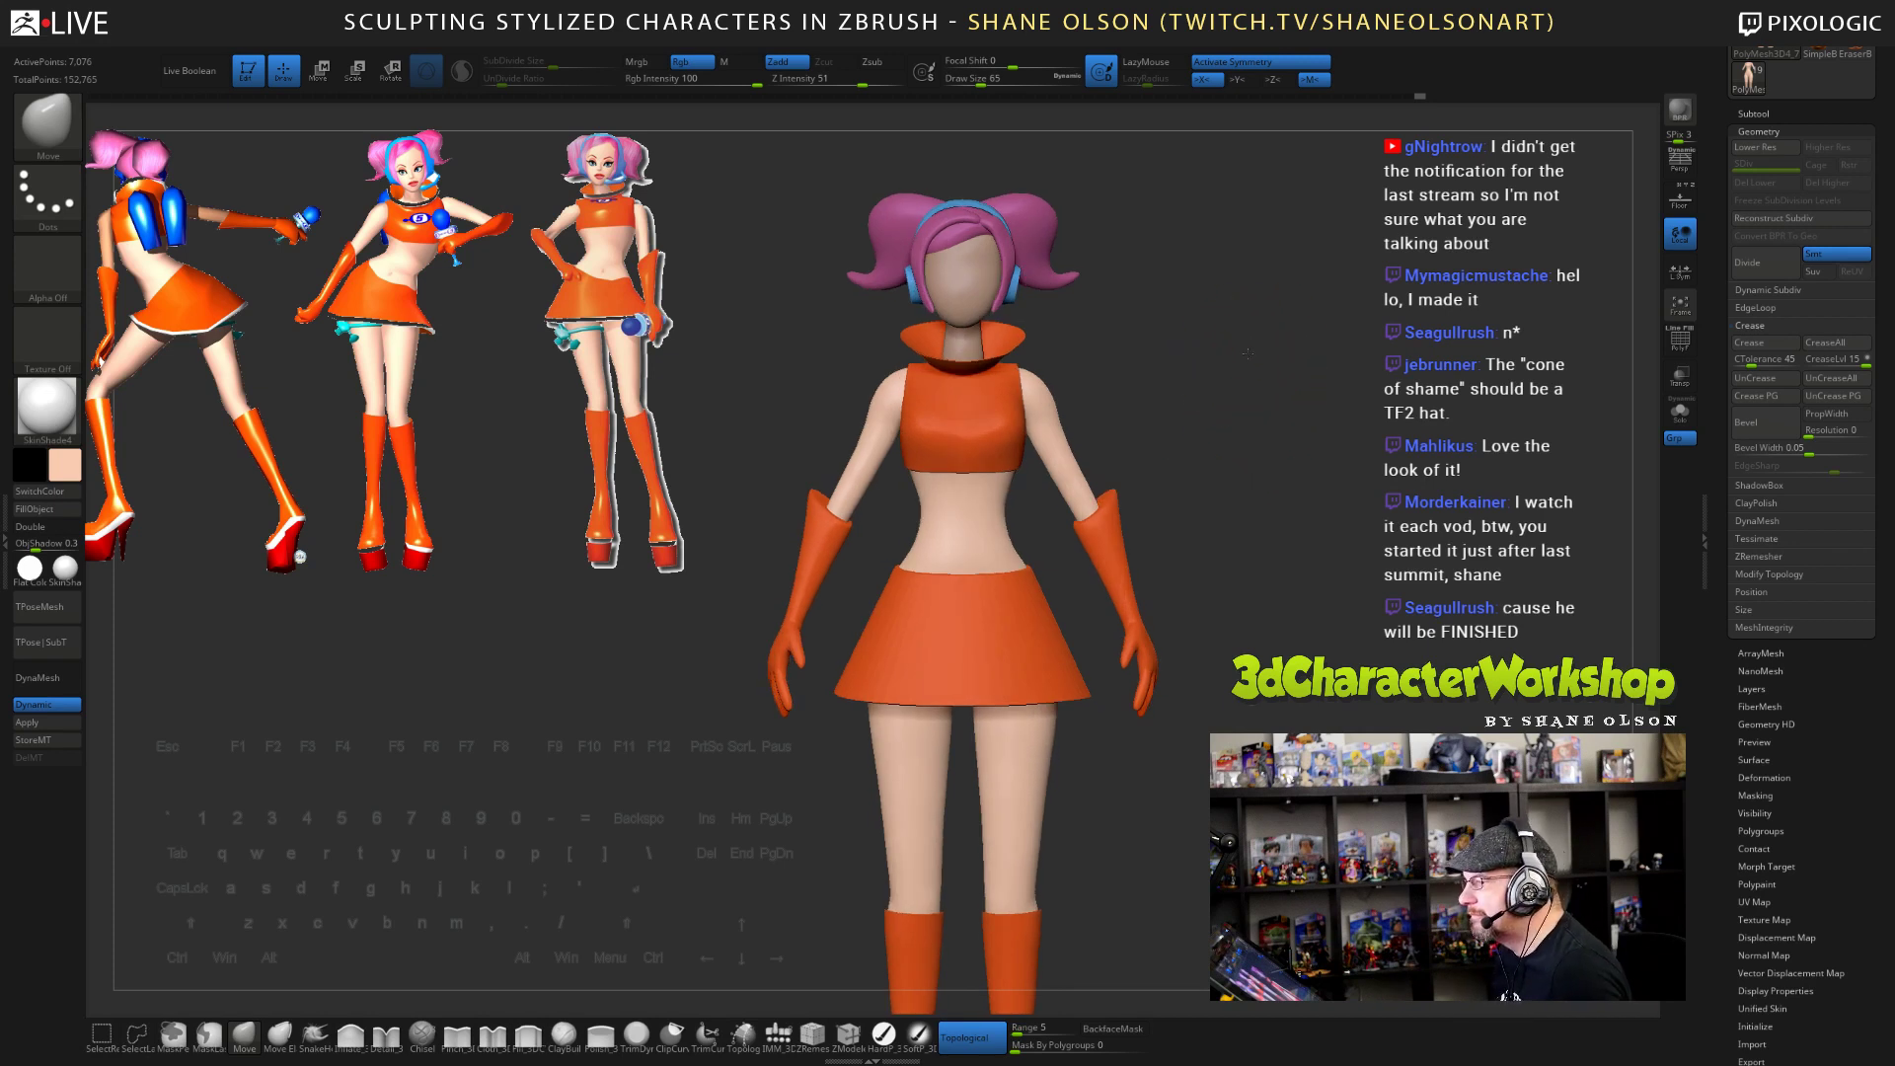
left_click_drag(1247, 353, 1132, 346, "alt")
key("s")
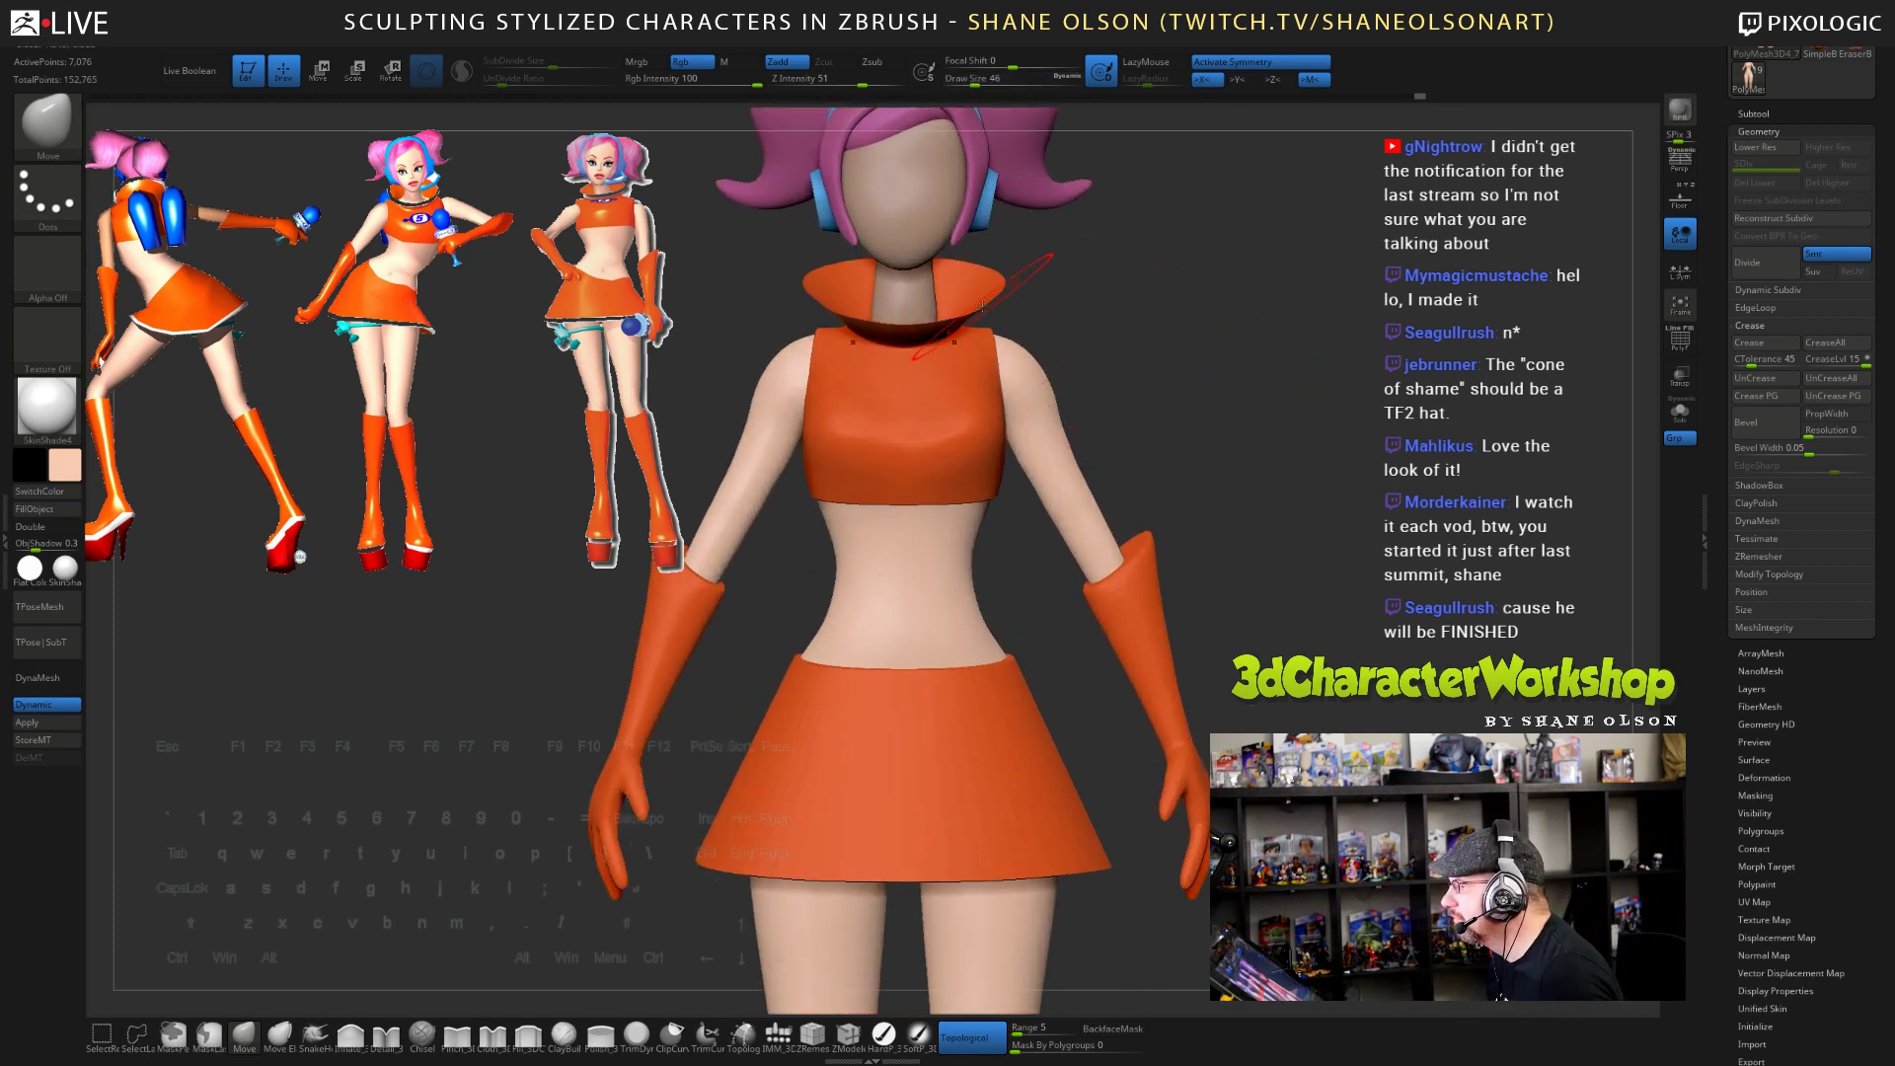
left_click(977, 296, "alt")
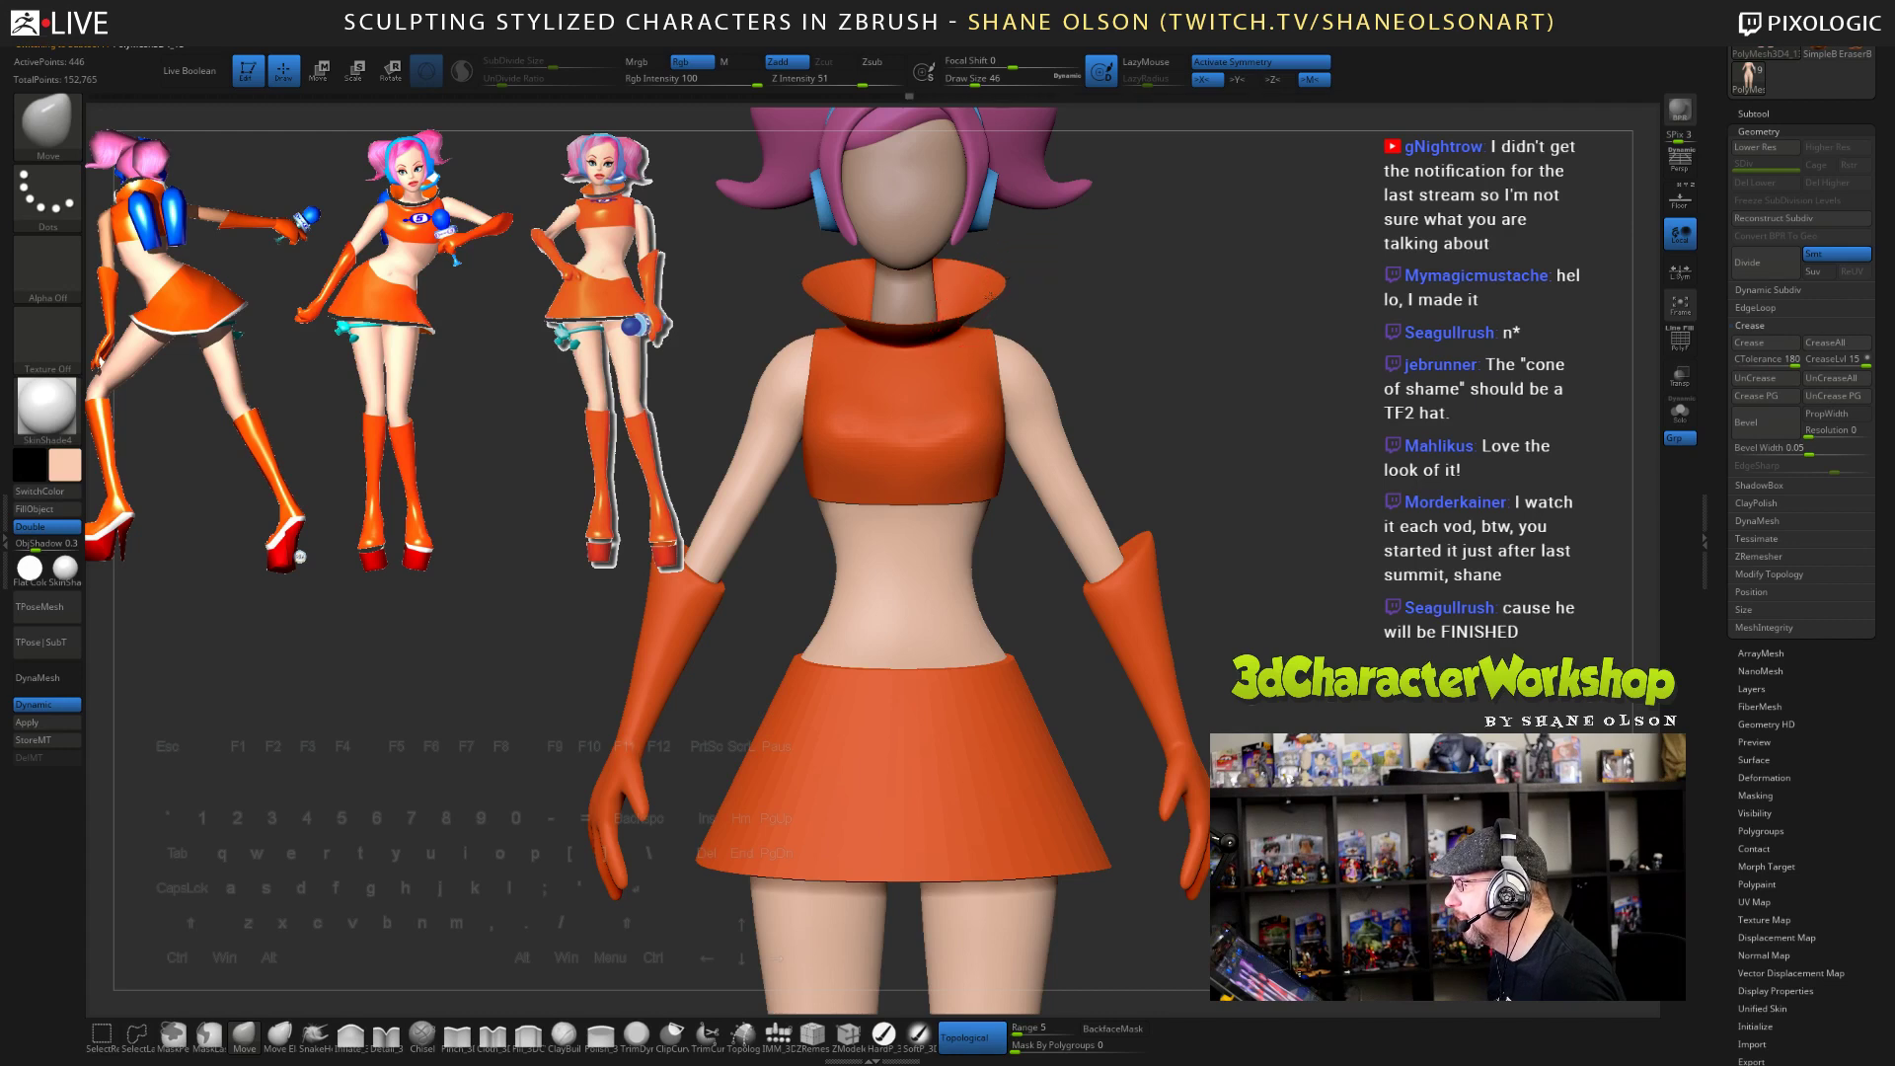
mouse_move(1161, 309)
left_mouse_down("alt")
mouse_move(1099, 401)
mouse_move(1046, 405)
left_mouse_up("alt")
key("s")
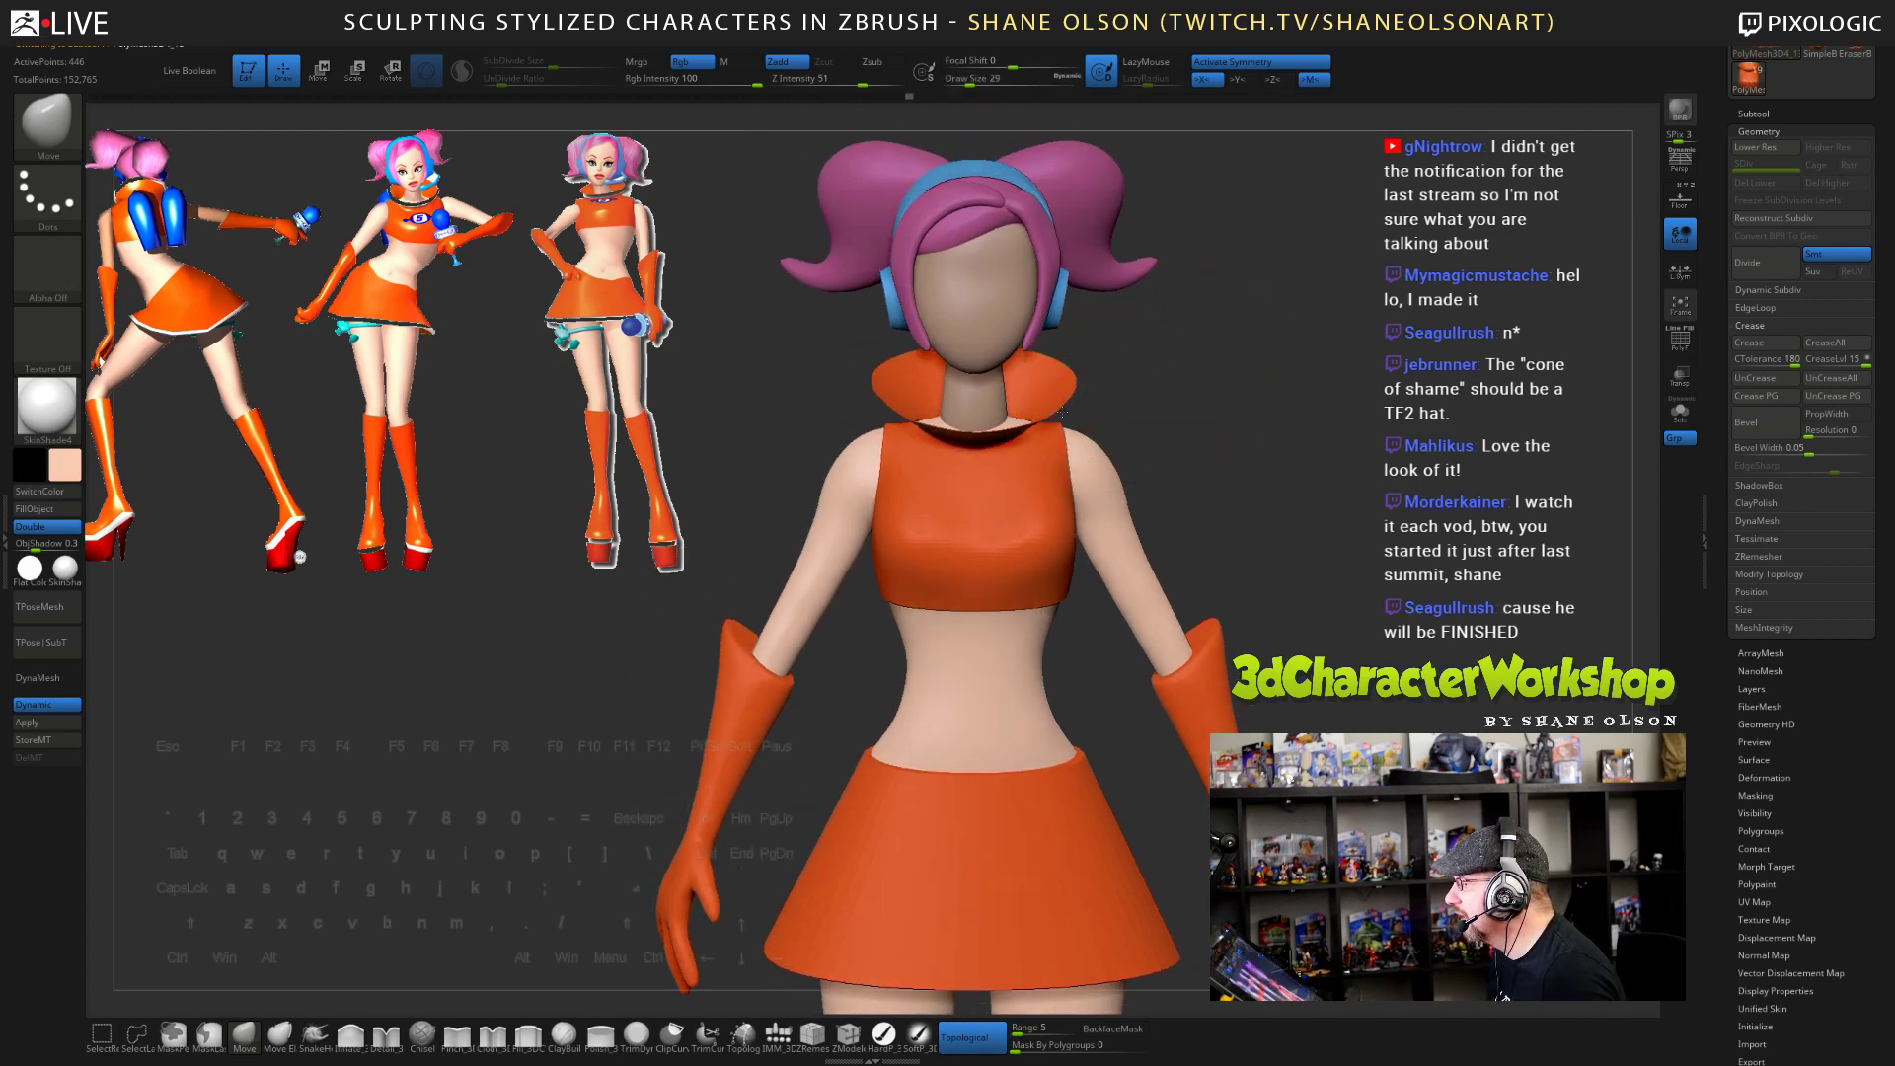
- Set the draw size to 46 and check the figure's overall proportions up close and at full length
left_click_drag(1317, 419, 1266, 454, "alt")
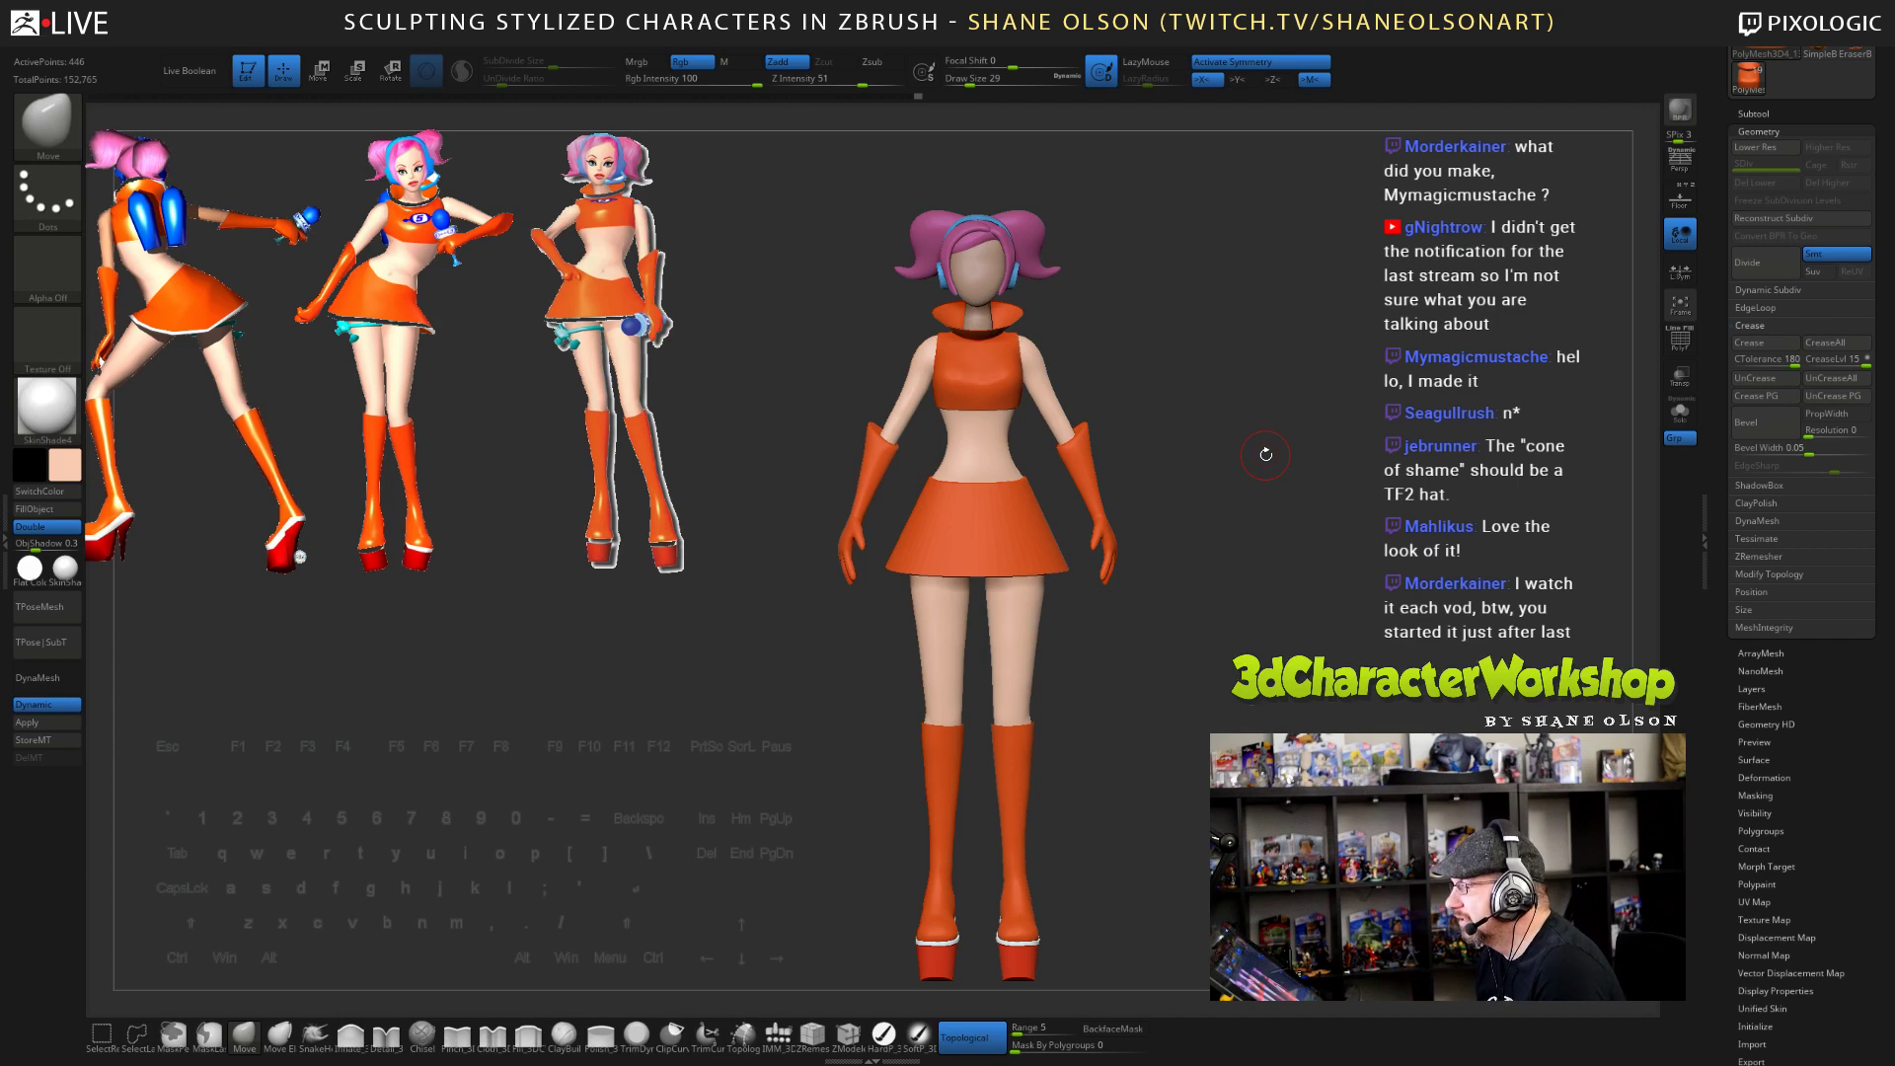
left_click_drag(1218, 421, 1335, 494)
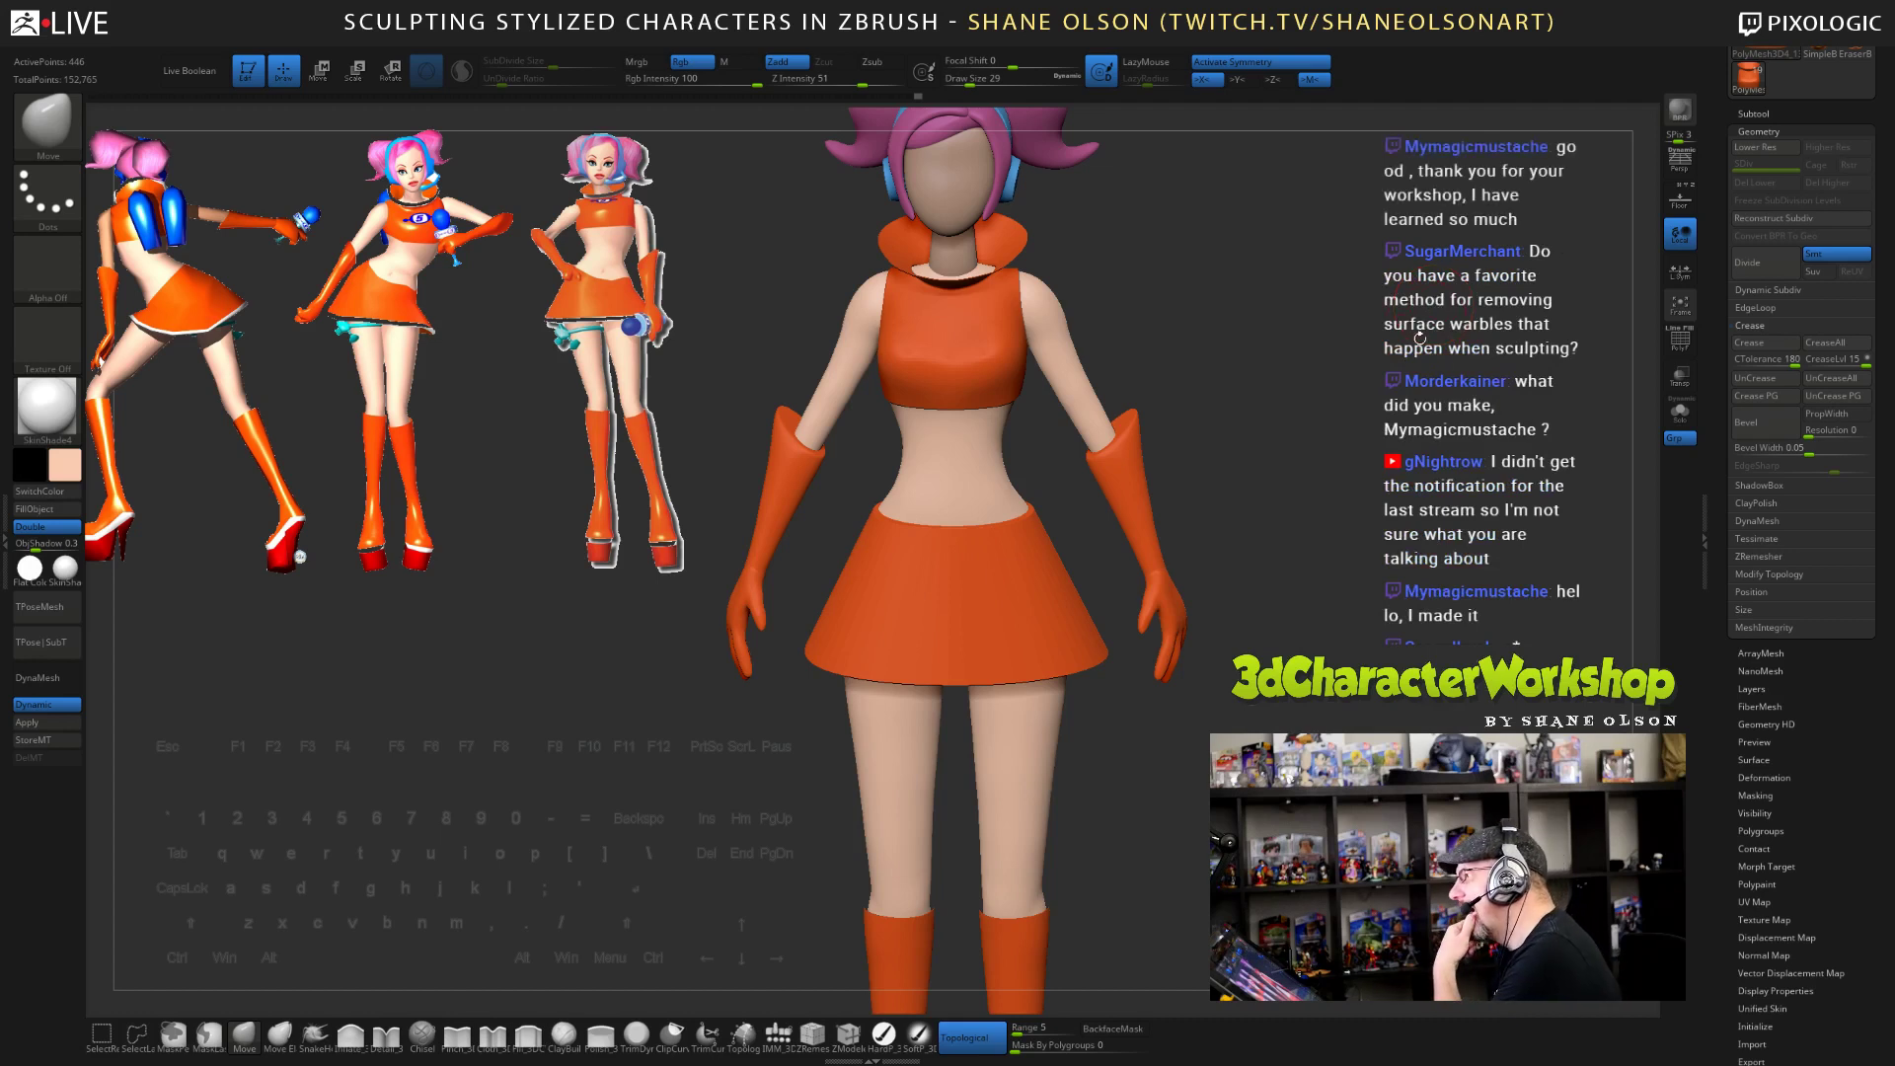
left_click_drag(1316, 473, 1320, 441, "alt")
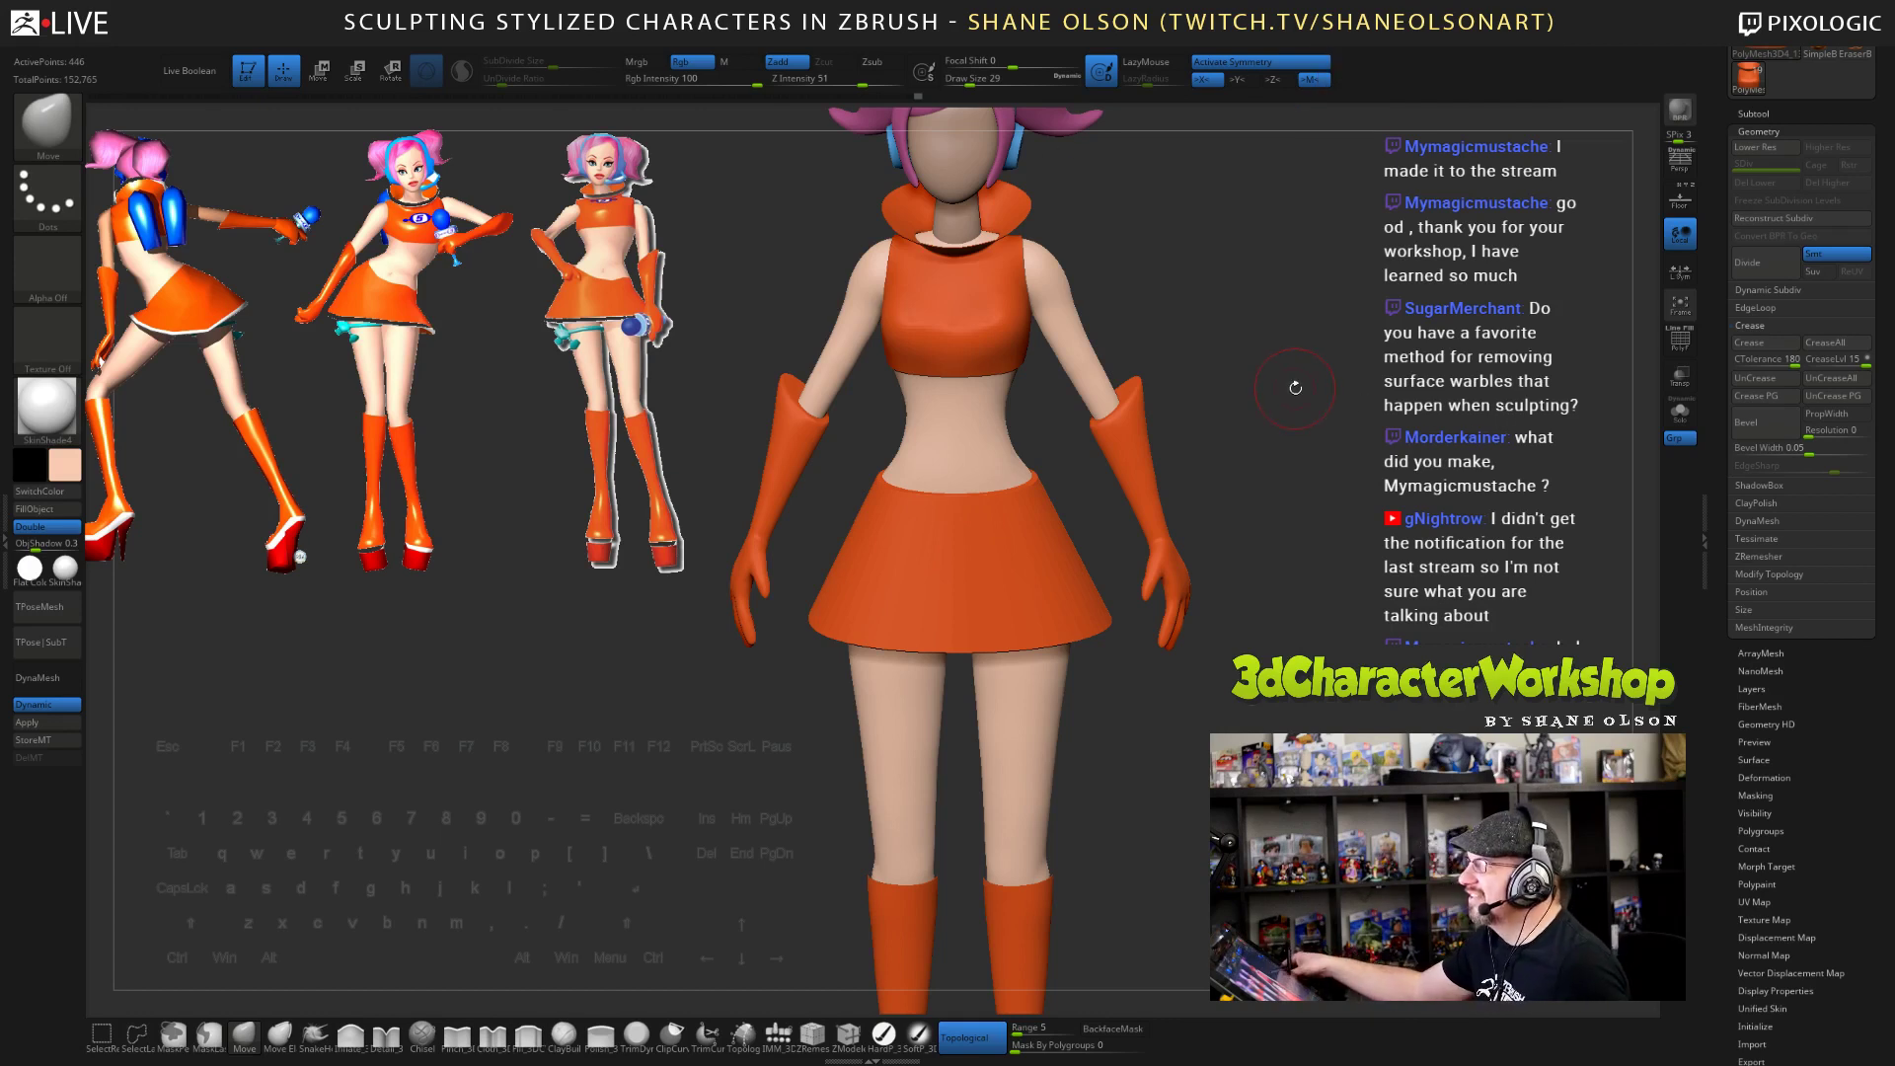
key("s")
mouse_move(1265, 501)
left_mouse_down()
mouse_move(1315, 545)
mouse_move(1289, 533)
left_mouse_up()
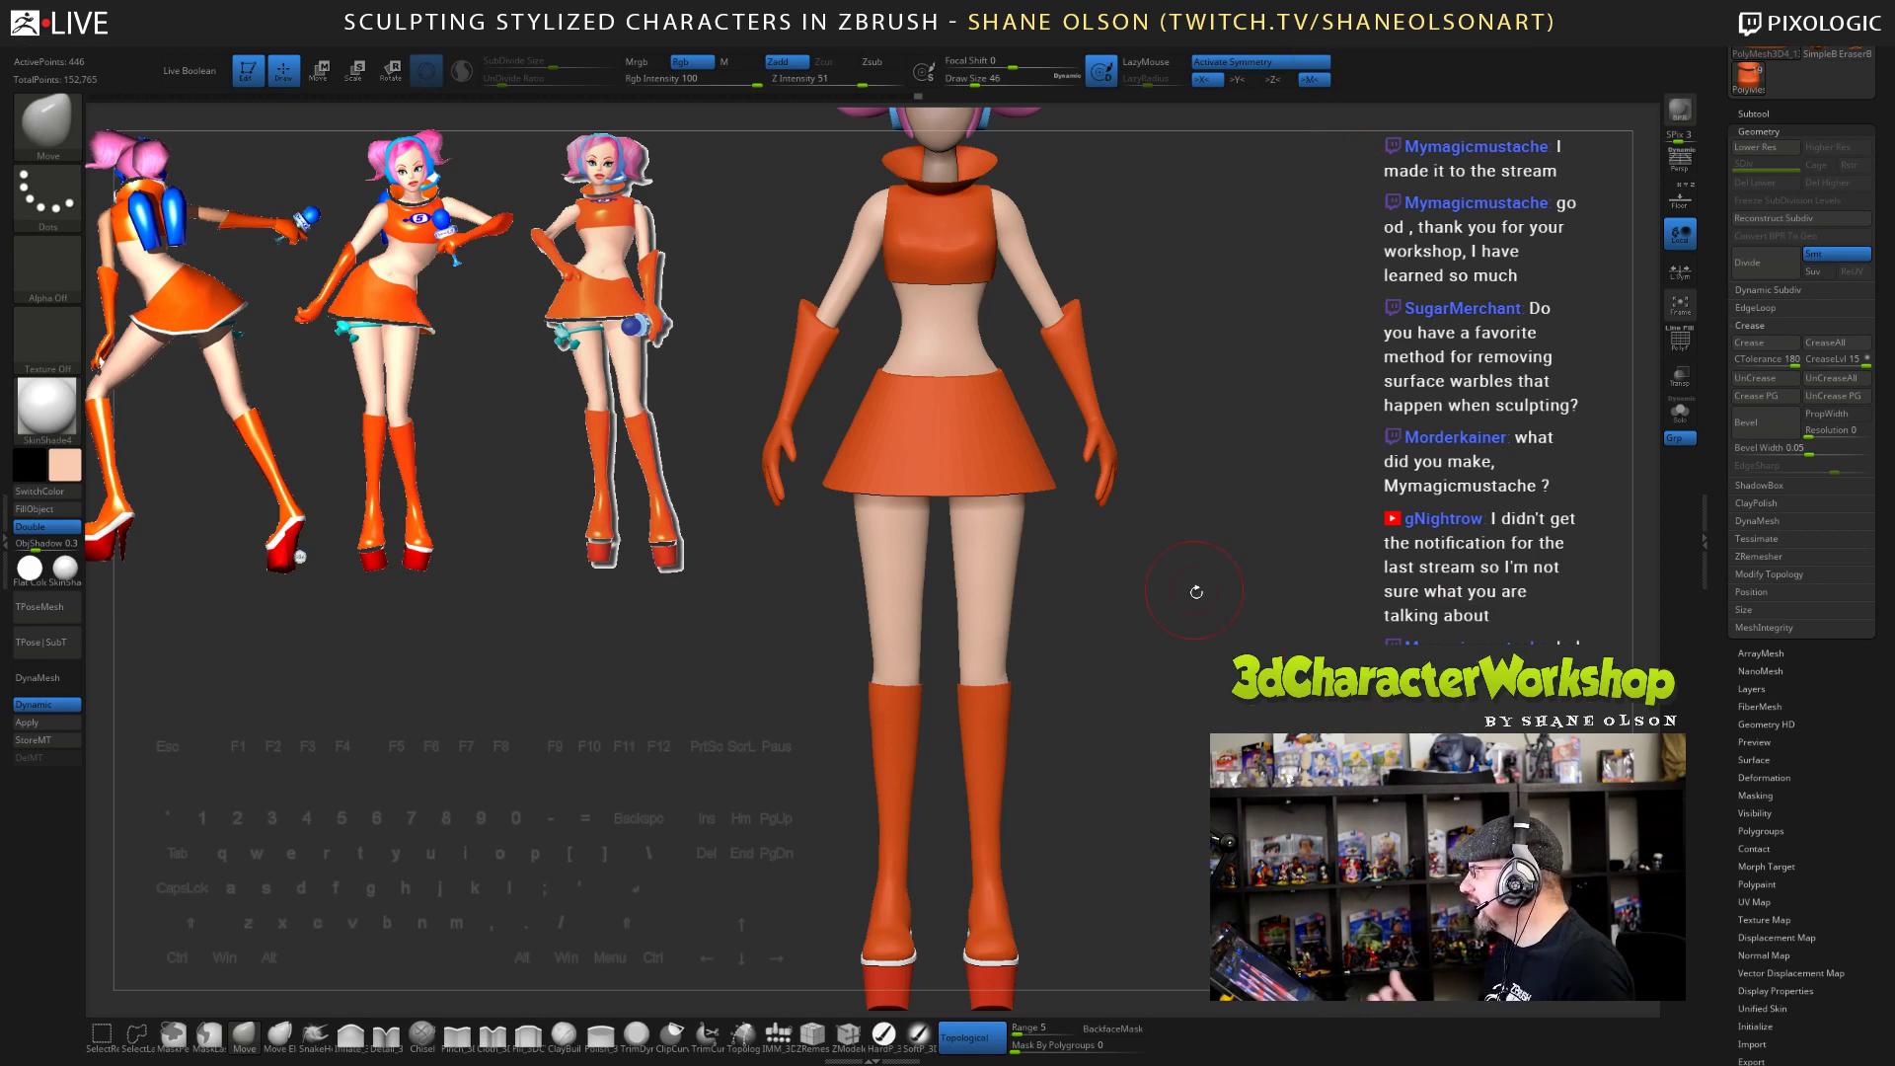
left_click_drag(1192, 589, 1179, 641, "alt")
left_click_drag(1150, 775, 1116, 745)
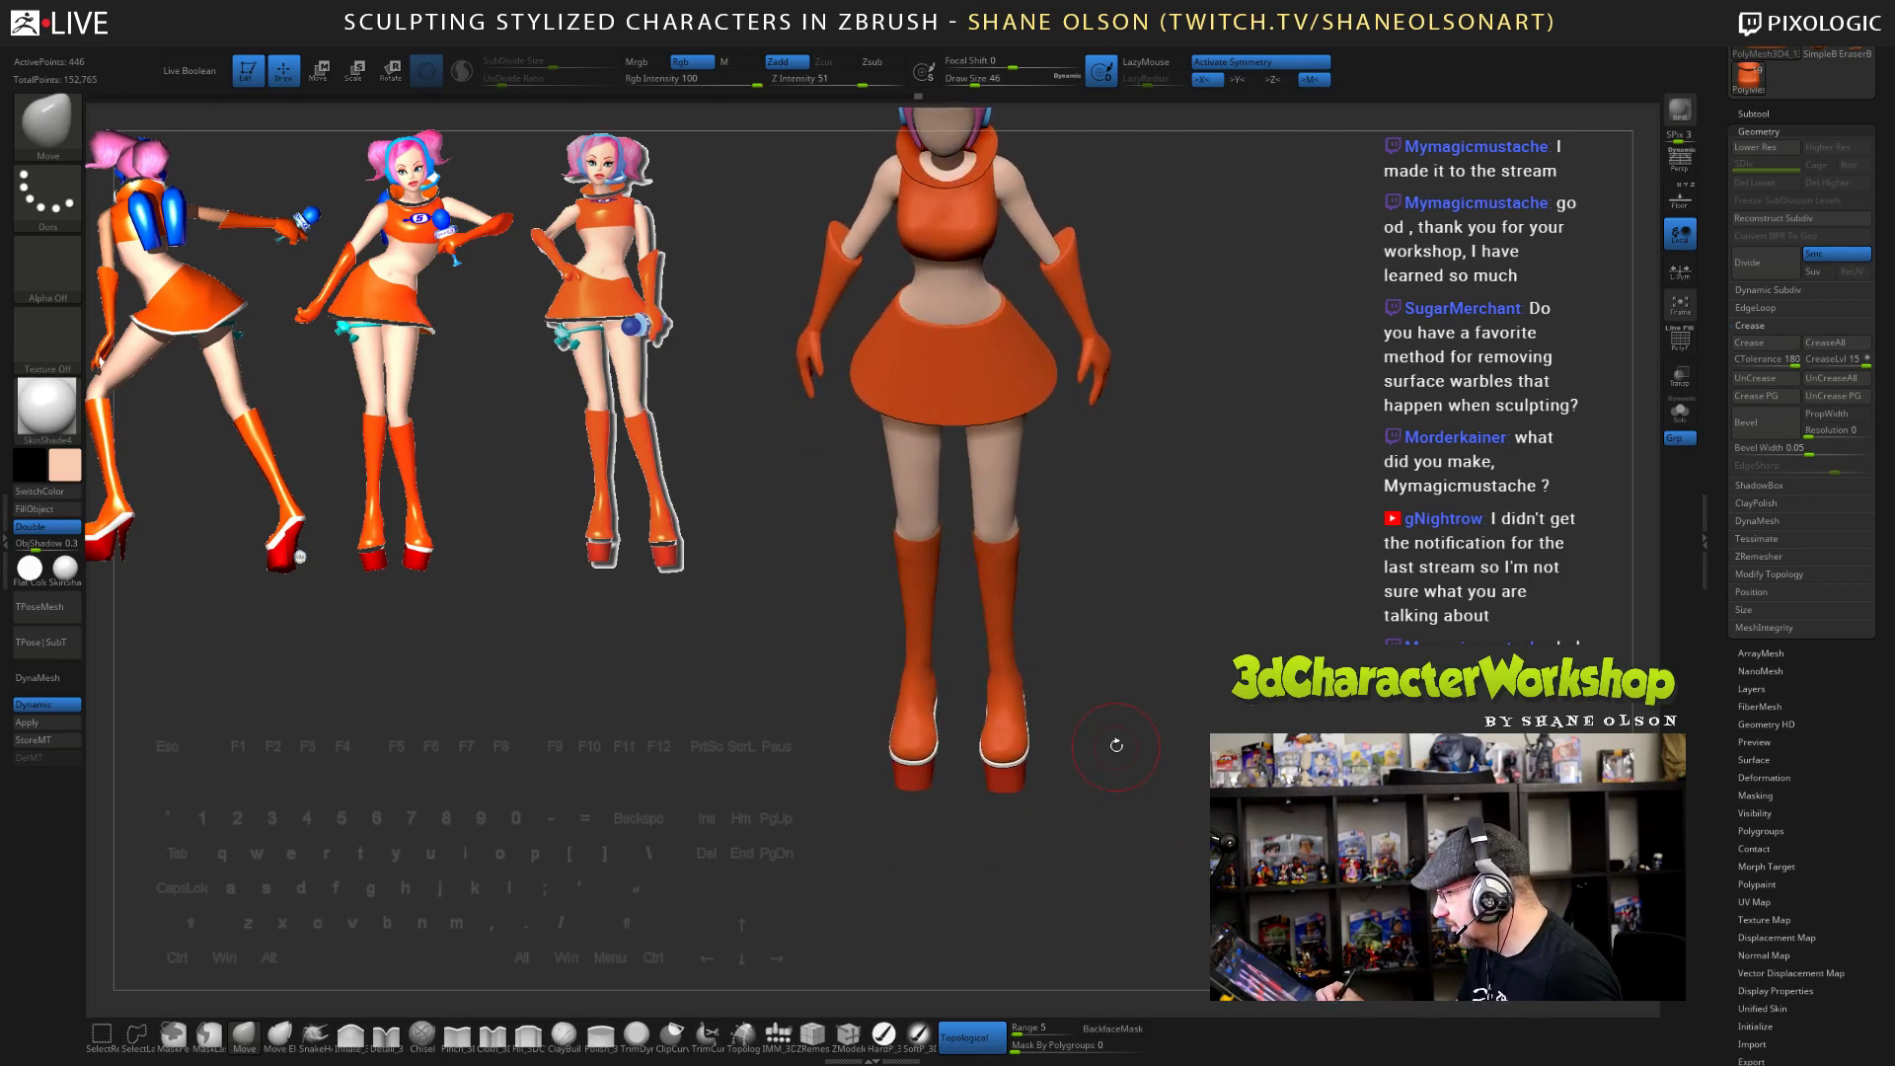
left_click_drag(1156, 623, 1127, 462, "alt")
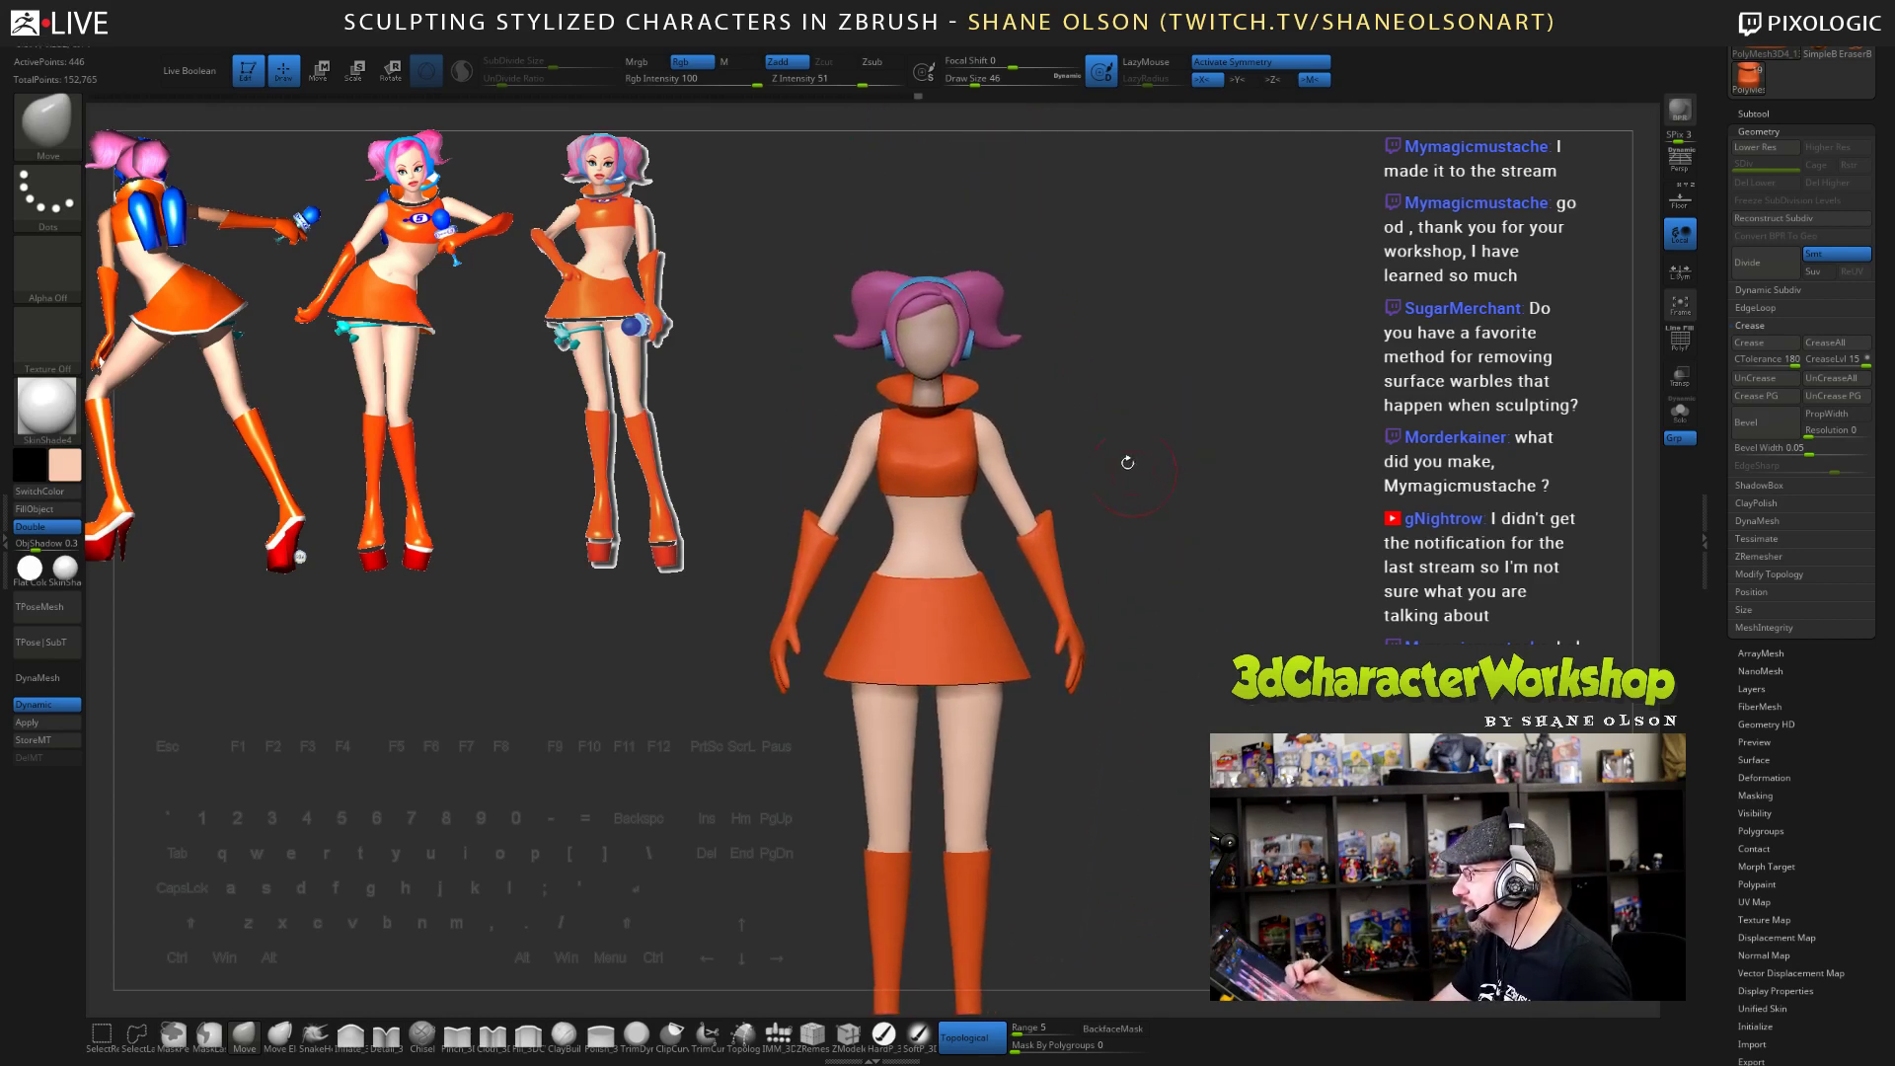
- Make the head the active subtool and check the hair, collar and top from several angles
left_click(931, 346, "alt")
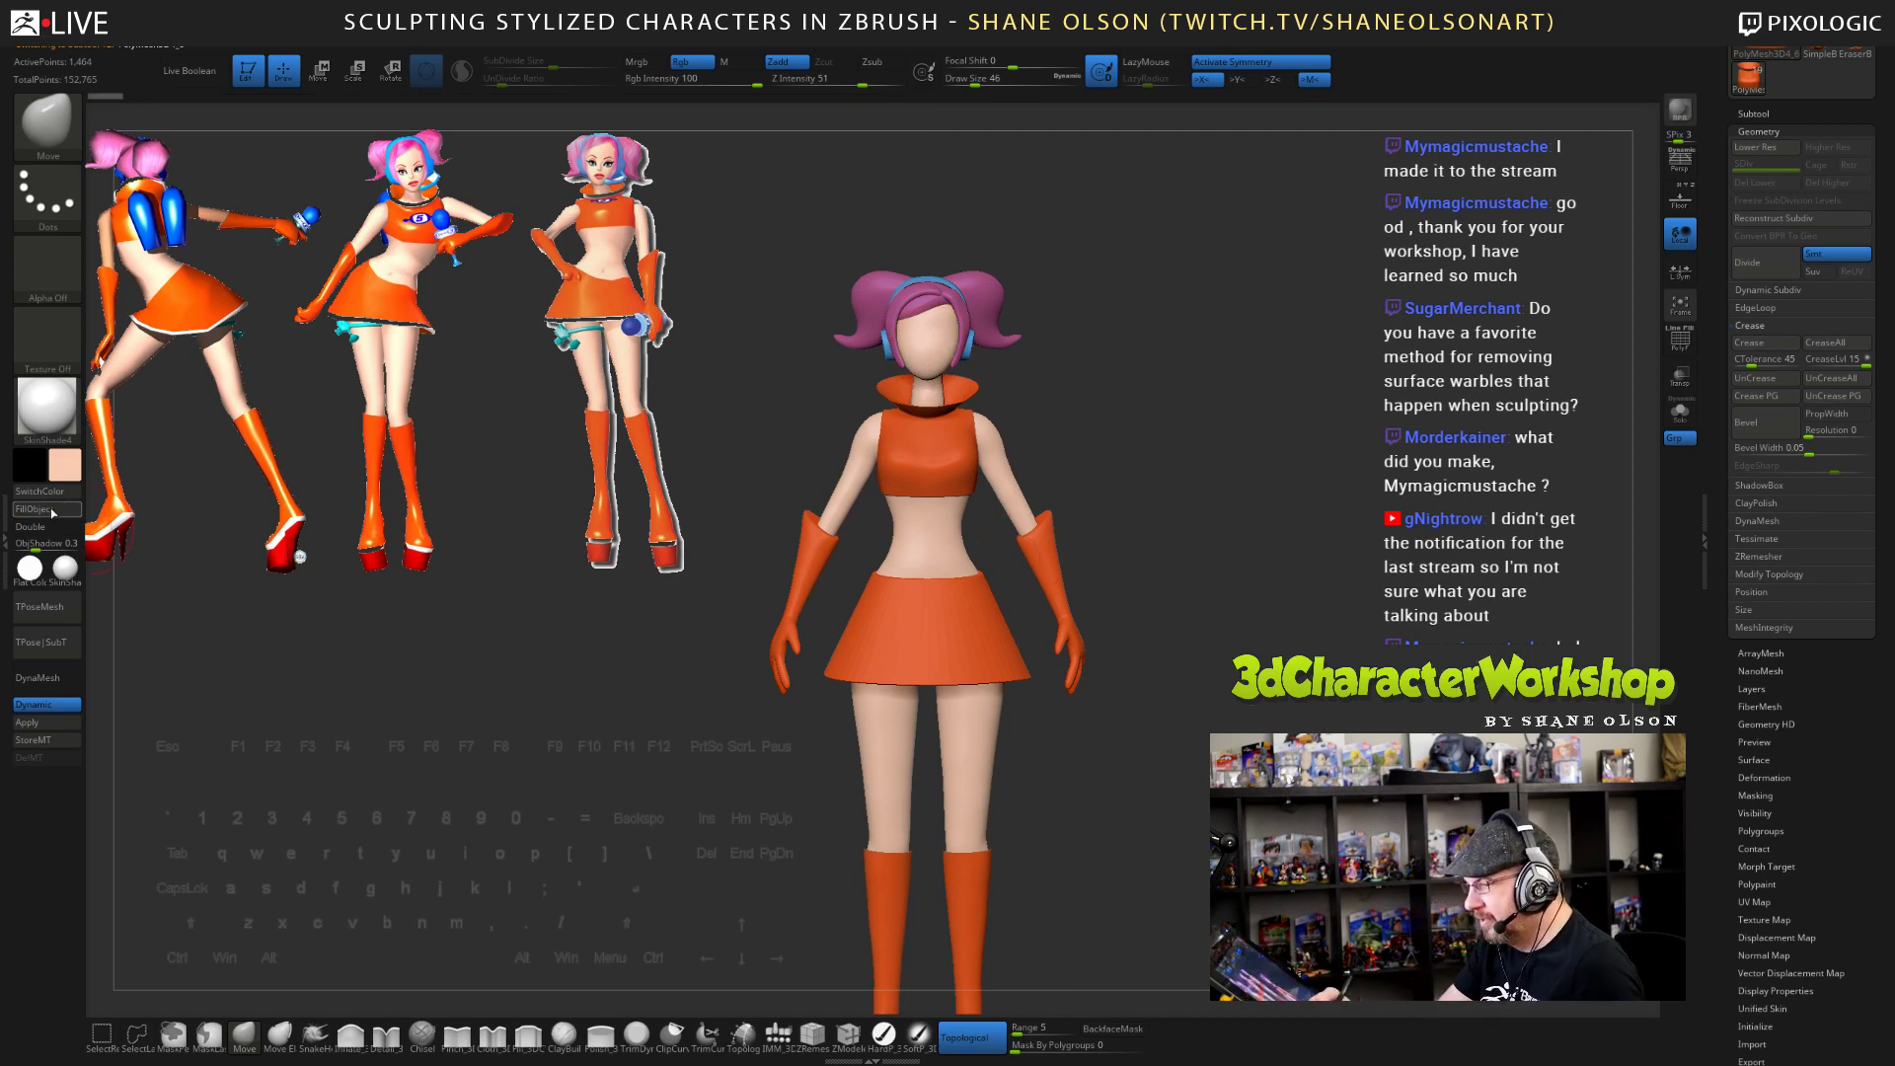
left_click_drag(1197, 580, 1175, 849, "alt")
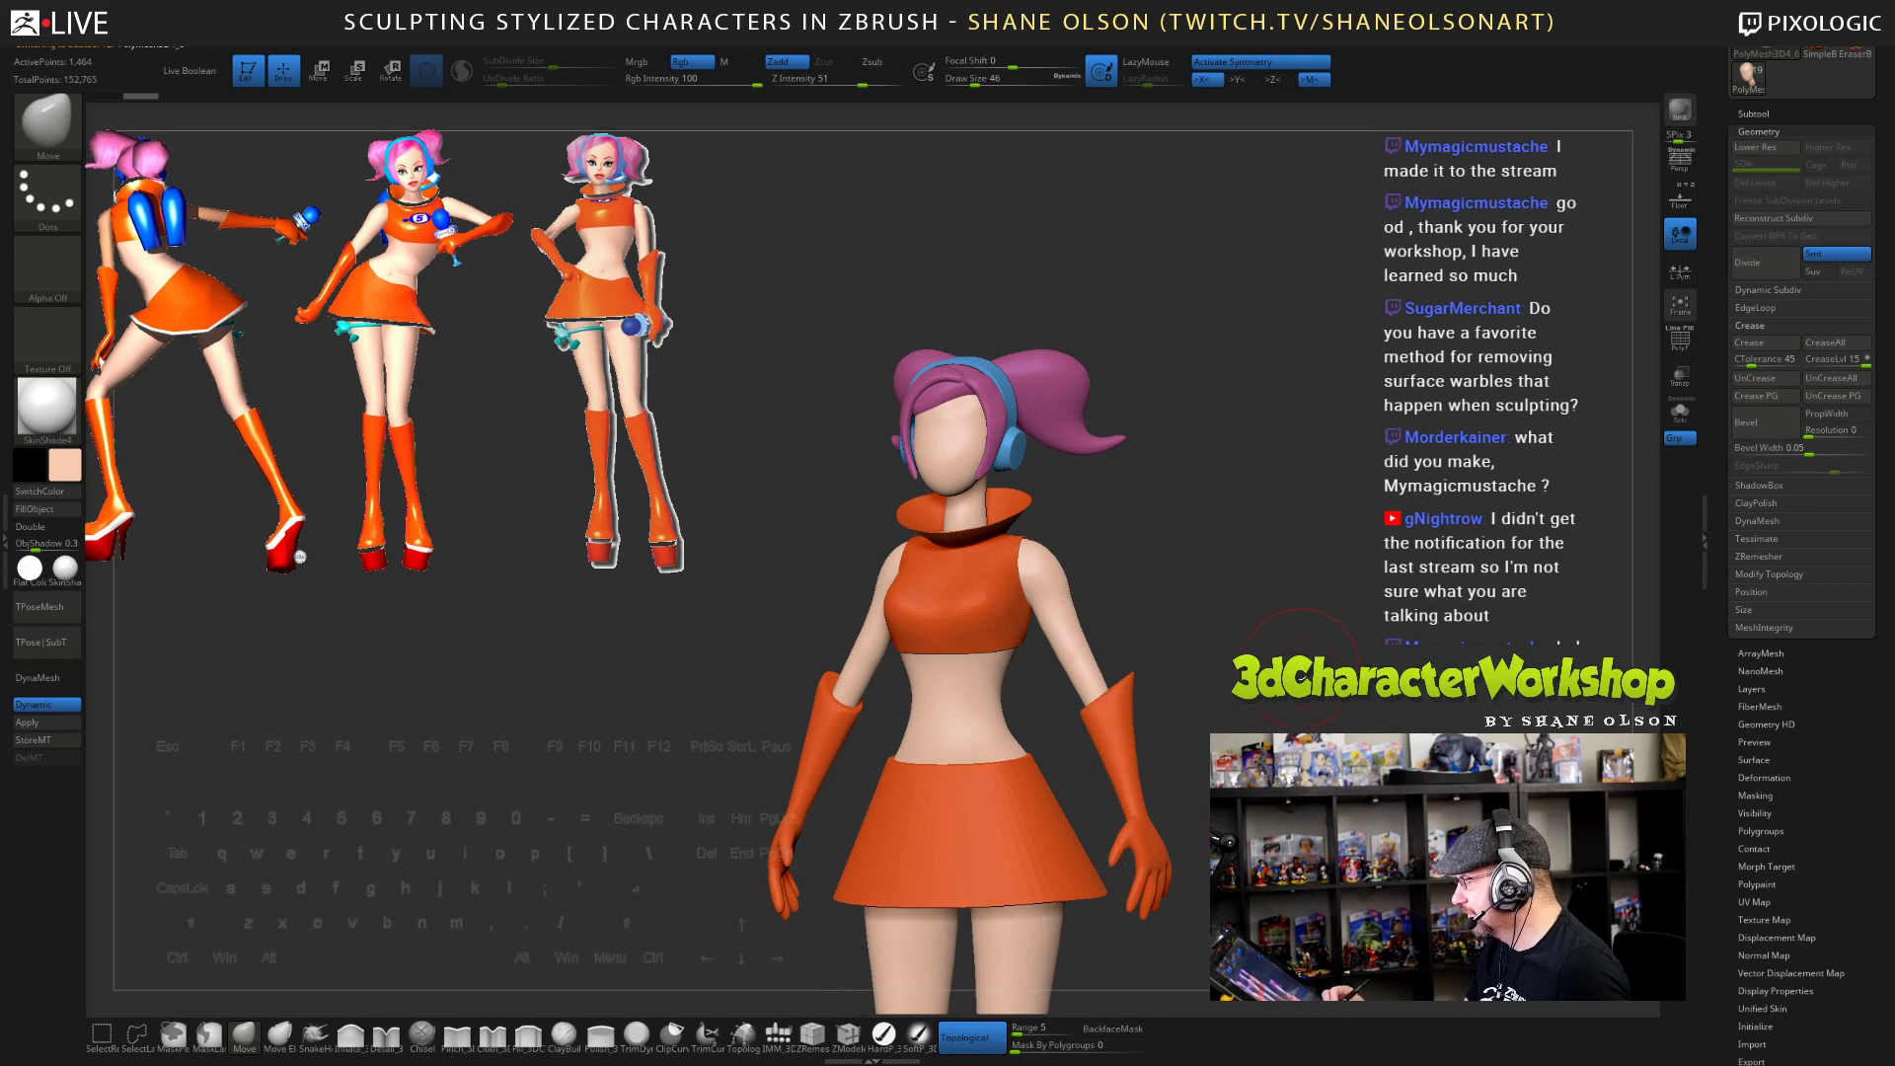
left_click_drag(1301, 653, 1322, 671, "shift")
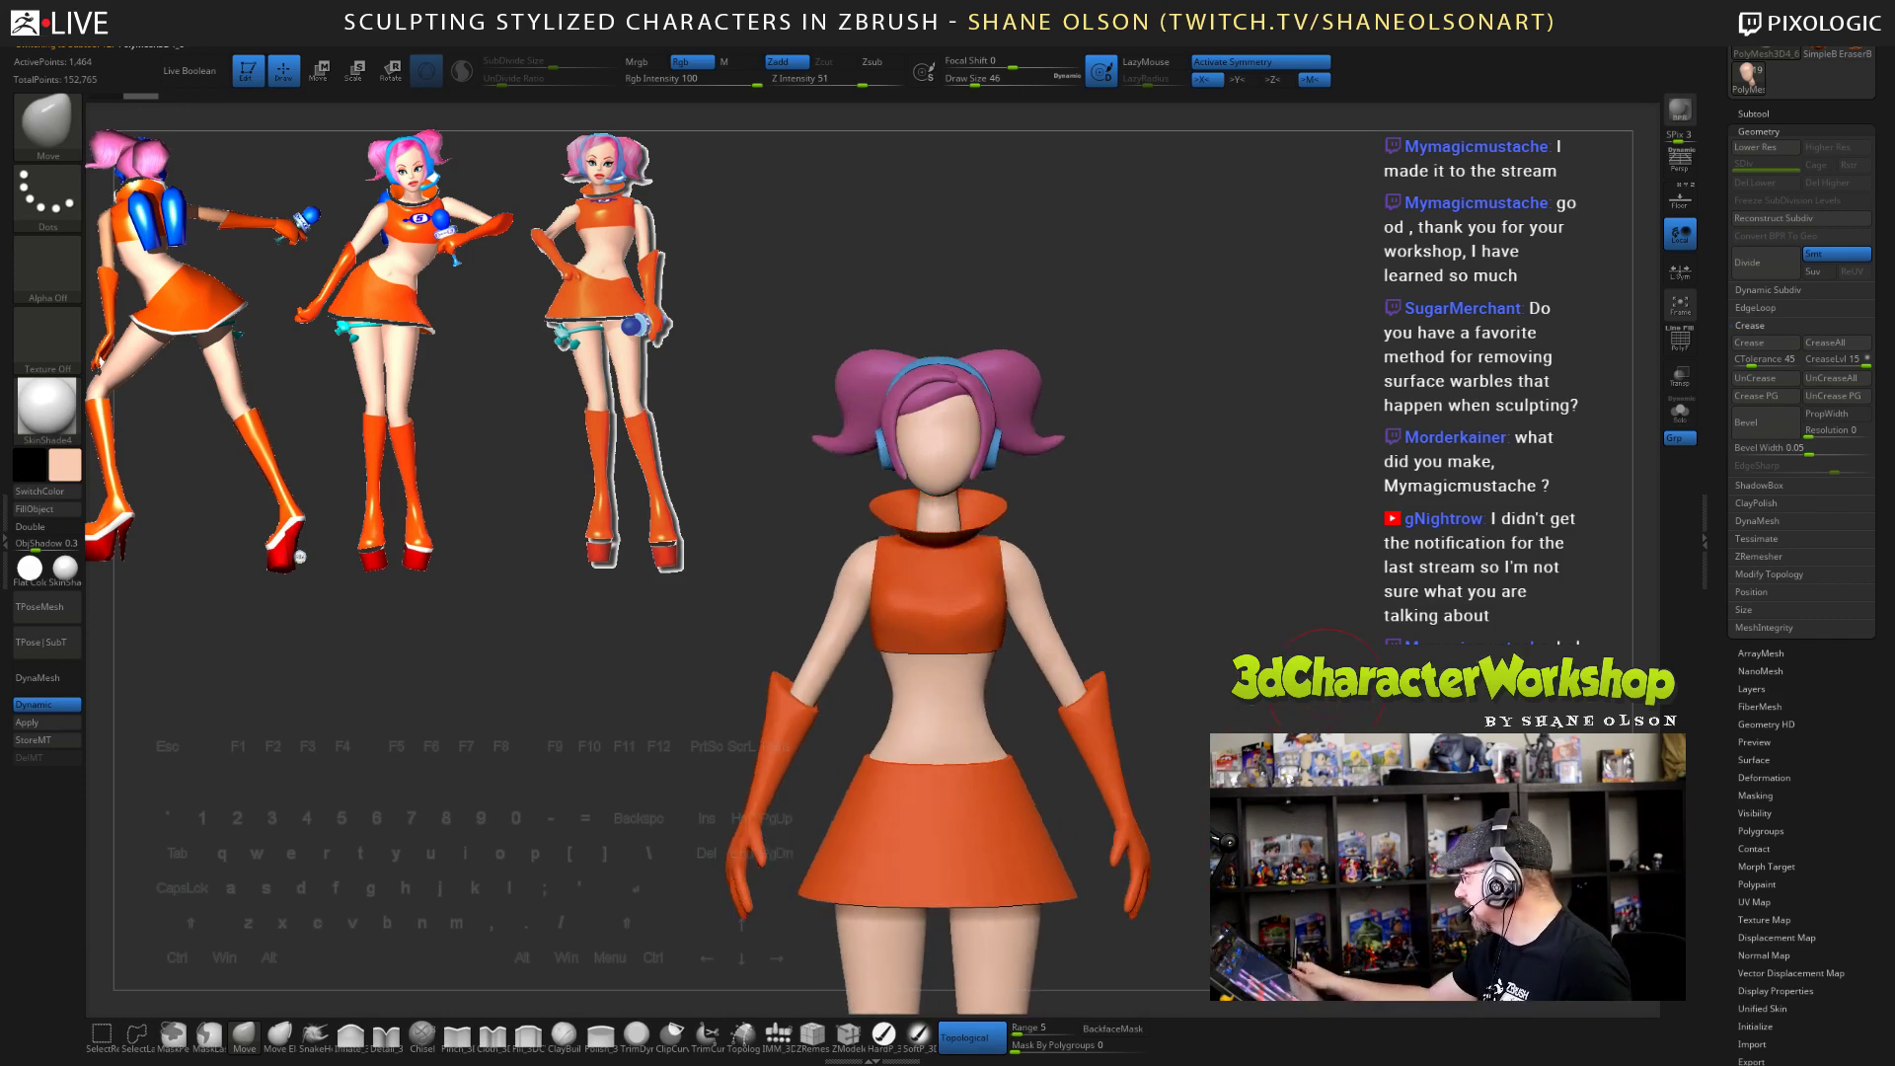
left_click_drag(1125, 316, 1134, 488)
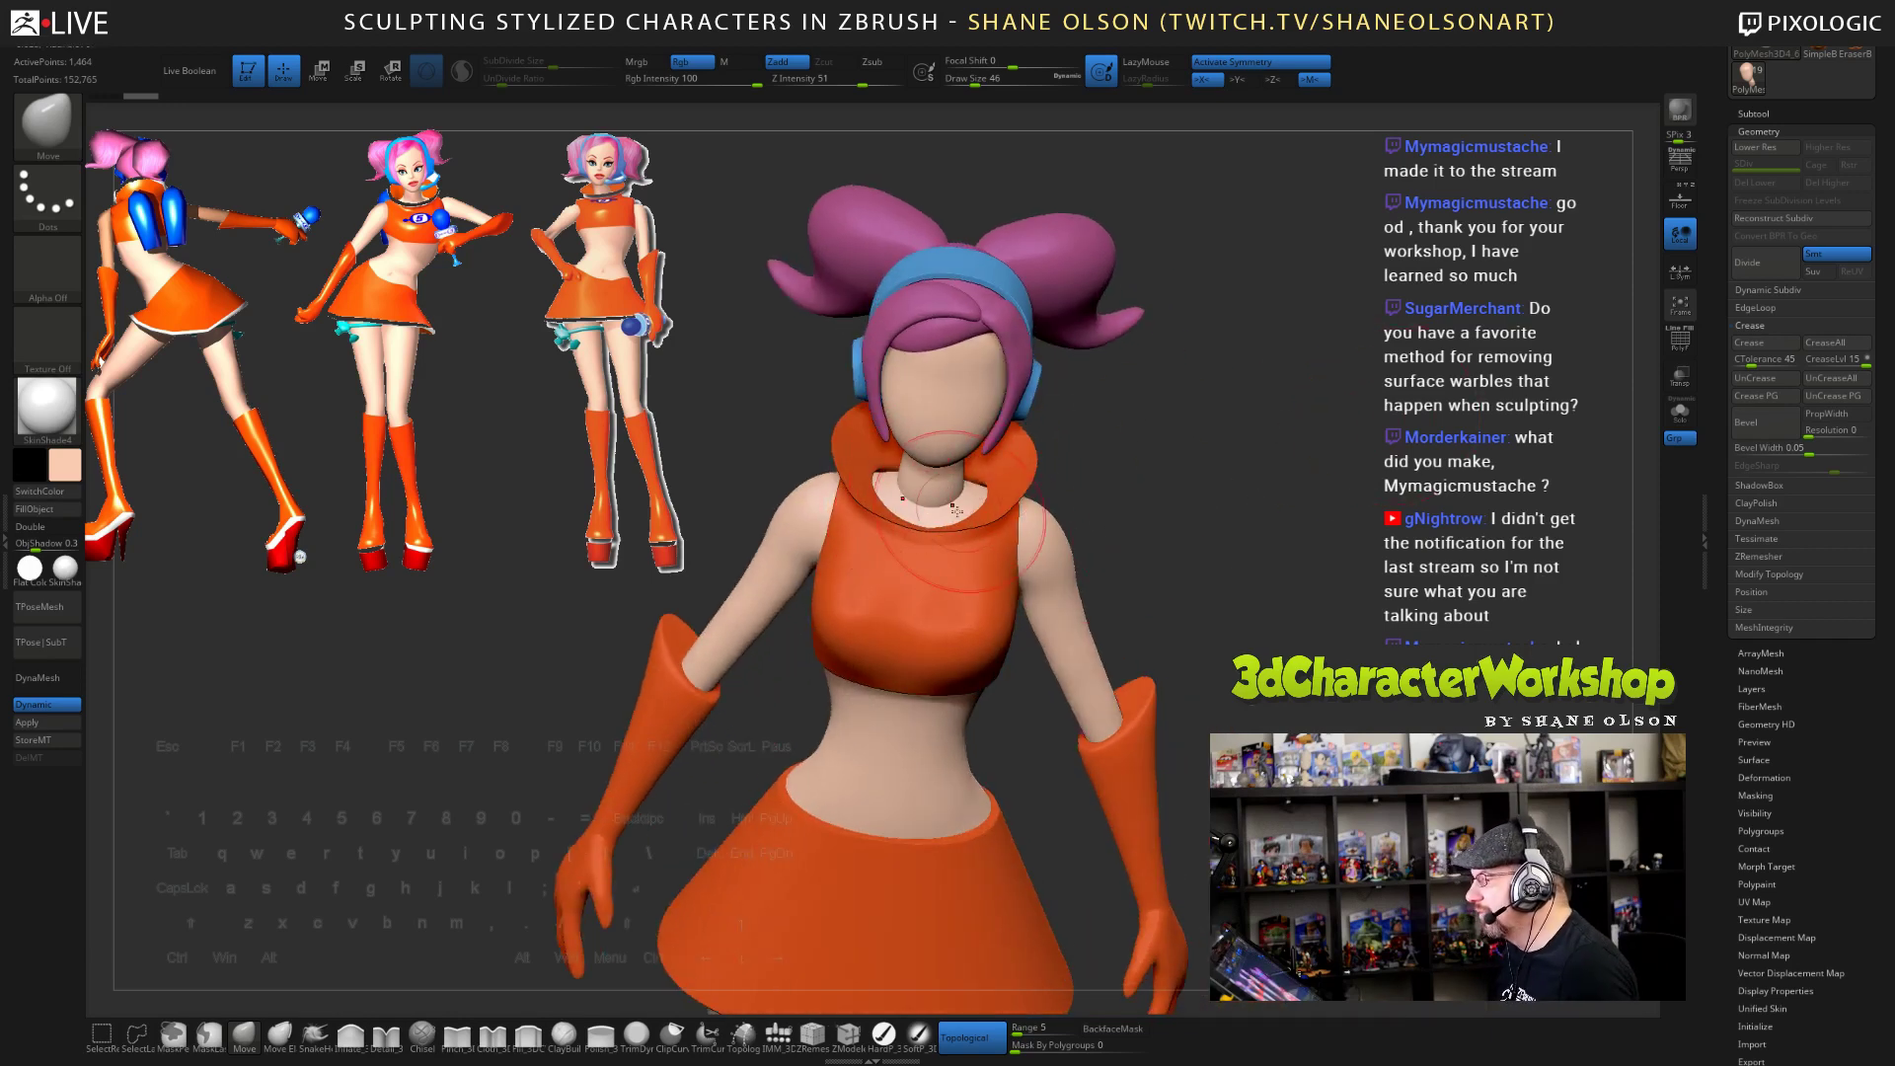
left_click_drag(1214, 513, 1396, 180)
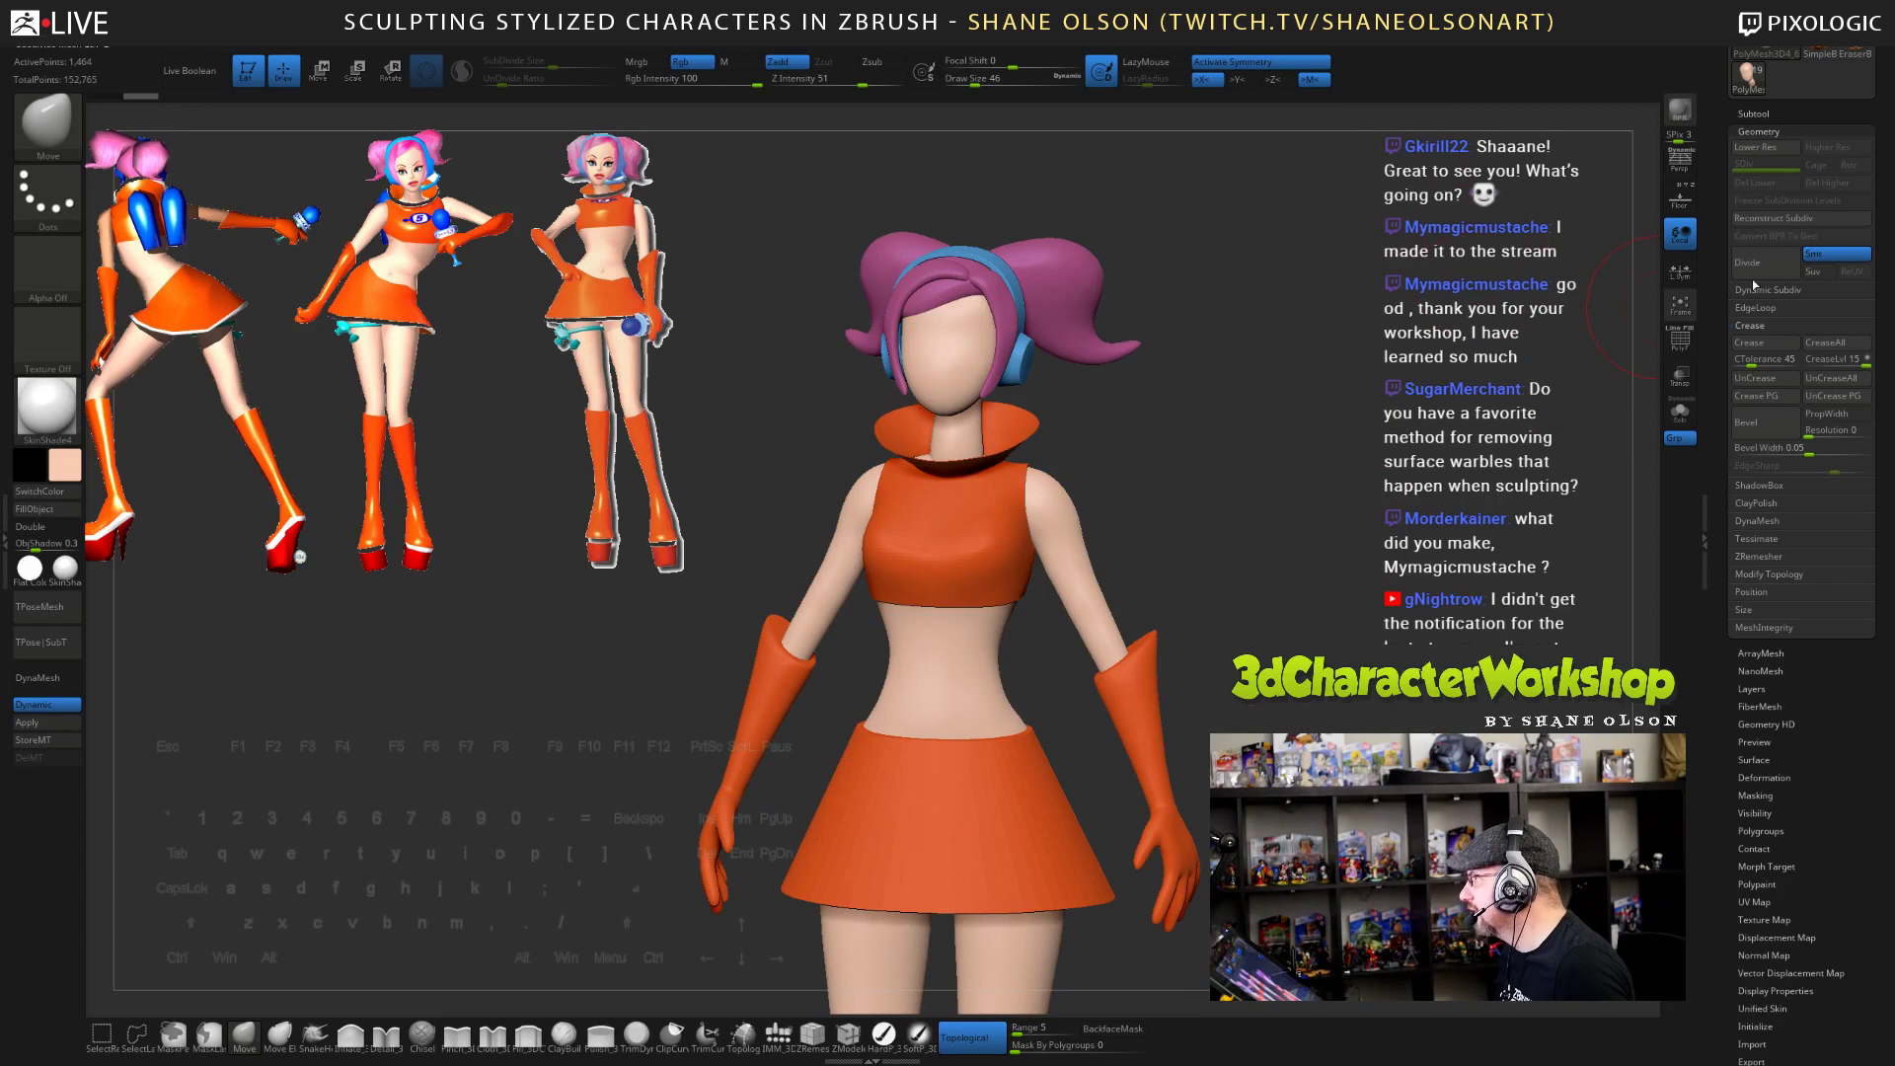
- Open the subtool list and look through the order of the character's parts
left_click(1744, 113)
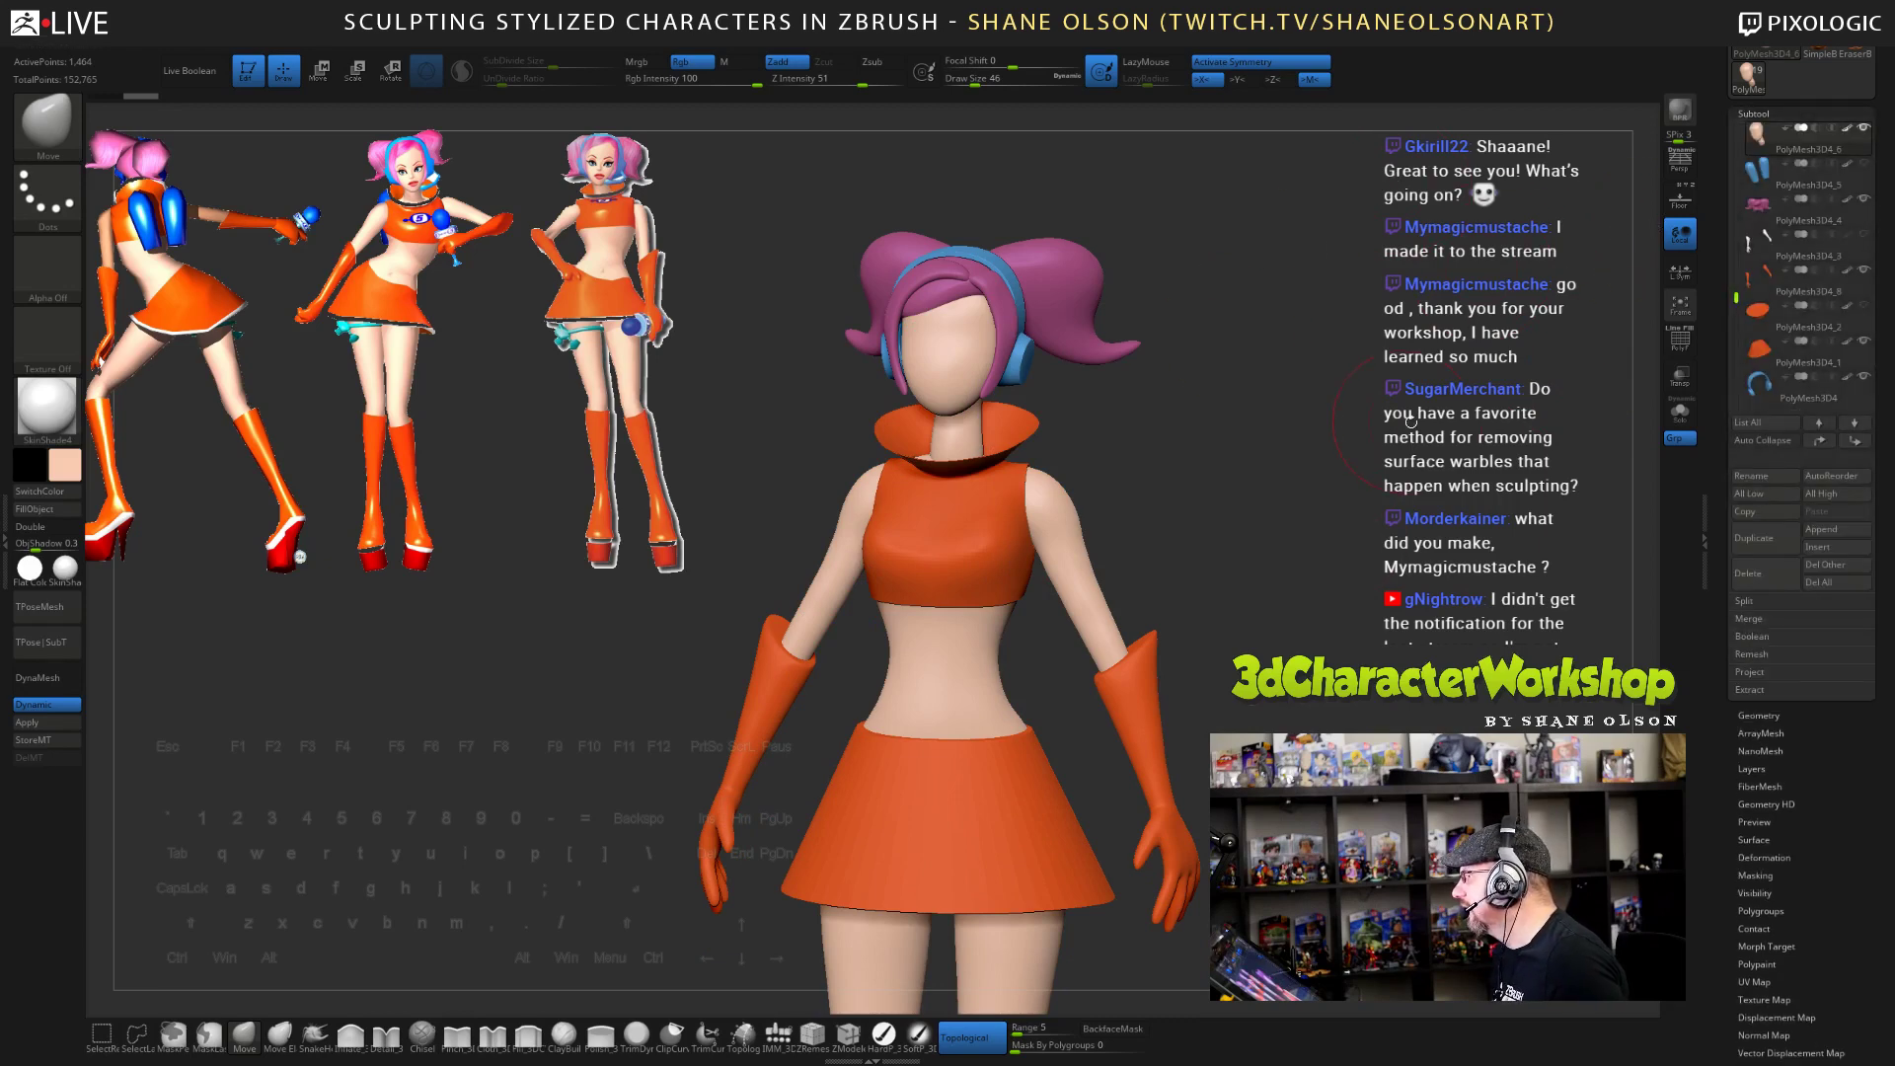
left_click(1776, 380)
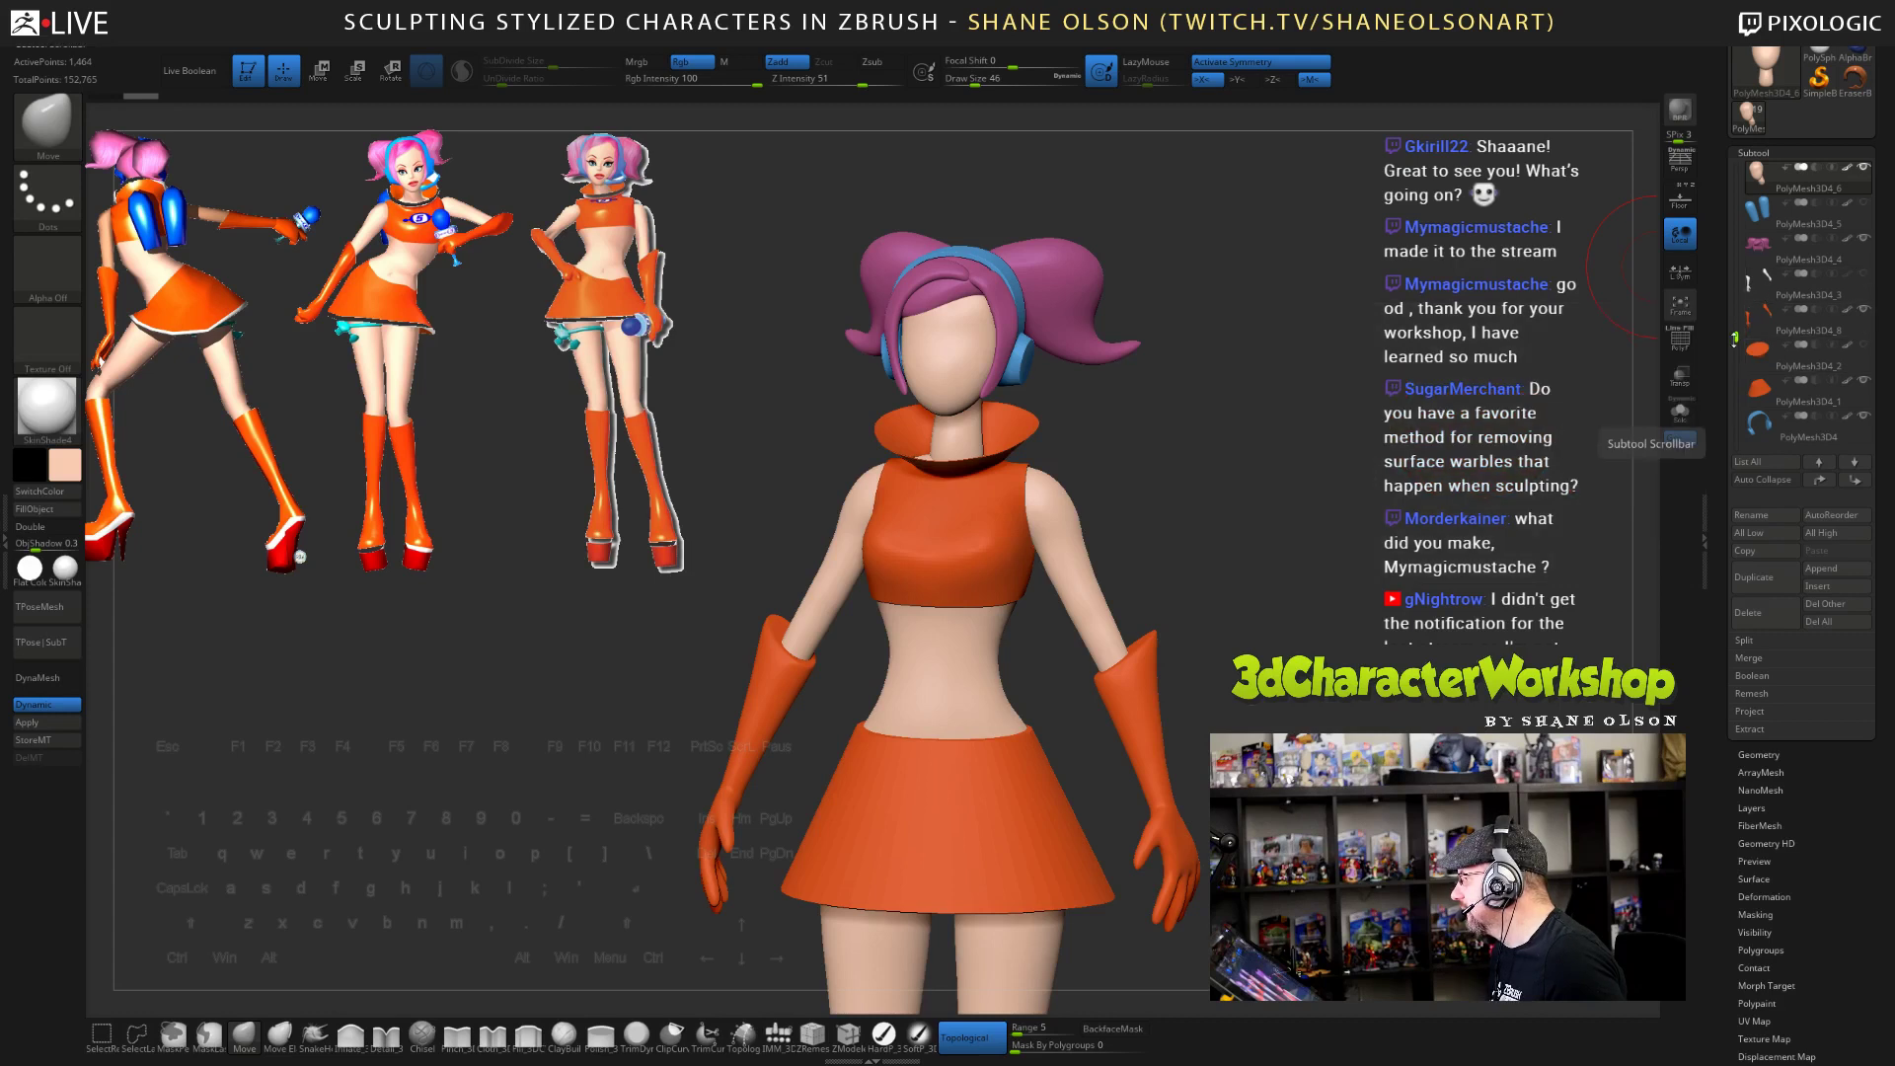
left_click_drag(1734, 339, 1732, 214)
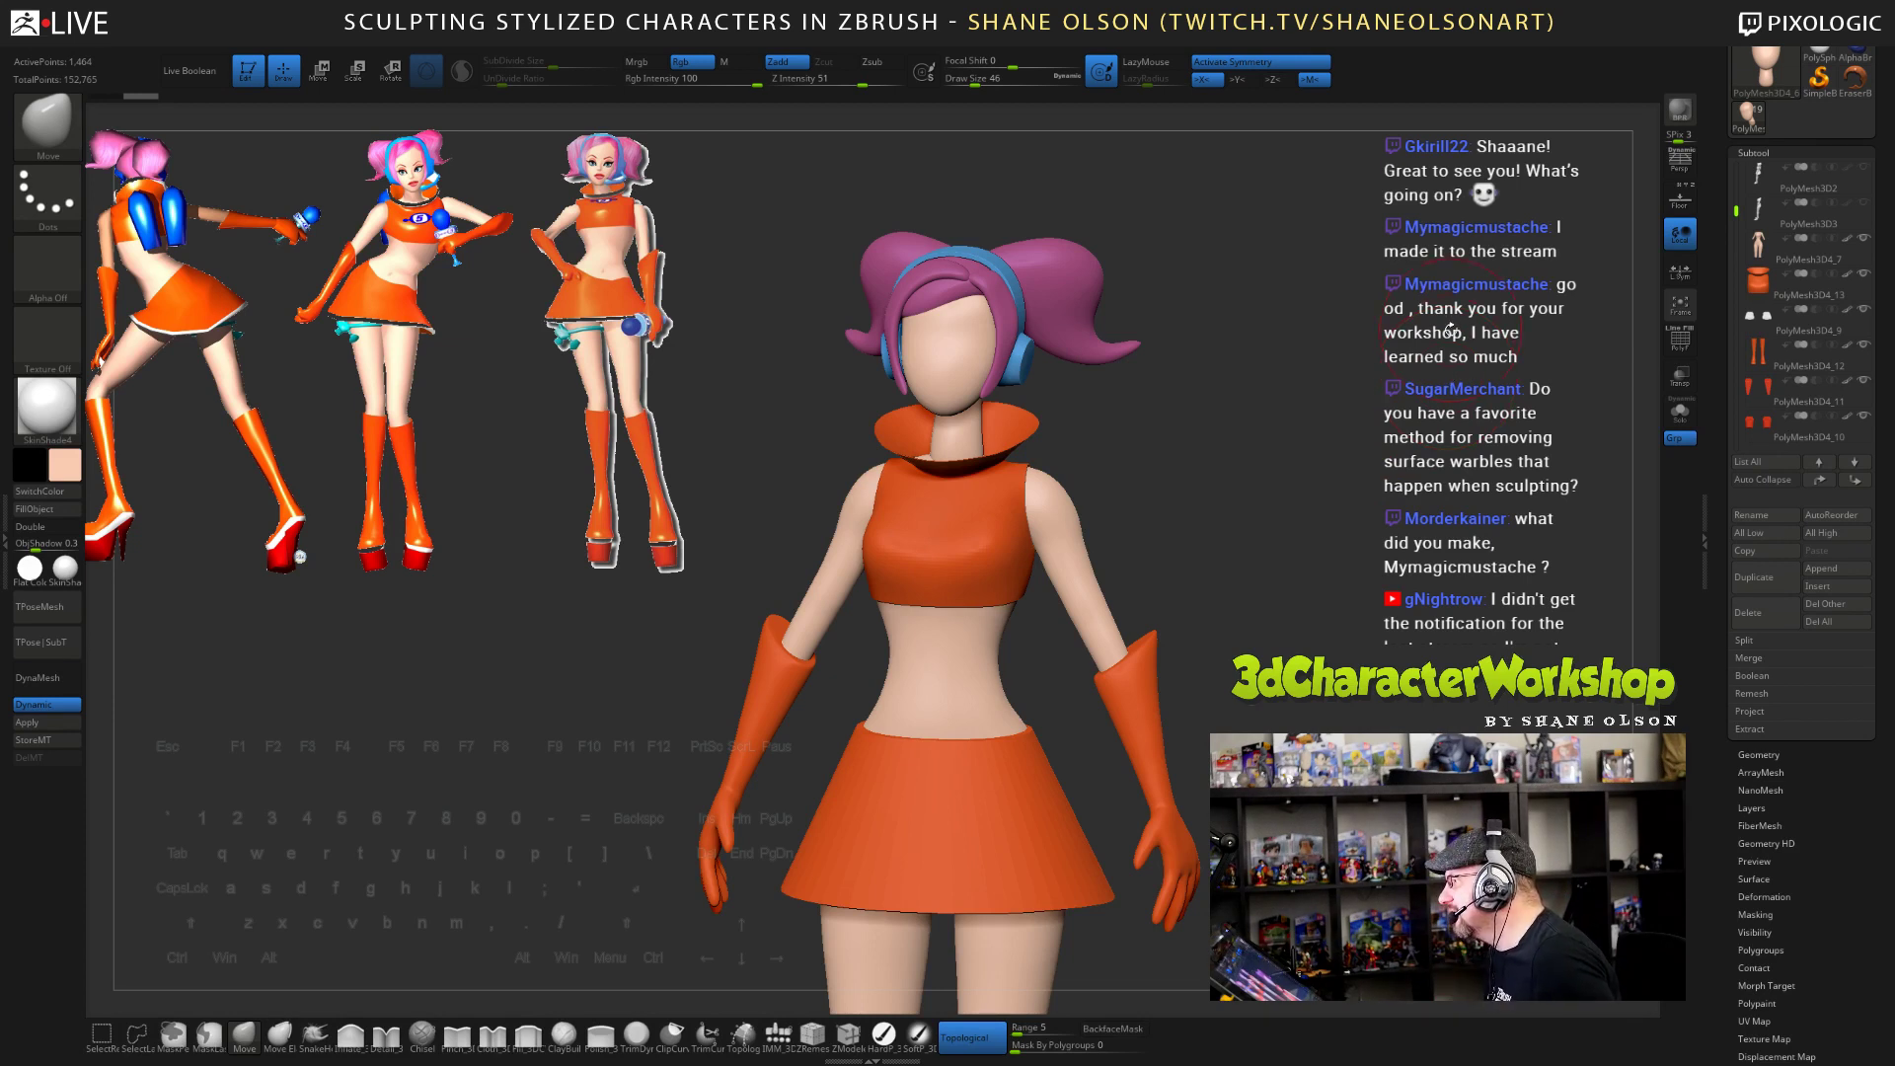
left_click_drag(1732, 155, 1731, 215)
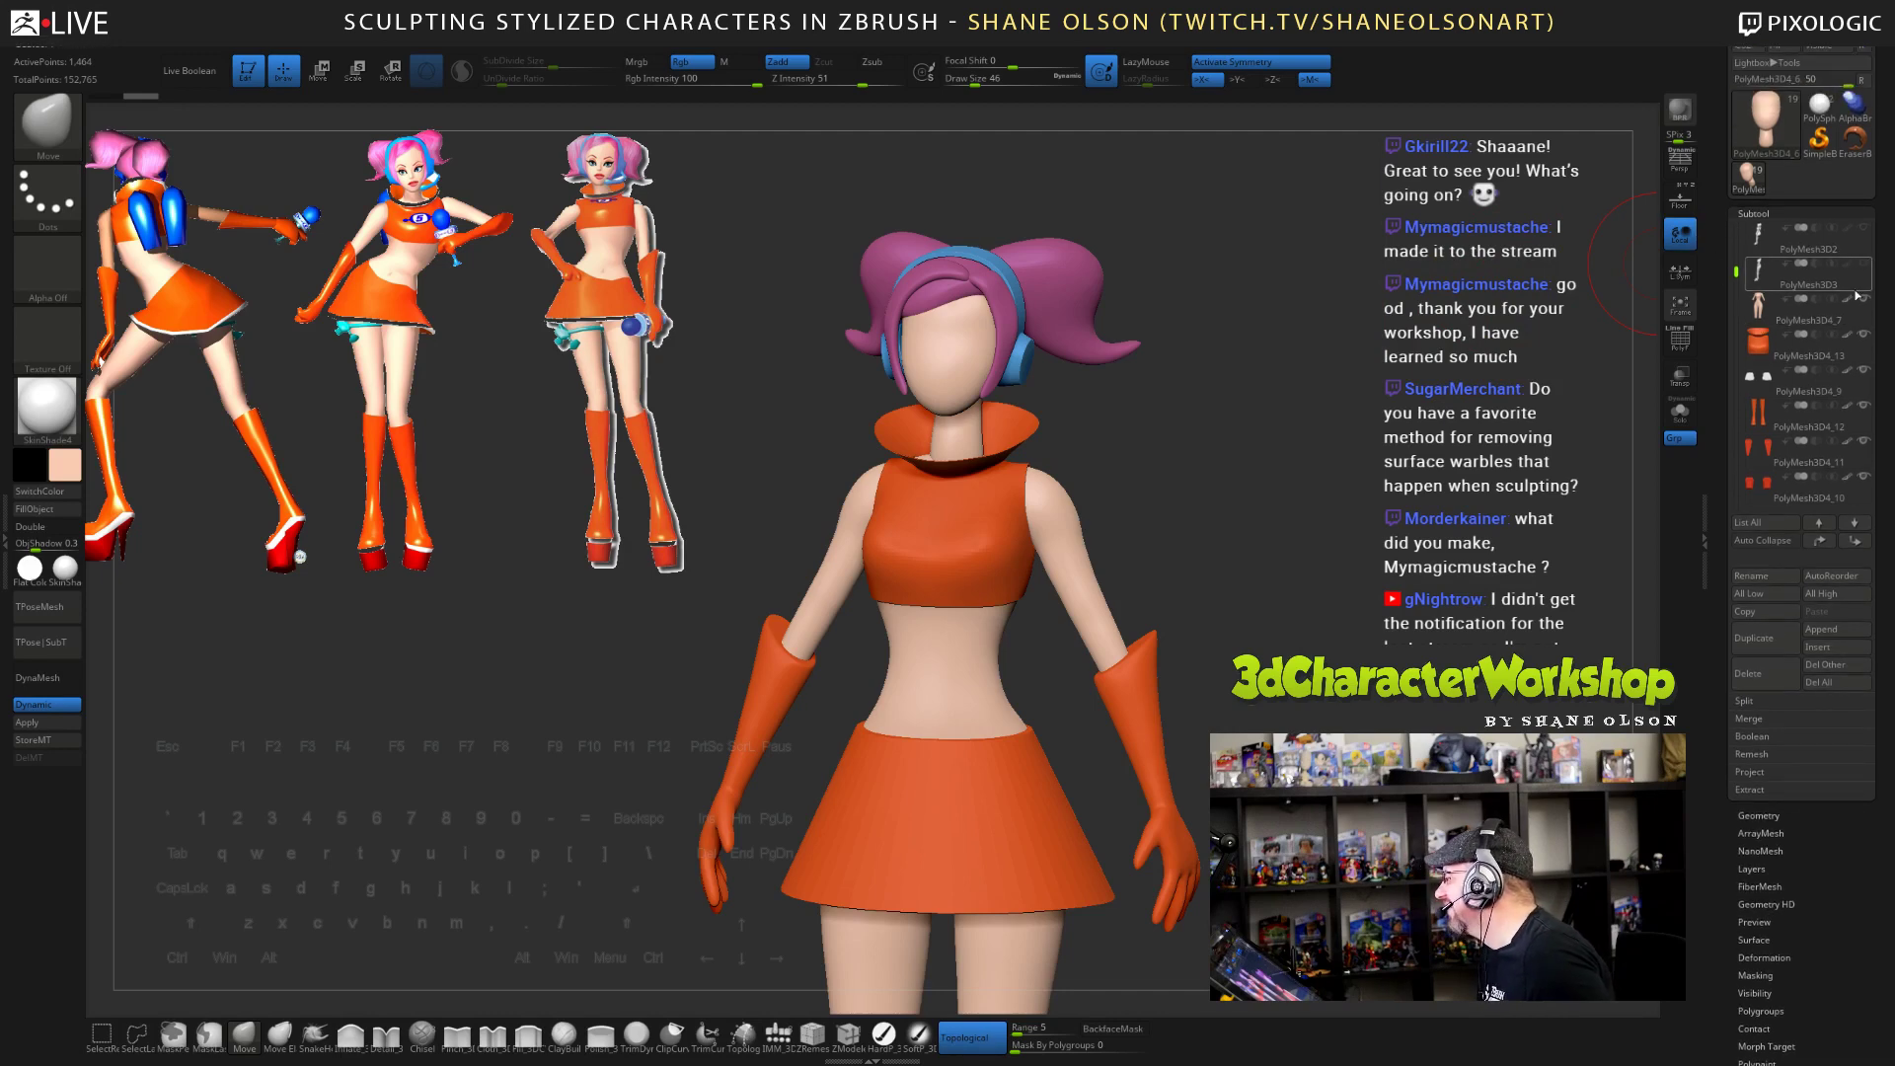
left_click_drag(1735, 269, 1735, 311)
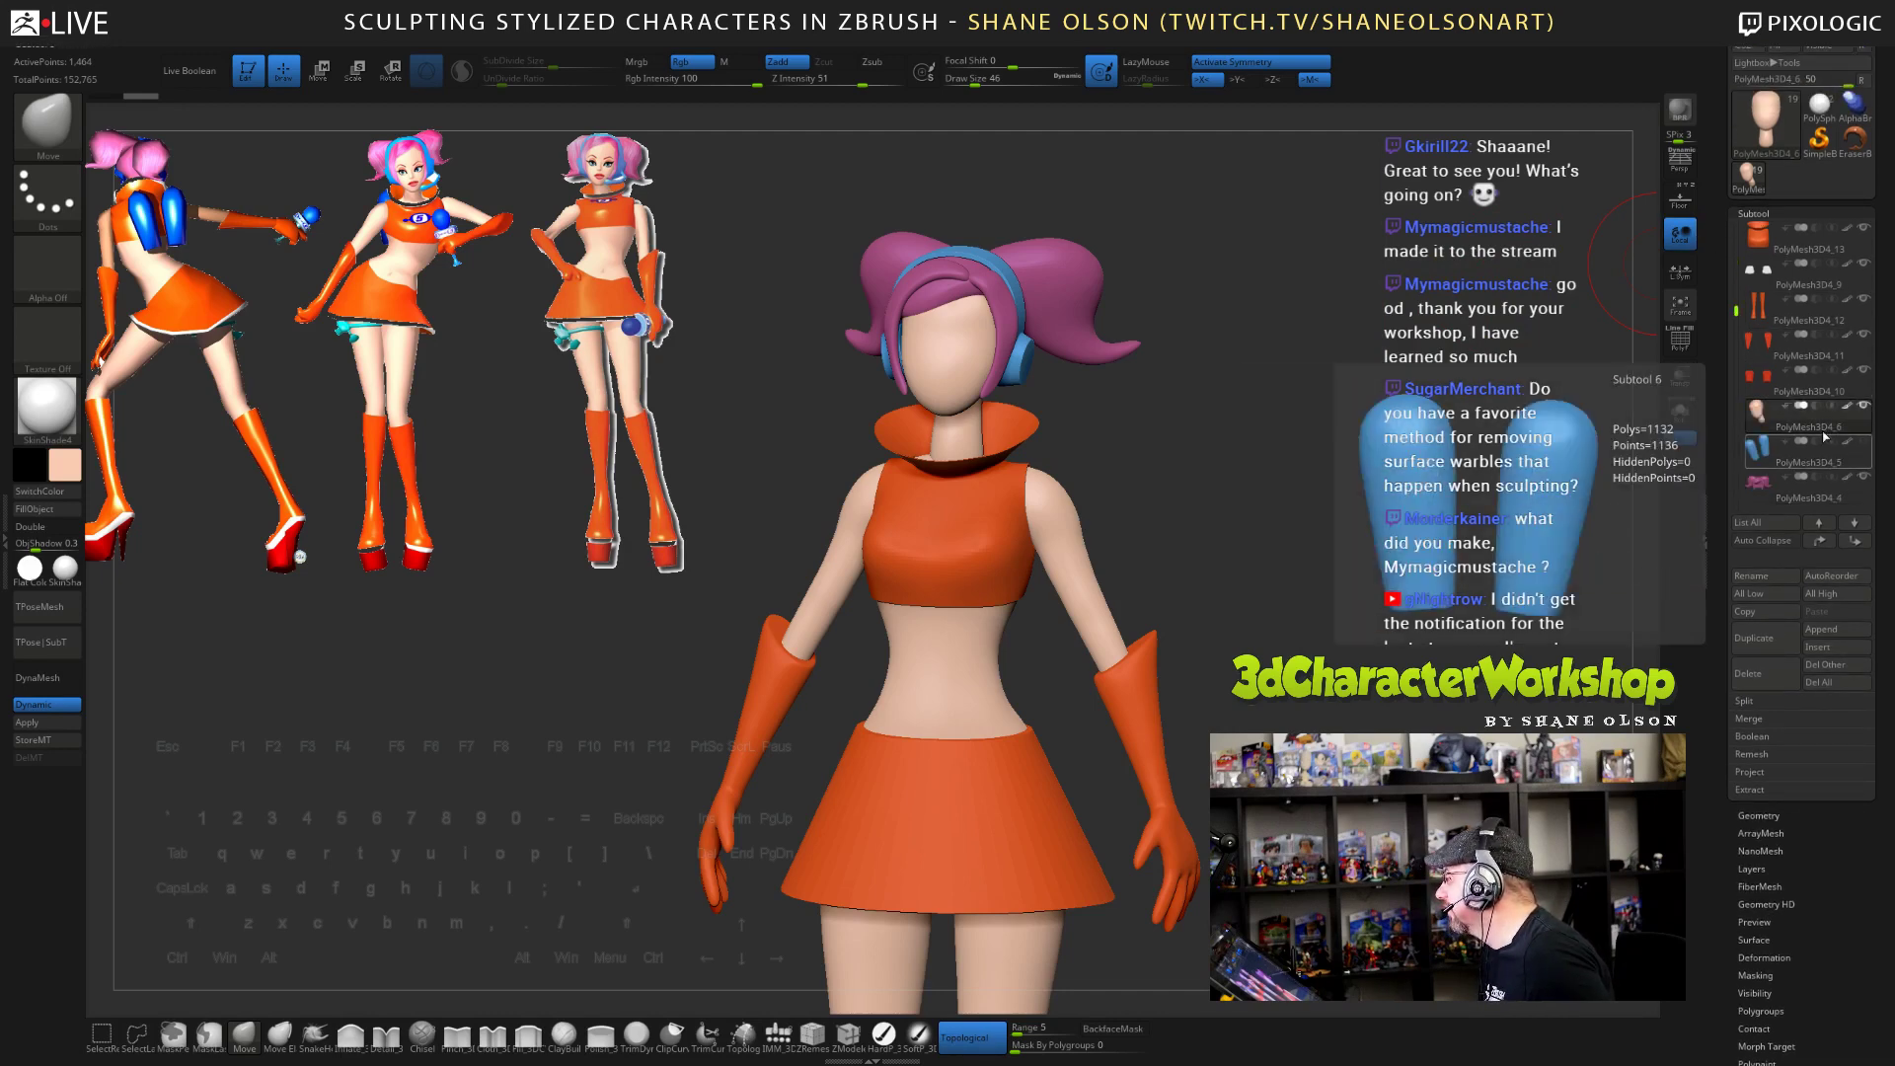
mouse_move(1758, 422)
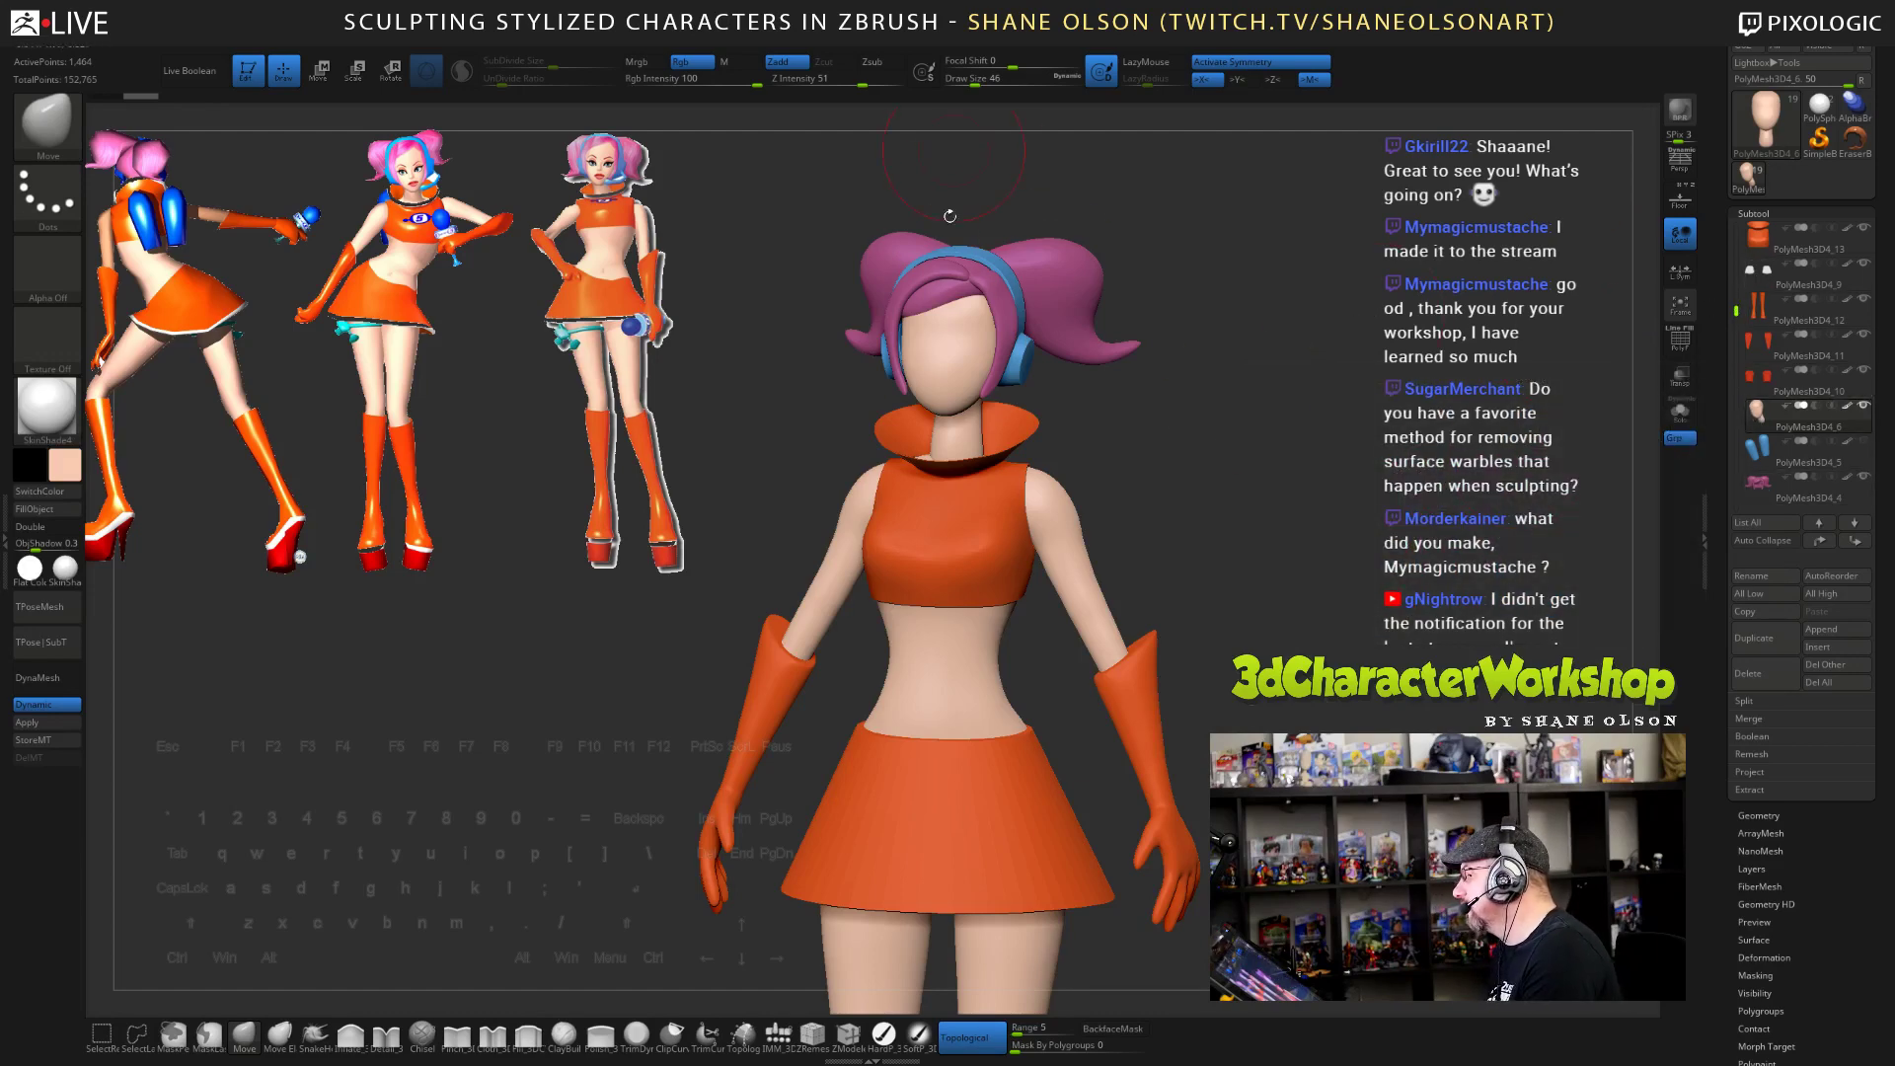
- Activate the Ulala_01_blockout_01 subtool and view the full figure against its height ruler
left_click(1758, 494)
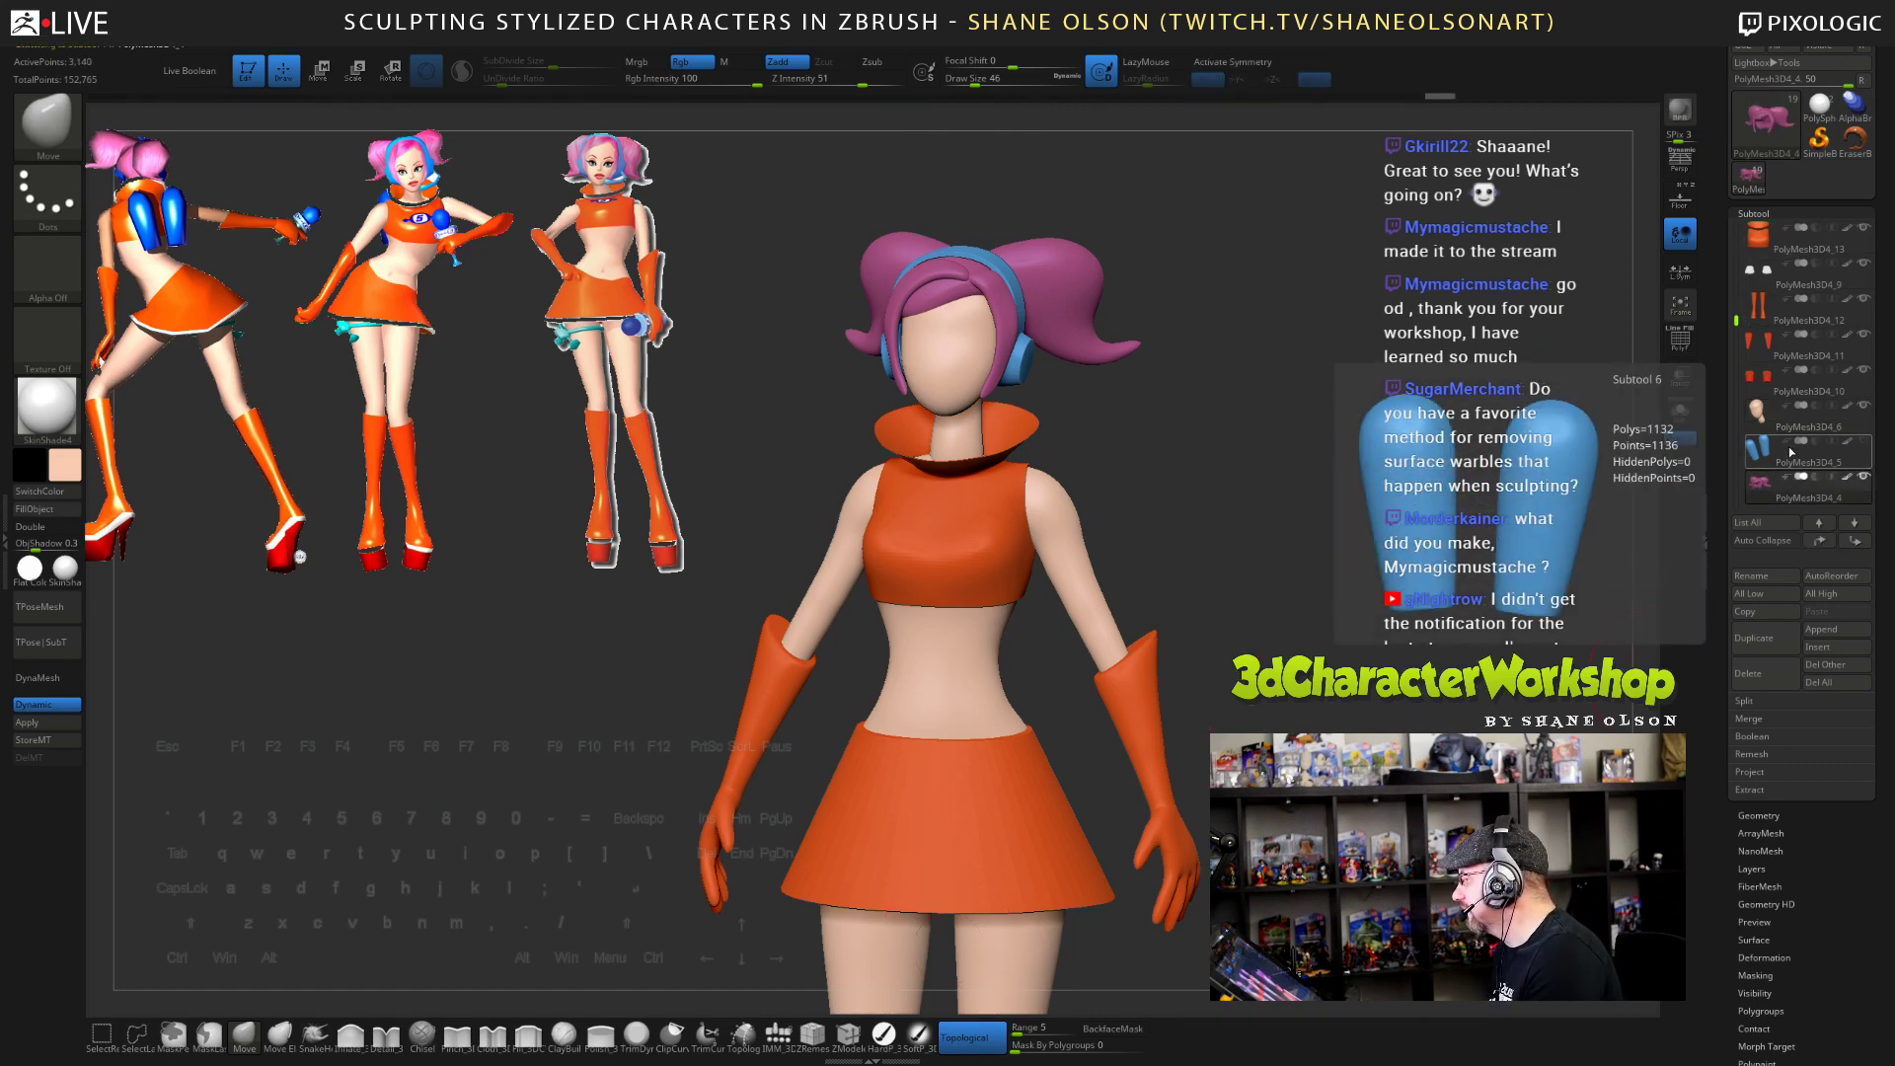
scroll(1801, 356, "up", 6)
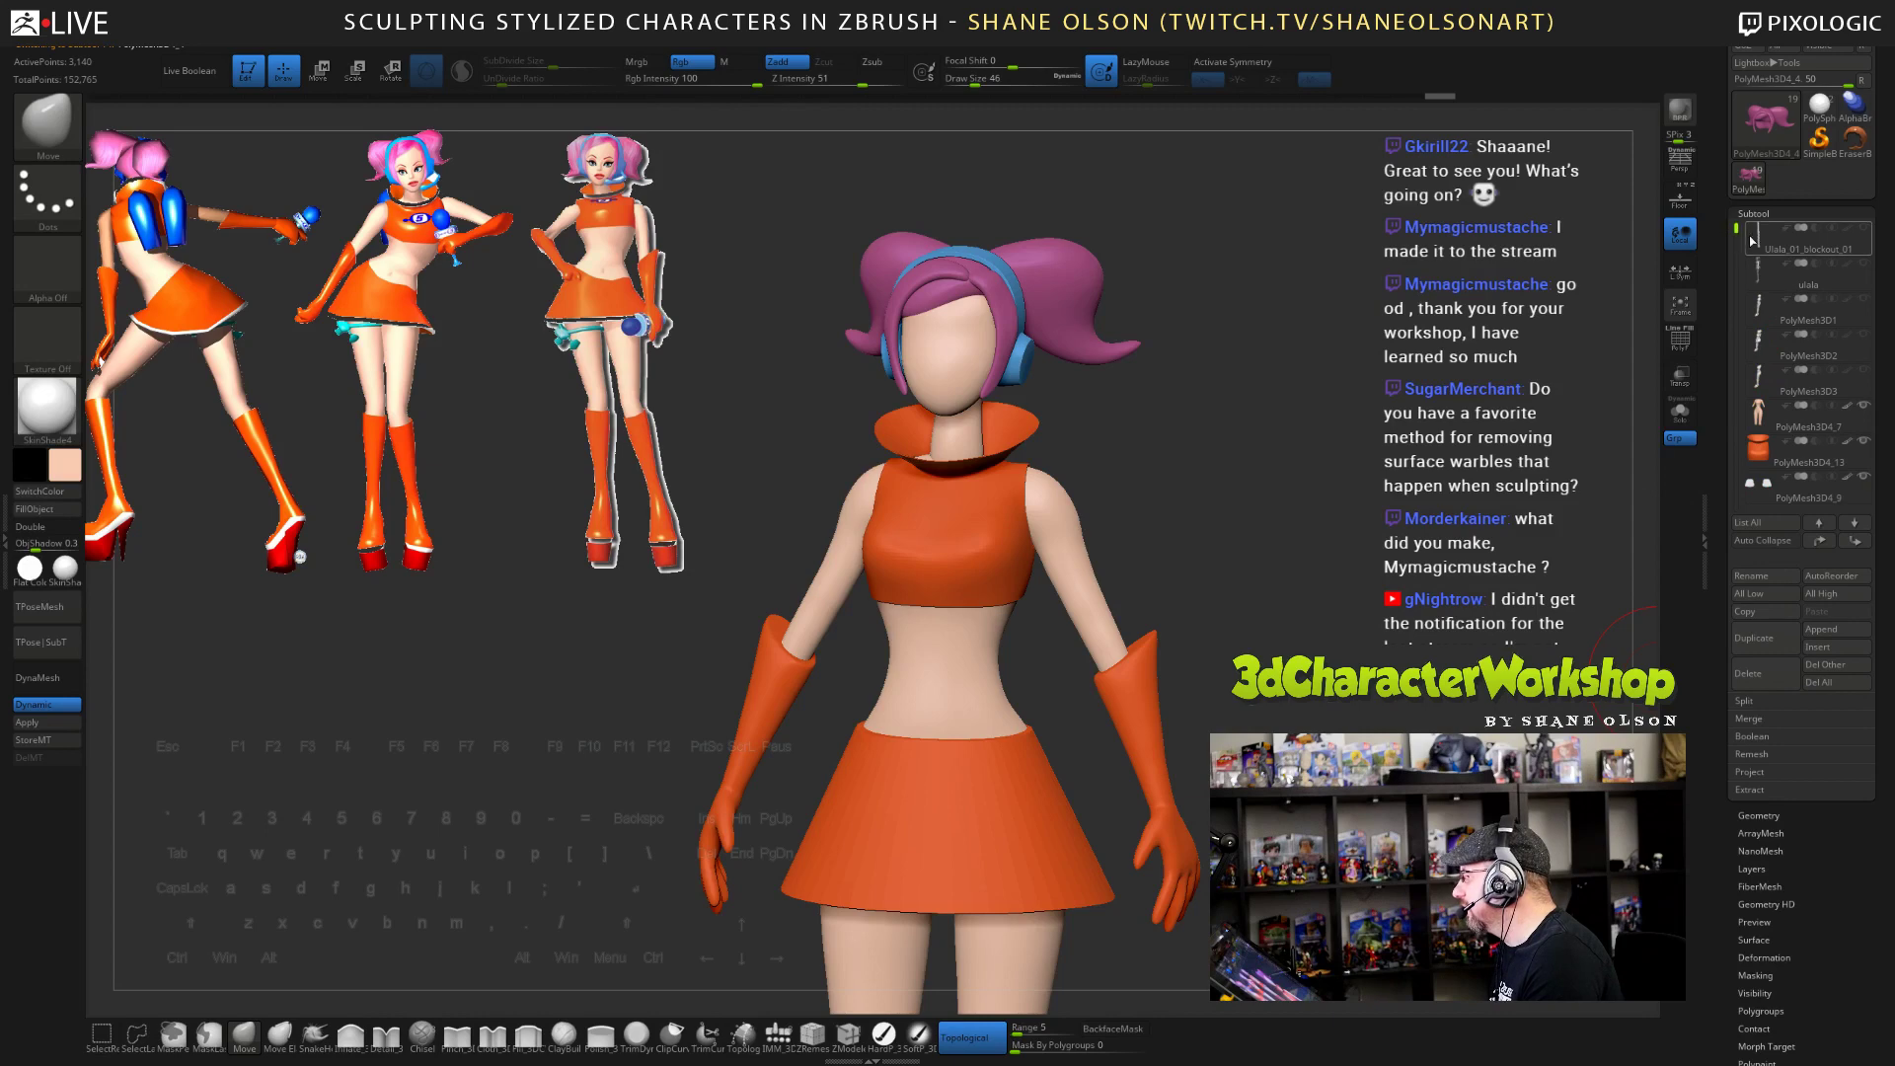
left_click(1806, 241)
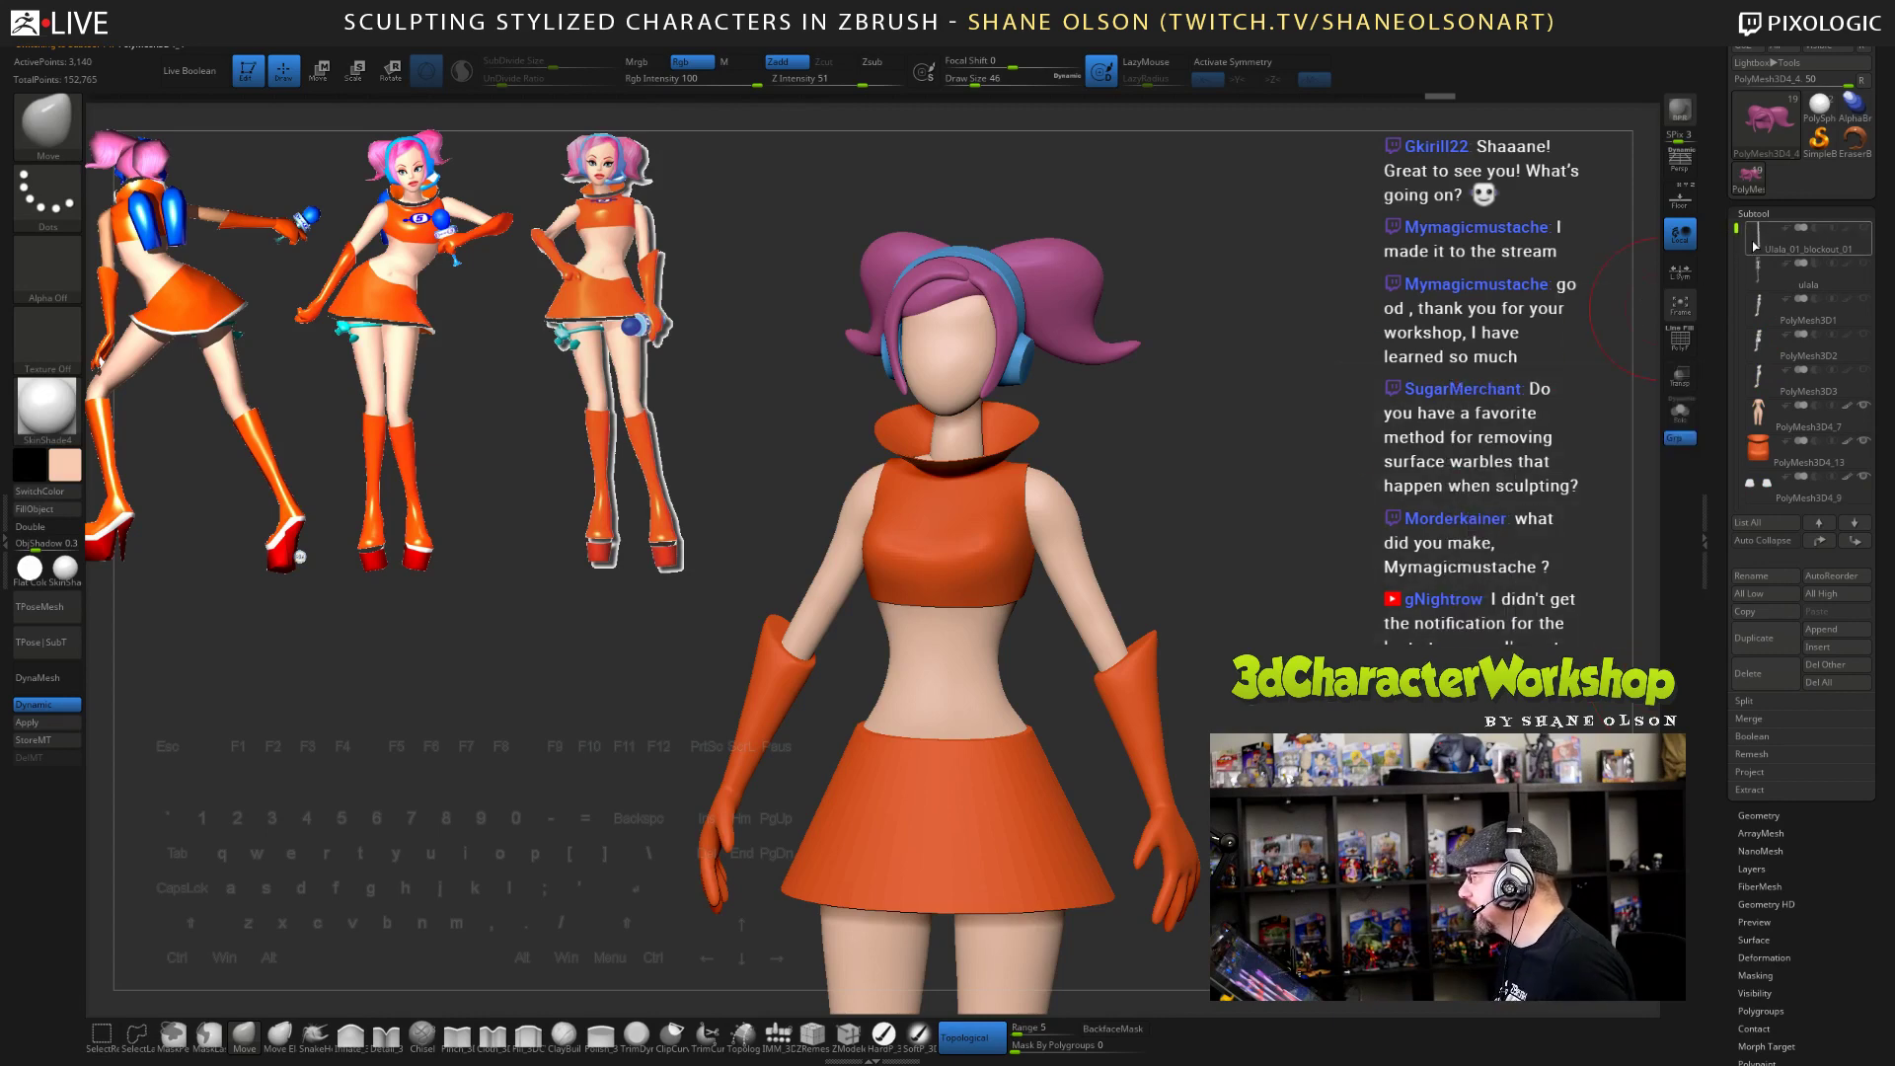
left_click_drag(1374, 437, 1271, 564, "alt")
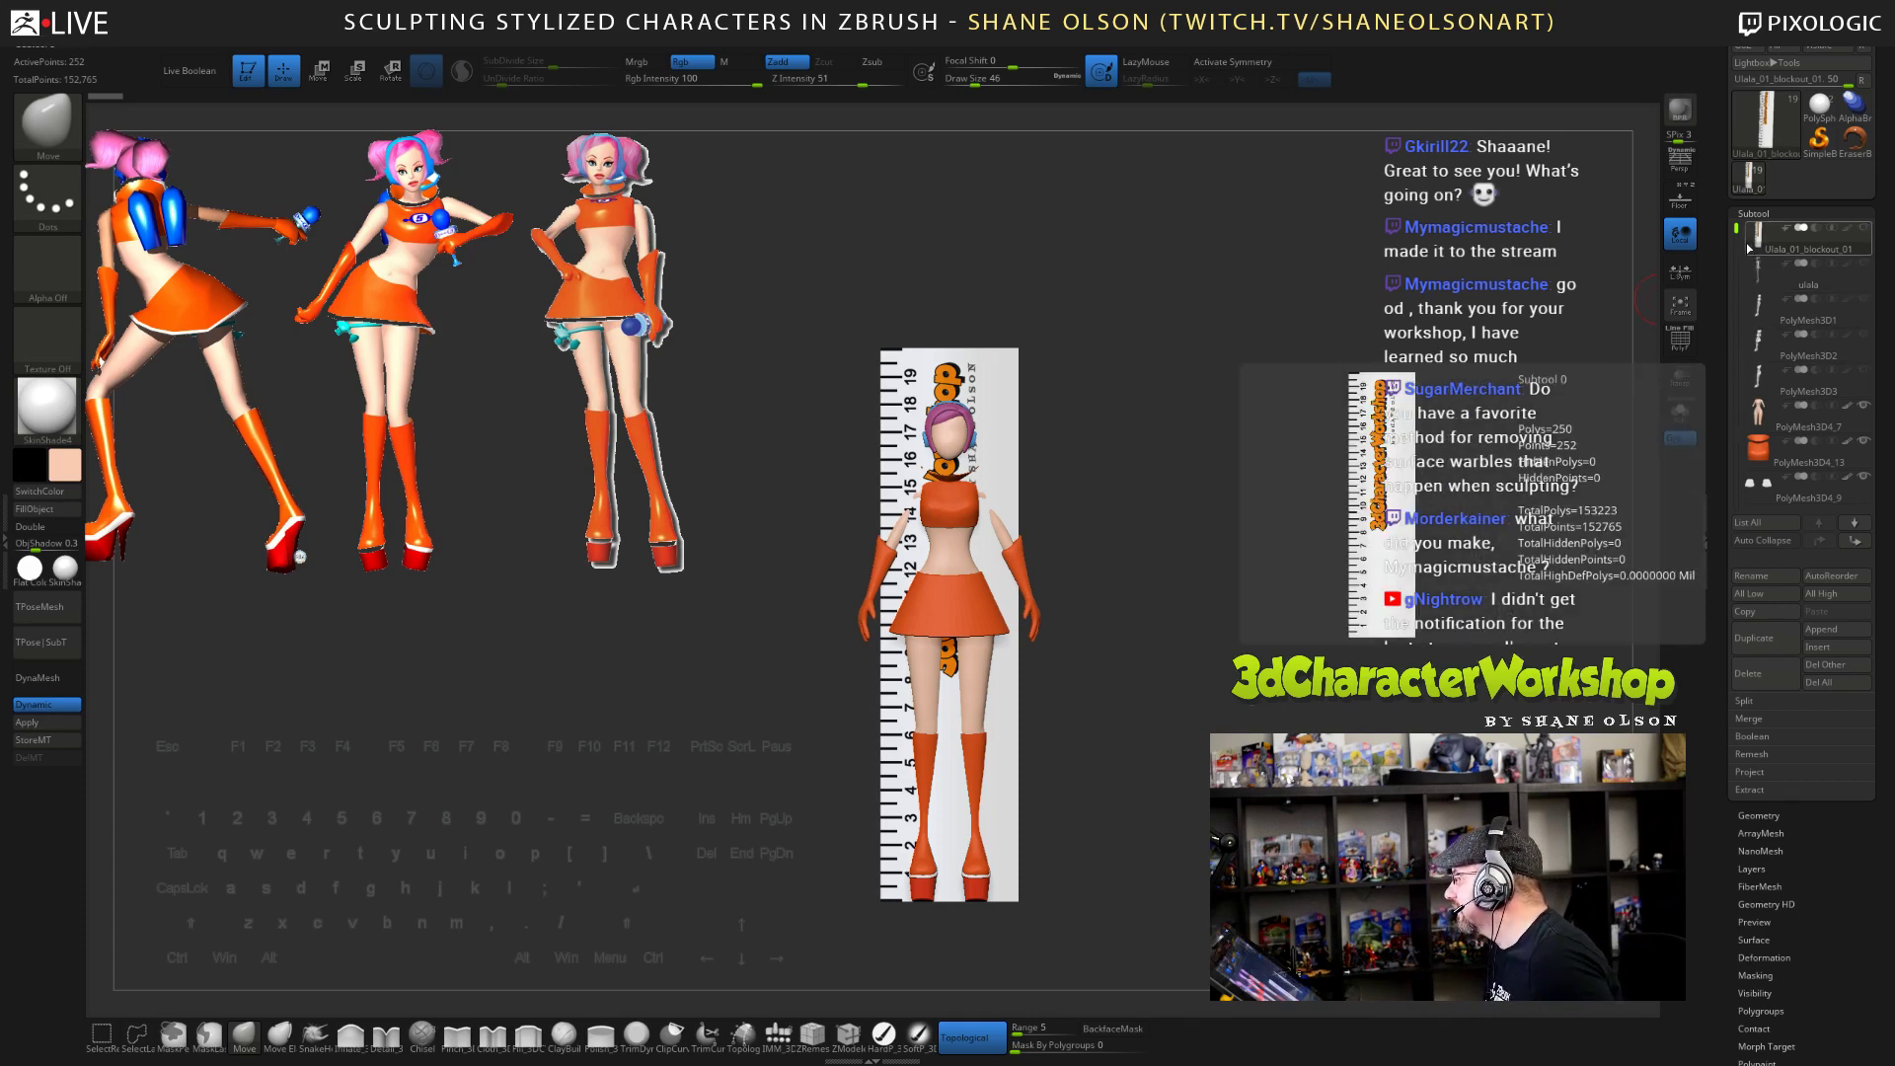
scroll(1756, 325, "down", 6)
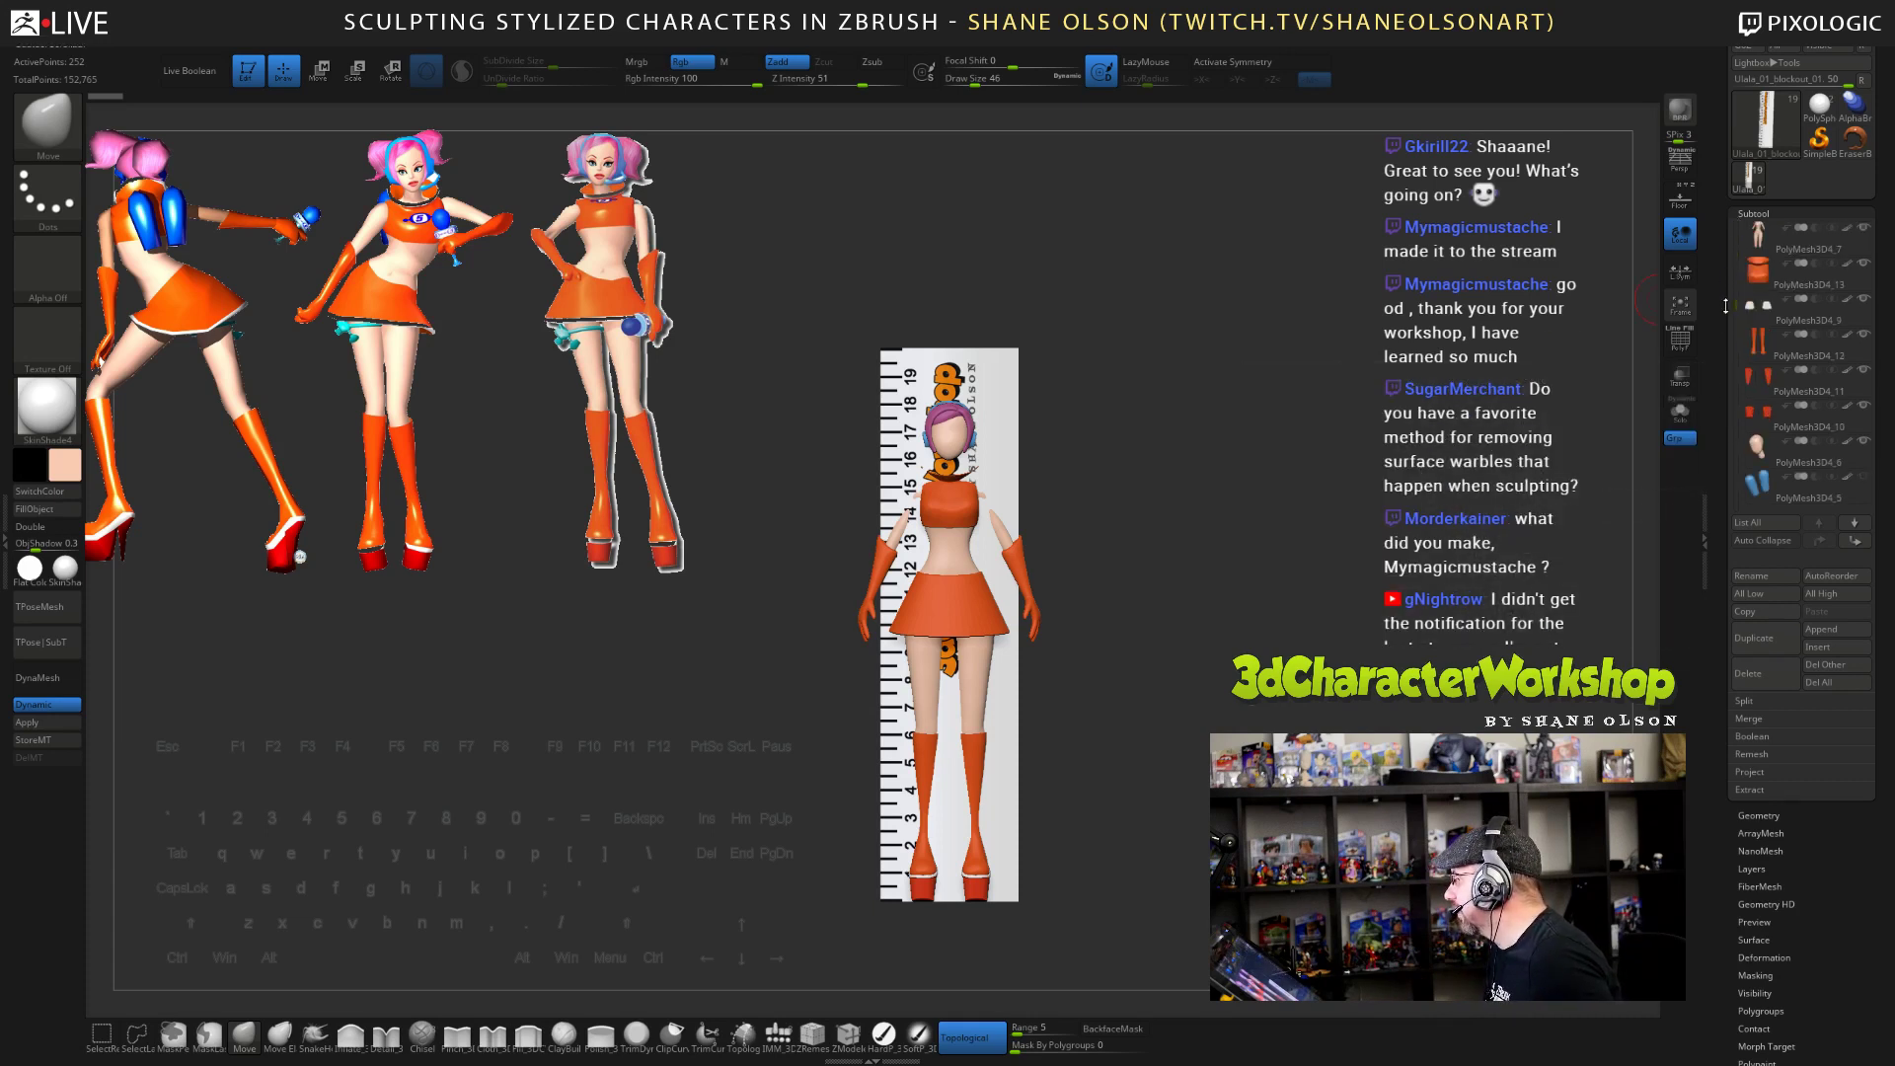
- Reorder the hair subtool so it sits directly below Ulala_01_blockout_01 in the subtool list
left_click(1756, 446)
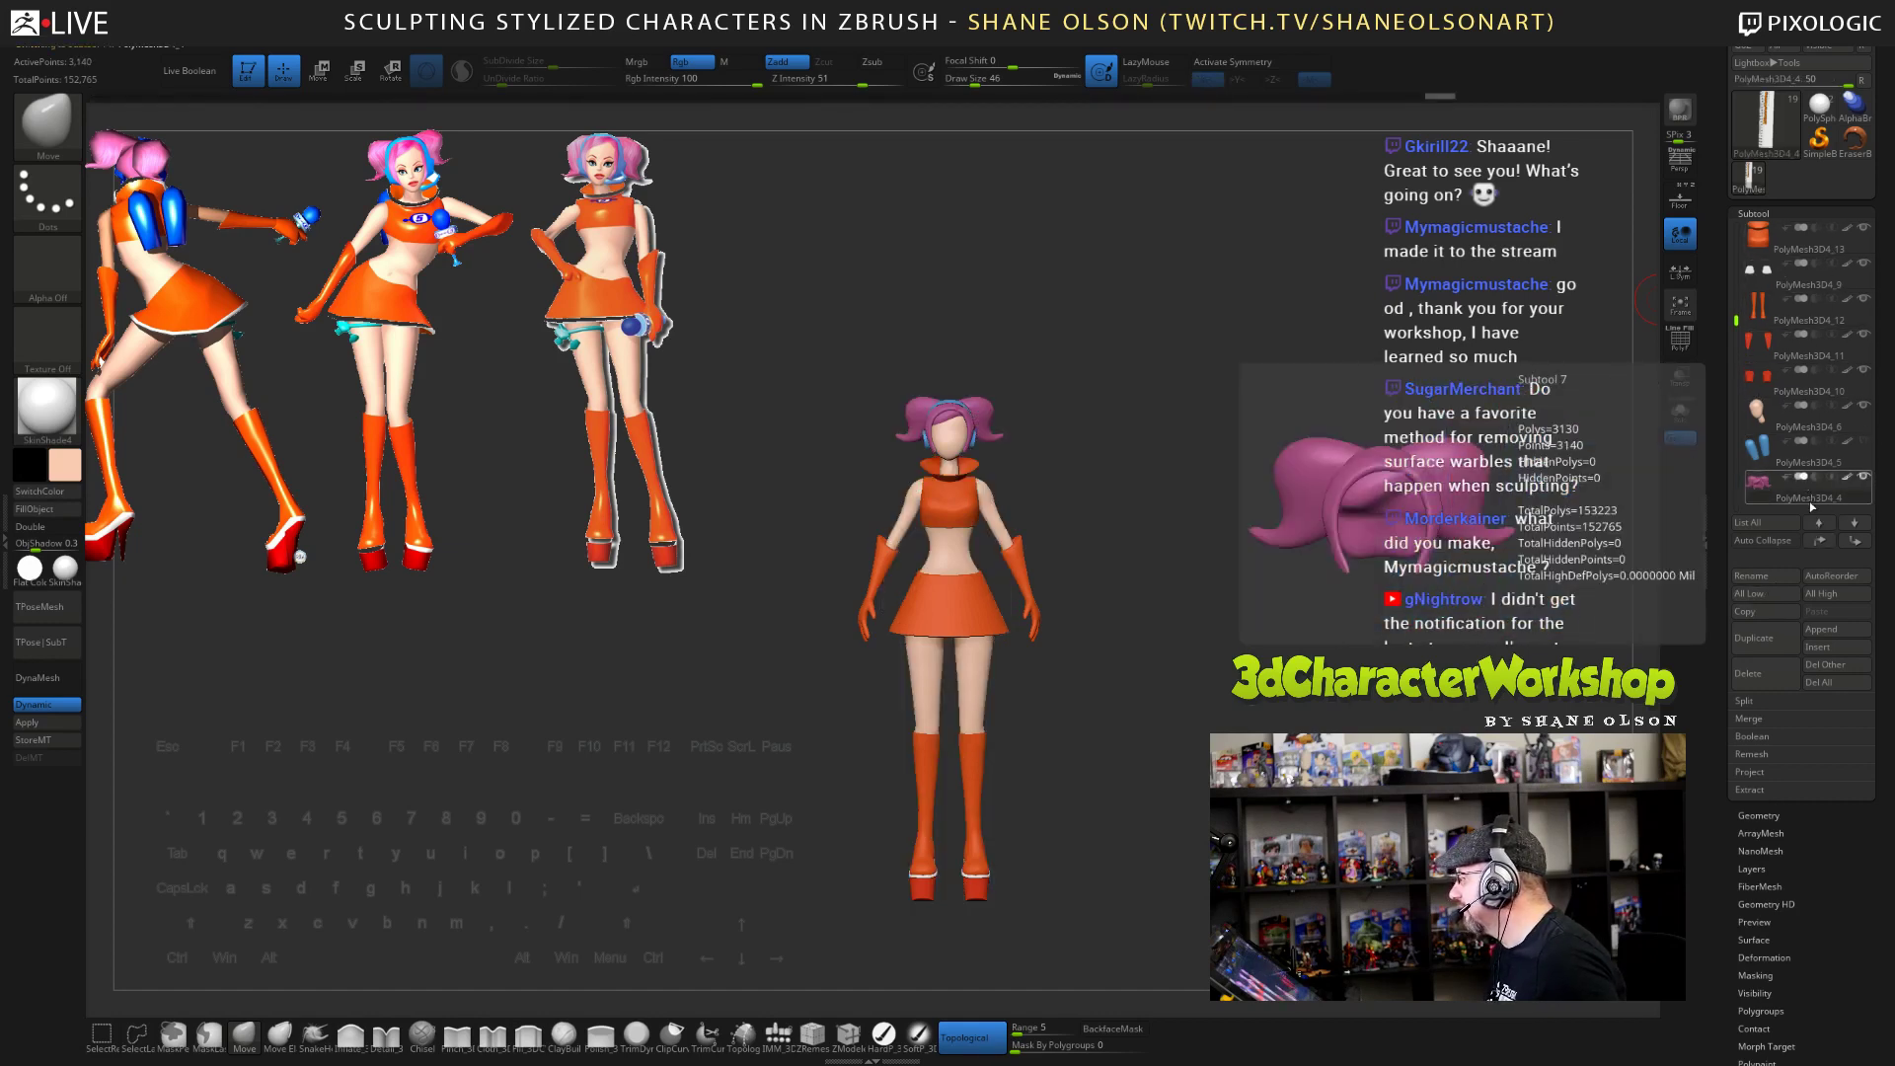
left_click(1819, 541)
left_click(1819, 541)
left_click(1821, 542, "shift")
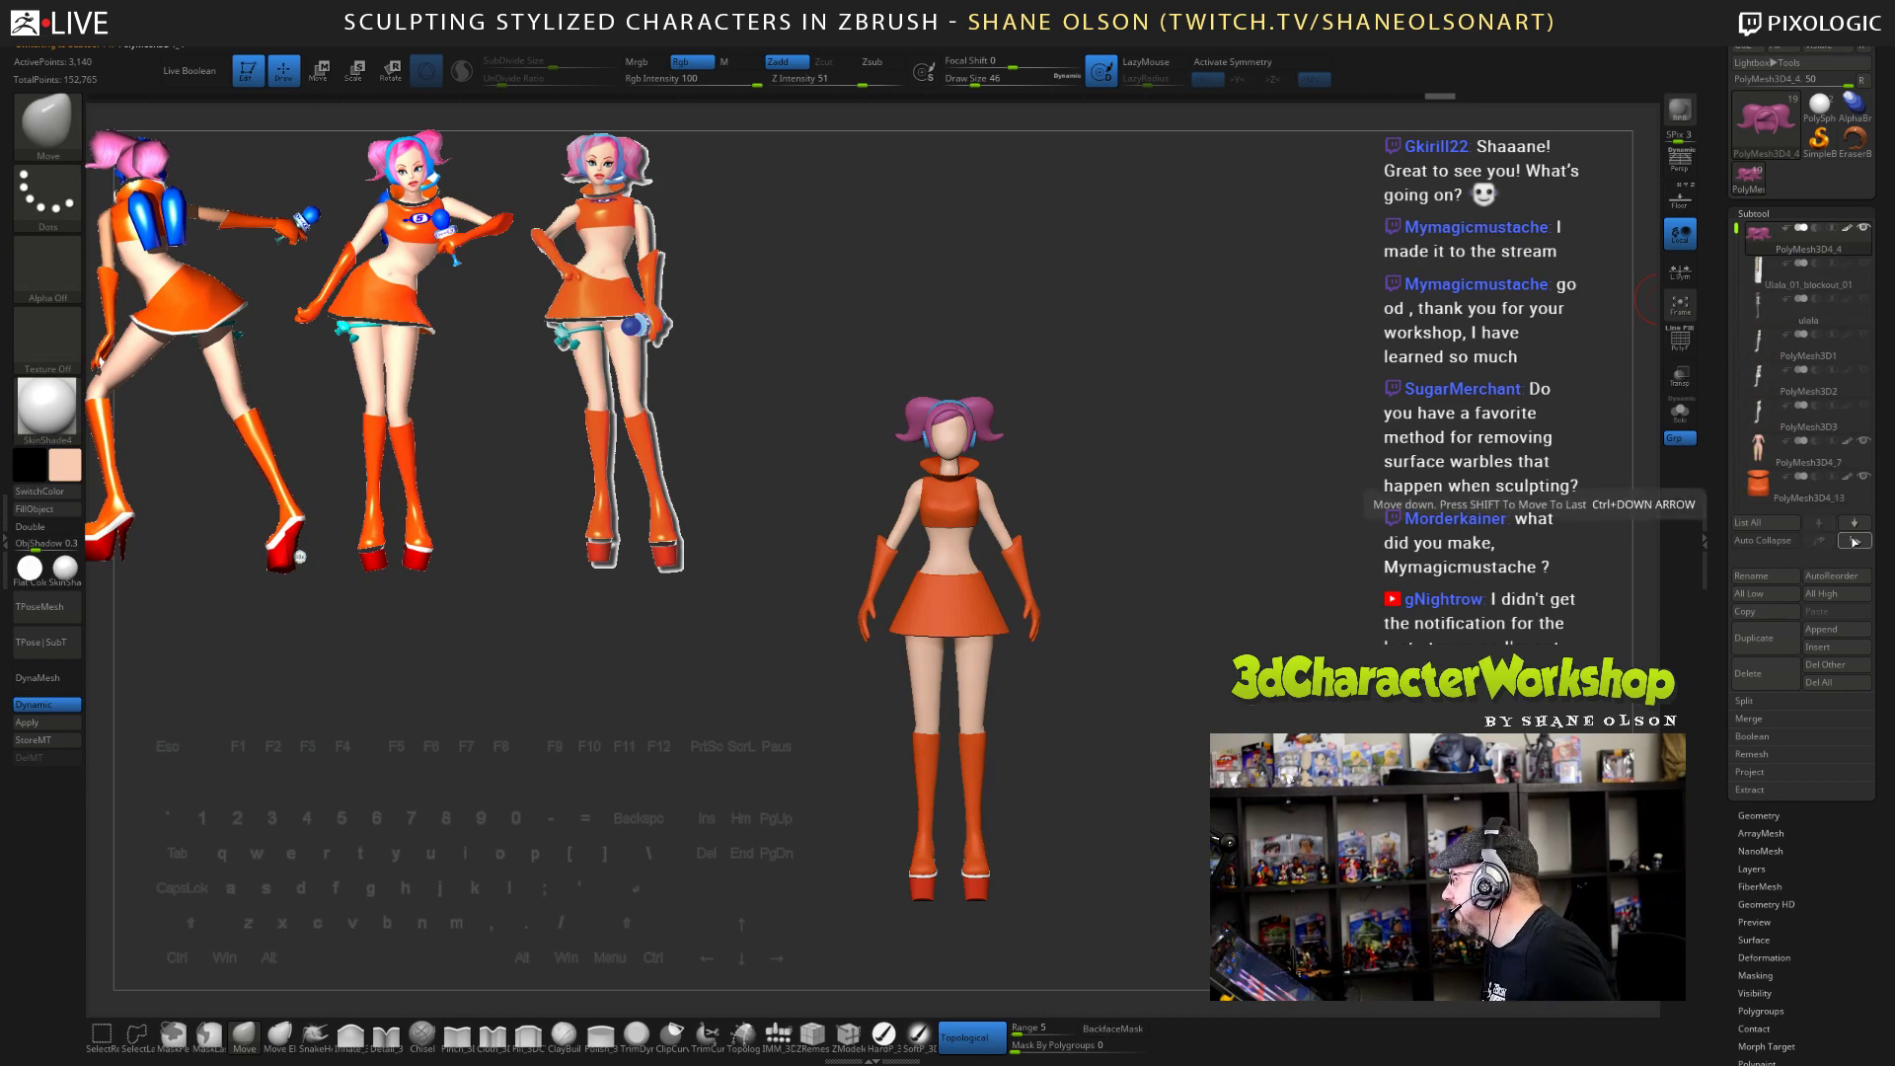
left_click(1855, 541)
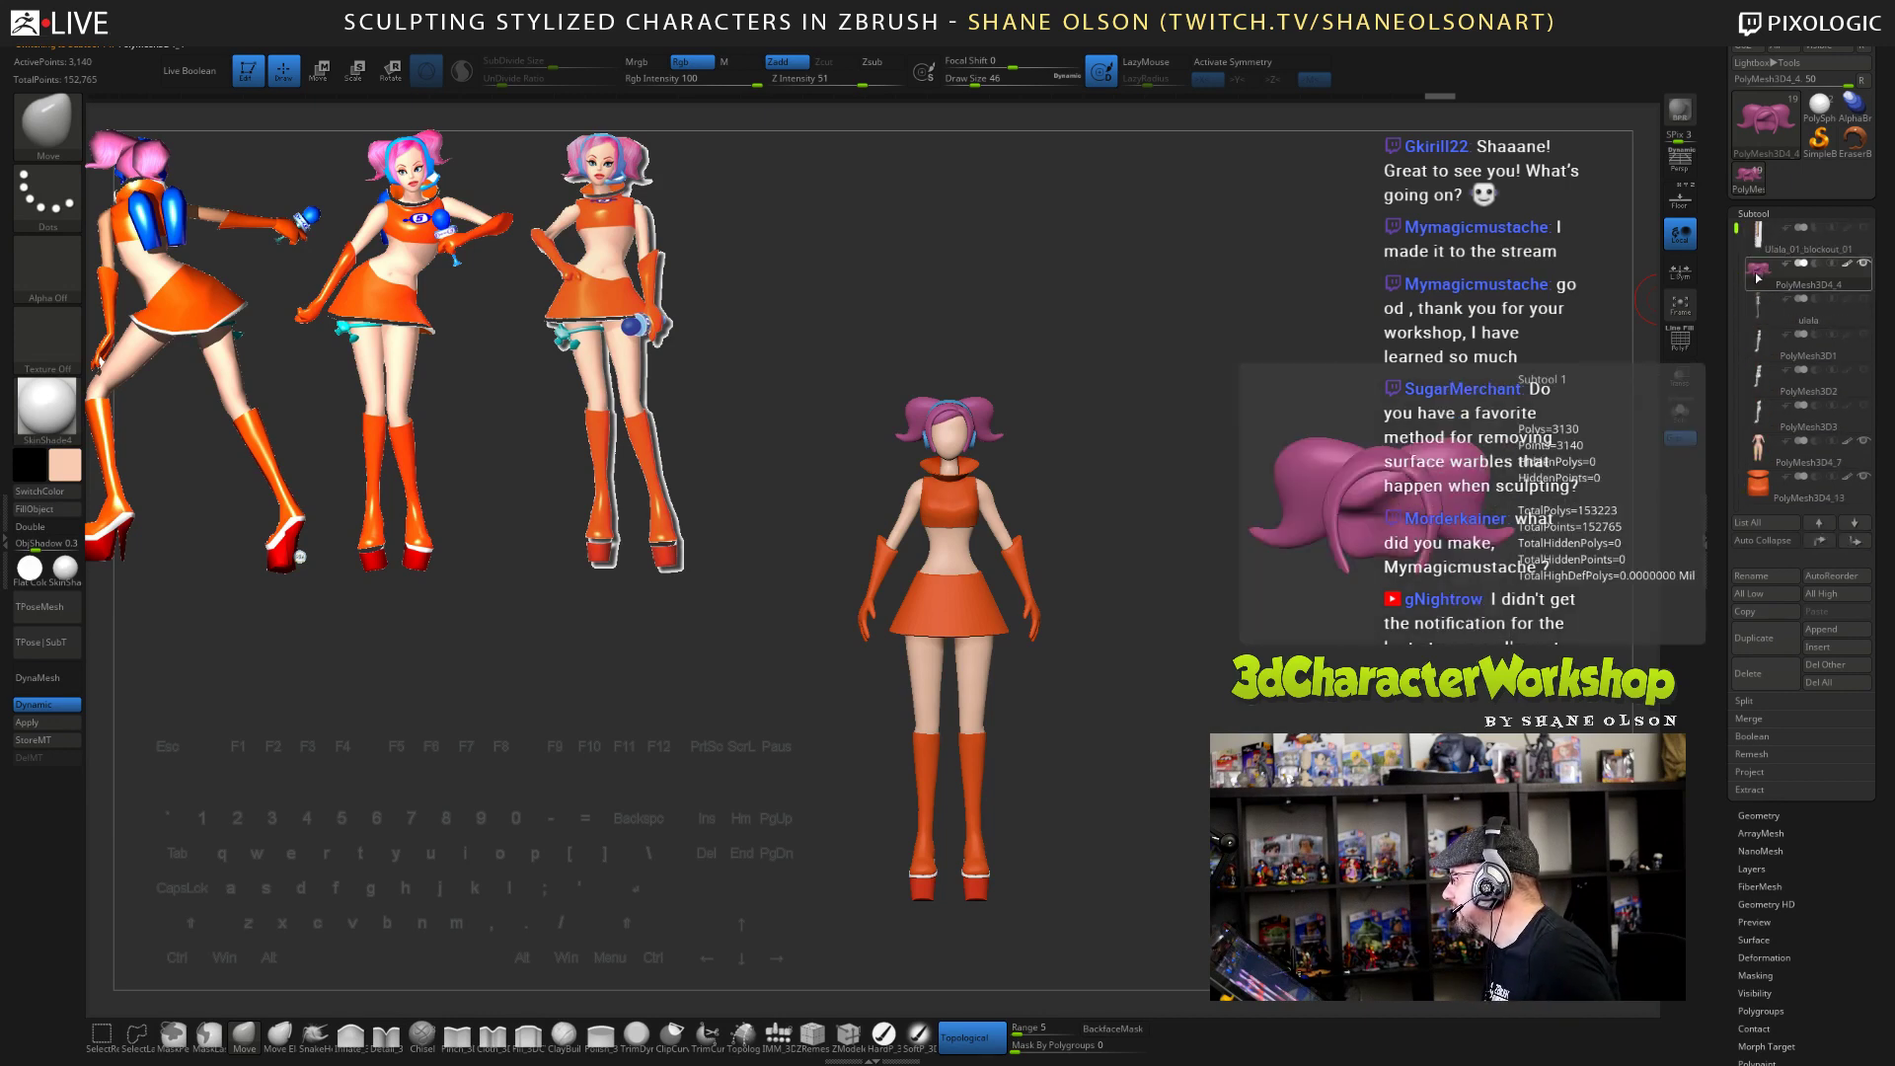
- Reorder the head subtool so it sits between Ulala_01_blockout_01 and the hair in the subtool list
left_click_drag(1736, 229, 1734, 351)
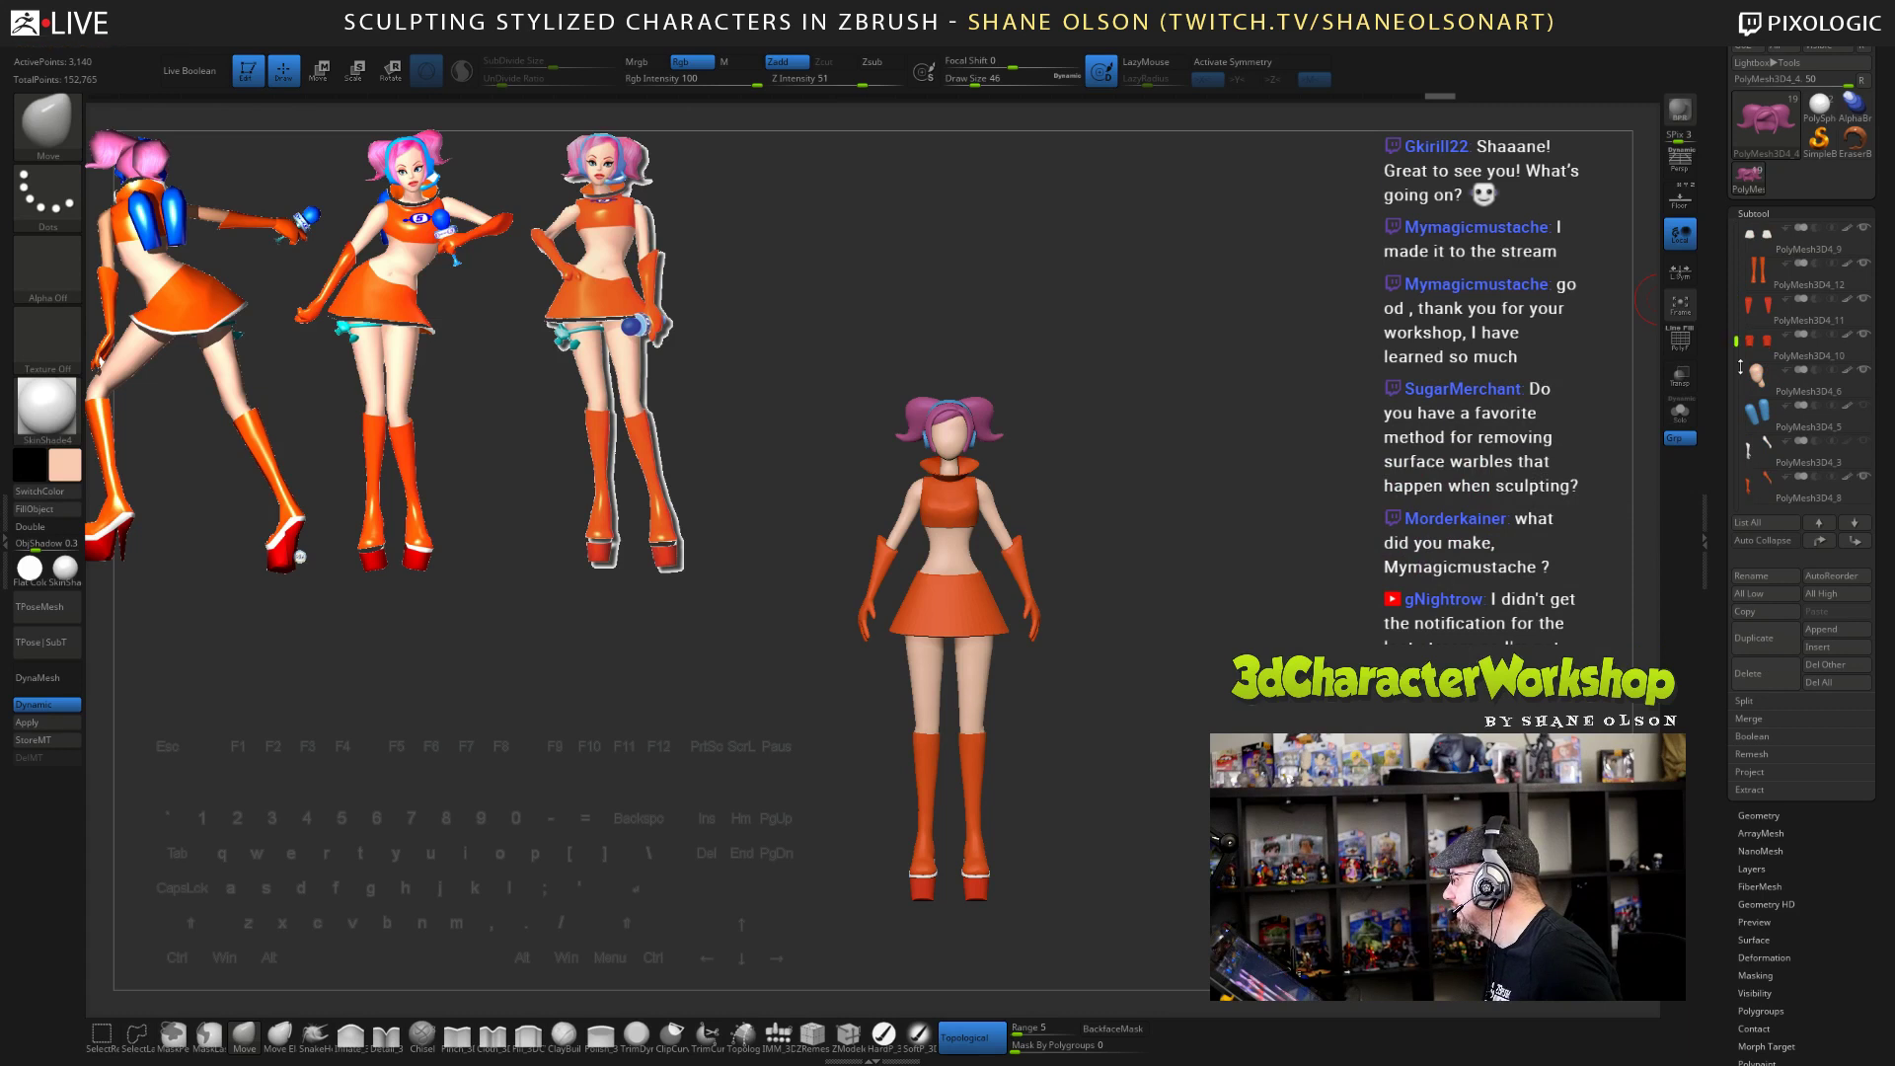
left_click(1767, 375)
left_click(1820, 541, "shift")
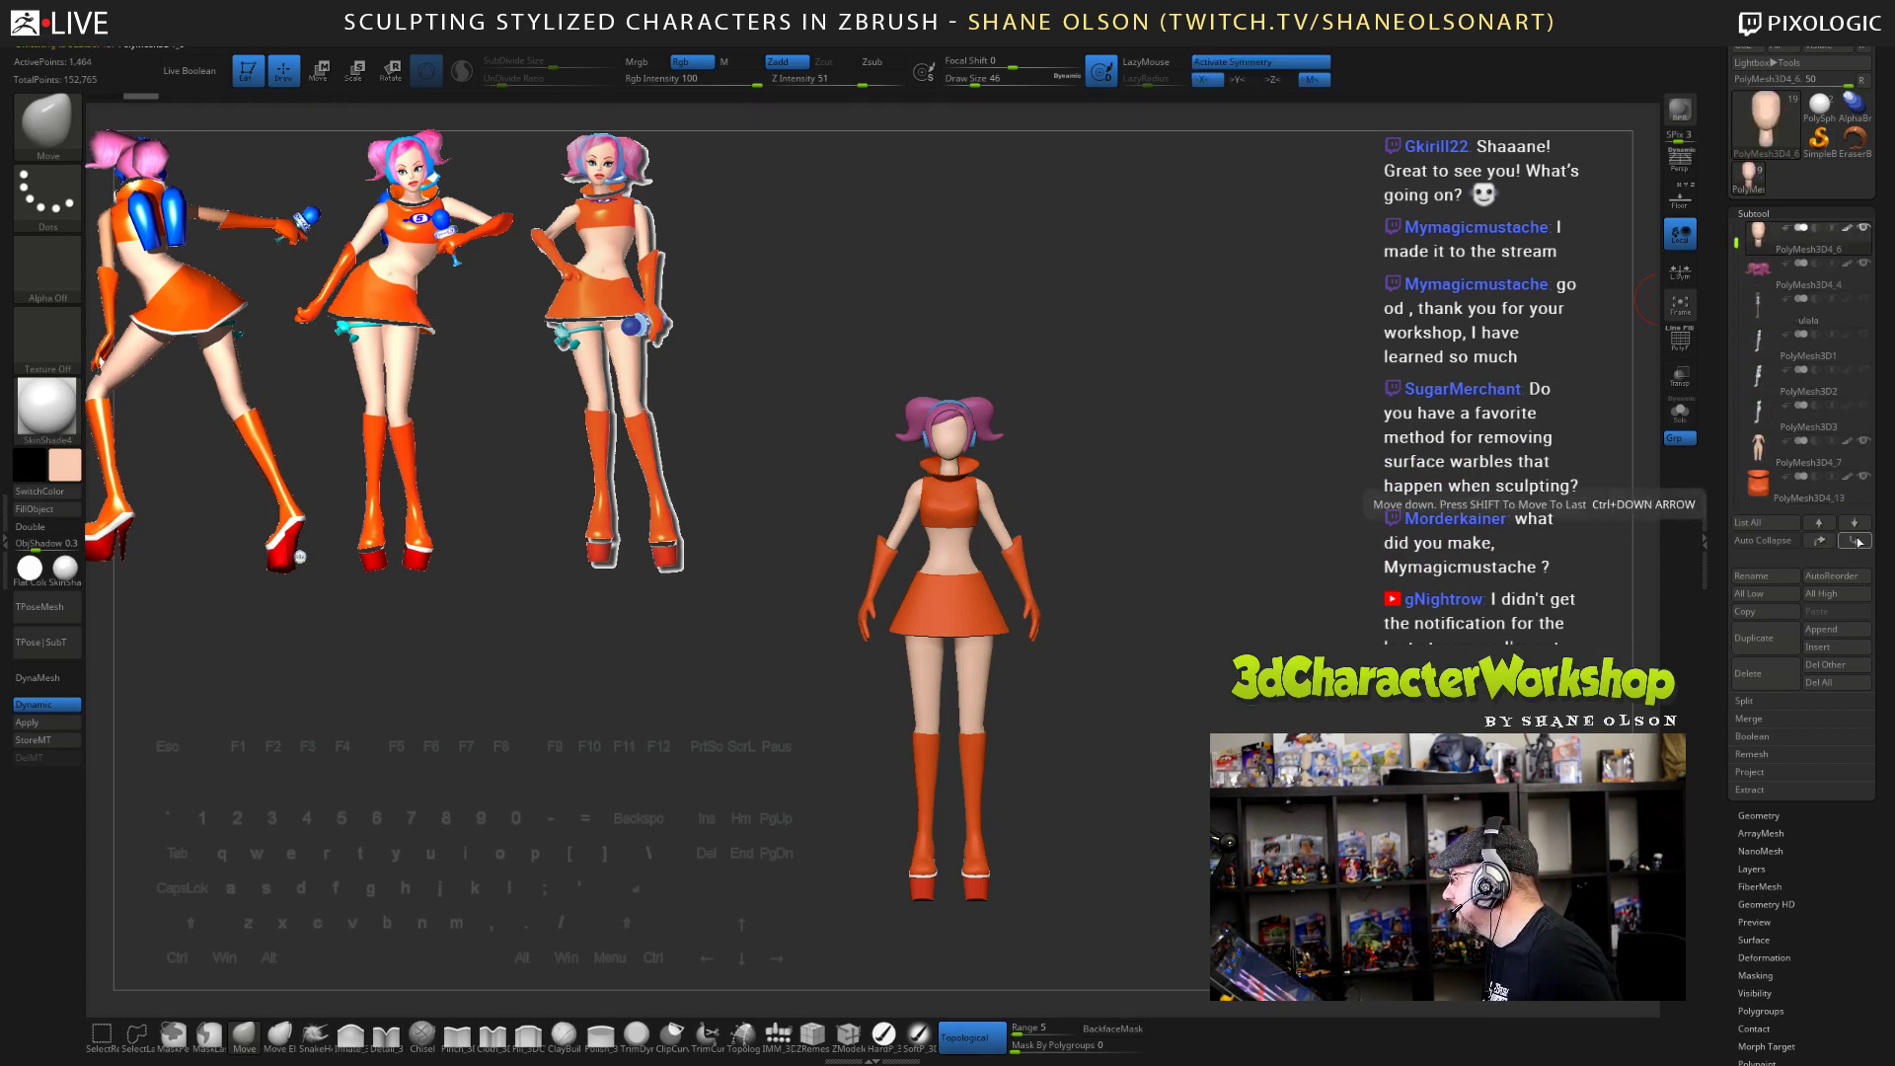
- Reorder the headphones subtool so it sits between Ulala_01_blockout_01 and the hair in the subtool list
left_click_drag(1736, 233, 1736, 259)
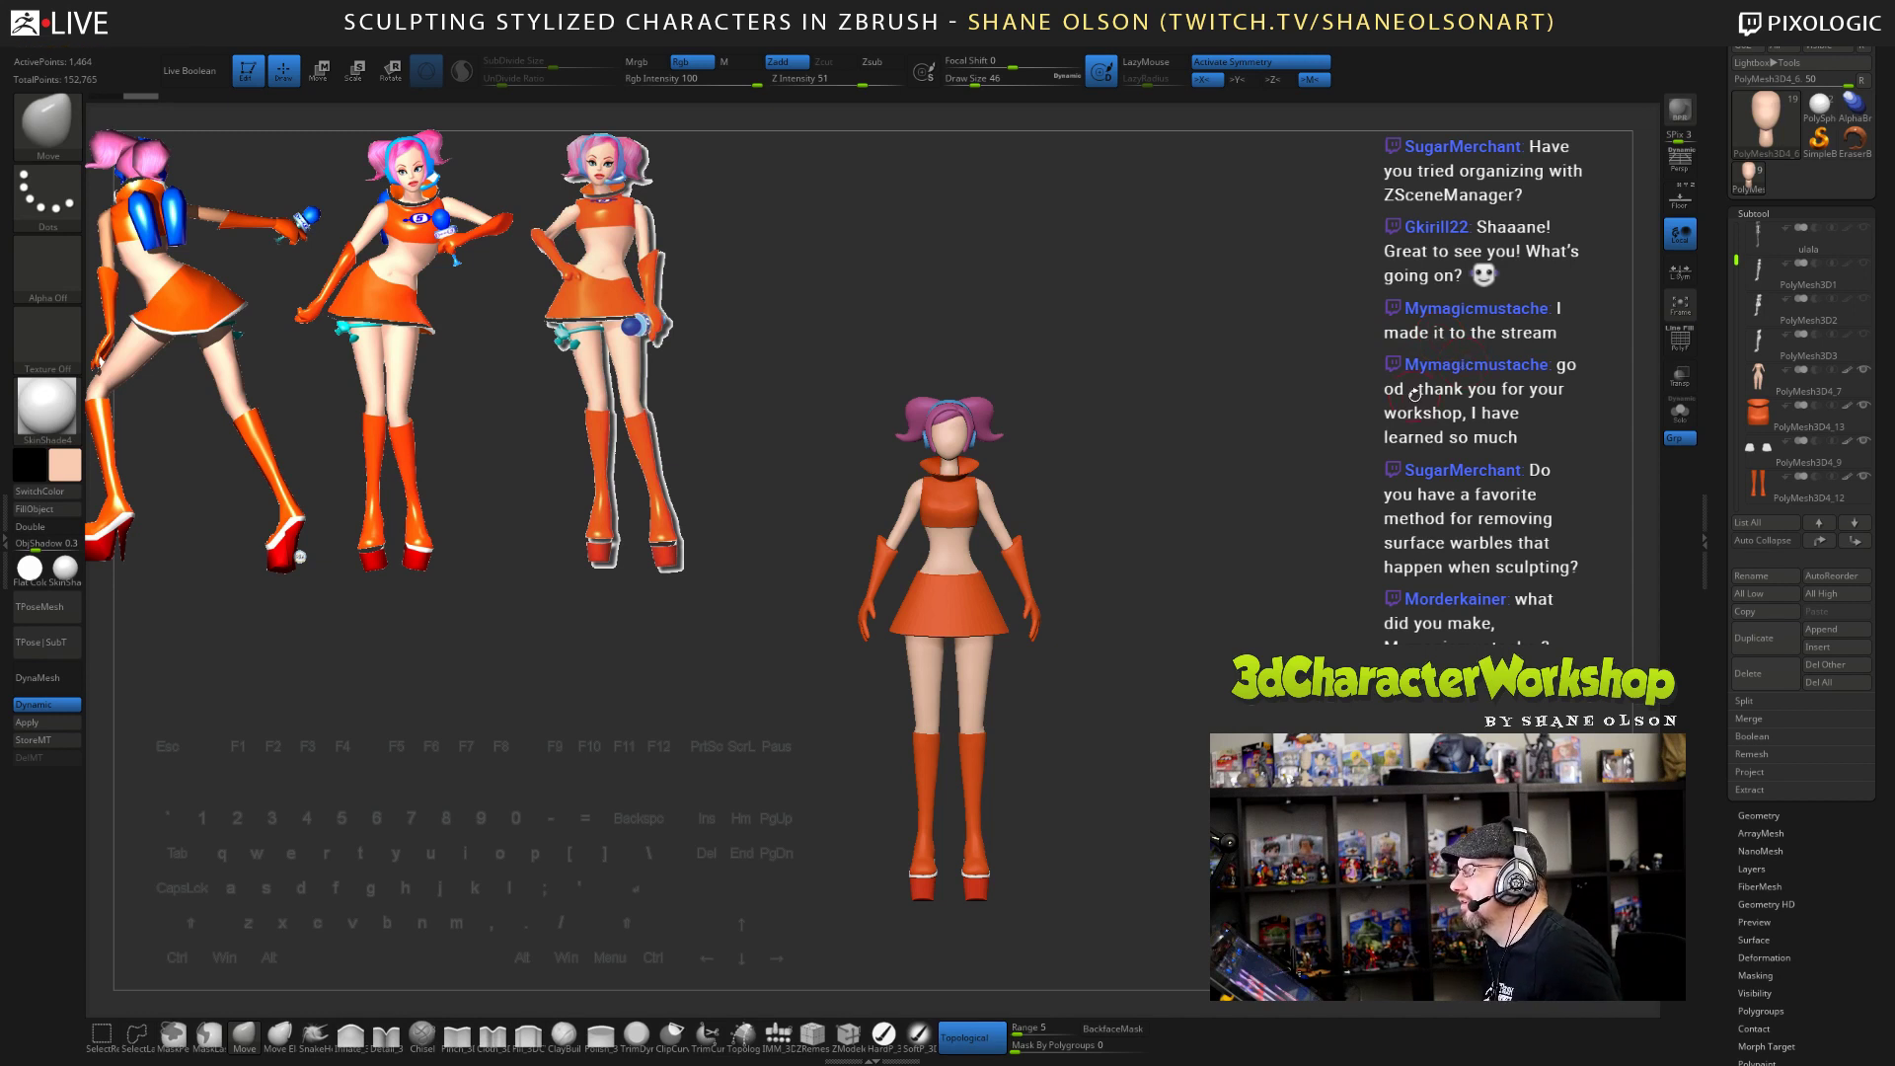
left_click_drag(1414, 394, 1415, 394)
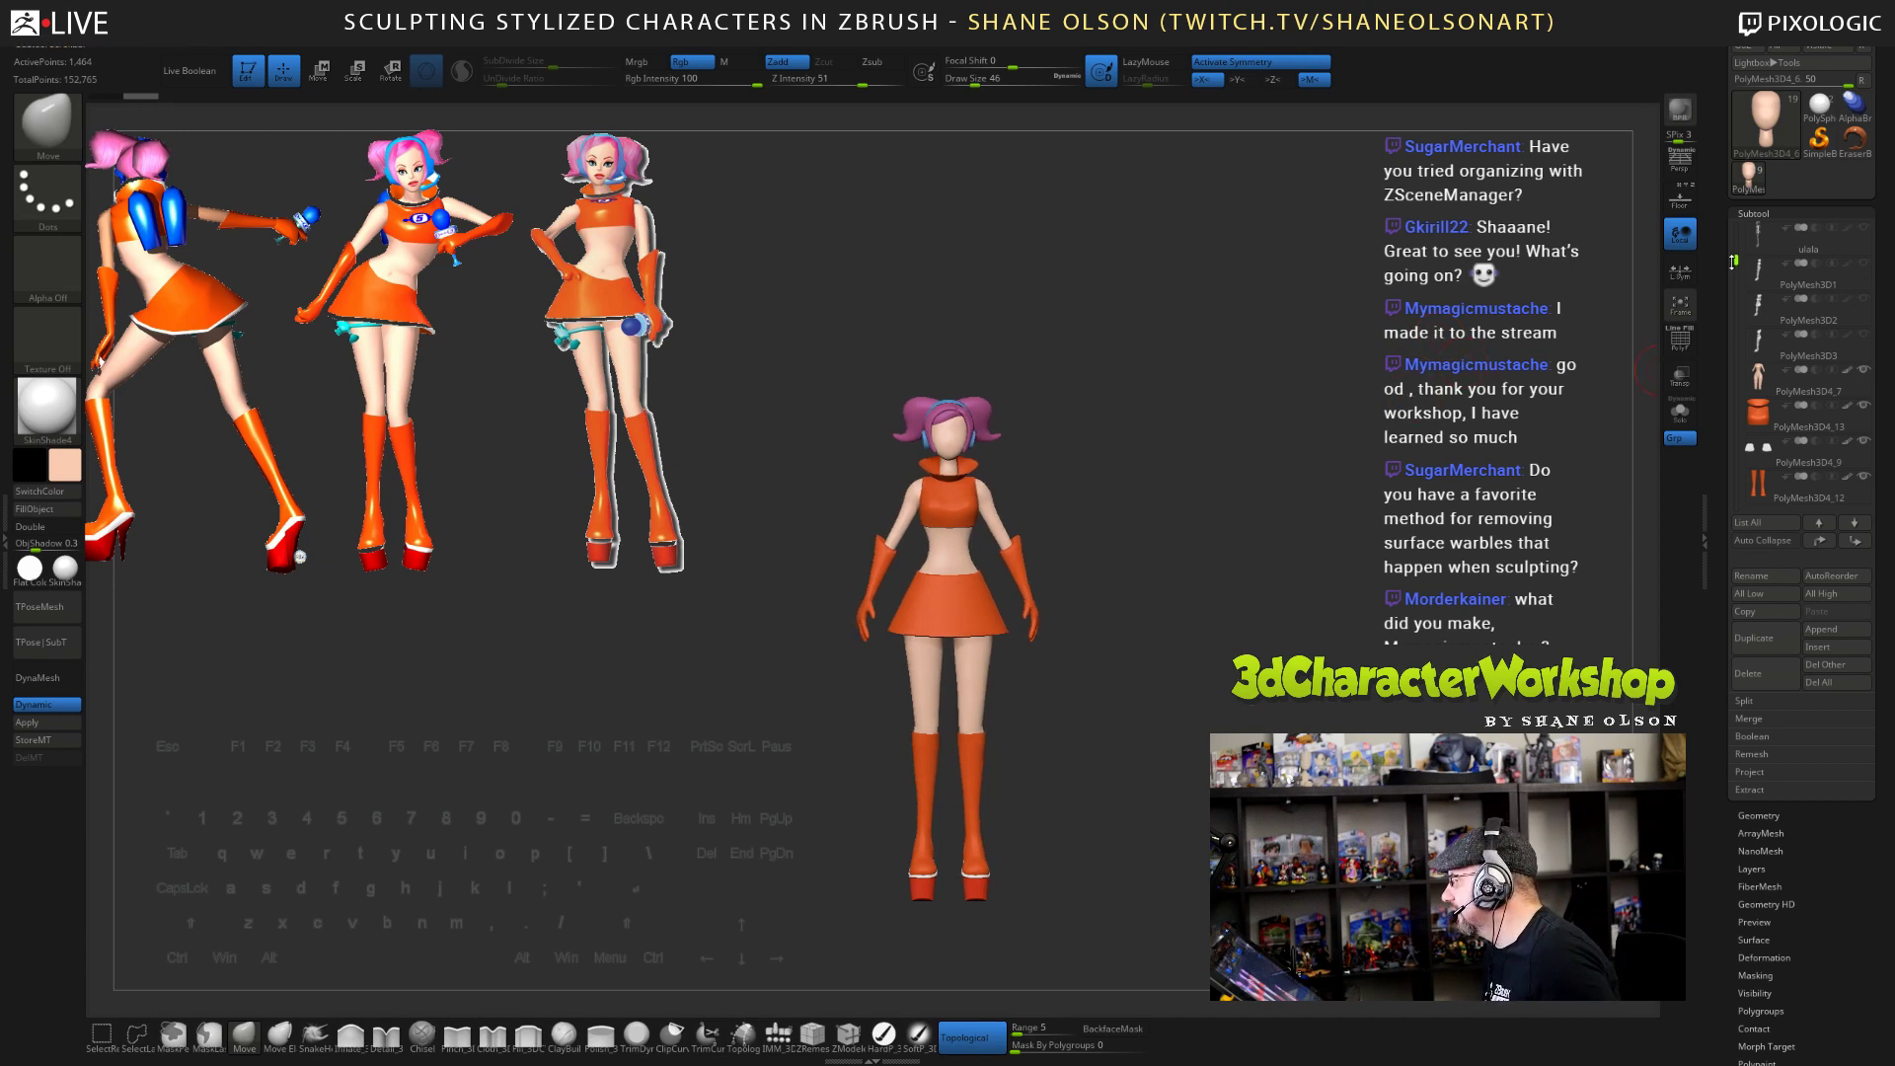
mouse_move(1734, 261)
left_mouse_down()
mouse_move(1729, 368)
mouse_move(1734, 258)
left_mouse_up()
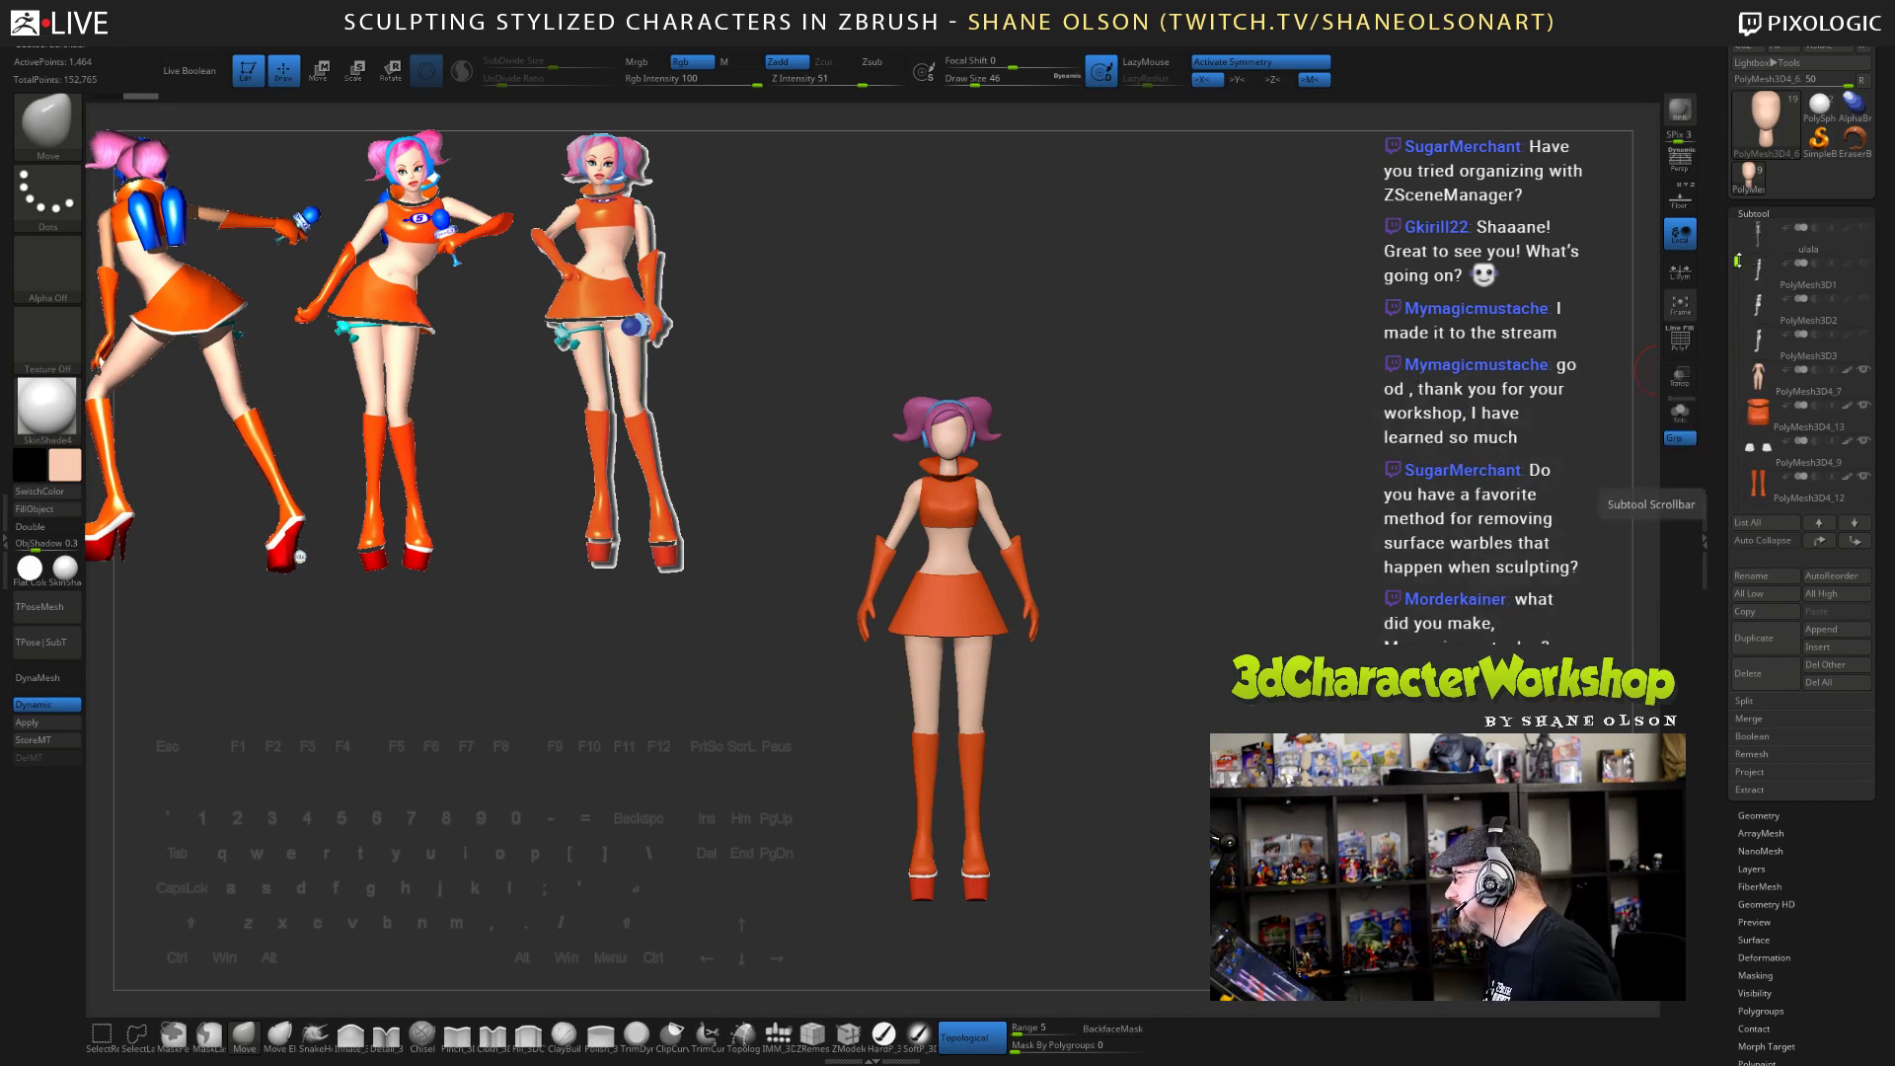
left_click_drag(1738, 260, 1736, 427)
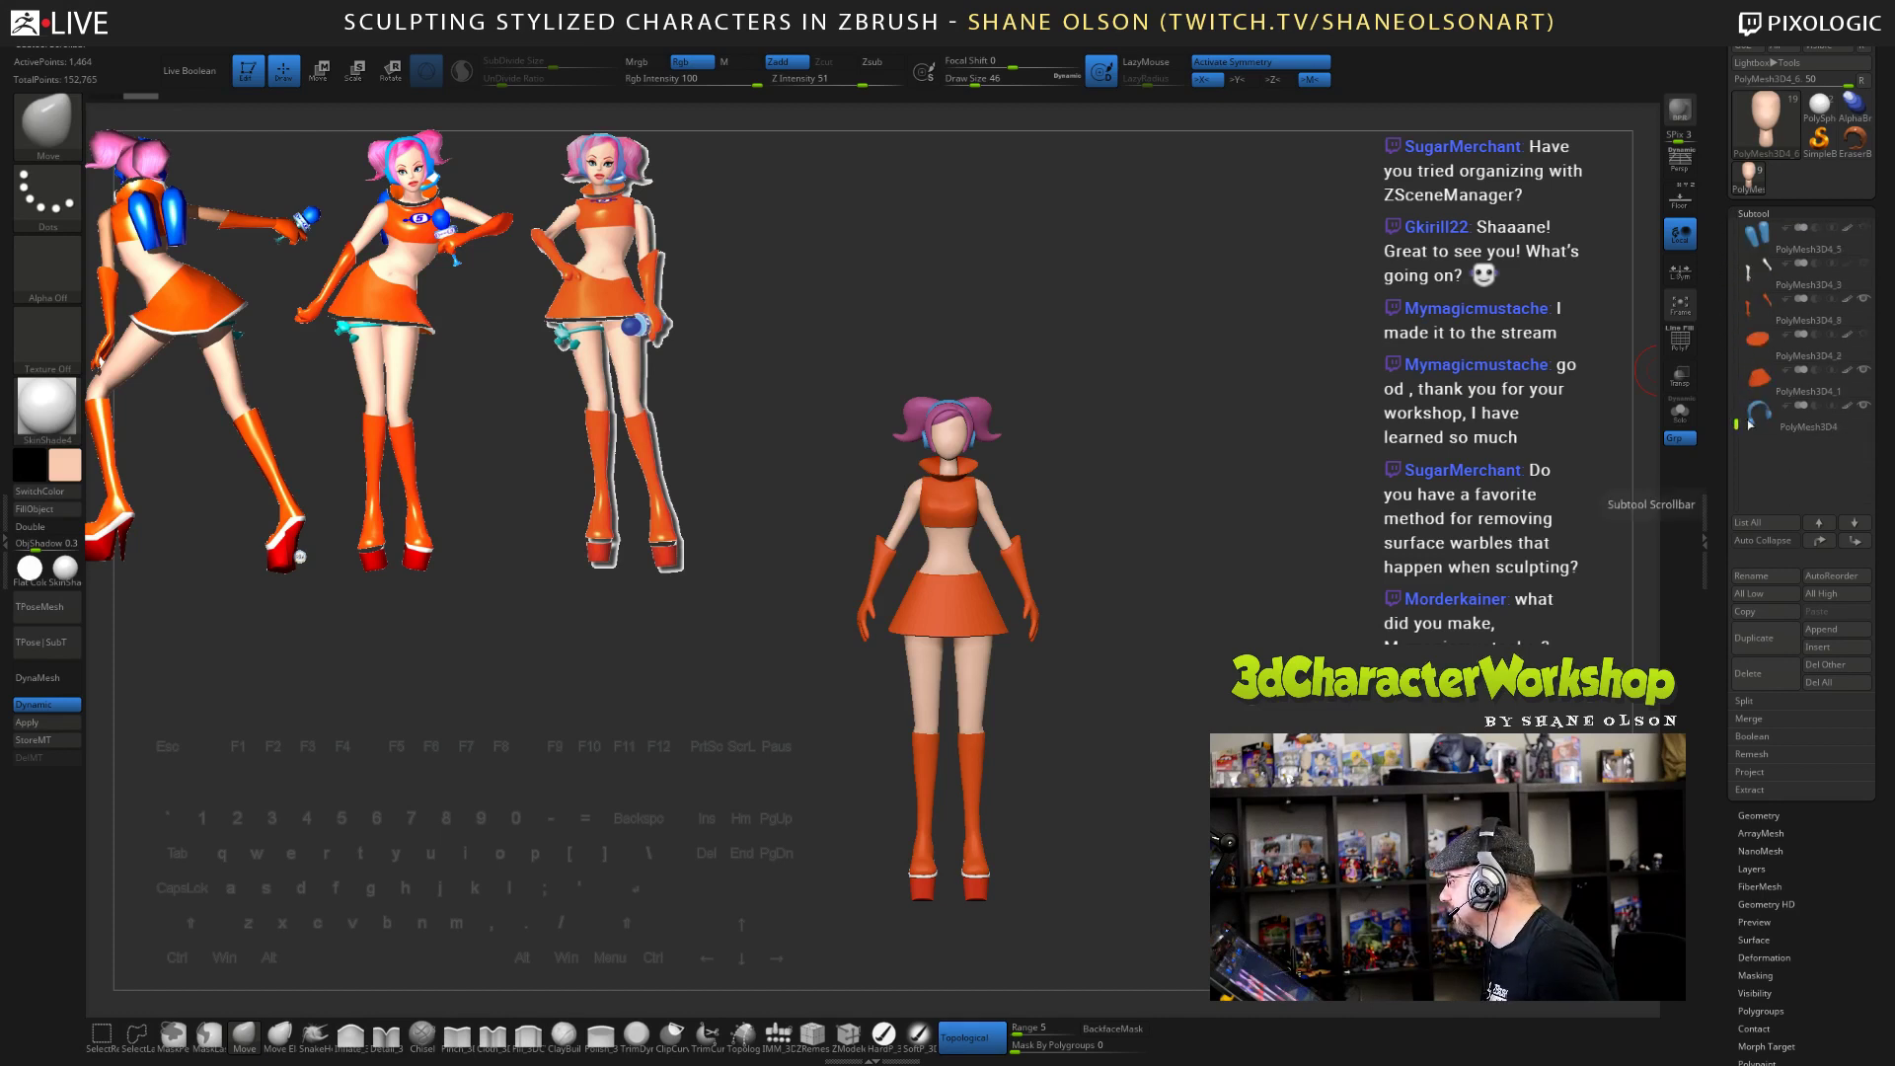
left_click(1833, 547)
left_click(1832, 546)
left_click(1832, 546)
left_click(1831, 545)
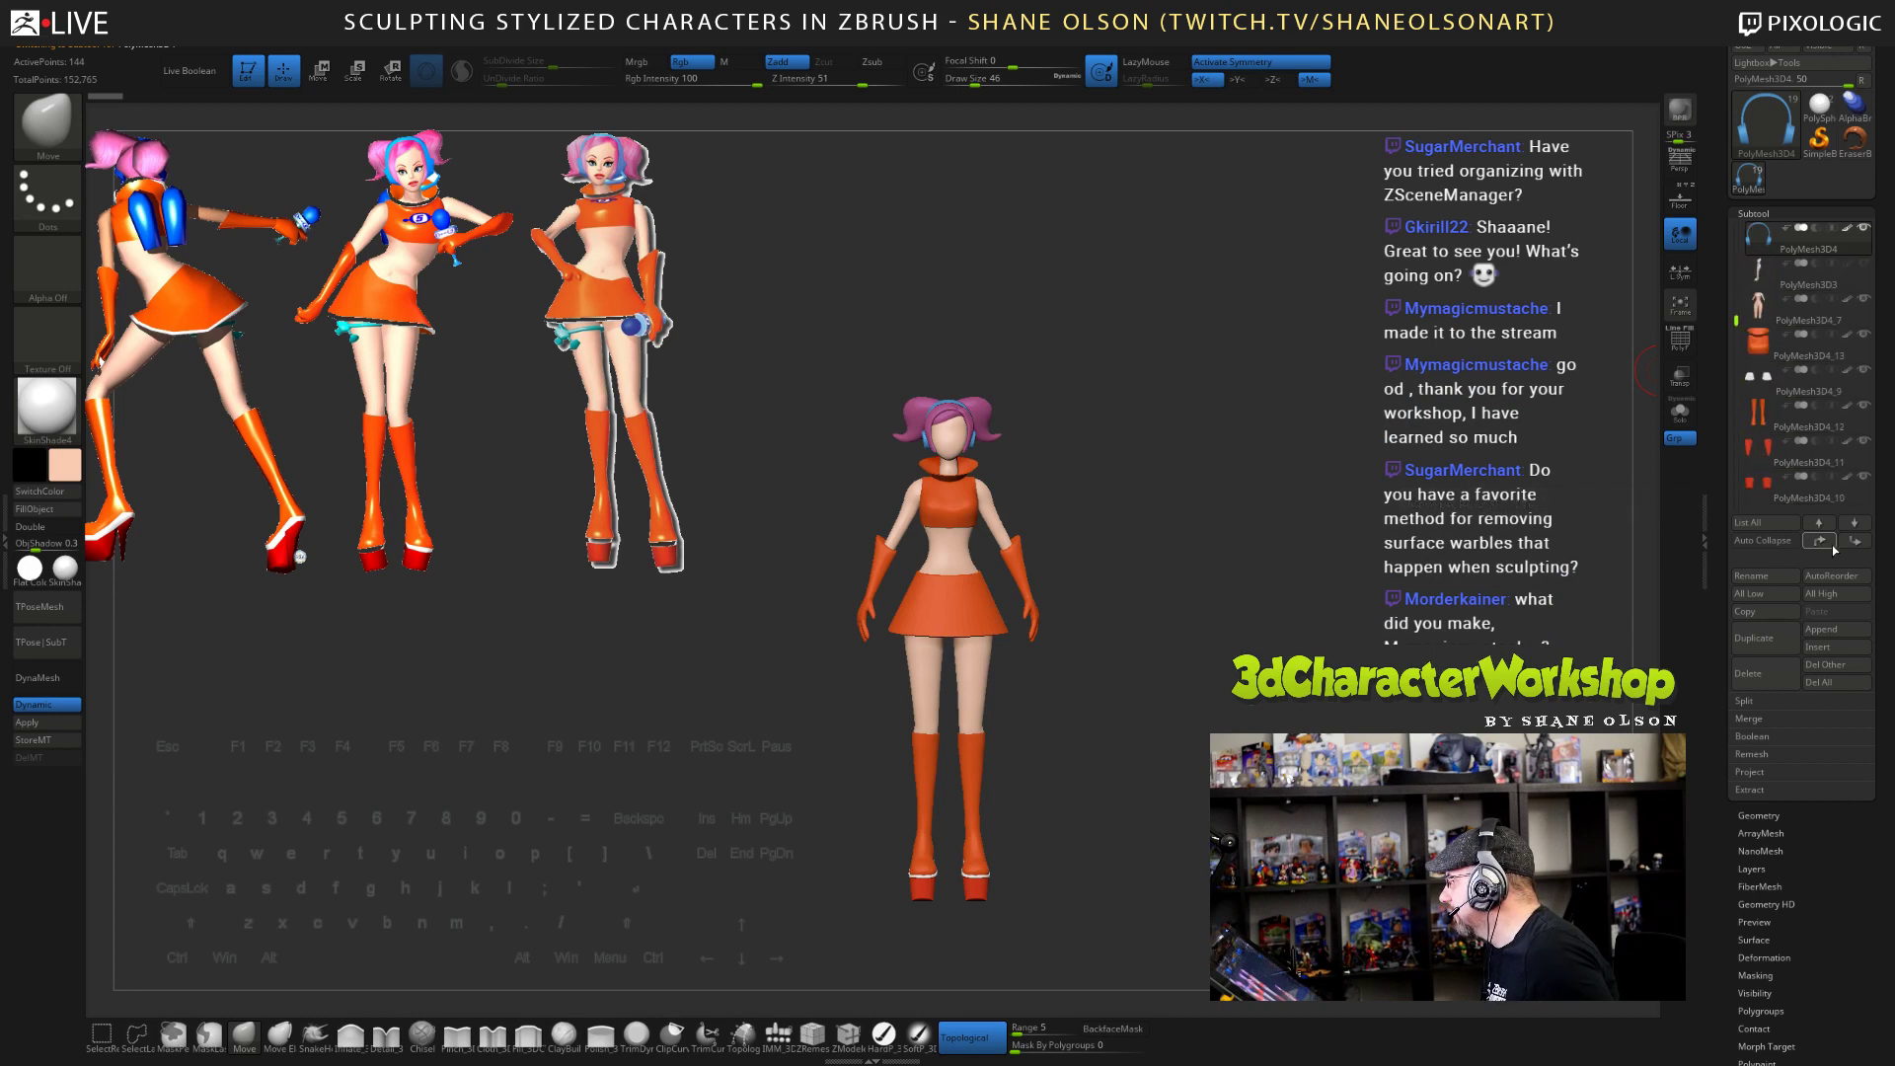
left_click(1831, 545)
left_click(1829, 544)
left_click(1829, 544)
left_click(1829, 544)
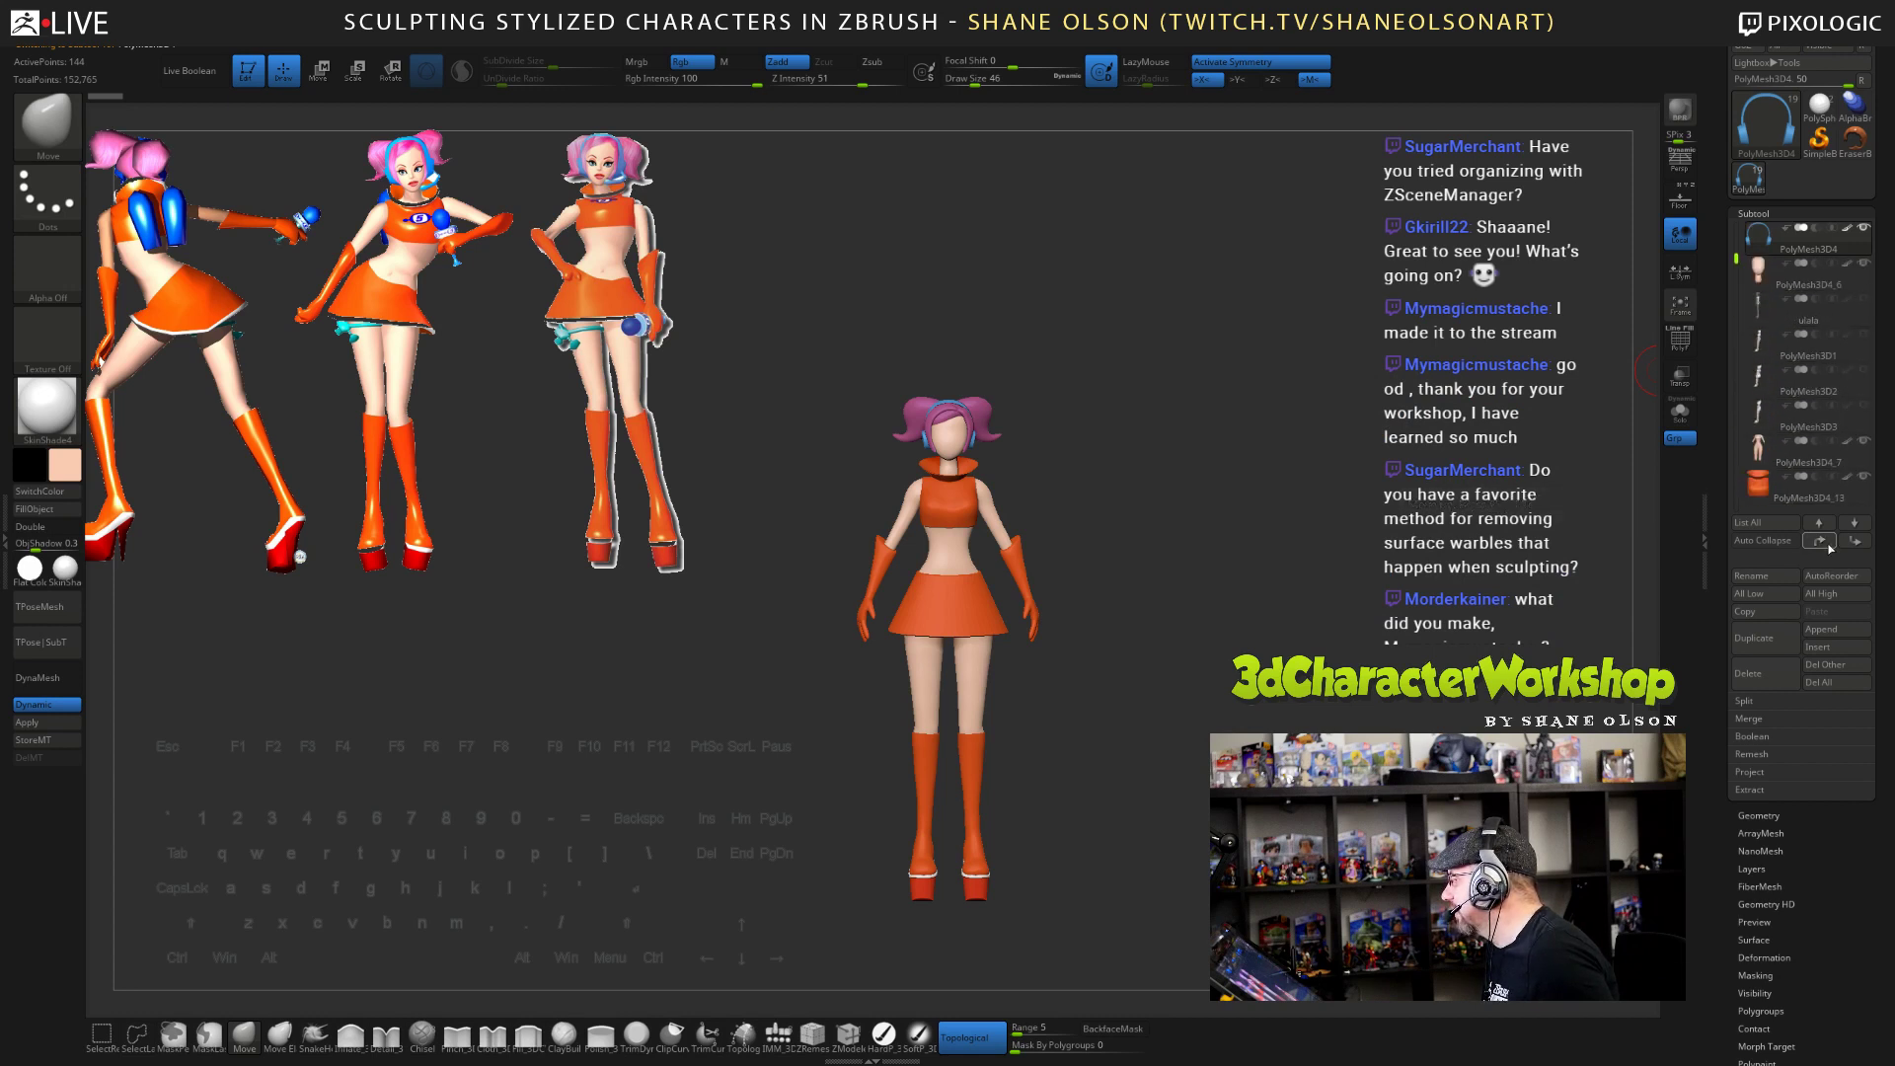
left_click_drag(1736, 256, 1733, 227)
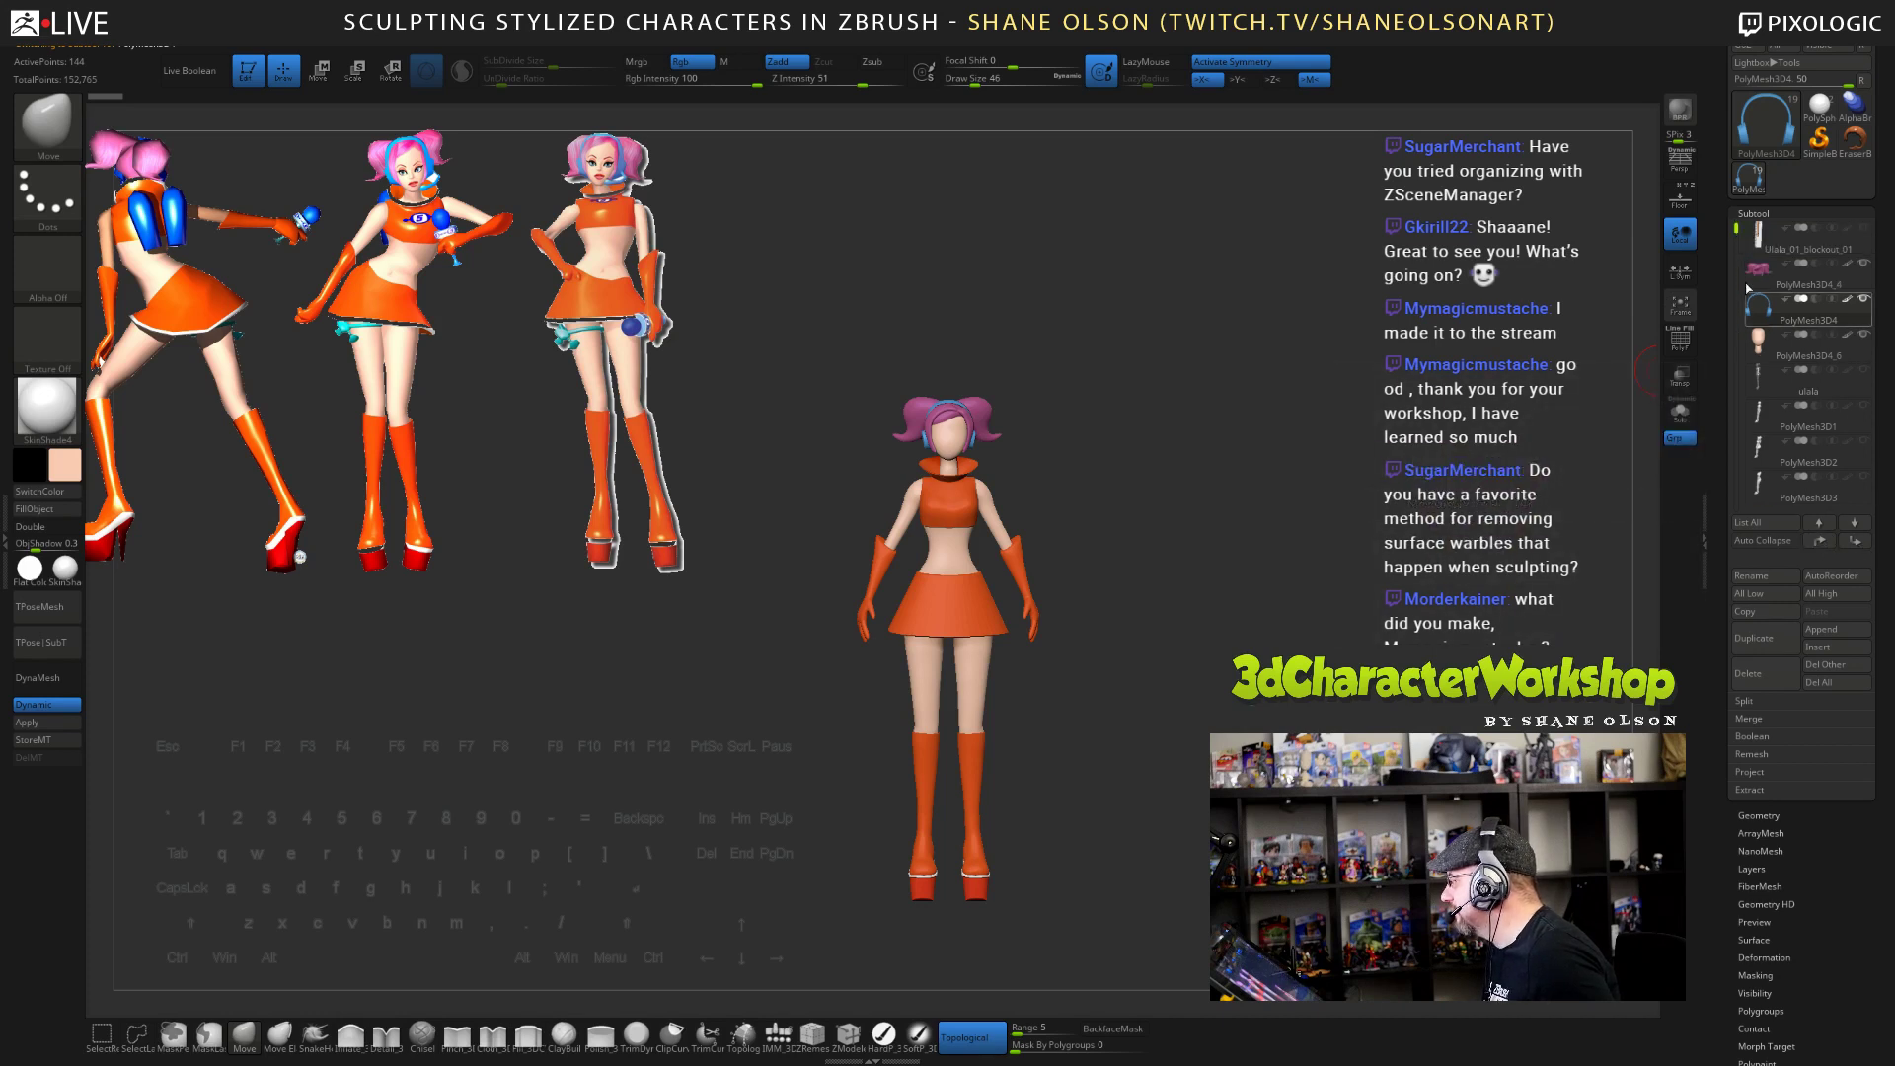
left_click(1826, 541)
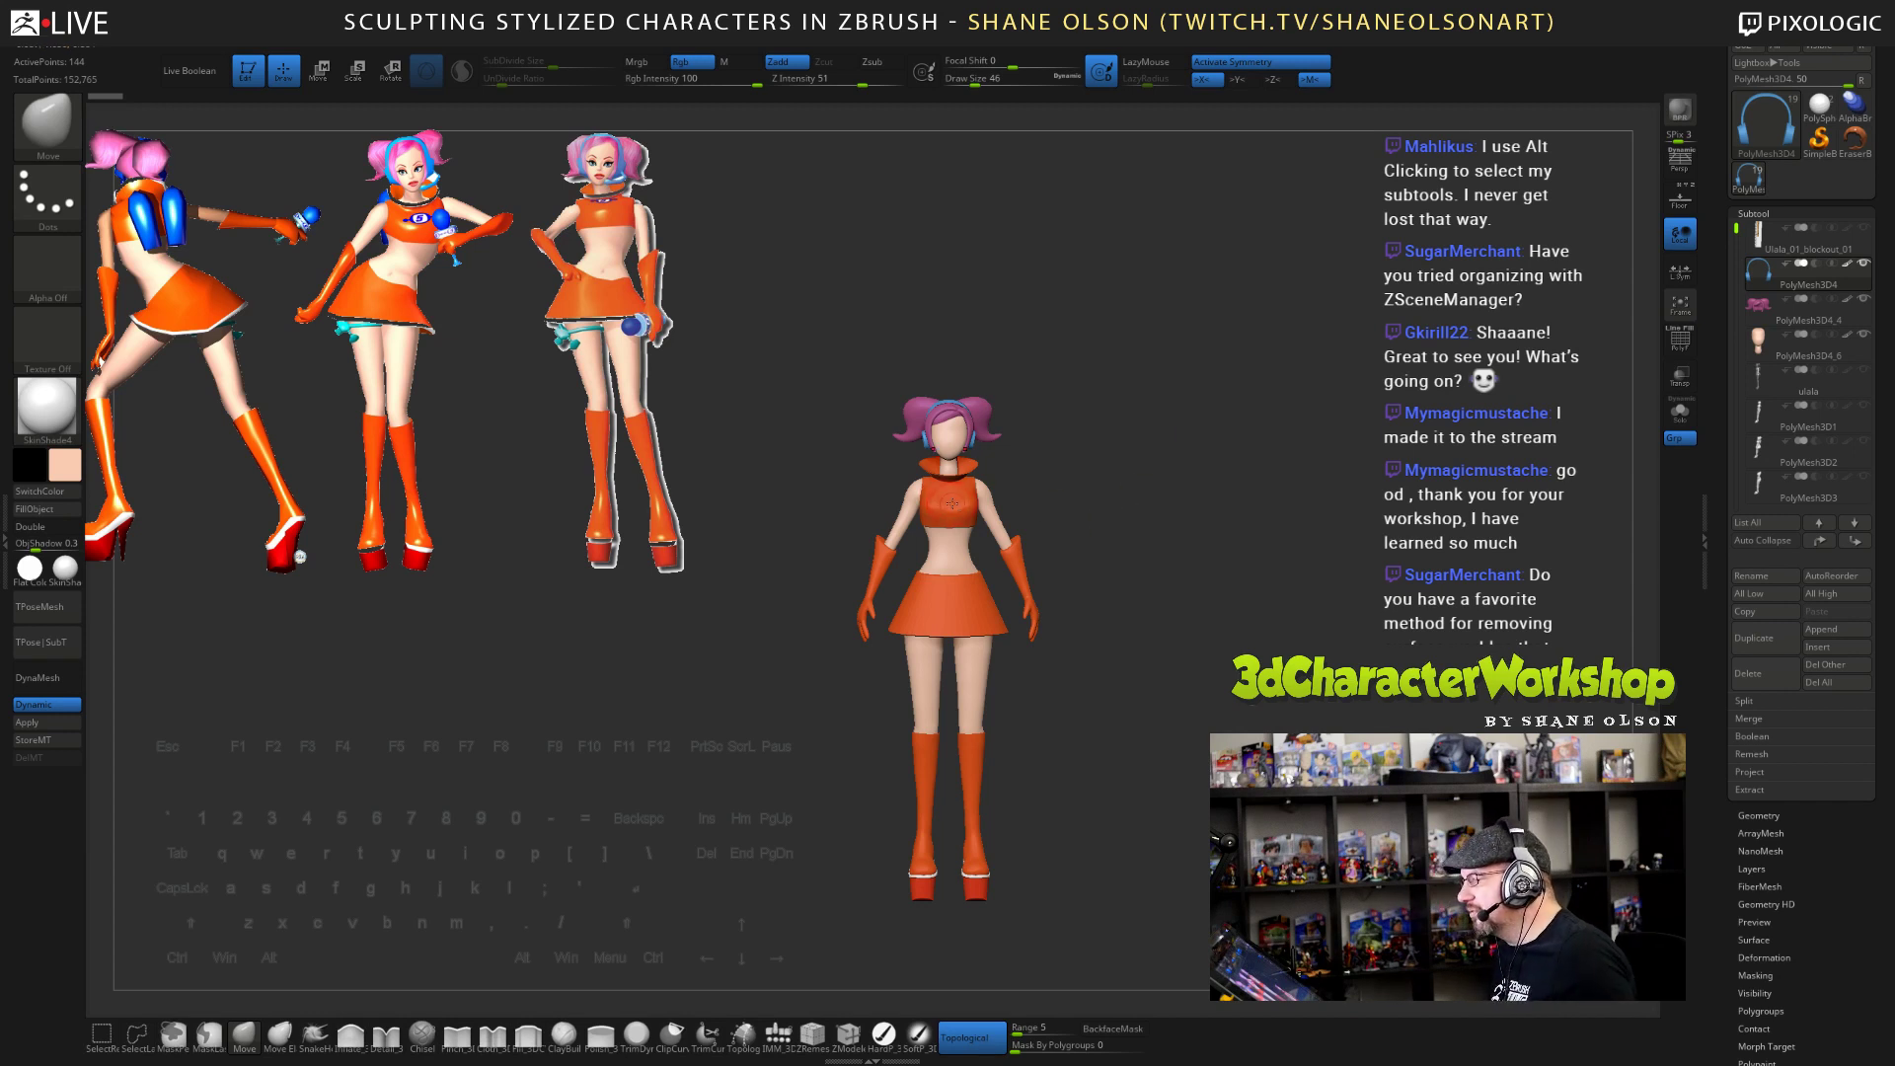
- Select the top and skirt subtools in turn directly on the model, ending with the body as the active subtool
left_click(944, 502, "alt")
left_click(961, 594, "alt")
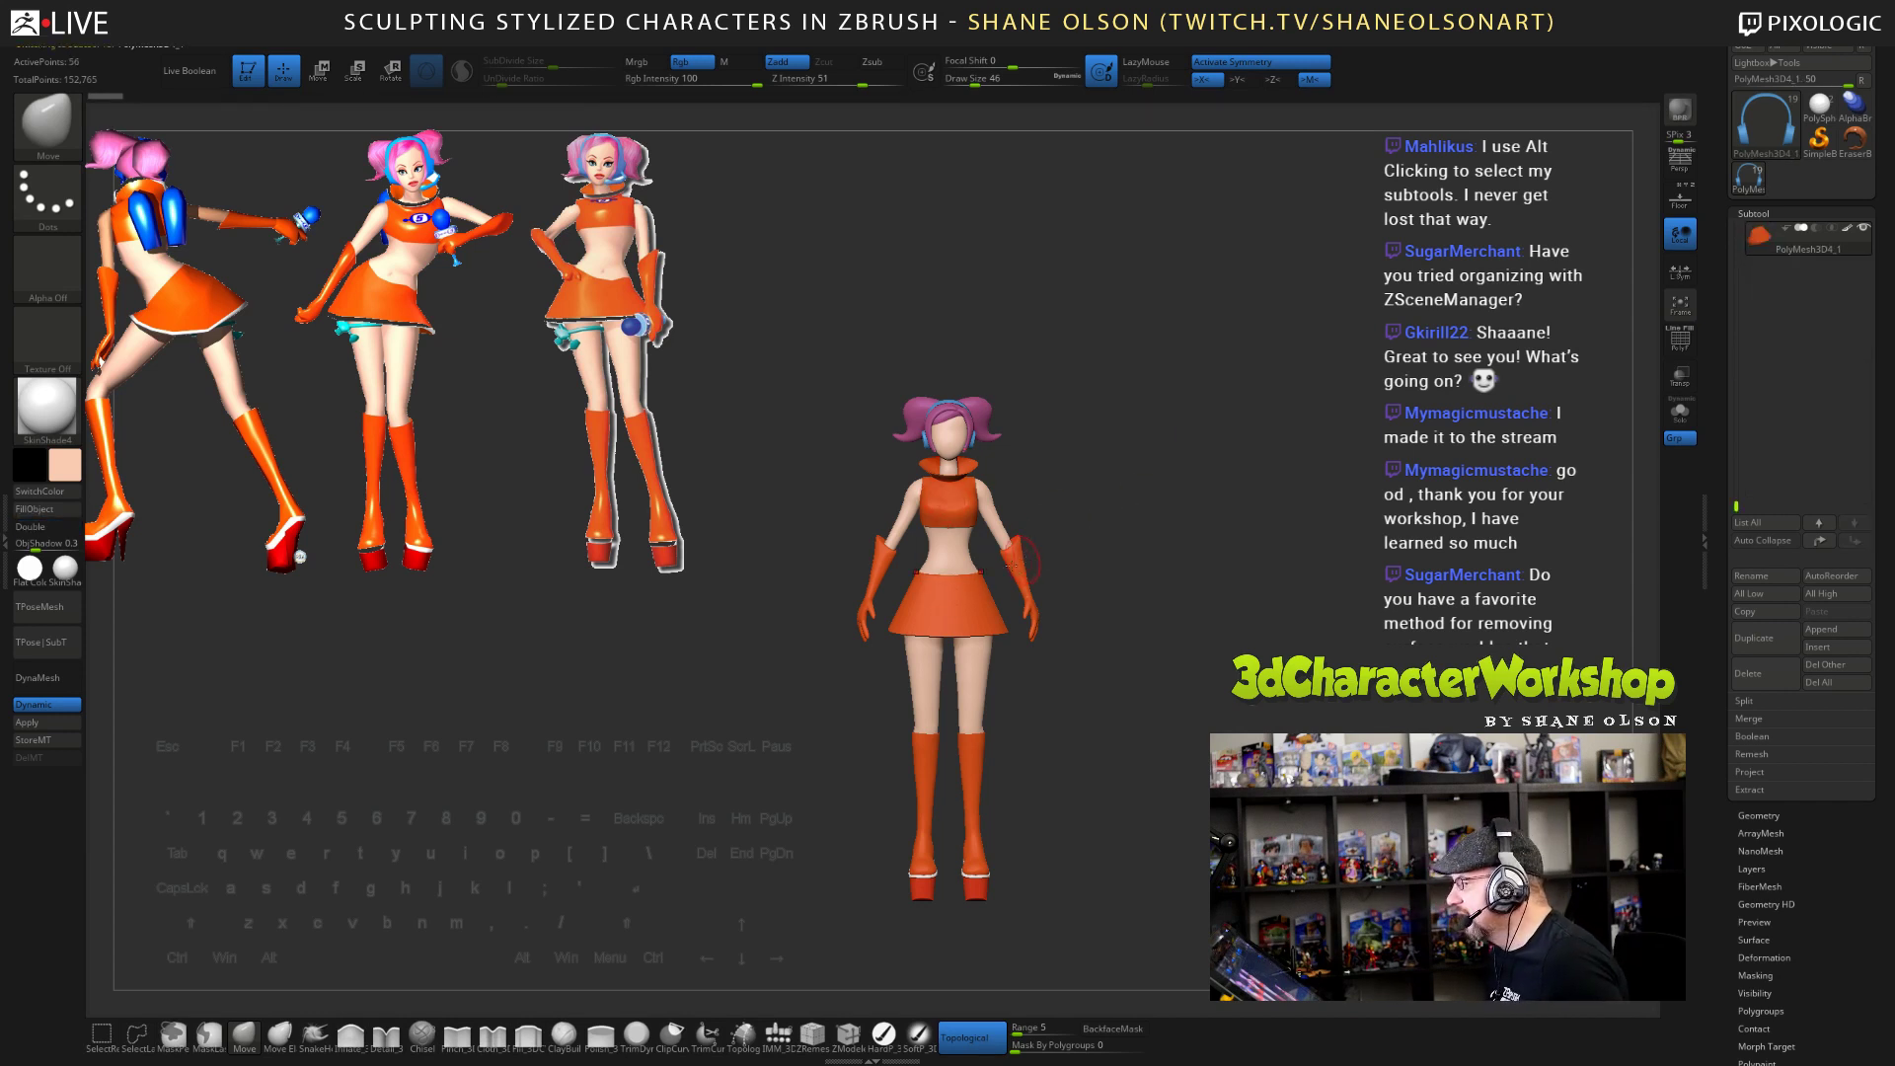
left_click(933, 696, "alt")
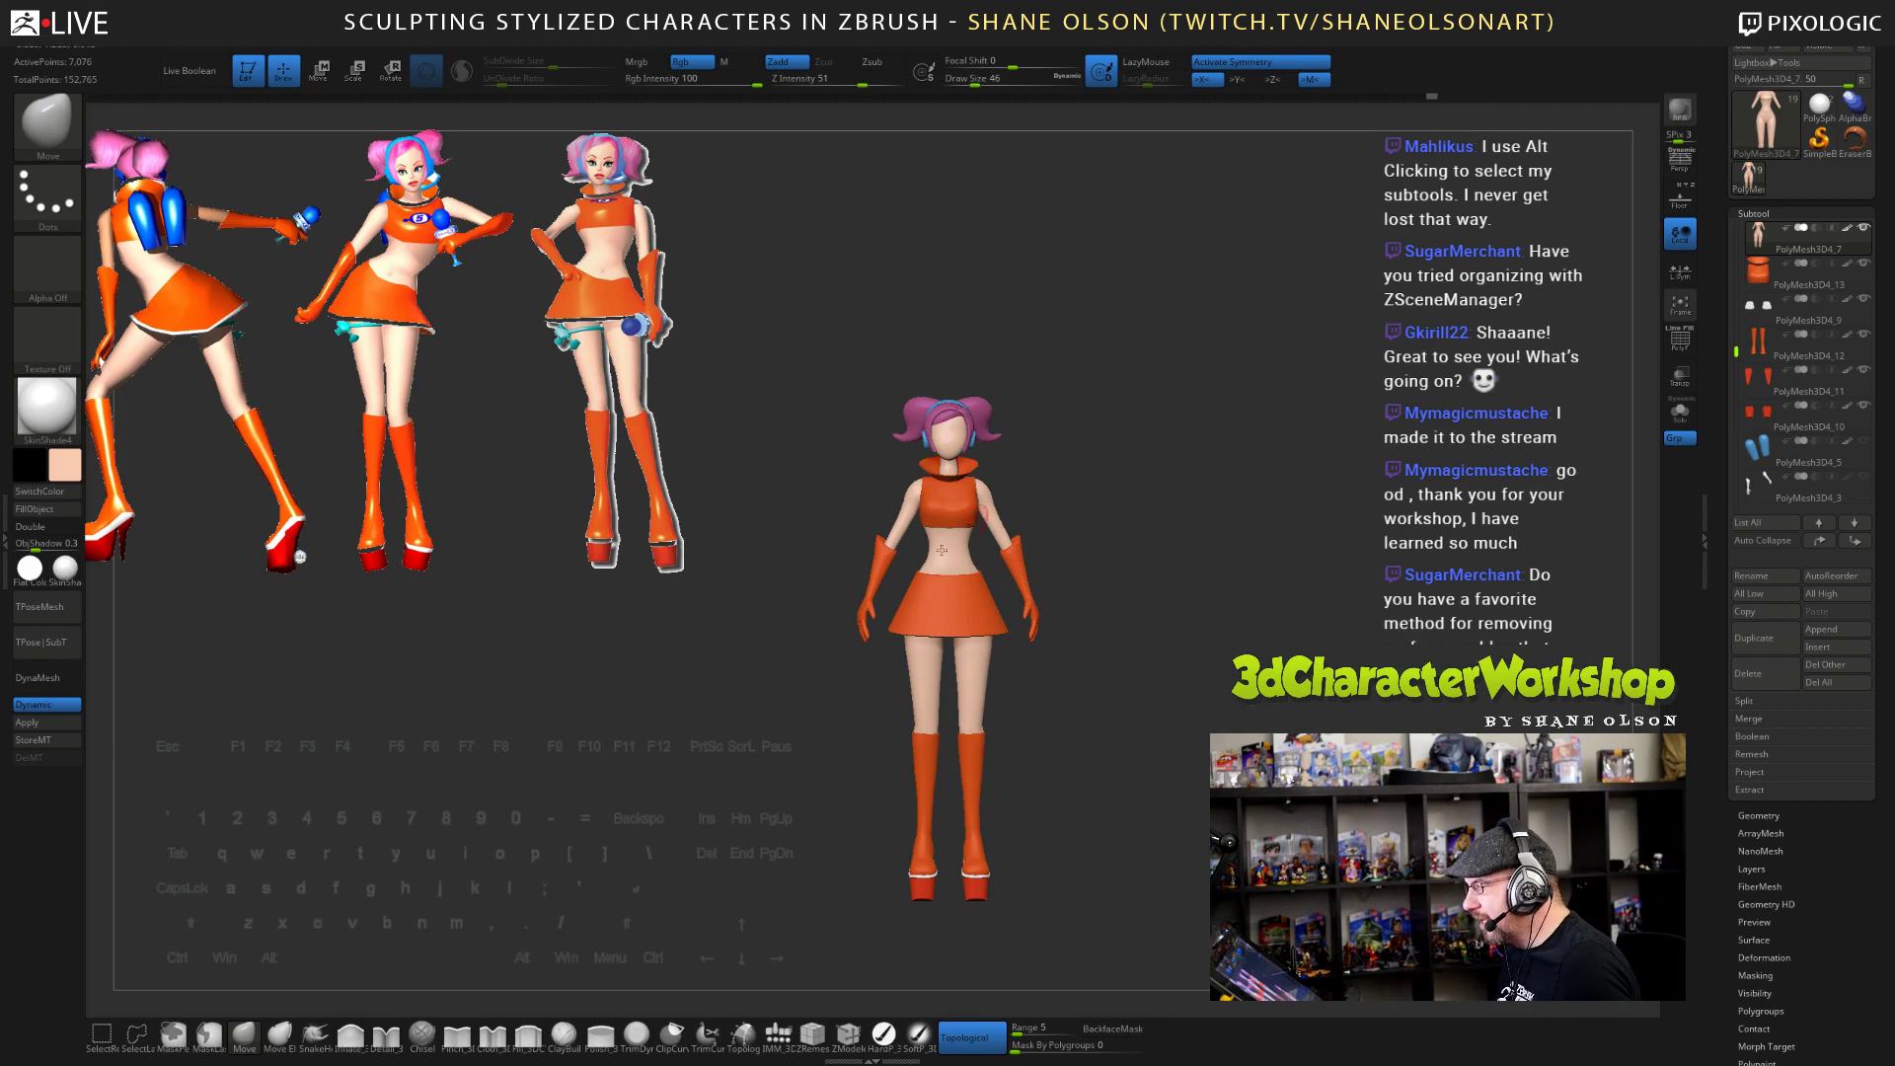
- Examine the full figure from the front and from a raised angle, at several distances
left_click_drag(1011, 820, 1008, 770, "alt")
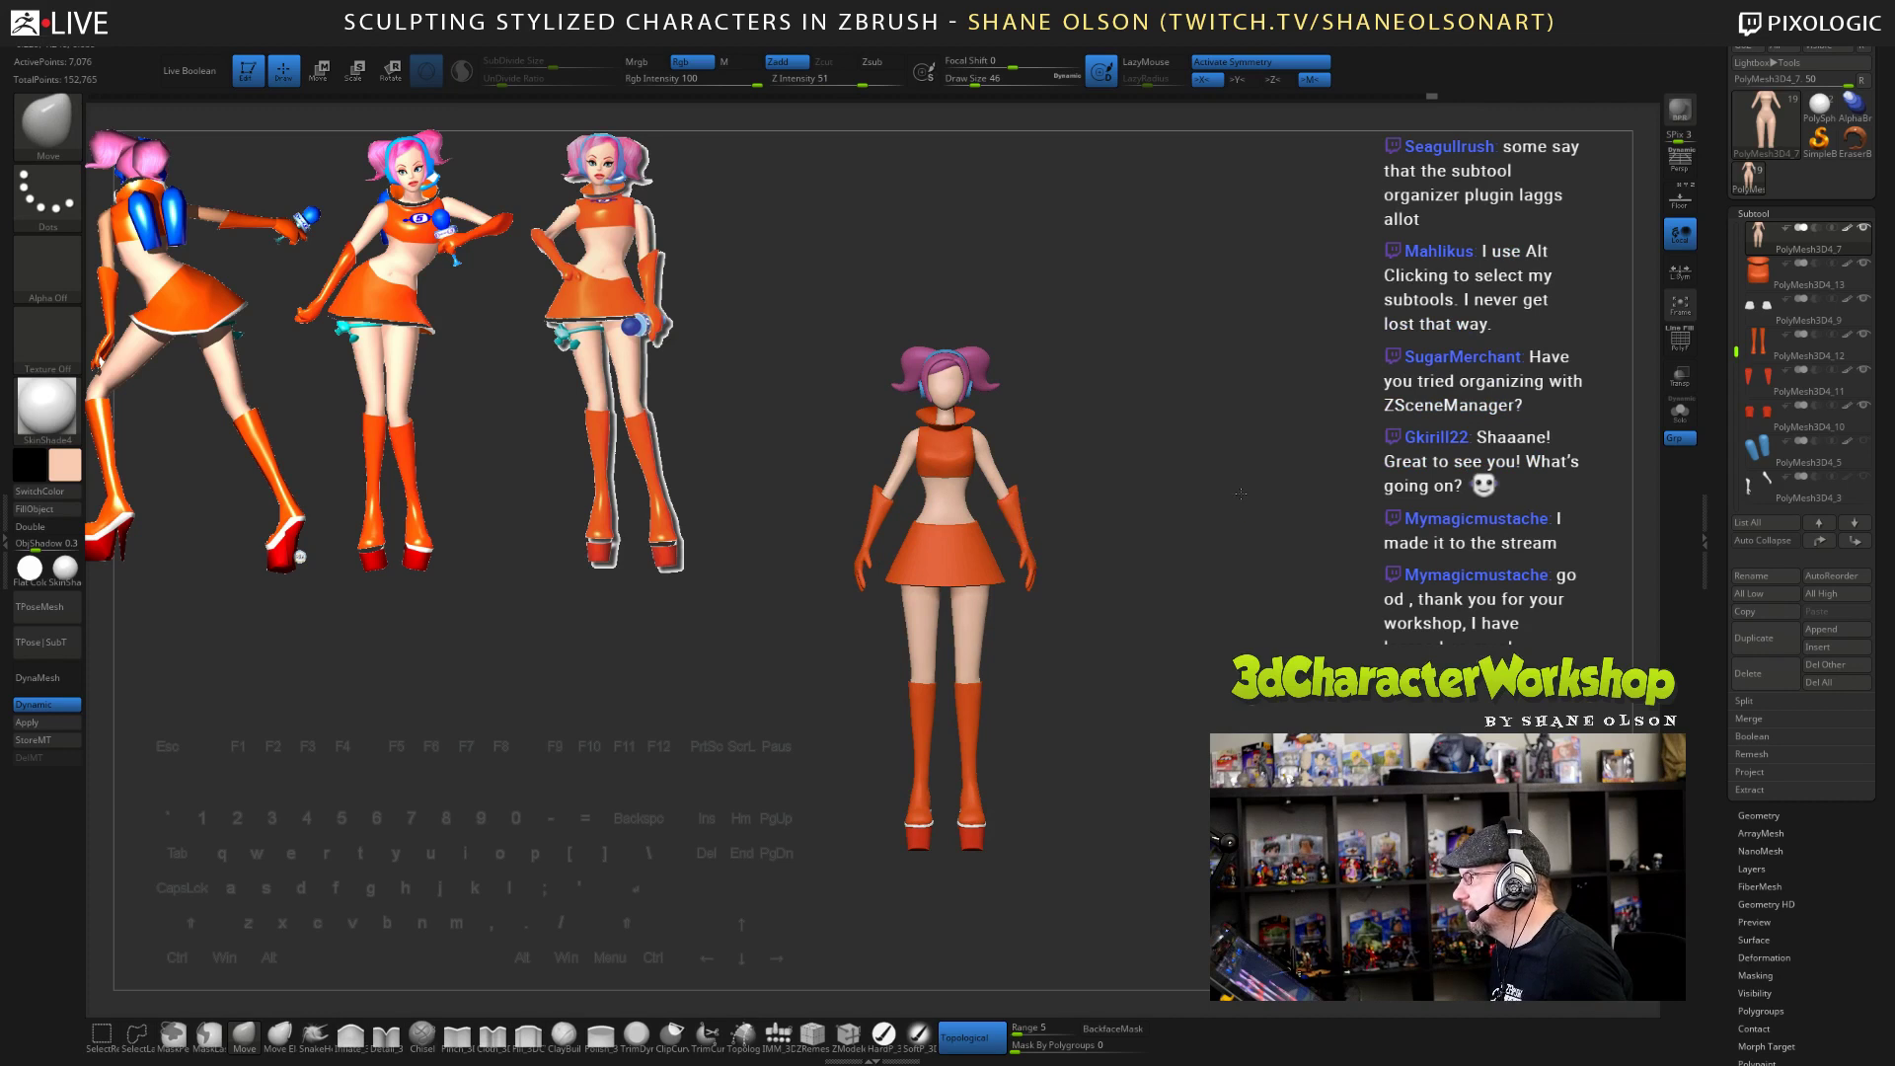
left_click_drag(1241, 493, 1348, 523, "alt")
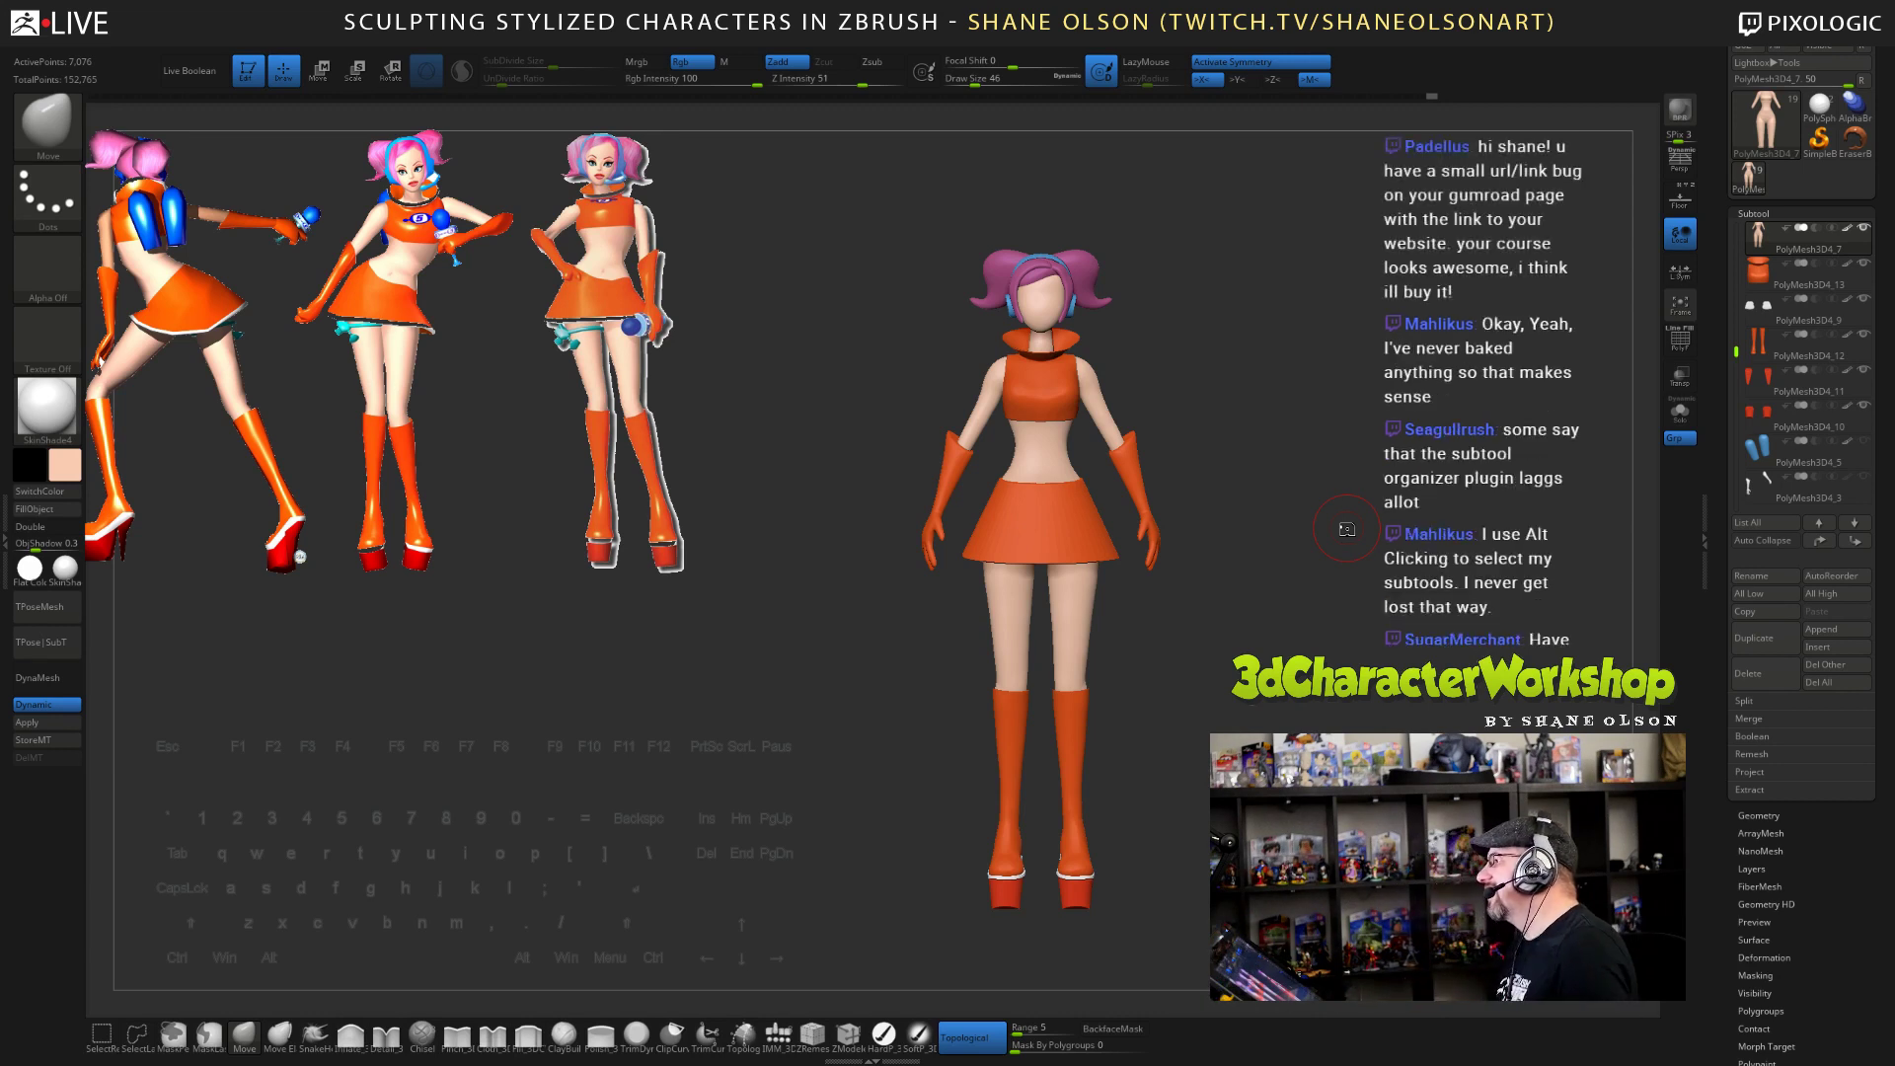
left_click_drag(938, 932, 959, 922)
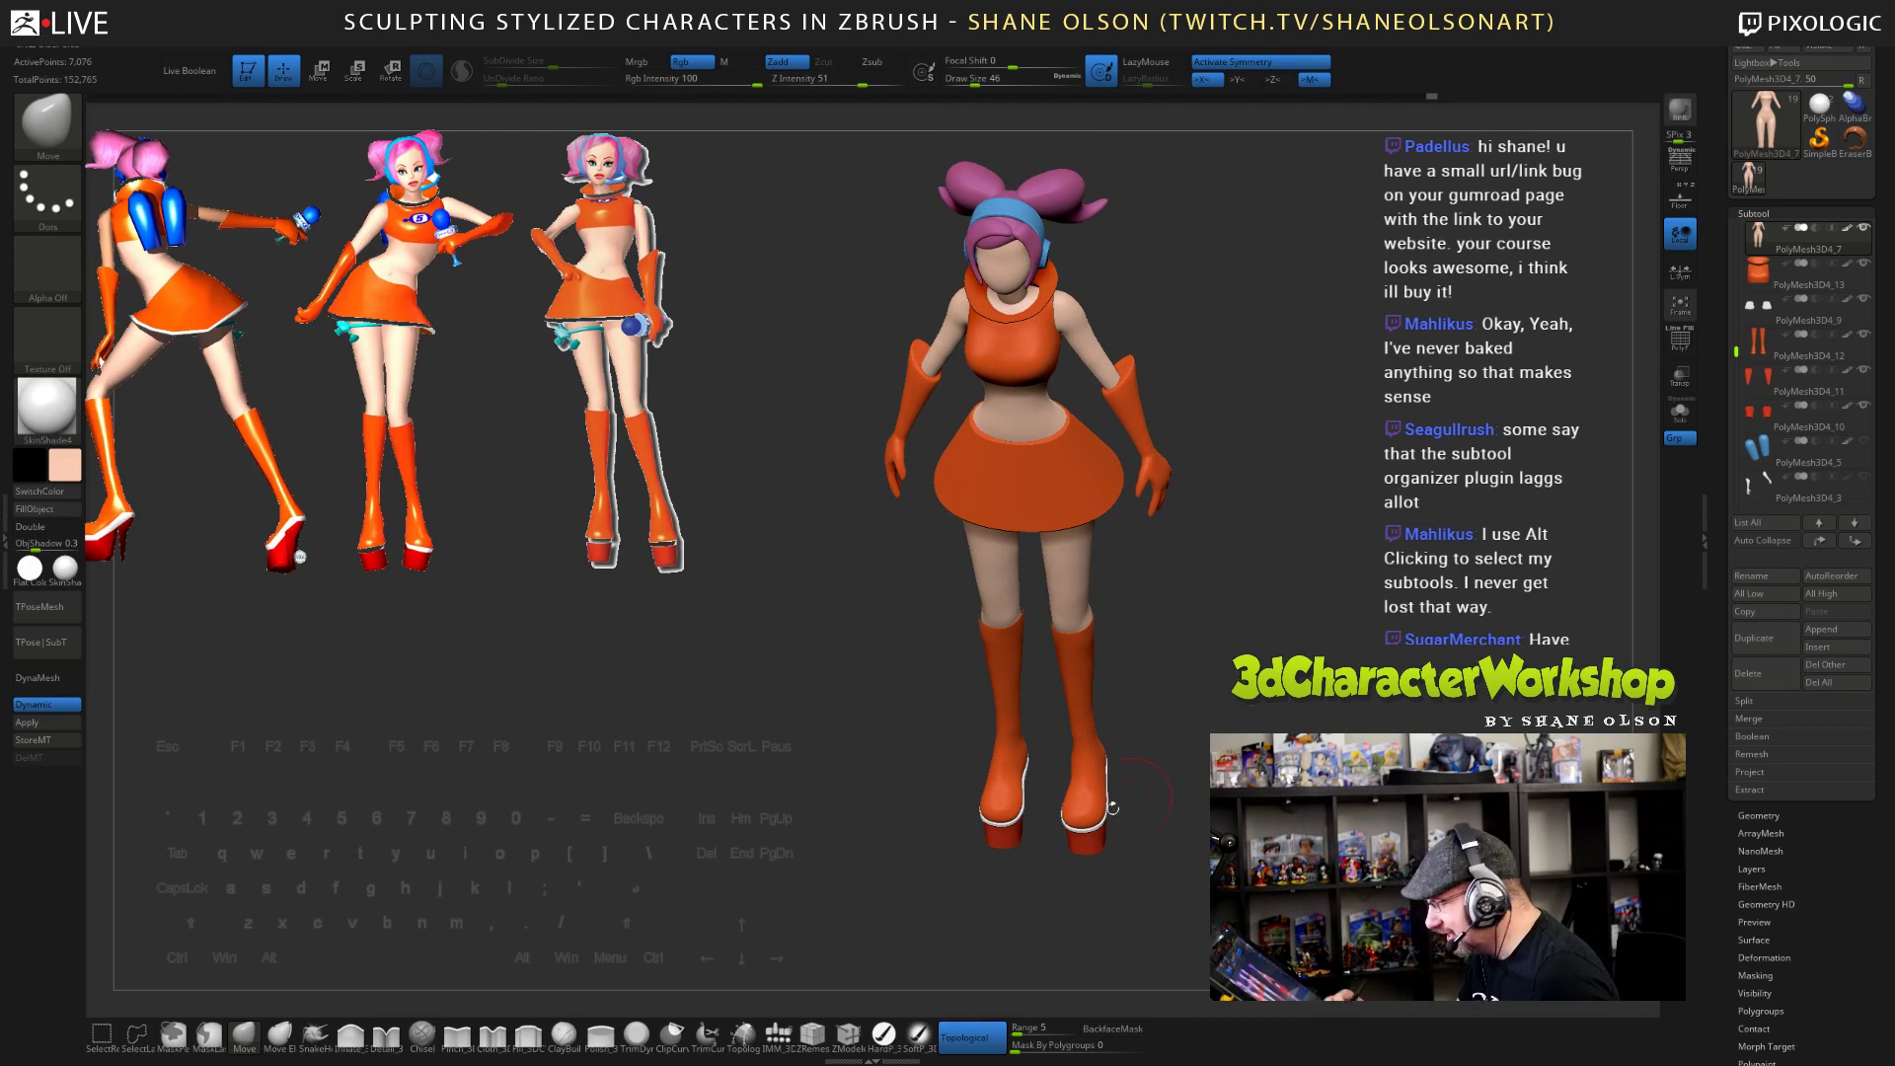
key("bracketright")
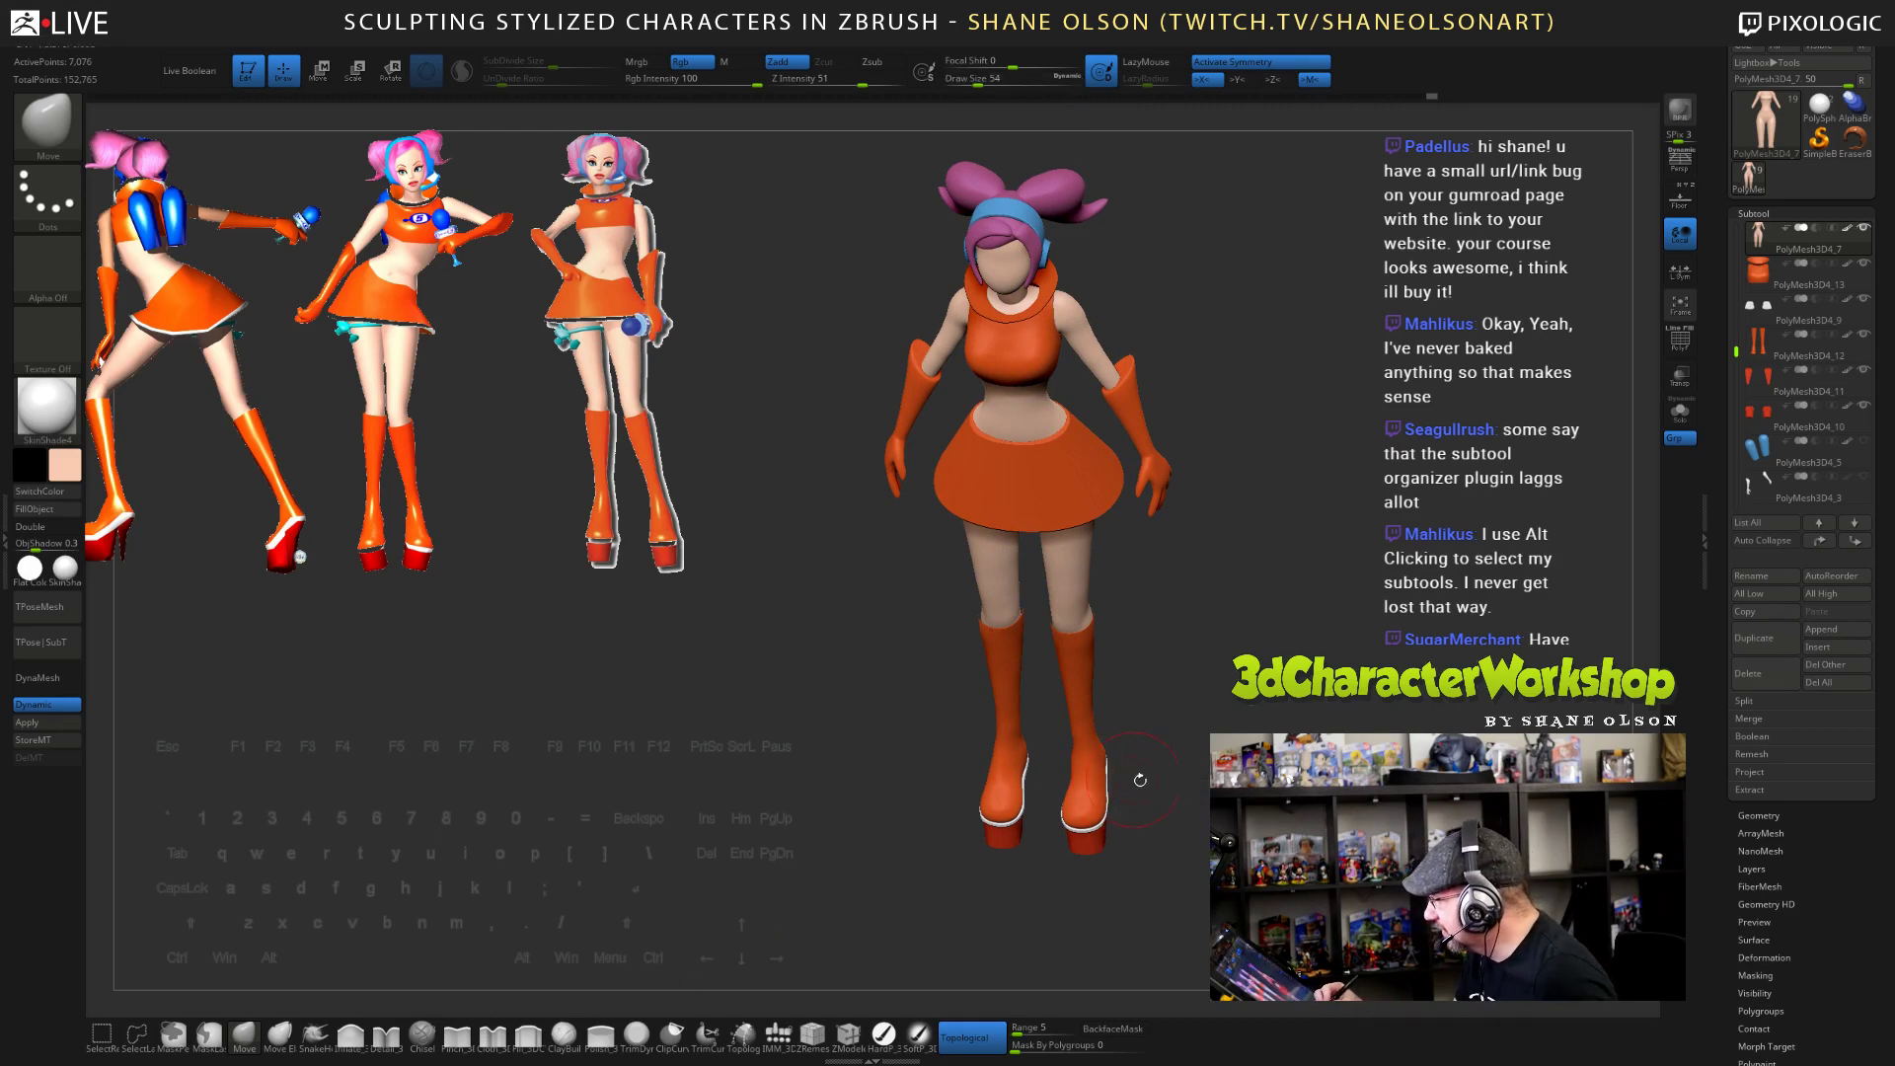
mouse_move(1138, 779)
left_mouse_down("shift")
mouse_move(1145, 765)
mouse_move(1150, 799)
left_mouse_up("shift")
left_click_drag(1144, 726, 1110, 869, "alt")
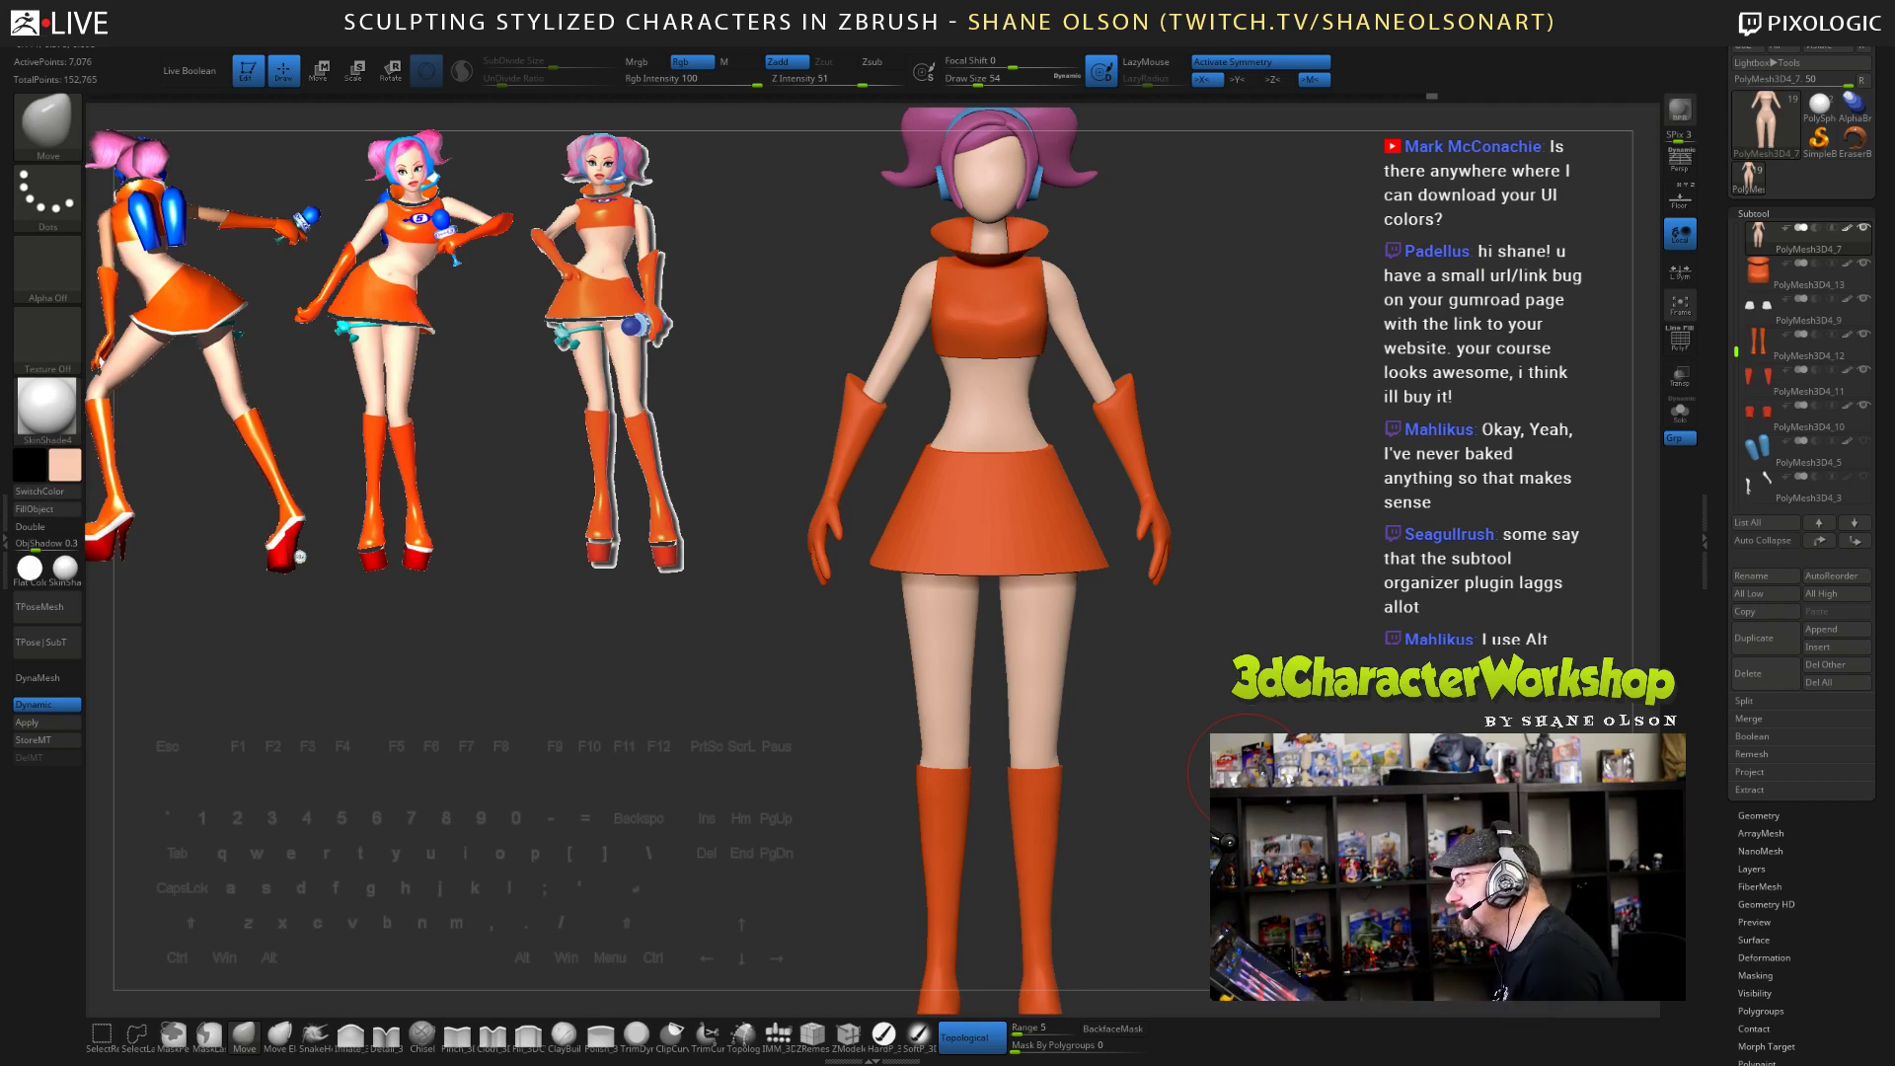
key("s")
left_click_drag(1293, 373, 1283, 398)
left_click_drag(1264, 519, 1239, 430, "alt")
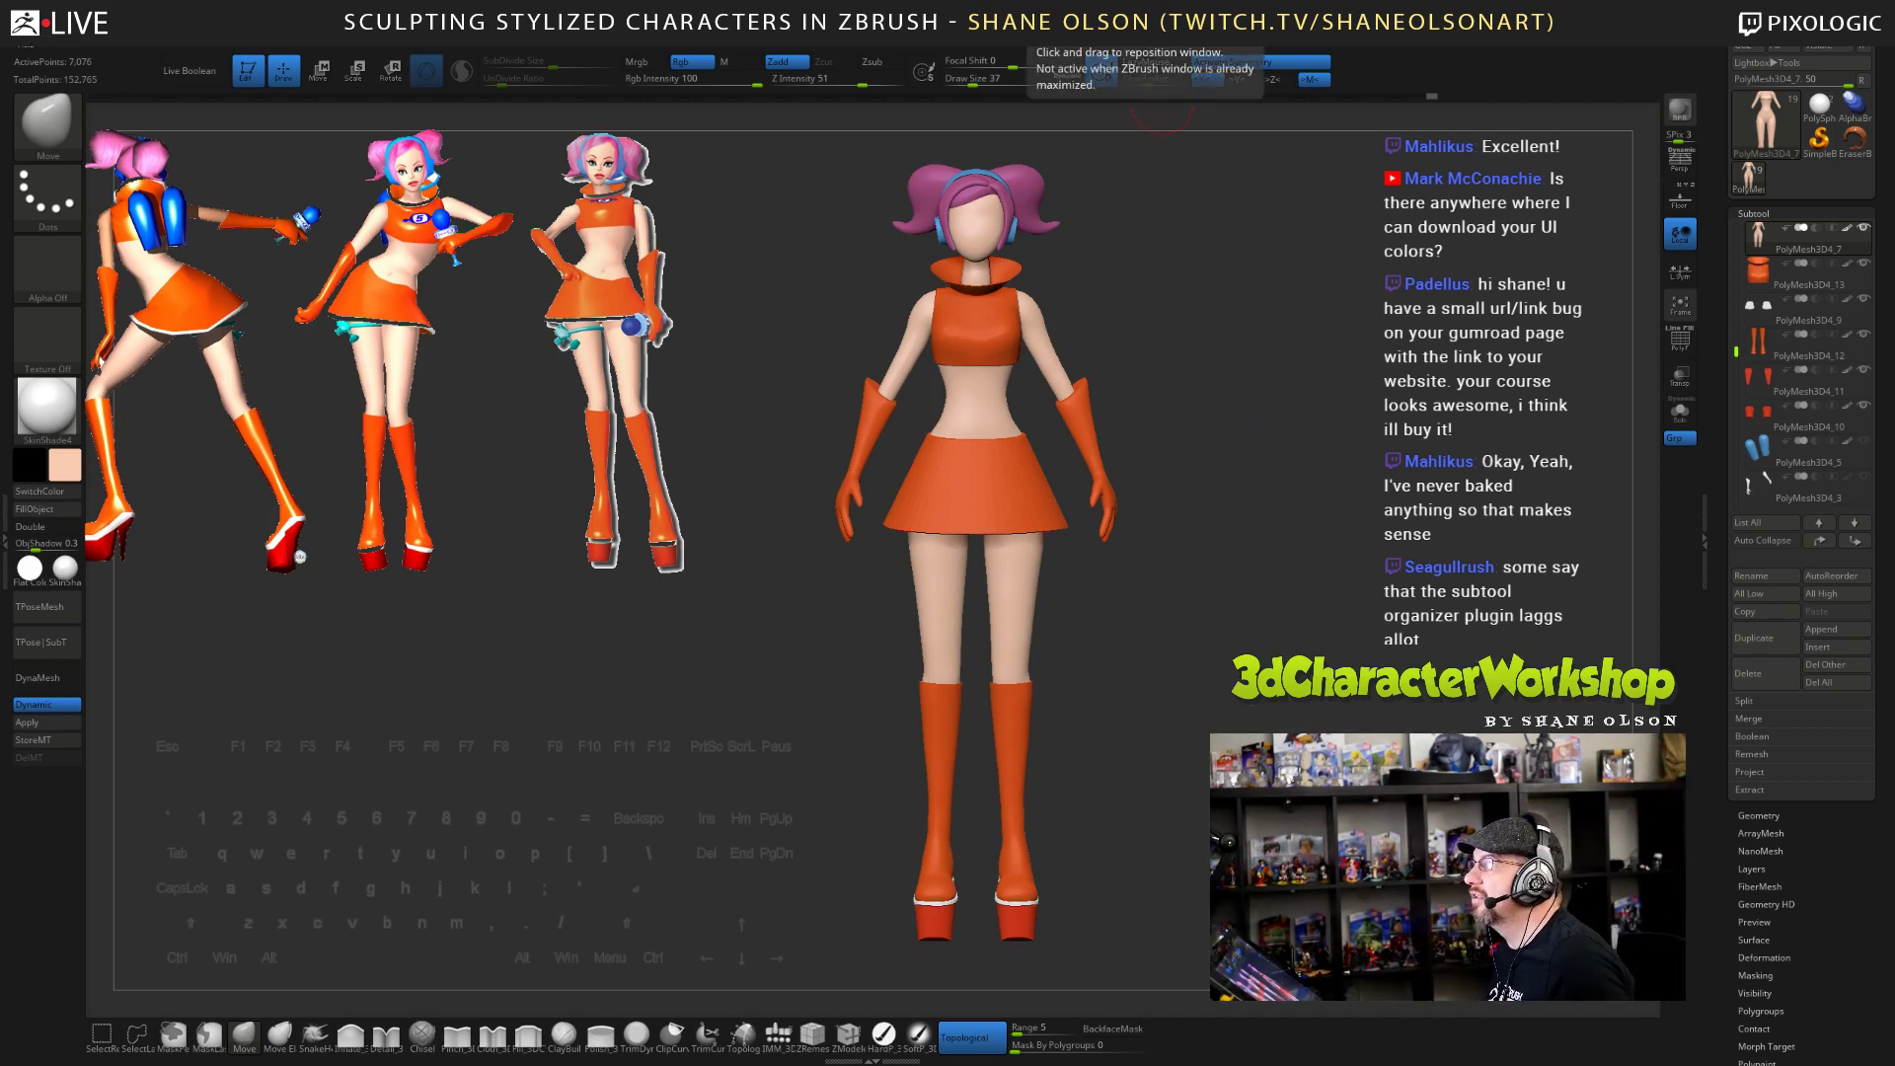
- Switch to the web browser, open 3dcharacterworkshop.com and view its free brushes, user interface and ruler section before returning to ZBrush
left_click_drag(928, 2, 972, 209)
left_click(940, 232)
type("3dcharacterworkshop.com")
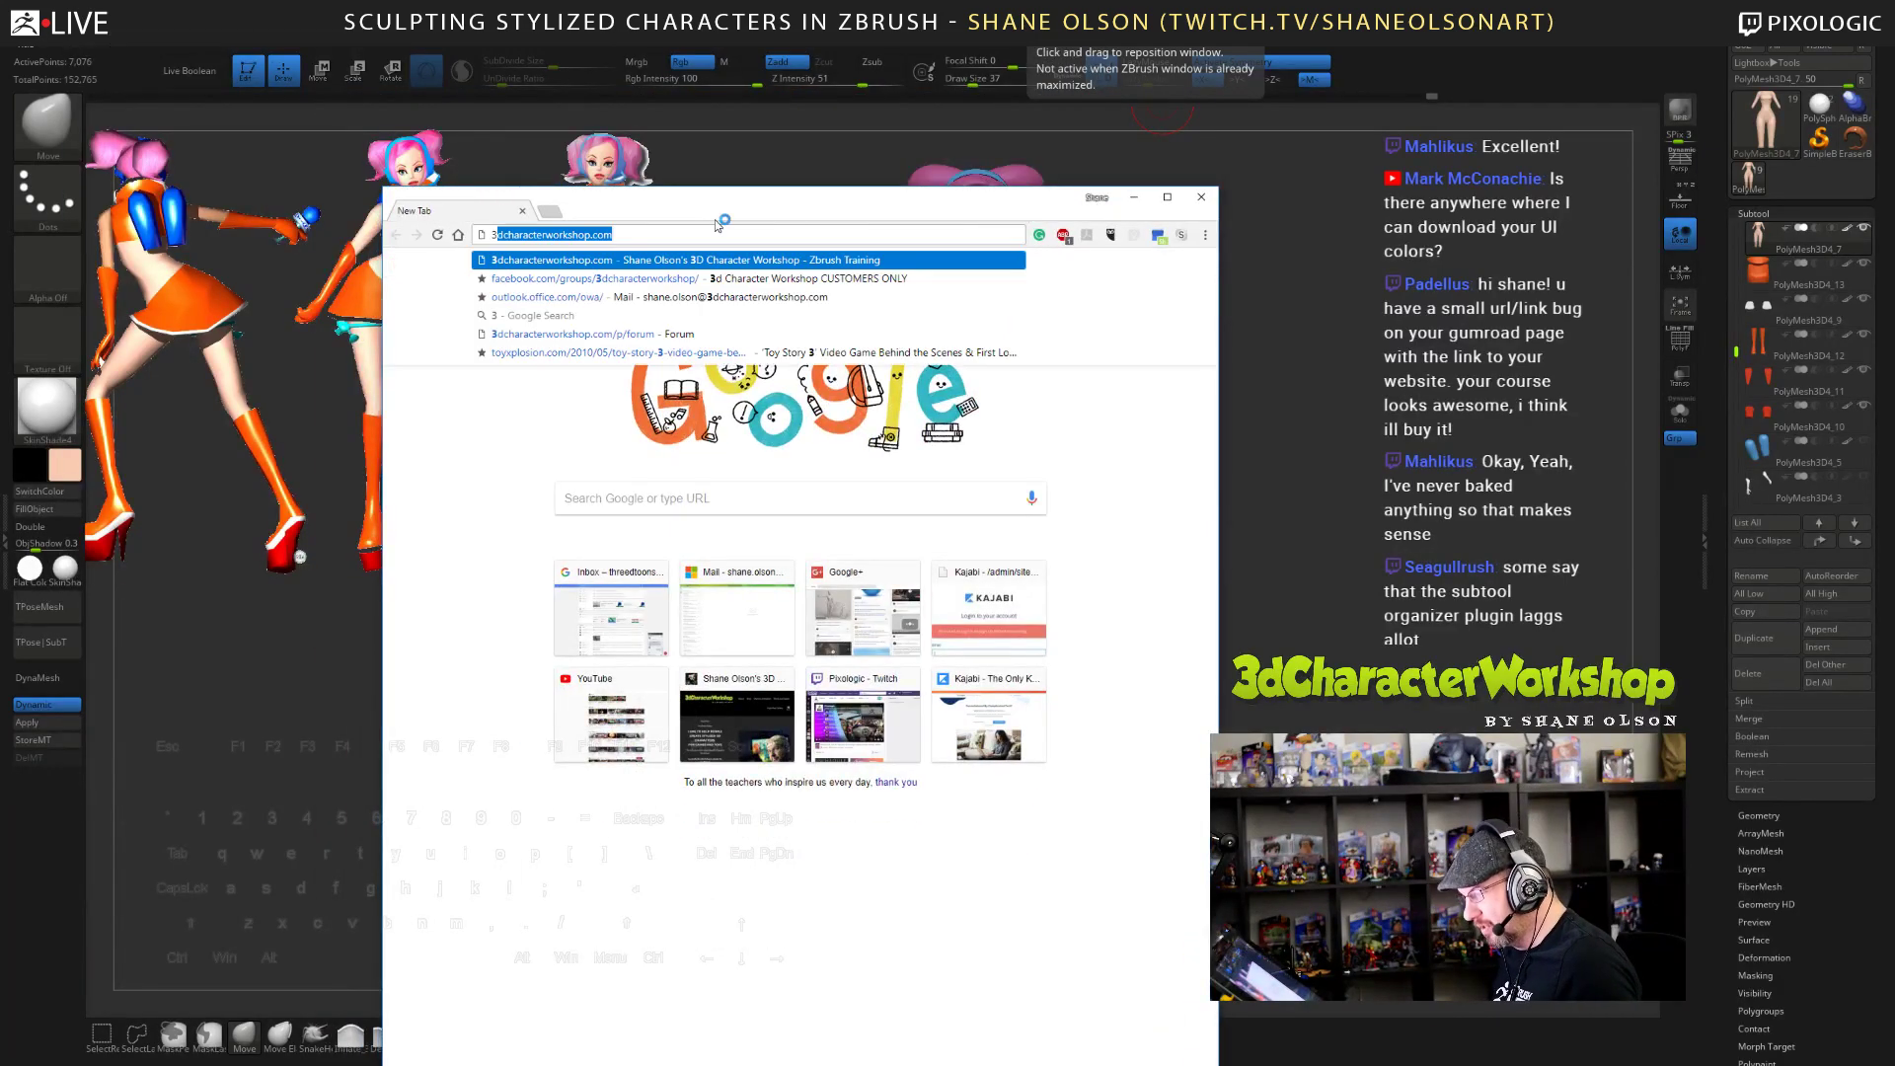
key("Return")
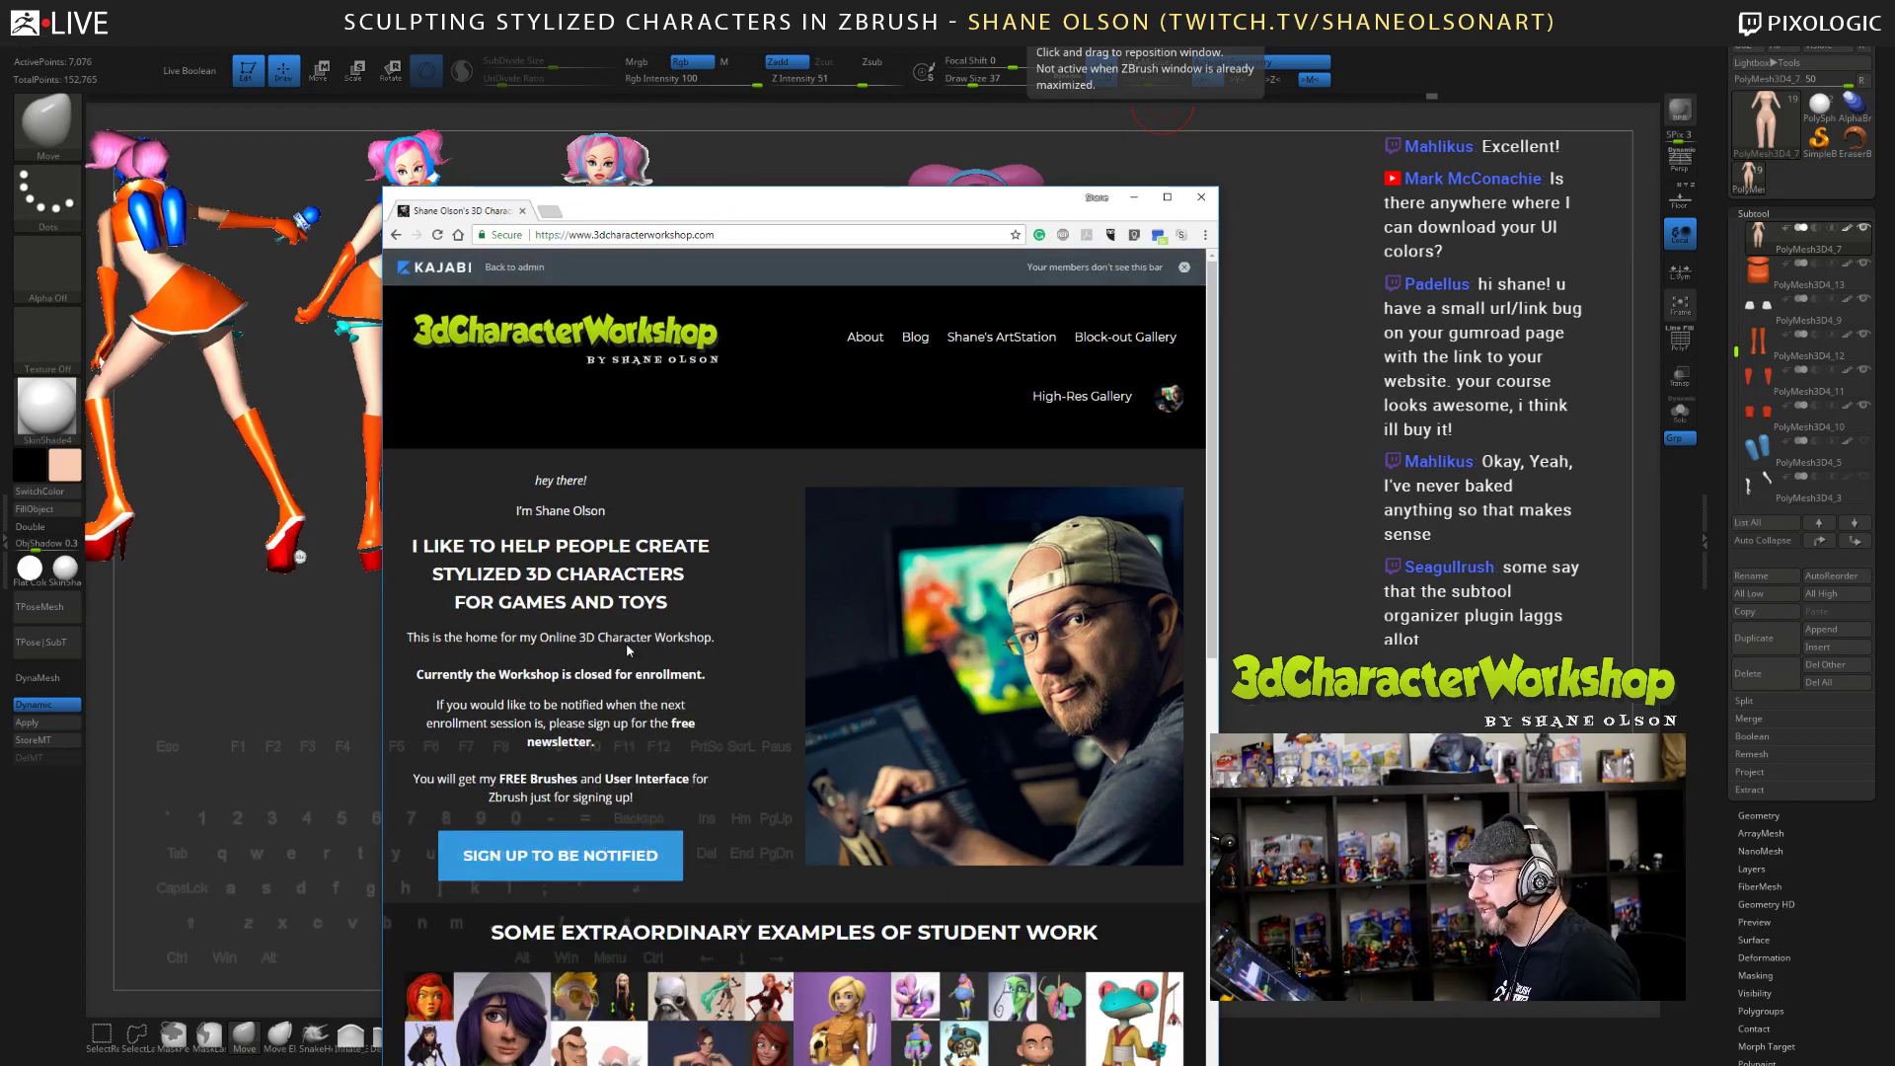
scroll(630, 655, "down", 5)
scroll(721, 367, "down", 5)
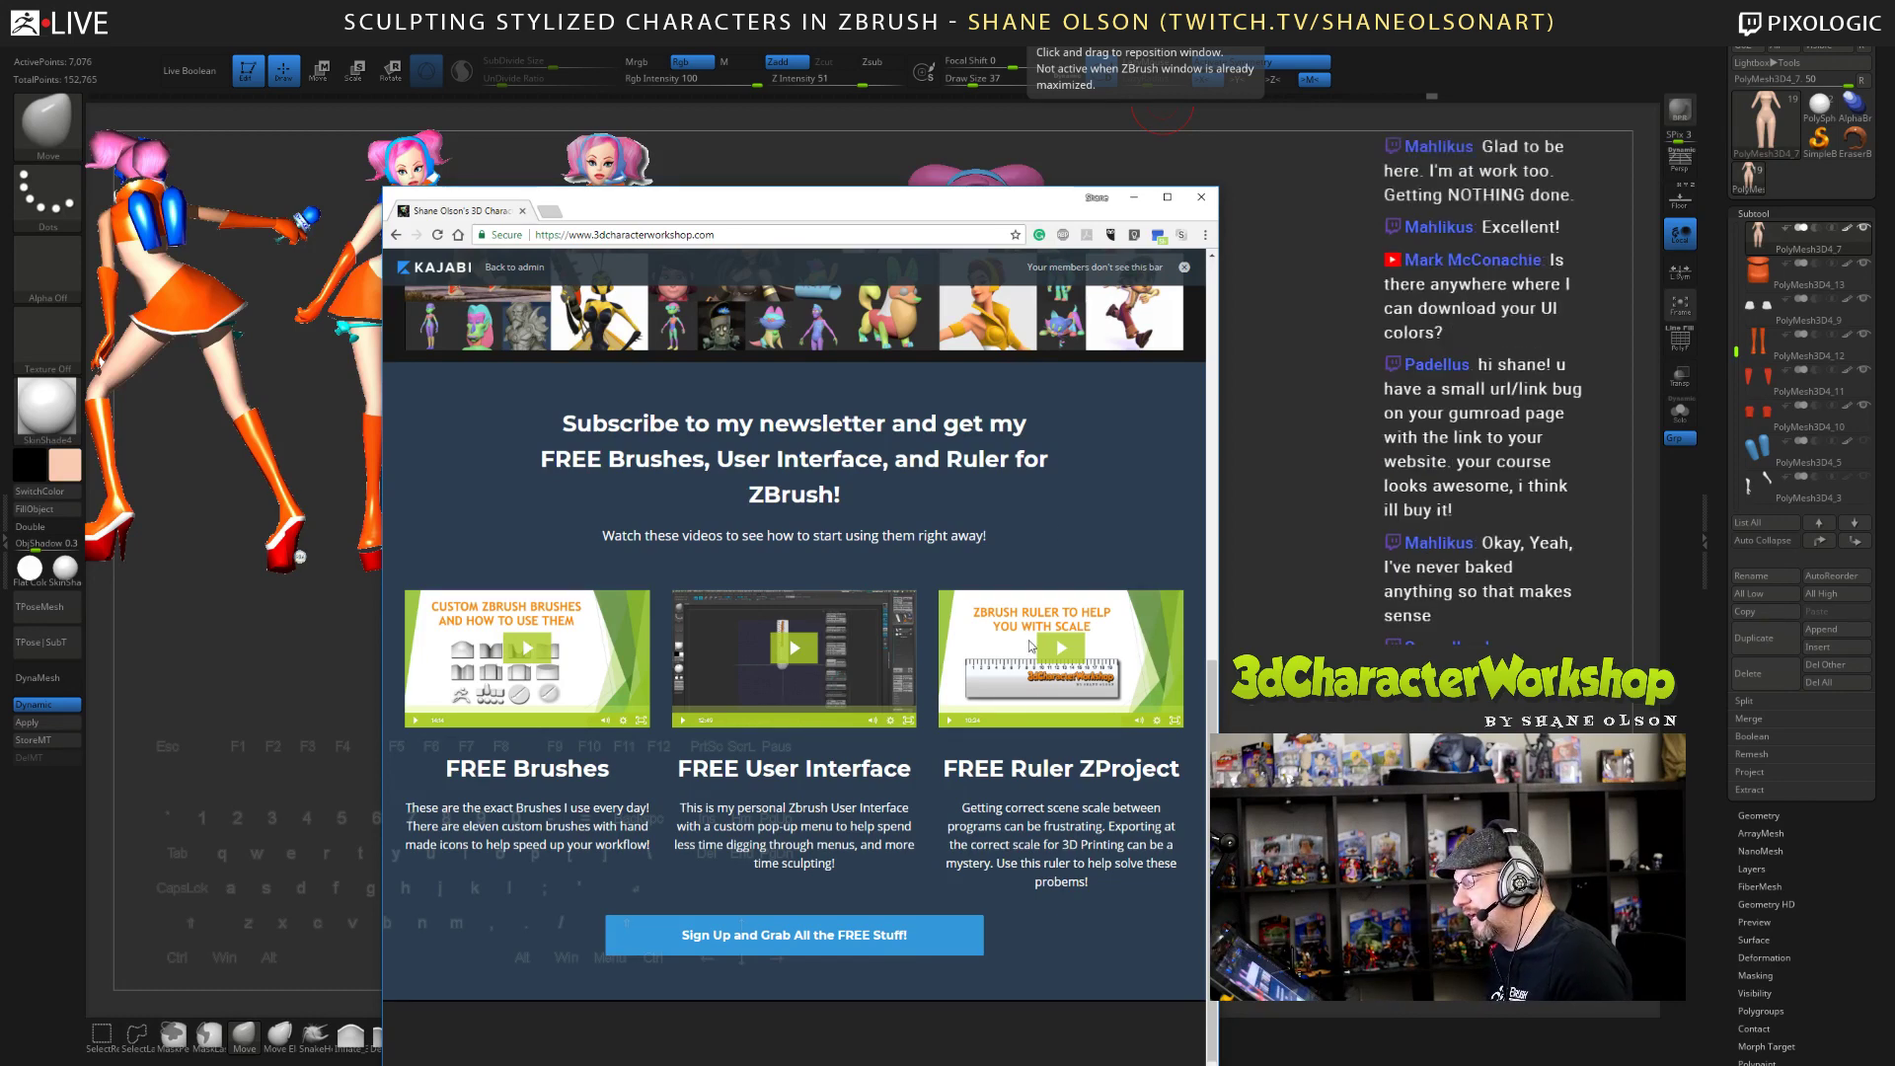
left_click(1134, 197)
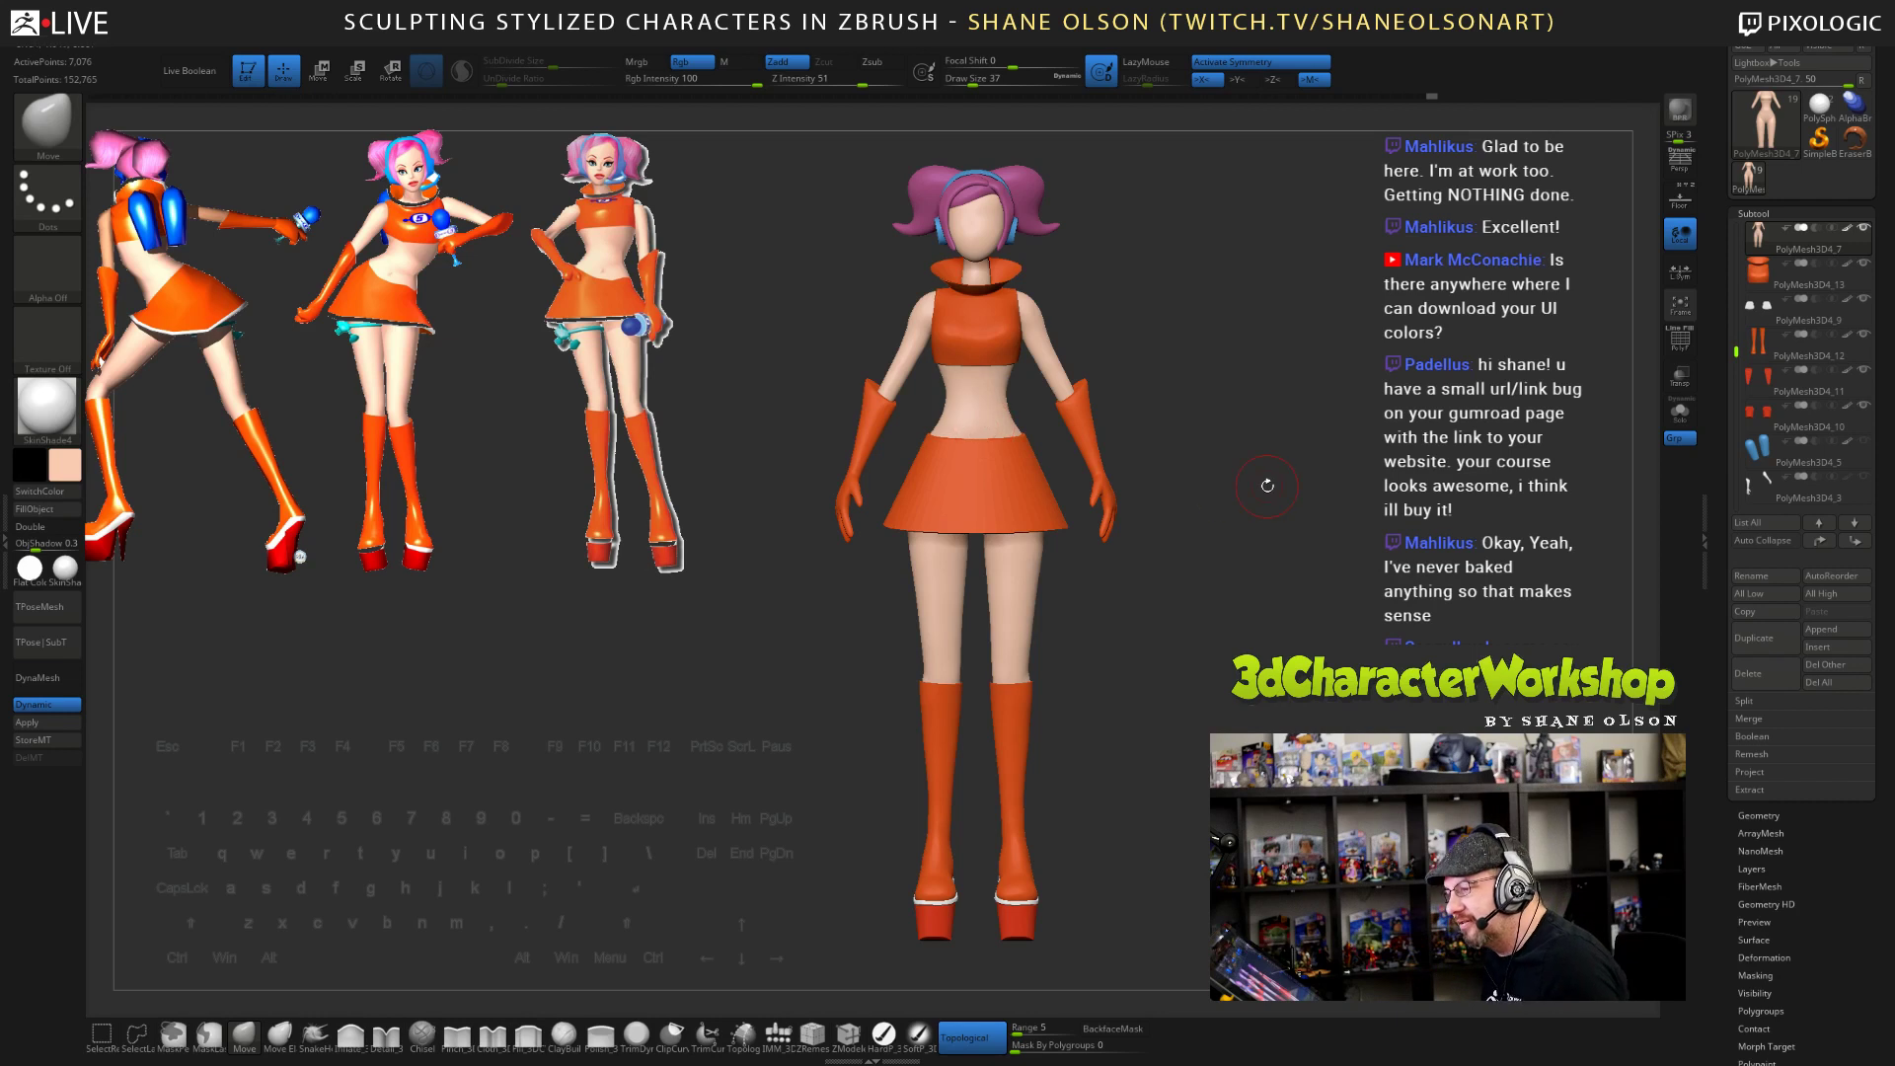
- Examine the character's proportions from front and three-quarter angles, moving from the full figure to the upper body
left_click_drag(1267, 485, 1310, 555)
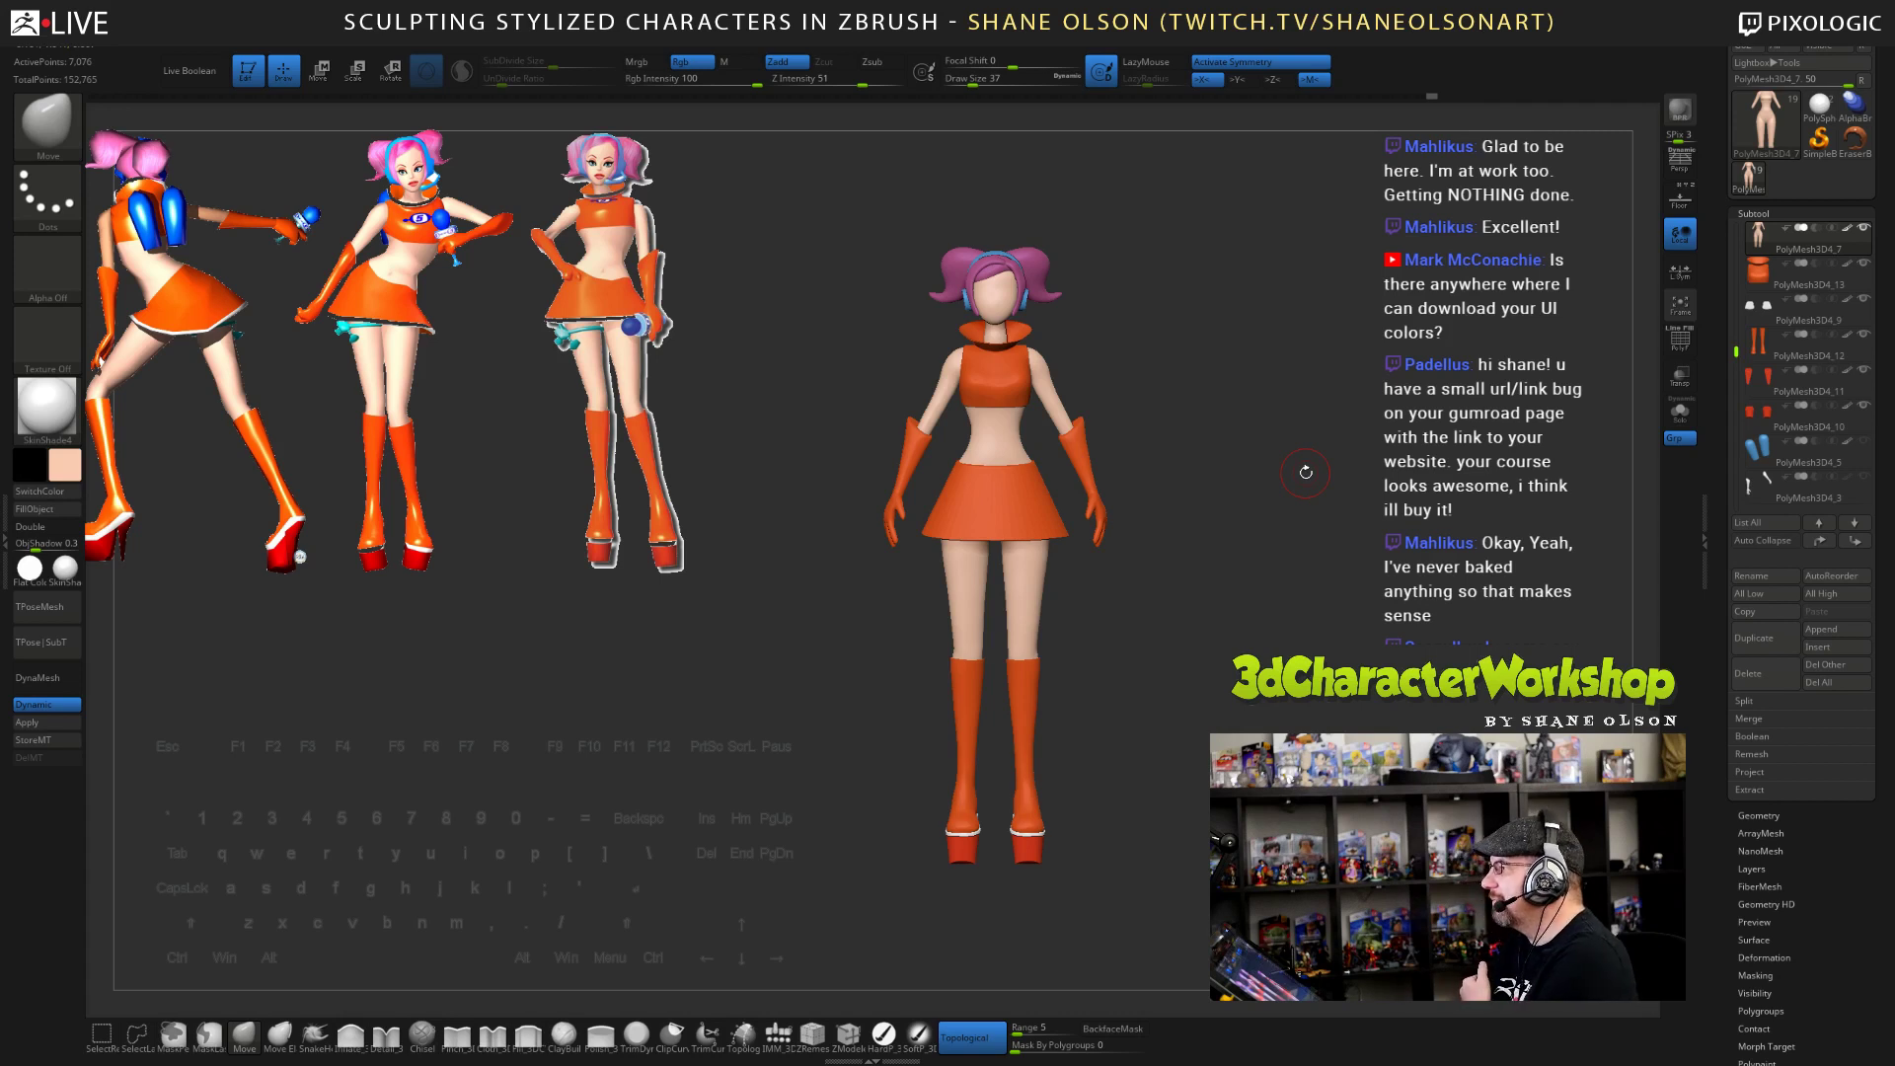
key("s")
left_click_drag(1214, 472, 1224, 474)
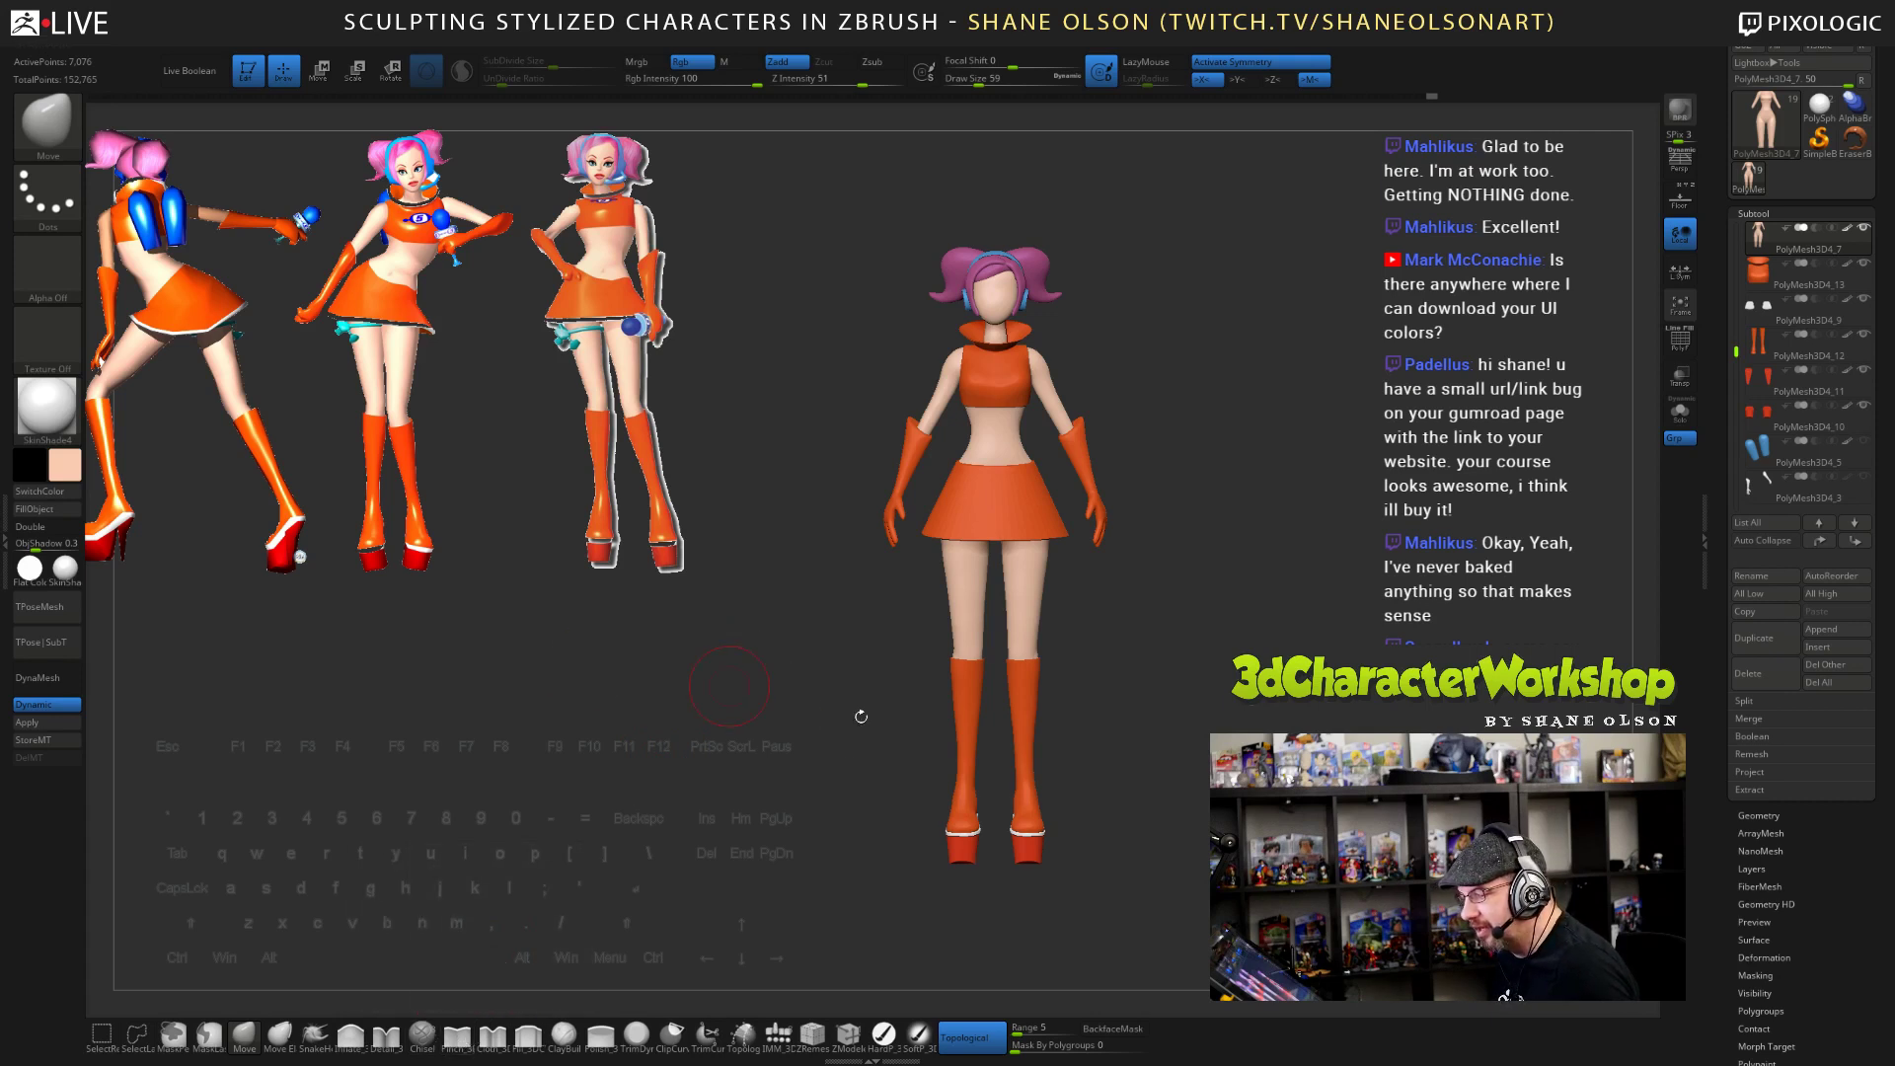
left_click_drag(1342, 619, 1245, 577)
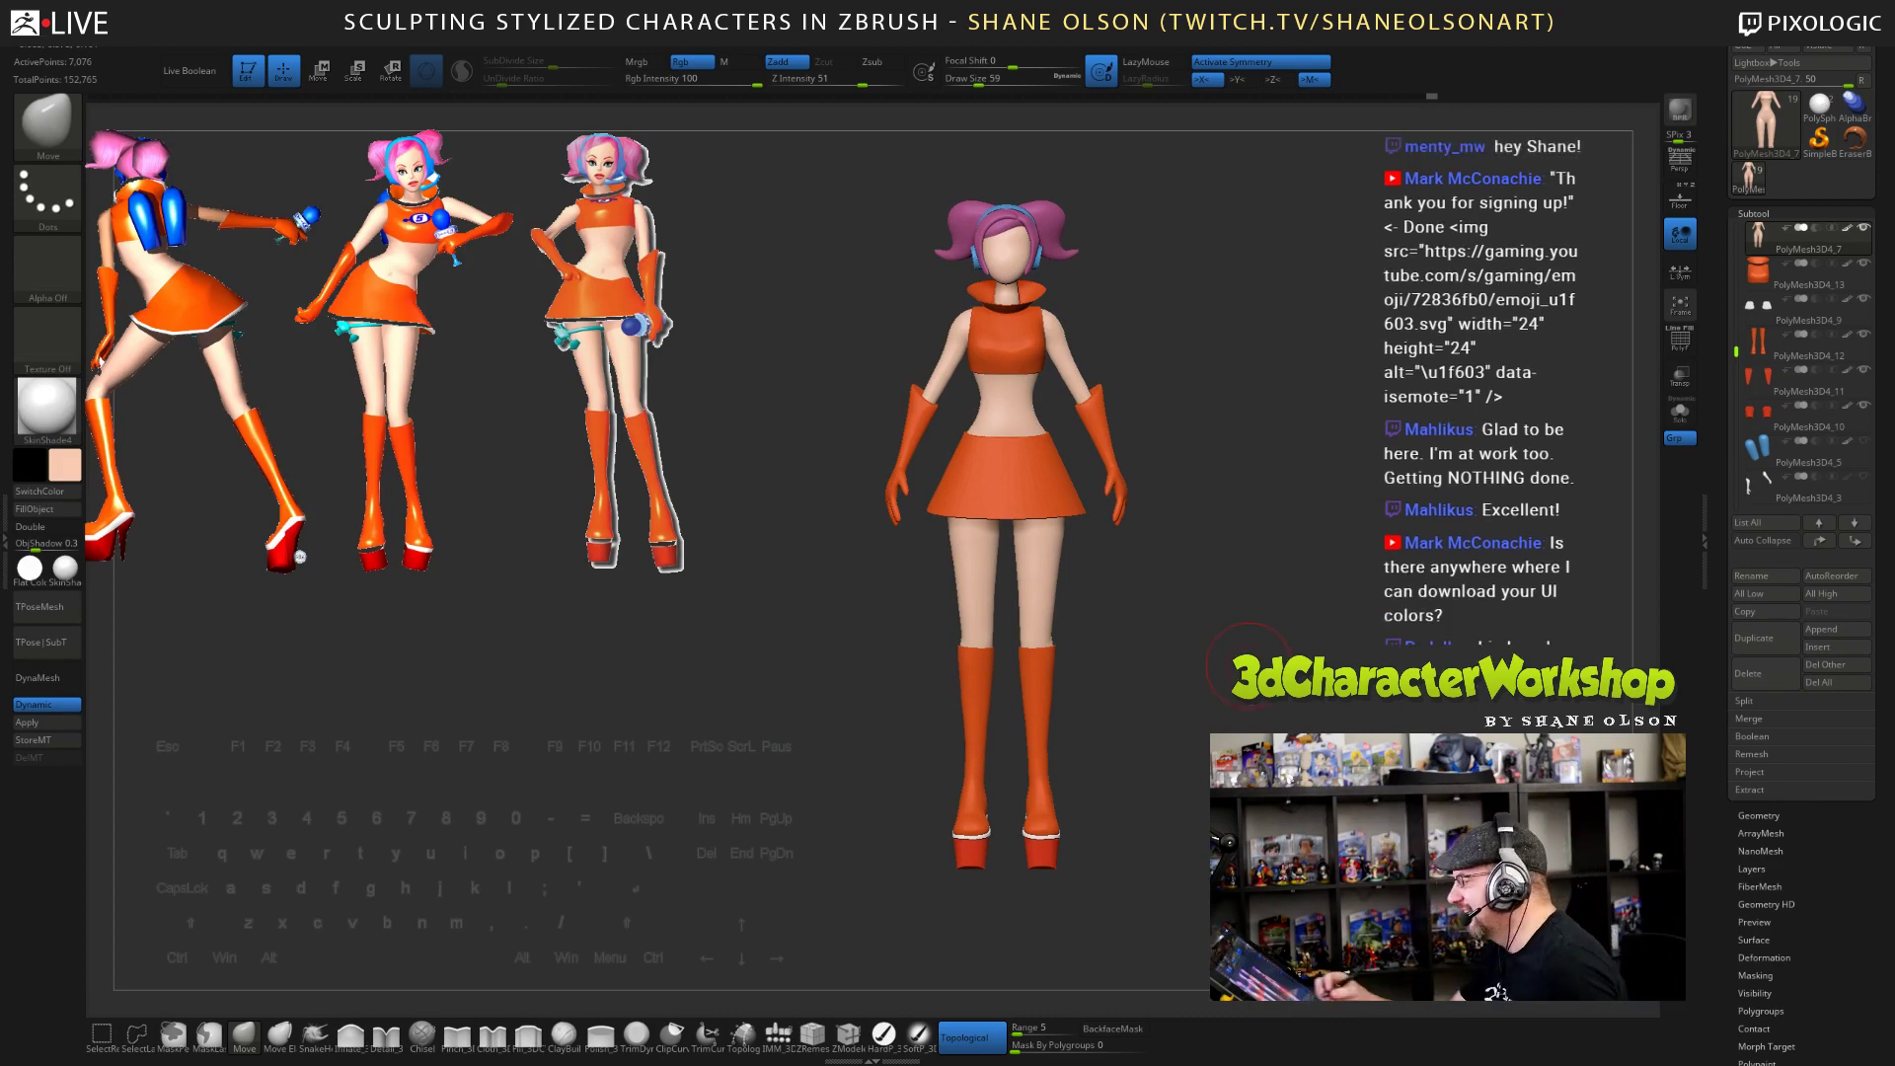
left_click_drag(1240, 571, 1299, 686)
left_click_drag(1278, 616, 1197, 674)
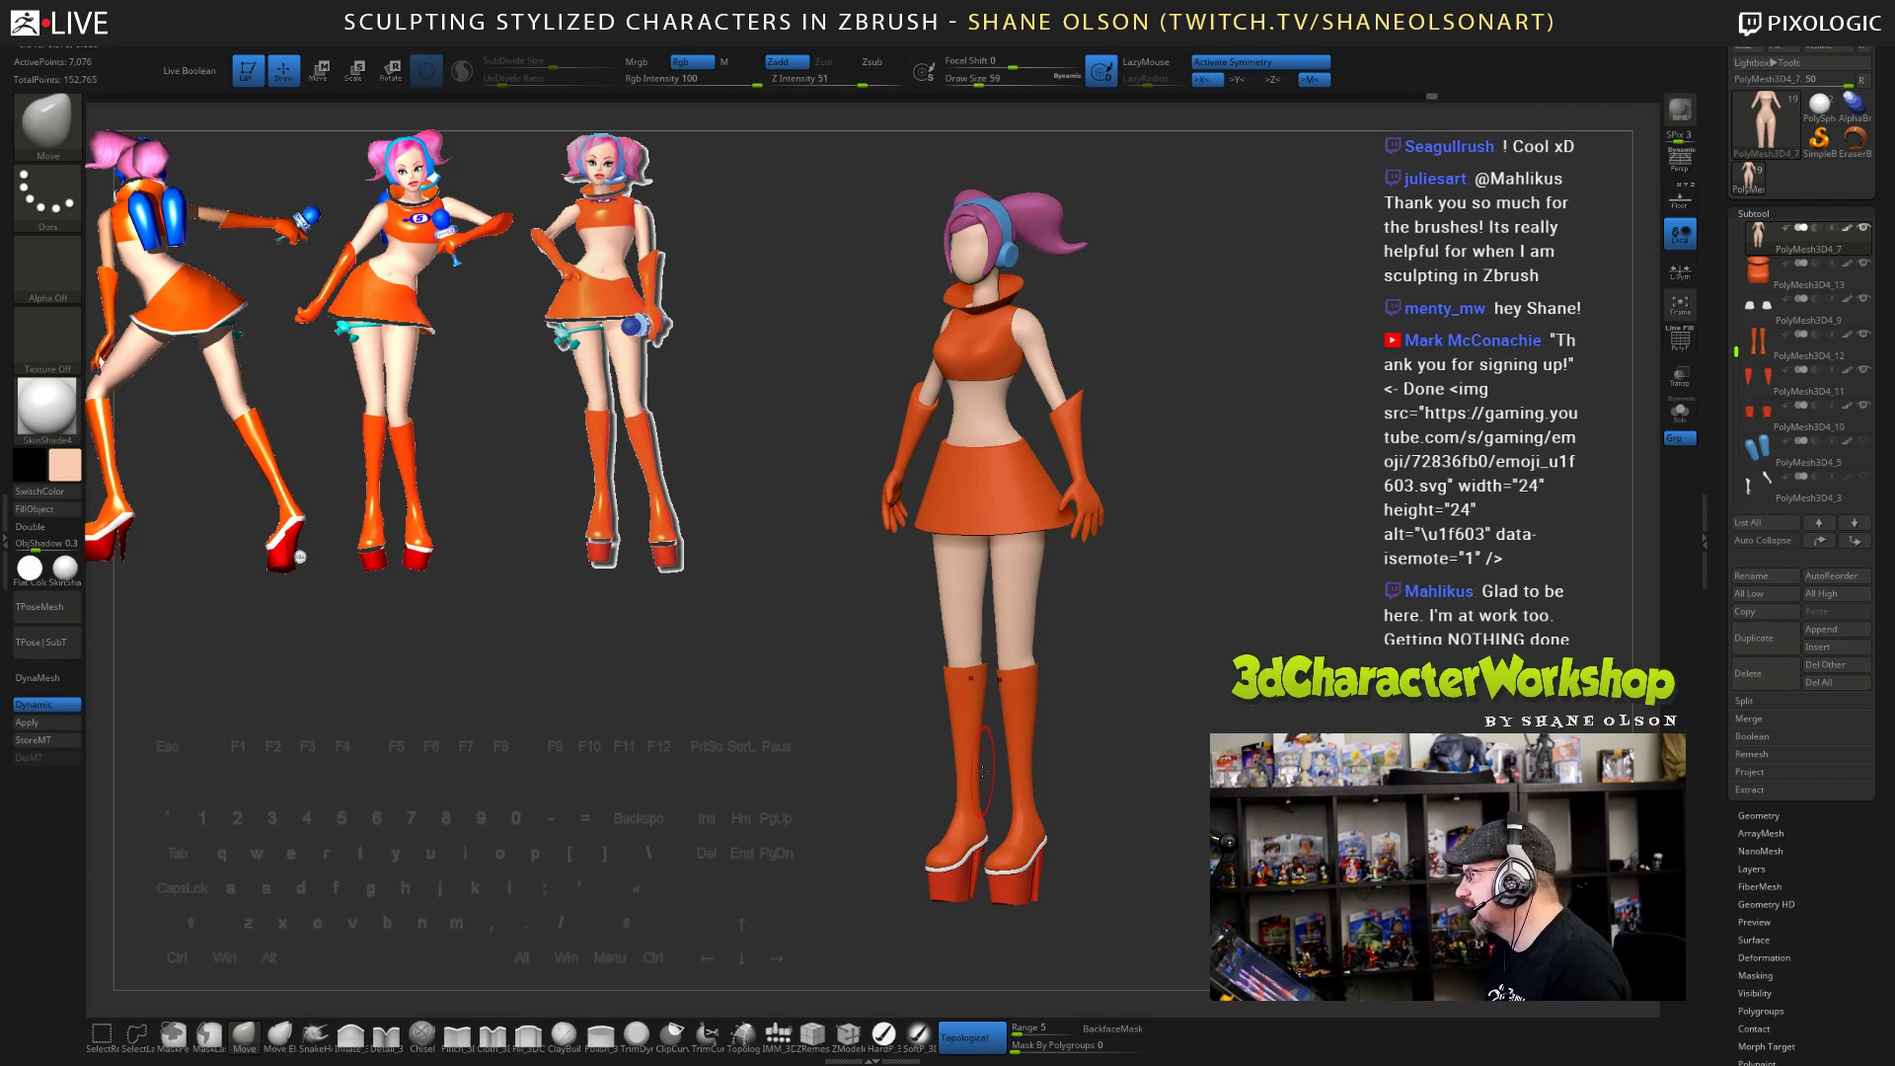
left_click_drag(1274, 635, 1200, 594)
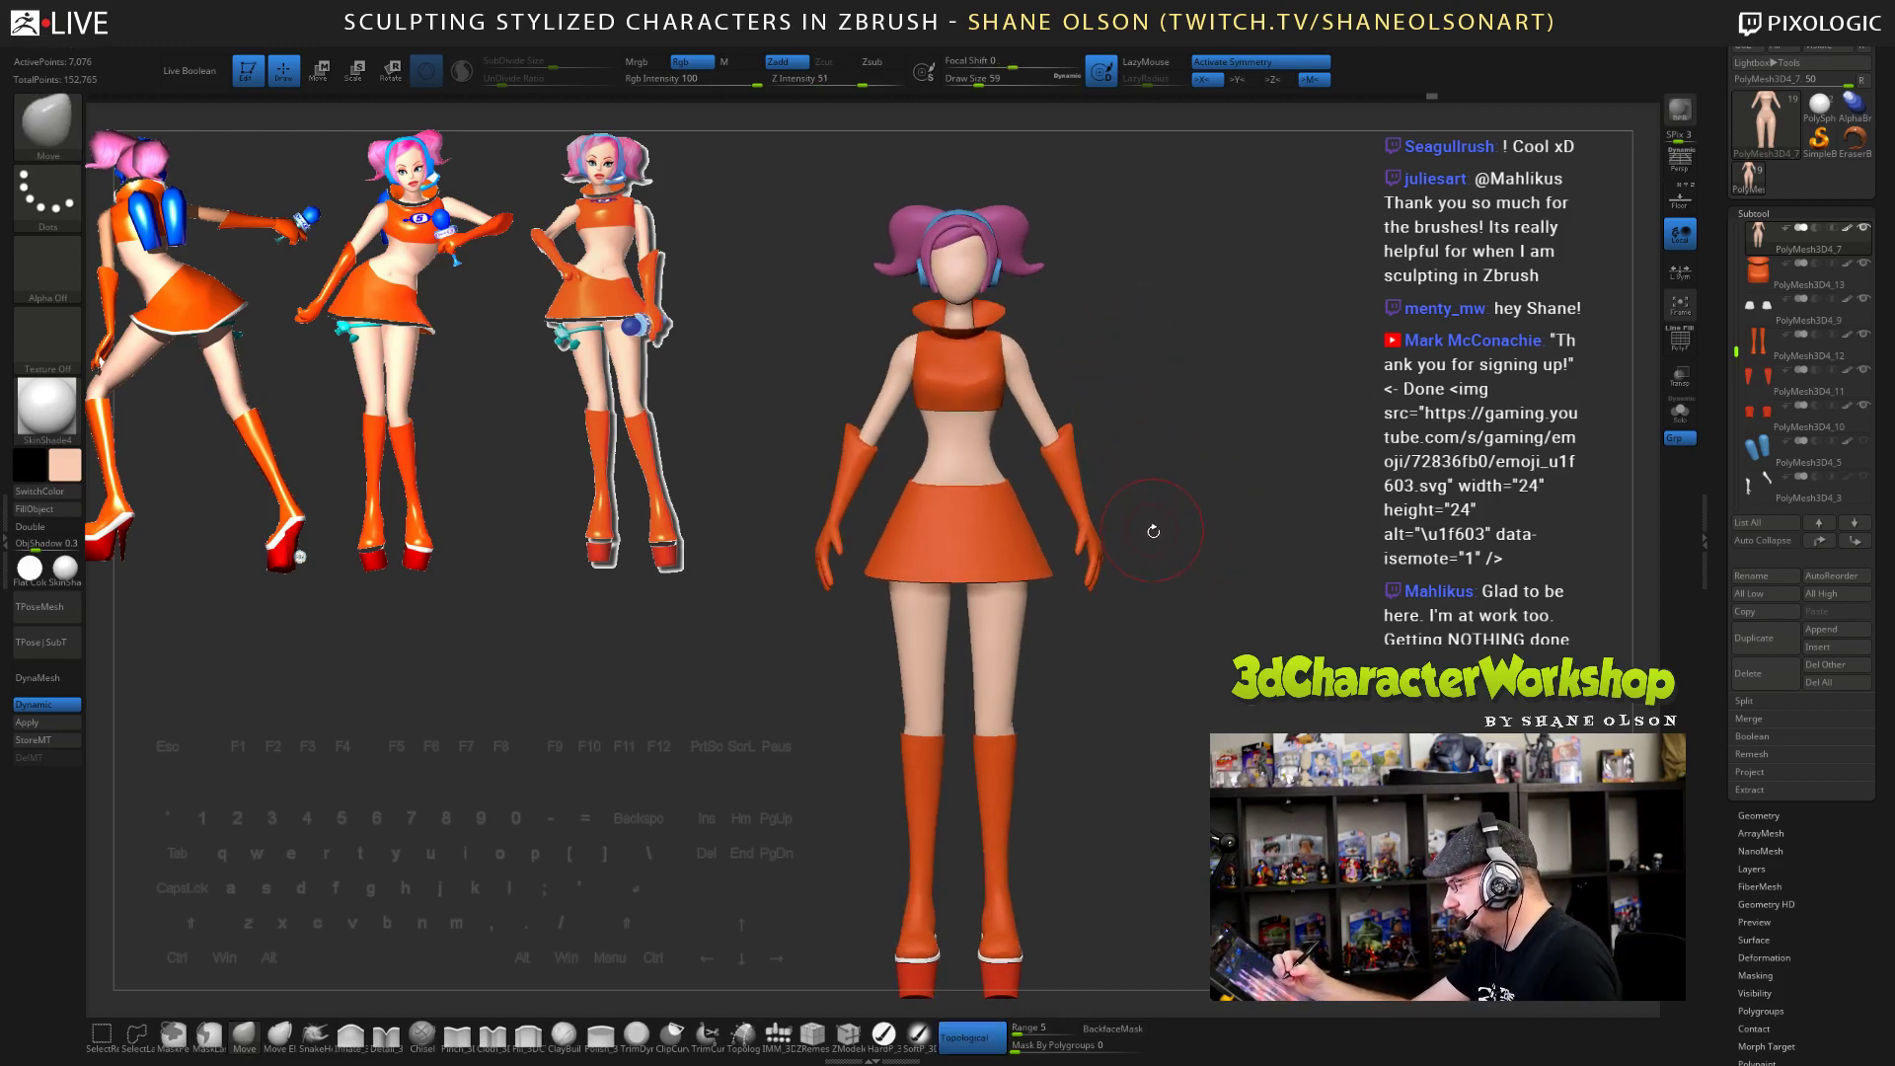
left_click_drag(1215, 442, 1227, 595, "alt")
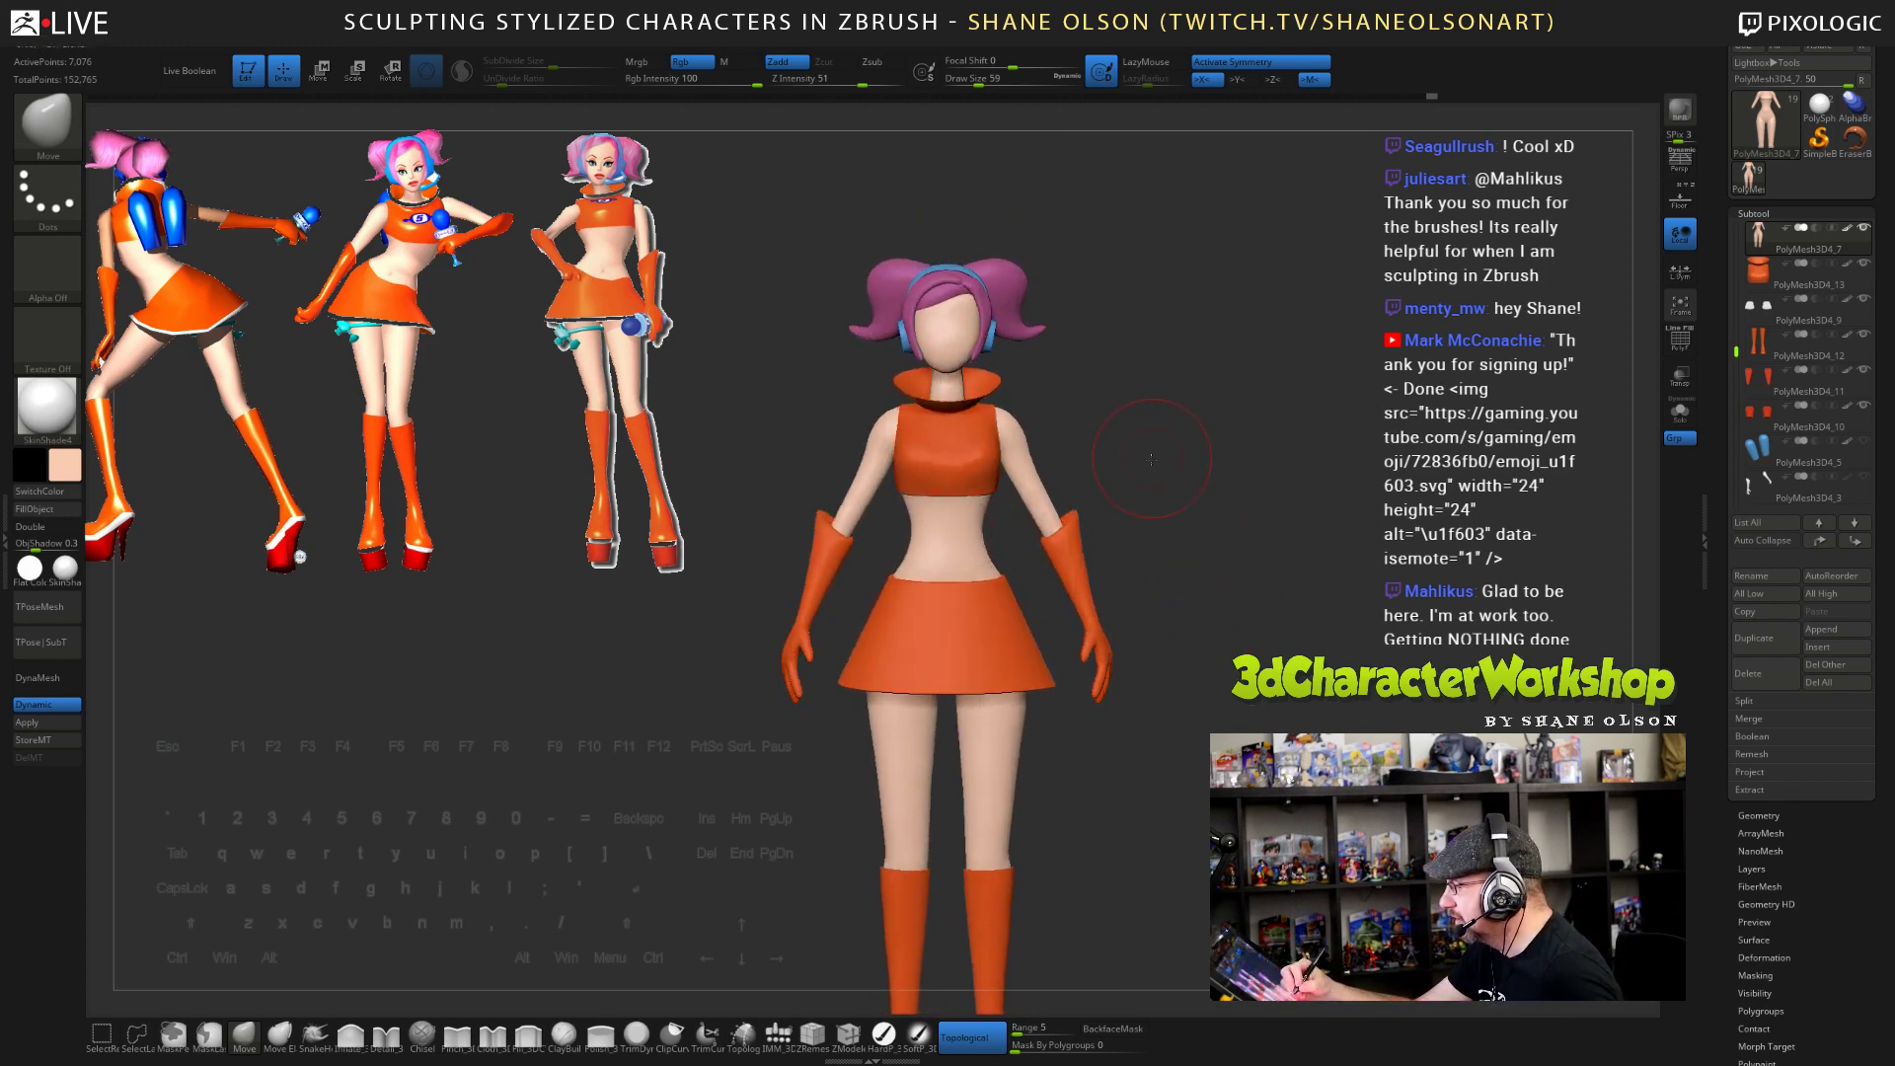
left_click_drag(1192, 391, 1172, 540, "alt")
key("s")
left_click(1158, 590)
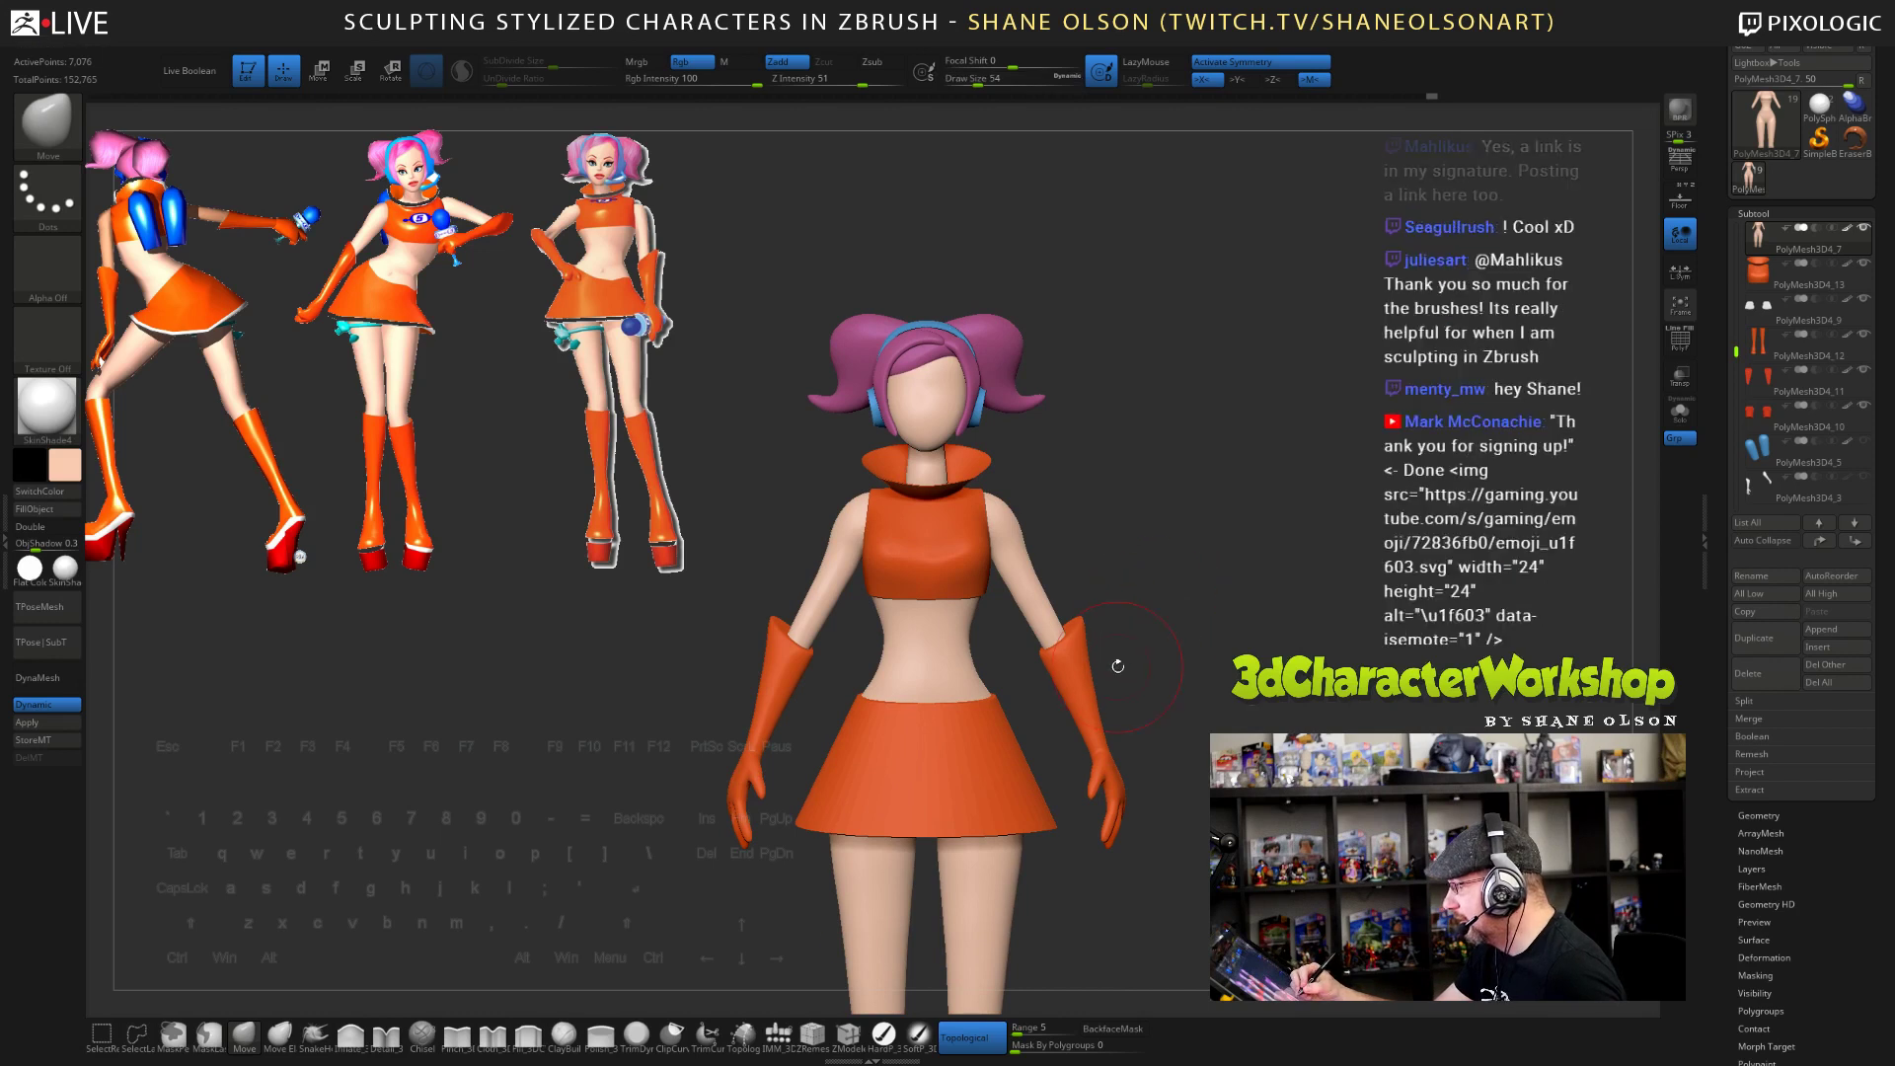
left_click_drag(1235, 667, 1233, 588)
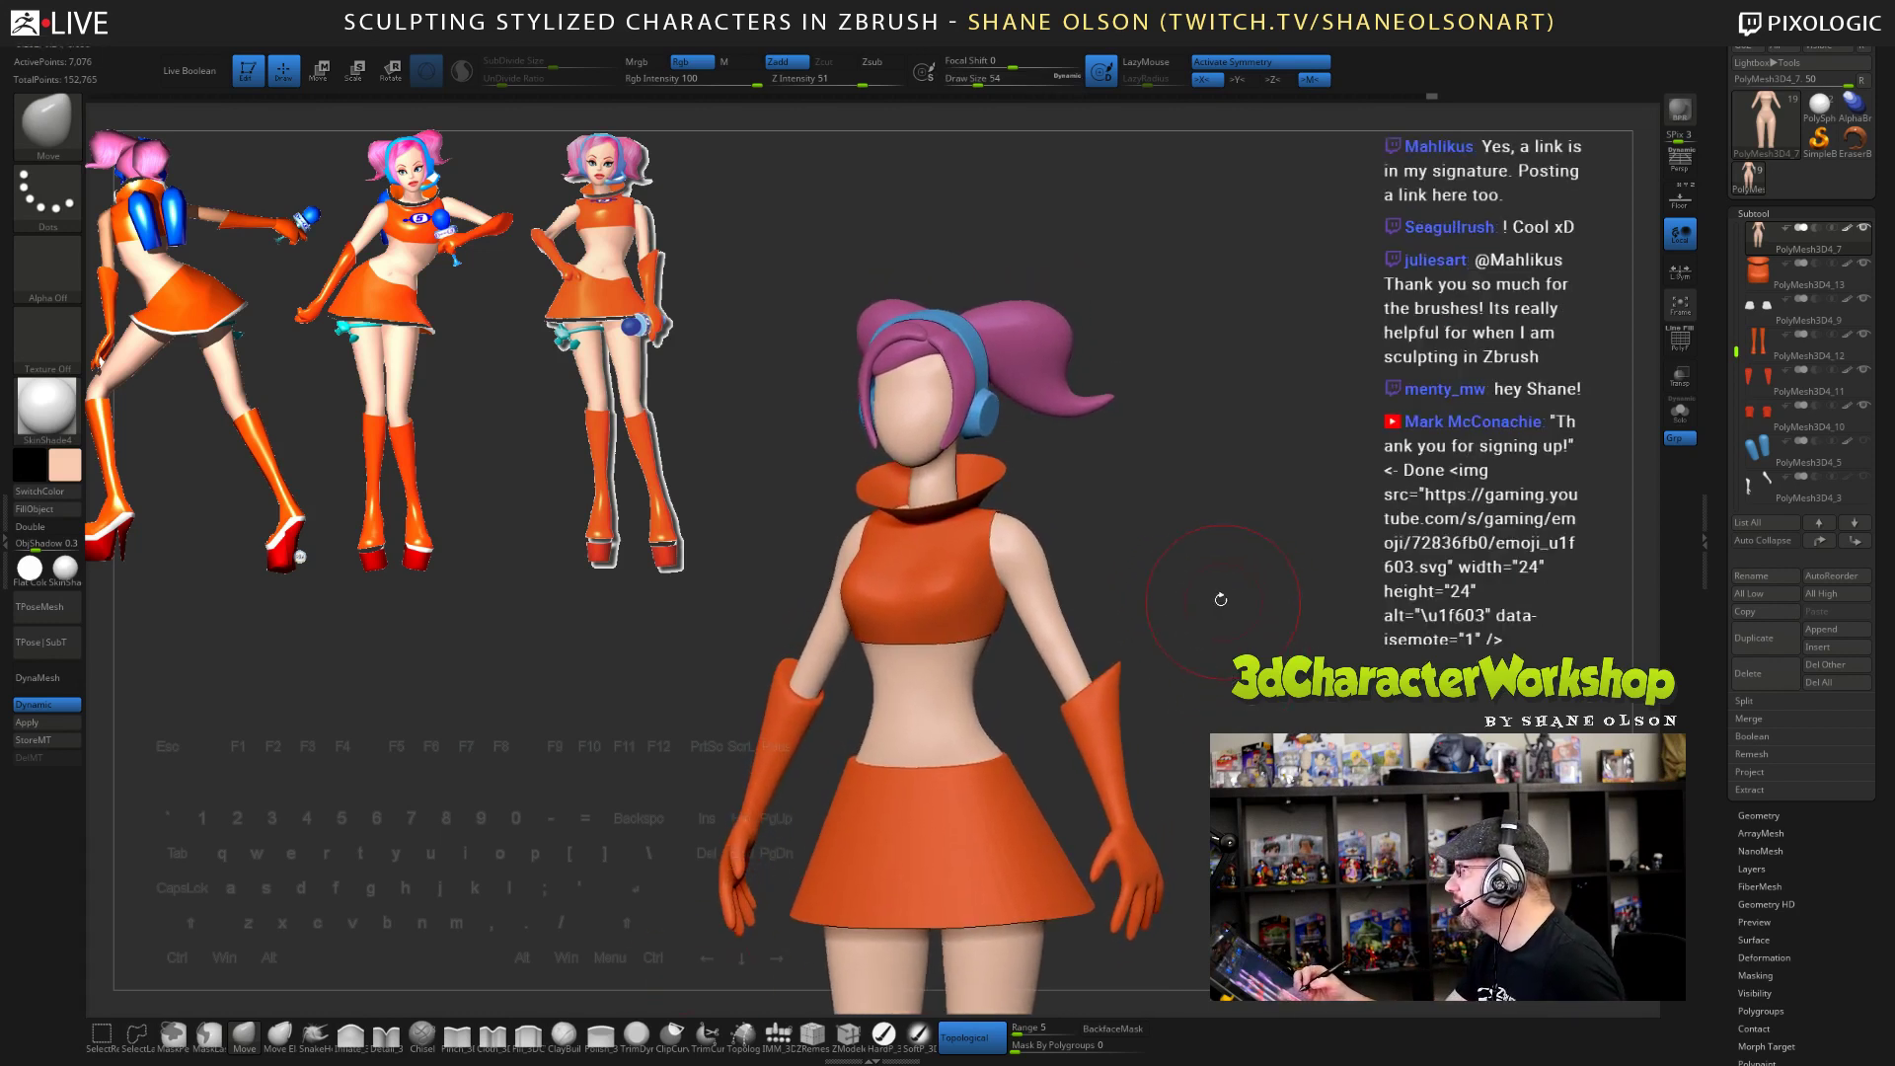
- Switch to the Pinch brush and set its draw size to 30 for working on the bare waist
left_click(474, 1034)
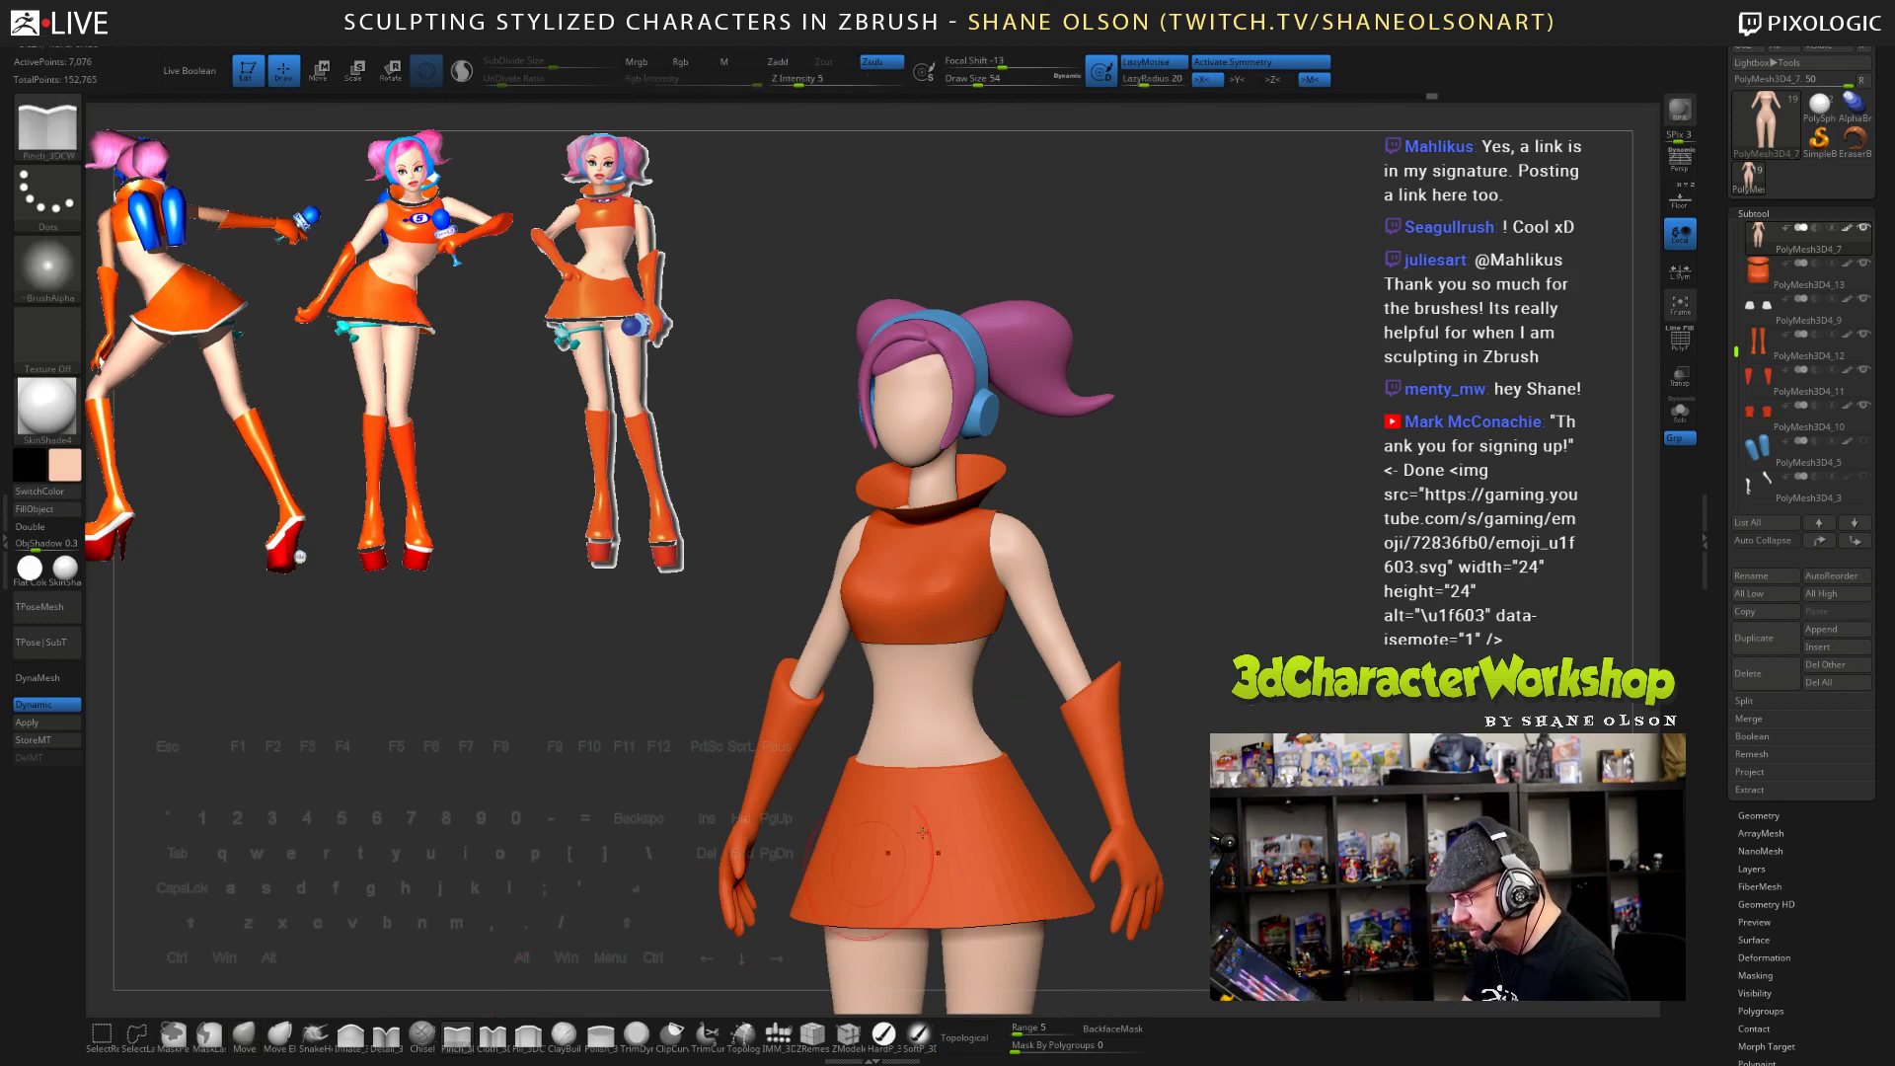
left_click_drag(1218, 671, 1206, 604)
key("s")
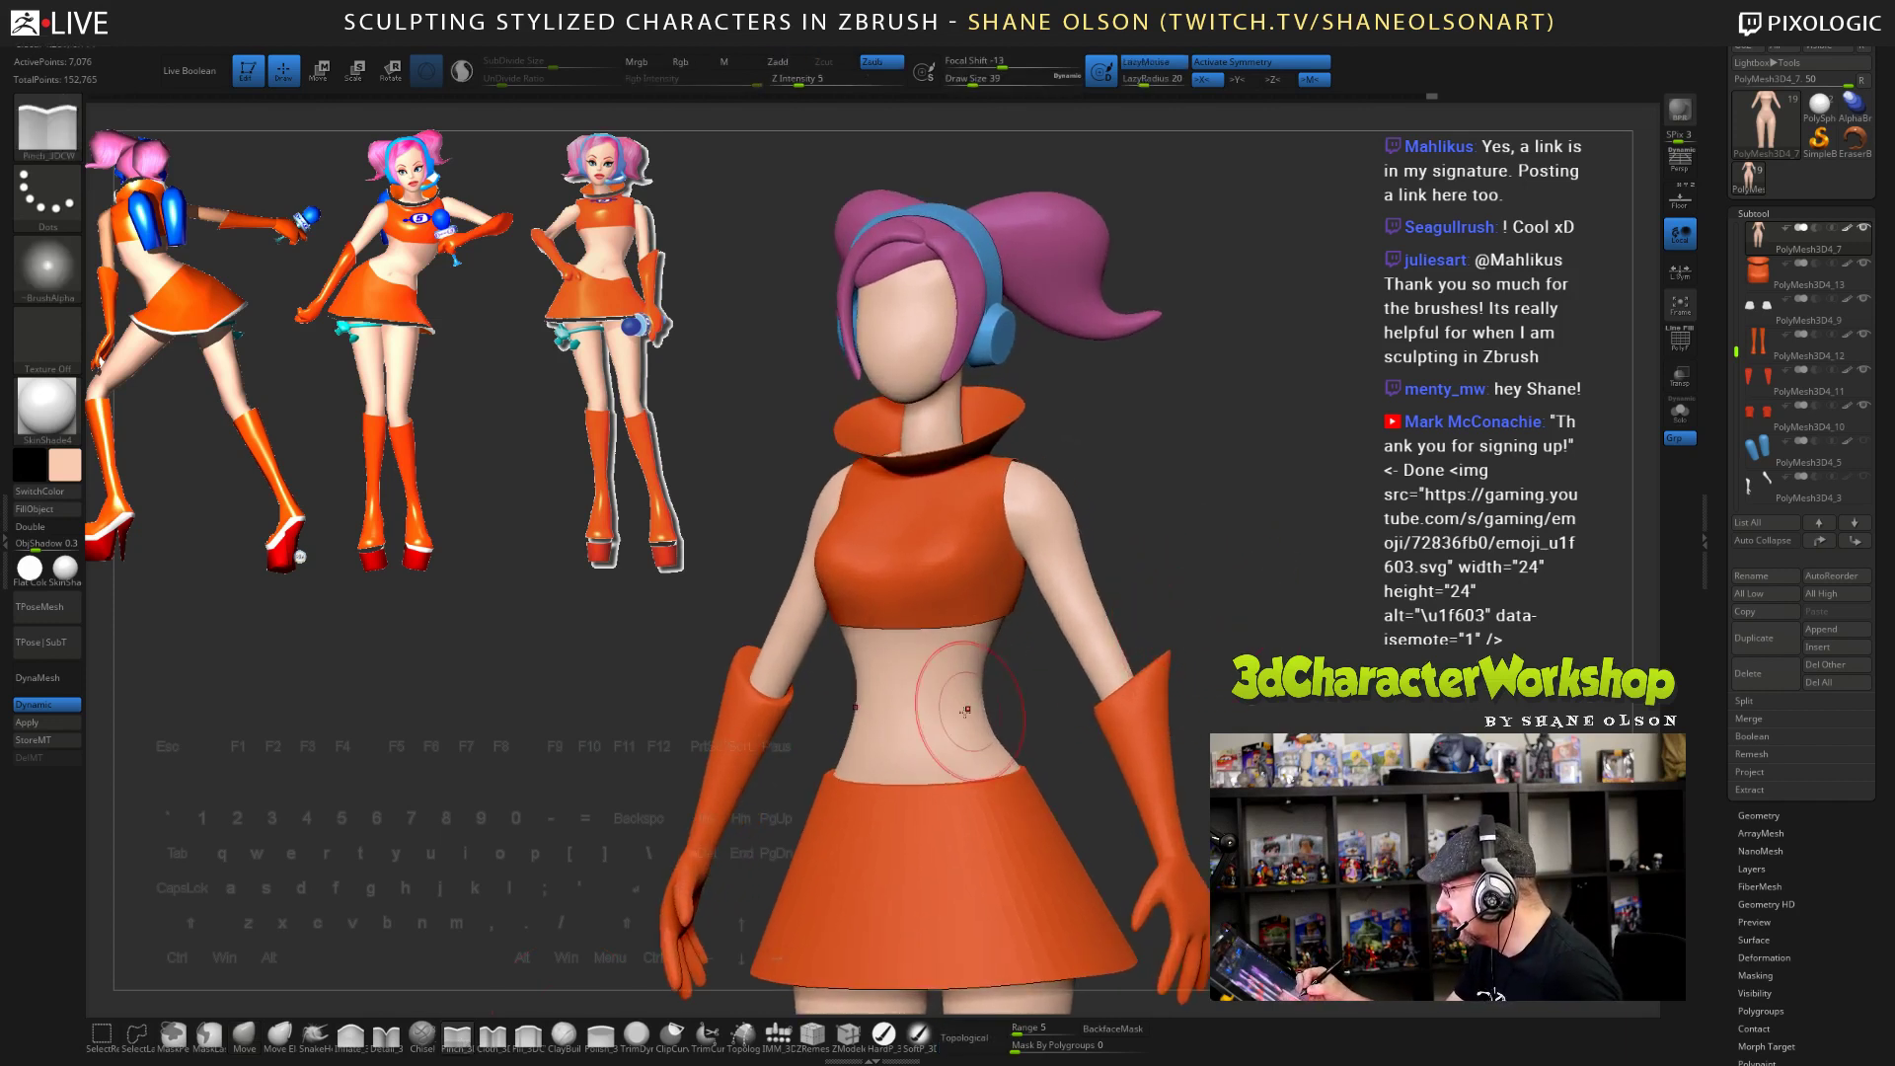
- Switch to the Move brush with a draw size of about 39 and refine the body's waist and hips
left_click_drag(893, 696, 970, 695)
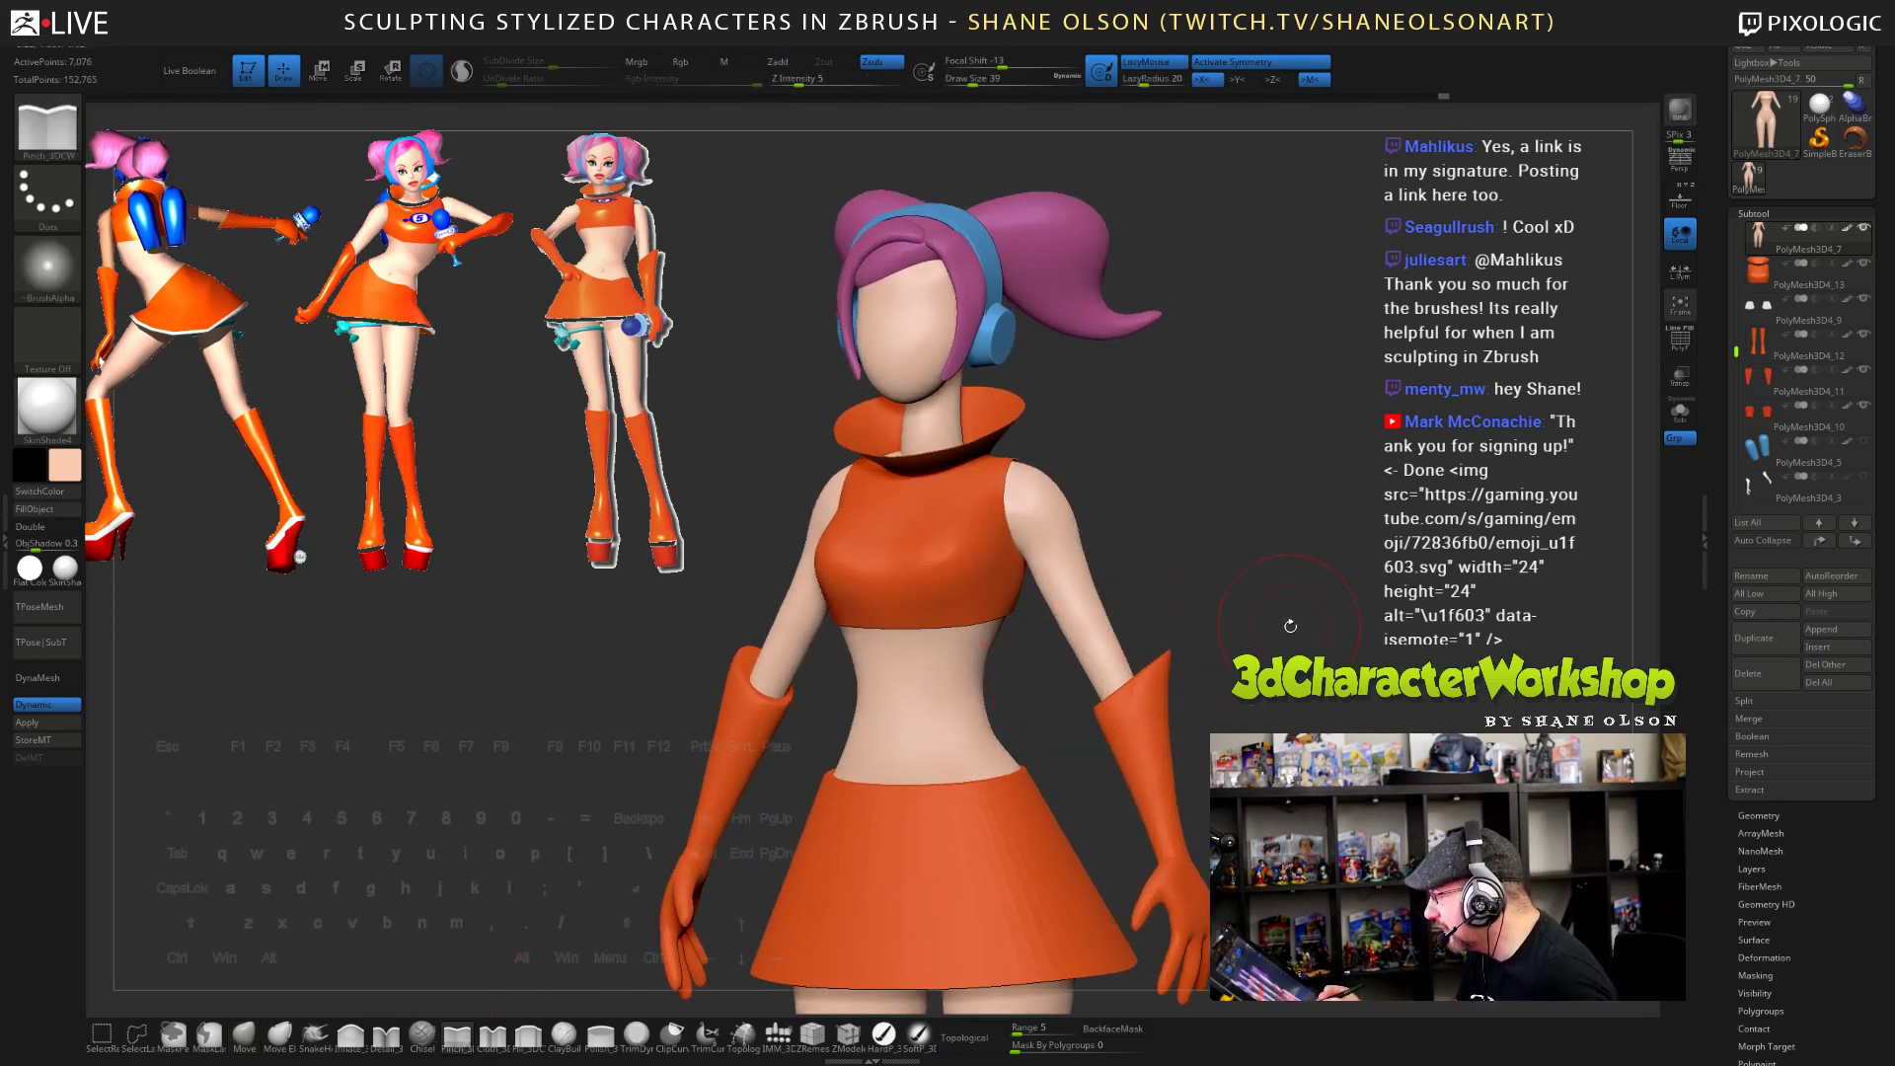
left_click_drag(1290, 626, 1032, 685)
mouse_move(1283, 622)
left_mouse_down()
mouse_move(1125, 647)
mouse_move(1080, 675)
mouse_move(1307, 654)
mouse_move(962, 698)
left_mouse_up()
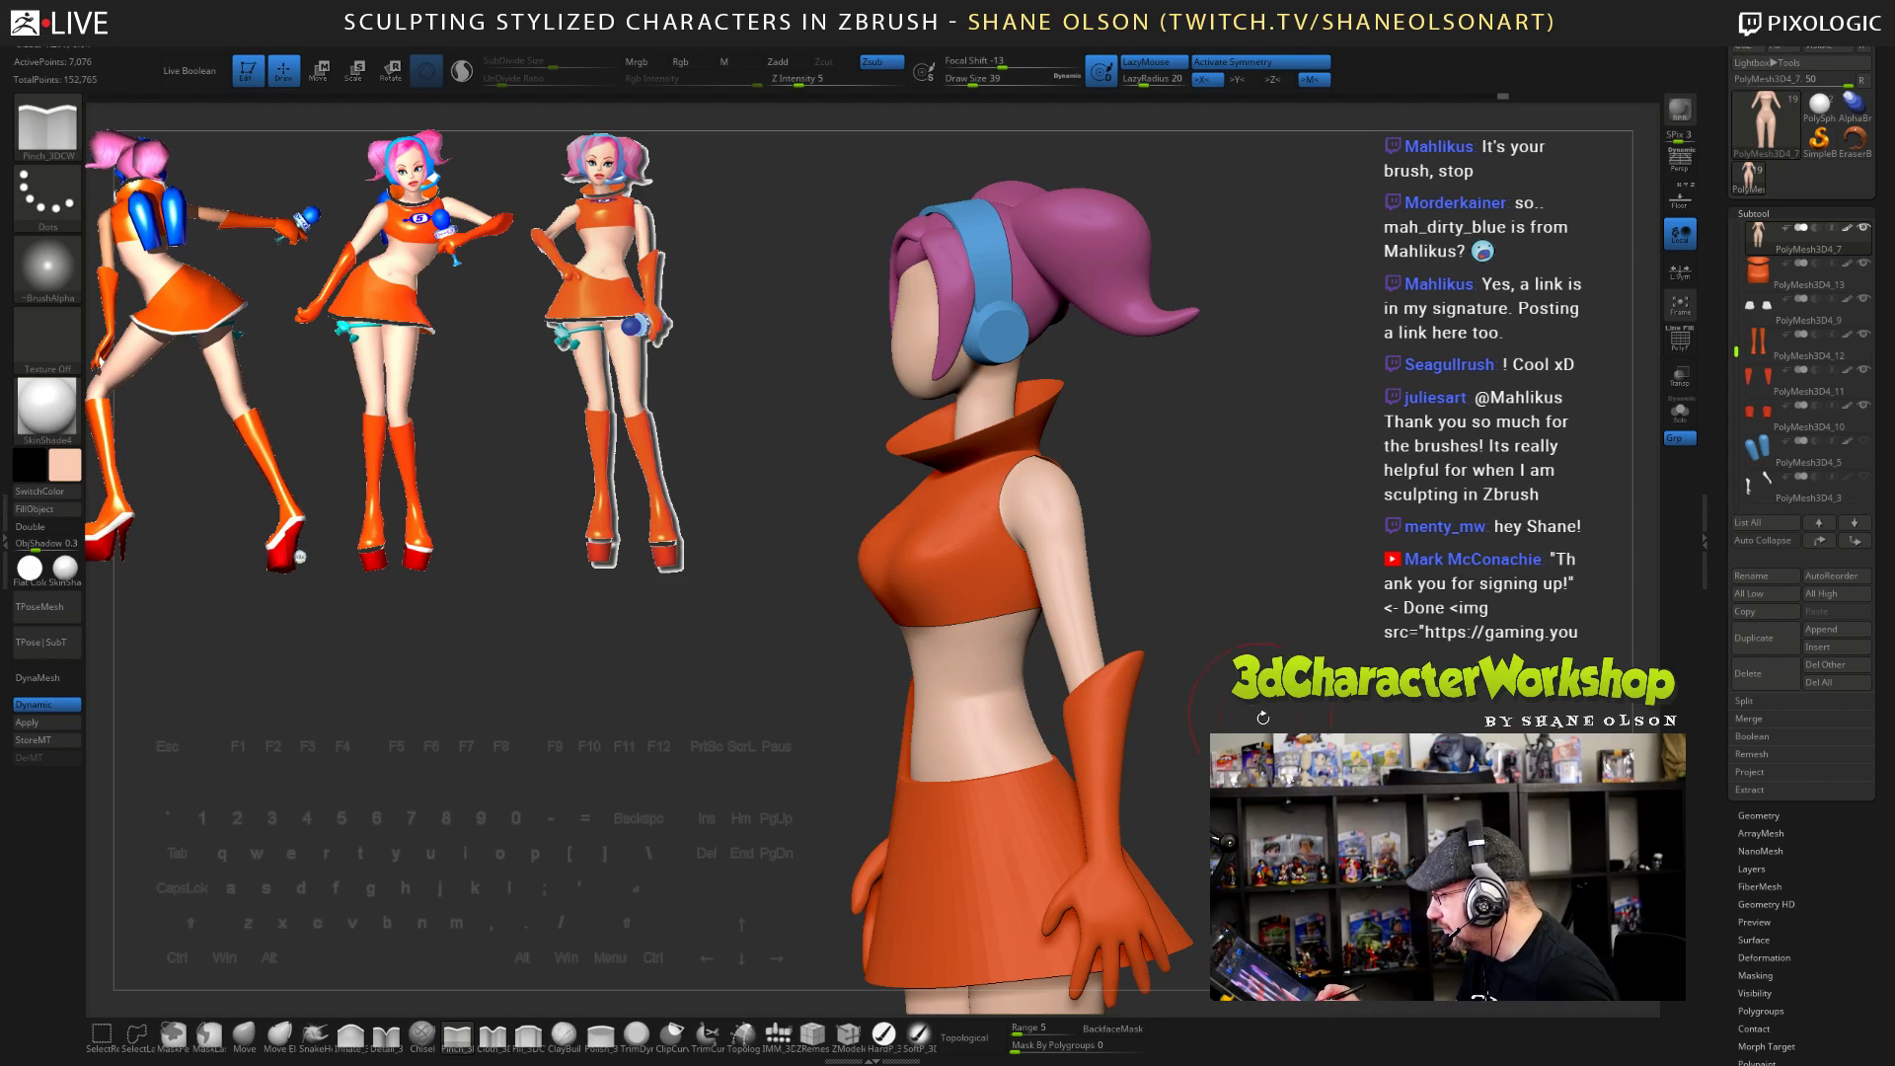
left_click_drag(1262, 718, 1092, 784)
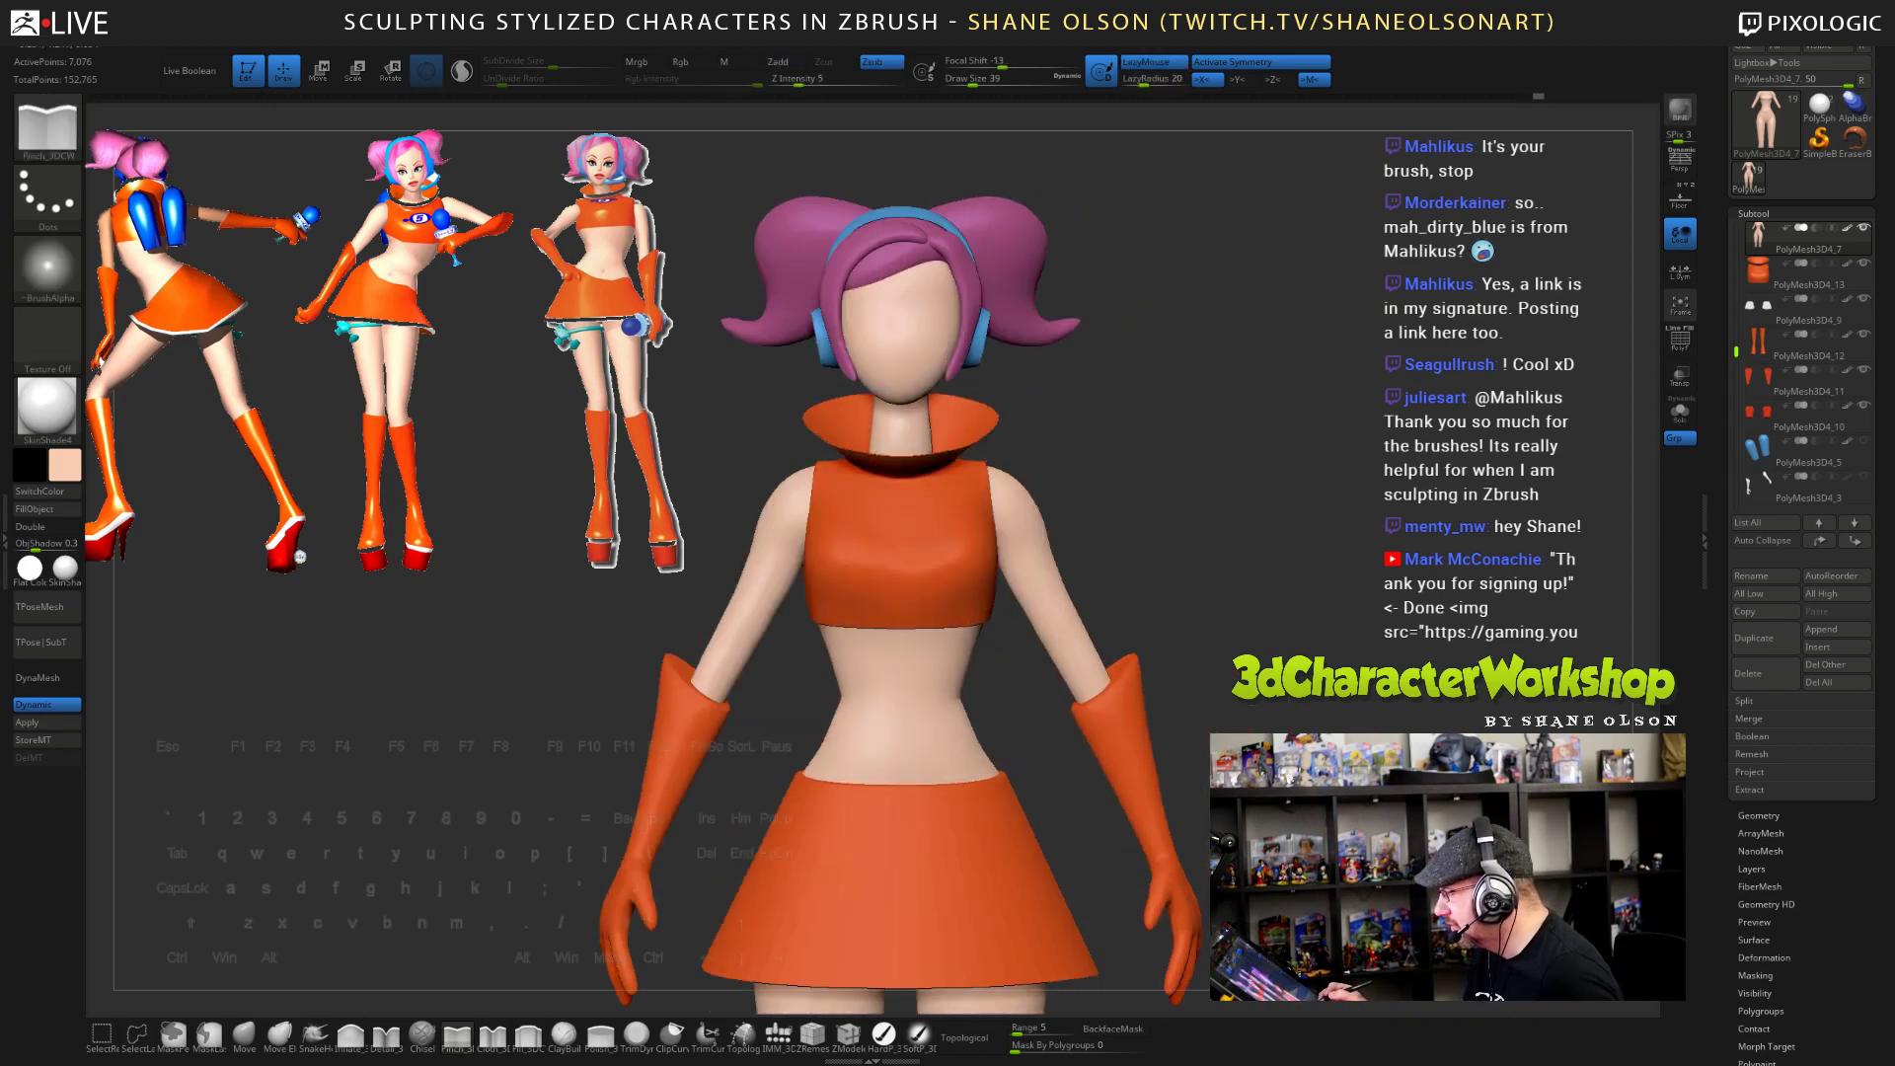
mouse_move(1015, 734)
left_mouse_down("alt")
mouse_move(1029, 665)
mouse_move(1035, 707)
mouse_move(1006, 677)
left_mouse_up("alt")
left_click(244, 1034)
key("bracketleft")
key("bracketright")
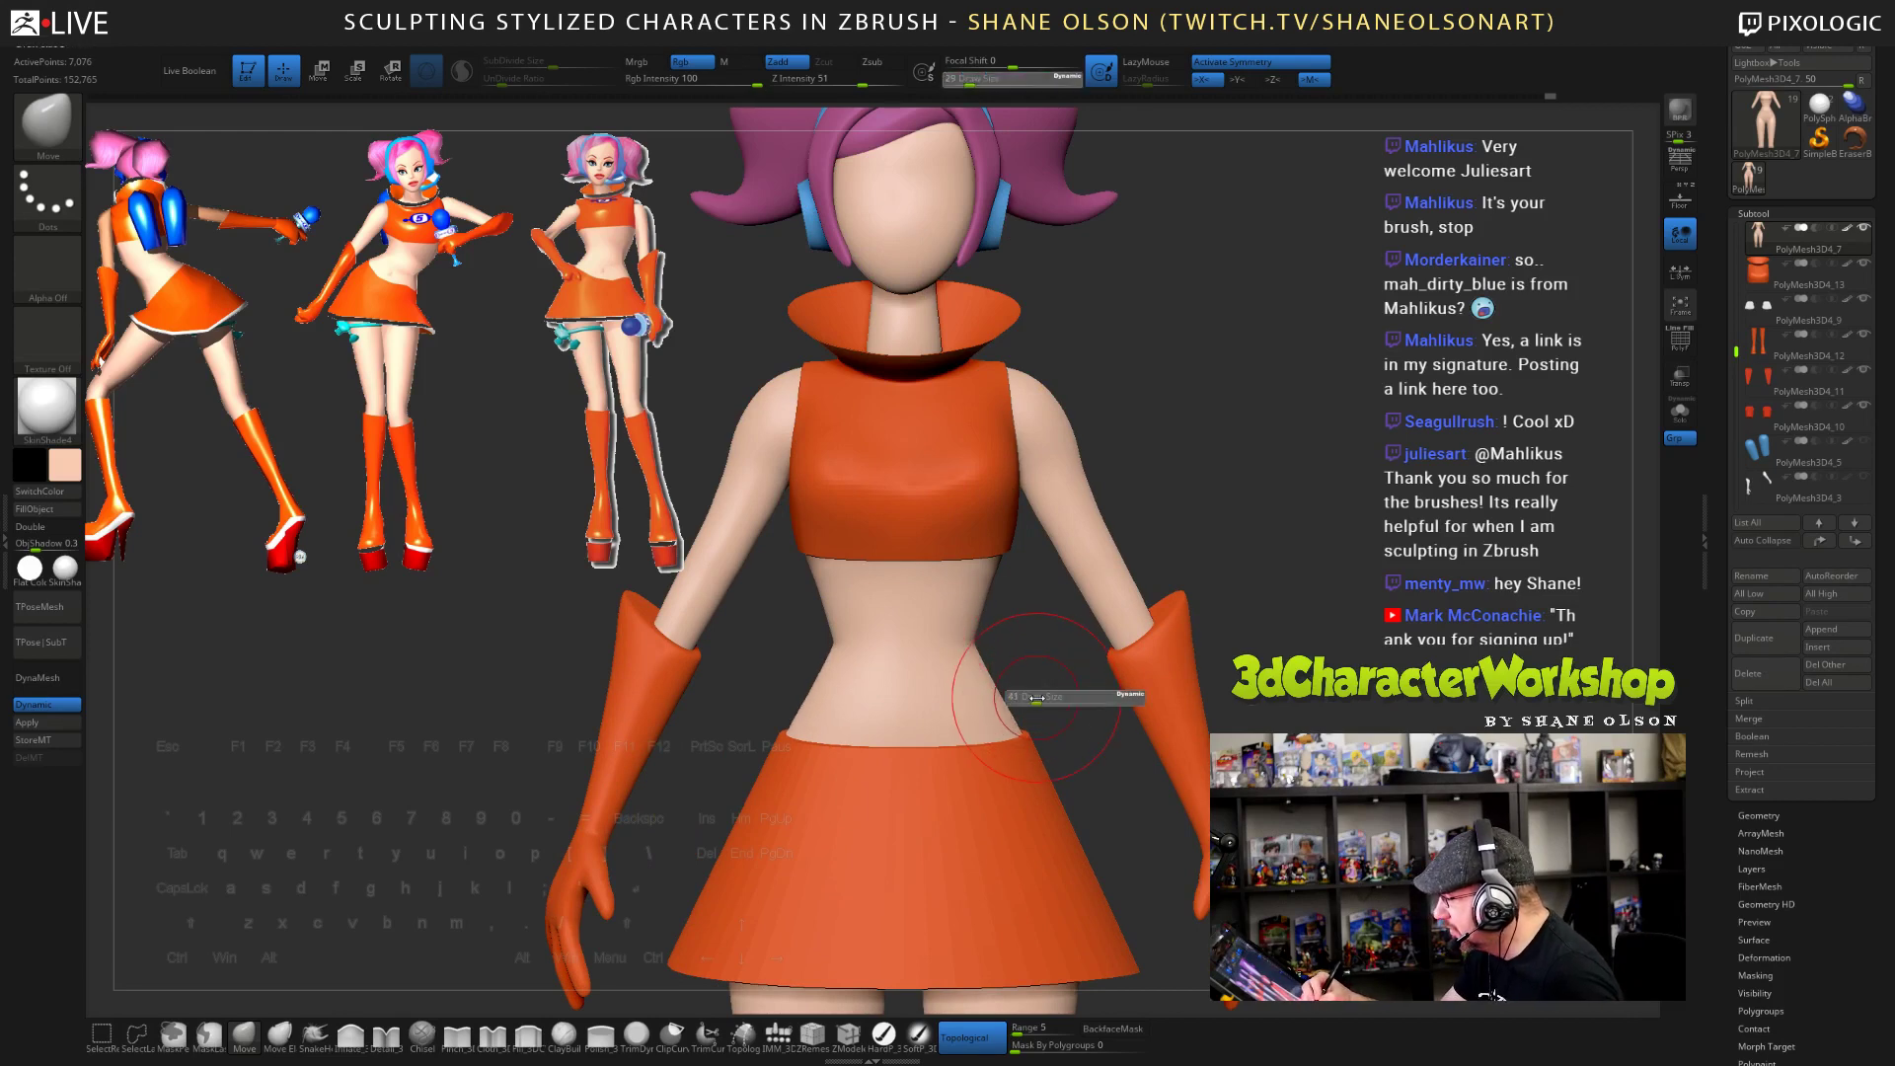
mouse_move(1046, 718)
left_mouse_down("alt")
mouse_move(1039, 790)
mouse_move(1002, 692)
left_mouse_up("alt")
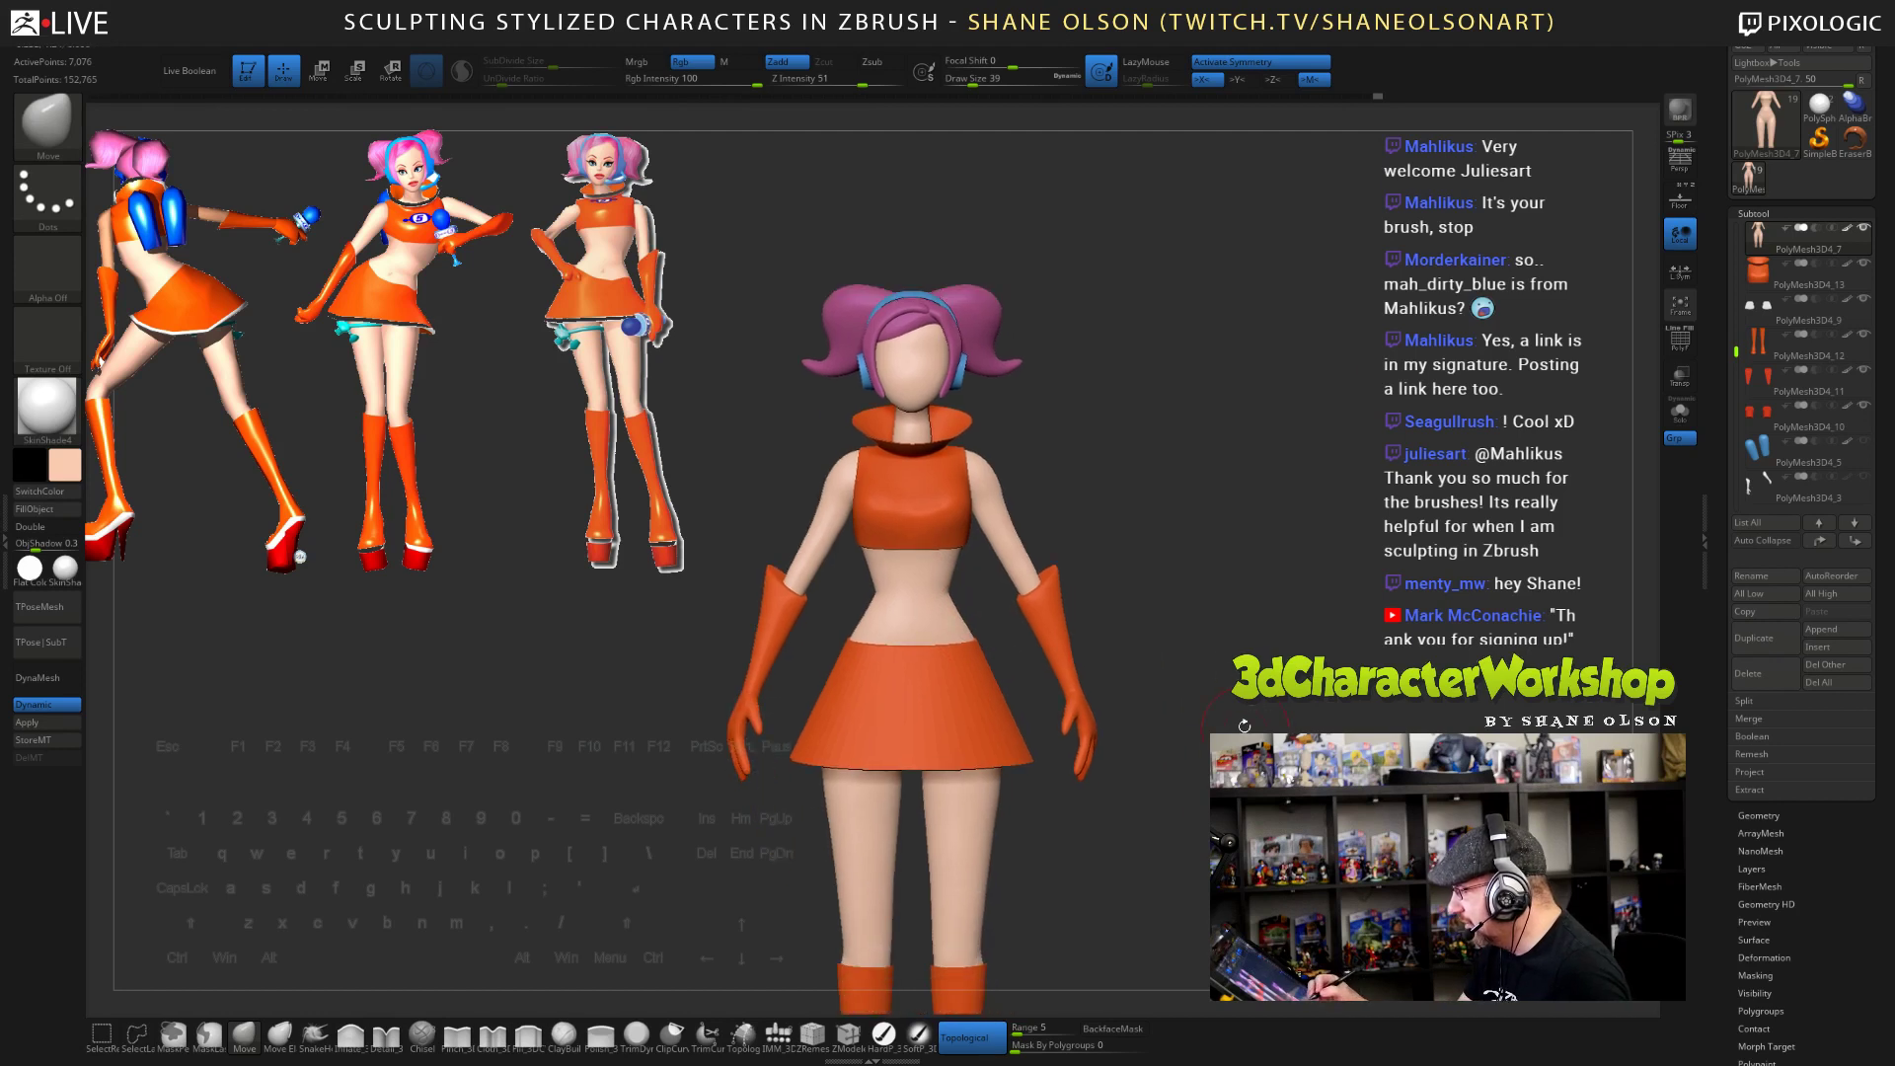
- Check the whole figure's proportions from the front and save the project
mouse_move(1115, 750)
left_mouse_down("alt")
mouse_move(1159, 700)
mouse_move(1148, 738)
left_mouse_up("alt")
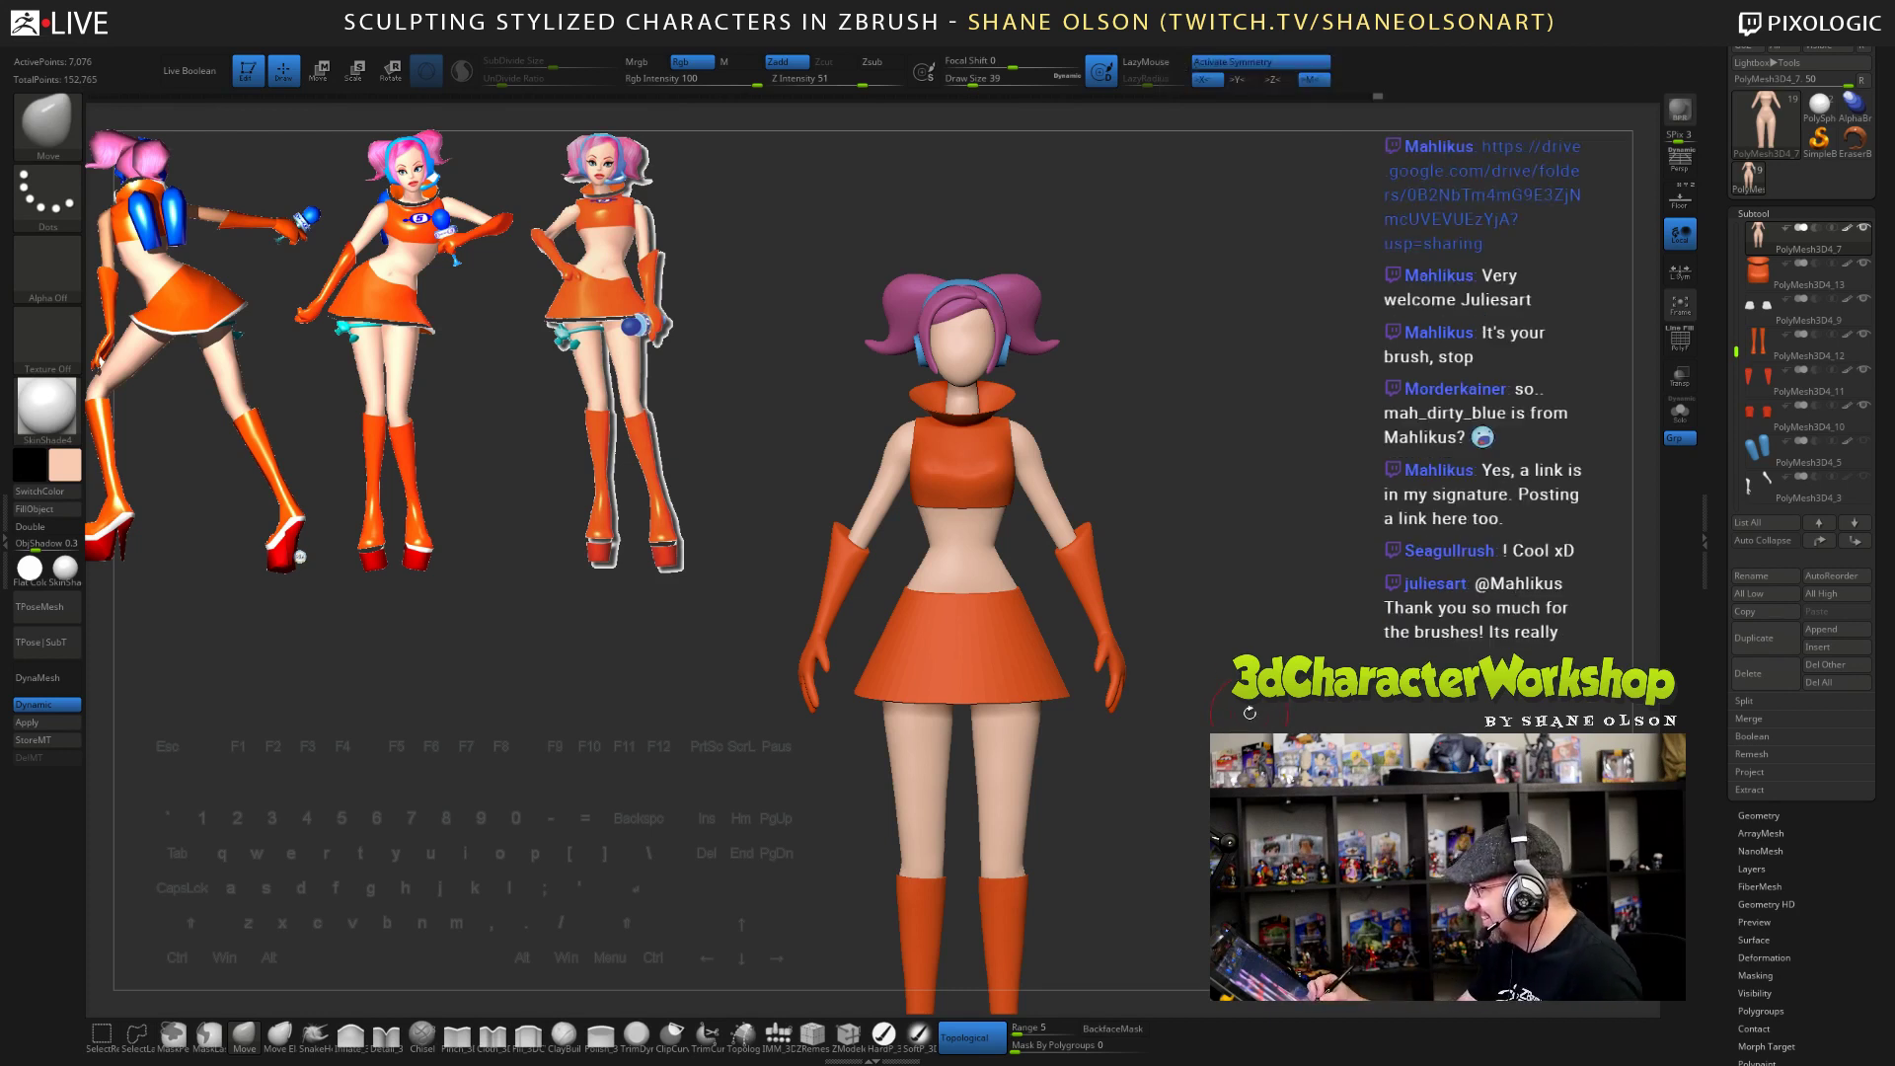
left_click_drag(1250, 711, 1236, 651)
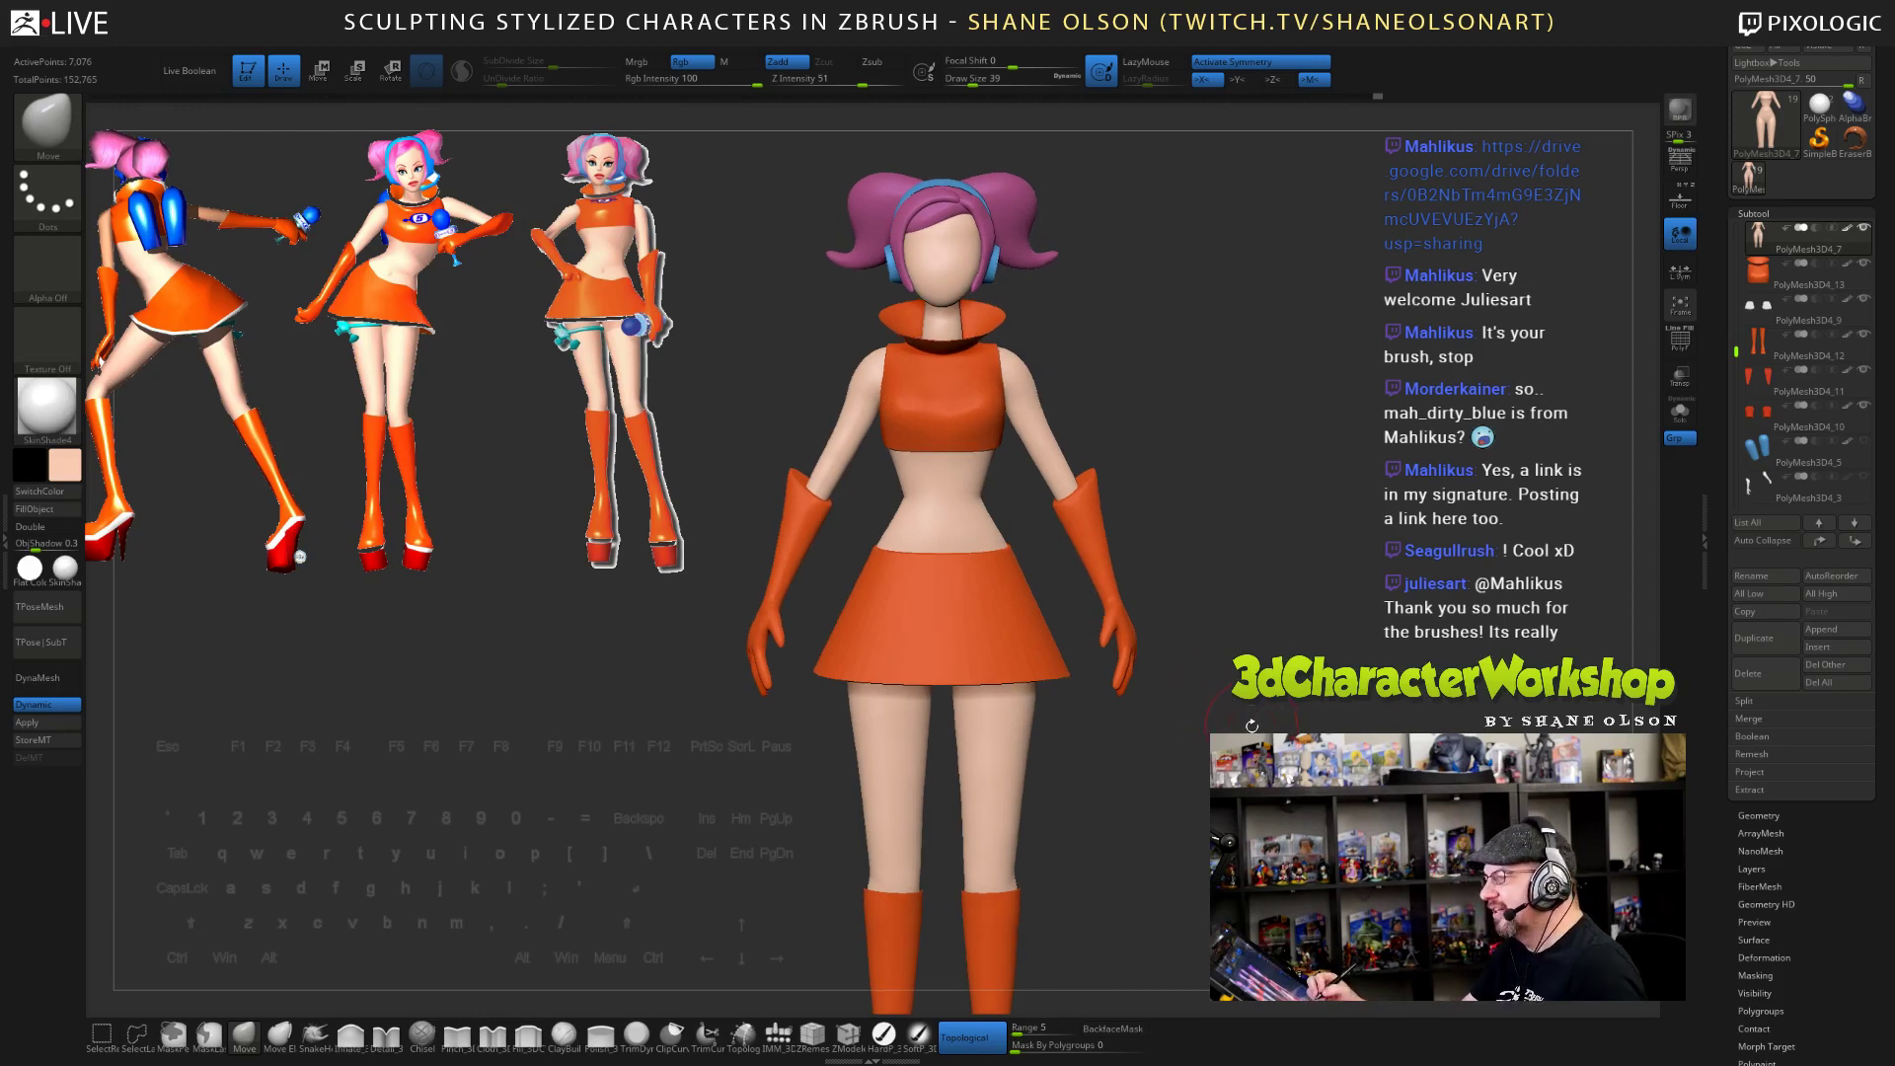
left_click_drag(1252, 712, 1311, 758)
key("ctrl+s")
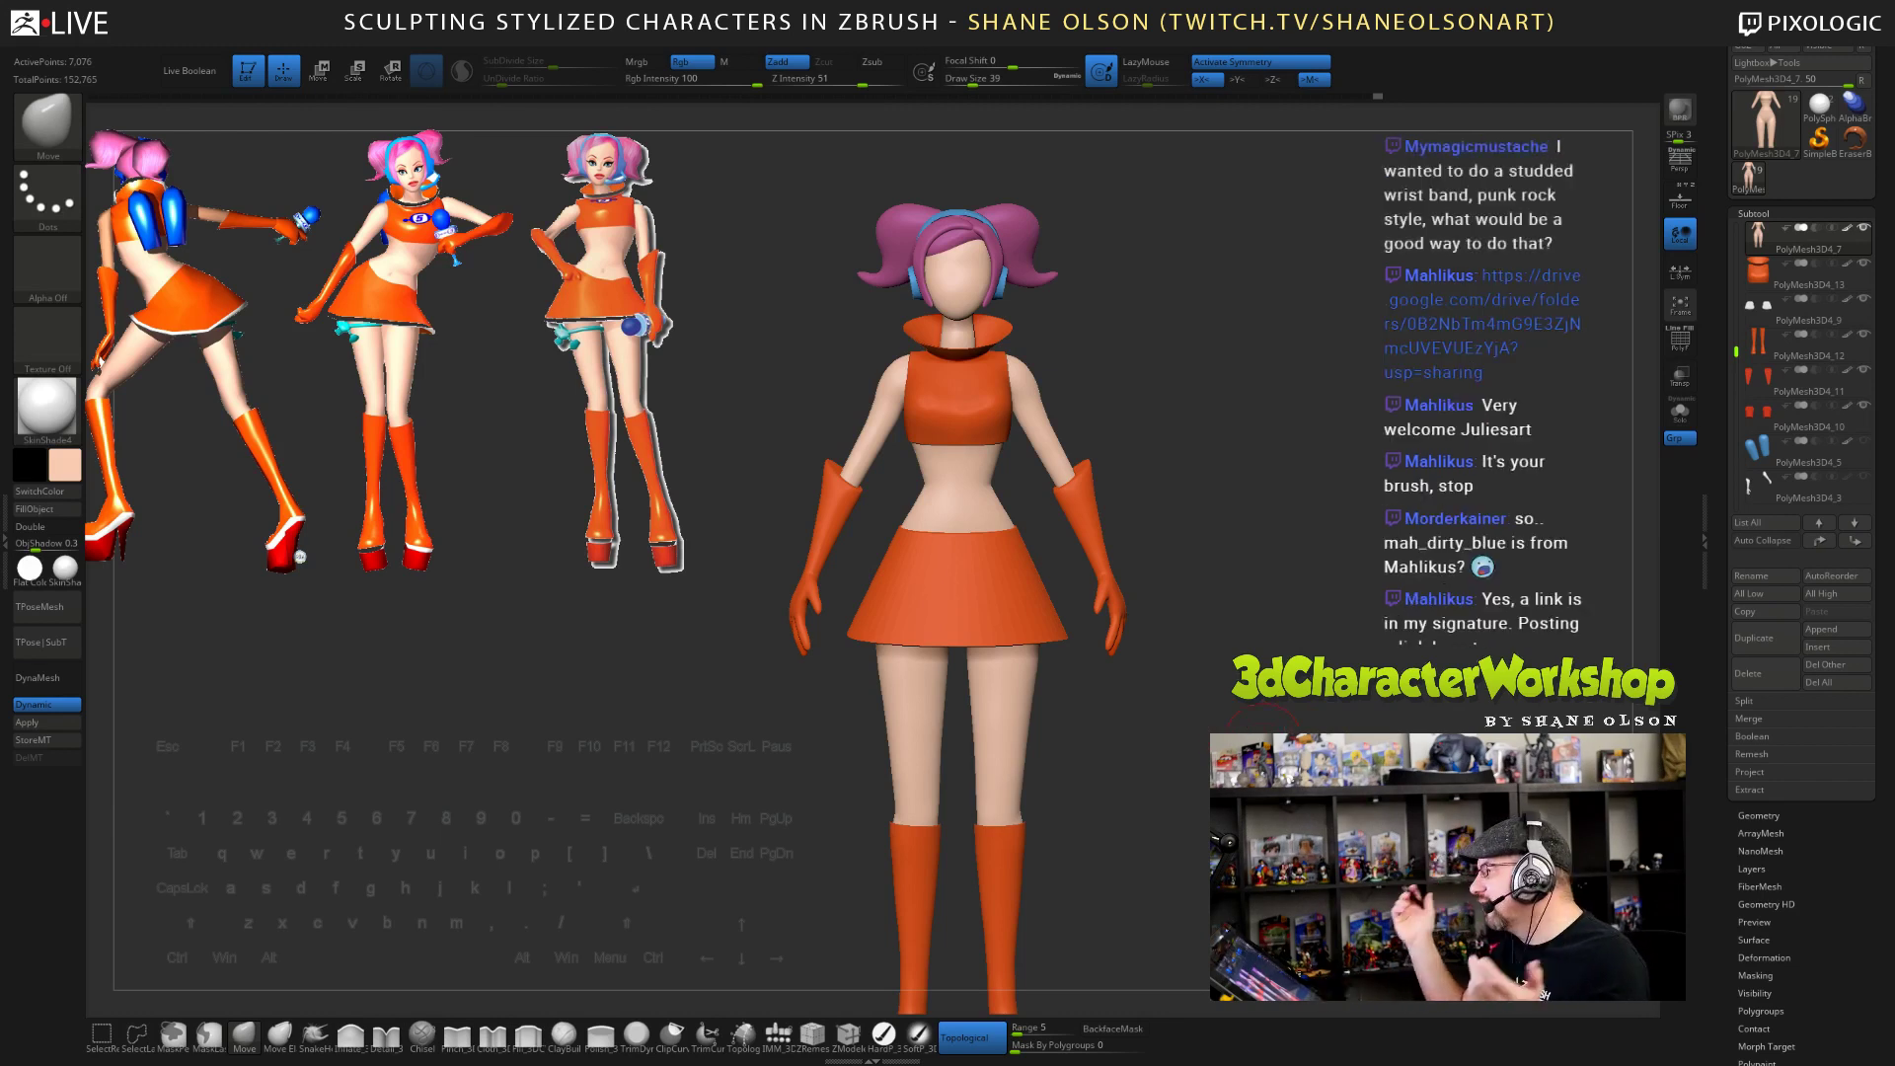
- Make the gloves the active subtool and adjust the forearm's outer contour using the Move brush at draw size 56
left_click_drag(1251, 641, 1214, 588, "alt")
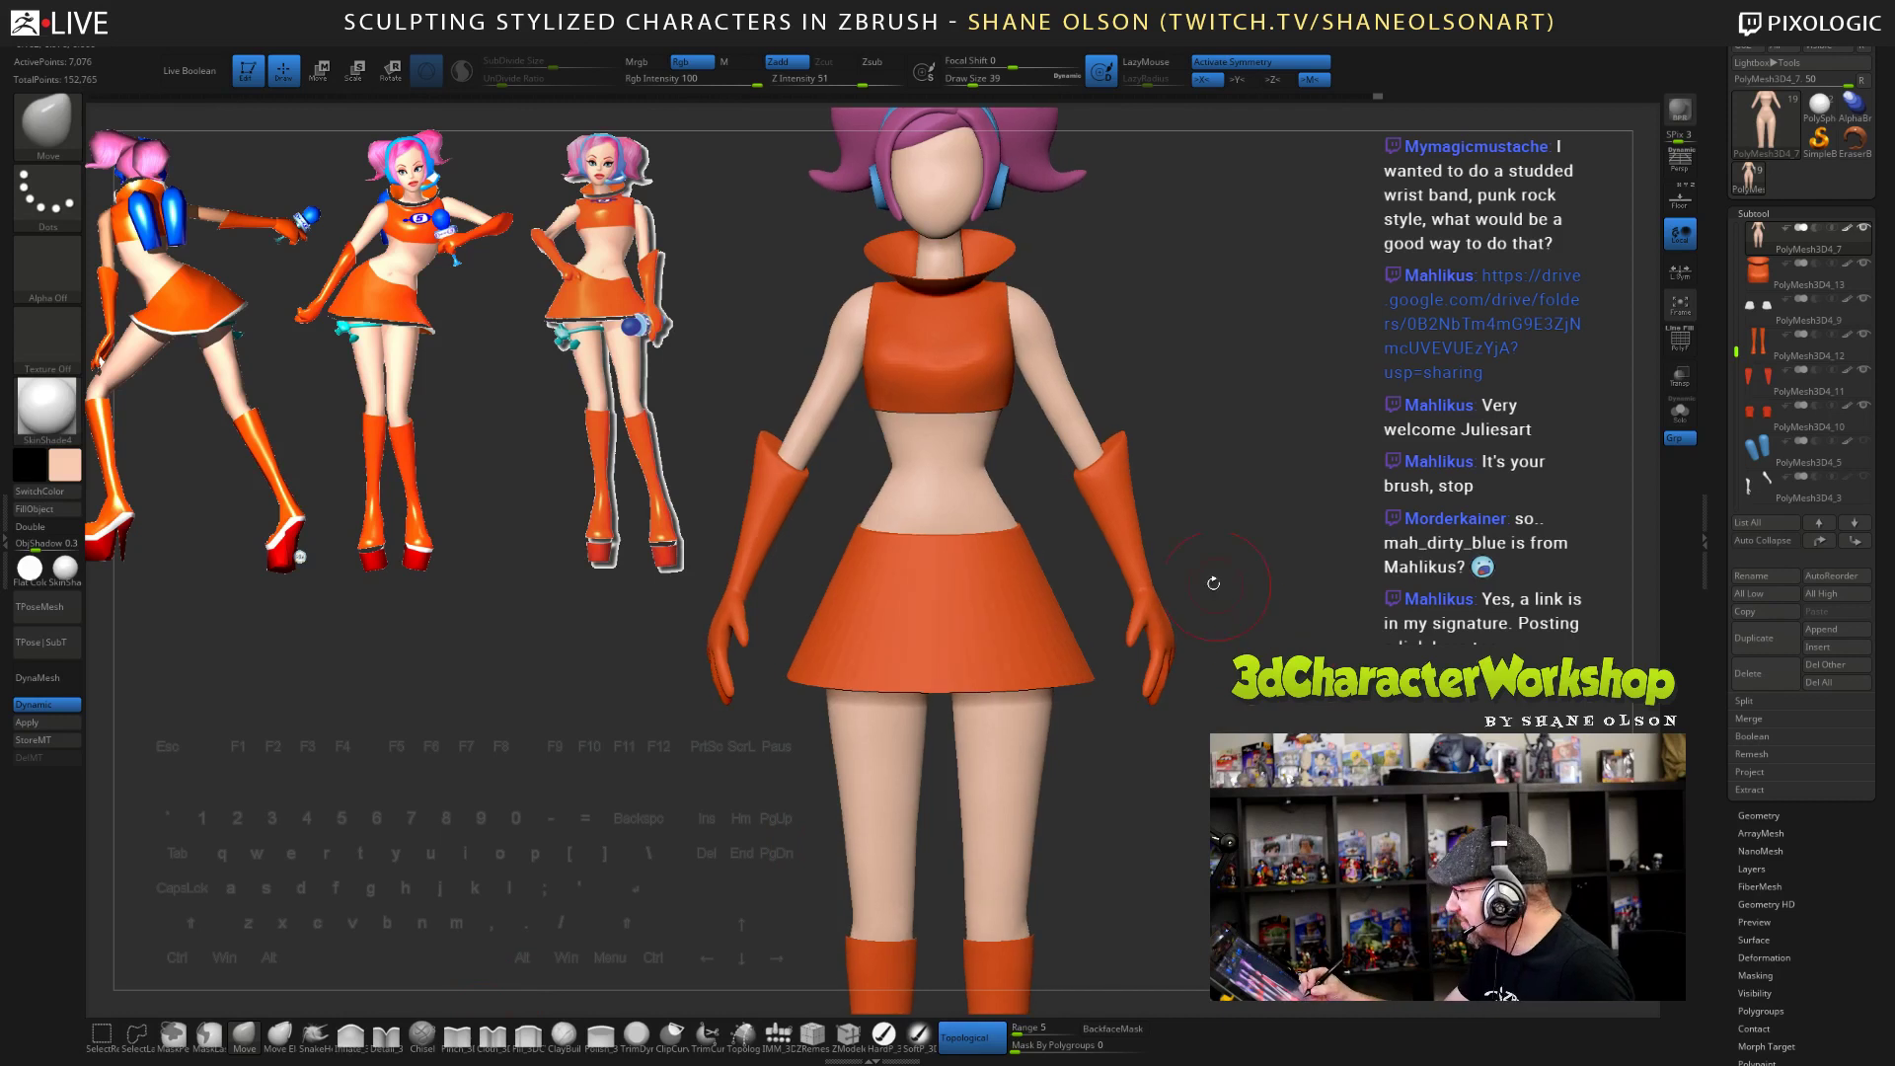
left_click(1162, 596, "alt")
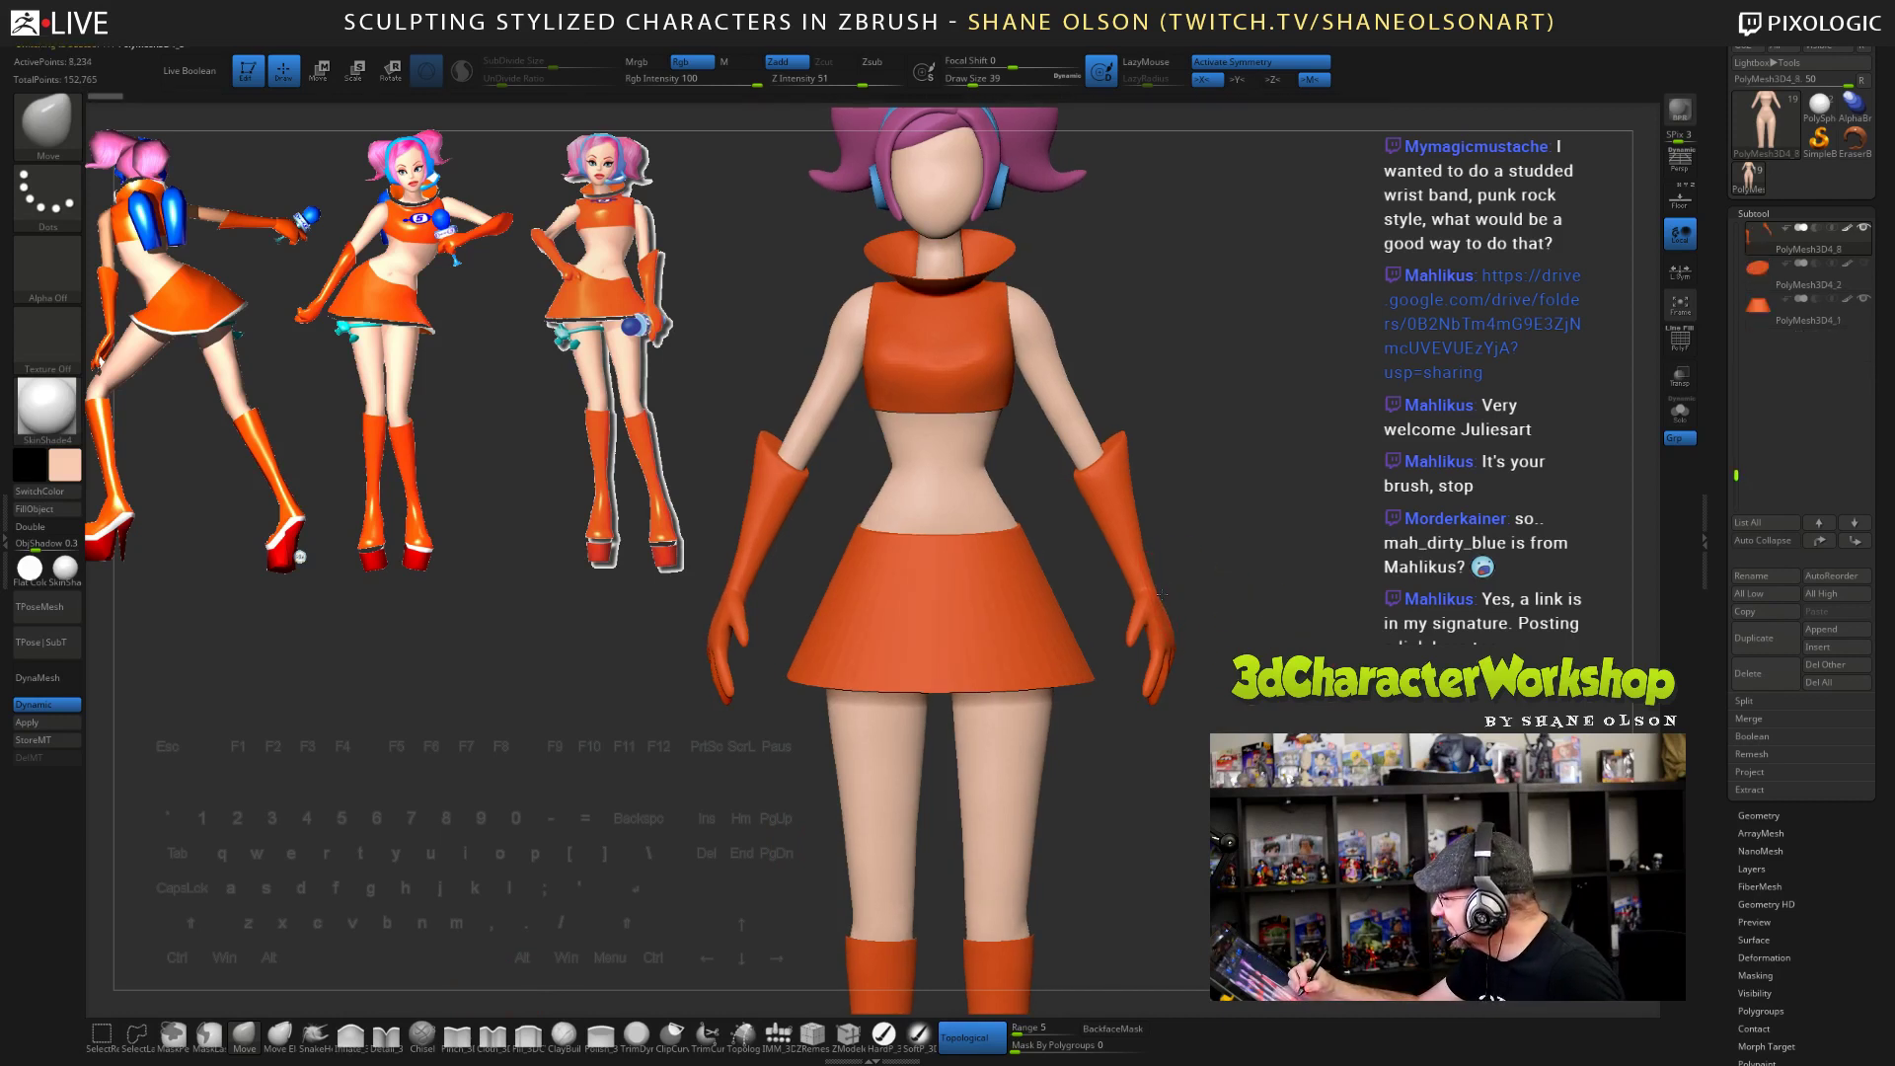
mouse_move(1197, 542)
left_mouse_down()
mouse_move(1196, 571)
mouse_move(1152, 589)
mouse_move(1166, 560)
mouse_move(1136, 551)
mouse_move(1168, 509)
left_mouse_up()
key("s")
key("s")
left_click_drag(1134, 539, 1141, 537)
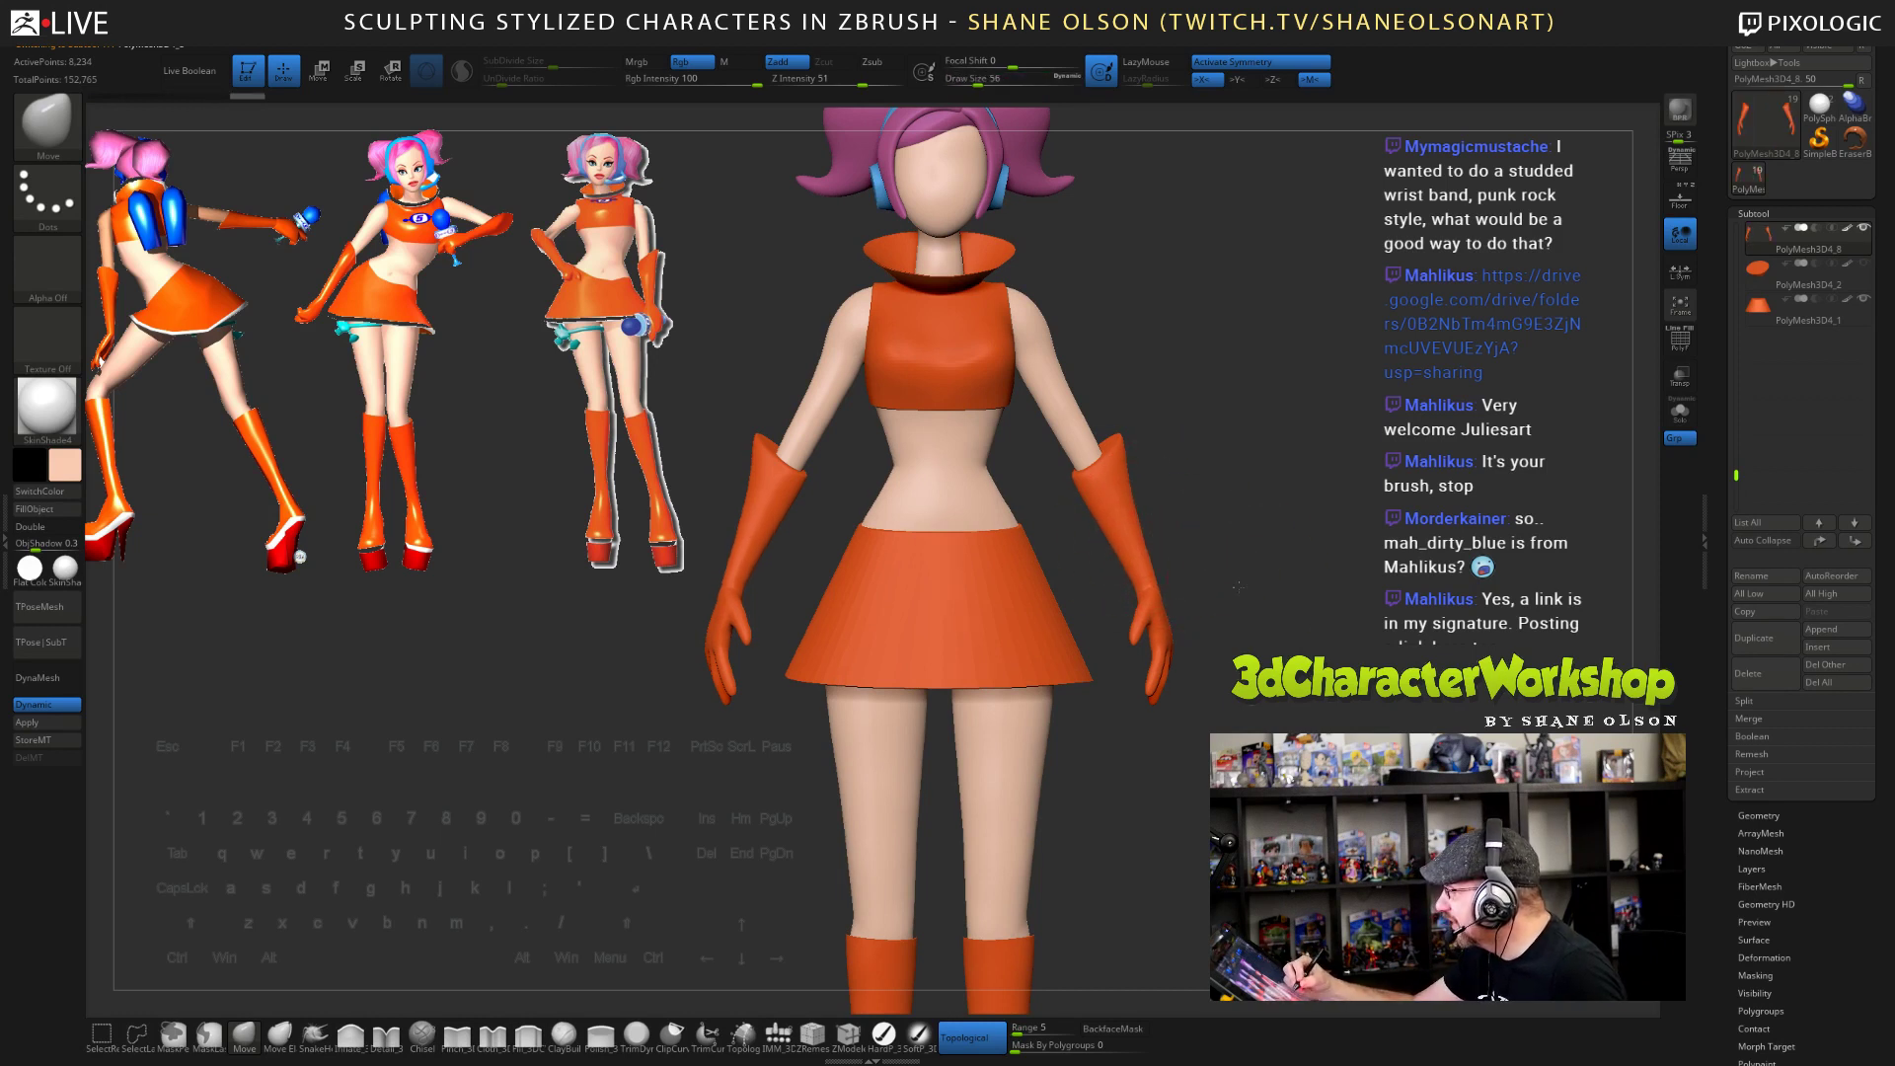
- Make the body the active subtool and reshape the legs just above the boots in front view
left_click_drag(1237, 586, 1090, 698)
left_click(1046, 686, "alt")
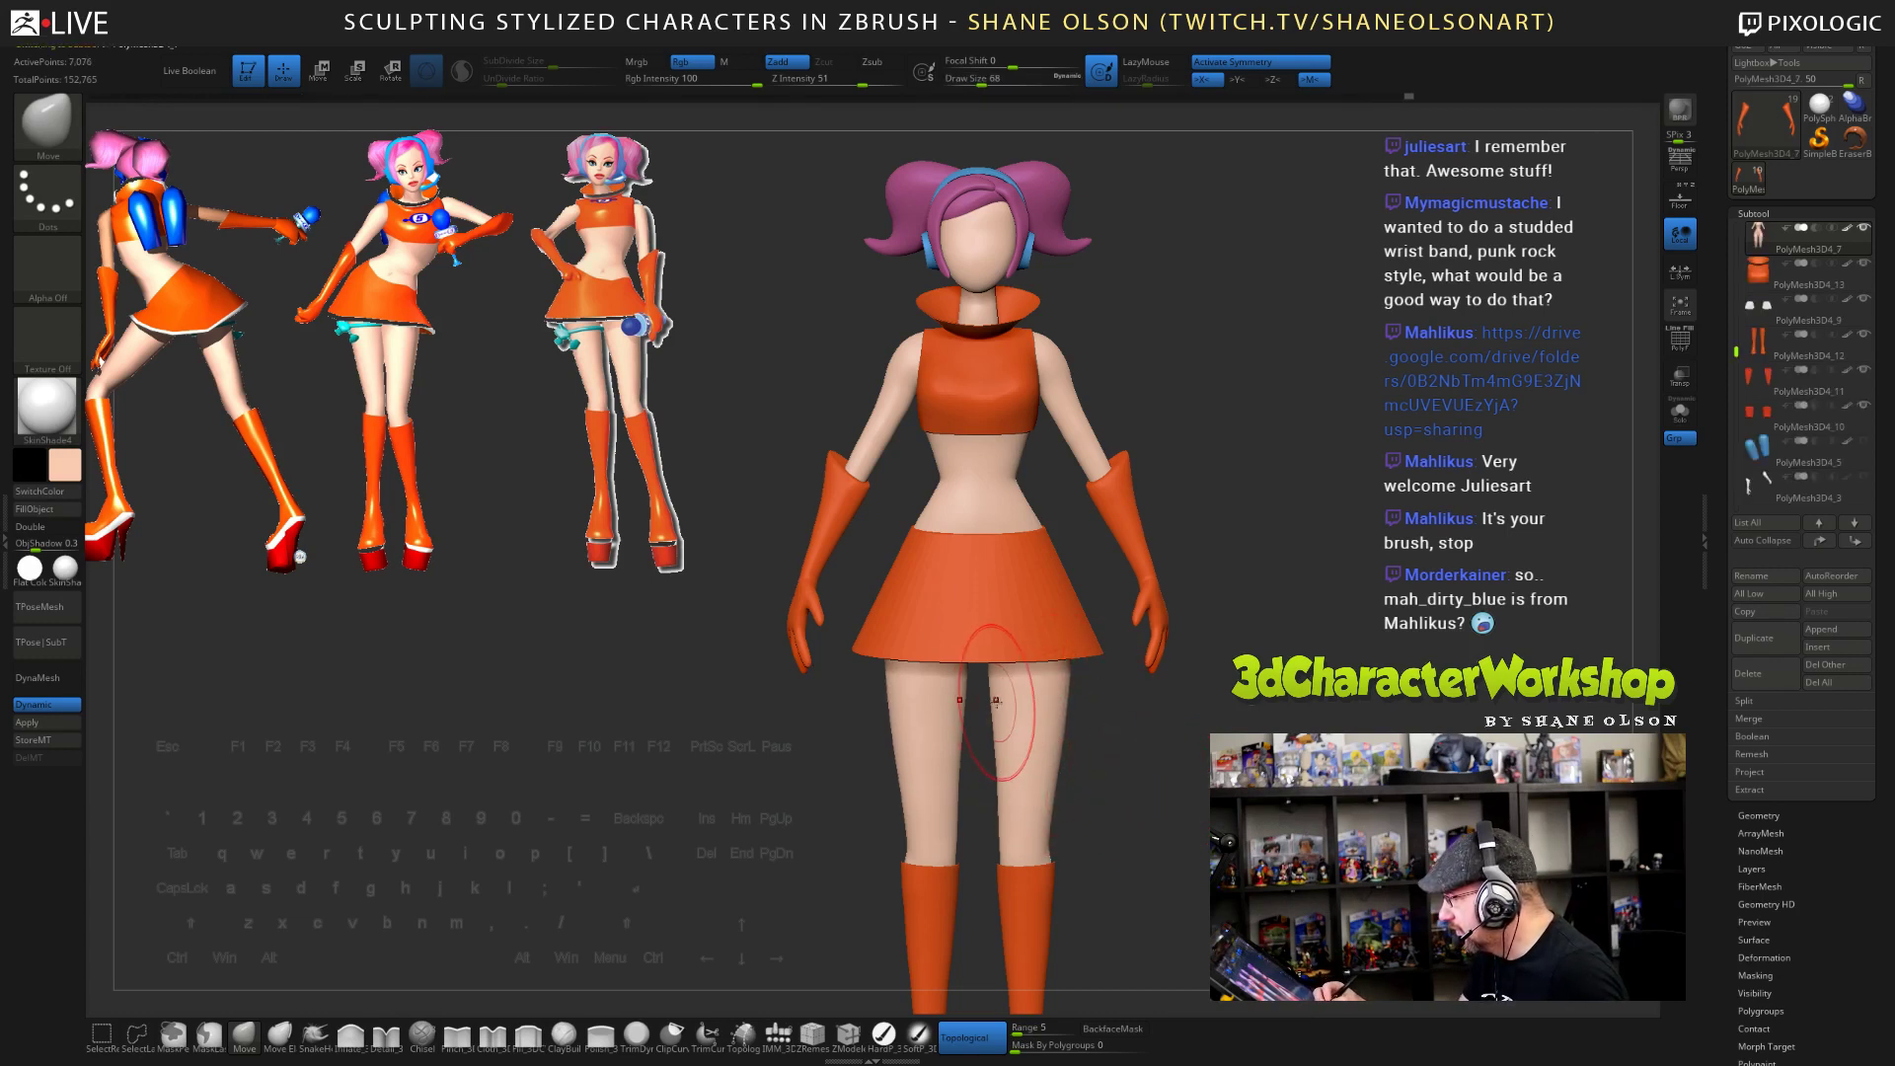
left_click_drag(1095, 858, 1120, 772, "alt")
key("bracketleft")
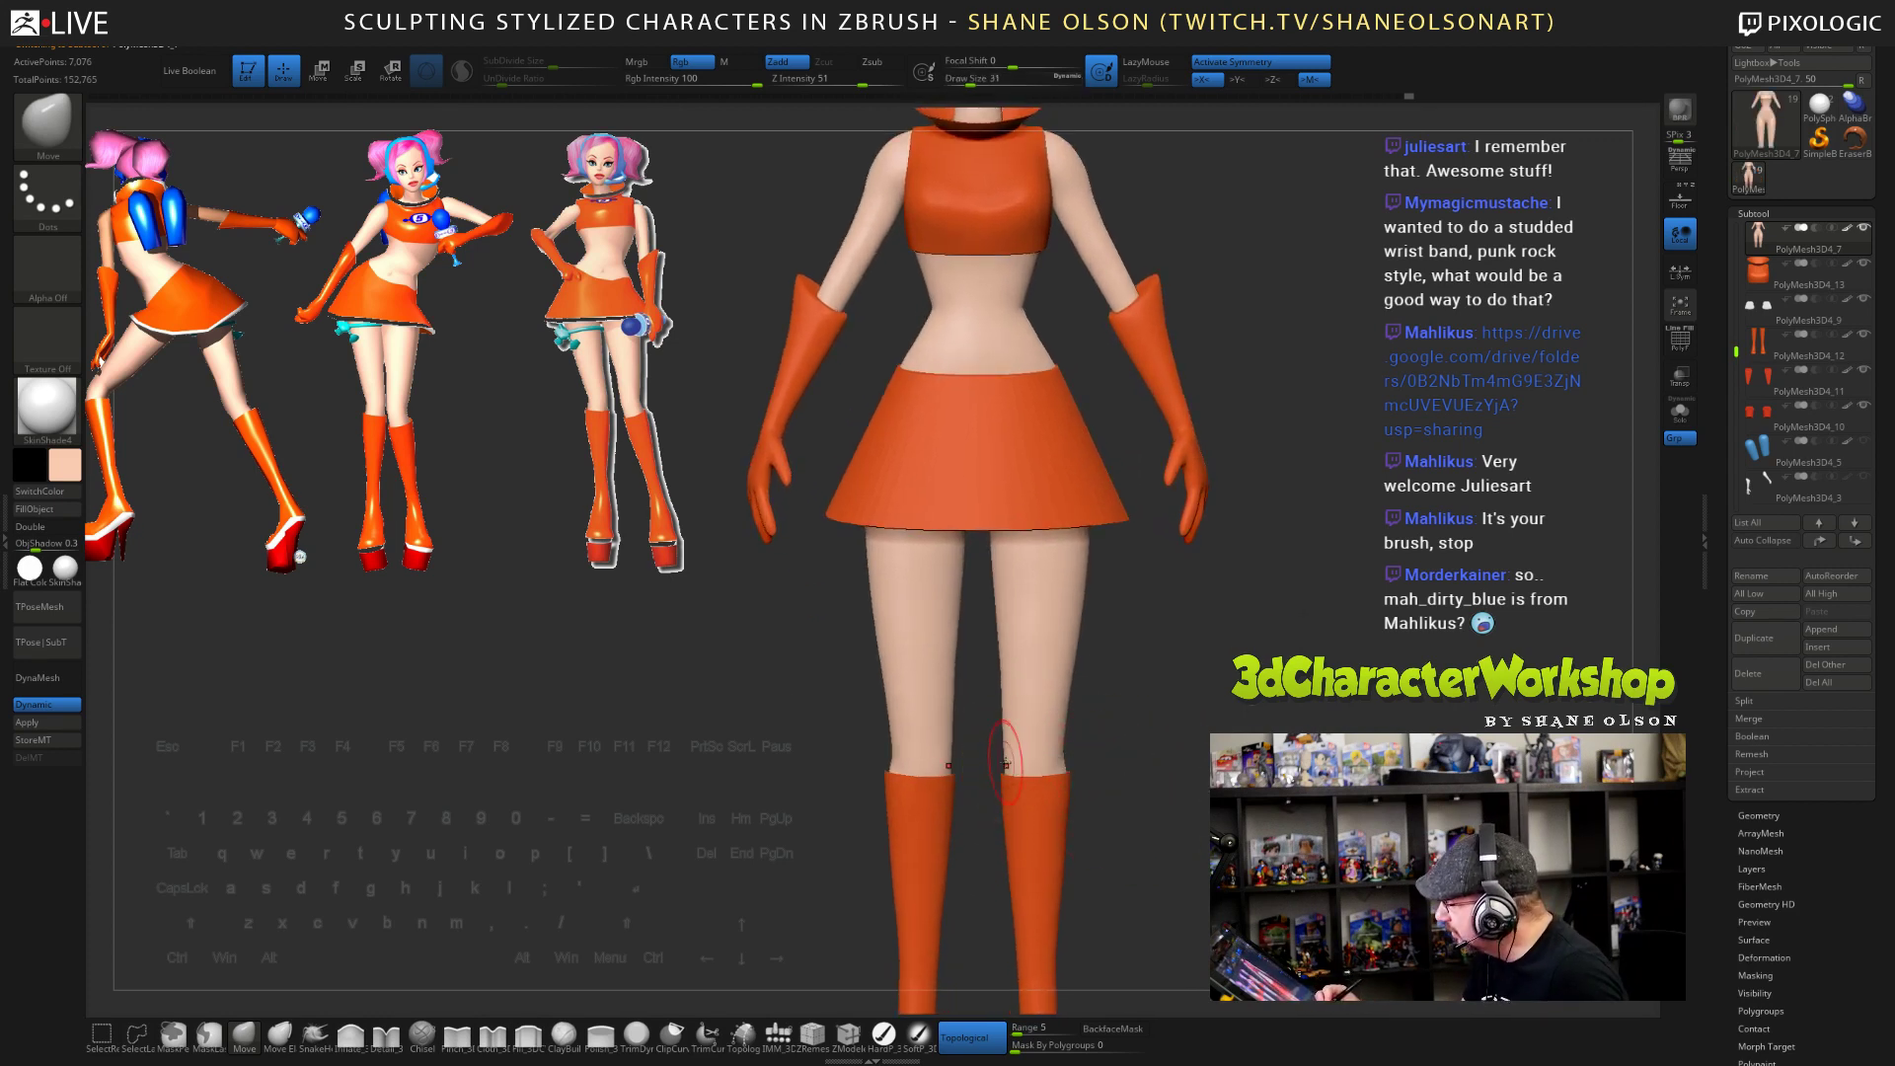
key("bracketright")
key("bracketright")
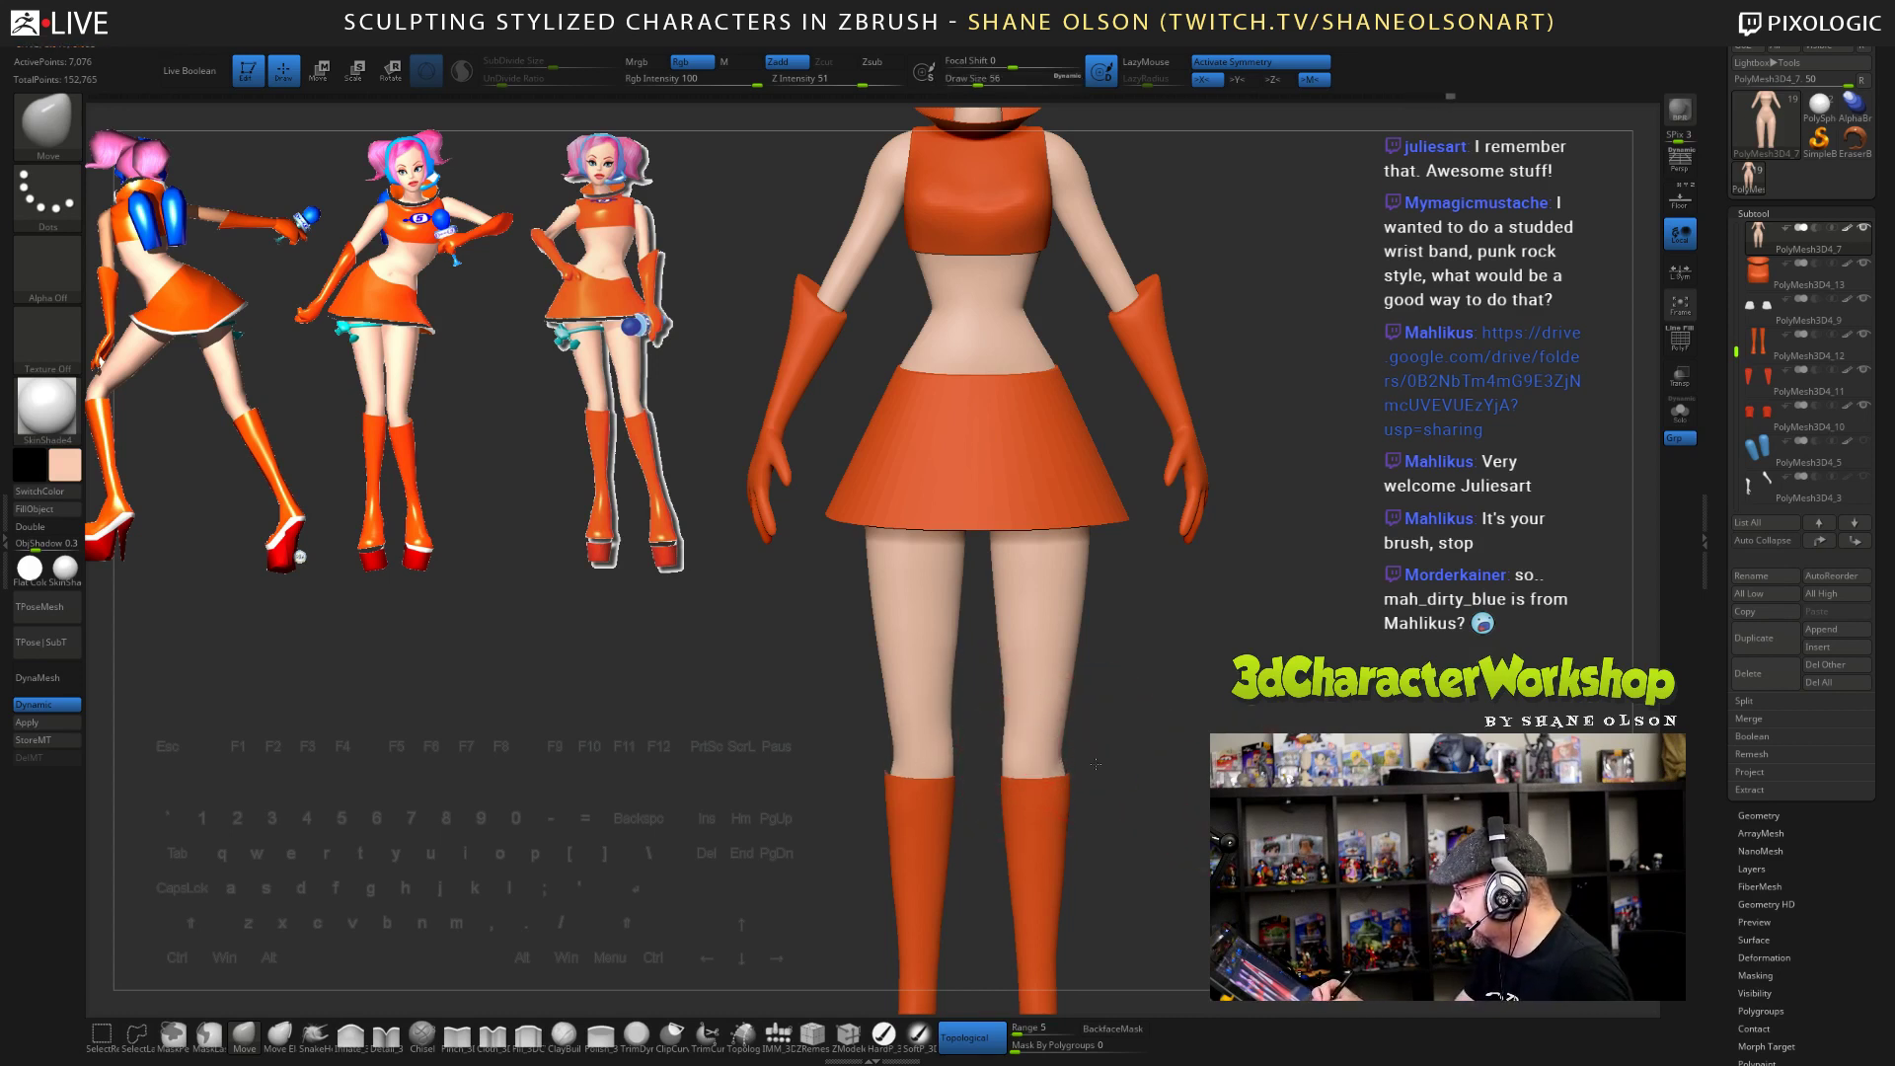
left_click_drag(1095, 762, 1049, 765, "alt")
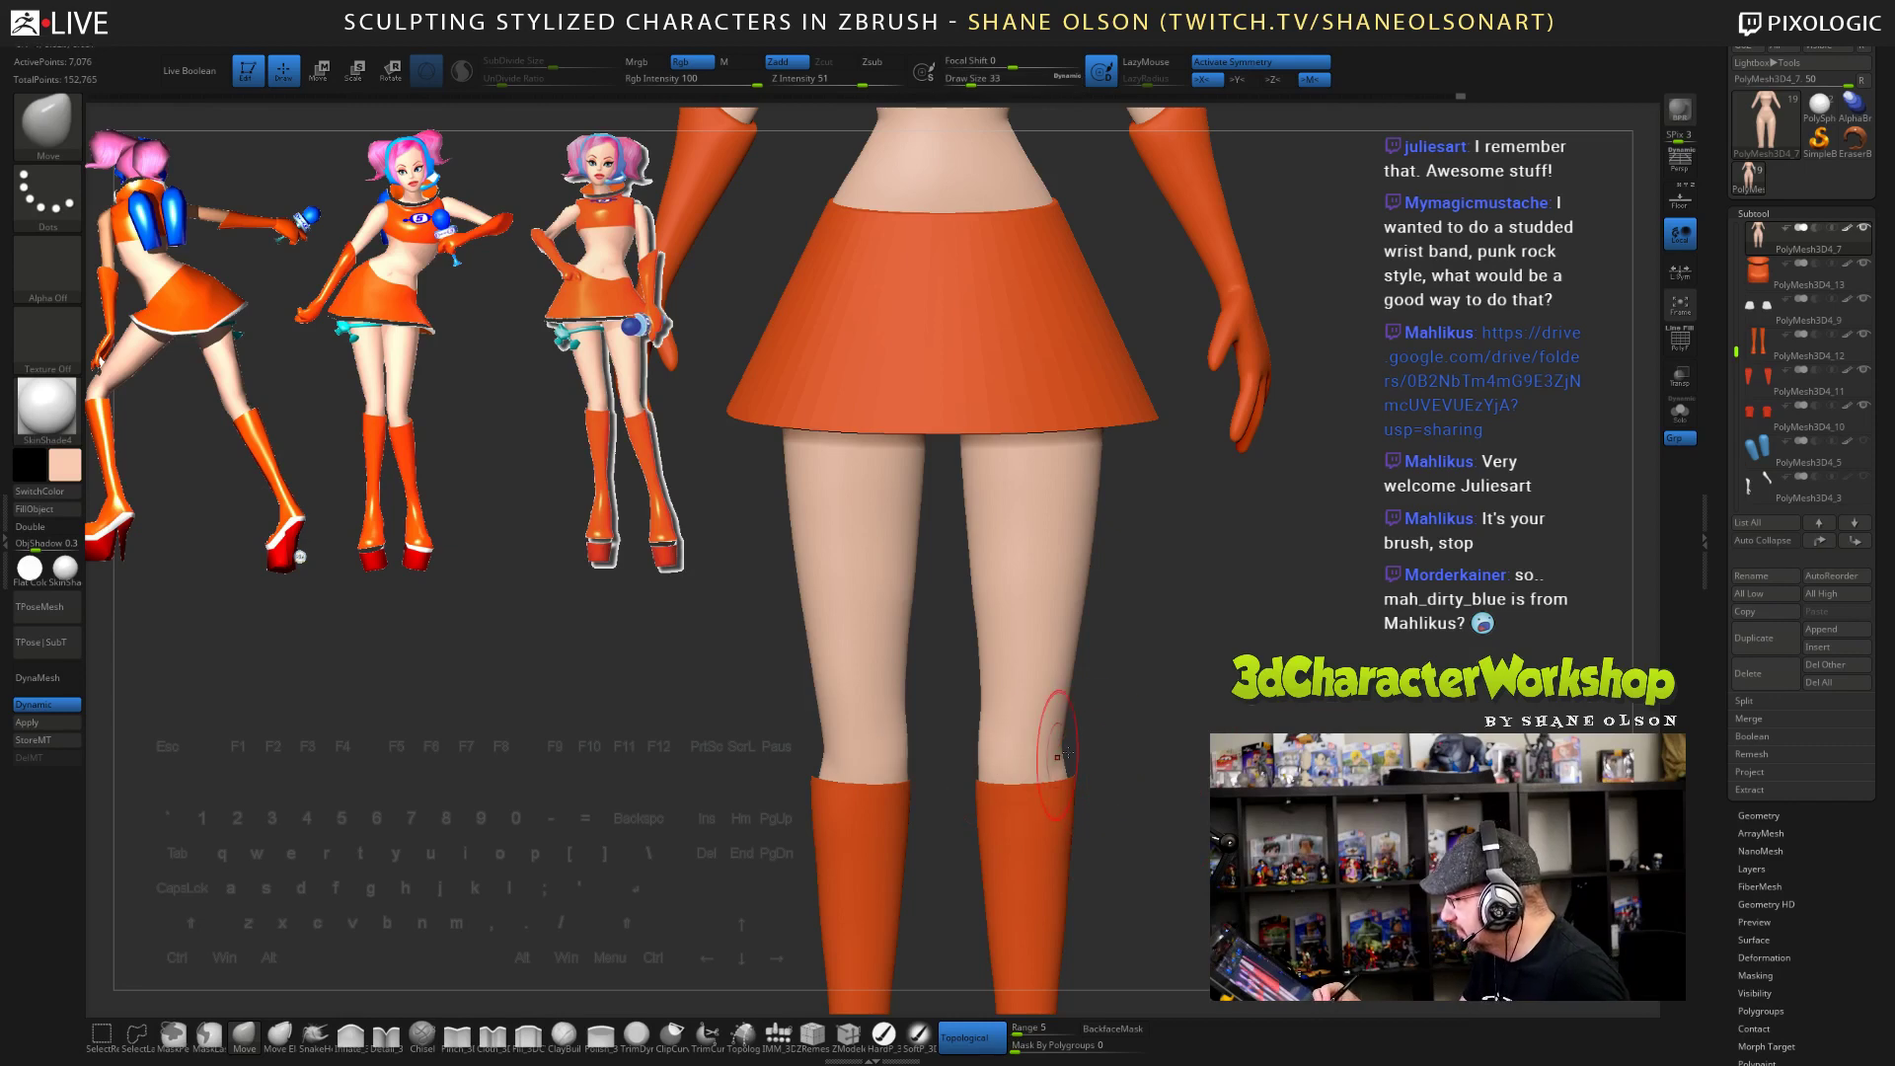
- Reshape the back of the leg above the boot in side view, using a draw size of 83
left_click_drag(1199, 775, 1193, 689, "alt")
left_click_drag(1157, 779, 1184, 779)
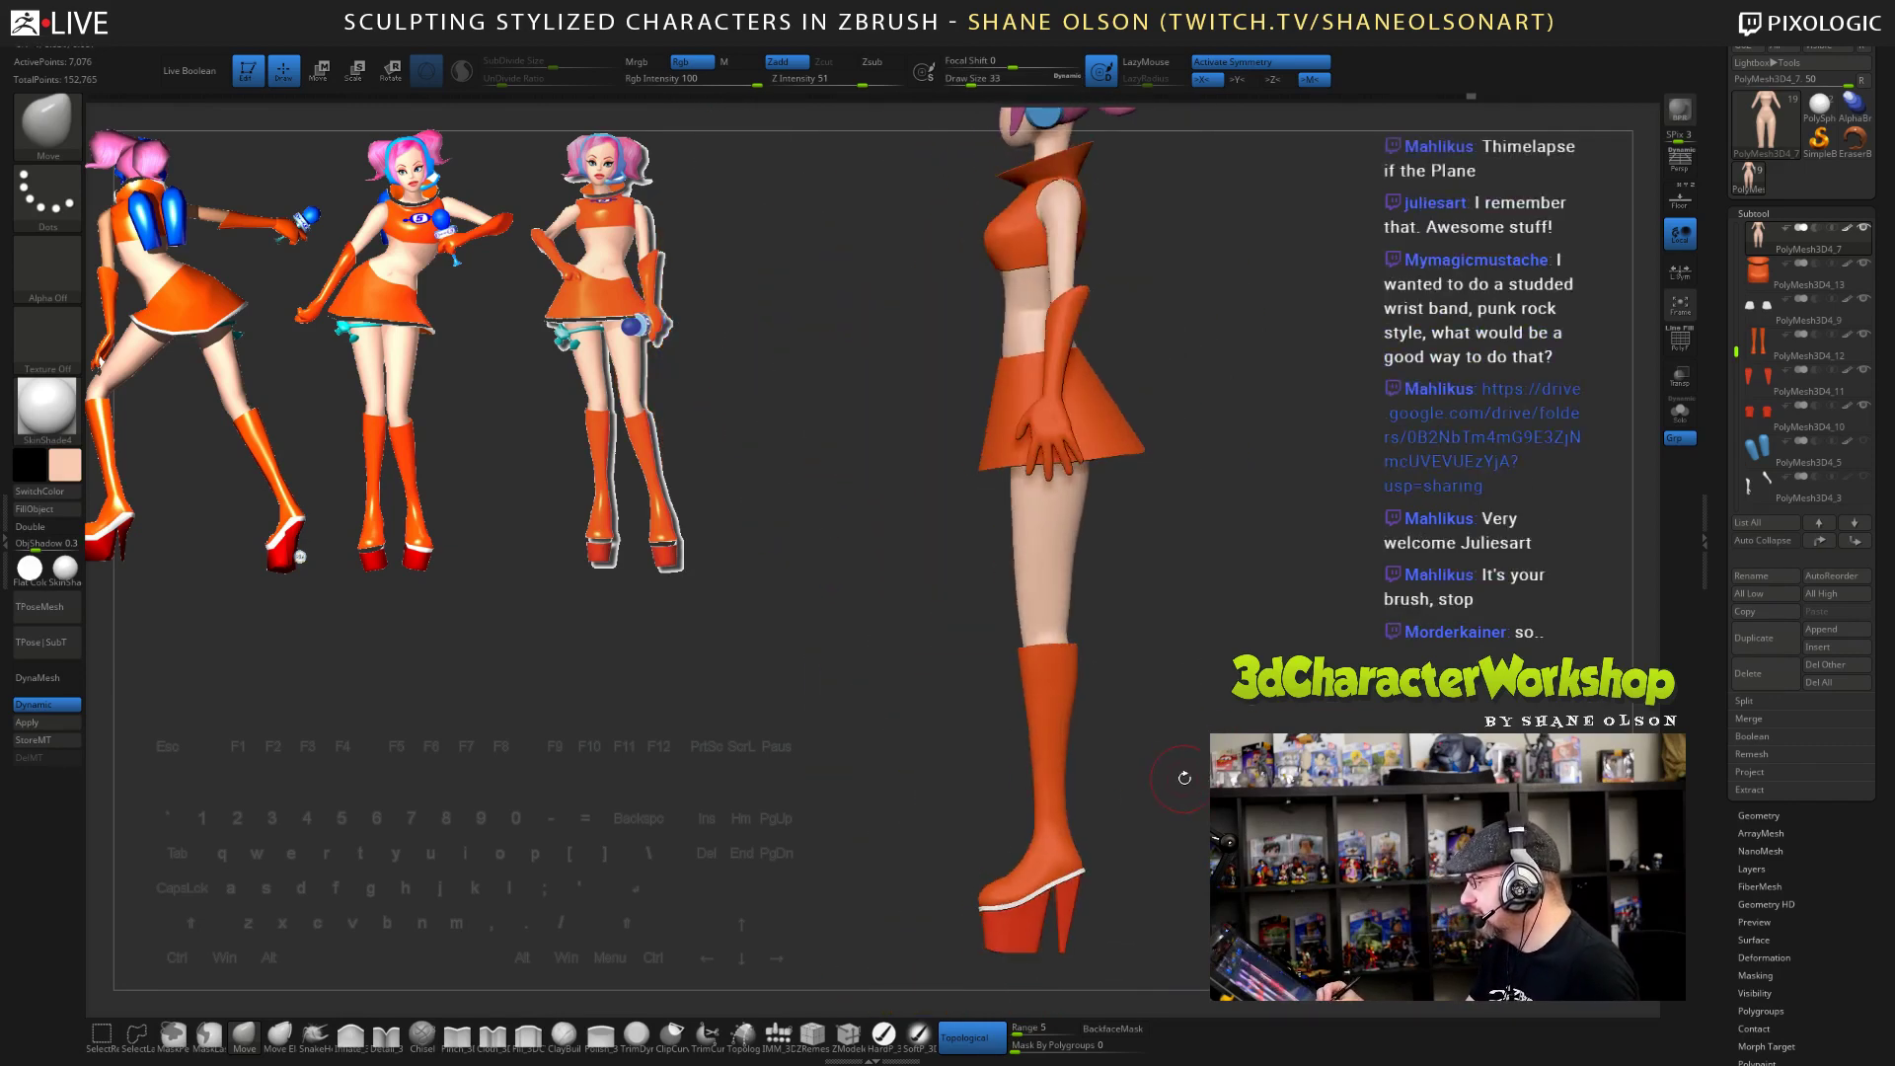
mouse_move(1183, 688)
left_mouse_down("alt")
mouse_move(1179, 563)
mouse_move(1133, 487)
left_mouse_up("alt")
key("s")
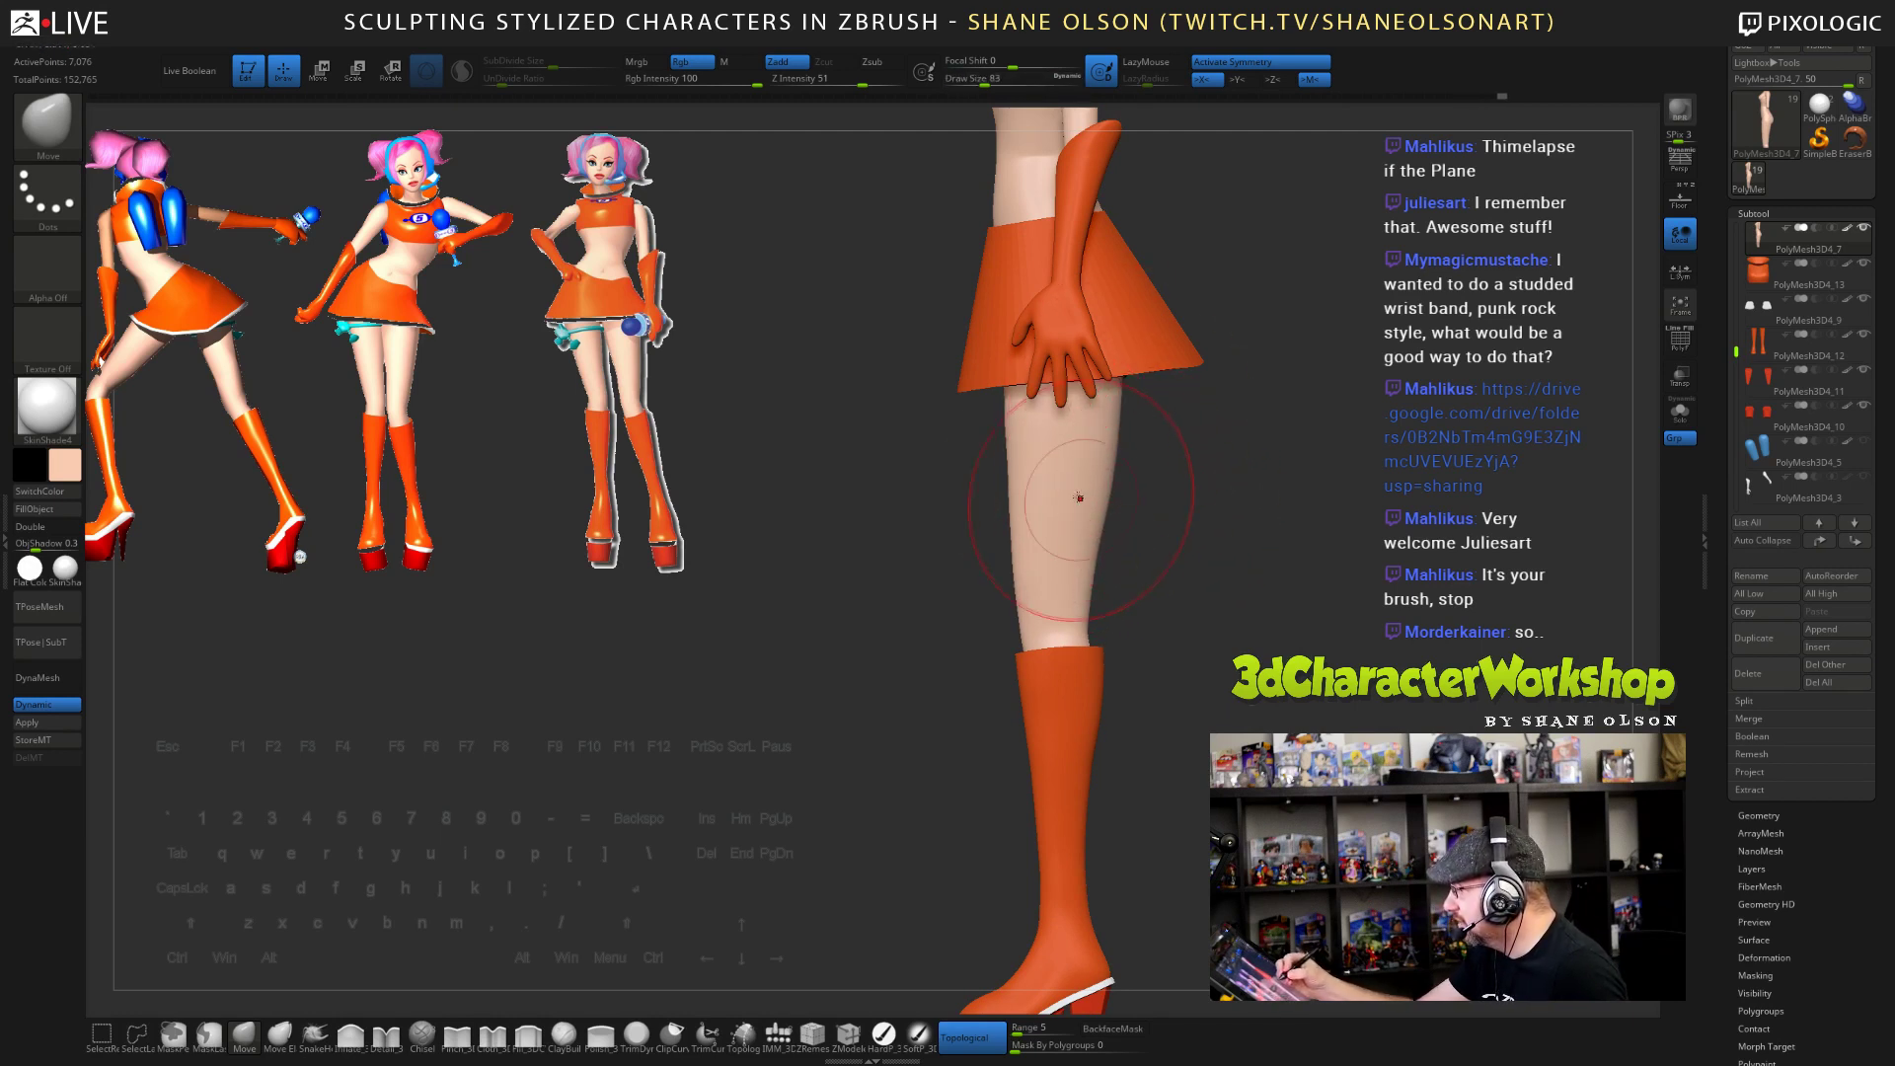
mouse_move(1109, 615)
left_mouse_down()
mouse_move(1151, 648)
mouse_move(1167, 588)
mouse_move(1170, 611)
mouse_move(1211, 592)
mouse_move(1125, 605)
left_mouse_up()
key("shift")
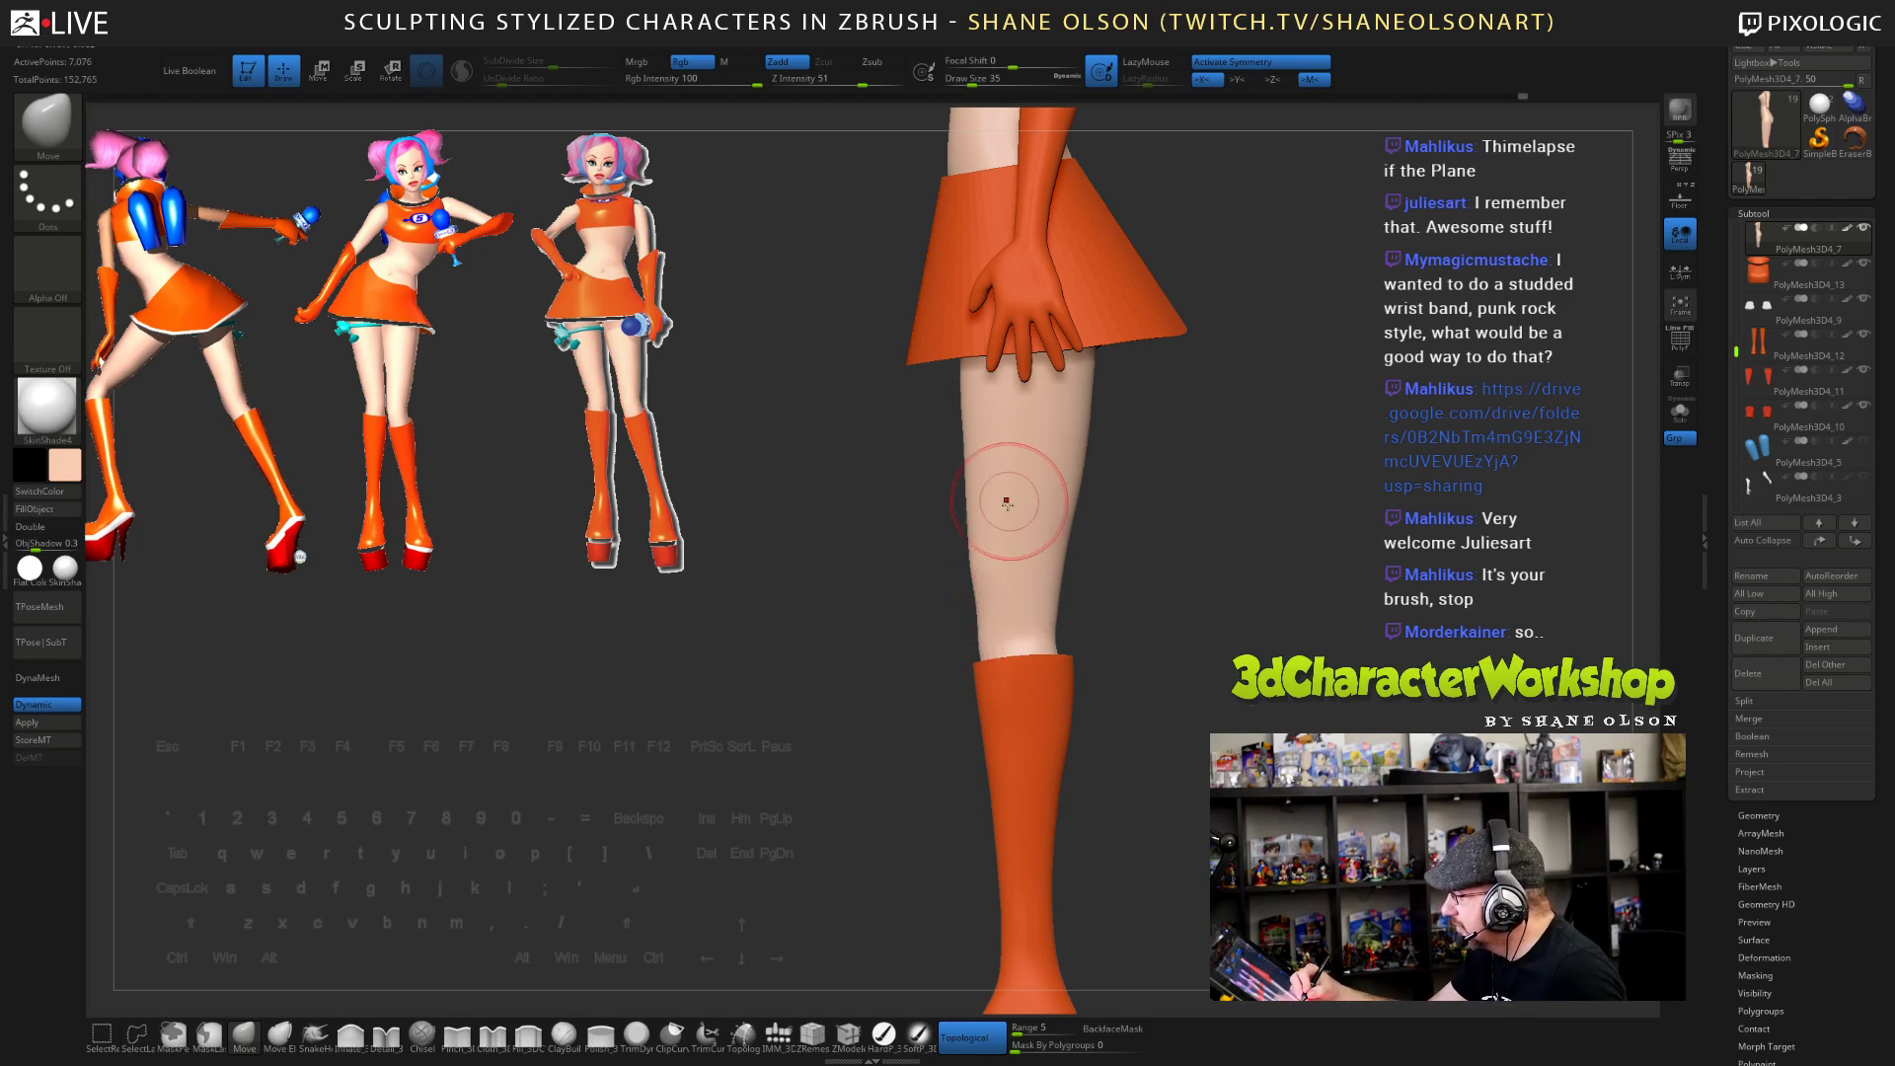
- Push the front of the thigh forward for a fuller side profile, using the Move brush at draw size 54
key("bracketright")
key("bracketright")
left_click_drag(984, 509, 960, 450)
key("f")
left_click_drag(1124, 653, 1274, 625)
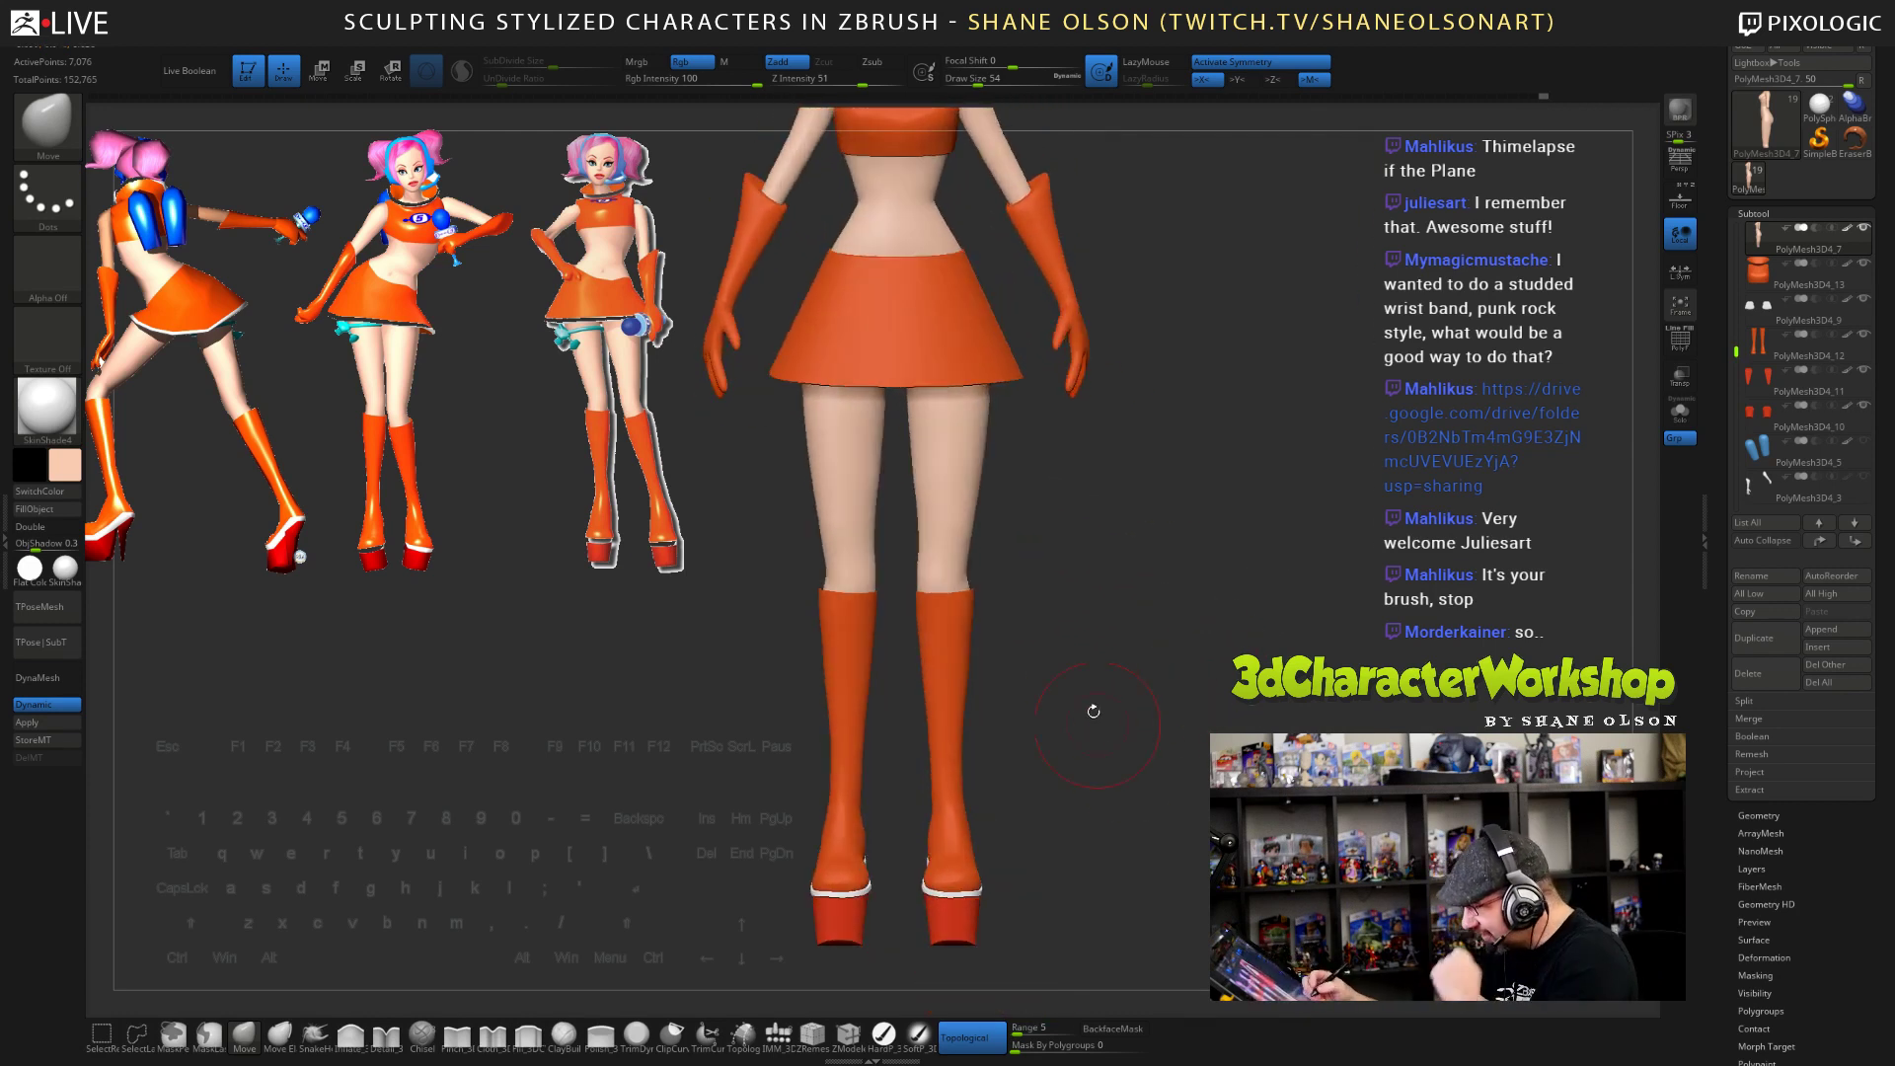
- Make the boots the active subtool and pull the back of the shaft outward to form the calf in side view
mouse_move(1058, 639)
left_mouse_down()
mouse_move(1070, 727)
mouse_move(1115, 718)
mouse_move(1167, 750)
mouse_move(1157, 675)
left_mouse_up()
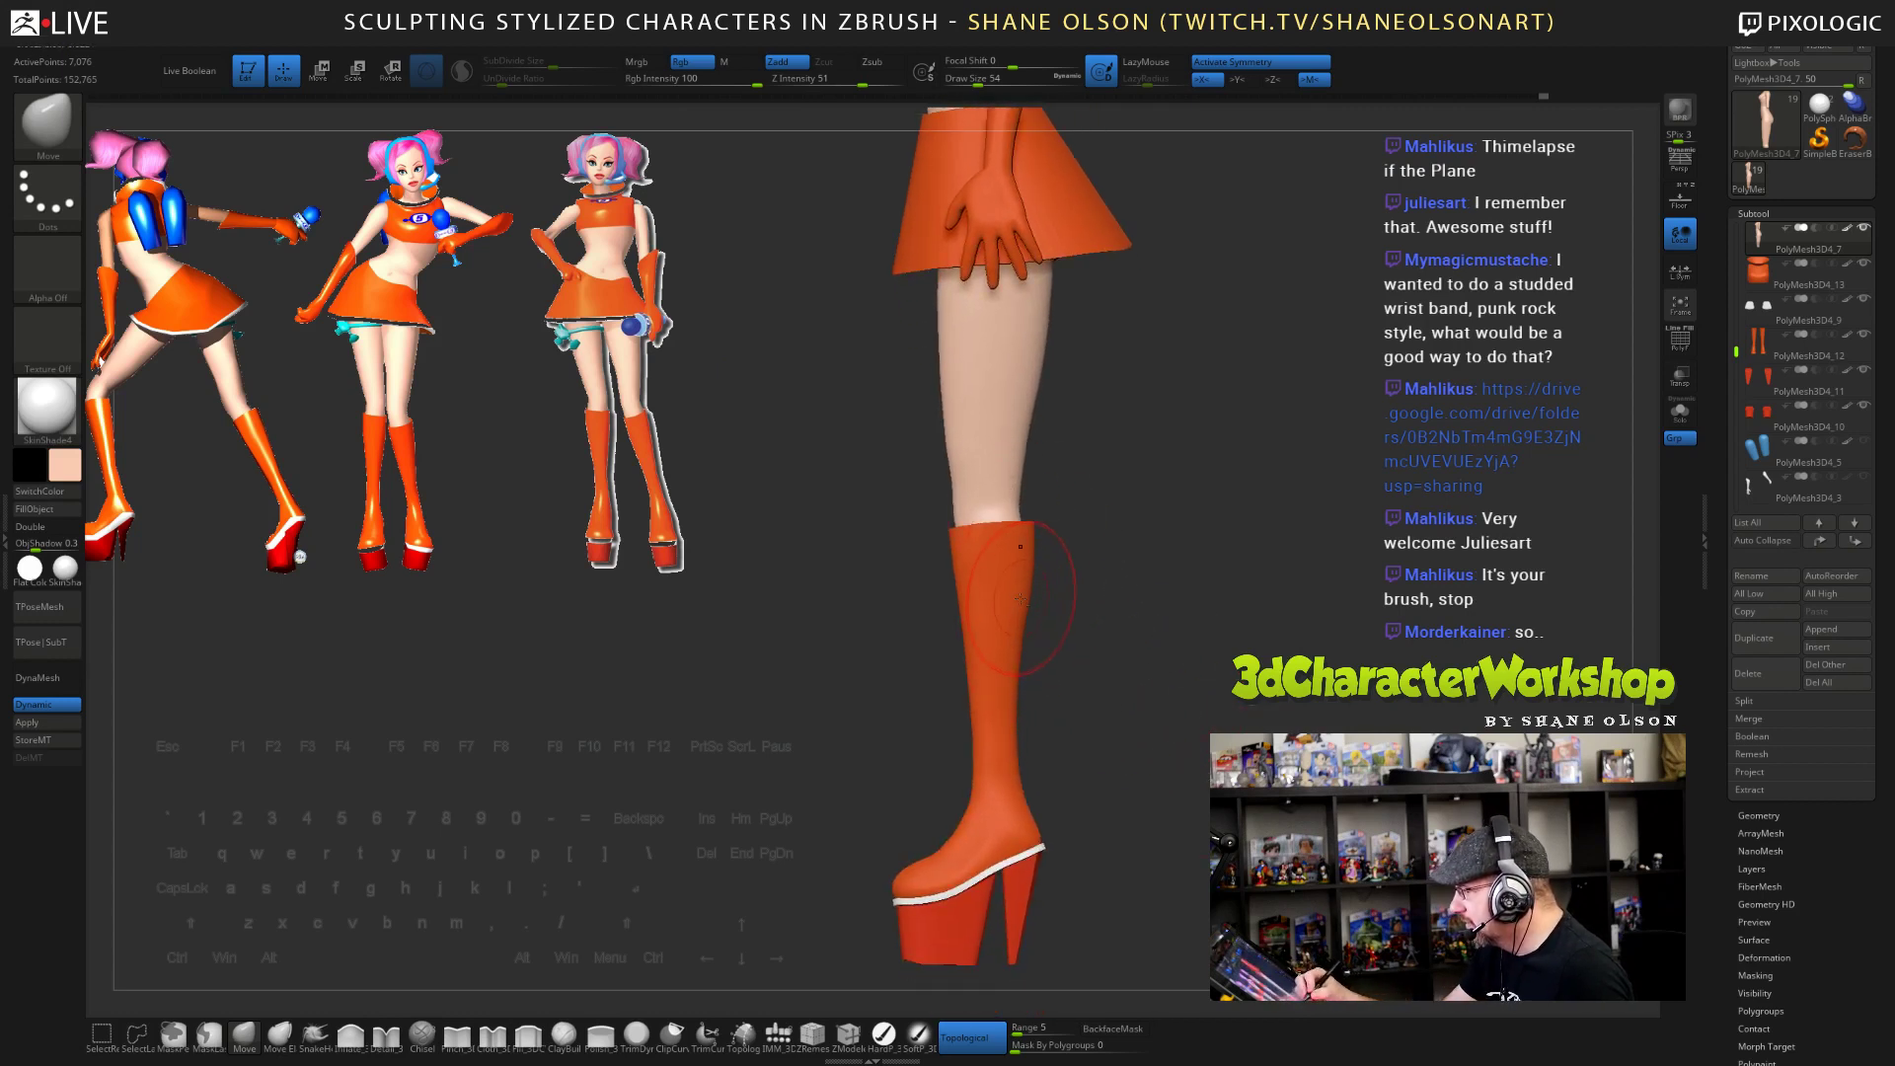
key("s")
left_click_drag(1059, 616, 1070, 619)
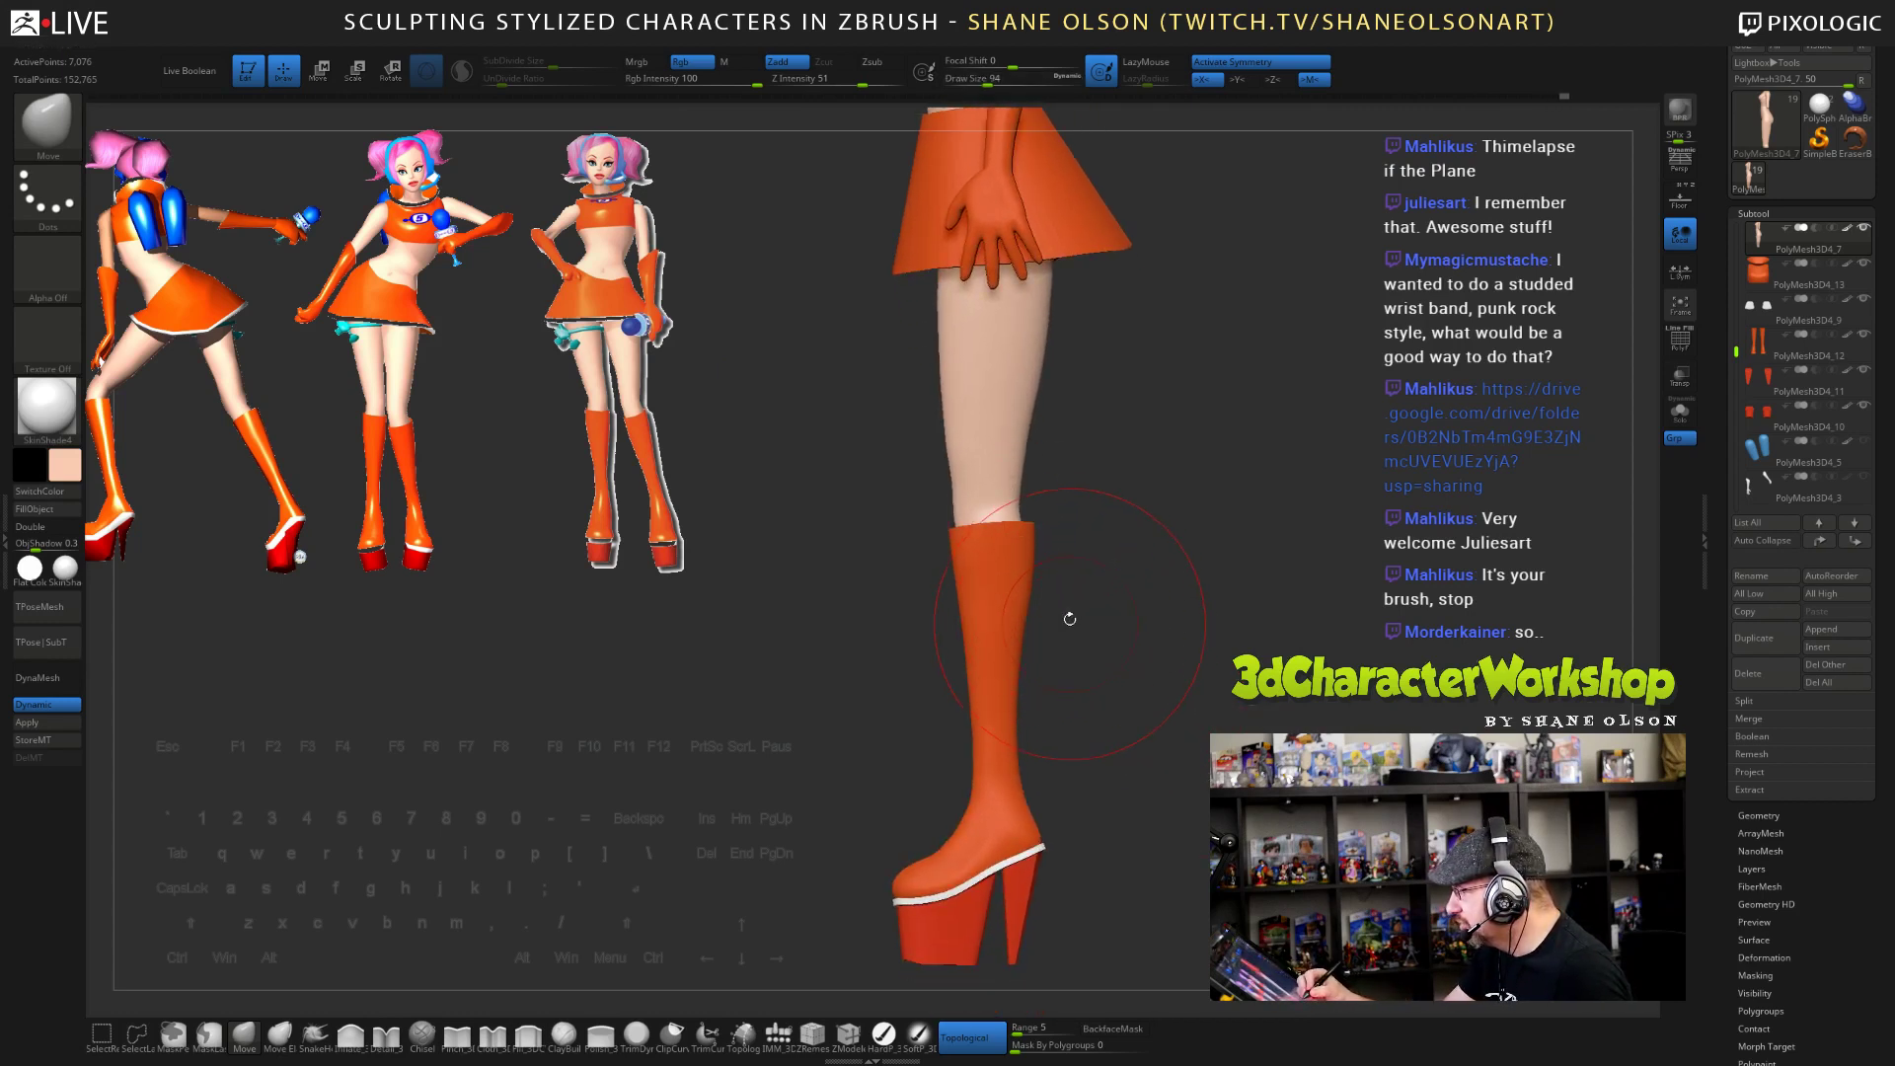
left_click(1024, 609, "alt")
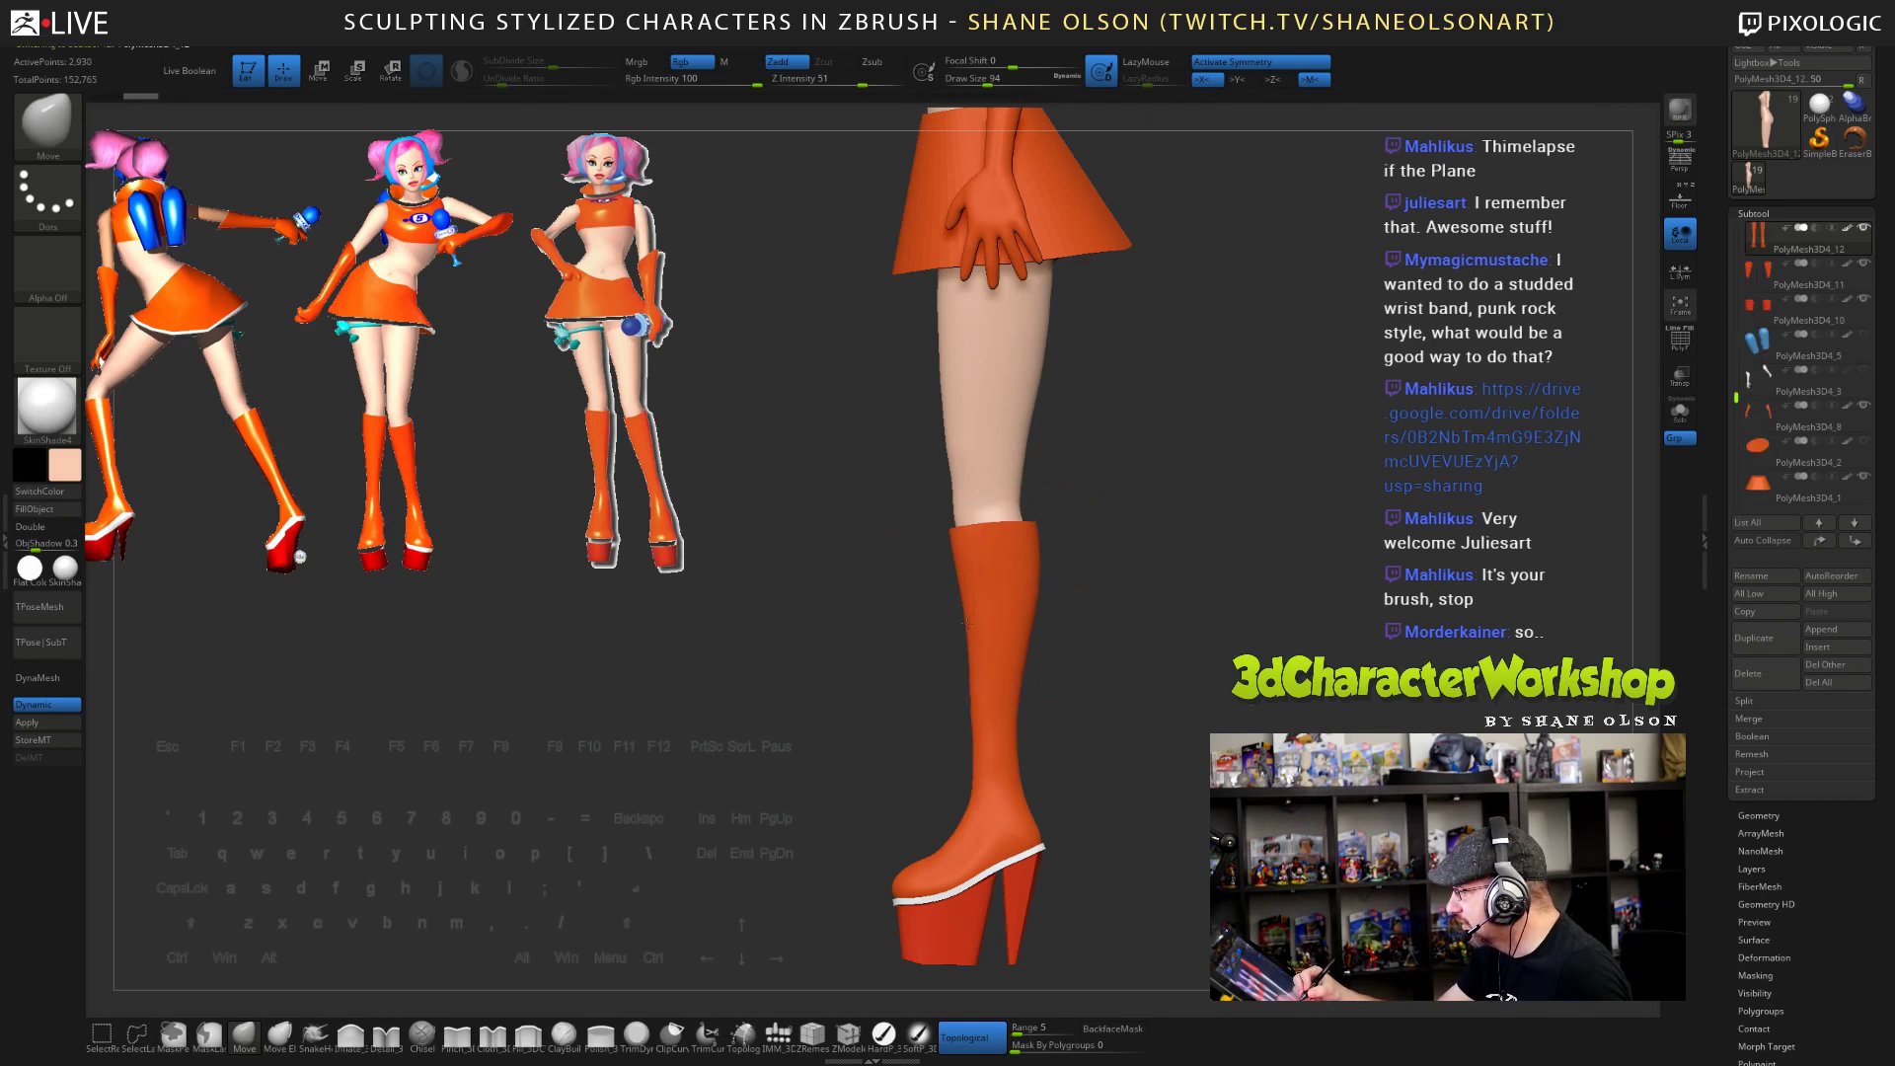
mouse_move(967, 624)
left_mouse_down()
mouse_move(1048, 619)
mouse_move(1041, 596)
left_mouse_up()
key("s")
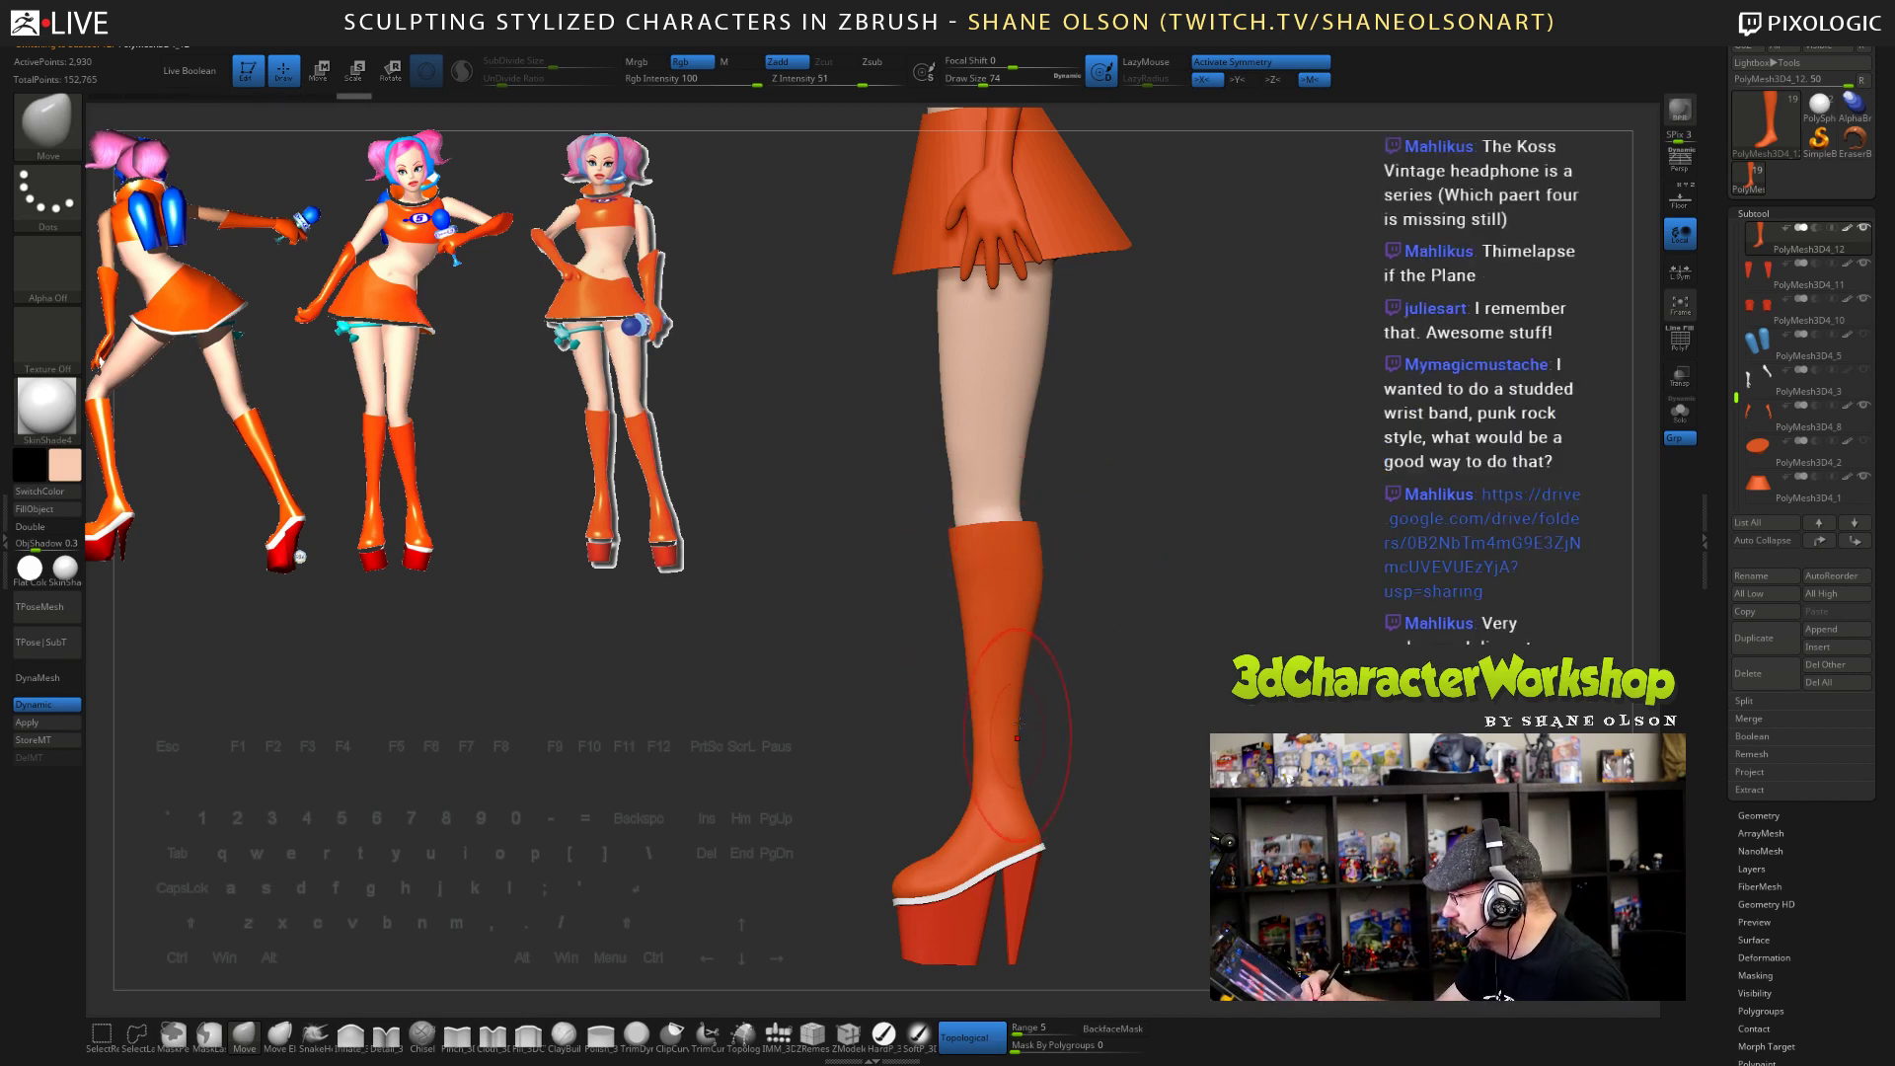
- Shape the boots' calf contours from behind with the Move brush, reducing the draw size to 54 and 44
left_click_drag(1161, 708, 1239, 723)
left_click_drag(1157, 605, 1241, 621)
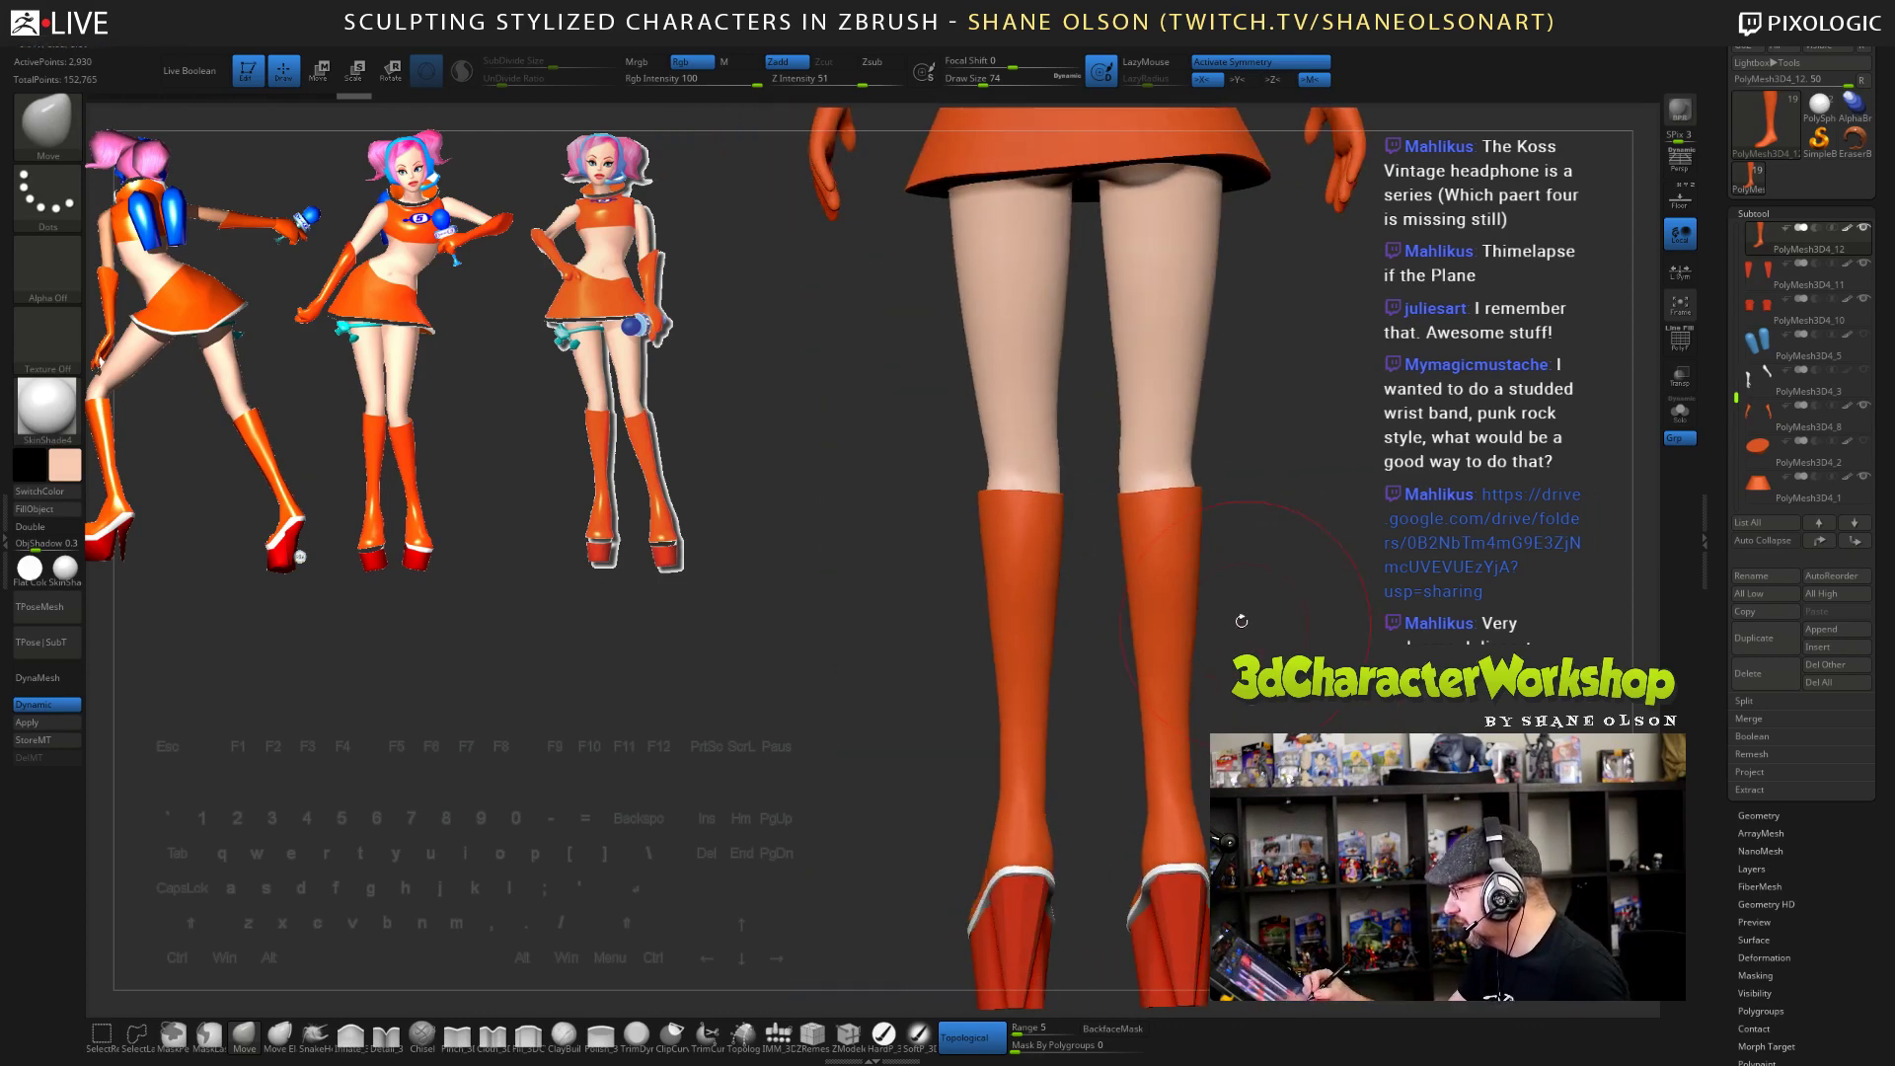
key("s")
left_click(982, 576)
mouse_move(989, 578)
left_mouse_down()
mouse_move(982, 638)
mouse_move(1072, 645)
left_mouse_up()
key("s")
left_click_drag(983, 560, 973, 549)
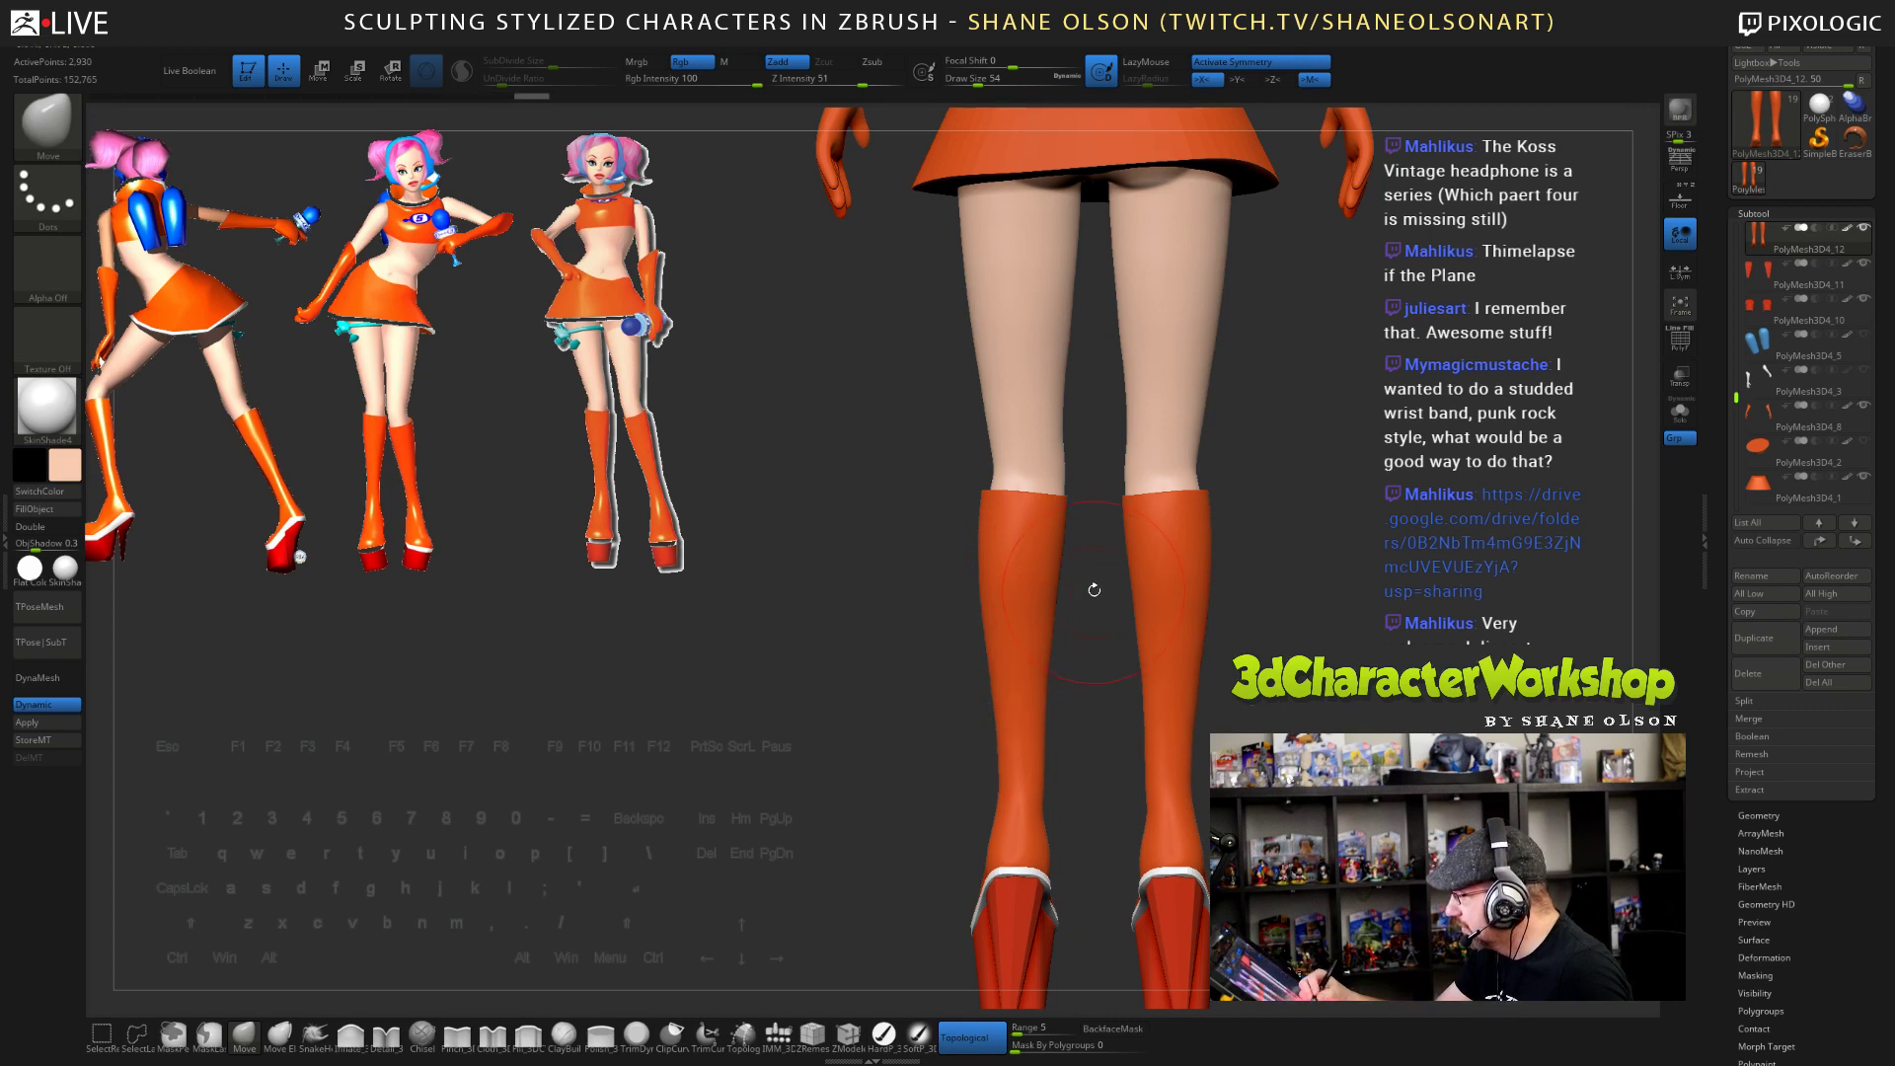
key("s")
left_click_drag(1081, 604, 1071, 602)
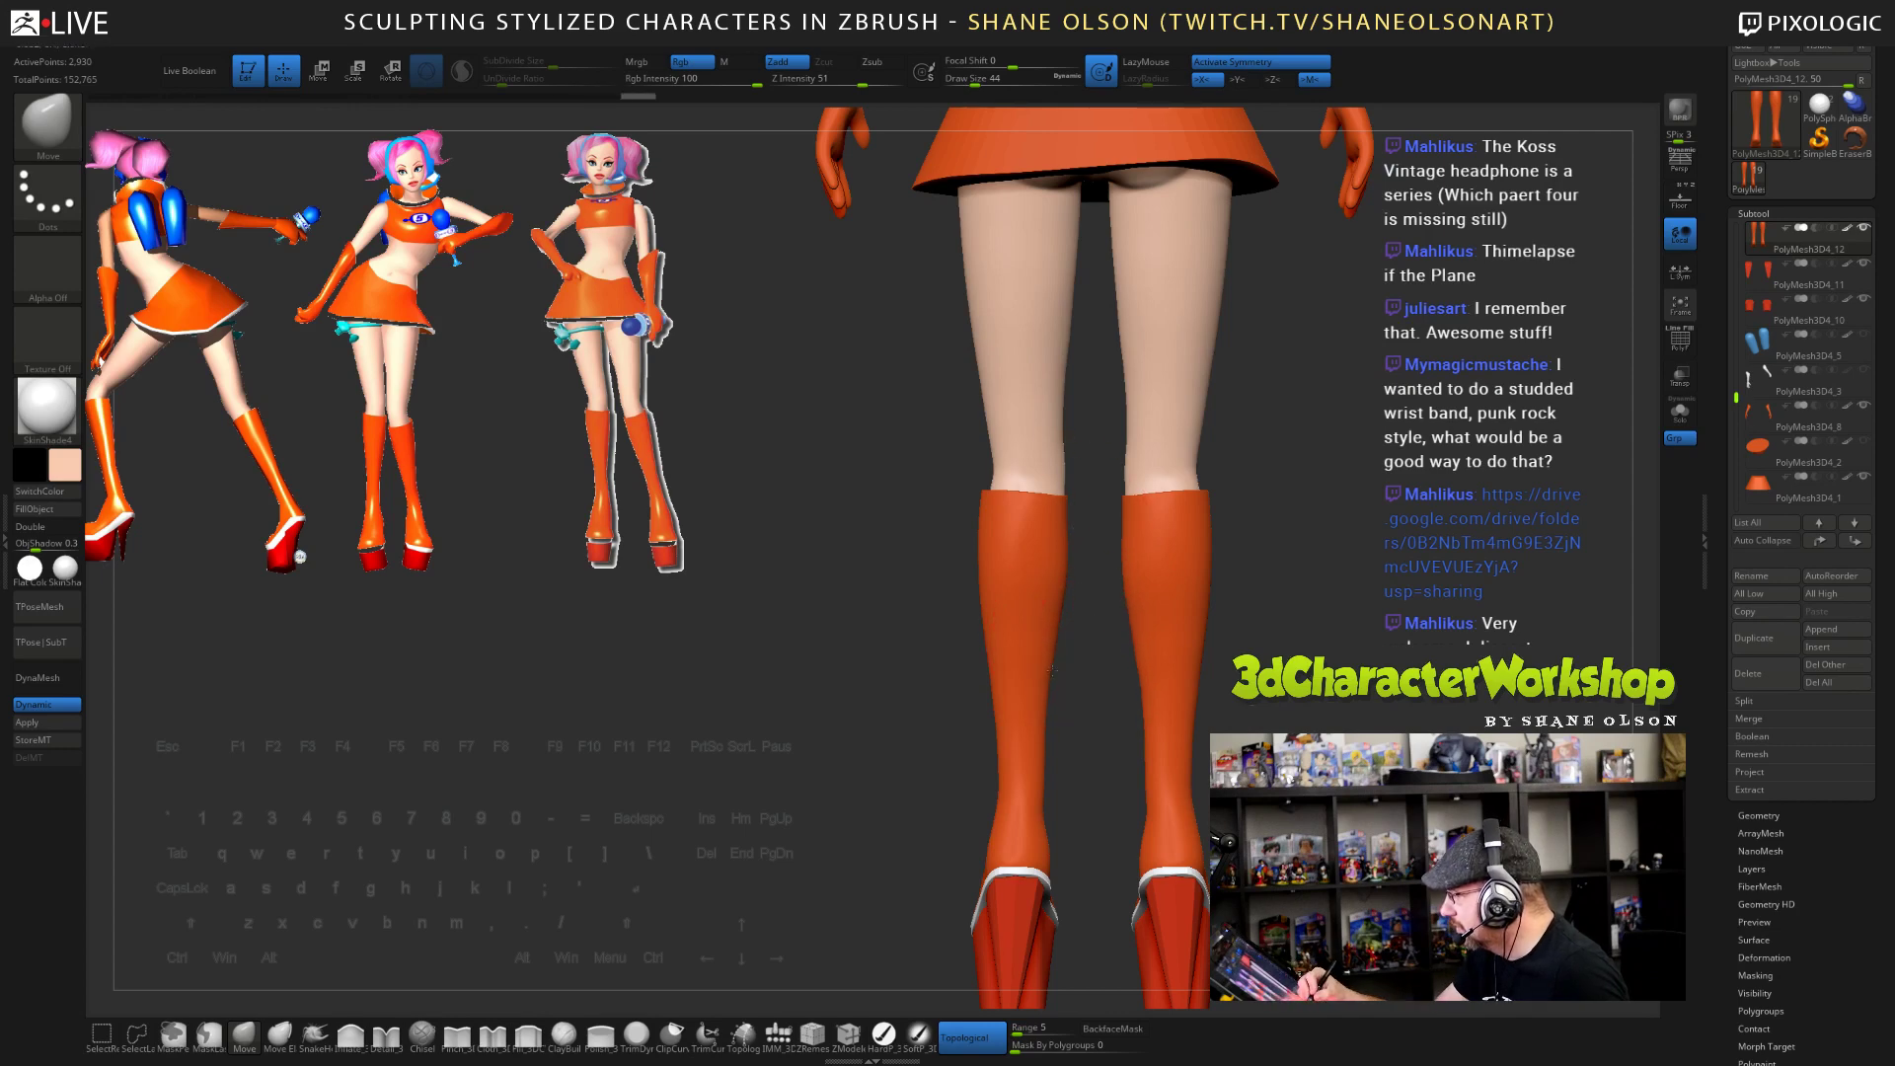
- Widen the upper part of the boot shafts in front view with the Move brush at draw size 59
left_click_drag(1101, 608, 1405, 677)
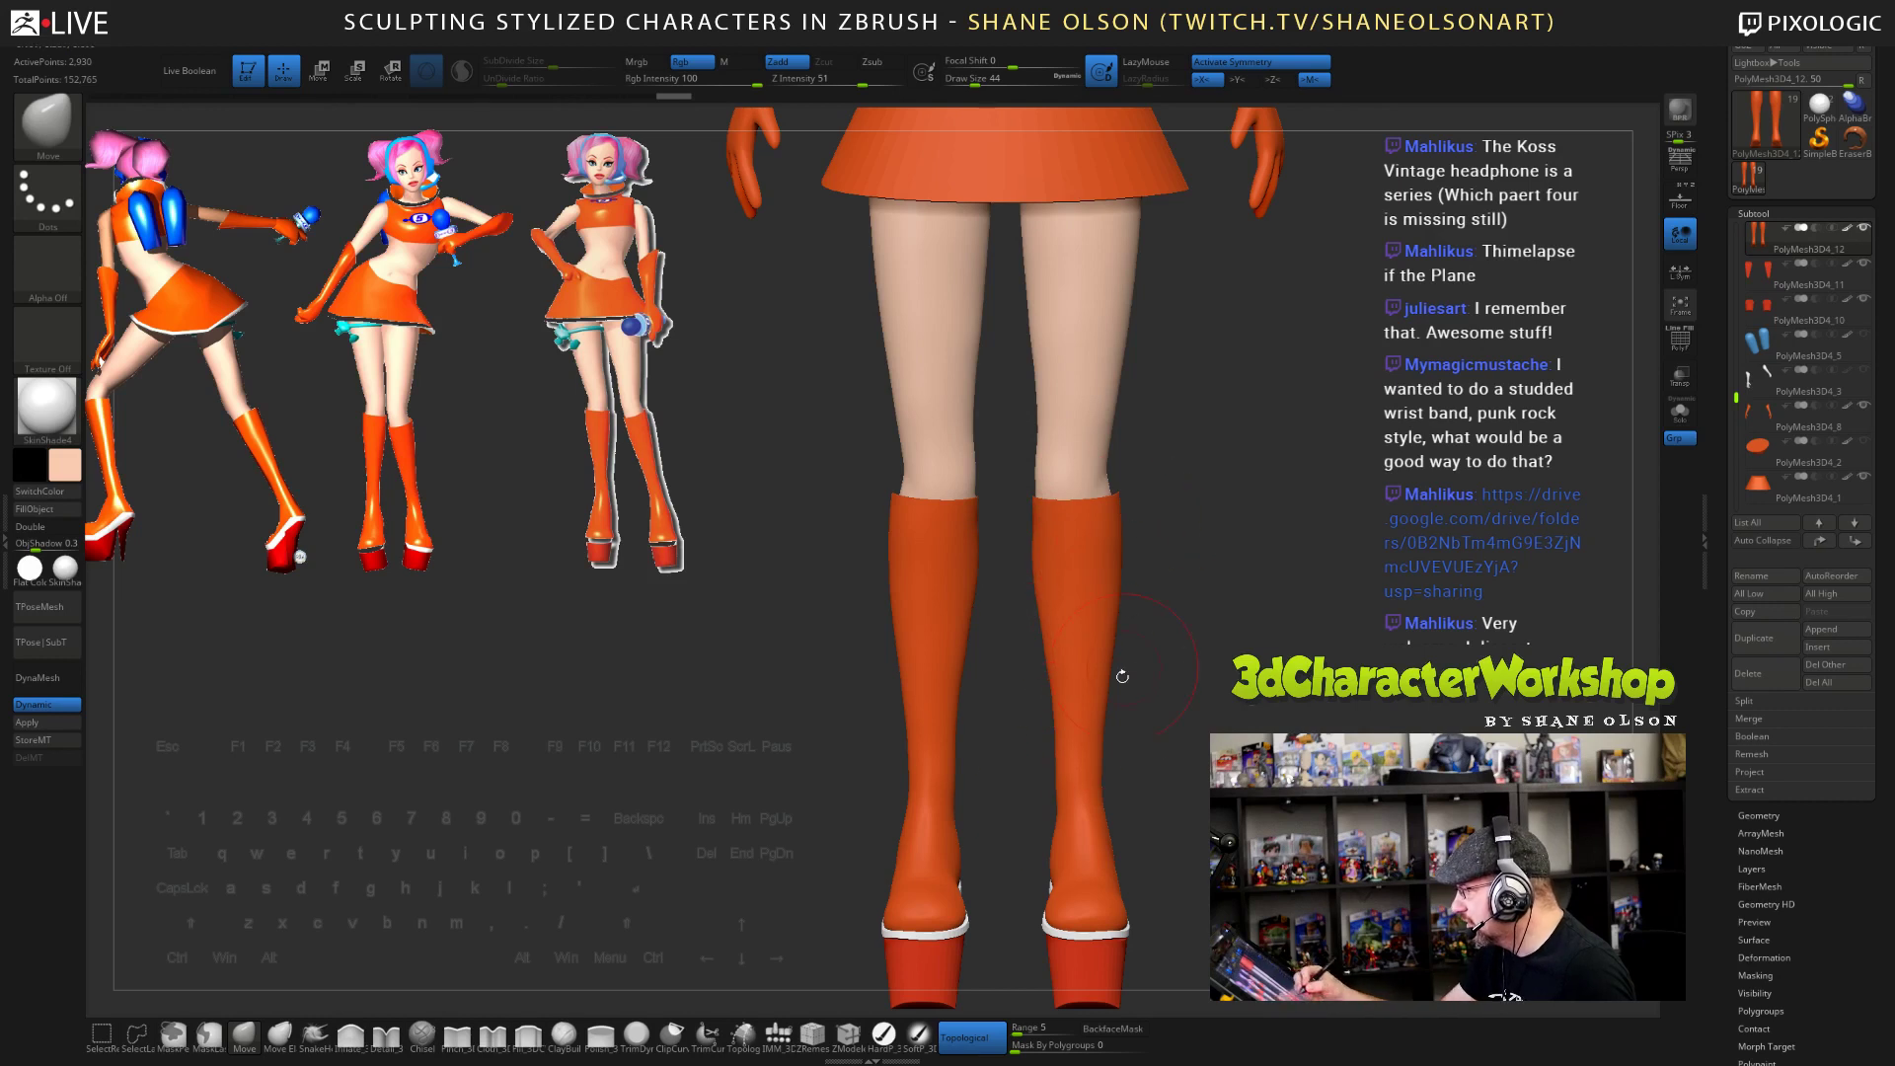
left_click_drag(1220, 752, 1230, 726, "alt")
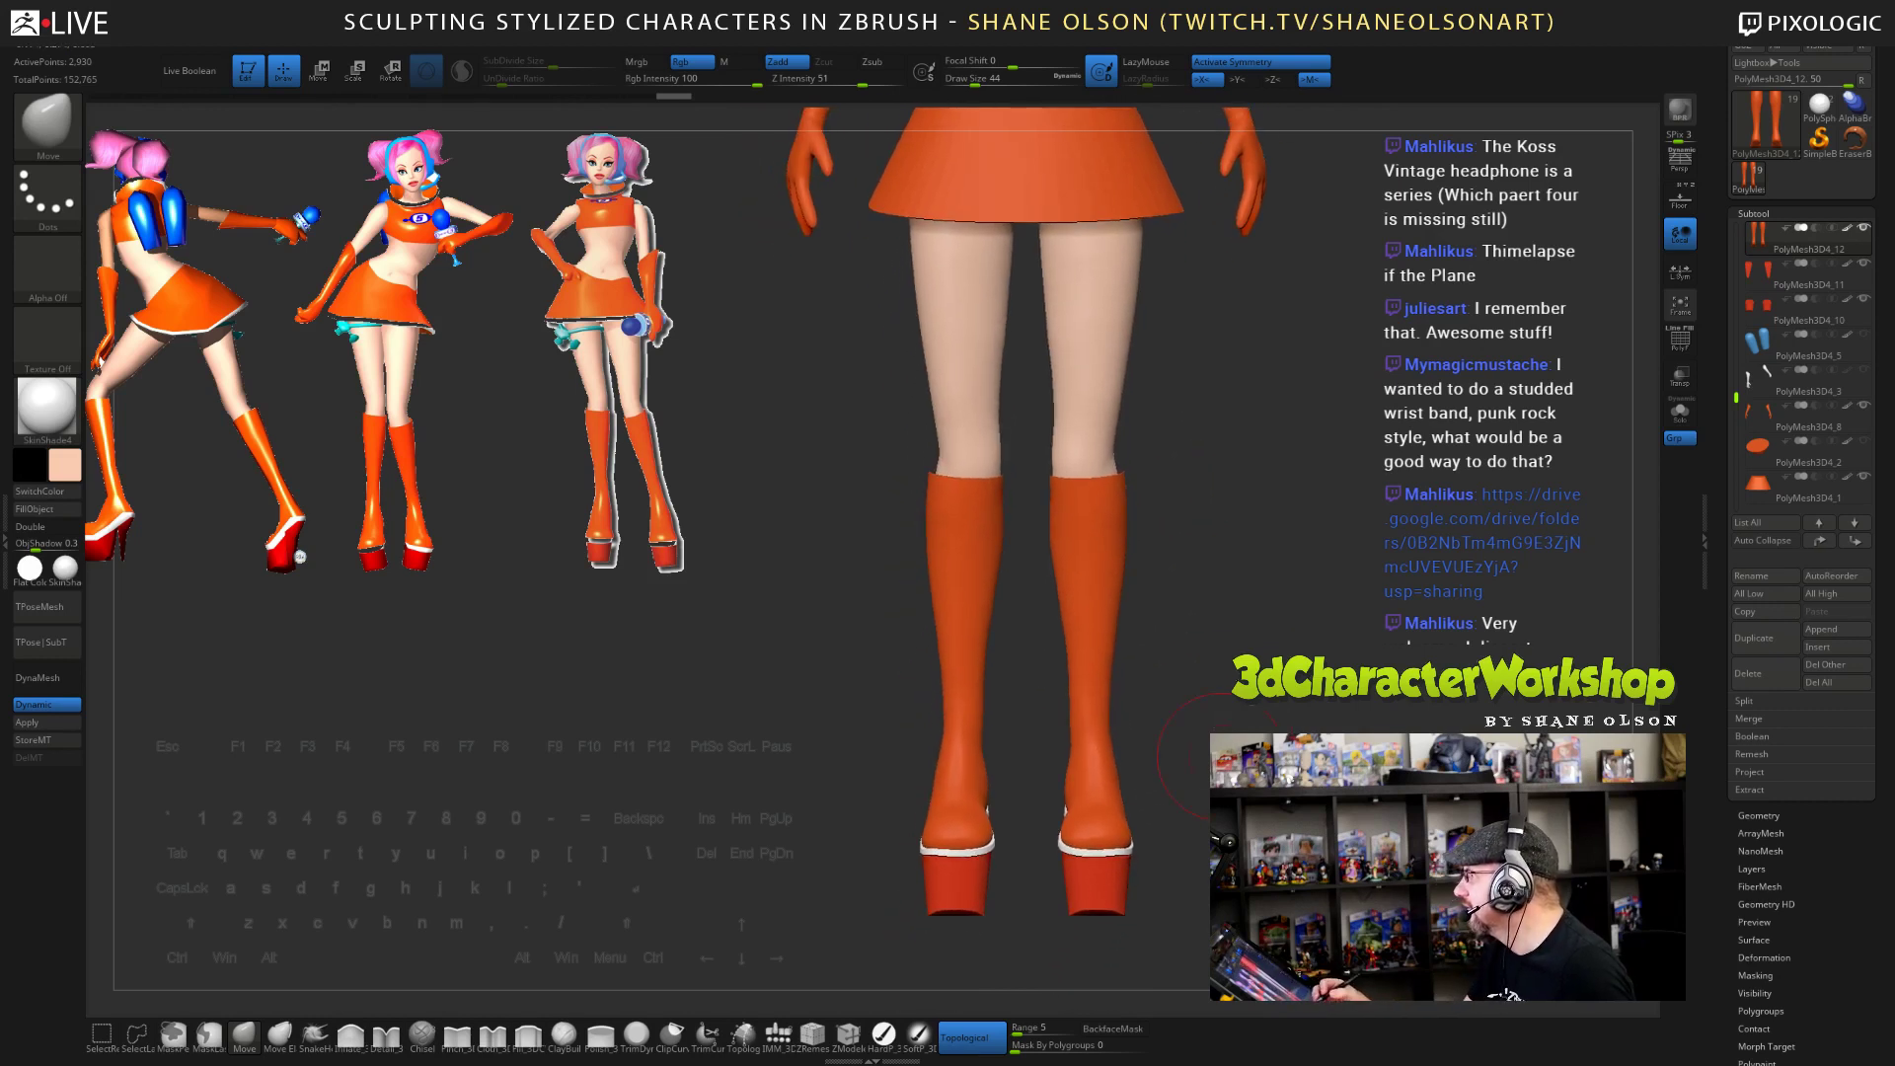
left_click_drag(1268, 631, 1253, 715, "alt")
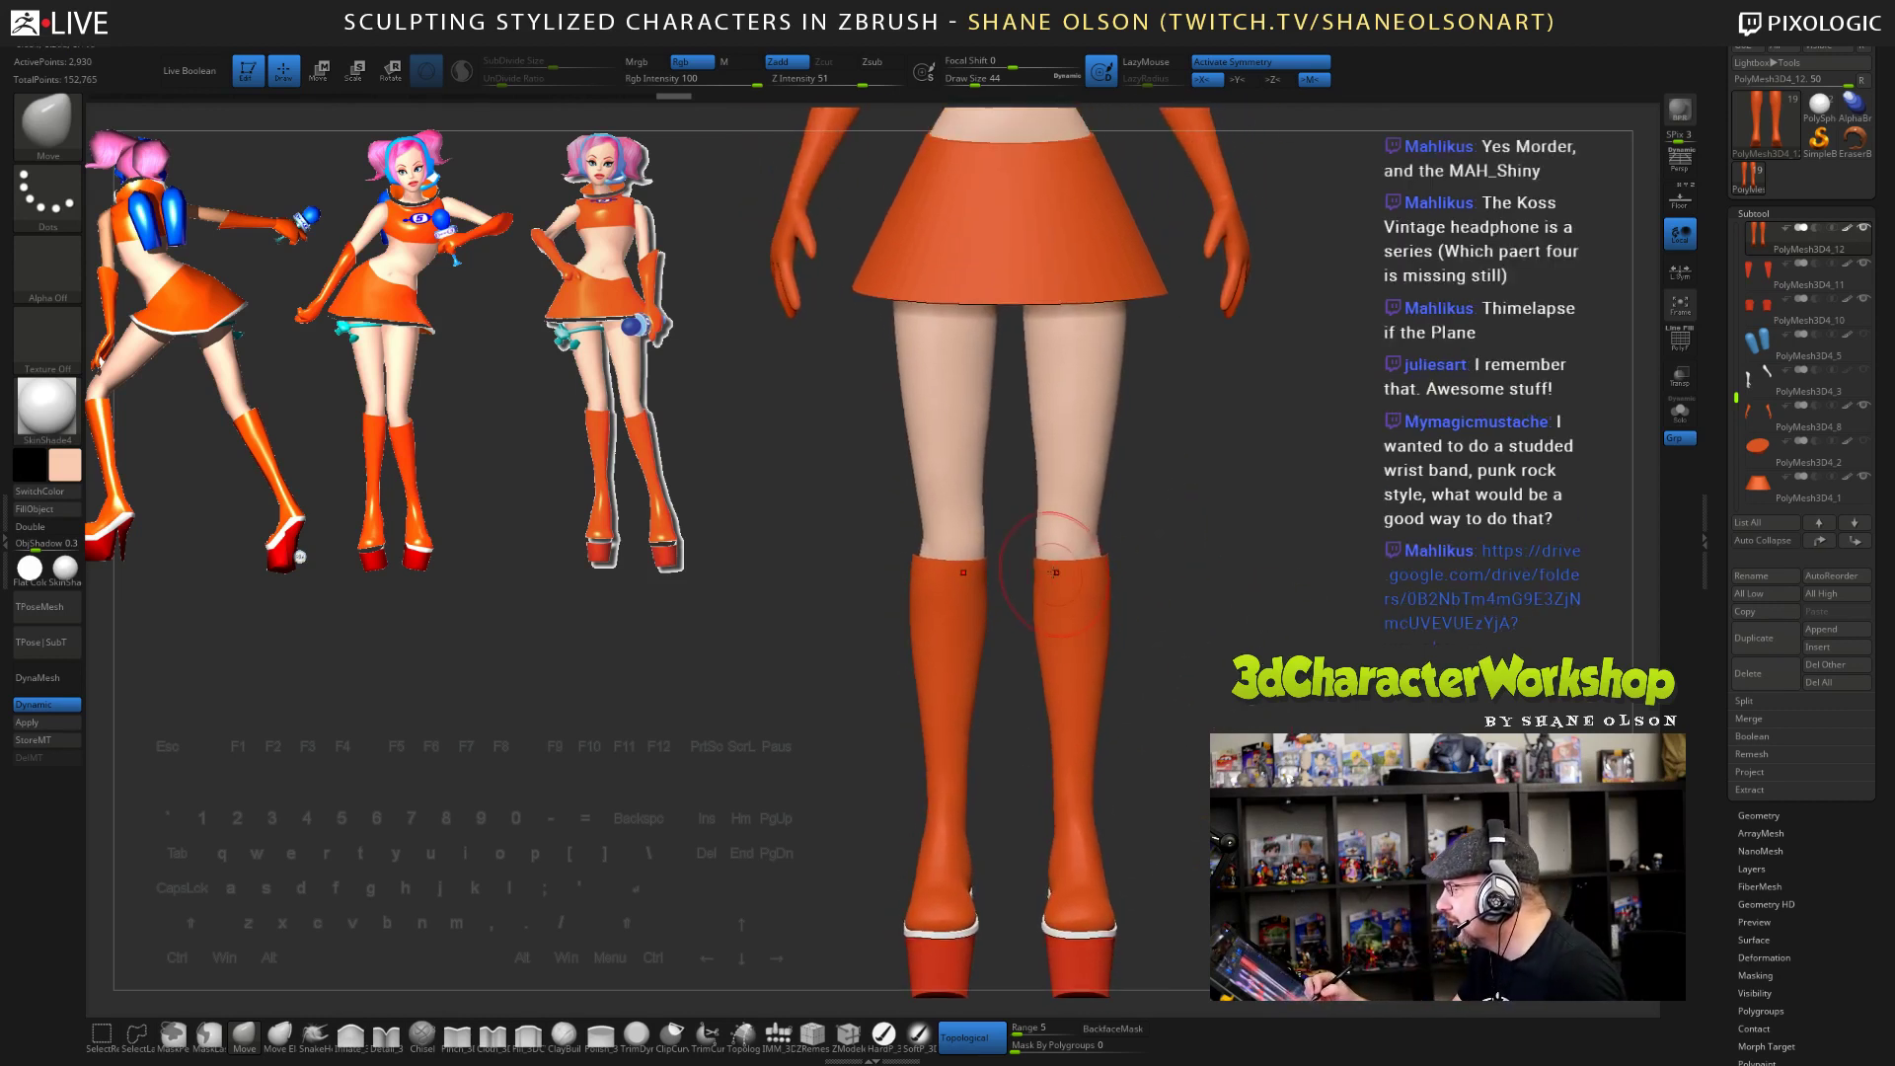
key("s")
mouse_move(1168, 606)
left_mouse_down()
mouse_move(1199, 600)
mouse_move(1196, 631)
left_mouse_up()
left_click_drag(1035, 558, 1026, 551)
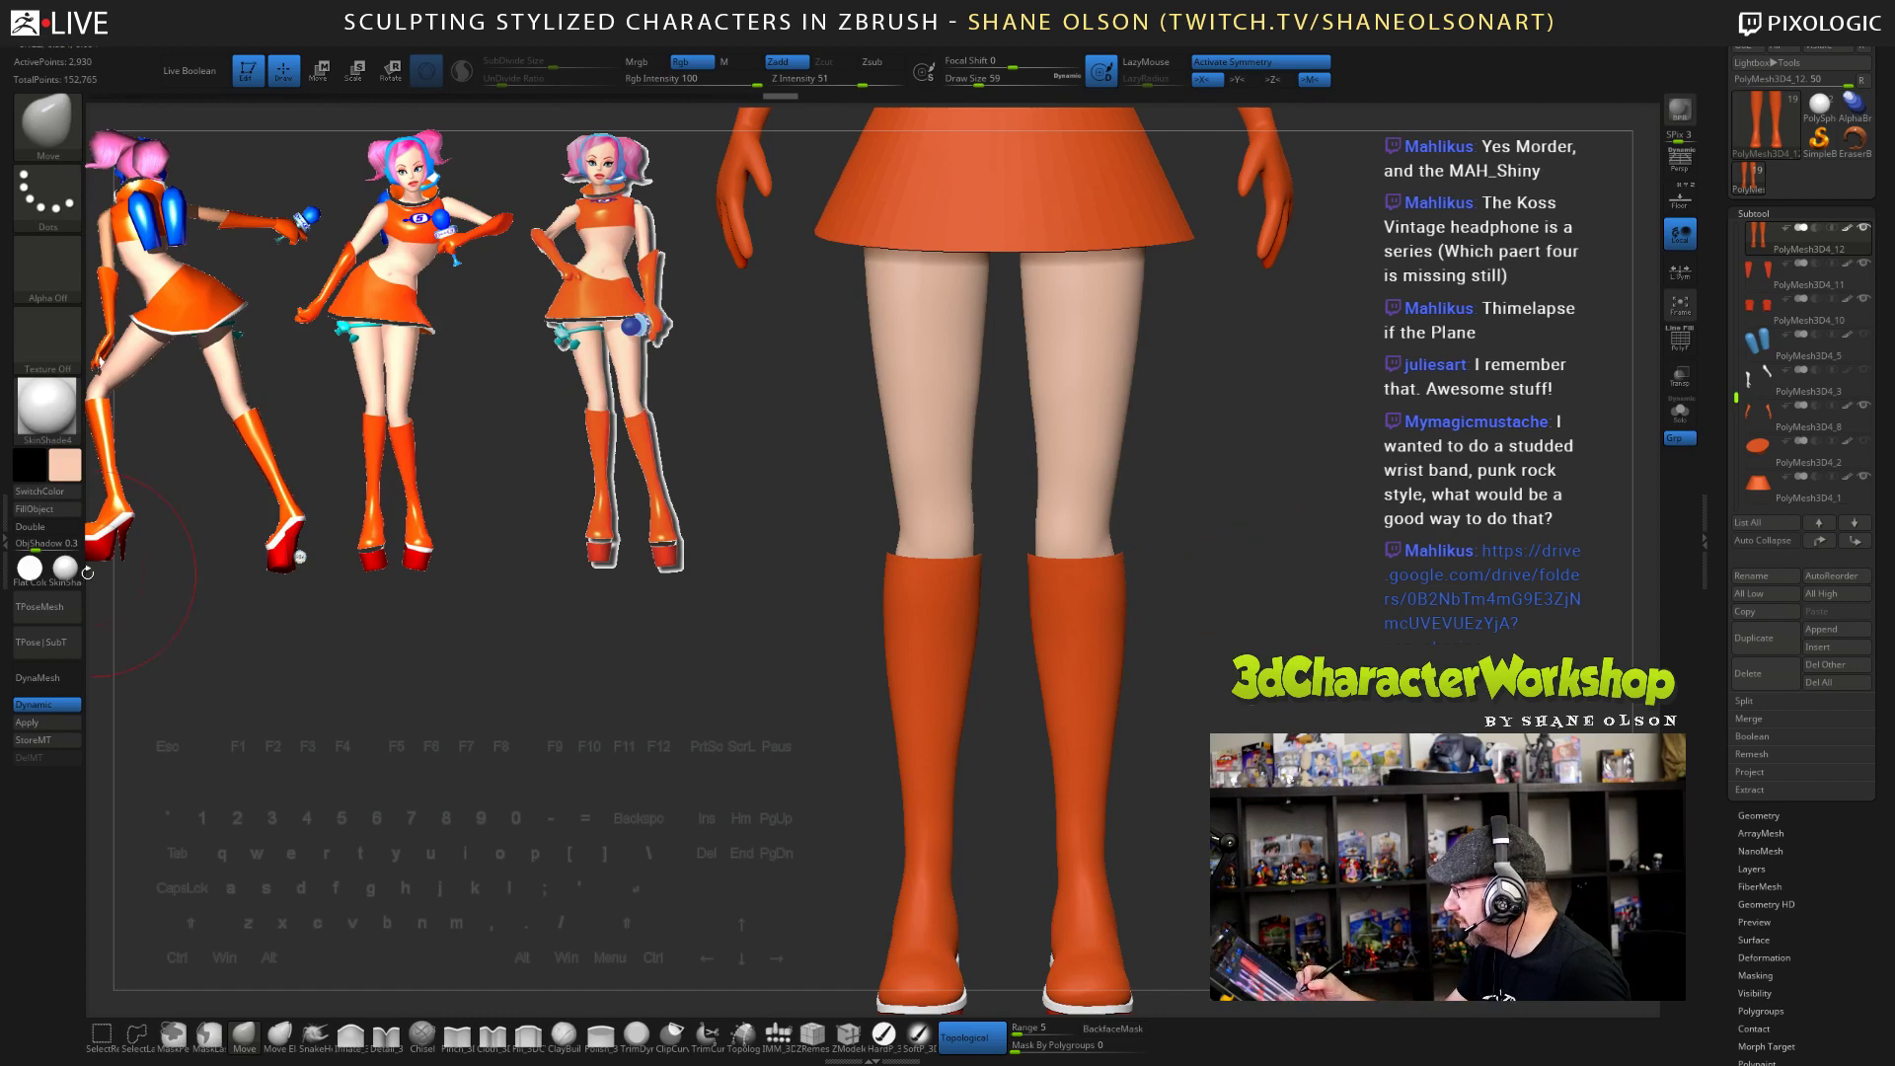
- Turn on double-sided display for the boots and adjust the shafts near their top openings
left_click(57, 529)
mouse_move(1256, 599)
left_mouse_down()
mouse_move(1242, 646)
mouse_move(1220, 639)
mouse_move(1256, 550)
mouse_move(1205, 550)
mouse_move(1201, 505)
mouse_move(1283, 449)
left_mouse_up()
left_click_drag(1230, 538, 1222, 544)
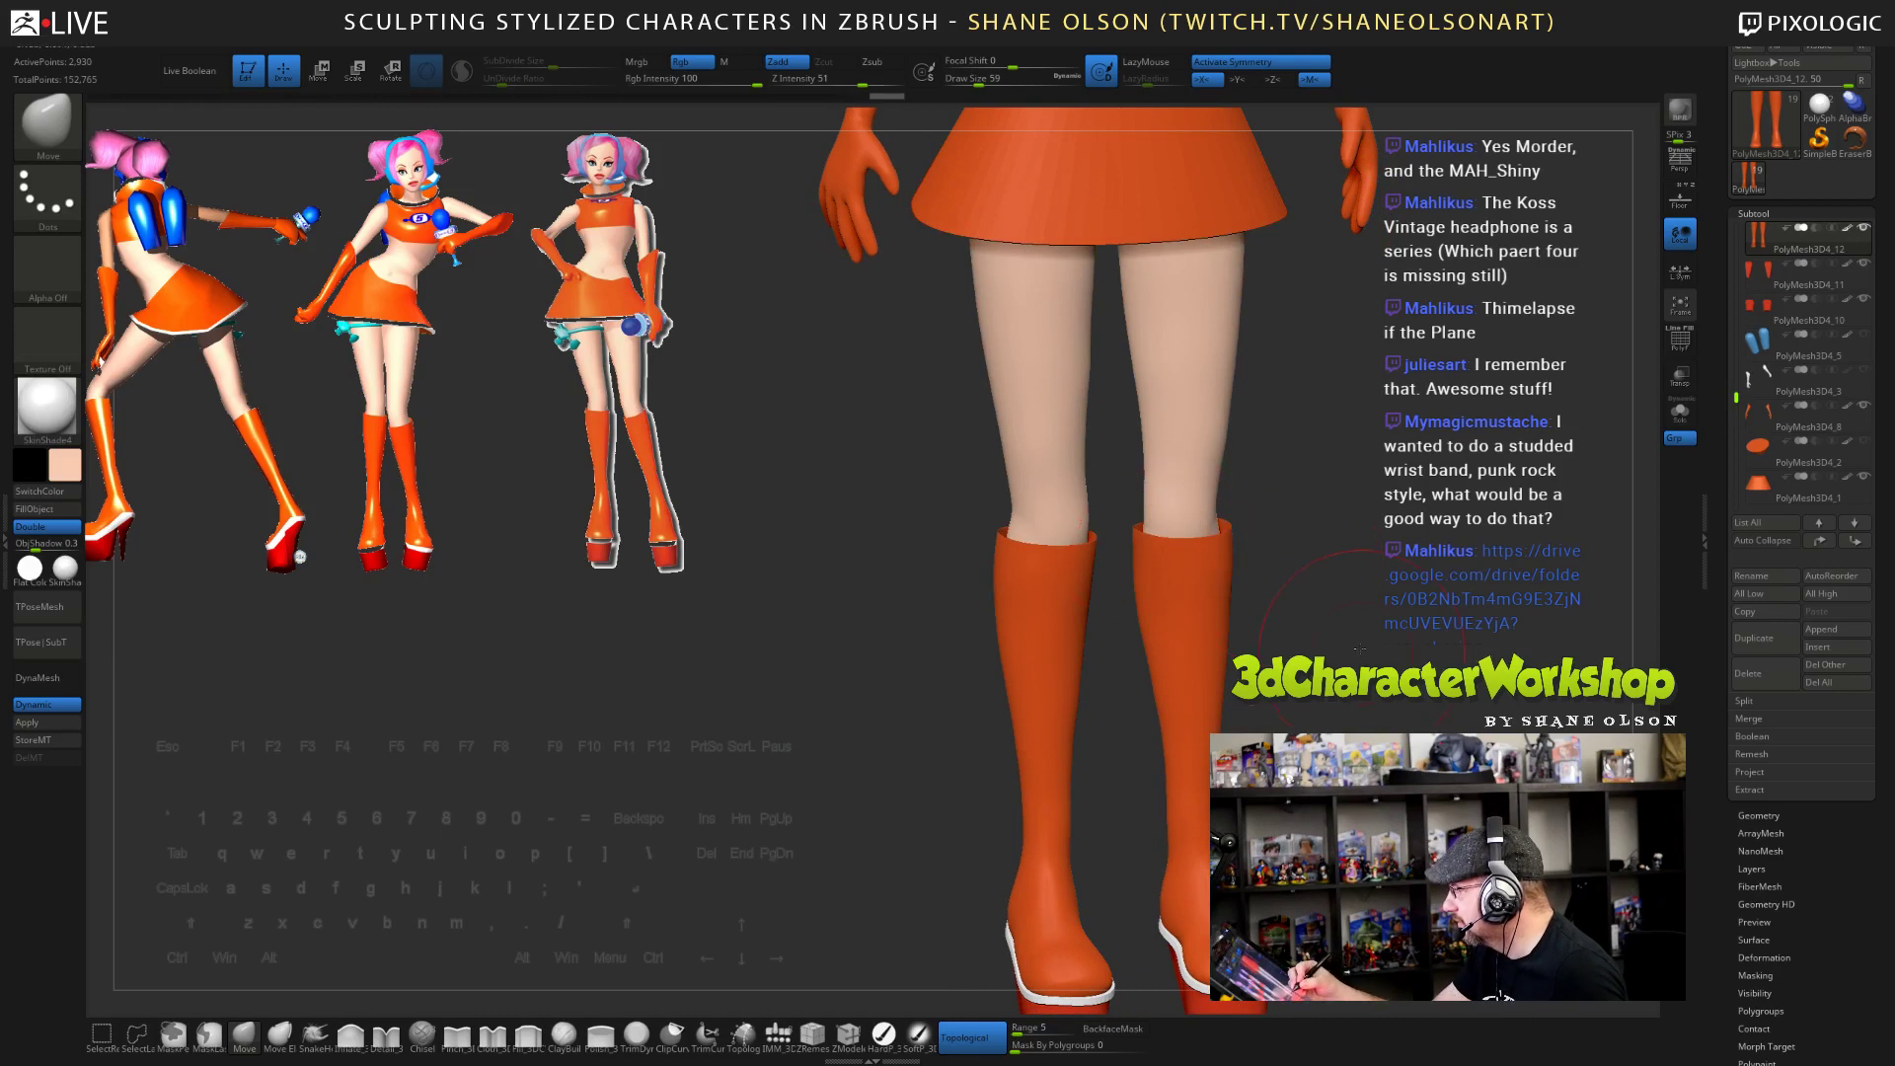
- Undo the last boot edit and smooth the outer side of the boot shaft at draw size 46
mouse_move(1359, 648)
left_mouse_down()
mouse_move(1306, 721)
mouse_move(1233, 728)
mouse_move(1165, 697)
mouse_move(1242, 718)
mouse_move(1167, 651)
left_mouse_up()
key("s")
key("ctrl+z")
key("s")
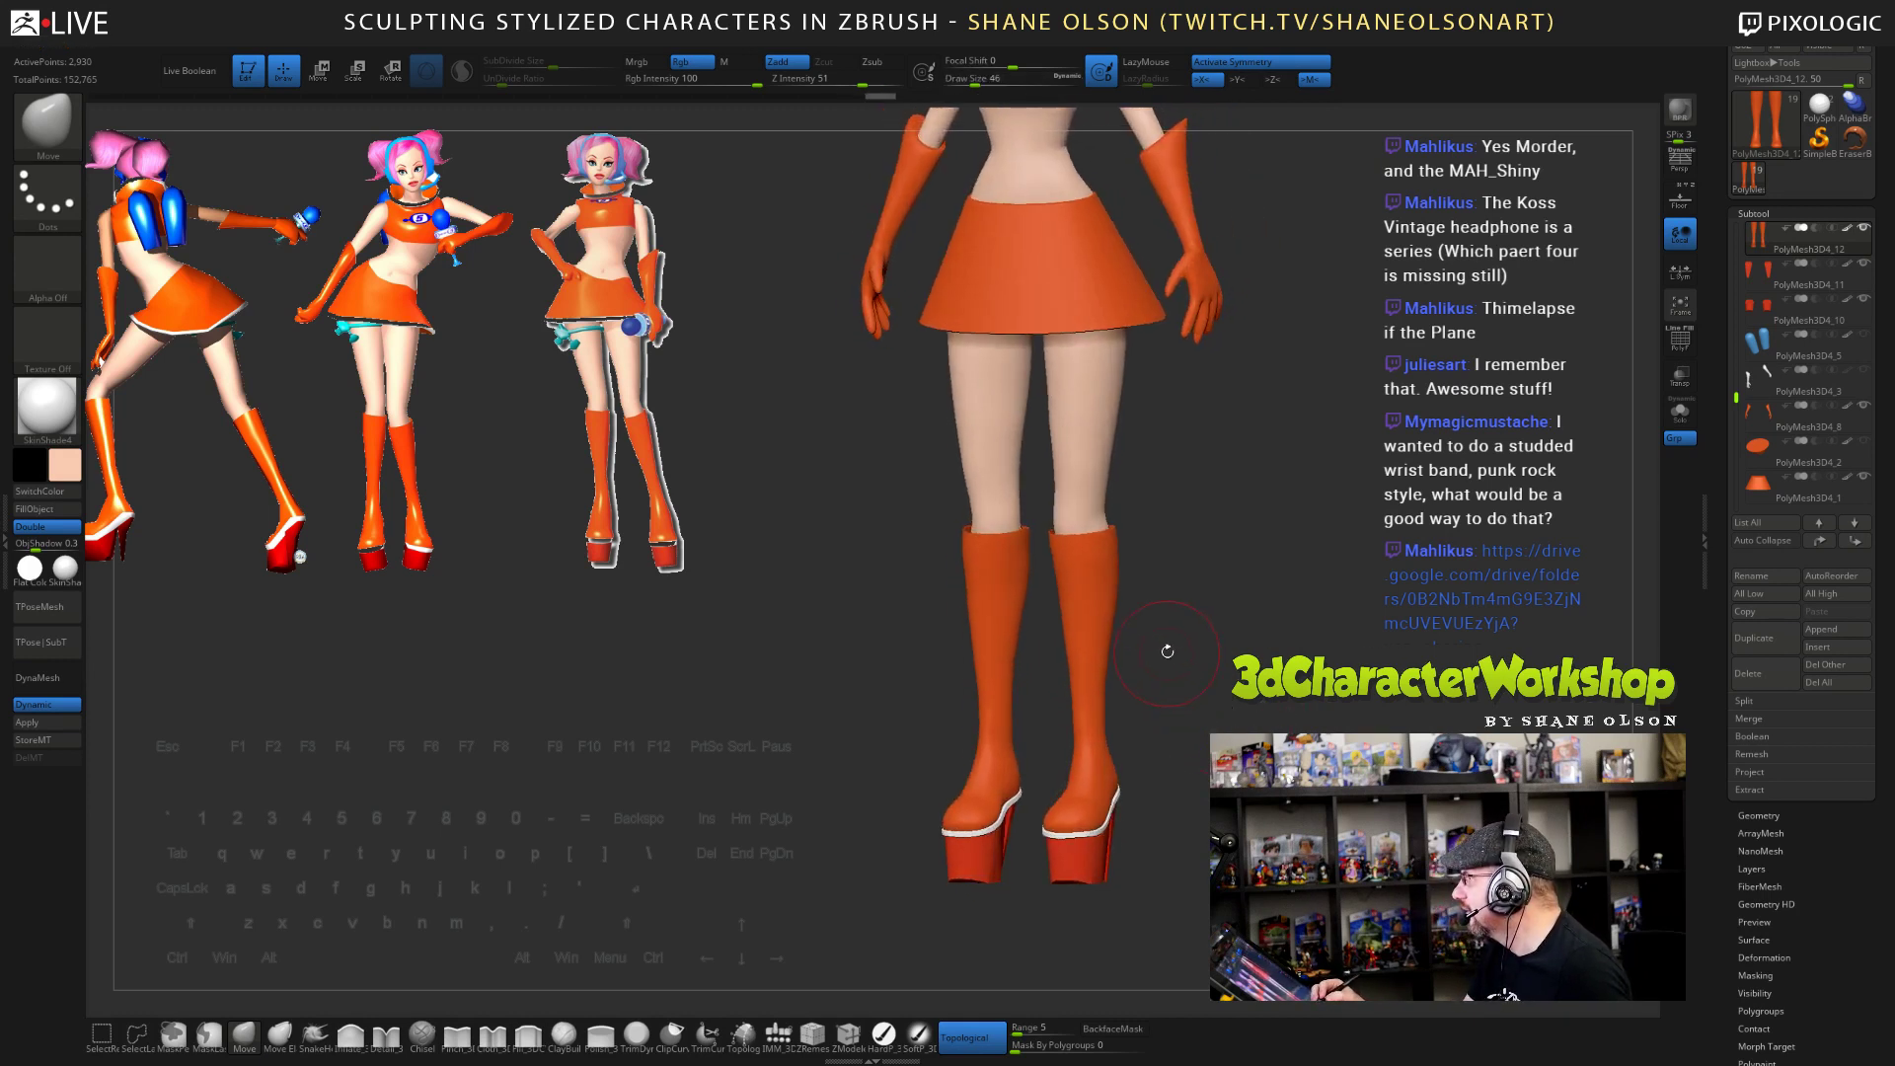
key("shift")
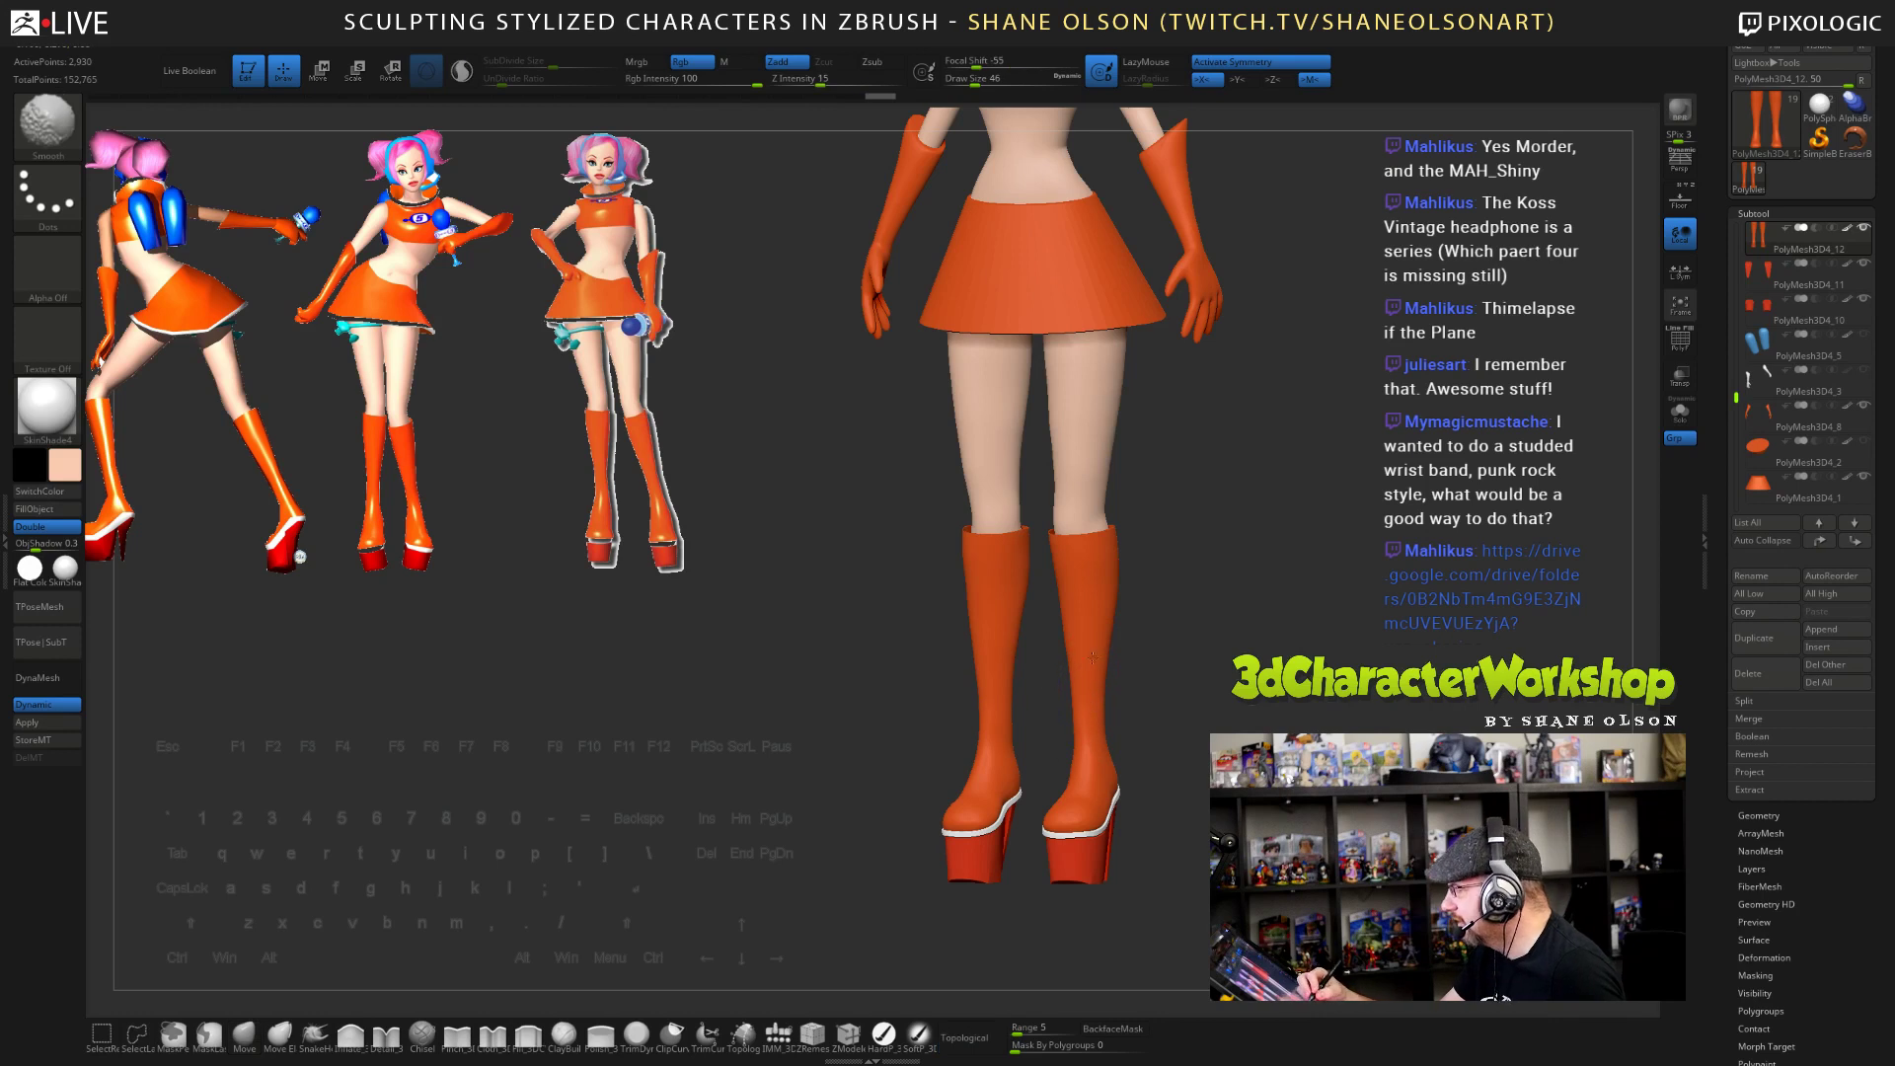
mouse_move(1135, 704)
left_mouse_down()
mouse_move(1158, 705)
mouse_move(1138, 707)
left_mouse_up()
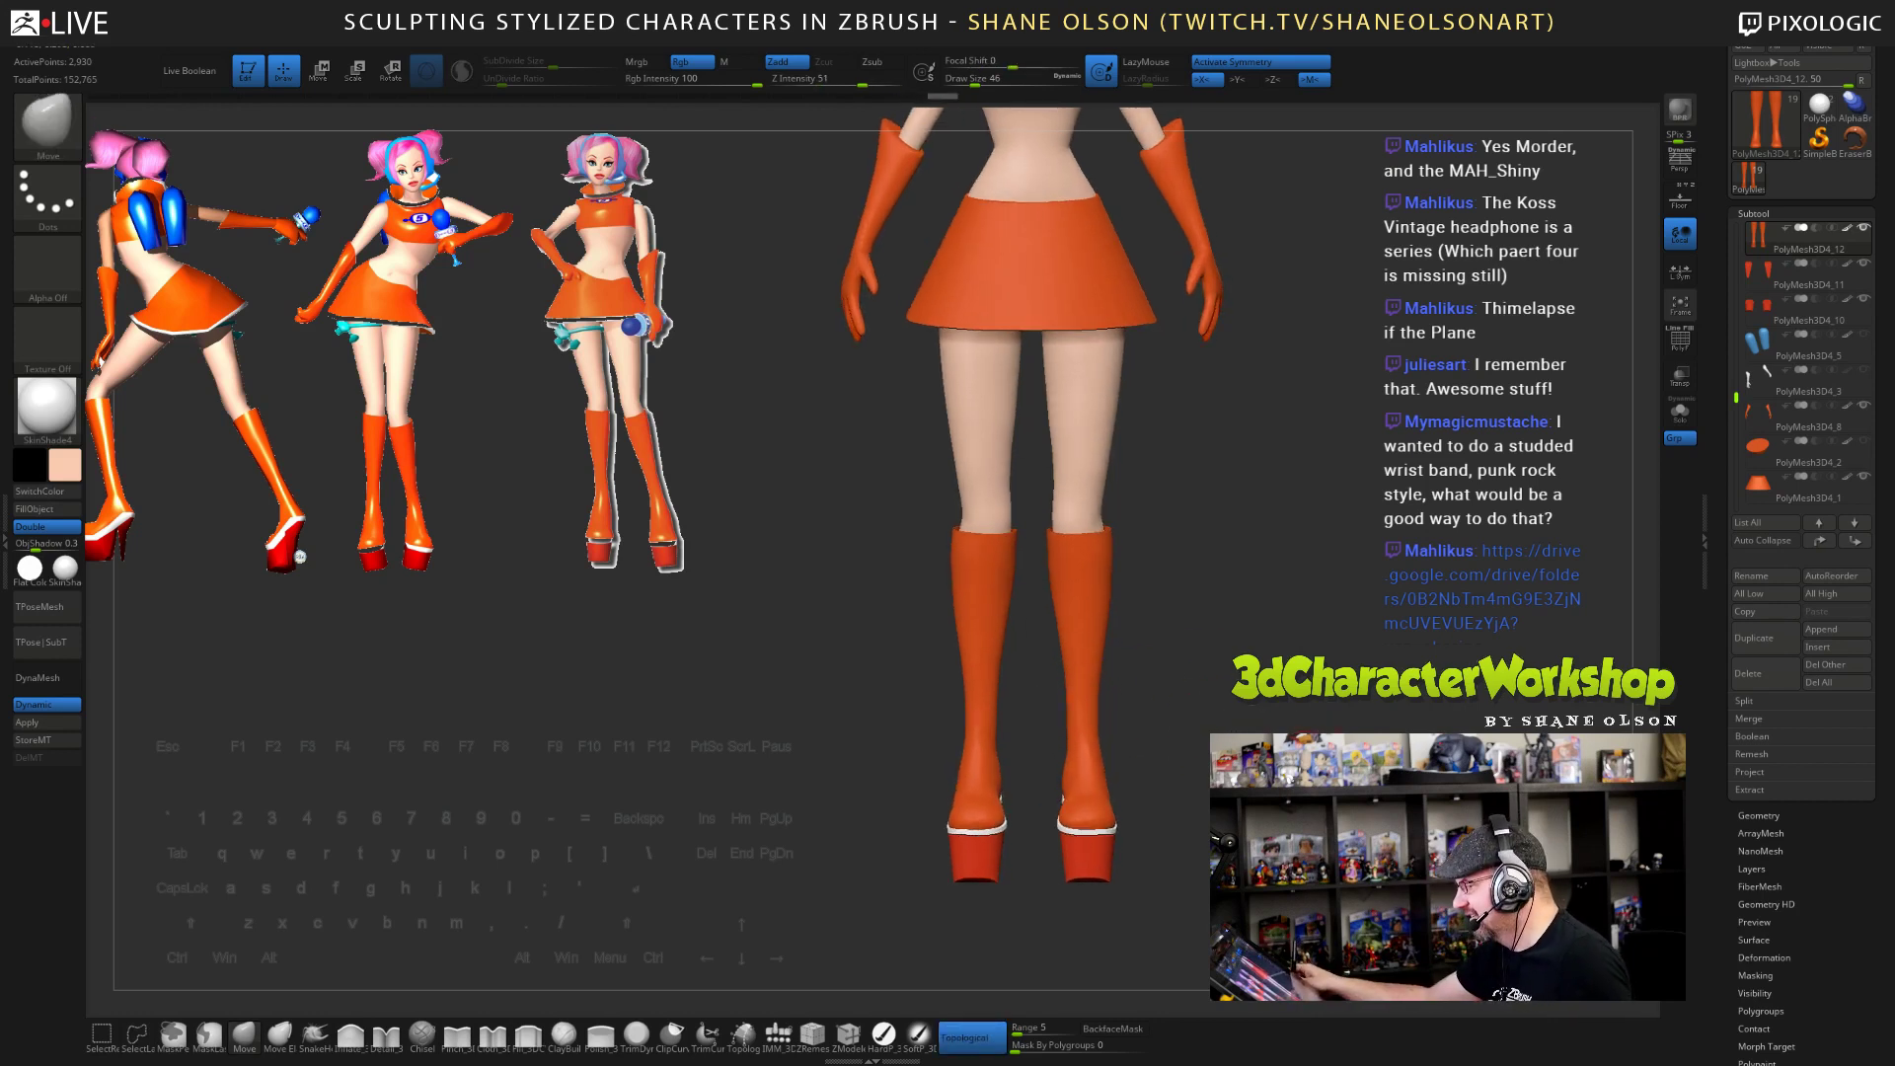
- Select the white trim around the boots' feet and adjust its inner and front edges with the Move brush at draw sizes 54 and 62
mouse_move(1199, 821)
left_mouse_down()
mouse_move(1188, 836)
mouse_move(1071, 781)
mouse_move(1203, 738)
mouse_move(1200, 721)
mouse_move(1194, 811)
mouse_move(1158, 812)
left_mouse_up()
key("s")
key("s")
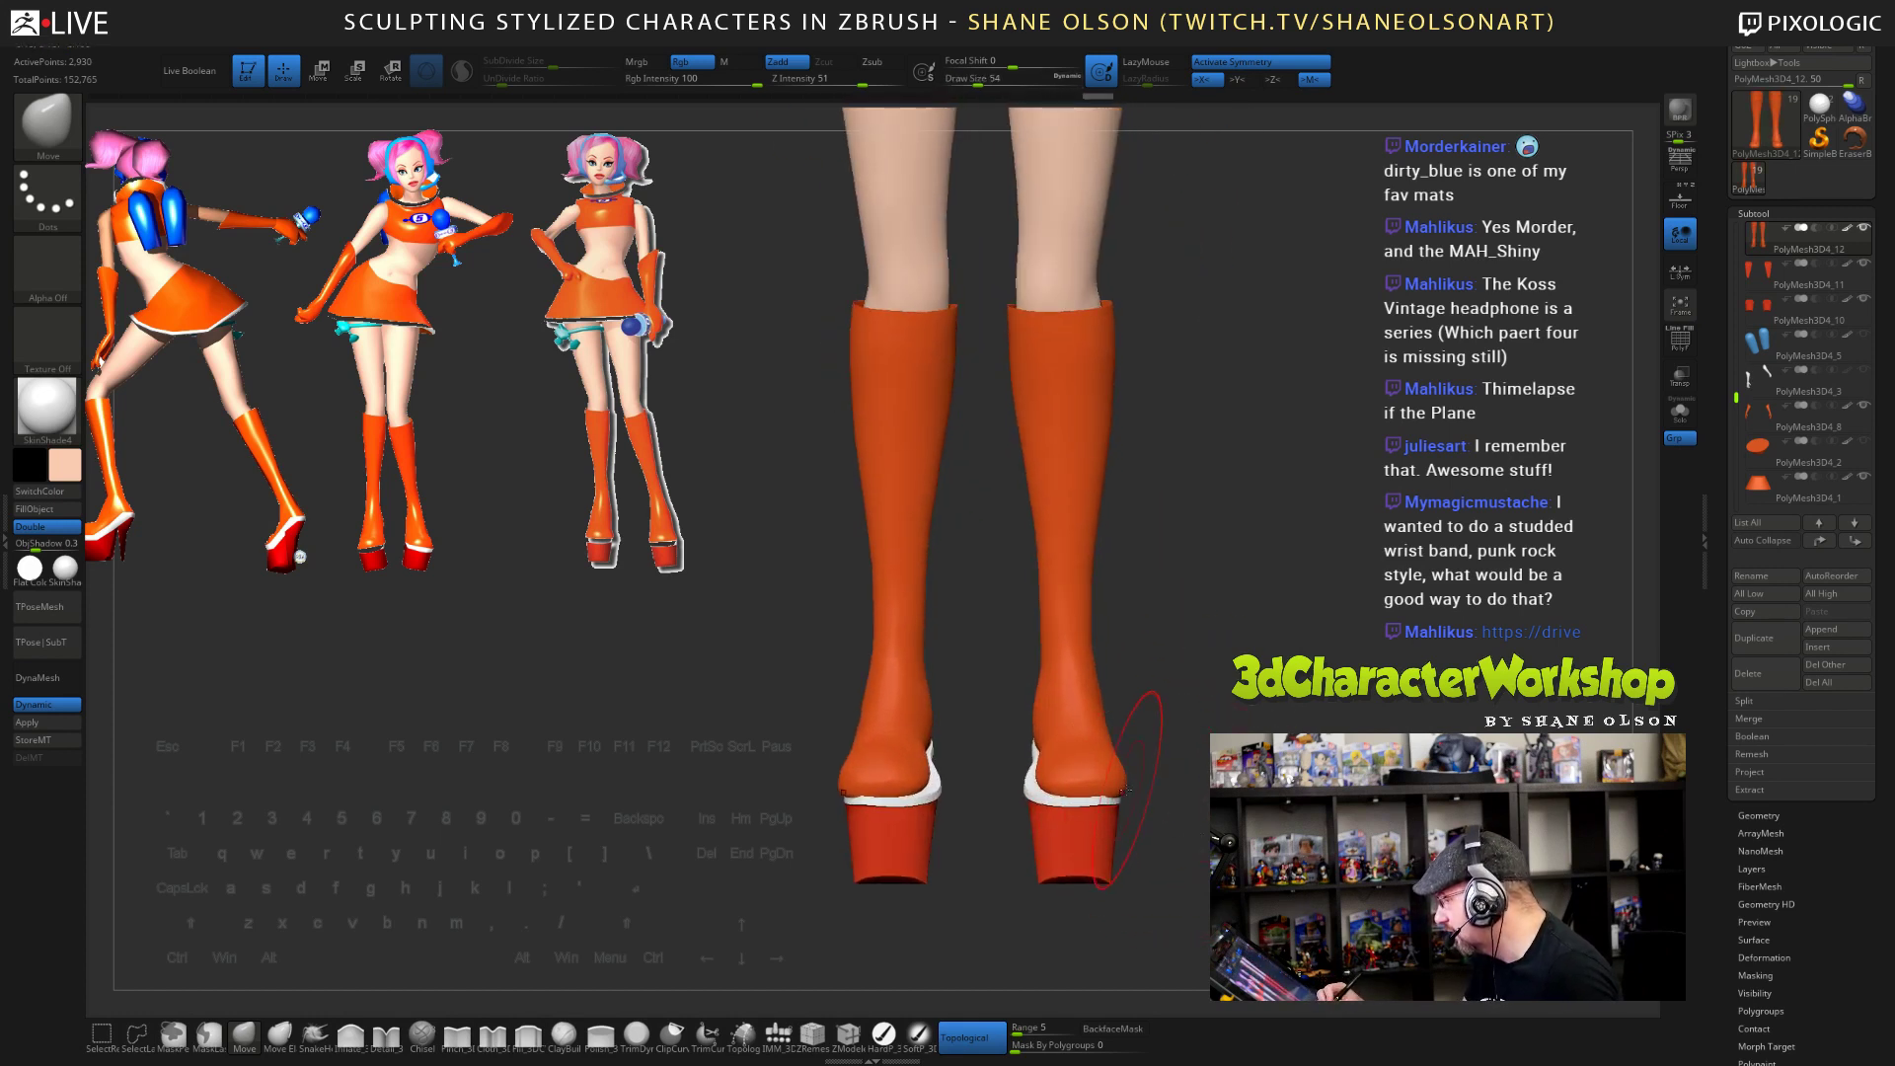
left_click(1068, 802, "alt")
left_click_drag(1036, 798, 1044, 794)
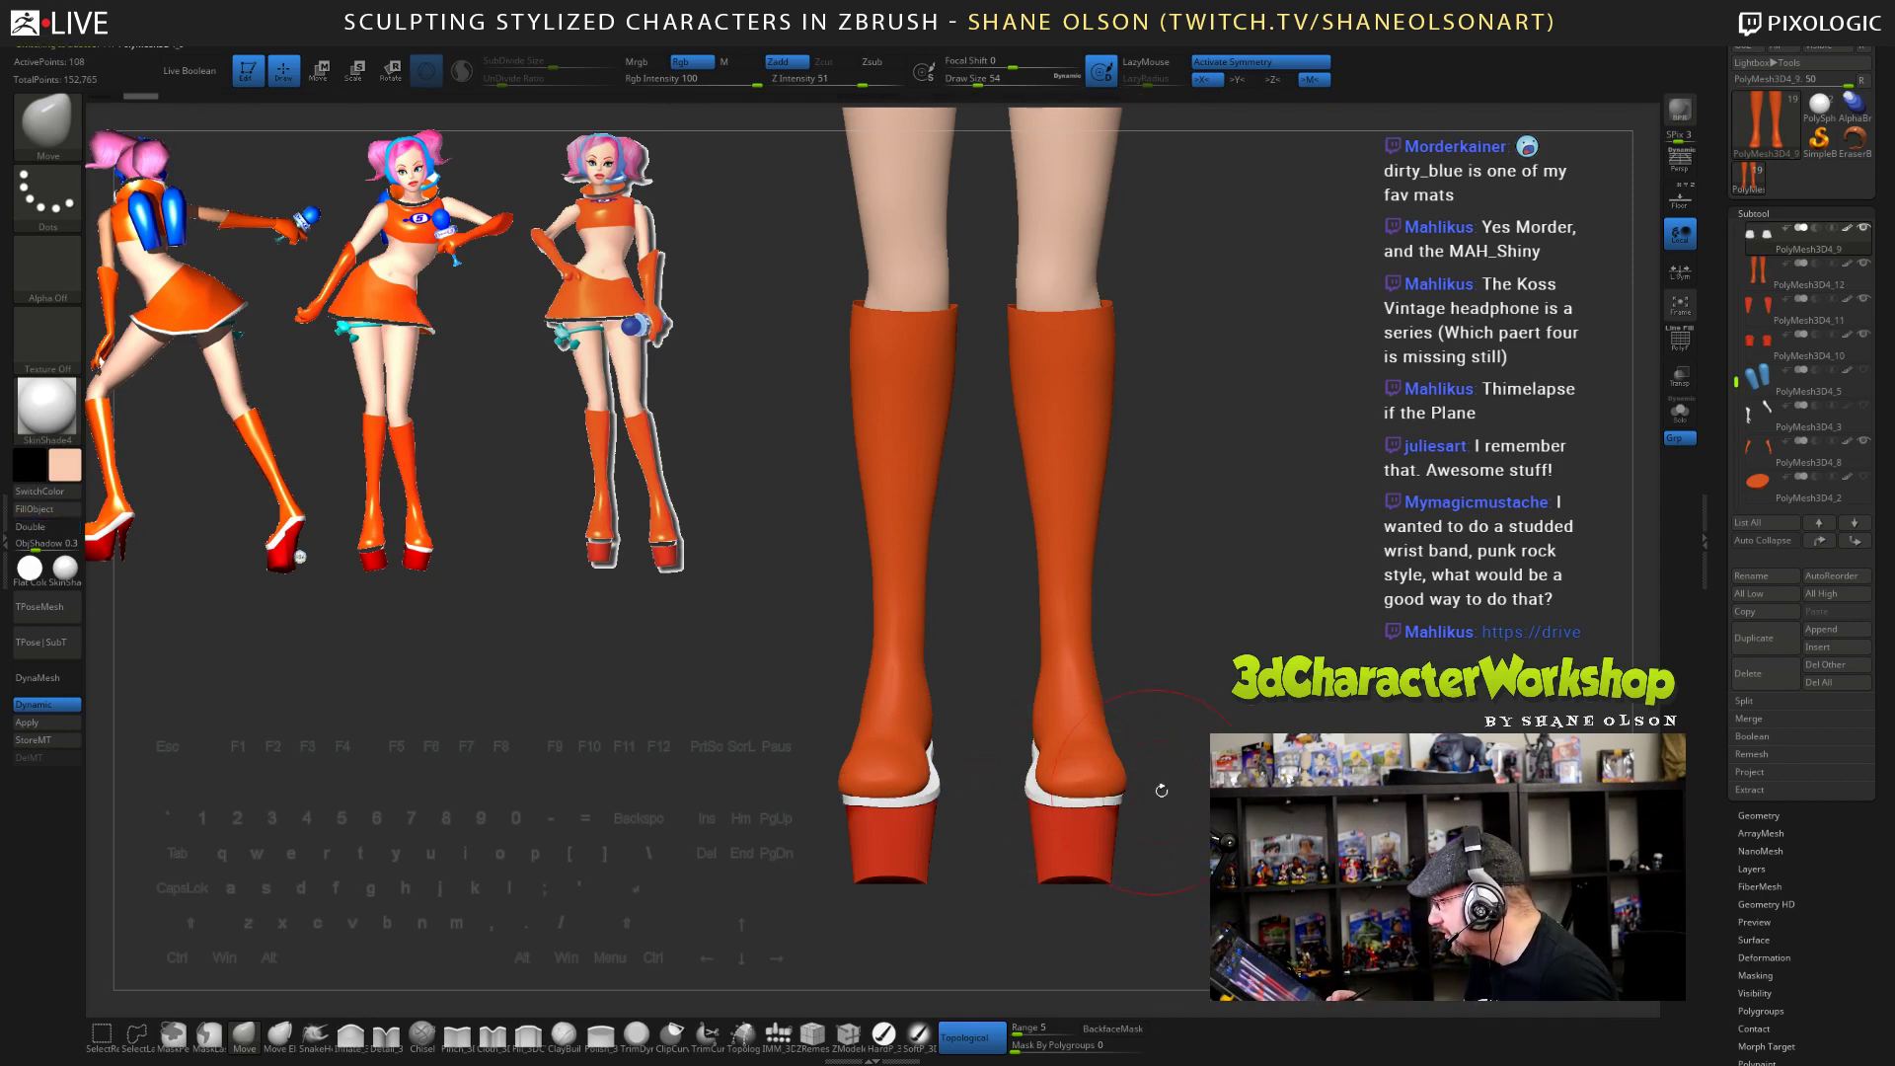
key("s")
left_click_drag(1183, 780, 1185, 779)
left_click_drag(1065, 802, 1064, 795)
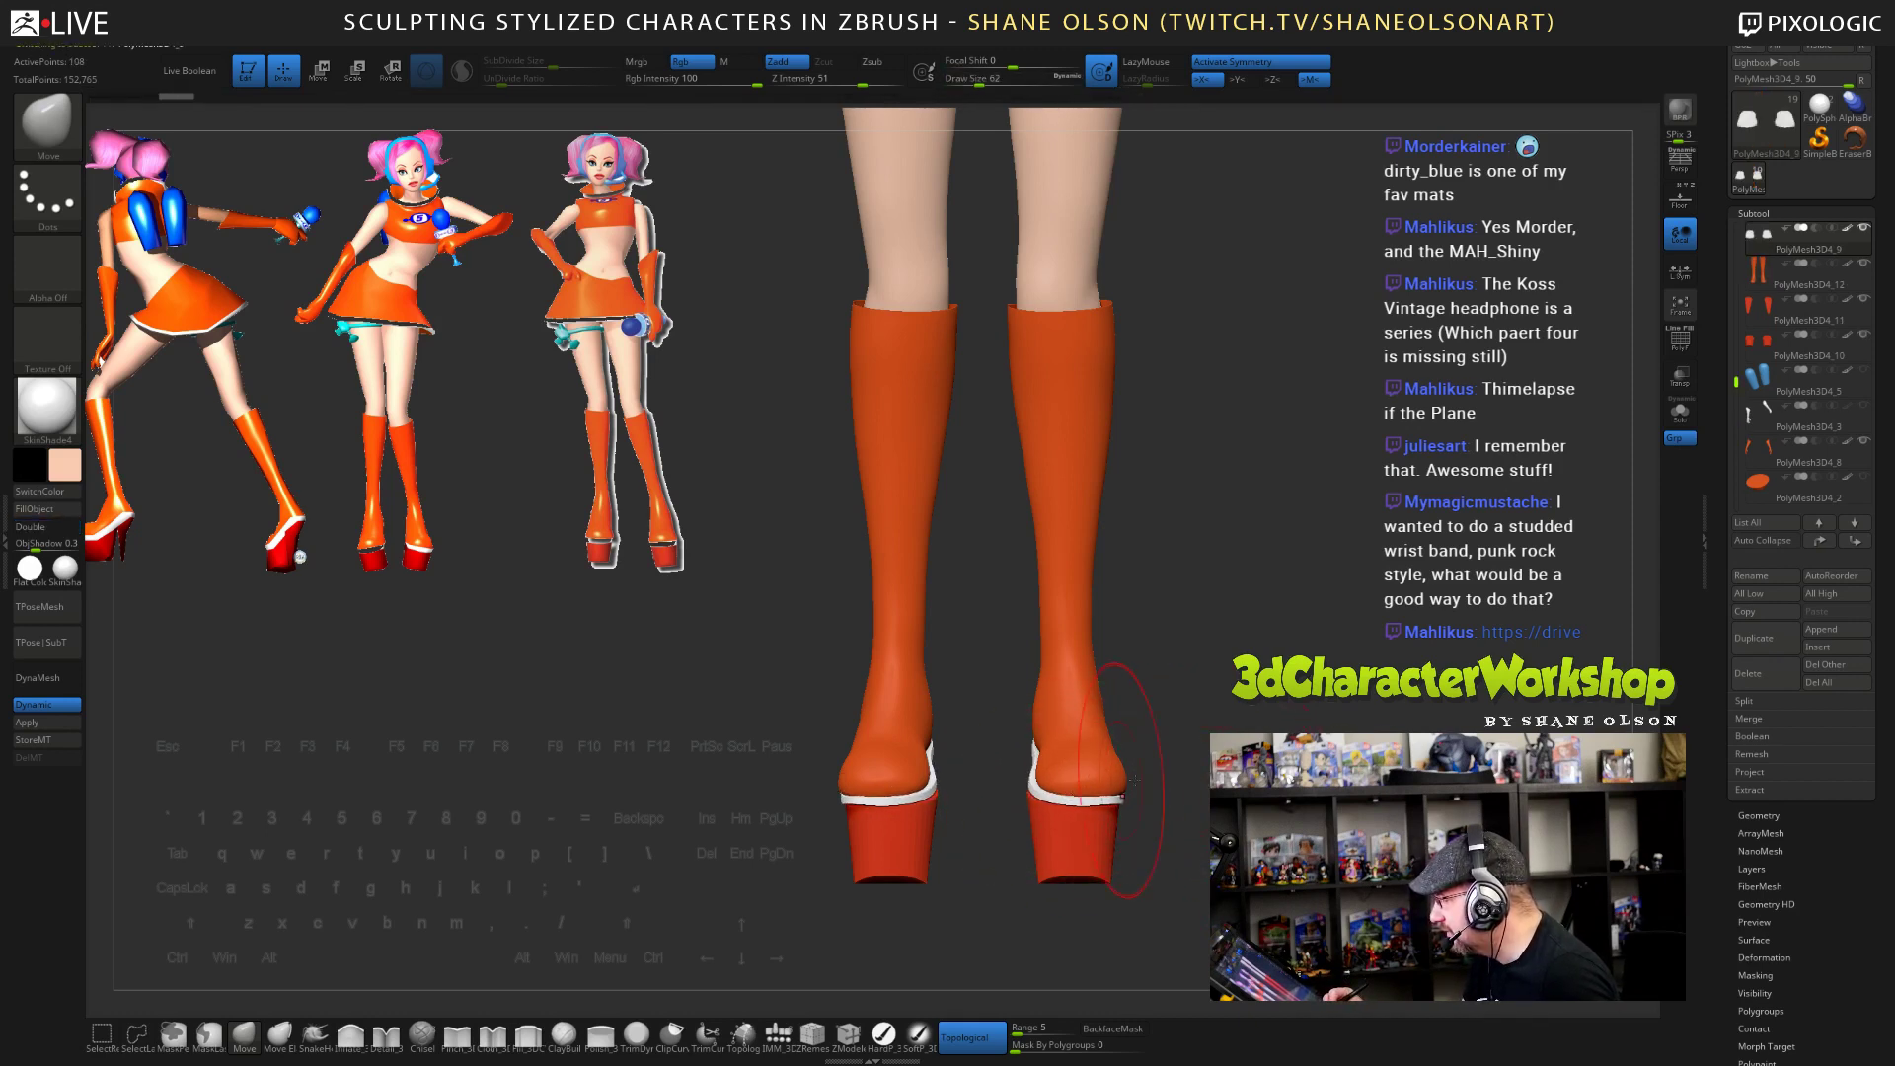
mouse_move(1175, 760)
left_mouse_down()
mouse_move(1178, 796)
mouse_move(1169, 757)
mouse_move(1143, 747)
mouse_move(1200, 775)
mouse_move(1204, 756)
left_mouse_up()
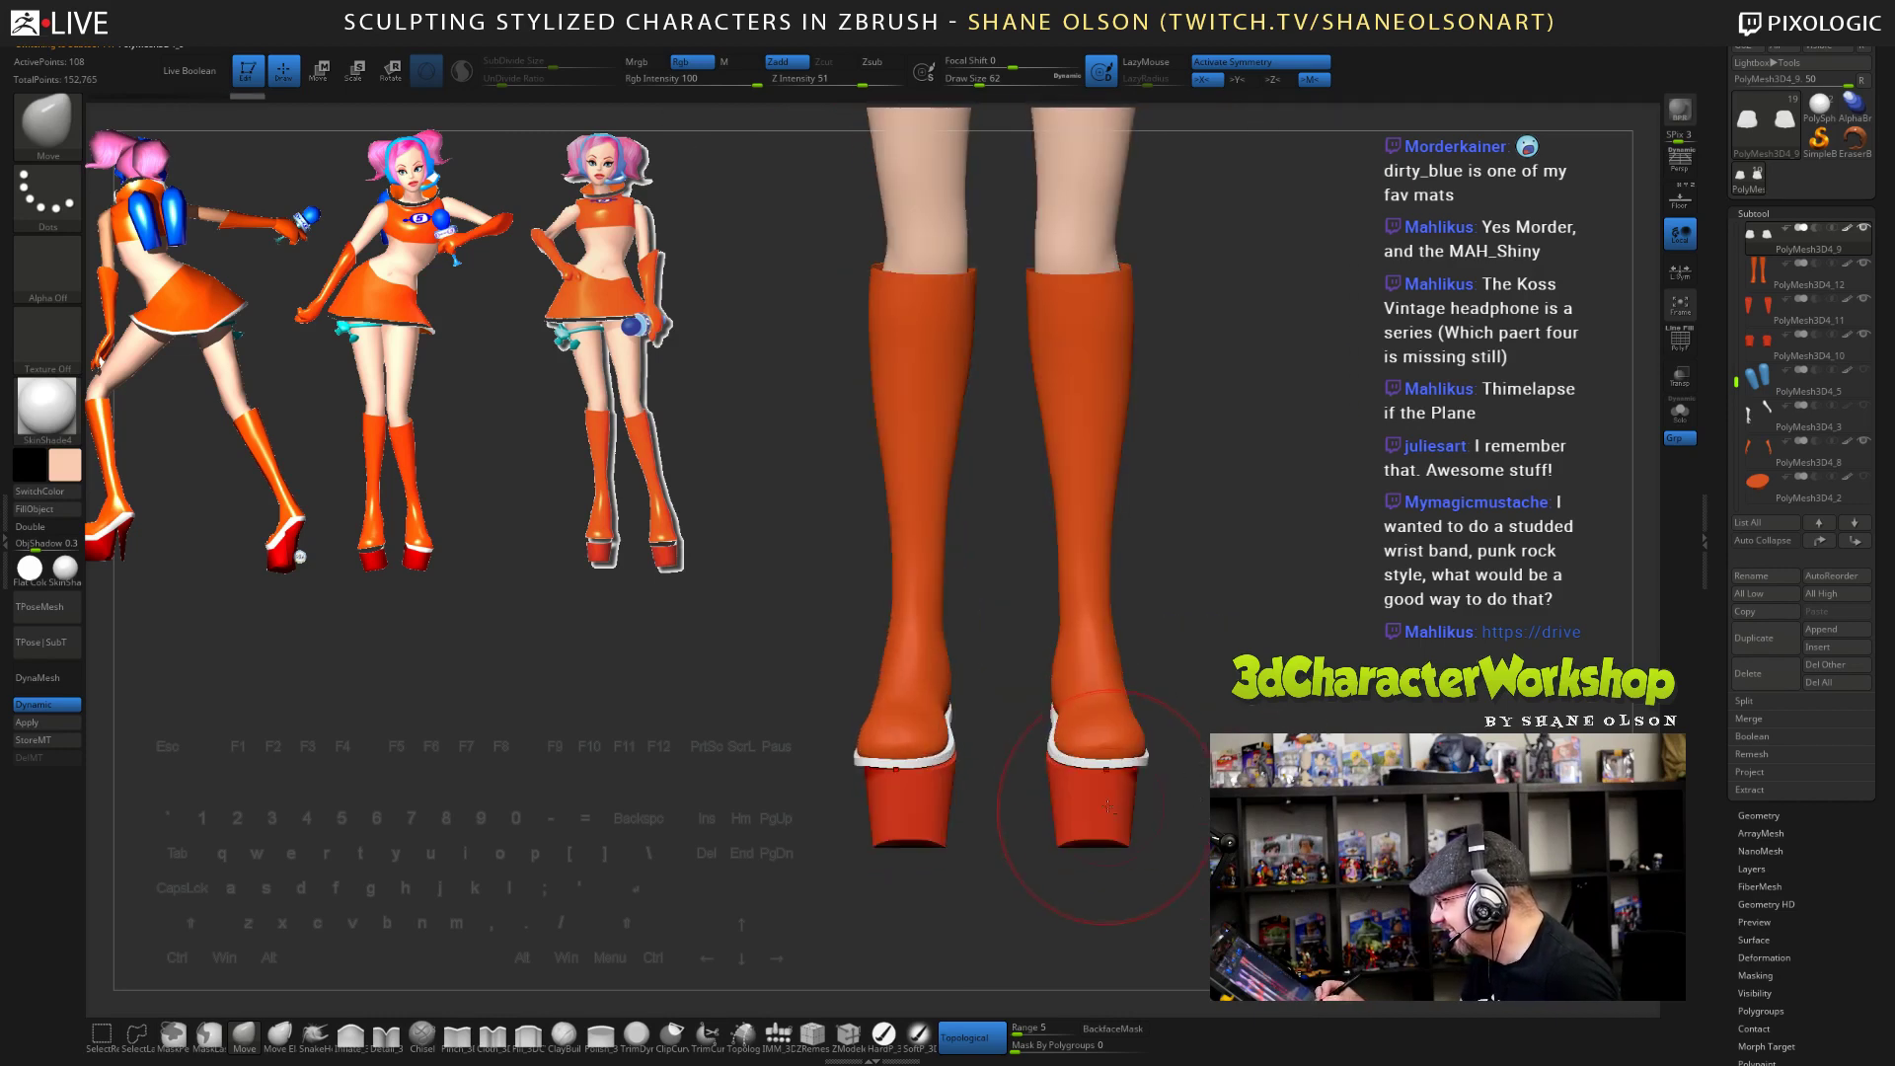
- Select the red platform soles of the boots and adjust their shape with the Move brush at draw size 59
left_click(1097, 806, "alt")
key("s")
mouse_move(1095, 805)
left_mouse_down()
mouse_move(1175, 790)
mouse_move(1223, 817)
mouse_move(1199, 913)
left_mouse_up()
key("s")
left_click_drag(1156, 807, 1233, 721)
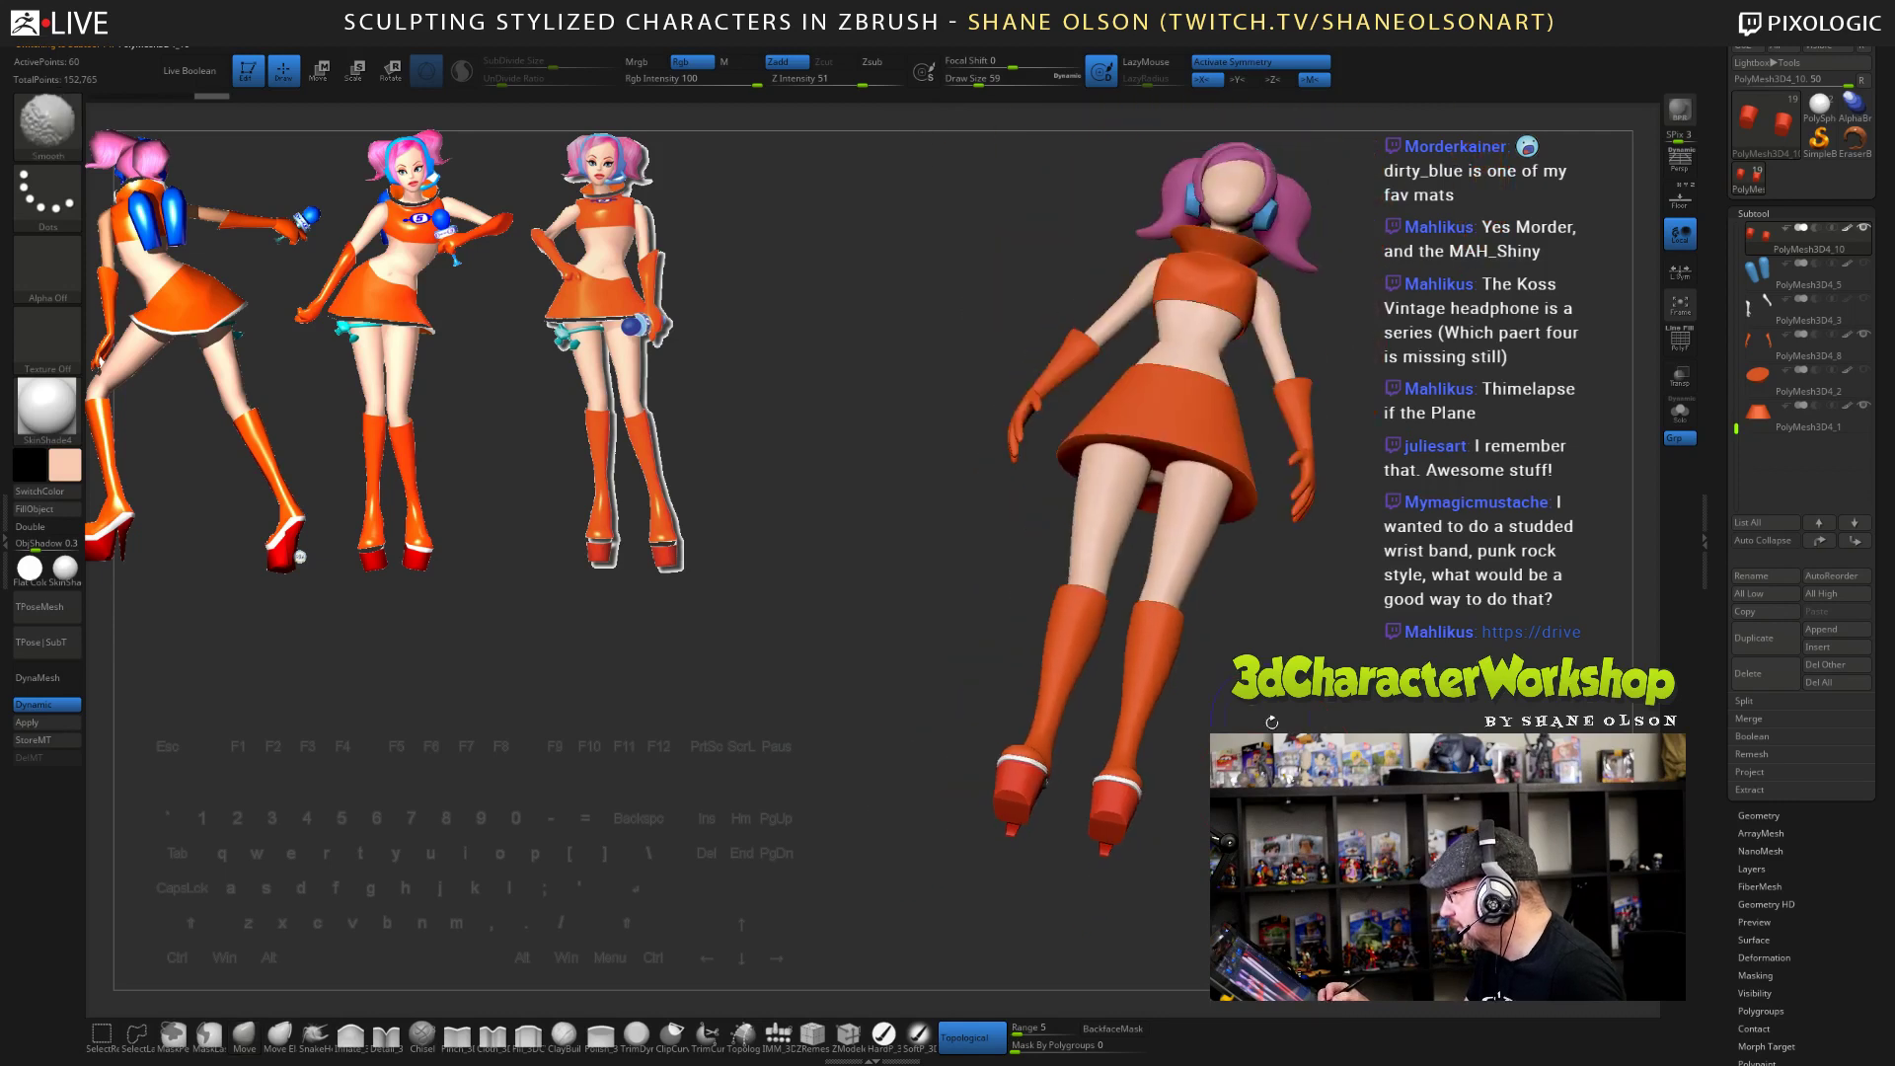
left_click_drag(1238, 790, 1247, 896)
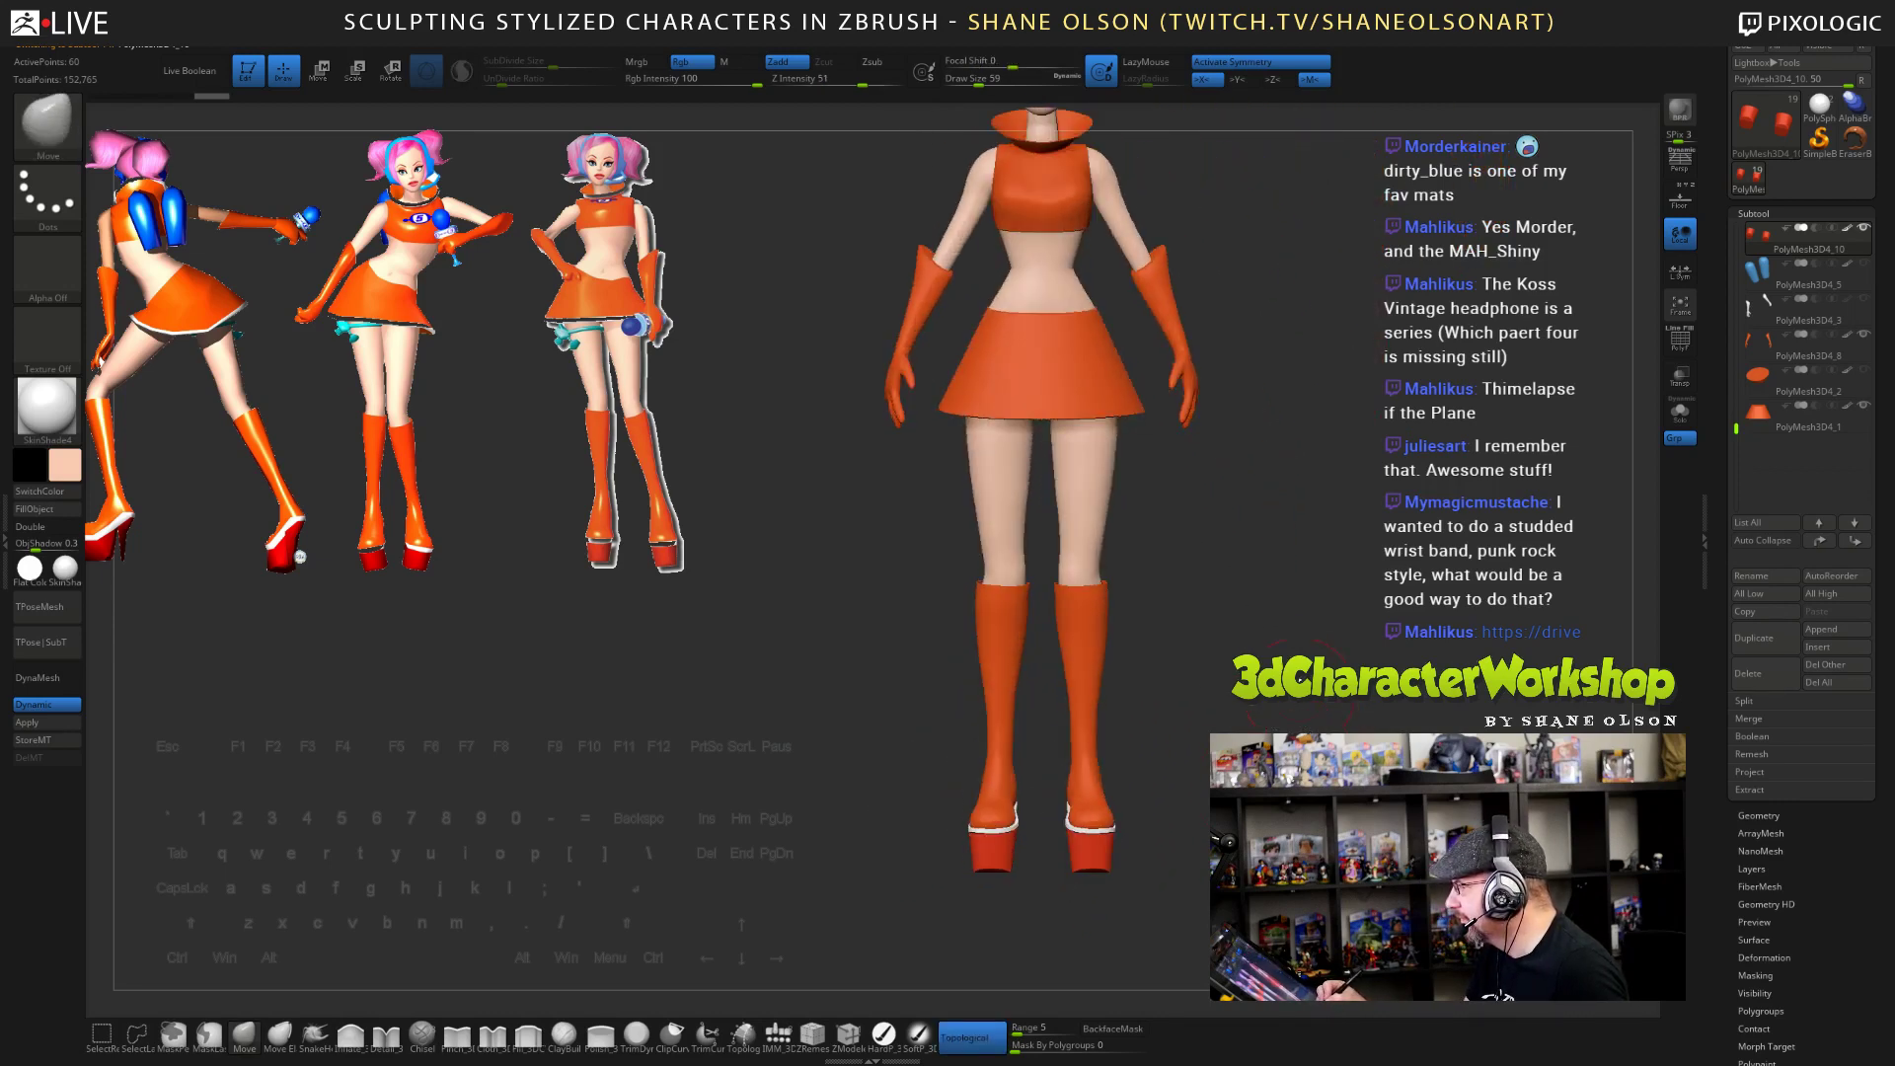
mouse_move(1246, 681)
left_mouse_down("alt")
mouse_move(1214, 767)
mouse_move(1398, 755)
mouse_move(1277, 634)
left_mouse_up("alt")
- Mask the upper part of the skirt so only the hem is free, and widen the hem with the transform gizmo
left_click(1196, 495, "alt")
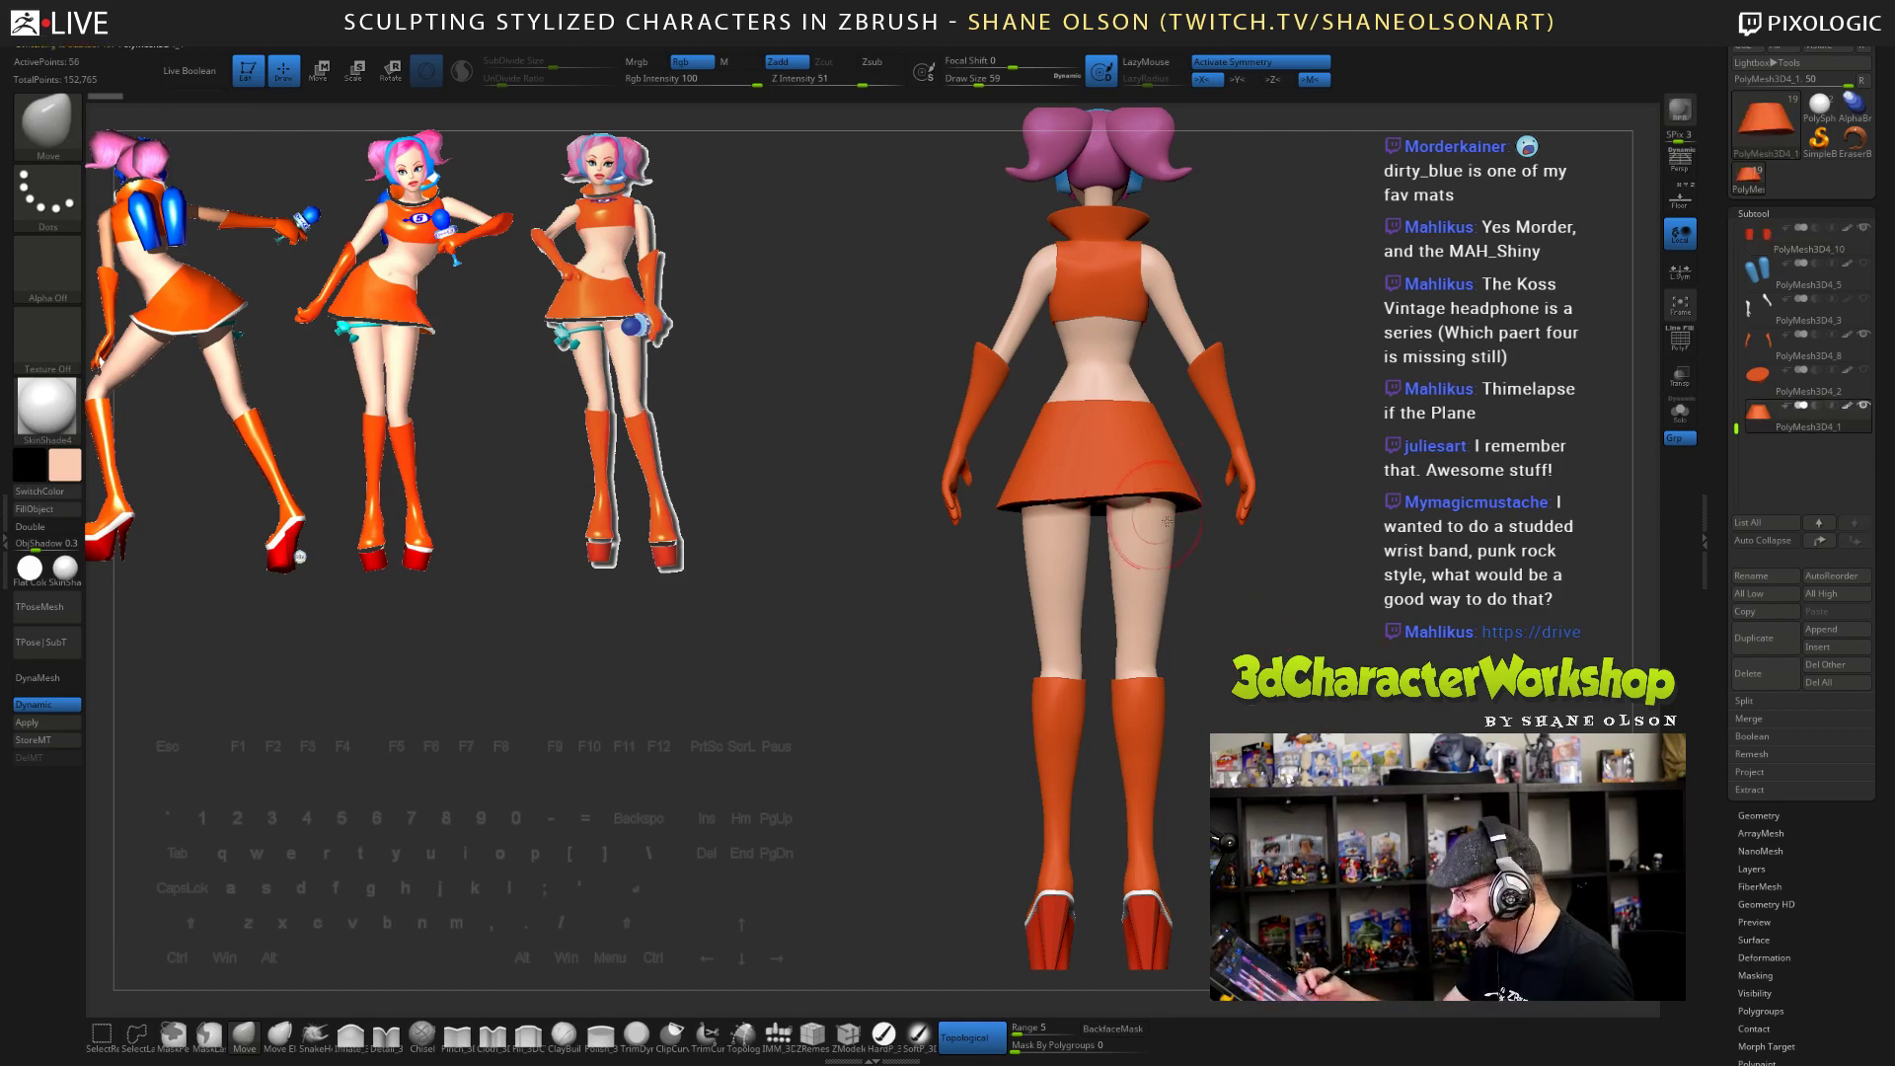
left_click_drag(1128, 546, 1078, 629, "alt")
key("ctrl")
left_click_drag(936, 563, 1181, 647, "ctrl")
left_click(1282, 755, "ctrl")
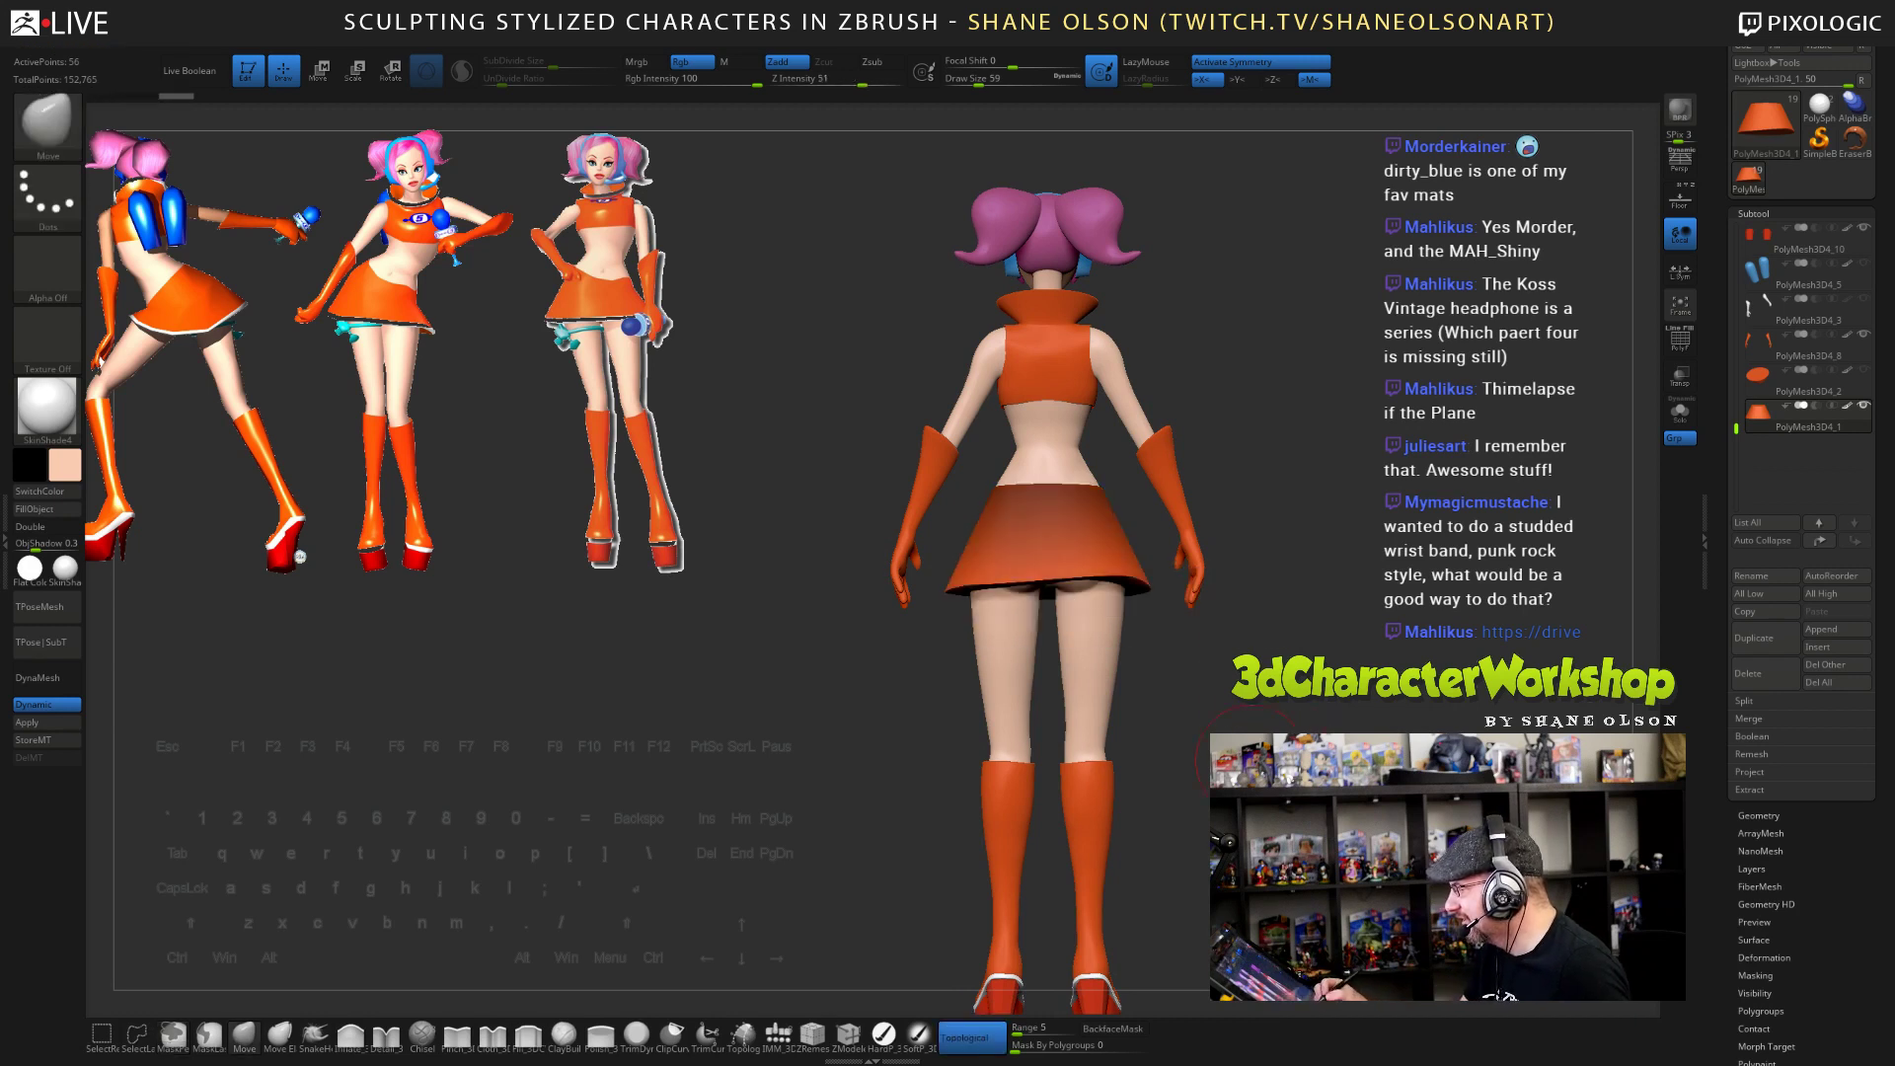
key("w")
left_click_drag(1050, 426, 1070, 439)
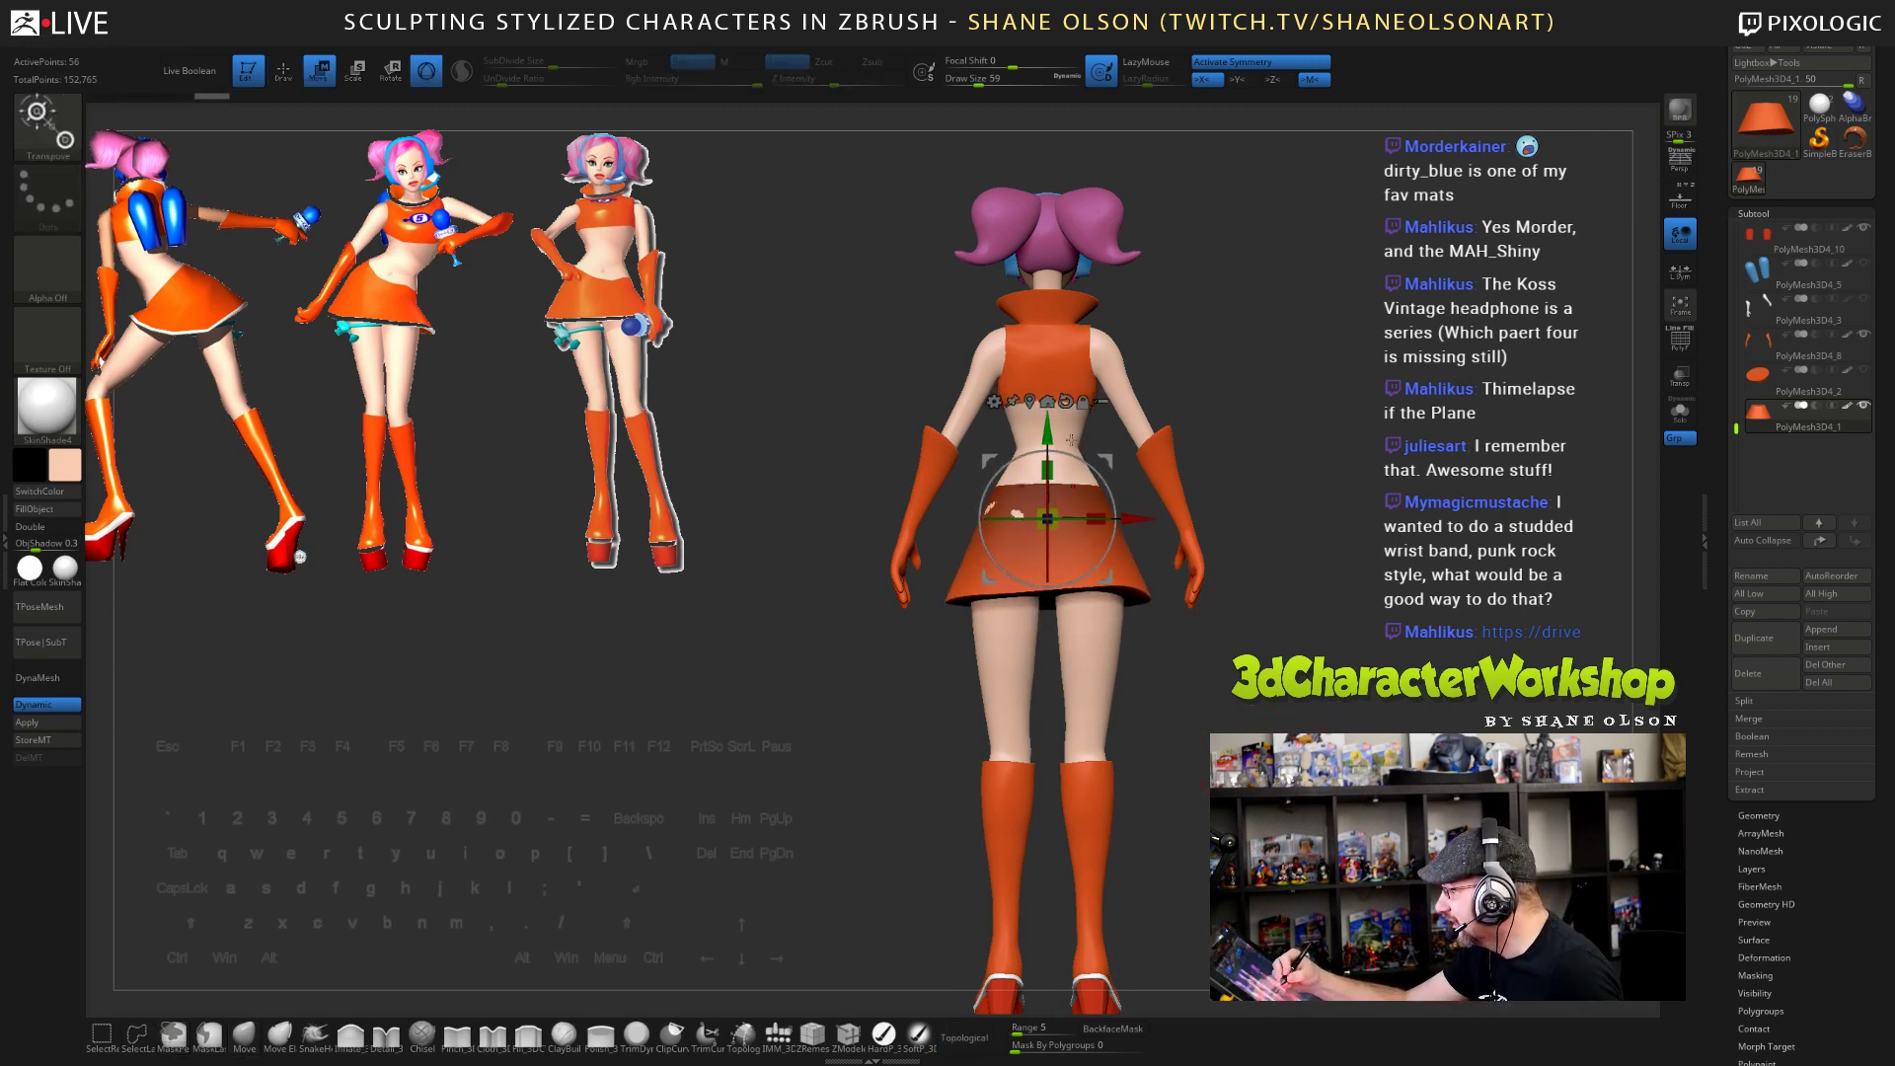
left_click_drag(1220, 720, 1089, 569)
mouse_move(1164, 681)
left_mouse_down("shift")
mouse_move(1254, 688)
mouse_move(1279, 592)
mouse_move(1317, 656)
left_mouse_up("shift")
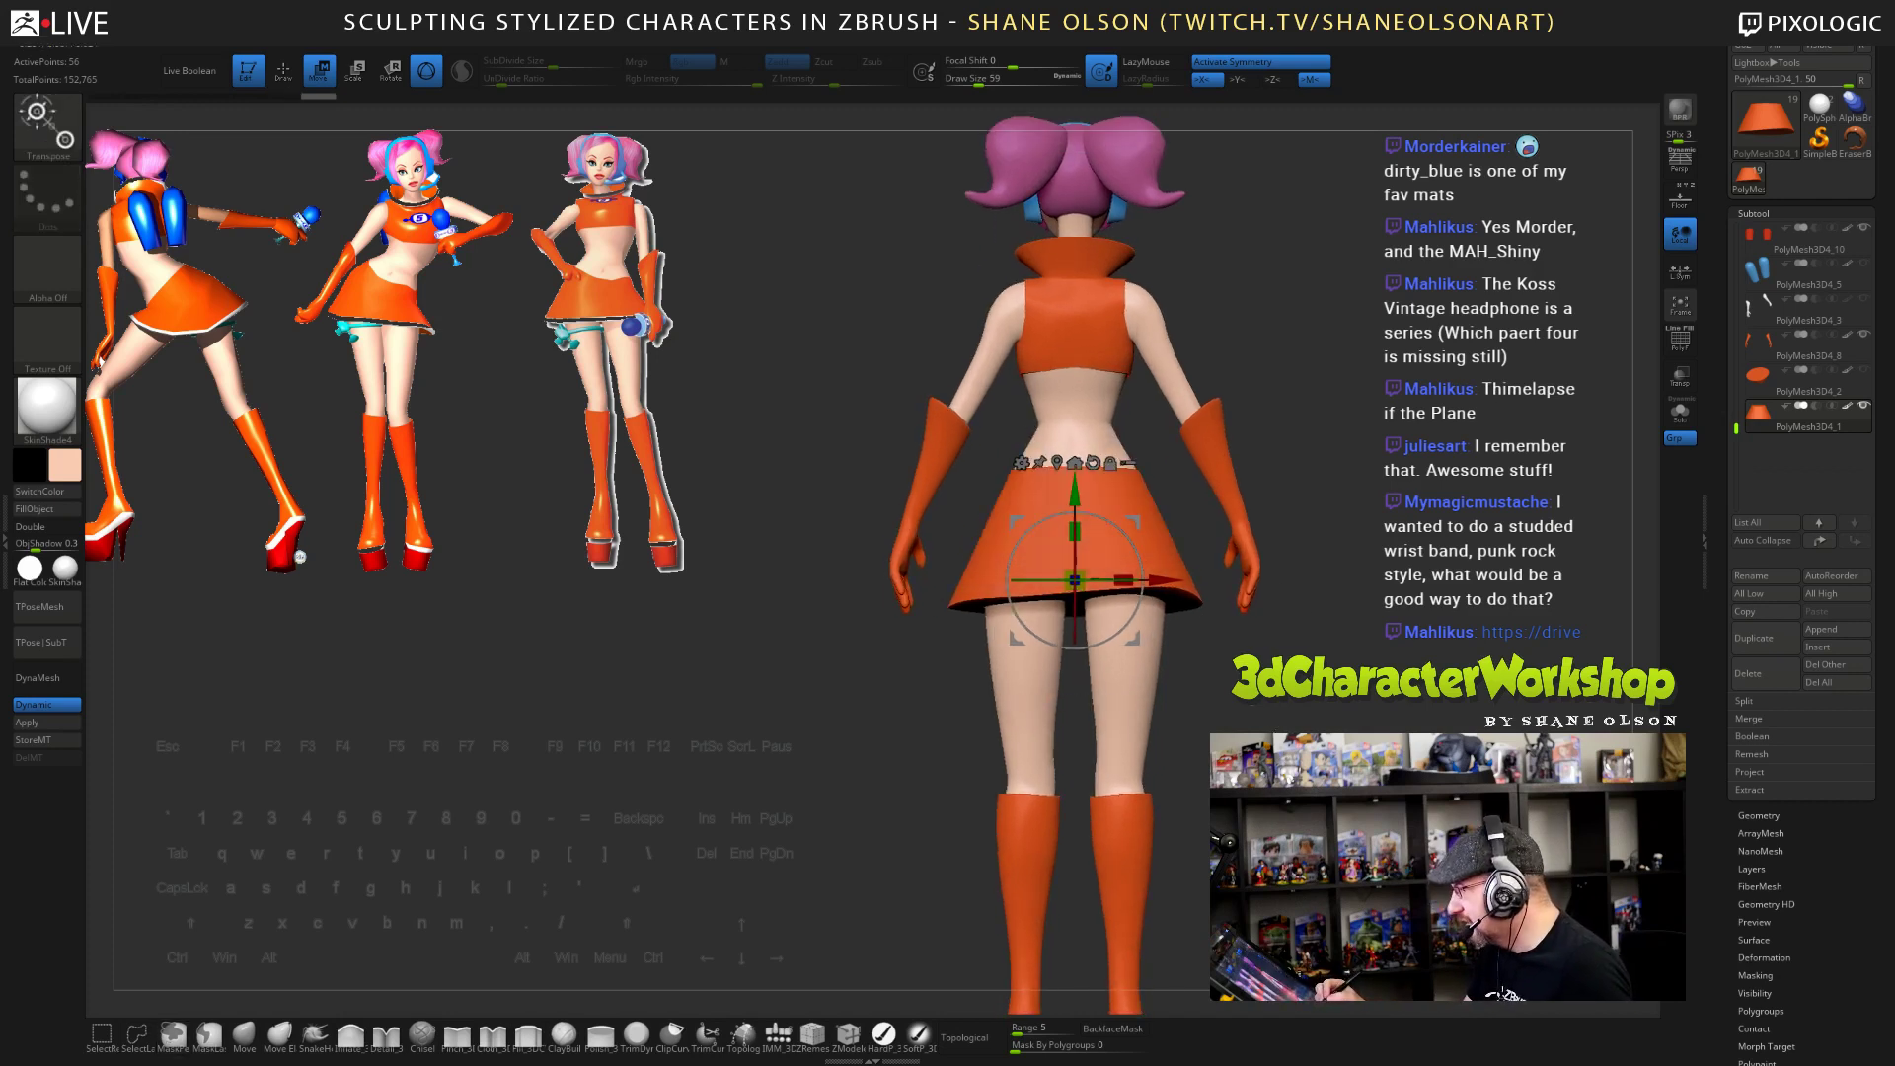
key("shift+t")
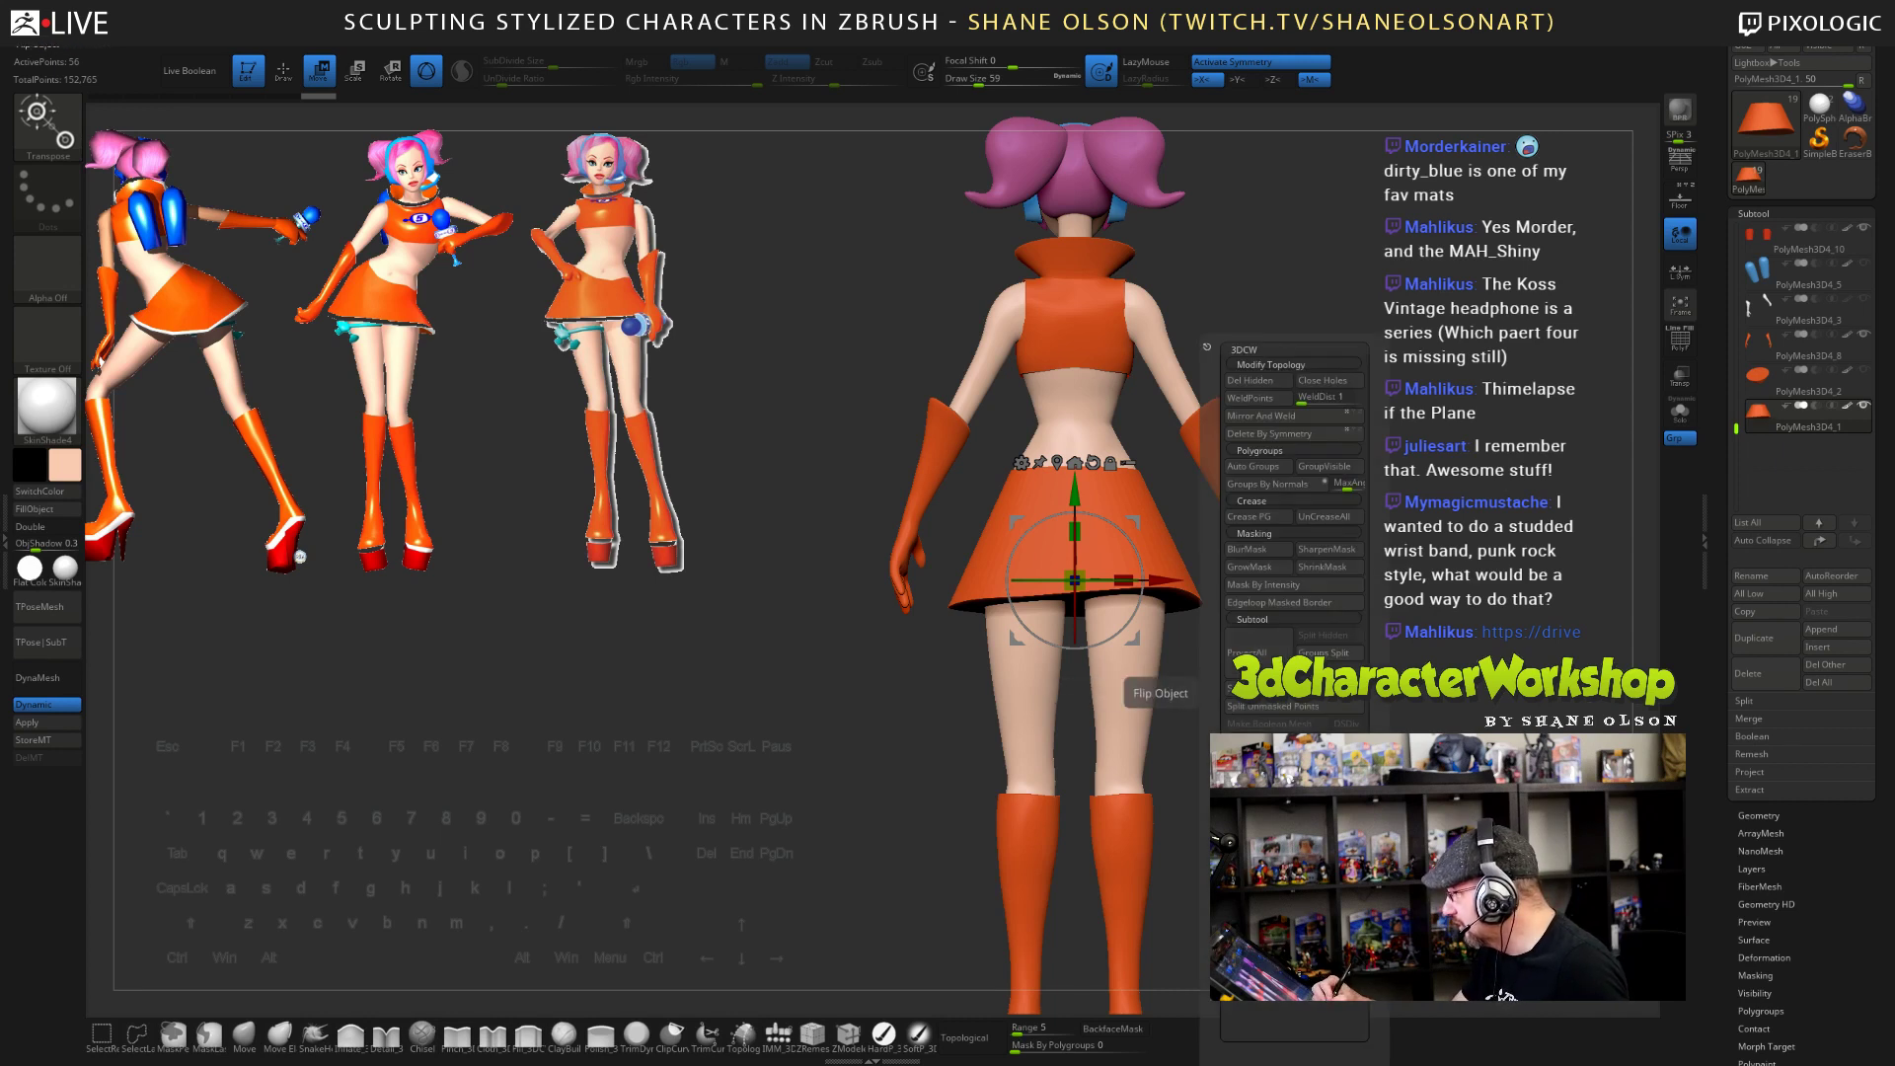
left_click(1233, 689)
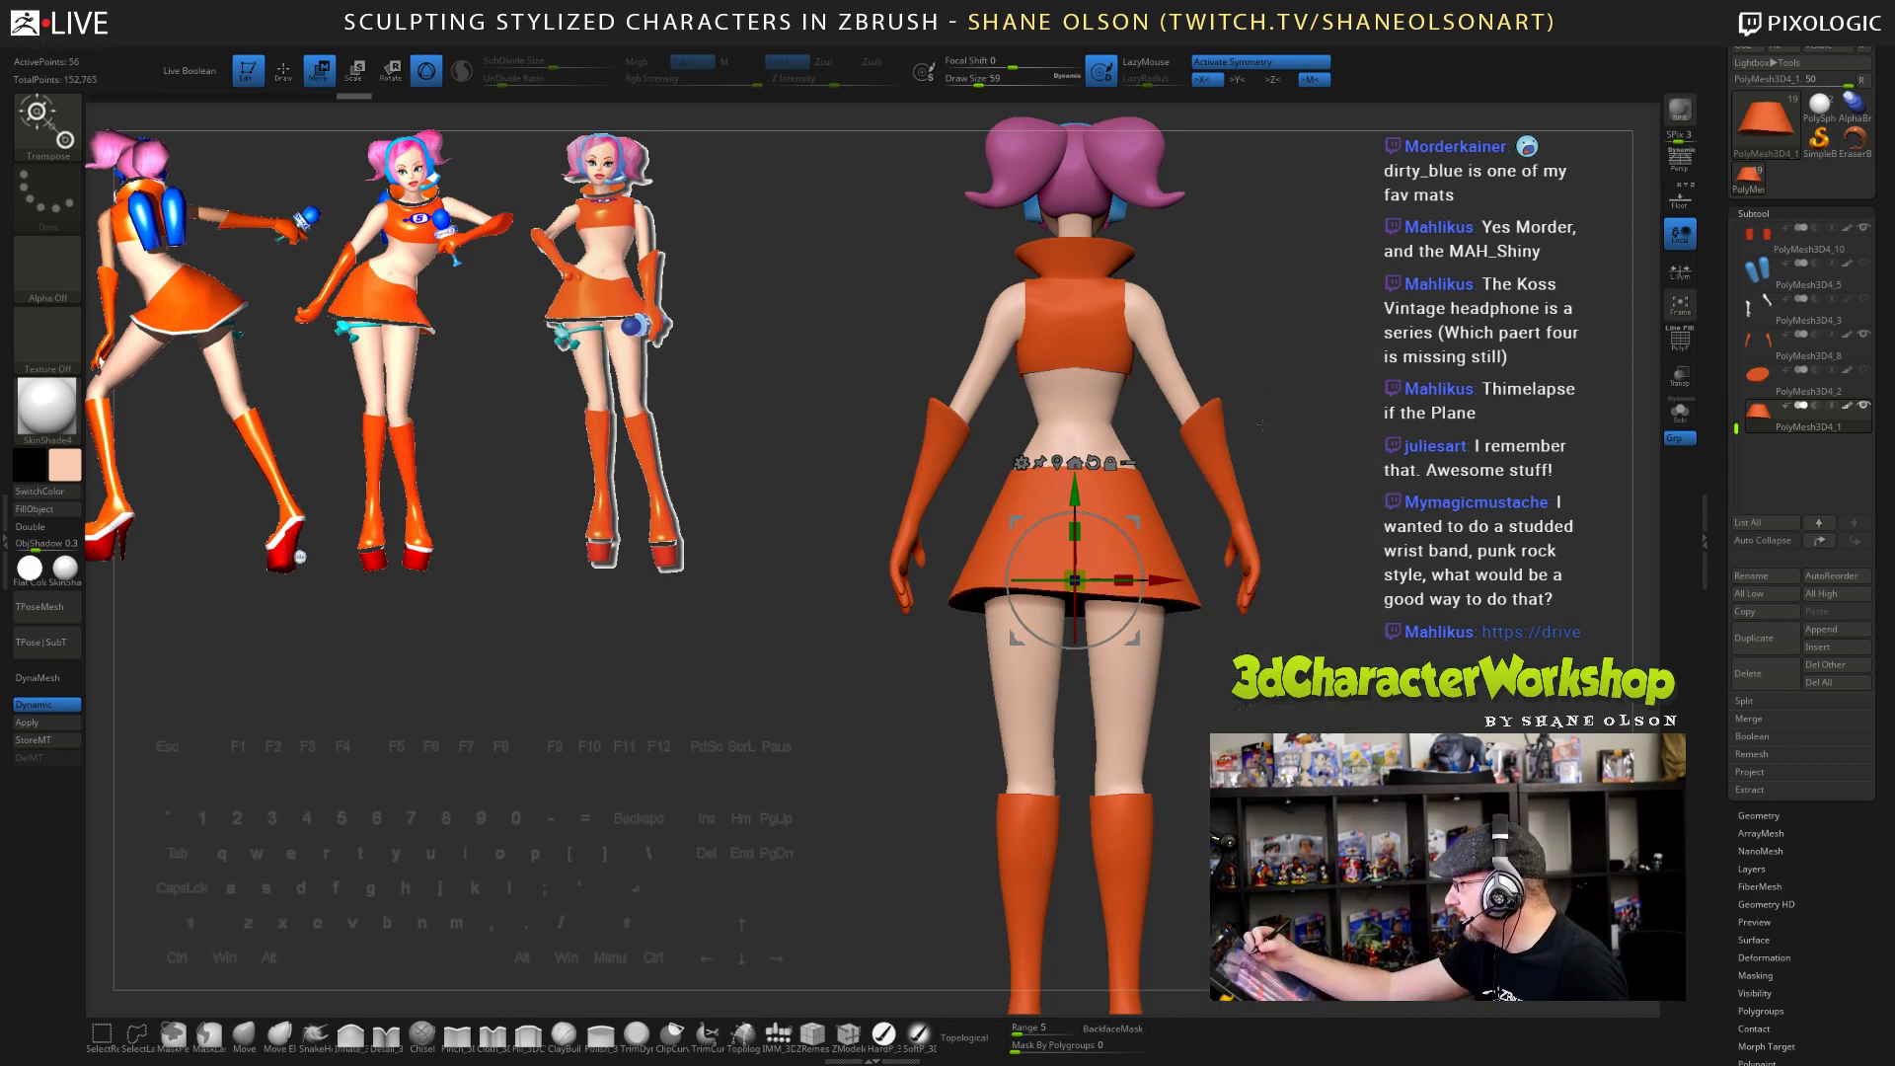
key("shift+t")
left_click(1249, 420)
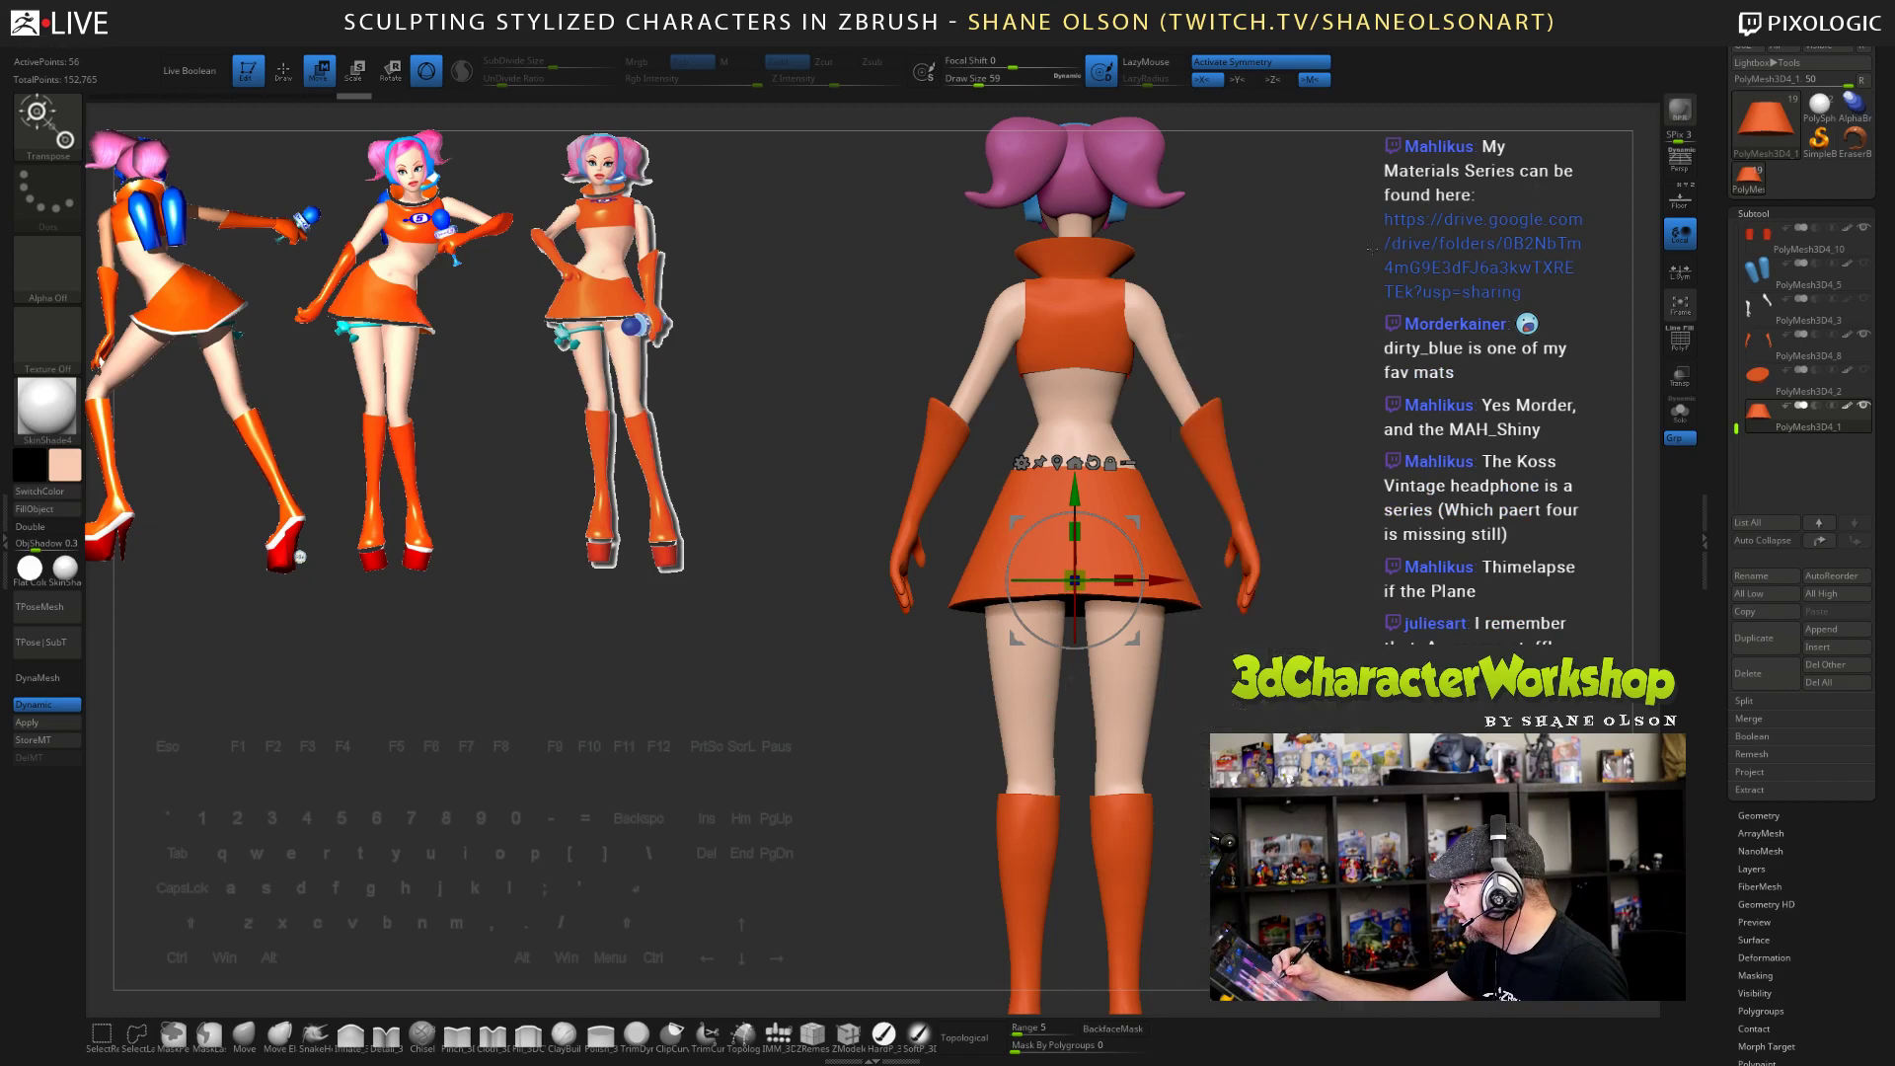
- Return to the Move brush and adjust the skirt's hem from behind and the side at draw sizes 80 and 101
left_click_drag(1283, 454, 1283, 394, "alt")
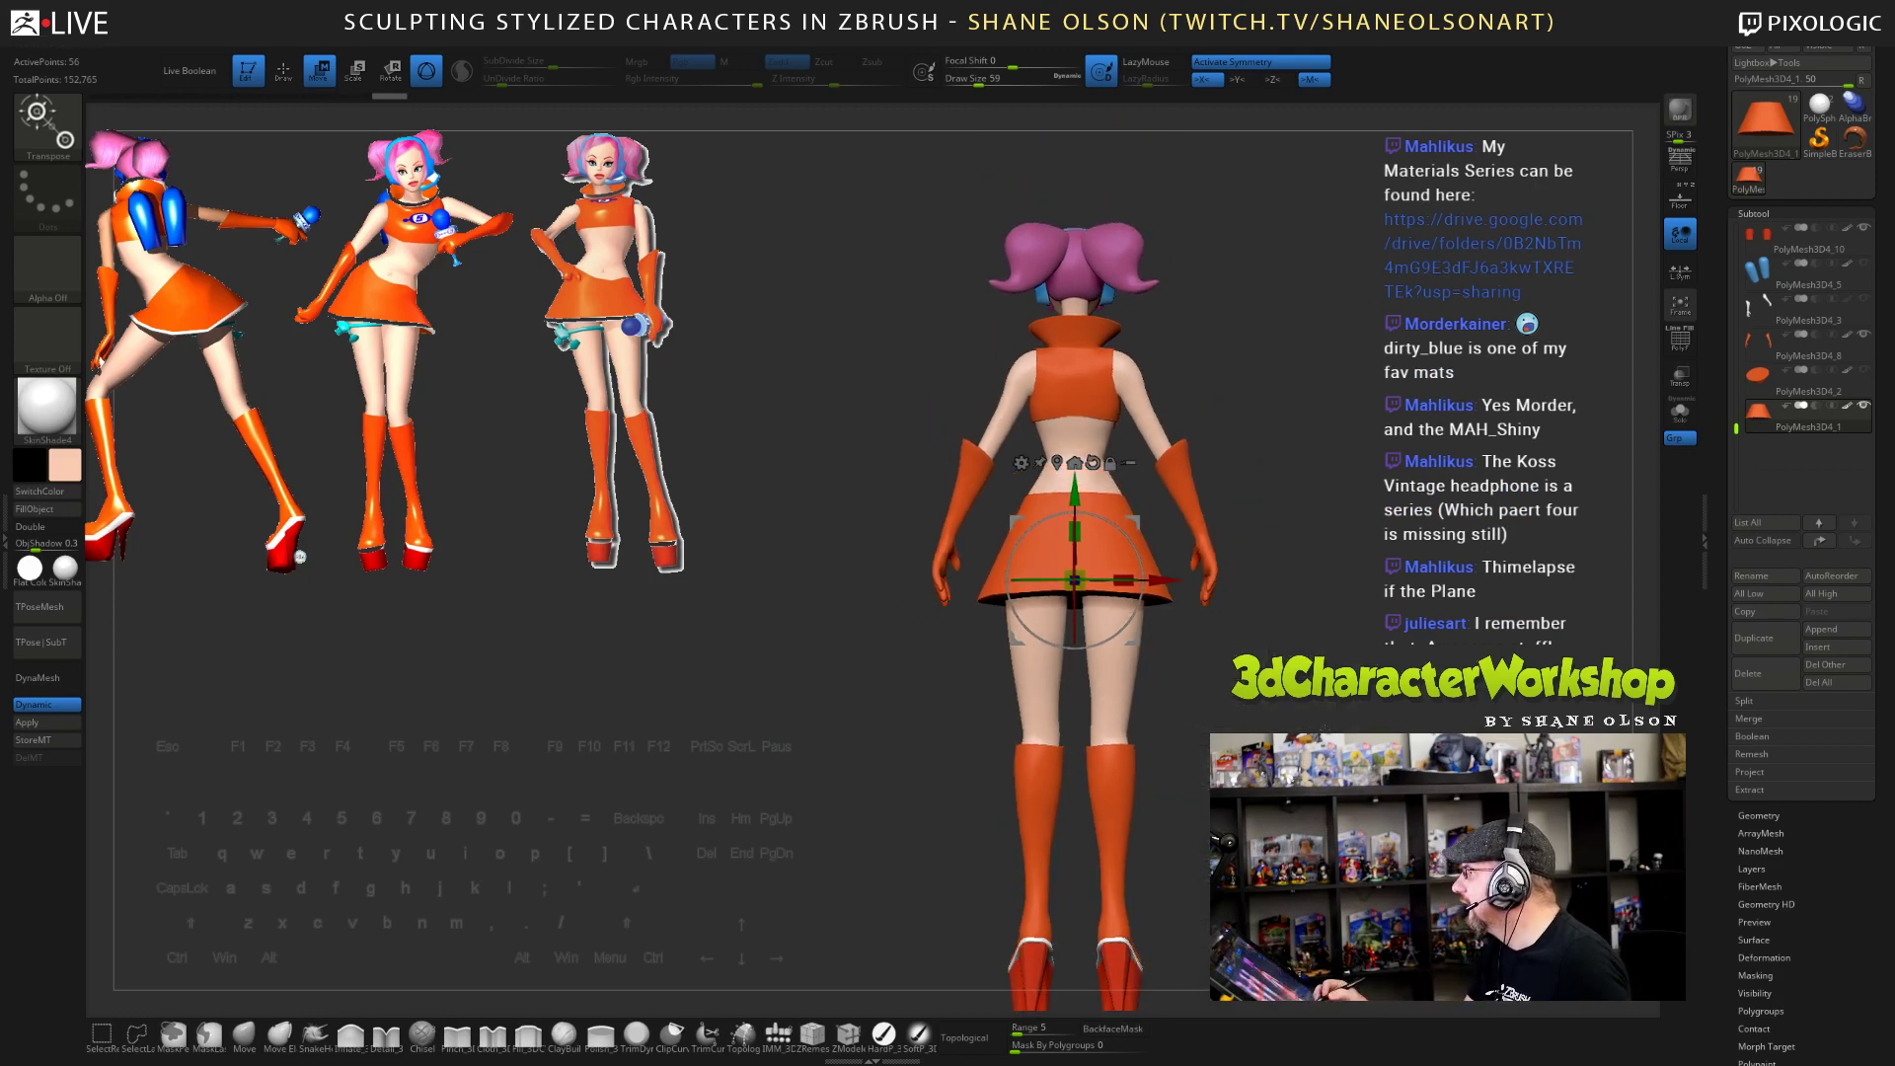
key("q")
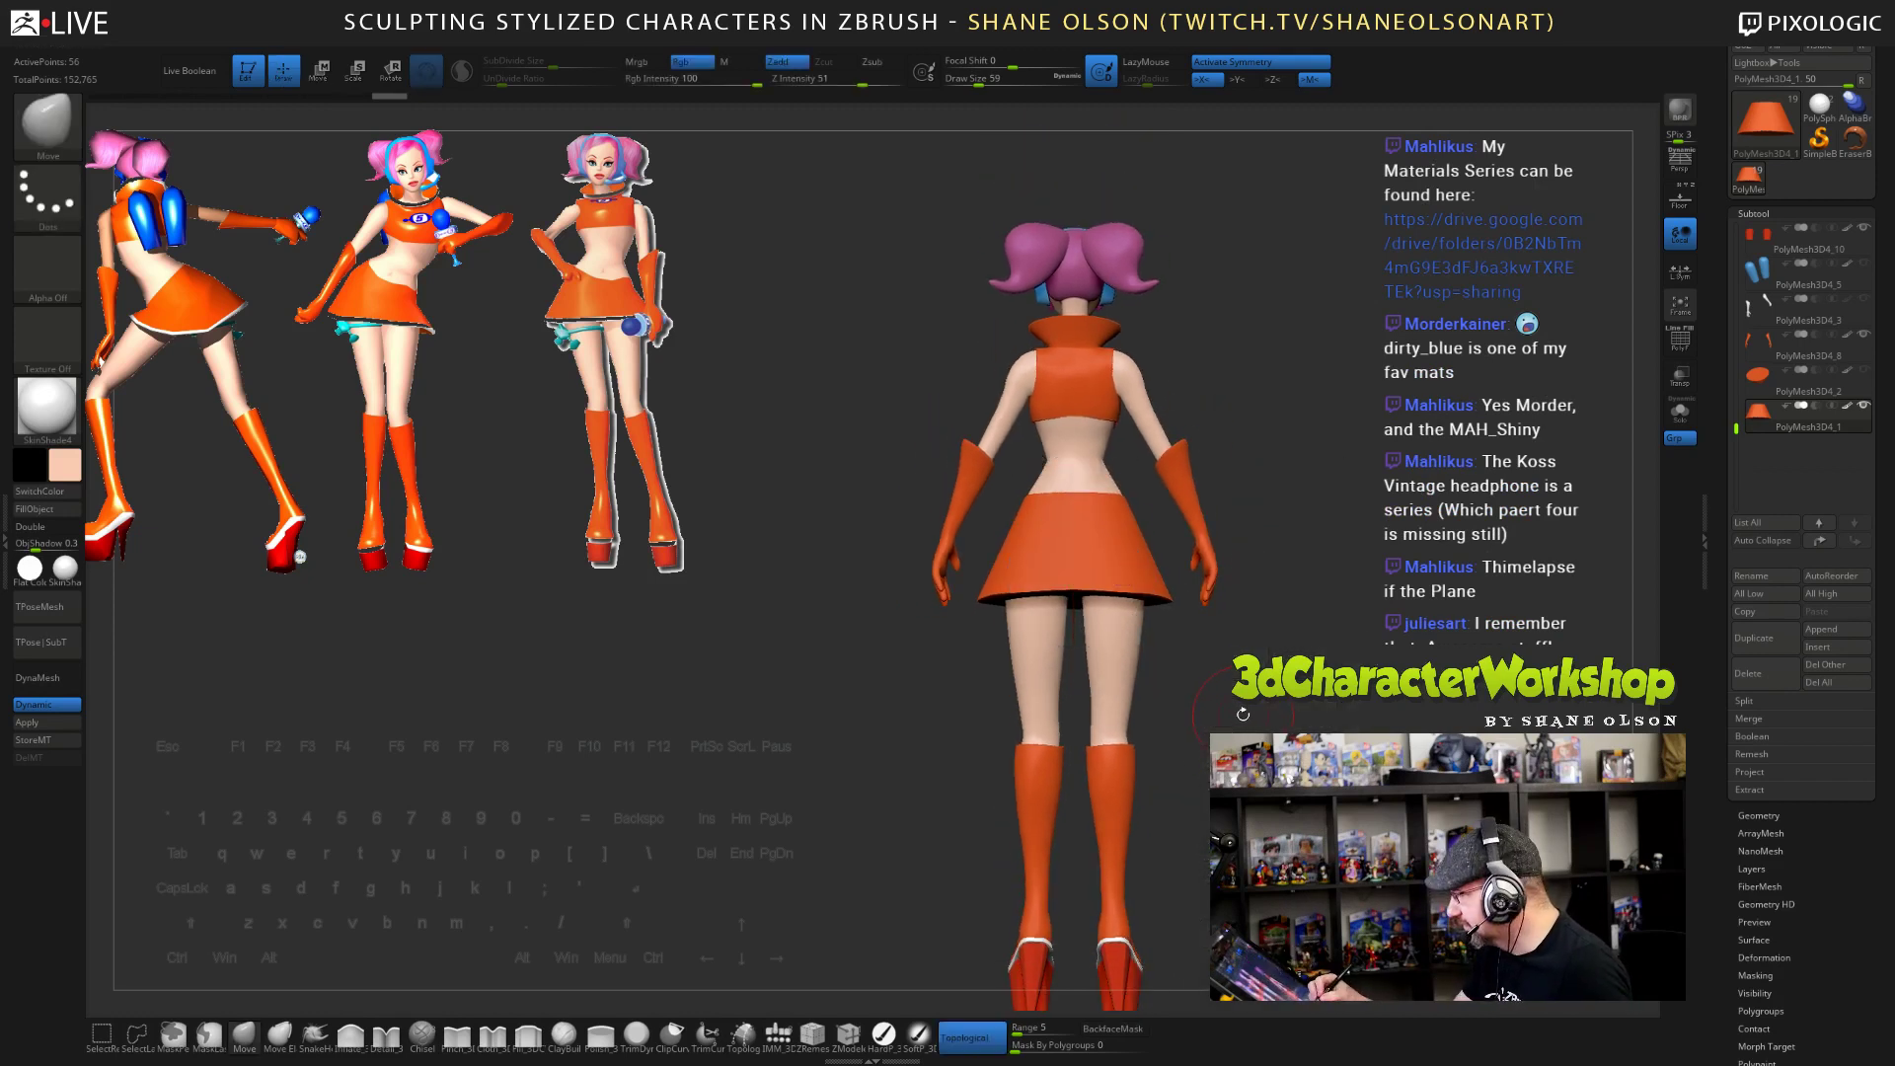
left_click_drag(1242, 714, 1239, 795, "alt")
key("s")
left_click_drag(1255, 714, 1261, 713)
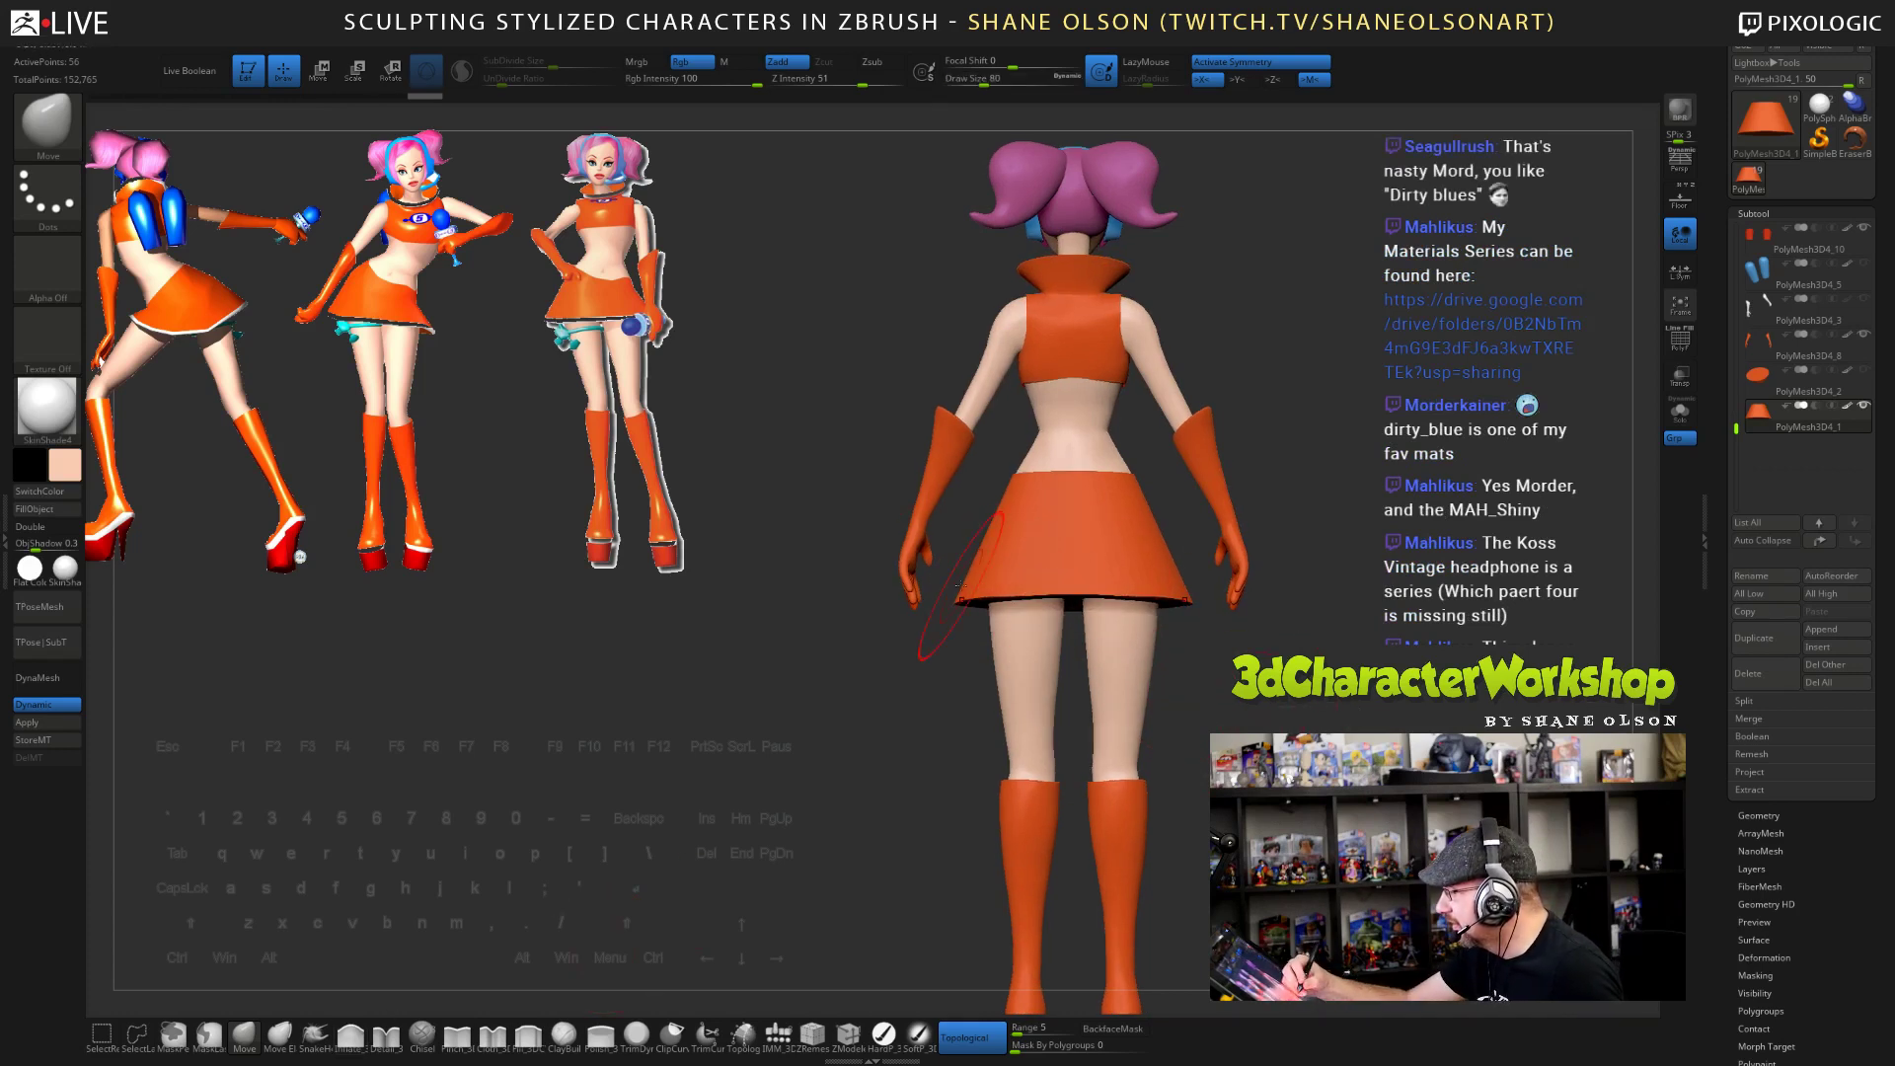
mouse_move(977, 592)
left_mouse_down()
mouse_move(1104, 617)
mouse_move(995, 597)
left_mouse_up()
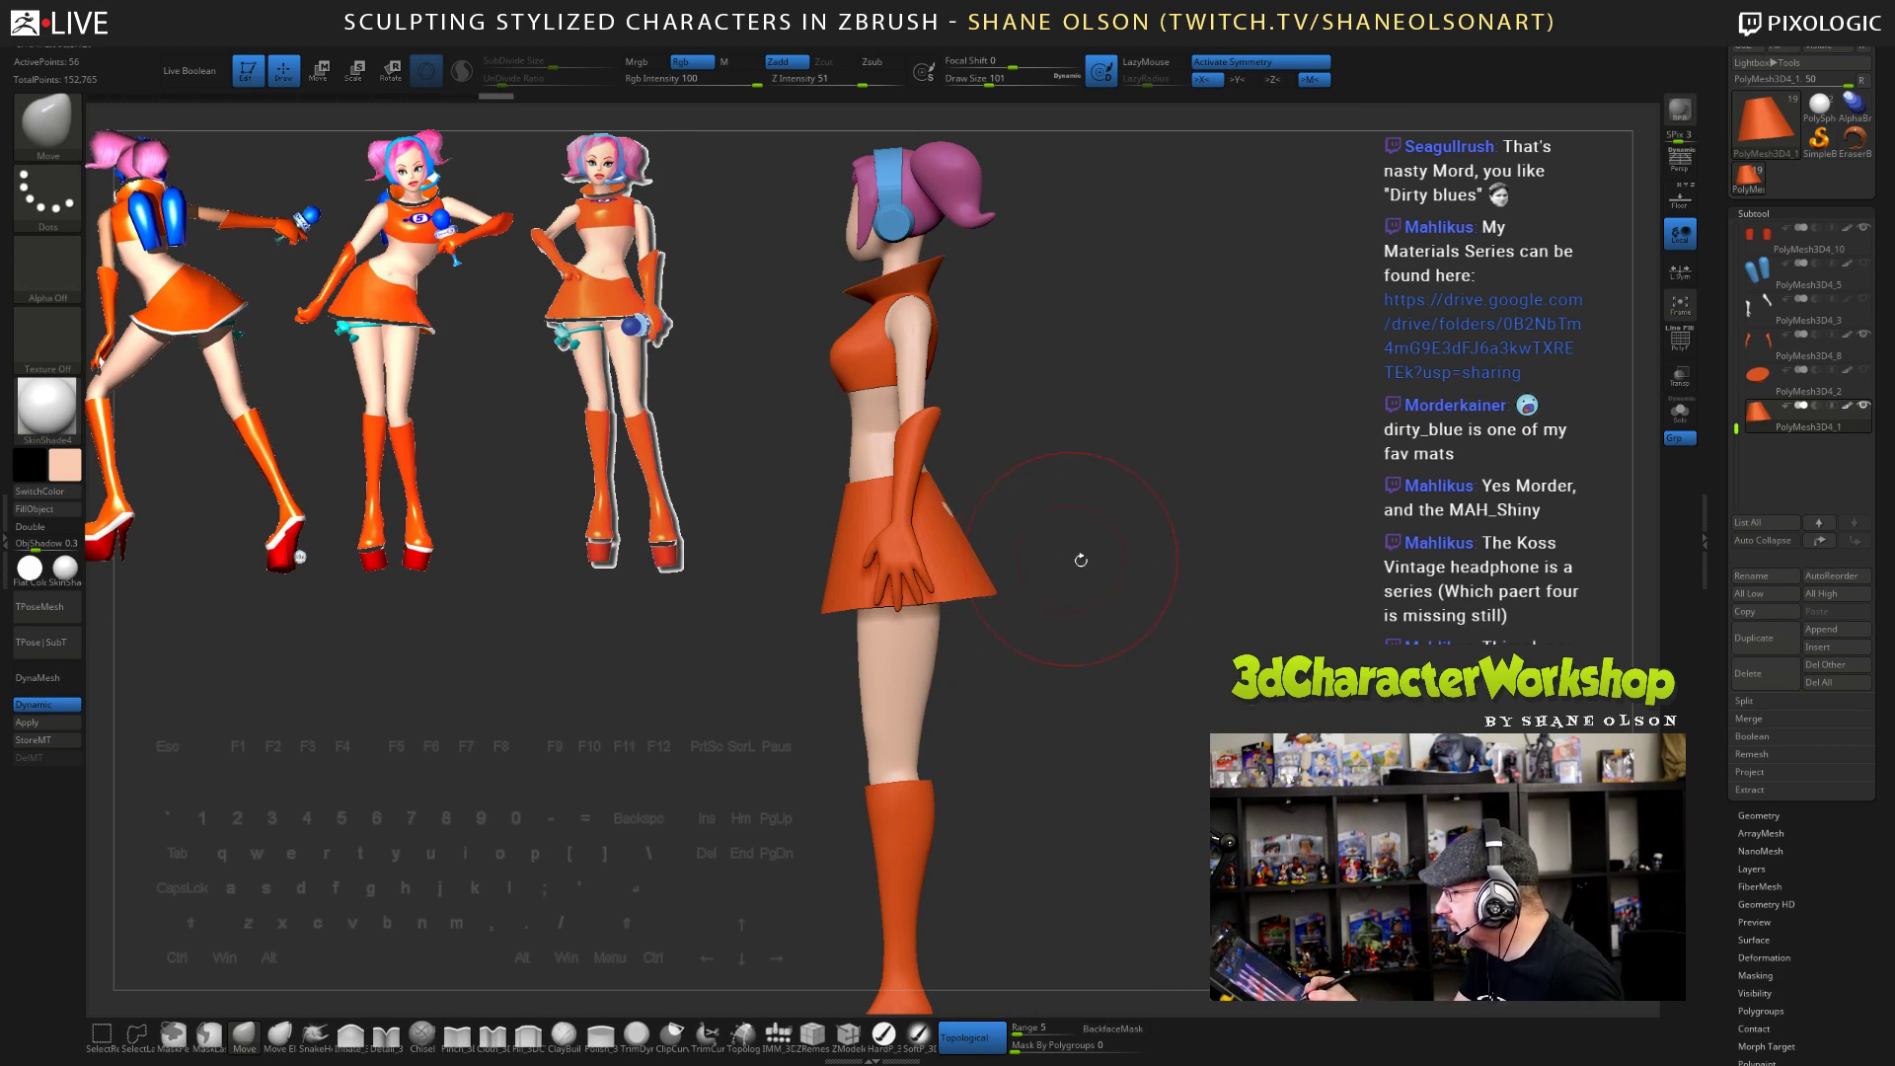
mouse_move(1078, 554)
left_mouse_down()
mouse_move(1202, 699)
mouse_move(1071, 681)
mouse_move(1184, 696)
mouse_move(1209, 632)
mouse_move(1105, 641)
left_mouse_up()
- Examine the whole figure's proportions from the front and side, with the head subtool selected and draw size 90
left_click_drag(1258, 819, 1228, 730, "alt")
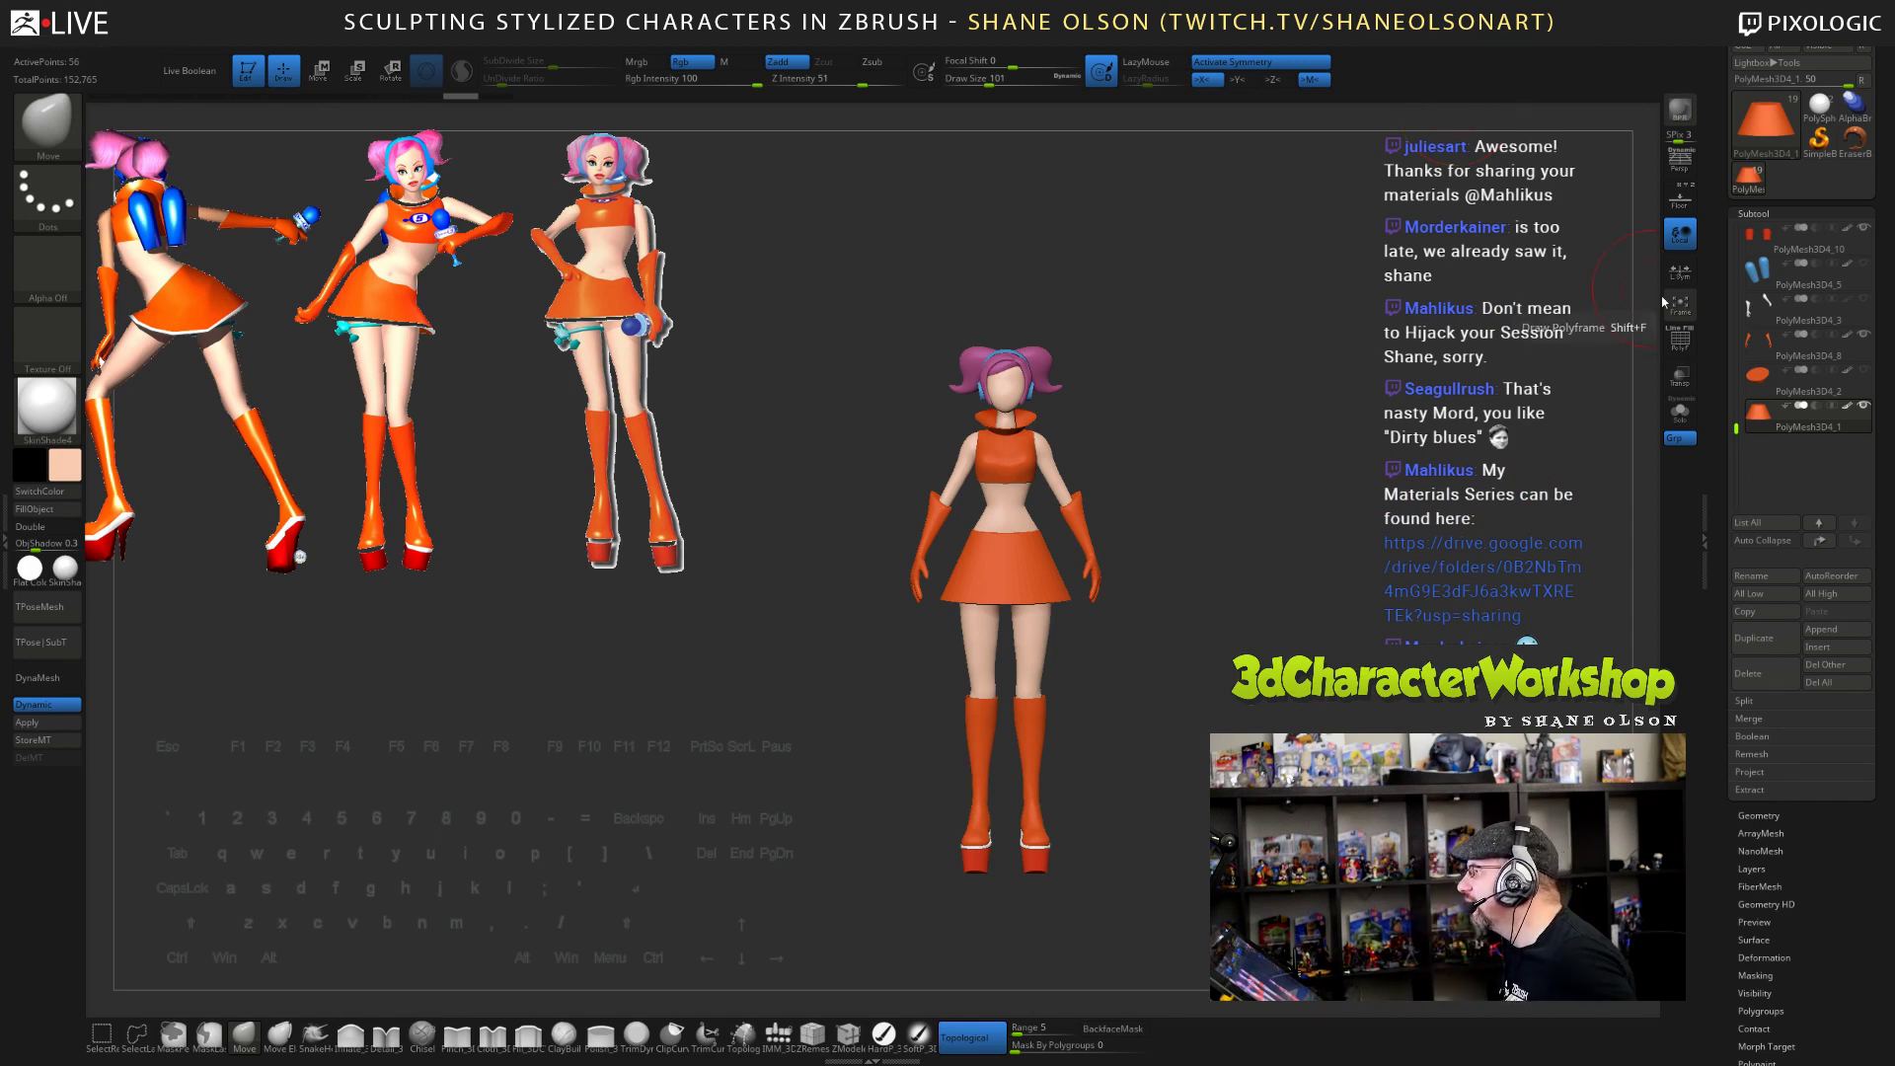
left_click_drag(1352, 463, 1380, 431, "alt")
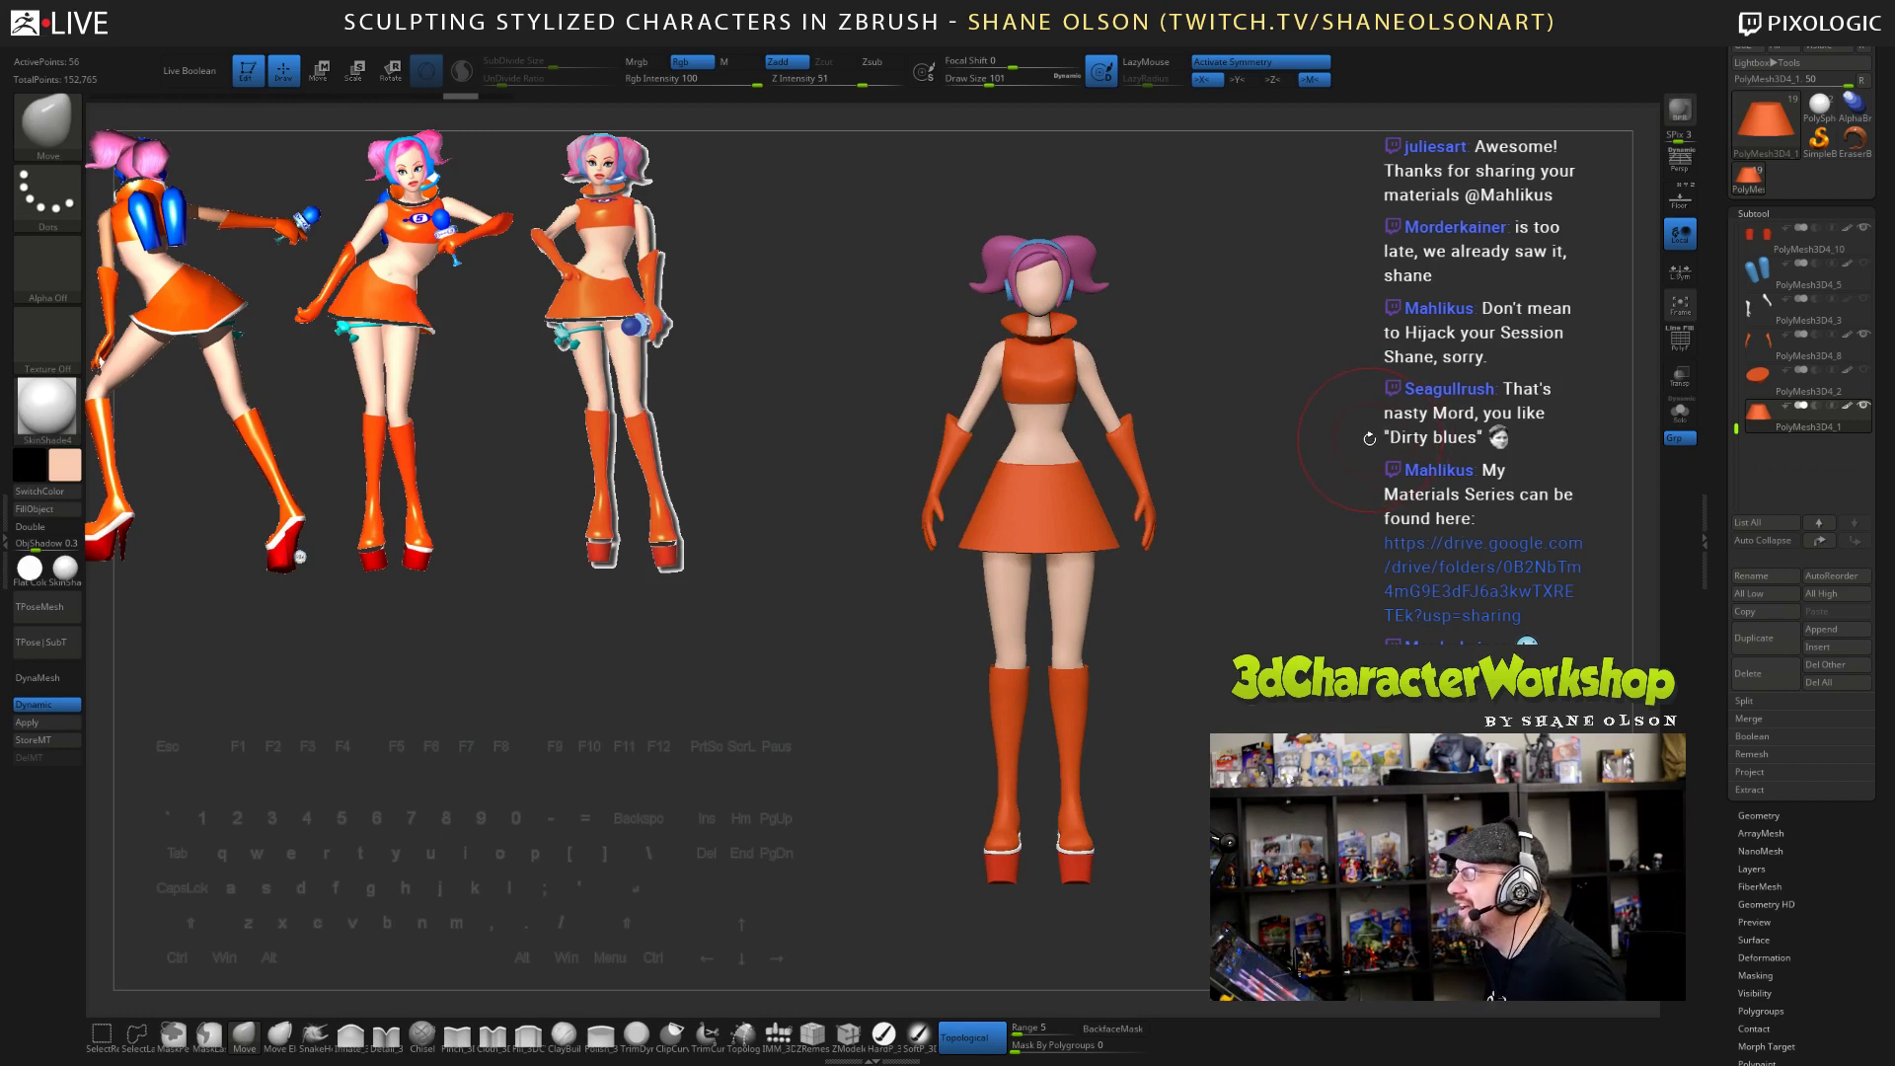
left_click_drag(1335, 417, 1254, 370)
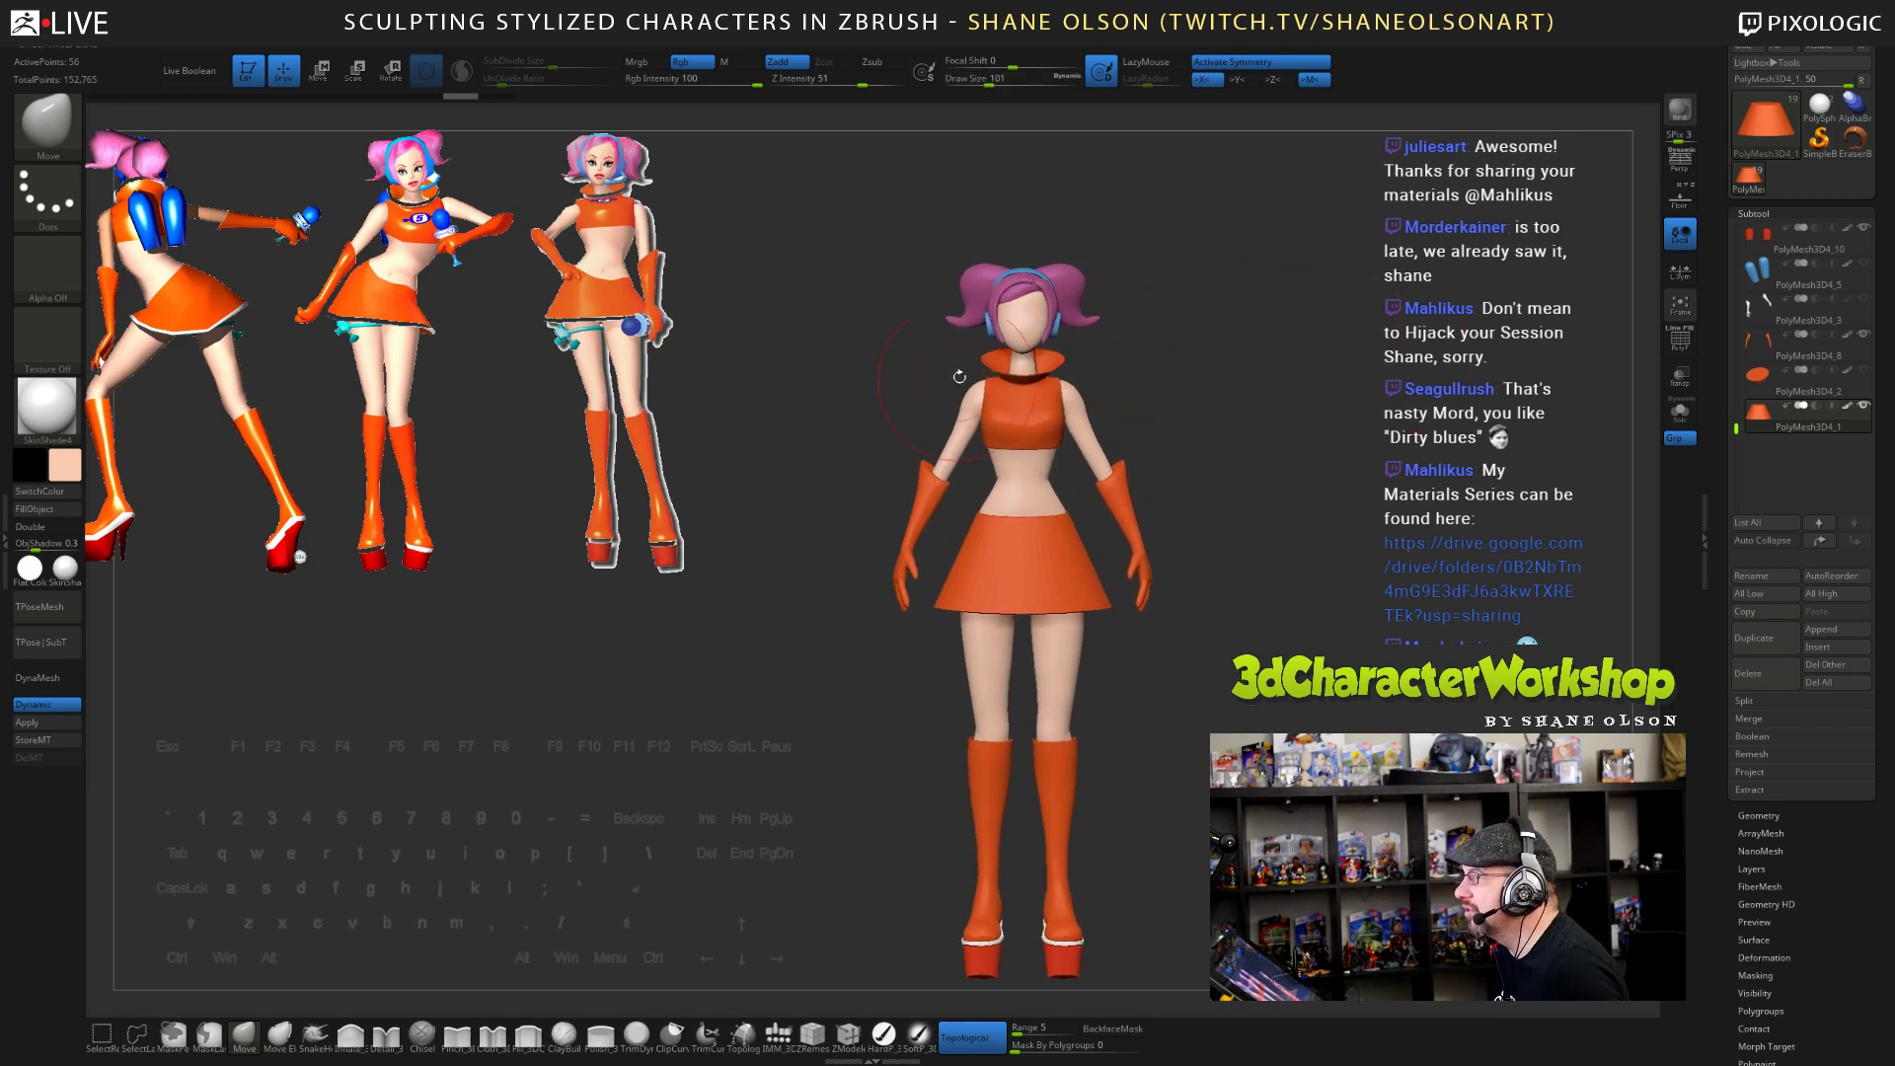
left_click(1029, 323, "alt")
mouse_move(1286, 395)
left_mouse_down()
mouse_move(1266, 395)
mouse_move(1291, 346)
mouse_move(1311, 379)
mouse_move(1305, 458)
left_mouse_up()
key("s")
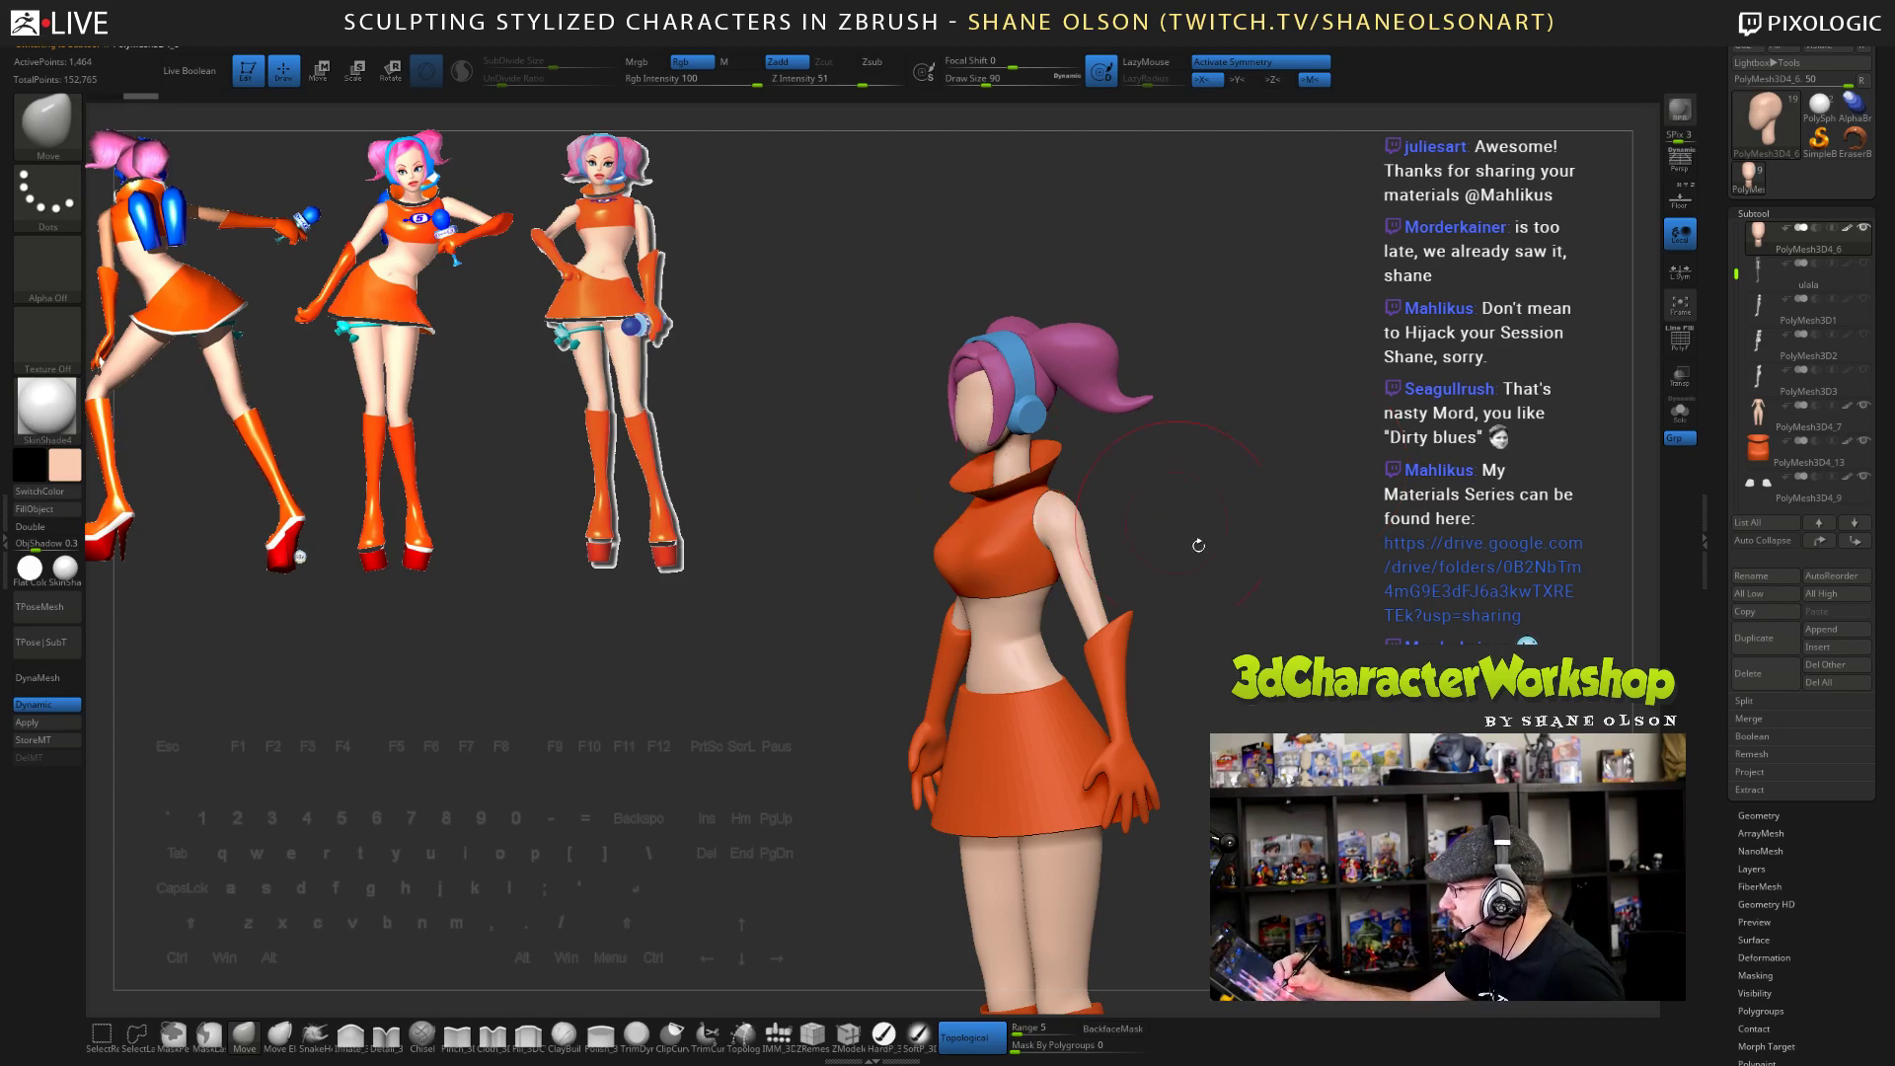
left_click_drag(1307, 464, 1344, 476, "shift")
left_click_drag(1360, 659, 1391, 599, "alt")
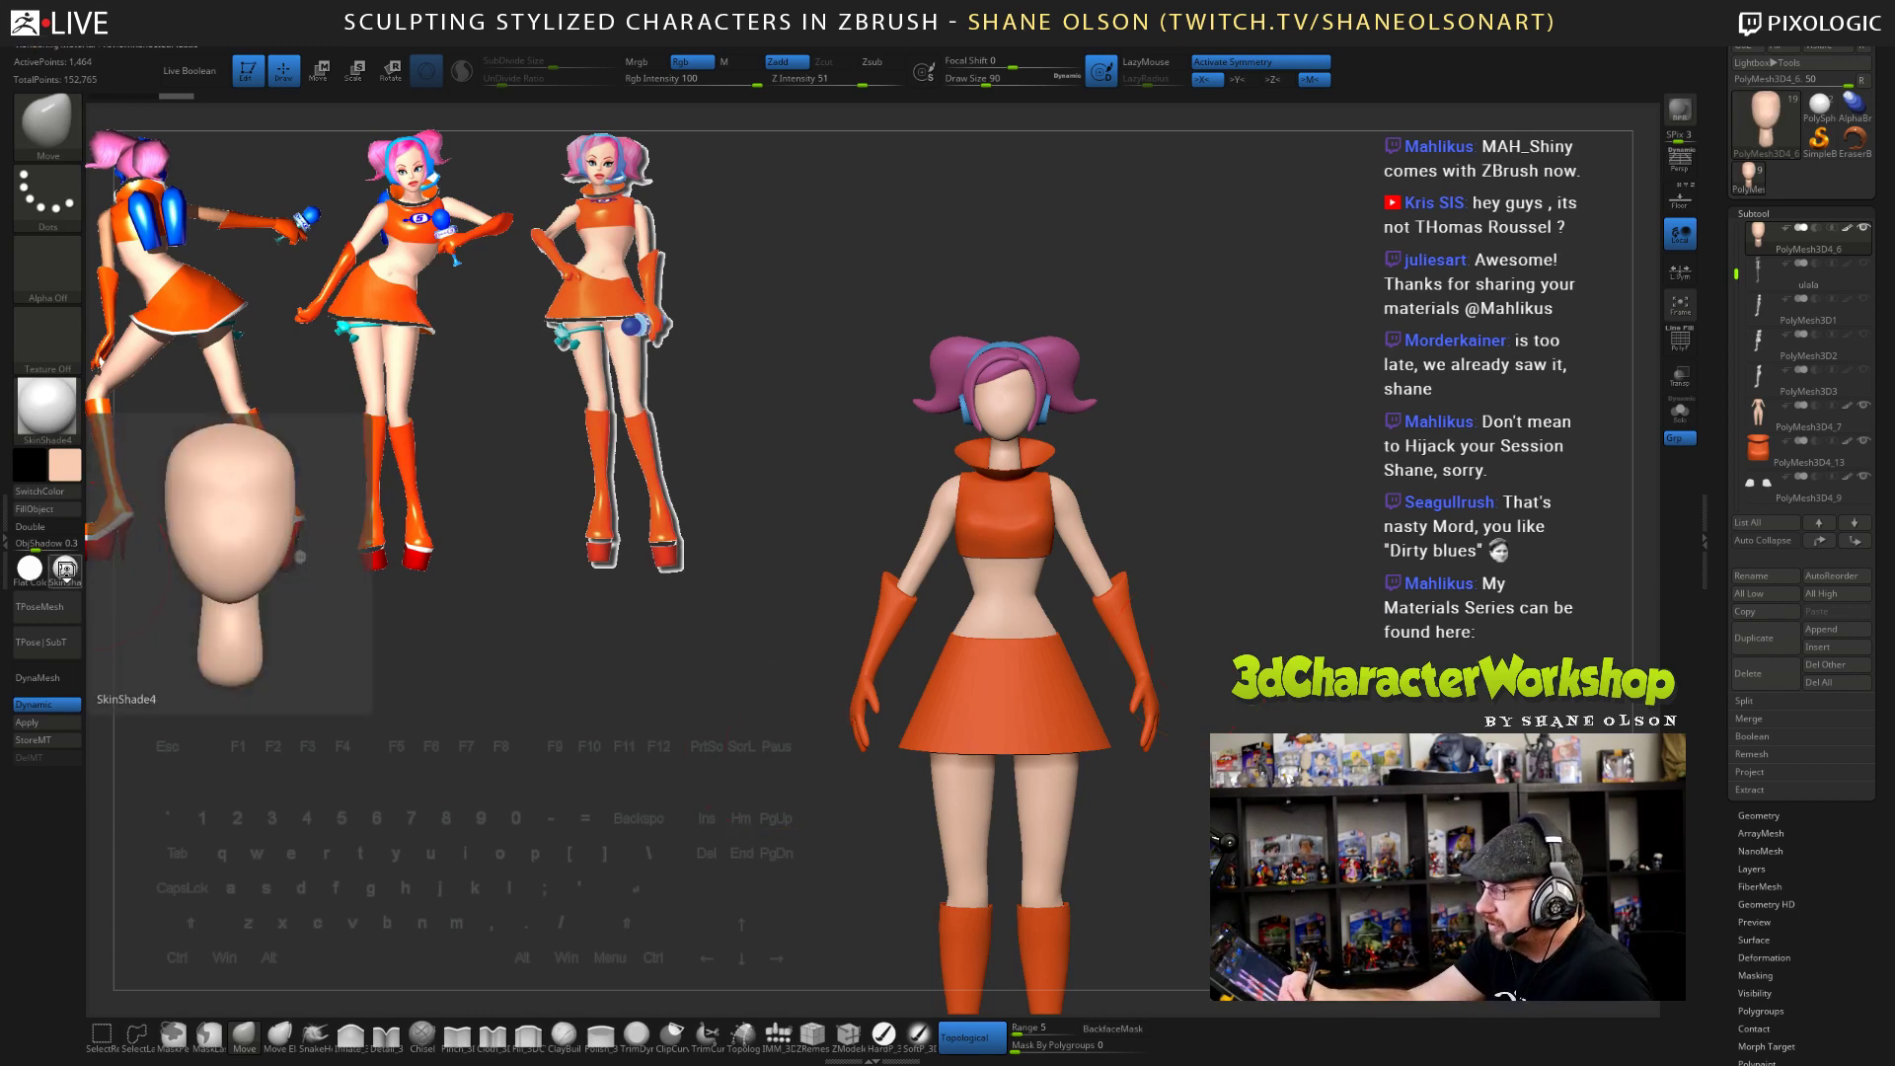
- Try the MAH_Shiny material on the character and clear the stray copy of the figure from the canvas
left_click(66, 568)
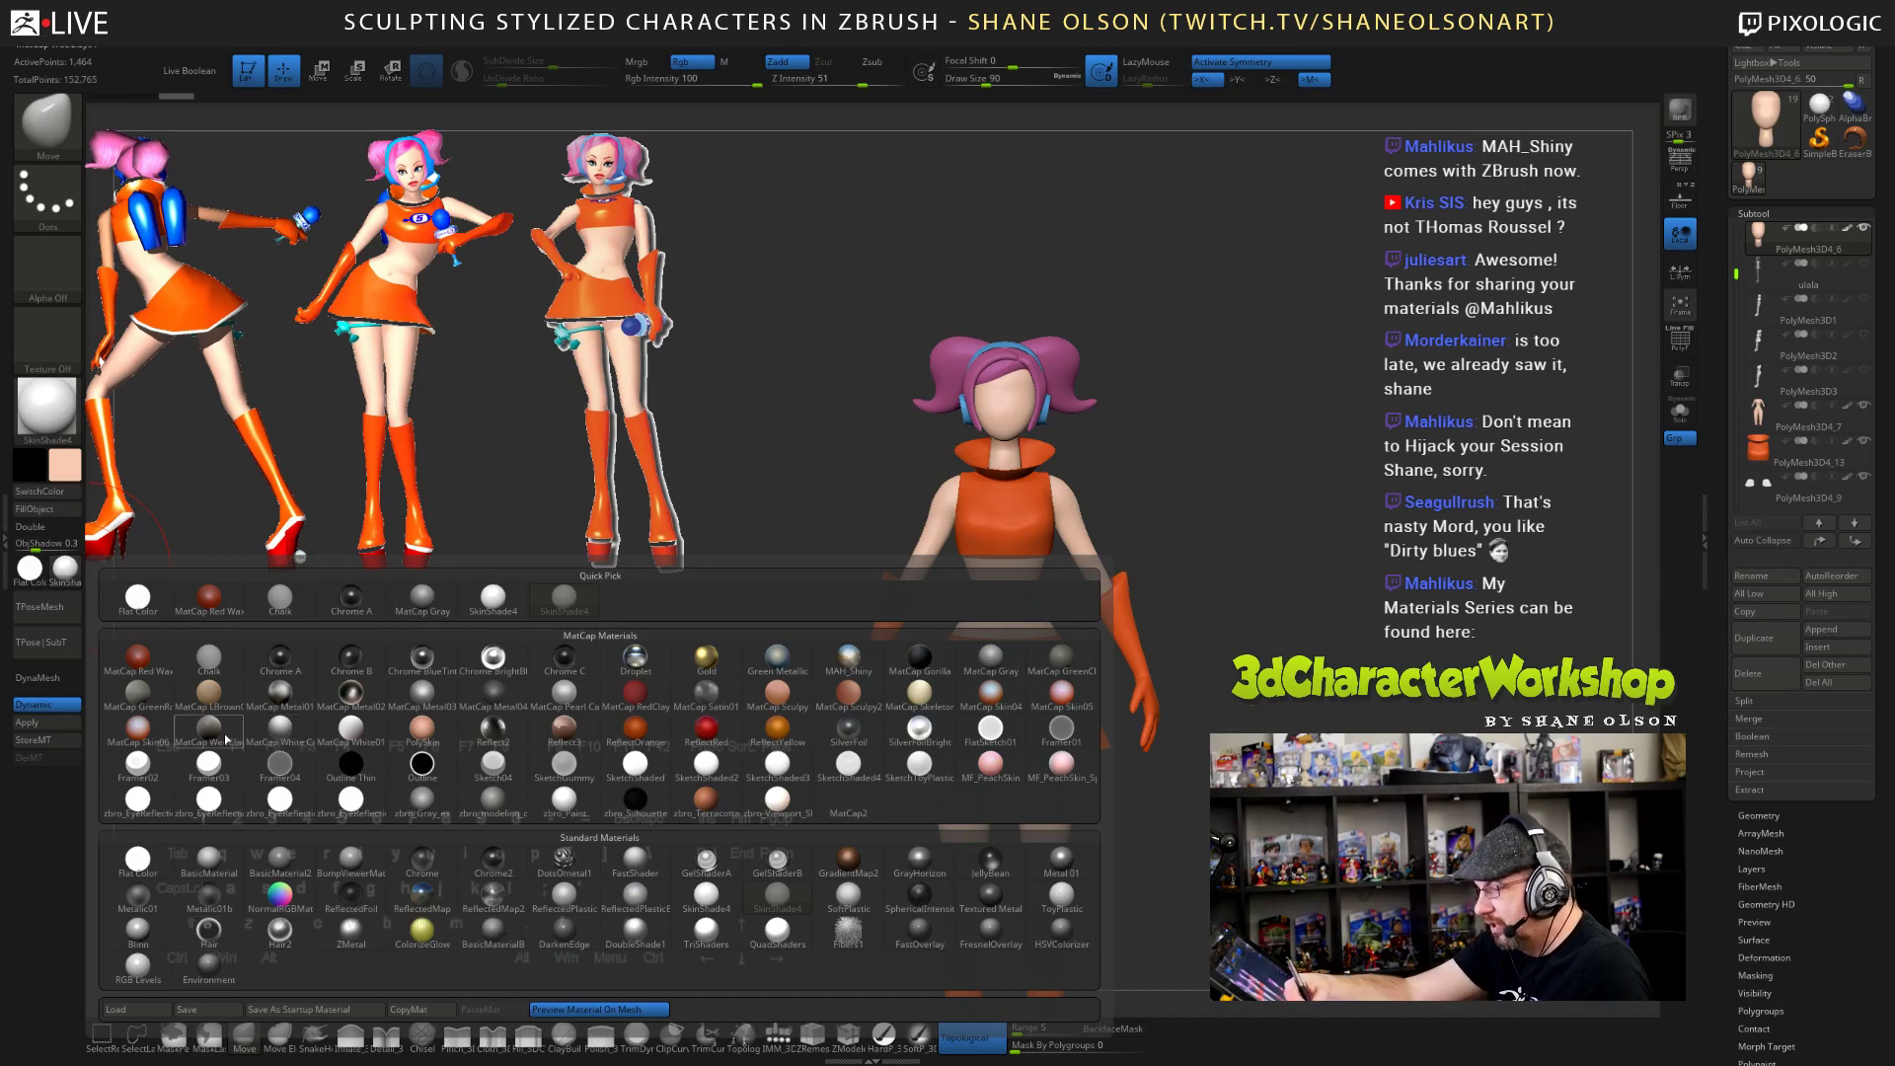
mouse_move(155, 709)
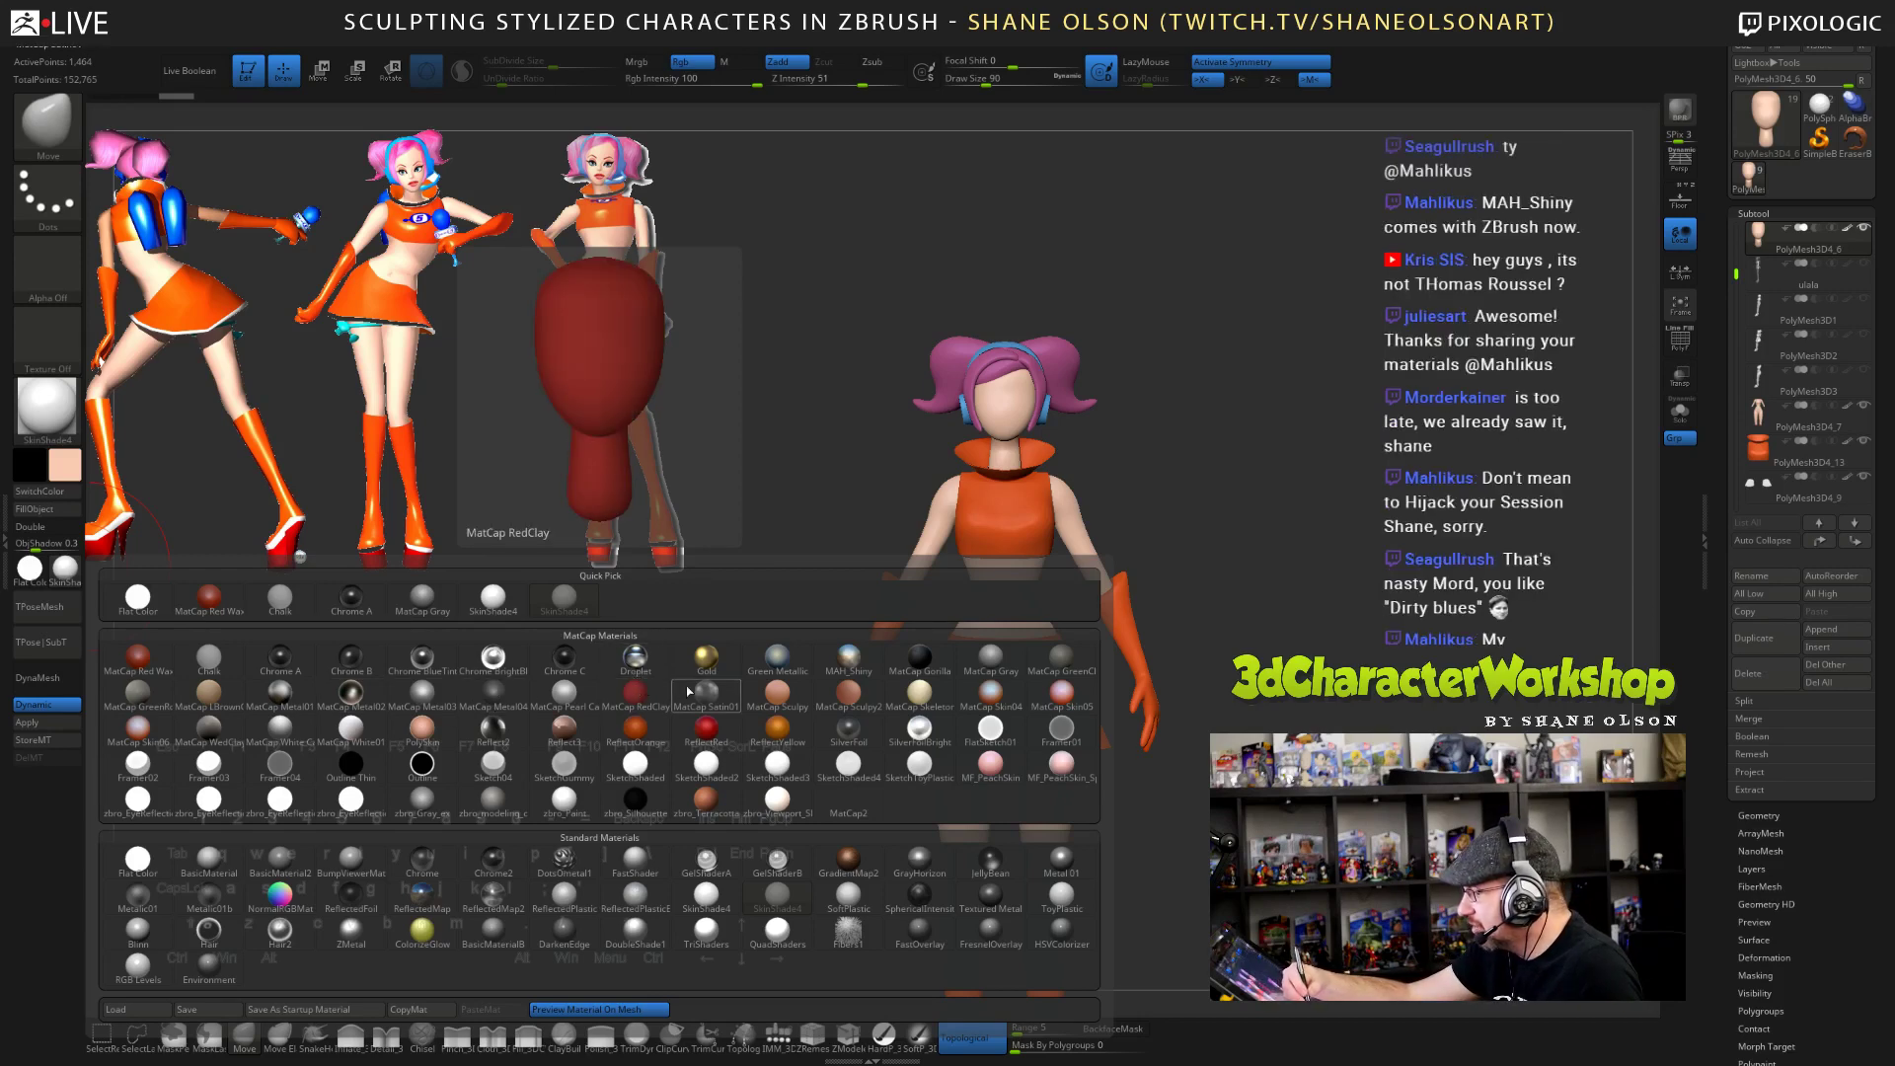
left_click(849, 657)
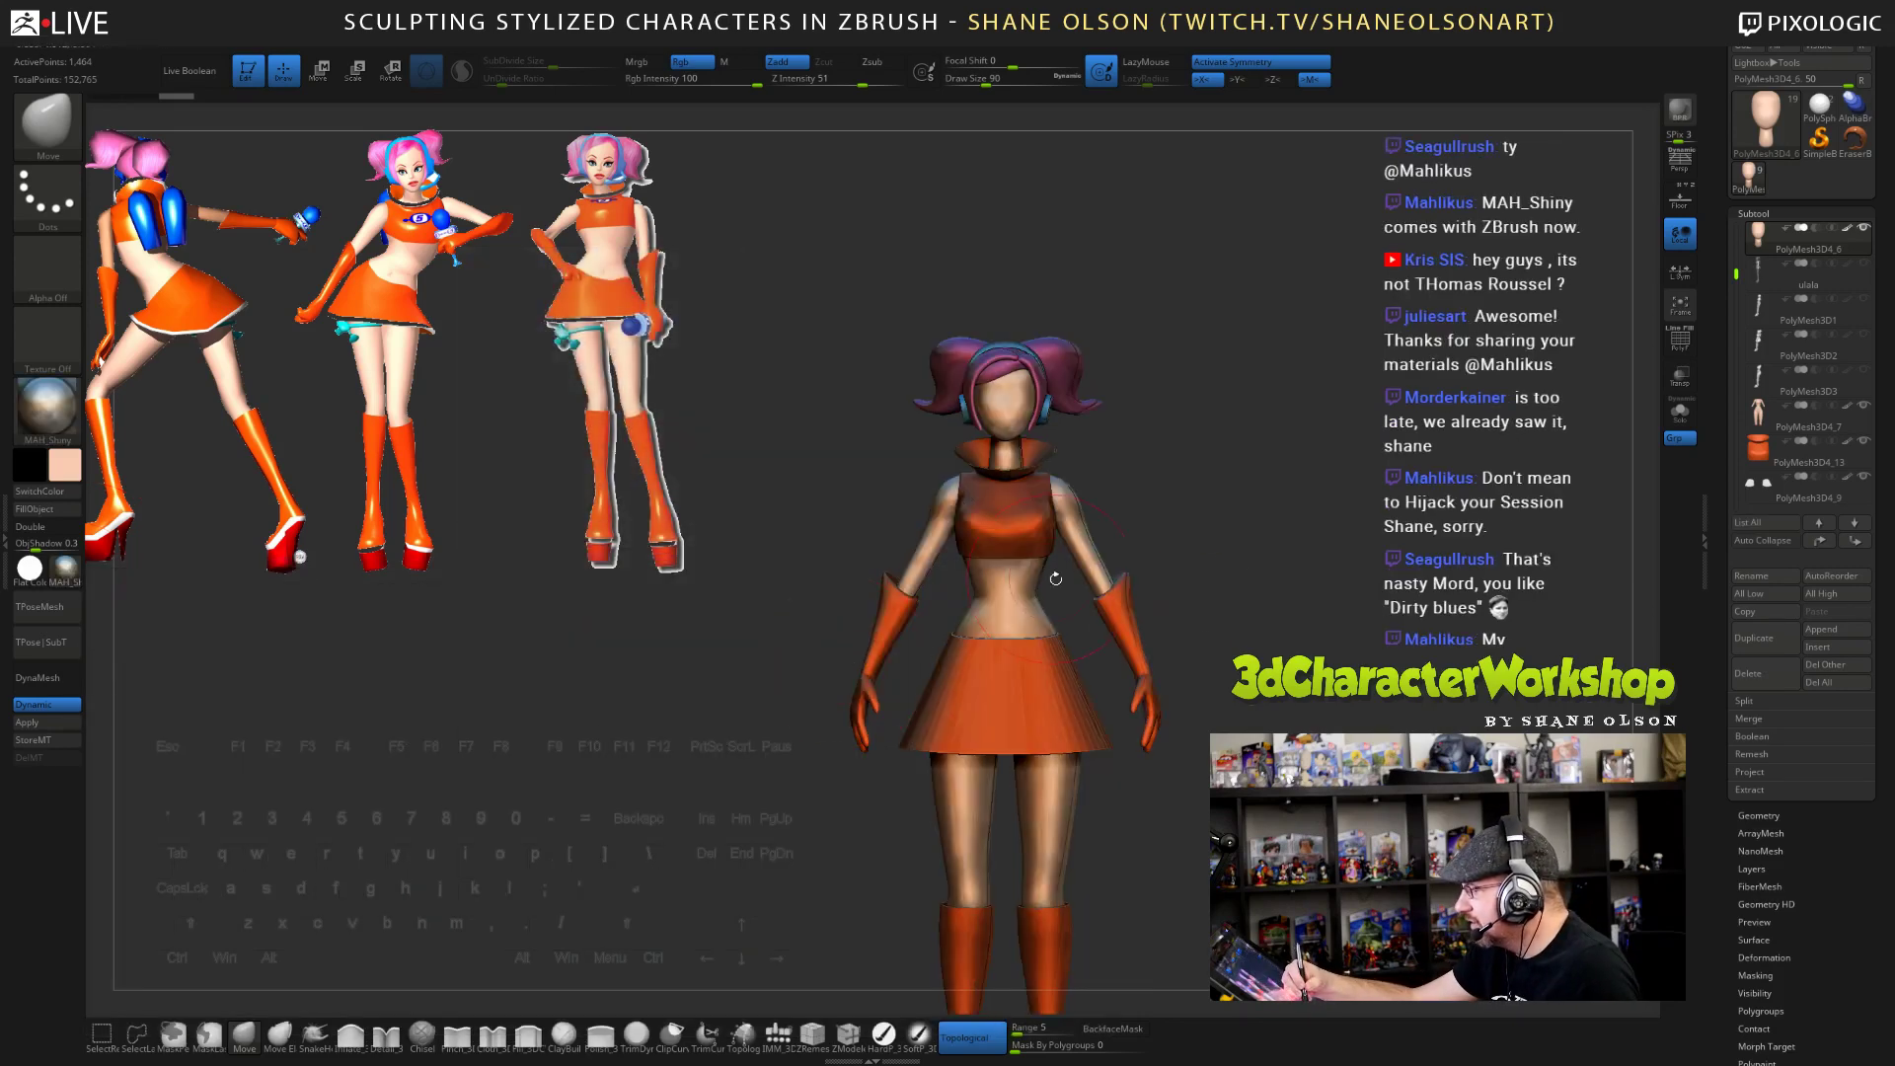
left_click_drag(1293, 801, 1139, 621)
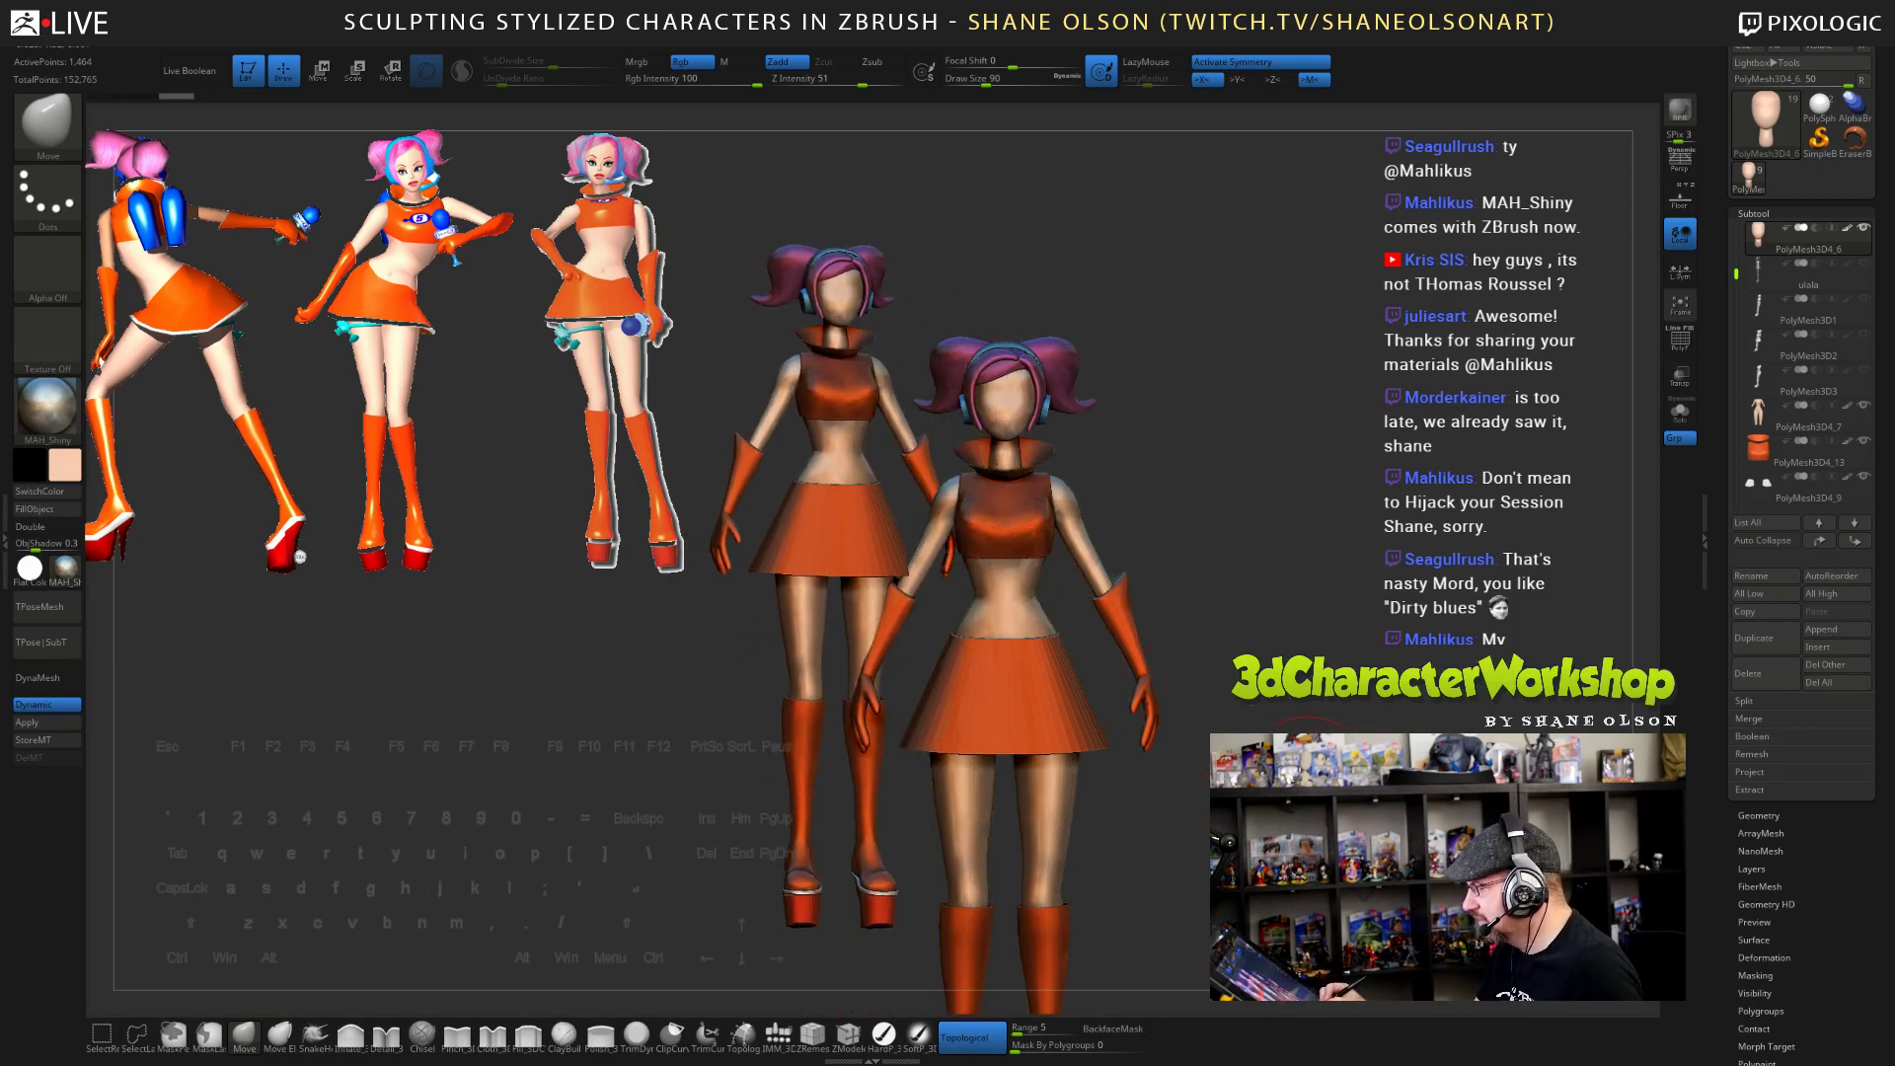
key("ctrl+n")
mouse_move(1305, 765)
left_mouse_down("alt")
mouse_move(1540, 770)
mouse_move(1224, 805)
mouse_move(1273, 815)
mouse_move(1152, 836)
mouse_move(1142, 871)
mouse_move(1127, 628)
left_mouse_up("alt")
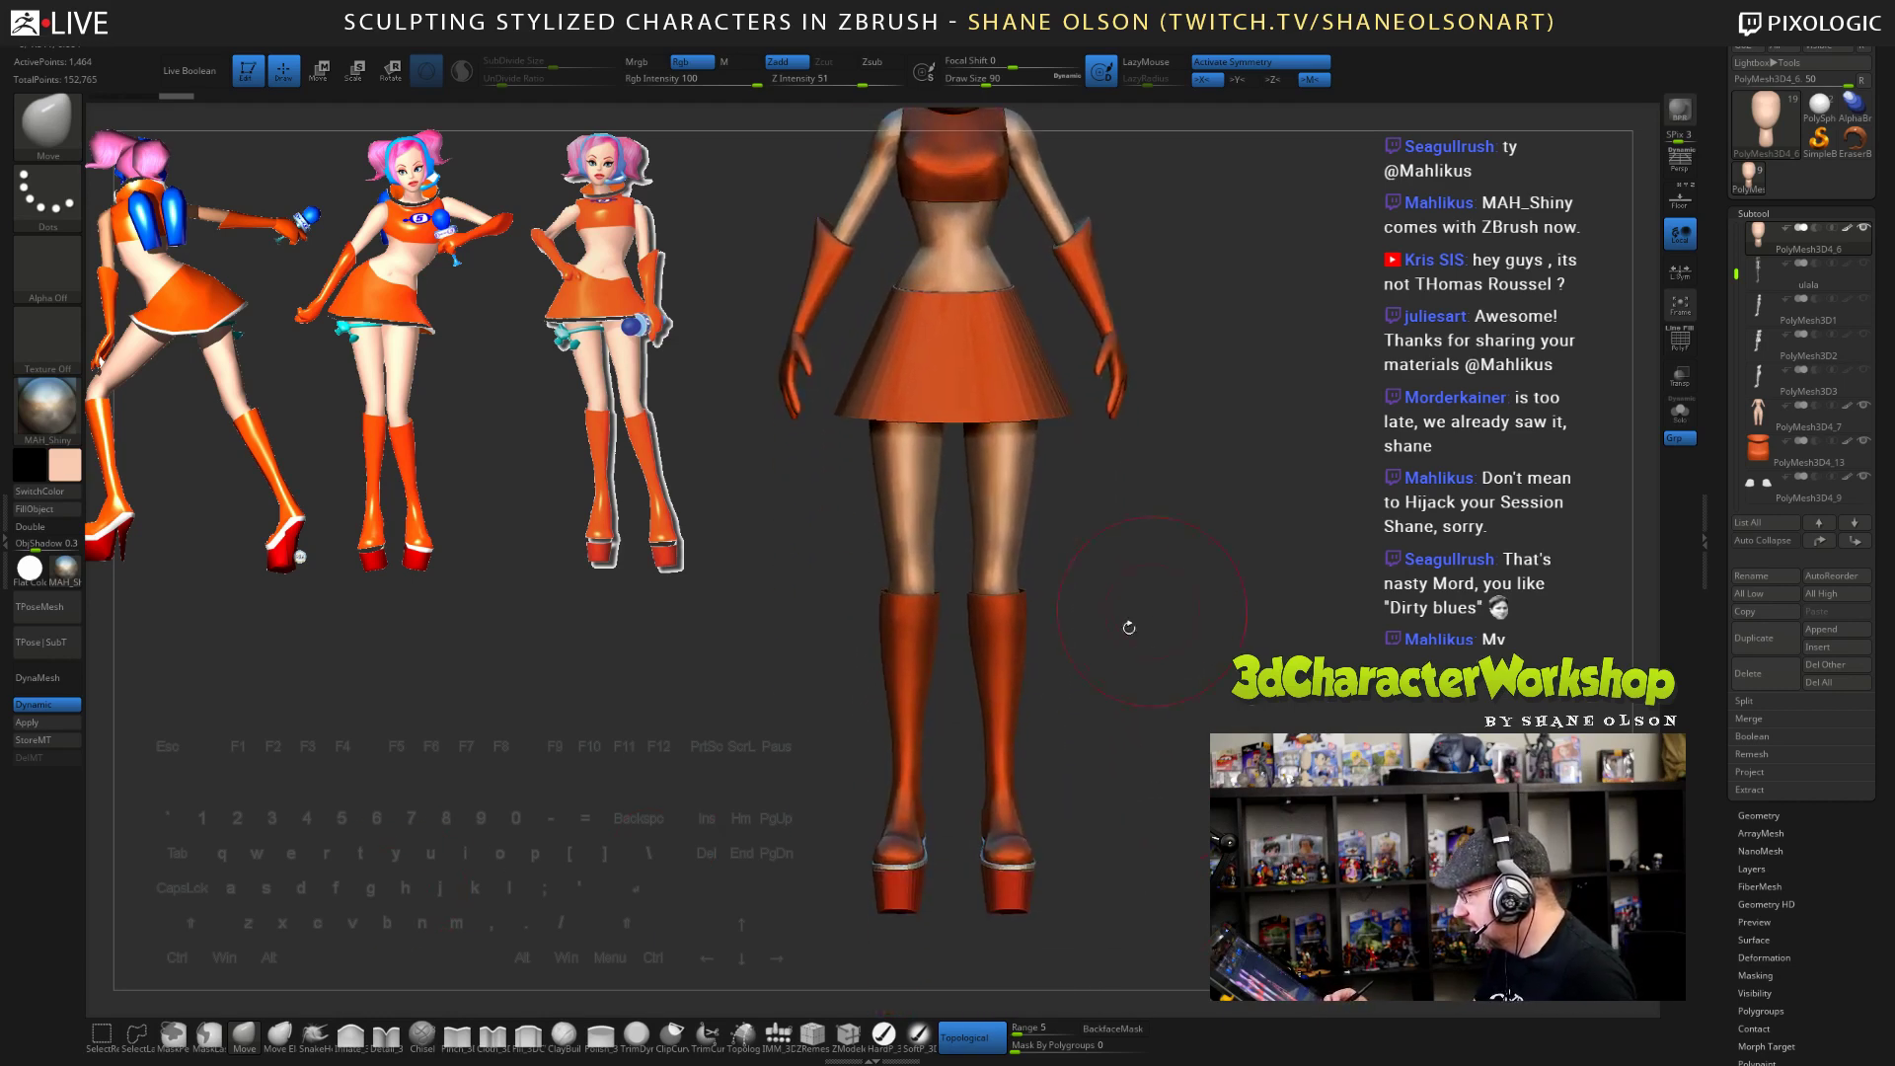
- Set the draw size to 62 and switch the character's material back to SkinShade4
left_click(65, 571)
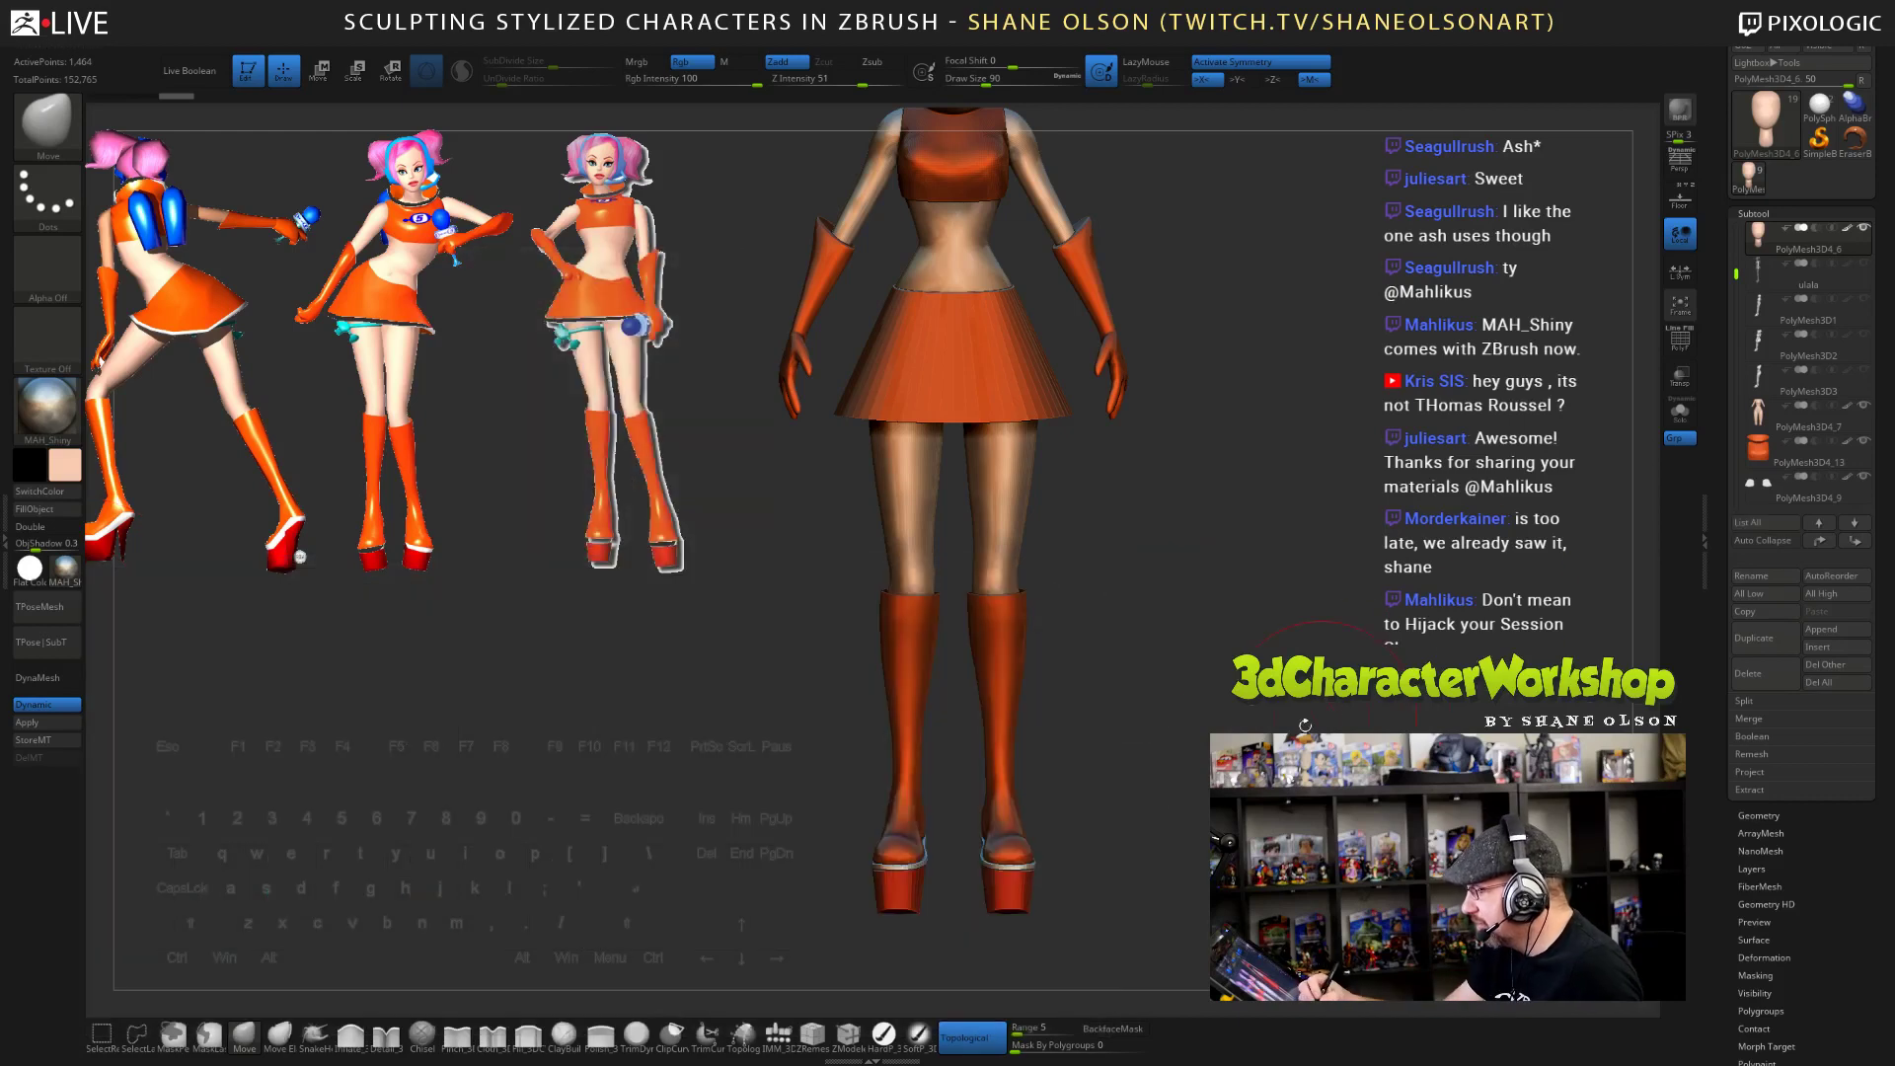
key("s")
left_click_drag(1174, 737, 1168, 741)
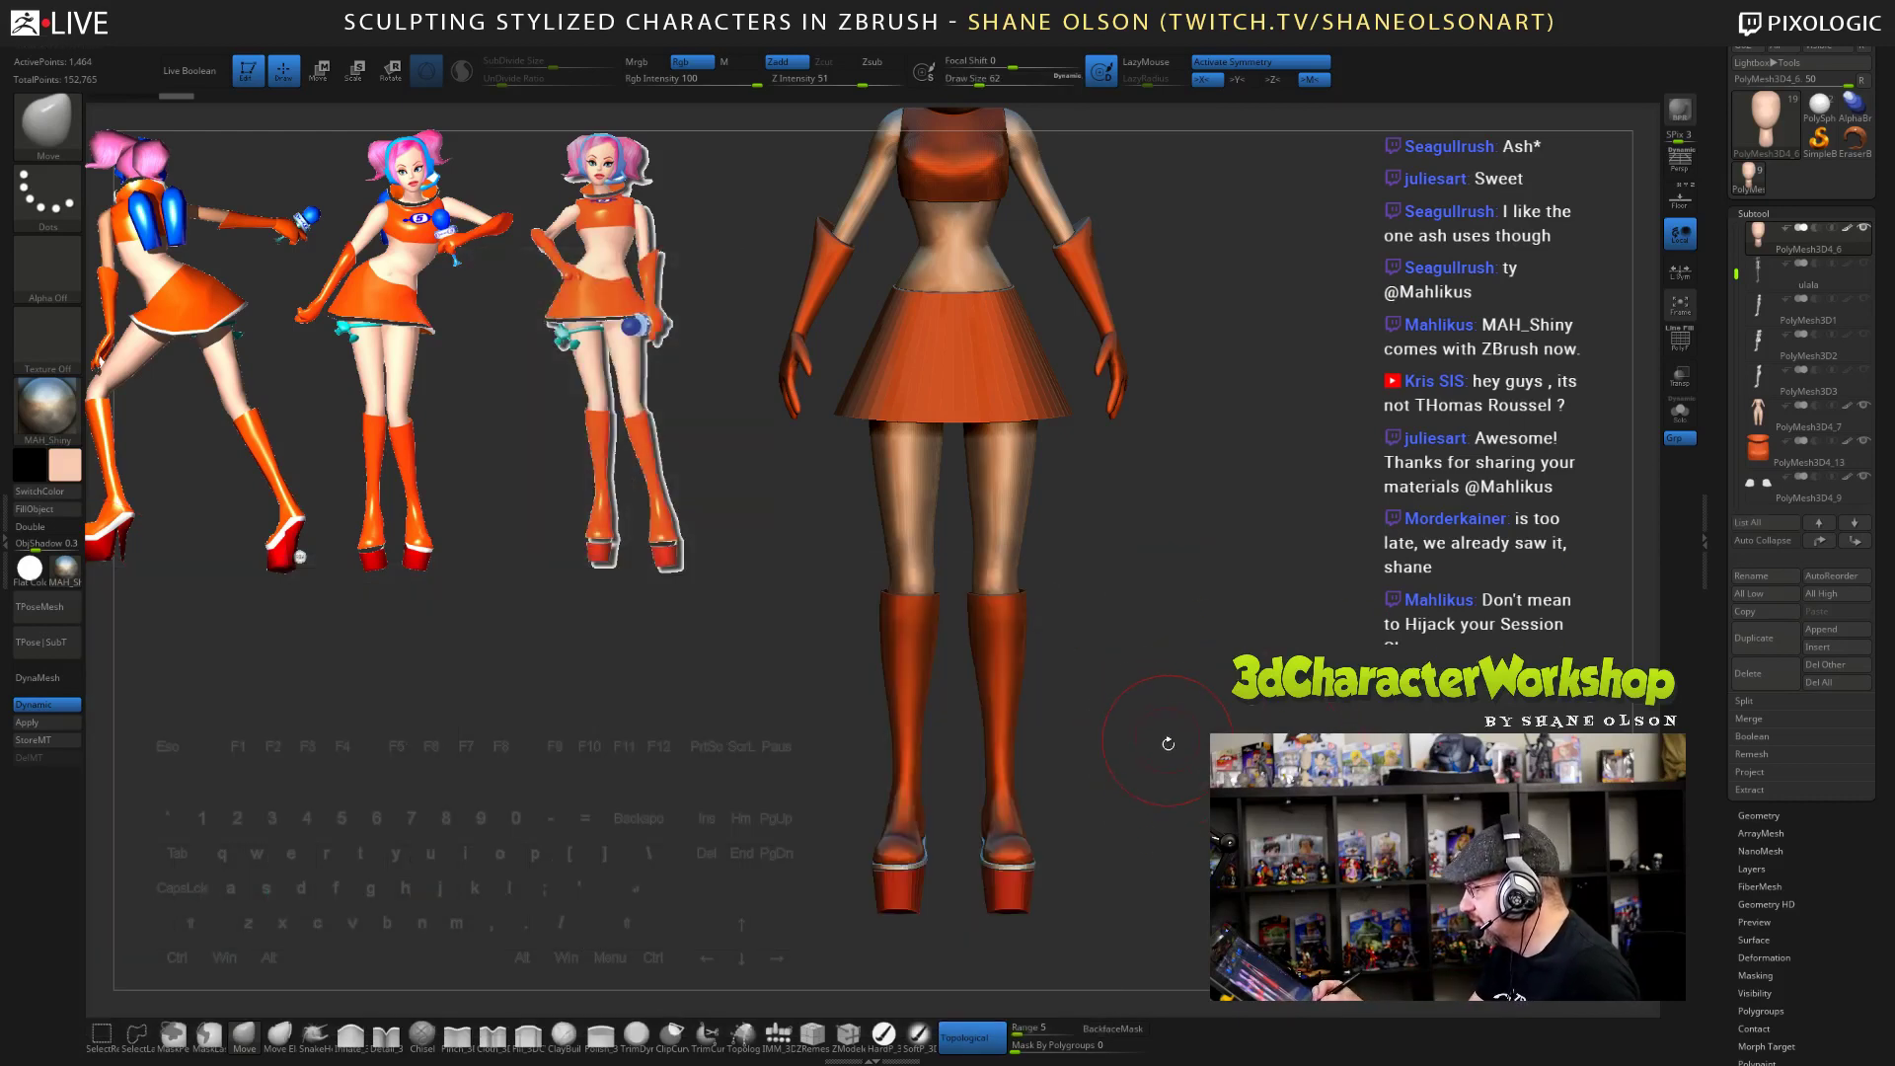
left_click_drag(1164, 822, 1157, 729, "alt")
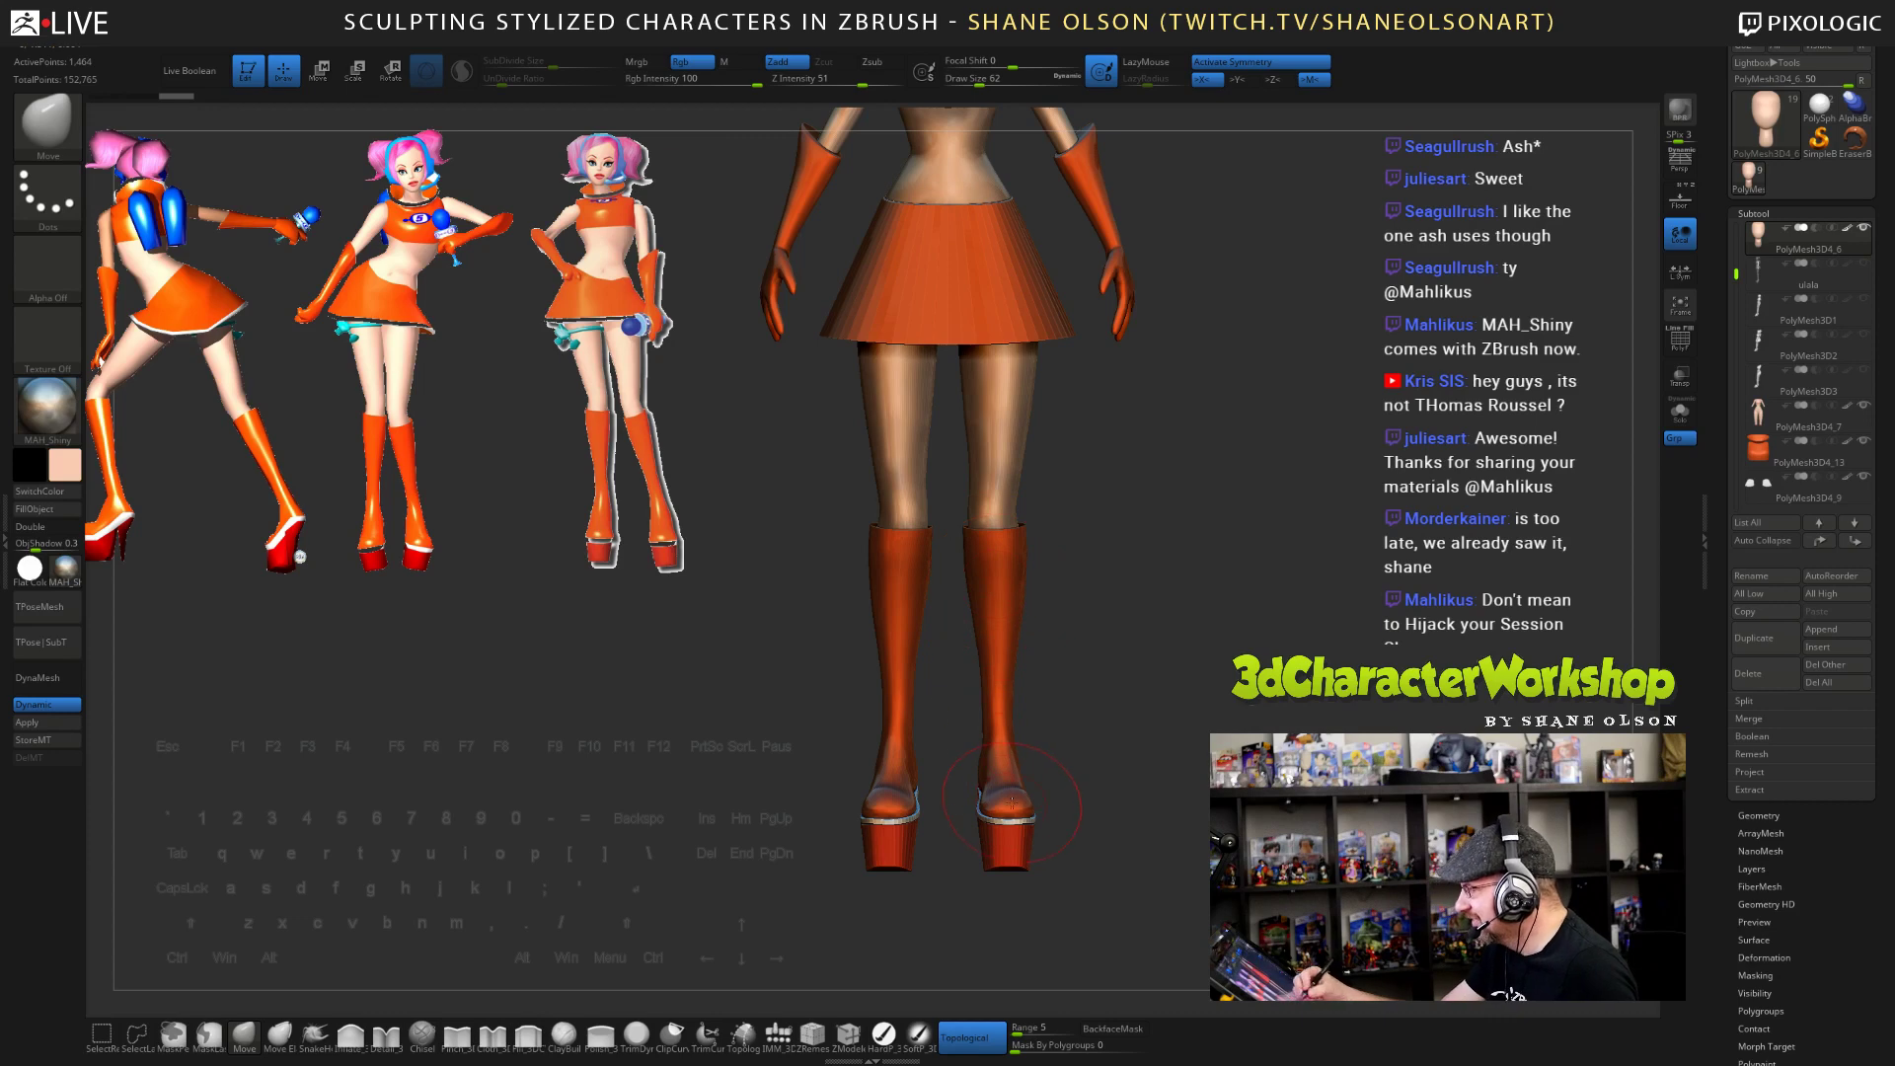
left_click(67, 570)
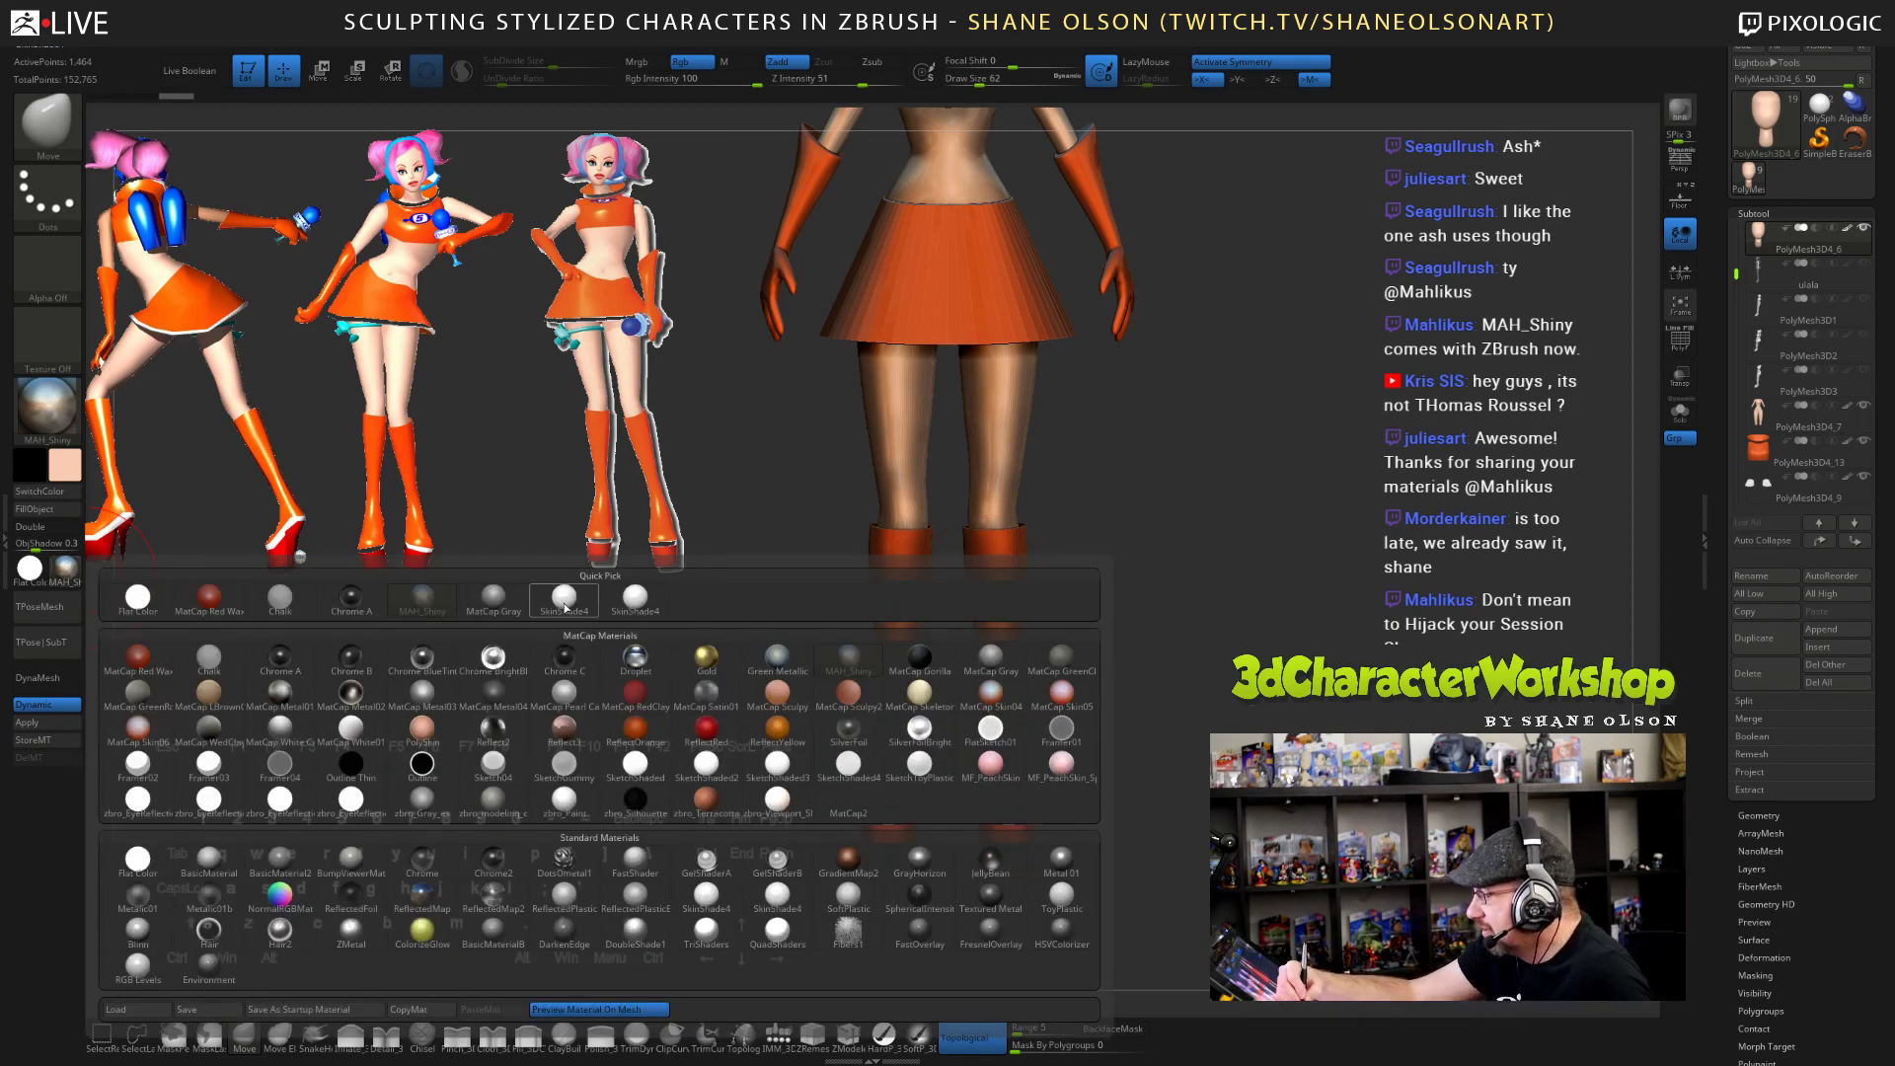
left_click(634, 598)
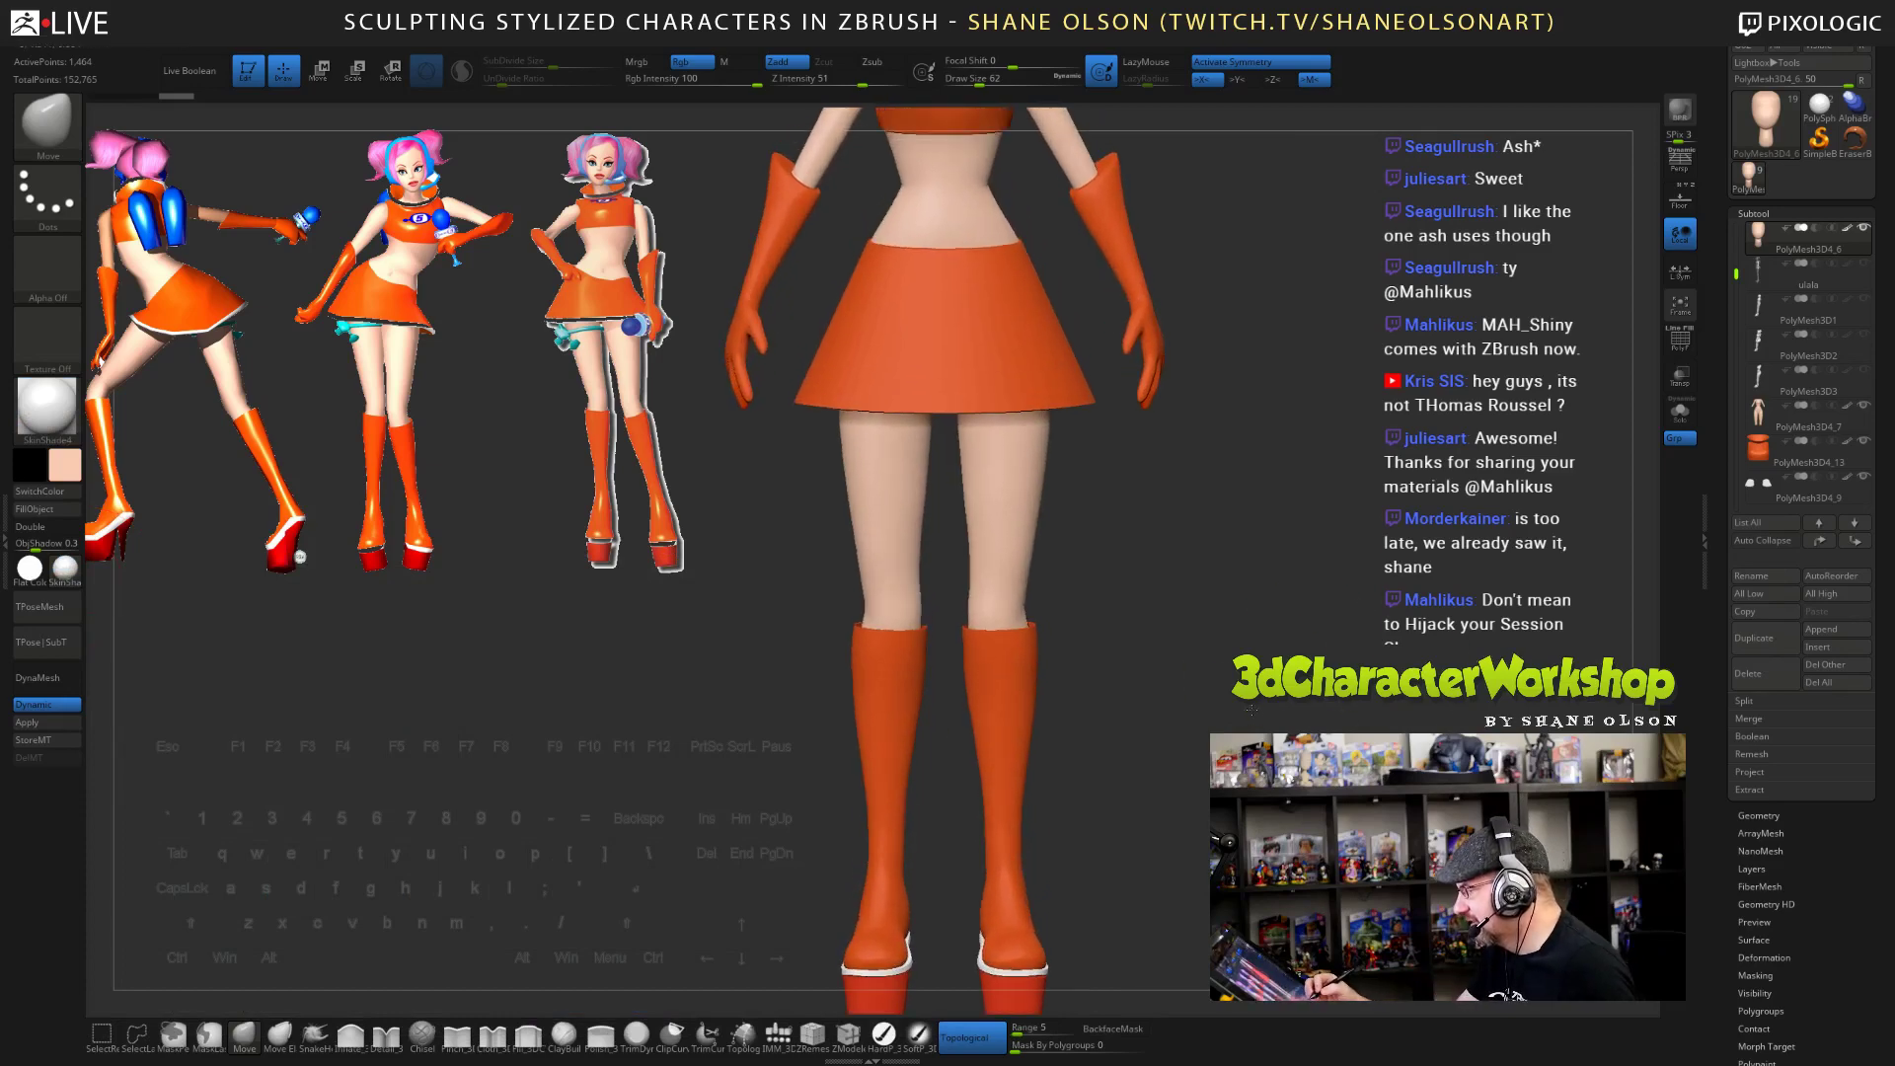
- Apply the zbro_Paint material to the character and frame the skirt, legs and boots
left_click(66, 571)
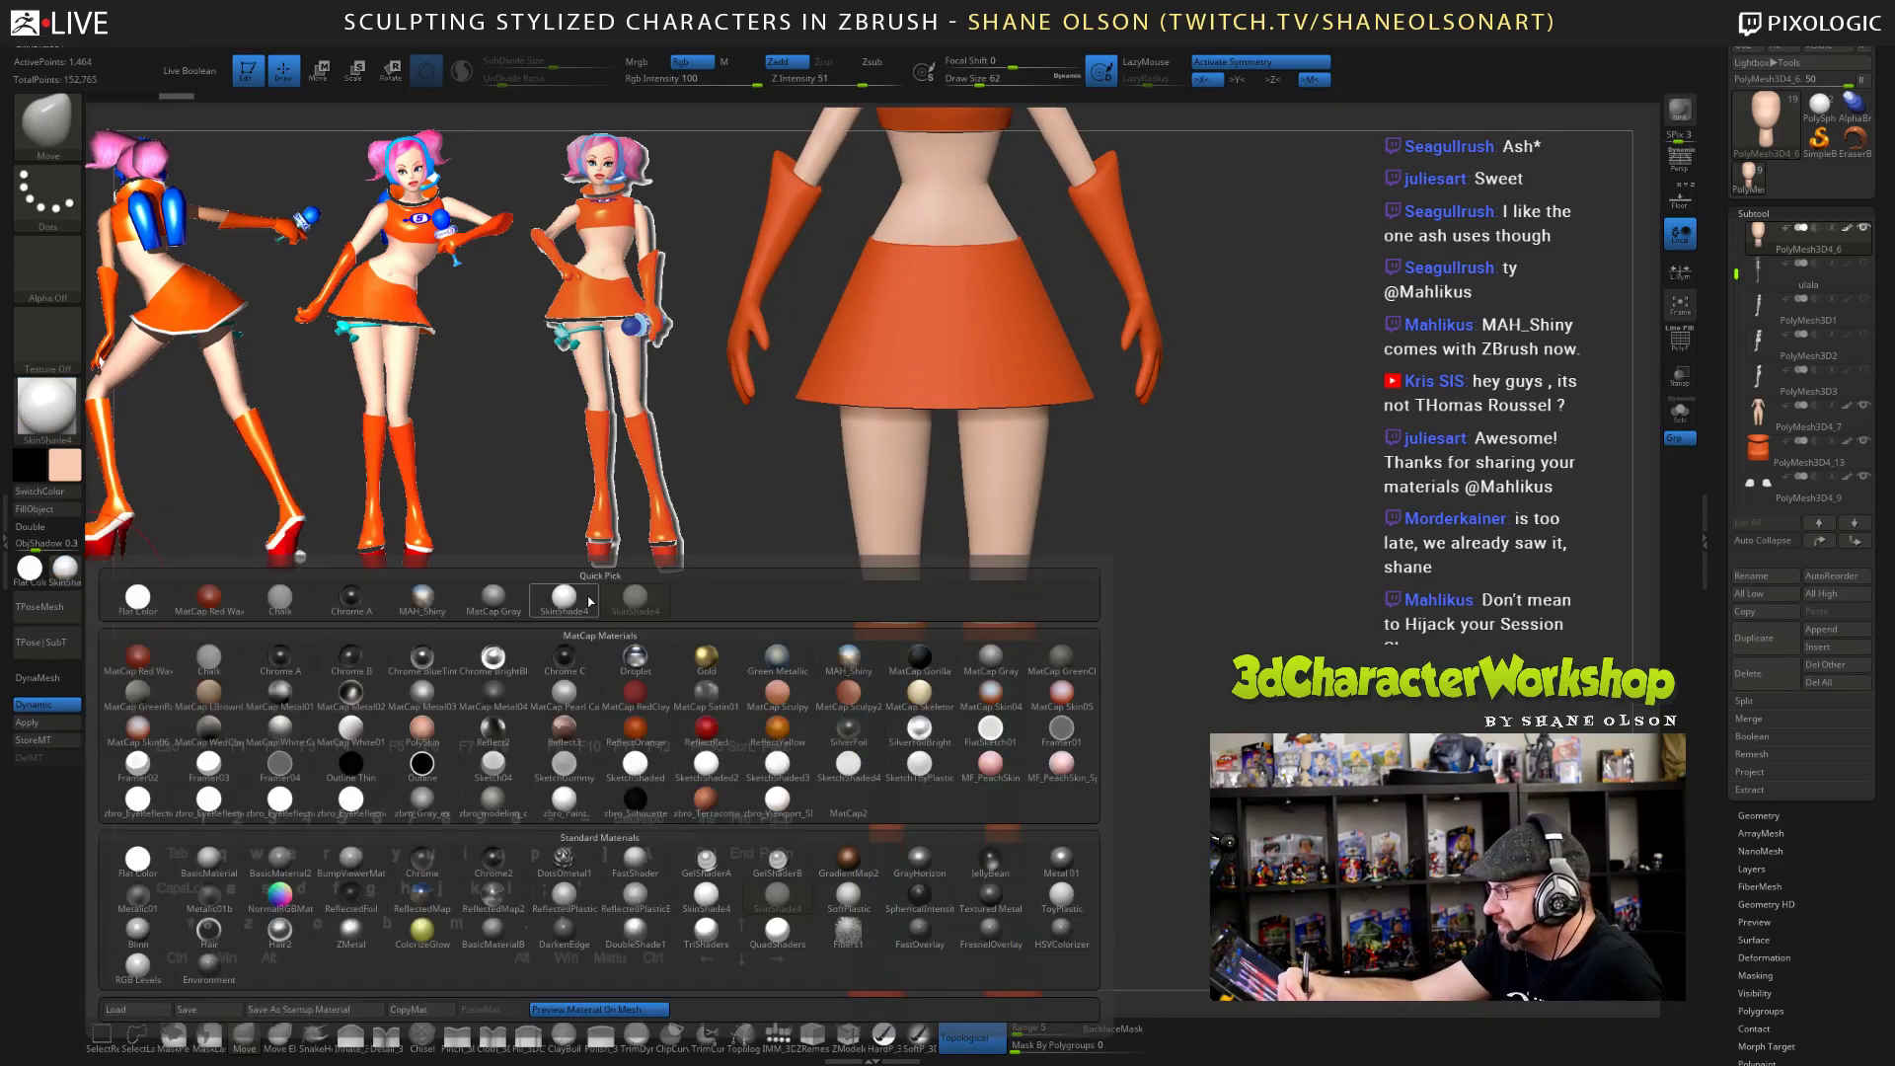
left_click(572, 801)
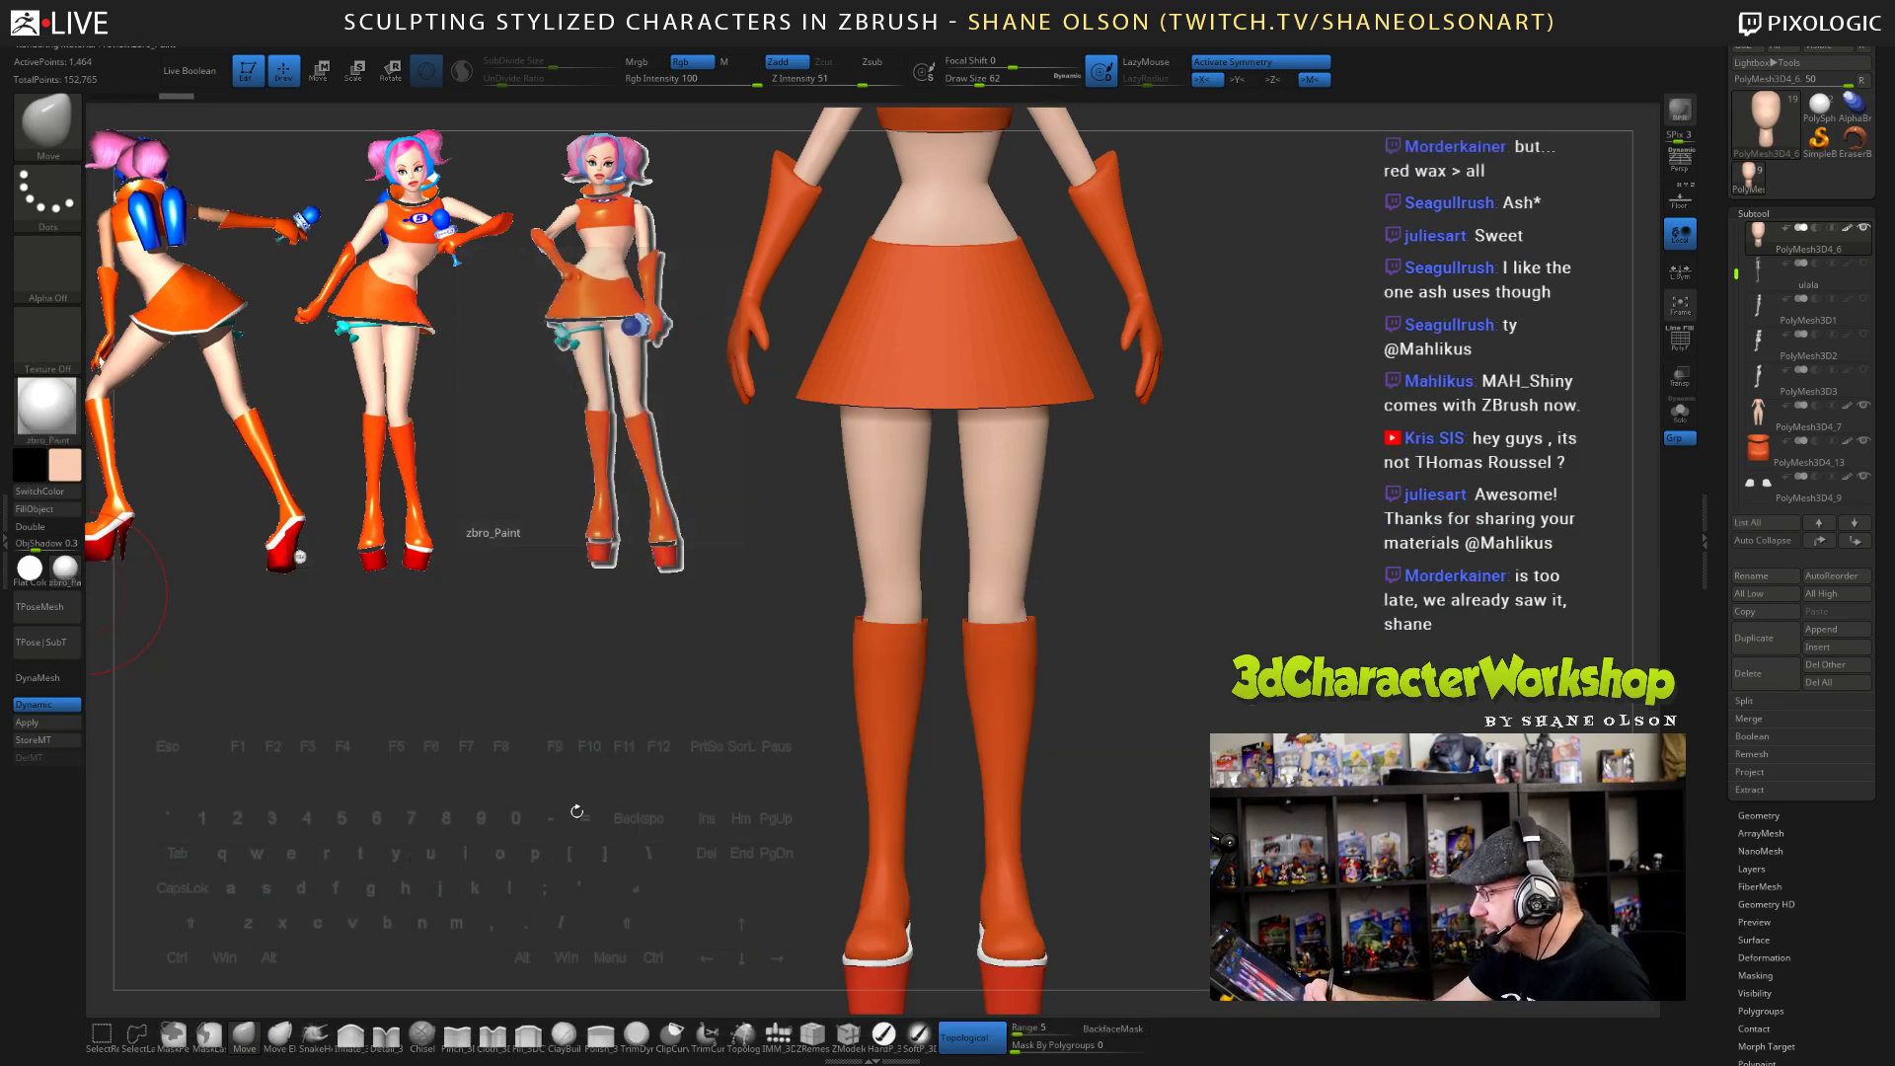
left_click_drag(1161, 794, 1158, 677)
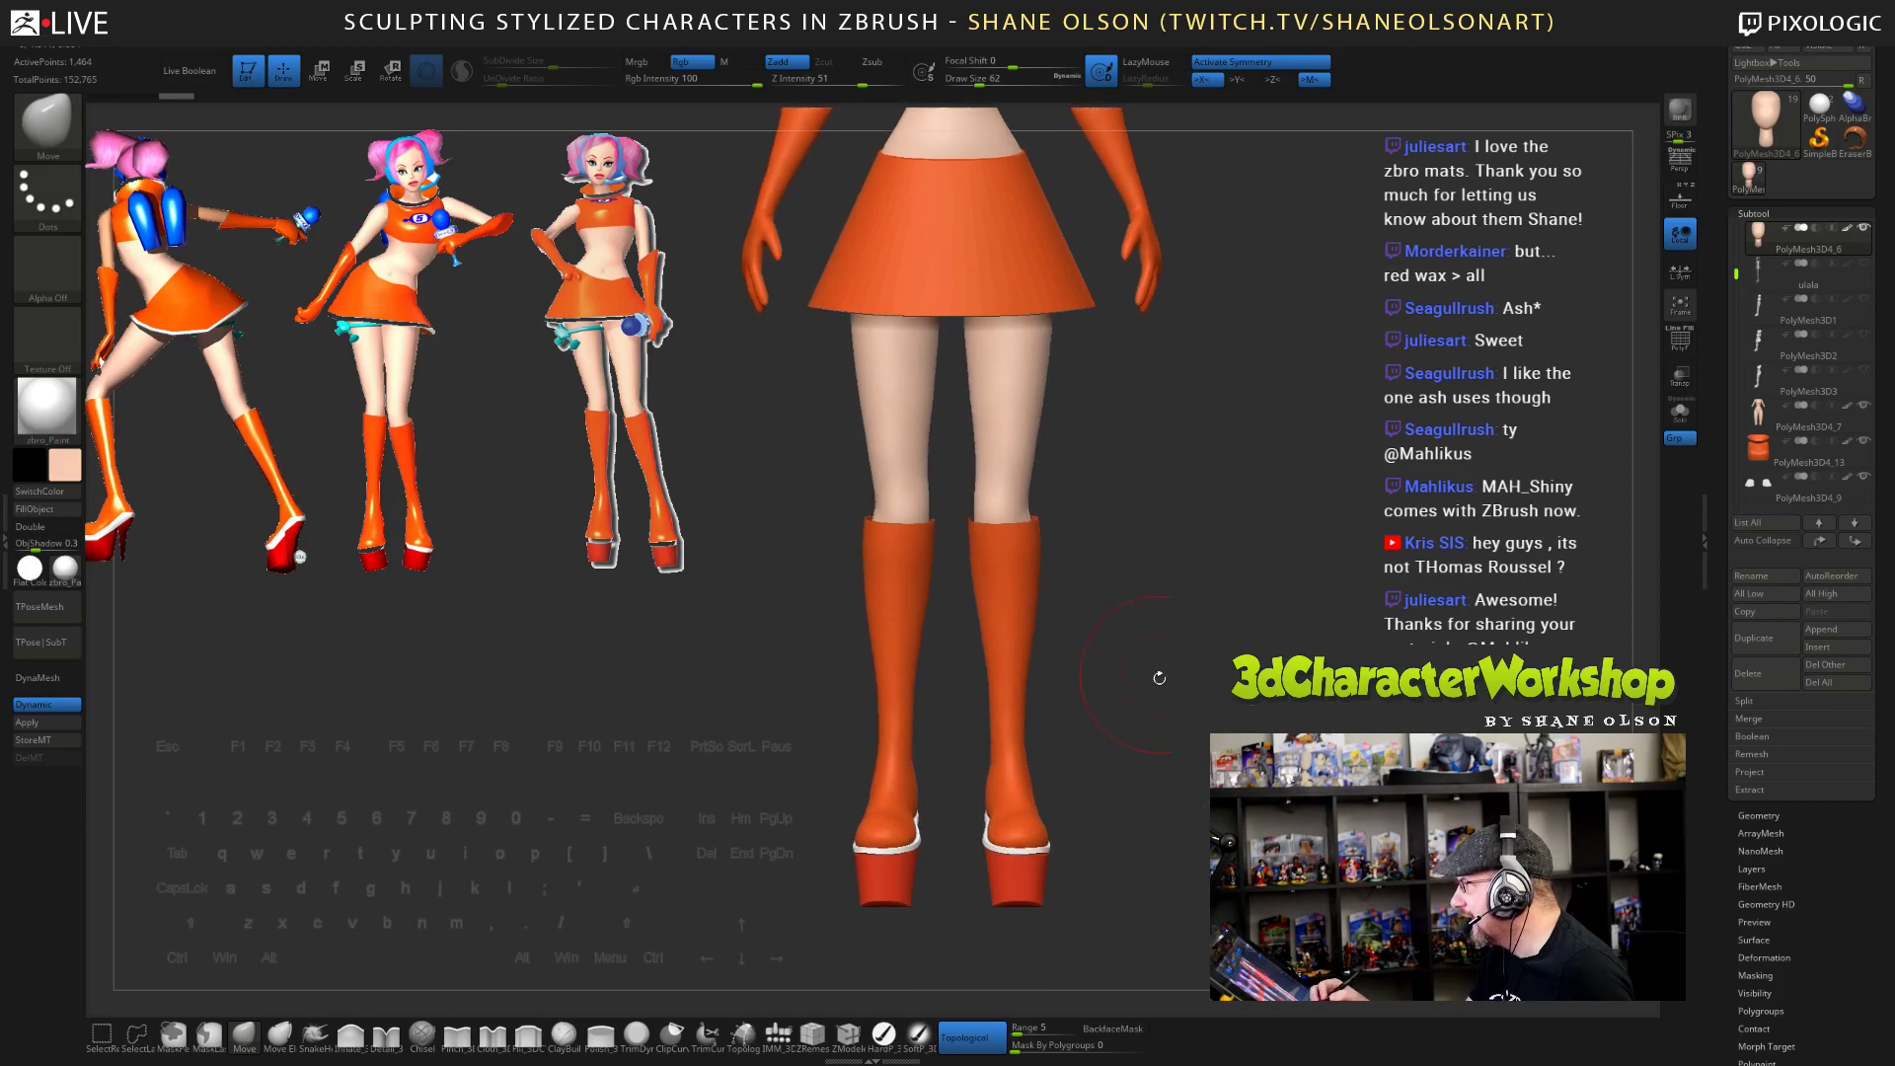
- Select the boots subtool and reshape the feet of the boots with the Move brush, reducing the draw size to 31
key("s")
mouse_move(1156, 758)
left_mouse_down()
mouse_move(1155, 827)
mouse_move(1151, 681)
mouse_move(1148, 783)
mouse_move(1147, 755)
left_mouse_up()
key("s")
left_click_drag(1105, 879, 1101, 879)
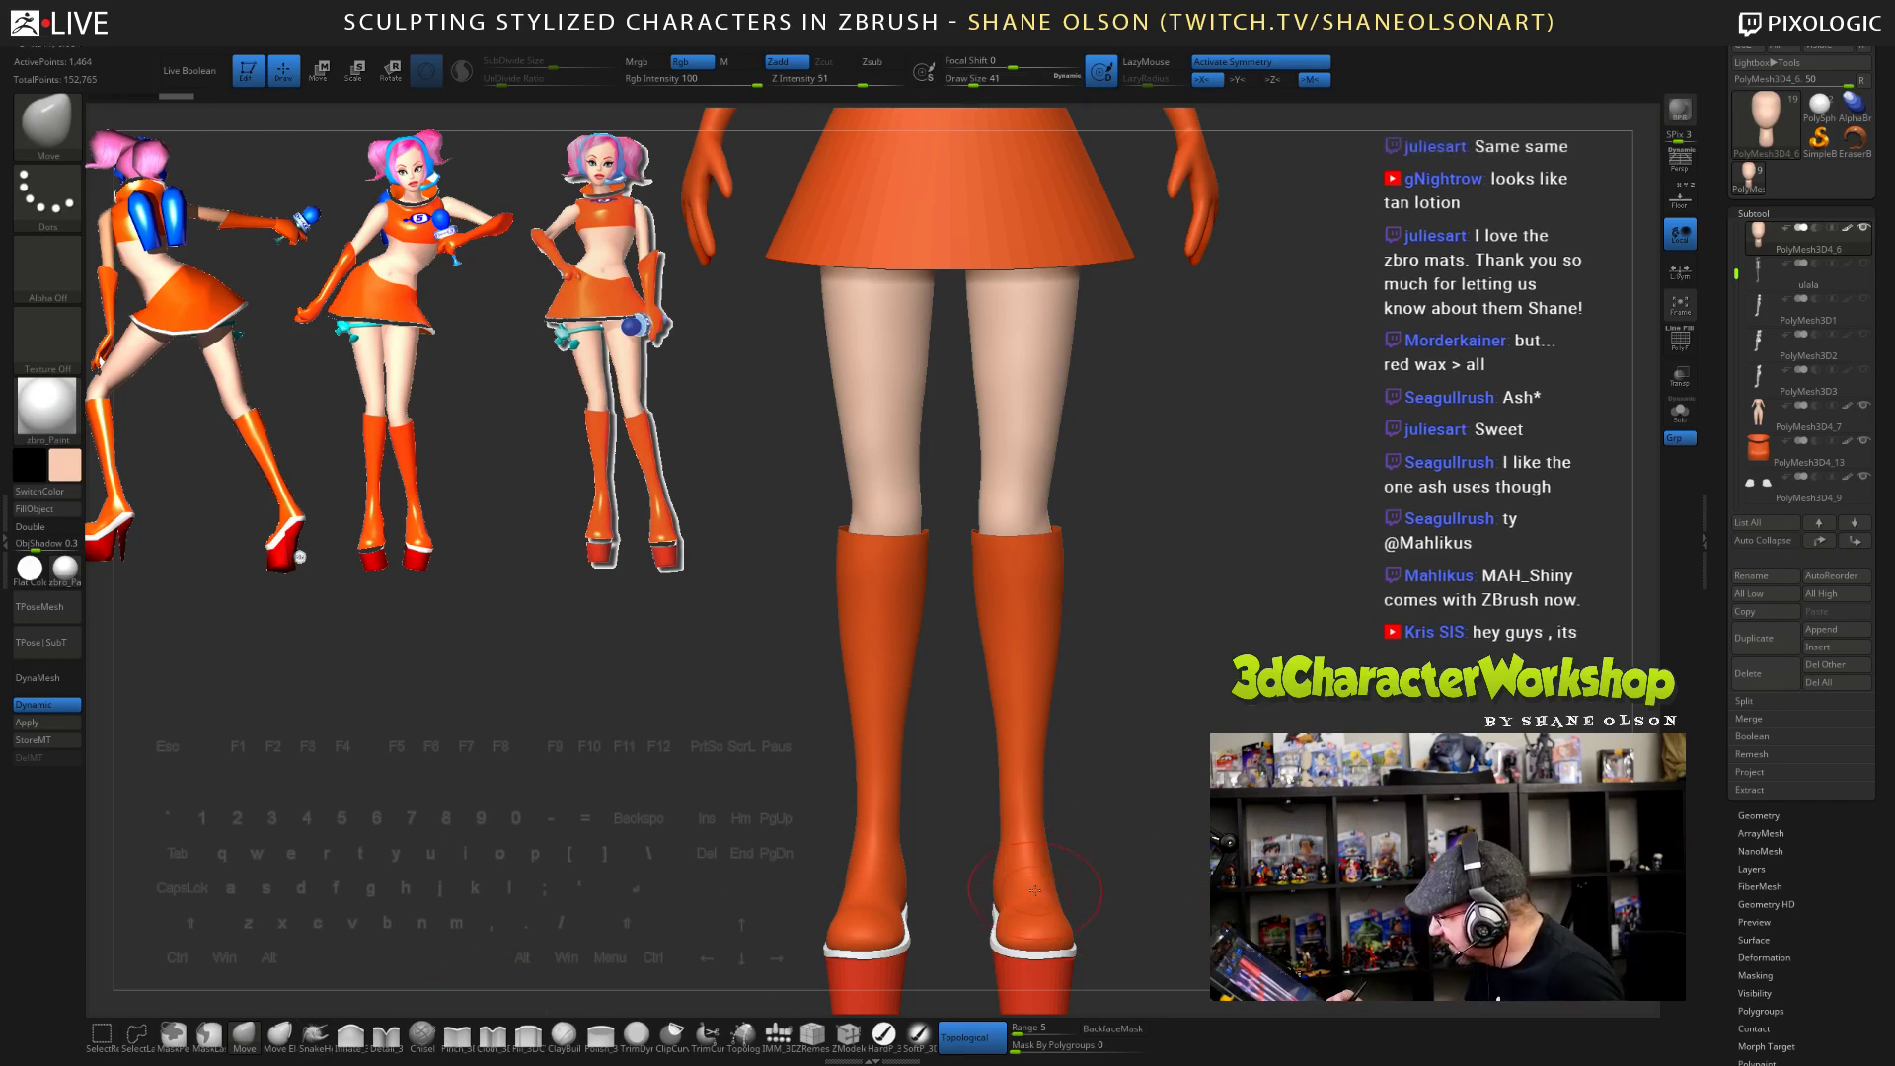
left_click_drag(1121, 875, 1119, 890)
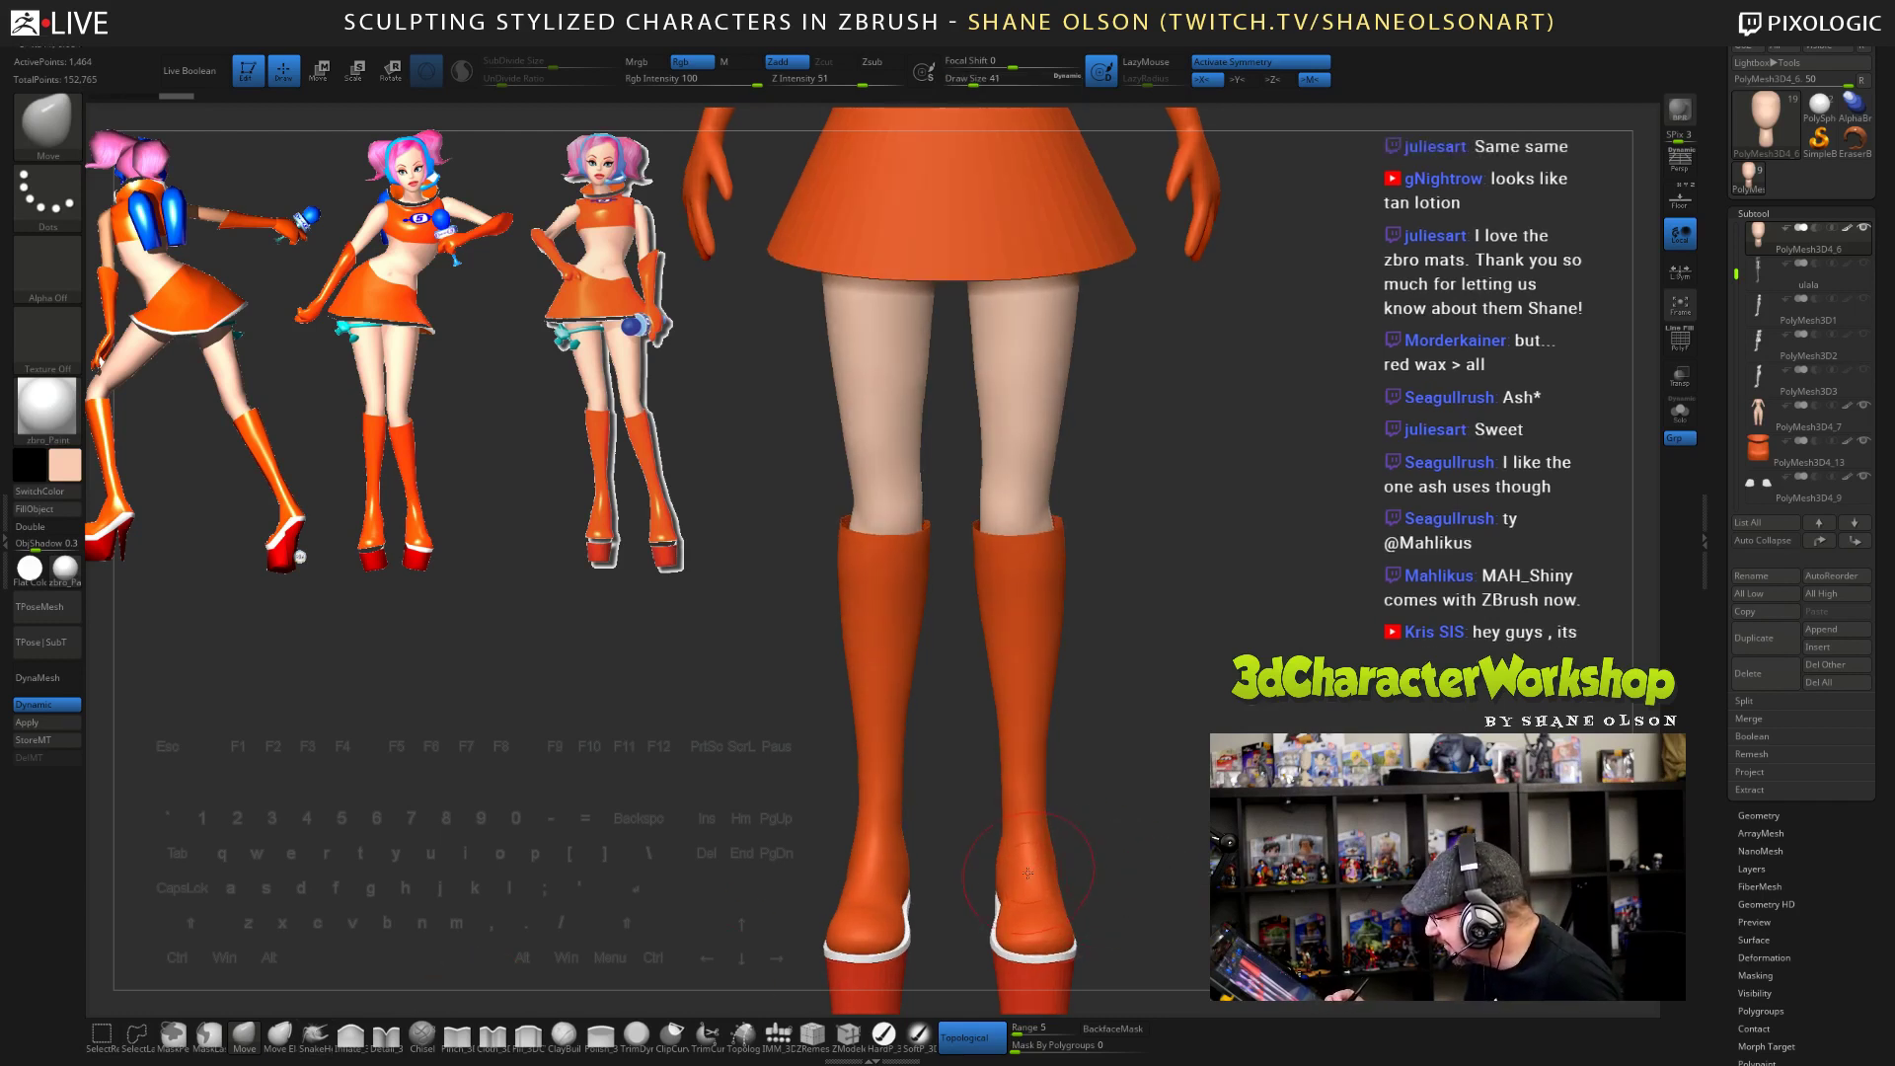
left_click(1041, 891, "alt")
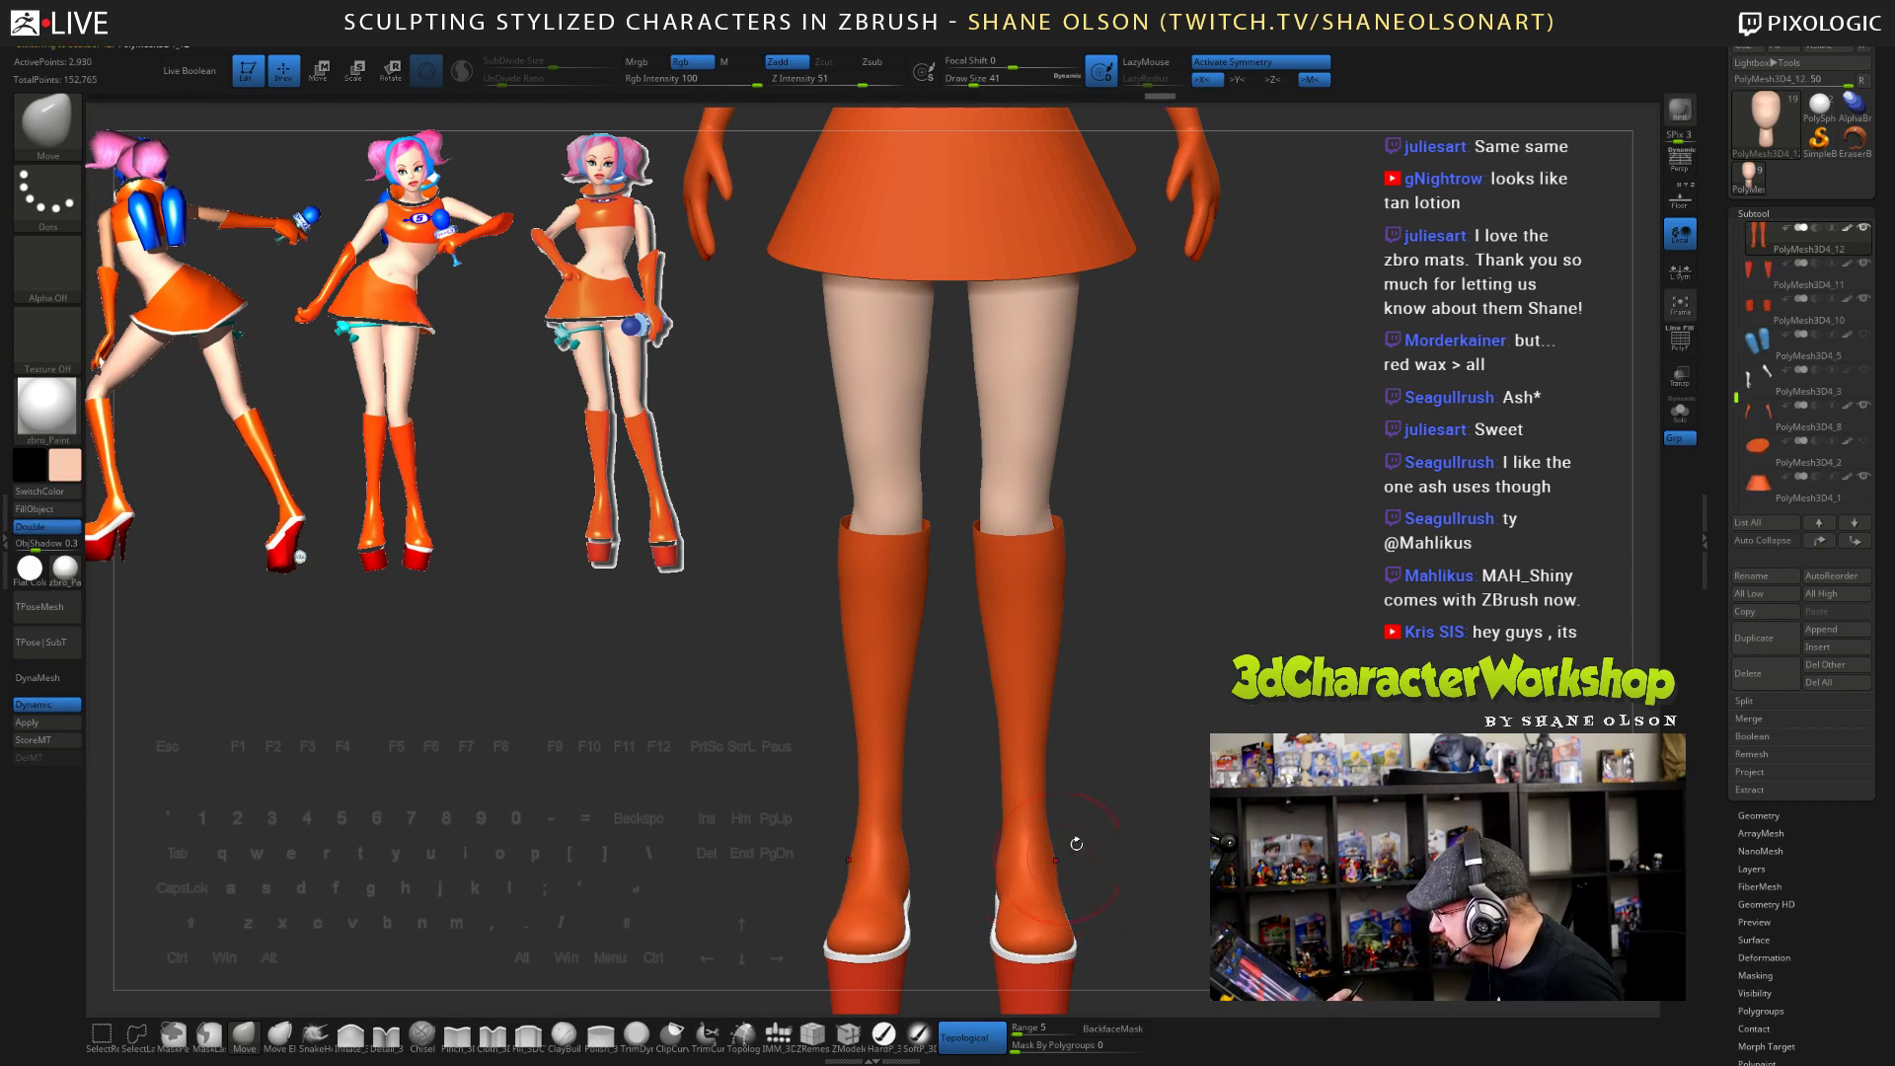
left_click_drag(1076, 844, 1028, 844)
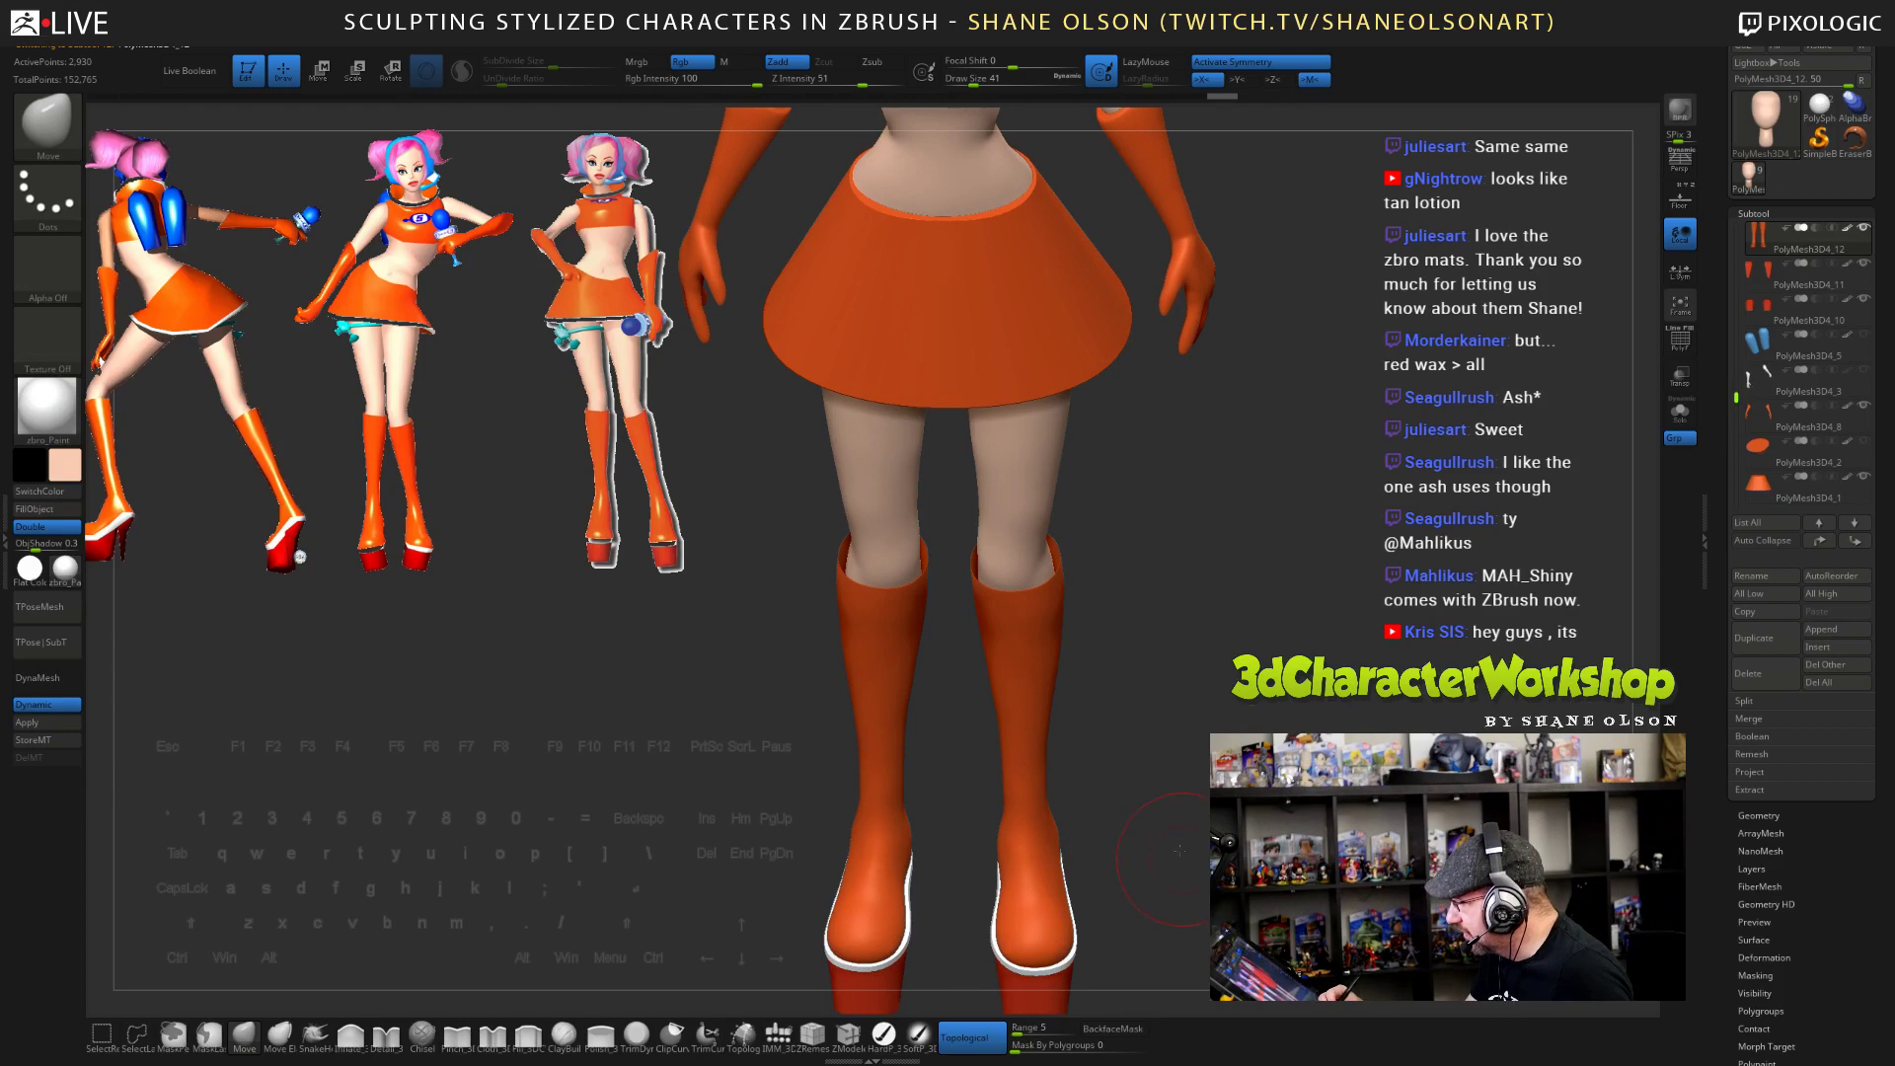
mouse_move(1180, 849)
left_mouse_down()
mouse_move(1189, 883)
mouse_move(1180, 861)
left_mouse_up()
left_click_drag(1032, 903, 1066, 946)
left_click_drag(1164, 888, 1173, 819, "shift")
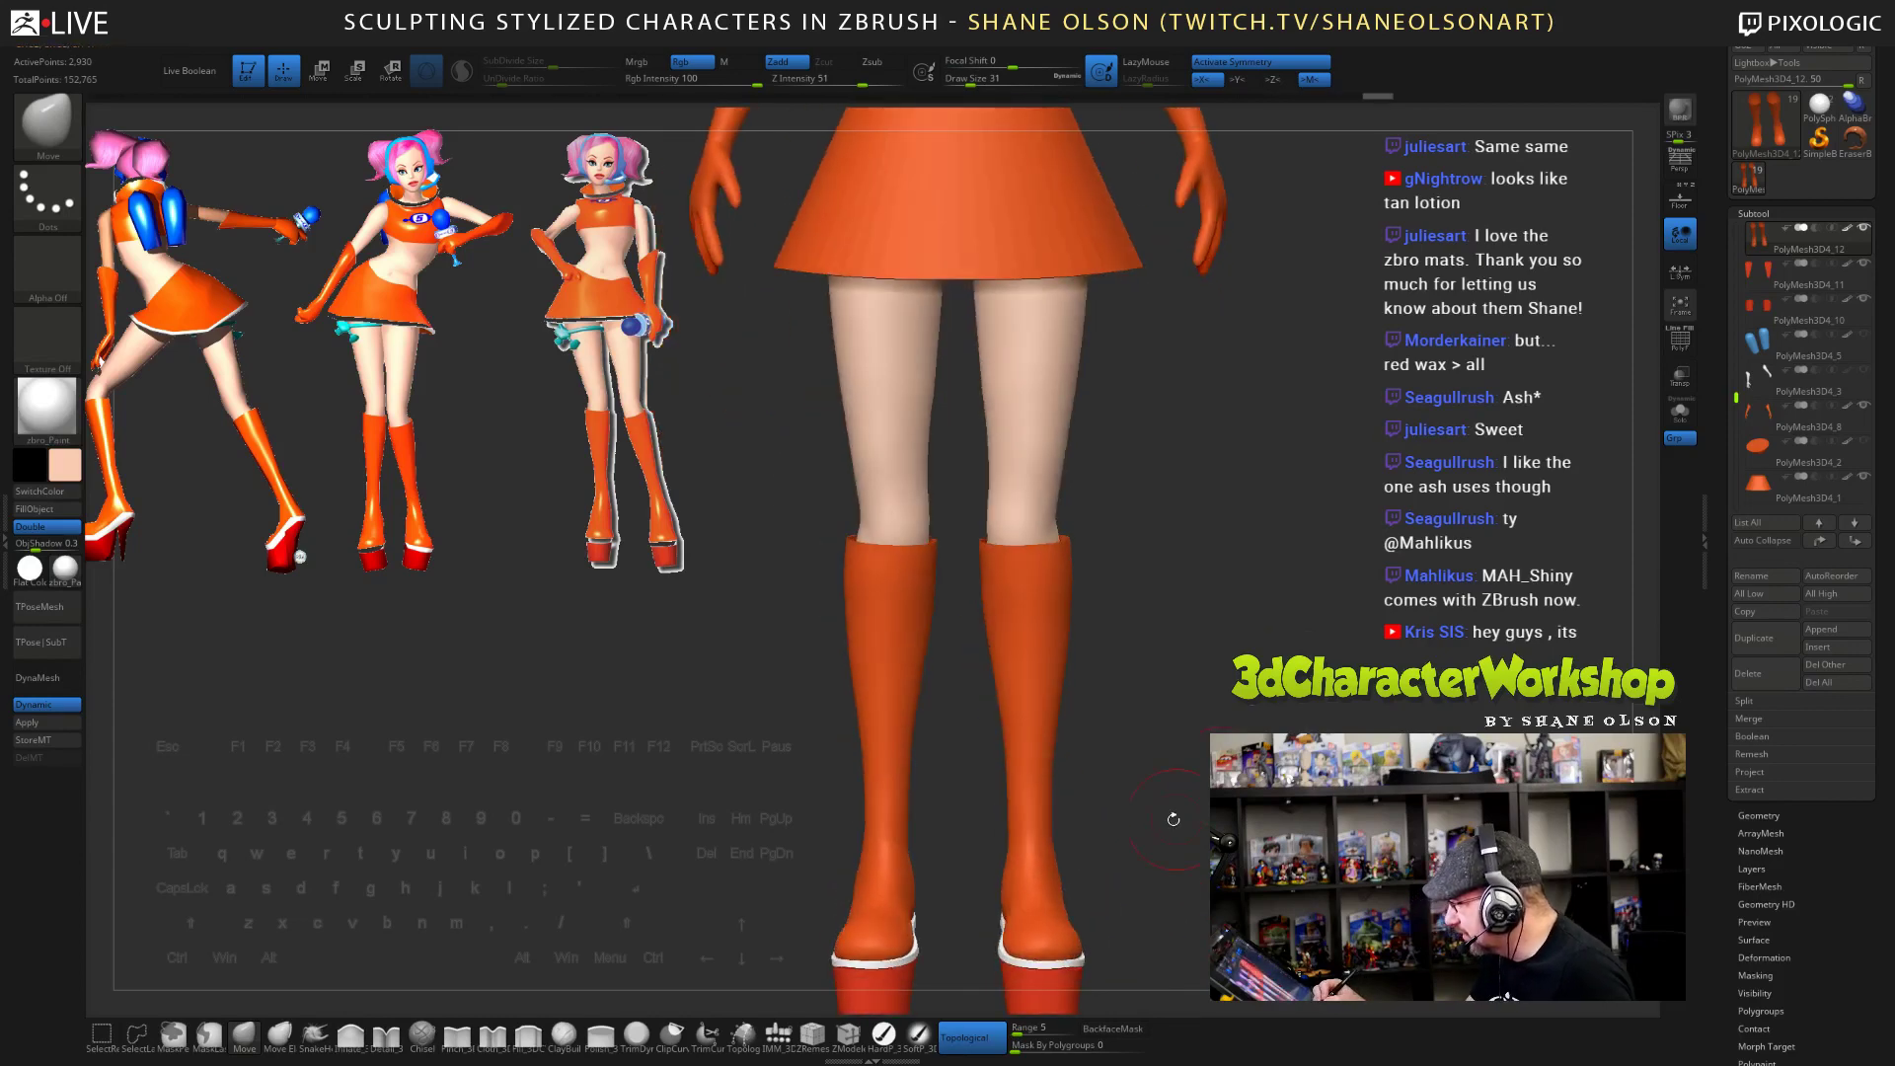
- Refine the boots from behind, shaping the ankles at draw size 51 and the calves at draw size 80
key("s")
mouse_move(1044, 822)
left_mouse_down()
mouse_move(1009, 861)
mouse_move(1036, 837)
mouse_move(849, 844)
left_mouse_up()
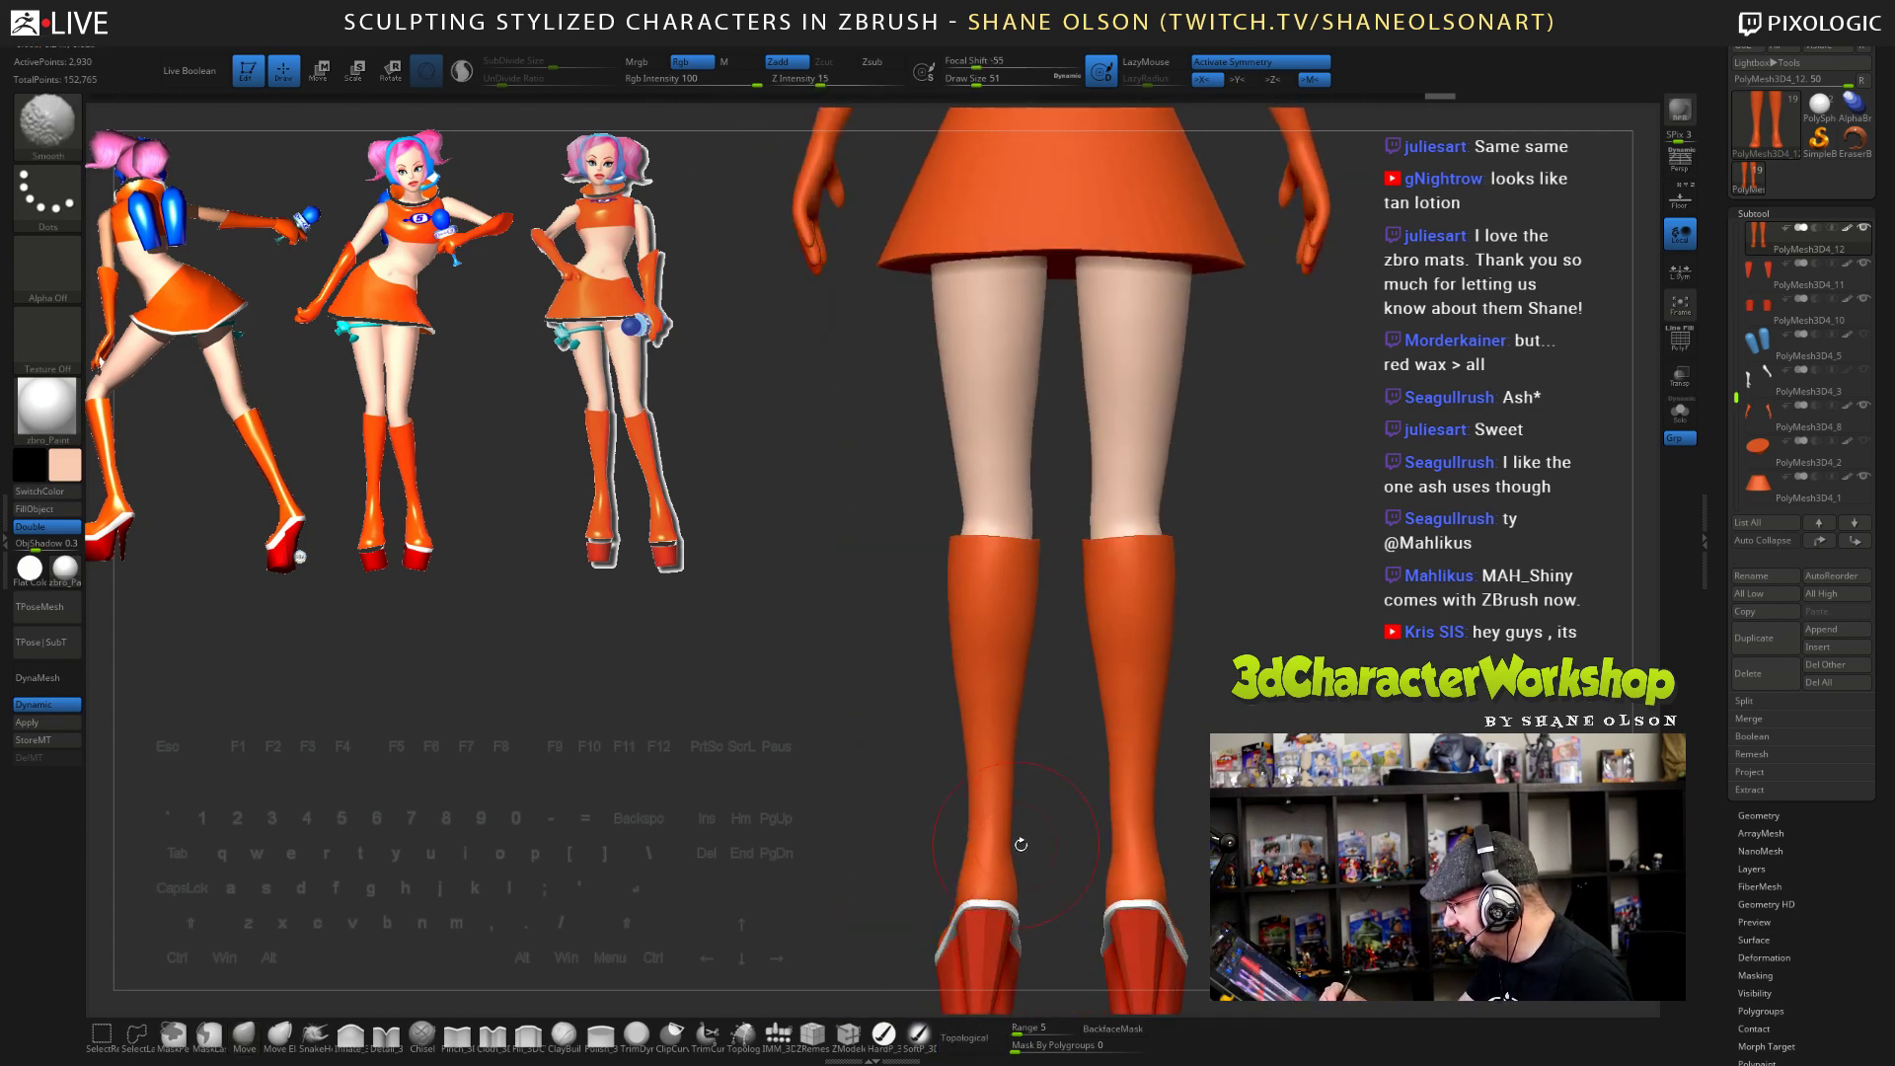
left_click_drag(991, 885, 989, 854)
left_click_drag(1004, 791, 984, 789)
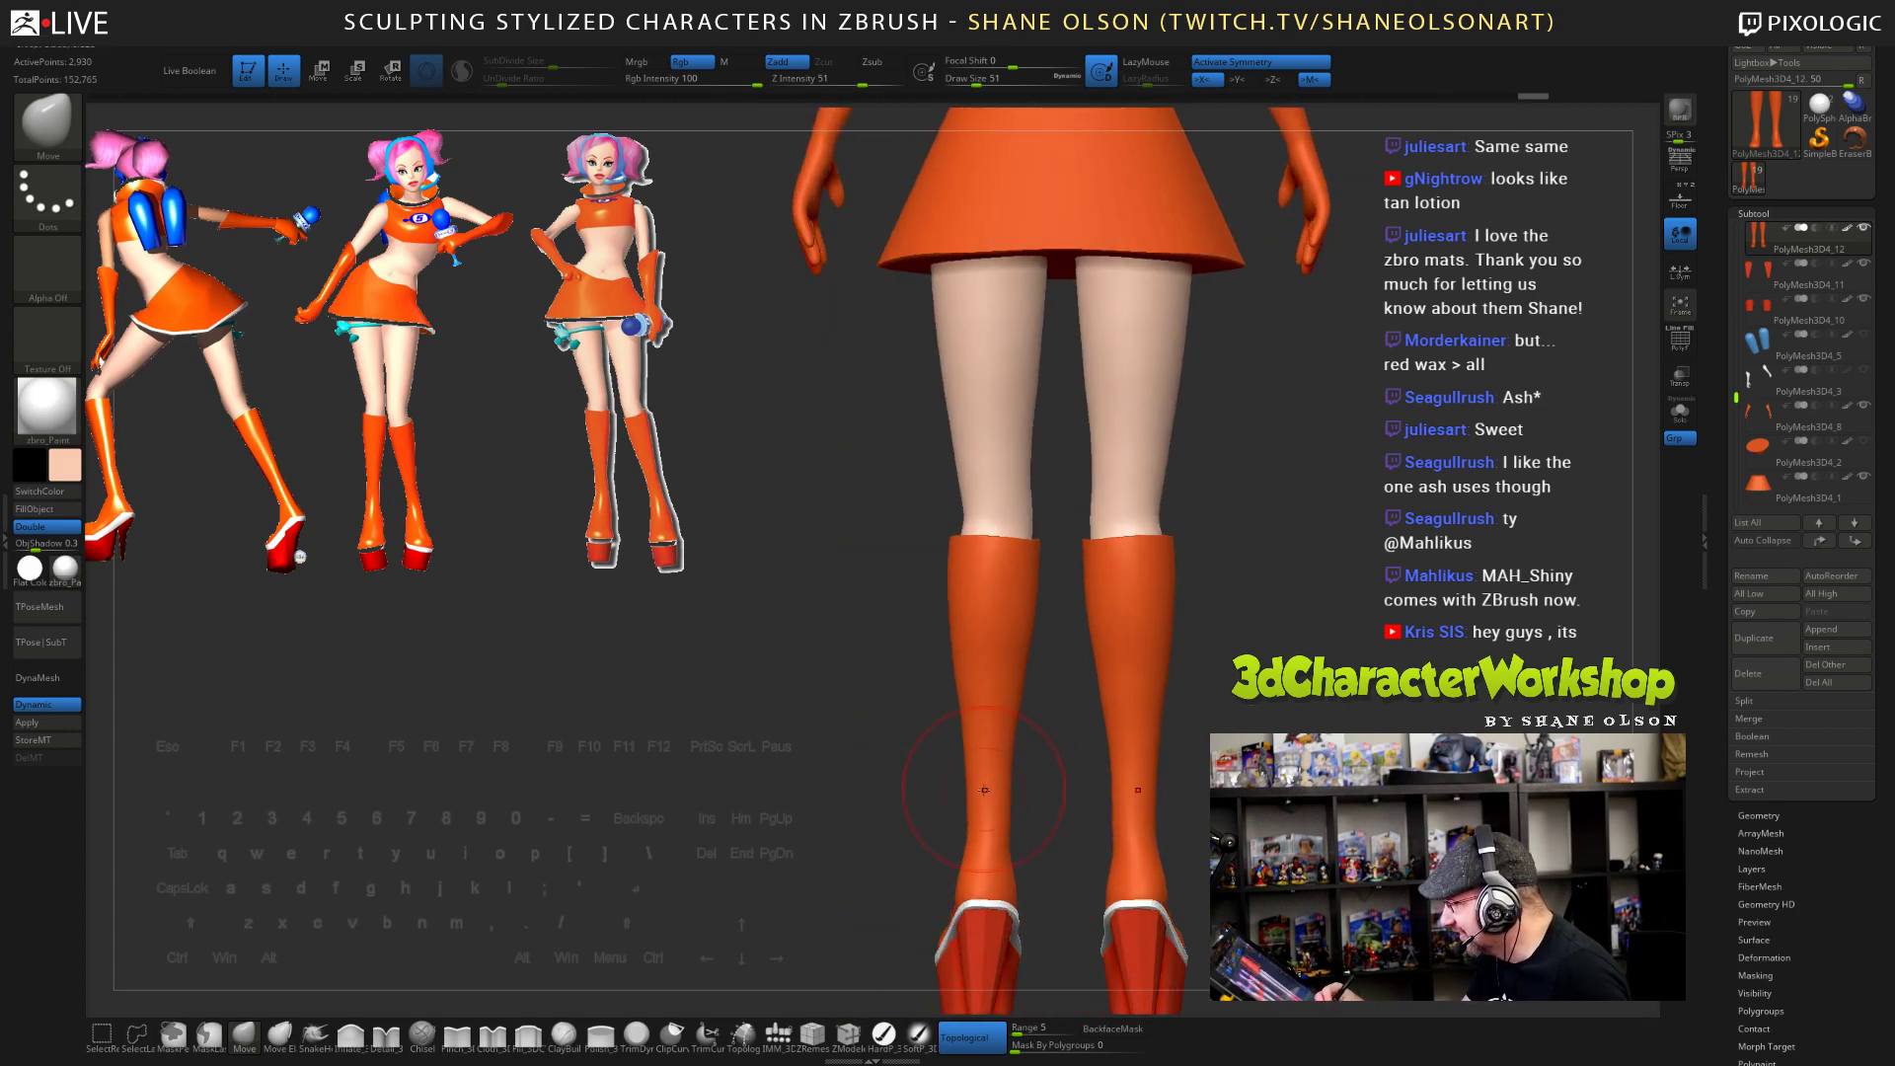
key("s")
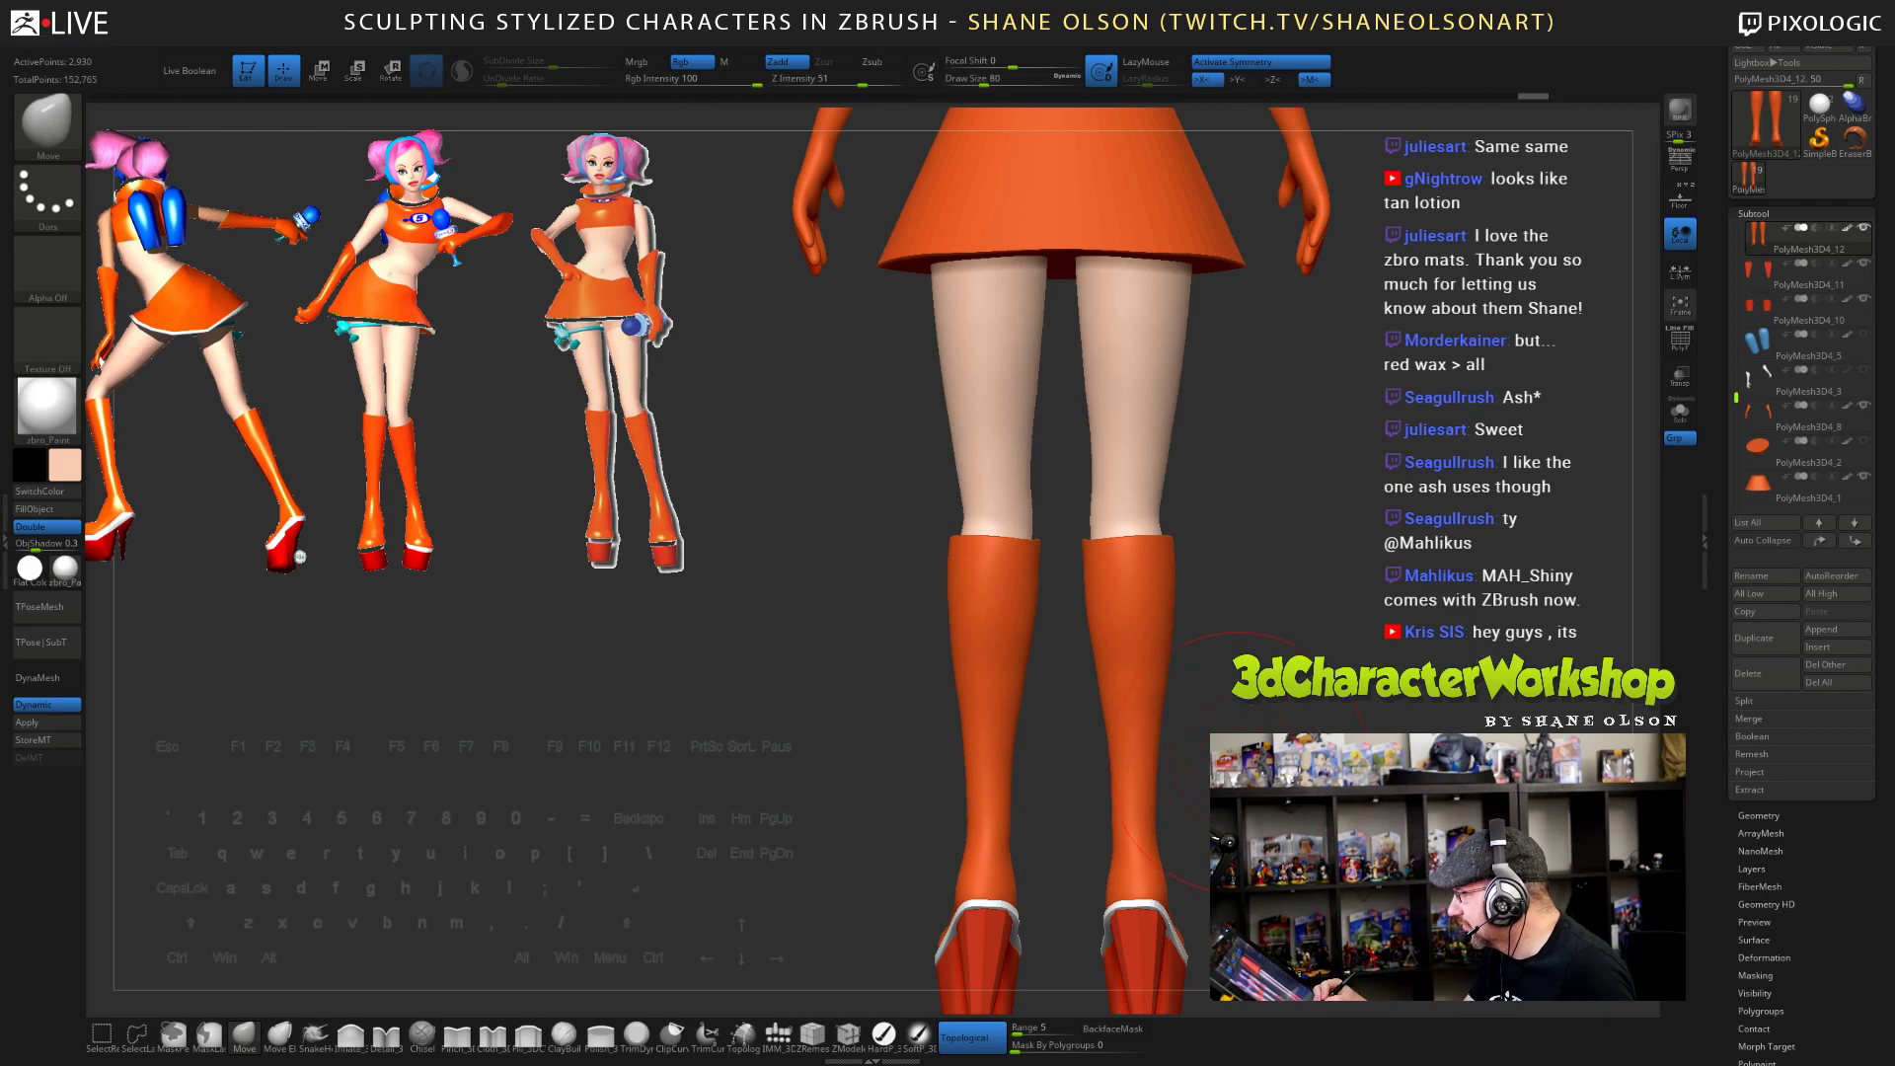
left_click_drag(1145, 771, 1146, 768)
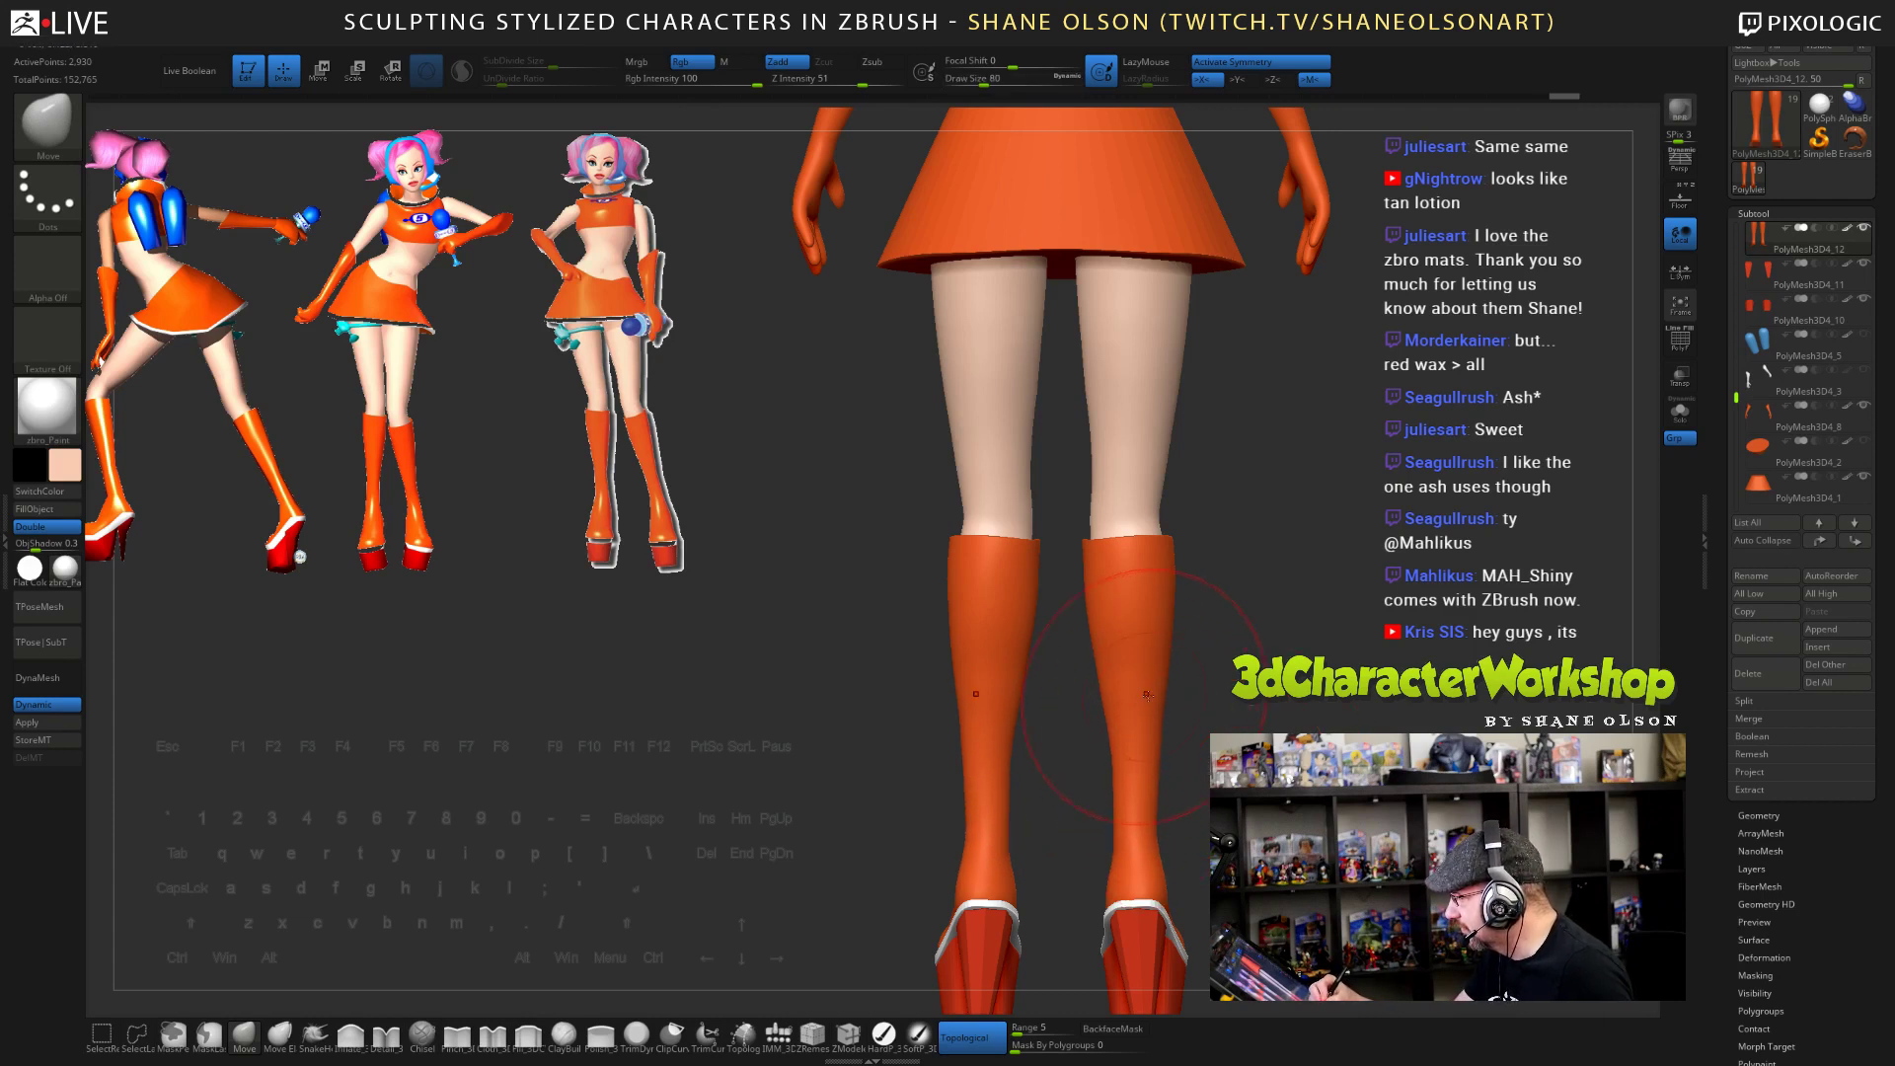
left_click_drag(986, 690, 1026, 631)
left_click_drag(1026, 631, 790, 632)
- Examine the whole figure's proportions from the front against the reference images, with the draw size at 51
mouse_move(1402, 723)
left_mouse_down("alt")
mouse_move(1313, 772)
mouse_move(1216, 790)
mouse_move(1257, 755)
left_mouse_up("alt")
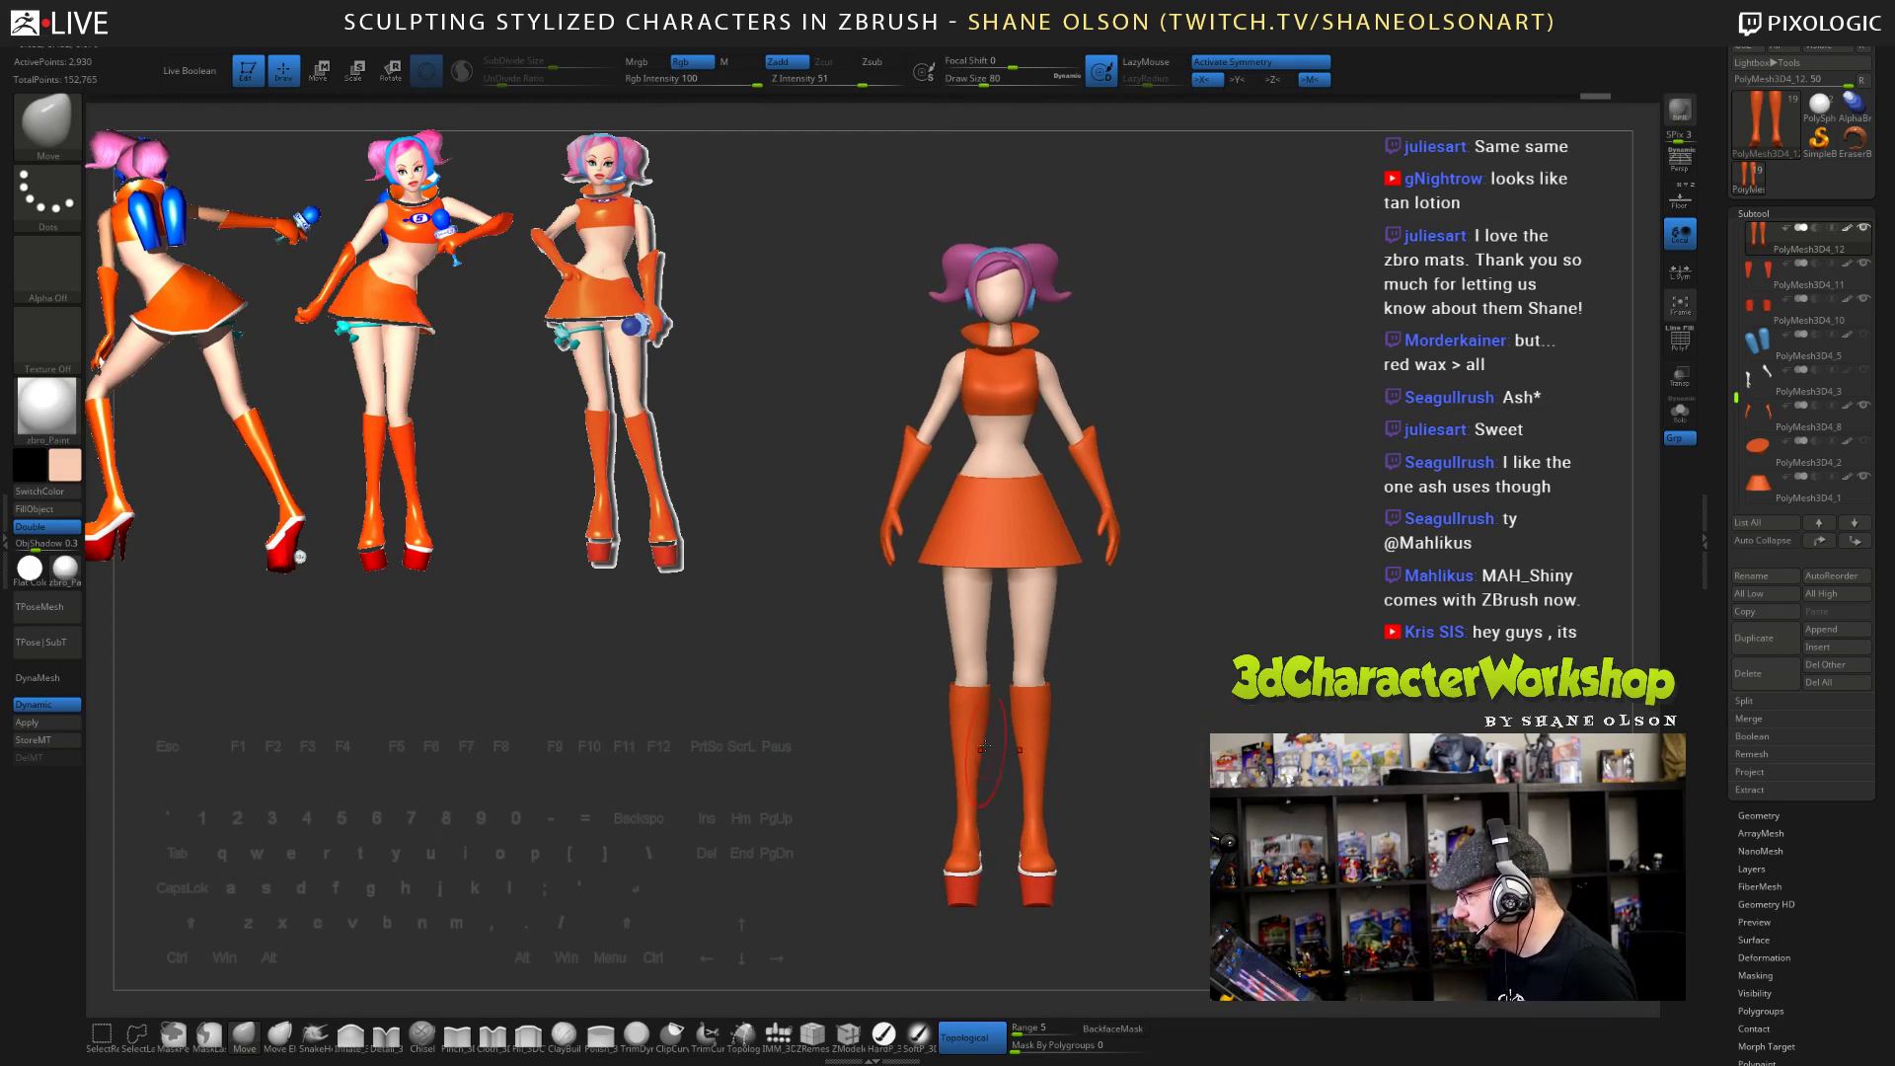
left_click_drag(1129, 781, 1060, 789, "alt")
key("shift")
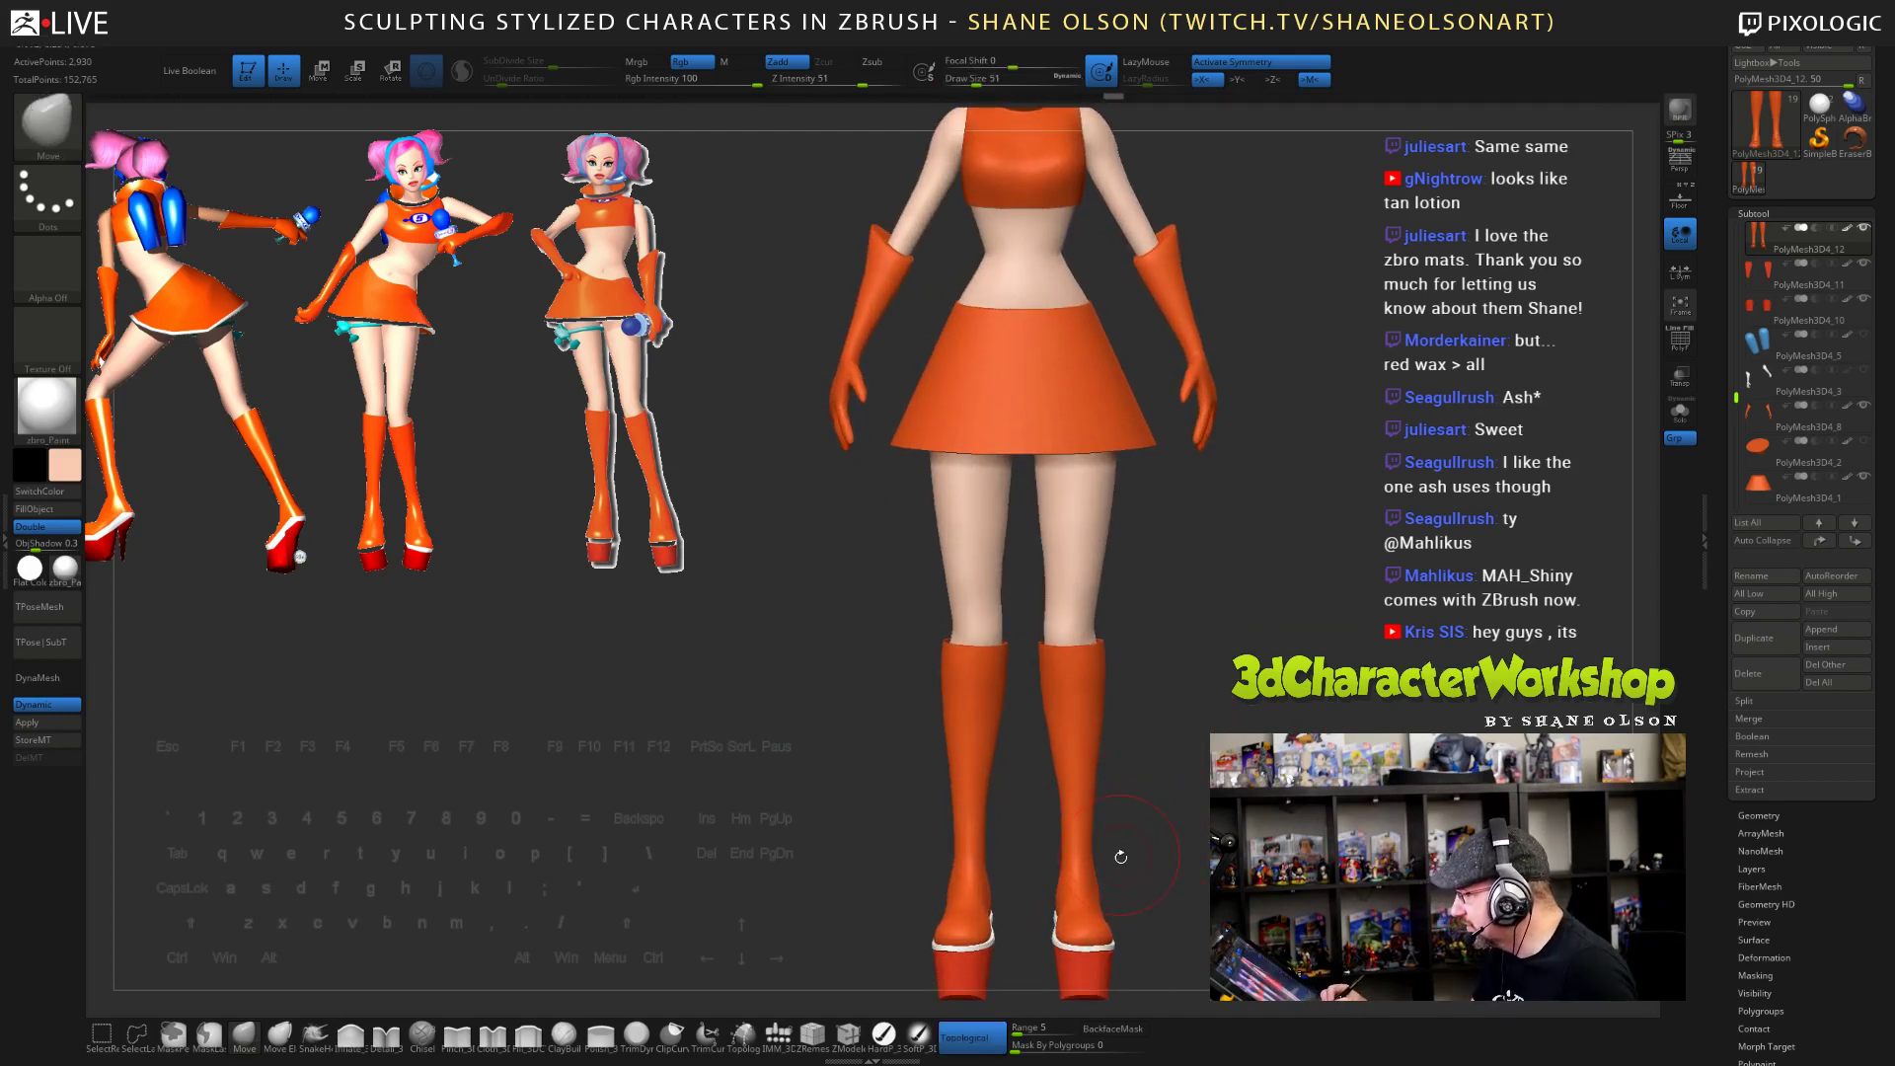
left_click_drag(1165, 835, 1182, 848, "alt")
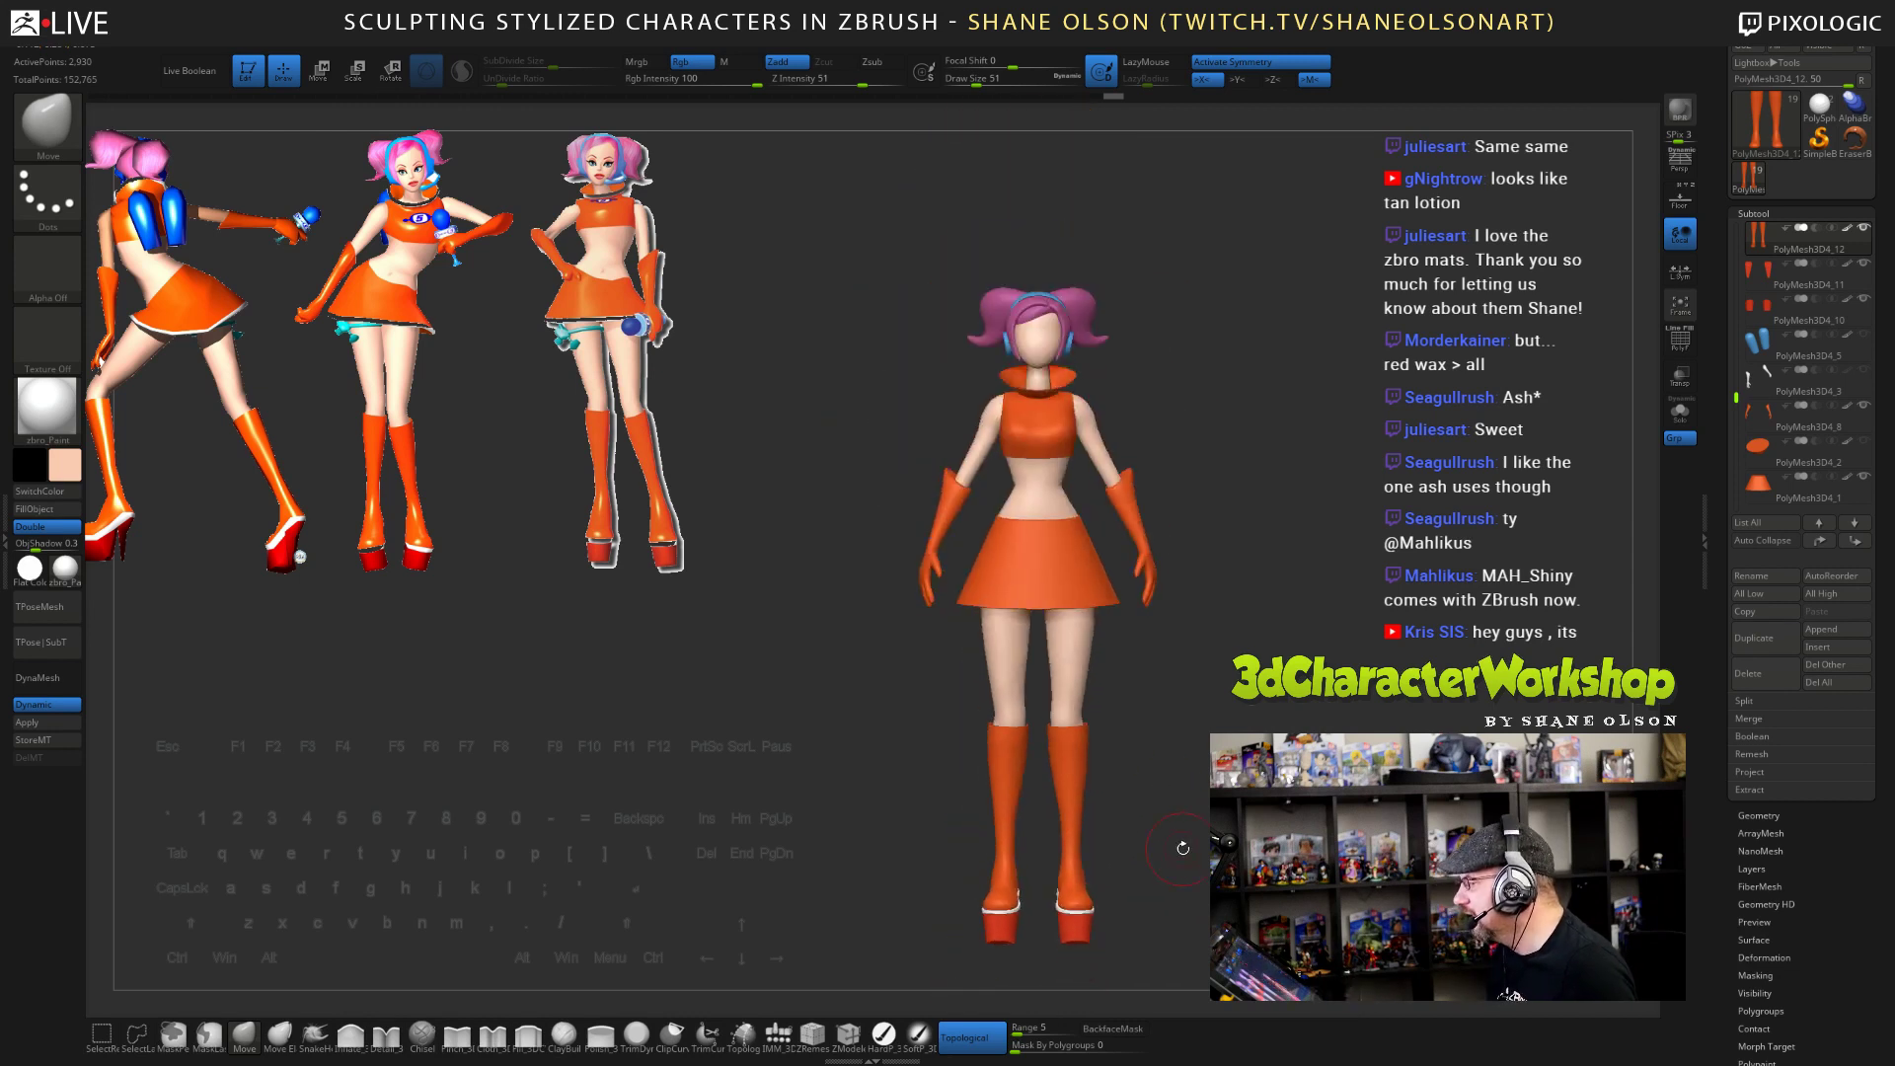
left_click_drag(1301, 701, 1253, 922, "alt")
mouse_move(1194, 631)
left_mouse_down()
mouse_move(1282, 634)
mouse_move(1253, 632)
mouse_move(1269, 484)
mouse_move(1243, 619)
left_mouse_up()
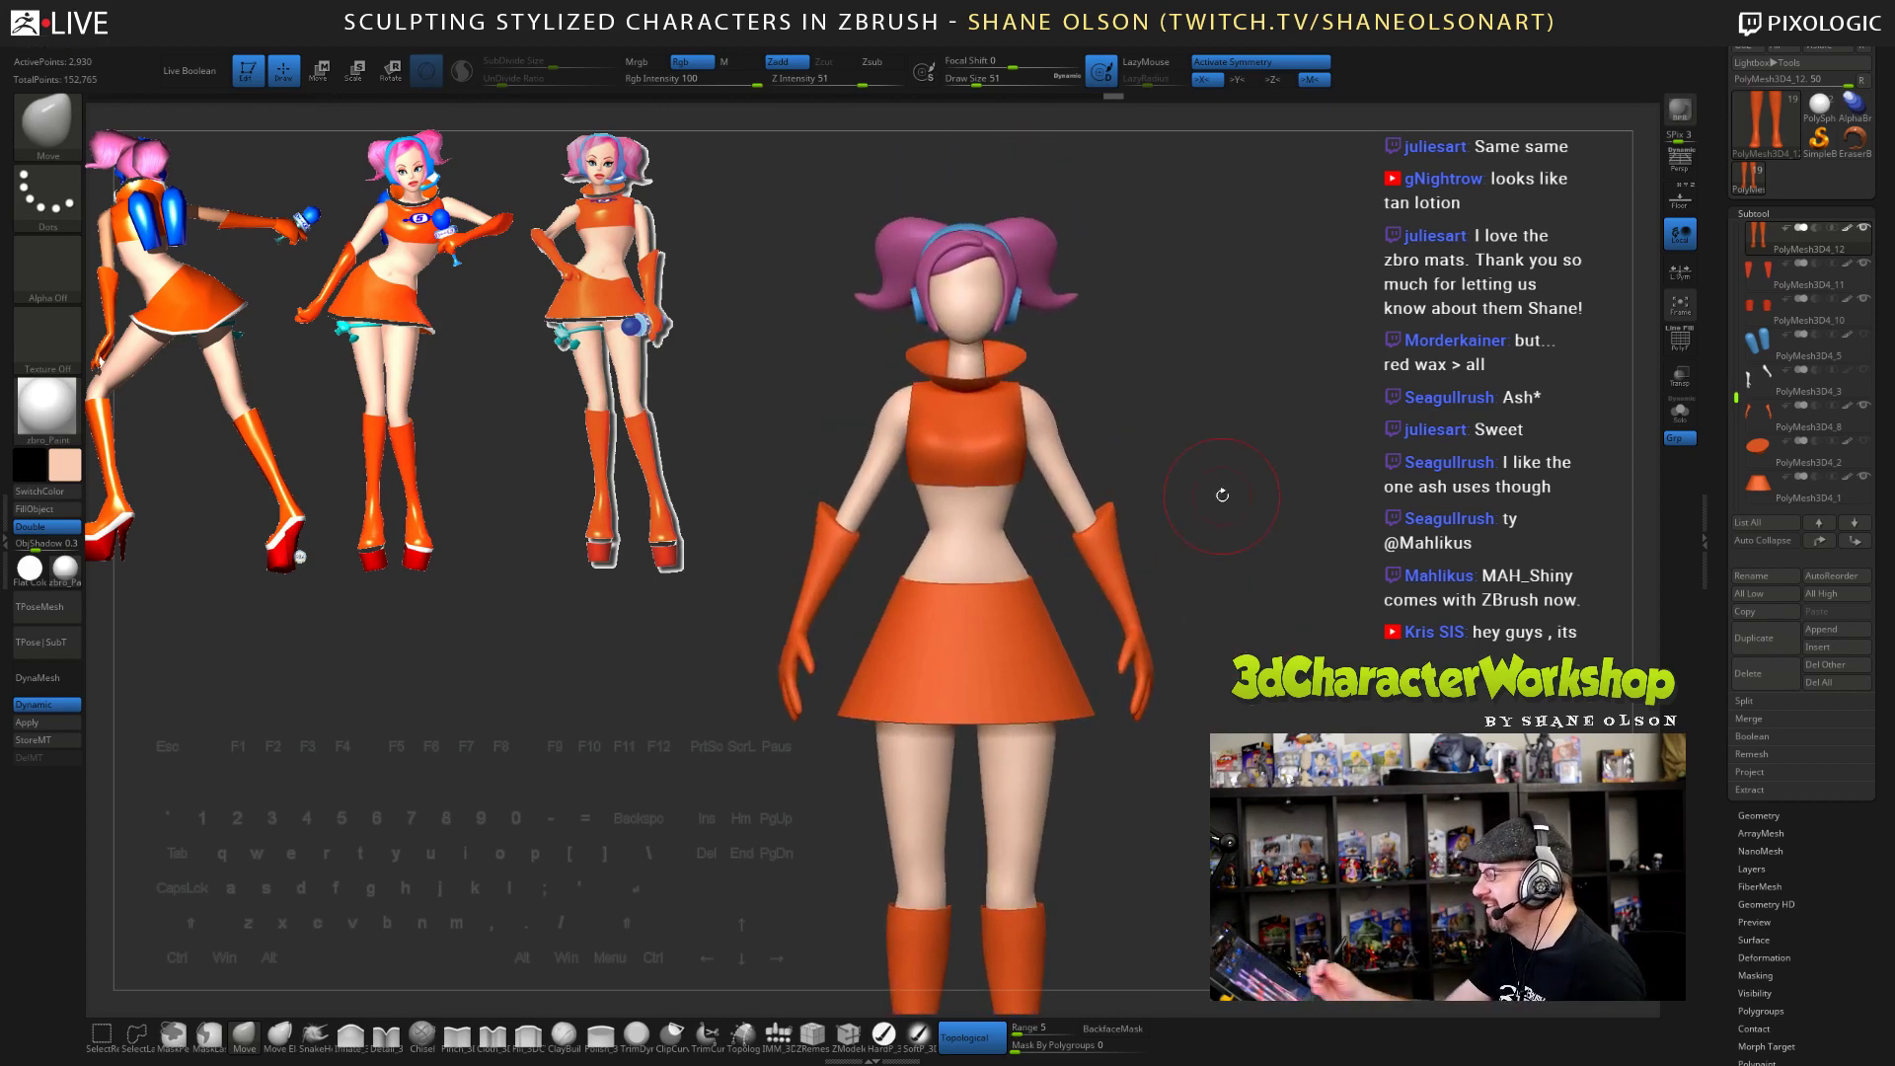
left_click_drag(1224, 495, 1189, 542, "alt")
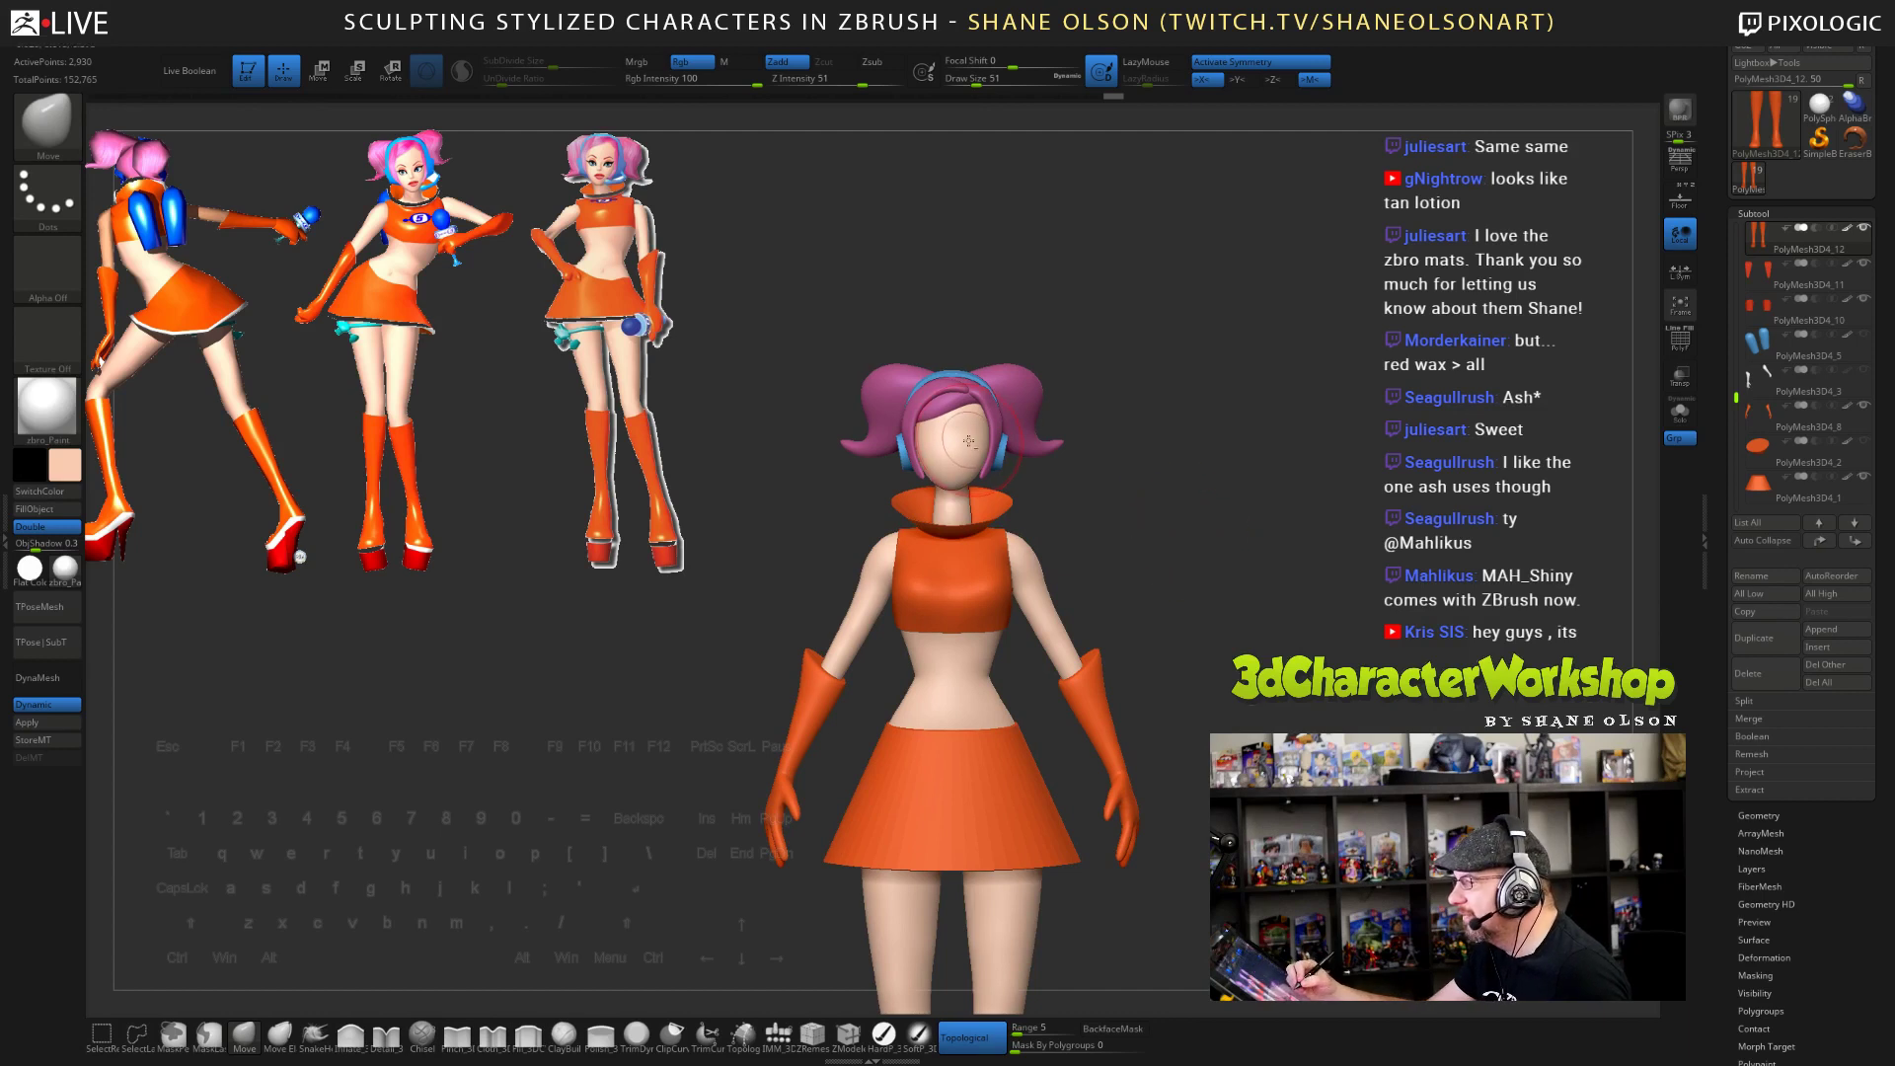
- Select the head subtool and save the character as the ZTool file Ulala_01_blockout_01
left_click(955, 439, "alt")
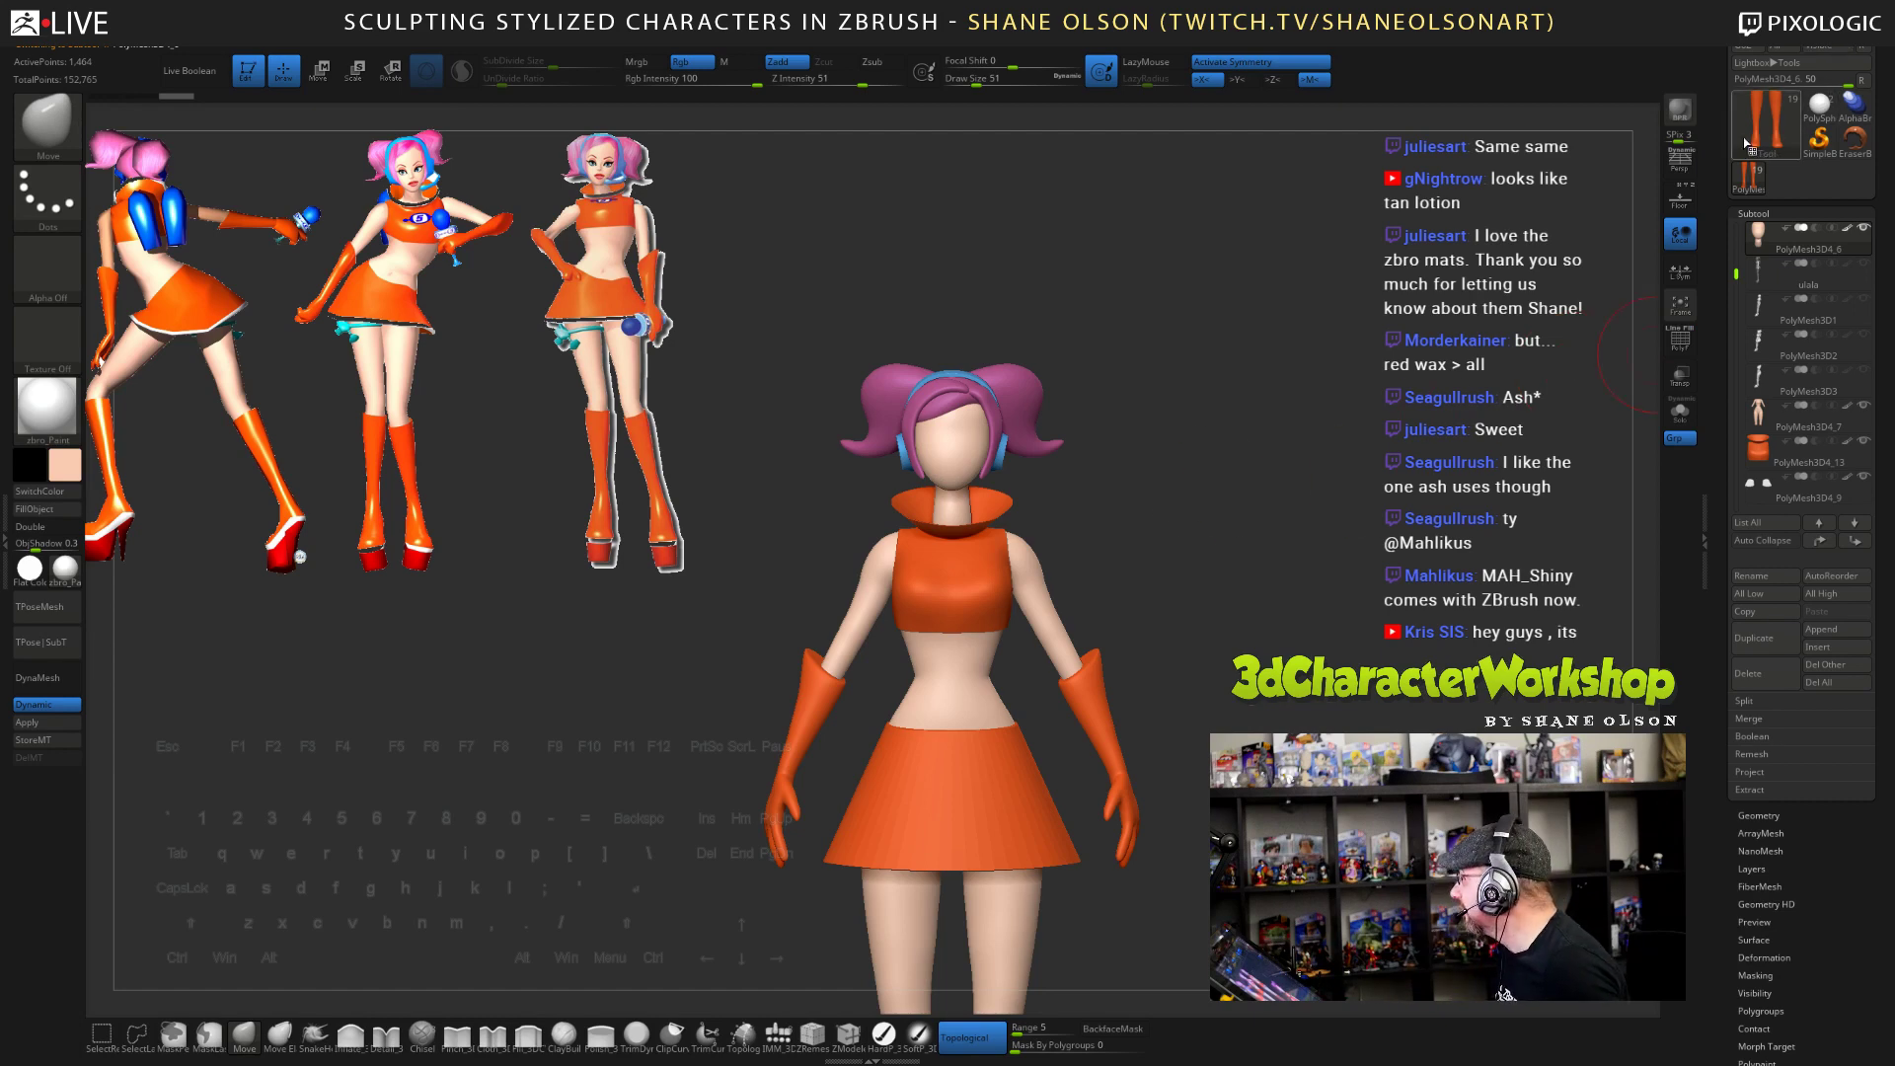
left_click_drag(1740, 198, 1742, 274)
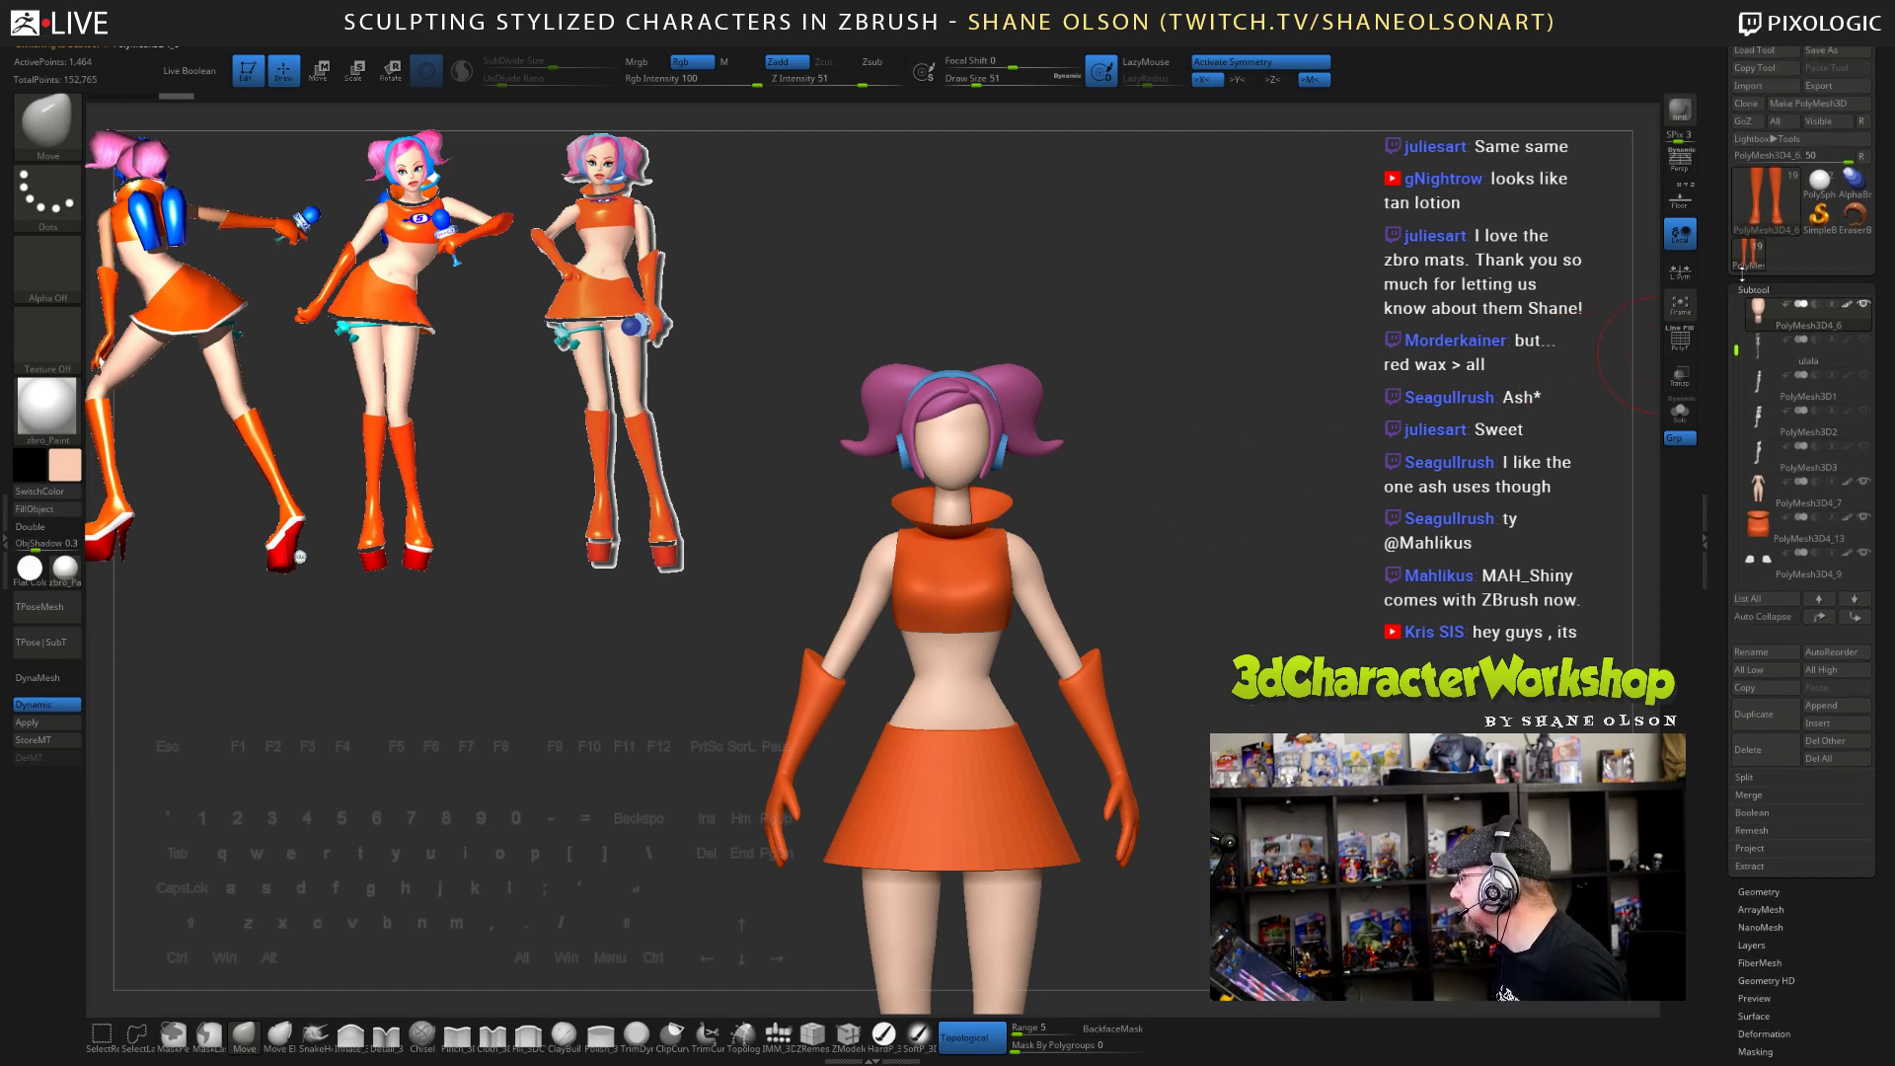
left_click(1836, 50)
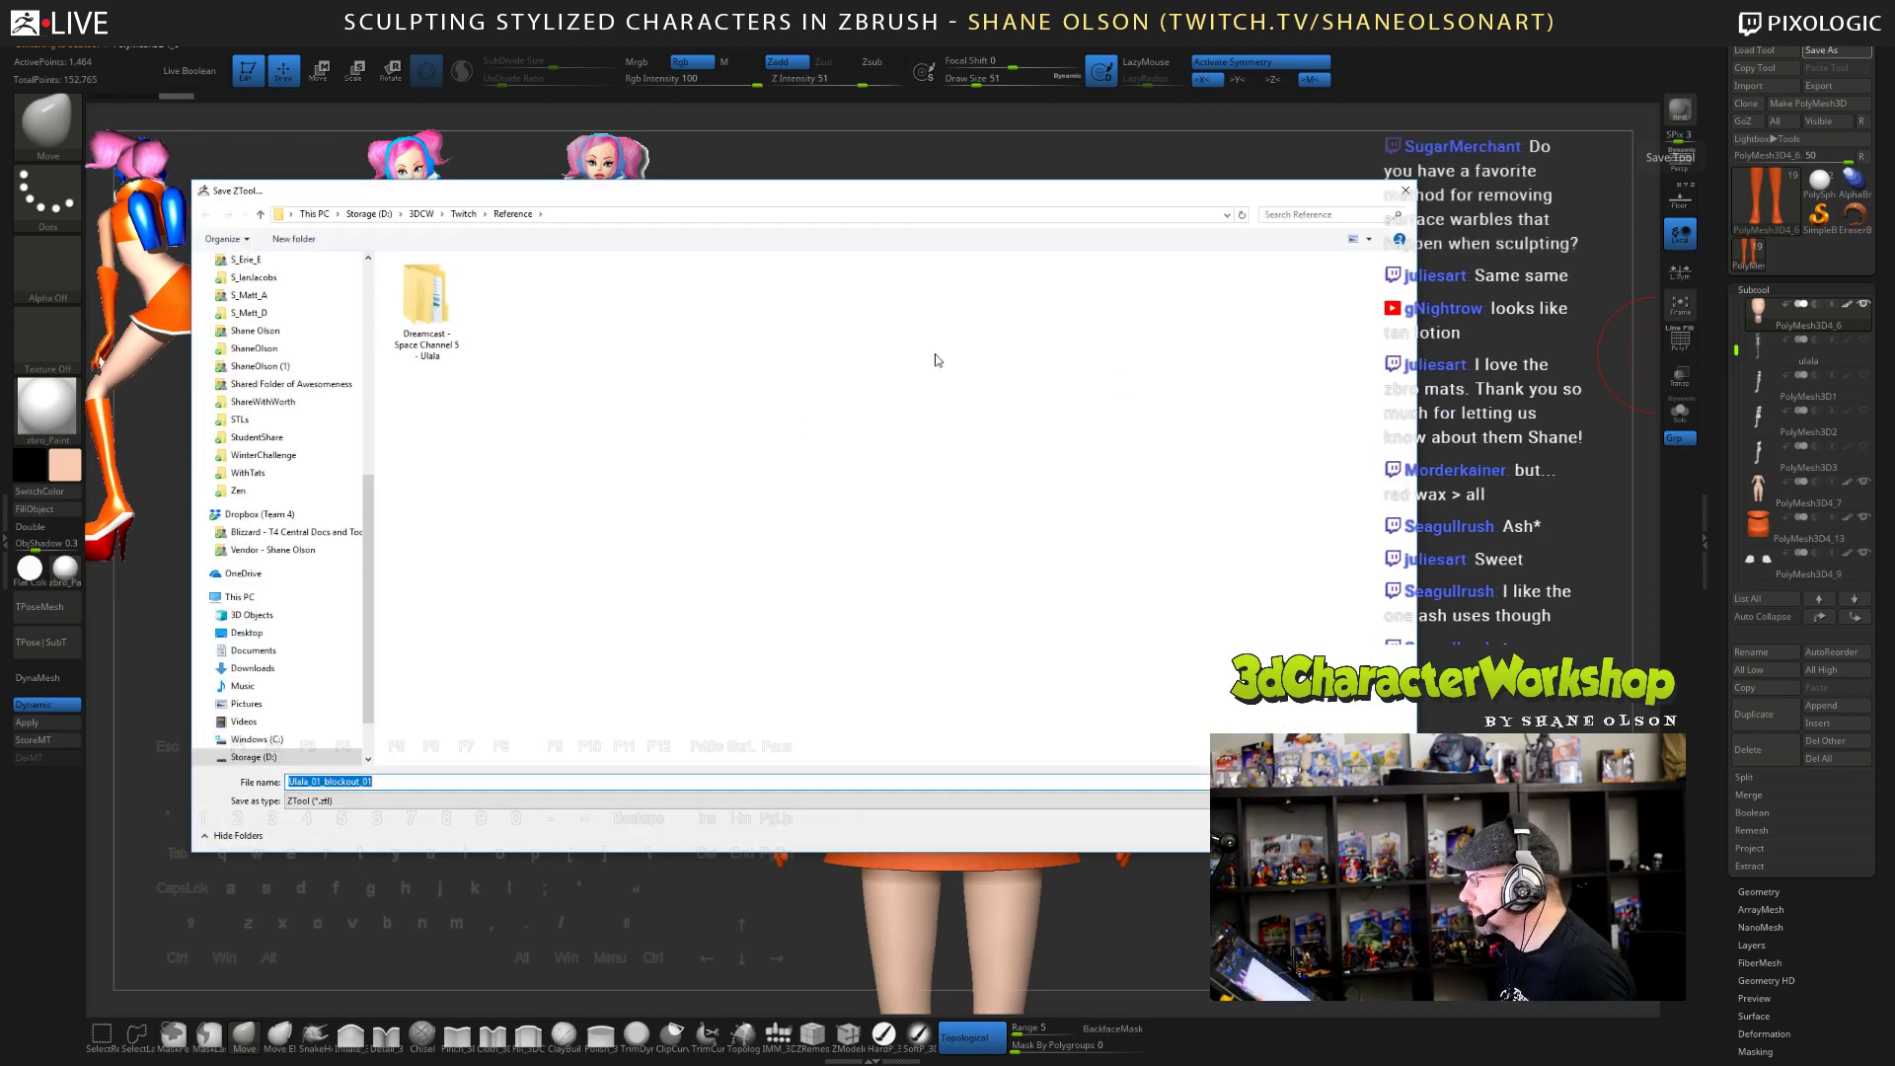
key("Return")
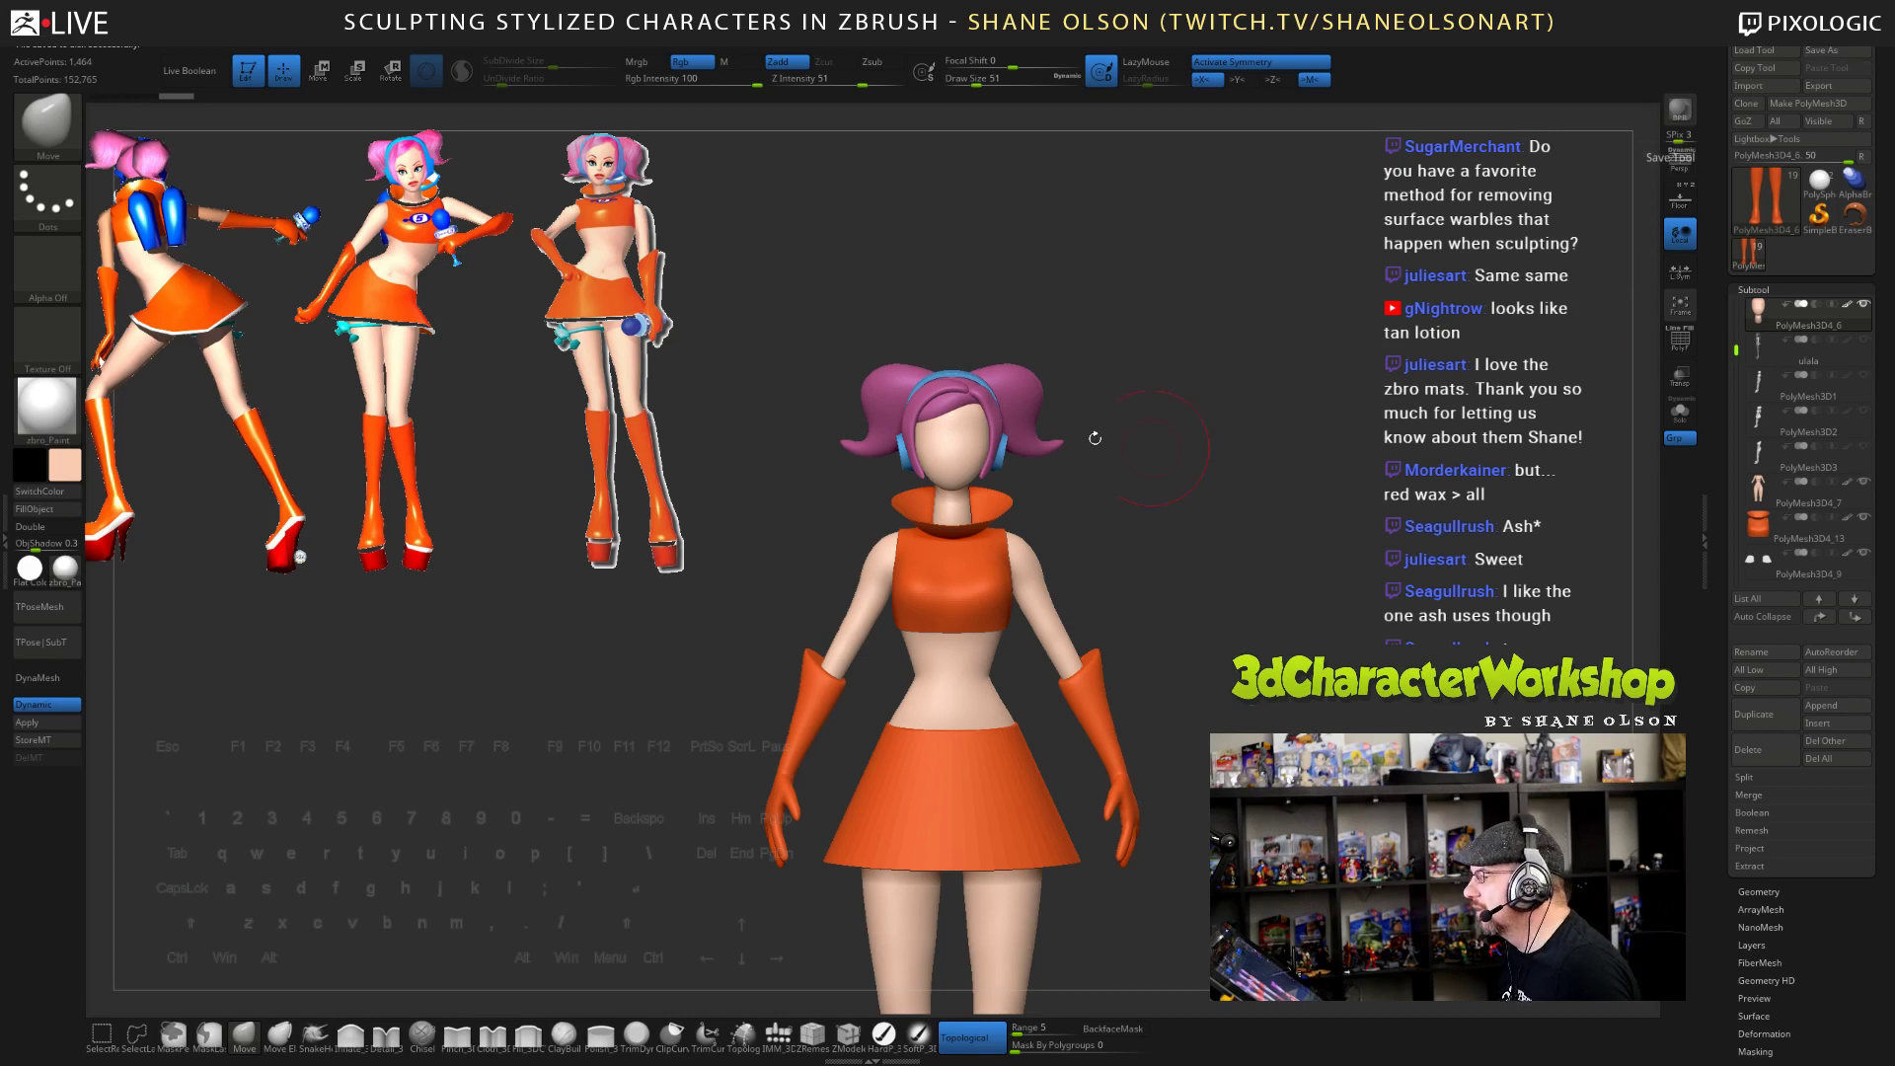
- Select the body subtool, turn off its dynamic subdivision preview and show its polyframe
left_click_drag(1234, 440, 1336, 462)
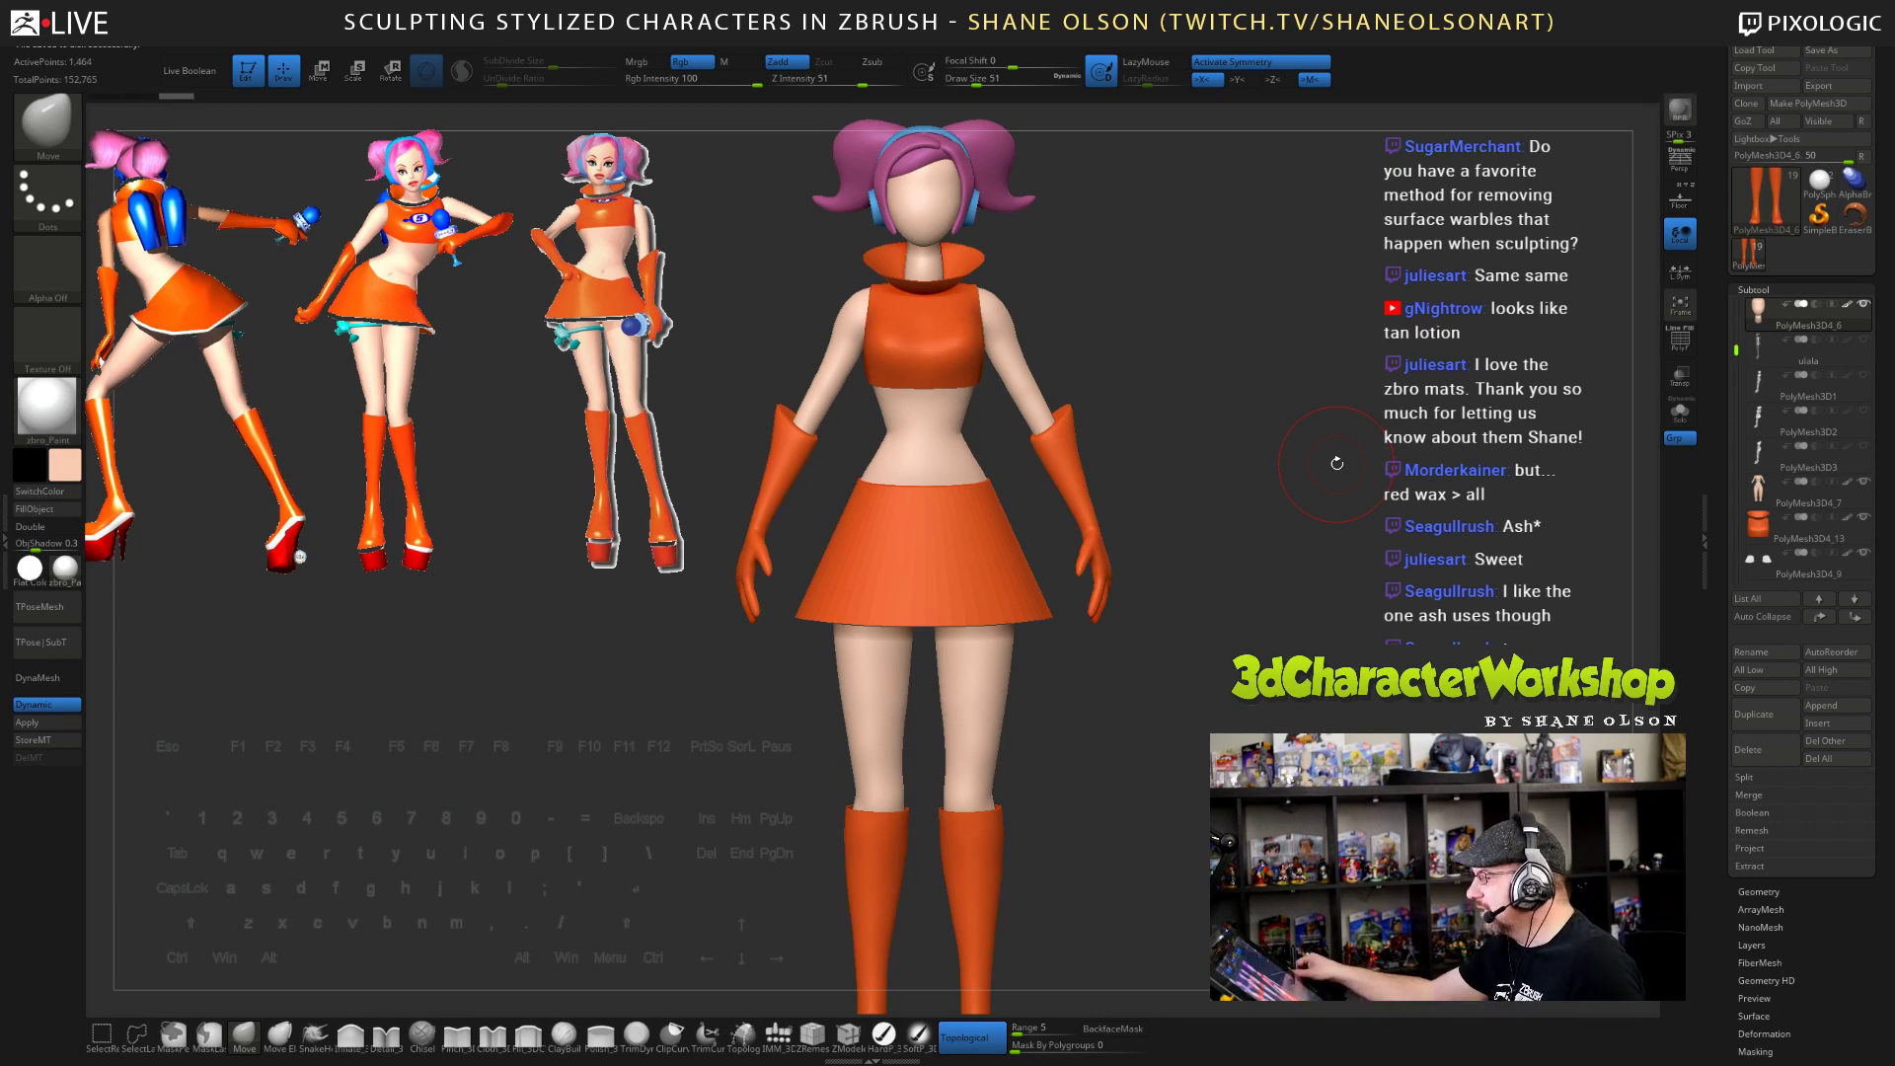
left_click(984, 707, "alt")
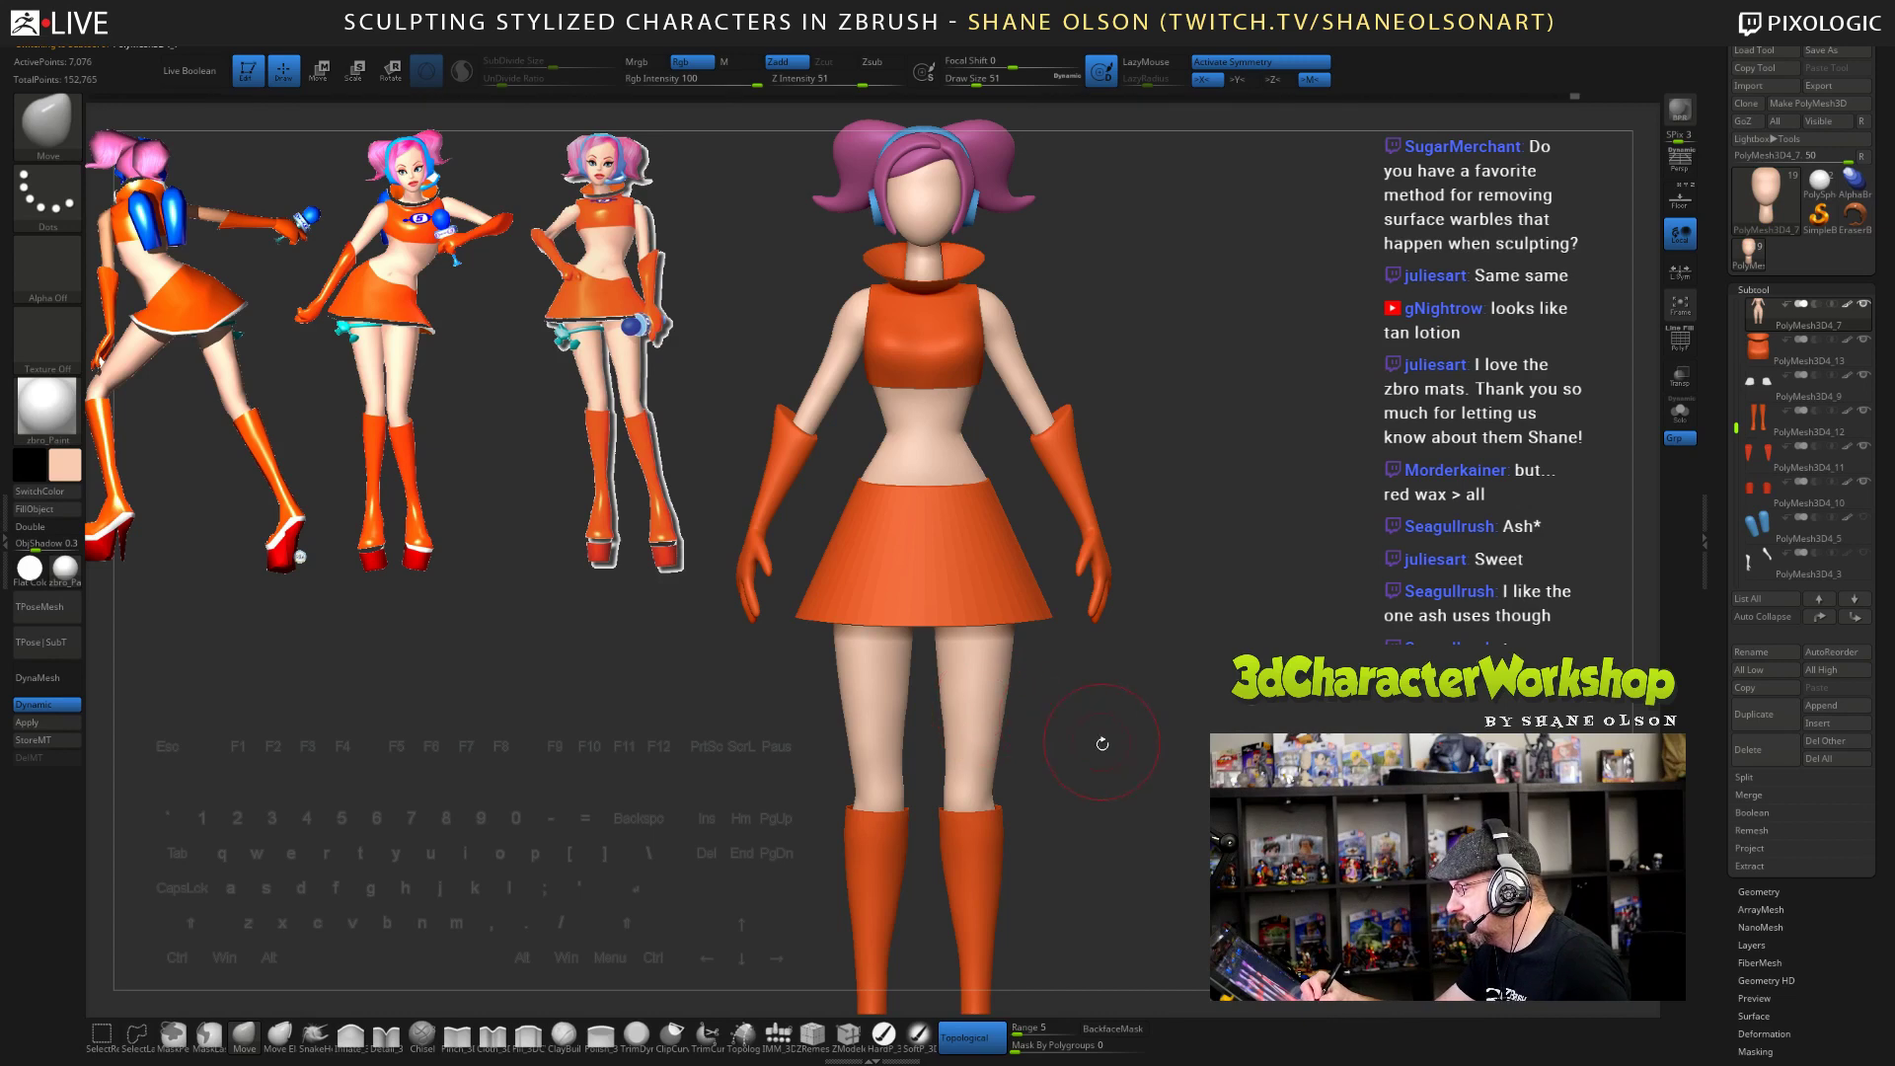
key("shift+d")
left_click_drag(1117, 756, 1100, 663)
key("shift+f")
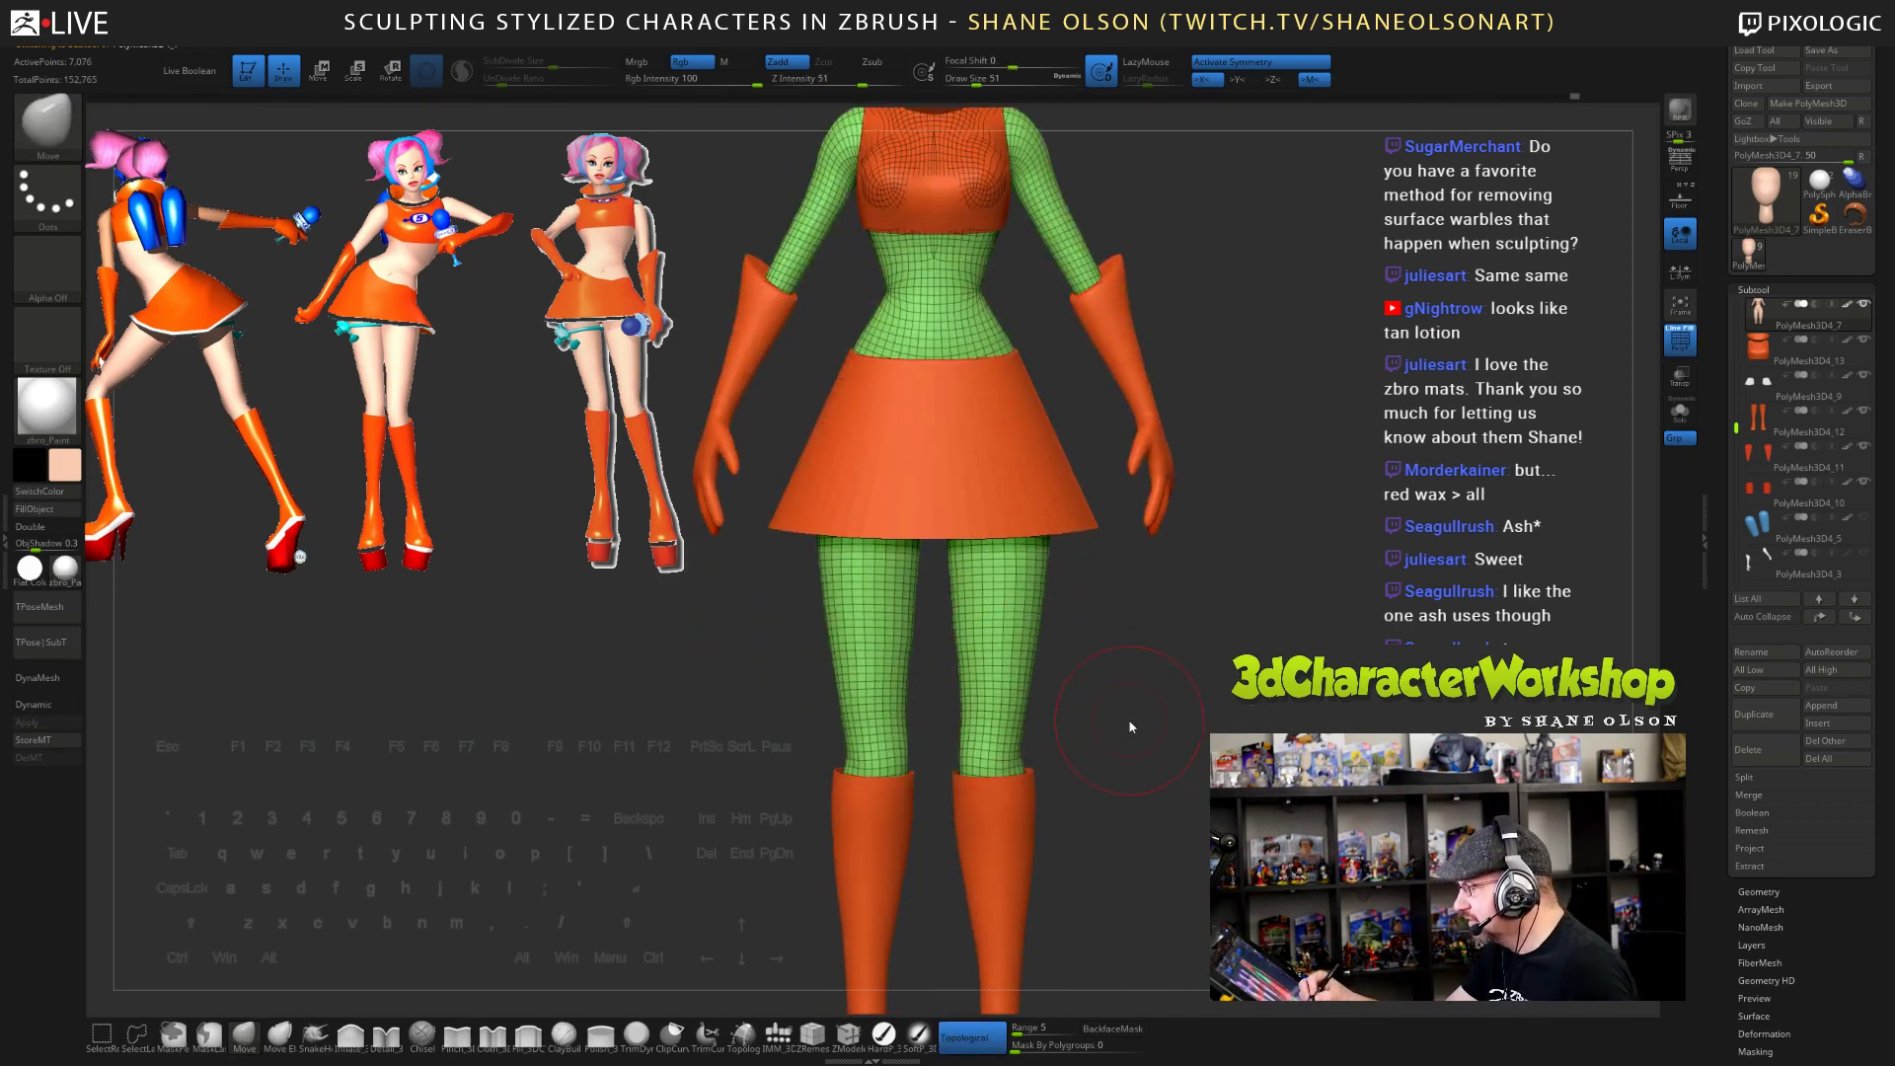
- Reshape and smooth the legs between the skirt and boots at draw size 44
key("bracketleft")
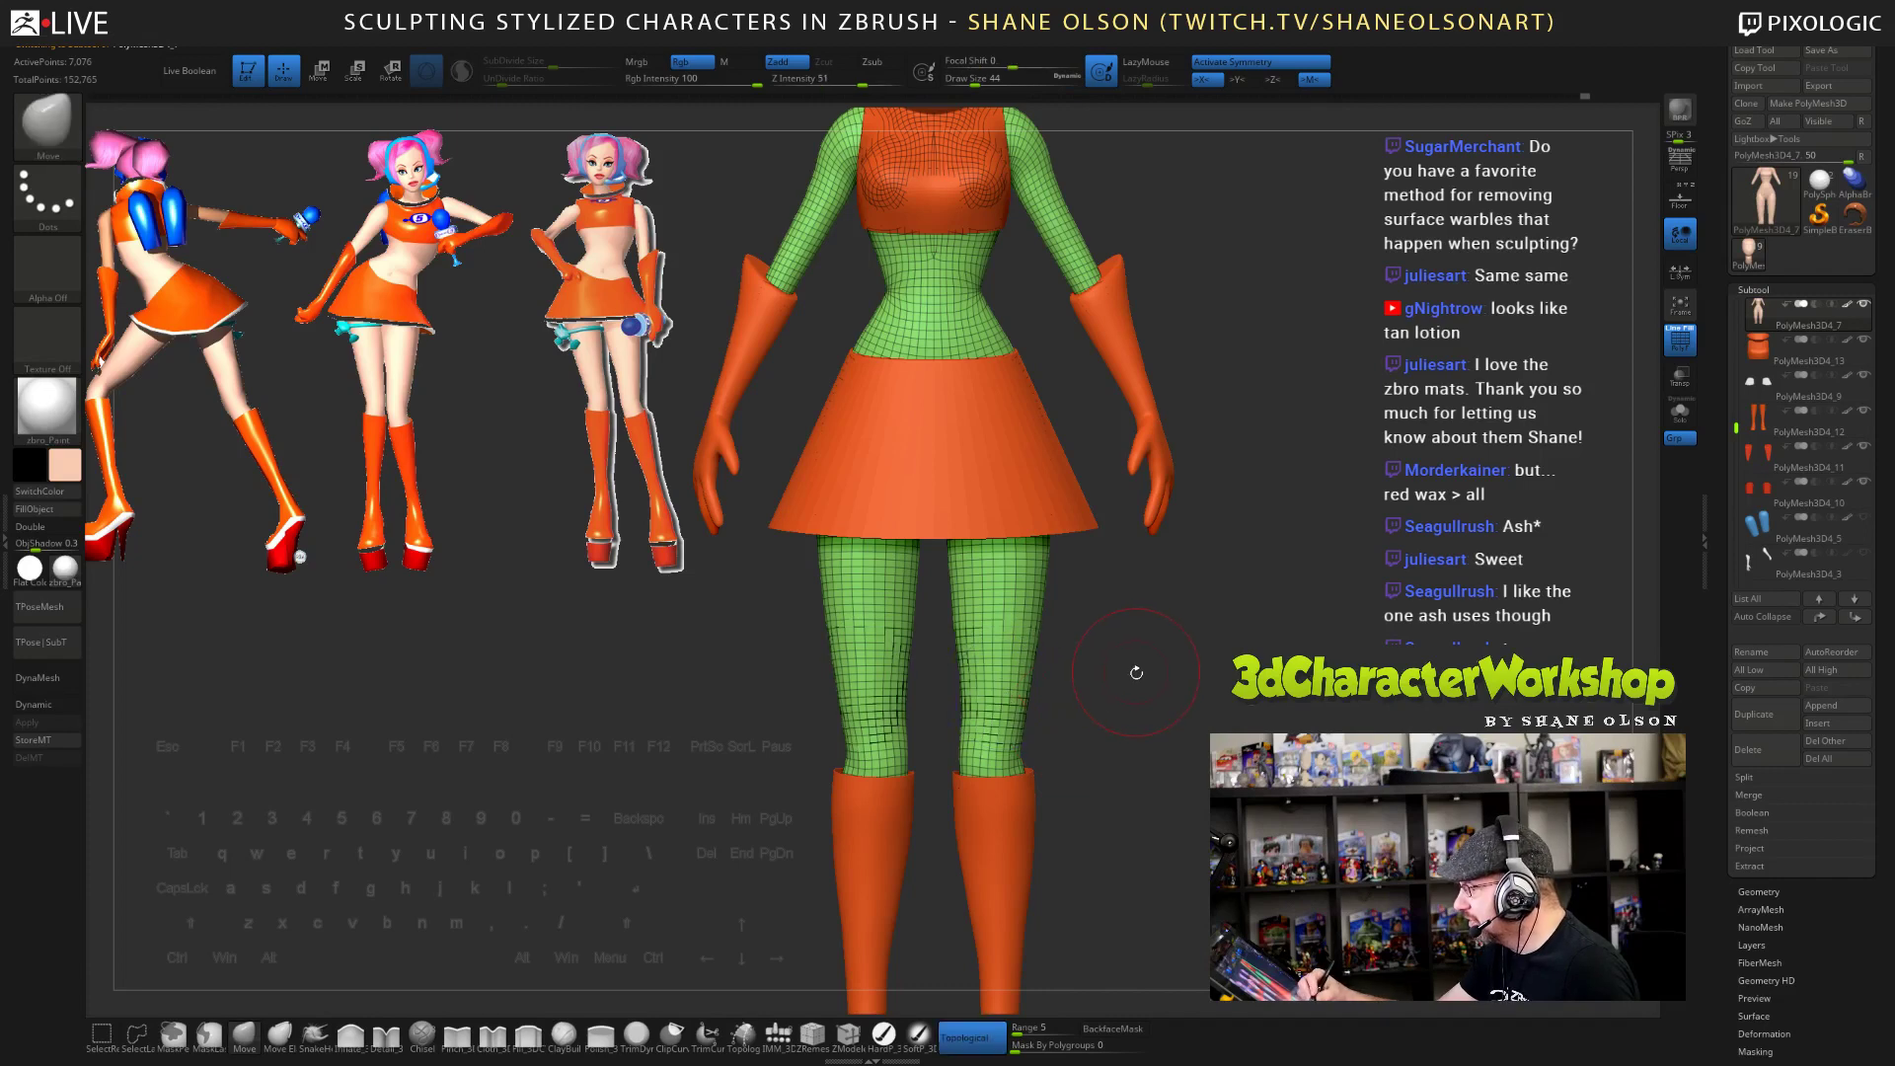
left_click_drag(1136, 672, 1122, 709)
left_click_drag(971, 636, 970, 596)
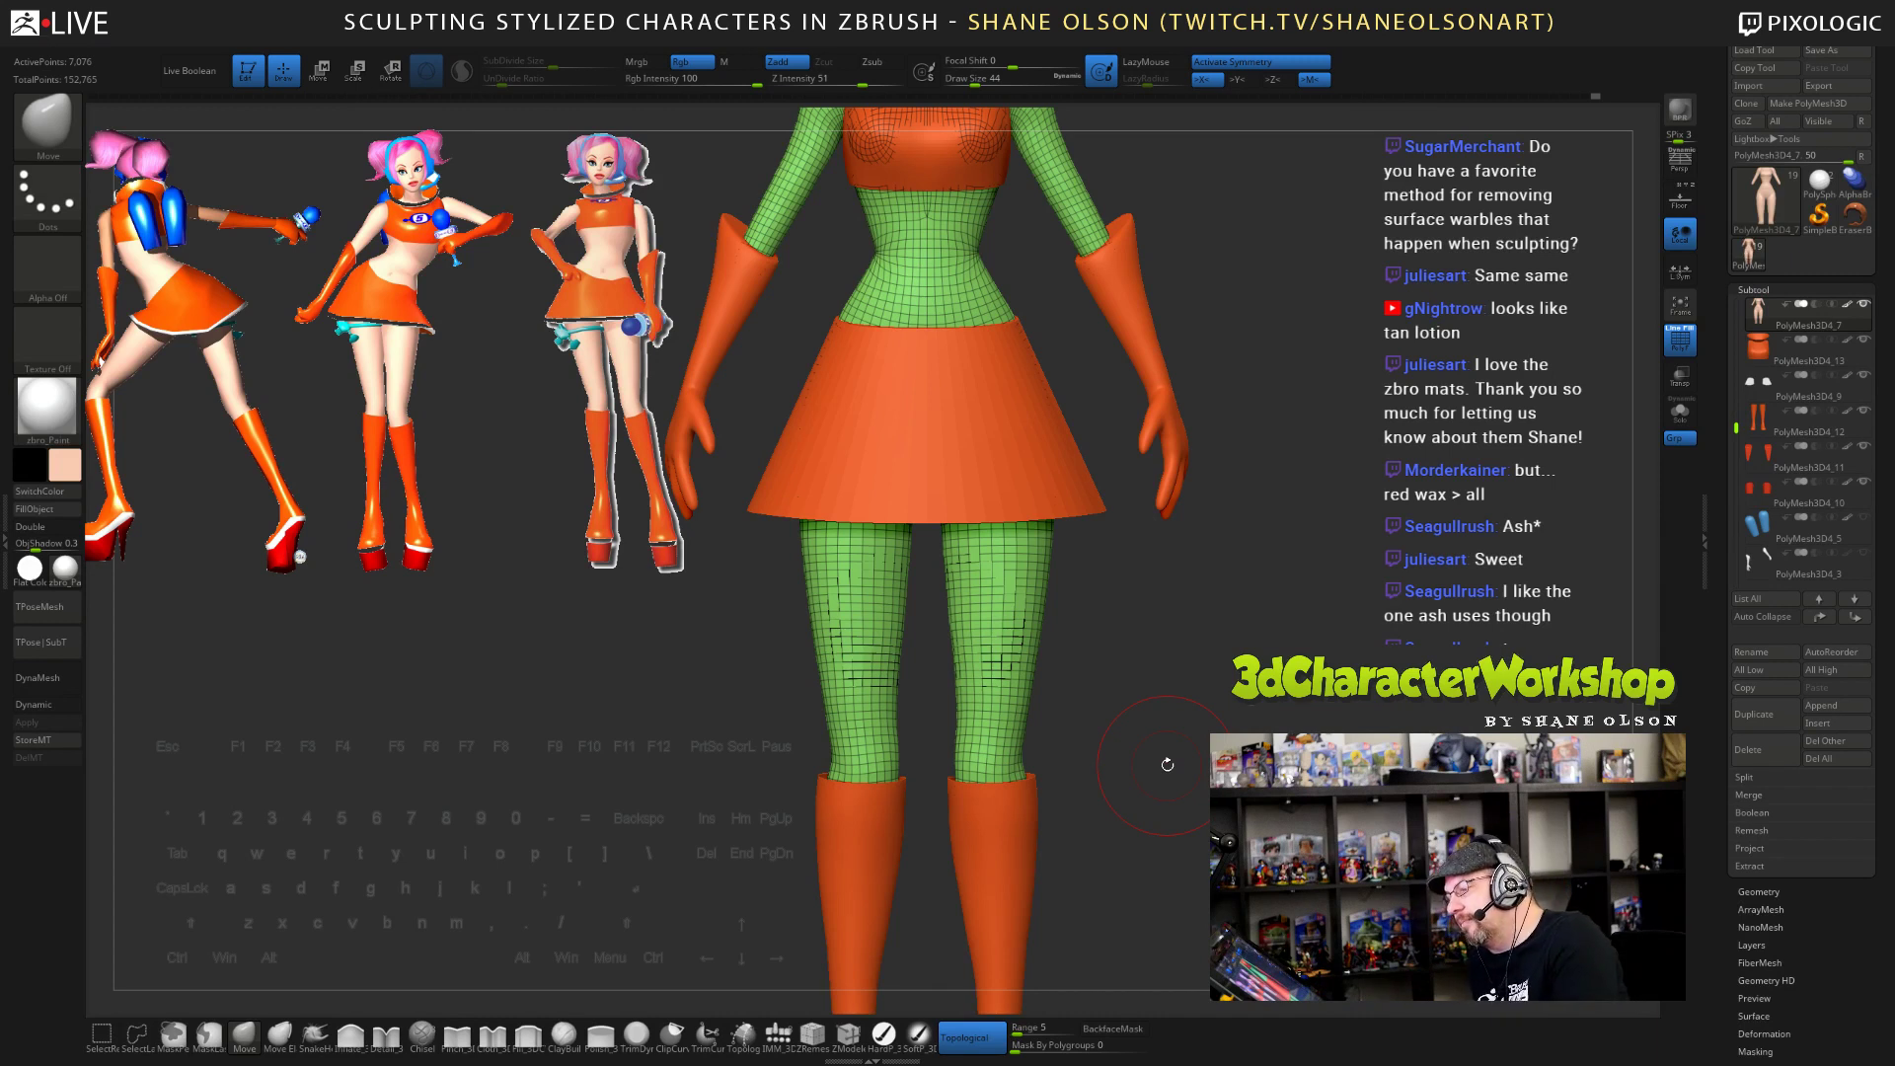
left_click_drag(972, 730, 1002, 695, "shift")
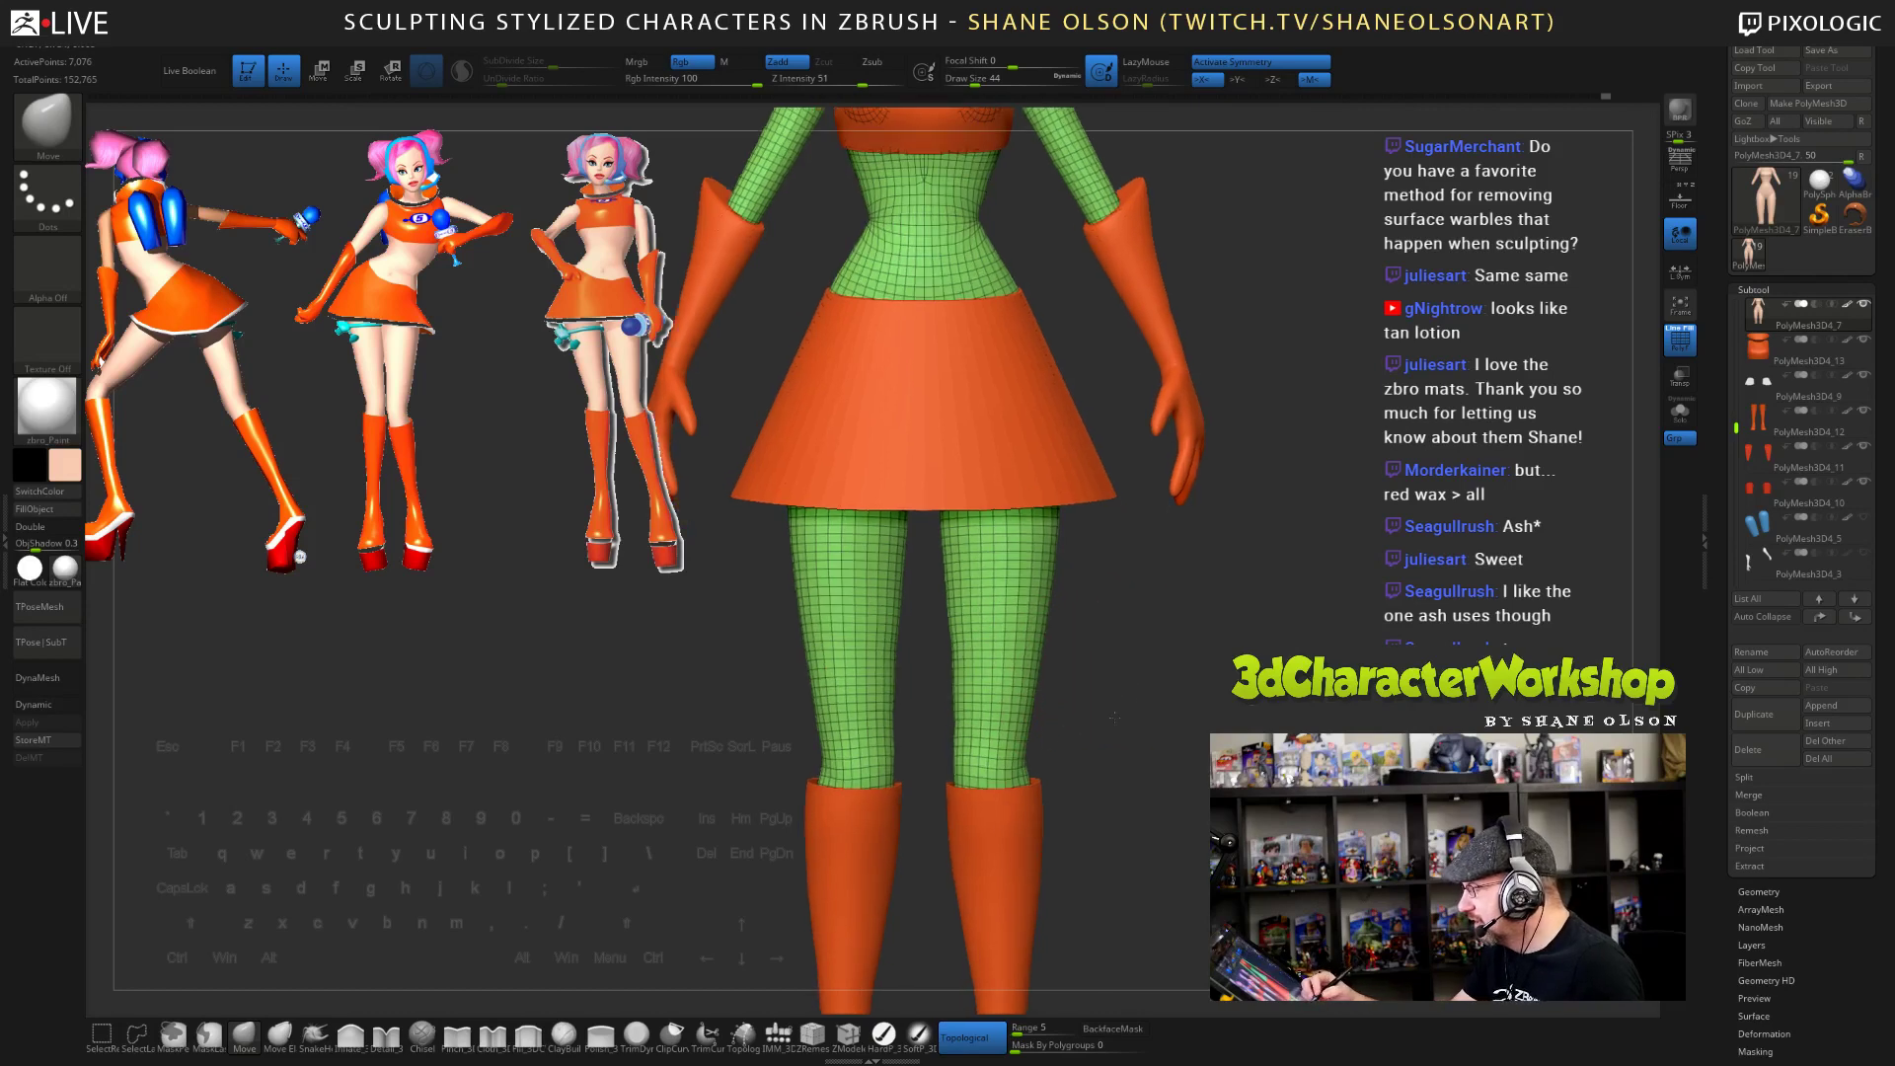
- Pull small bumps out of the outer sides of the legs at draw size 14, and enlarge the brush to draw size 27
mouse_move(1118, 683)
left_mouse_down("alt")
mouse_move(1172, 673)
mouse_move(1105, 655)
mouse_move(1109, 628)
left_mouse_up("alt")
key("s")
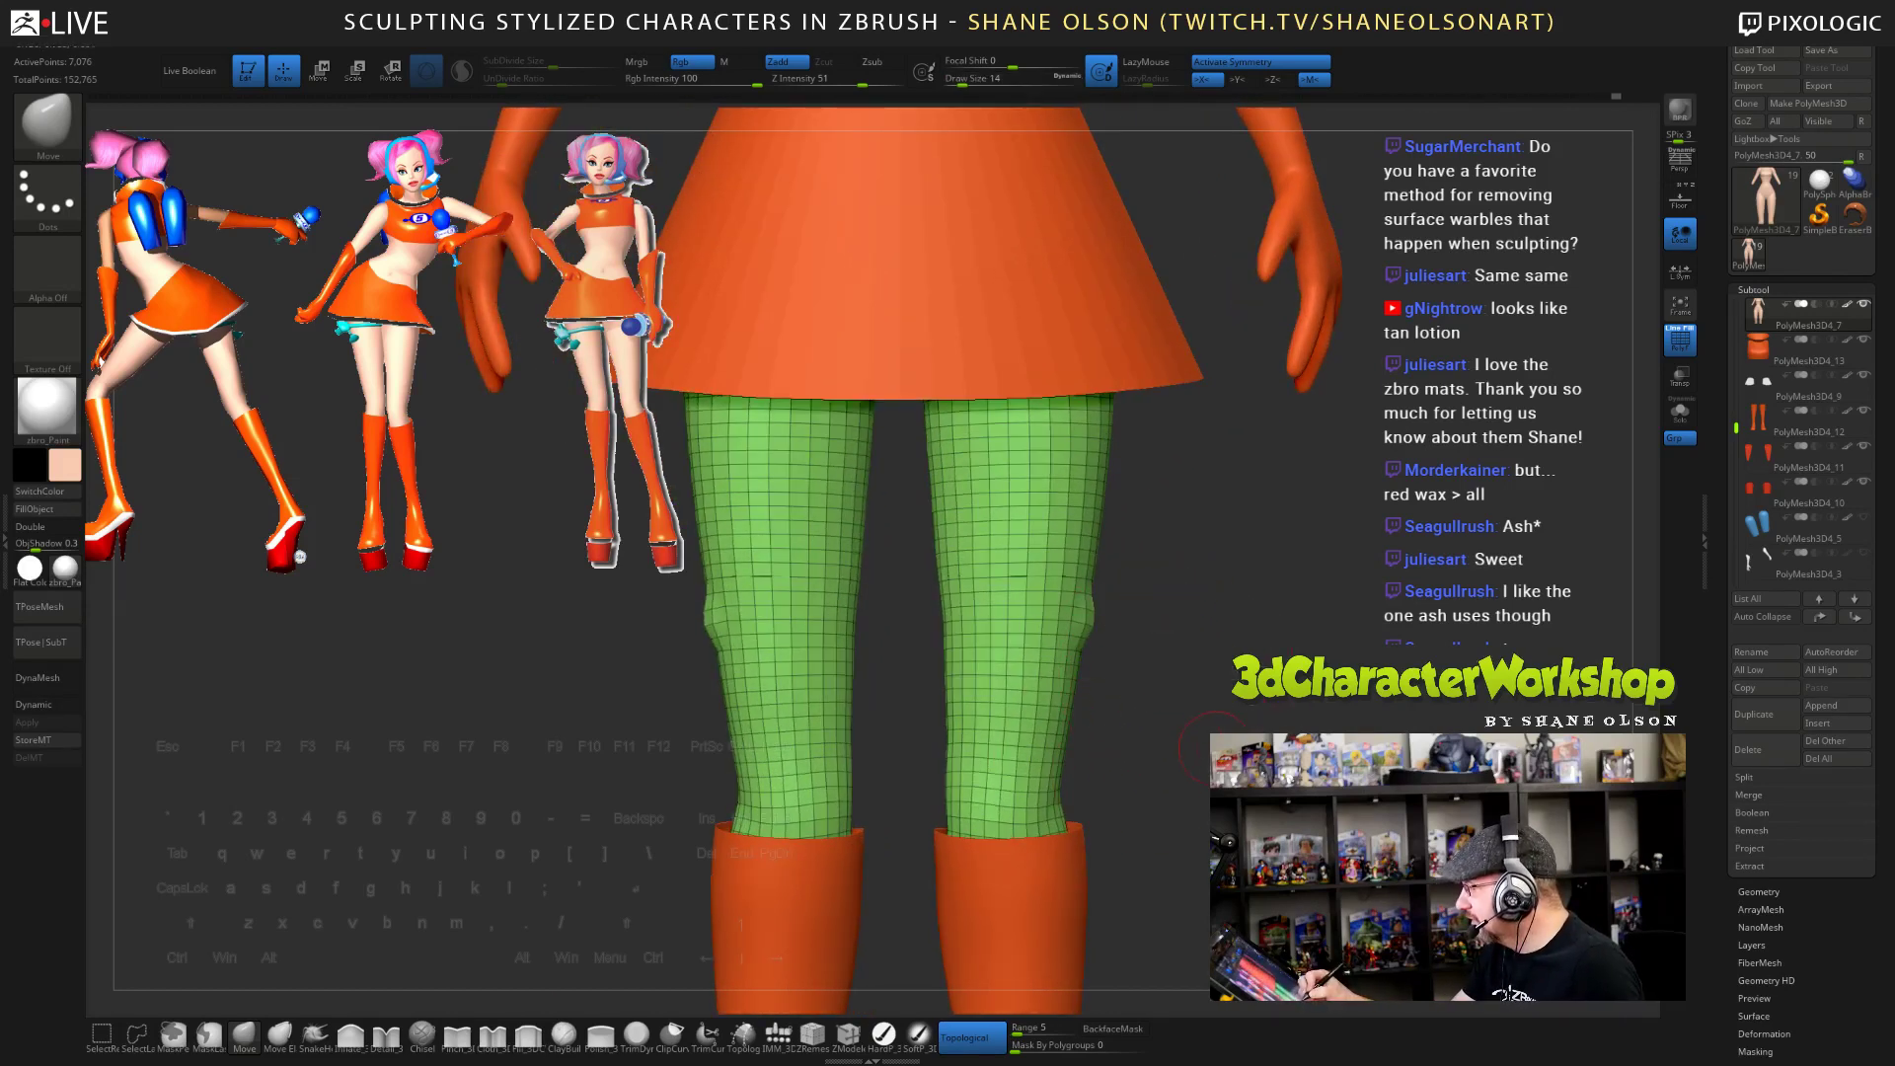
mouse_move(1246, 742)
left_mouse_down()
mouse_move(1145, 733)
mouse_move(1224, 725)
left_mouse_up()
key("s")
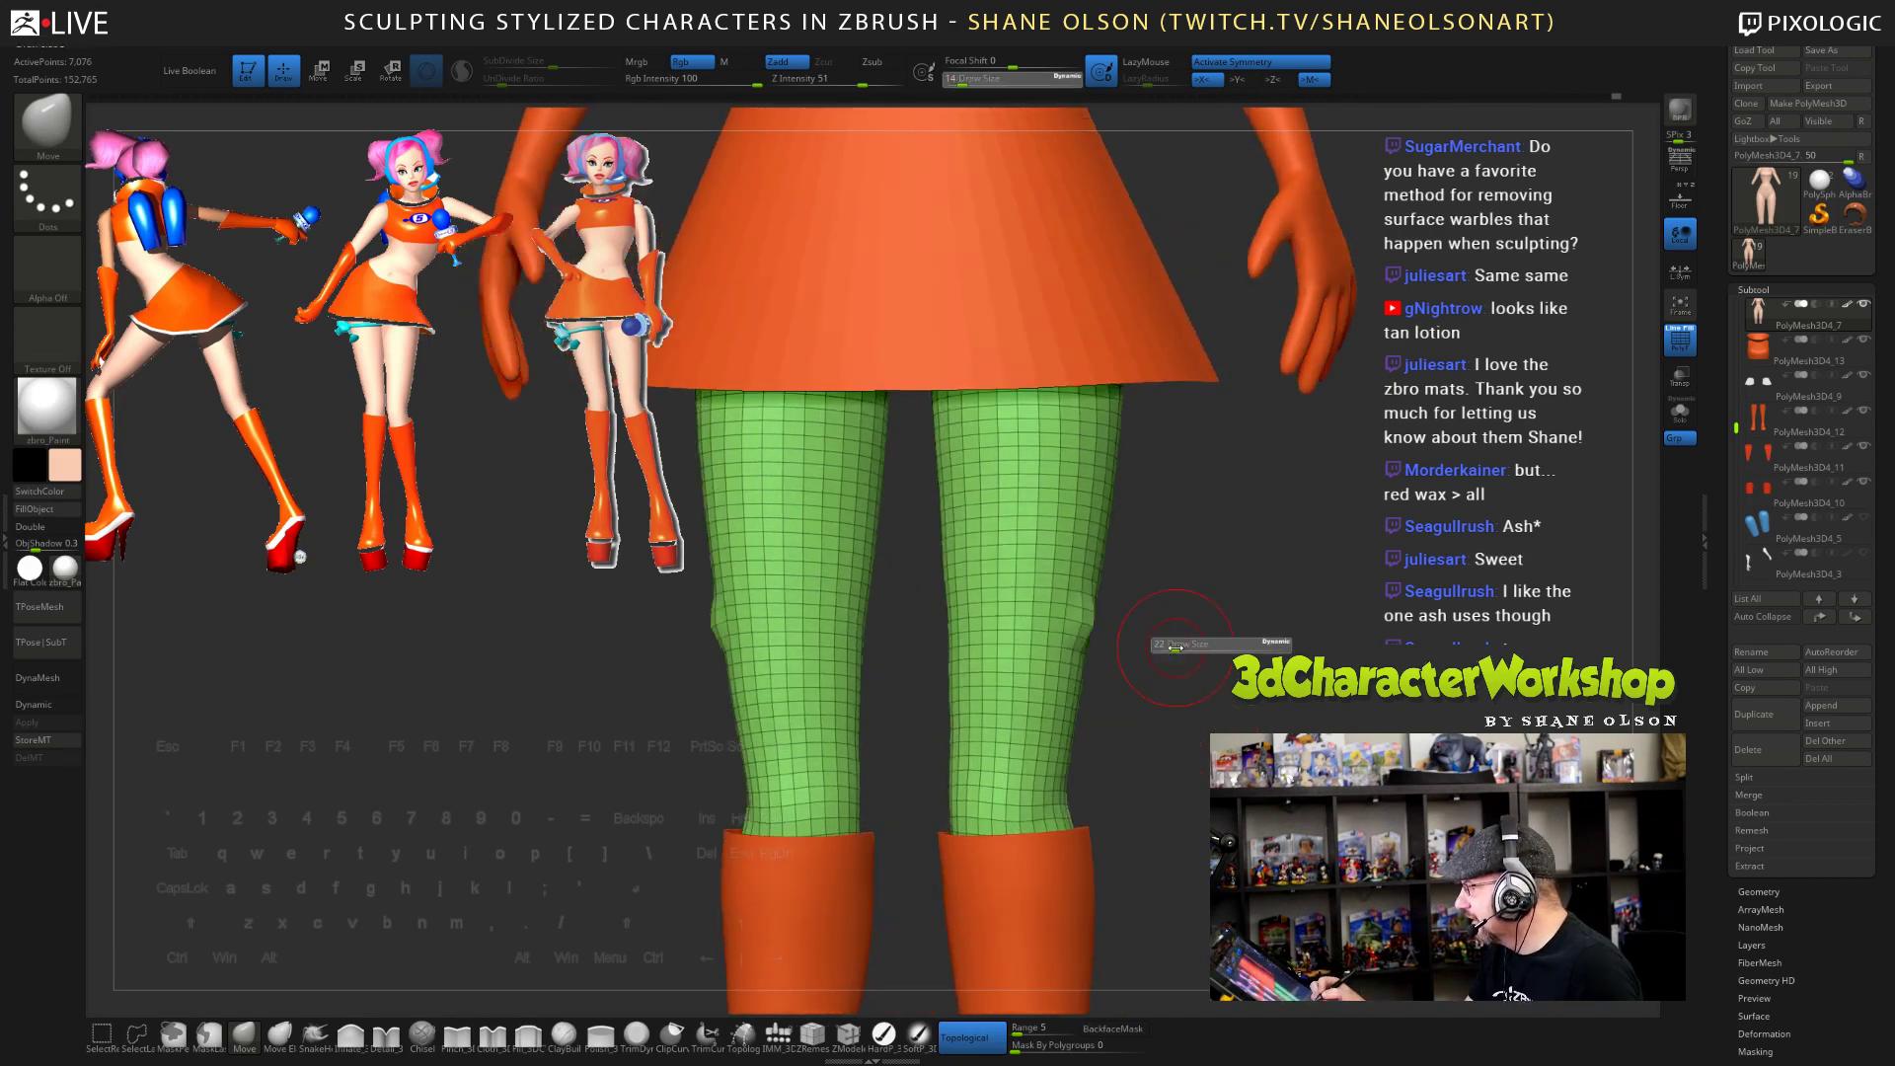
left_click(1174, 648)
- Try to smooth and push in the bumps on the outer legs, and undo those strokes
mouse_move(1090, 641)
left_mouse_down("shift")
mouse_move(1086, 590)
mouse_move(1094, 673)
mouse_move(1169, 616)
mouse_move(1142, 550)
left_mouse_up("shift")
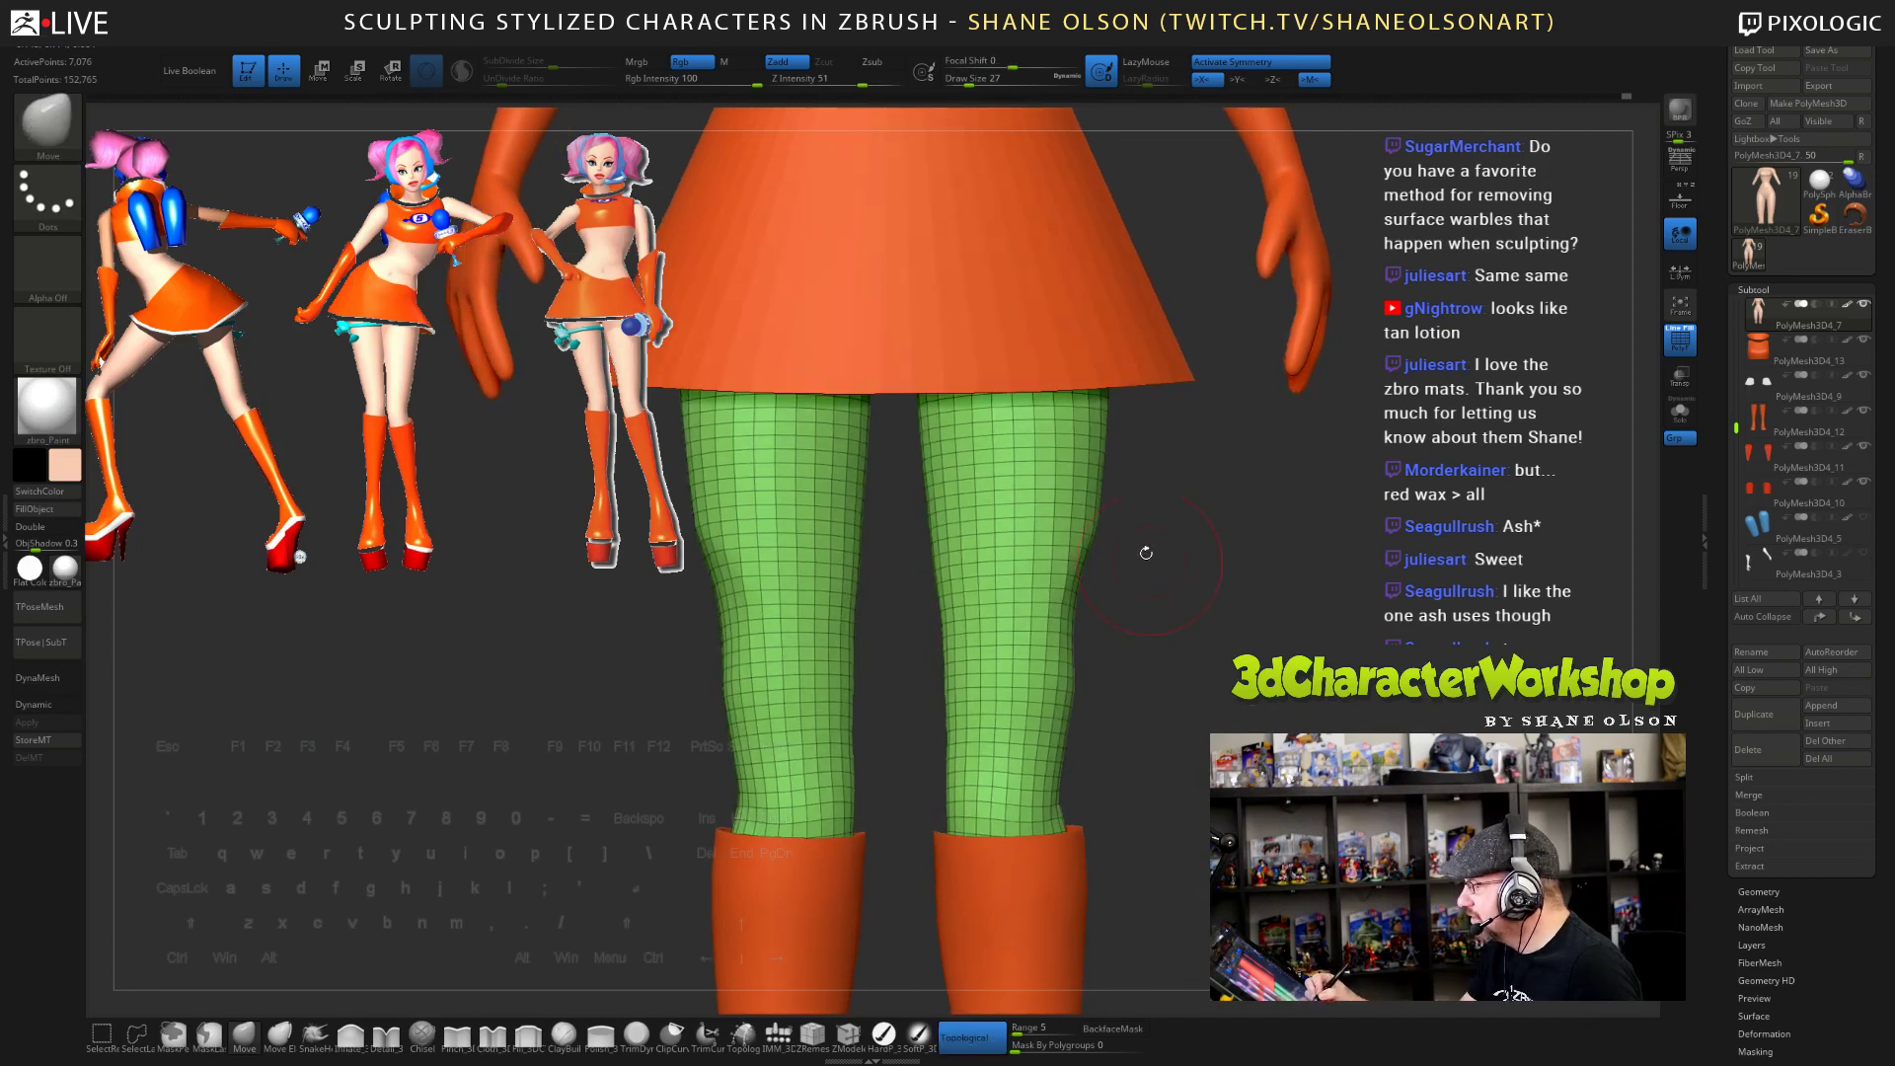
left_click_drag(1216, 709, 1031, 602)
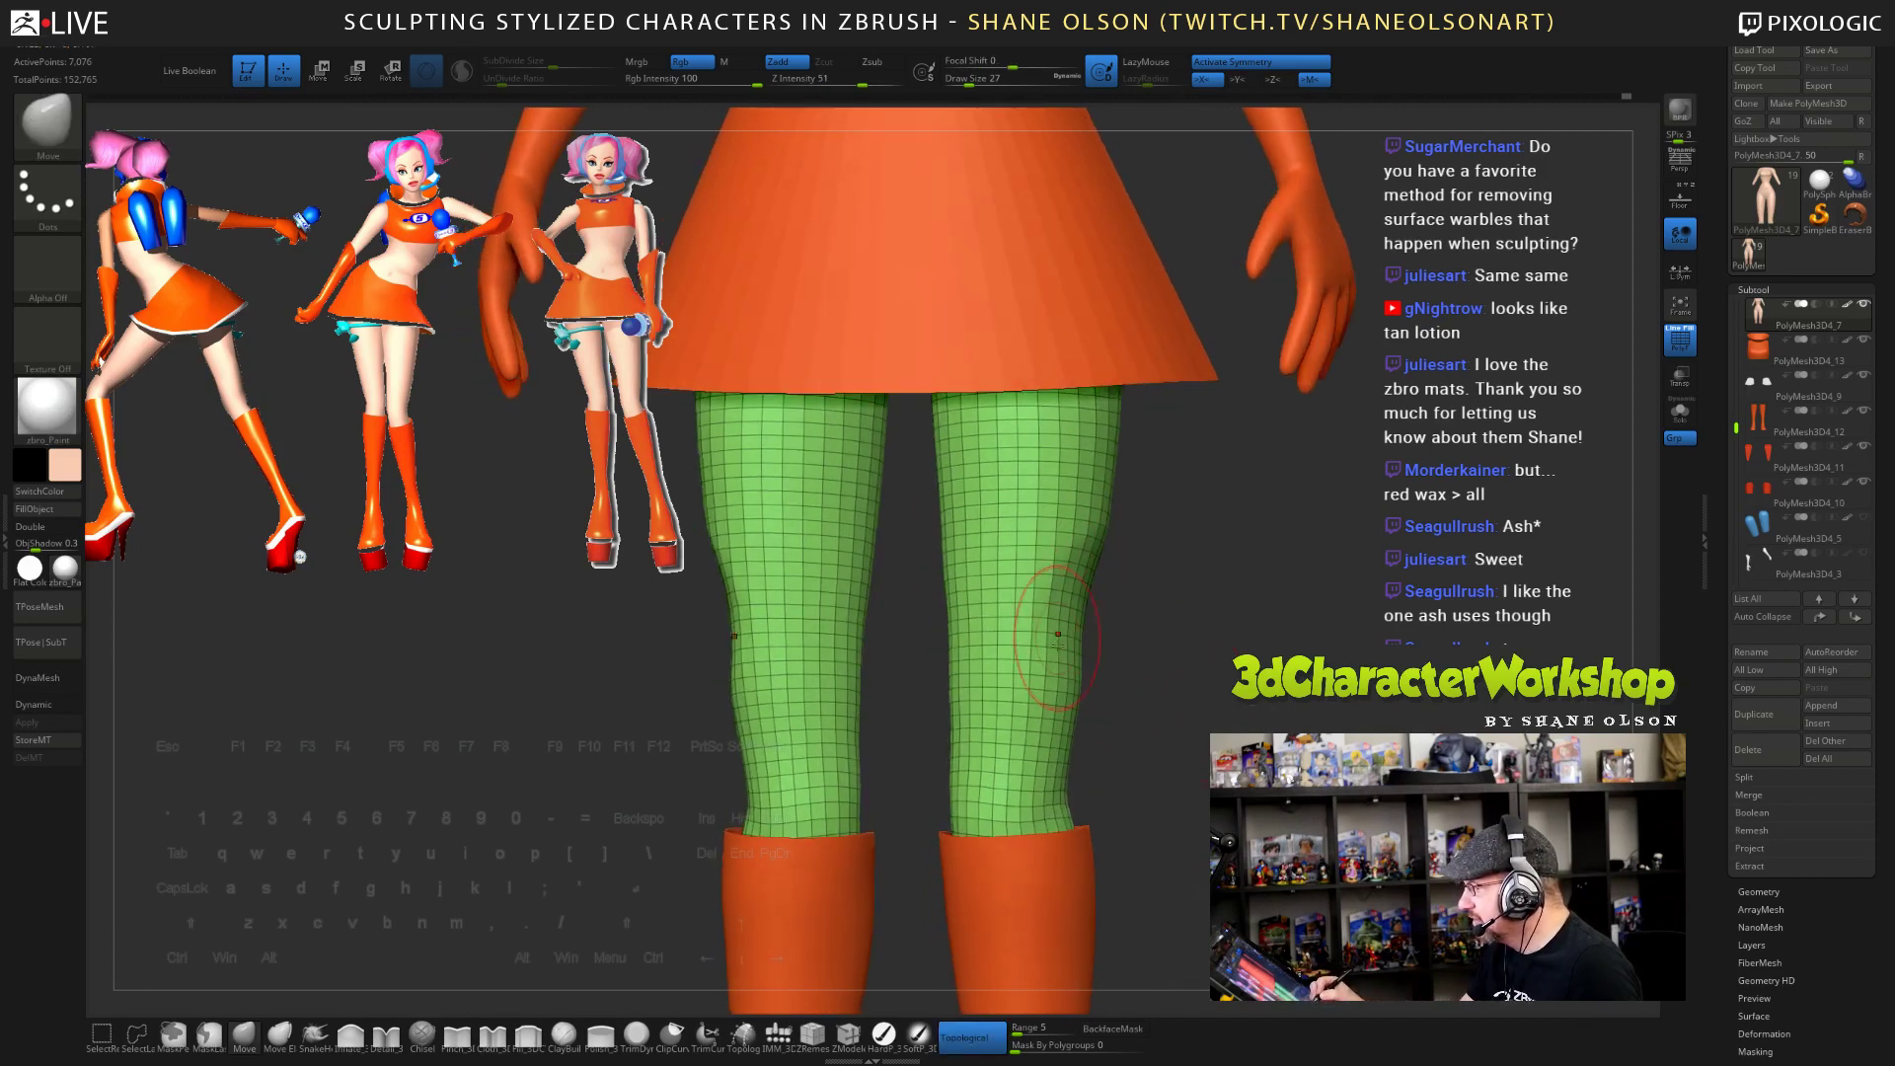
mouse_move(1090, 740)
left_mouse_down()
mouse_move(1249, 809)
mouse_move(1244, 755)
mouse_move(1174, 656)
left_mouse_up()
key("ctrl+z")
key("ctrl+z")
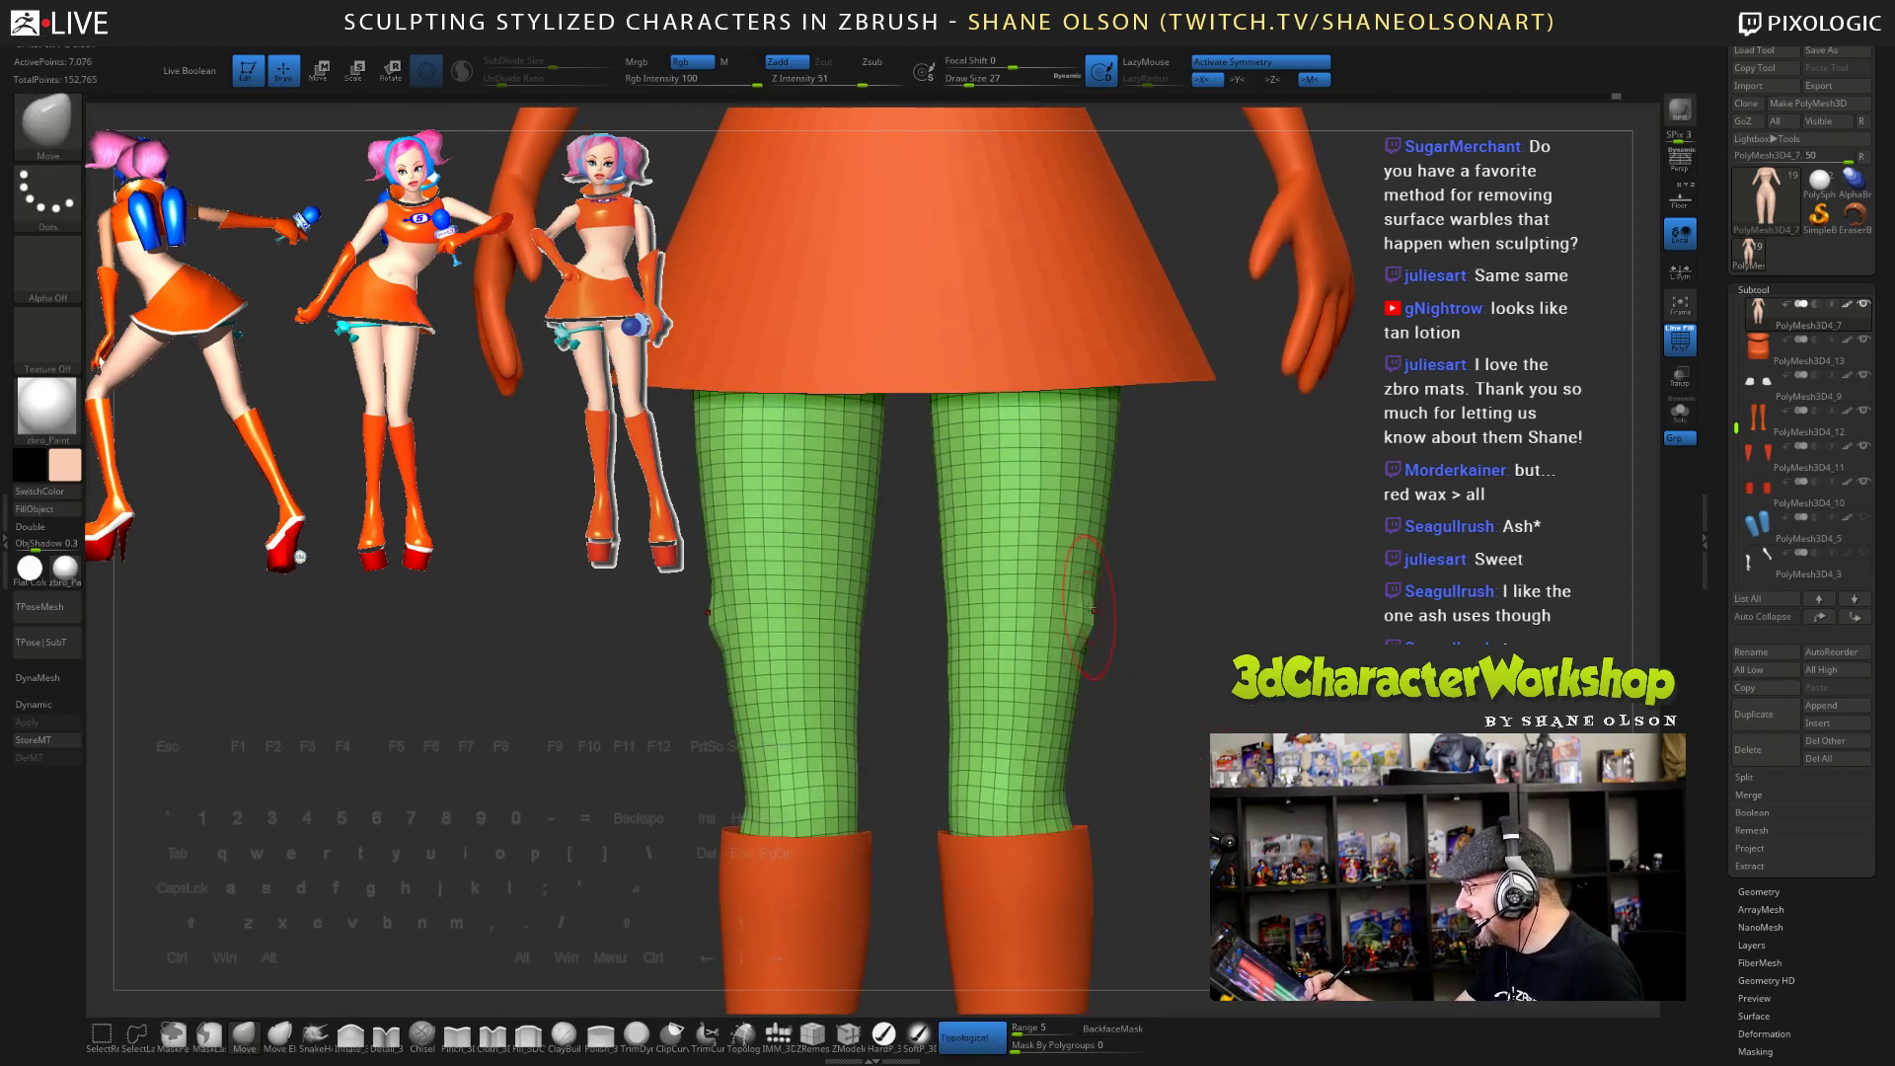
- Smooth the bumps out of the outer legs and even out the inner thighs at draw size 27
key("shift")
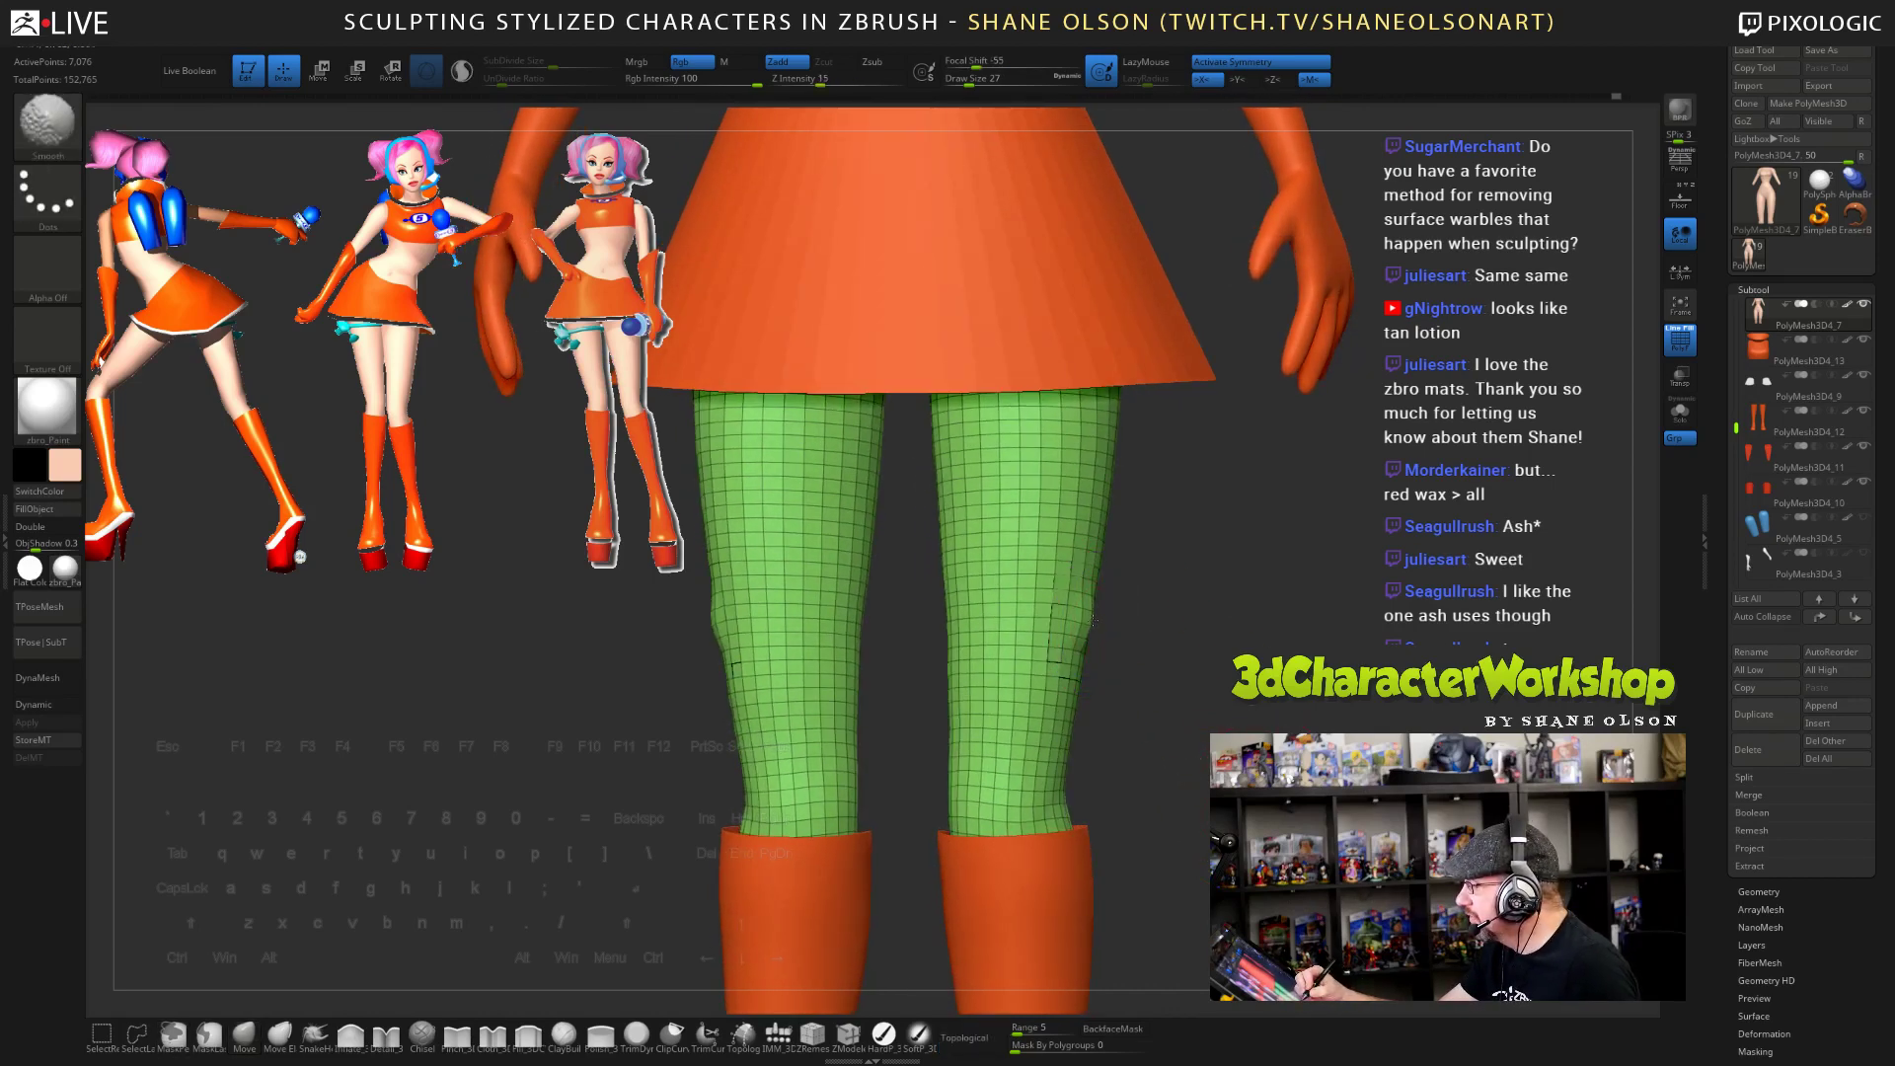
mouse_move(1094, 632)
left_mouse_down("shift")
mouse_move(1032, 627)
mouse_move(981, 681)
mouse_move(992, 607)
mouse_move(1068, 672)
left_mouse_up("shift")
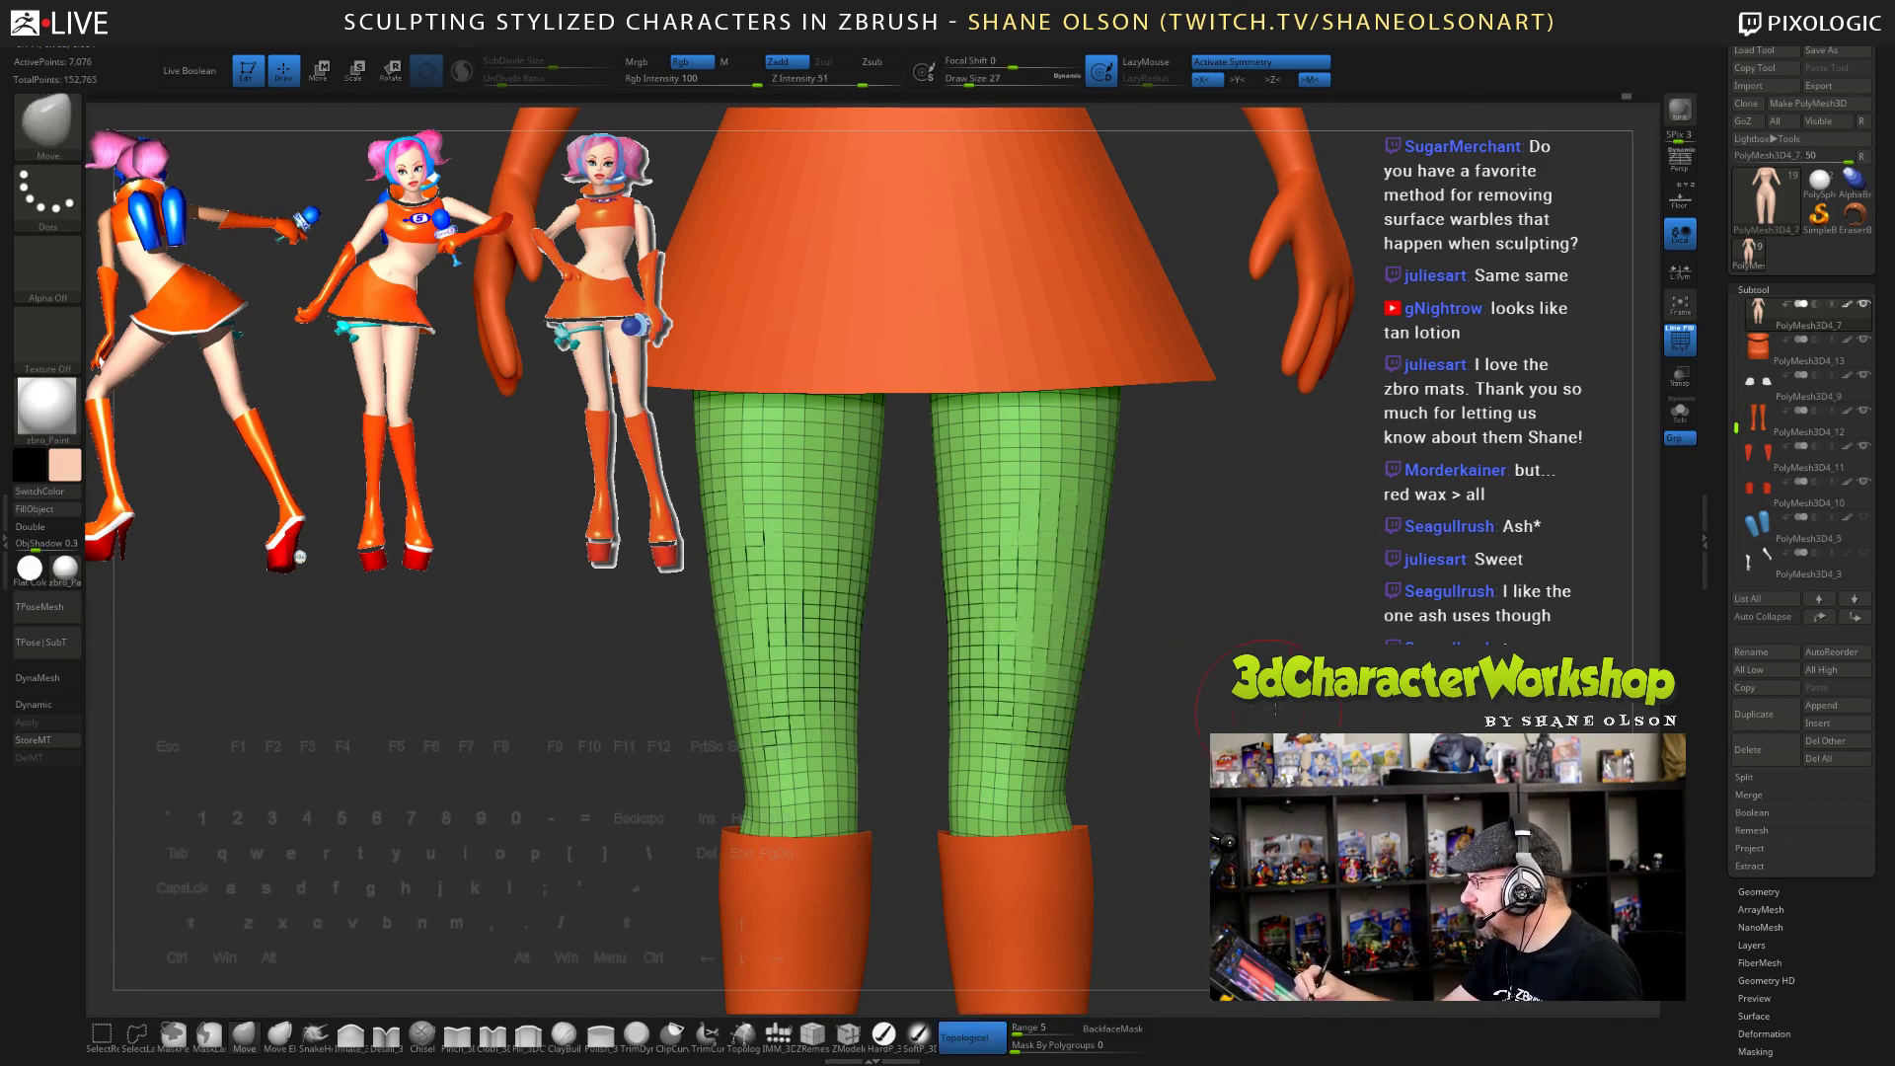
left_click_drag(1224, 682, 1283, 700)
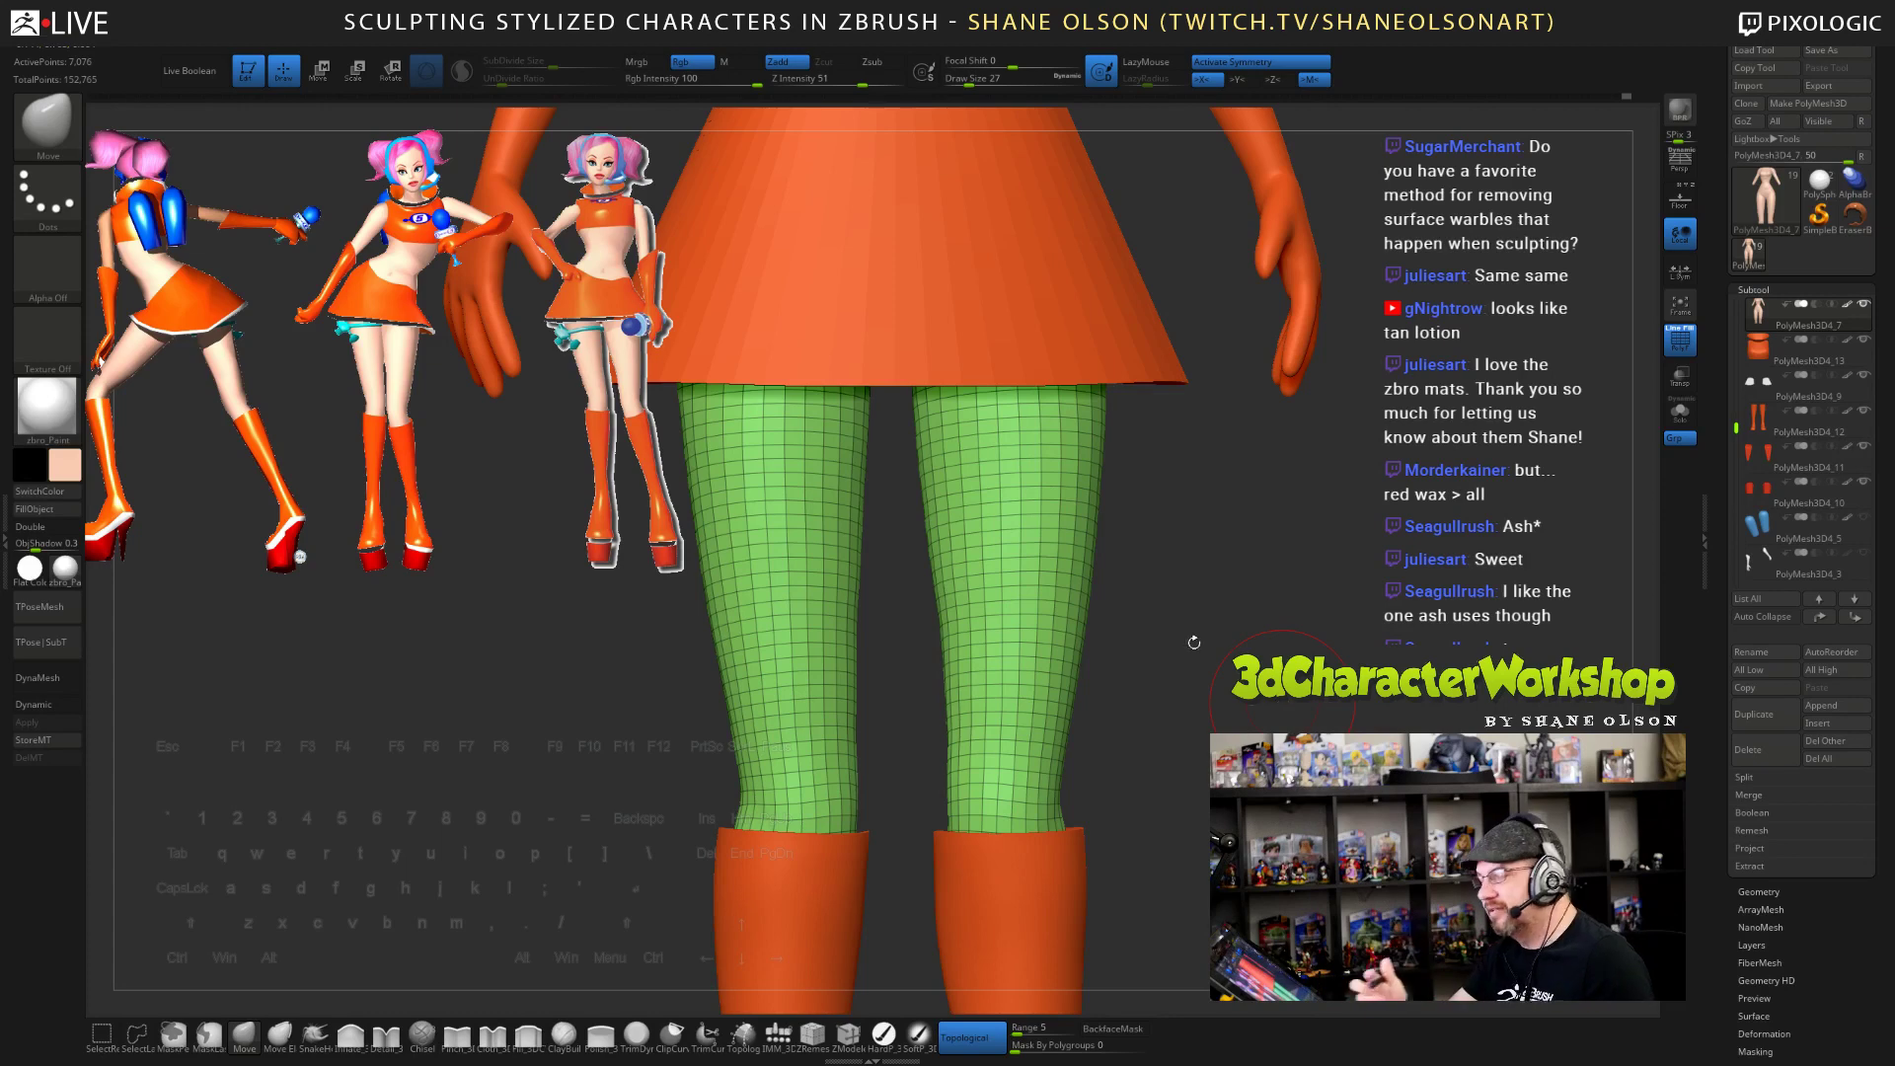
left_click_drag(1194, 643, 1188, 683)
mouse_move(996, 720)
left_mouse_down("shift")
mouse_move(963, 684)
mouse_move(972, 592)
left_mouse_up("shift")
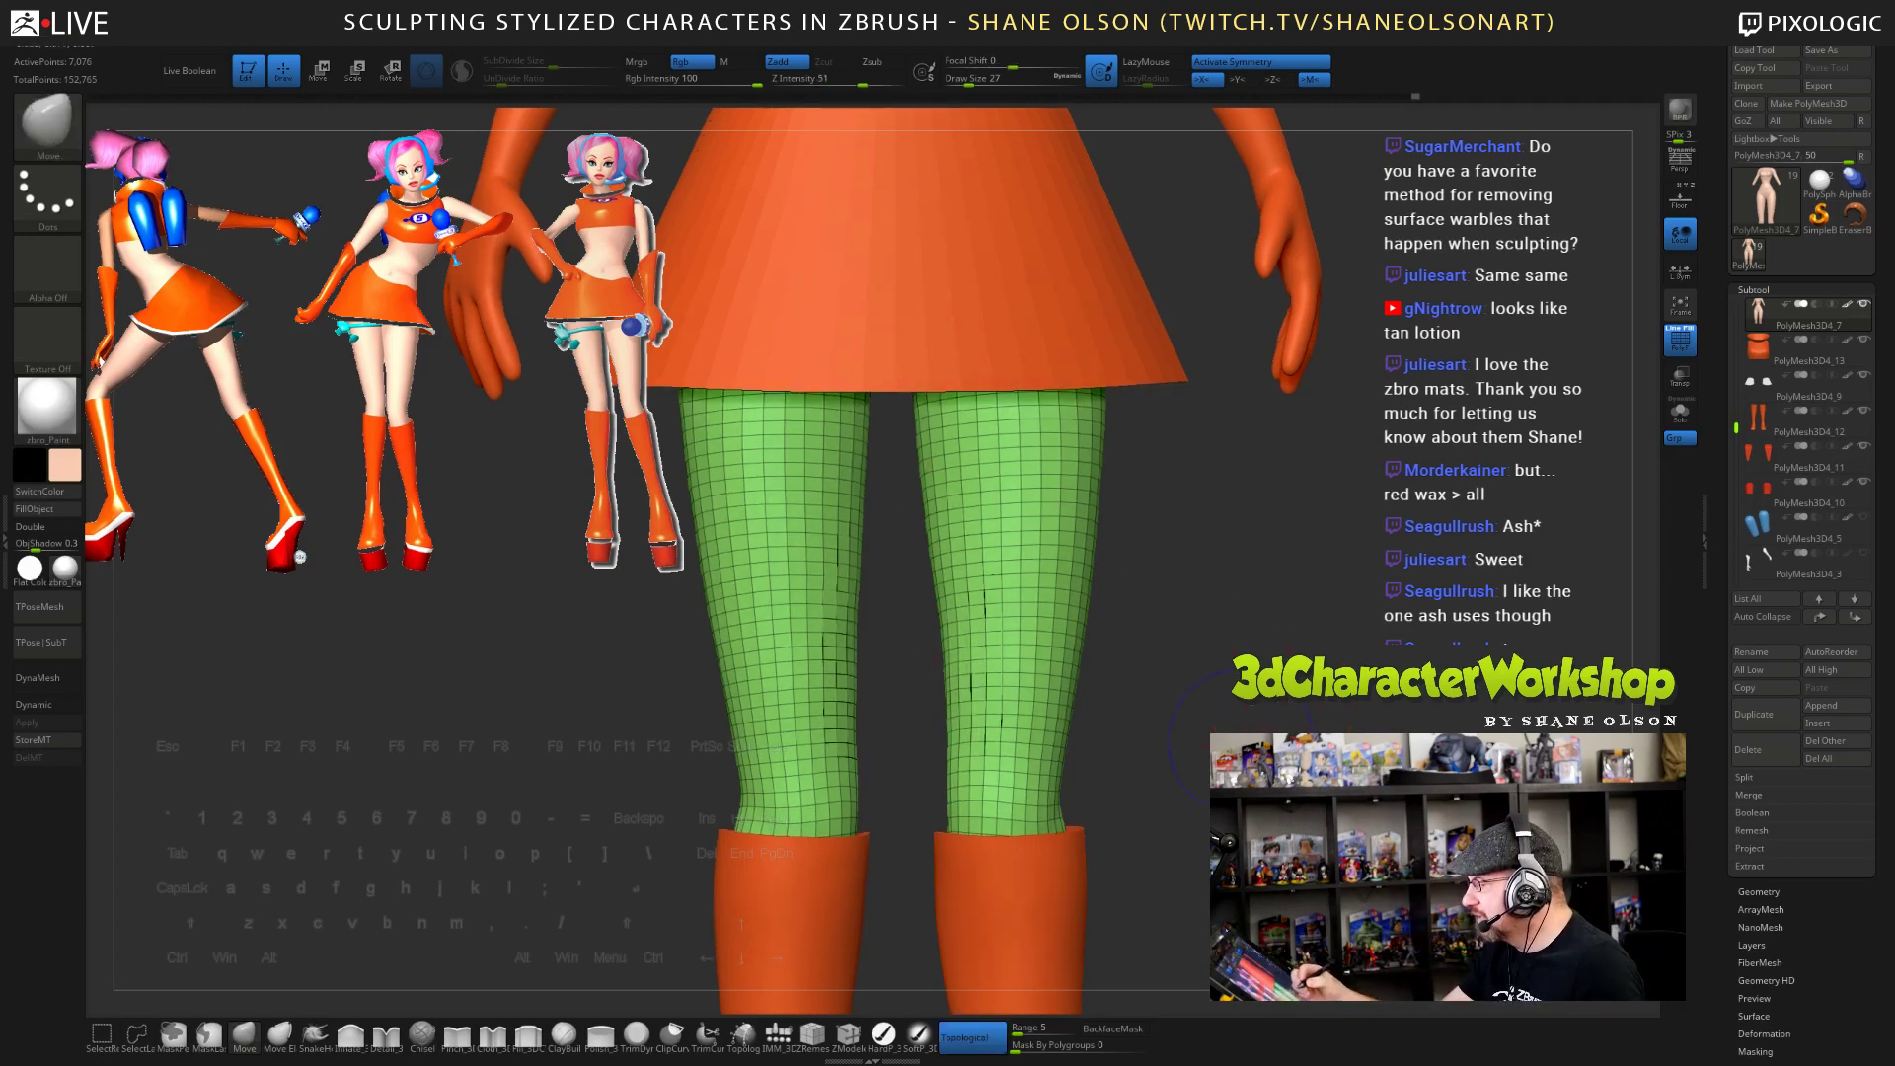
- Hide the body's polyframe and frame the figure from head to boots
left_click_drag(1242, 742, 1275, 797)
key("shift+f")
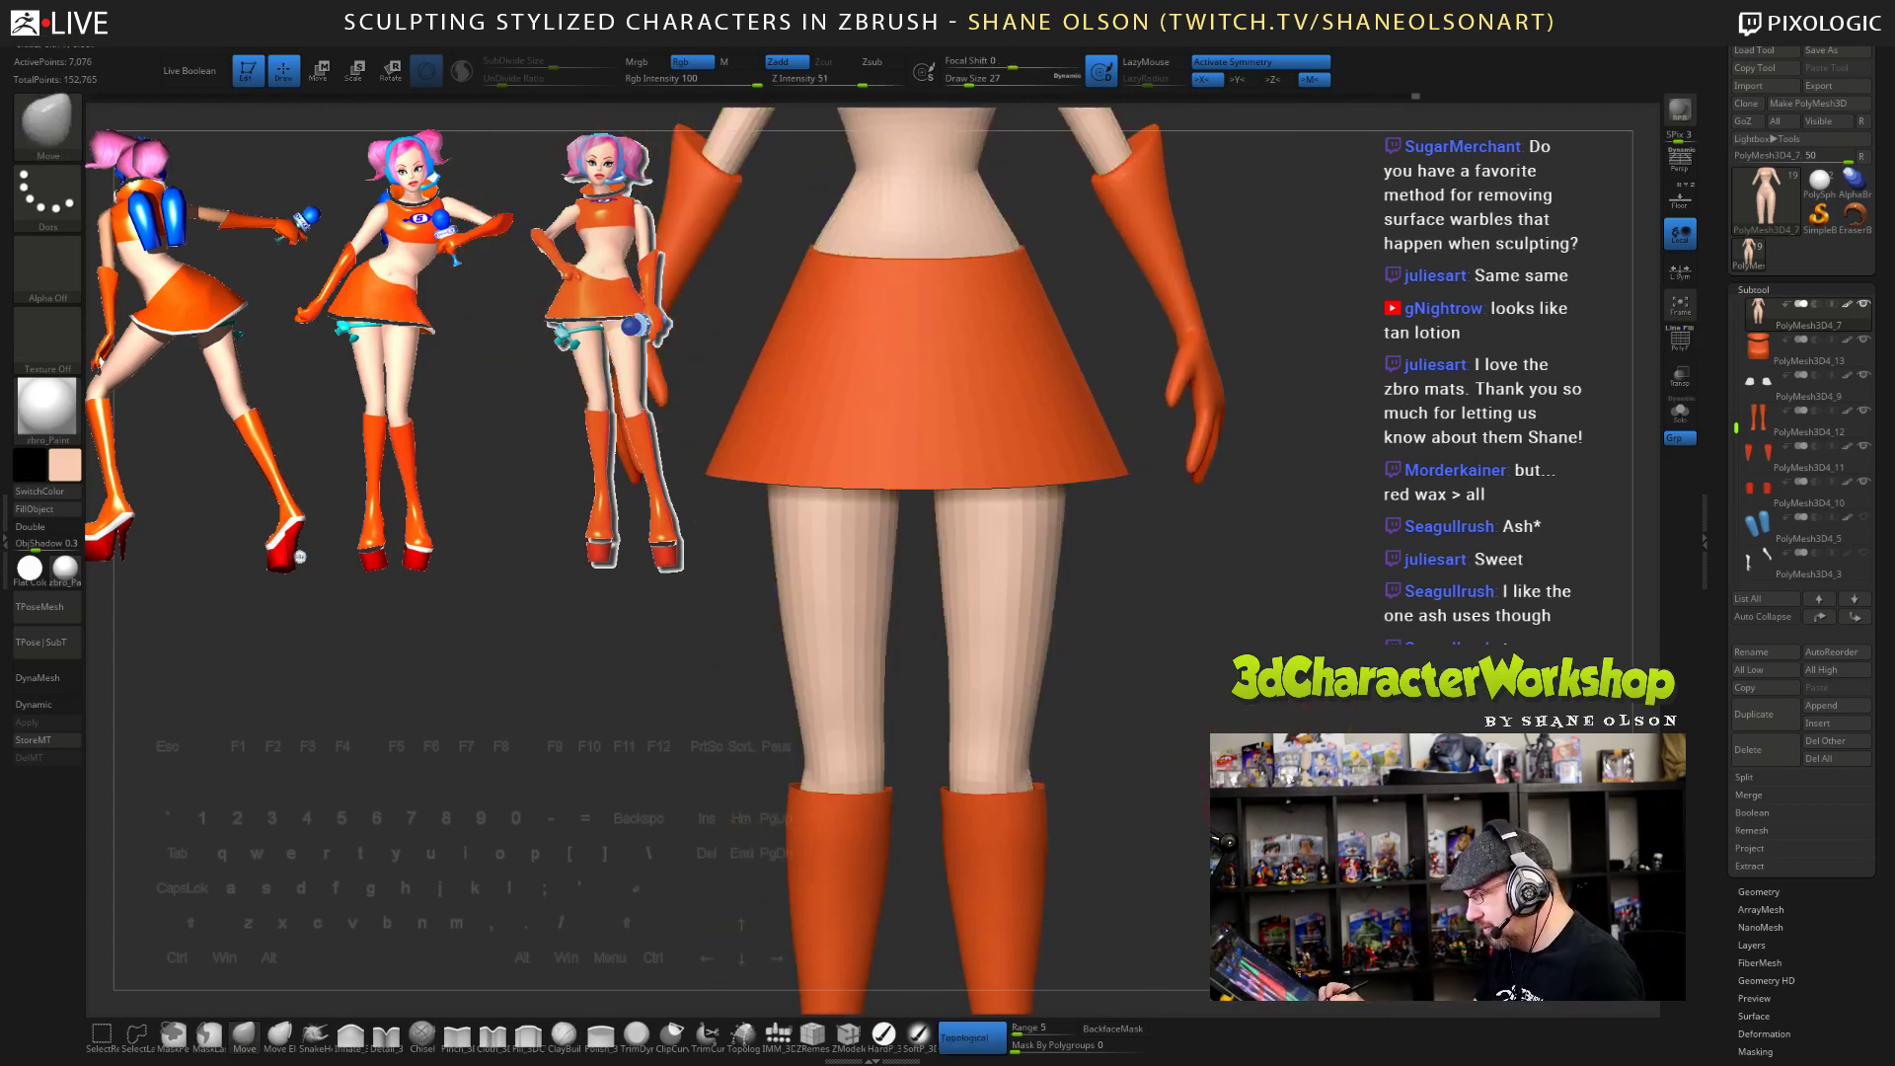
left_click_drag(1200, 681, 1204, 620, "alt")
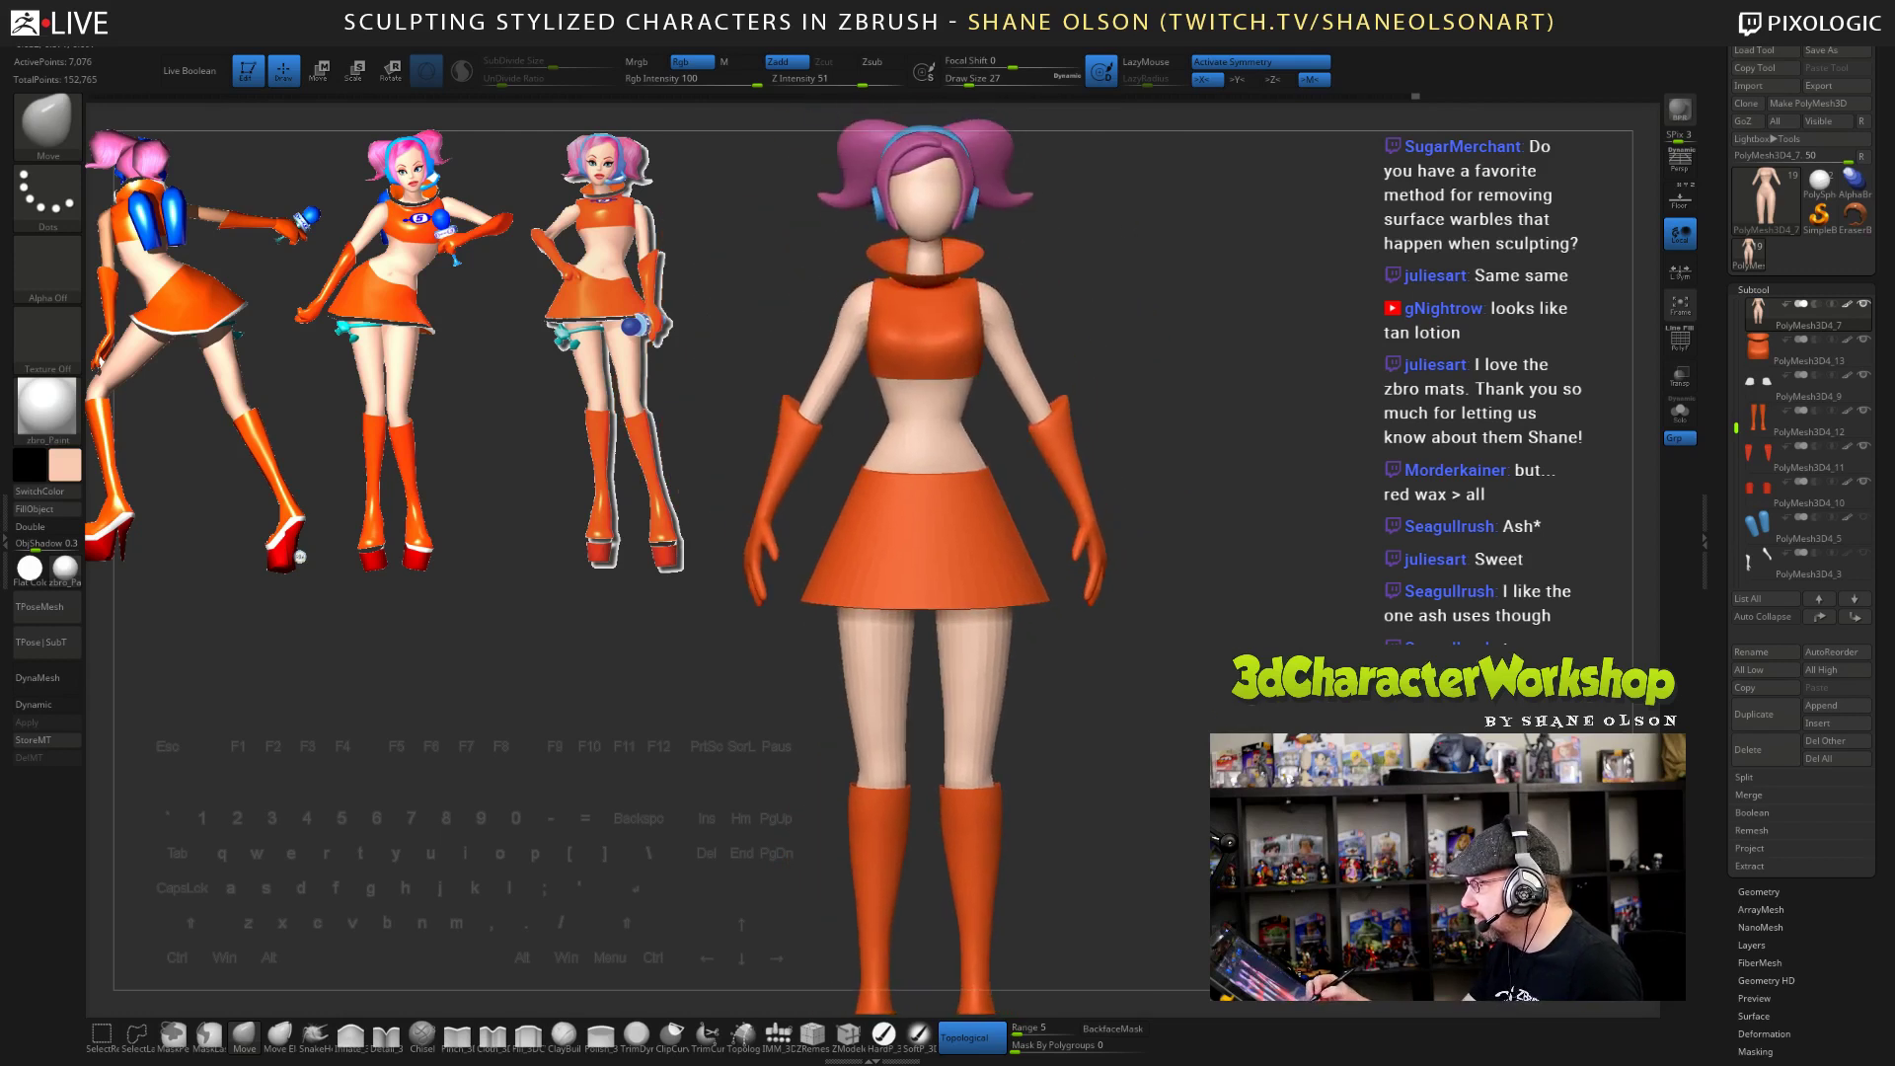
- Turn on dynamic subdivision for the body, select the head subtool, and set the draw size to 29
left_click_drag(1242, 729, 1232, 824, "alt")
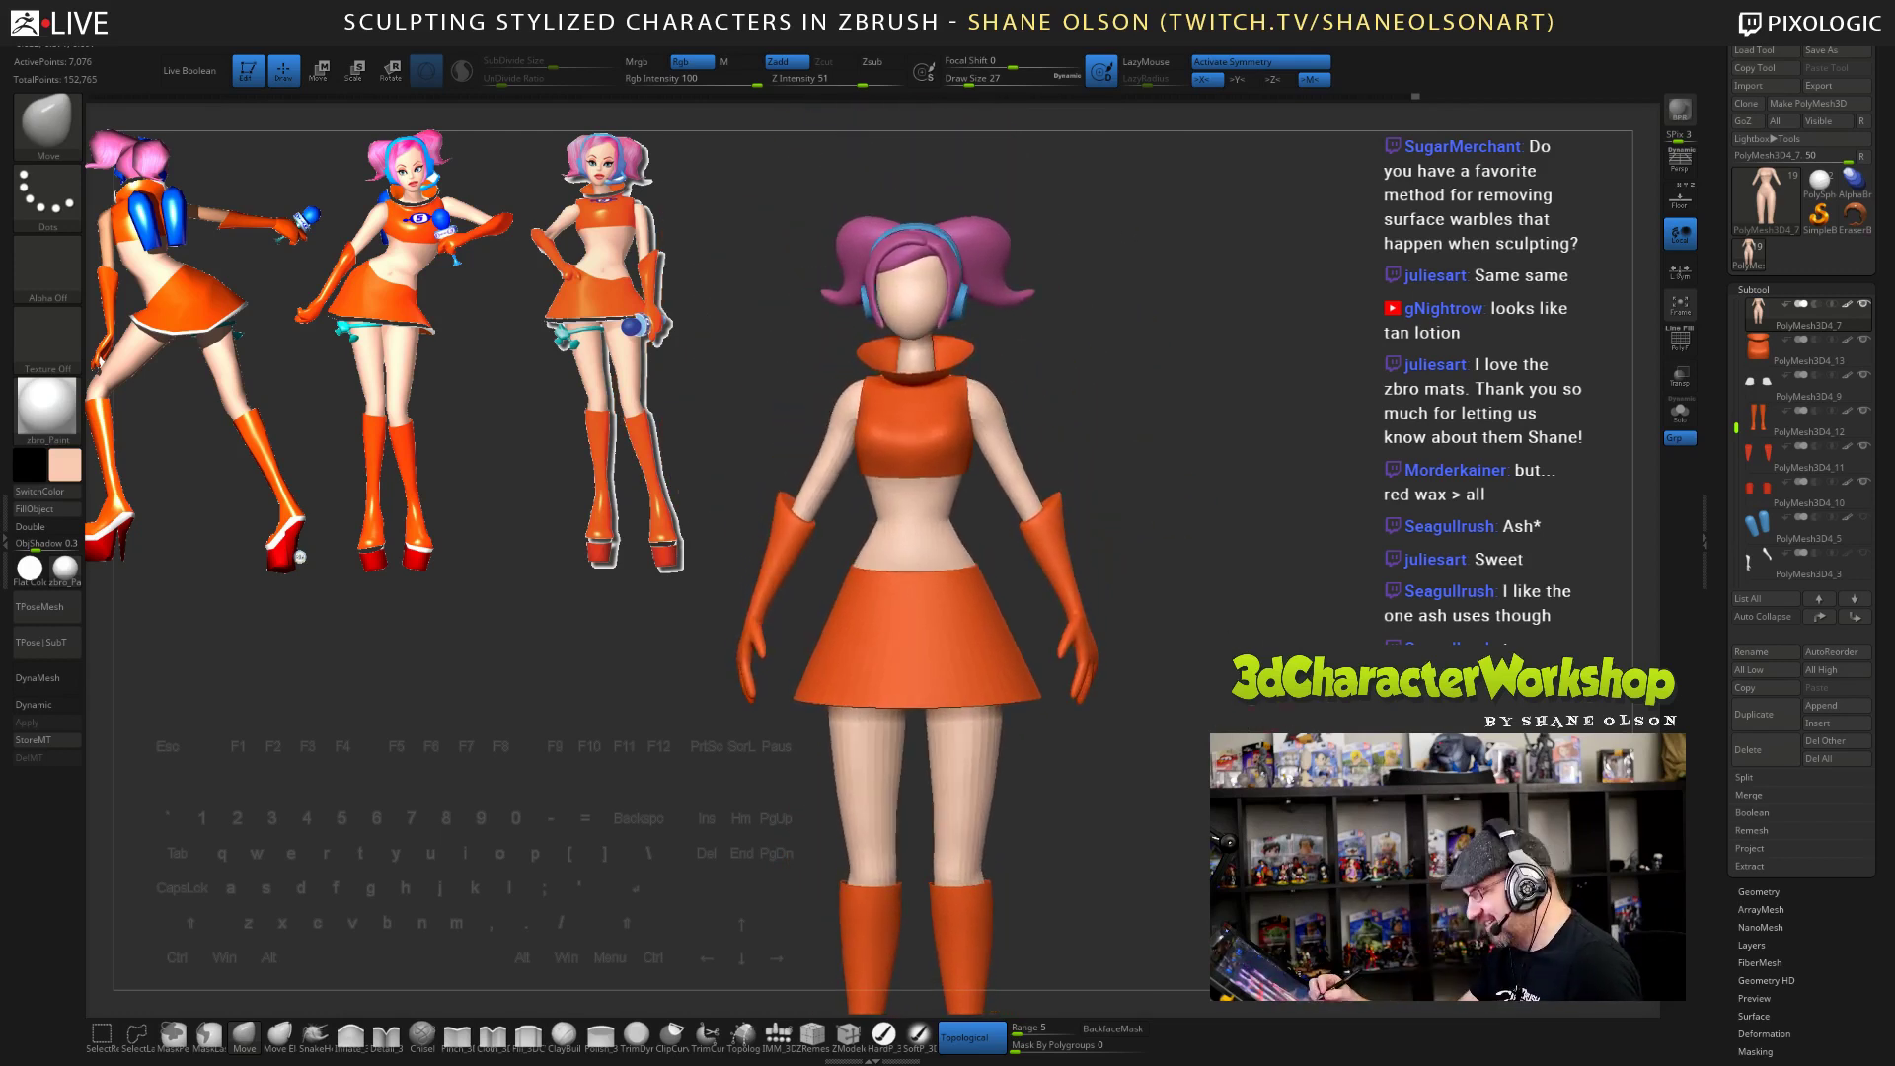
key("d")
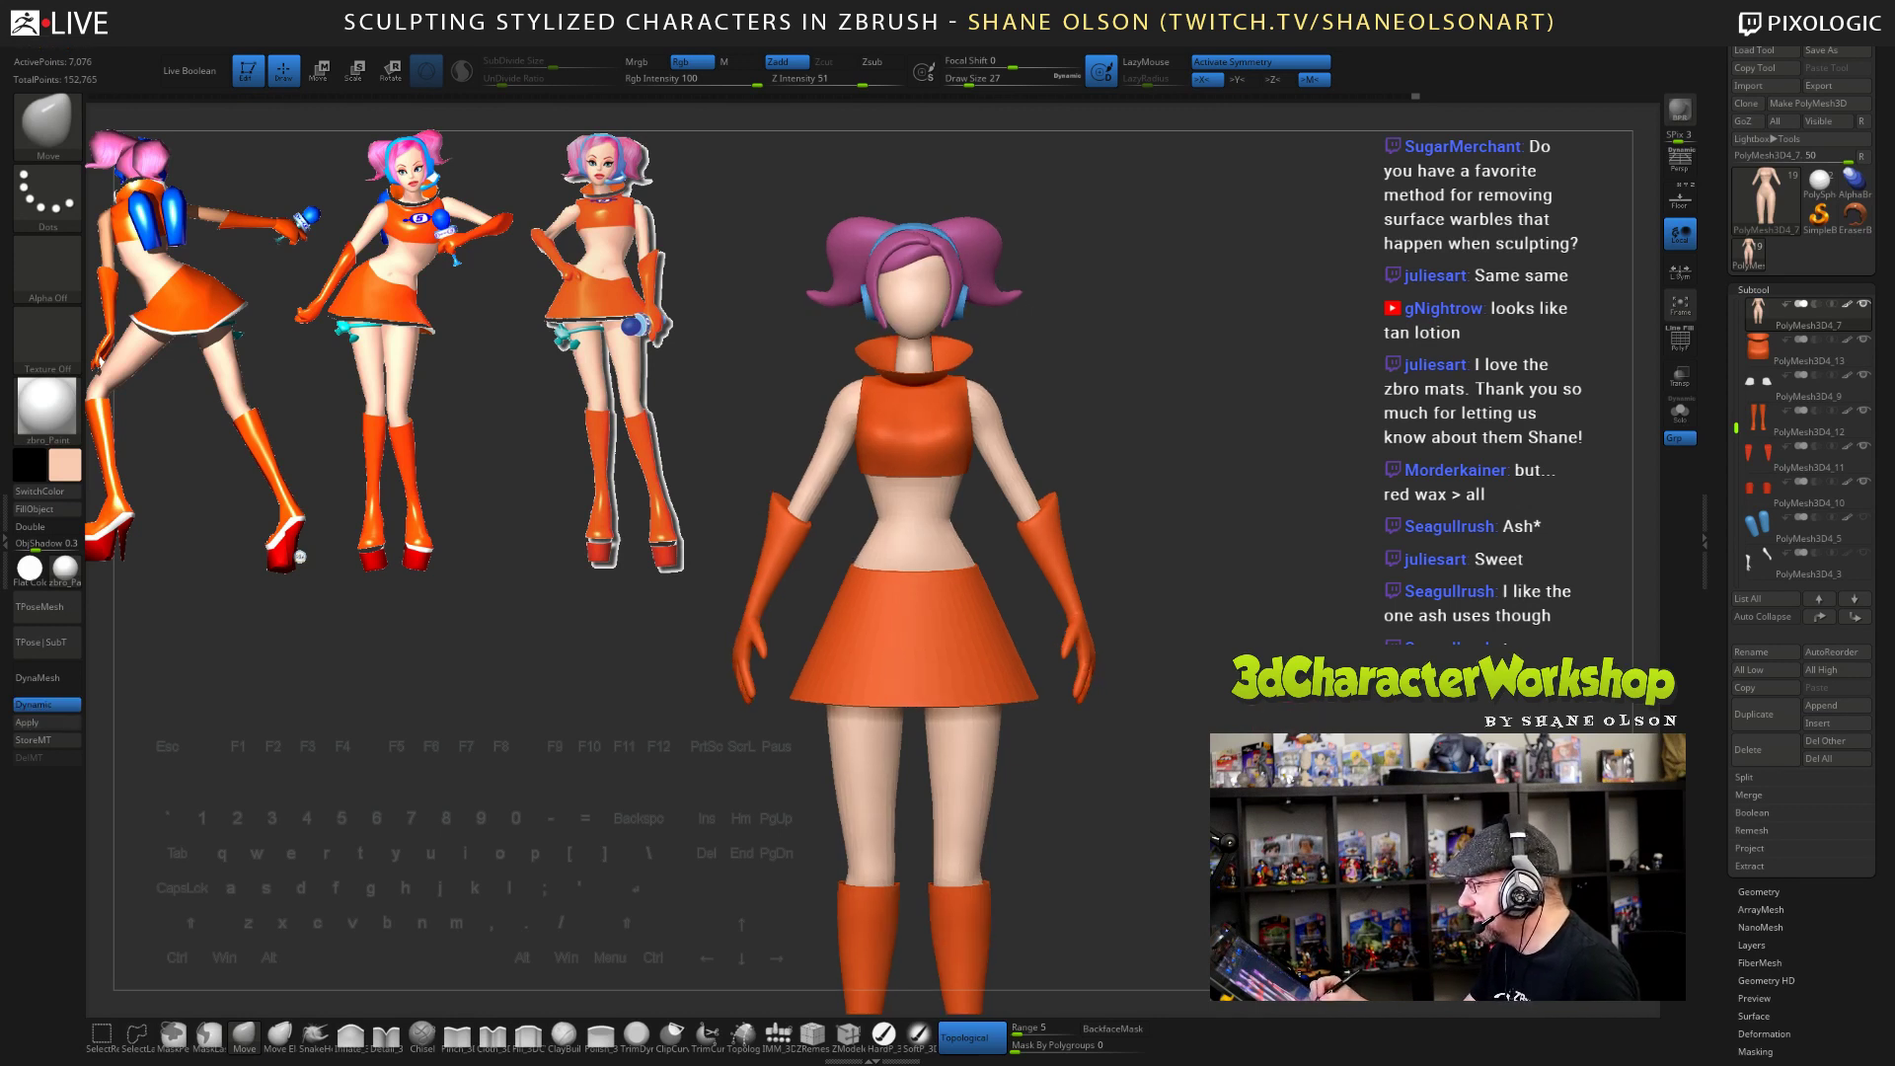
left_click_drag(1148, 395, 1273, 740, "alt")
left_click(1012, 509, "alt")
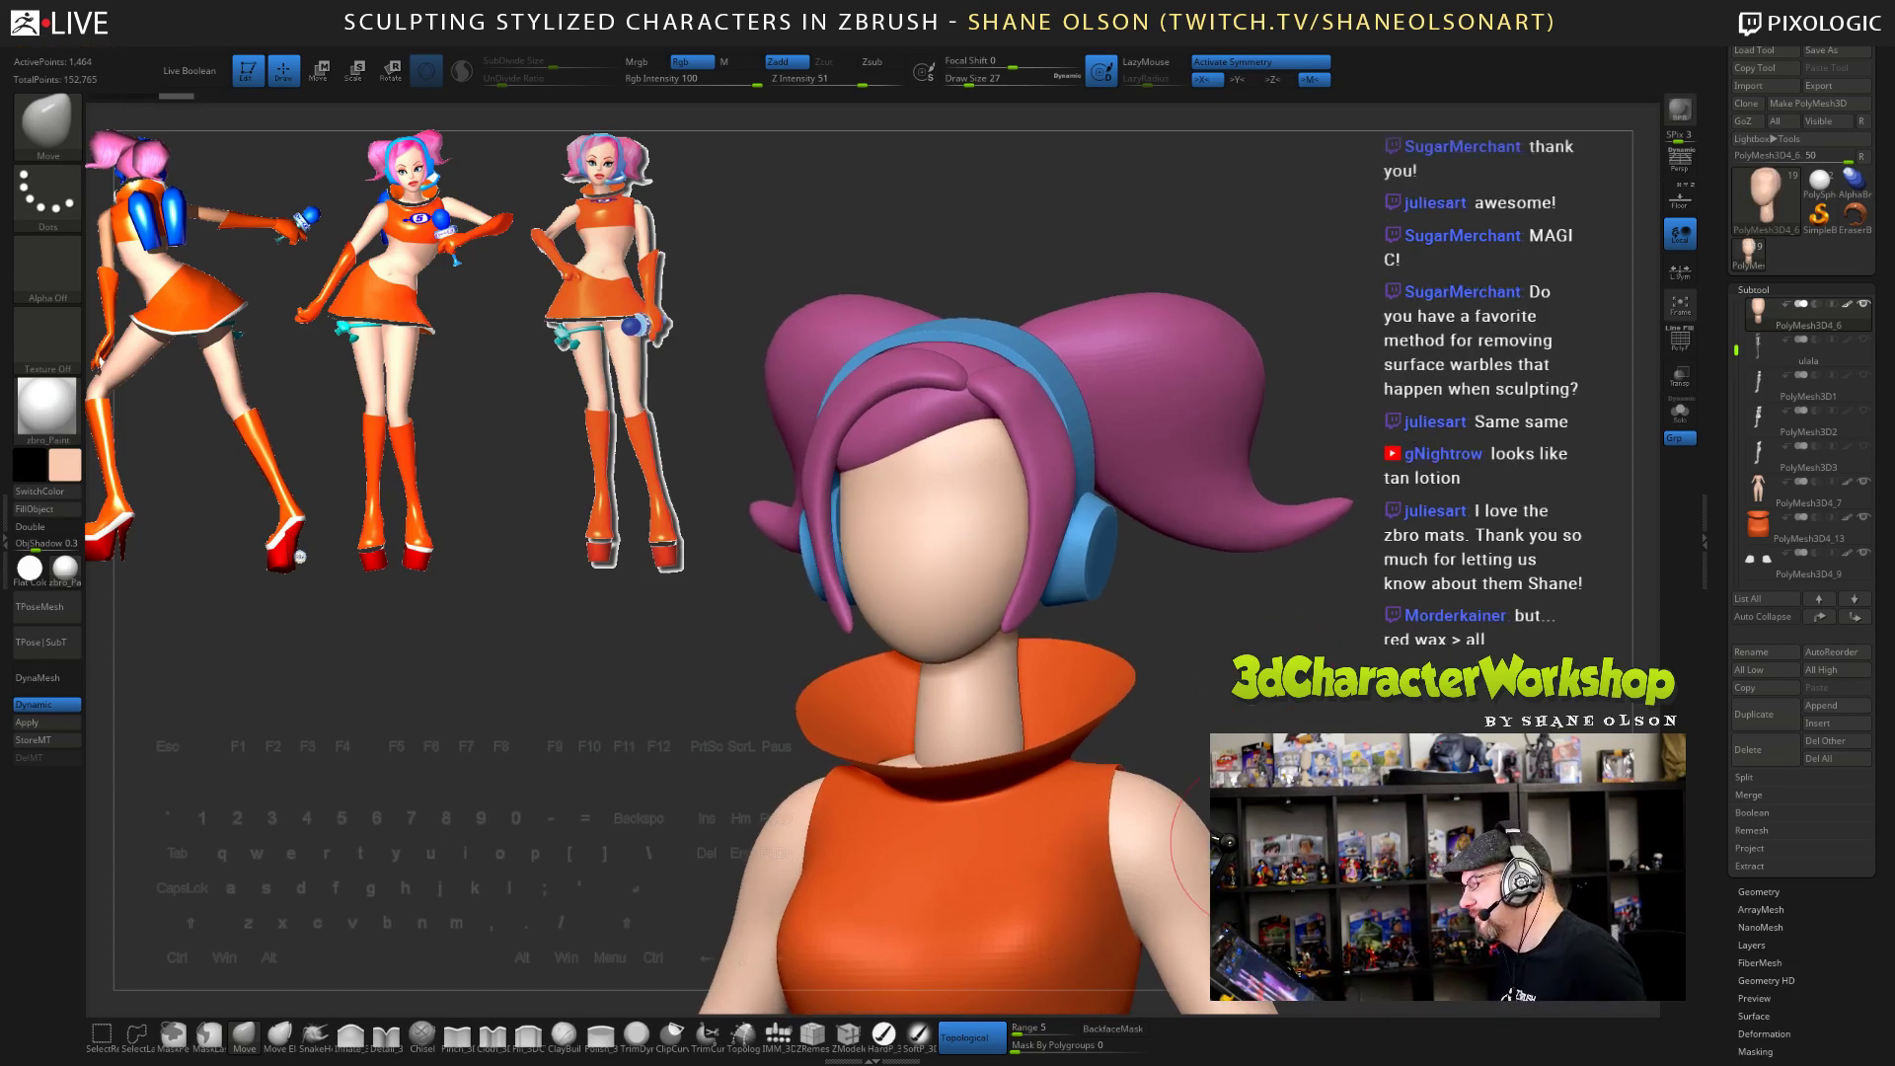
key("space")
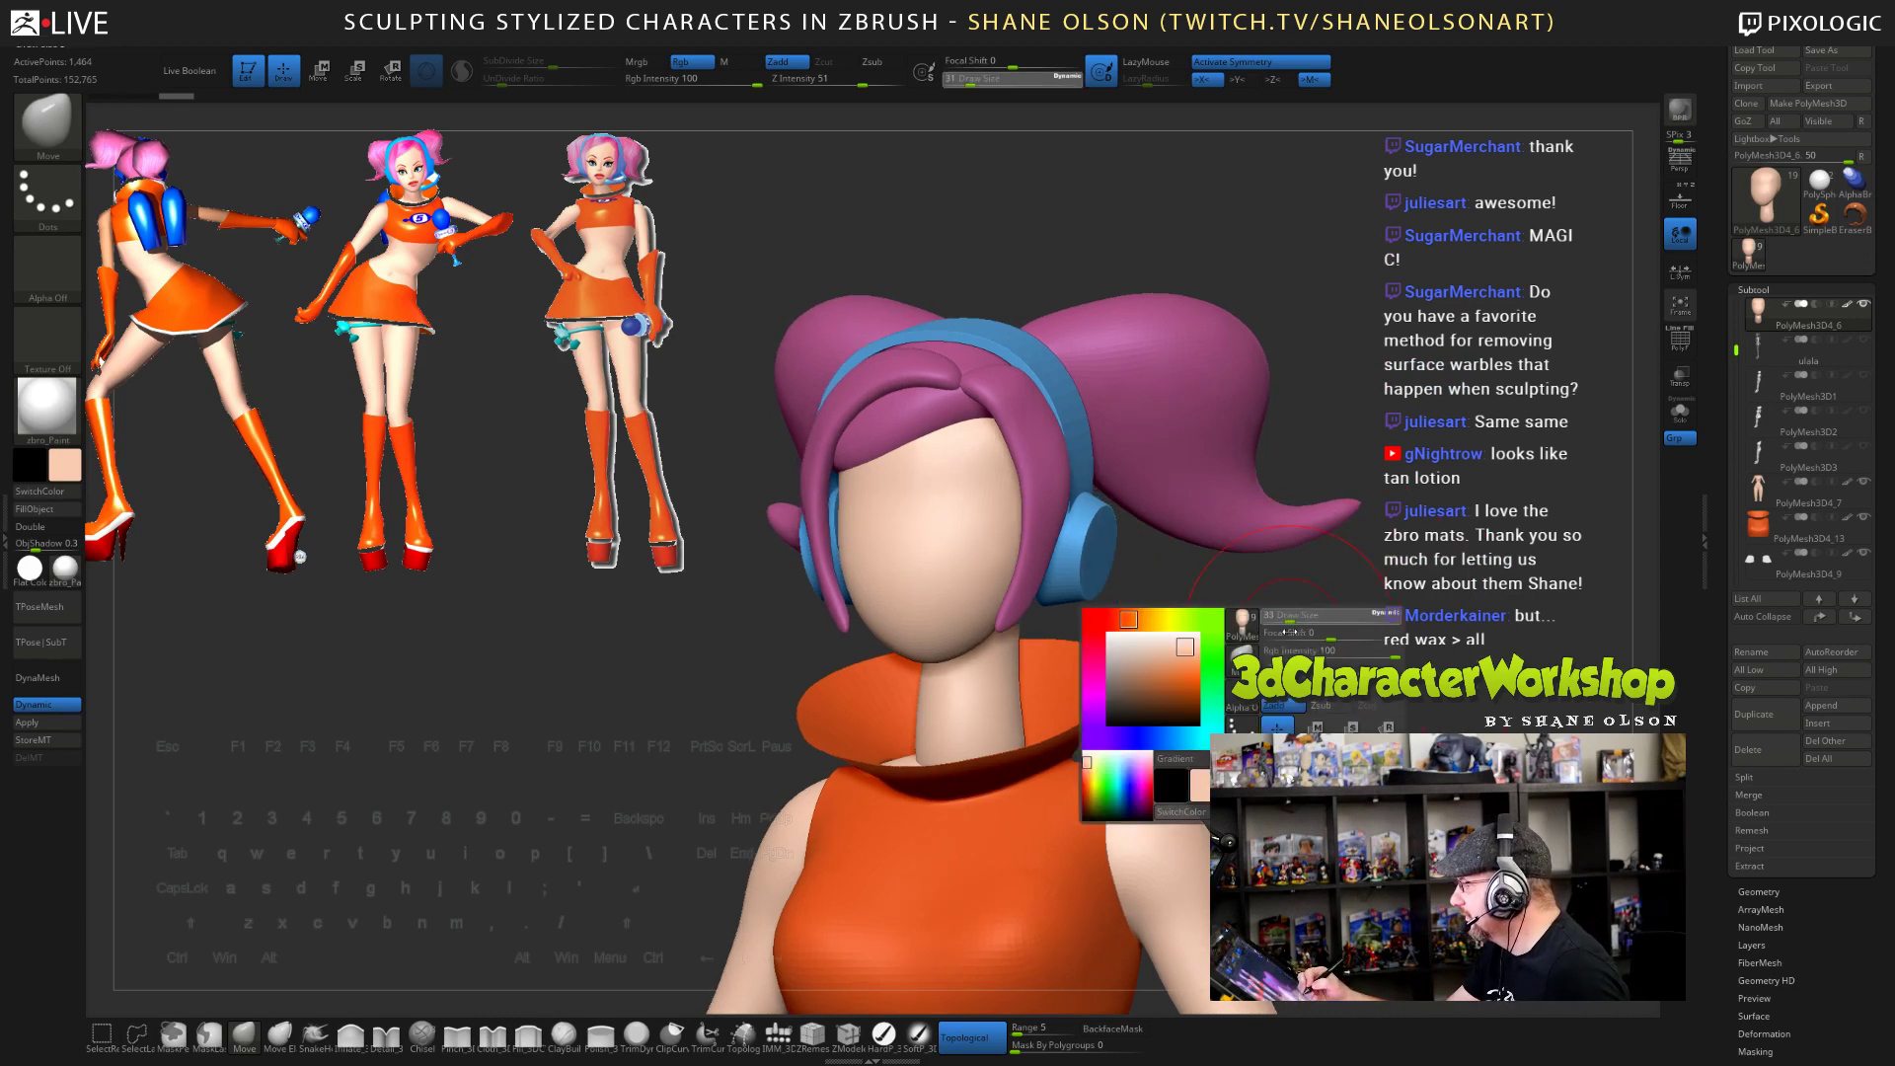
left_click_drag(1399, 540, 1360, 659, "alt")
mouse_move(1234, 702)
left_mouse_down()
mouse_move(1461, 713)
mouse_move(1233, 878)
mouse_move(1294, 834)
left_mouse_up()
key("[")
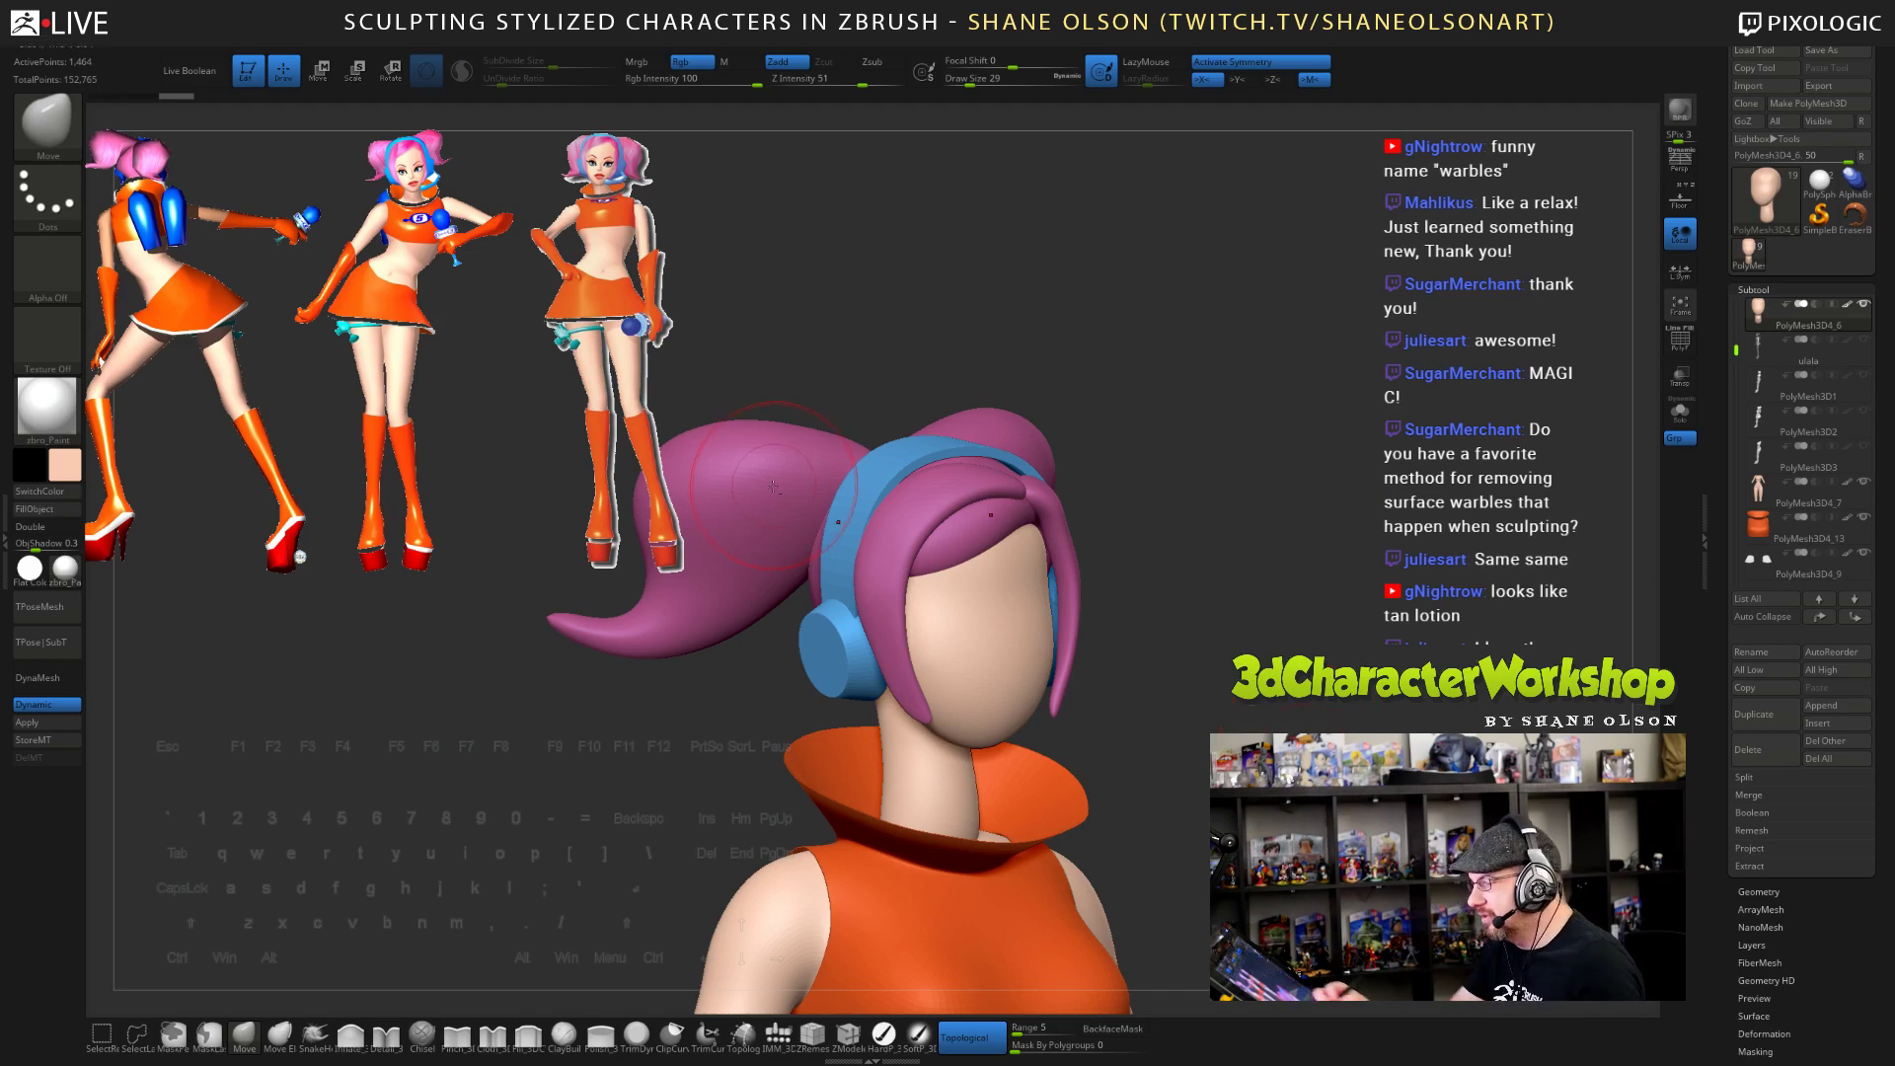
- Select the hair and examine its mesh with the polyframe shown, setting the draw size to 31
left_click(1052, 509, "alt")
key("shift+f")
key("space")
mouse_move(1245, 576)
left_mouse_down()
mouse_move(1198, 577)
mouse_move(1261, 546)
mouse_move(1320, 566)
left_mouse_up()
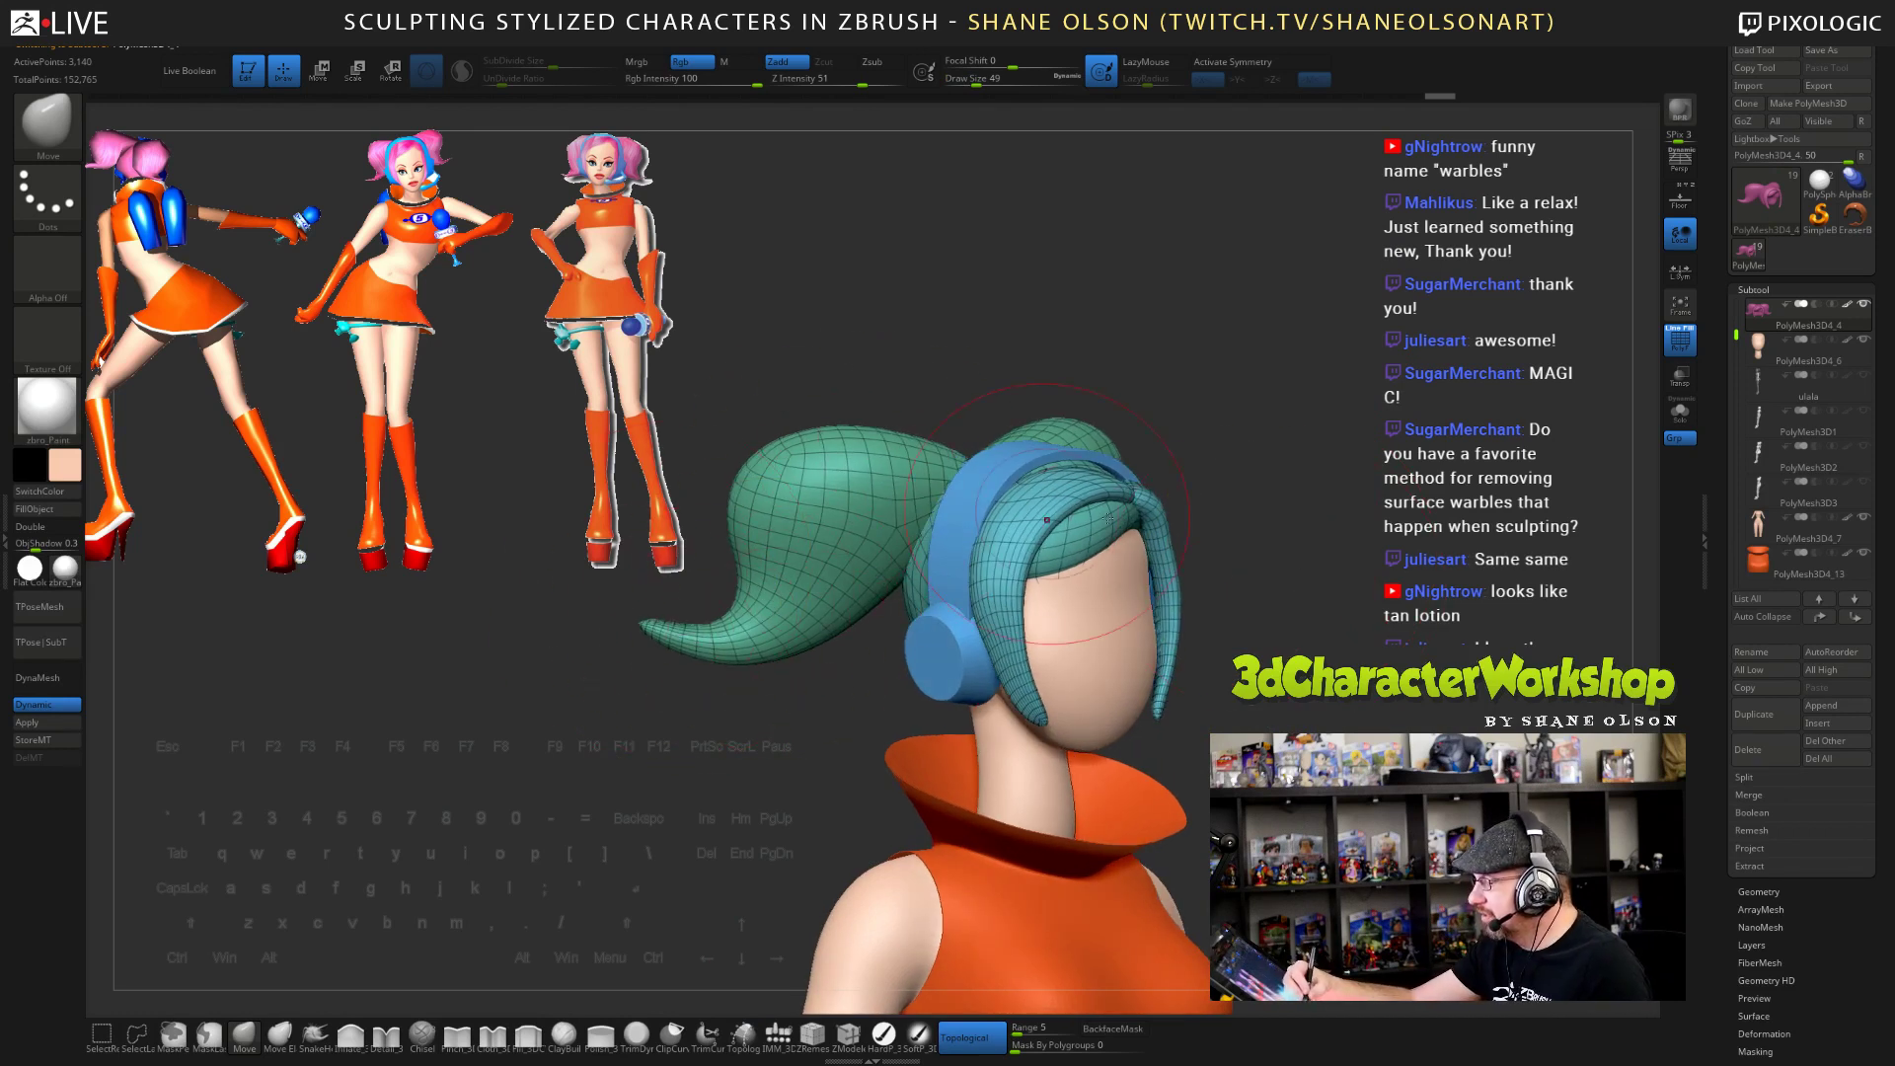
key("bracketleft")
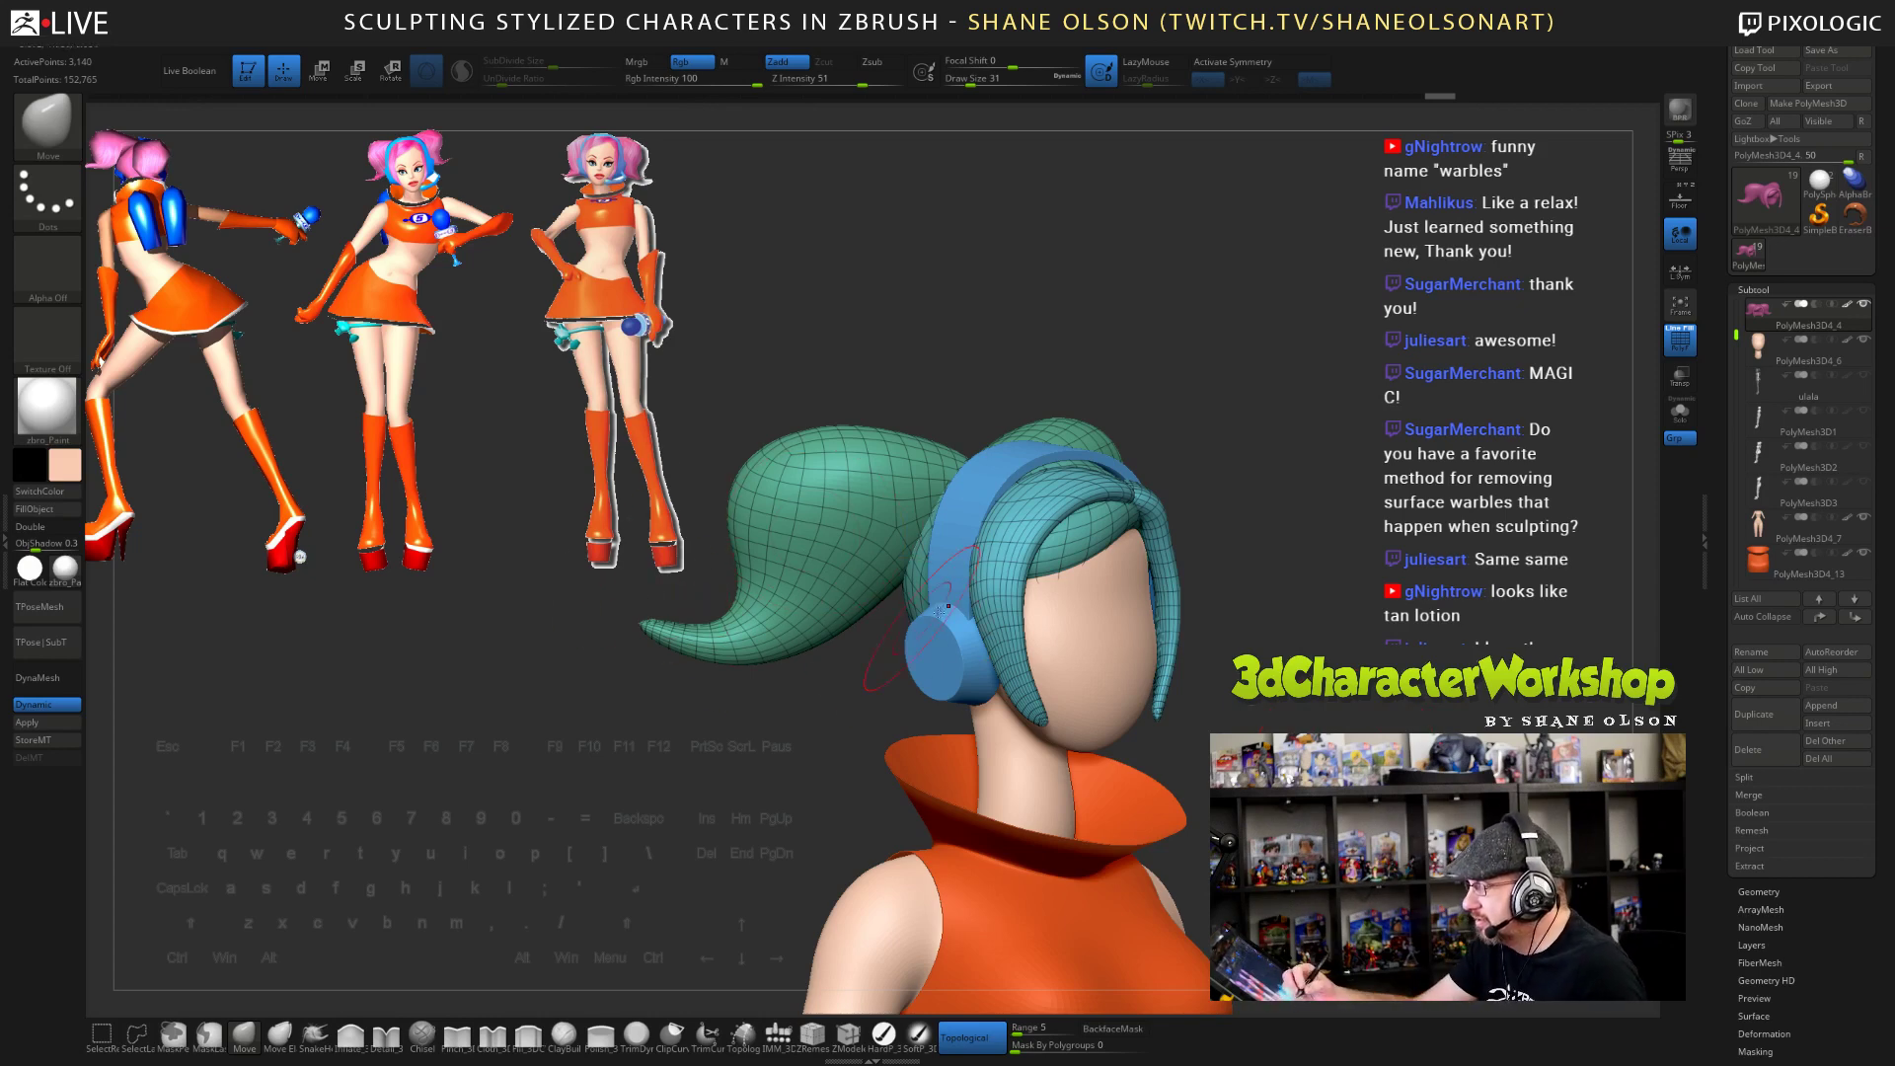
left_click_drag(1340, 699, 1268, 699, "shift")
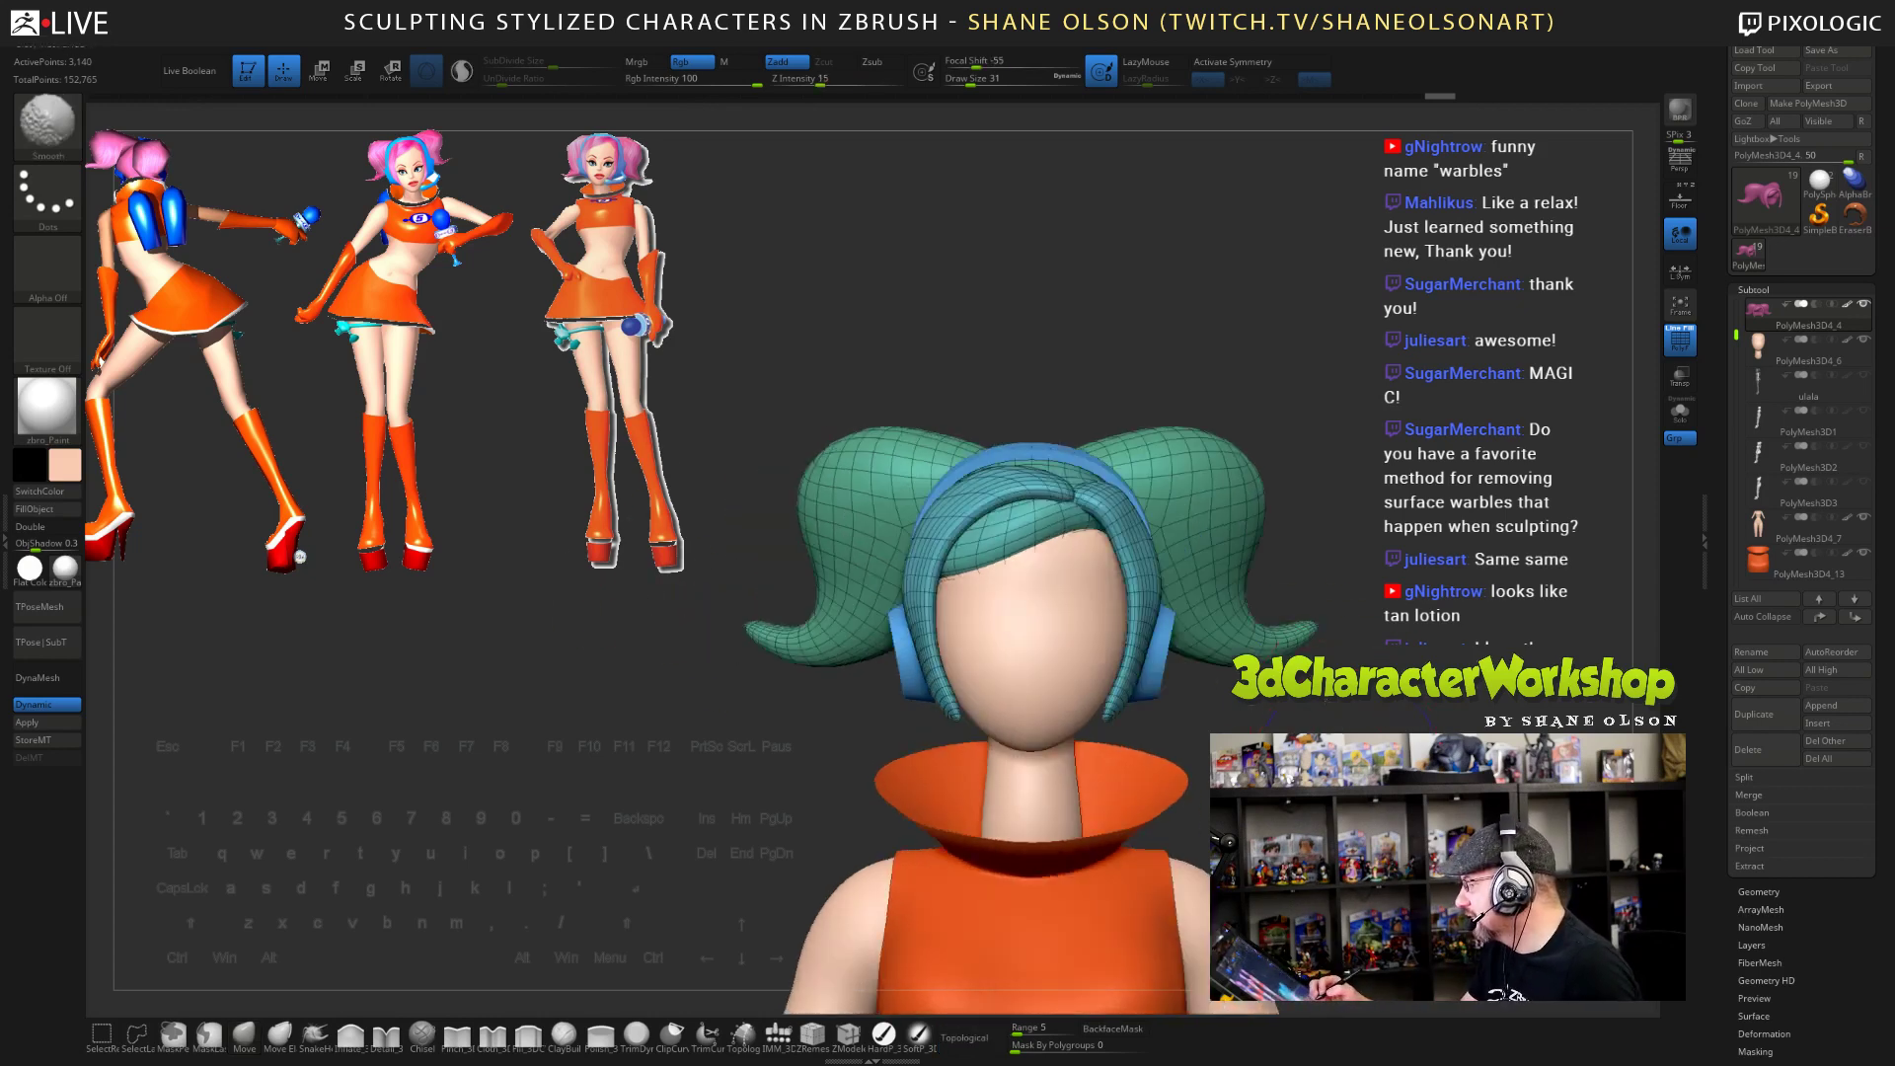
- Hide the hair's polyframe and reduce the brush to draw size 7
key("shift+f")
mouse_move(1431, 523)
left_mouse_down("alt")
mouse_move(1464, 557)
mouse_move(1421, 584)
mouse_move(1465, 617)
left_mouse_up("alt")
key("[")
mouse_move(1421, 711)
left_mouse_down()
mouse_move(1283, 706)
mouse_move(1382, 708)
left_mouse_up()
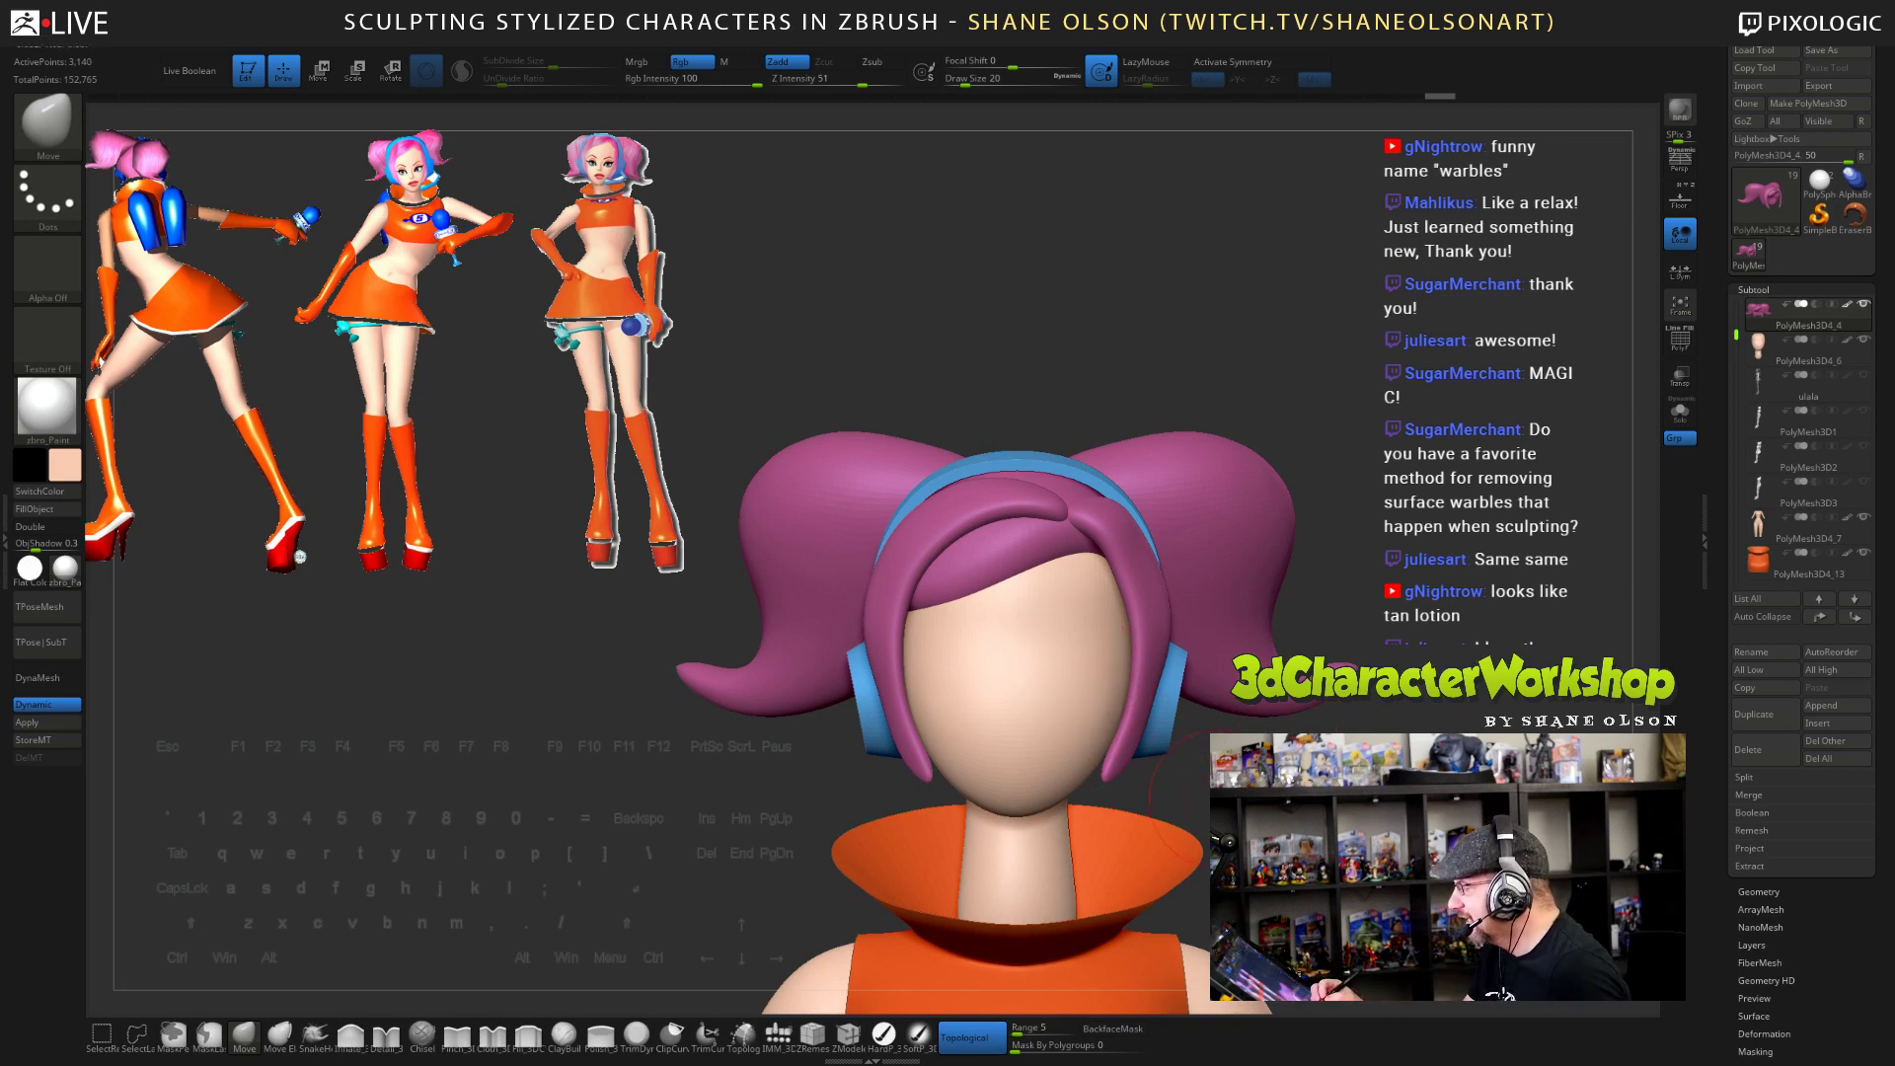
left_click_drag(1209, 814, 1223, 819)
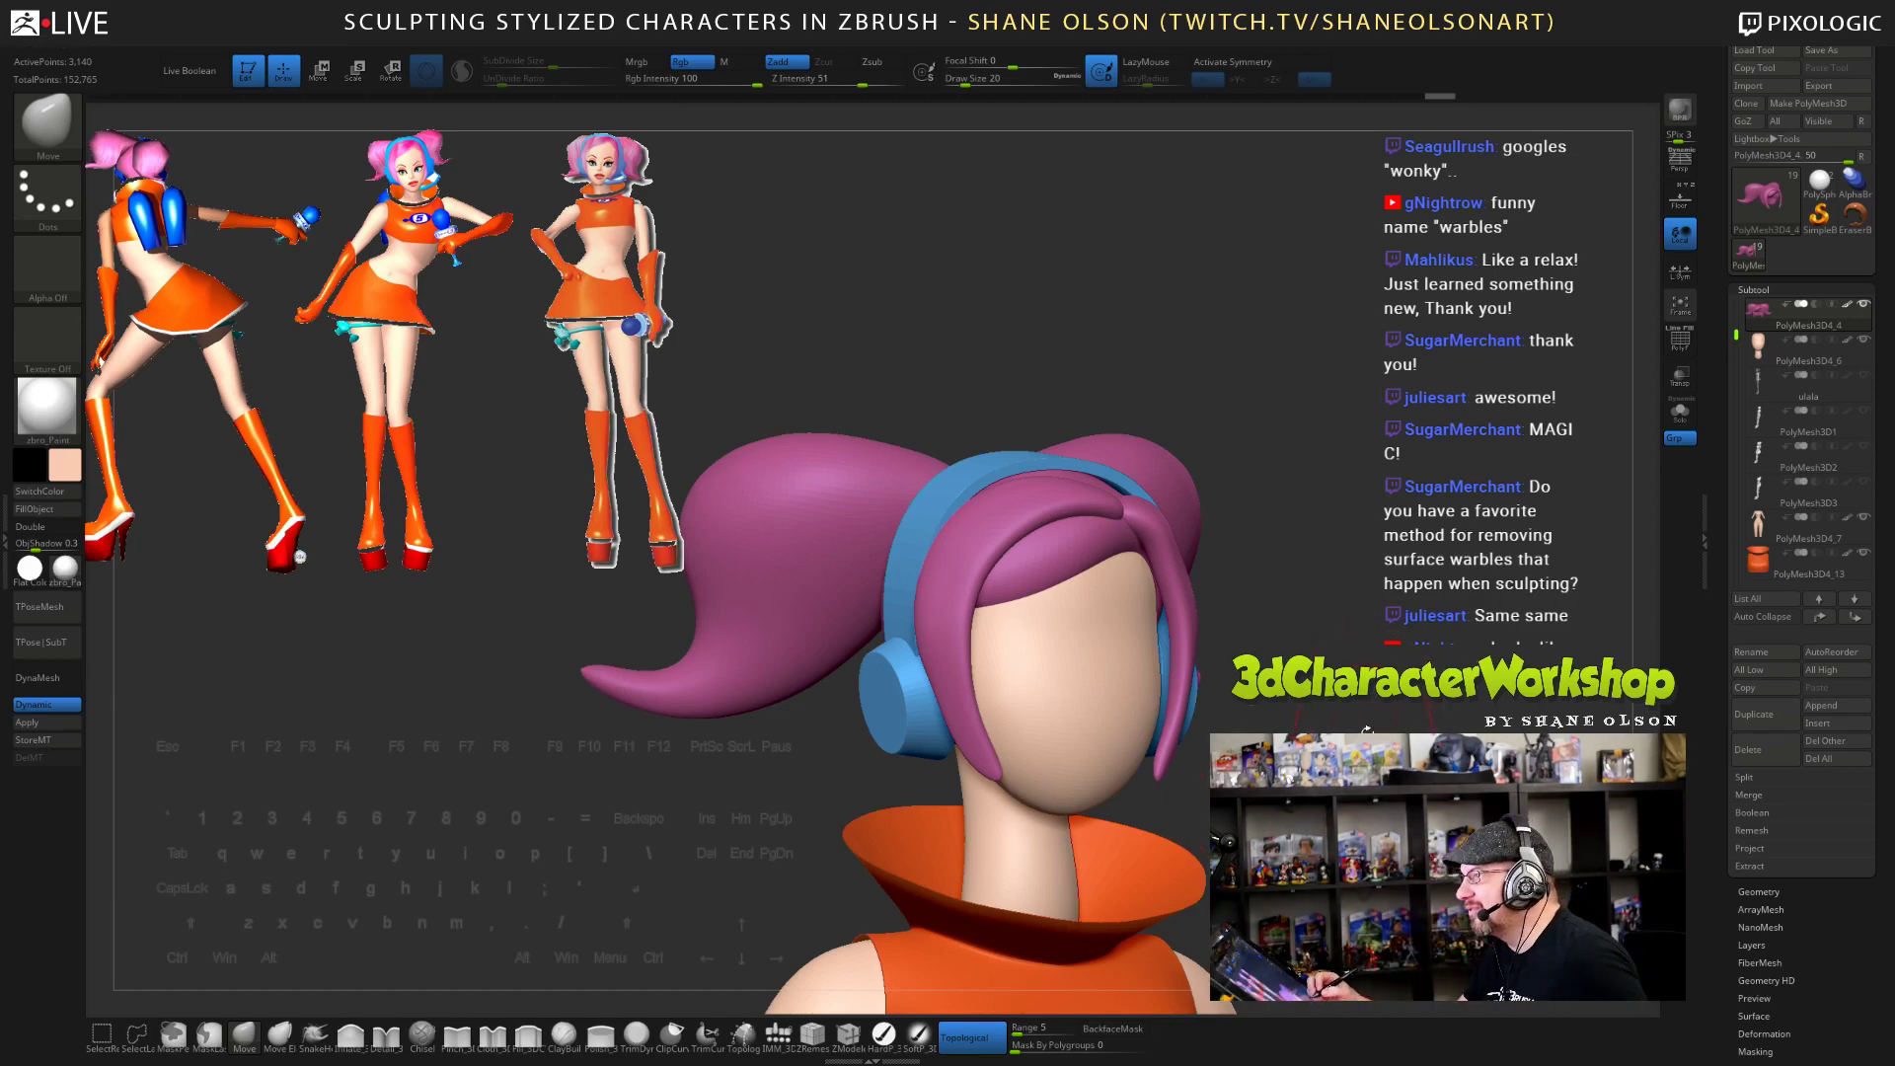
mouse_move(1367, 730)
left_mouse_down()
mouse_move(1382, 735)
mouse_move(1312, 719)
mouse_move(1321, 626)
mouse_move(1269, 790)
mouse_move(1189, 736)
left_mouse_up()
left_click_drag(965, 80, 958, 80)
left_click_drag(1323, 553, 1267, 465, "alt")
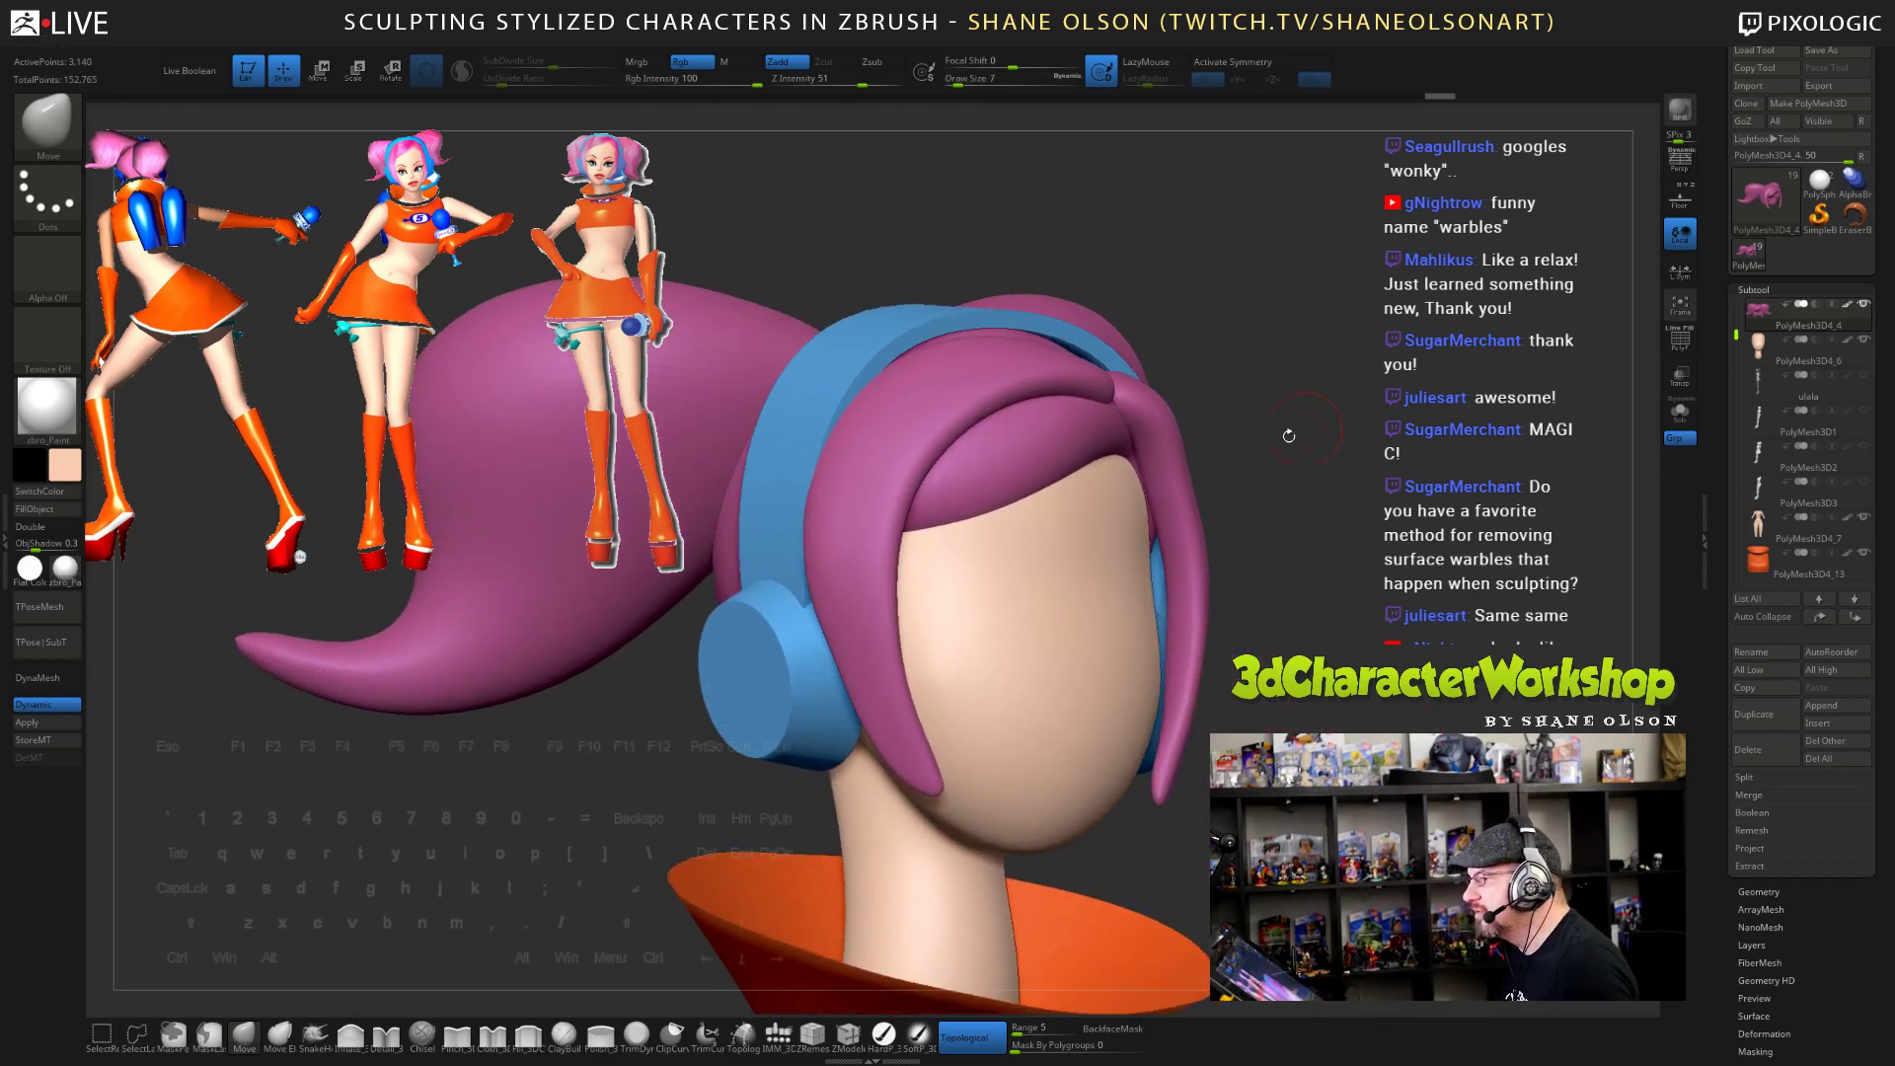
- Isolate the head subtool, and bring back only the hair and headphones around it
left_click(957, 657, "alt")
left_click_drag(1367, 559, 1501, 435)
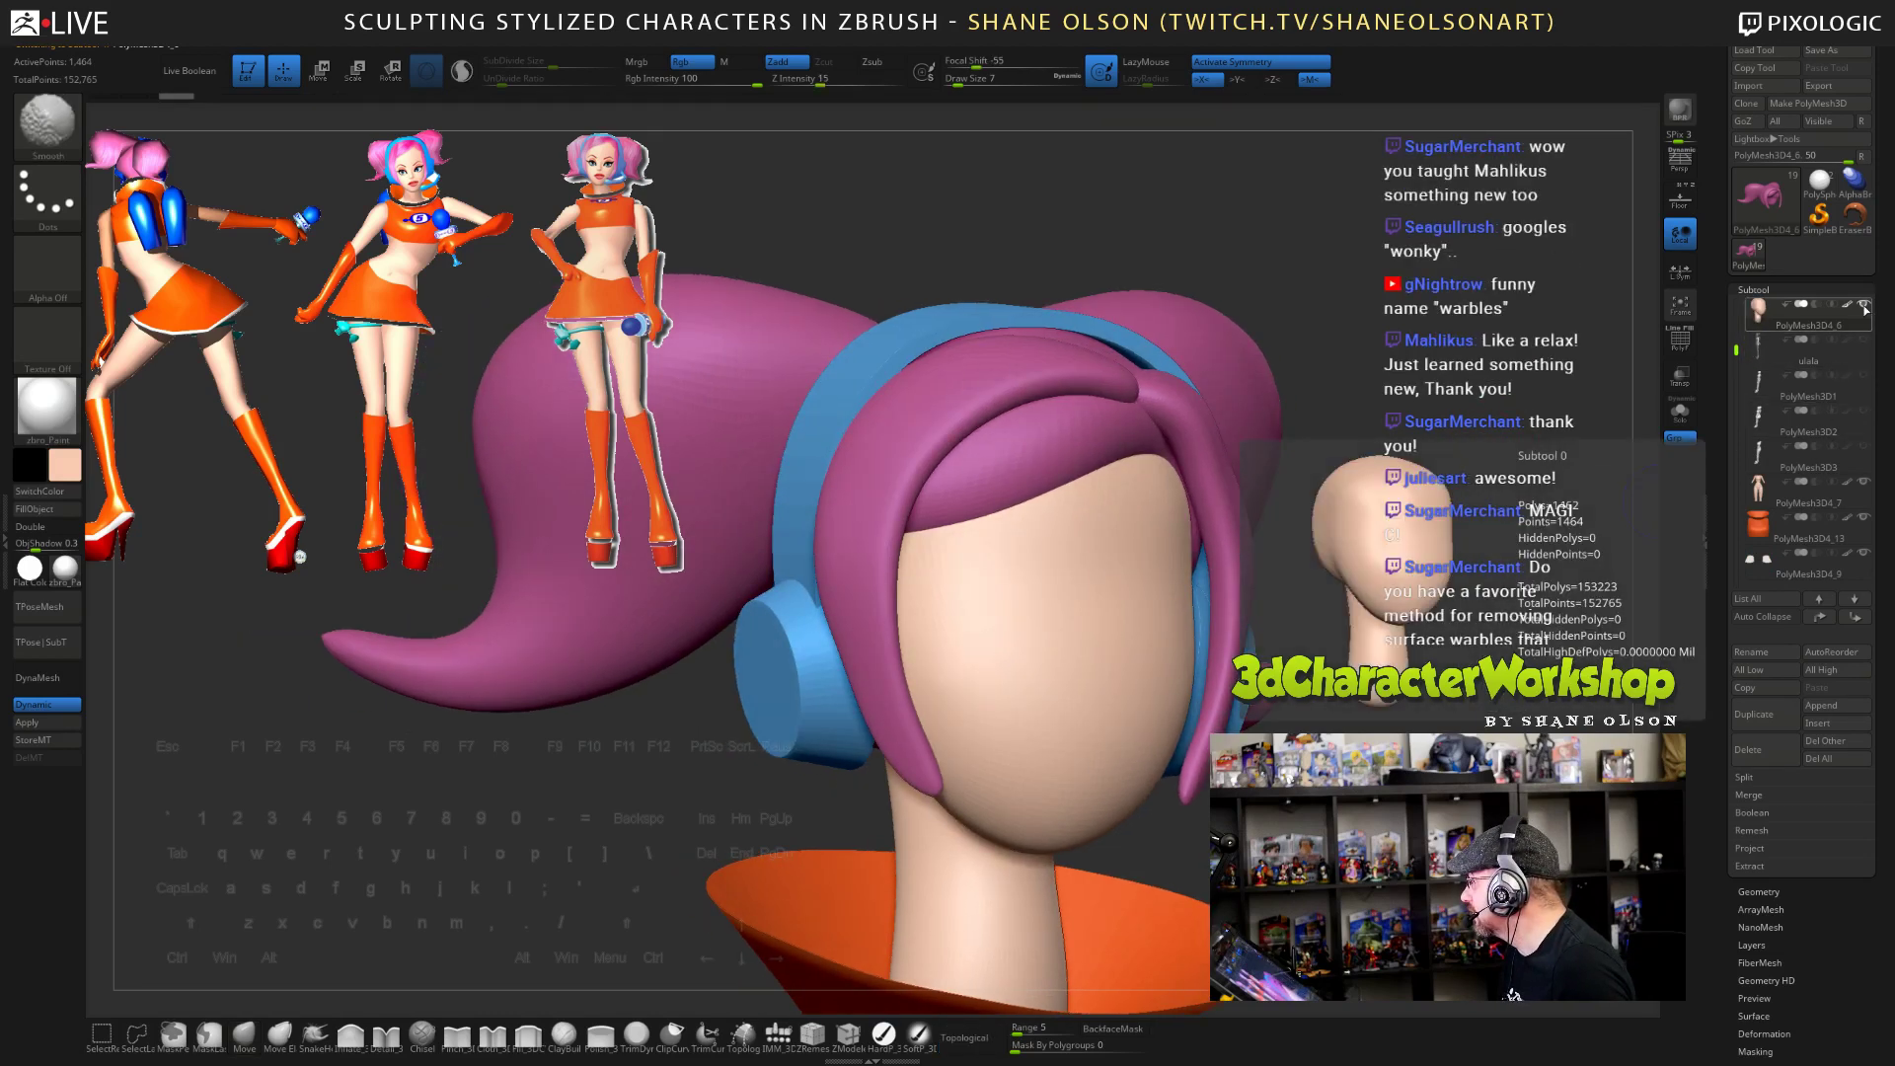
left_click(1863, 304)
left_click(1863, 305)
left_click(1777, 333)
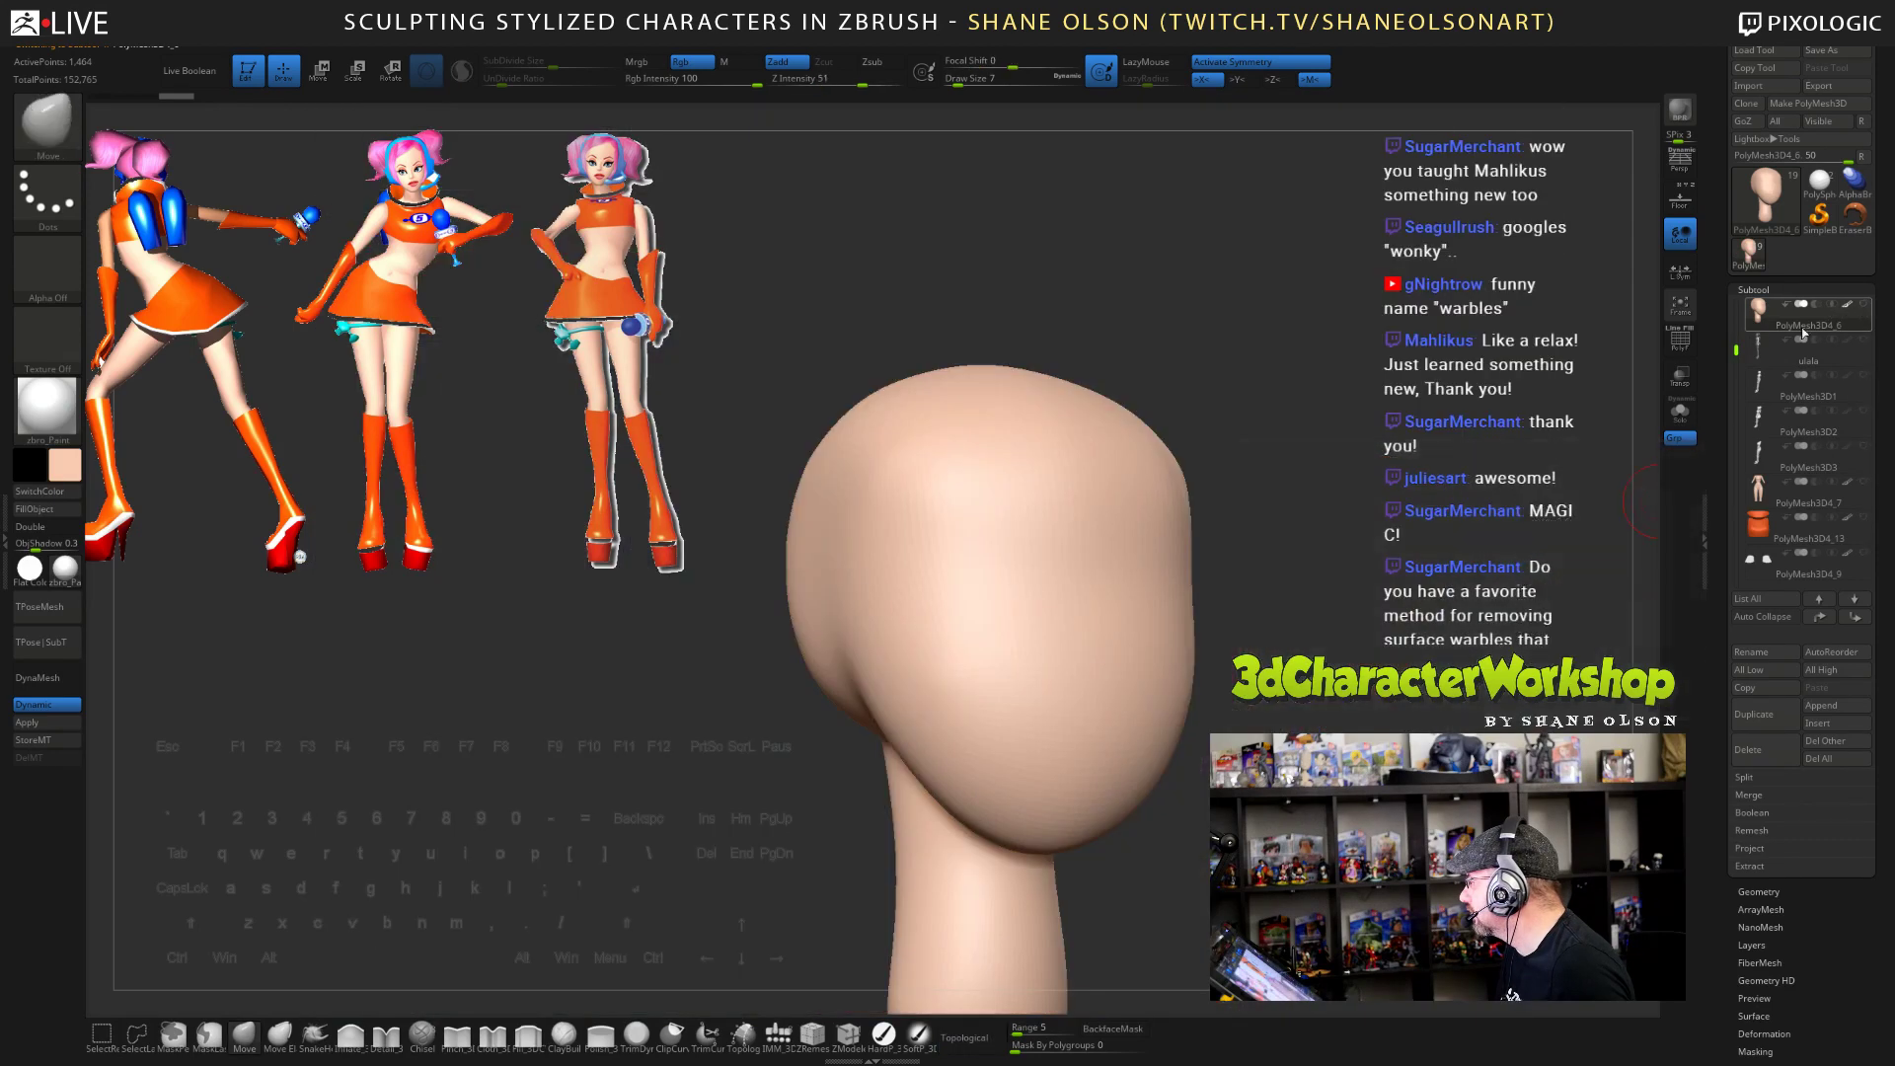
left_click(1863, 375)
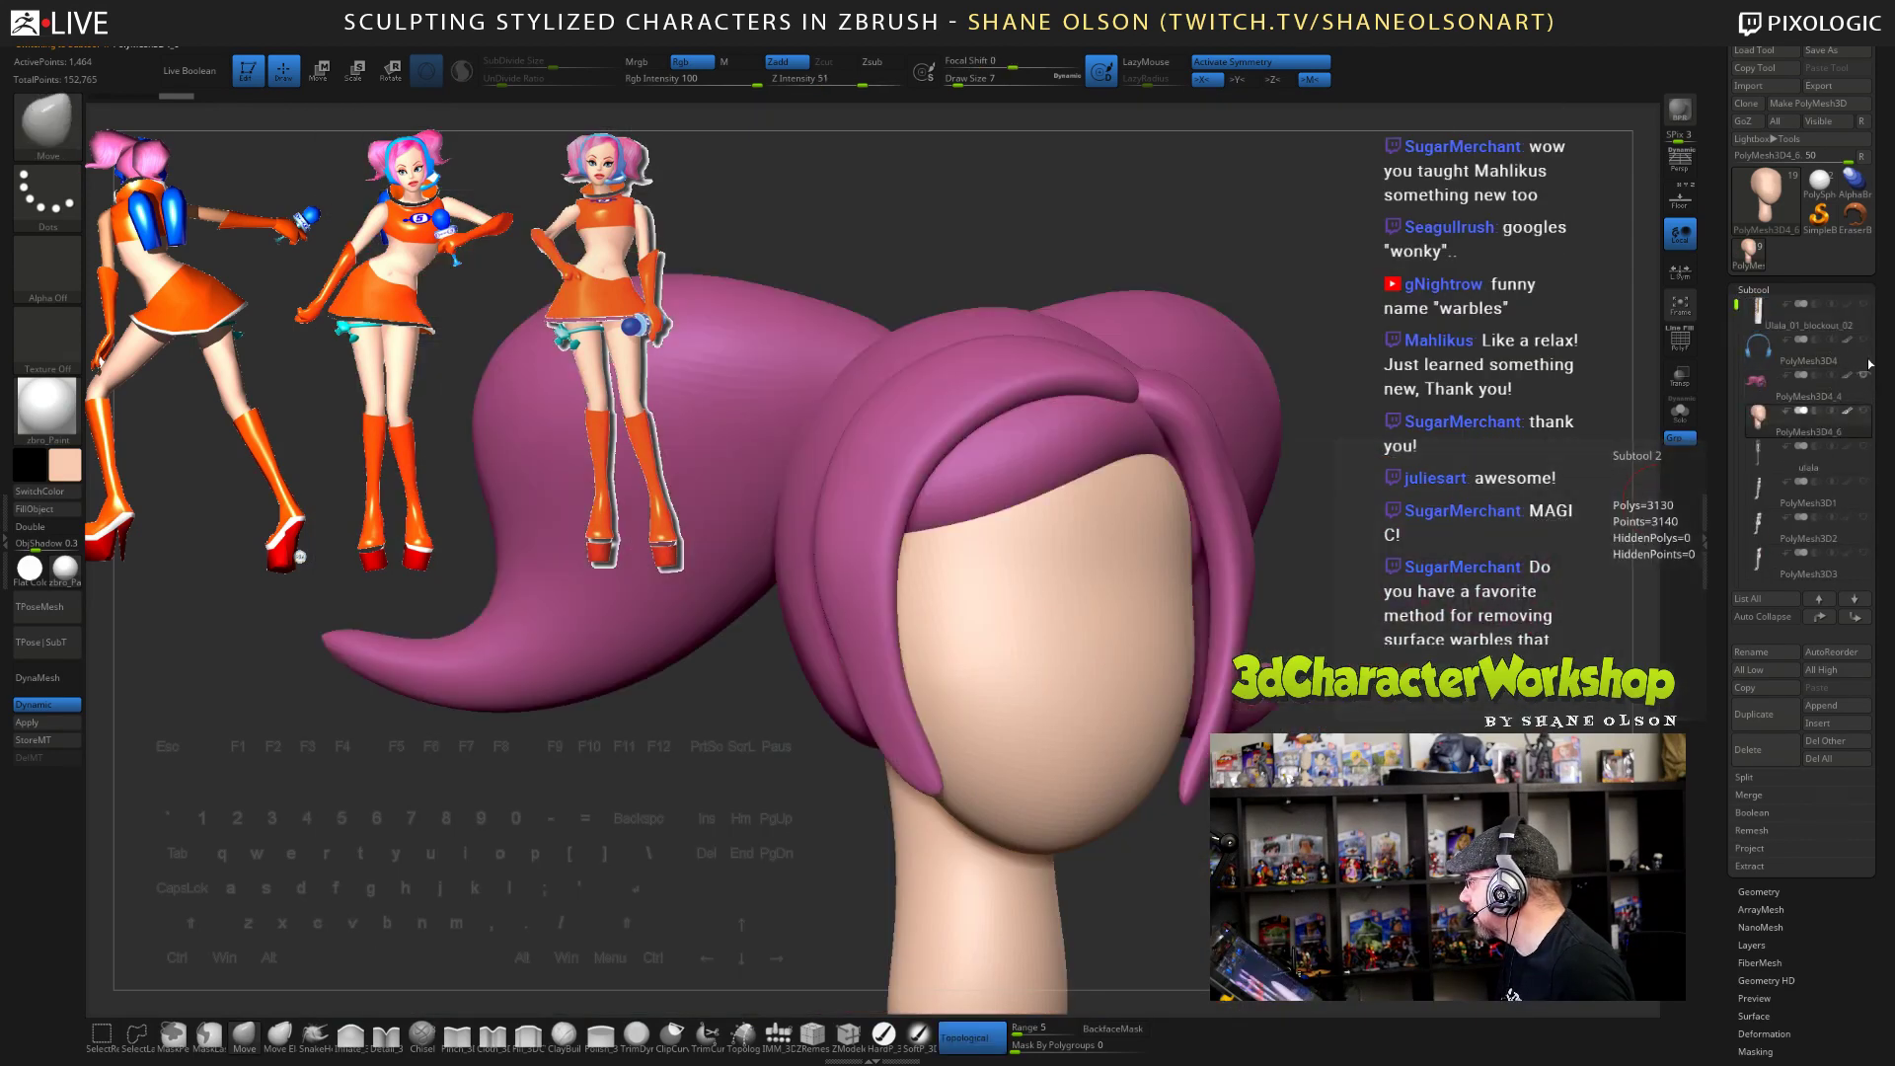
left_click(1863, 339)
left_click_drag(1438, 446, 1480, 454)
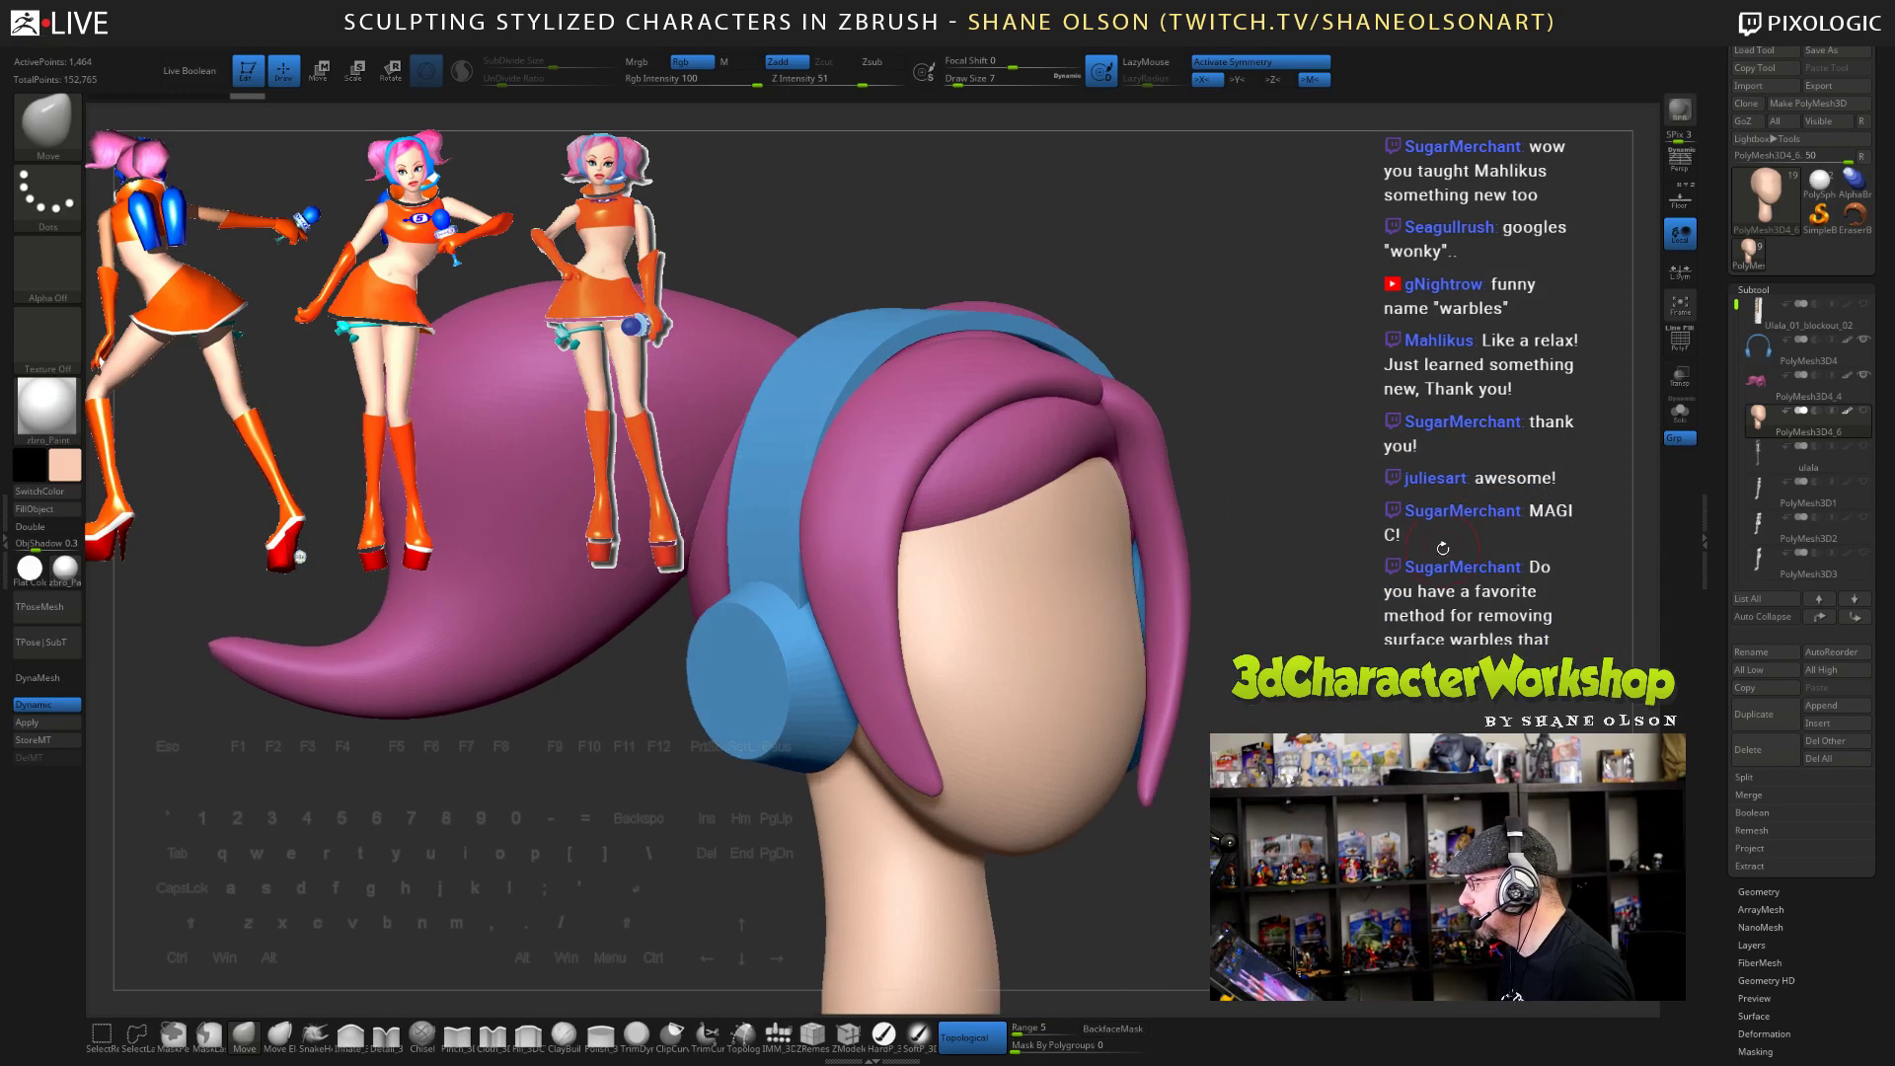
- Move and enlarge the Spotlight reference so the front-facing character's head and torso sit beside the model, and end Spotlight editing
left_click_drag(1440, 547, 1201, 453, "alt")
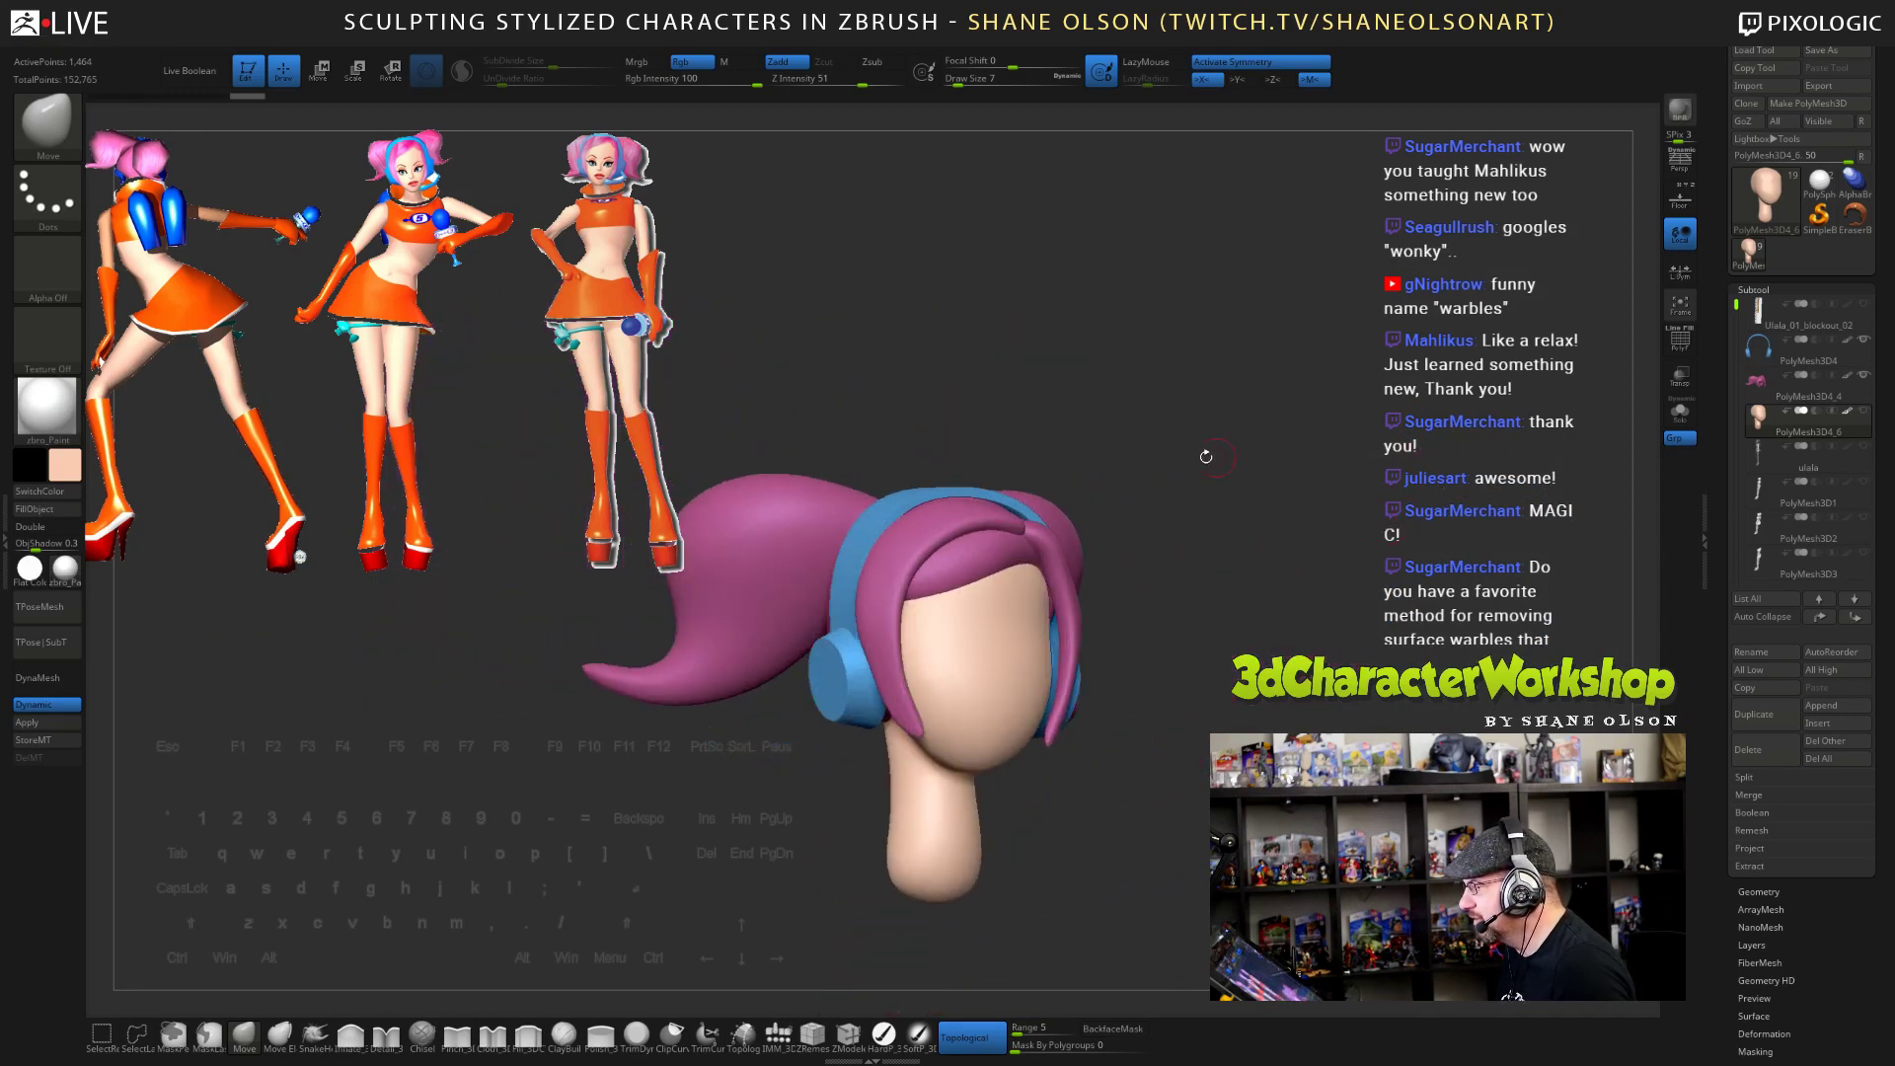
key("shift+z")
left_click_drag(847, 513, 379, 651)
left_click(257, 579)
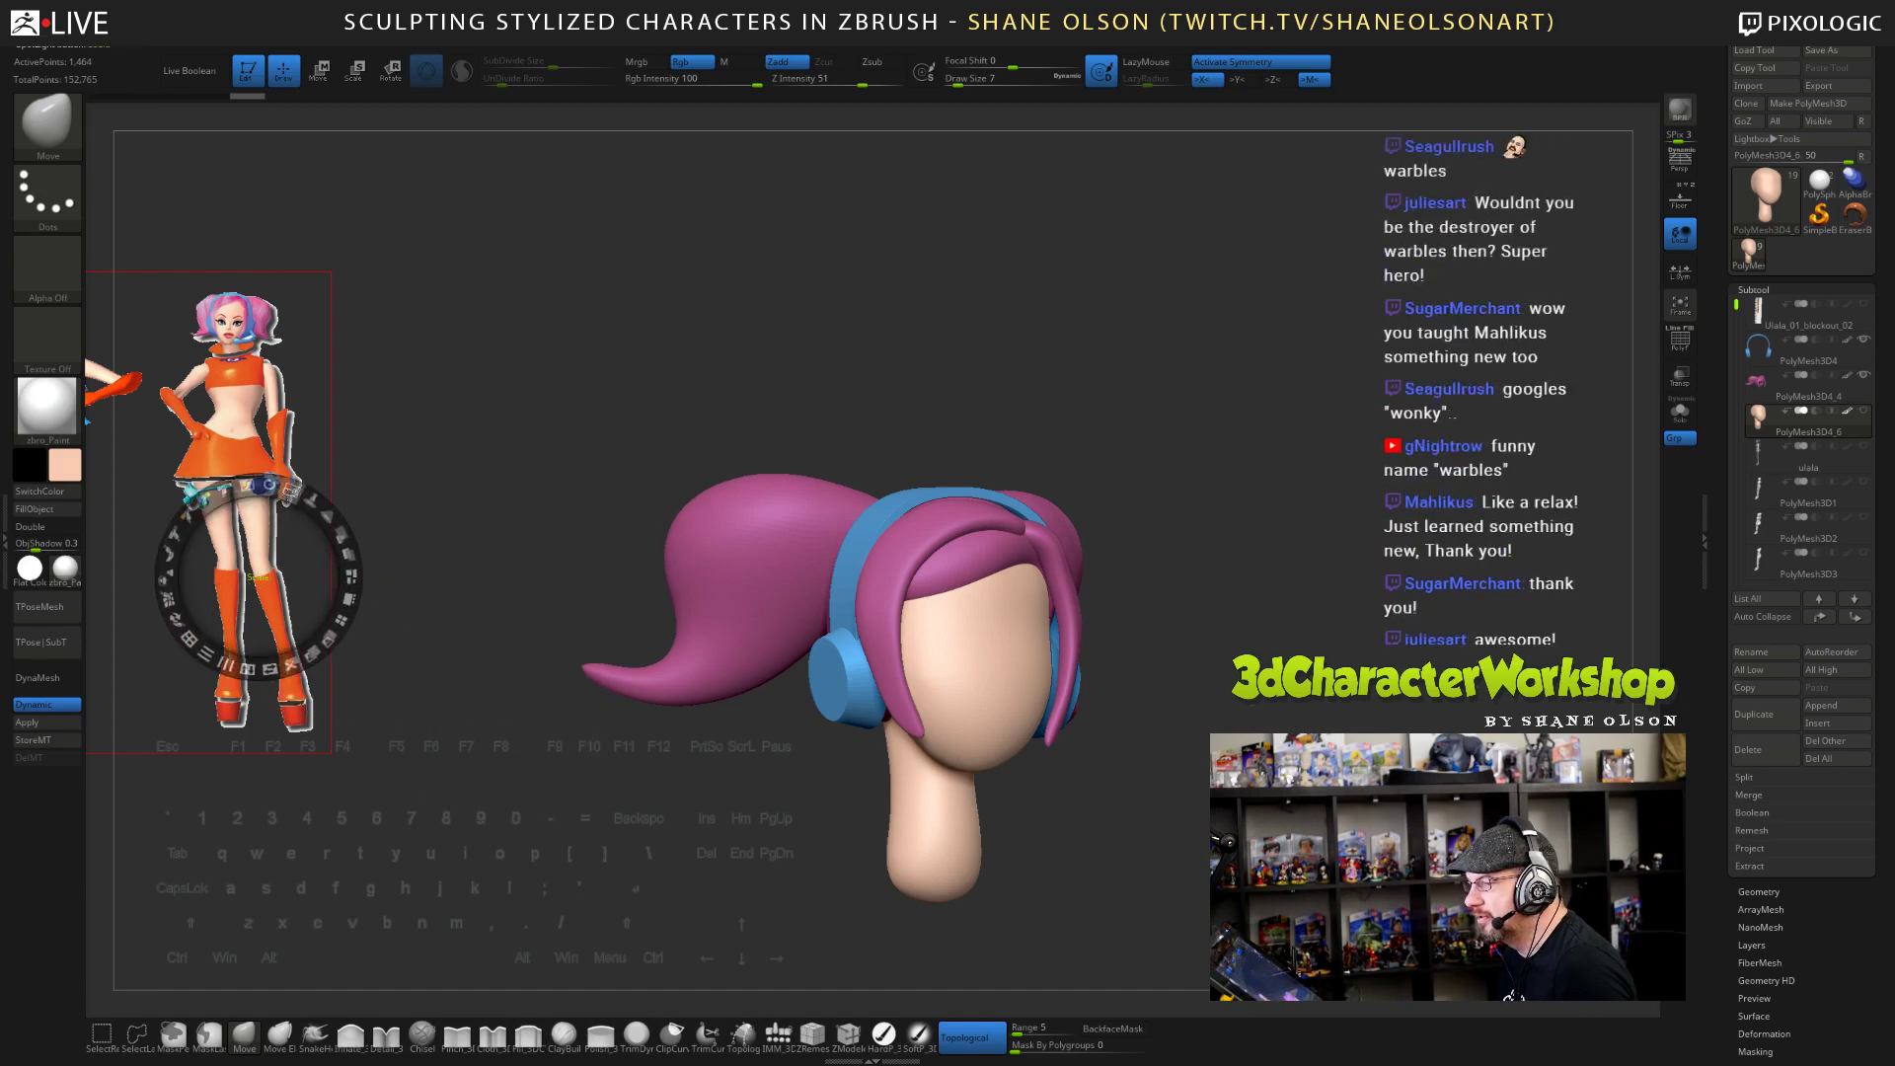
left_click_drag(292, 491, 258, 932)
left_click(267, 436)
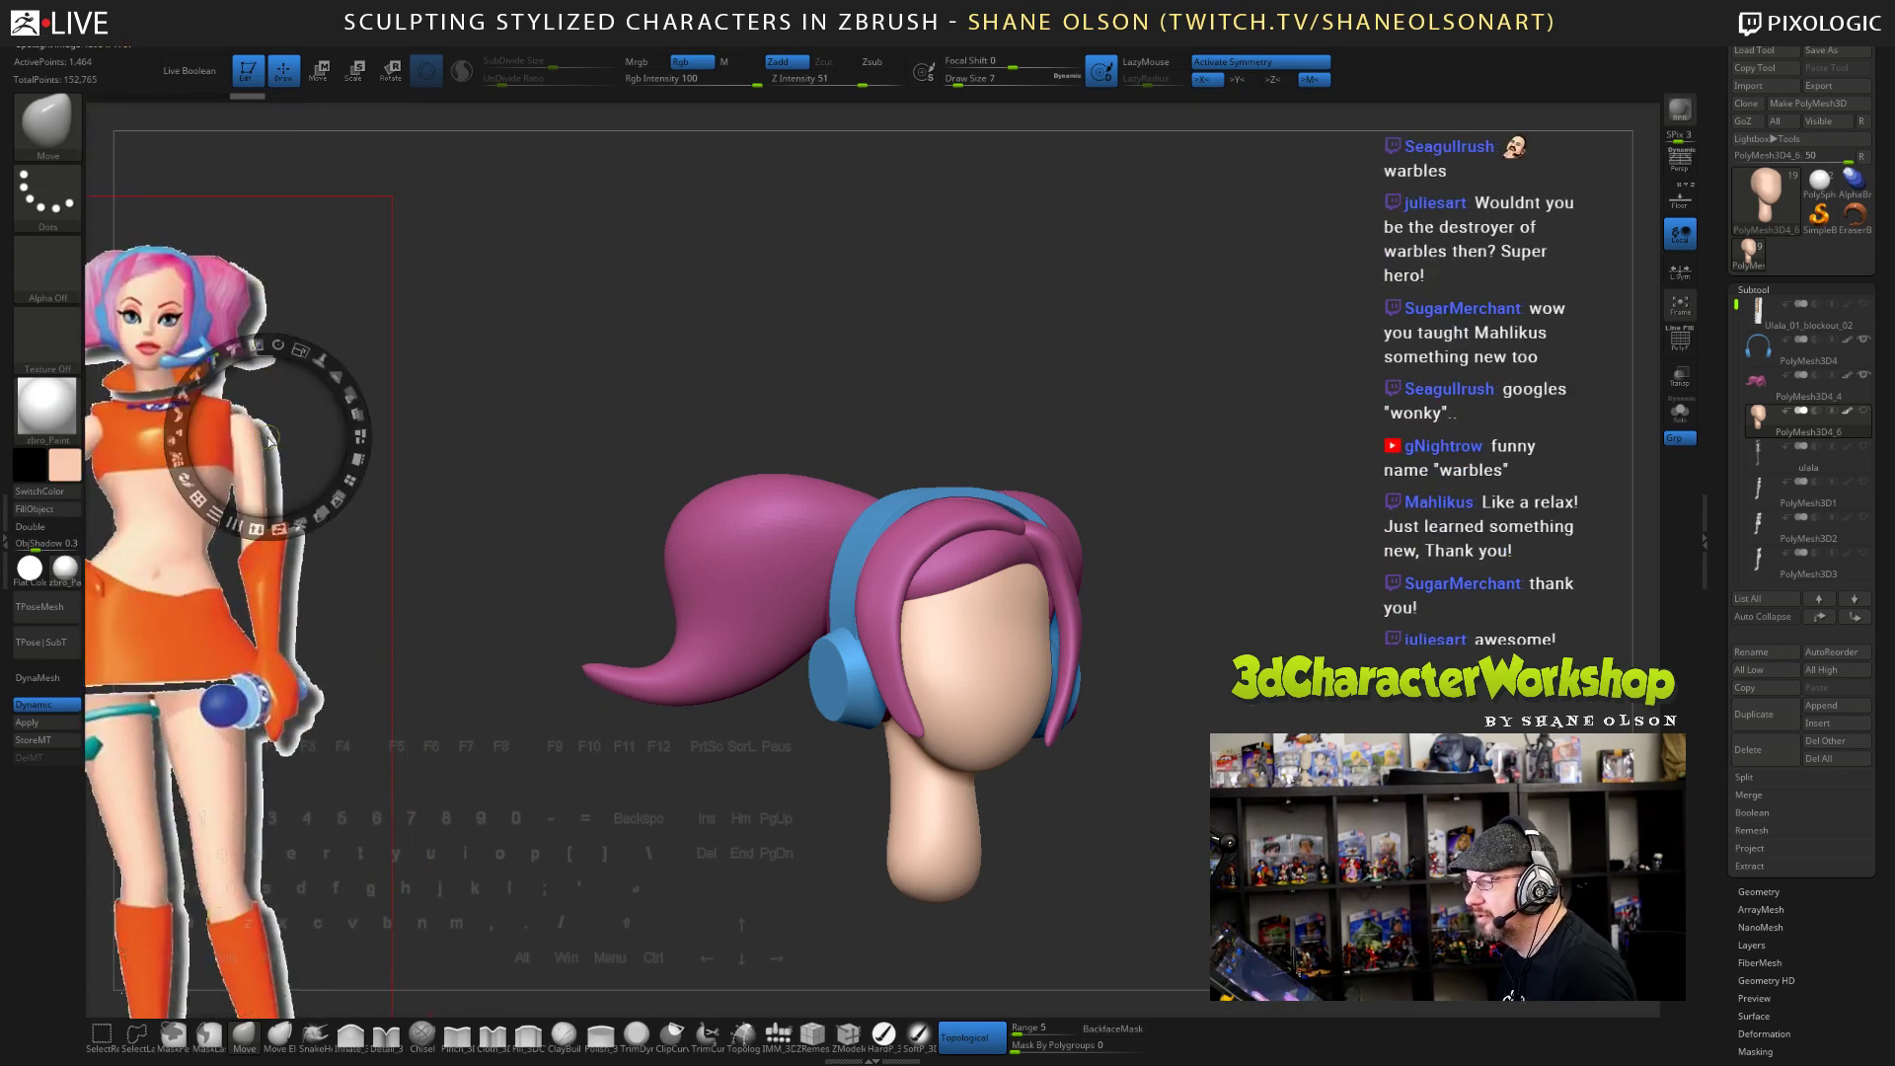
left_click_drag(277, 415, 416, 688)
key("z")
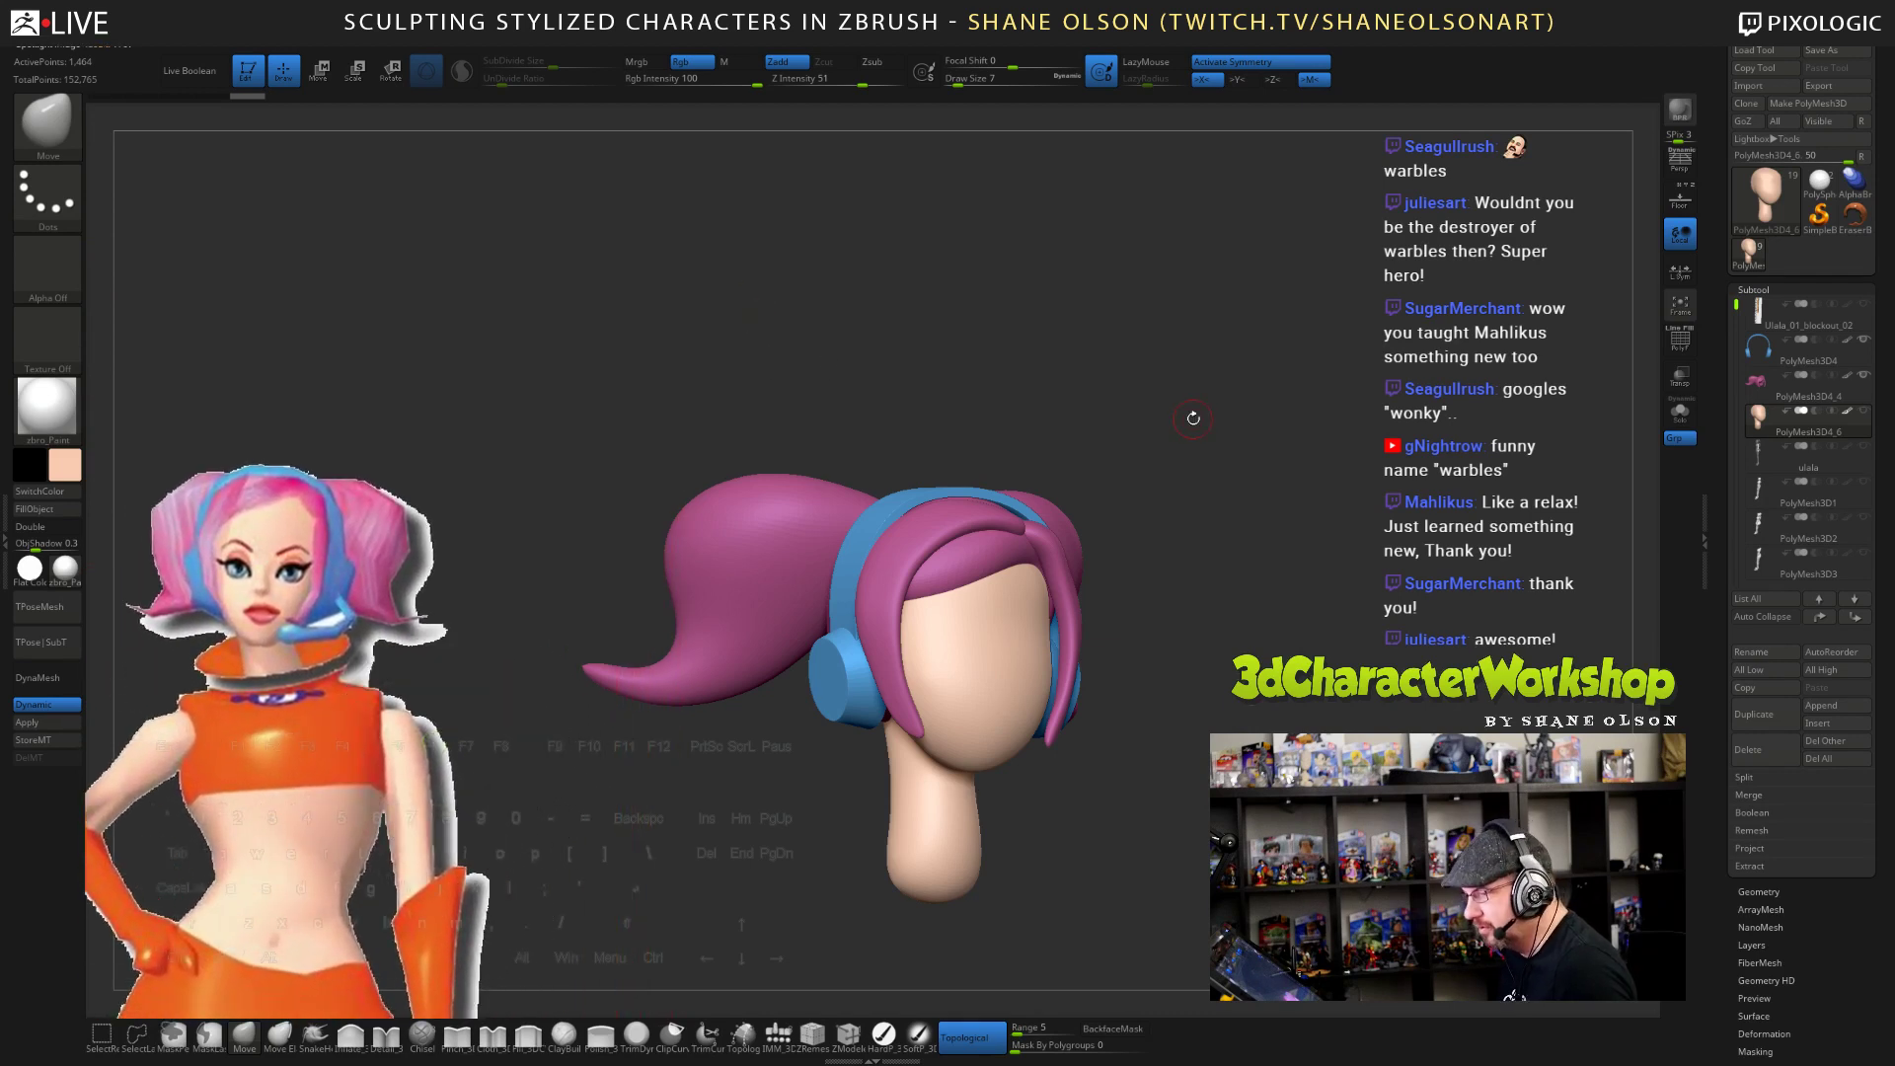
- Duplicate the head subtool and make the copy active, with the model facing straight front
left_click_drag(1192, 417, 1308, 435, "alt")
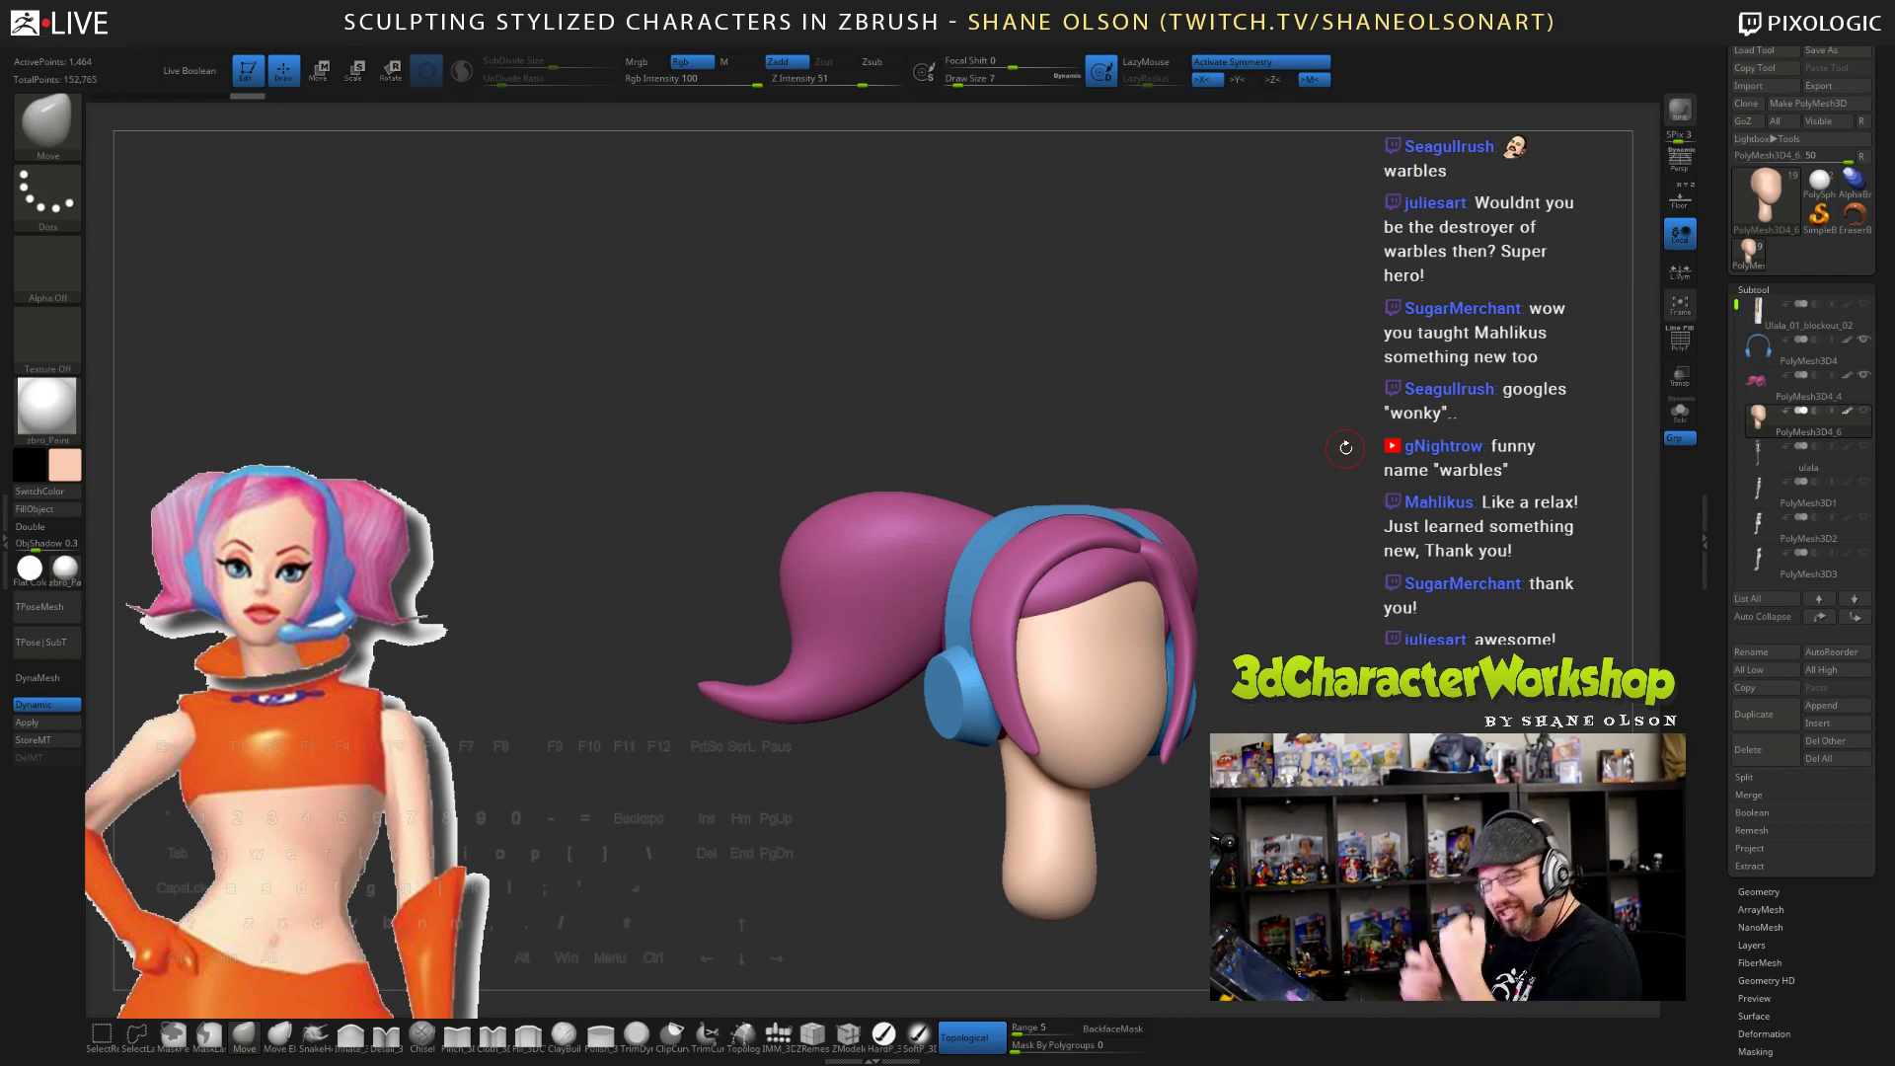
mouse_move(1298, 709)
left_mouse_down()
mouse_move(1350, 701)
mouse_move(1302, 730)
left_mouse_up()
key("]")
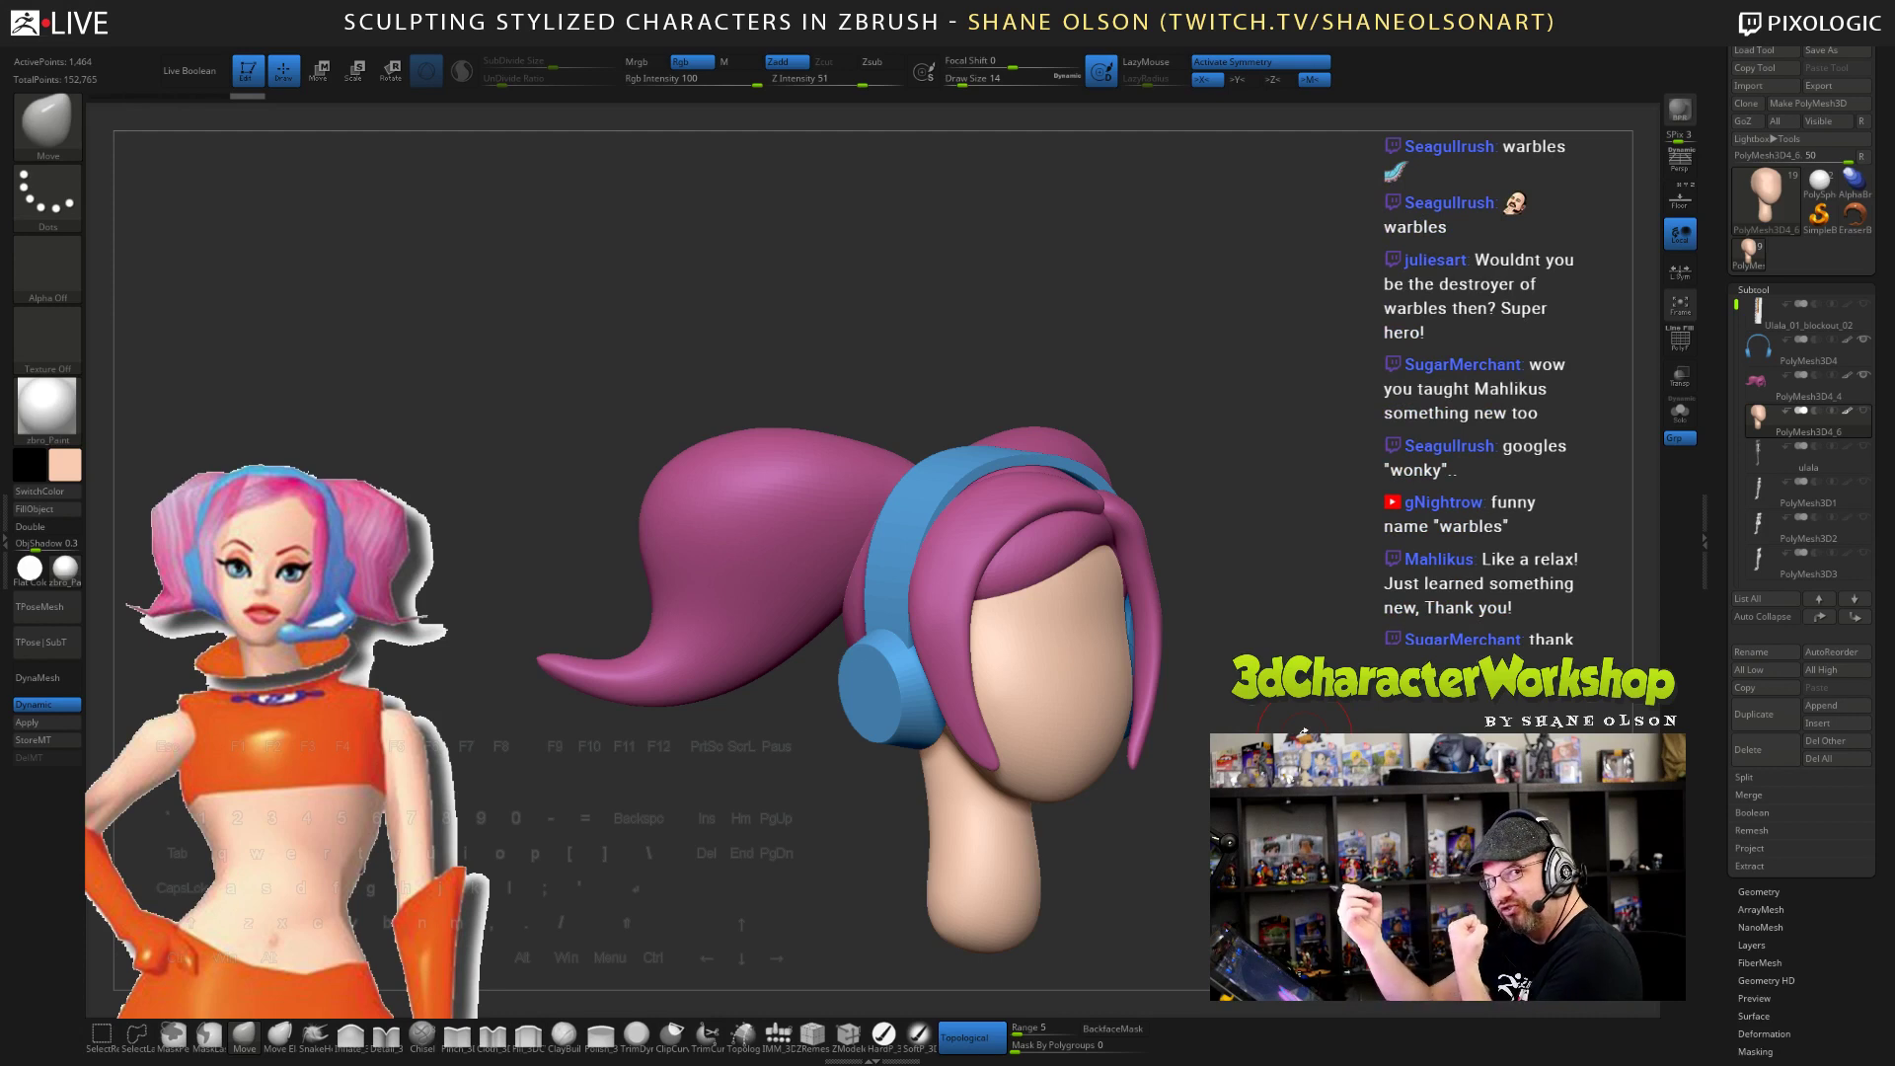
left_click_drag(1295, 669, 1298, 642, "alt")
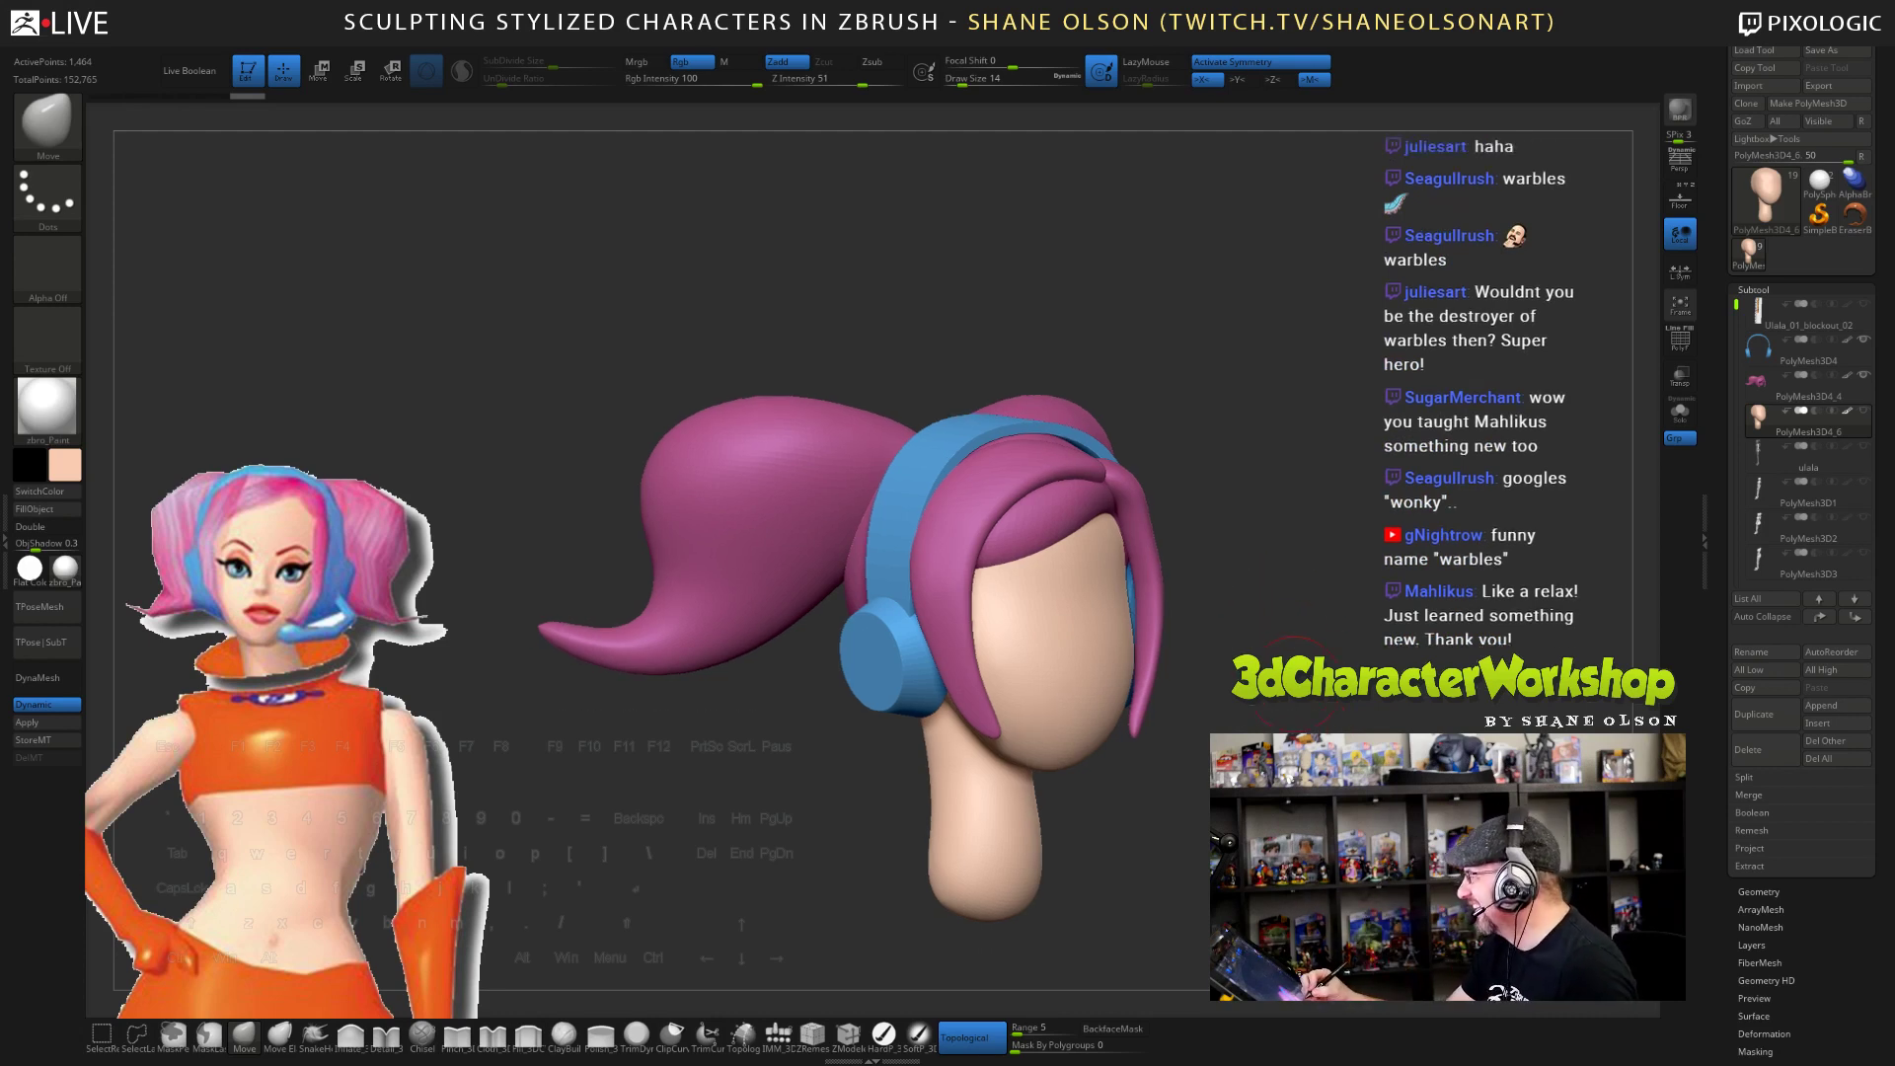
mouse_move(1301, 723)
left_mouse_down()
mouse_move(1266, 728)
mouse_move(1250, 690)
left_mouse_up()
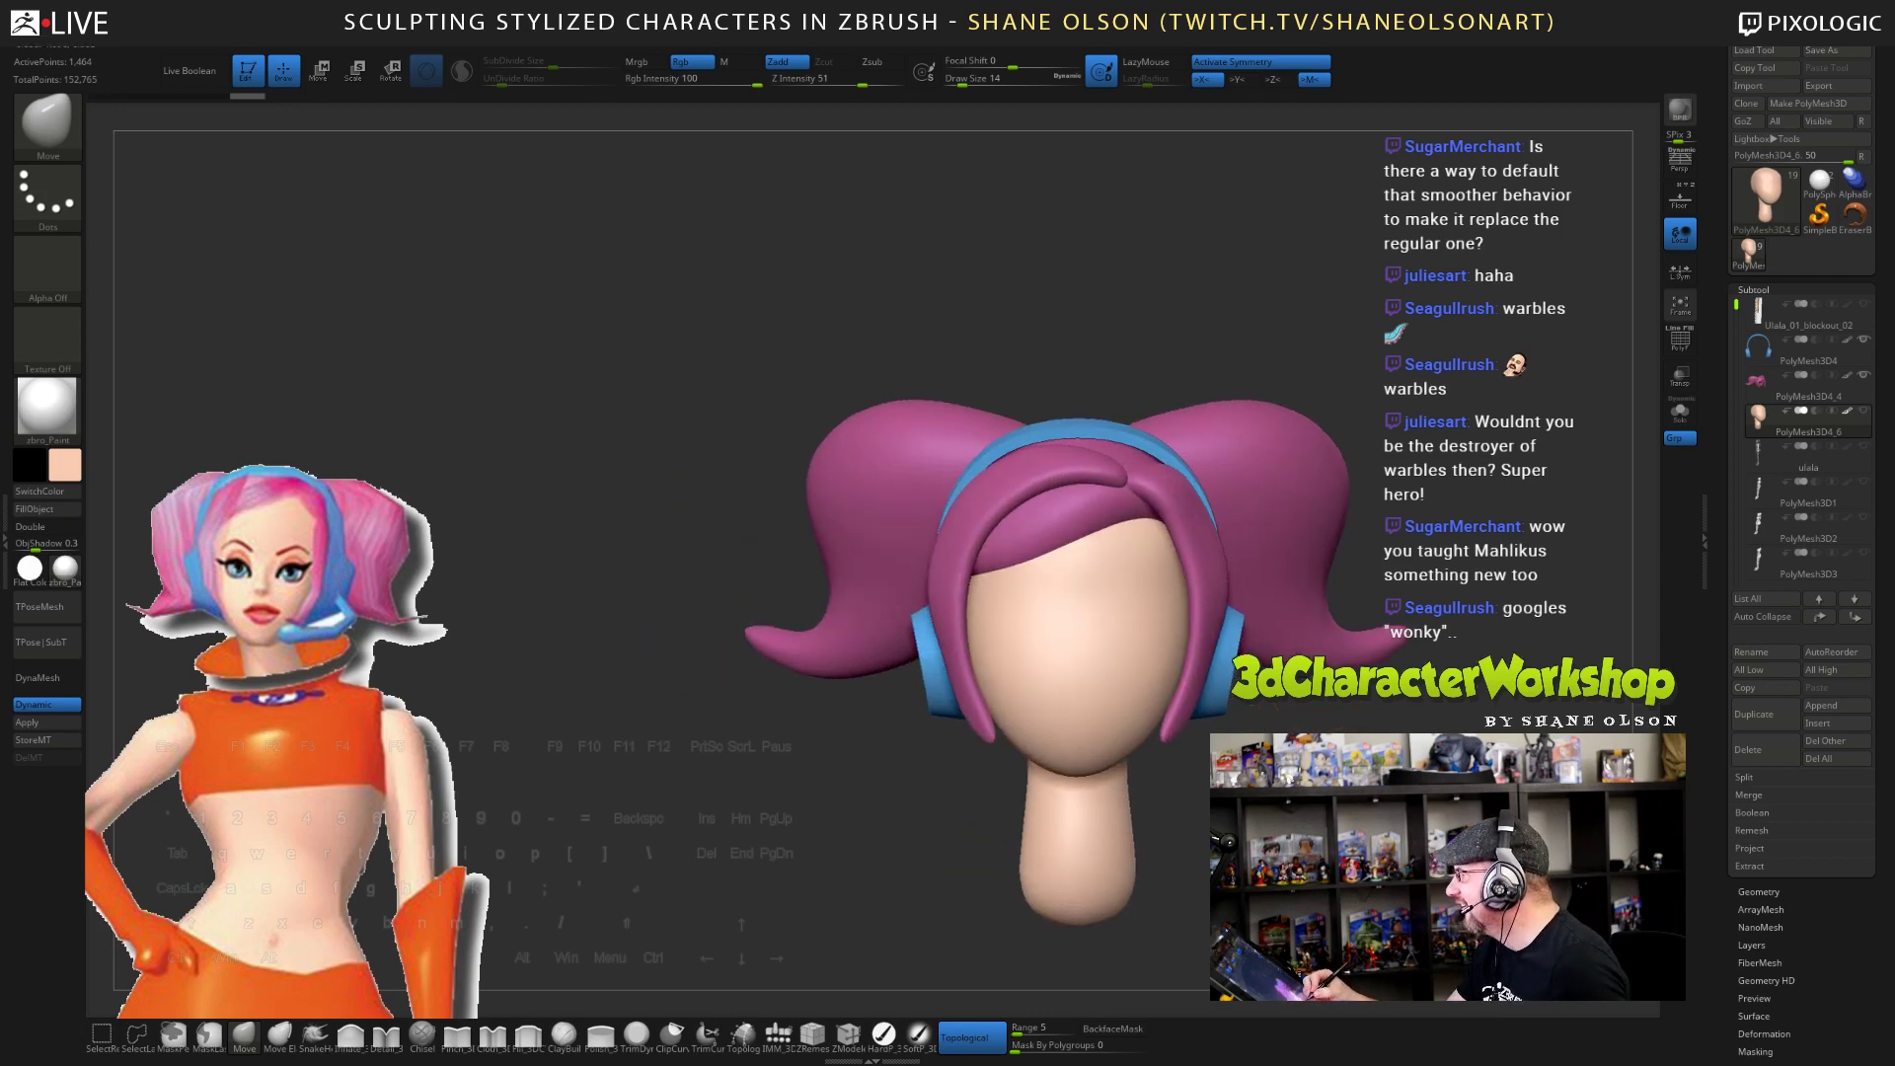
mouse_move(1381, 760)
left_mouse_down("alt")
mouse_move(1285, 736)
mouse_move(1083, 600)
left_mouse_up("alt")
key("]")
left_click_drag(1251, 623, 1253, 625, "shift")
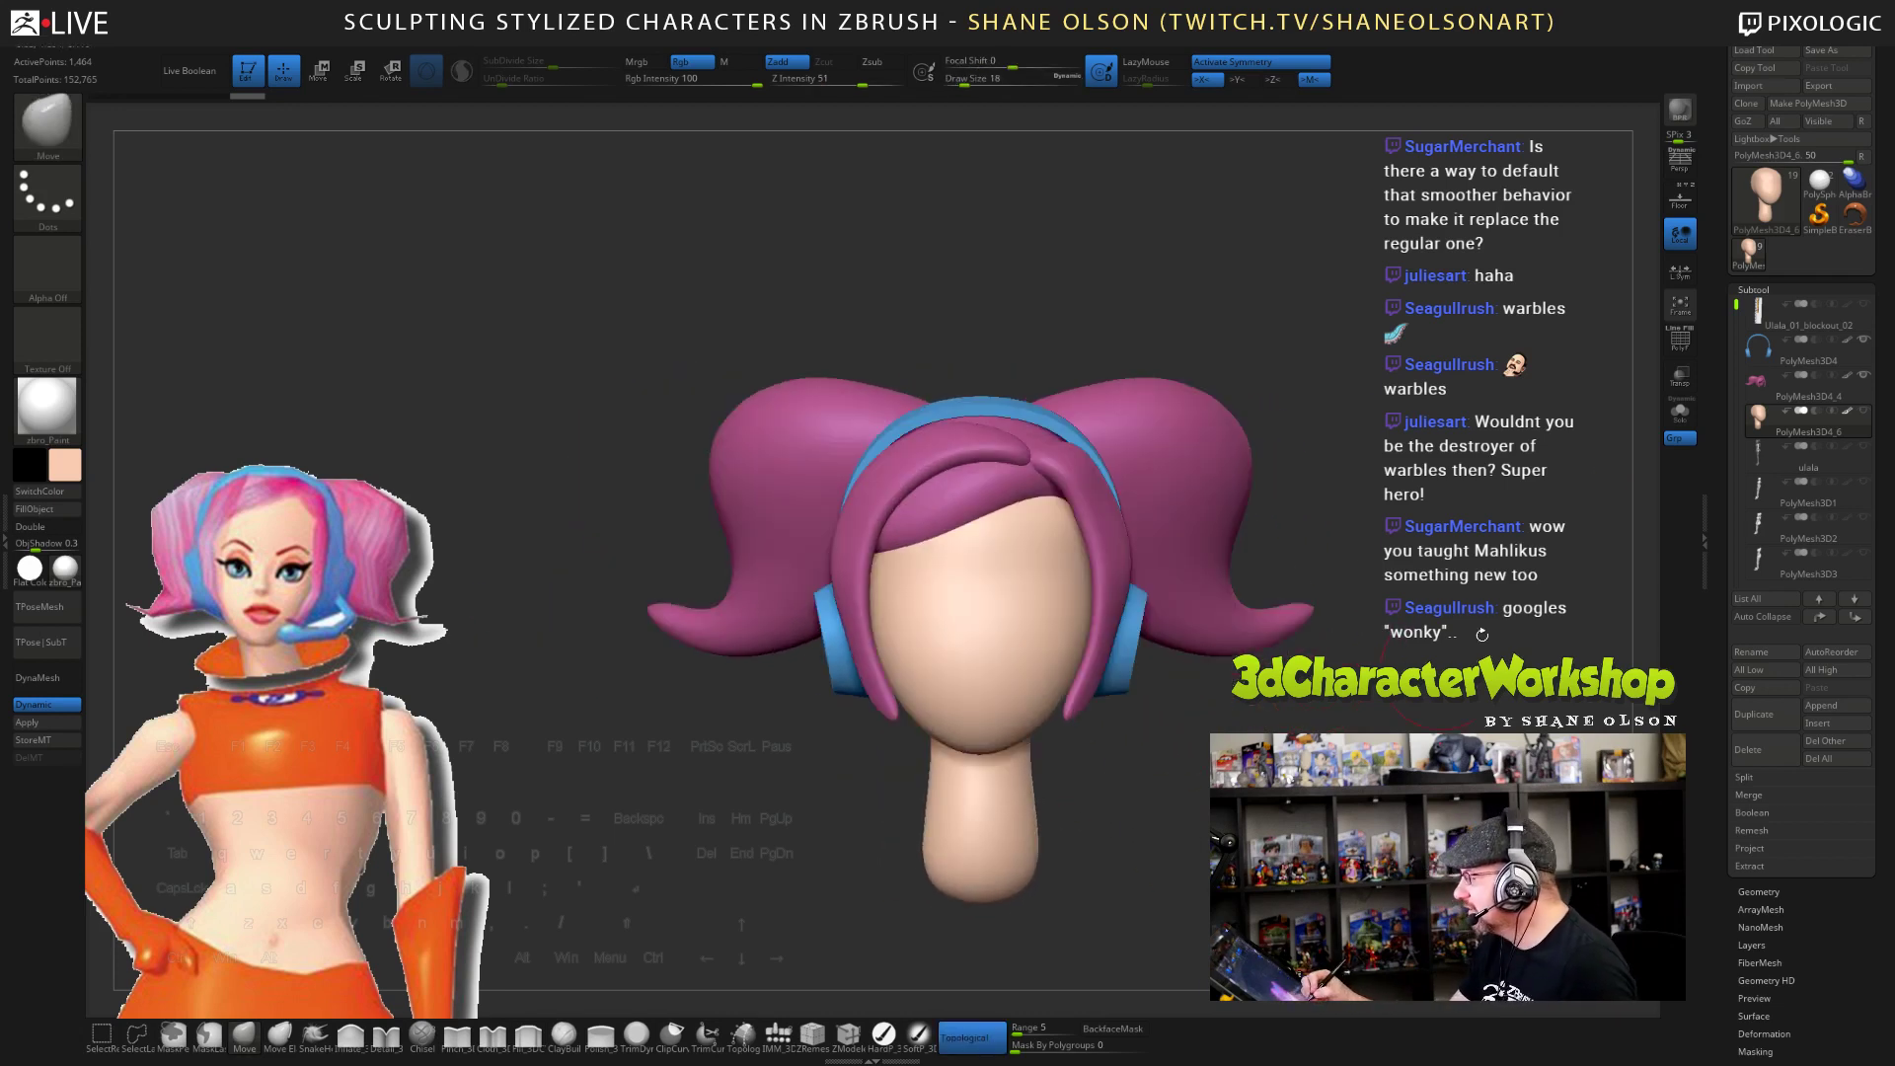
left_click(1754, 714)
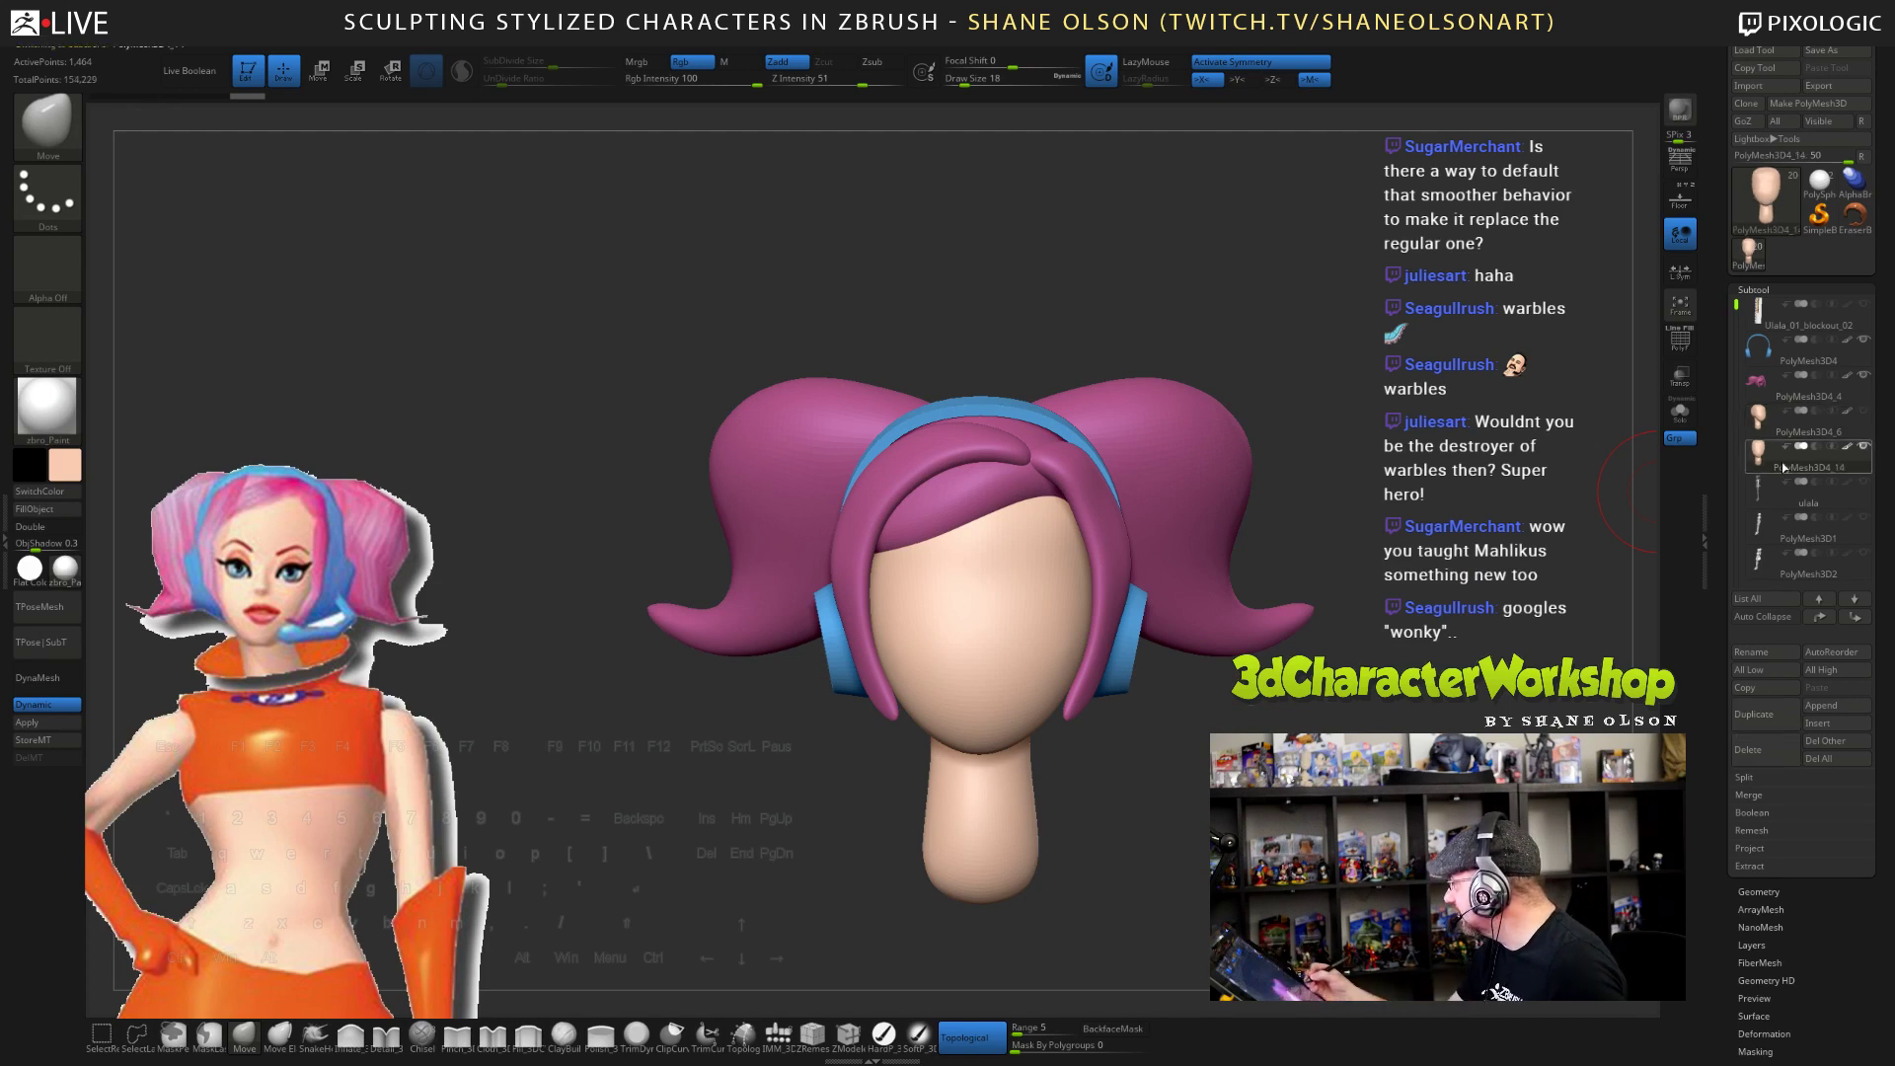
left_click_drag(1406, 751, 1362, 778, "alt")
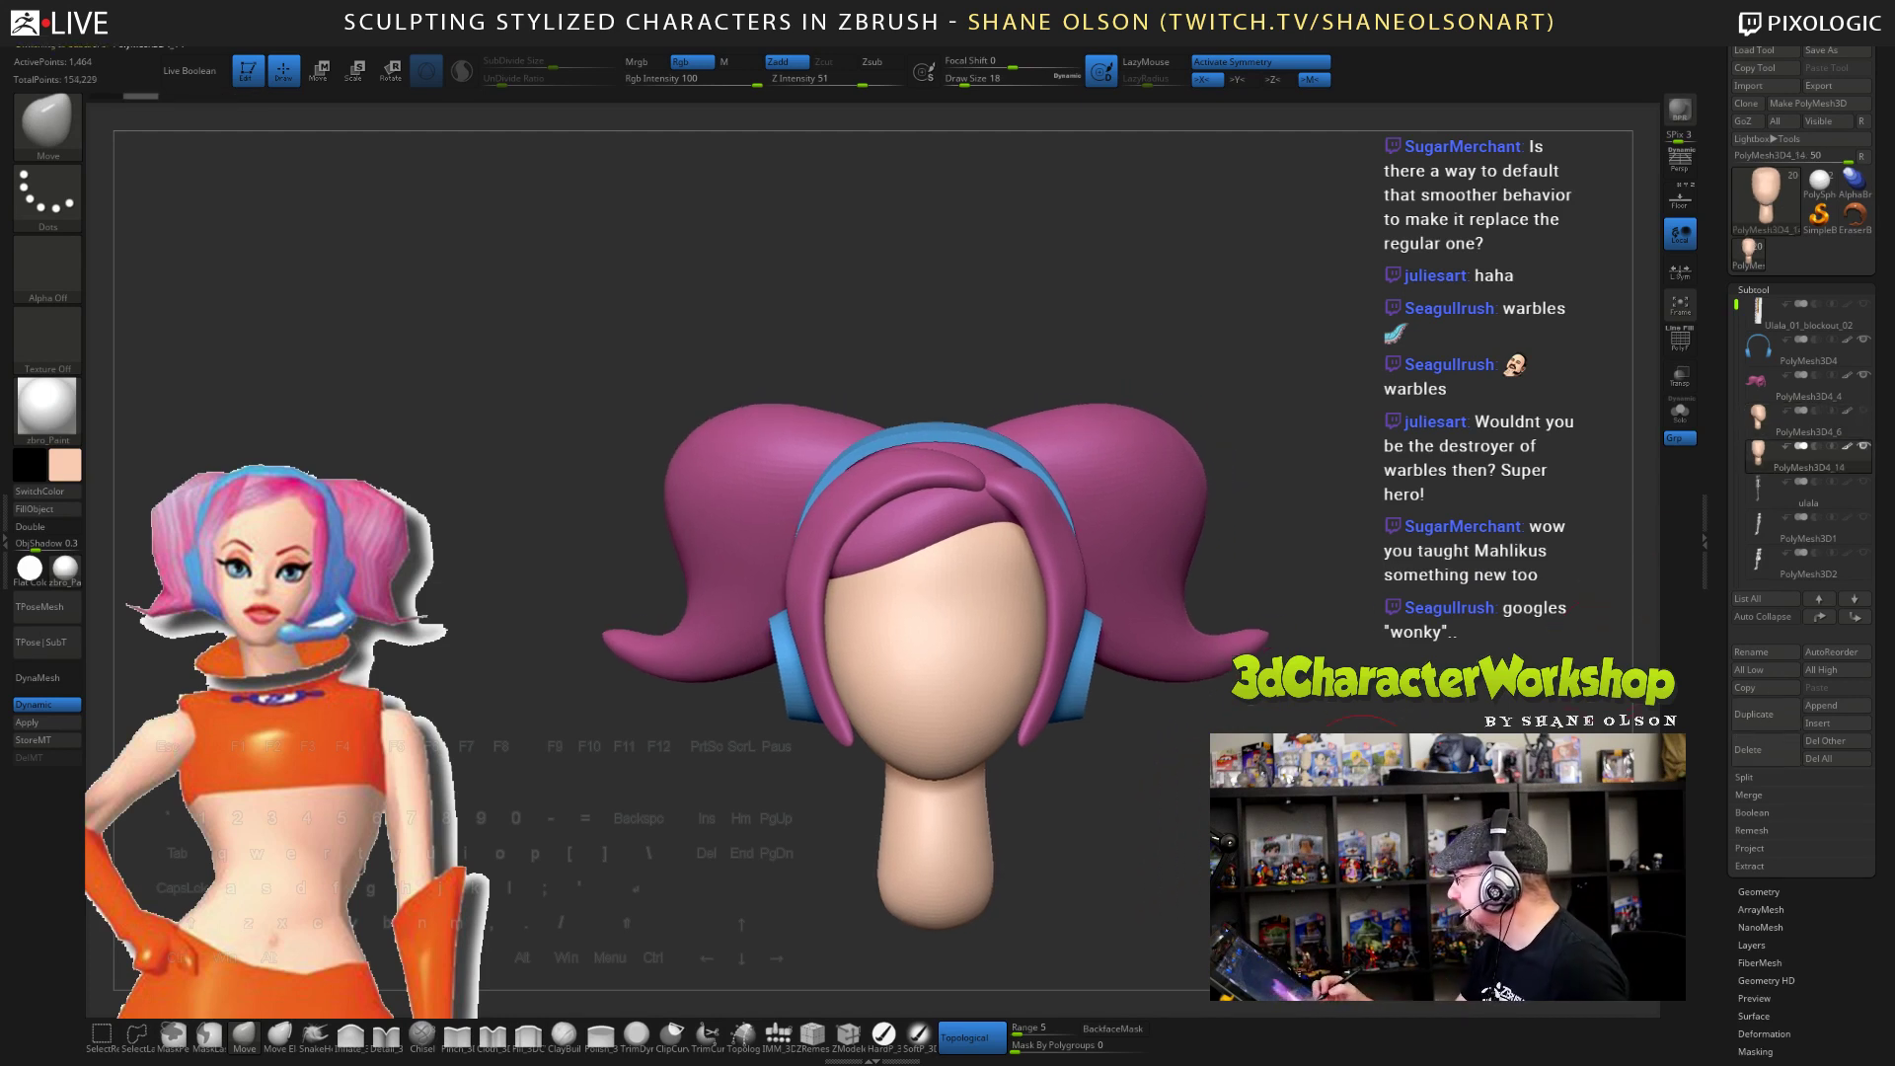
- Choose the SnakeHook brush with Sculptris Pro mode on, and reduce it to draw size 11
left_click(315, 1034)
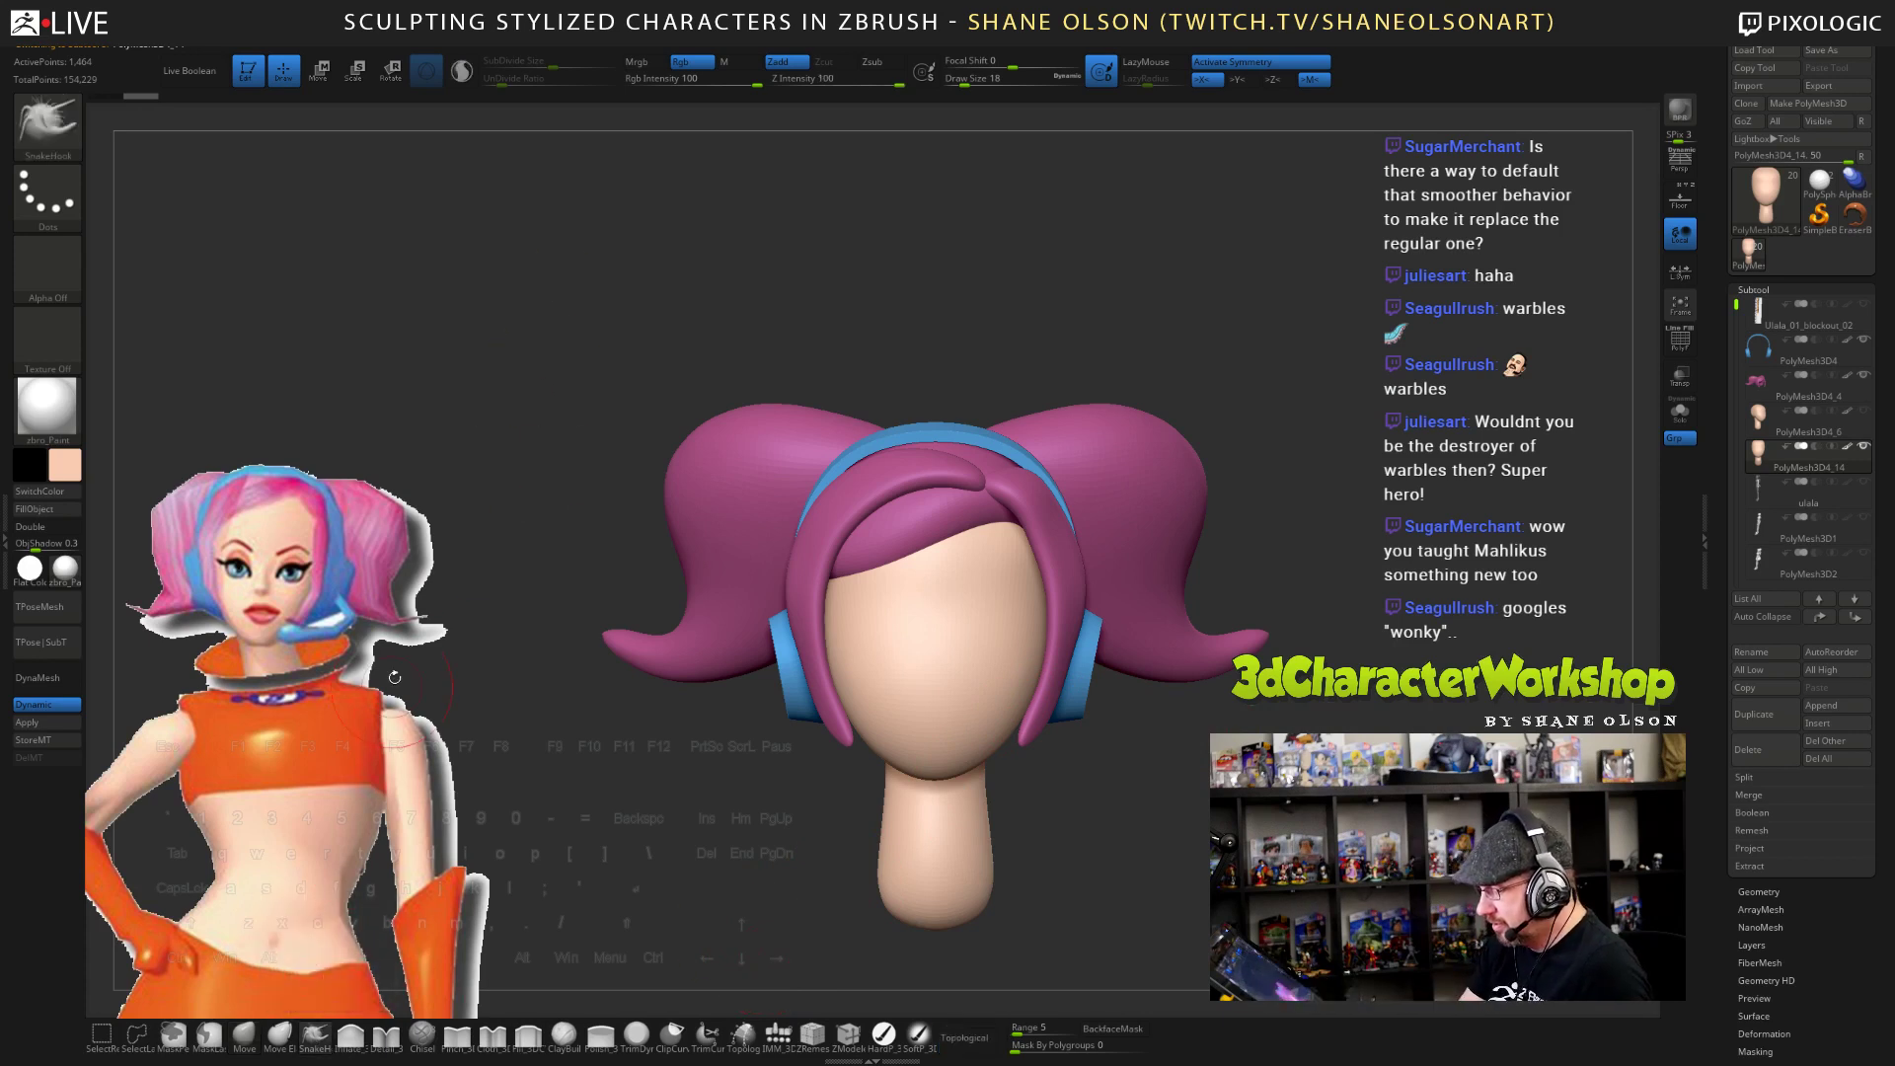
left_click(461, 70)
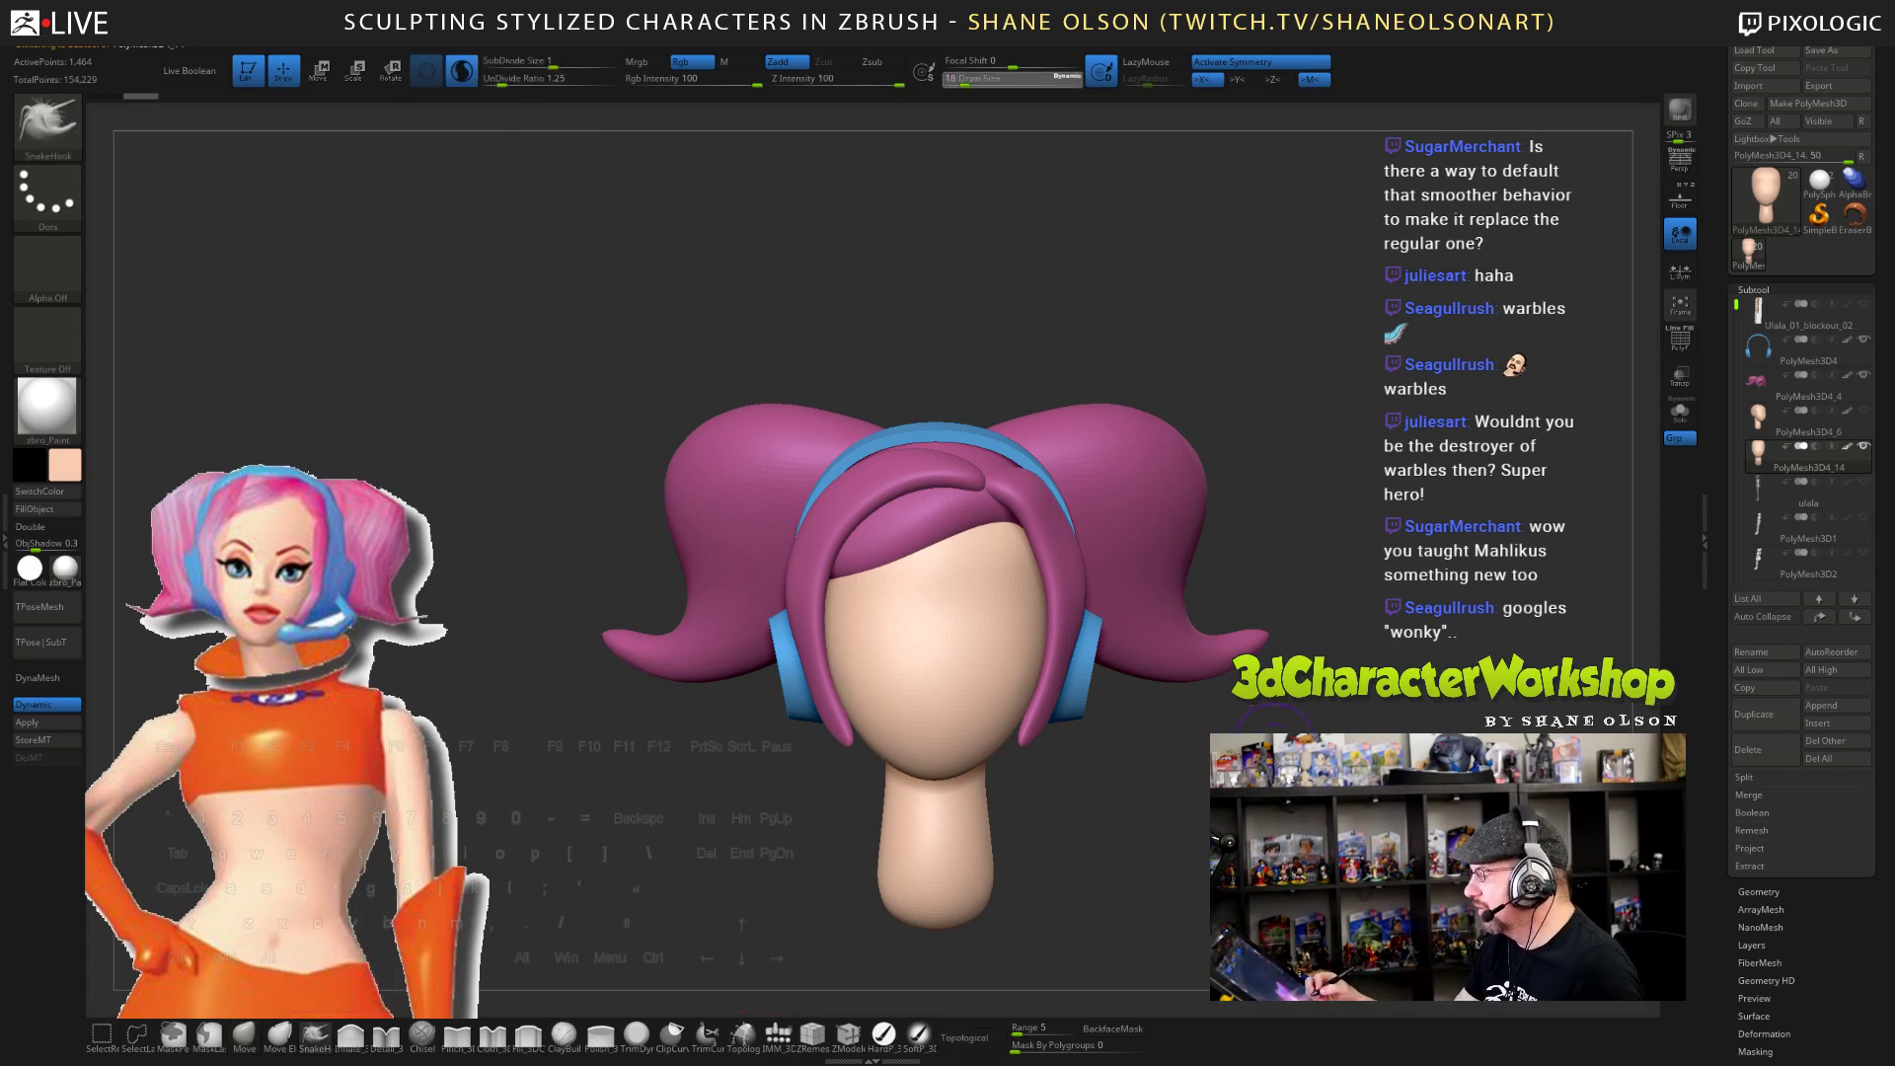
mouse_move(1115, 780)
left_mouse_down("alt")
mouse_move(1135, 878)
mouse_move(1094, 920)
left_mouse_up("alt")
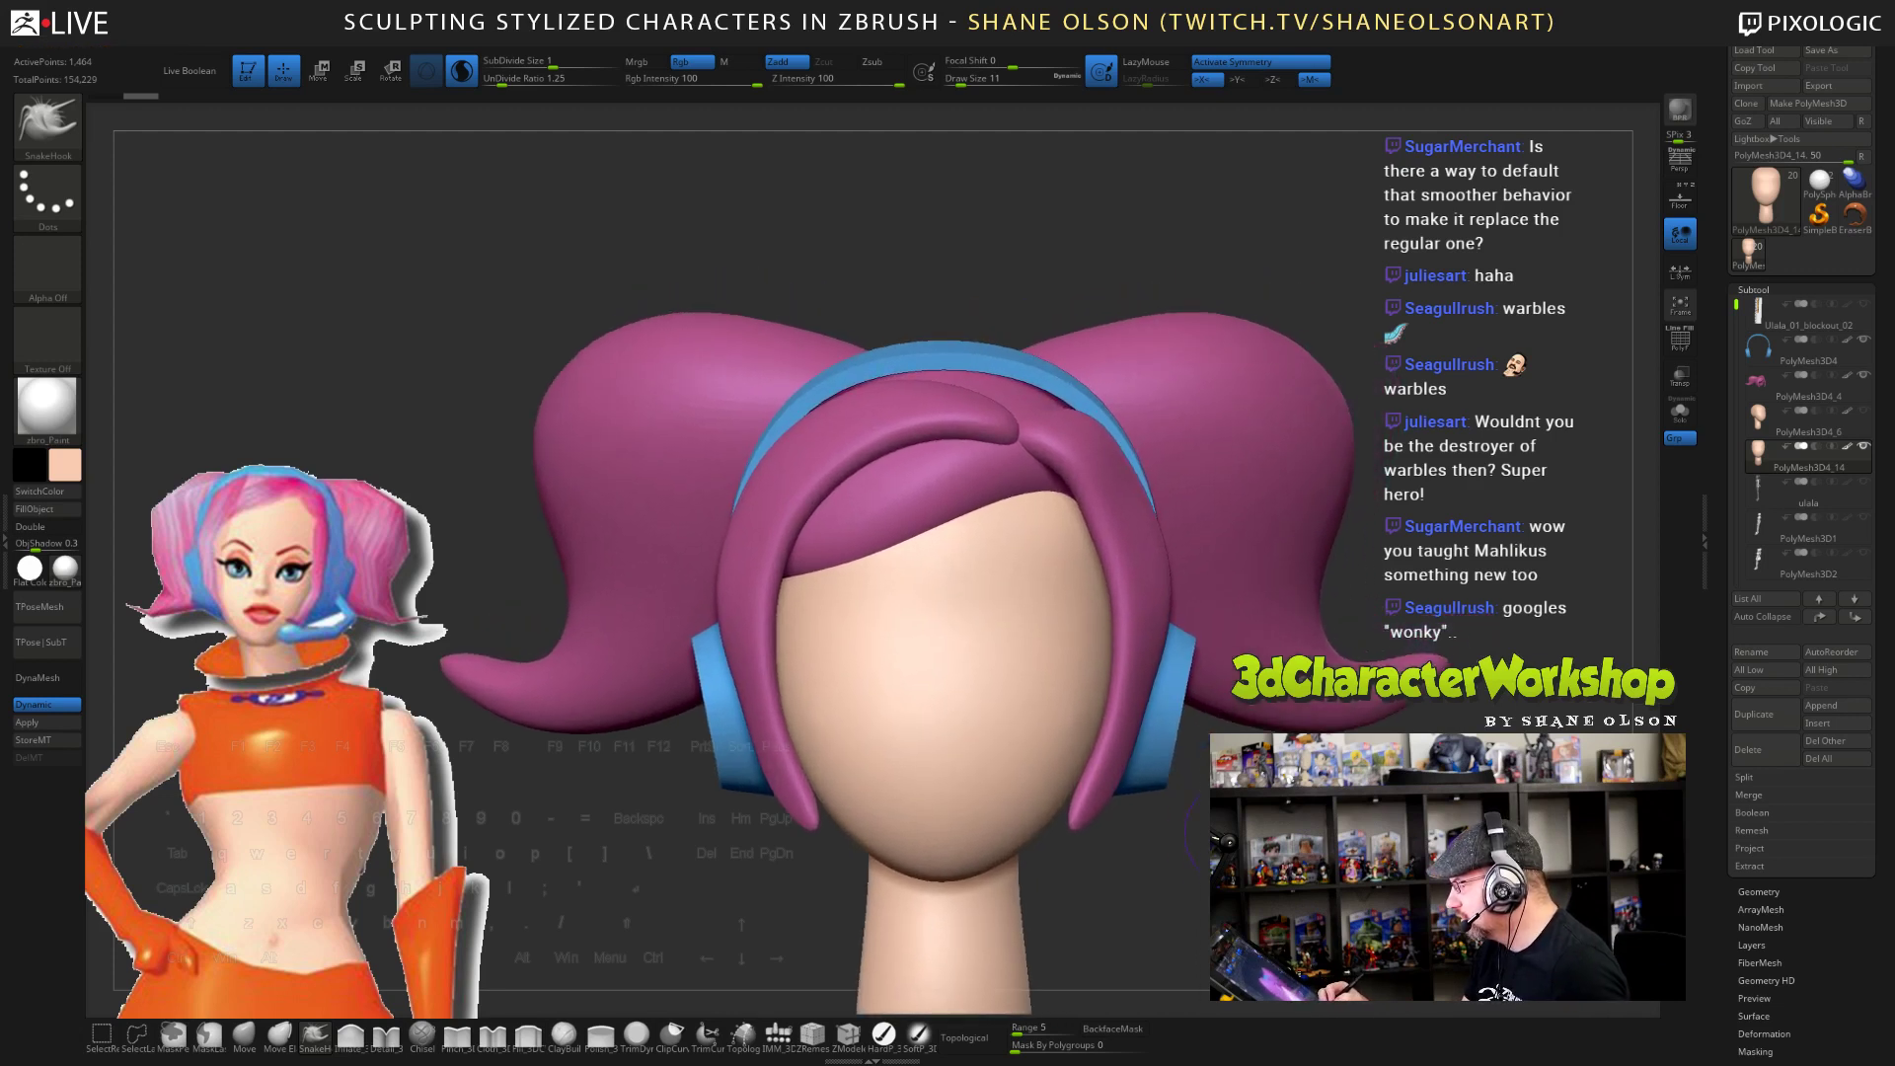
- Try masking a small area around the mouth at draw size 5, and clear the mask
key("ctrl")
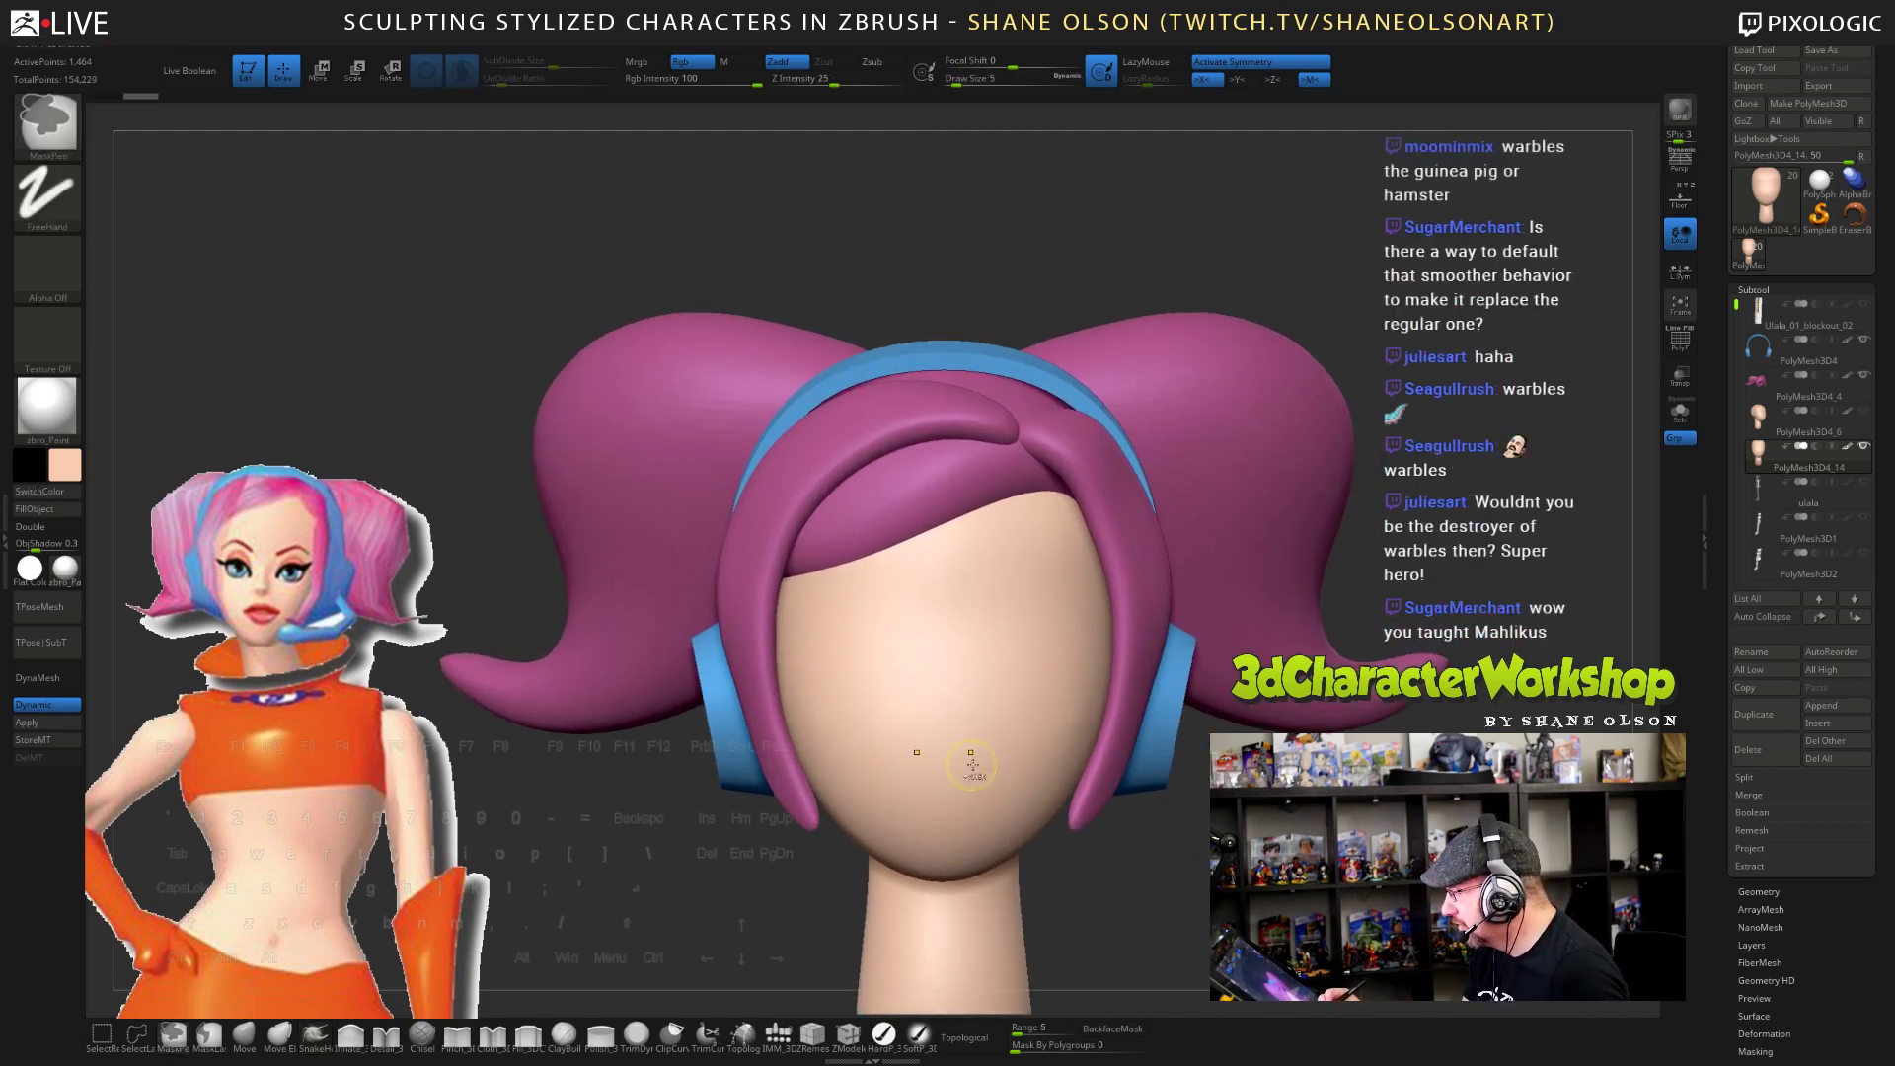
mouse_move(991, 750)
left_mouse_down("ctrl")
mouse_move(1021, 755)
mouse_move(947, 764)
left_mouse_up("ctrl")
left_click_drag(1179, 775, 1196, 811, "ctrl")
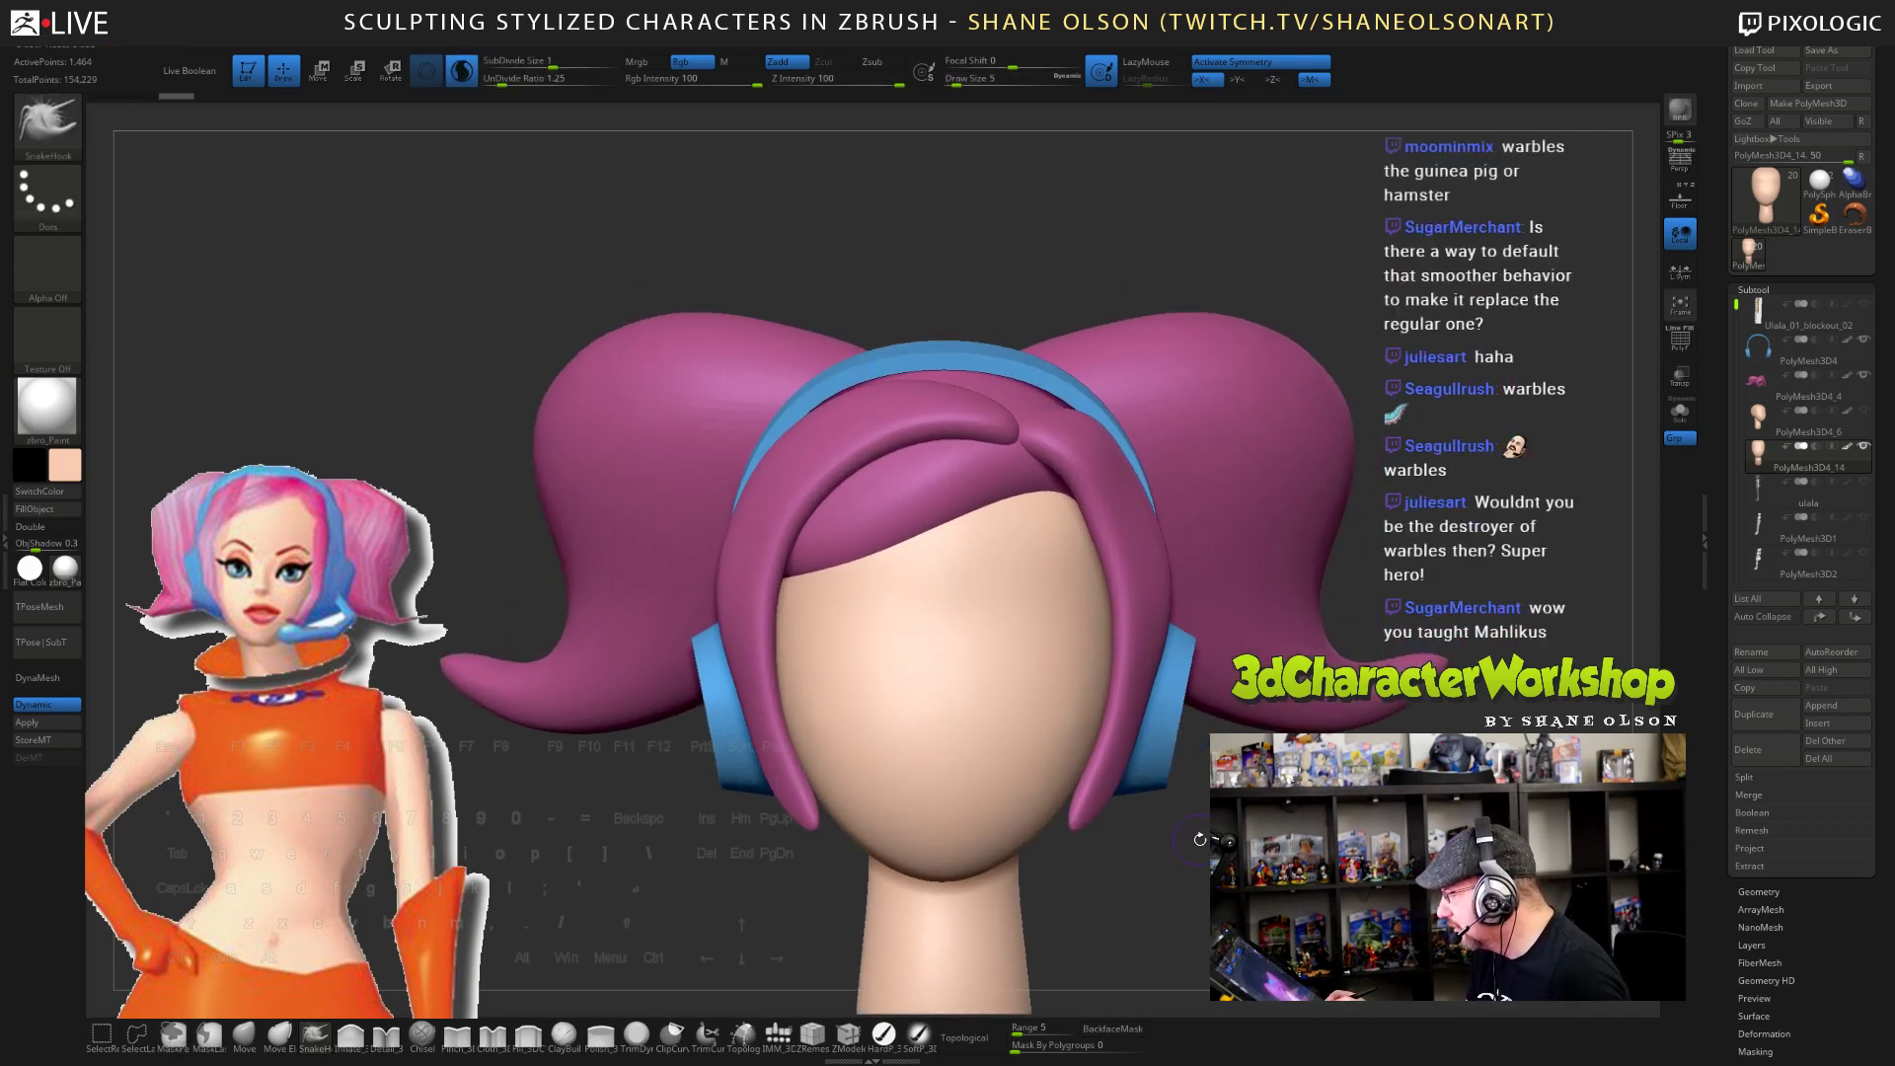
key("shift")
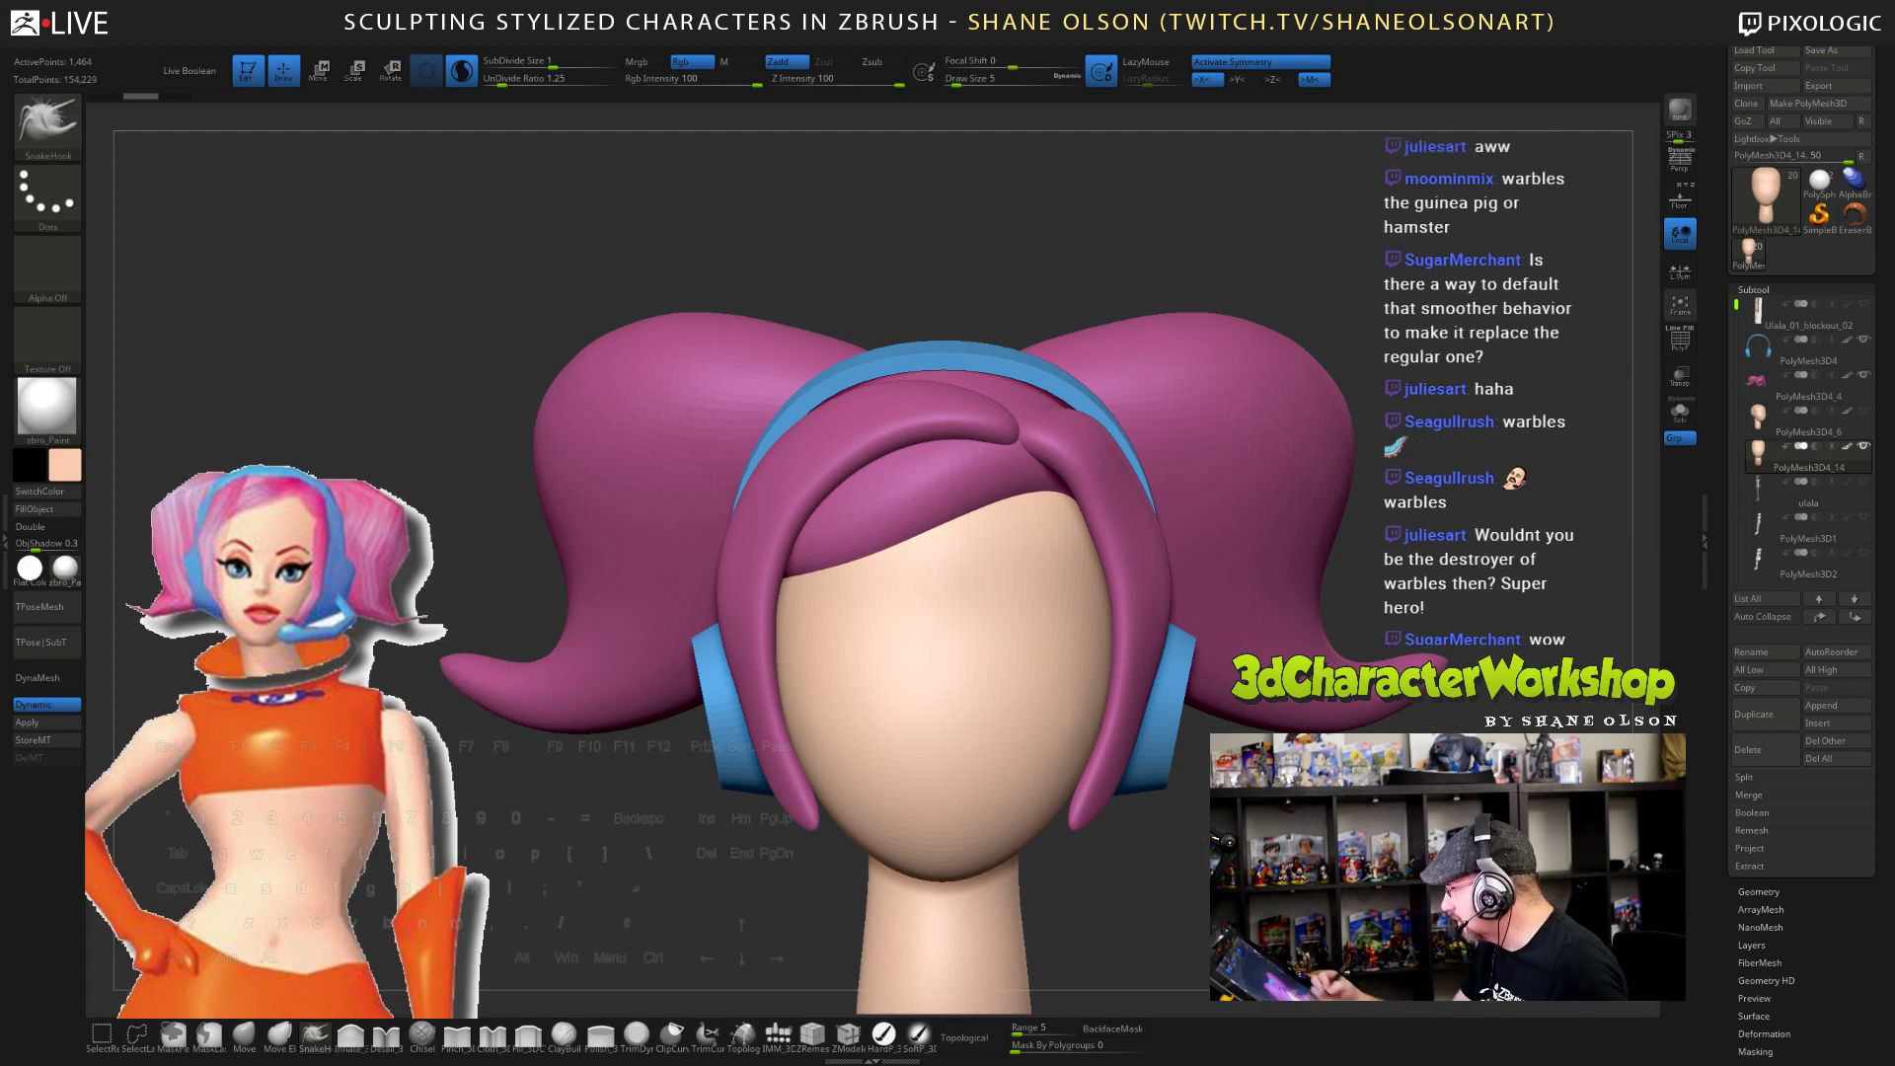
- Apply the head copy's dynamic subdivision as real geometry, delete its lower subdivision levels, and show its polyframe
left_click(64, 724)
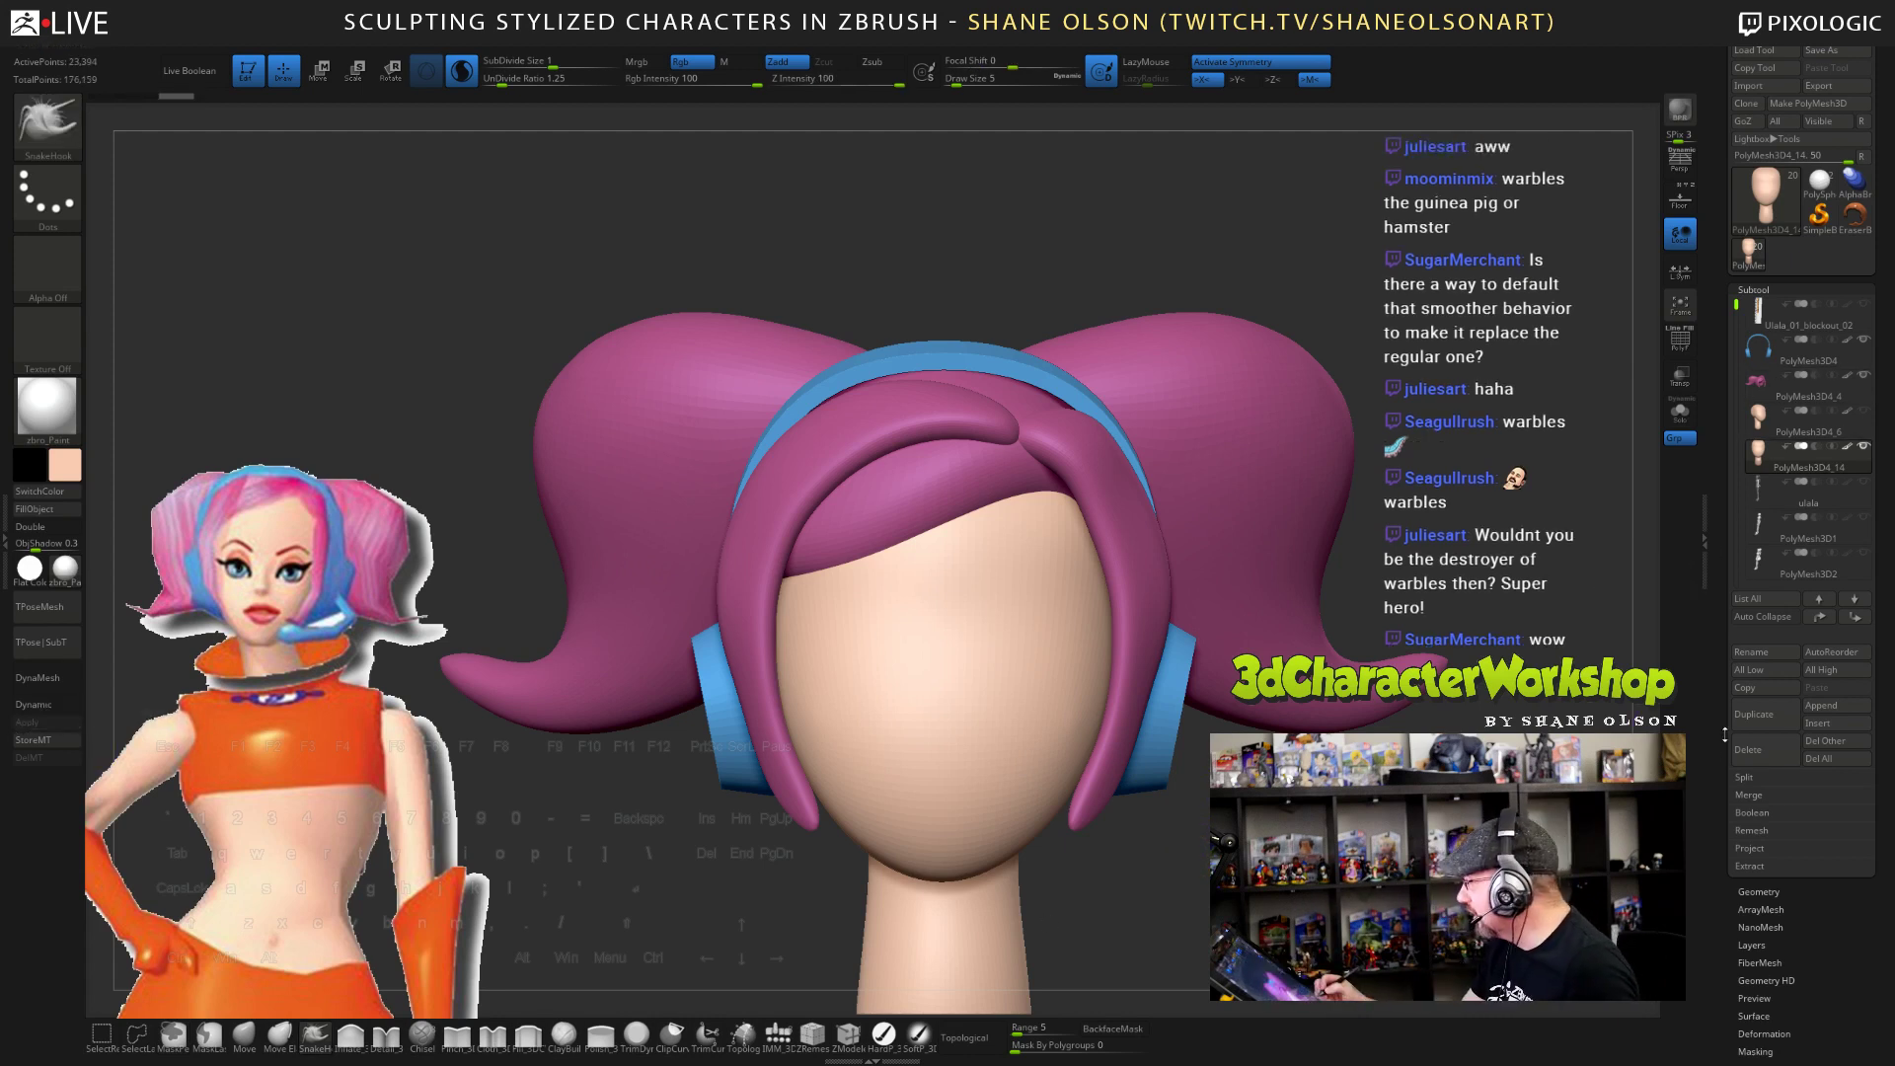
left_click(1759, 891)
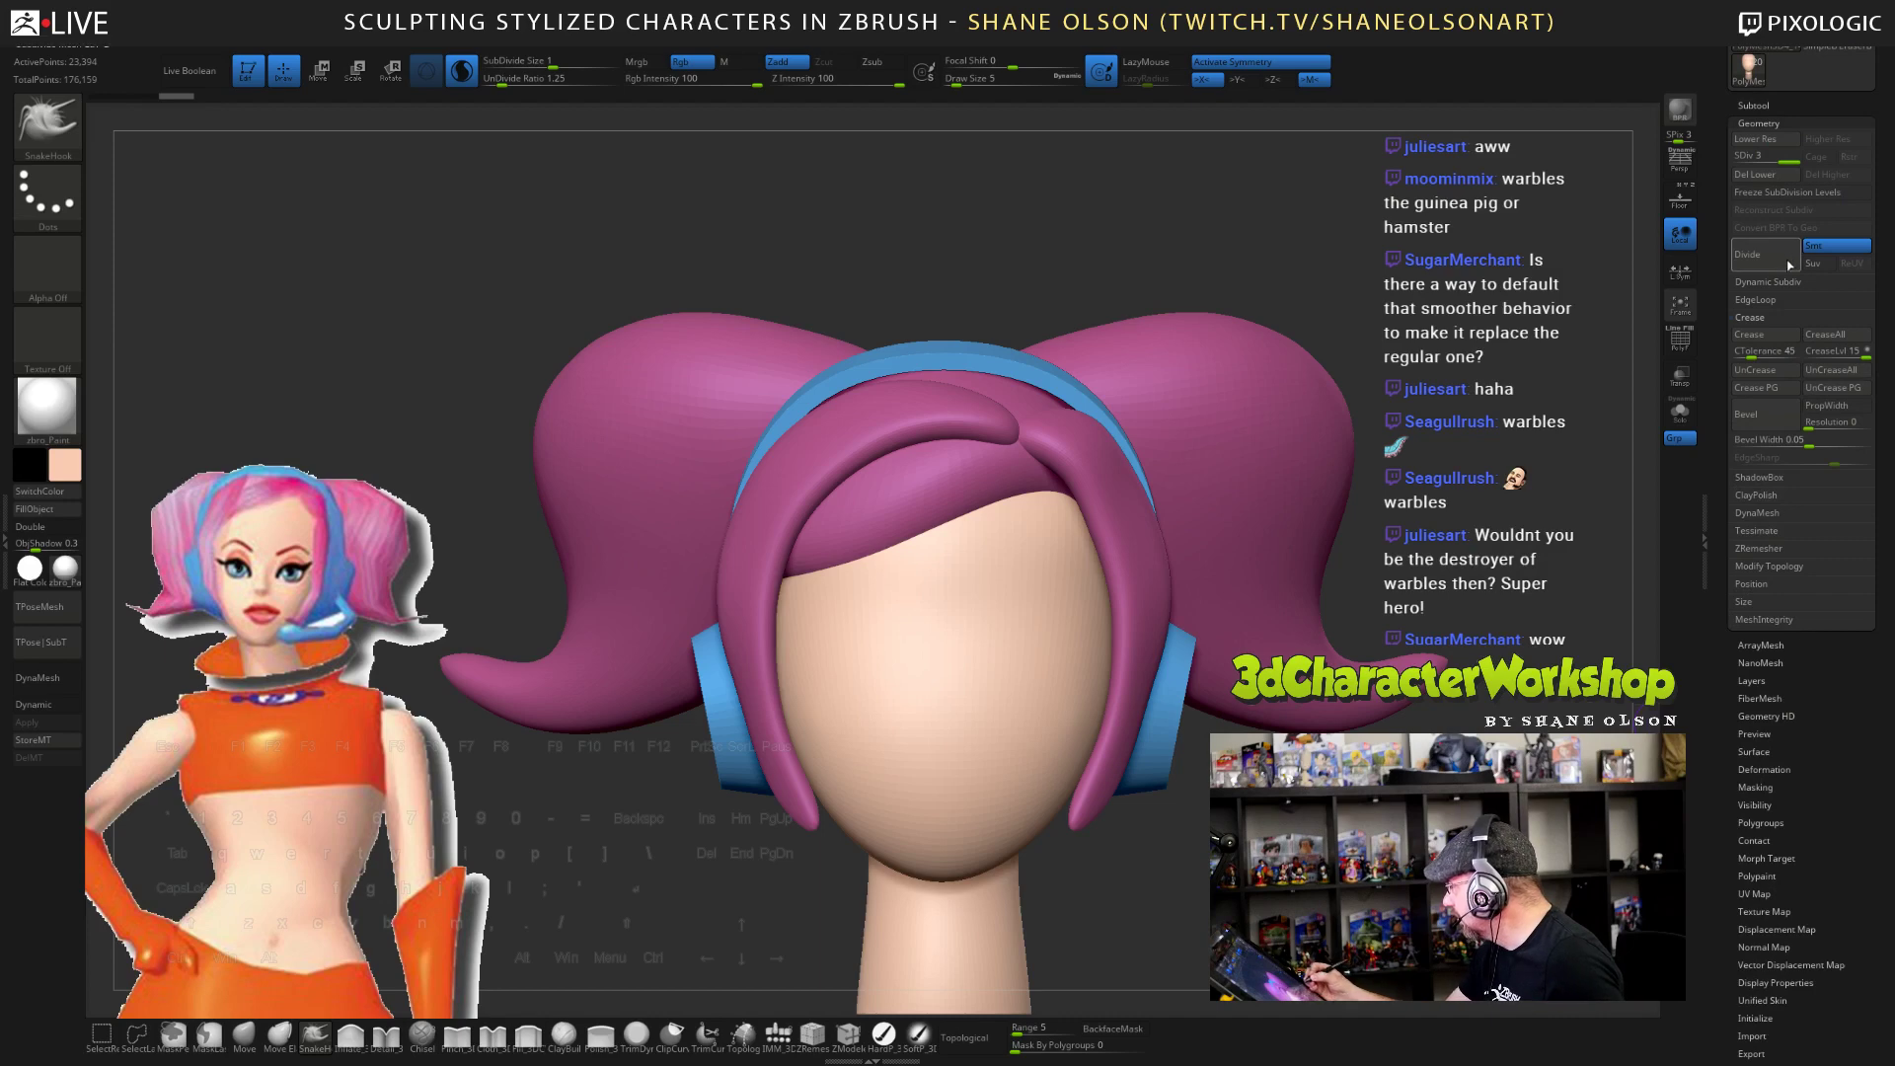
key("shift+f")
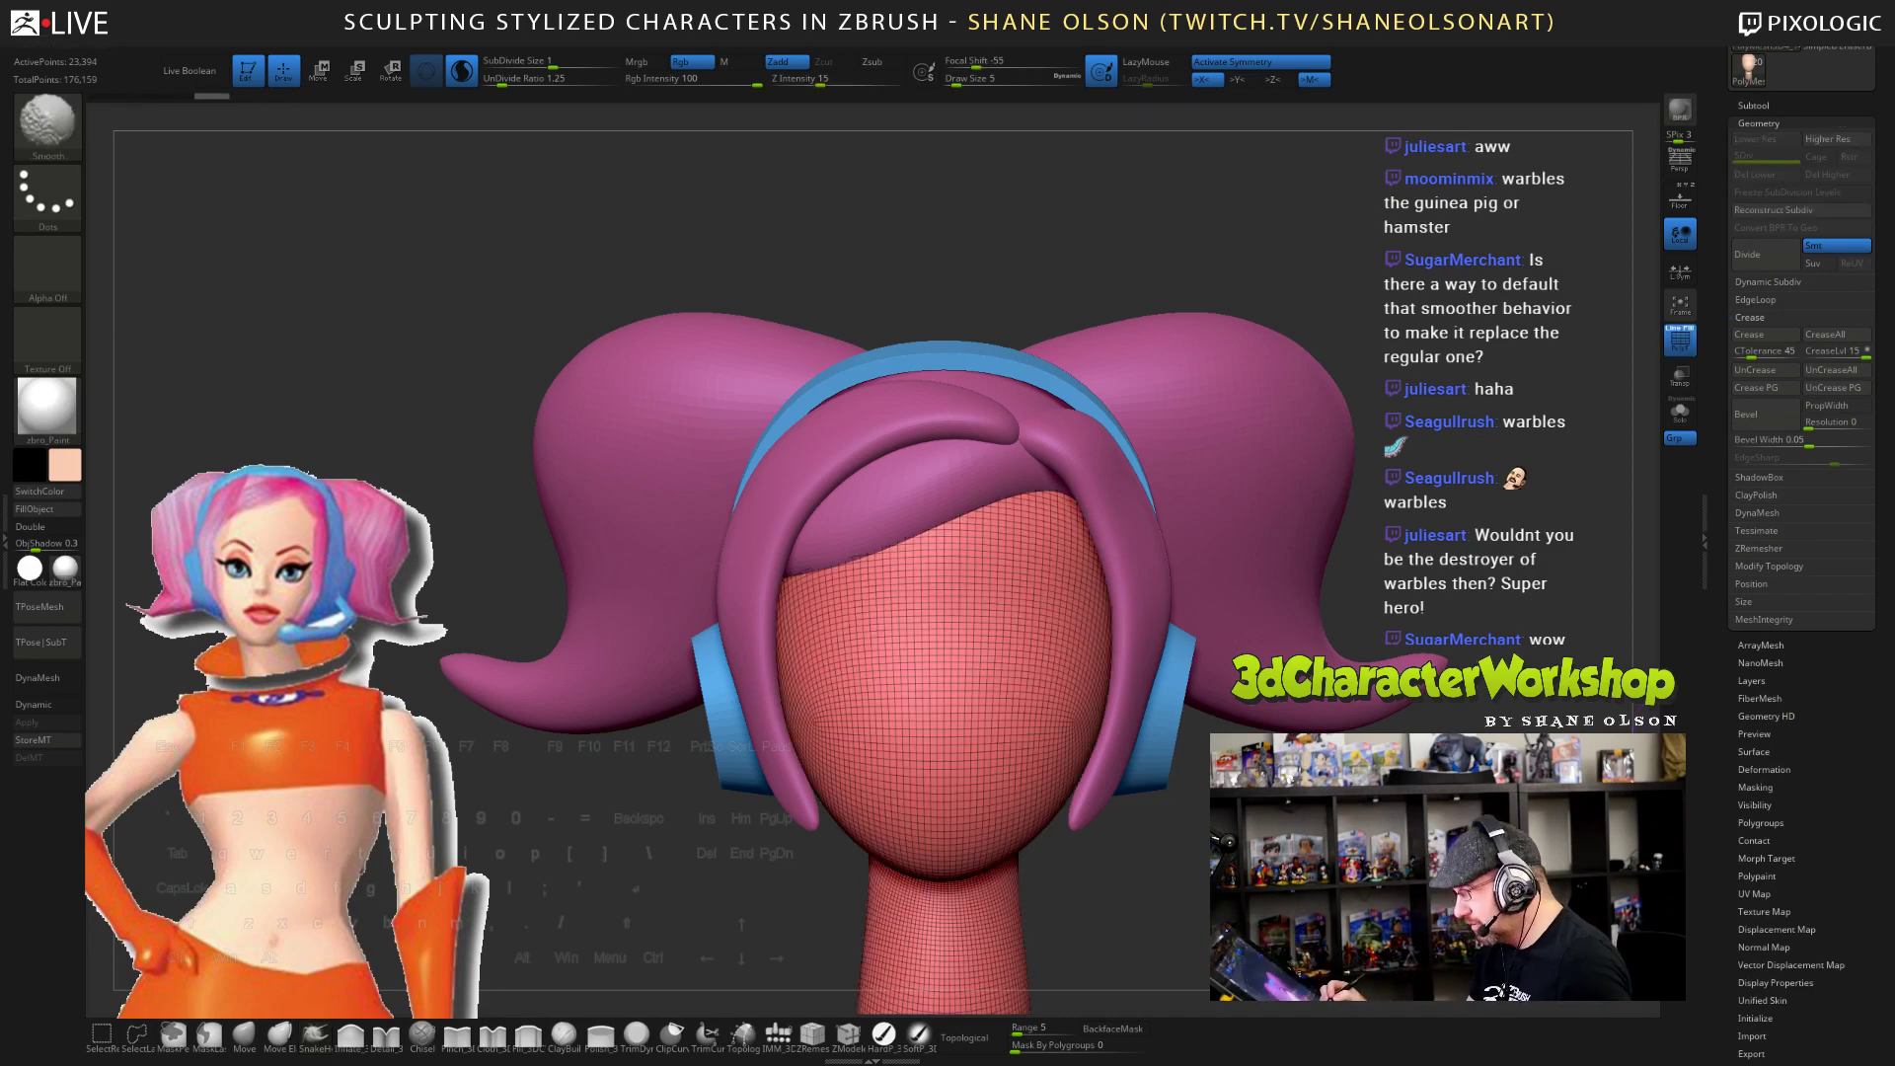
- Hide the polyframe and mask a short horizontal strip across the lower face where the mouth goes
mouse_move(1106, 868)
left_mouse_down()
mouse_move(1381, 870)
mouse_move(1282, 871)
left_mouse_up()
key("shift+f")
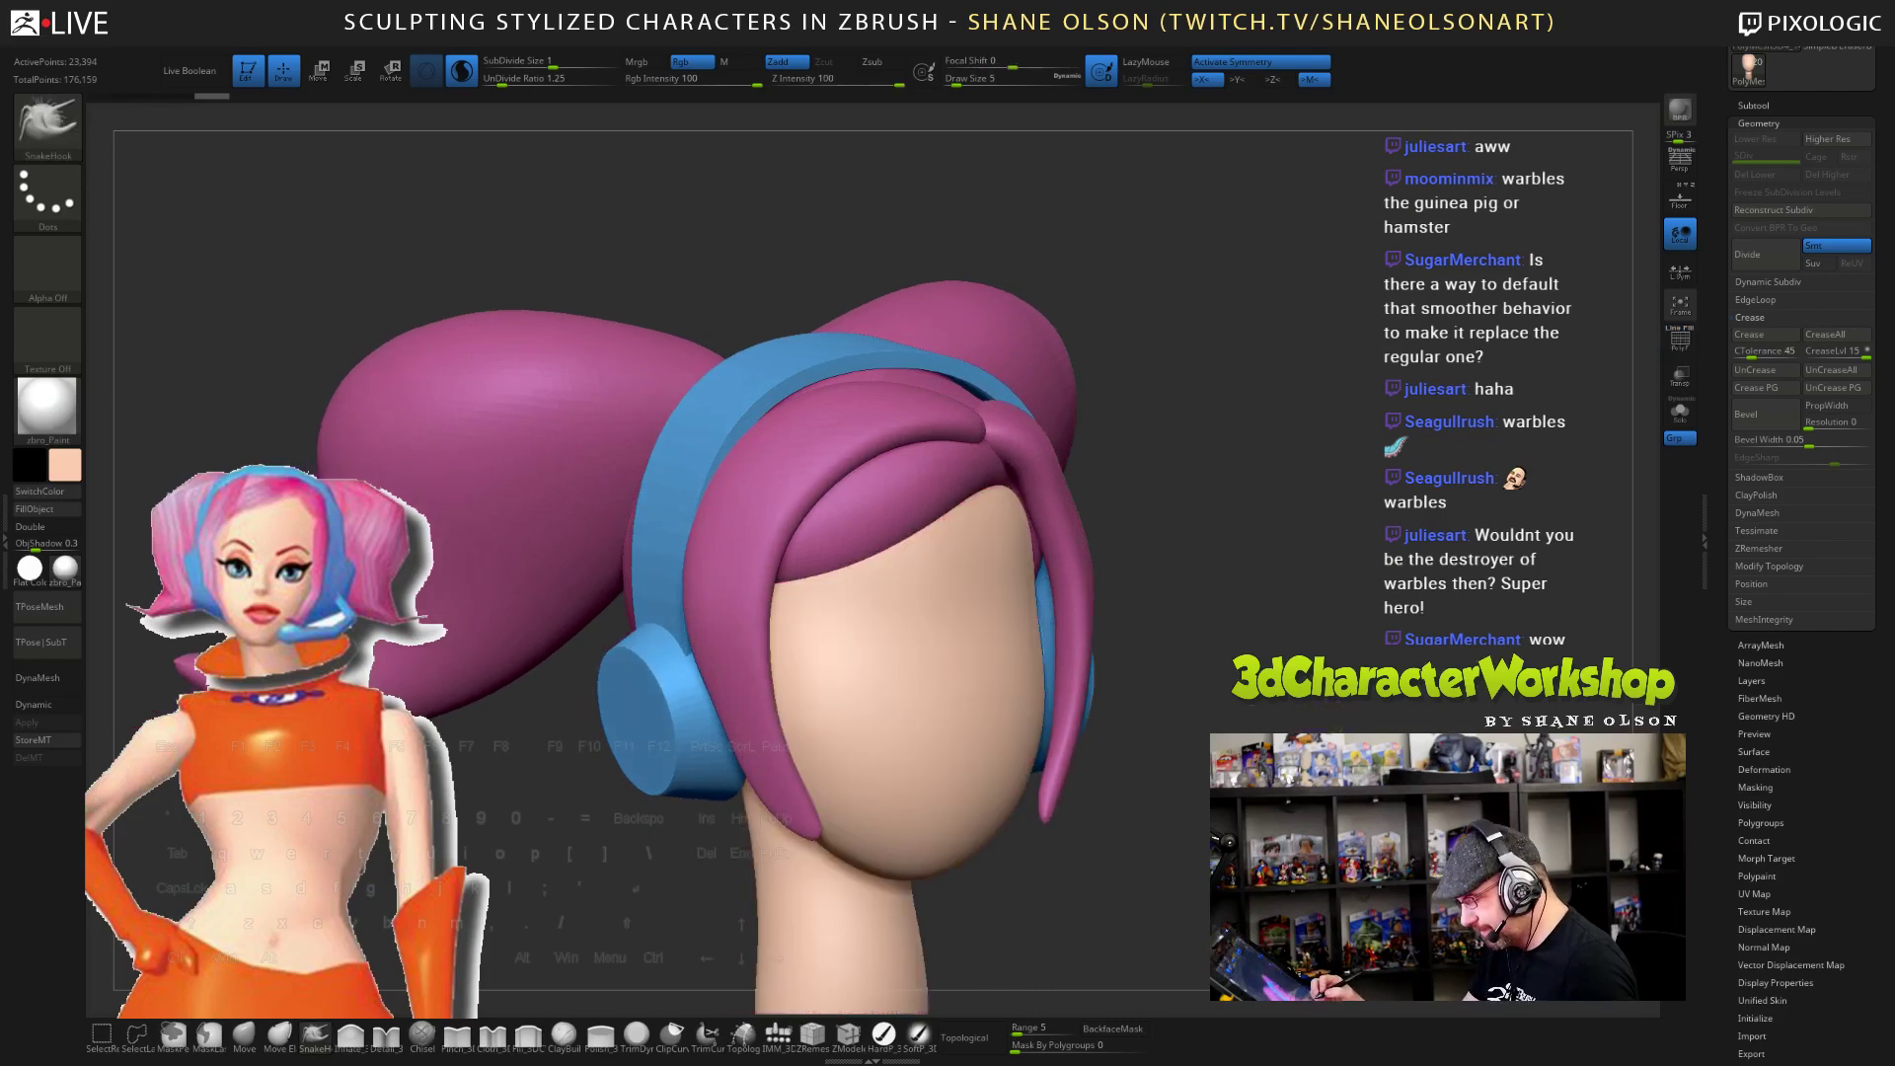
left_click_drag(1273, 651, 1357, 688, "alt")
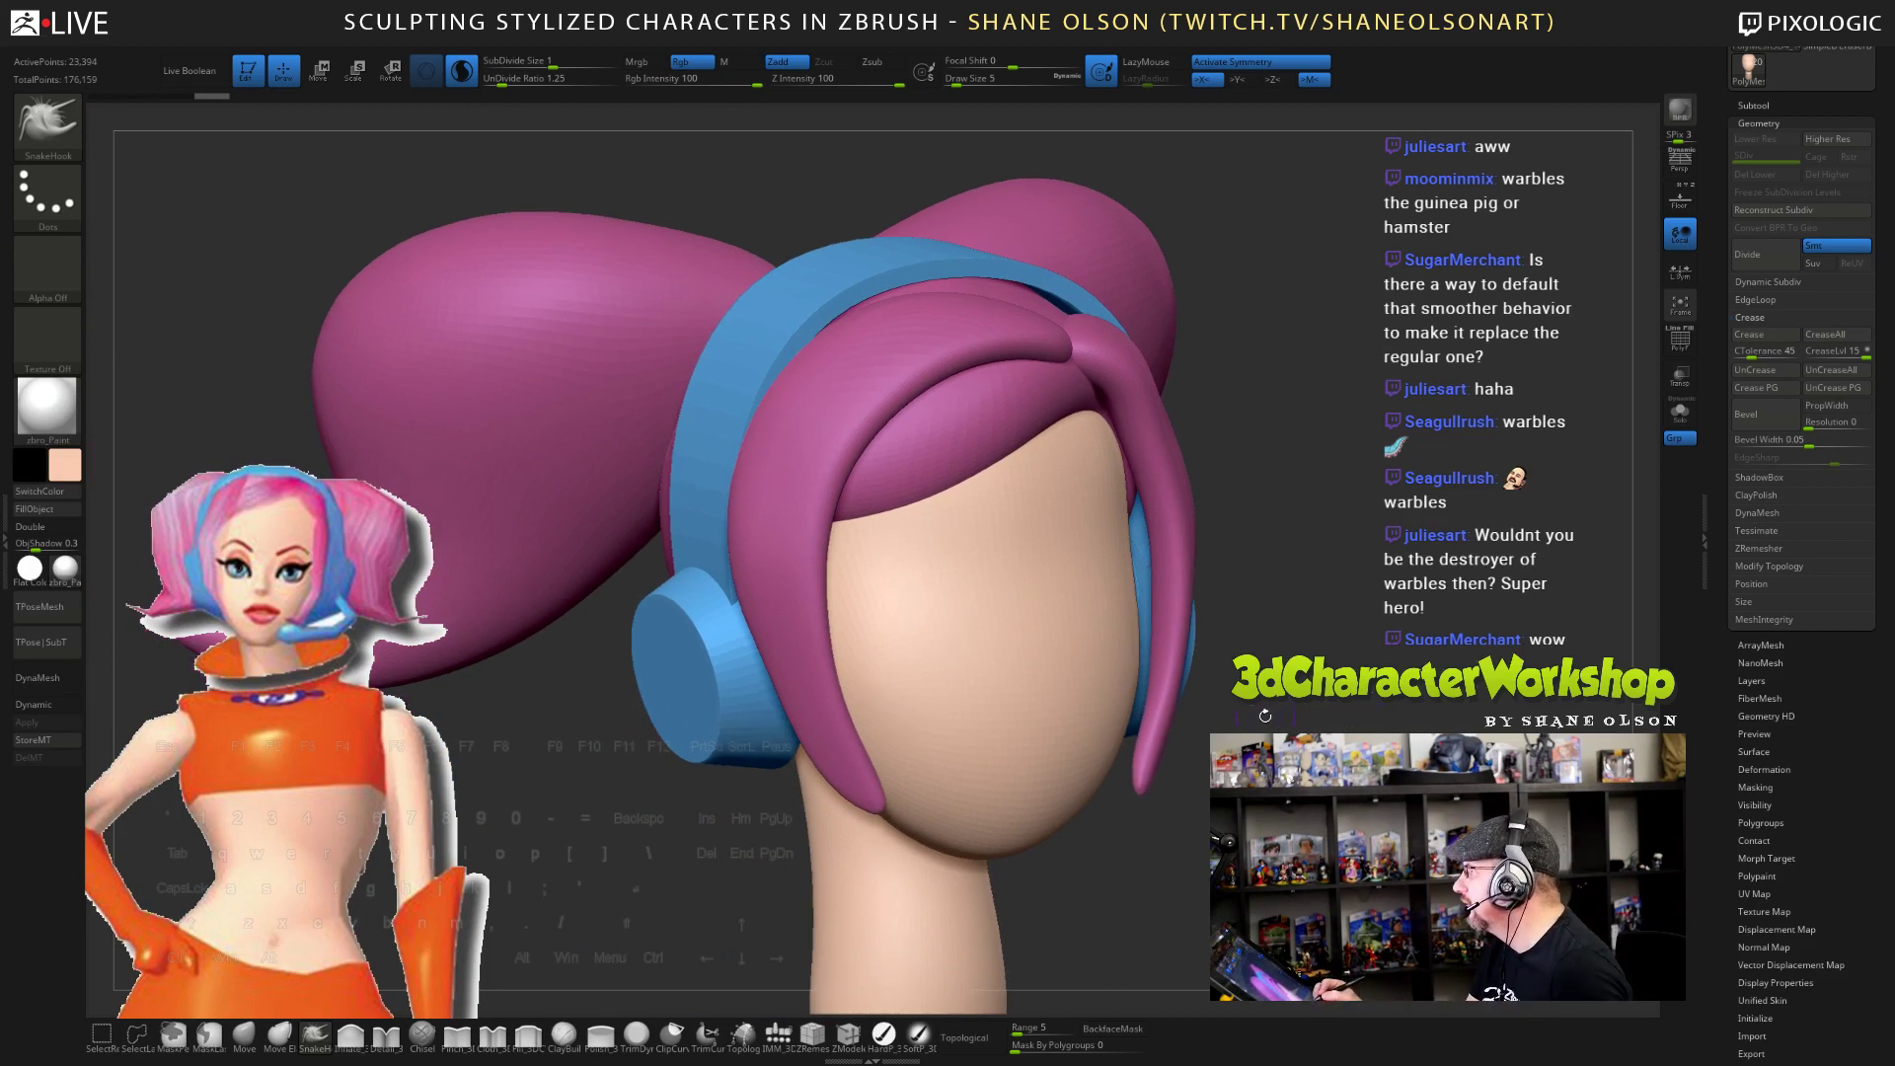
right_click_drag(1061, 712, 1051, 723)
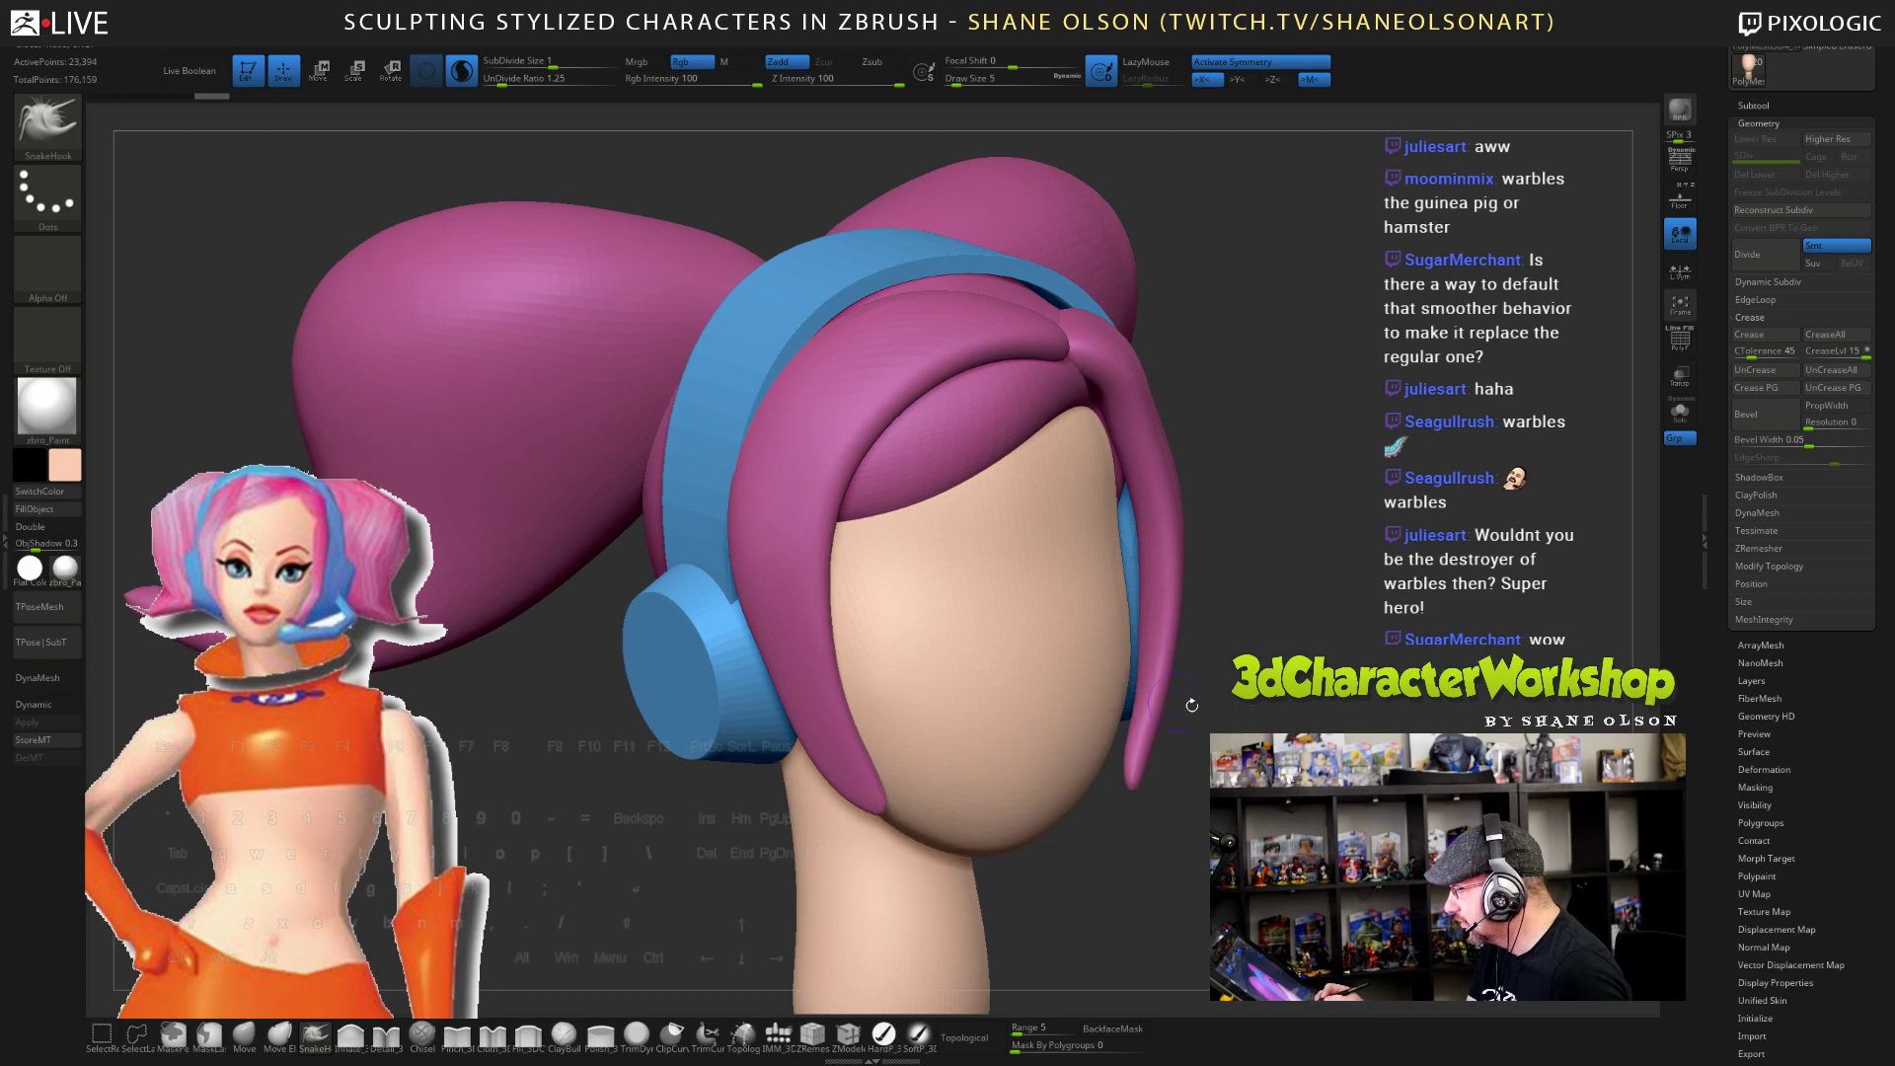
mouse_move(1192, 704)
left_mouse_down()
mouse_move(1217, 722)
mouse_move(1181, 721)
left_mouse_up()
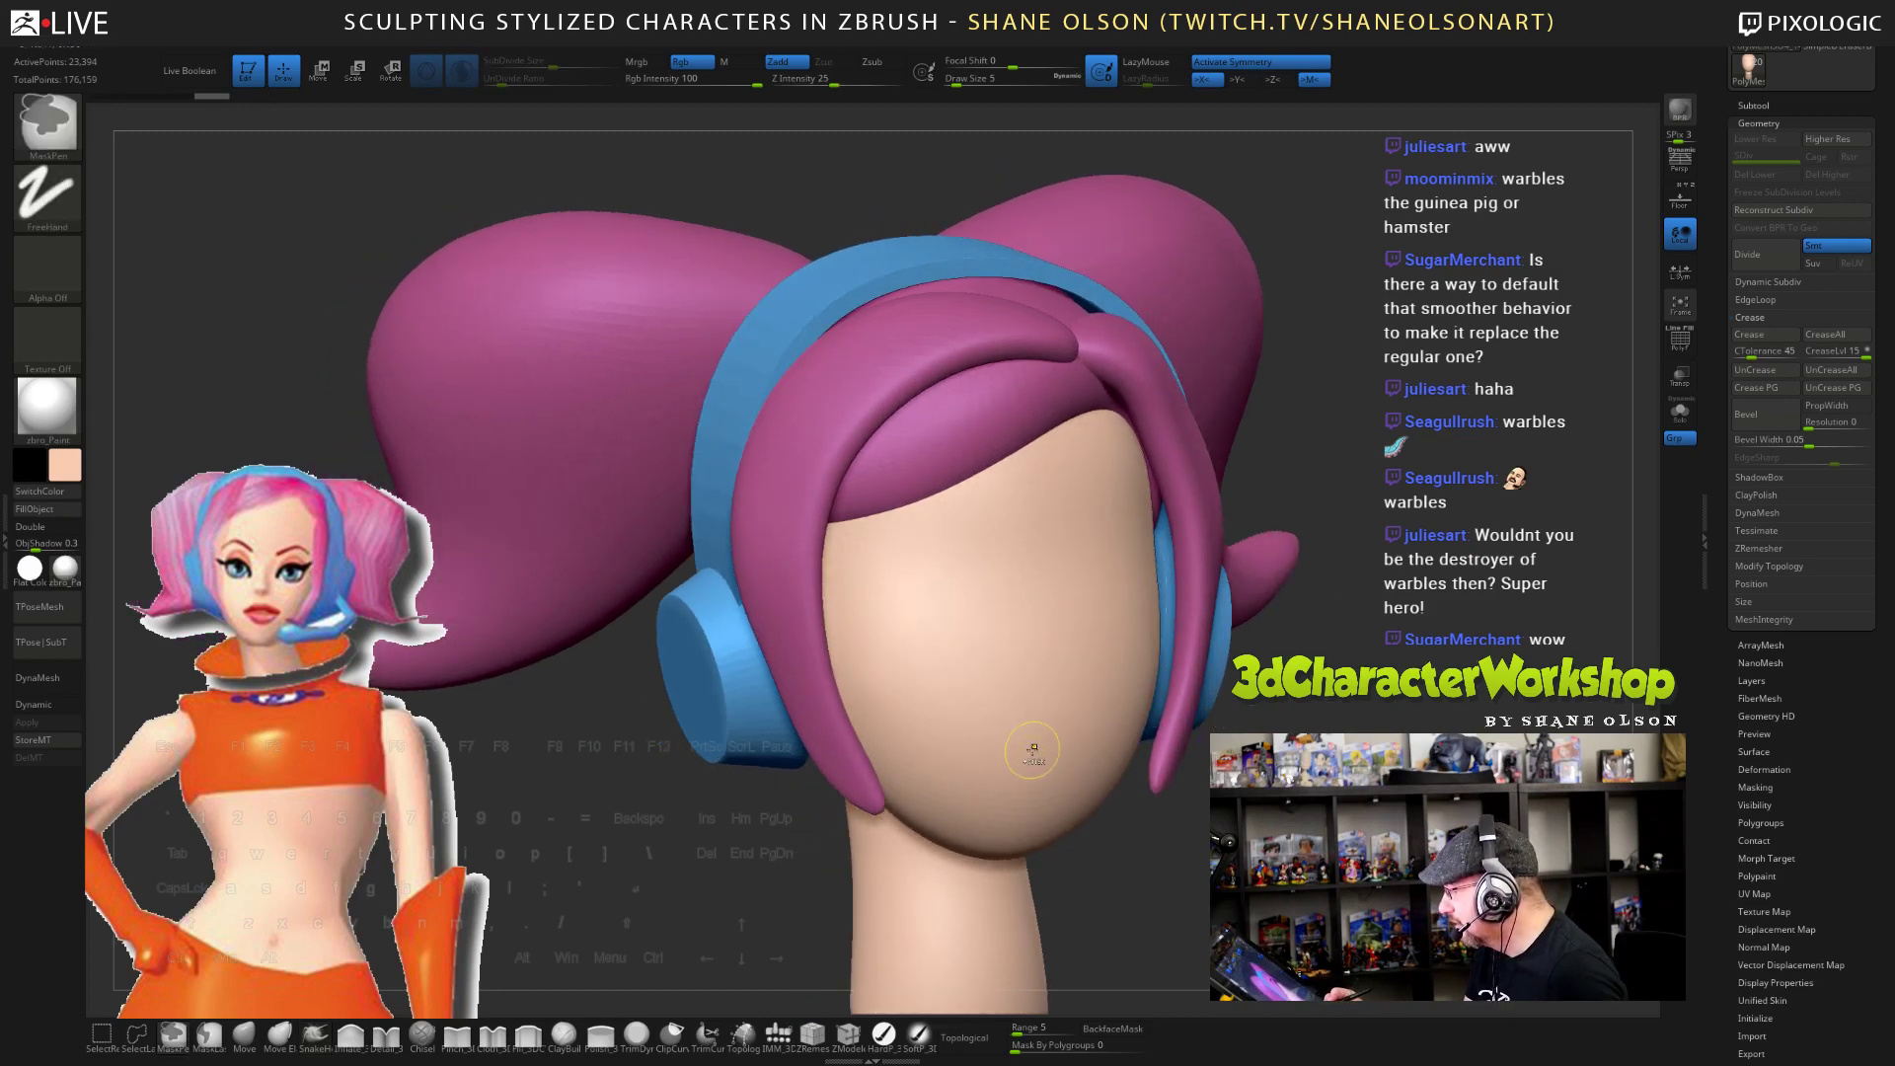
mouse_move(1031, 750)
left_mouse_down("ctrl")
mouse_move(987, 752)
mouse_move(1080, 748)
left_mouse_up("ctrl")
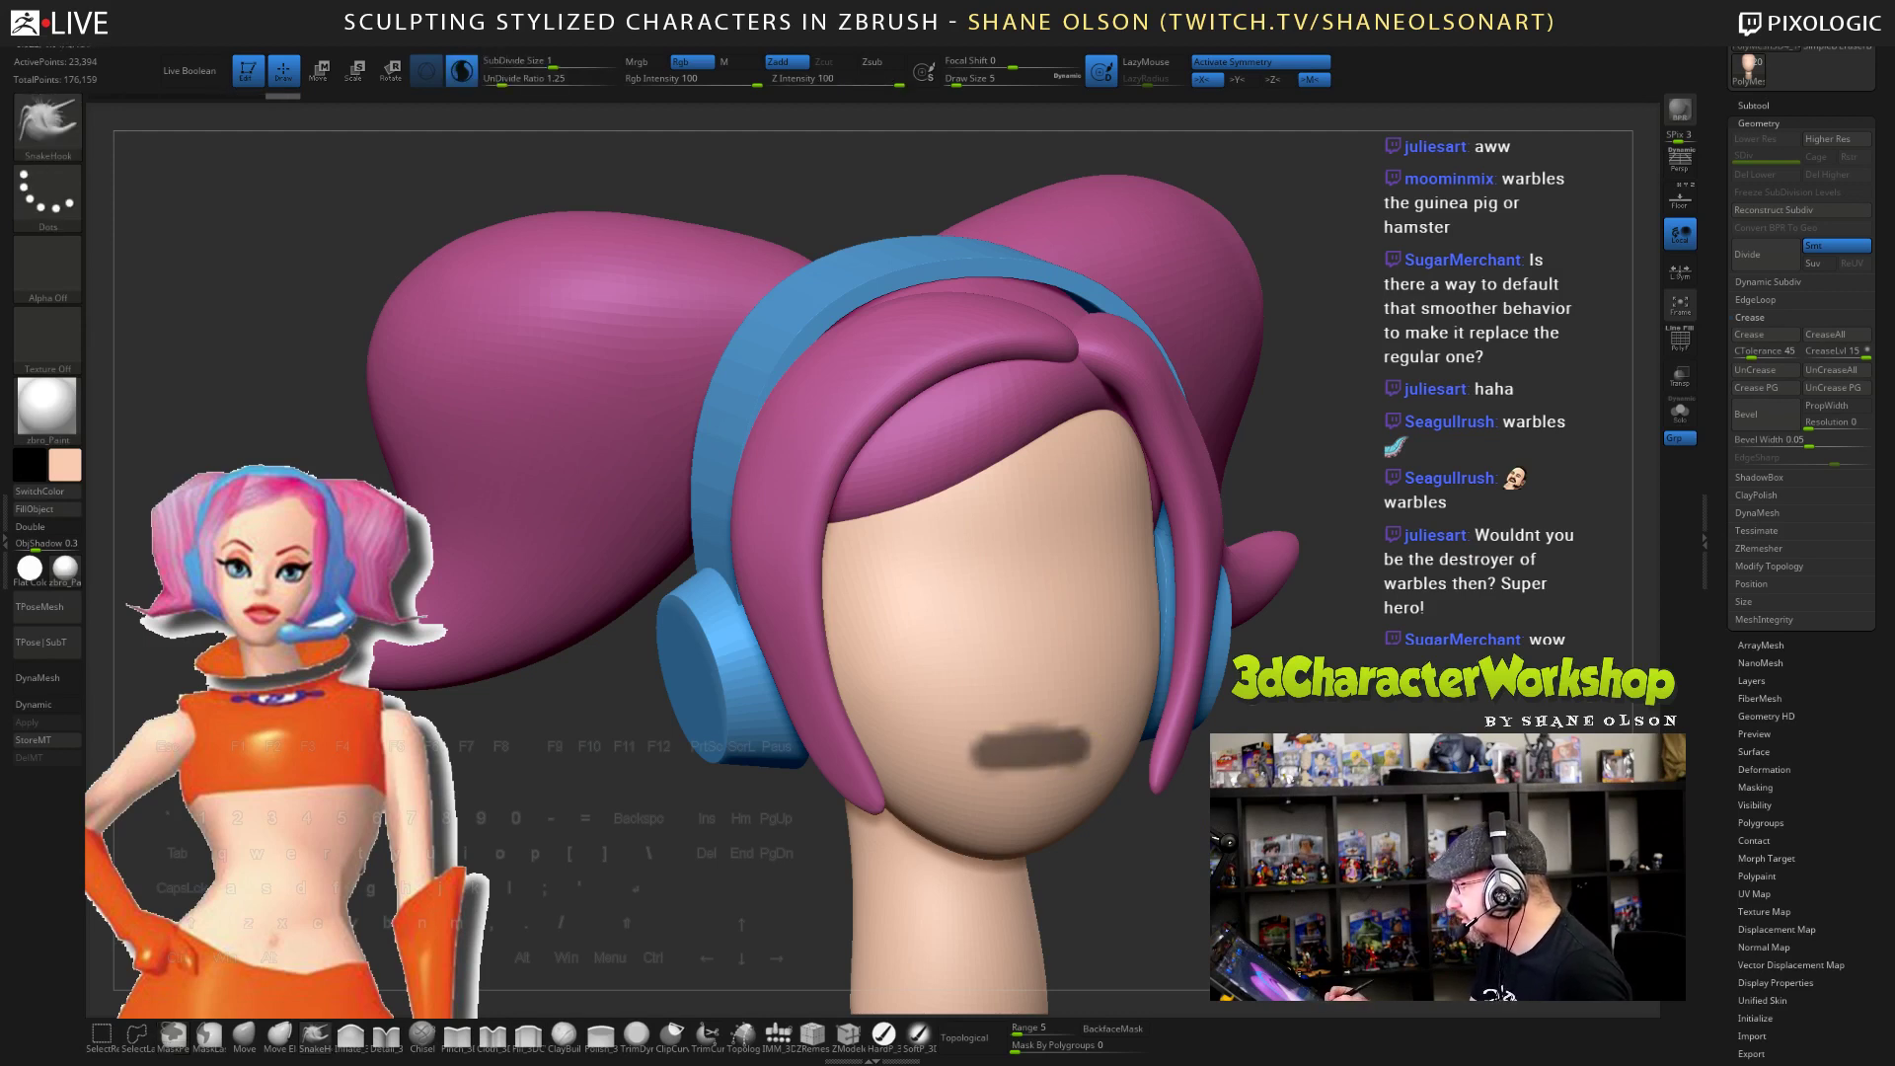
- Invert the mask so only the mouth strip on the head copy can be sculpted
mouse_move(1155, 848)
left_mouse_down()
mouse_move(947, 854)
mouse_move(1081, 858)
mouse_move(1044, 856)
mouse_move(1060, 856)
left_mouse_up()
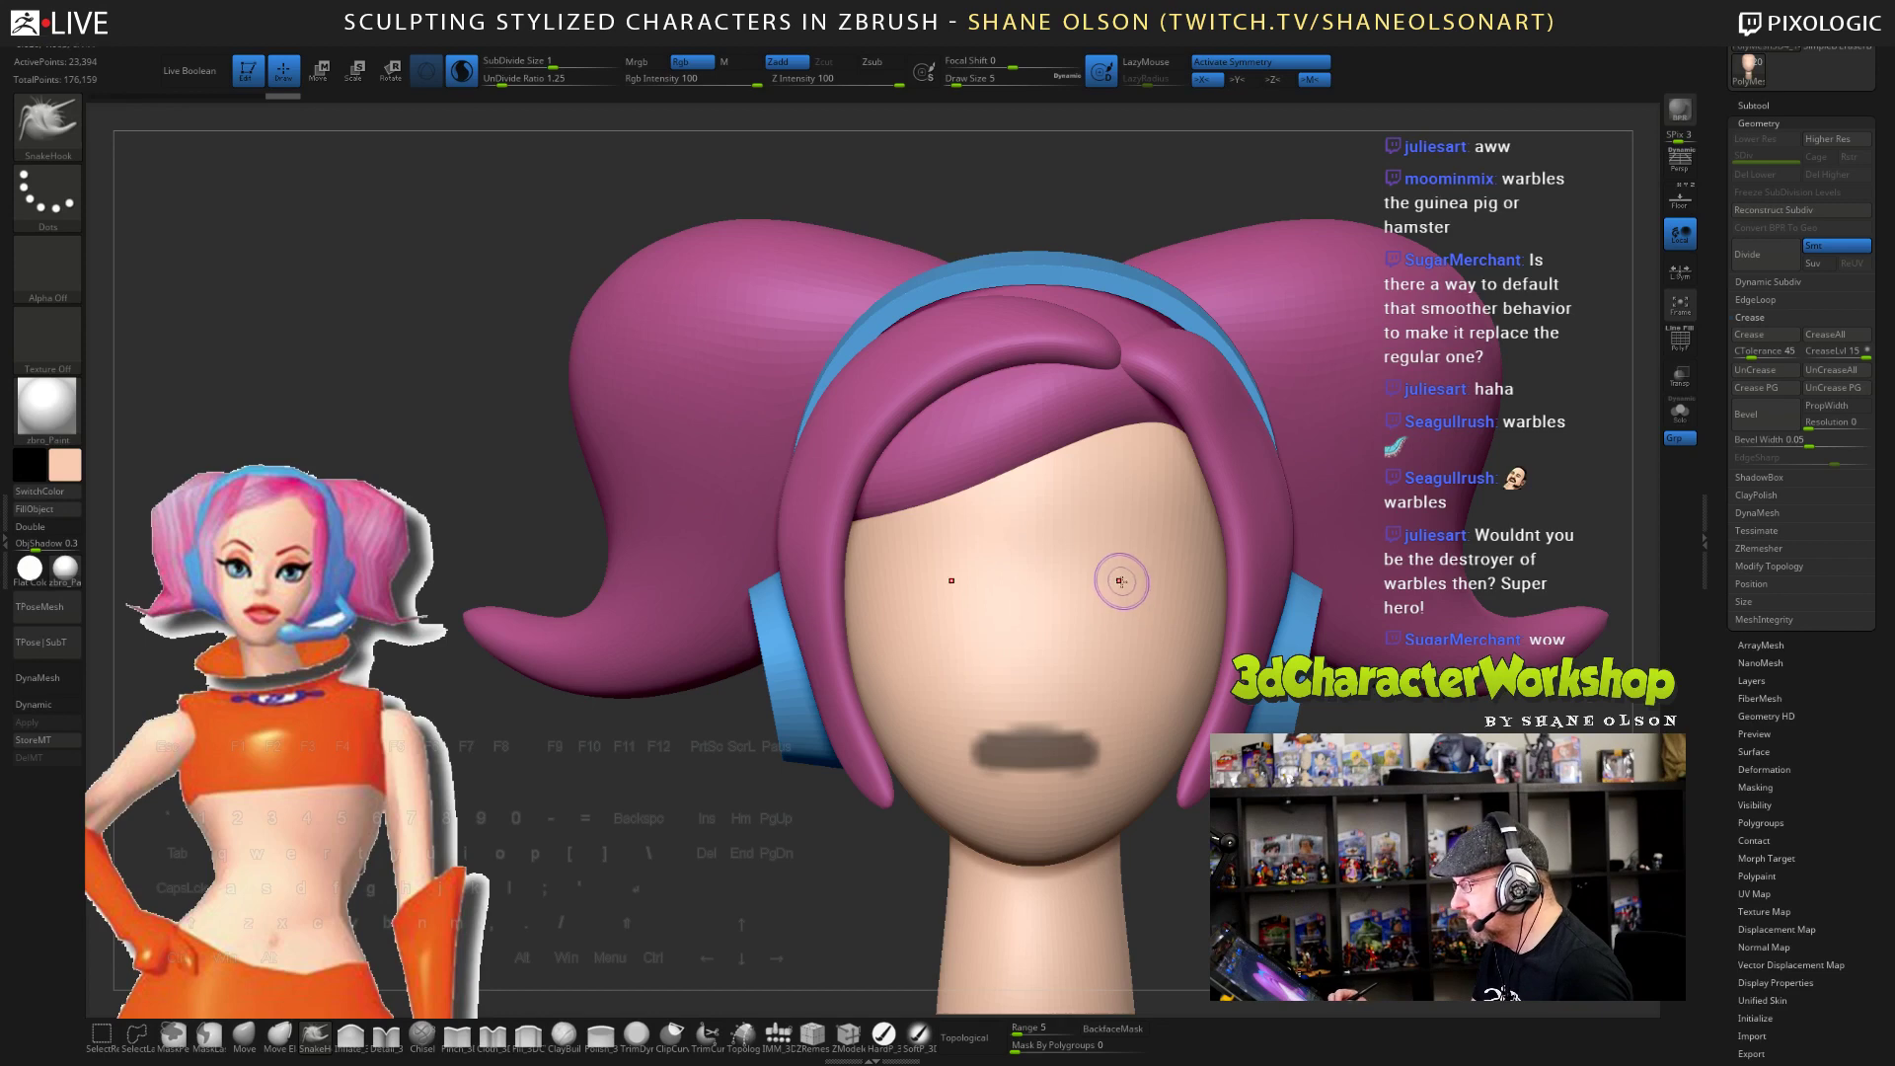
key("ctrl")
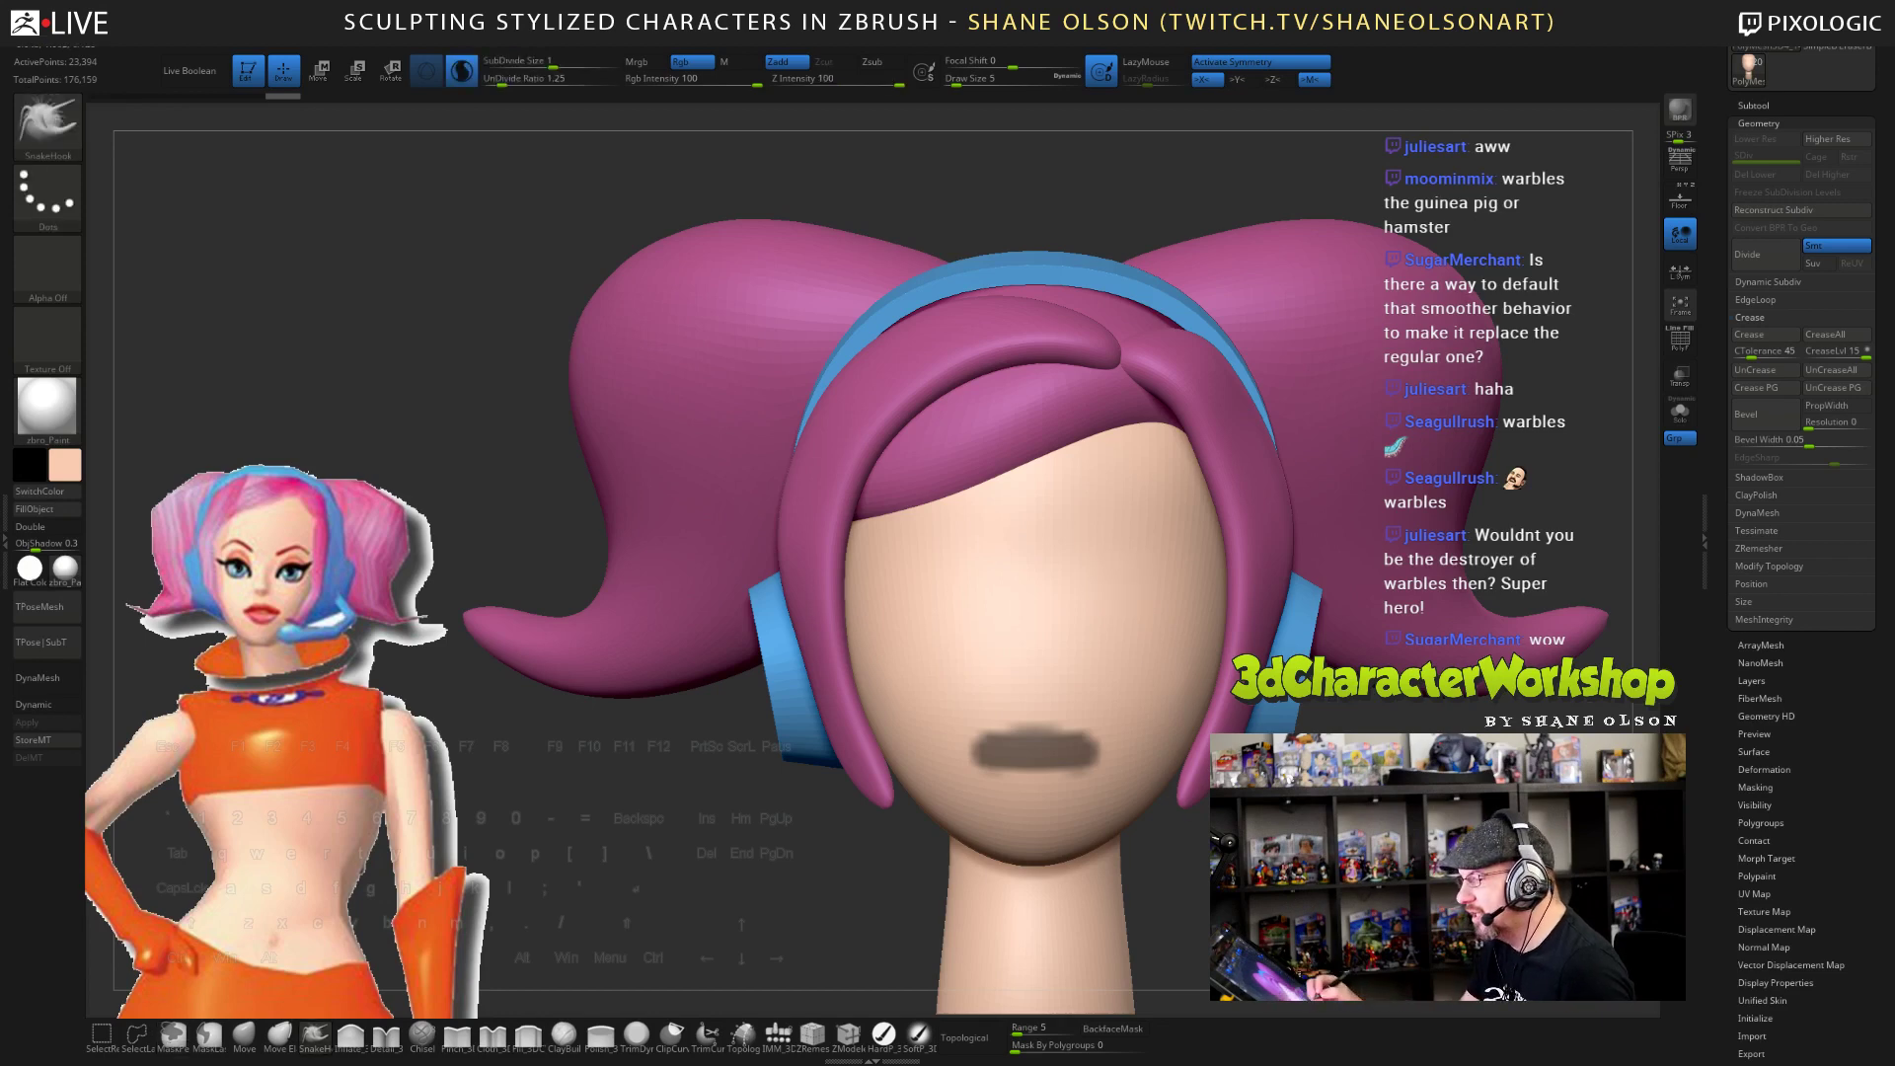
left_click_drag(1175, 858, 1372, 855)
left_click(1372, 854, "ctrl")
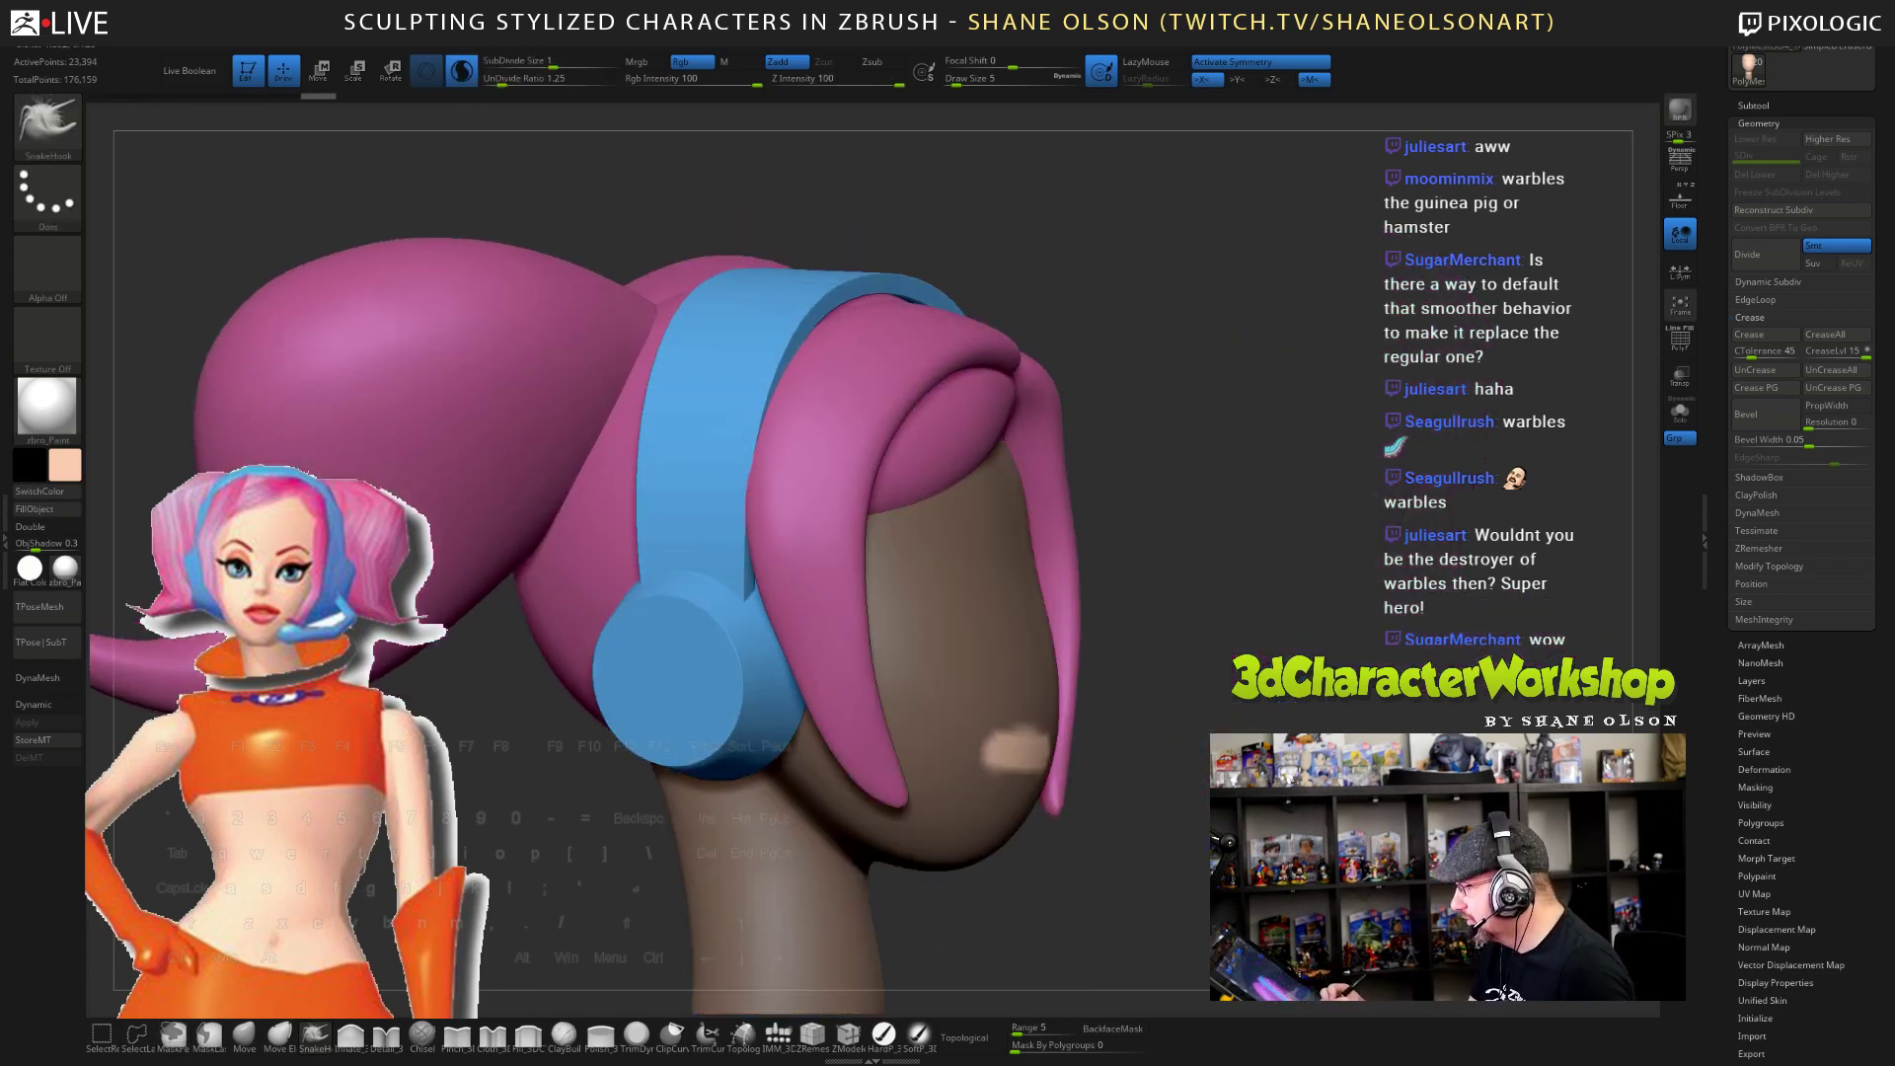
- Push the unmasked mouth strip inward into the head with the SnakeHook brush at draw size 17
left_click_drag(1125, 848, 1209, 842)
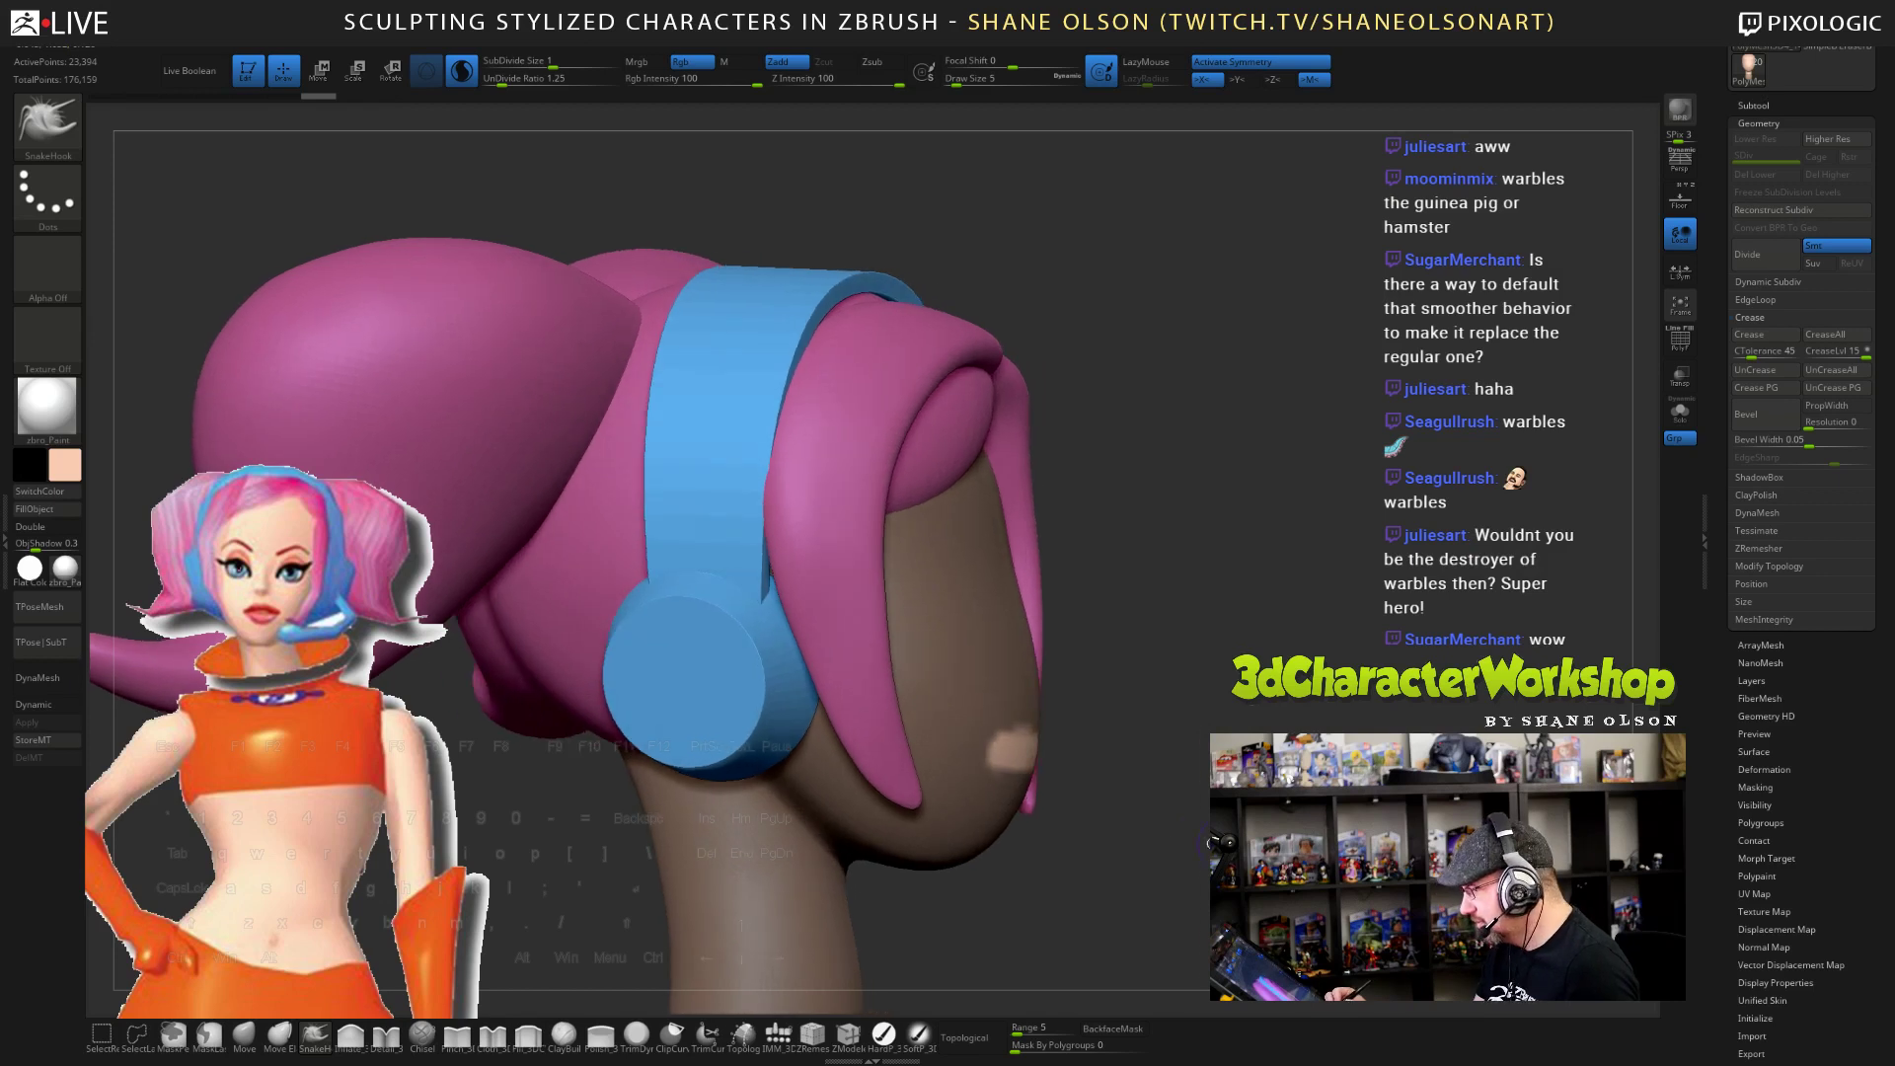
key("s")
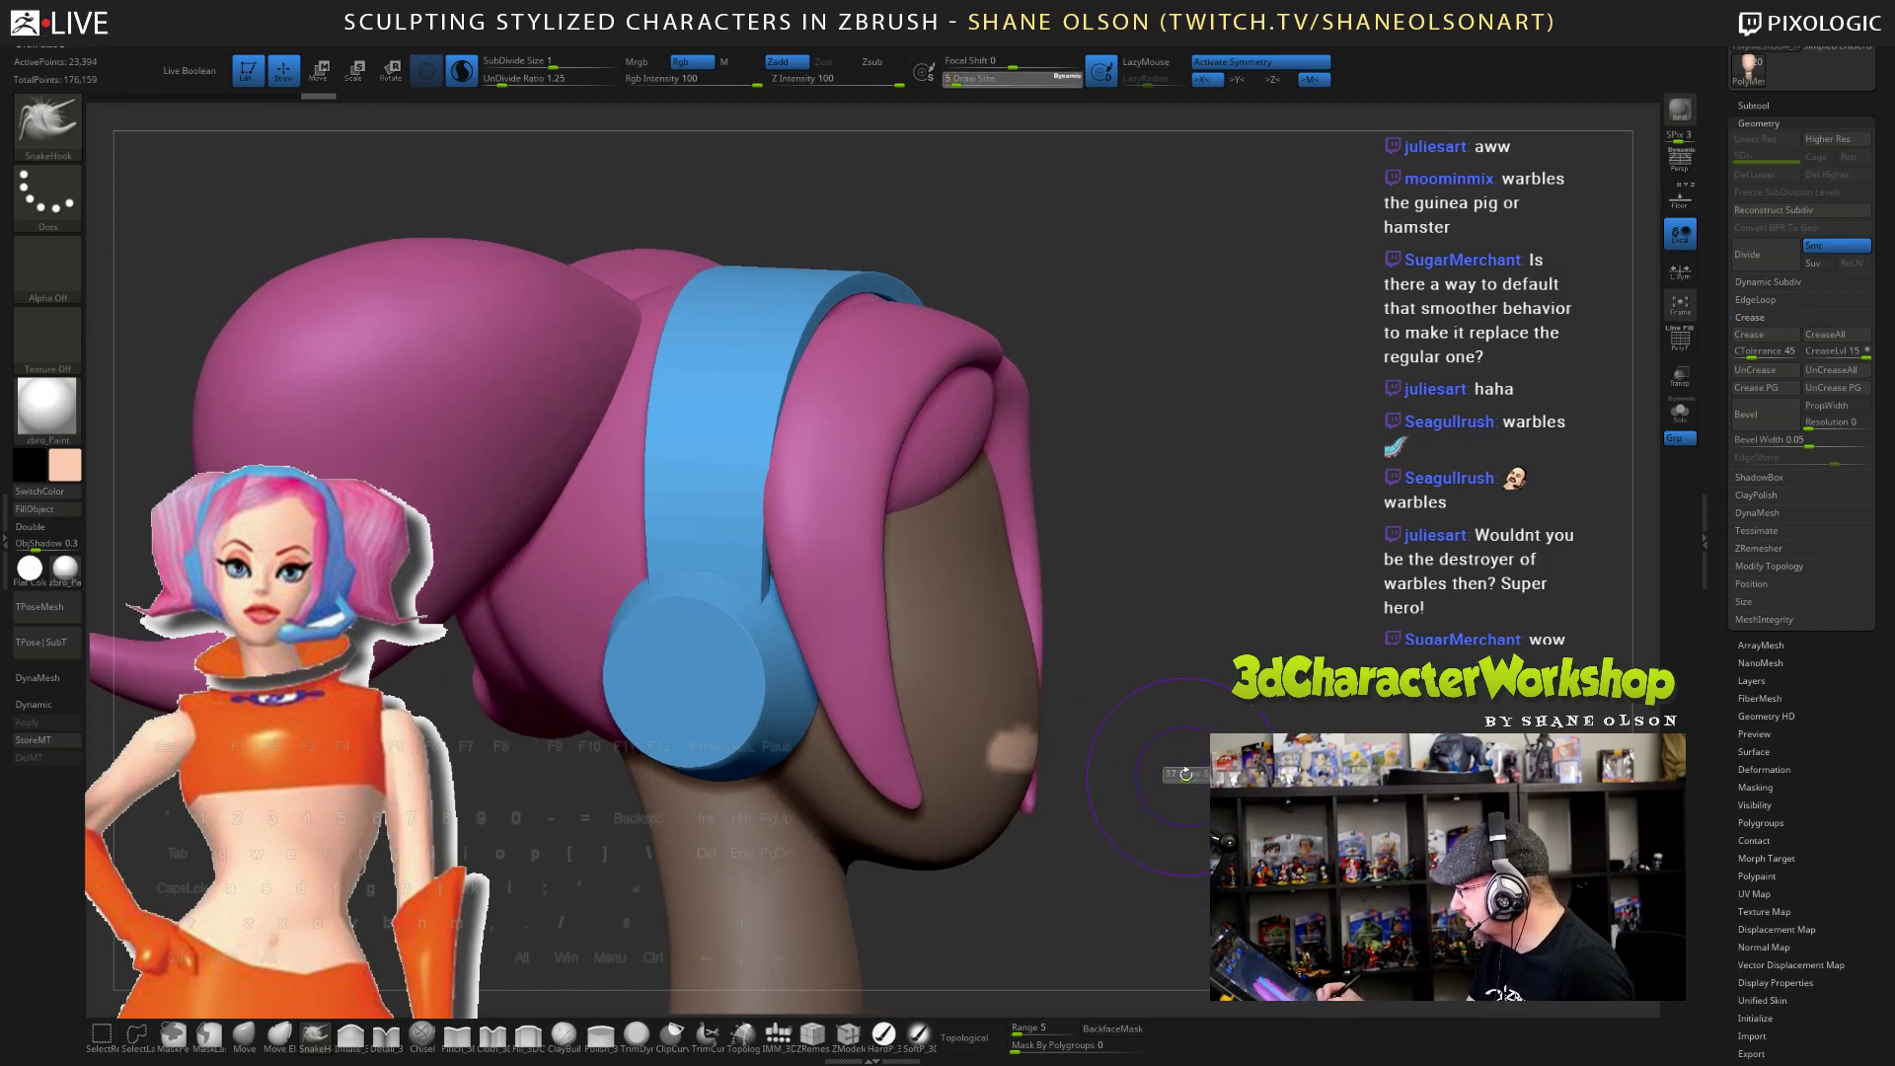
left_click_drag(1185, 774, 1135, 773)
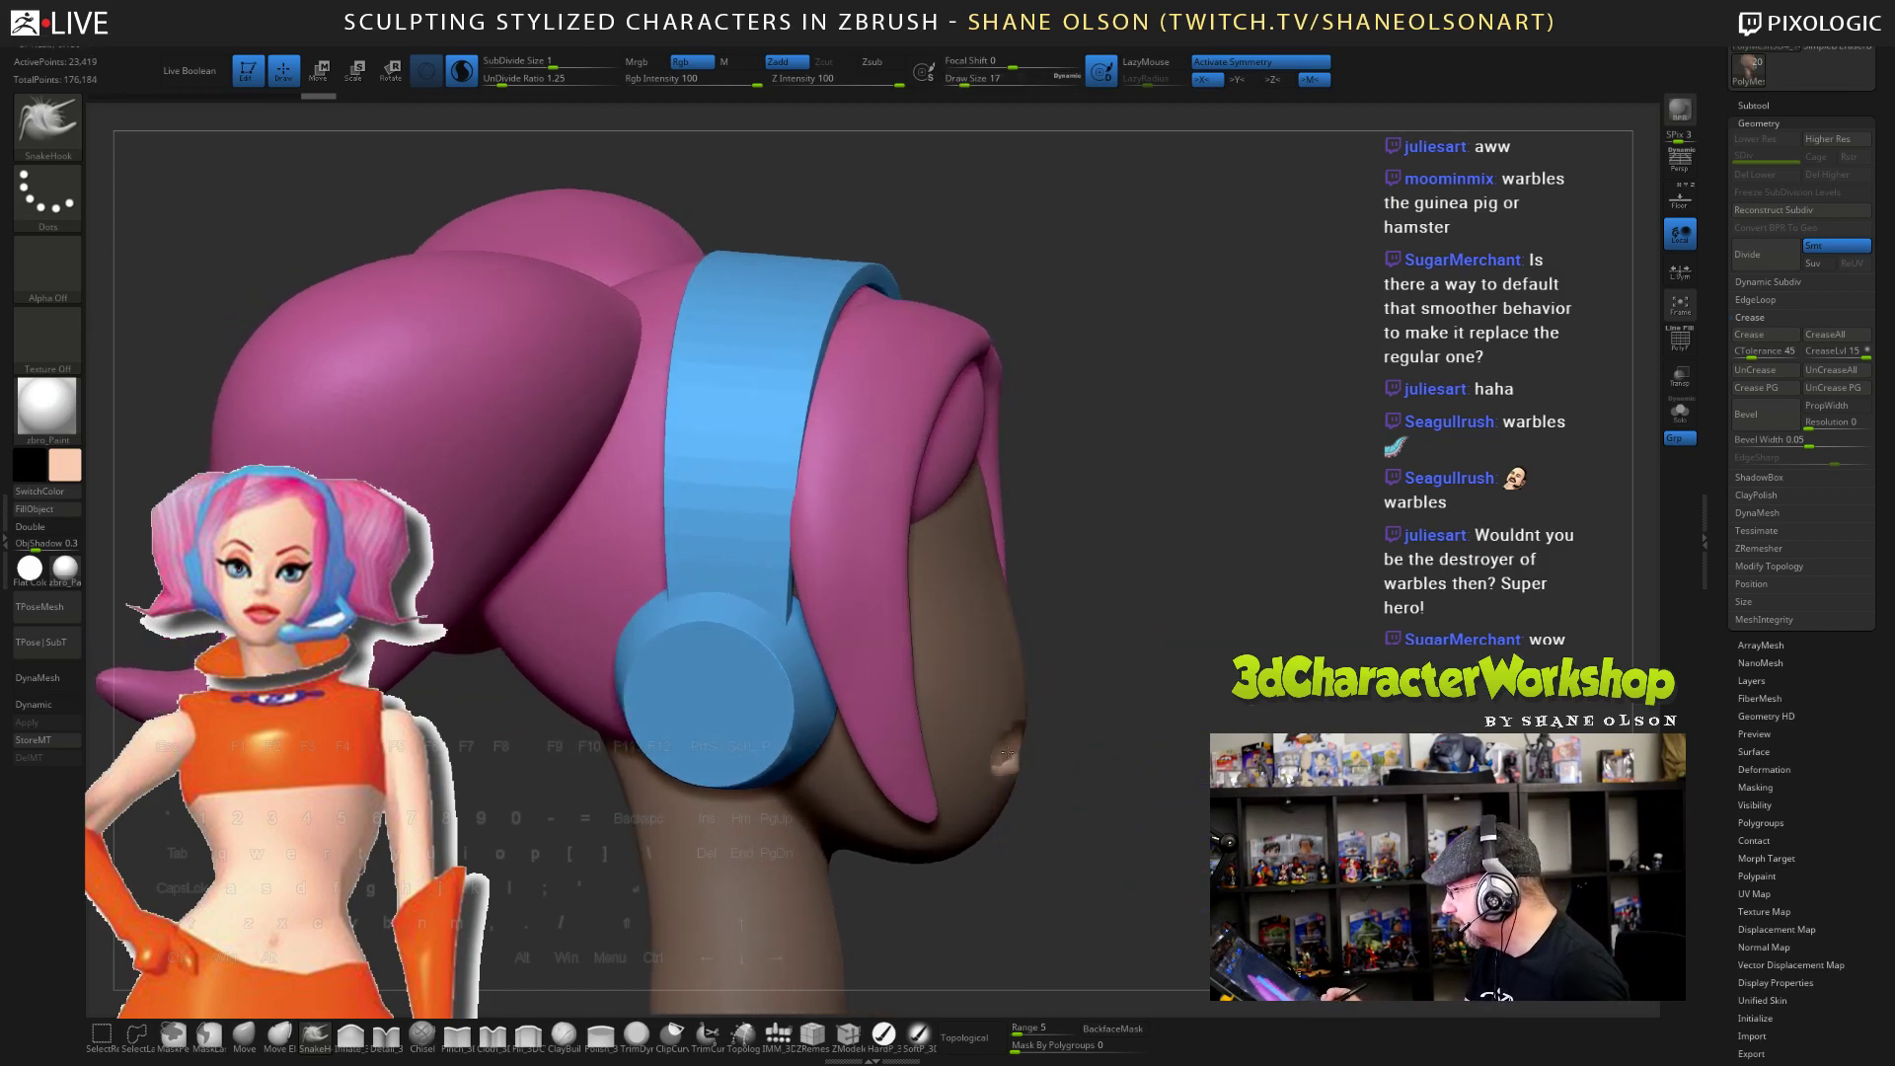
left_click_drag(1234, 781, 1155, 730)
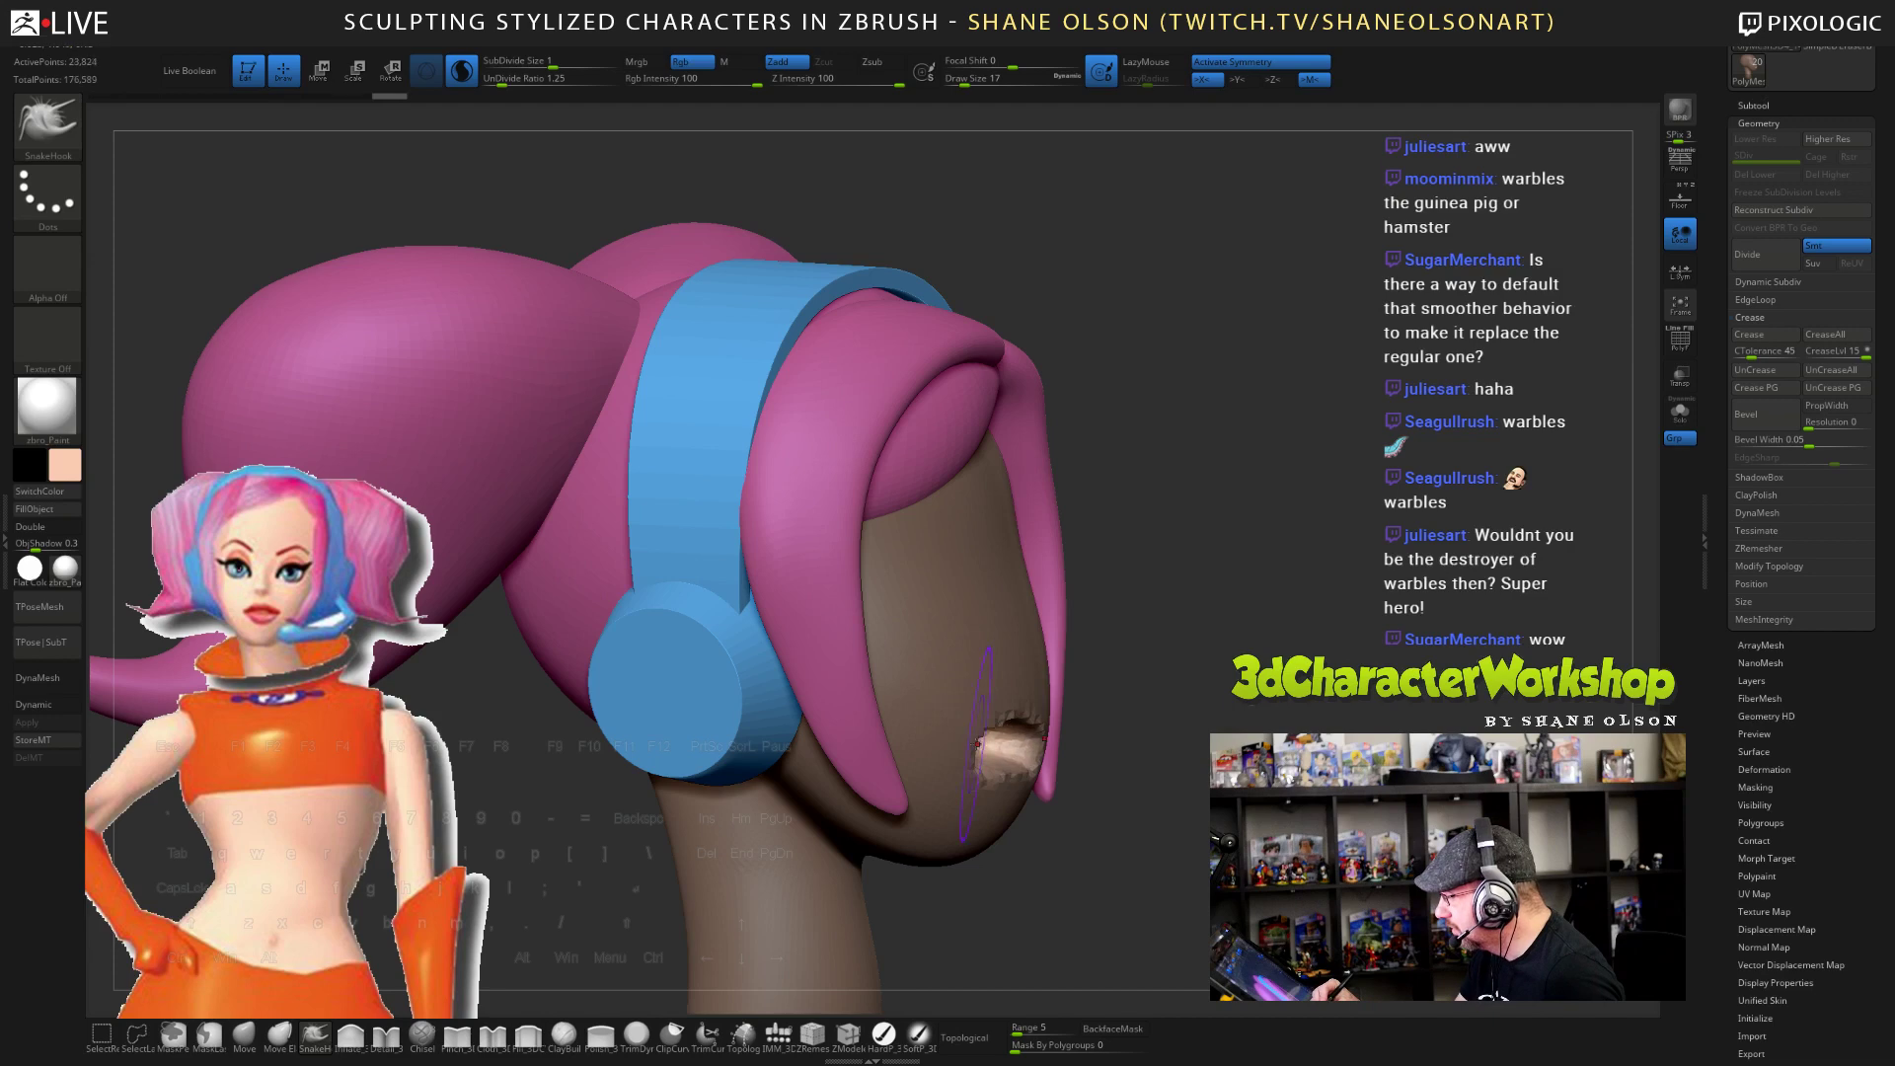
mouse_move(1189, 774)
left_mouse_down()
mouse_move(928, 777)
mouse_move(987, 755)
mouse_move(938, 774)
mouse_move(984, 777)
left_mouse_up()
- Smooth the mouth cavity's rough edges at draw size 7 and clear the mask around it
key("s")
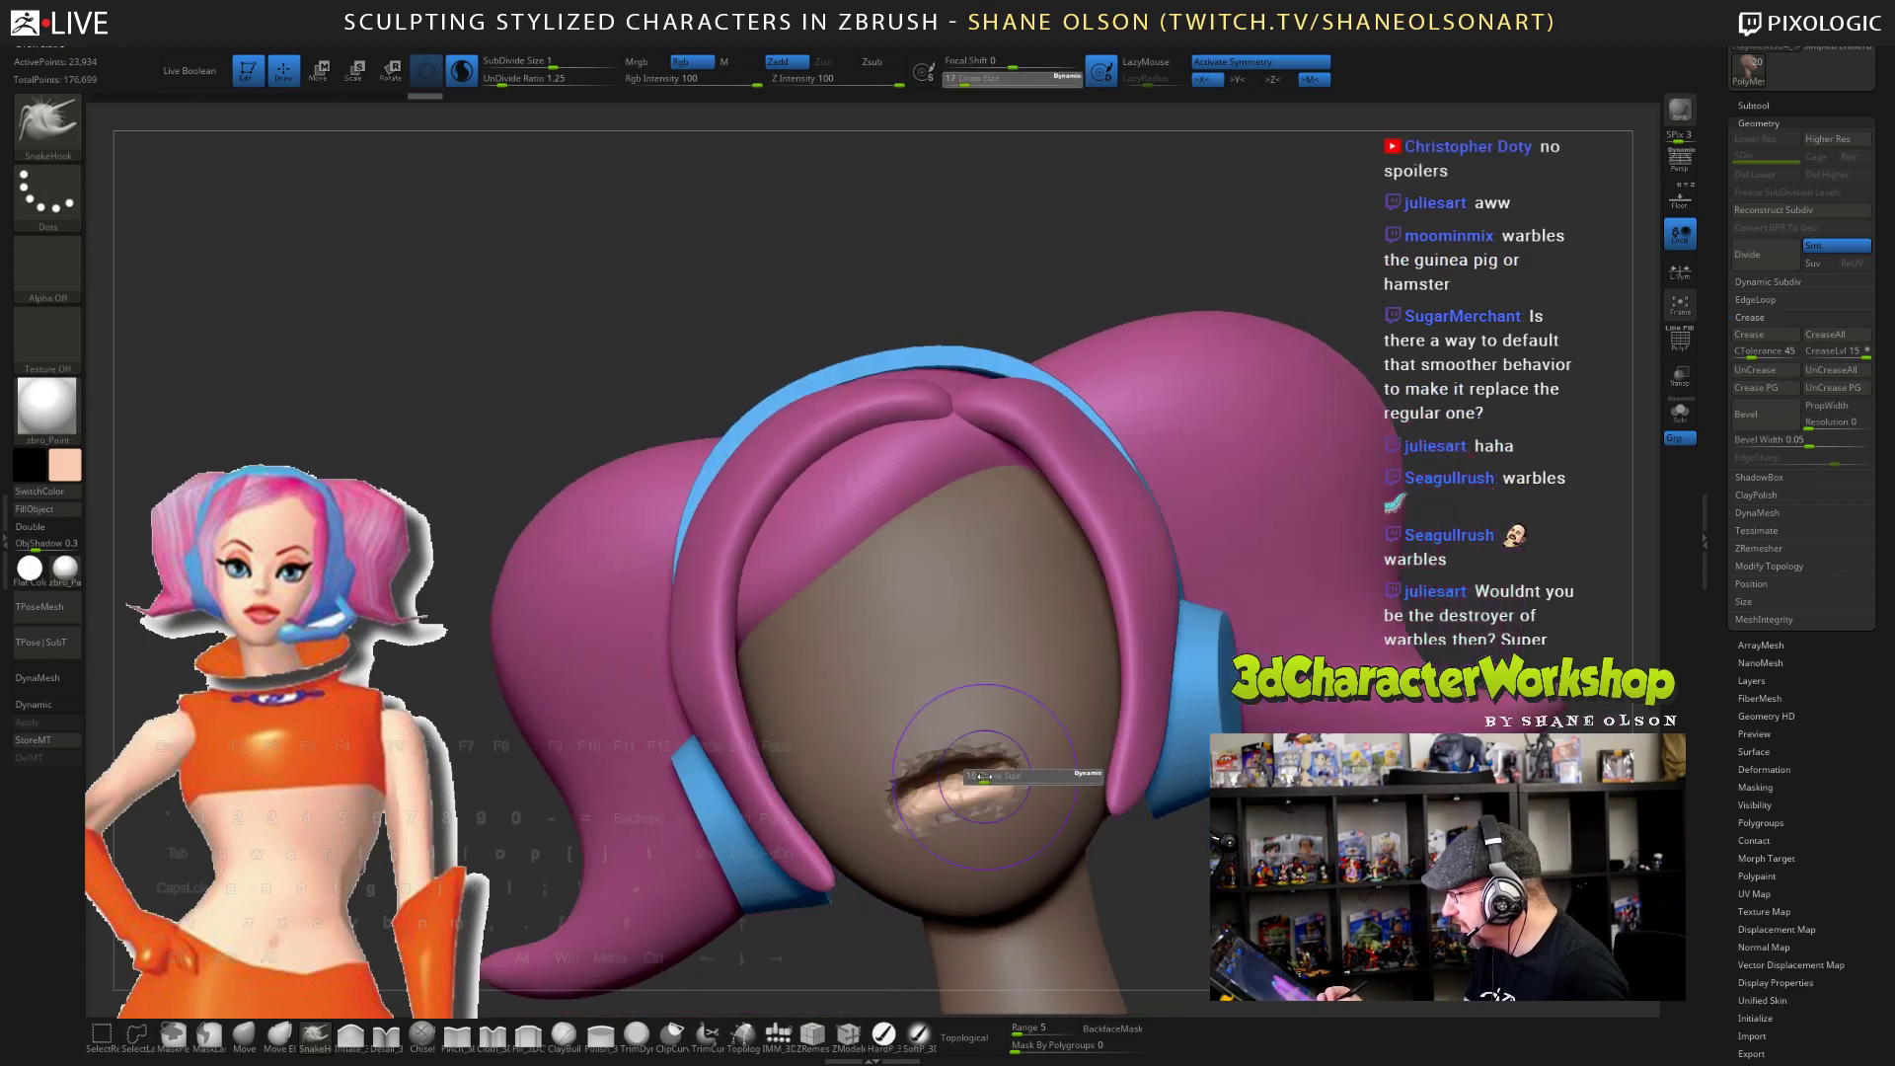
key("shift")
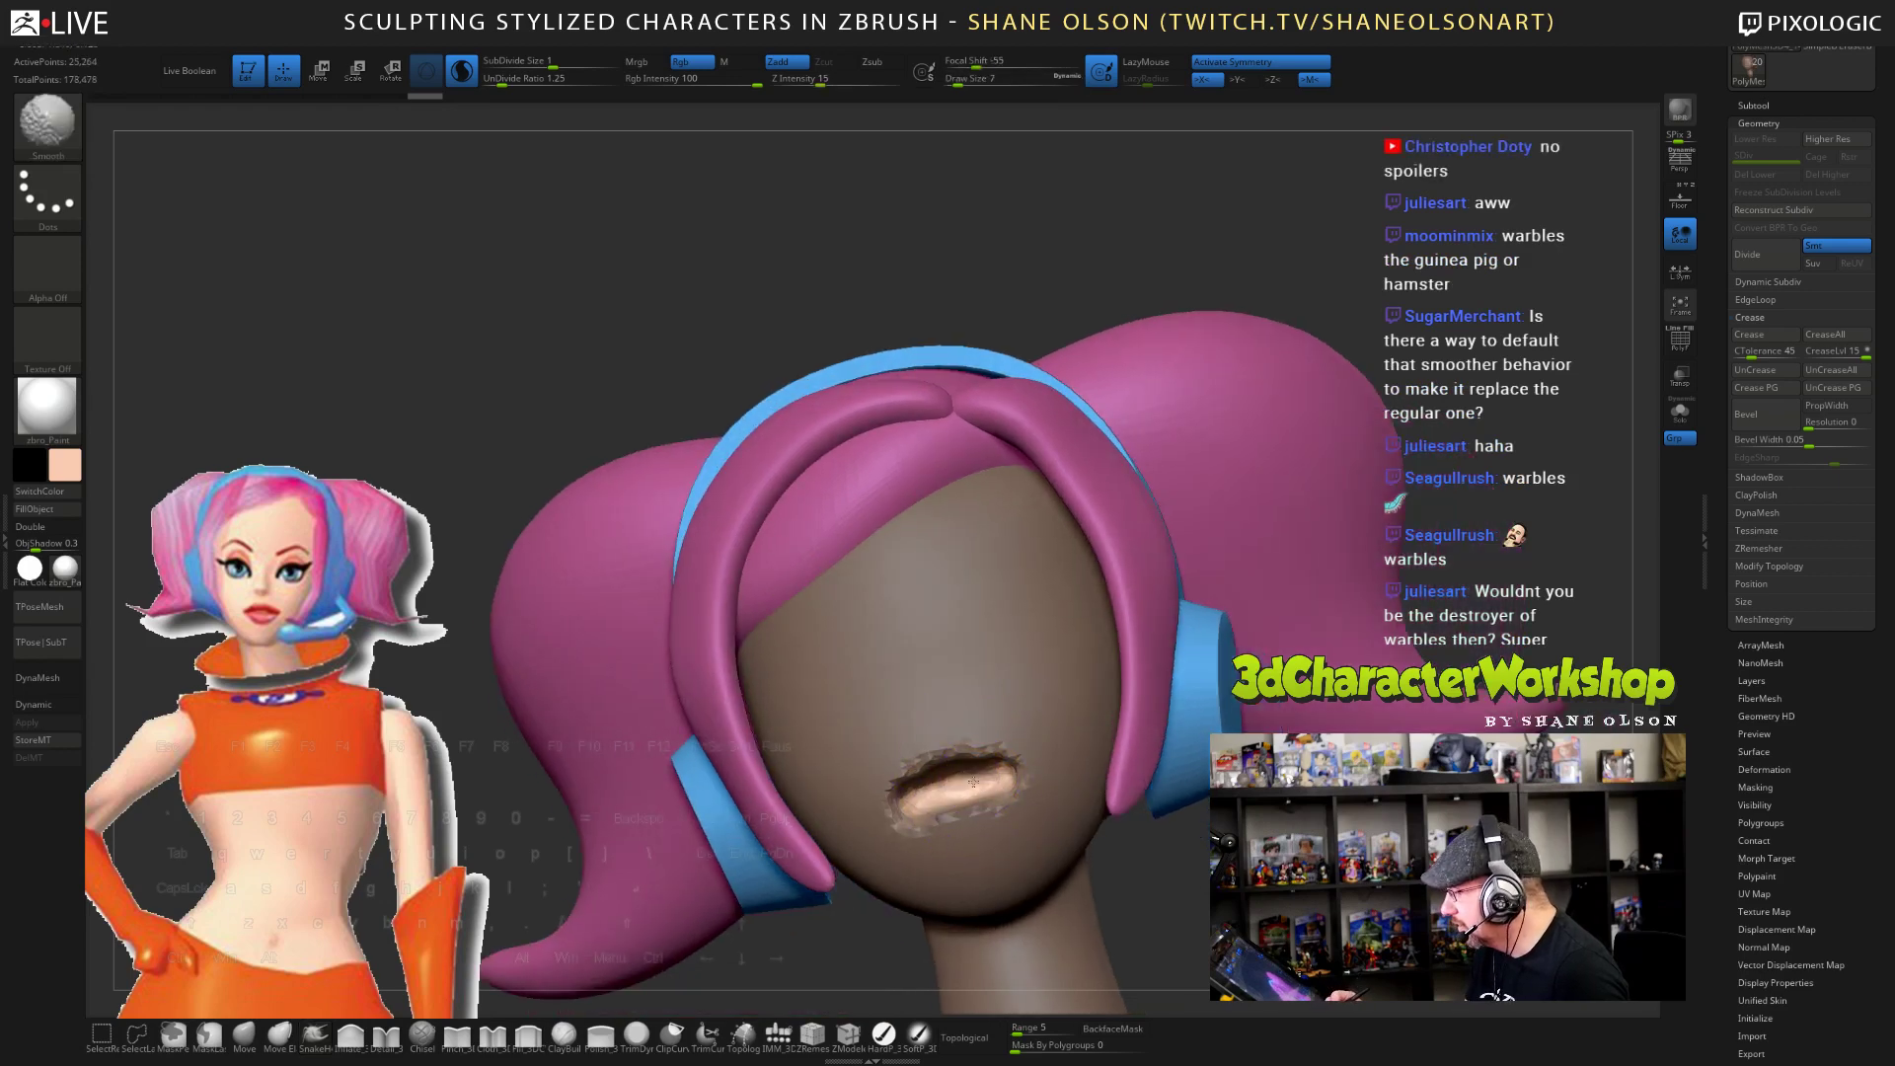
left_click_drag(902, 781, 910, 790, "shift")
left_click_drag(1135, 888, 1159, 923, "ctrl")
mouse_move(1006, 754)
left_mouse_down("shift")
mouse_move(922, 770)
mouse_move(952, 747)
left_mouse_up("shift")
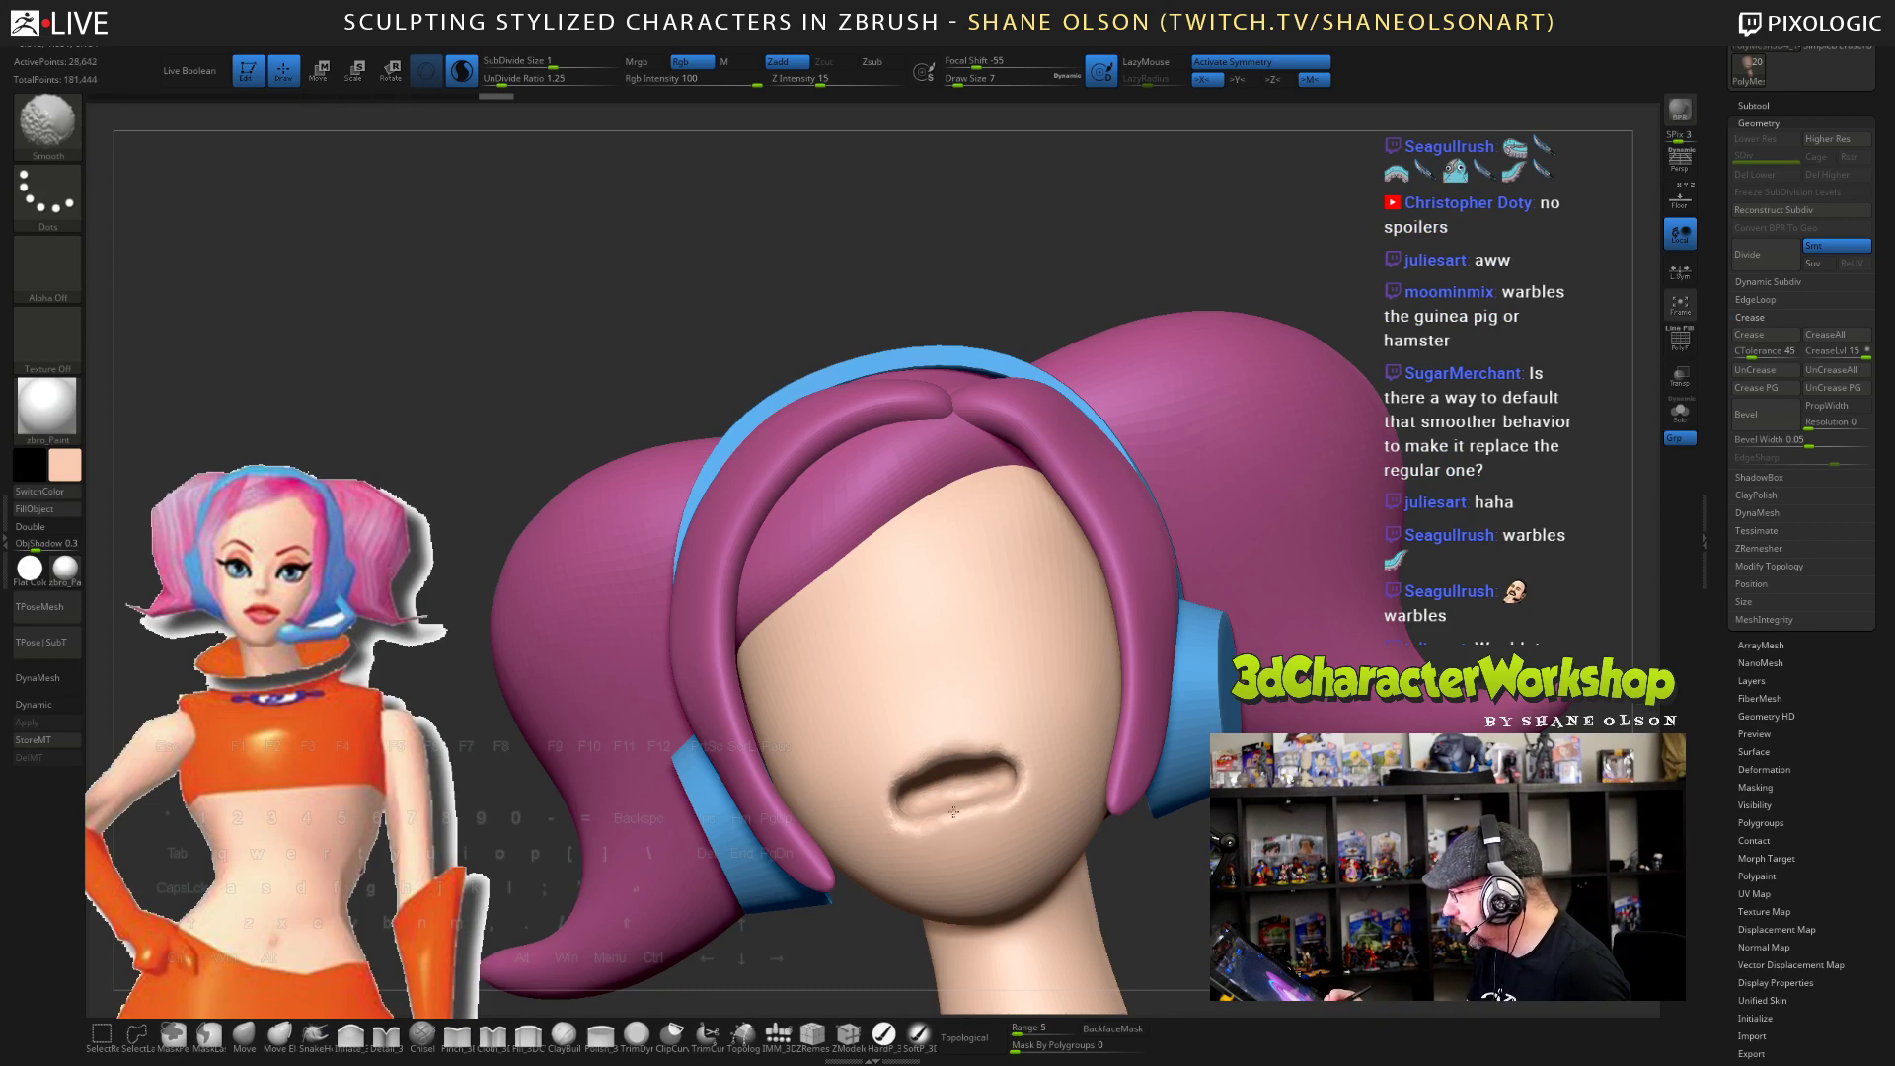
left_click_drag(533, 927, 528, 972, "shift")
- Pinch the rim of the mouth opening with the Pinch brush at draw size 11
mouse_move(494, 952)
left_mouse_down("alt")
mouse_move(487, 982)
mouse_move(513, 893)
left_mouse_up("alt")
left_click(460, 1035)
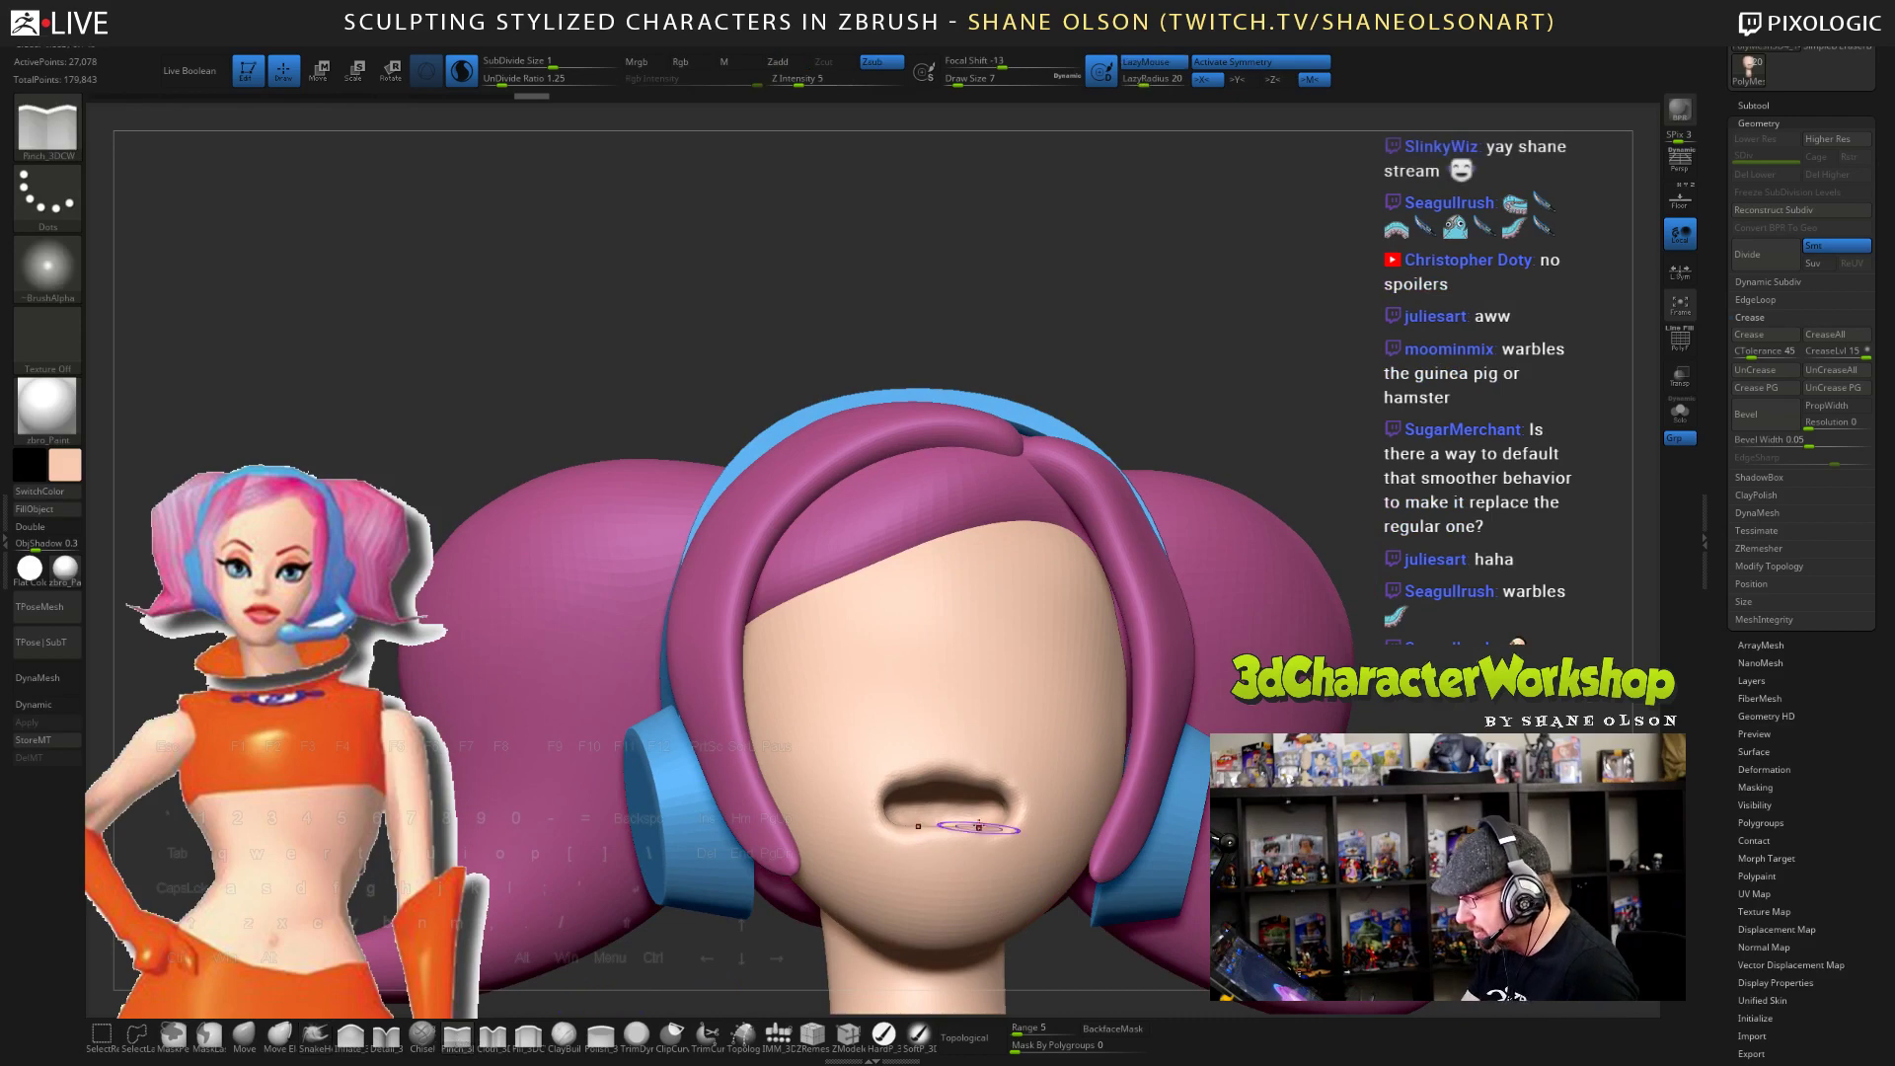
key("s")
left_click_drag(993, 729, 1001, 734)
mouse_move(1006, 819)
left_mouse_down()
mouse_move(891, 818)
mouse_move(968, 772)
mouse_move(1008, 788)
left_mouse_up()
left_click_drag(1095, 868, 1107, 999)
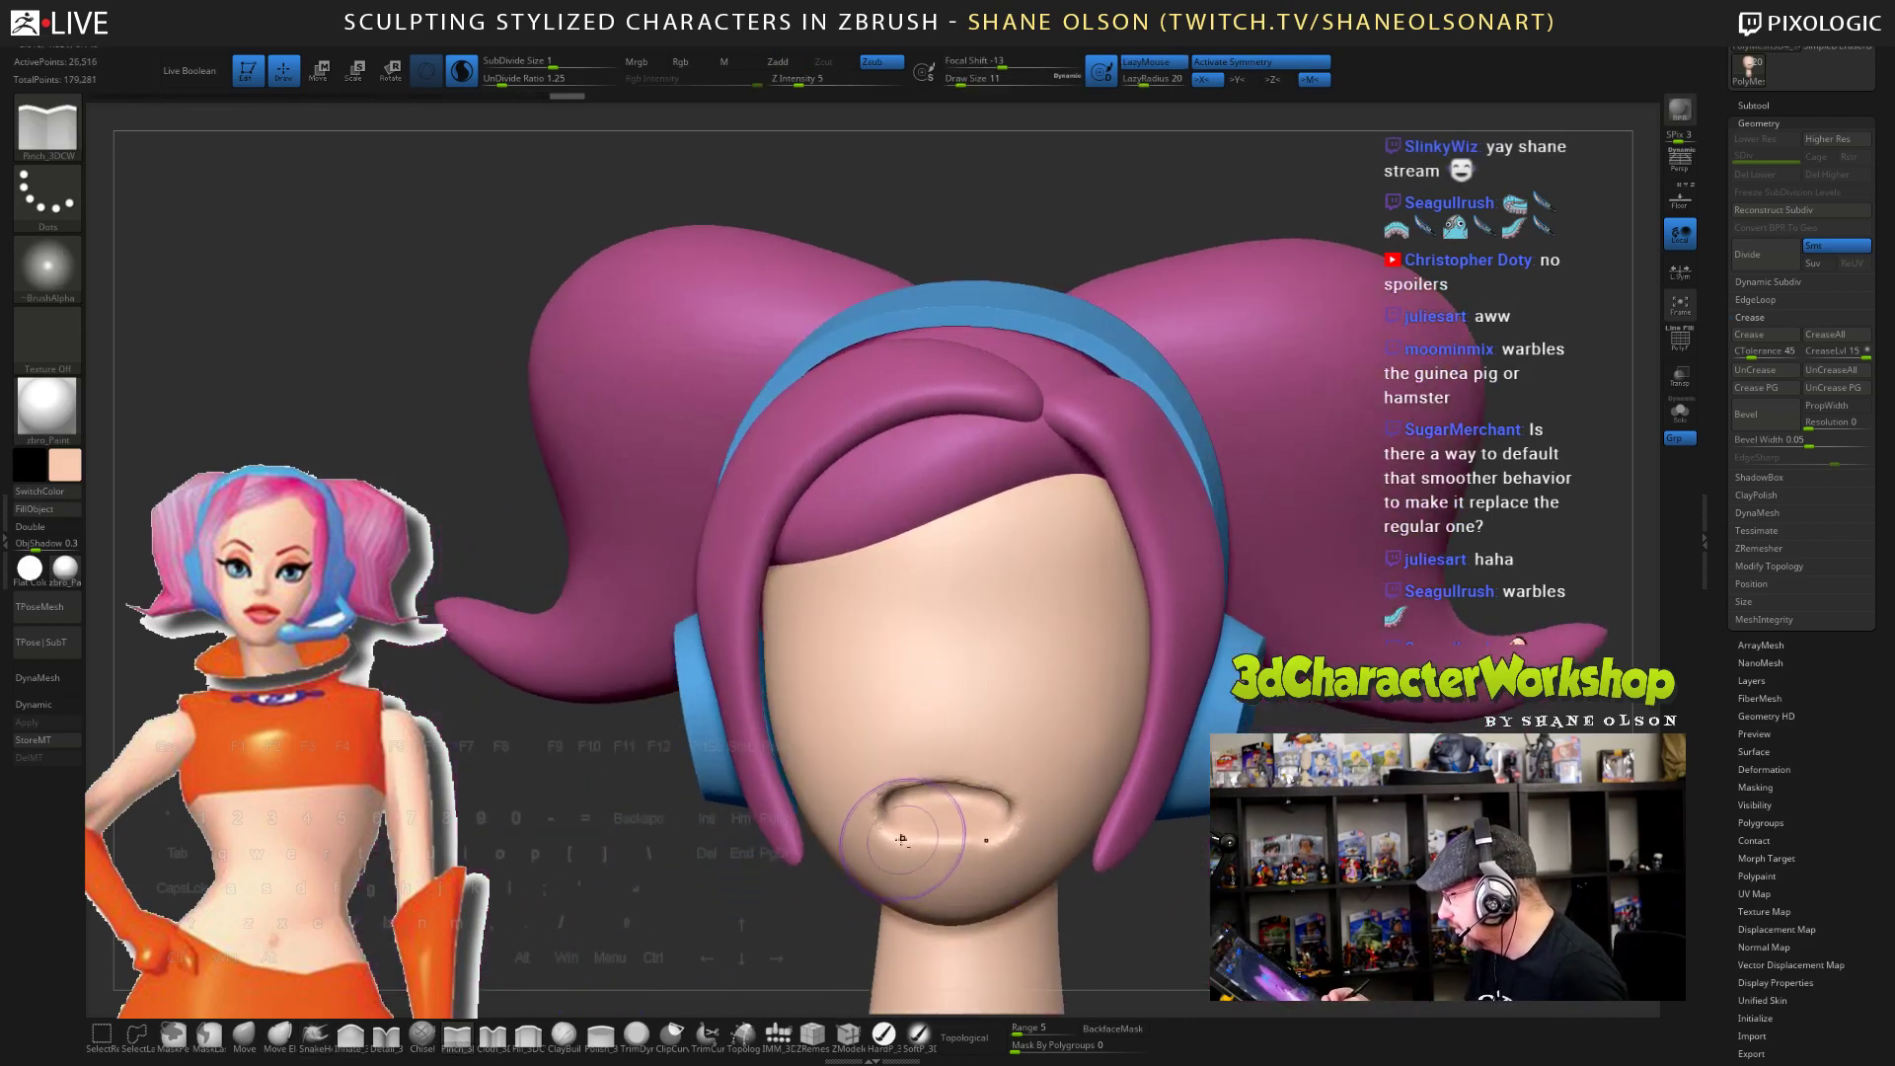
mouse_move(894, 837)
left_mouse_down()
mouse_move(1002, 840)
mouse_move(1039, 720)
mouse_move(1098, 734)
mouse_move(1028, 738)
left_mouse_up()
- Reduce the Pinch brush to draw size 7 and tighten the corners and lower edge of the mouth
key("s")
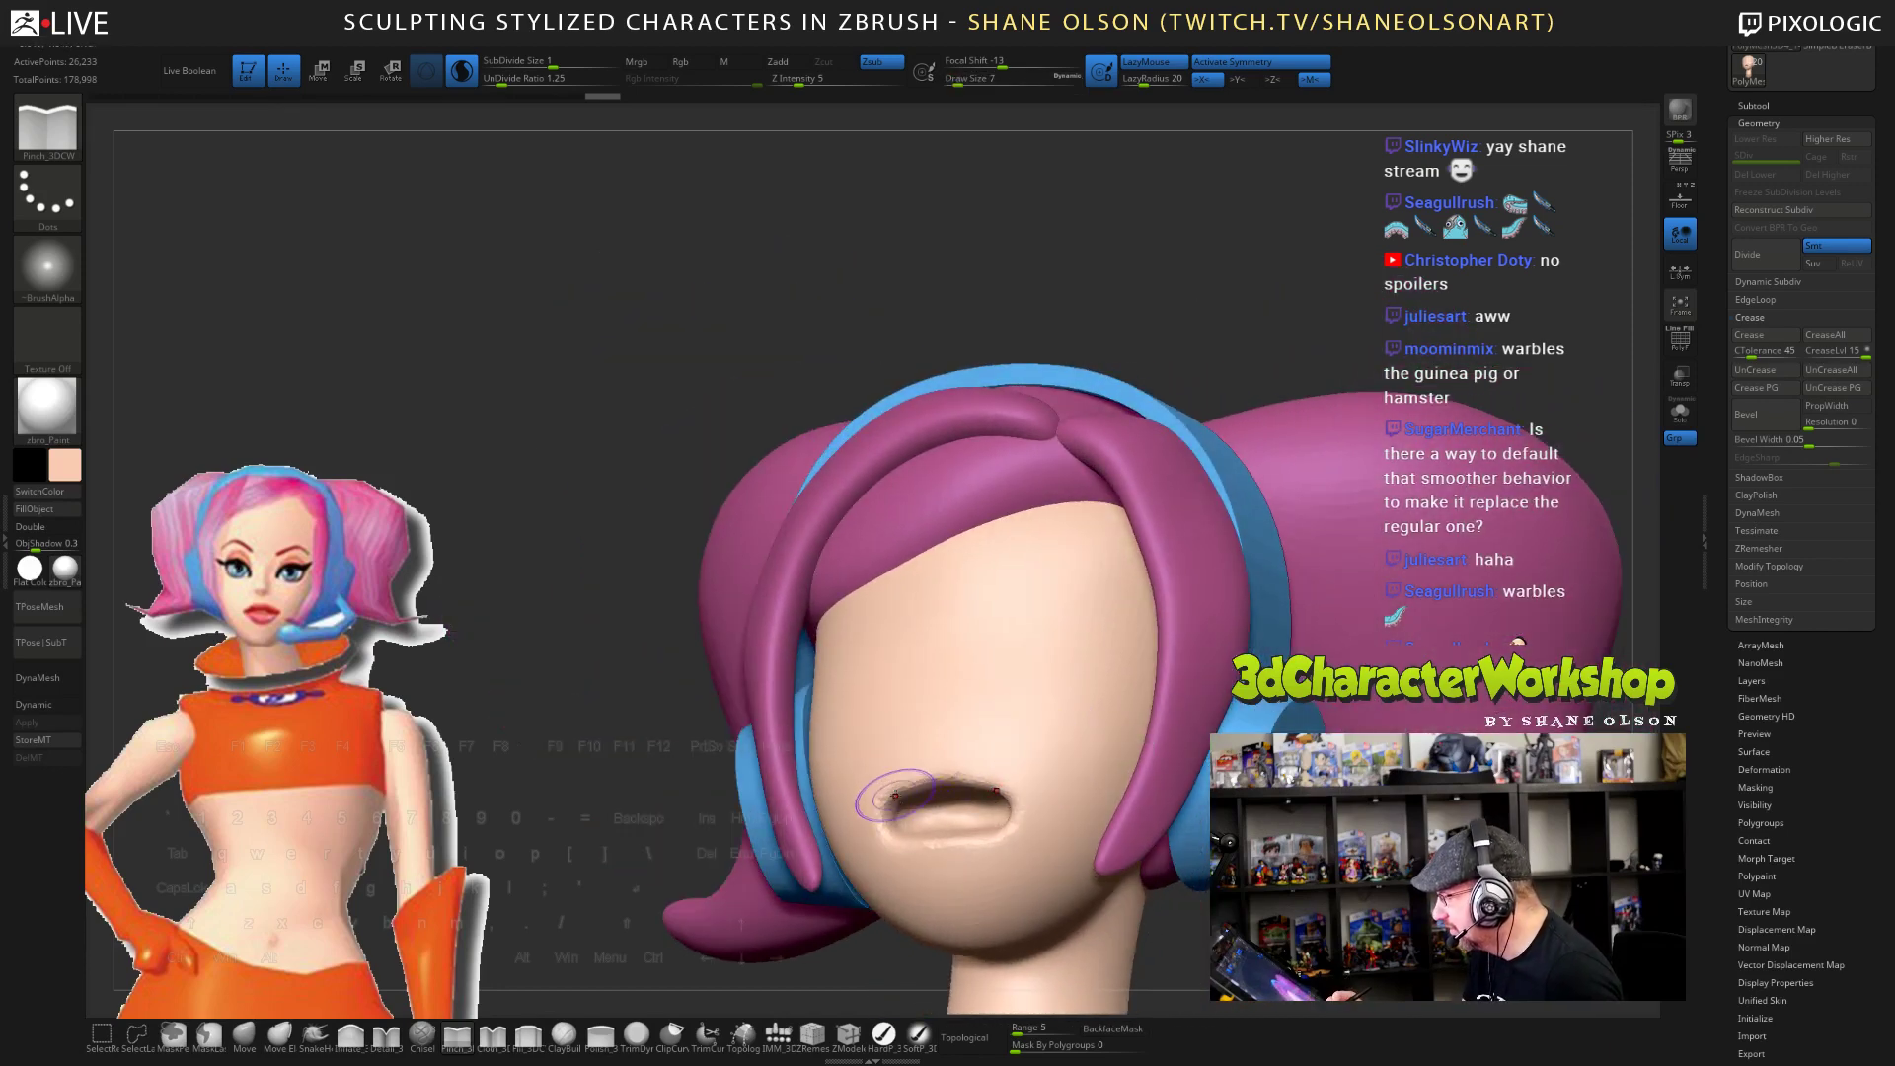
mouse_move(964, 844)
left_mouse_down()
mouse_move(888, 837)
mouse_move(1021, 856)
left_mouse_up()
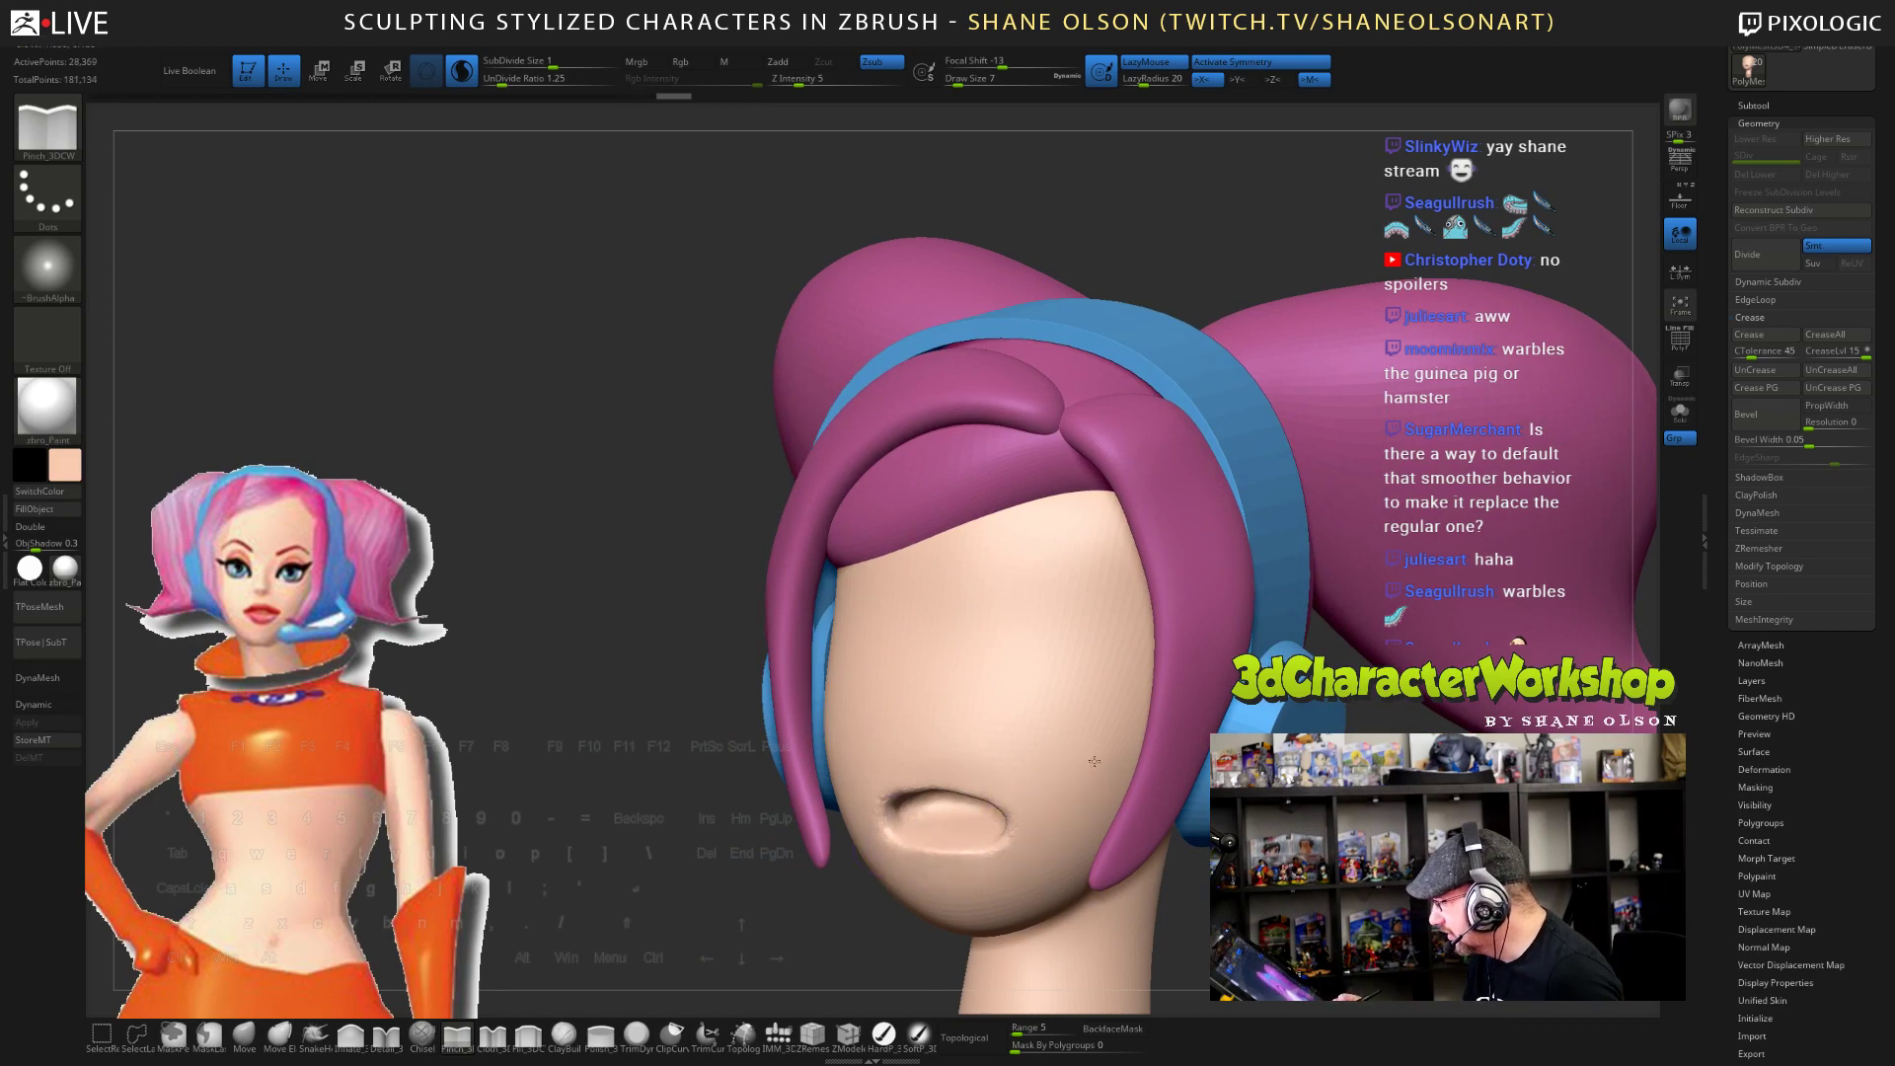
left_click_drag(1064, 796, 1030, 780)
right_click_drag(1030, 779, 997, 781)
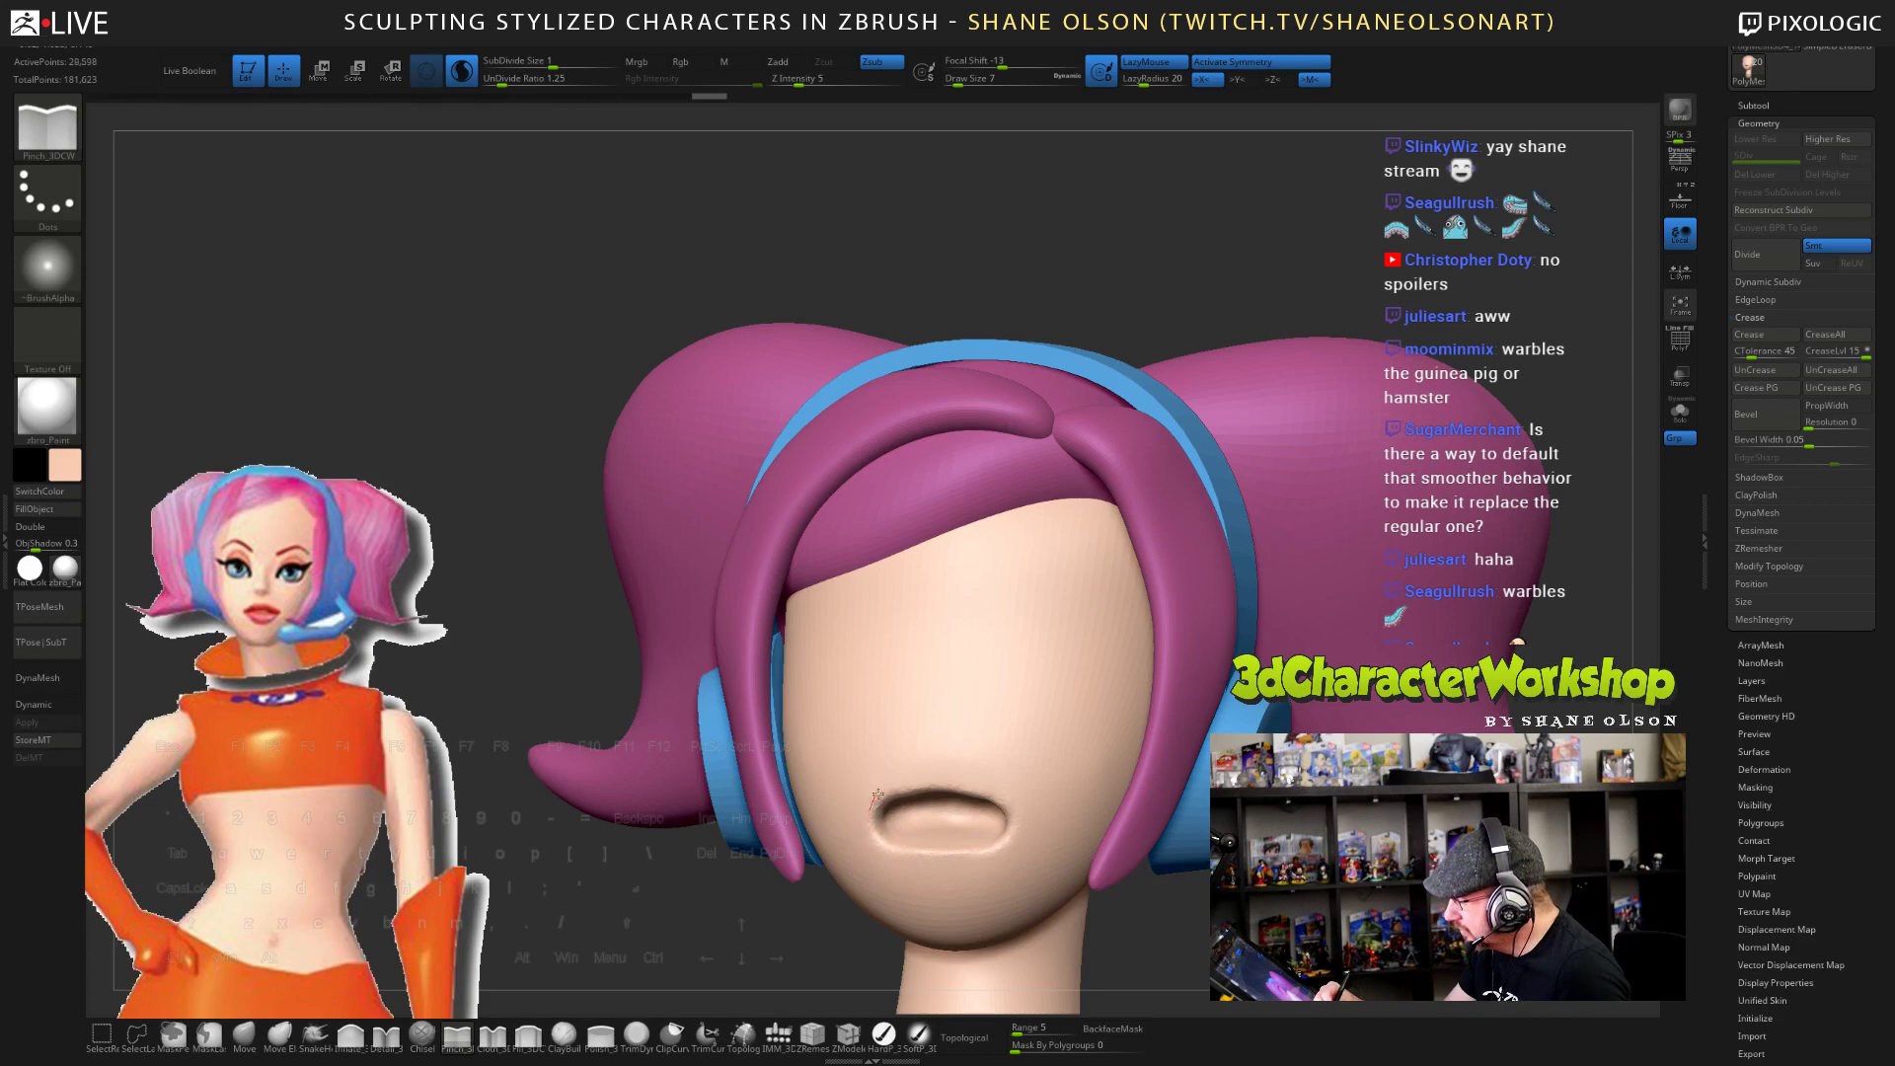
right_click_drag(1048, 781, 932, 789)
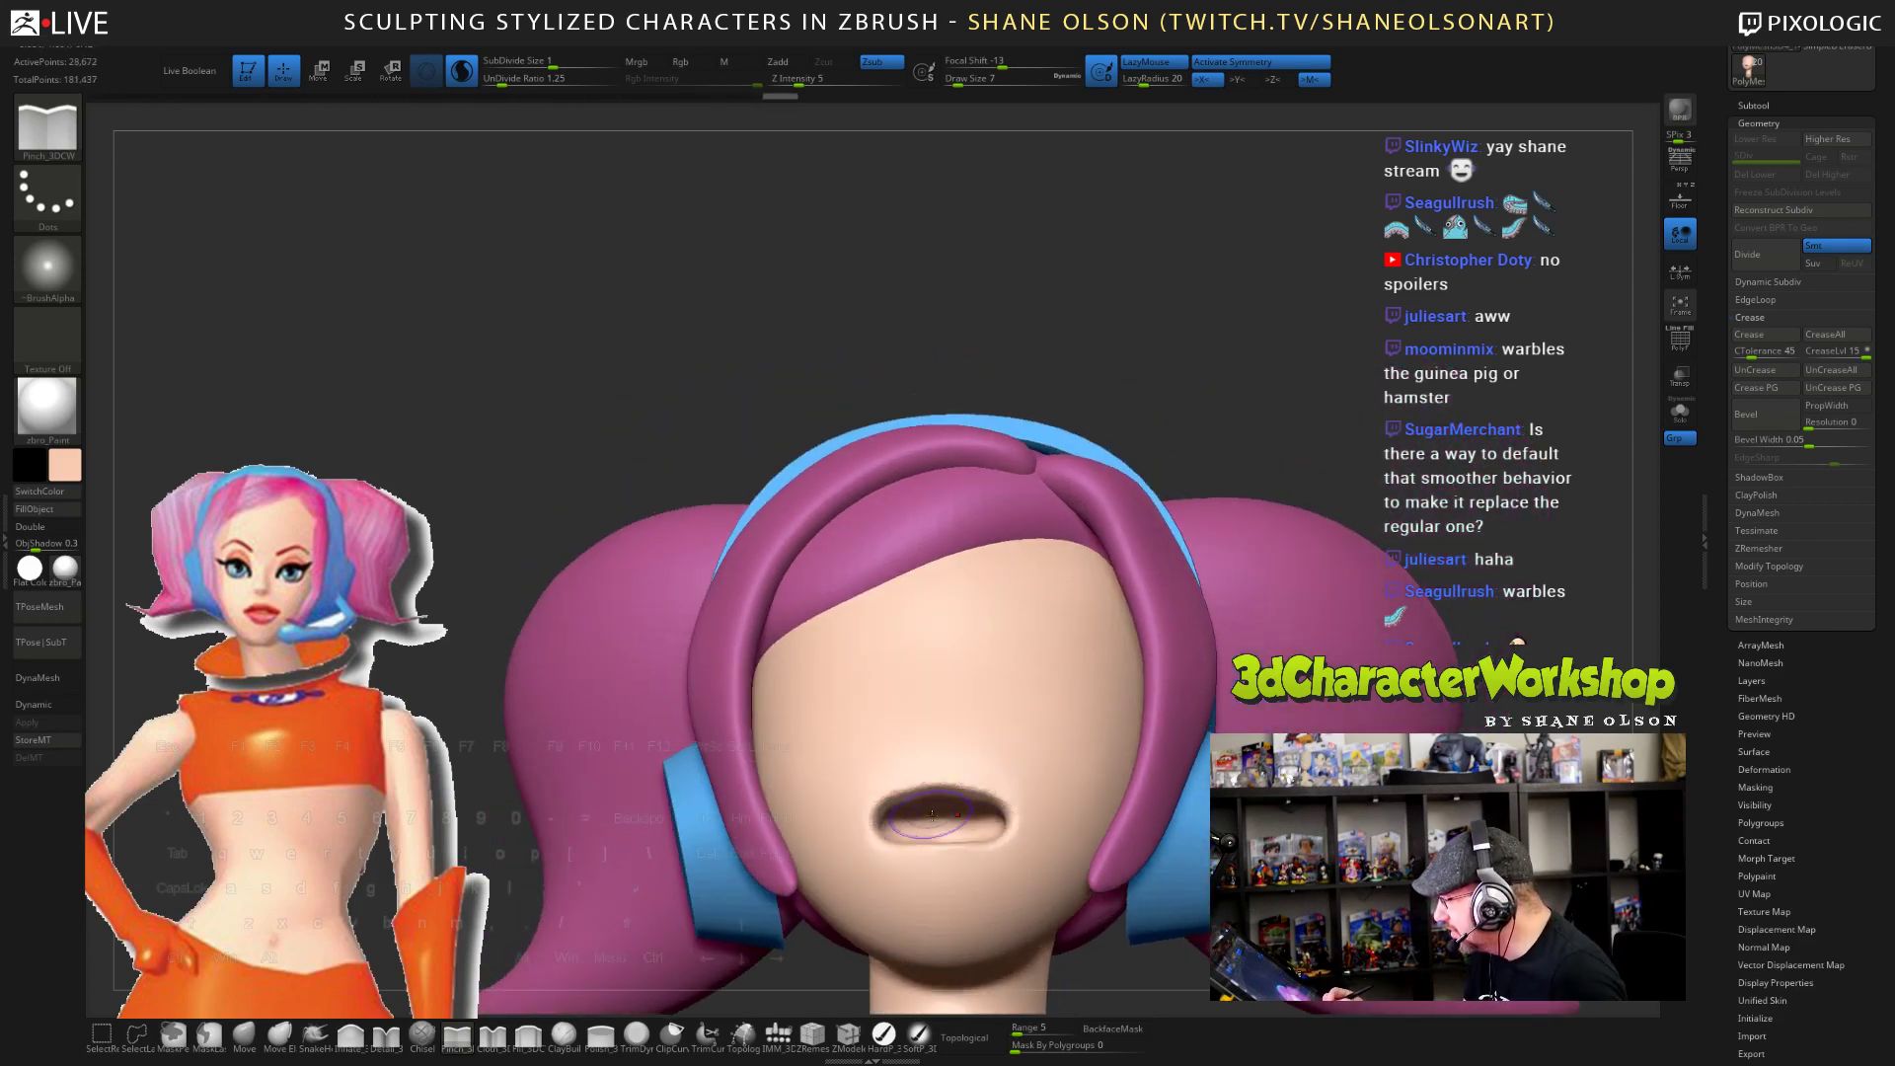
right_click_drag(991, 778, 908, 832)
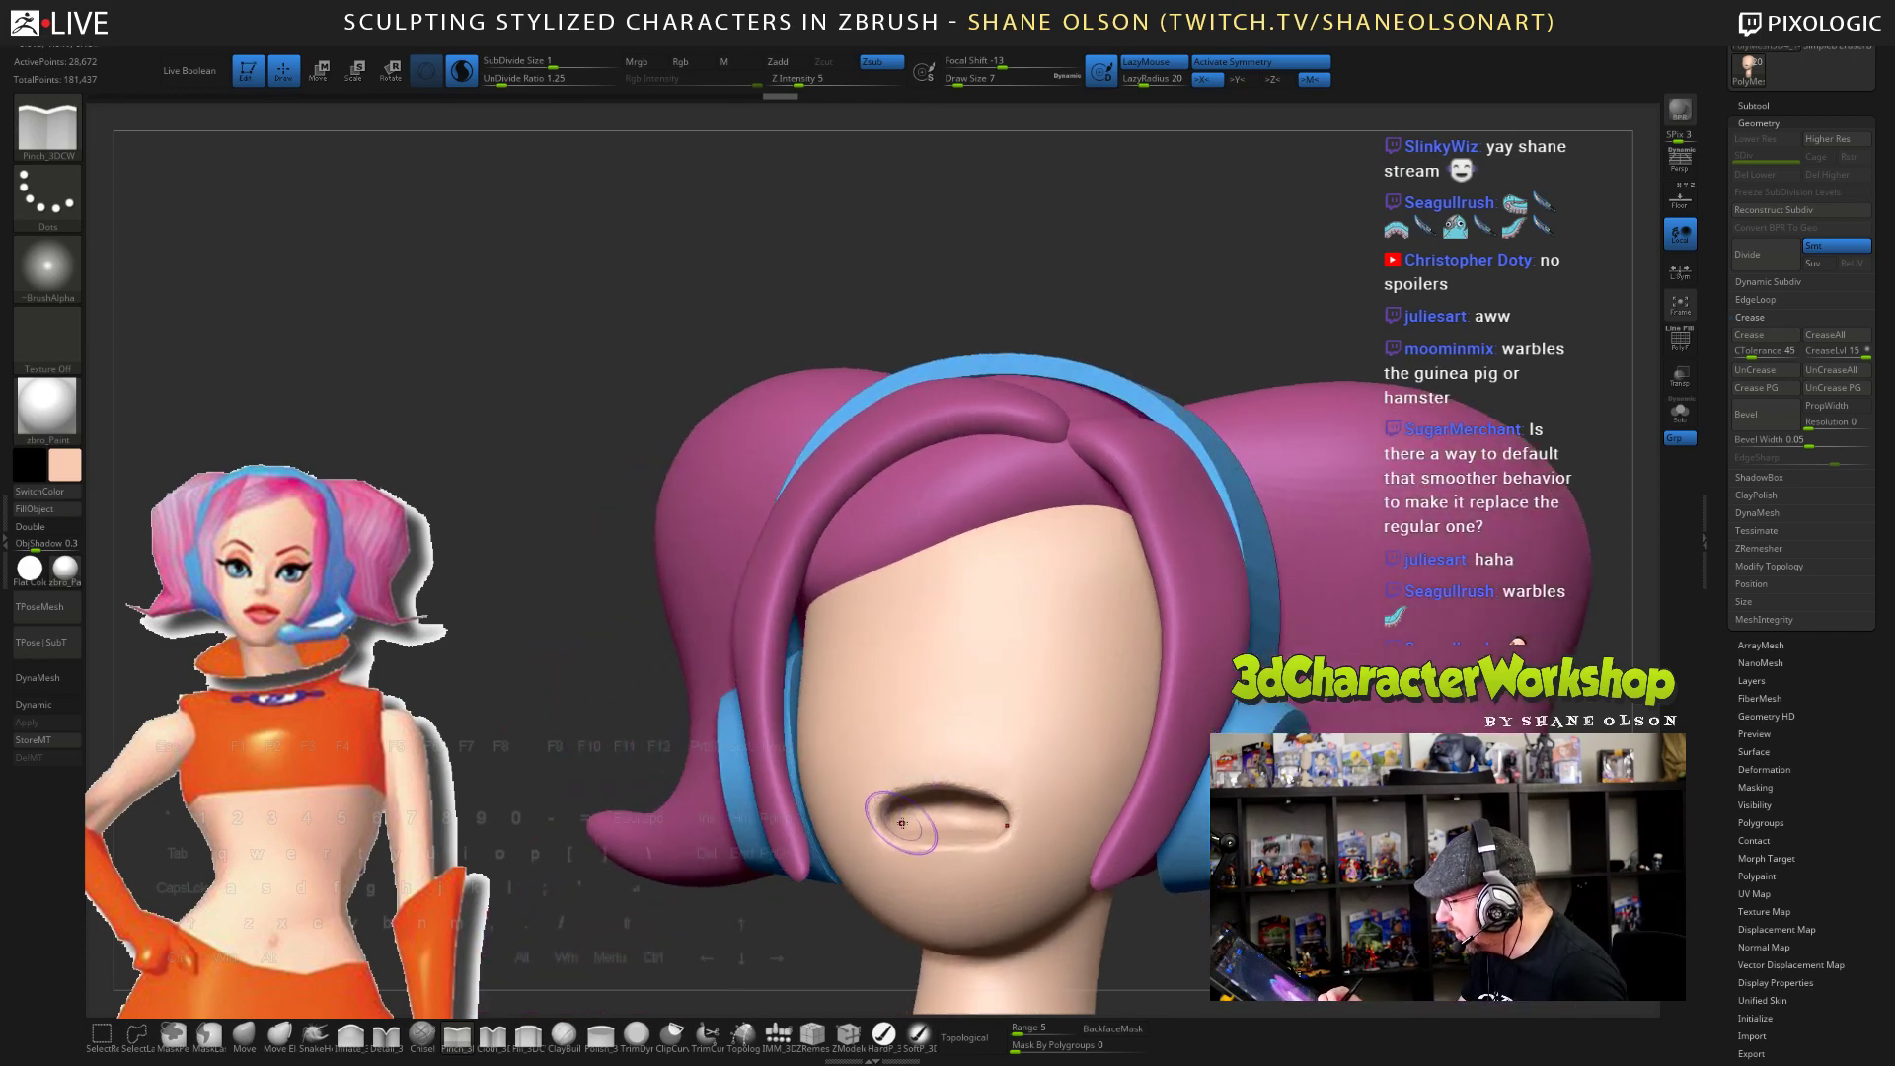
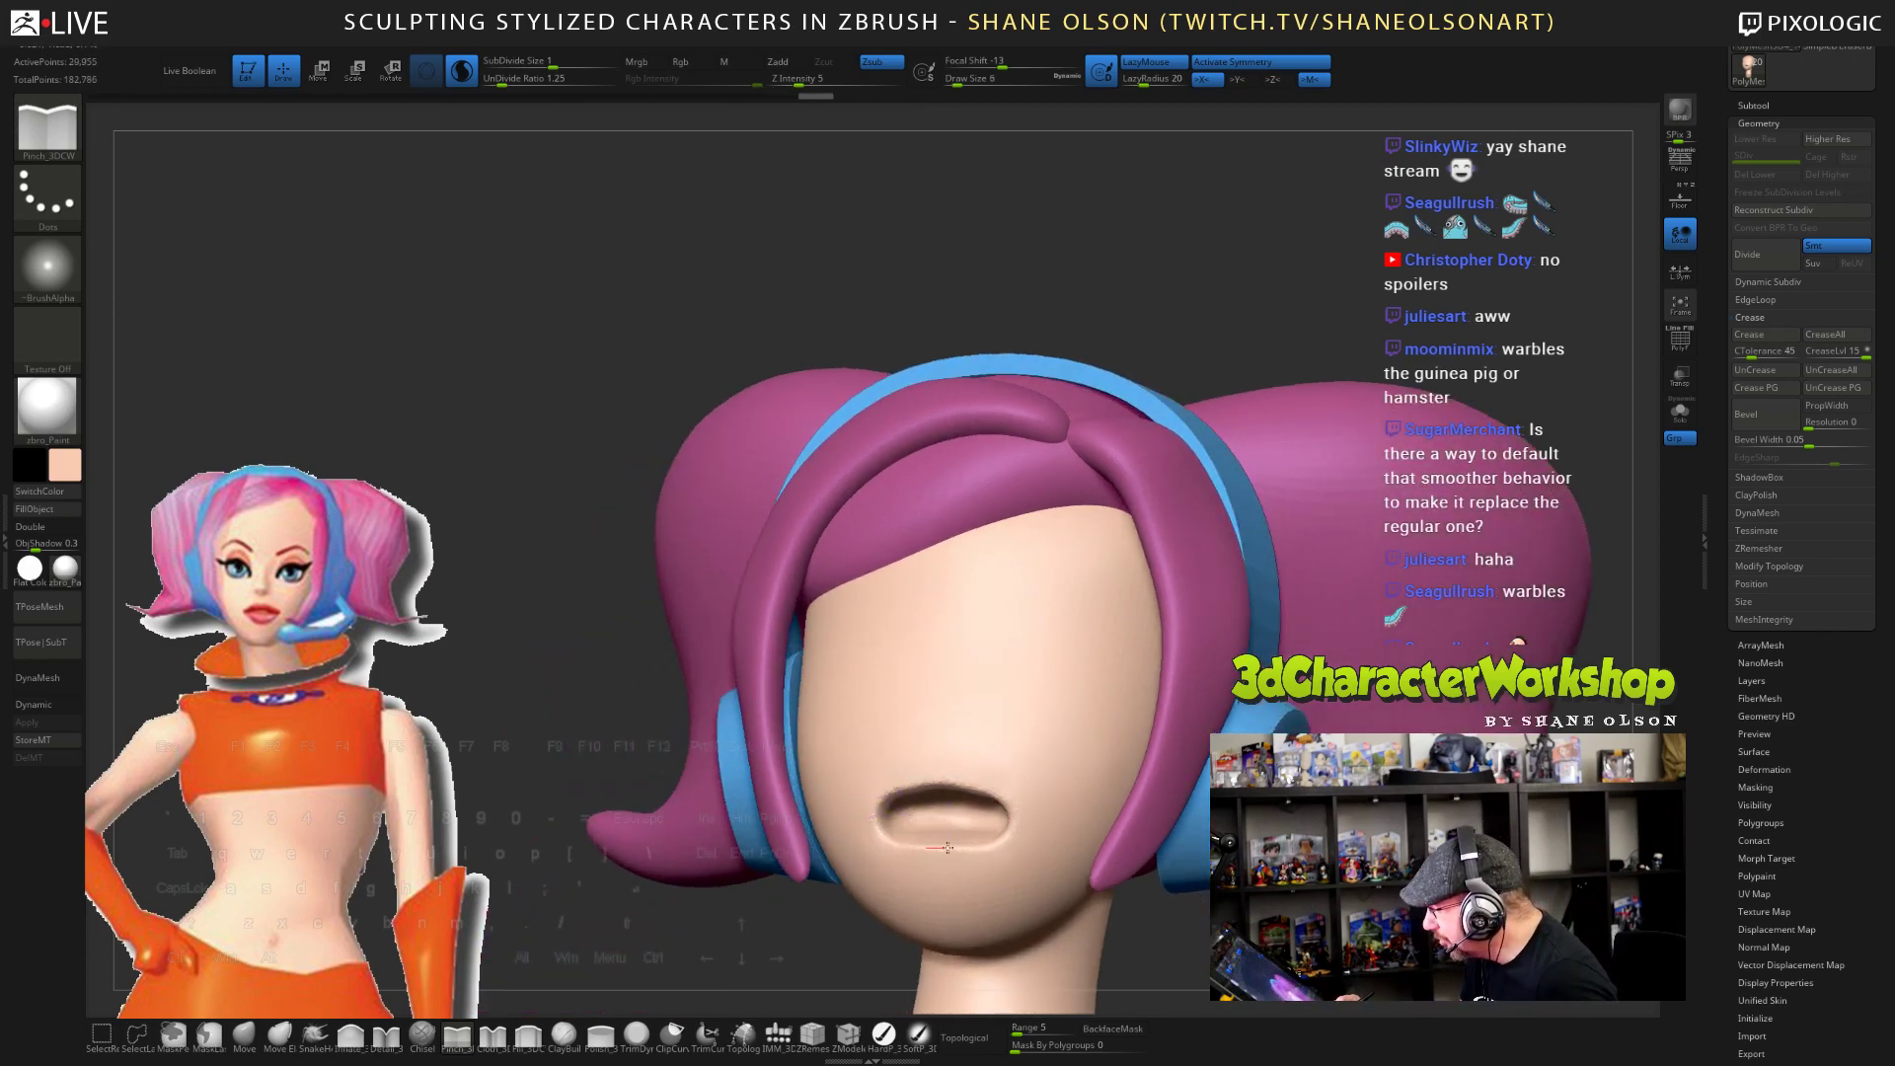
- Smooth the mouth's interior and upper rim at draw size 6
key("shift")
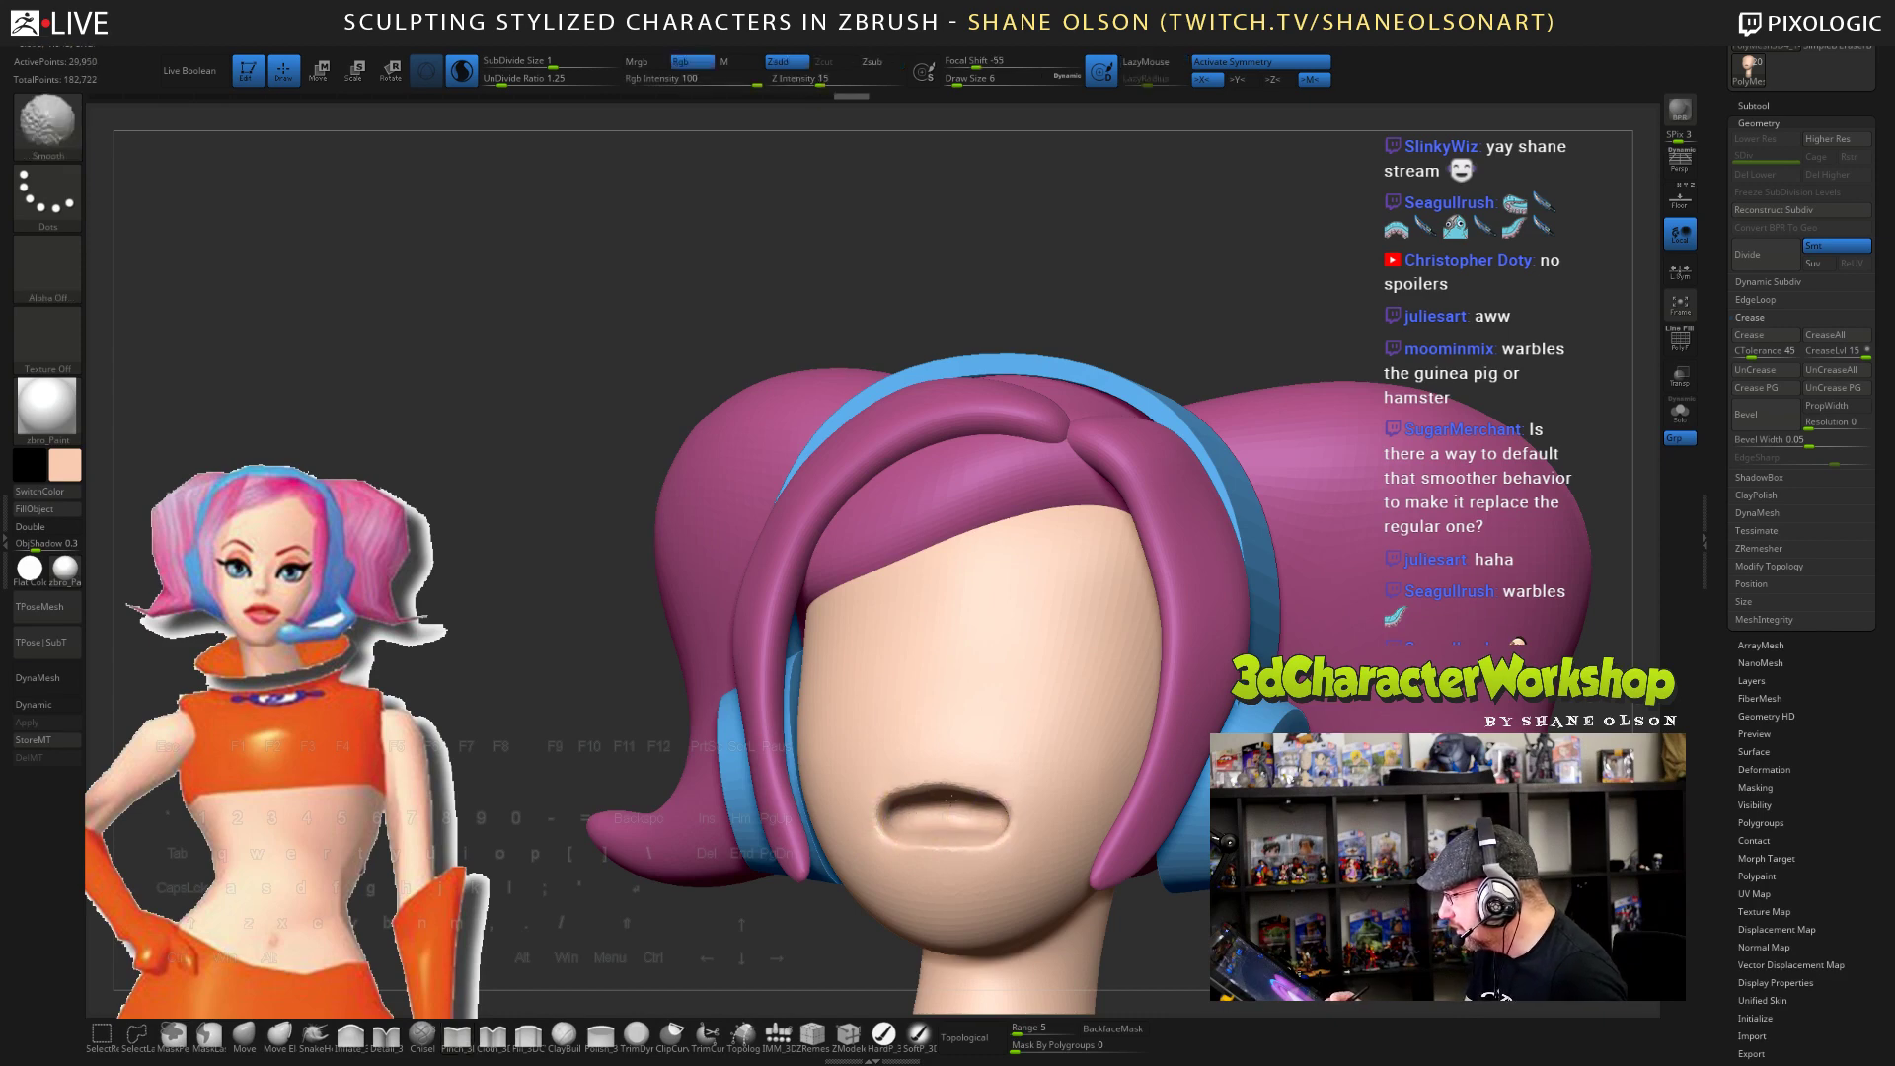
right_click_drag(950, 797, 940, 792)
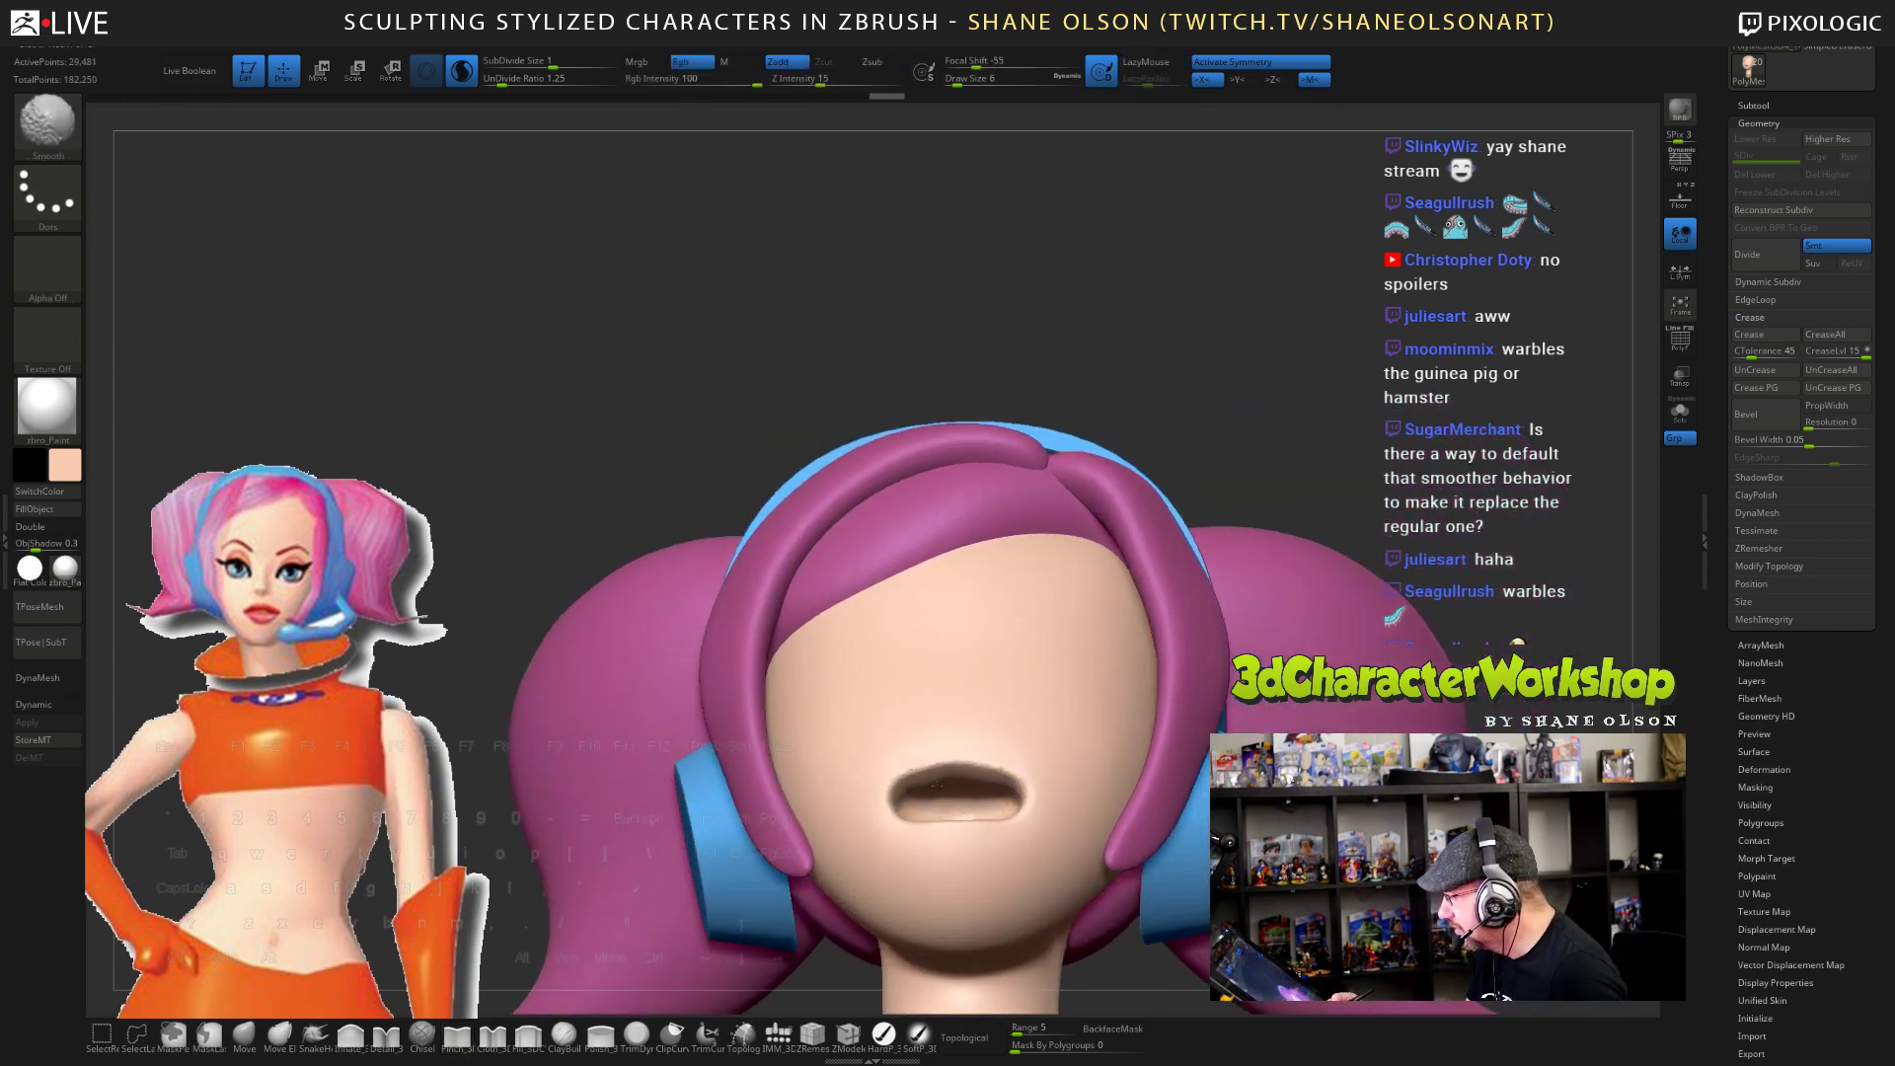
left_click_drag(936, 783, 939, 785, "shift")
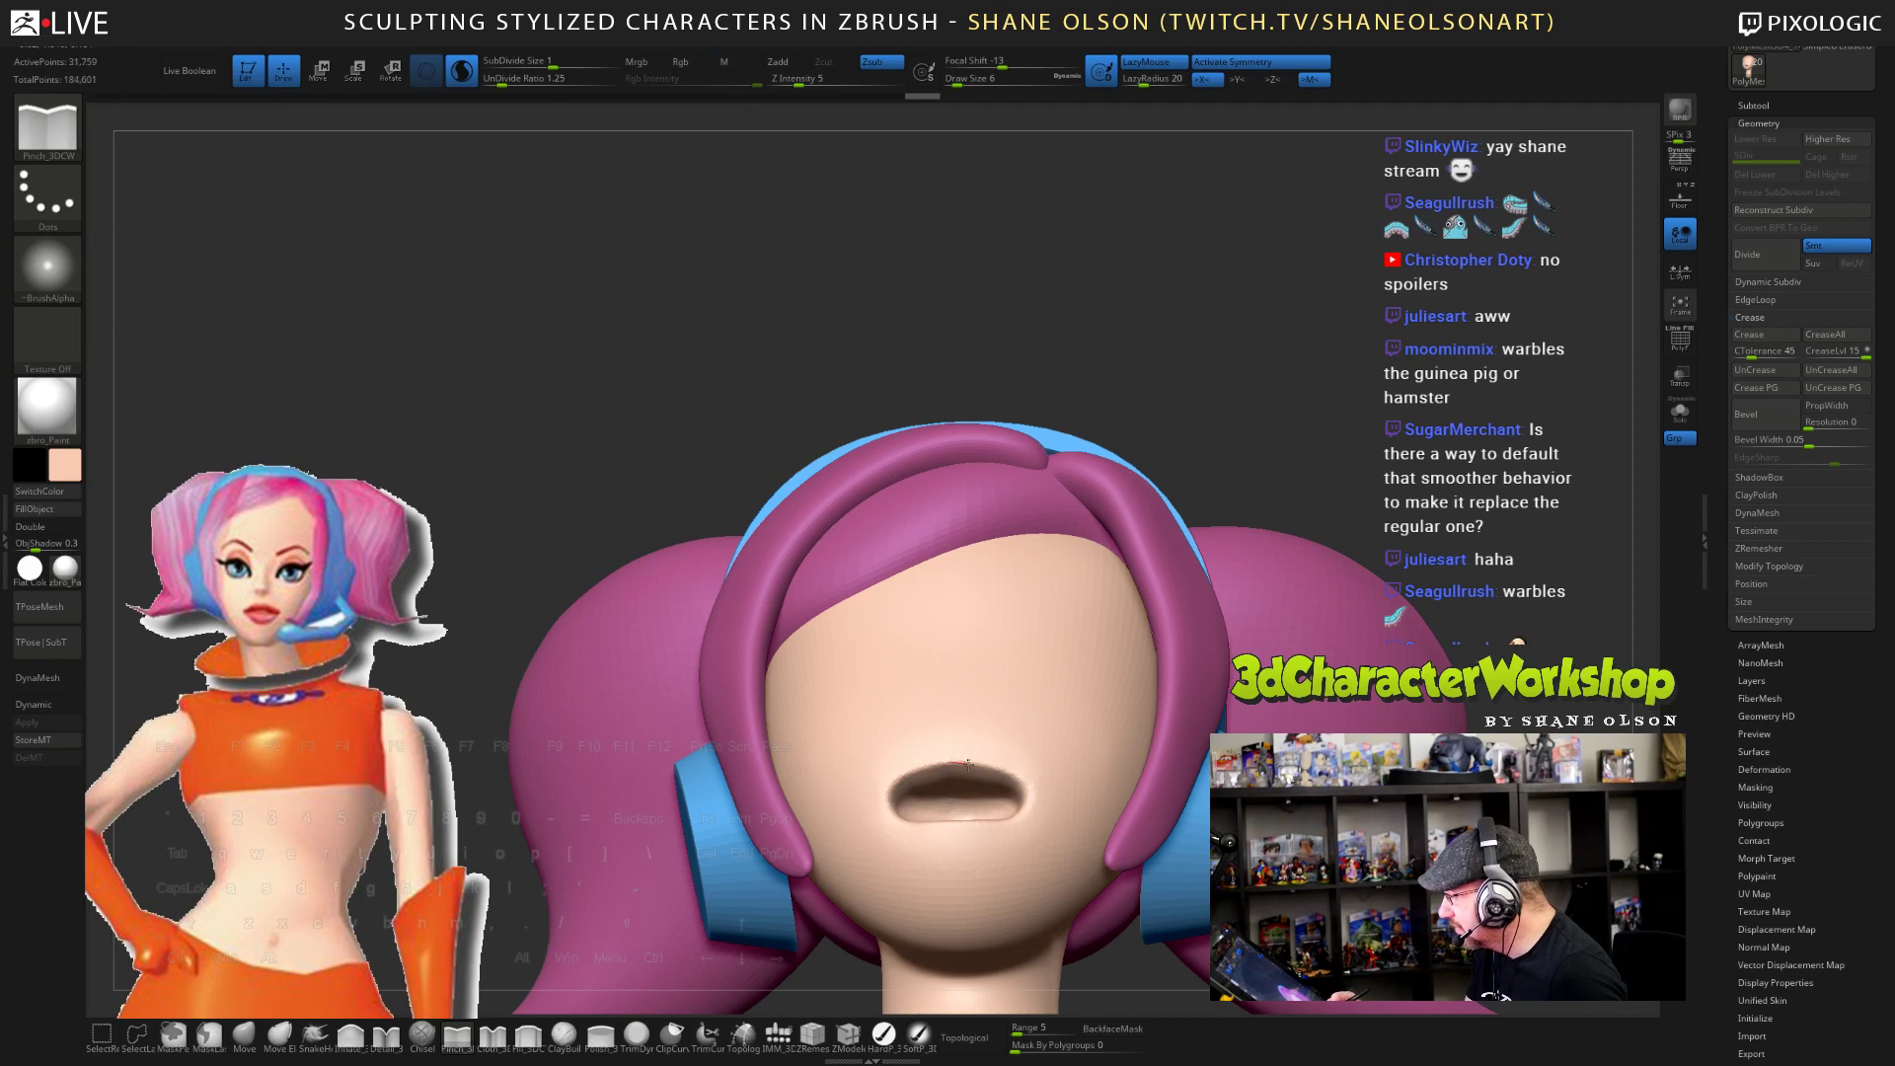
mouse_move(991, 769)
left_mouse_down("shift")
mouse_move(941, 737)
mouse_move(957, 834)
mouse_move(1046, 809)
mouse_move(1016, 838)
left_mouse_up("shift")
right_click_drag(1017, 838, 1113, 920)
mouse_move(977, 765)
right_mouse_down("shift")
mouse_move(913, 750)
mouse_move(1081, 758)
mouse_move(1045, 735)
right_mouse_up("shift")
left_click_drag(937, 794, 975, 814, "shift")
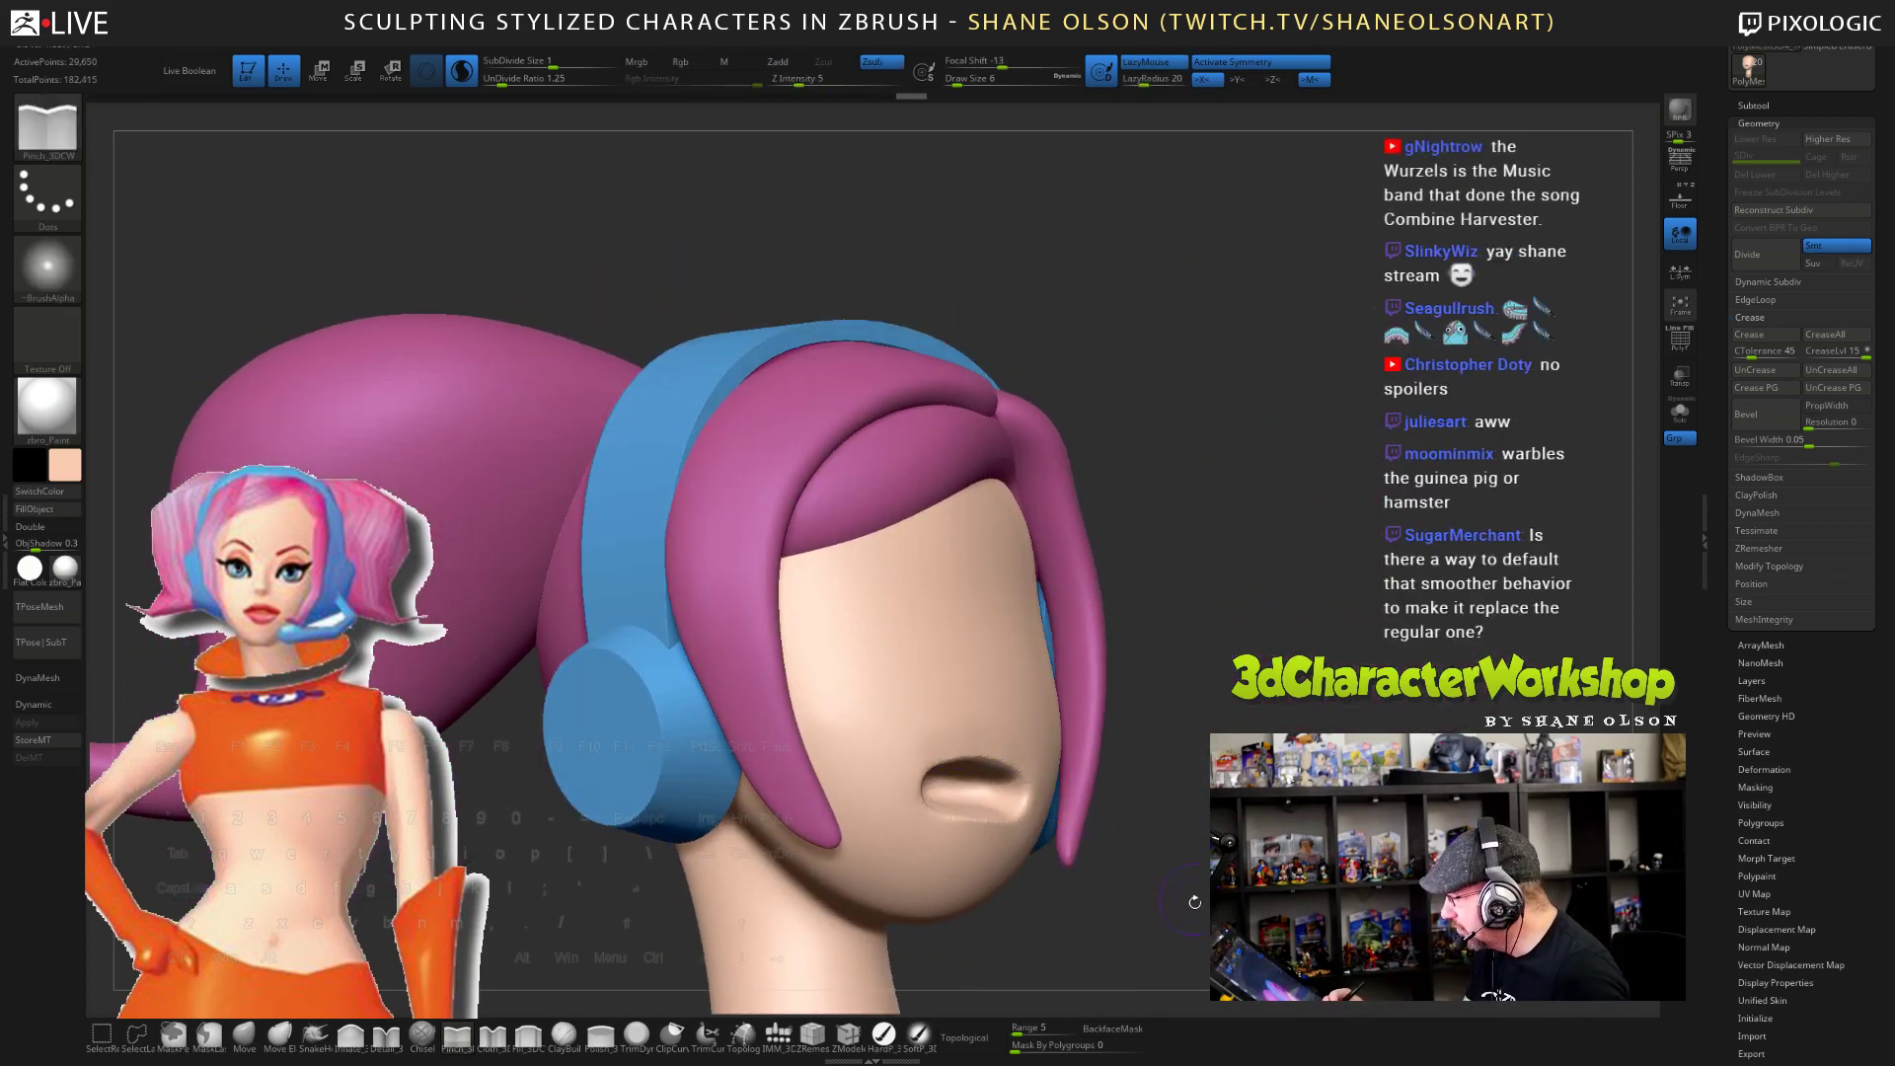
- Sharpen the mouth's corners with the Pinch brush and smooth its upper edge
right_click_drag(1020, 827, 1031, 824, "shift")
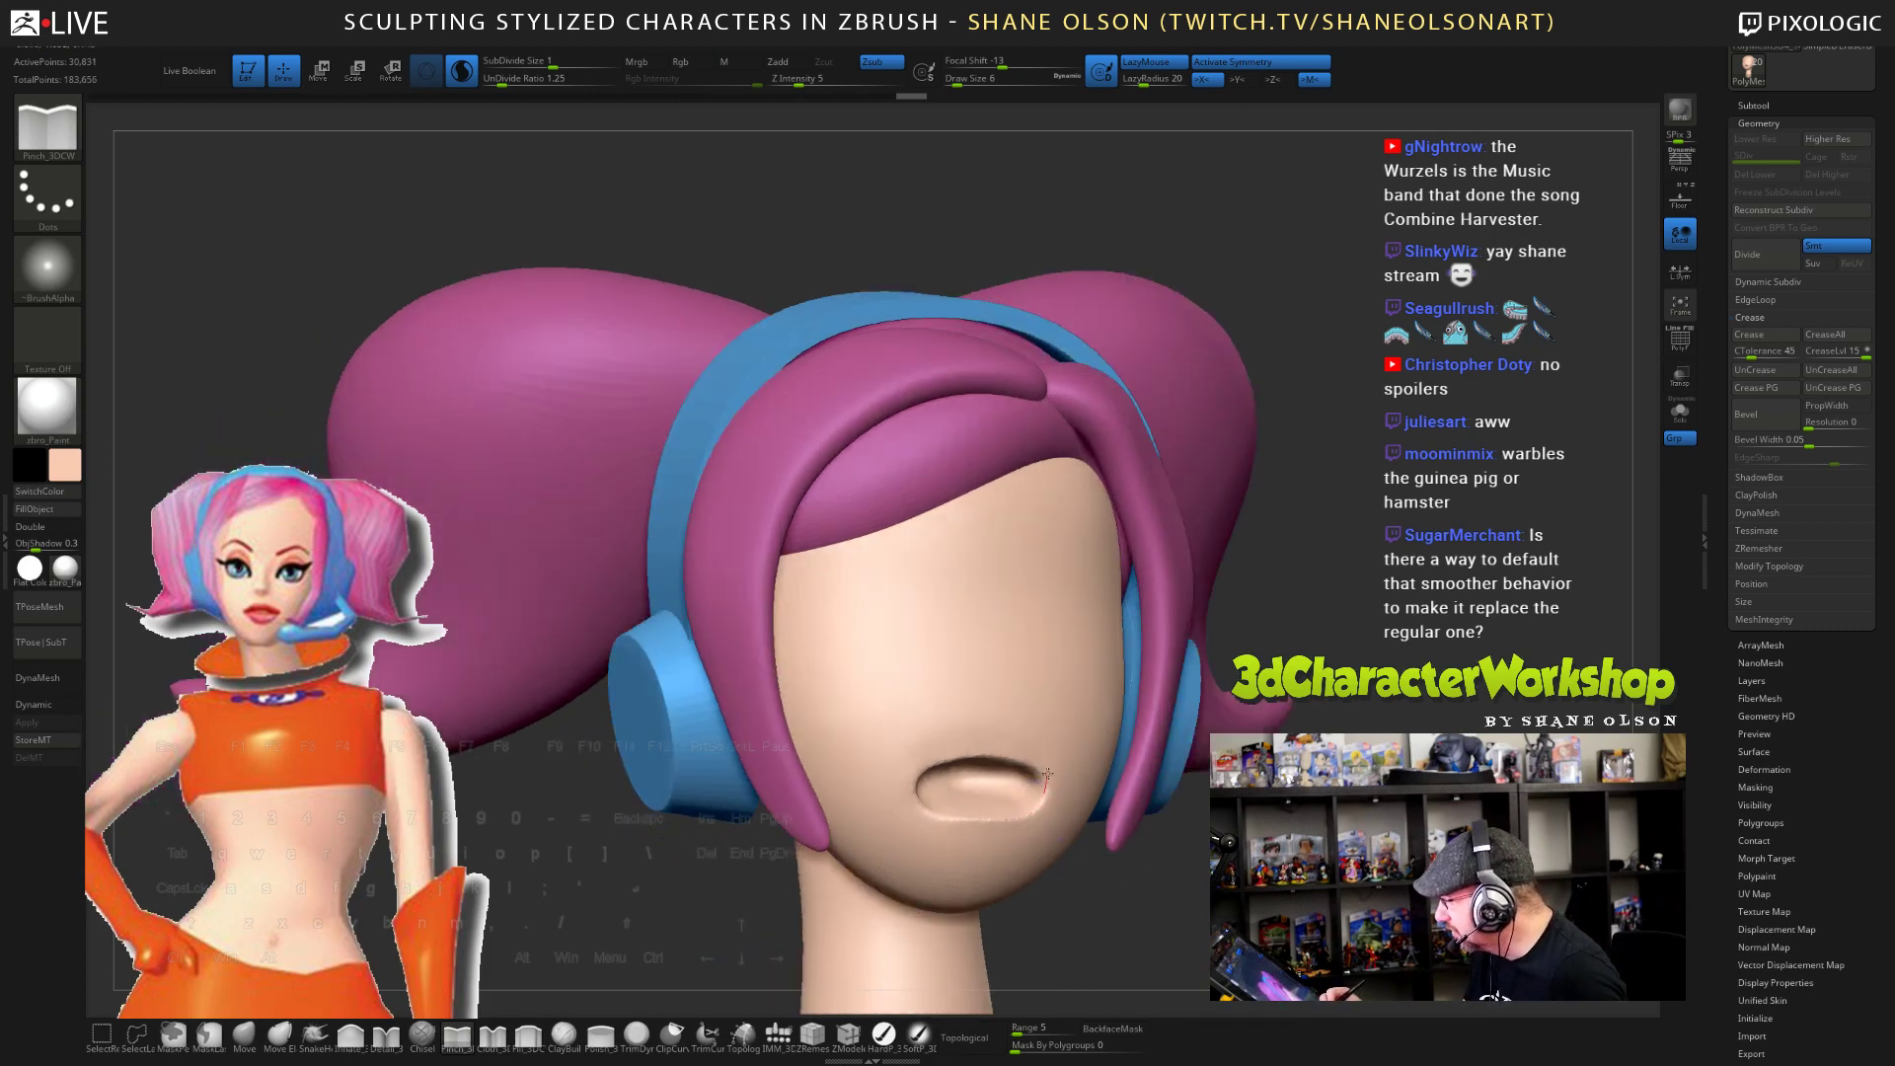
right_click_drag(1046, 775, 958, 771)
key("shift")
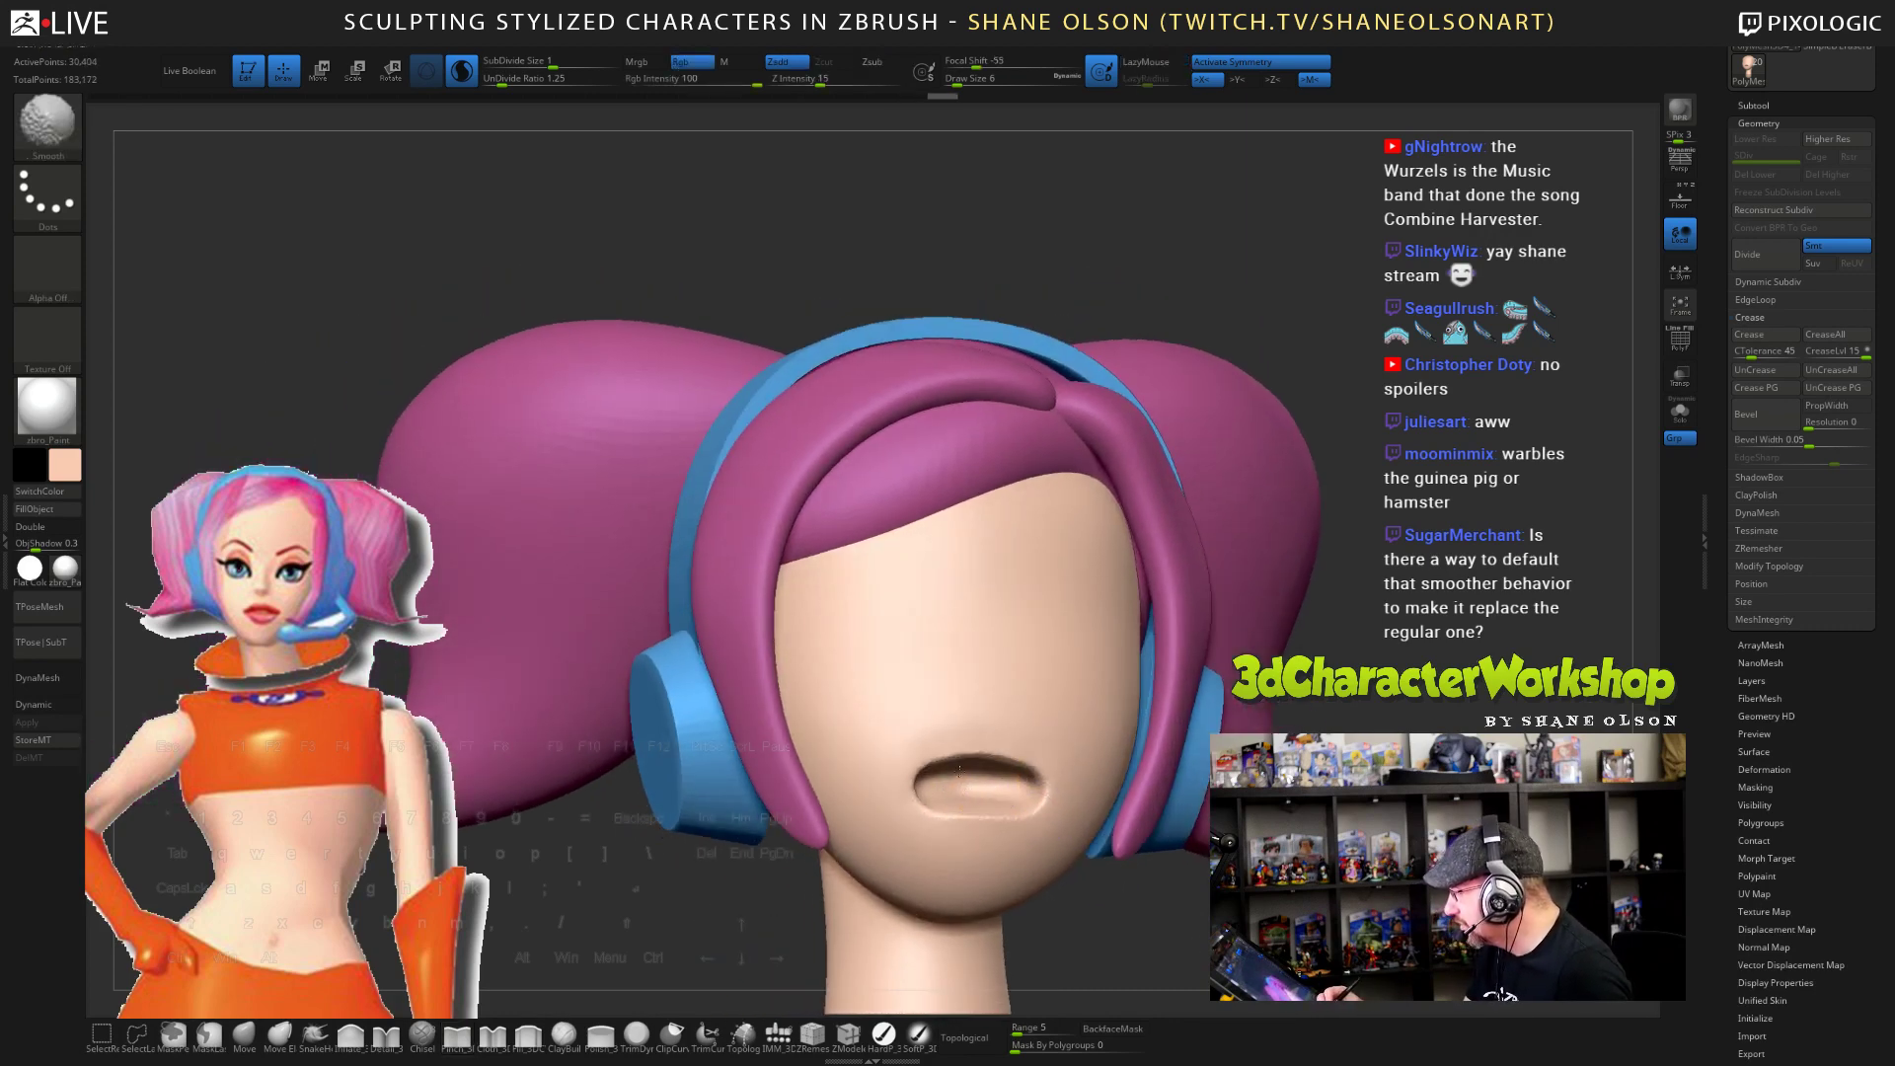
left_click_drag(959, 771, 982, 789, "shift")
mouse_move(1026, 838)
right_mouse_down()
mouse_move(948, 834)
mouse_move(962, 764)
mouse_move(938, 790)
mouse_move(1046, 838)
mouse_move(1164, 834)
mouse_move(987, 828)
mouse_move(1026, 828)
right_mouse_up()
- Show the polyframe to examine the mesh density around the mouth, and hide it again
key("shift")
key("shift+f")
key("shift")
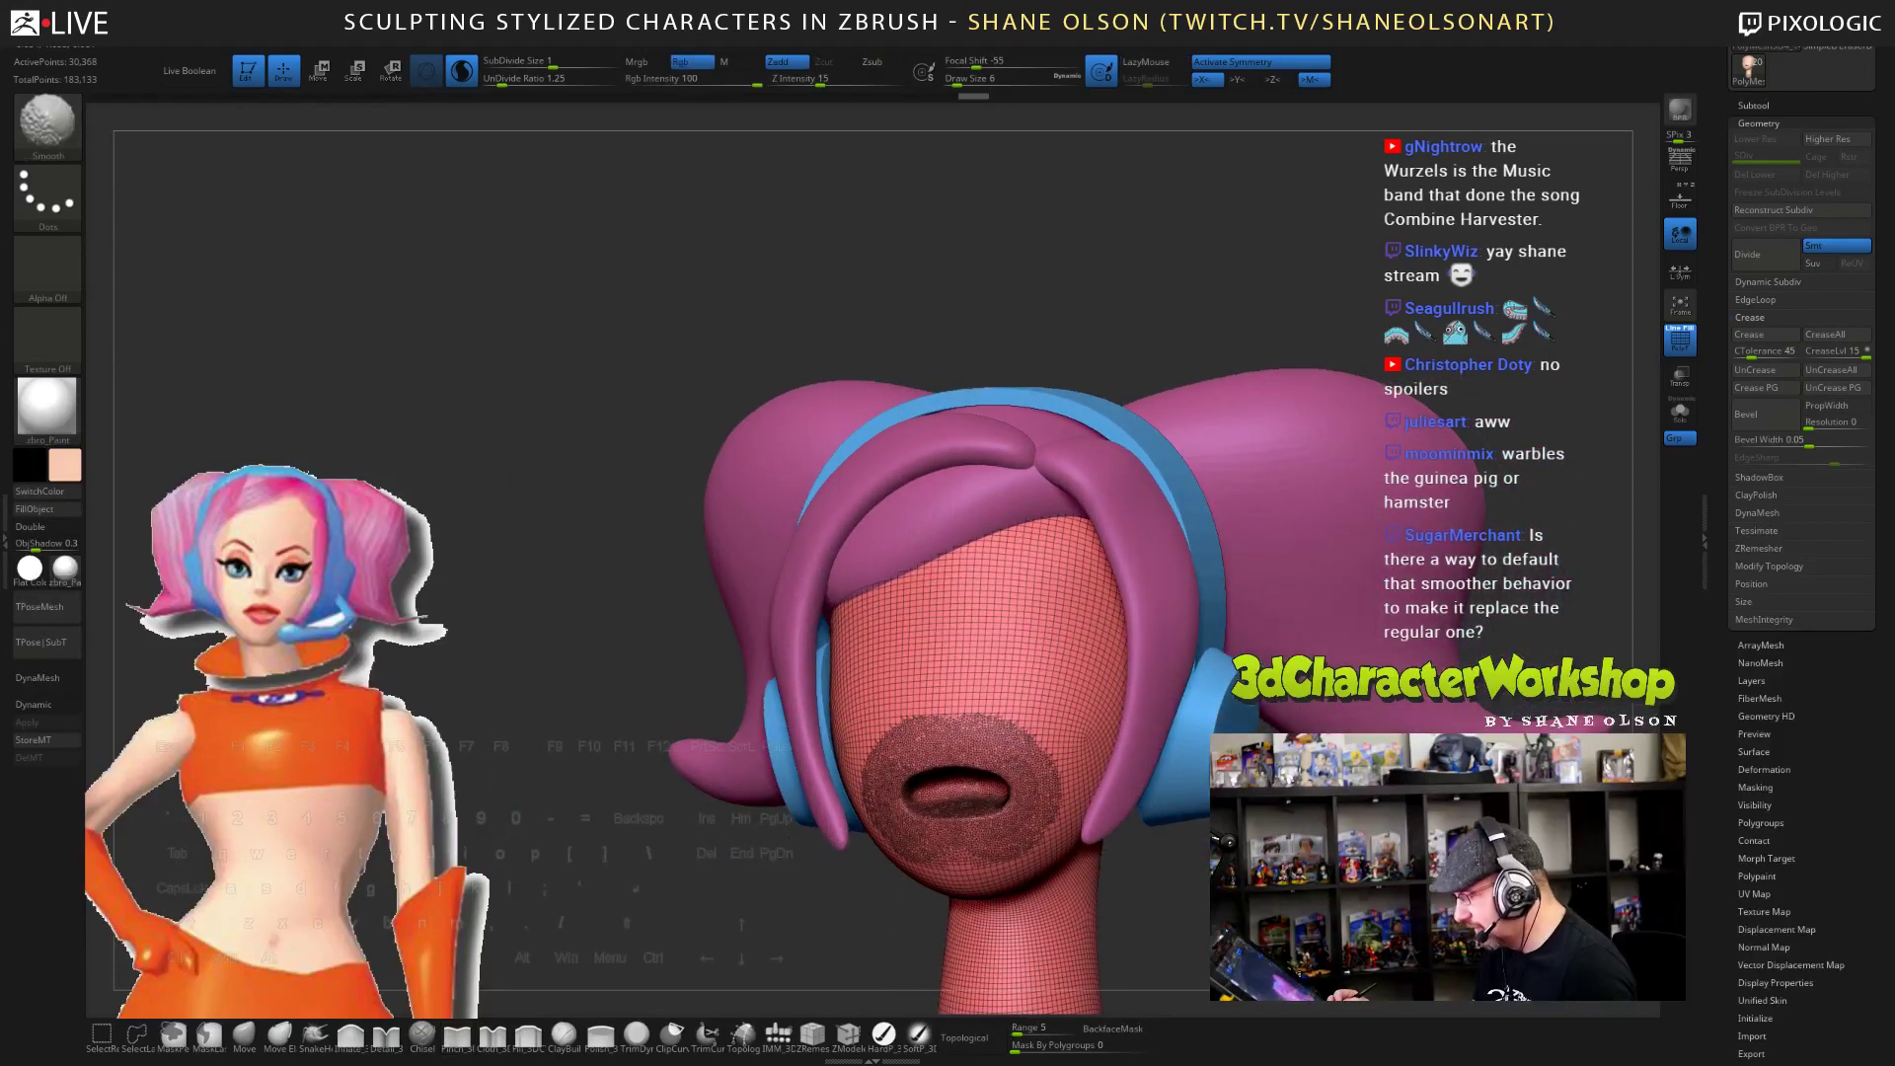
key("shift")
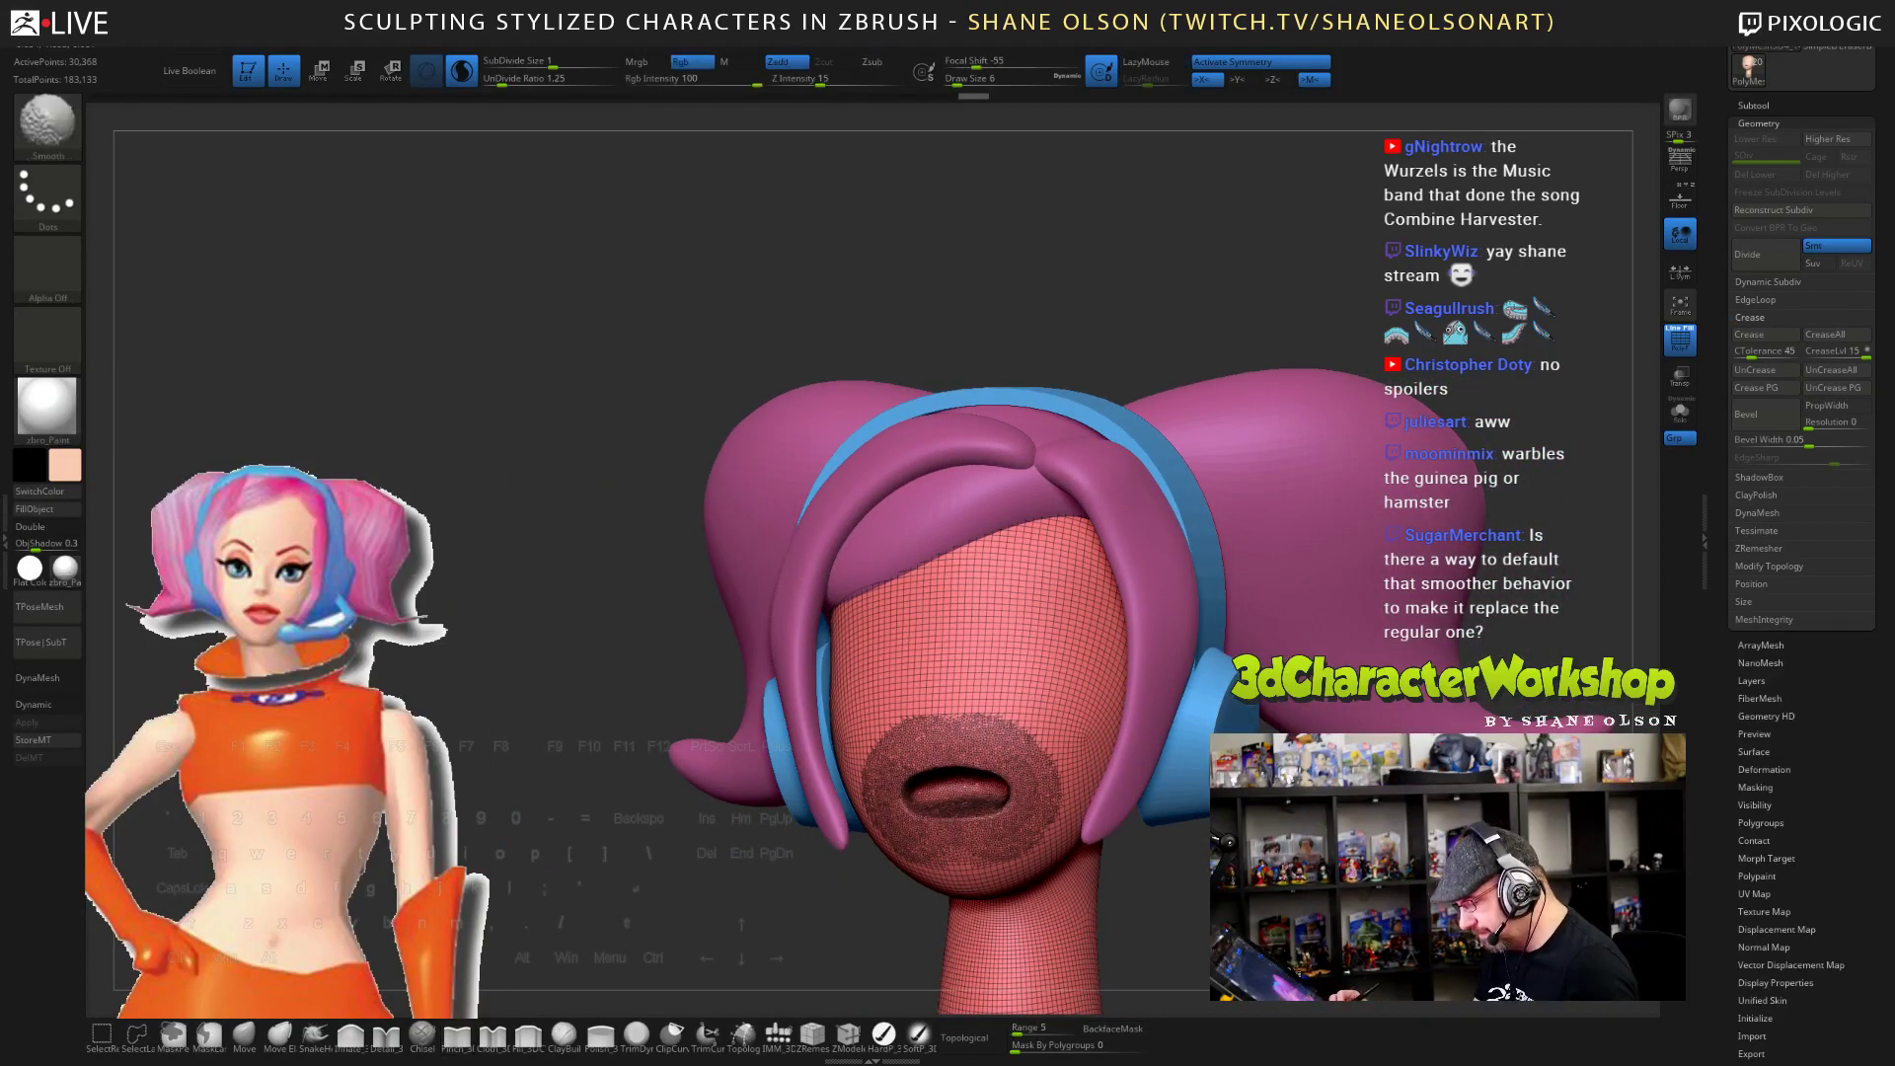
key("shift+f")
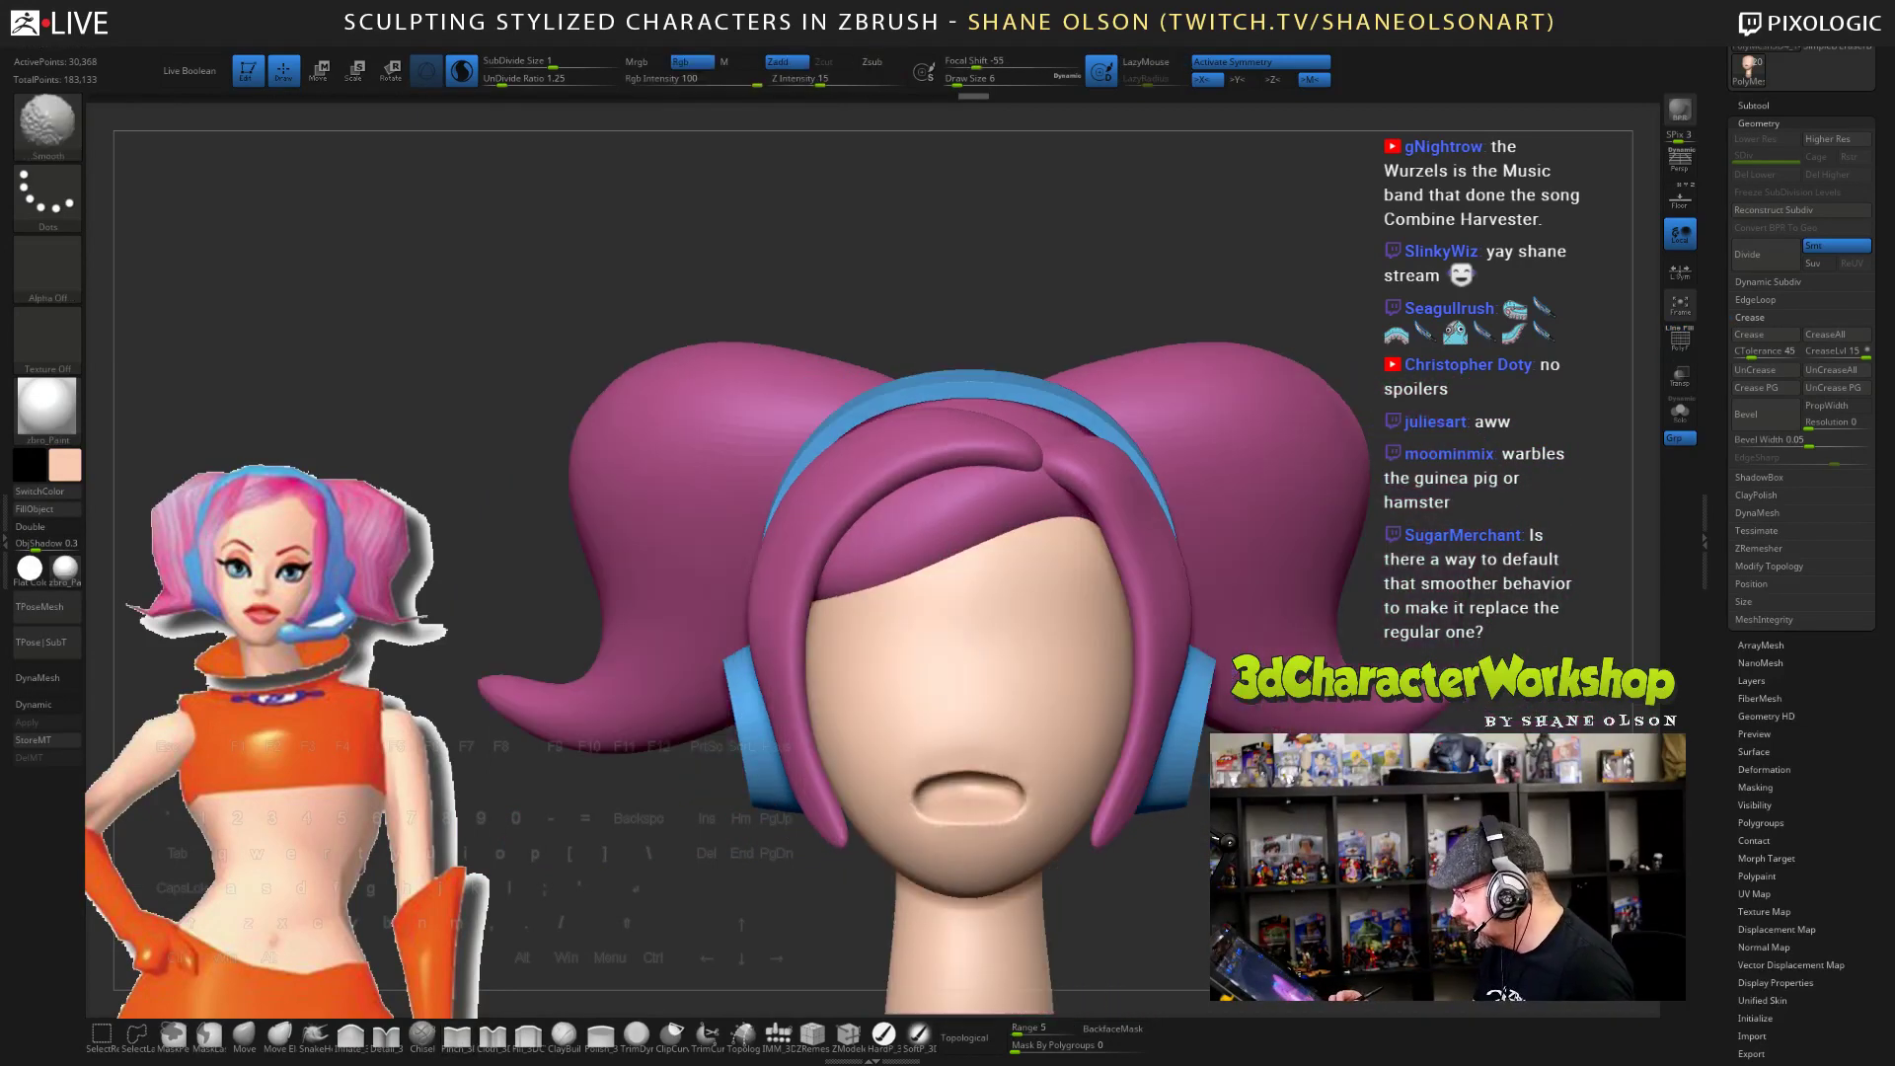
- Switch to another sculpting brush at draw size 9 and carve two symmetrical eye sockets into the face
left_click_drag(592, 296, 632, 298, "shift")
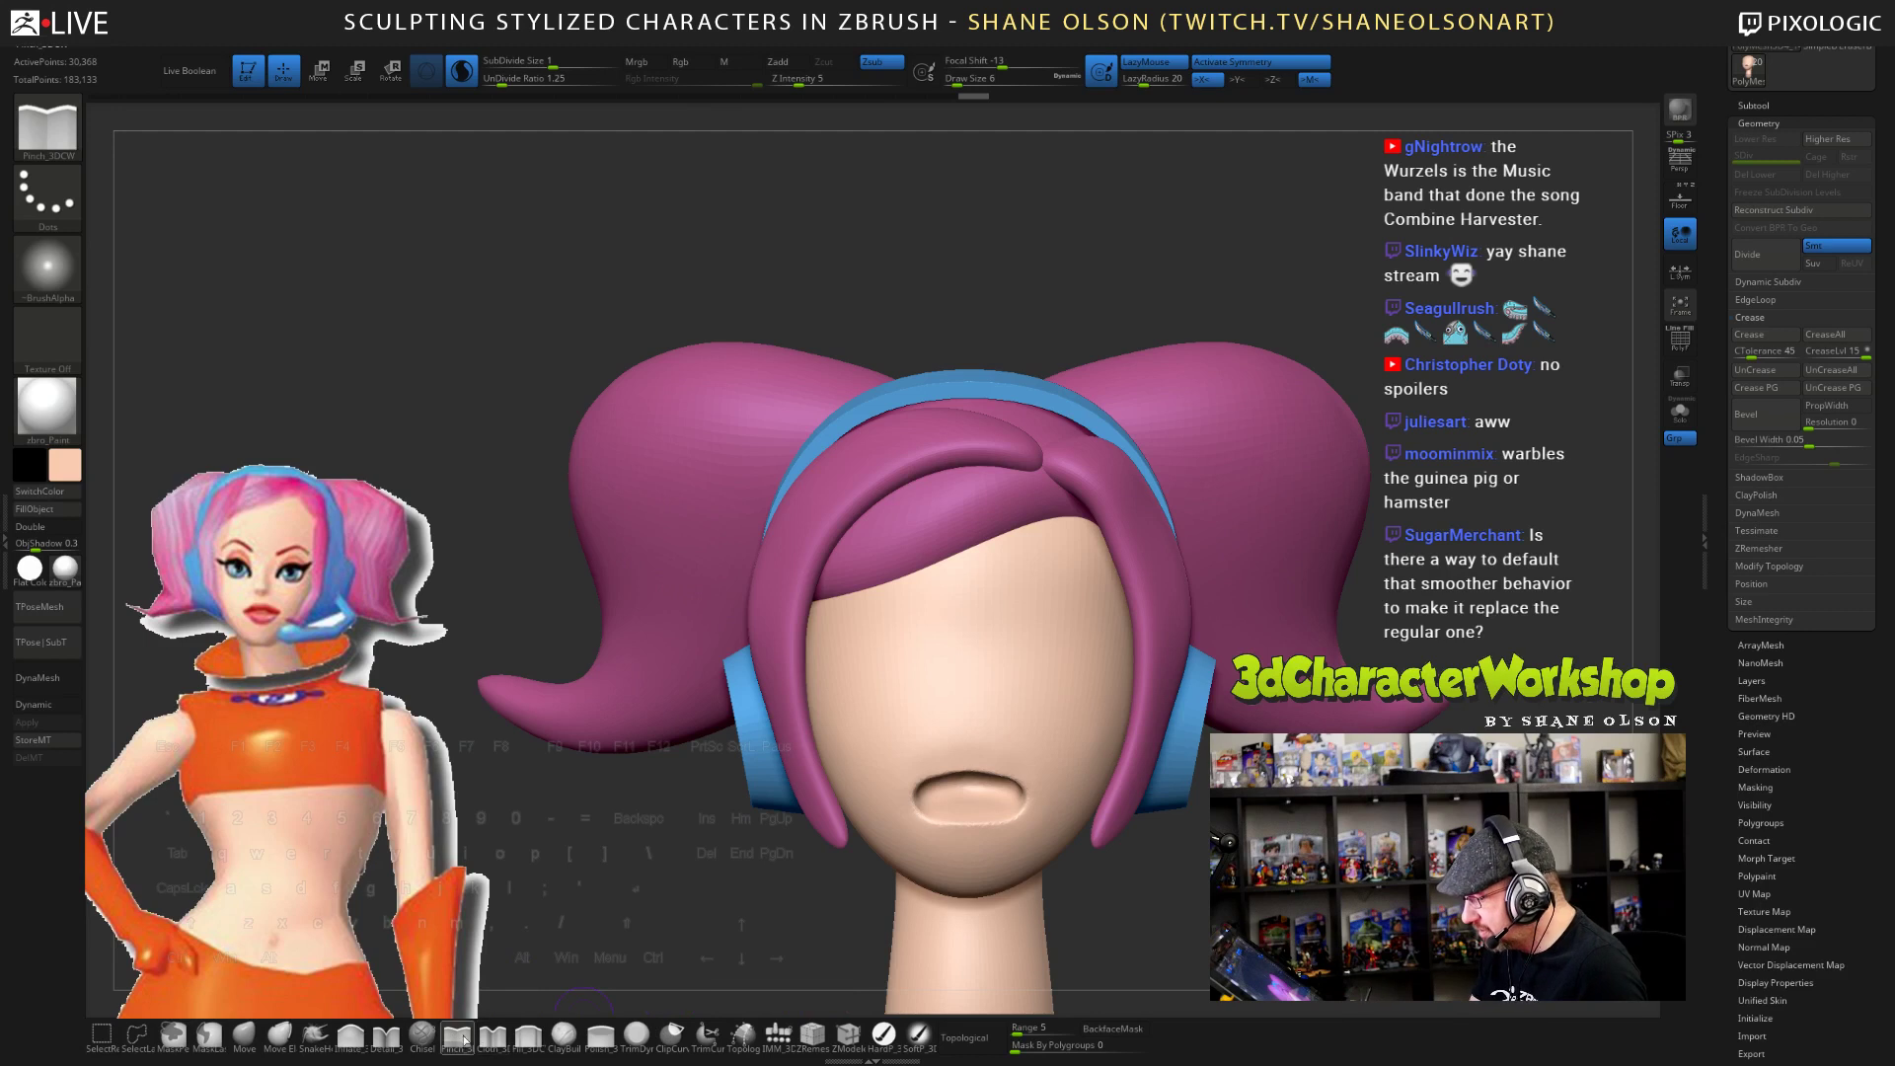
left_click(350, 1033)
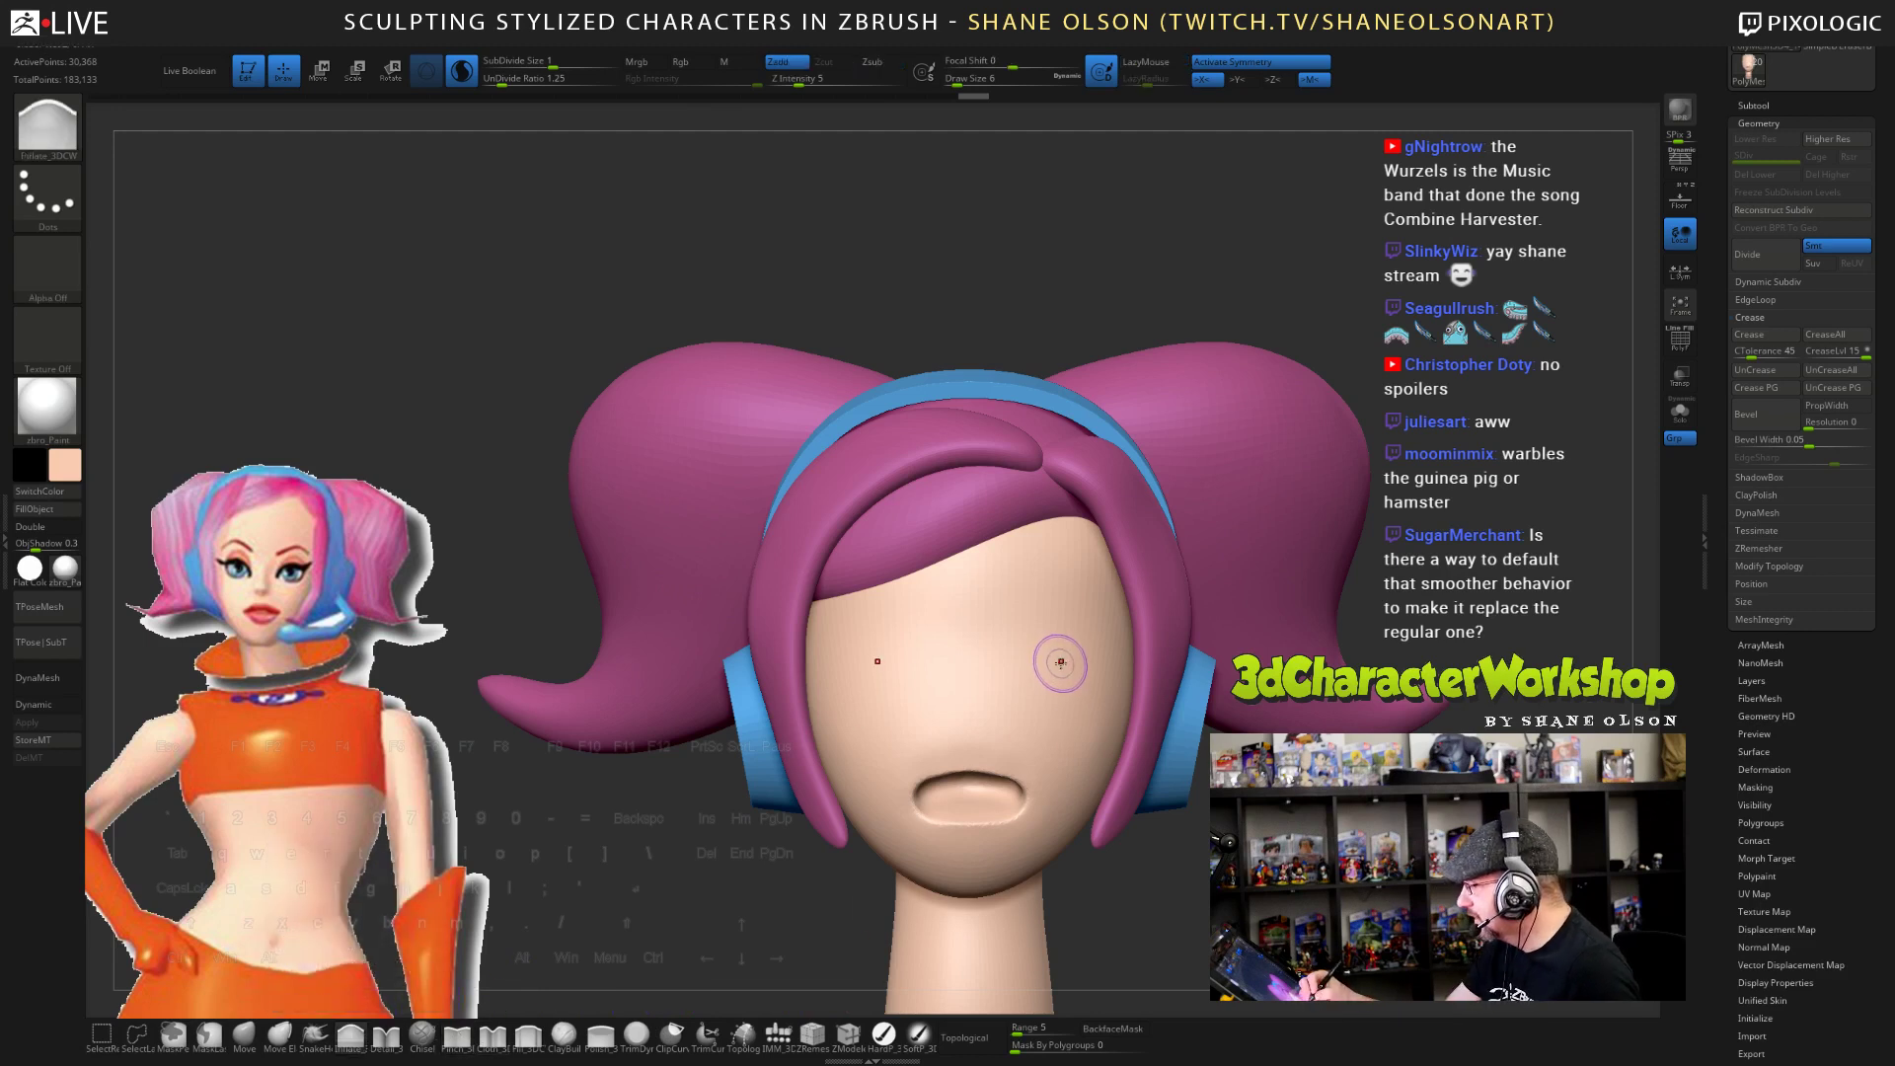
key("s")
left_click_drag(1043, 665, 1066, 659)
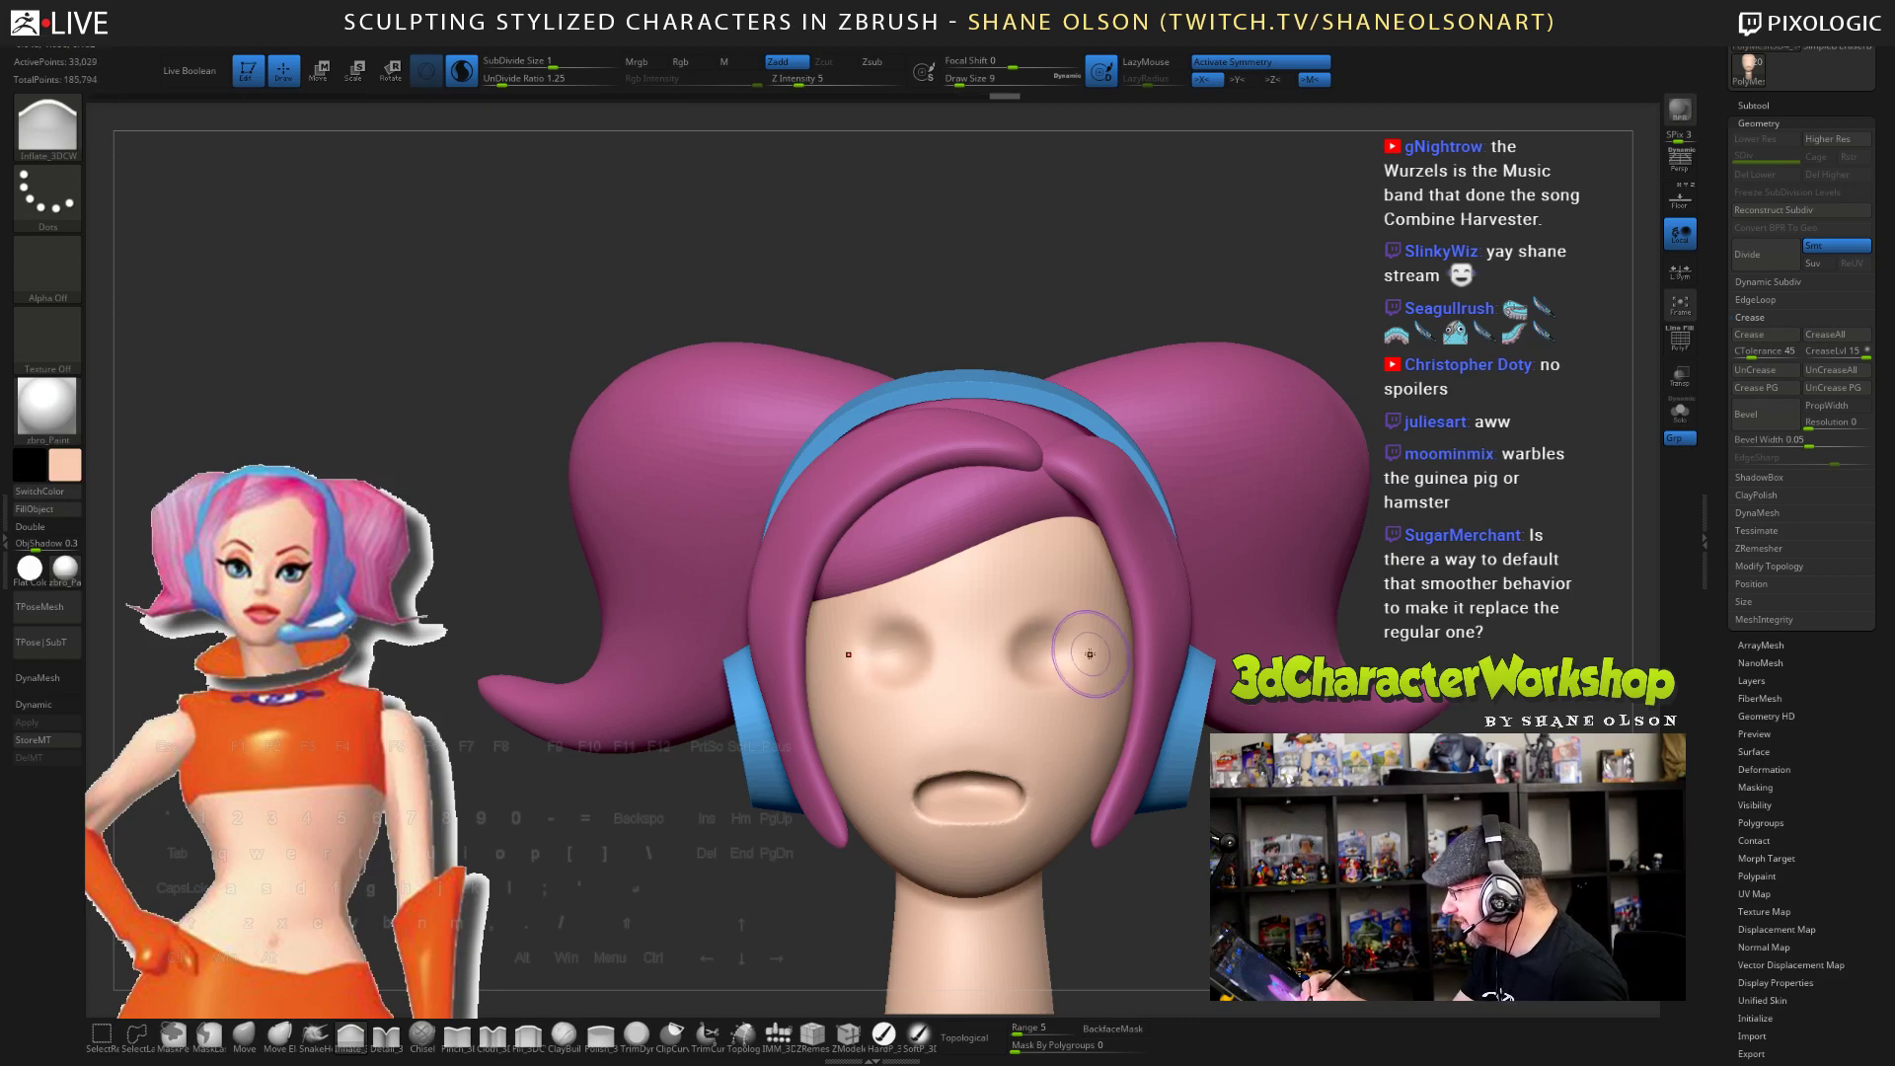
- Deepen the two eye sockets with symmetrical strokes inside their inner, lower and outer areas at draw size 9
right_click_drag(1089, 653, 1062, 659)
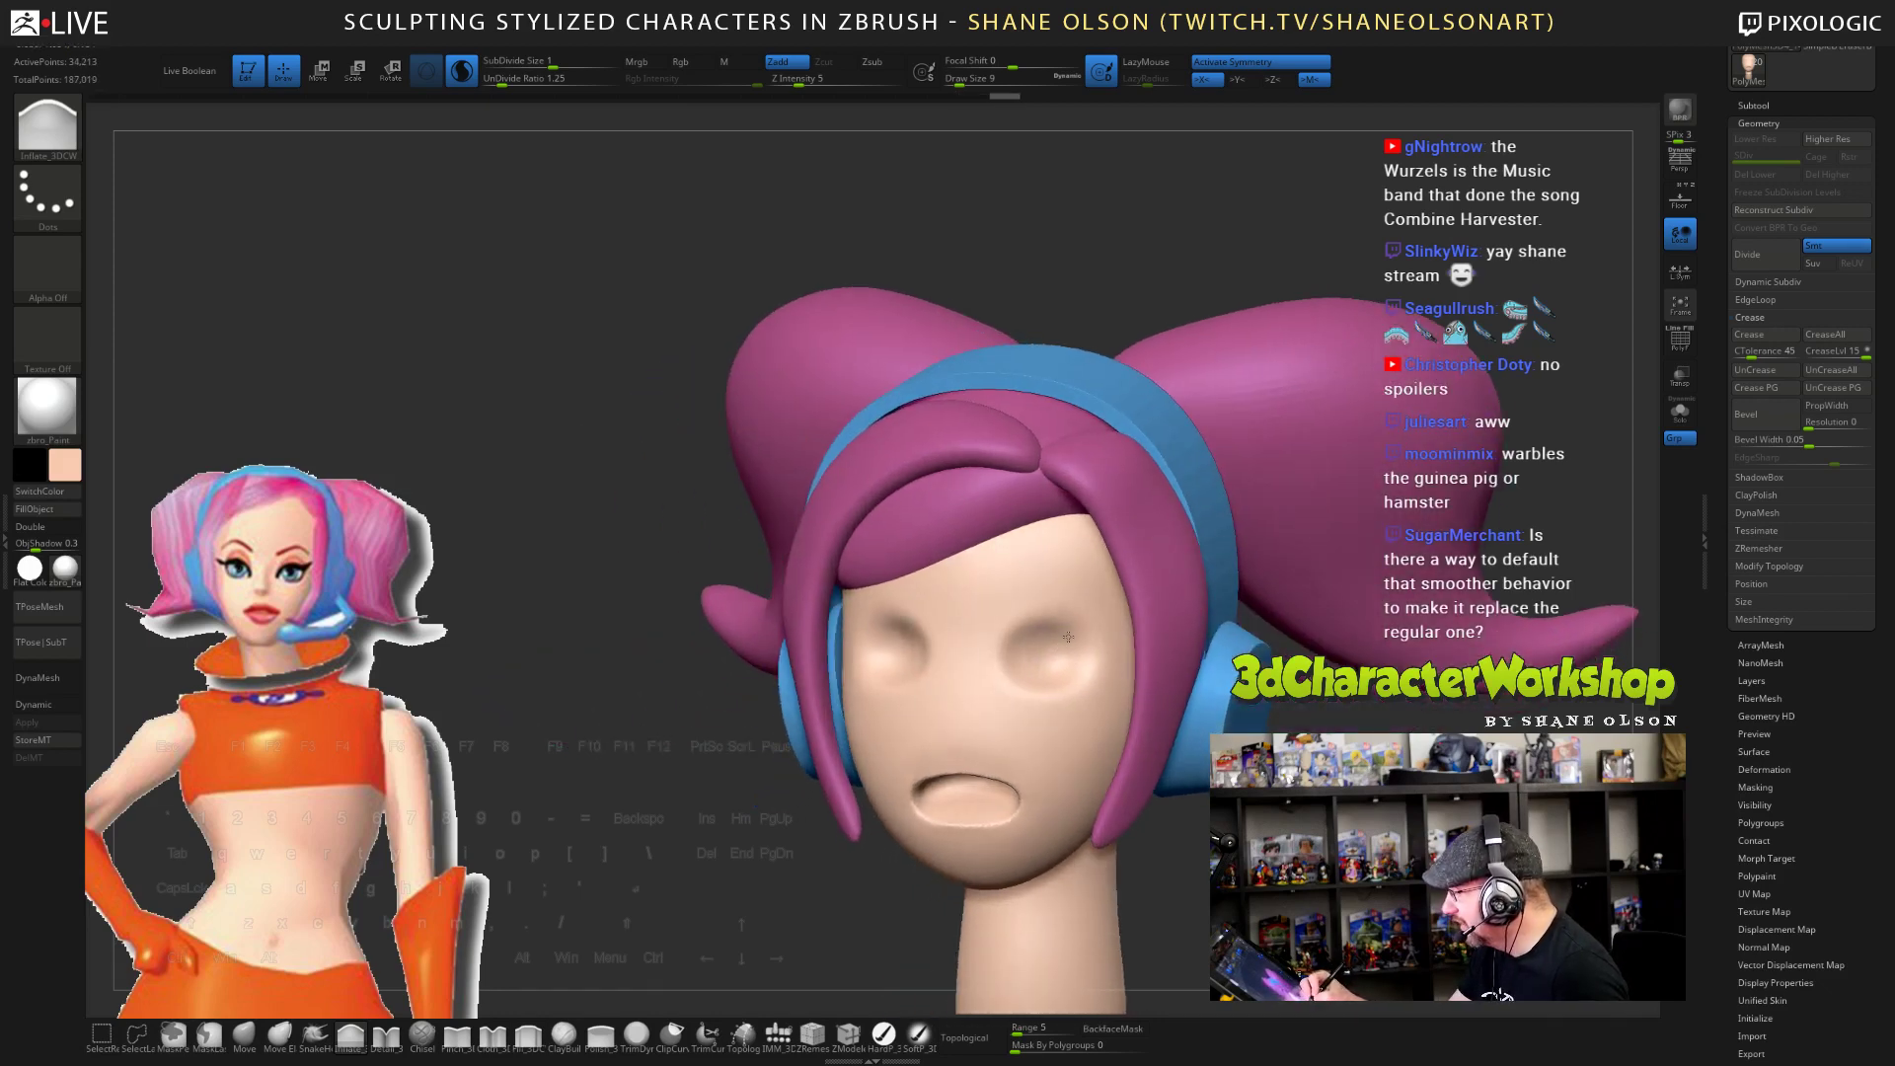
left_click_drag(1074, 674, 1072, 676)
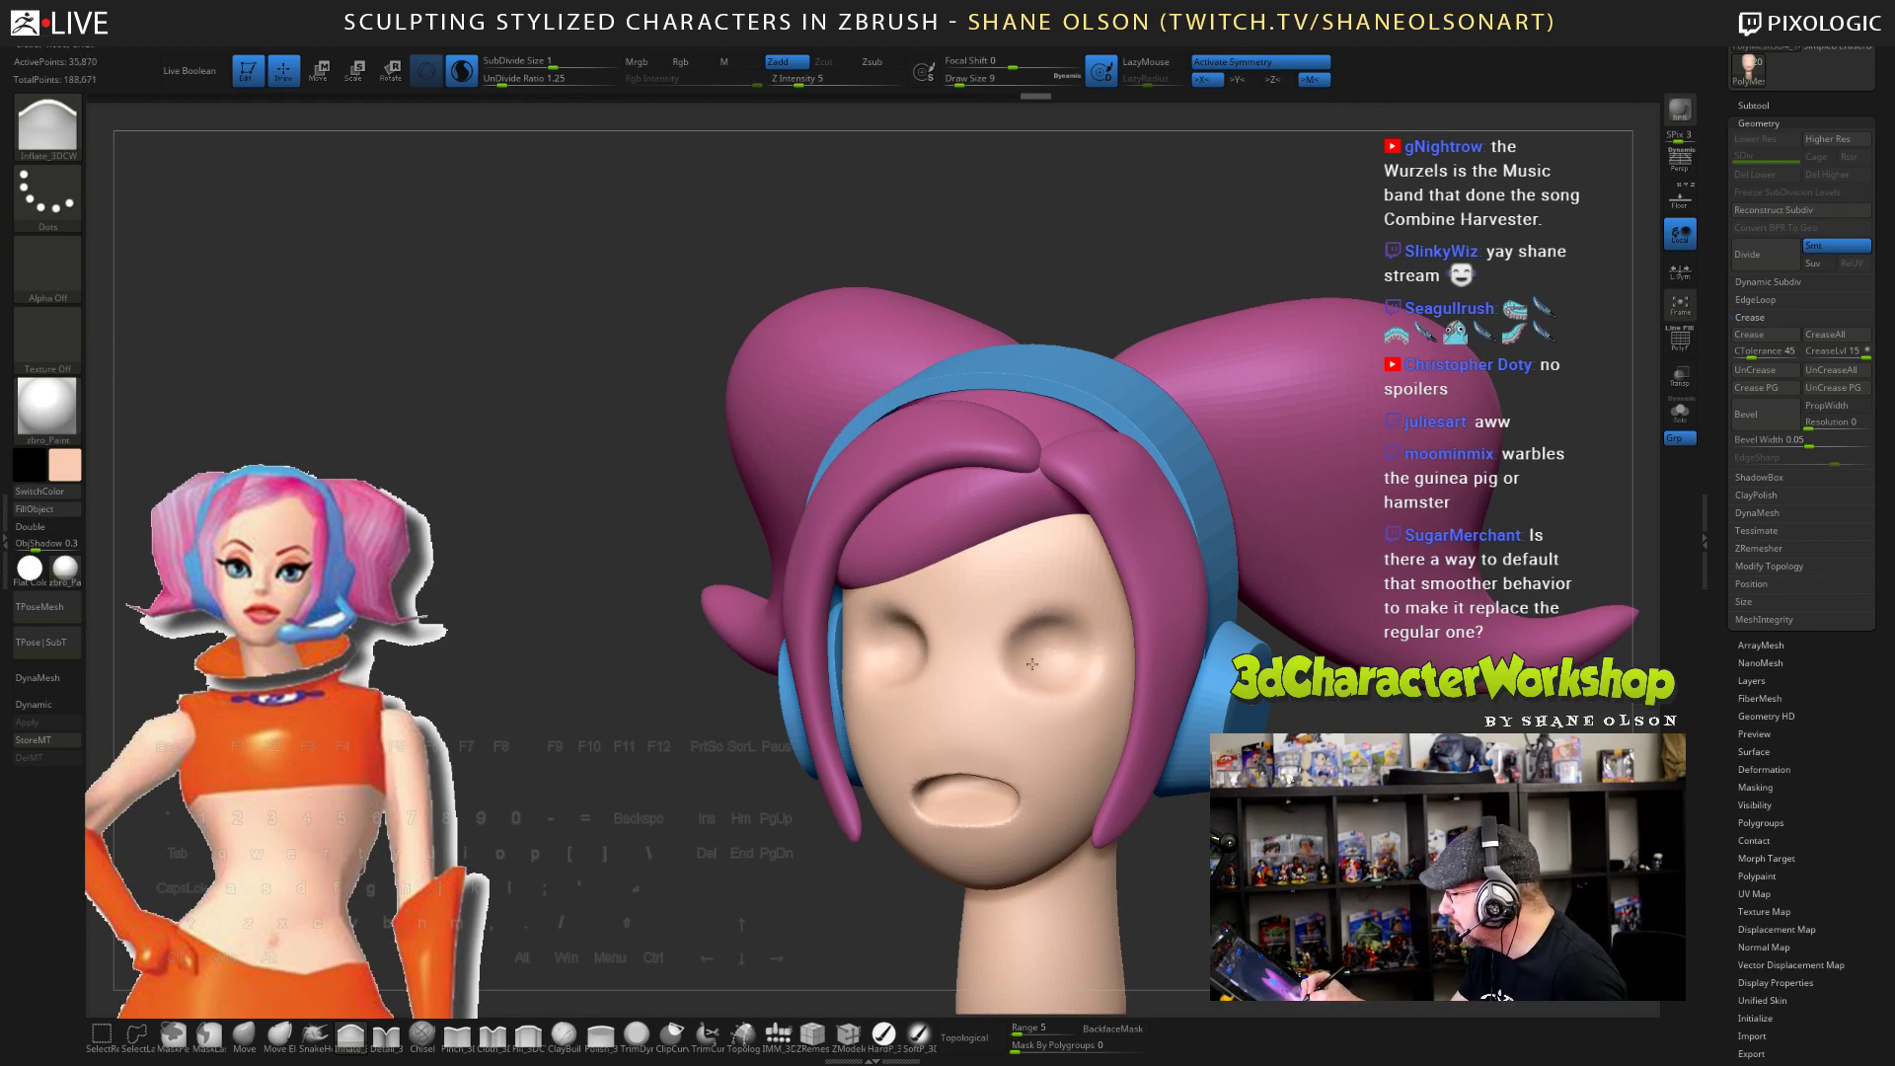
left_click_drag(1023, 648, 1064, 661)
right_click_drag(1084, 646, 1078, 675)
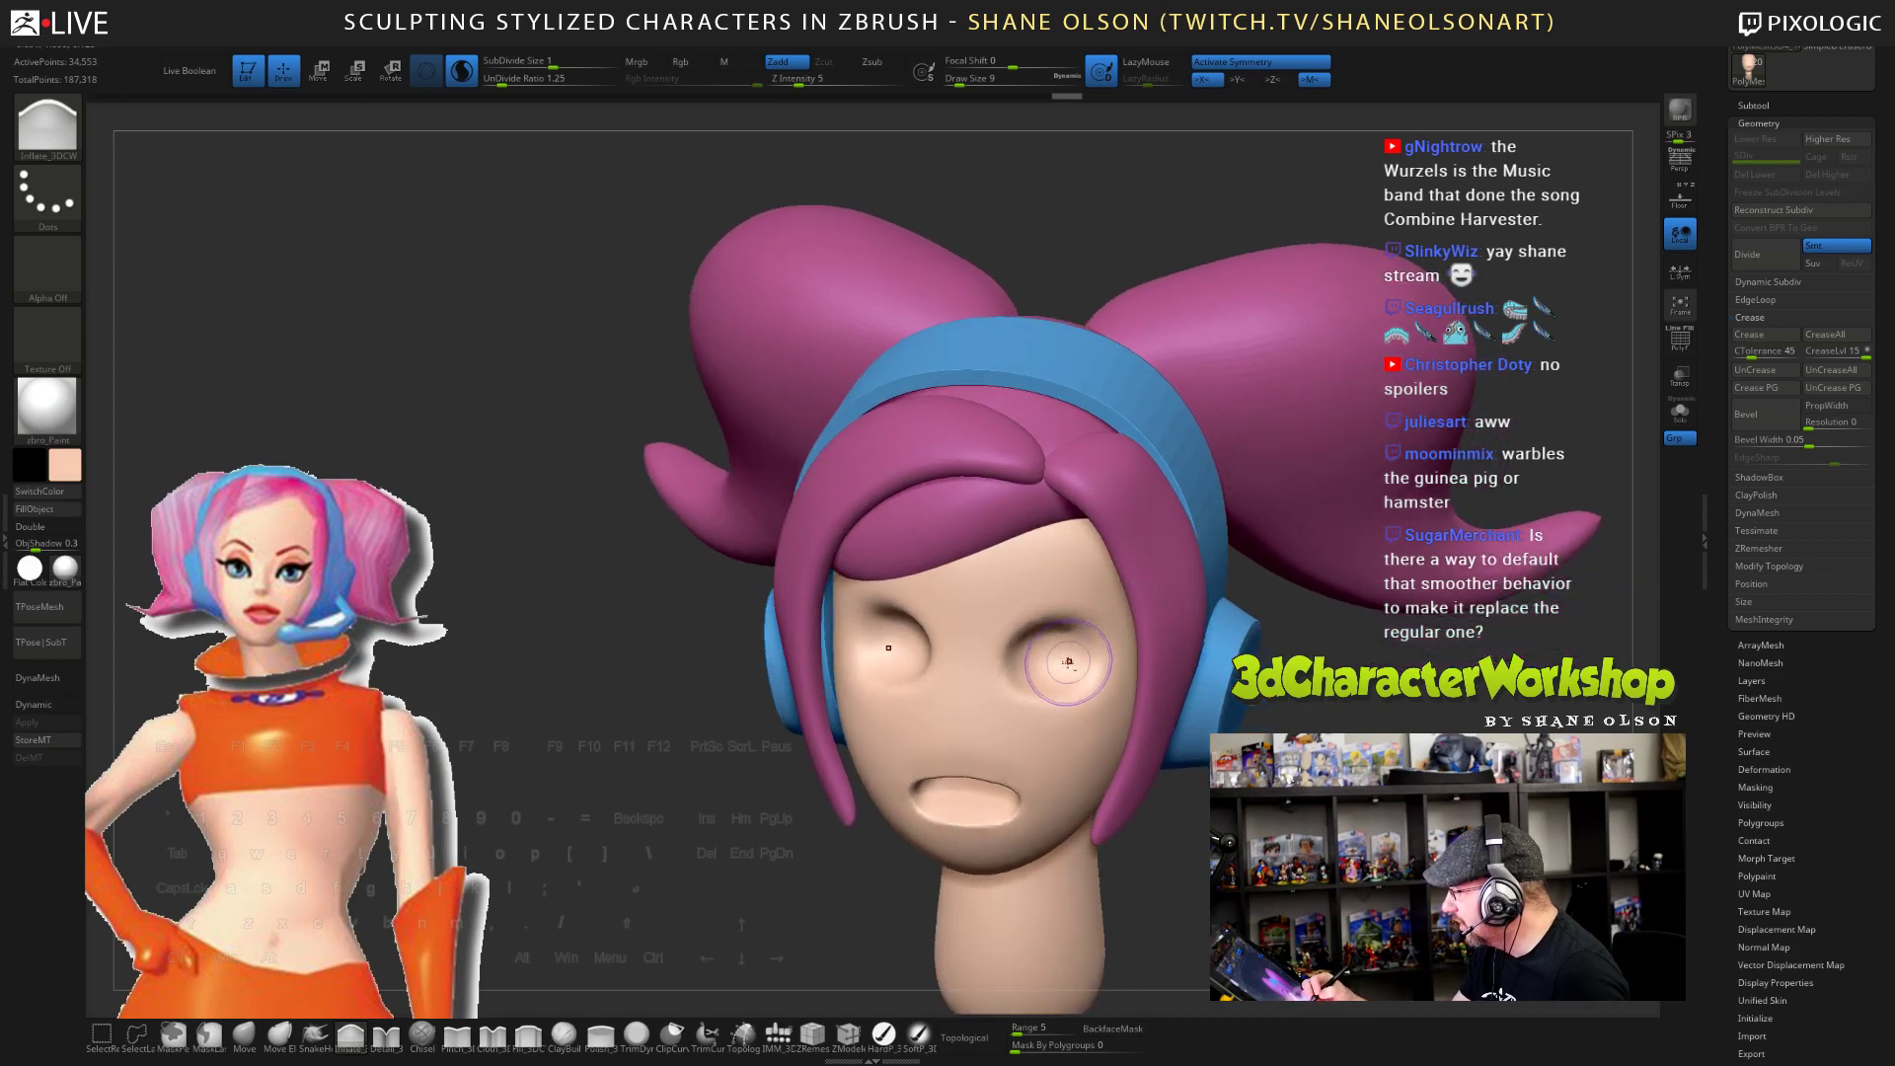
mouse_move(1069, 655)
left_mouse_down()
mouse_move(1030, 662)
mouse_move(1089, 653)
left_mouse_up()
right_click_drag(1090, 653, 987, 707)
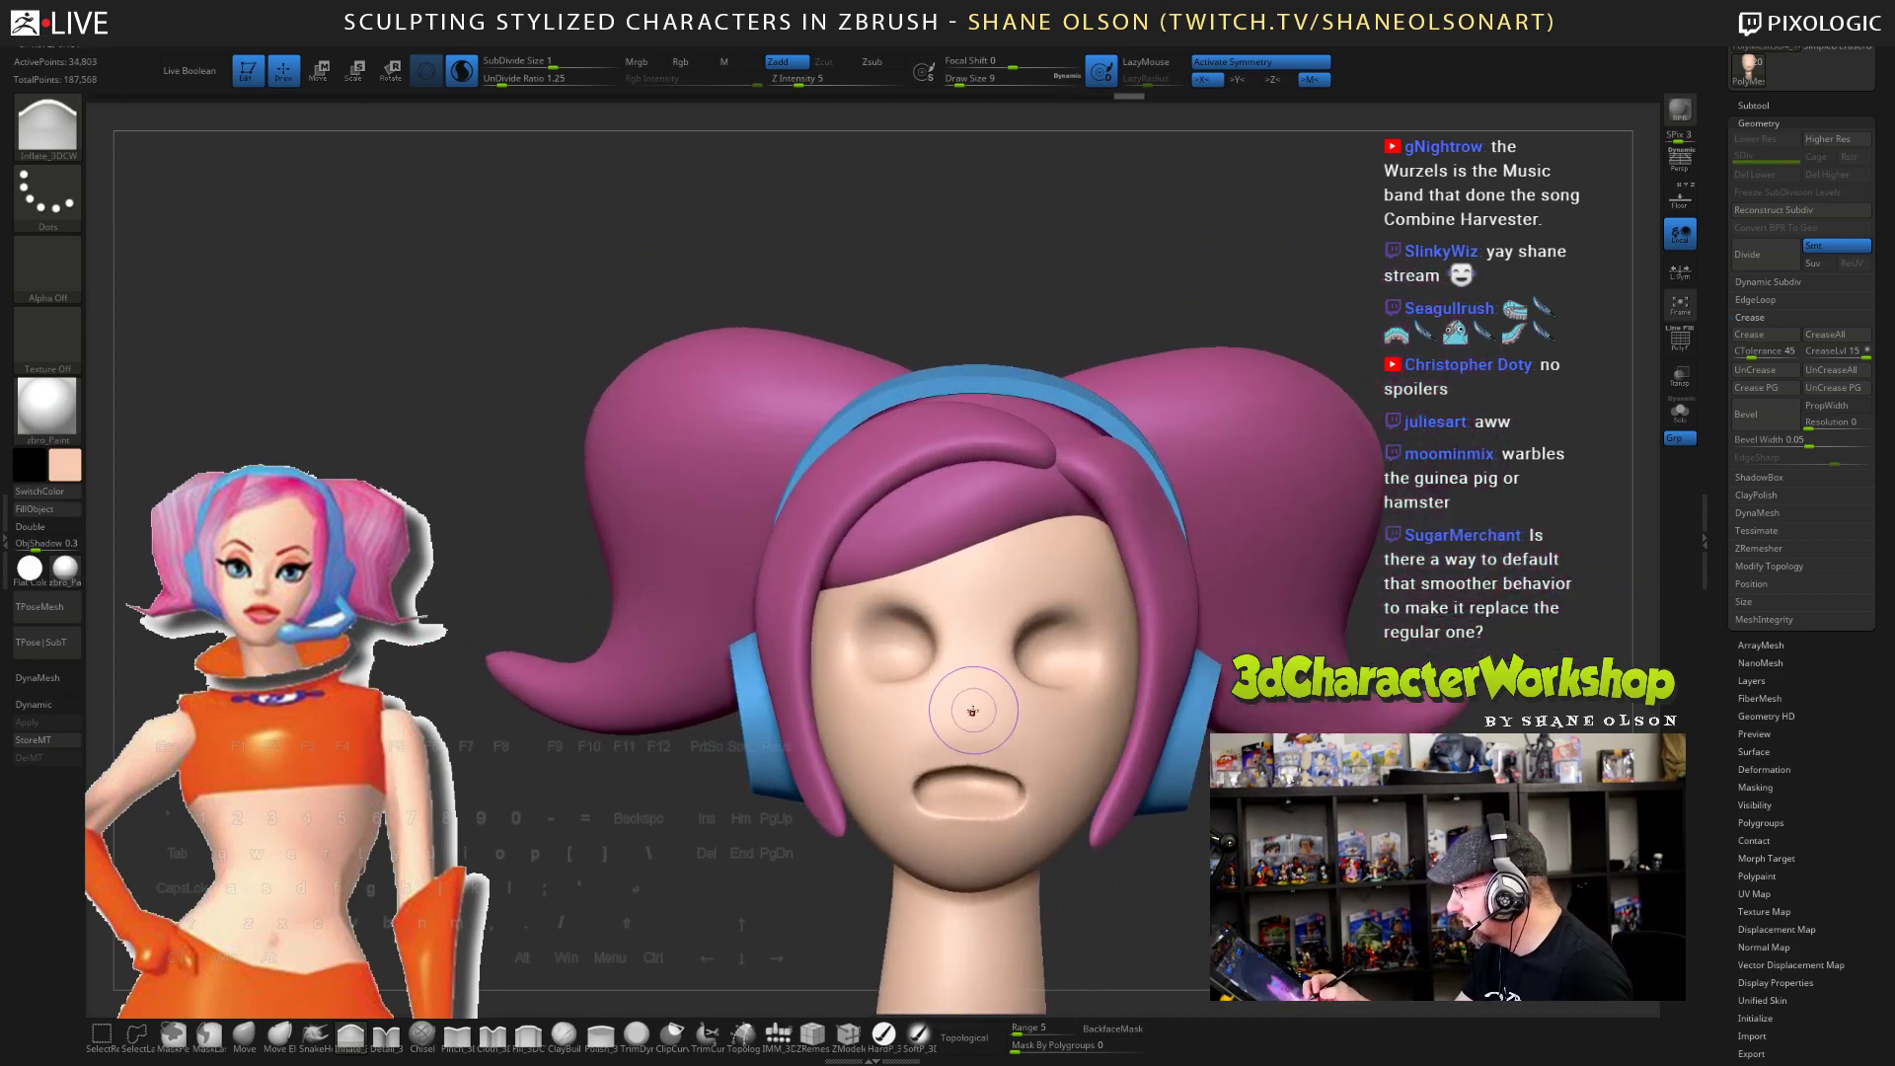
- Build up the nose along the face's centre line, smooth its bridge and blend it up into the brow
key("ctrl")
left_click_drag(990, 709, 969, 718)
right_click_drag(969, 719, 979, 712)
right_click_drag(1179, 835, 1026, 720)
left_click_drag(978, 666, 975, 684, "shift")
right_click_drag(1143, 814, 1002, 705)
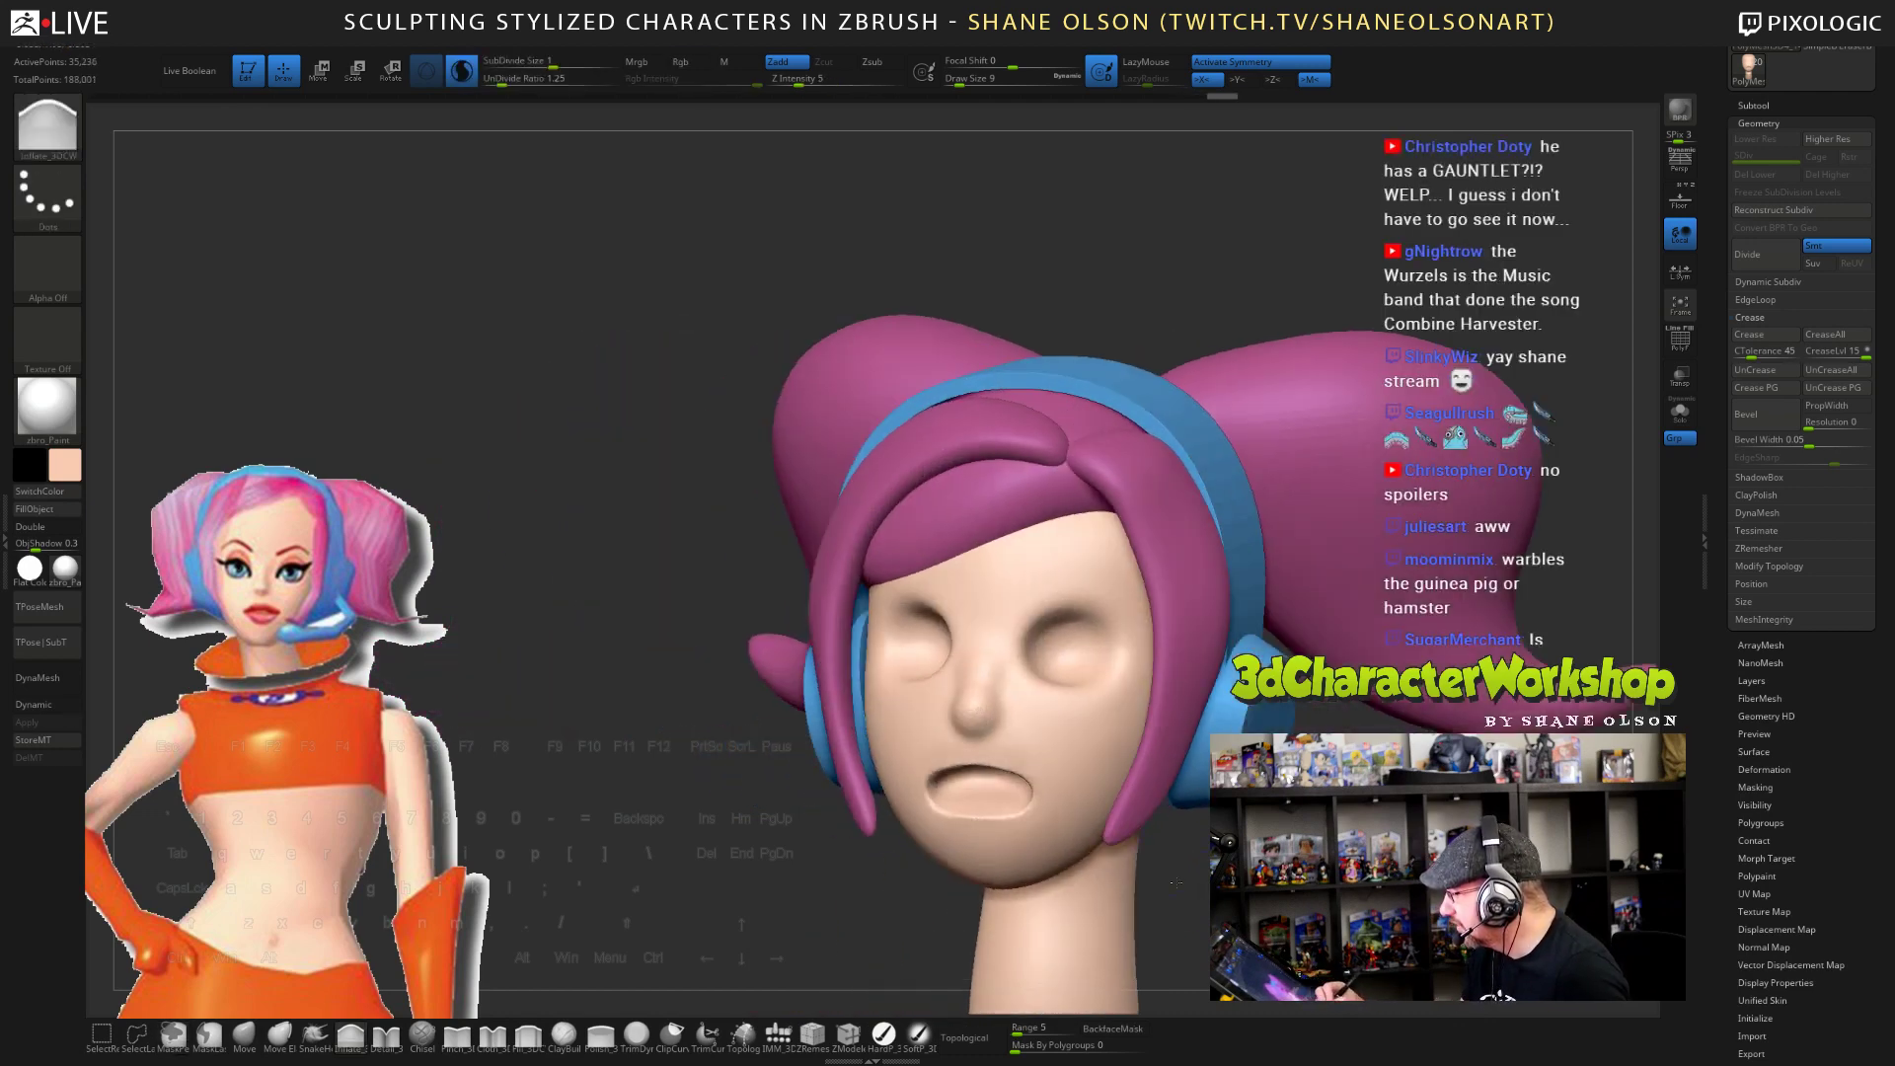
mouse_move(1001, 680)
left_mouse_down()
mouse_move(975, 687)
mouse_move(1025, 596)
left_mouse_up()
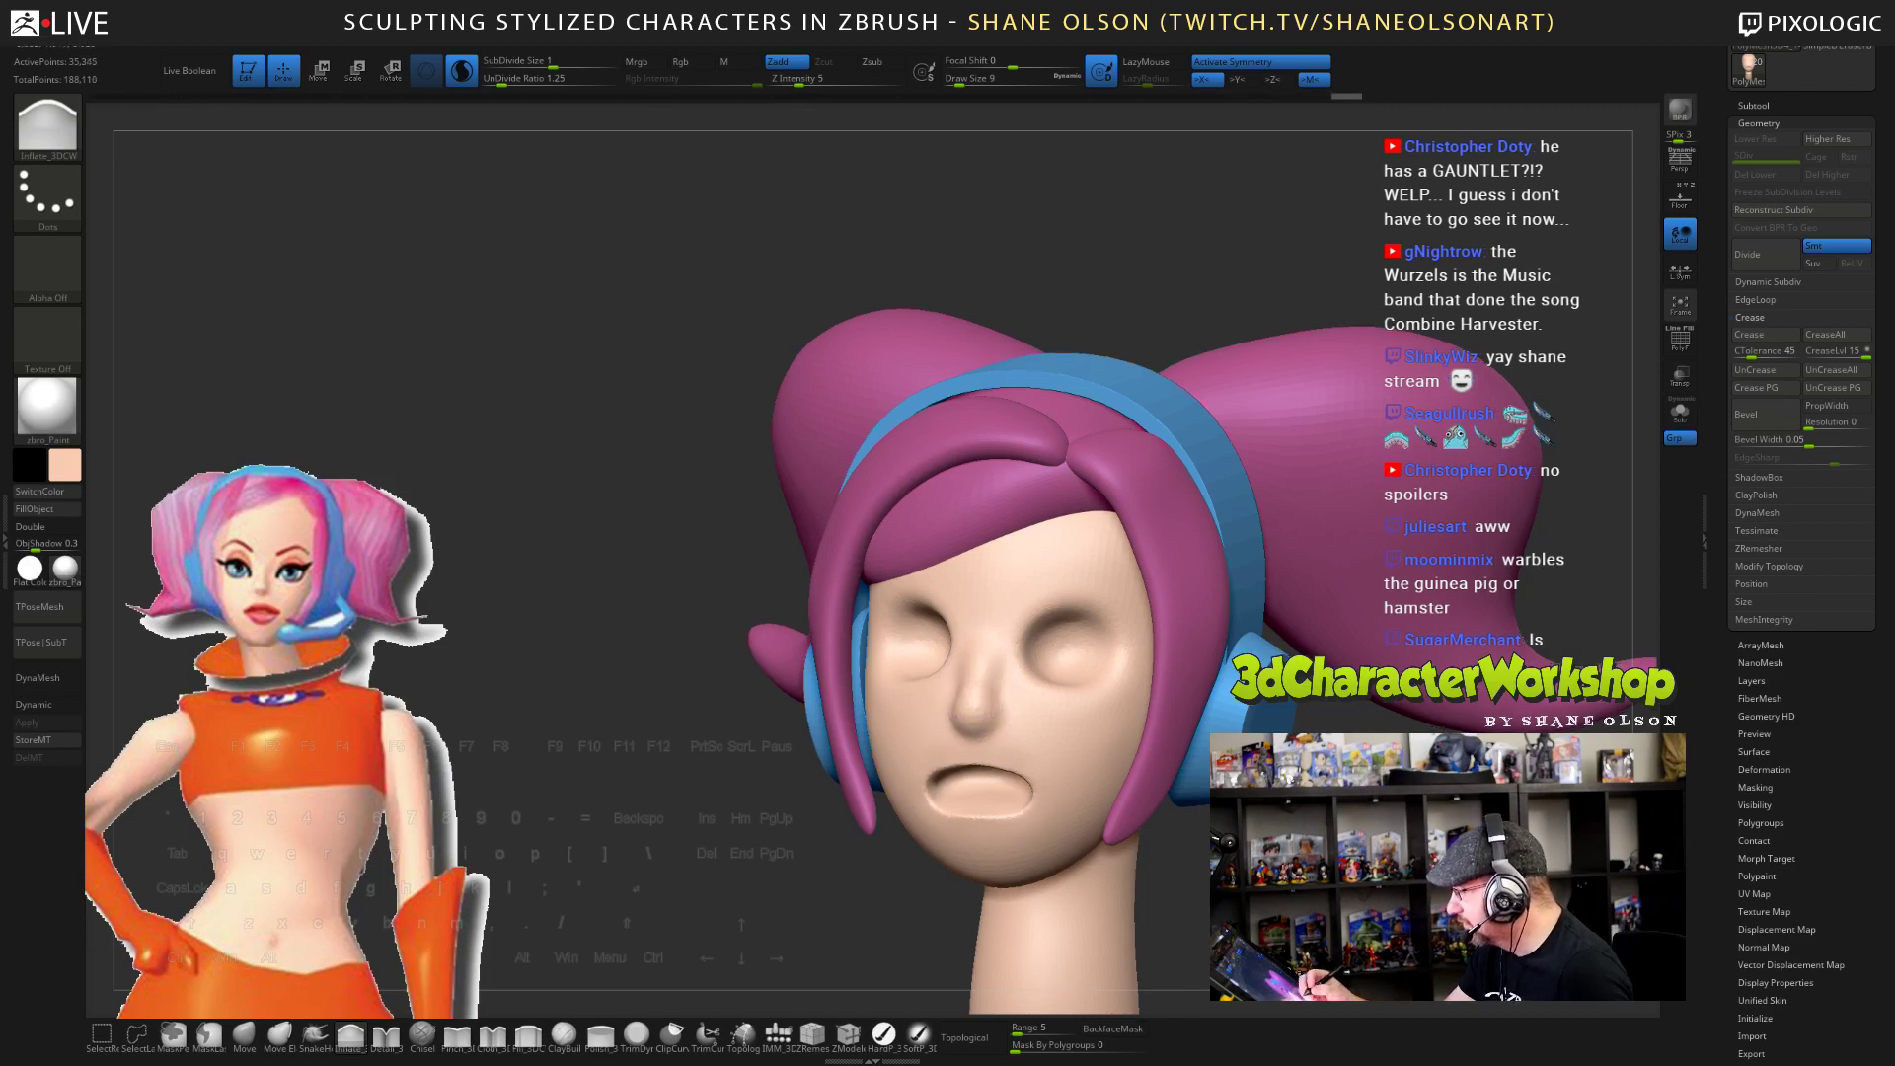
right_click_drag(1025, 596, 962, 681)
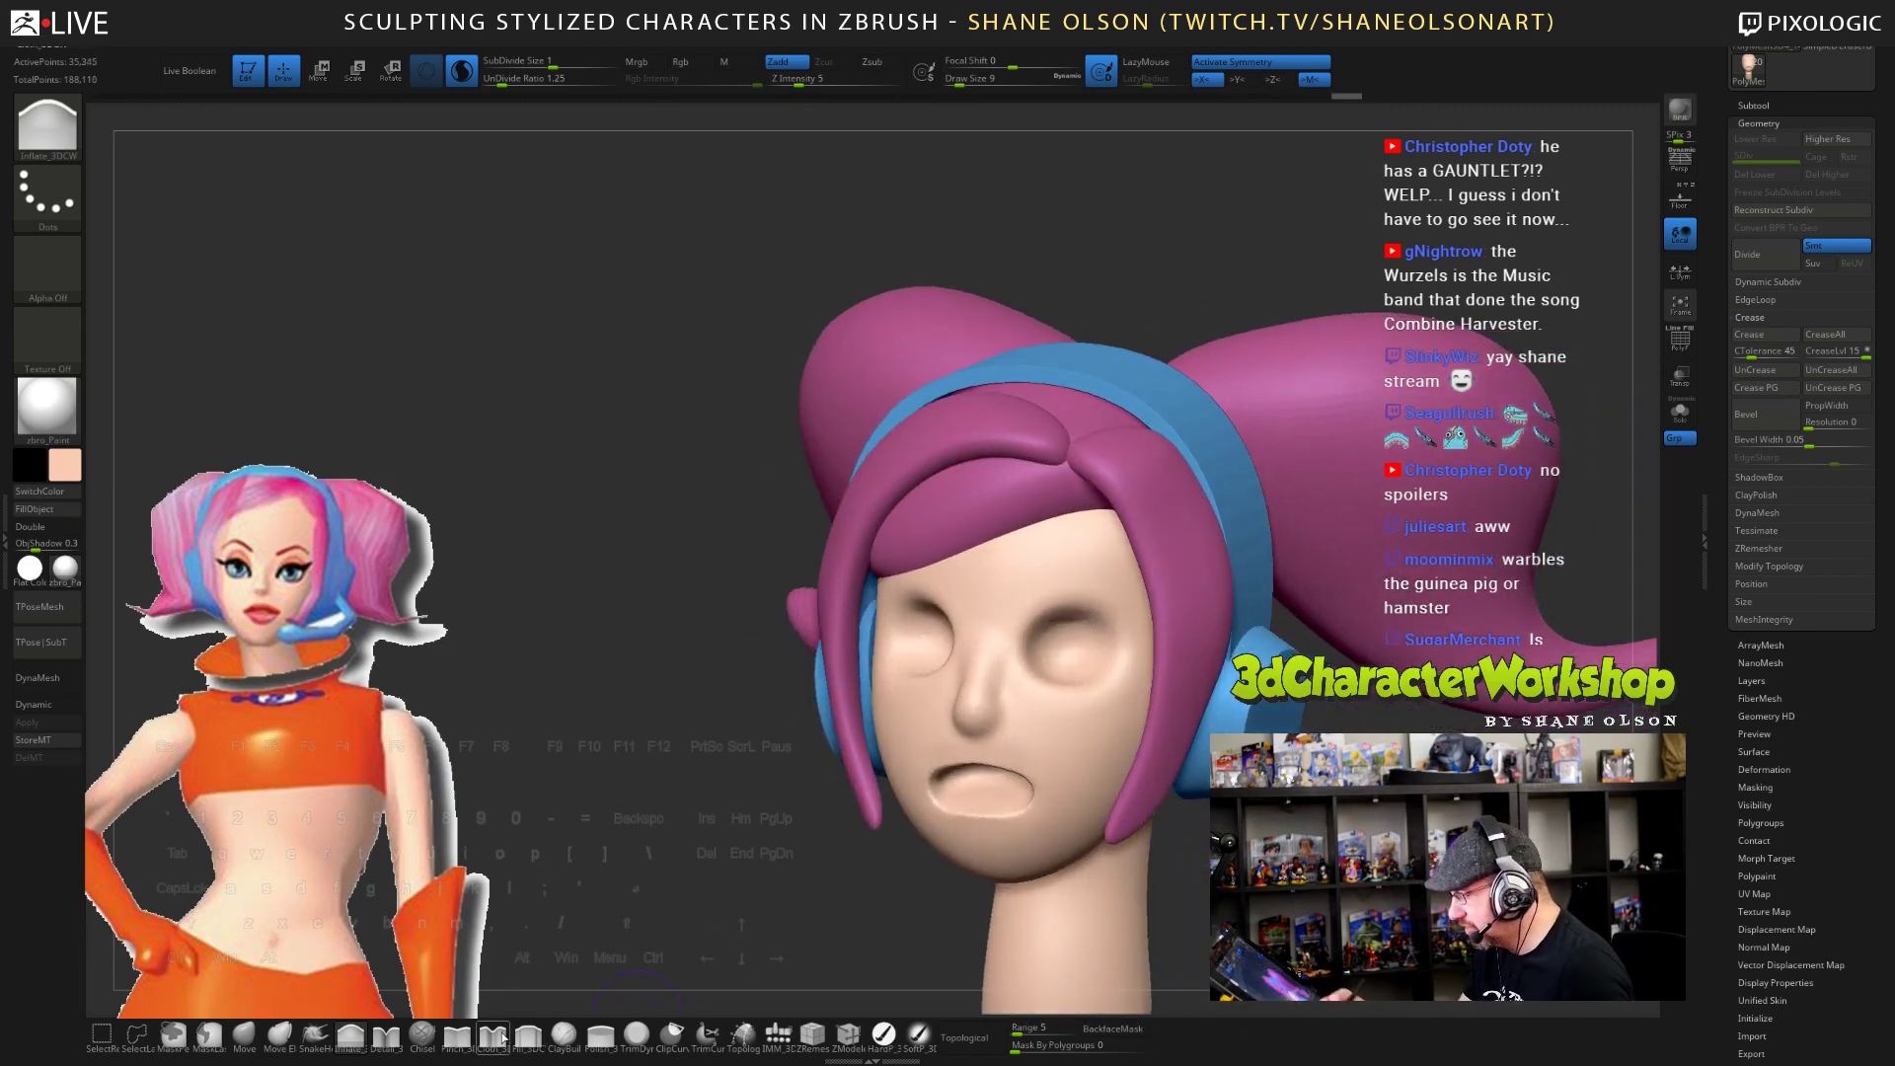
- Sharpen the sides and bridge of the nose with the Pinch brush at draw size 5
left_click(457, 1033)
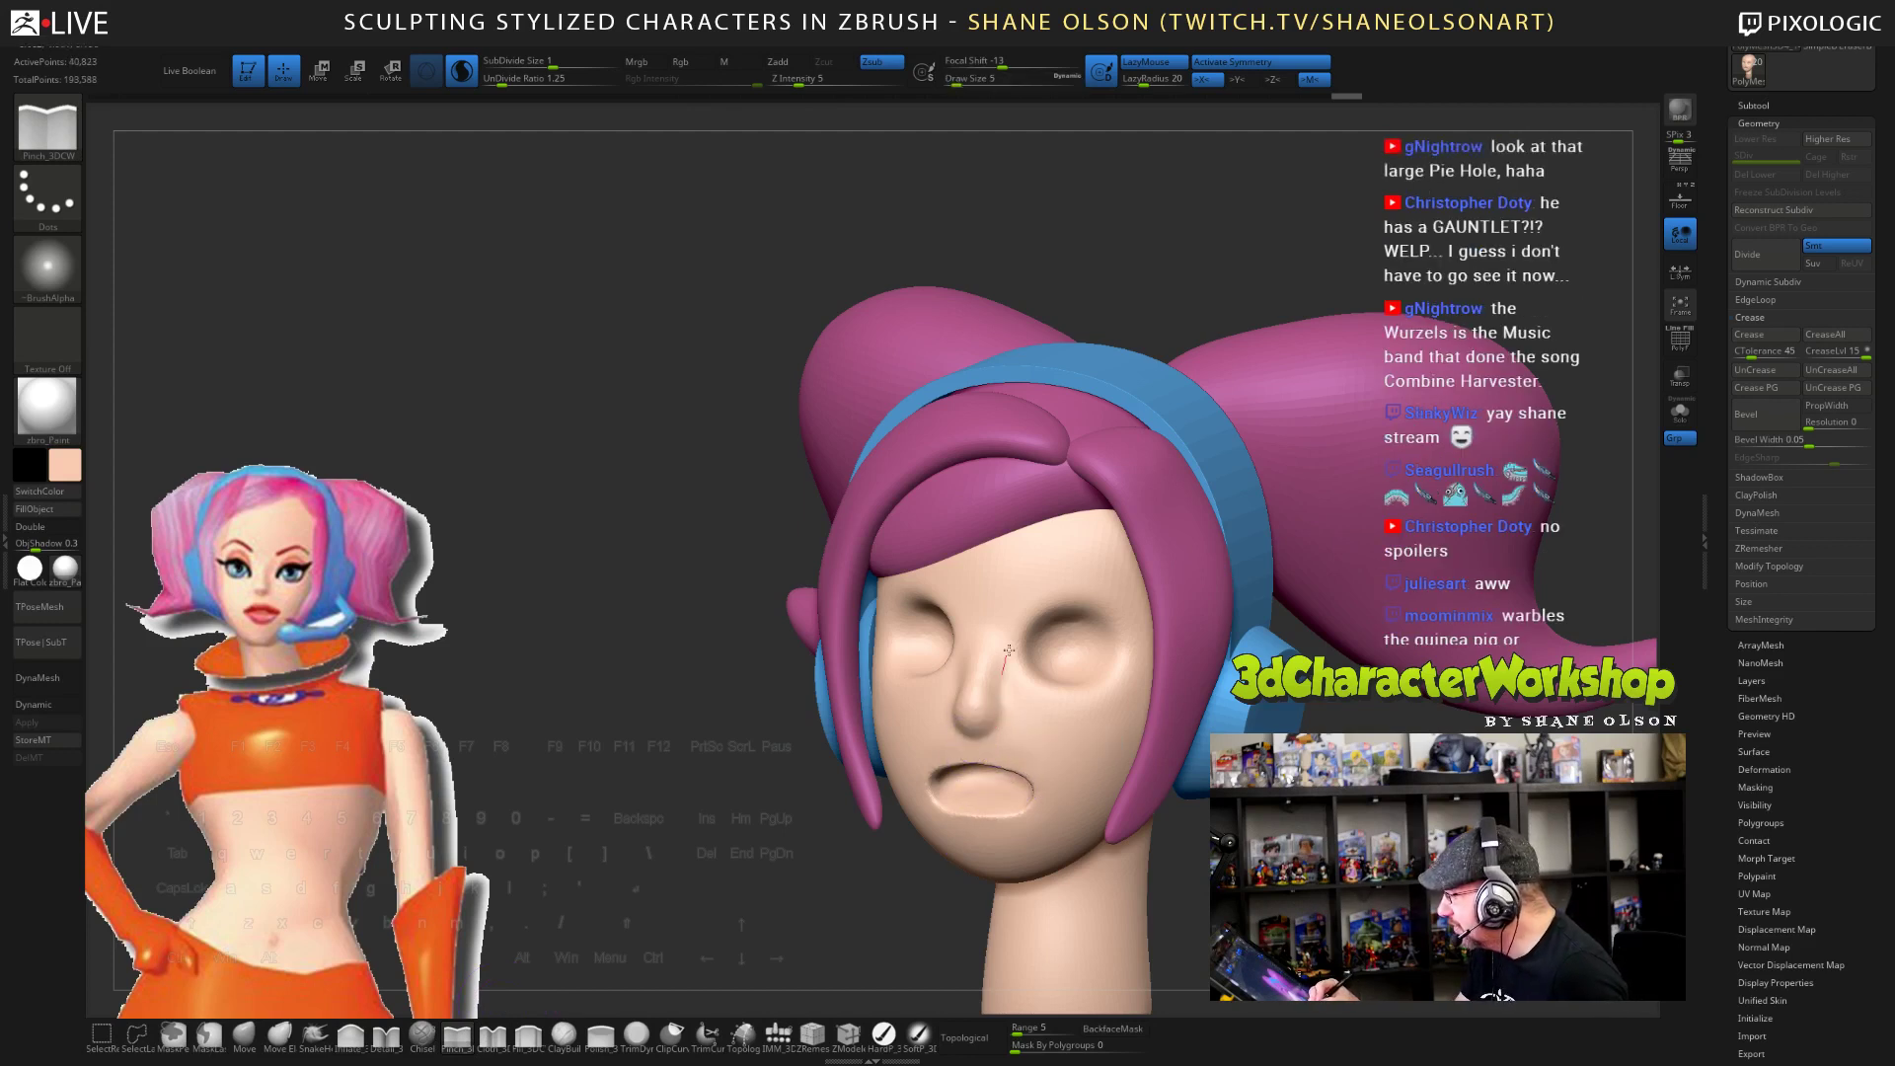
left_click_drag(1008, 651, 972, 737)
left_click_drag(1014, 642, 1003, 681)
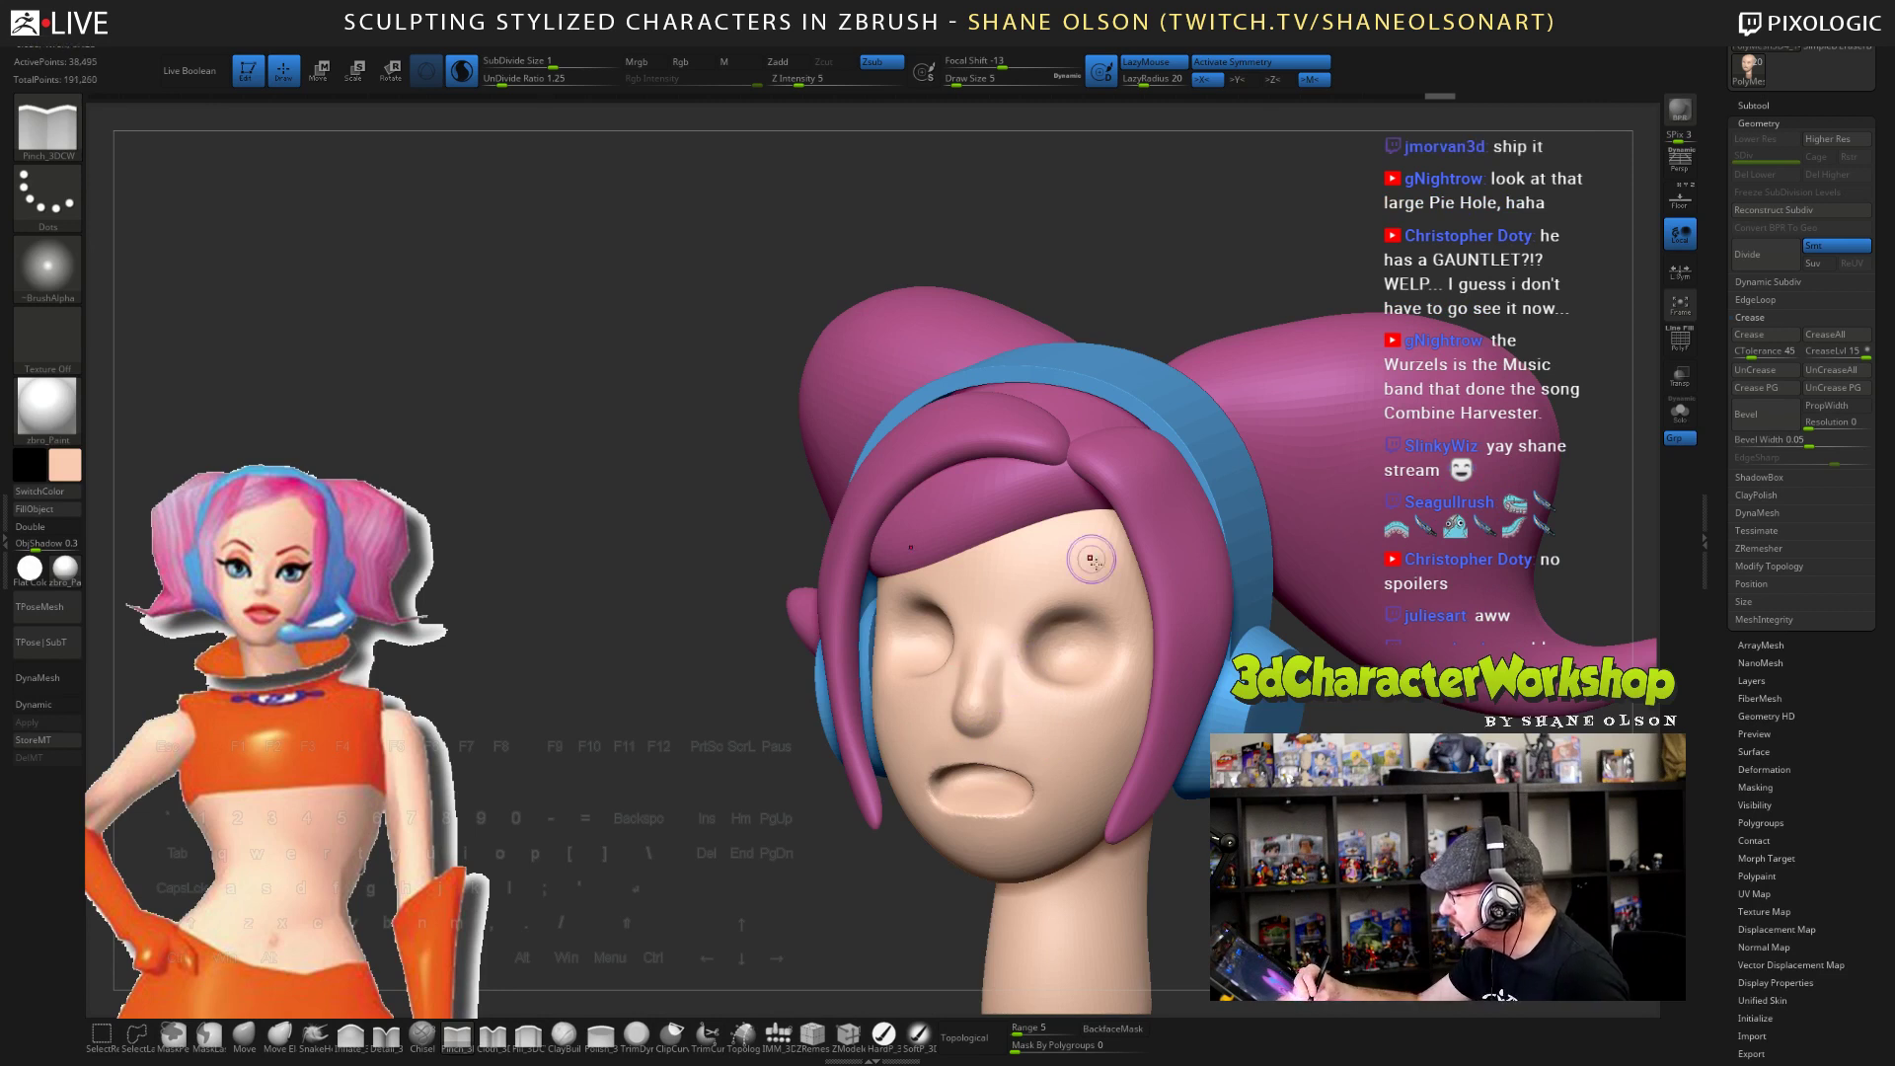
- Isolate the head from the hair and headset and define the brow ridges with the Pinch brush at draw sizes 7 and 8
right_click_drag(1117, 639, 1006, 644)
left_click(1689, 419)
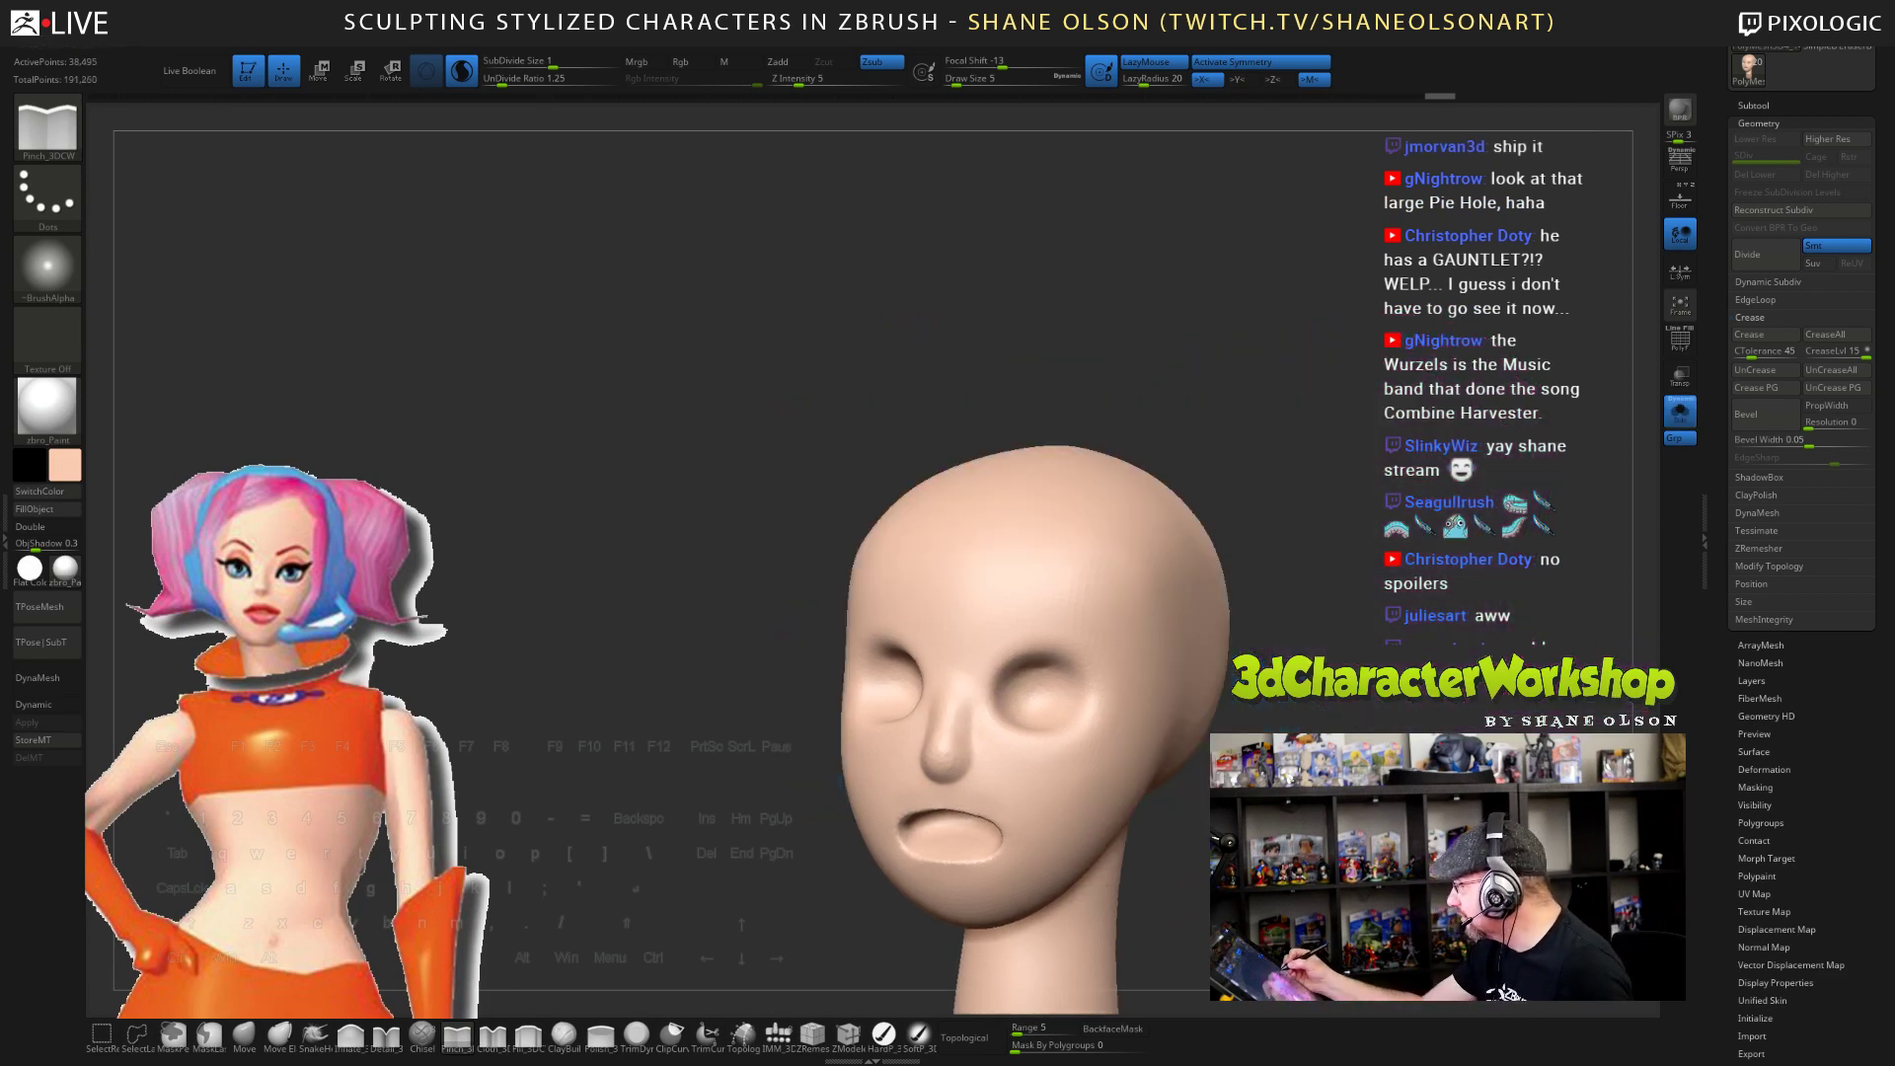
key("bracketright")
key("bracketright")
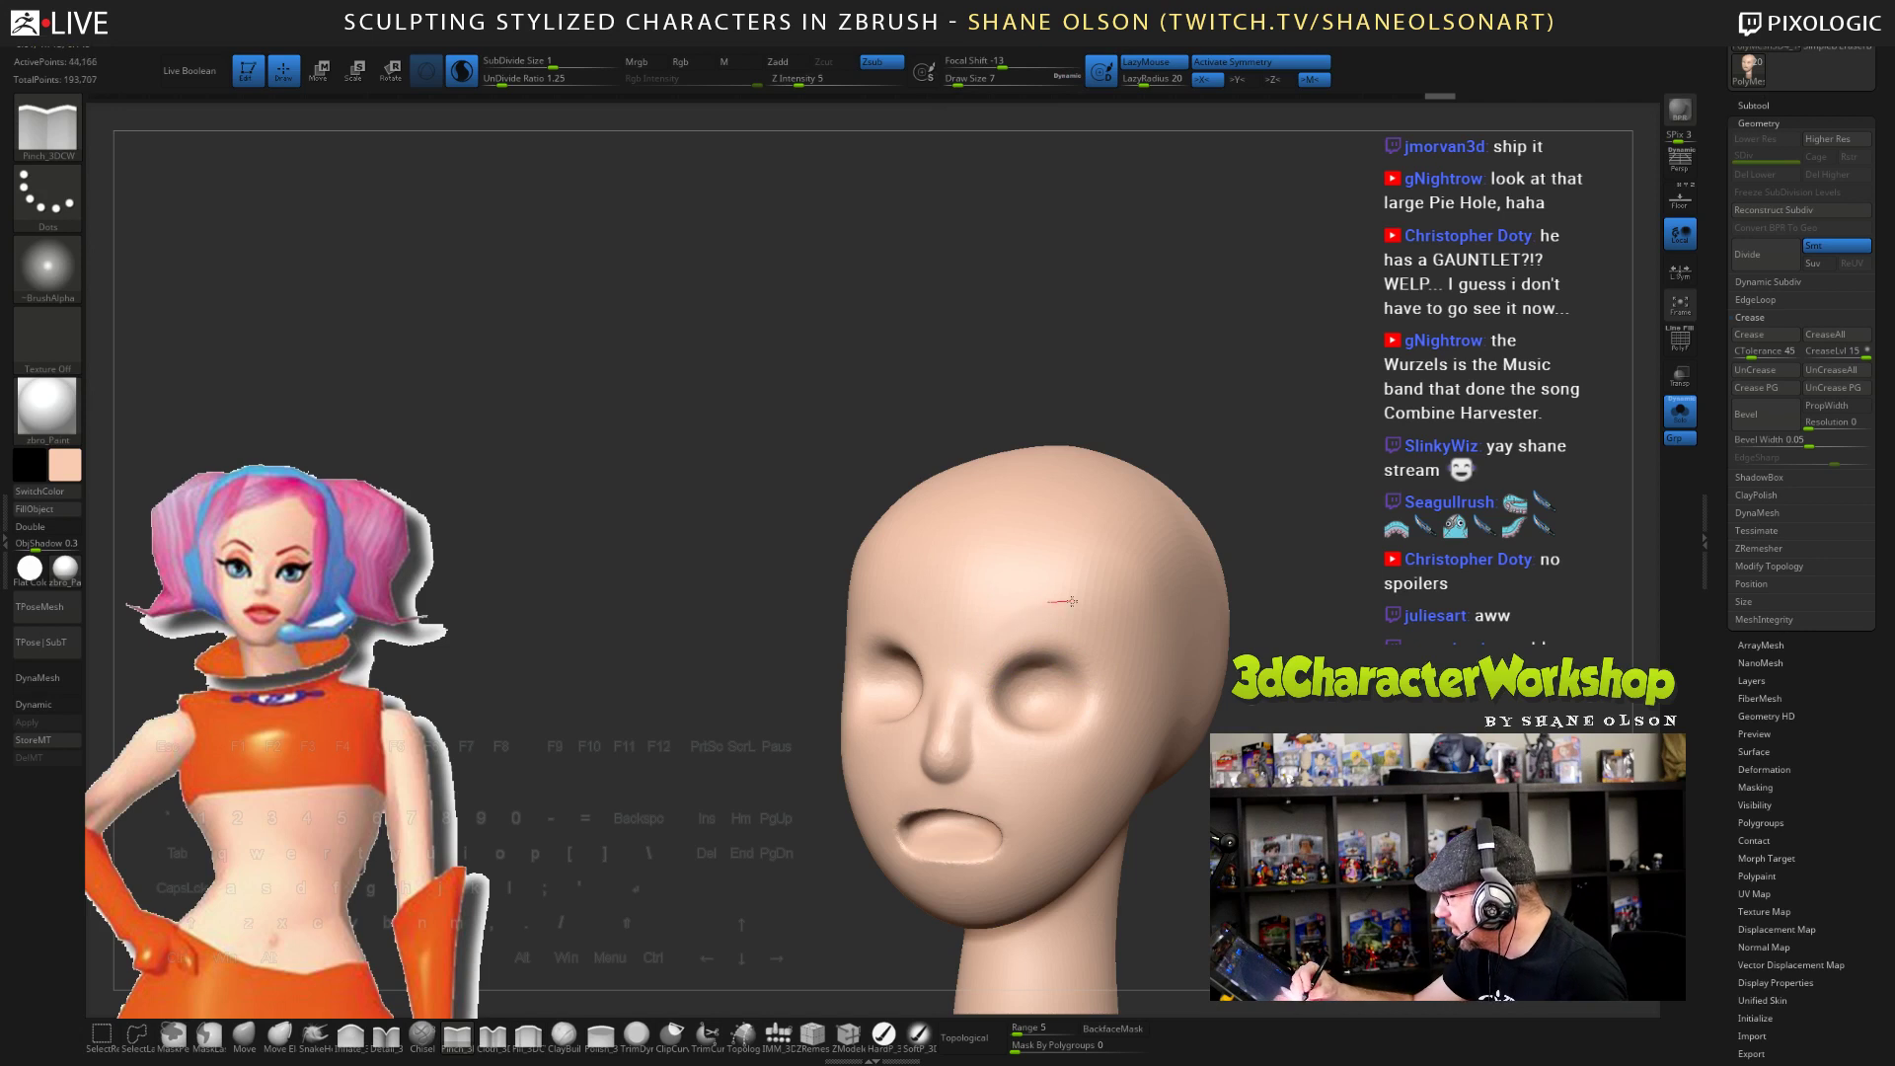
mouse_move(1071, 601)
left_mouse_down()
mouse_move(1016, 609)
mouse_move(1127, 621)
left_mouse_up()
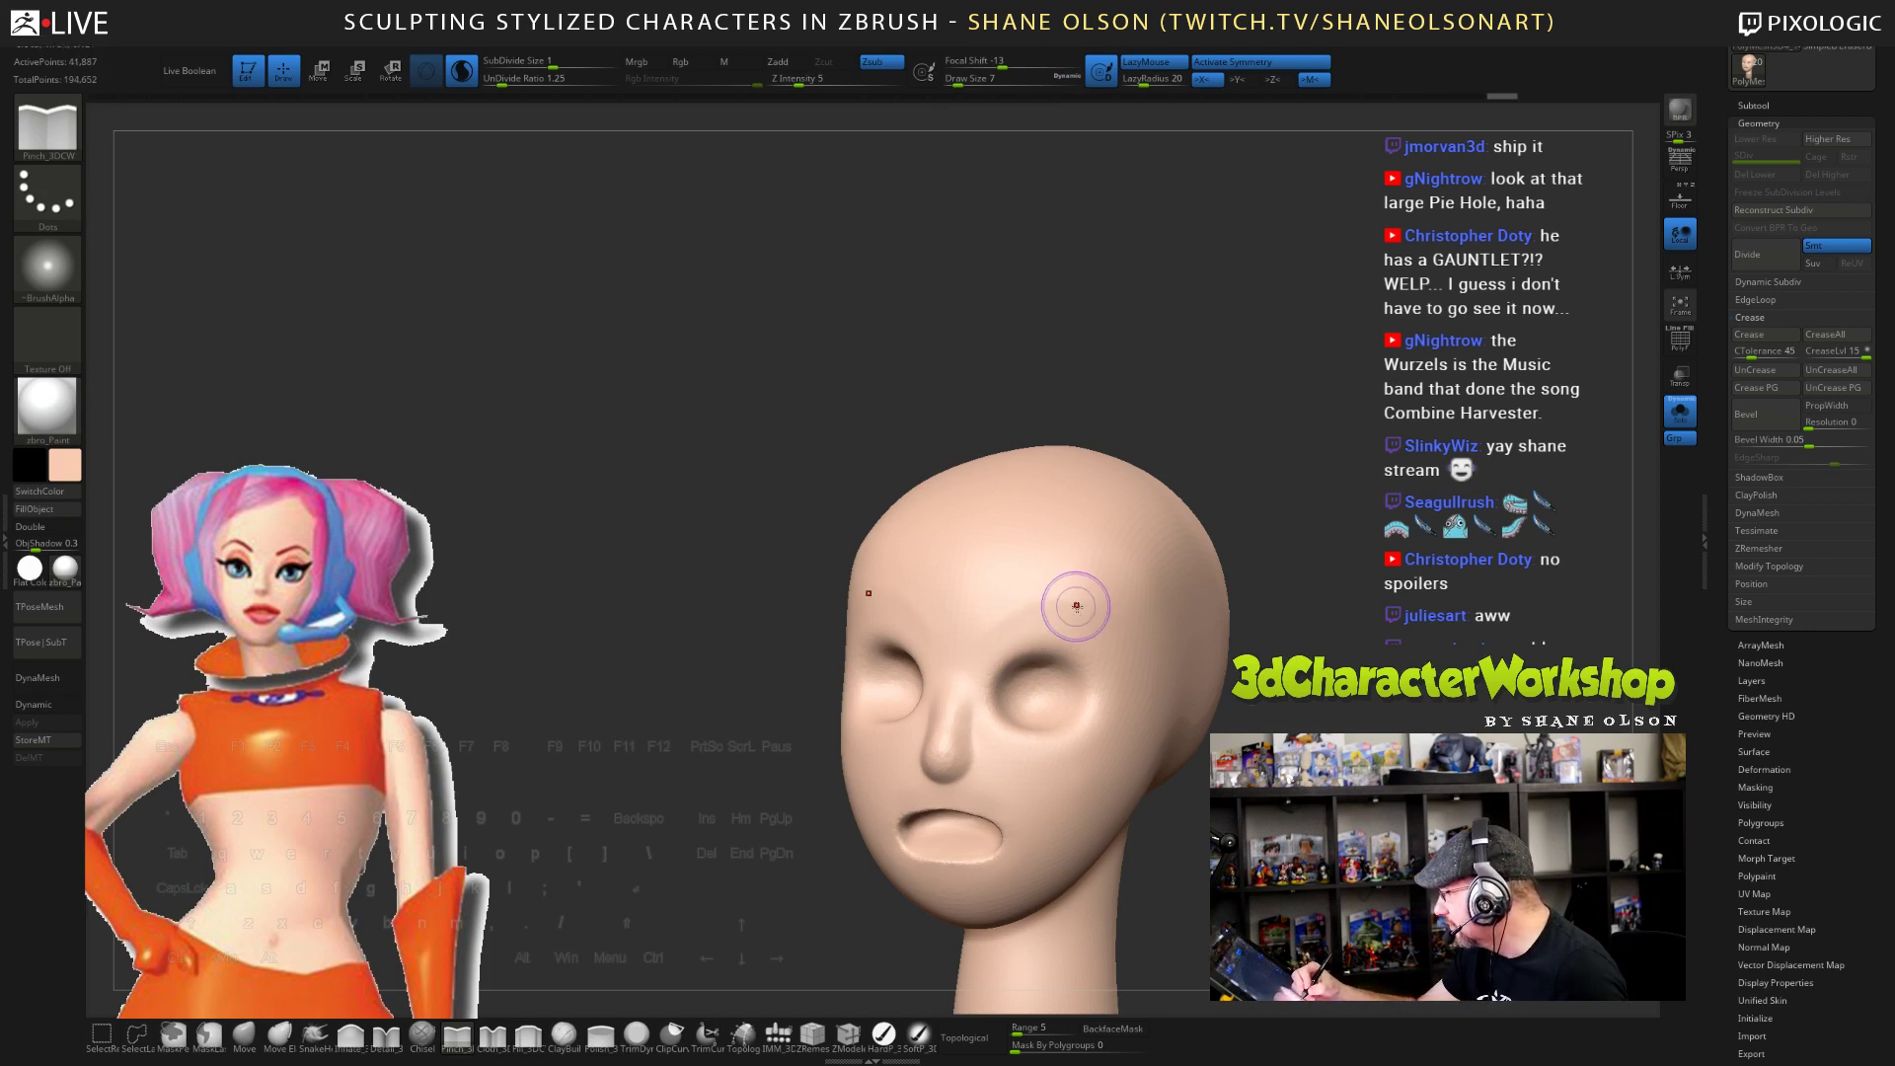
key("bracketright")
mouse_move(995, 627)
left_mouse_down()
mouse_move(1037, 600)
mouse_move(1133, 635)
mouse_move(1071, 609)
mouse_move(974, 632)
left_mouse_up()
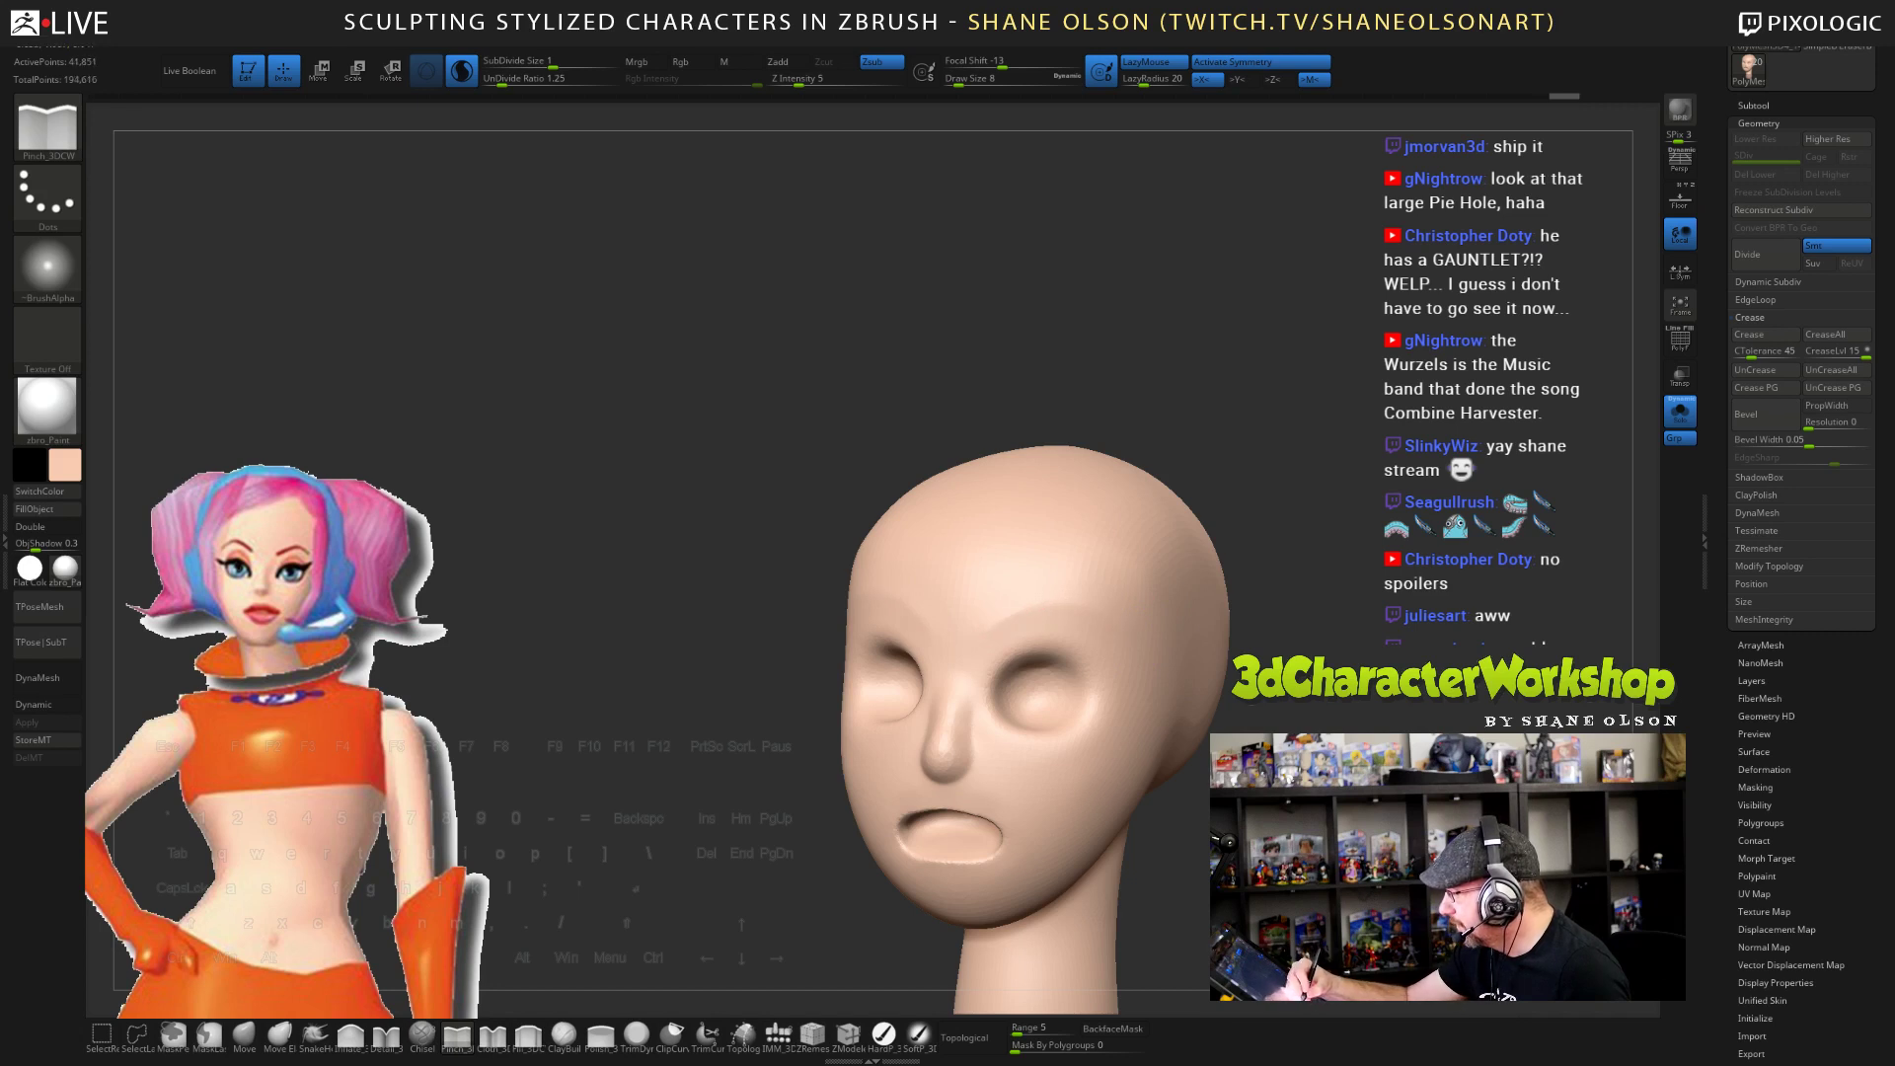
- Outline a symmetrical mask-like ridge around the eye area, from the brows down across the cheeks, using the Detail brush at draw size 8
left_click_drag(582, 962, 635, 949)
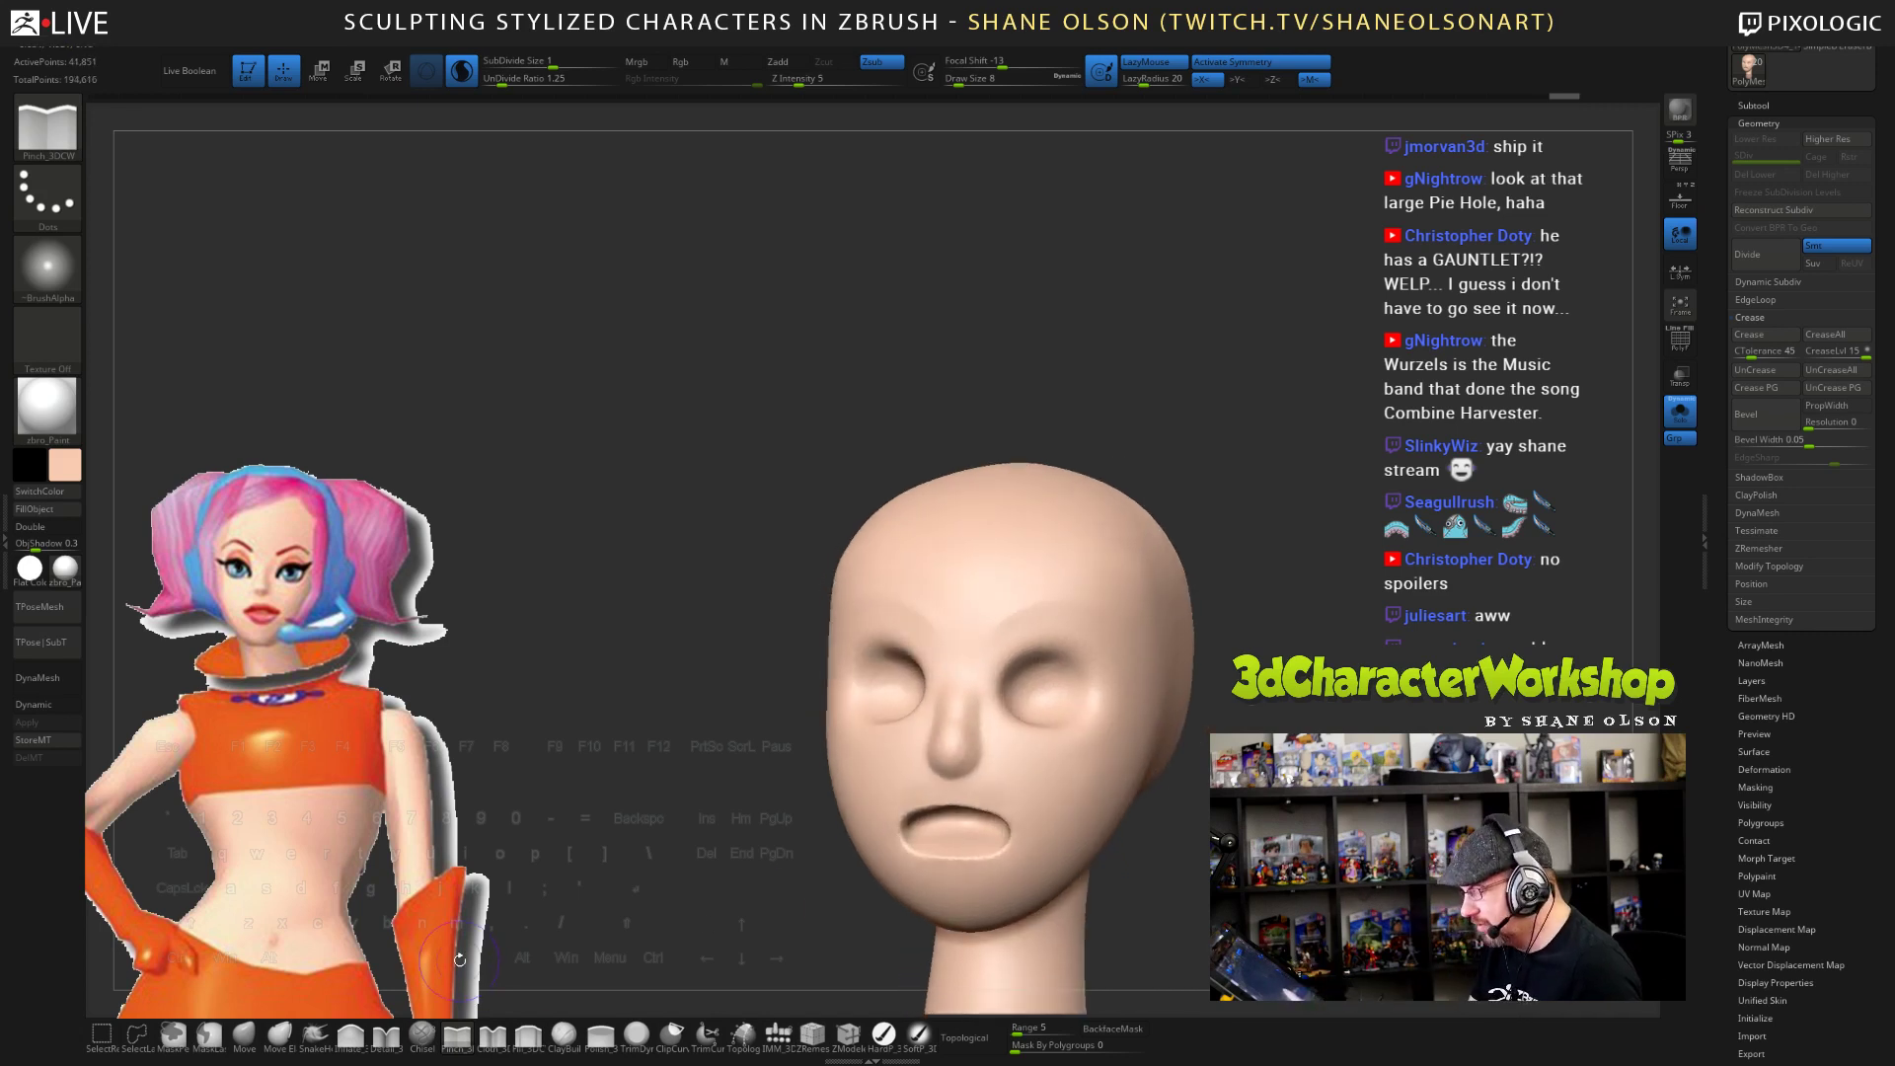
left_click(392, 1035)
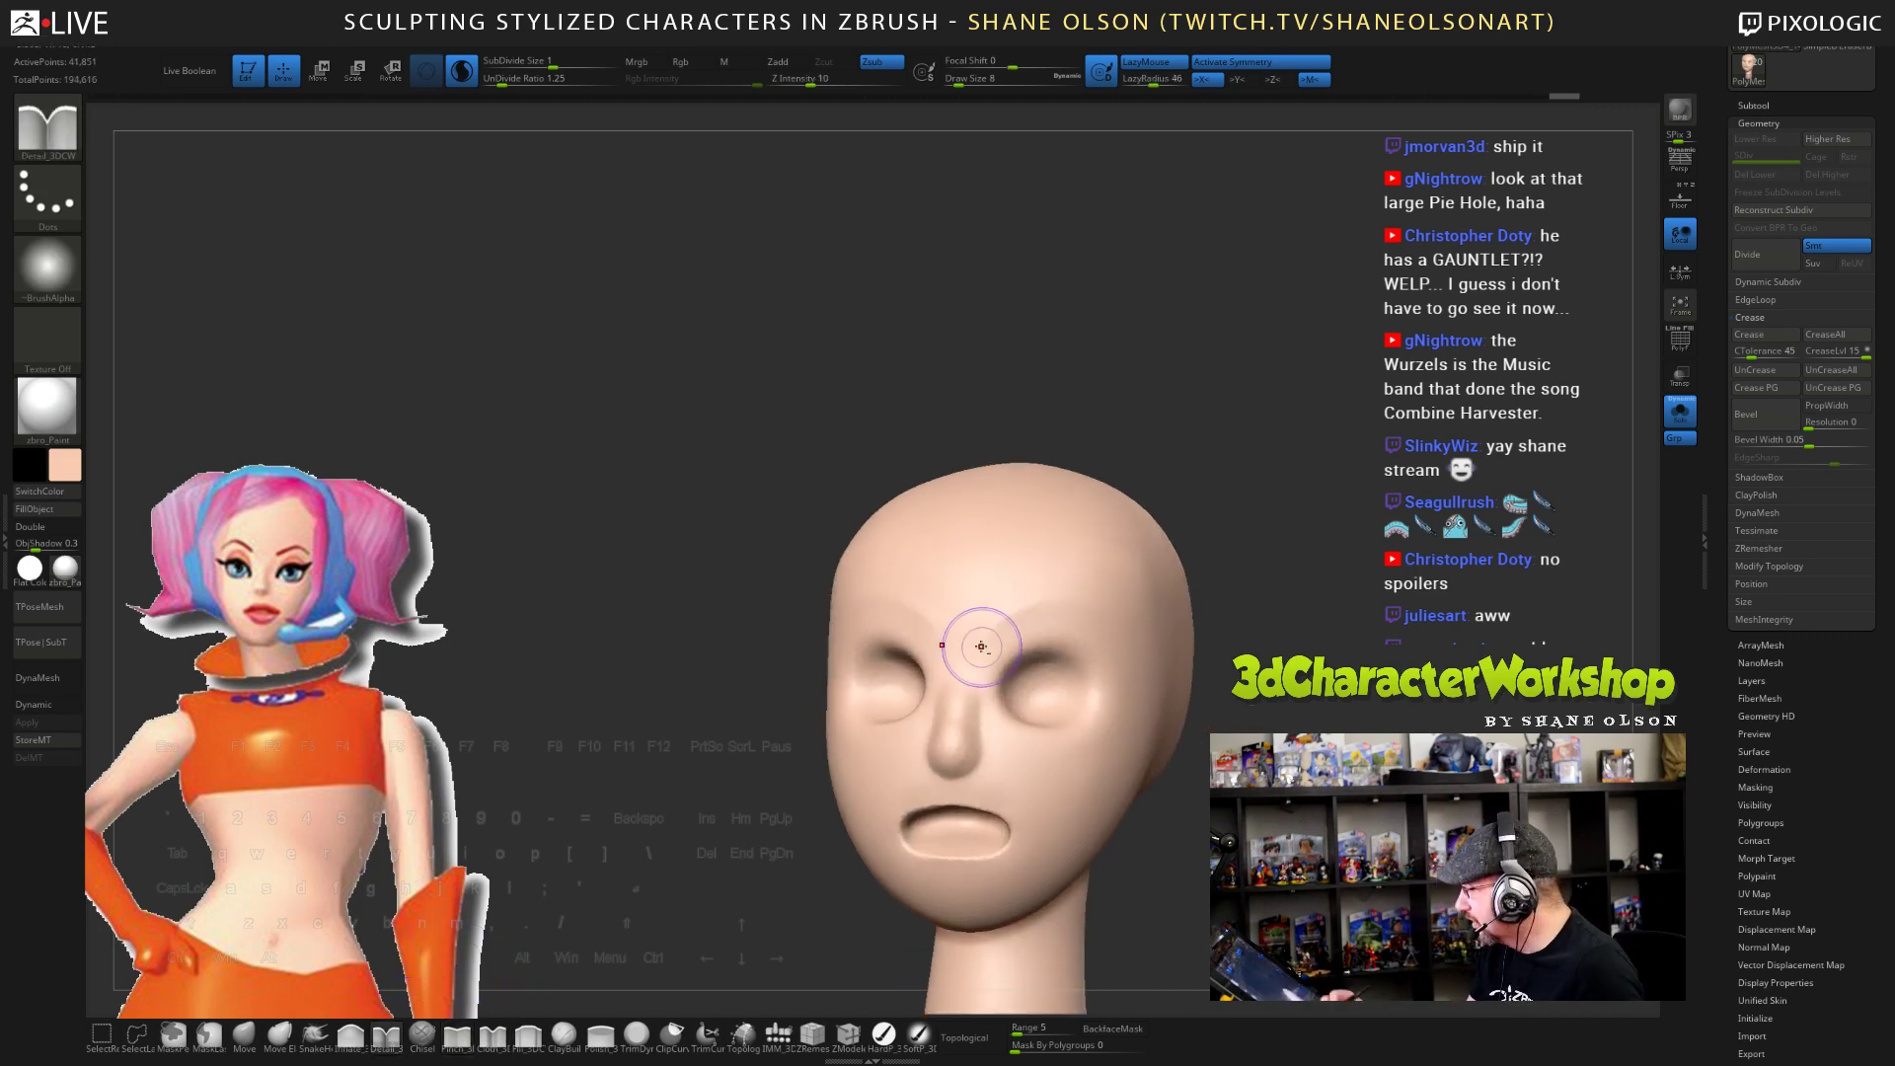
mouse_move(977, 644)
left_mouse_down()
mouse_move(1085, 599)
mouse_move(973, 621)
mouse_move(1100, 612)
mouse_move(1149, 660)
mouse_move(1000, 628)
mouse_move(1100, 613)
mouse_move(1156, 656)
mouse_move(1283, 691)
mouse_move(1134, 778)
left_mouse_up()
mouse_move(990, 737)
left_mouse_down()
mouse_move(1115, 770)
mouse_move(1155, 726)
mouse_move(1153, 646)
mouse_move(1125, 622)
mouse_move(1174, 691)
left_mouse_up()
mouse_move(1196, 839)
left_mouse_down()
mouse_move(1293, 838)
mouse_move(1234, 834)
left_mouse_up()
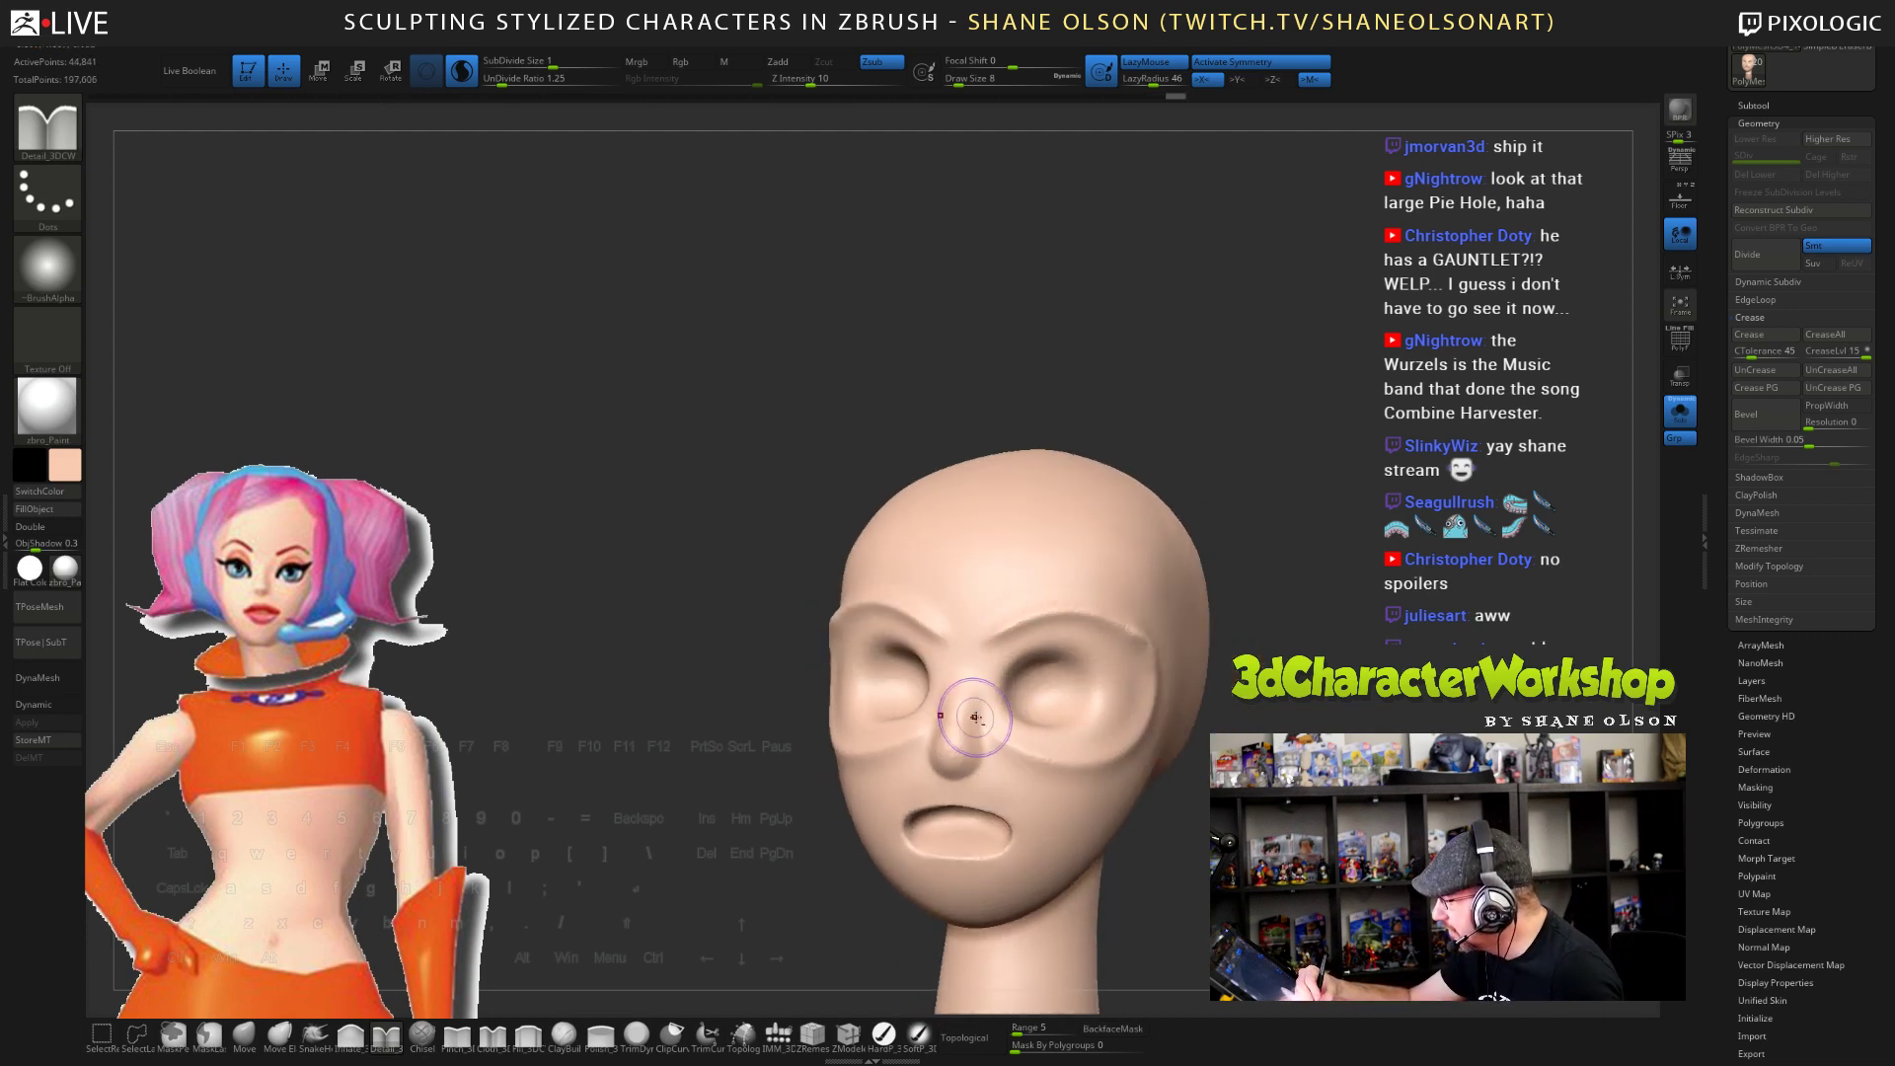
left_click_drag(959, 635, 1085, 604)
mouse_move(1224, 838)
left_mouse_down()
mouse_move(1115, 839)
mouse_move(1184, 838)
left_mouse_up()
left_click_drag(1145, 641, 1174, 729)
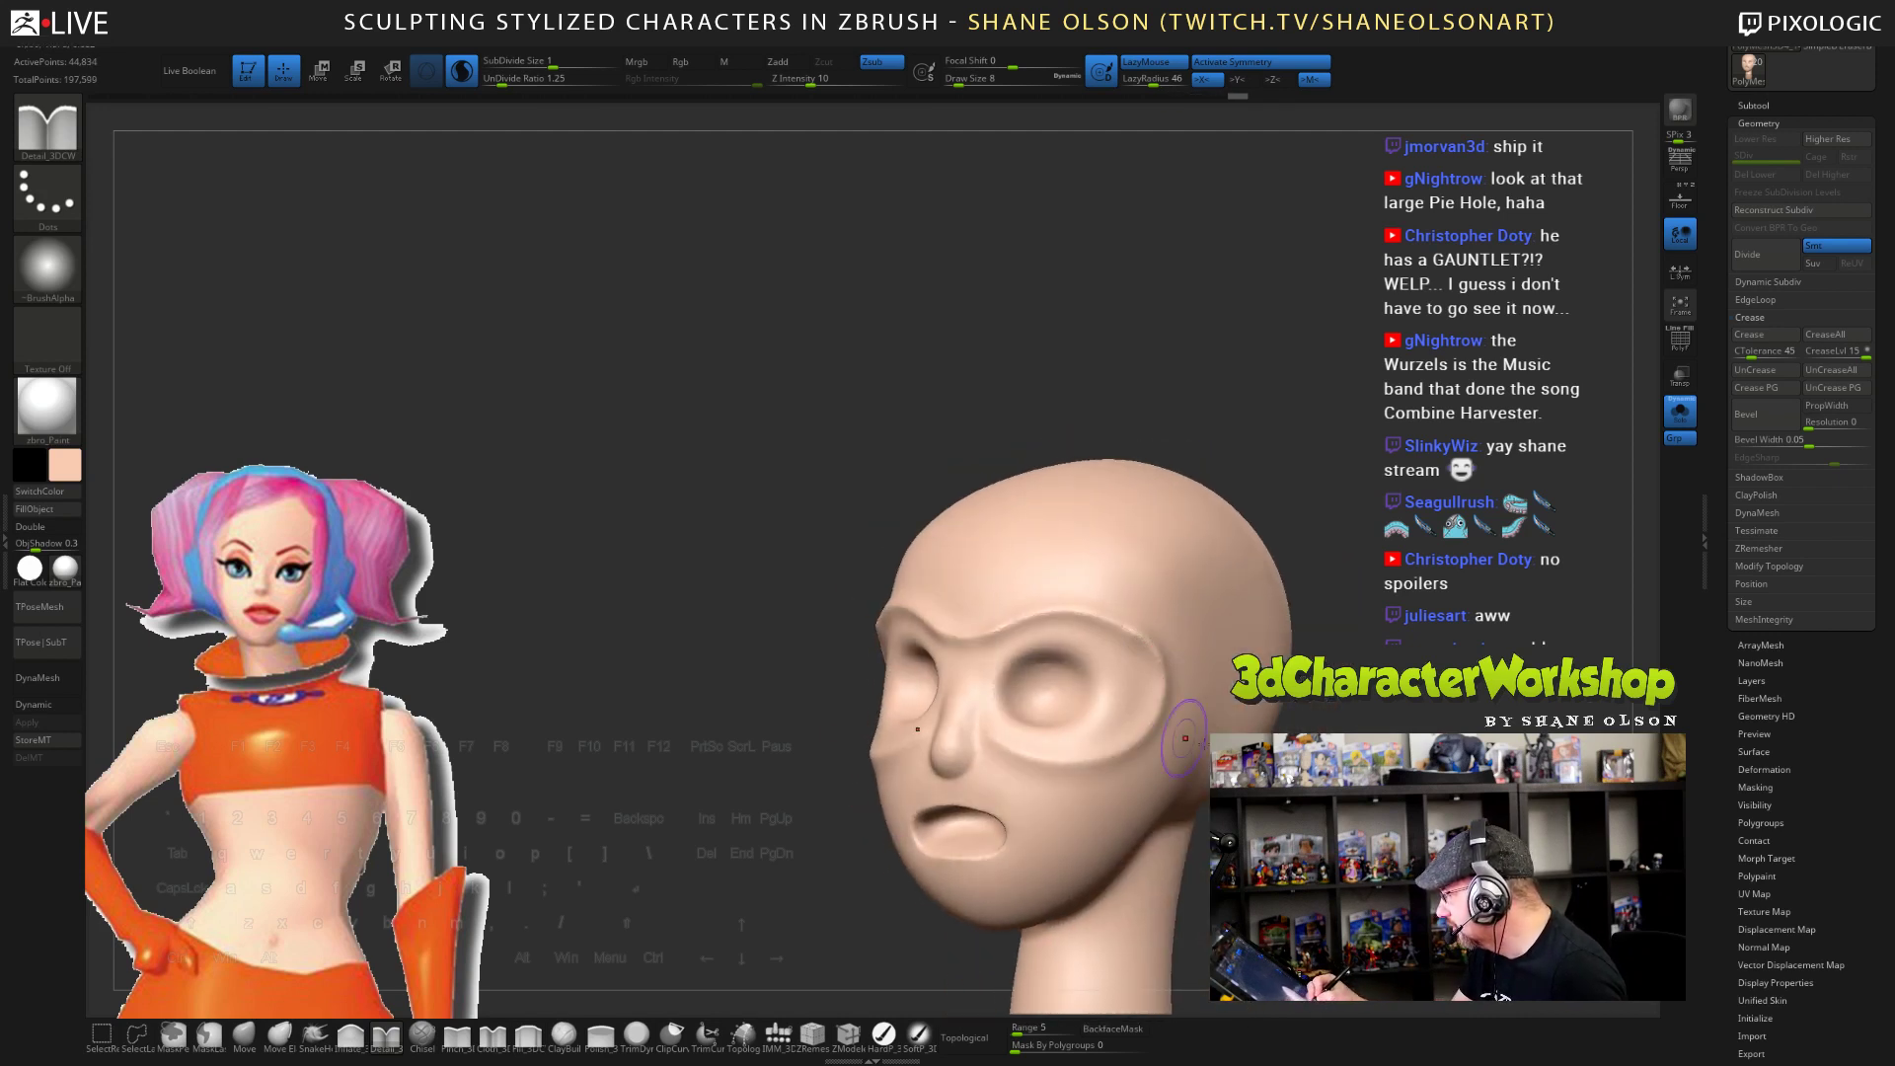
- Sharpen the rims of both eye sockets with Detail brush strokes around their edges
left_click_drag(1233, 839, 1135, 838)
mouse_move(997, 690)
left_mouse_down()
mouse_move(1031, 643)
mouse_move(1100, 659)
mouse_move(1113, 694)
mouse_move(1107, 712)
mouse_move(999, 690)
left_mouse_up()
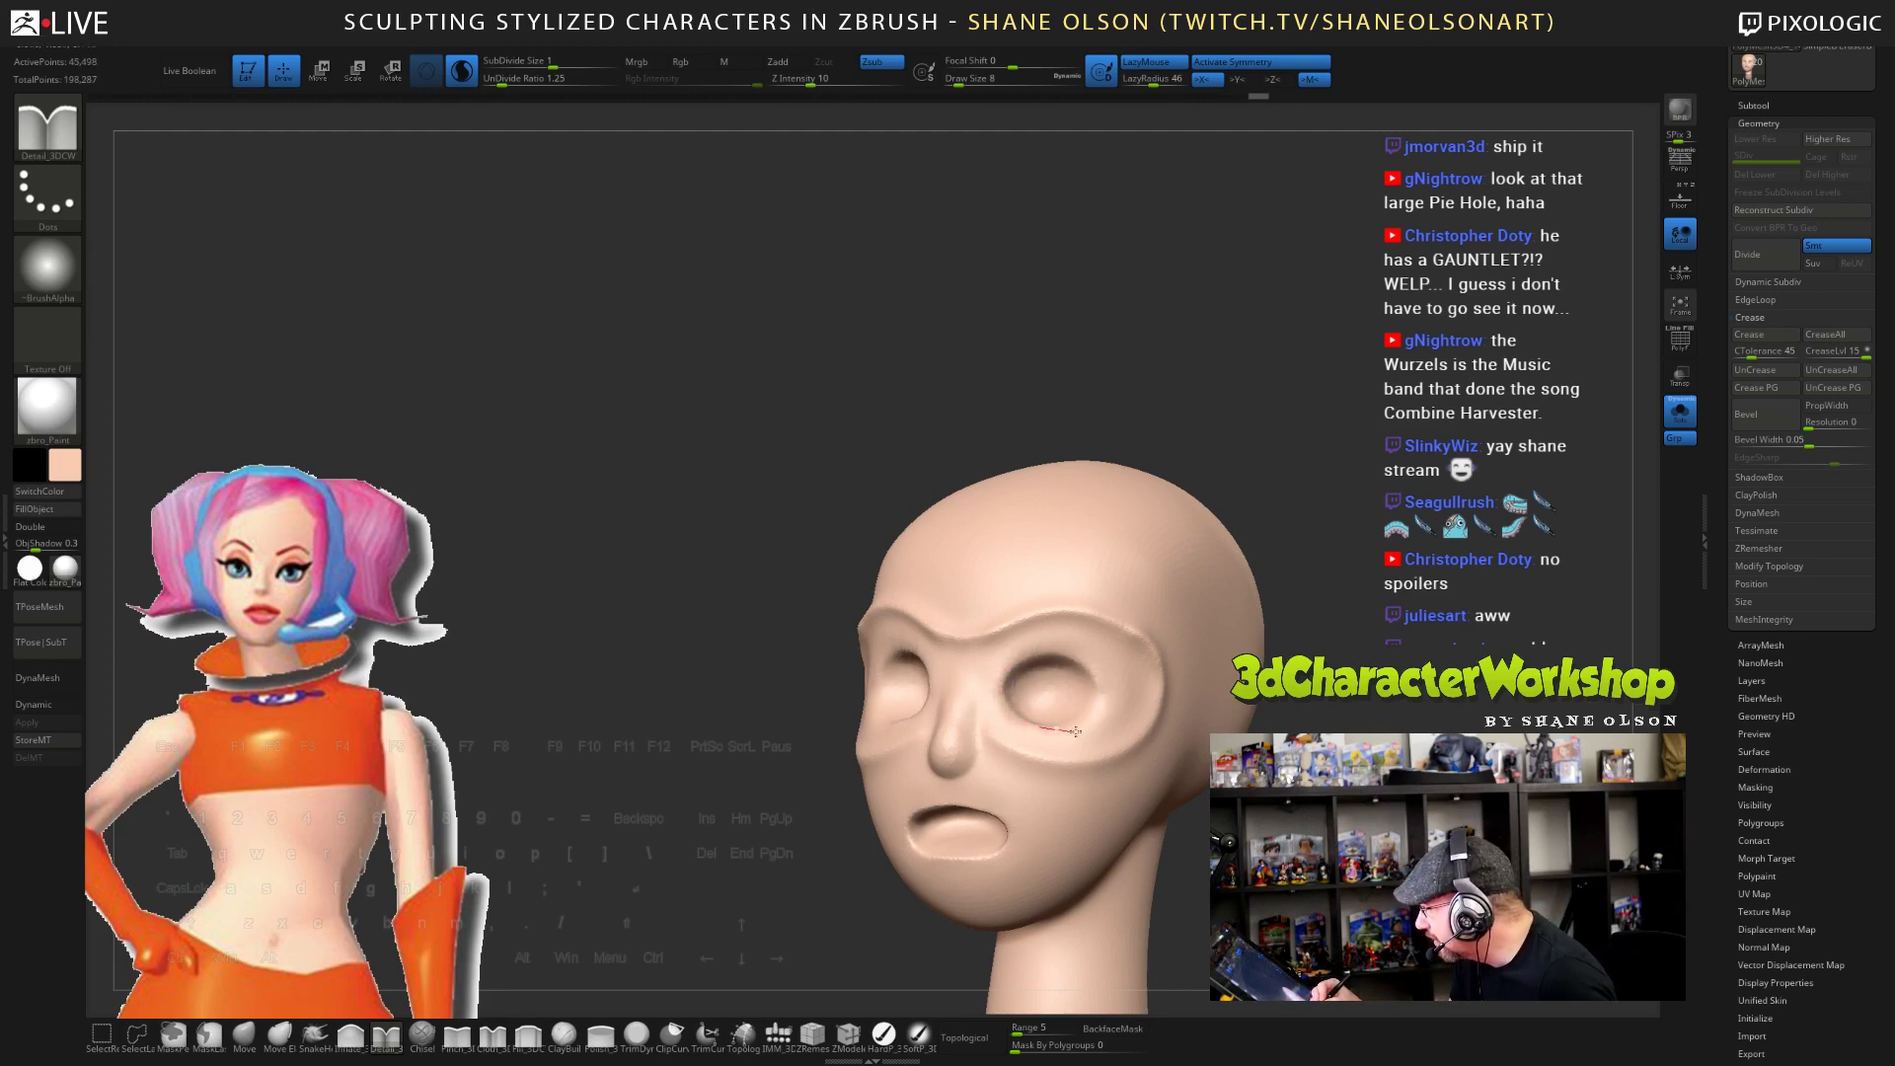
left_click_drag(1111, 679, 1070, 648)
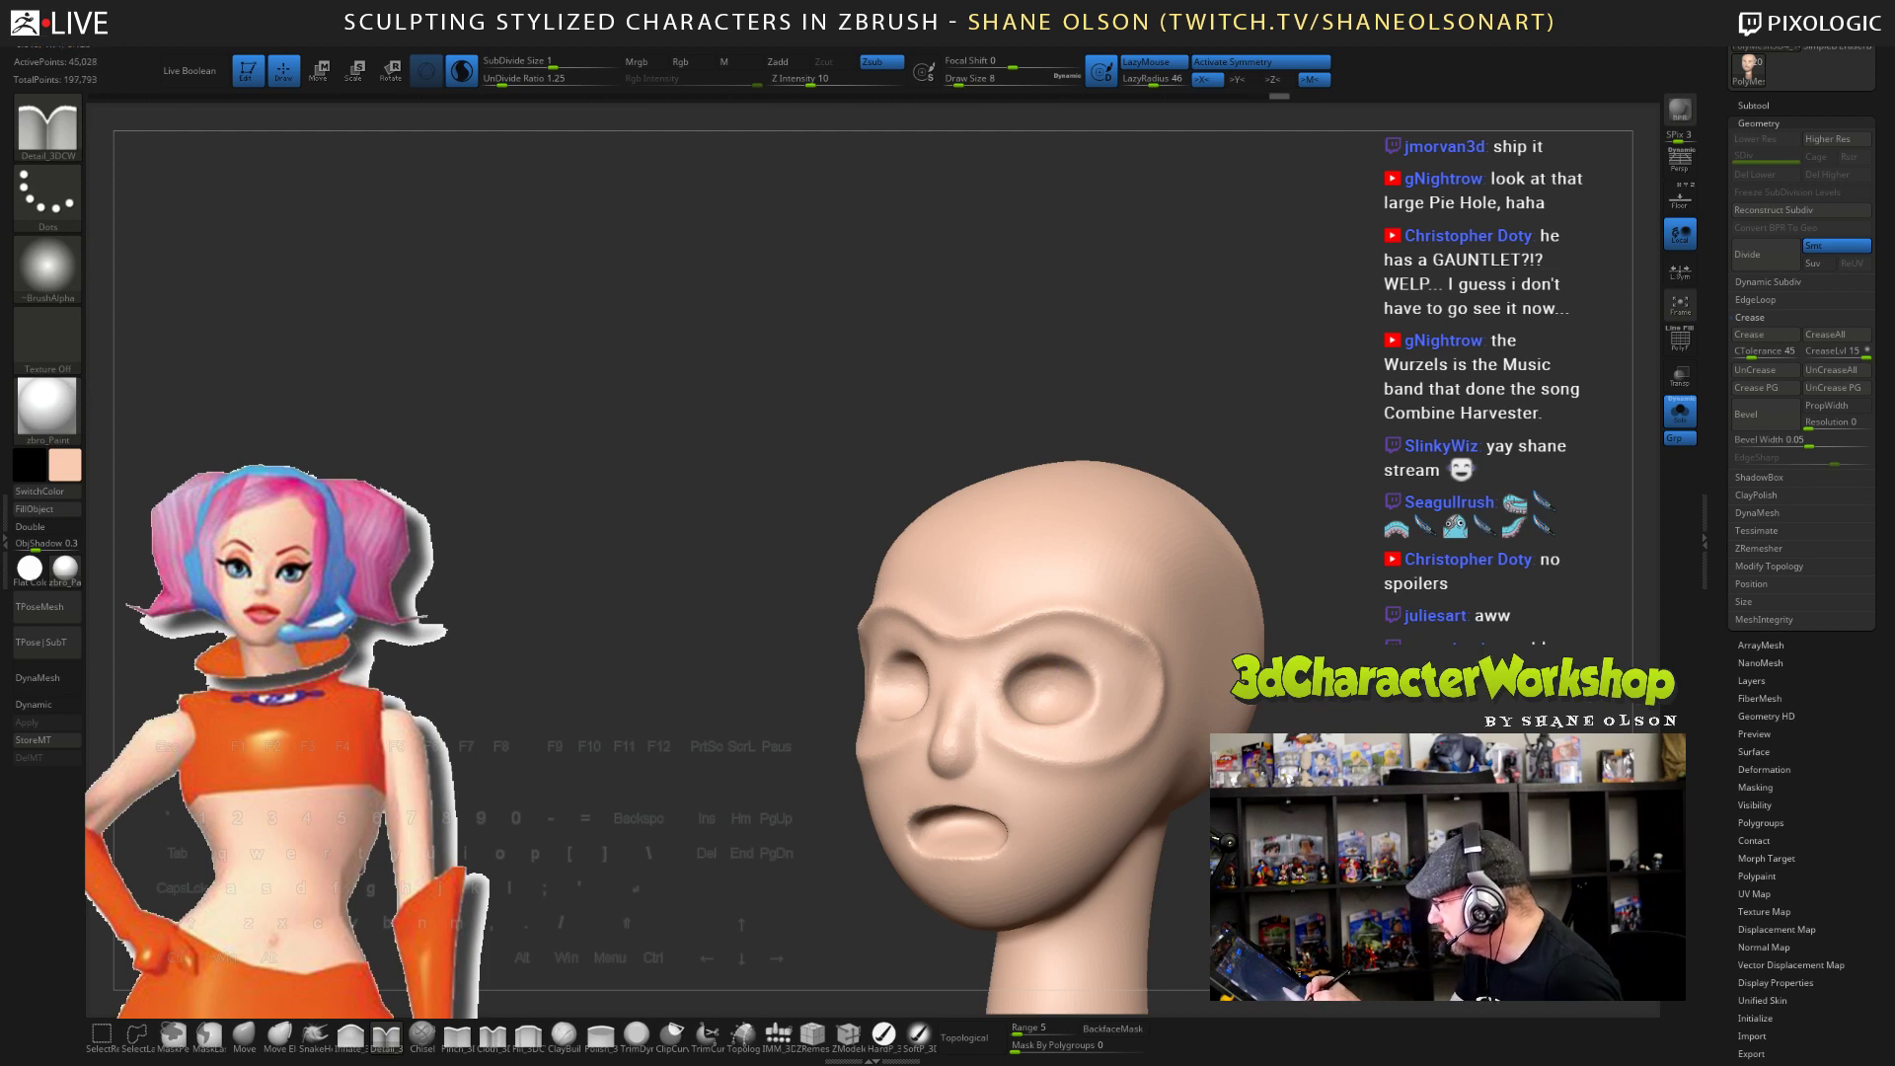
mouse_move(801, 596)
left_mouse_down()
mouse_move(815, 571)
mouse_move(780, 521)
left_mouse_up()
left_click_drag(780, 521, 801, 523)
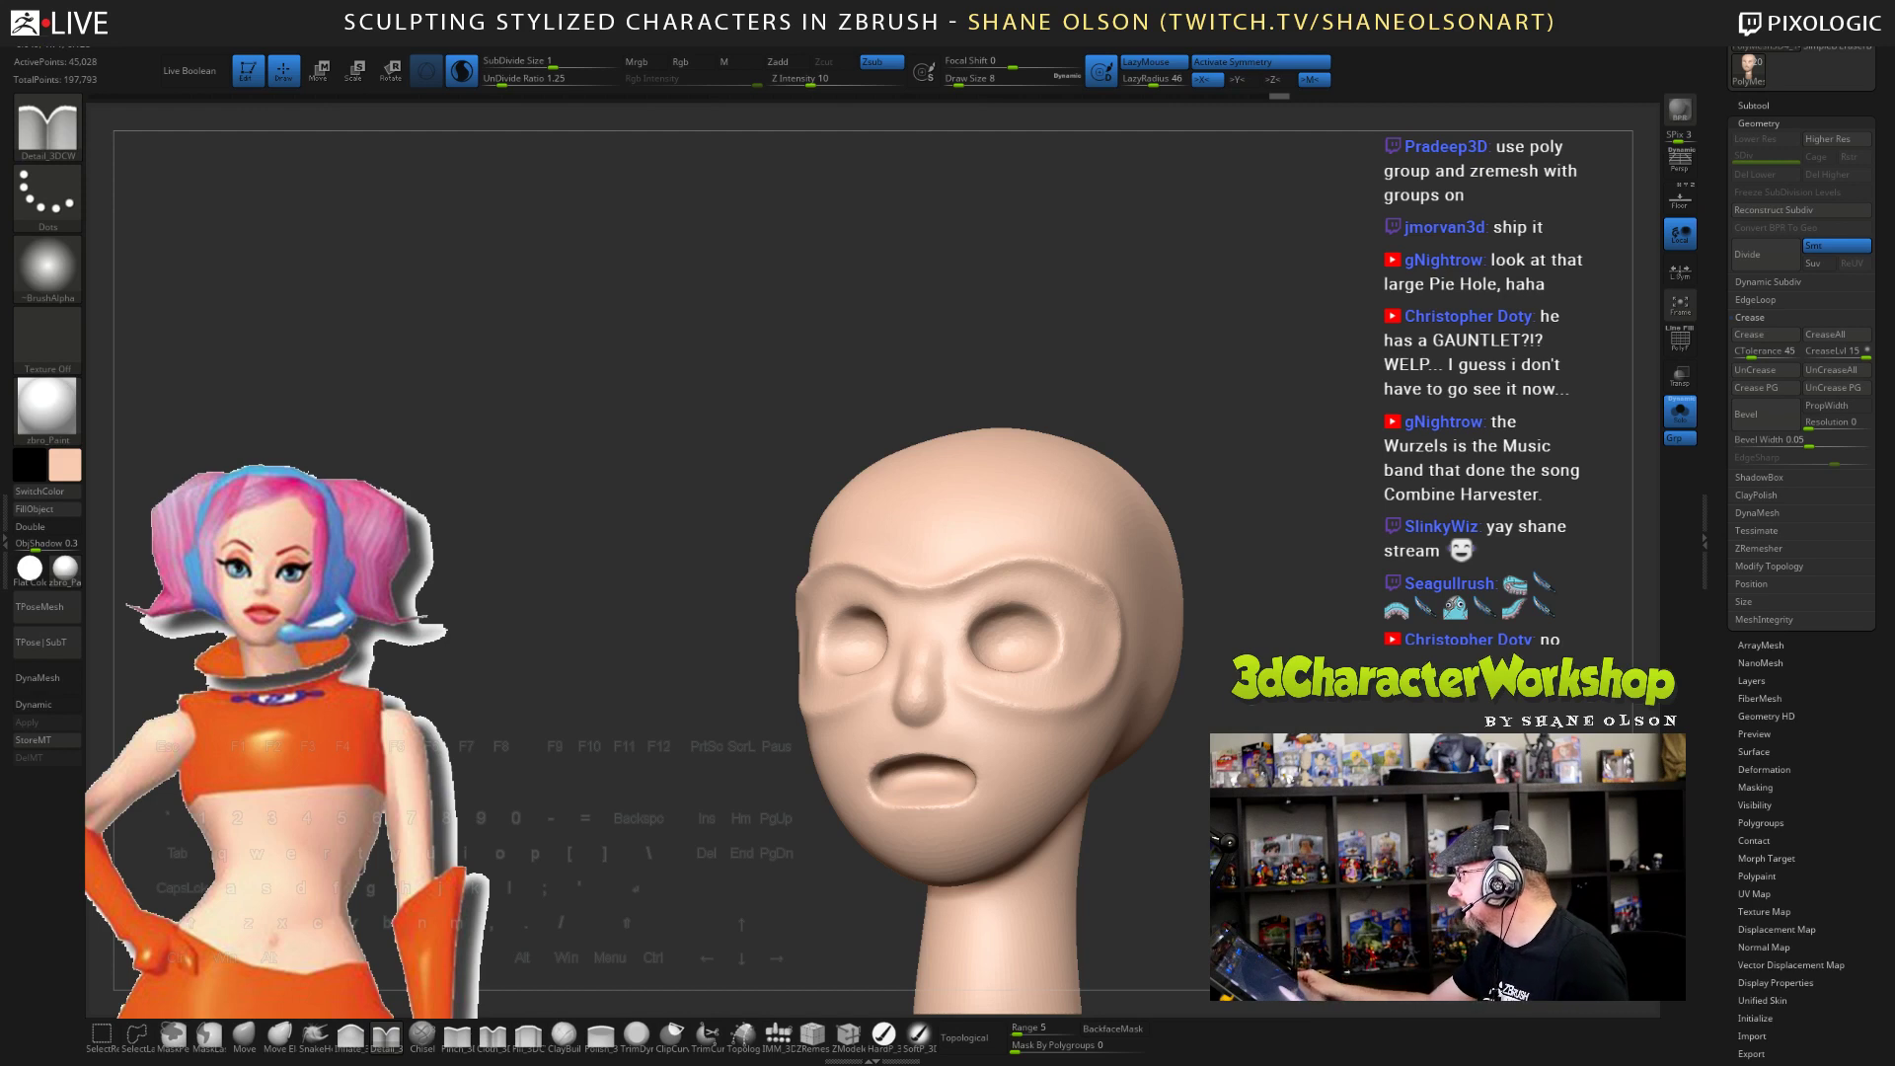
- Smooth the outer upper ends of the mask-like ridge around the eyes
mouse_move(1245, 673)
left_mouse_down("shift")
mouse_move(1344, 691)
mouse_move(1352, 664)
mouse_move(1273, 654)
mouse_move(1340, 657)
mouse_move(1340, 681)
left_mouse_up("shift")
left_click_drag(1115, 541, 1089, 519, "shift")
mouse_move(1350, 664)
left_mouse_down()
mouse_move(1401, 669)
mouse_move(1332, 663)
left_mouse_up()
left_click_drag(1133, 545, 1098, 523, "shift")
mouse_move(1327, 681)
left_mouse_down()
mouse_move(1287, 693)
mouse_move(1302, 710)
left_mouse_up()
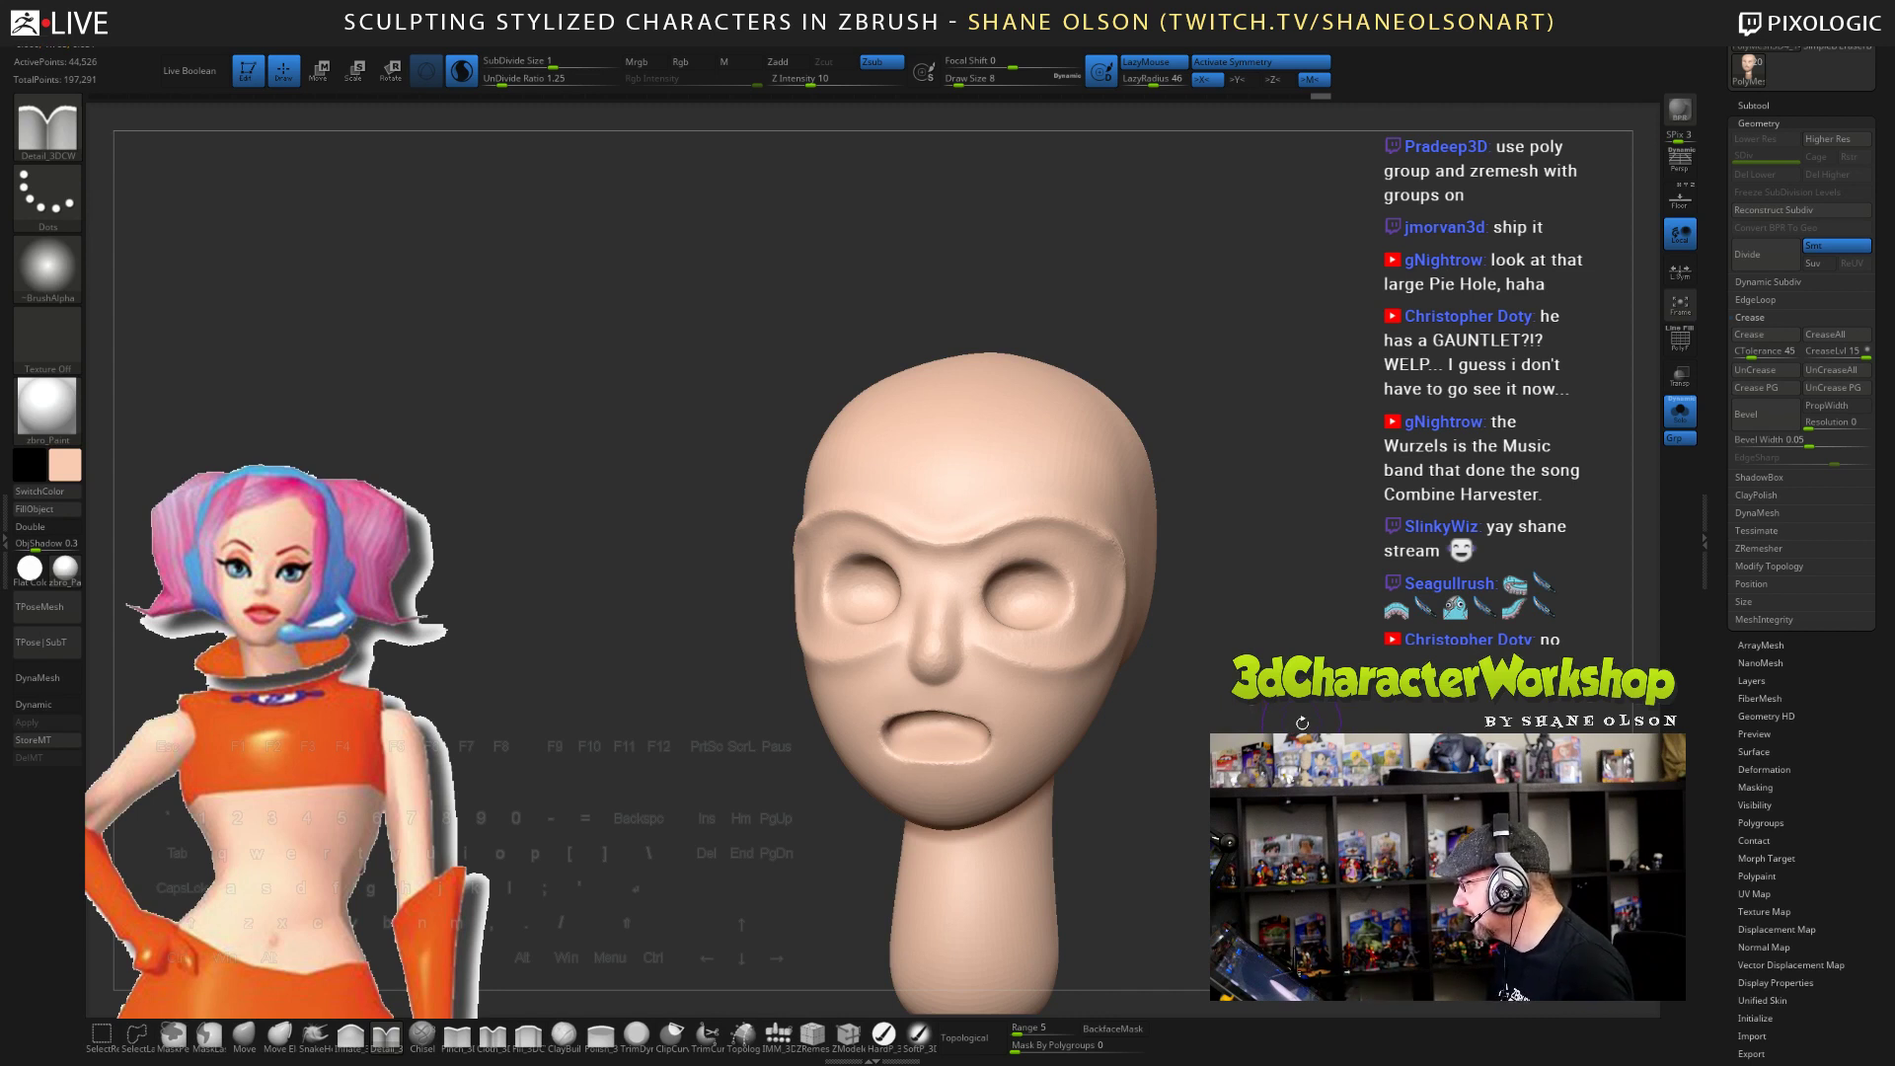
left_click_drag(1302, 722, 1295, 721, "shift")
mouse_move(1327, 637)
left_mouse_down()
mouse_move(1311, 641)
mouse_move(1354, 662)
left_mouse_up()
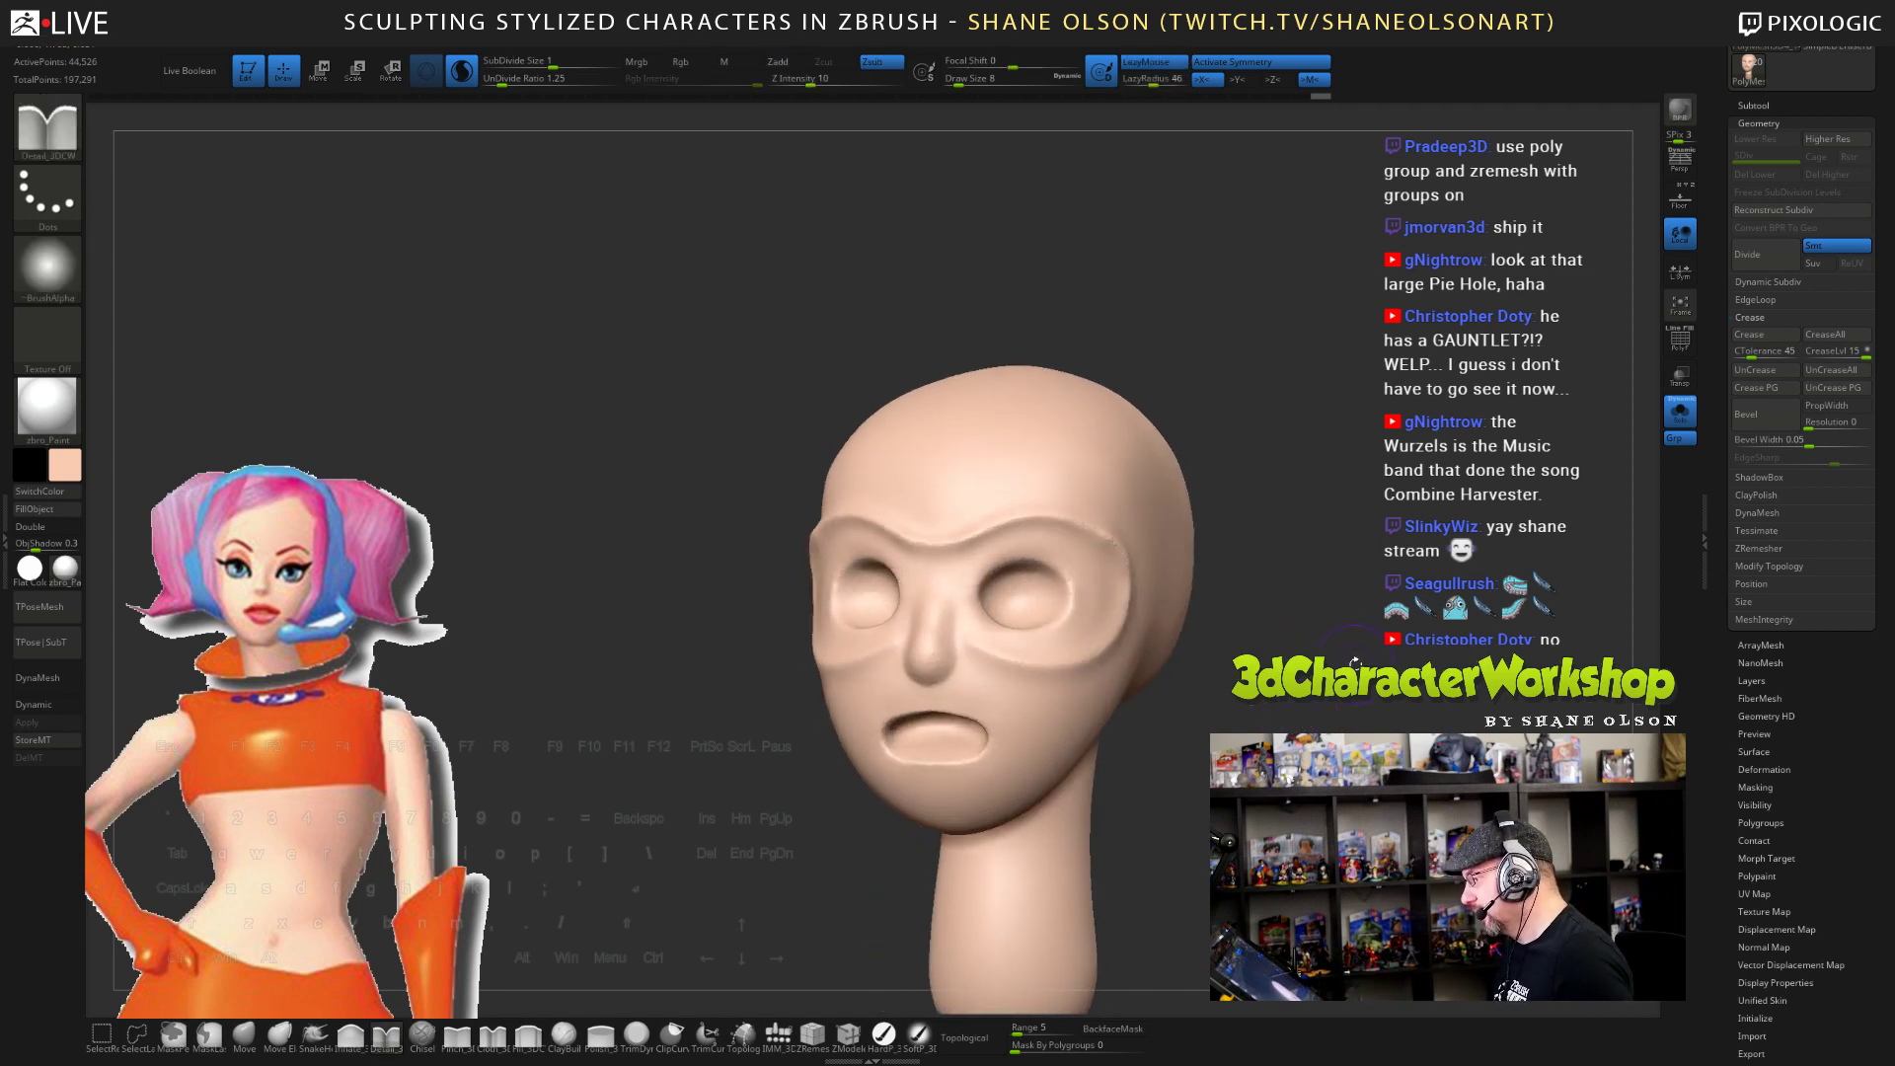
- Remesh the head with the gizmo's Remesh By ZRemesher deformer and show the polyframe
left_click(1763, 552)
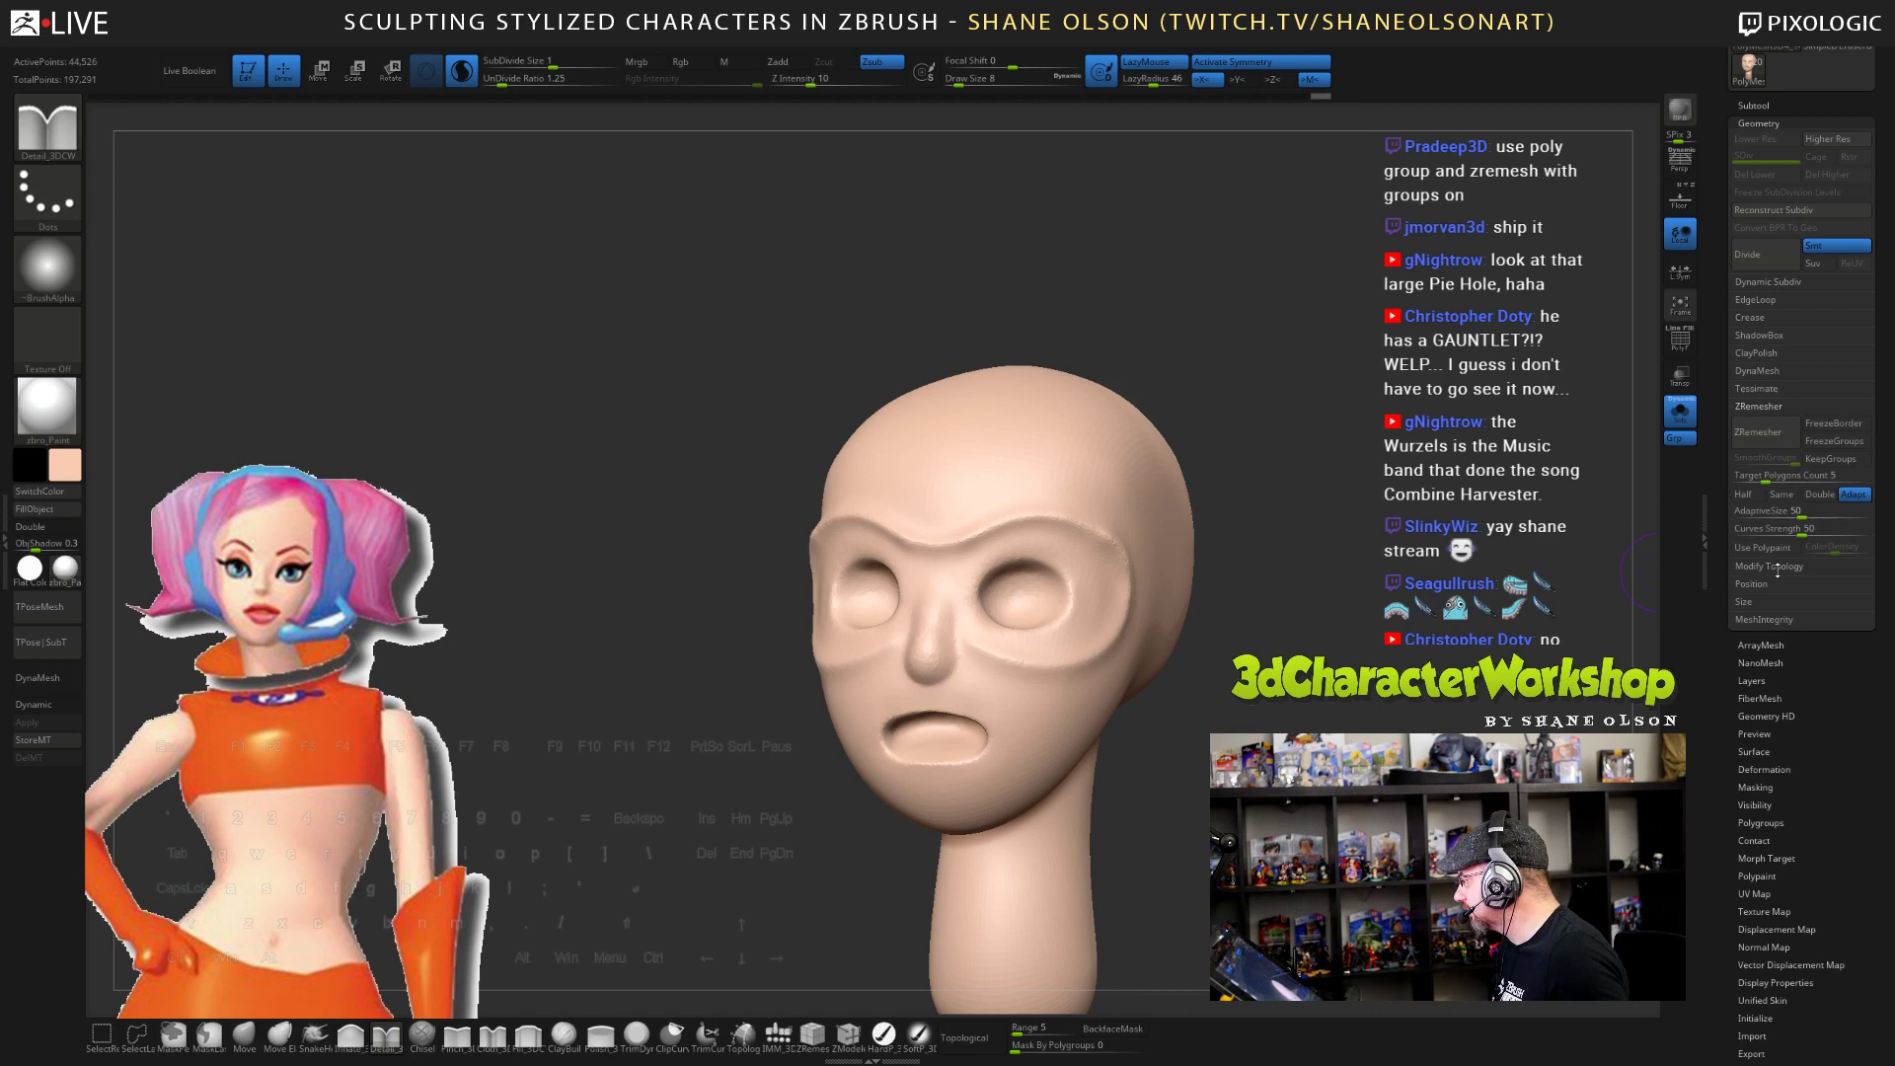
left_click_drag(1348, 540, 1341, 541, "shift")
left_click_drag(1291, 662, 1277, 592, "alt")
key("w")
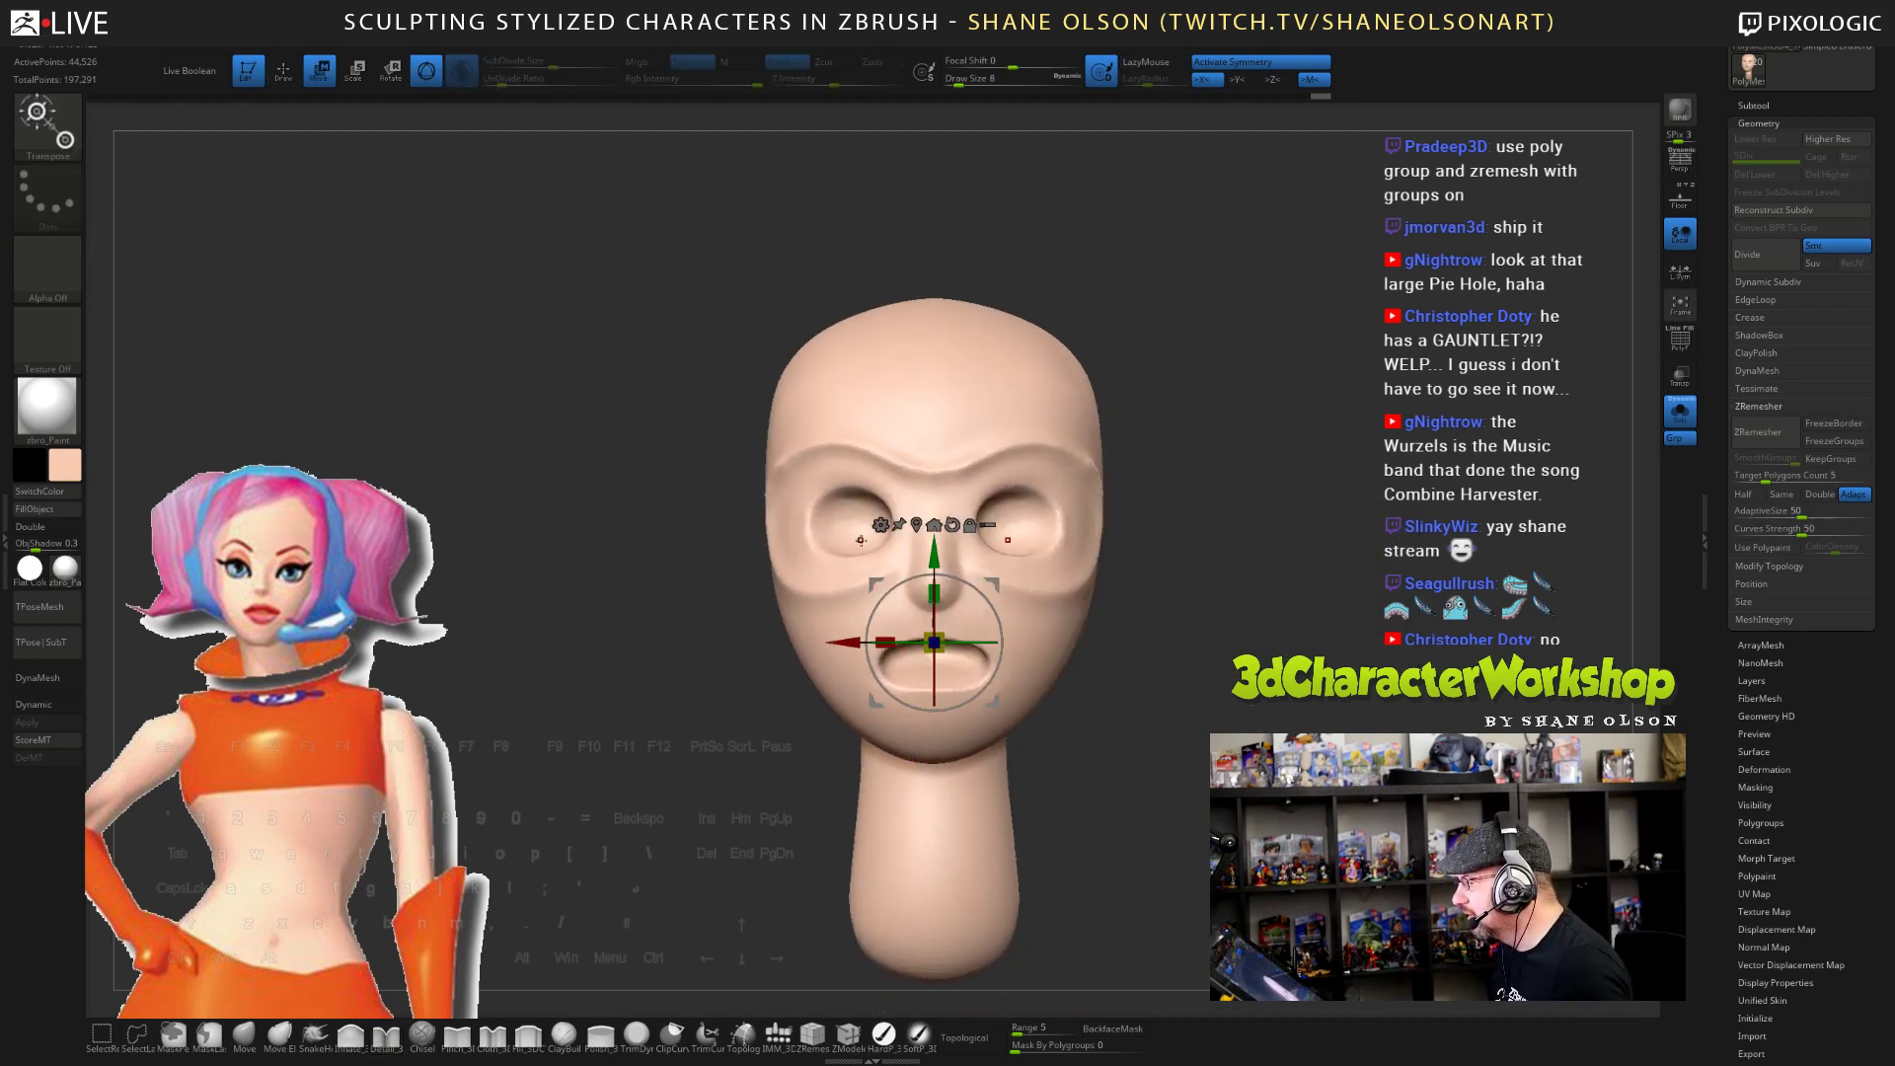
left_click(881, 525)
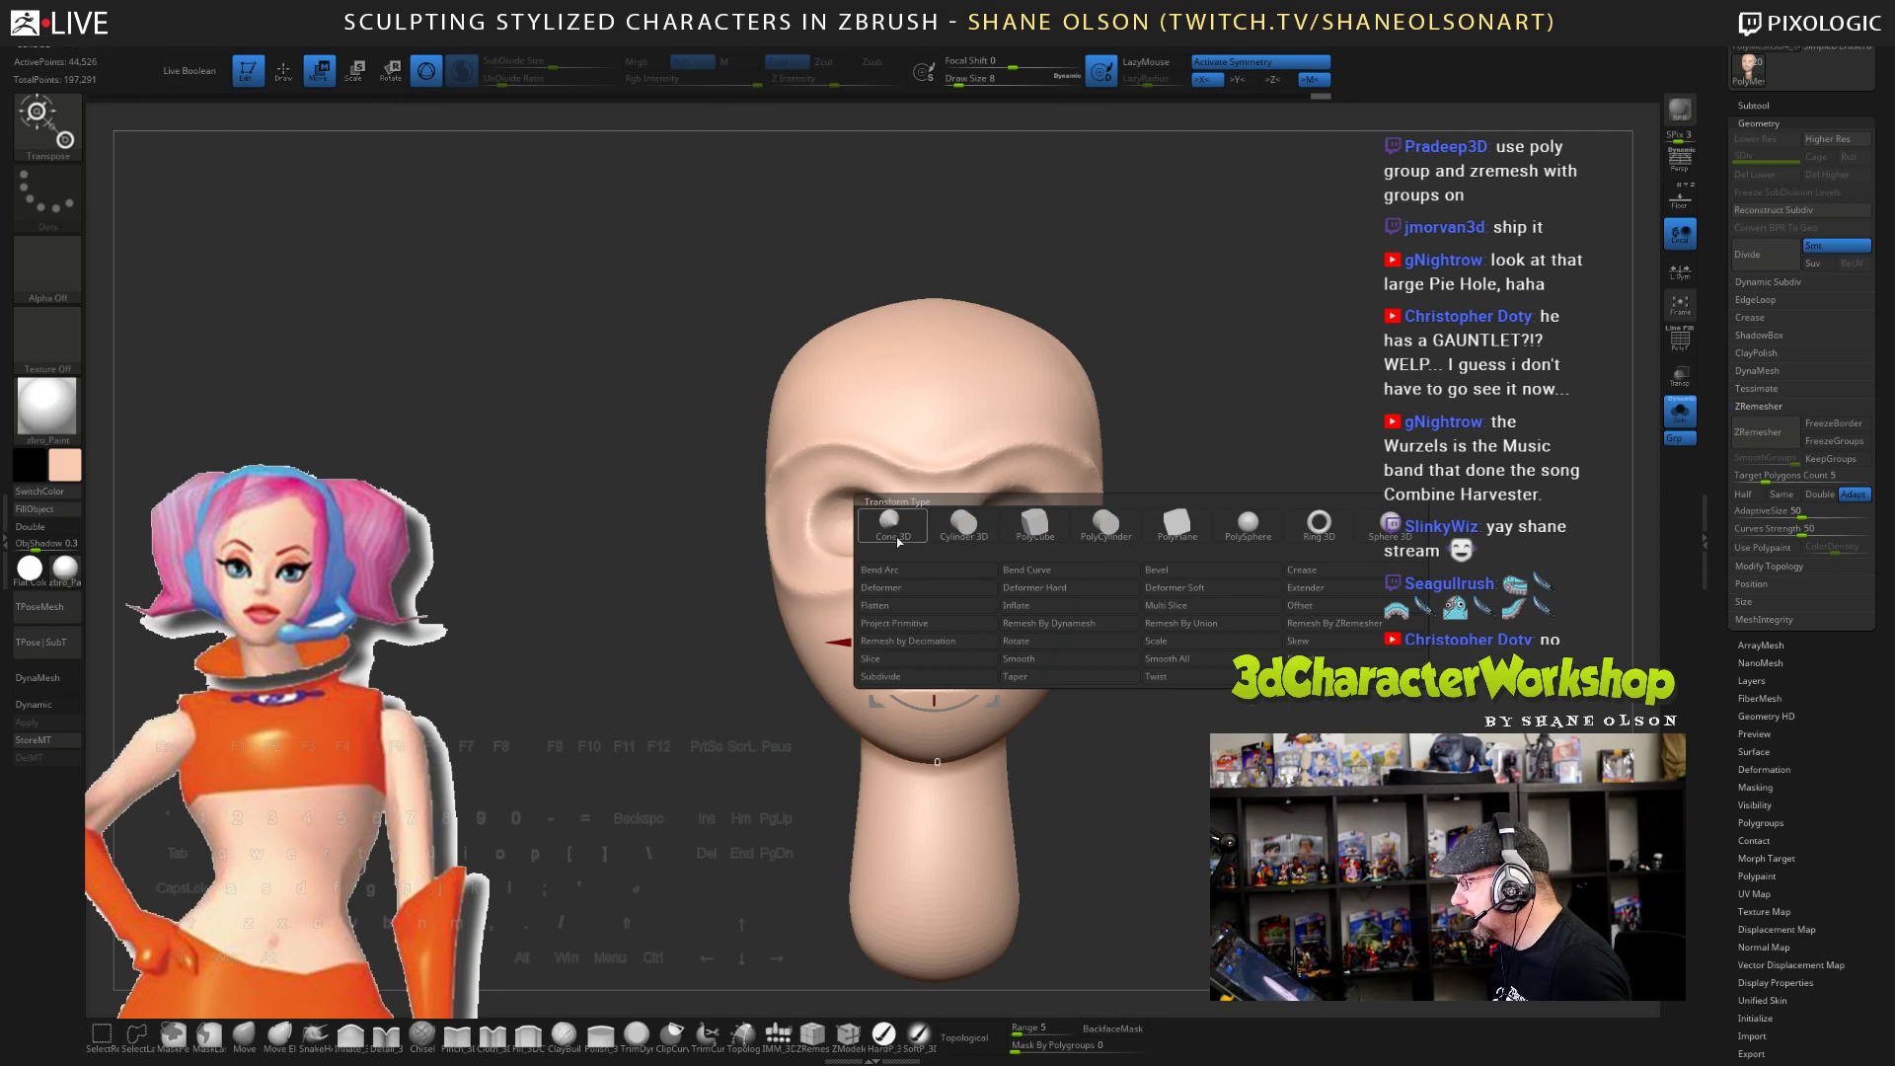
left_click(1349, 630)
mouse_move(1118, 283)
left_mouse_down()
mouse_move(1102, 316)
mouse_move(1136, 284)
left_mouse_up()
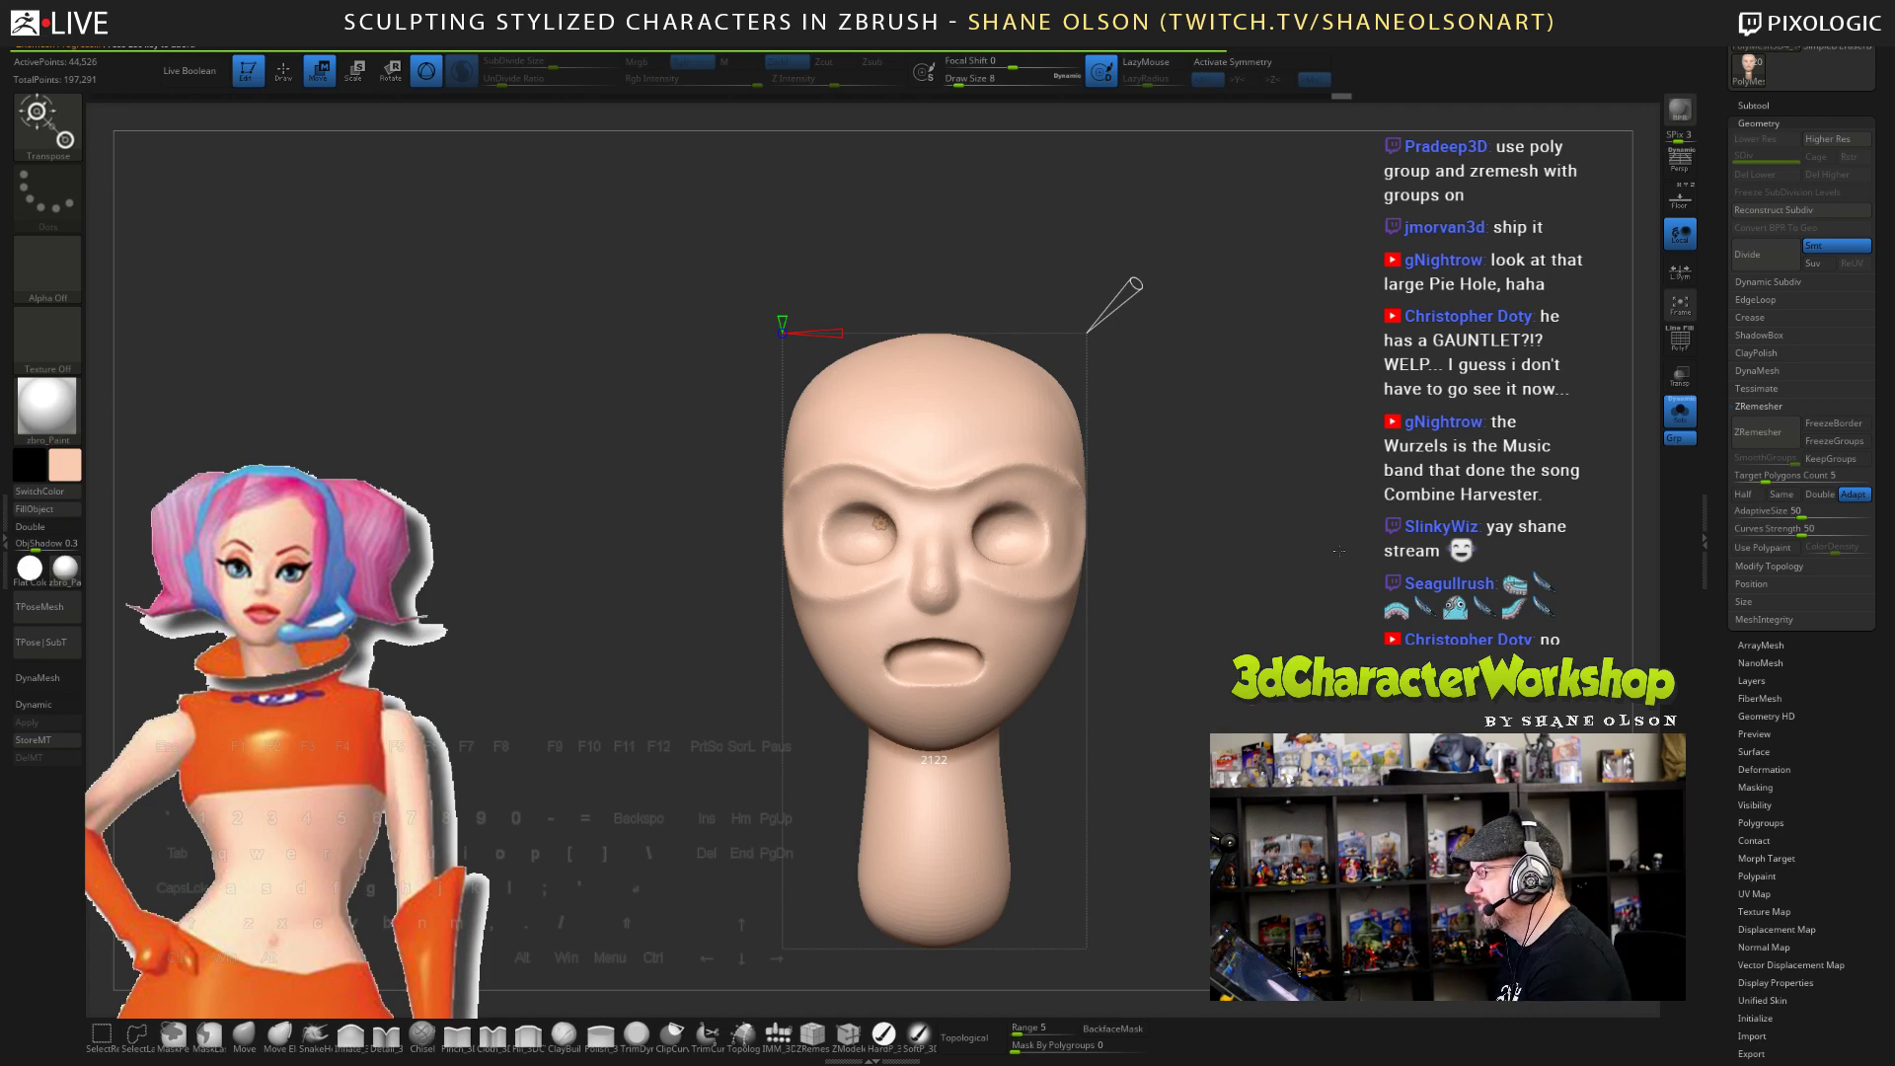
key("shift+f")
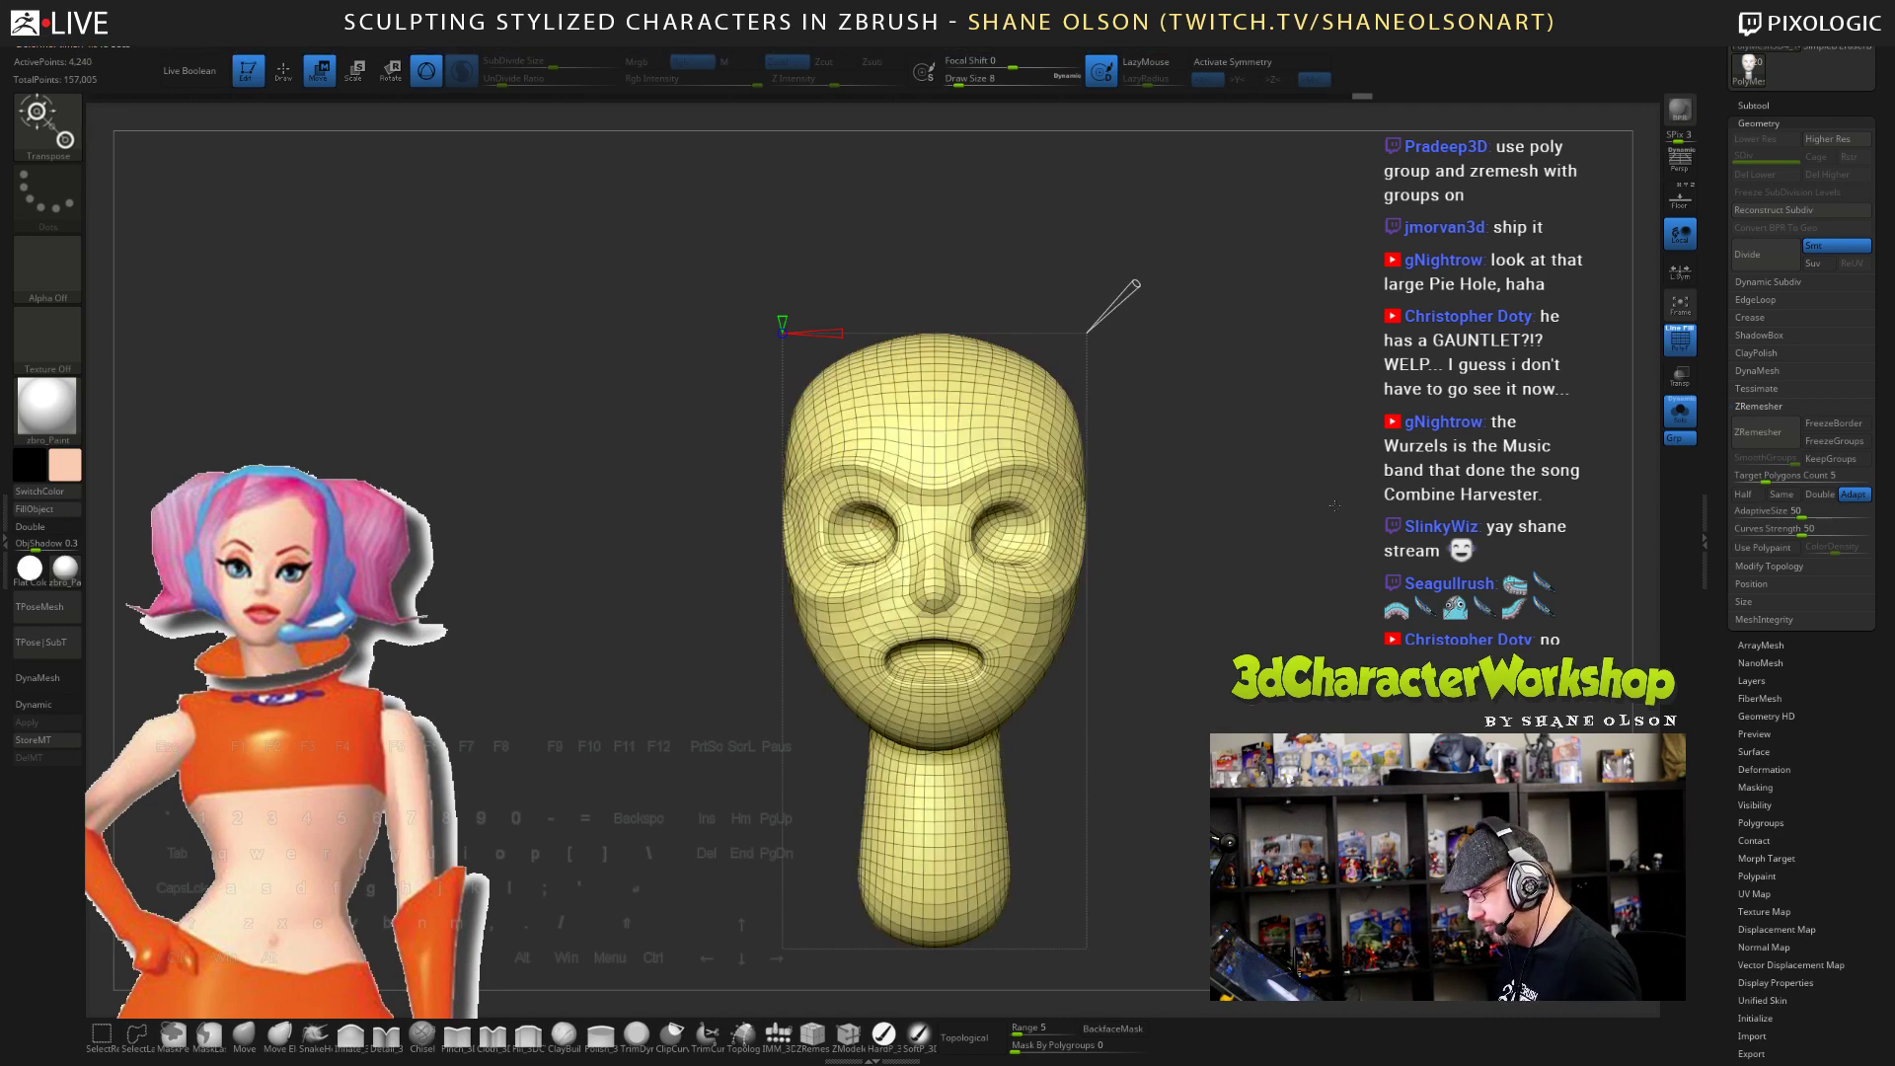
- Undo the dense remesh, remesh the head with fewer polygons and examine the edge flow around the eyes and mouth
left_click_drag(1337, 551, 1312, 573, "alt")
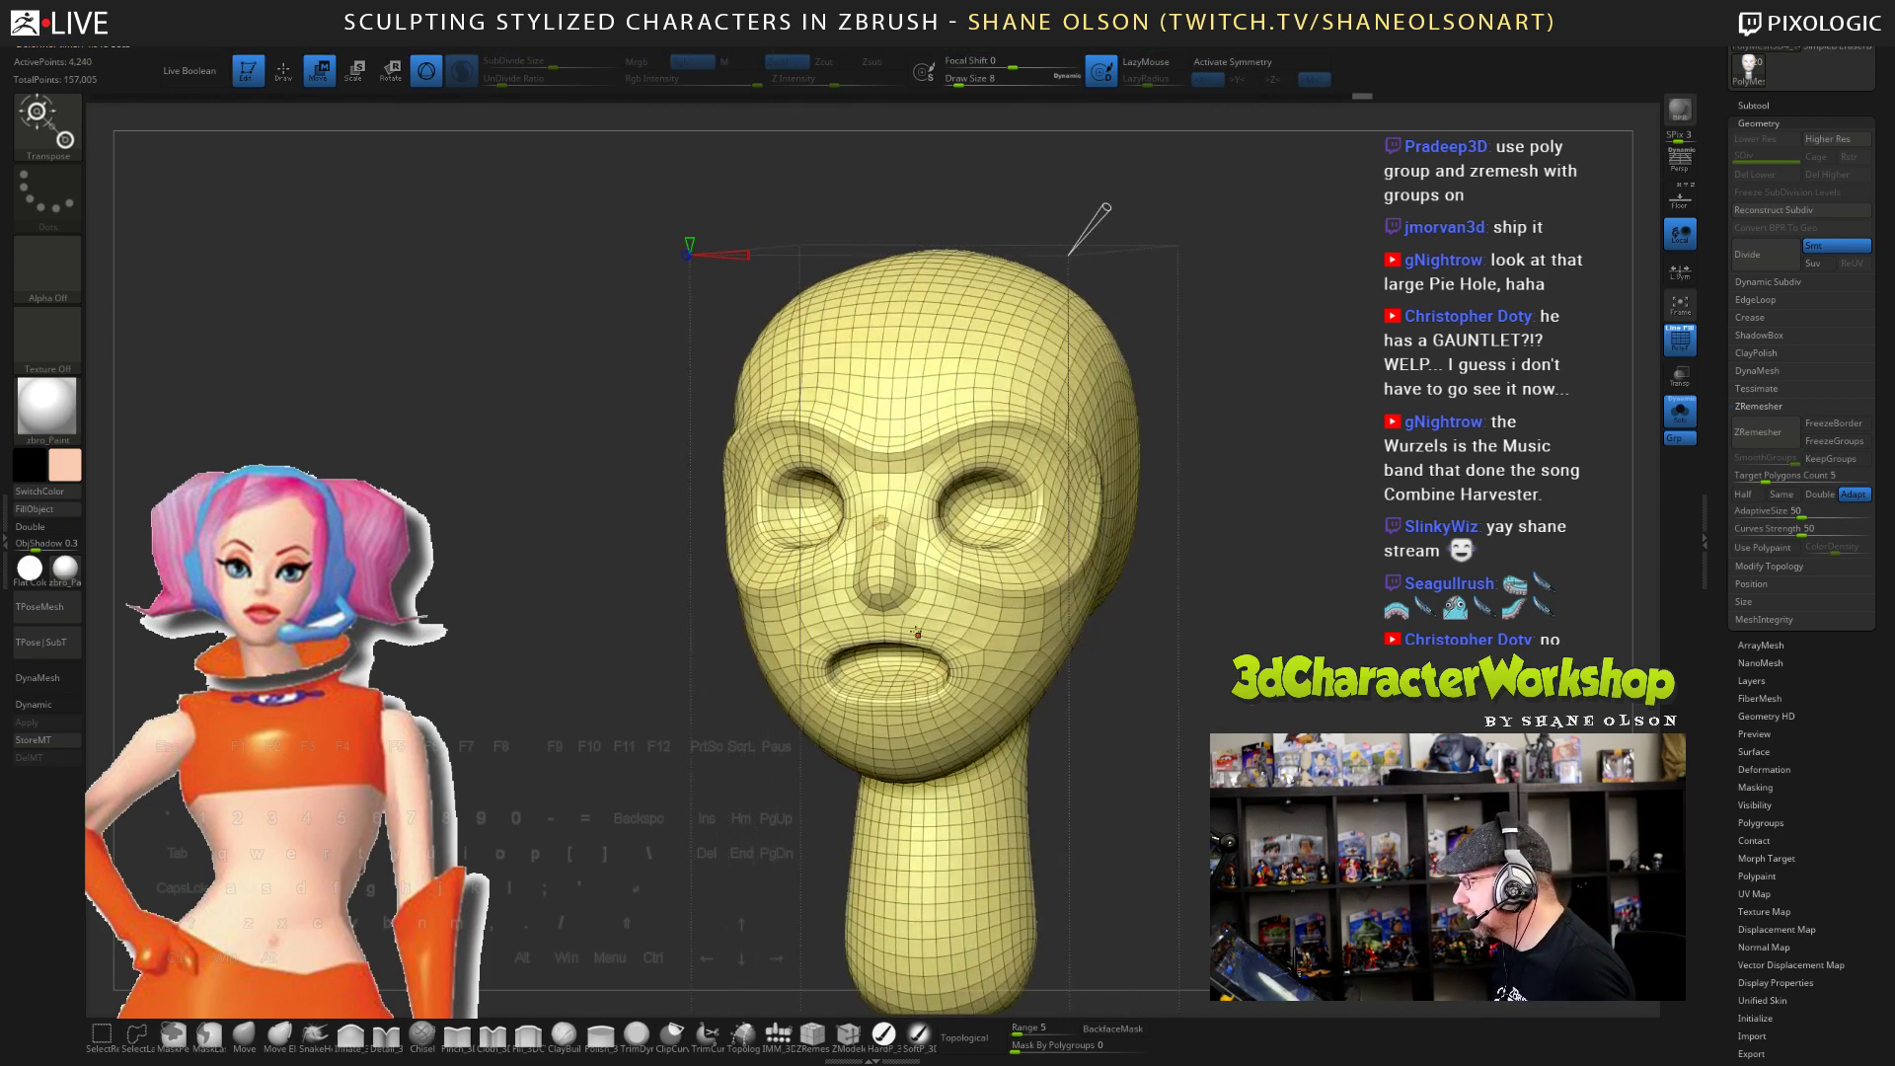
right_click_drag(930, 711, 999, 569)
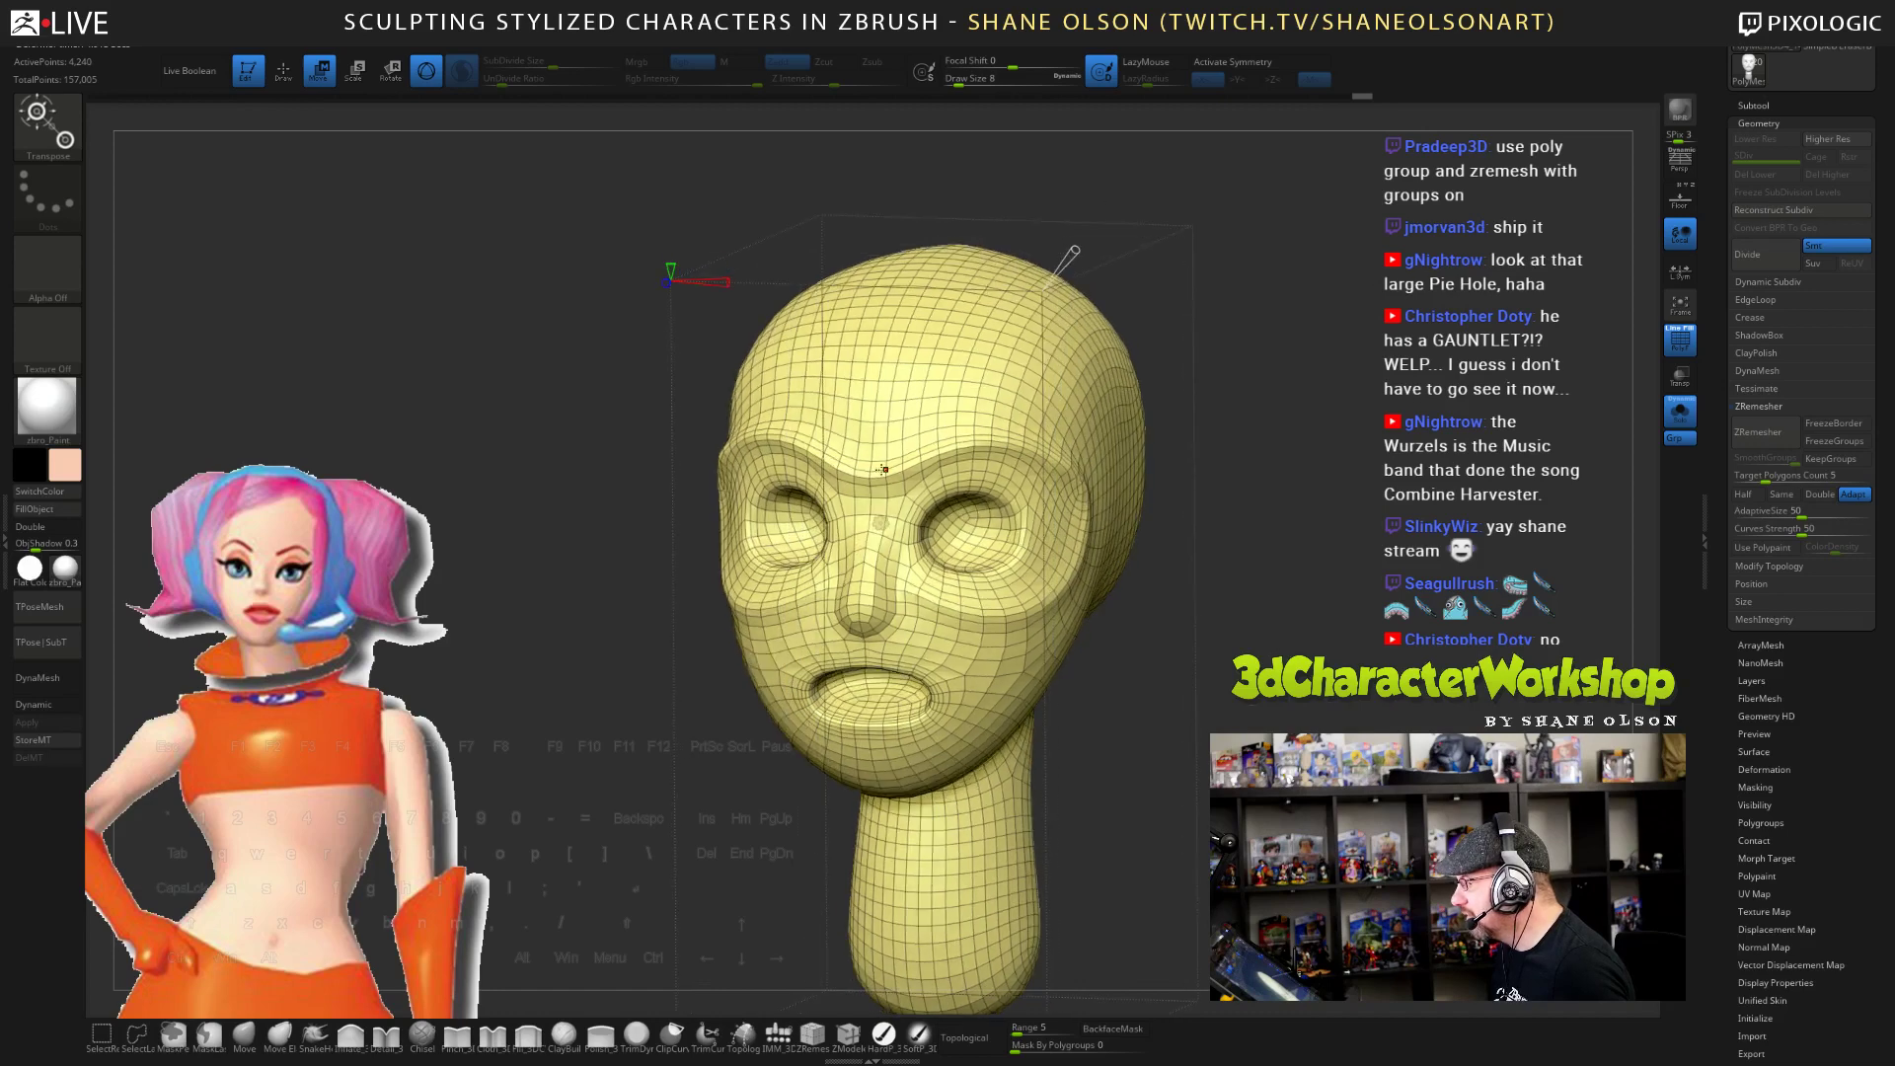
right_click_drag(1116, 561, 1267, 599)
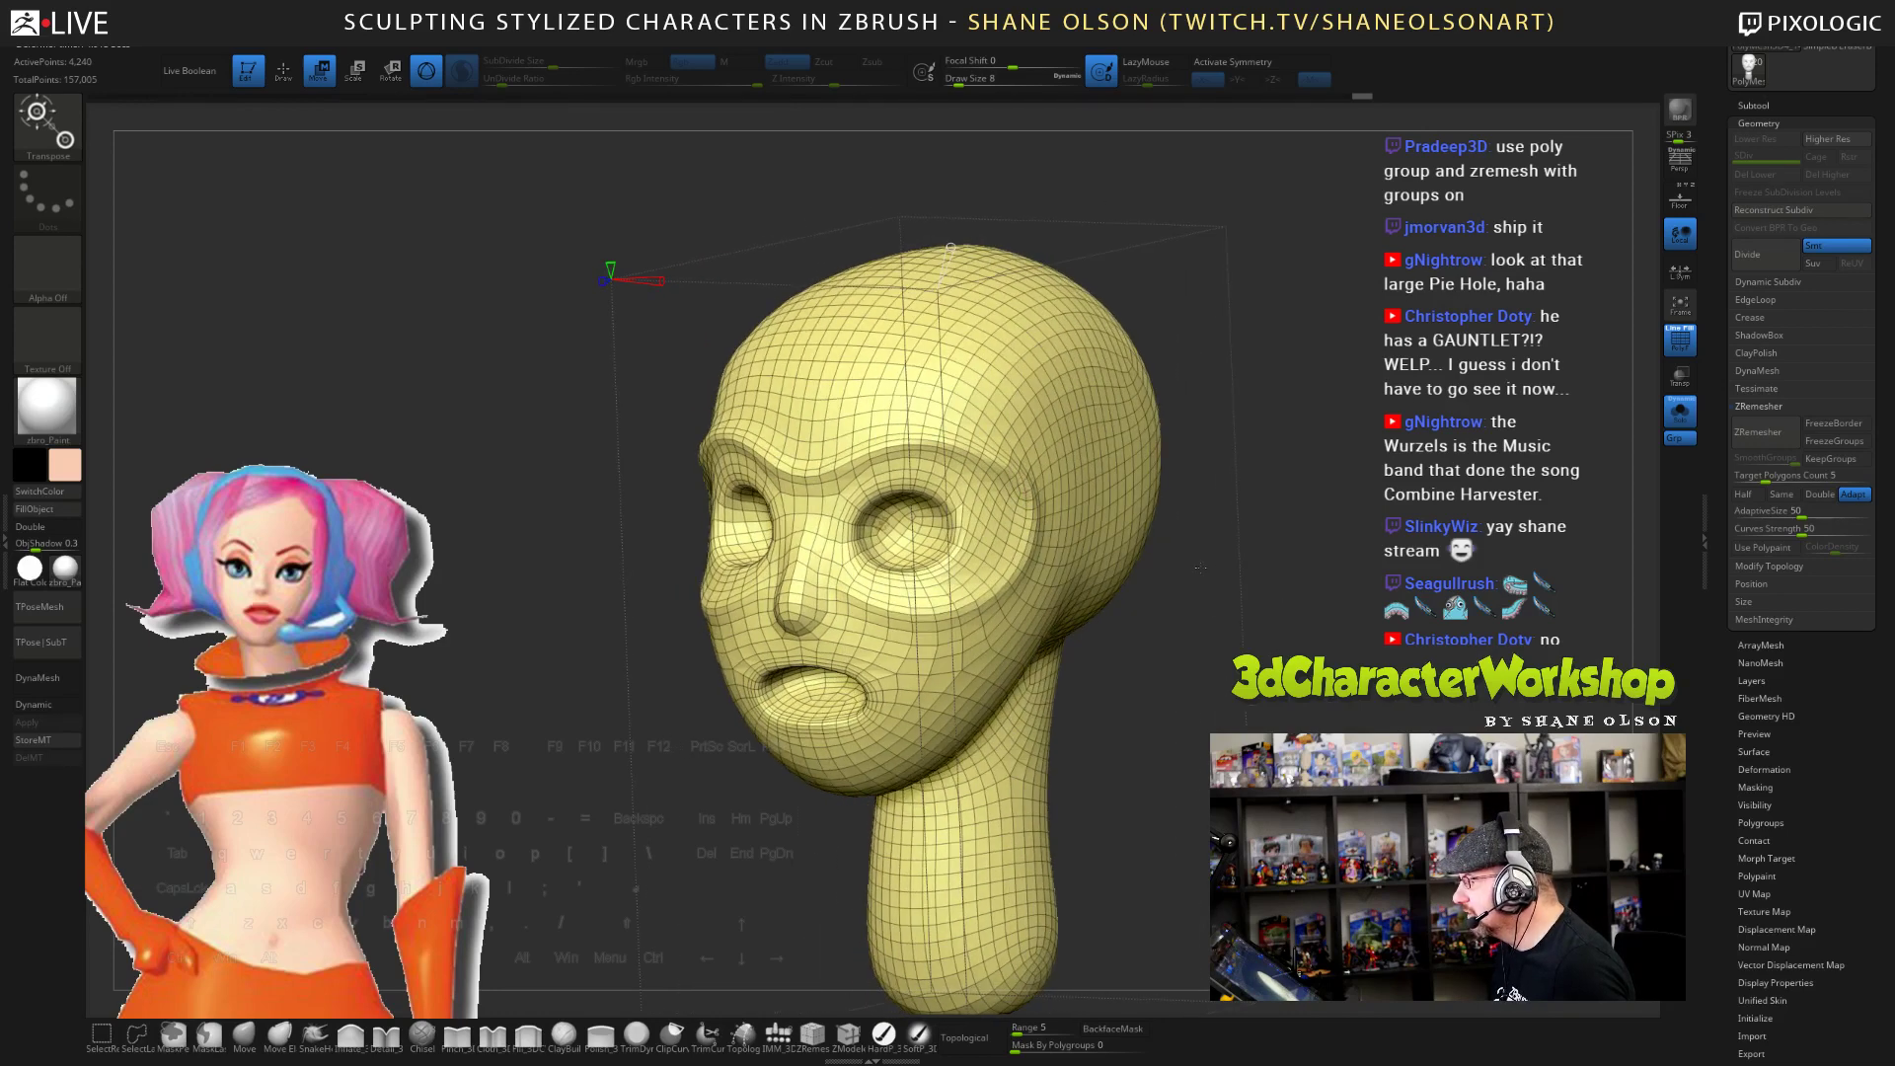
right_click_drag(1200, 568, 1342, 601)
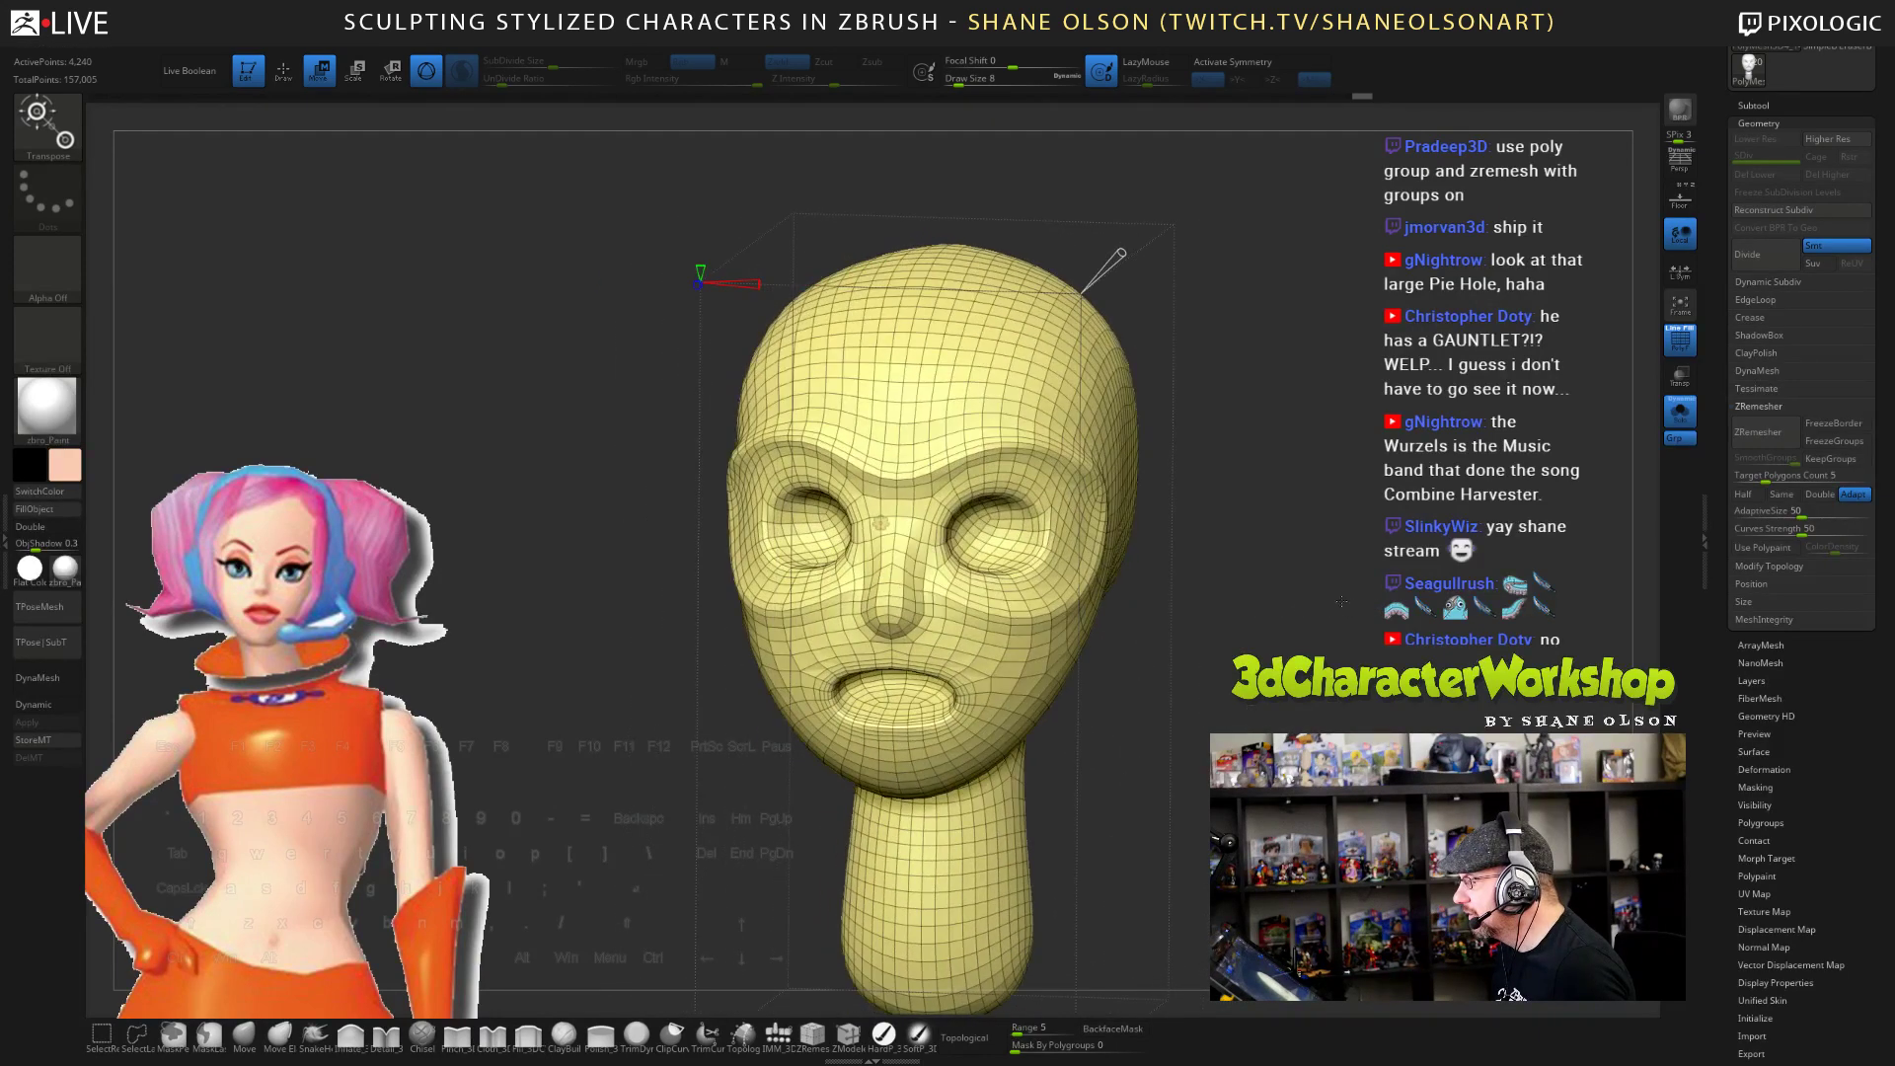
key("ctrl+z")
key("ctrl+z")
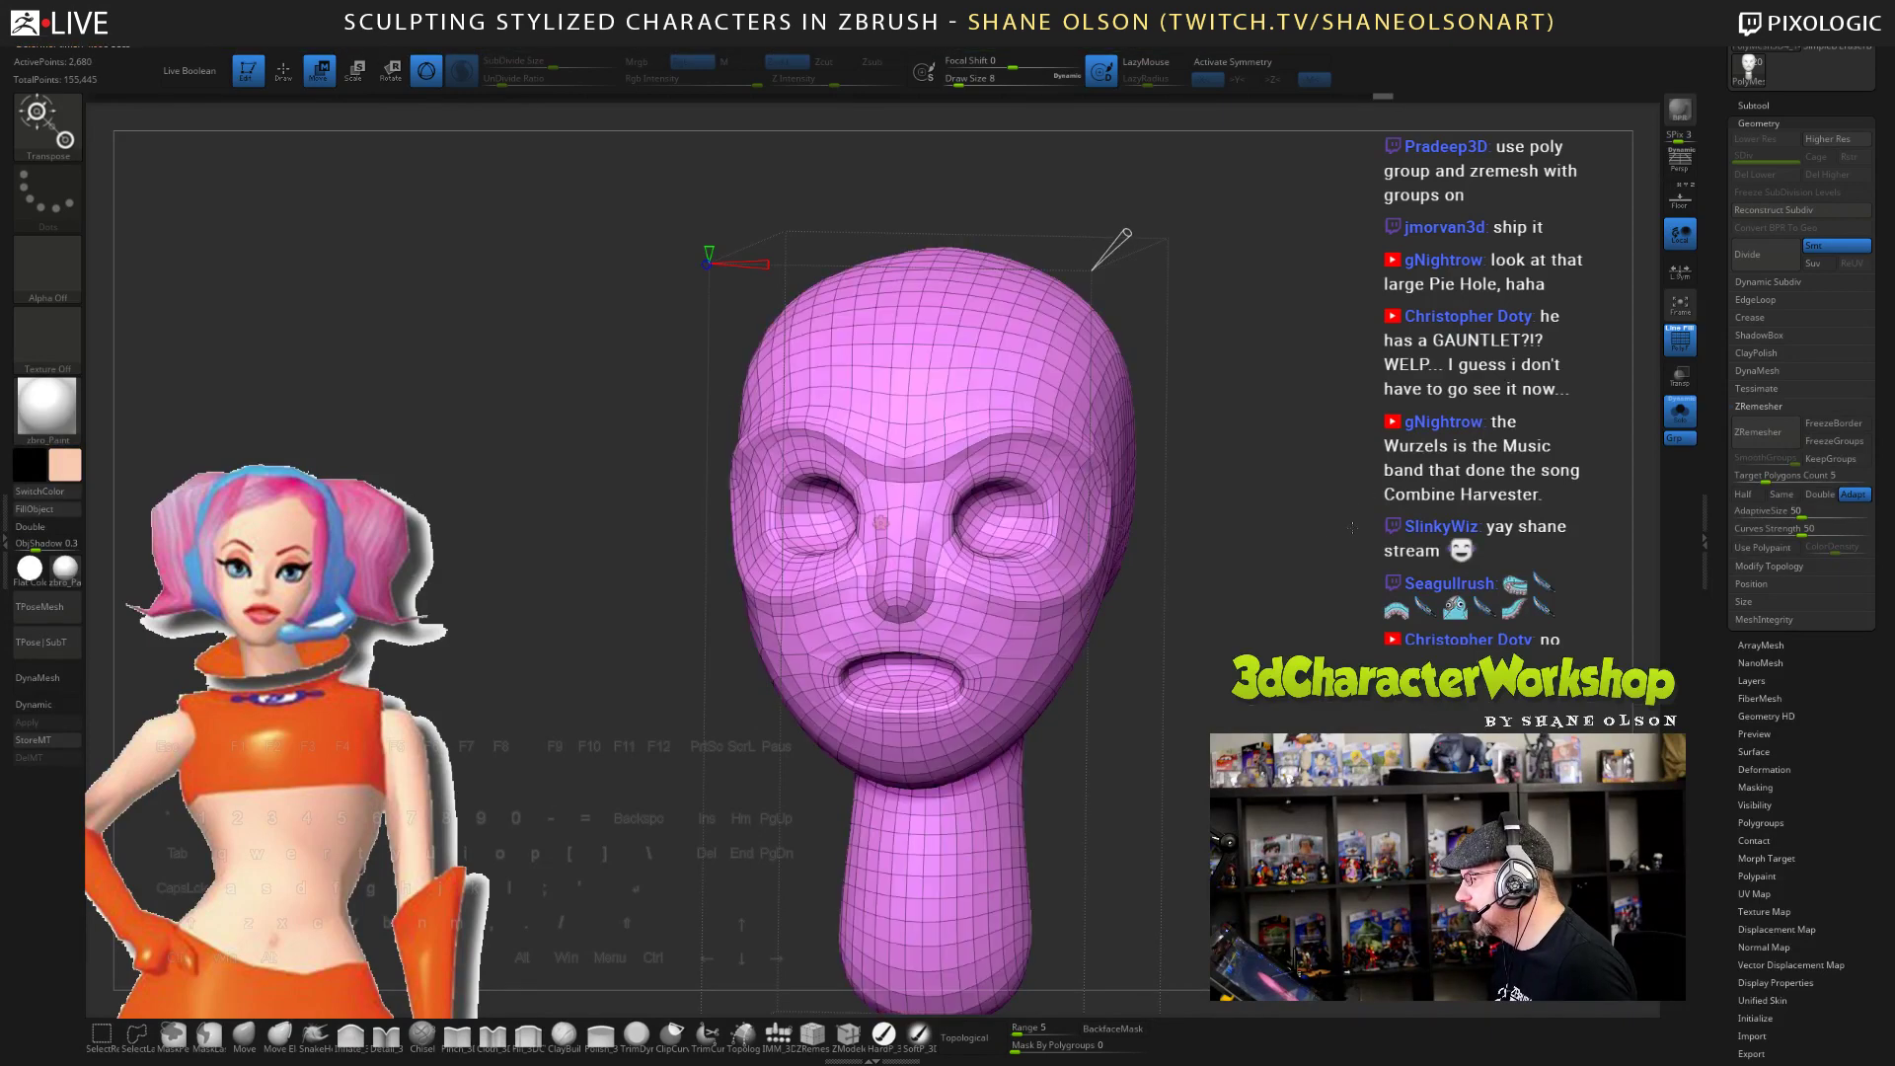
left_click_drag(1362, 556, 1159, 510)
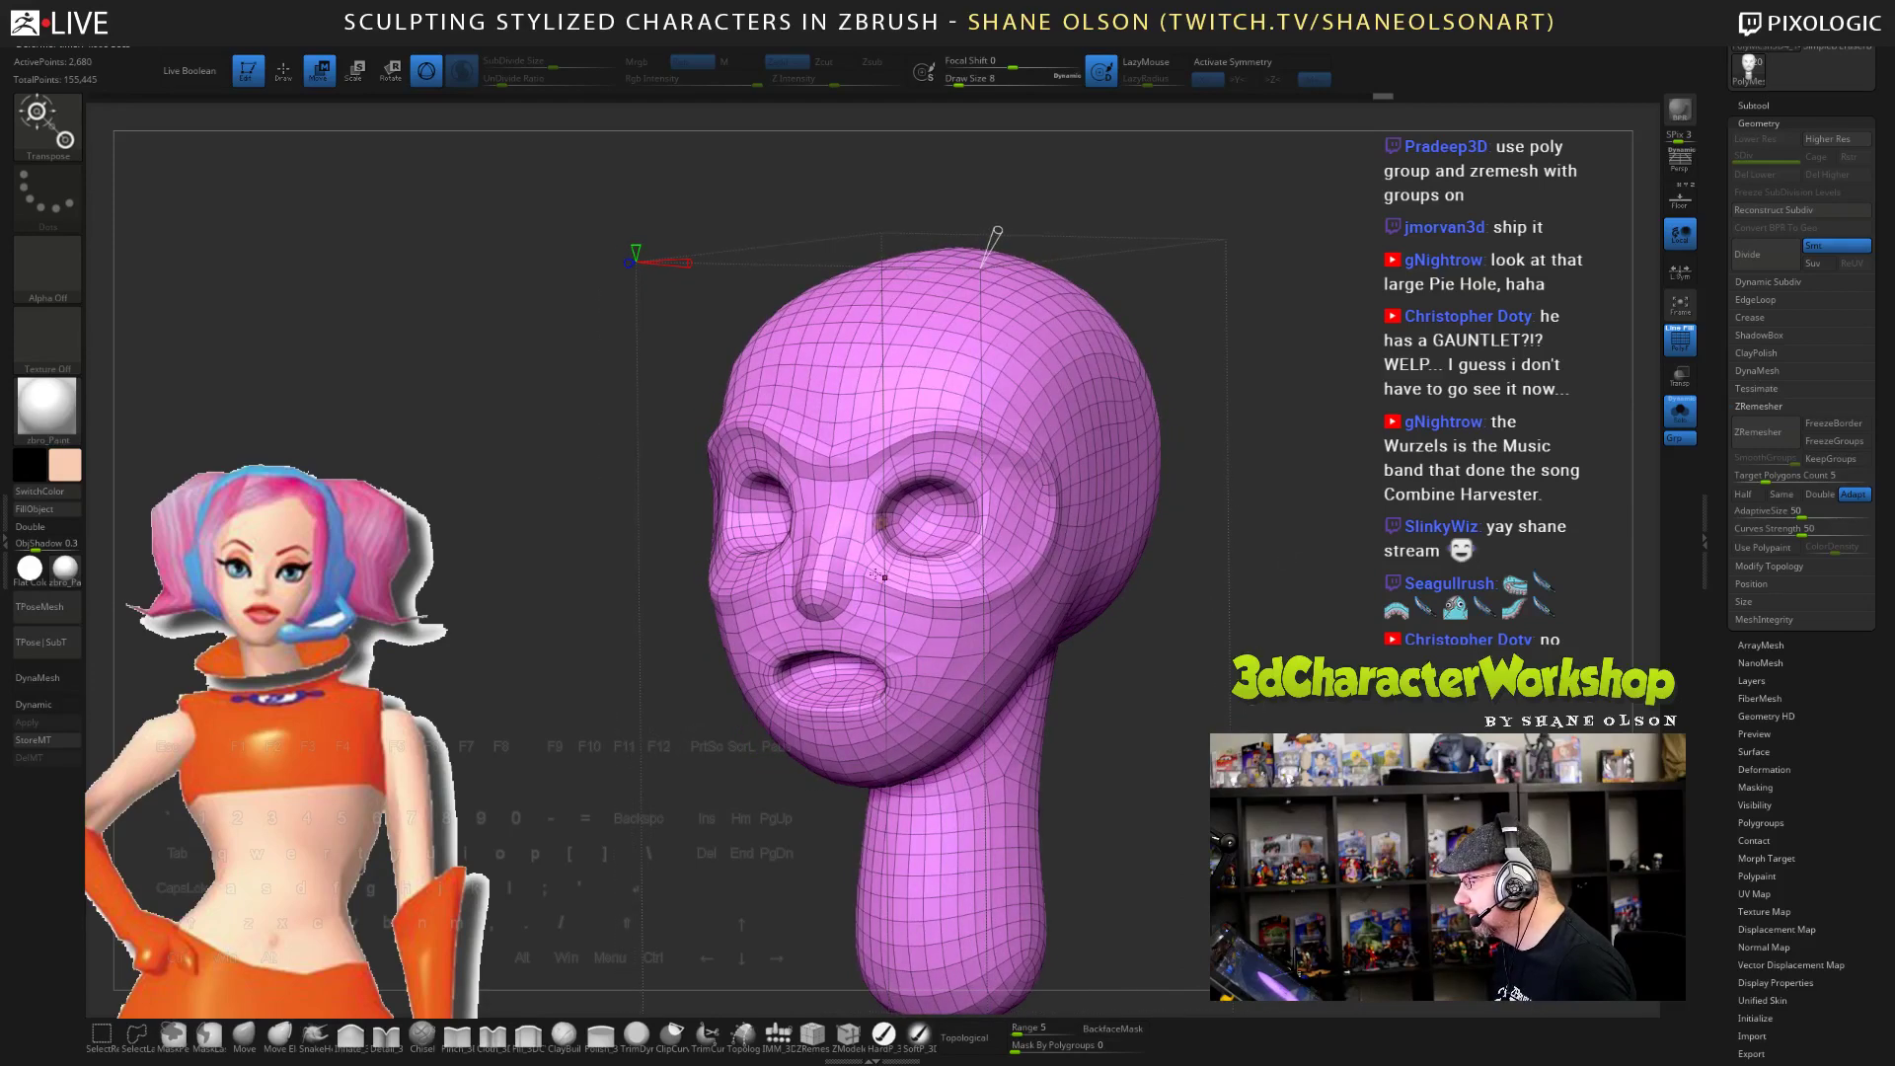
left_click_drag(1297, 580, 1273, 583, "shift")
key("f")
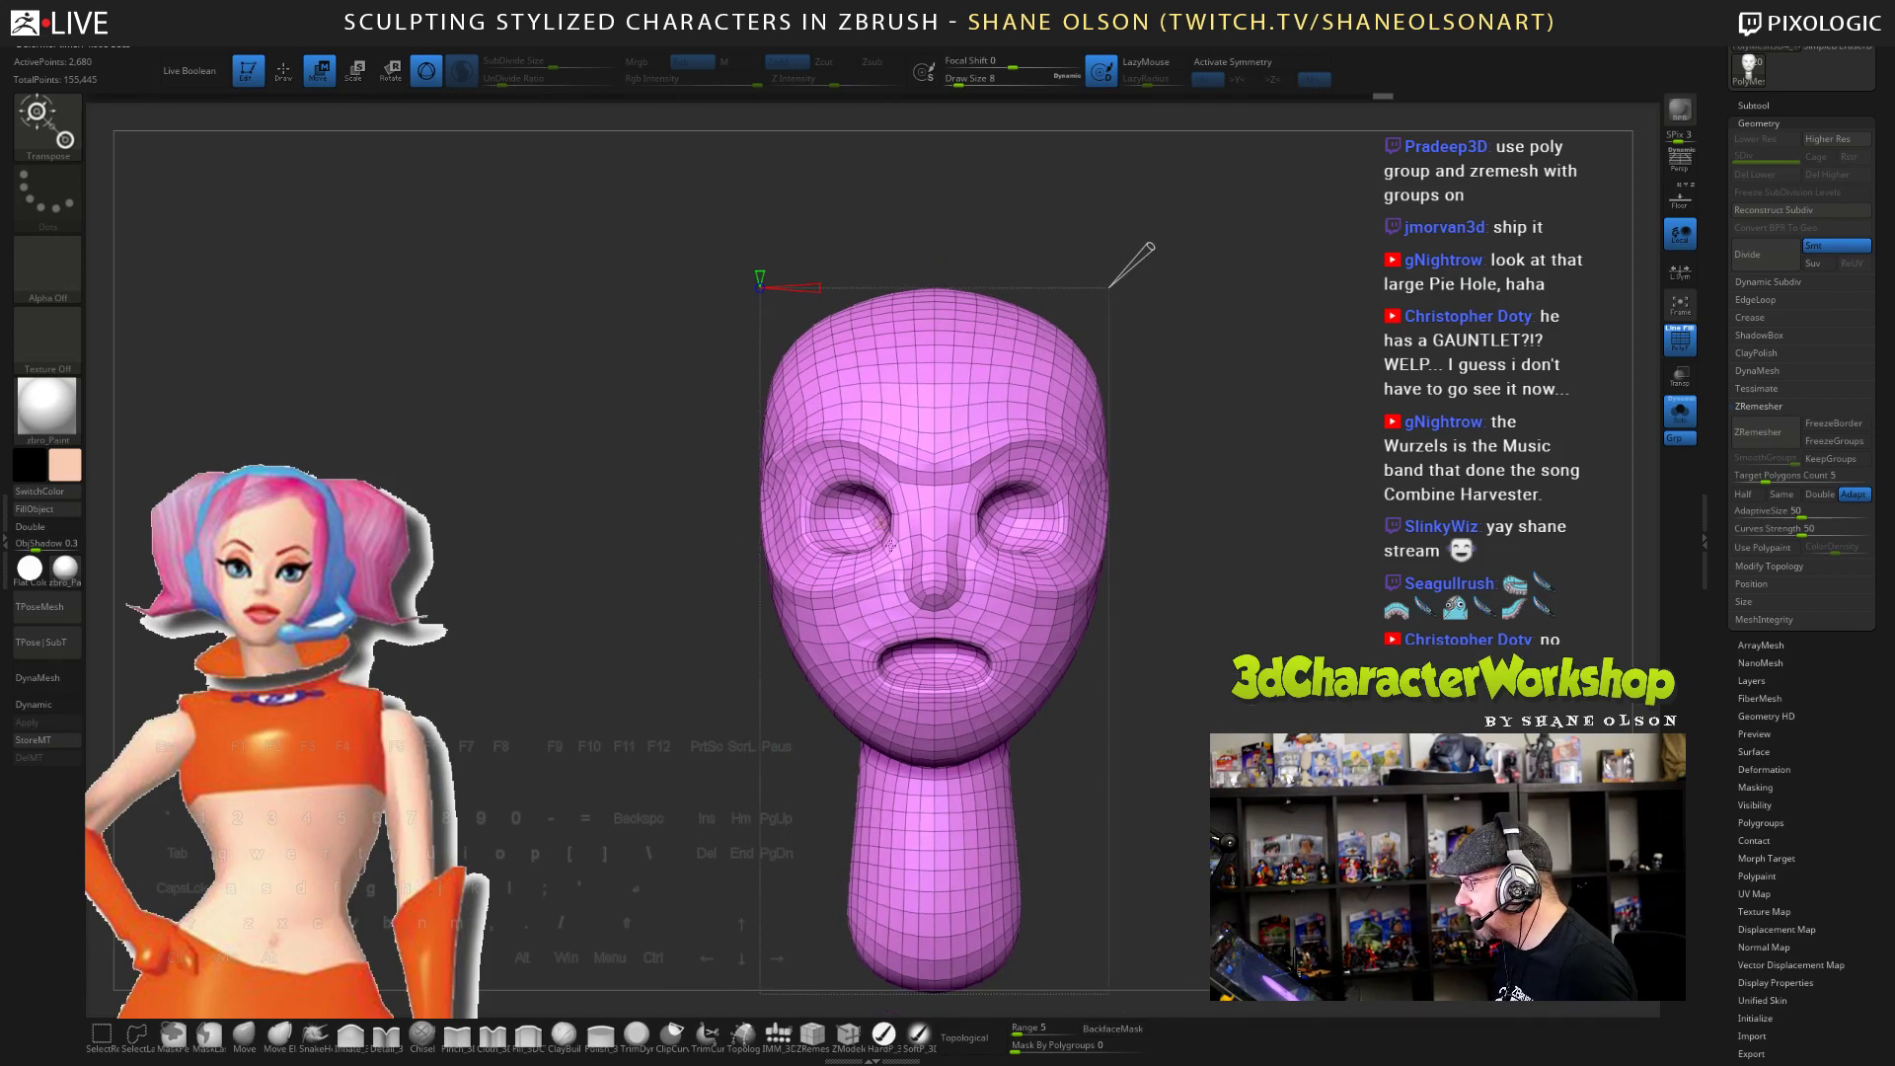
left_click_drag(1184, 466, 943, 453)
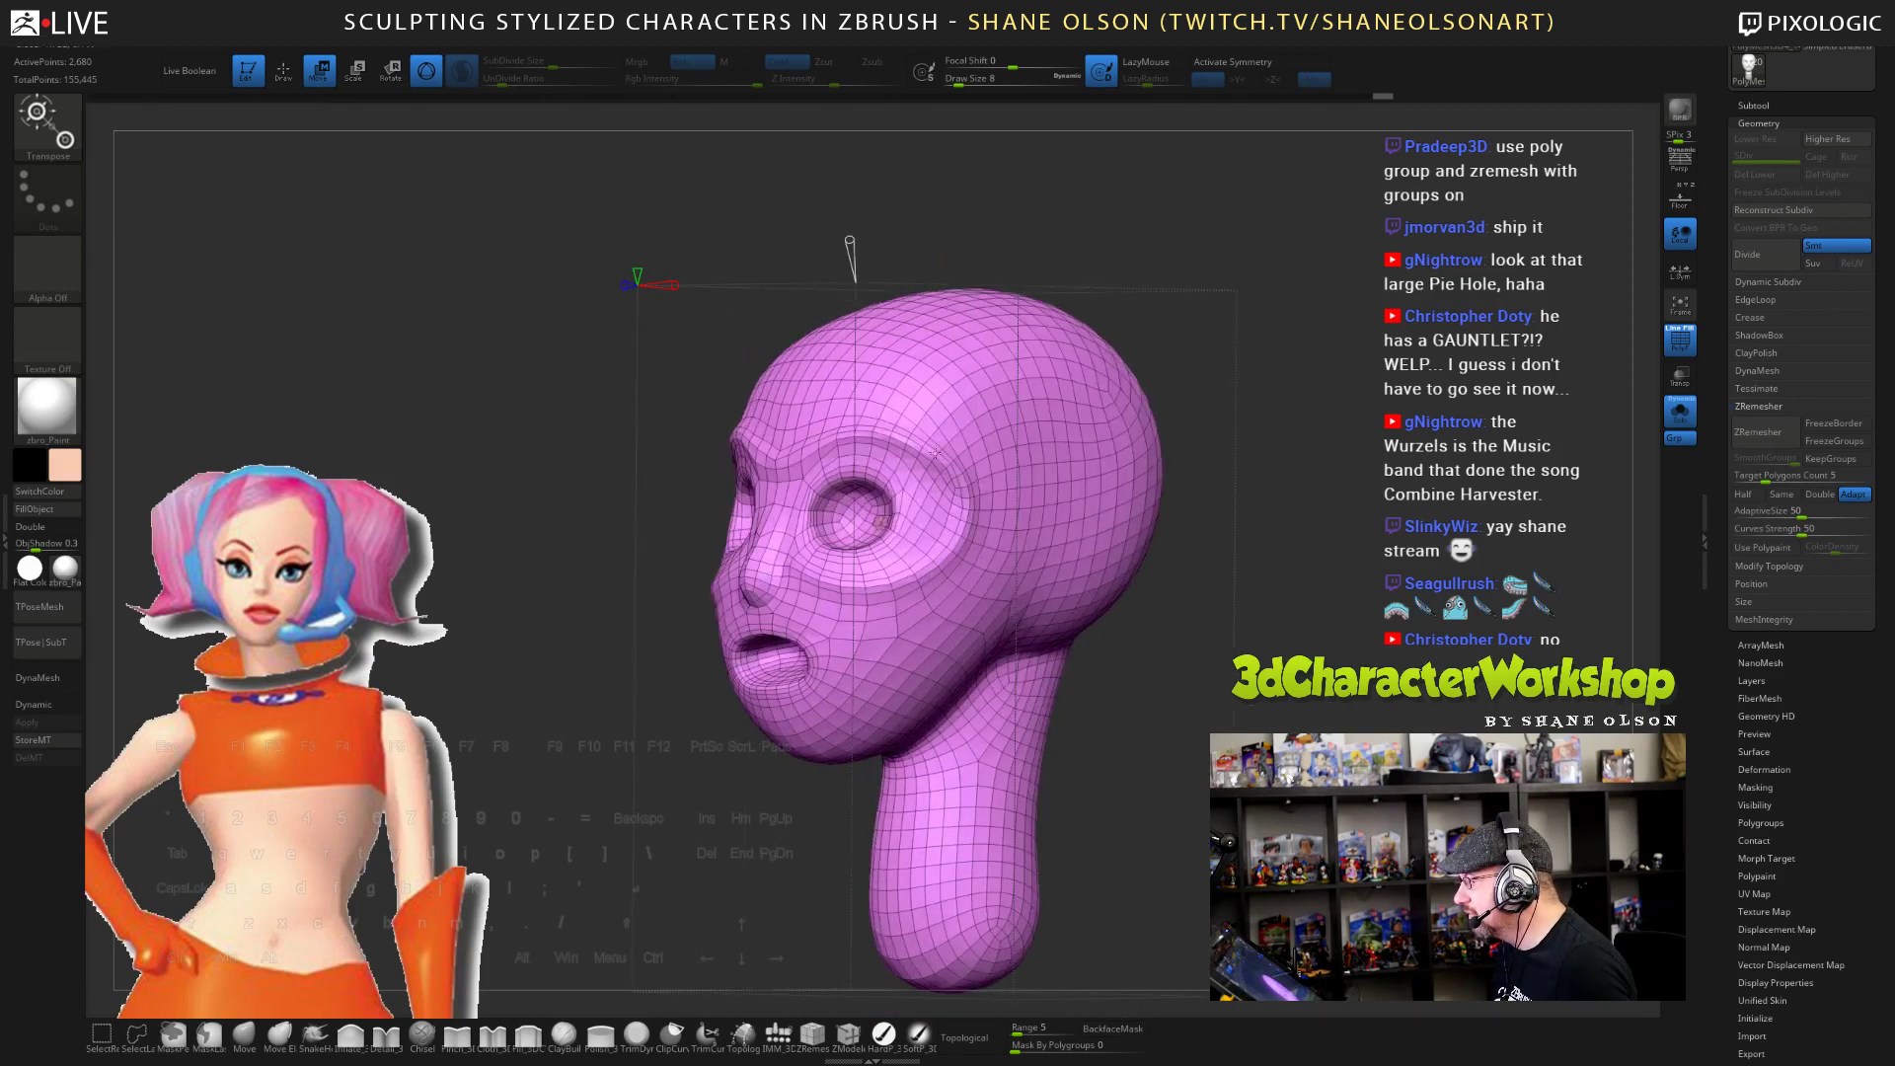
- Delete the ZRemesher deformer to return to the detailed head, and resume drawing with the polyframe hidden
left_click_drag(971, 552, 1285, 582)
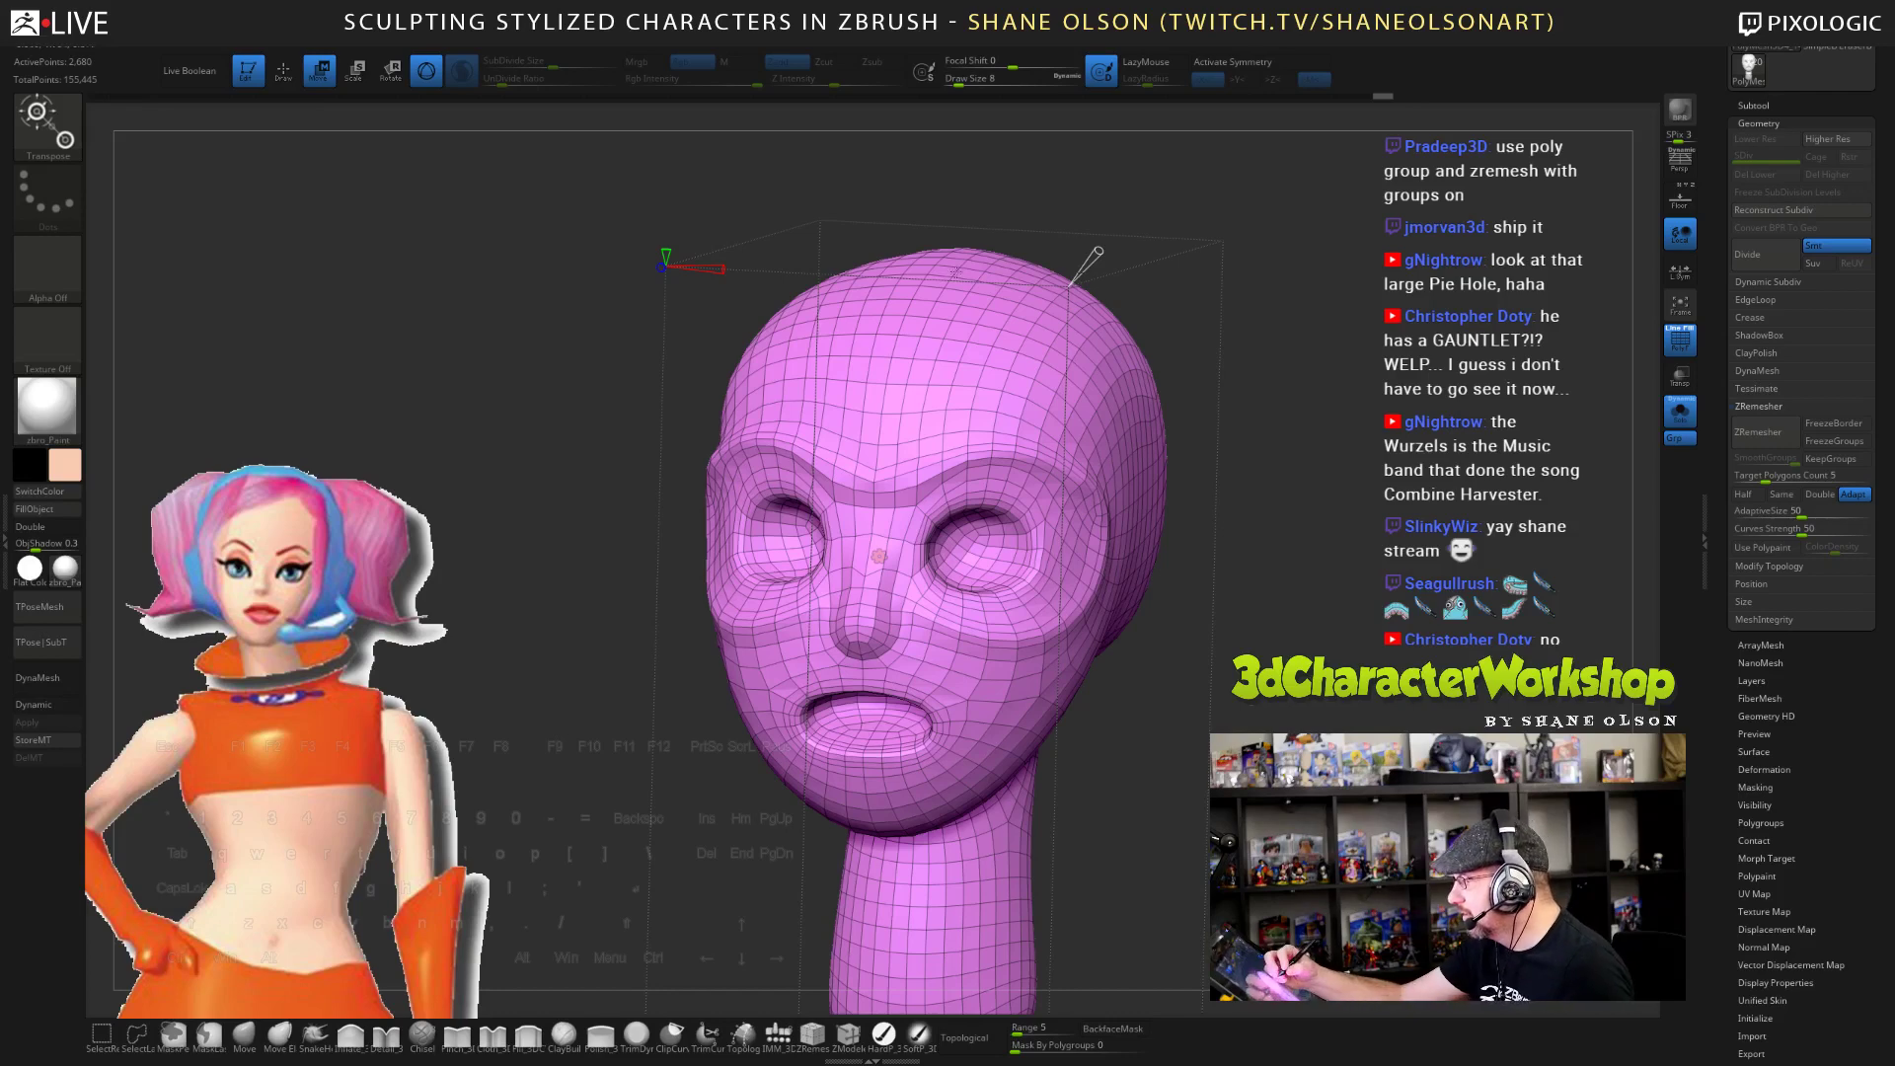
left_click(878, 556)
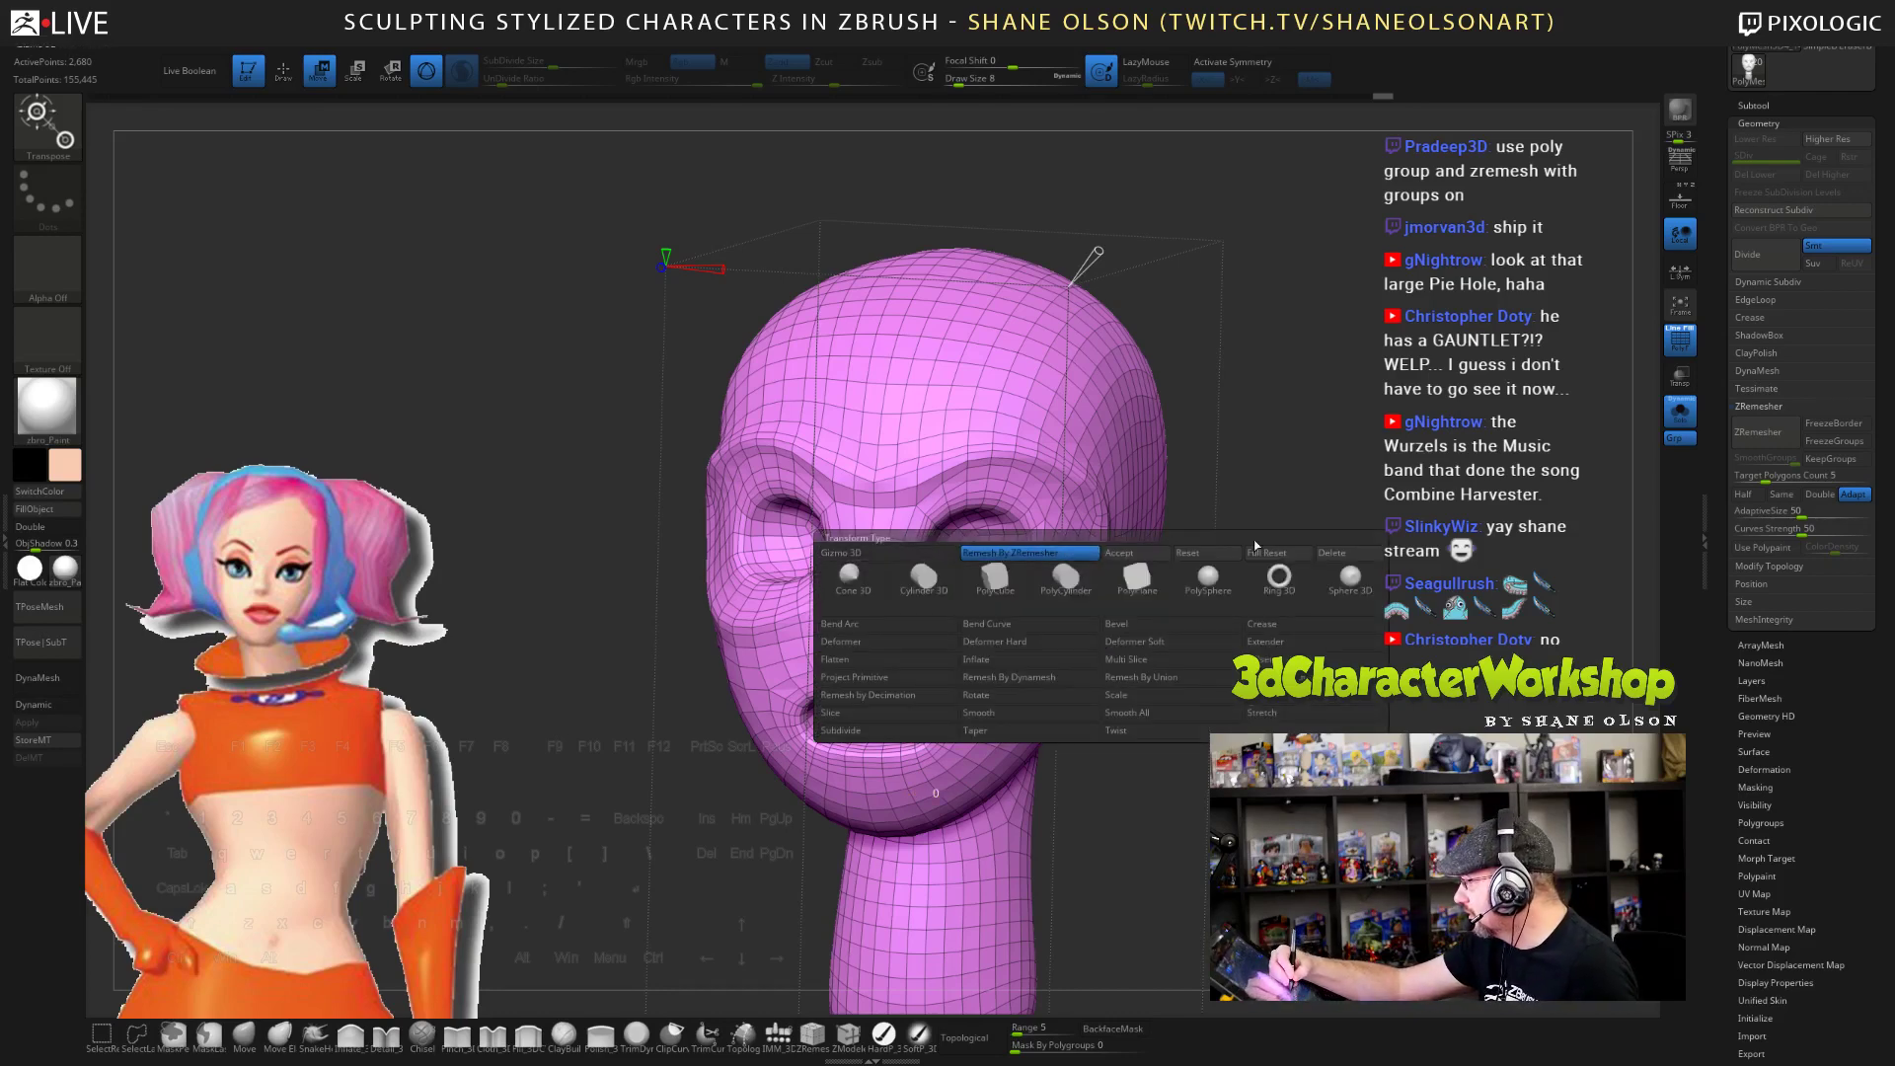
left_click(1359, 555)
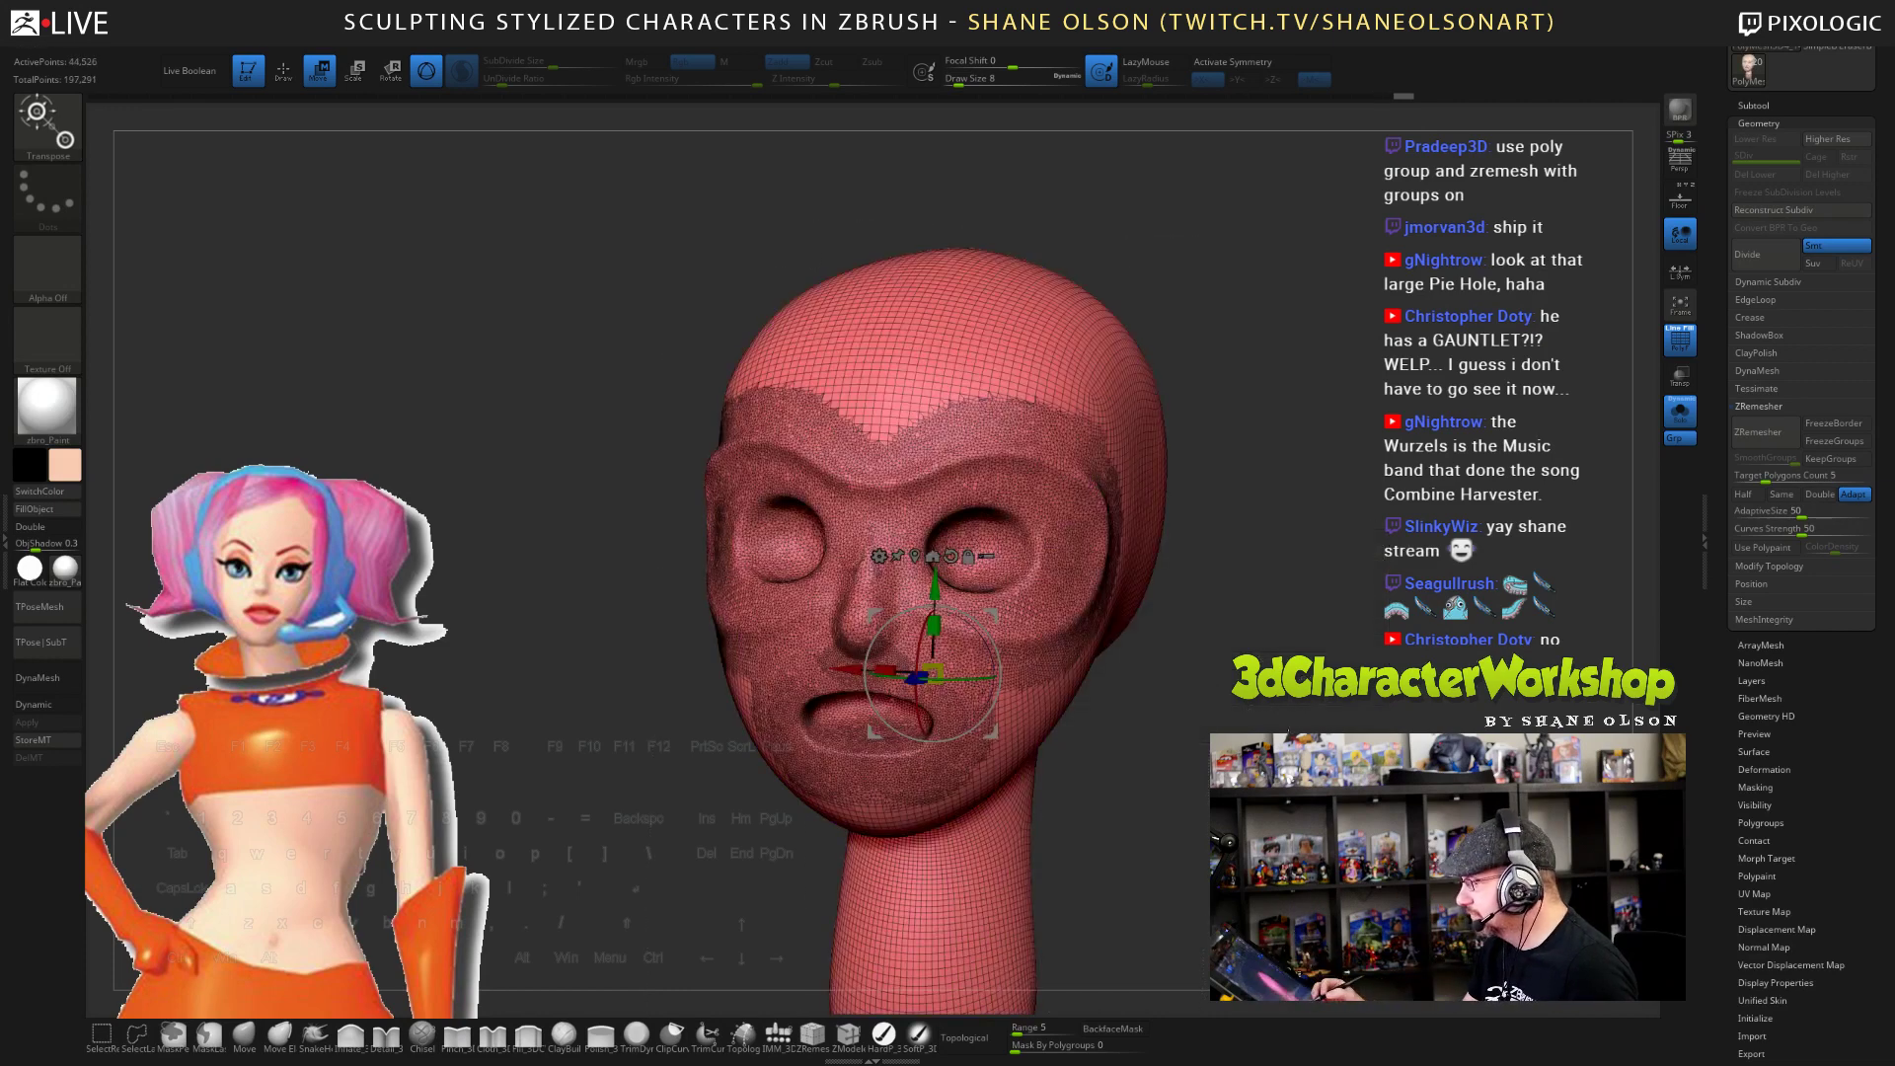
left_click_drag(1273, 592, 1046, 592)
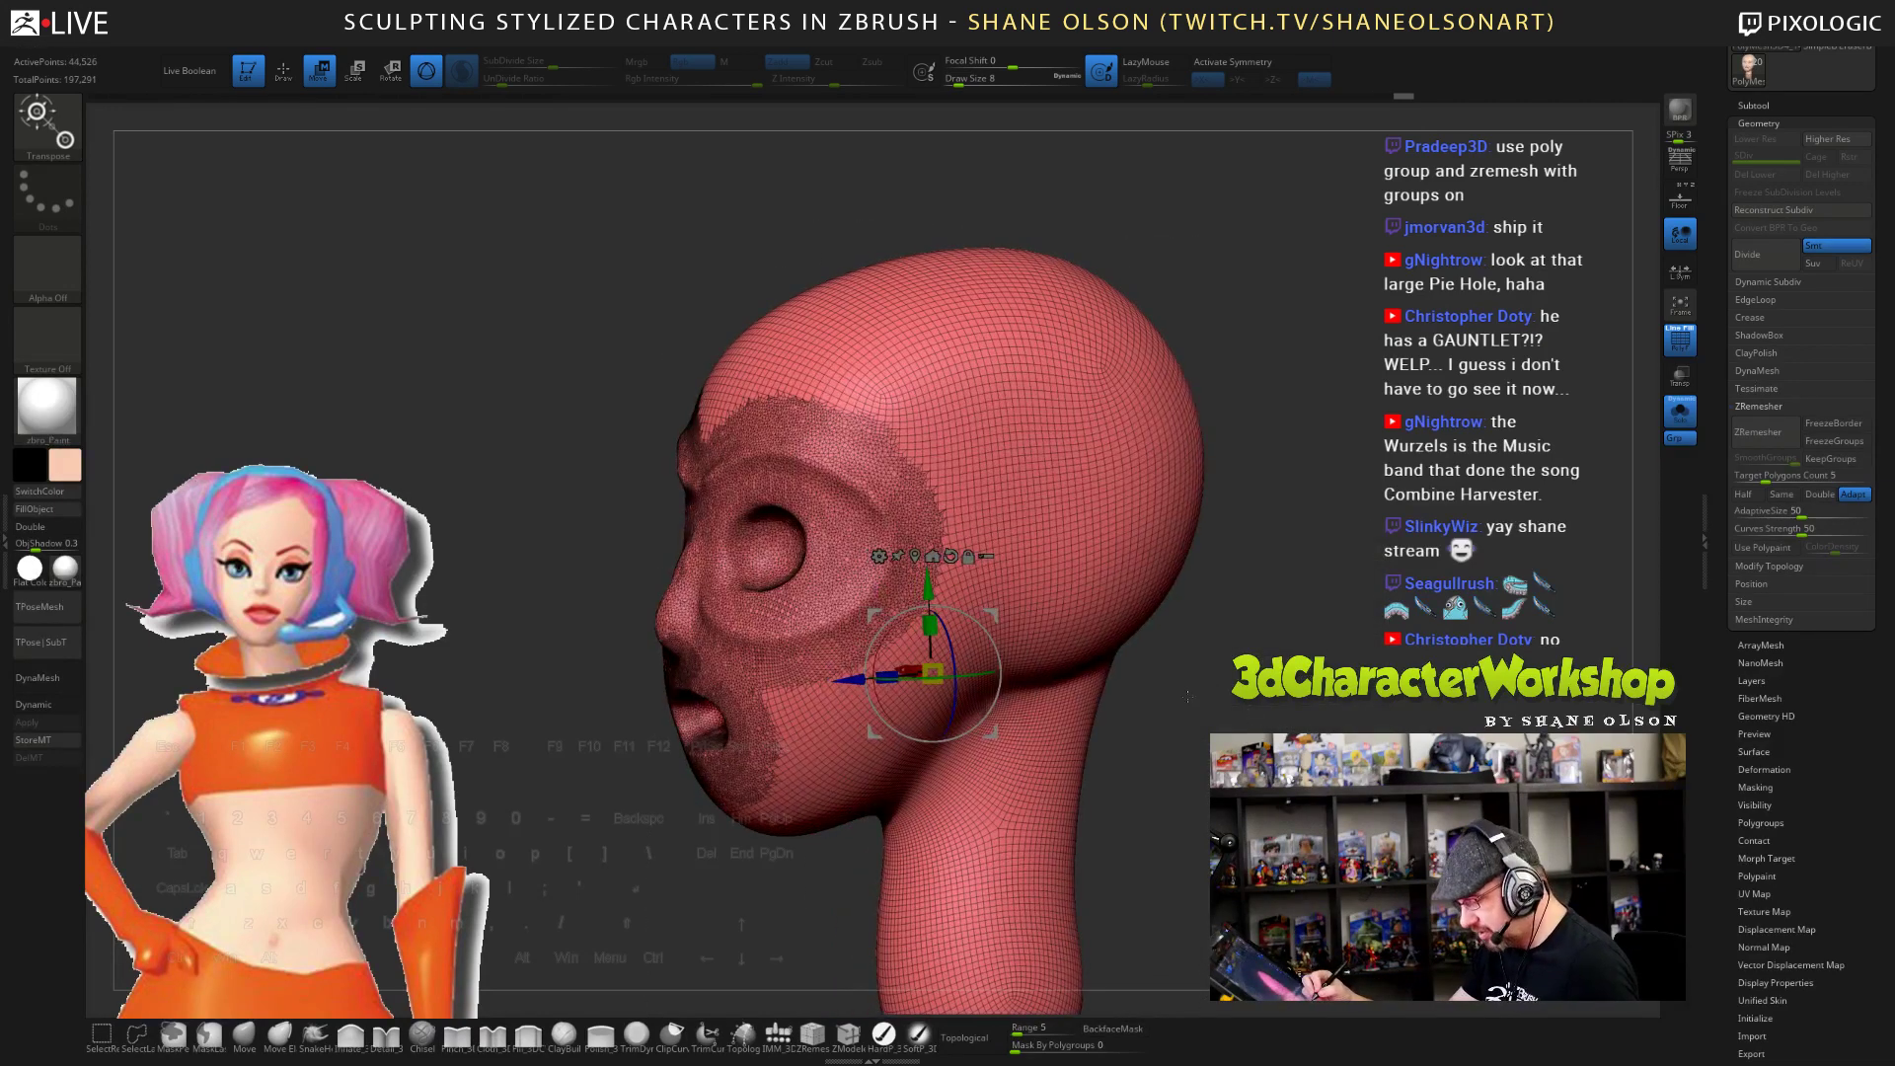
key("q")
left_click_drag(1155, 665, 1214, 671)
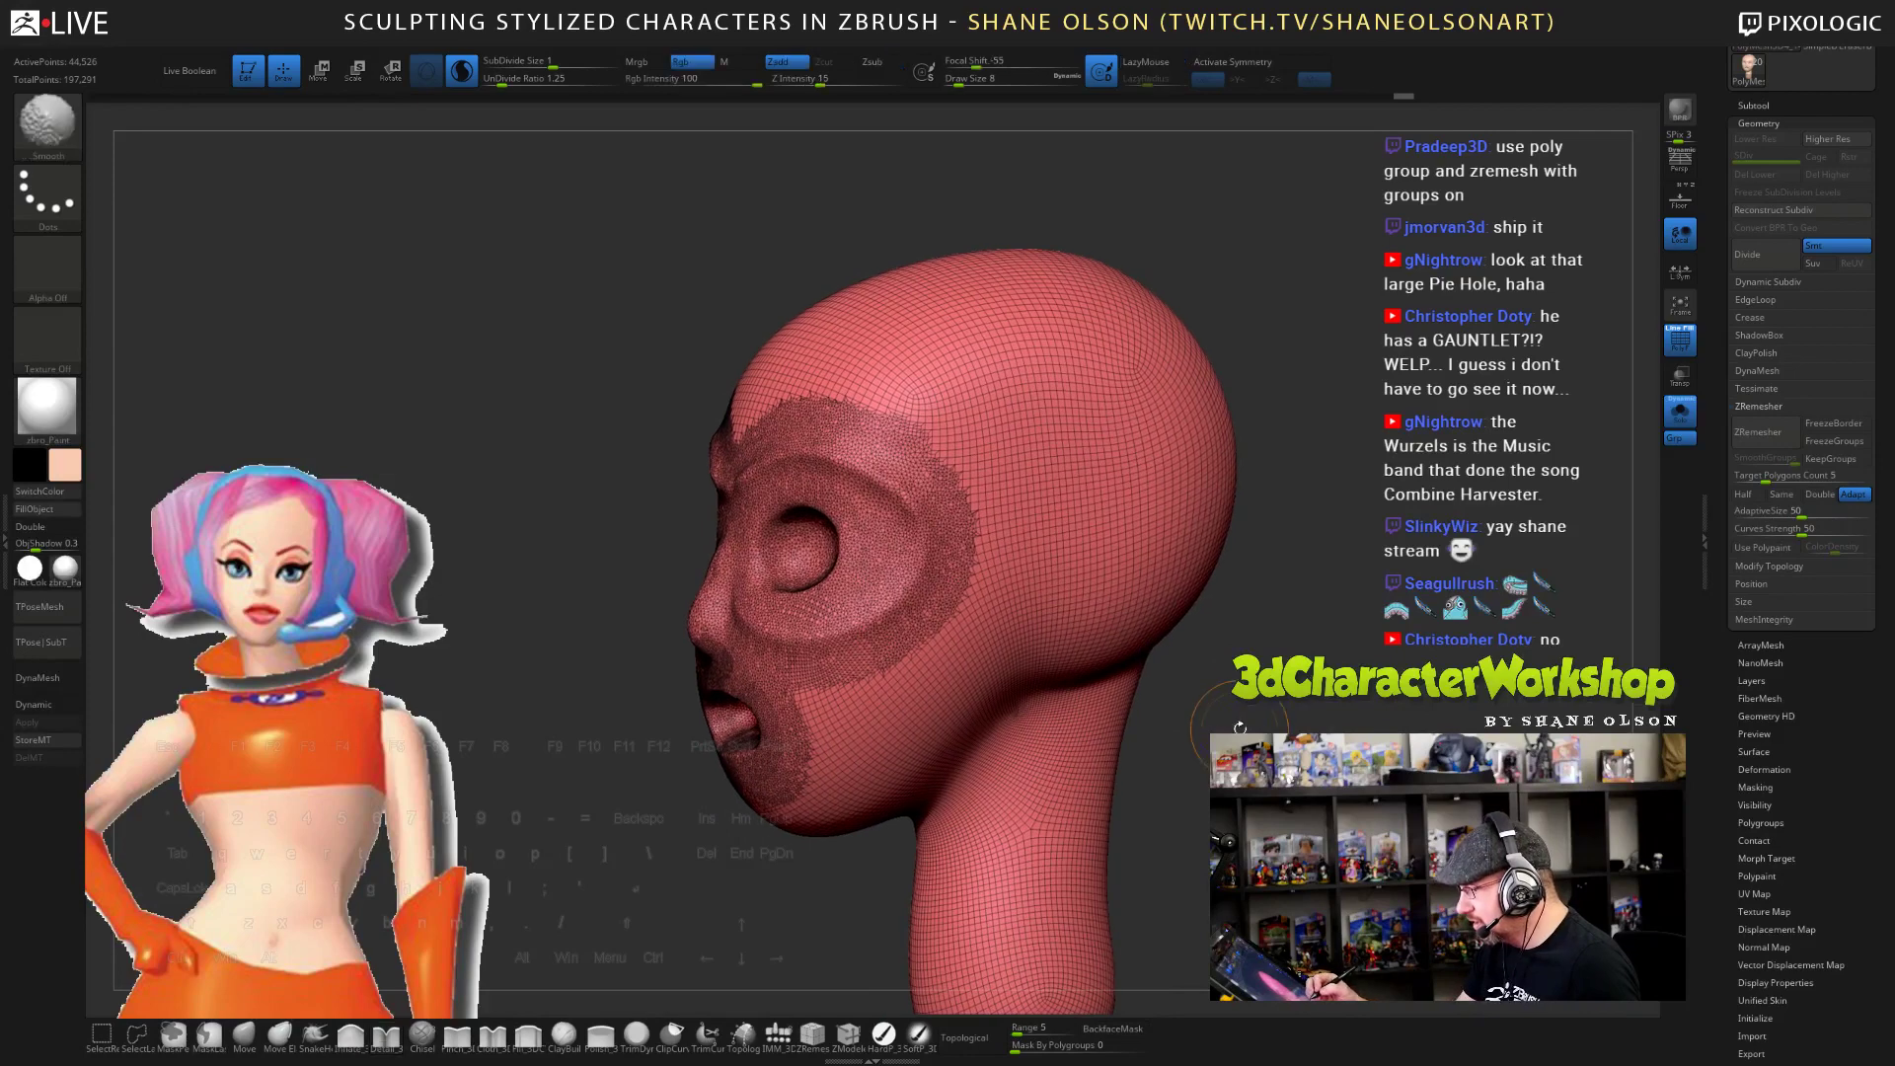
key("shift+f")
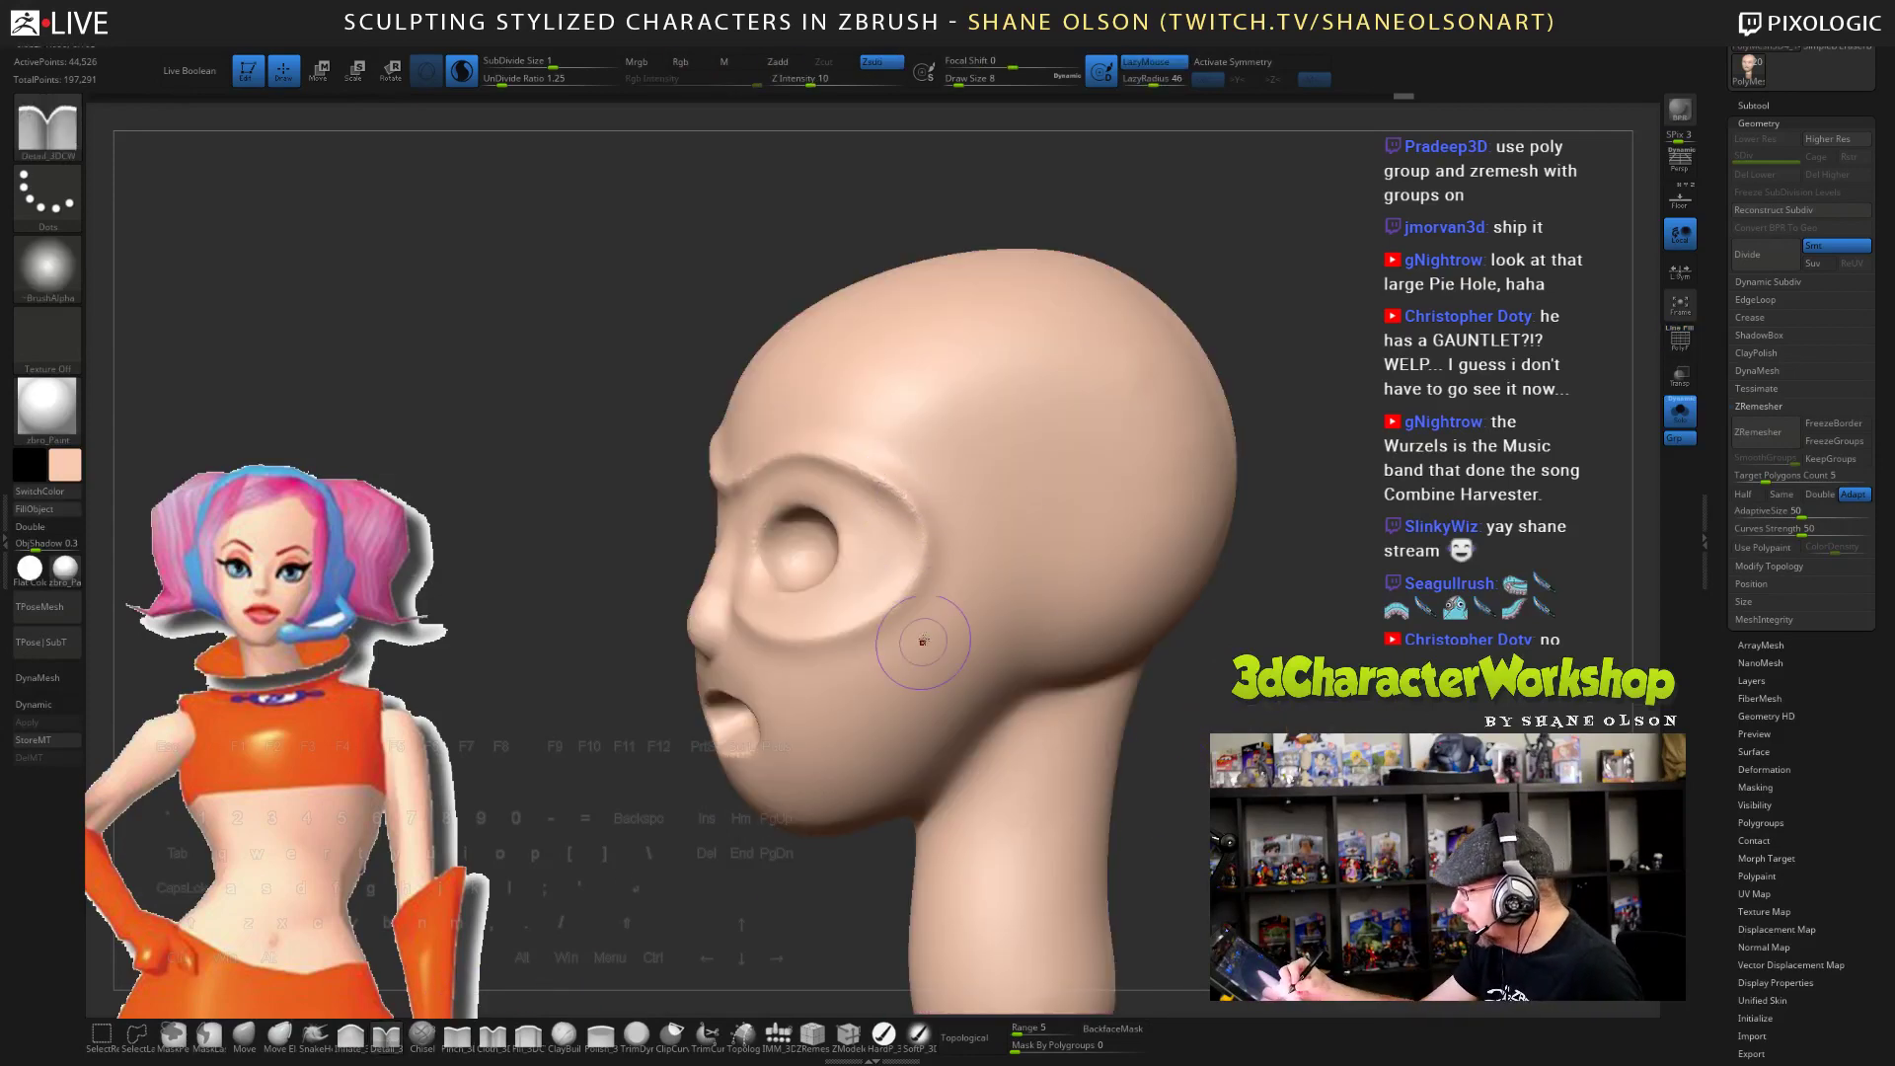
- Sharpen the outer rim of the mask-like ridge beside and below the eyes with Detail brush strokes
mouse_move(868, 456)
left_mouse_down()
mouse_move(926, 520)
mouse_move(901, 600)
mouse_move(955, 619)
mouse_move(920, 520)
left_mouse_up()
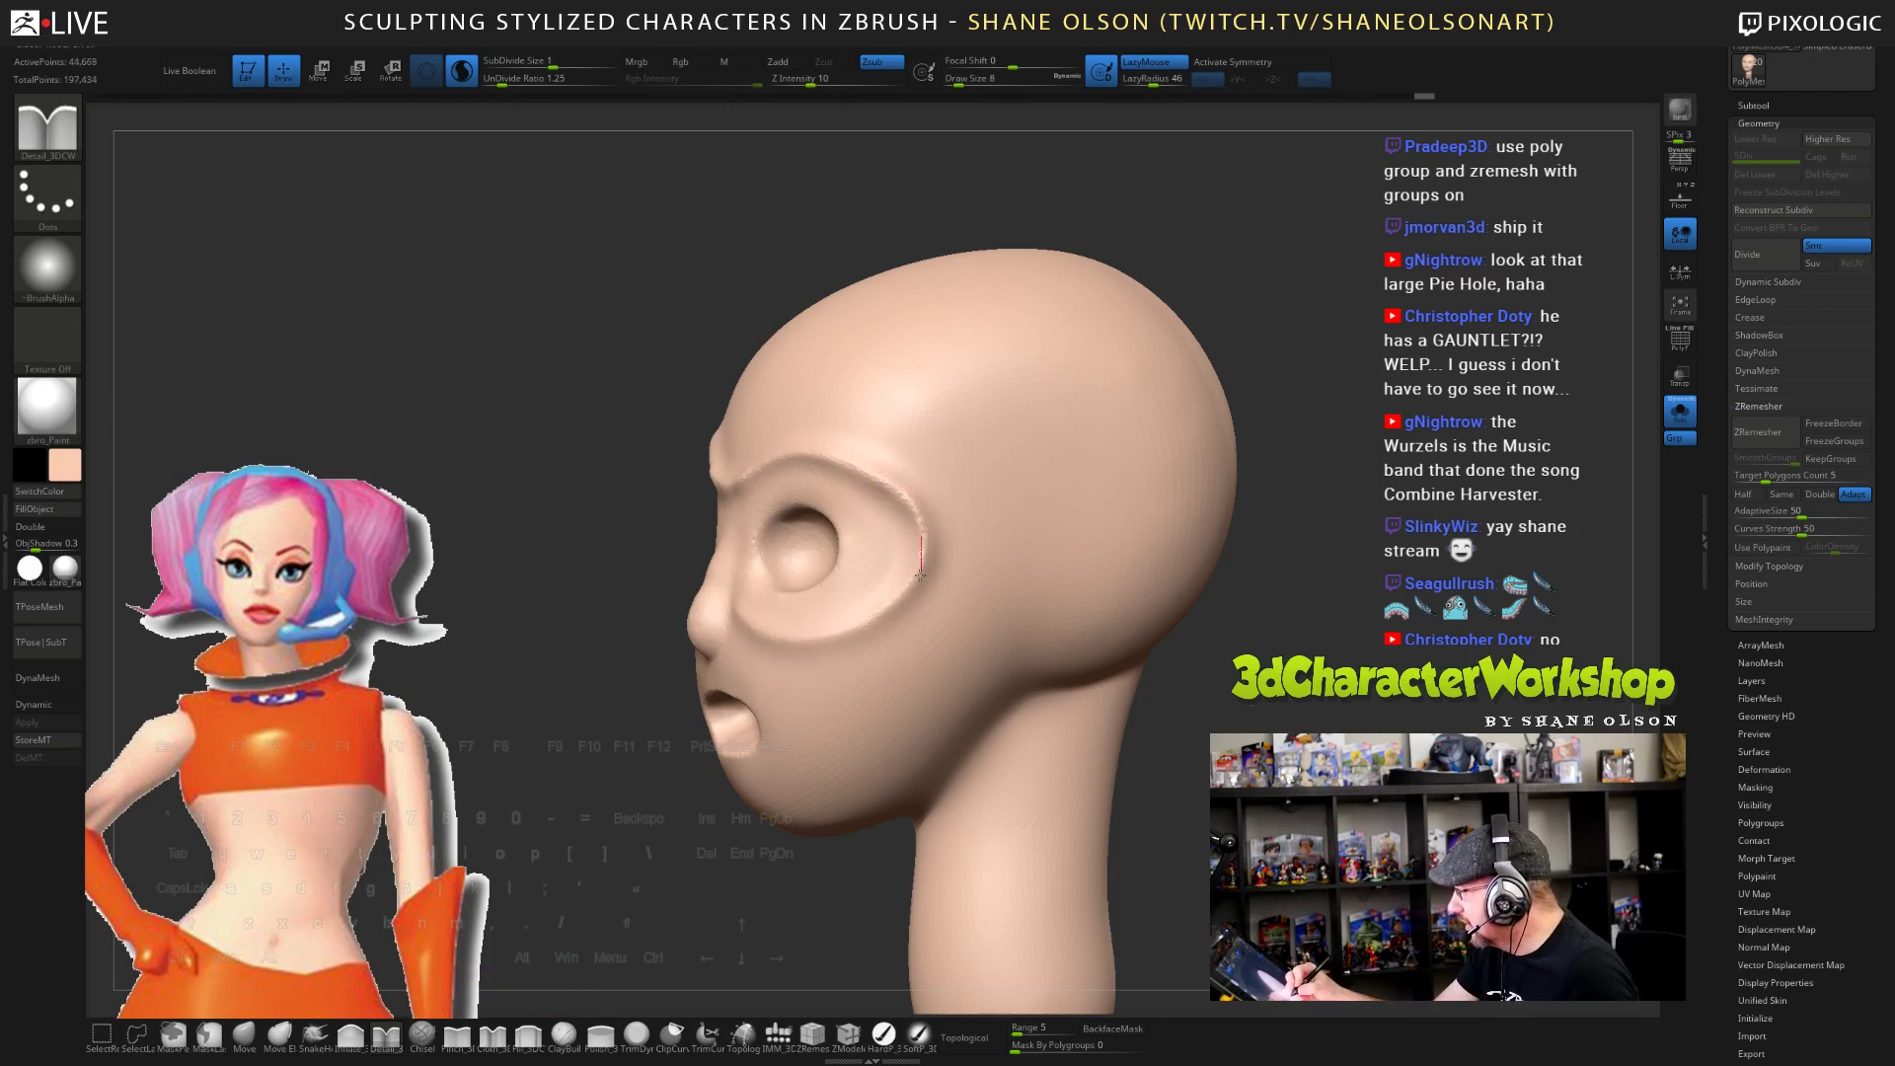
mouse_move(896, 604)
left_mouse_down()
mouse_move(873, 619)
mouse_move(917, 498)
mouse_move(922, 565)
left_mouse_up()
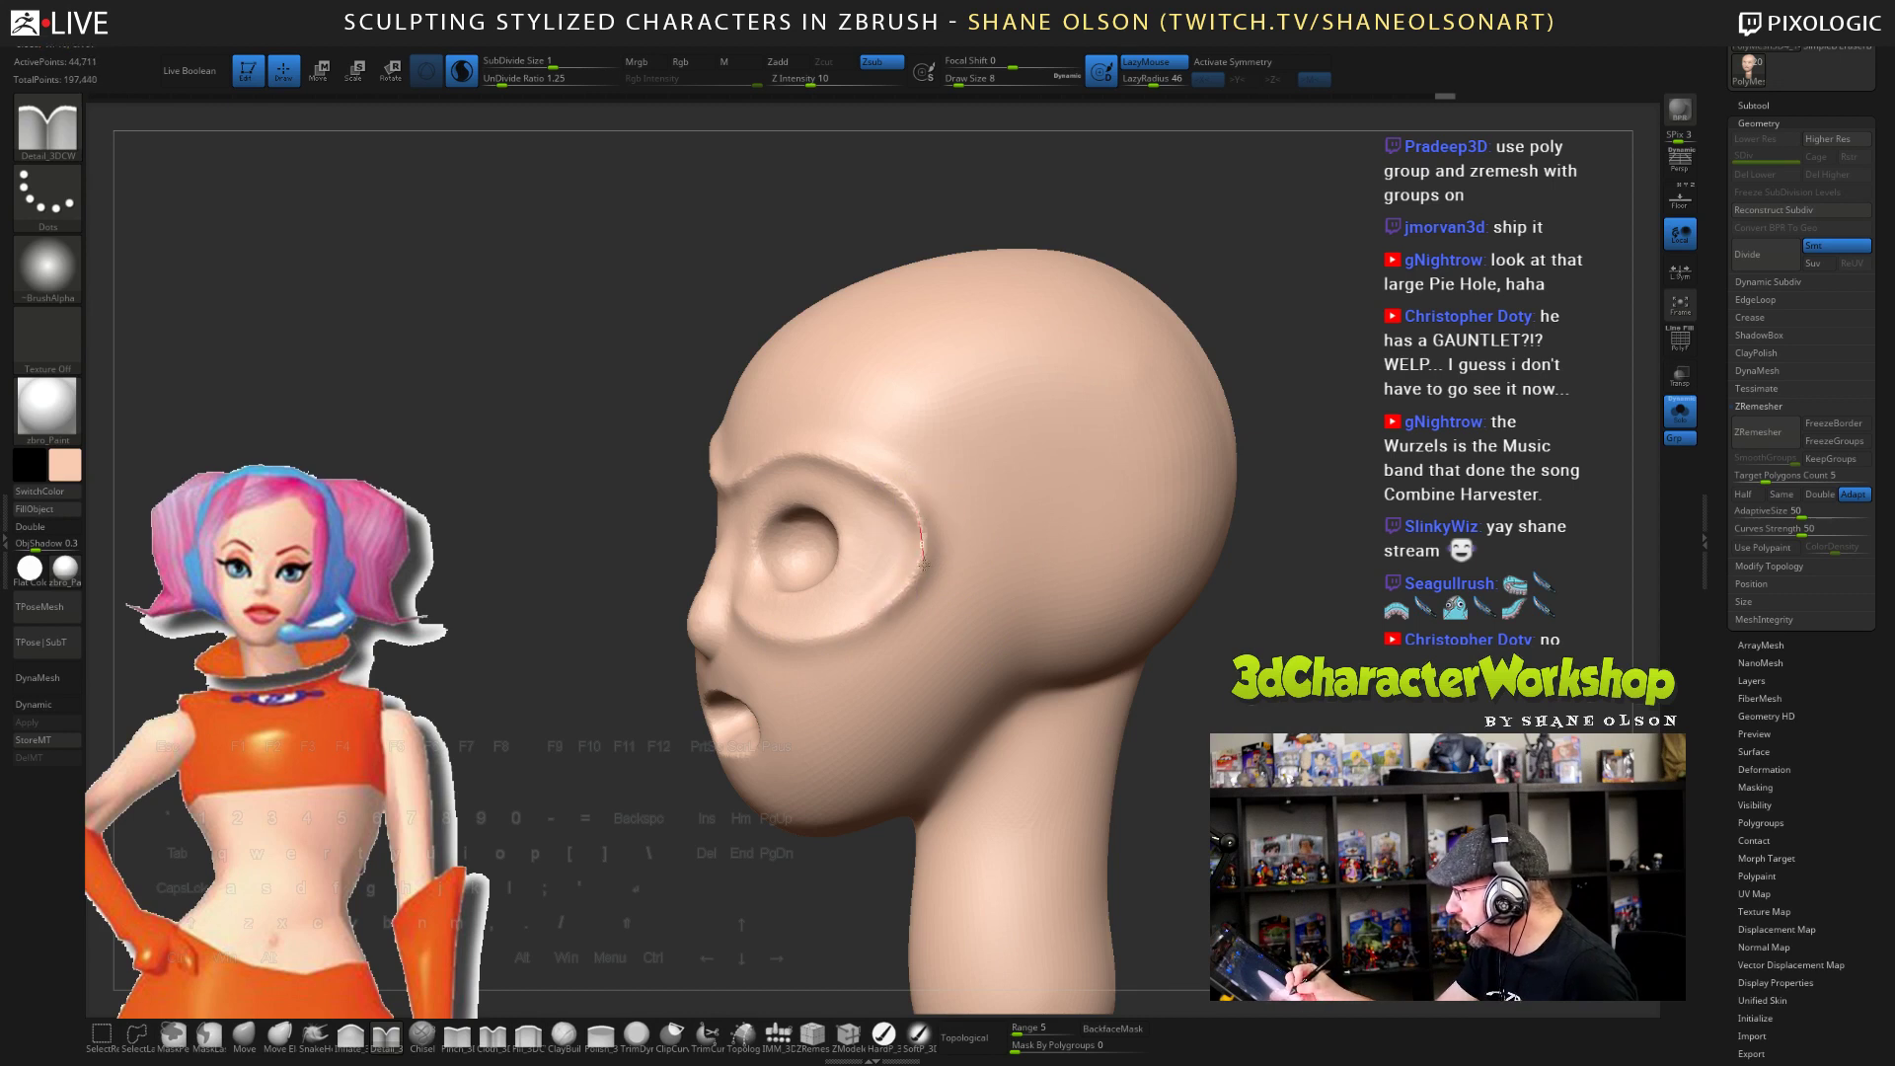
left_click_drag(830, 639, 793, 654)
mouse_move(794, 655)
right_mouse_down()
mouse_move(1026, 656)
mouse_move(878, 651)
mouse_move(1209, 740)
right_mouse_up()
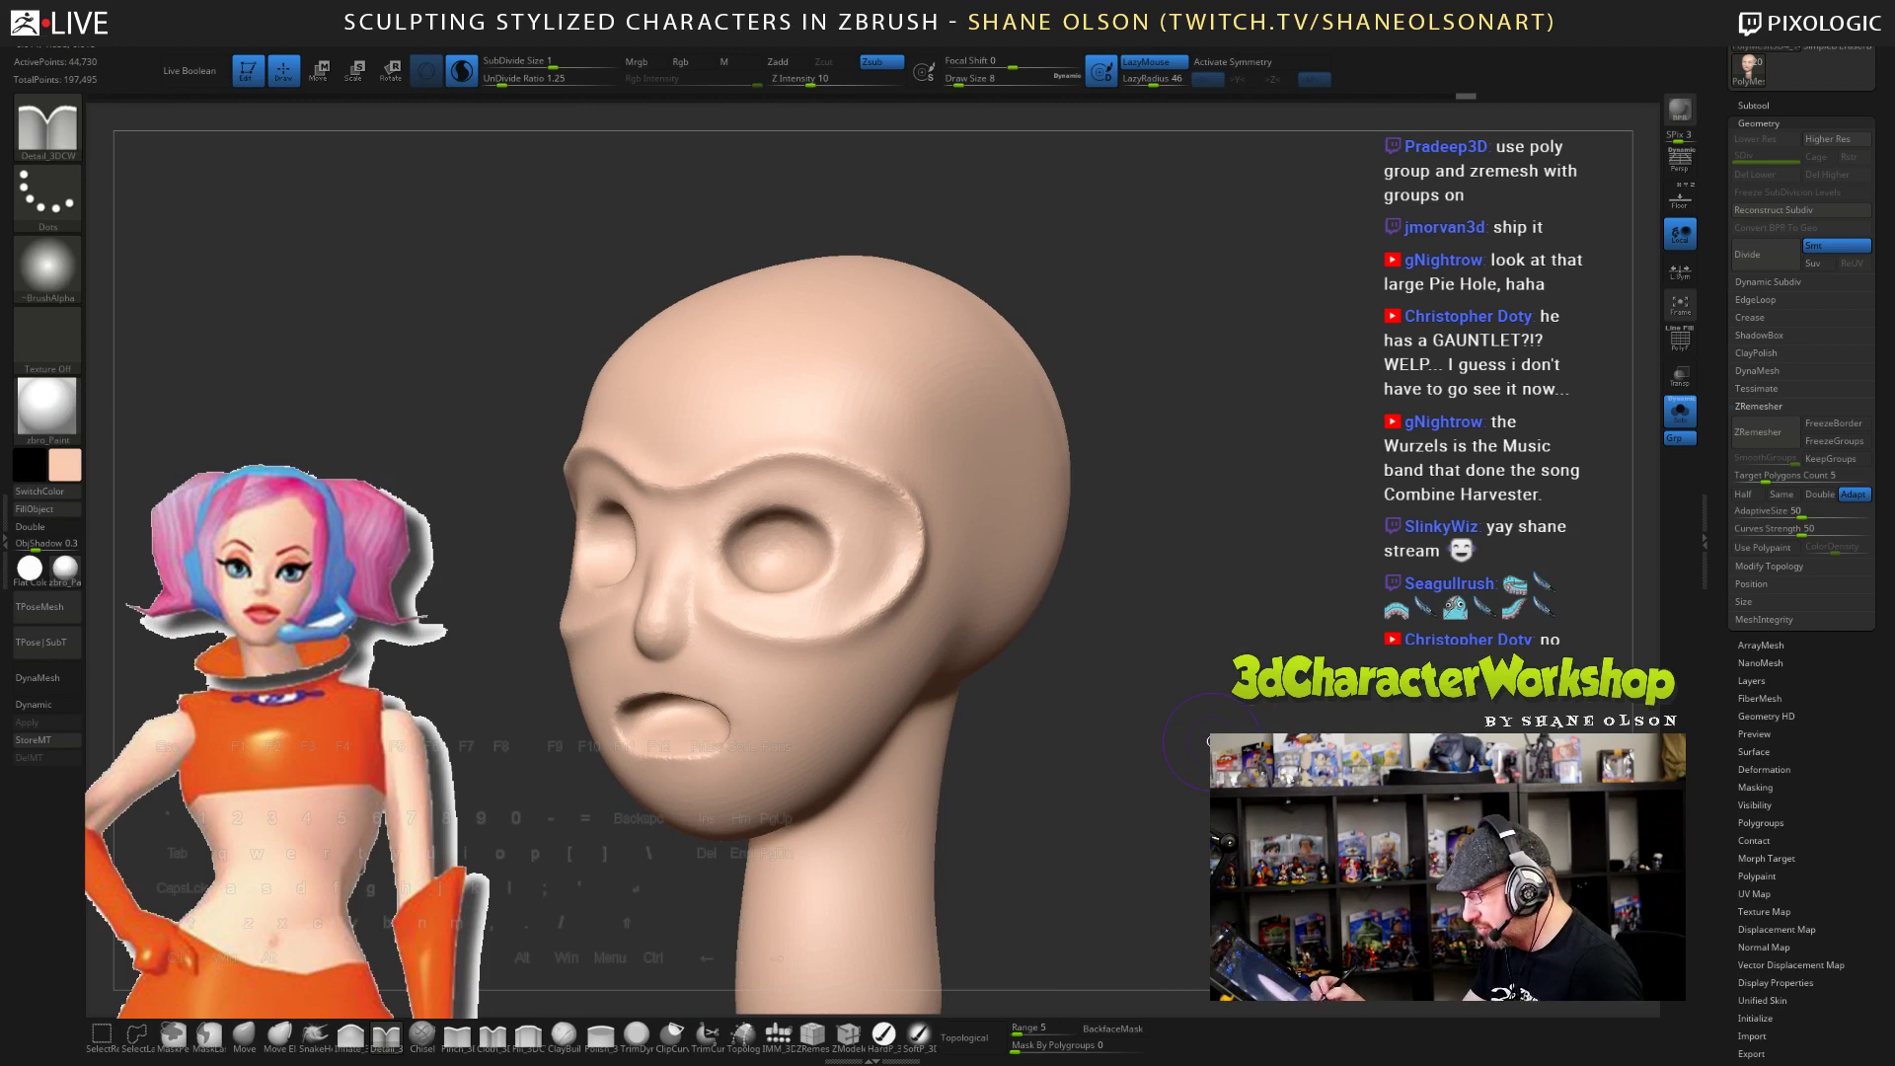
- Remesh the head again with the gizmo's Remesh By ZRemesher deformer and show the polyframe
key("w")
left_click(762, 563)
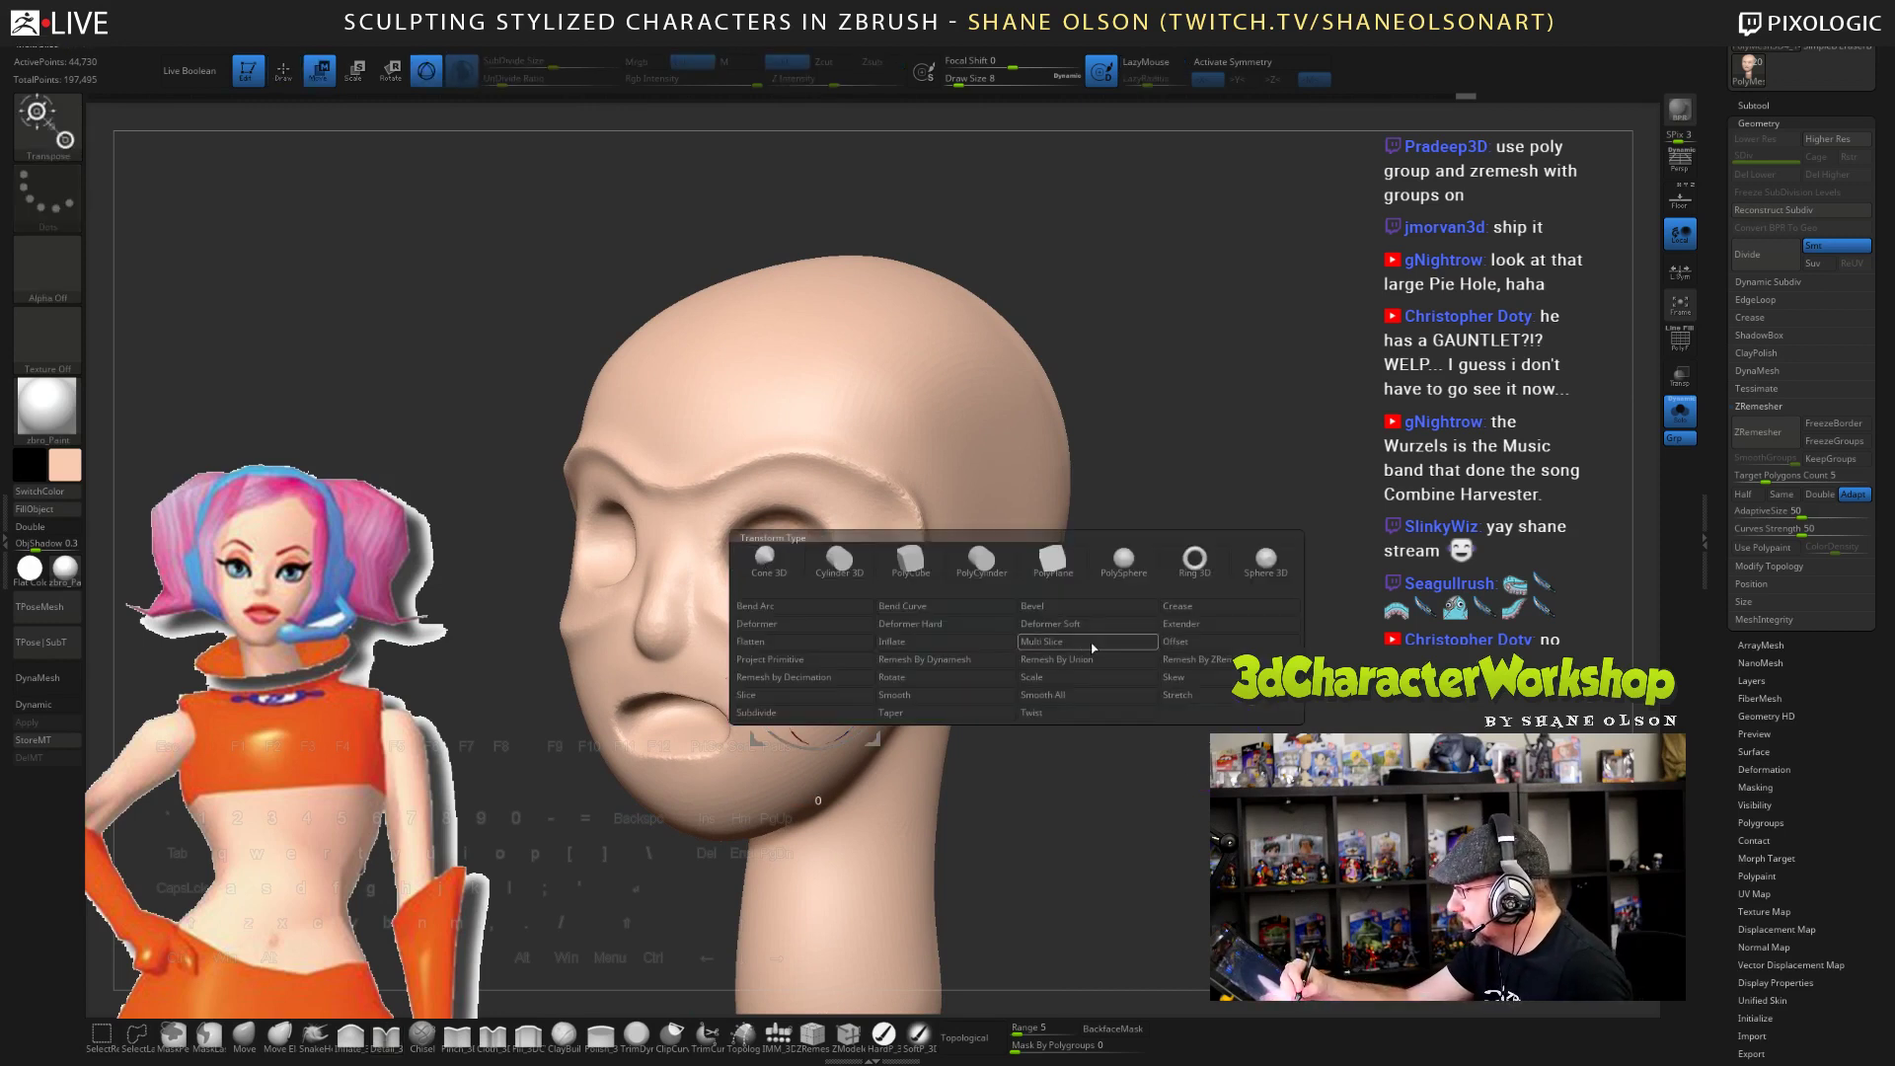
left_click(1209, 659)
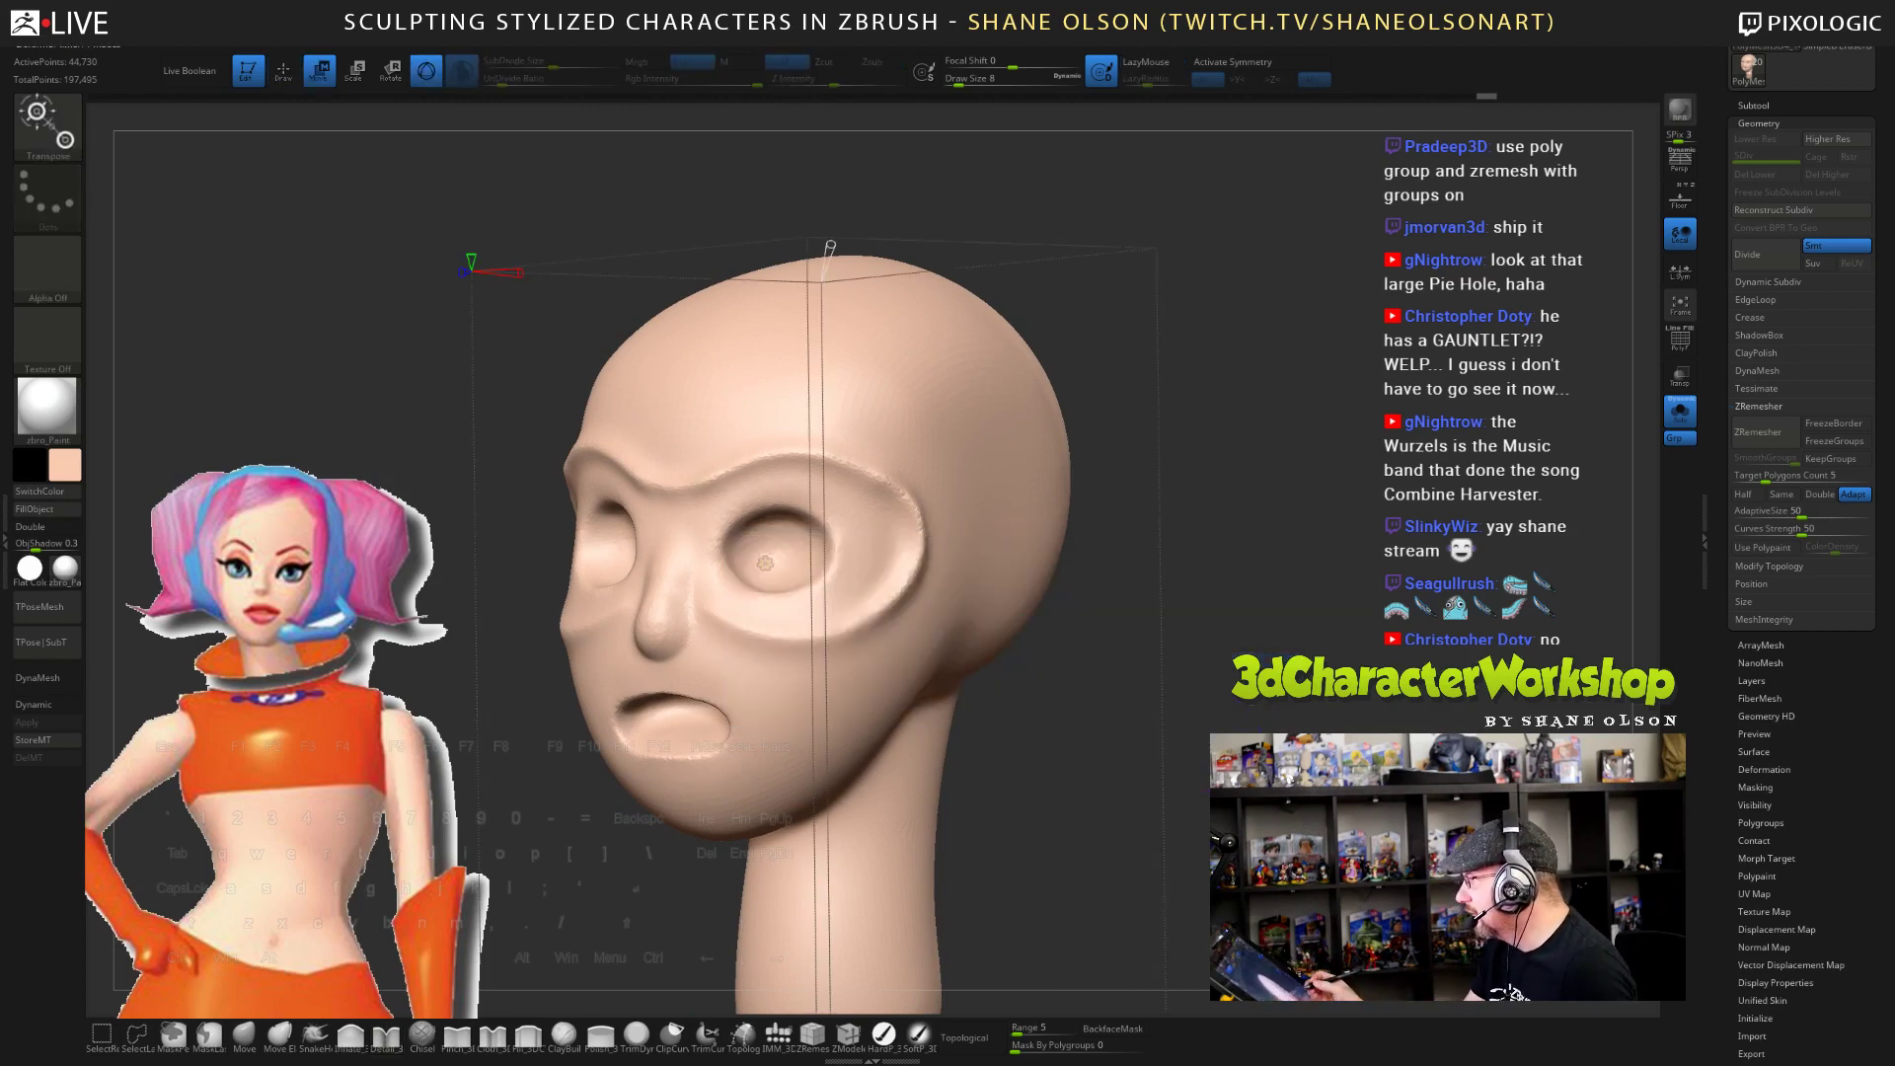
mouse_move(830, 245)
left_mouse_down()
mouse_move(836, 222)
mouse_move(832, 243)
left_mouse_up()
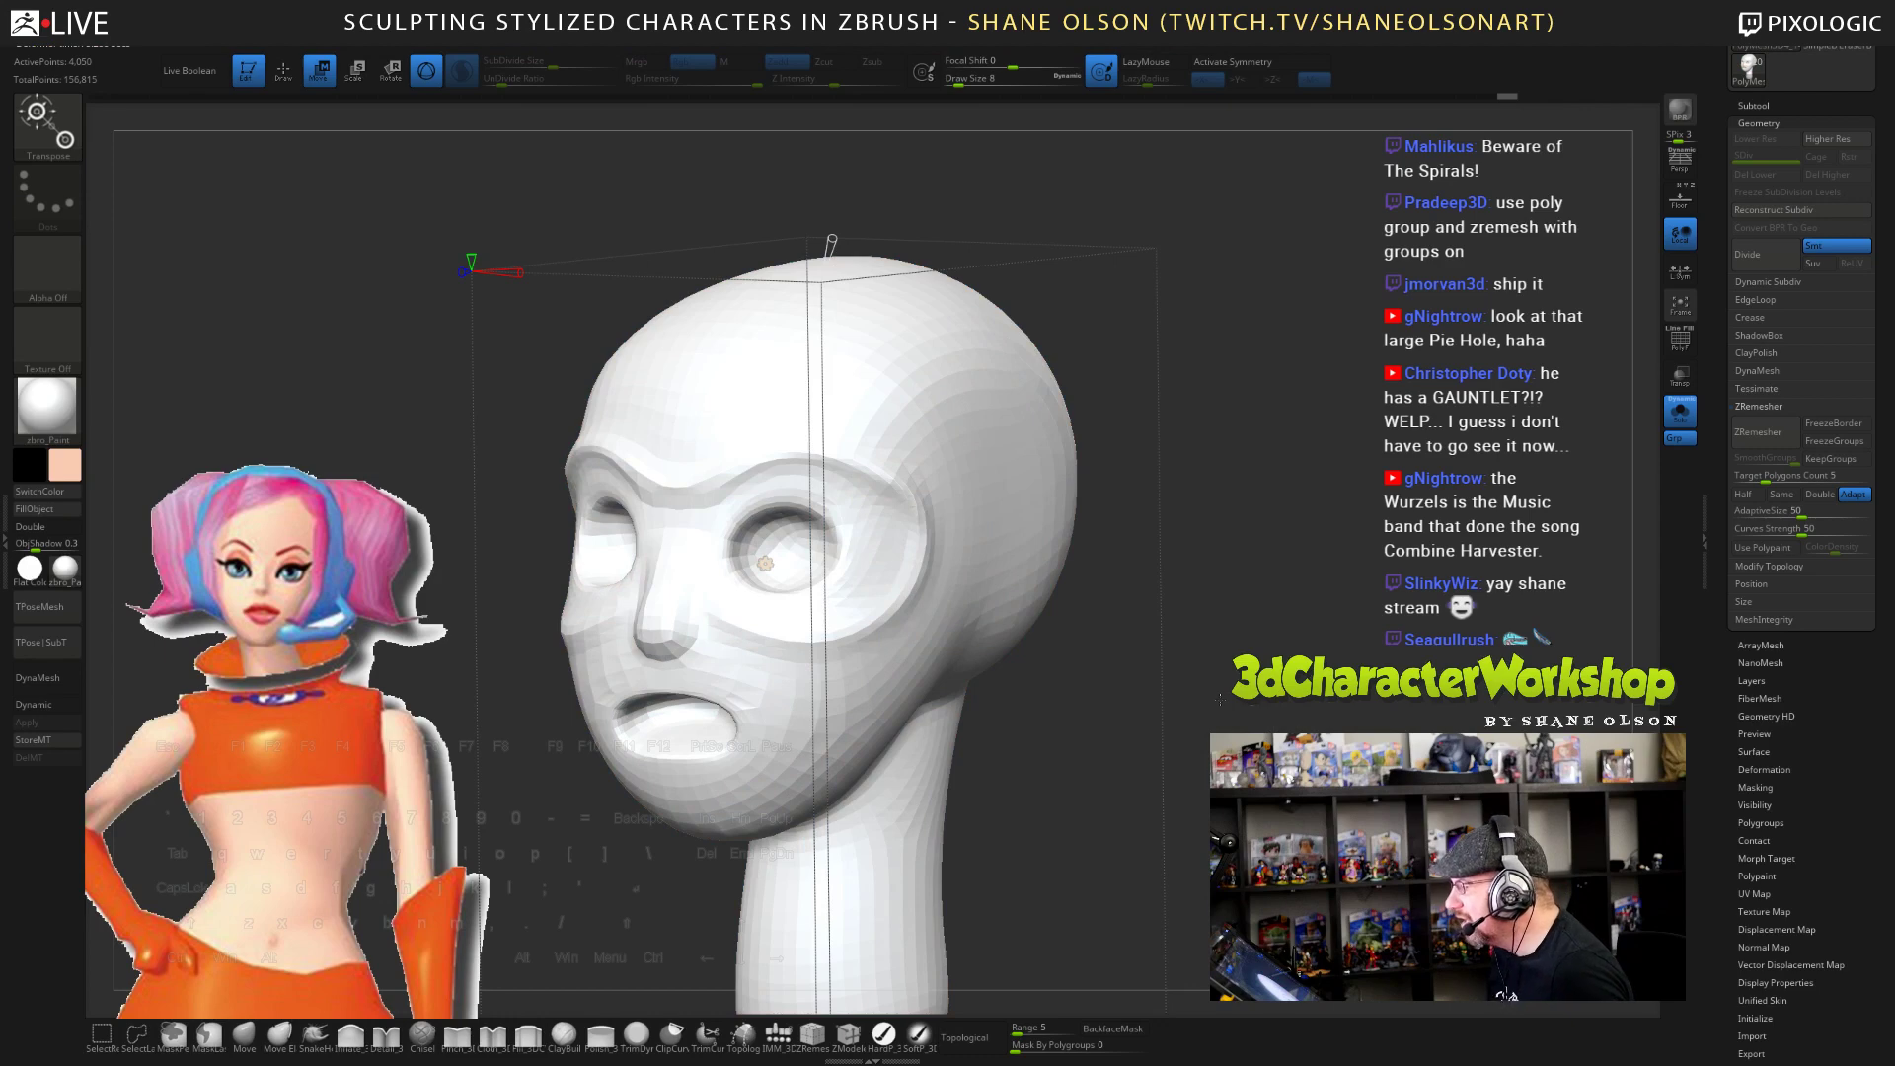
left_click_drag(1220, 700, 1244, 709)
key("shift+f")
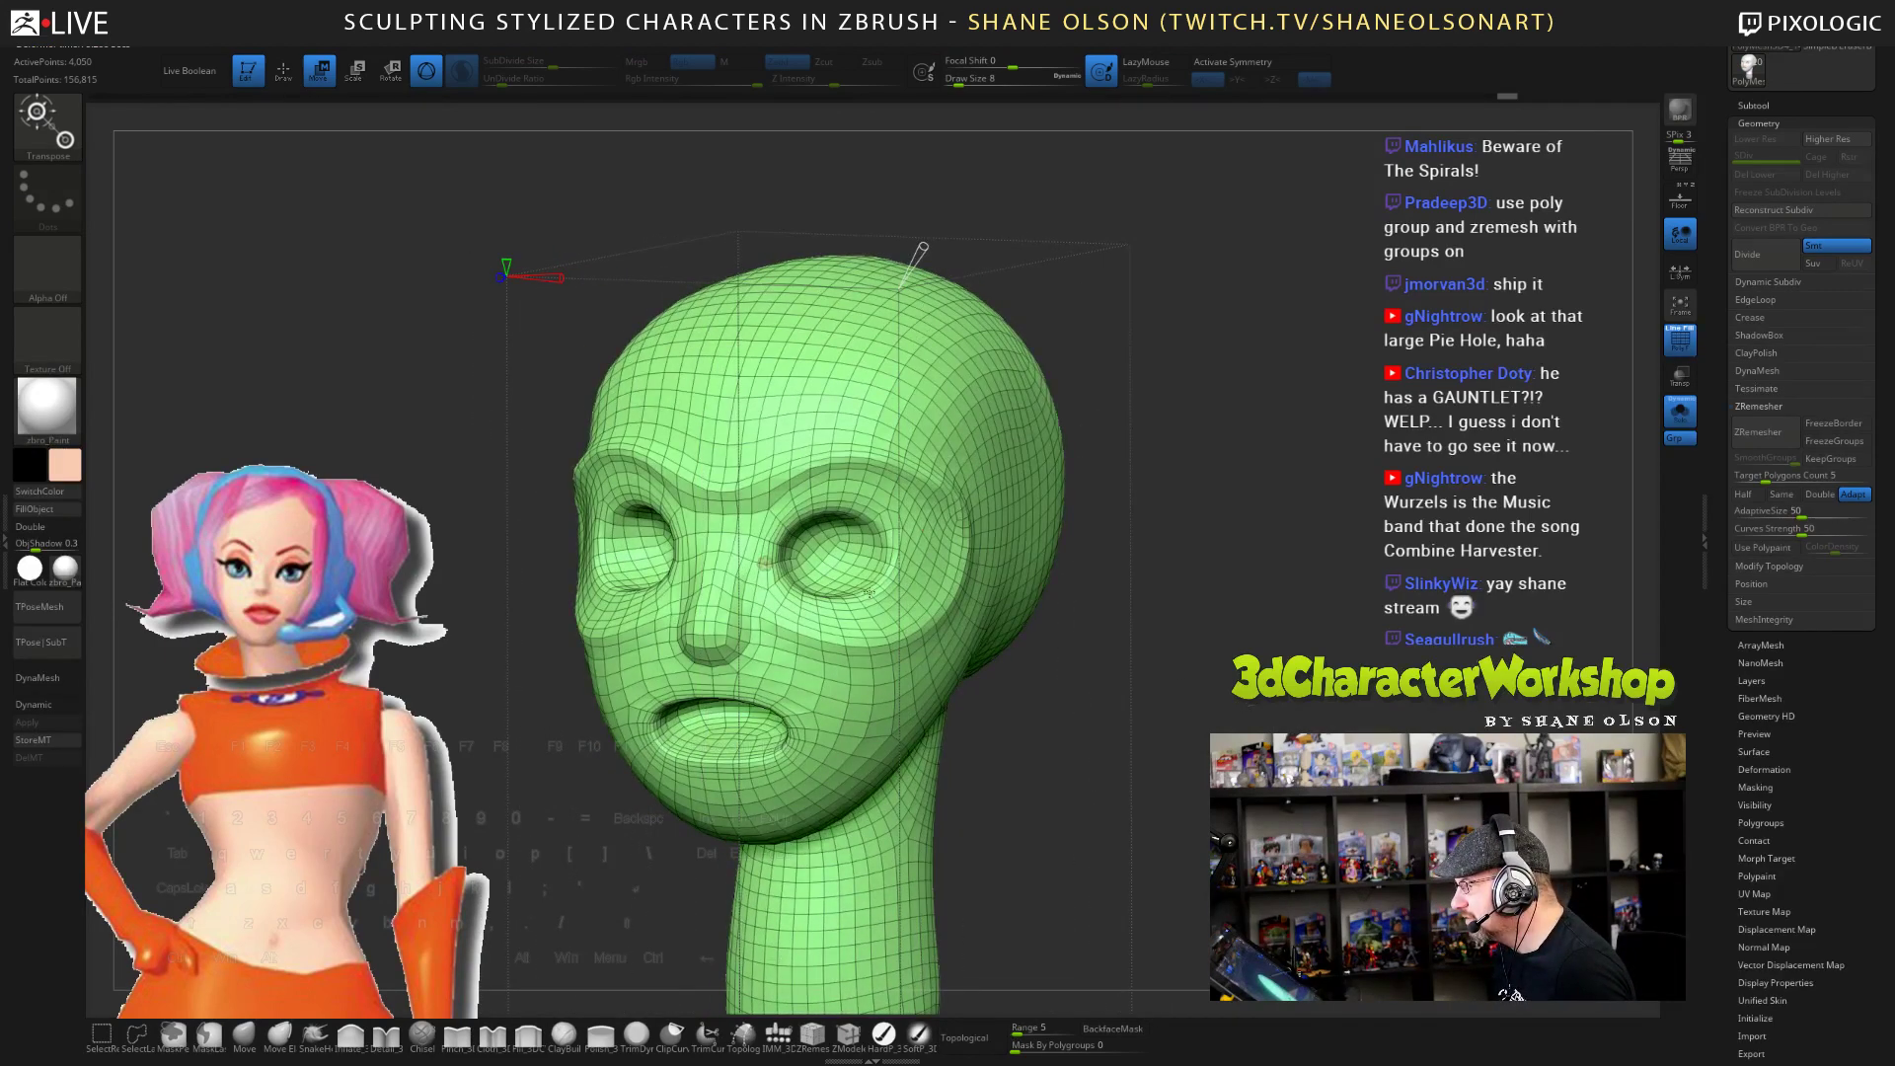
- Check the edge flow around the face and accept the ZRemesher deformer result
left_click_drag(1000, 631, 1148, 584)
left_click_drag(997, 518, 790, 490)
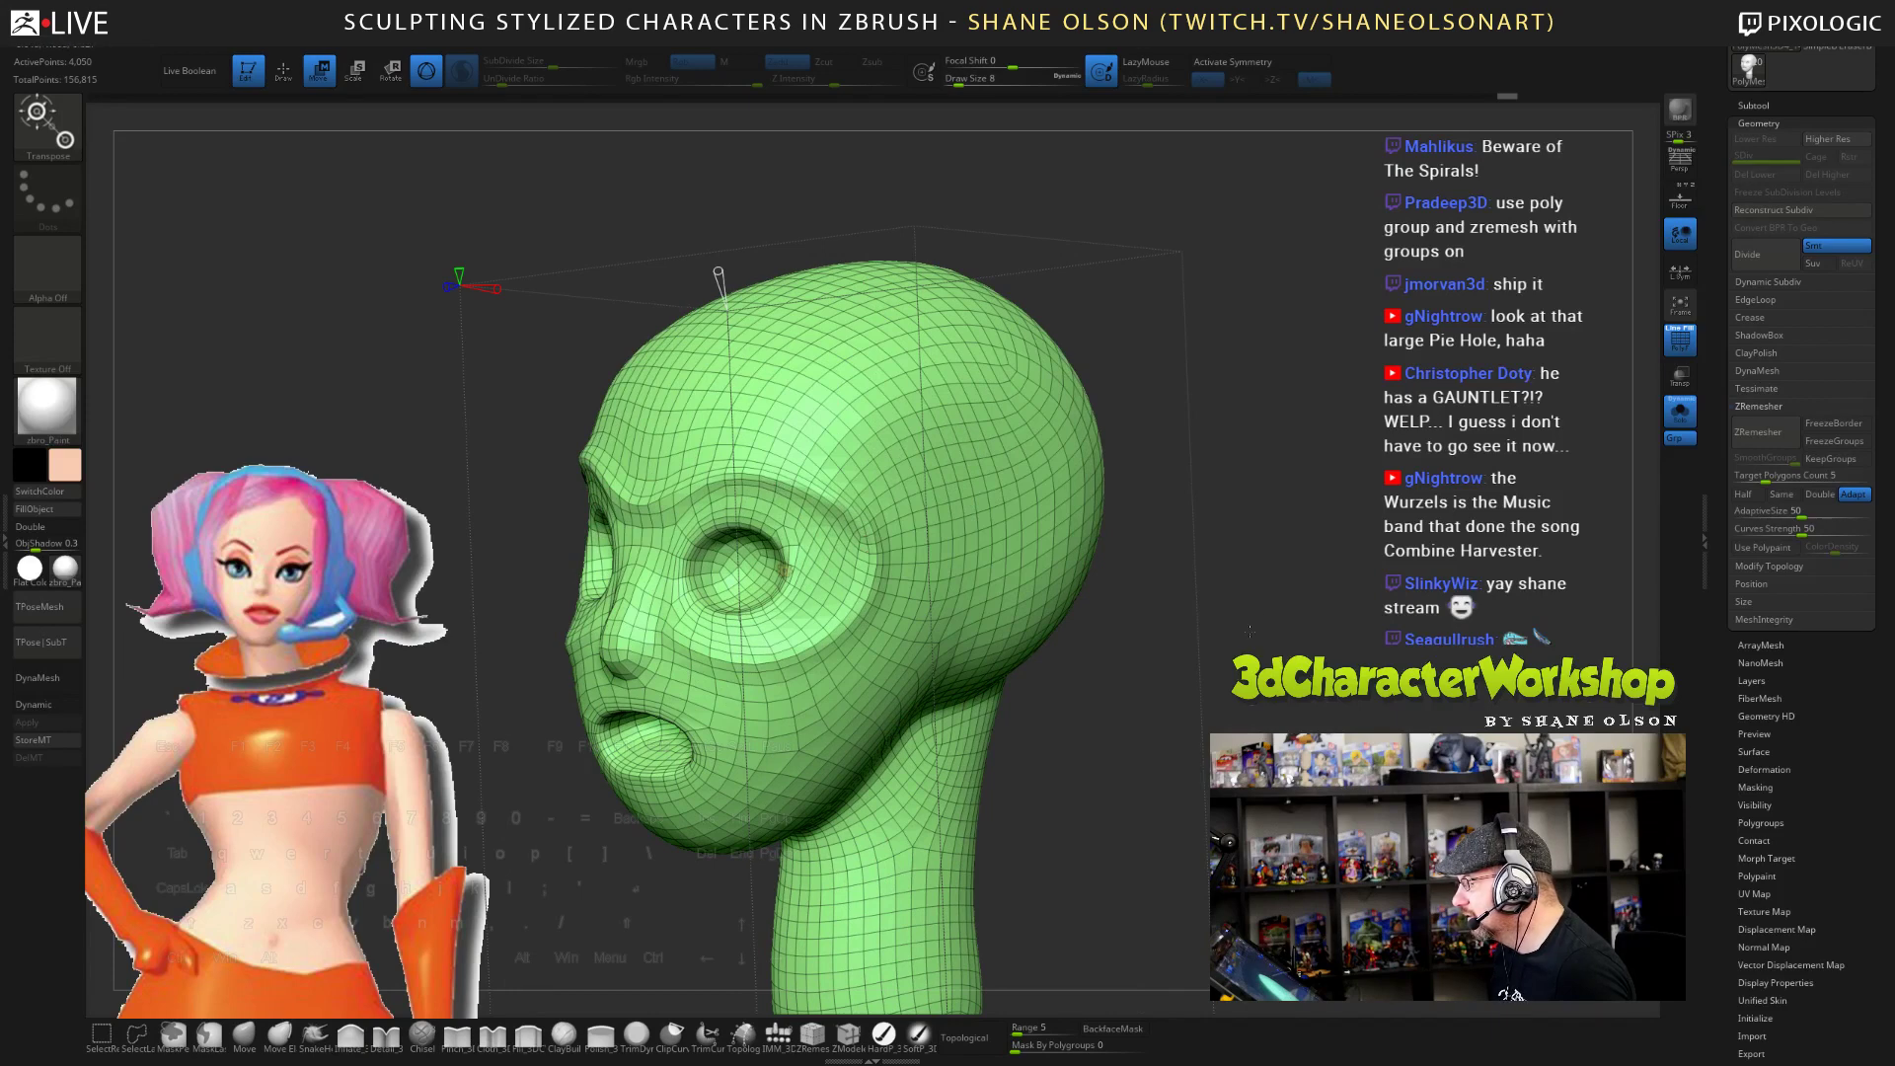
left_click_drag(1310, 643, 1329, 652)
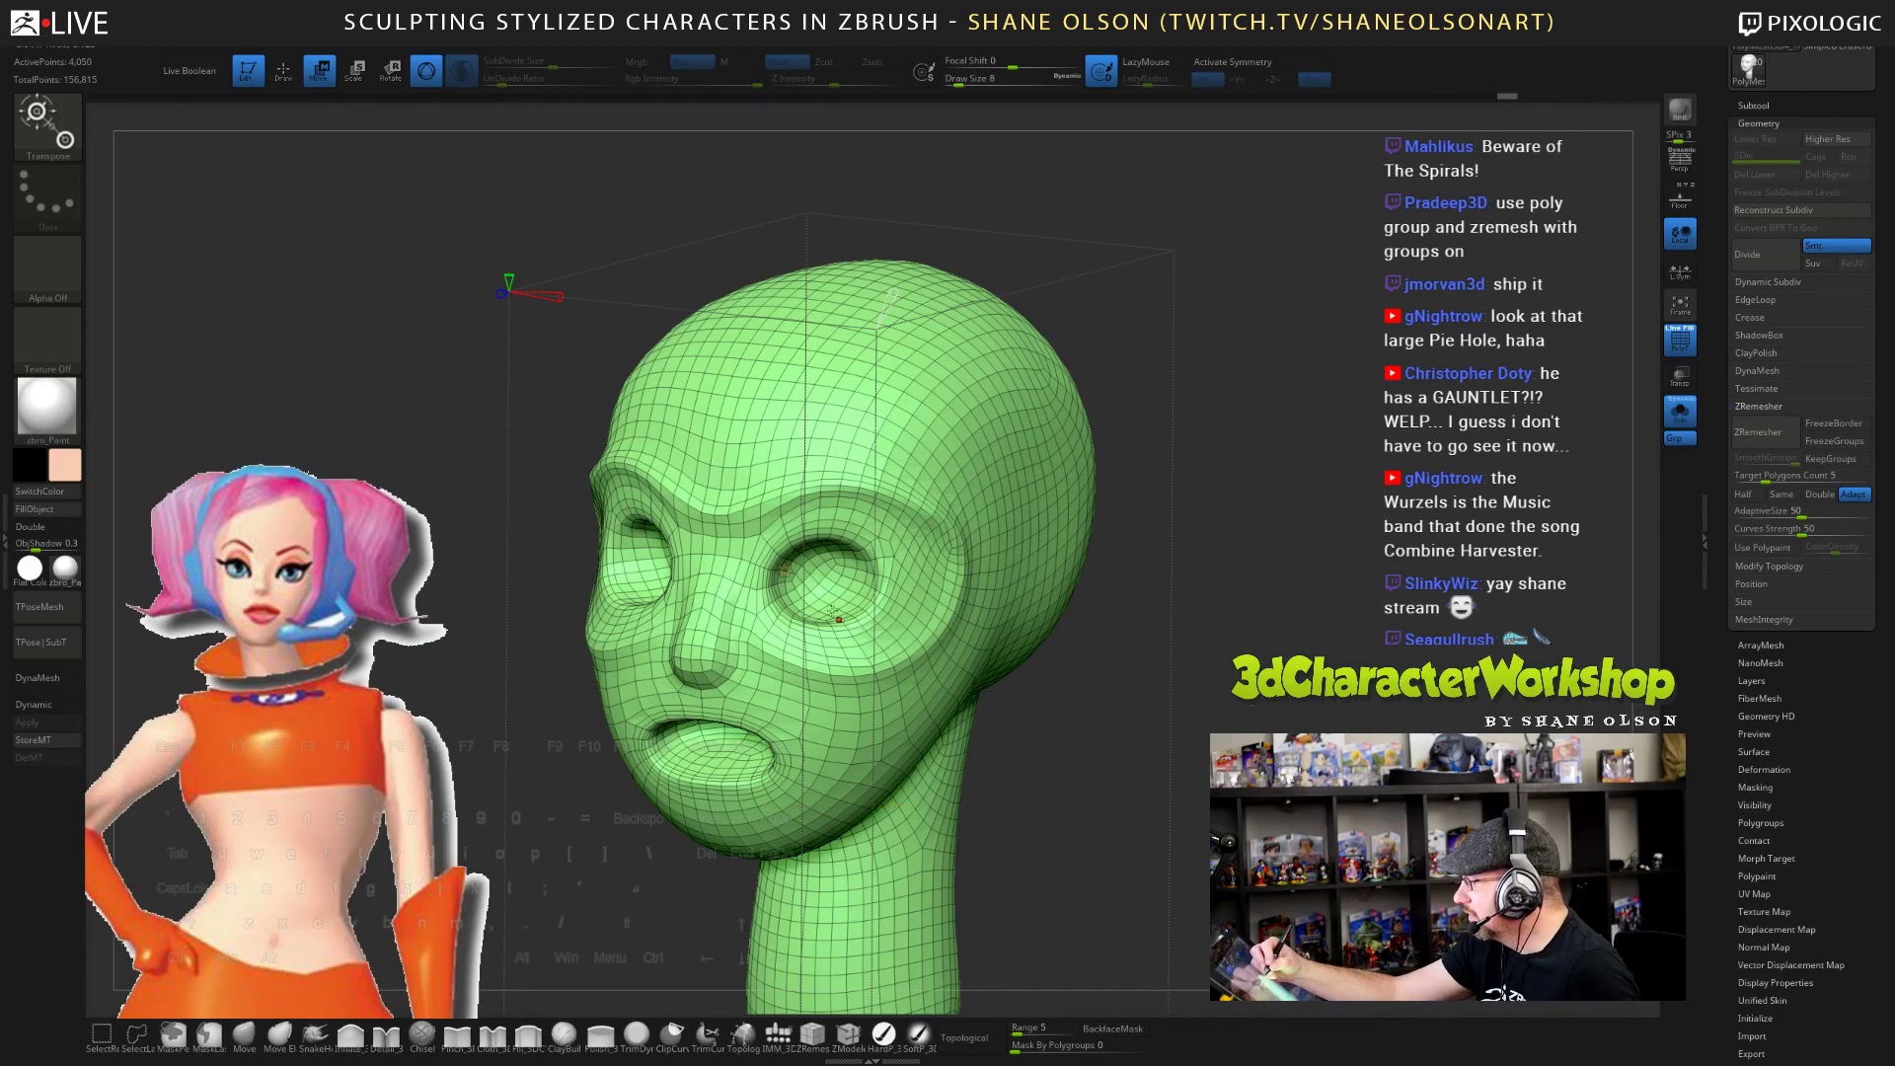
left_click(788, 573)
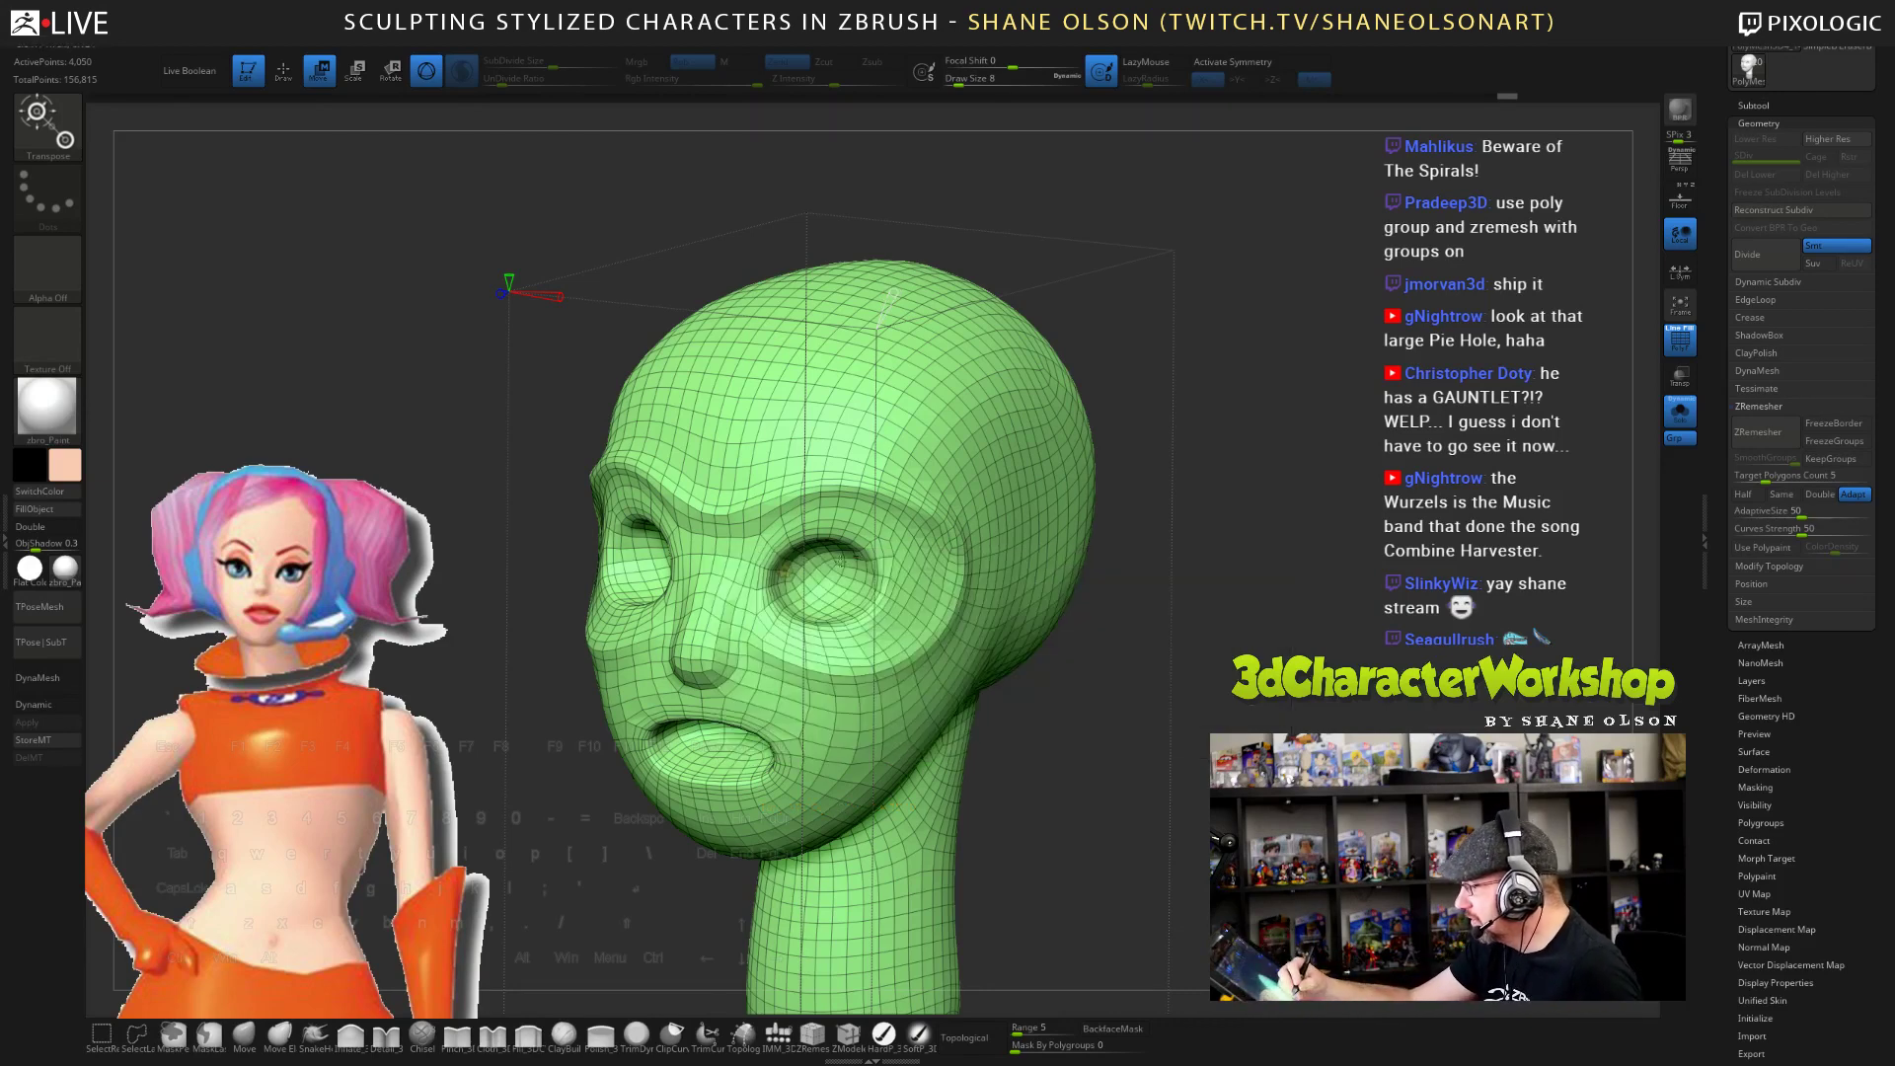
left_click(789, 565)
left_click(1028, 564)
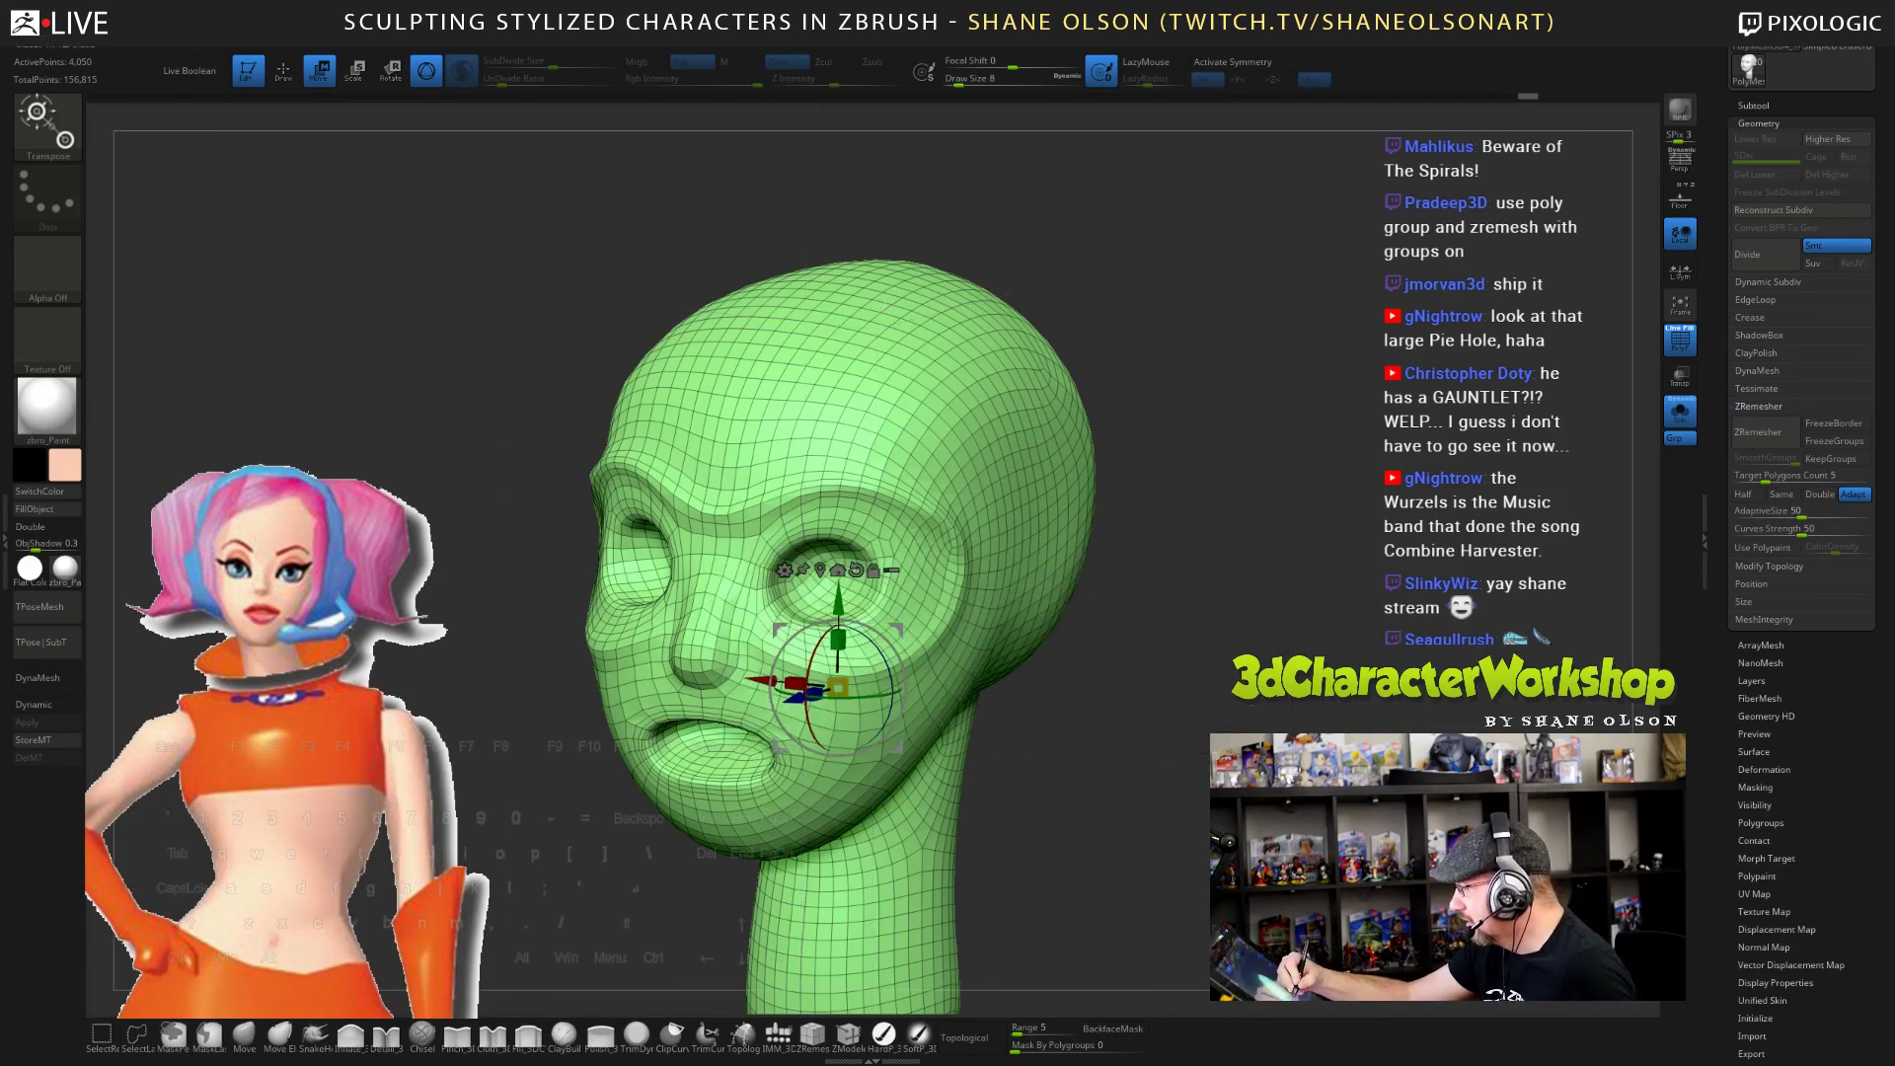
- Return to drawing at draw size 7, activate X symmetry and undo a trial Detail stroke on the brow
left_click_drag(1164, 583, 1204, 633)
key("q")
key("]")
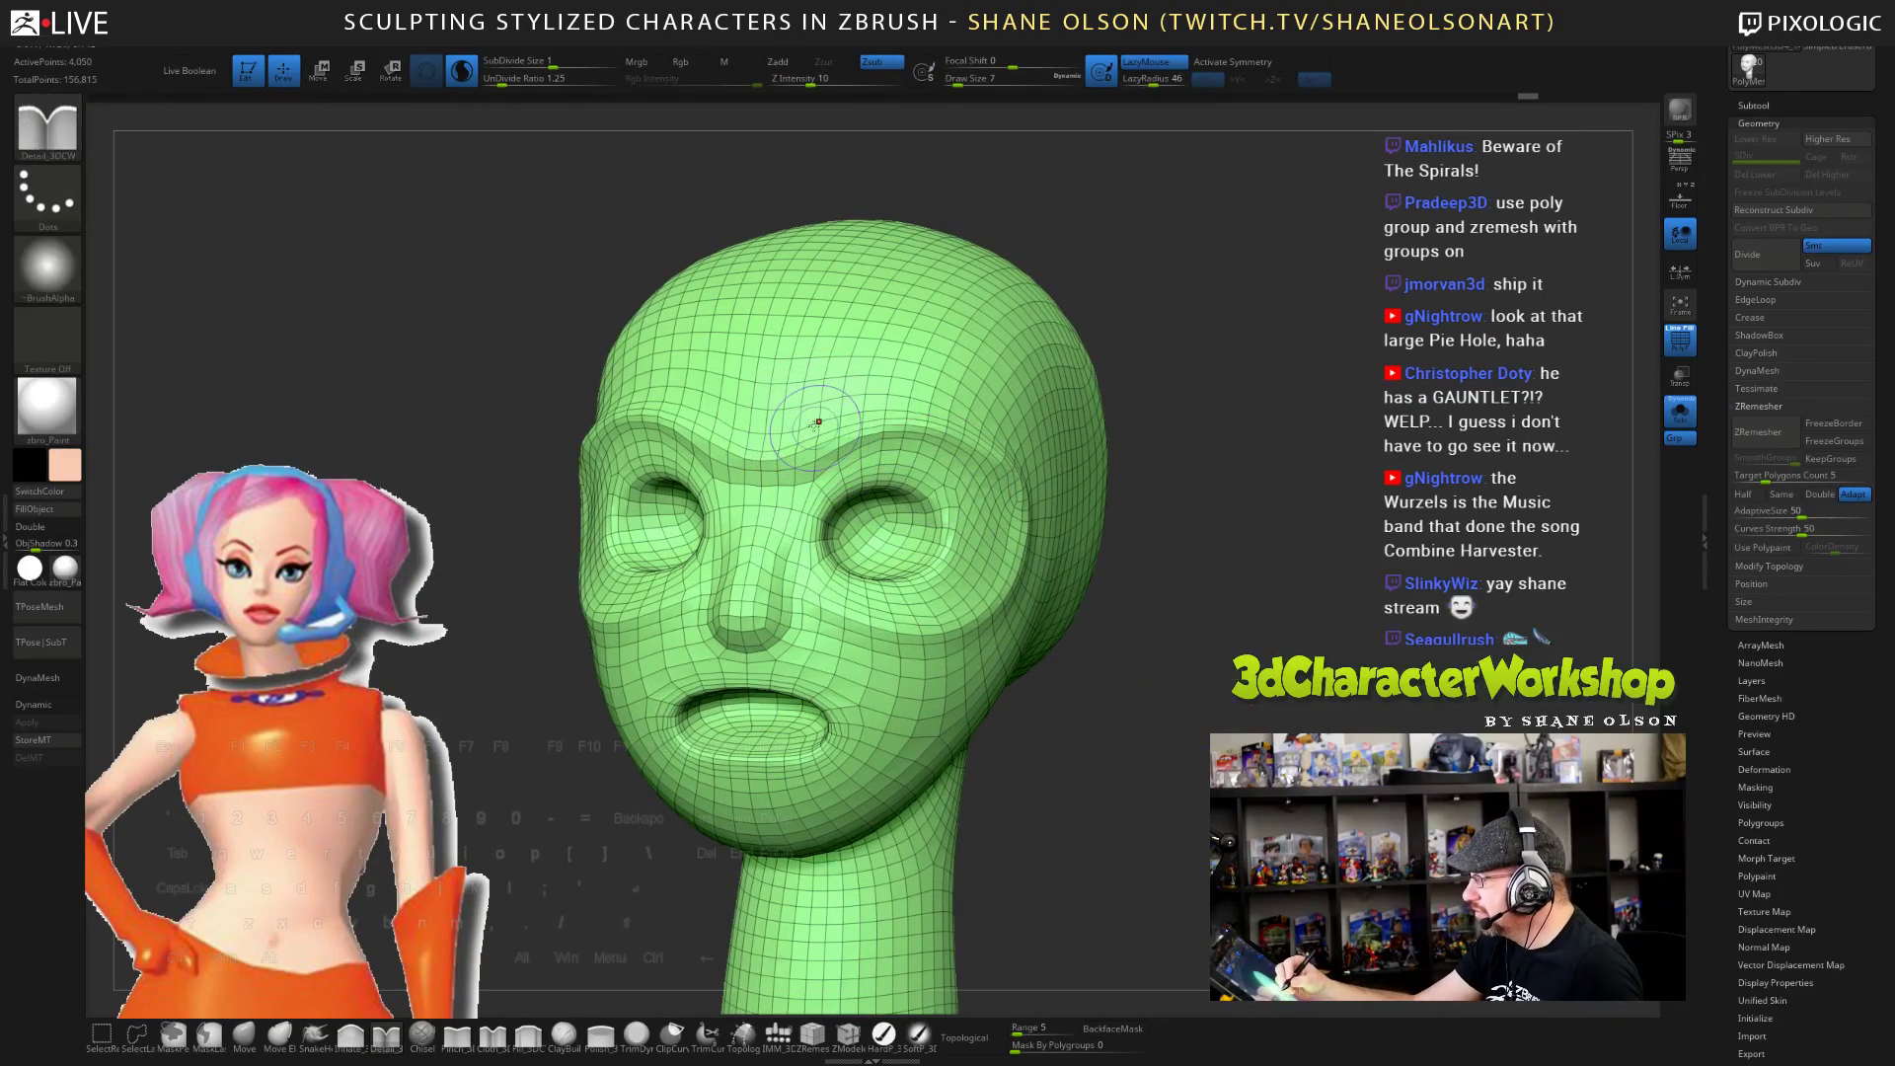
key("x")
key("shift")
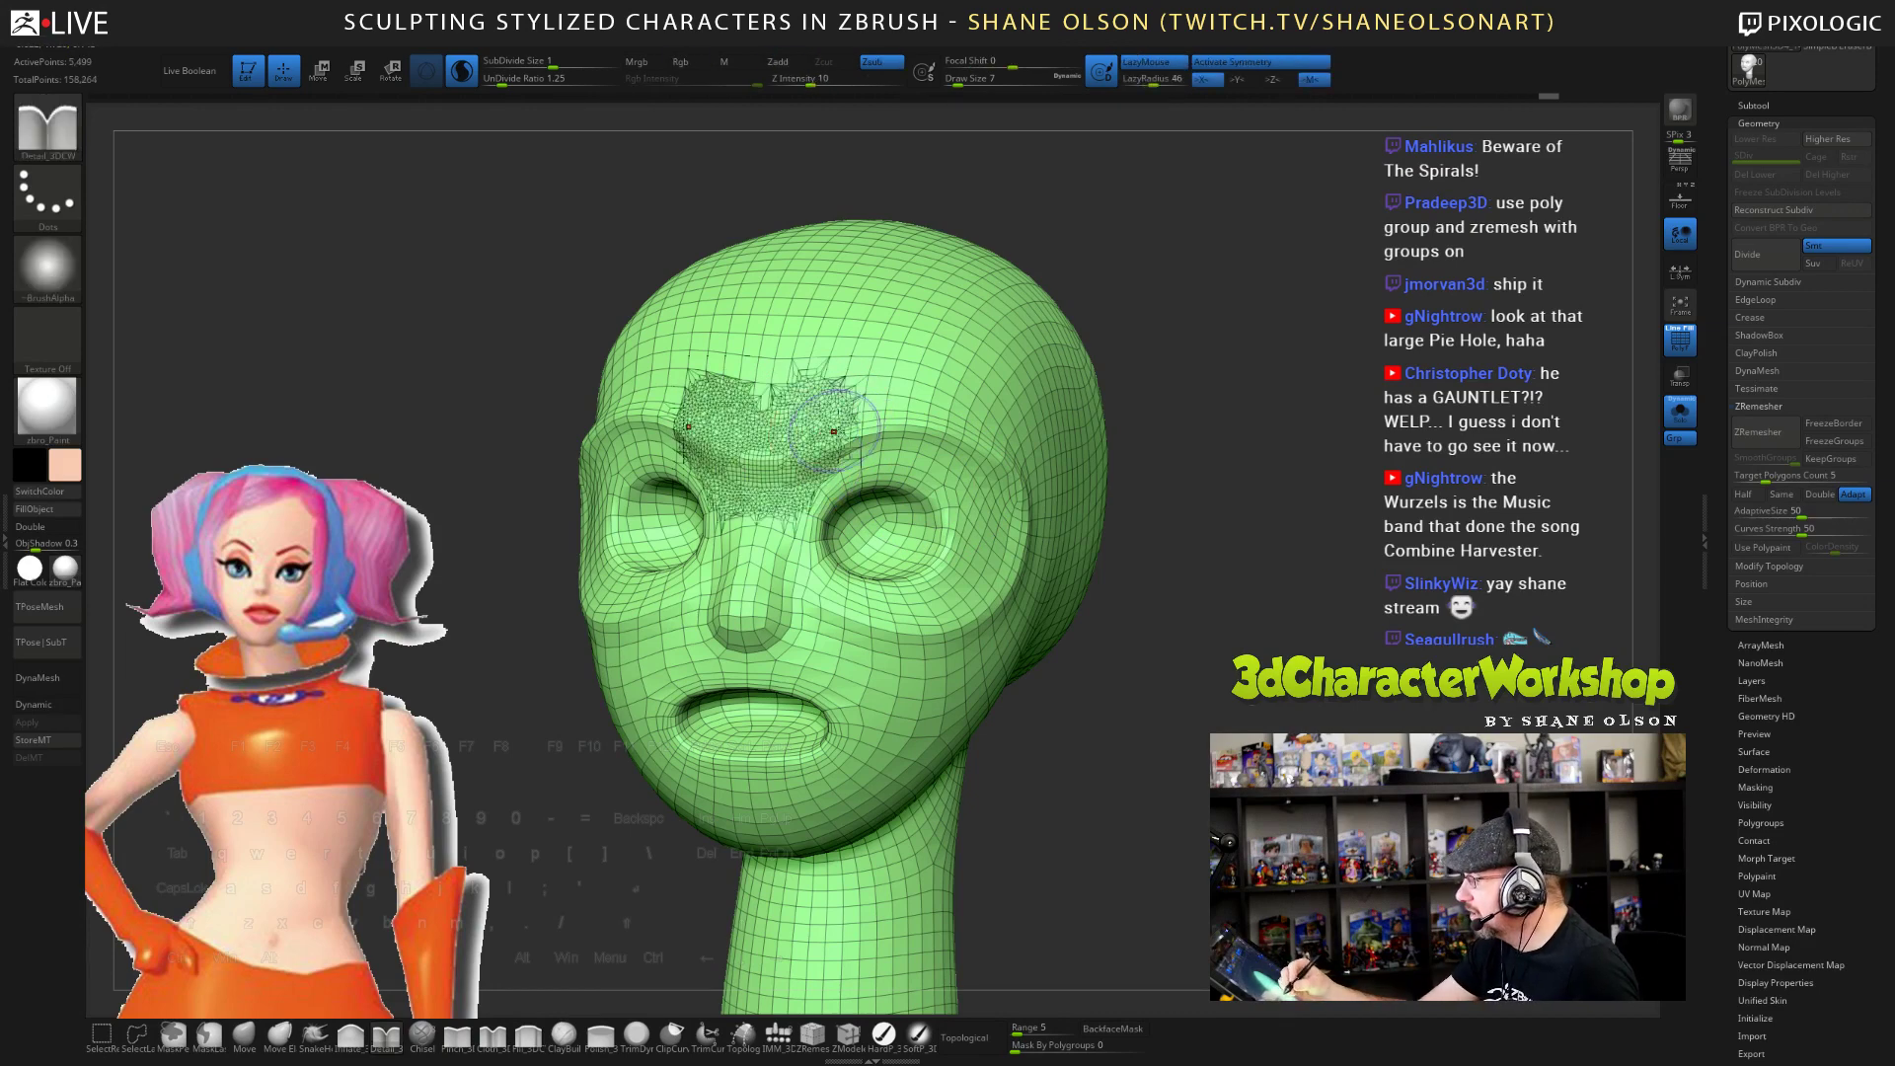
key("ctrl+z")
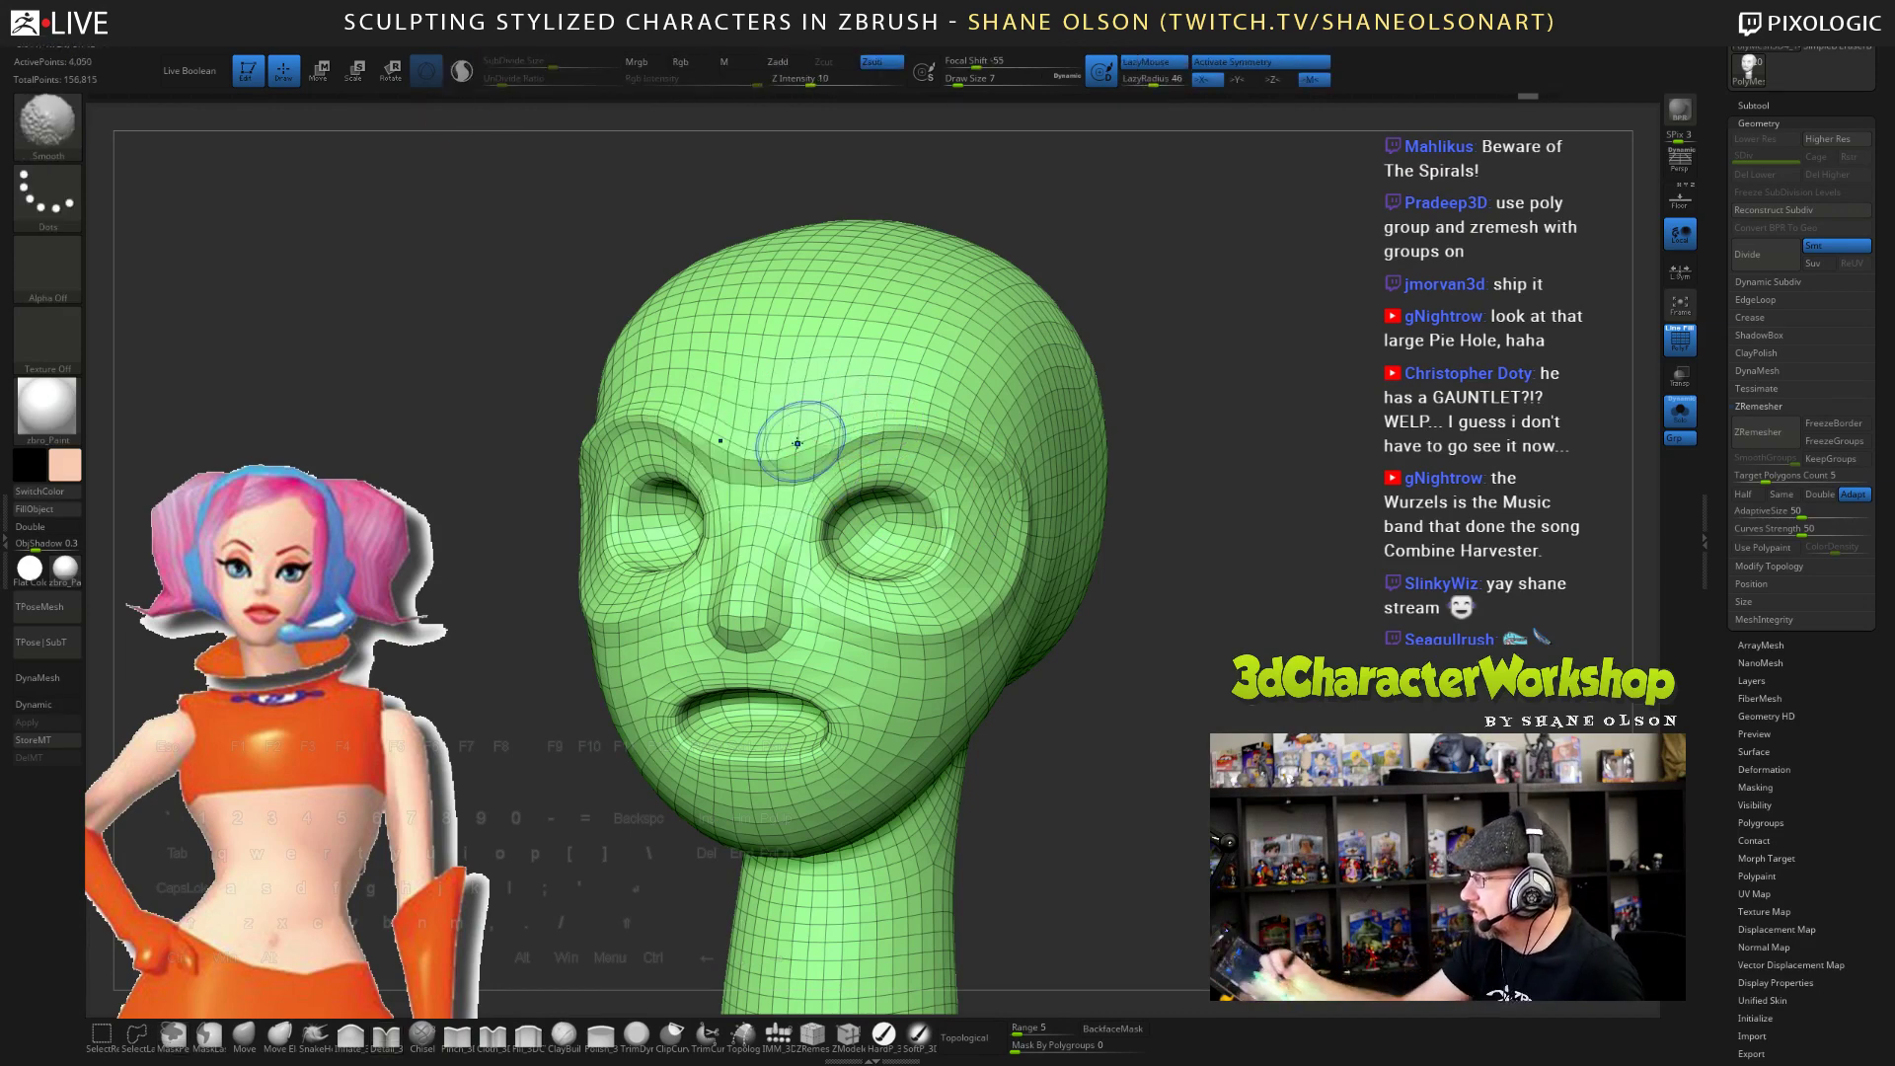
- Smooth away the mask-like ridge across the brow and around the outer sides of the eye sockets
left_click_drag(760, 415, 838, 463, "shift")
left_click_drag(671, 414, 889, 406, "shift")
mouse_move(907, 422)
left_mouse_down()
mouse_move(1016, 488)
mouse_move(1009, 582)
mouse_move(919, 647)
left_mouse_up()
right_click_drag(920, 647, 779, 627)
left_click_drag(964, 523, 938, 484, "shift")
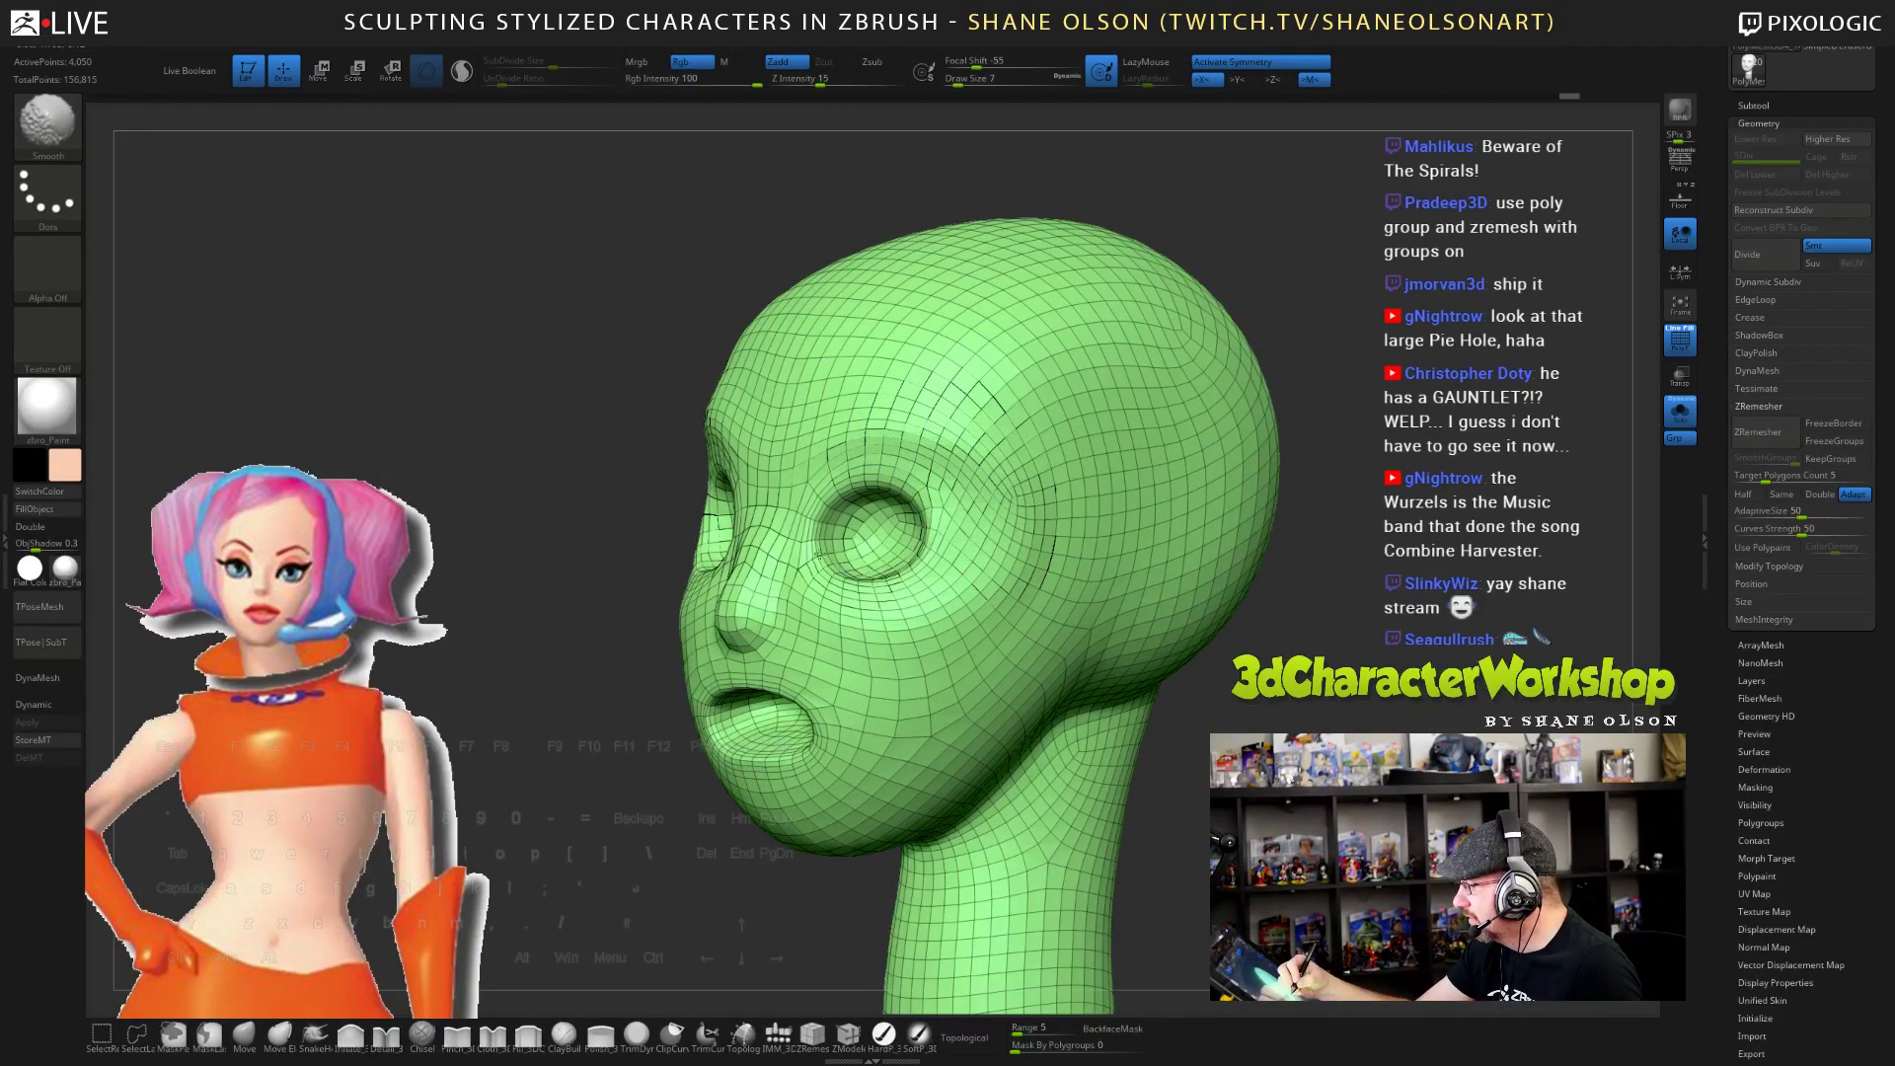
- Smooth the mouth opening, the eye surrounds and the cheeks on the remeshed face
mouse_move(1169, 715)
left_mouse_down()
mouse_move(1248, 725)
mouse_move(1147, 727)
left_mouse_up()
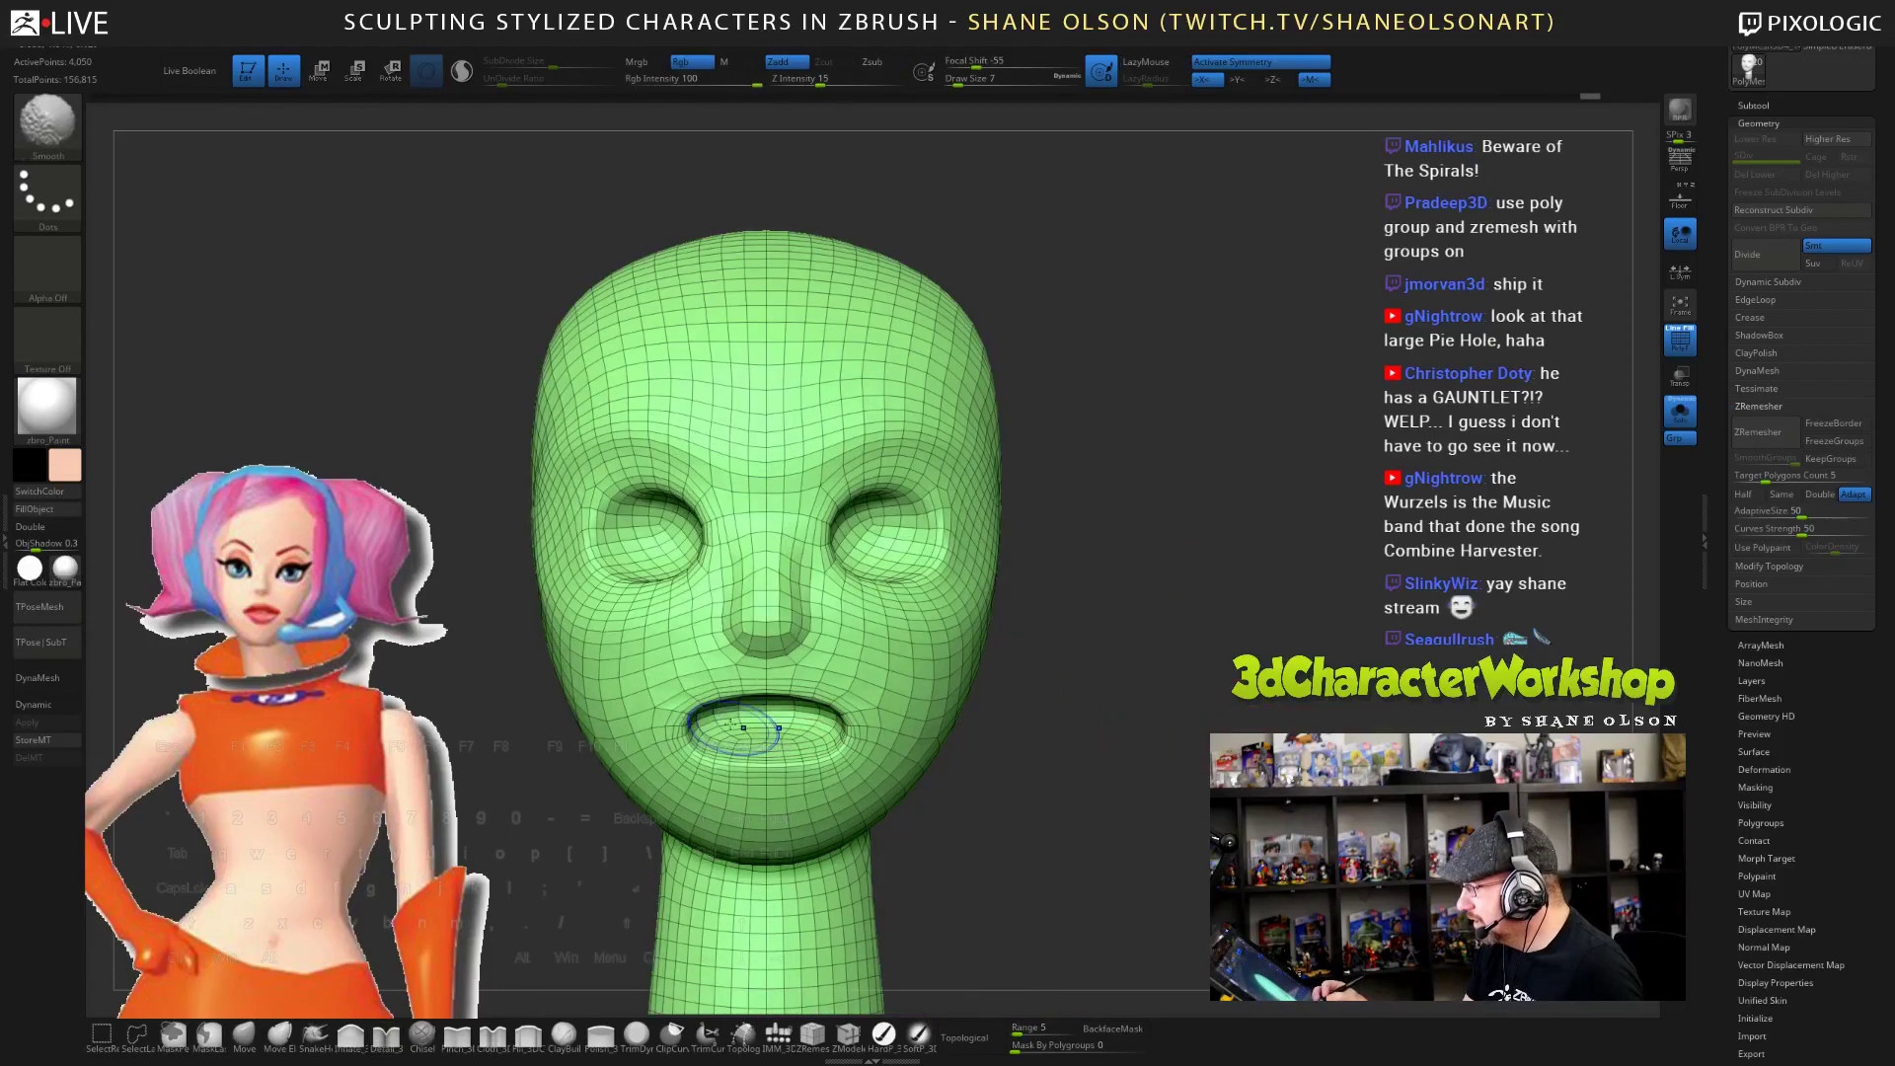
left_click_drag(753, 727, 681, 702, "shift")
left_click_drag(1145, 791, 1269, 756, "alt")
mouse_move(856, 722)
left_mouse_down("shift")
mouse_move(836, 736)
mouse_move(870, 722)
left_mouse_up("shift")
left_click_drag(1090, 758, 1163, 753)
mouse_move(755, 538)
left_mouse_down("shift")
mouse_move(714, 518)
mouse_move(735, 542)
left_mouse_up("shift")
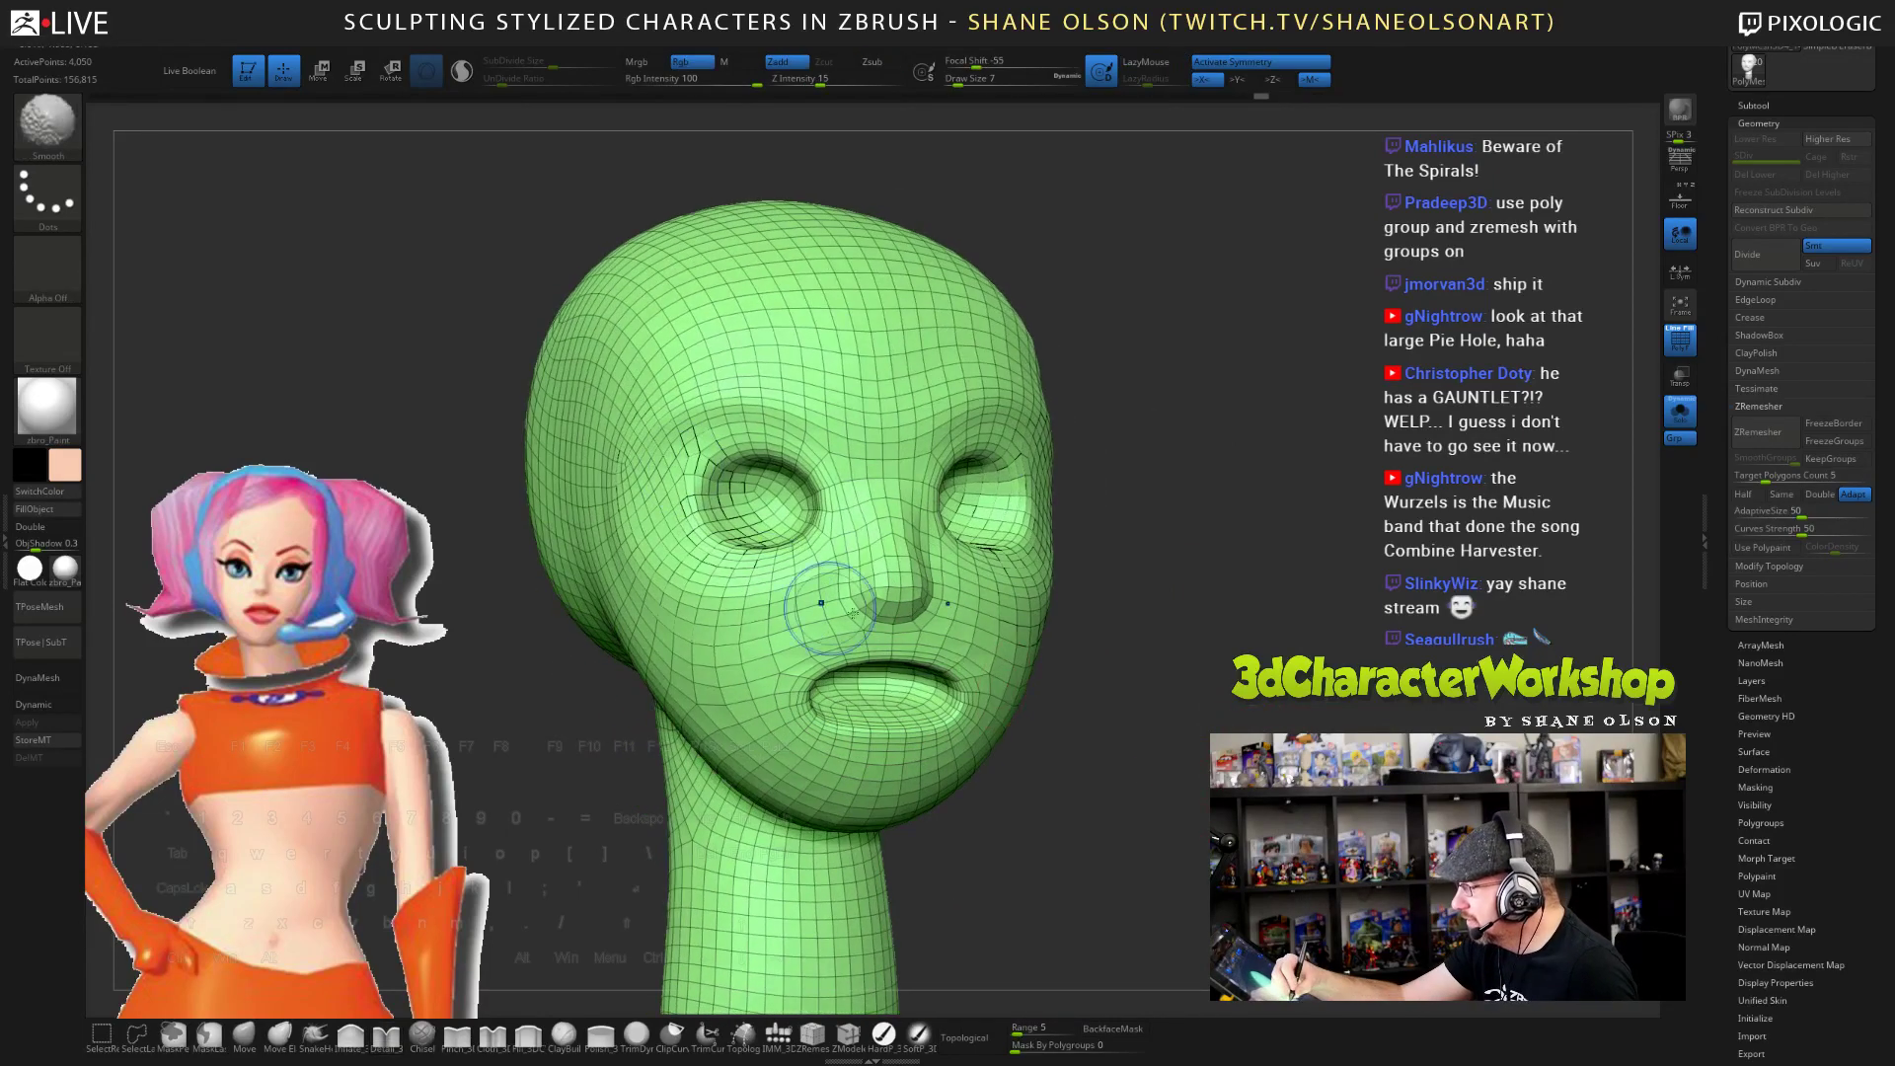
mouse_move(834, 597)
left_mouse_down("shift")
mouse_move(856, 605)
mouse_move(624, 593)
mouse_move(693, 681)
left_mouse_up("shift")
mouse_move(1174, 764)
left_mouse_down("shift")
mouse_move(1106, 775)
mouse_move(1130, 793)
mouse_move(1171, 770)
left_mouse_up("shift")
- Narrow the open mouth into a flat slit with the Move brush at draw size 11
left_click(279, 1033)
key("s")
key("s")
key("s")
mouse_move(839, 723)
left_mouse_down()
mouse_move(830, 699)
mouse_move(909, 699)
mouse_move(884, 692)
left_mouse_up()
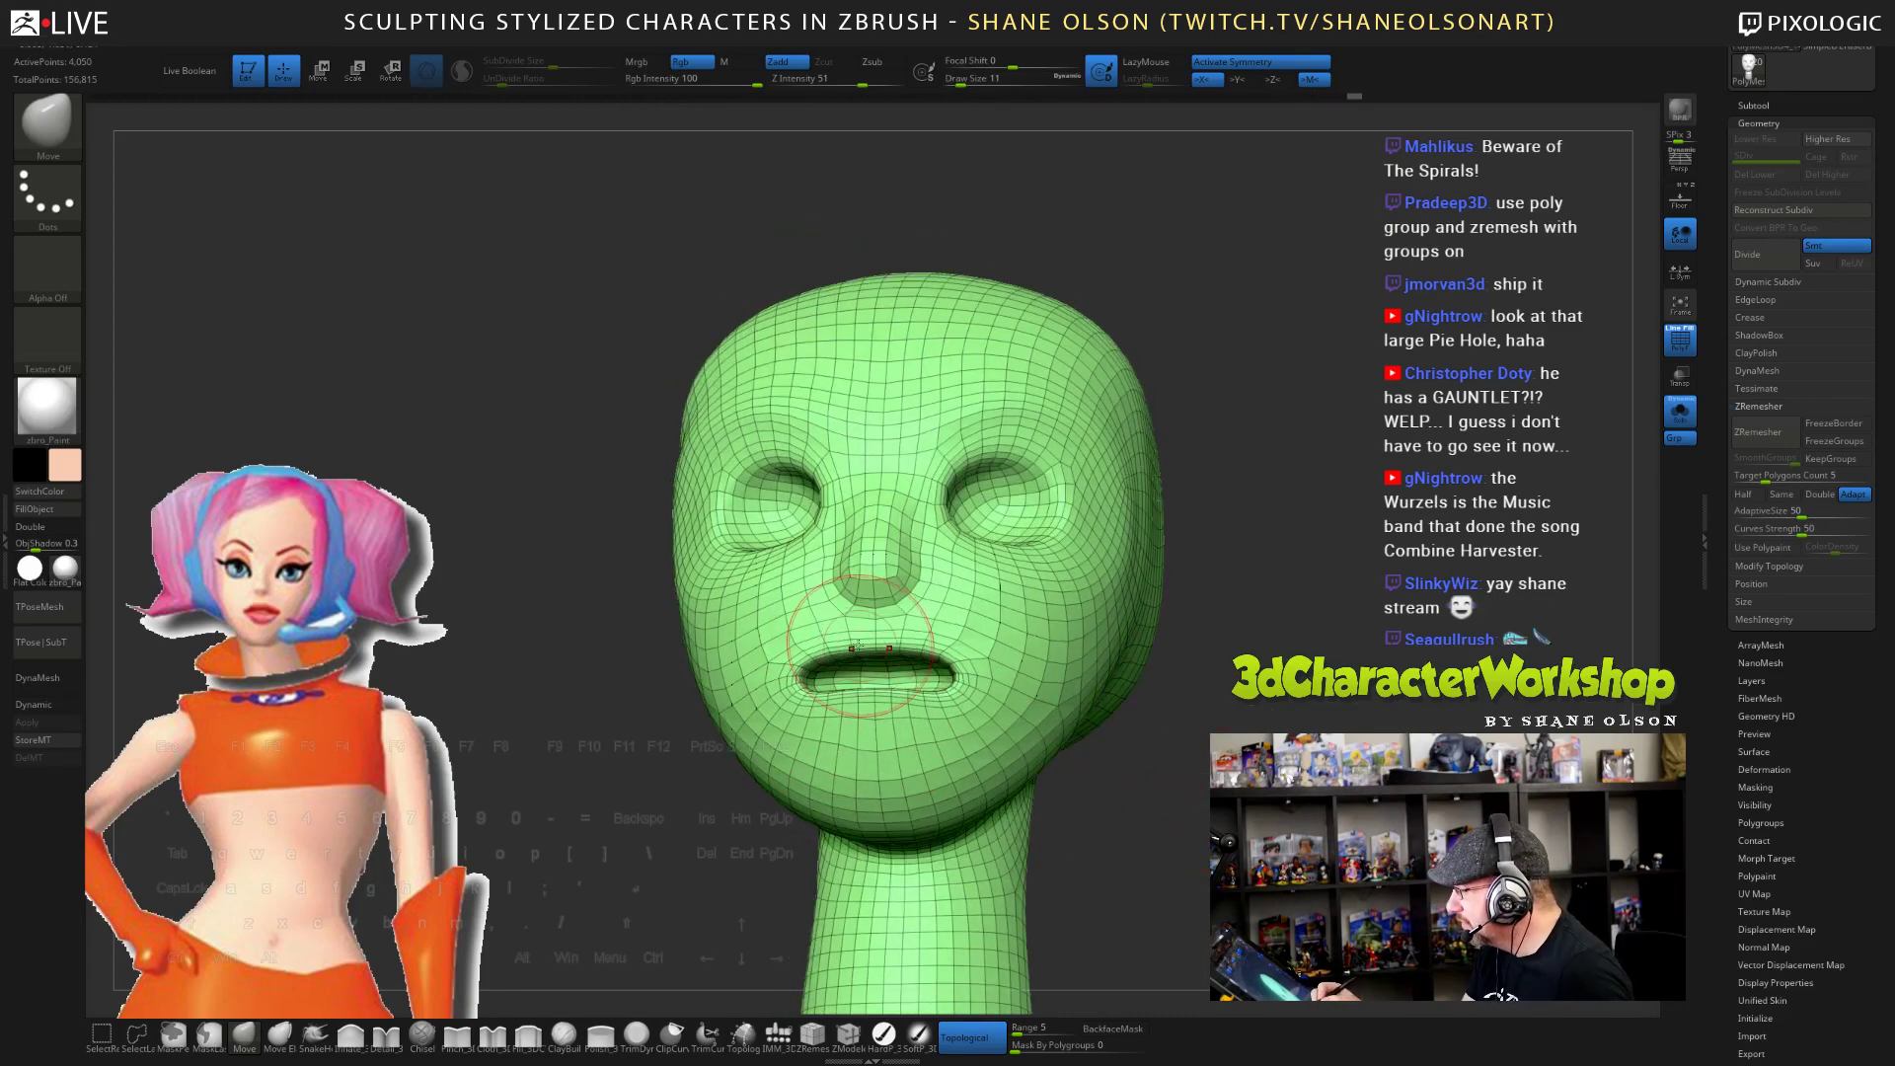
left_click_drag(921, 632, 952, 663)
left_click_drag(1097, 795, 1111, 842, "alt")
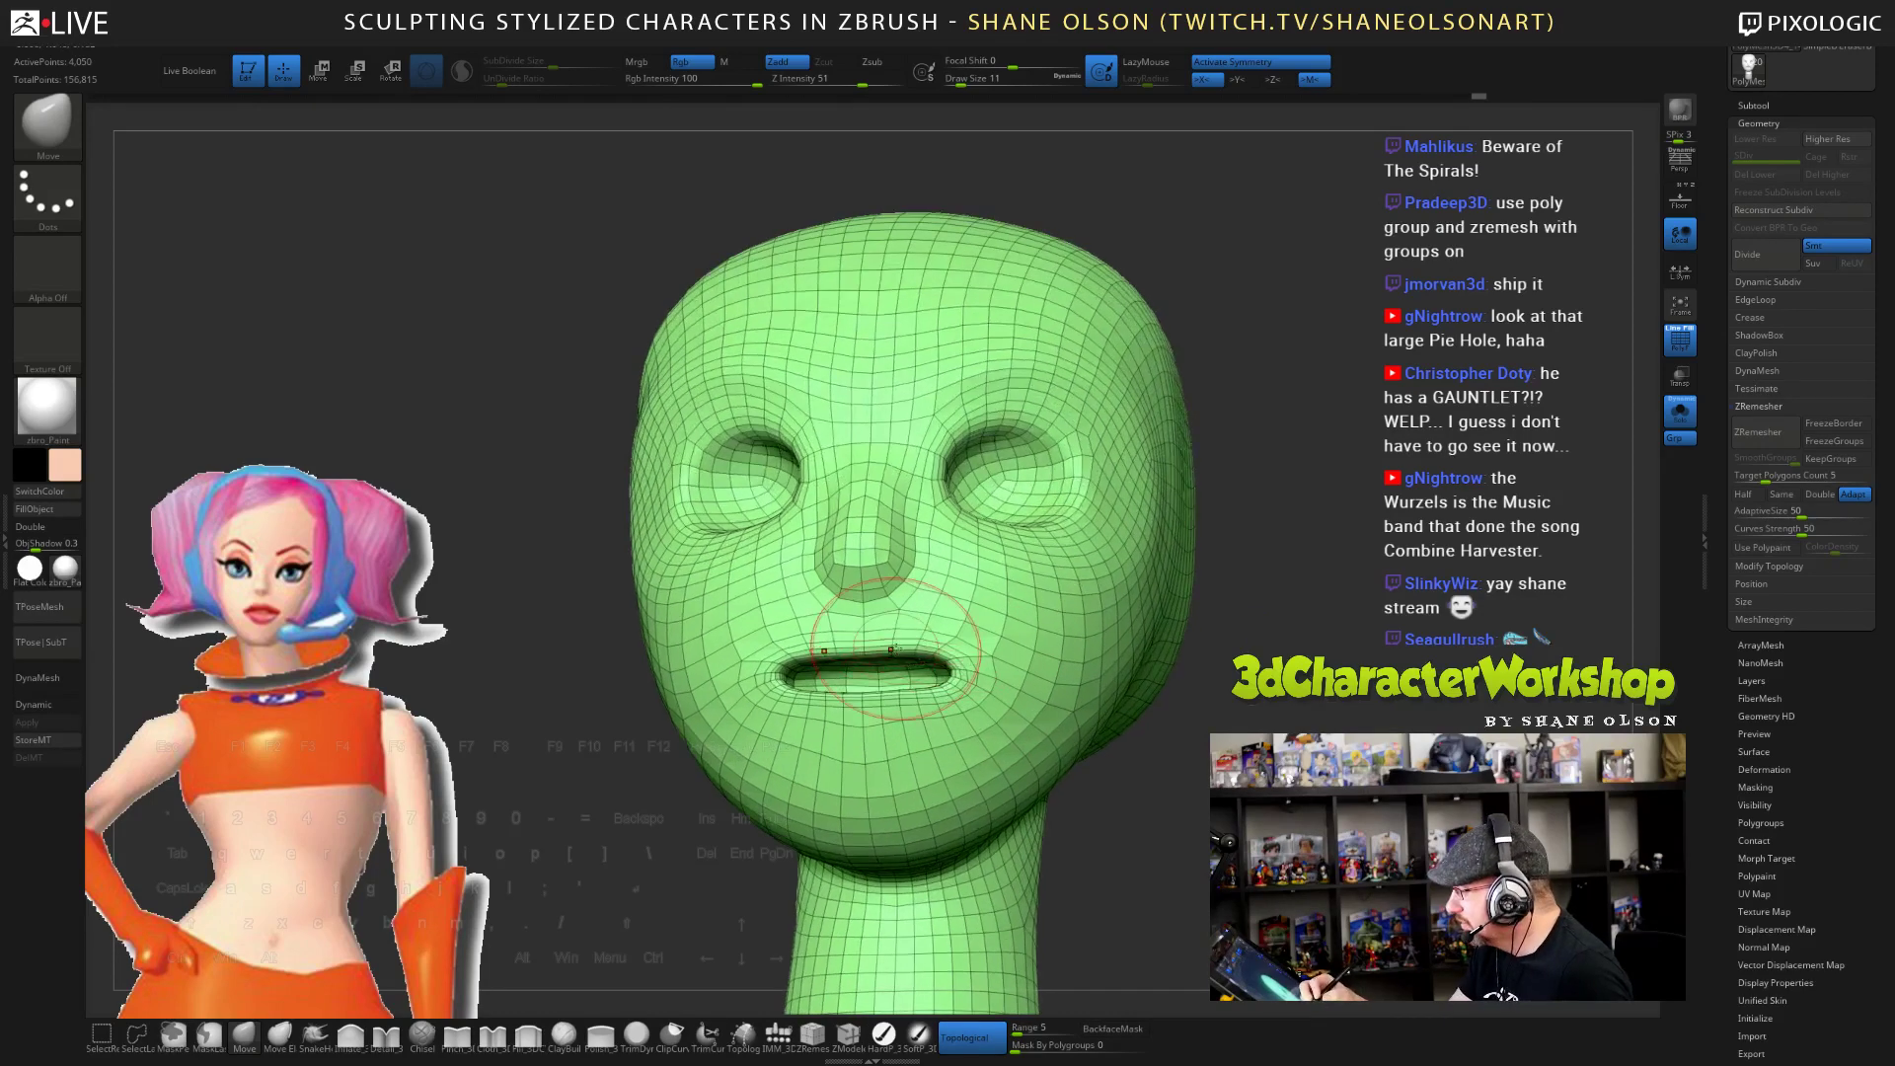
- Inflate the upper lip and mouth corners at draw size 6 and Z intensity 5
left_click(352, 1036)
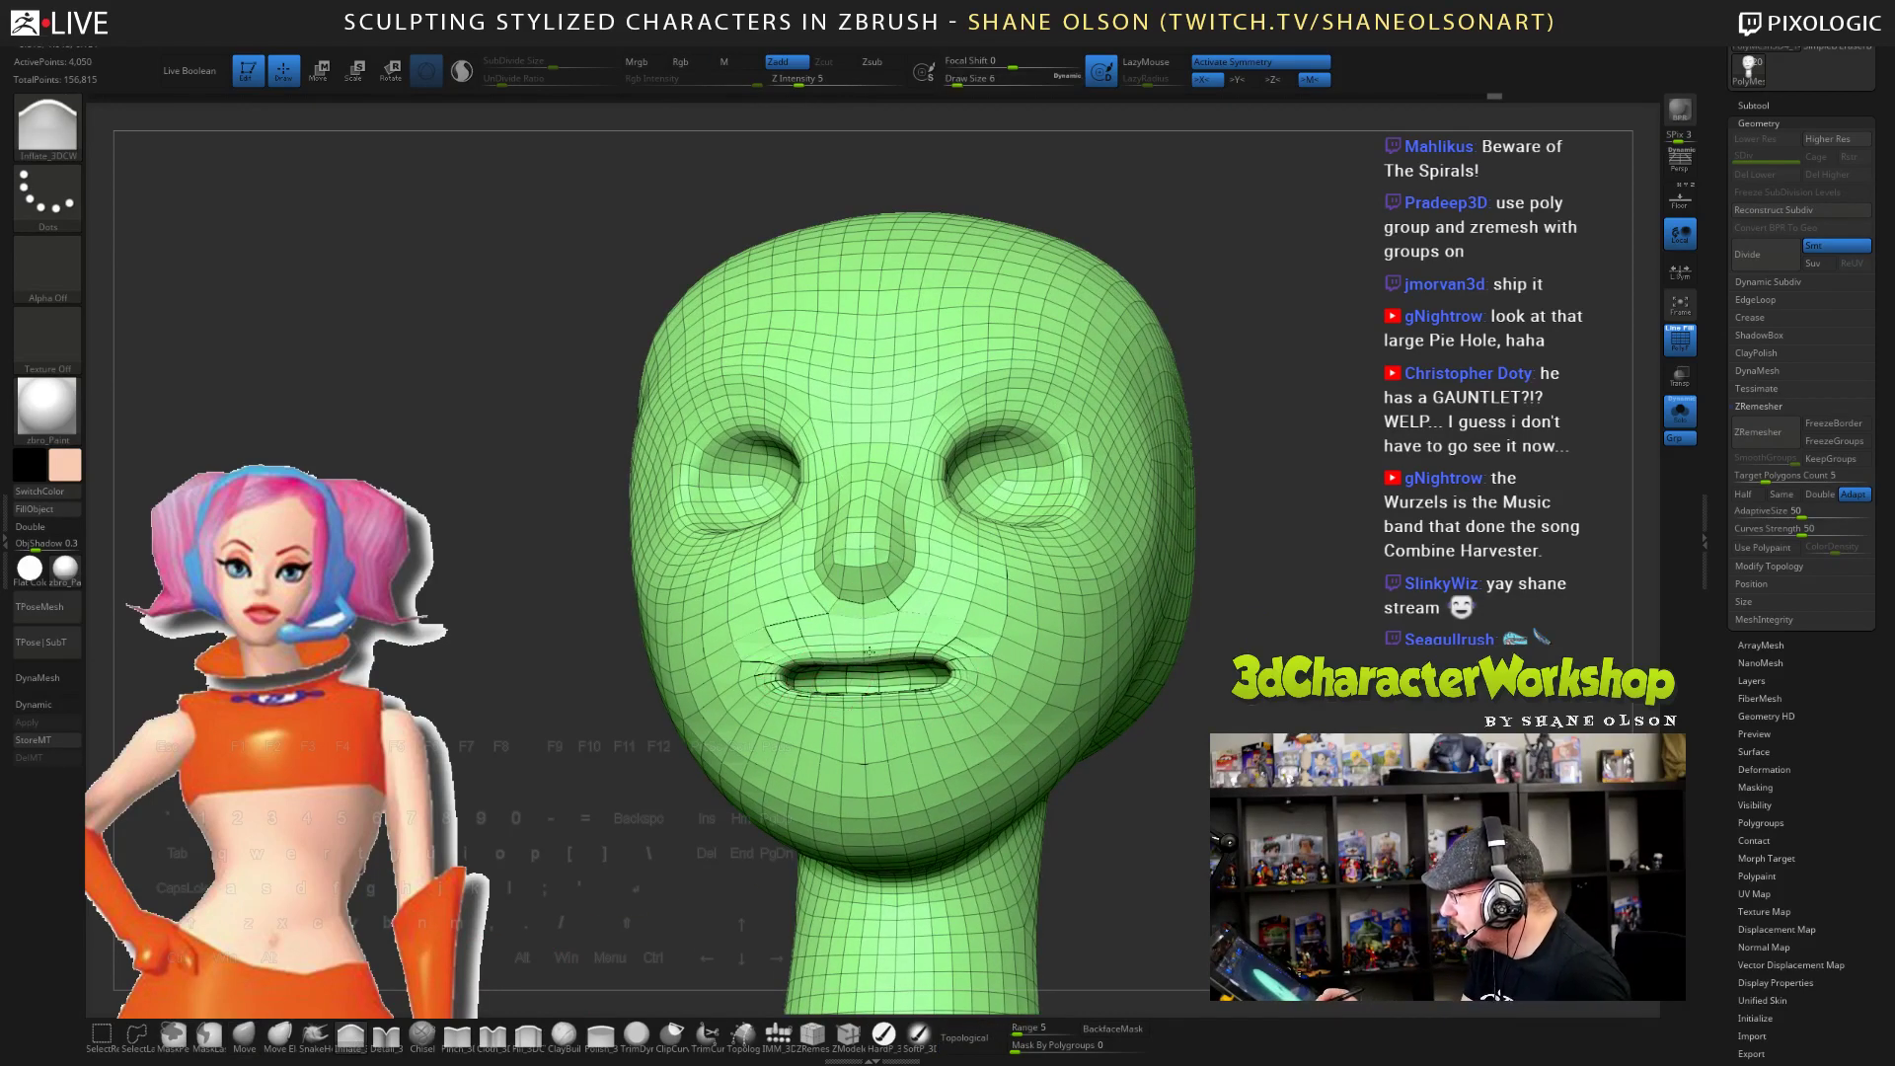
left_click_drag(858, 656, 865, 657)
left_click_drag(1210, 602, 1205, 660)
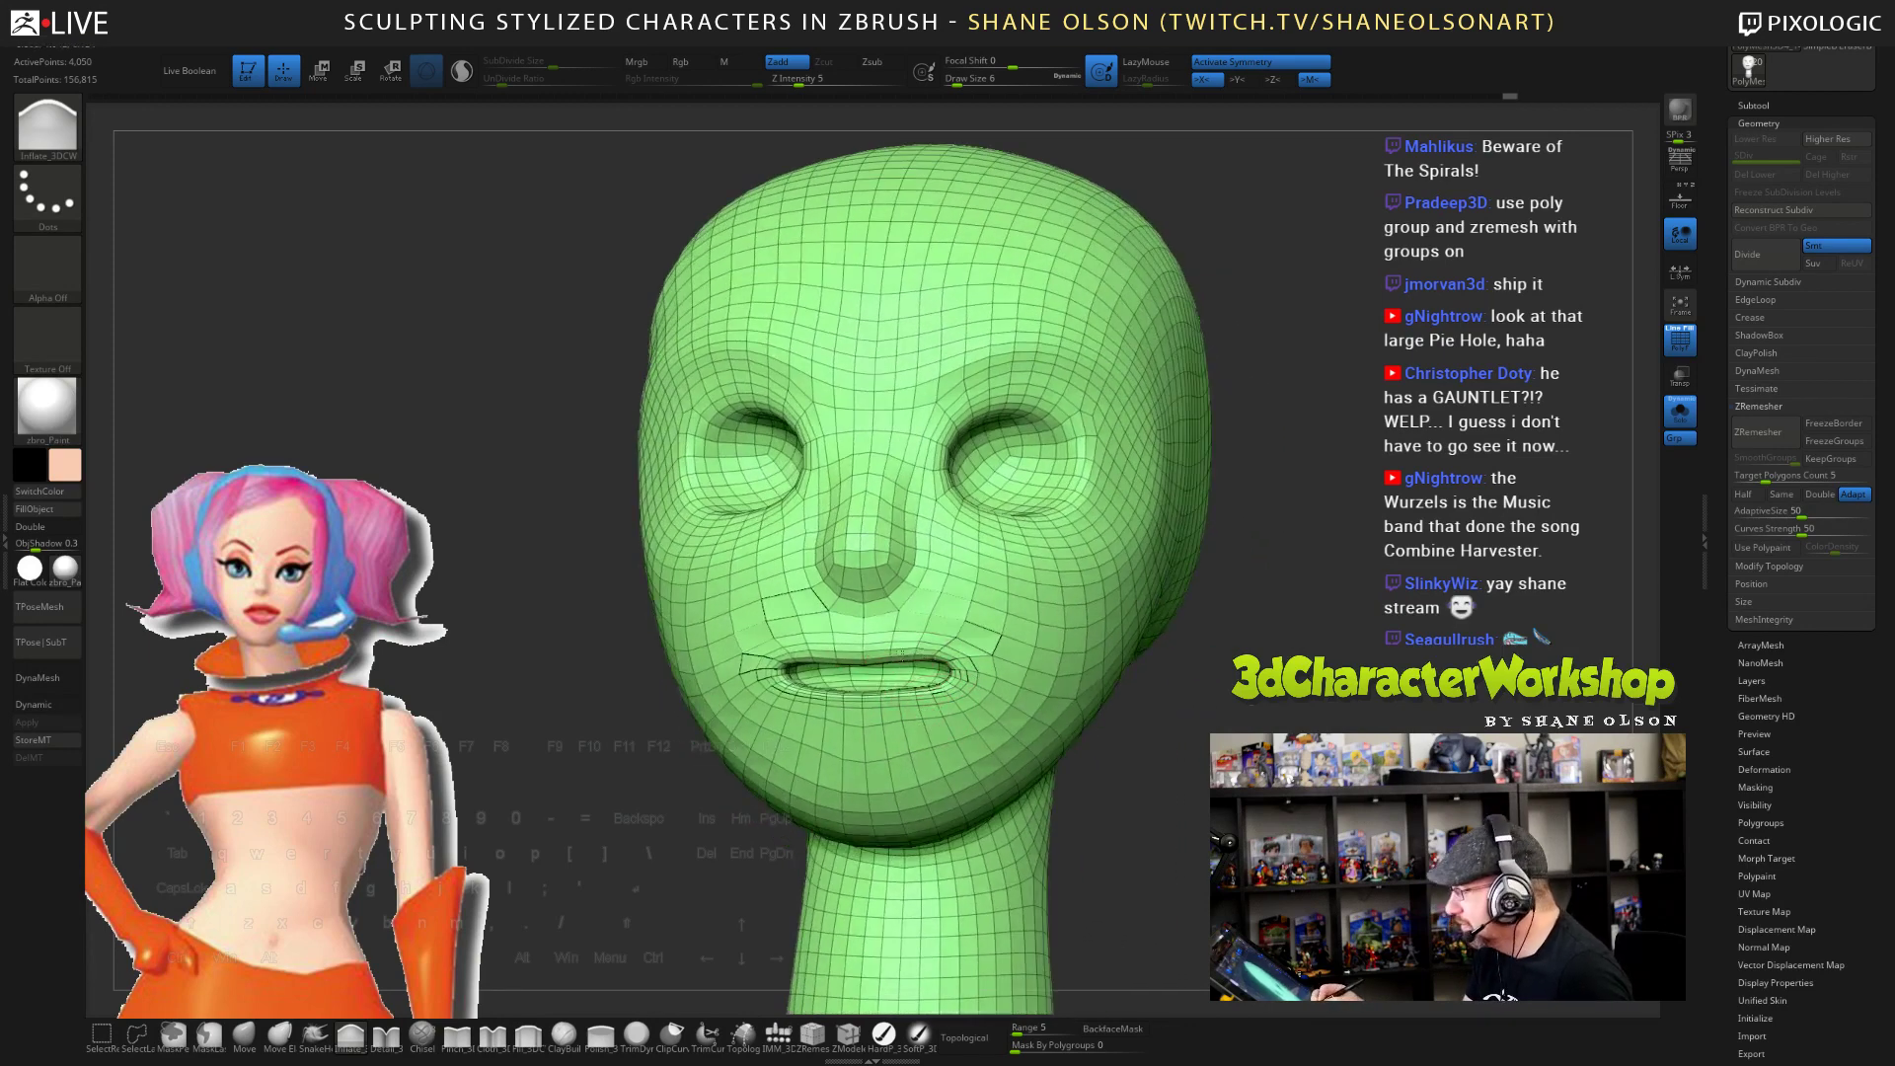
left_click_drag(956, 654, 952, 656)
left_click_drag(1224, 617, 1071, 623)
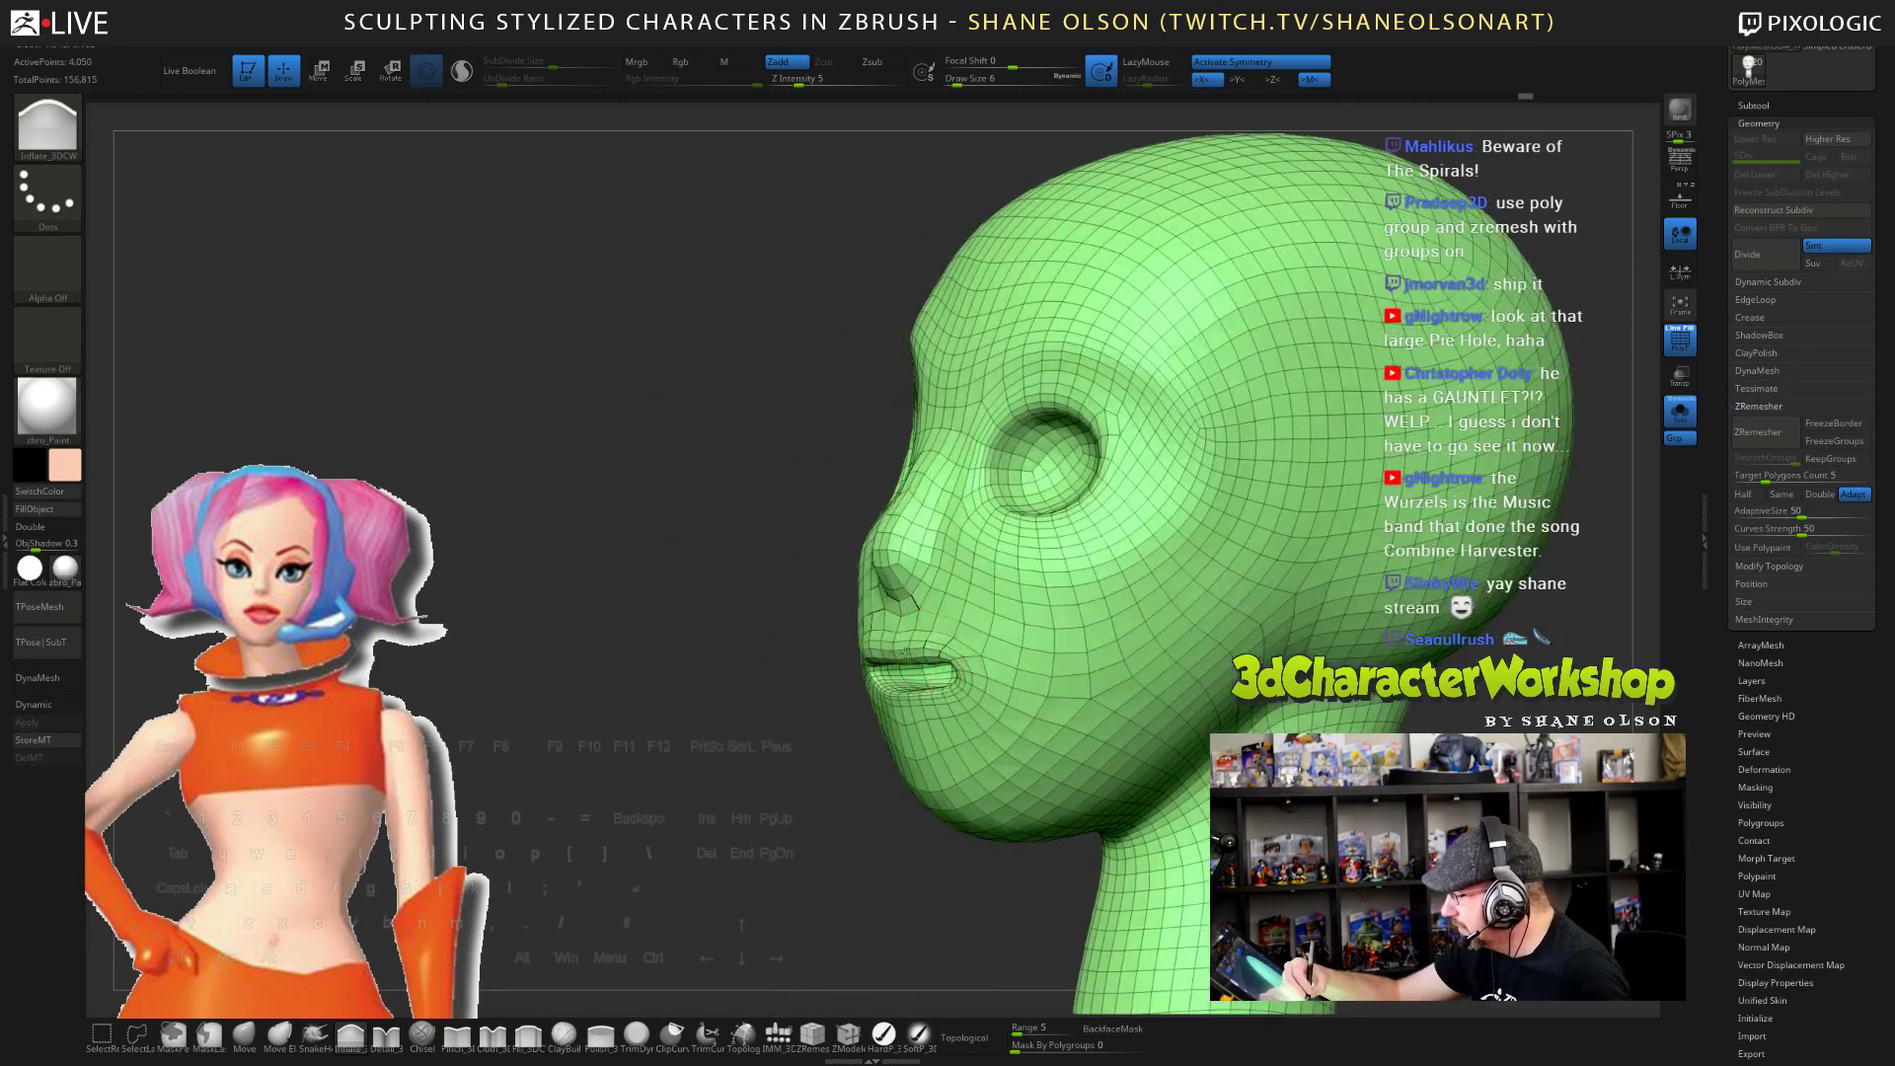
- Build up the lower lip and refine the corners of the mouth with the inflating brush
mouse_move(779, 698)
left_mouse_down()
mouse_move(900, 704)
mouse_move(923, 726)
mouse_move(967, 691)
mouse_move(910, 704)
left_mouse_up()
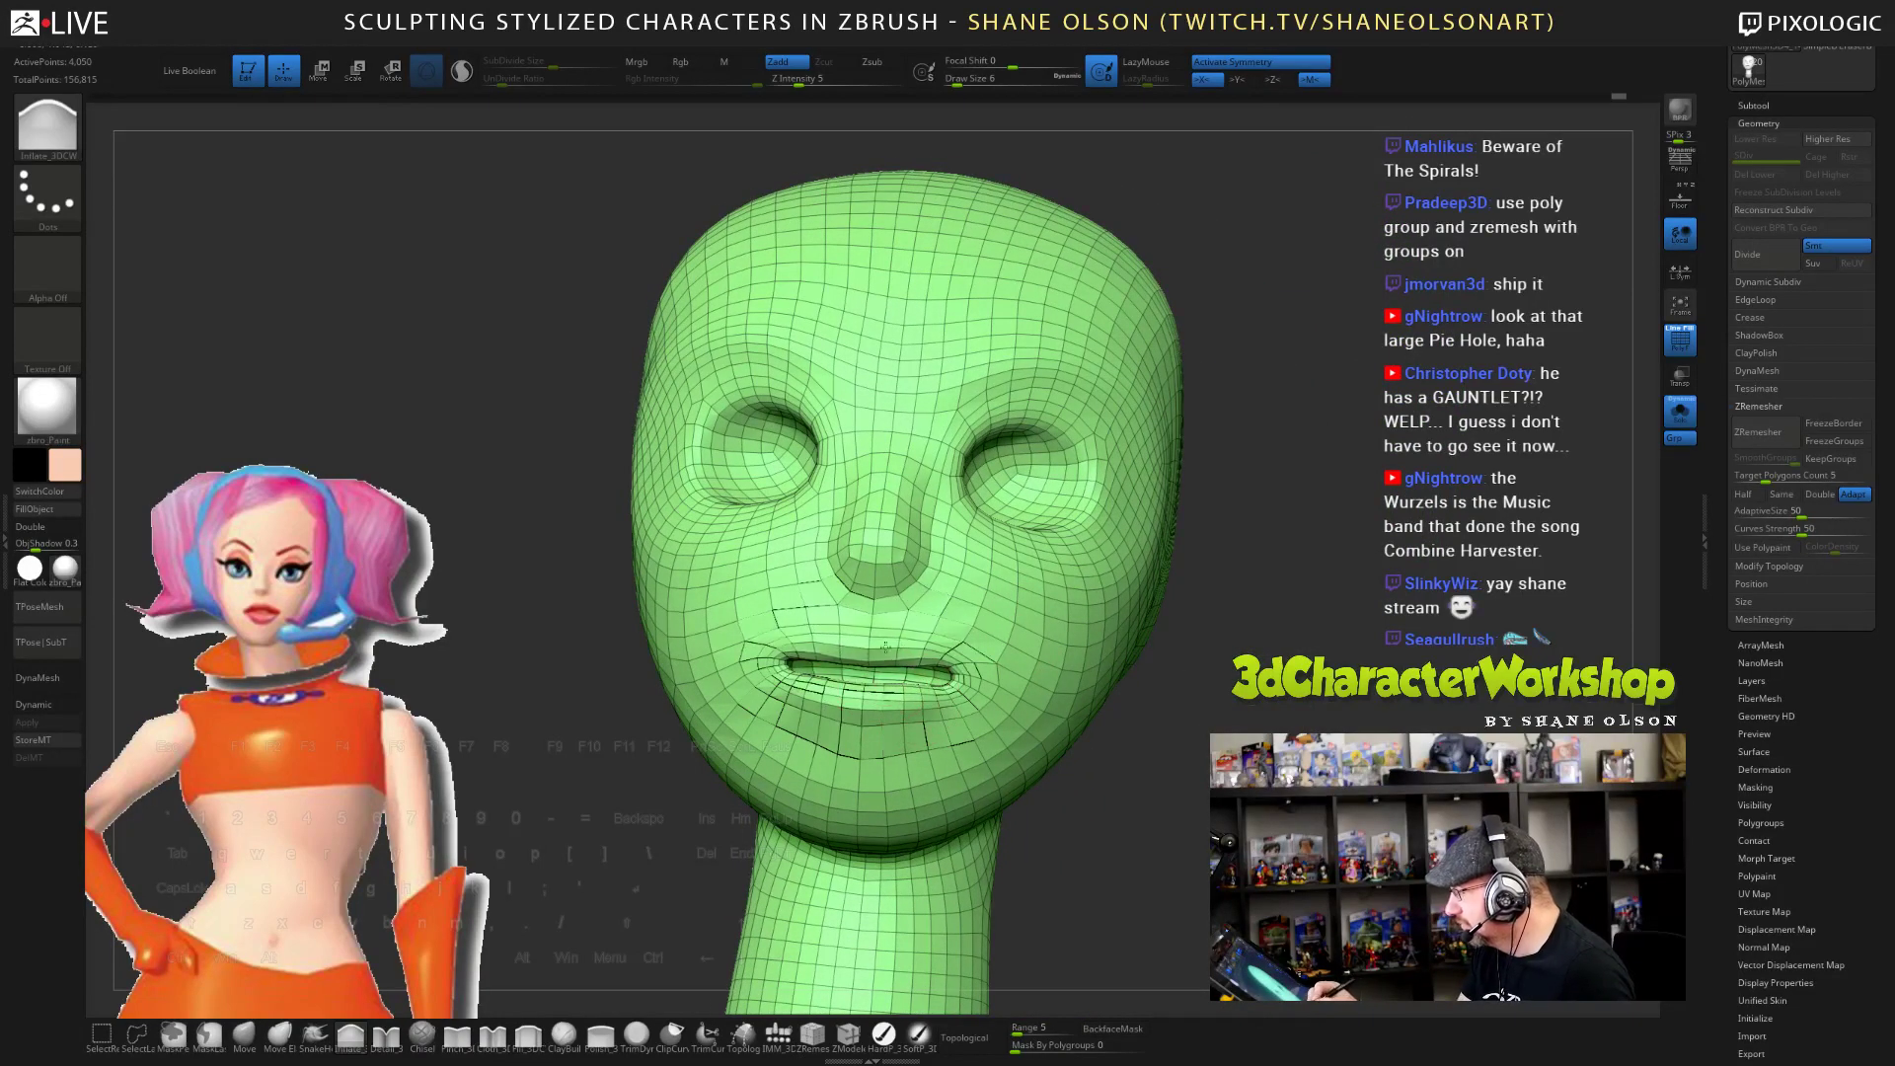
left_click_drag(996, 703, 969, 661)
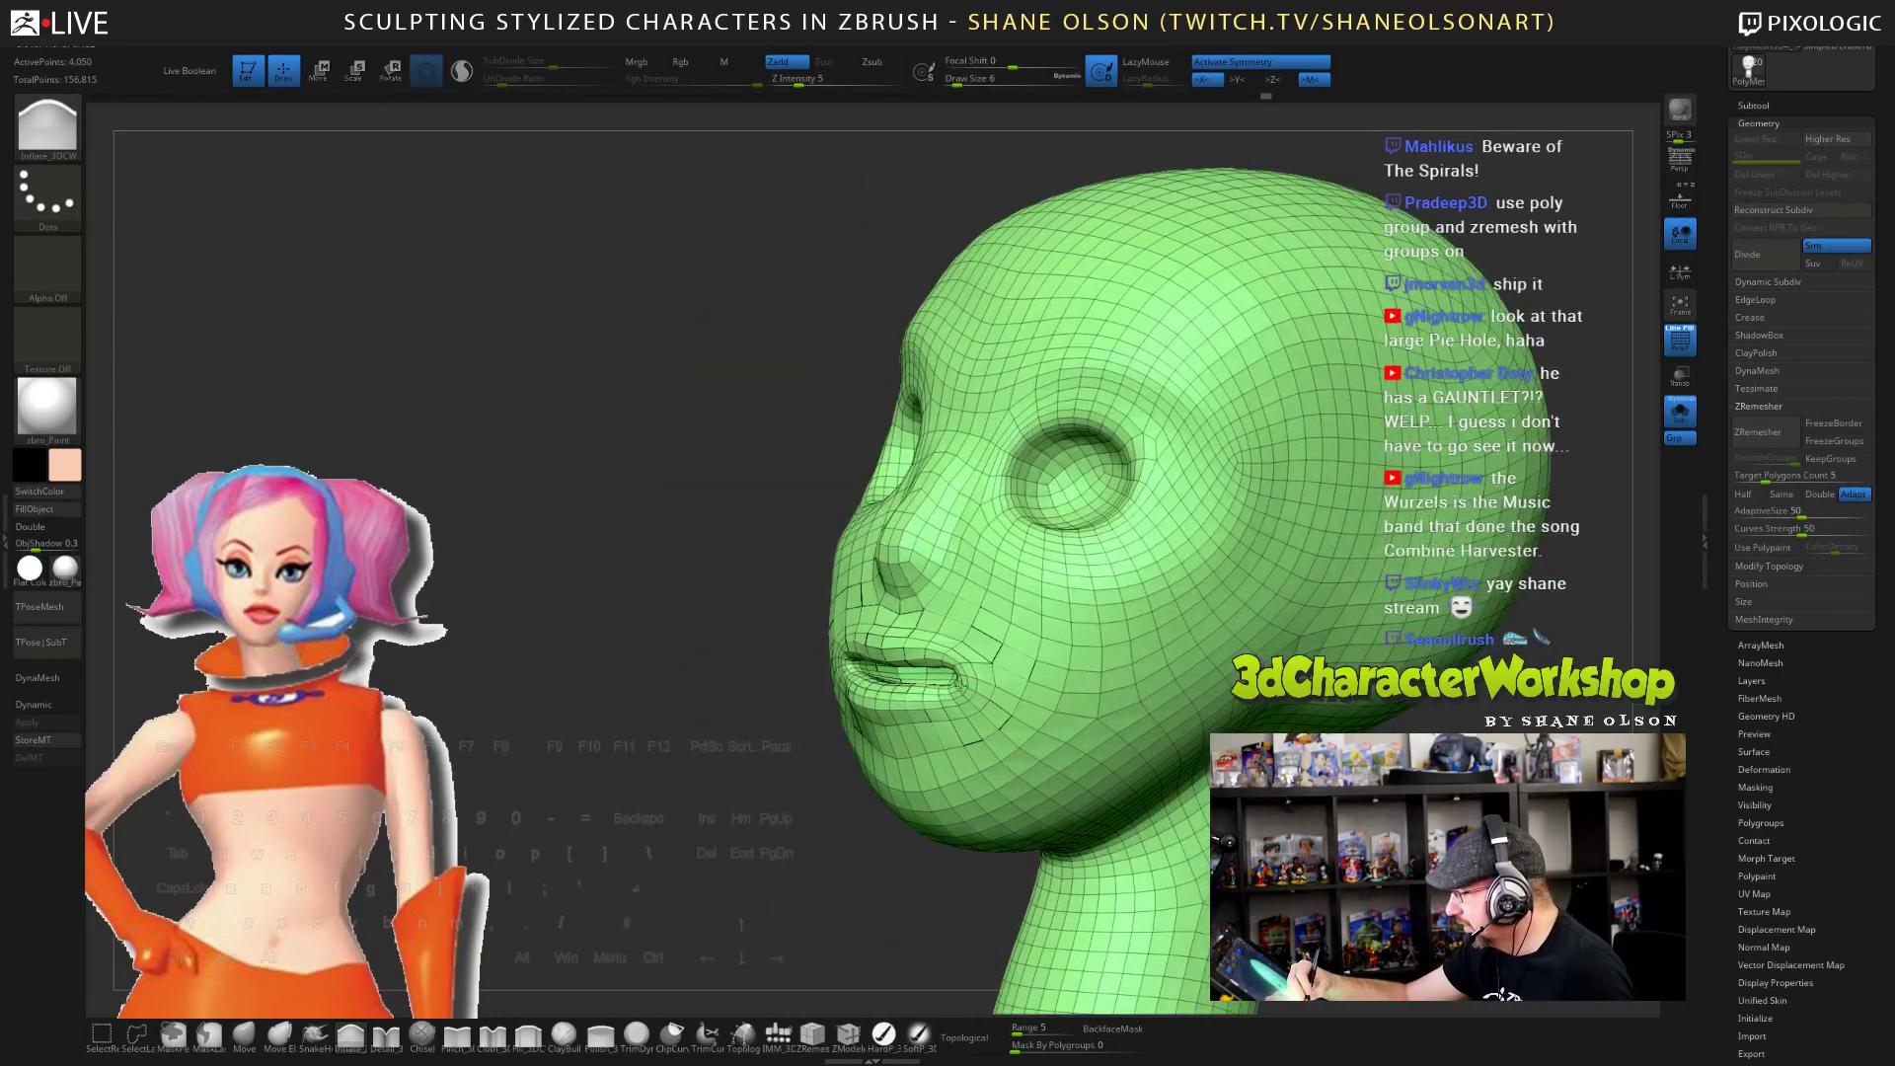
right_click_drag(1026, 708, 925, 639)
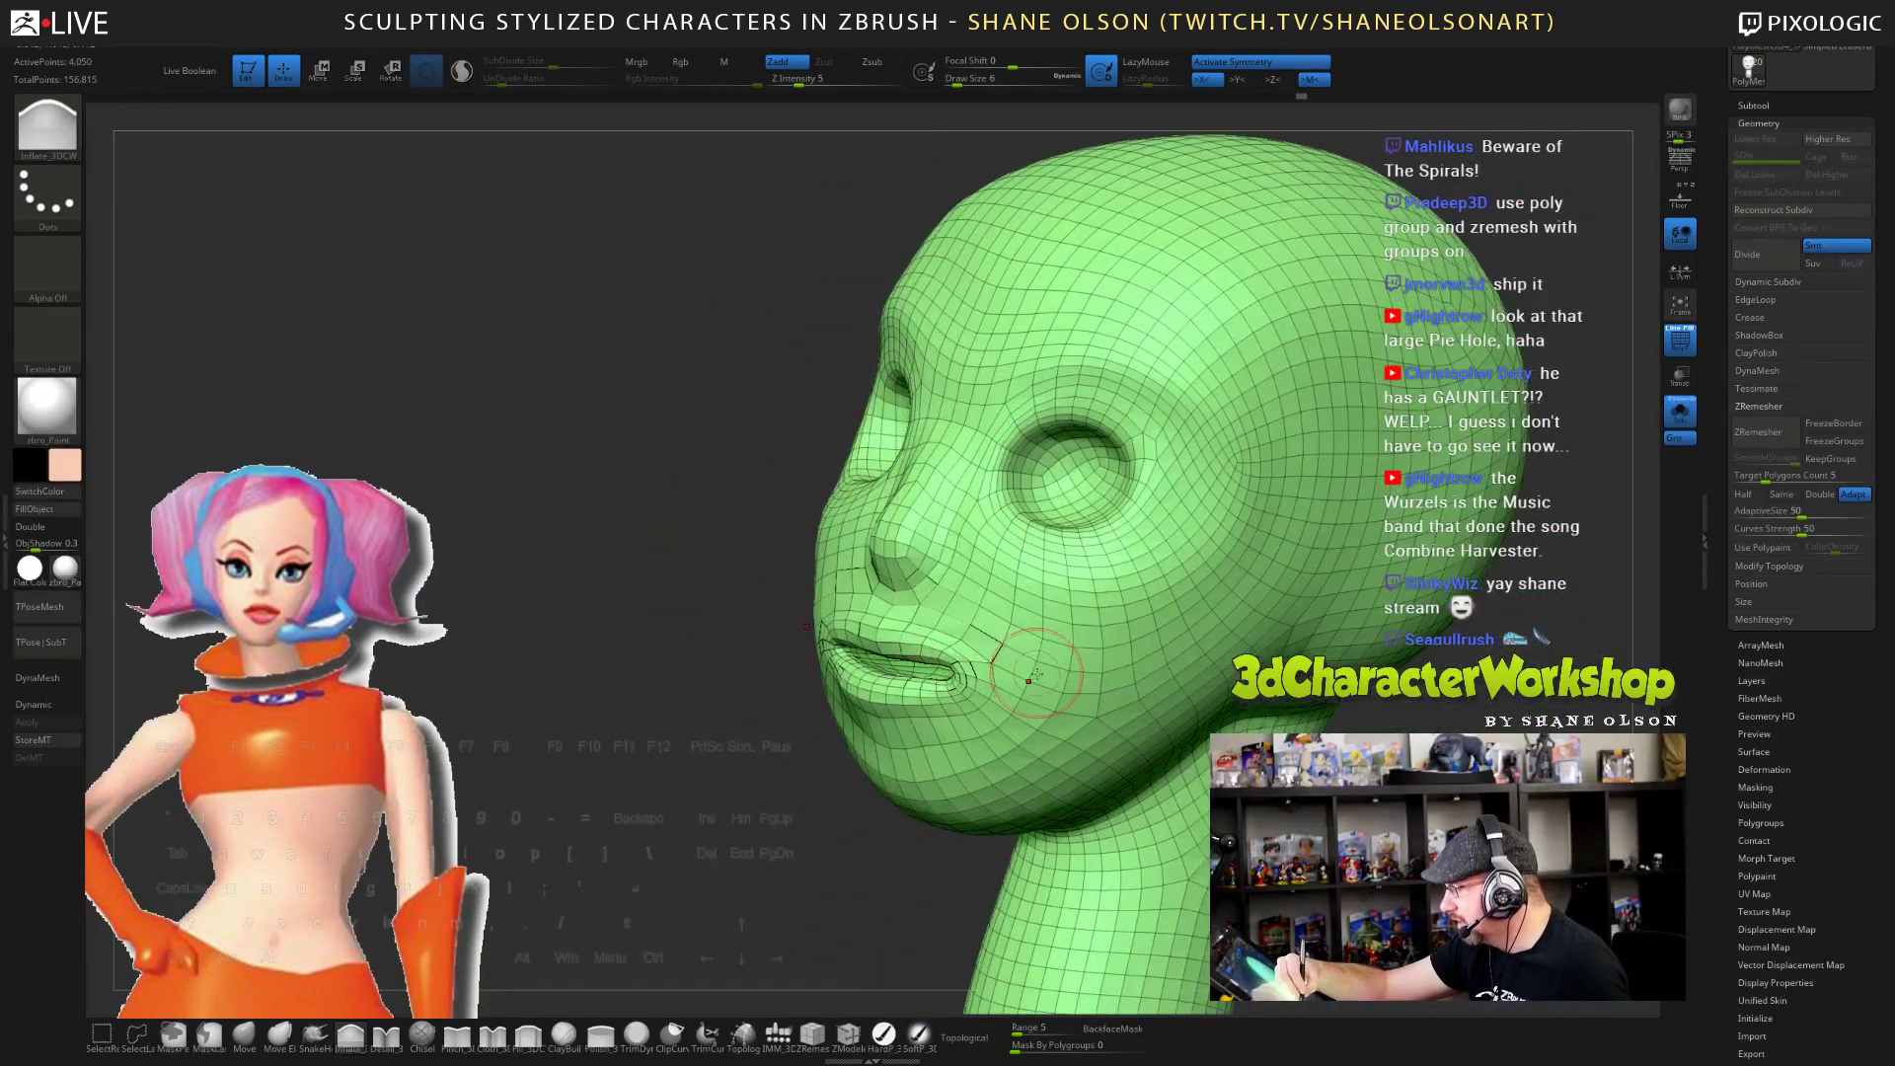
mouse_move(1029, 681)
right_mouse_down()
mouse_move(987, 675)
mouse_move(1001, 666)
right_mouse_up()
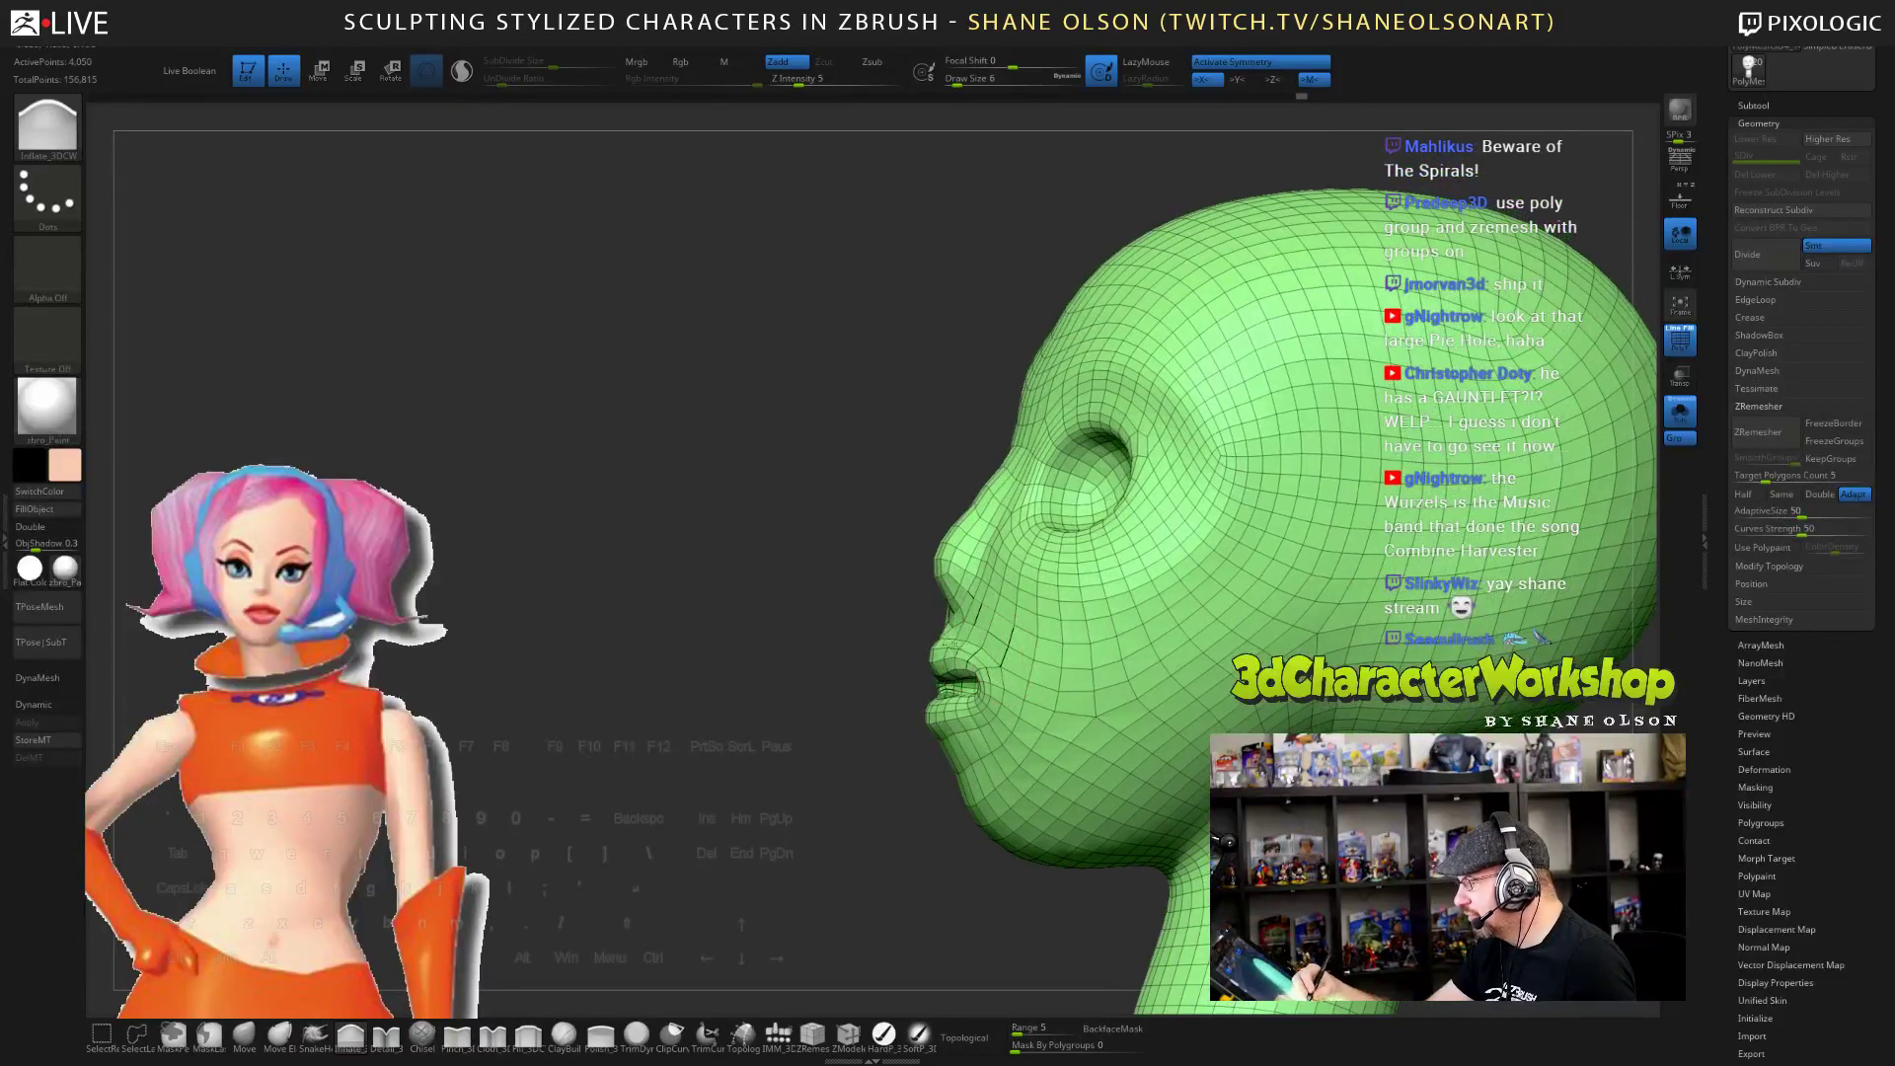
- Reshape the lip profile and mouth corners with the Move brush at draw size 11
left_click(247, 1036)
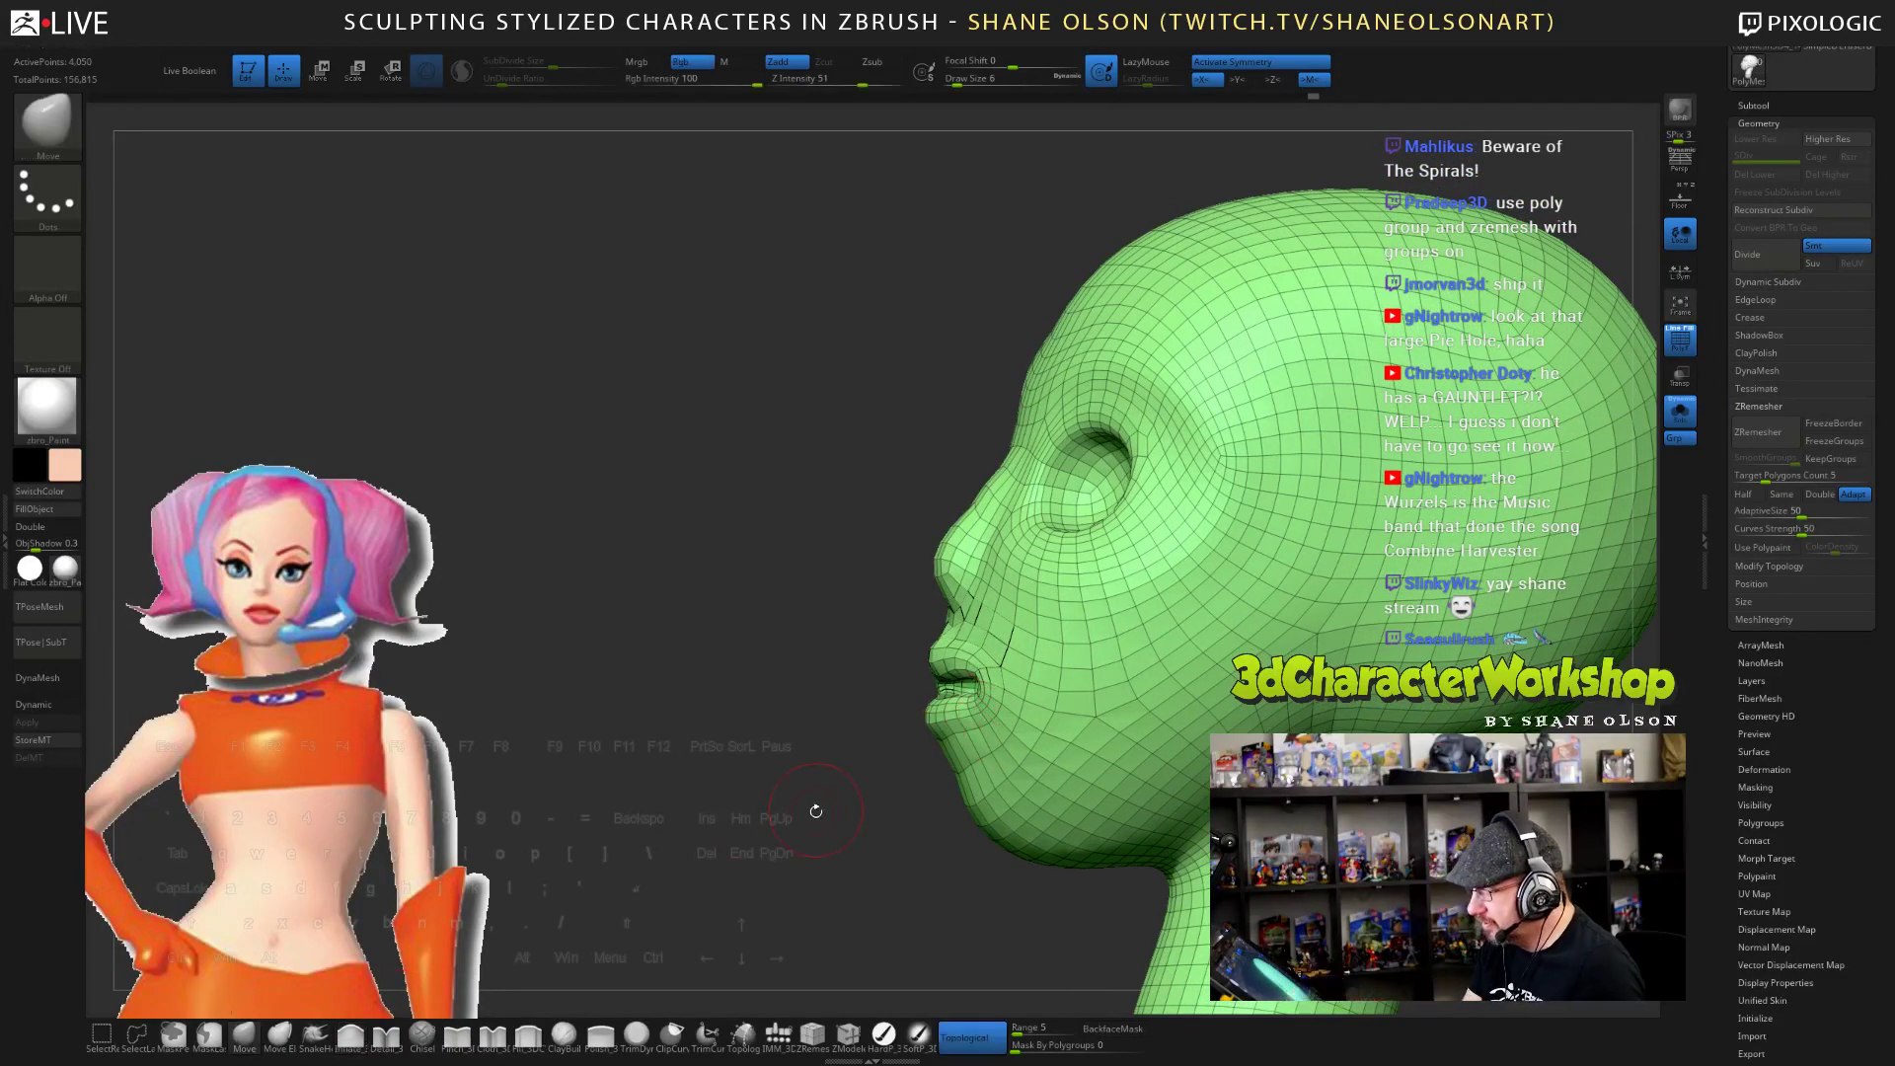
right_click_drag(1006, 880, 935, 723)
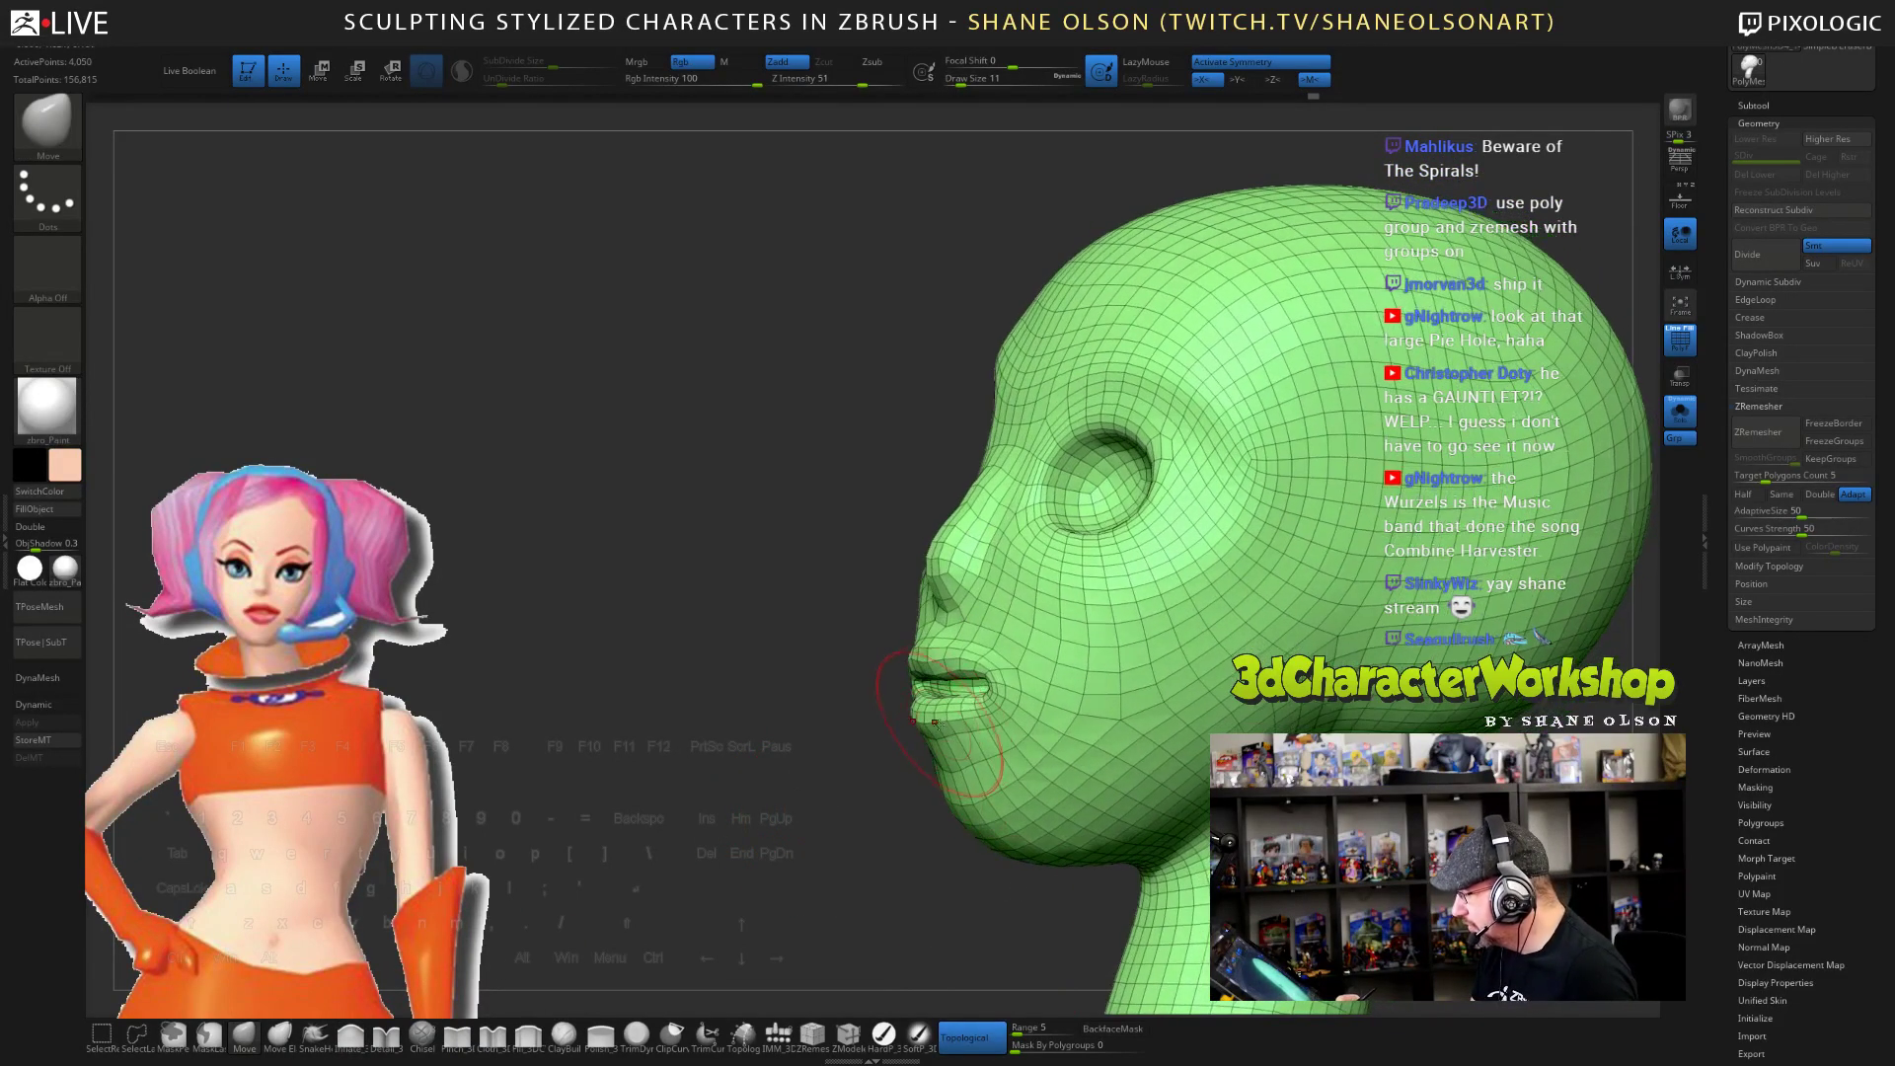
right_click_drag(983, 658, 950, 658)
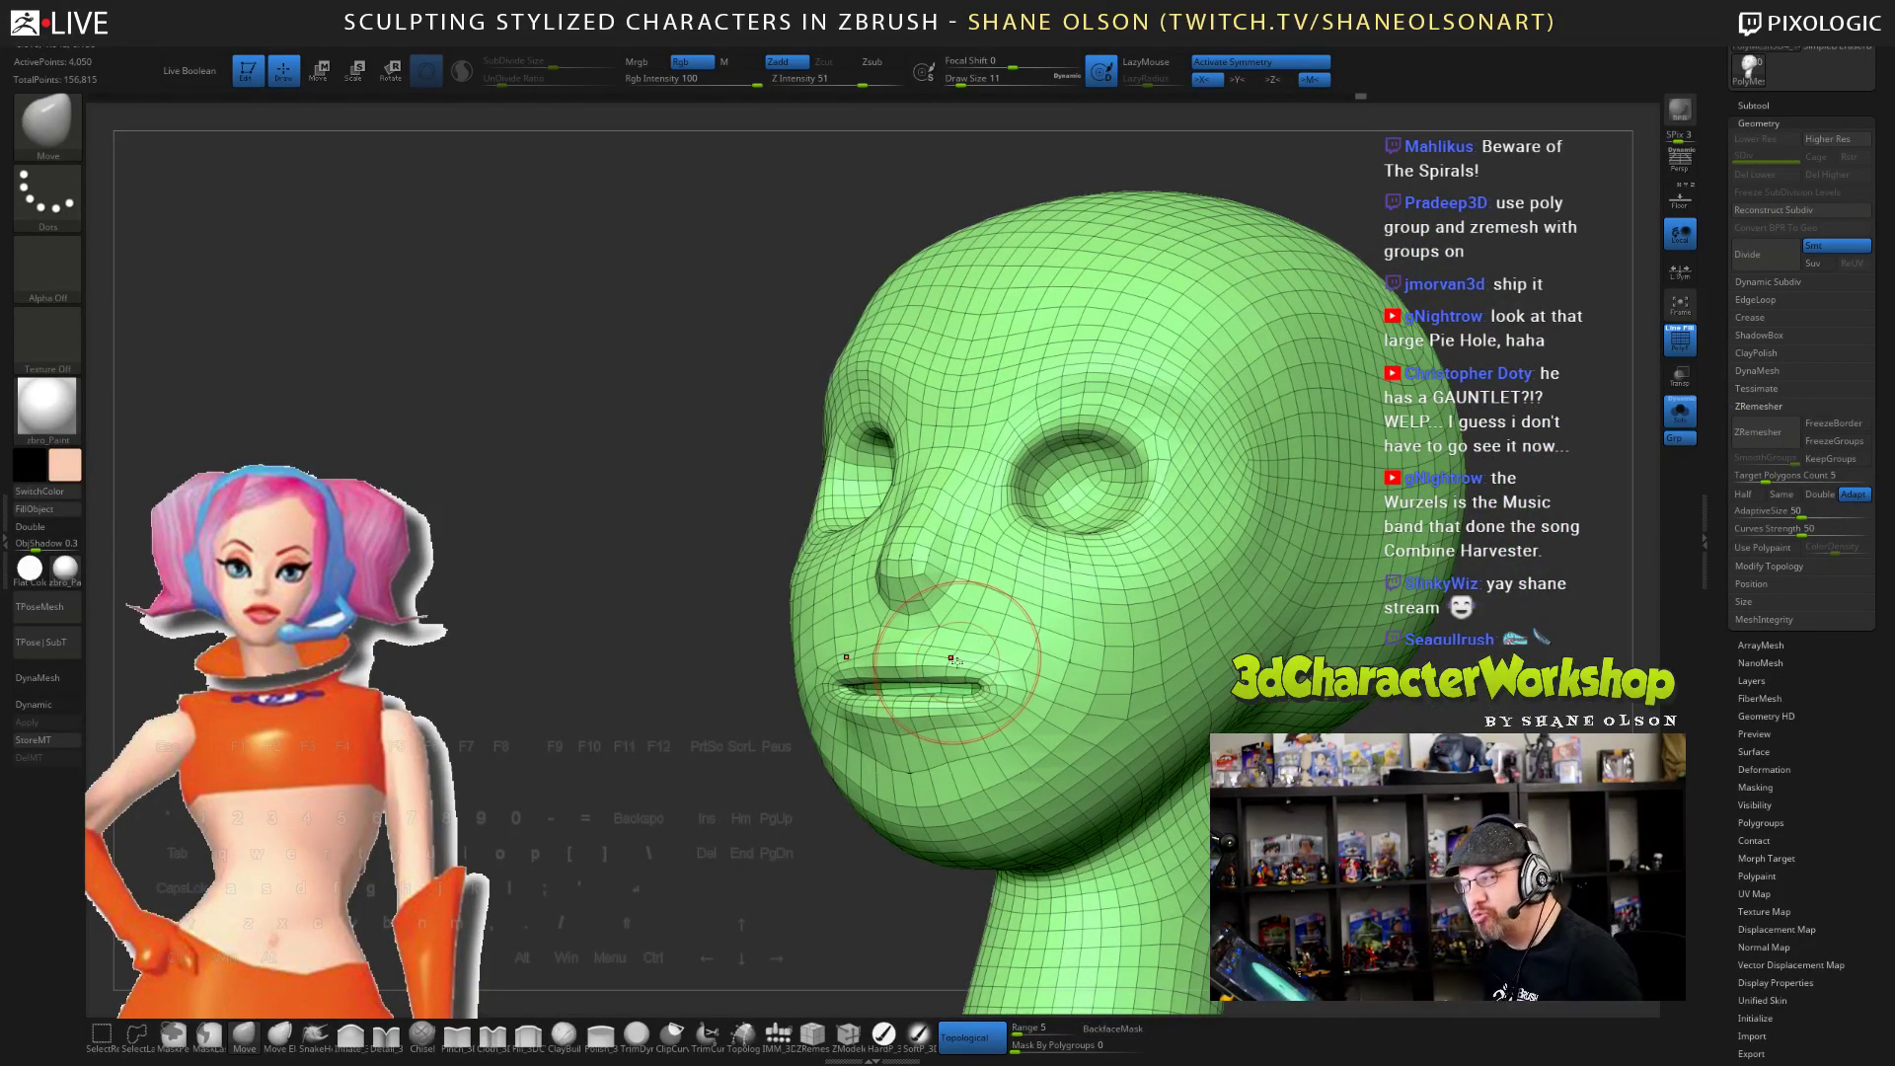
- Turn on the head's dynamic subdivision preview and hide the polygon wireframe
right_click_drag(945, 783, 1164, 778)
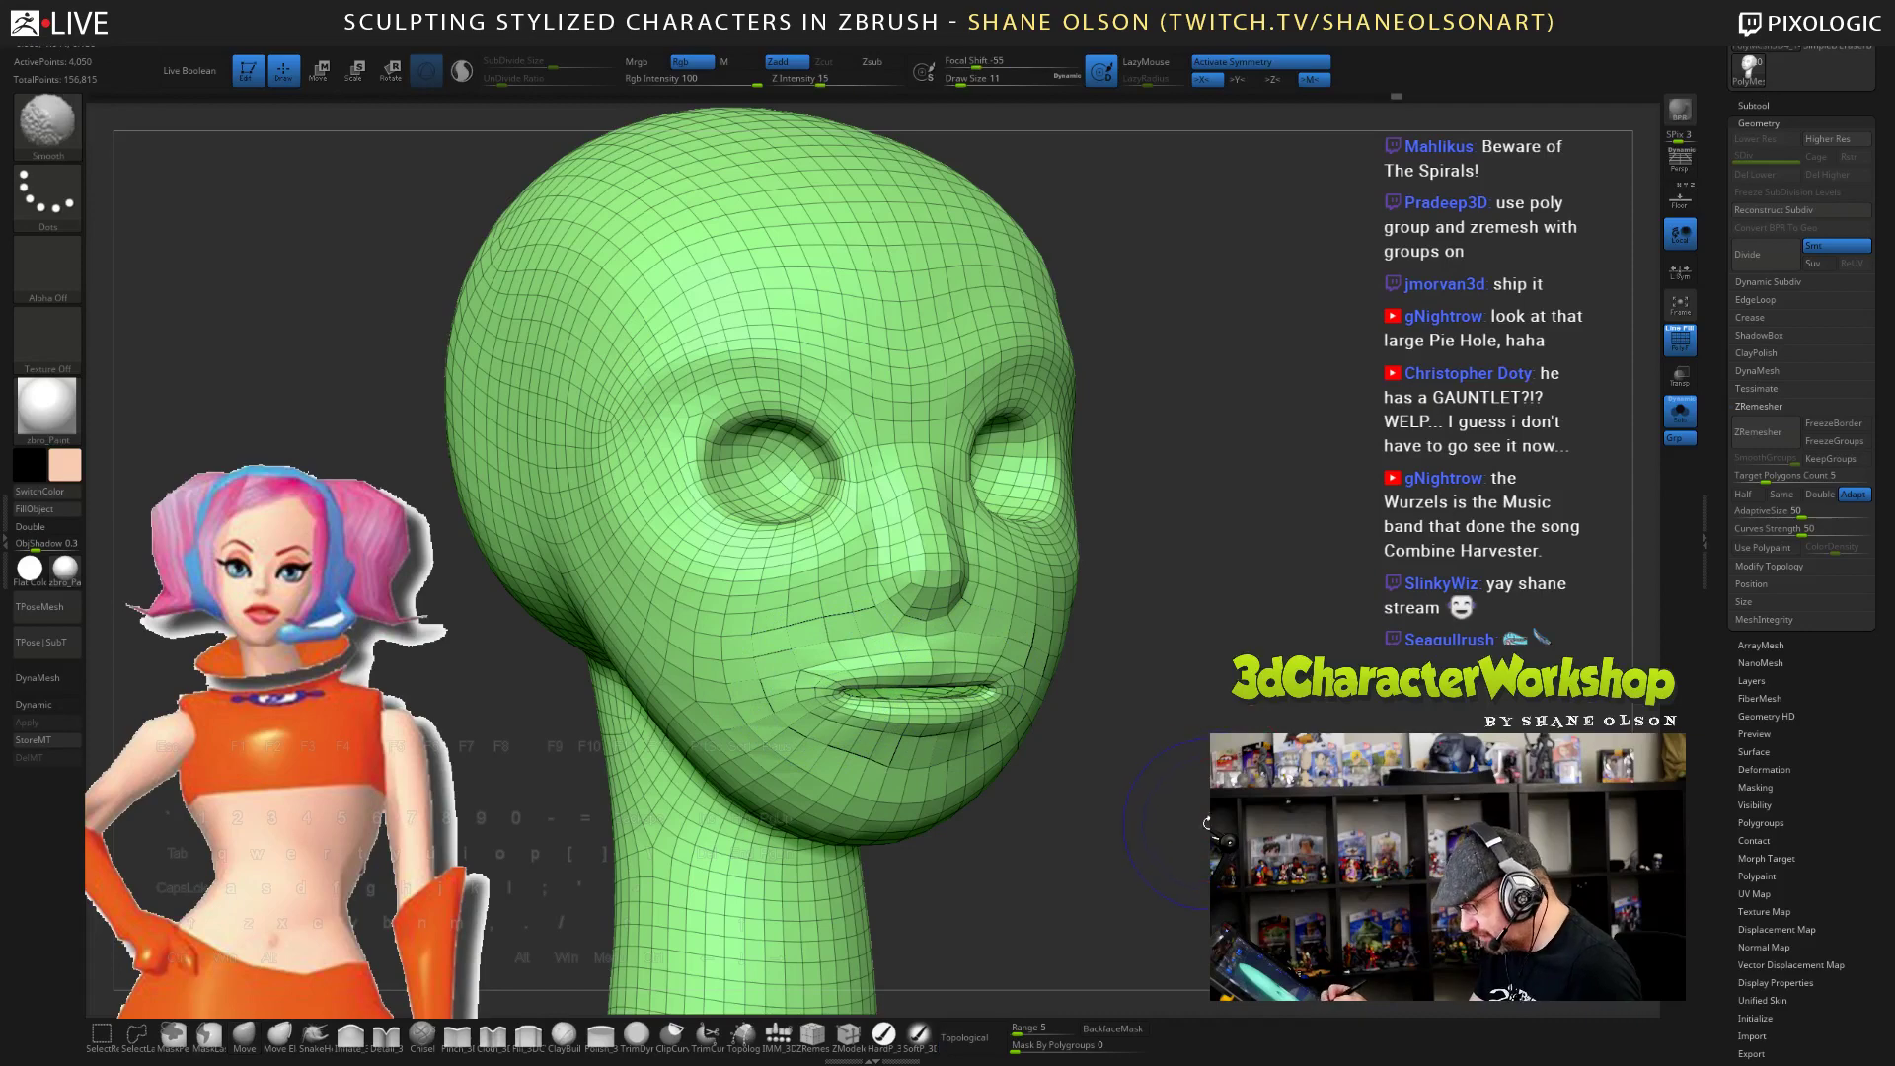
key("d")
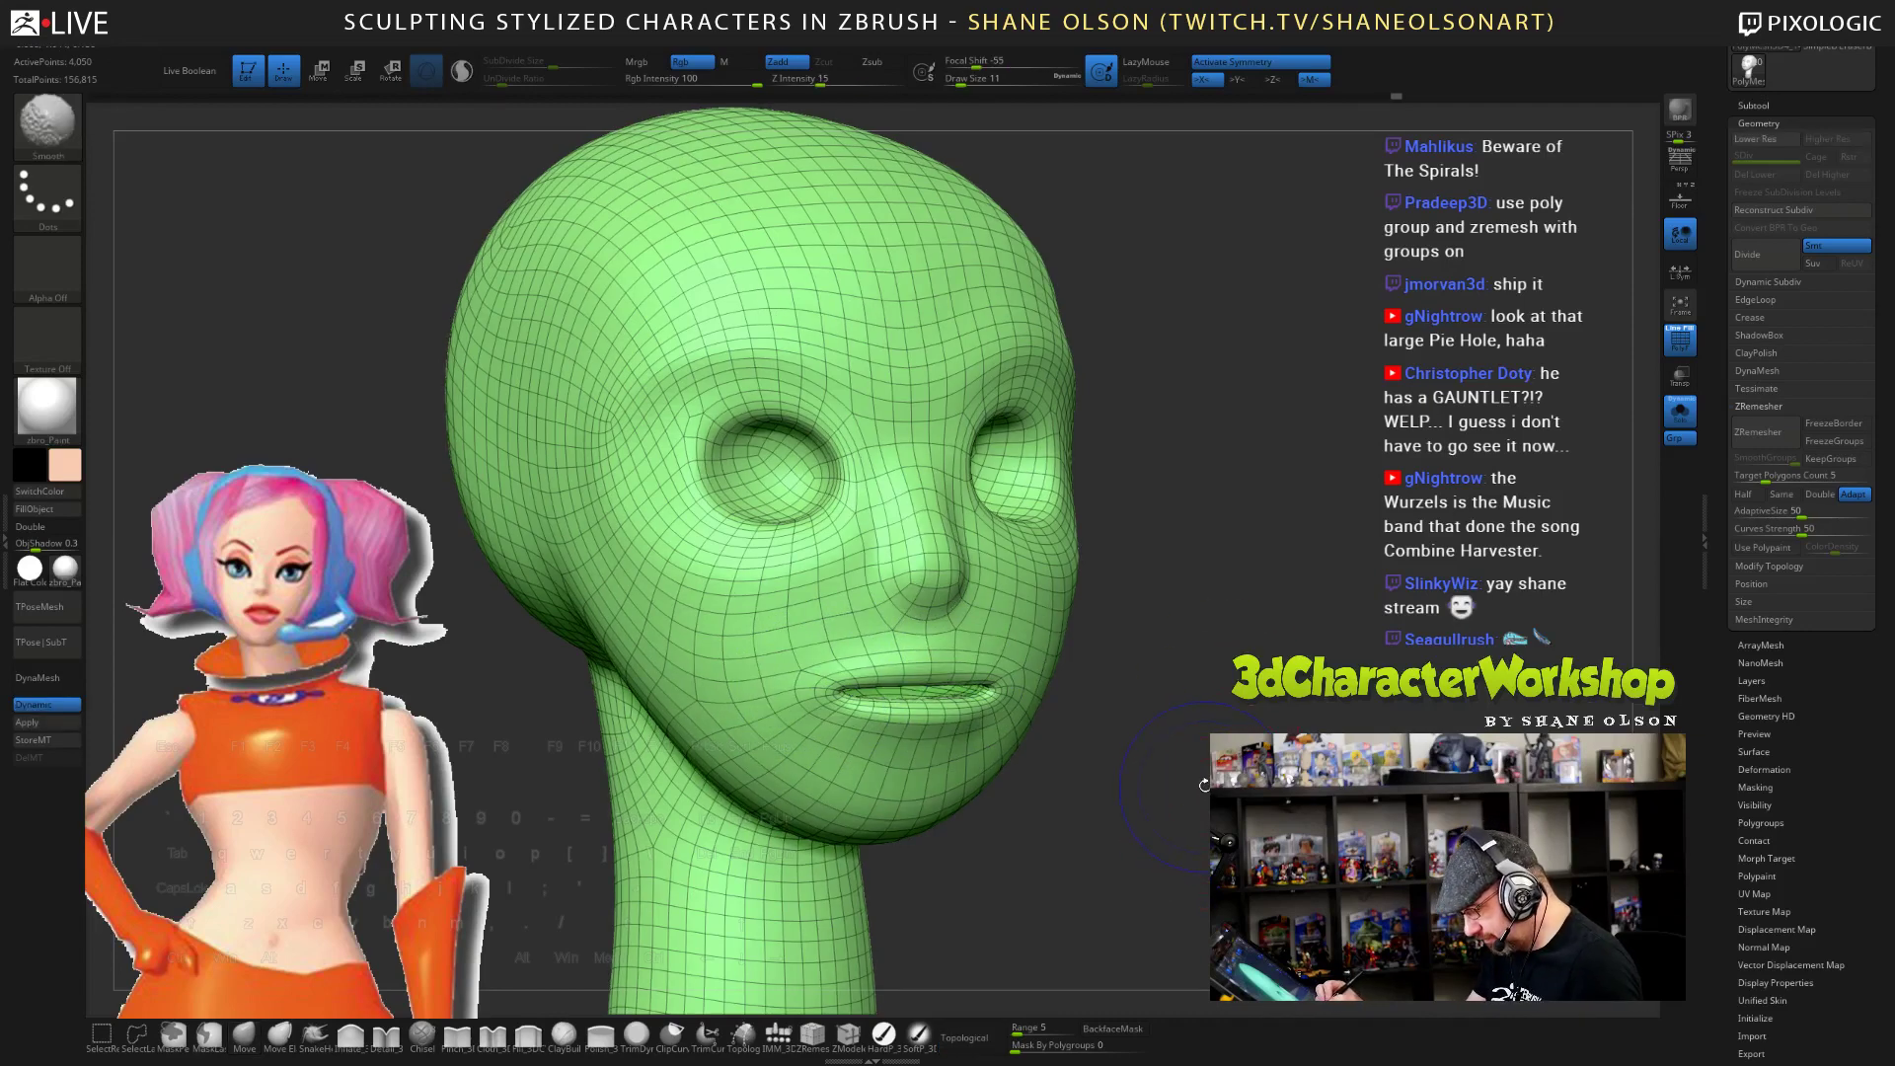
key("shift+f")
mouse_move(1201, 791)
right_mouse_down()
mouse_move(1062, 748)
mouse_move(1093, 754)
right_mouse_up()
left_click_drag(977, 661, 1042, 677)
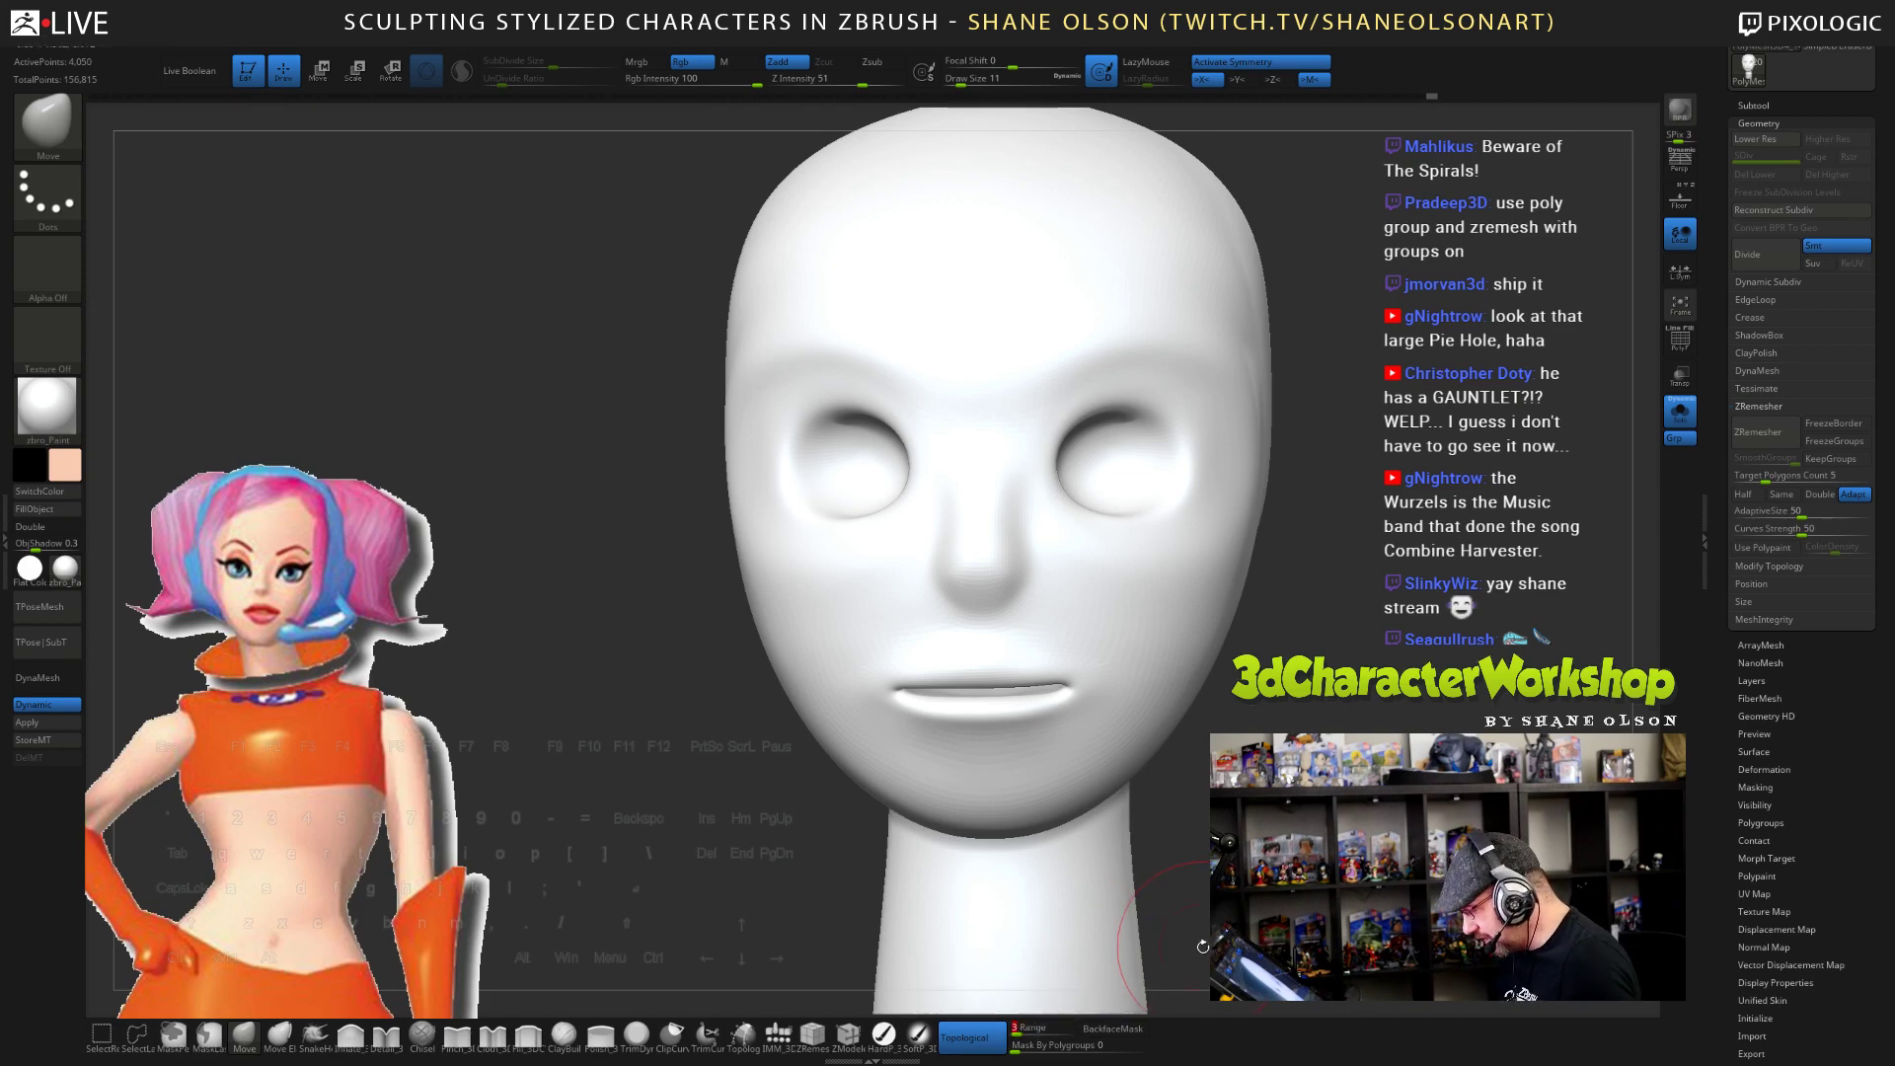
left_click_drag(1222, 912, 1243, 914)
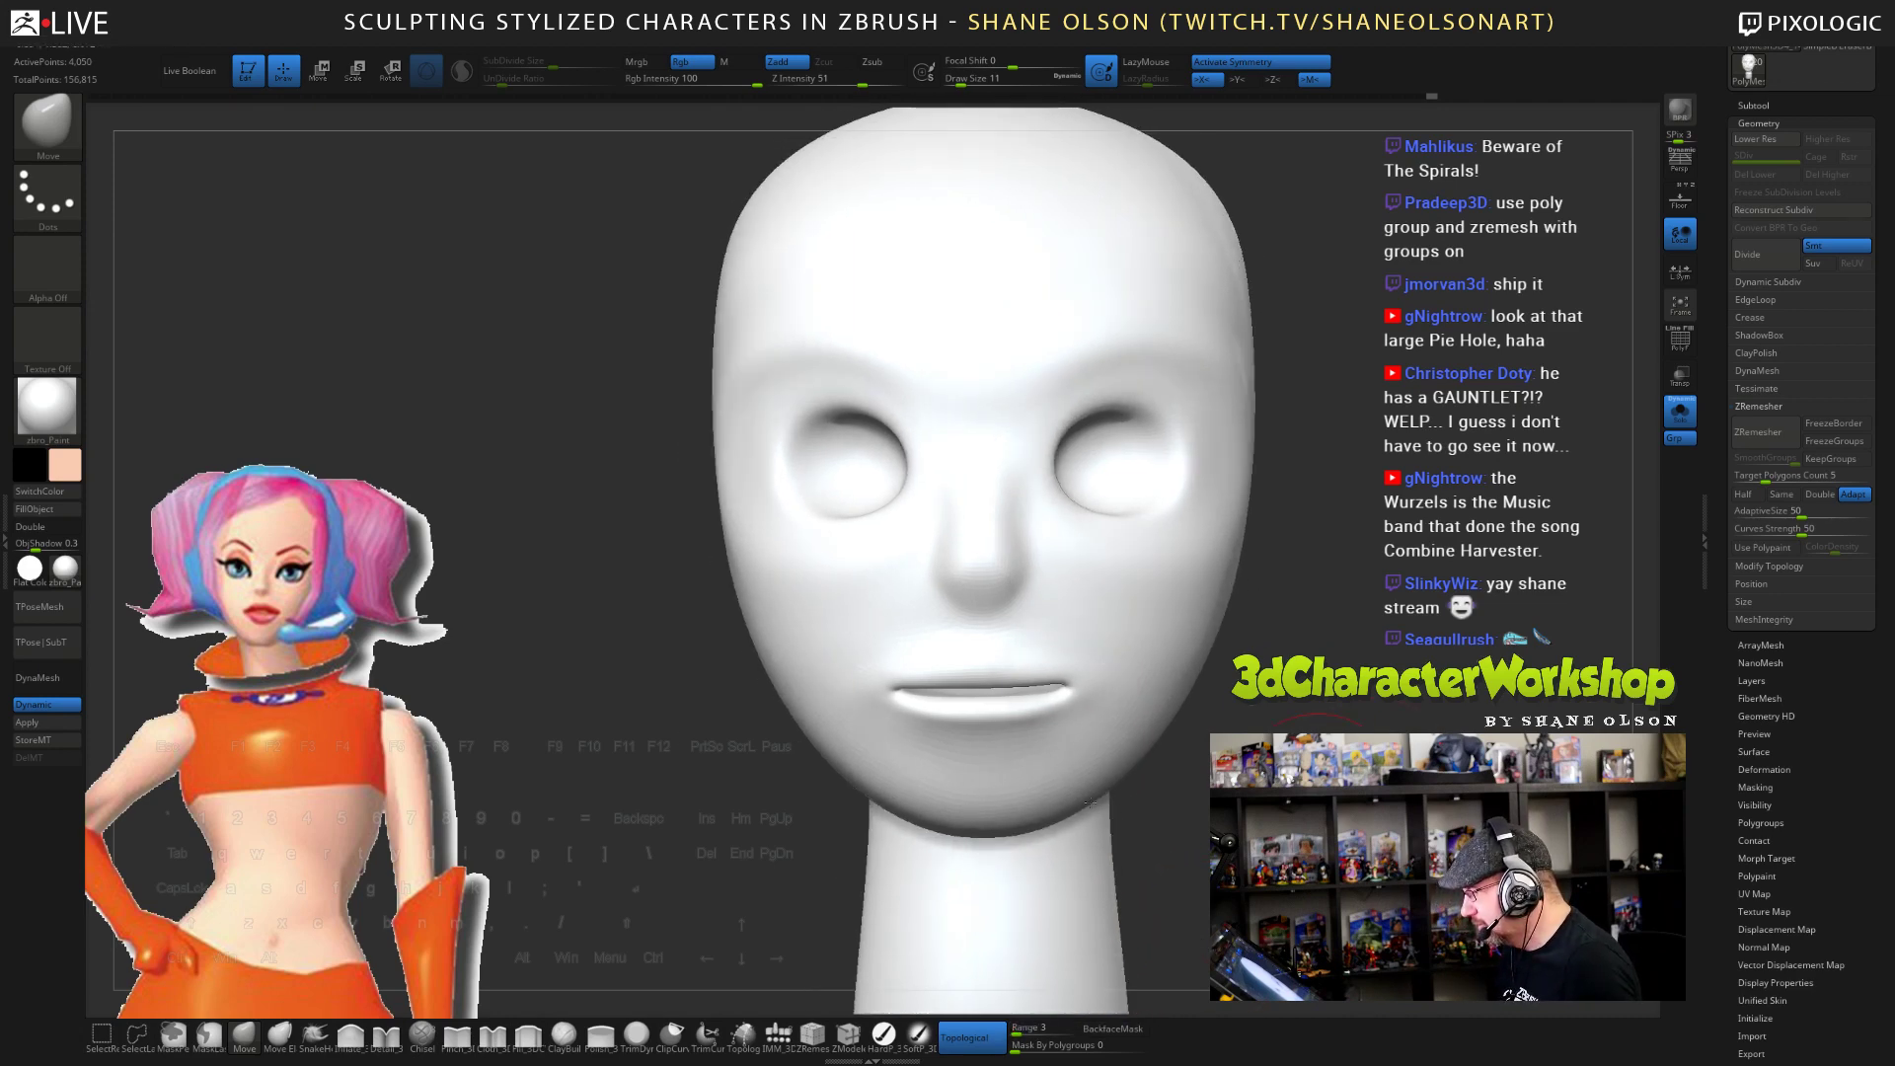
- Switch the head's material to the grey zbro_modeling material
left_click(64, 570)
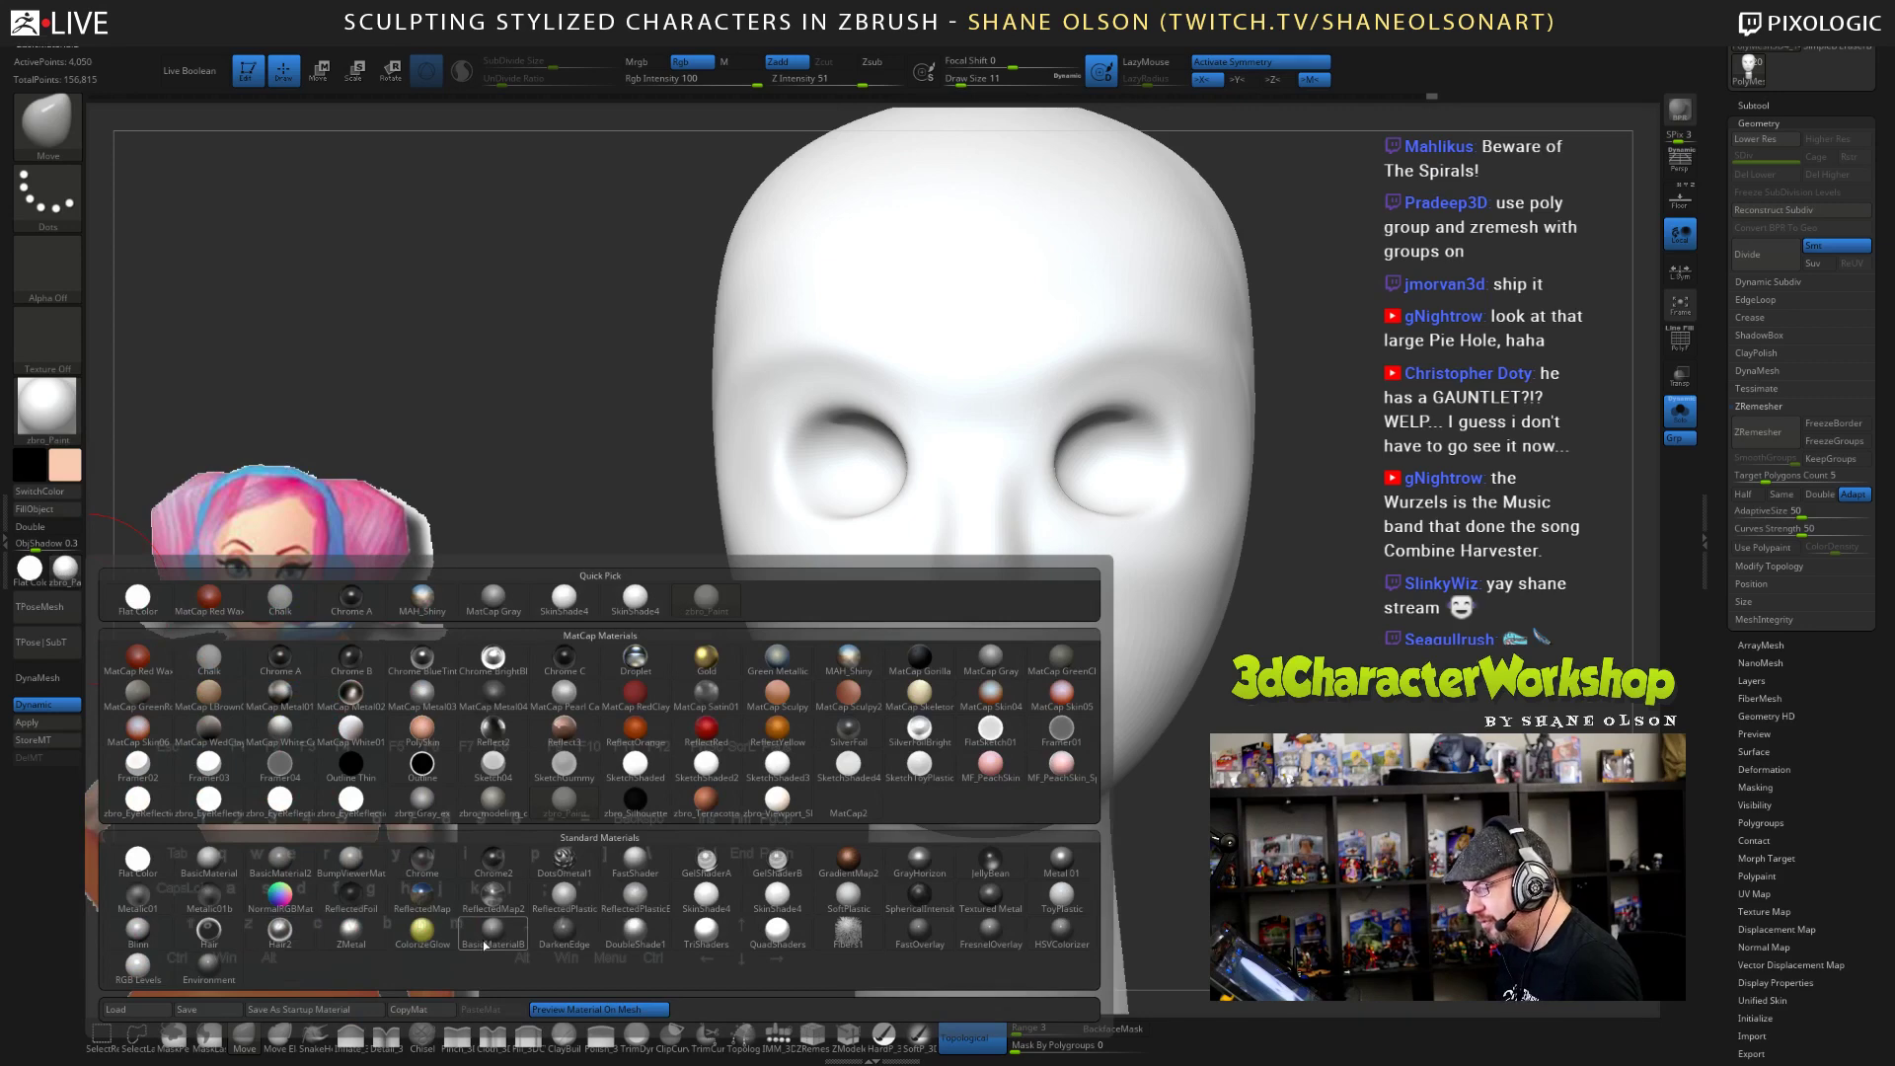
left_click(491, 800)
mouse_move(619, 790)
left_mouse_down()
mouse_move(700, 791)
mouse_move(587, 791)
mouse_move(631, 790)
left_mouse_up()
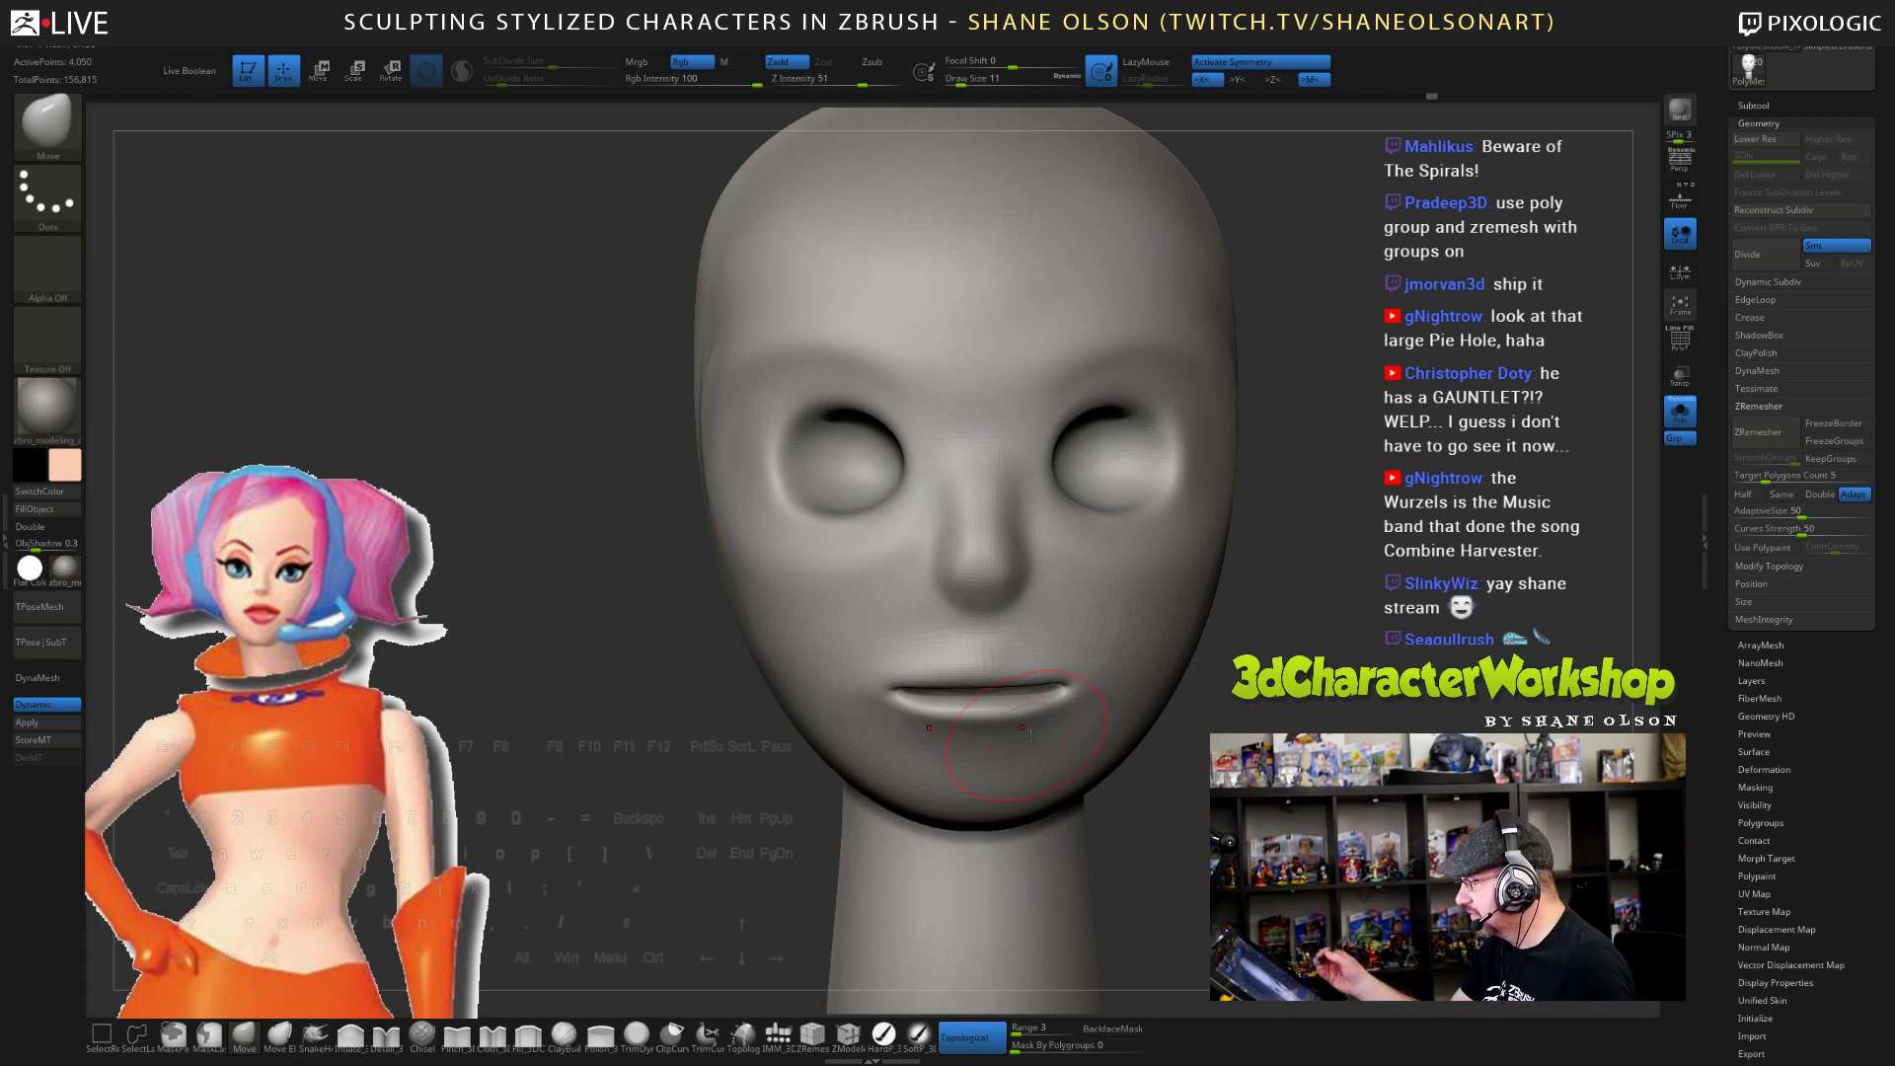
- Close the gap between the lips and shape the mouth corners with the Move brush at draw size 11
left_click_drag(1155, 735, 1189, 738)
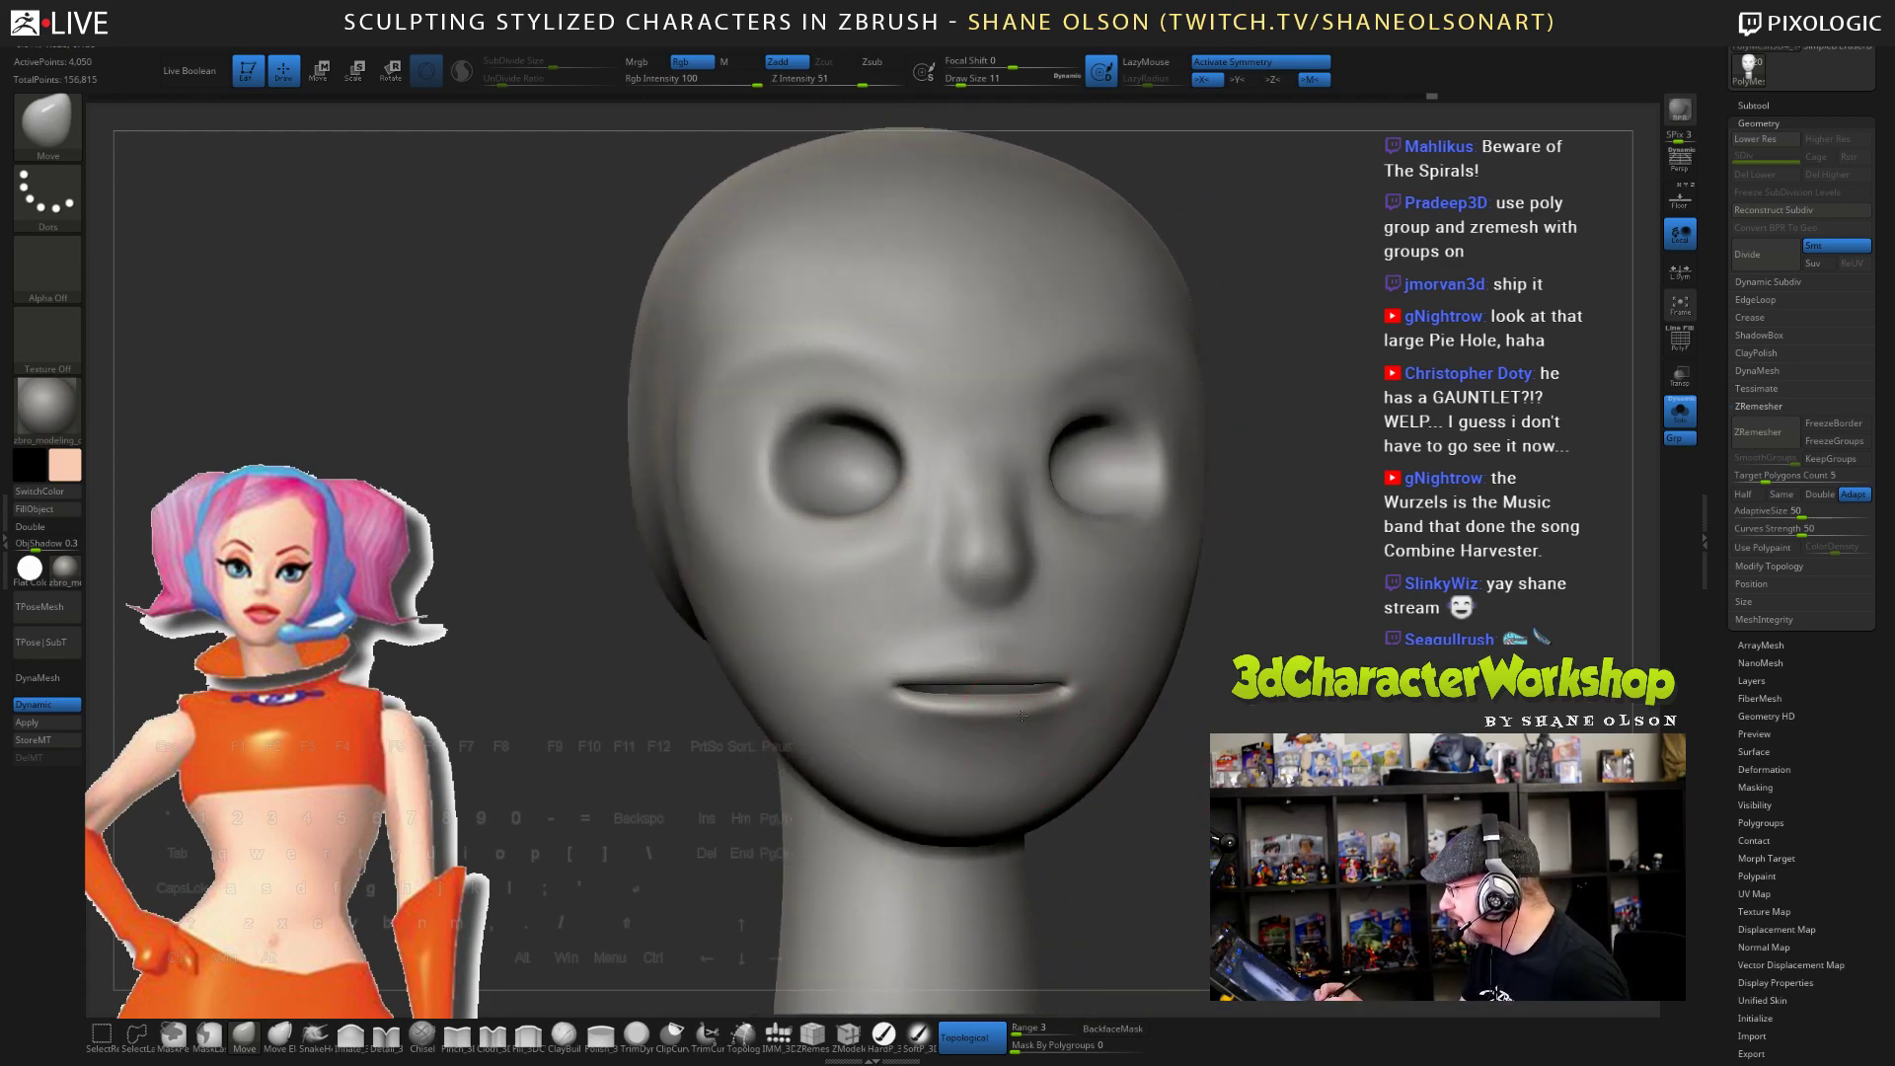
left_click_drag(996, 658, 993, 667)
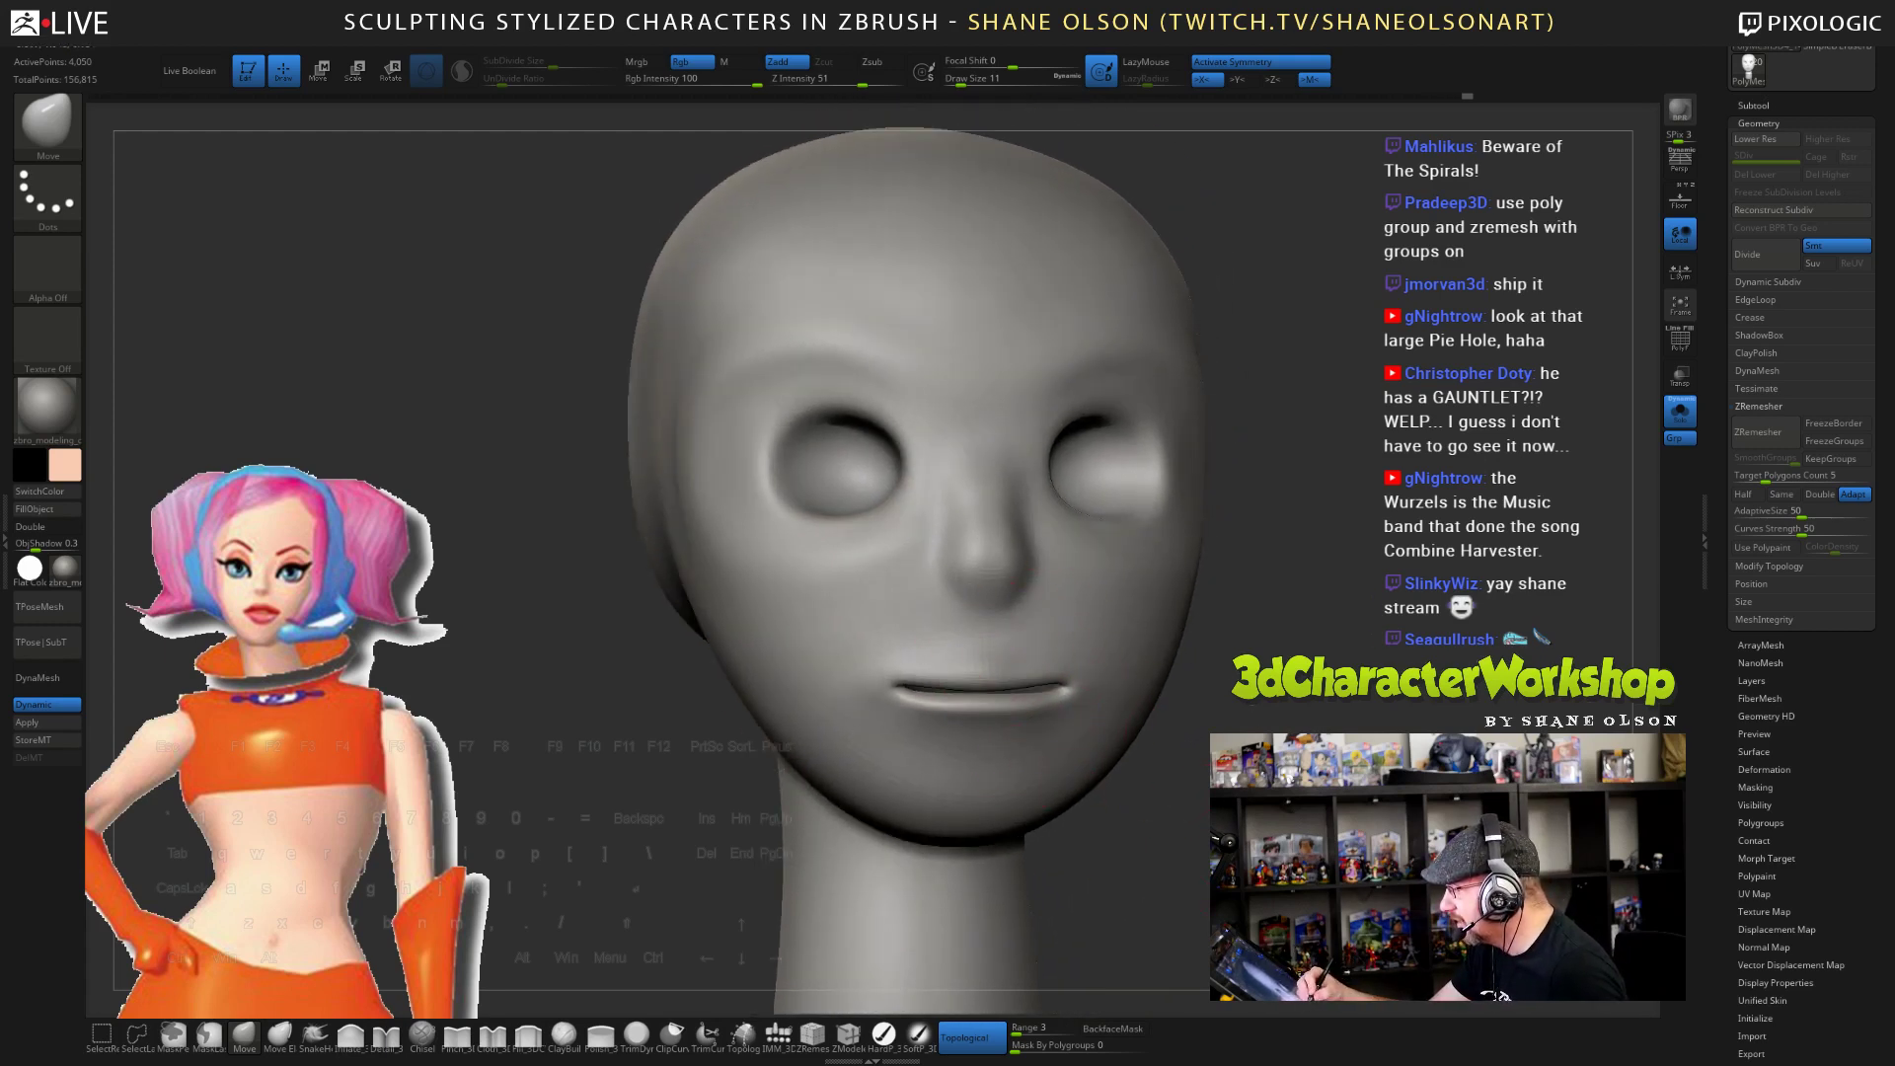
left_click_drag(1223, 742, 1110, 735)
left_click_drag(1054, 673, 1070, 688)
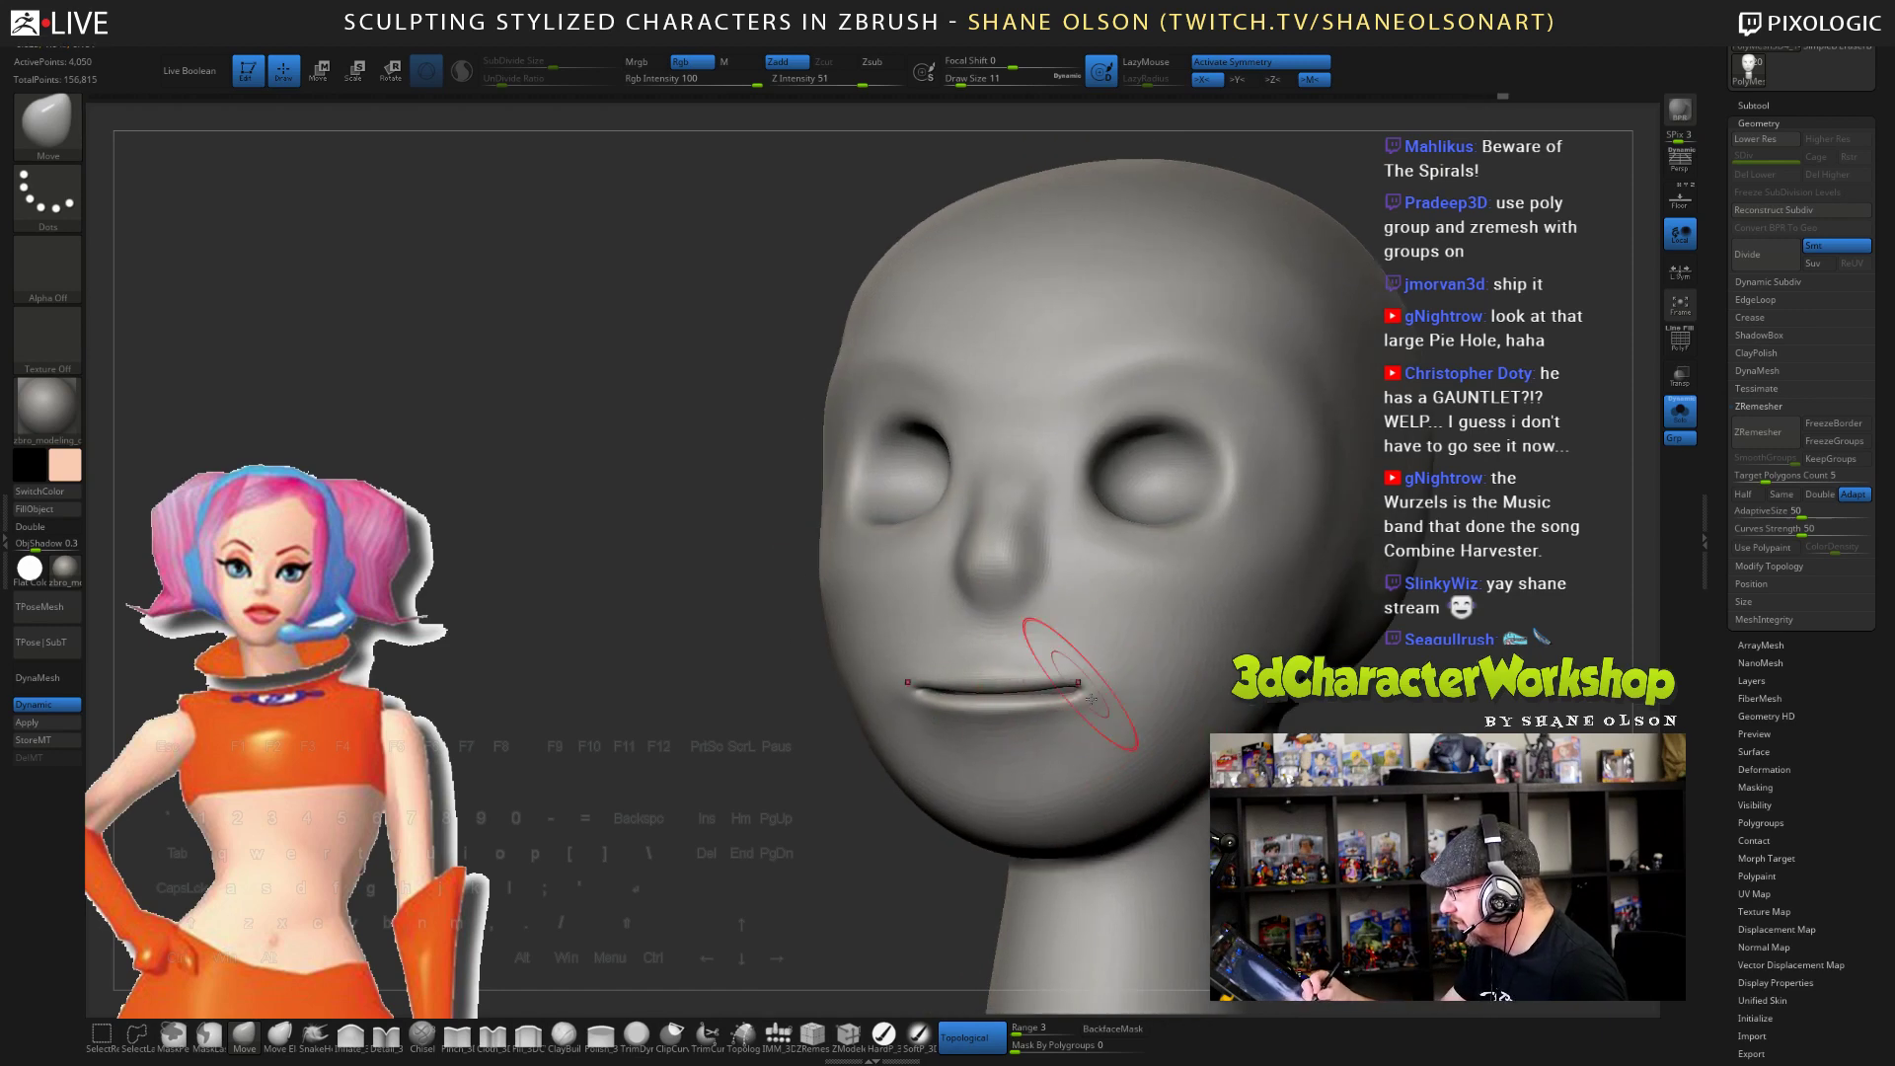
left_click_drag(1234, 731, 1115, 711)
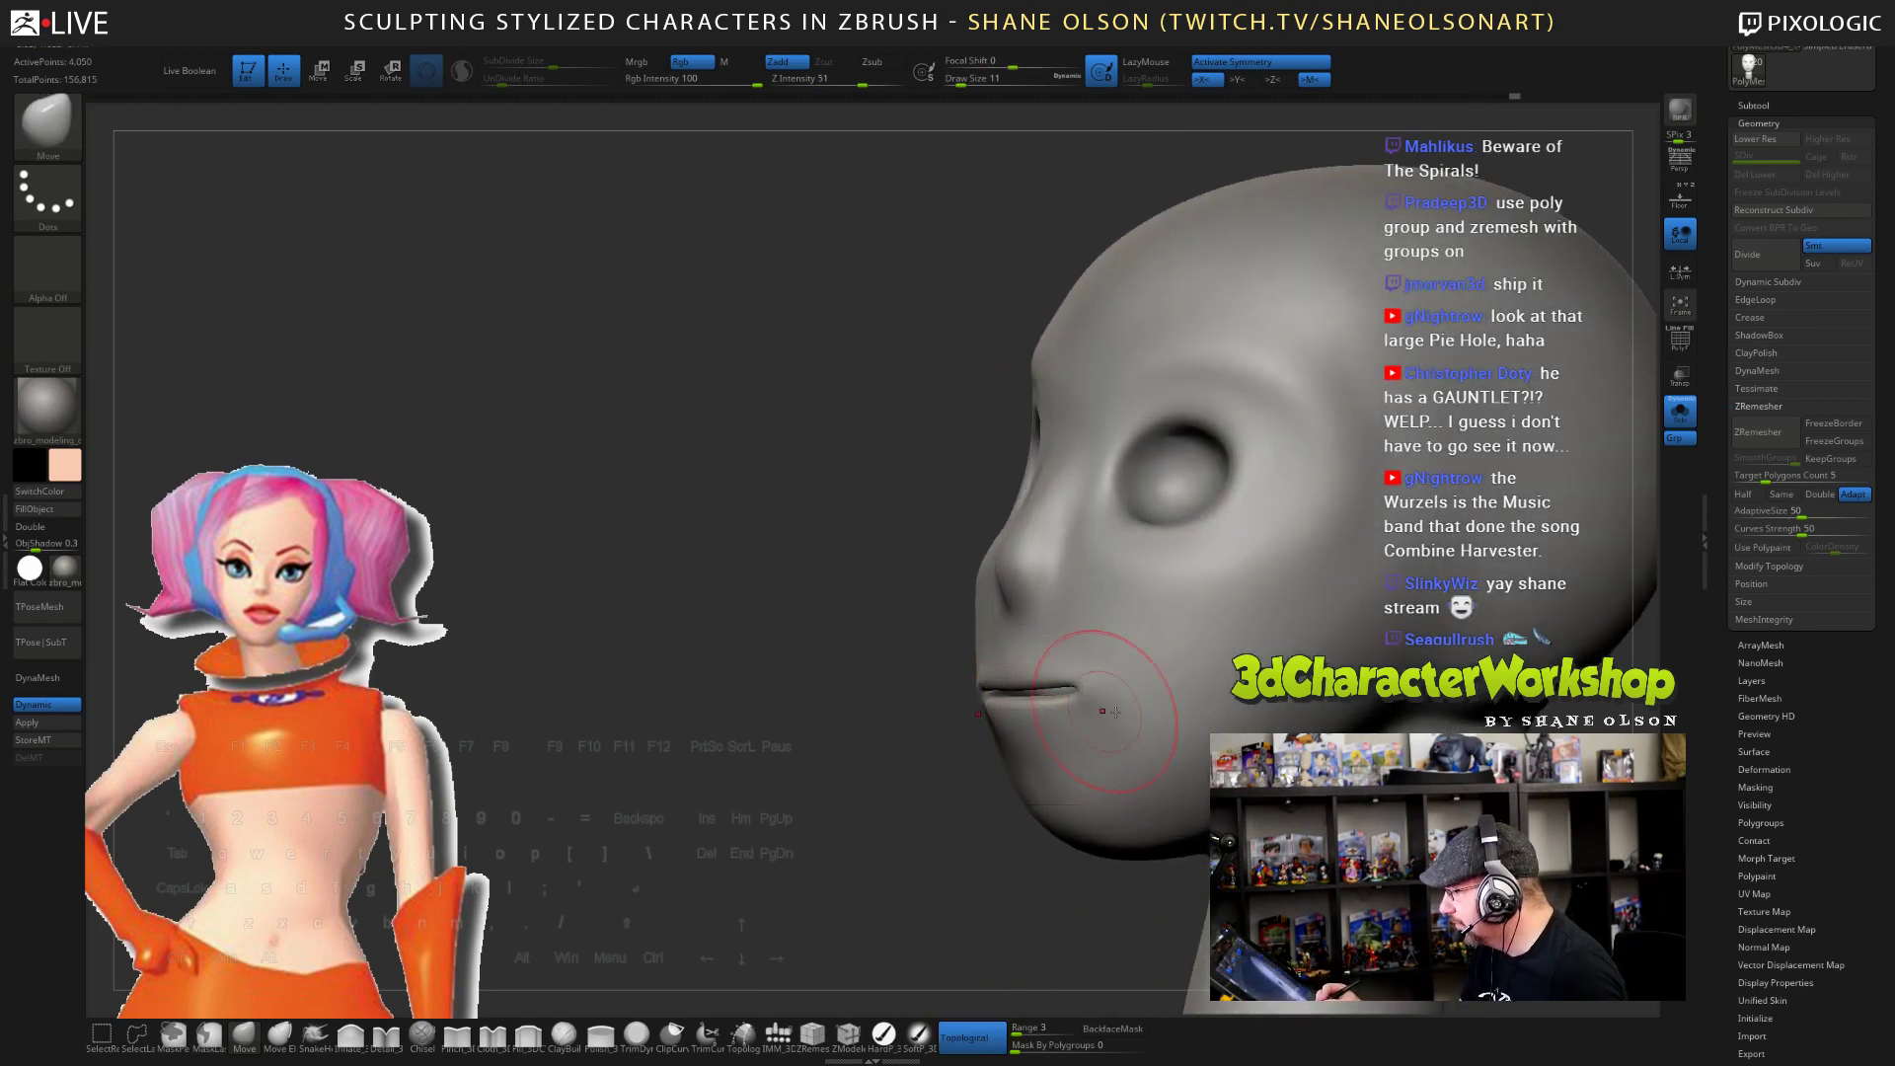
mouse_move(937, 710)
left_mouse_down()
mouse_move(1065, 681)
mouse_move(1087, 695)
left_mouse_up()
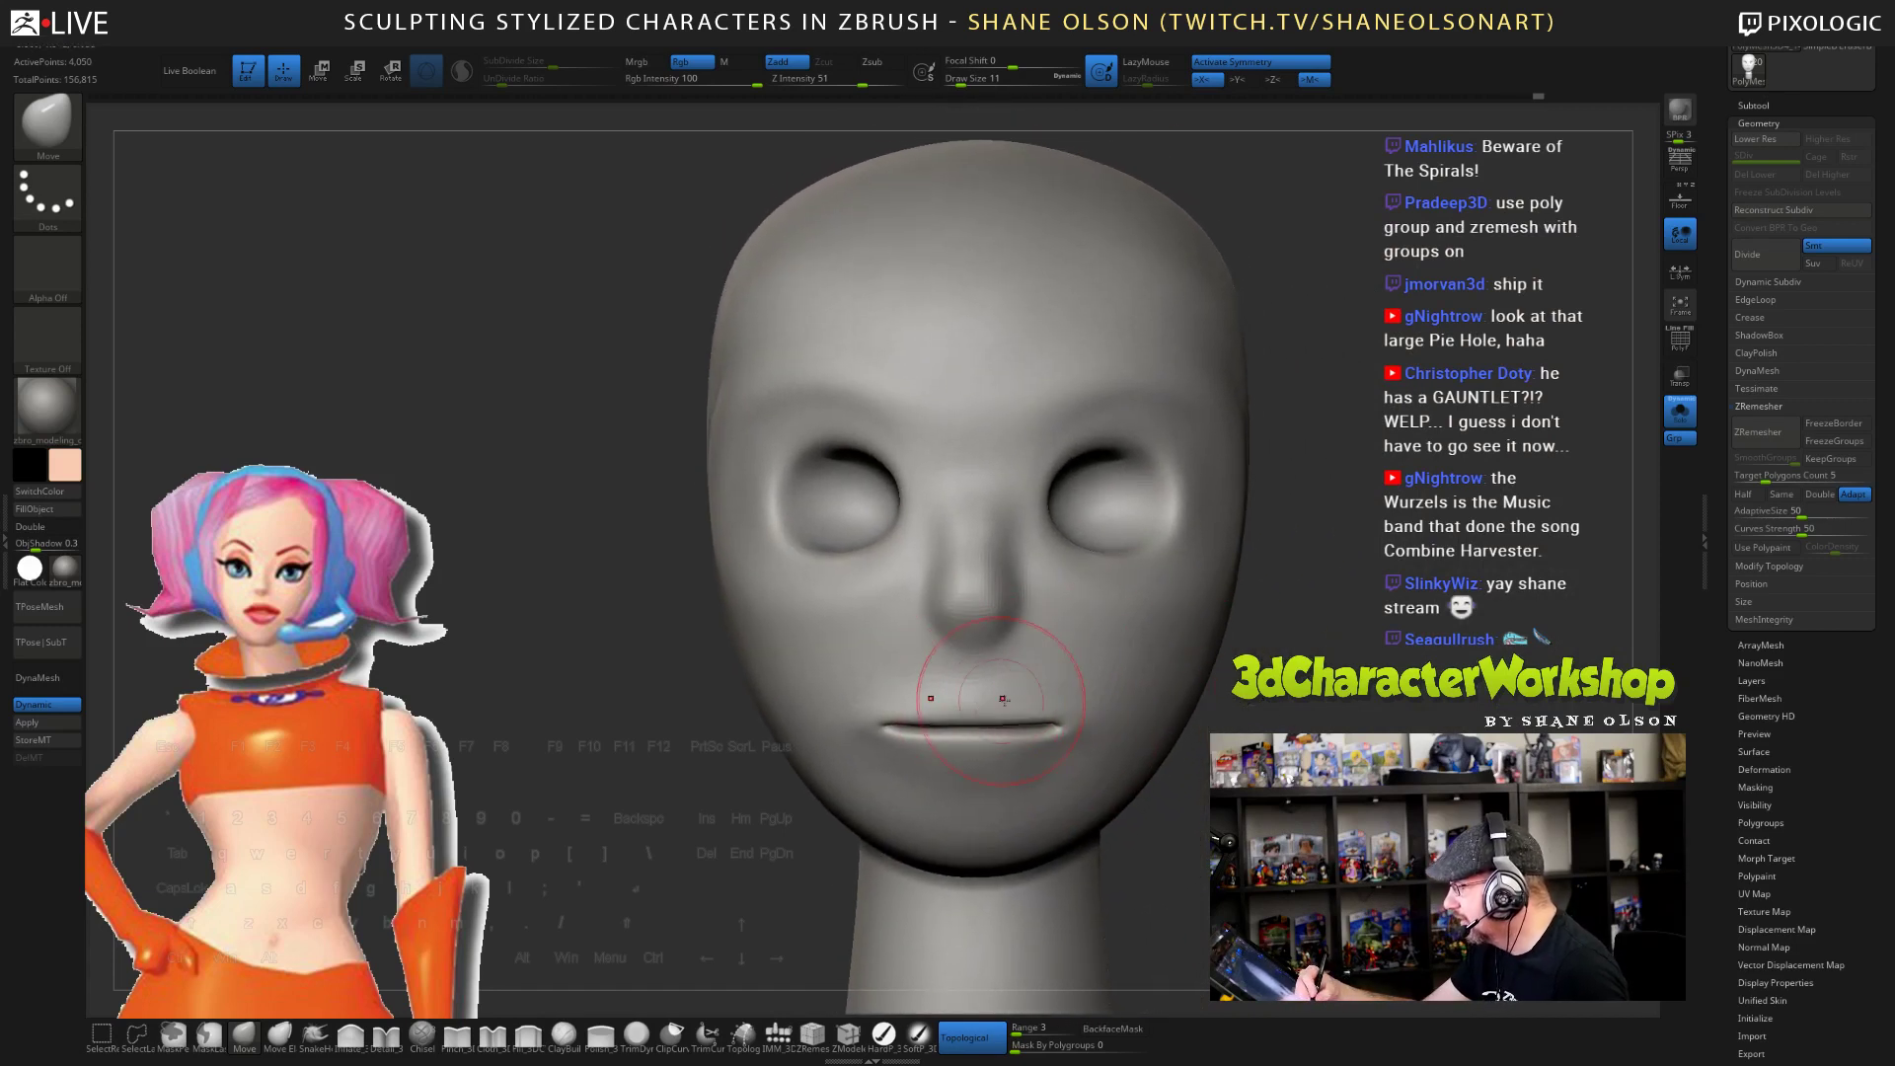
mouse_move(1046, 690)
left_mouse_down("alt")
mouse_move(1081, 682)
mouse_move(997, 681)
mouse_move(1082, 736)
left_mouse_up("alt")
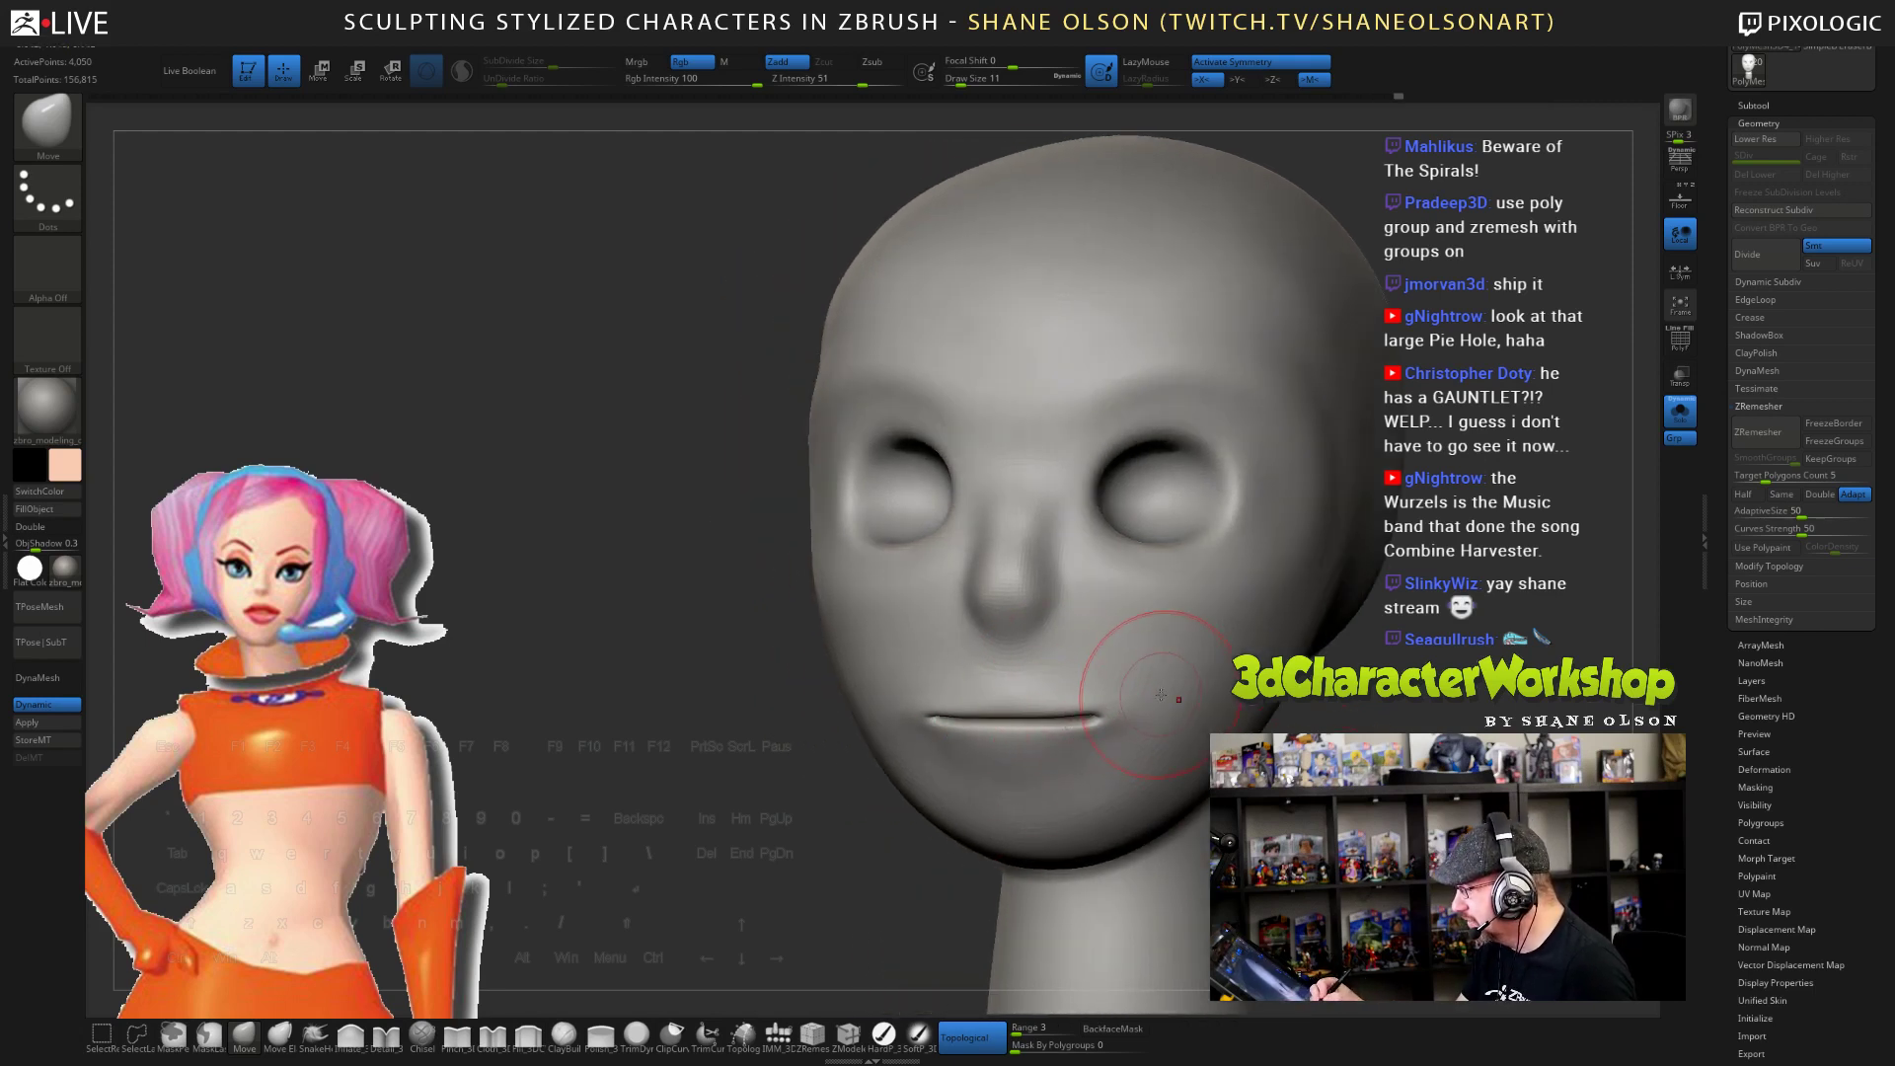
- Smooth the closed lips and lower the Smooth brush's Z intensity to 7
key("shift")
key("shift")
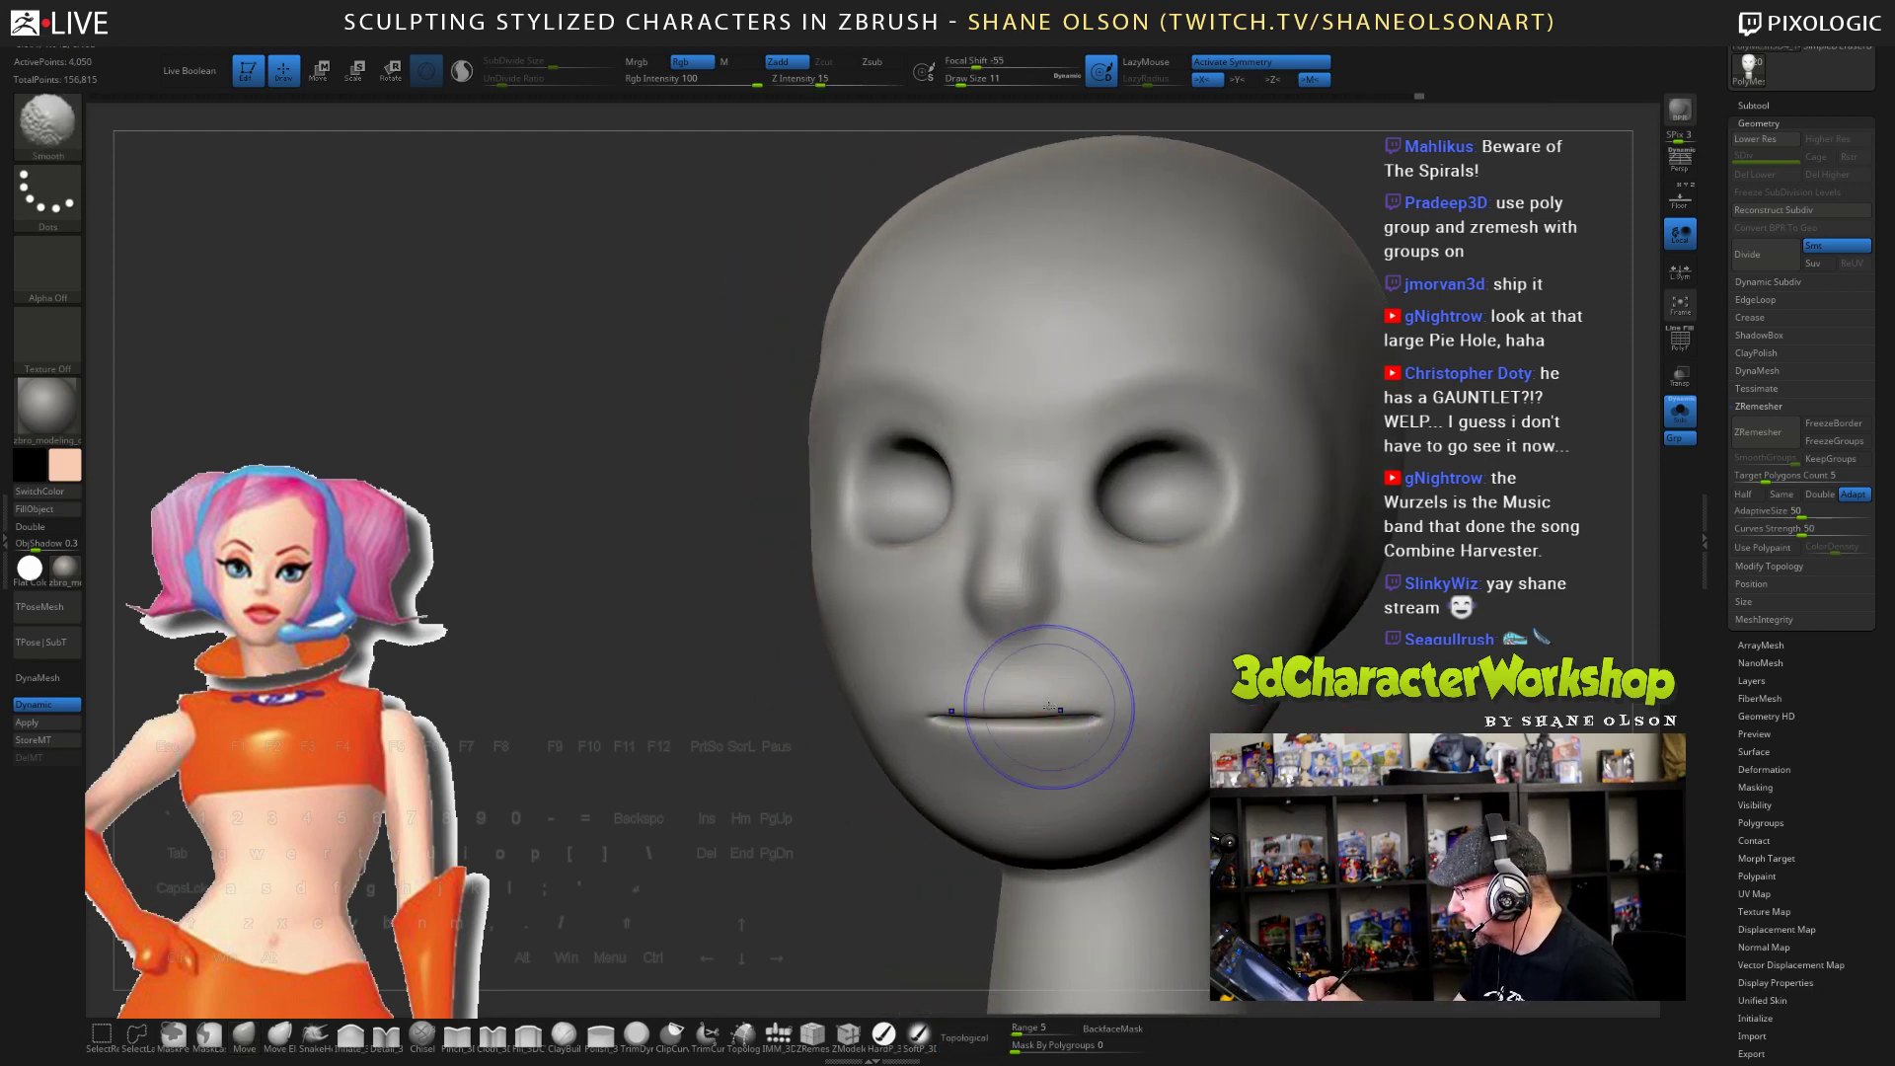
key("shift")
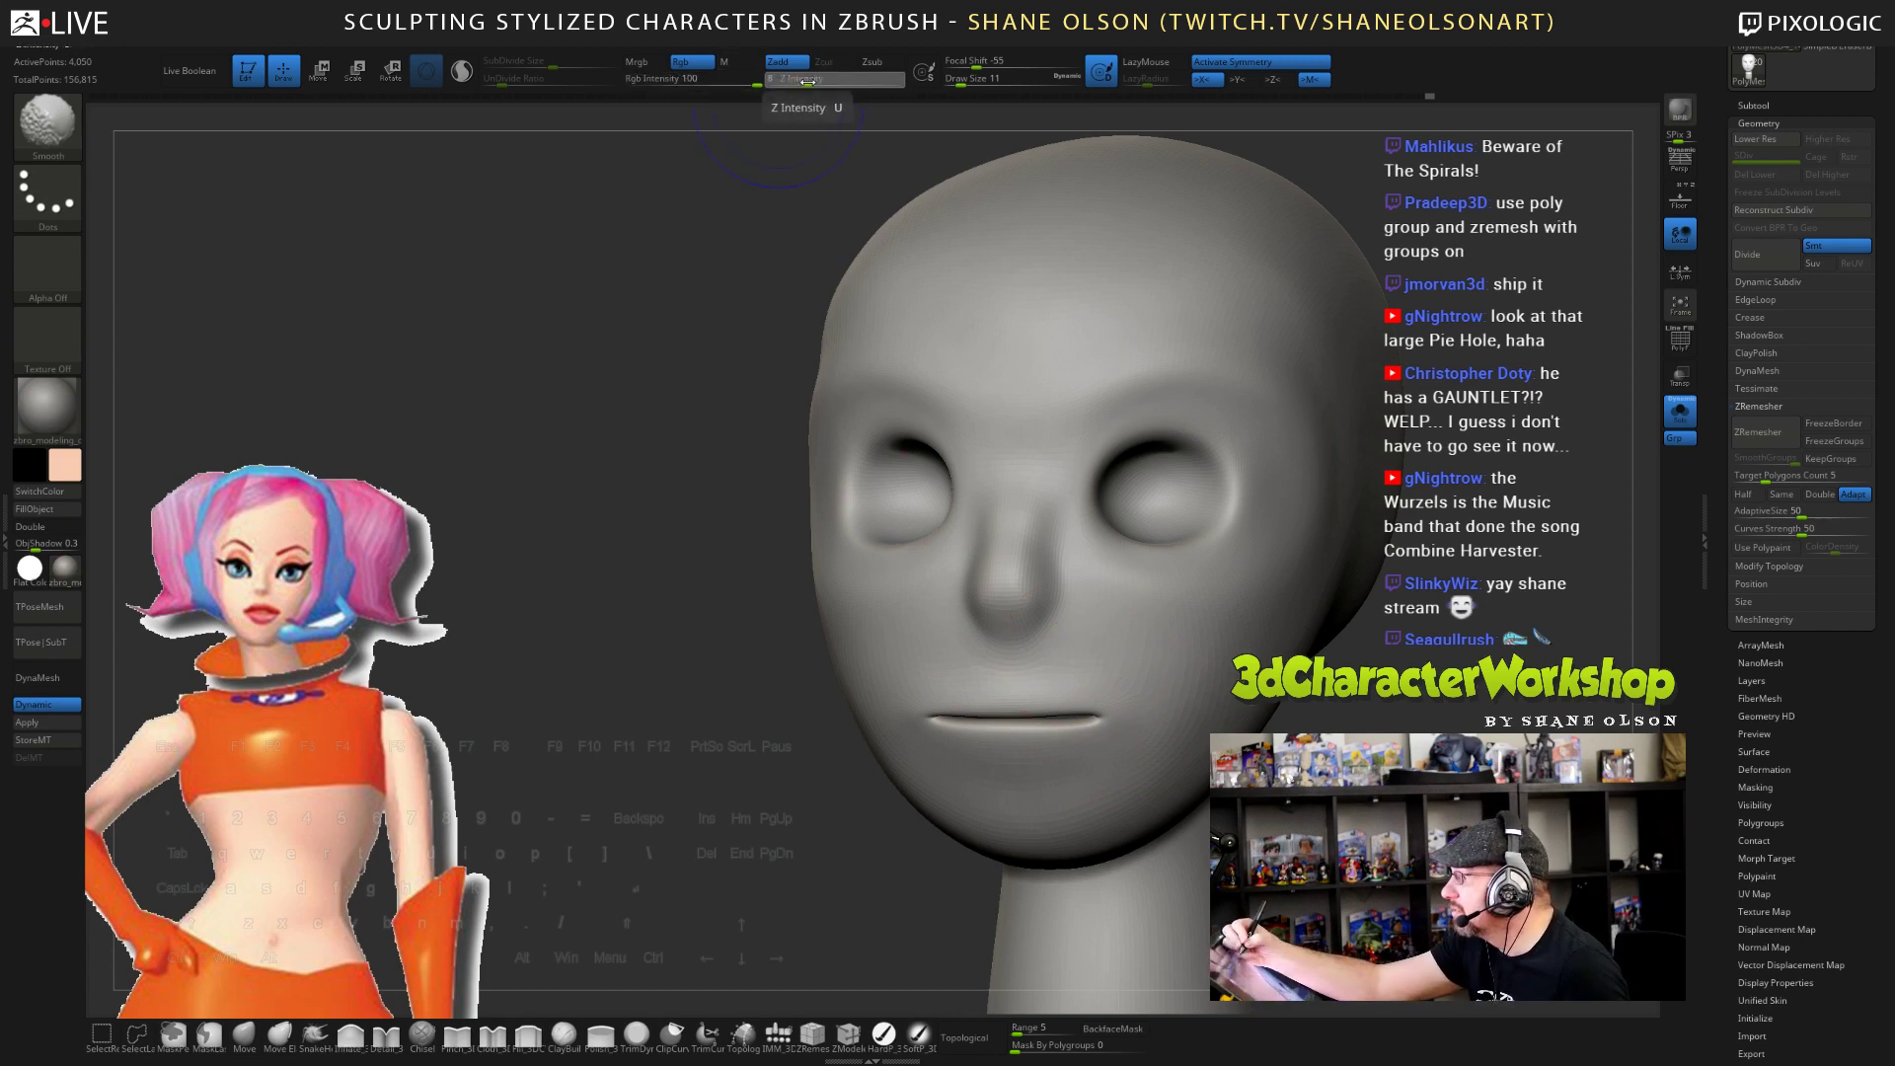
left_click(804, 79)
key("shift")
- Sharpen the lip edges and mouth corners with the Pinch brush at draw size 4 and Z intensity 15
left_click(353, 1035)
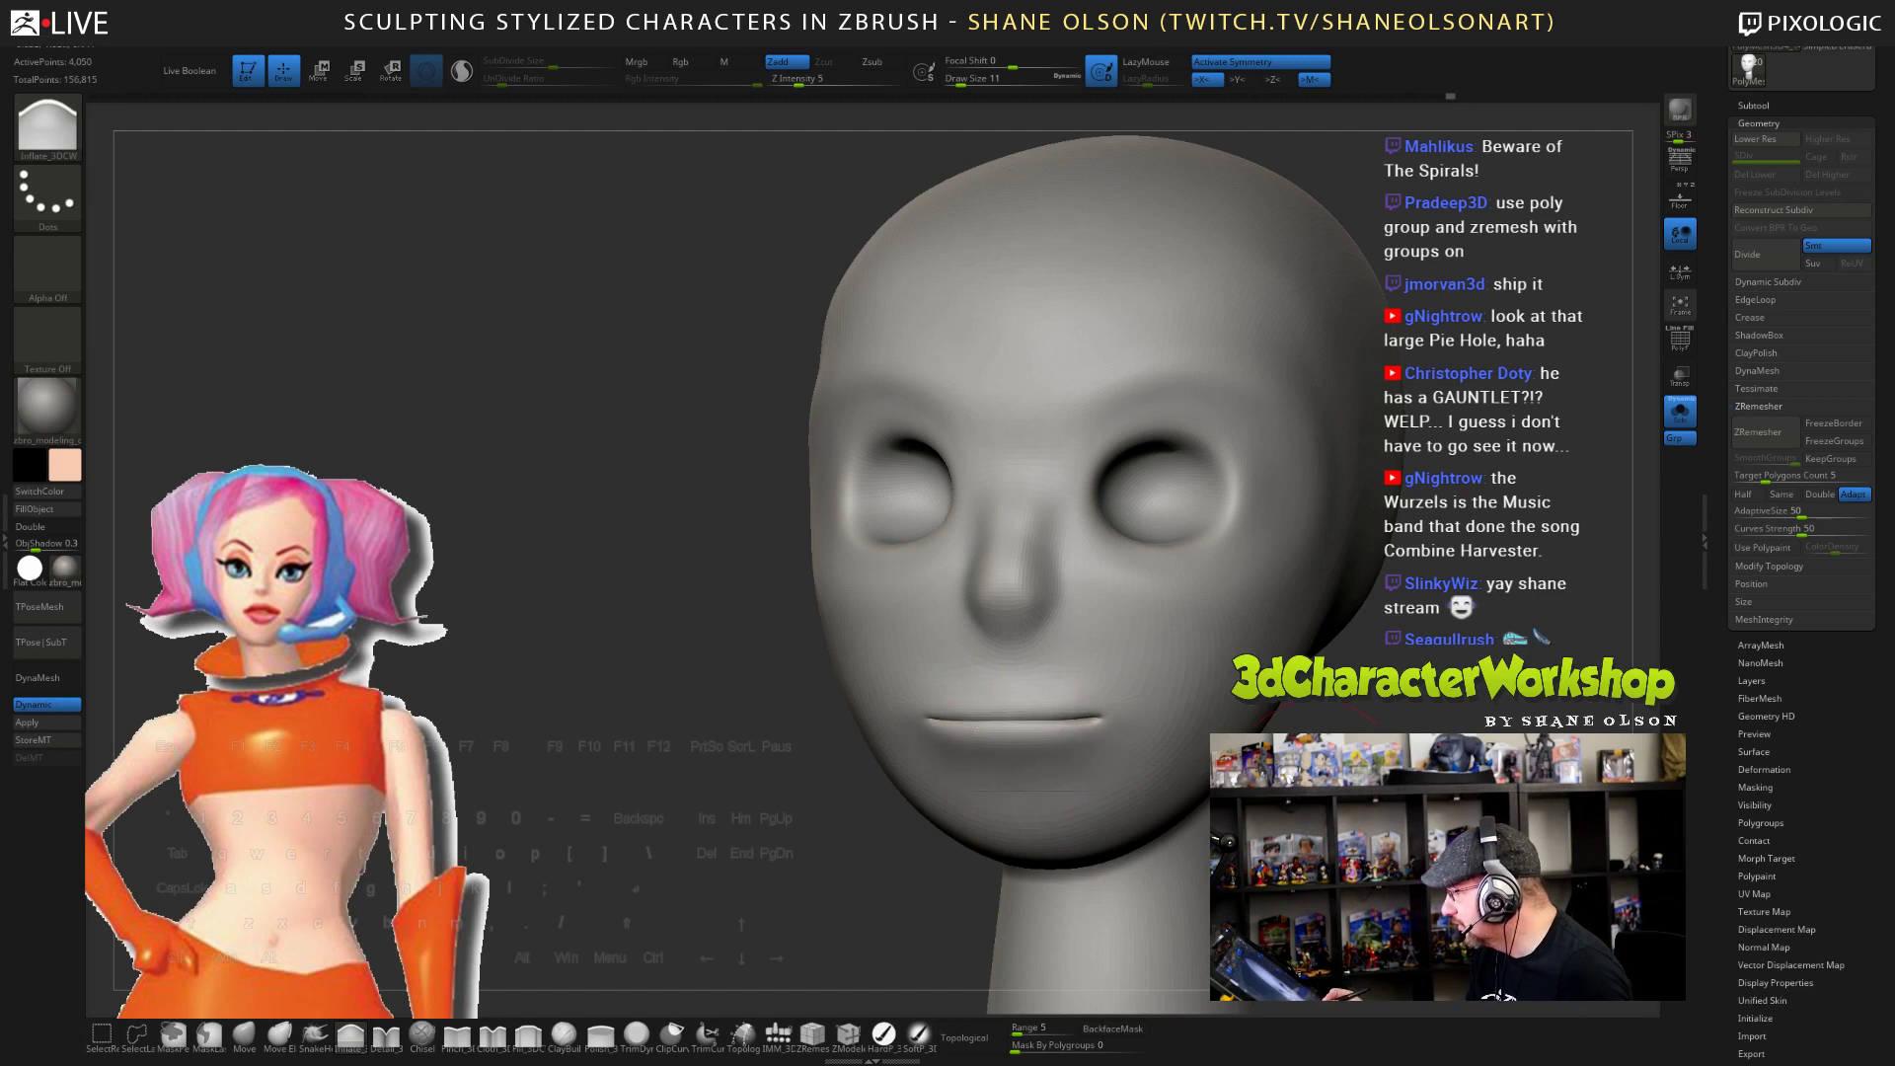
mouse_move(1317, 755)
left_mouse_down()
mouse_move(1490, 765)
mouse_move(1527, 821)
left_mouse_up()
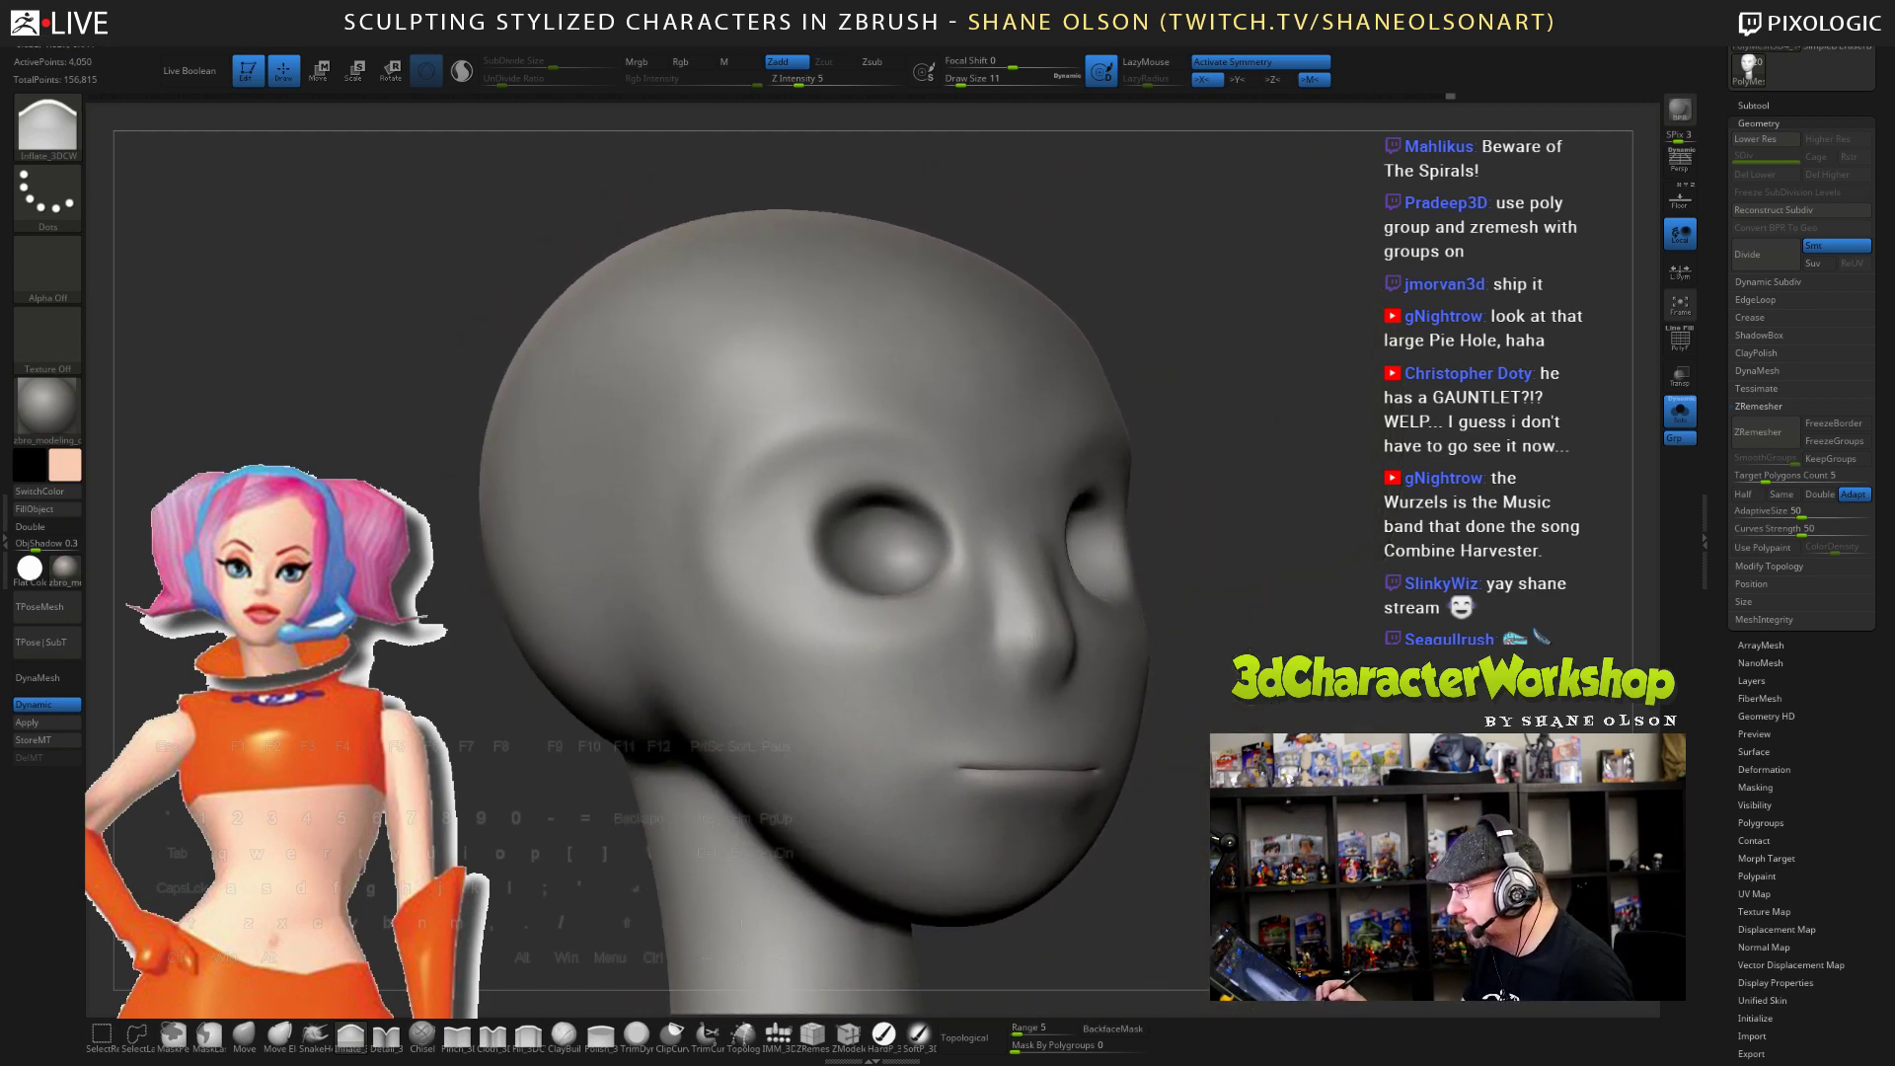
mouse_move(1421, 780)
left_mouse_down()
mouse_move(1351, 772)
mouse_move(1331, 717)
mouse_move(1352, 726)
mouse_move(1304, 785)
left_mouse_up()
left_click(956, 81)
left_click(457, 1034)
left_click(954, 81)
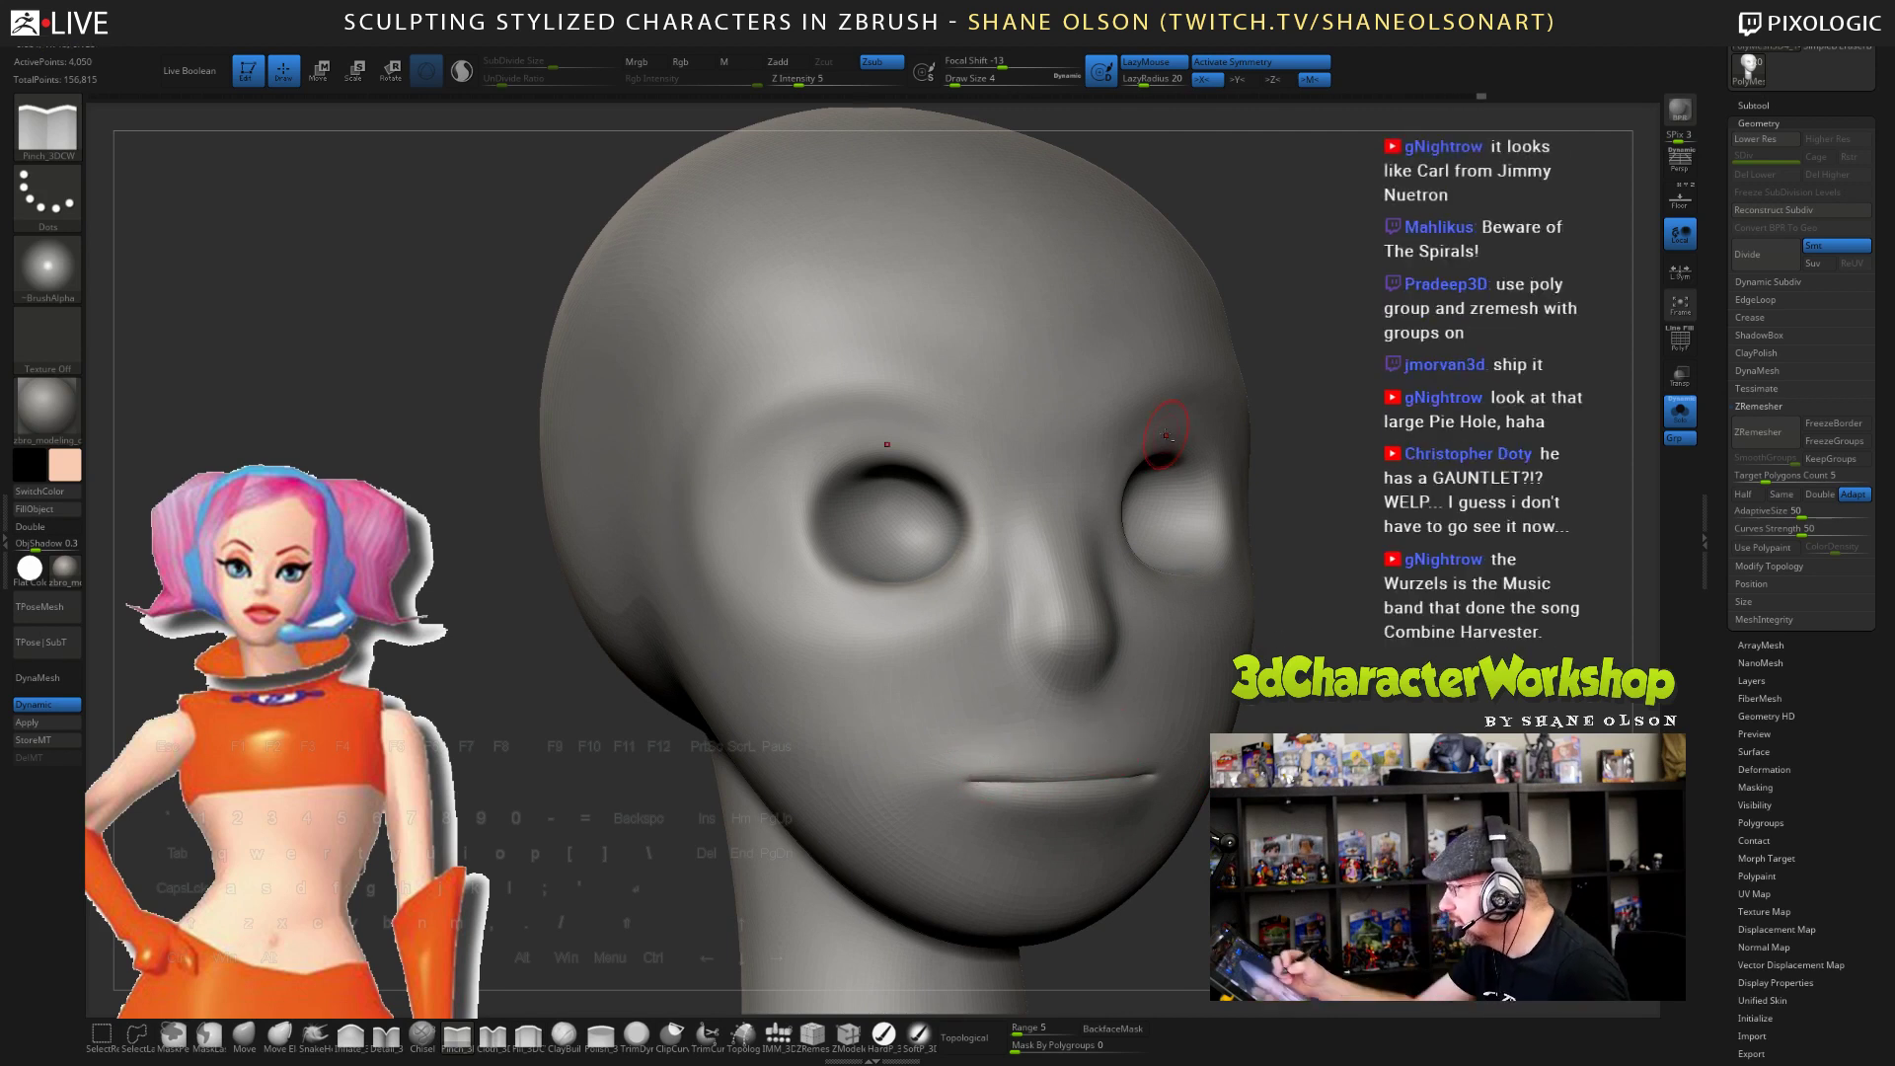
left_click_drag(797, 79, 818, 78)
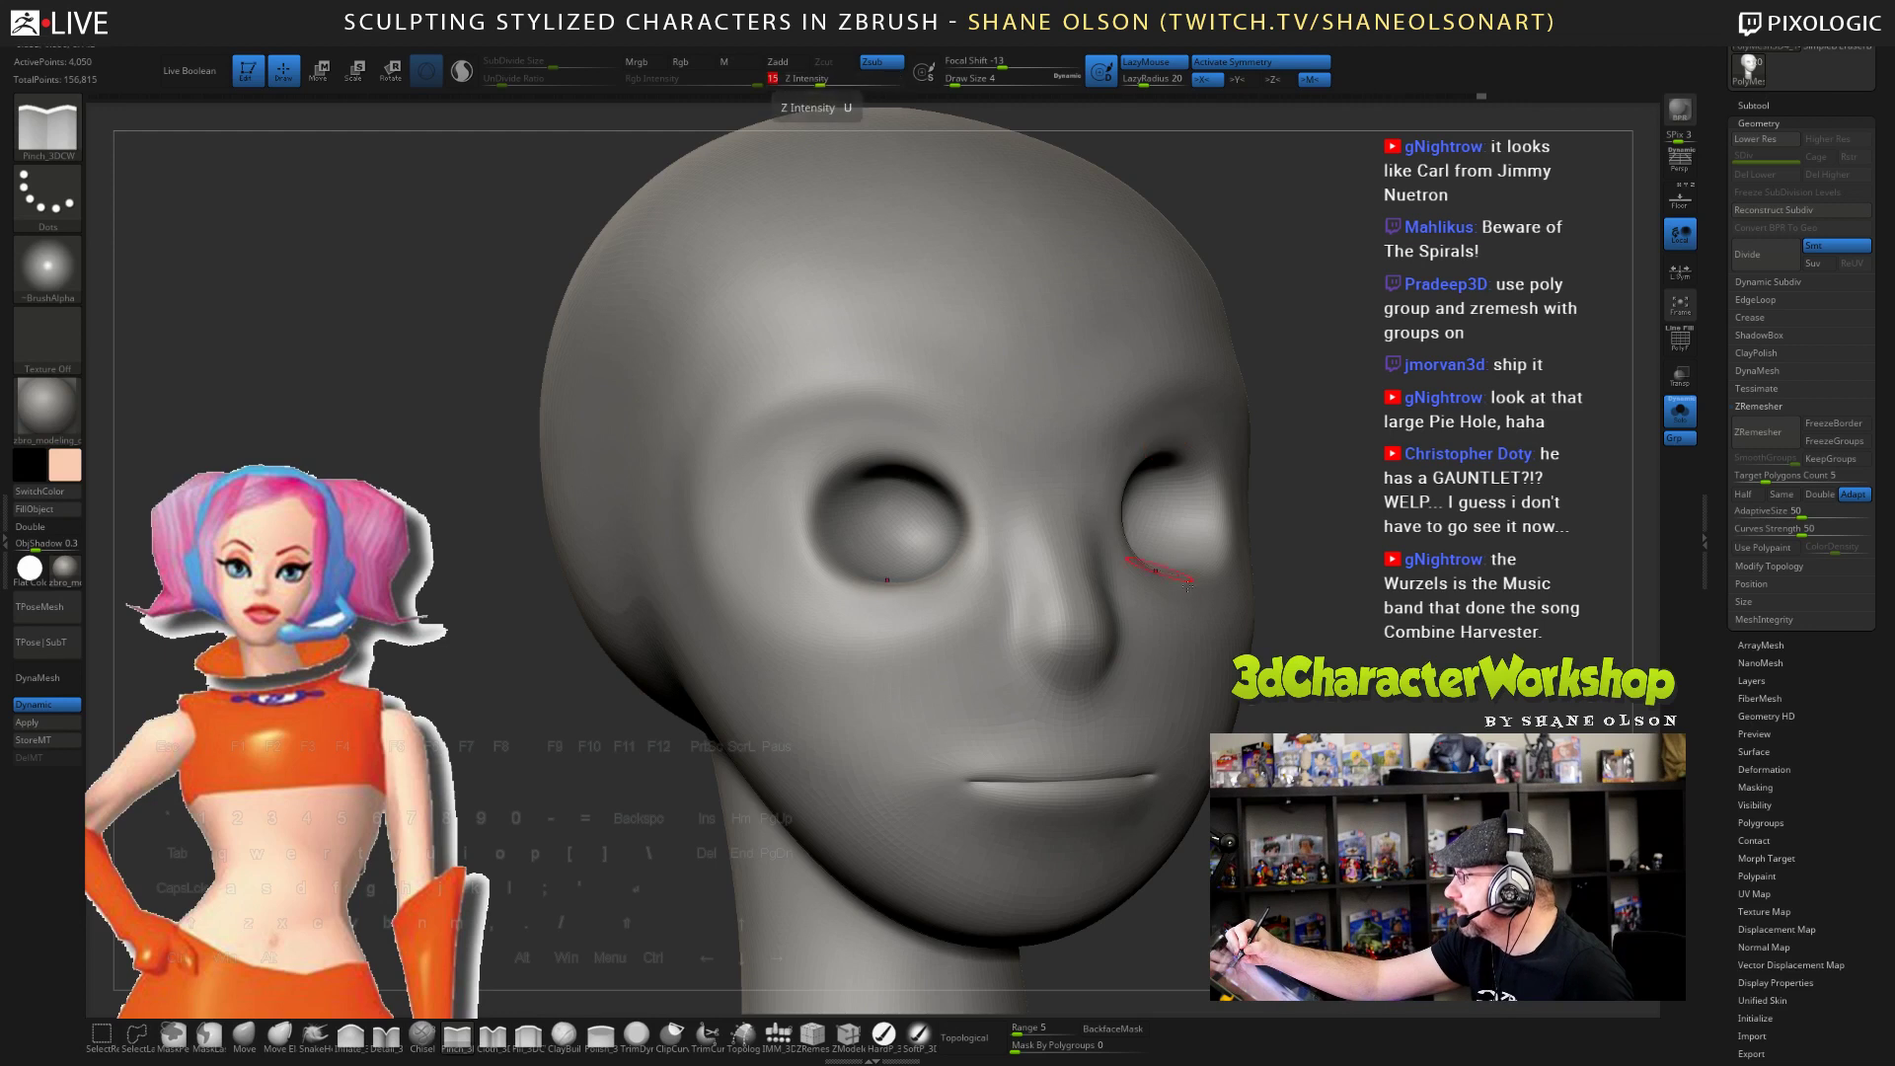
left_click_drag(1302, 691, 1345, 703)
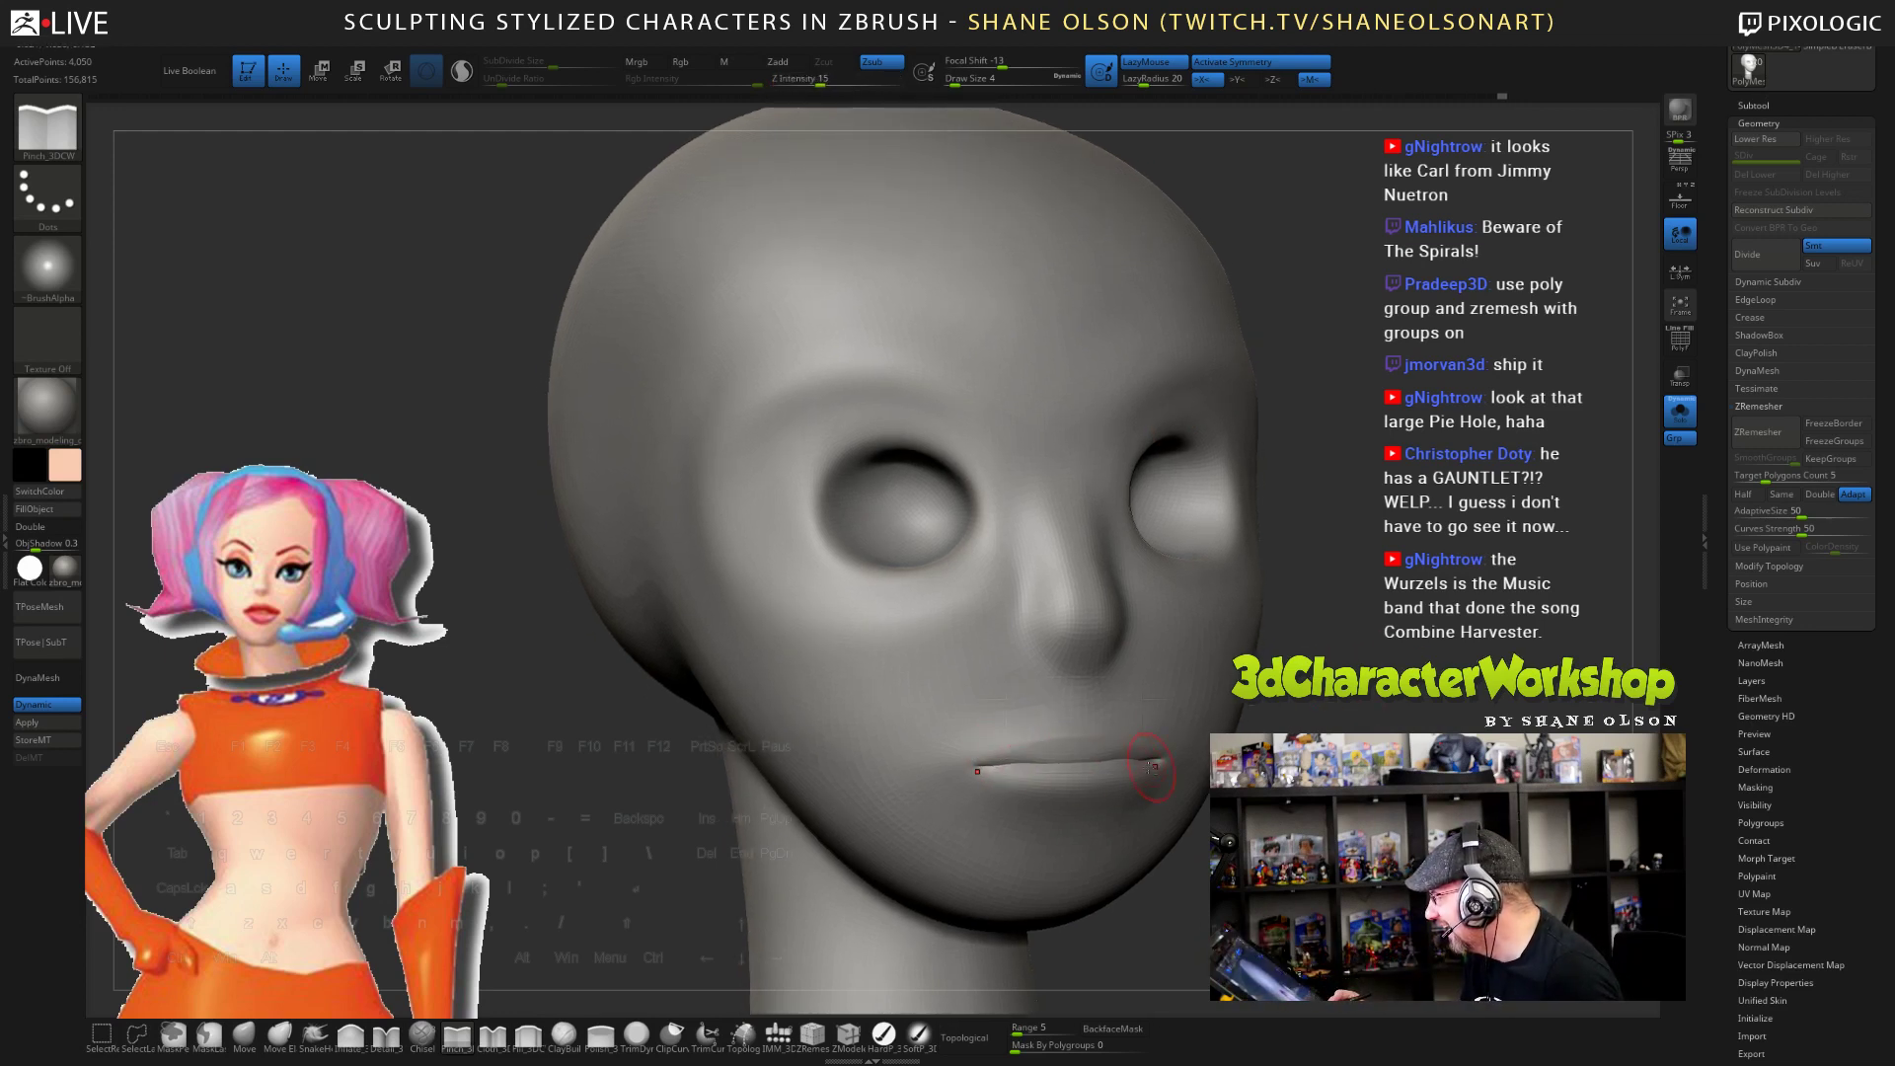
mouse_move(1313, 711)
left_mouse_down()
mouse_move(1461, 716)
mouse_move(1357, 705)
left_mouse_up()
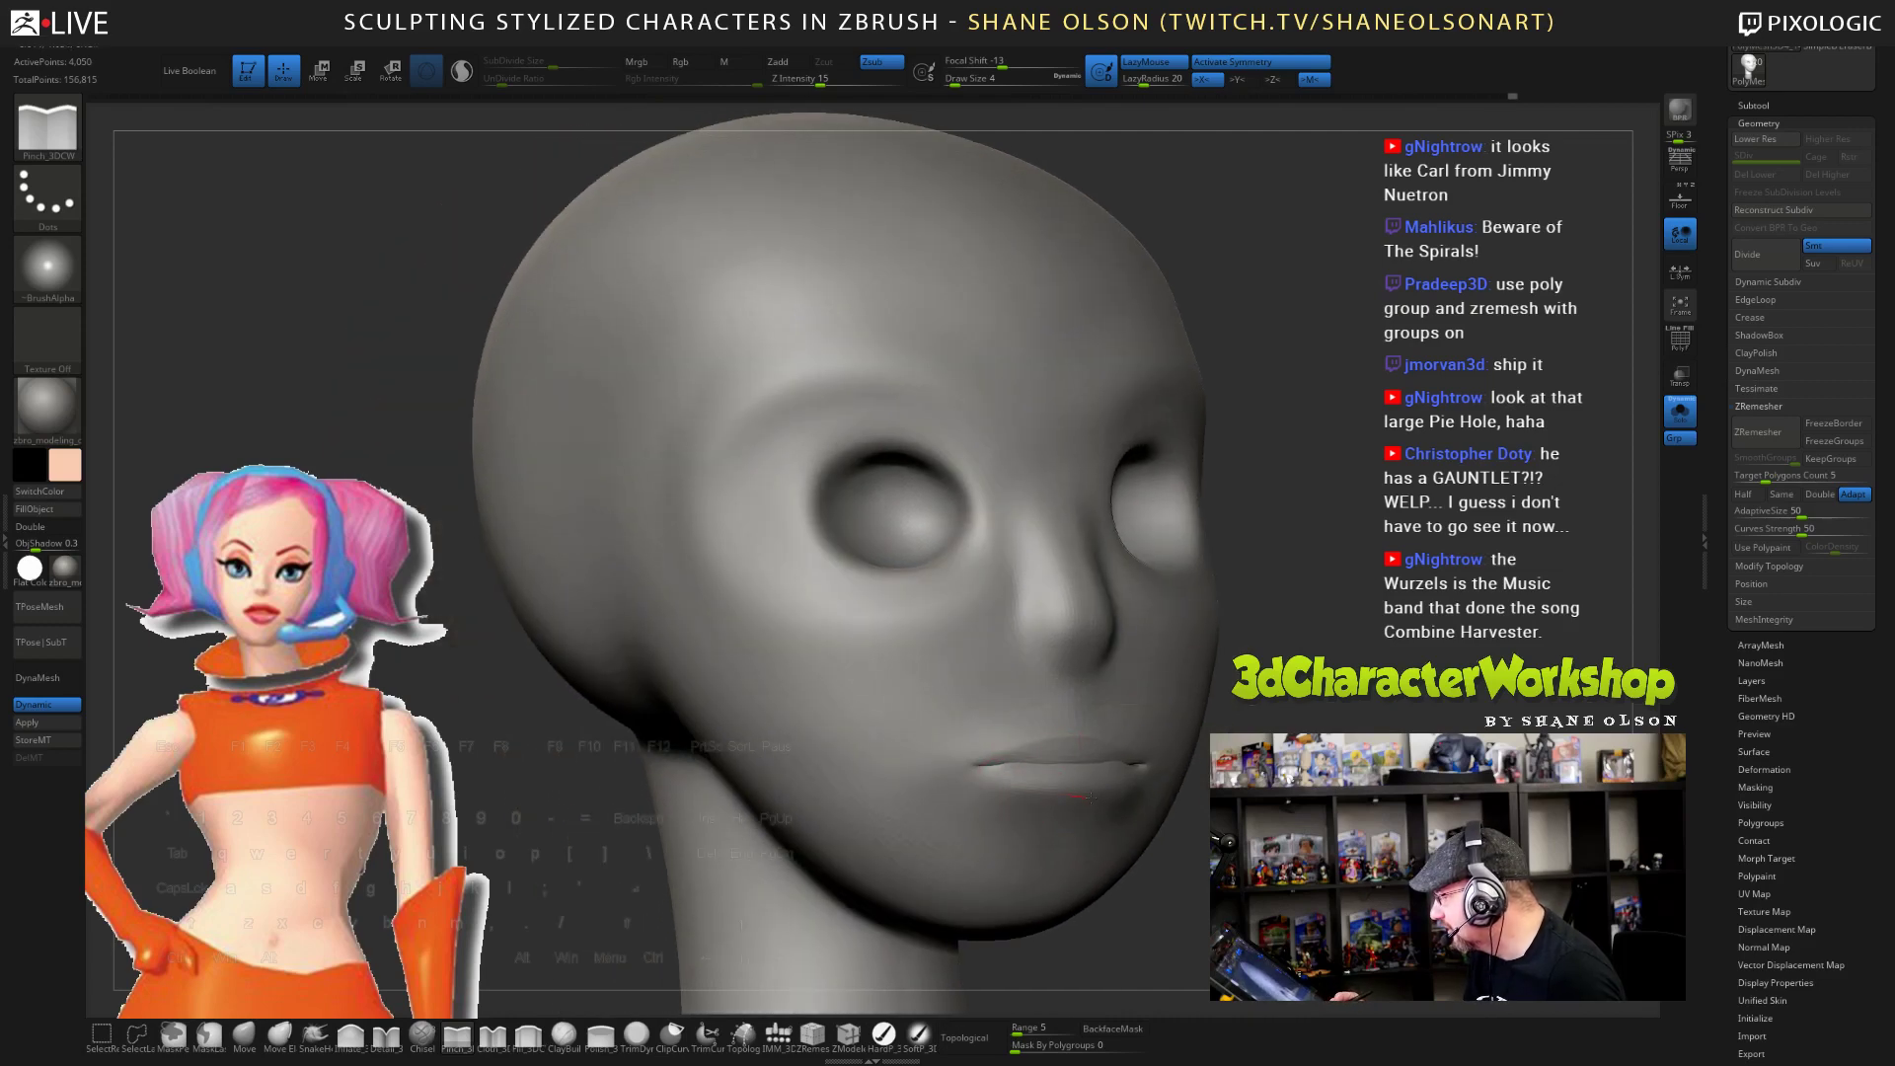
left_click_drag(1323, 710, 1234, 708)
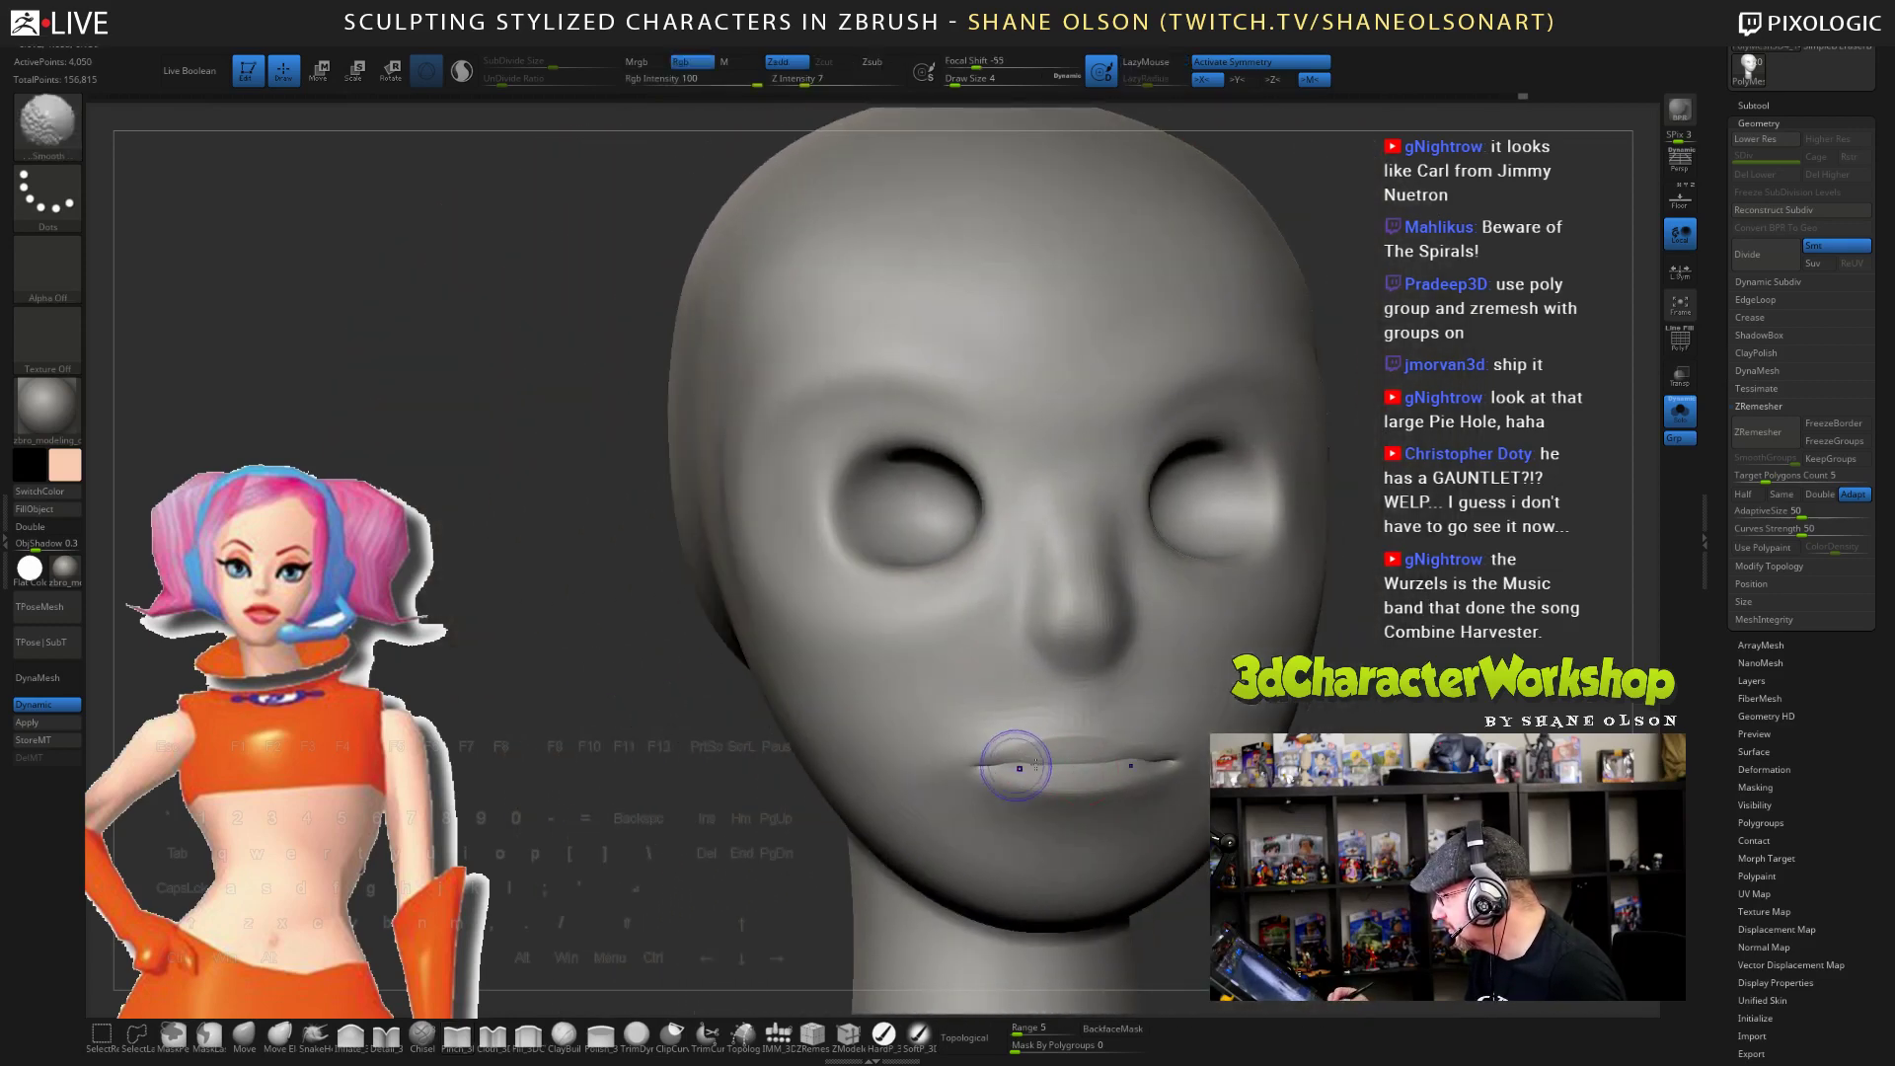
- Soften the mouth line and the pinched lip surfaces with the Smooth brush at draw size 4
left_click_drag(987, 765, 1096, 760, "shift")
left_click_drag(1322, 711, 1334, 671)
left_click_drag(1069, 765, 1056, 762, "shift")
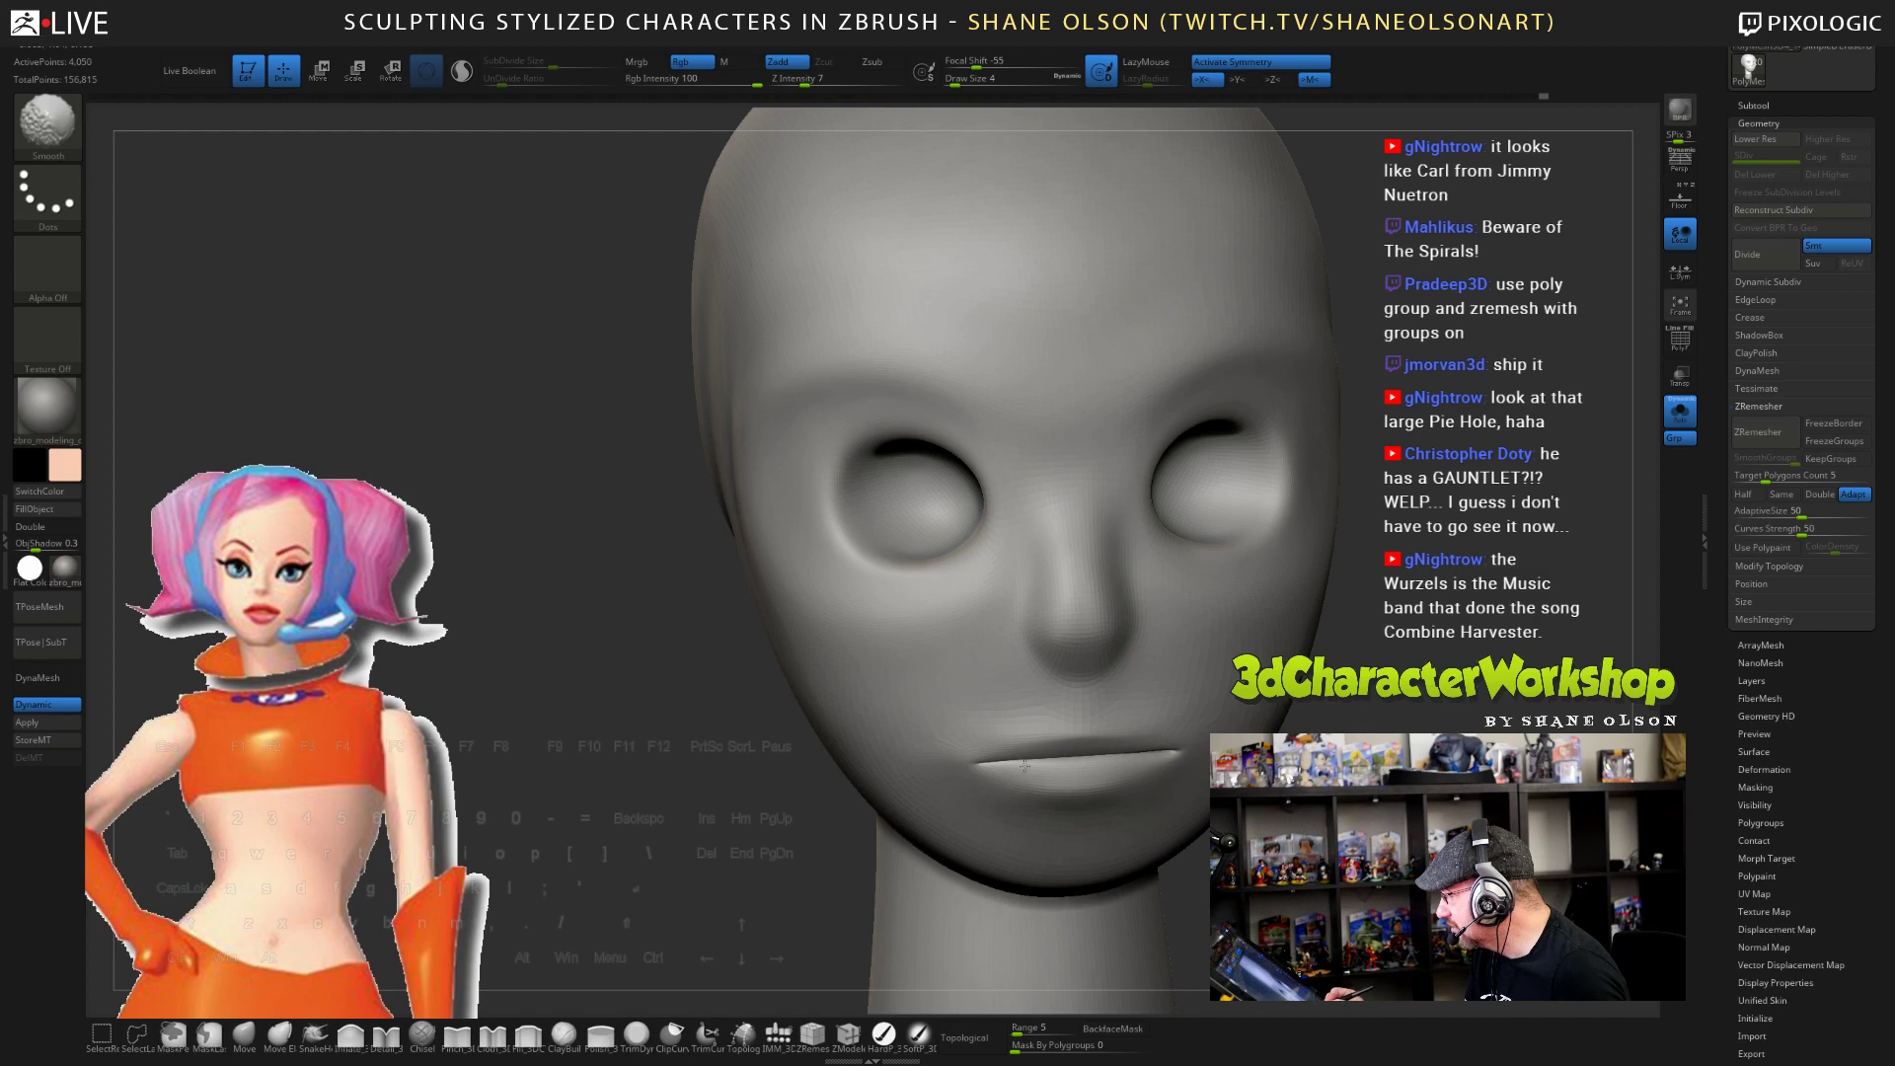
left_click_drag(1322, 710, 1372, 701)
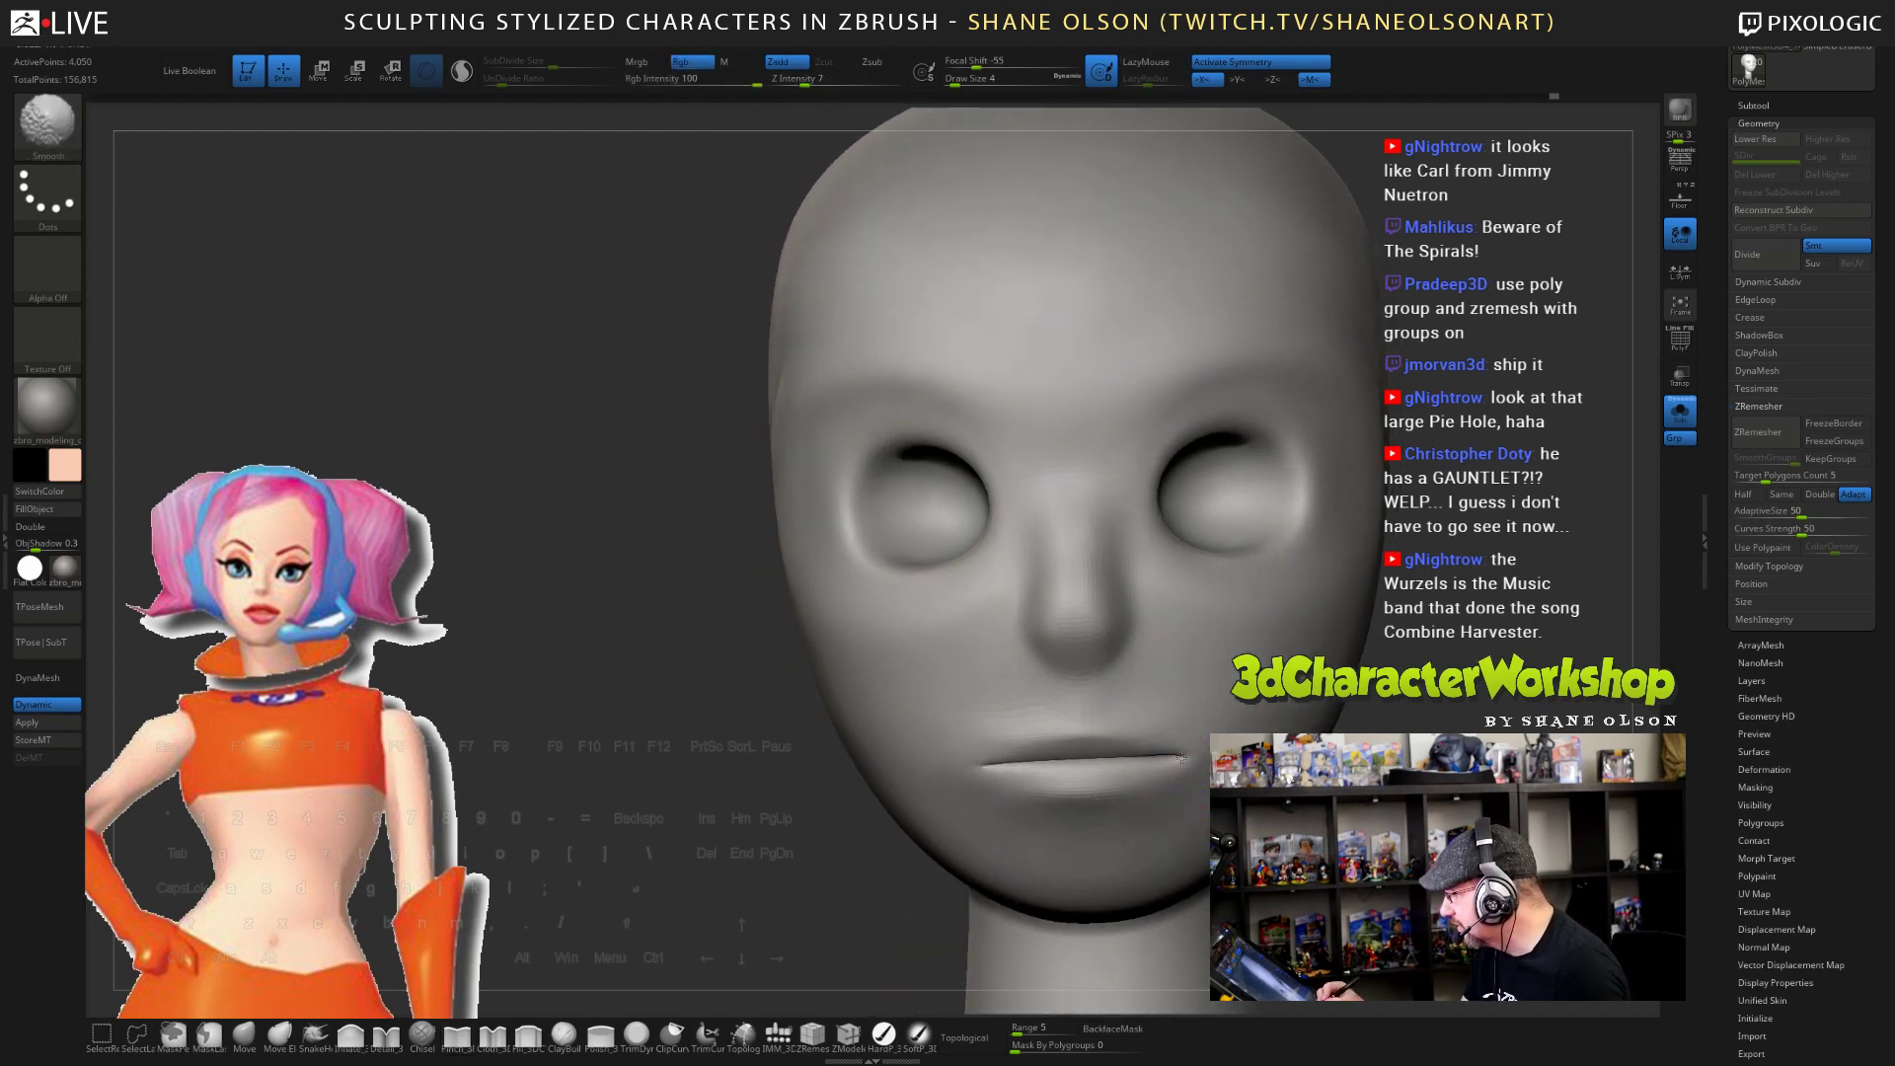
left_click_drag(1181, 757, 1012, 736, "shift")
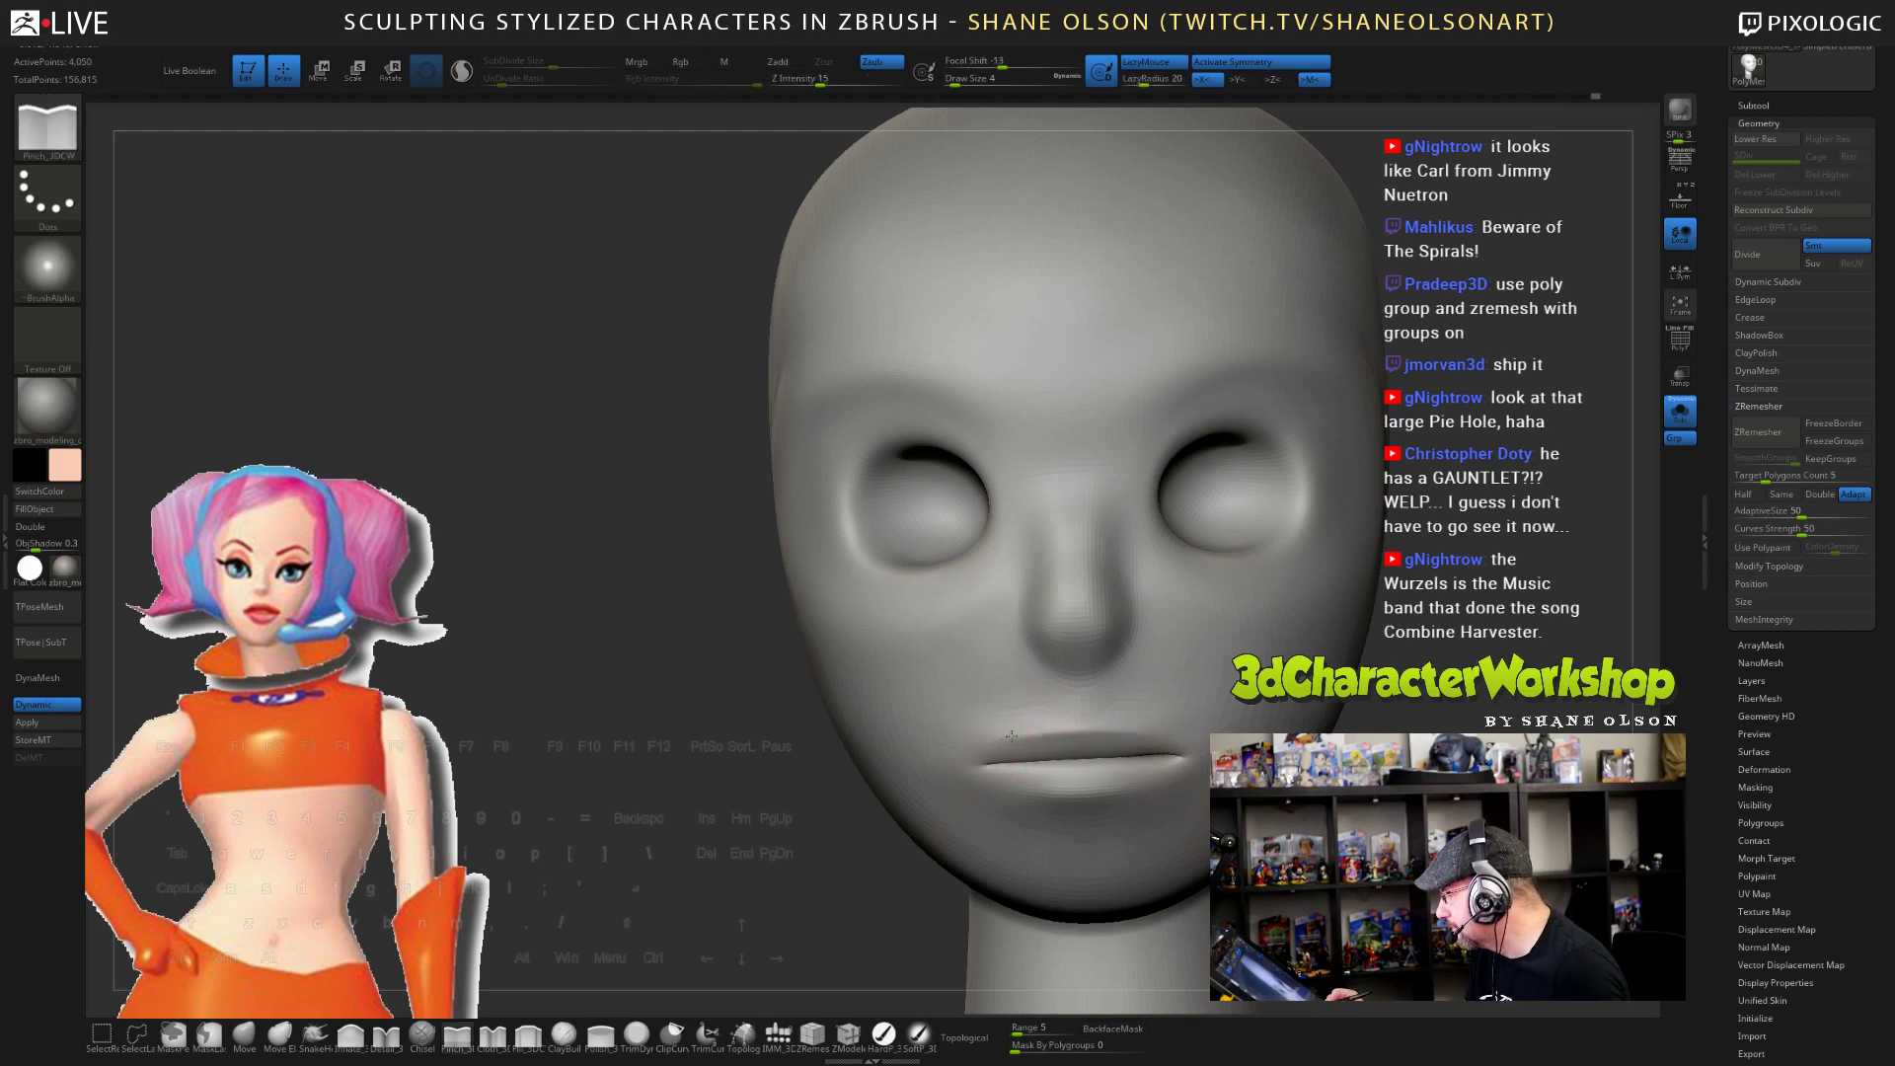
- Reshape the profile of the lips and nose base with the Move brush at draw sizes 14 and 8, and save the project
right_click_drag(1006, 745, 1174, 752)
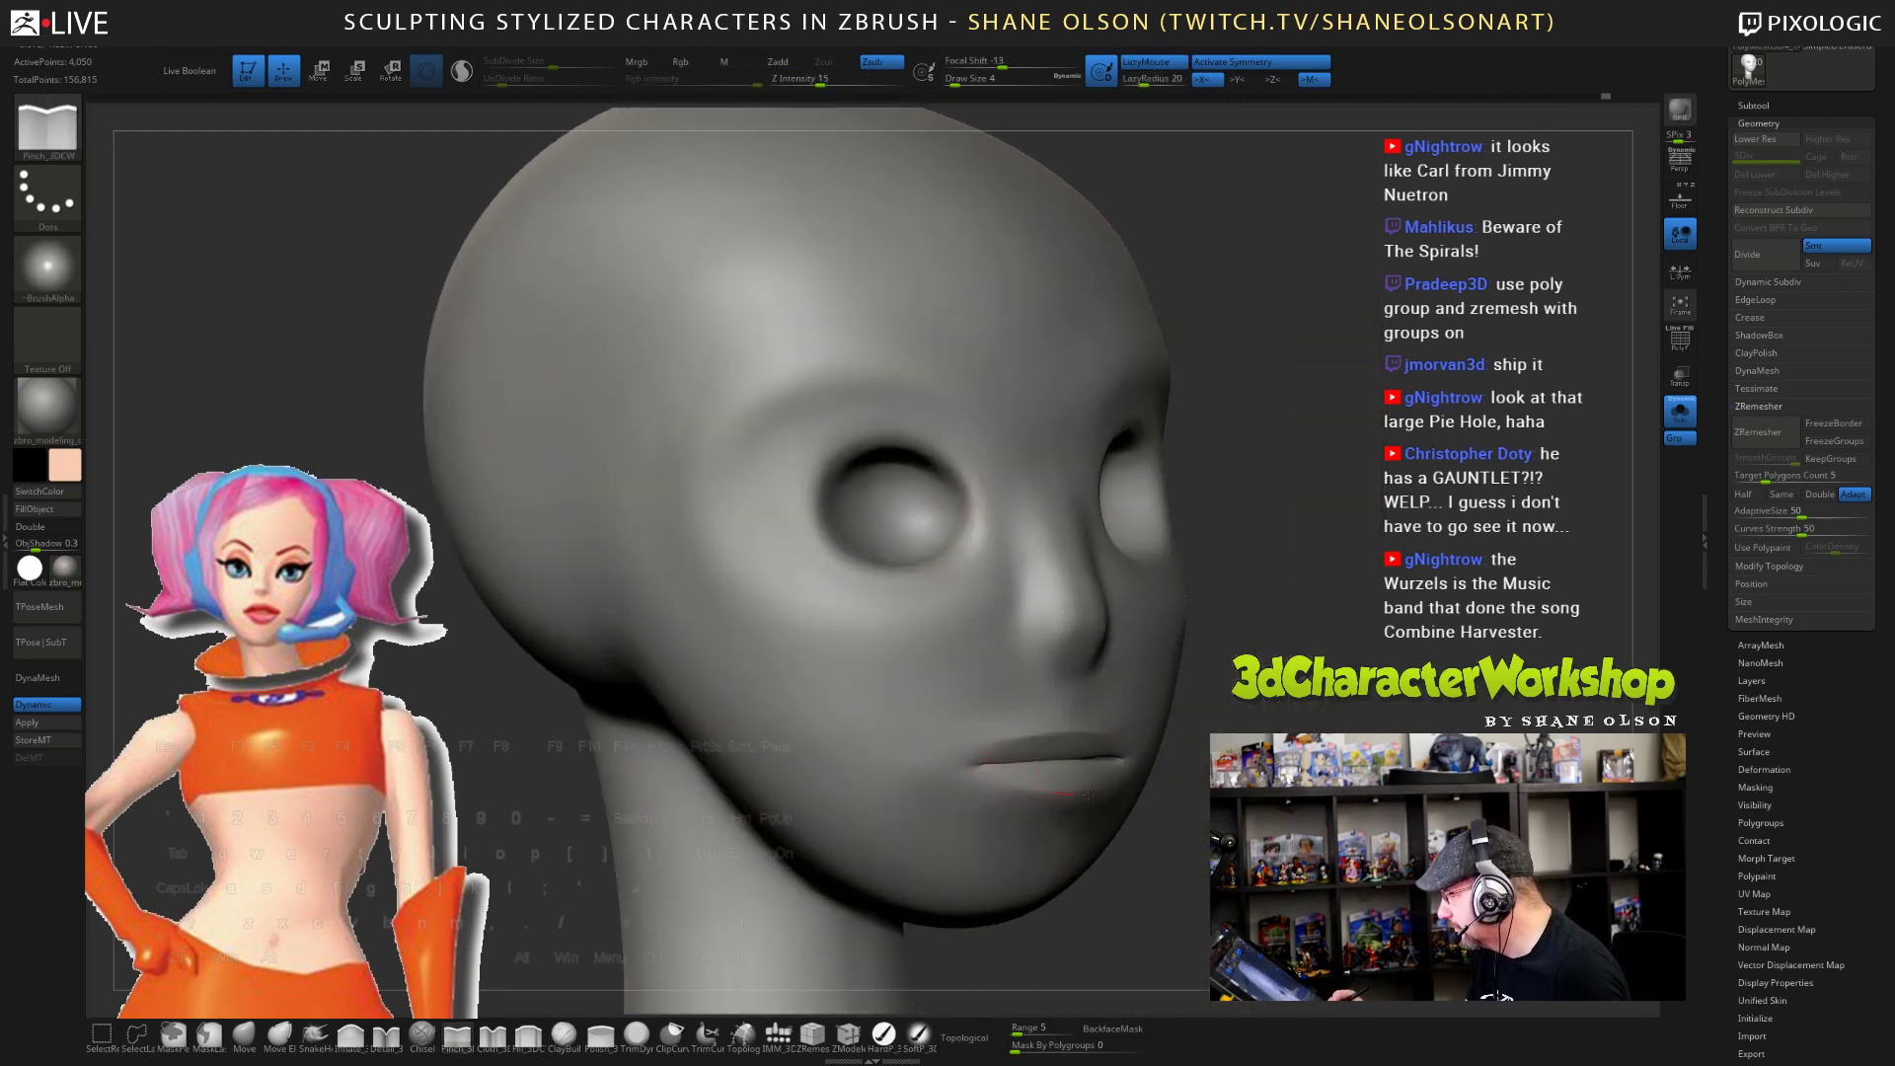
left_click_drag(1189, 880, 955, 875)
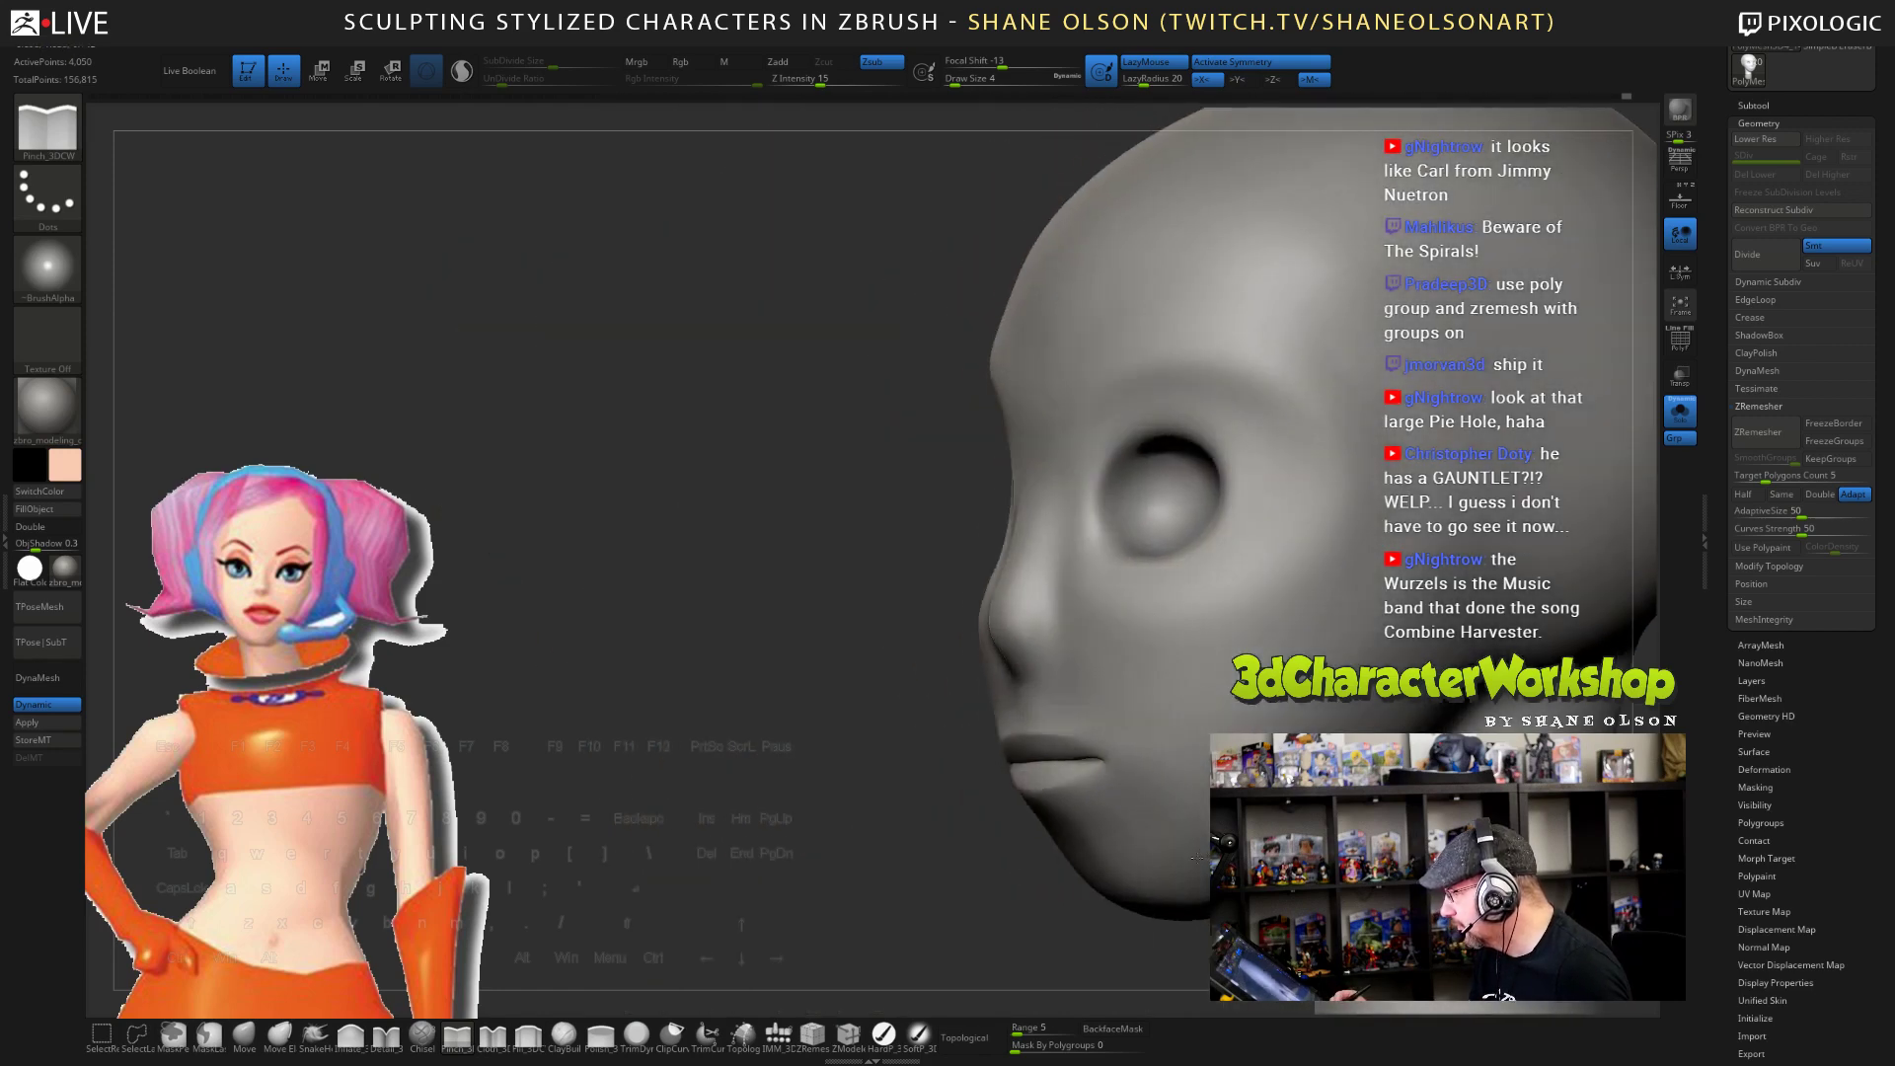
mouse_move(820, 858)
left_mouse_down()
mouse_move(822, 887)
mouse_move(839, 834)
left_mouse_up()
left_click(244, 1036)
key("s")
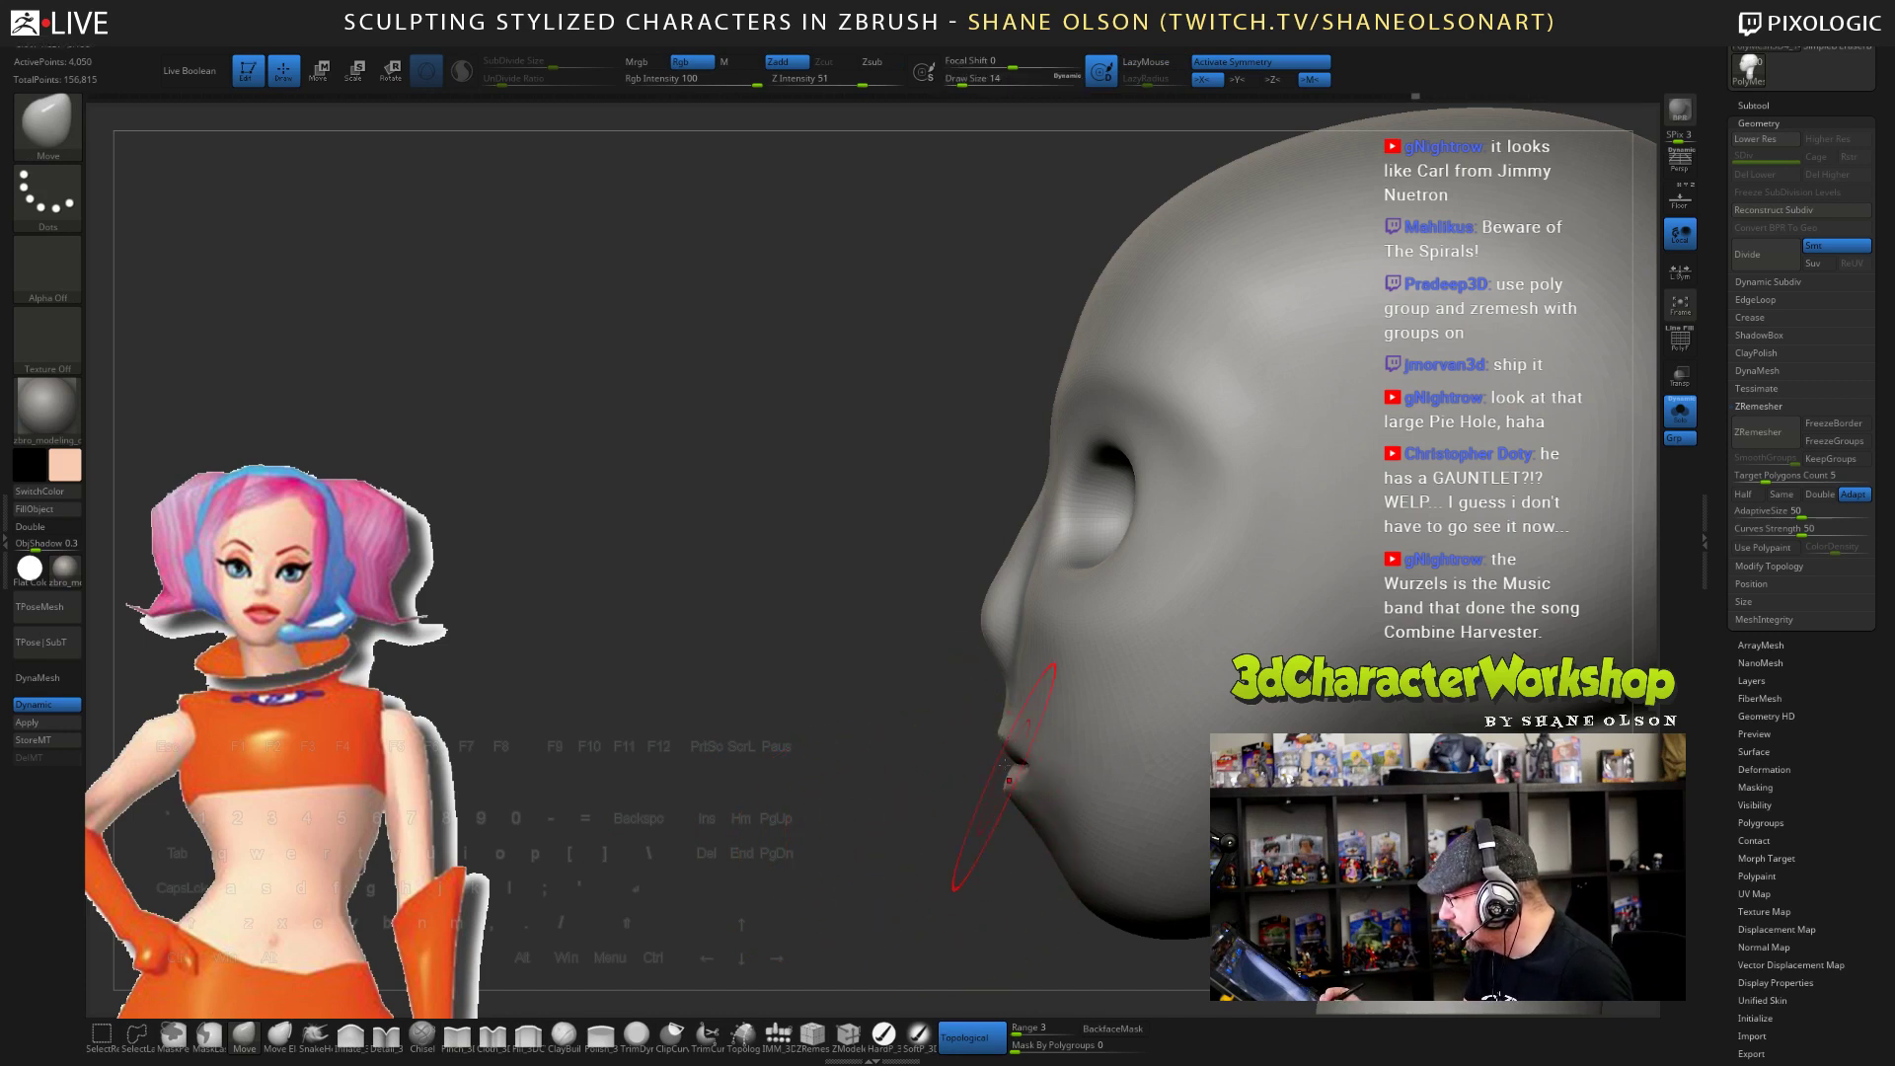
left_click_drag(903, 734, 894, 767, "alt")
key("s")
mouse_move(976, 641)
left_mouse_down()
mouse_move(957, 661)
mouse_move(990, 699)
left_mouse_up()
key("ctrl+s")
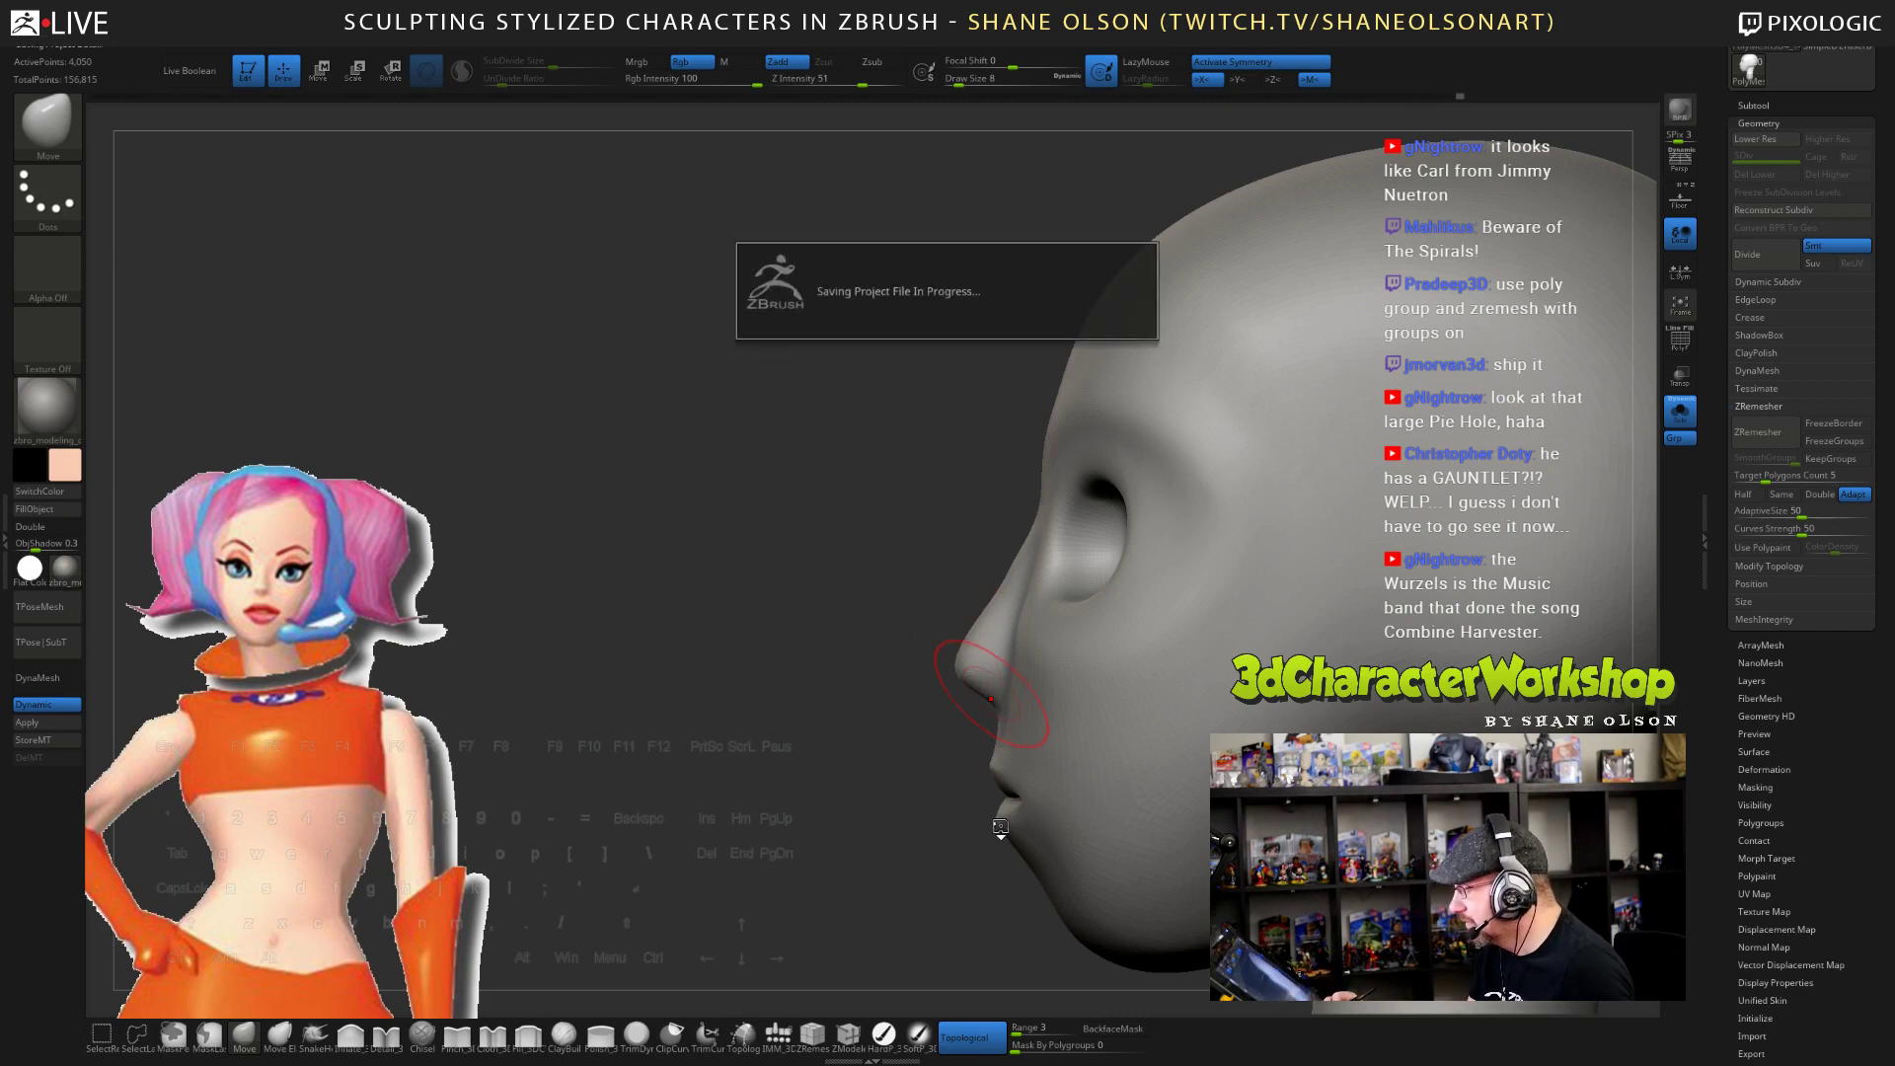
- Insert a mirrored pair of QuadSphere-1 eyeballs over the eye sockets with the insert-mesh brush
mouse_move(1000, 827)
left_mouse_down()
mouse_move(1233, 775)
mouse_move(1294, 694)
mouse_move(1316, 745)
mouse_move(1336, 710)
left_mouse_up()
scroll(1724, 508, "up", 5)
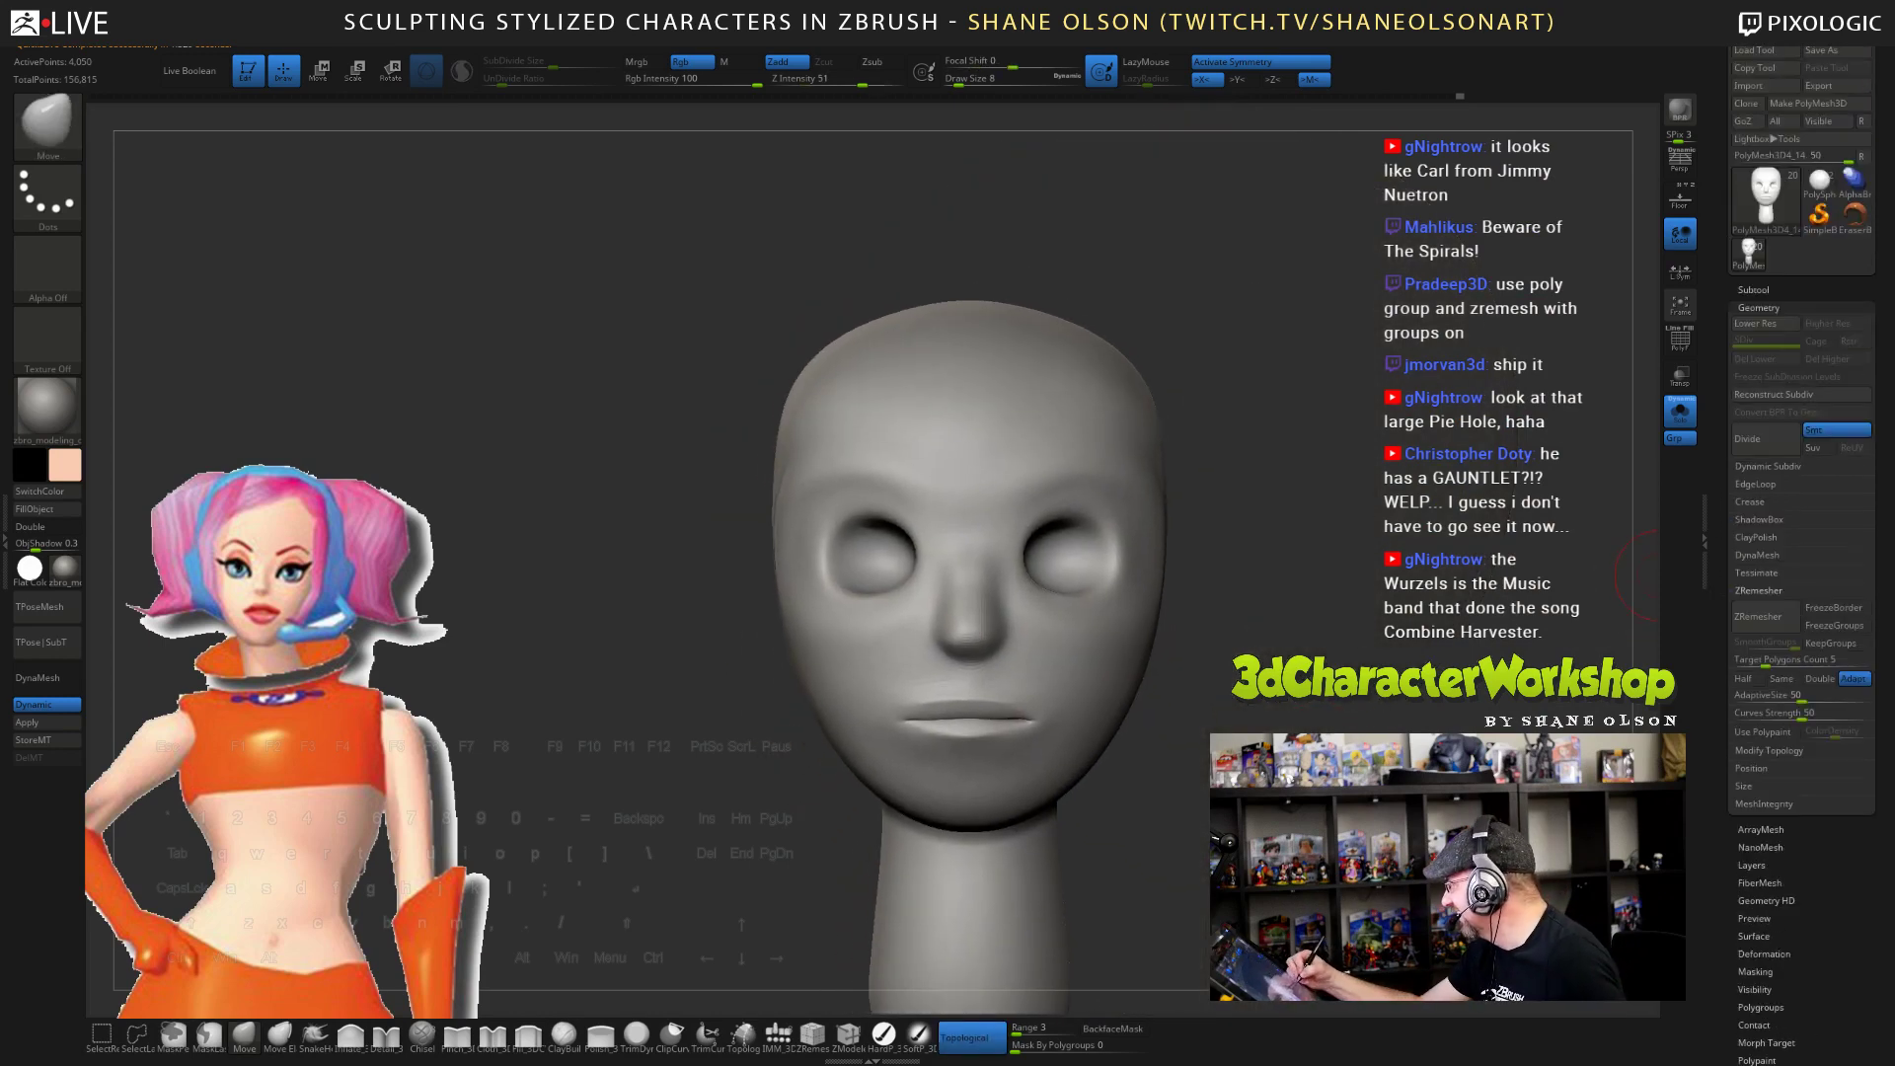
left_click(1753, 289)
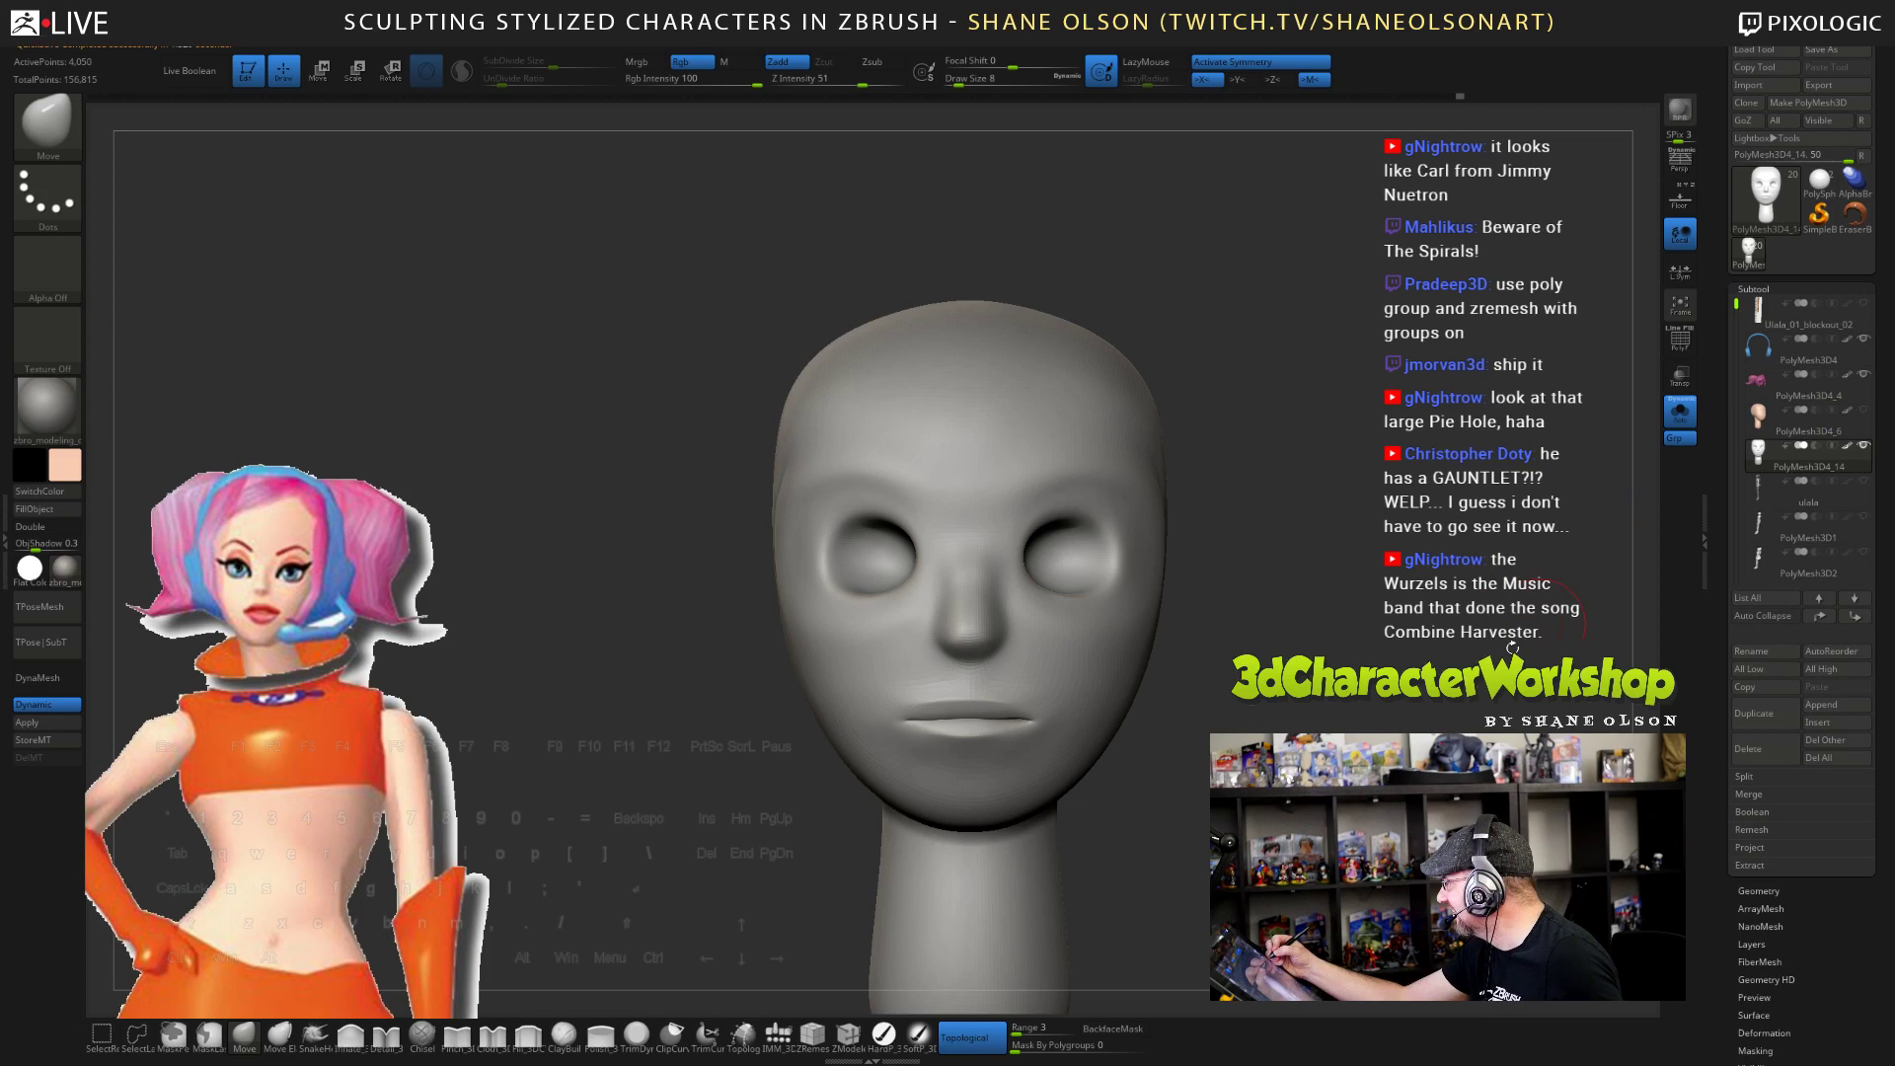
left_click(778, 1035)
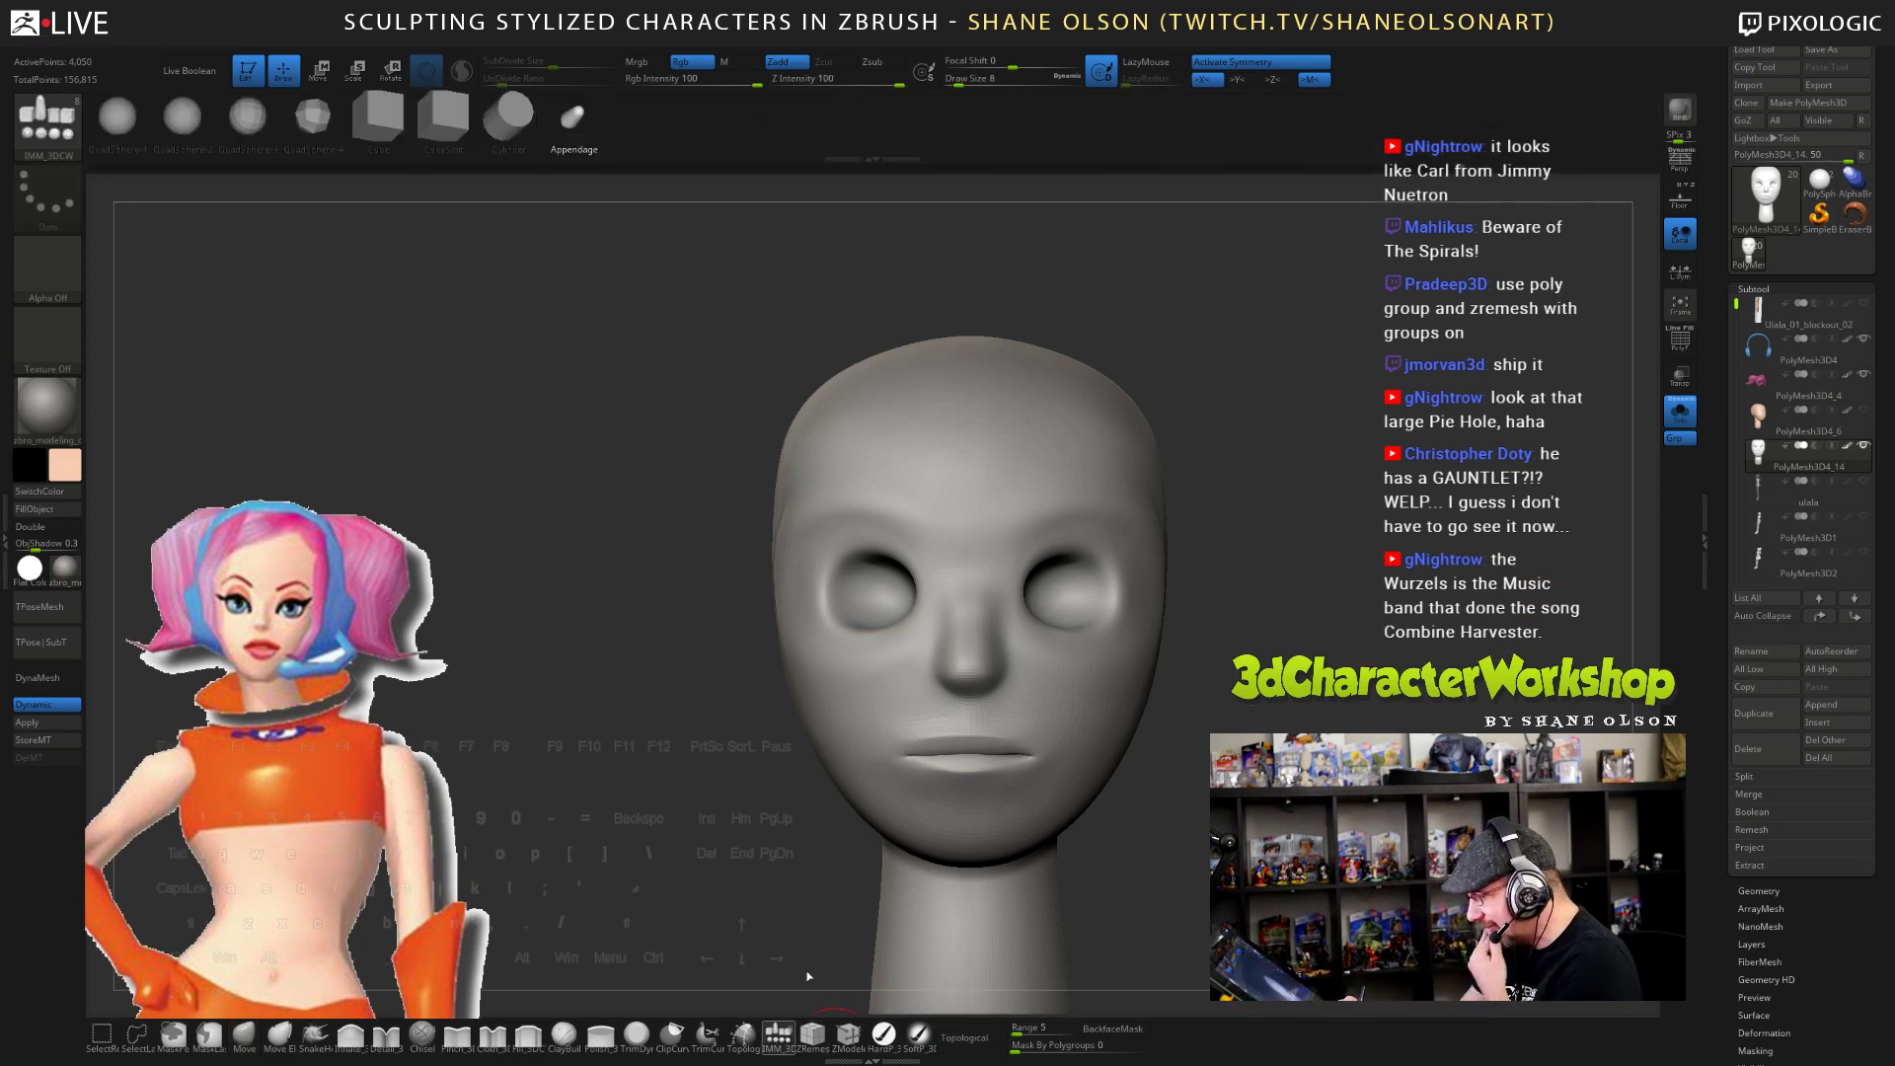
left_click(135, 115)
left_click_drag(1065, 591, 1063, 678)
left_click(1059, 620, "ctrl+shift")
- Move the eyeball spheres back into the eye sockets by about 0.04 and shift them sideways by about 0.002
left_click_drag(1224, 710, 1153, 889)
key("w")
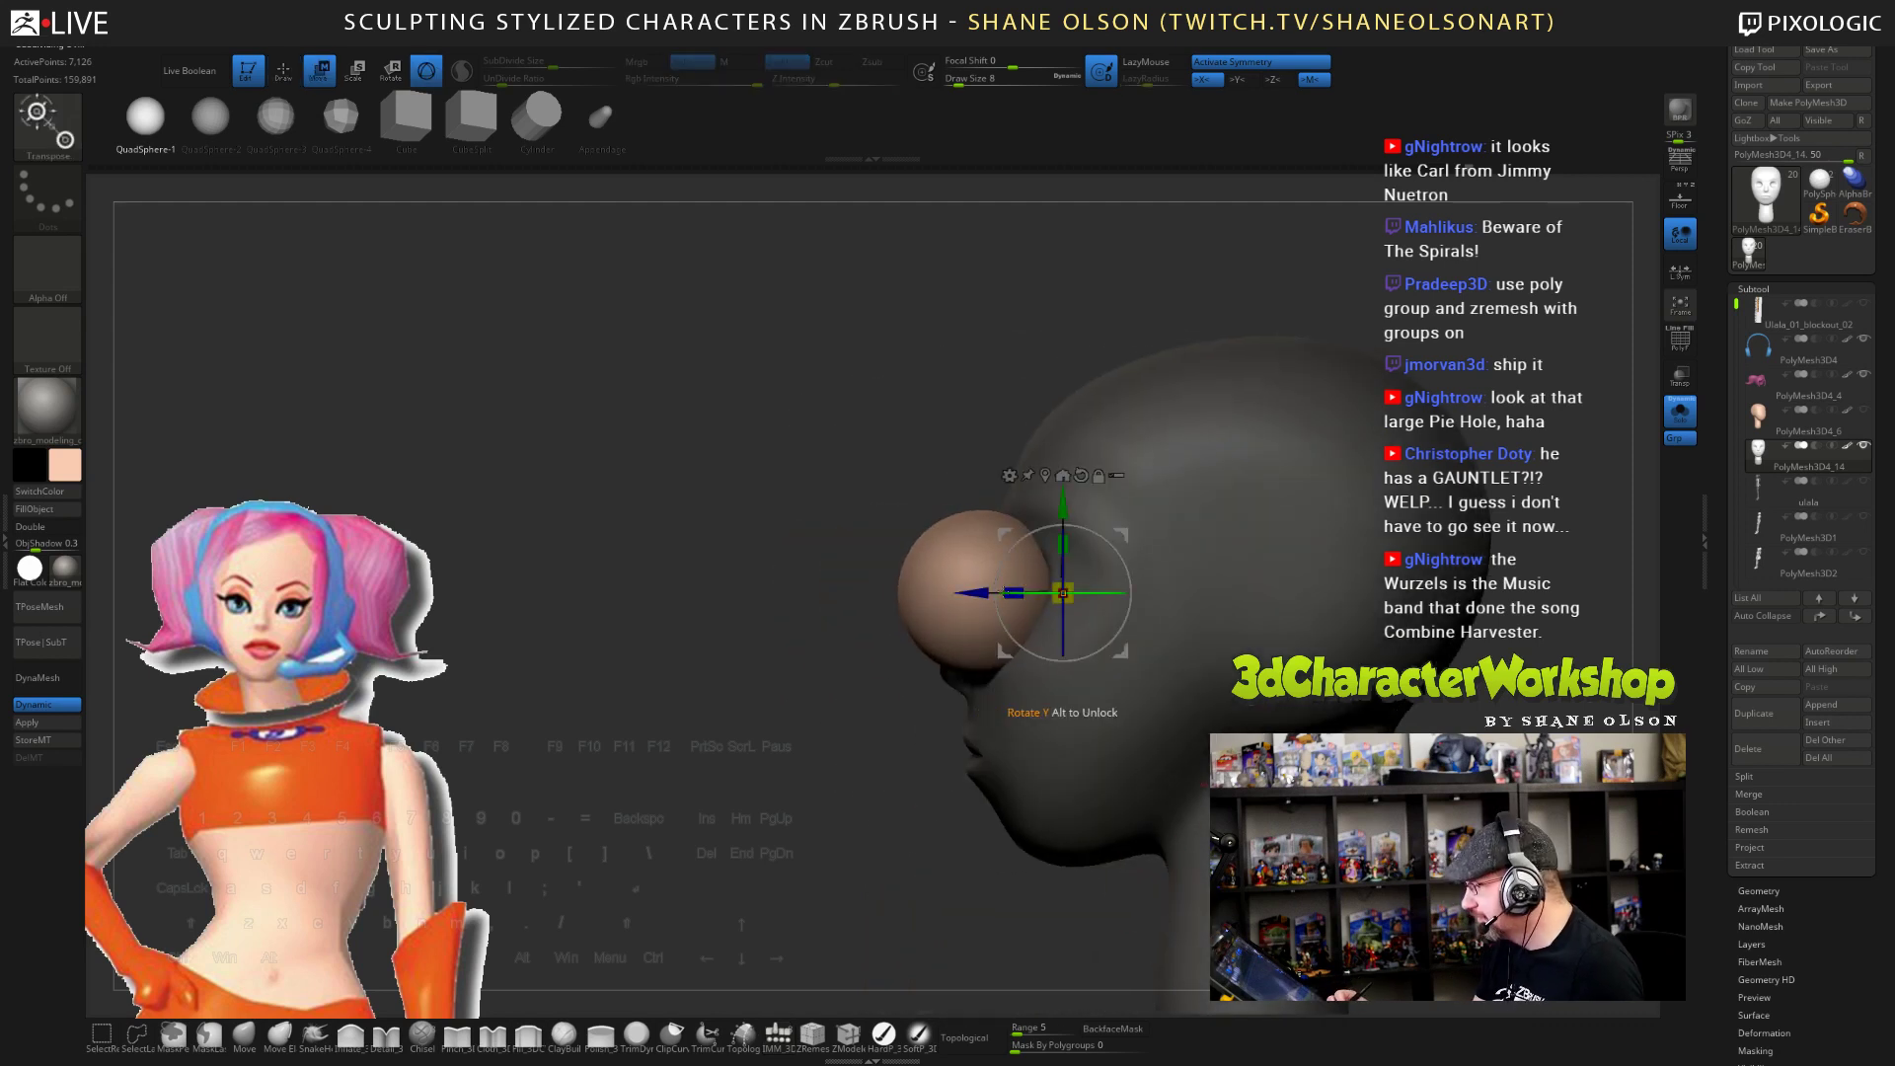
left_click_drag(981, 604, 1095, 606)
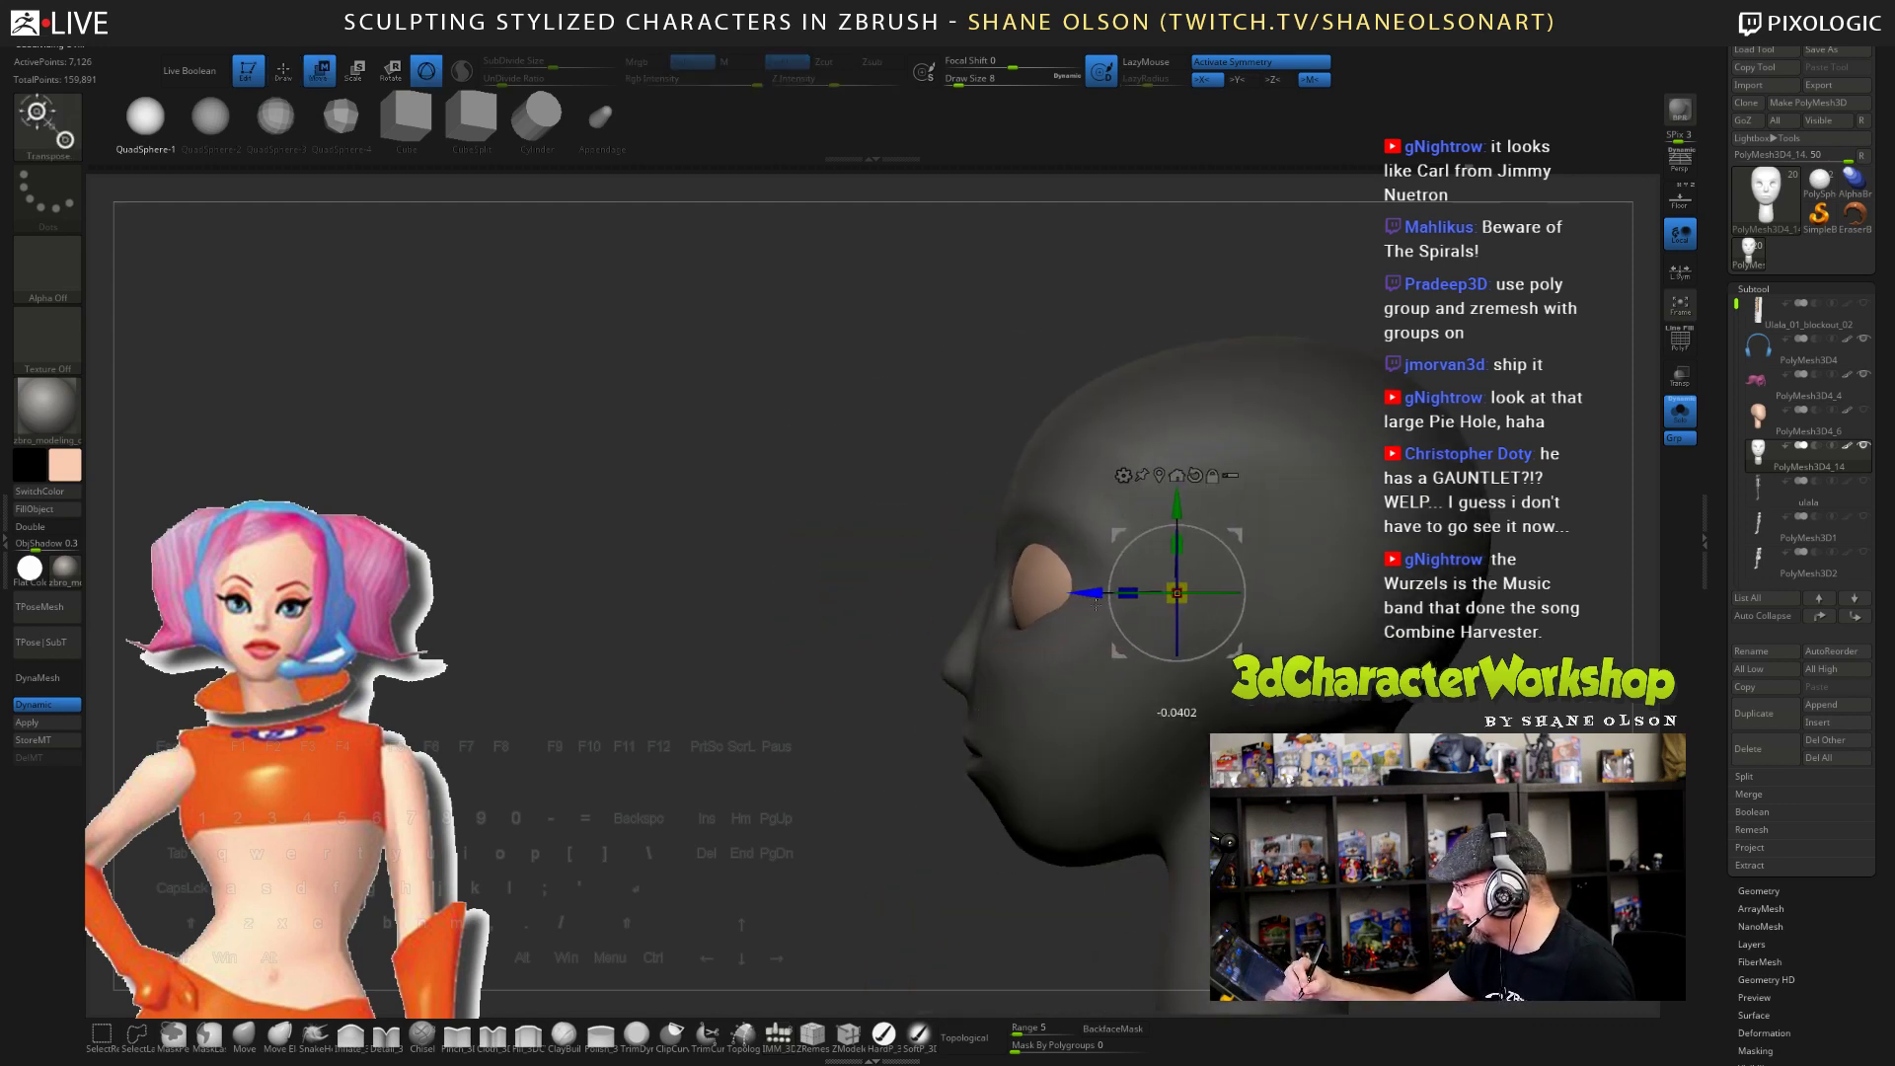
left_click_drag(927, 657, 1237, 653)
left_click_drag(1176, 592, 1170, 592)
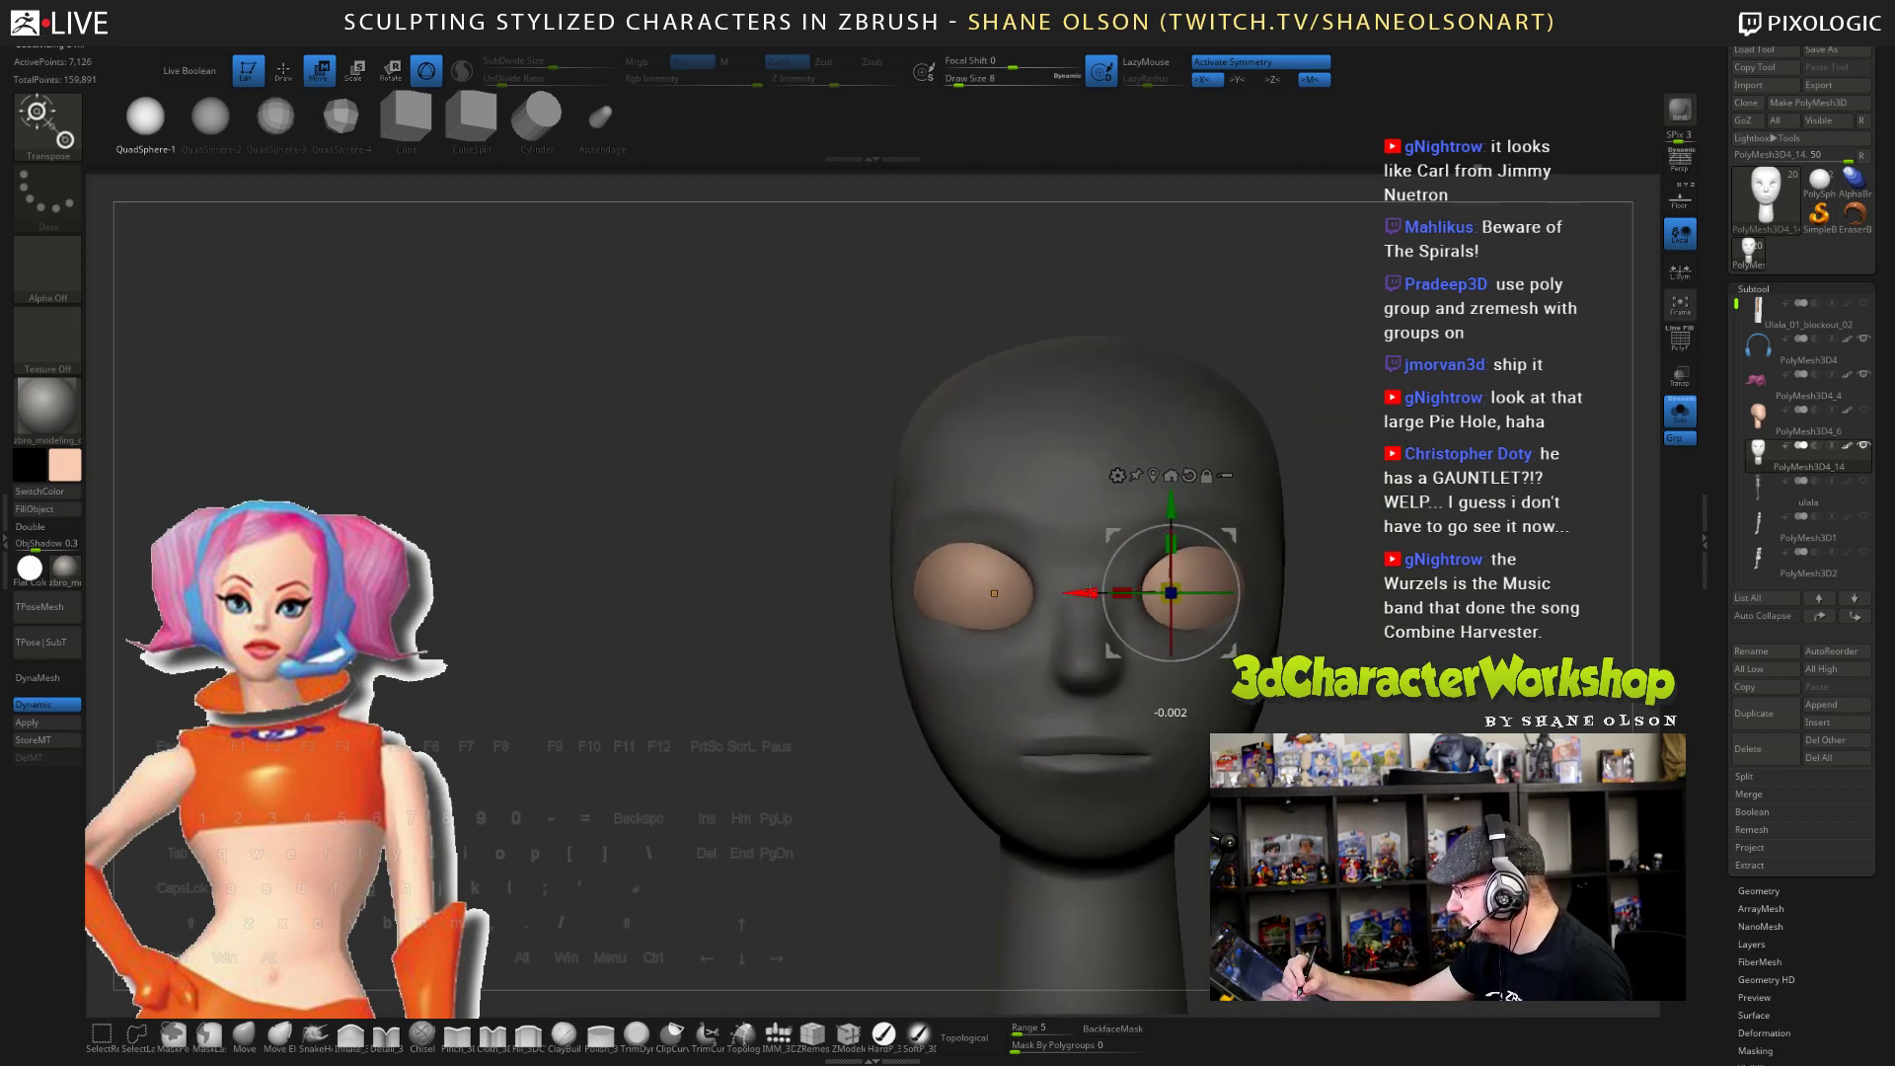
left_click_drag(1273, 691, 1085, 691)
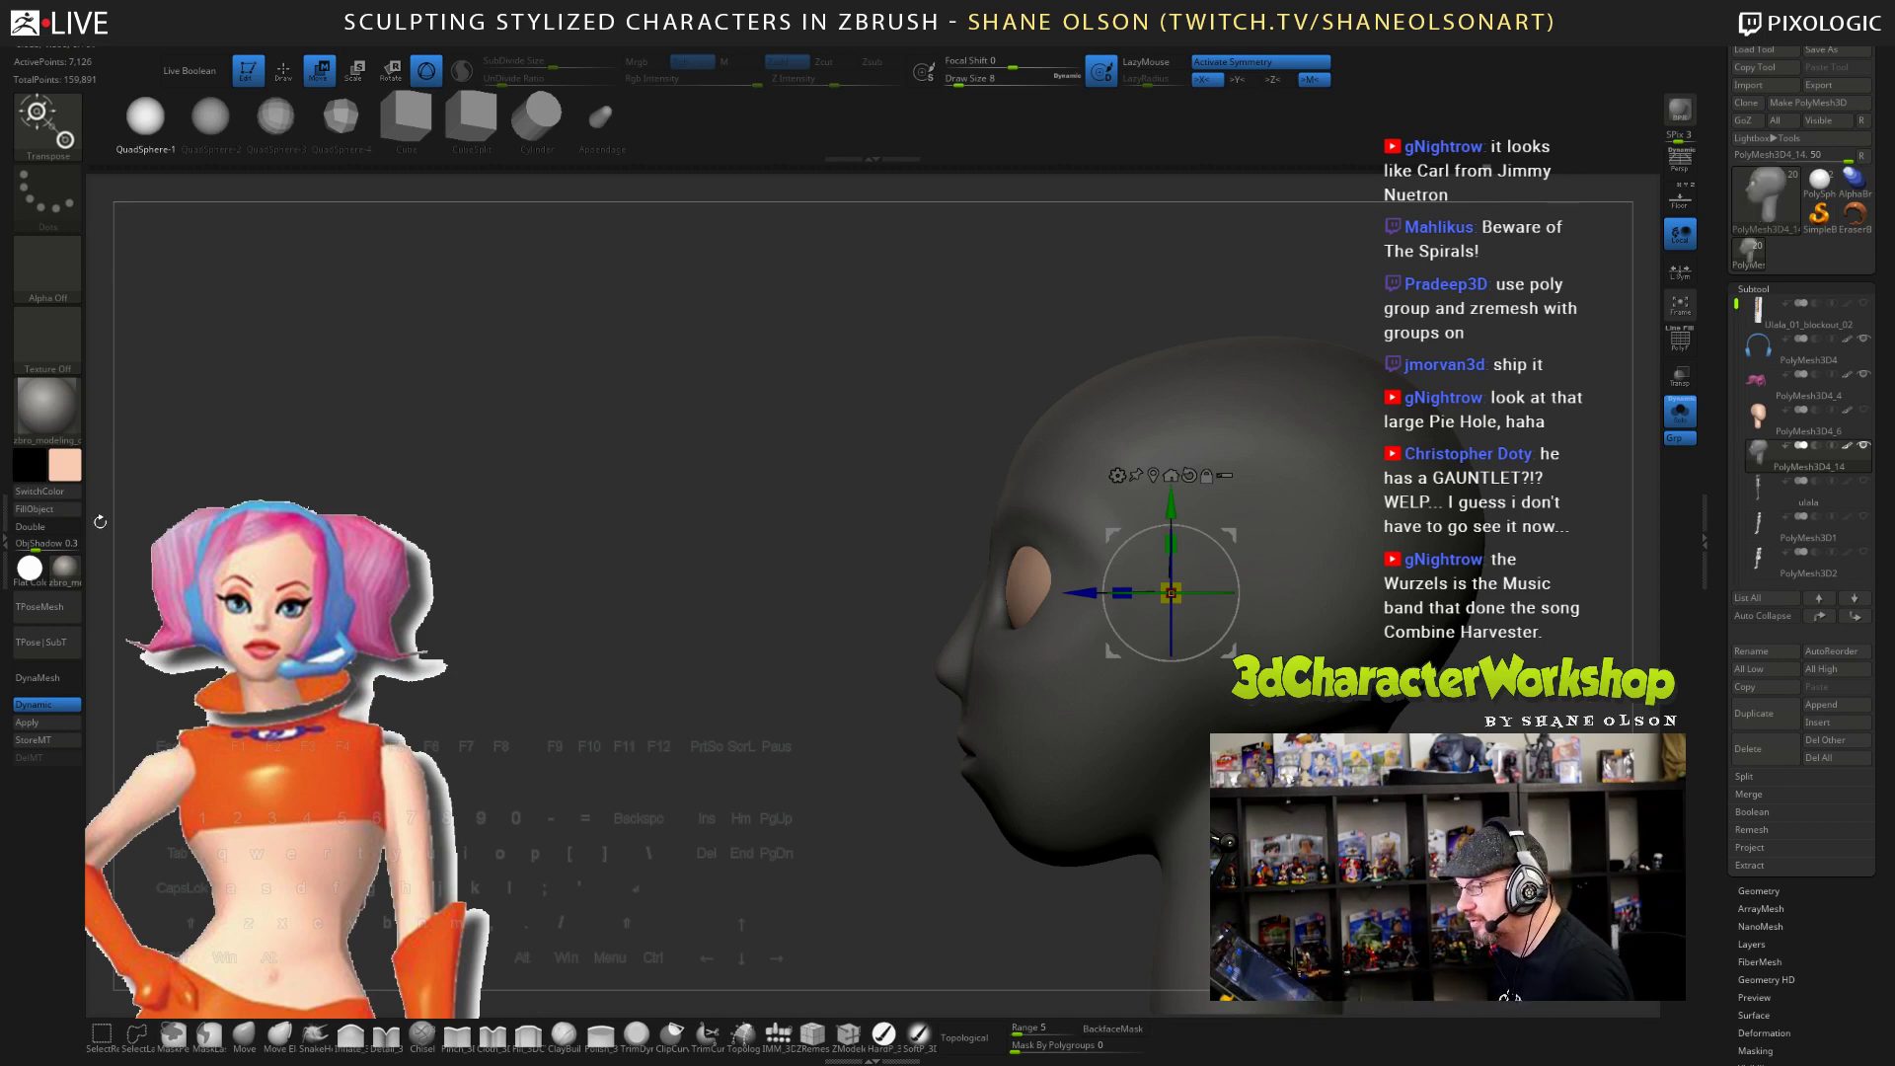
- Split the eyeballs from the head into a separate subtool with Groups Split
left_click(696, 506, "ctrl")
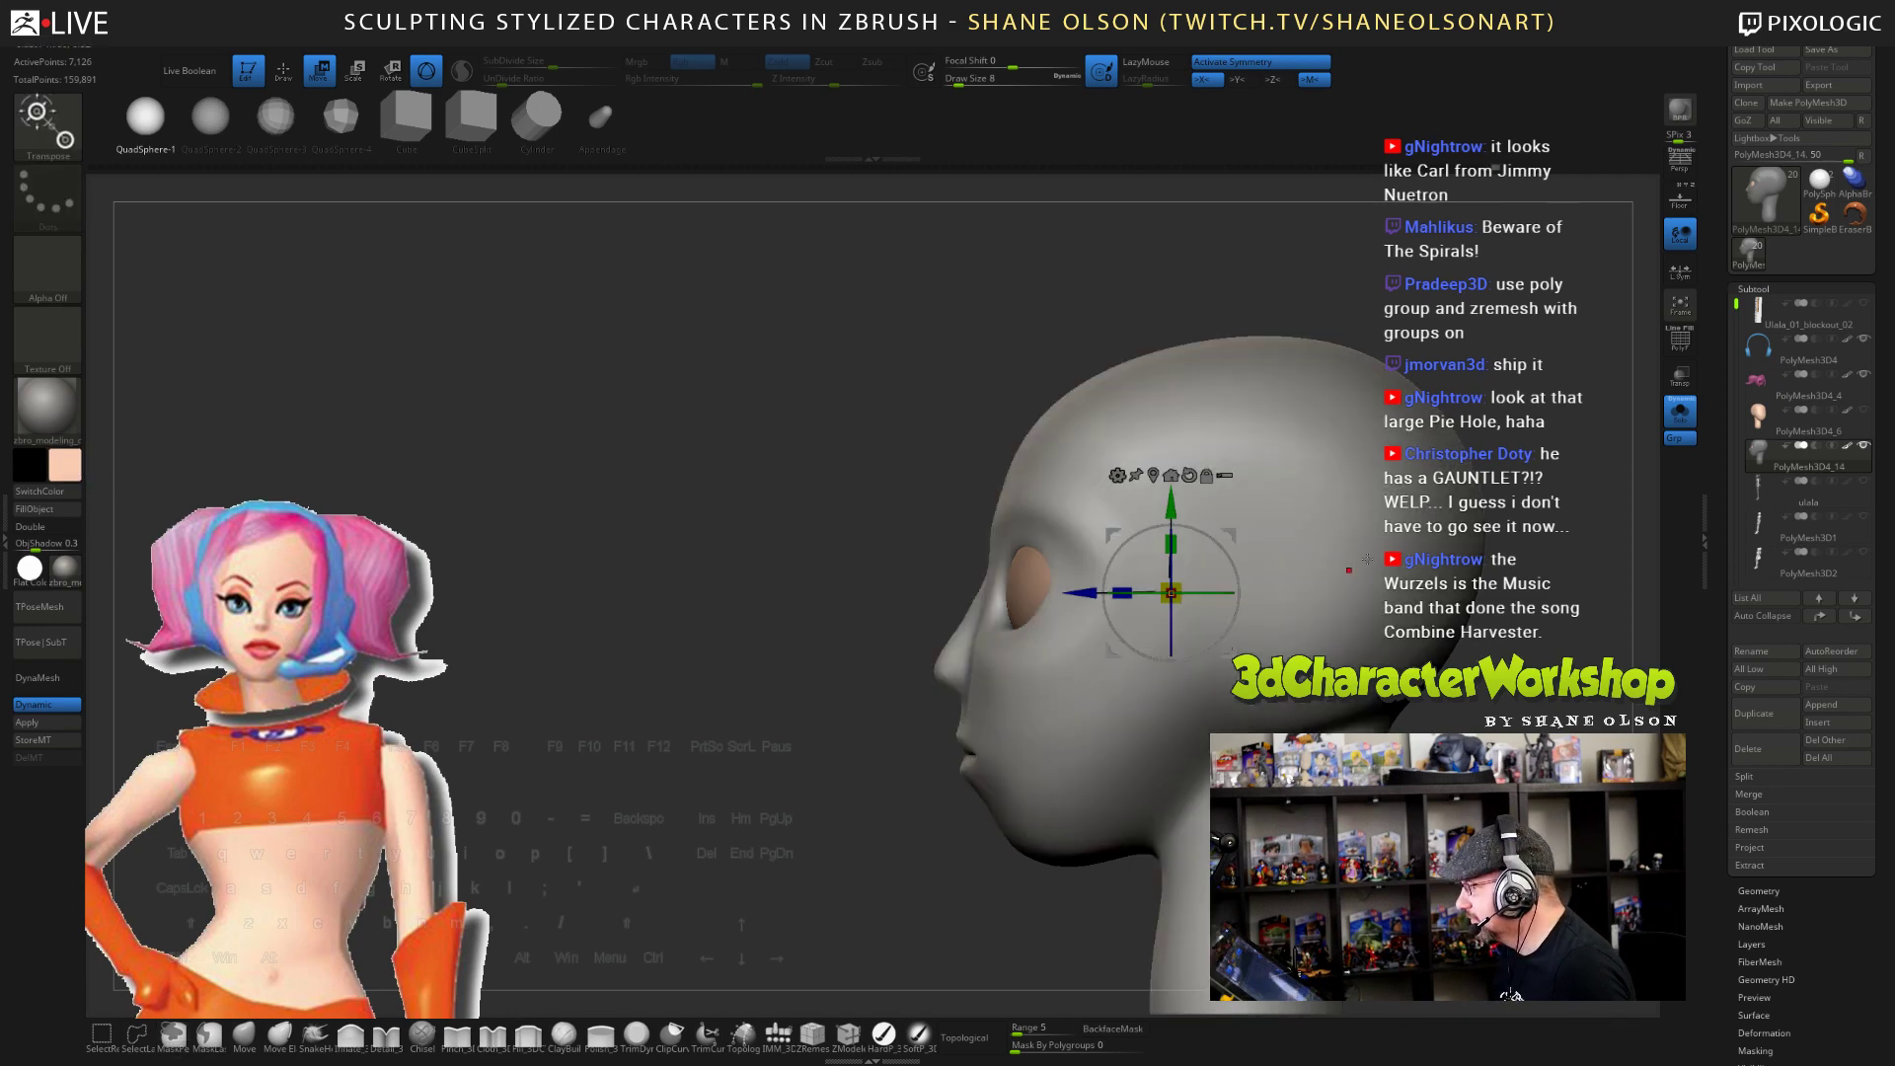
left_click(809, 583, "ctrl")
key("space")
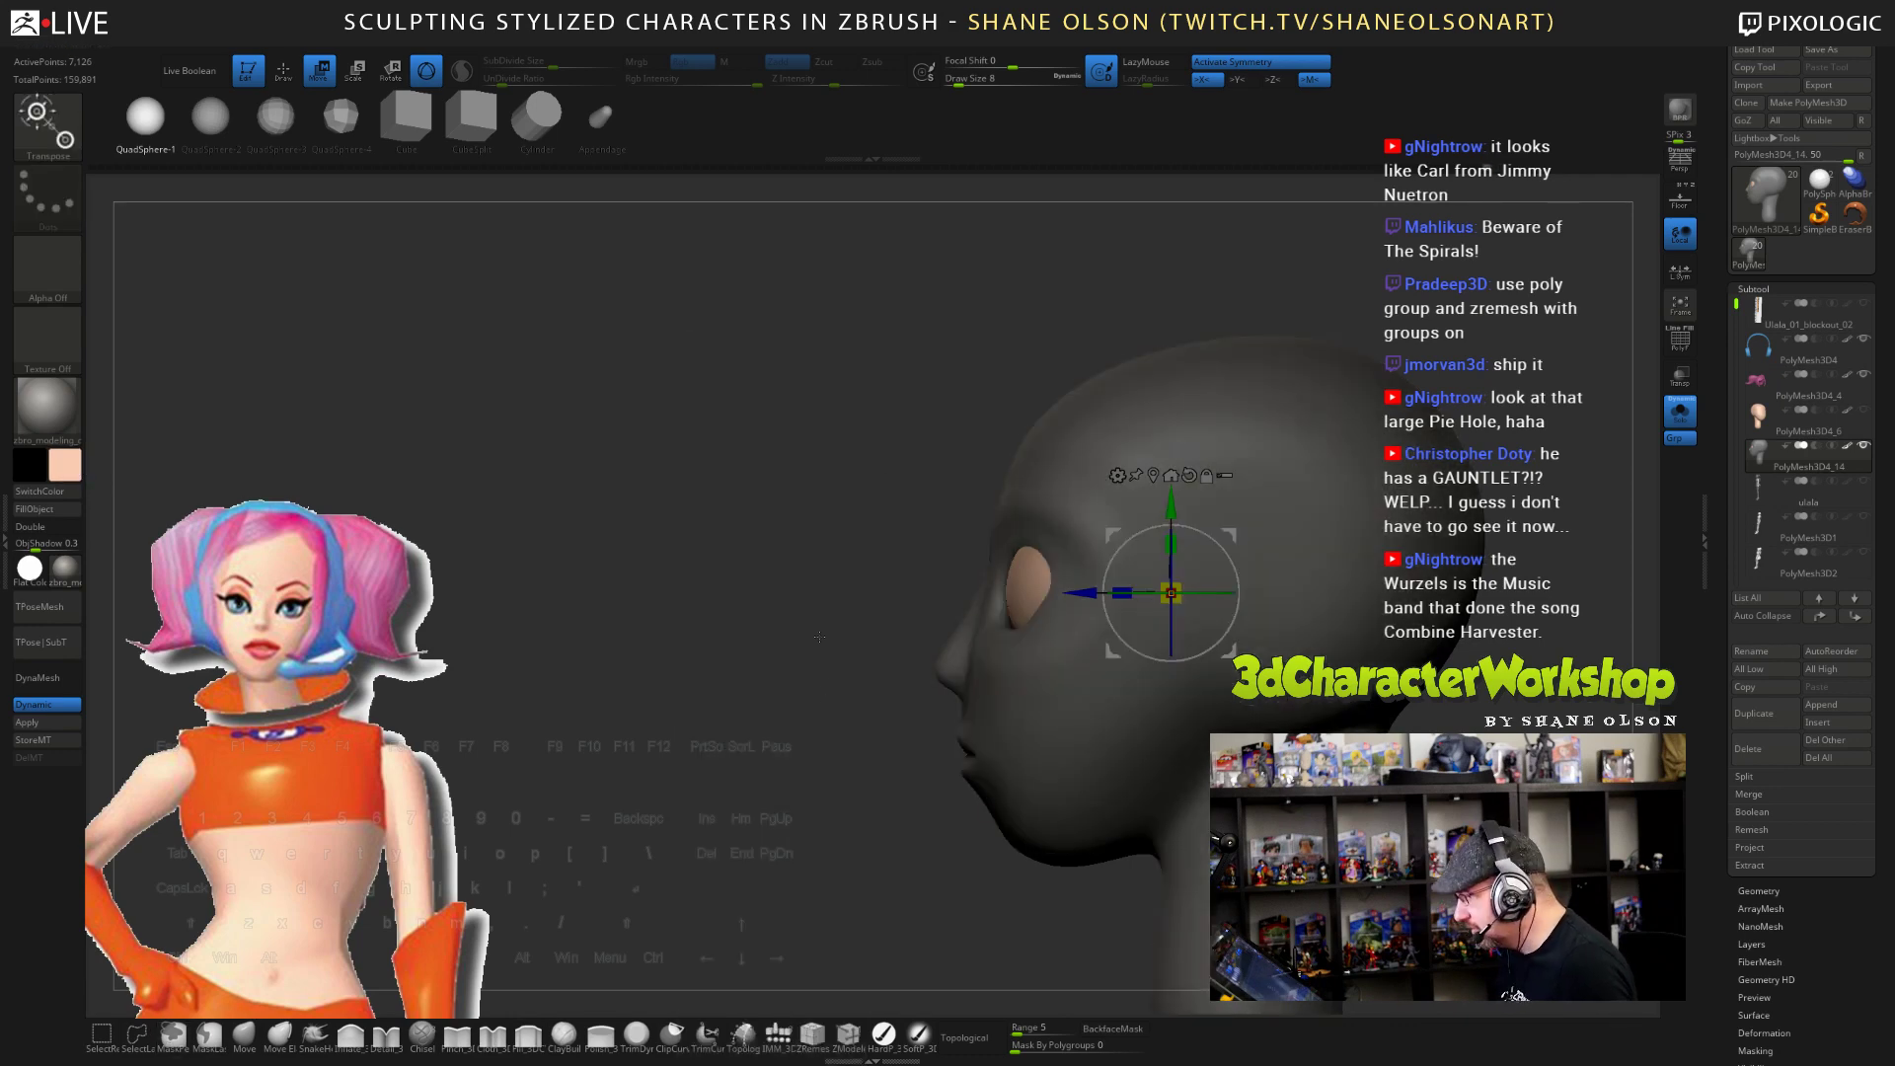
key("space")
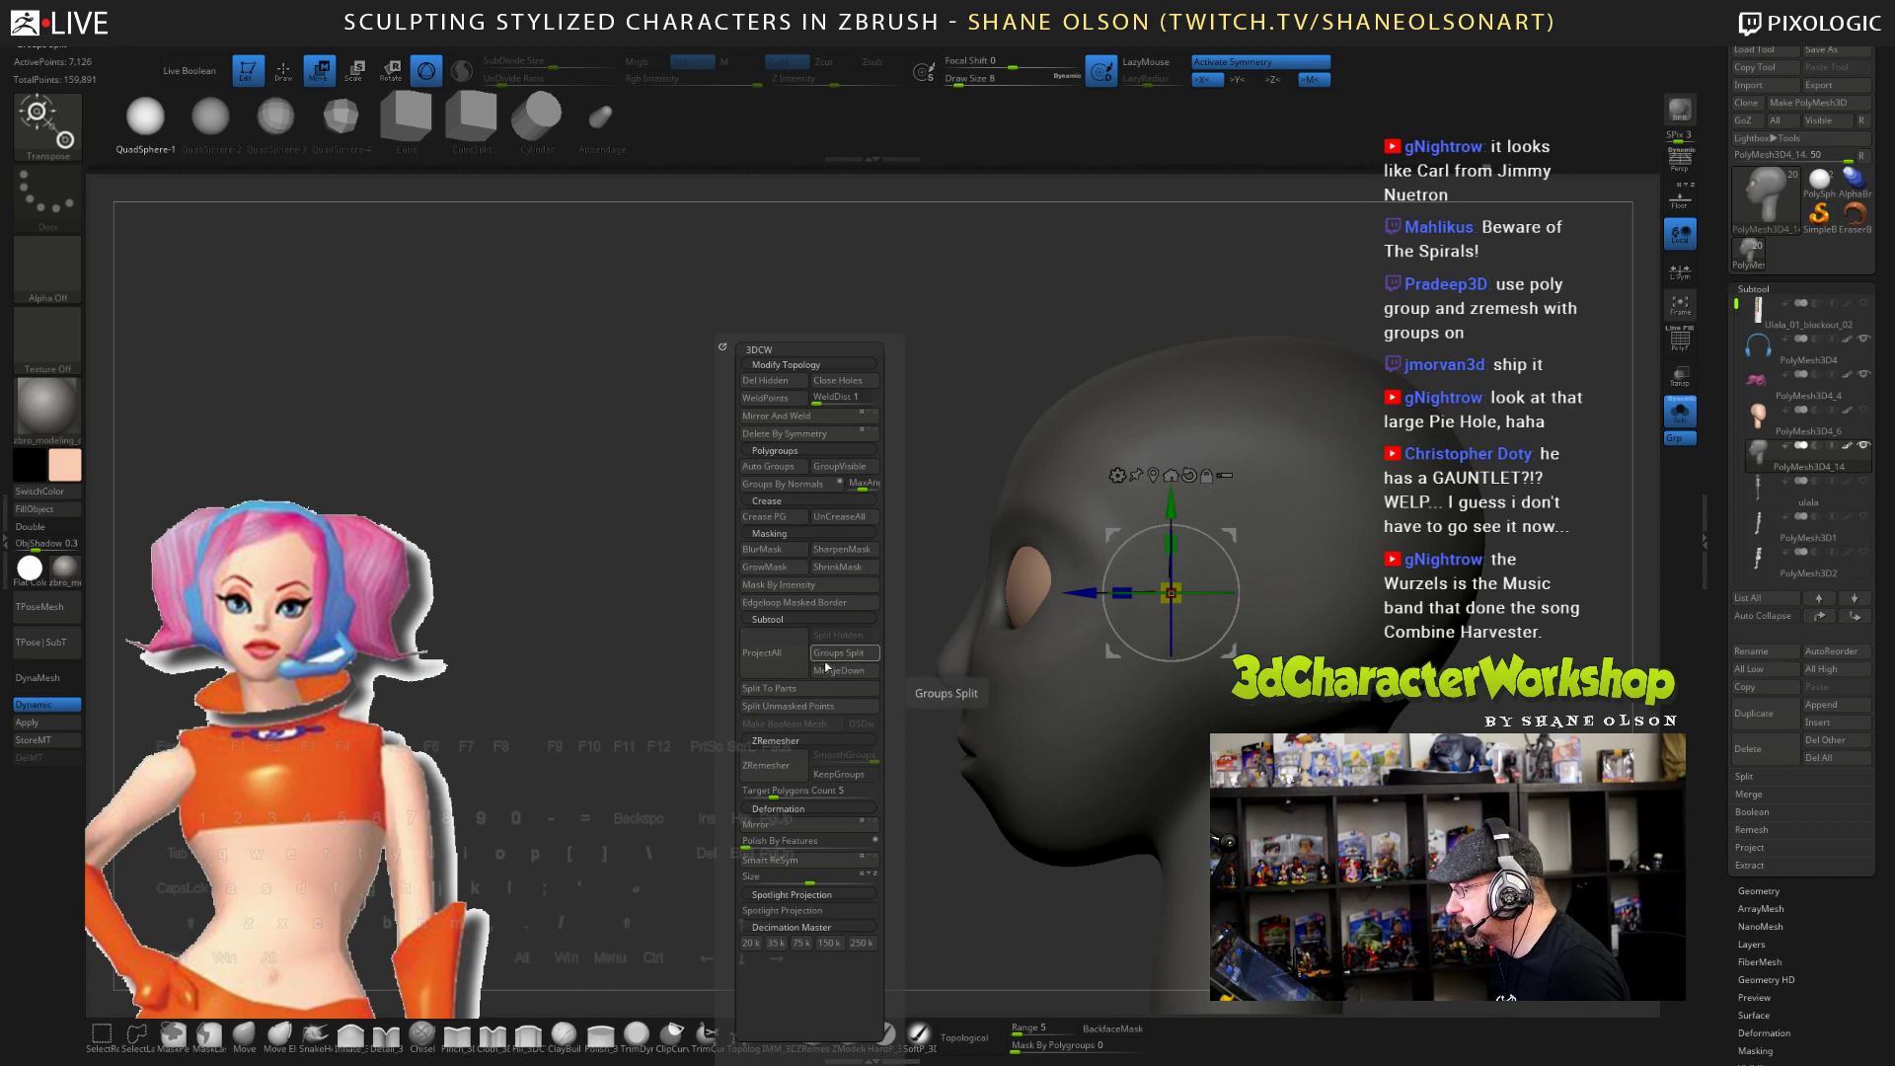
left_click(827, 658)
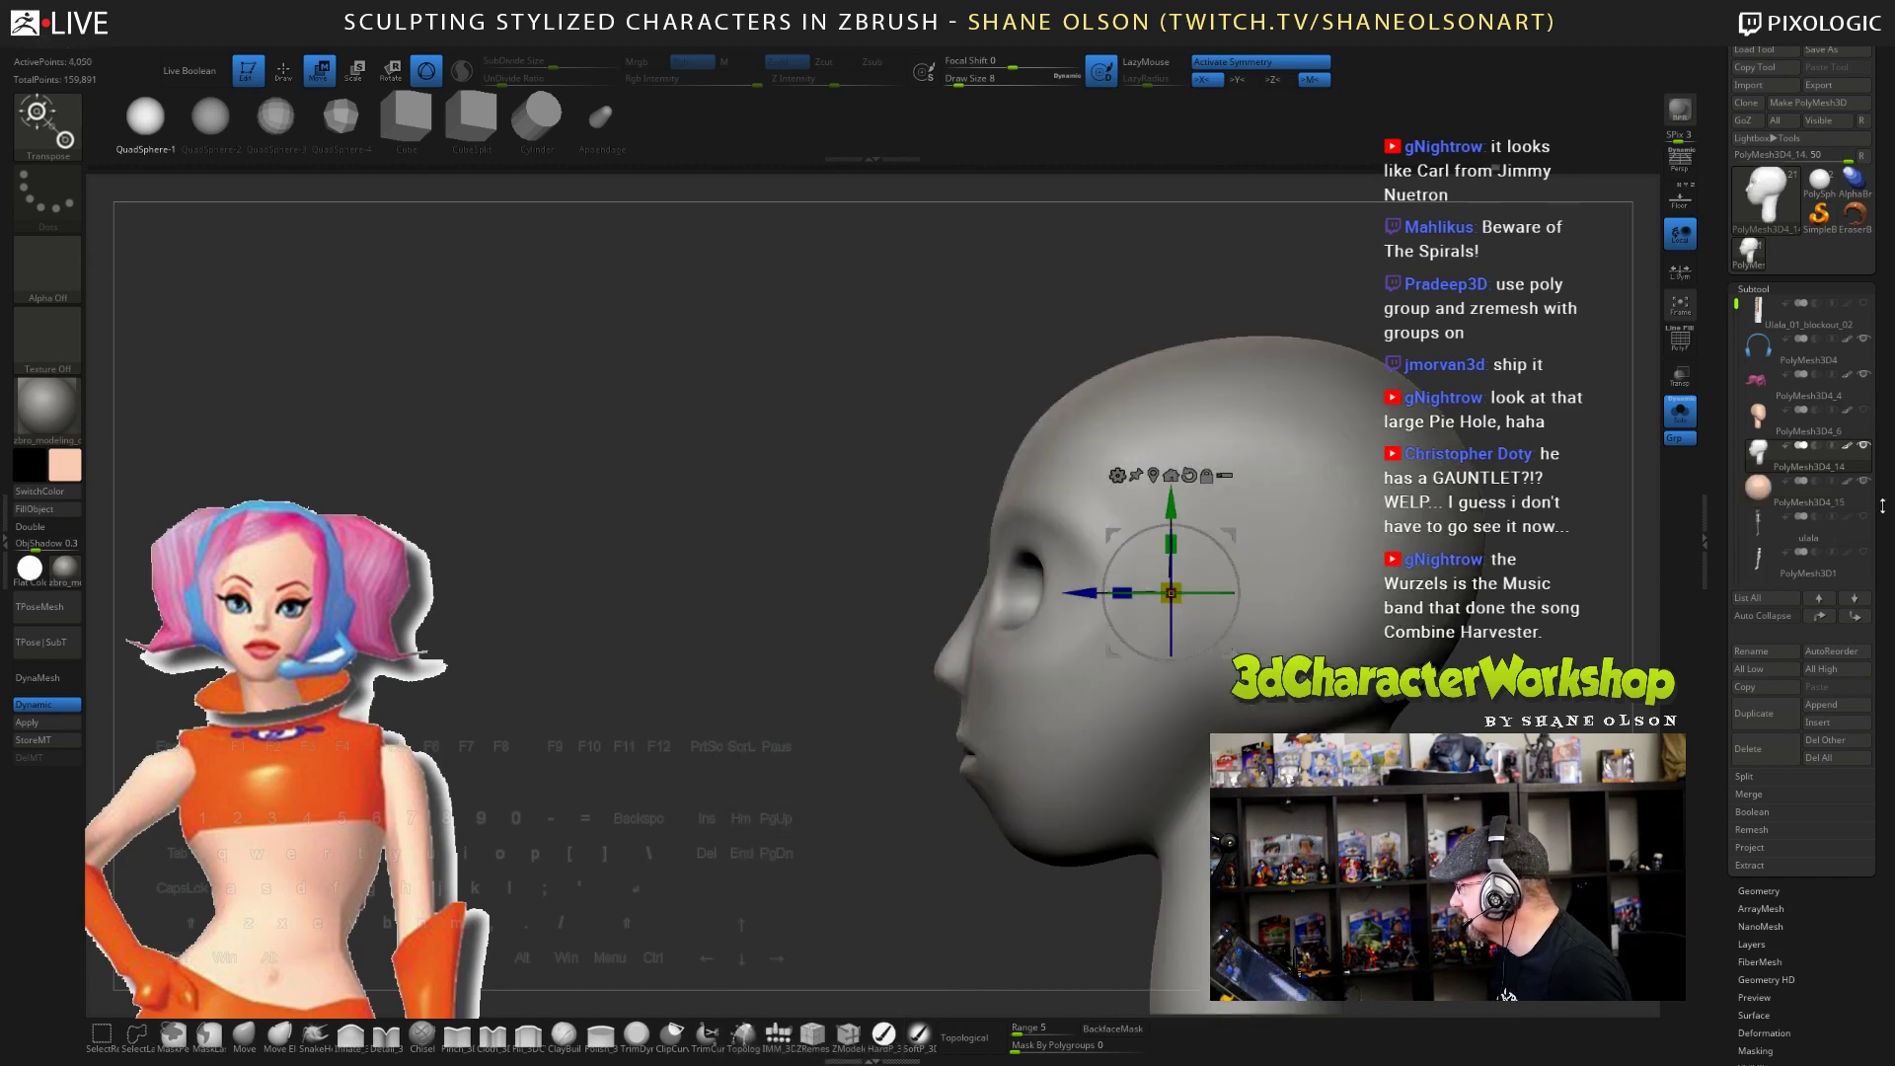
- Turn off Solo mode and hide the hair and headphones subtools so only the head and eyeballs are displayed
left_click(1680, 412)
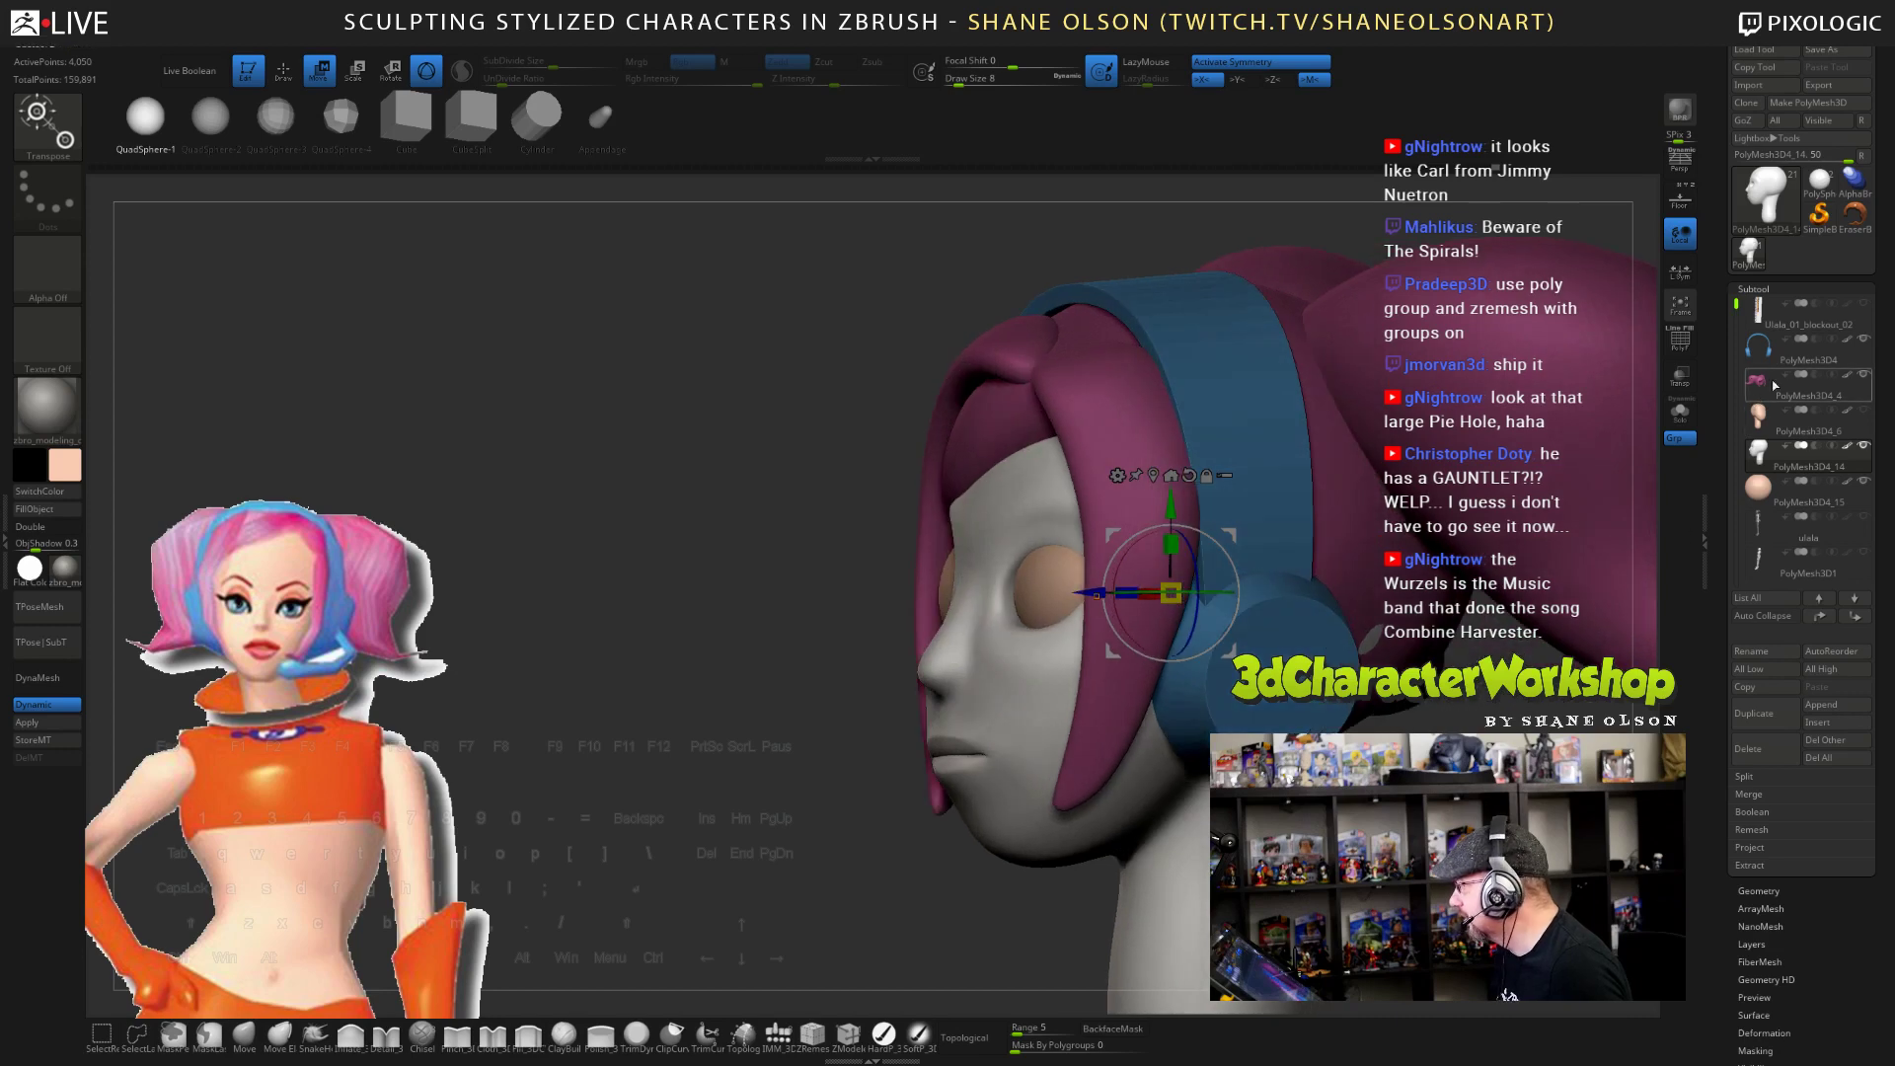
left_click(1864, 375)
left_click(1864, 339)
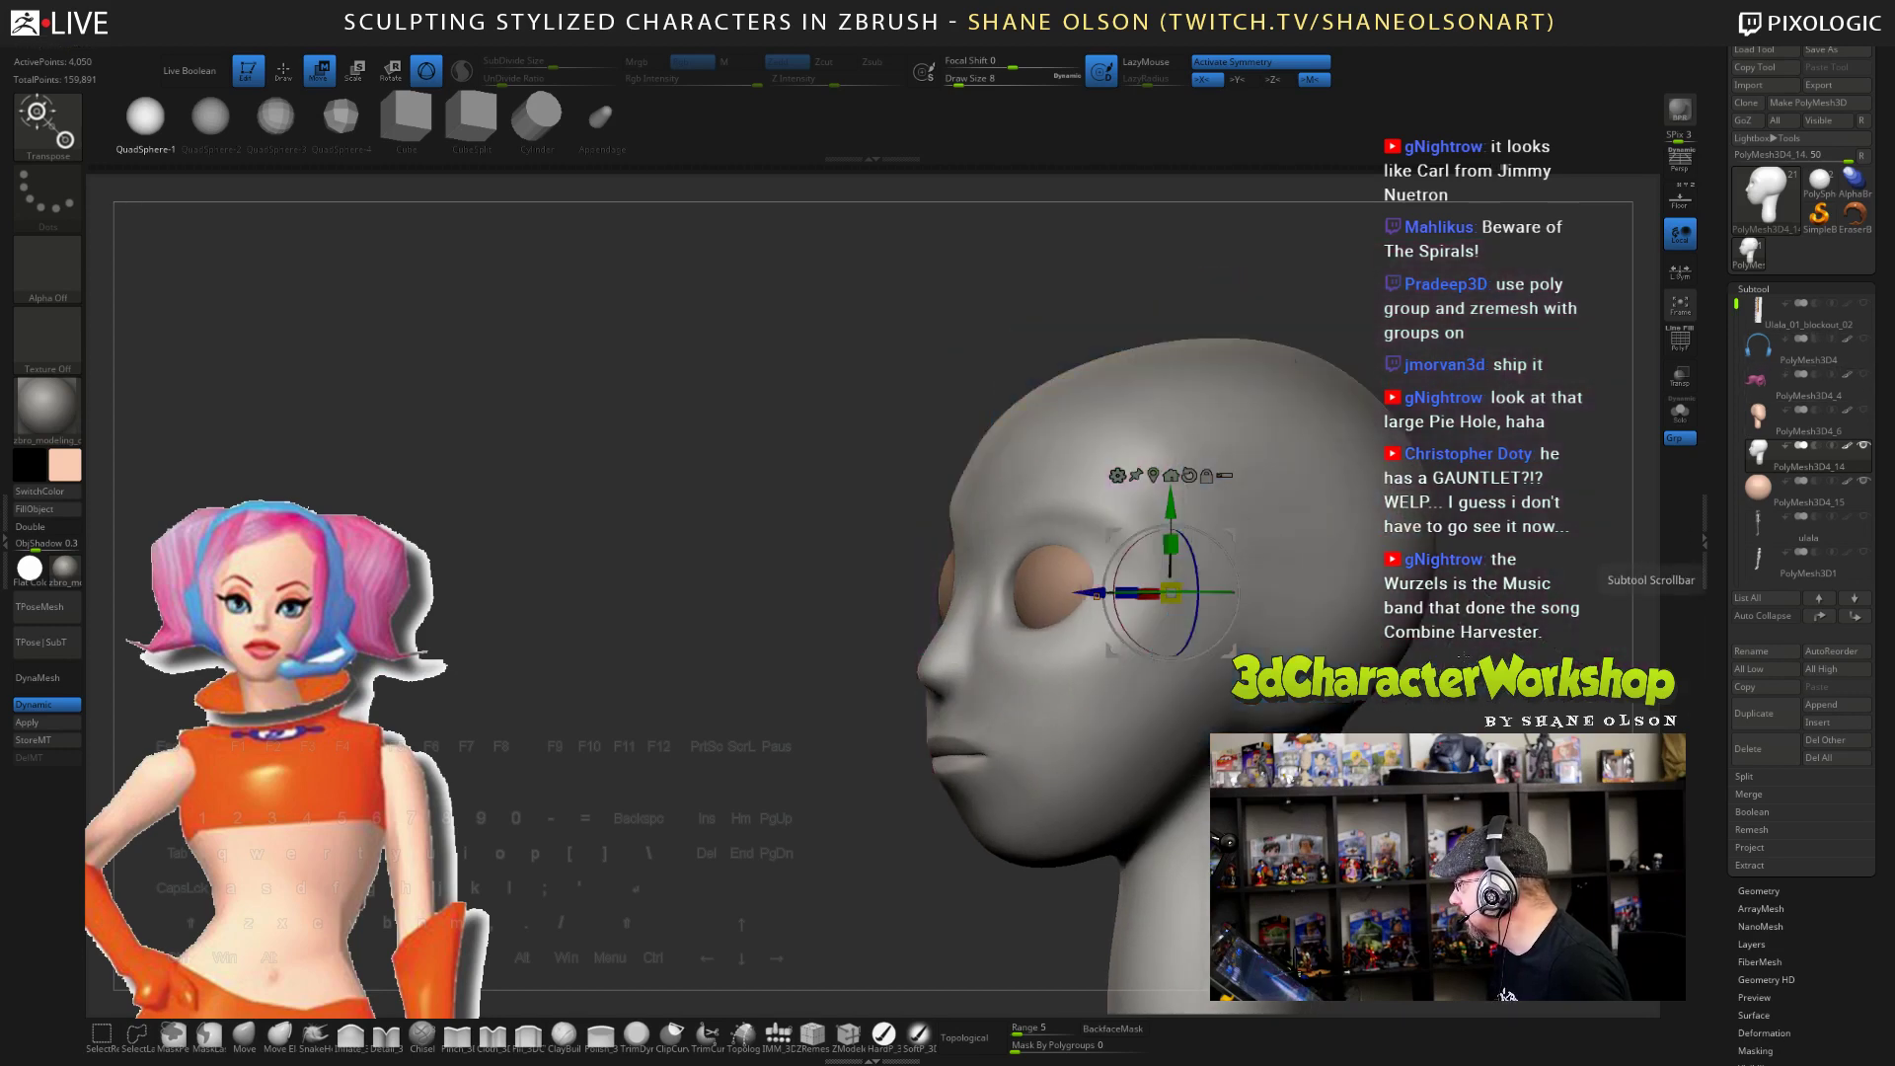
left_click_drag(769, 552, 681, 552)
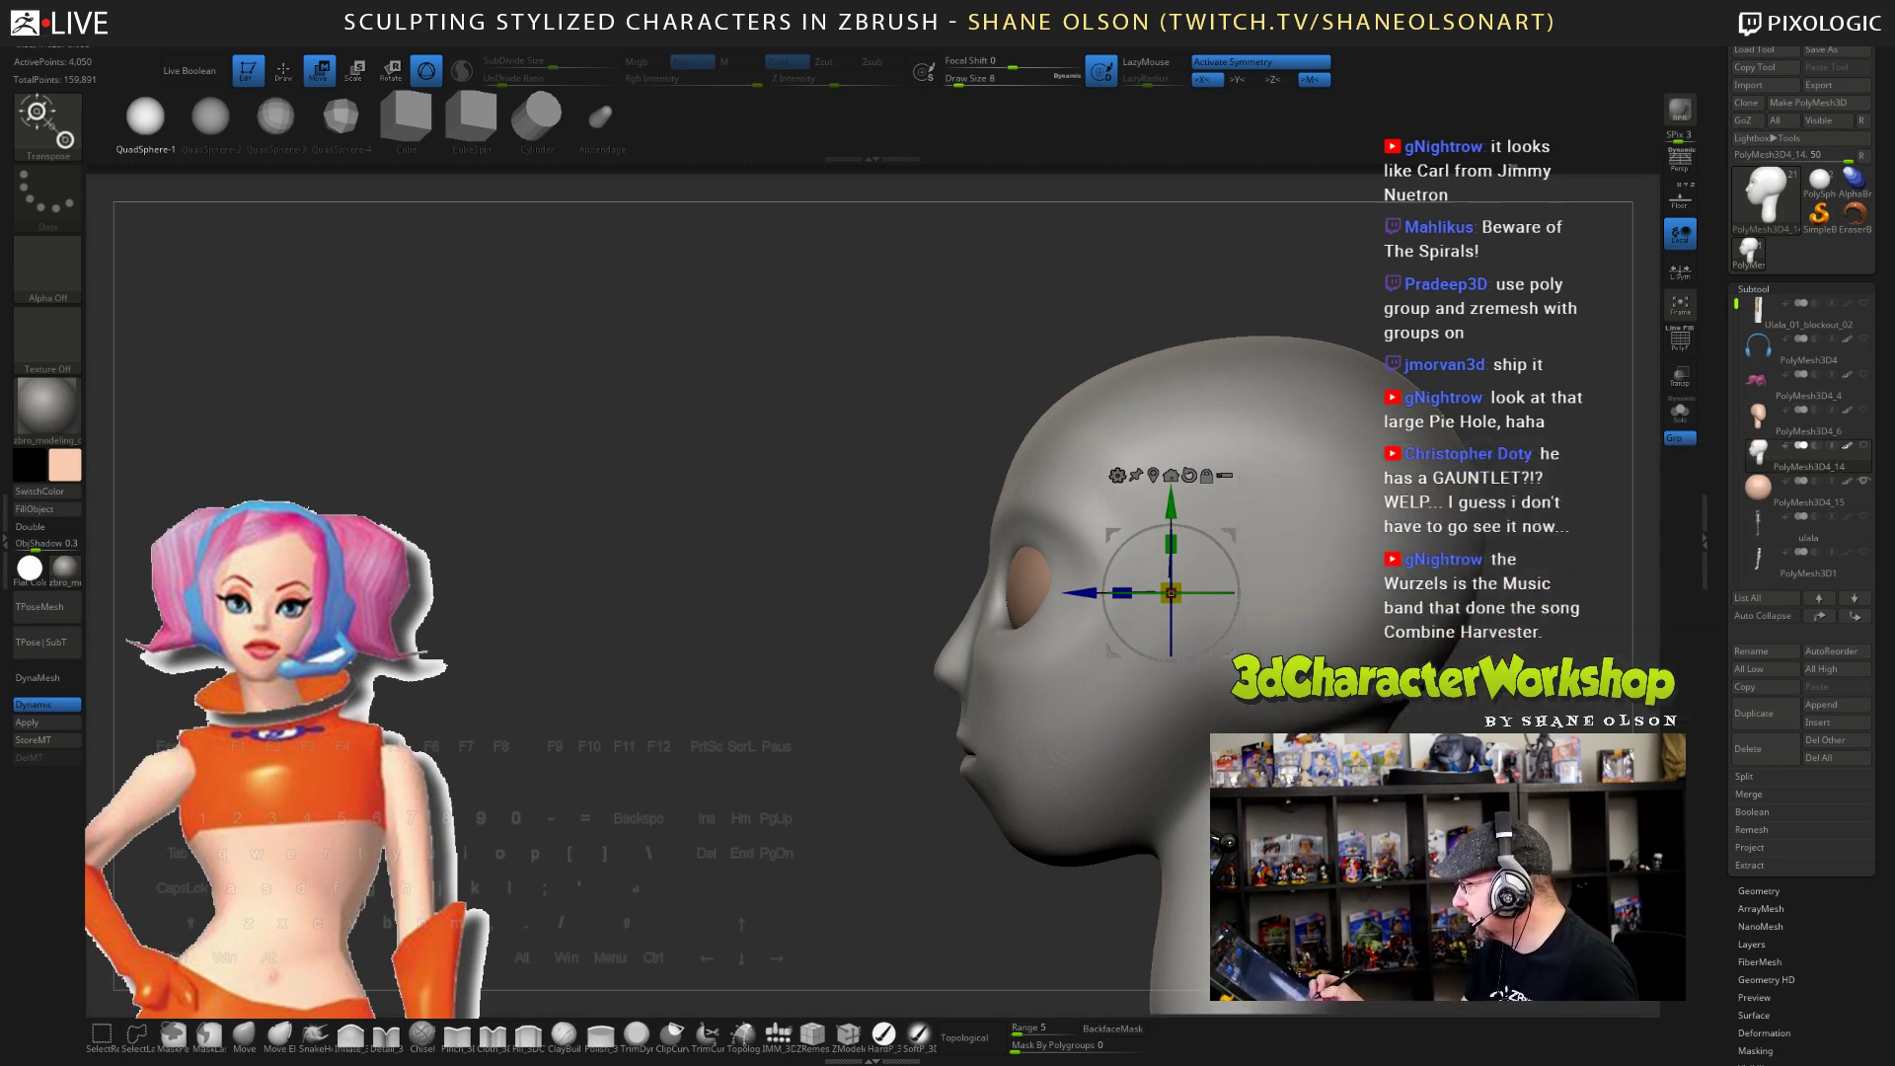
- Fill the head subtool with the current peach skin colour and the eyeball subtool with a pale off-white using the paint brush
left_click(883, 1033)
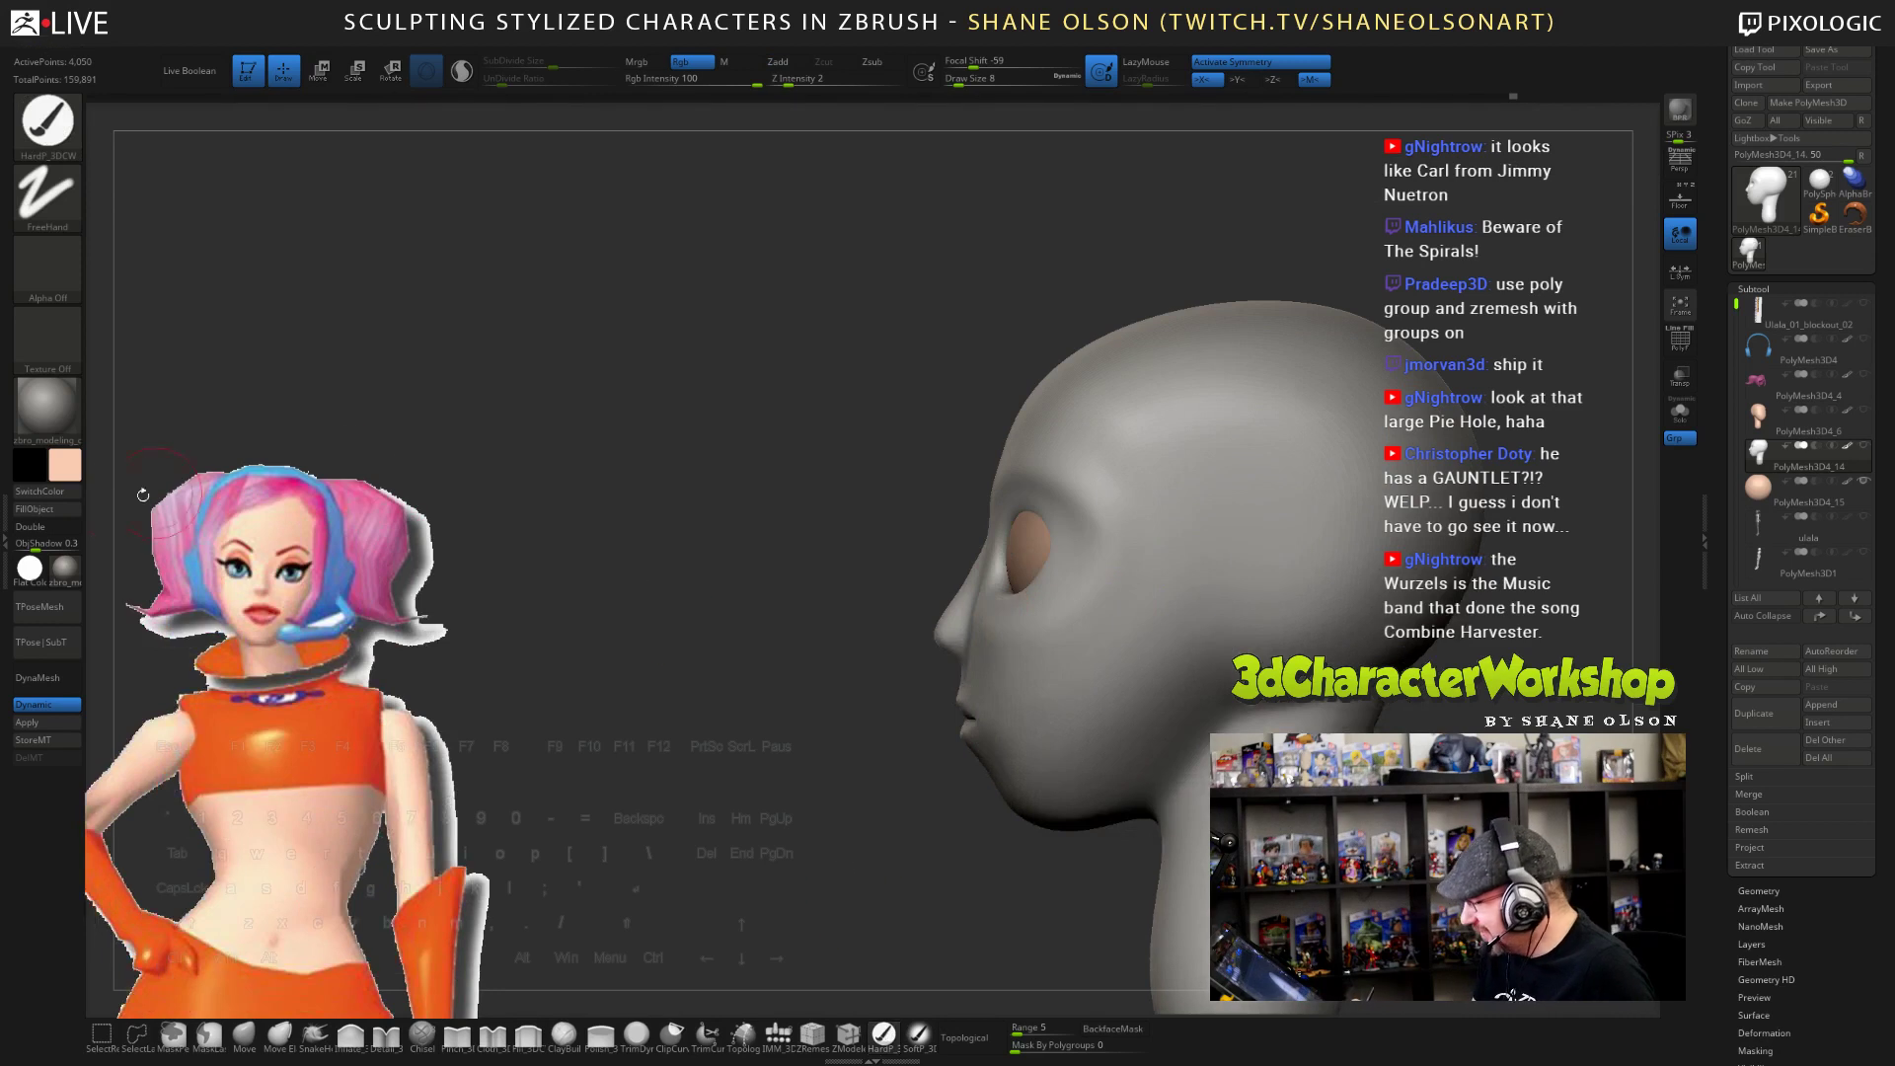
left_click(55, 510)
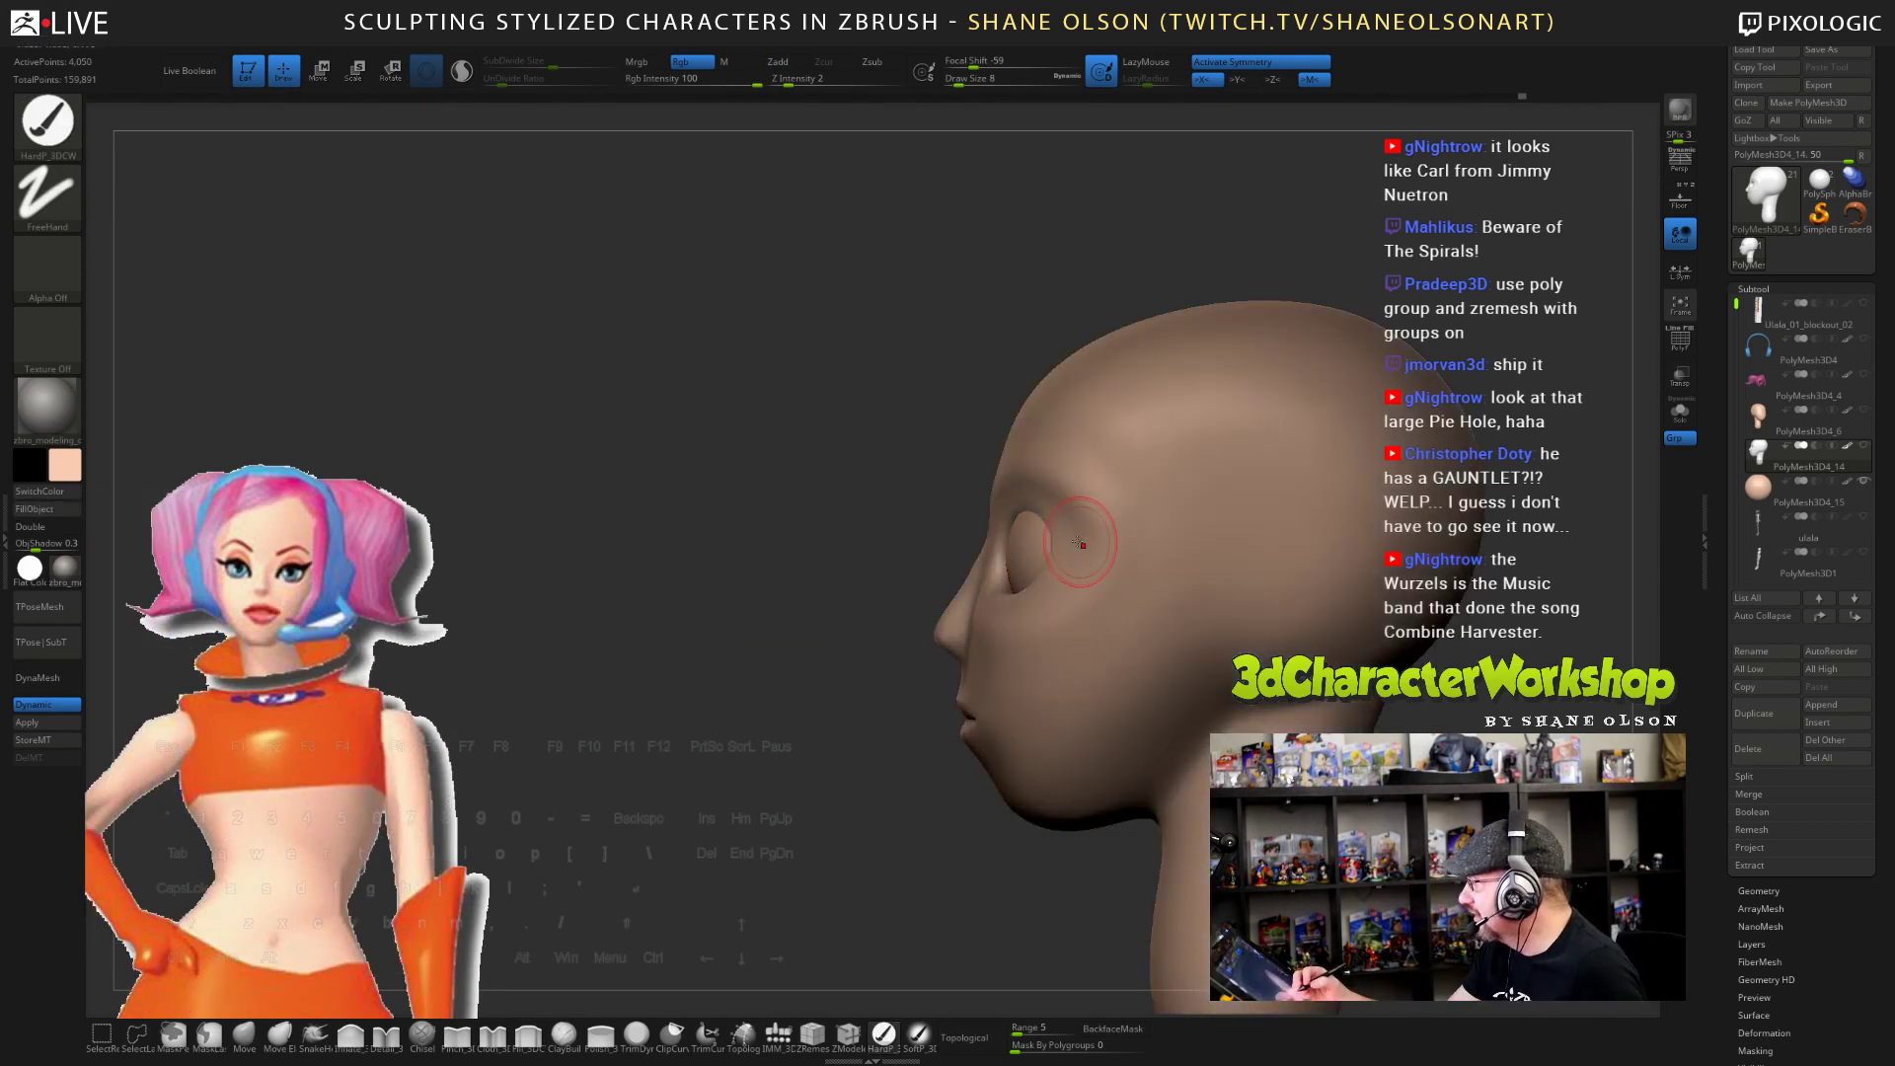
left_click(1040, 559, "alt")
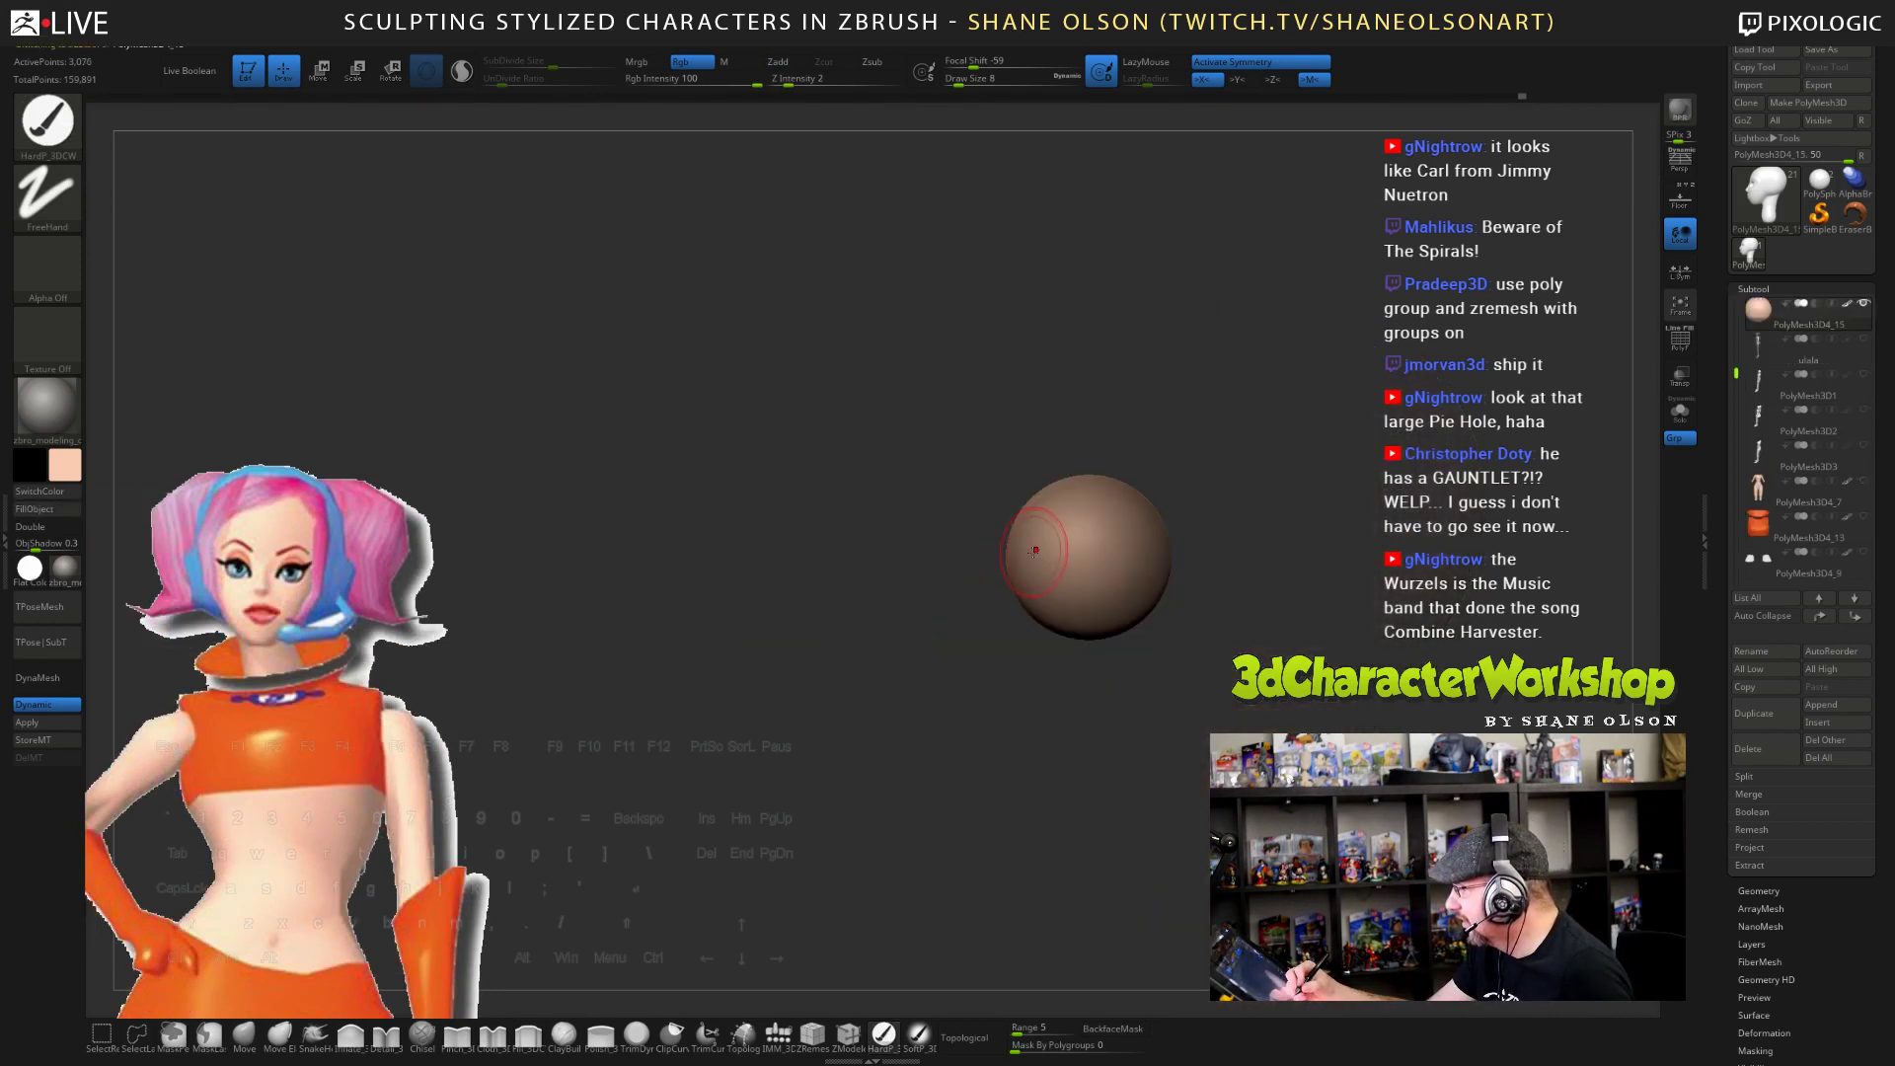
left_click(65, 464)
left_click_drag(98, 326, 172, 327)
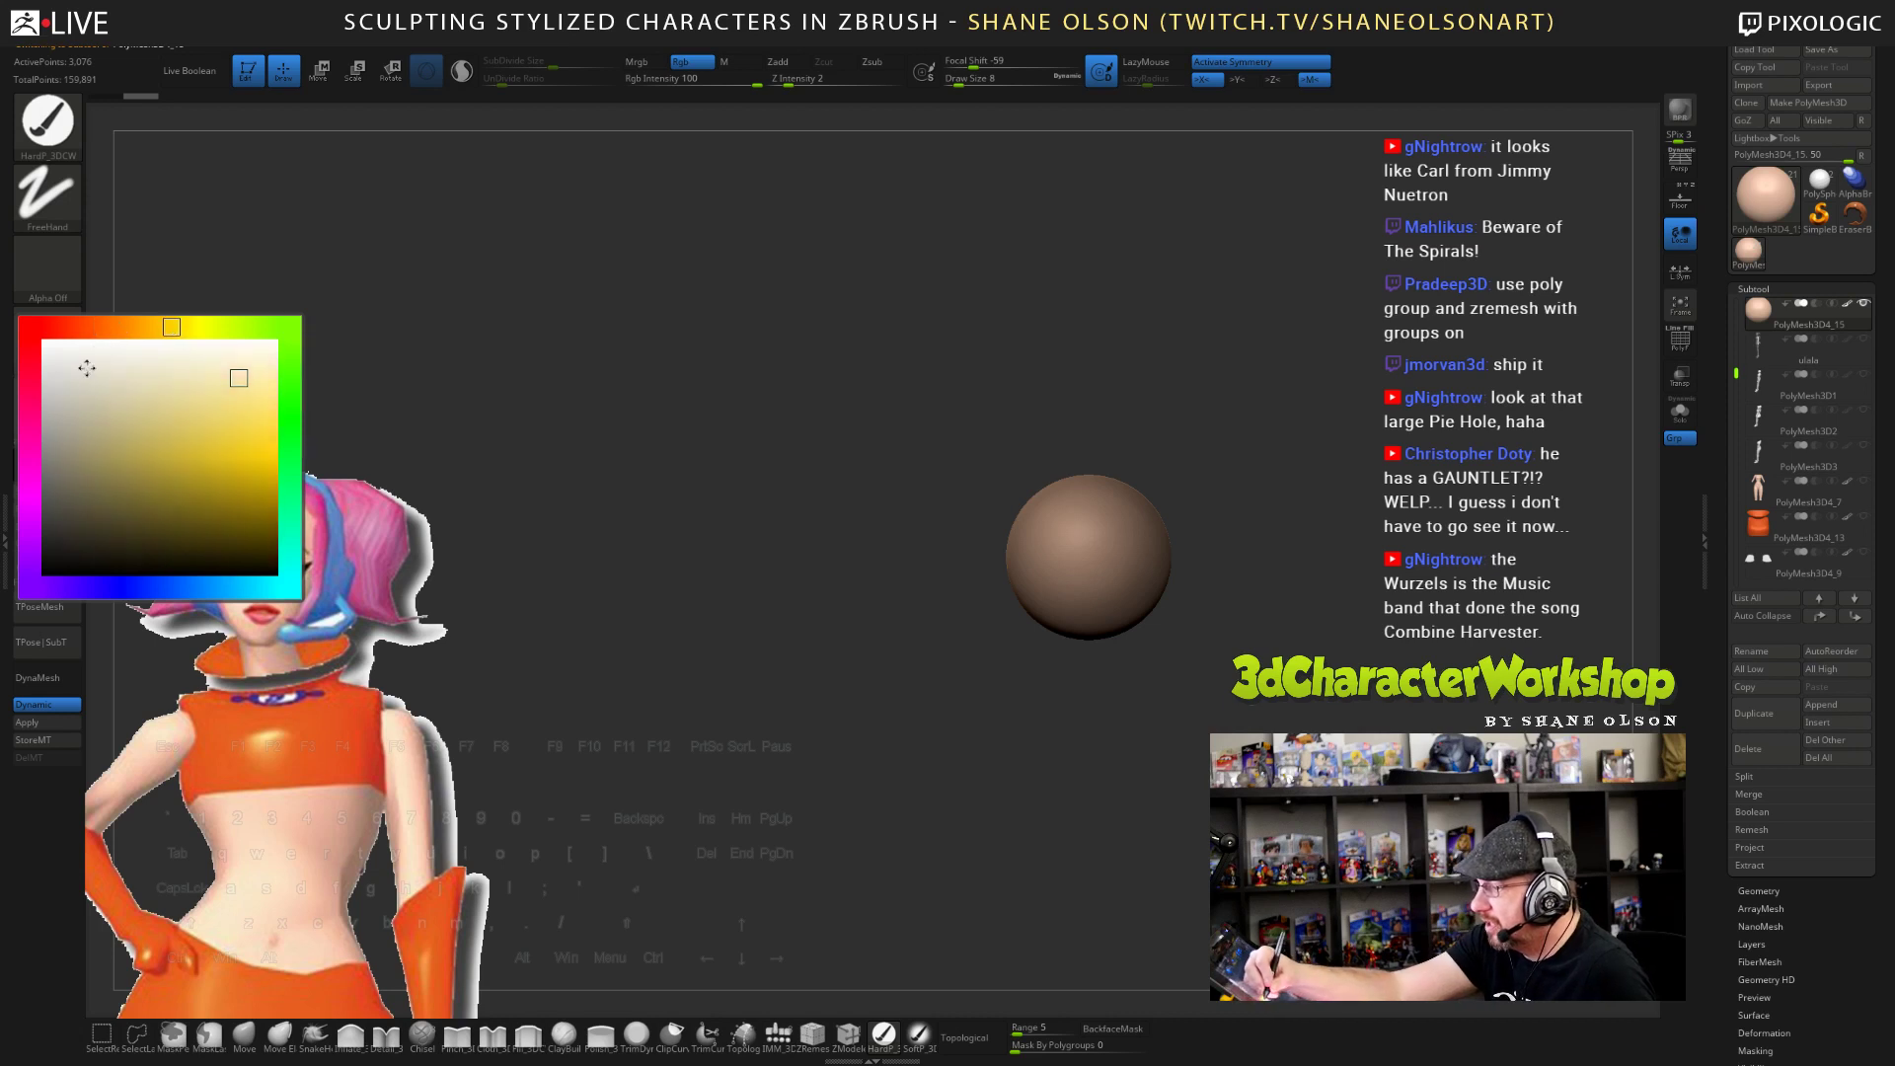
left_click(77, 370)
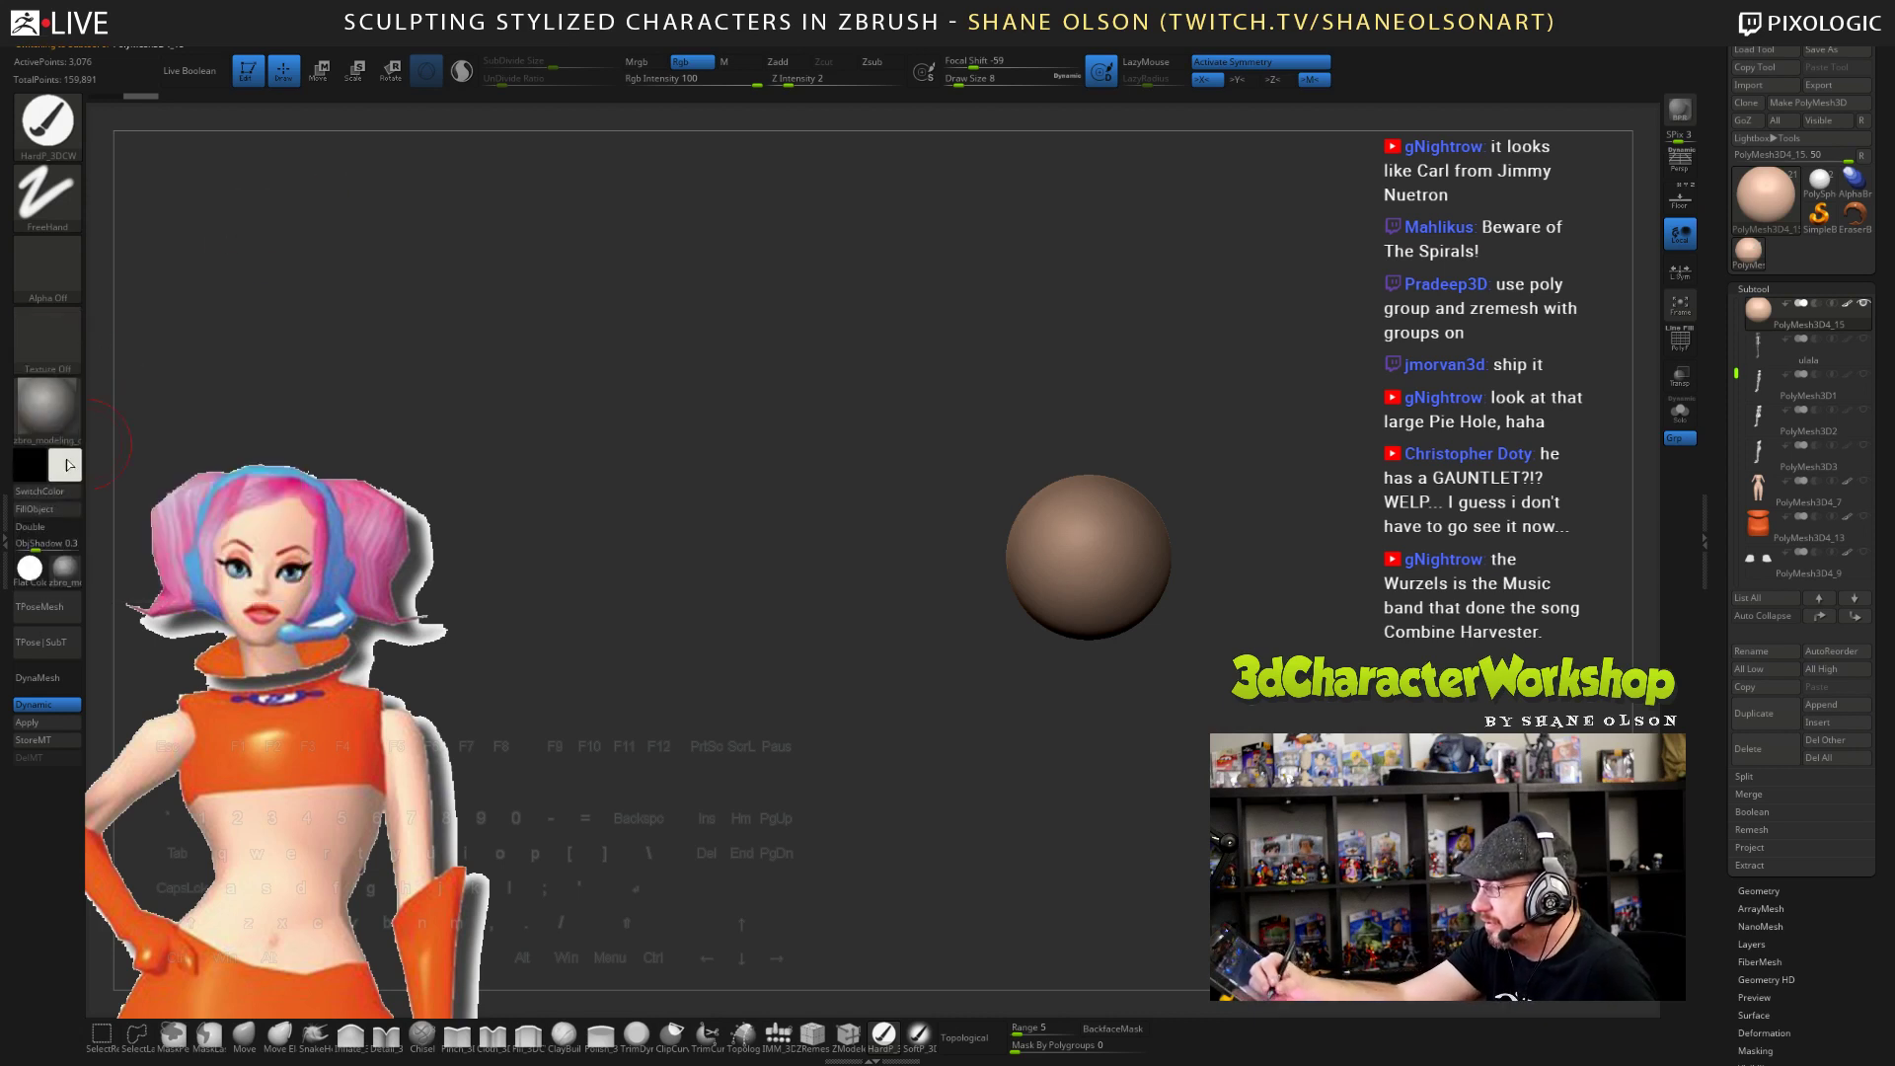
left_click(65, 465)
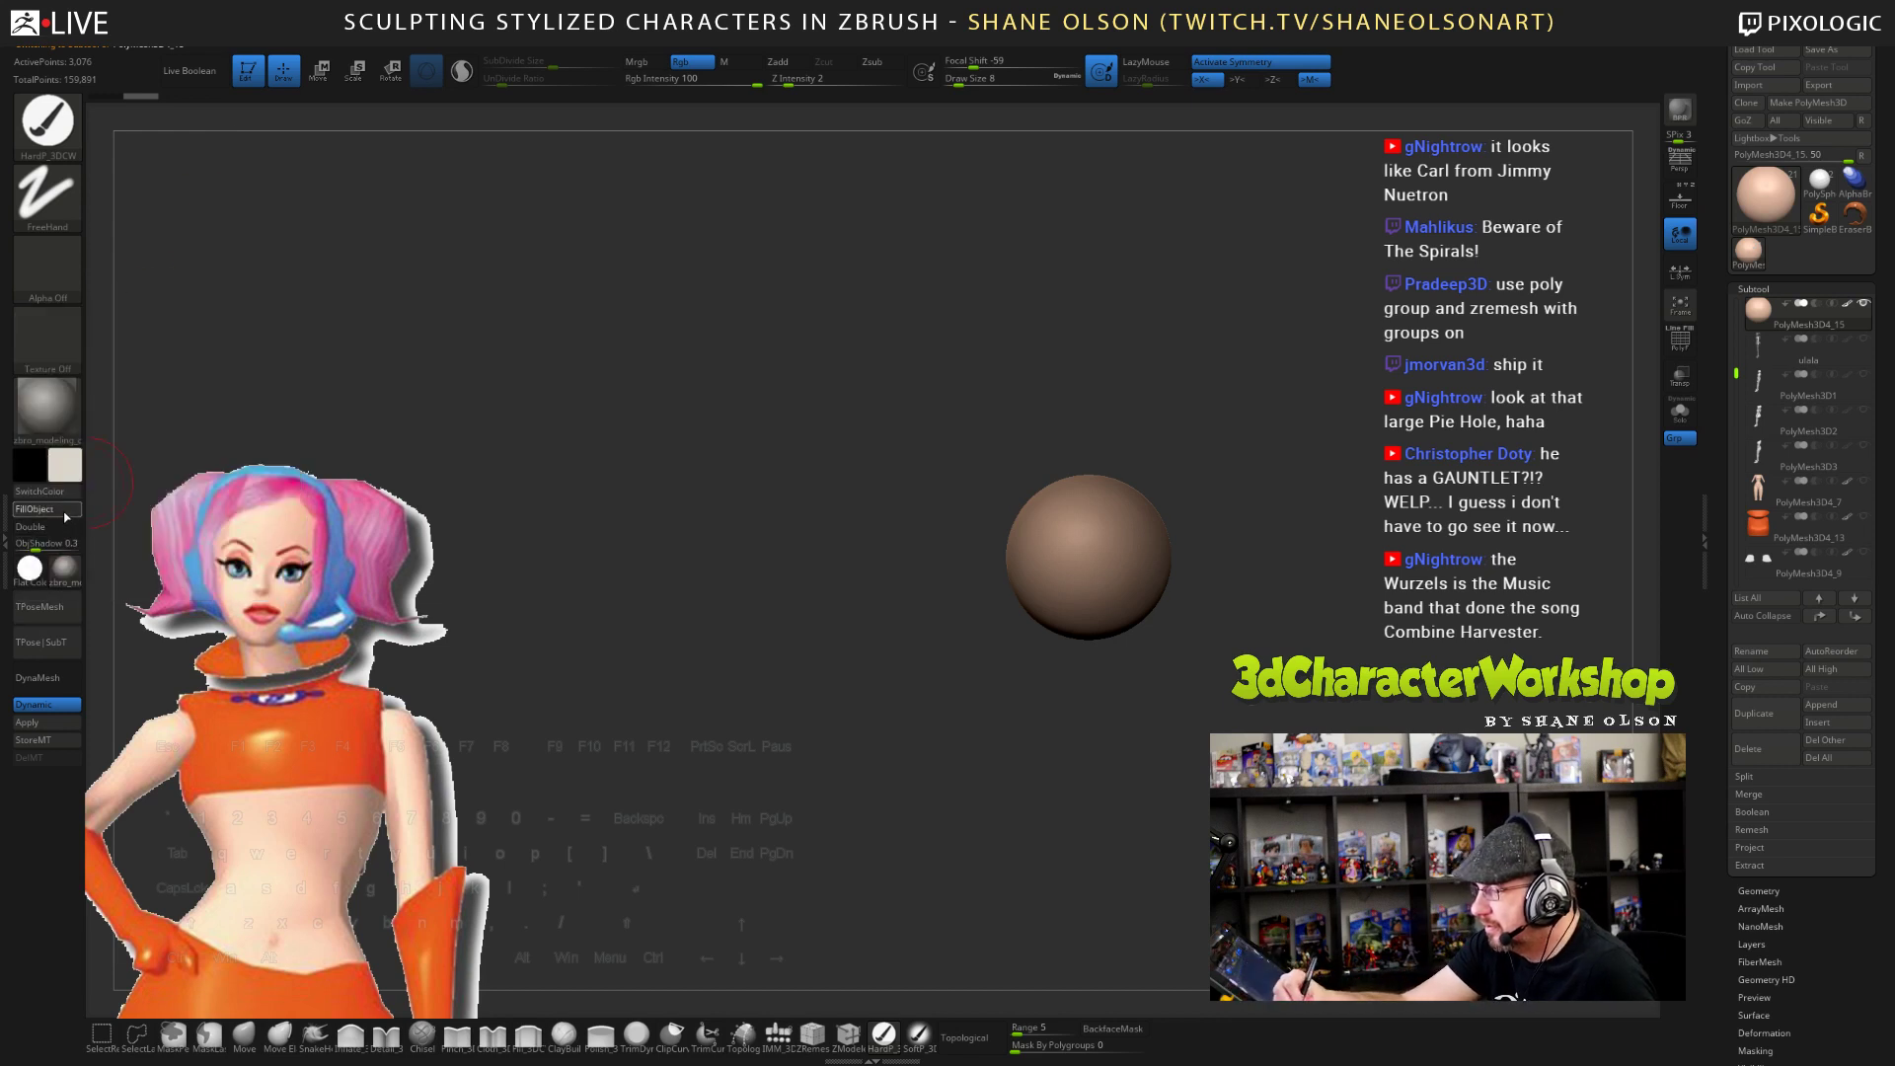
left_click(39, 508)
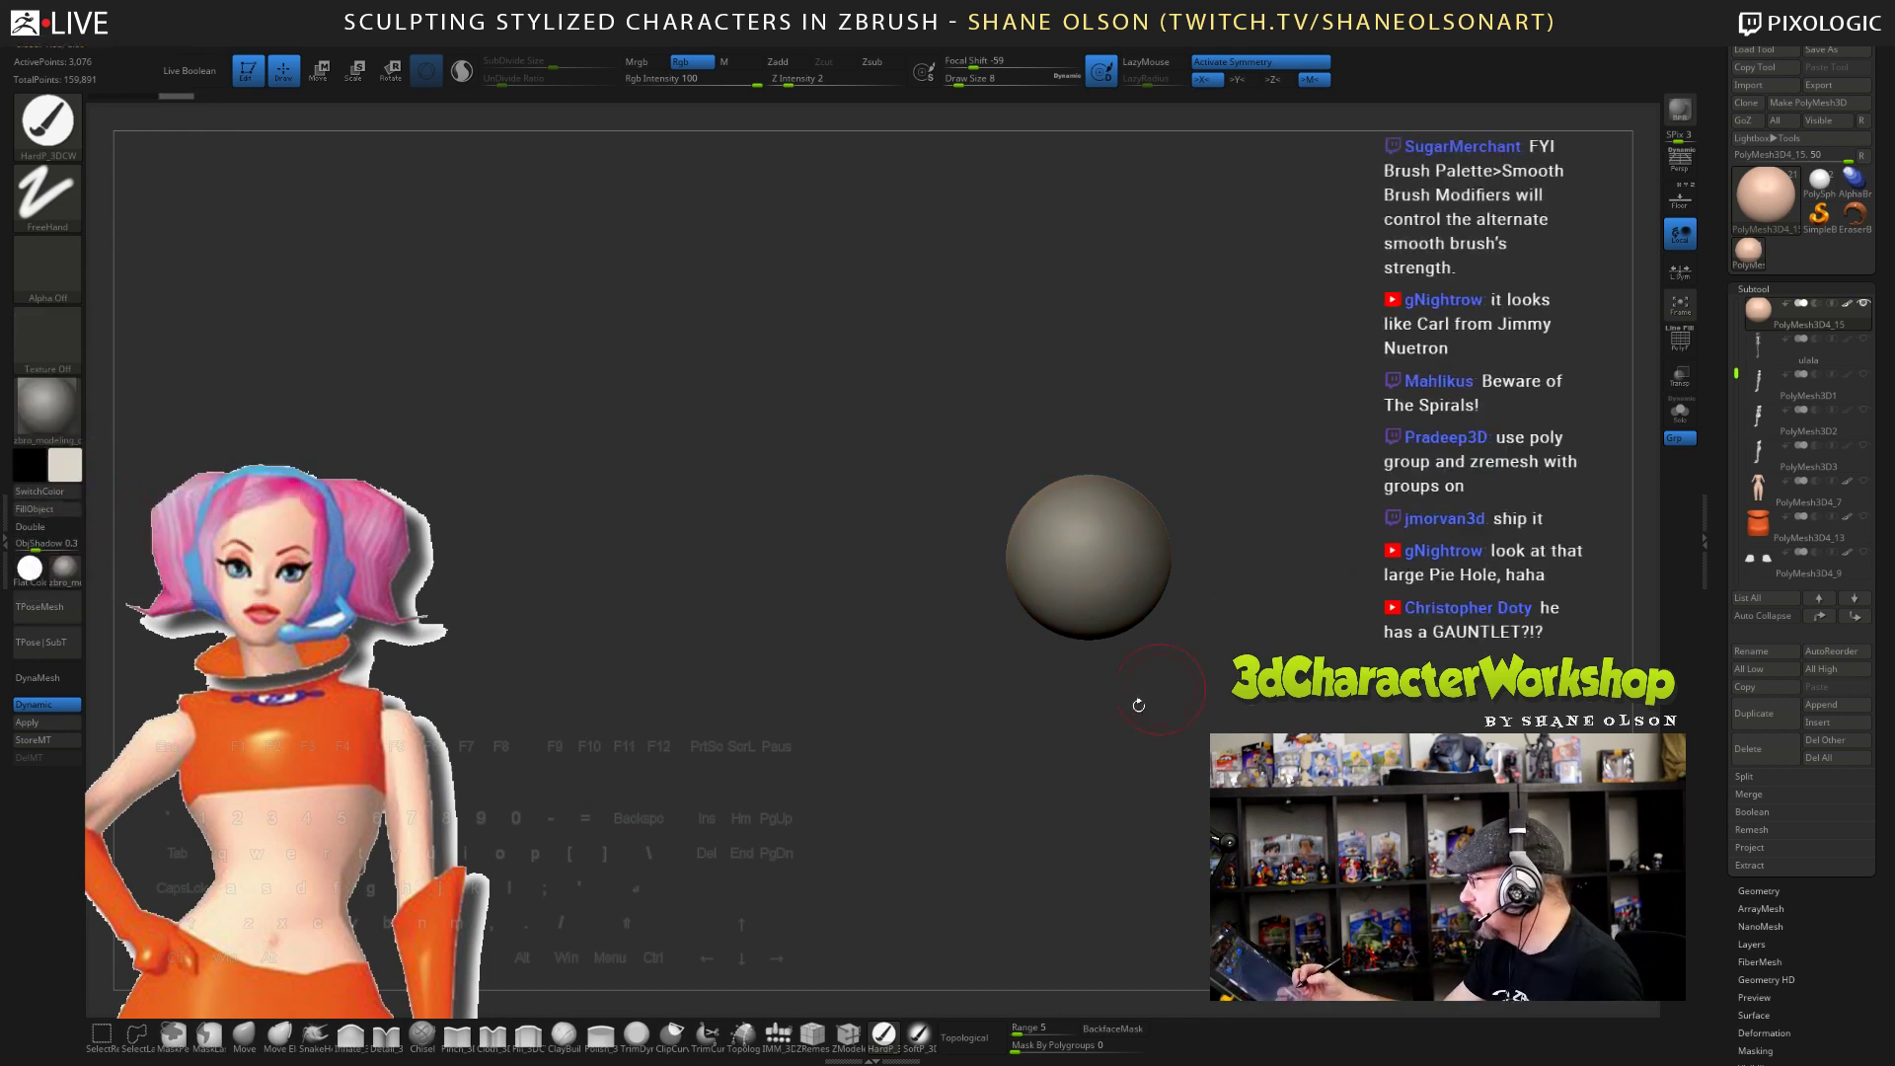
- Make the head subtool active again while keeping the eyeballs displayed
left_click_drag(1256, 641, 1230, 679, "alt")
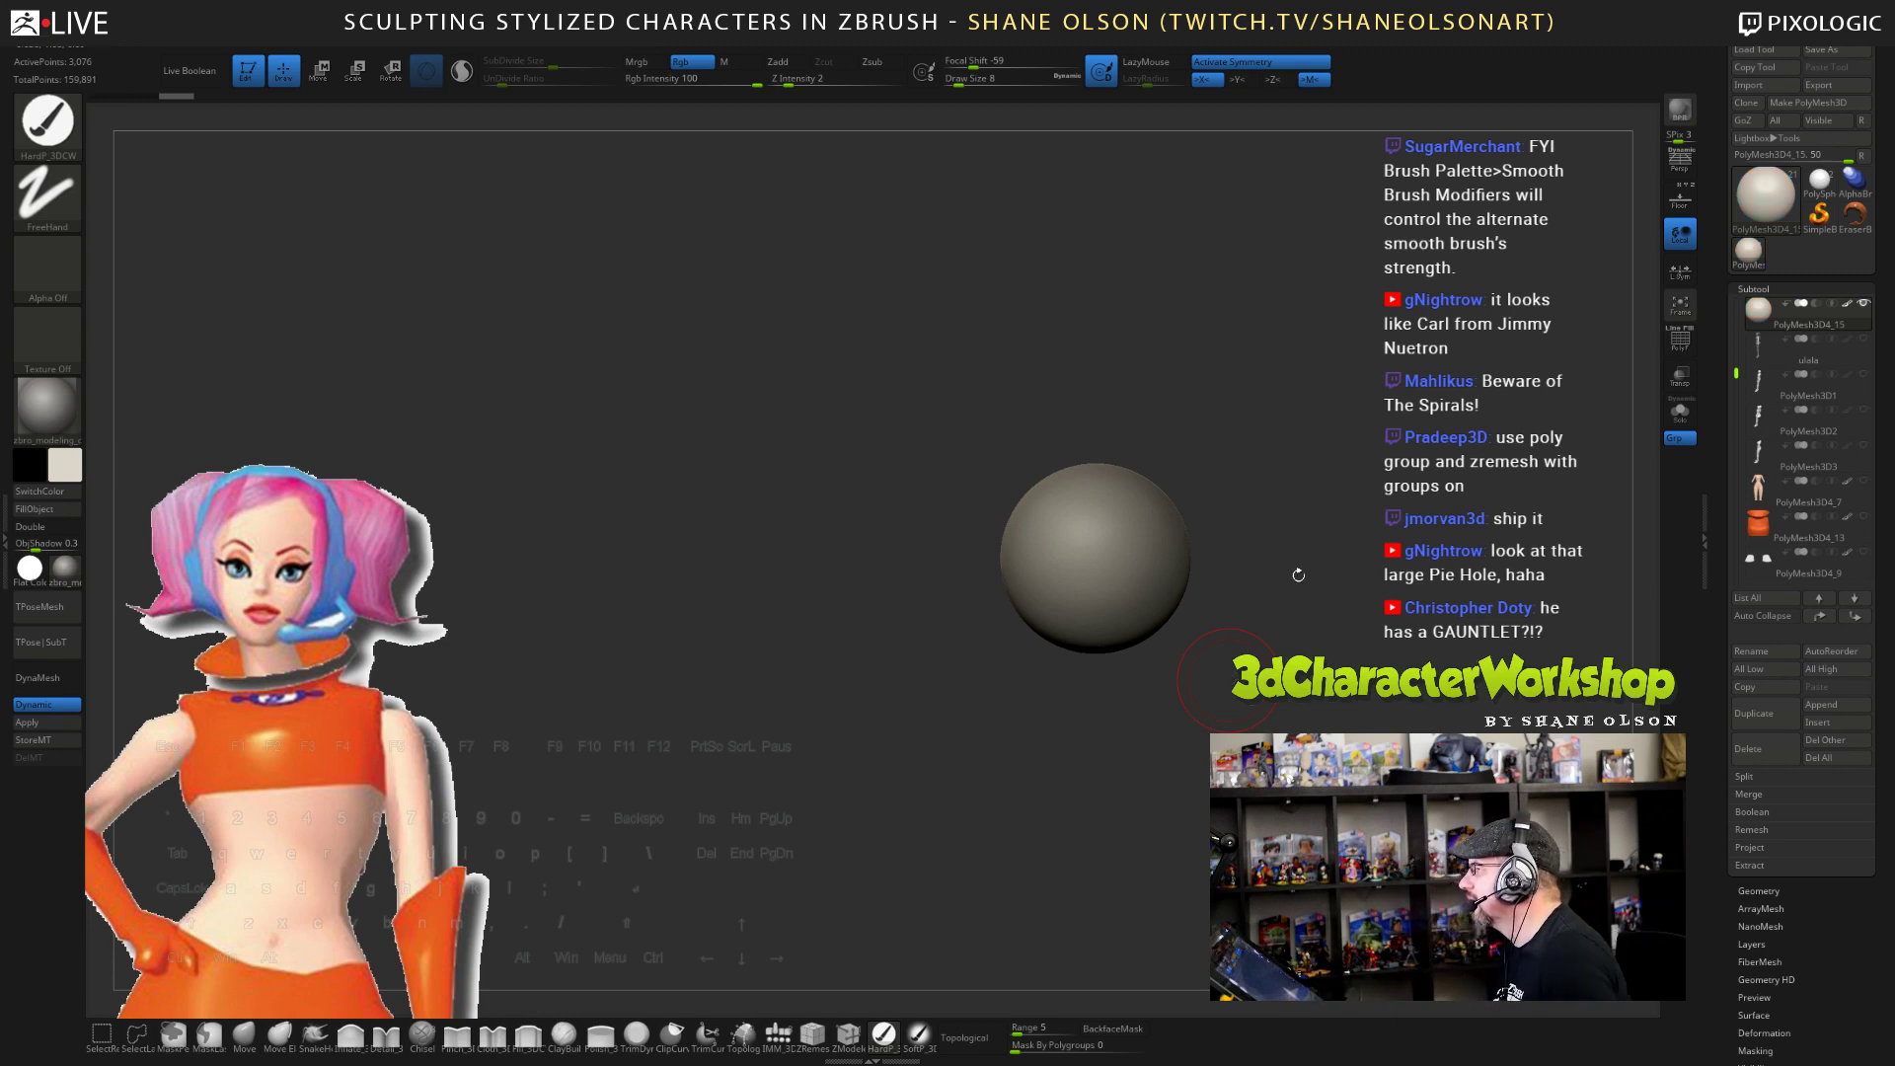
left_click_drag(1298, 575, 1166, 599, "alt")
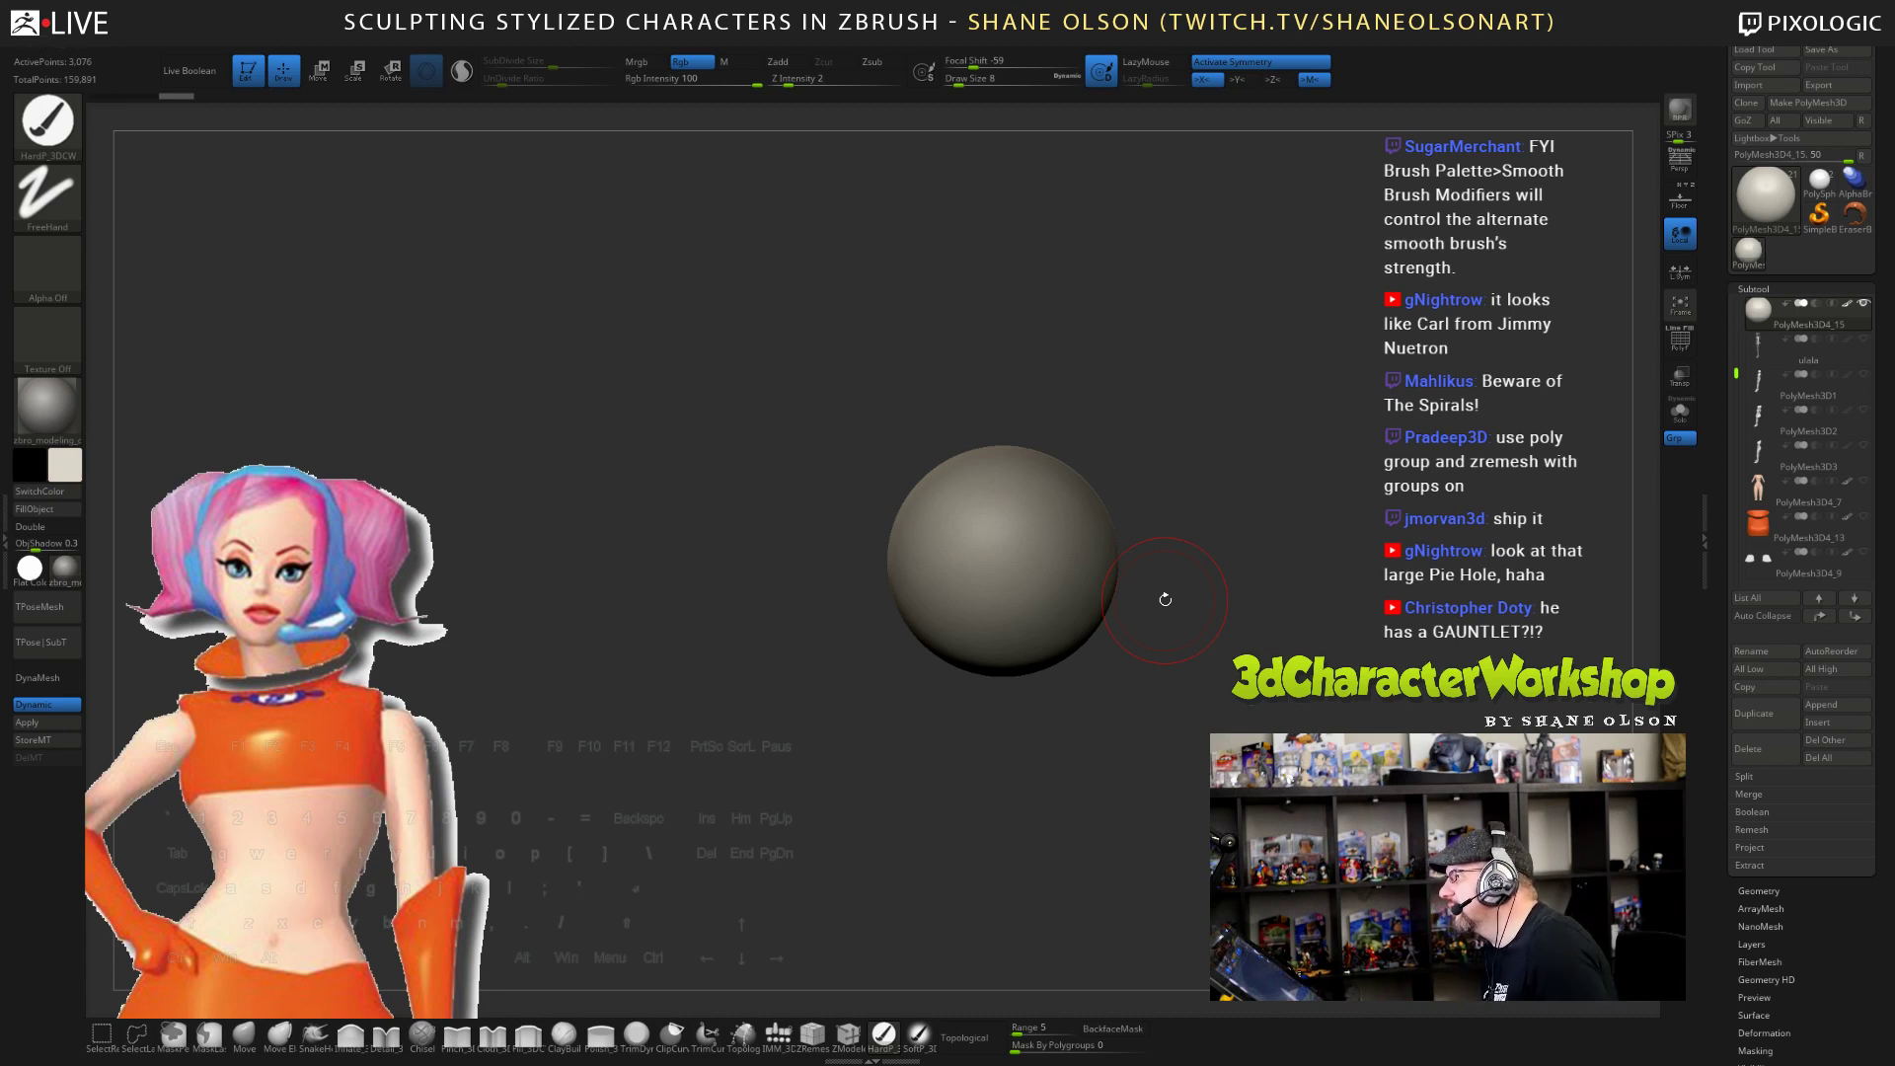
left_click_drag(1203, 622, 1196, 647, "alt")
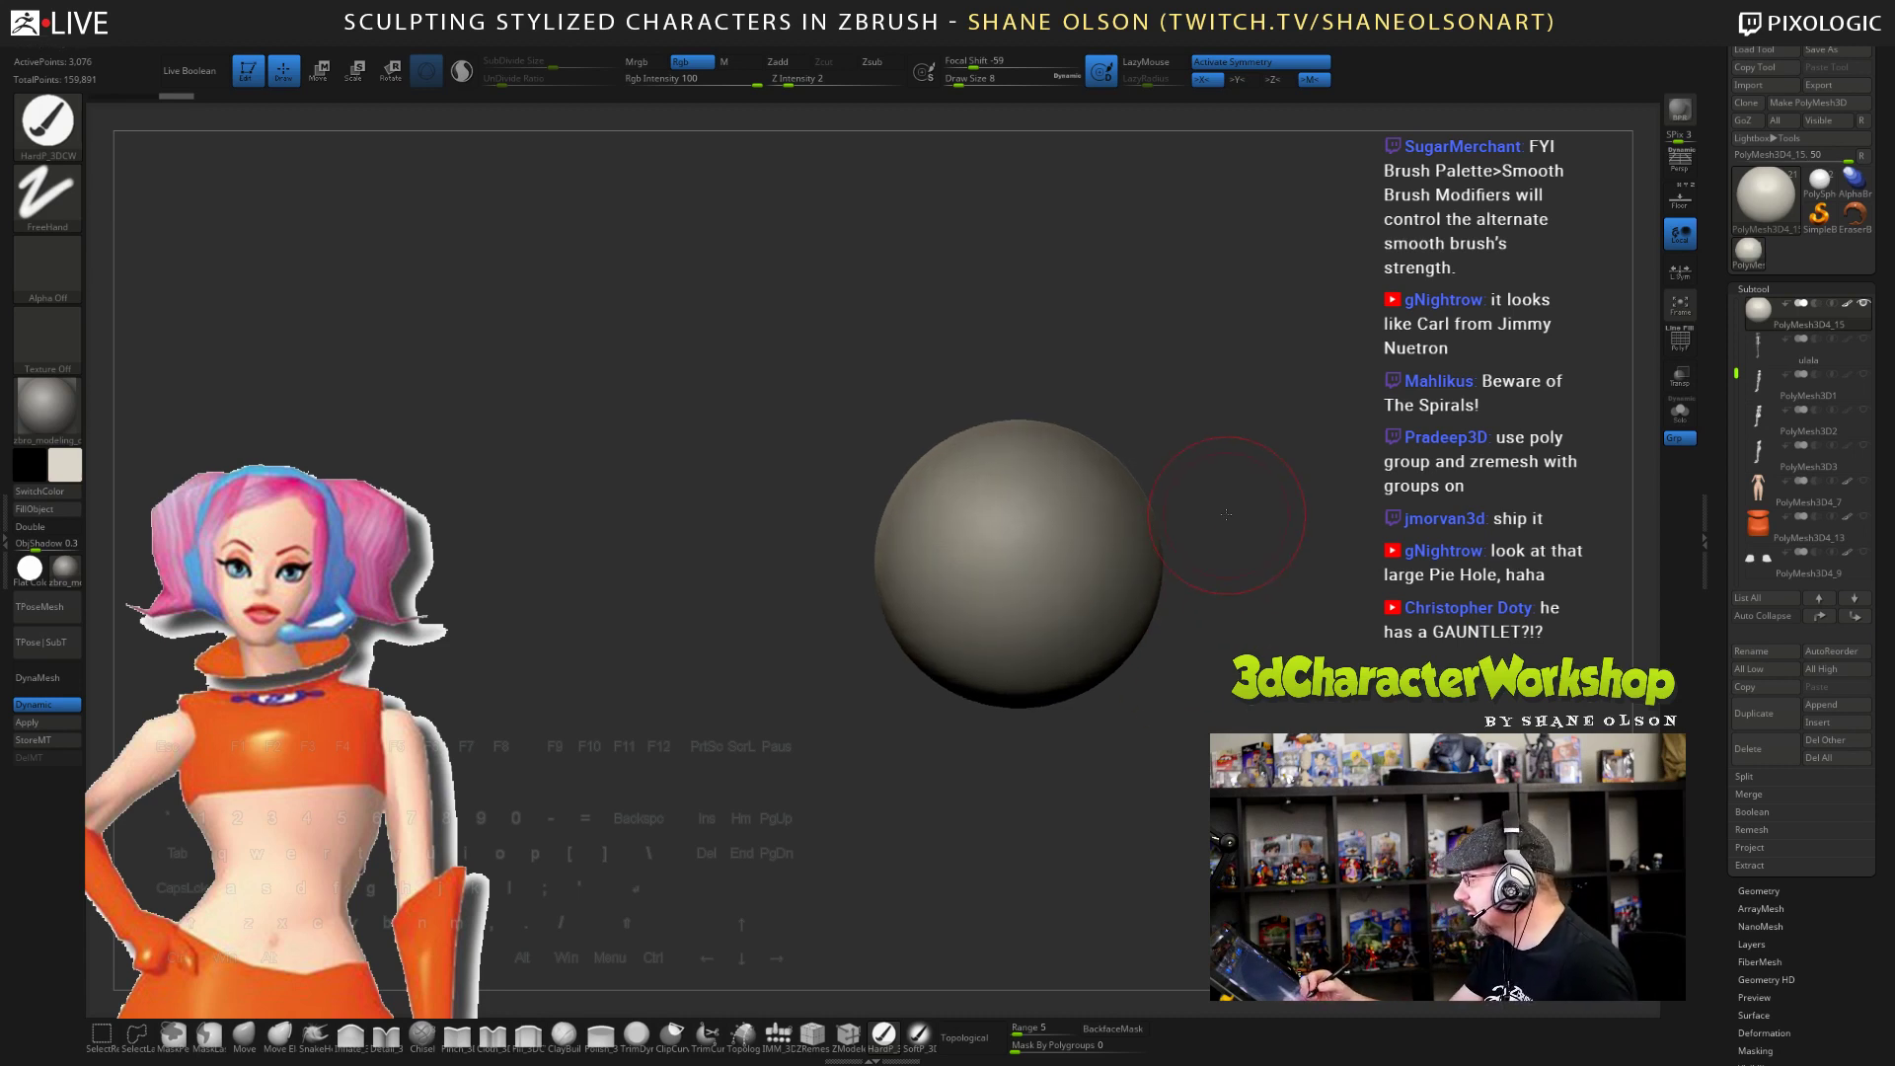
left_click_drag(1225, 514, 1372, 555, "alt")
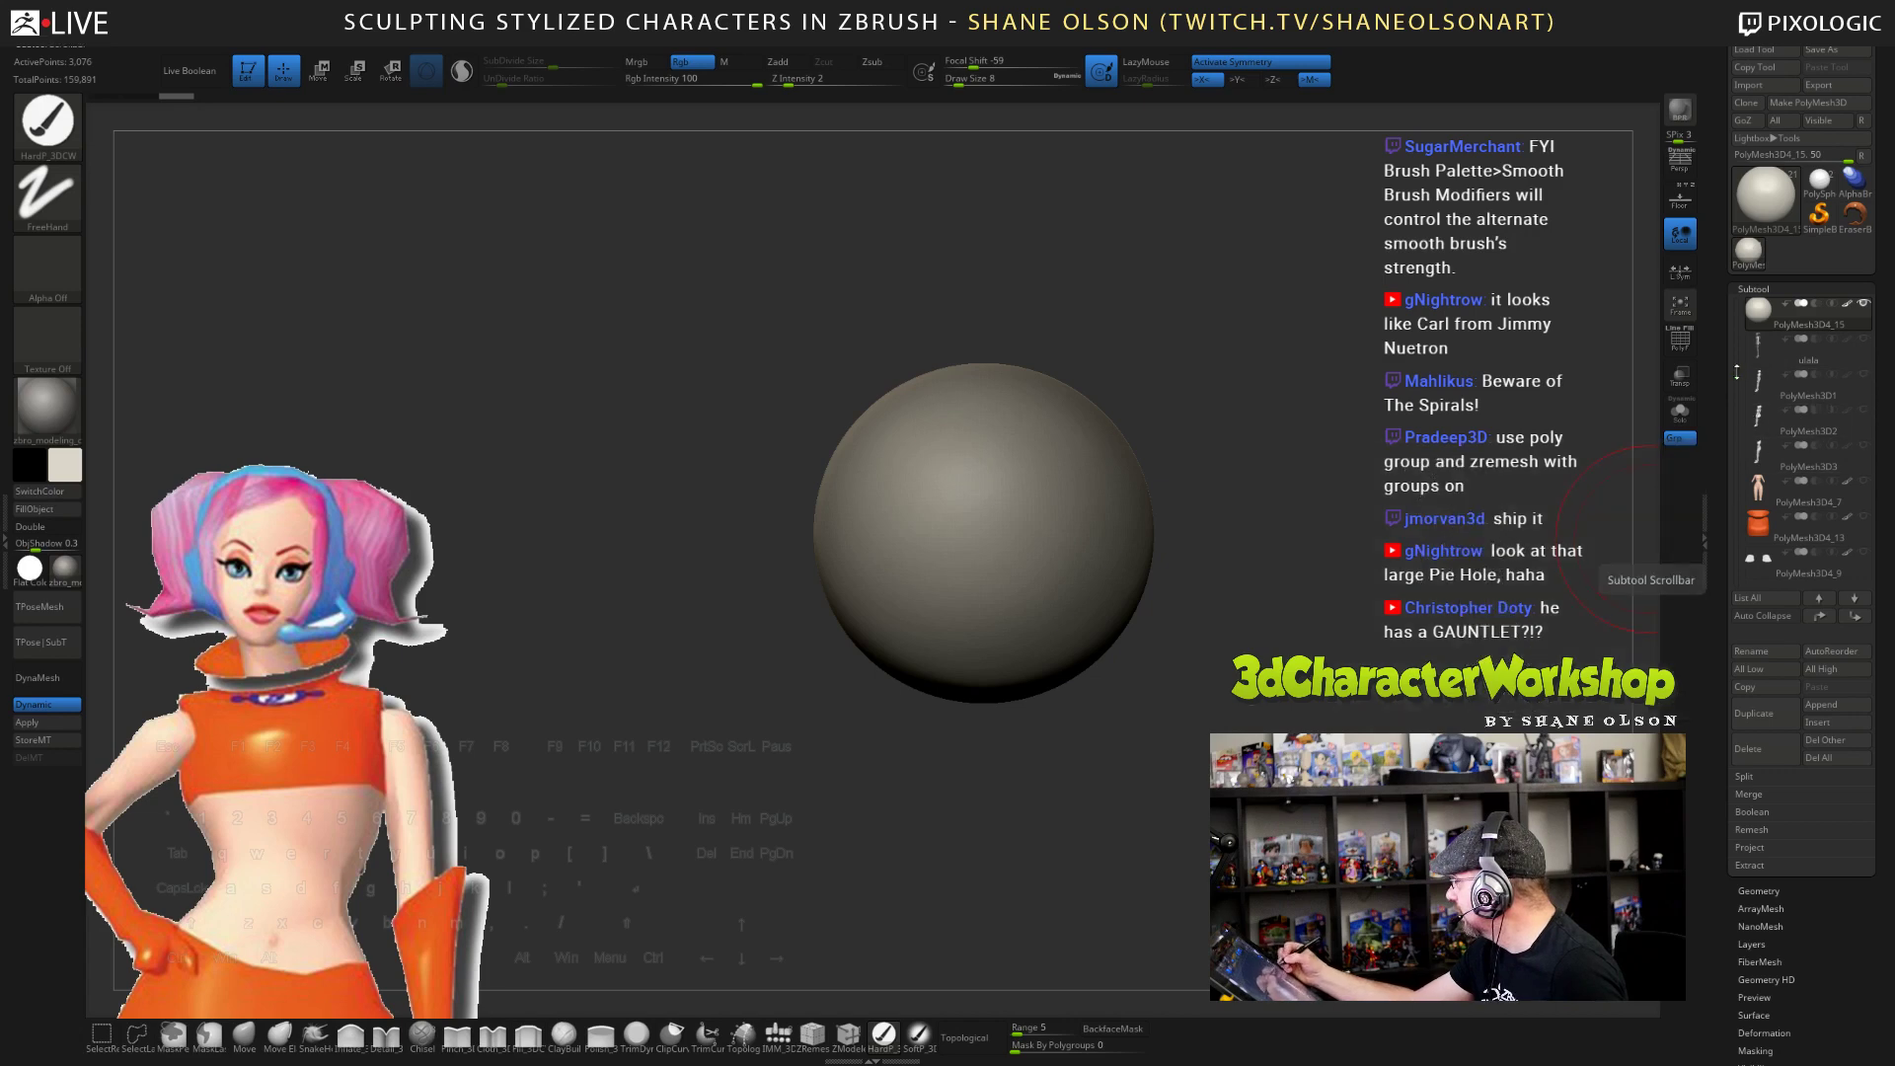
scroll(1737, 372, "up", 2)
left_click(1757, 345)
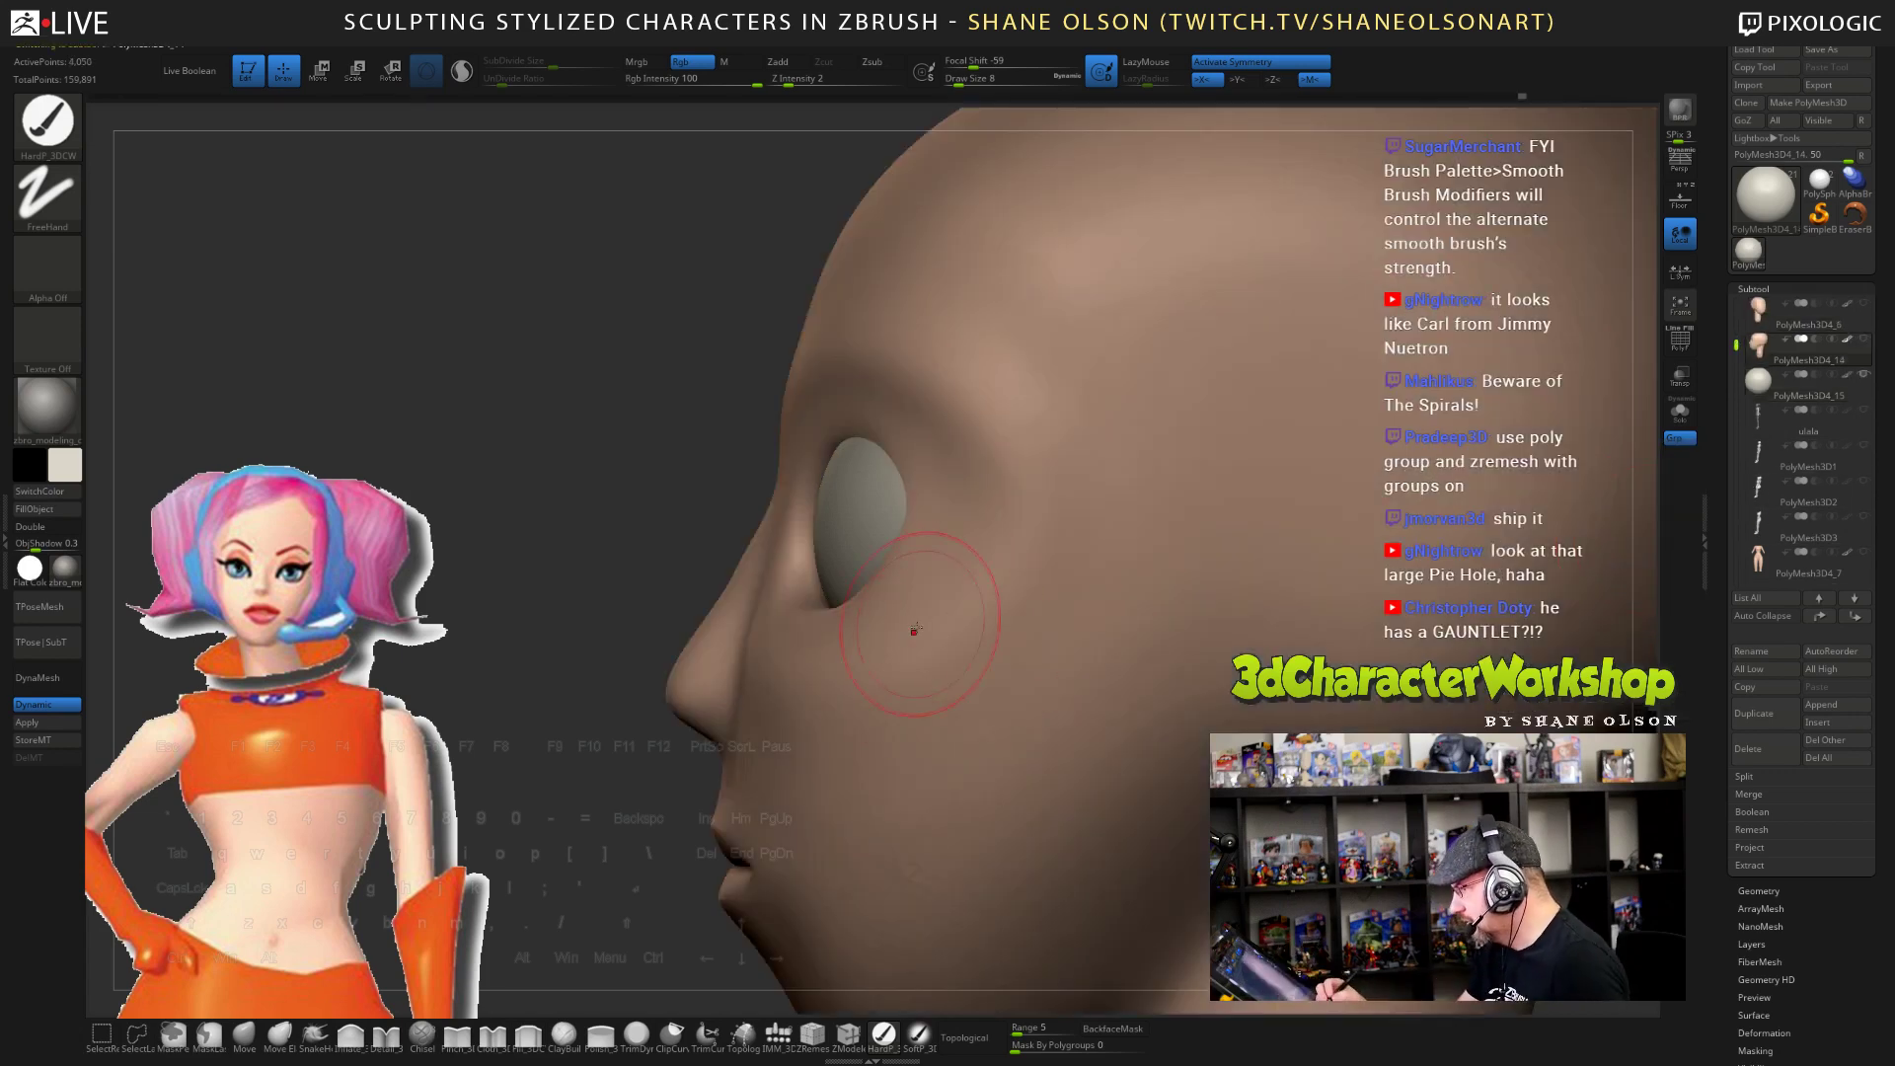
left_click_drag(880, 701, 880, 701)
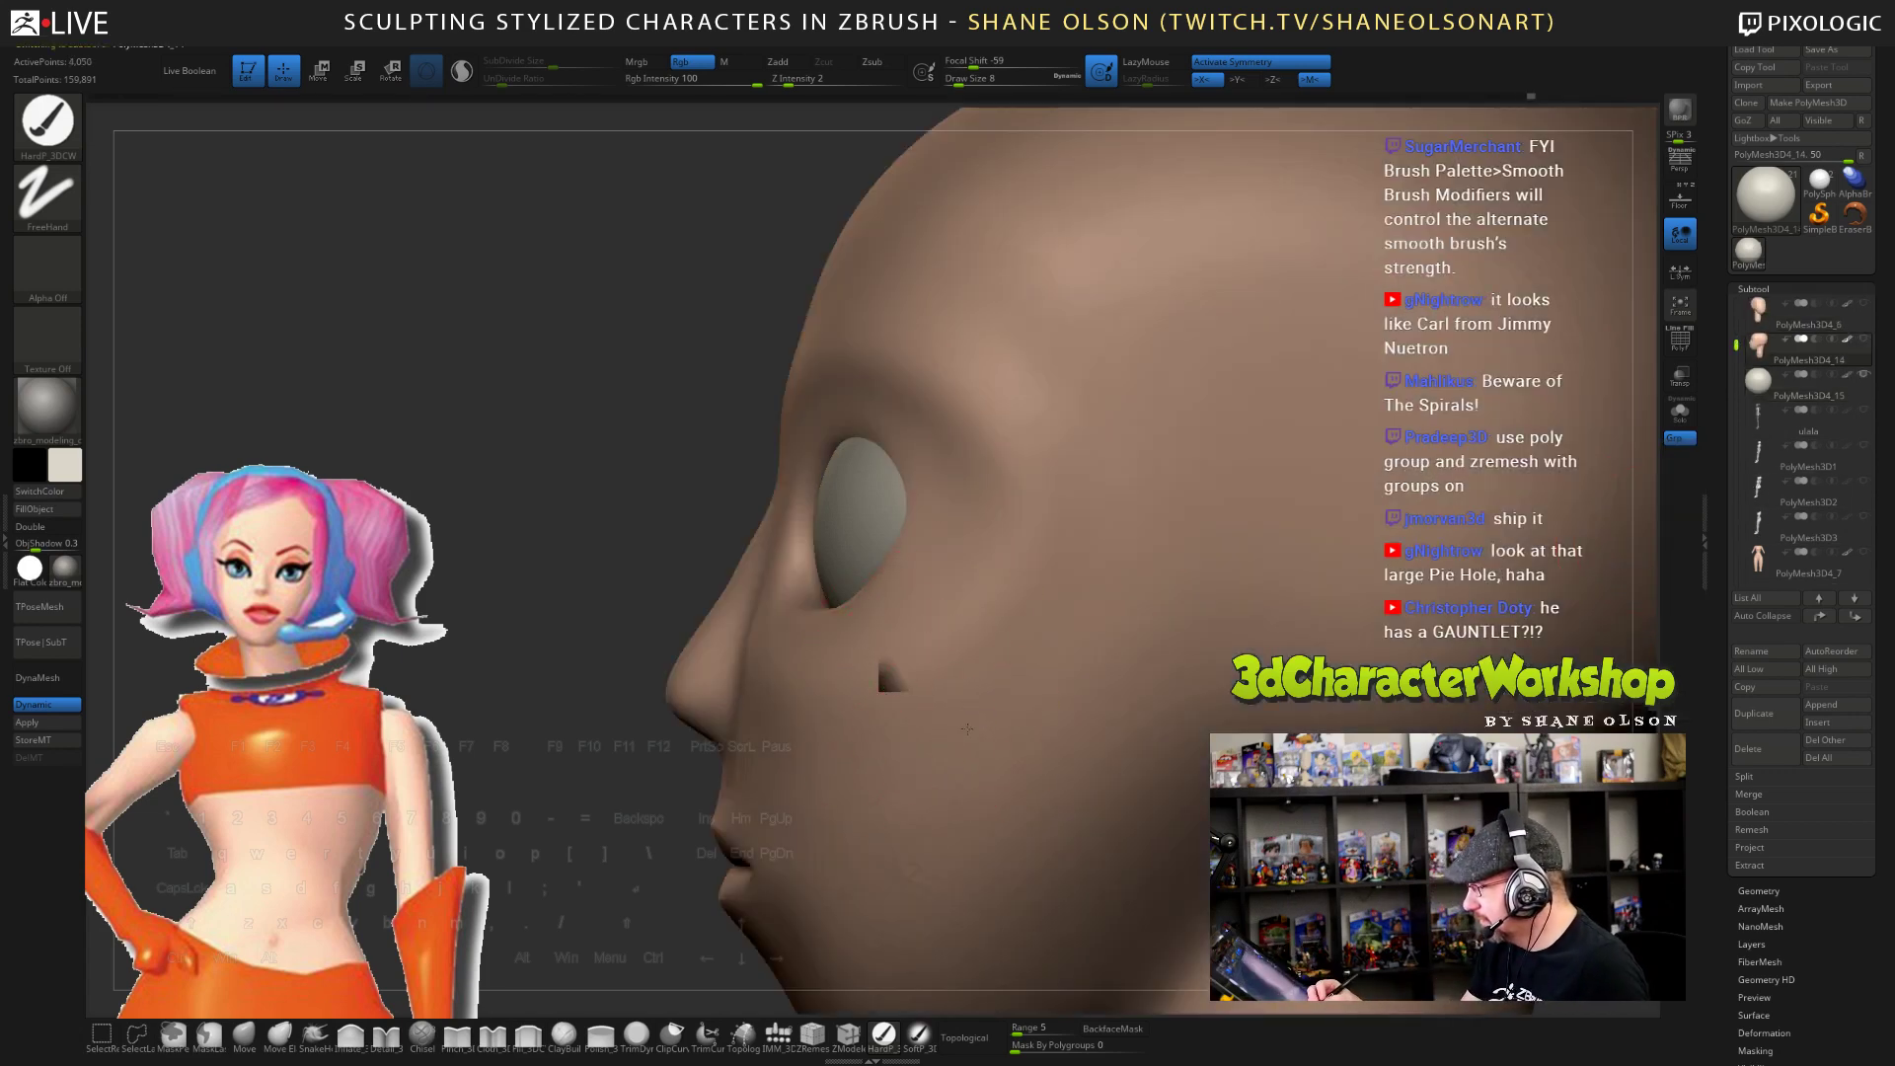
right_click_drag(967, 728, 962, 577, "alt")
key("ctrl+z")
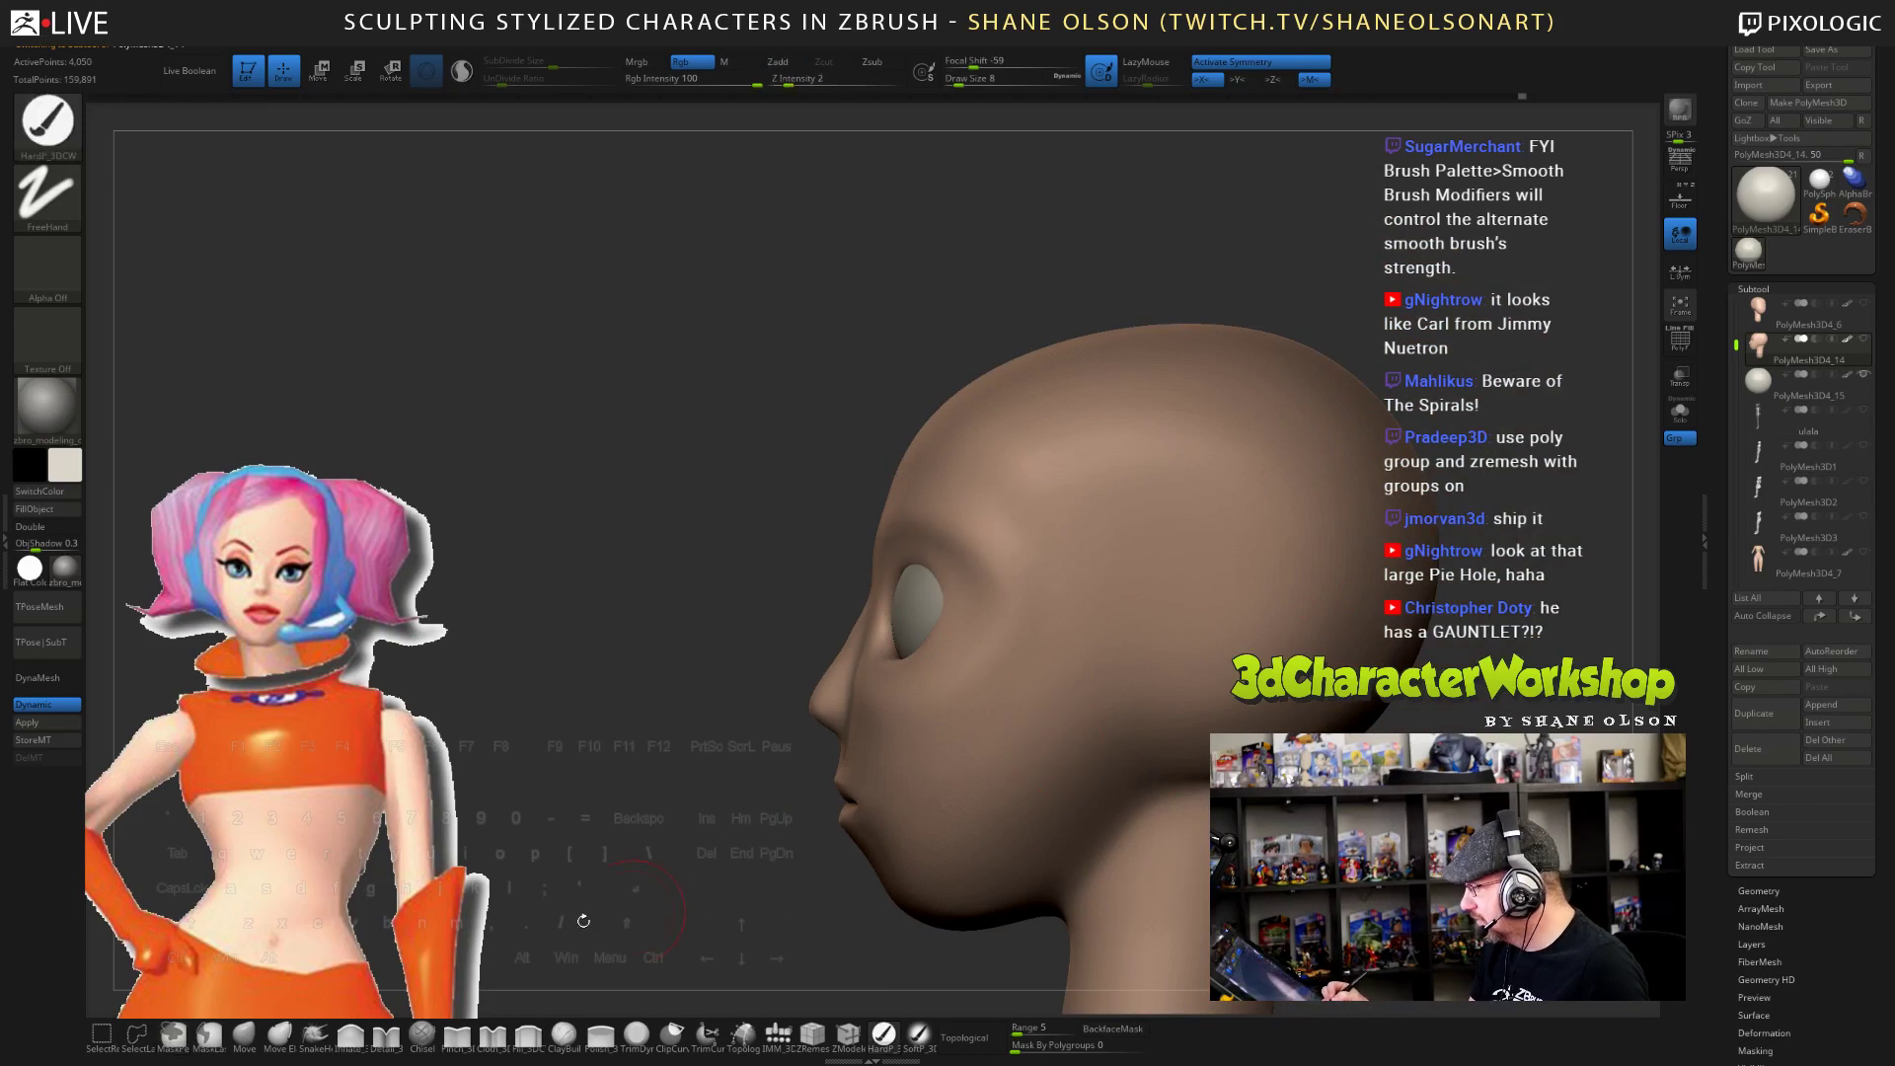
- Refine the side profile of the nose bridge and upper lip with the Move brush at draw sizes 17 and 16, smoothing the bridge
left_click(244, 1034)
key("s")
left_click(626, 733)
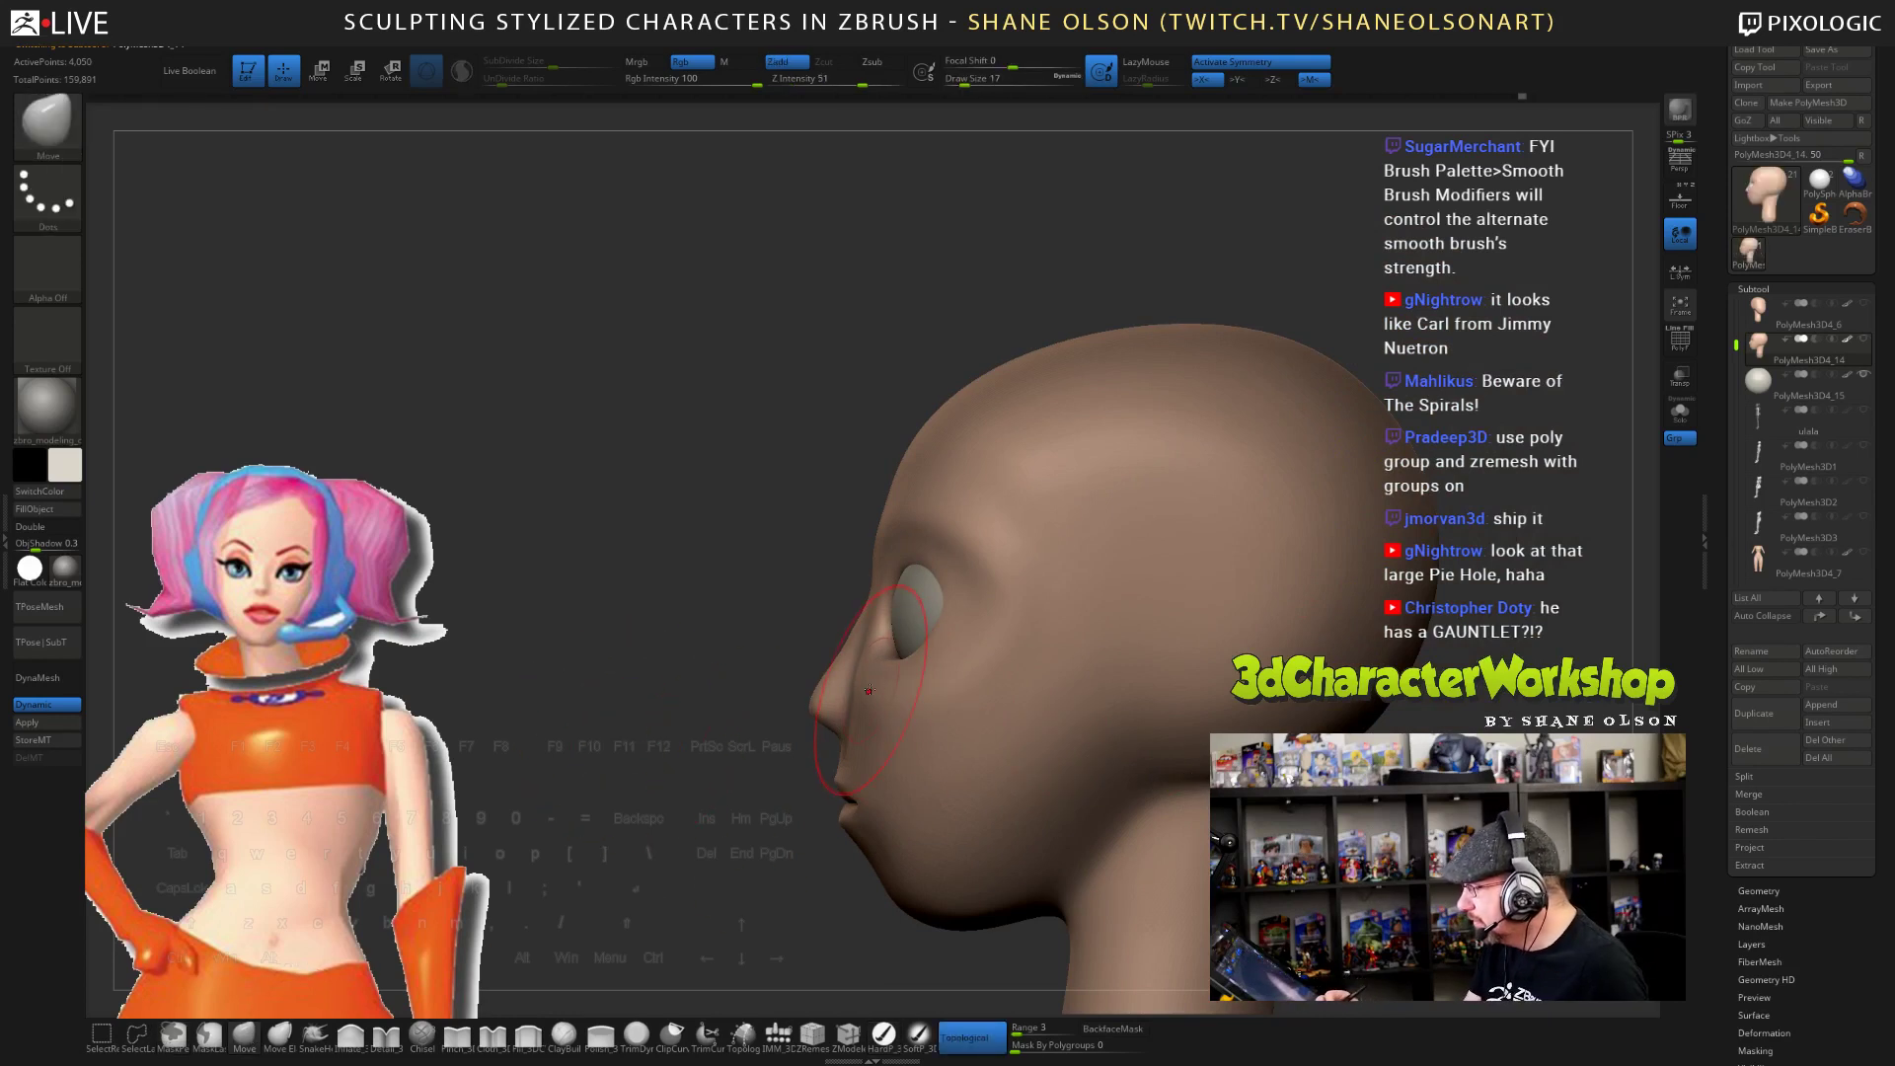
key("shift")
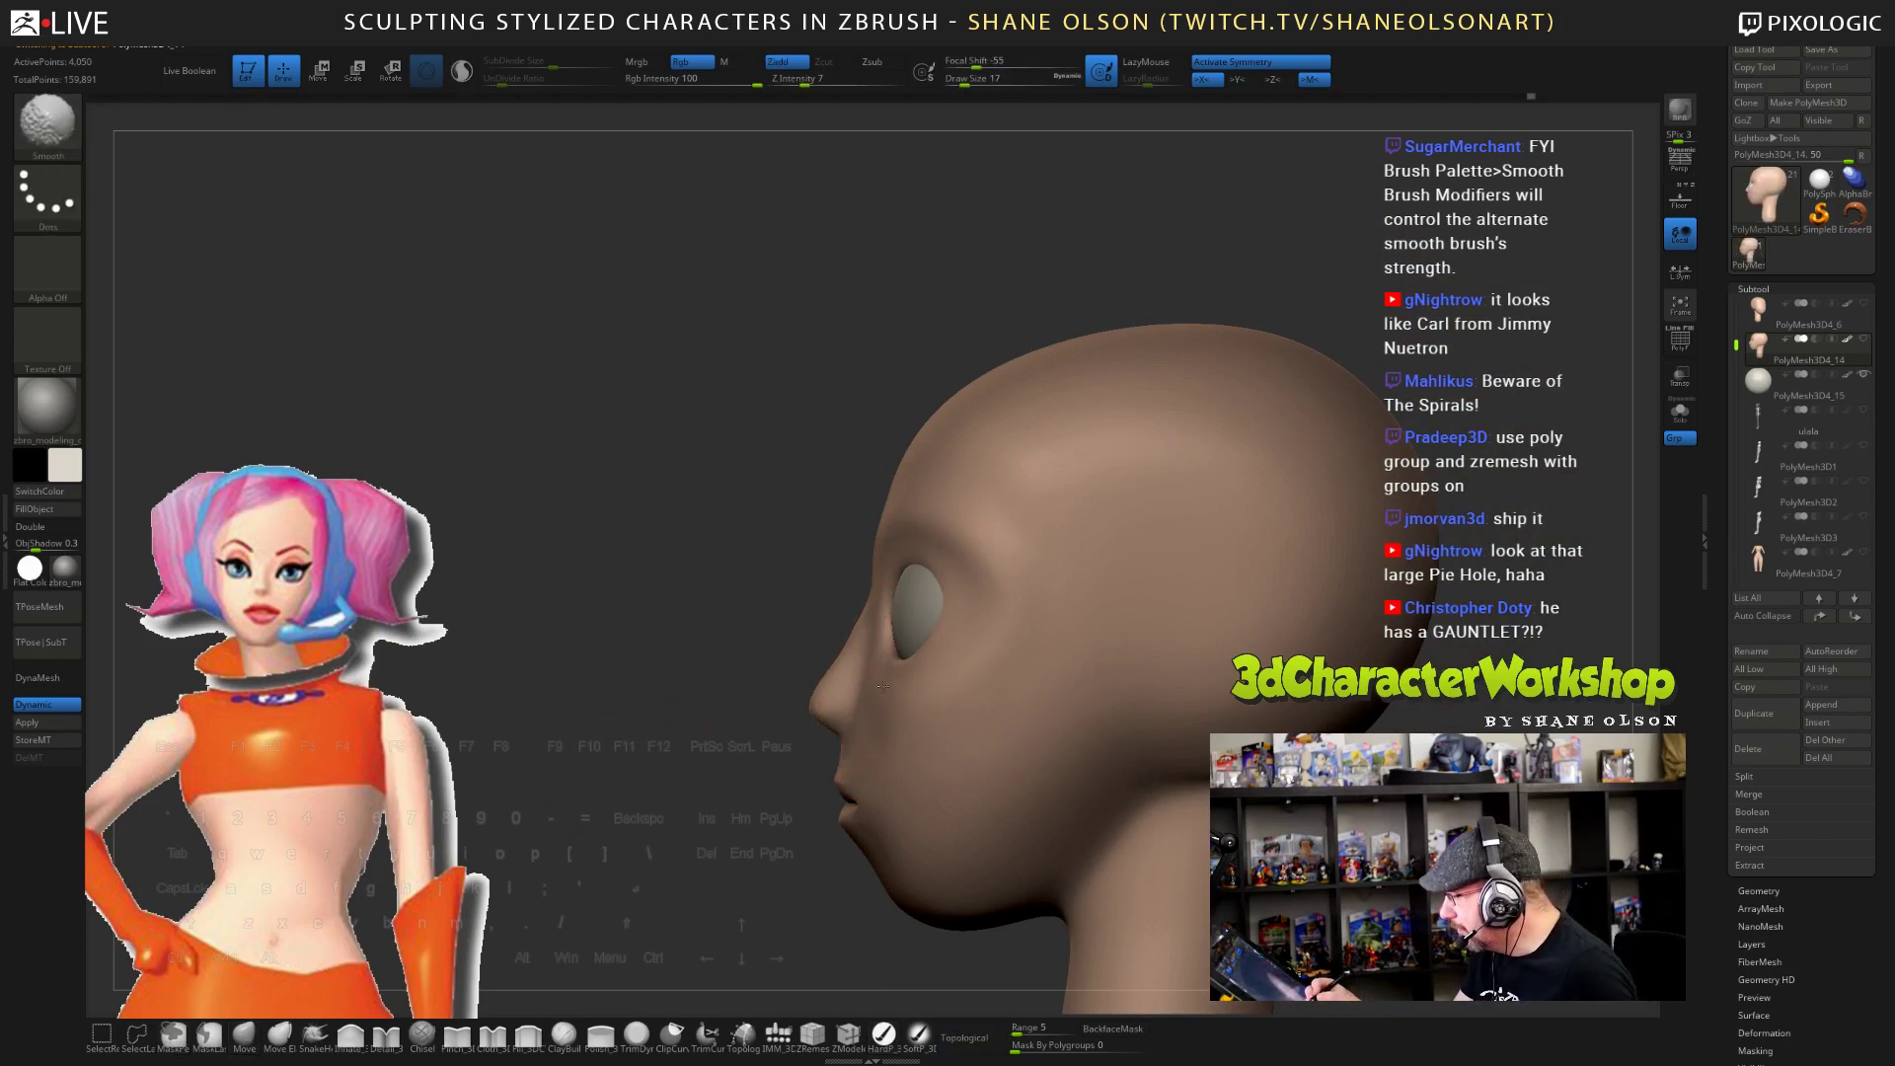
left_click_drag(883, 624, 889, 623)
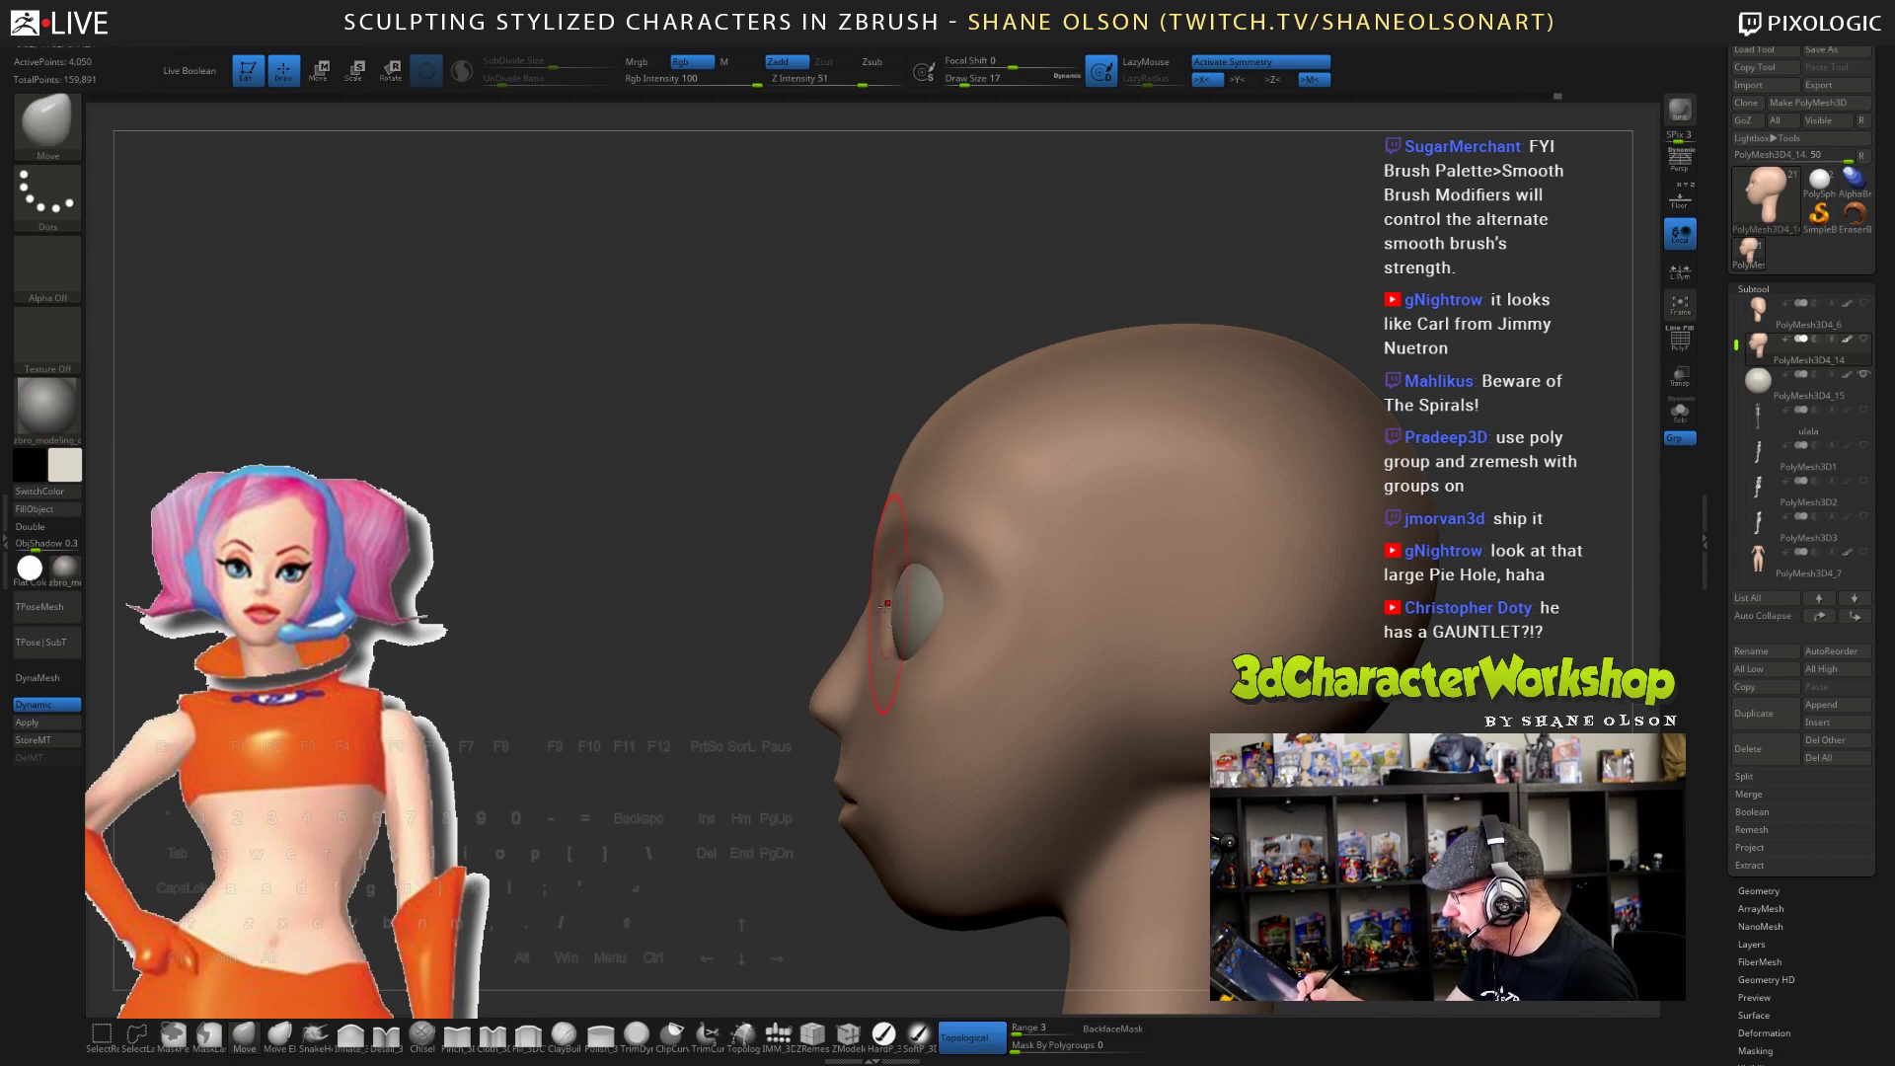
key("shift")
key("shift")
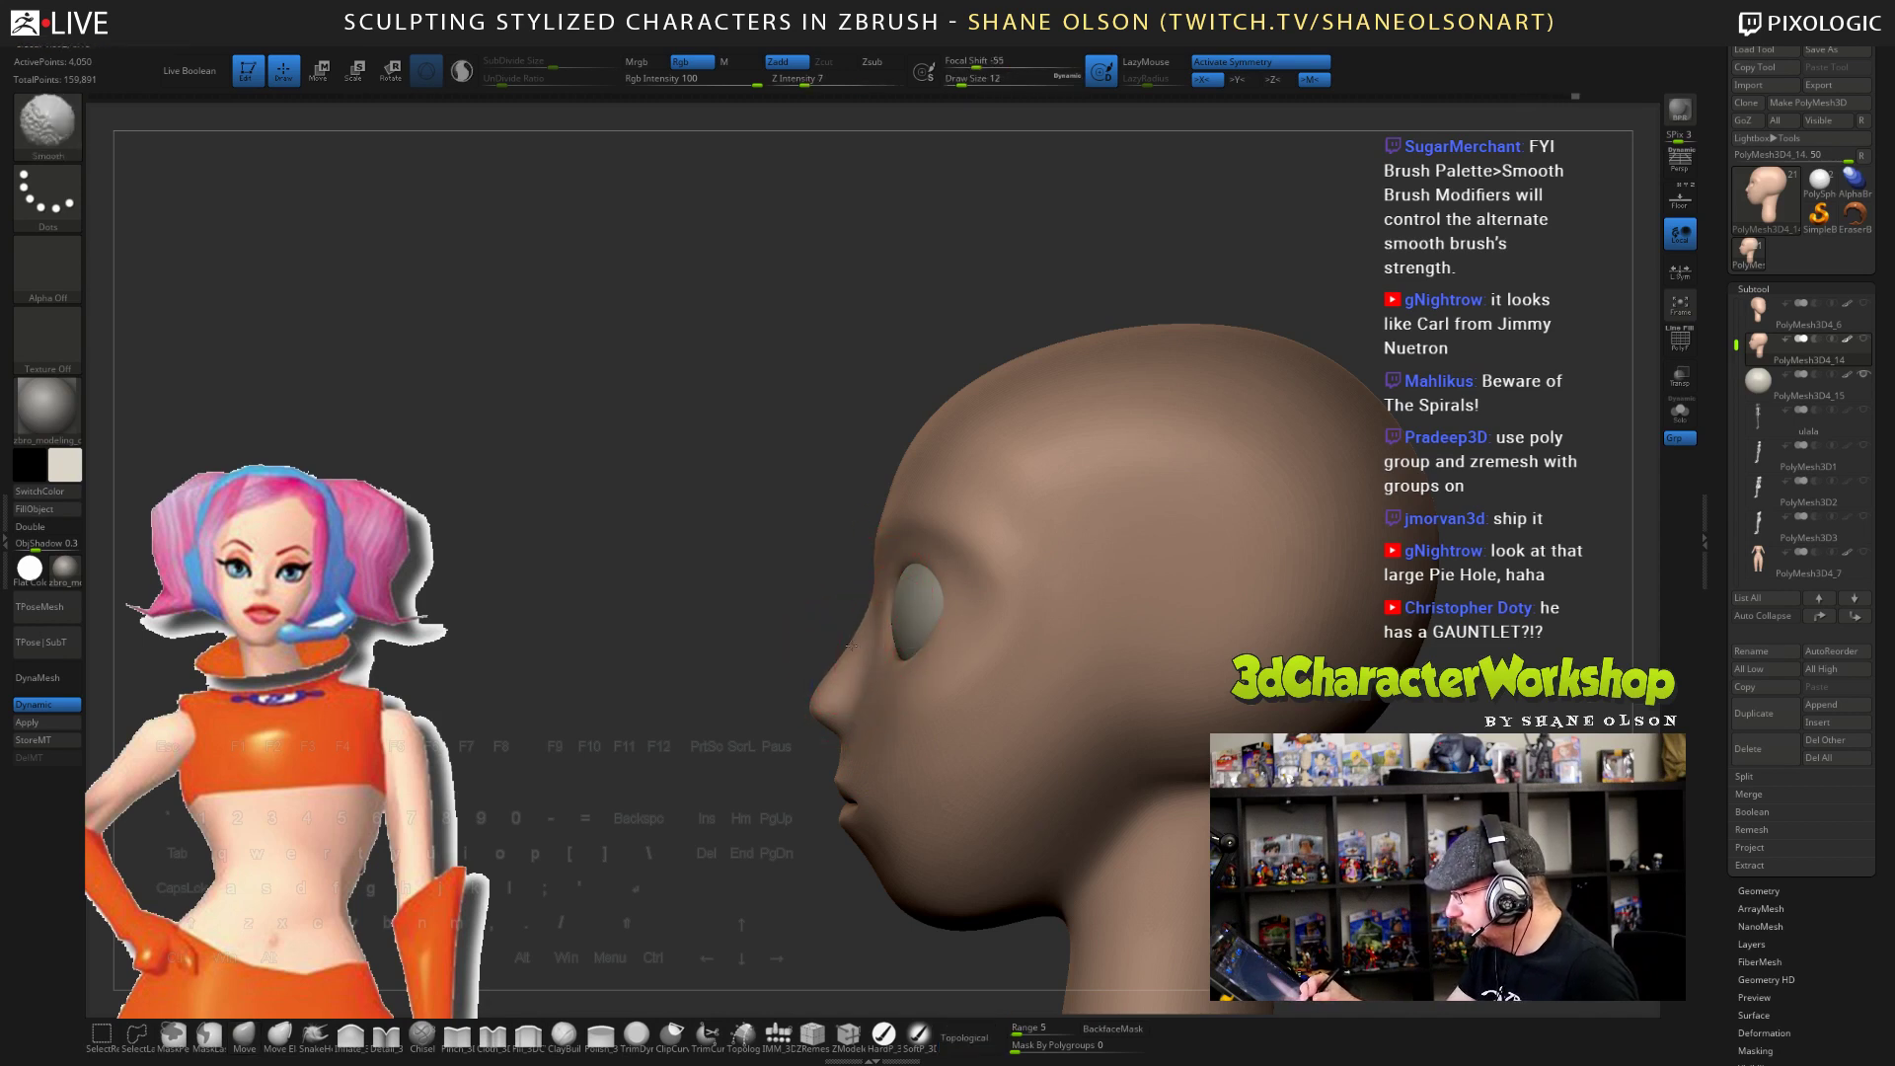
left_click_drag(850, 646, 857, 633, "shift")
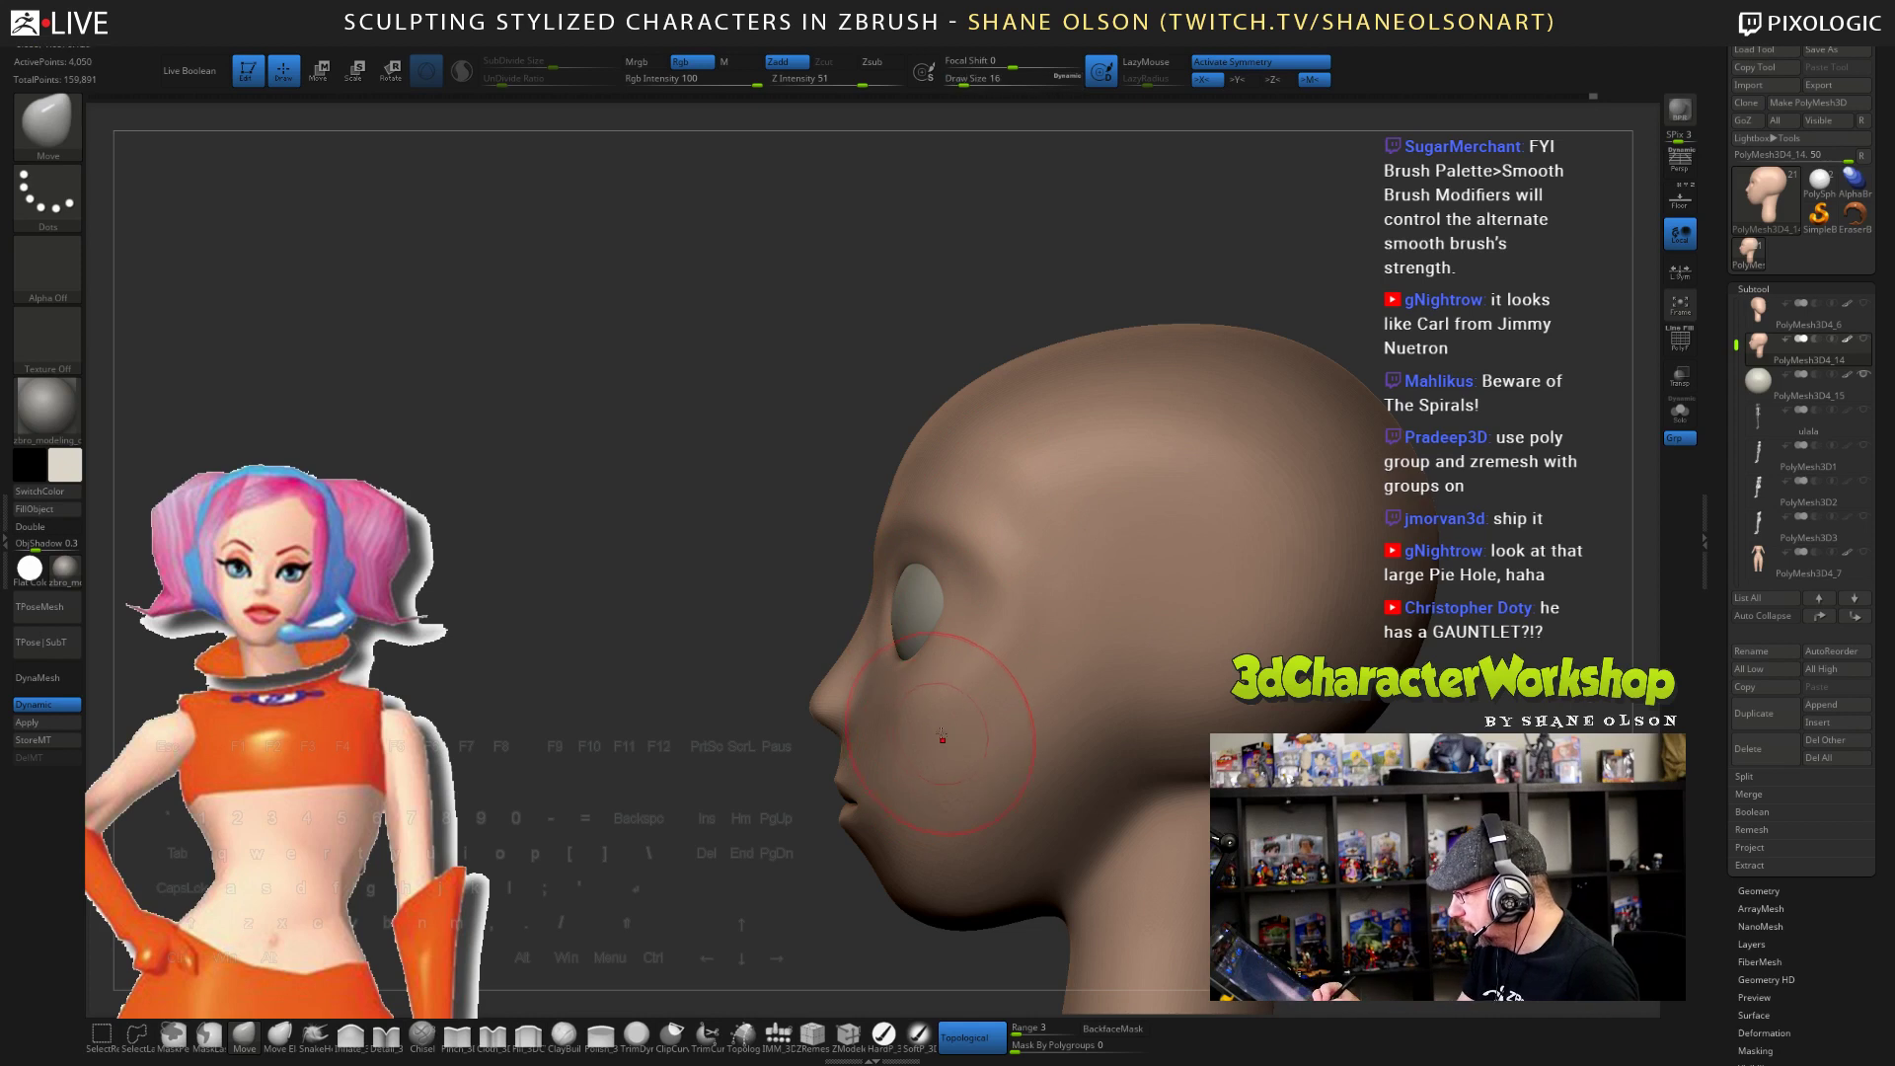
left_click_drag(844, 763, 850, 758)
- Adjust the profile of the lips and chin from the side with the Move brush
right_click_drag(1101, 804, 1059, 767)
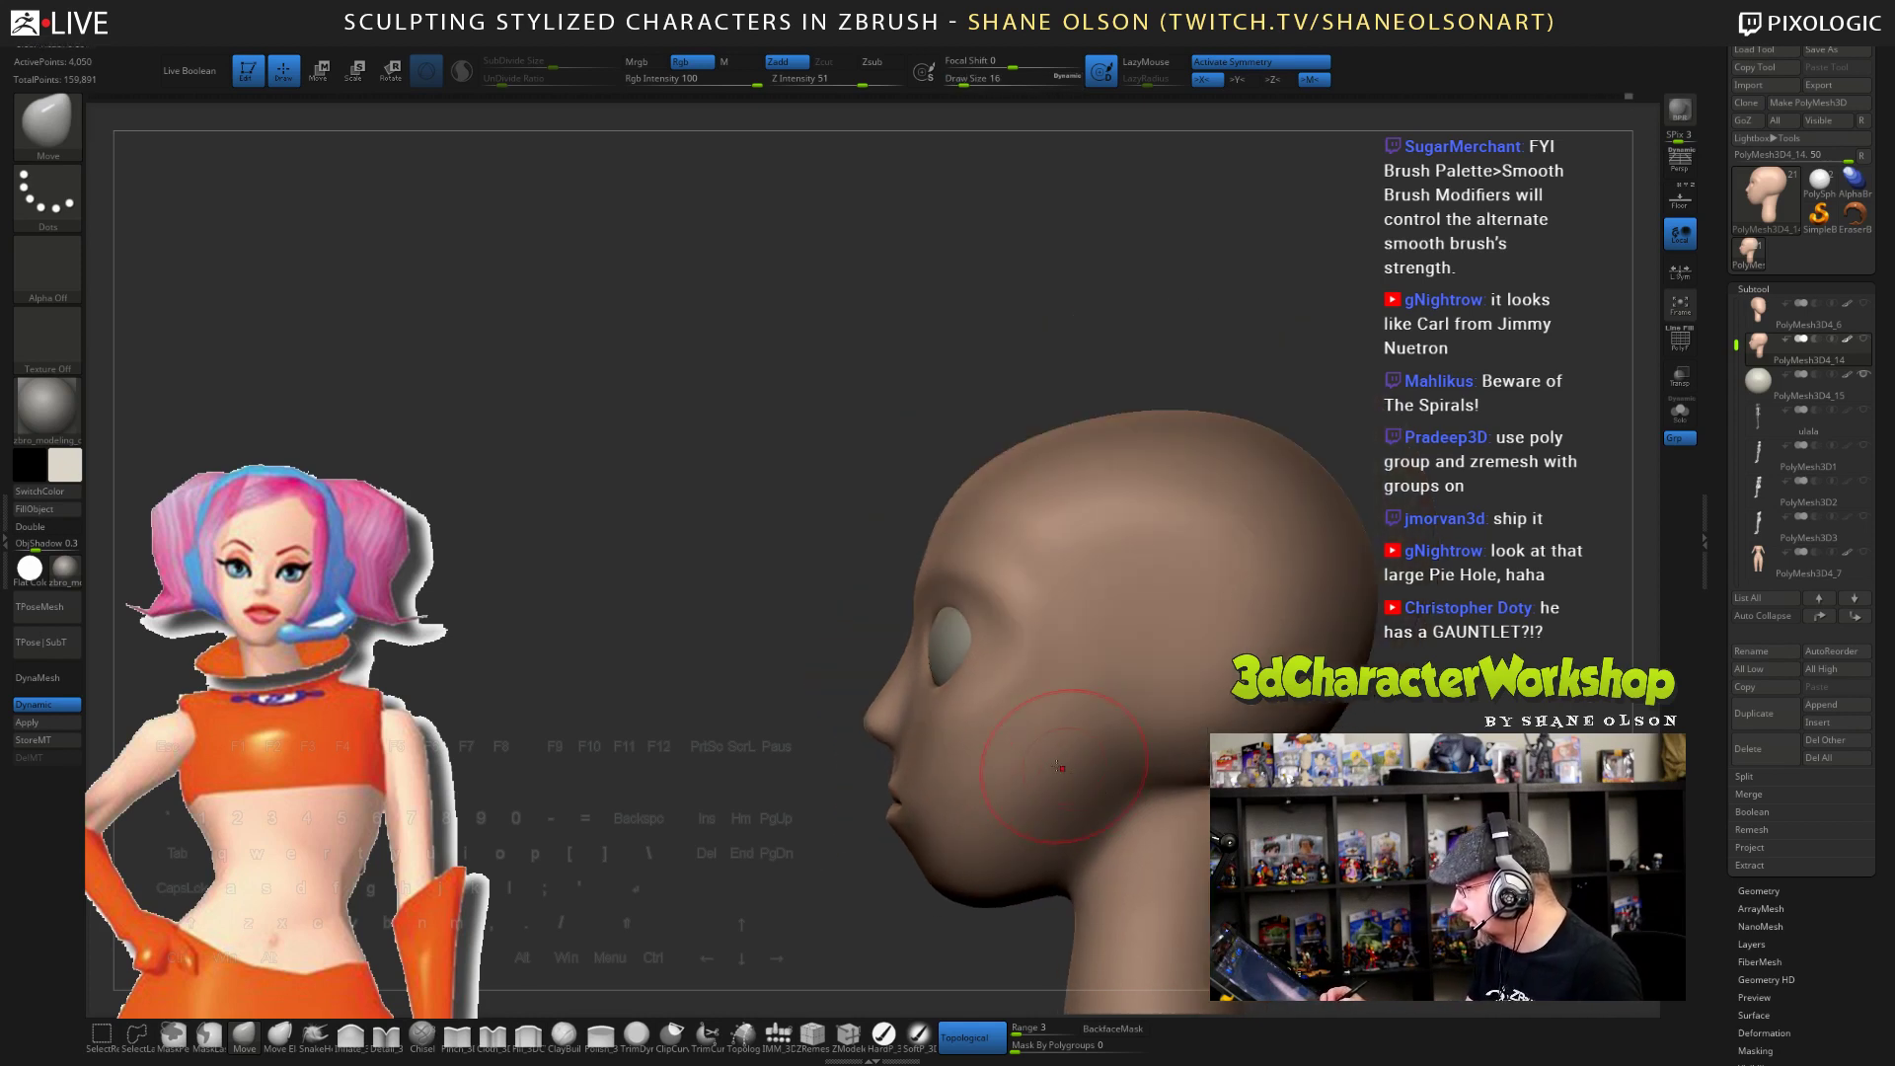
key("s")
left_click_drag(912, 838, 913, 838)
left_click_drag(896, 836, 890, 785)
left_click_drag(949, 875, 956, 873)
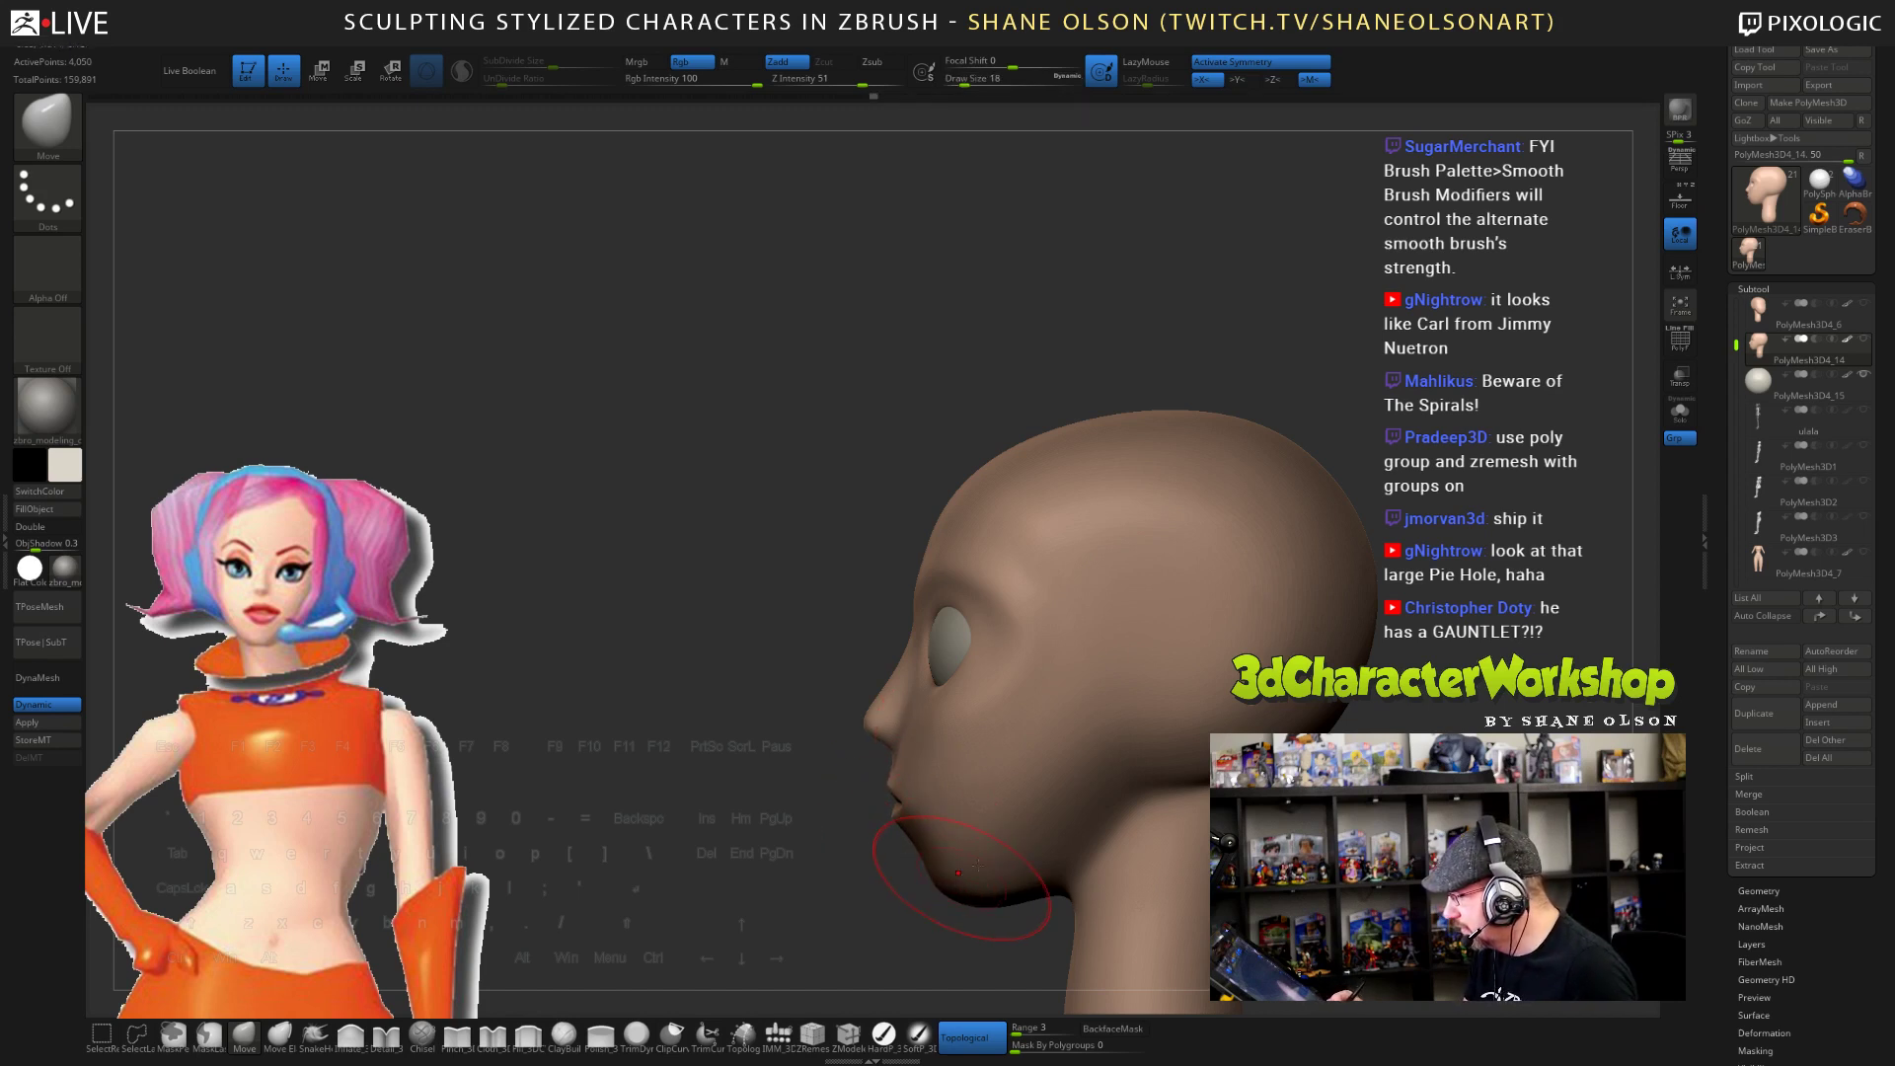
- Reshape the jawline from the front with the Move brush at draw size 18
mouse_move(957, 873)
right_mouse_down()
mouse_move(1138, 783)
mouse_move(1079, 820)
right_mouse_up()
key("s")
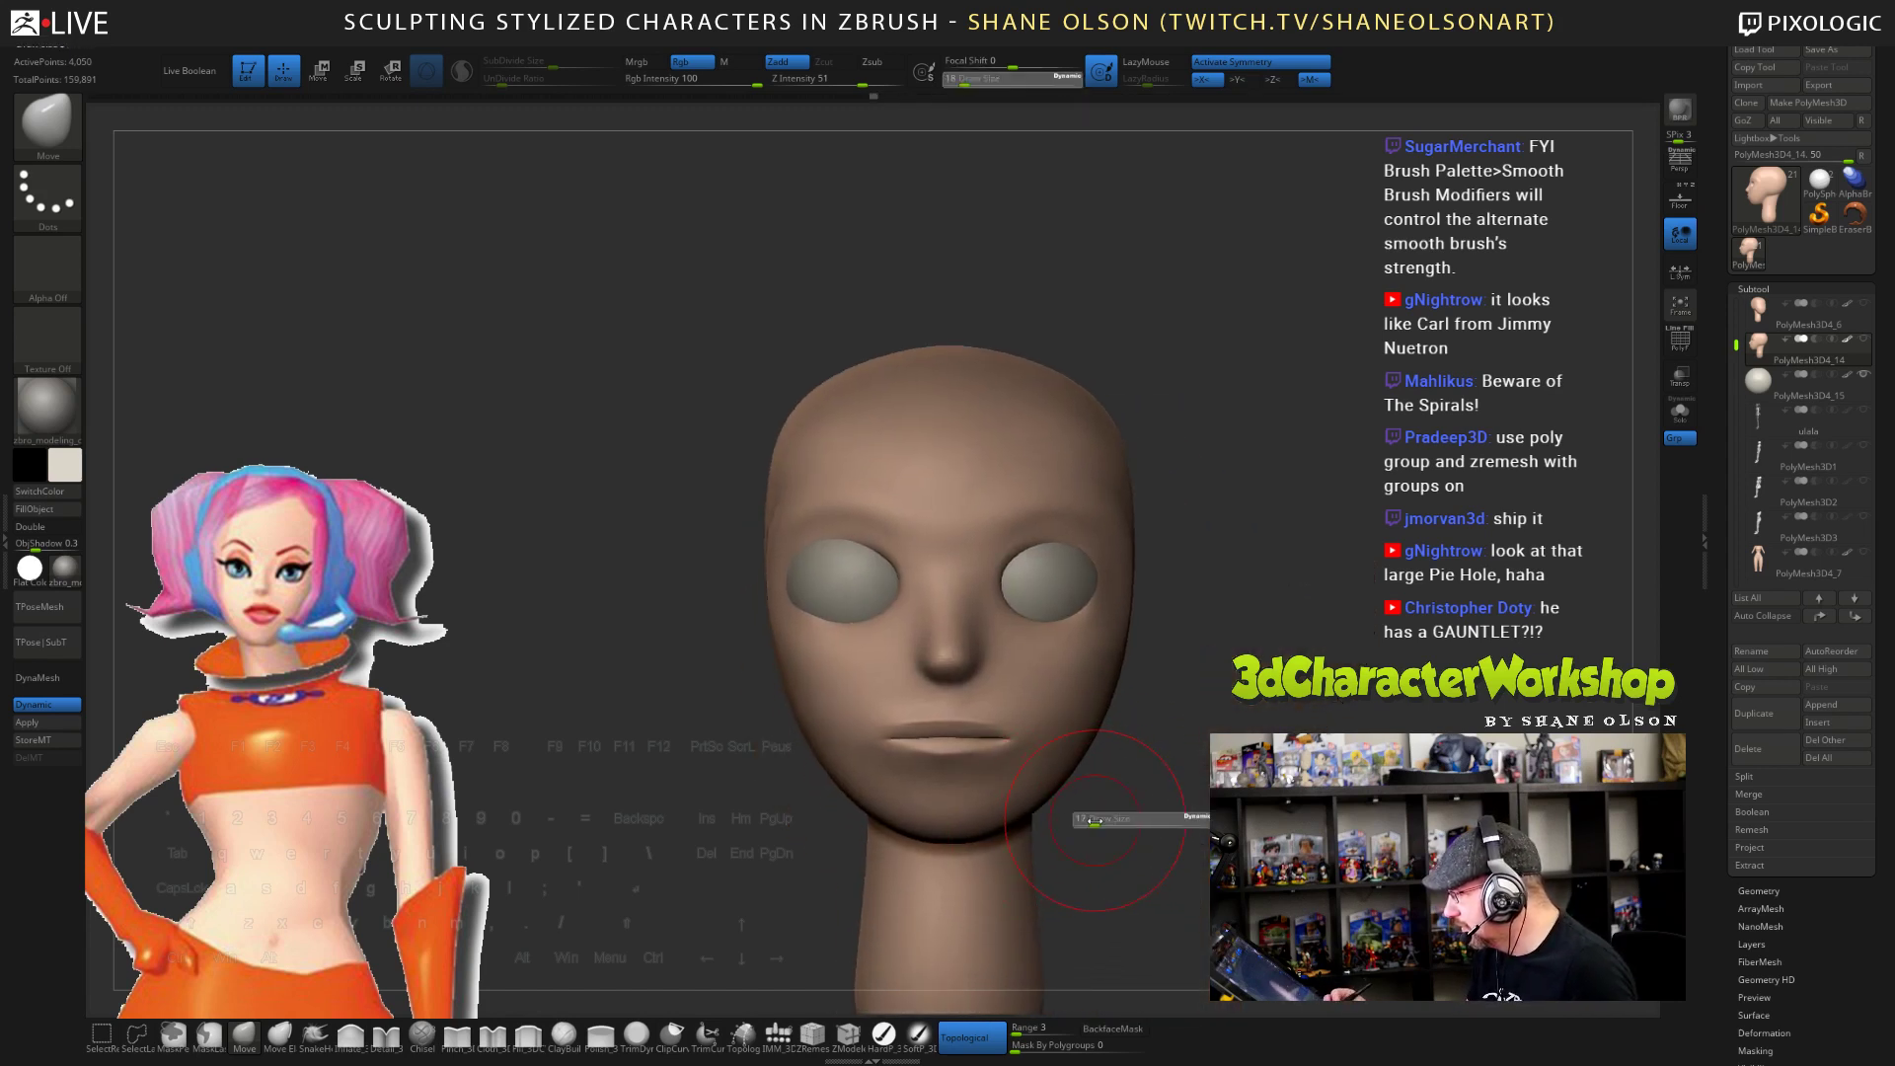
left_click_drag(1037, 782, 1052, 774)
key("s")
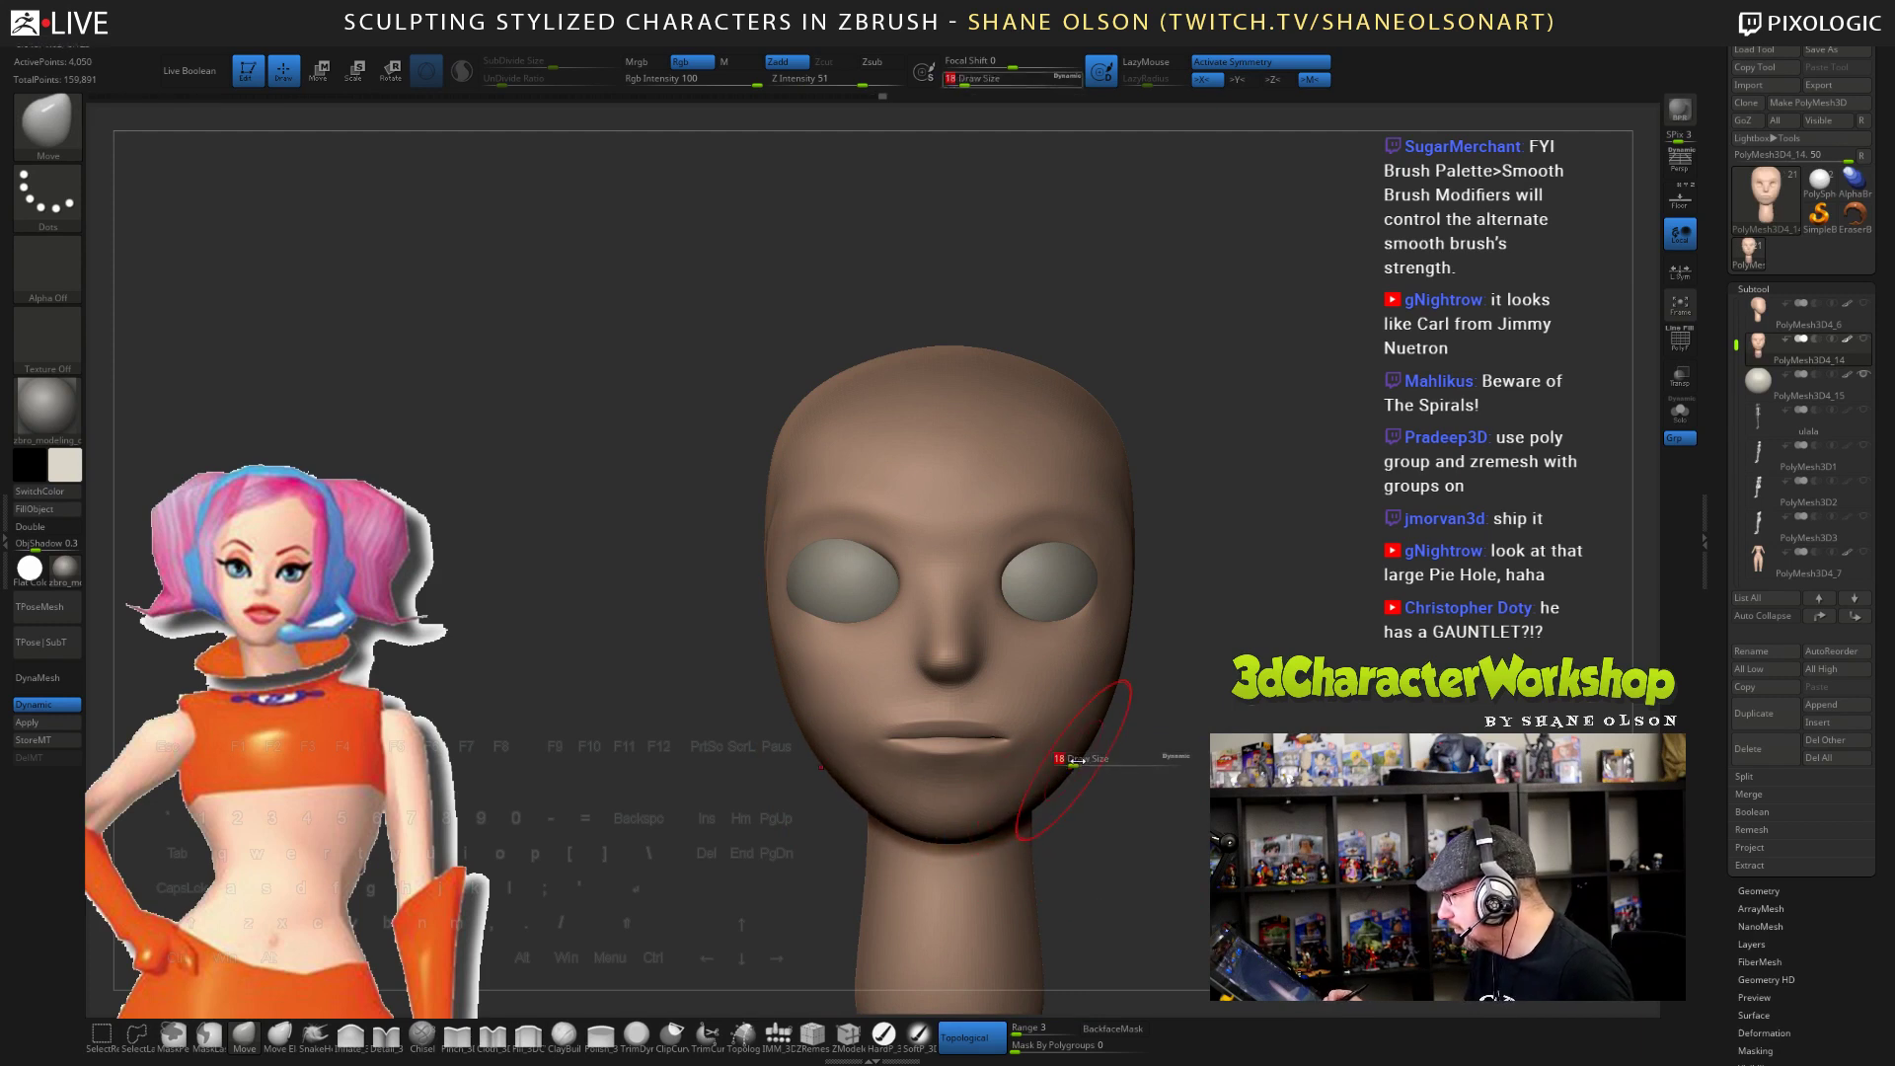
right_click_drag(1094, 782, 1115, 778)
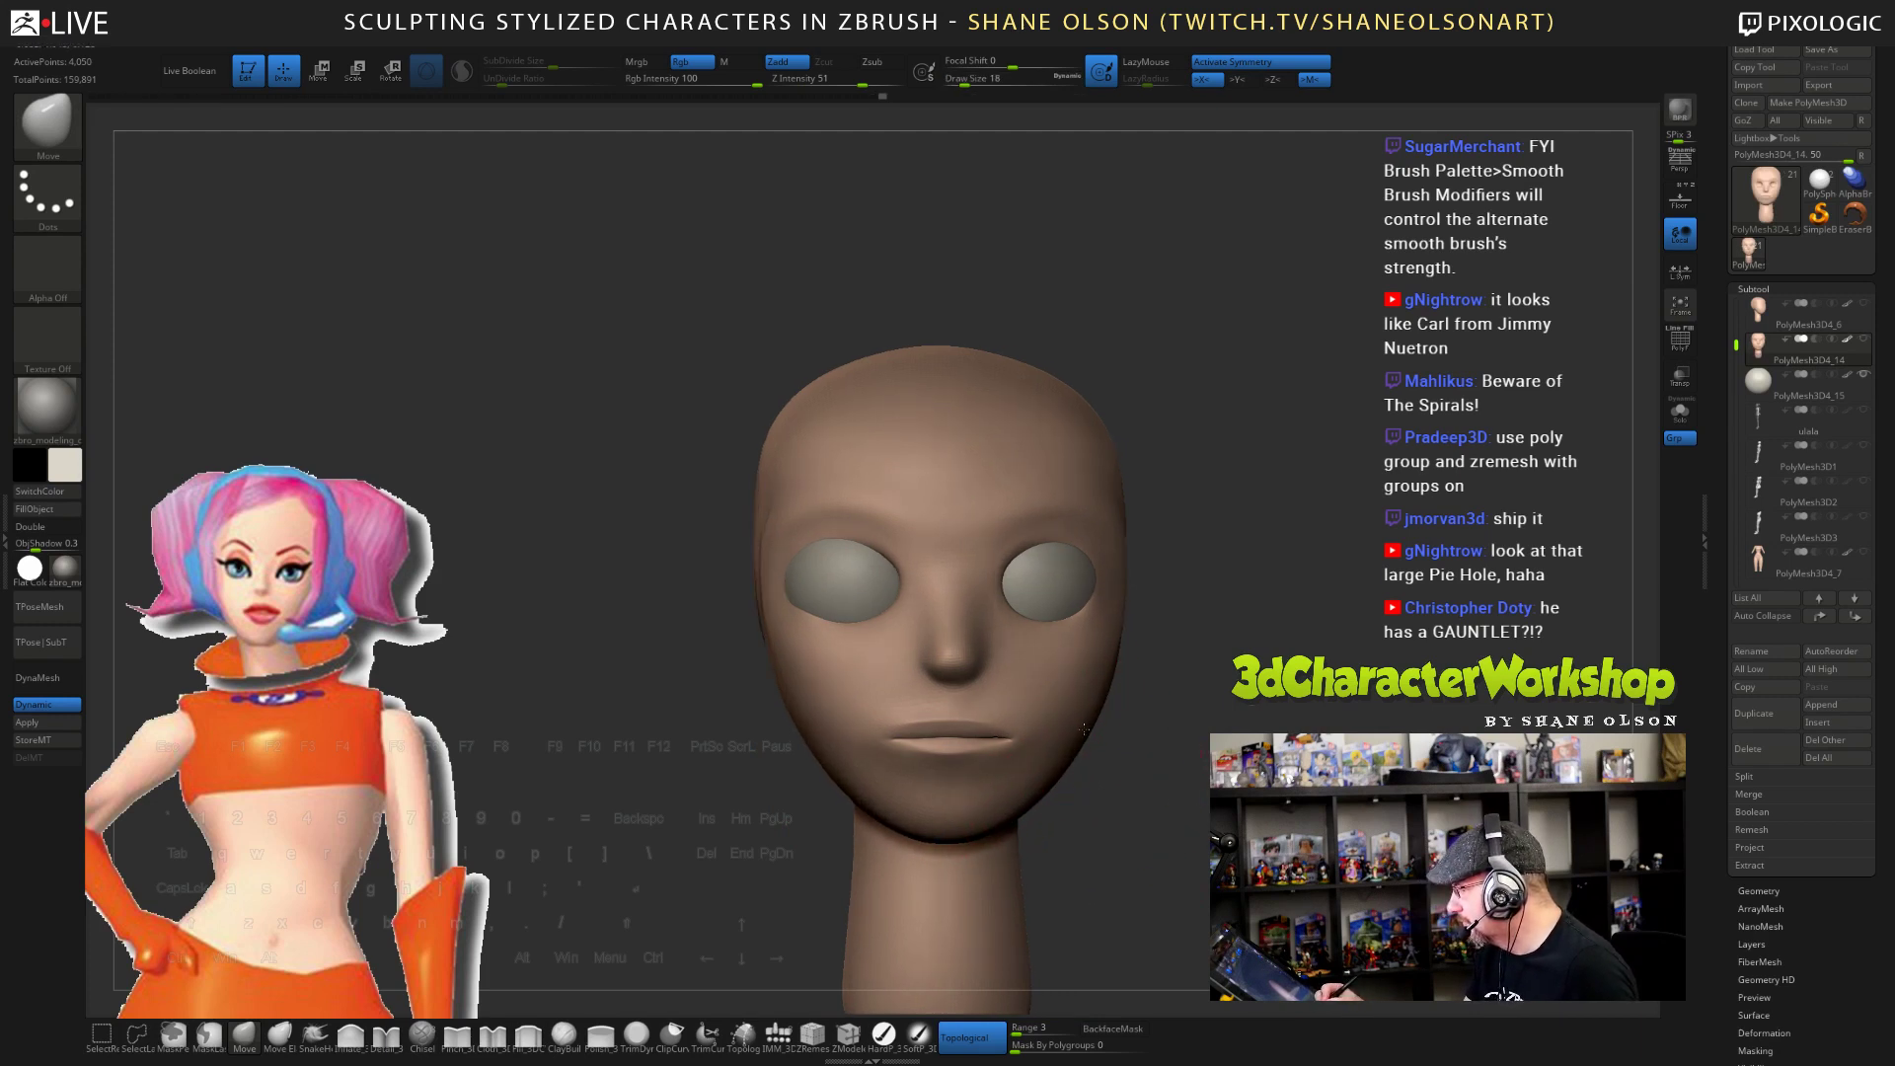
- Examine the face from the front and show the polyframe to check the head's topology around the eyes and mouth
mouse_move(1212, 700)
right_mouse_down()
mouse_move(1188, 719)
mouse_move(1140, 688)
right_mouse_up()
mouse_move(1293, 750)
right_mouse_down()
mouse_move(1288, 631)
mouse_move(1261, 648)
mouse_move(1135, 632)
right_mouse_up()
key("[")
right_click_drag(1026, 597, 1056, 606)
mouse_move(1190, 732)
right_mouse_down()
mouse_move(1090, 641)
mouse_move(1200, 725)
mouse_move(1189, 762)
mouse_move(1229, 735)
mouse_move(1196, 761)
right_mouse_up()
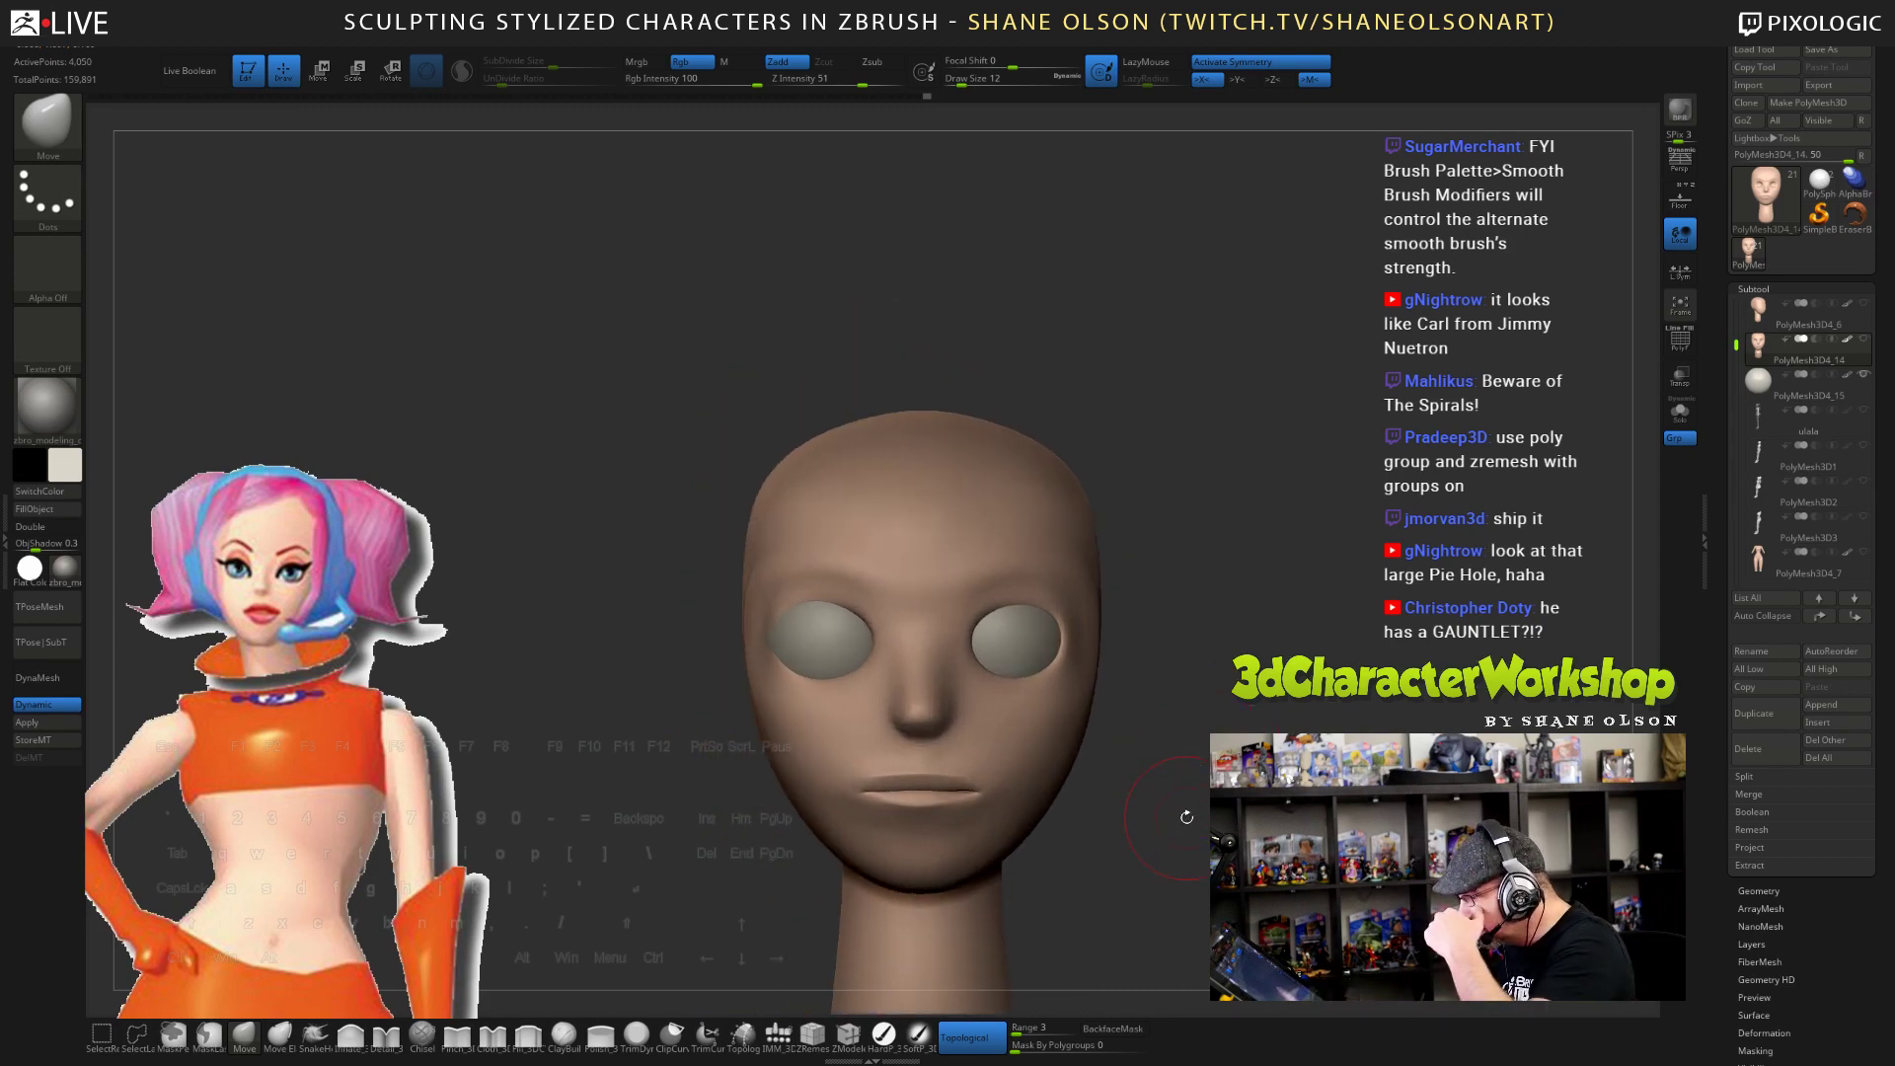
right_click_drag(1101, 669, 1099, 610, "alt")
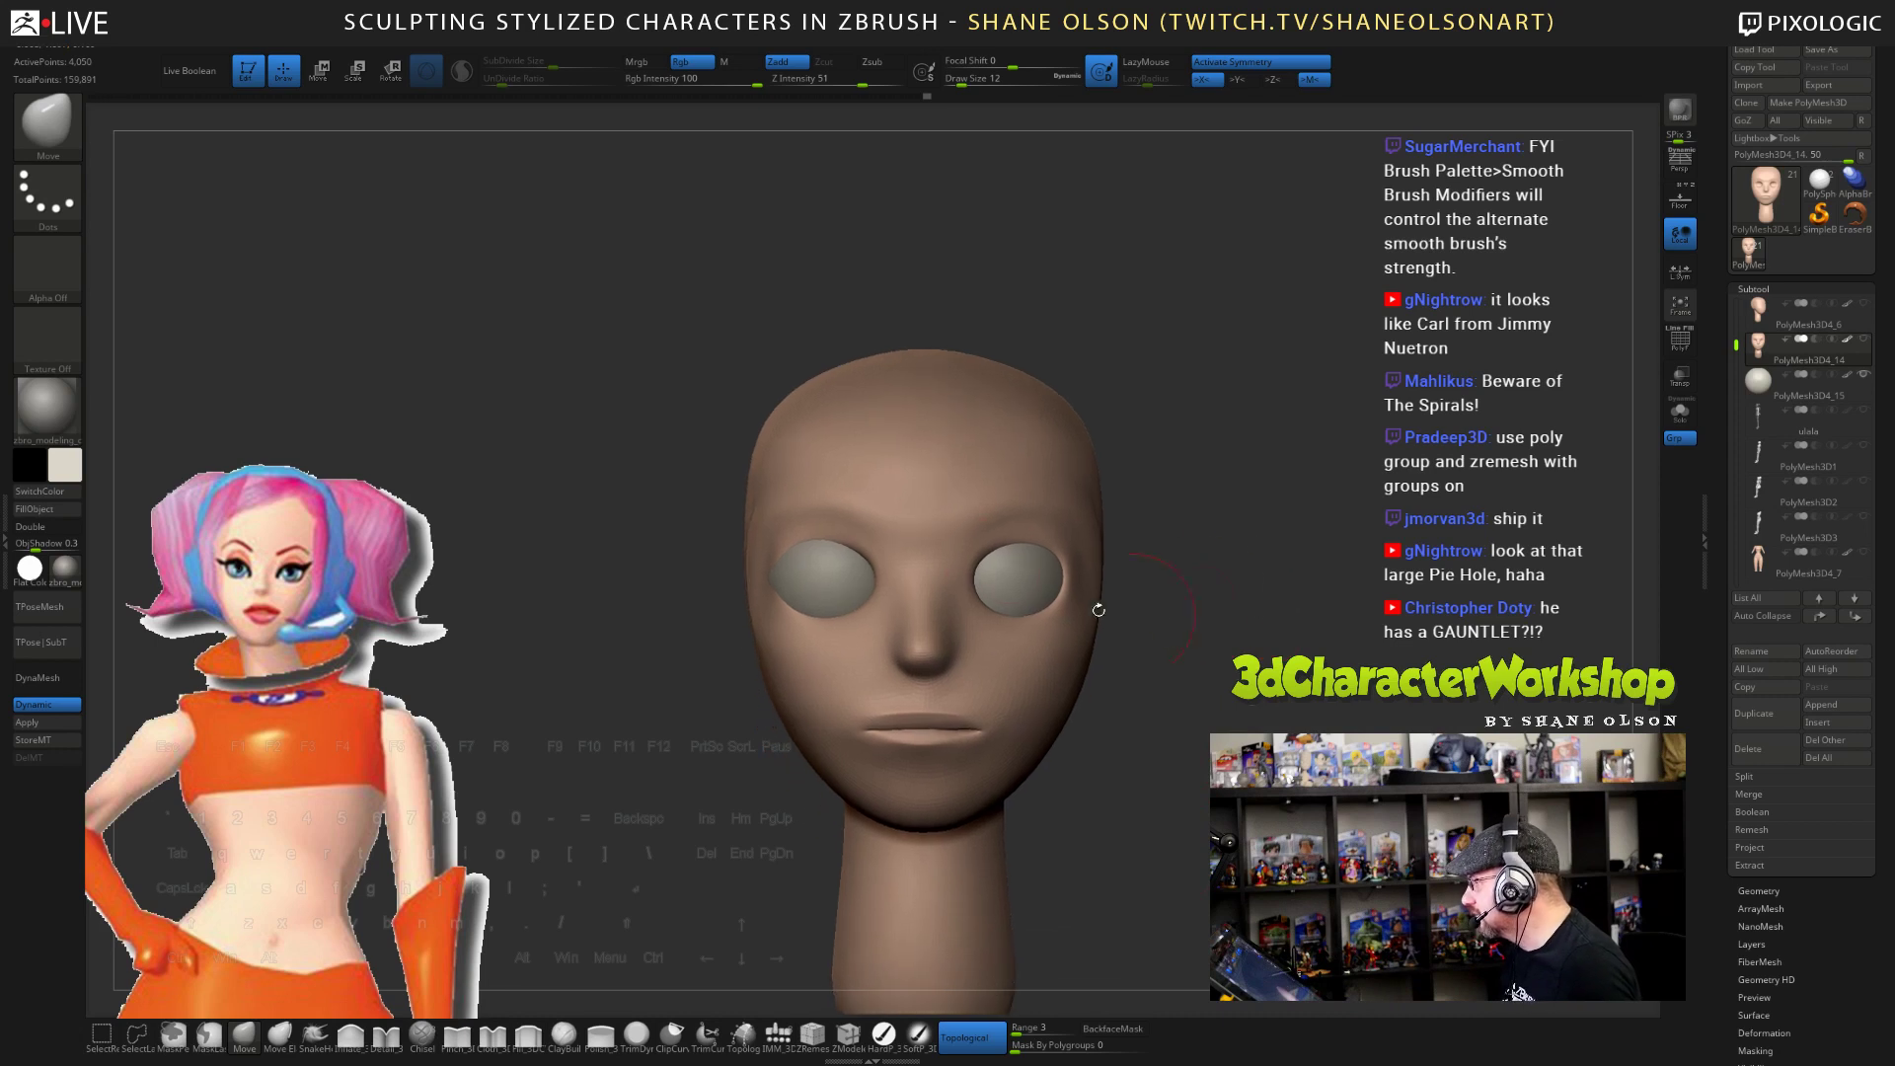
right_click_drag(1248, 651, 1250, 596, "alt")
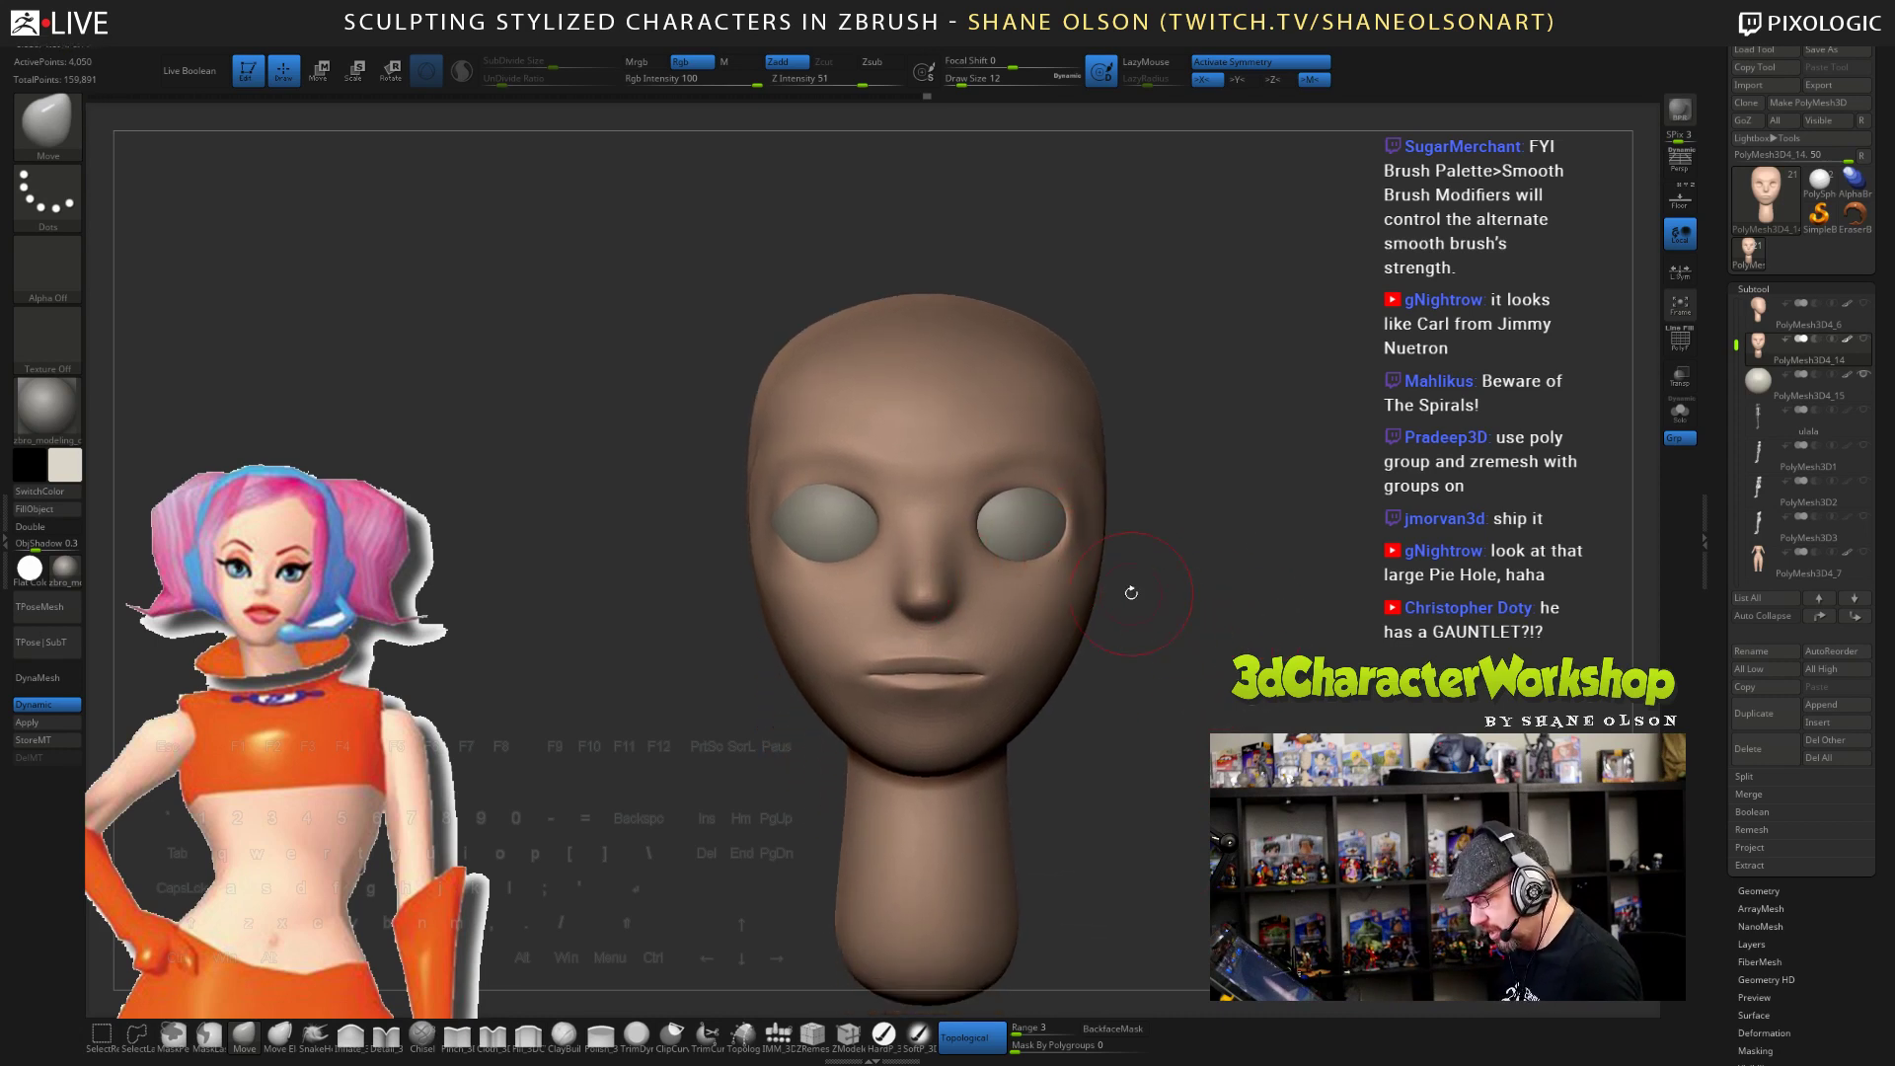
key("shift+f")
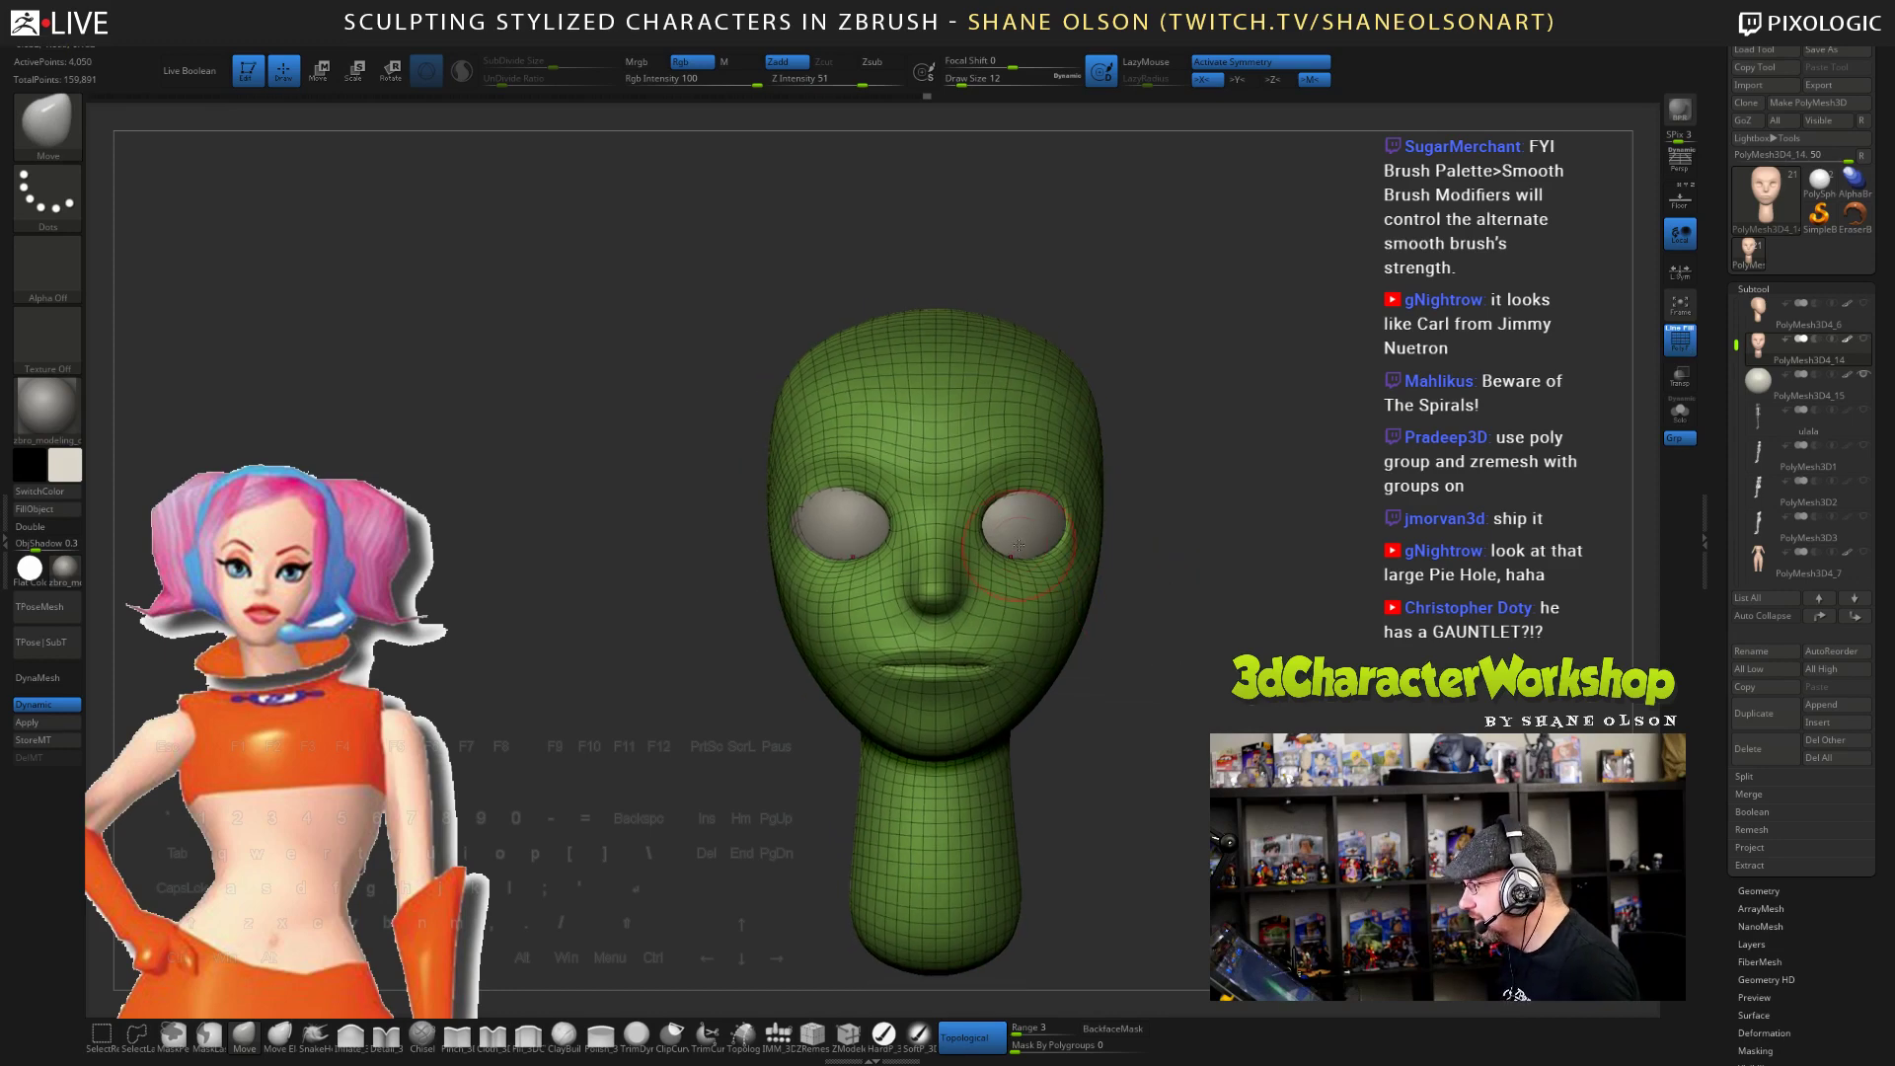
- Mirror the head mesh and display the floor grid as a centring reference
right_click_drag(1063, 528, 1059, 592, "ctrl")
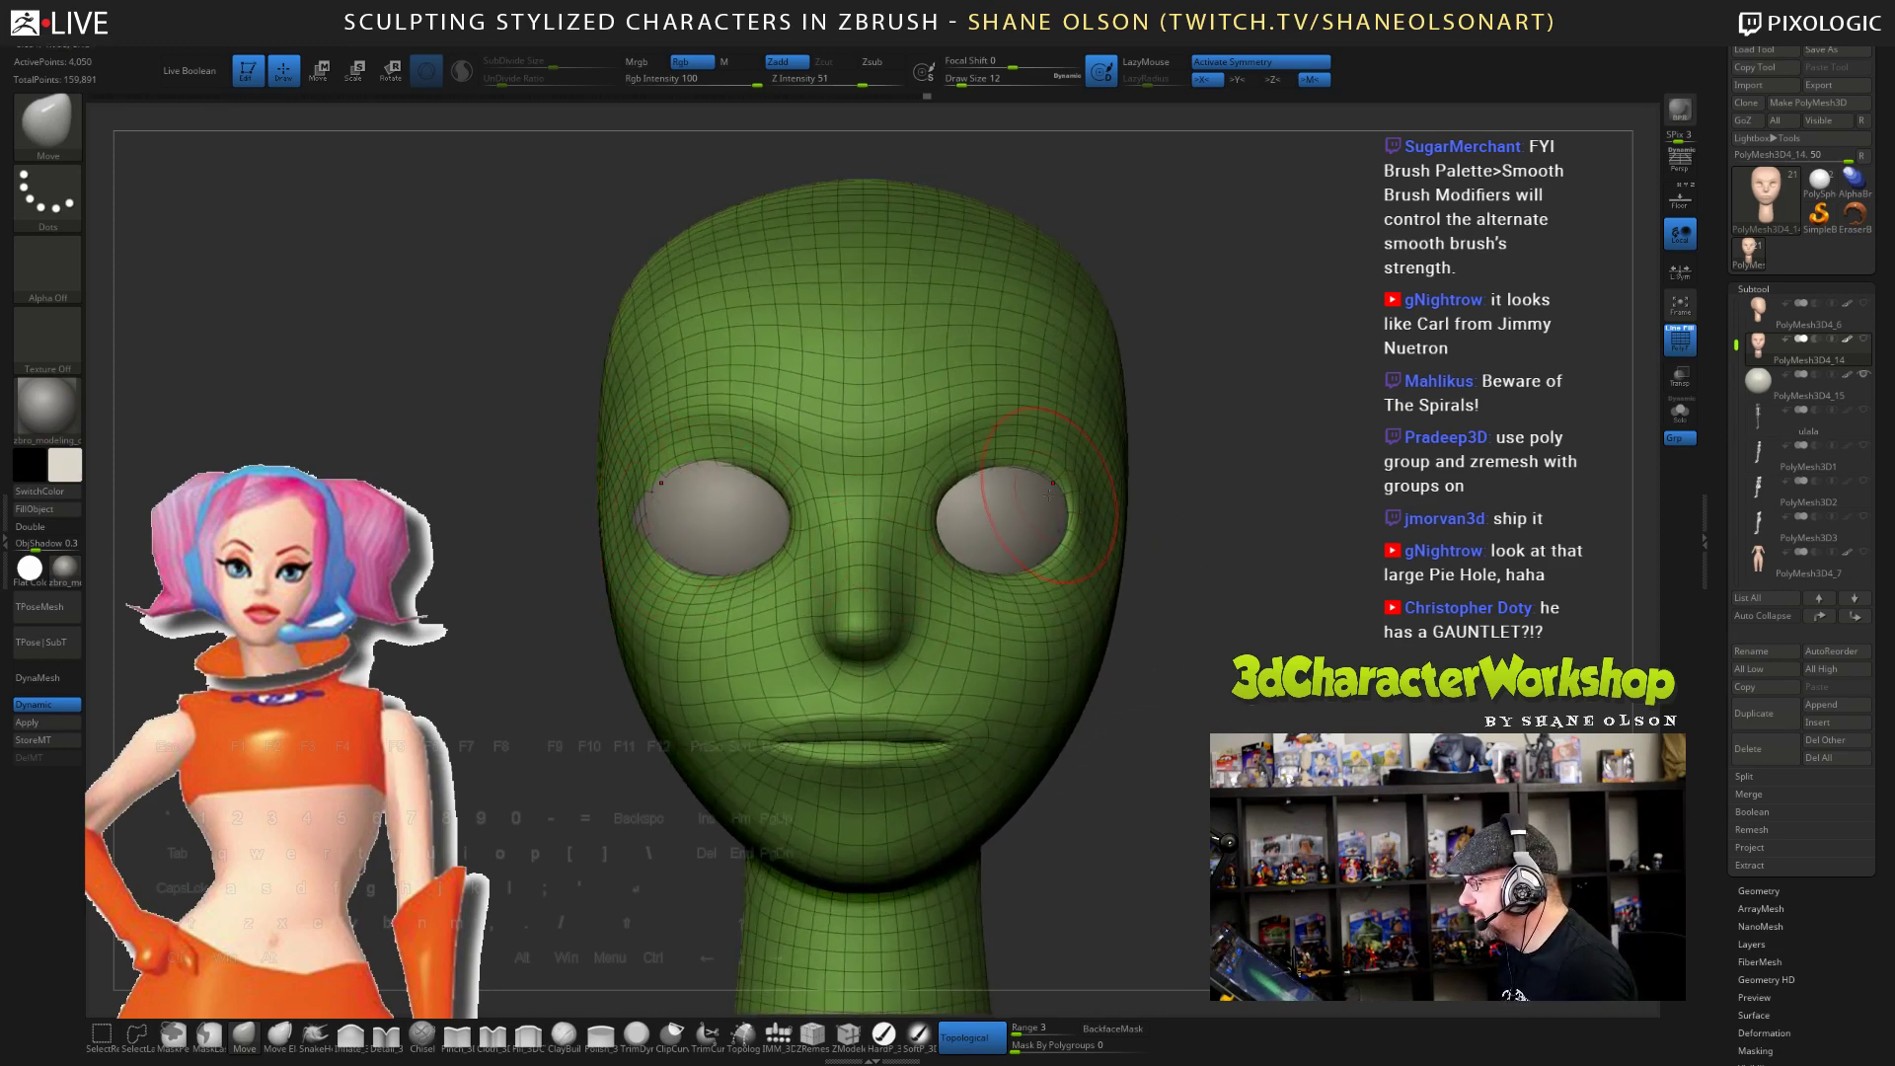
right_click_drag(1288, 548, 1239, 541, "ctrl")
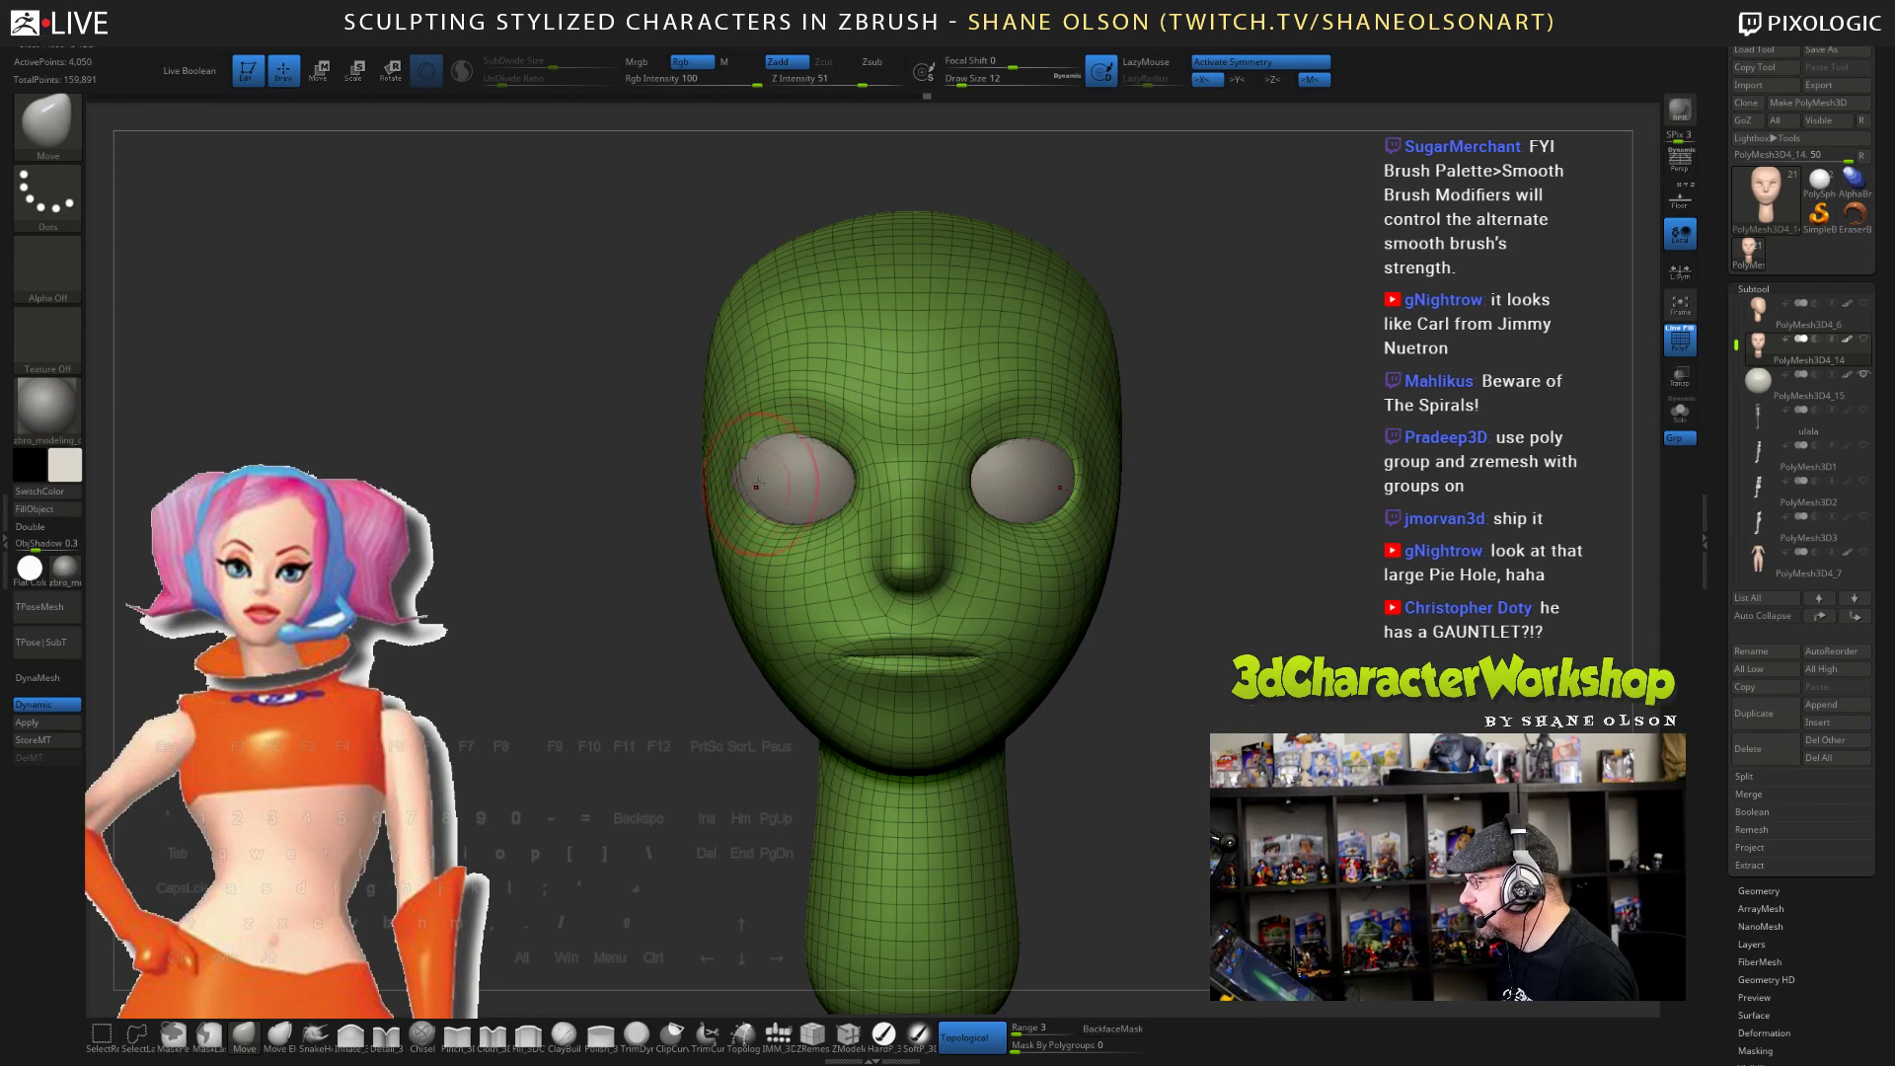
key("space")
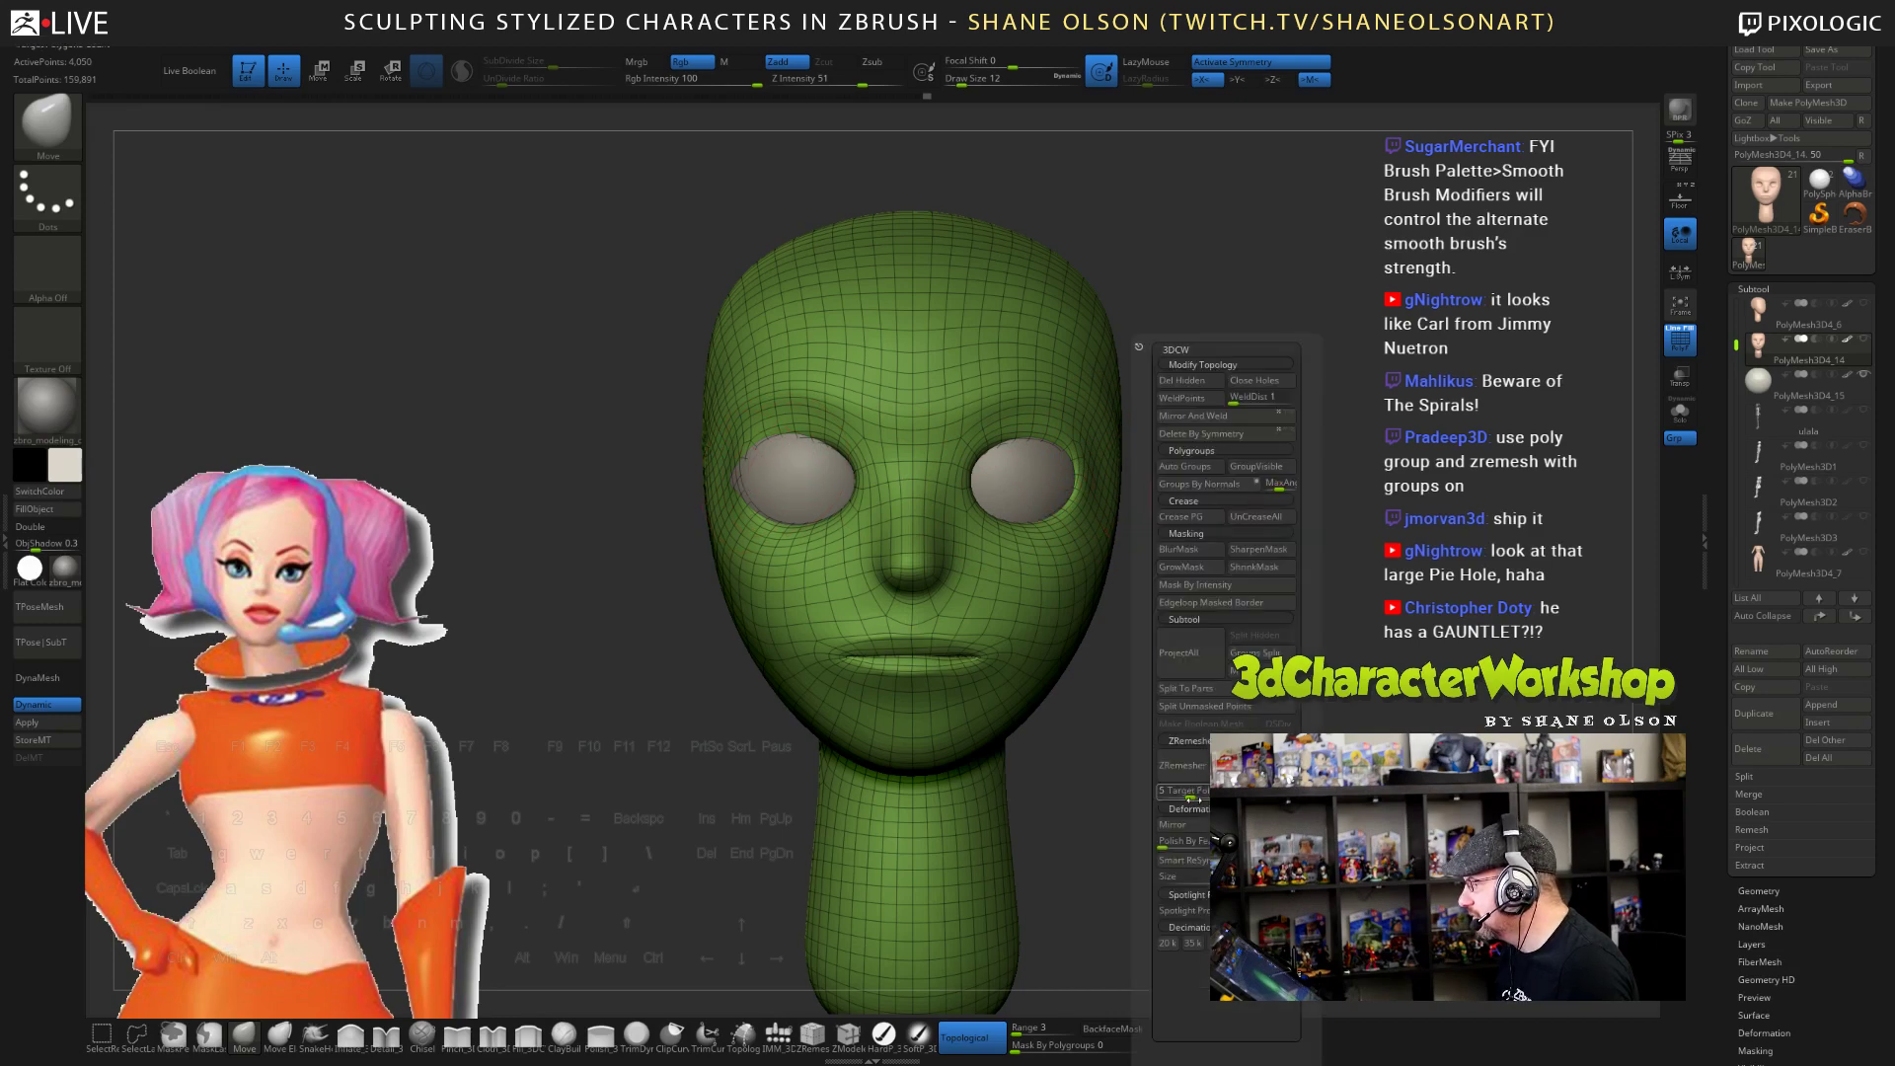
left_click(1195, 830)
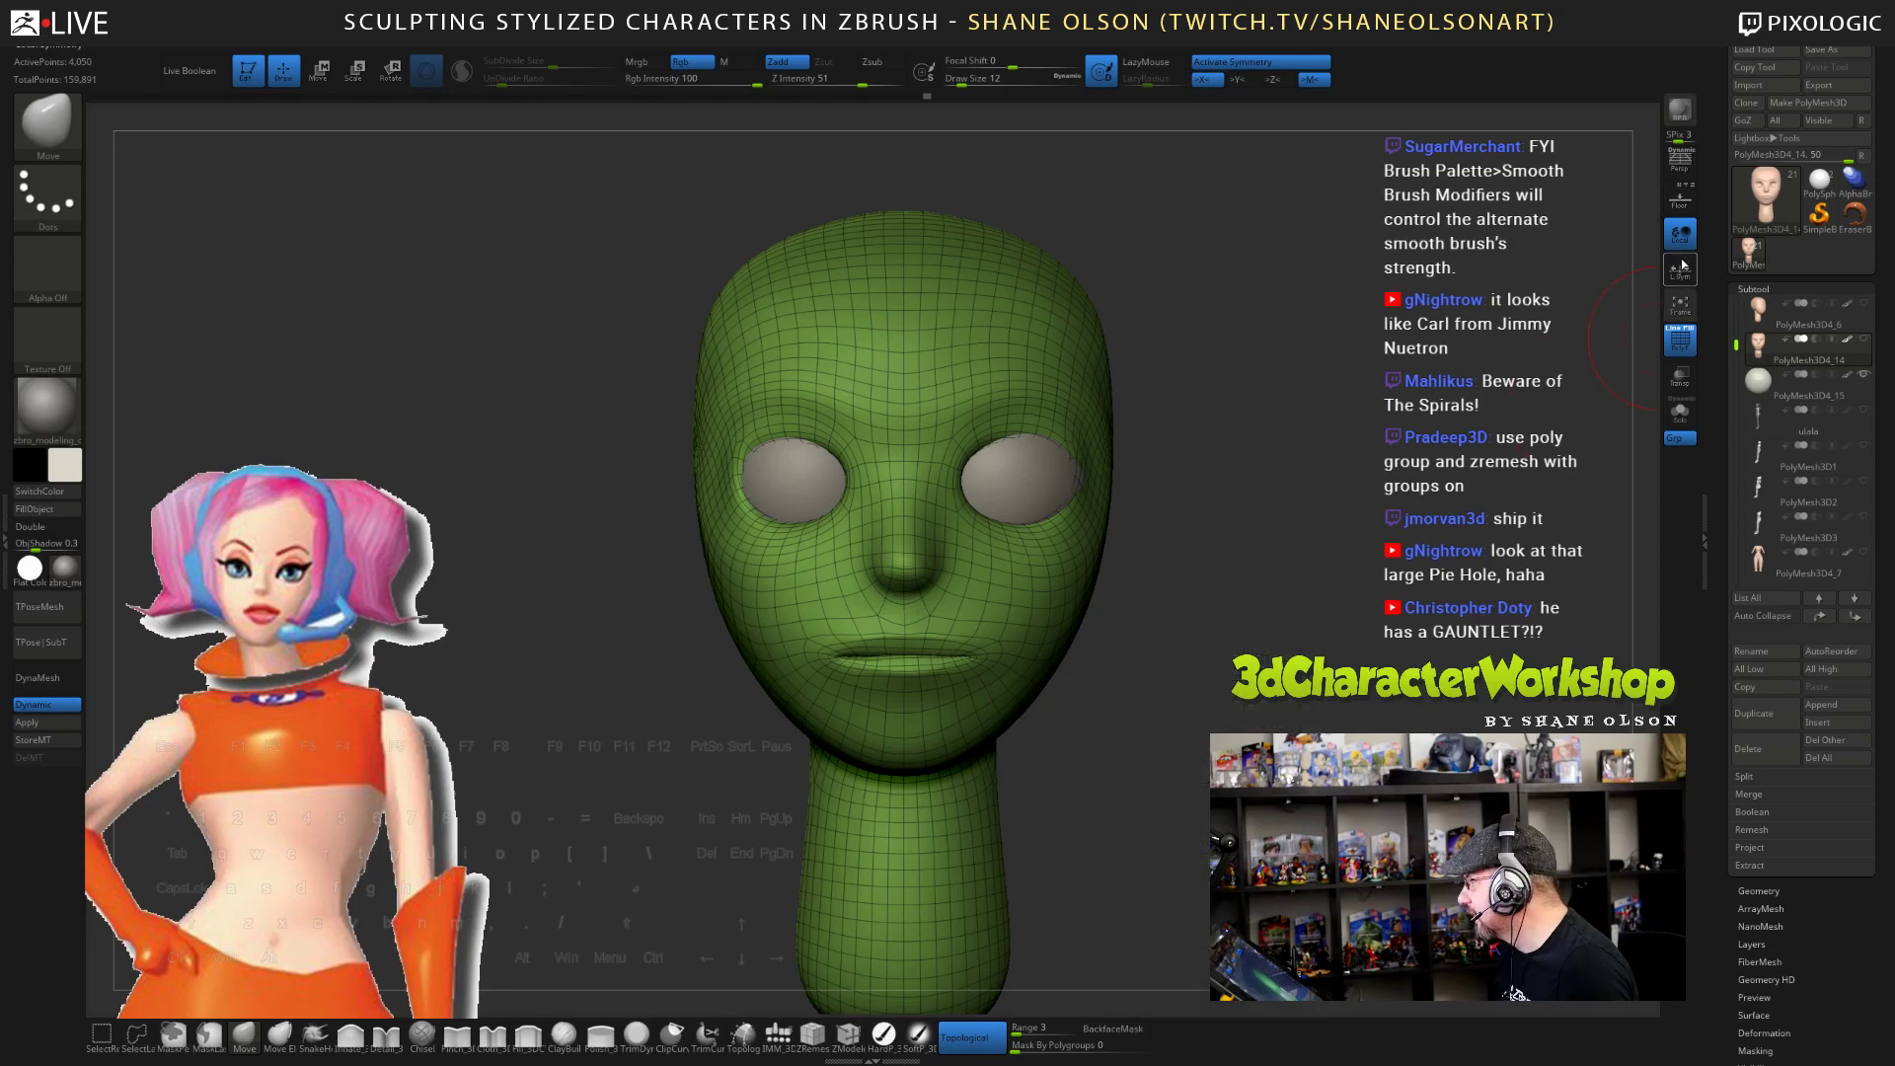
left_click(1679, 197)
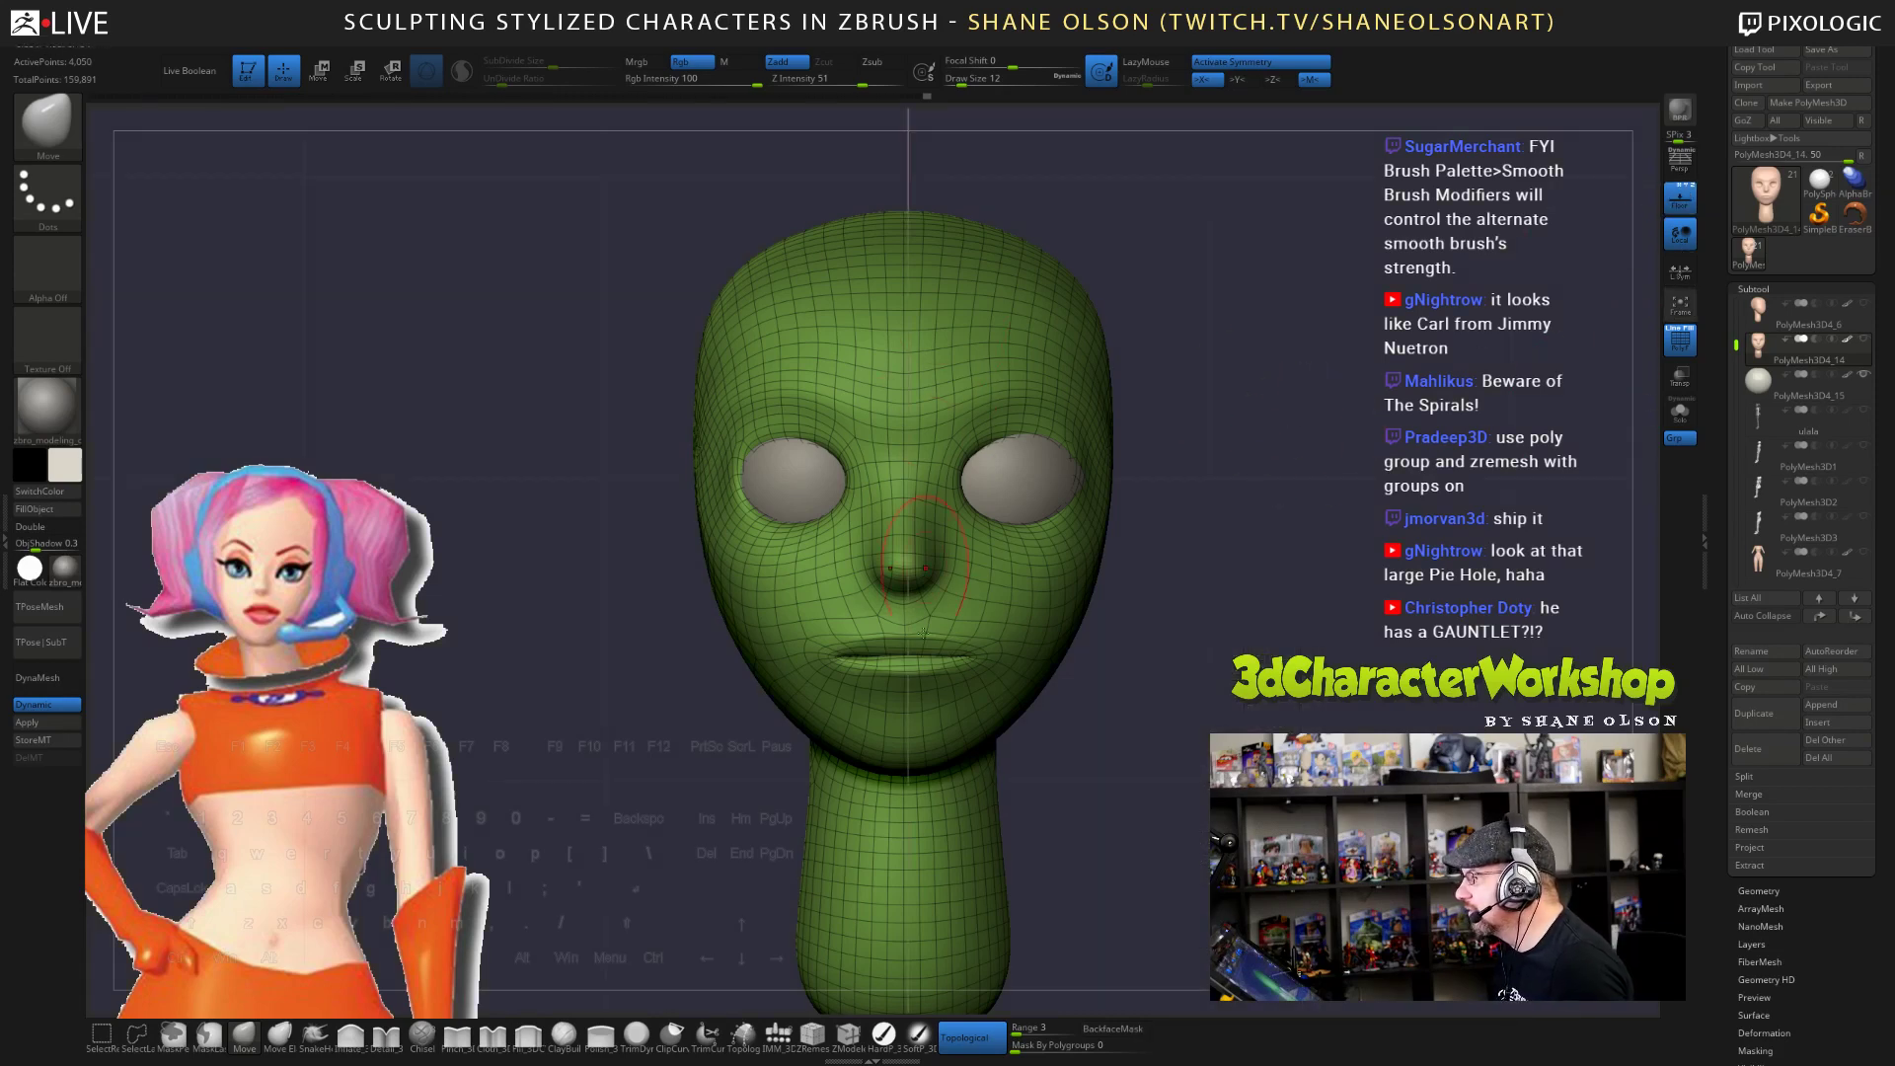
left_click_drag(1214, 735, 1159, 667)
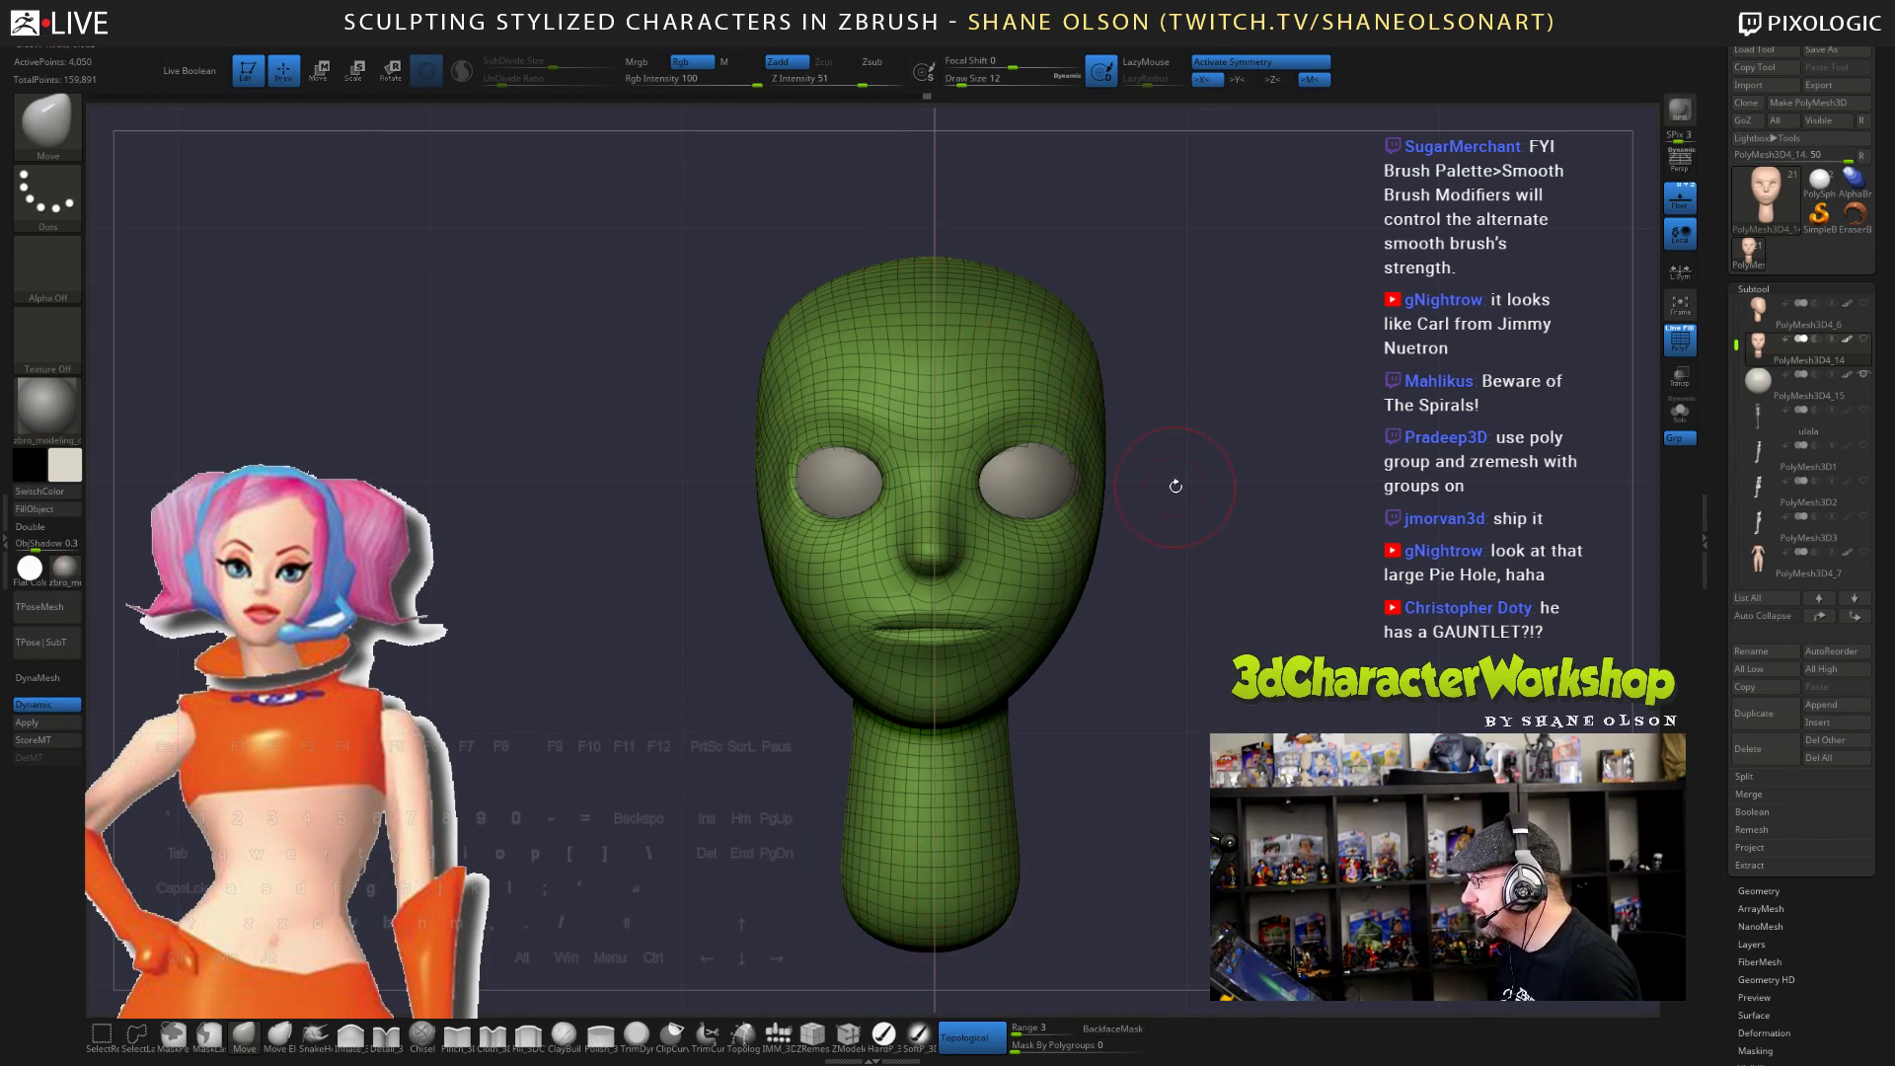
- Turn off symmetry and move the head along X towards the grid's centre line
key("ctrl")
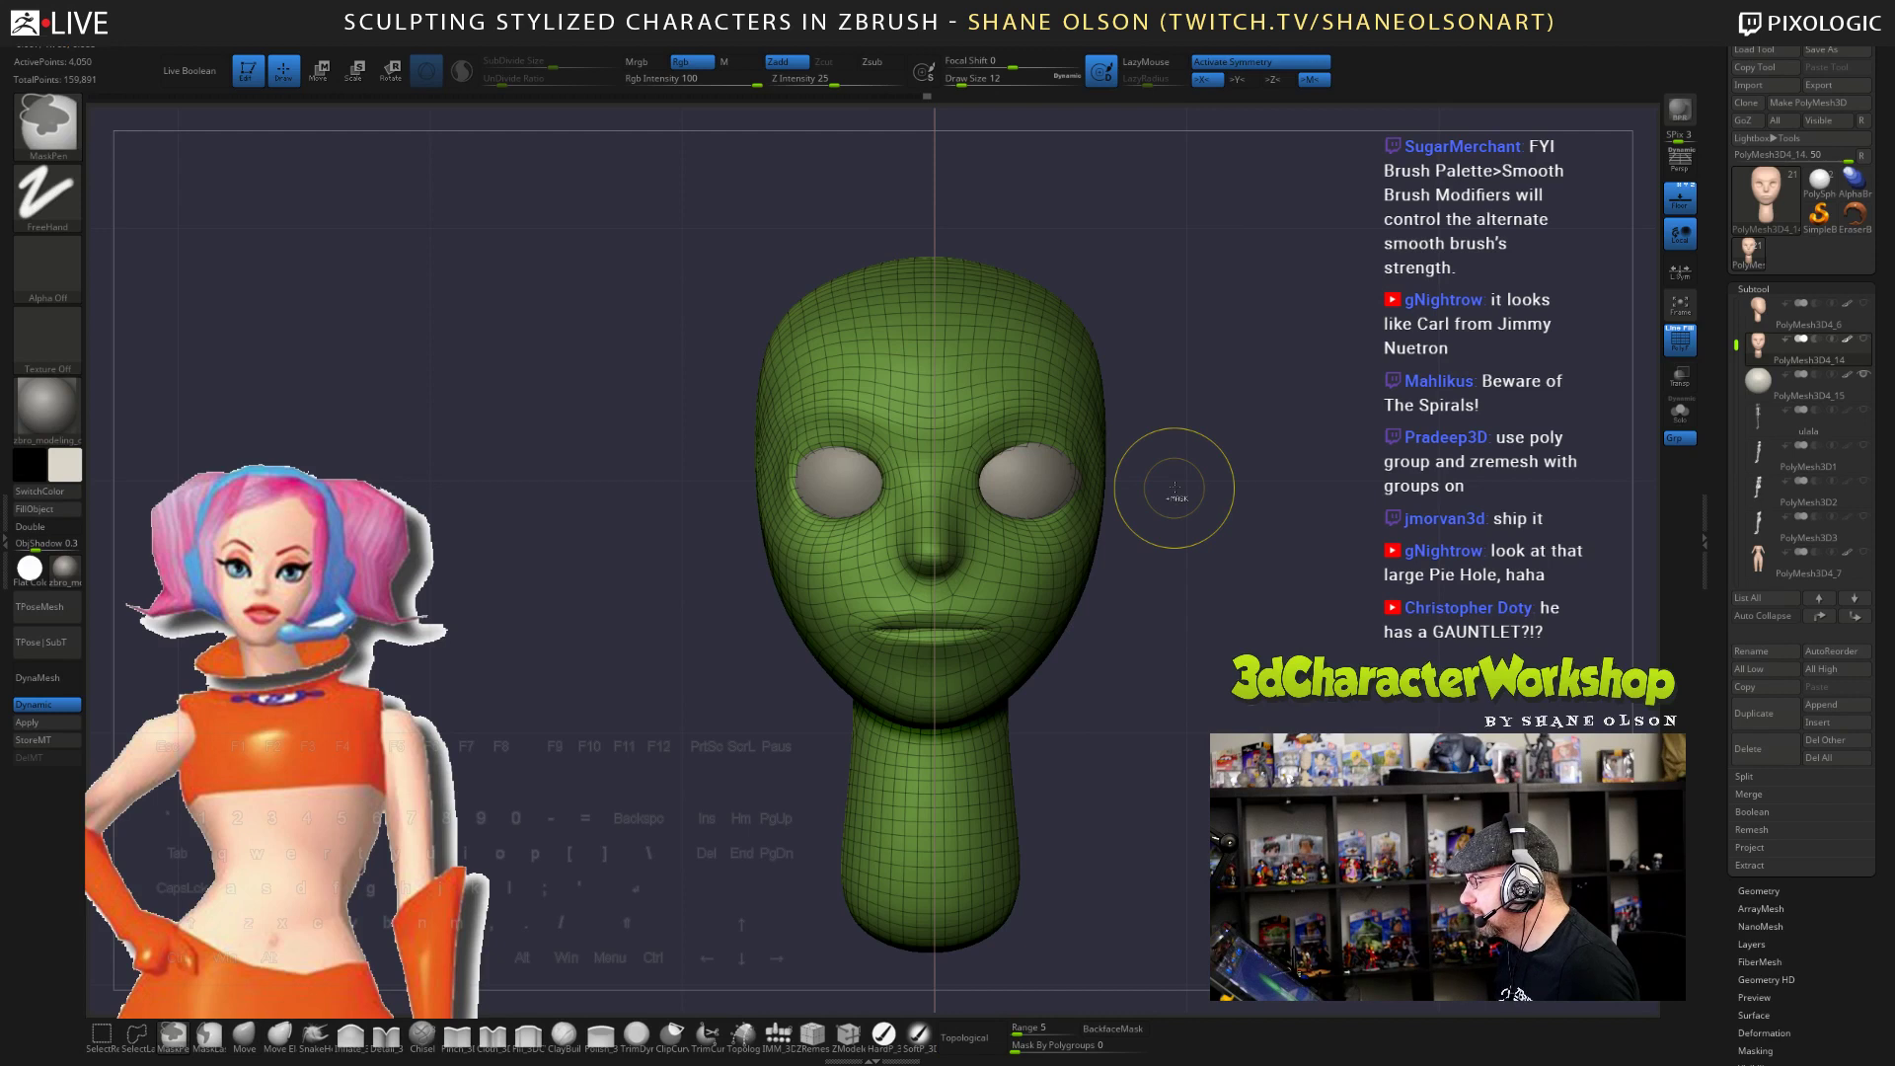
key("w")
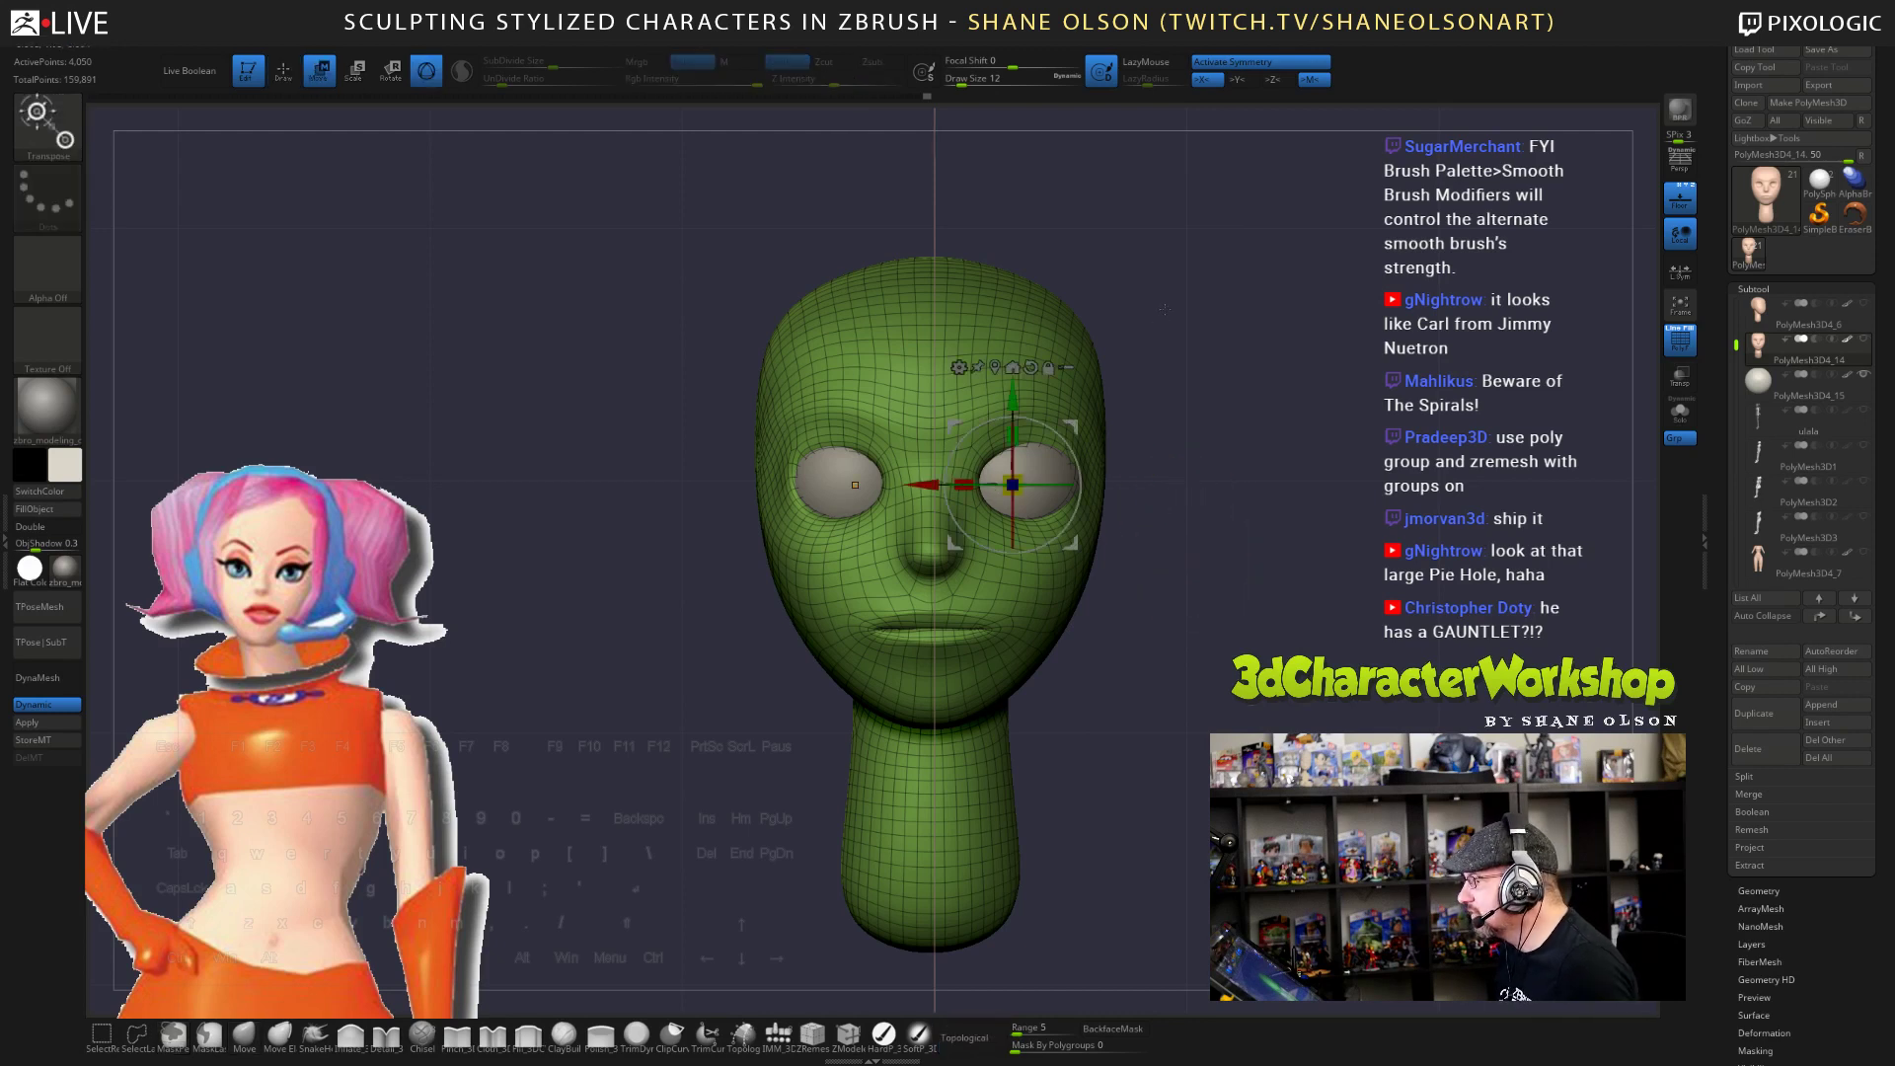
key("x")
left_click_drag(1013, 485, 1018, 485)
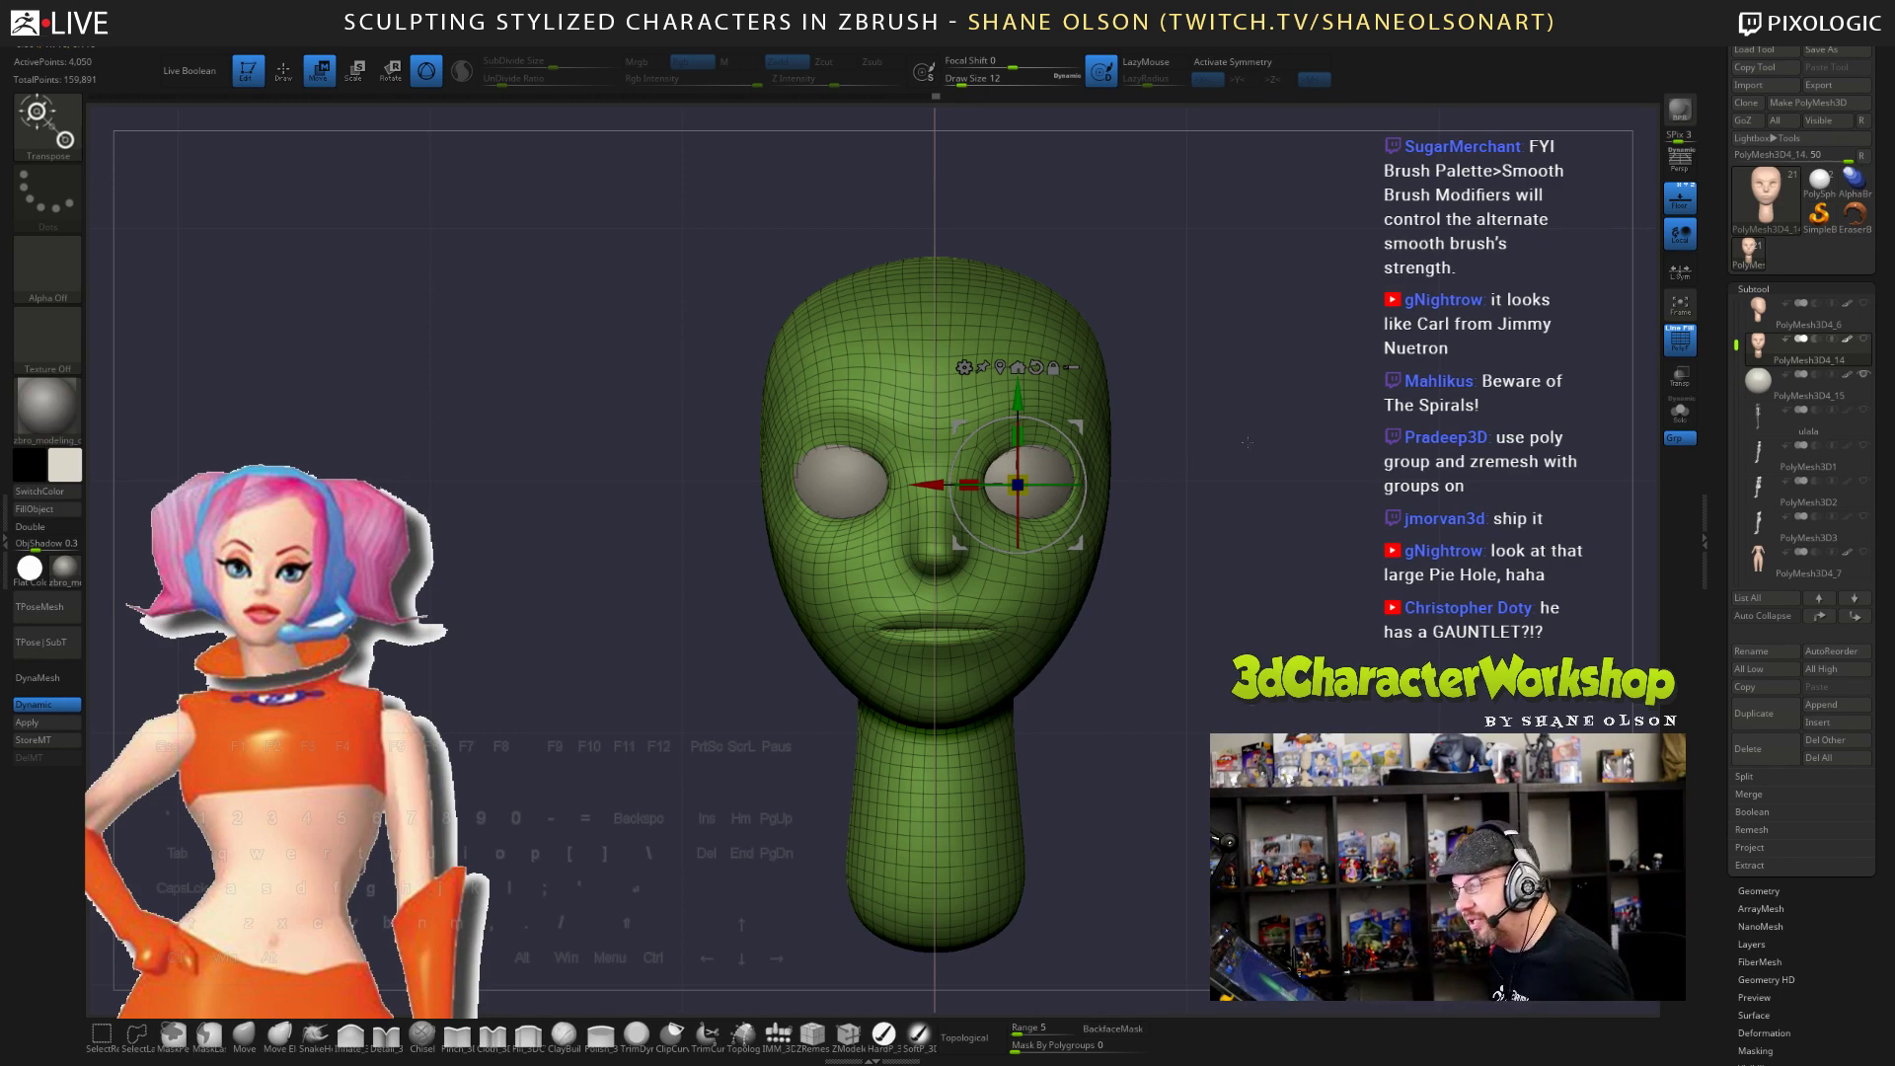
left_click_drag(1247, 442, 1247, 538, "alt")
left_click_drag(919, 485, 920, 486)
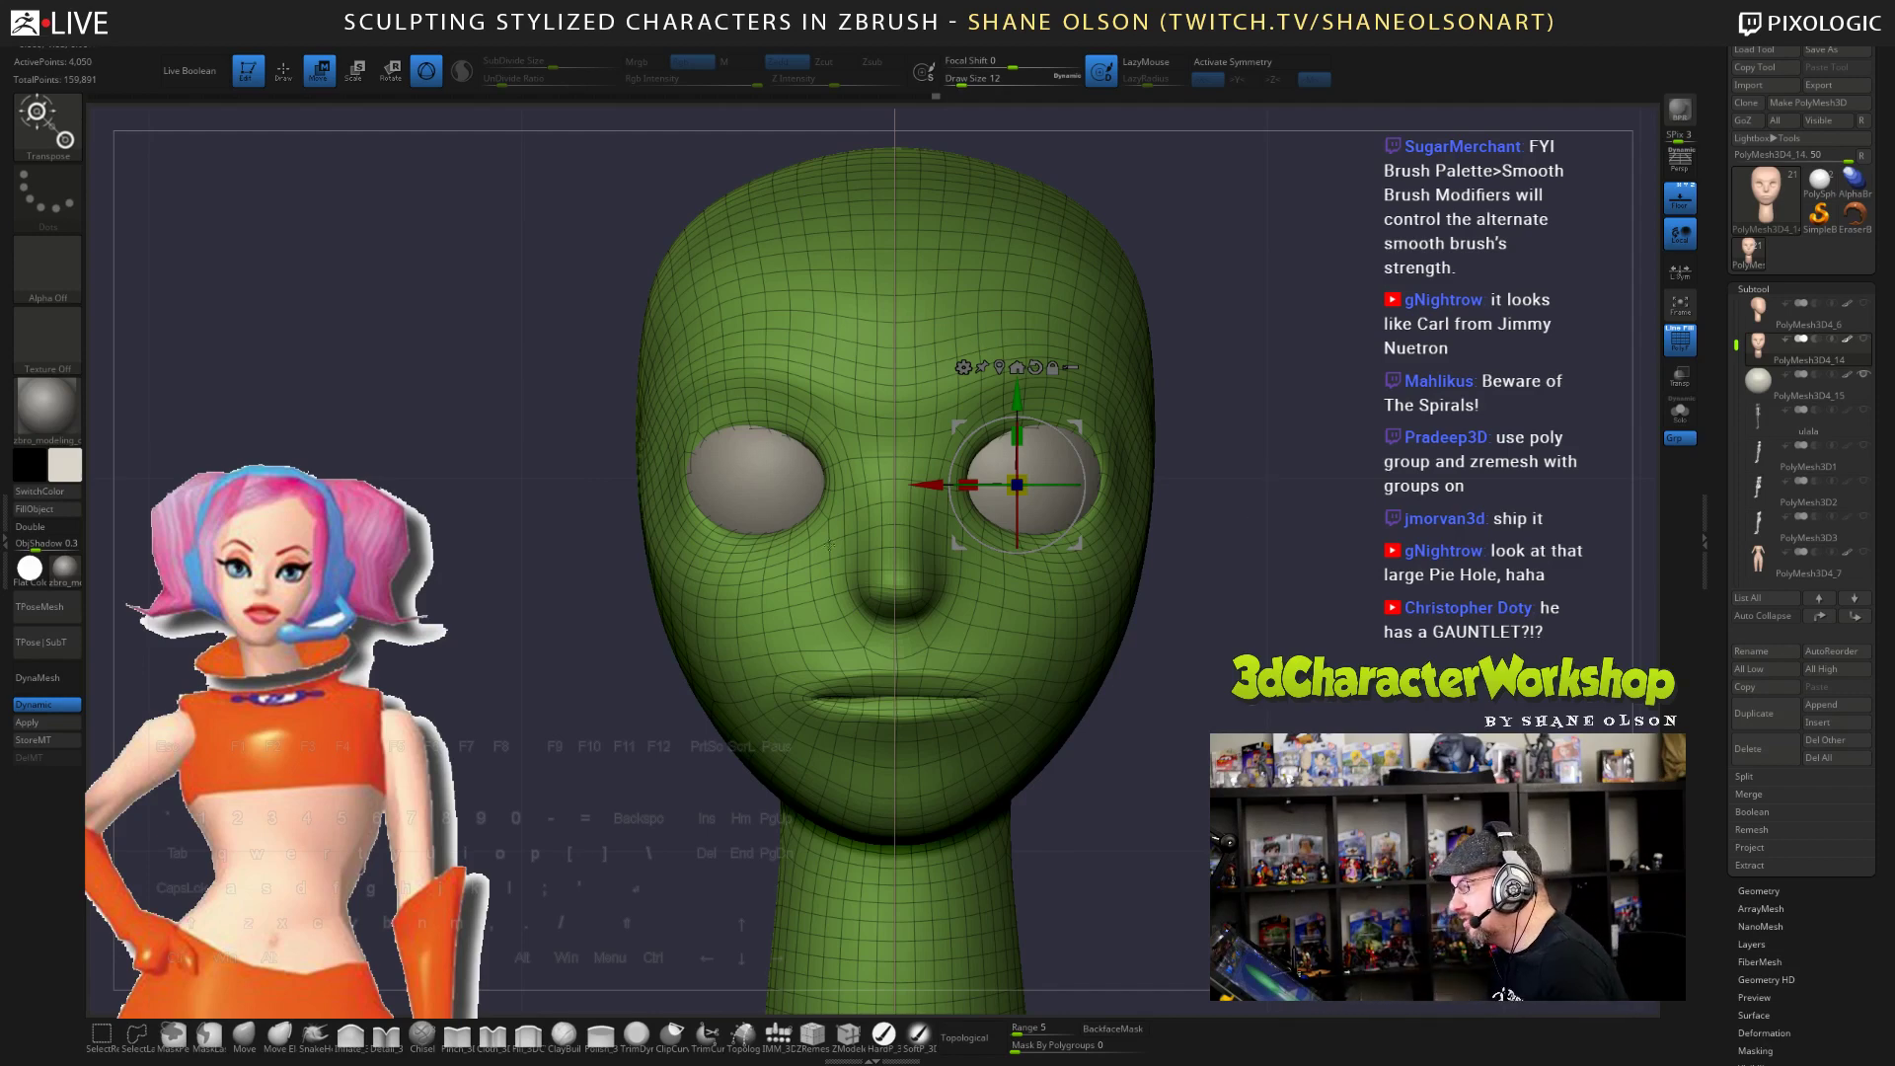
left_click_drag(1291, 595, 1292, 578)
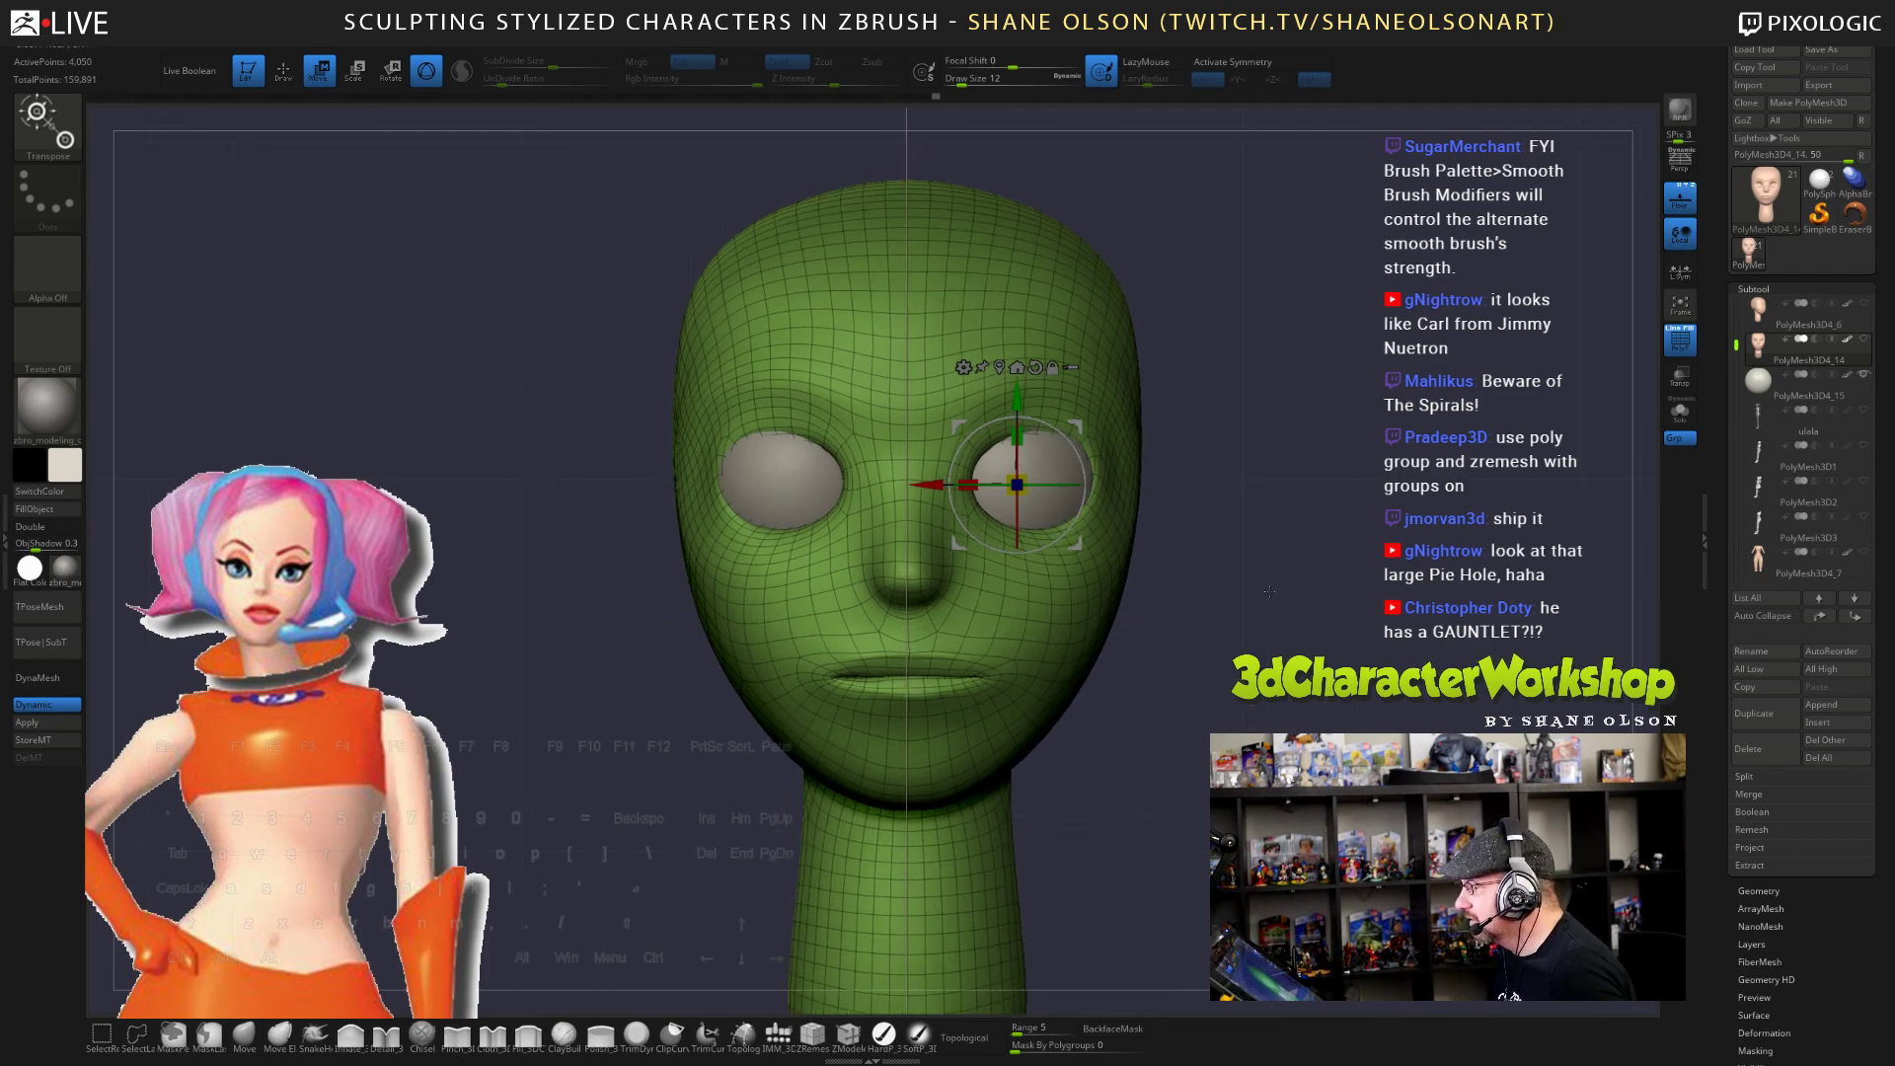
left_click_drag(1280, 500, 1273, 639, "alt")
left_click_drag(927, 484, 920, 483)
- Try Mirror And Weld on the head and inspect the centre seam before undoing it
key("space")
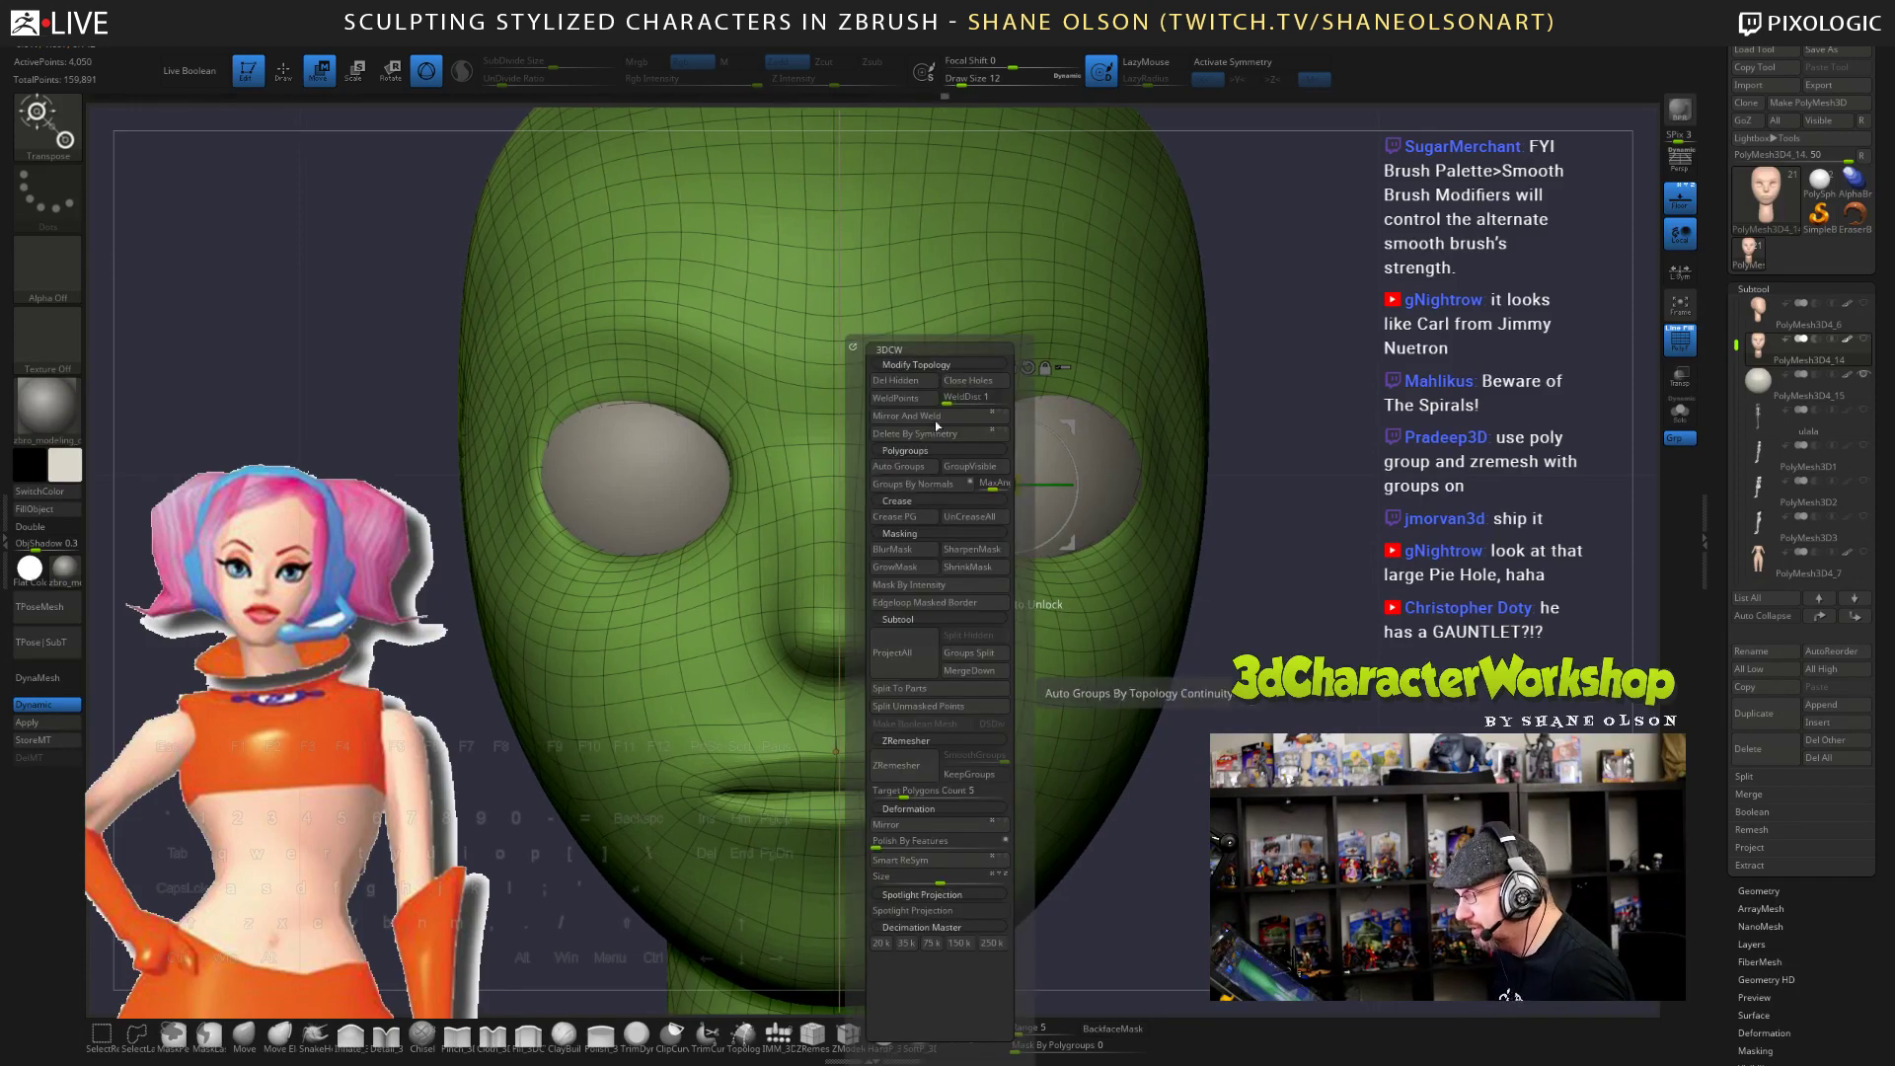
left_click(930, 416)
left_click_drag(1367, 524, 1475, 519)
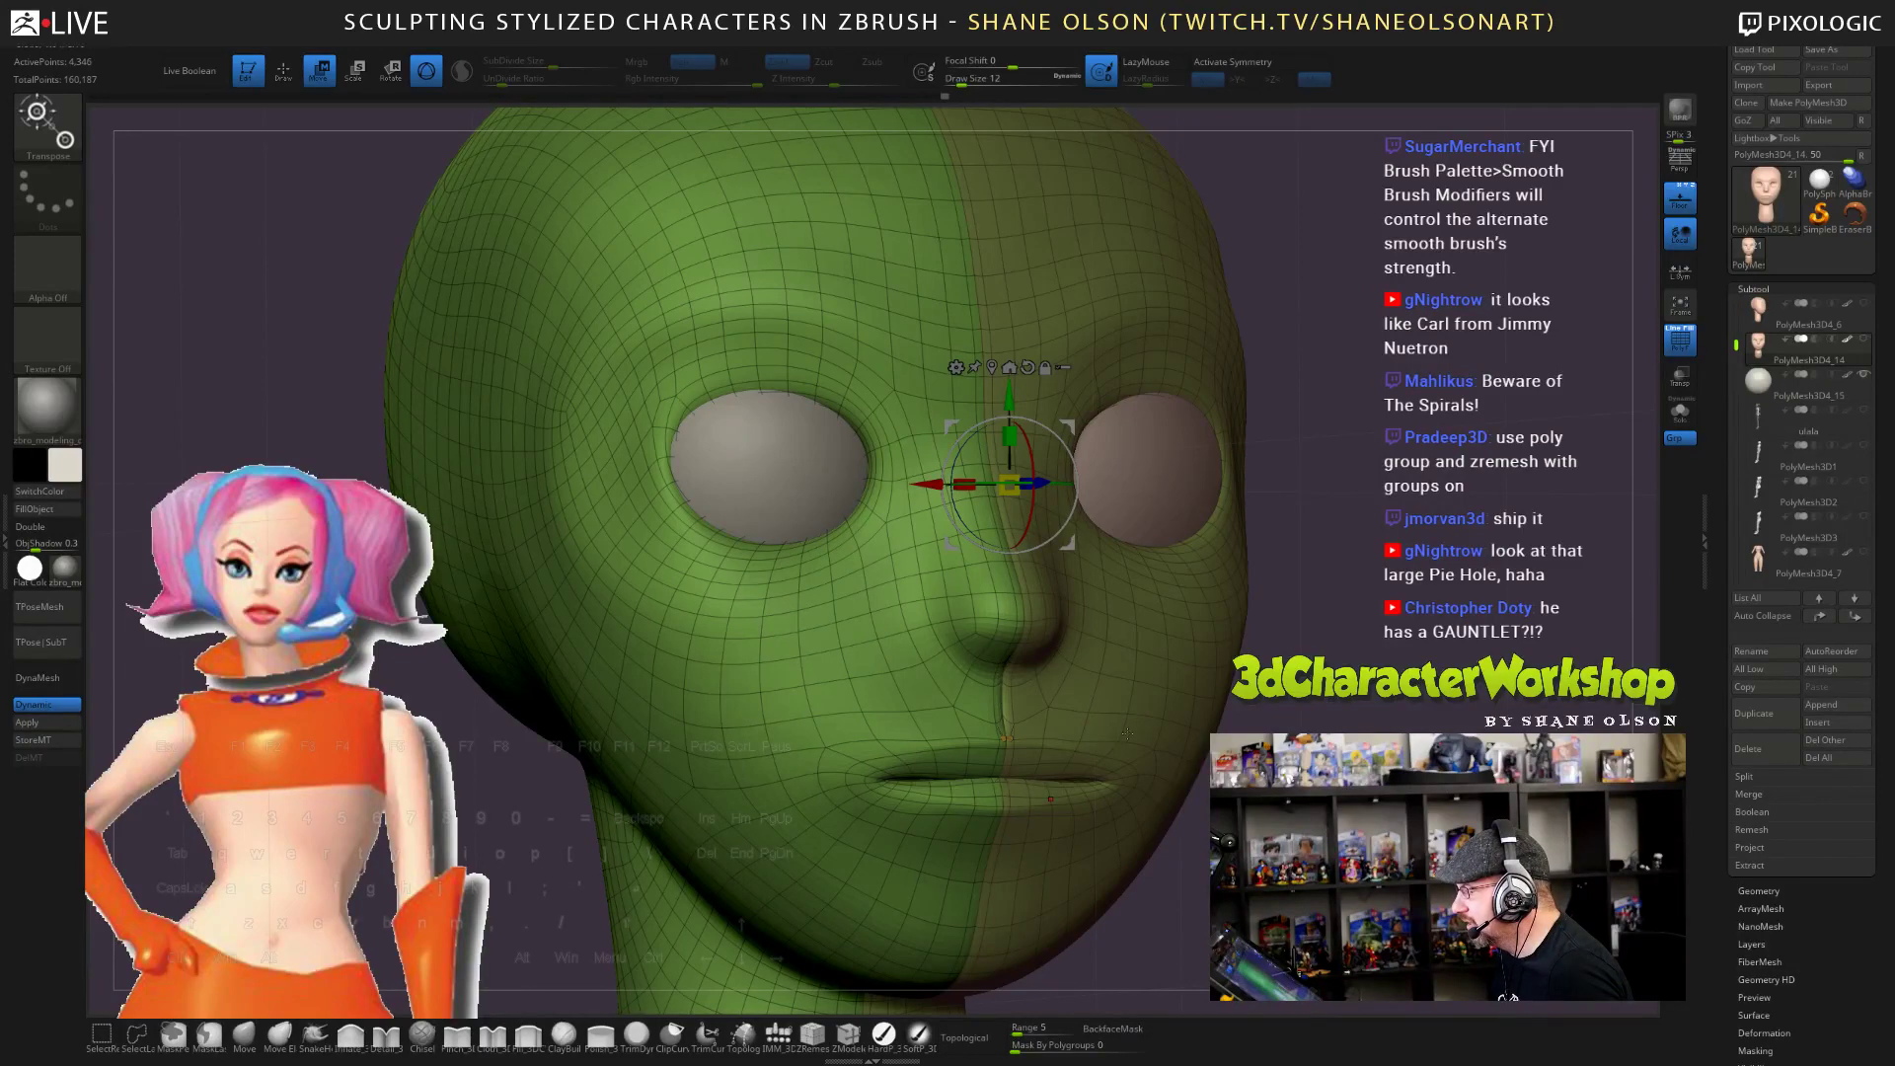
left_click_drag(1378, 599, 1361, 606, "shift")
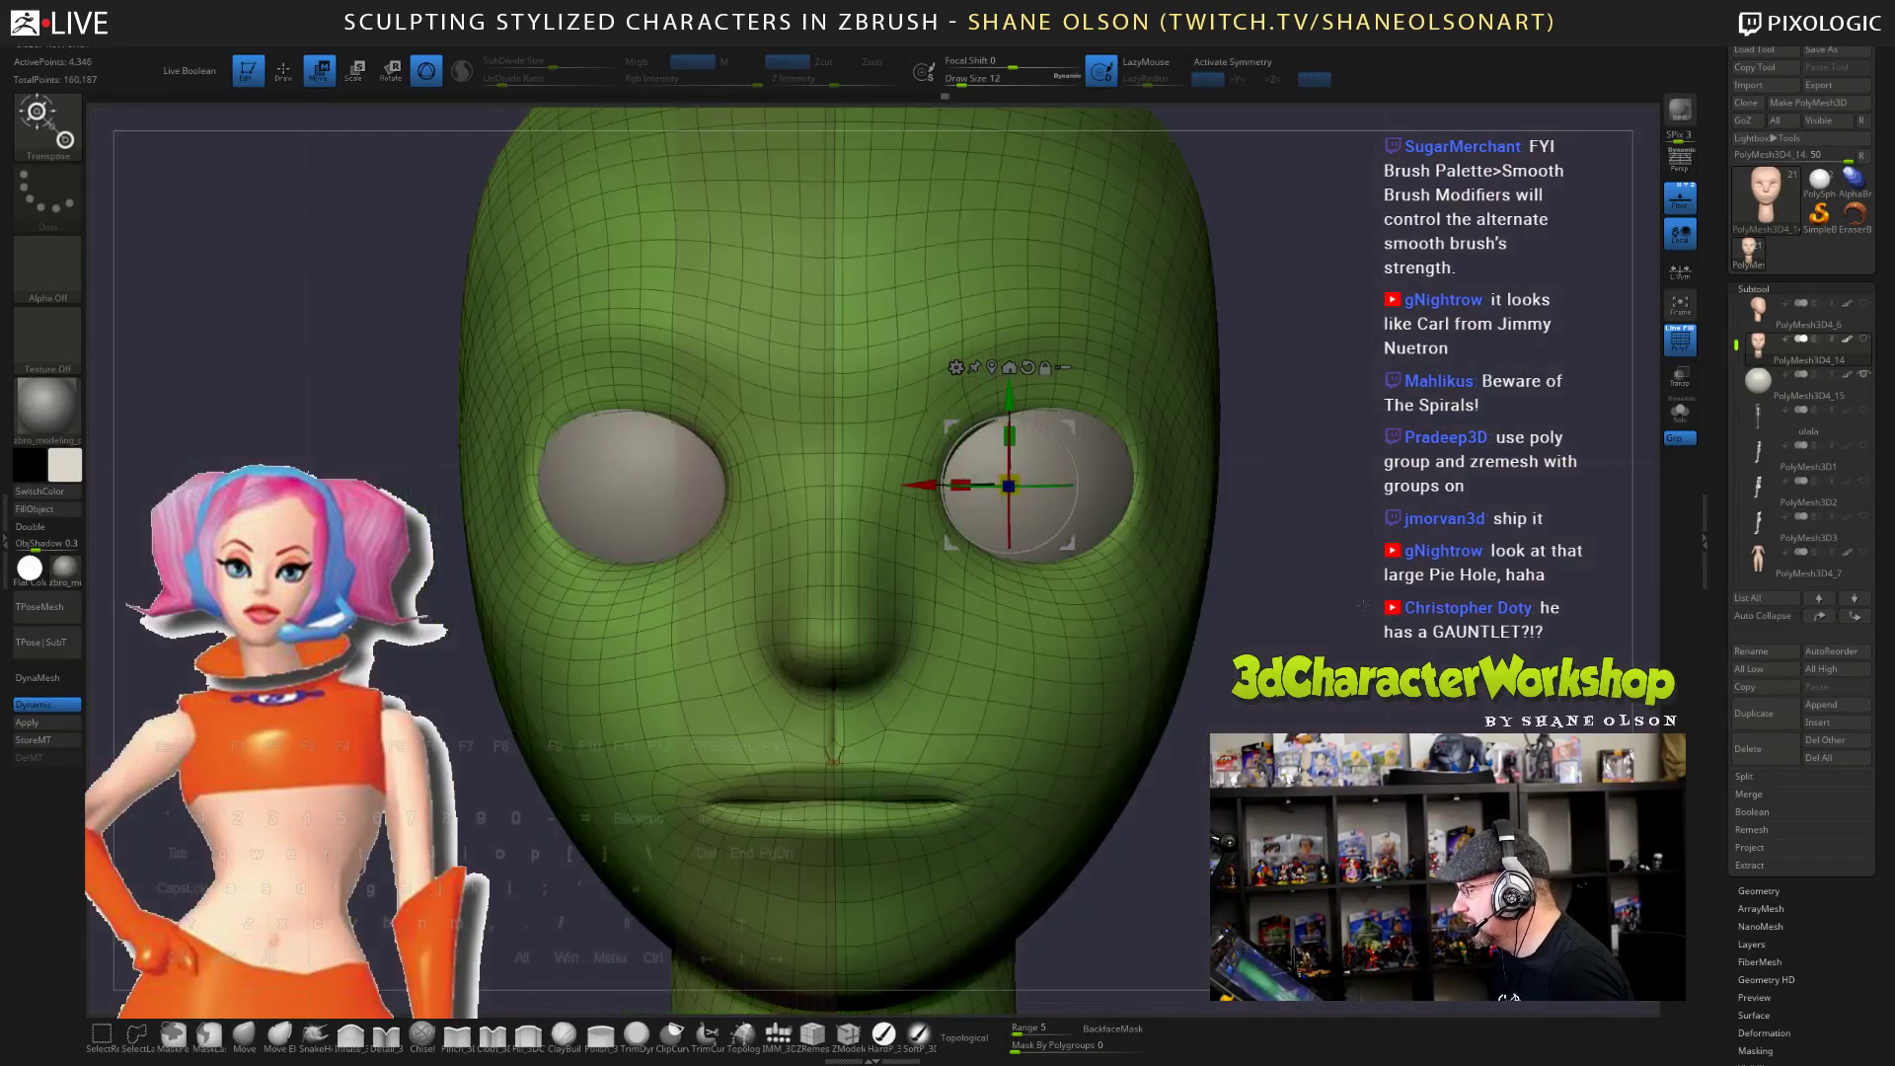
key("ctrl")
key("ctrl+z")
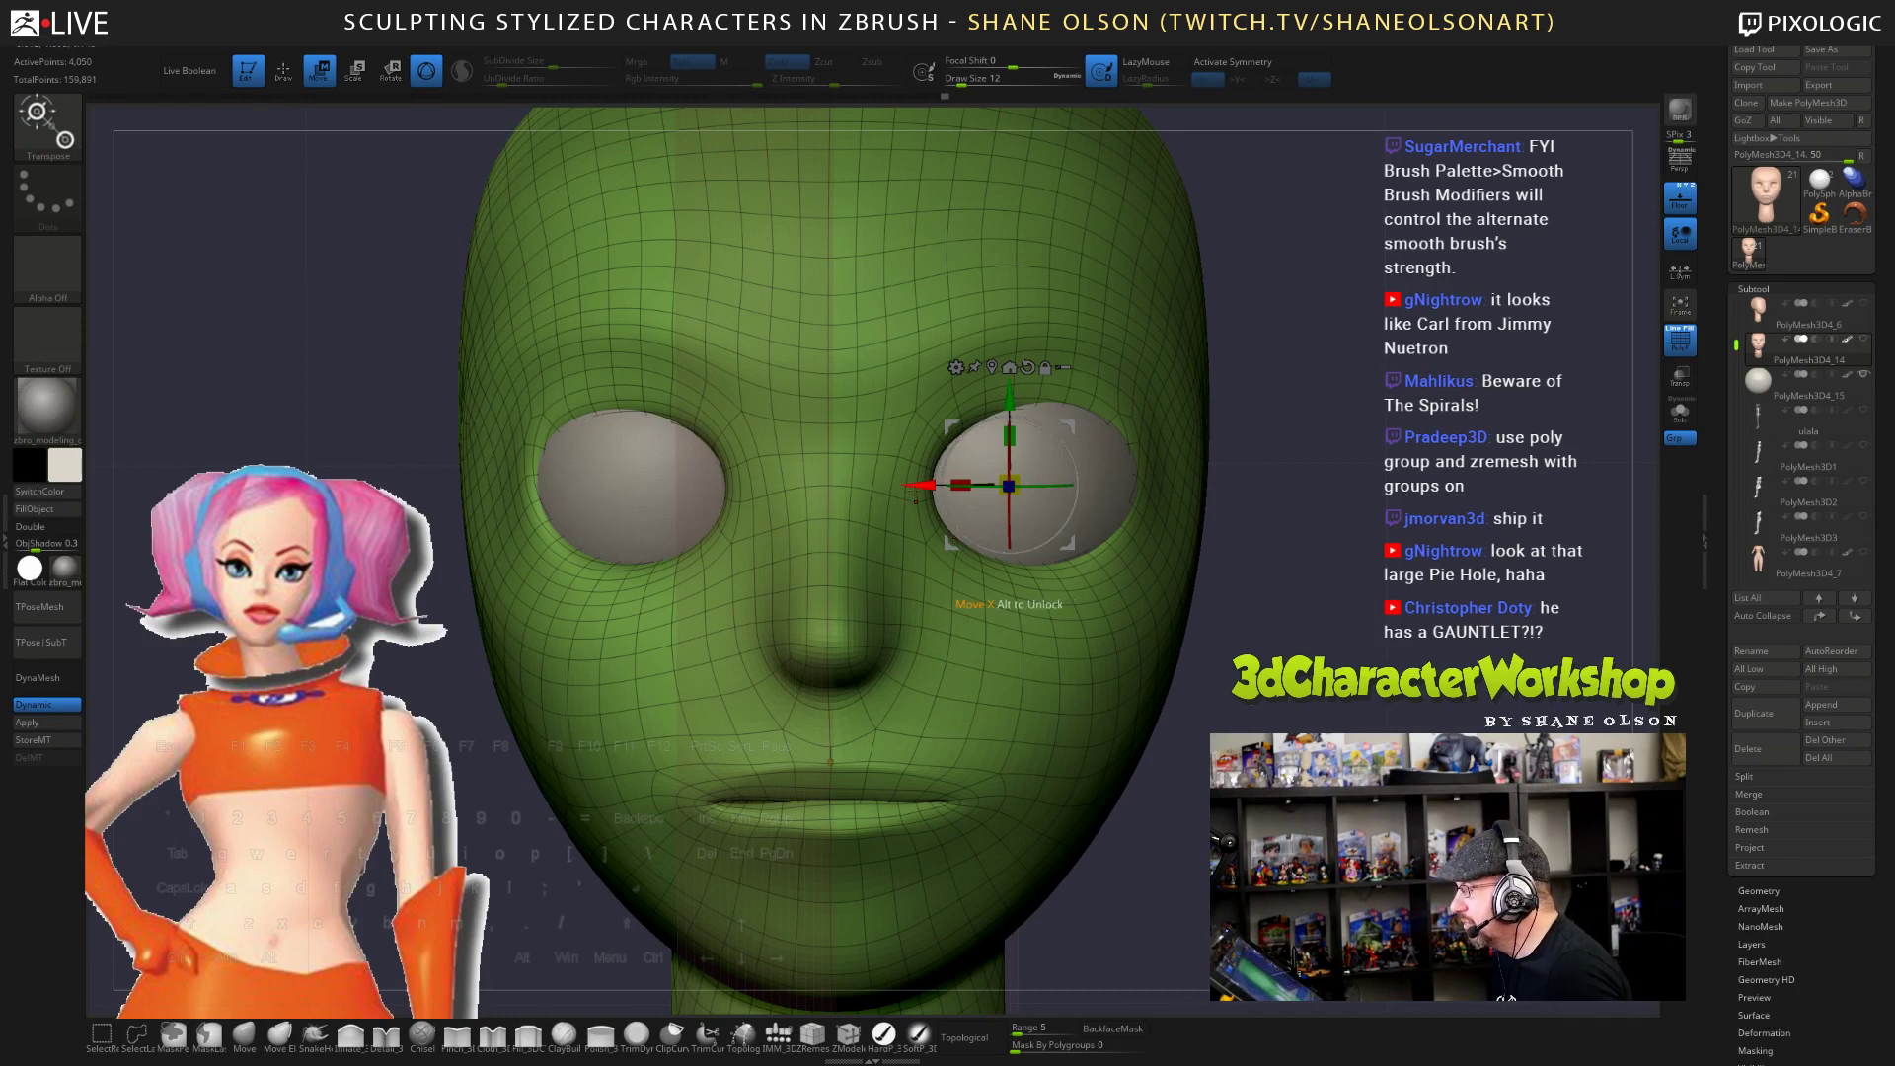
- Nudge the head along X to align the nose and mouth with the centre line between the eyeballs
mouse_move(1376, 597)
left_mouse_down("shift")
mouse_move(1401, 591)
mouse_move(1380, 582)
left_mouse_up("shift")
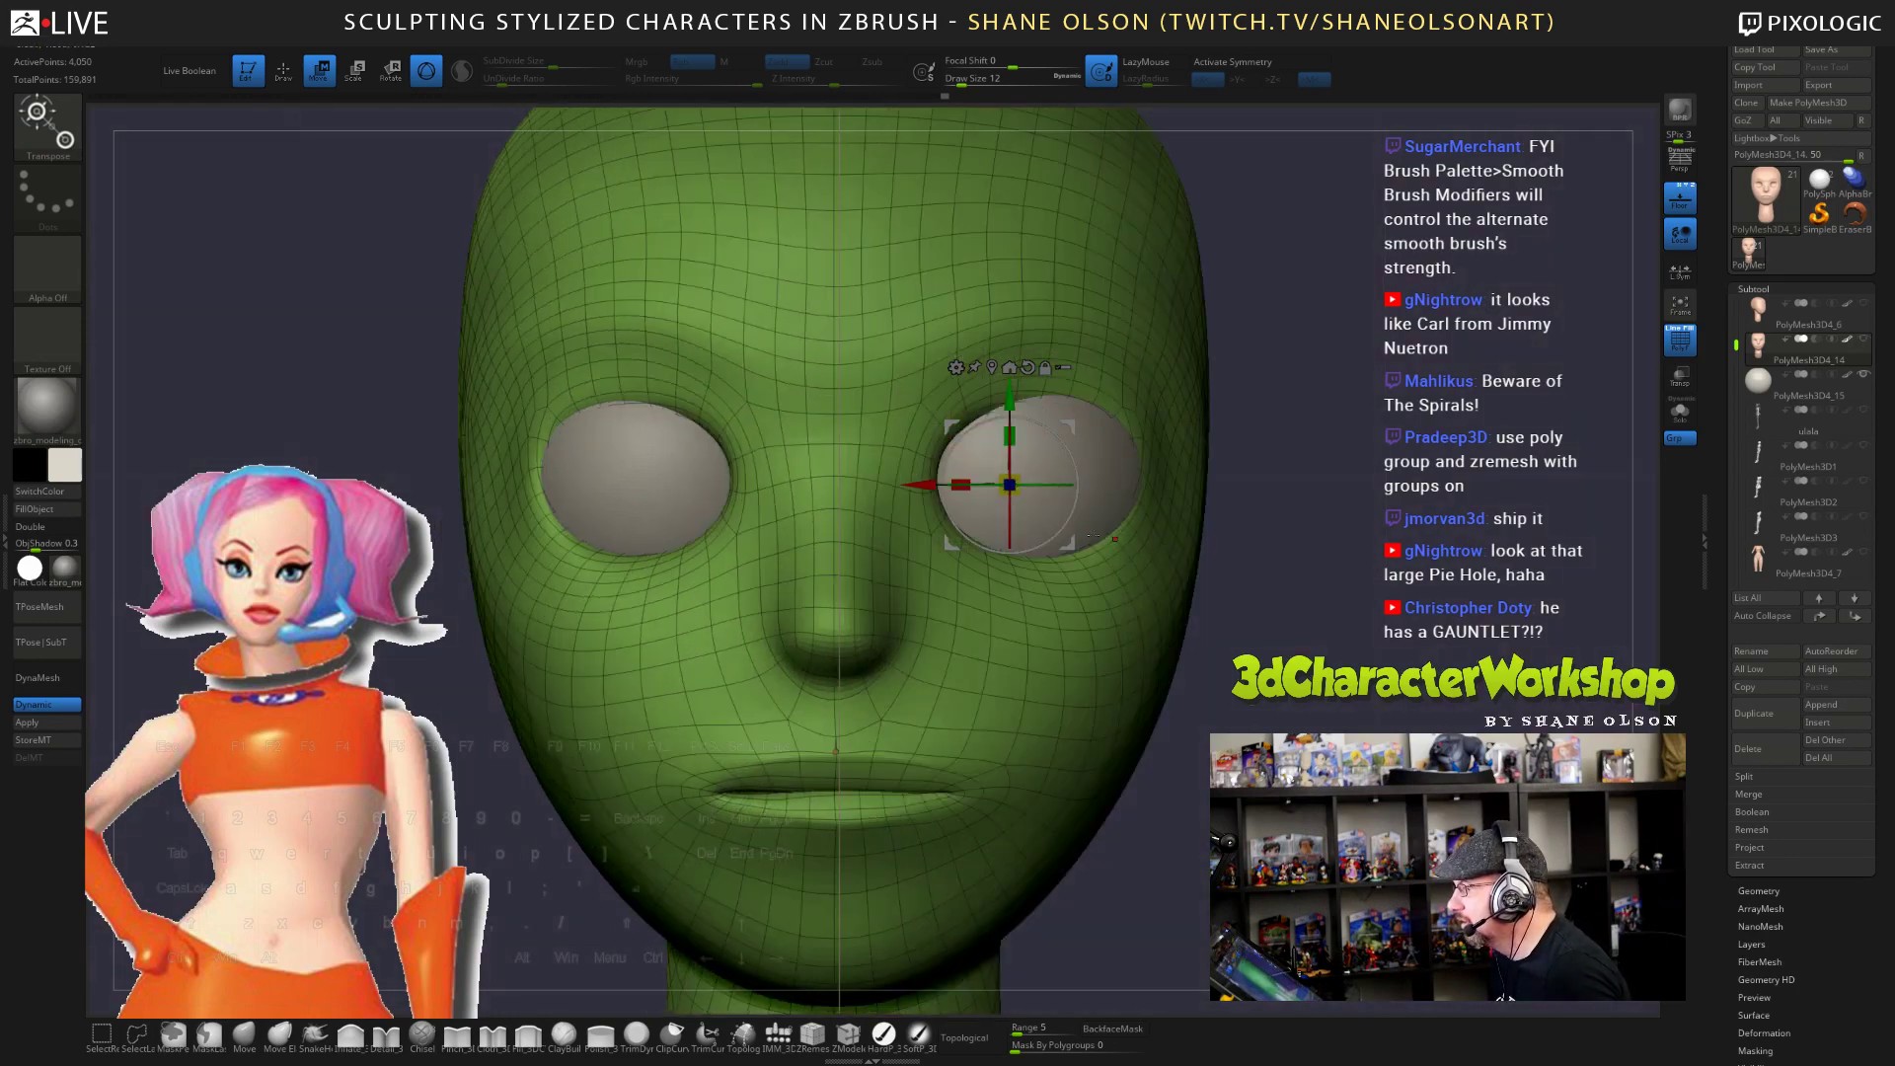
left_click_drag(927, 485, 939, 484)
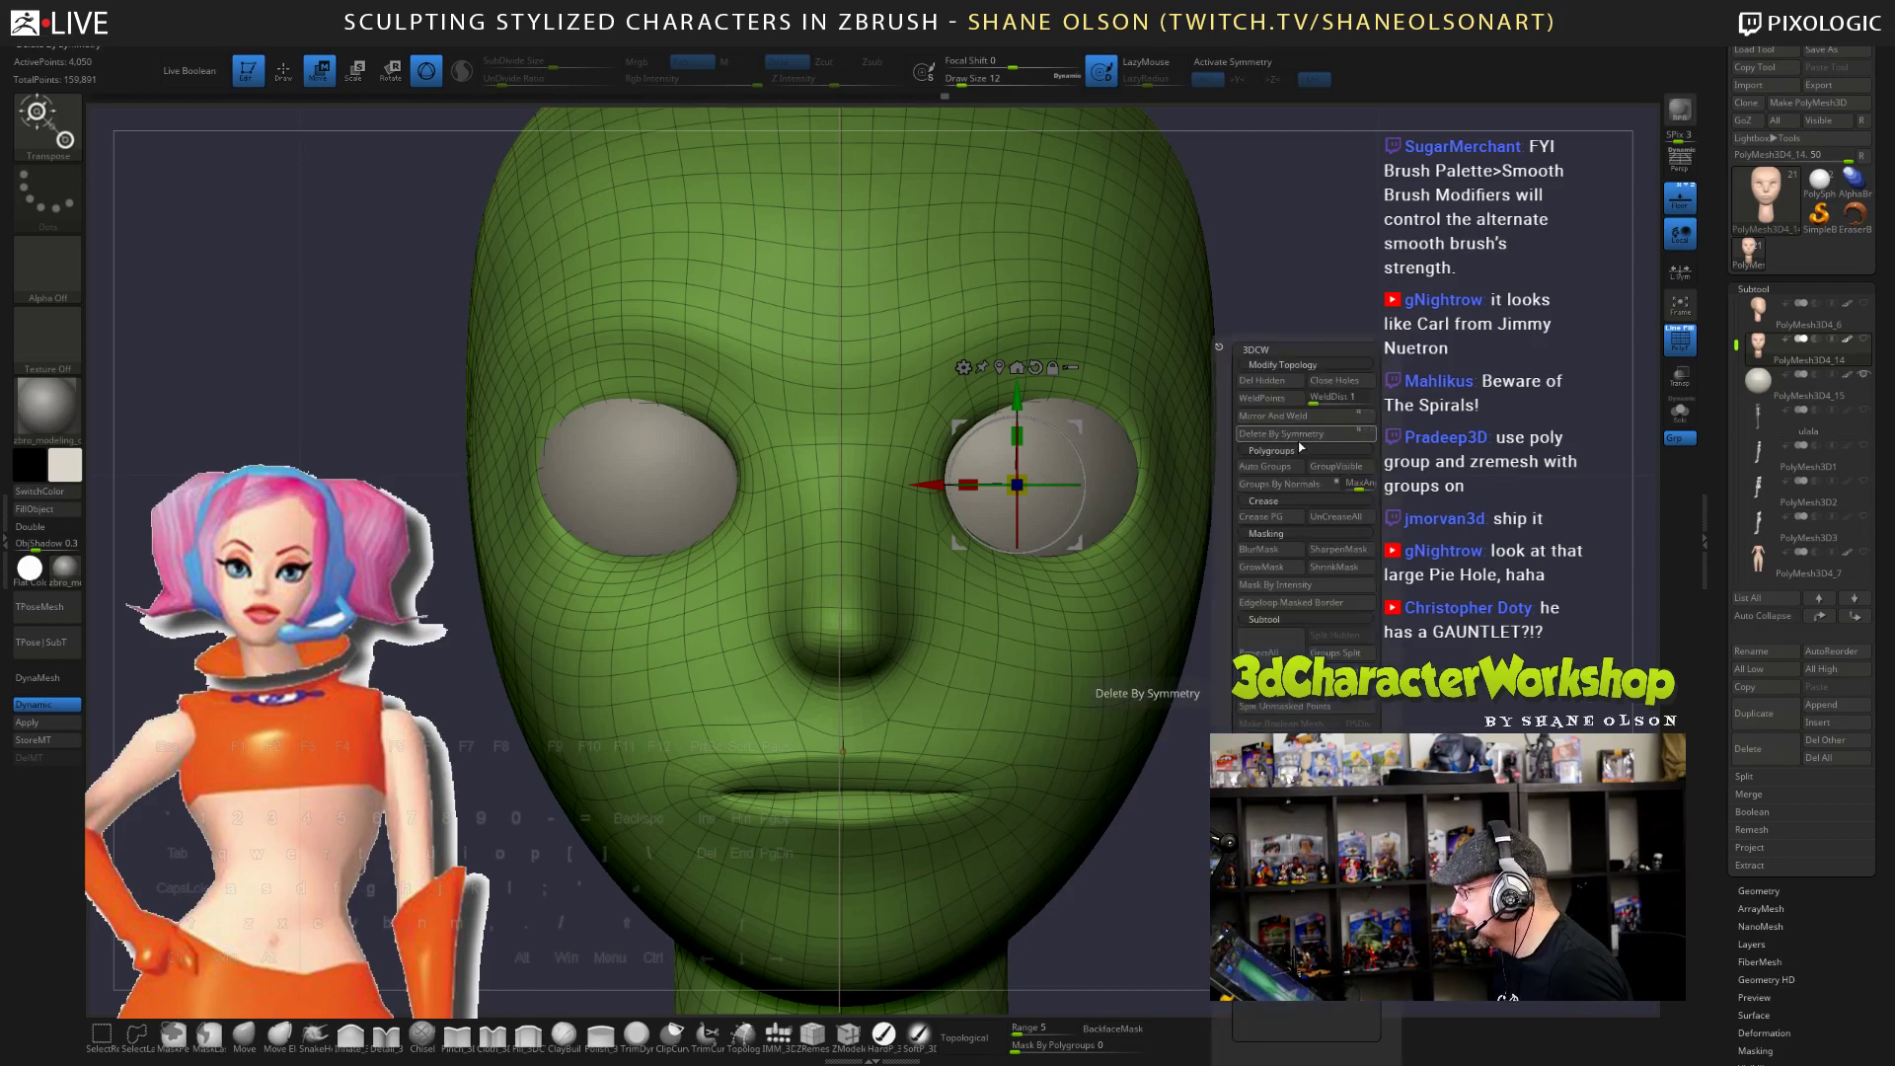
key("ctrl+z")
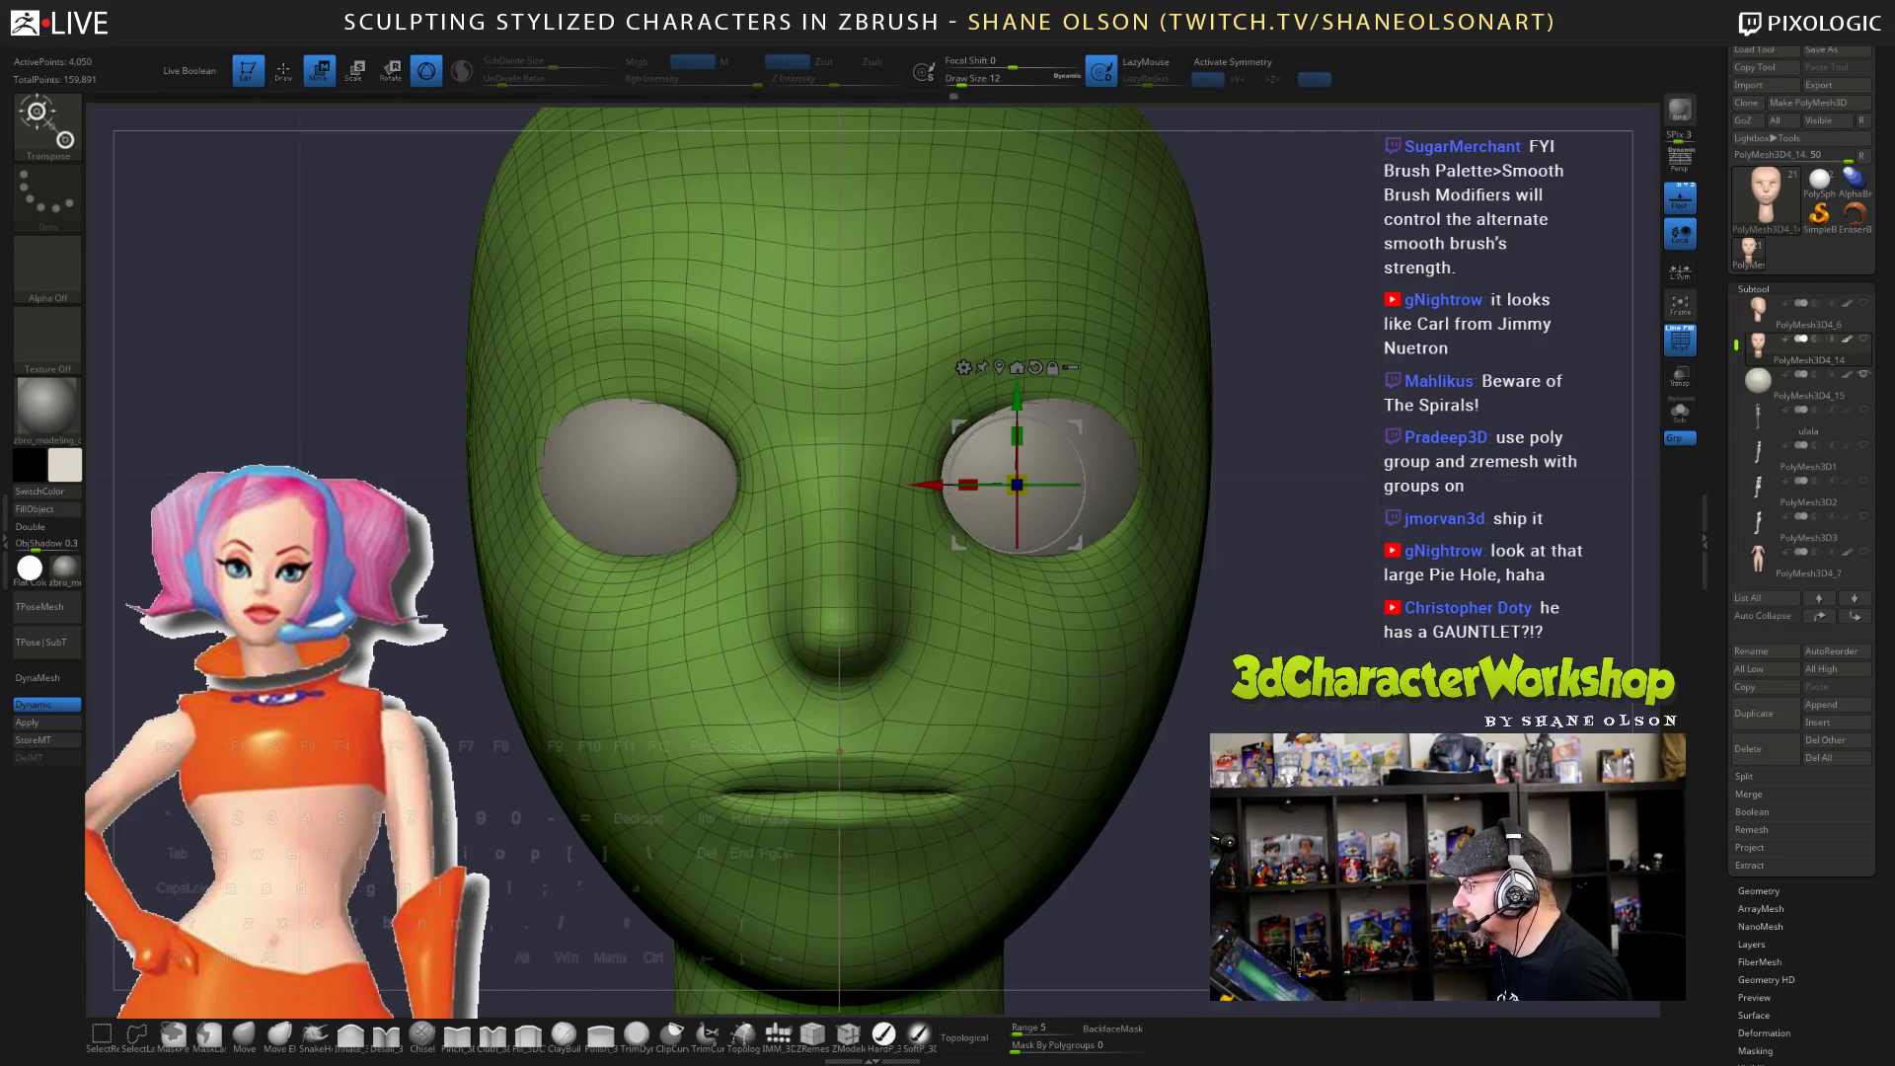
left_click_drag(838, 752, 962, 746)
- Hide the floor grid and turn X symmetry back on
left_click(1680, 200)
left_click_drag(1539, 523, 1324, 530)
key("x")
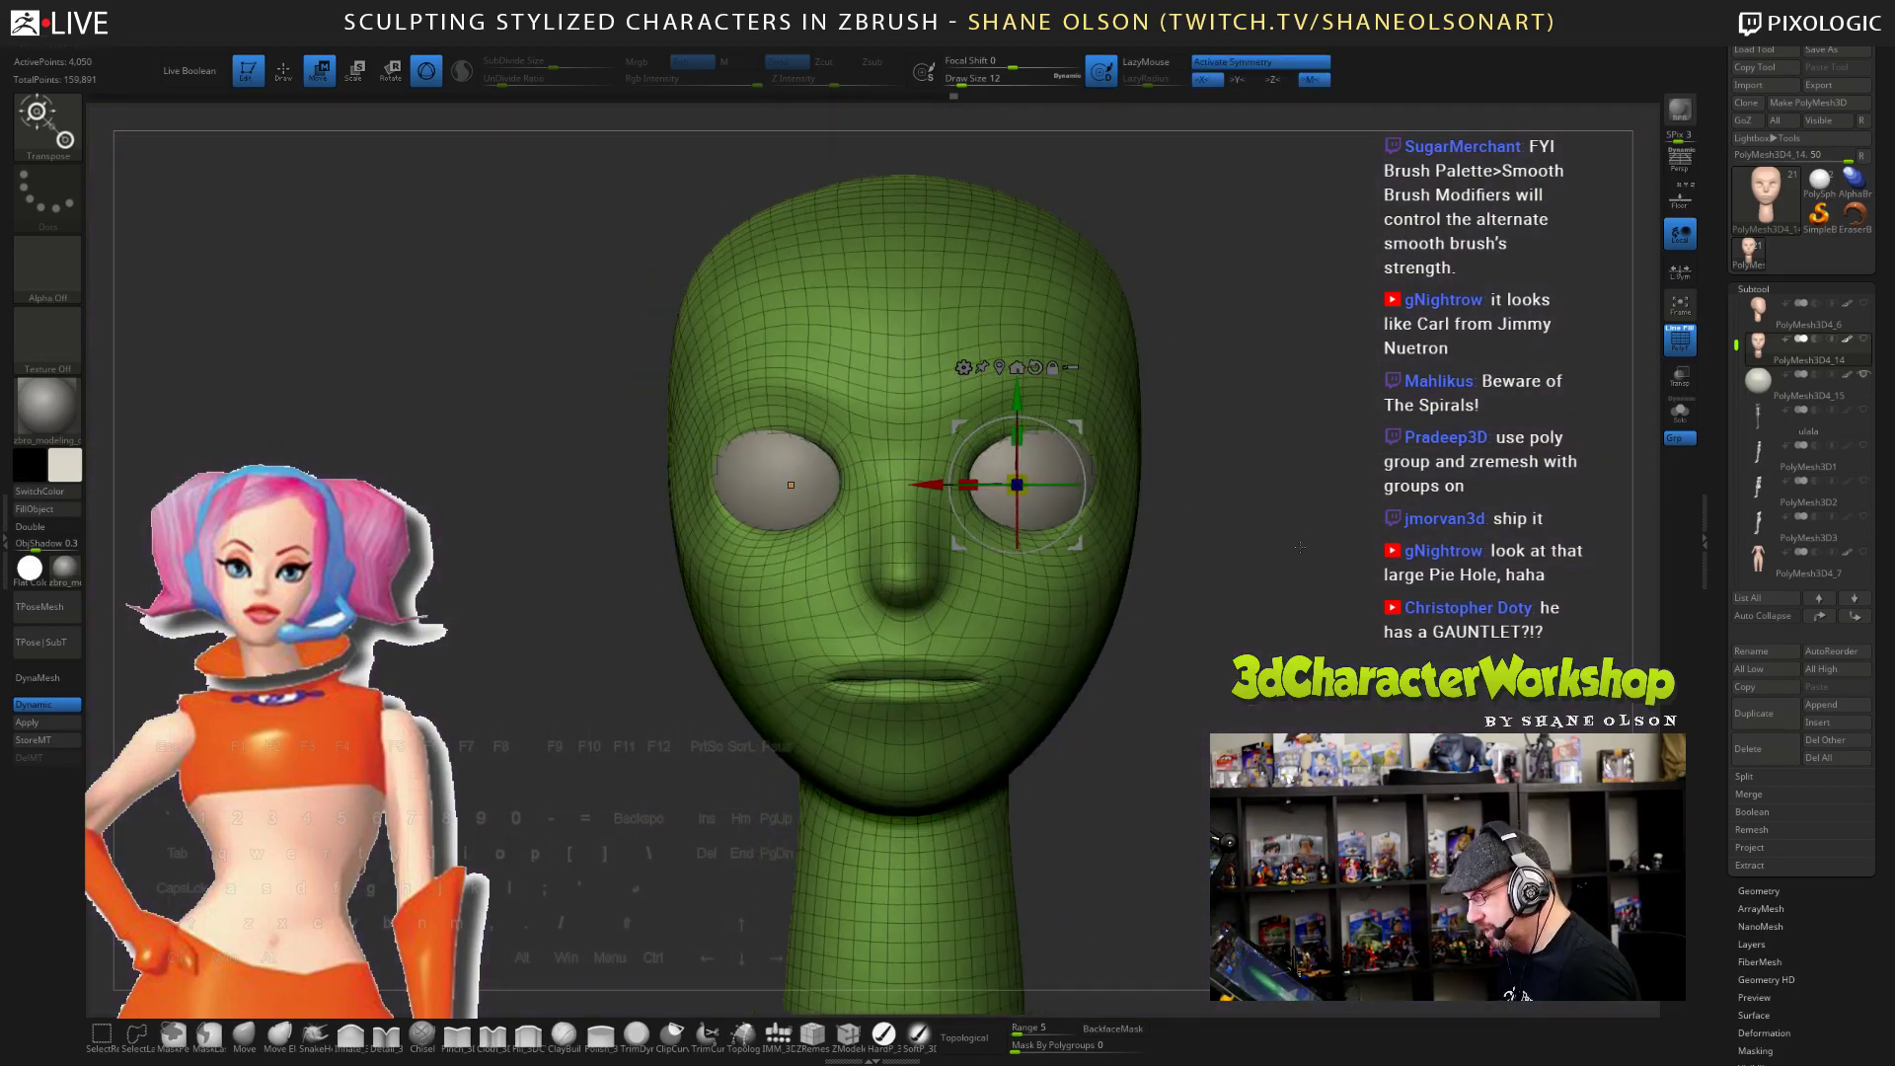
- Reshape the upper eyelid edges around the eyeballs with the Move brush at draw size 16
left_click(244, 1033)
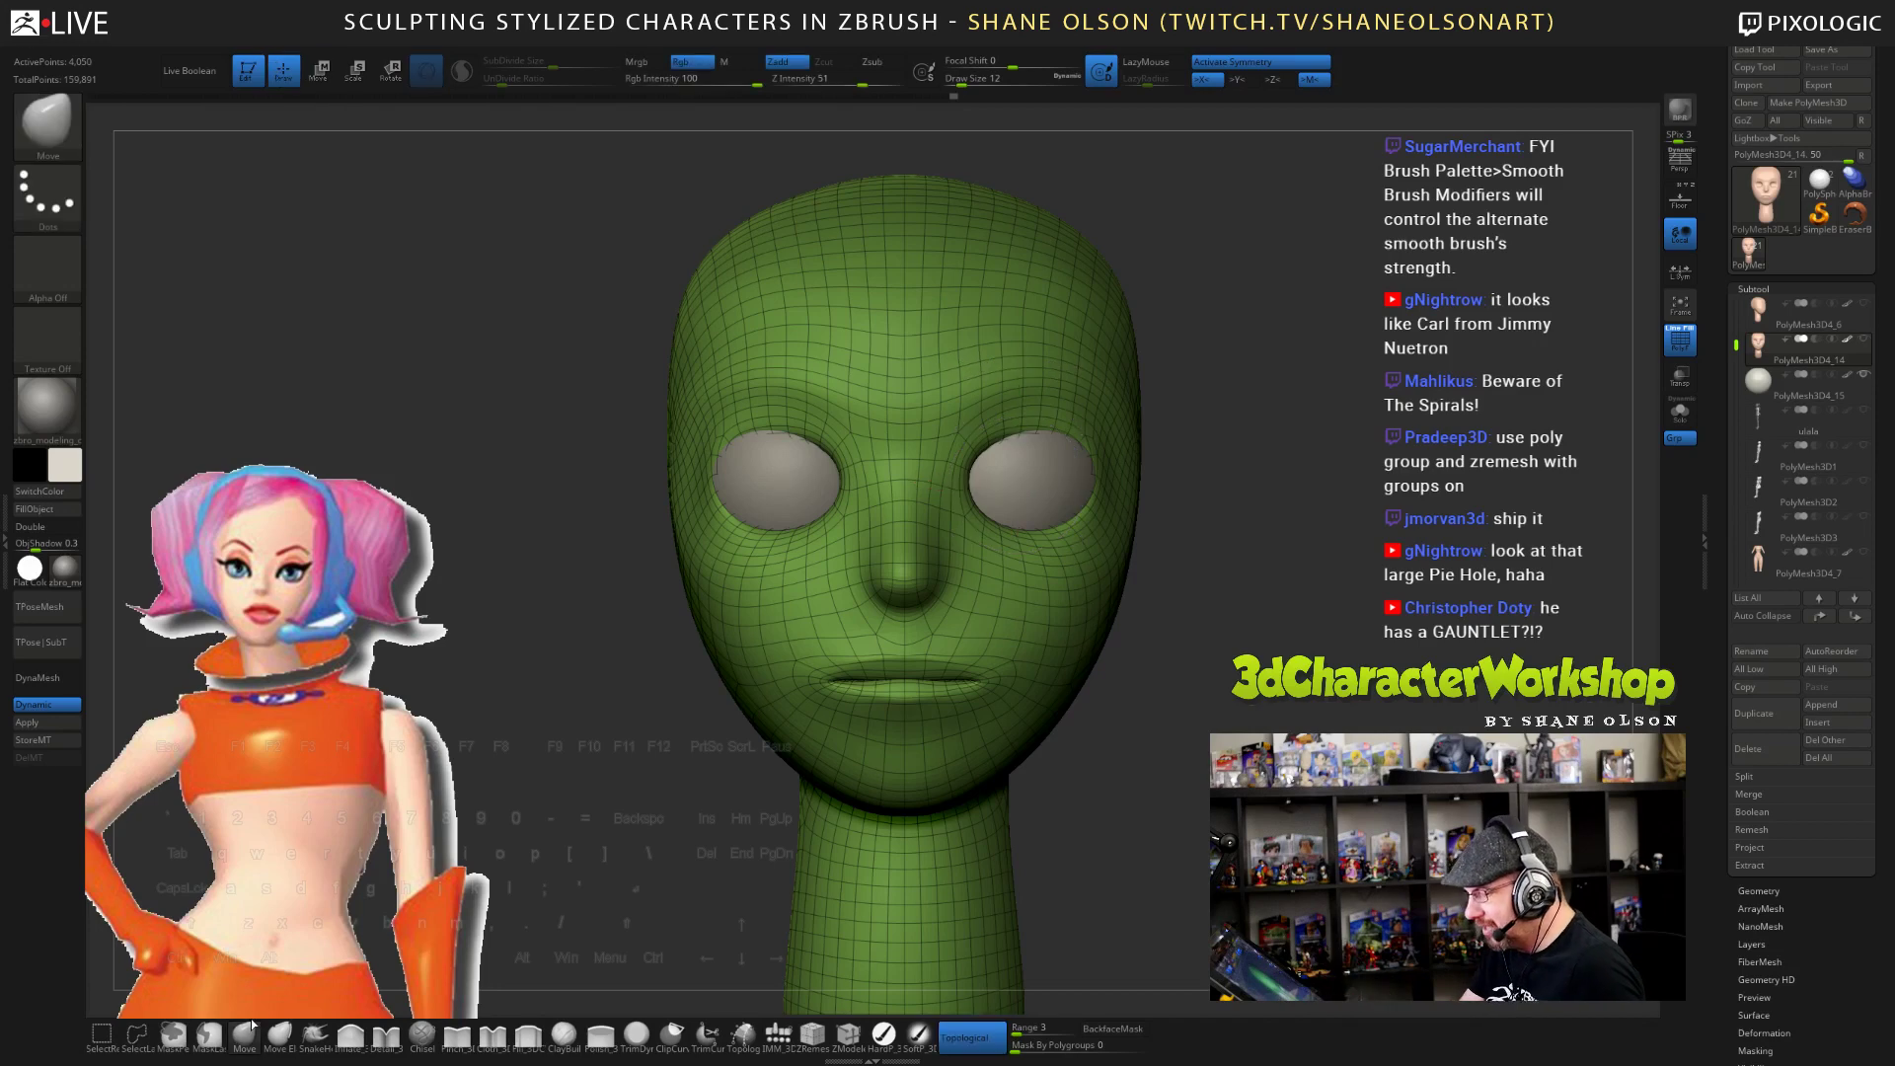
key("s")
mouse_move(1230, 484)
left_mouse_down()
mouse_move(1245, 541)
mouse_move(1212, 515)
left_mouse_up()
key("s")
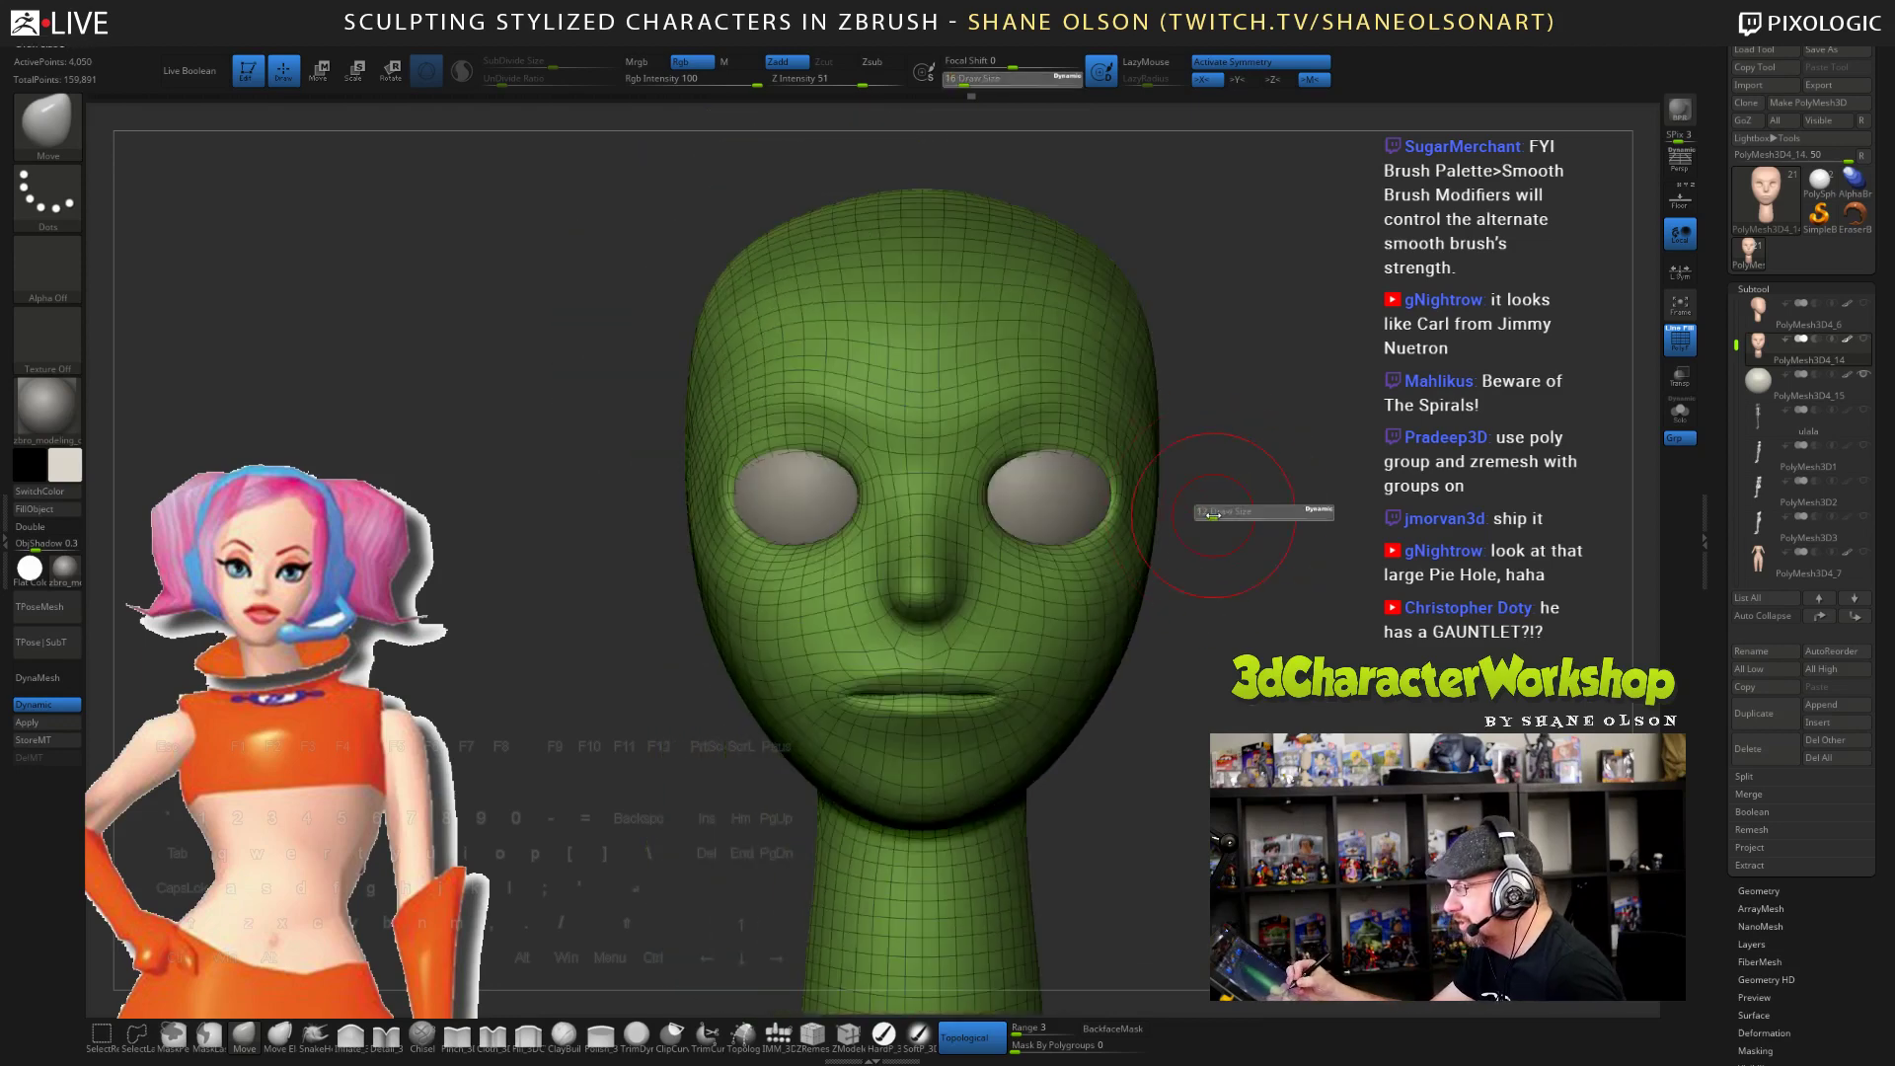
left_click(1213, 514)
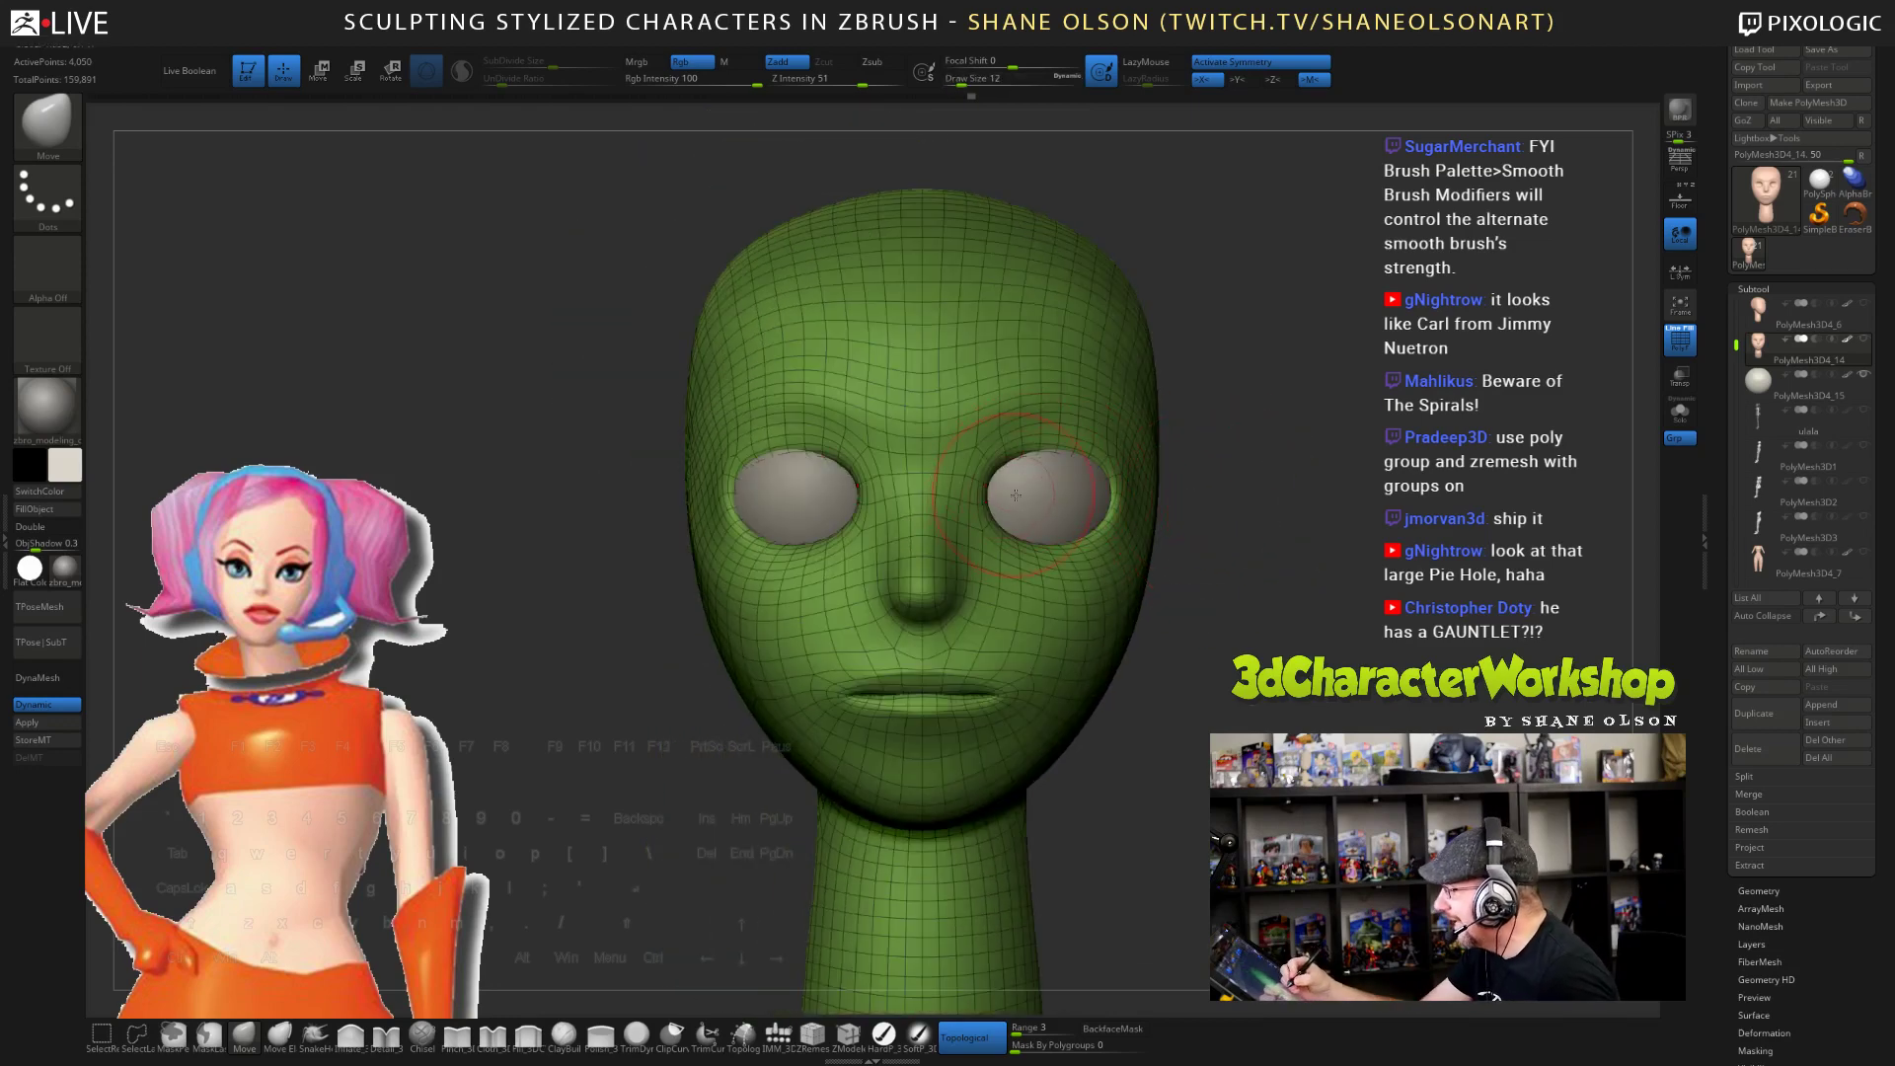
left_click_drag(1003, 525, 1004, 482)
left_click_drag(1194, 528, 1259, 553)
left_click_drag(1002, 483, 1056, 462)
left_click_drag(1174, 577, 1072, 536)
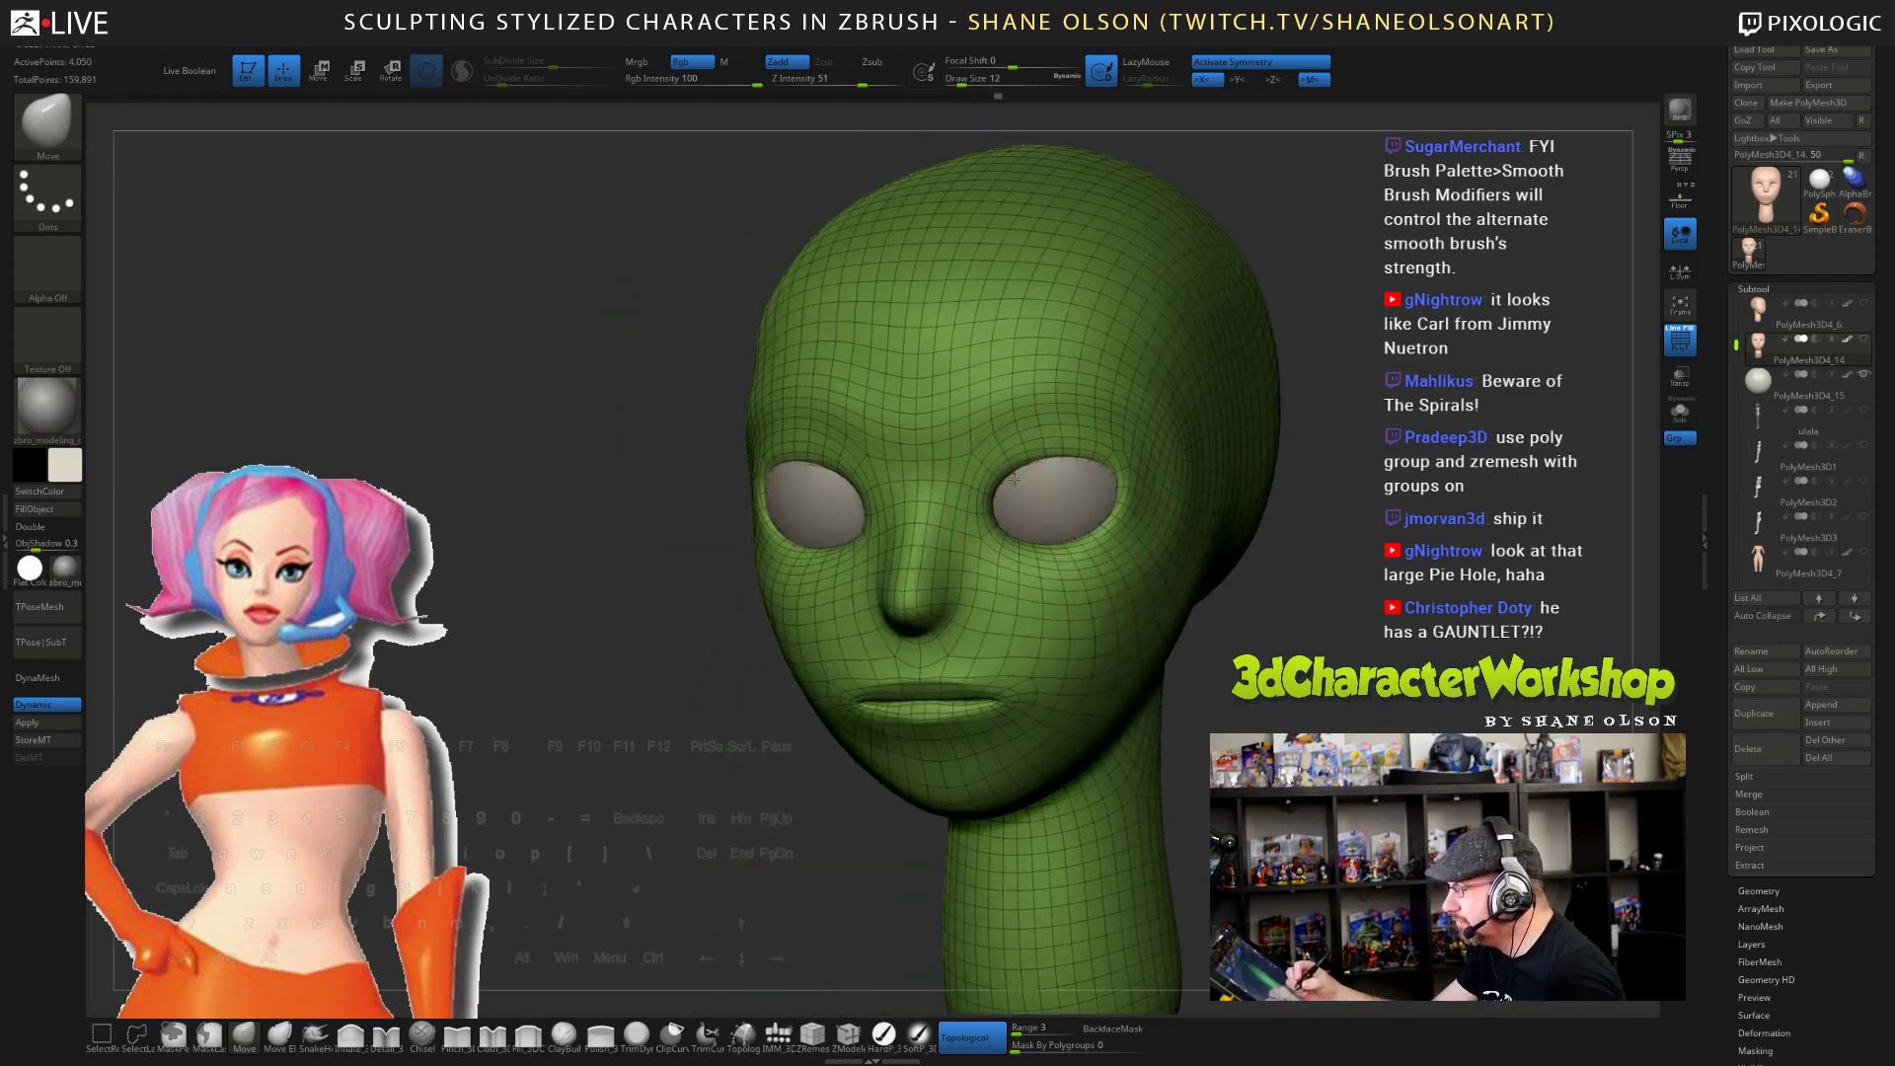
left_click_drag(1015, 479, 1022, 471)
left_click_drag(1239, 612, 1246, 681)
left_click_drag(1063, 457, 1066, 470)
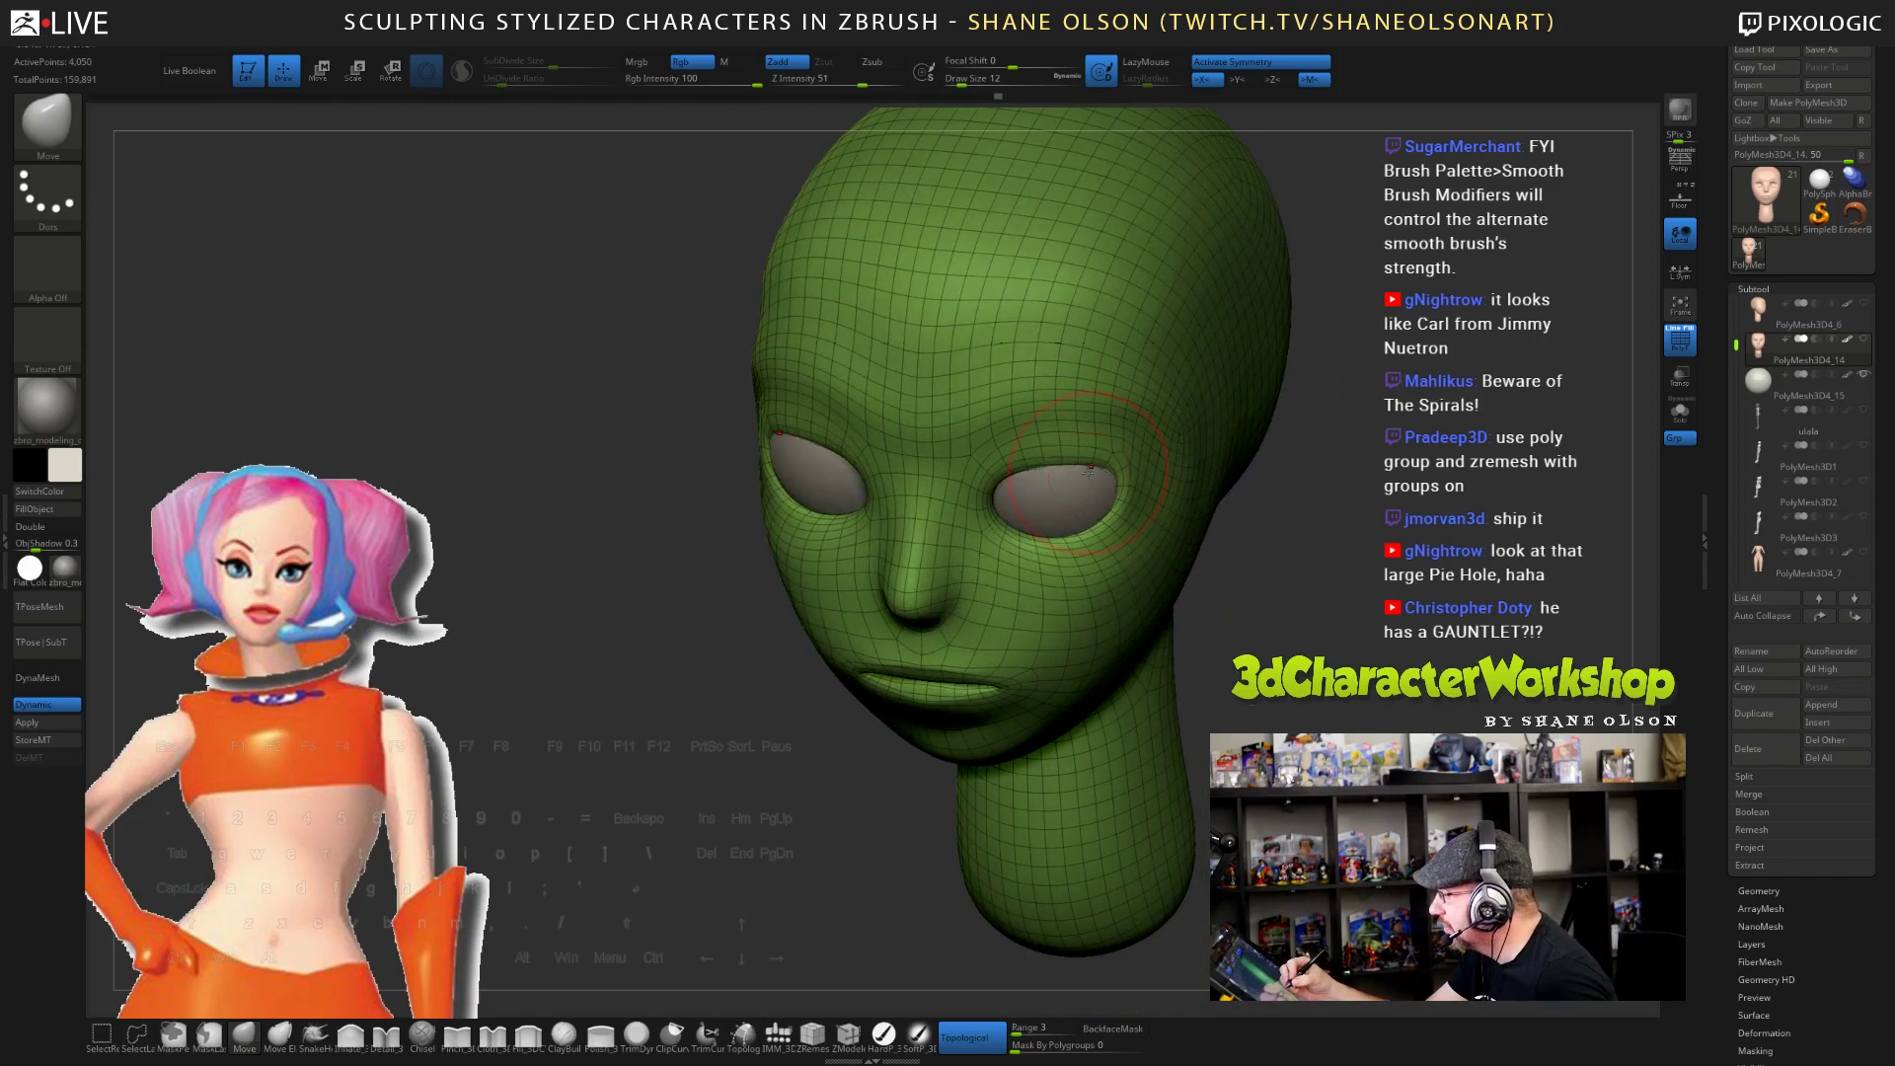
mouse_move(1088, 471)
right_mouse_down()
mouse_move(1120, 450)
mouse_move(1159, 473)
mouse_move(1142, 468)
mouse_move(1167, 545)
right_mouse_up()
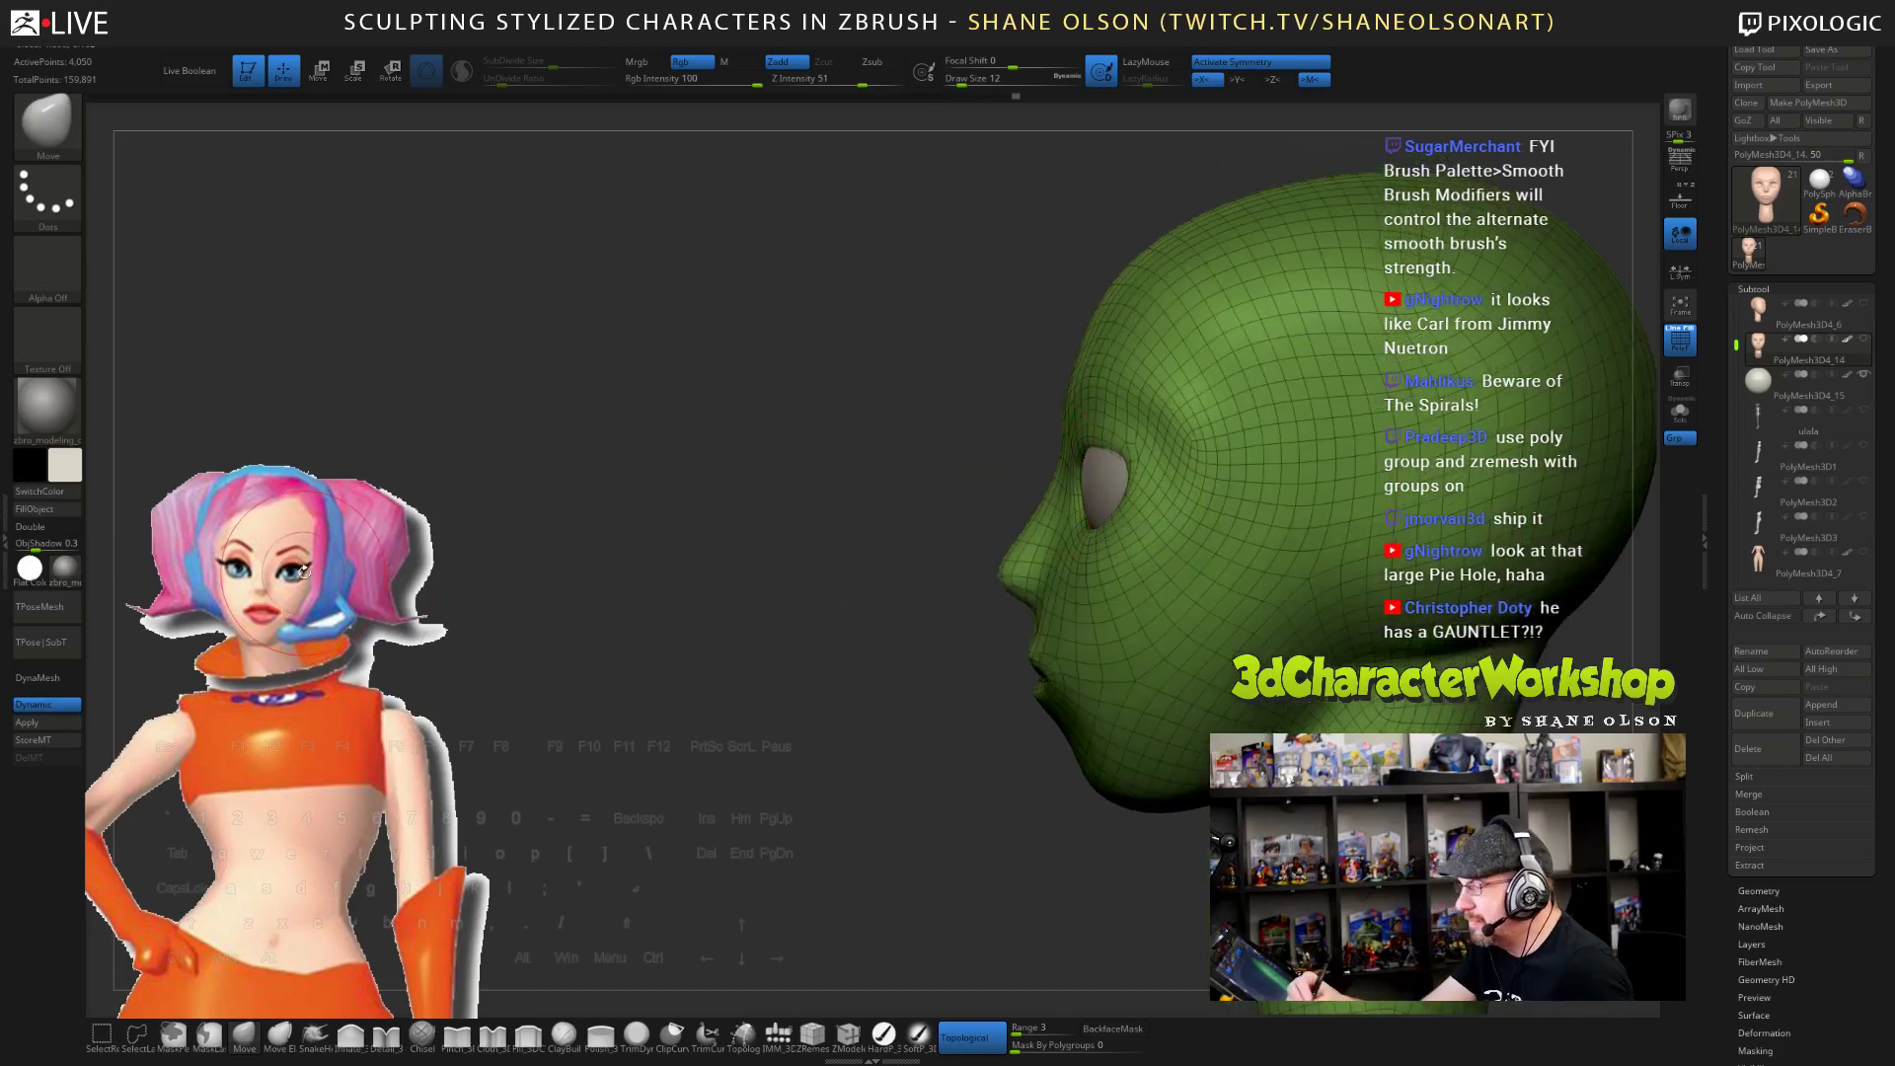
- Adjust the outer side of the eye sockets from three-quarter and side views with the Move brush at draw size 16
key("s")
left_click_drag(1177, 483, 1148, 430)
key("bracketleft")
key("bracketleft")
right_click_drag(1148, 430, 1153, 434)
key("bracketright")
key("bracketright")
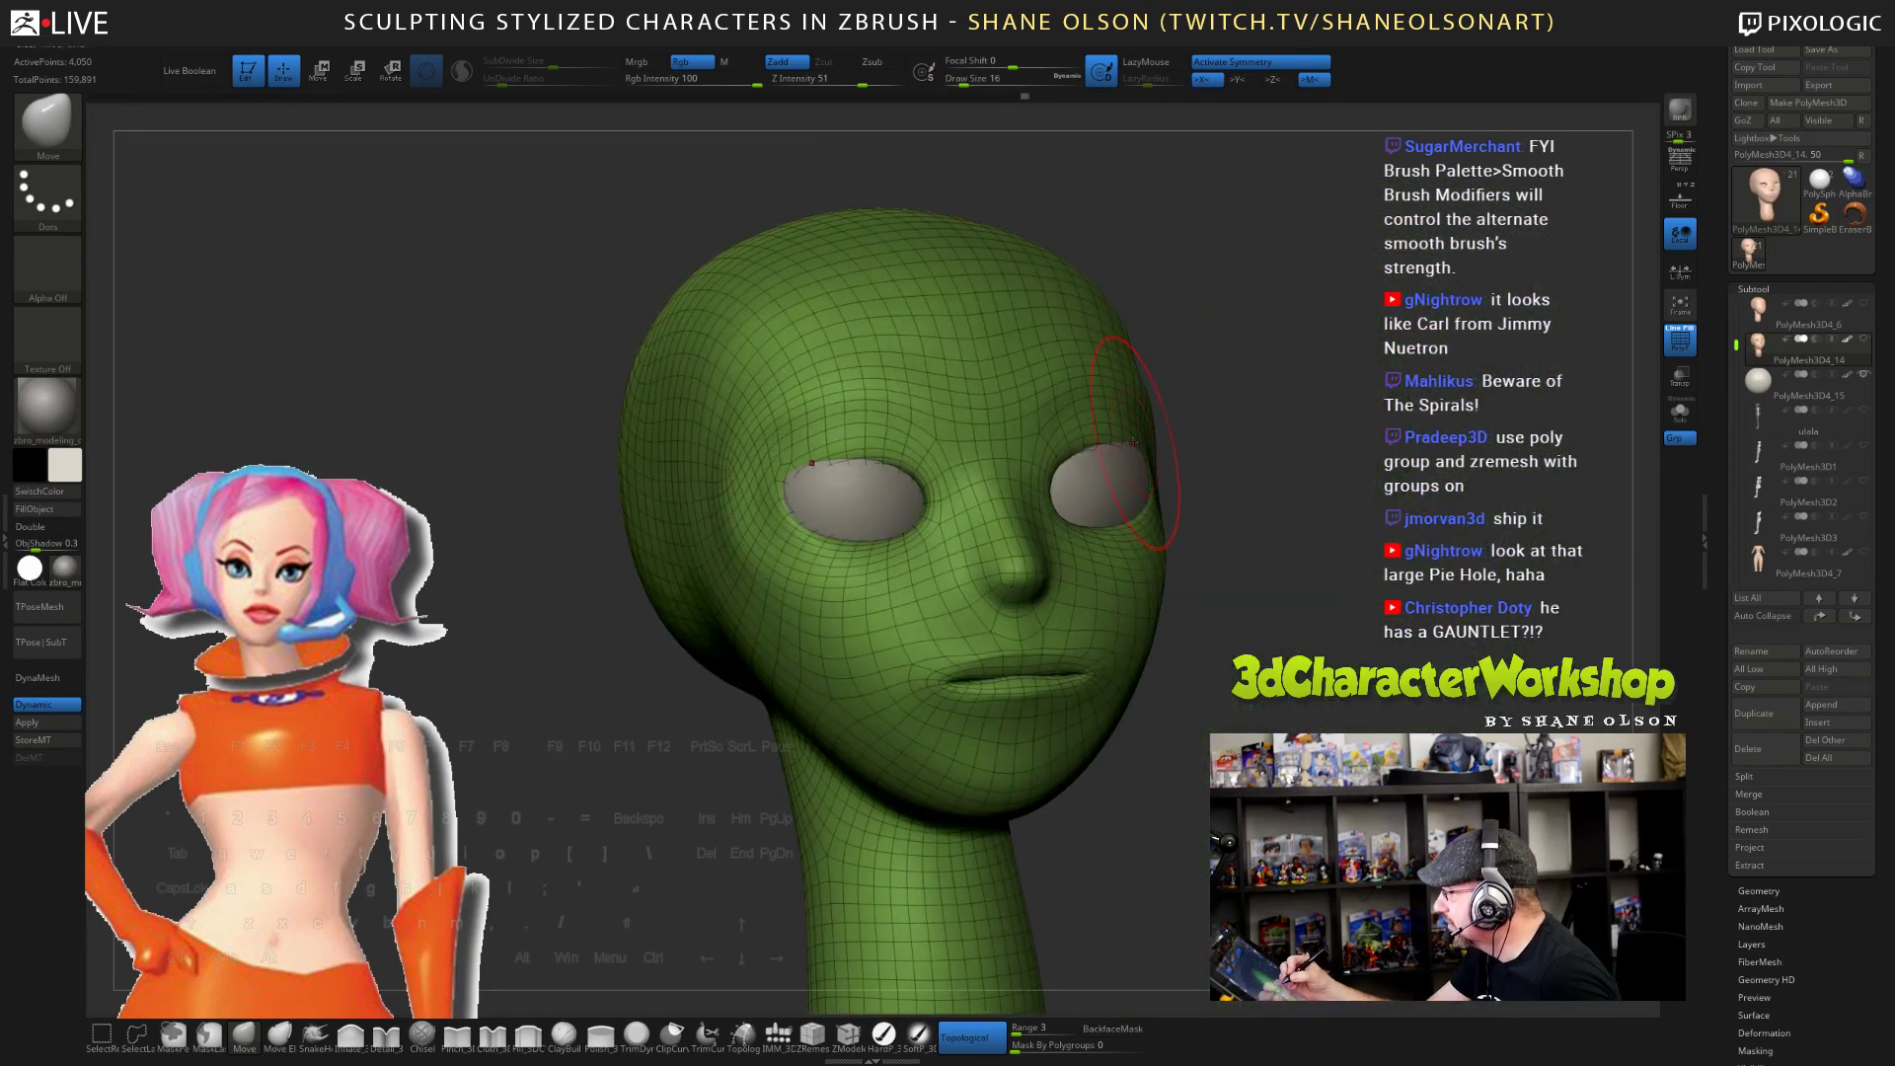
left_click_drag(1137, 447, 1111, 451)
mouse_move(1141, 470)
right_mouse_down()
mouse_move(1135, 507)
mouse_move(1063, 495)
right_mouse_up()
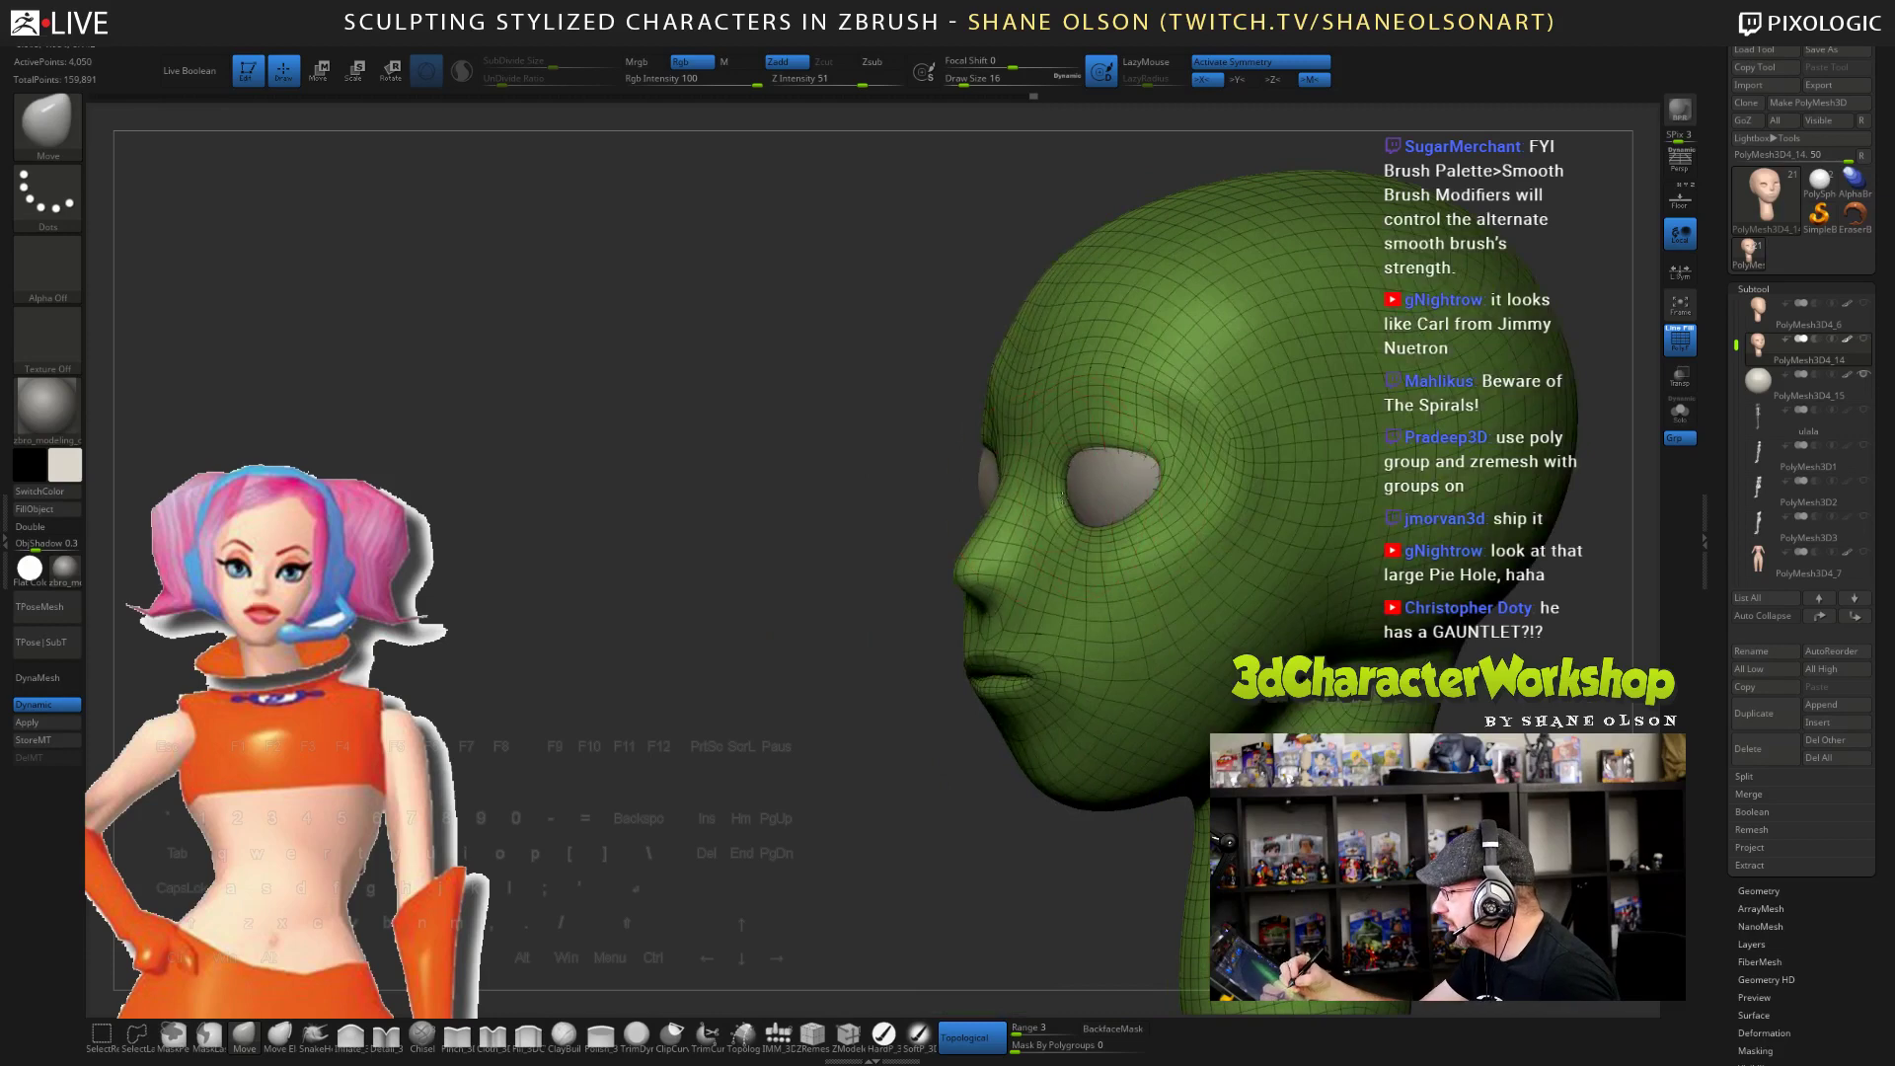
- Refine the eye openings from several angles with the Move brush at draw size 13
key("bracketleft")
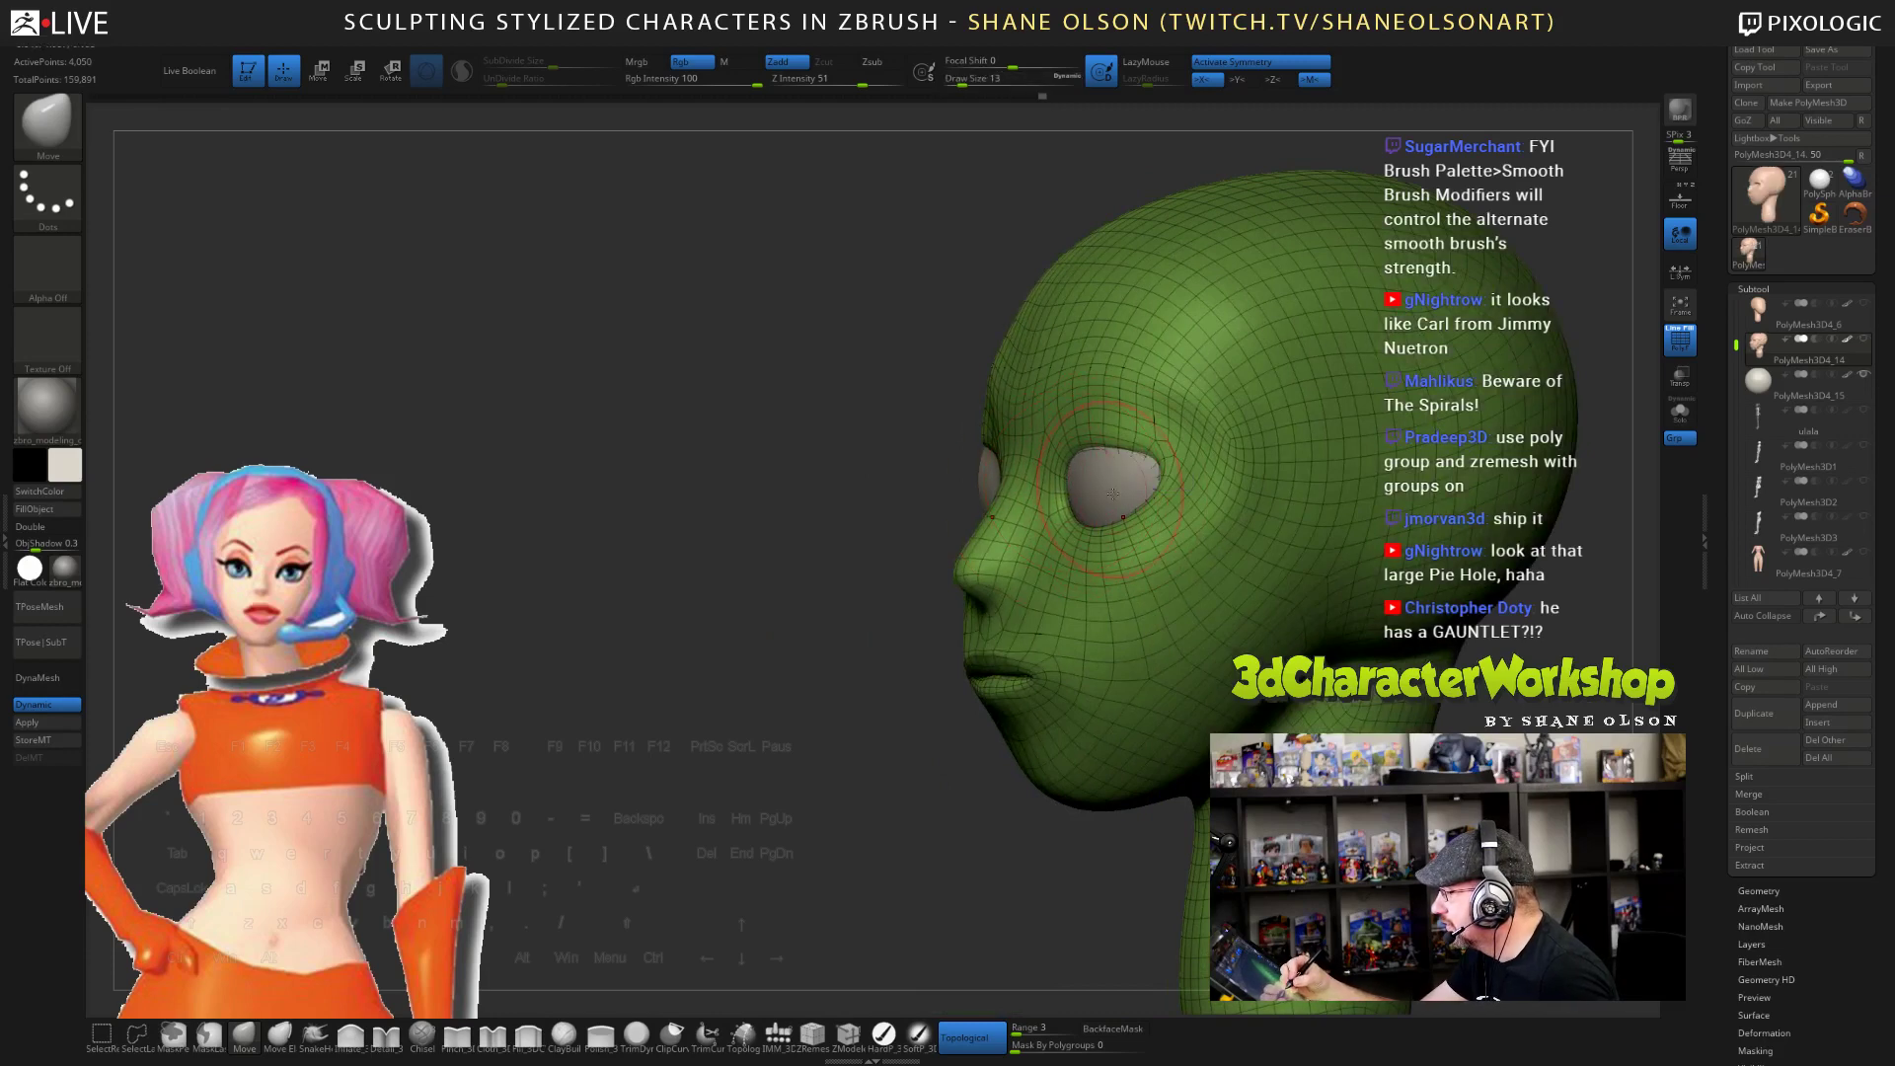
mouse_move(1112, 492)
right_mouse_down()
mouse_move(1184, 493)
mouse_move(1063, 507)
right_mouse_up()
key("s")
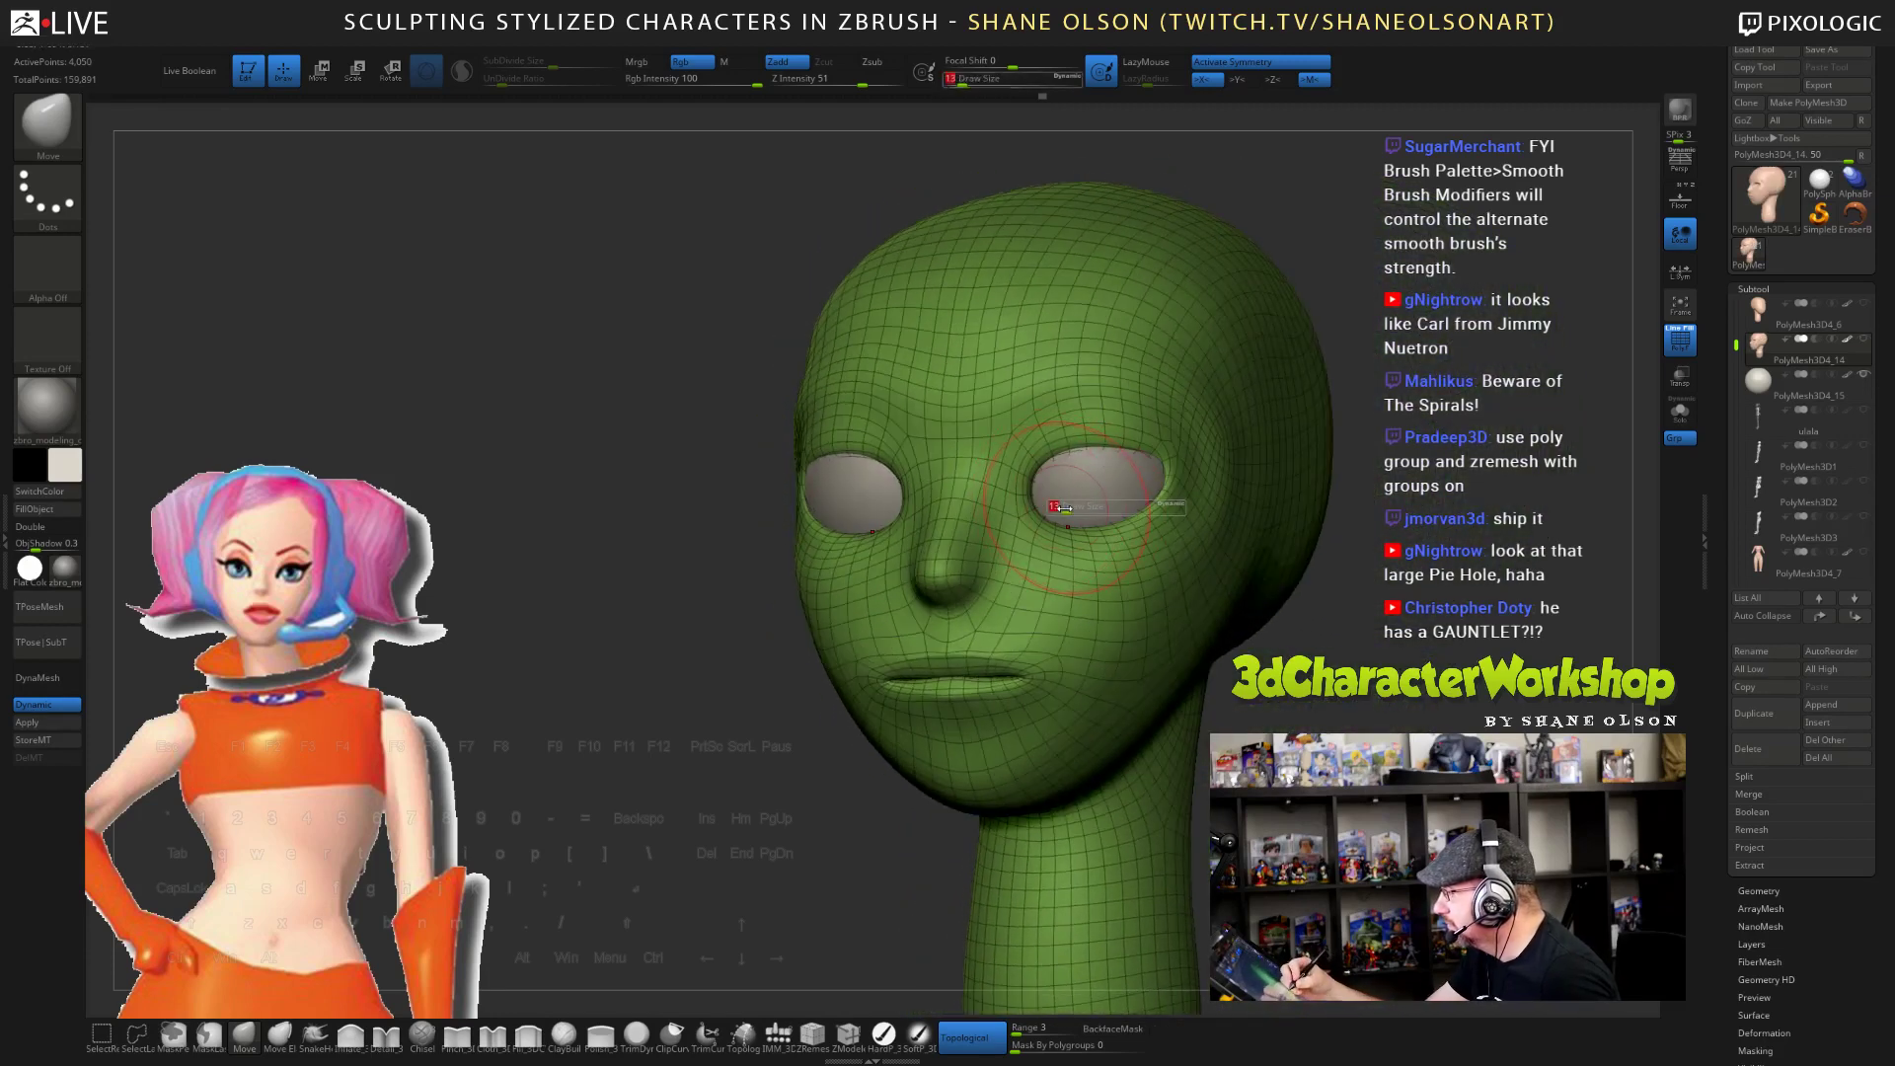
left_click_drag(1063, 506, 1046, 506)
mouse_move(1046, 494)
right_mouse_down()
mouse_move(1097, 466)
mouse_move(1167, 472)
mouse_move(1116, 477)
right_mouse_up()
key("s")
left_click_drag(1117, 477, 1079, 462)
mouse_move(1080, 459)
right_mouse_down()
mouse_move(1216, 521)
mouse_move(1210, 623)
mouse_move(1057, 578)
right_mouse_up()
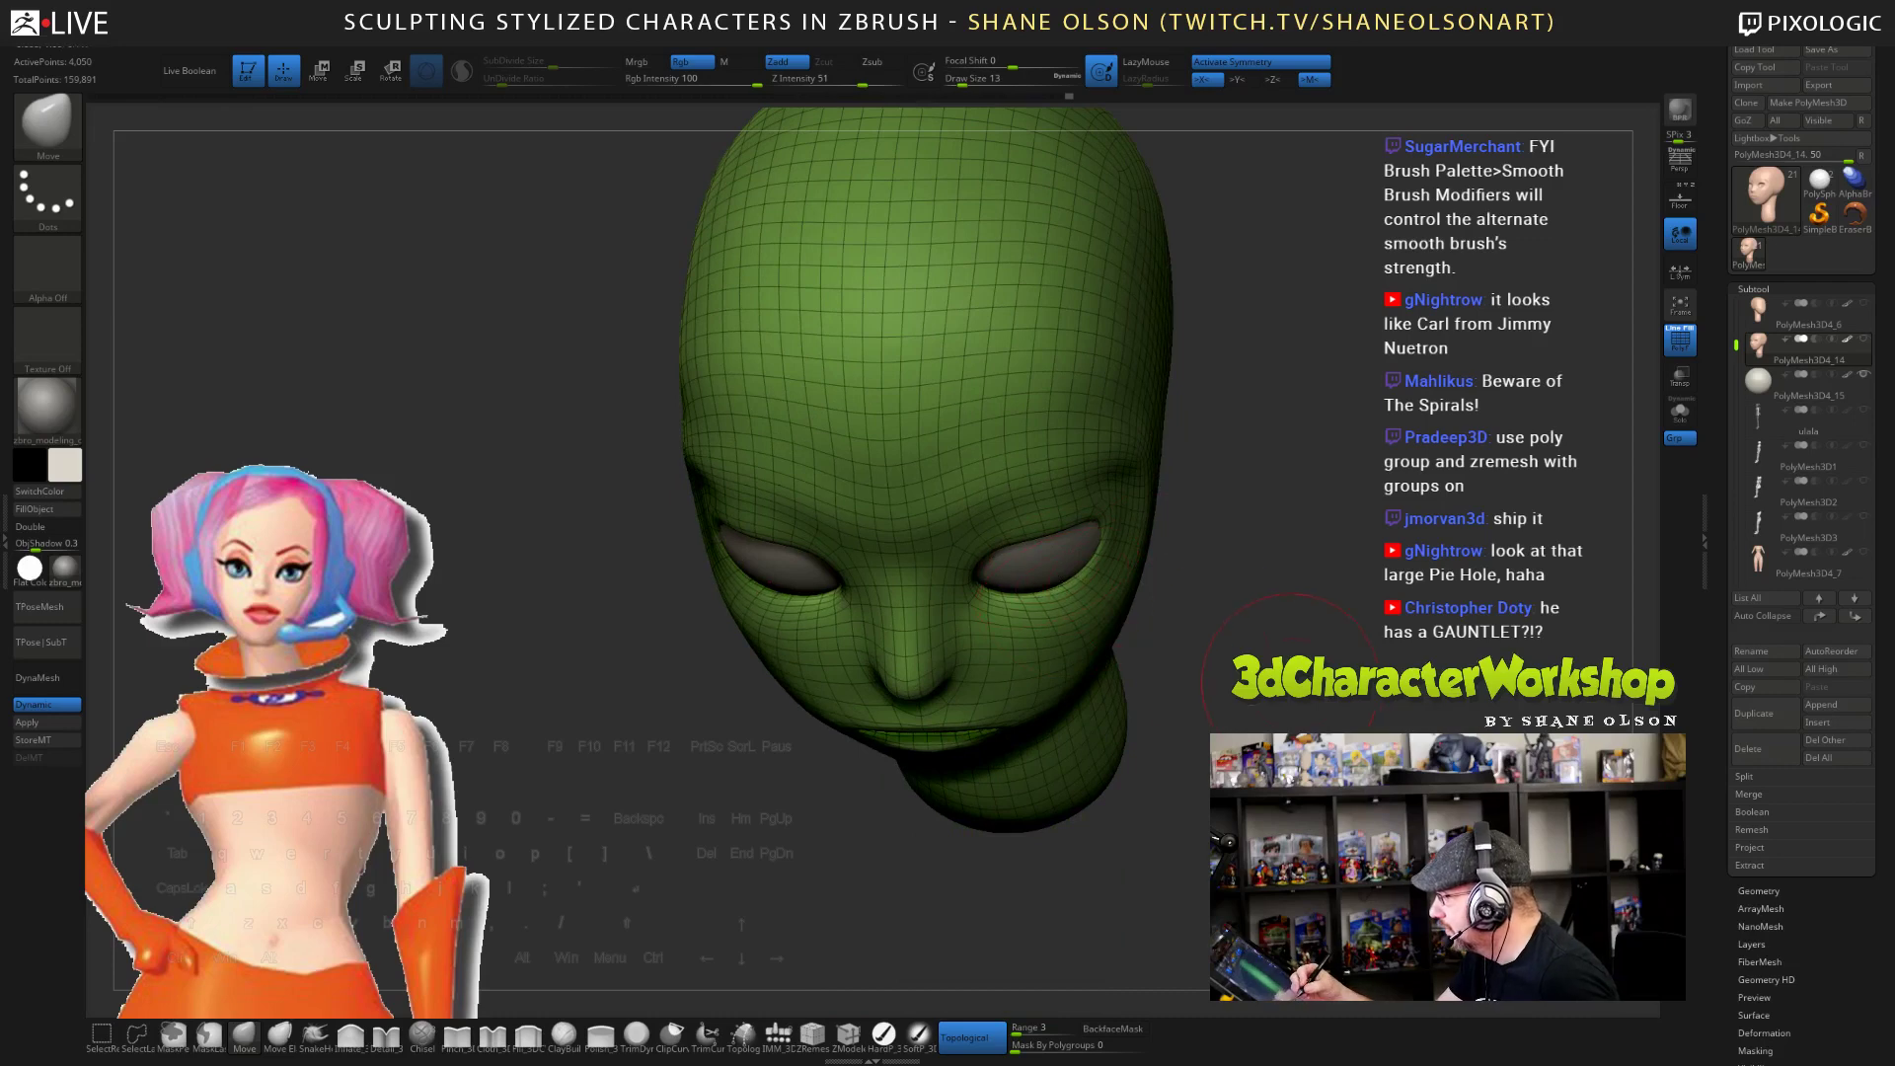
- Sharpen the eyelid edges around the eyeballs with the Pinch brush at draw size 4
mouse_move(1283, 681)
right_mouse_down("shift")
mouse_move(1249, 719)
mouse_move(1065, 809)
mouse_move(1017, 906)
right_mouse_up("shift")
key("[")
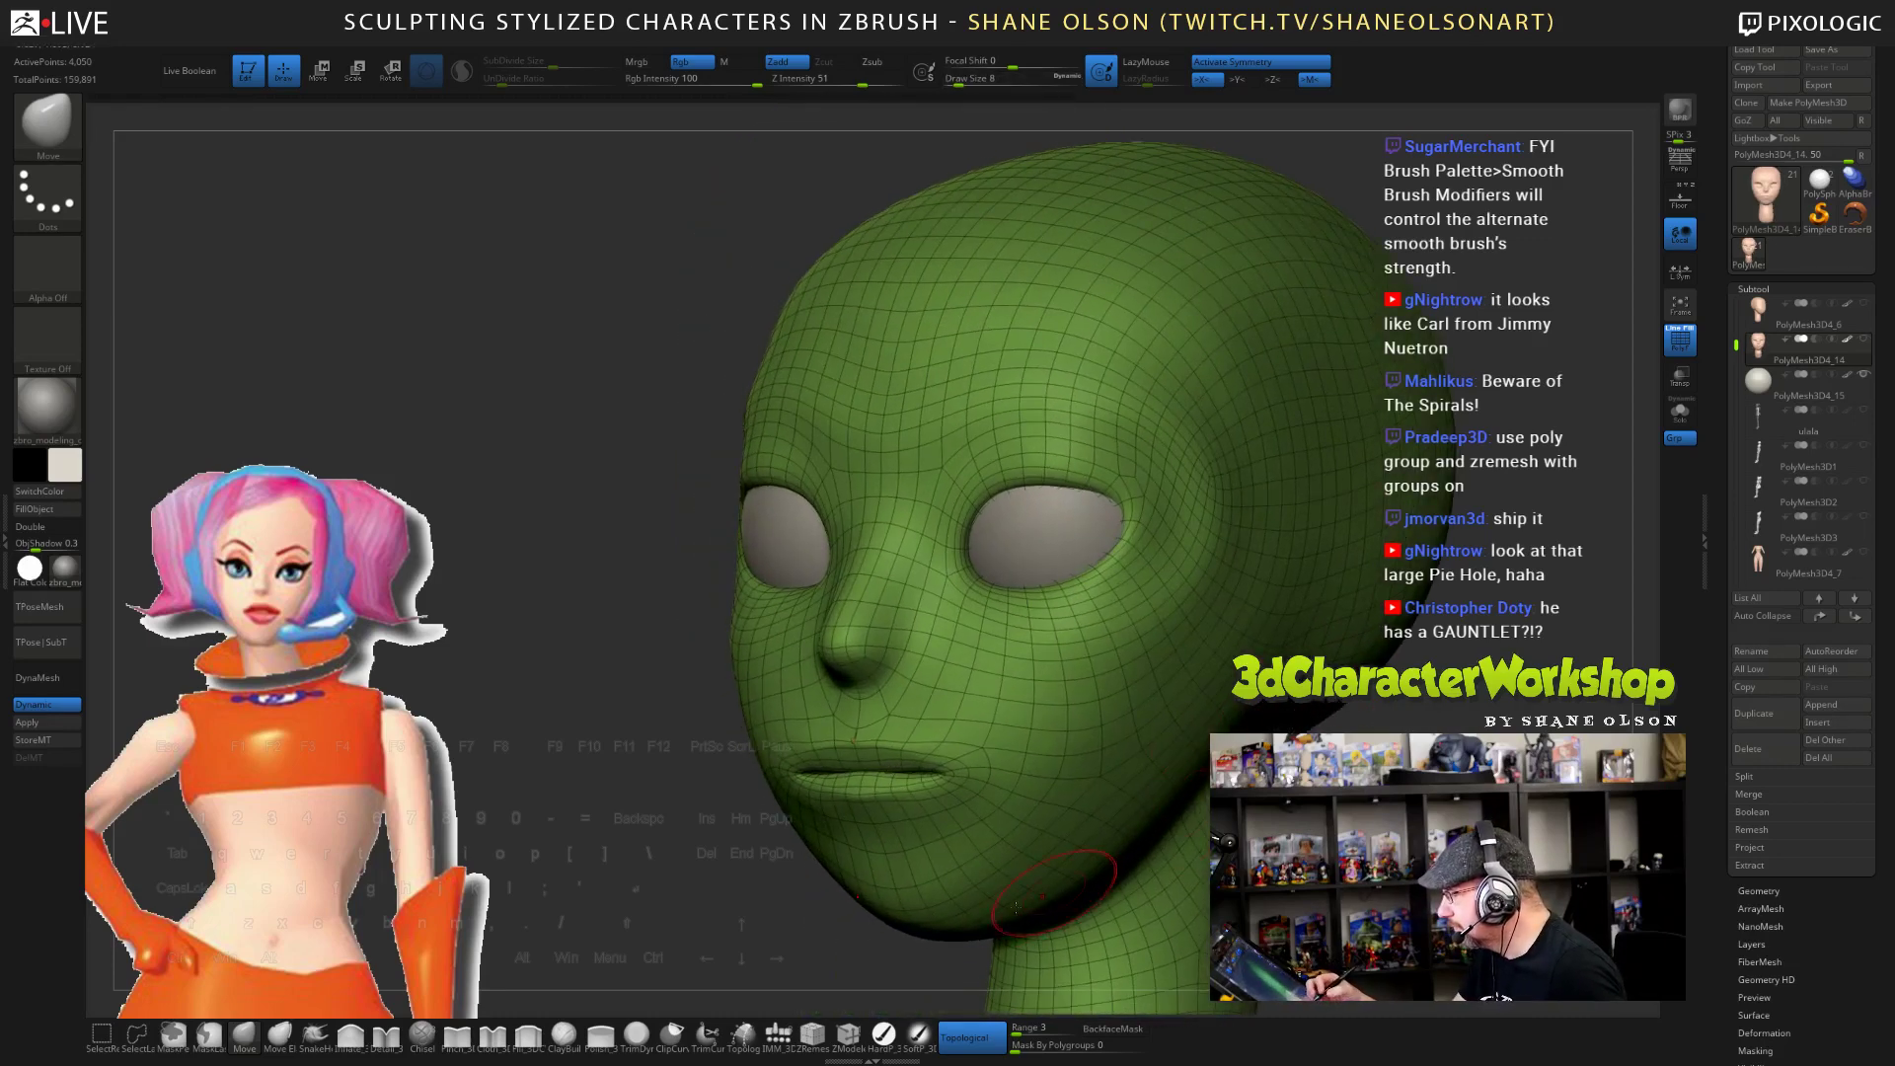
left_click(457, 1033)
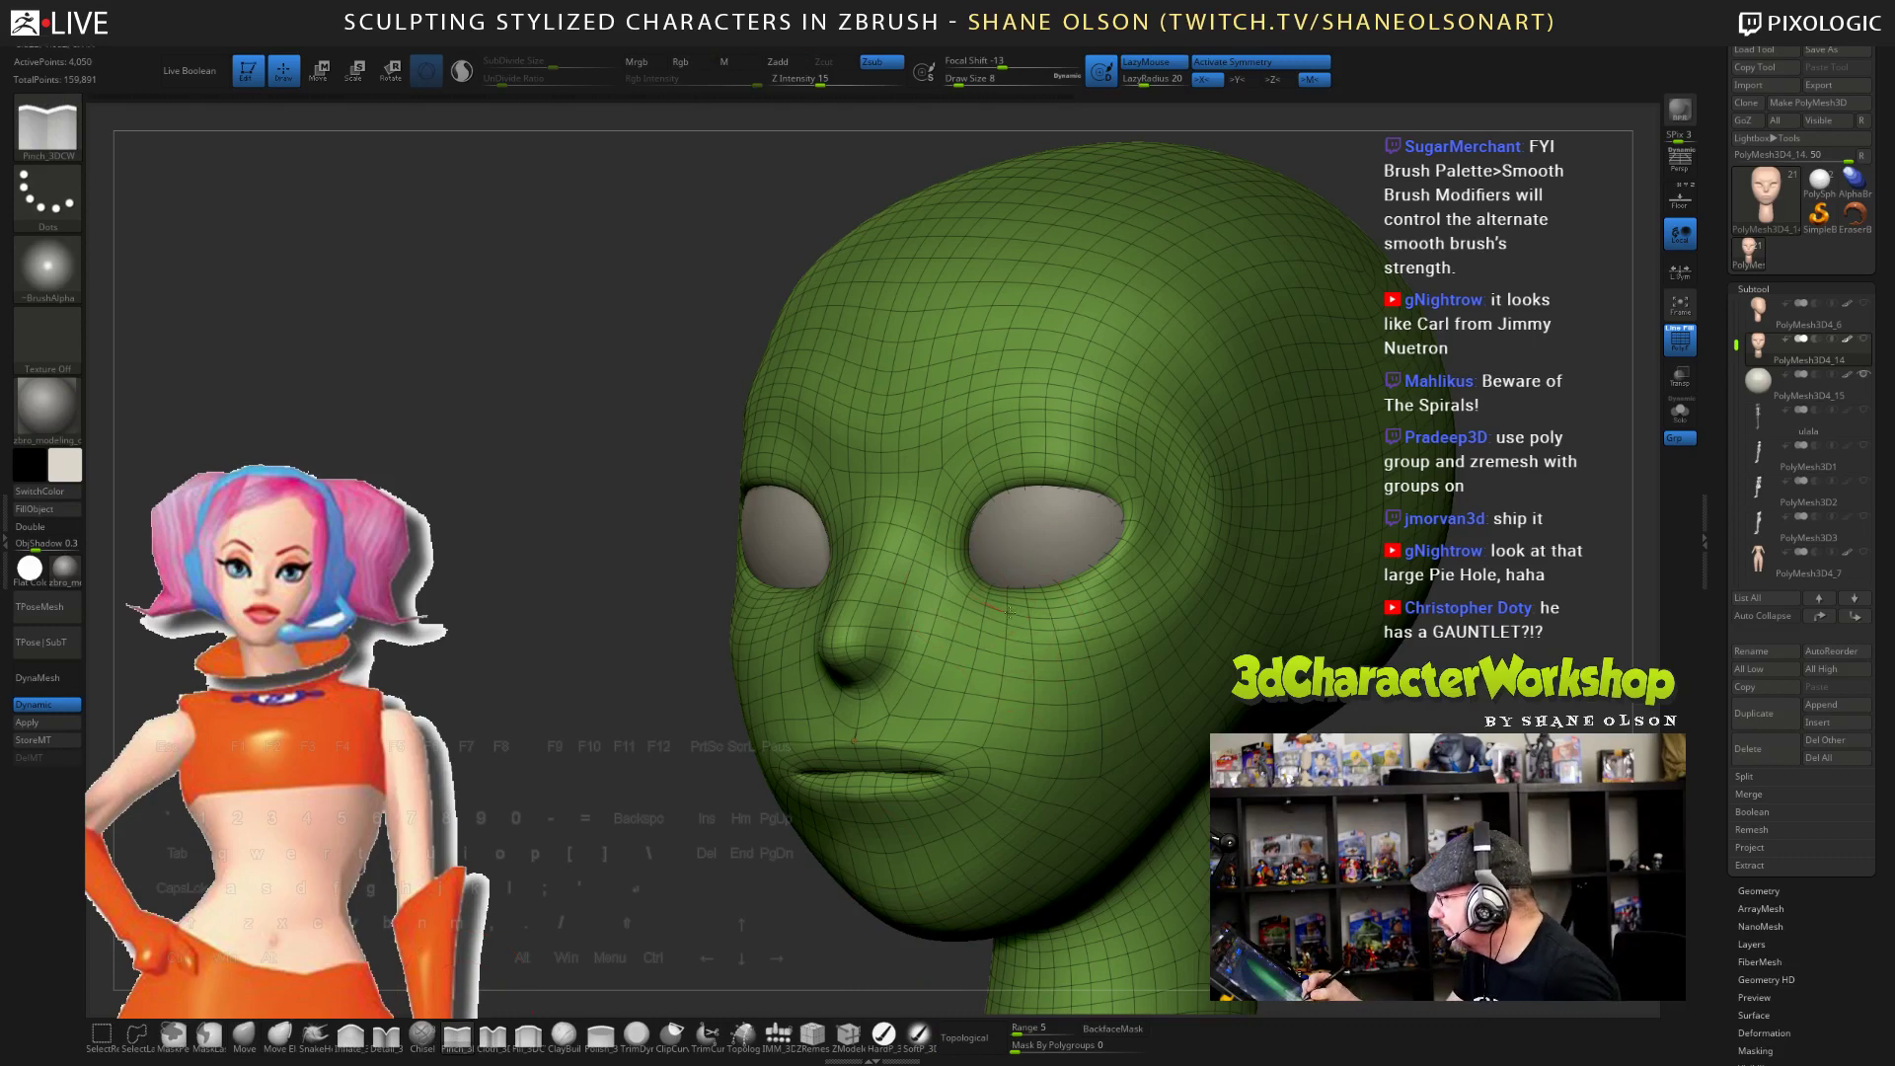
mouse_move(1165, 705)
right_mouse_down()
mouse_move(1105, 691)
mouse_move(1135, 612)
right_mouse_up()
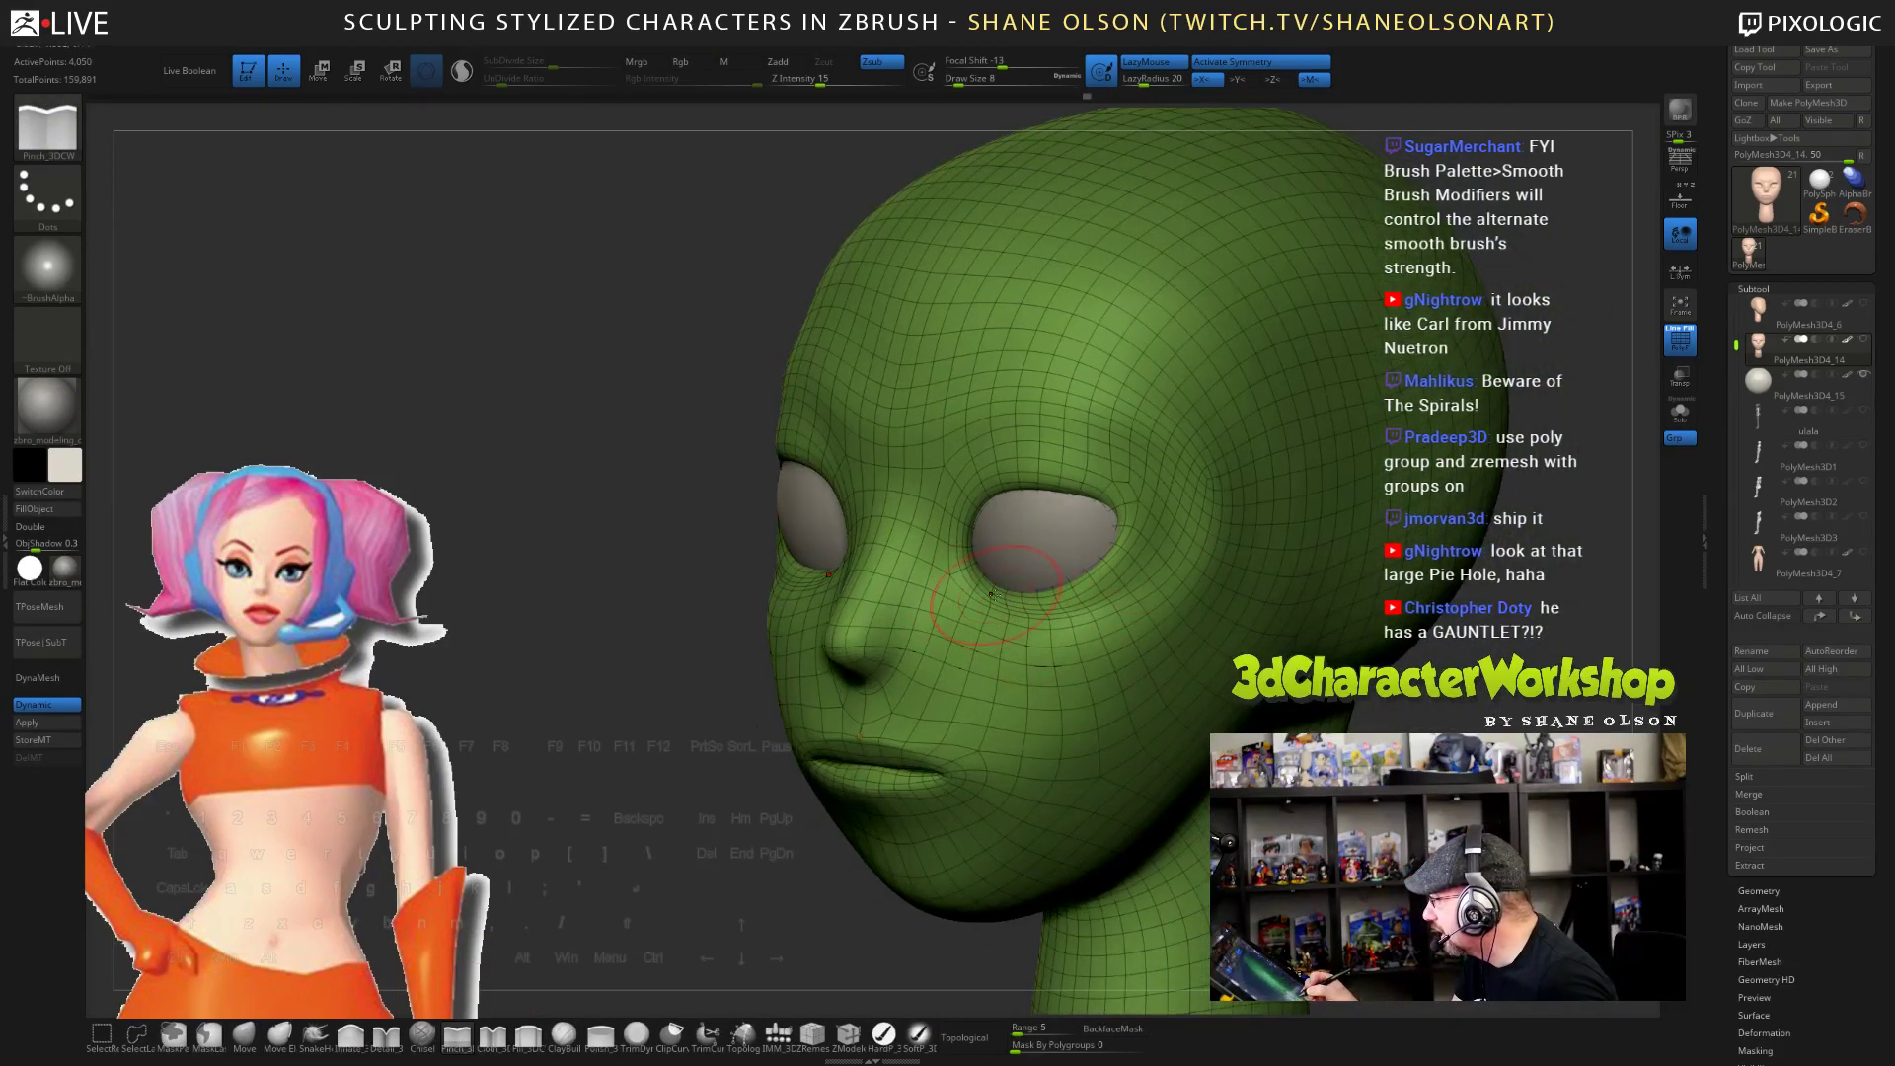
mouse_move(1172, 612)
right_mouse_down()
mouse_move(987, 582)
mouse_move(1013, 565)
right_mouse_up()
key("bracketleft")
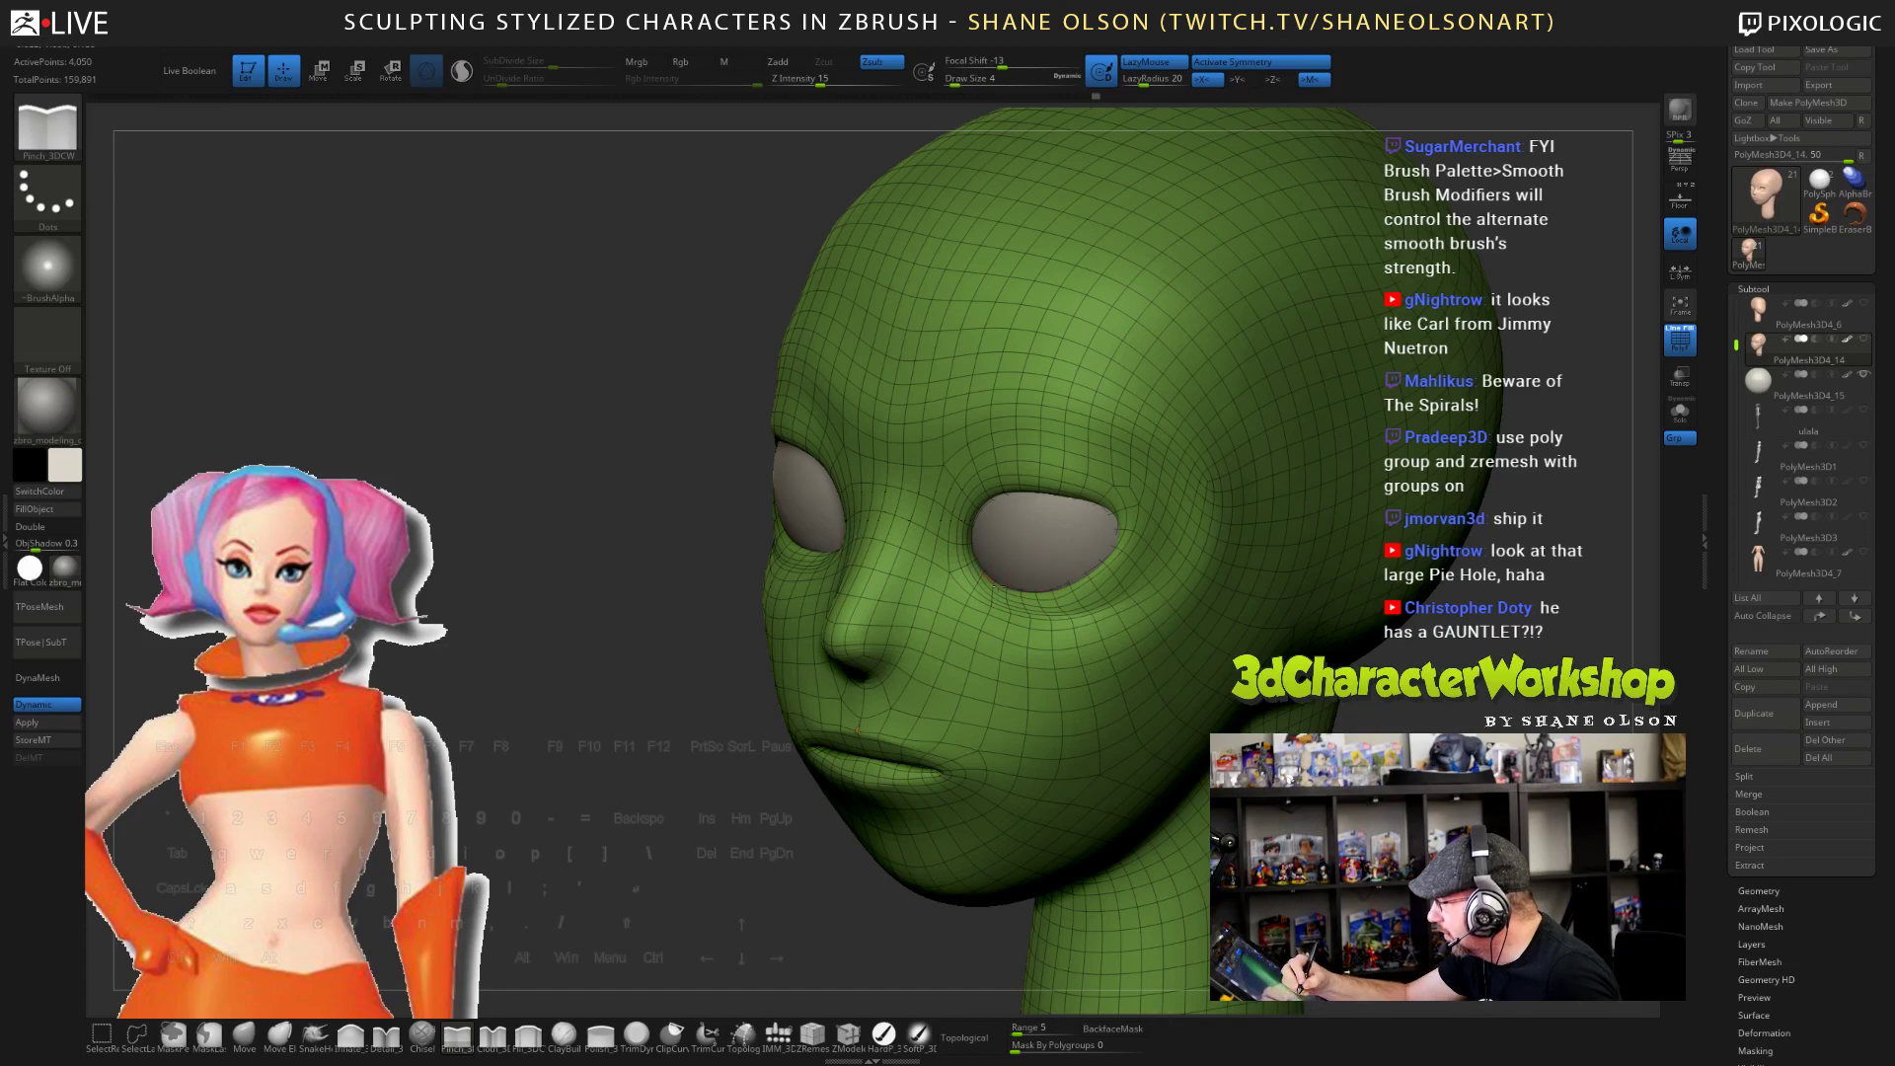
right_click_drag(1102, 598, 1135, 572)
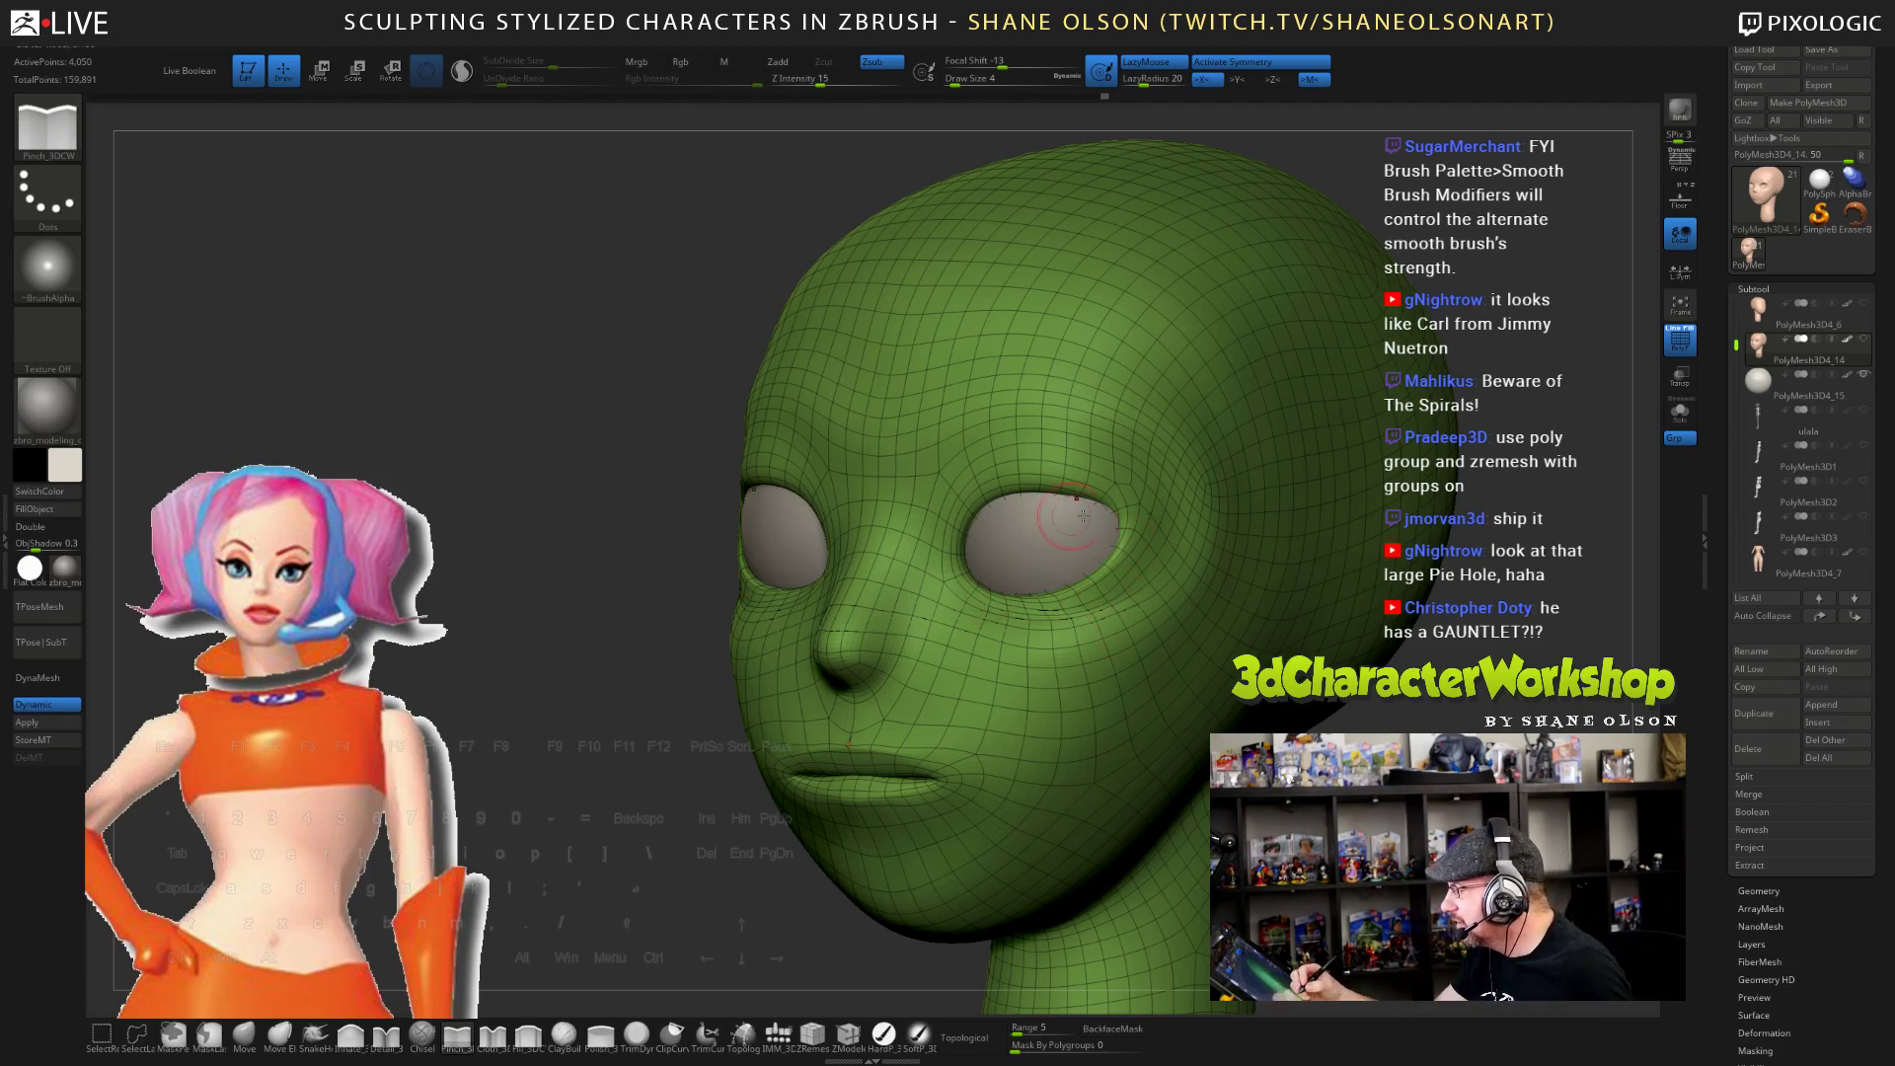
right_click_drag(1083, 516, 1033, 612, "alt")
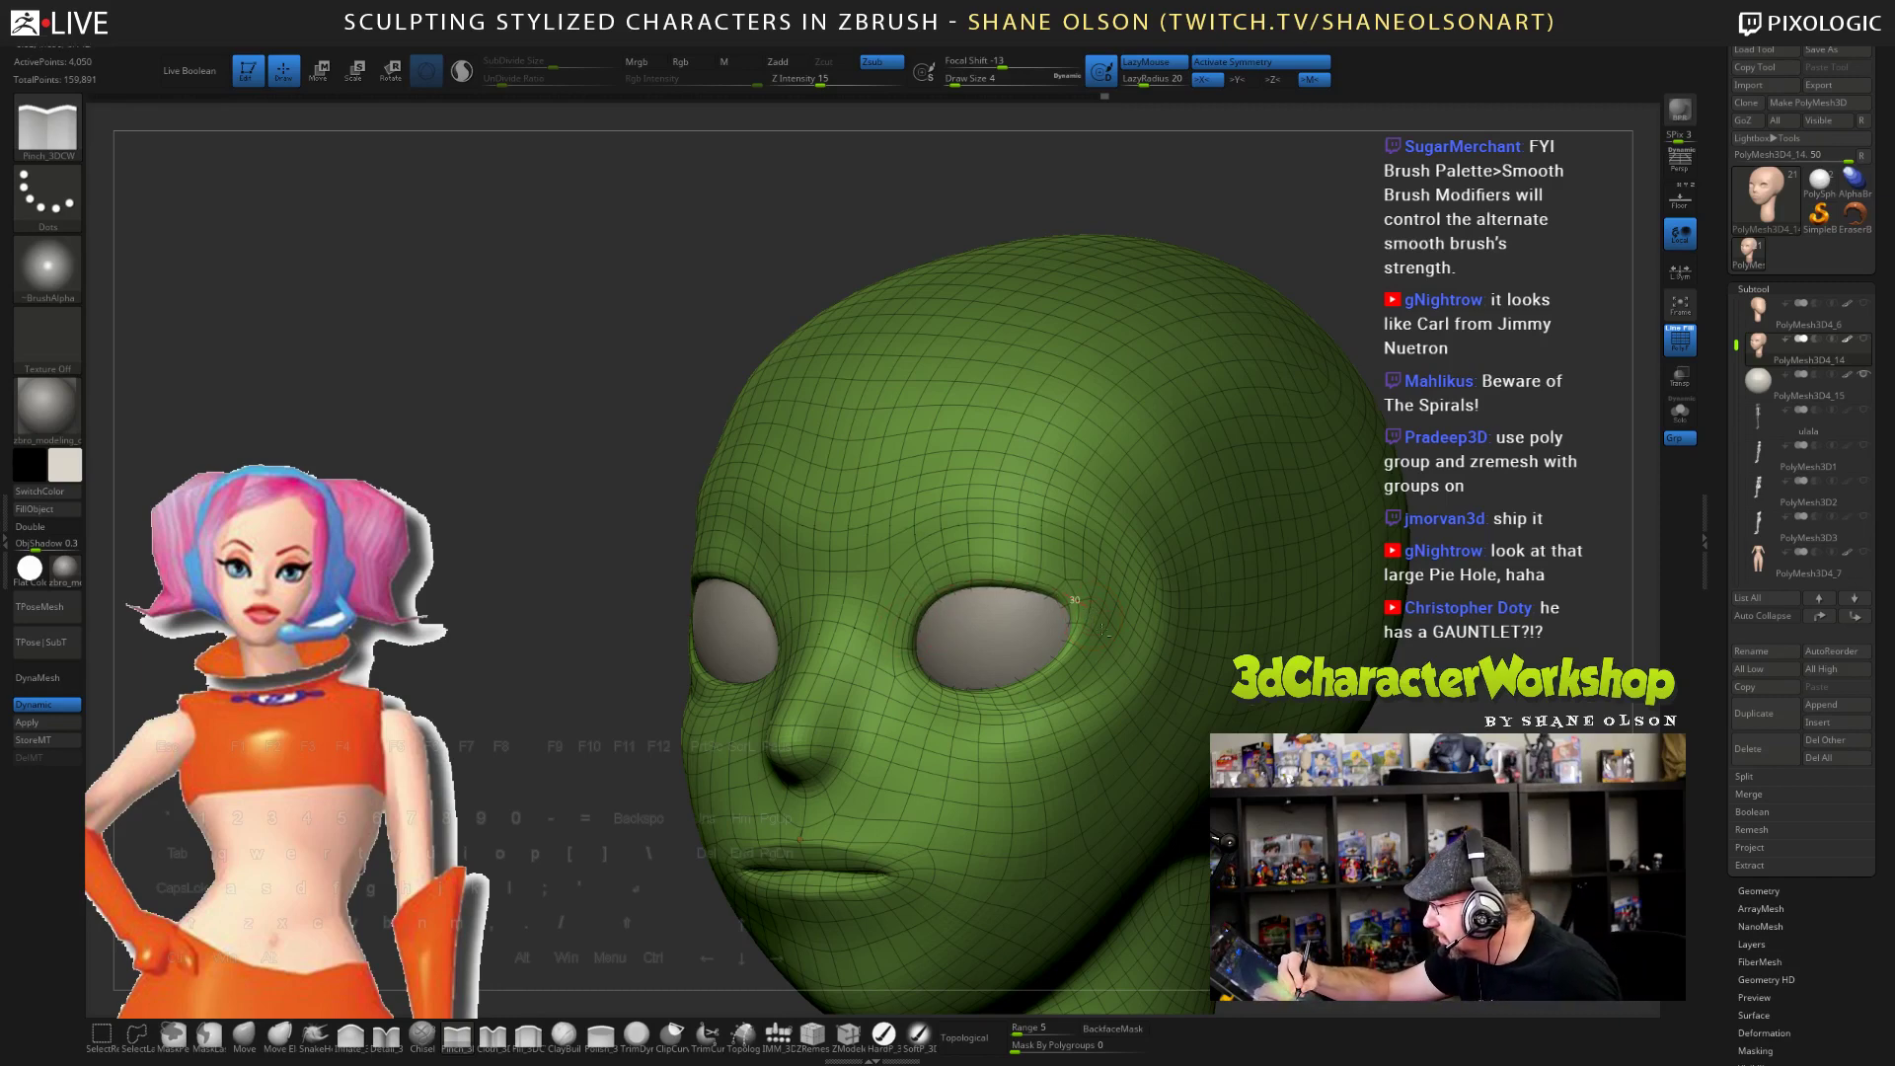
- Carve the crease above the upper eyelids from three-quarter and front views with the Pinch brush at draw size 4
mouse_move(906, 651)
left_mouse_down()
mouse_move(922, 598)
mouse_move(1050, 586)
left_mouse_up()
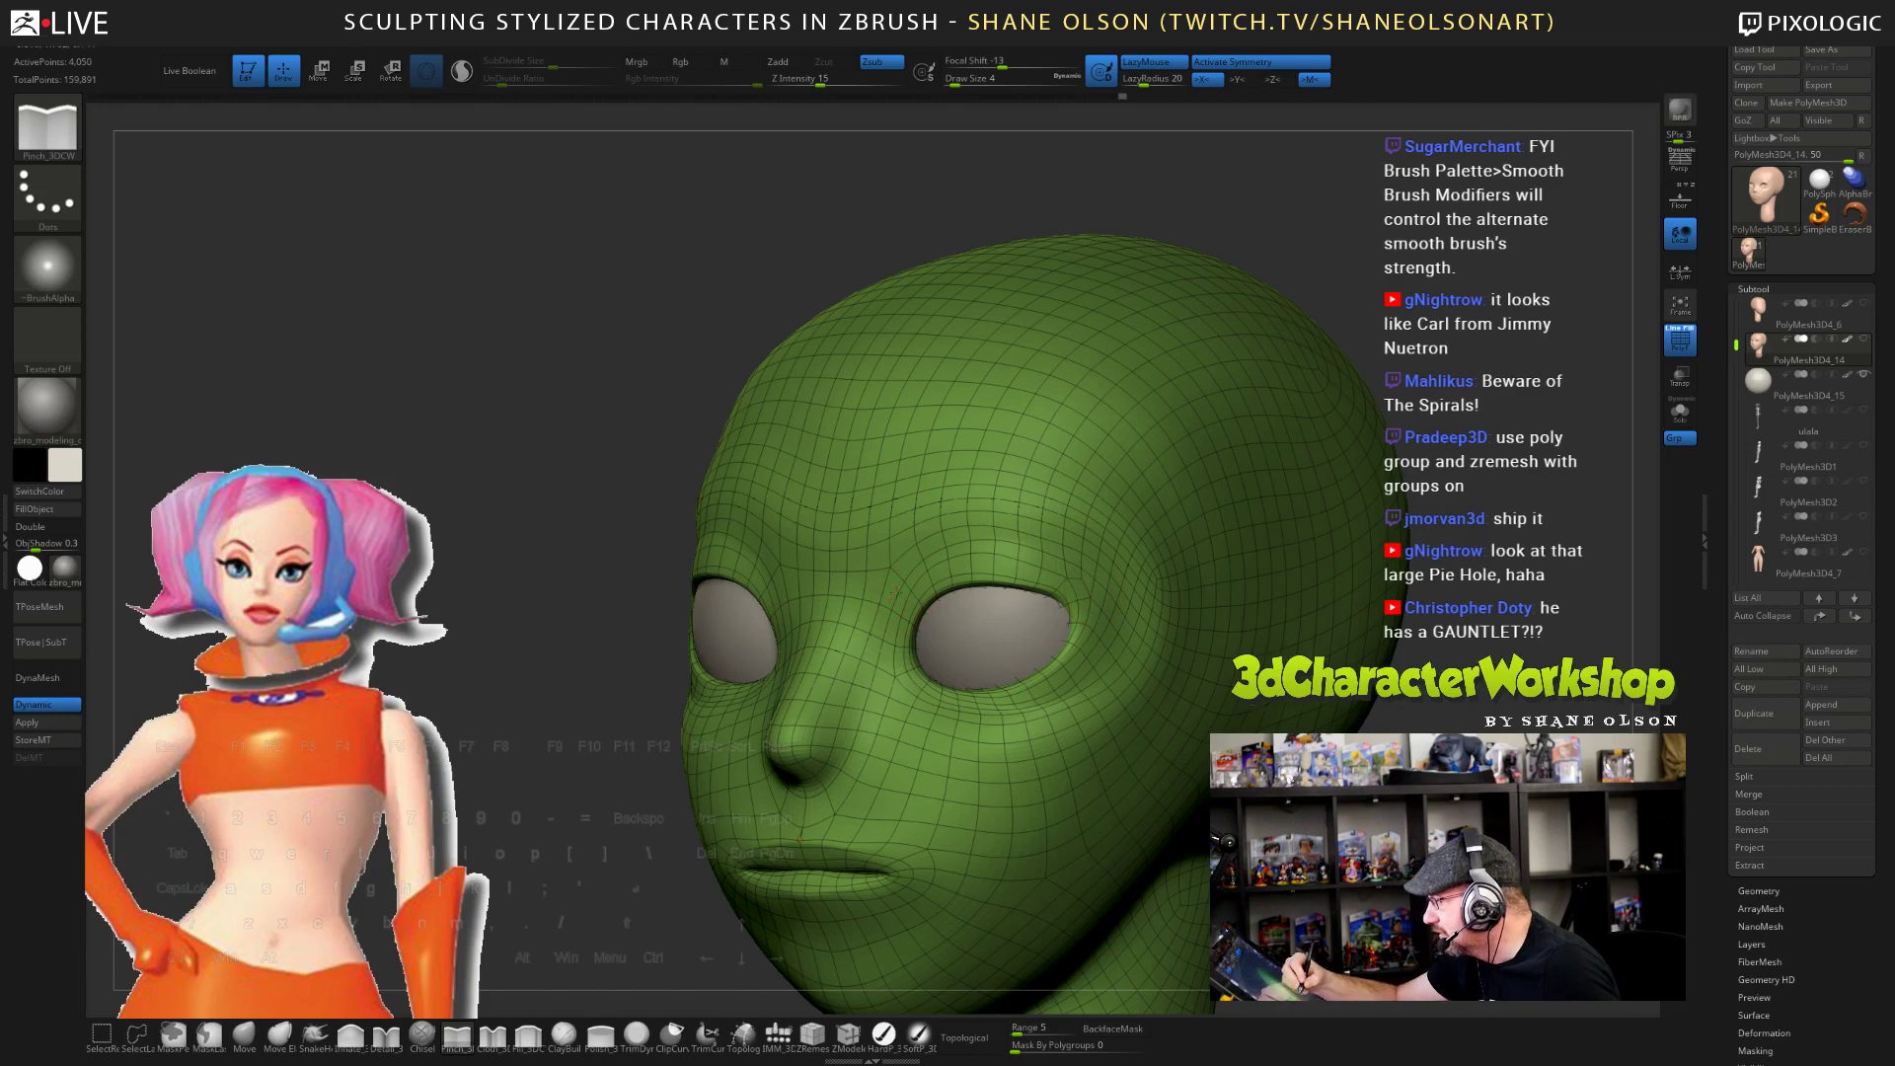
left_click_drag(1027, 535, 1110, 587)
right_click_drag(1110, 587, 1055, 644)
mouse_move(870, 641)
left_mouse_down()
mouse_move(943, 612)
mouse_move(1026, 624)
left_mouse_up()
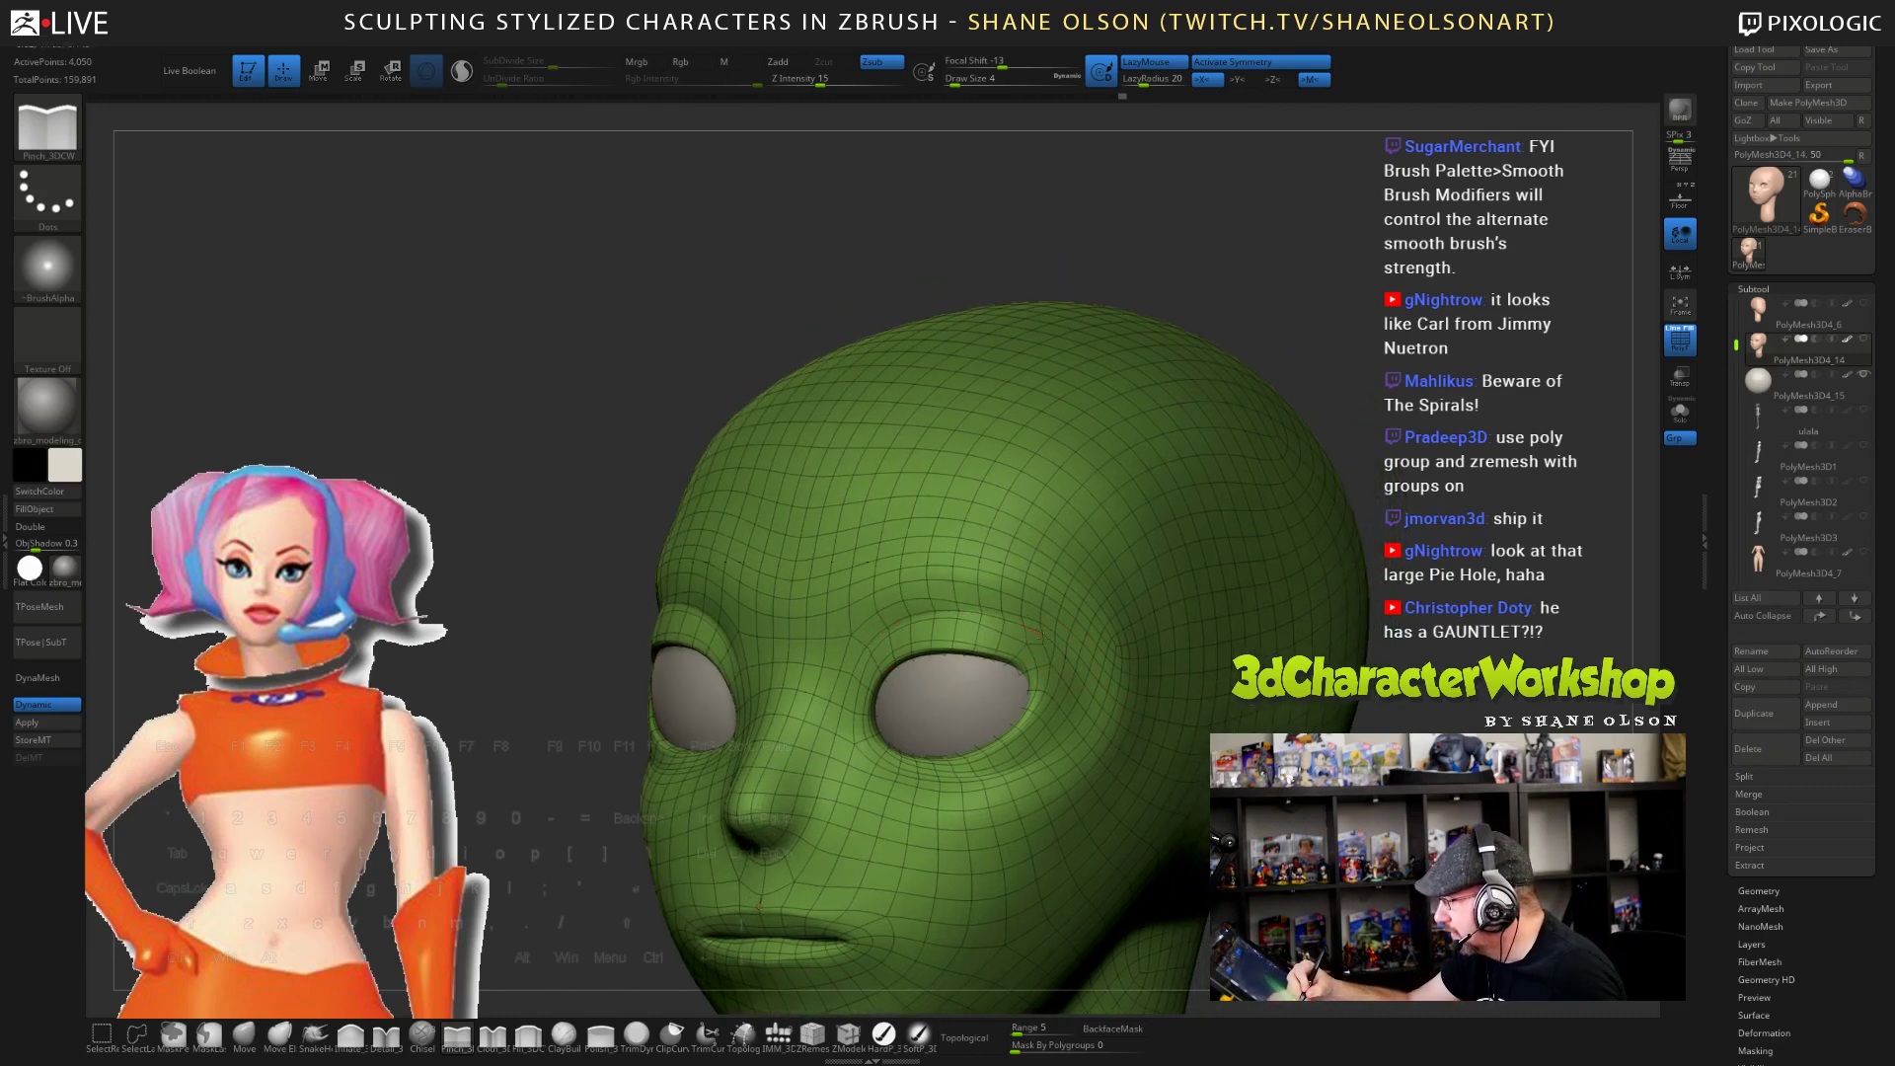
right_click_drag(1115, 700, 981, 559)
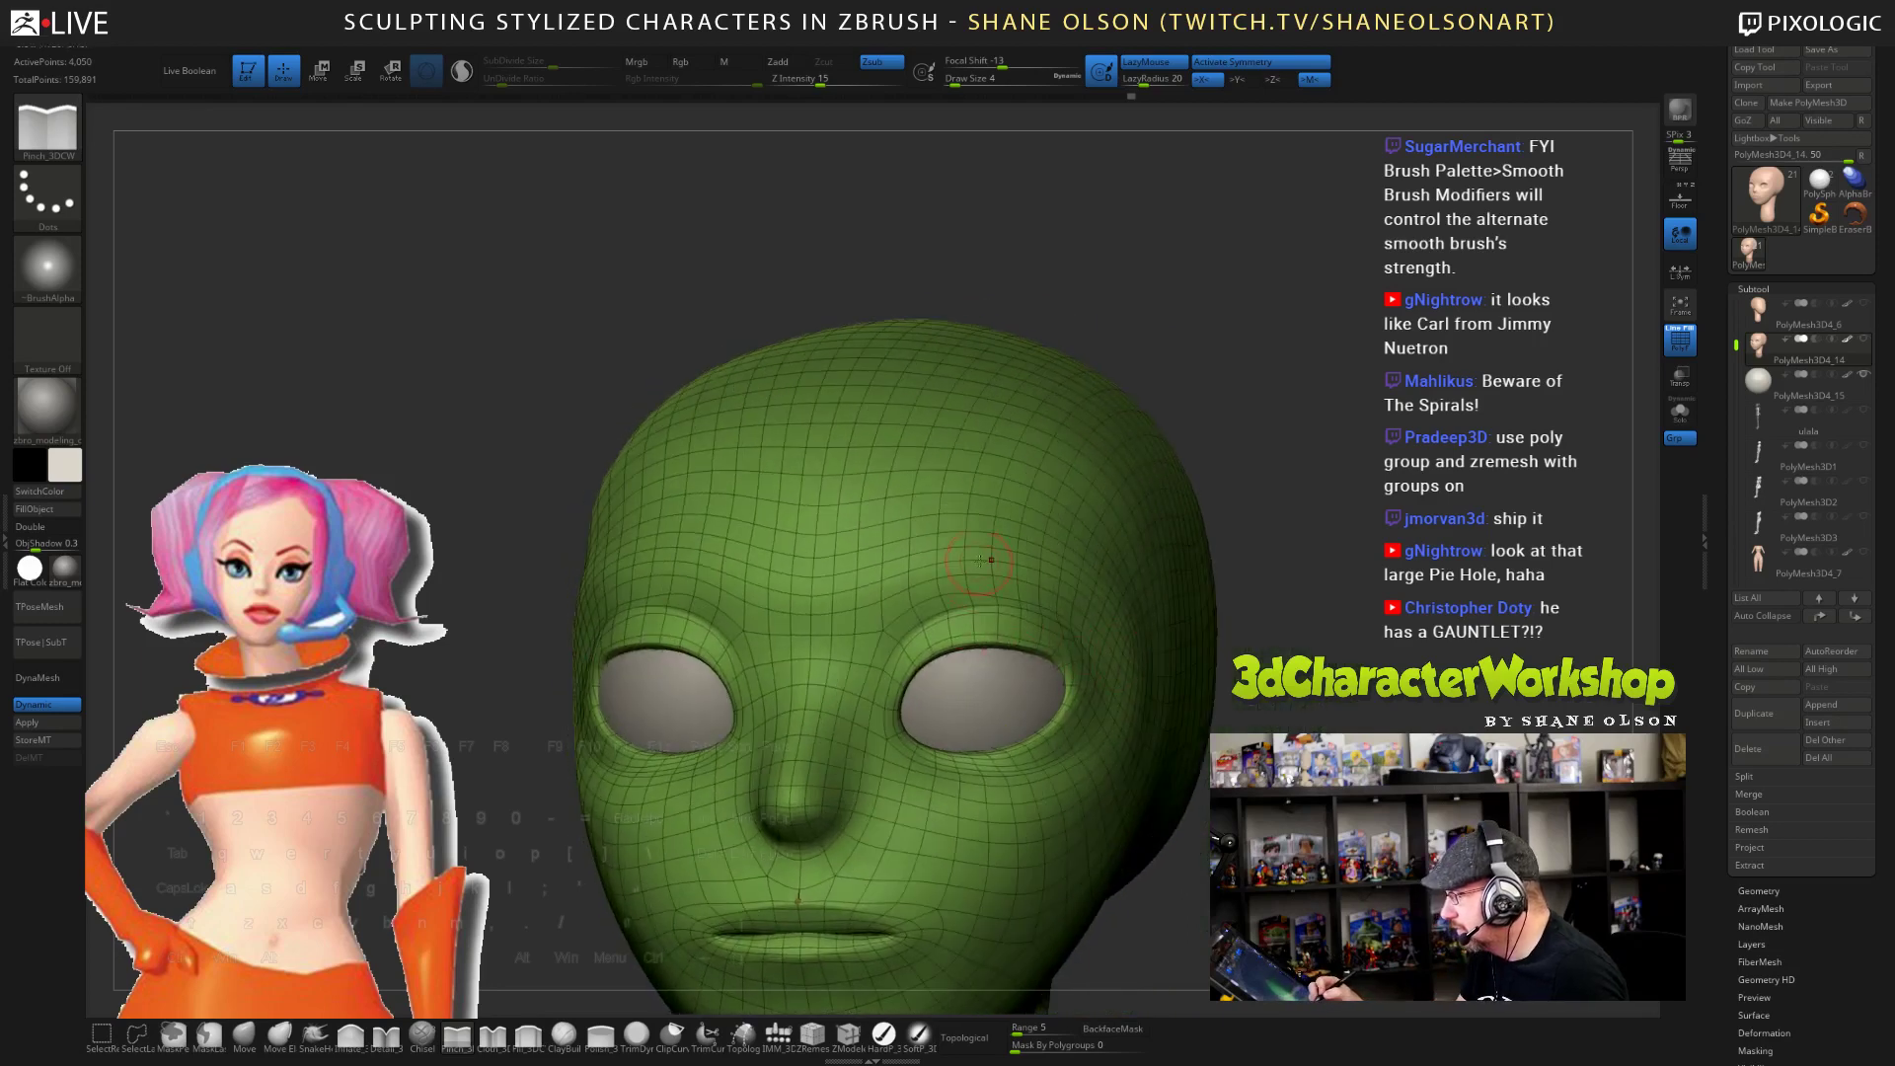
mouse_move(886, 686)
left_mouse_down()
mouse_move(912, 631)
mouse_move(1027, 614)
left_mouse_up()
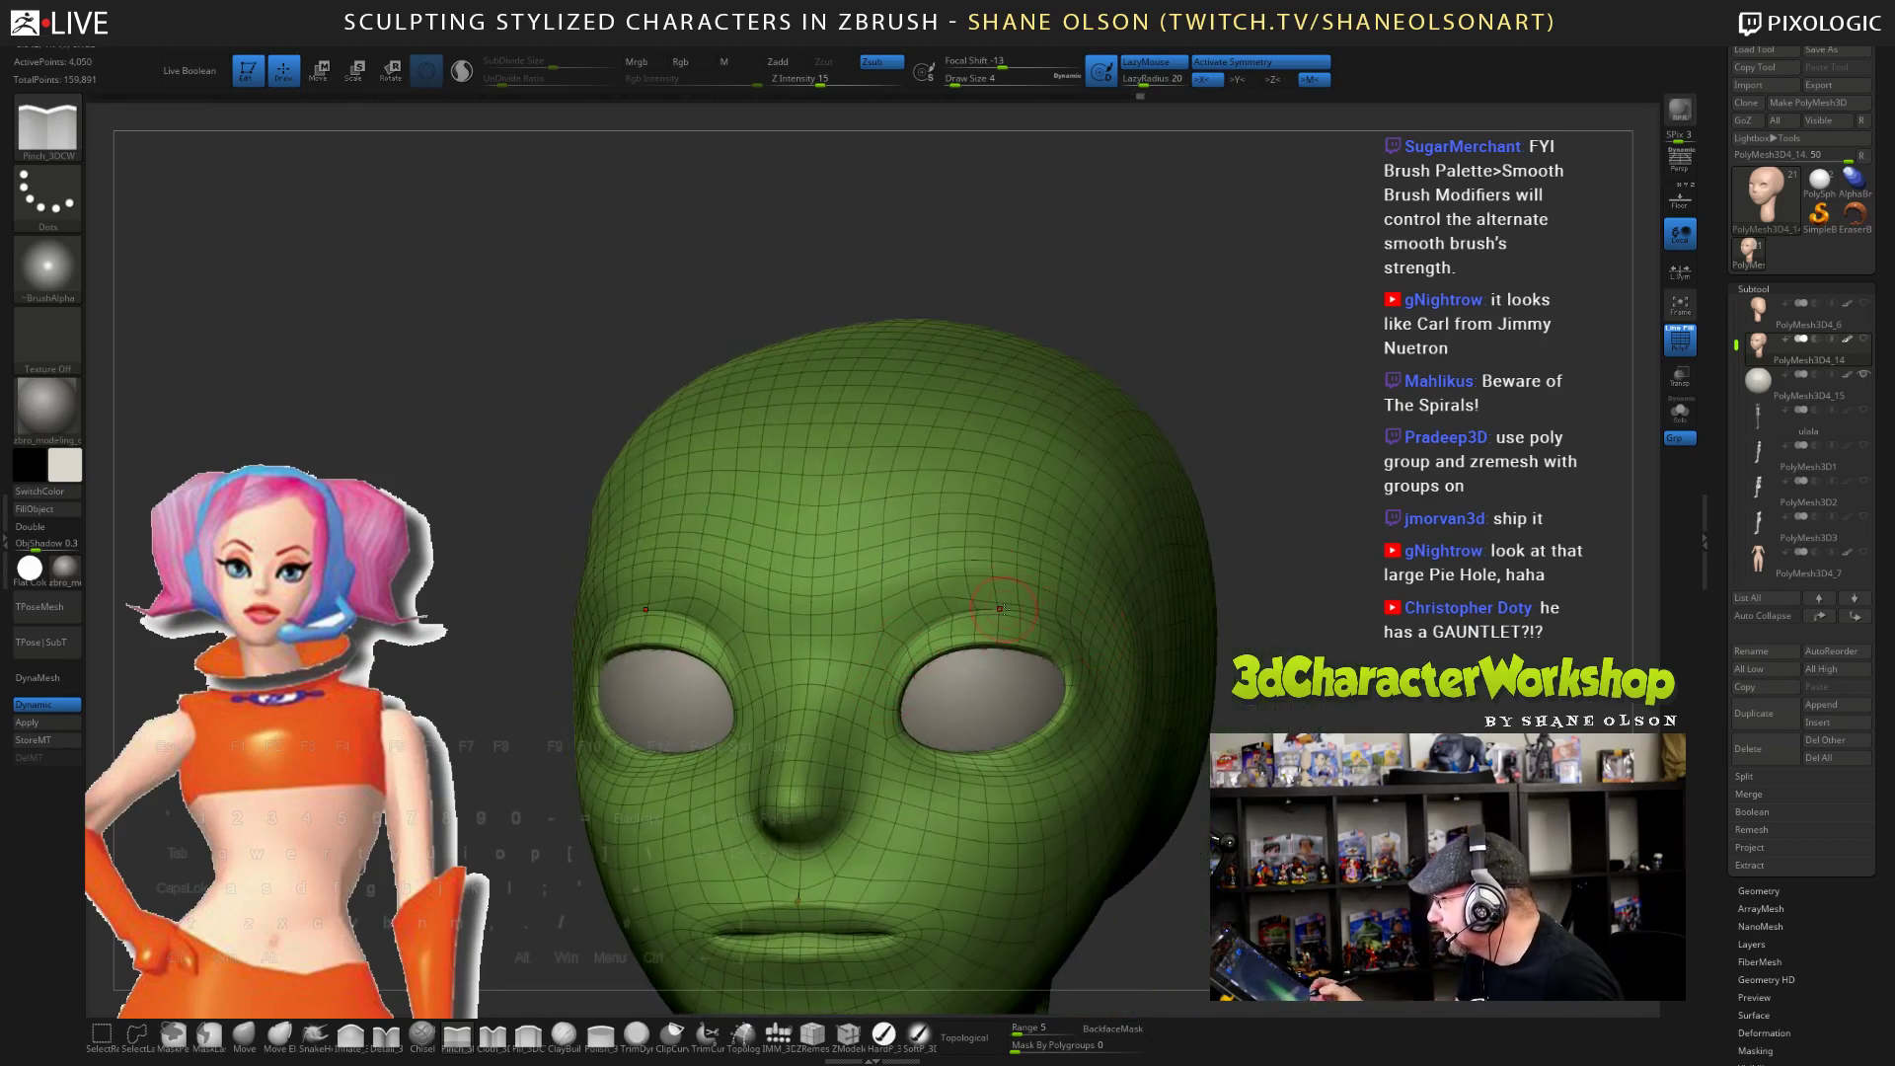
right_click_drag(1001, 609, 1101, 615)
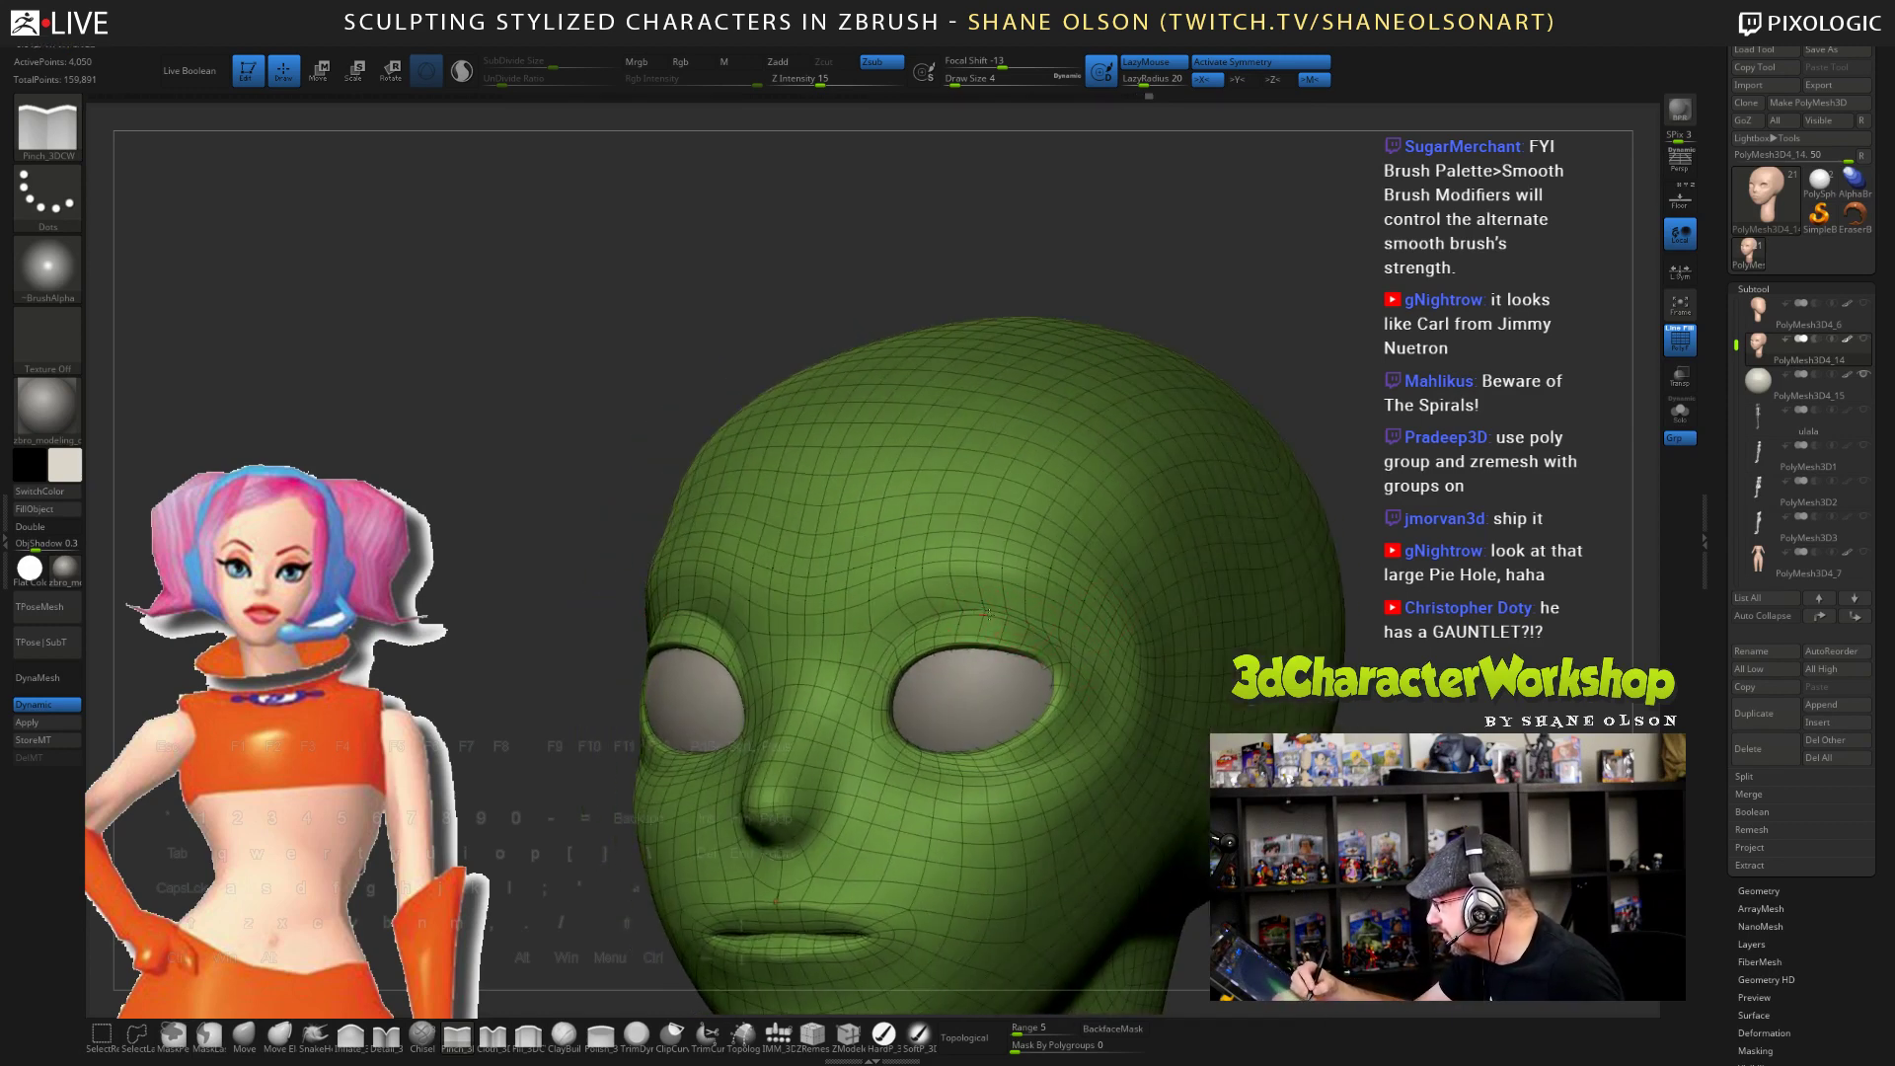
- Define the brow ridge above the eyes with the Pinch brush at draw size 4 and hide the polyframe wireframe
mouse_move(1036, 619)
right_mouse_down()
mouse_move(969, 708)
mouse_move(989, 640)
right_mouse_up()
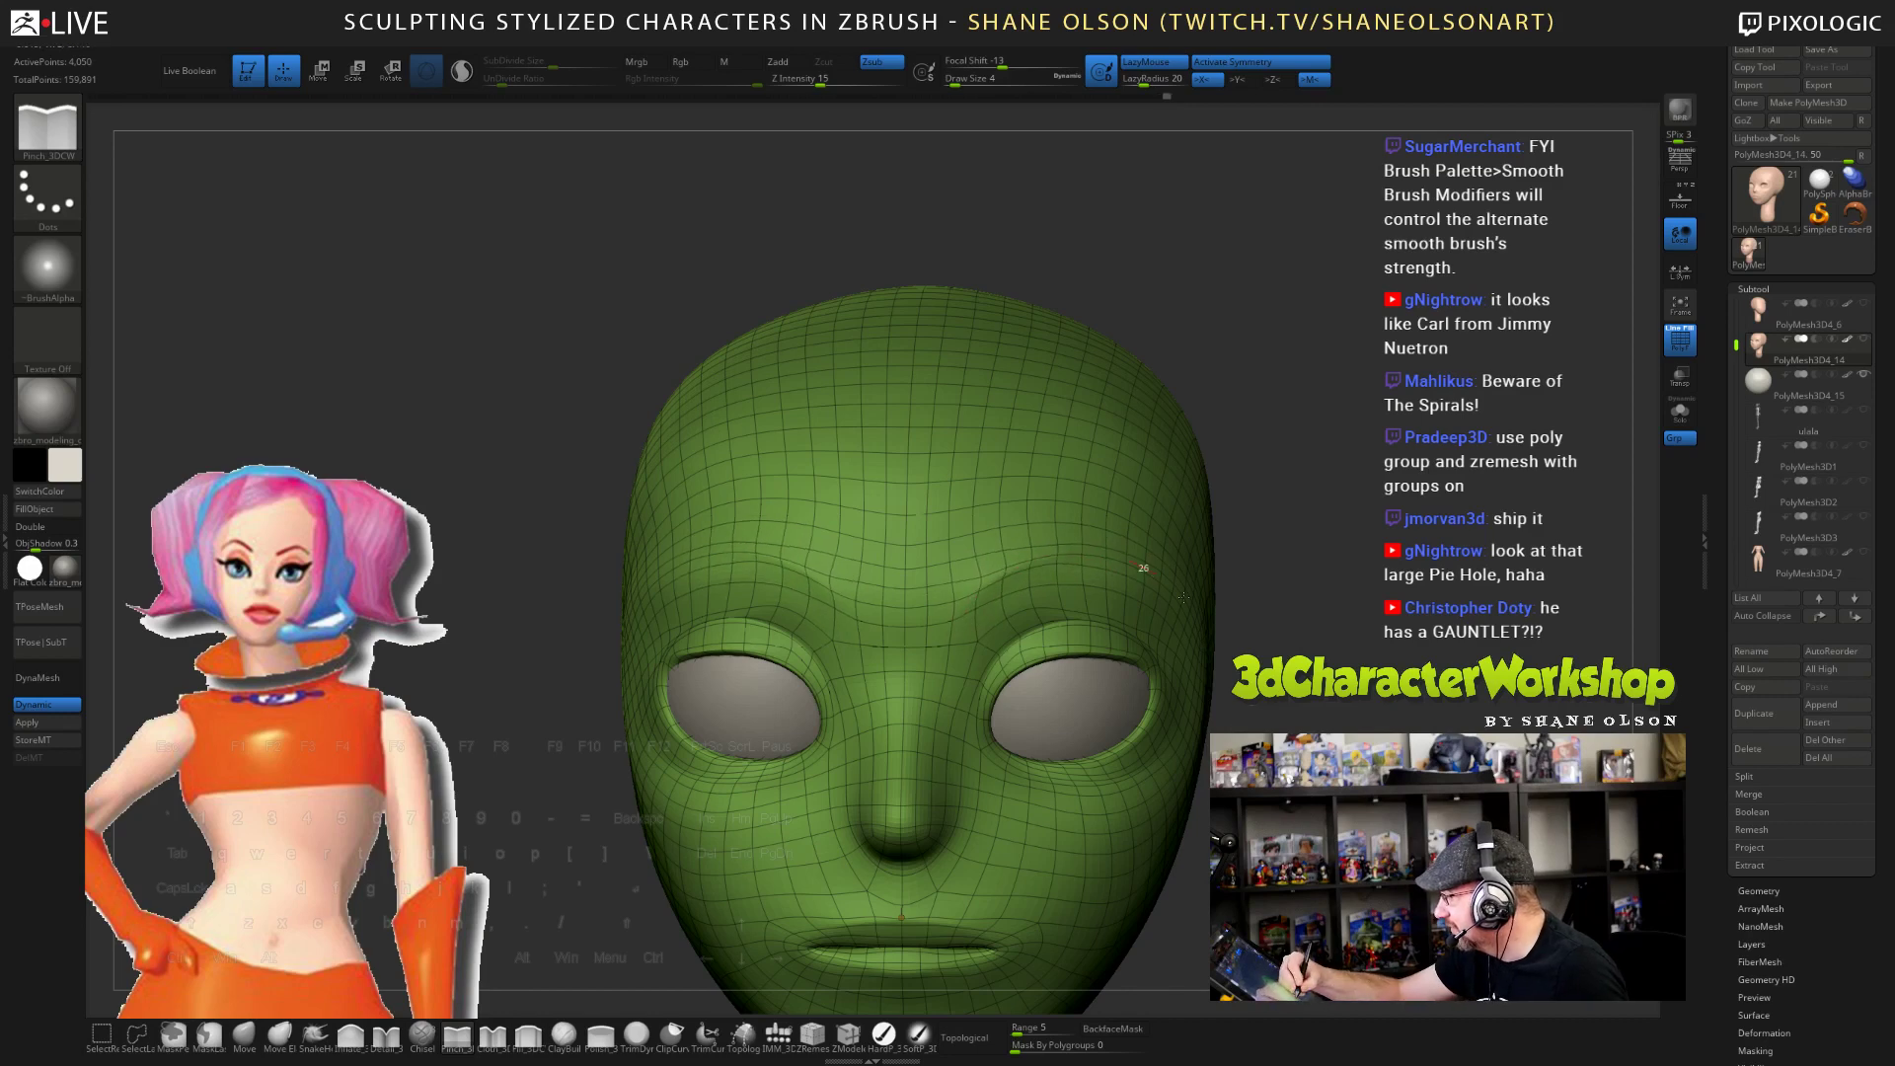
right_click_drag(1183, 597, 1047, 568)
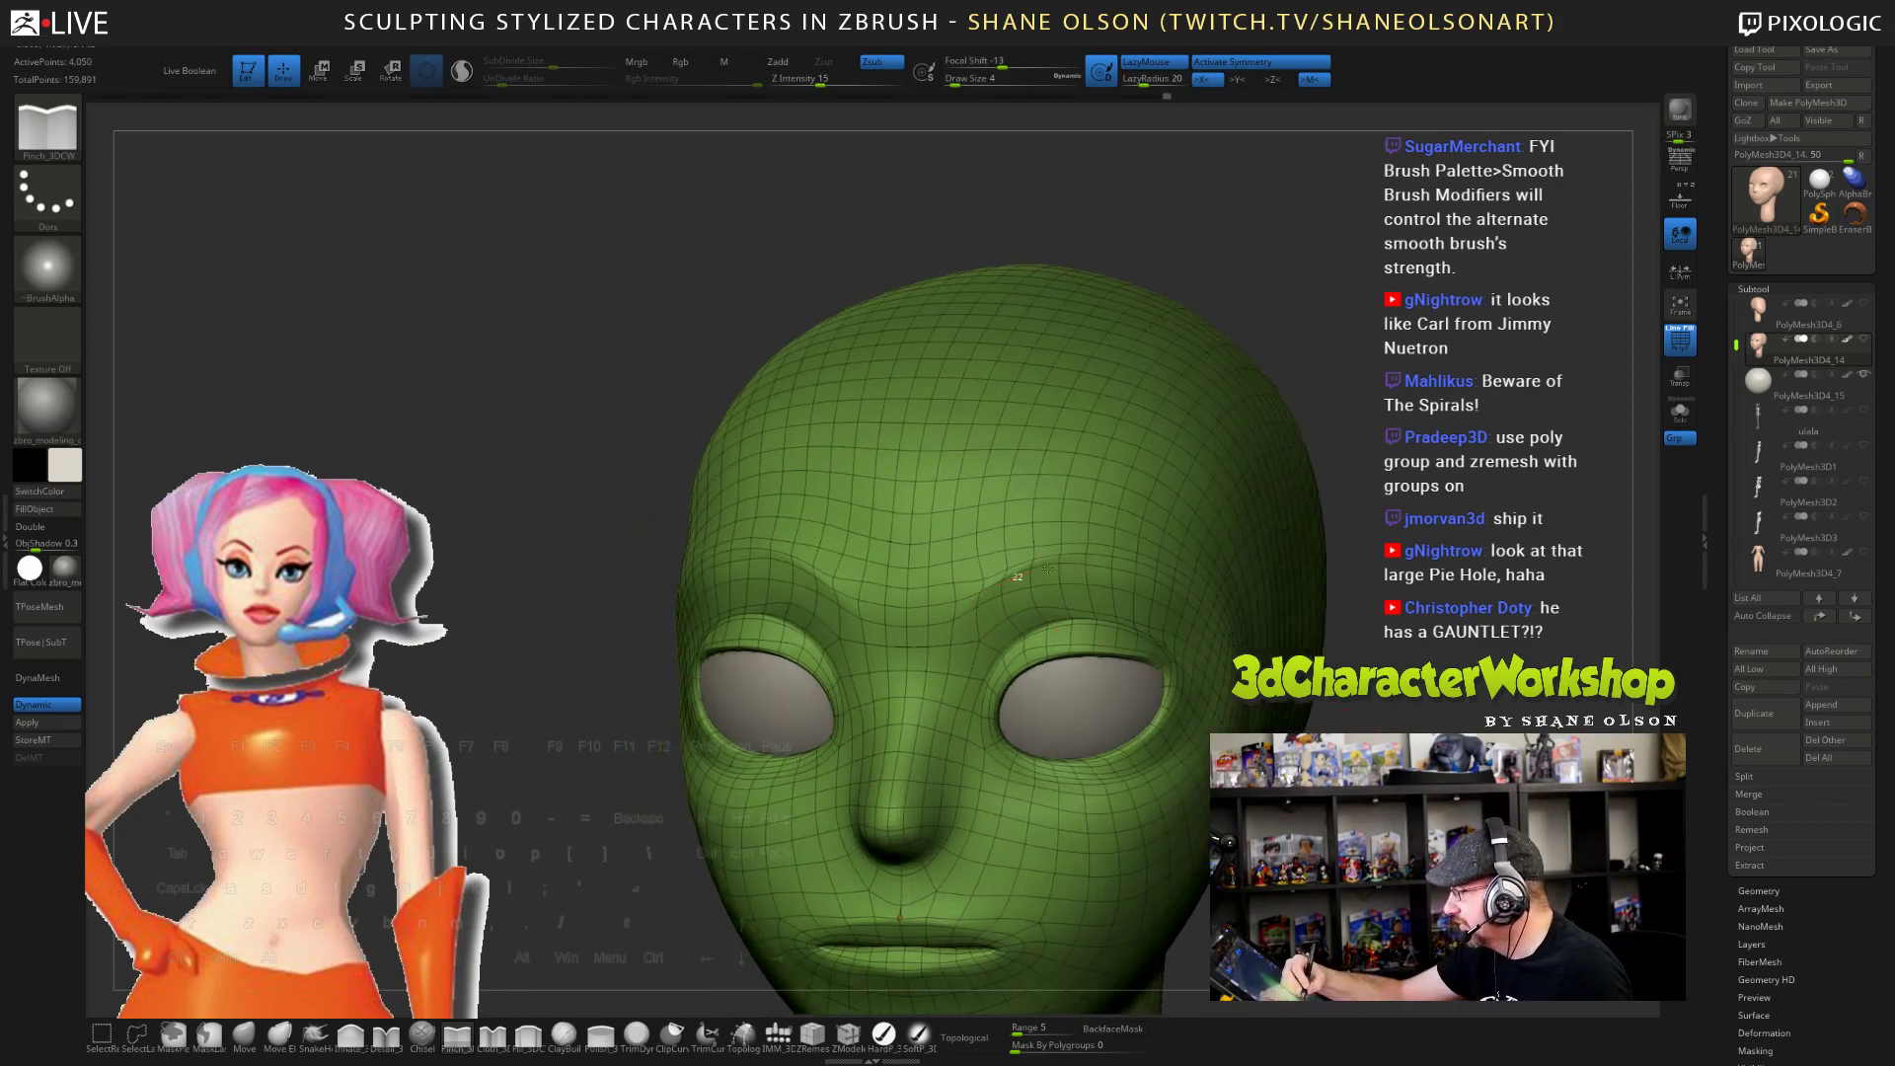
left_click_drag(1047, 568, 1143, 554)
left_click_drag(1300, 713, 1111, 561)
key("shift+f")
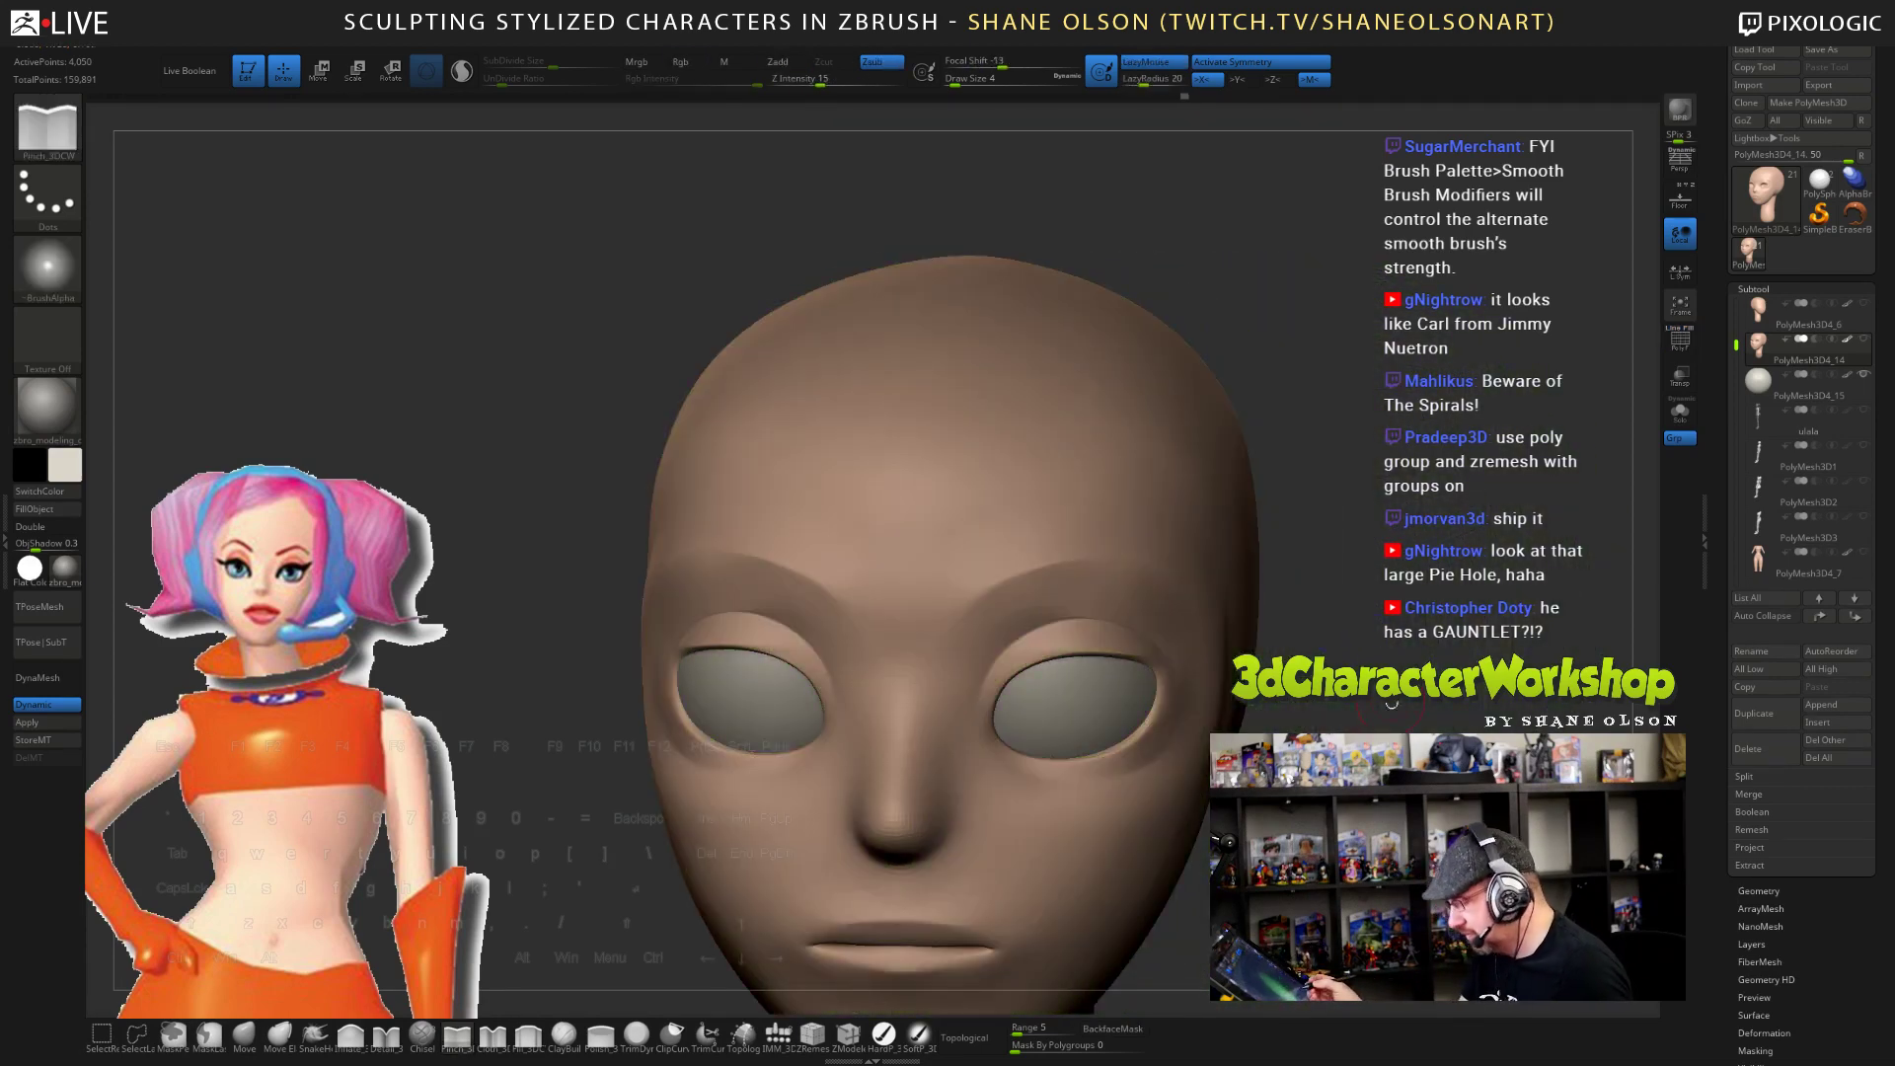
- Smooth the surface below and beside the outer eye corners at draw size 4 and return to the front view
mouse_move(1312, 612)
left_mouse_down("alt")
mouse_move(1293, 513)
mouse_move(1199, 562)
mouse_move(1194, 631)
left_mouse_up("alt")
left_click_drag(1115, 736, 1144, 719, "shift")
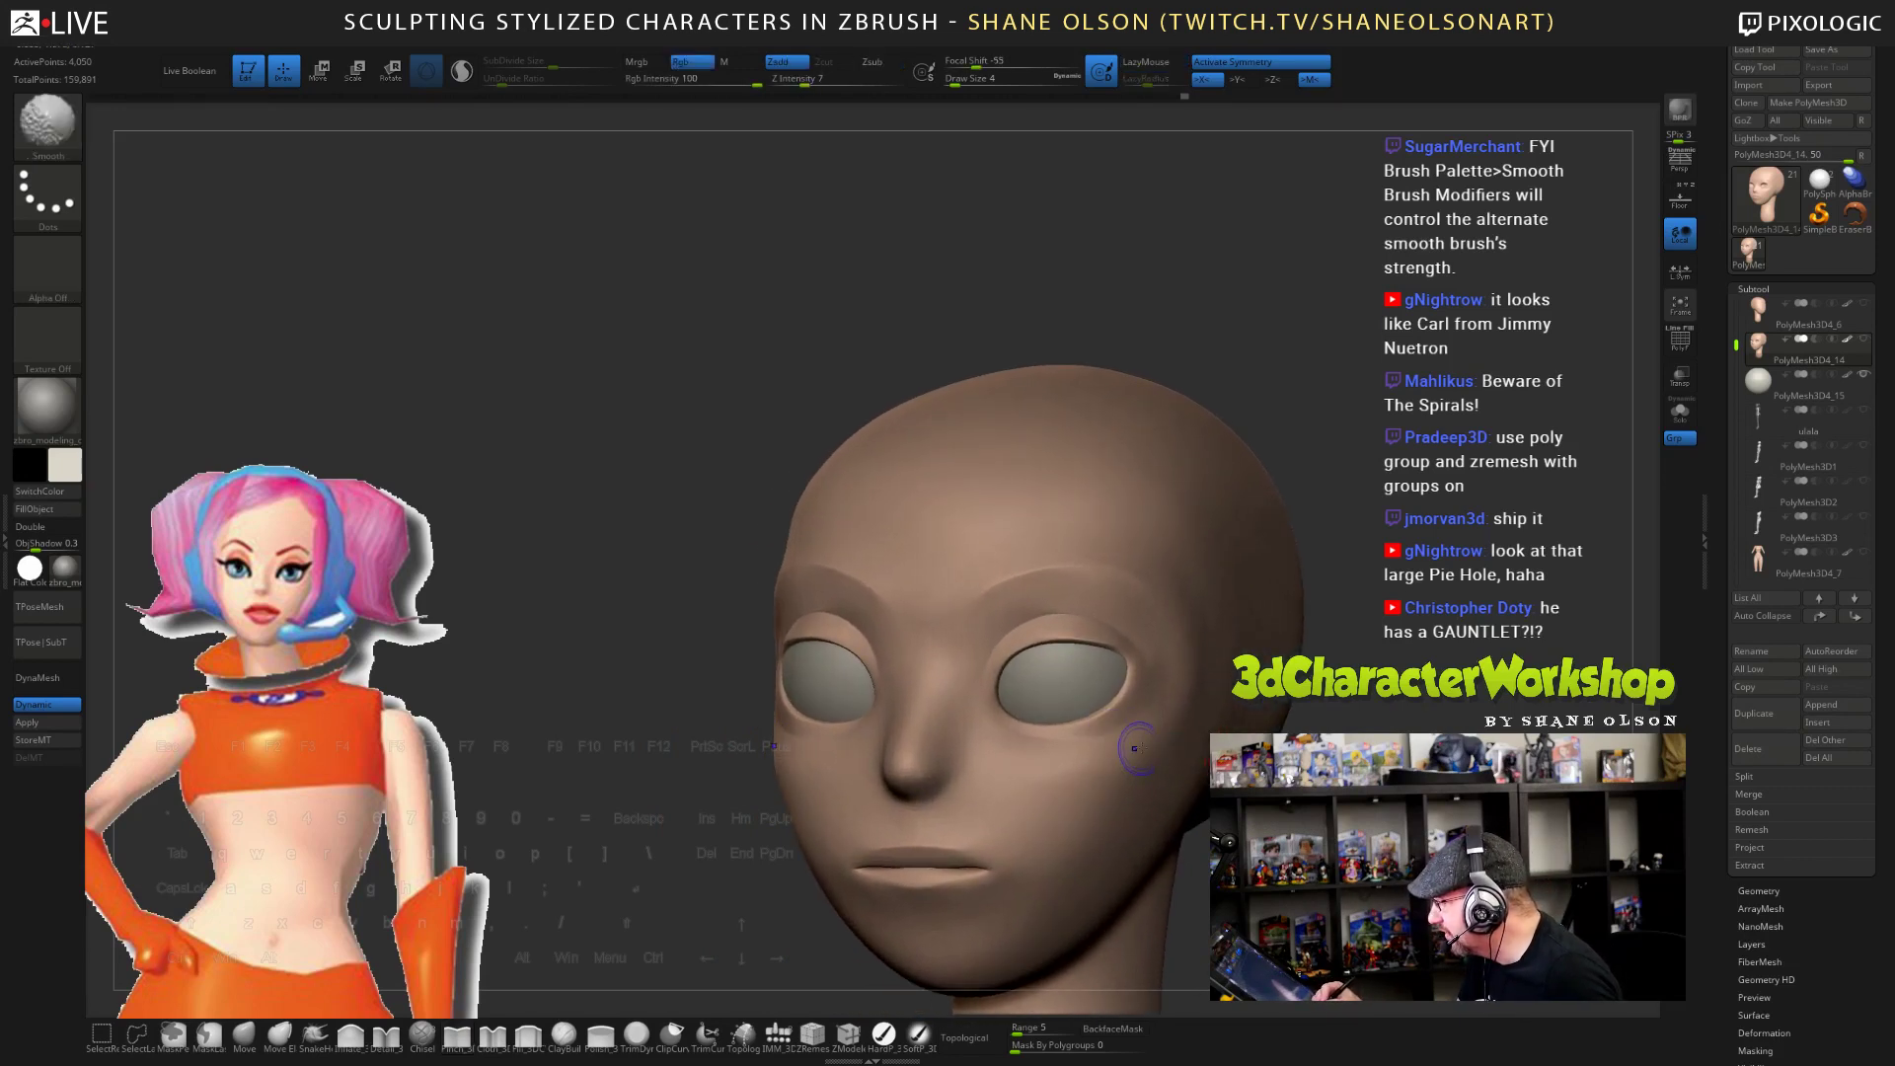
mouse_move(1174, 643)
left_mouse_down("shift")
mouse_move(1160, 706)
mouse_move(1084, 747)
left_mouse_up("shift")
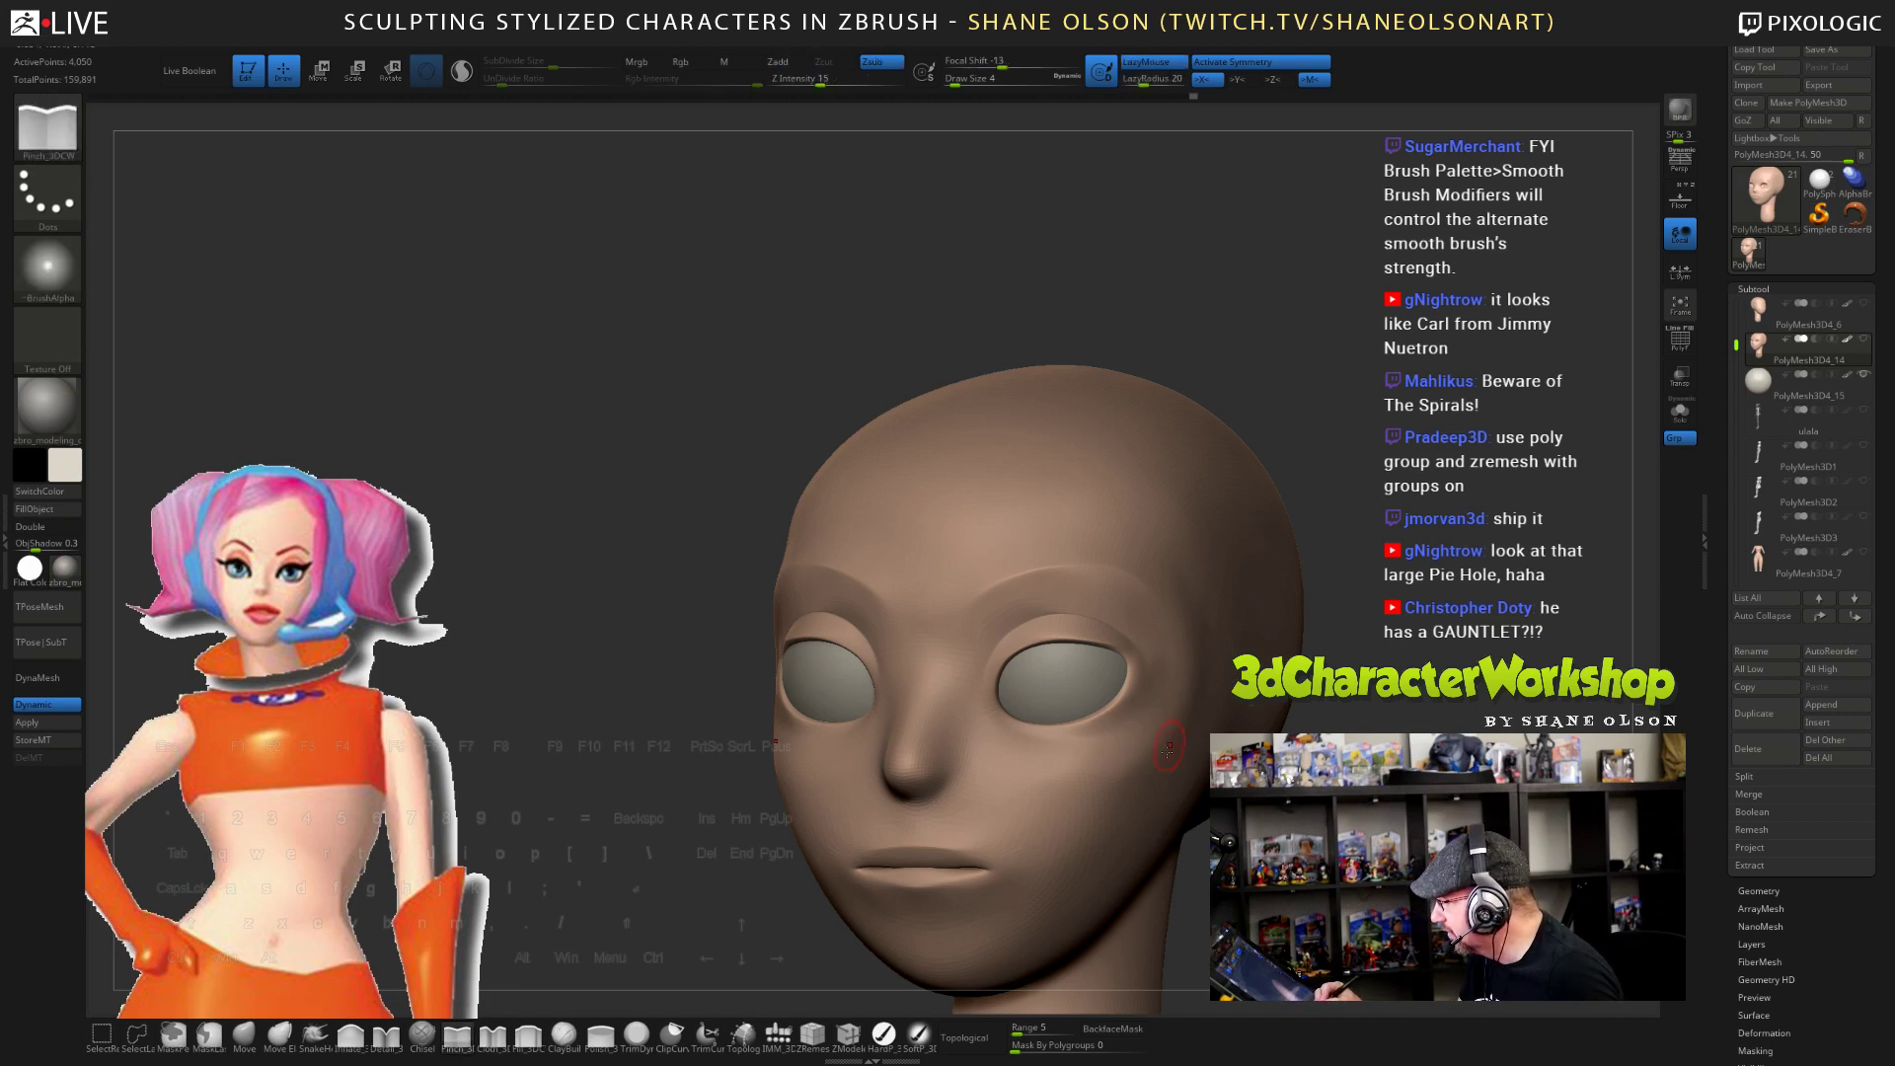
mouse_move(1086, 758)
right_mouse_down()
mouse_move(1245, 778)
mouse_move(1170, 781)
right_mouse_up()
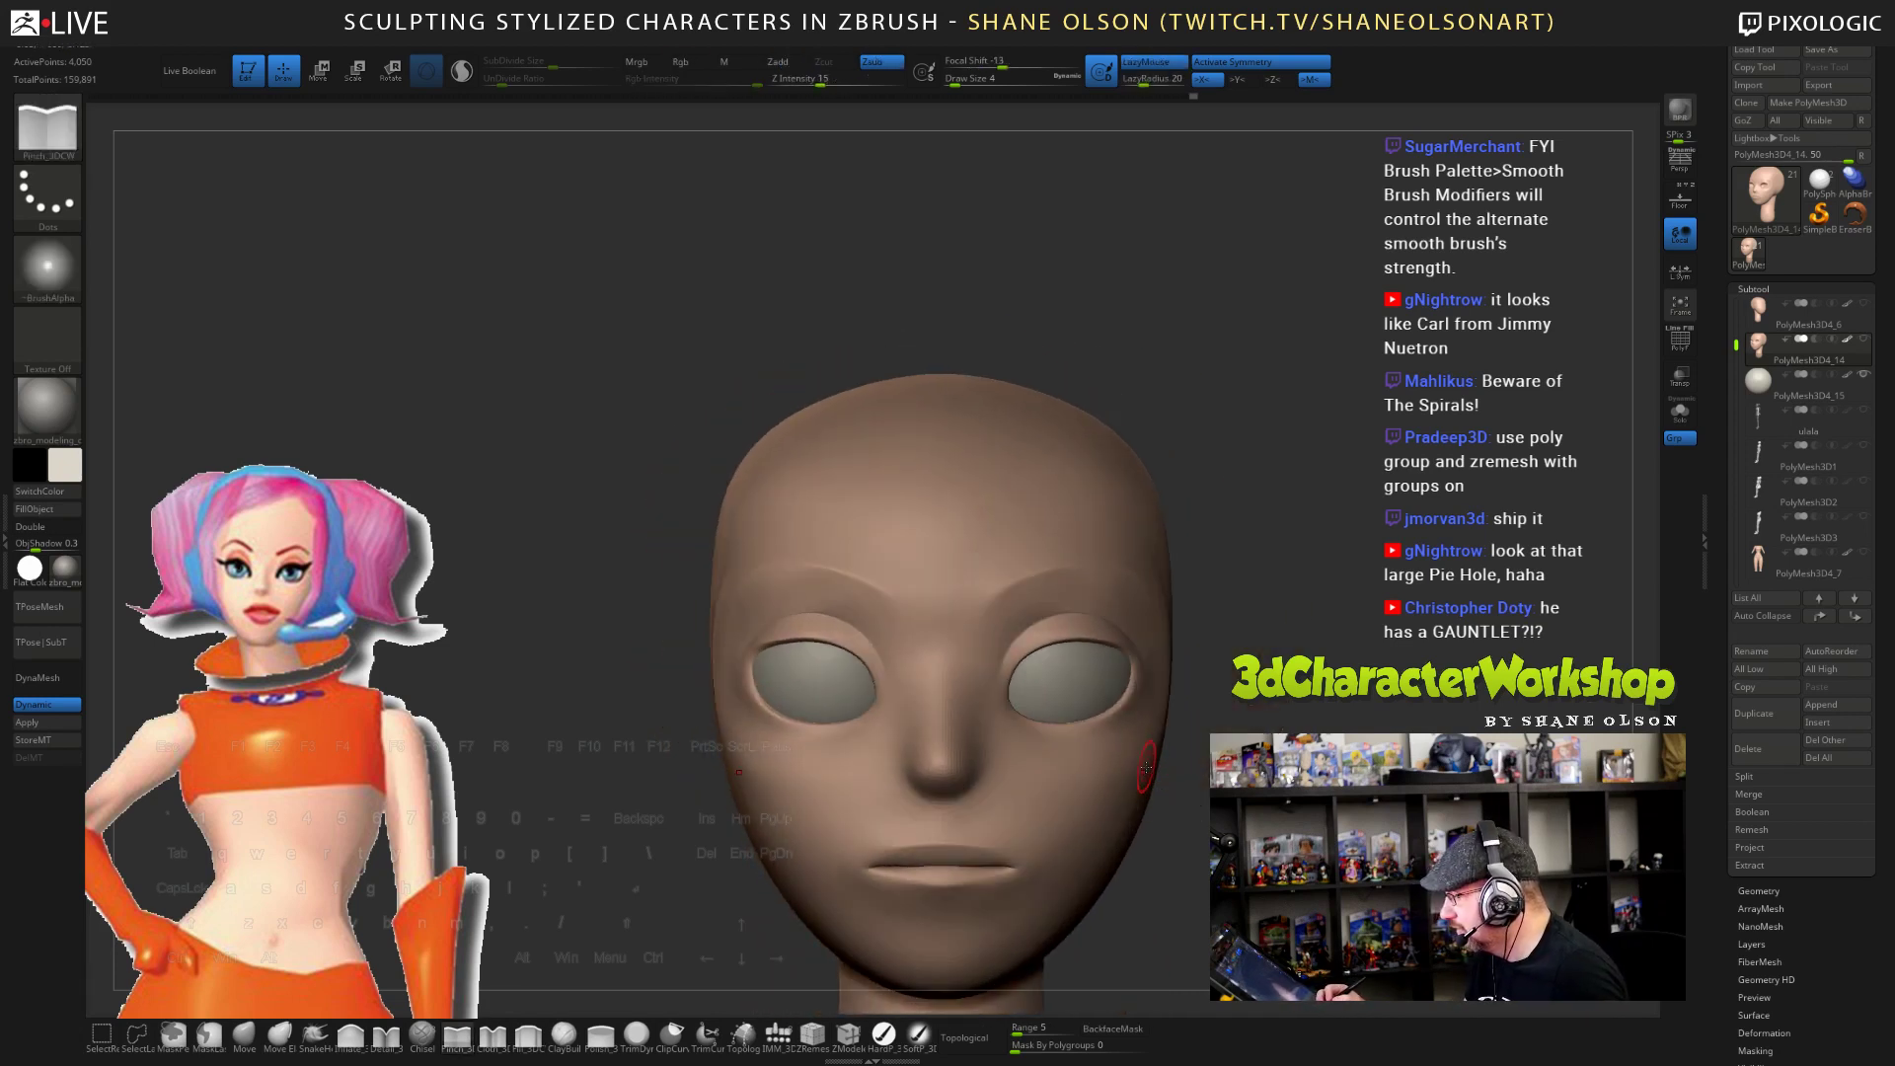
left_click_drag(779, 816, 795, 839, "shift")
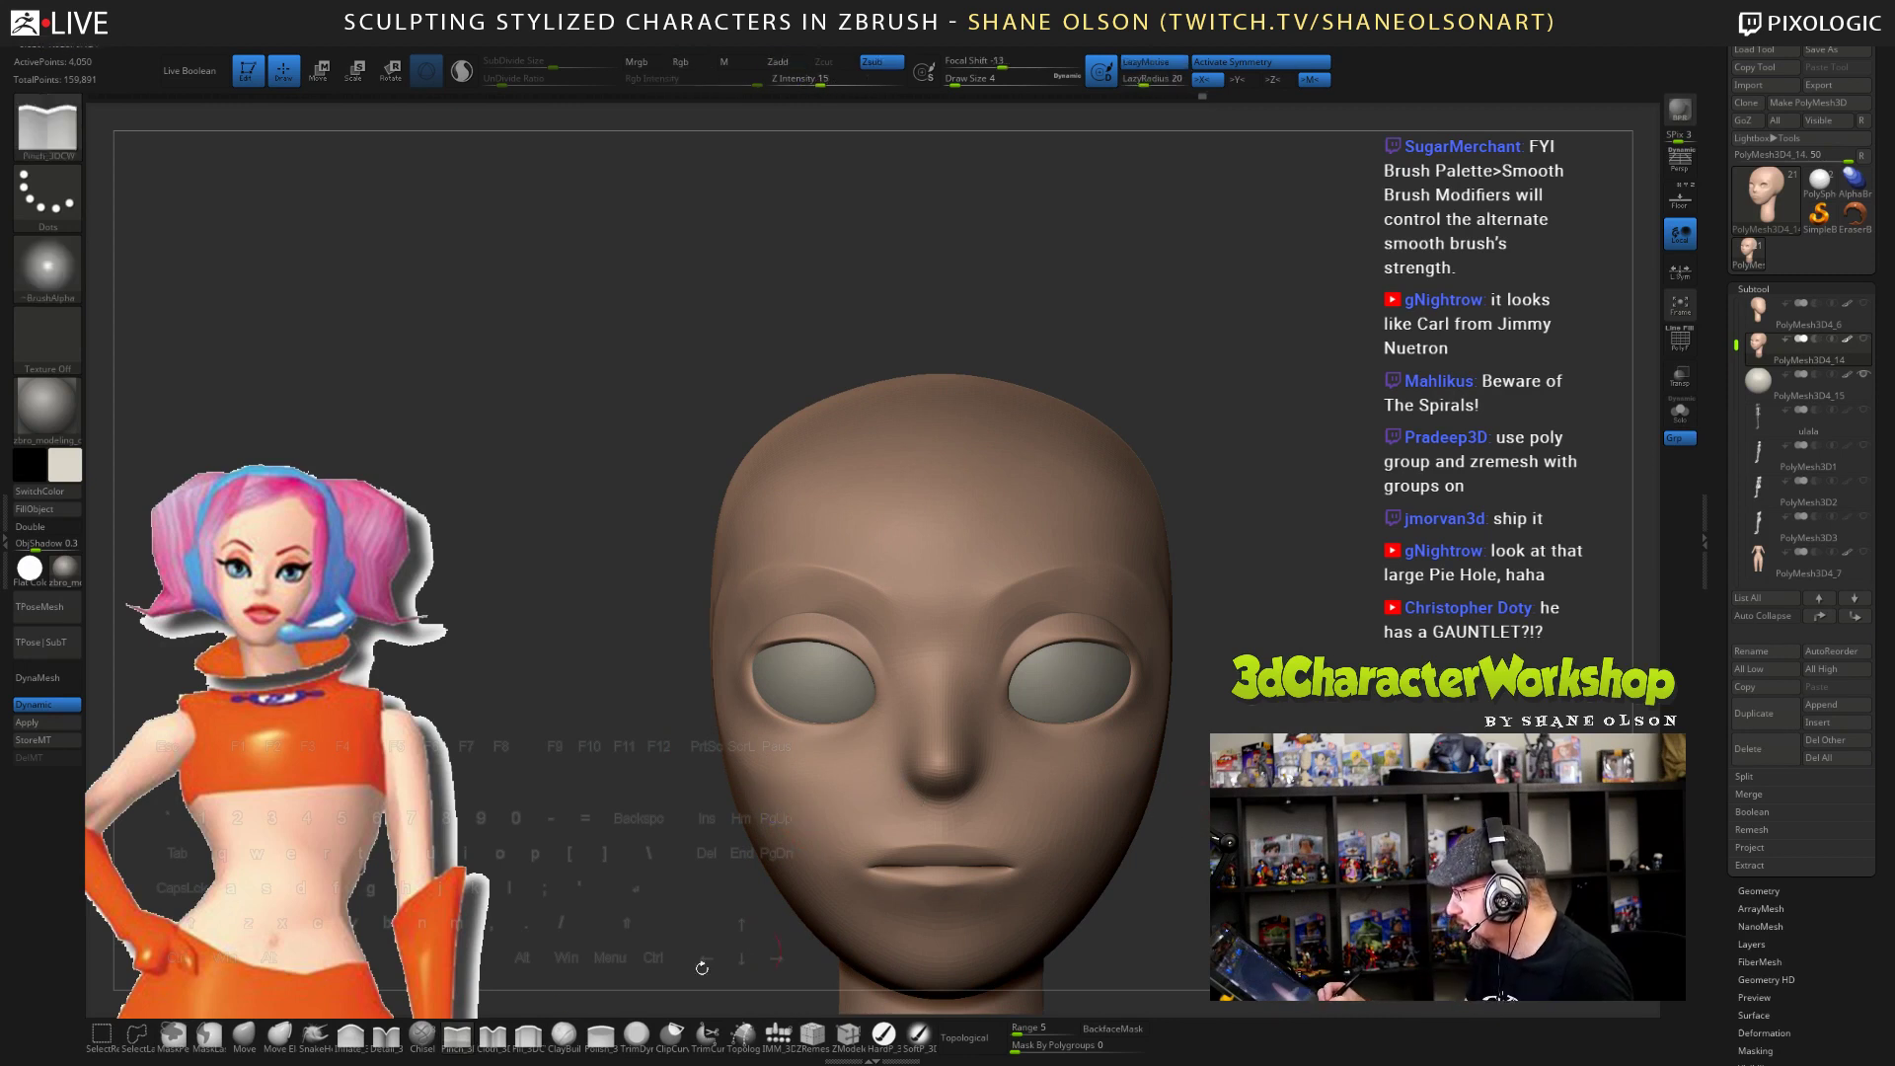
- Reshape and smooth the sides of the face beside the eyes using the Move brush at draw size 14
left_click(244, 1035)
right_click_drag(1187, 790, 1197, 728, "ctrl")
key("s")
mouse_move(1188, 739)
left_mouse_down()
mouse_move(1125, 758)
mouse_move(1163, 753)
mouse_move(1113, 697)
left_mouse_up()
key("s")
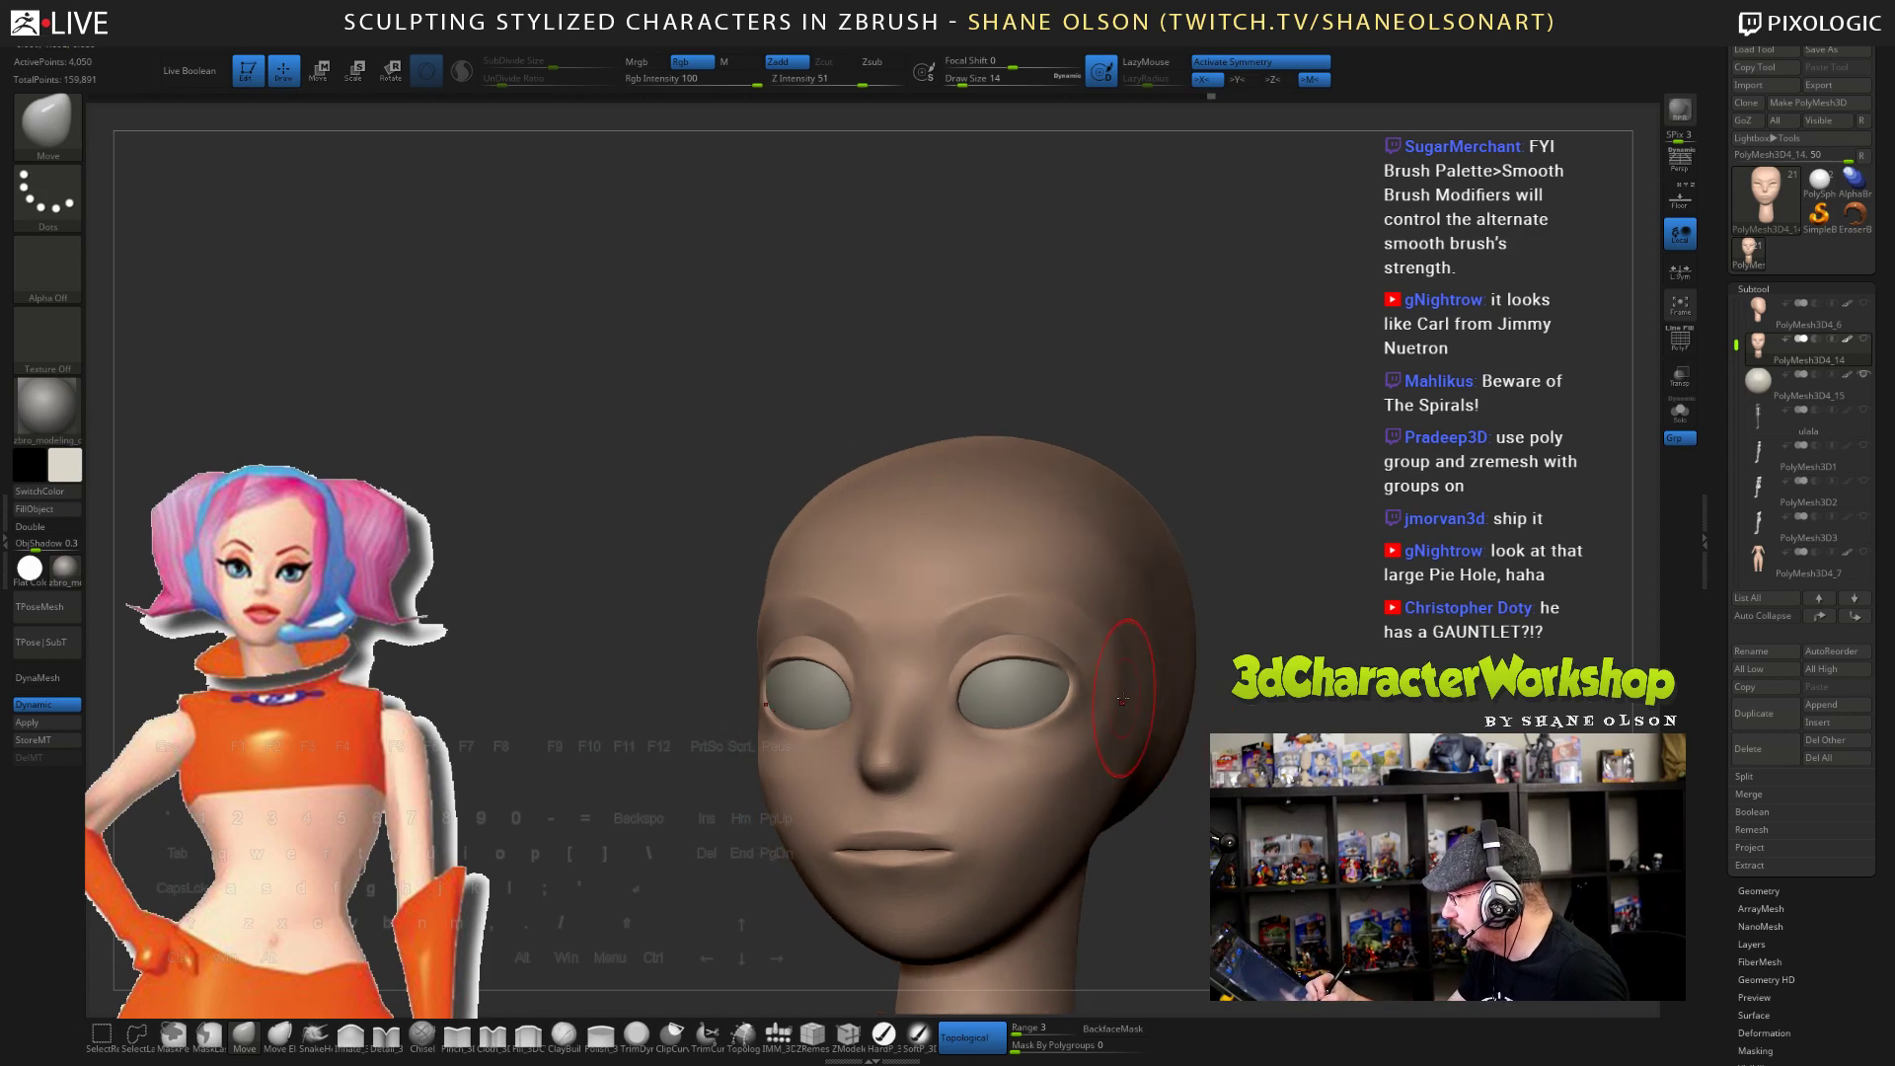
key("shift")
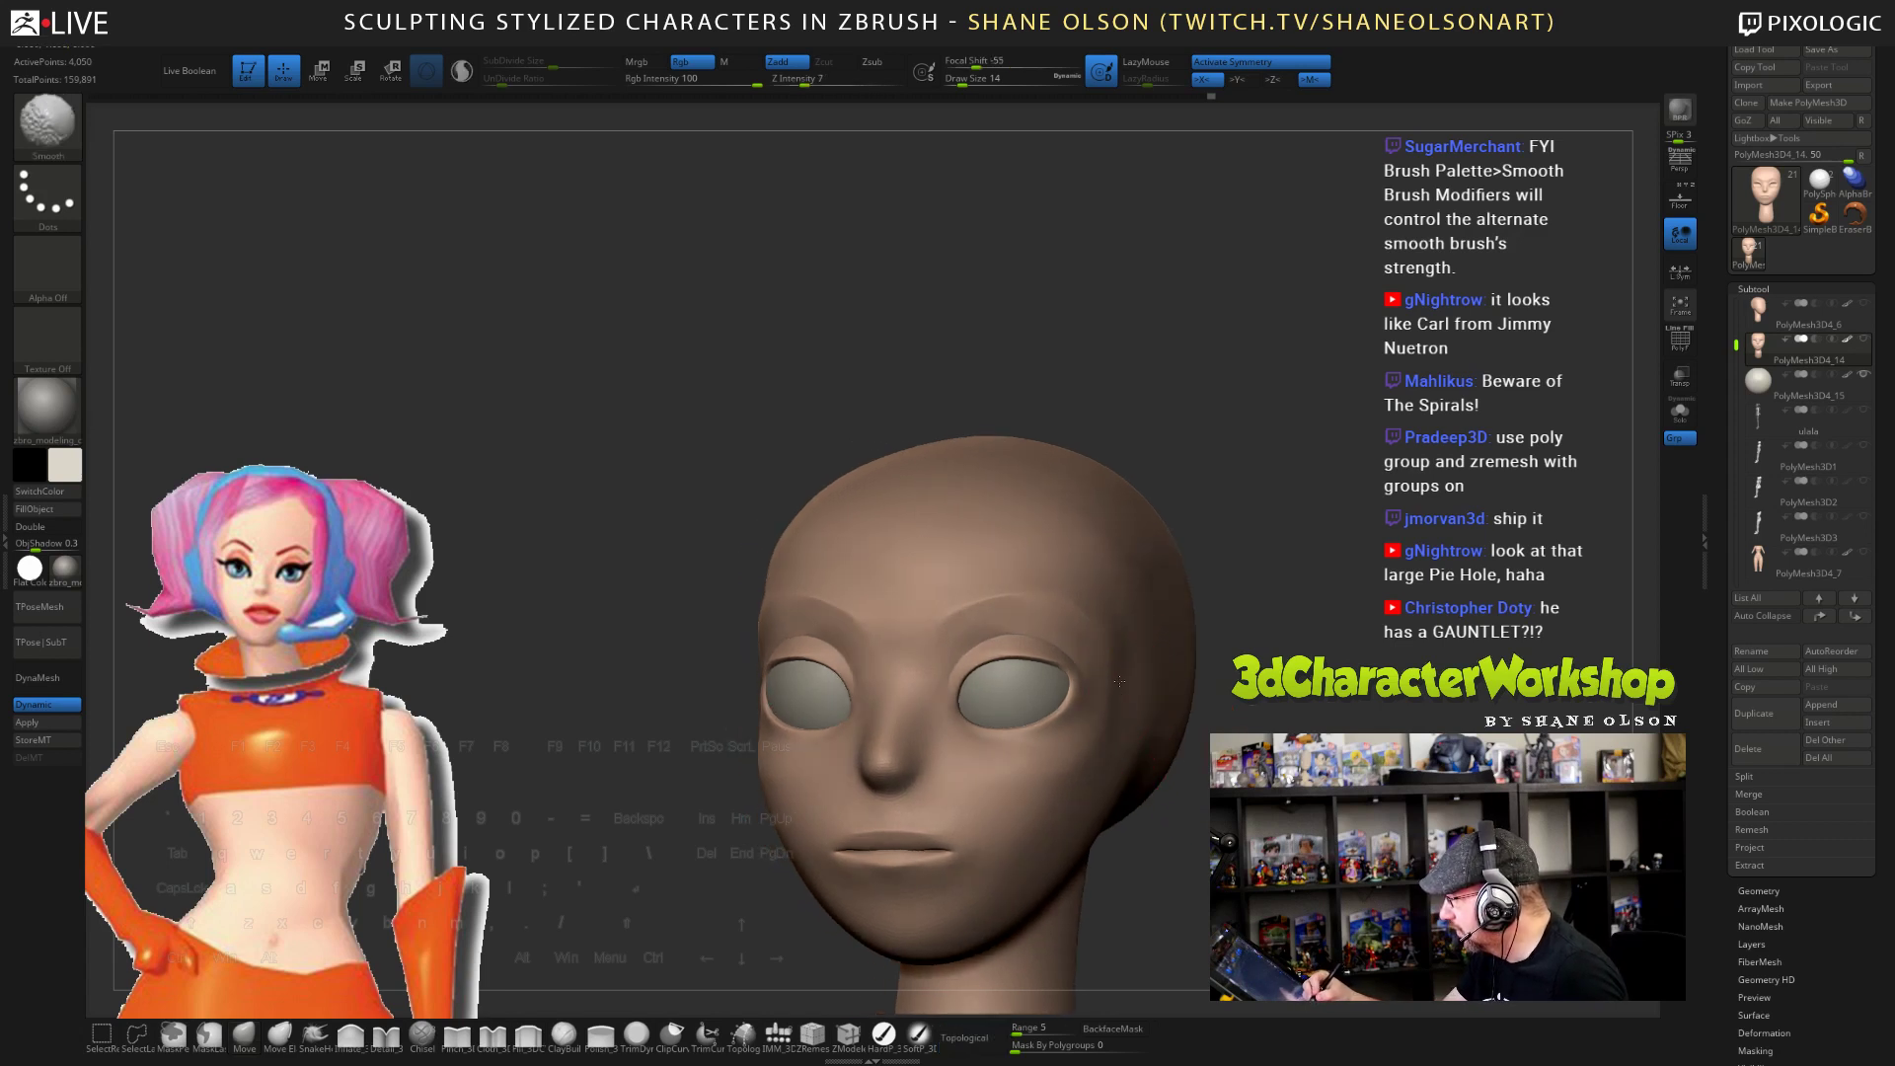
left_click_drag(1119, 706, 1145, 686)
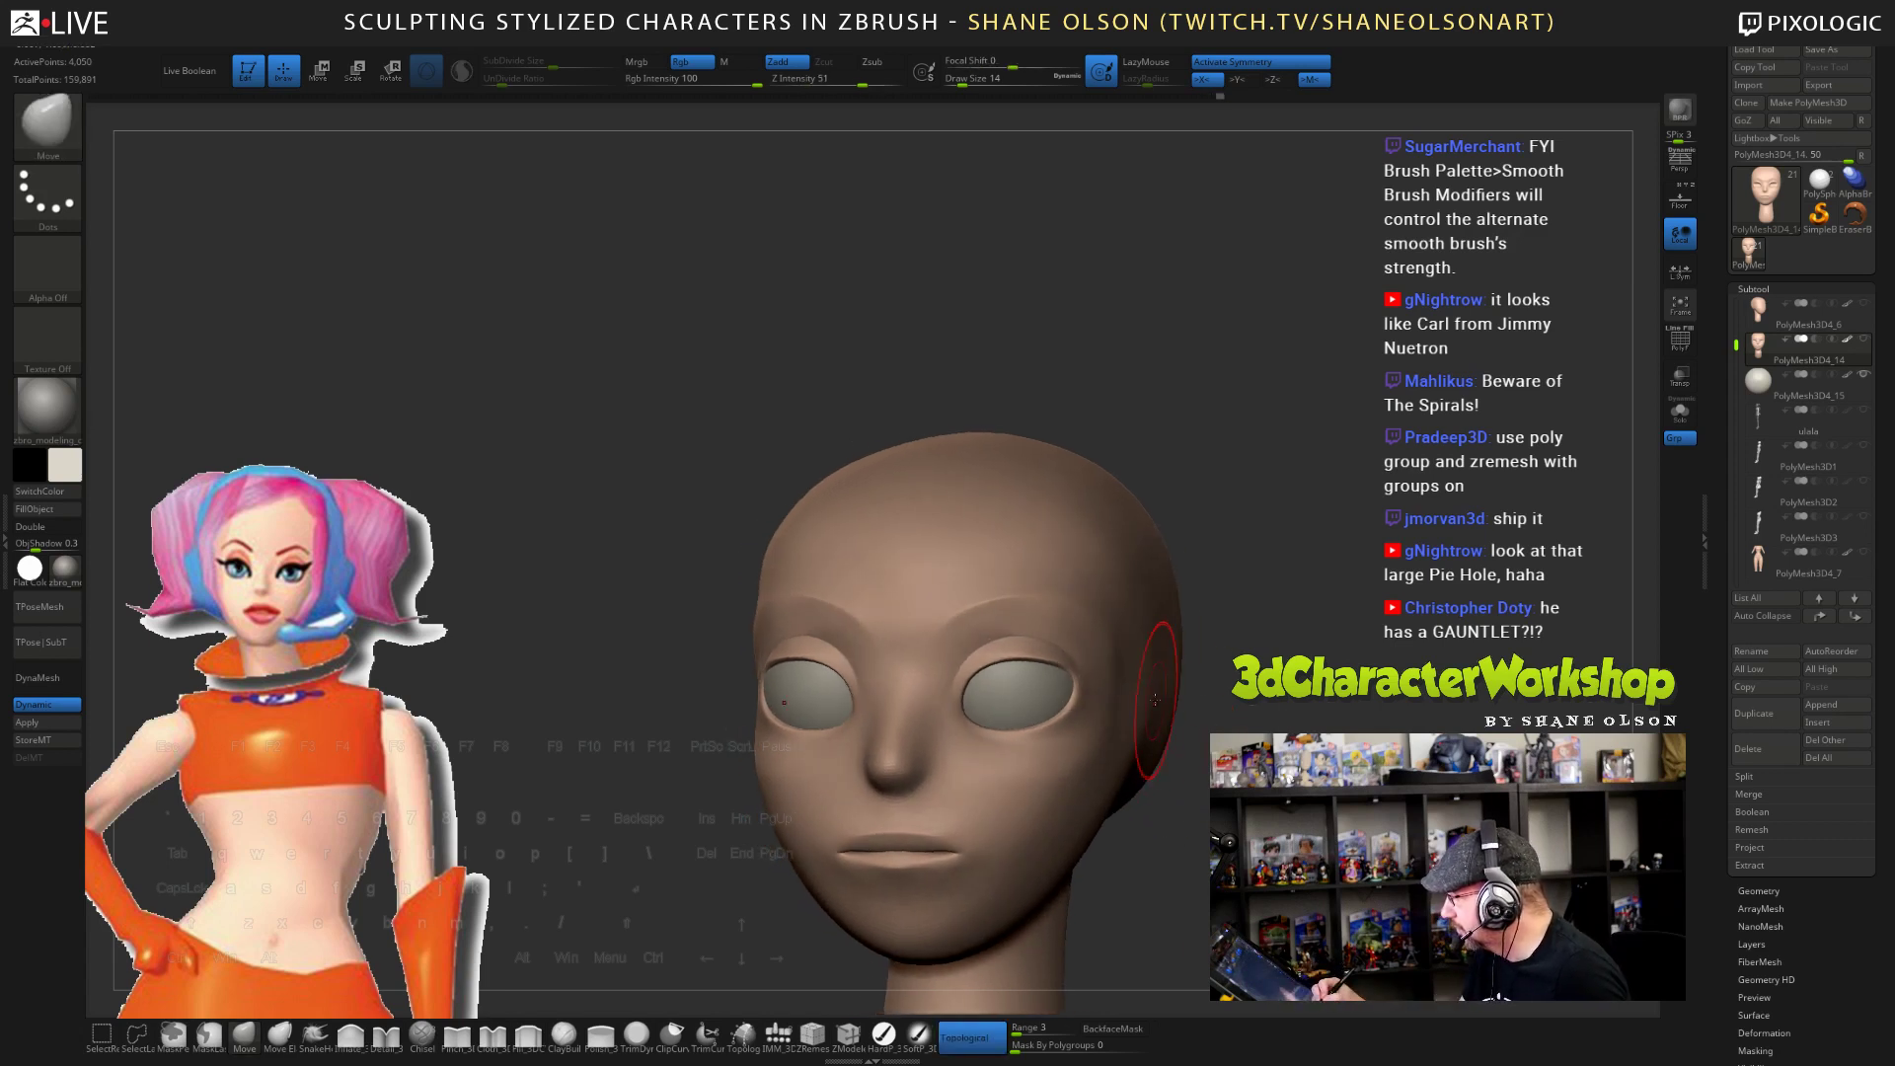
left_click_drag(1241, 792, 1280, 775, "shift")
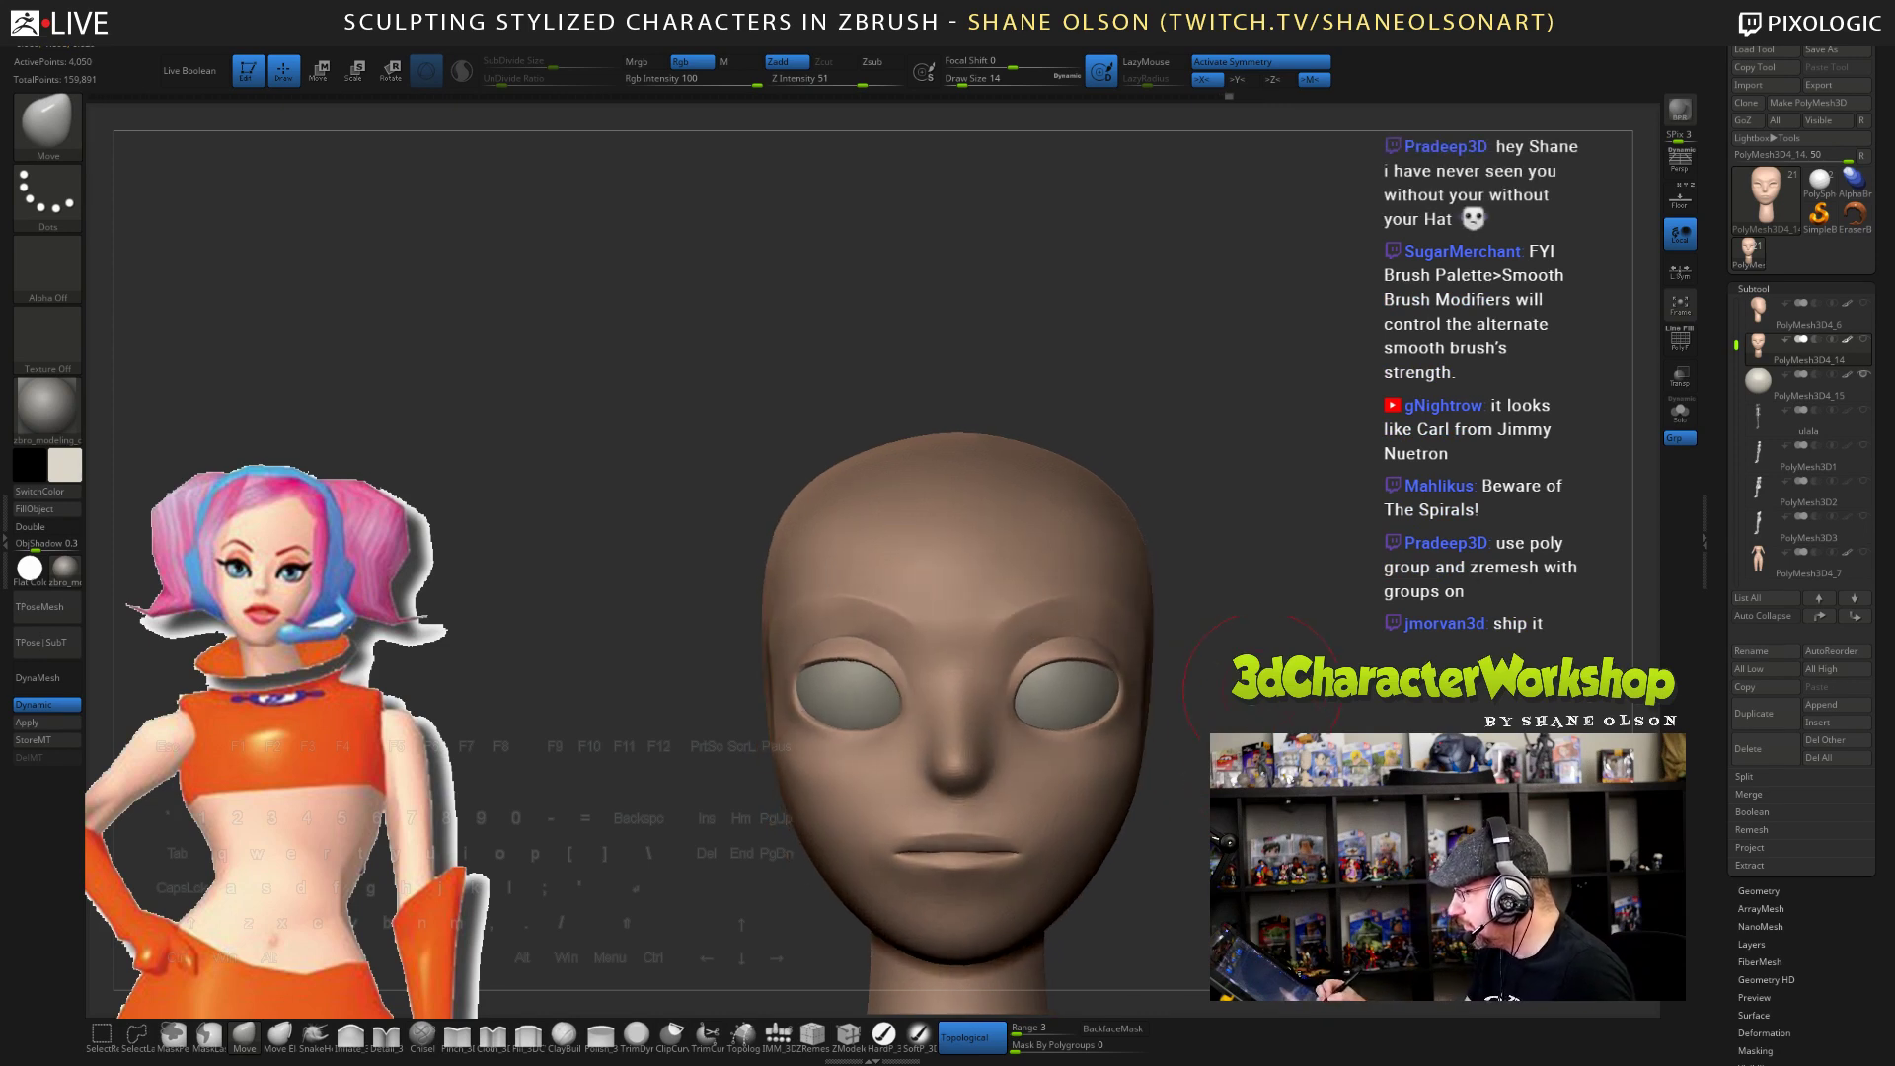
- Adjust and smooth the side of the head around the temple with the Move brush at draw size 14 and the Smooth brush
mouse_move(1275, 598)
left_mouse_down("alt")
mouse_move(1269, 681)
mouse_move(1262, 643)
left_mouse_up("alt")
key("s")
left_click(1260, 640)
left_click_drag(1315, 718, 1268, 734)
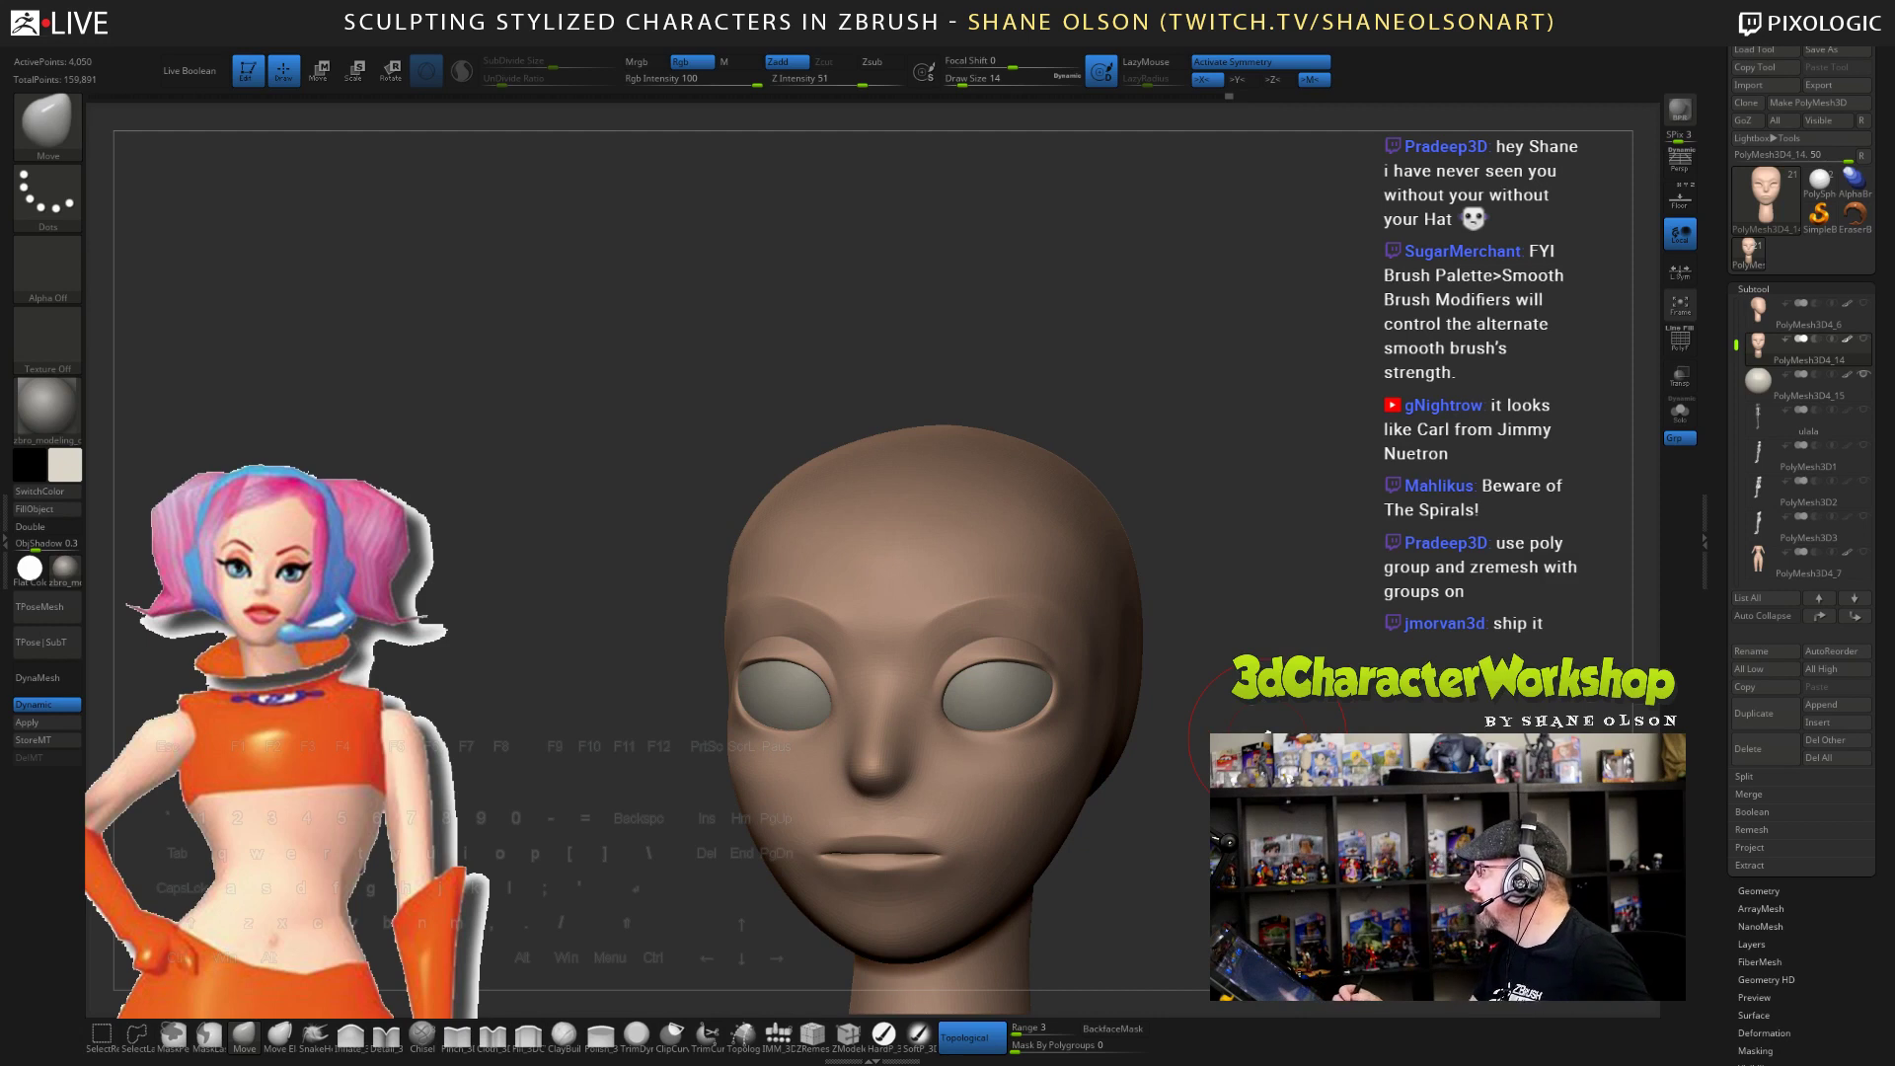
key("shift")
mouse_move(1196, 663)
left_mouse_down()
mouse_move(1263, 620)
mouse_move(1218, 629)
left_mouse_up()
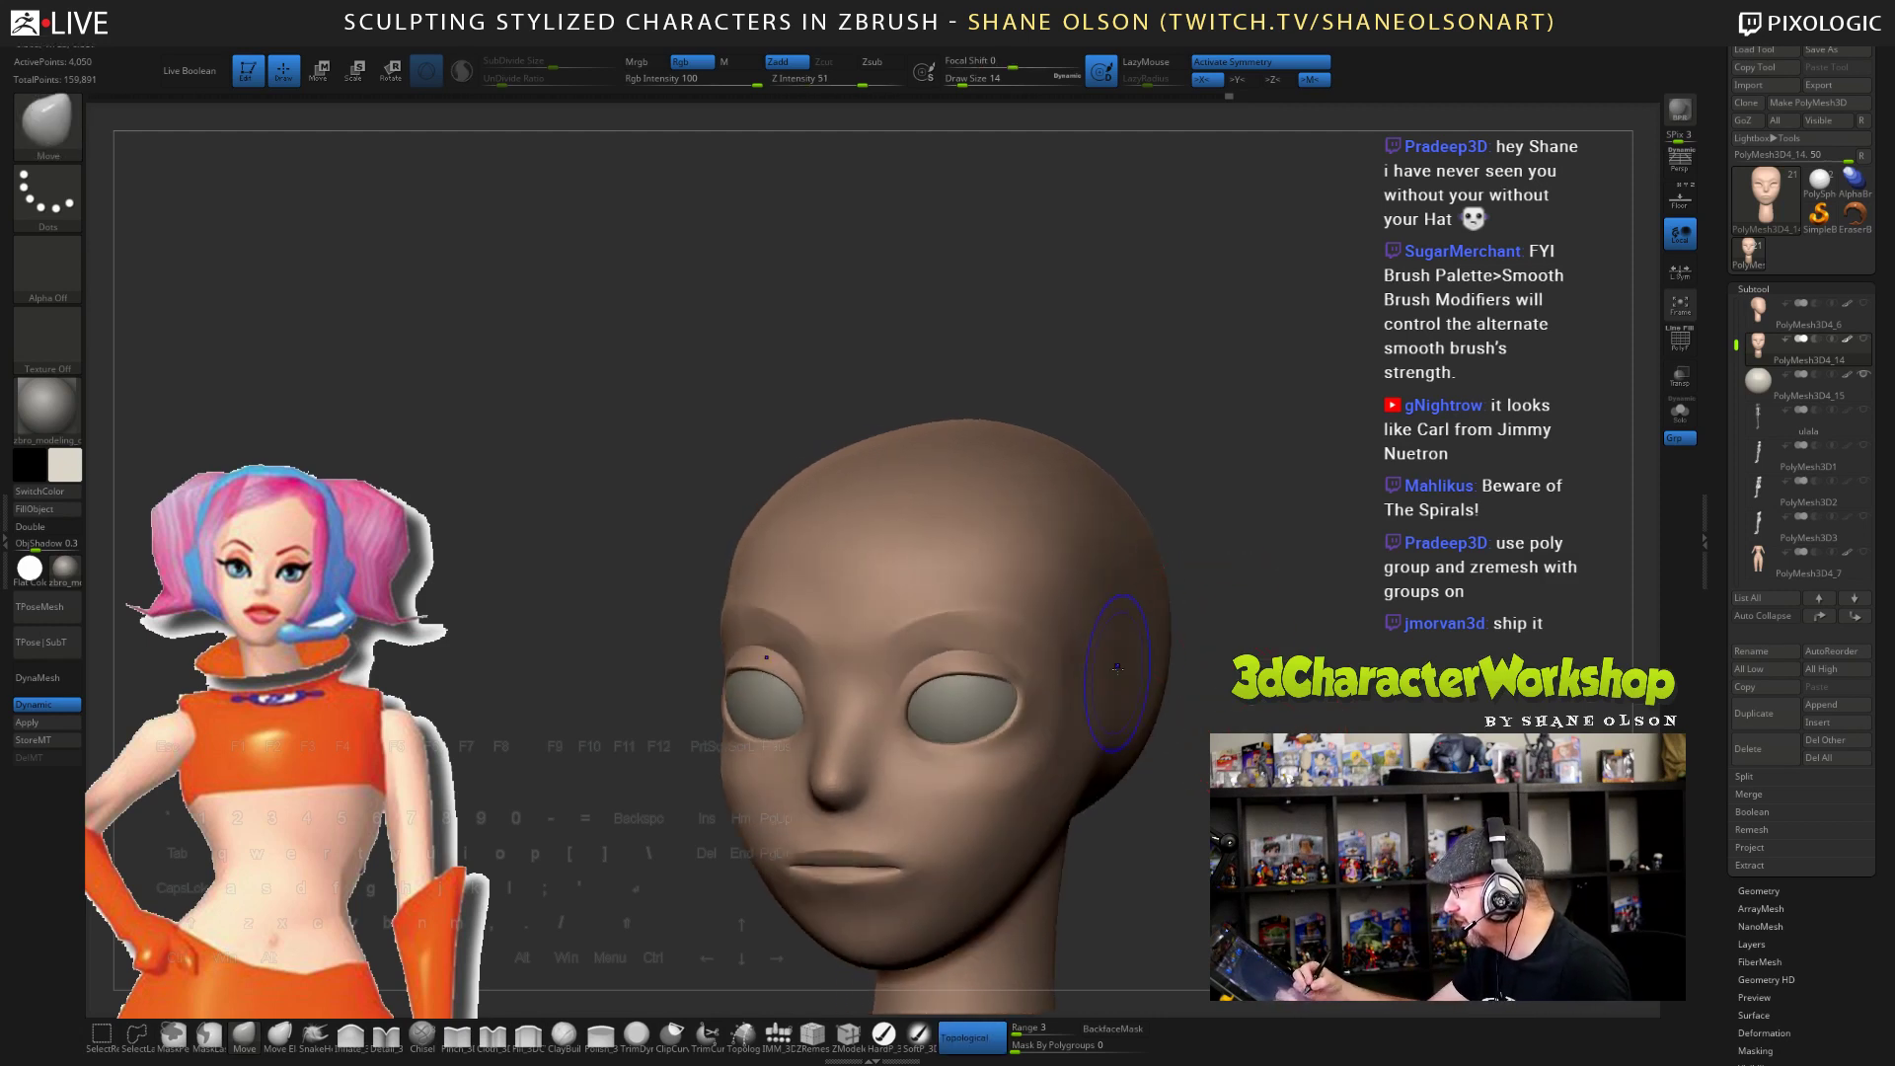
key("shift")
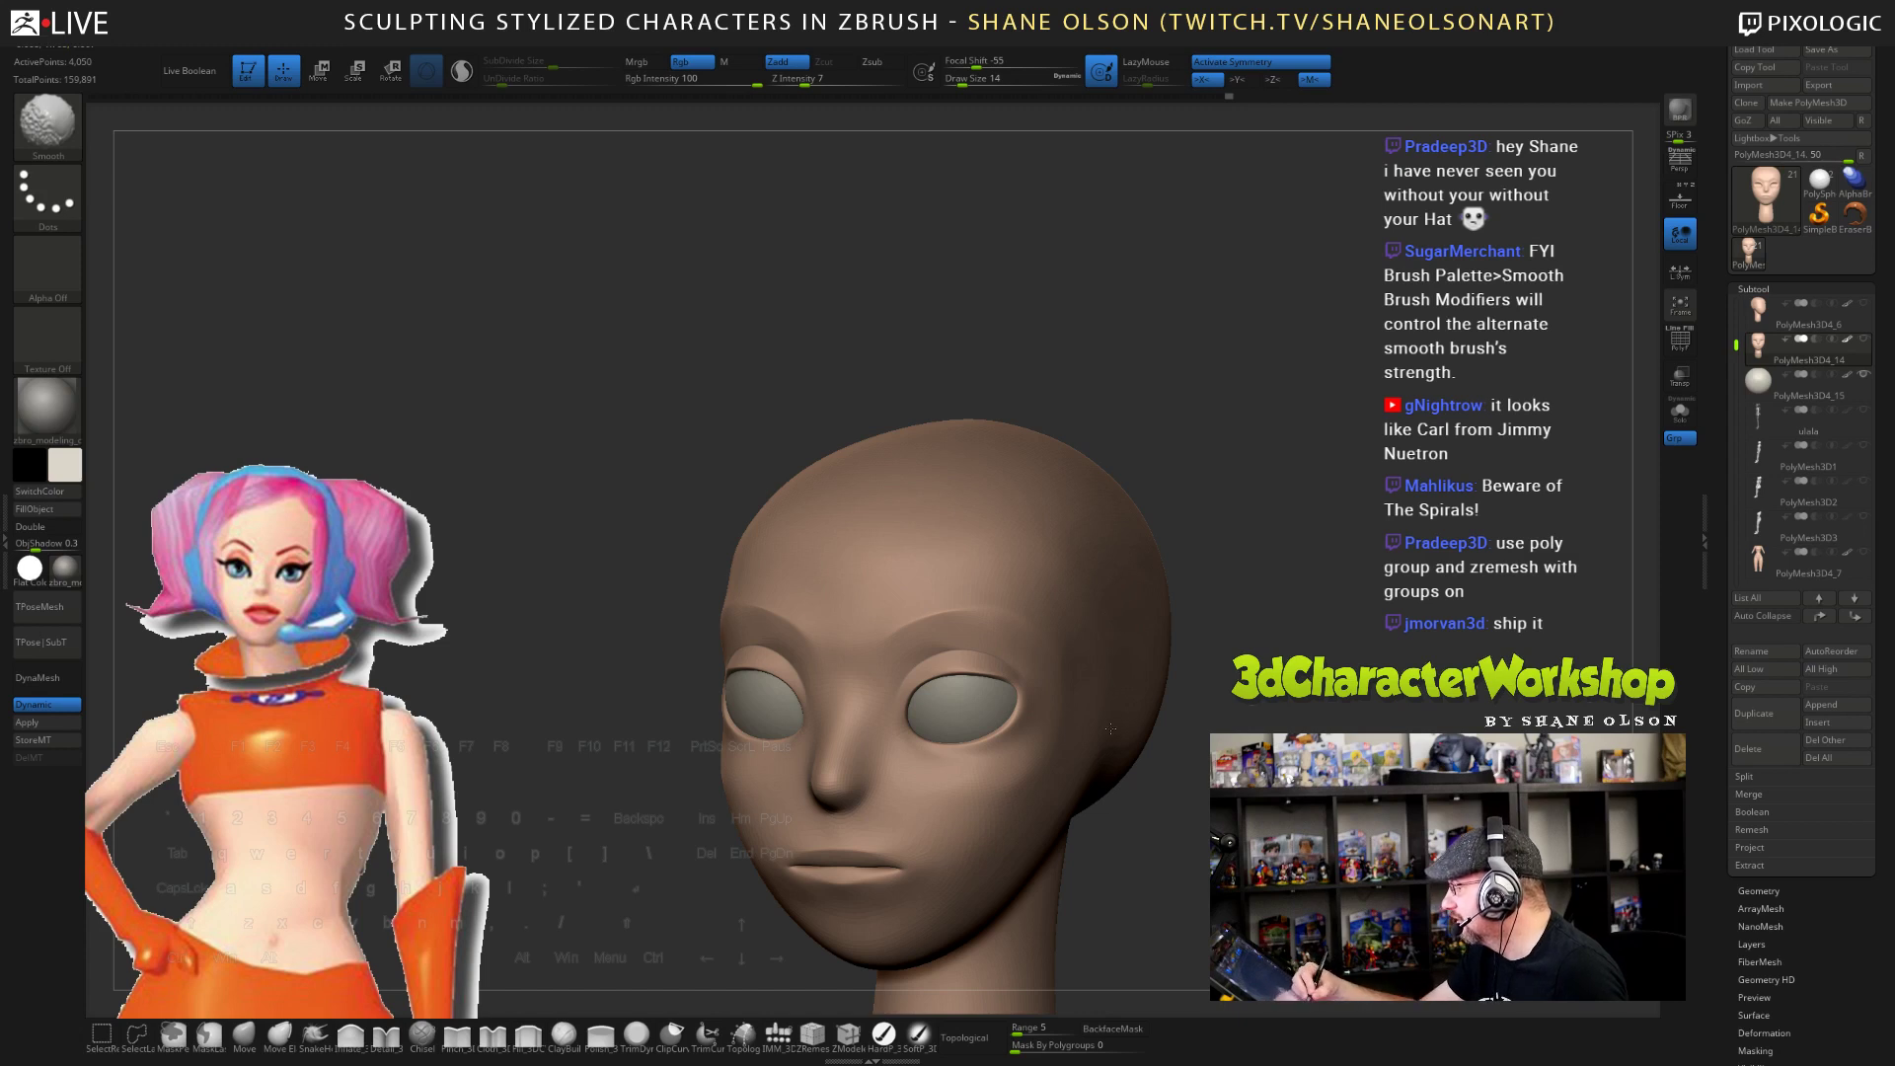
mouse_move(1174, 735)
left_mouse_down()
mouse_move(1245, 732)
mouse_move(1180, 740)
mouse_move(1174, 861)
mouse_move(1173, 844)
left_mouse_up()
- Reshape the mouth with the Move brush at draw sizes 7 and 11, making the lips fuller from below and in profile
key("s")
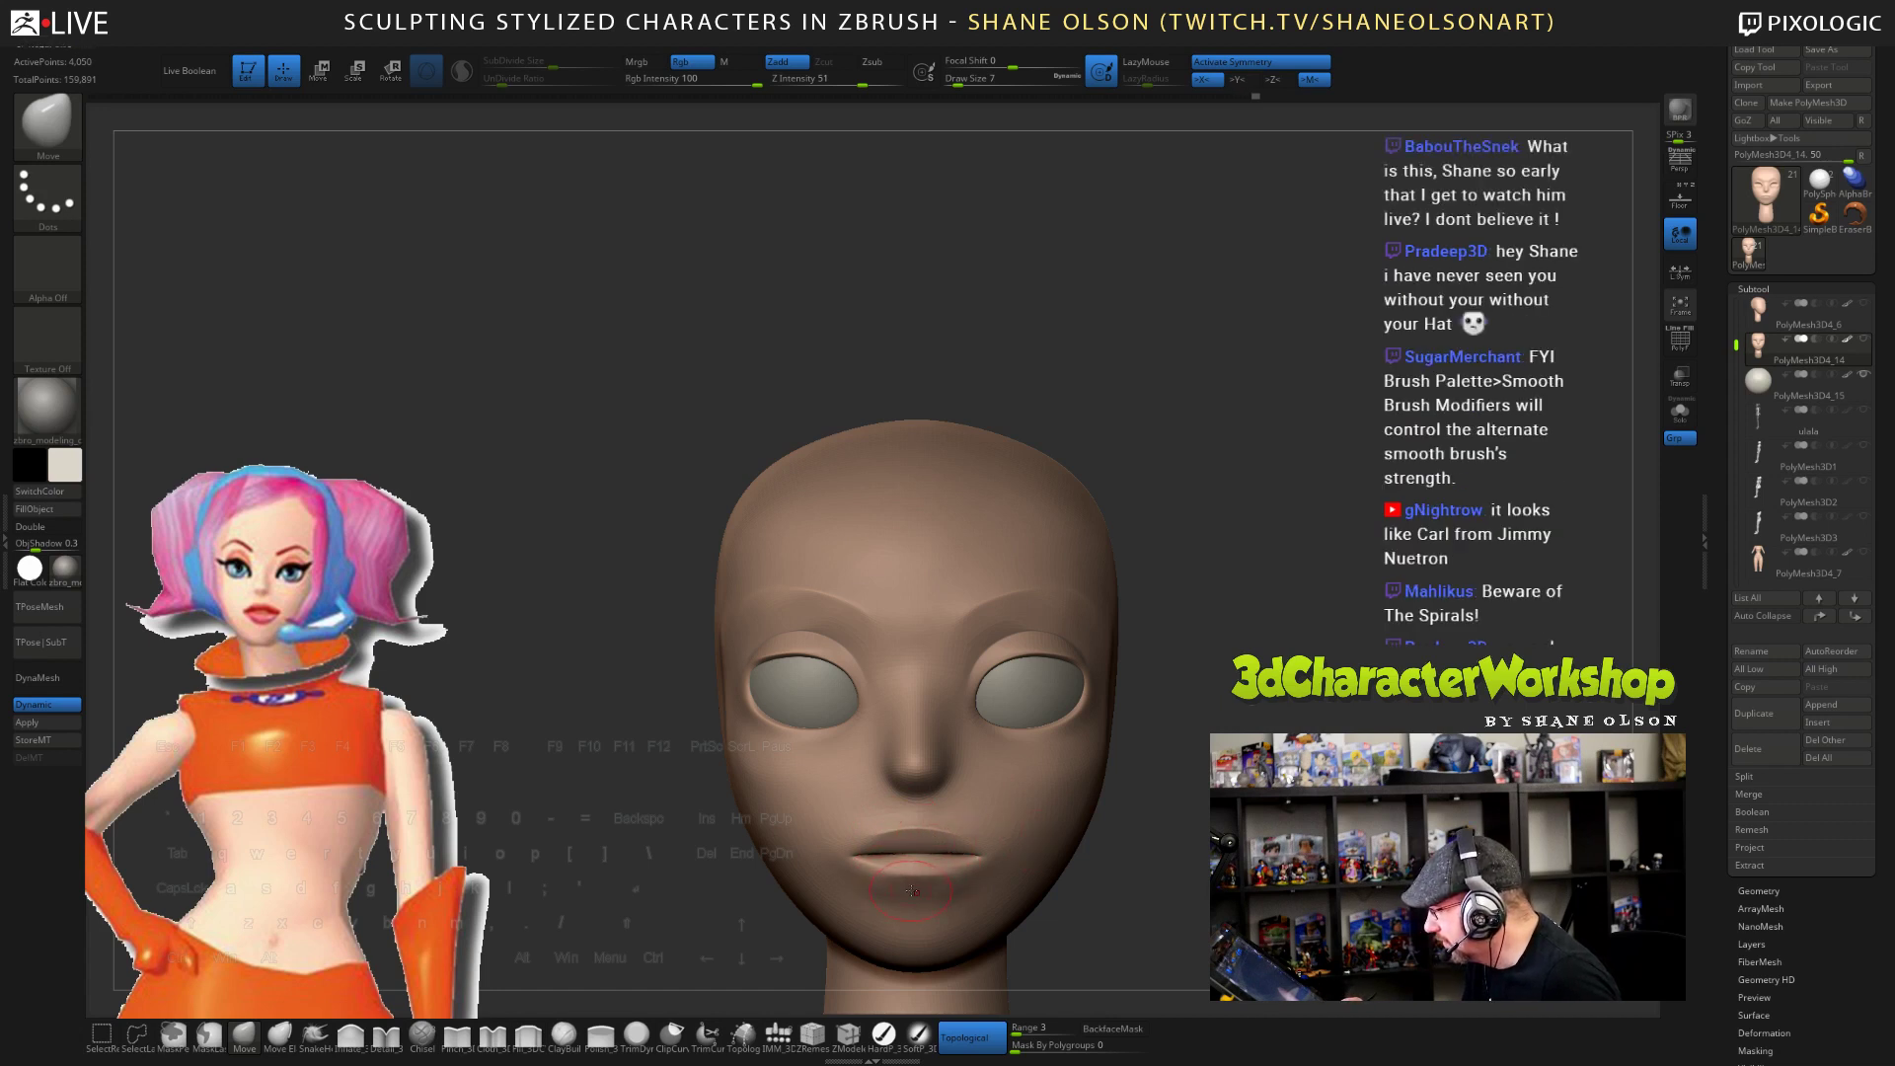
mouse_move(1230, 900)
left_mouse_down()
mouse_move(974, 918)
mouse_move(947, 878)
mouse_move(992, 834)
mouse_move(938, 888)
mouse_move(998, 831)
mouse_move(947, 868)
mouse_move(962, 849)
mouse_move(1012, 844)
mouse_move(986, 833)
left_mouse_up()
key("bracketright")
key("bracketleft")
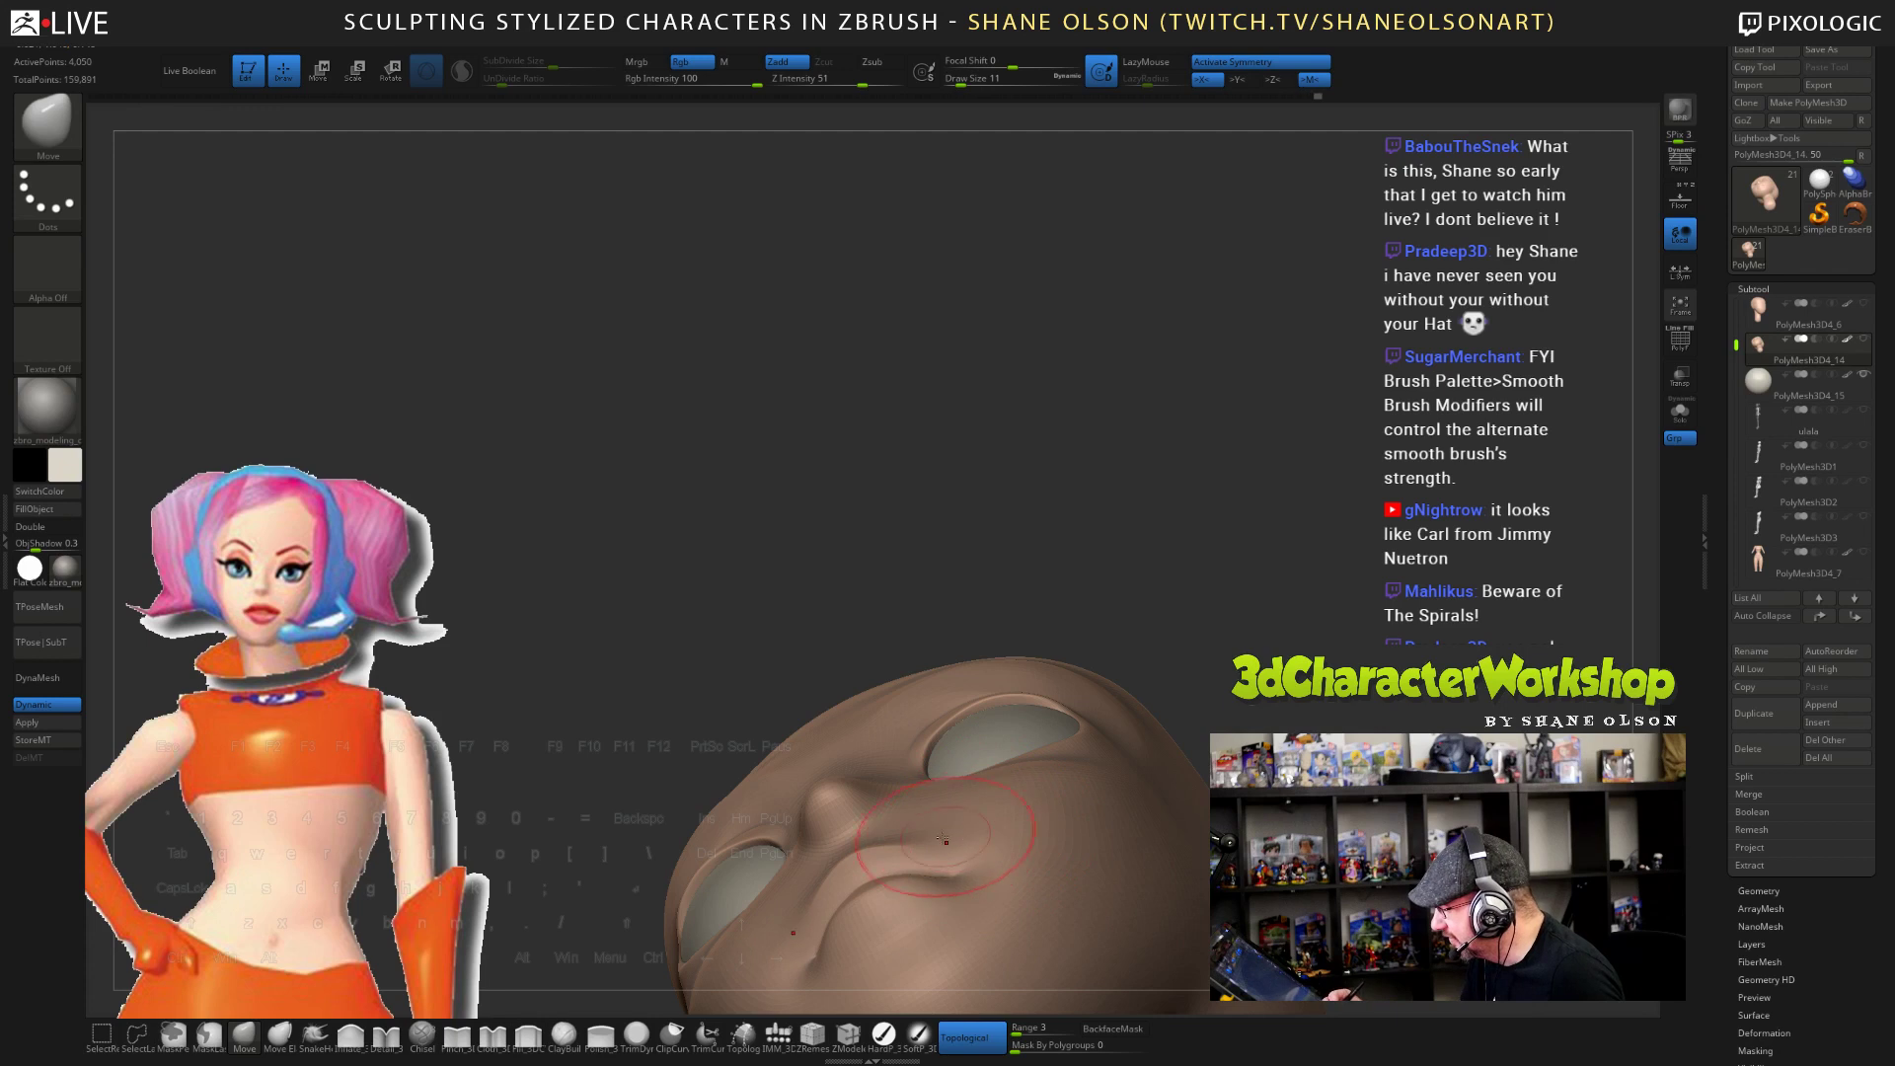
left_click_drag(1002, 642, 1009, 786)
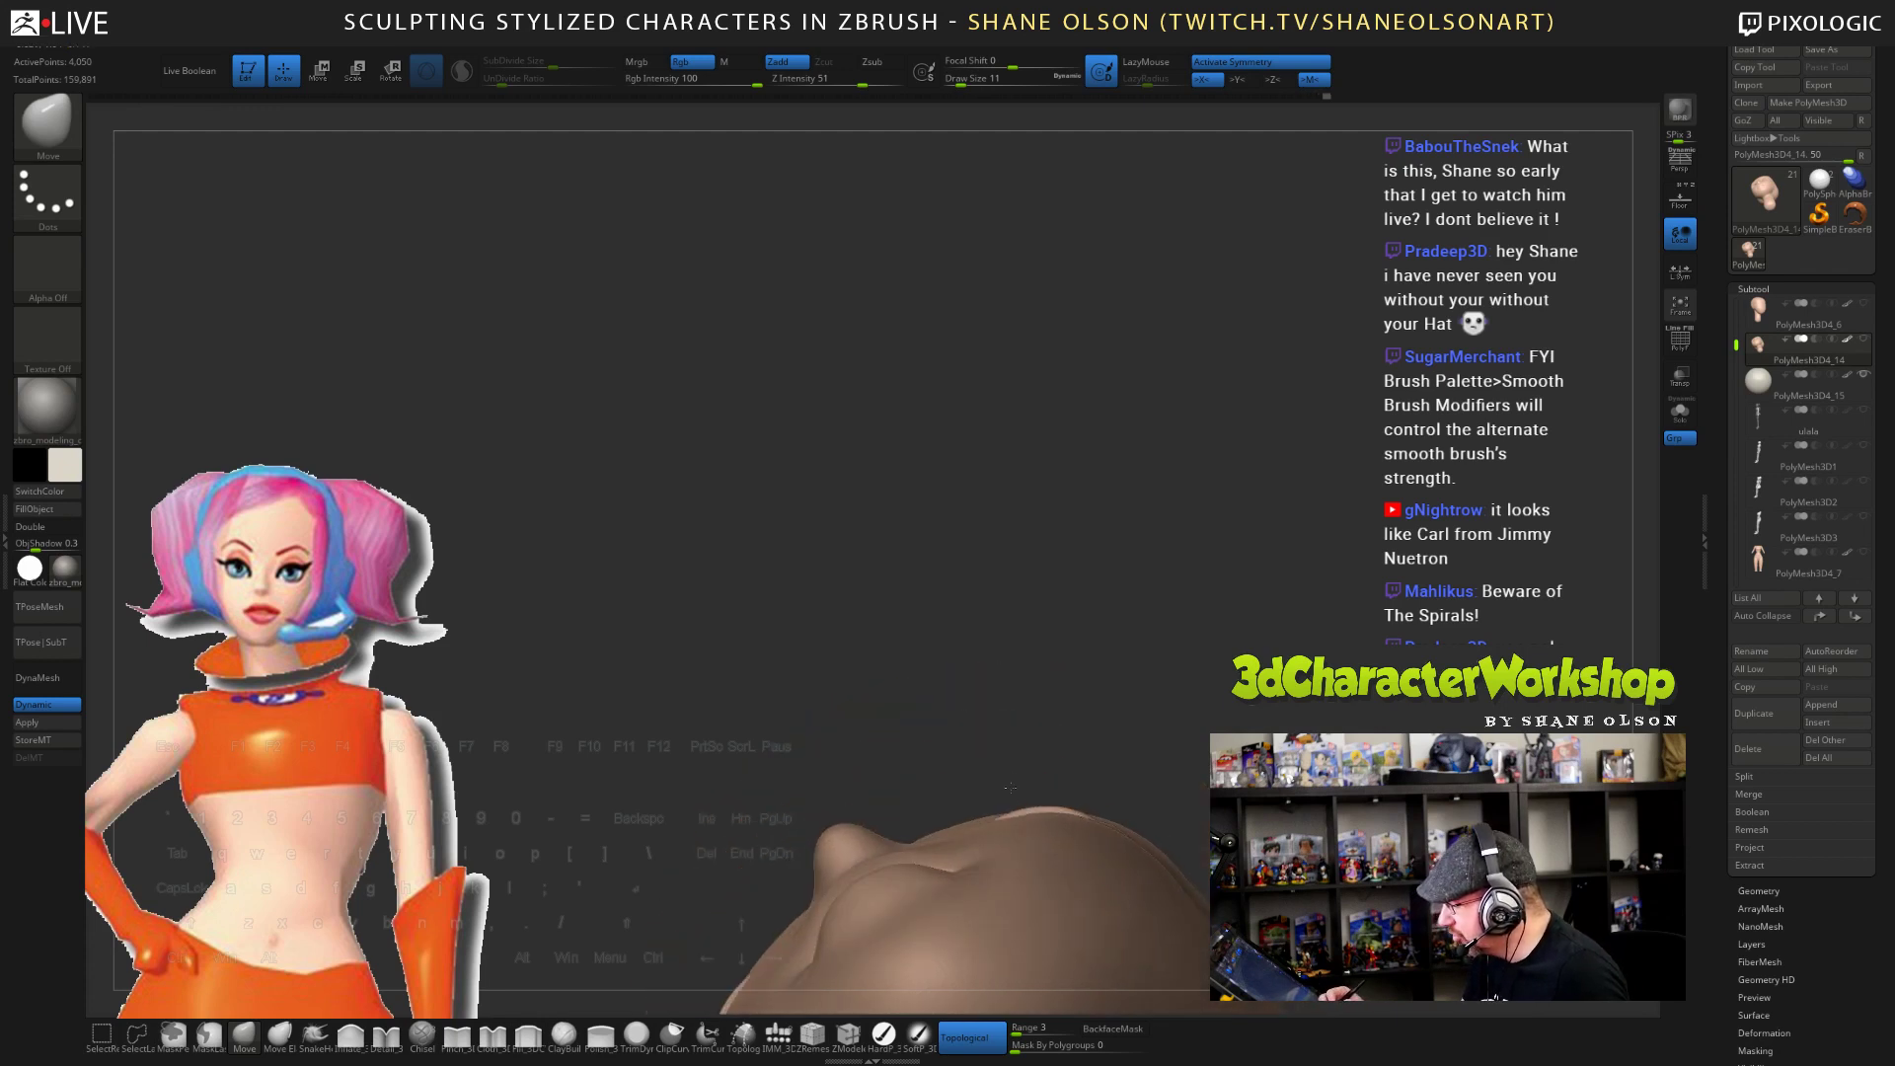
mouse_move(976, 858)
left_mouse_down()
mouse_move(1102, 778)
mouse_move(1066, 667)
mouse_move(1069, 727)
left_mouse_up()
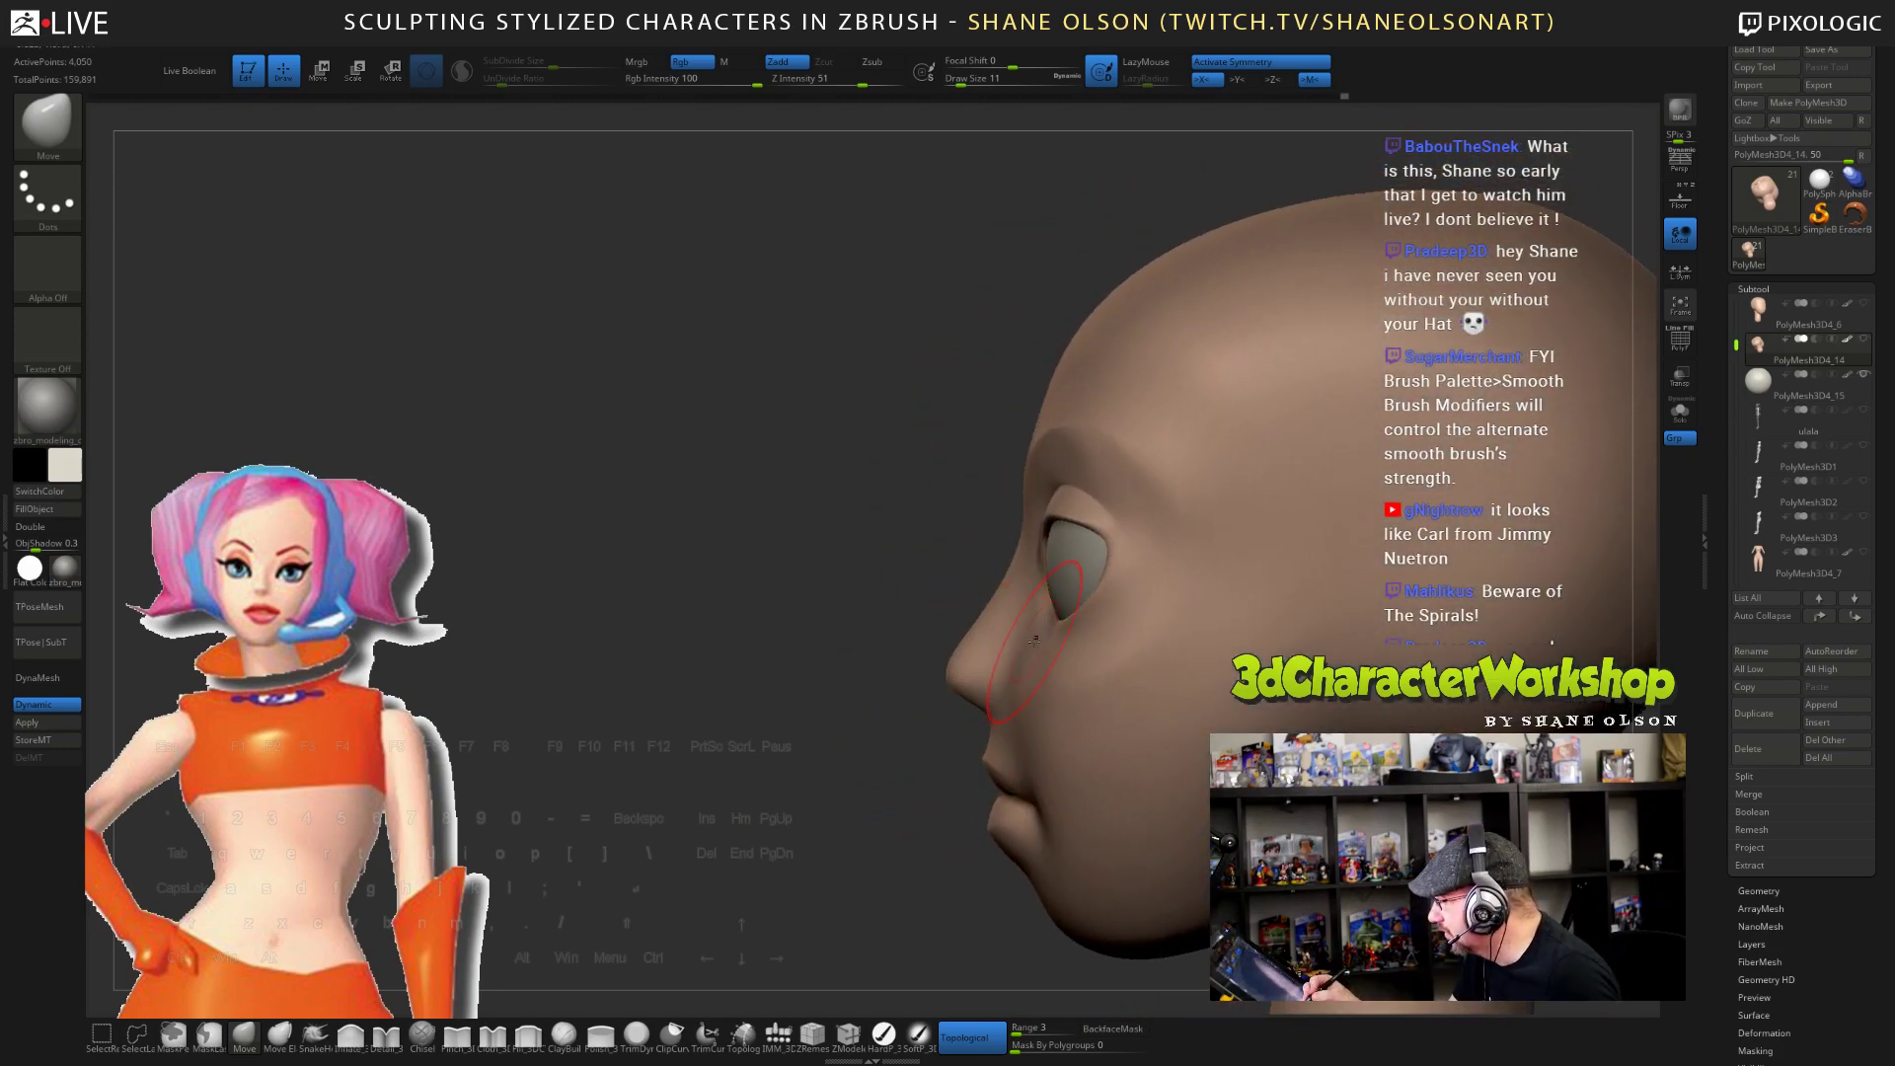
- Refine the sides of the nose and the adjoining cheeks with the Move brush at draw size 7
mouse_move(1044, 696)
right_mouse_down()
mouse_move(1021, 702)
mouse_move(1113, 703)
right_mouse_up()
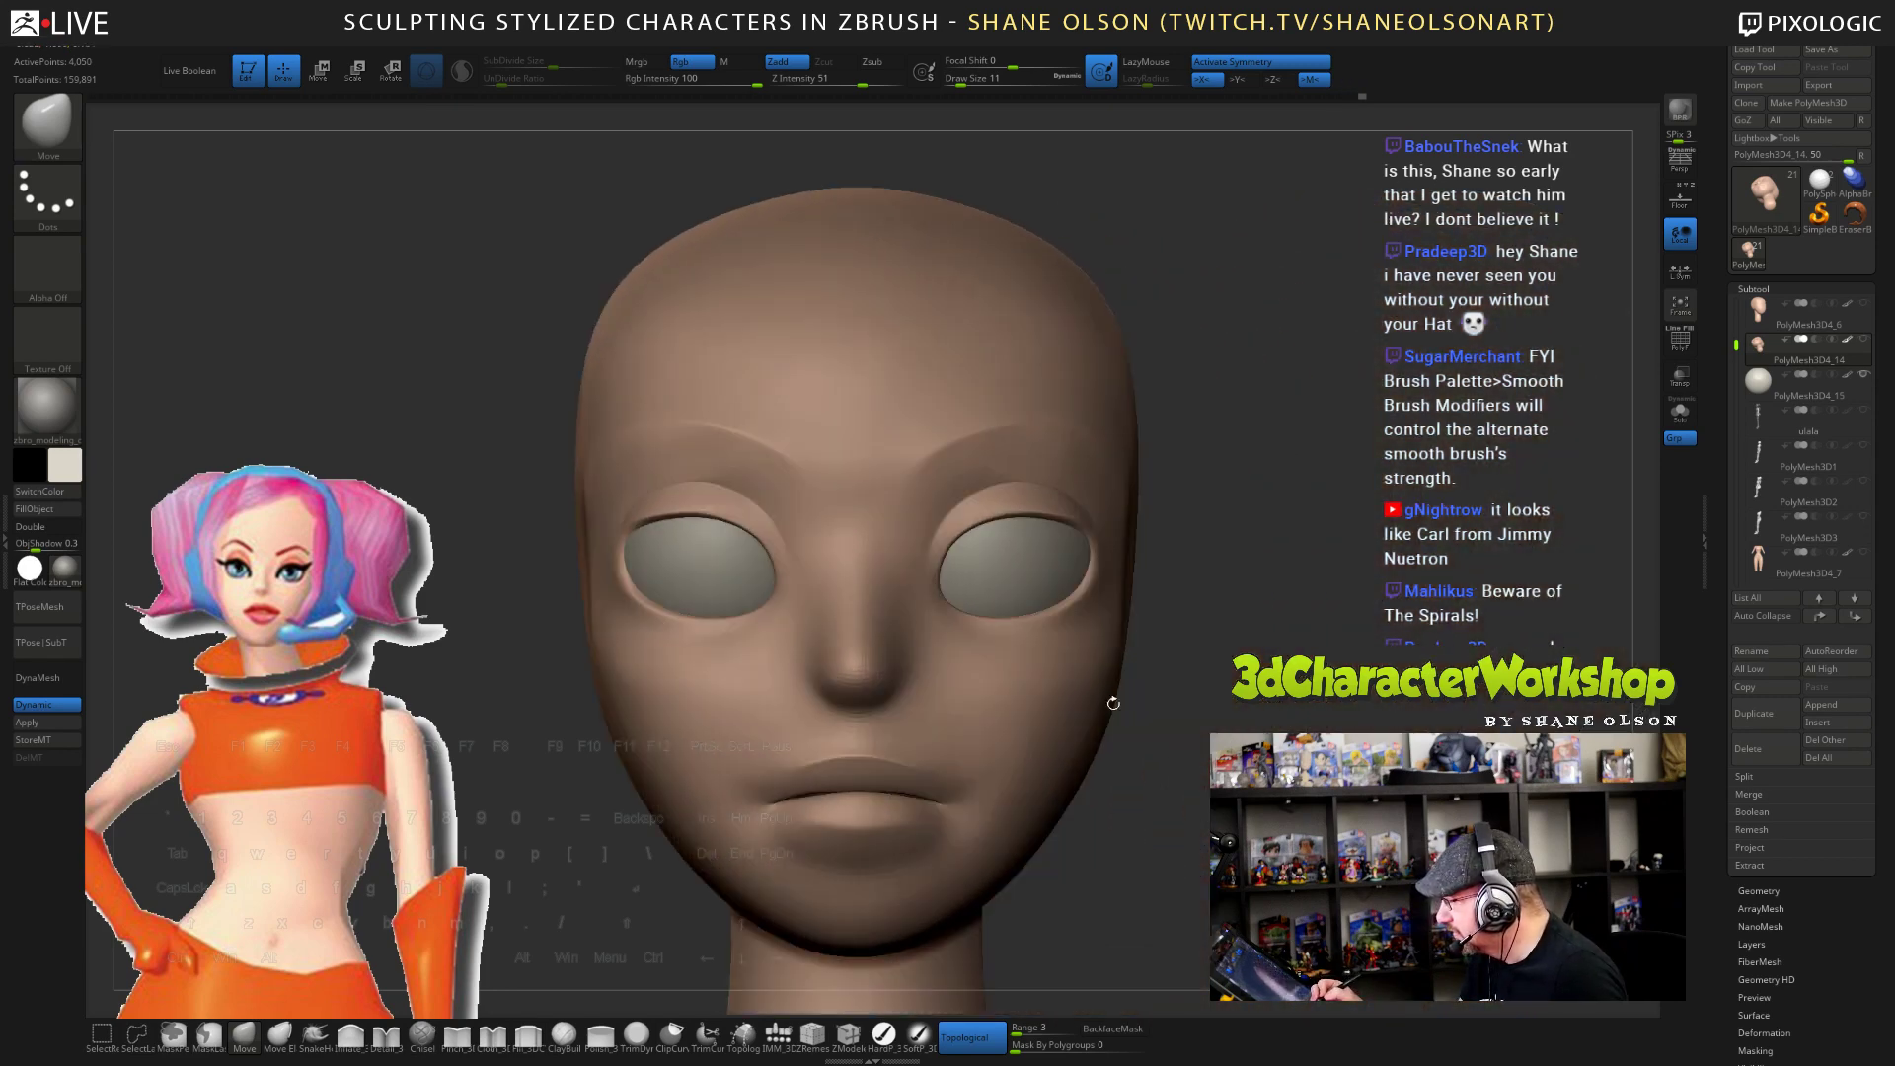
key("s")
left_click_drag(923, 681, 889, 691)
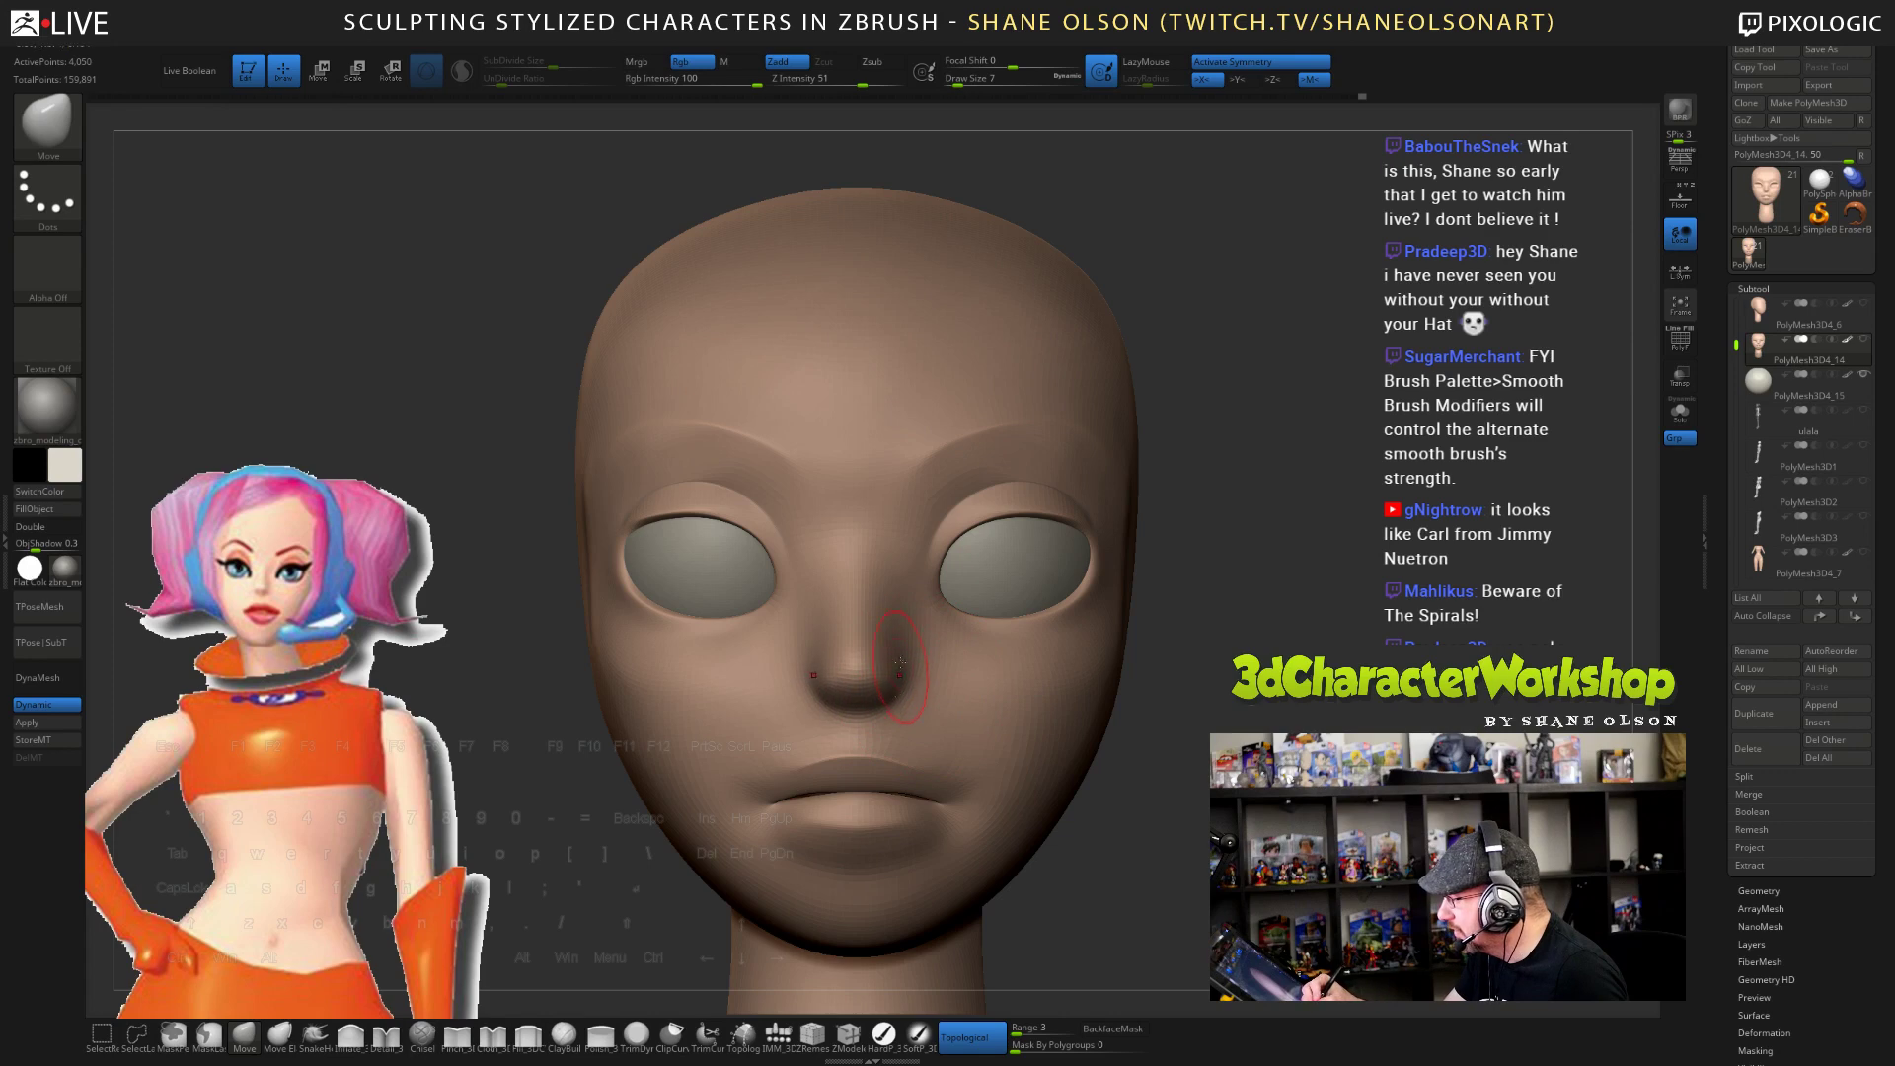
right_click_drag(904, 613, 903, 590)
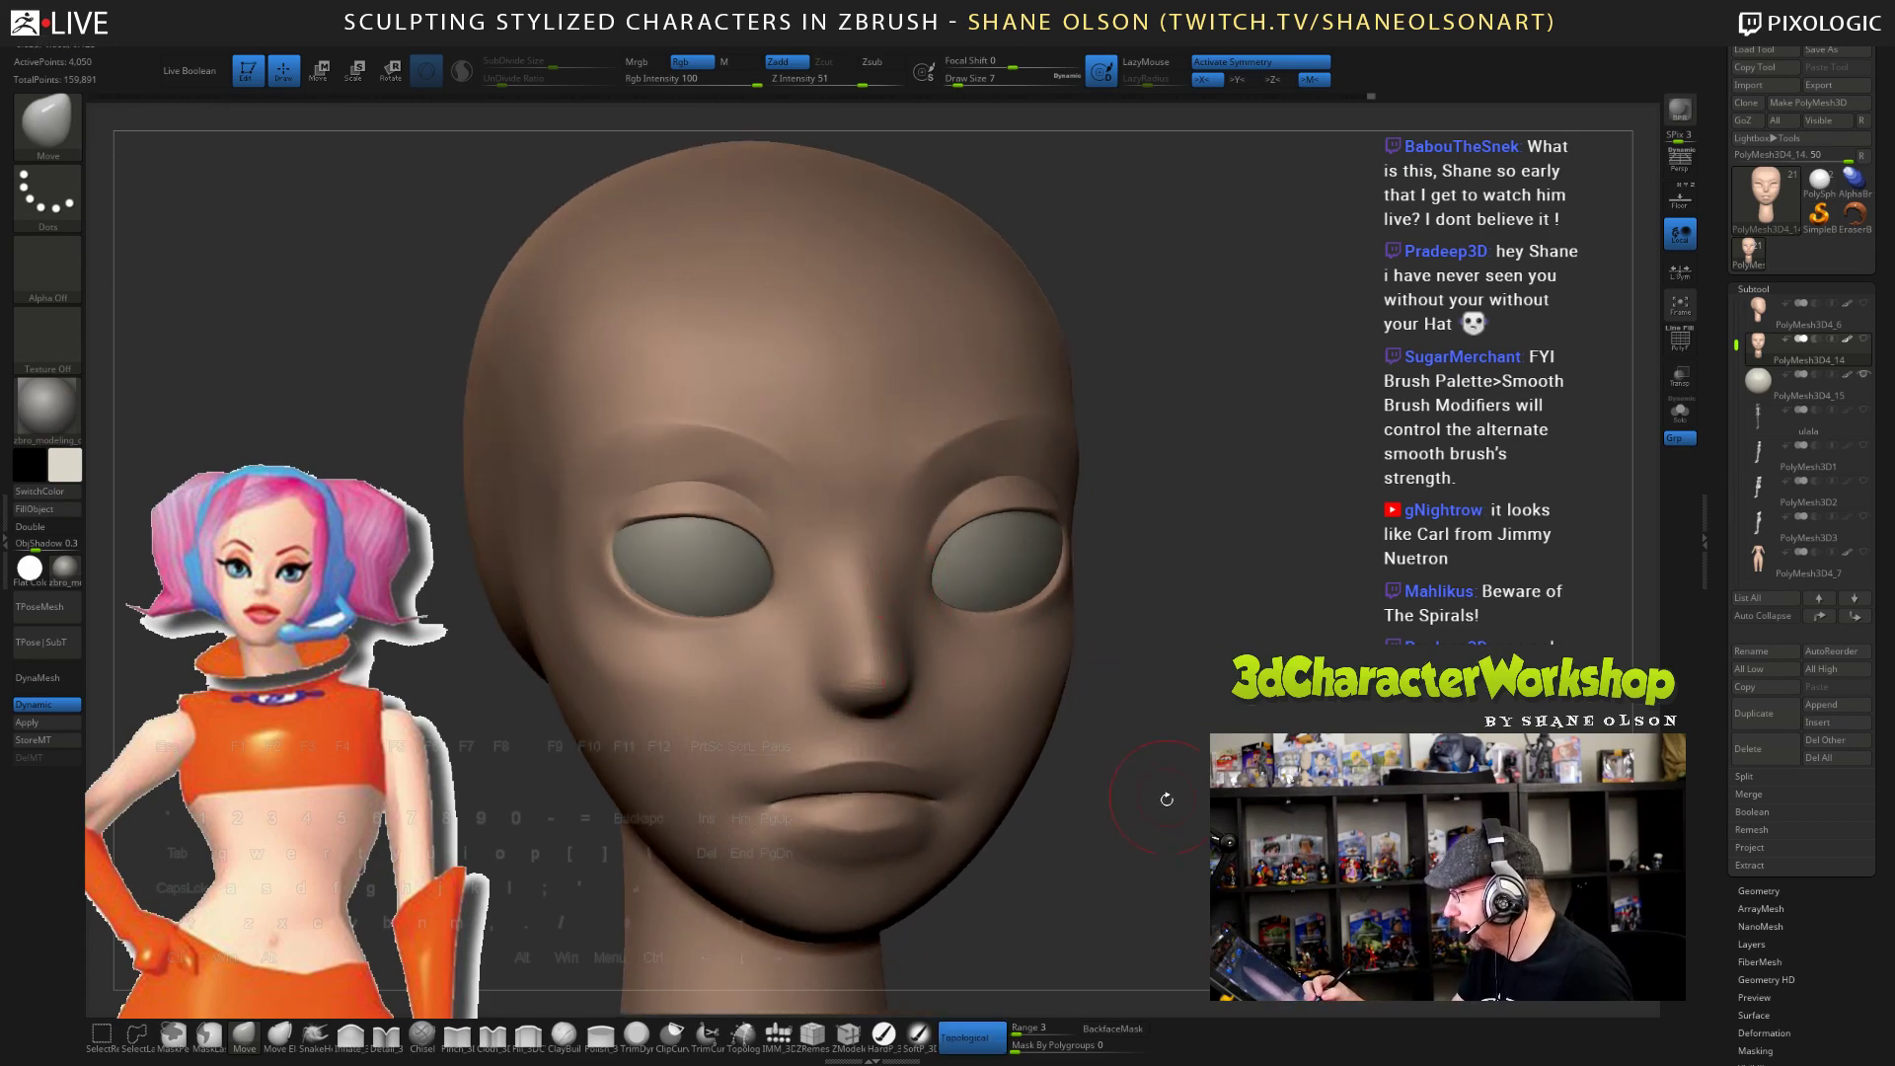
right_click_drag(994, 678, 889, 706)
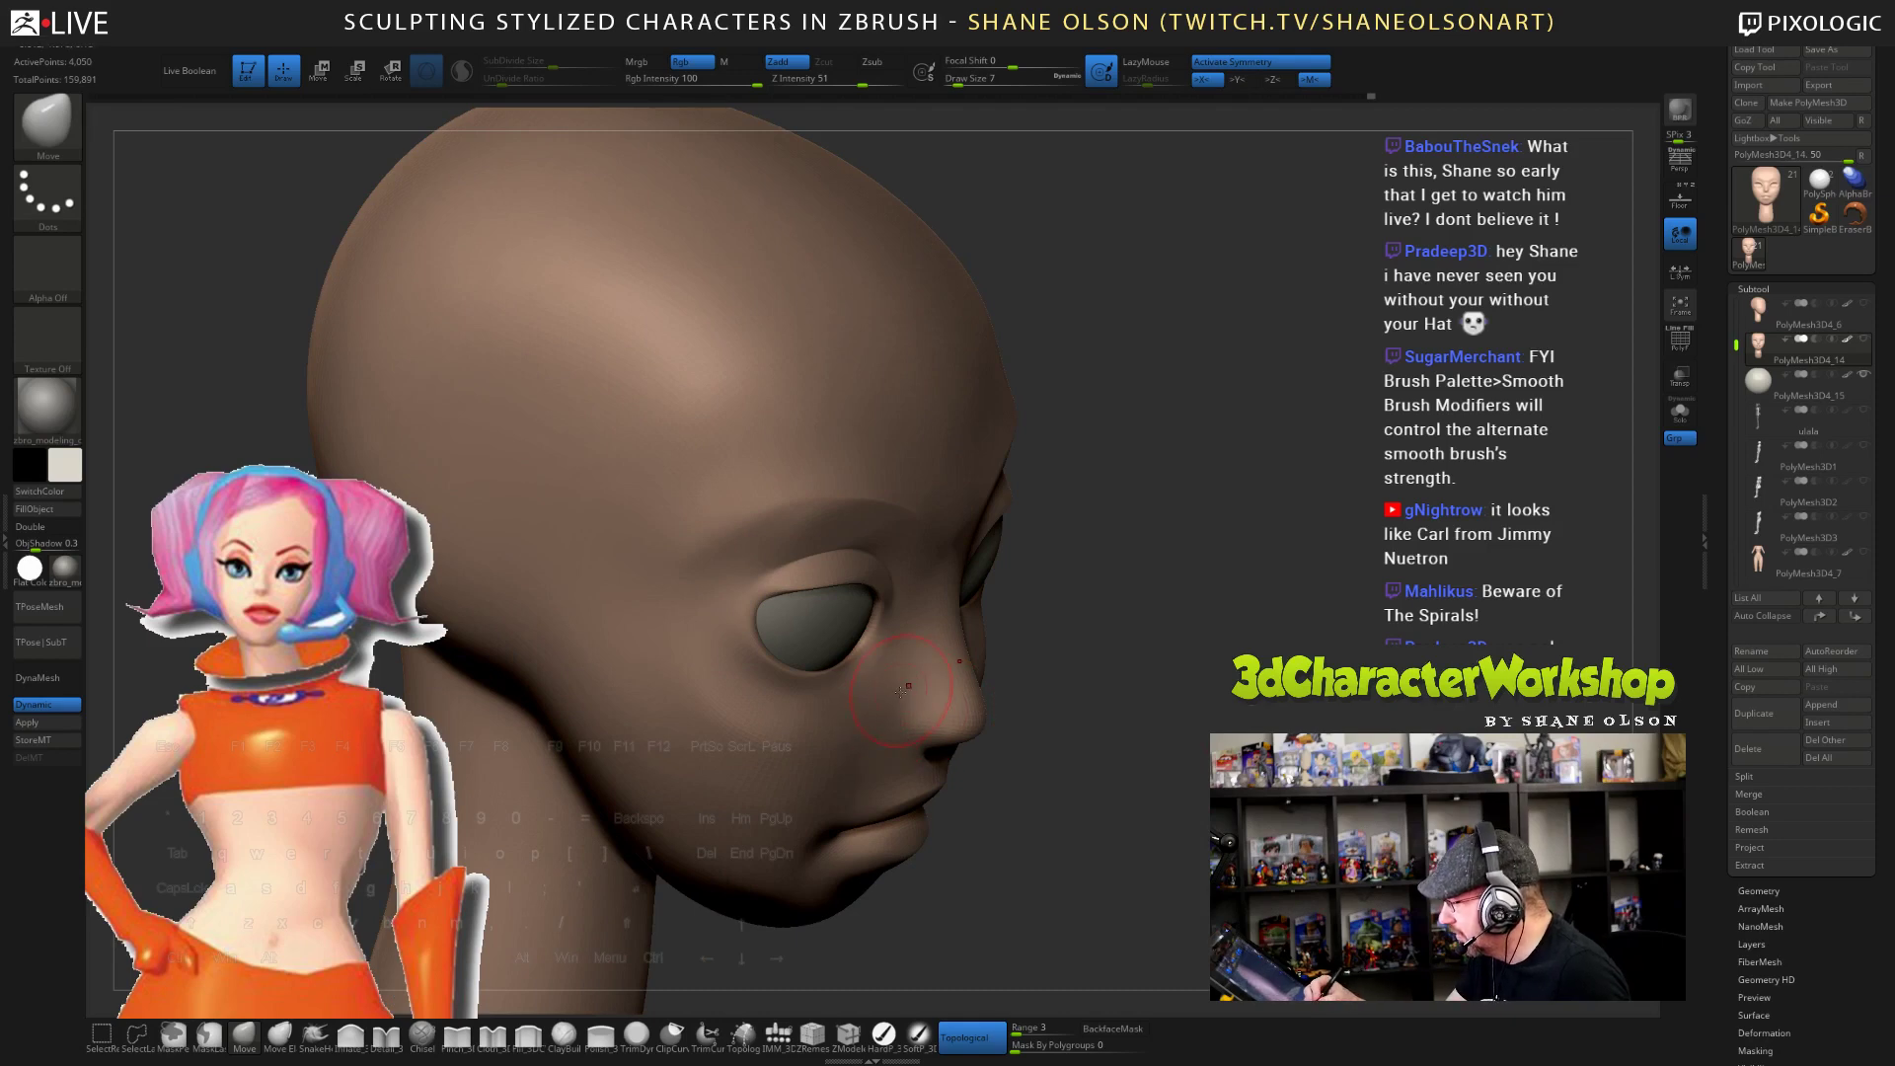
right_click_drag(1091, 770, 970, 690)
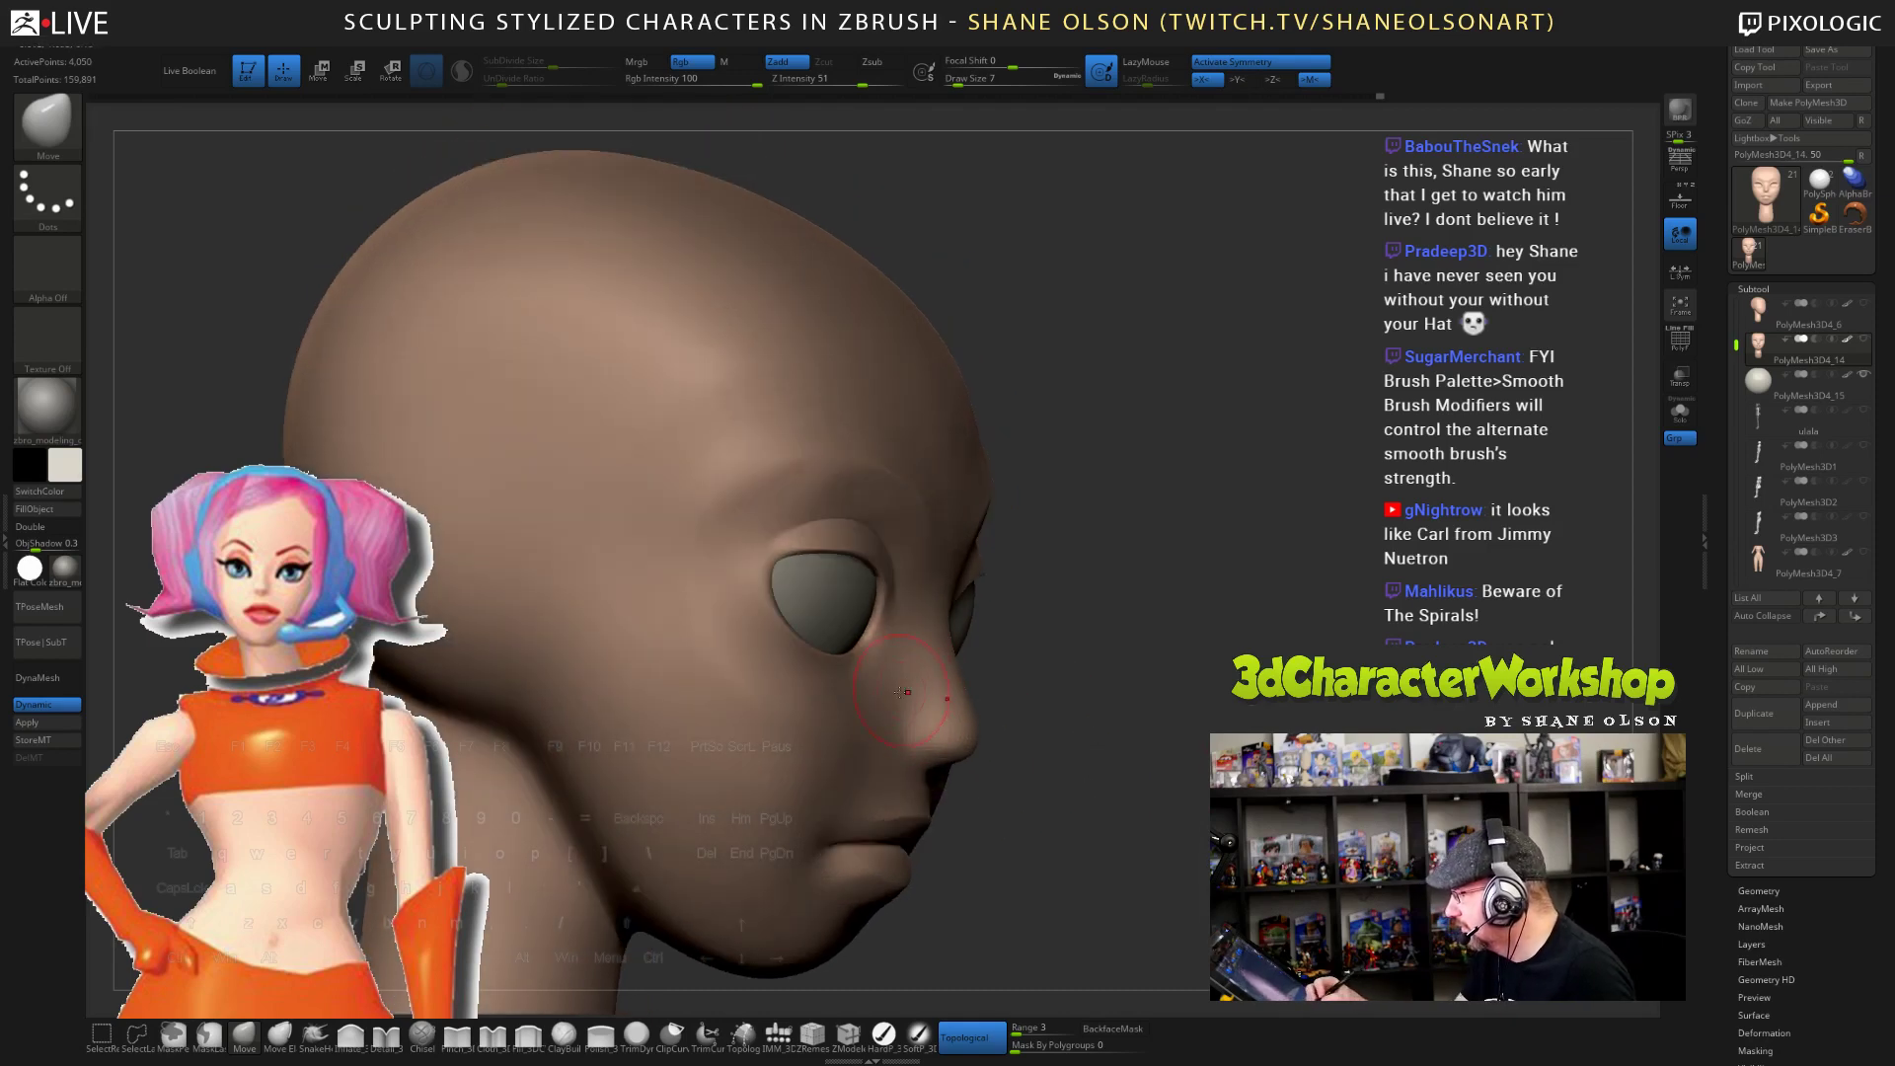
- Smooth the cheeks and the brow ridge out to the temples with the Smooth brush
mouse_move(1189, 791)
right_mouse_down("shift")
mouse_move(1096, 787)
mouse_move(1046, 725)
right_mouse_up("shift")
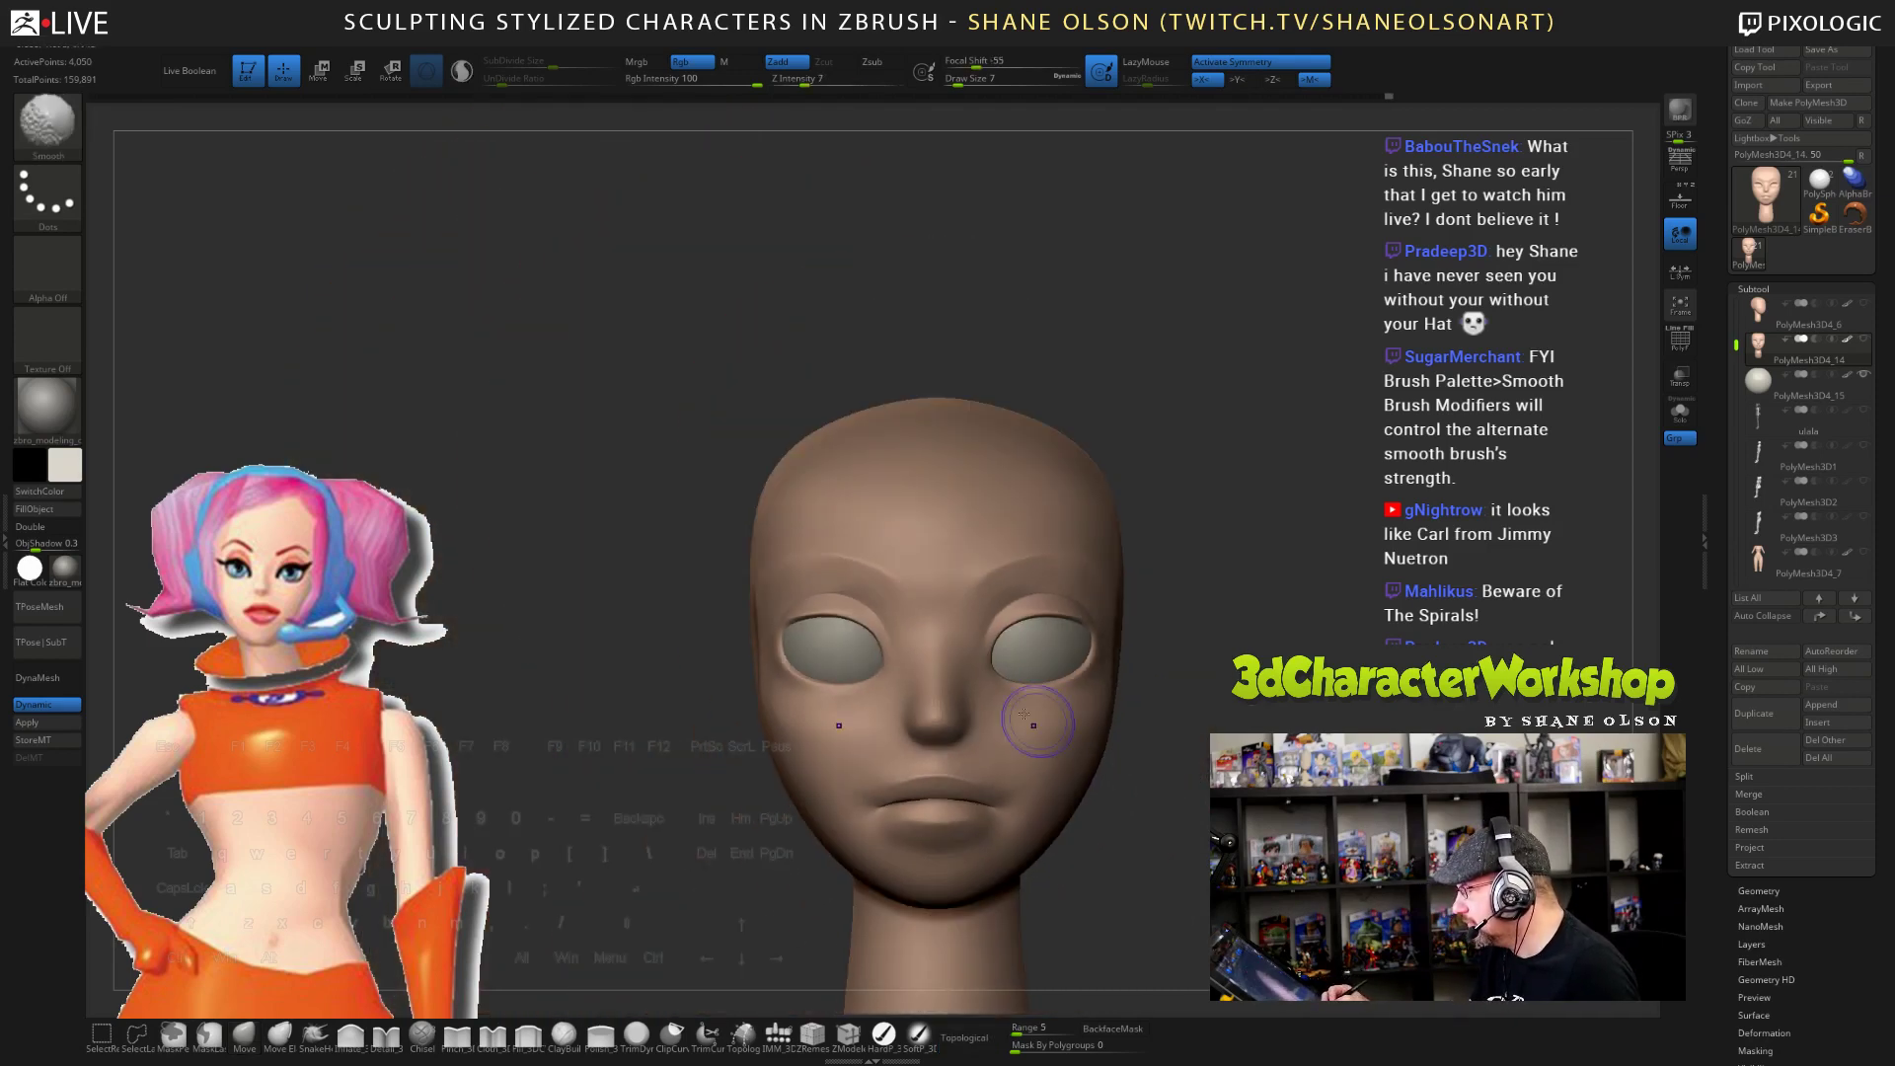
mouse_move(1248, 814)
right_mouse_down("ctrl")
mouse_move(1240, 740)
mouse_move(1195, 656)
right_mouse_up("ctrl")
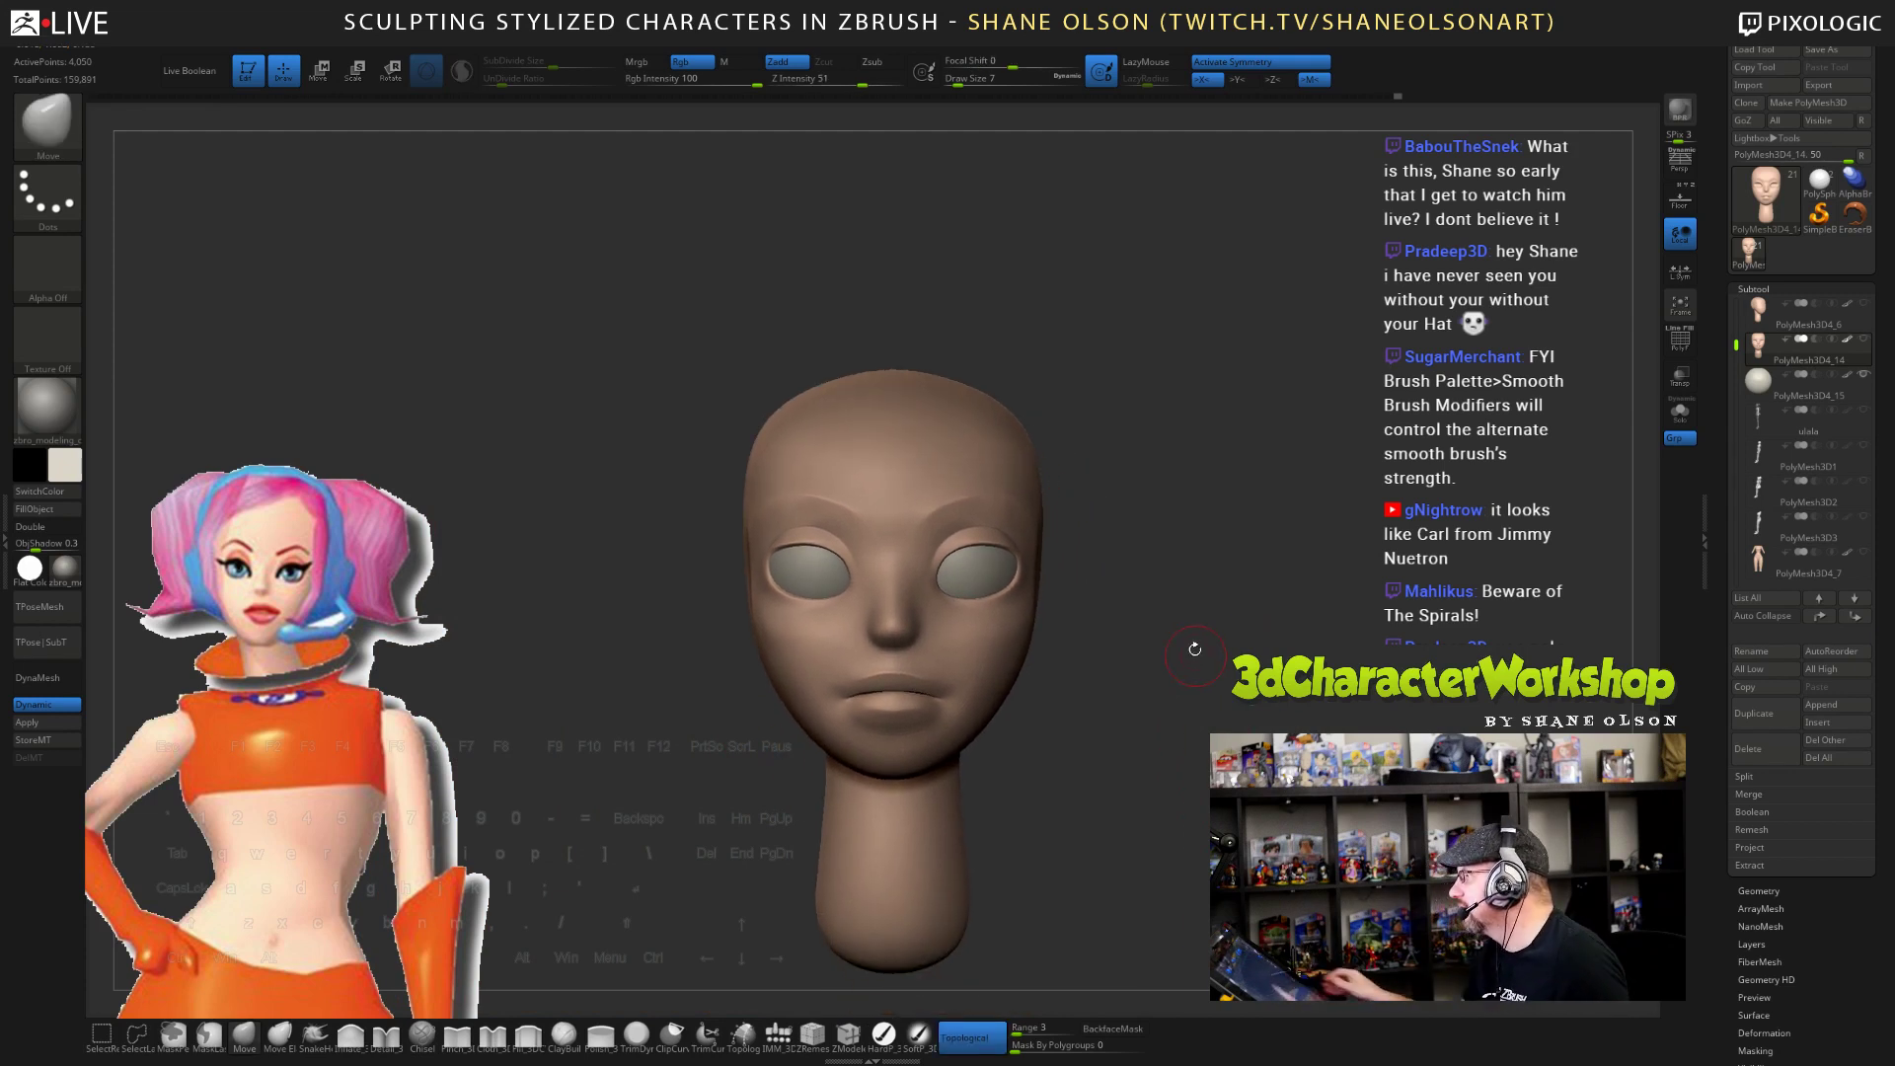
mouse_move(1264, 582)
right_mouse_down("ctrl")
mouse_move(1266, 602)
mouse_move(1262, 583)
right_mouse_up("ctrl")
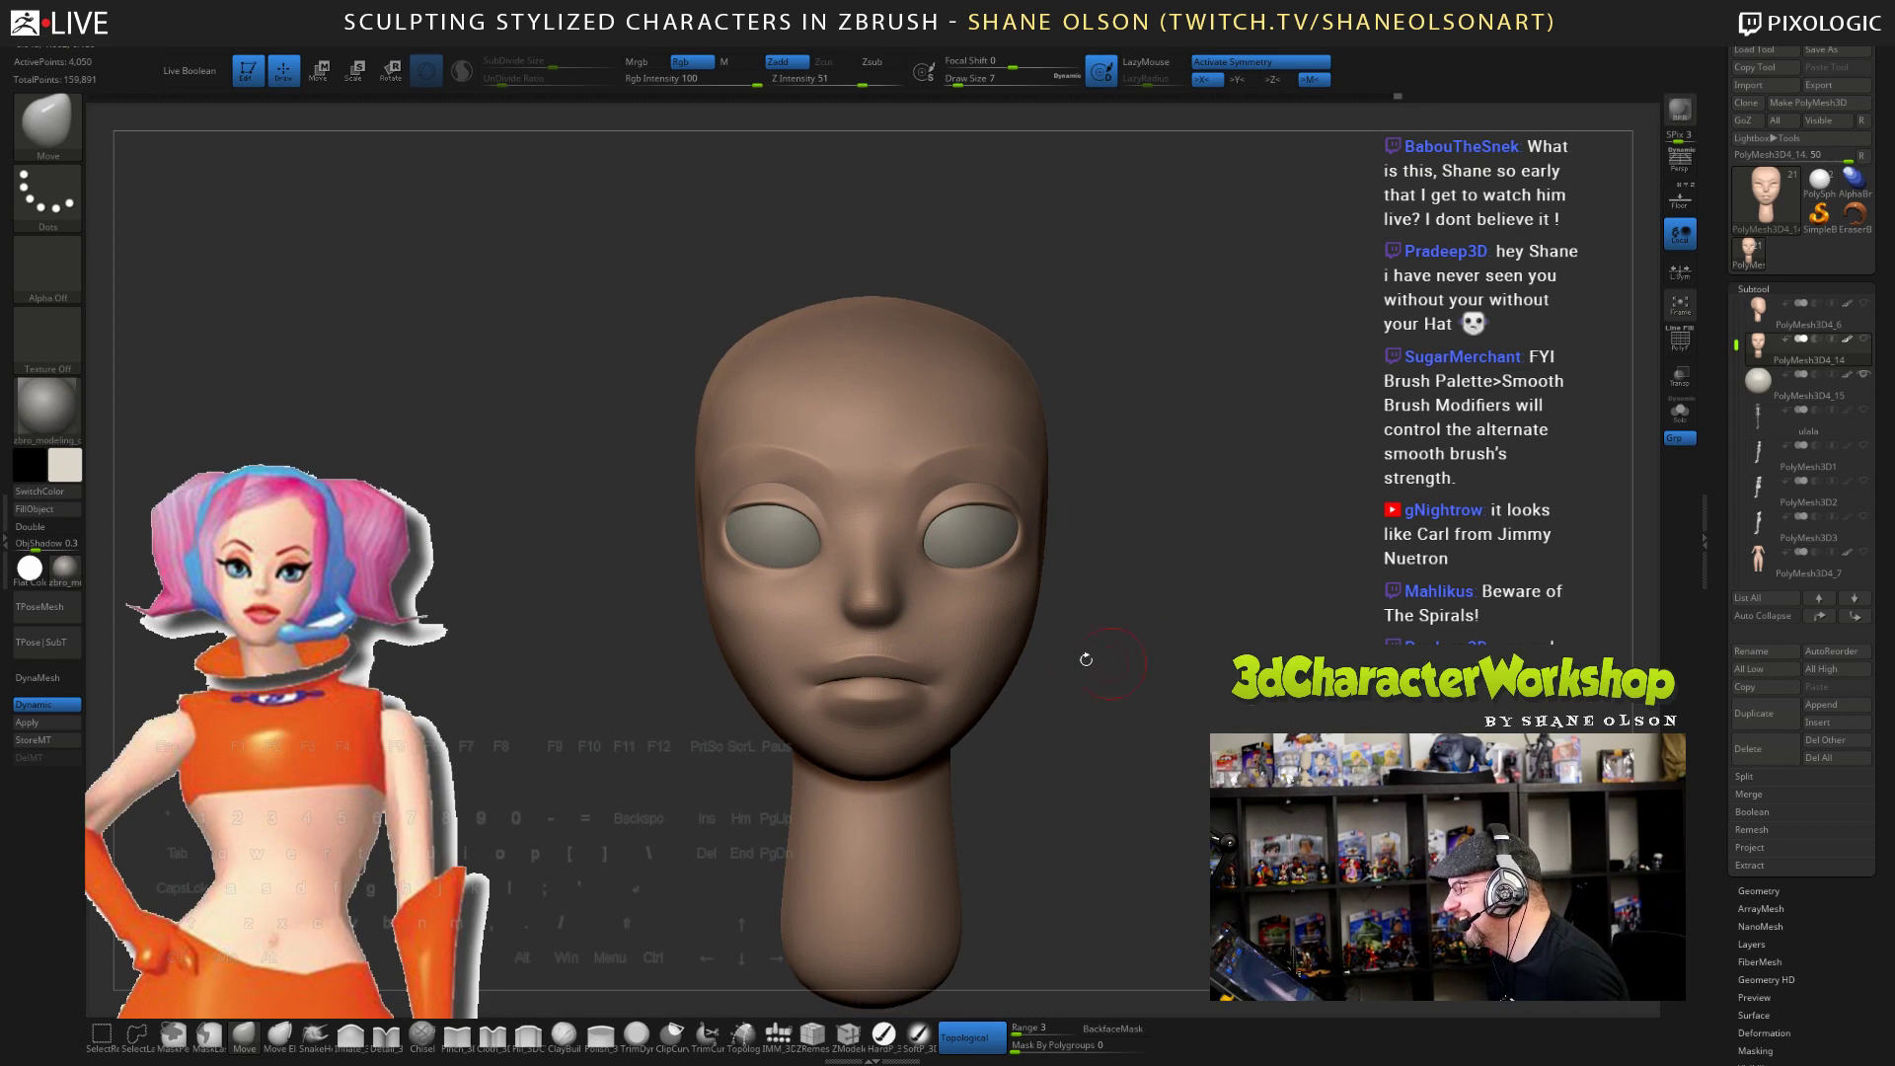
left_click_drag(918, 464, 1041, 452, "shift")
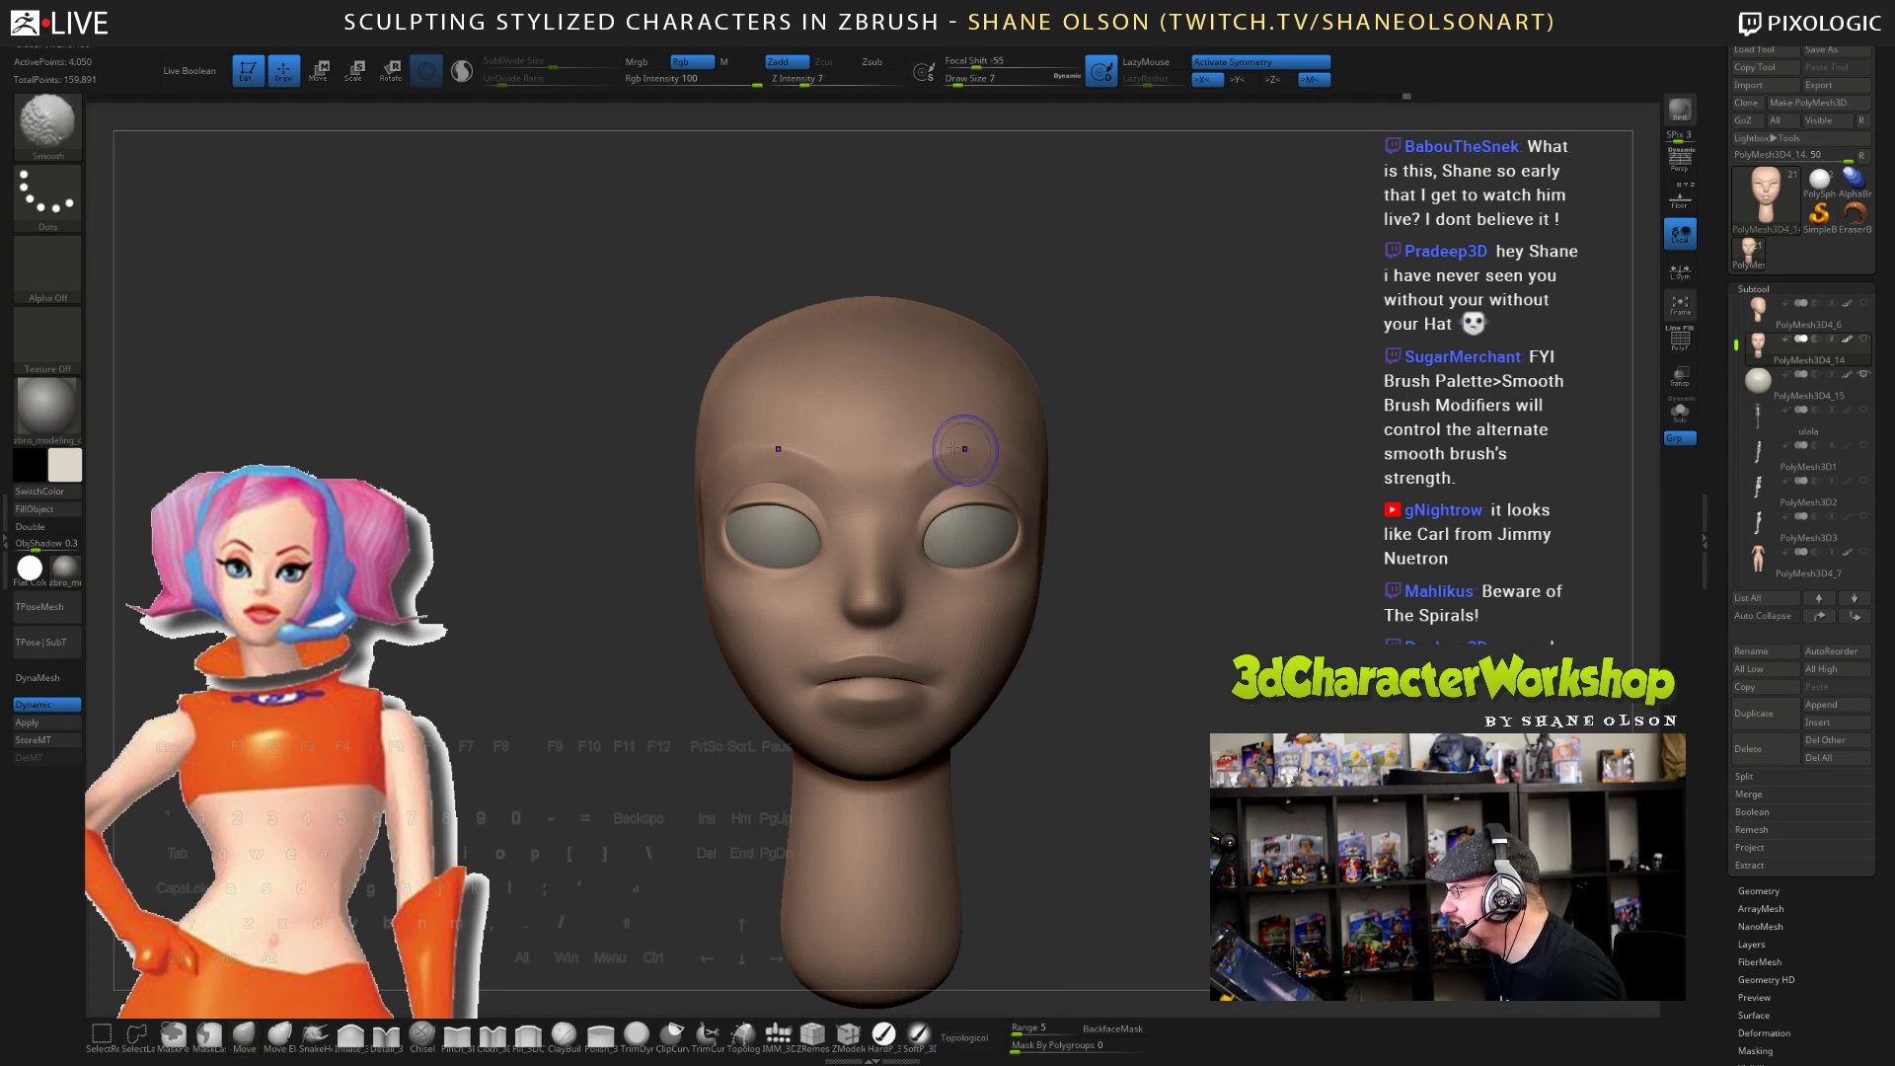
right_click_drag(1102, 494, 1143, 525)
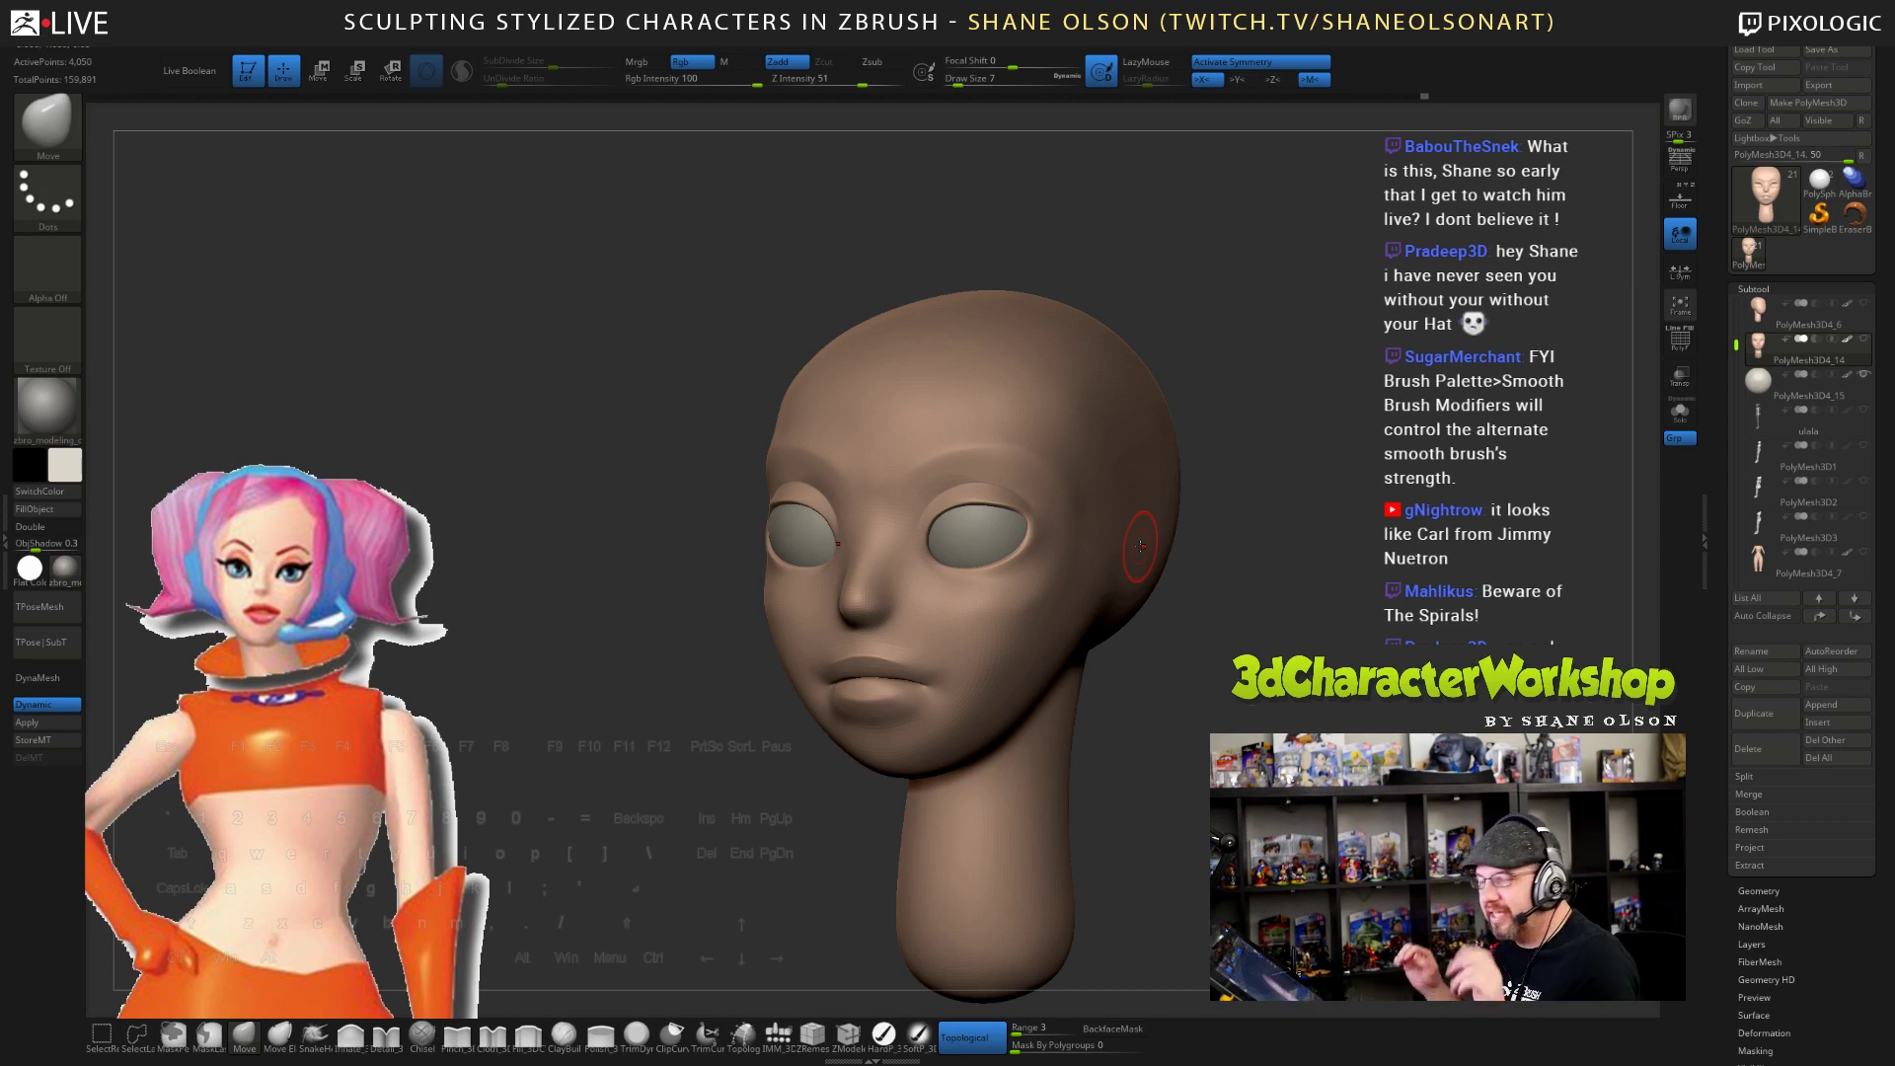
left_click_drag(886, 475, 1077, 449, "shift")
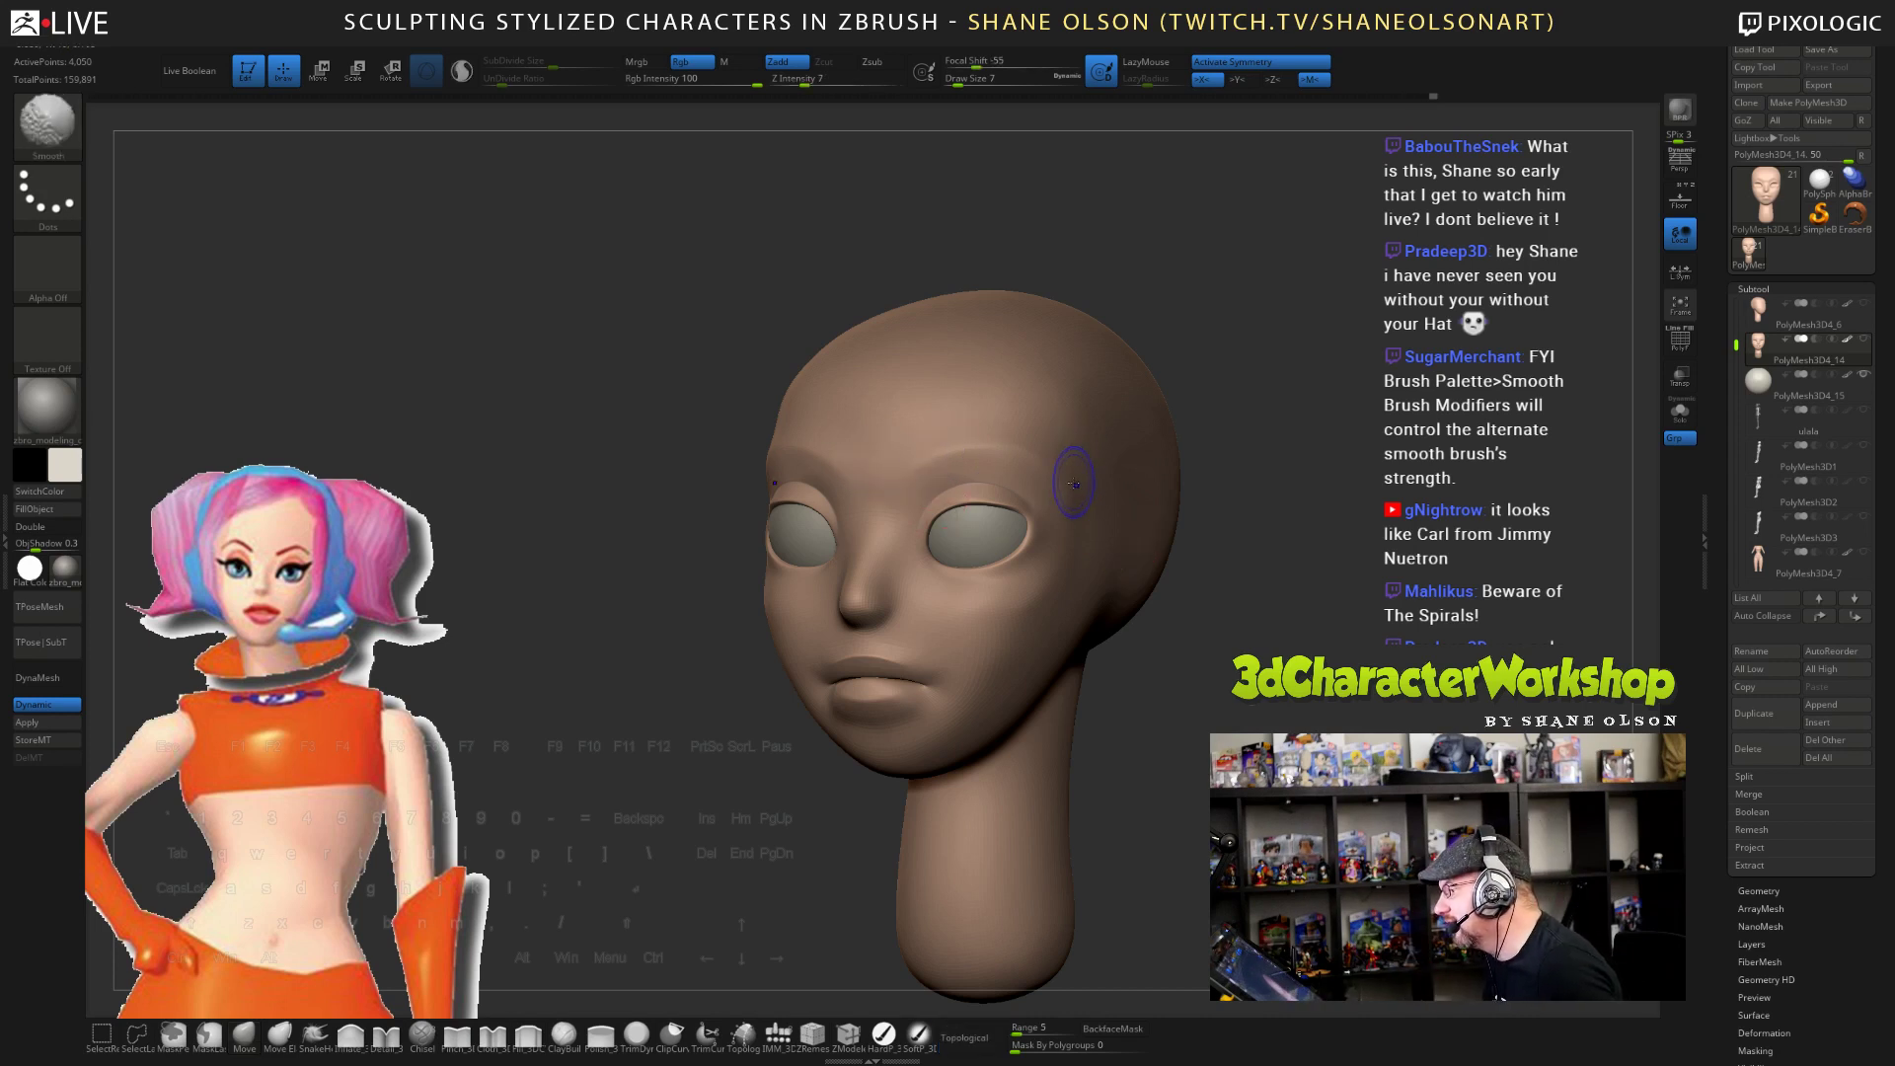
- Soften the remaining hard brow transitions from both three-quarter sides of the face
mouse_move(1171, 627)
right_mouse_down()
mouse_move(1223, 626)
mouse_move(1032, 577)
mouse_move(1154, 635)
right_mouse_up()
key("shift")
key("shift")
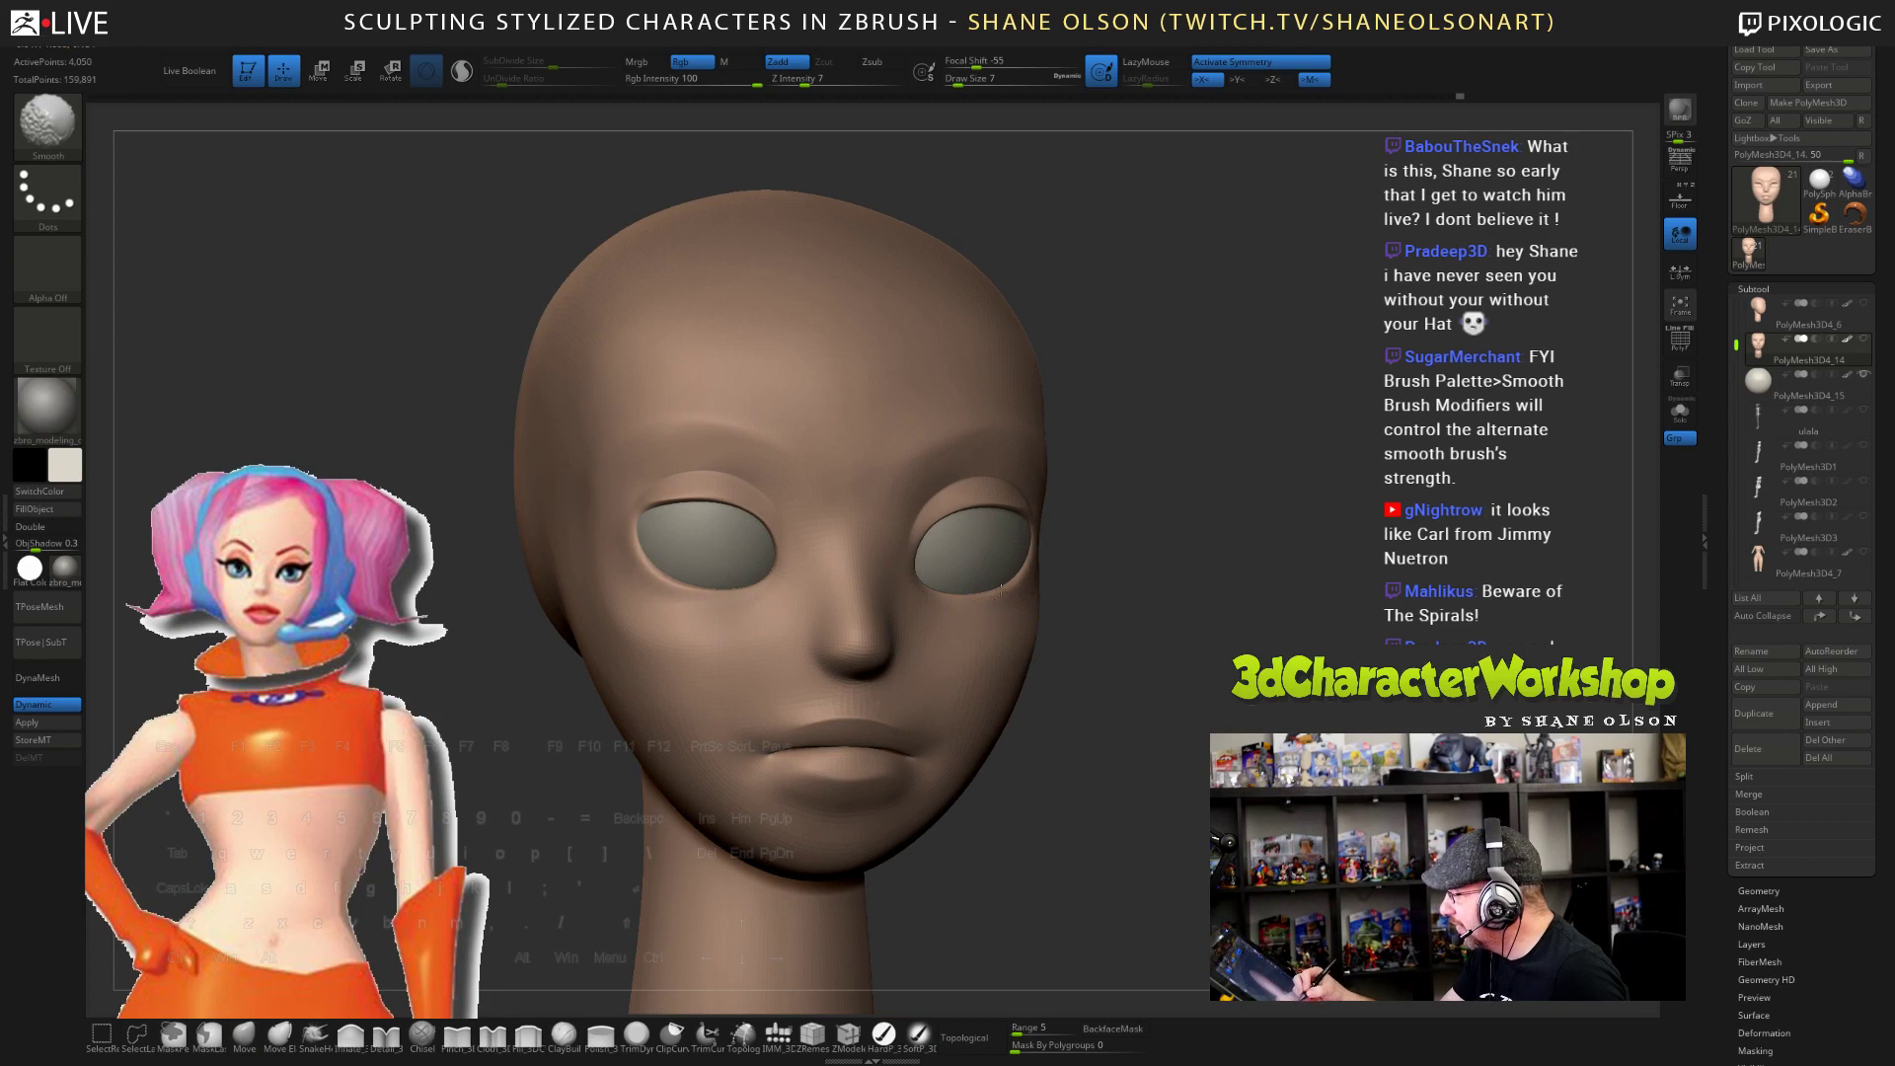
right_click_drag(1001, 589, 1142, 677)
key("shift")
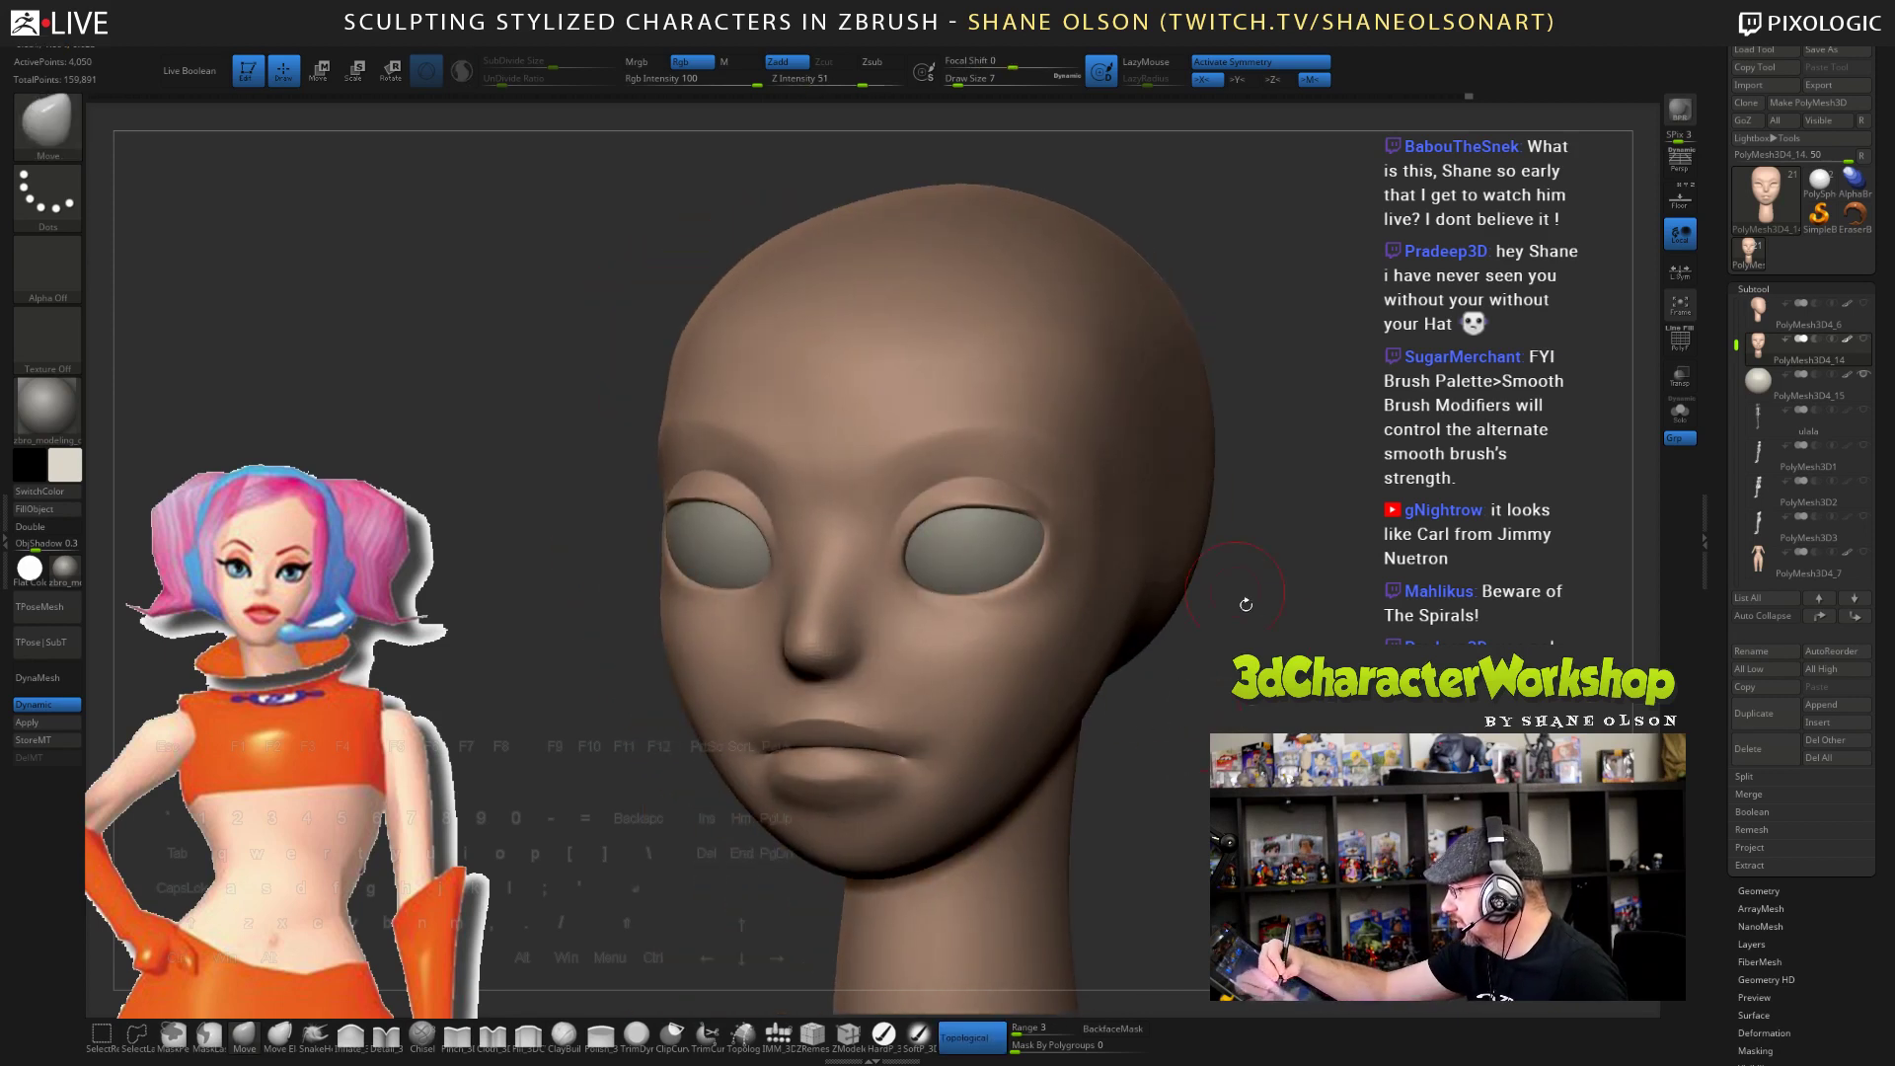
left_click_drag(1244, 600, 1305, 622)
- Shape the lips and mouth corners with the Move brush at draw size 4
mouse_move(1254, 706)
left_mouse_down("alt")
mouse_move(1212, 632)
mouse_move(1281, 661)
mouse_move(1220, 671)
mouse_move(1205, 796)
mouse_move(1068, 726)
left_mouse_up("alt")
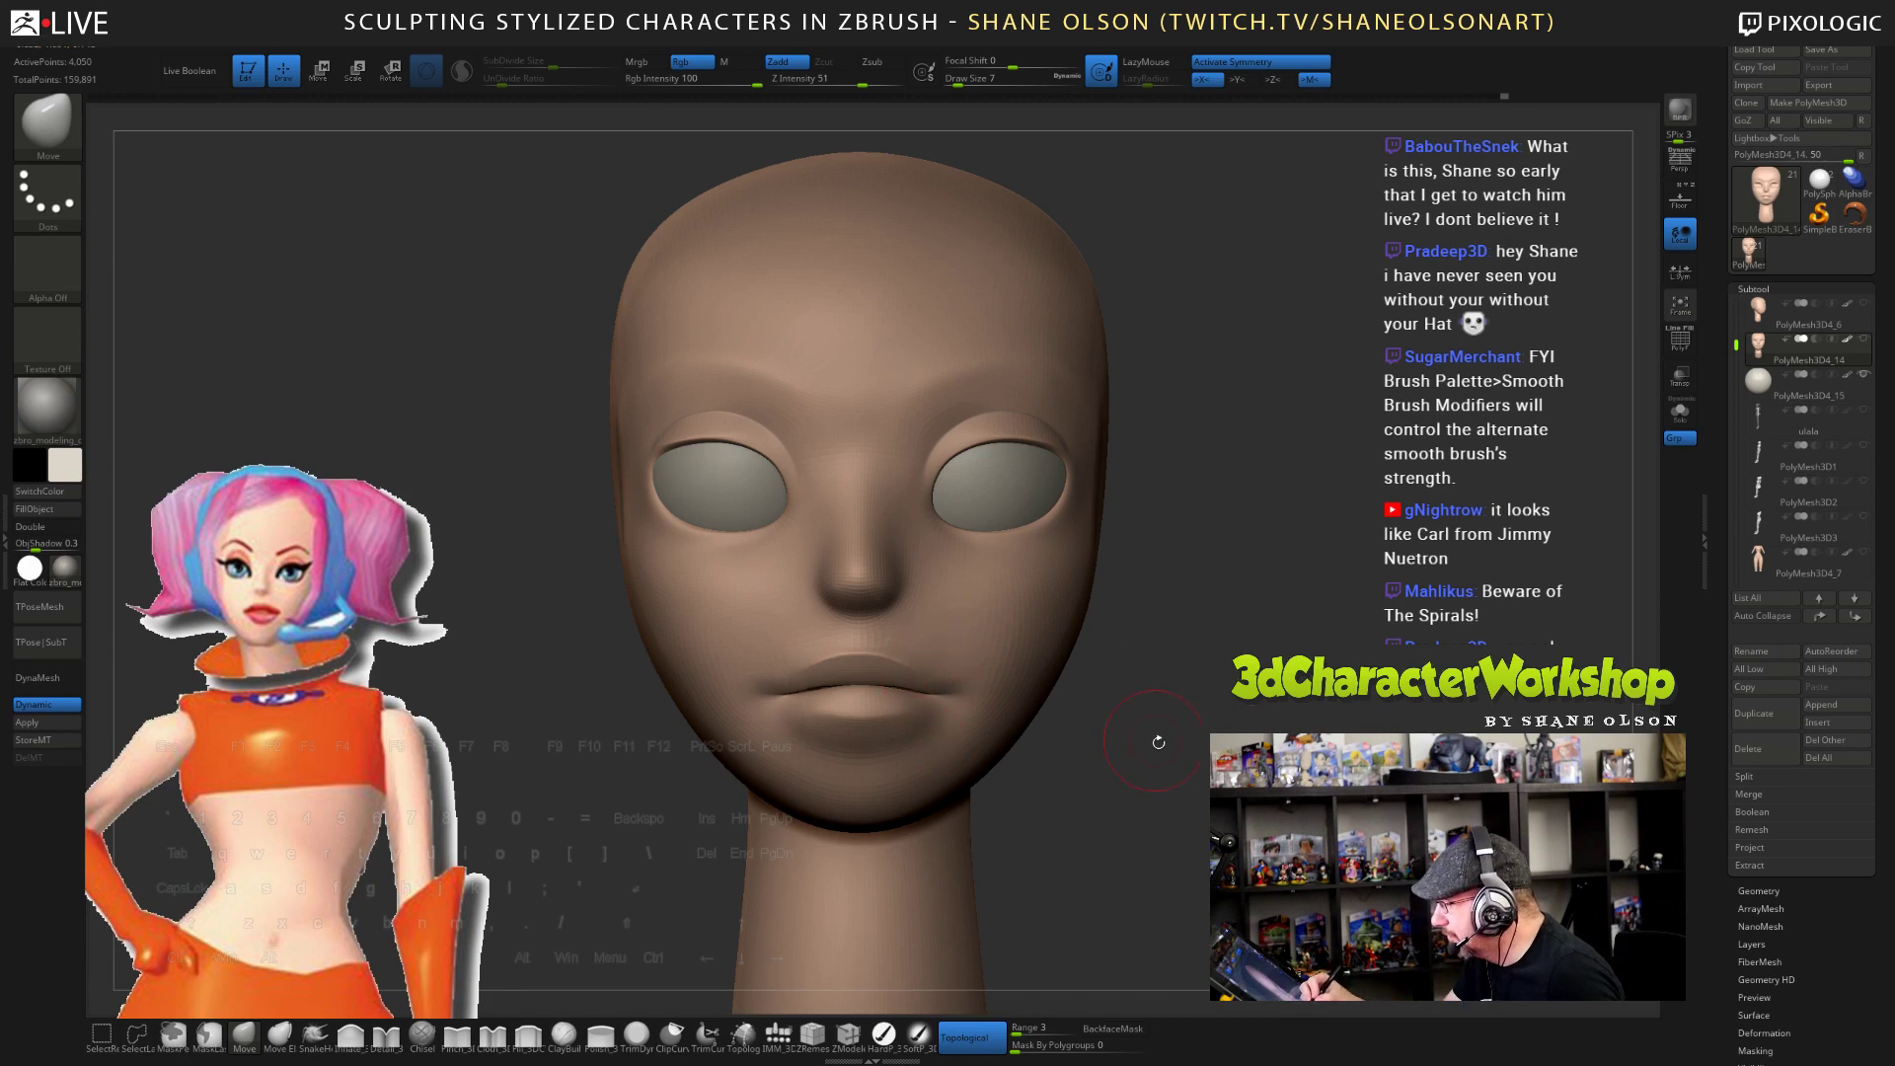
left_click_drag(1221, 762, 1158, 771)
key("s")
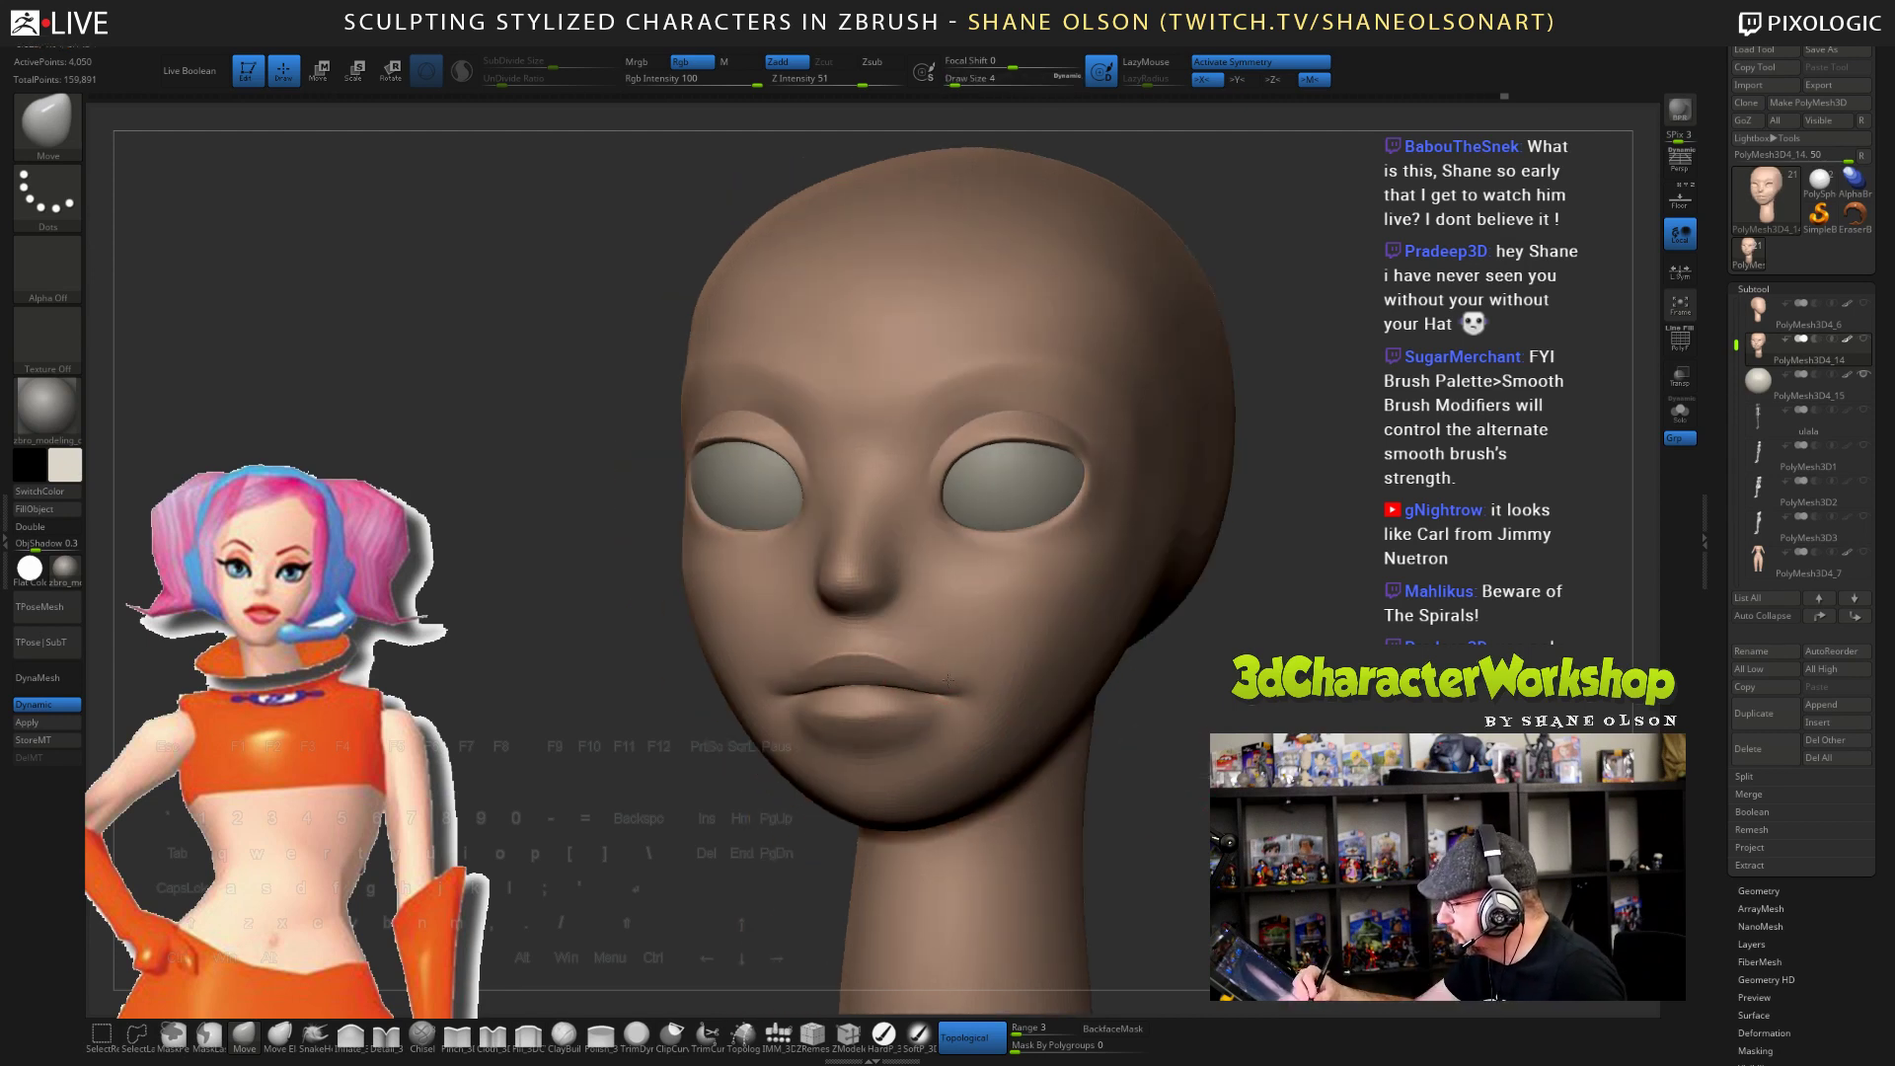
left_click_drag(1150, 728, 1202, 641)
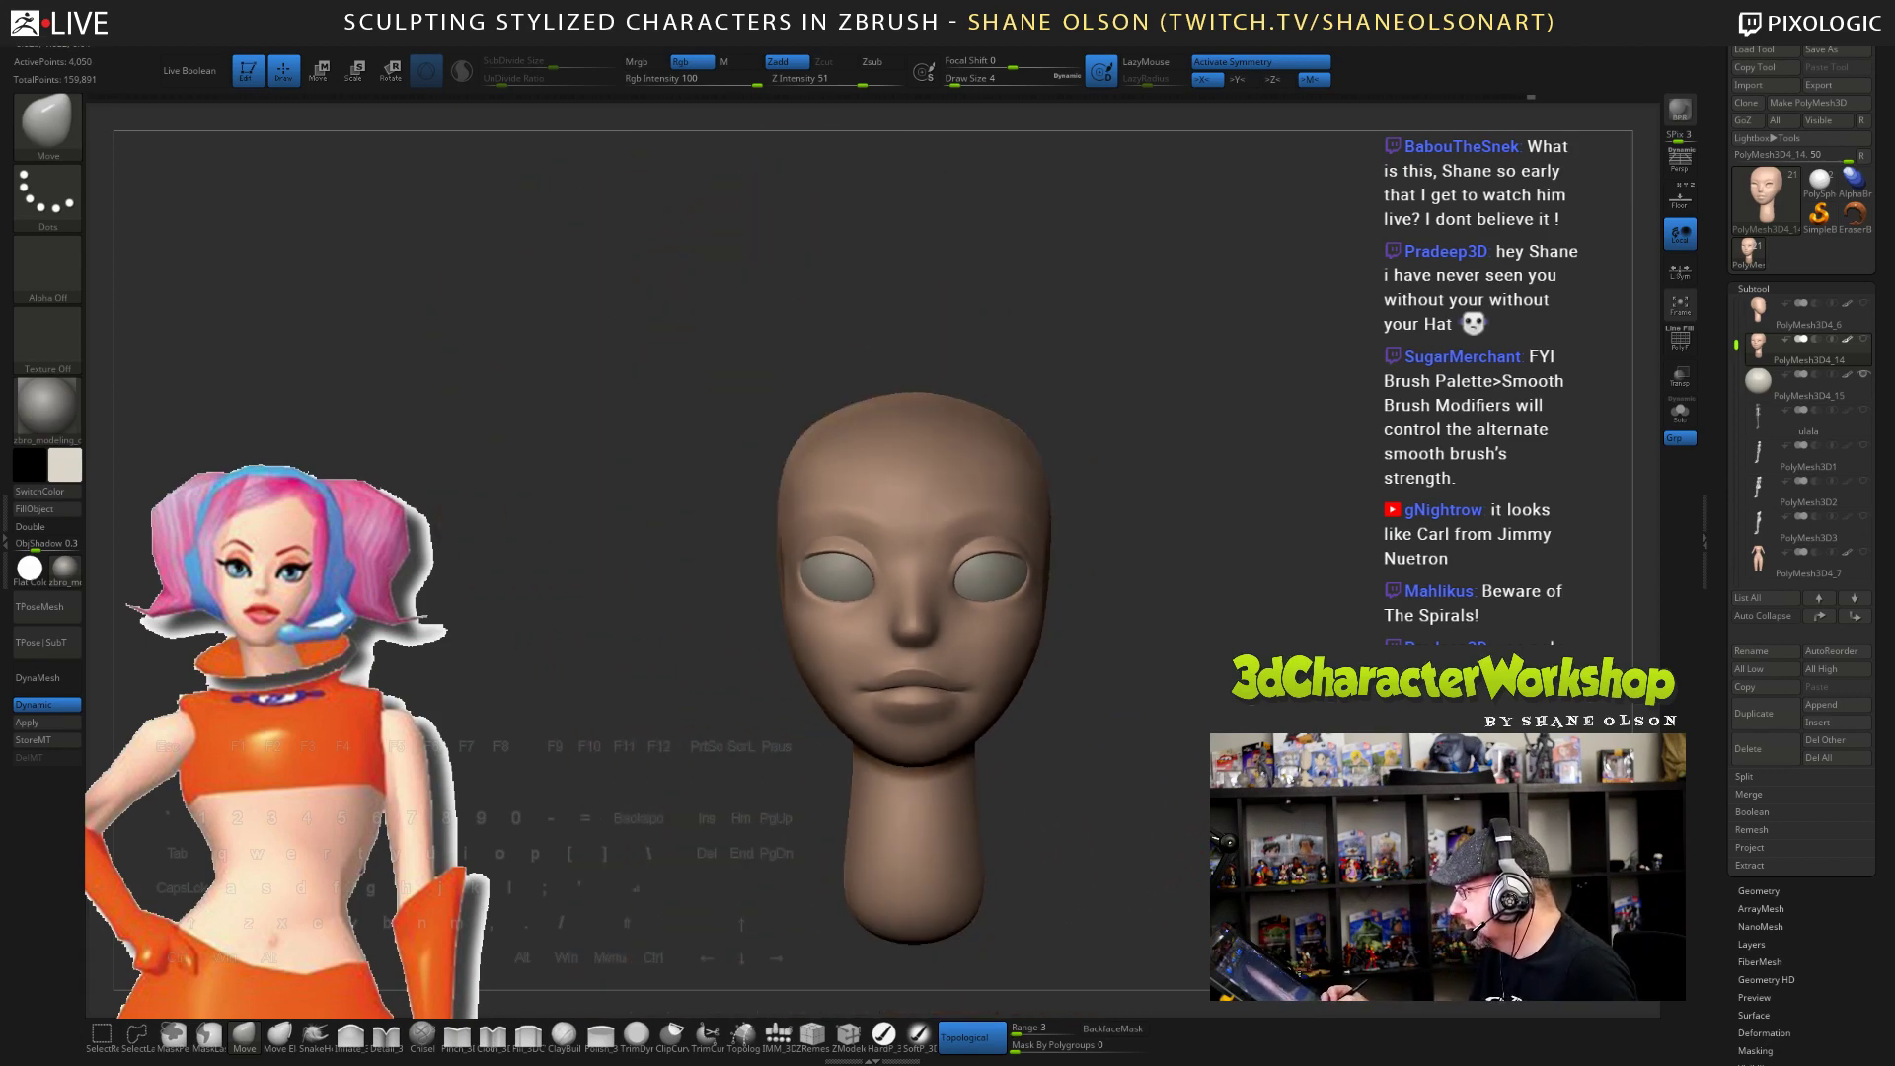
- Change the display material to SkinShade4 and view the head in it
left_click(60, 572)
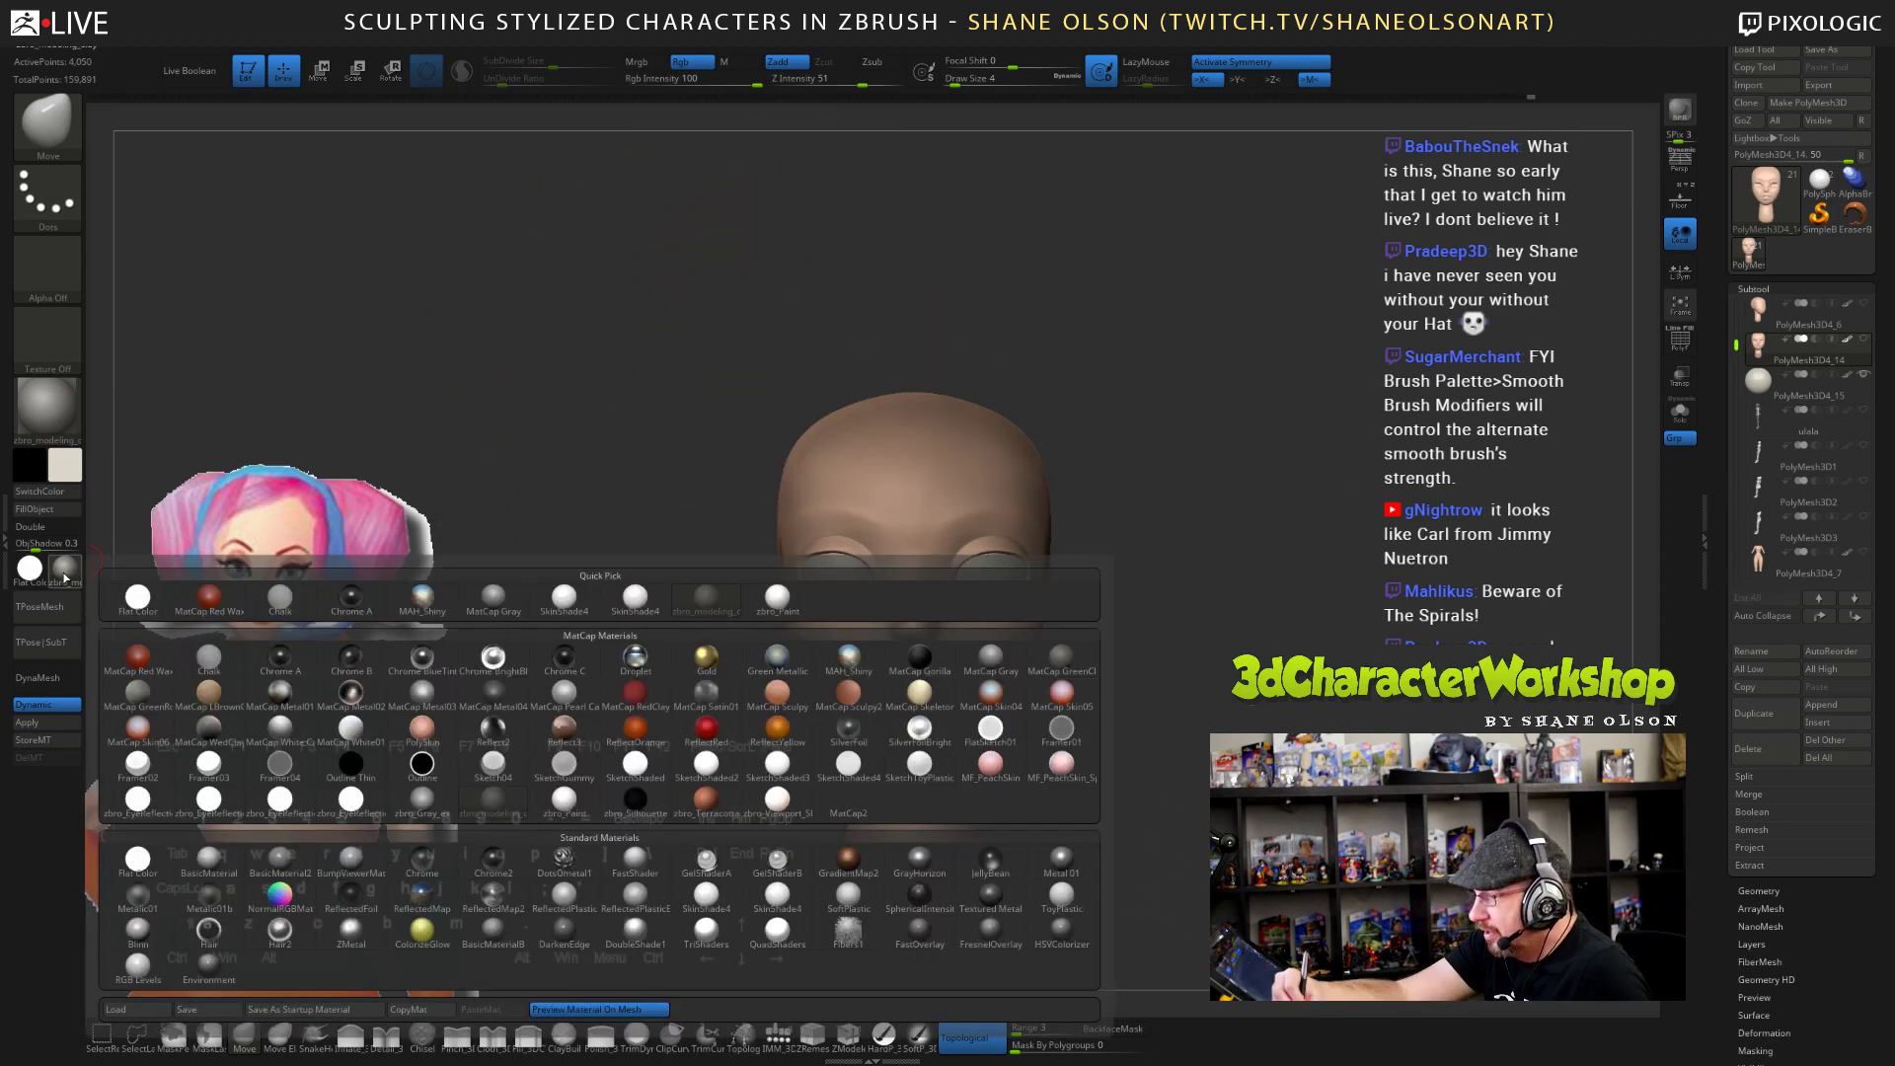
left_click(564, 597)
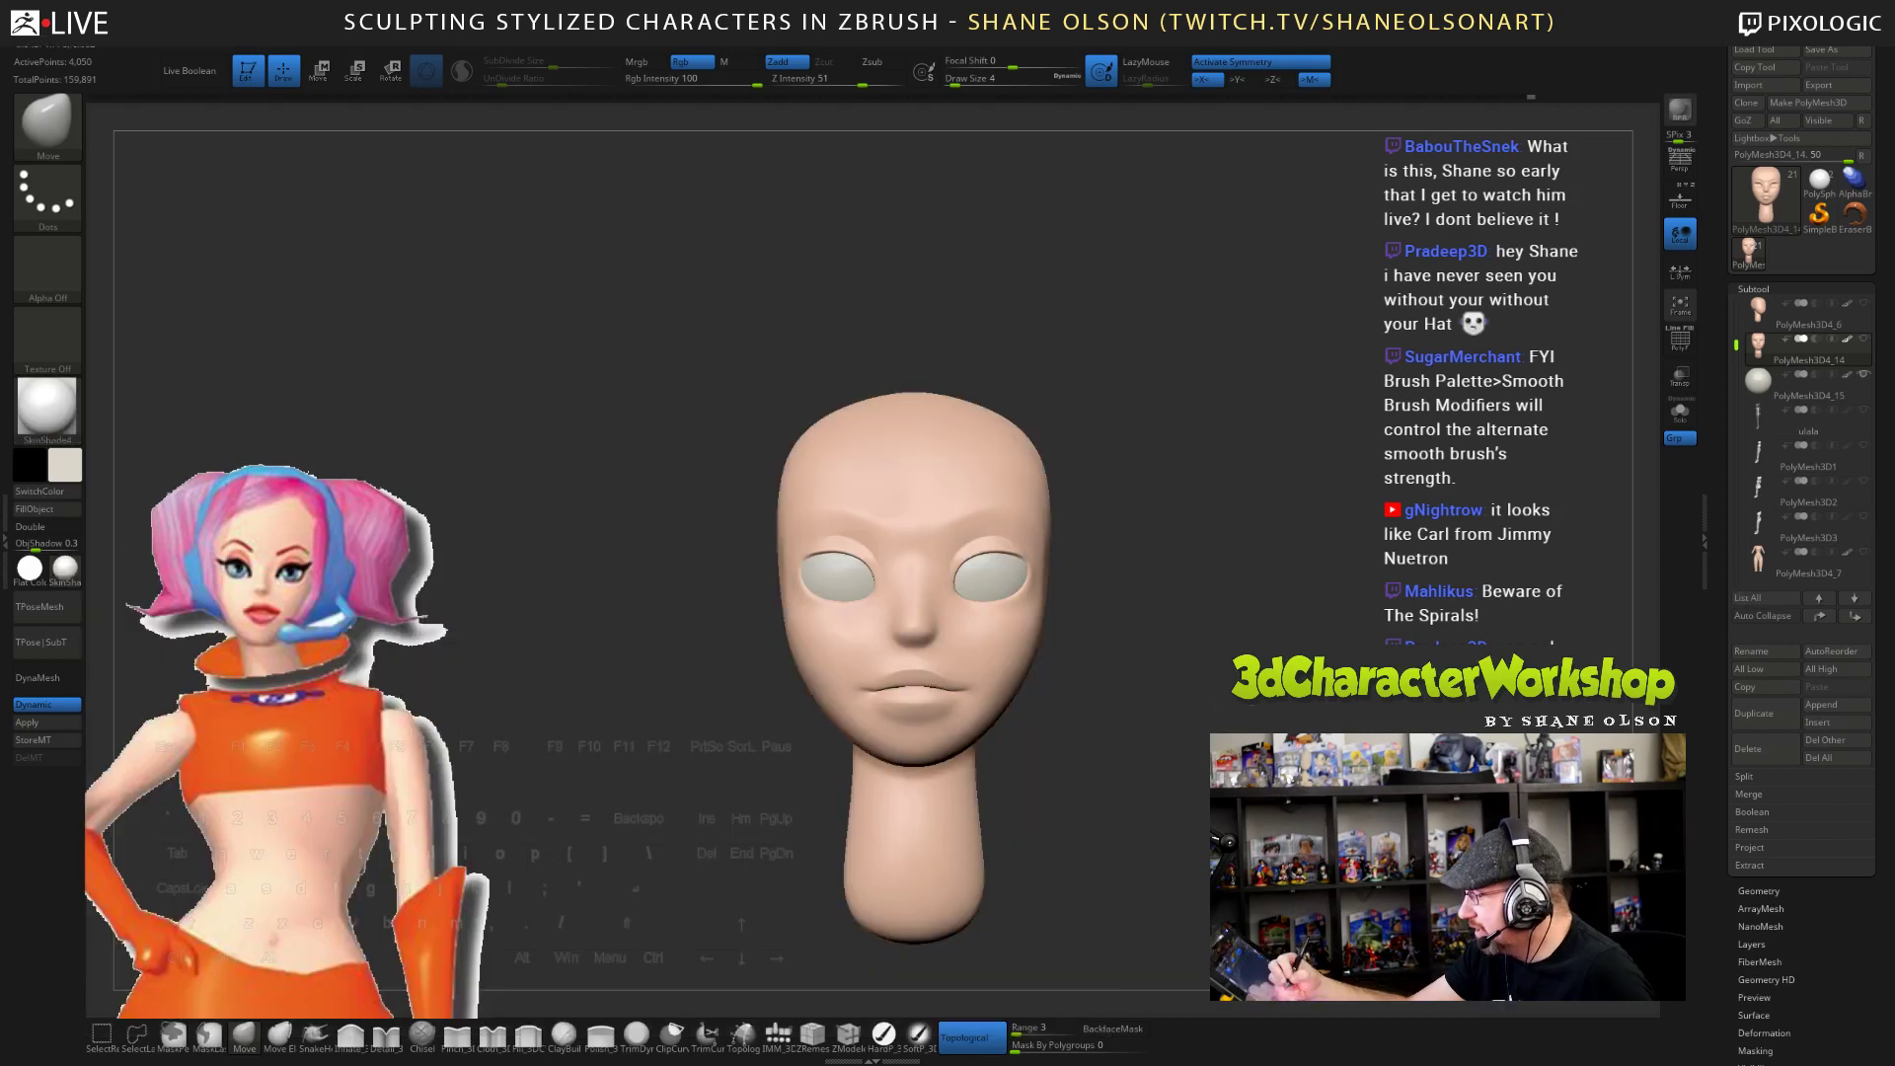
mouse_move(1223, 752)
left_mouse_down()
mouse_move(1241, 716)
mouse_move(1206, 747)
mouse_move(1270, 985)
mouse_move(1291, 708)
mouse_move(1344, 731)
left_mouse_up()
- Adjust the chin and jaw shape with the Move brush at draw size 7
key("s")
left_click_drag(1212, 572, 1198, 580)
mouse_move(1294, 715)
left_mouse_down()
mouse_move(1253, 726)
mouse_move(1290, 755)
mouse_move(1288, 799)
left_mouse_up()
mouse_move(824, 846)
left_mouse_down("alt")
mouse_move(869, 805)
mouse_move(849, 887)
left_mouse_up("alt")
key("s")
left_click(848, 838)
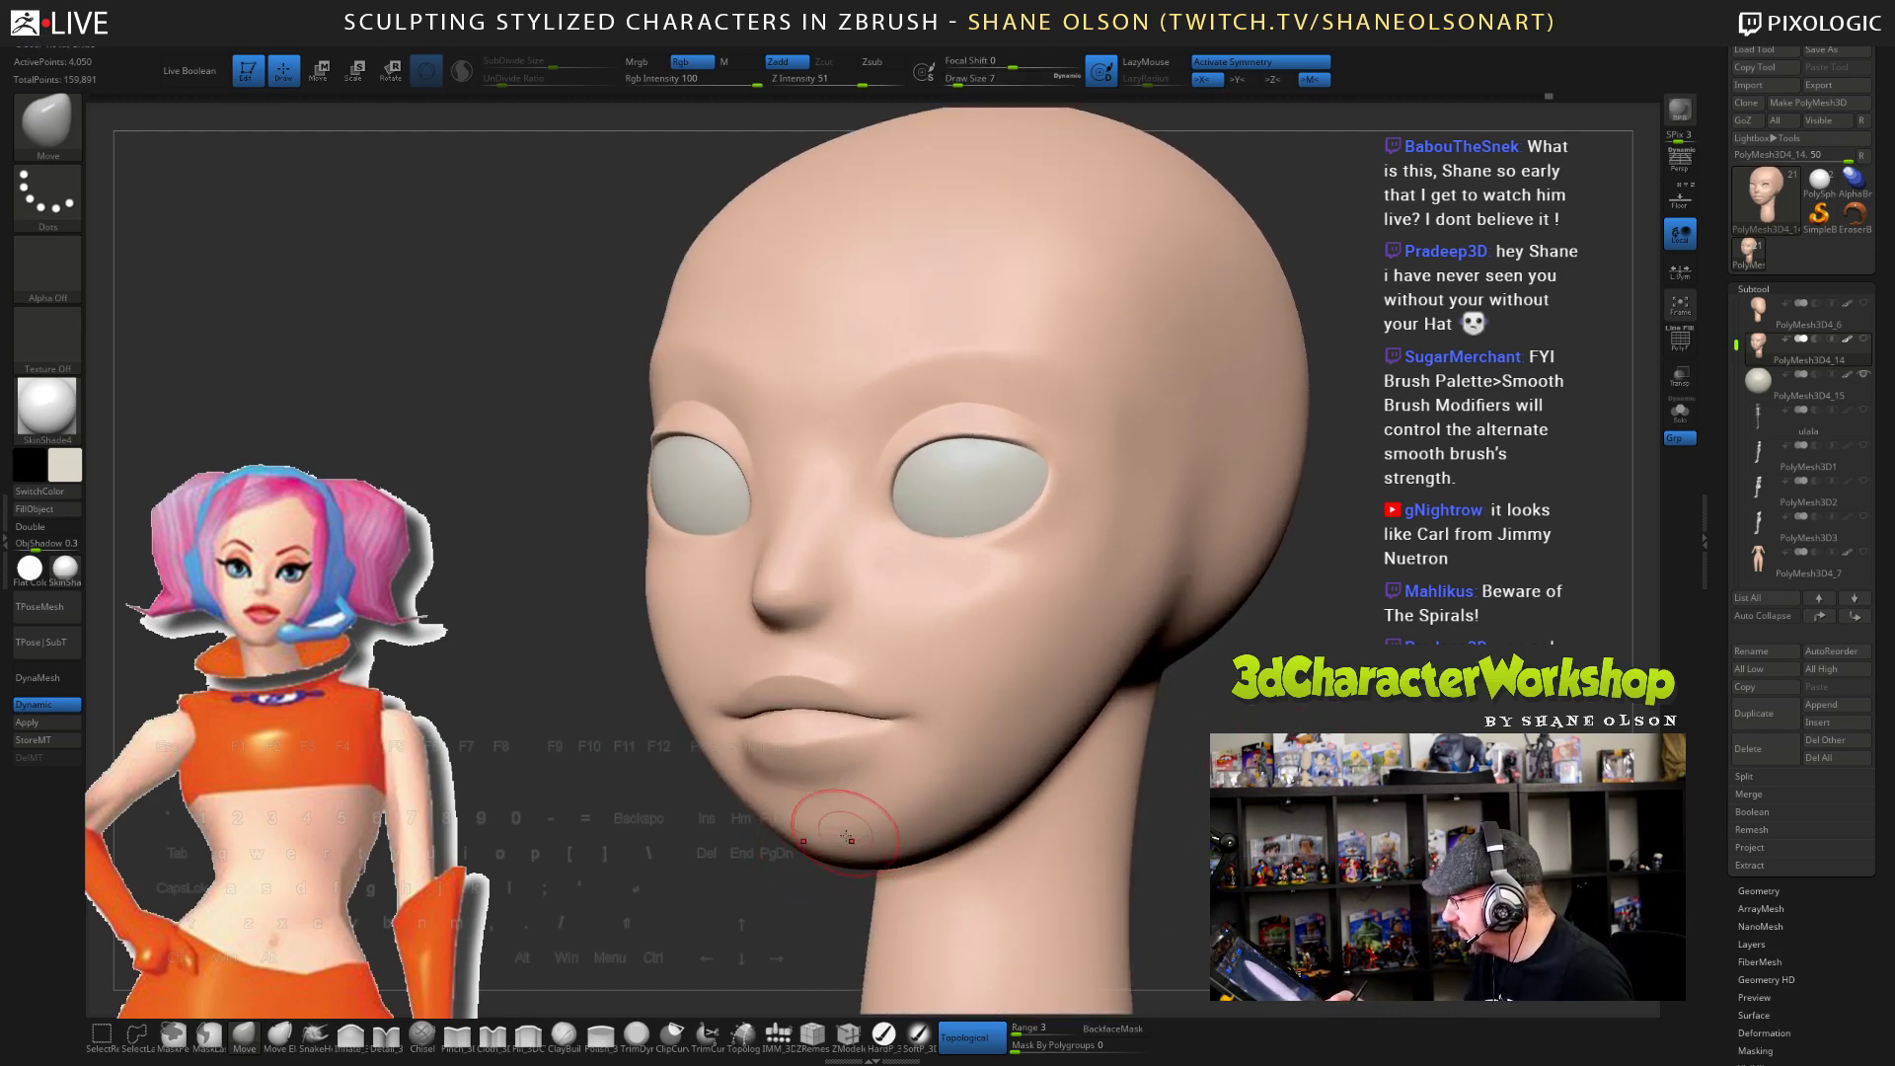
- Build up the lower lip and the area just beneath it with the Inflate brush at draw size 4
left_click_drag(522, 975, 563, 978, "alt")
left_click(355, 1038)
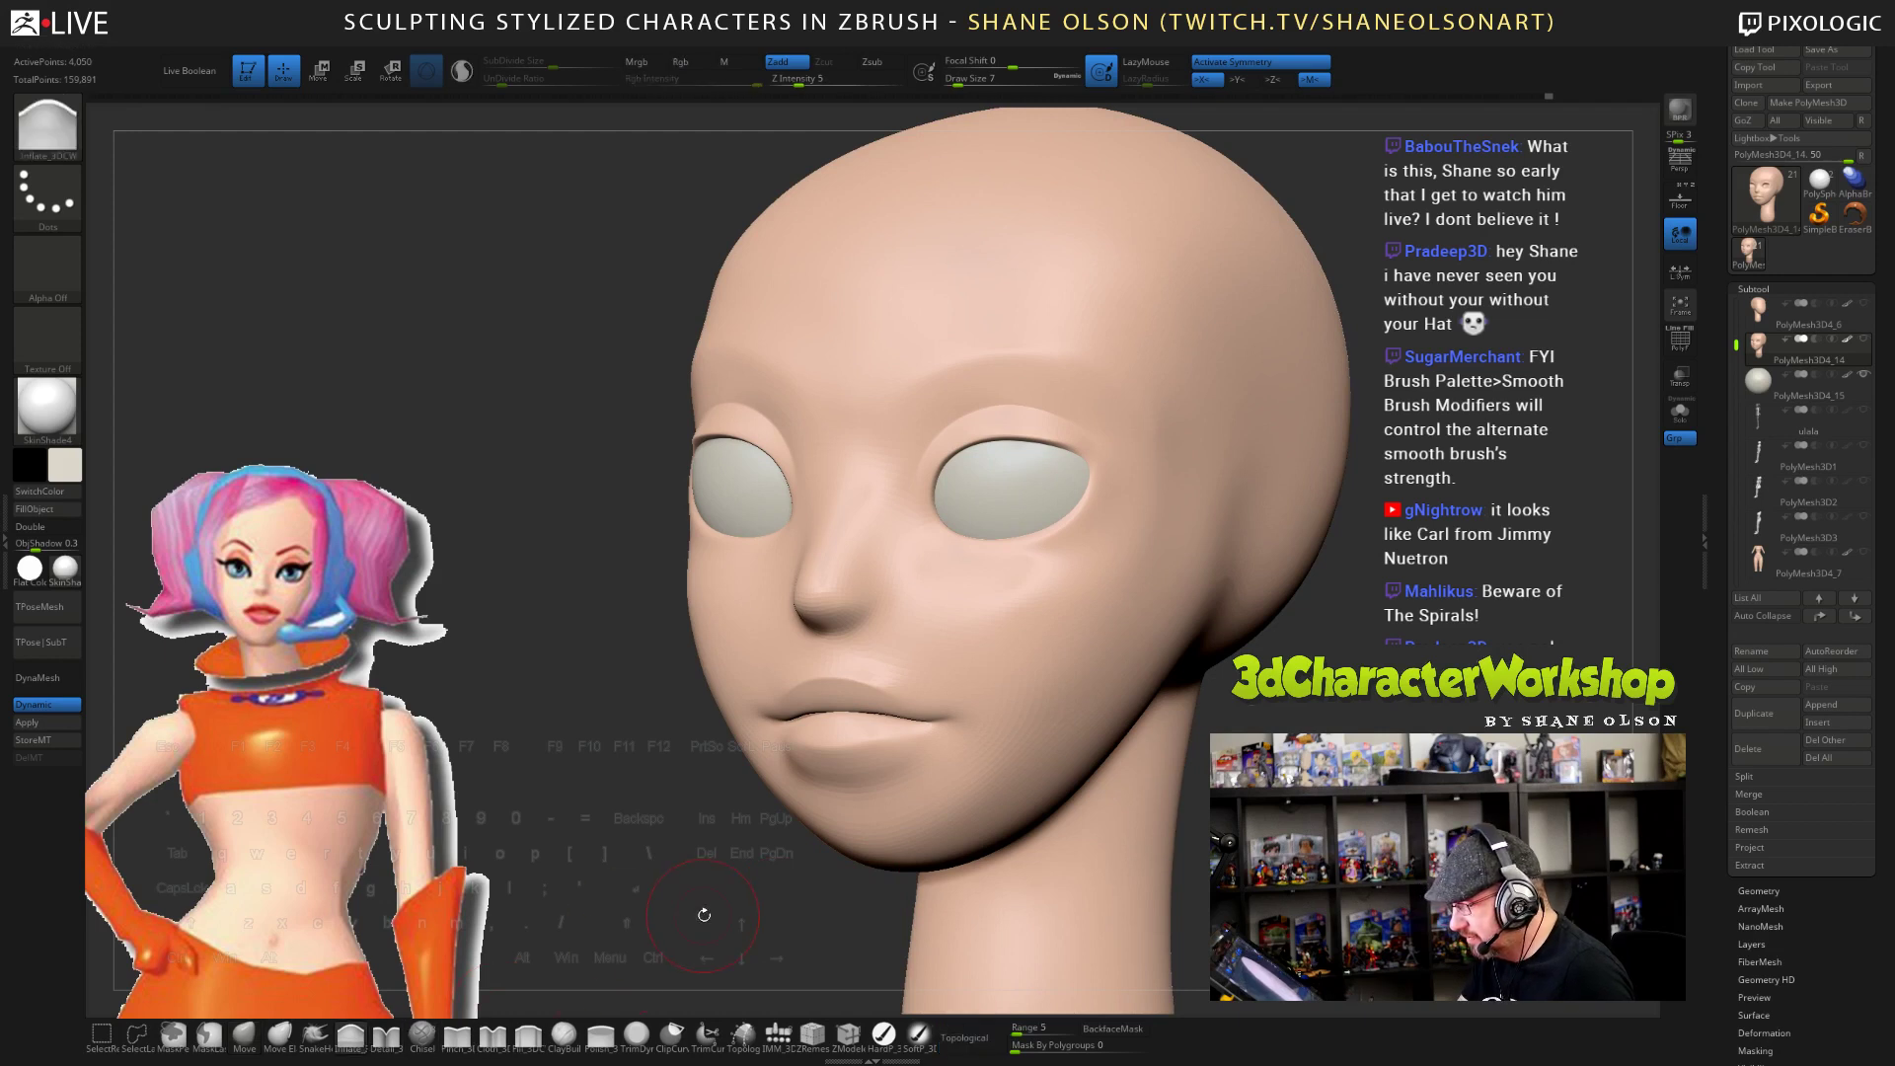
key("s")
left_click(700, 908)
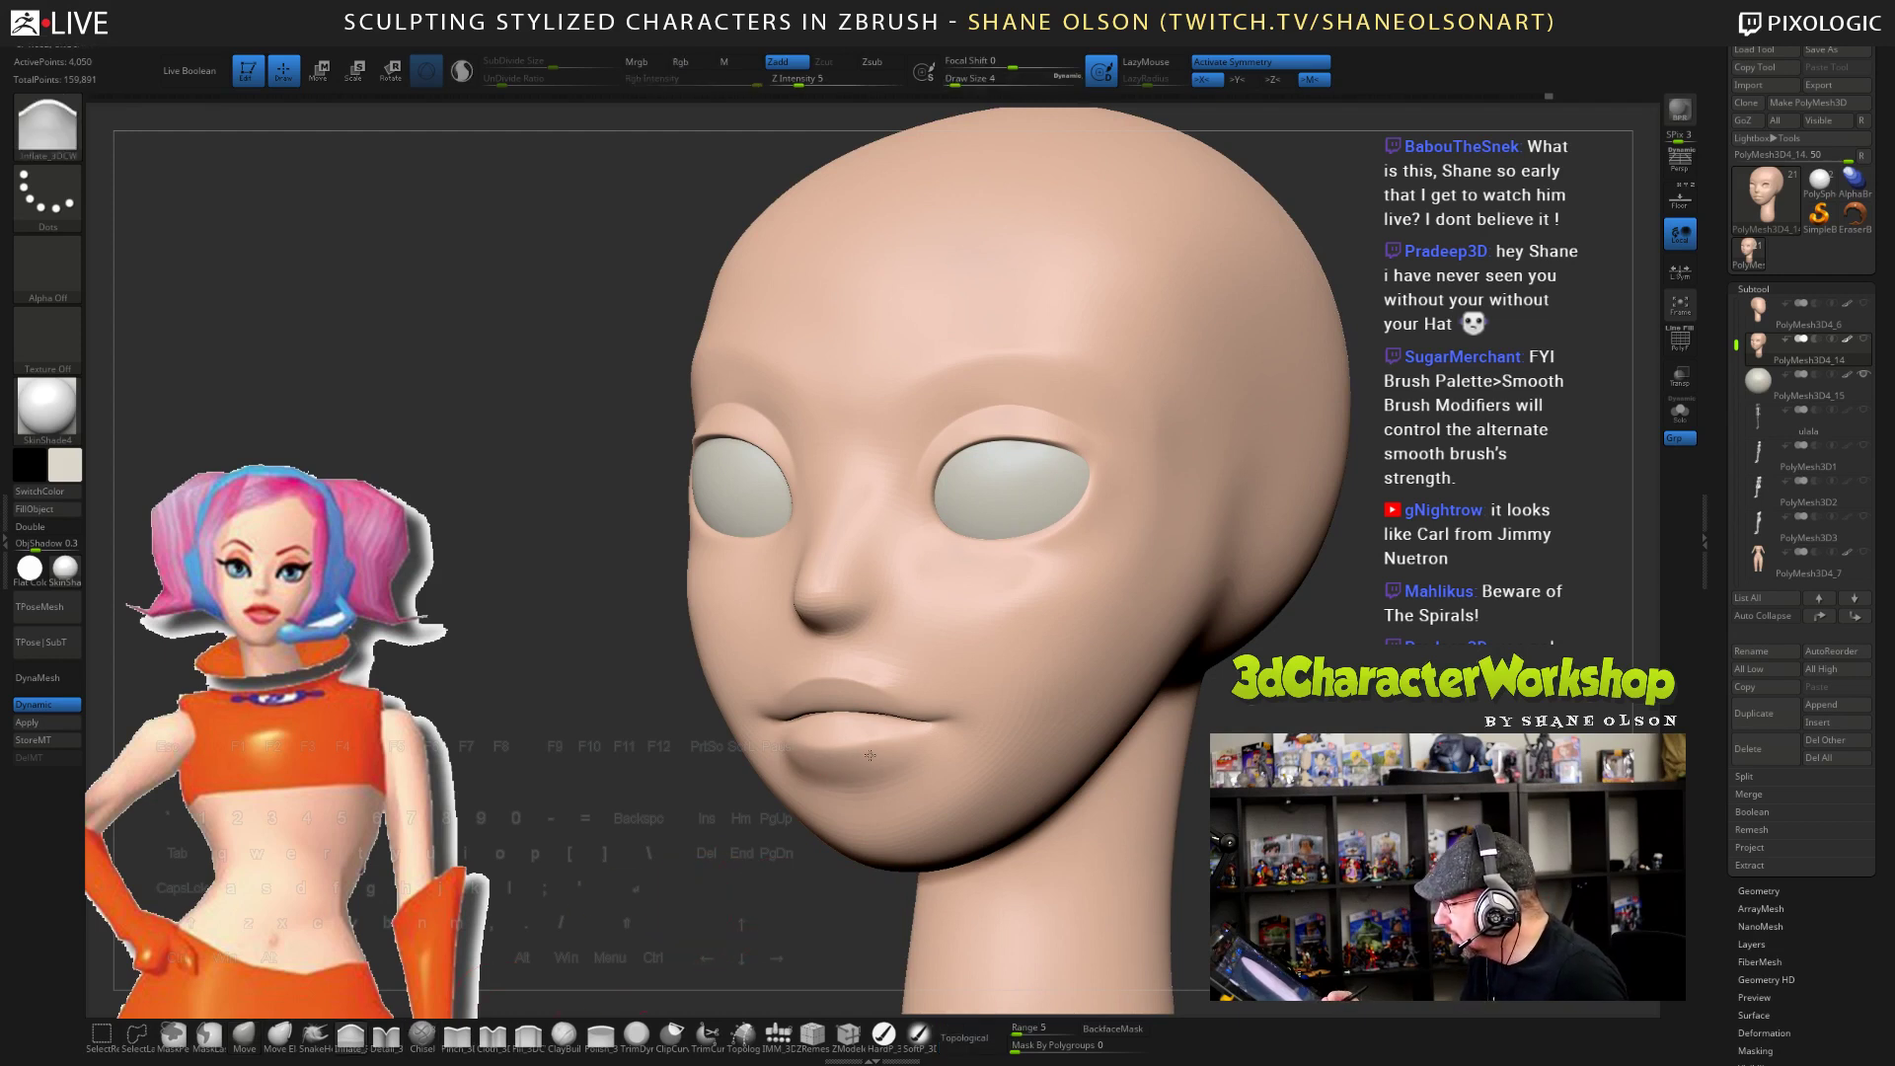
left_click_drag(870, 755, 891, 771)
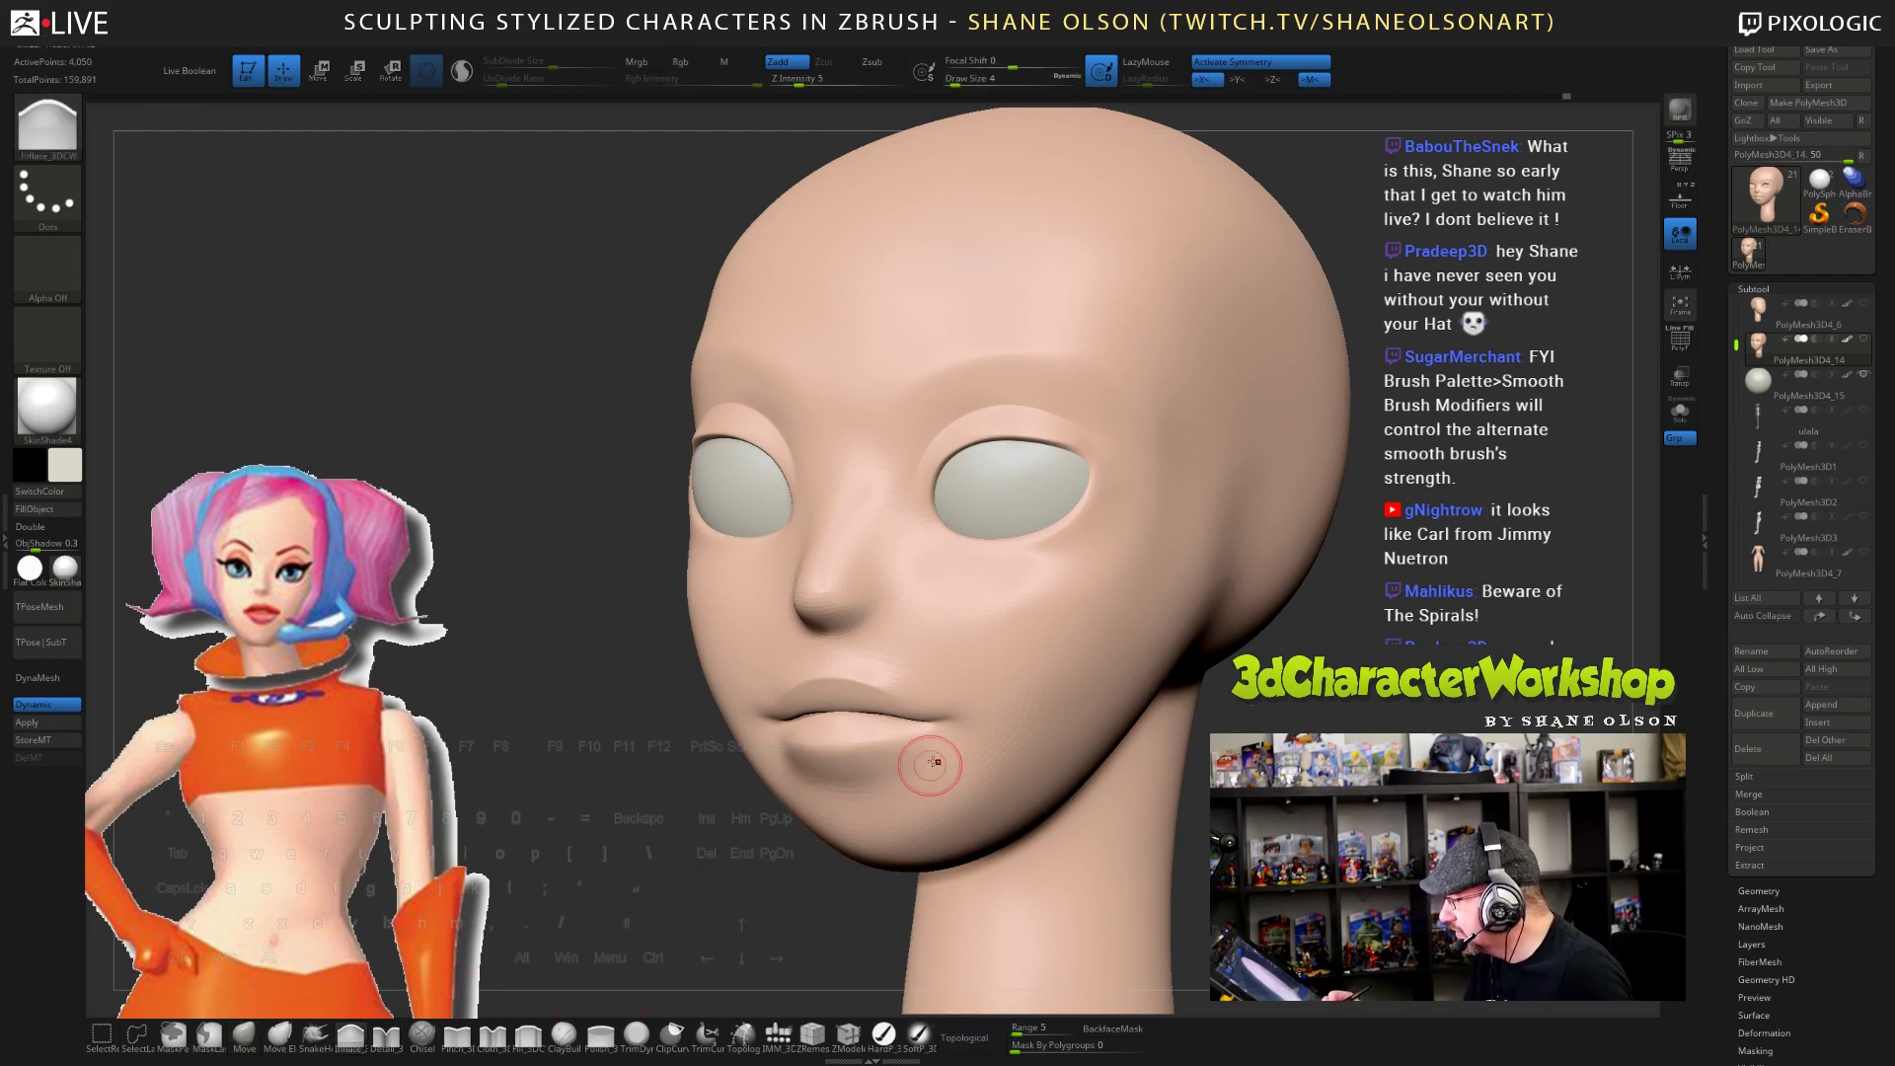
left_click_drag(617, 908, 523, 904)
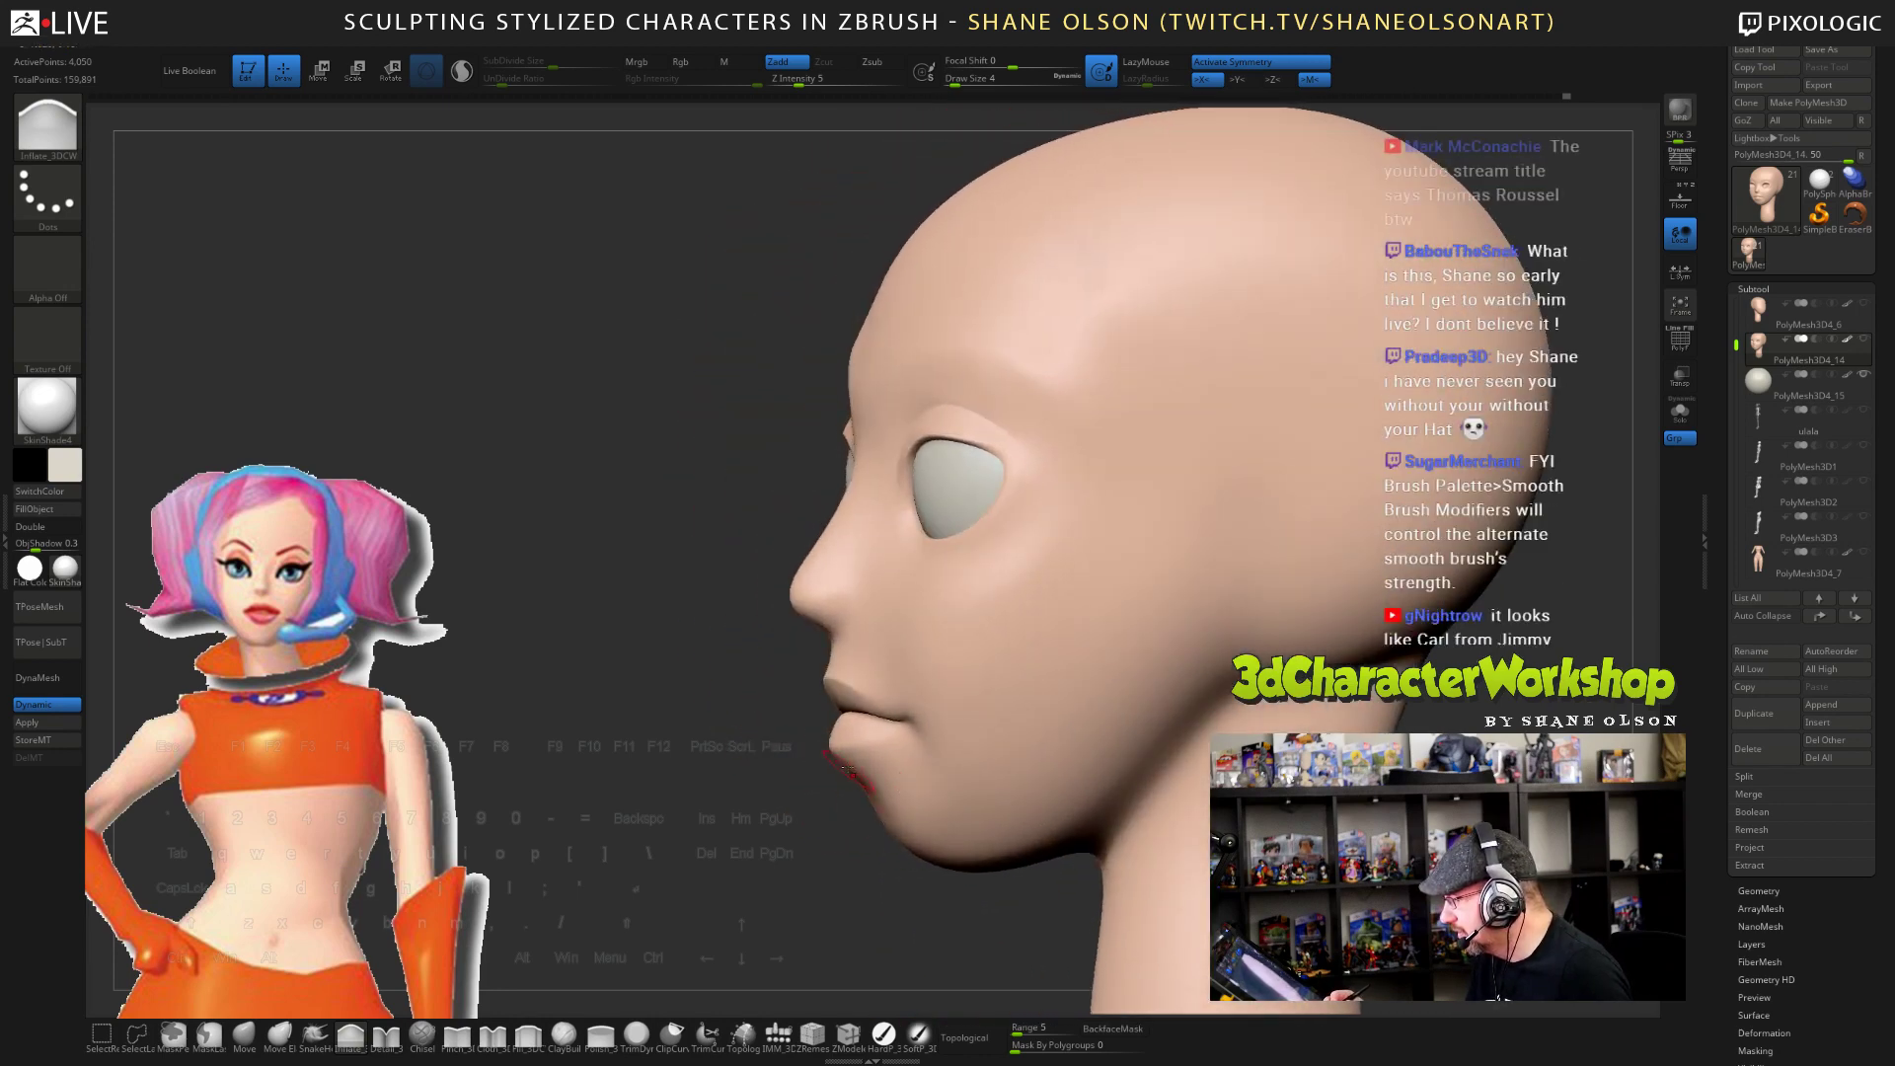
left_click_drag(859, 828, 879, 759)
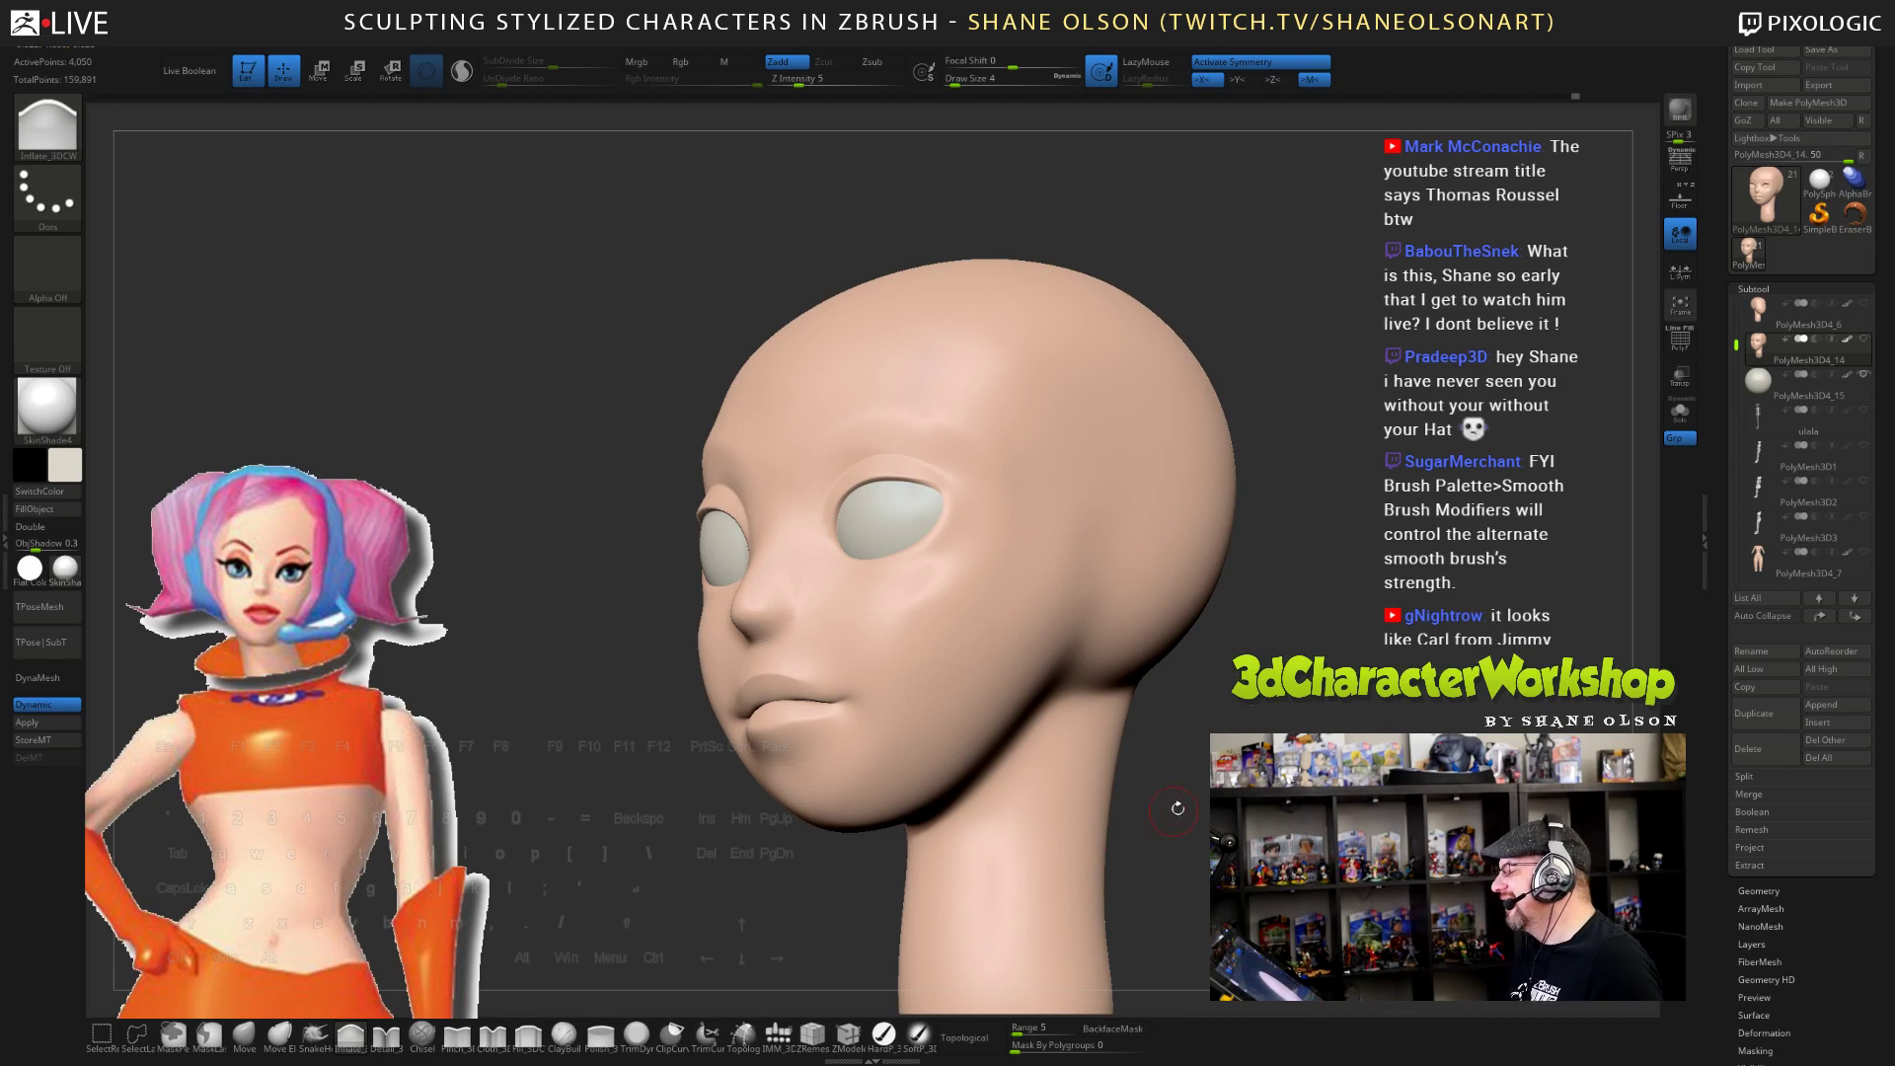
- Smooth around the mouth and sharpen the lower lip's edge with the Pinch brush at draw size 6
left_click_drag(1176, 808, 1172, 790)
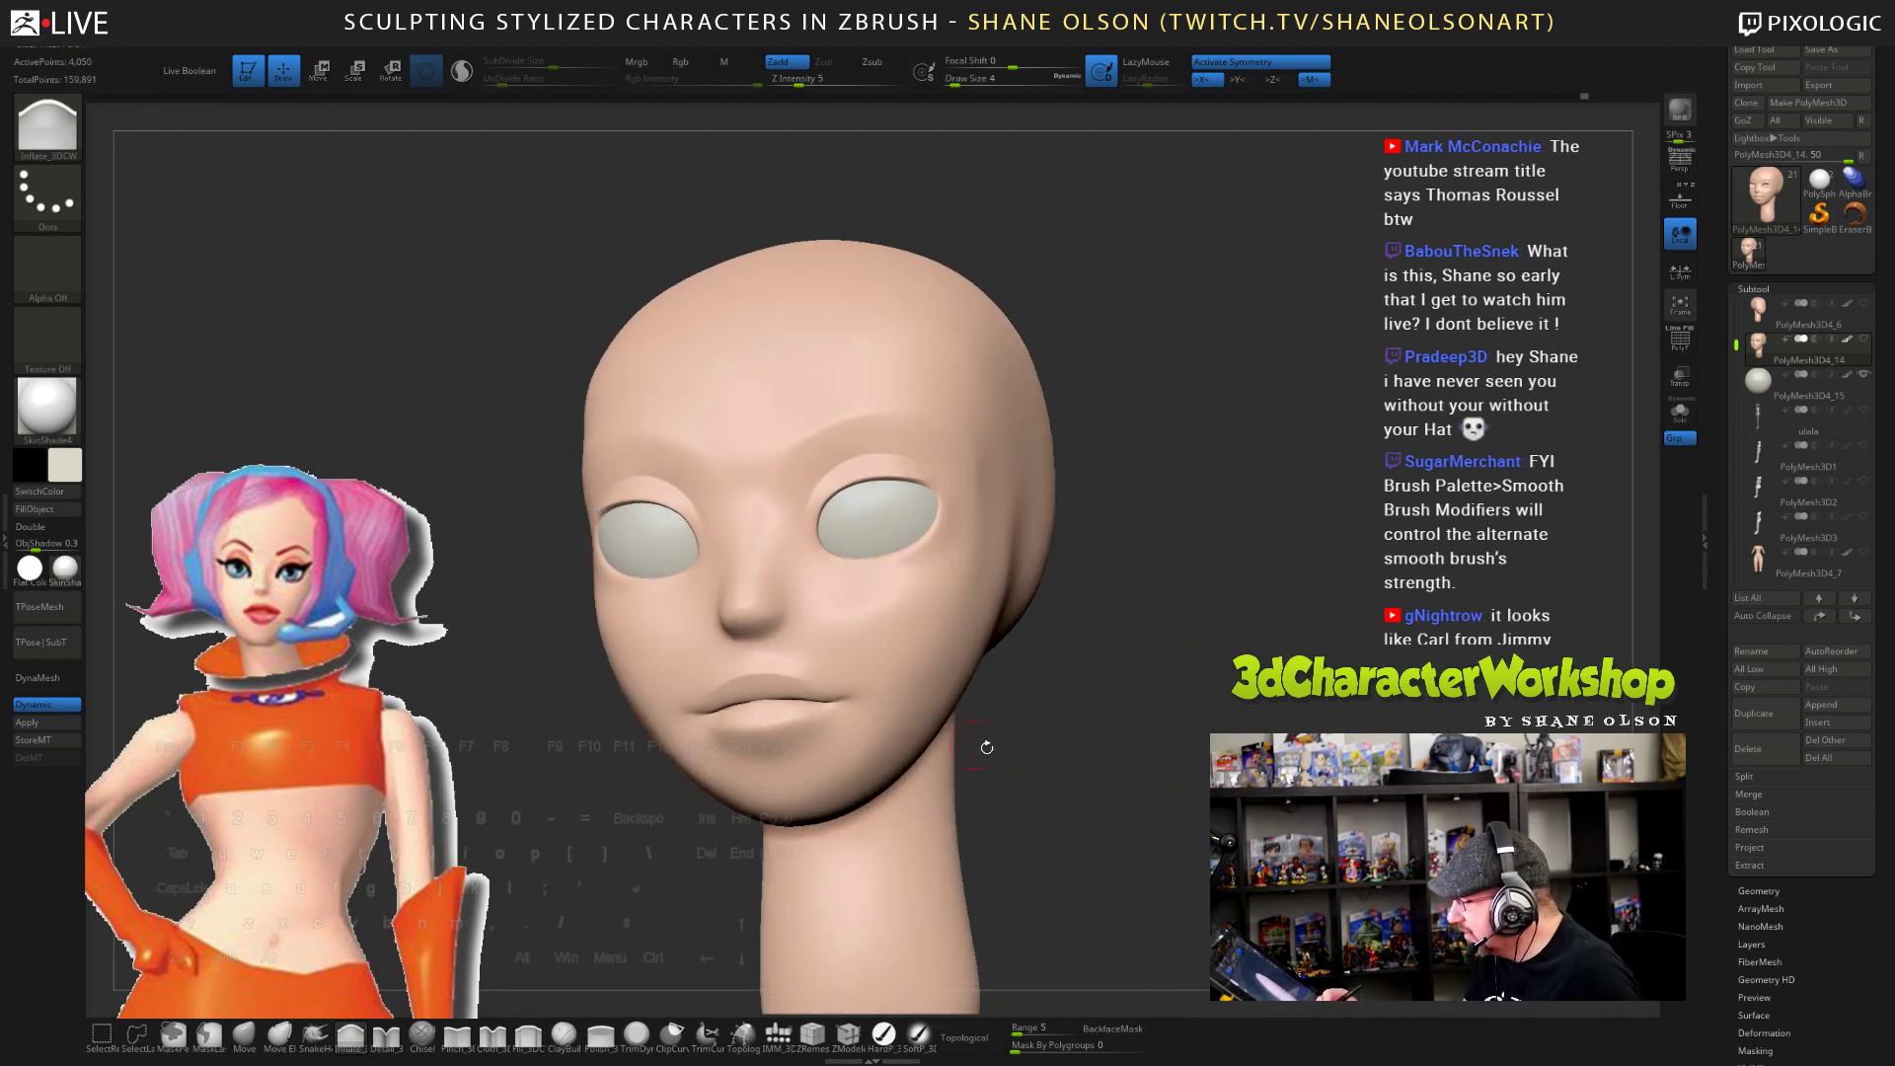
mouse_move(985, 747)
left_mouse_down()
mouse_move(1104, 787)
mouse_move(938, 753)
mouse_move(1062, 783)
mouse_move(1152, 753)
mouse_move(1115, 804)
mouse_move(1164, 839)
mouse_move(1144, 801)
mouse_move(812, 749)
left_mouse_up()
key("shift")
left_click(457, 1036)
key("s")
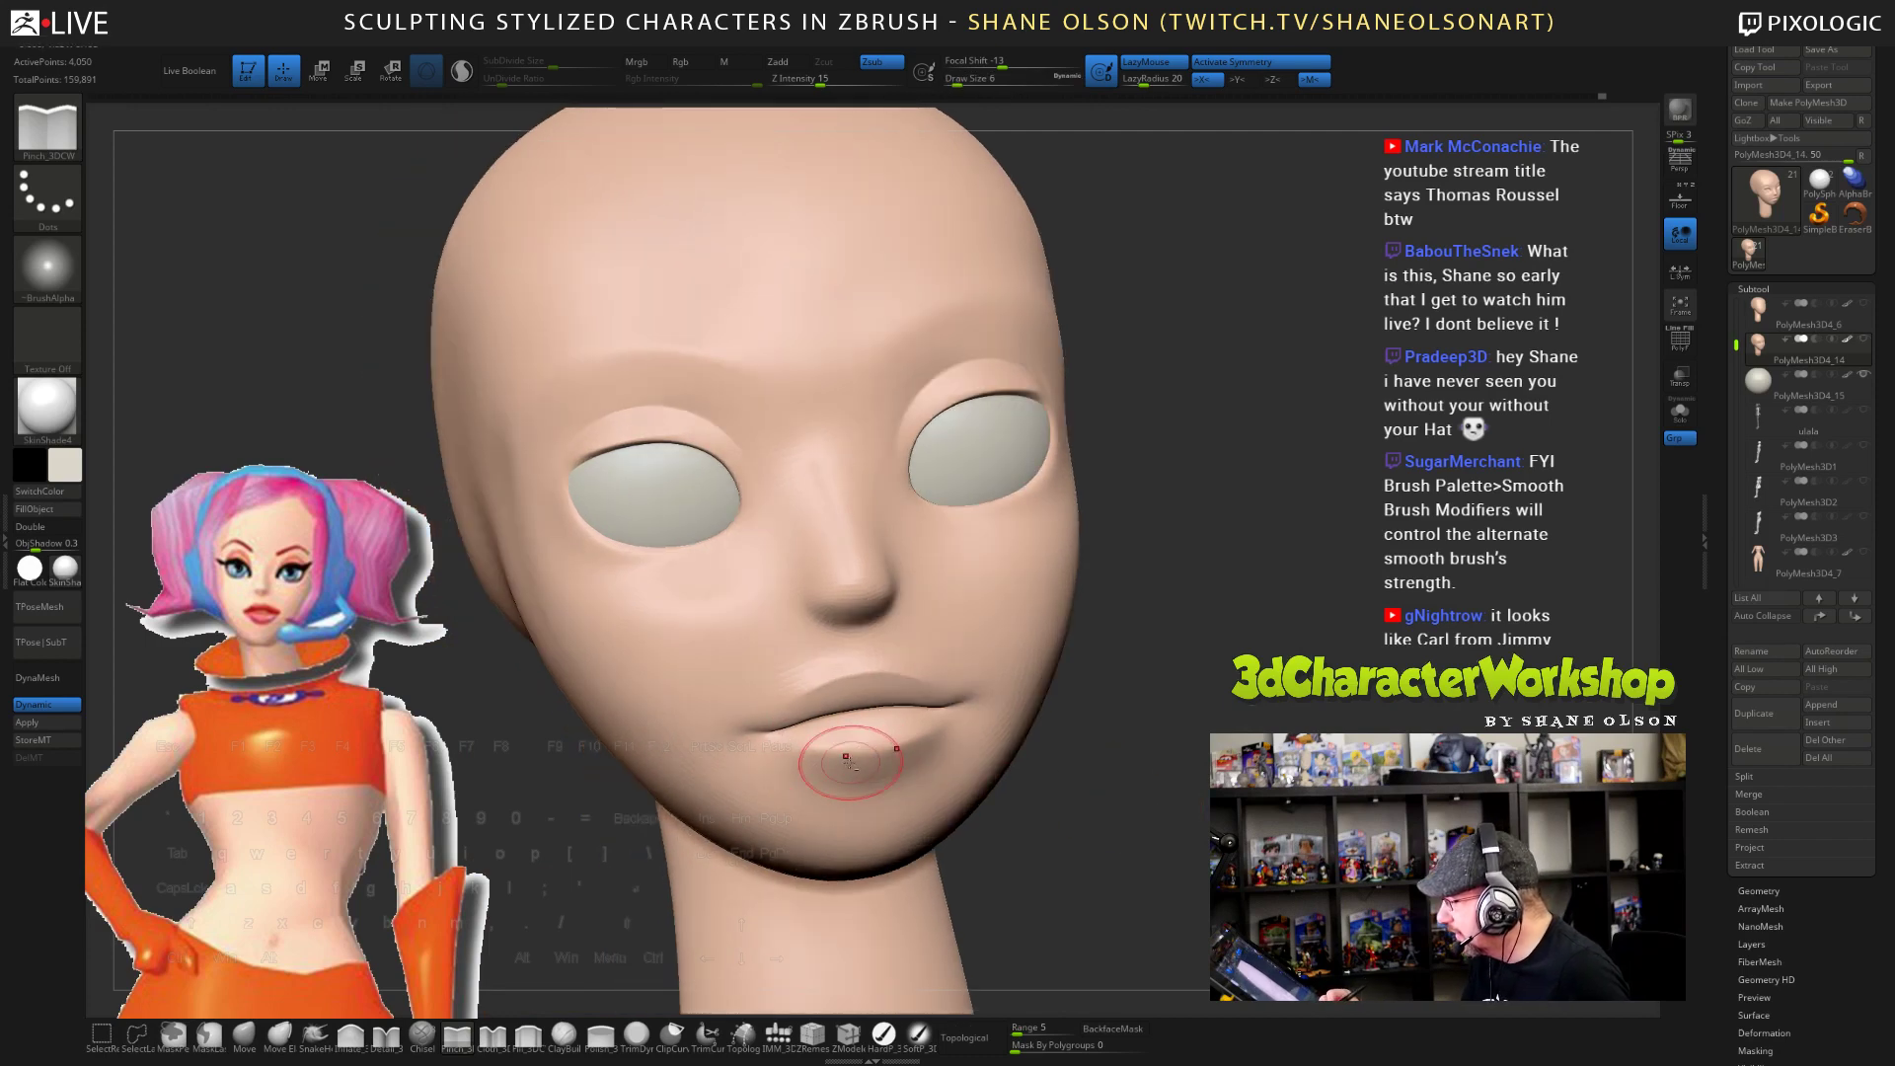
mouse_move(1179, 851)
left_mouse_down()
mouse_move(1117, 844)
mouse_move(947, 900)
mouse_move(882, 883)
mouse_move(825, 804)
left_mouse_up()
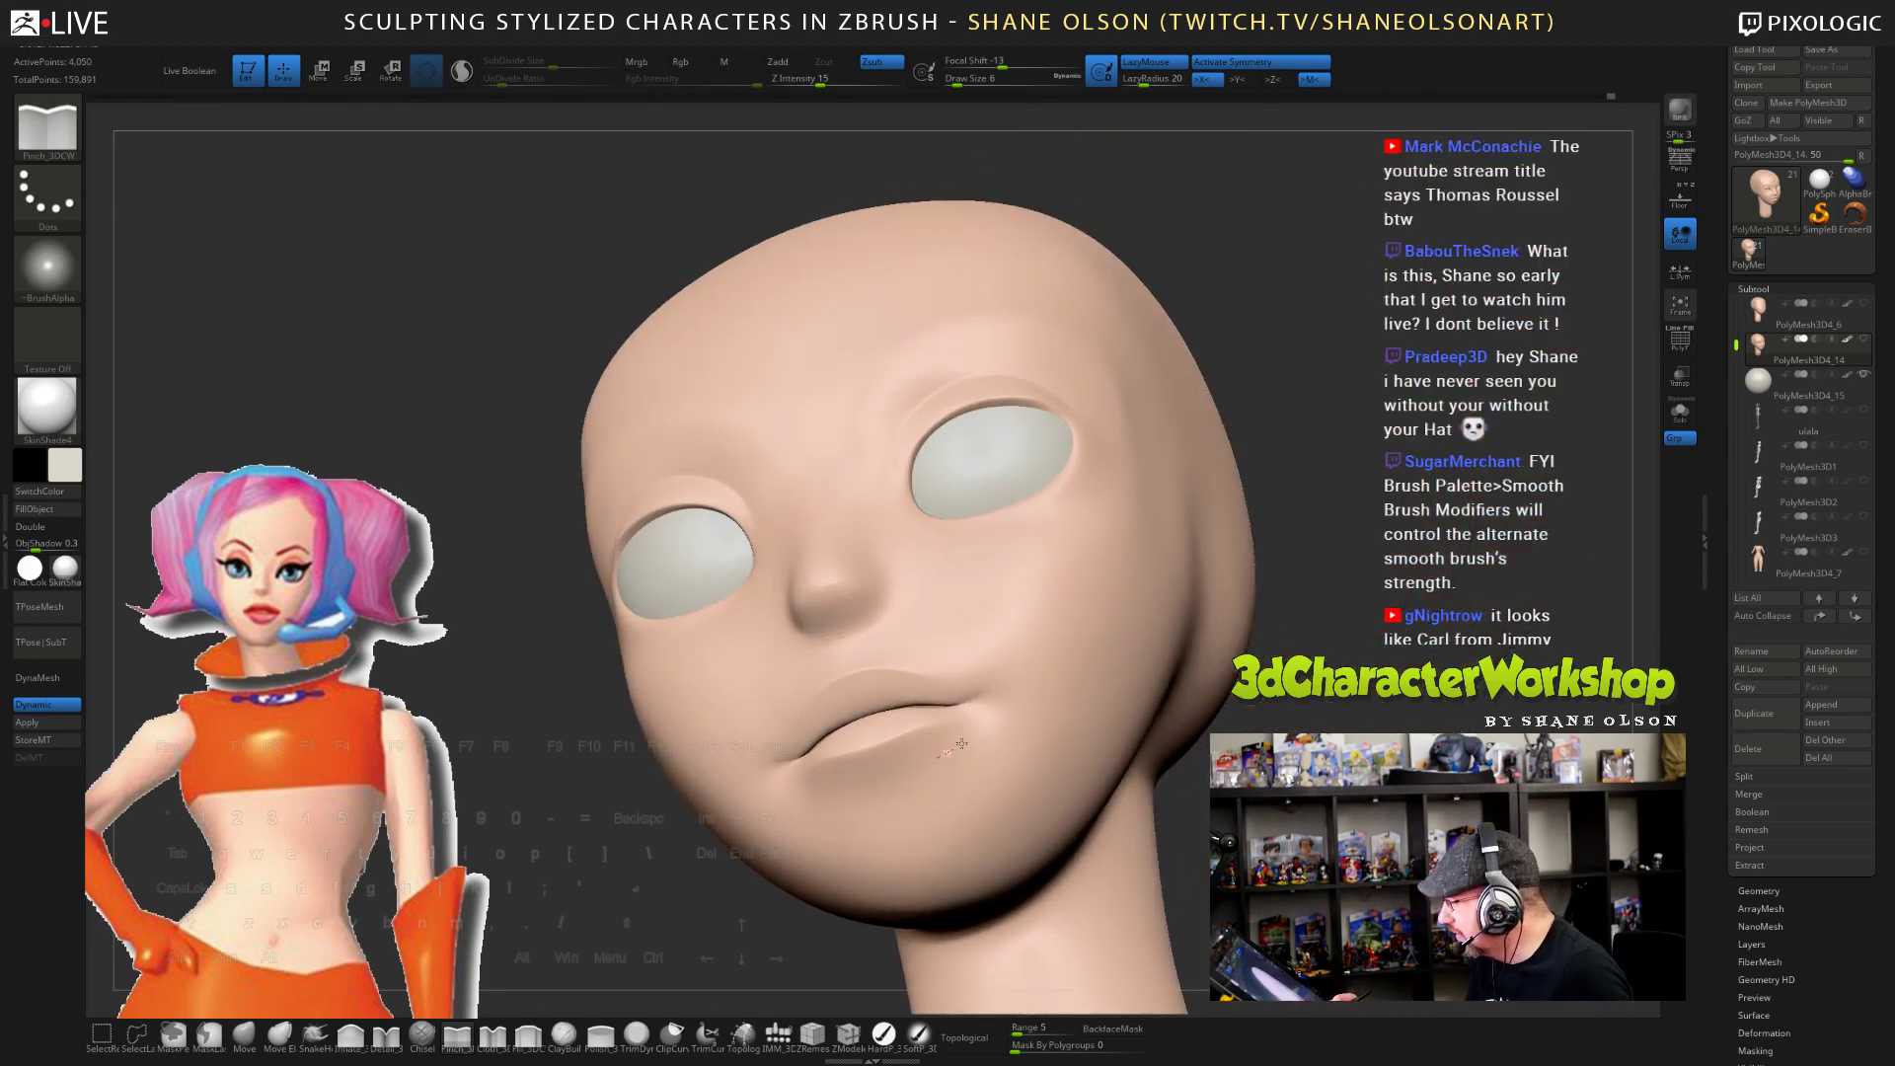
mouse_move(1169, 851)
left_mouse_down("shift")
mouse_move(1244, 868)
mouse_move(1262, 836)
left_mouse_up("shift")
- Refine the surface between the mouth corners and the jaw with a brush at Z Intensity 5 and draw size 6
left_click(529, 1031)
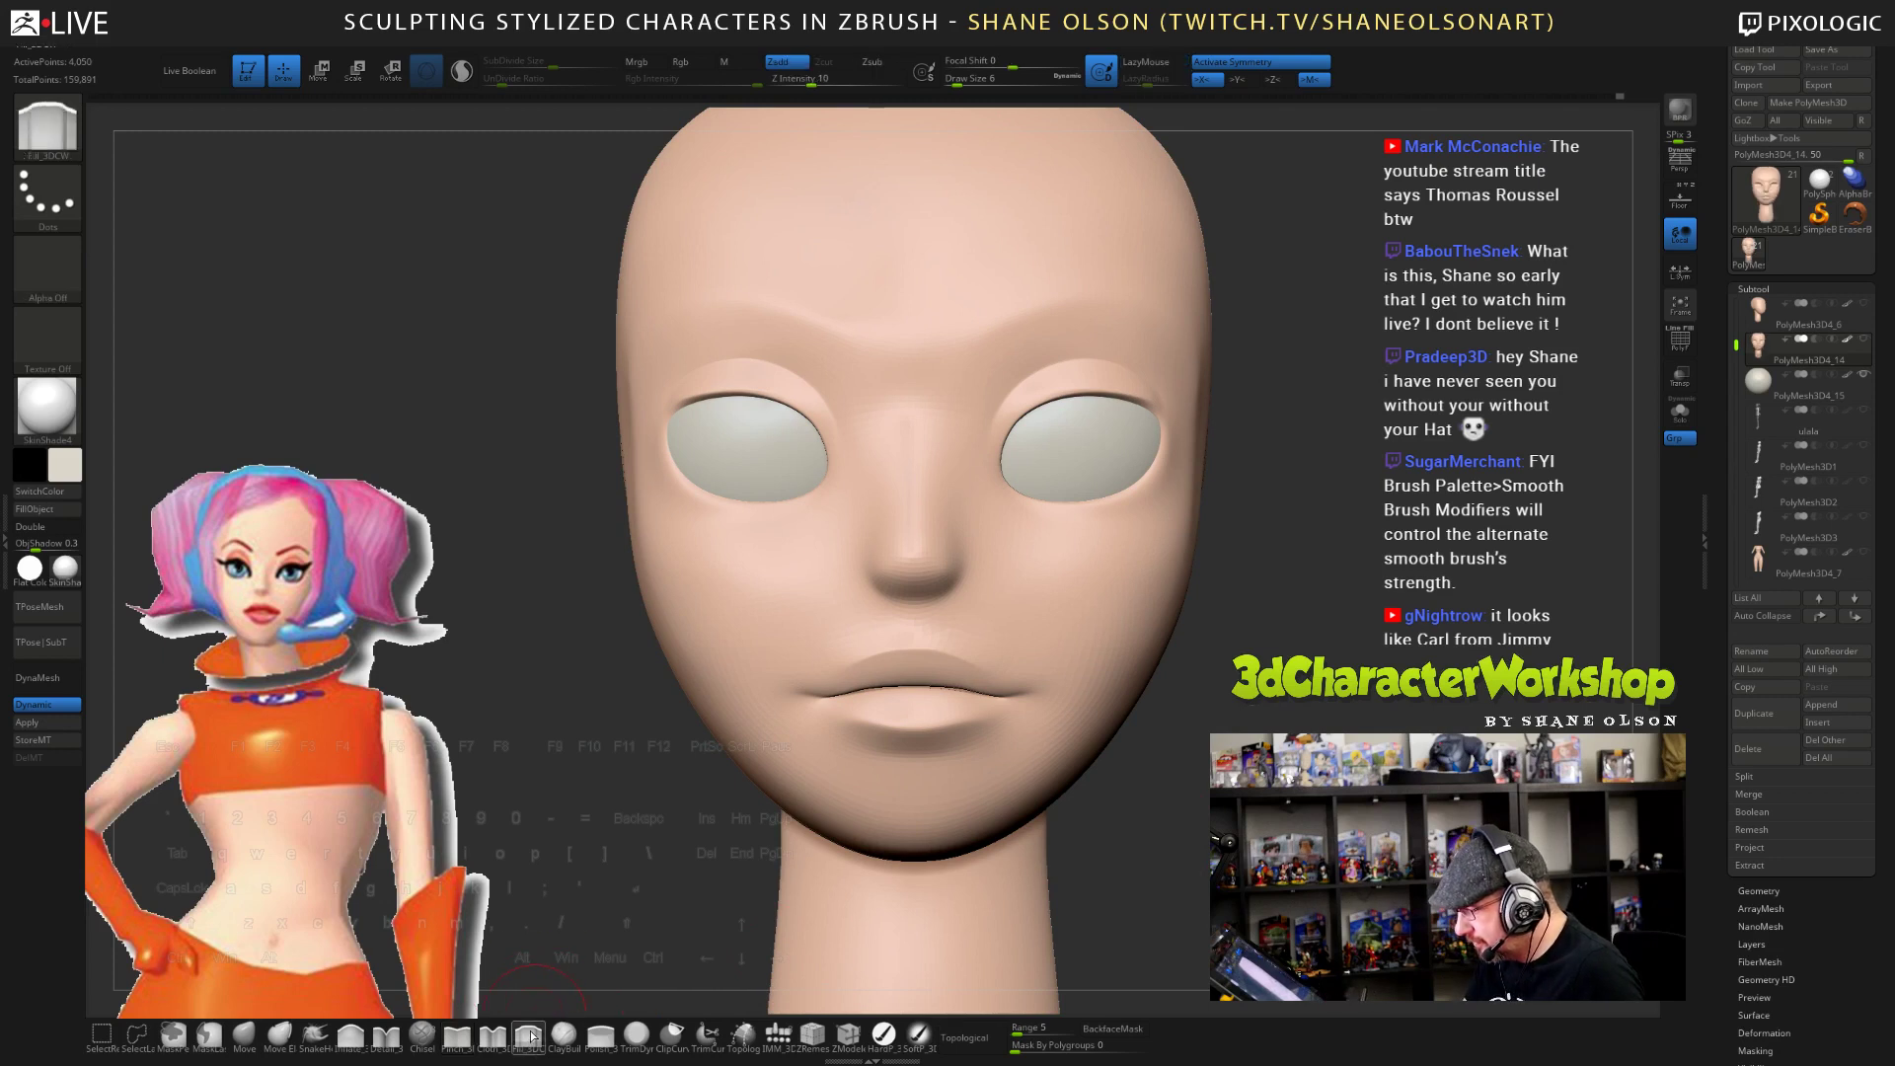
left_click(350, 1033)
left_click_drag(1180, 832, 1180, 825)
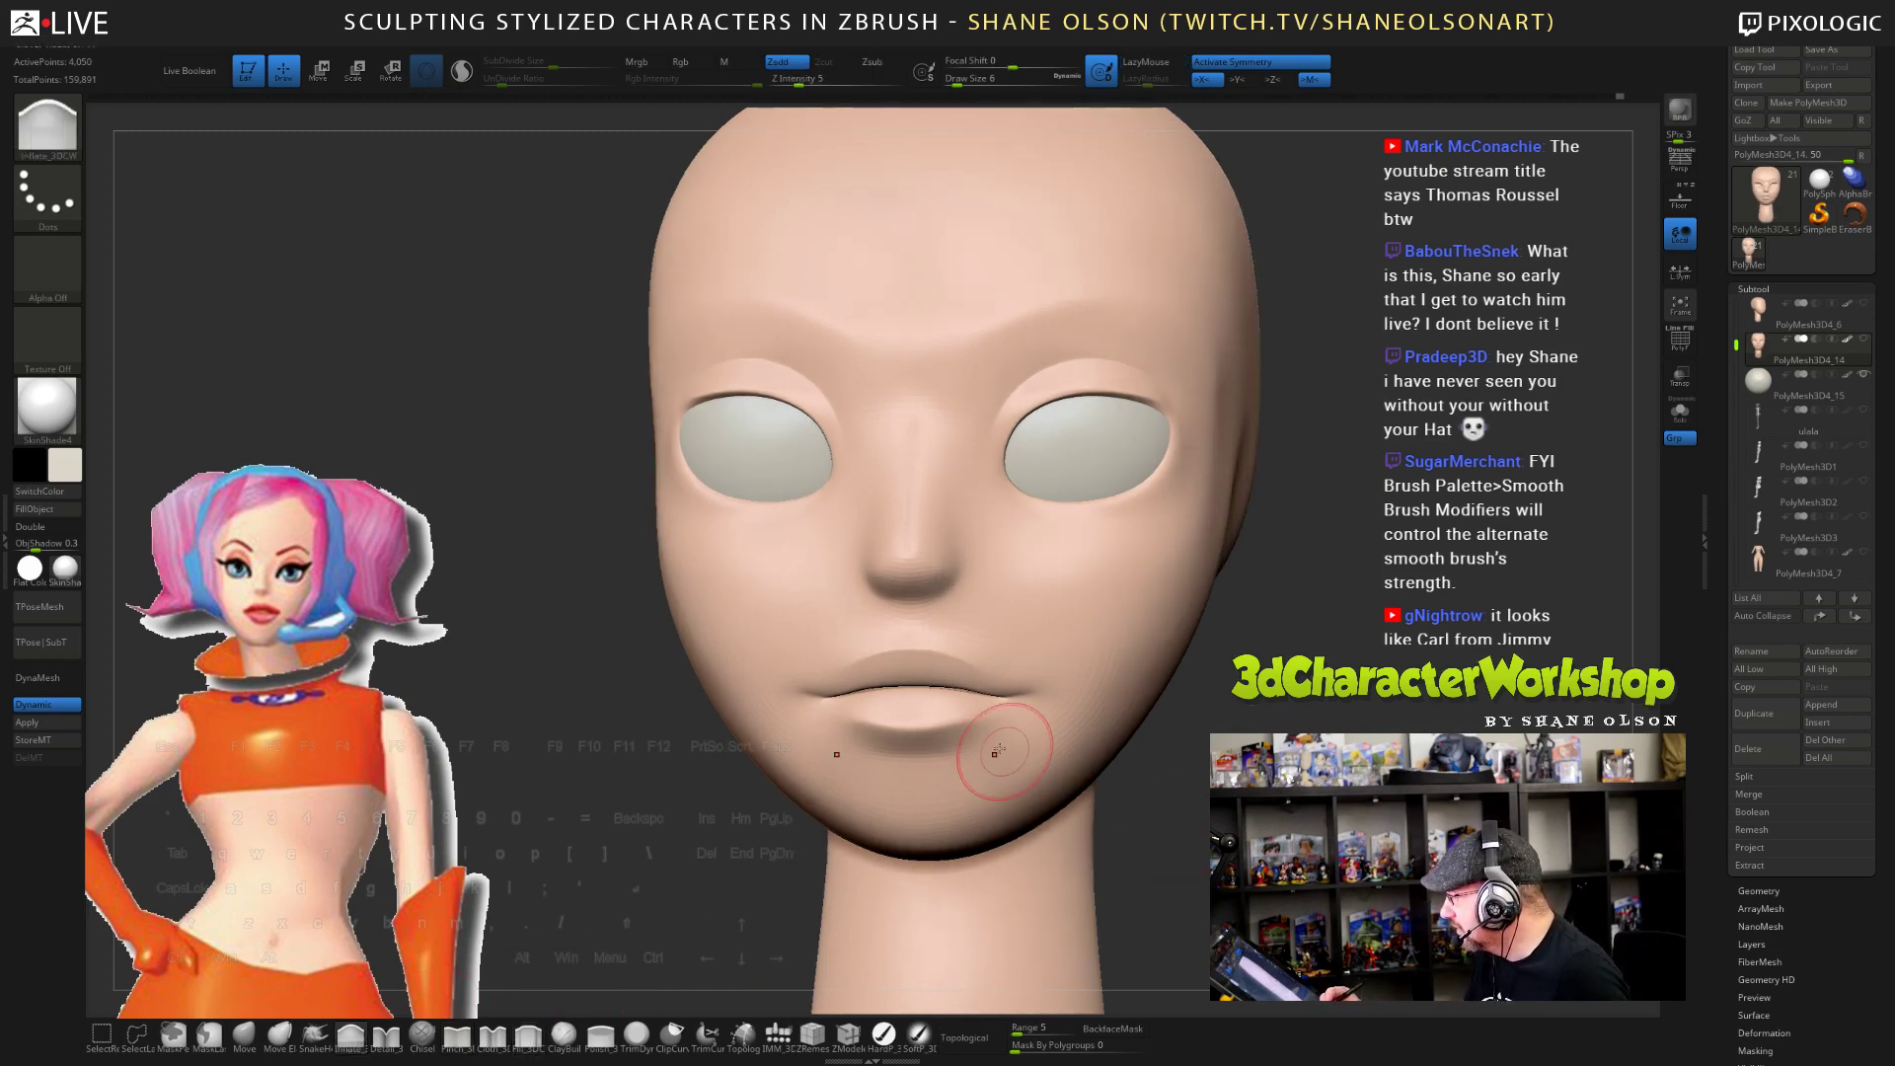
mouse_move(1207, 838)
left_mouse_down()
mouse_move(1327, 839)
mouse_move(1135, 834)
mouse_move(1135, 755)
mouse_move(1164, 790)
mouse_move(1085, 760)
left_mouse_up()
- Adjust the mouth corners with the Move brush, and reshape the outer cheek contour at draw size 16
left_click(245, 1036)
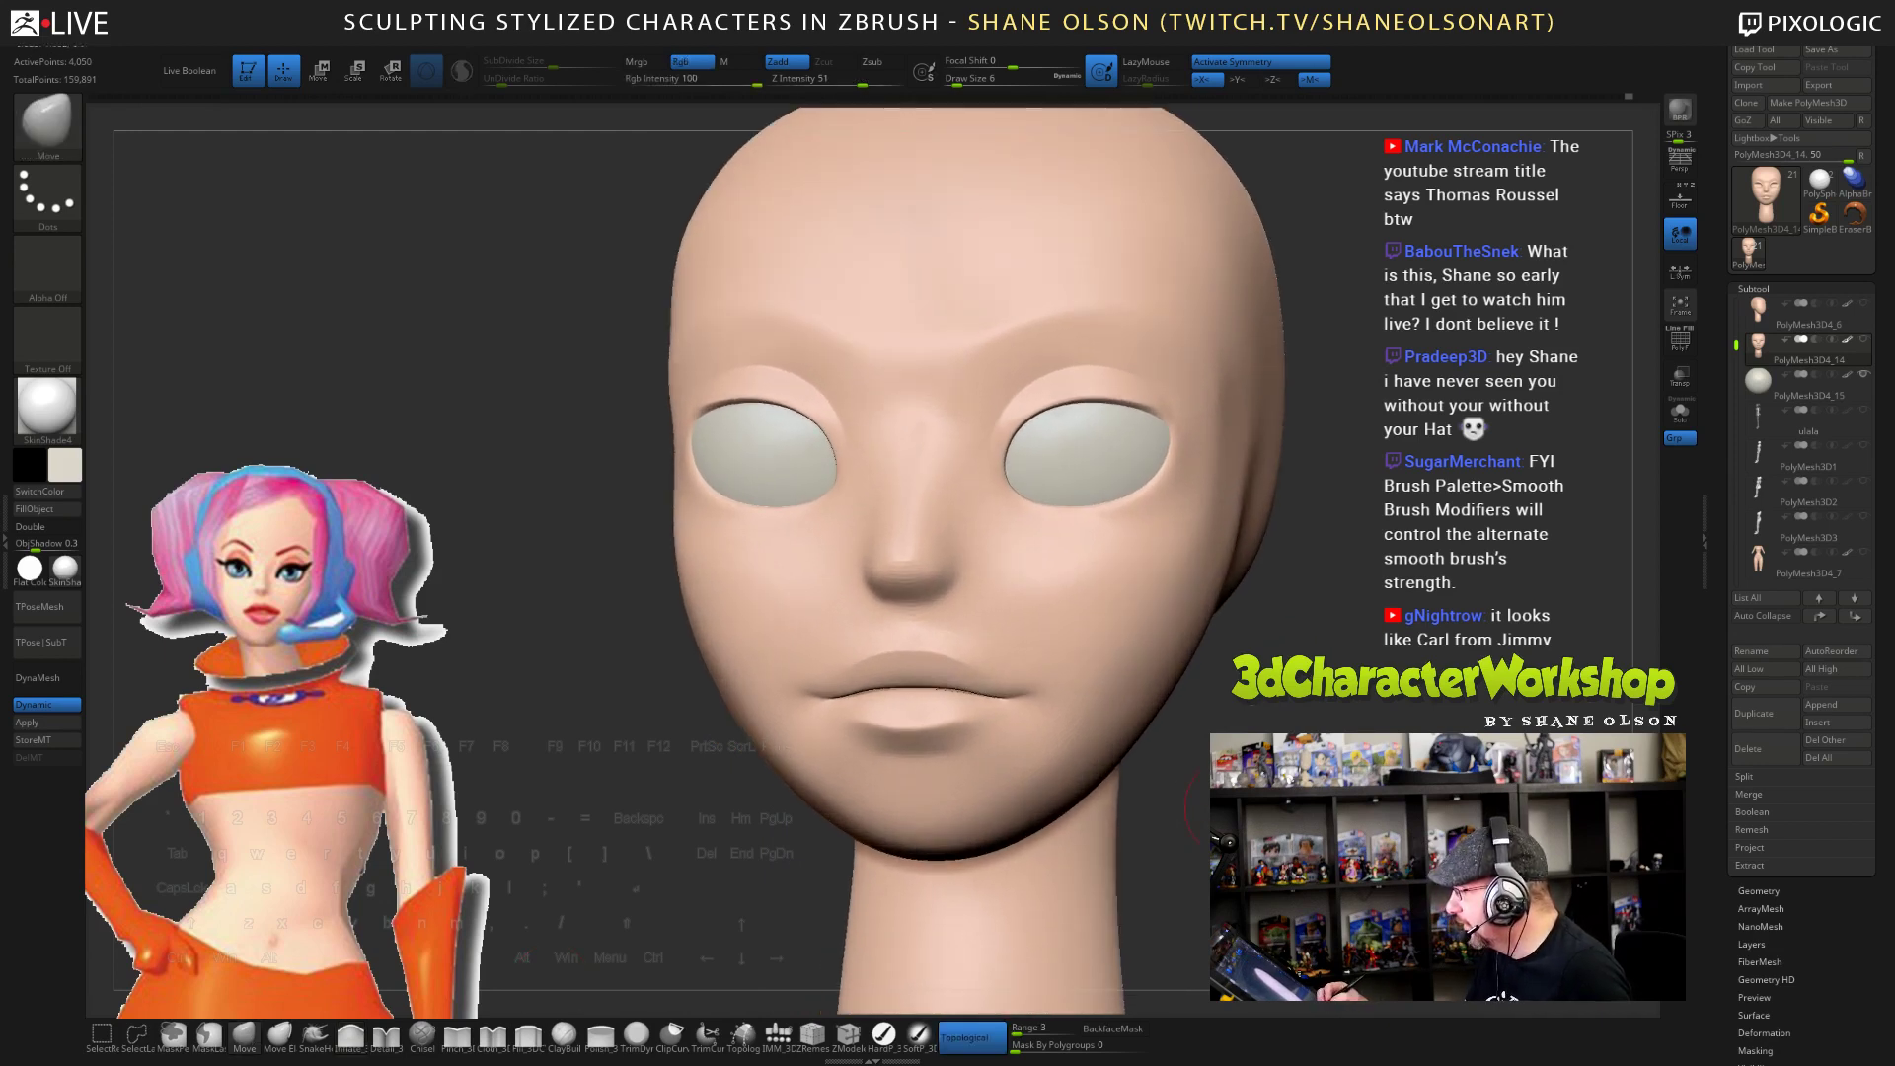
left_click_drag(1007, 703, 1004, 697)
mouse_move(977, 868)
left_mouse_down()
mouse_move(821, 848)
mouse_move(807, 829)
left_mouse_up()
key("s")
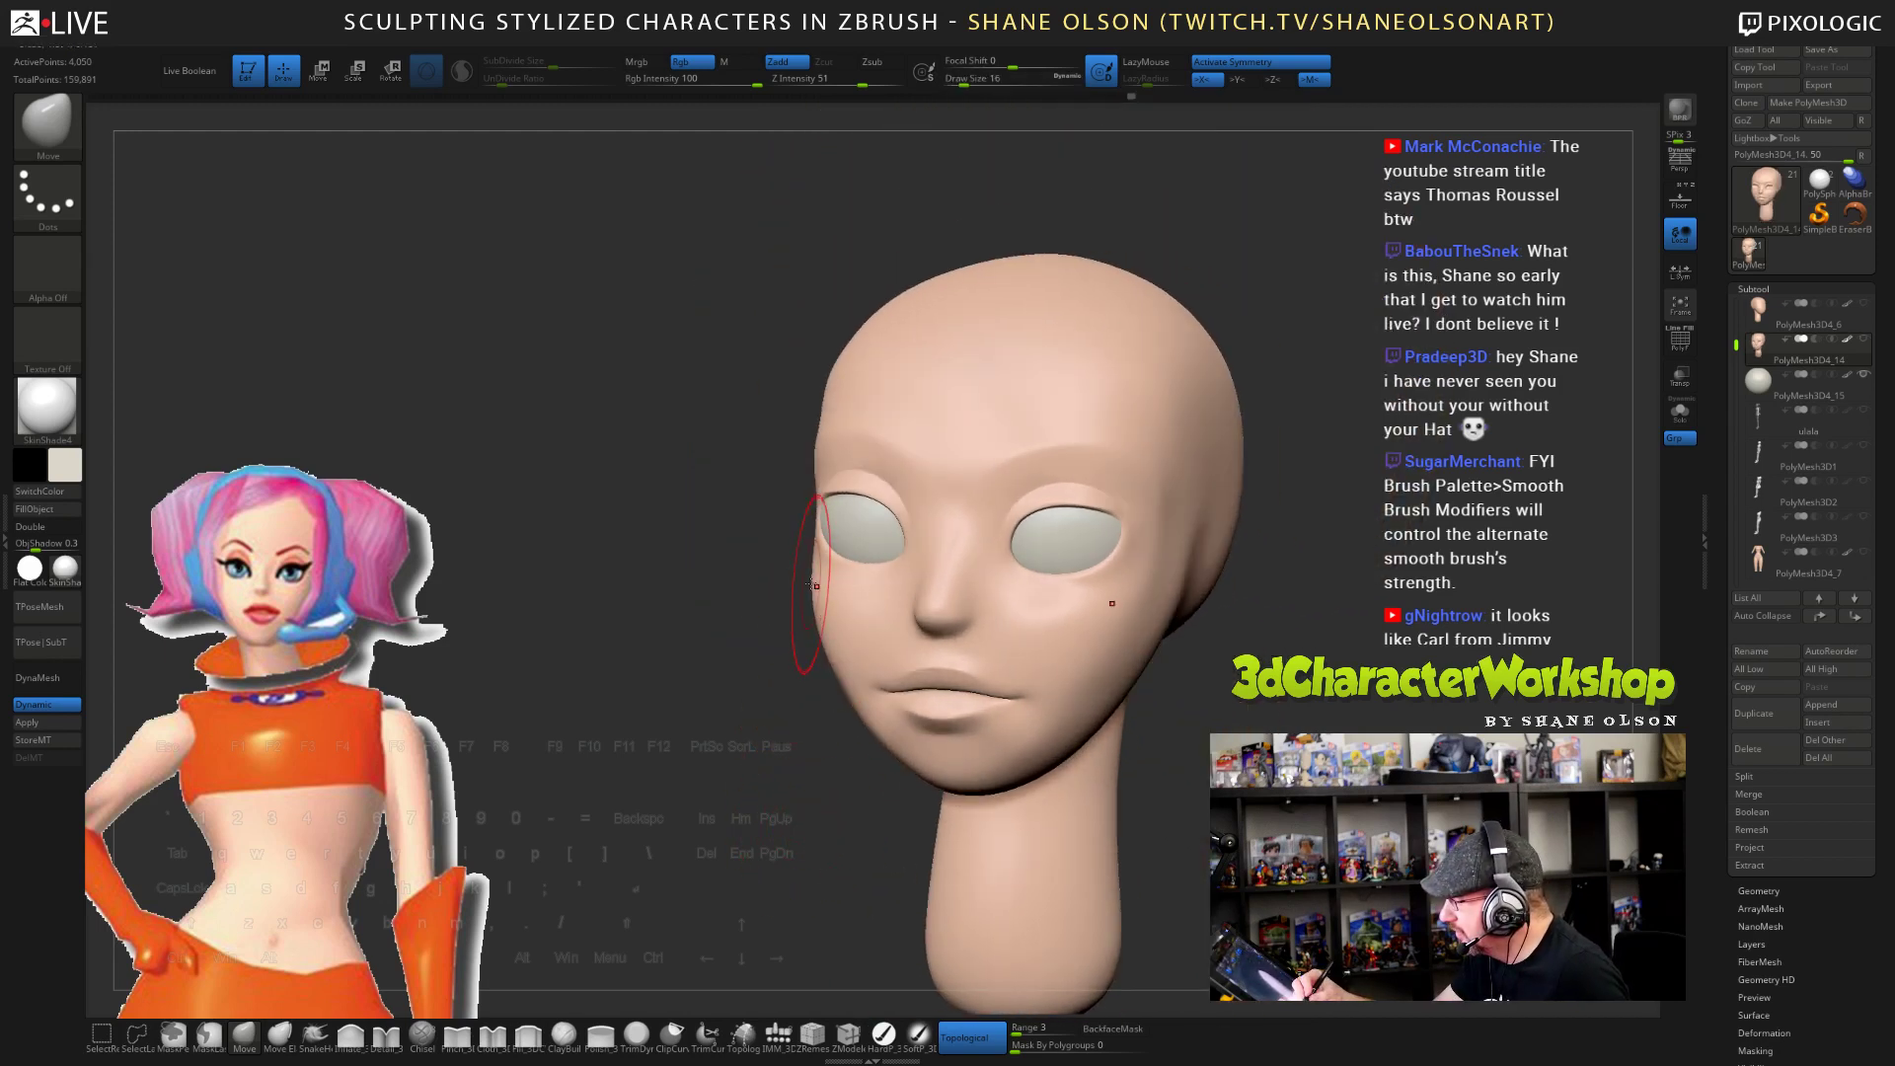
left_click_drag(817, 585, 869, 533)
left_click_drag(819, 799, 807, 831)
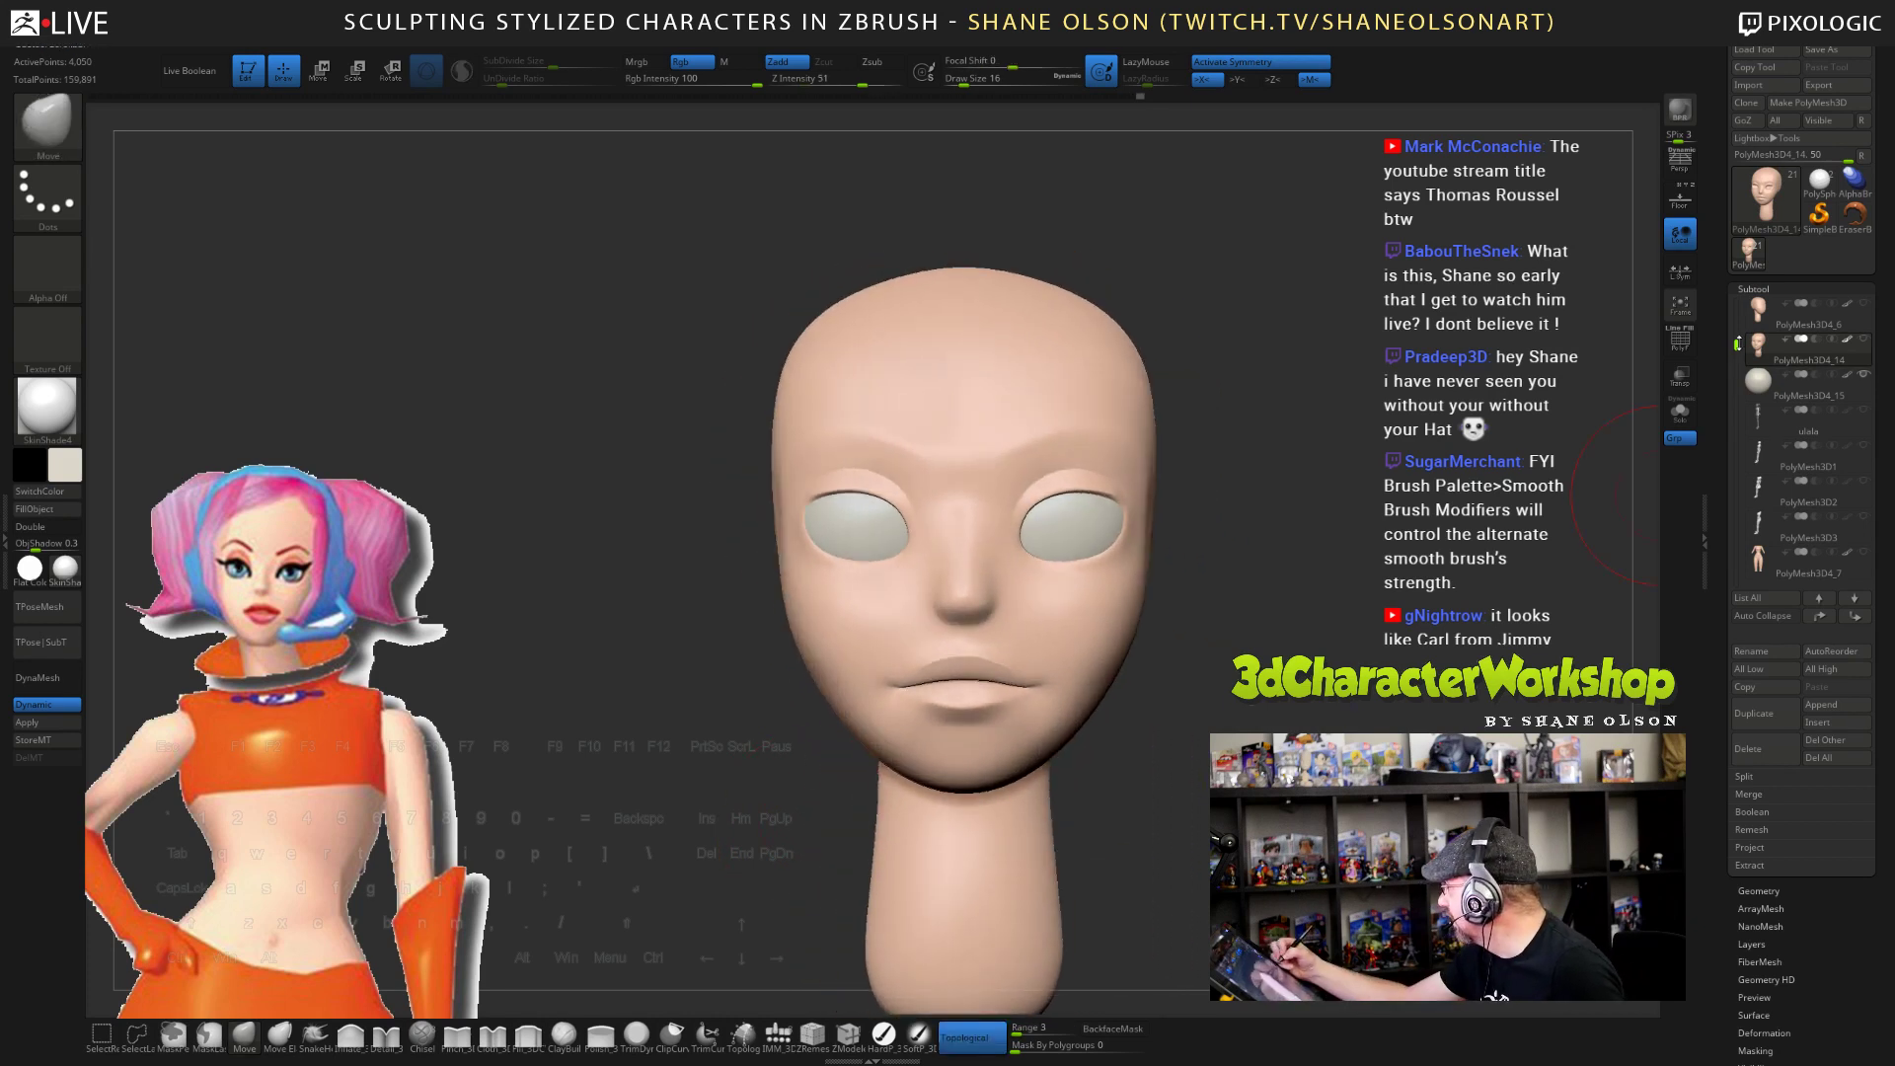
- Show the hair and headphones subtools and check the face framed by them up close
scroll(1755, 326, "up", 3)
left_click(1863, 374)
left_click(1863, 338)
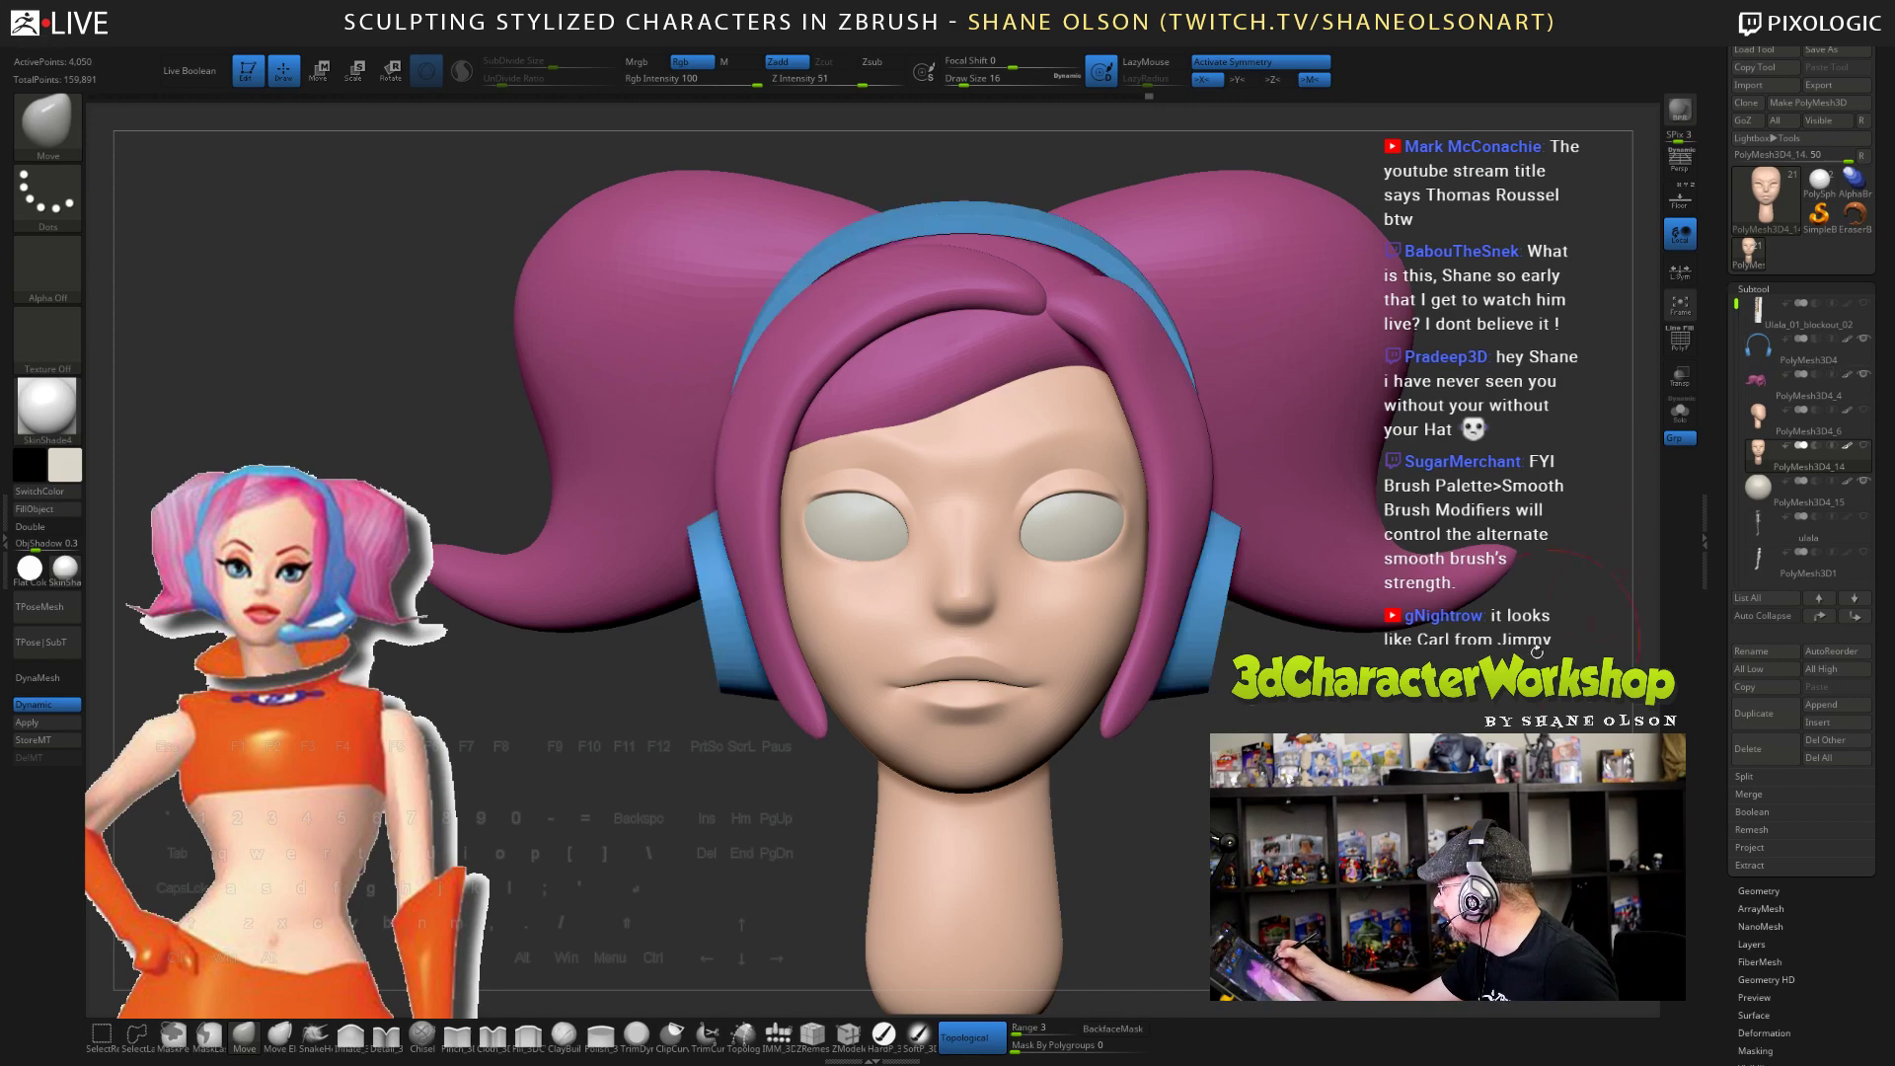
mouse_move(1204, 612)
left_mouse_down()
mouse_move(1352, 647)
mouse_move(1354, 725)
mouse_move(1249, 679)
mouse_move(1115, 676)
mouse_move(1218, 676)
mouse_move(1273, 644)
mouse_move(1382, 676)
mouse_move(1428, 648)
left_mouse_up()
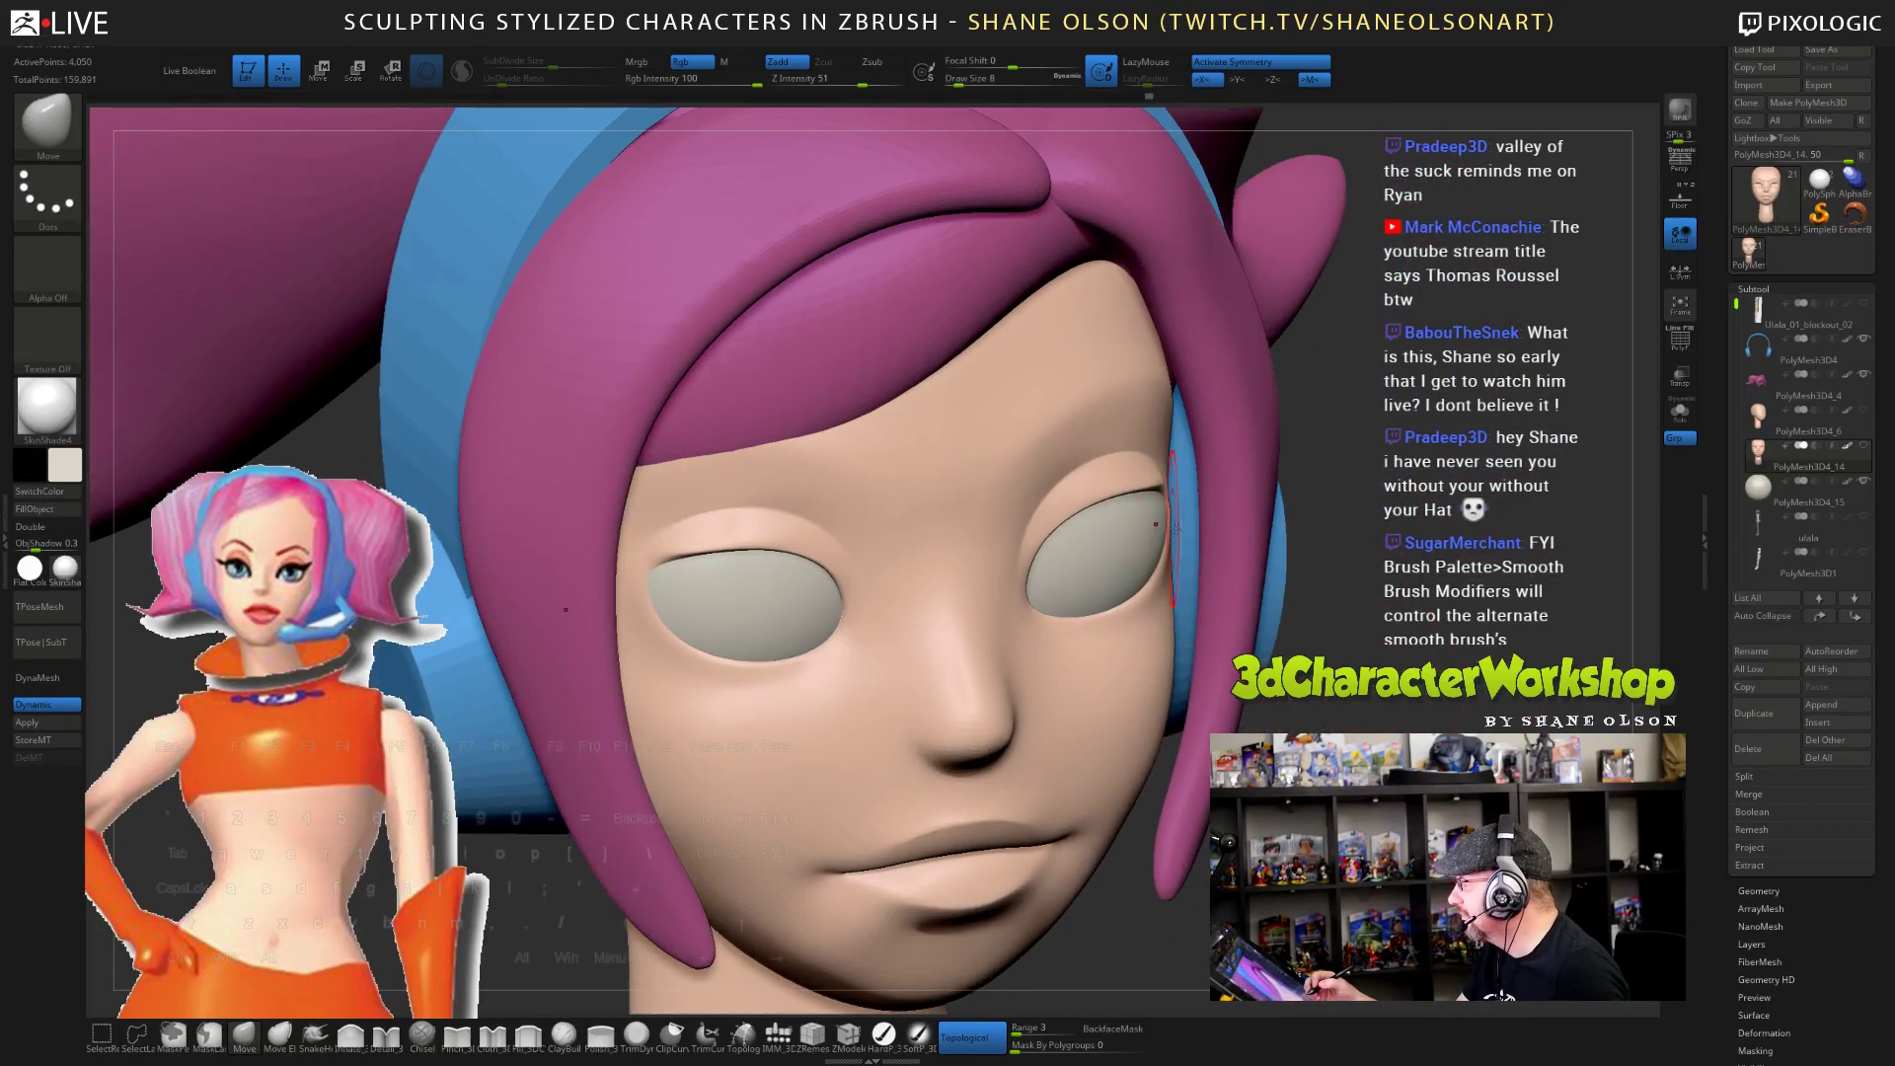
left_click_drag(1381, 712, 1318, 691)
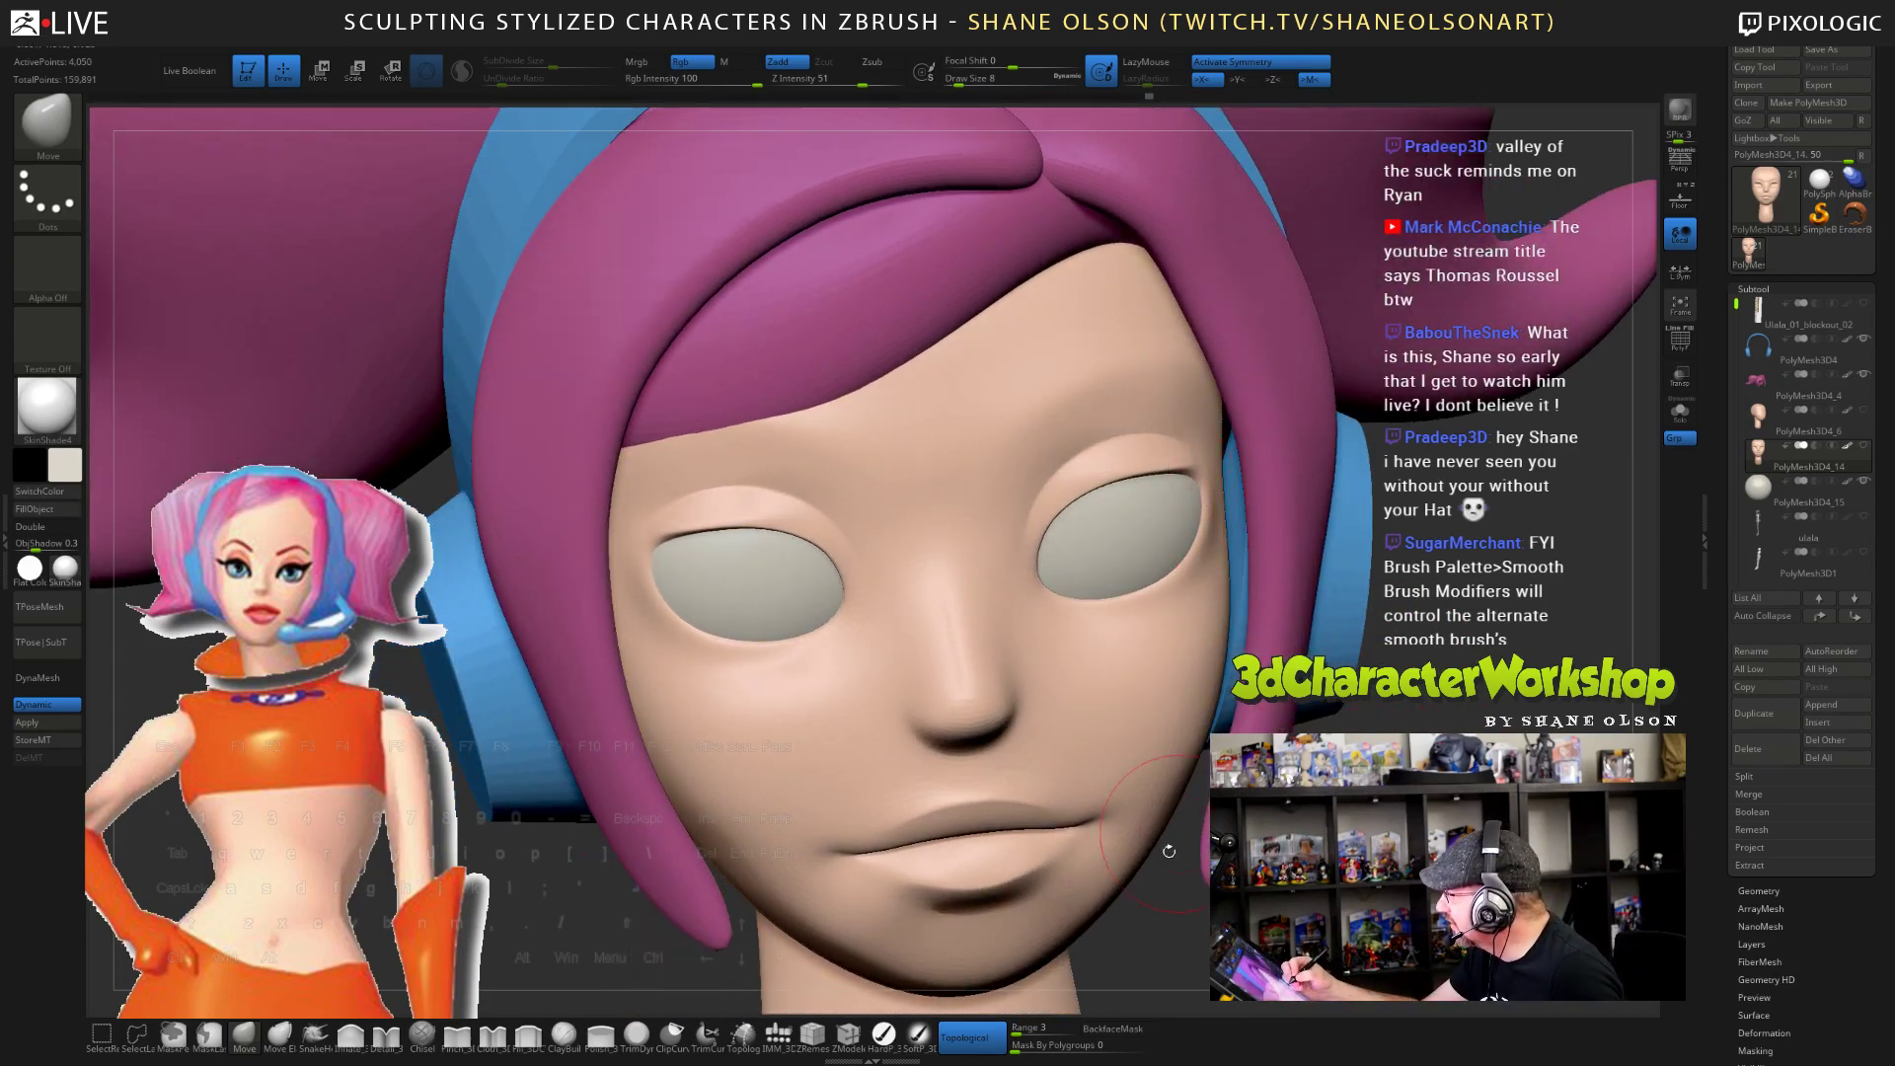
- Sharpen the eyelid edges around both eyes with the Pinch brush at draw size 3
left_click(456, 1034)
key("s")
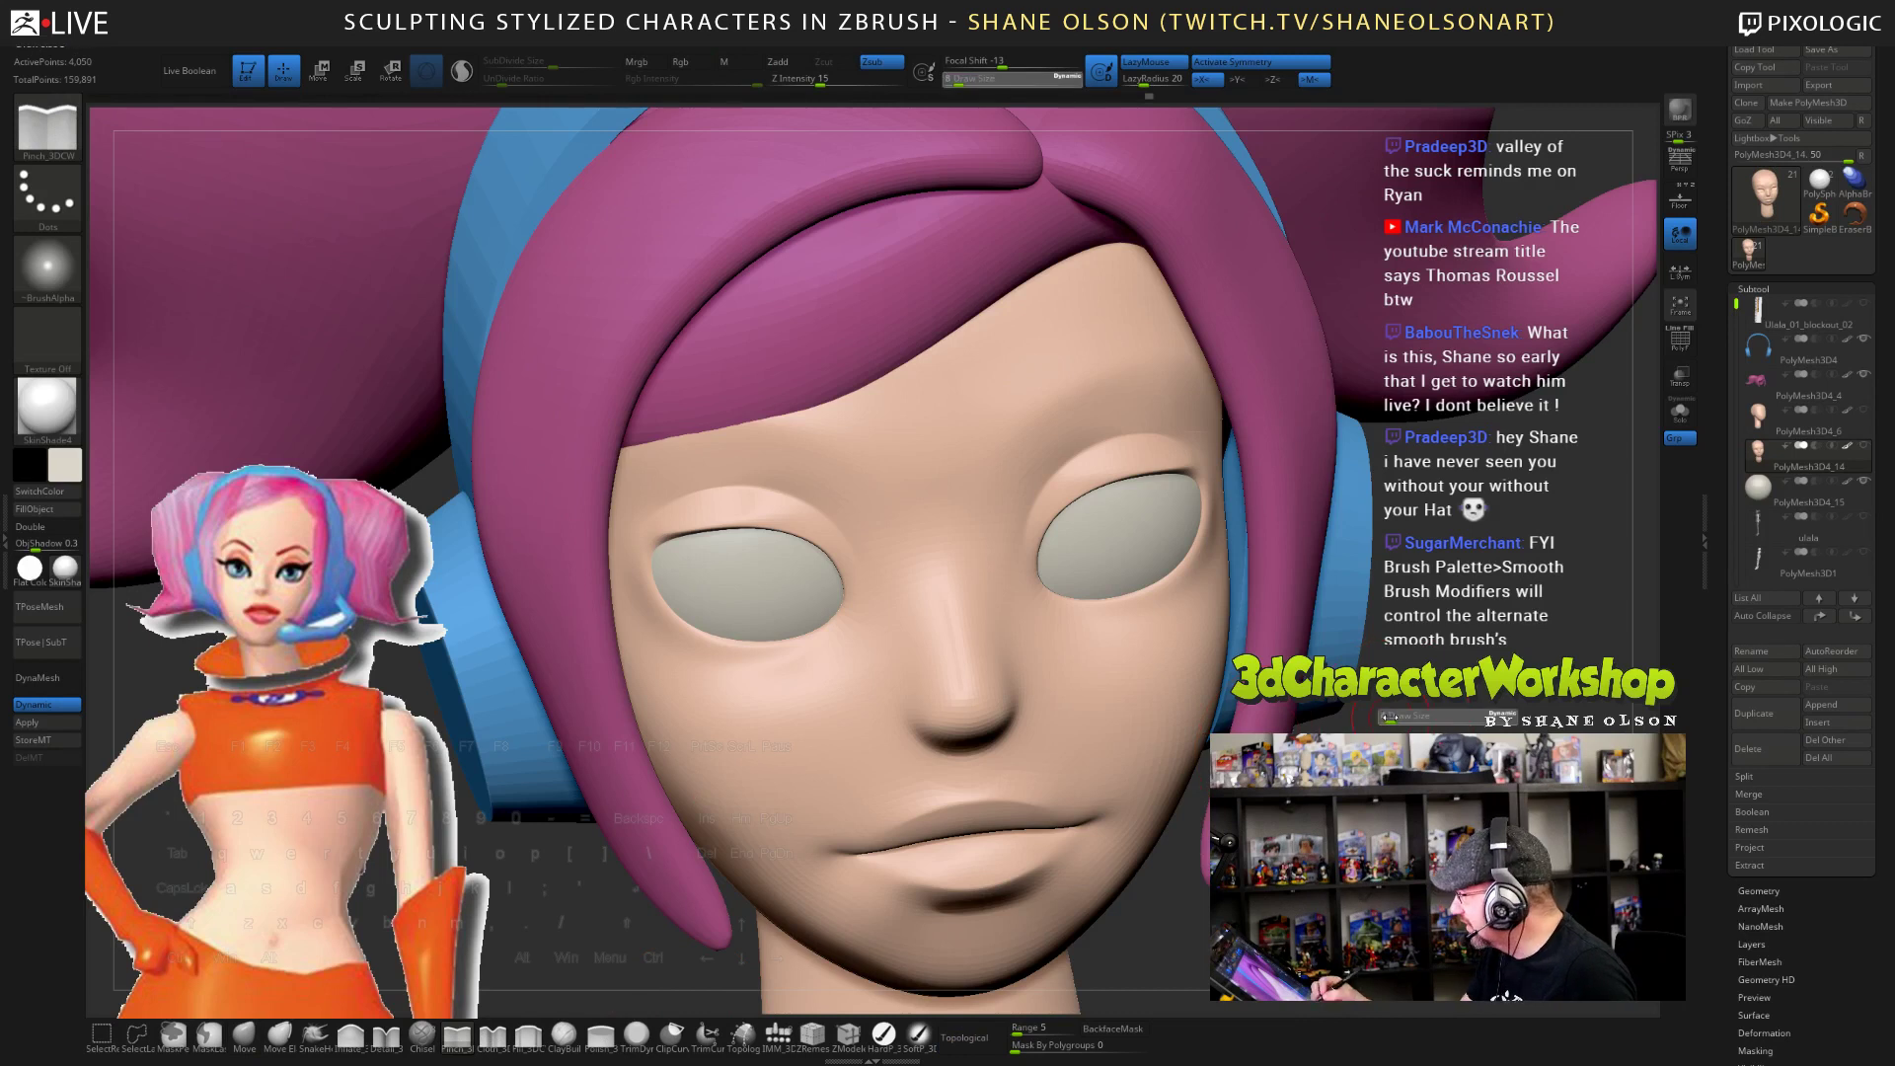
left_click_drag(1387, 716, 1390, 703)
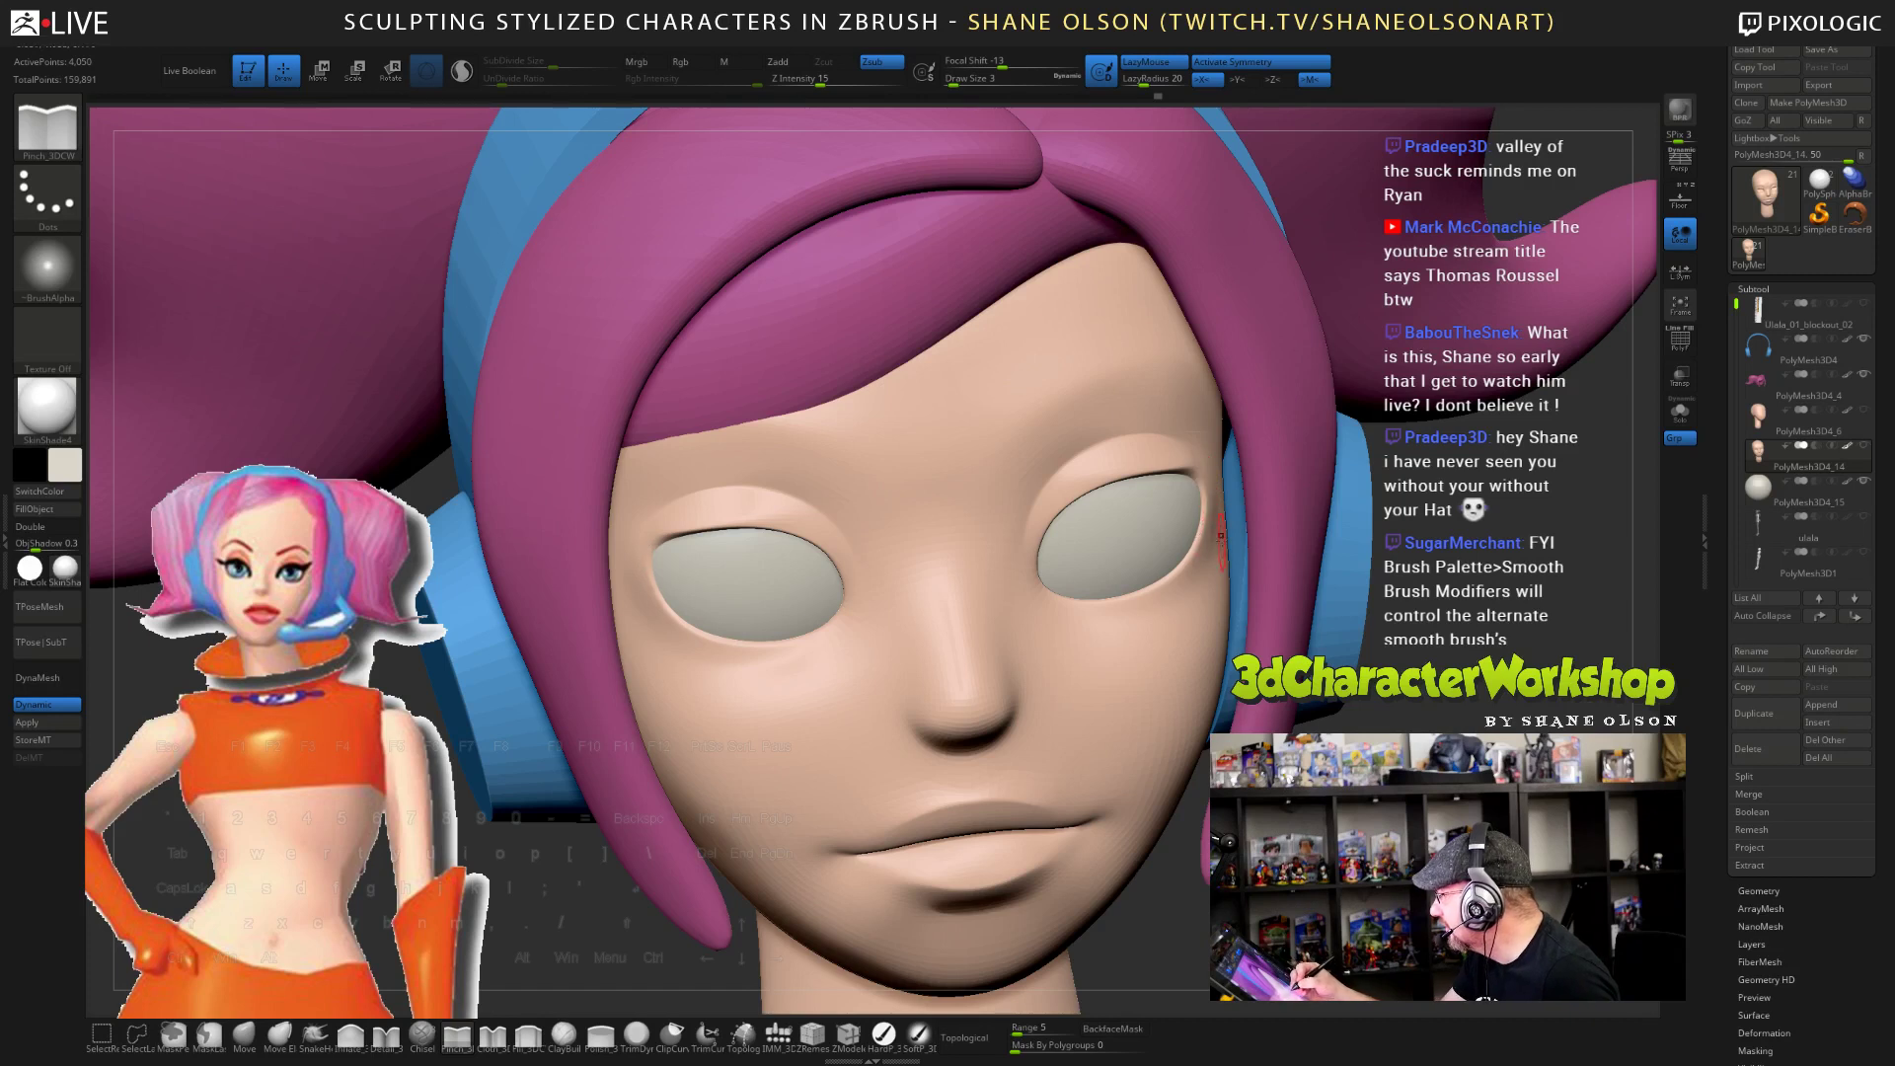
key("shift")
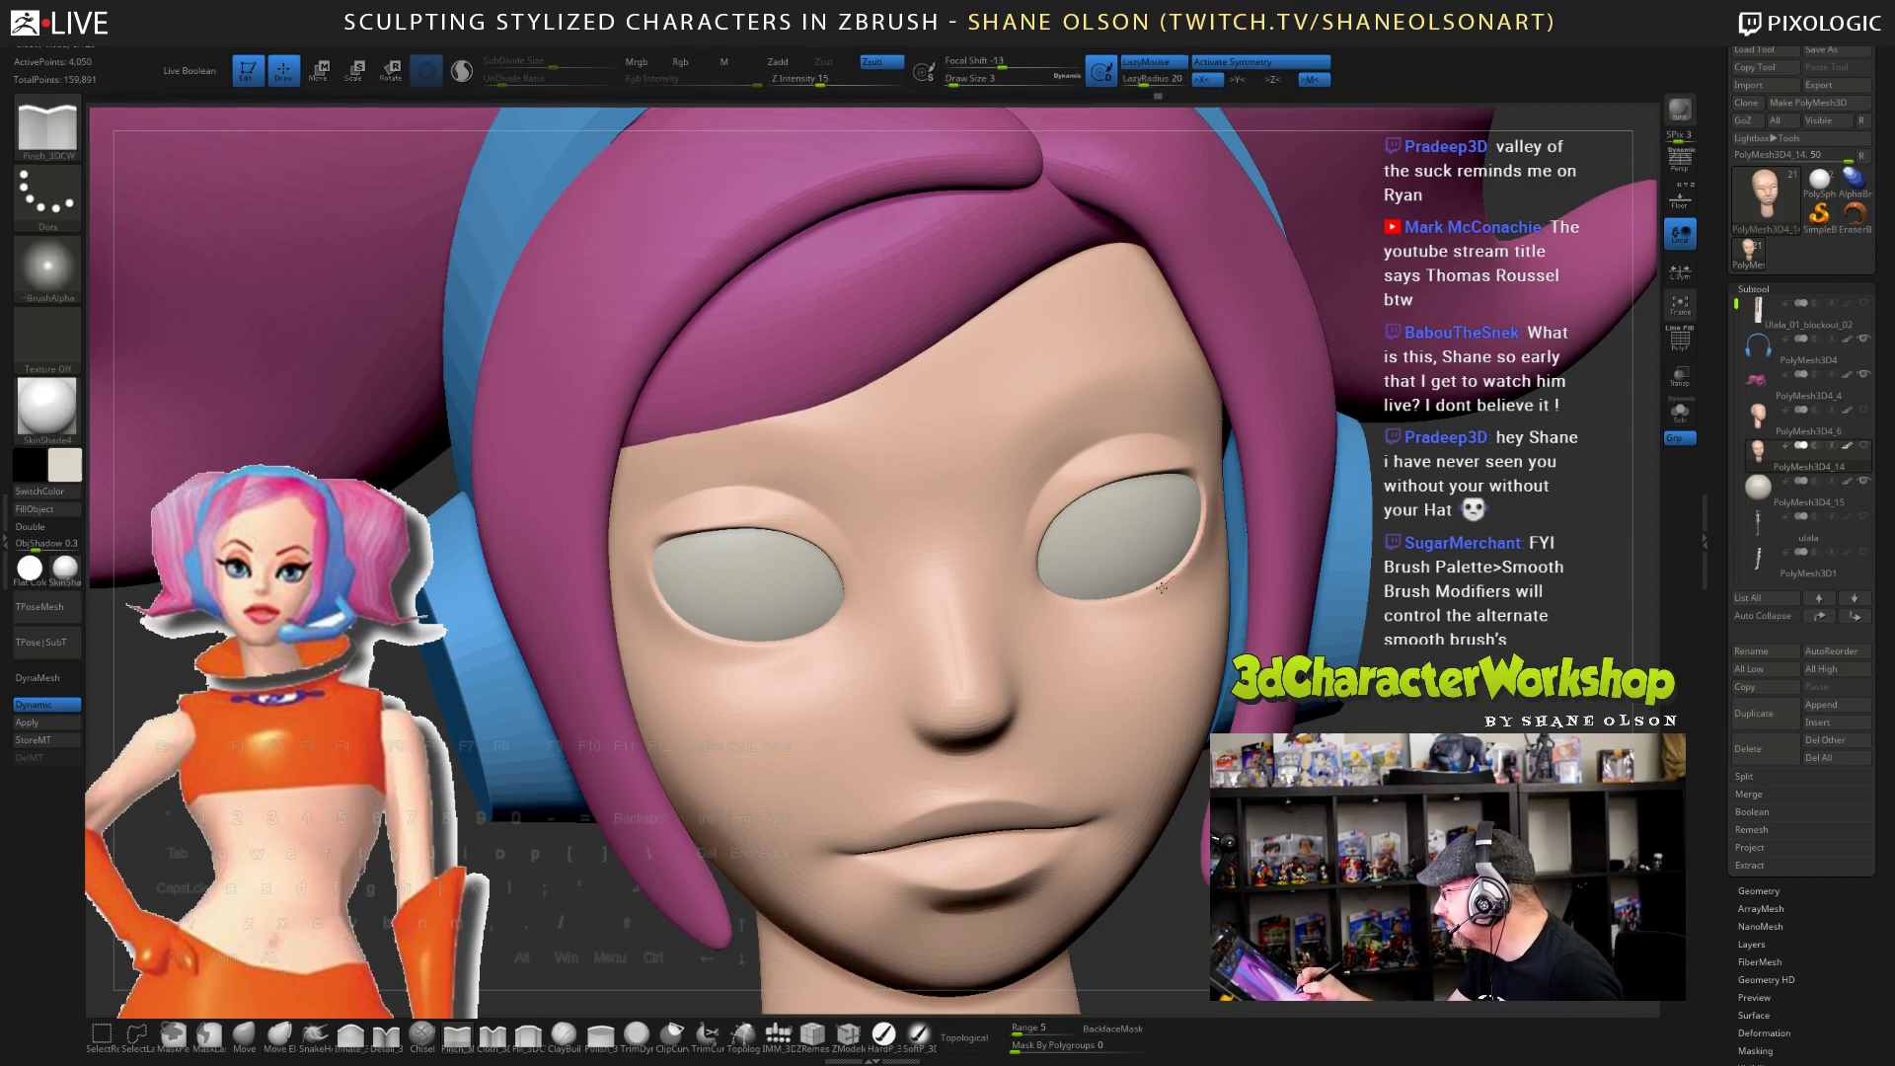
left_click_drag(1519, 631, 1197, 690)
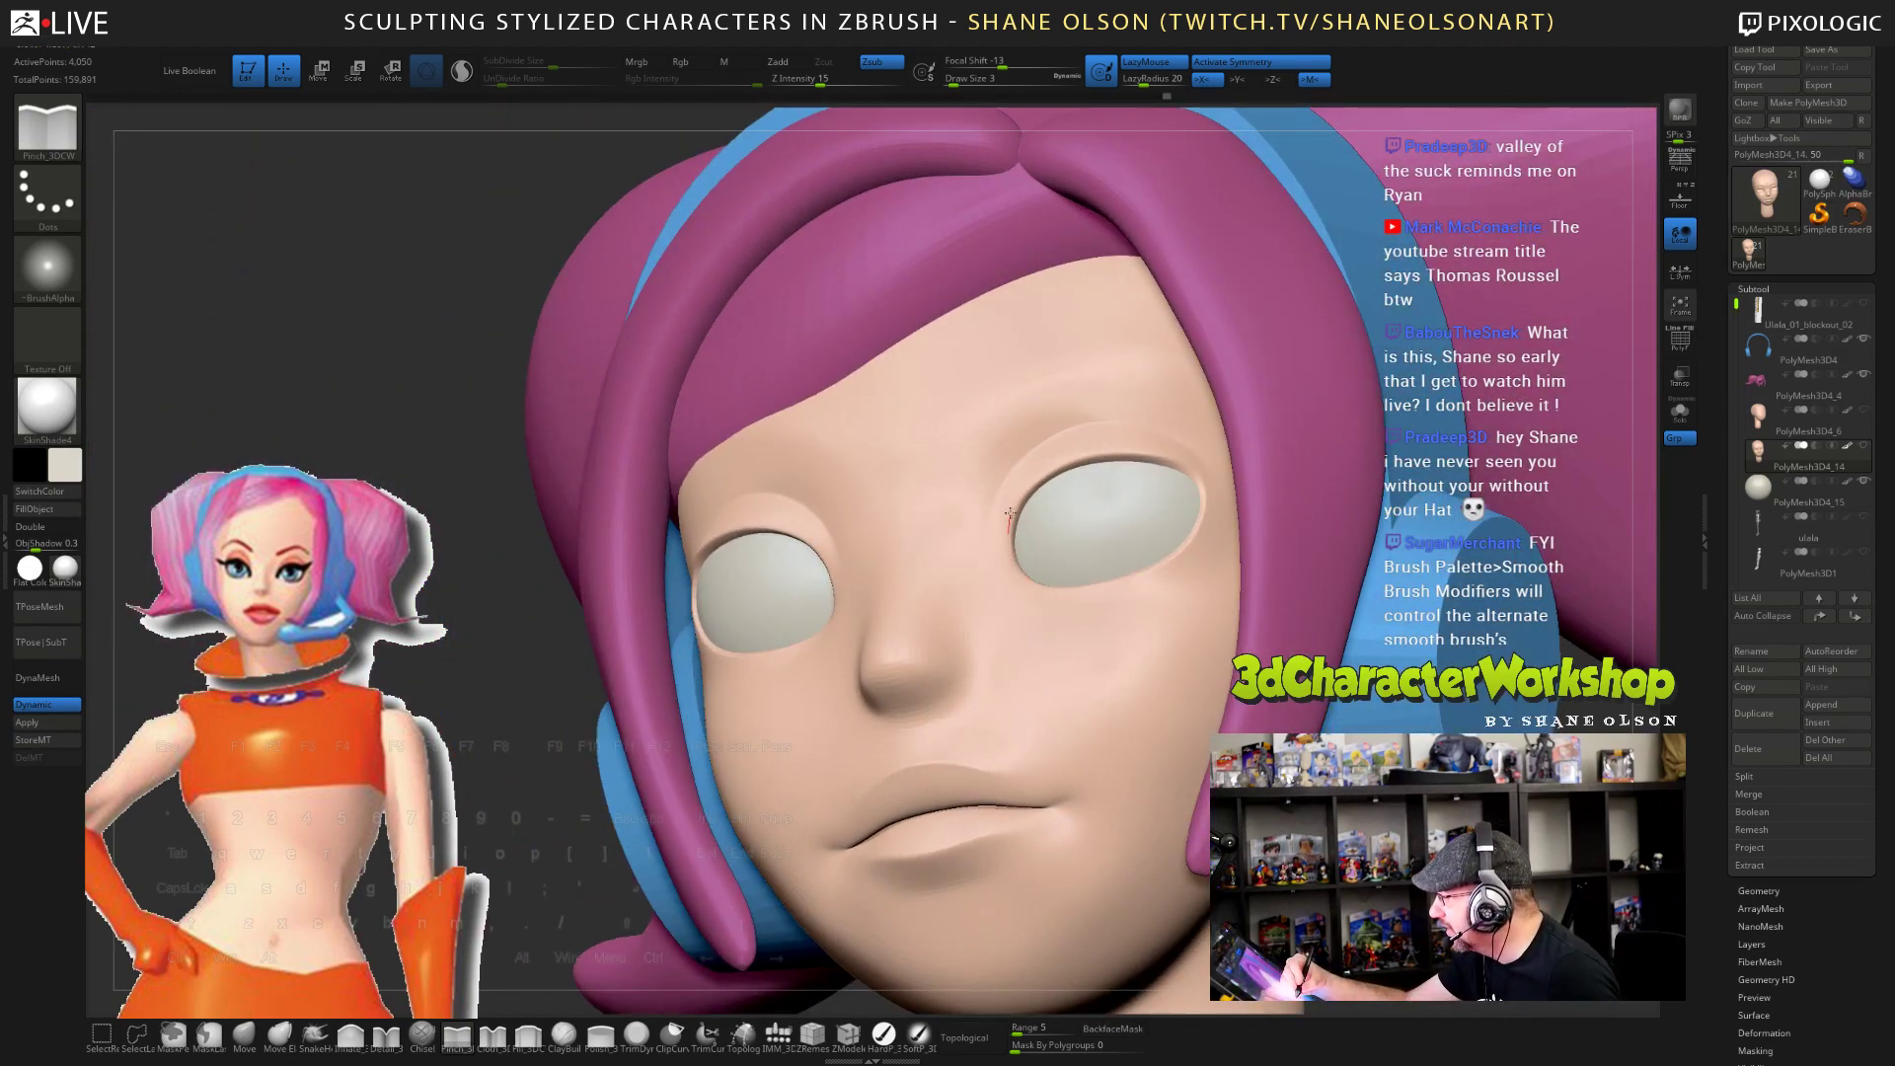
mouse_move(1129, 576)
left_mouse_down()
mouse_move(1096, 592)
mouse_move(1394, 741)
left_mouse_up()
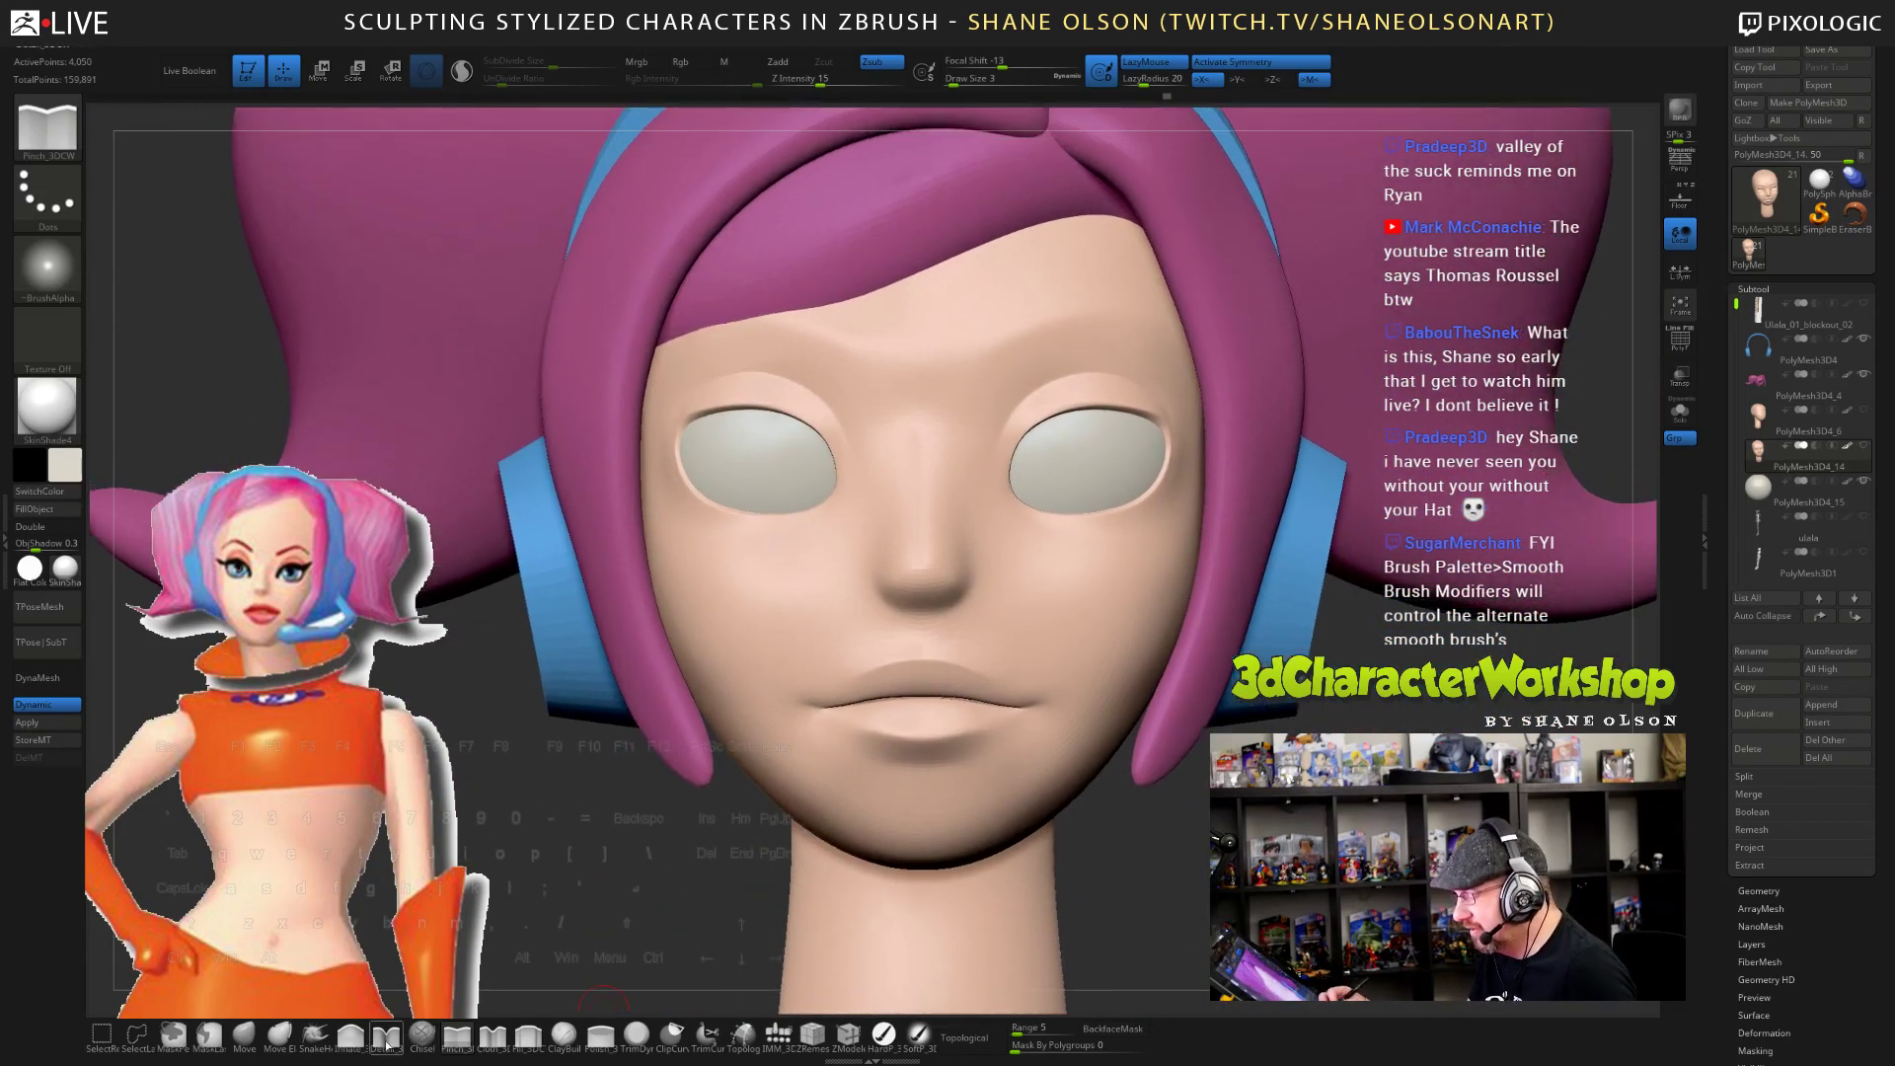
- Reshape the inner corners and lower eyelids with the Move brush, varying the draw size between 4 and 8
left_click(256, 1035)
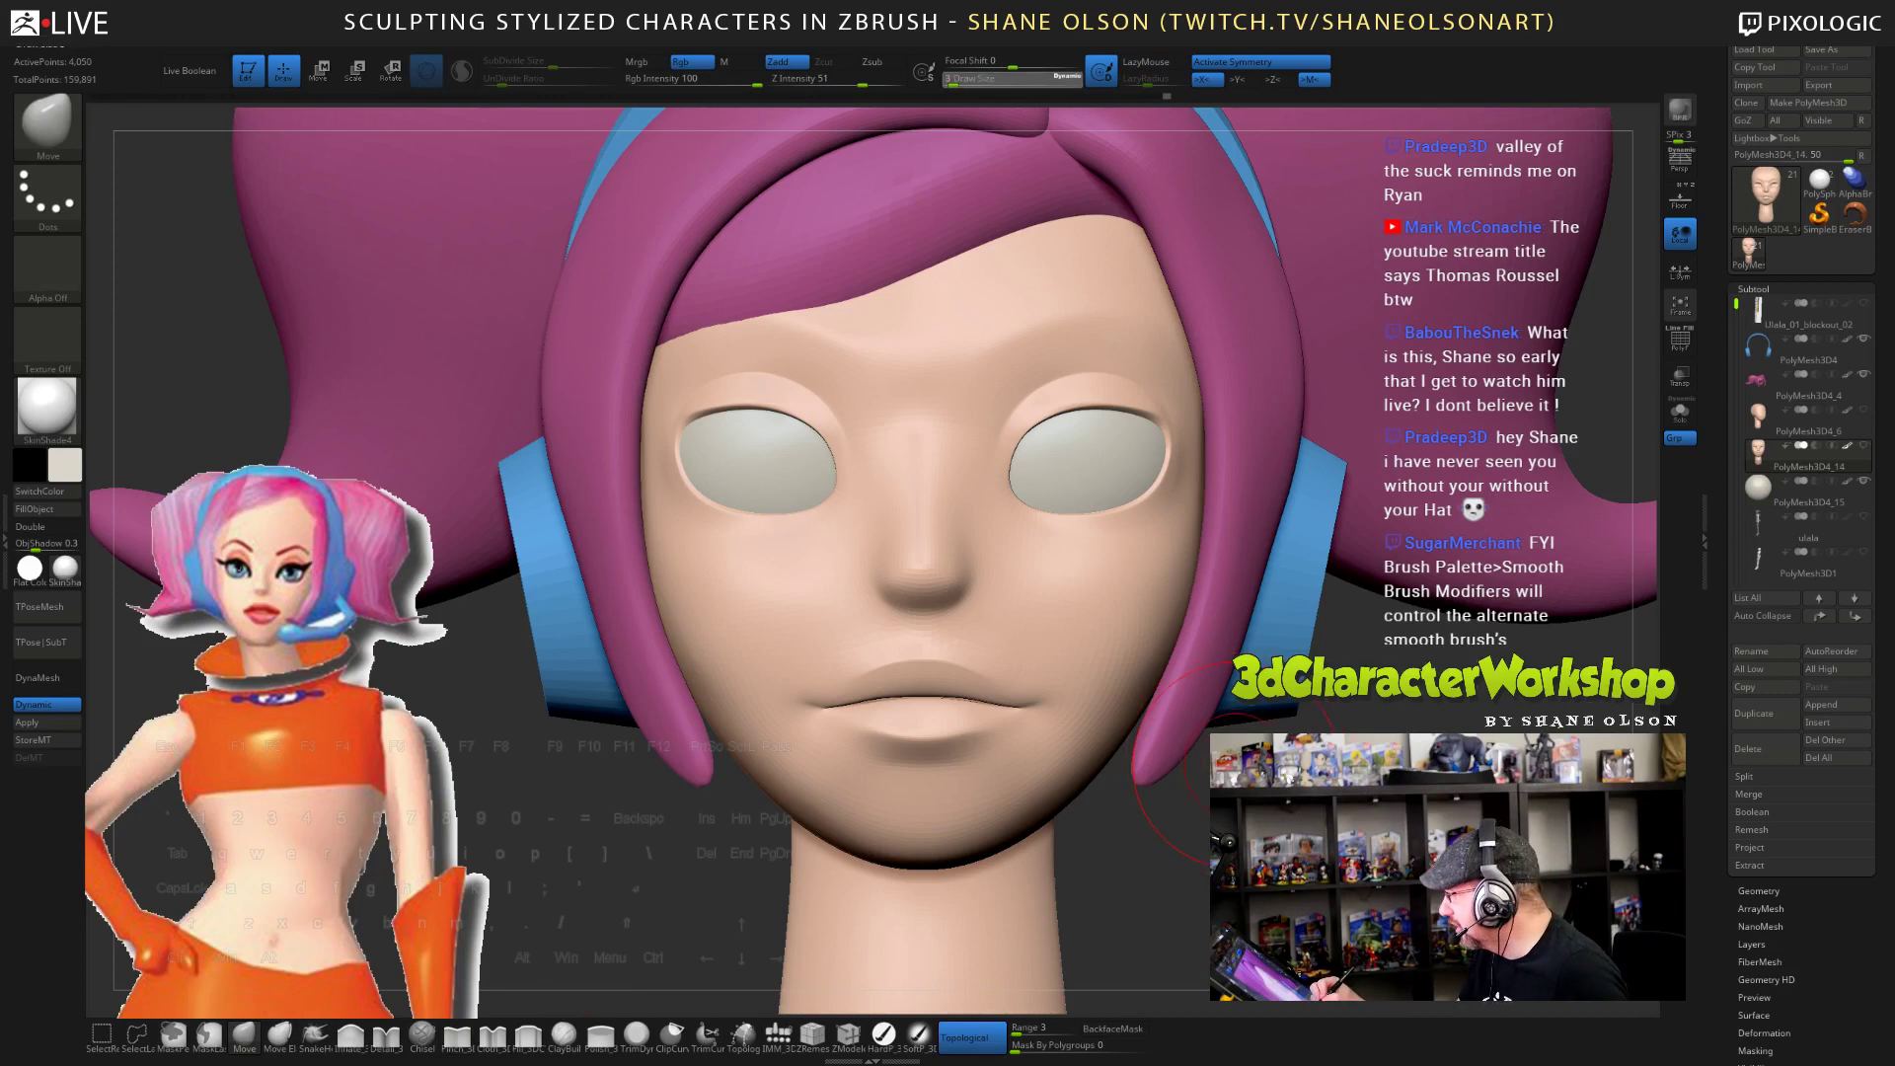
left_click_drag(1034, 497, 1016, 498)
key("s")
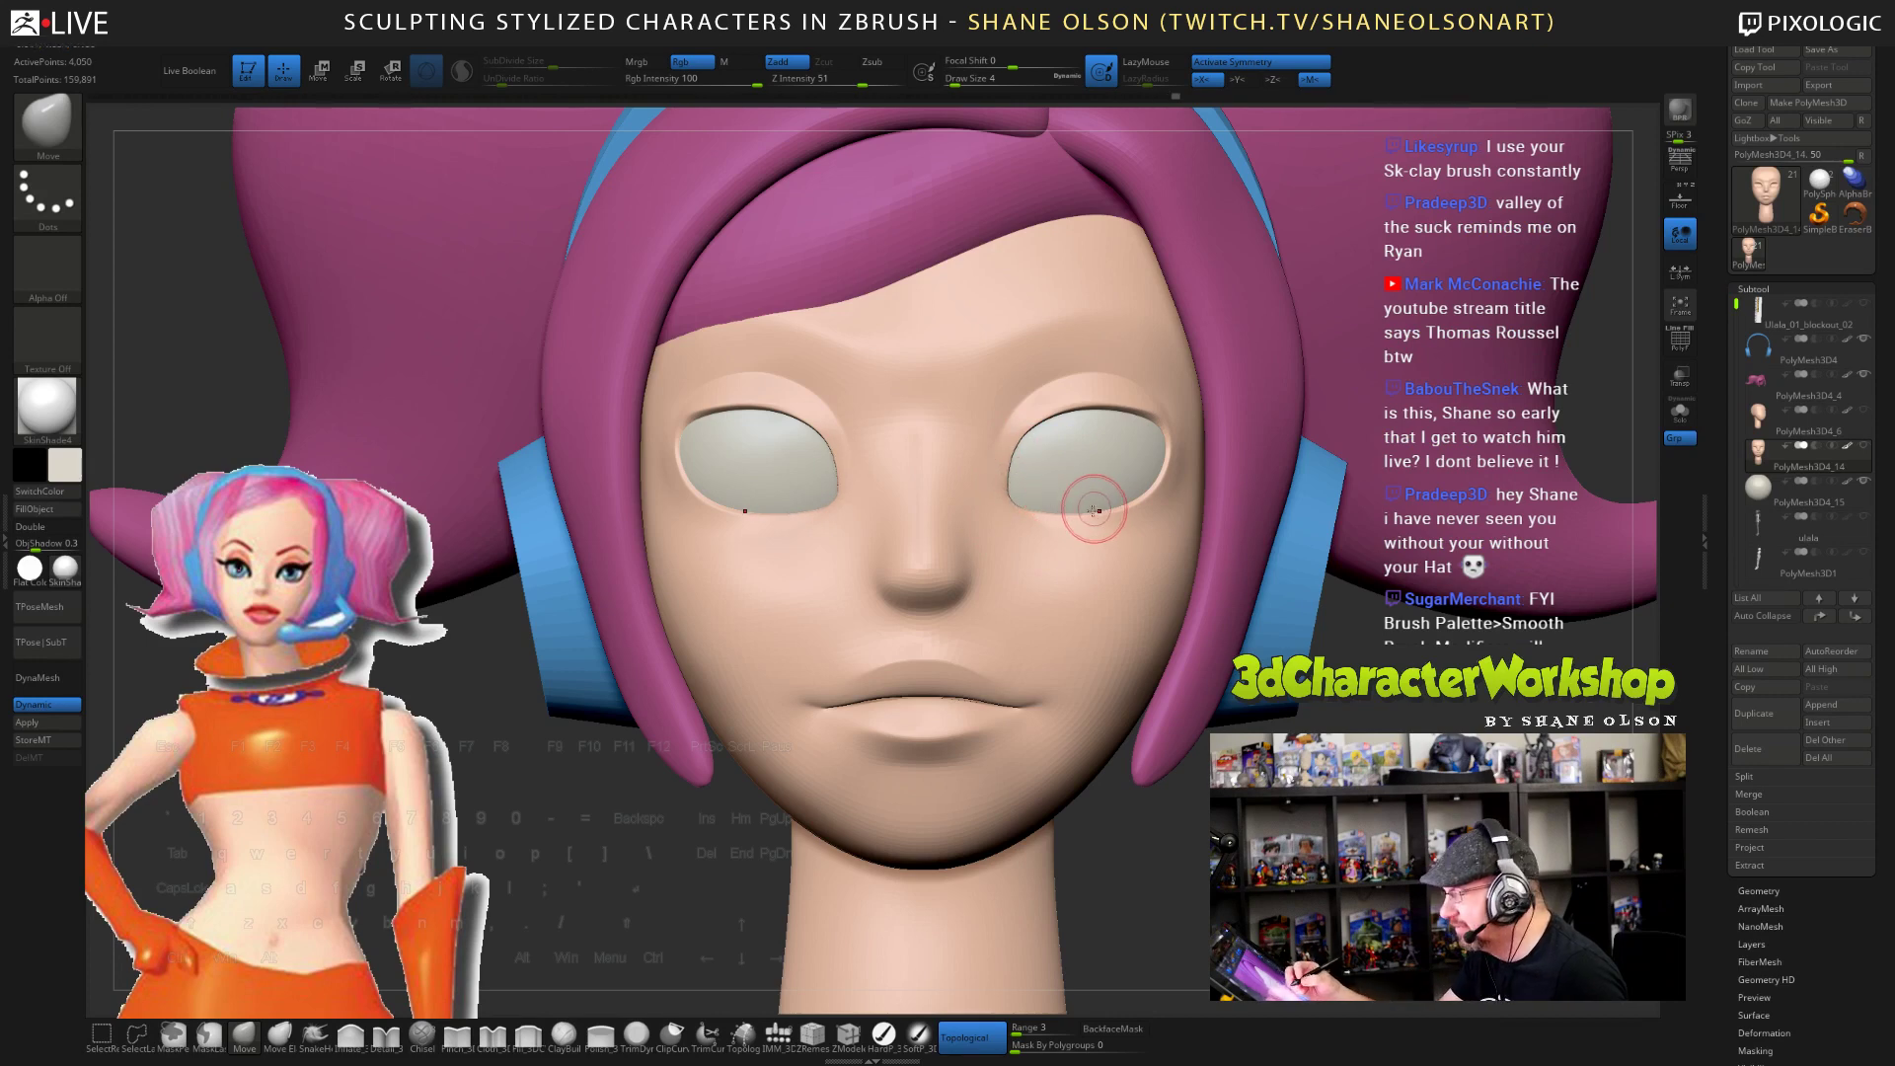
key("s")
left_click_drag(1096, 513, 1110, 514)
right_click_drag(1109, 507, 1113, 523)
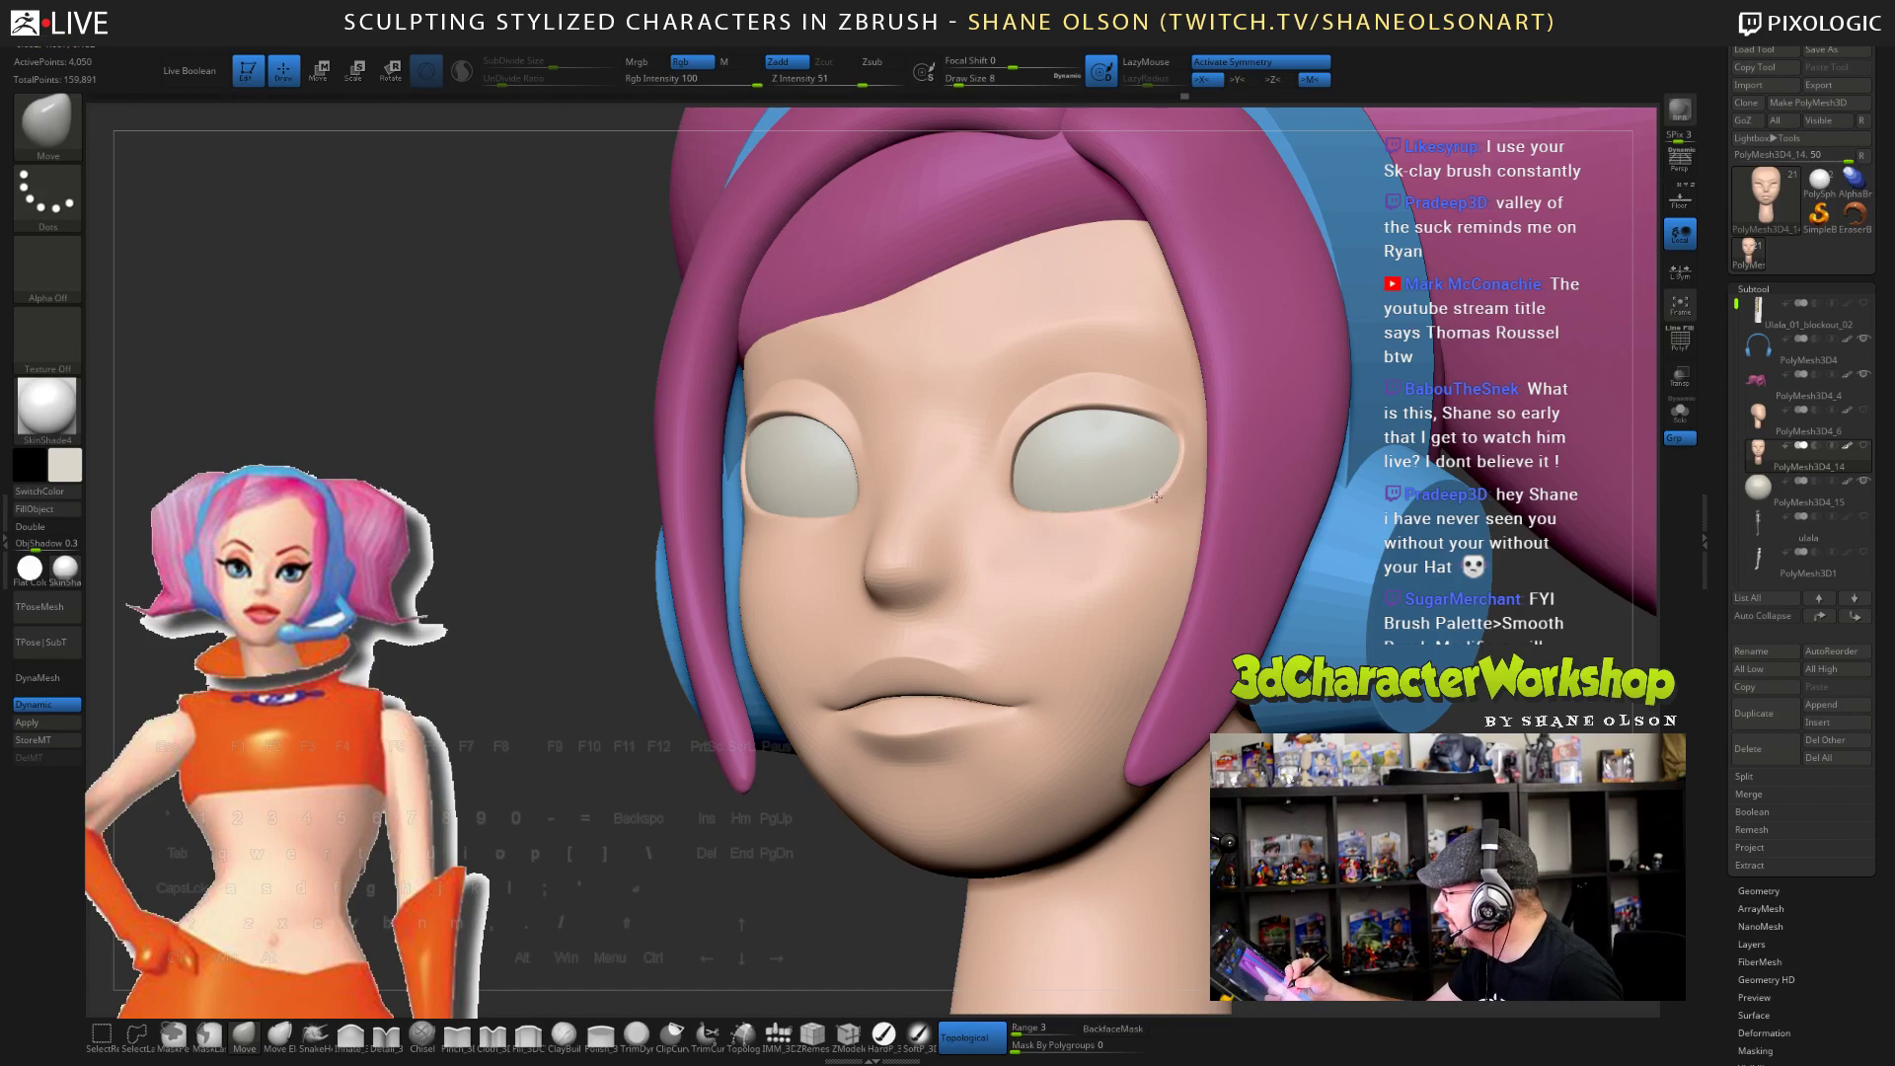
mouse_move(1165, 484)
right_mouse_down()
mouse_move(1181, 520)
mouse_move(1154, 504)
mouse_move(1174, 523)
mouse_move(1184, 506)
right_mouse_up()
right_click_drag(1096, 918, 1066, 906, "ctrl")
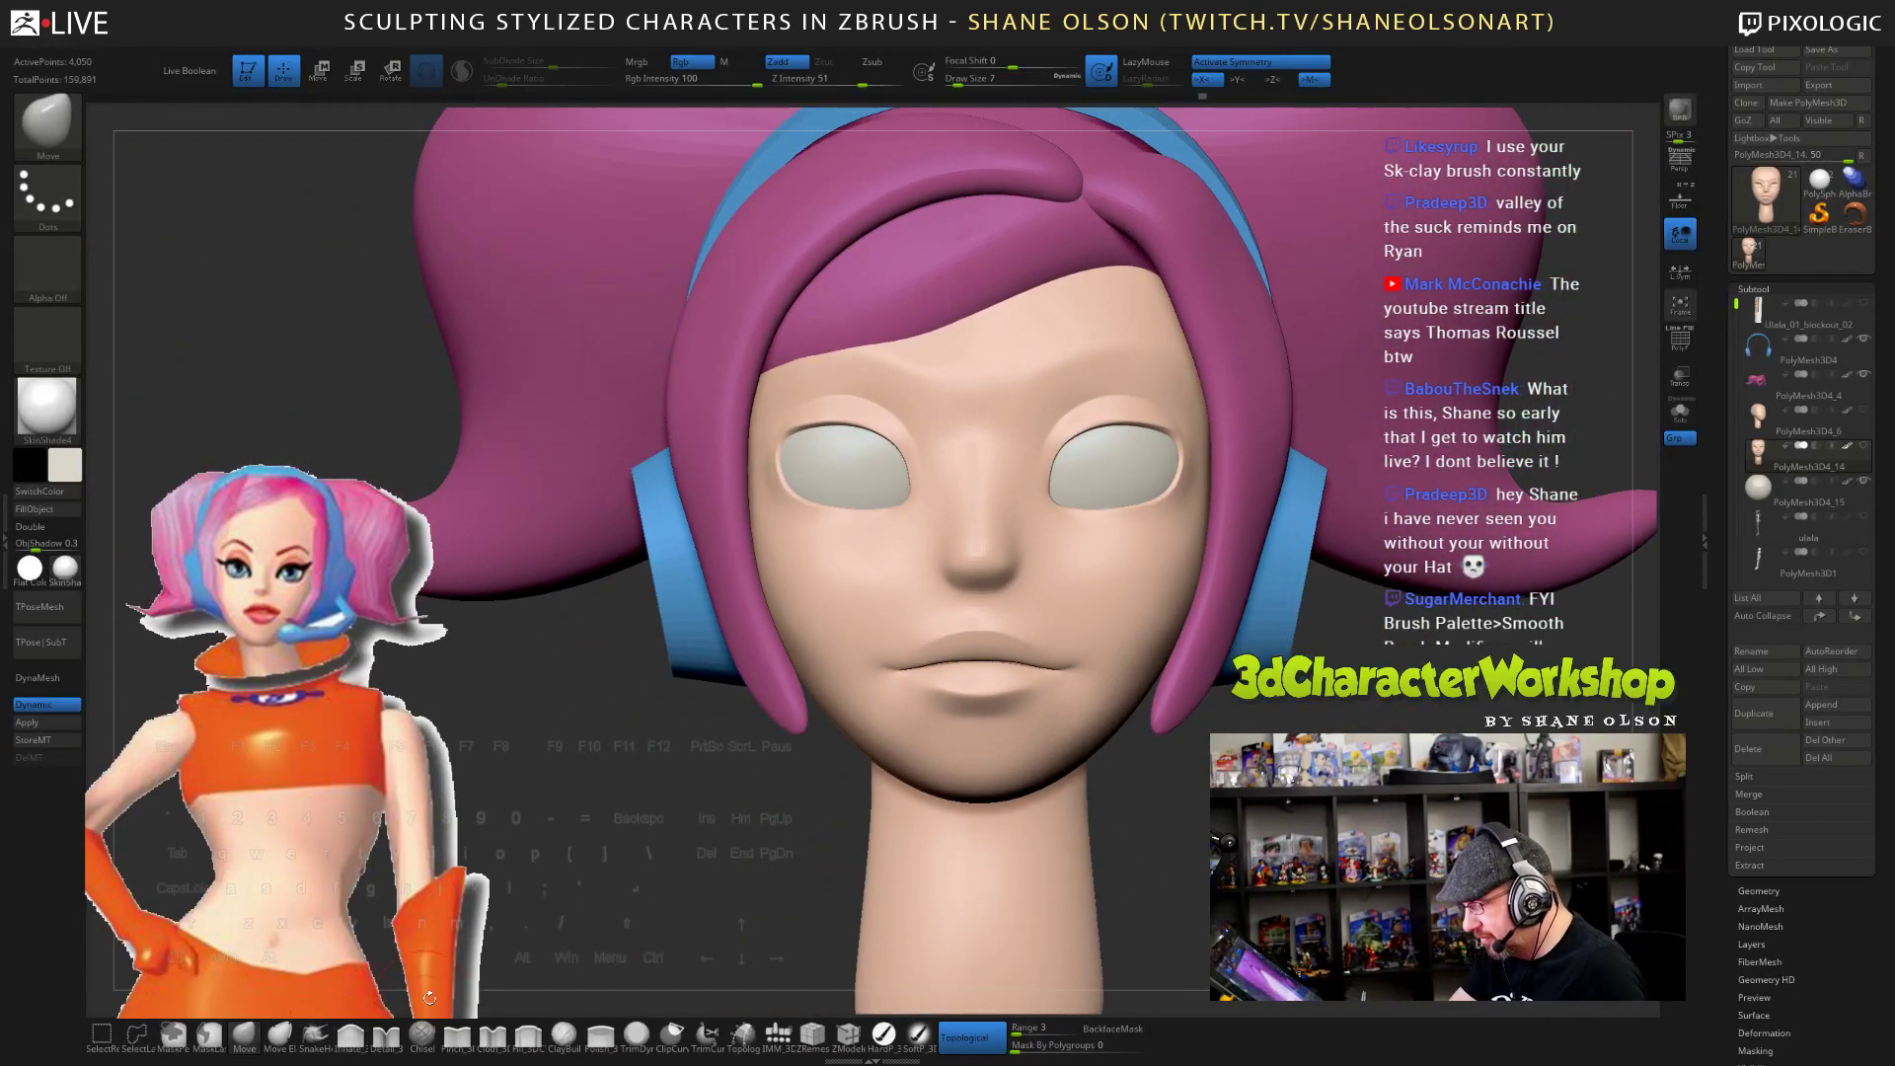
- Define the base and sides of the nose with the Pinch brush at draw size 6 and 5, and smooth the brow
left_click(452, 1034)
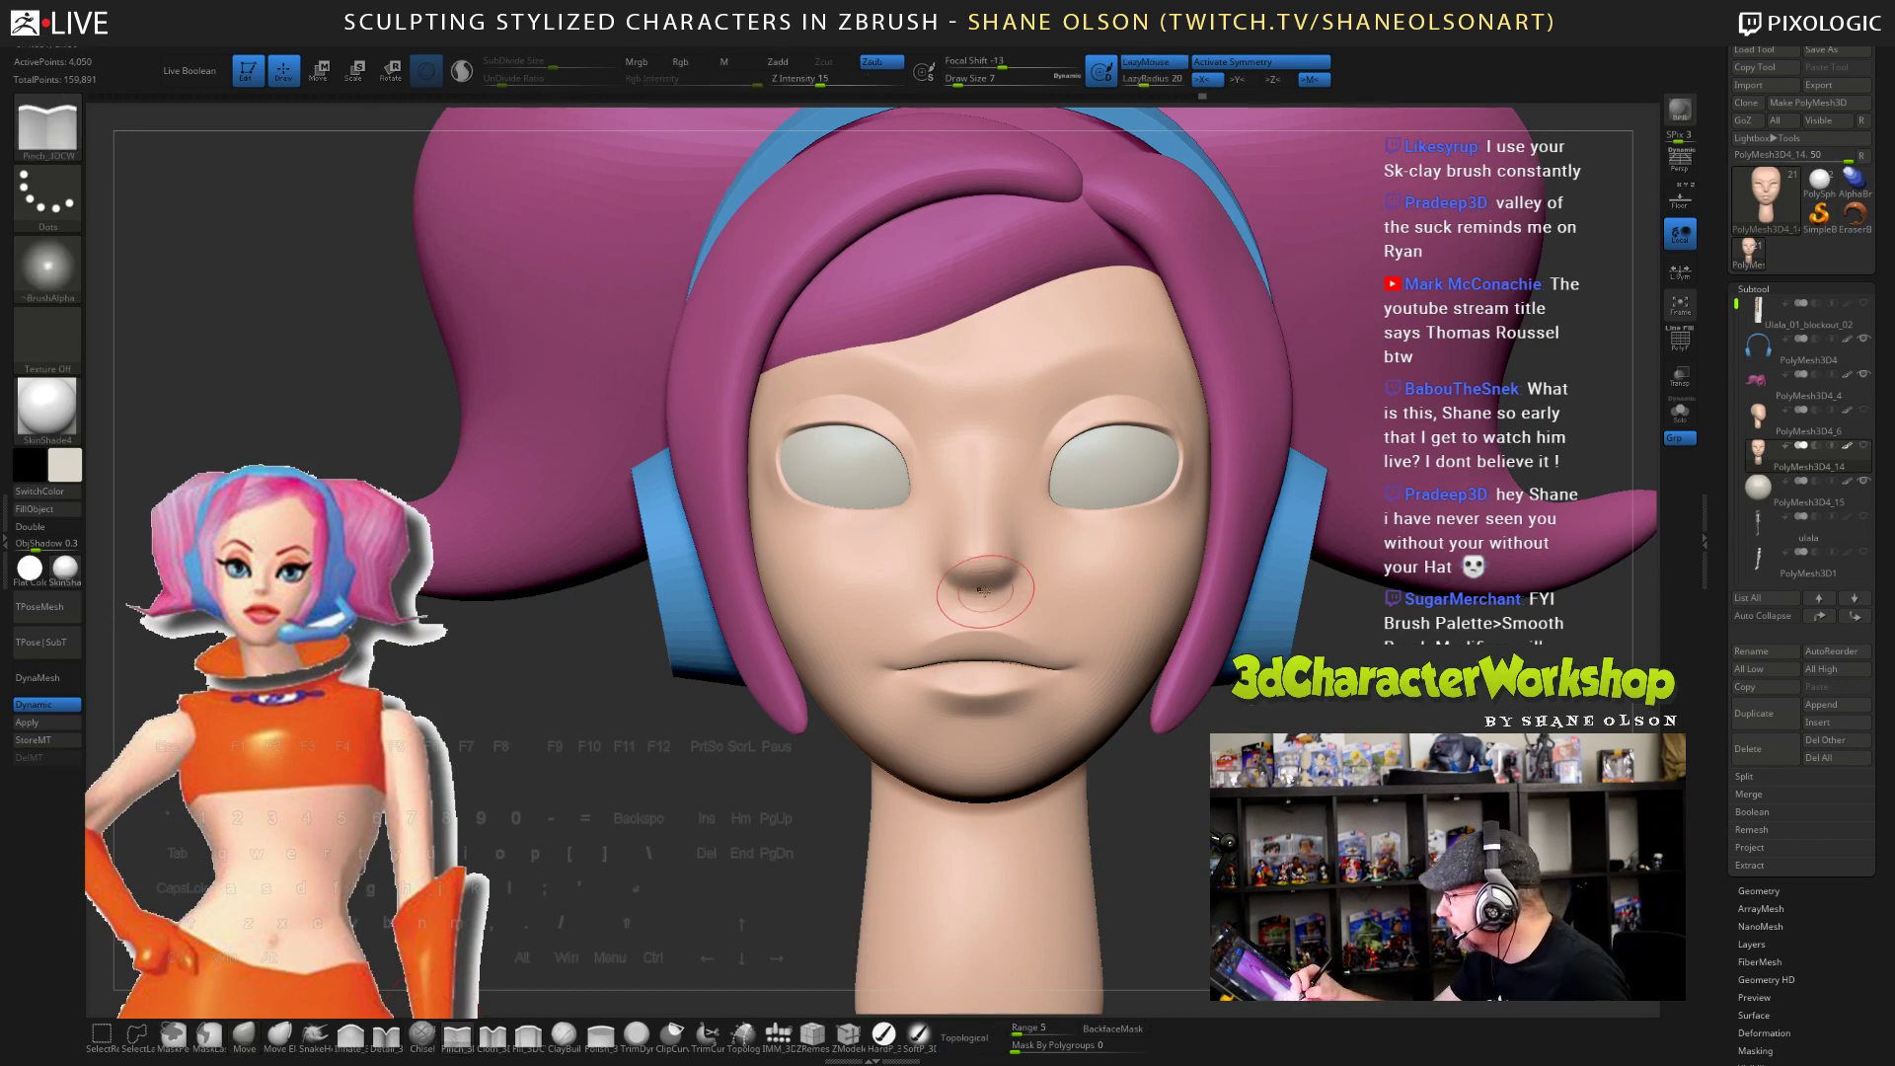
key("bracketleft")
key("bracketleft")
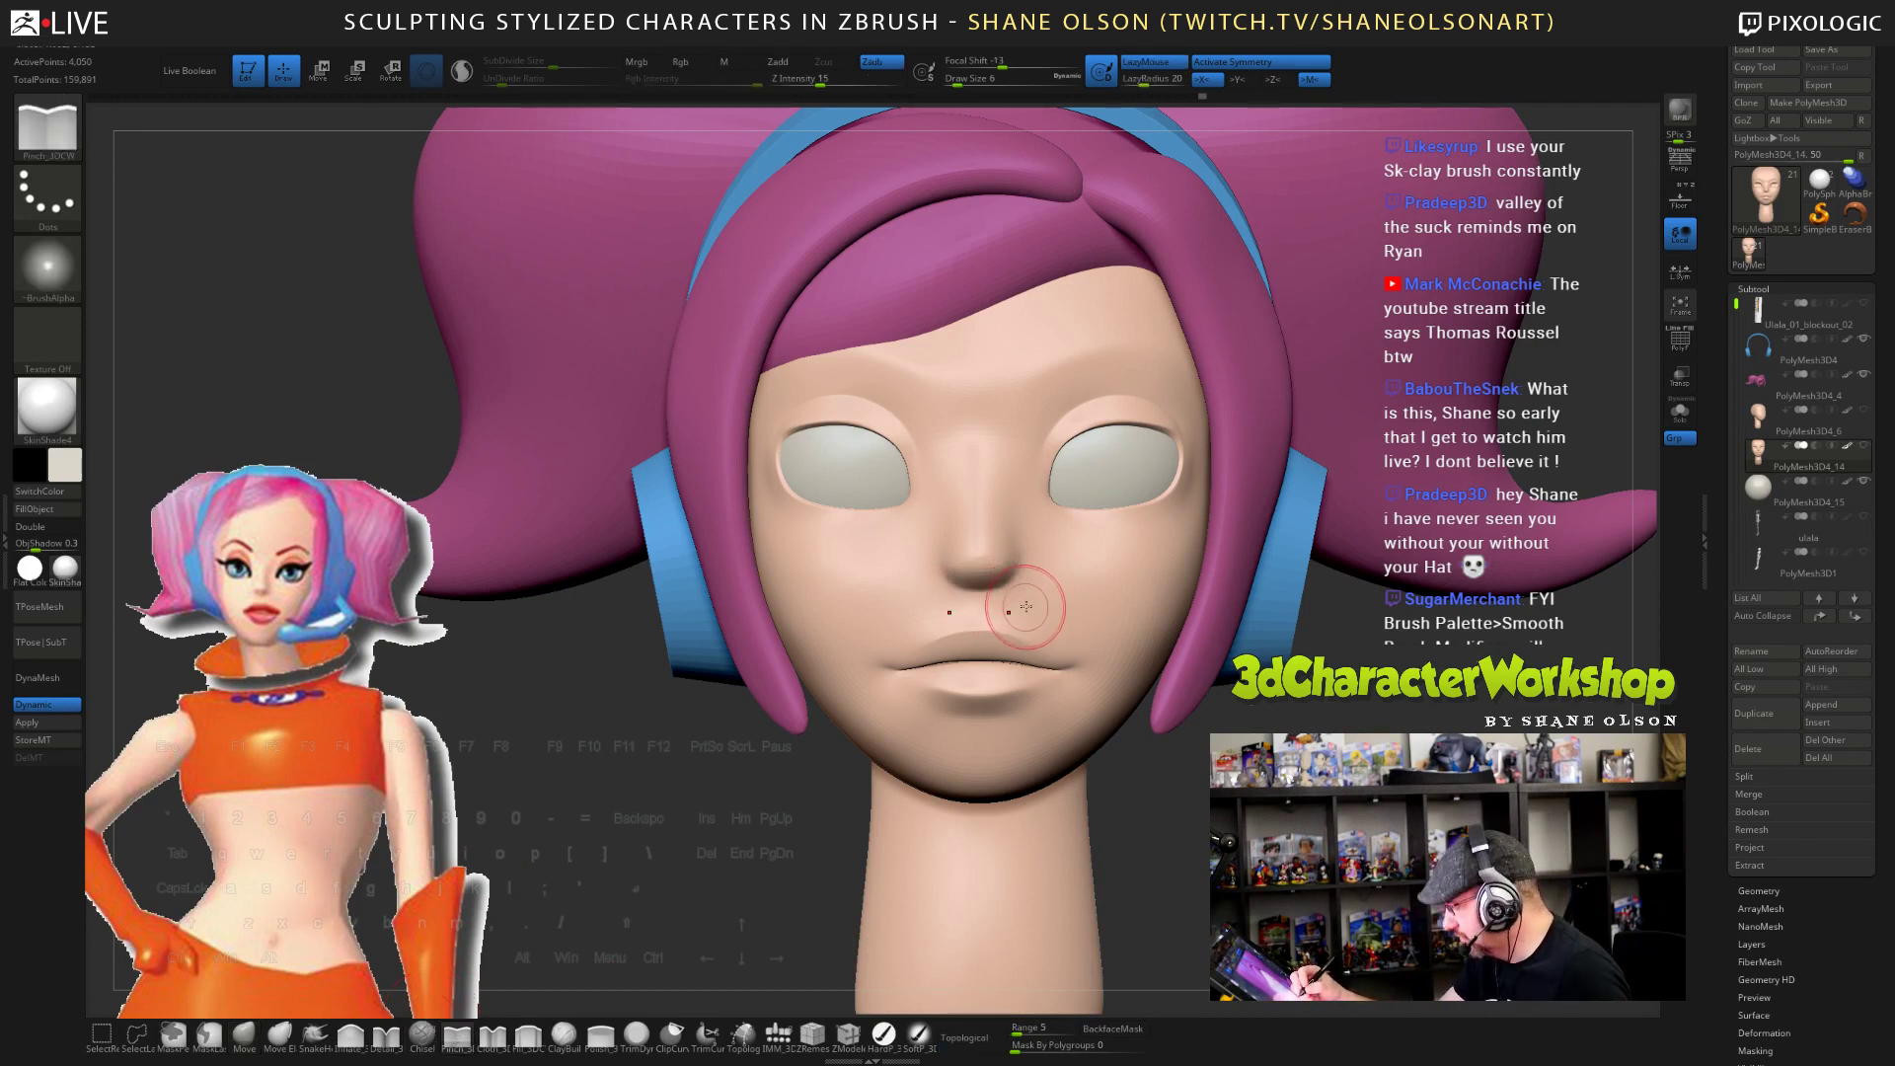
left_click_drag(999, 595, 1016, 580)
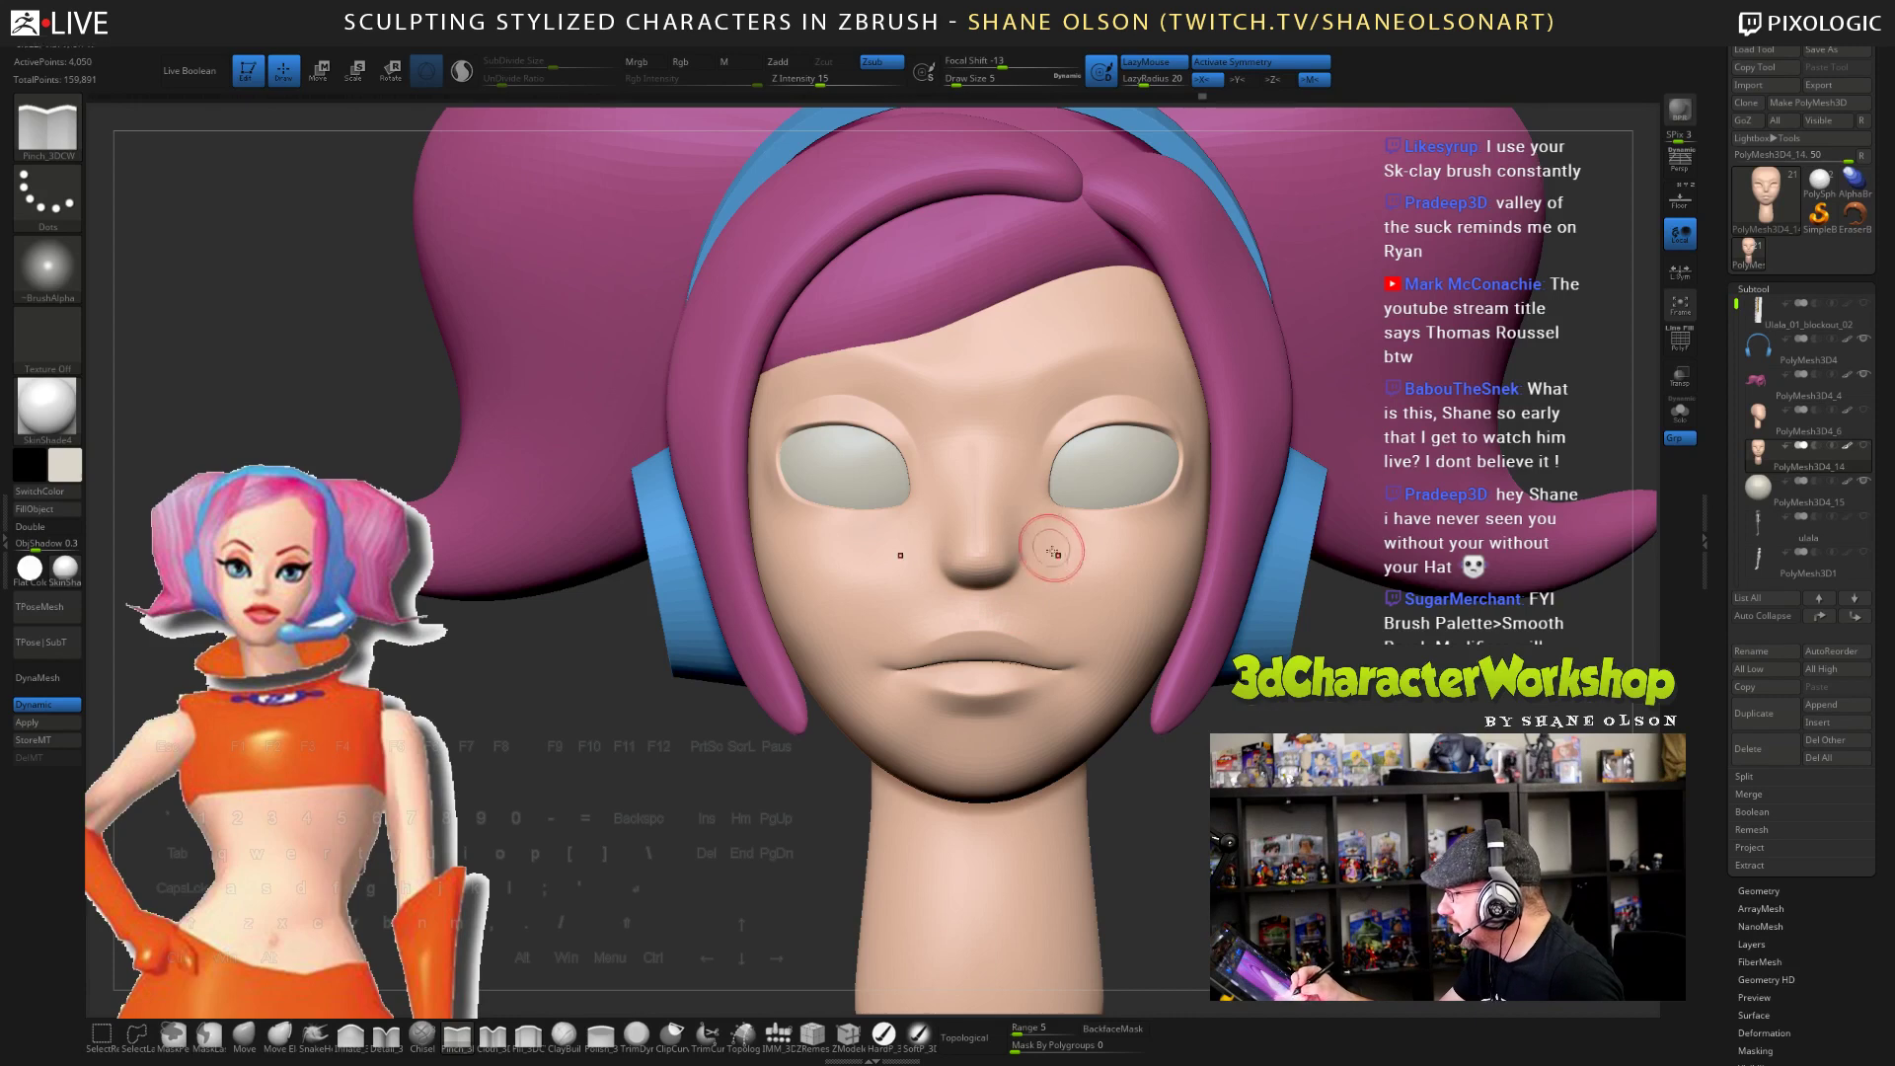
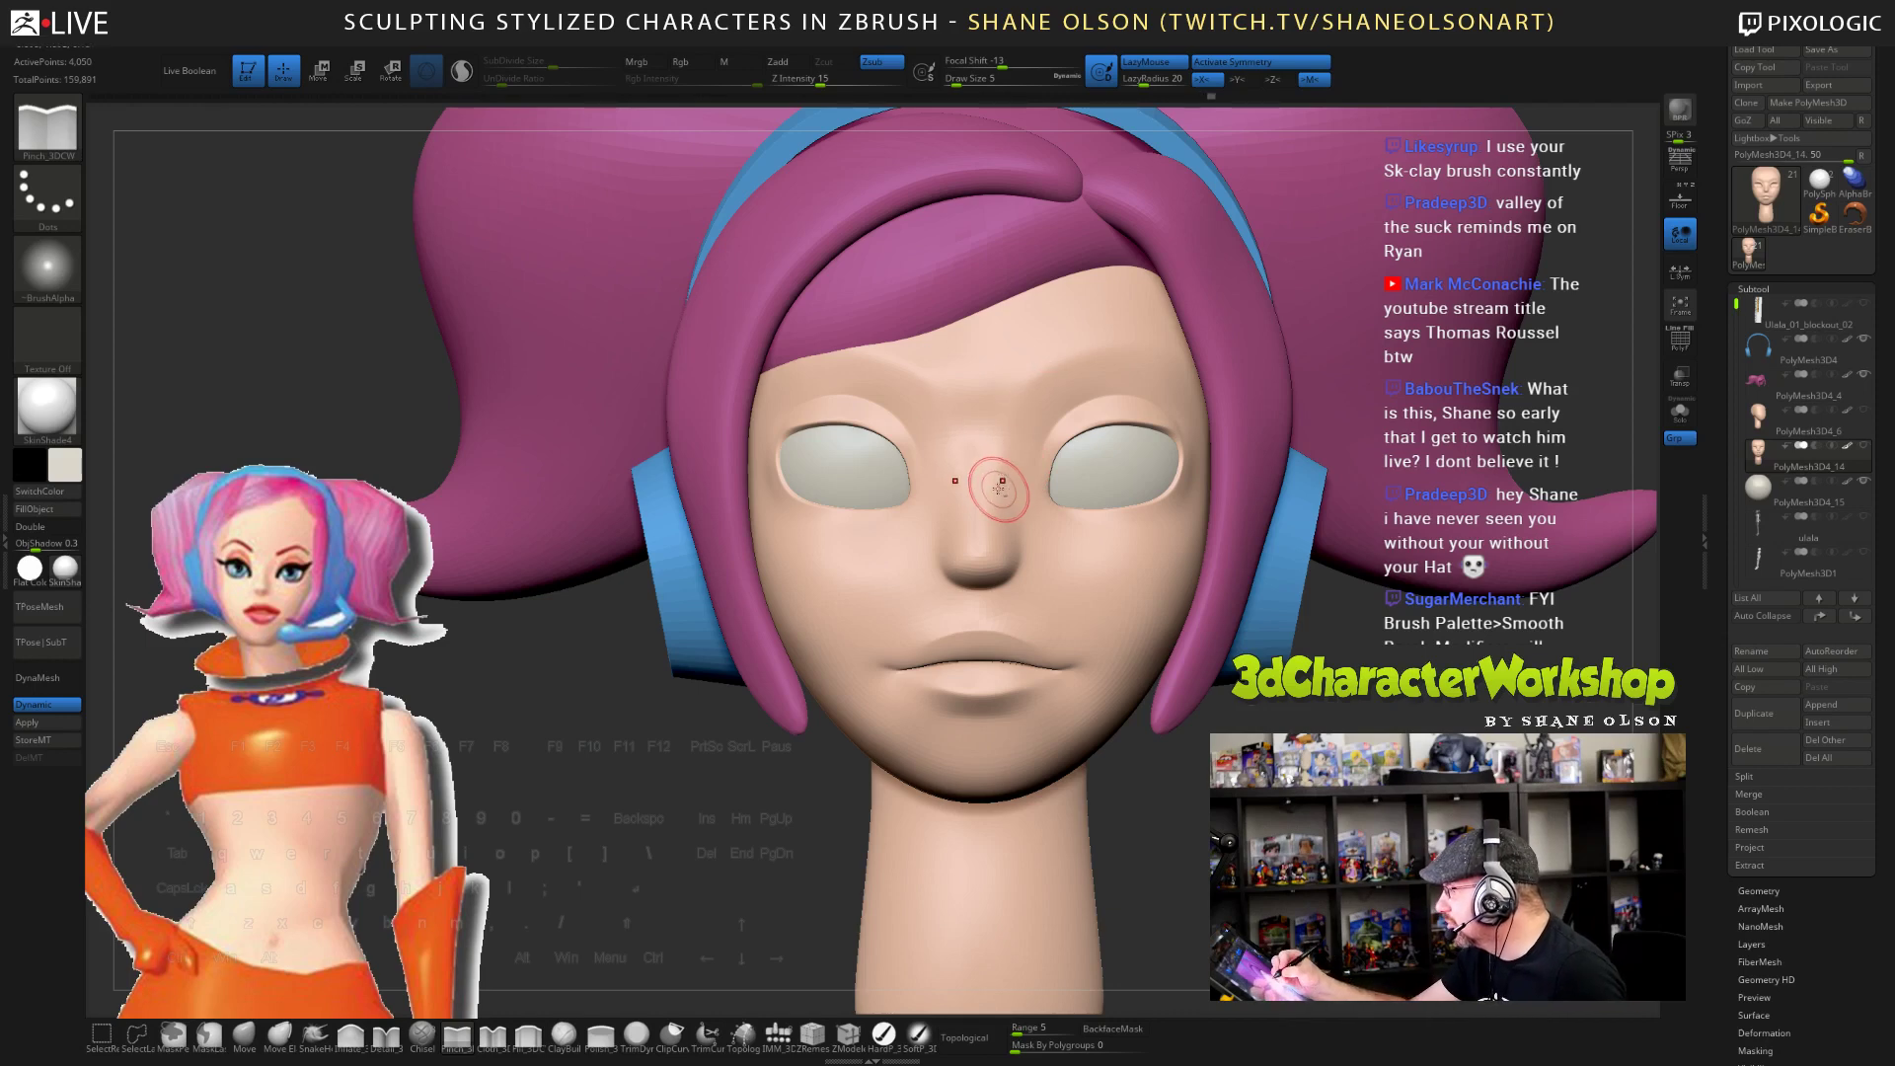
left_click_drag(296, 296, 444, 296)
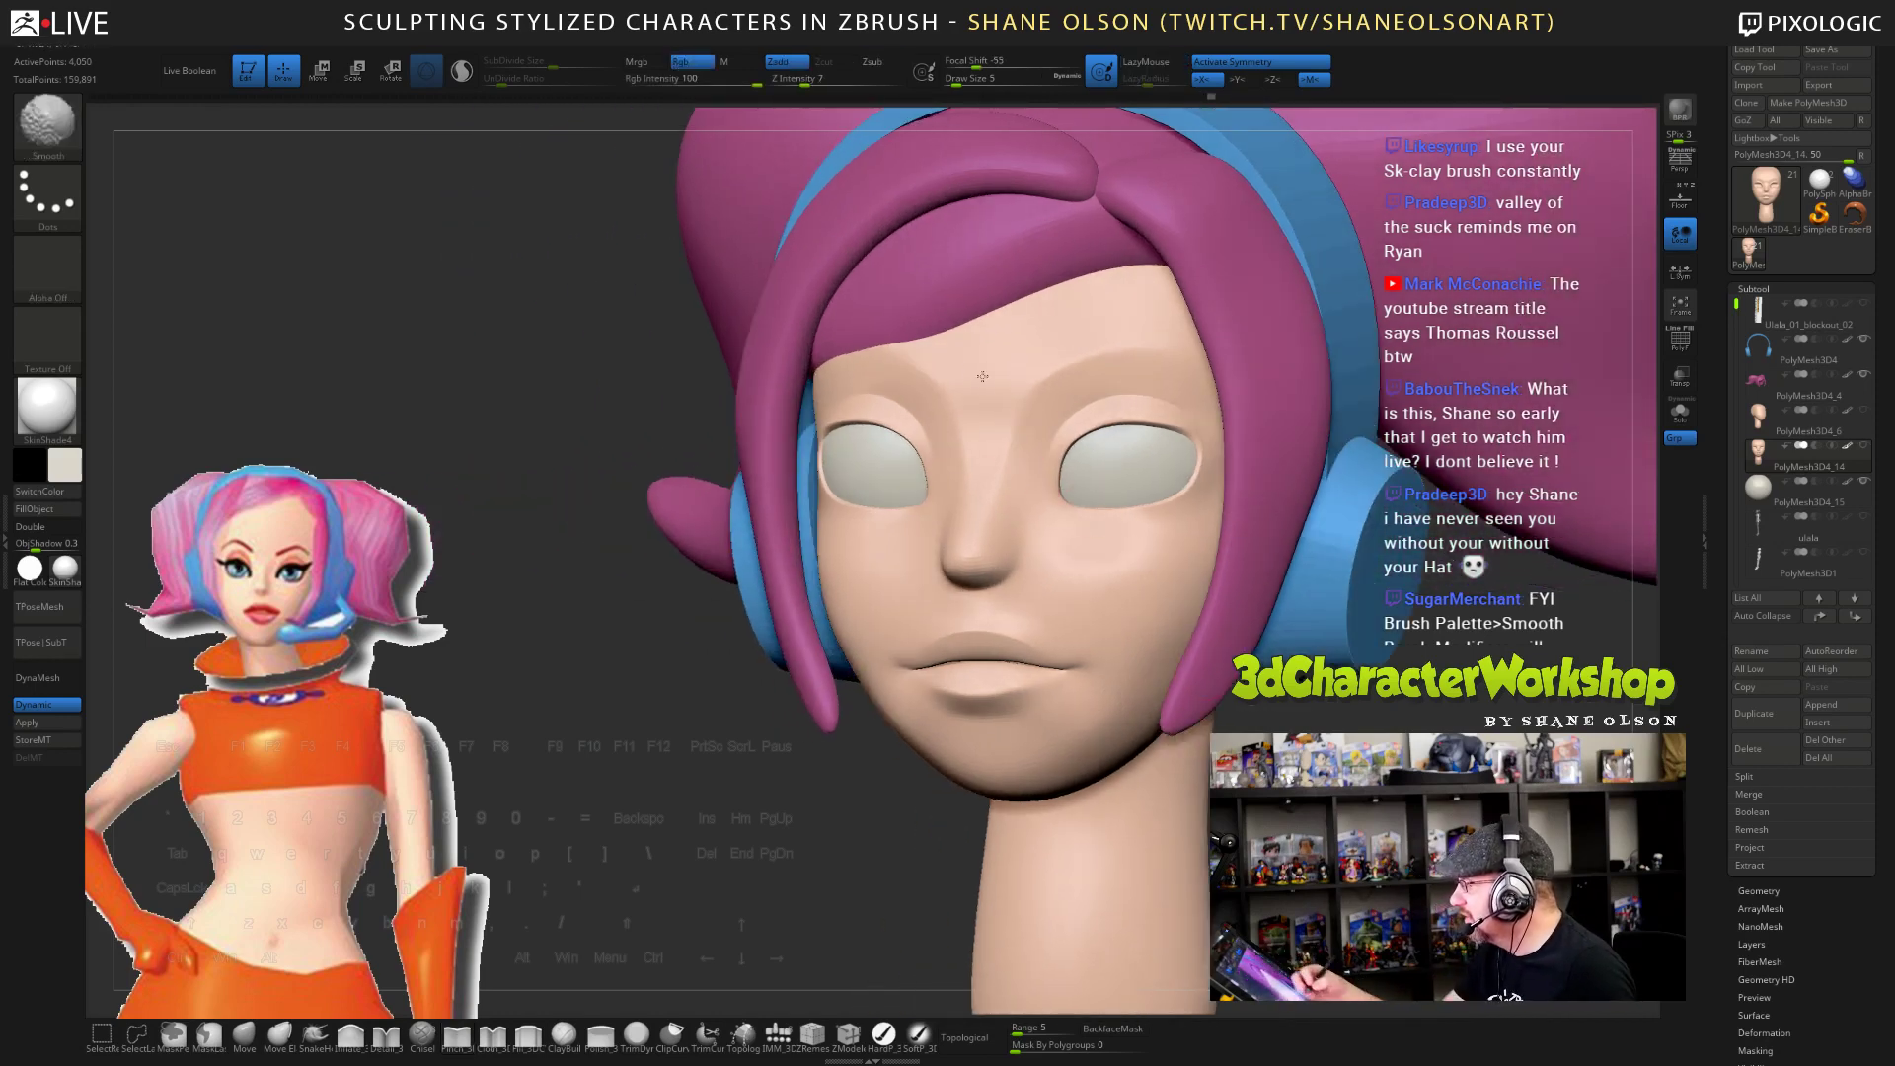
mouse_move(553, 345)
left_mouse_down()
mouse_move(335, 345)
mouse_move(805, 345)
mouse_move(514, 345)
left_mouse_up()
mouse_move(1156, 795)
left_mouse_down("alt")
mouse_move(1125, 789)
mouse_move(1116, 700)
mouse_move(1202, 745)
left_mouse_up("alt")
- Adjust the sides of the nose with the Move brush at draw size 11, and smooth the inner brow area
left_click(249, 1039)
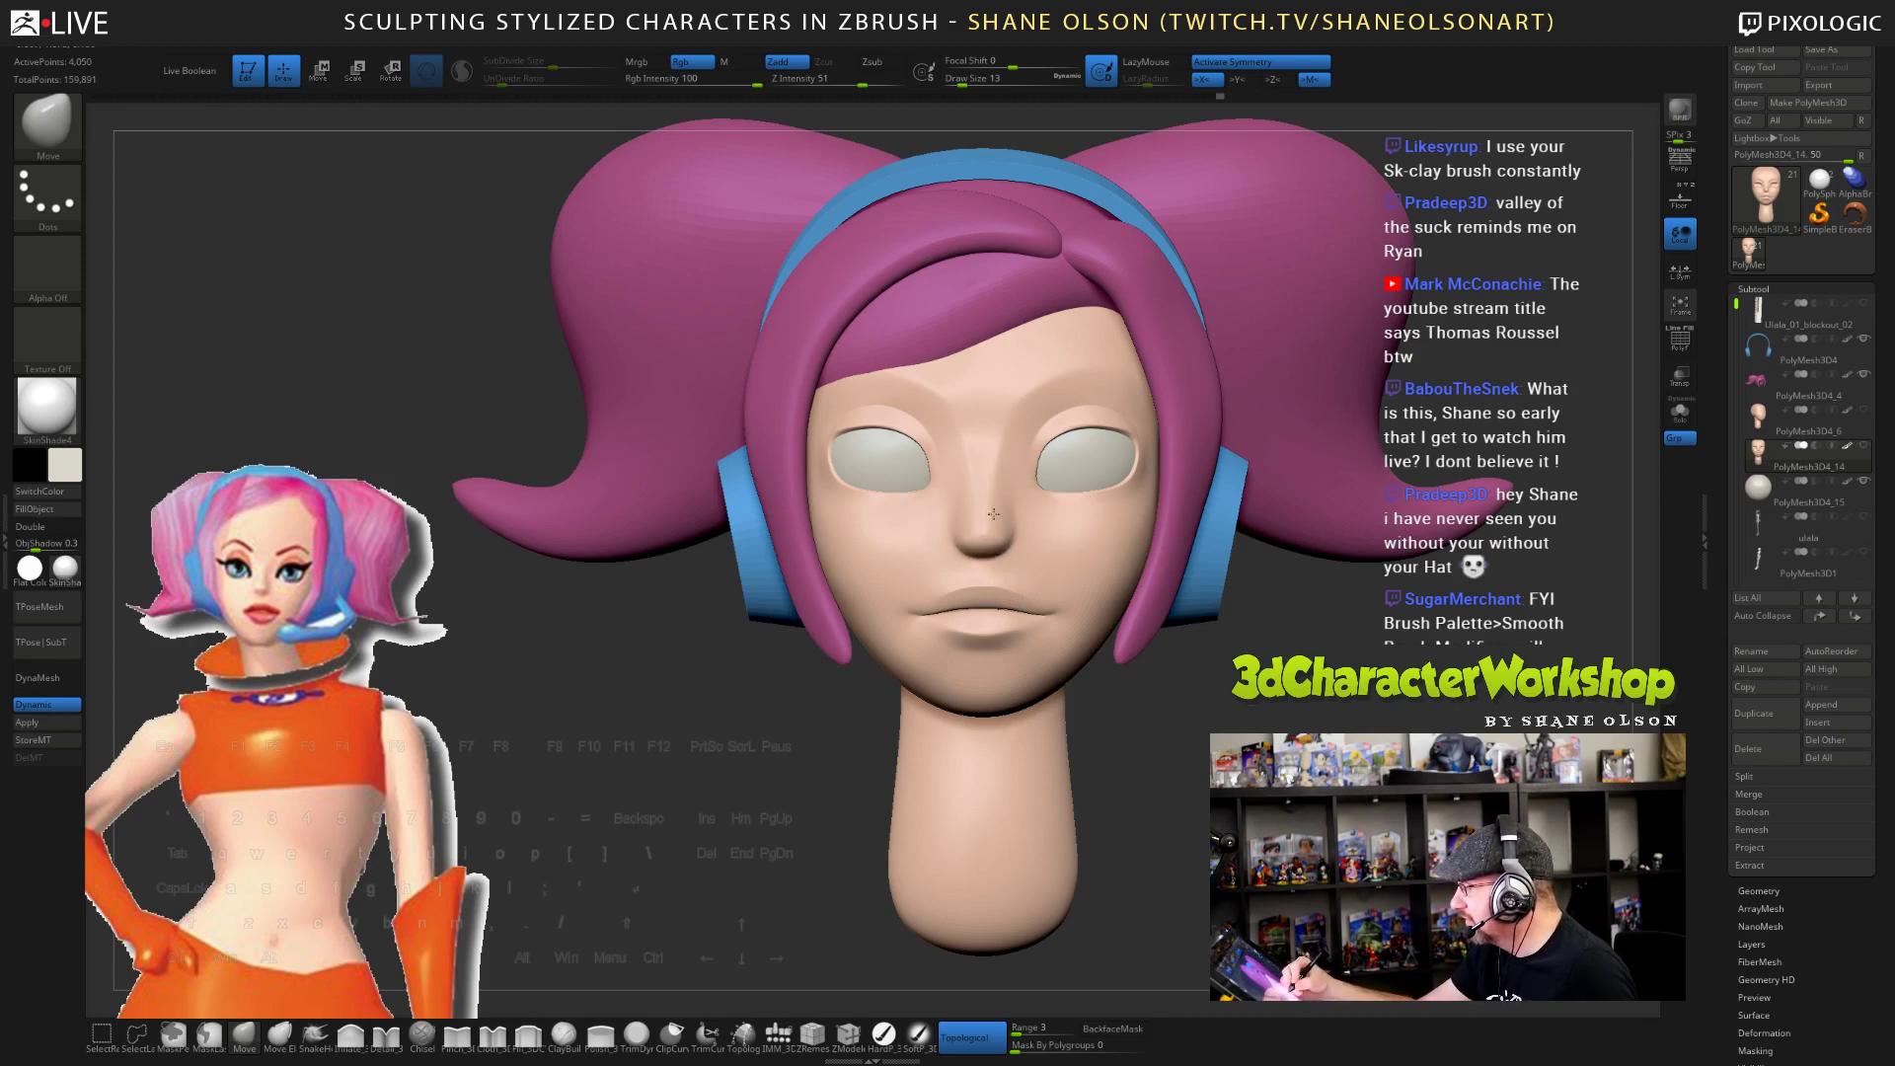
key("bracketleft")
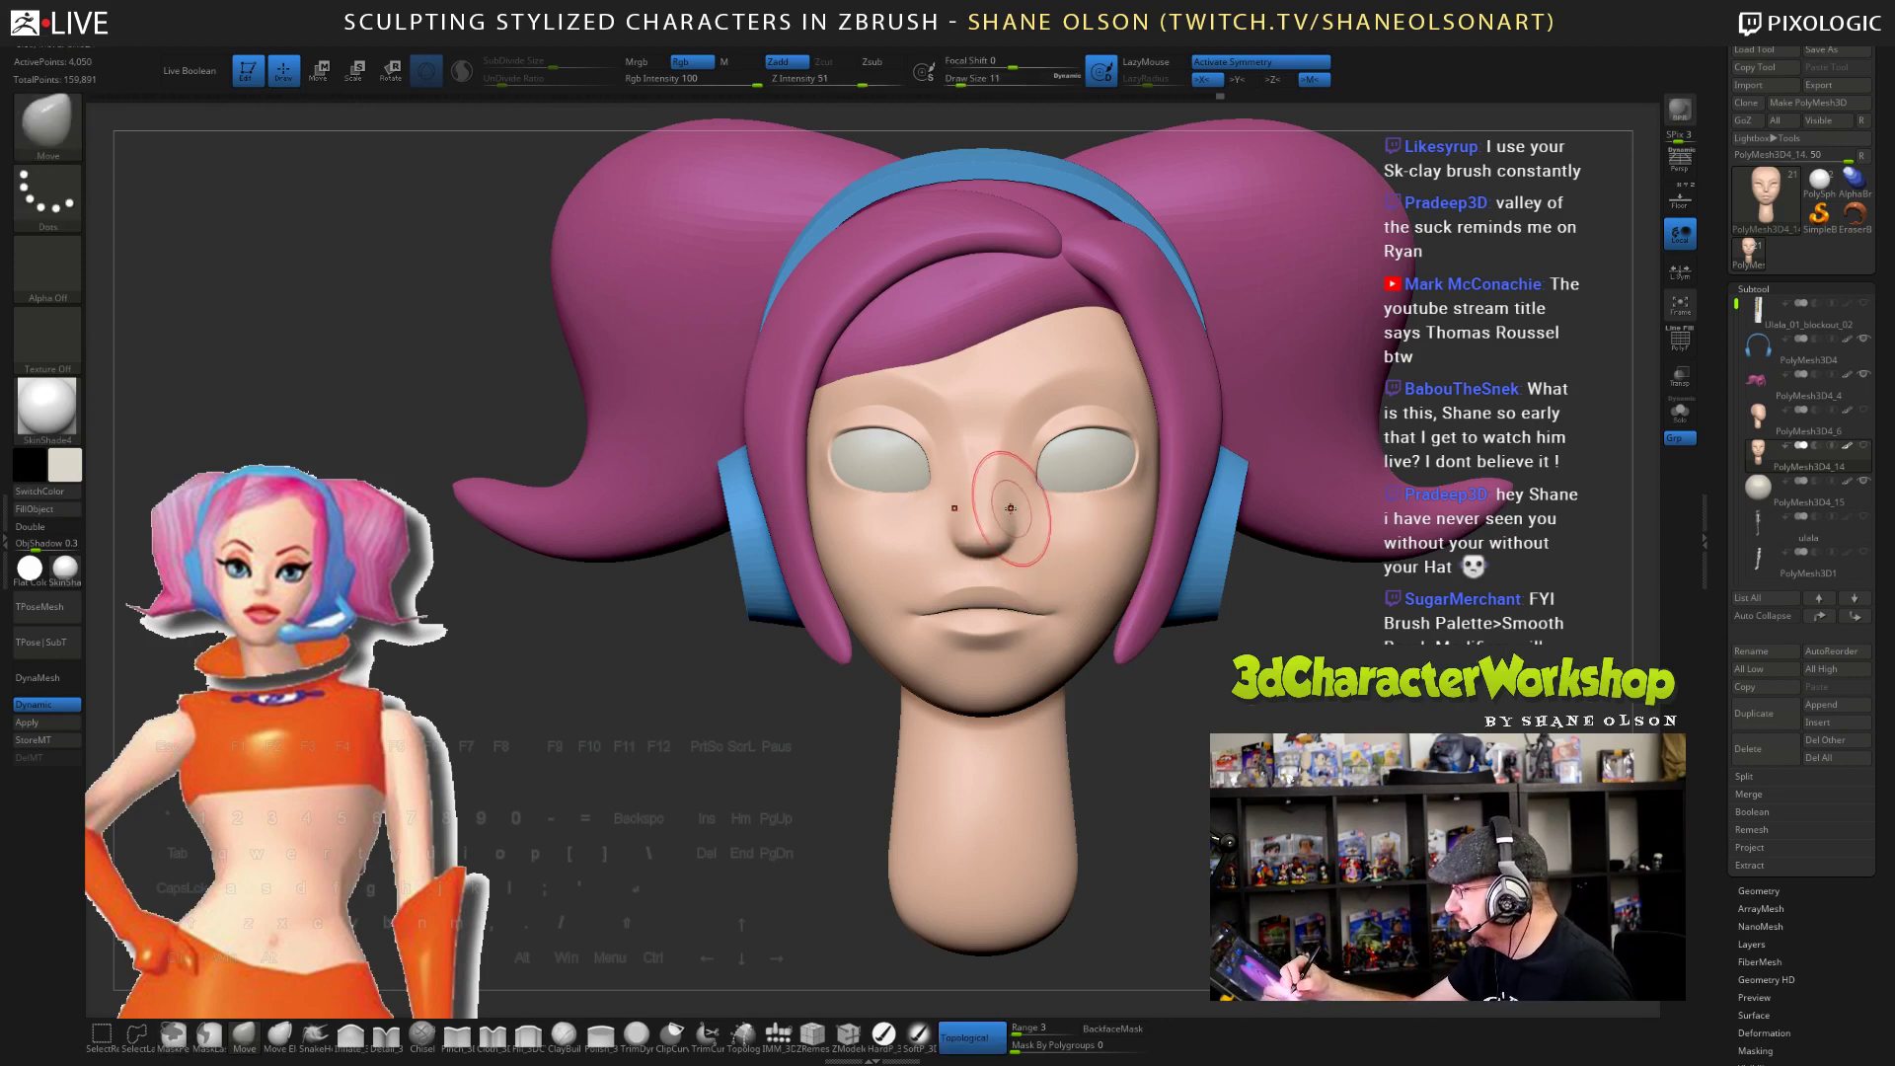
key("shift")
key("shift")
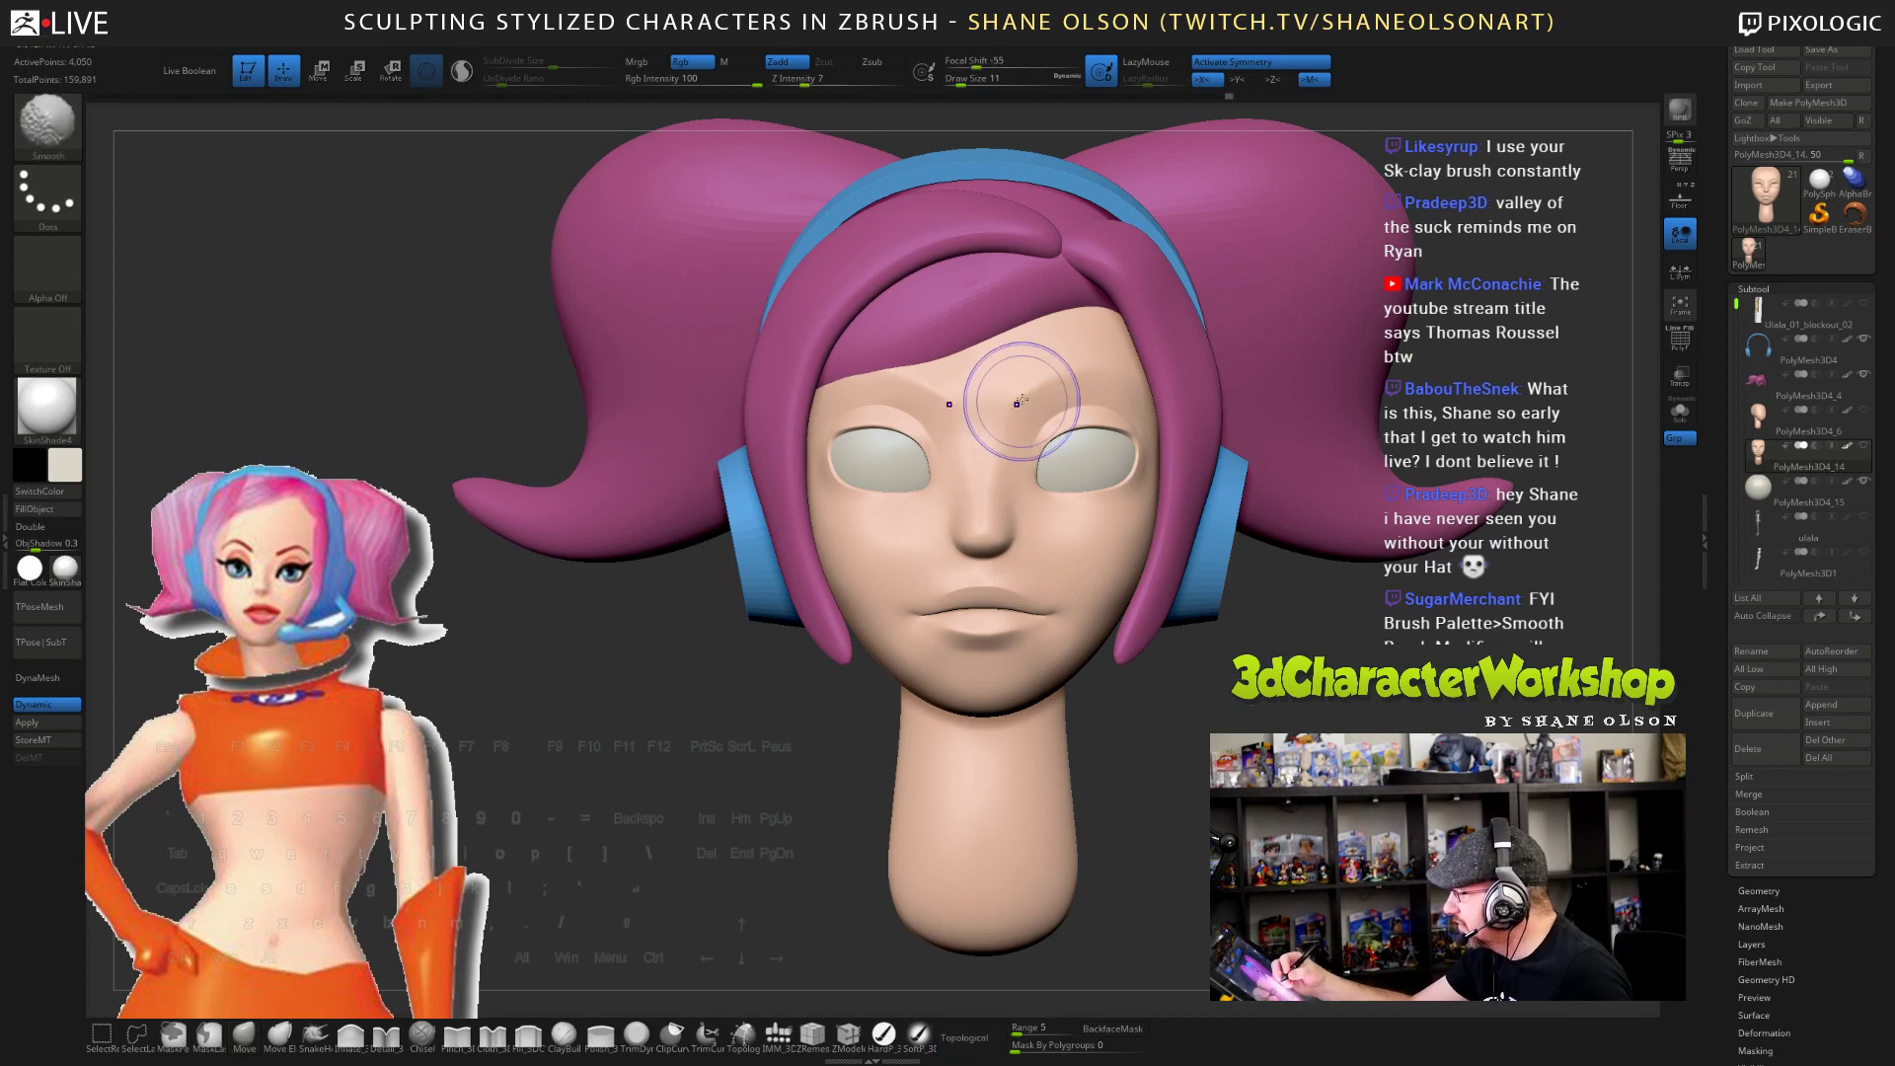
- Reshape the cheek and mouth area in side view with the Move brush, using draw size 12 and then 9
mouse_move(1184, 839)
left_mouse_down()
mouse_move(1071, 838)
mouse_move(1332, 839)
left_mouse_up()
mouse_move(1229, 582)
left_mouse_down()
mouse_move(1161, 584)
mouse_move(1166, 671)
mouse_move(1197, 685)
mouse_move(1117, 702)
left_mouse_up()
key("s")
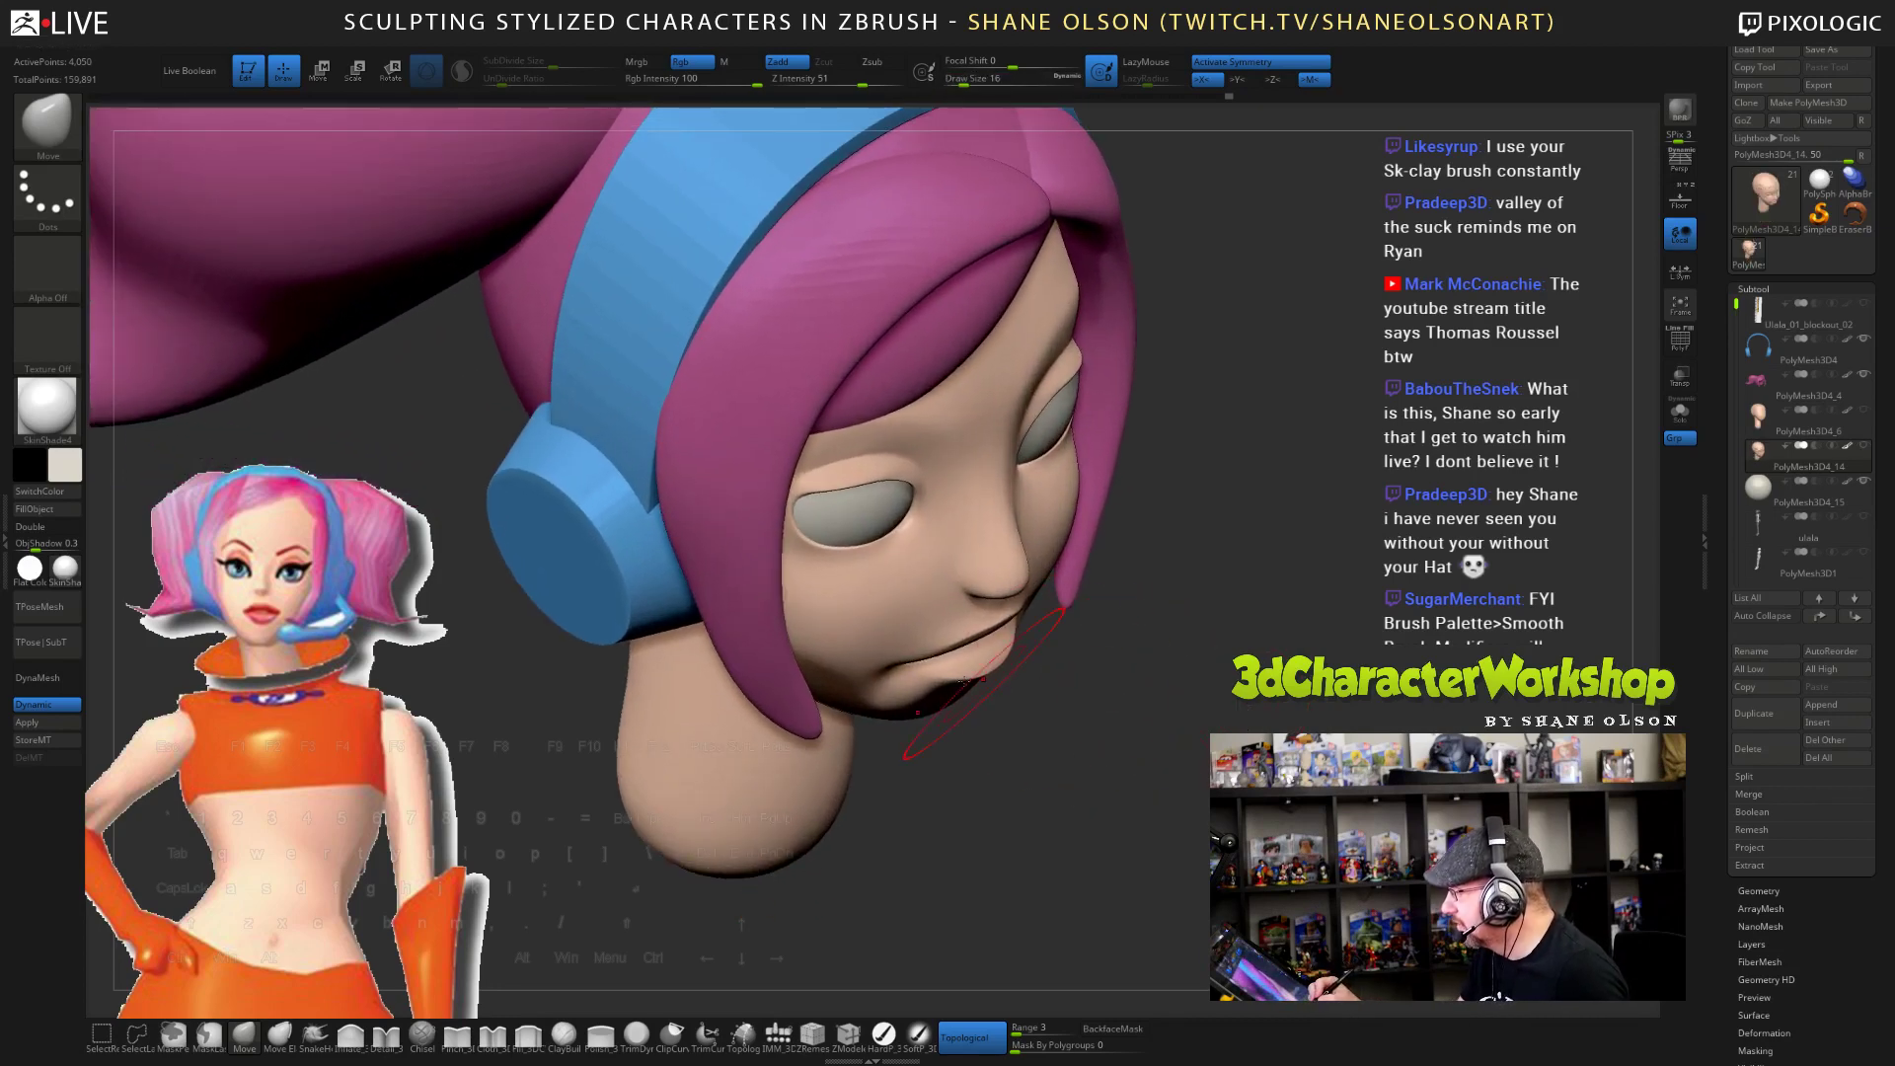
key("s")
left_click_drag(899, 622, 895, 622)
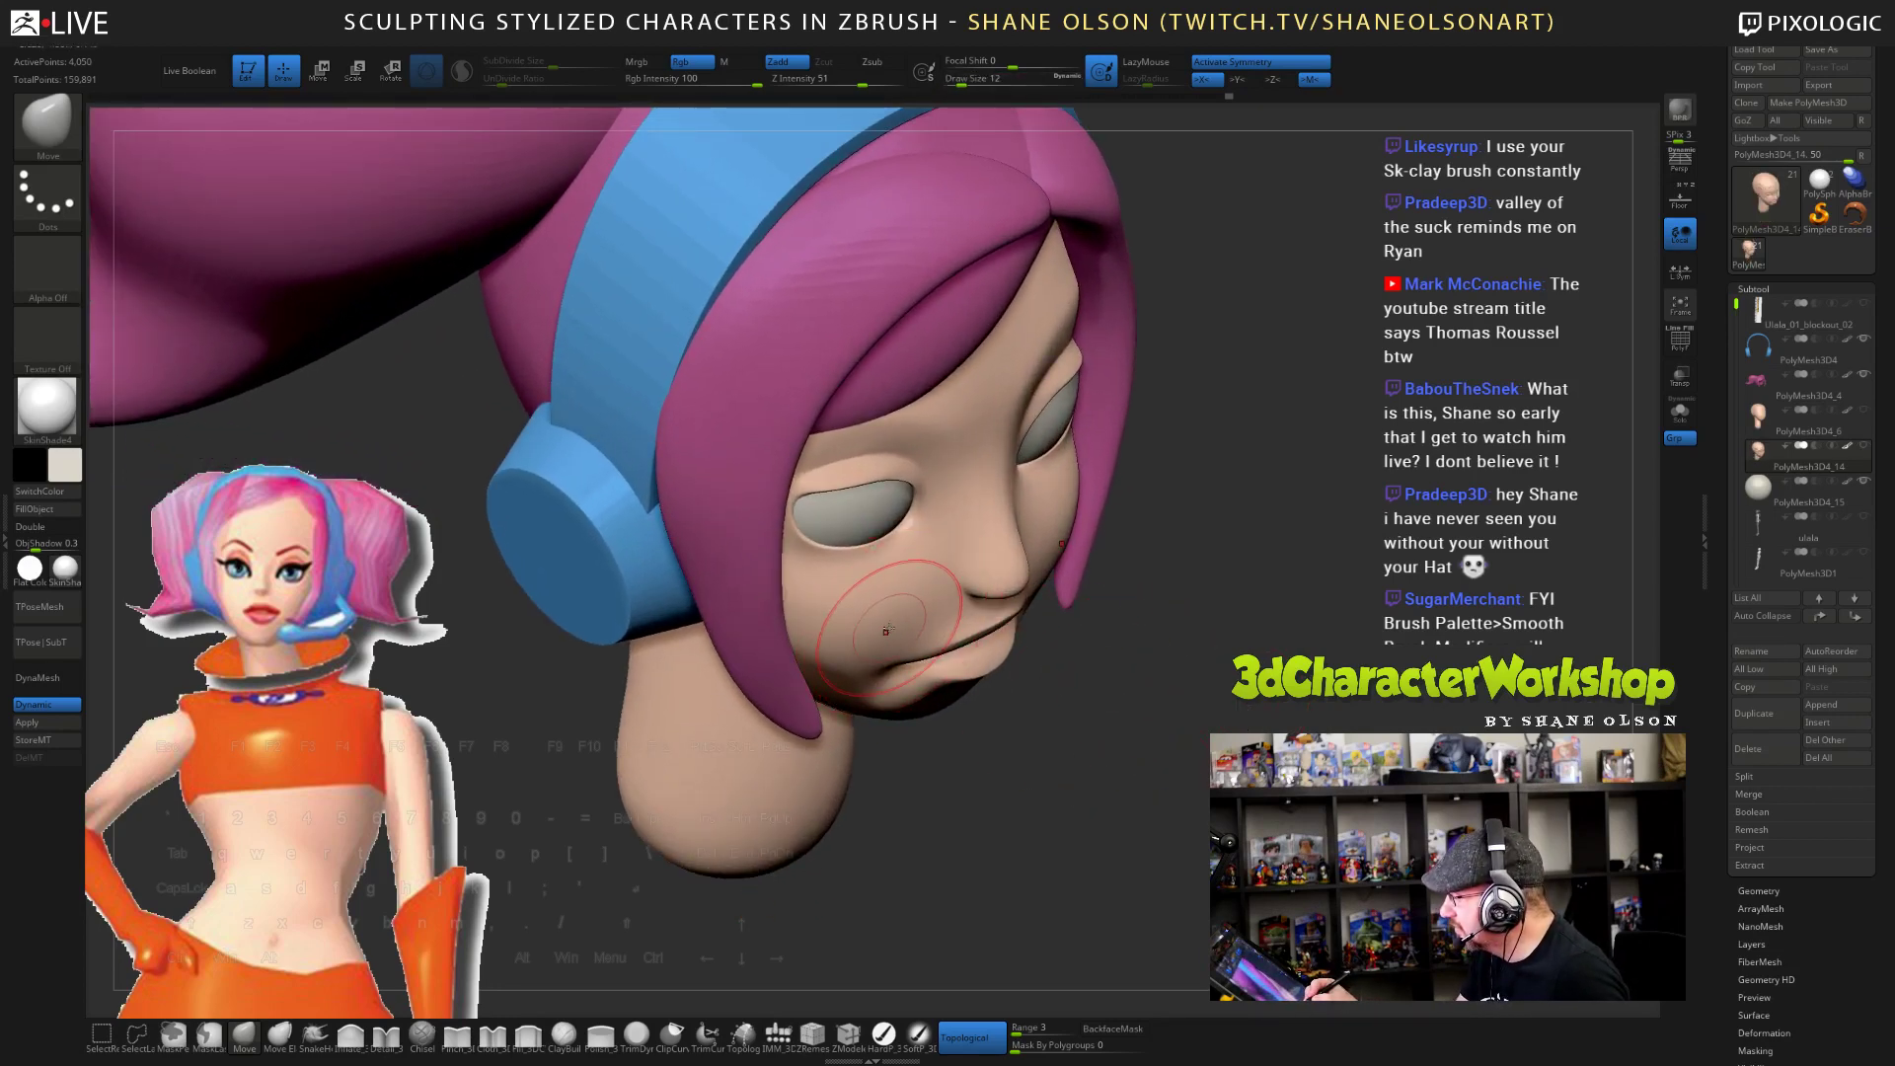
mouse_move(1105, 632)
left_mouse_down()
mouse_move(1182, 671)
mouse_move(1190, 700)
mouse_move(1130, 681)
left_mouse_up()
key("s")
key("s")
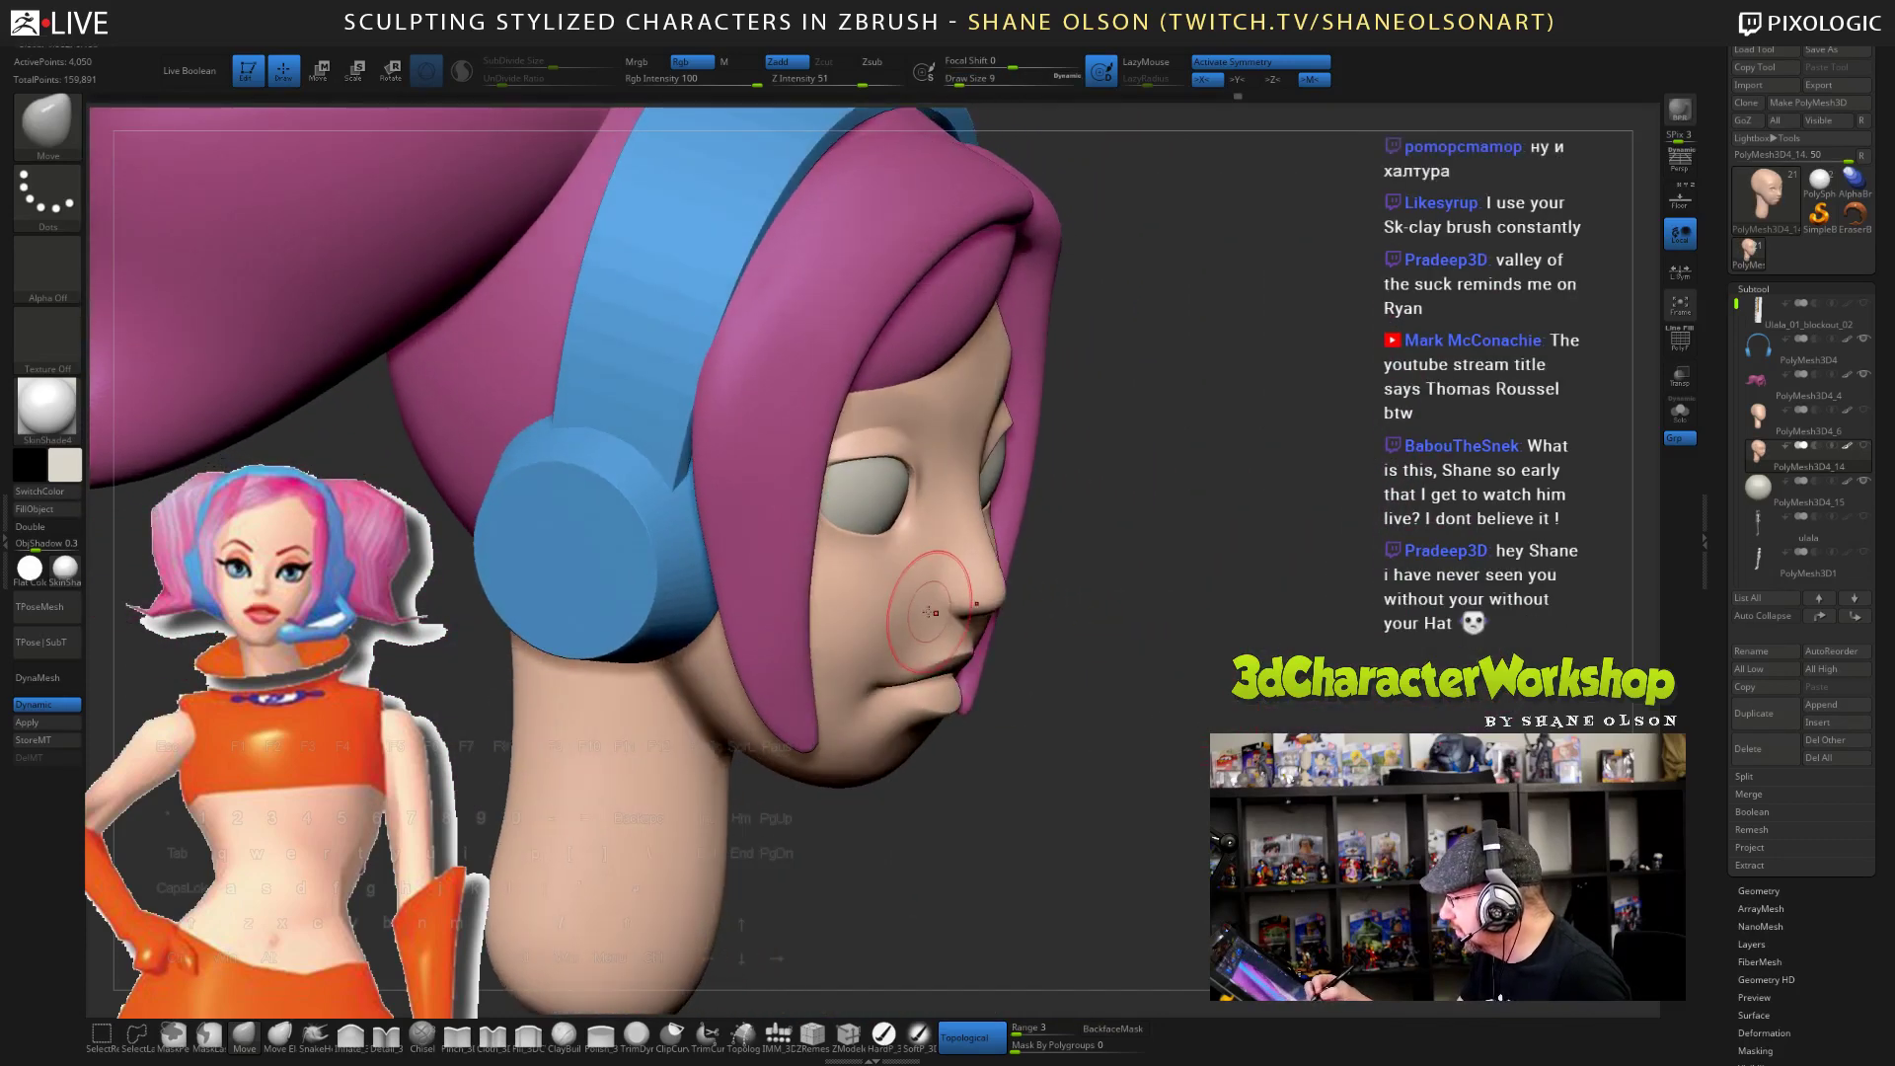
left_click_drag(897, 663, 887, 679)
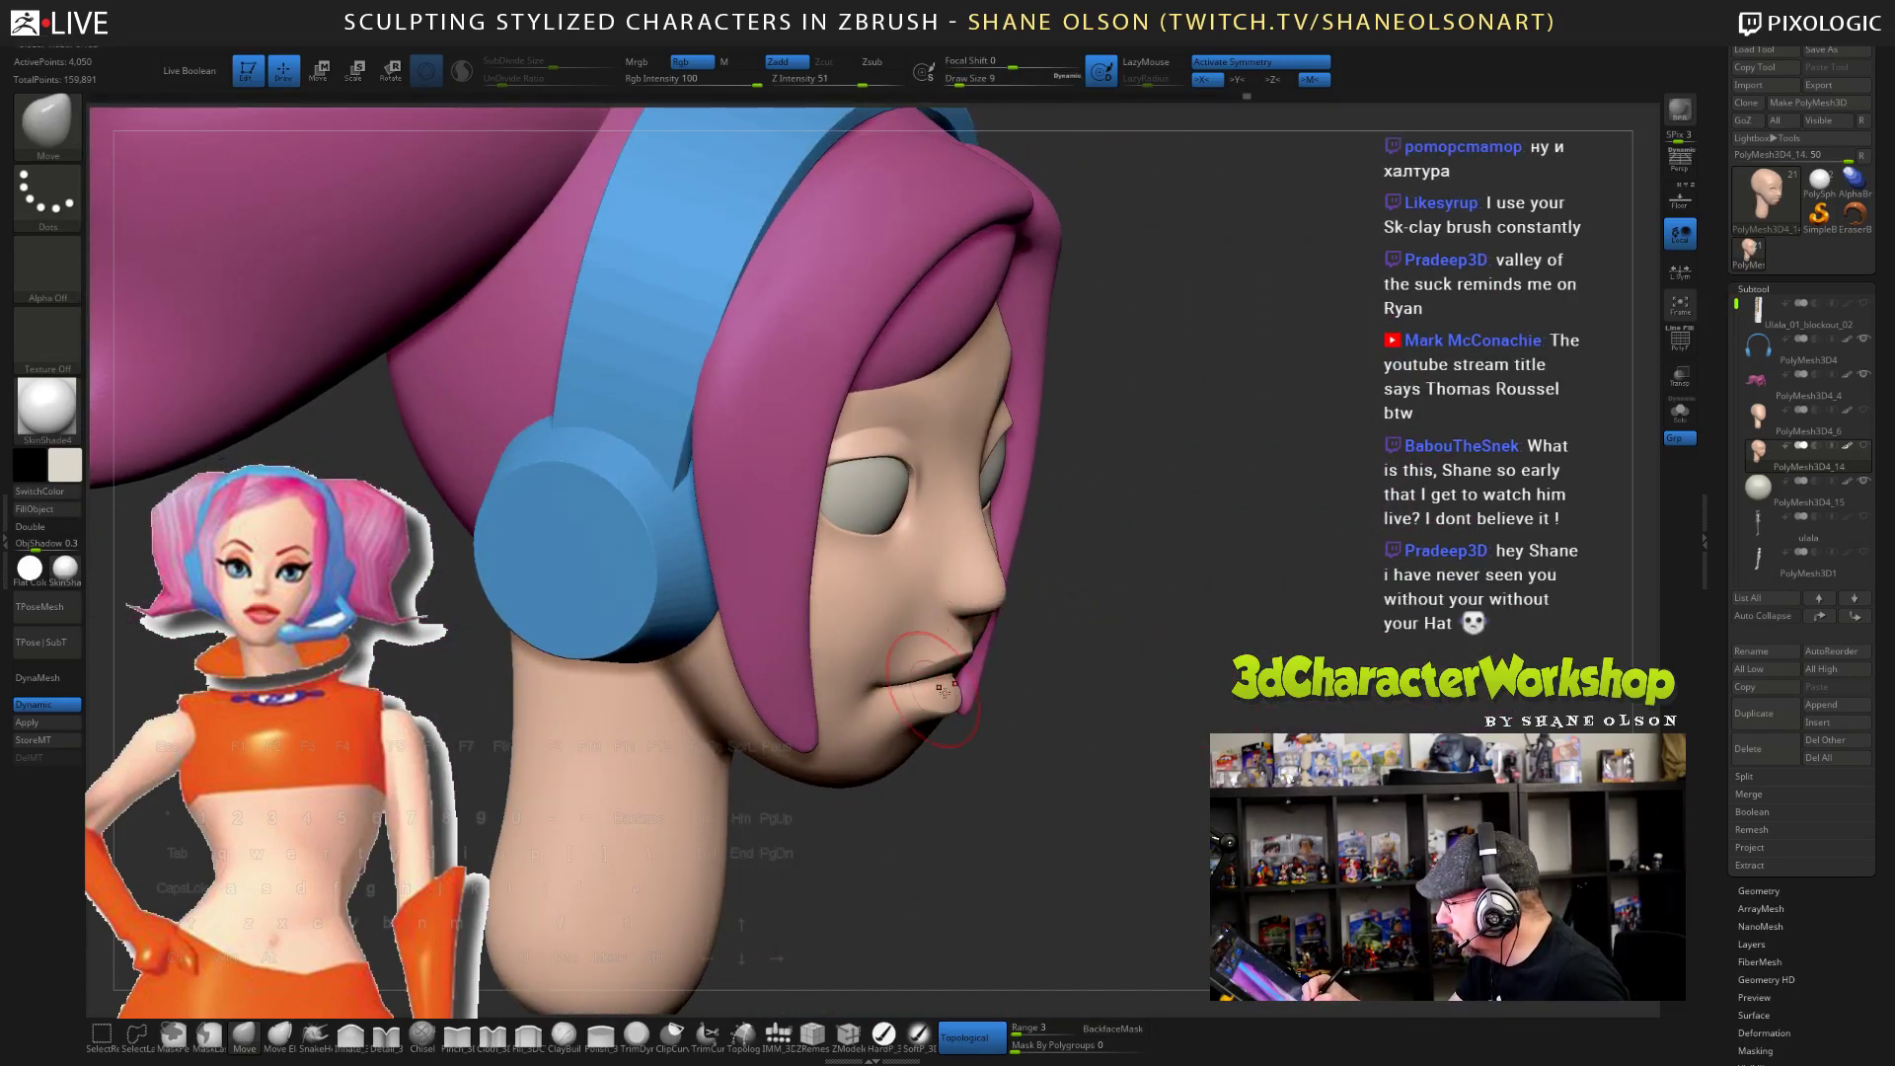
- Refine the cheeks beside the nose with a brush at Z Intensity 10 and draw size 7, and smooth them
mouse_move(1173, 812)
left_mouse_down()
mouse_move(1046, 775)
mouse_move(1141, 736)
left_mouse_up()
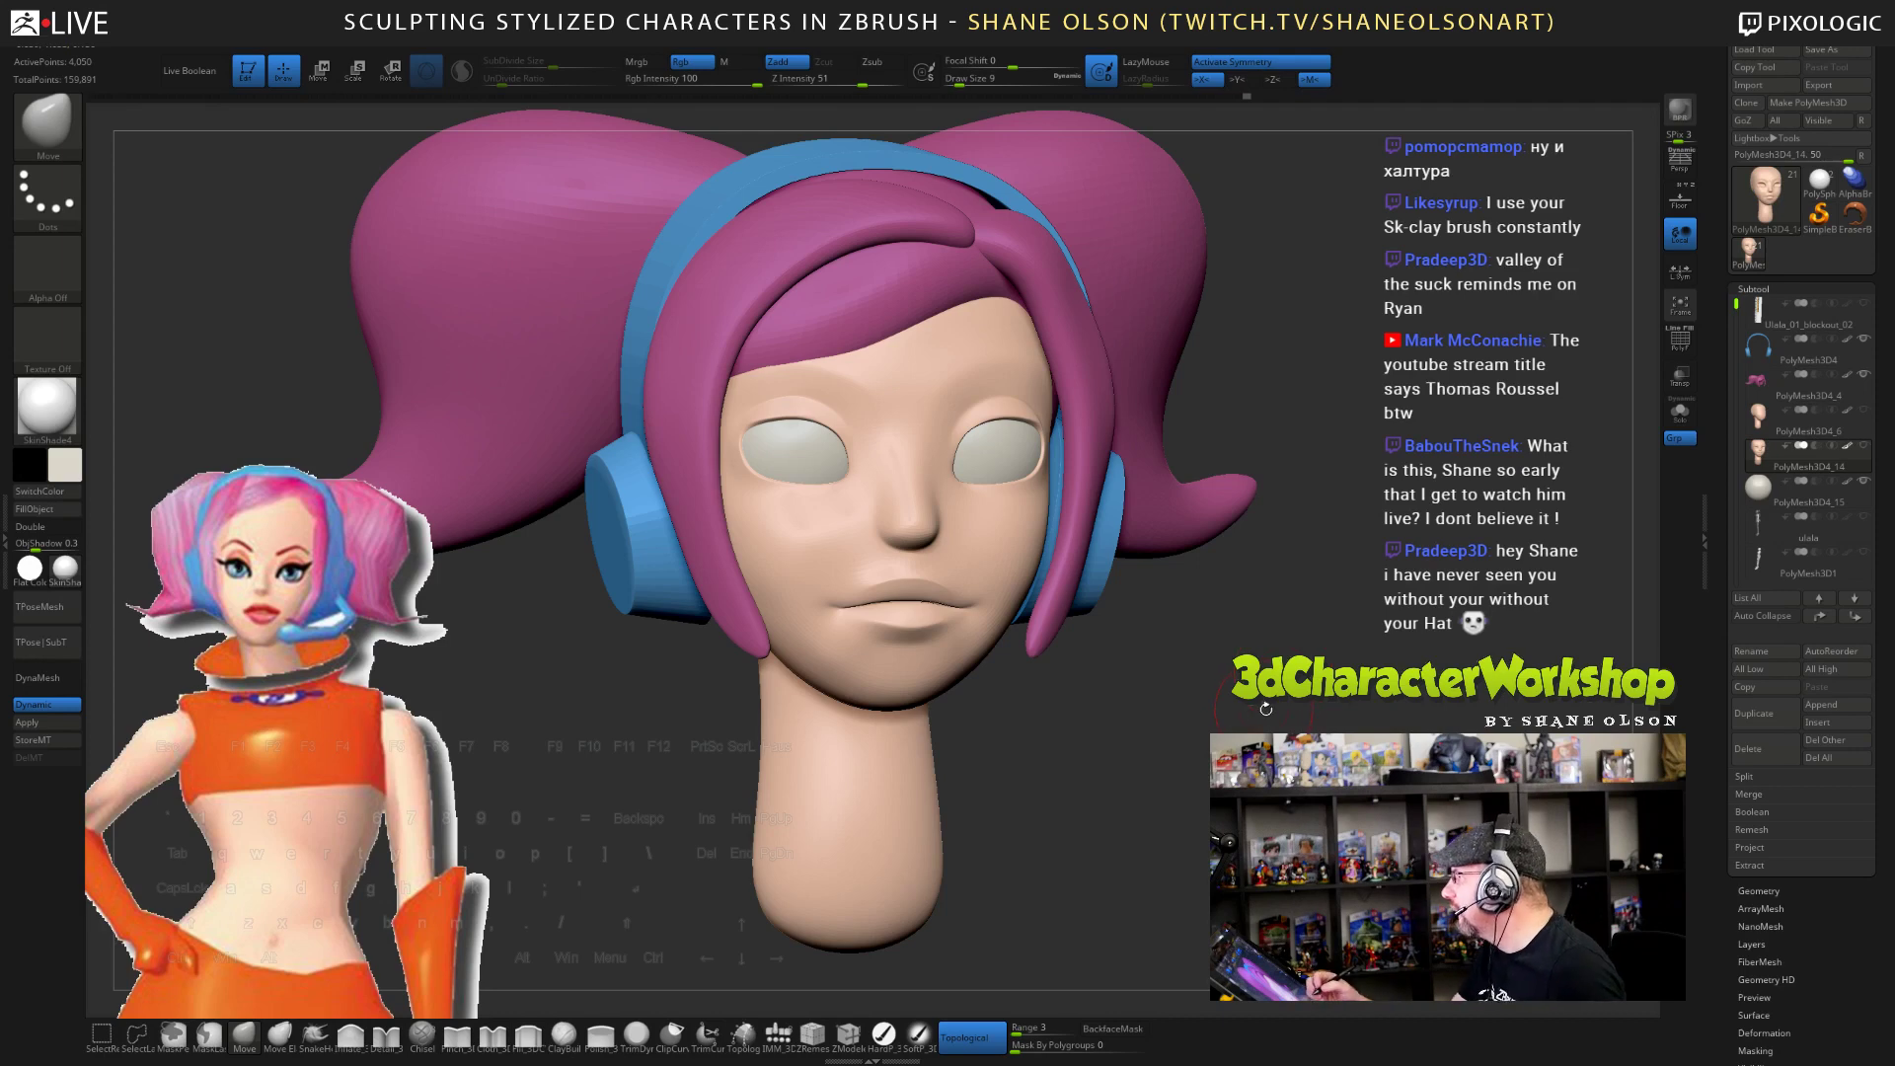
left_click_drag(1258, 732, 1356, 730)
left_click_drag(1145, 604, 1138, 693)
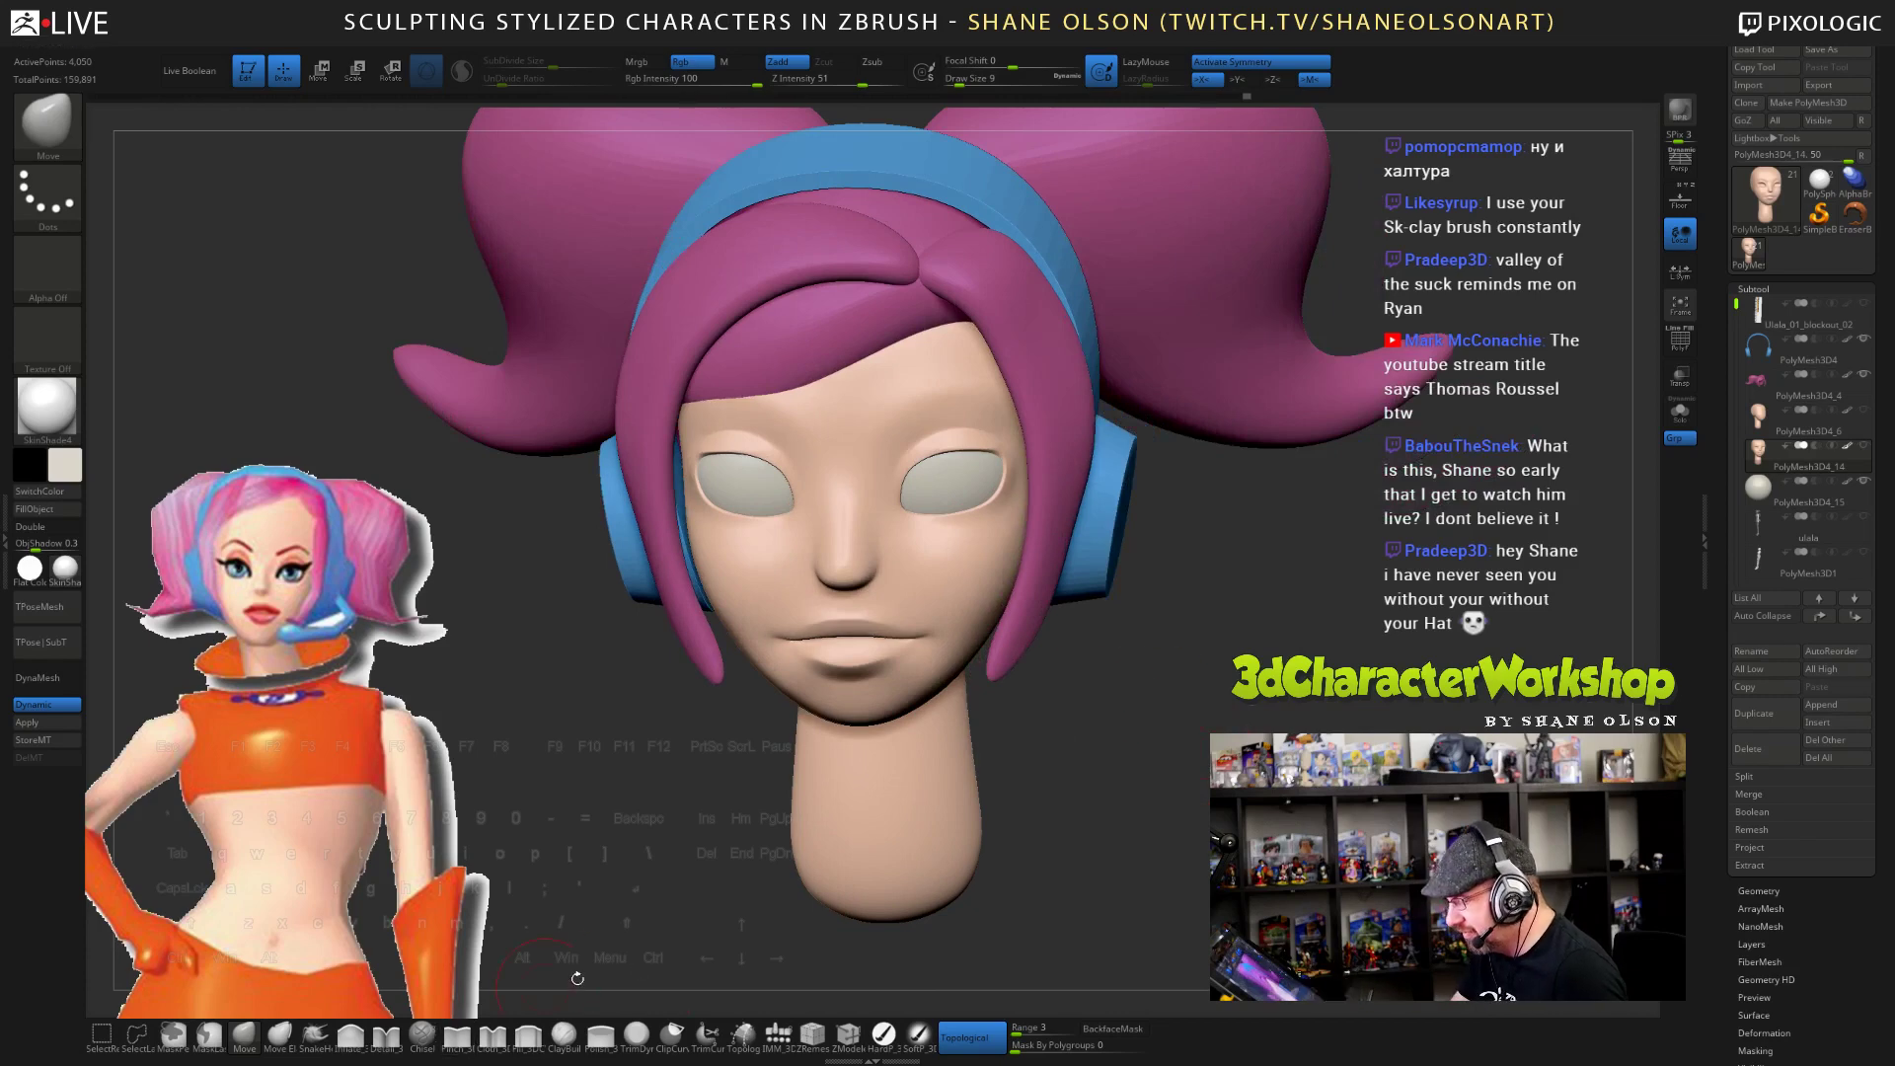
left_click(528, 1040)
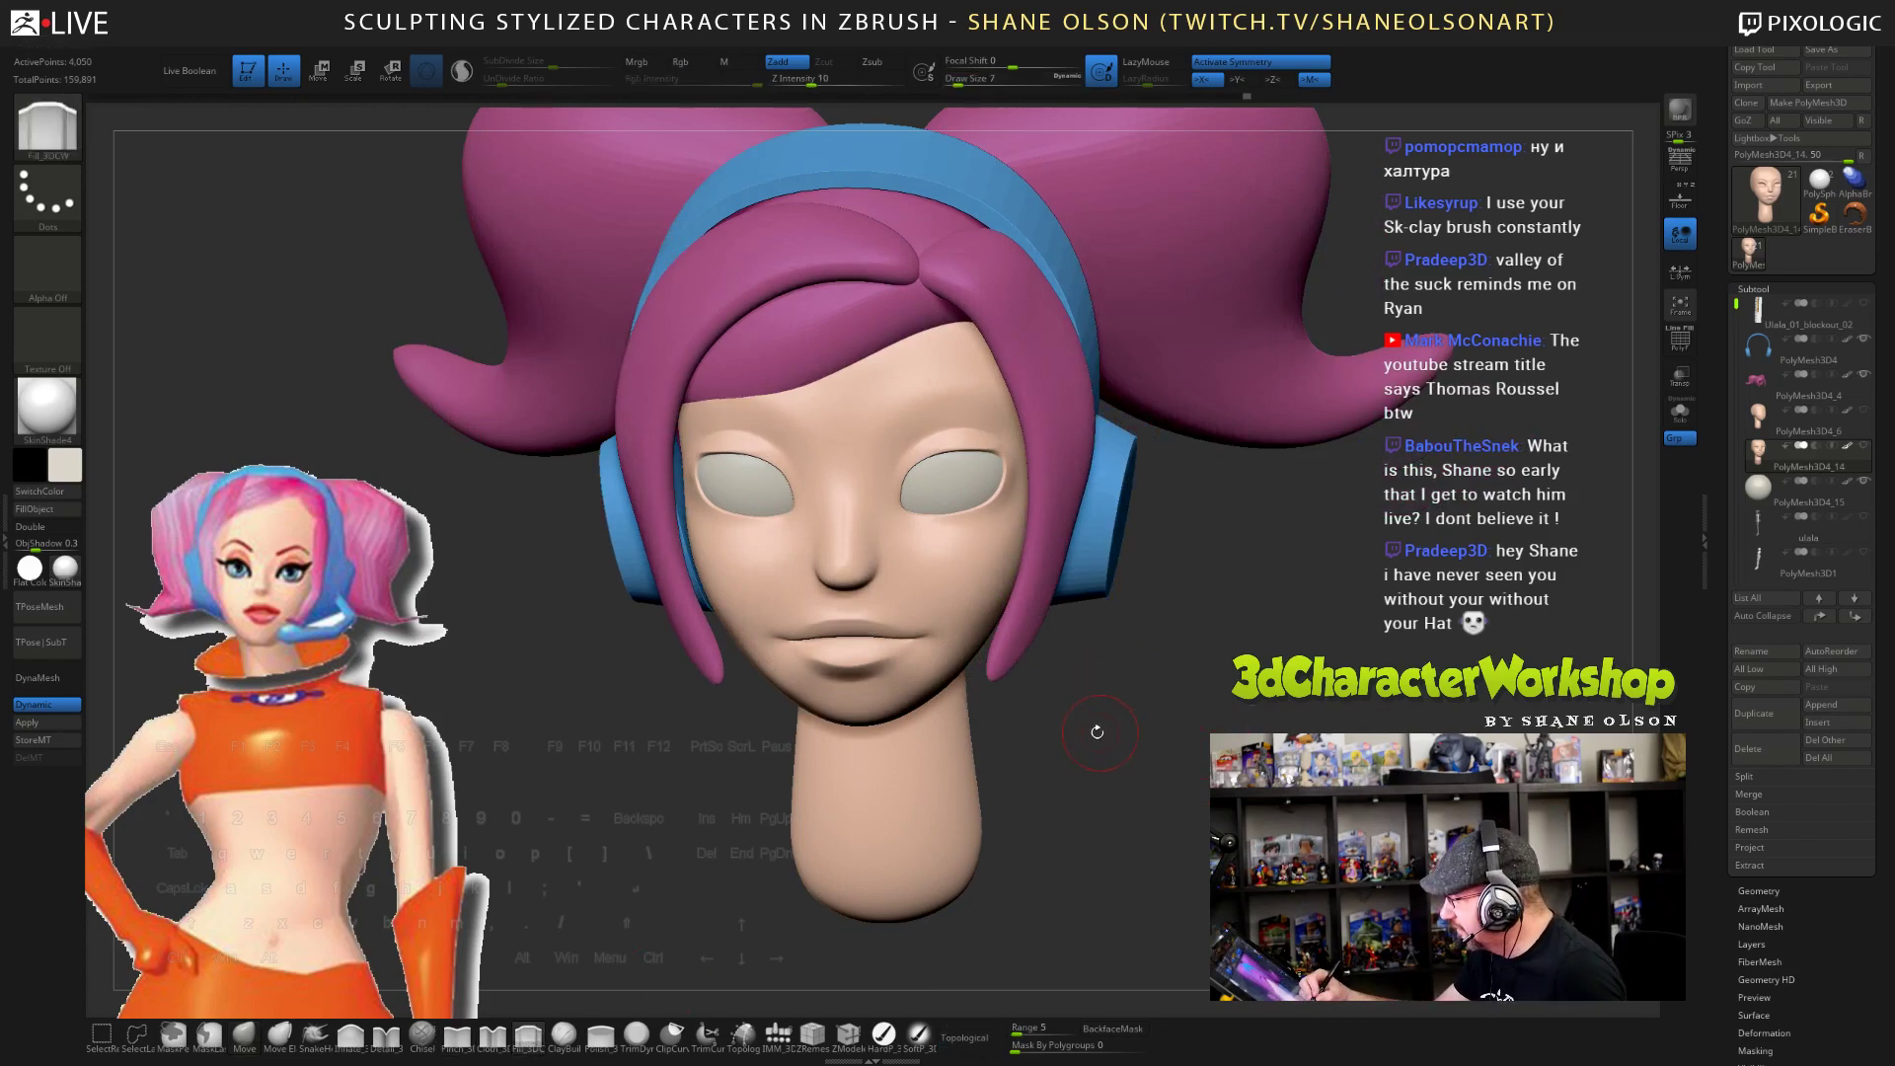
mouse_move(1149, 747)
left_mouse_down()
mouse_move(1162, 758)
mouse_move(783, 550)
left_mouse_up()
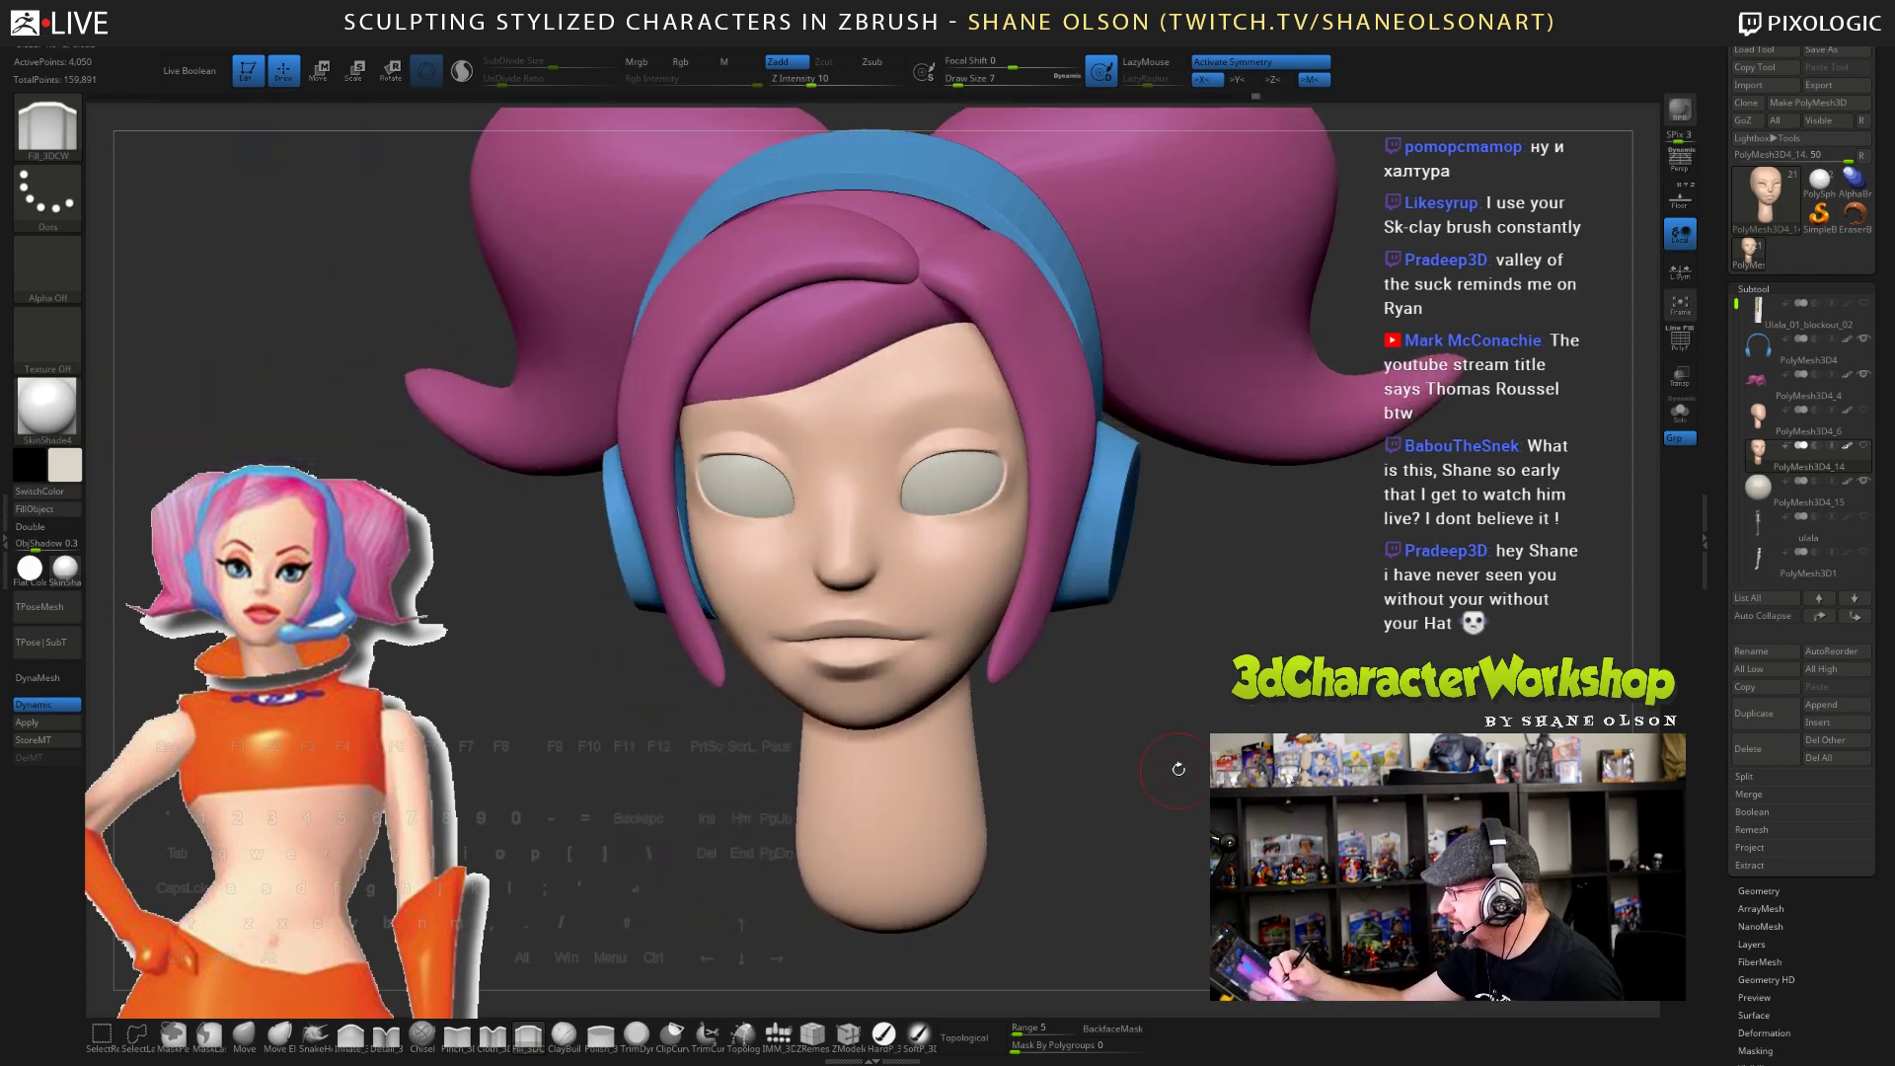
mouse_move(1177, 769)
left_mouse_down()
mouse_move(1204, 764)
mouse_move(1052, 576)
left_mouse_up()
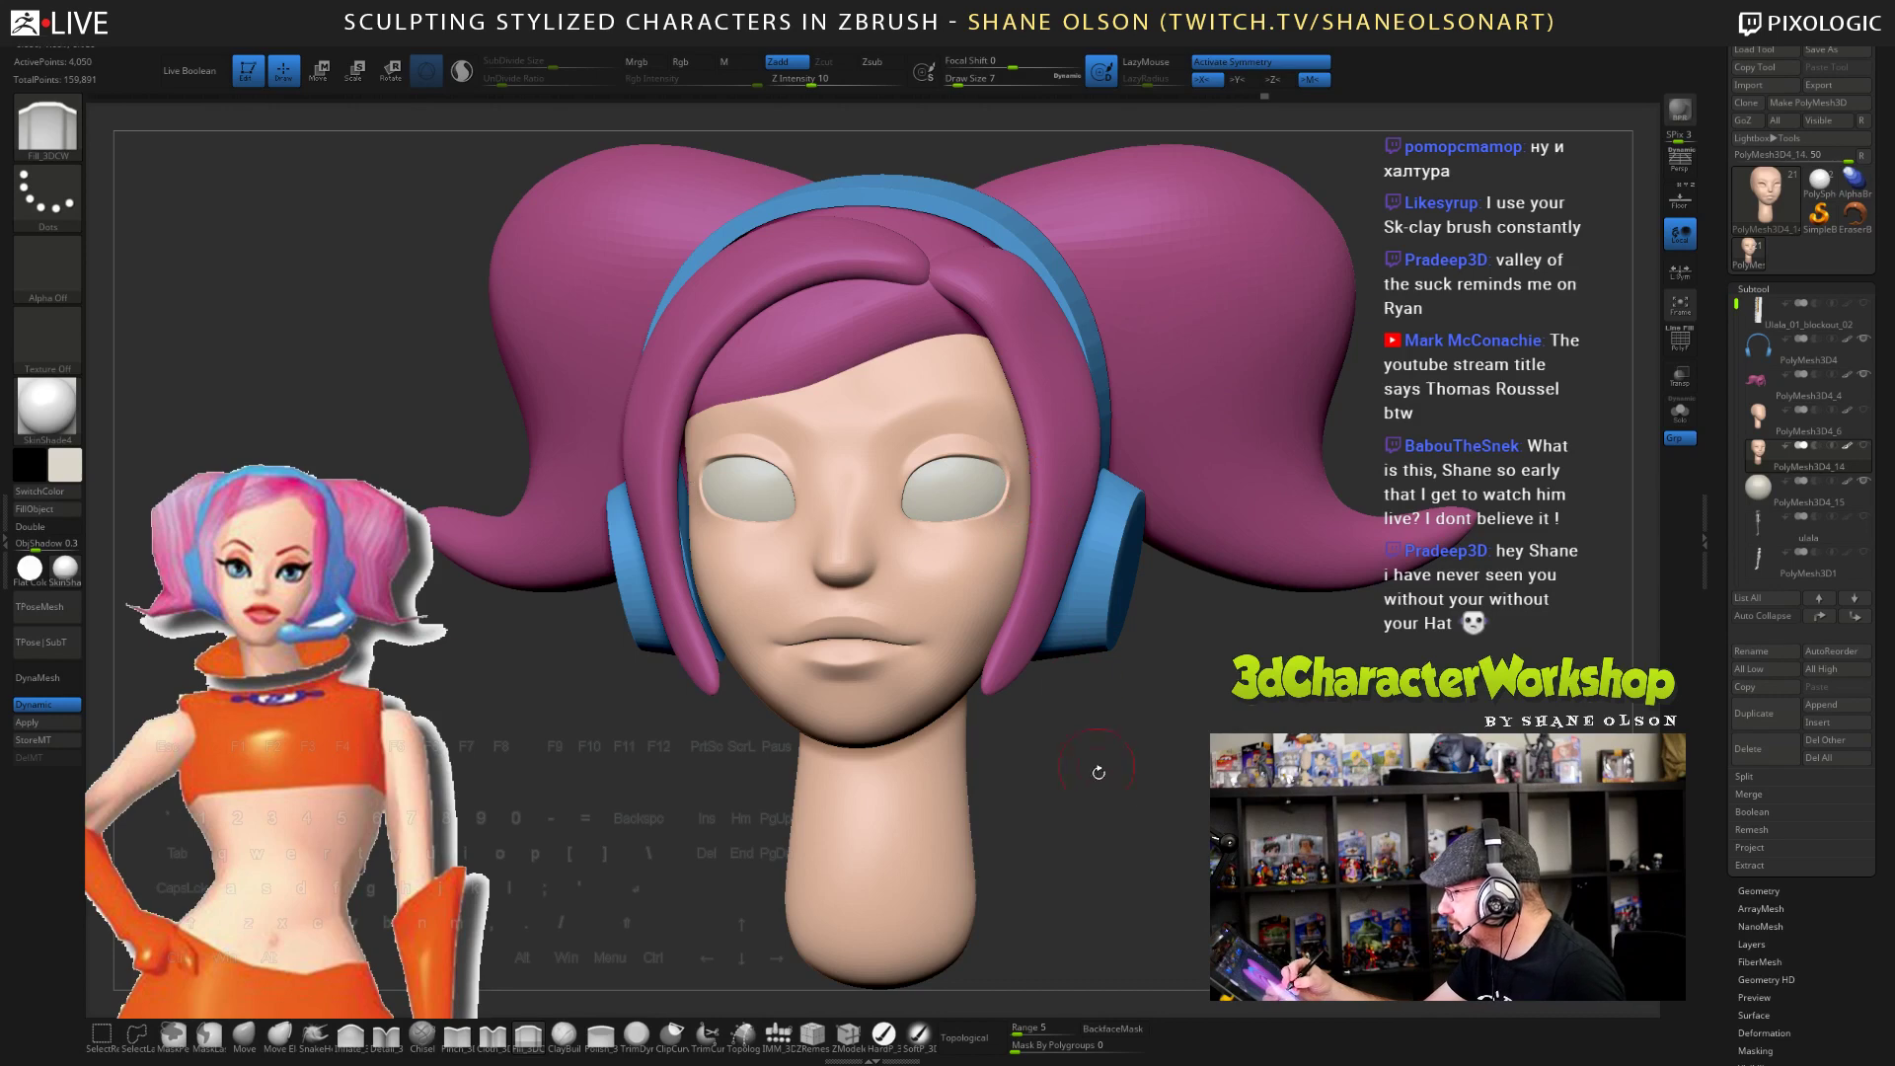
mouse_move(1098, 772)
left_mouse_down()
mouse_move(1140, 812)
mouse_move(1113, 836)
mouse_move(1129, 812)
mouse_move(1099, 711)
left_mouse_up()
left_click_drag(953, 557, 950, 552, "shift")
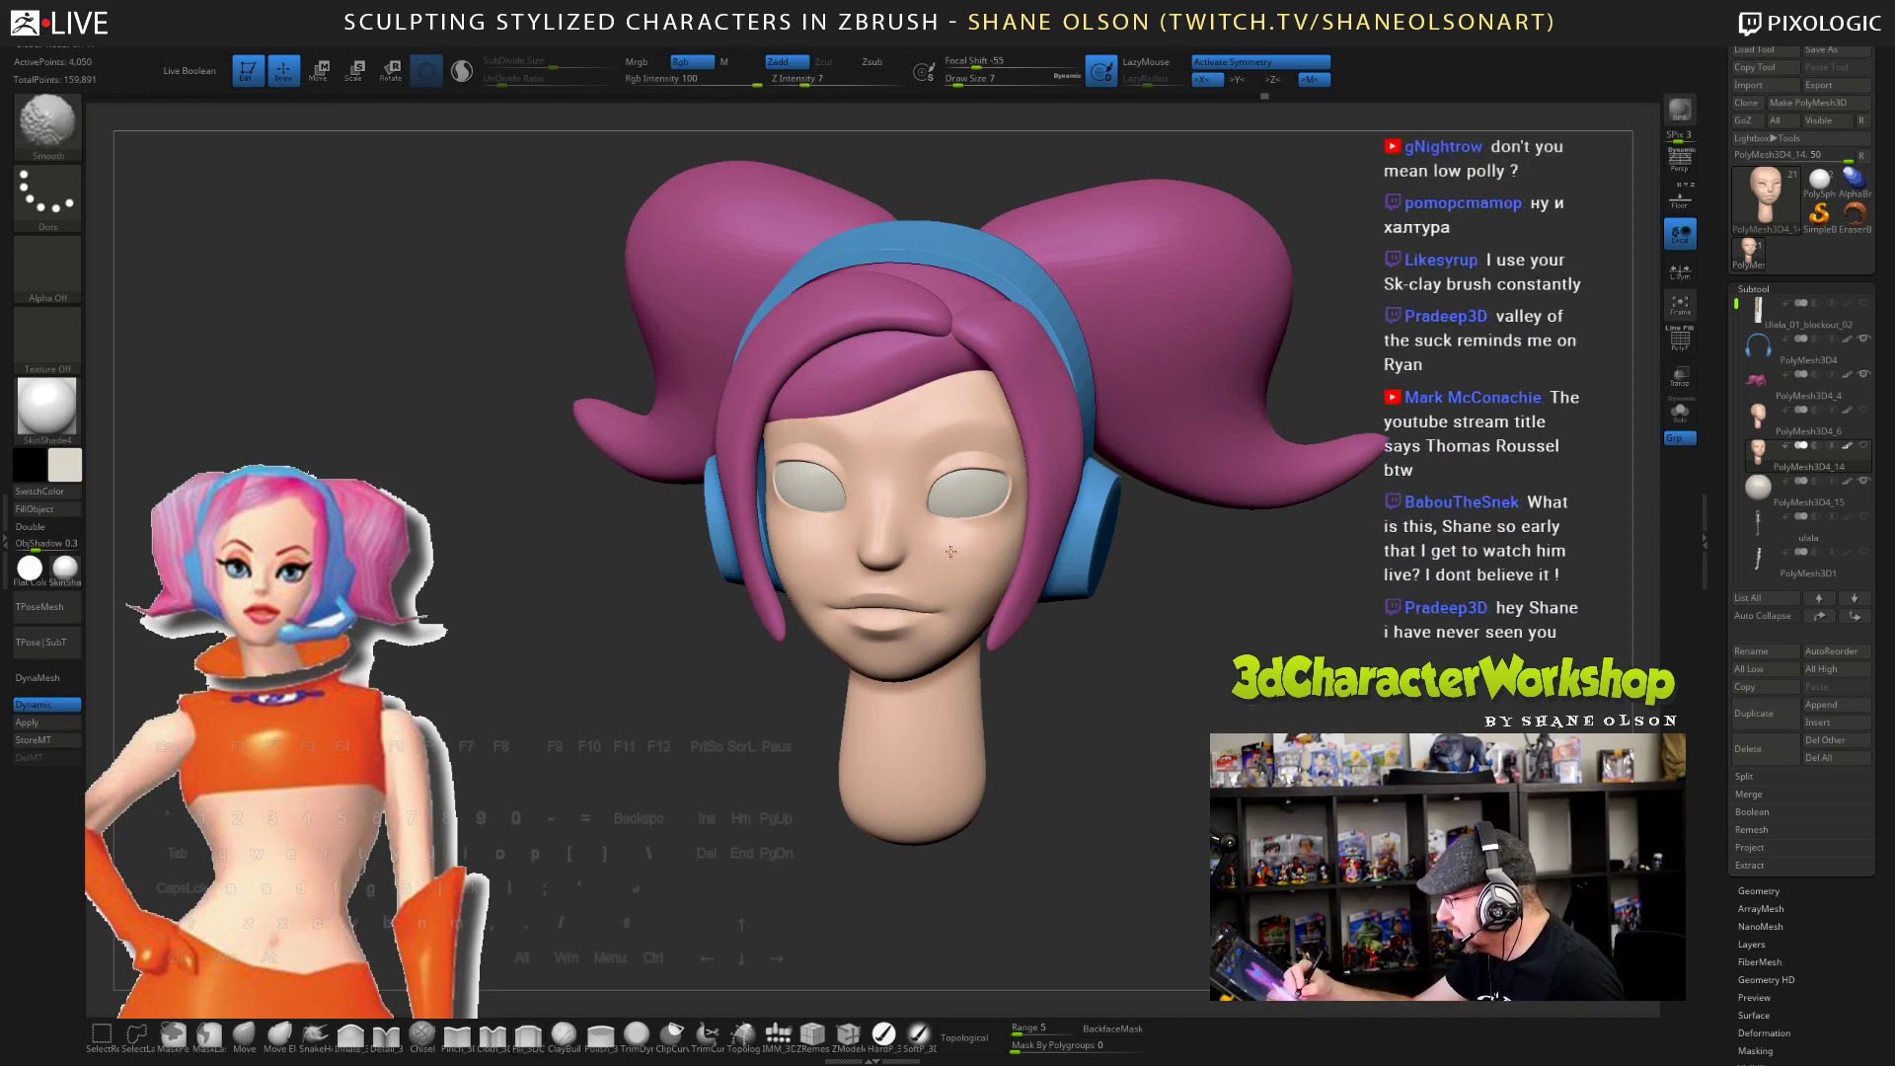
- Reshape the chin and the area around the mouth corners with the Move brush at draw size 16
left_click_drag(1068, 681, 1166, 704)
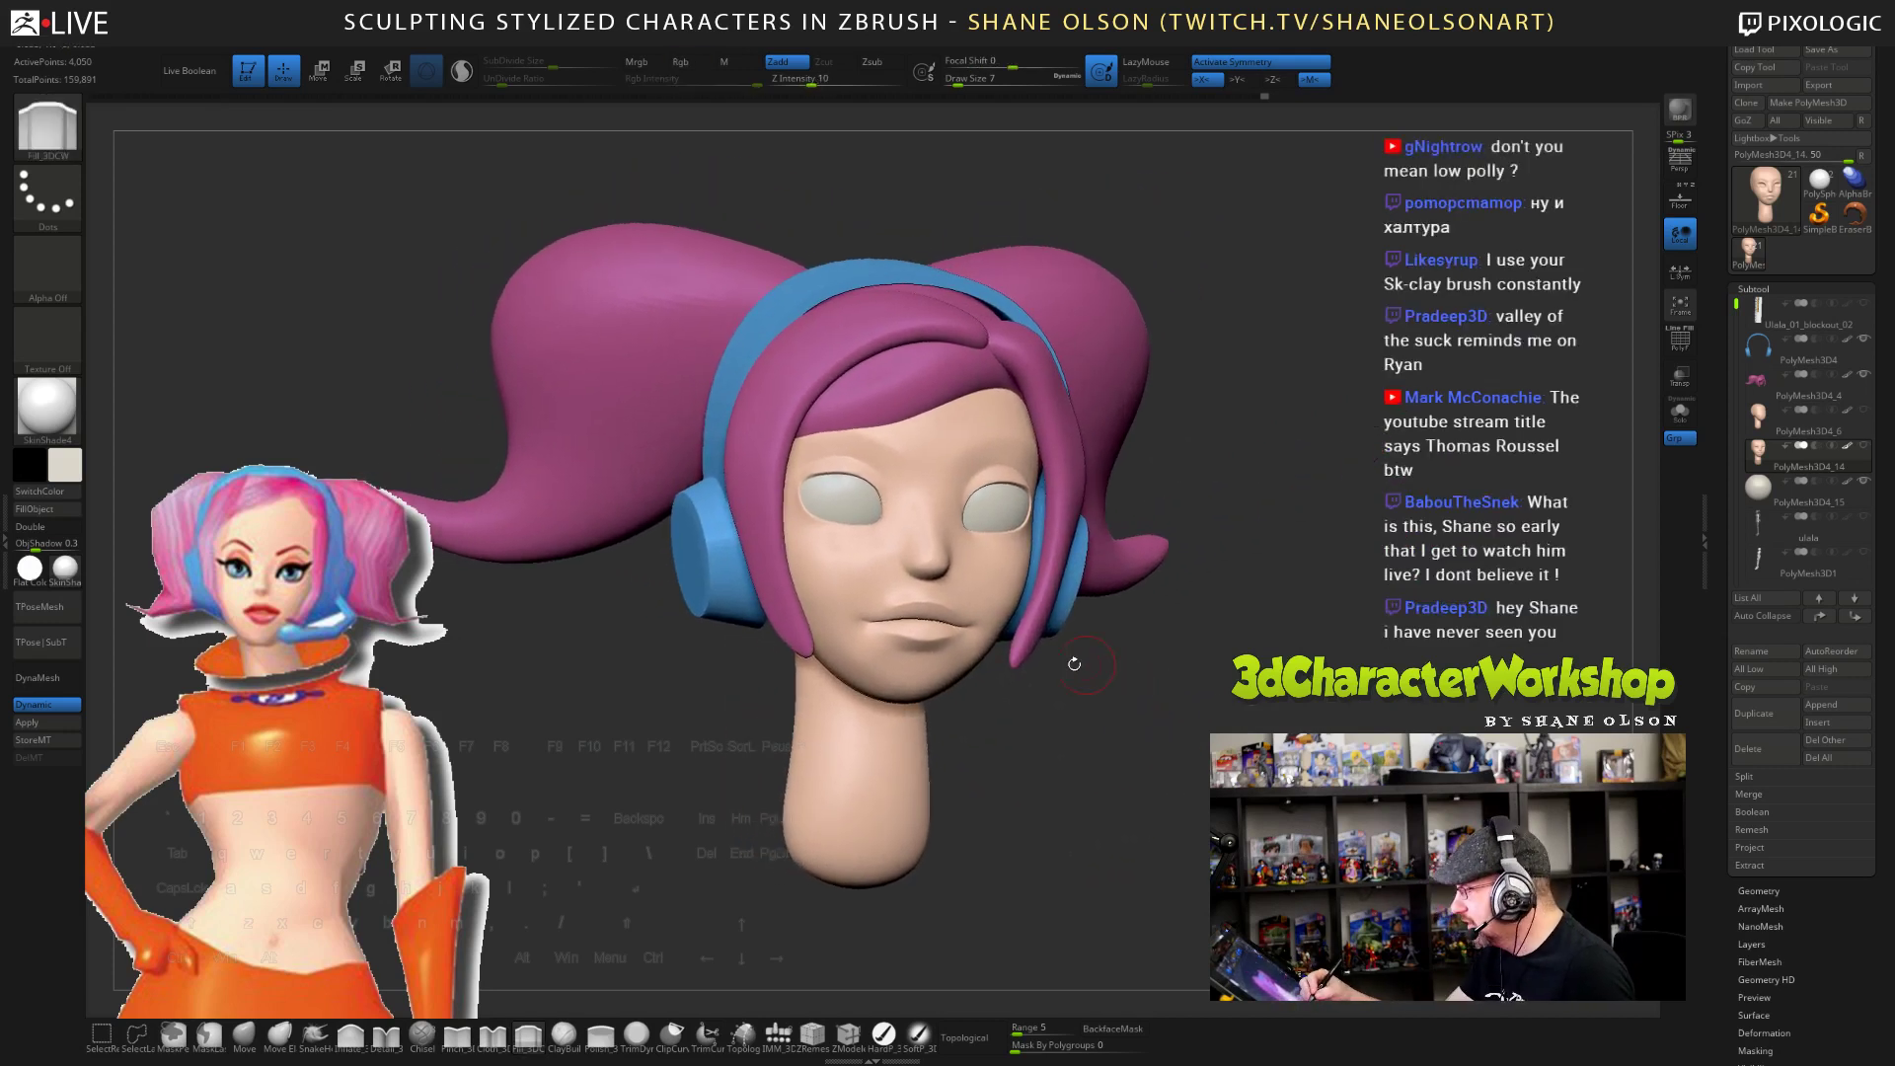
key("shift")
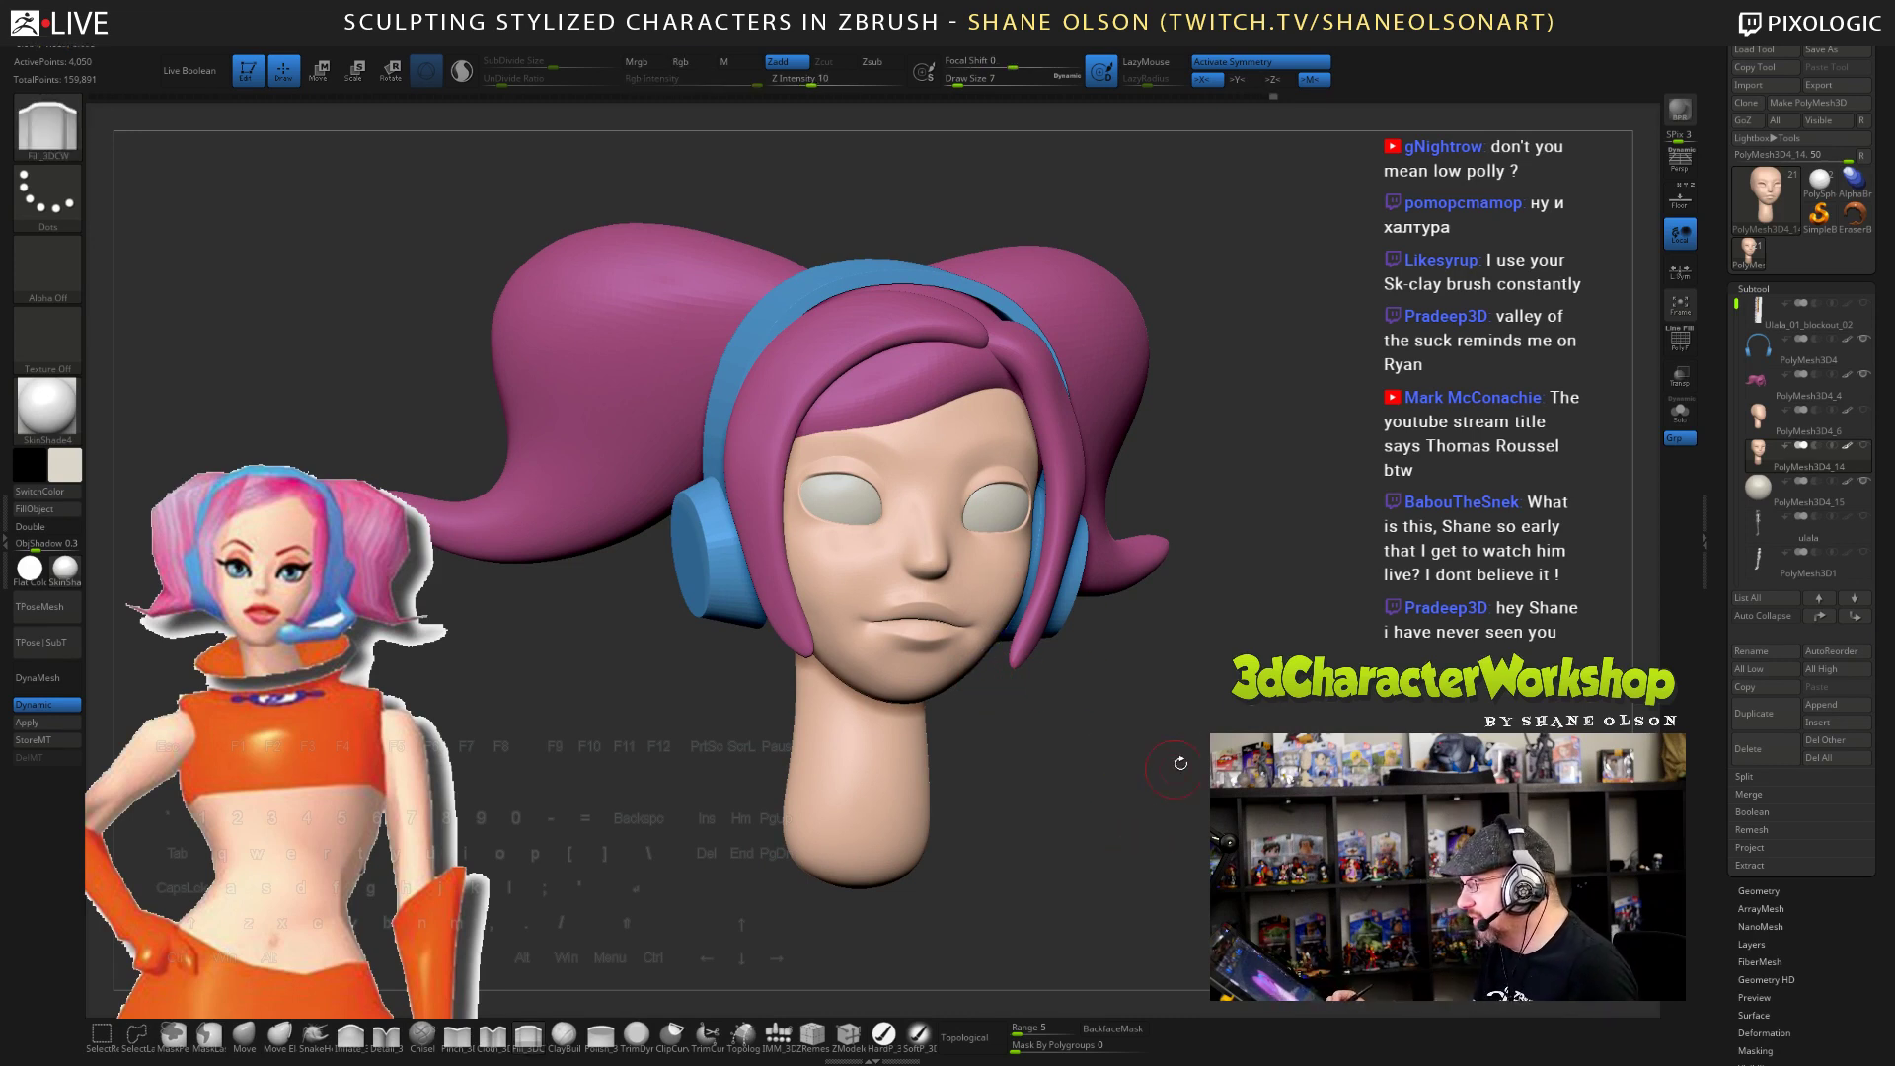
mouse_move(1180, 763)
left_mouse_down()
mouse_move(1193, 718)
mouse_move(1185, 820)
left_mouse_up()
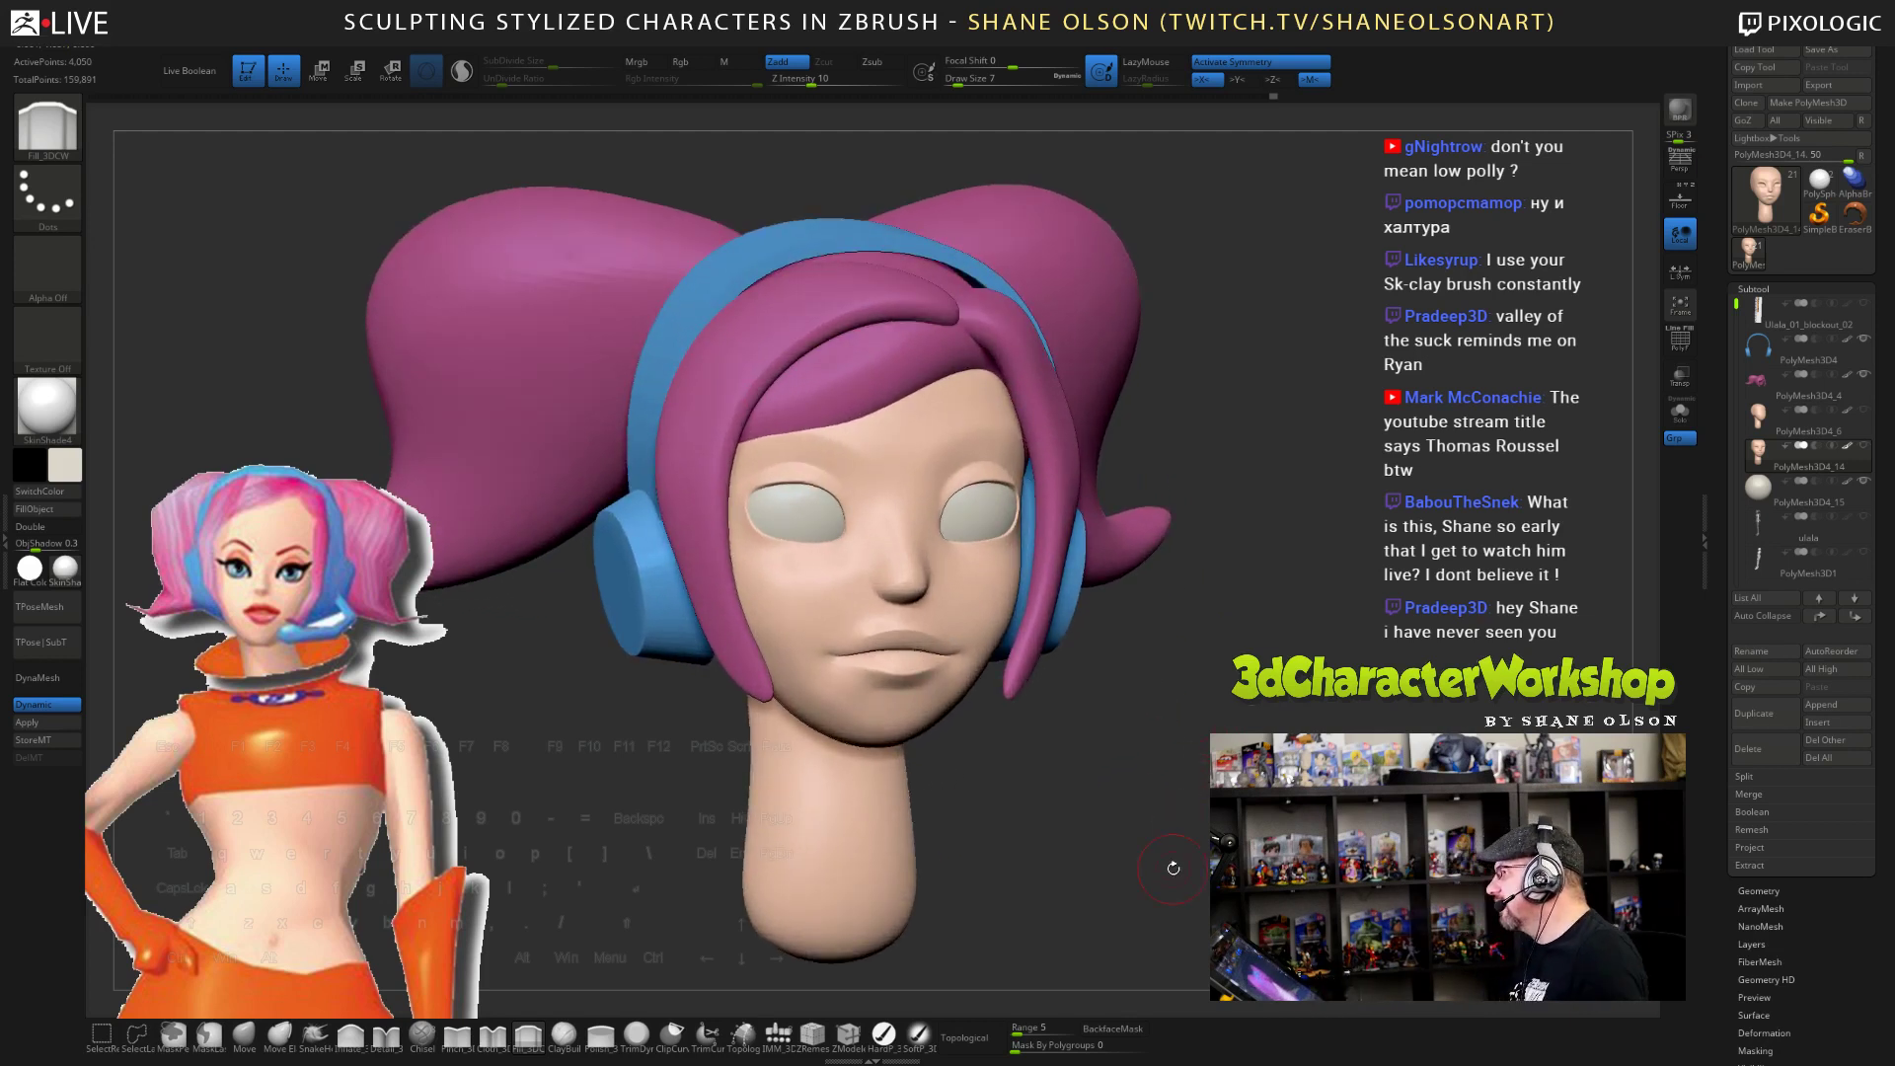
left_click_drag(1178, 727, 1220, 712)
key("s")
left_click(1190, 706)
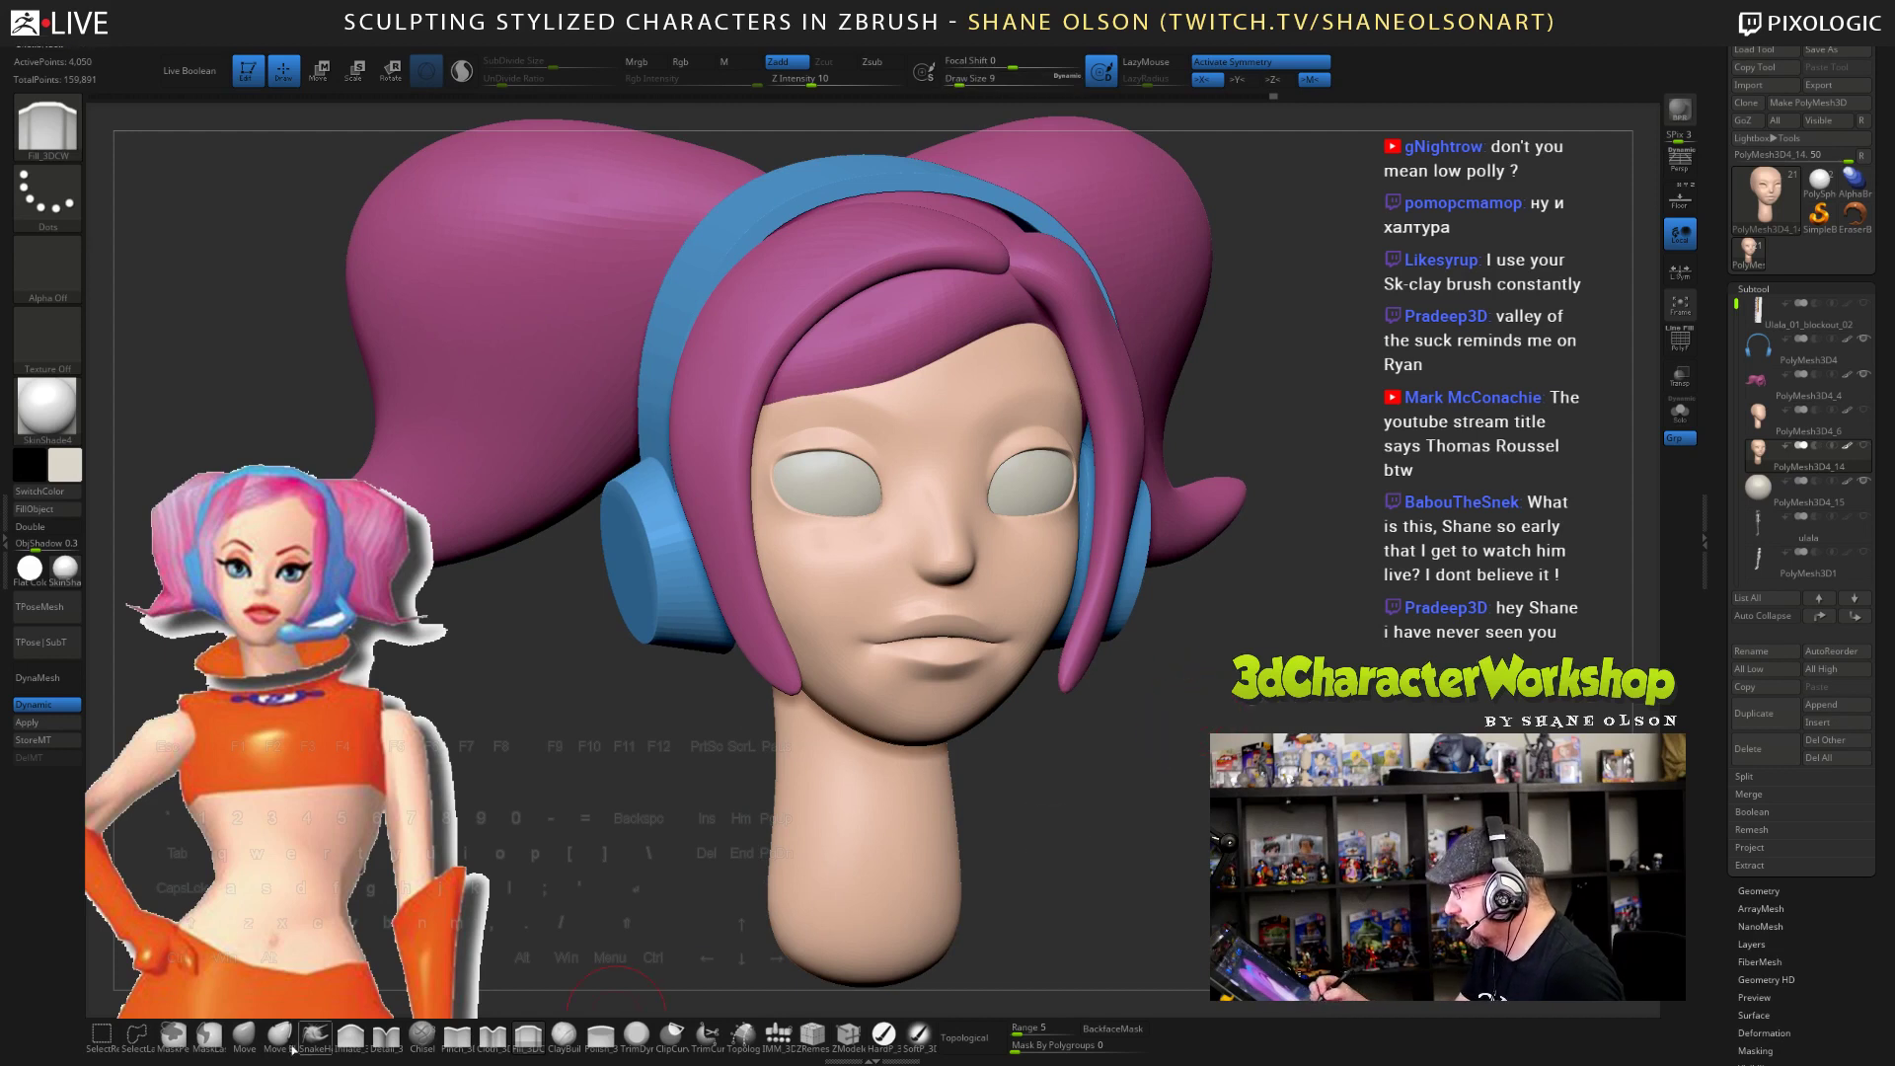
left_click(244, 1034)
key("s")
left_click_drag(1151, 775, 1154, 777)
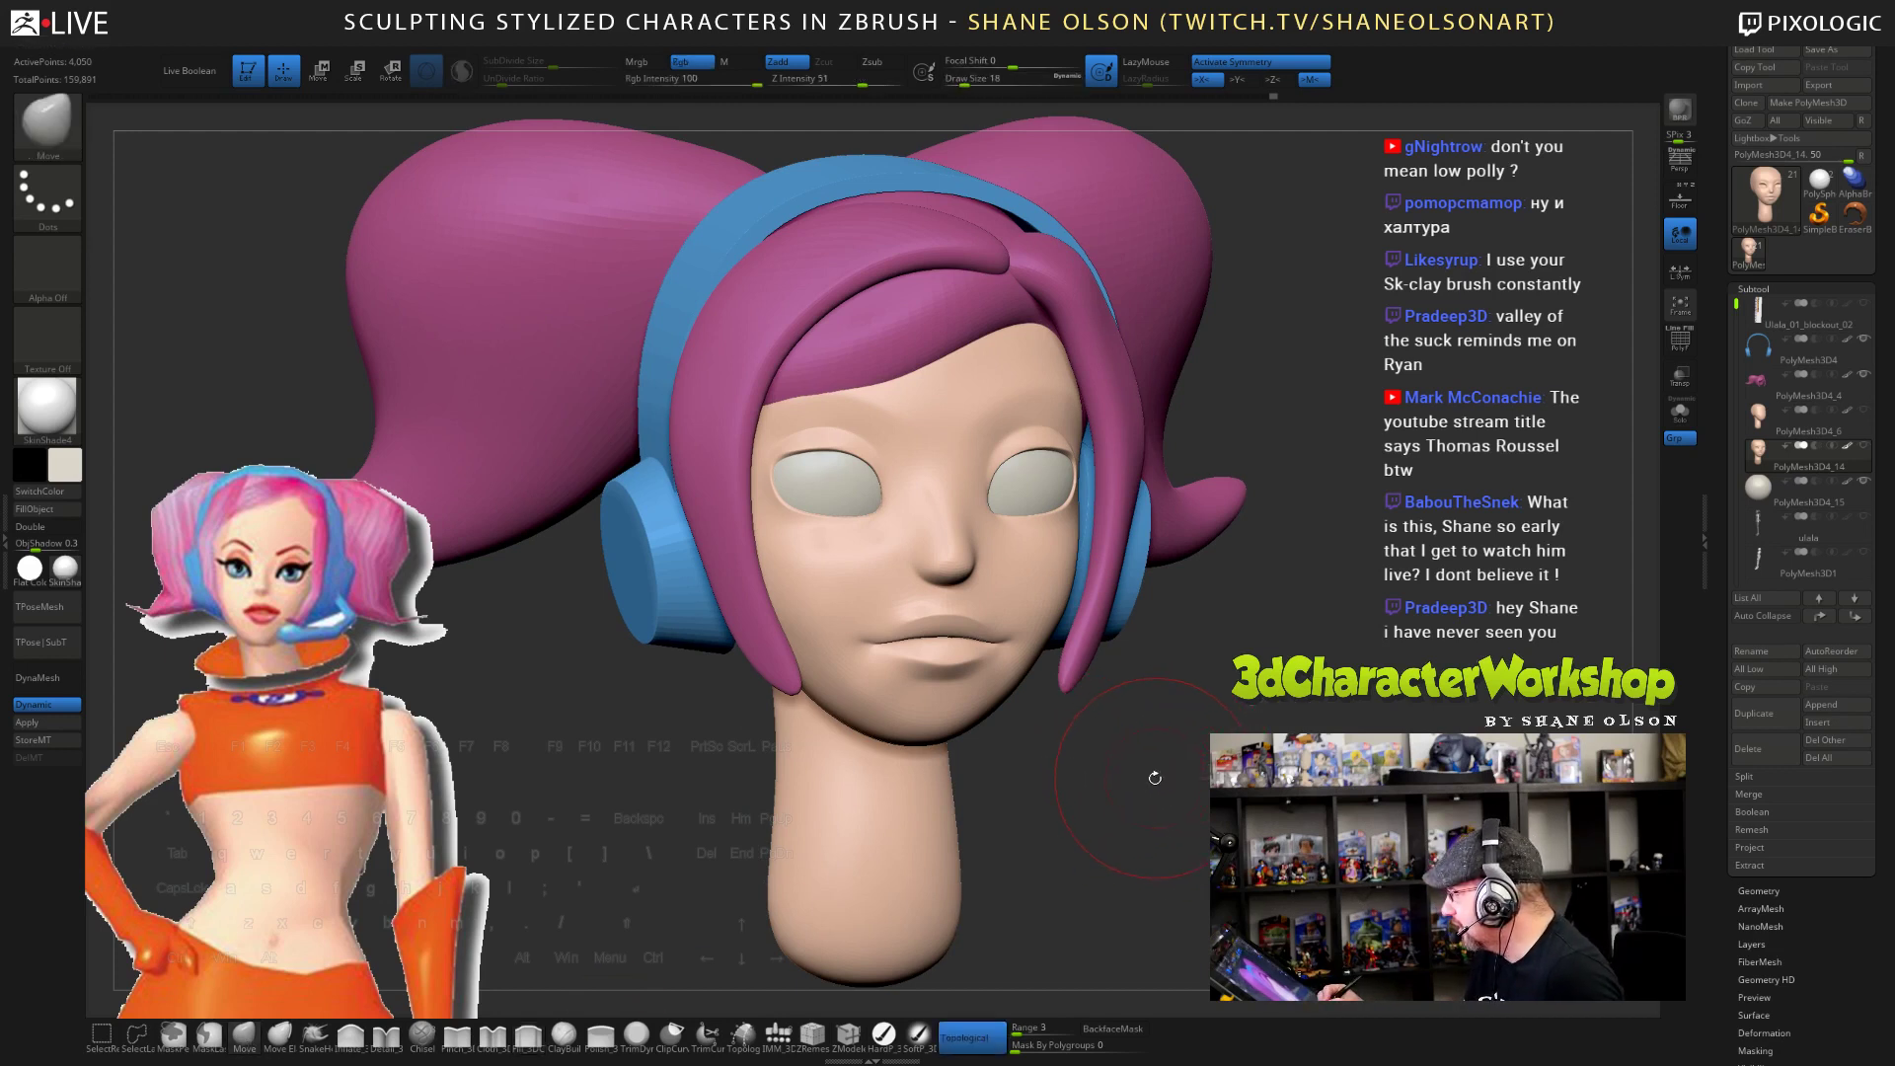
left_click_drag(953, 715, 955, 719)
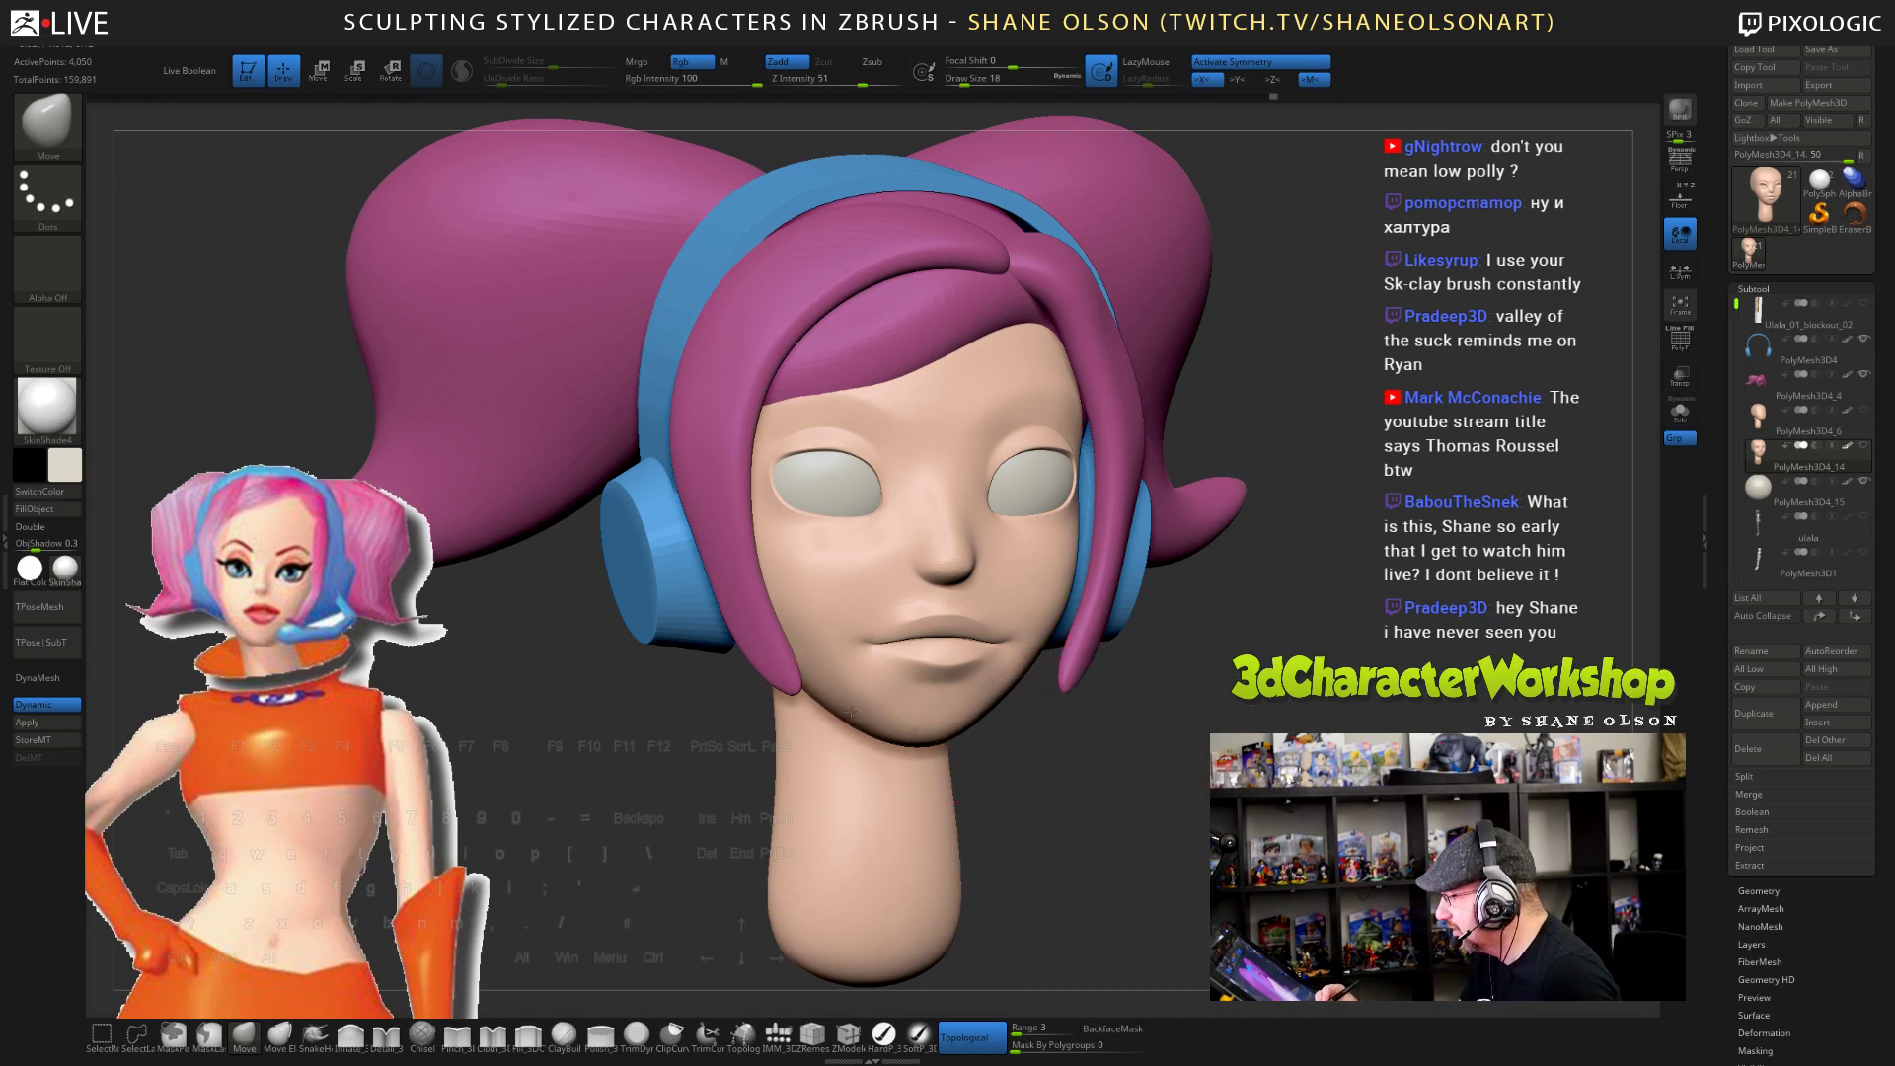
left_click_drag(1074, 789, 1052, 720)
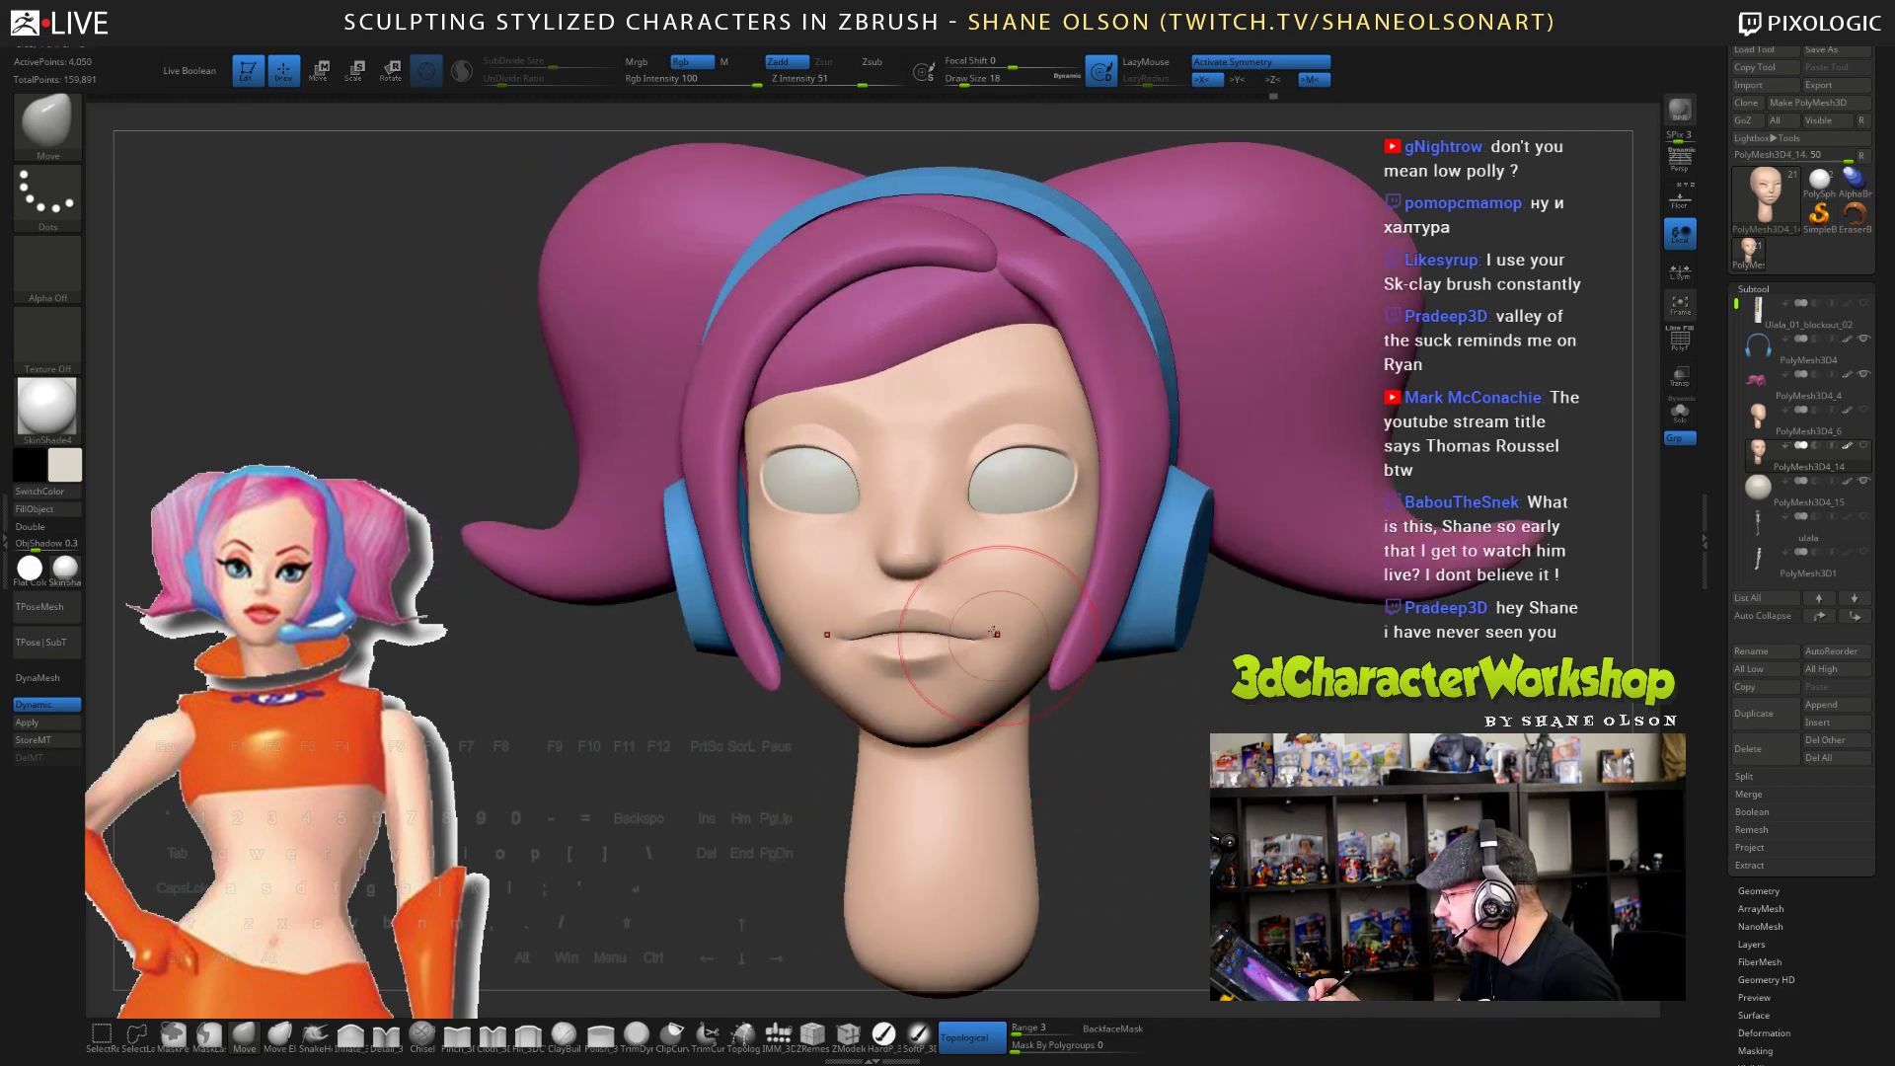
left_click_drag(959, 651, 960, 659)
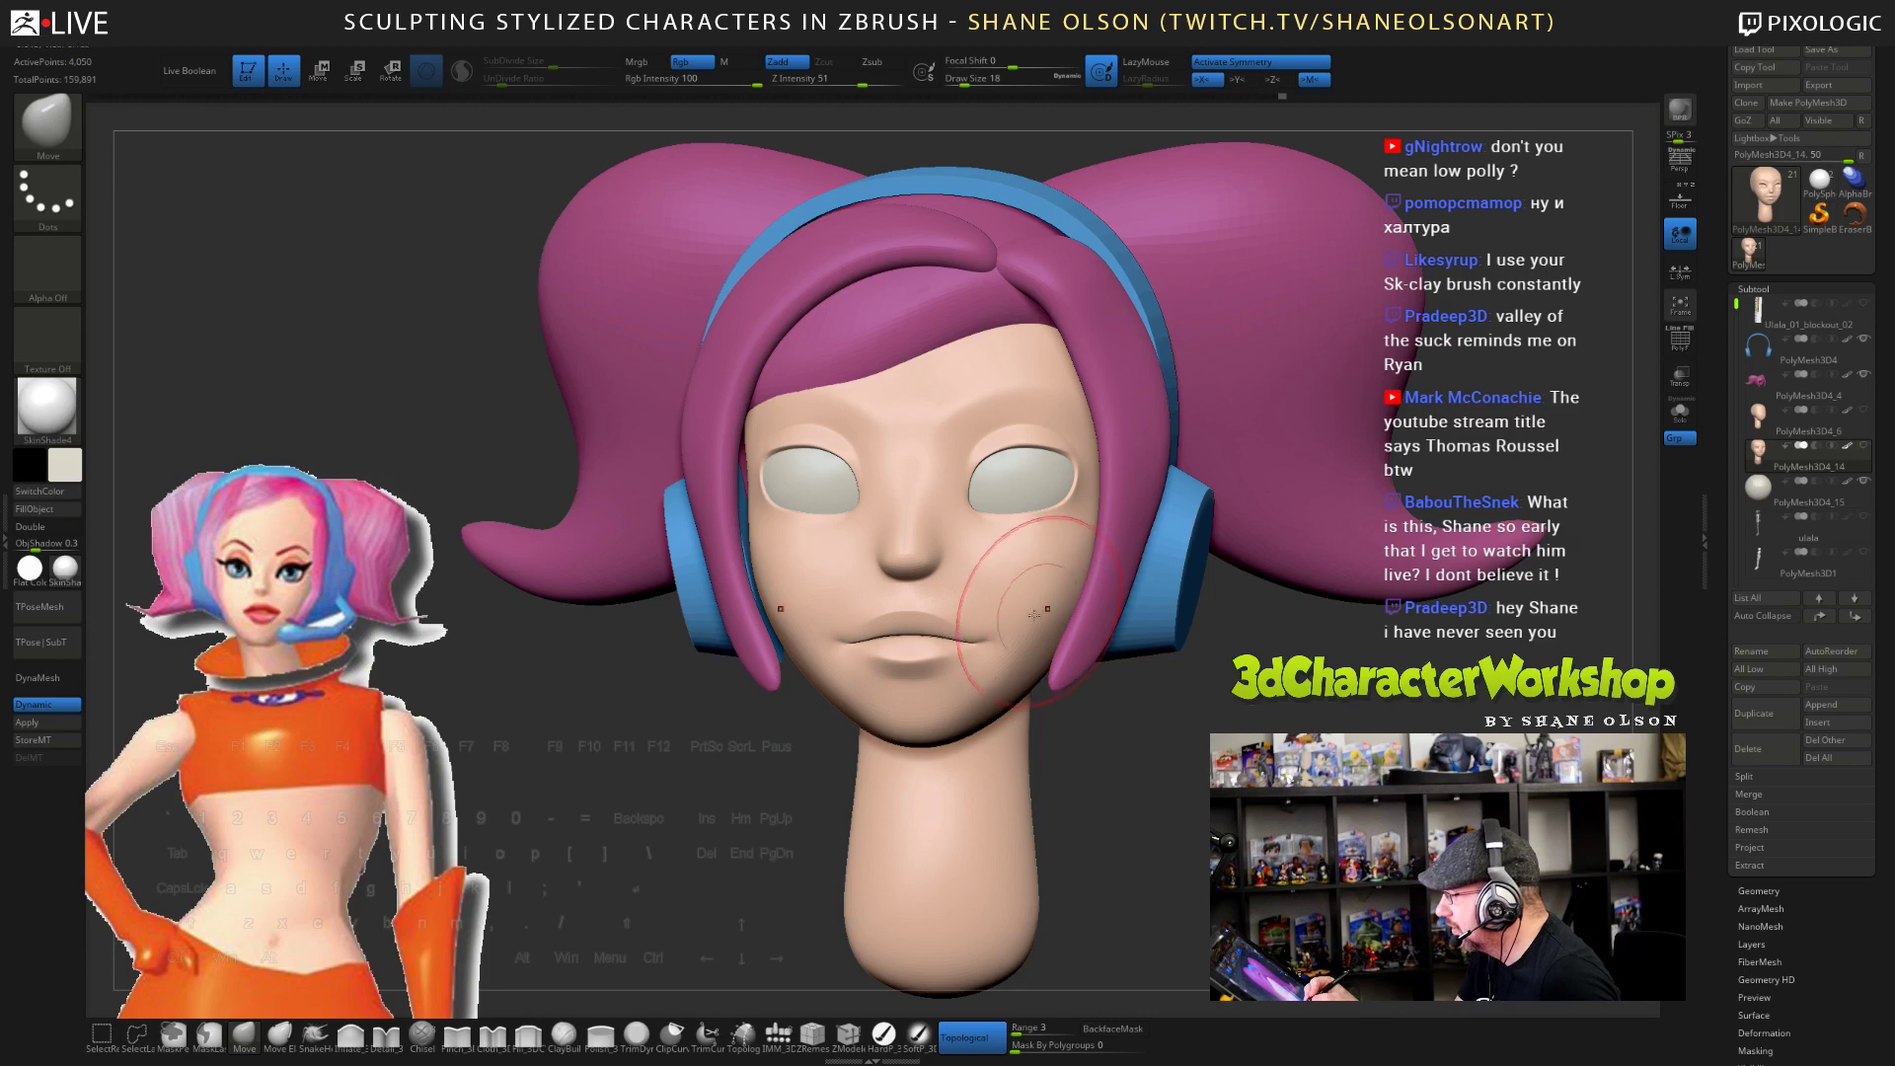
- Adjust the cheeks and mouth corners with the Move brush at draw size 11
left_click_drag(1076, 725, 1139, 725)
key("s")
left_click_drag(1017, 613, 1012, 614)
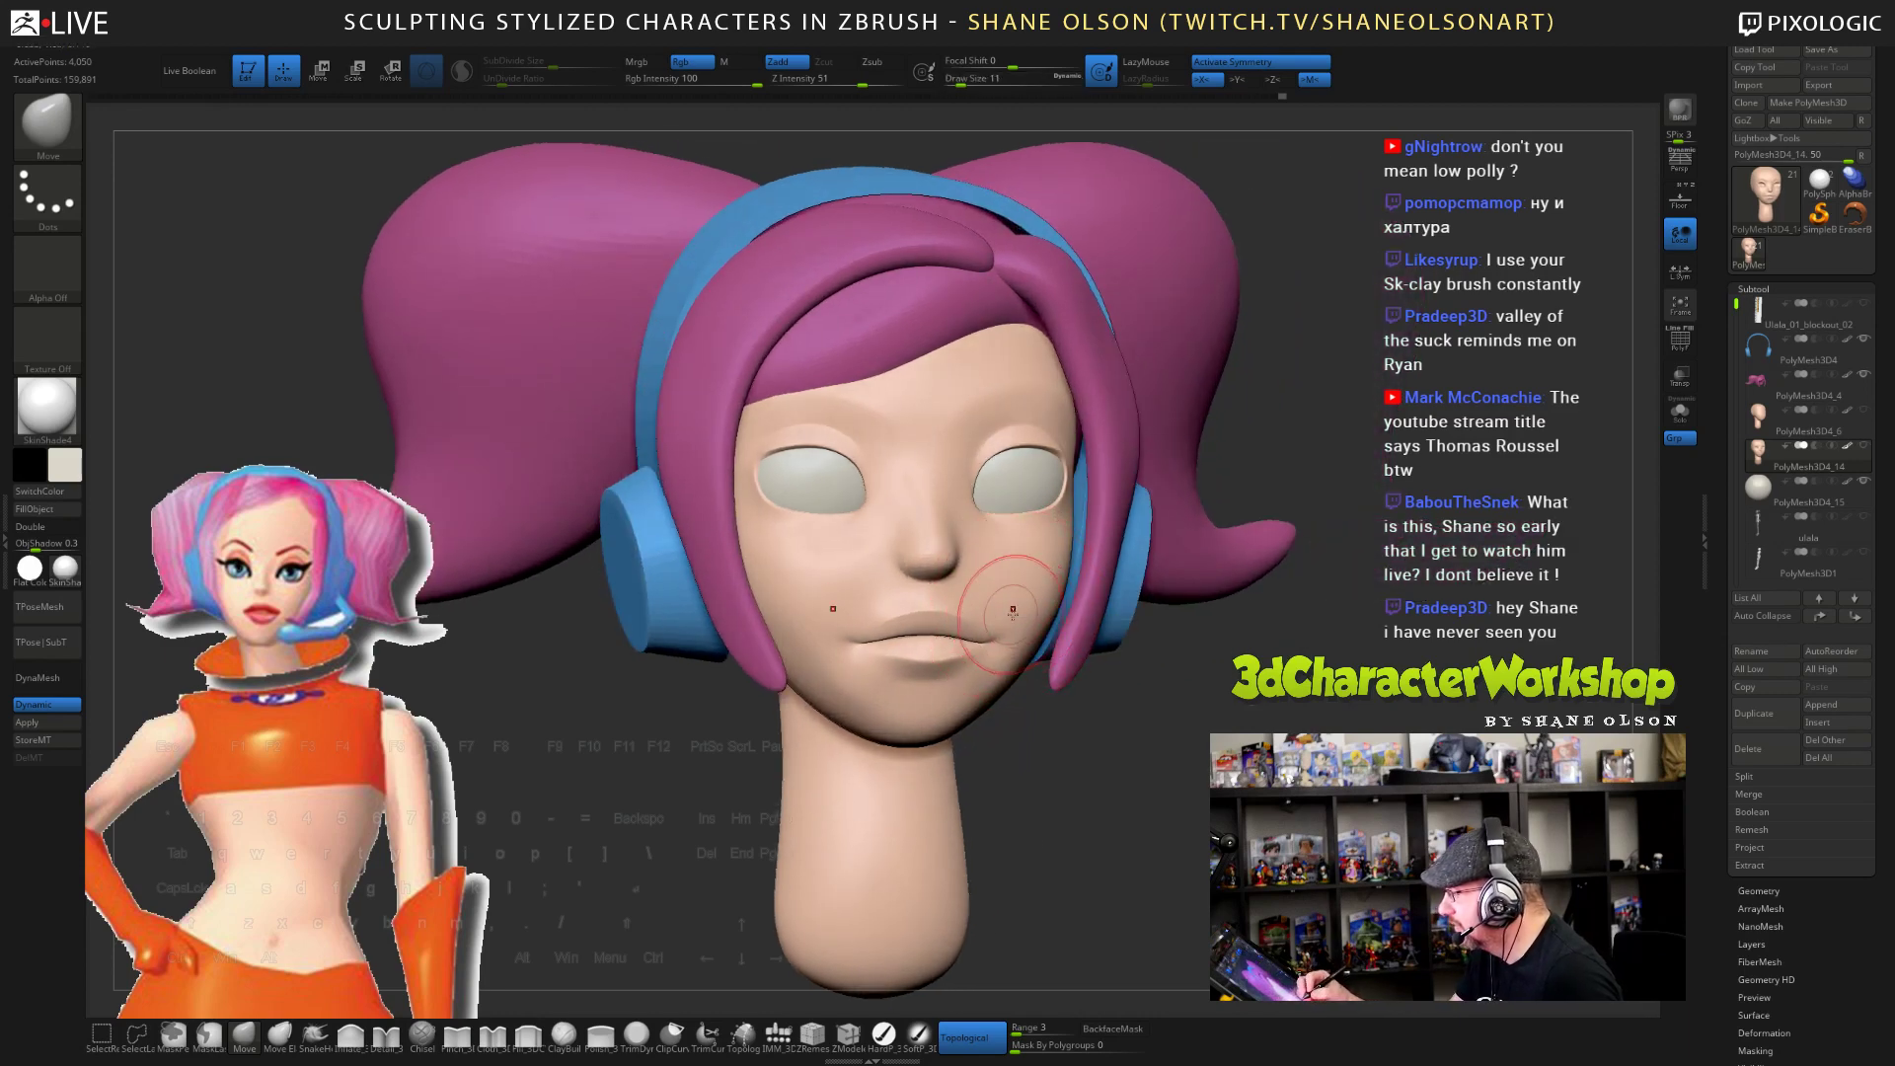
left_click_drag(1105, 728, 1058, 728)
left_click_drag(994, 642, 990, 639)
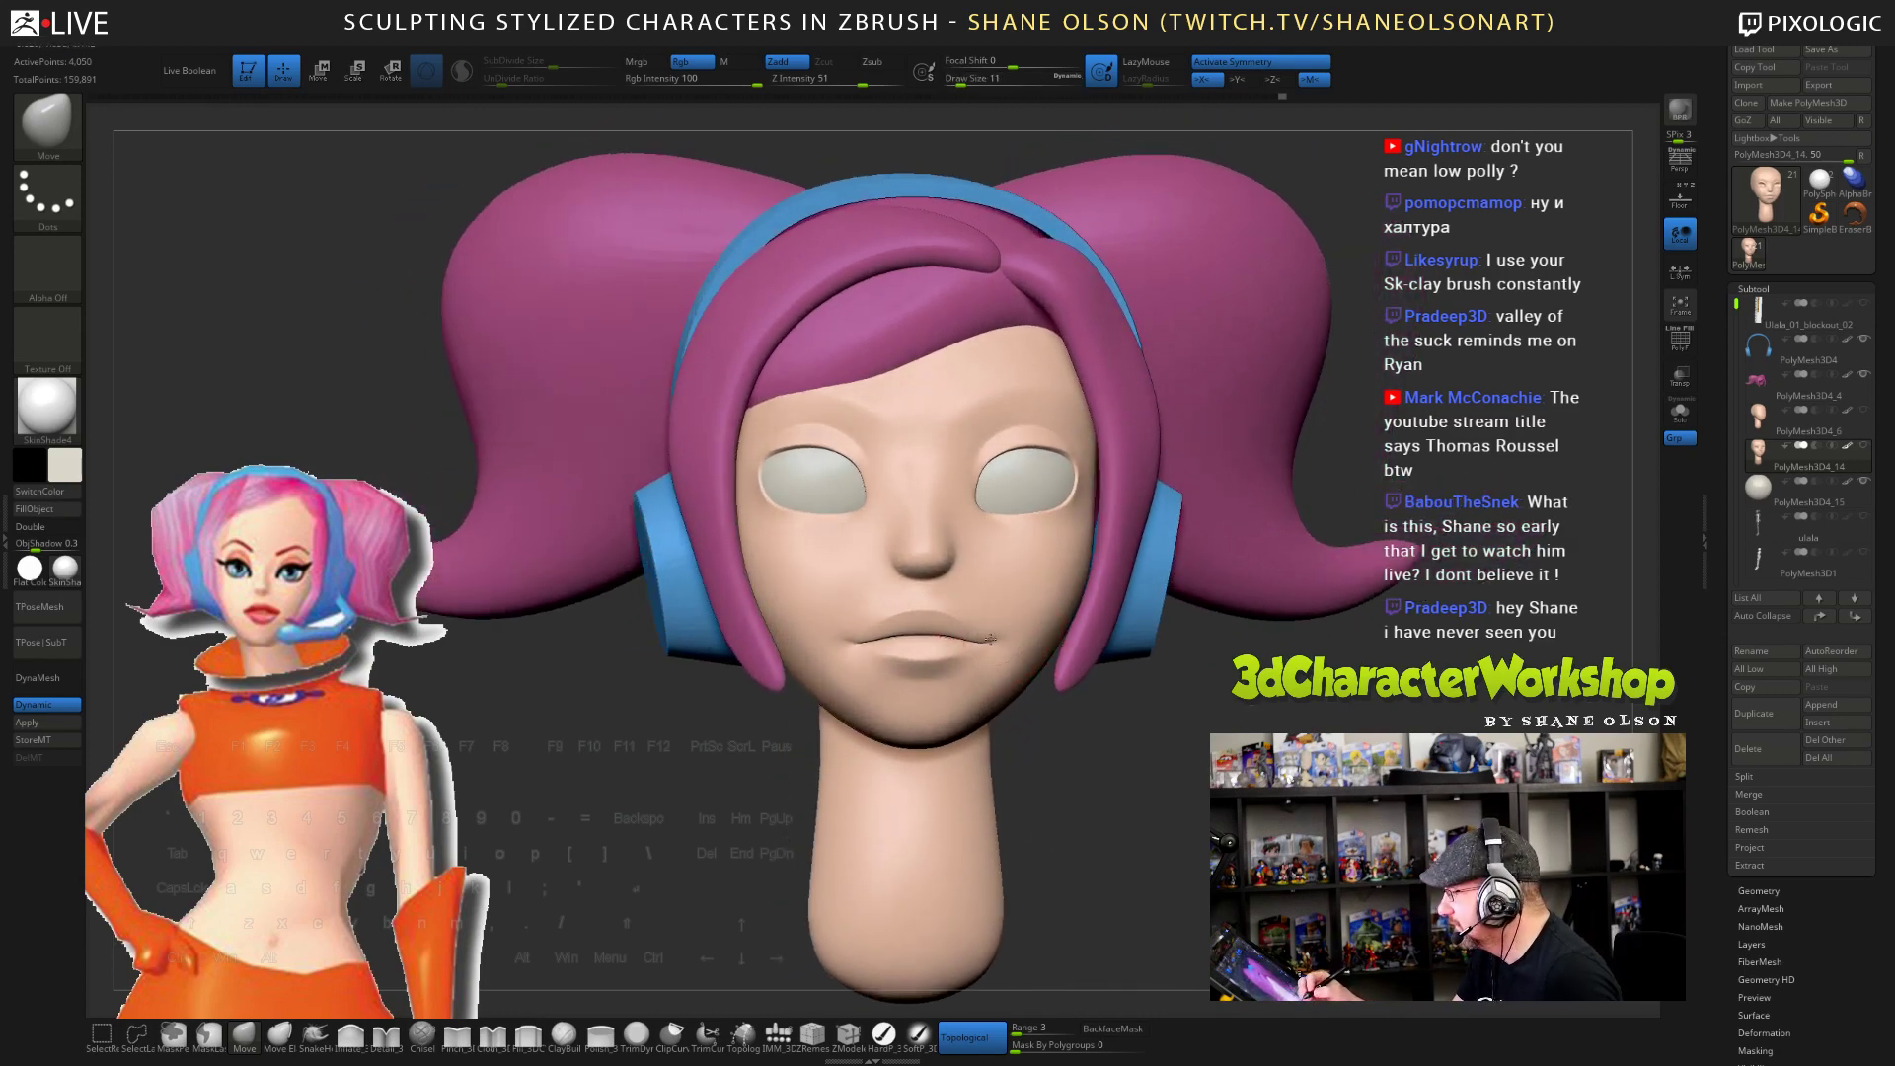
- Make the hair the active subtool and turn the head subtool's visibility back on
left_click_drag(1111, 746, 1135, 748, "shift")
left_click_drag(1158, 814, 1175, 673, "alt")
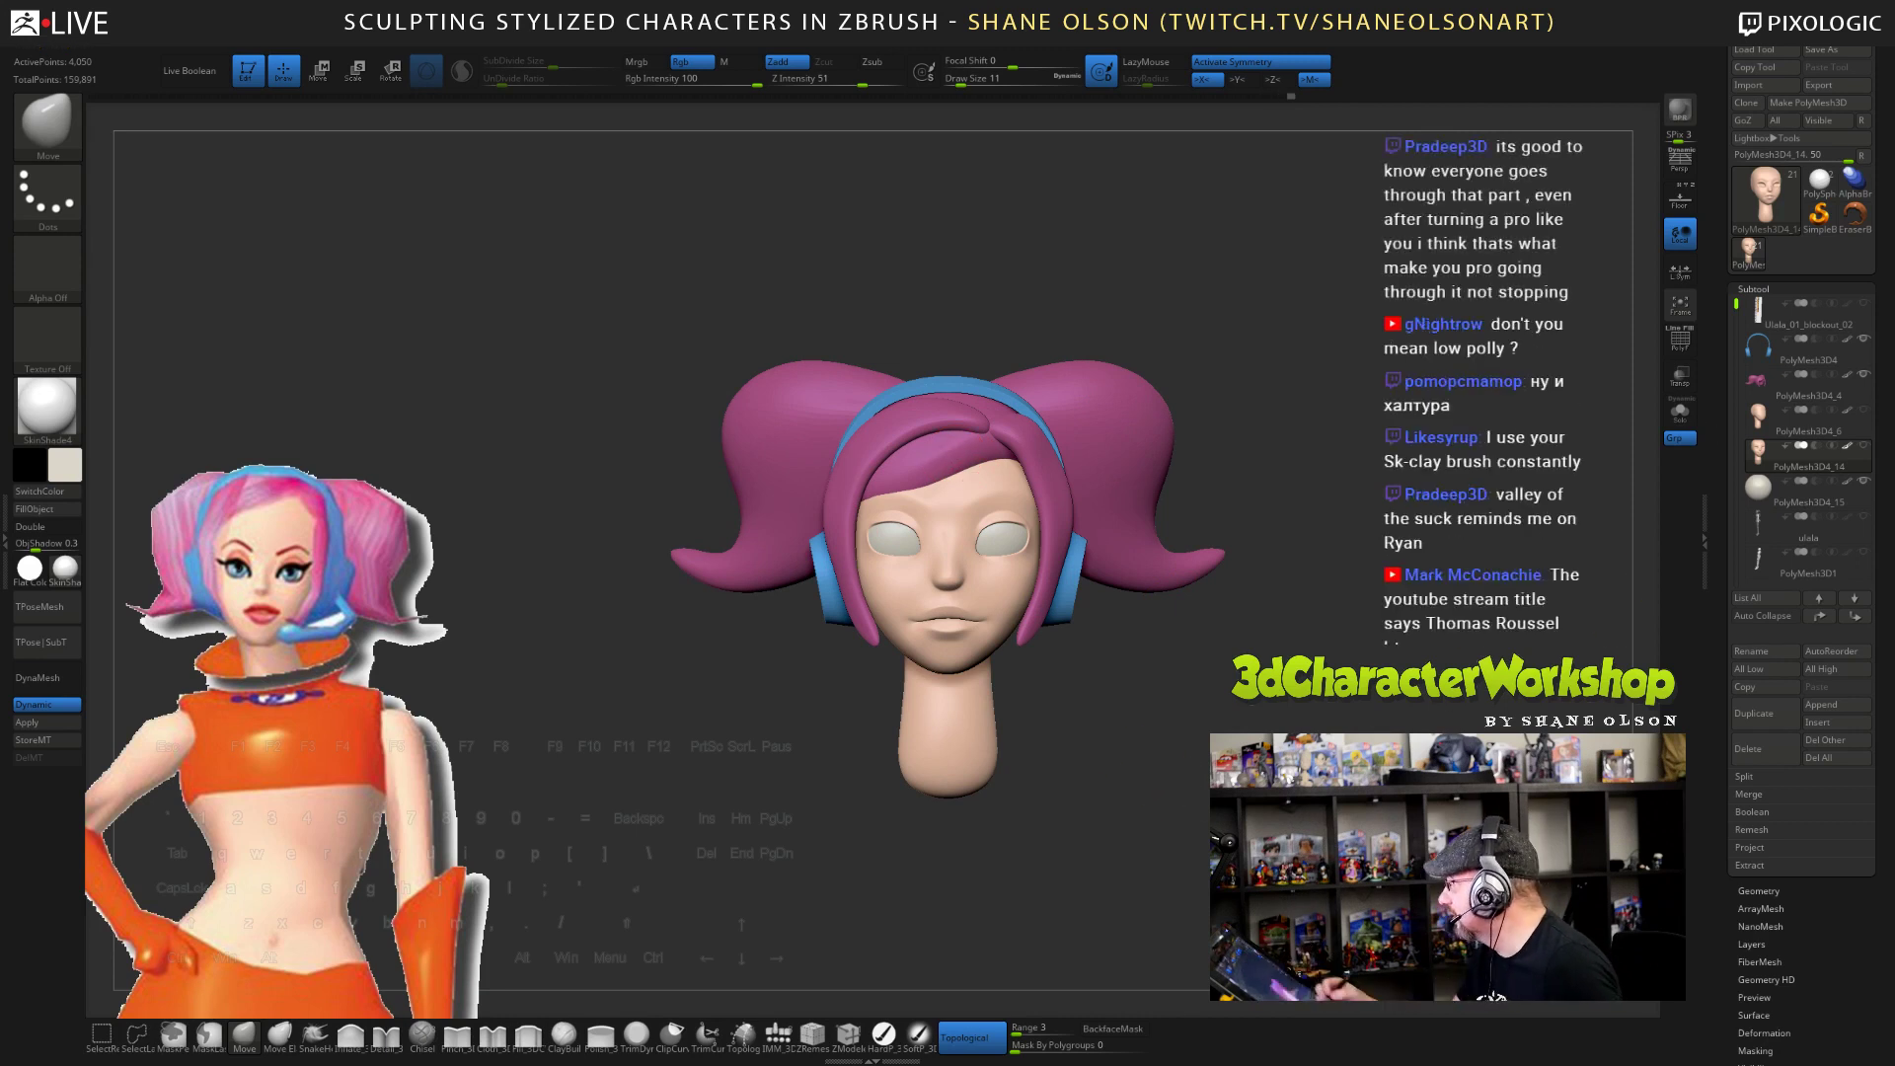
left_click_drag(1384, 600, 1336, 513, "alt")
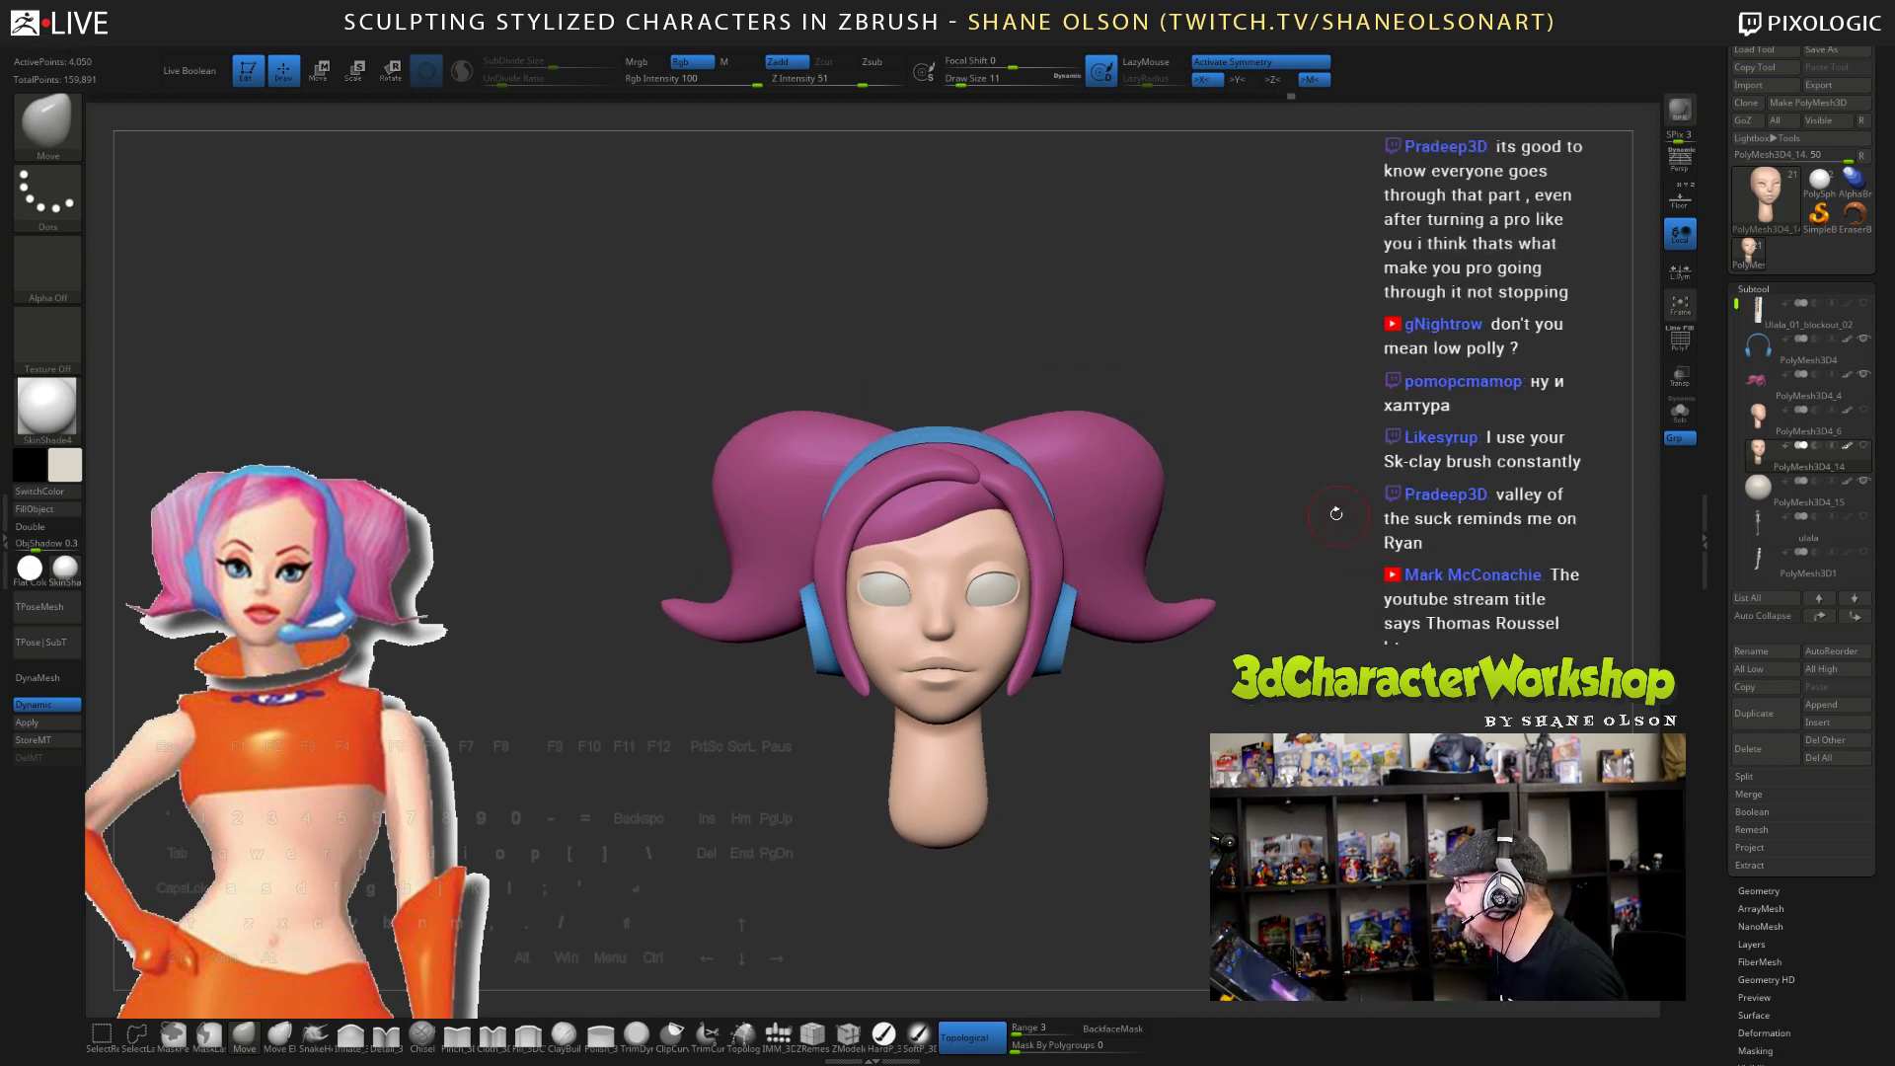
left_click(923, 504, "alt")
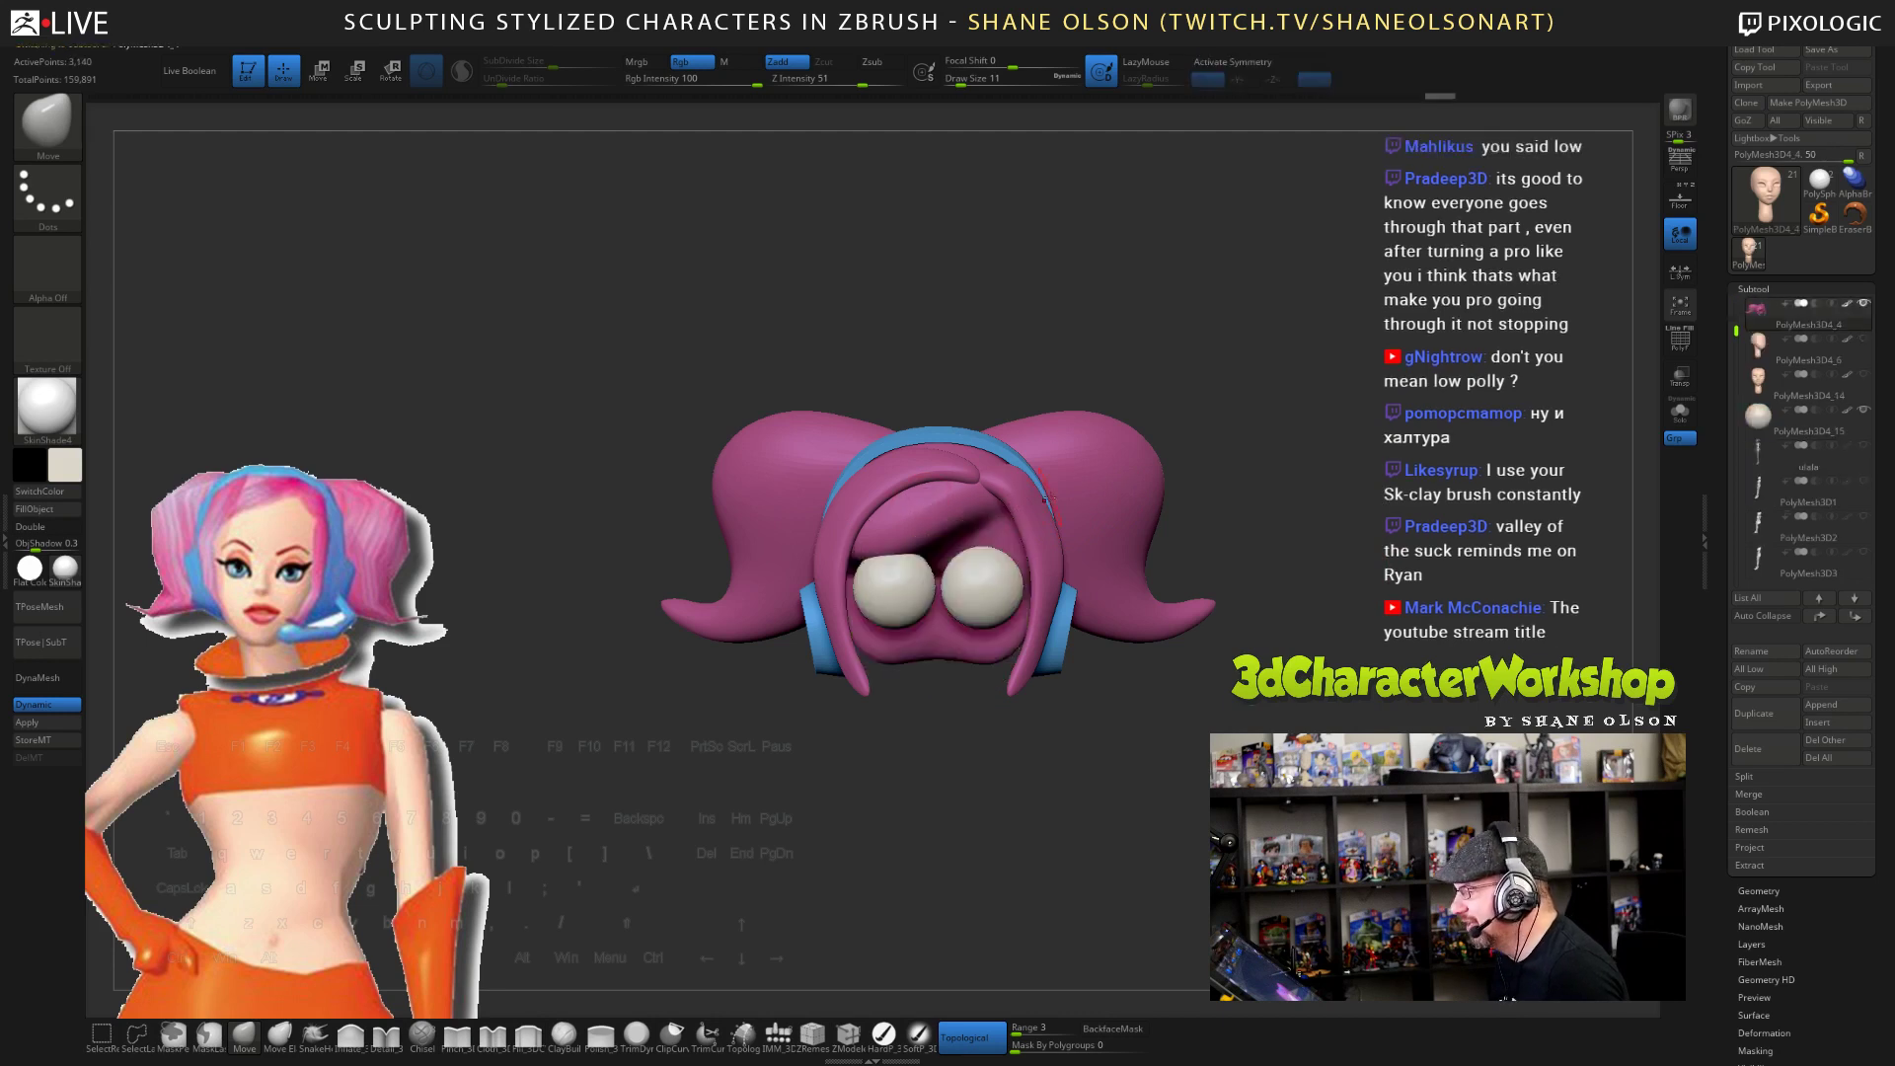
left_click(1862, 376)
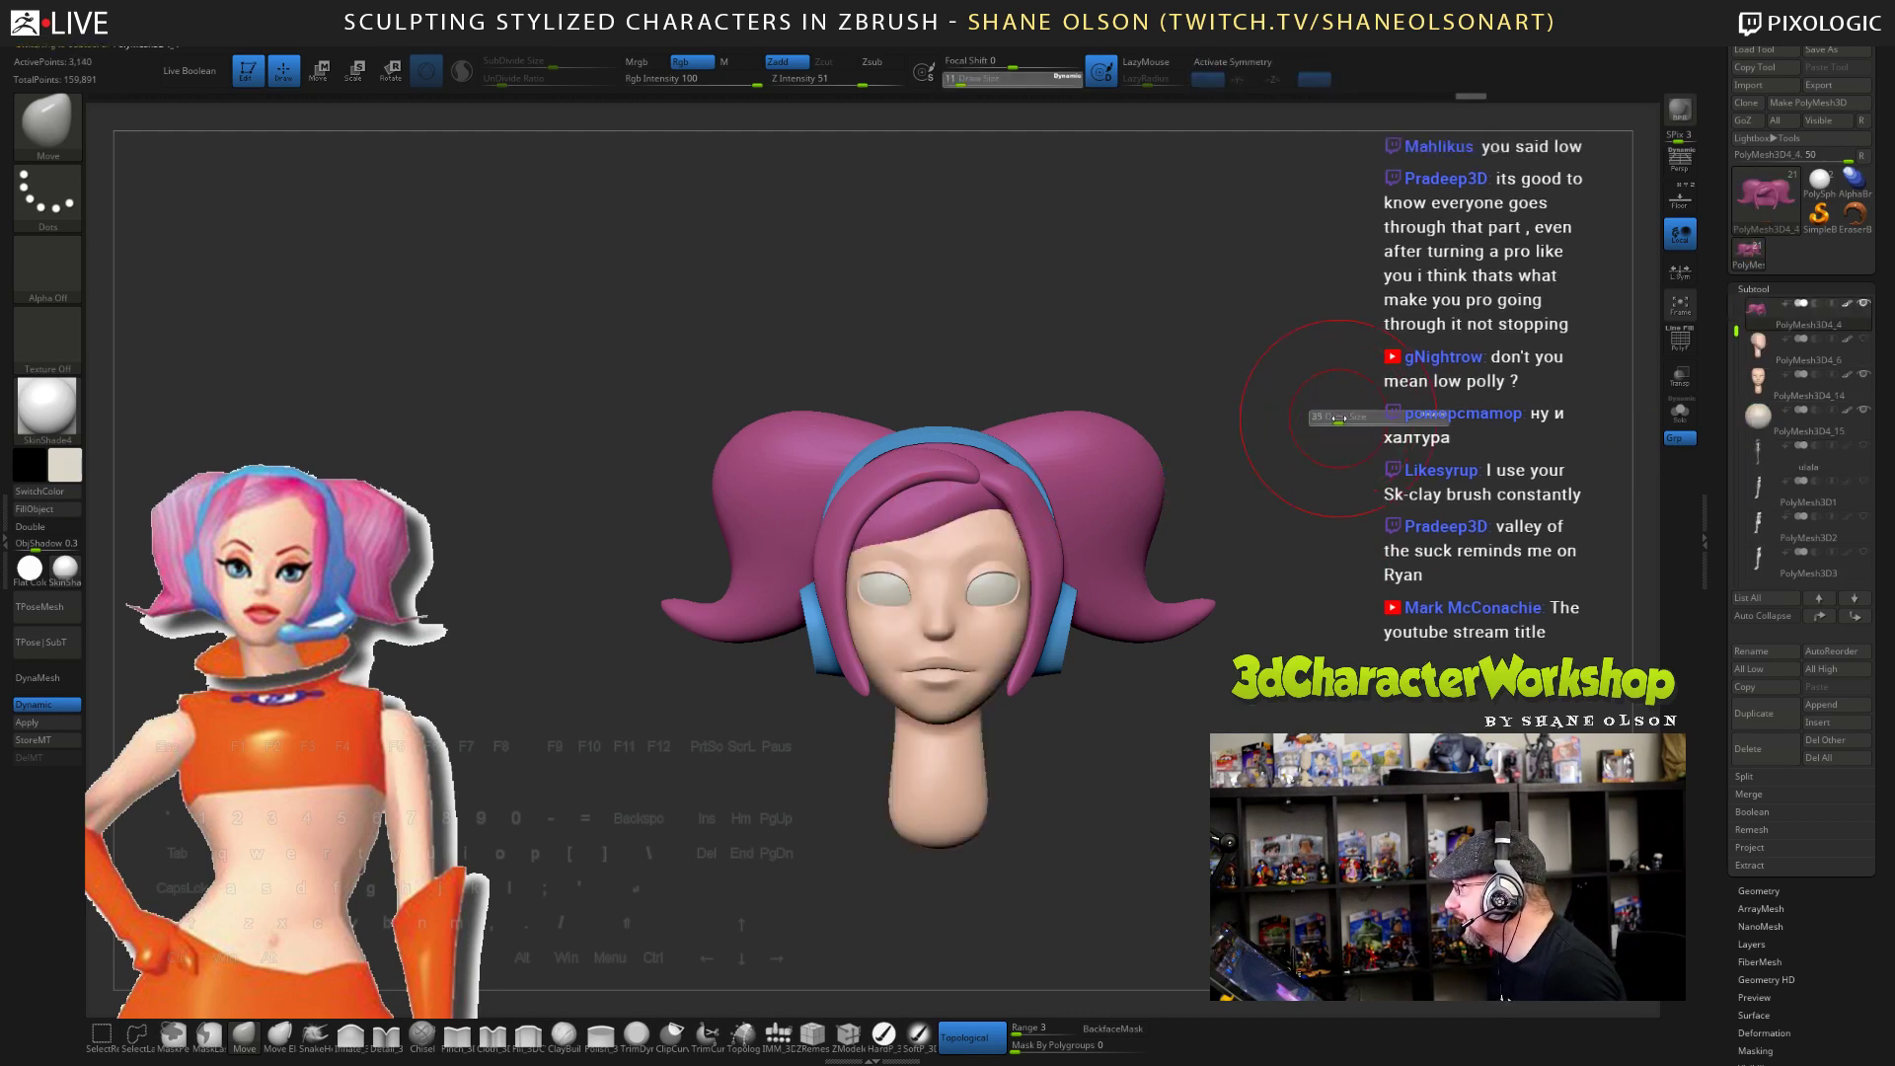
- Reshape the bangs across the forehead with the Move brush at draw size 46
left_click_drag(1327, 422, 1107, 557)
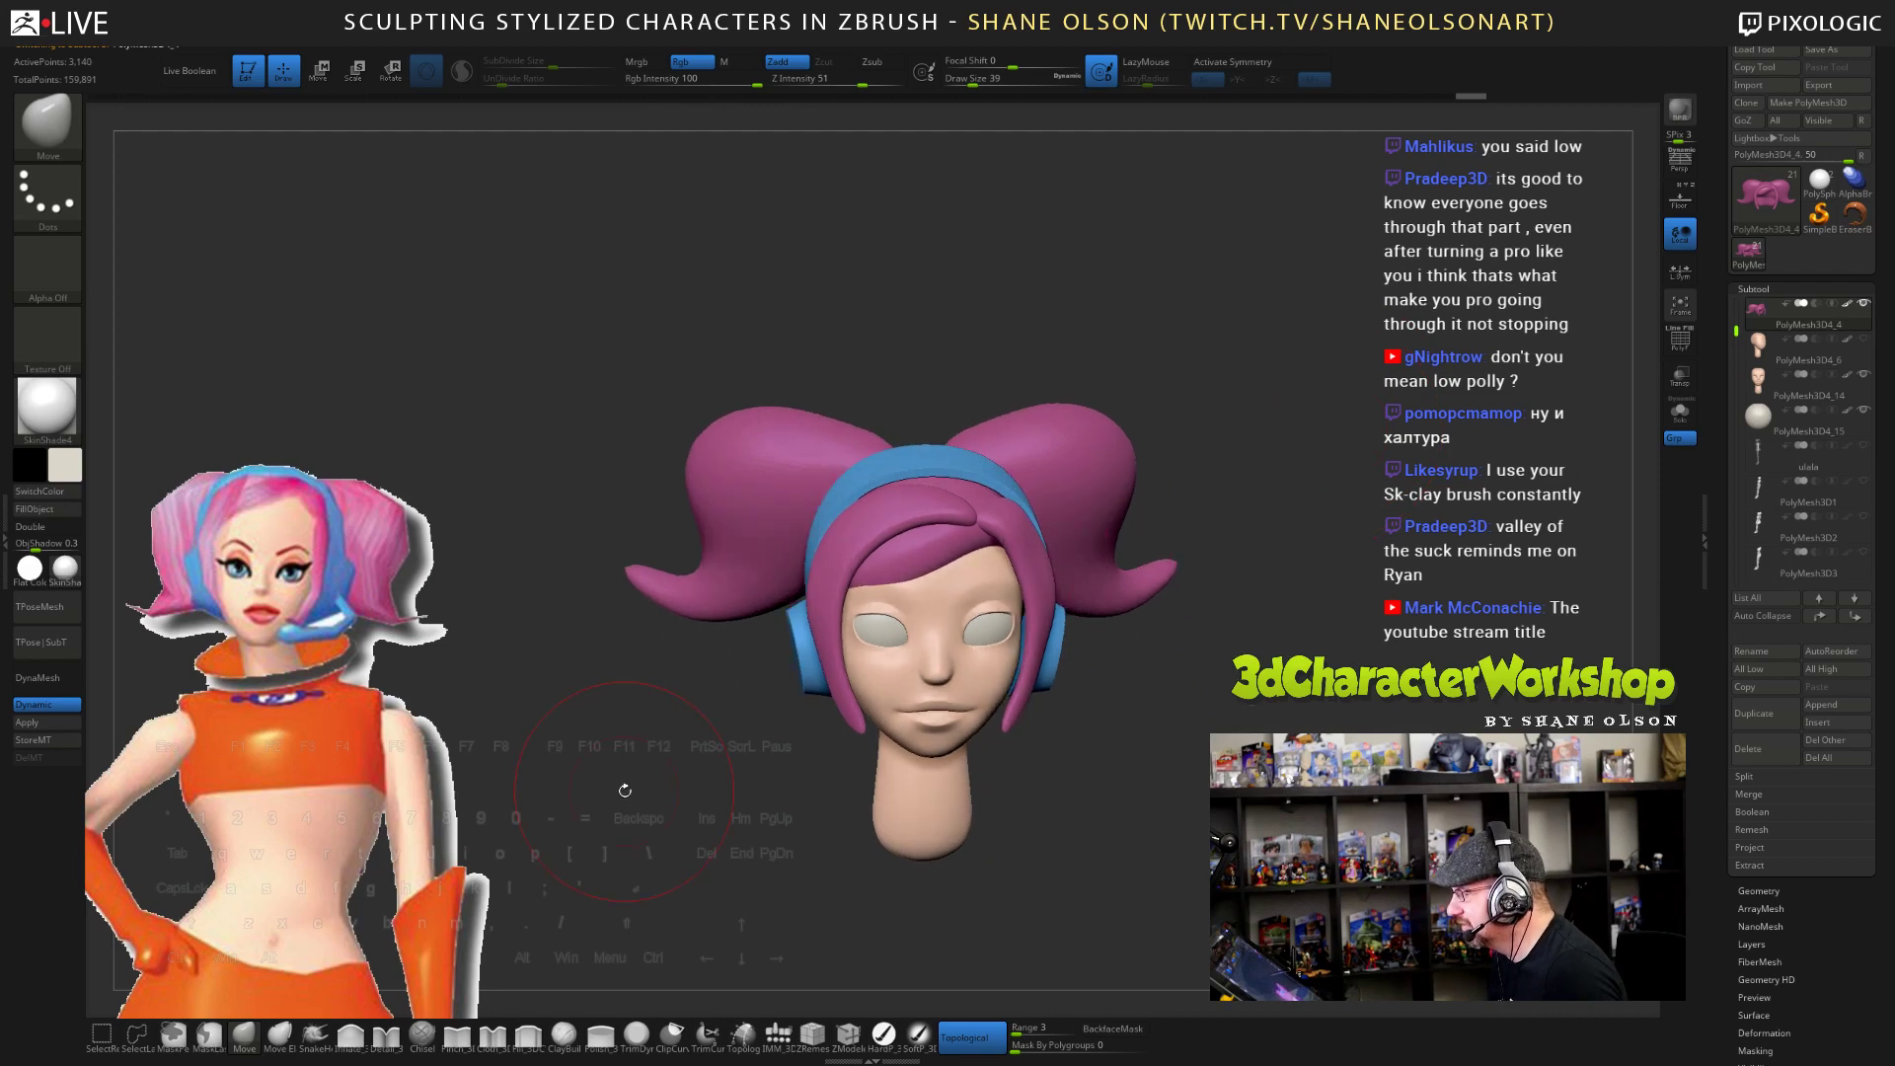
key("s")
left_click_drag(661, 665, 664, 665)
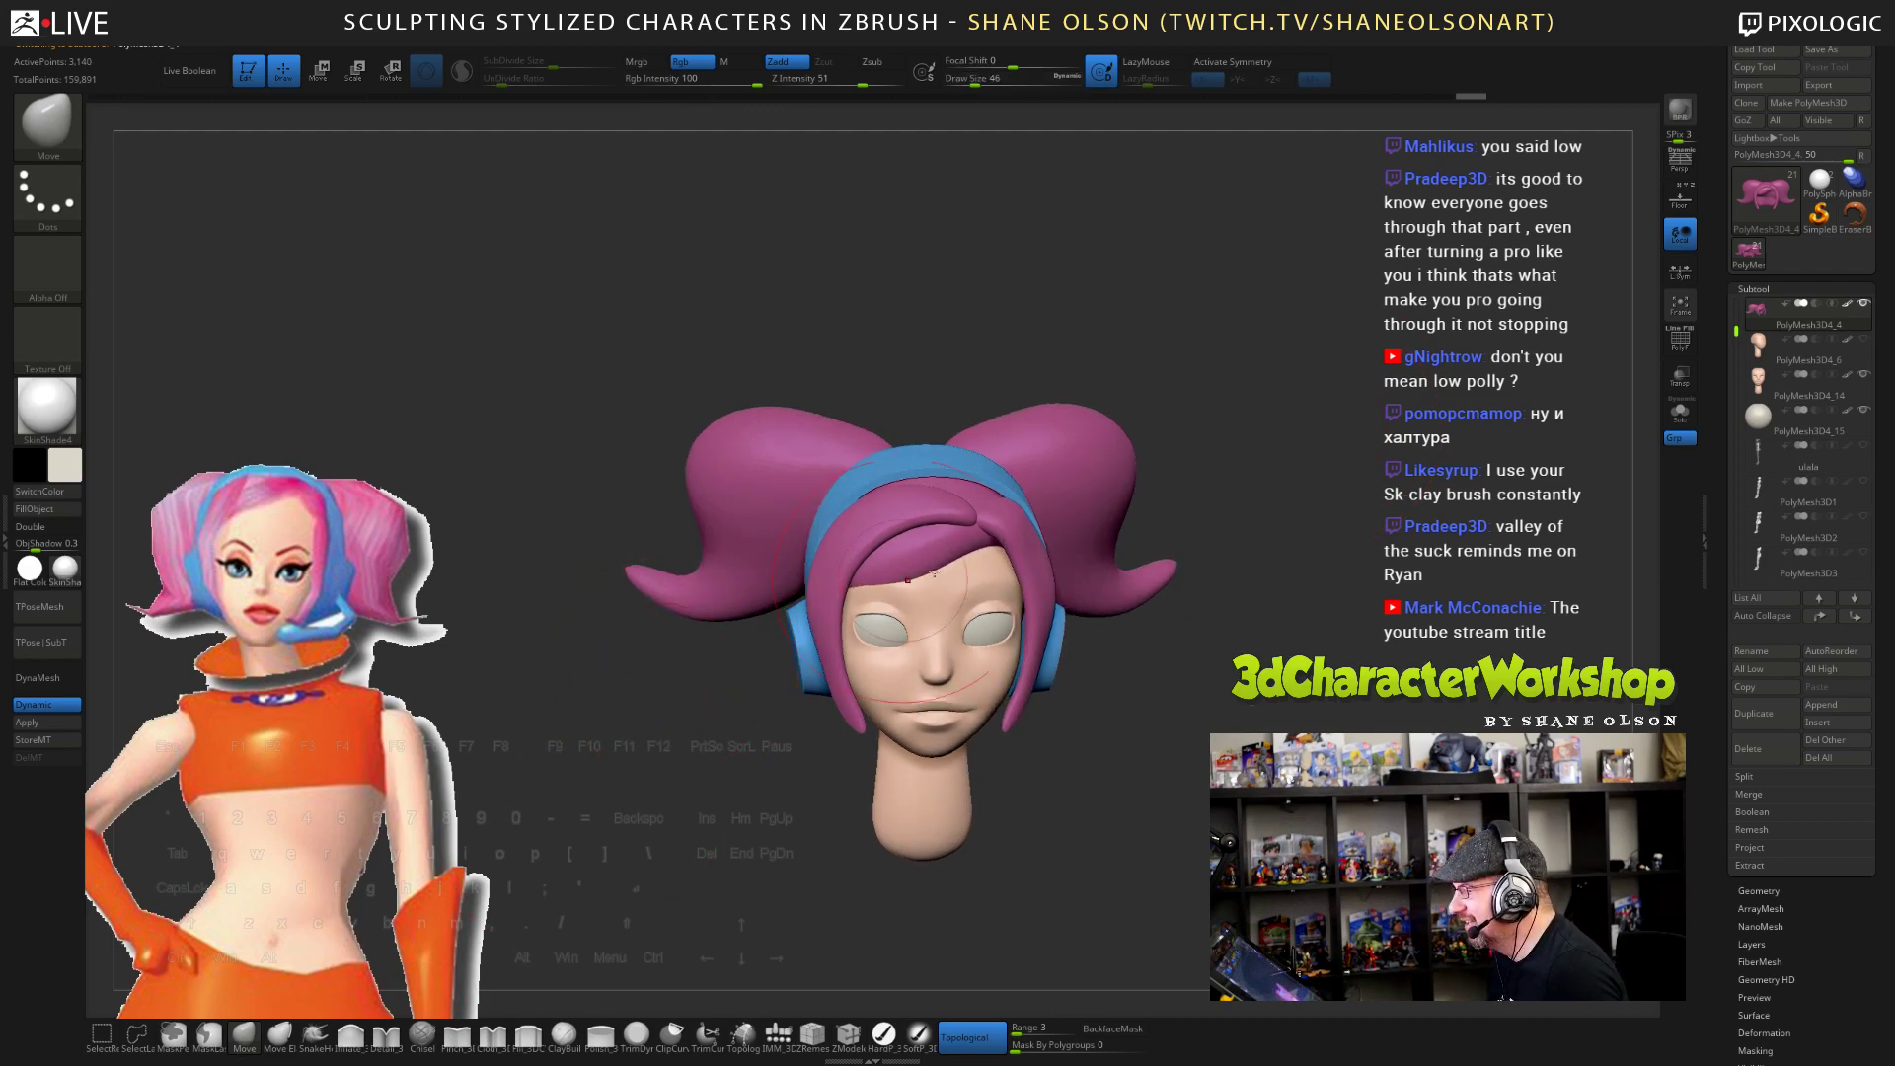
left_click_drag(908, 544, 976, 507)
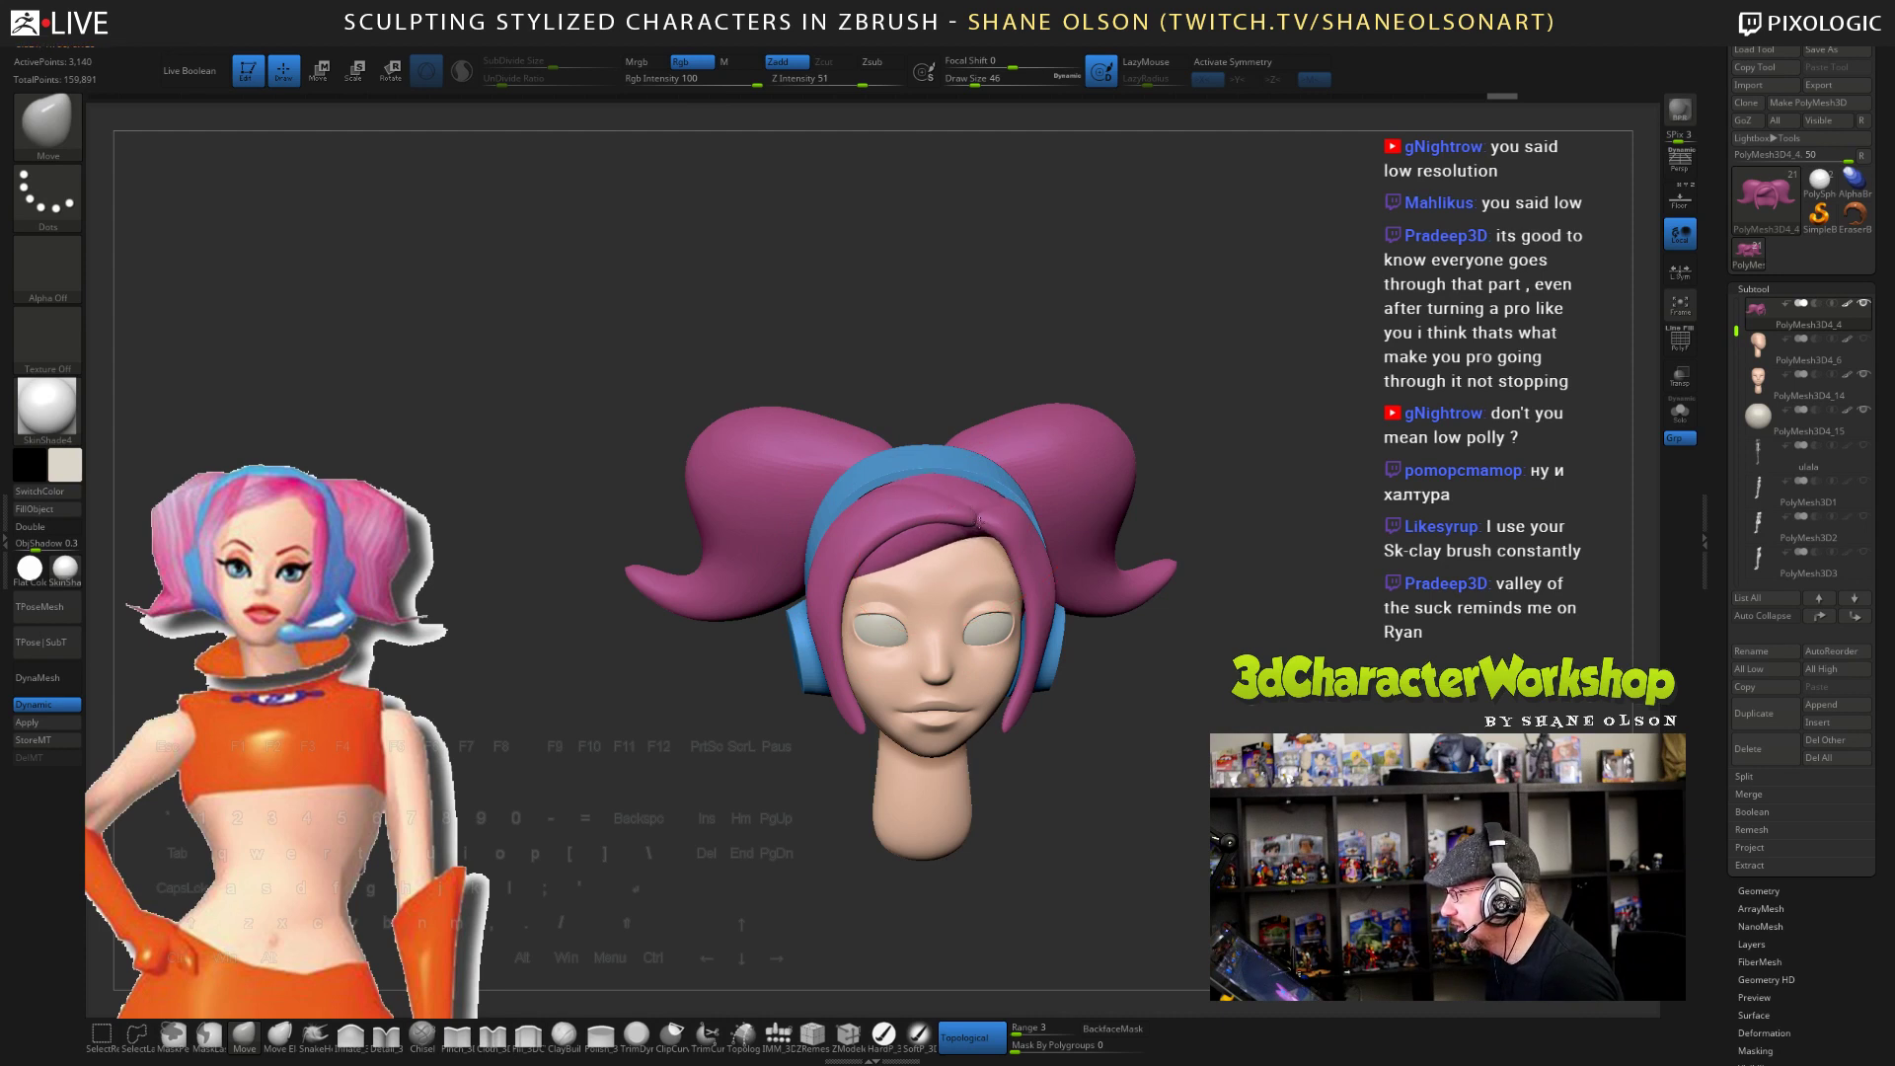
right_click_drag(977, 518, 873, 551)
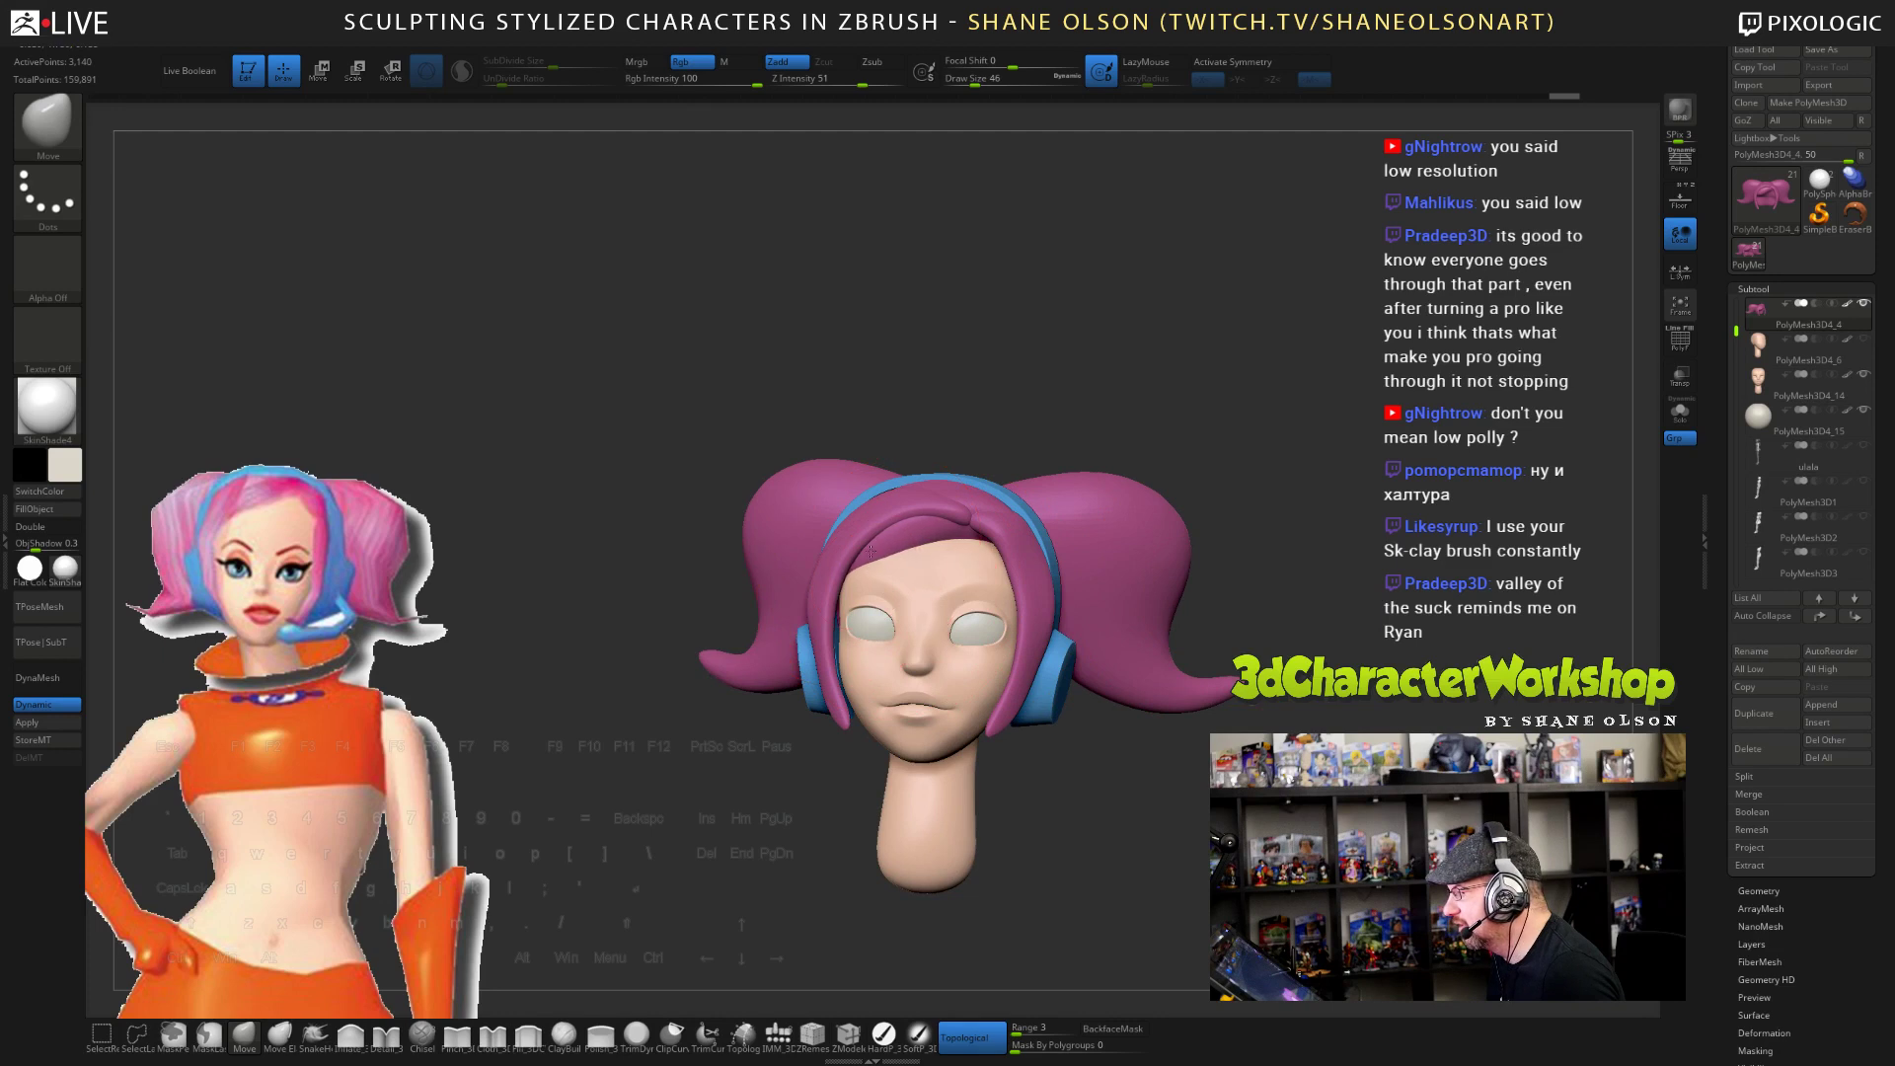
right_click_drag(1316, 642, 920, 595)
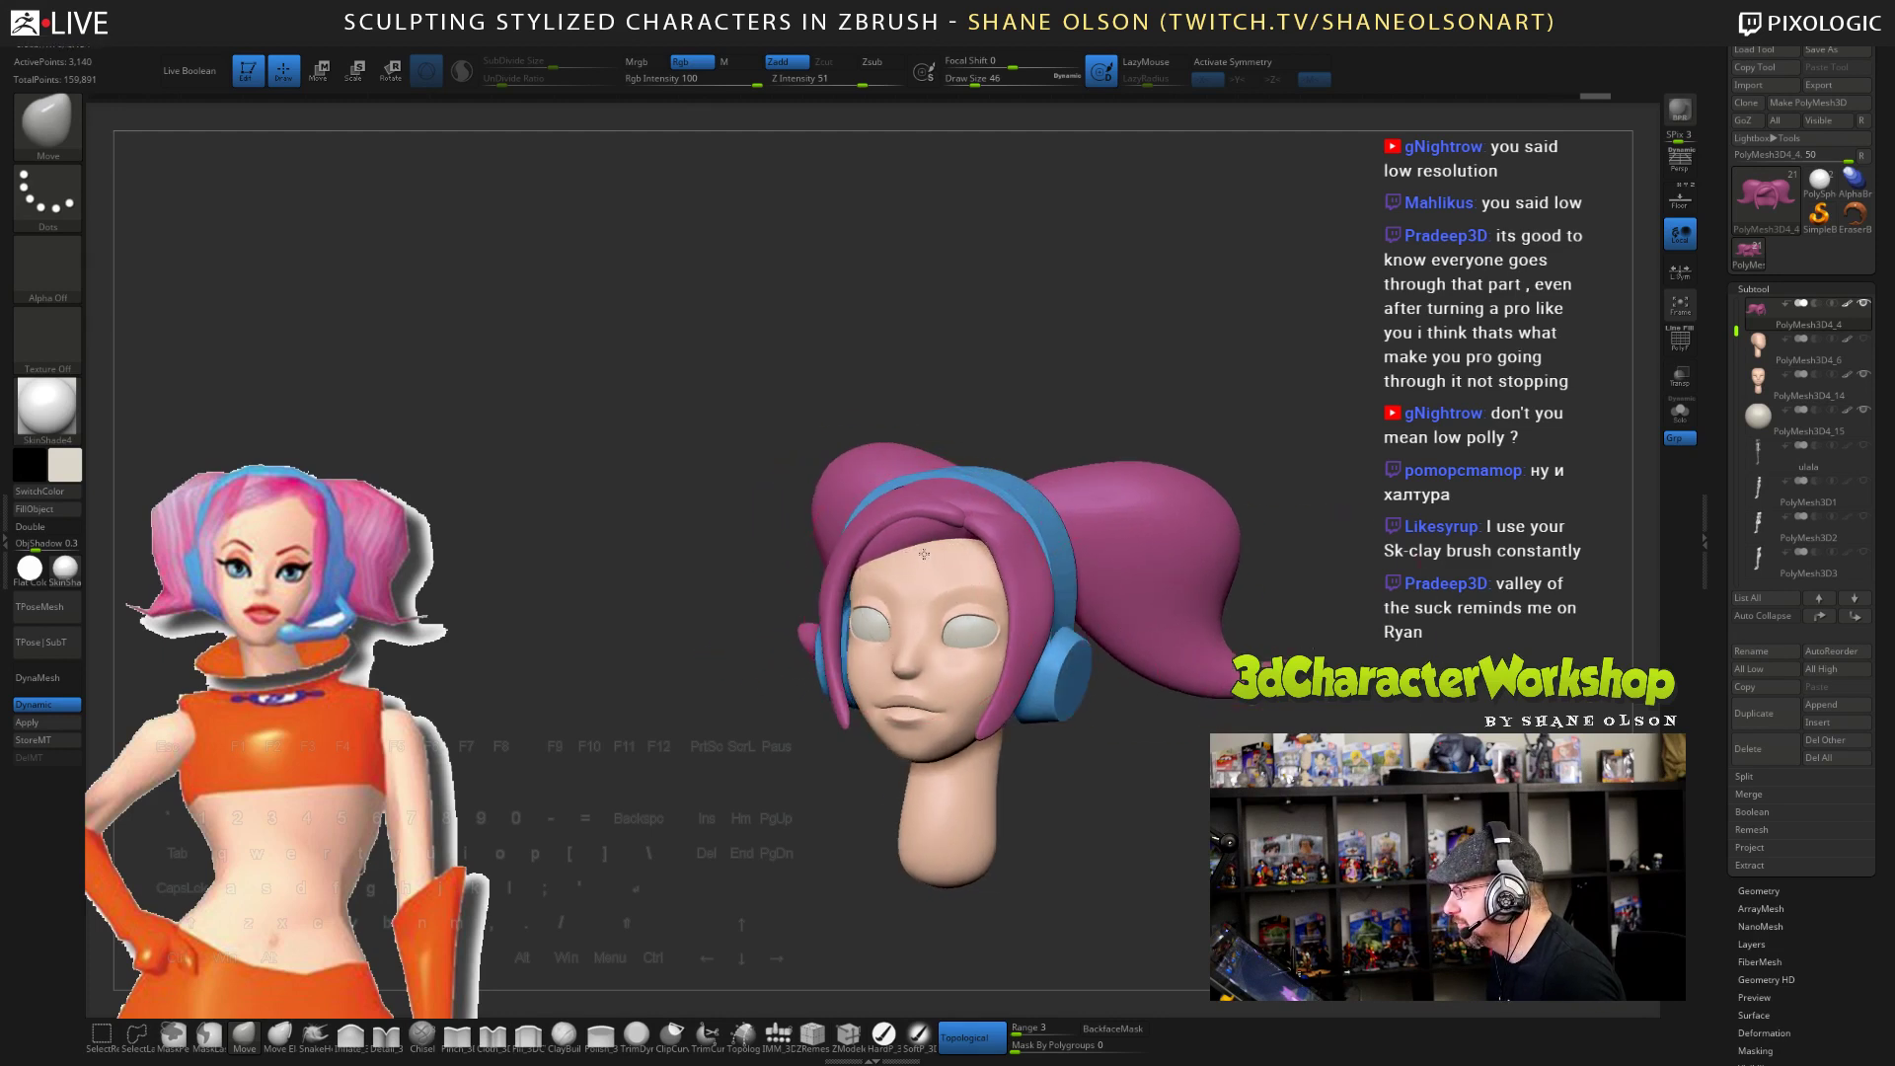
- Isolate the head with Solo and reshape the neck and jaw in side view with the Move brush, using draw size 37 and then 23
left_click(942, 572, "alt")
left_click(1678, 410)
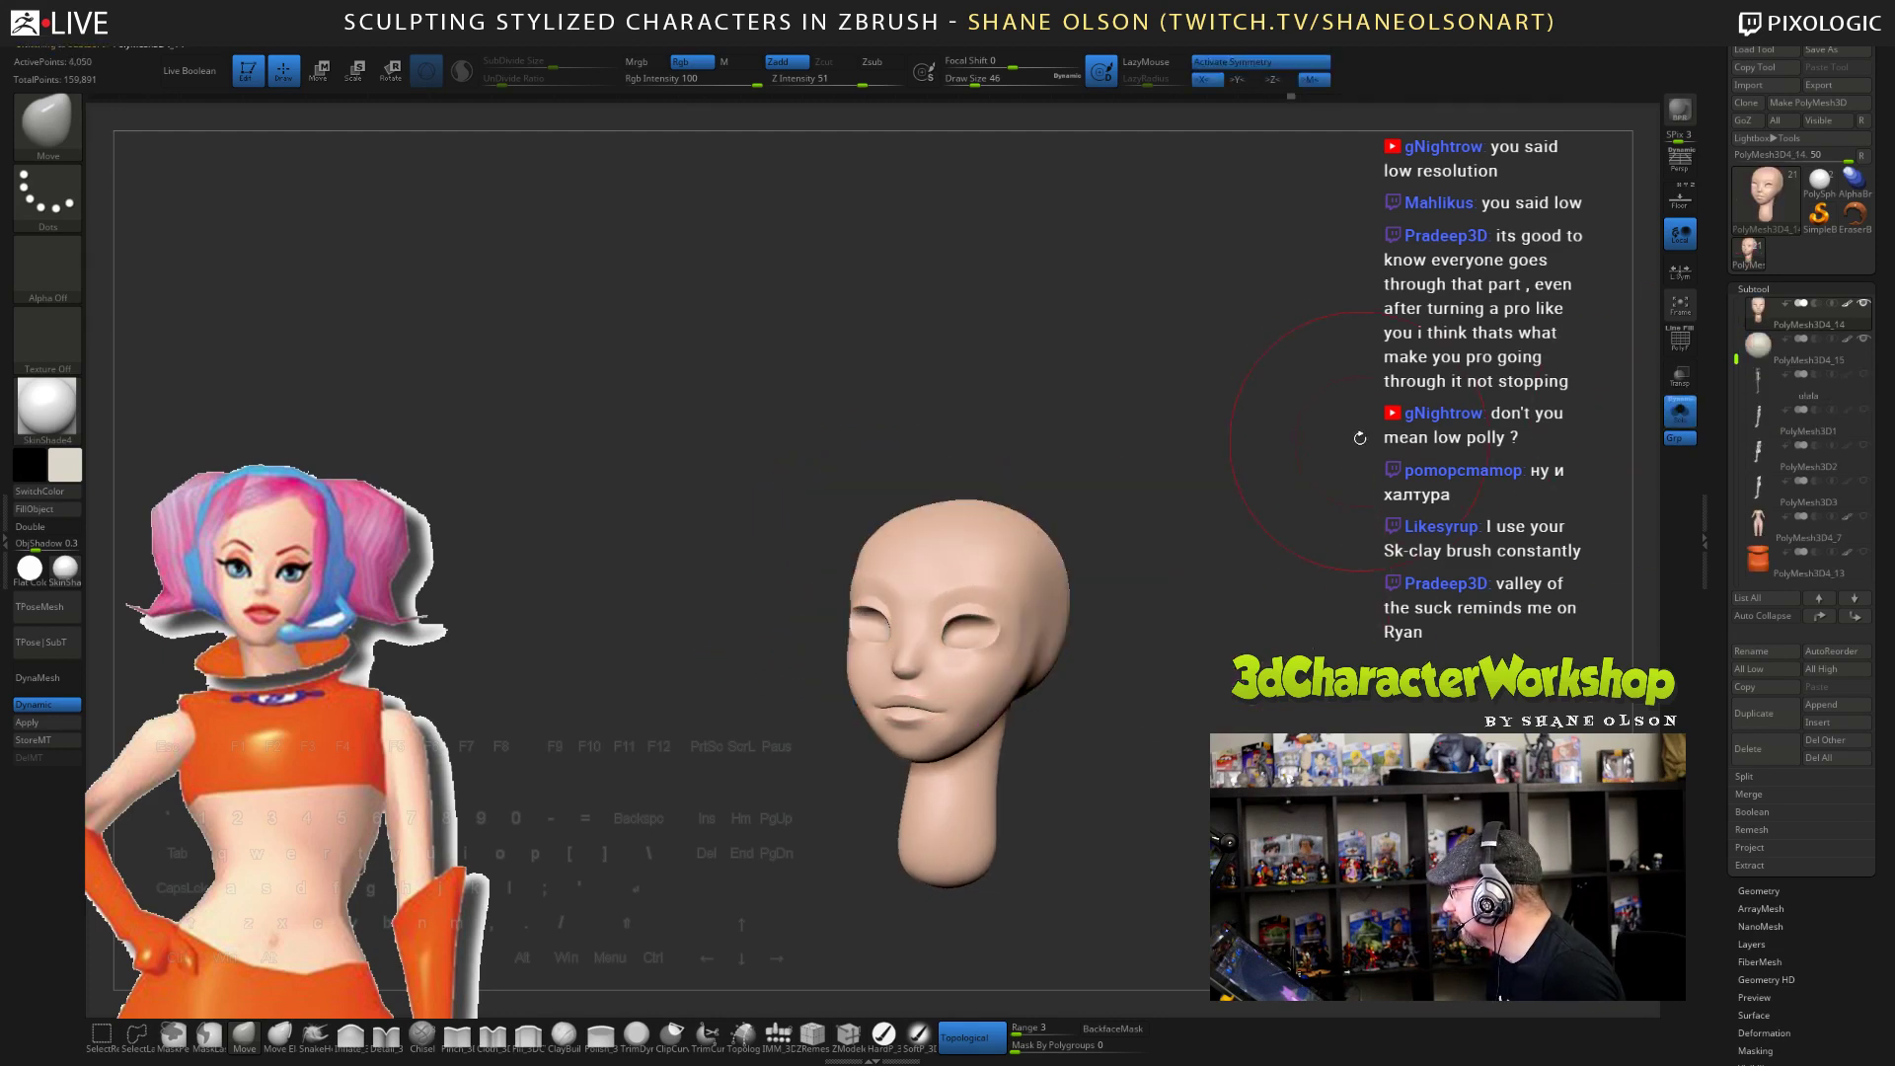
right_click_drag(1360, 438, 1159, 457)
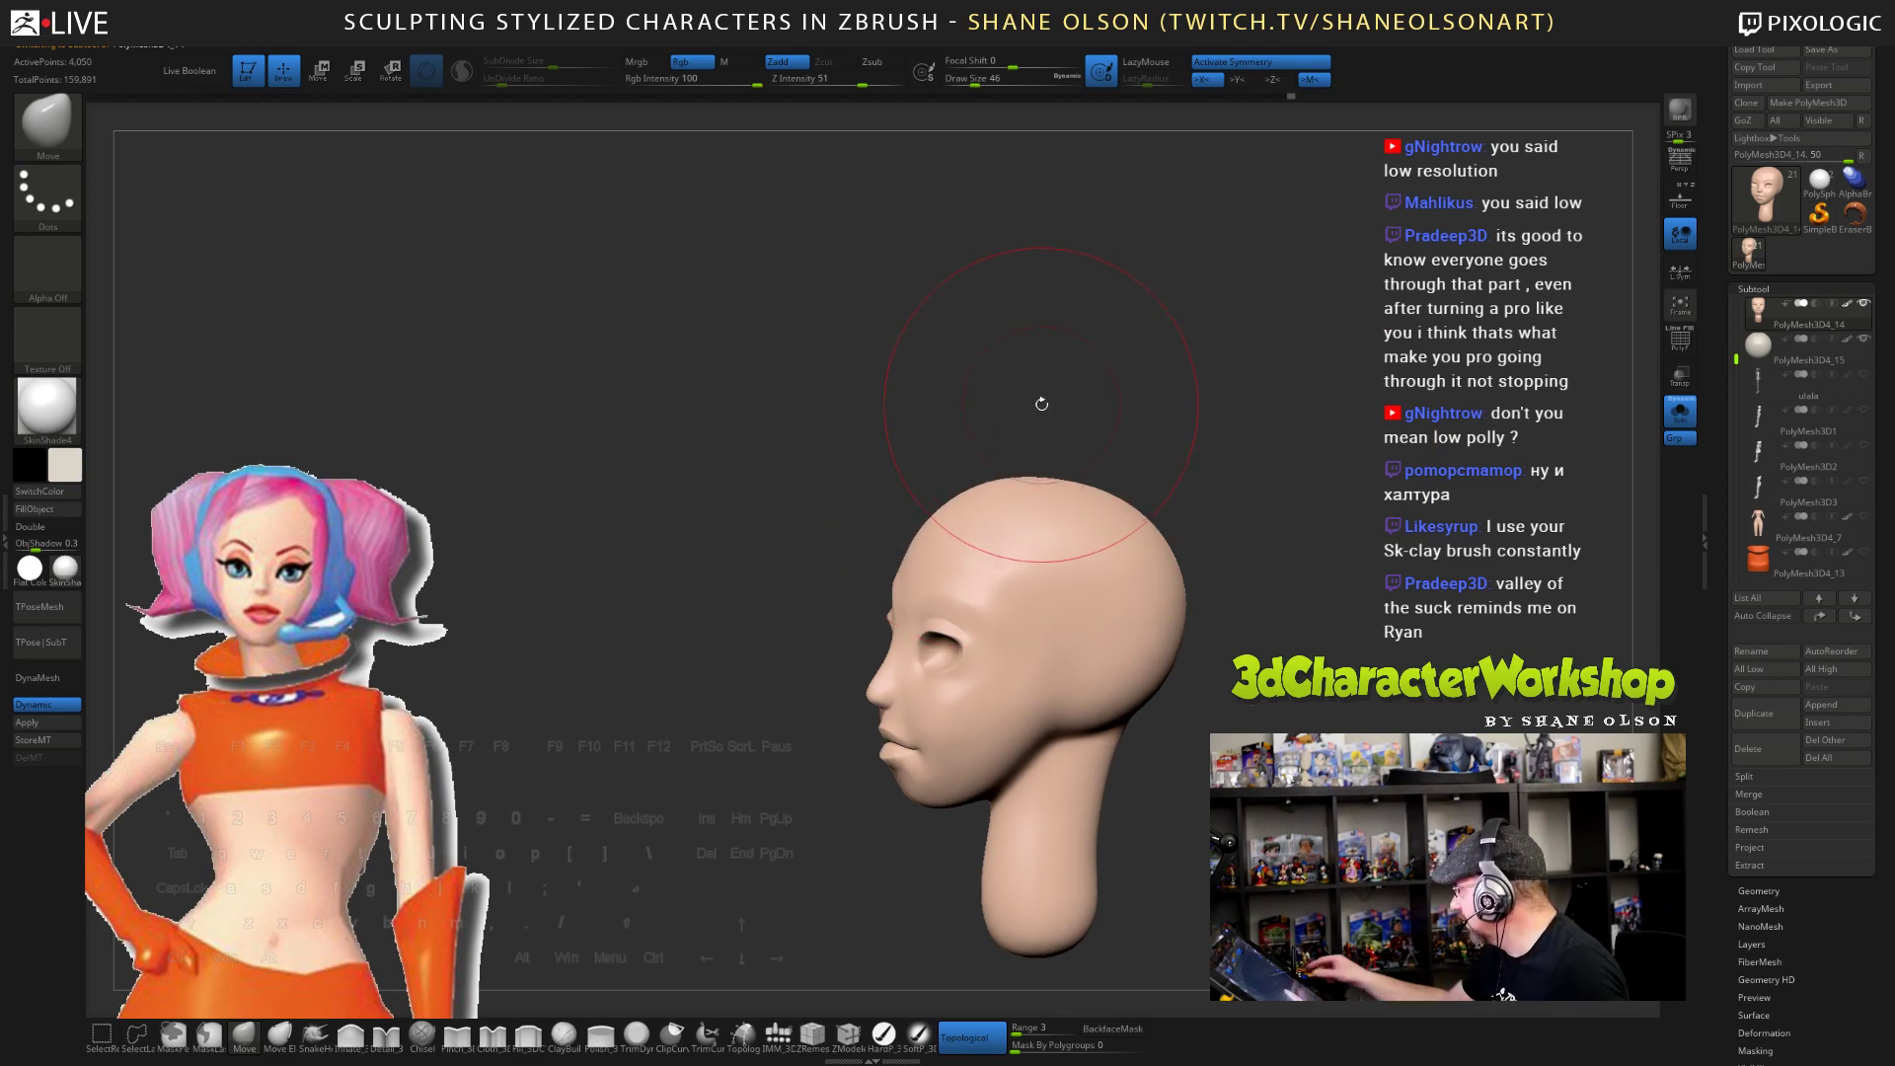
mouse_move(1040, 405)
right_mouse_down()
mouse_move(1234, 495)
mouse_move(1075, 492)
mouse_move(1179, 521)
mouse_move(1135, 631)
right_mouse_up()
key("bracketleft")
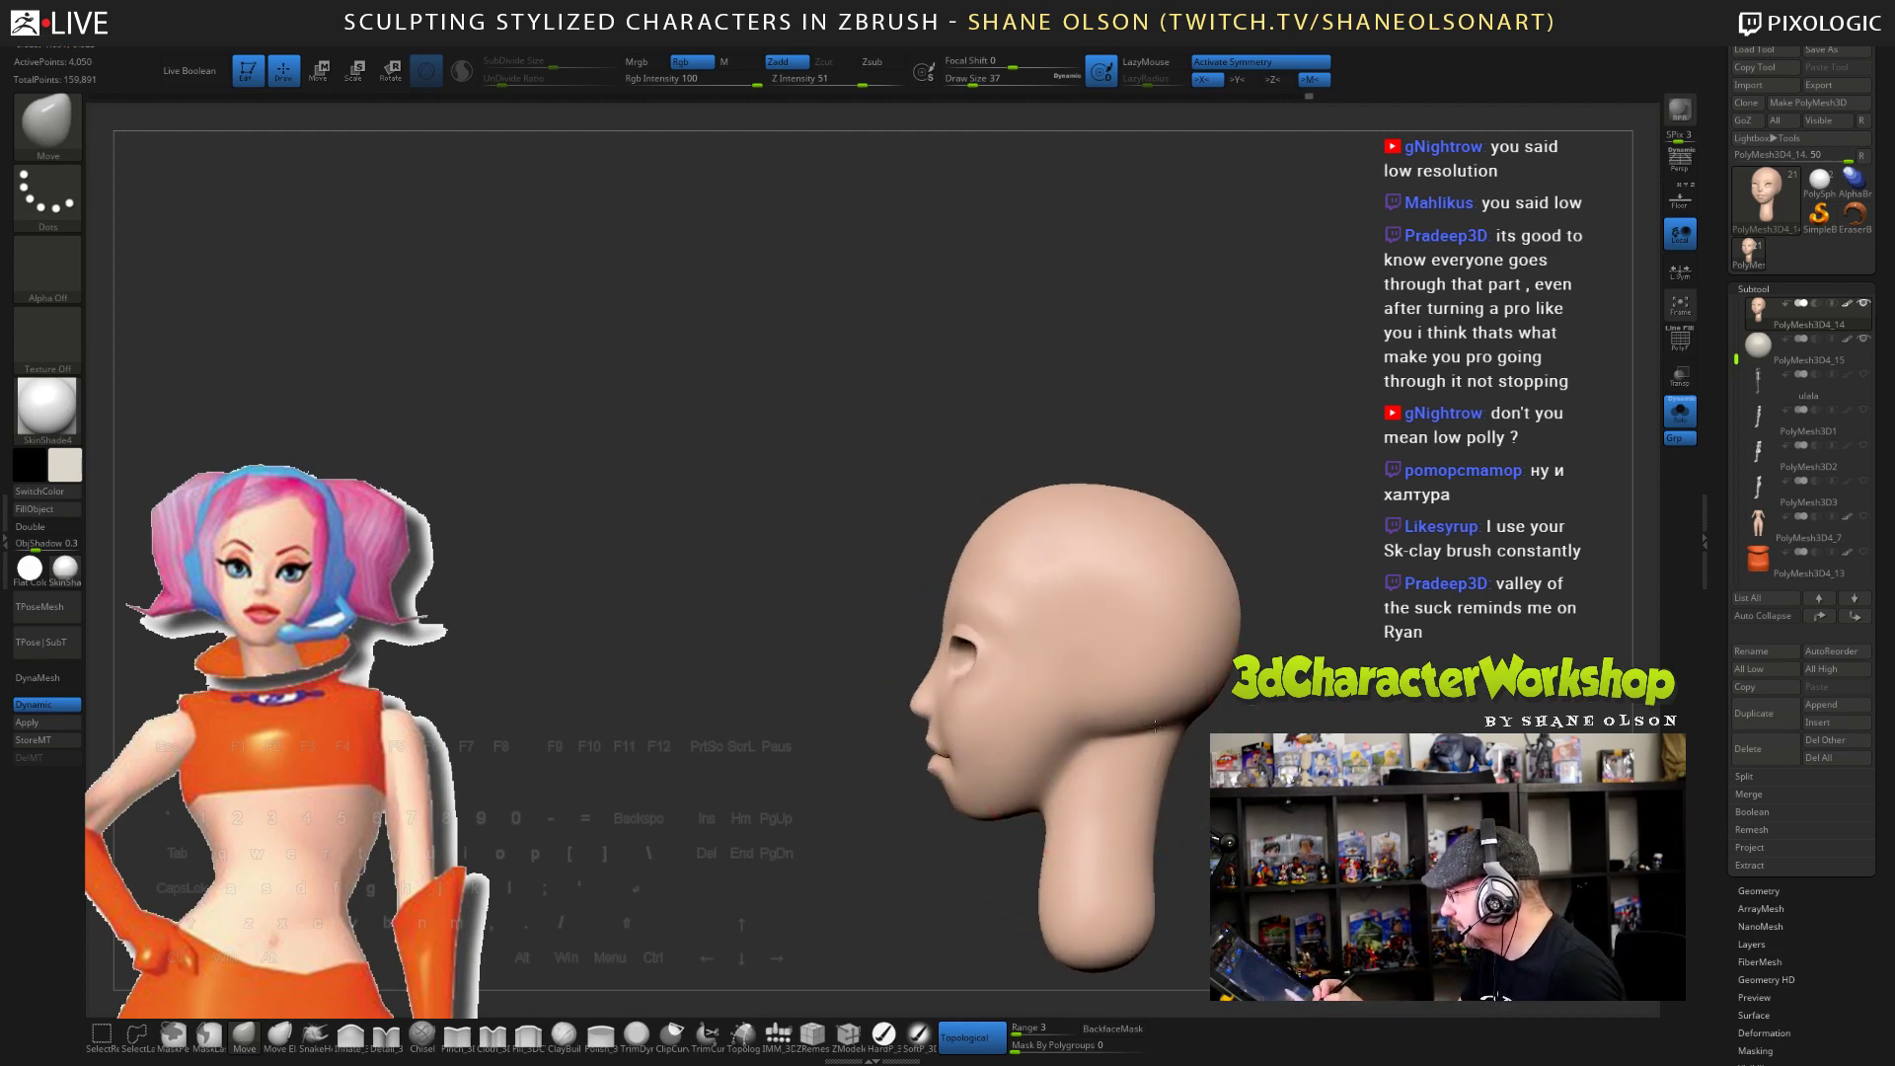
left_click_drag(1151, 851, 1049, 855)
key("s")
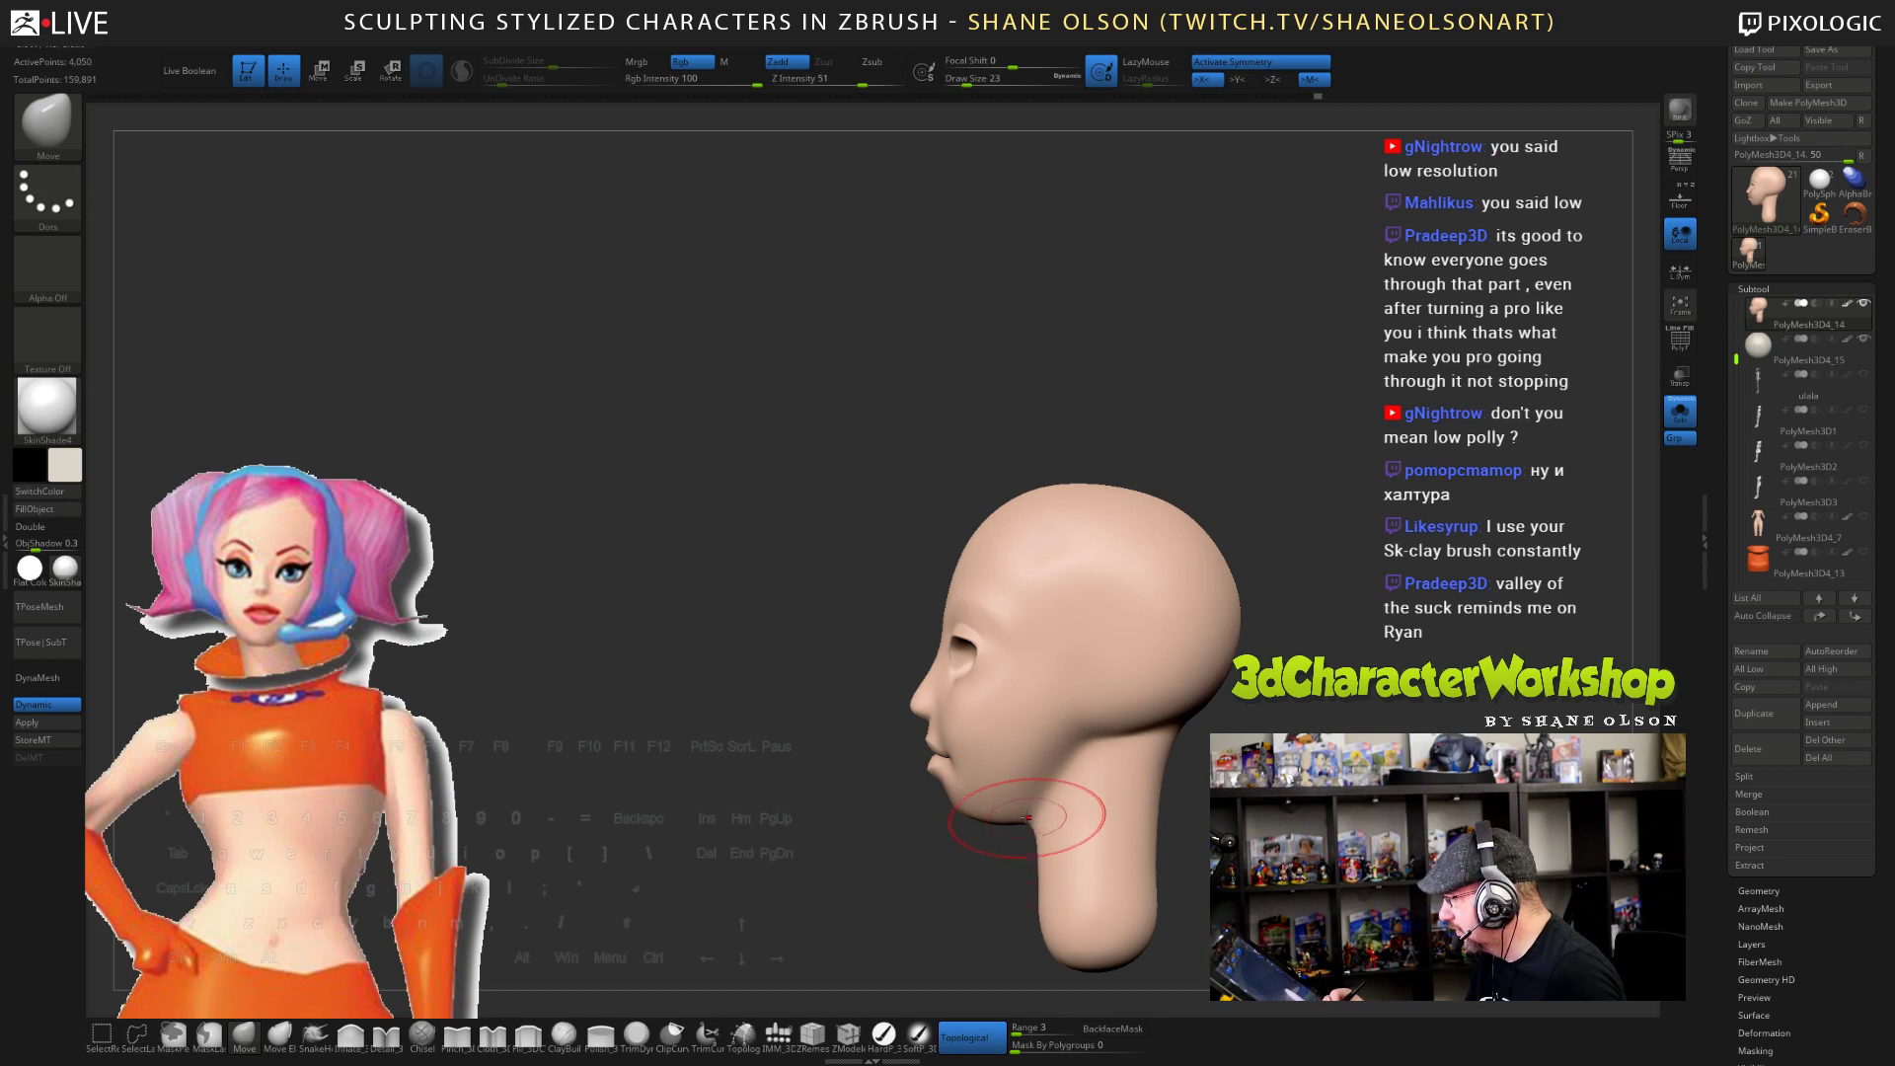
left_click_drag(1283, 838, 1320, 760)
- Sharpen the jawline from the chin towards the ear with the Pinch brush at draw size 17, and smooth it at draw size 11
key("s")
left_click_drag(923, 854, 893, 855)
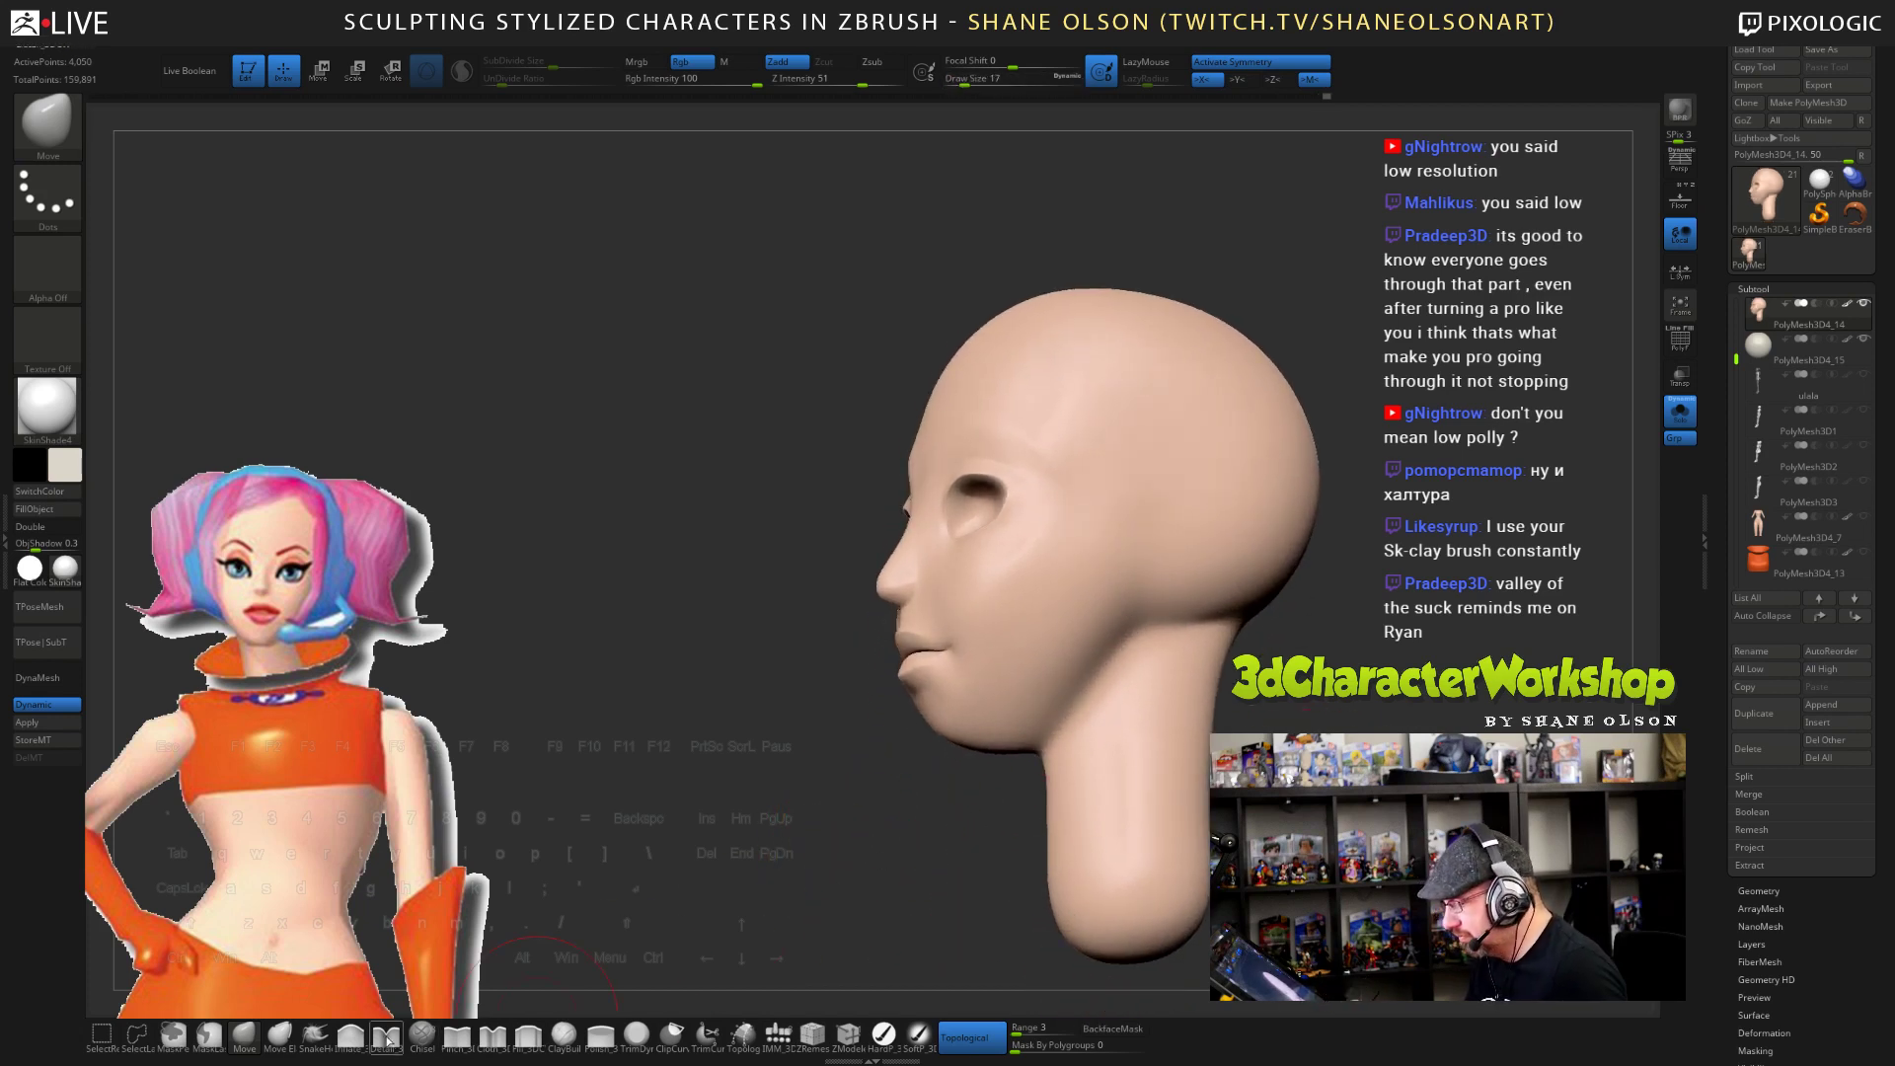
left_click(458, 1034)
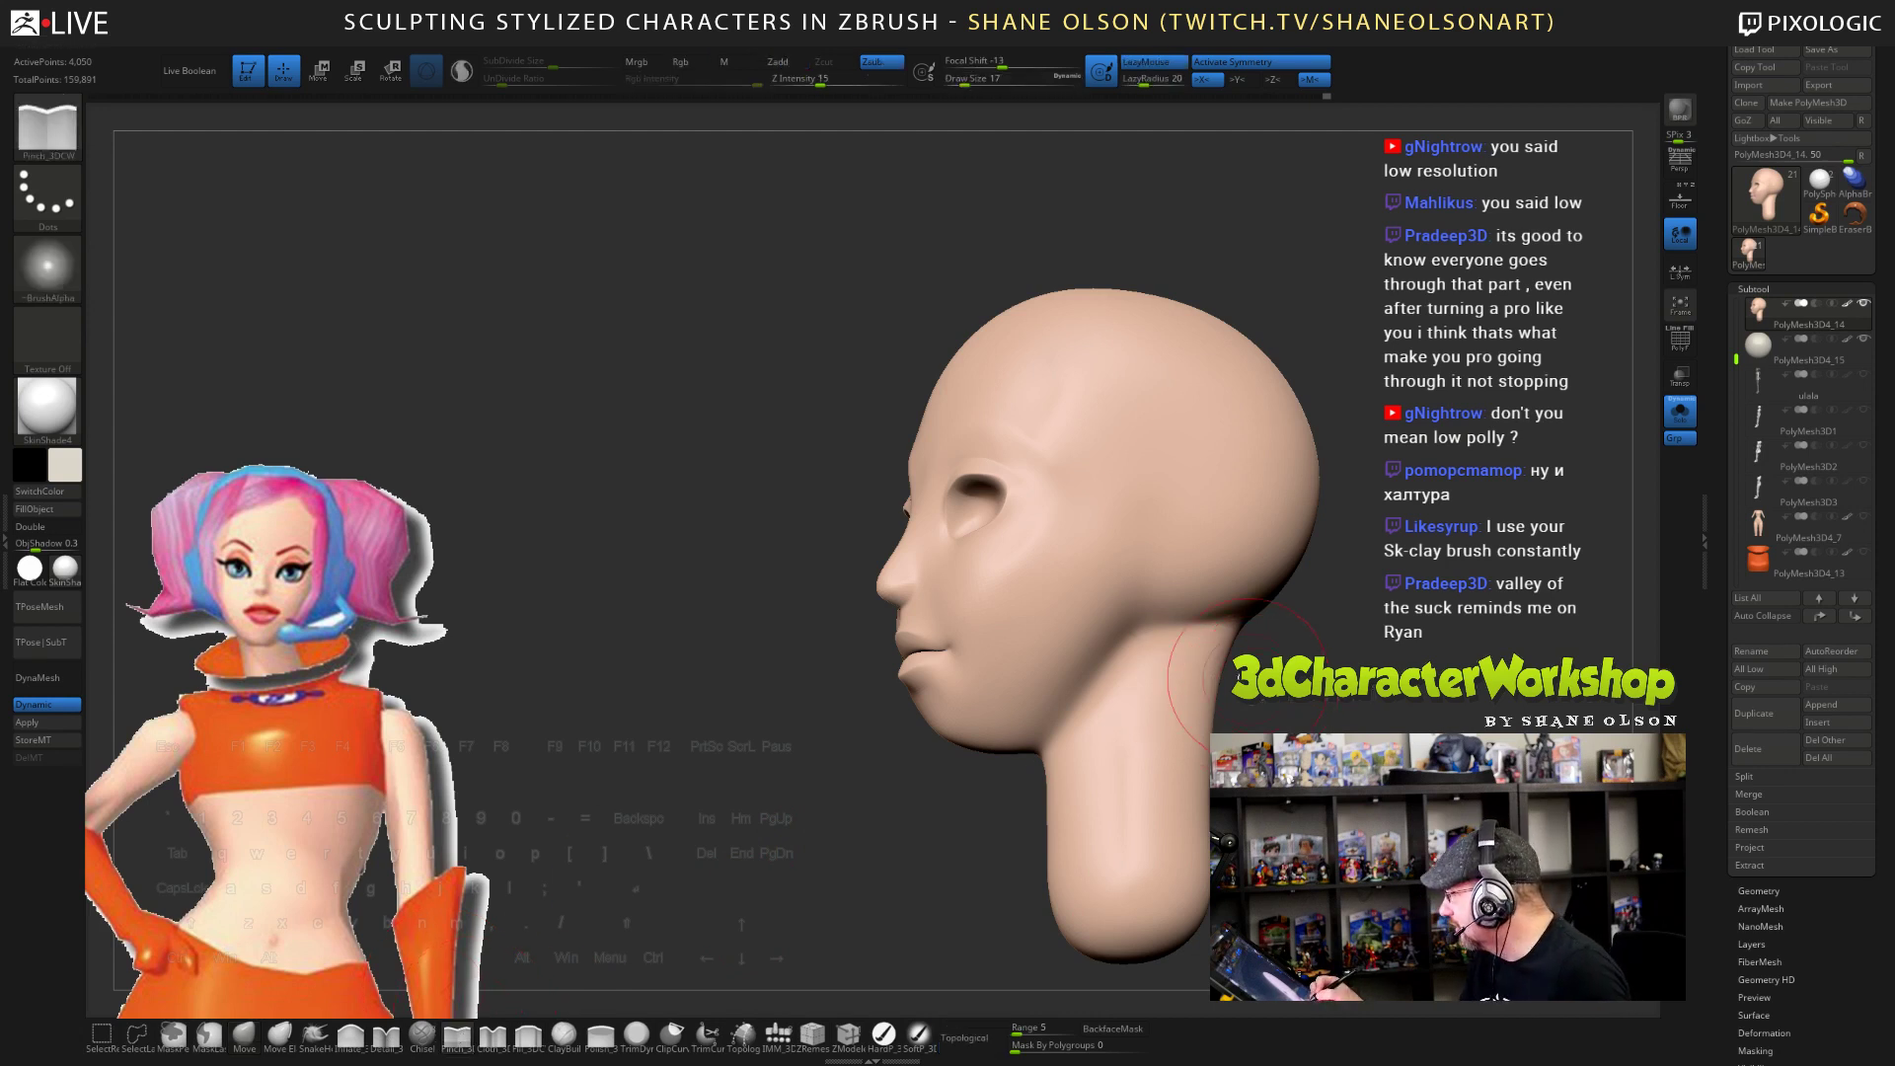
left_click_drag(959, 730, 1063, 652)
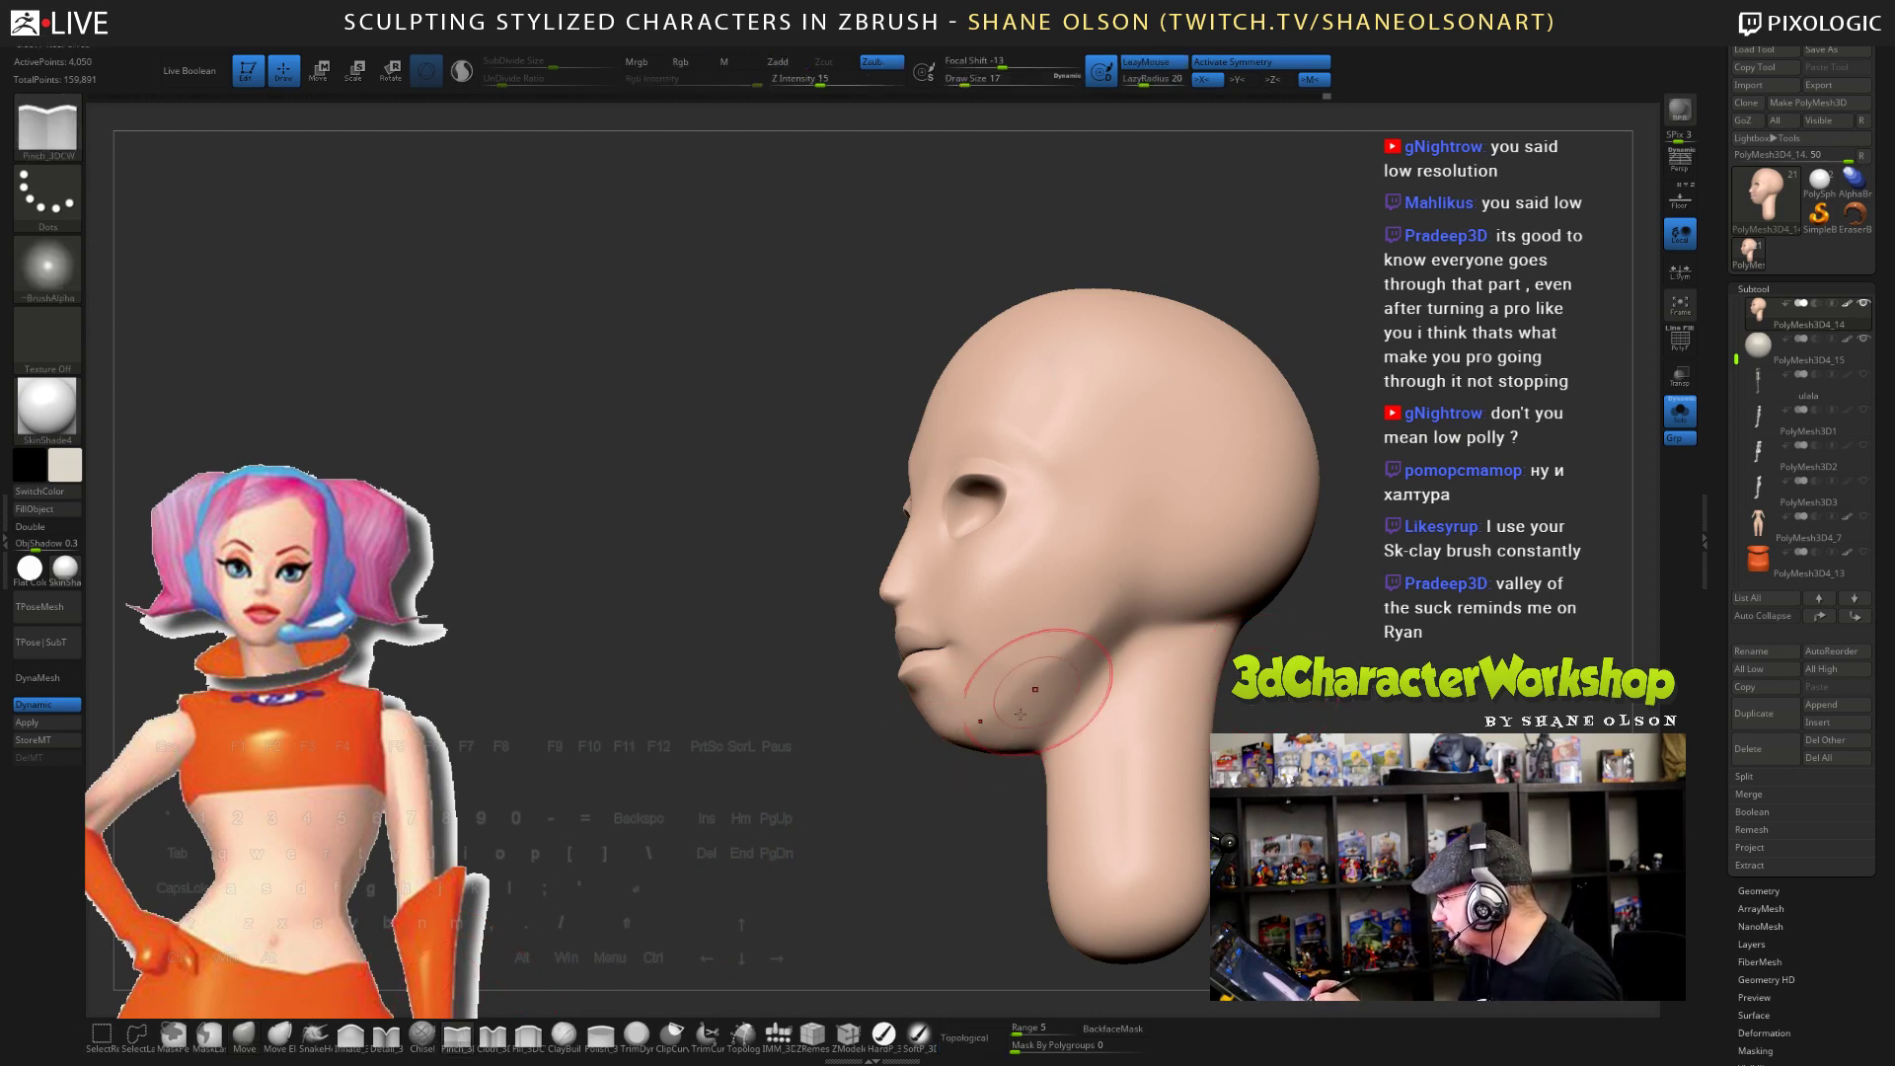
left_click_drag(965, 729, 1152, 584)
mouse_move(1307, 703)
left_mouse_down()
mouse_move(1407, 732)
mouse_move(1293, 725)
left_mouse_up()
key("s")
left_click_drag(1126, 604, 1041, 678, "shift")
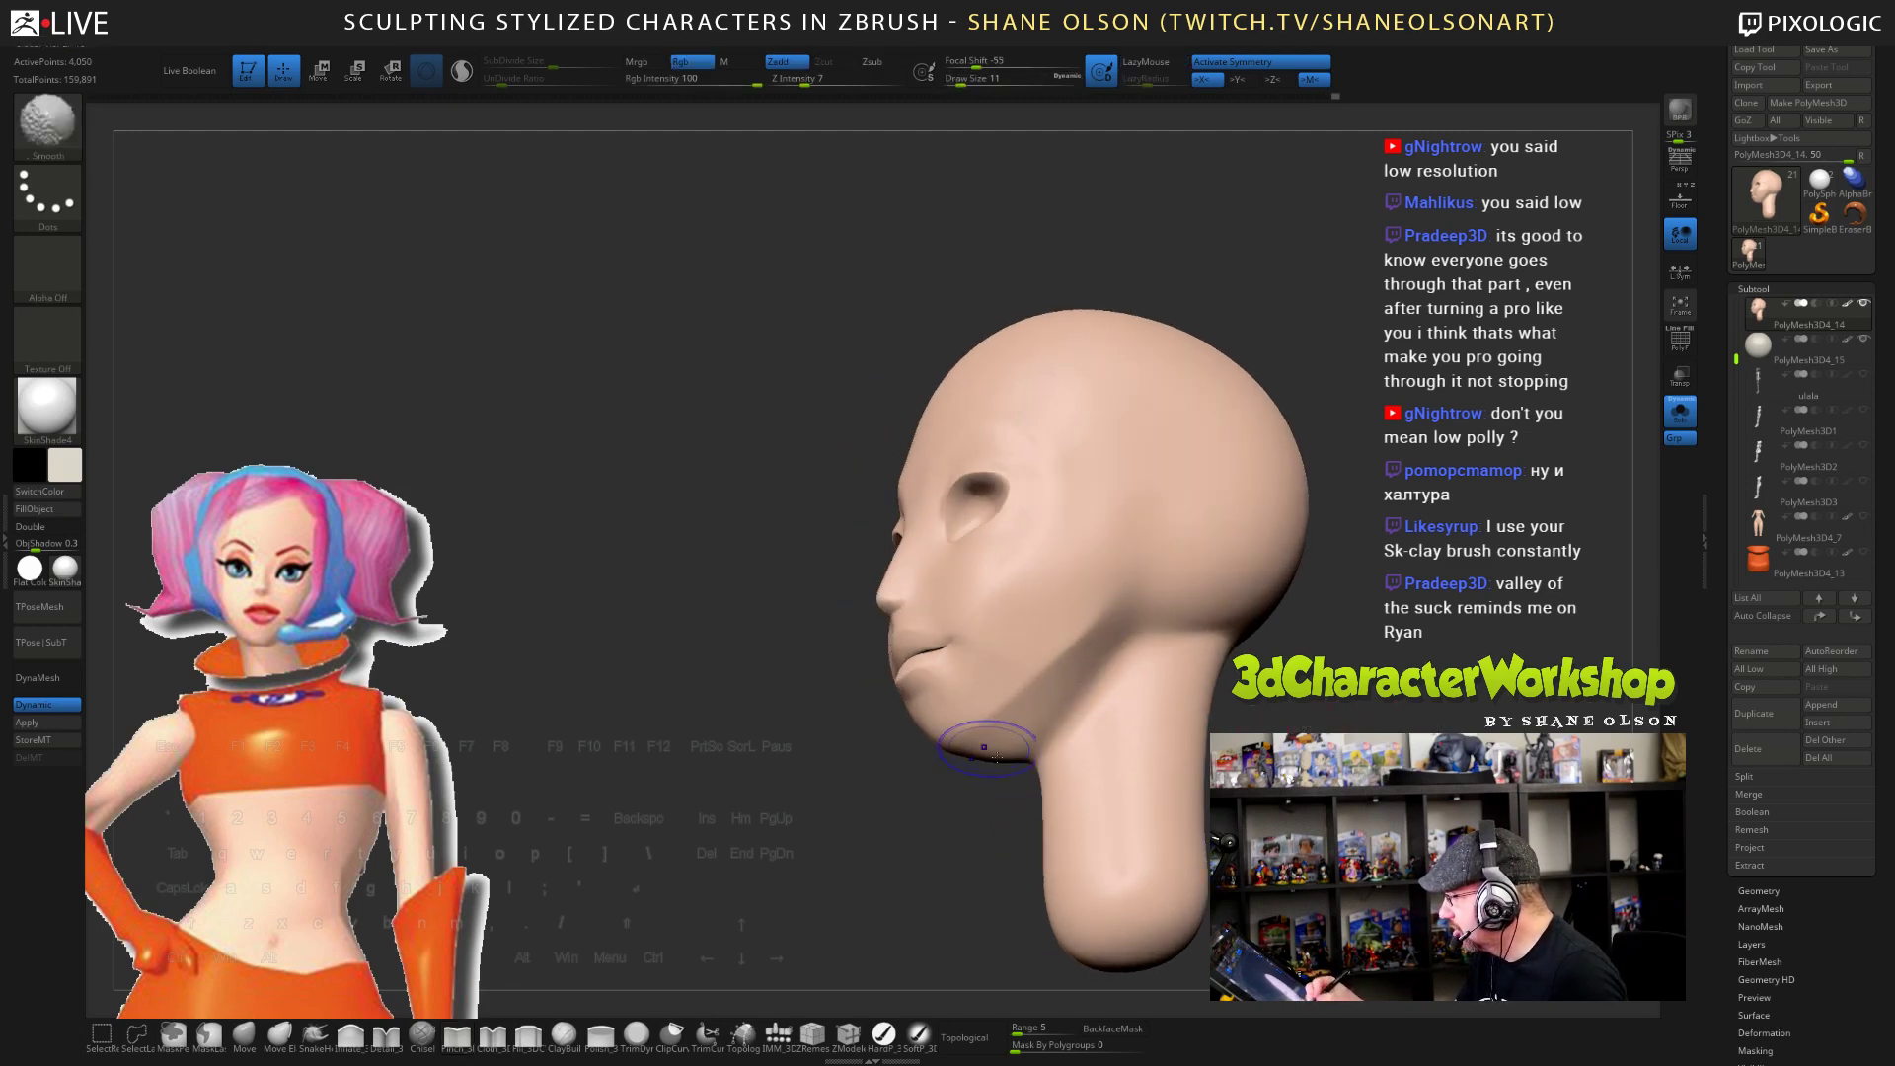
- Refine the lower edge of the jaw and chin with the Pinch brush at draw size 11, and smooth the jaw's side and underside
left_click_drag(960, 837, 1046, 795)
left_click_drag(1022, 725, 956, 735)
left_click_drag(928, 838, 817, 878)
mouse_move(1199, 755)
left_mouse_down()
mouse_move(1323, 802)
mouse_move(1195, 767)
left_mouse_up()
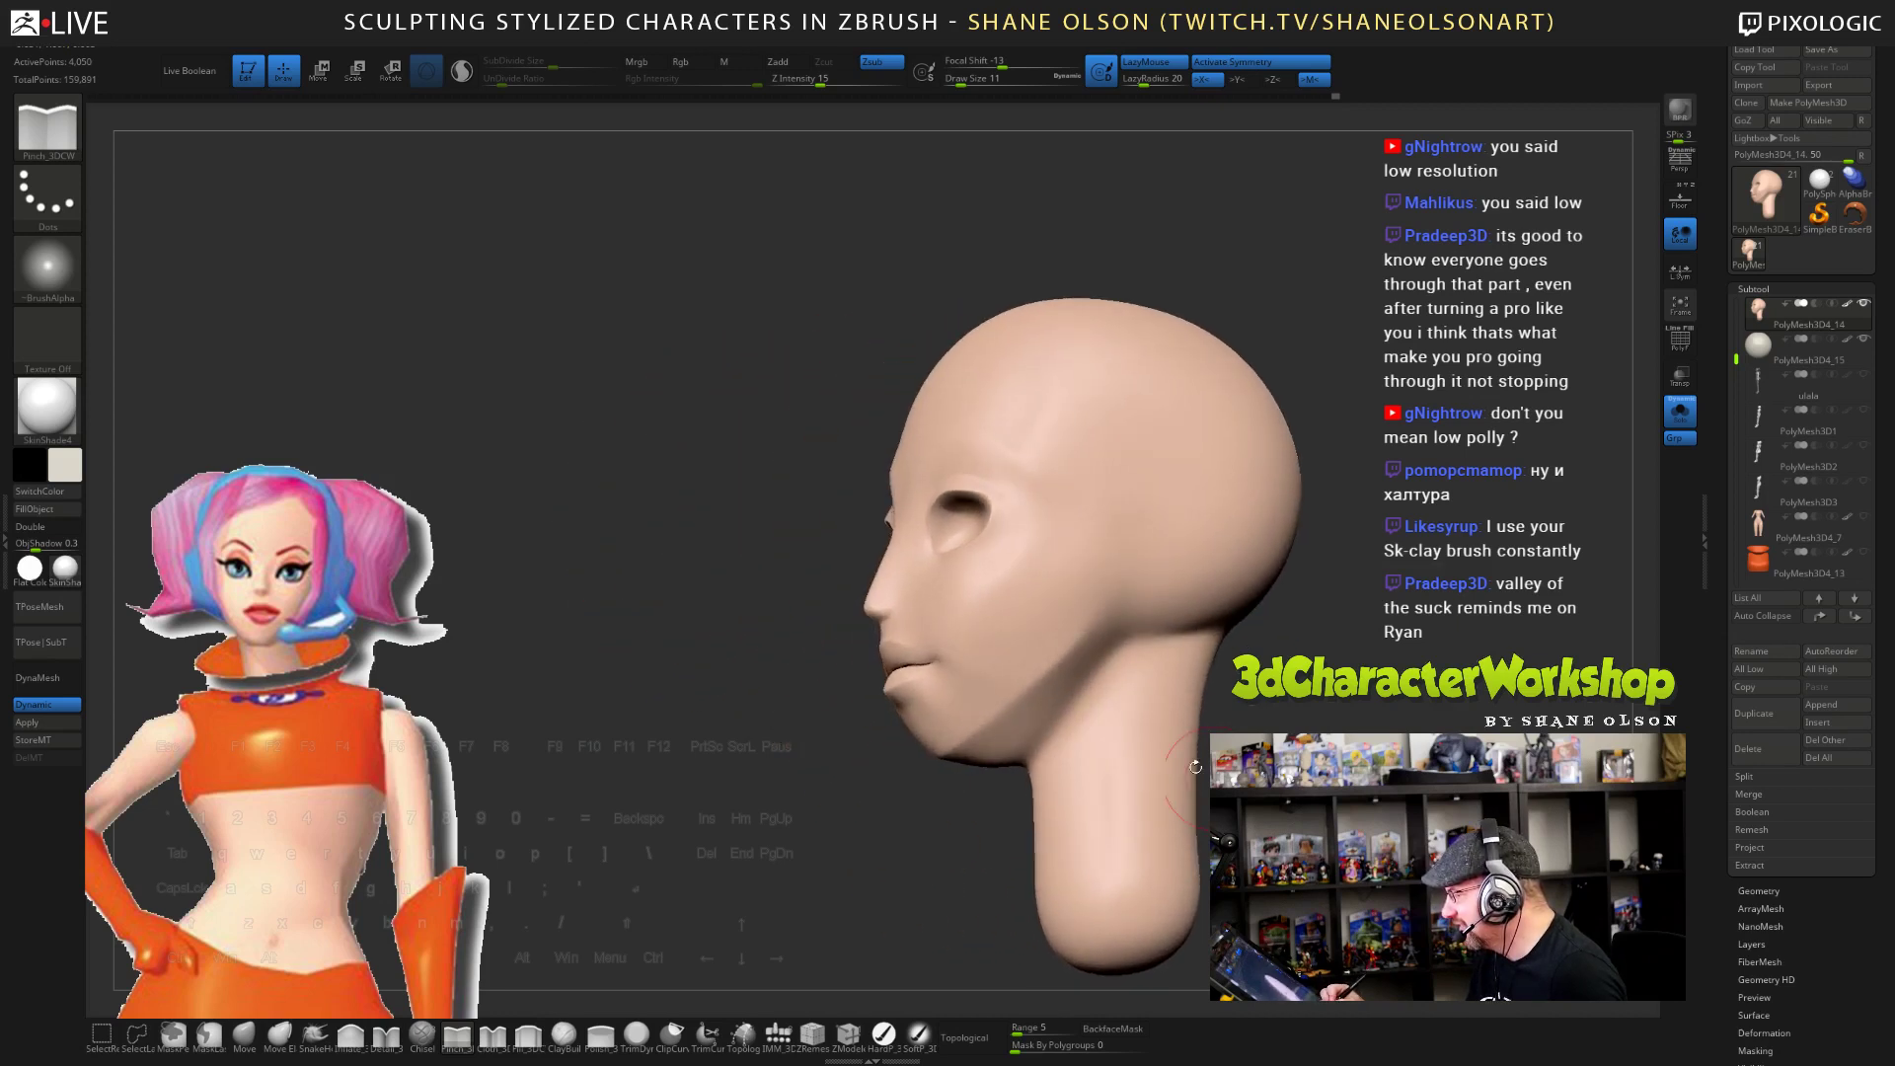
left_click_drag(1095, 621, 1068, 653, "shift")
left_click_drag(1009, 809, 1004, 842)
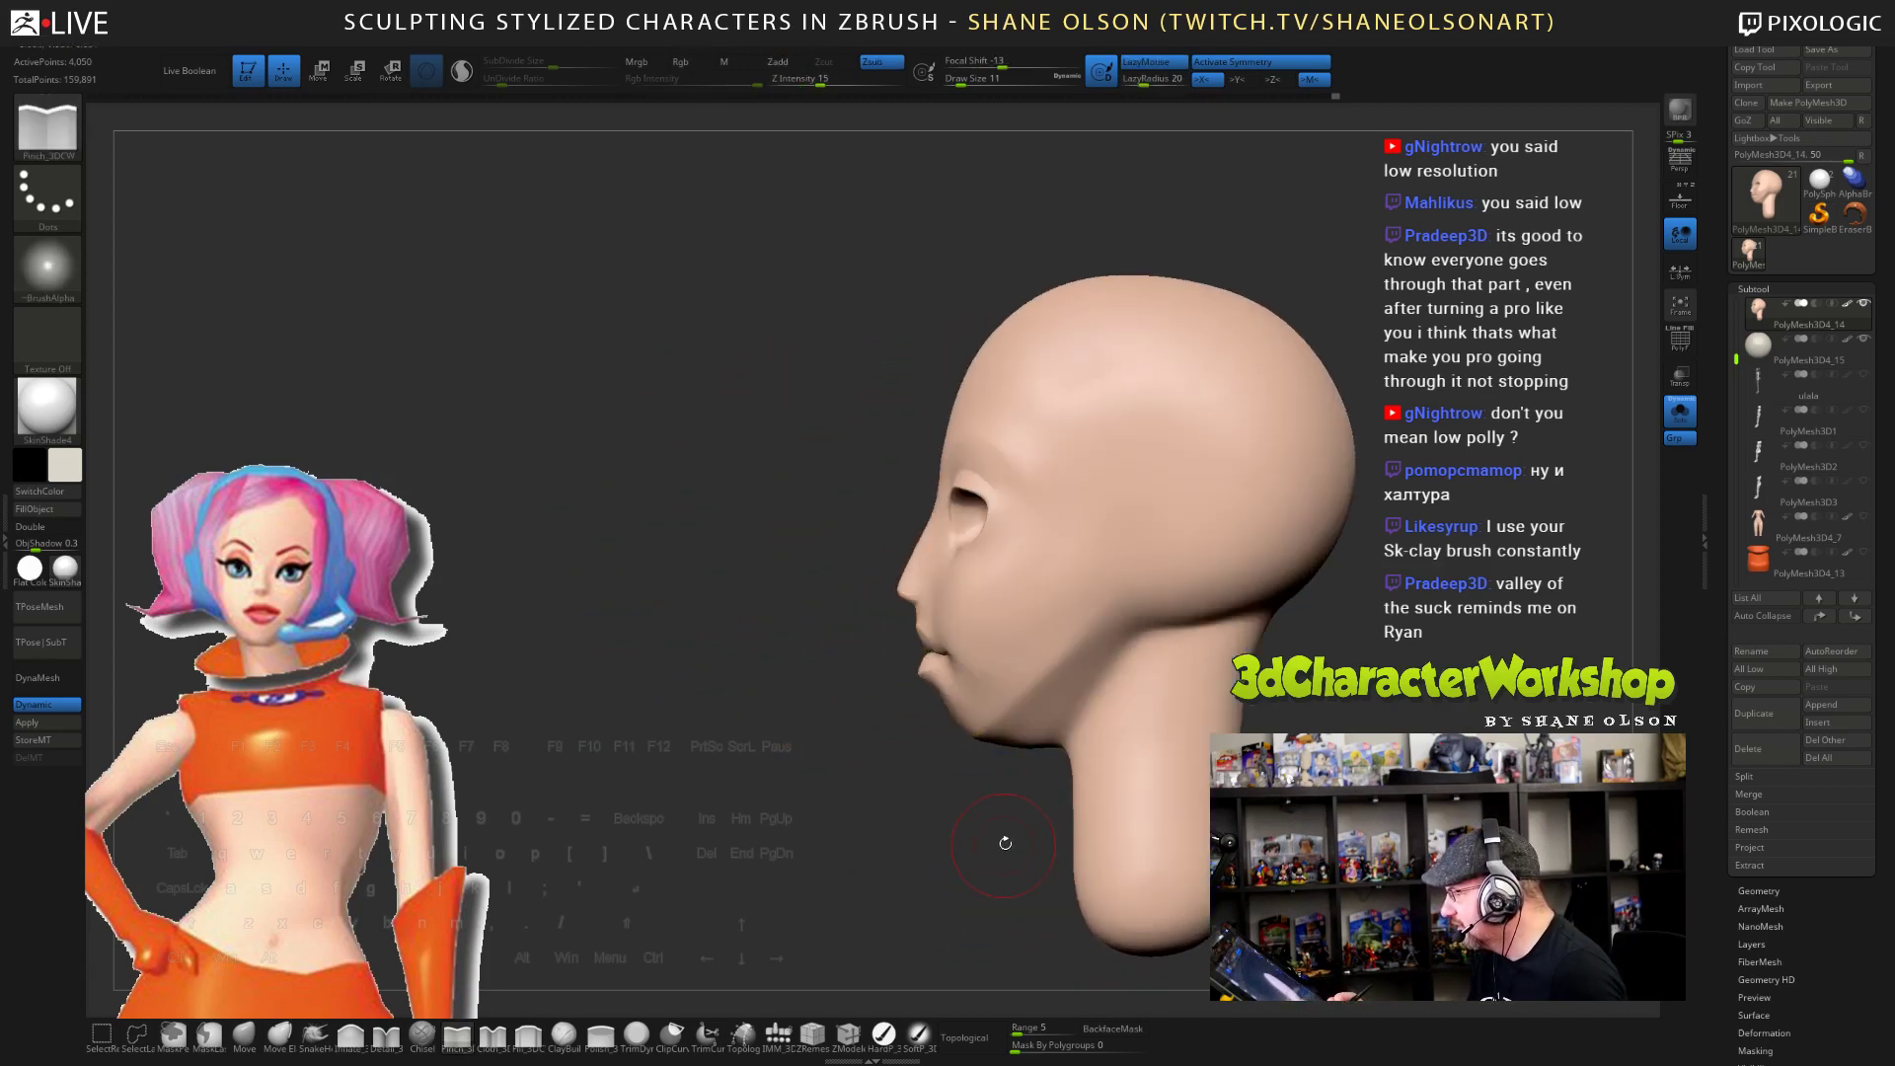
left_click_drag(711, 886, 715, 922)
left_click_drag(1071, 758, 1023, 791, "shift")
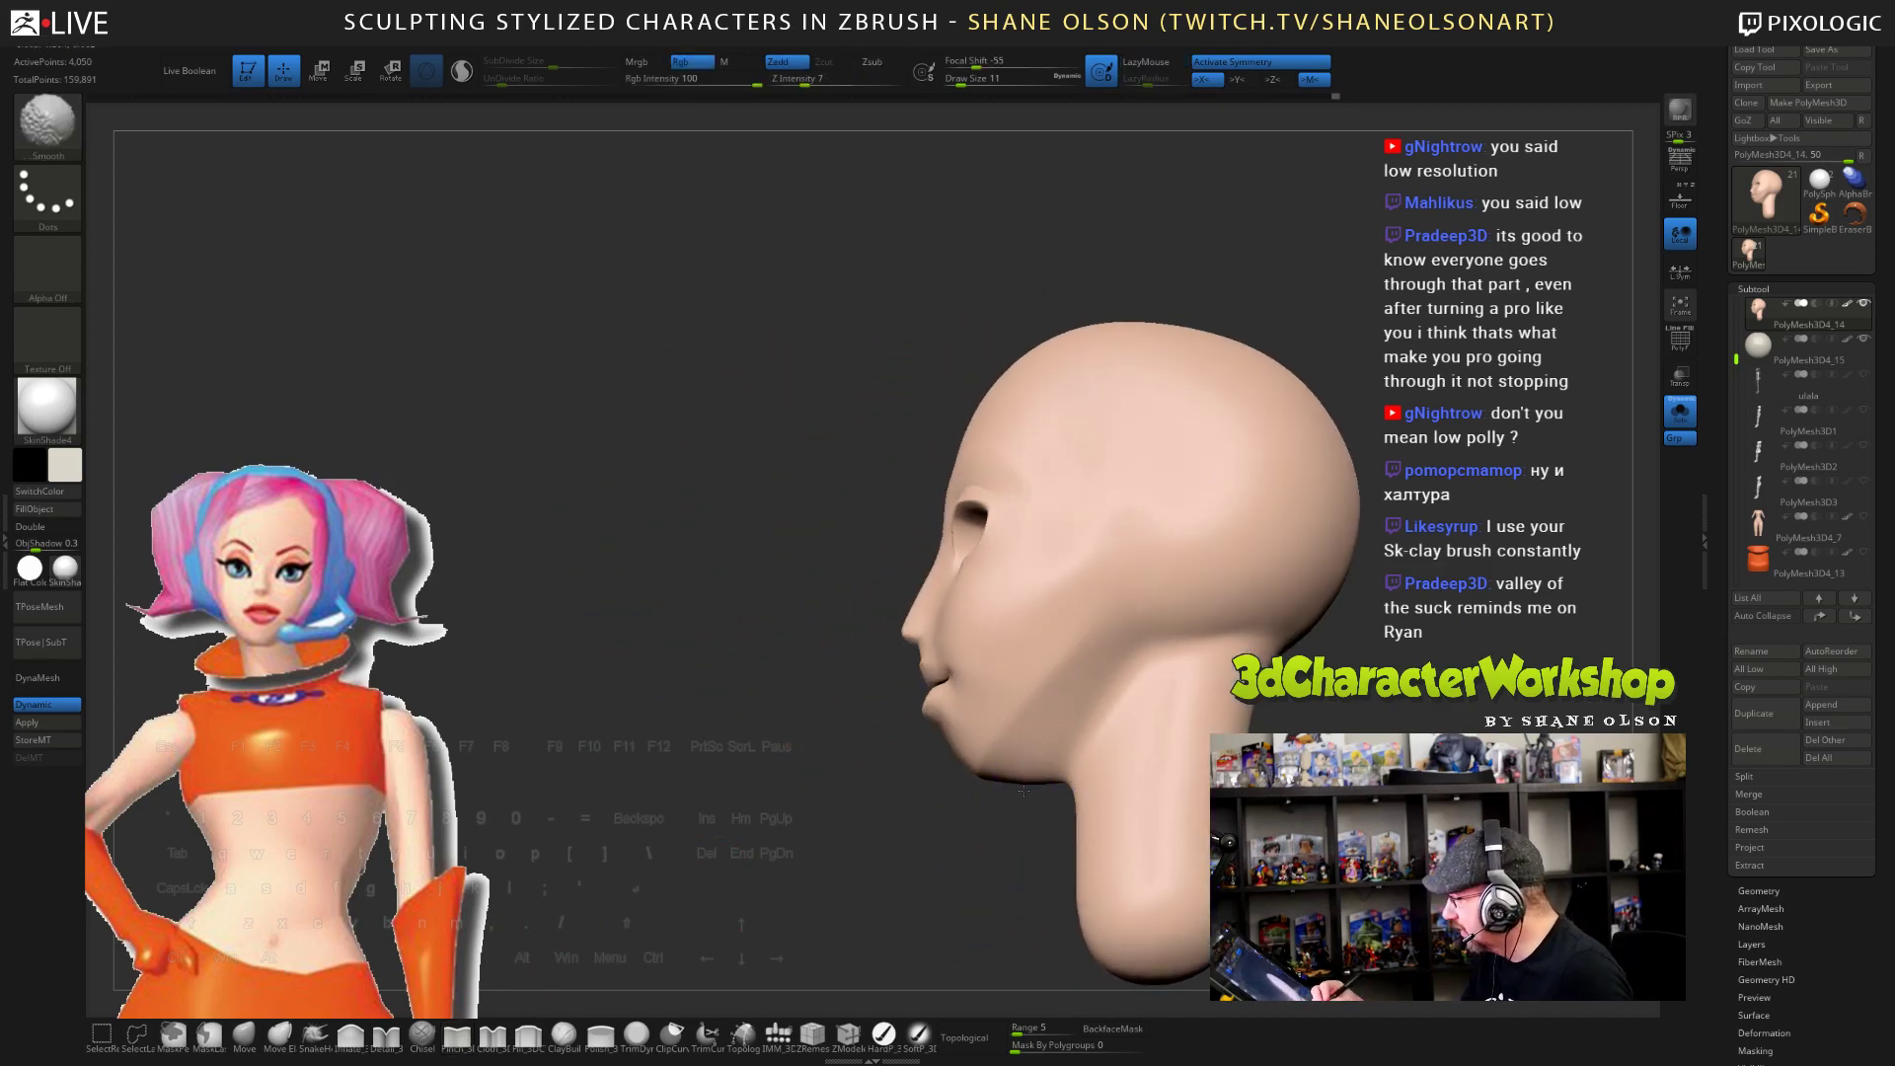
left_click_drag(1082, 688, 1017, 758, "shift")
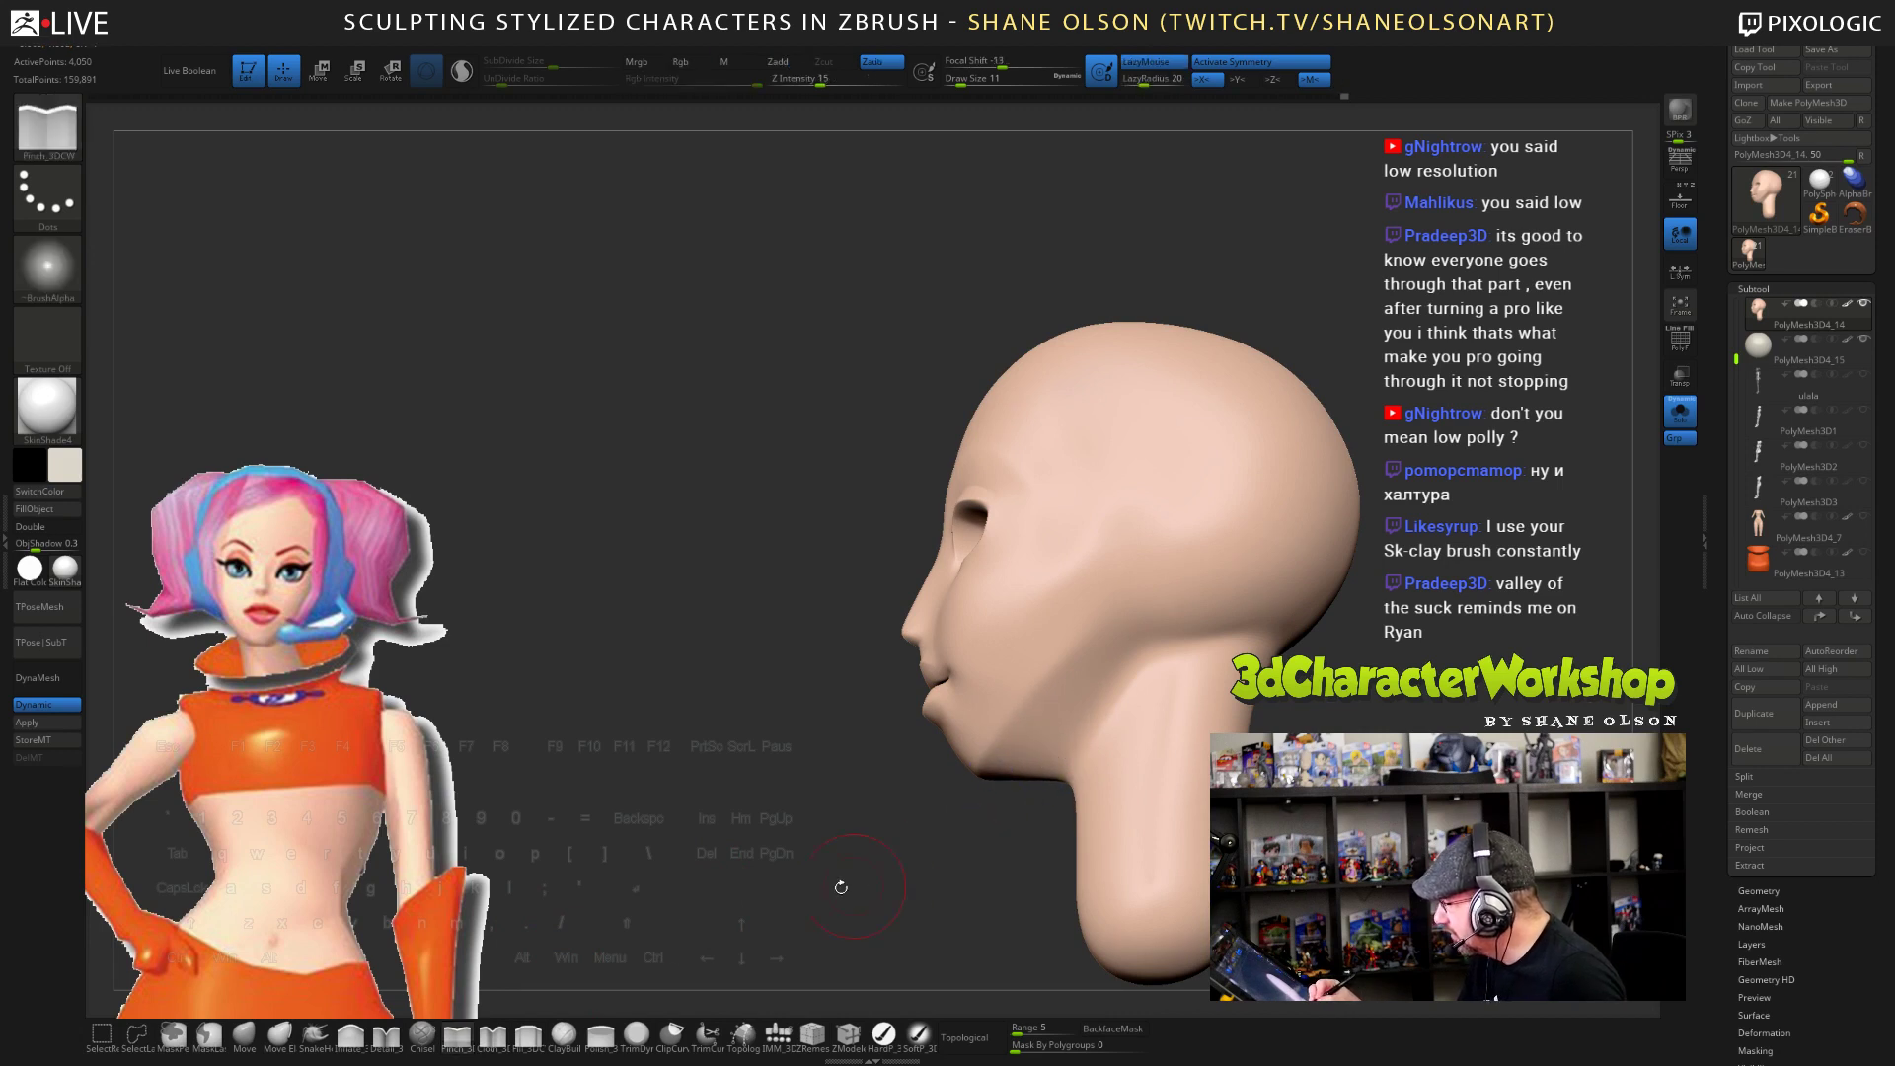
- Adjust the underside of the chin in profile with the Move brush at draw size 16
left_click(245, 1033)
key("s")
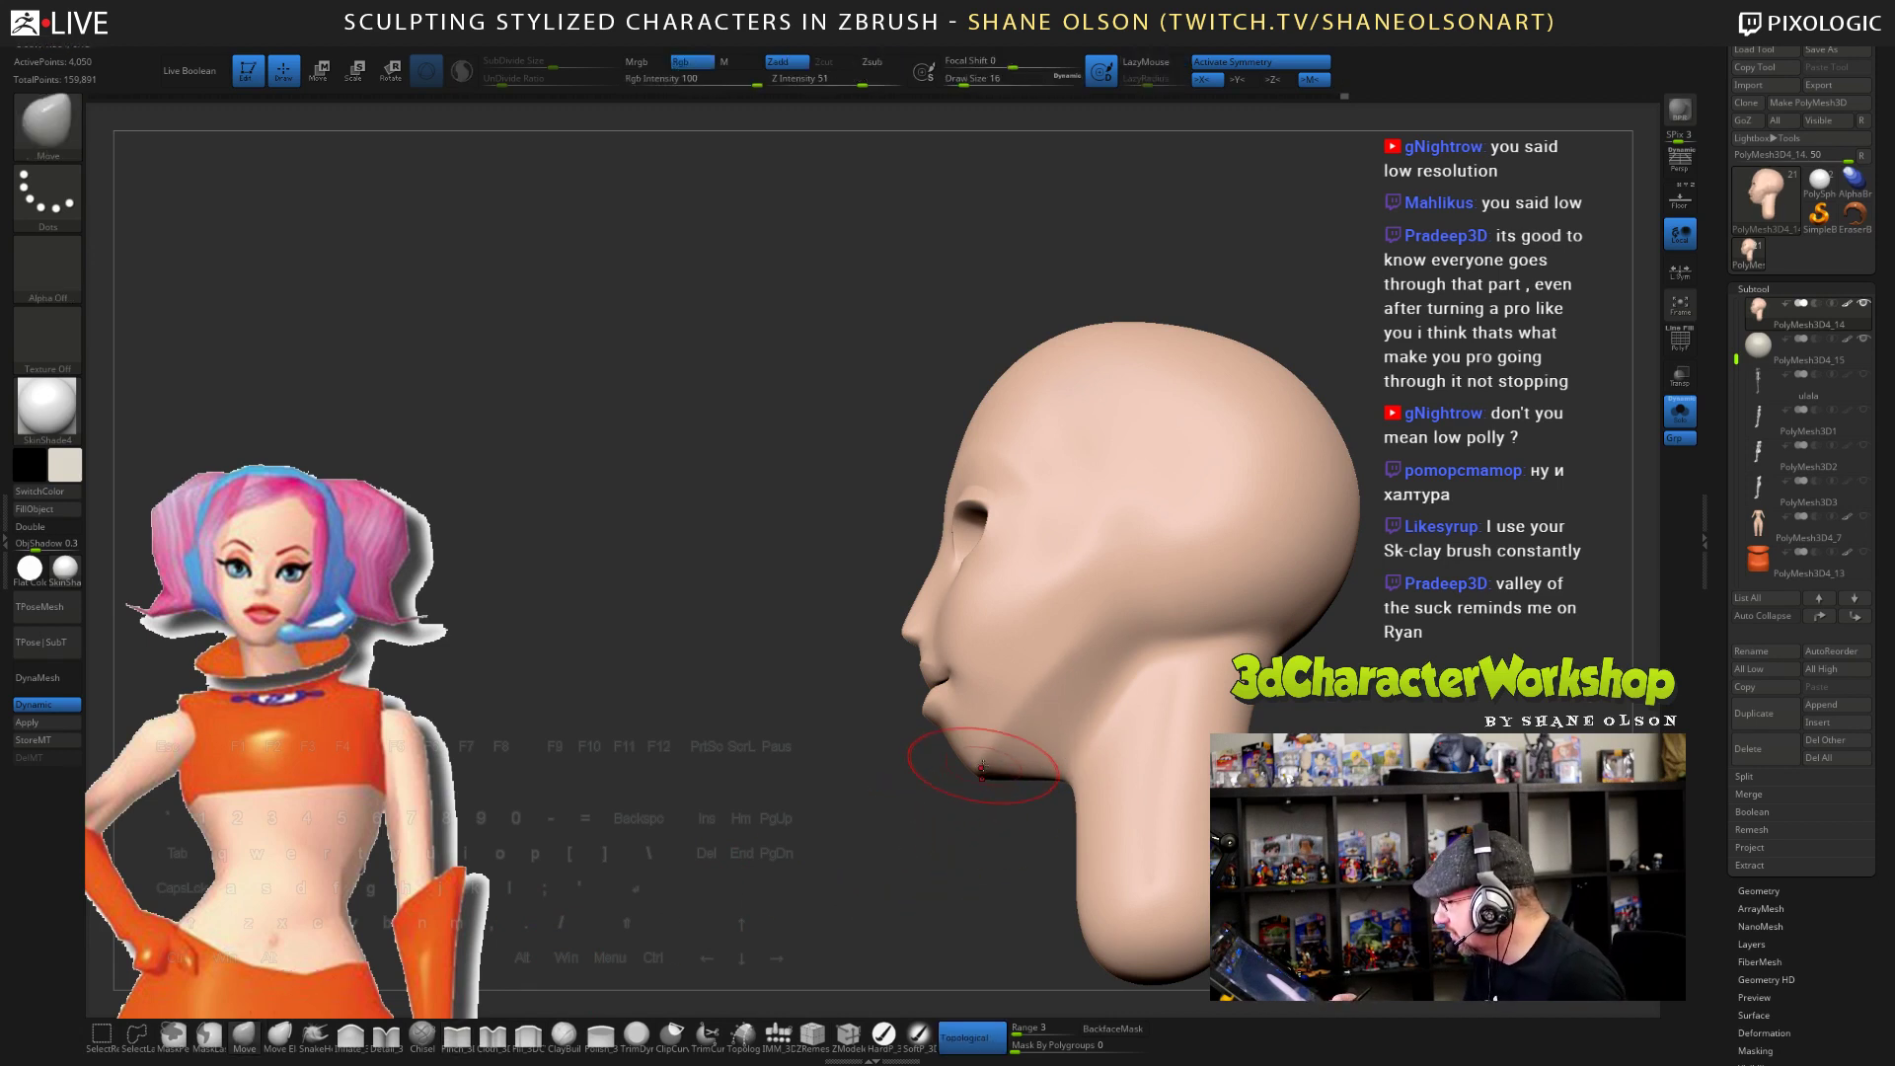
mouse_move(988, 828)
left_mouse_down()
mouse_move(950, 755)
mouse_move(923, 814)
left_mouse_up()
- Refine the nose and forehead profile with the Move brush, using draw size 11 and then 20
key("s")
left_click_drag(902, 732, 896, 733)
left_click_drag(917, 633, 885, 584)
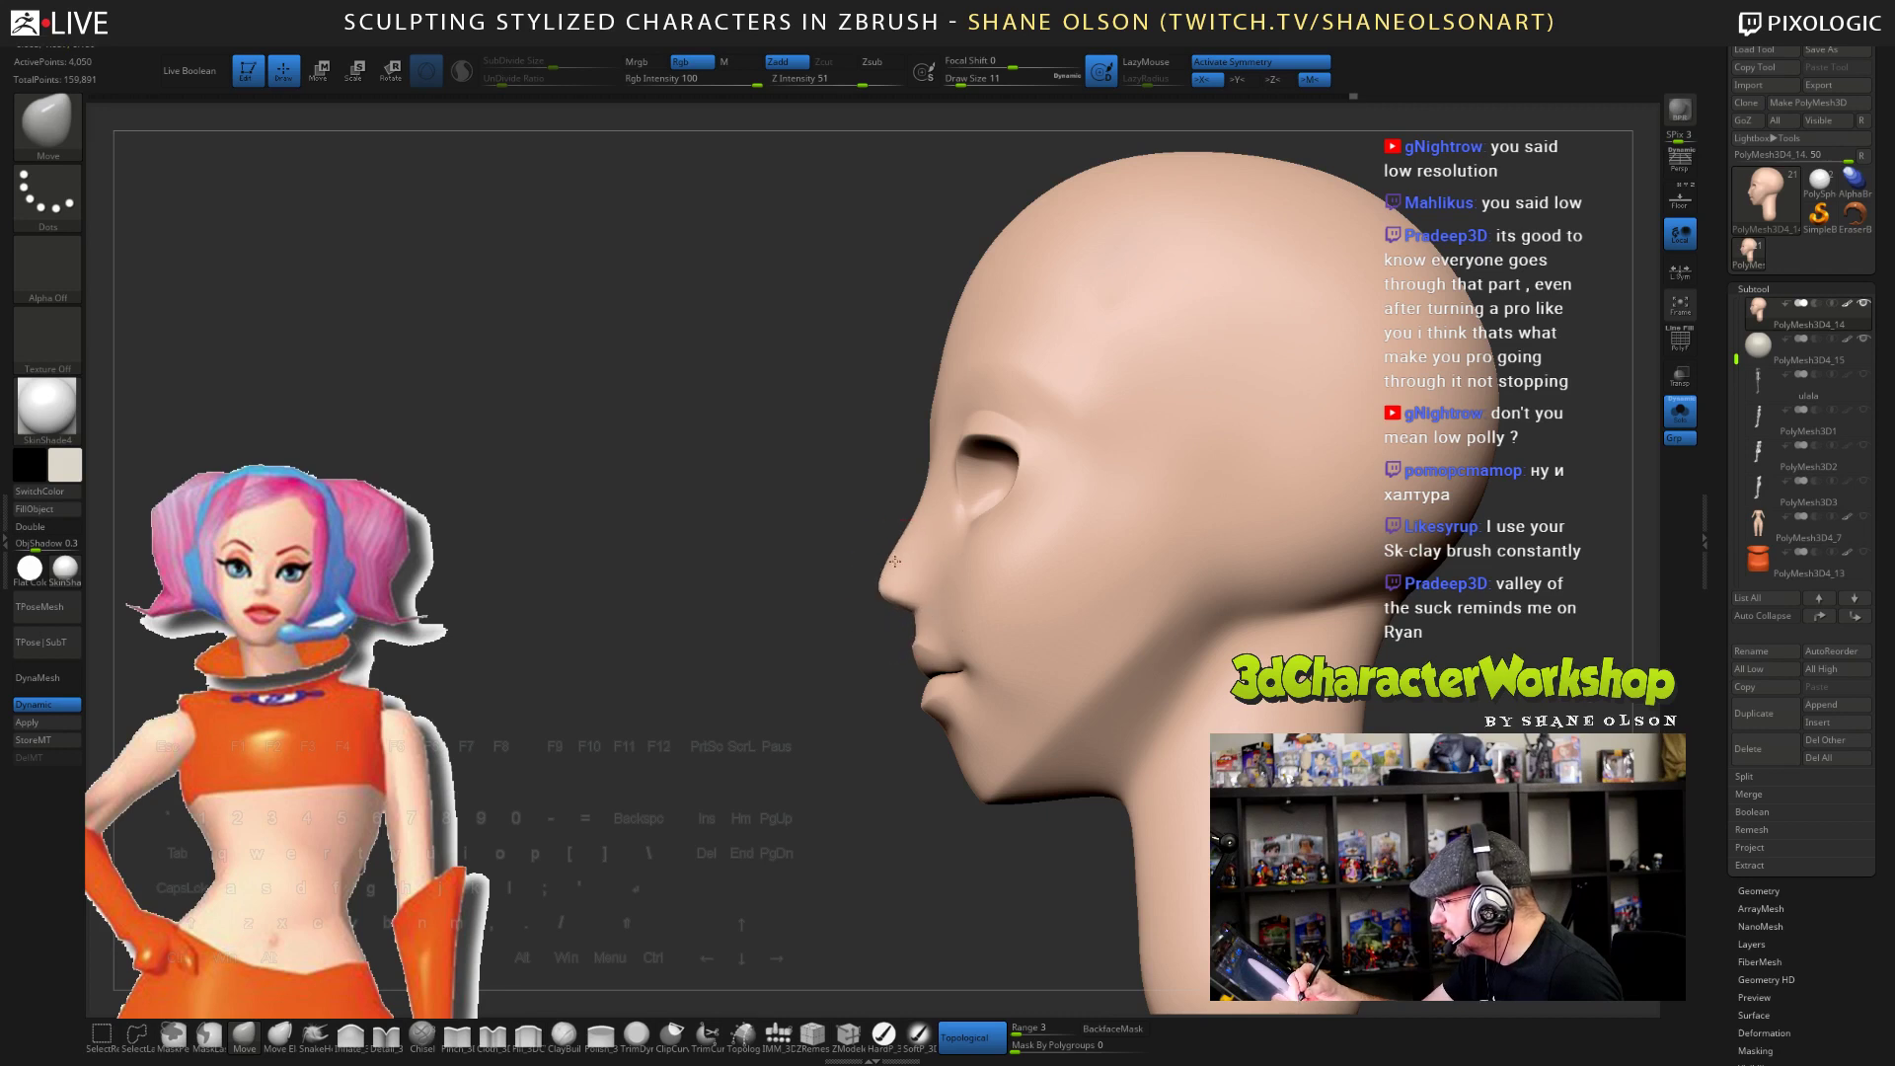
left_click_drag(915, 824, 933, 811)
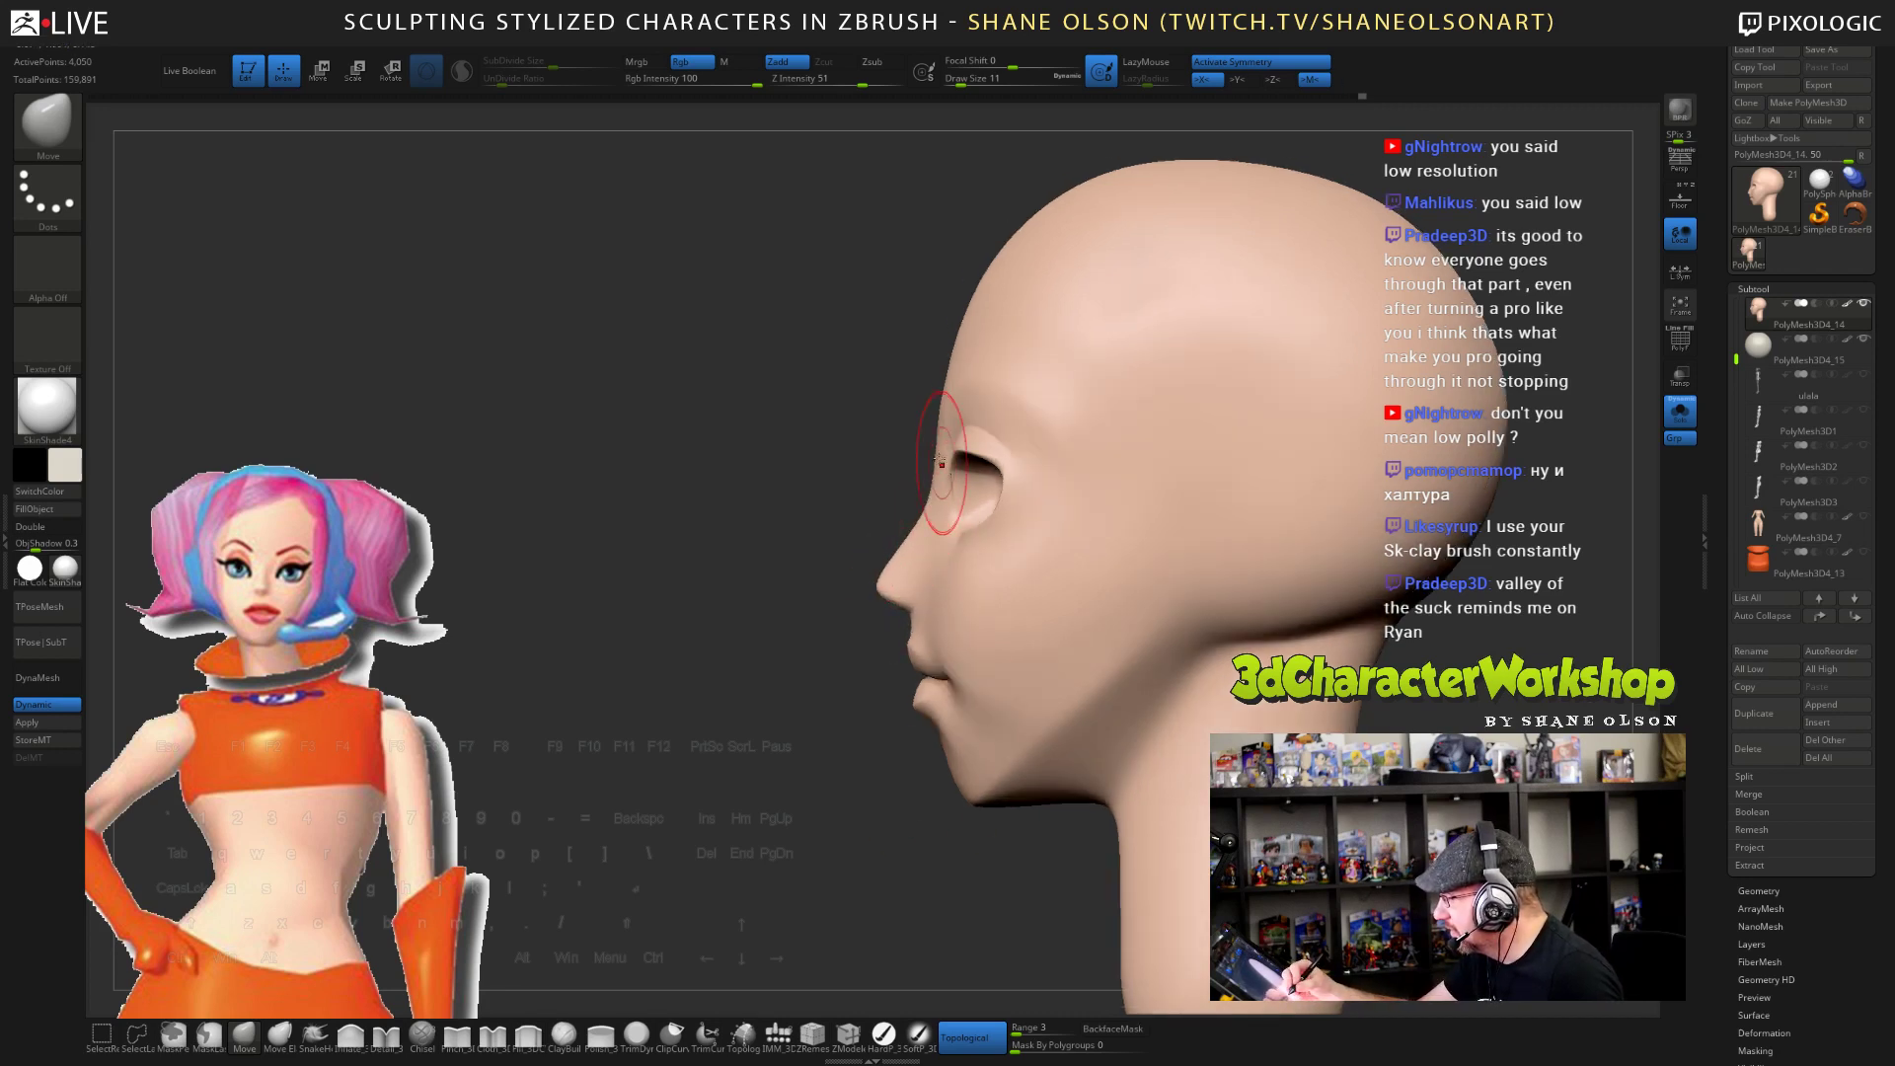
key("s")
left_click_drag(948, 425, 959, 425)
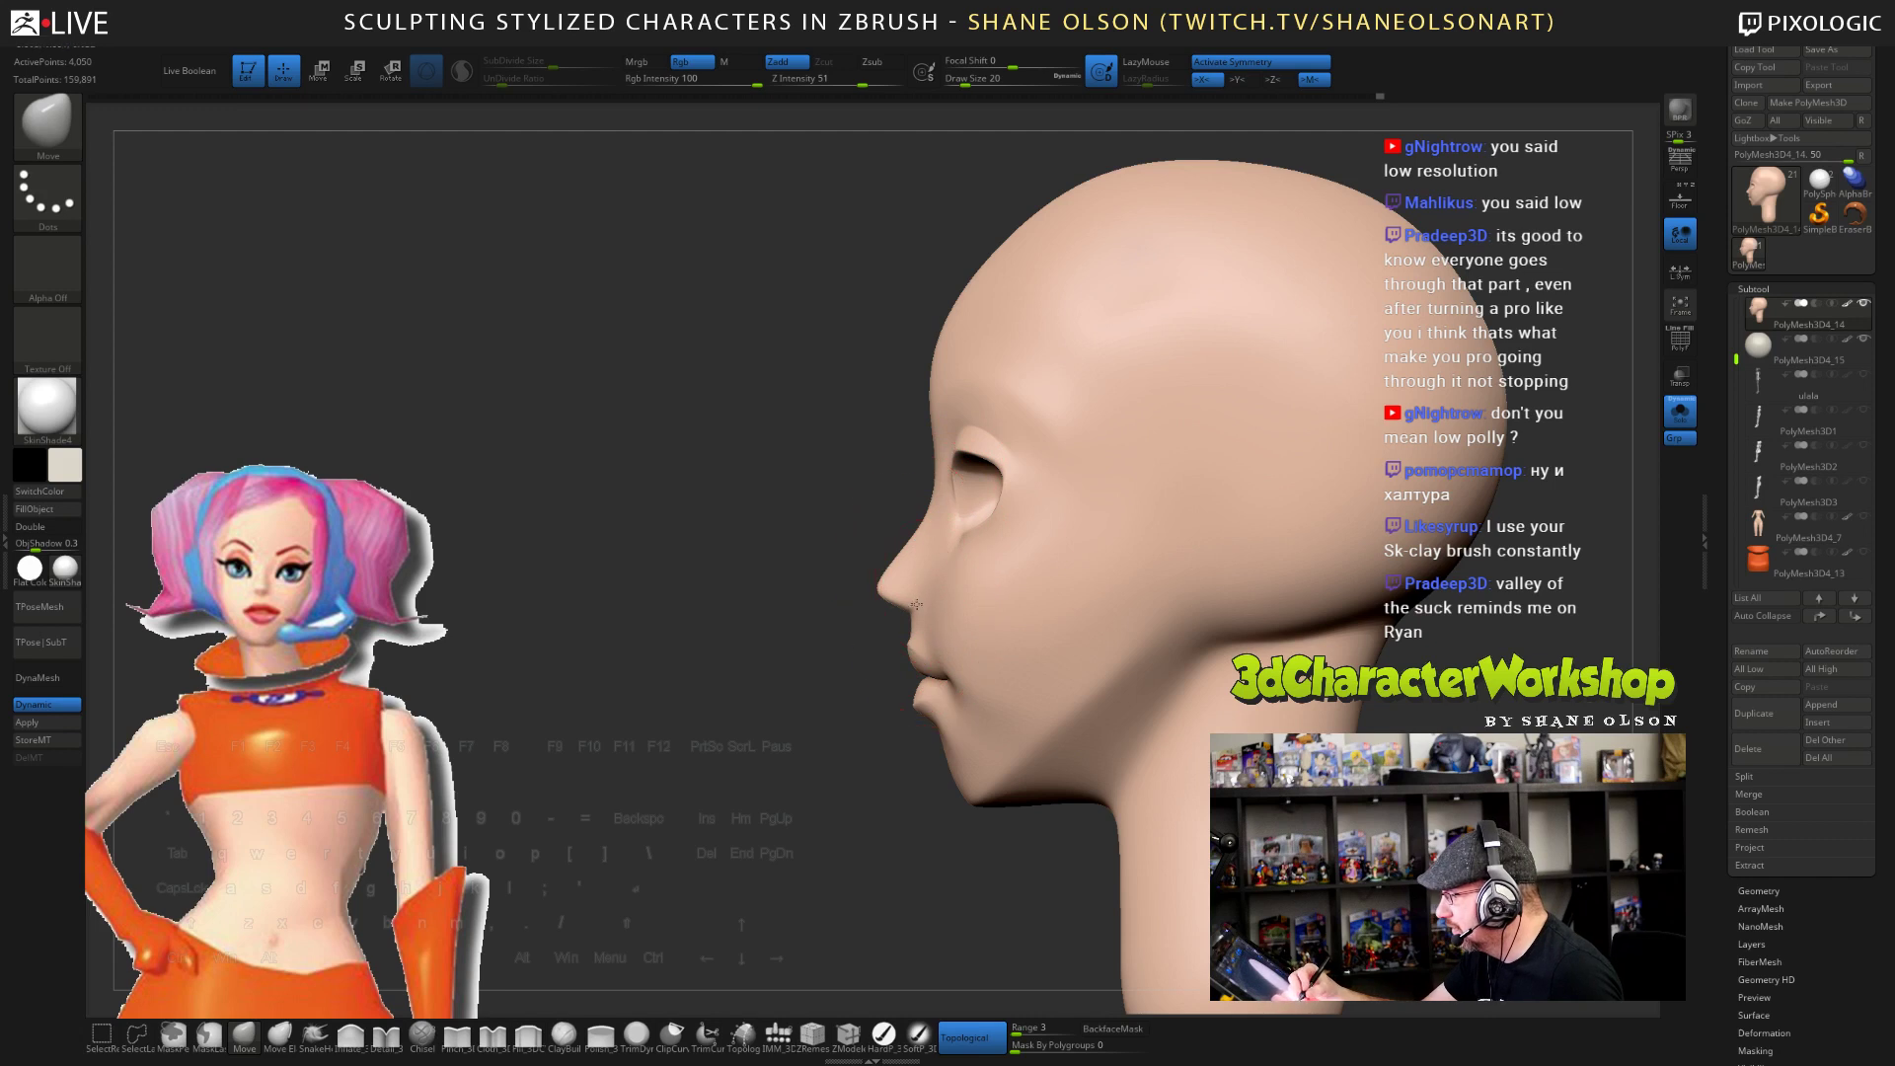
- Refine the lips and chin in profile with the Move brush, using draw size 12 and then 9
key("s")
left_click_drag(923, 607, 916, 609)
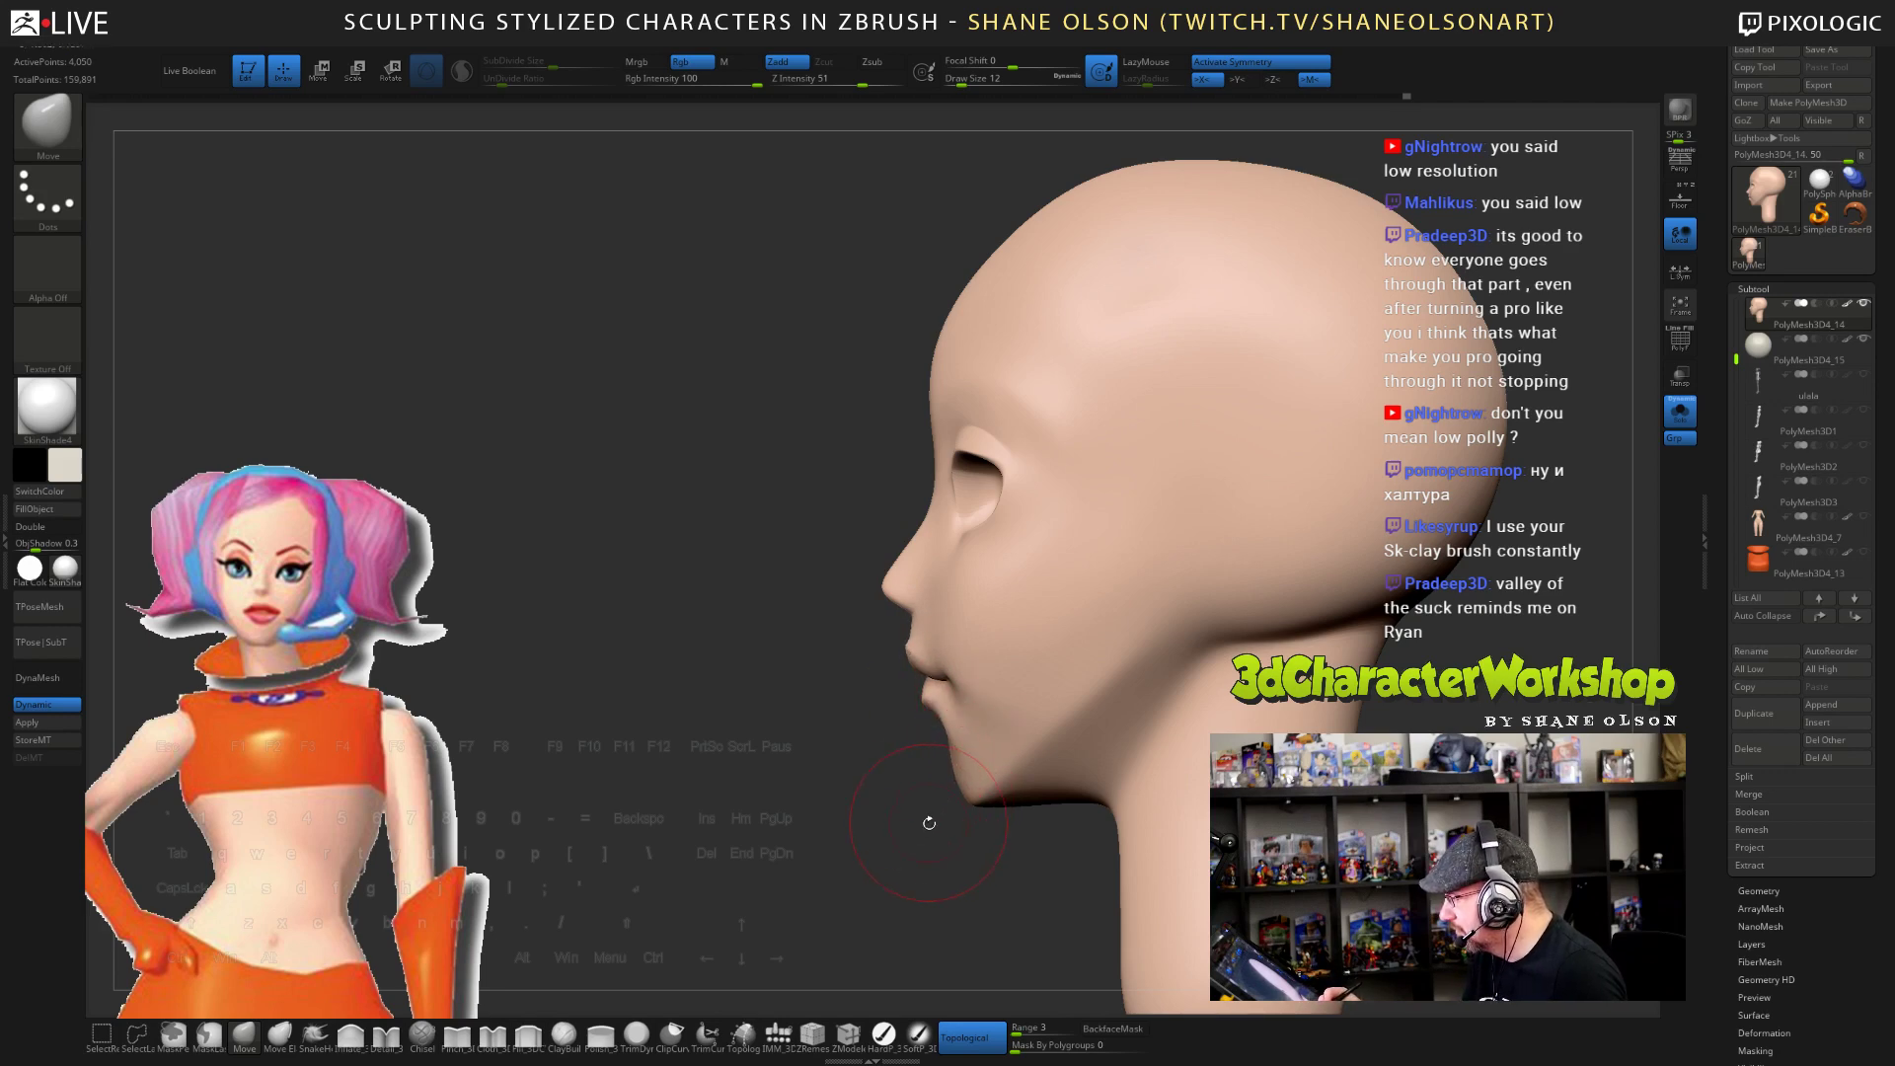
left_click_drag(929, 822, 944, 845)
key("s")
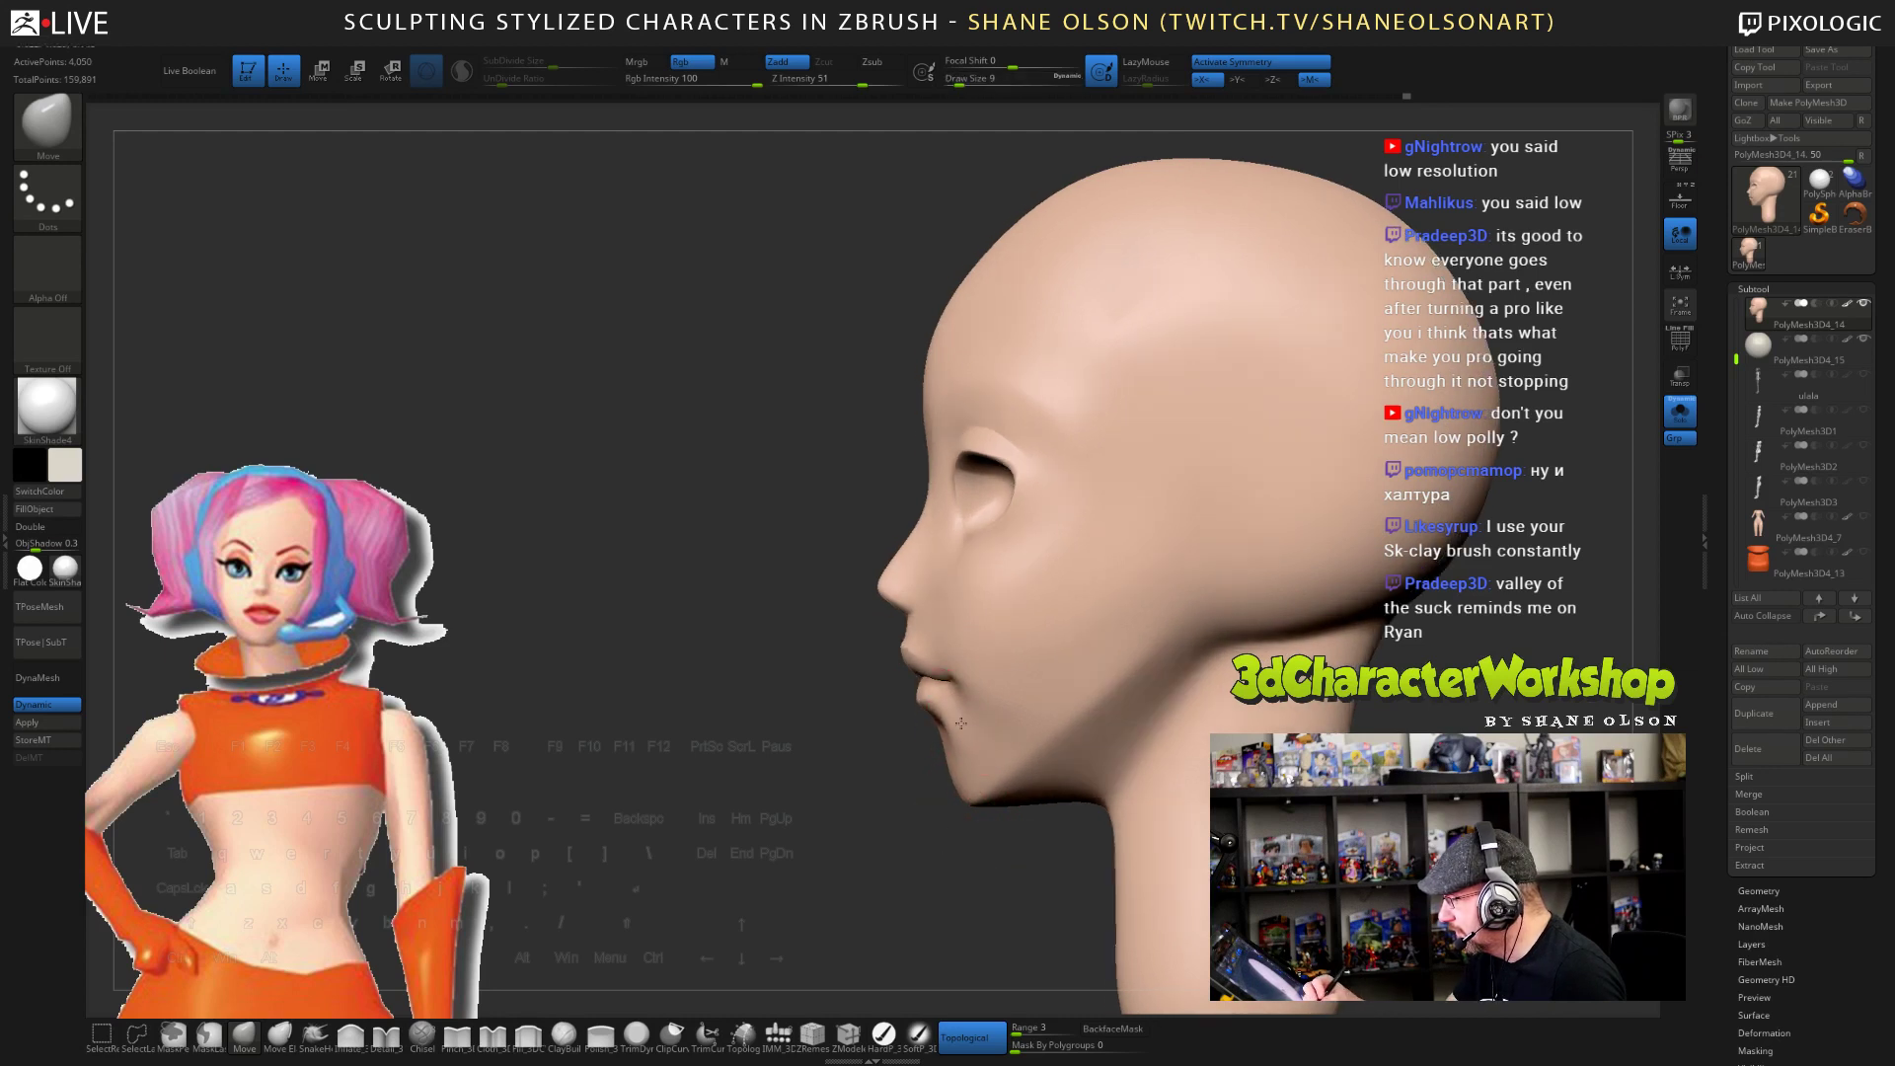
mouse_move(961, 765)
left_mouse_down()
mouse_move(938, 745)
mouse_move(881, 763)
left_mouse_up()
key("shift")
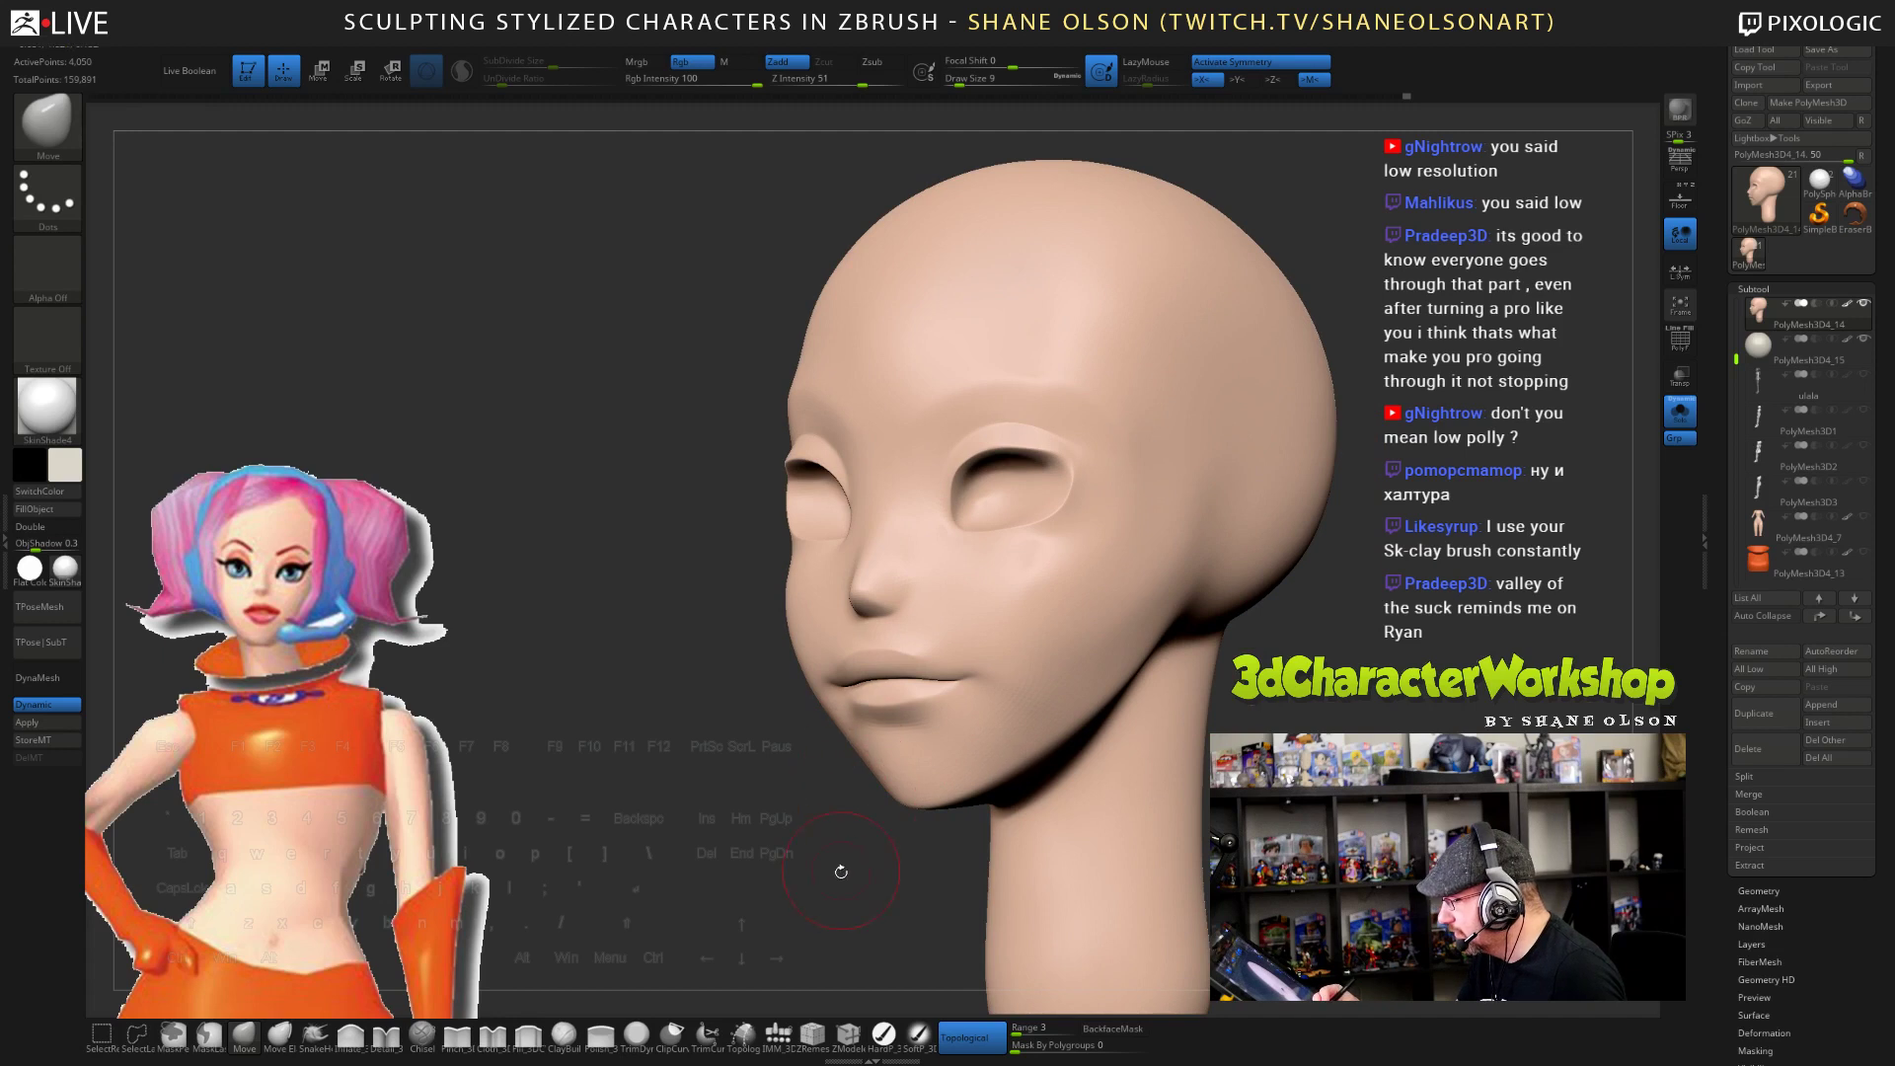
- Smooth the side of the lower face and reshape the mouth and chin area with the Move brush at draw size 13
mouse_move(841, 871)
left_mouse_down()
mouse_move(935, 879)
mouse_move(1145, 792)
left_mouse_up()
left_click_drag(1111, 641, 1026, 721, "shift")
mouse_move(1579, 780)
left_mouse_down()
mouse_move(1369, 760)
mouse_move(1628, 769)
mouse_move(1189, 756)
left_mouse_up()
left_click_drag(958, 84, 963, 84)
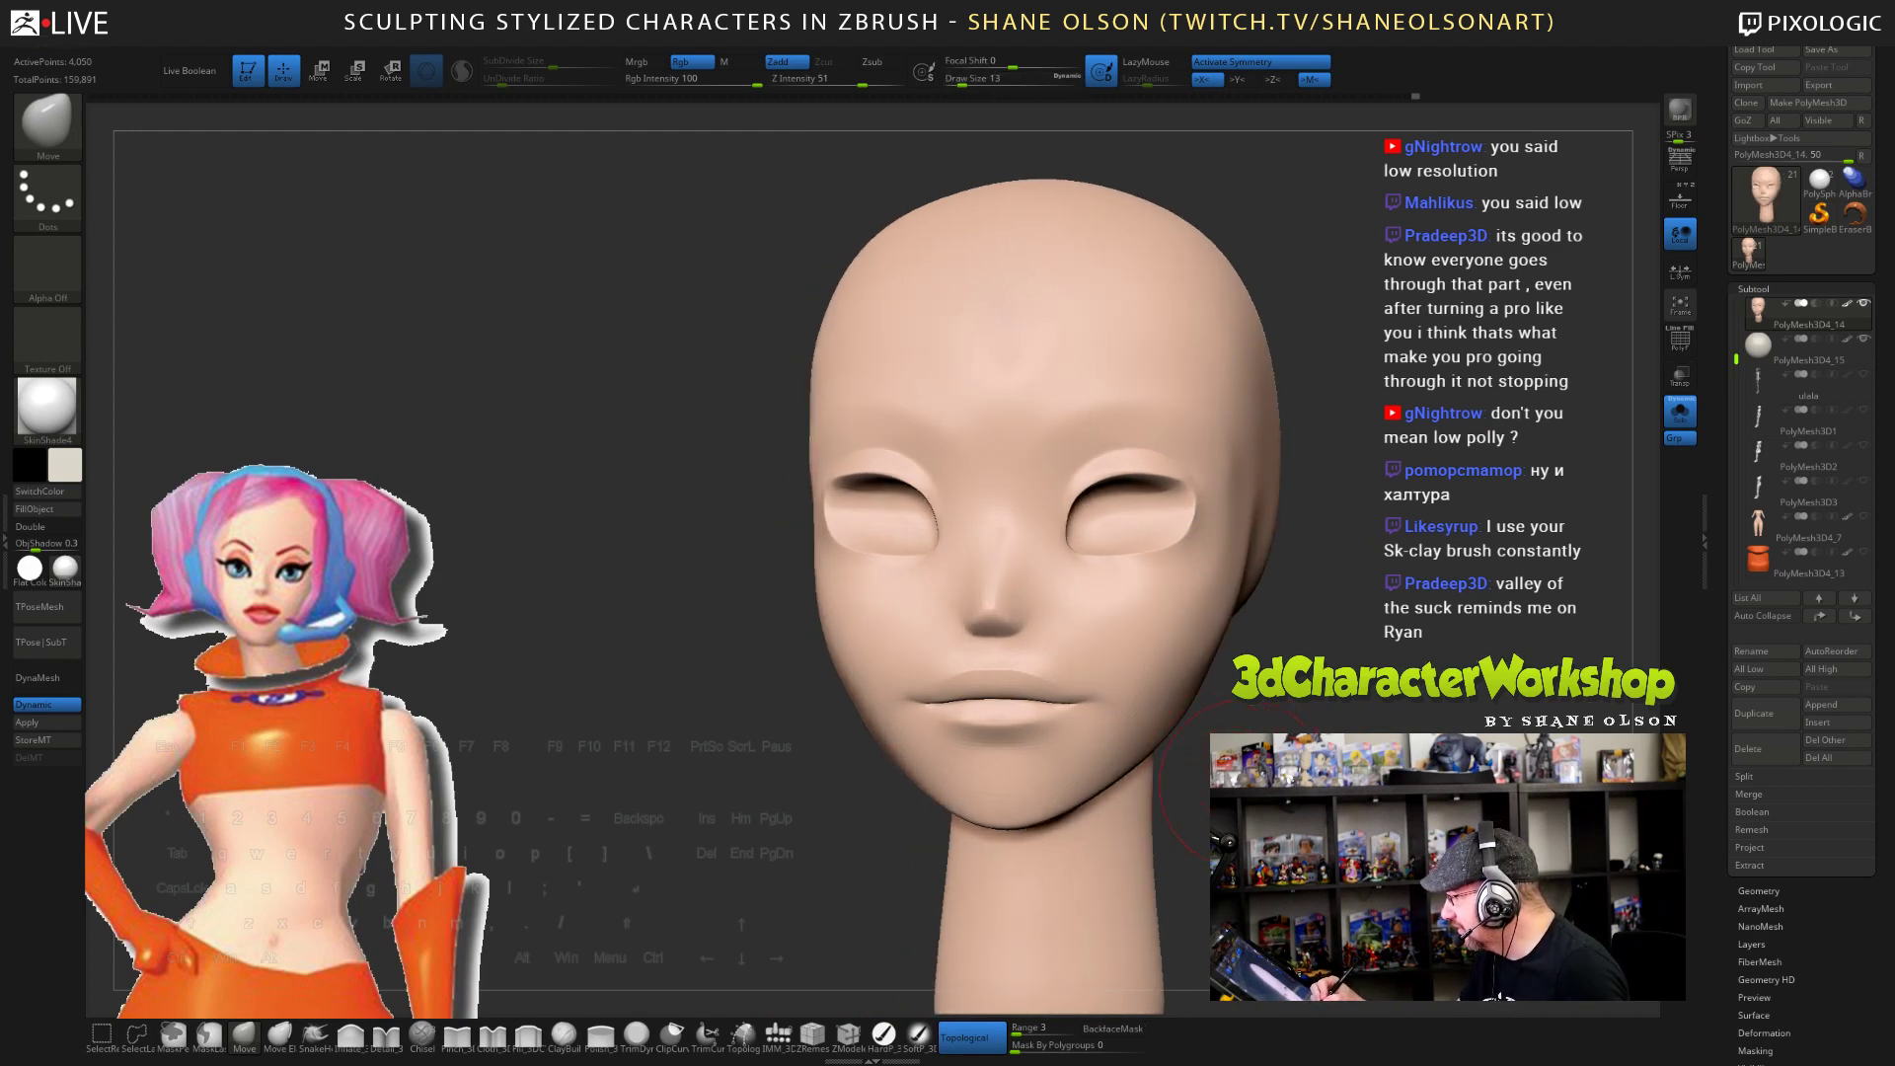
left_click_drag(1273, 769, 1233, 767)
left_click_drag(1094, 713, 1032, 708)
left_click_drag(1037, 717, 1041, 712)
mouse_move(1233, 760)
left_mouse_down()
mouse_move(1282, 760)
mouse_move(1234, 699)
mouse_move(1175, 774)
mouse_move(1357, 775)
mouse_move(1303, 772)
left_mouse_up()
- Refine the bridge of the nose between the eyes with the Move brush at draw size 6, and smooth it
left_click(956, 83)
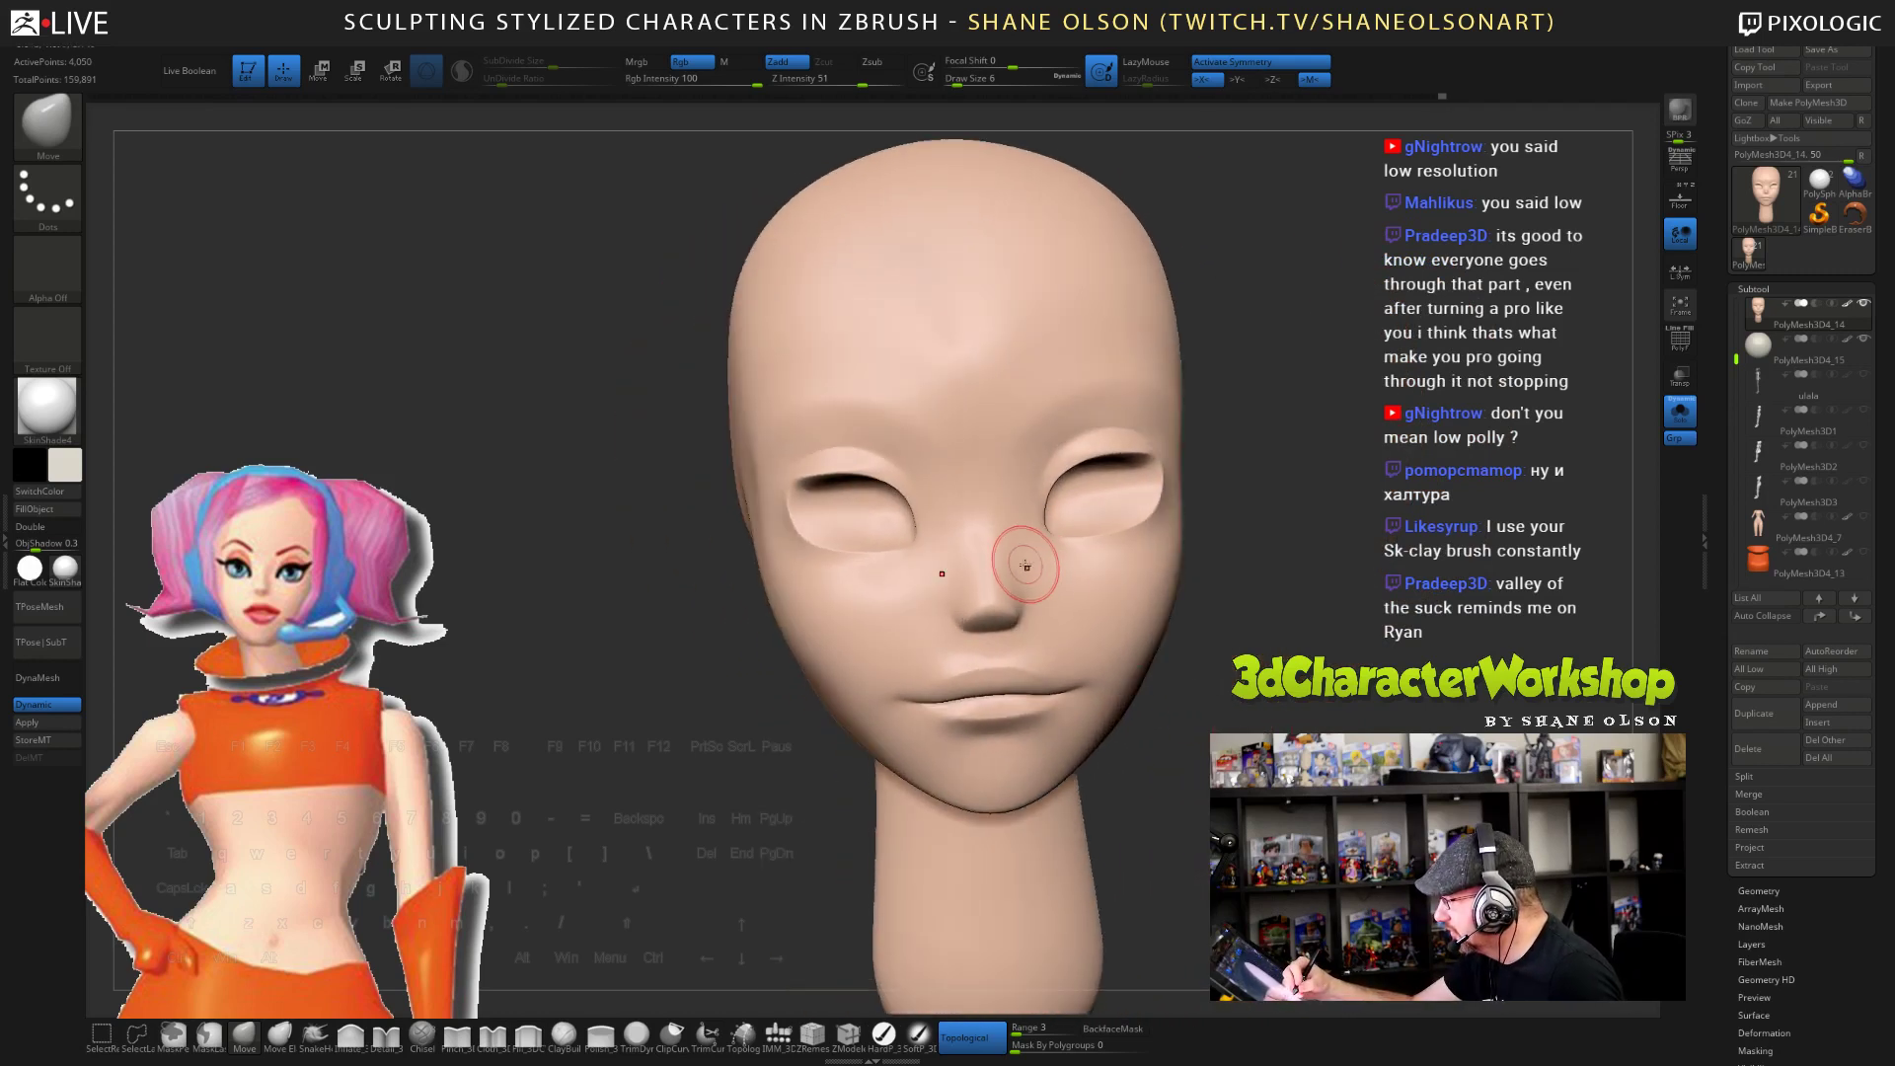
left_click_drag(1165, 691, 1226, 685)
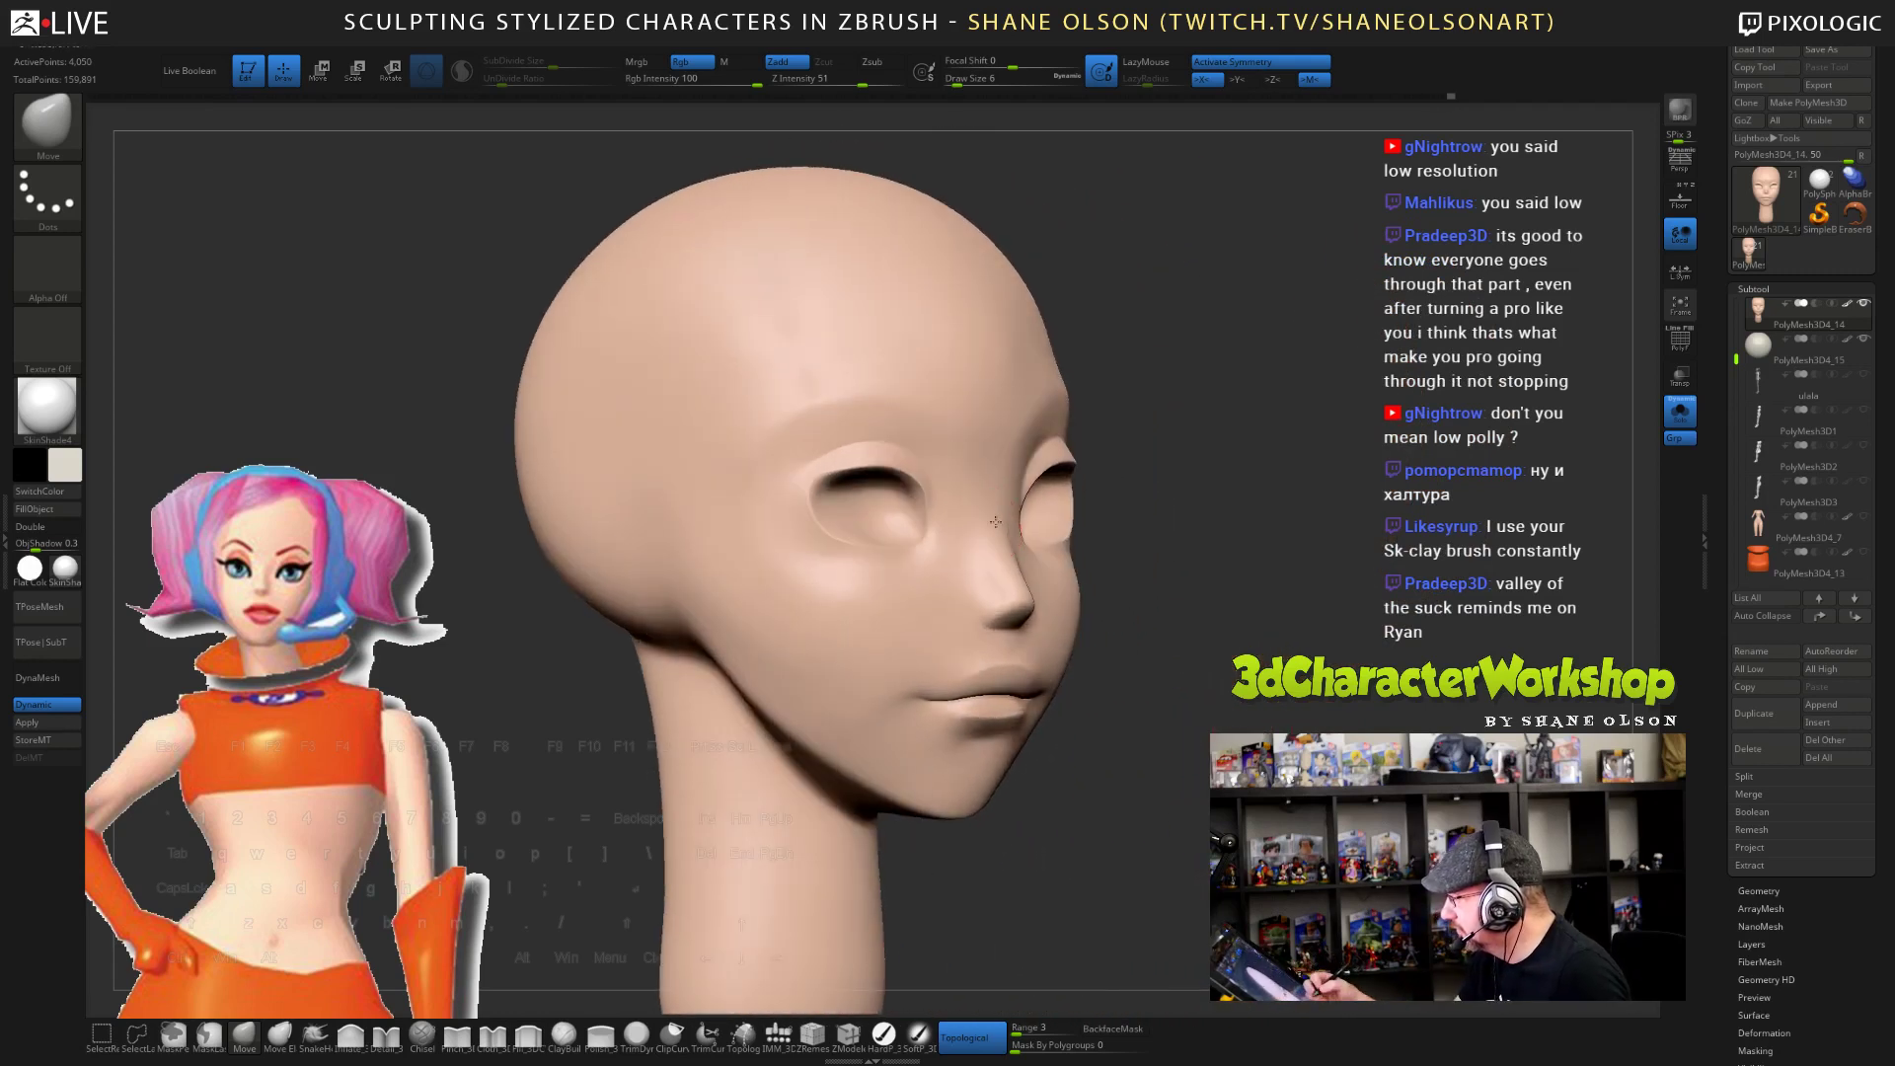
mouse_move(1000, 498)
right_mouse_down()
mouse_move(1037, 507)
mouse_move(1036, 535)
mouse_move(1002, 465)
right_mouse_up()
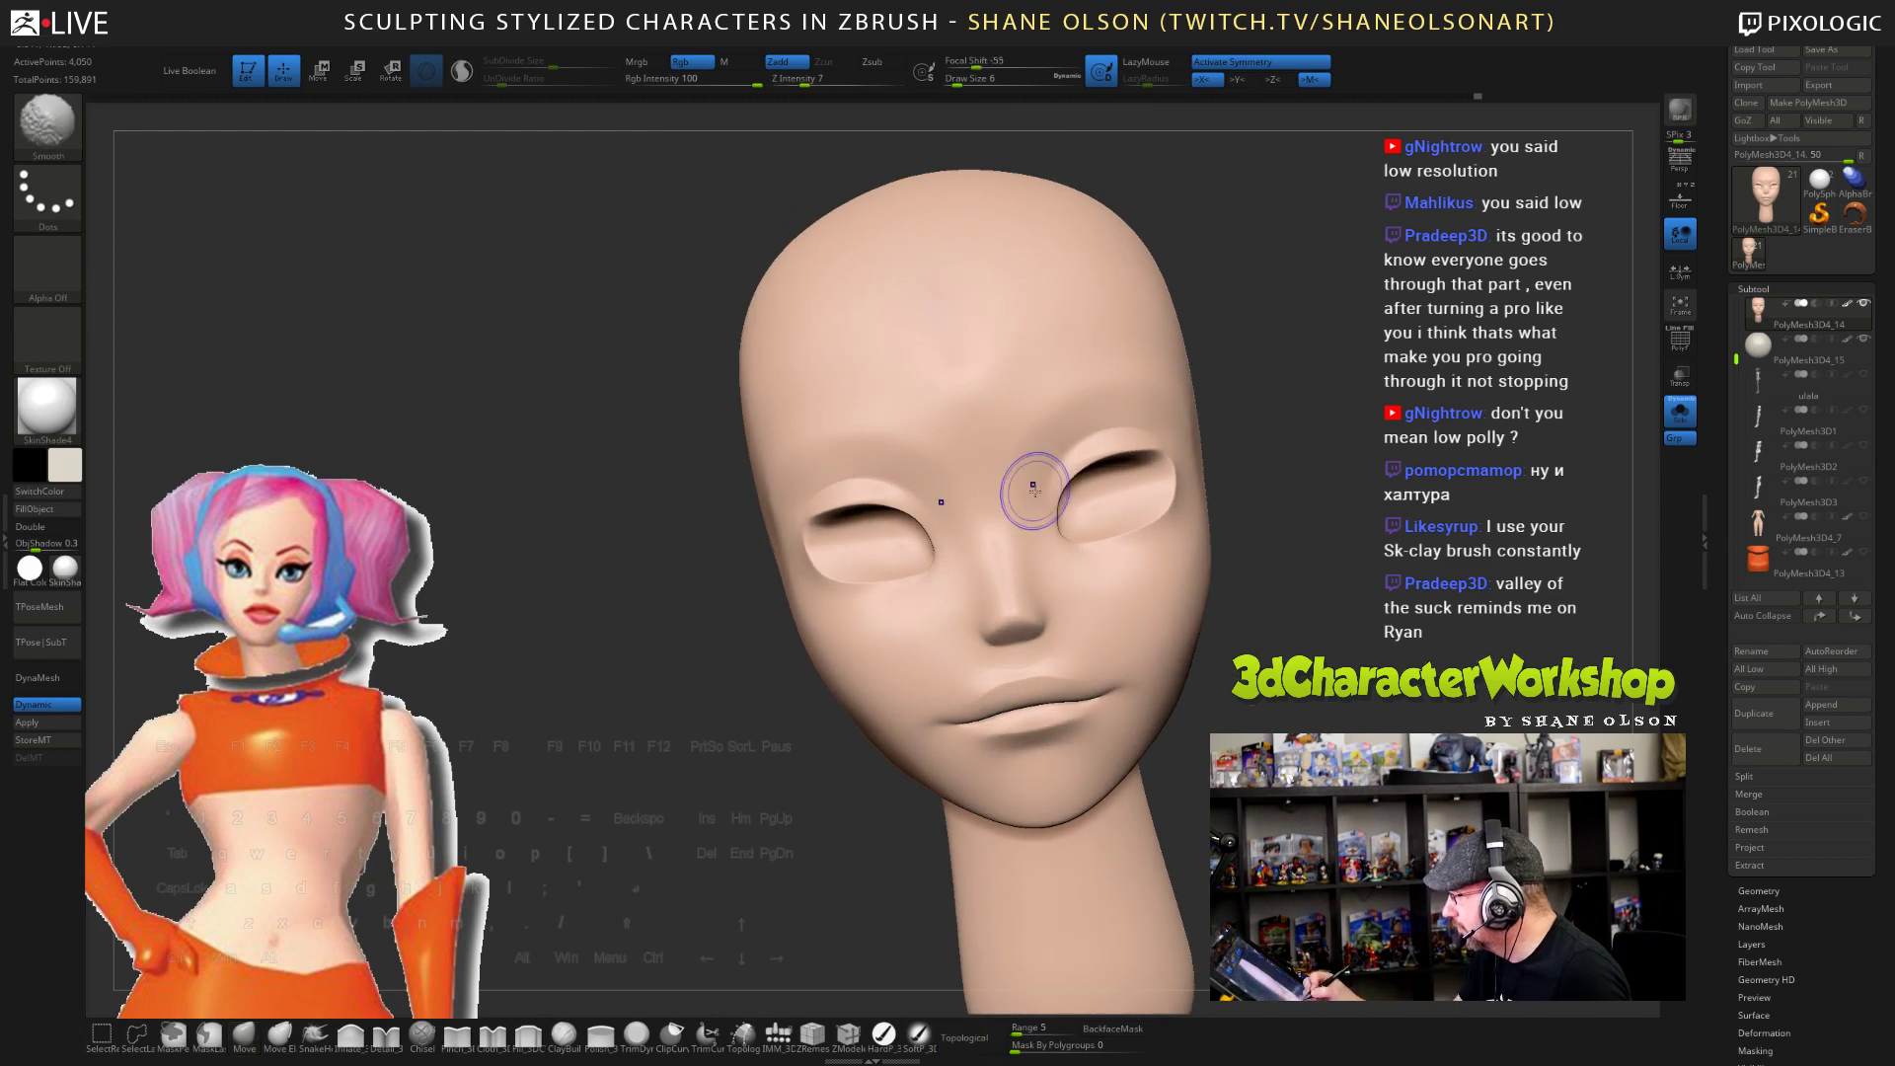
left_click_drag(1319, 644, 1272, 533)
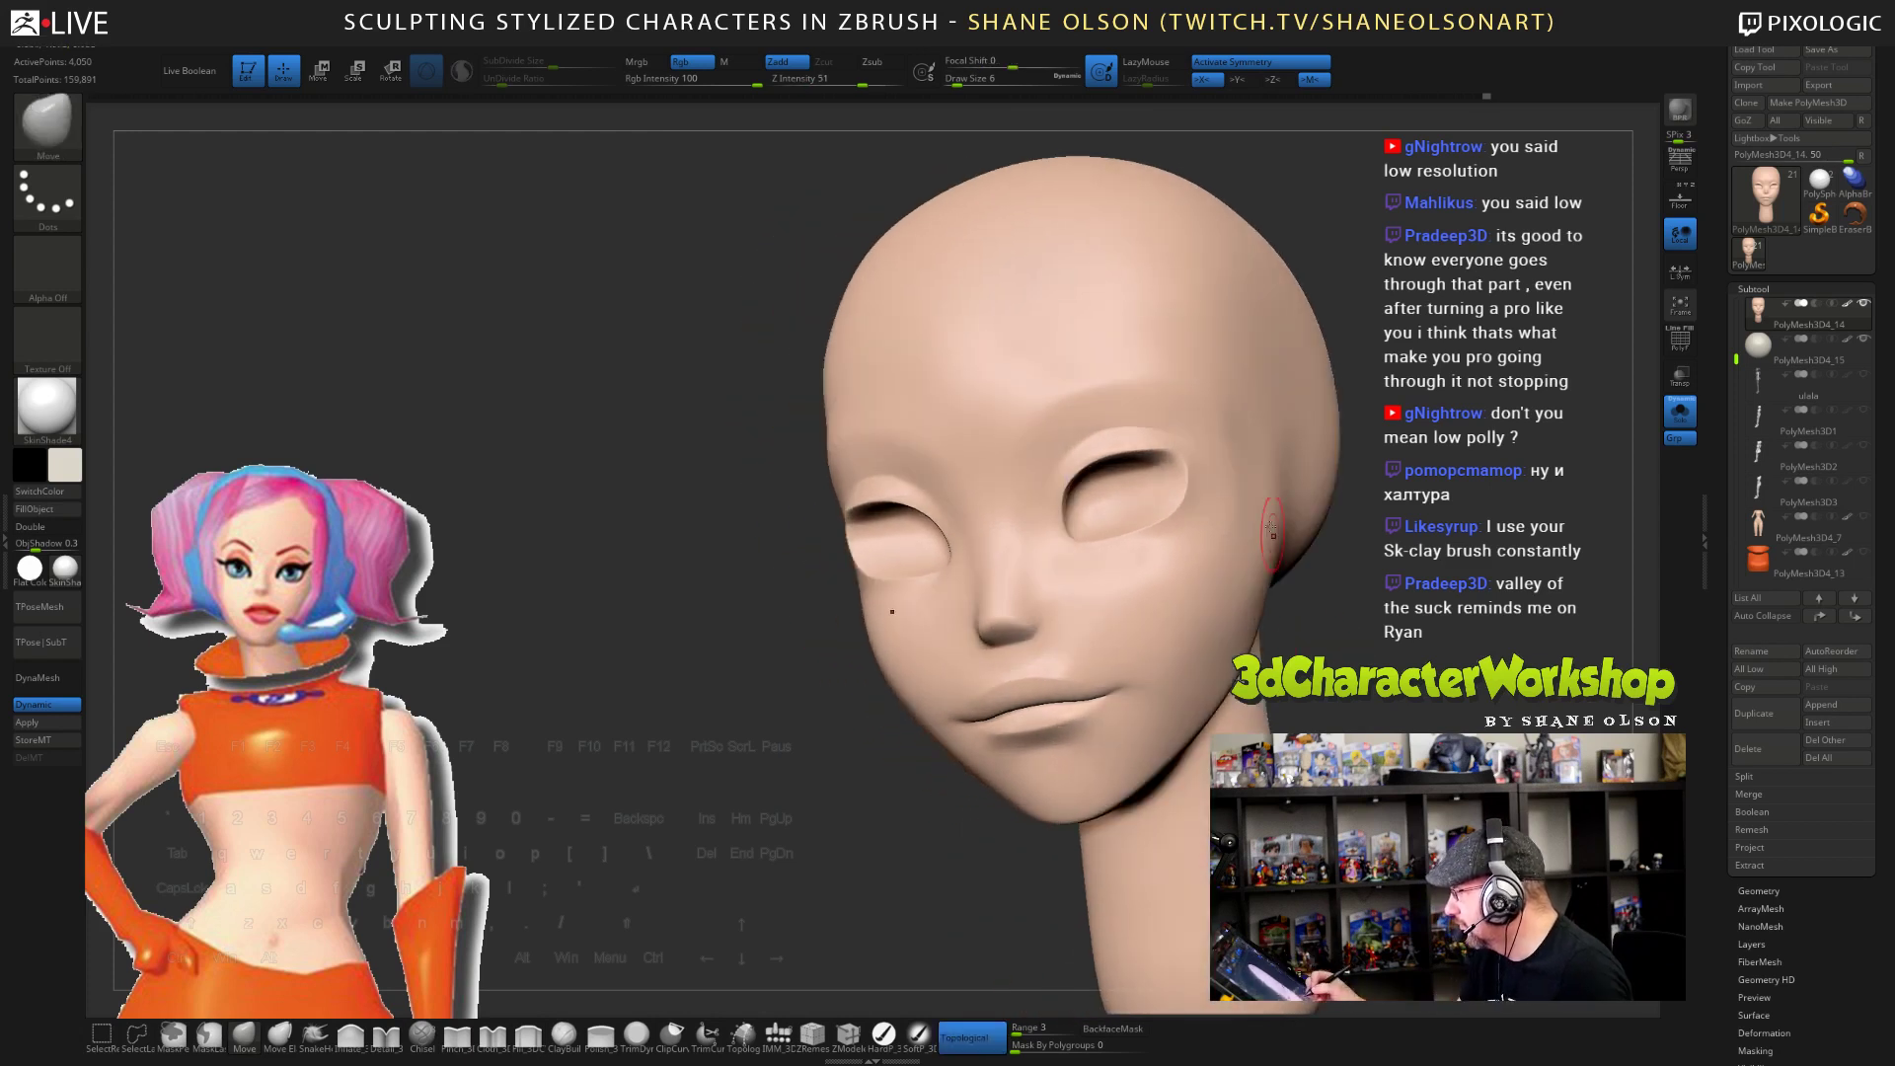
- Build up the brow area above the eye with a brush at Z Intensity 5 and draw size 6, and smooth it
left_click(378, 1044)
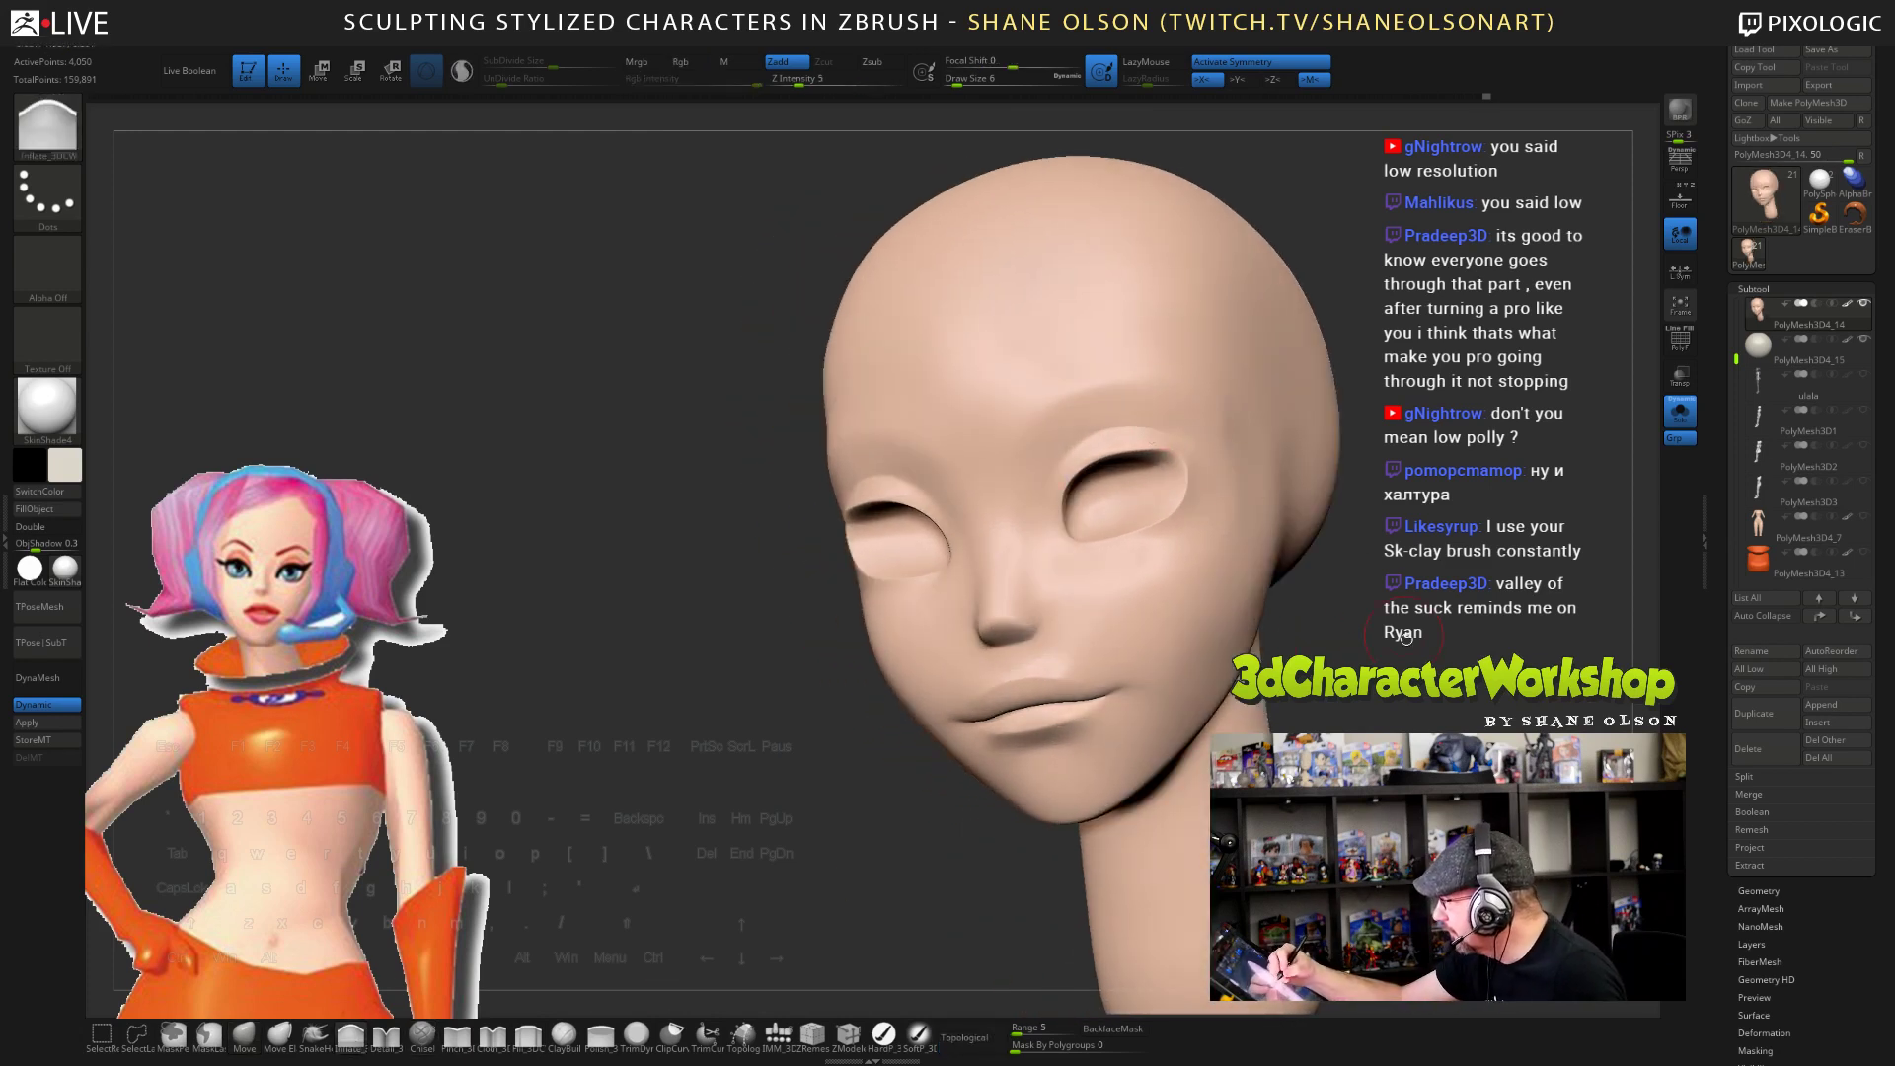
mouse_move(1407, 637)
left_mouse_down()
mouse_move(1351, 584)
mouse_move(1421, 577)
mouse_move(1347, 528)
left_mouse_up()
mouse_move(1232, 449)
left_mouse_down("shift")
mouse_move(1210, 403)
mouse_move(1219, 423)
left_mouse_up("shift")
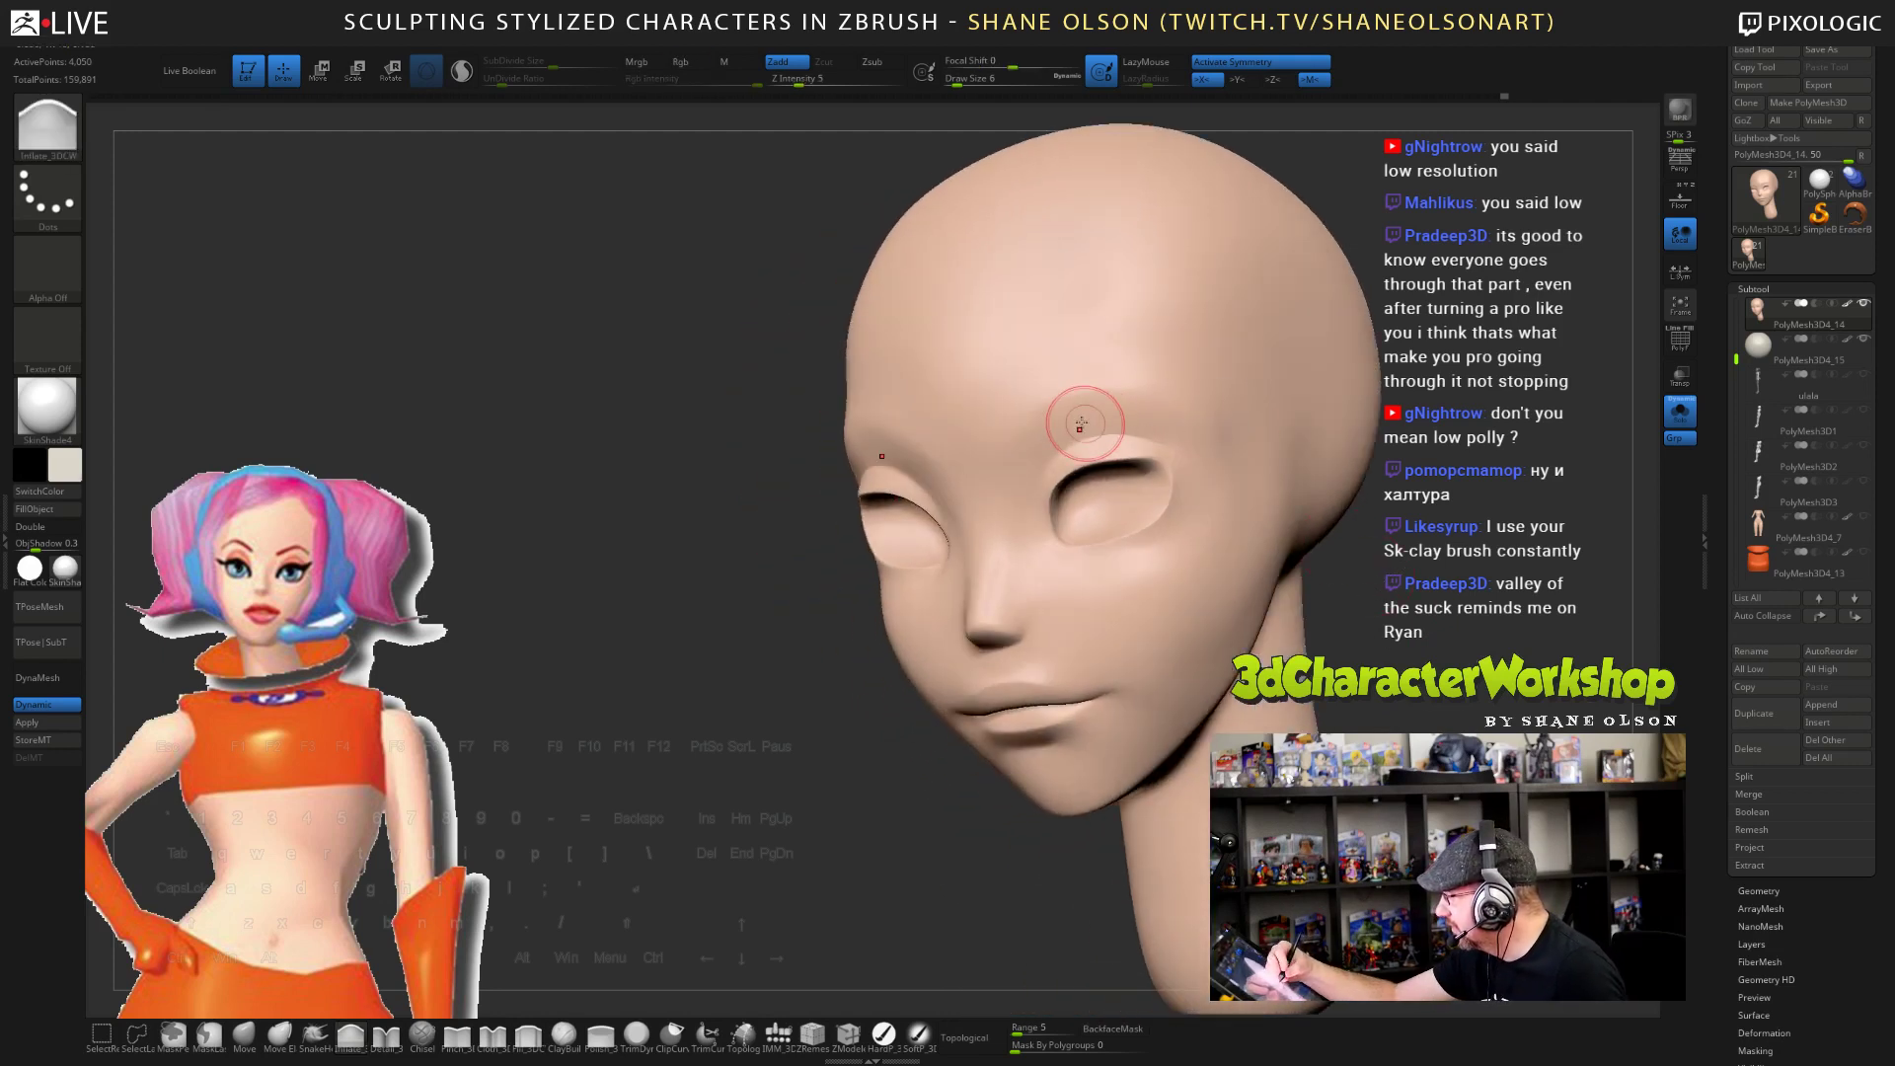
mouse_move(1438, 649)
left_mouse_down("shift")
mouse_move(1479, 640)
mouse_move(1427, 715)
left_mouse_up("shift")
left_click_drag(1336, 648, 1219, 735, "alt")
- Reshape the upper lip and the area under the lower lip with the Move brush at draw sizes 4 and 5
left_click(244, 1033)
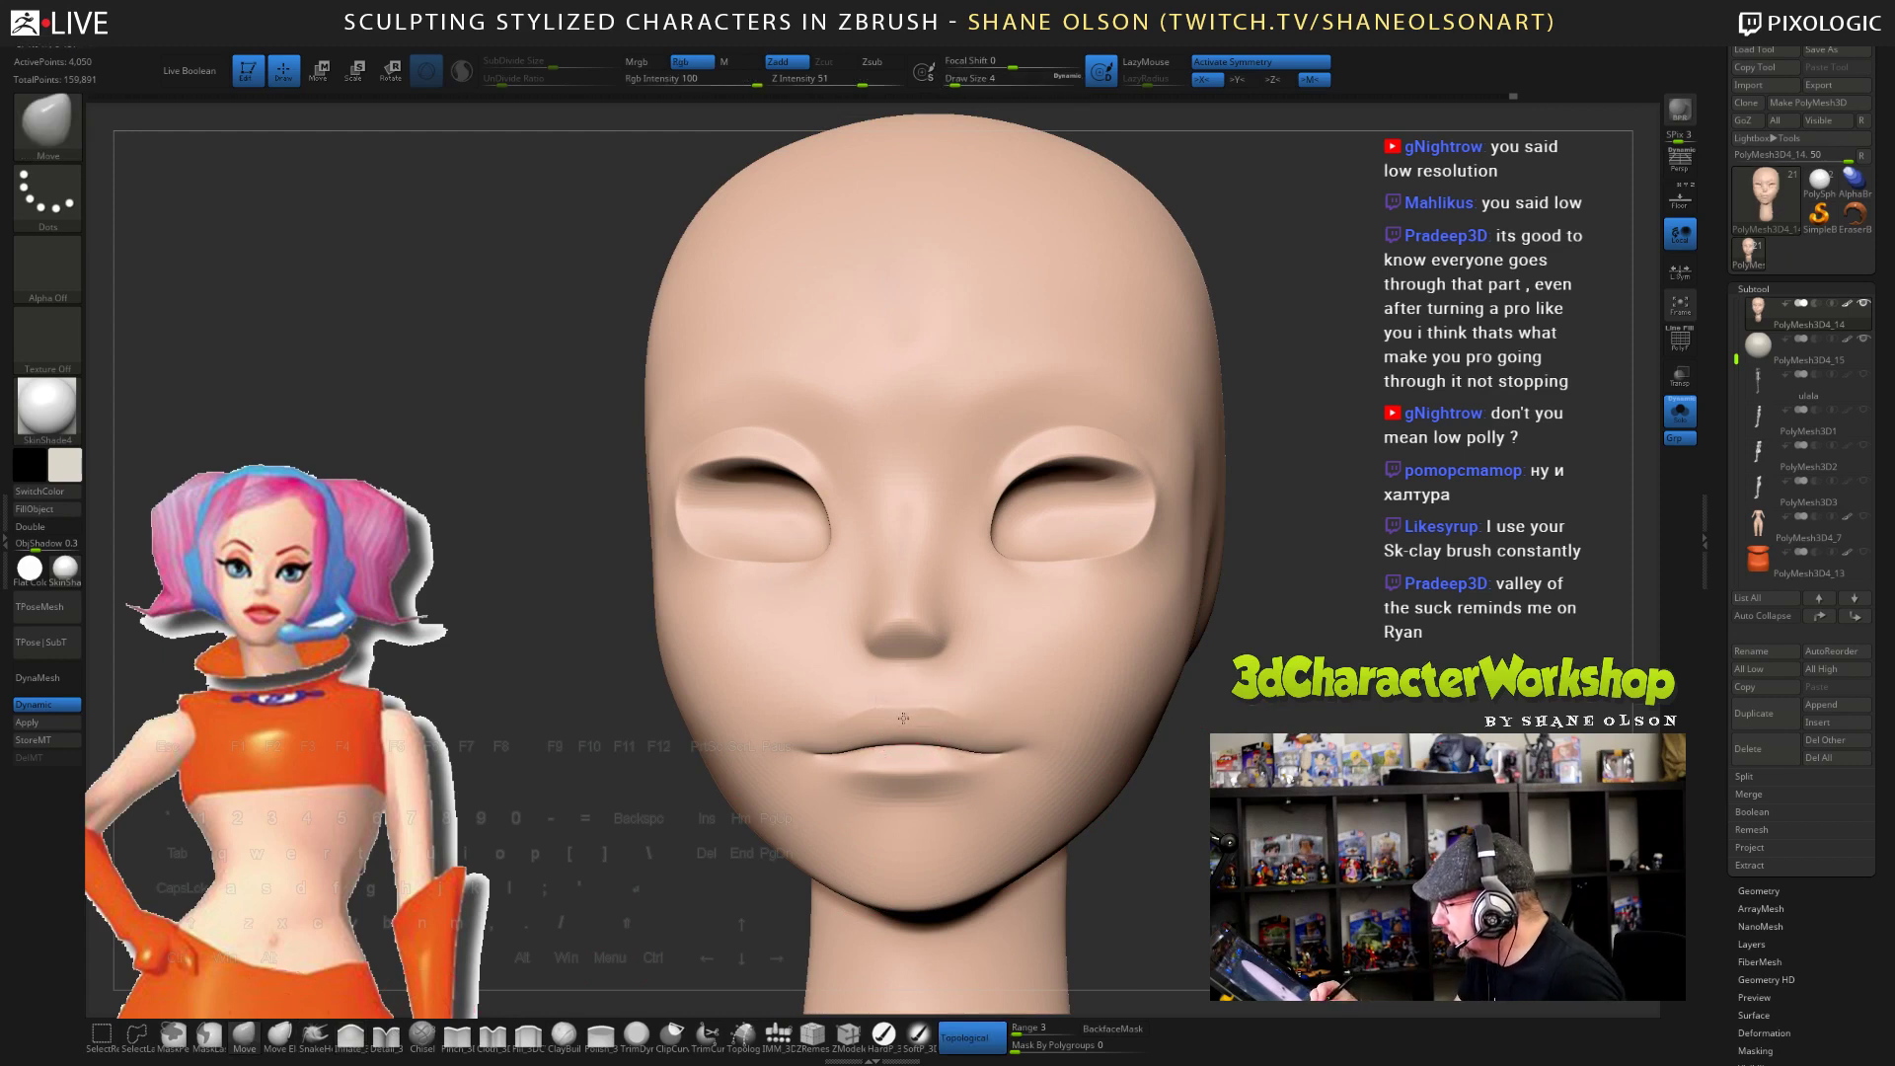
mouse_move(1065, 677)
right_mouse_down()
mouse_move(1049, 664)
mouse_move(1057, 705)
mouse_move(1048, 691)
right_mouse_up()
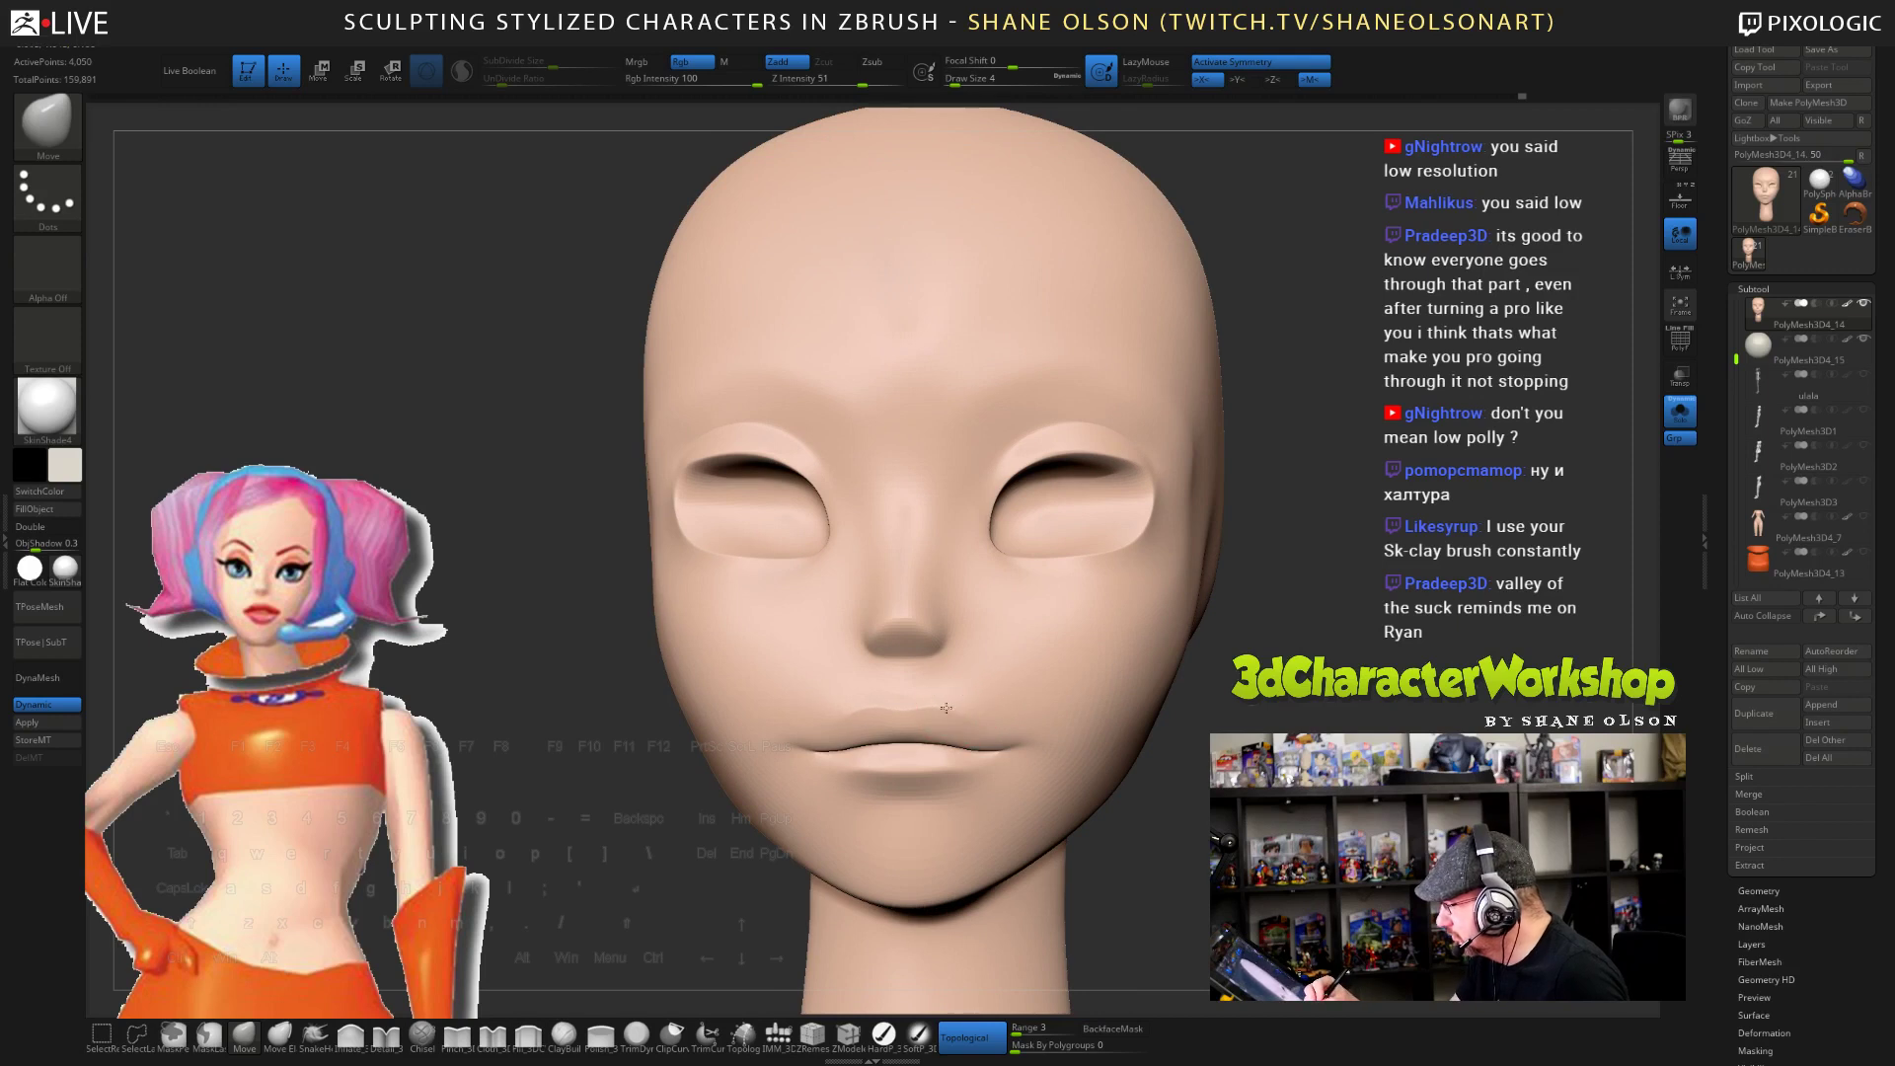
right_click_drag(1203, 794, 888, 785)
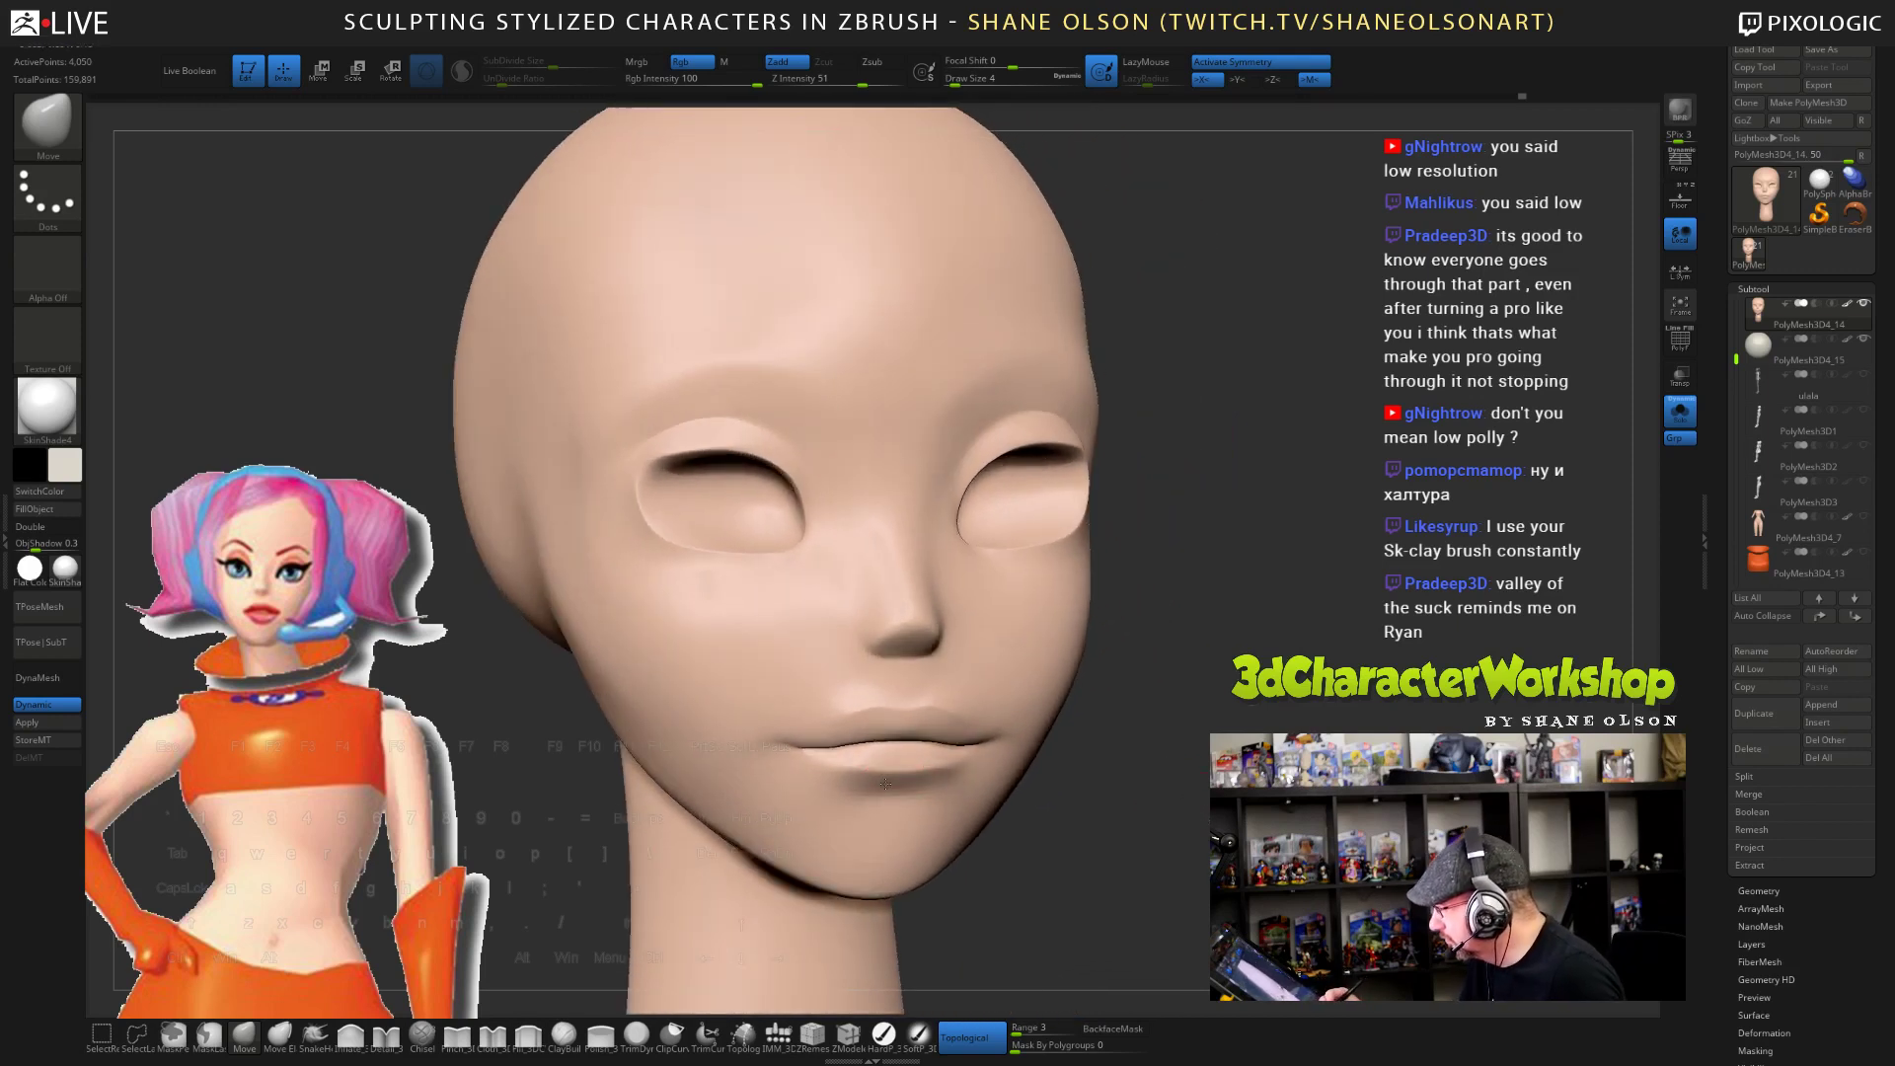
right_click_drag(1137, 835, 859, 789)
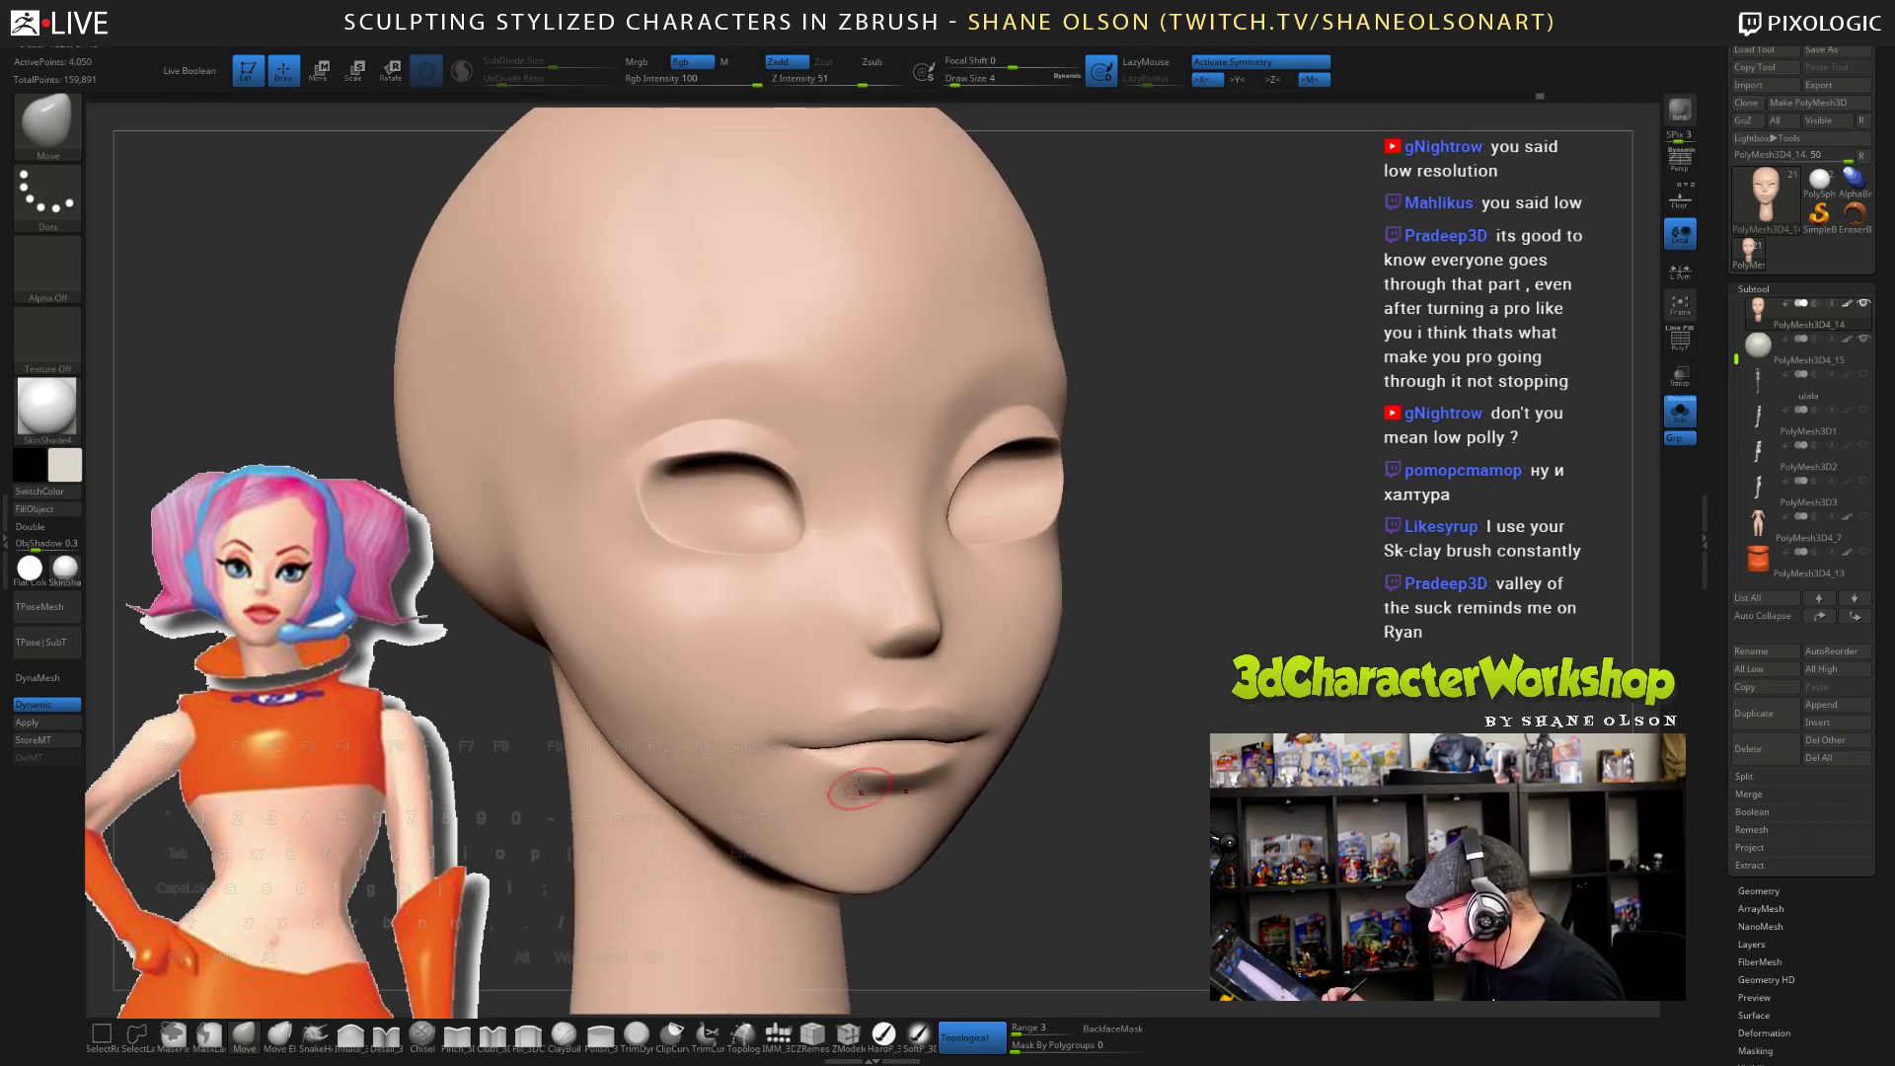
right_click_drag(1066, 812, 1016, 782)
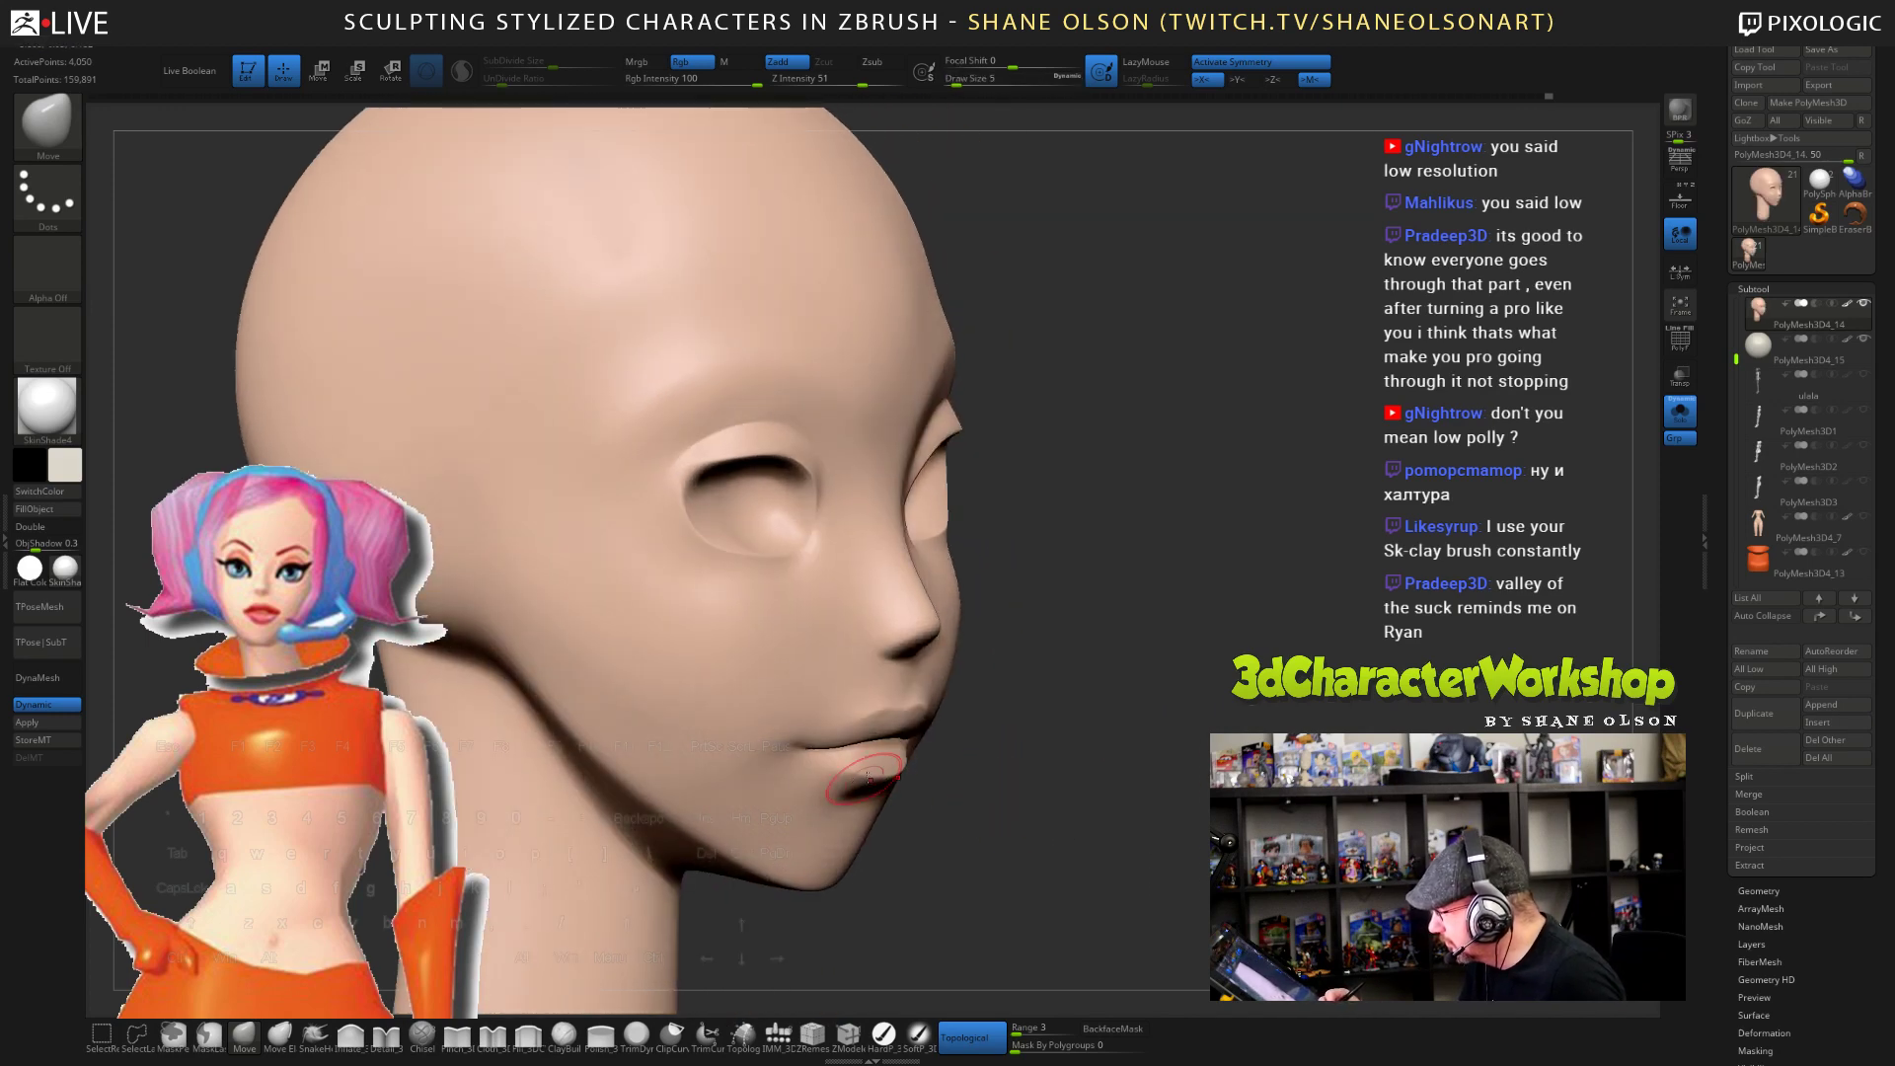
left_click_drag(1125, 801, 977, 818)
left_click_drag(1125, 805, 996, 794)
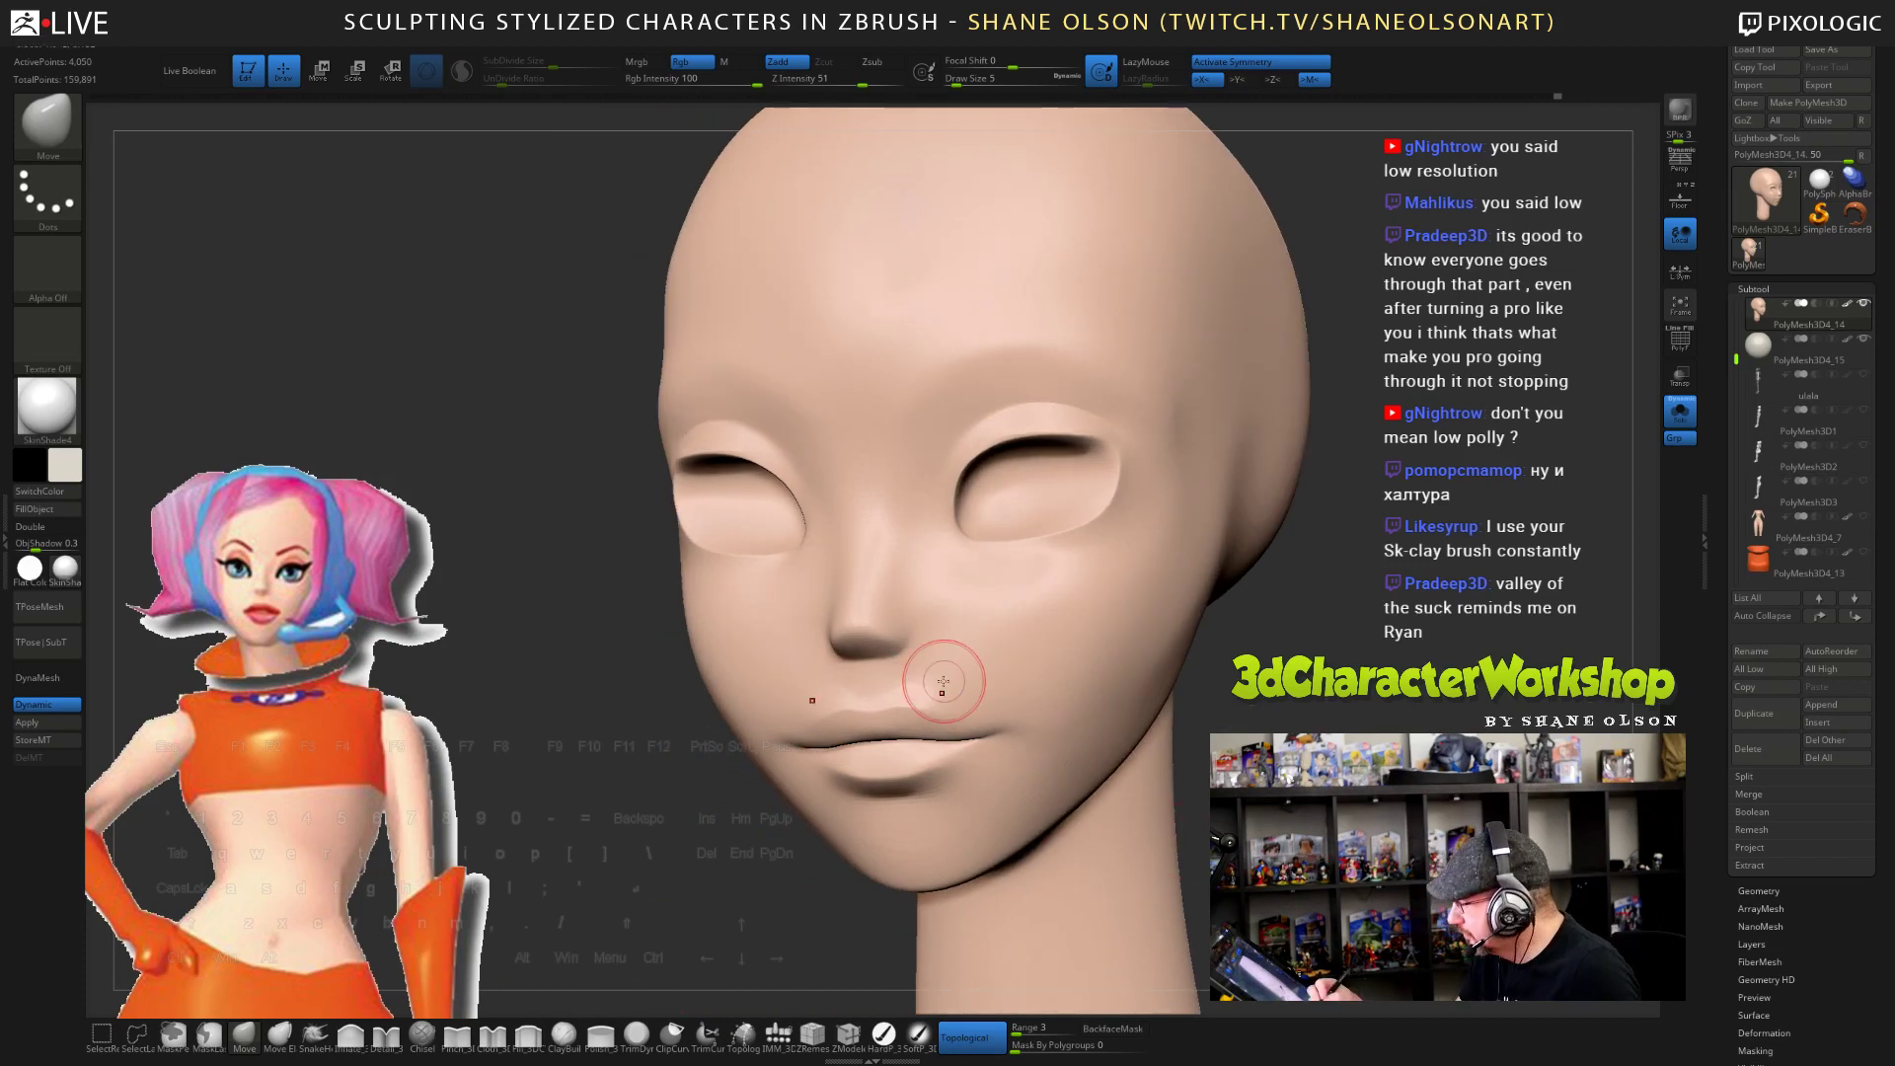
- Refine and smooth the edge of the upper lip and the skin above it at draw size 3
key("s")
mouse_move(936, 678)
left_mouse_down()
mouse_move(865, 682)
mouse_move(912, 684)
left_mouse_up()
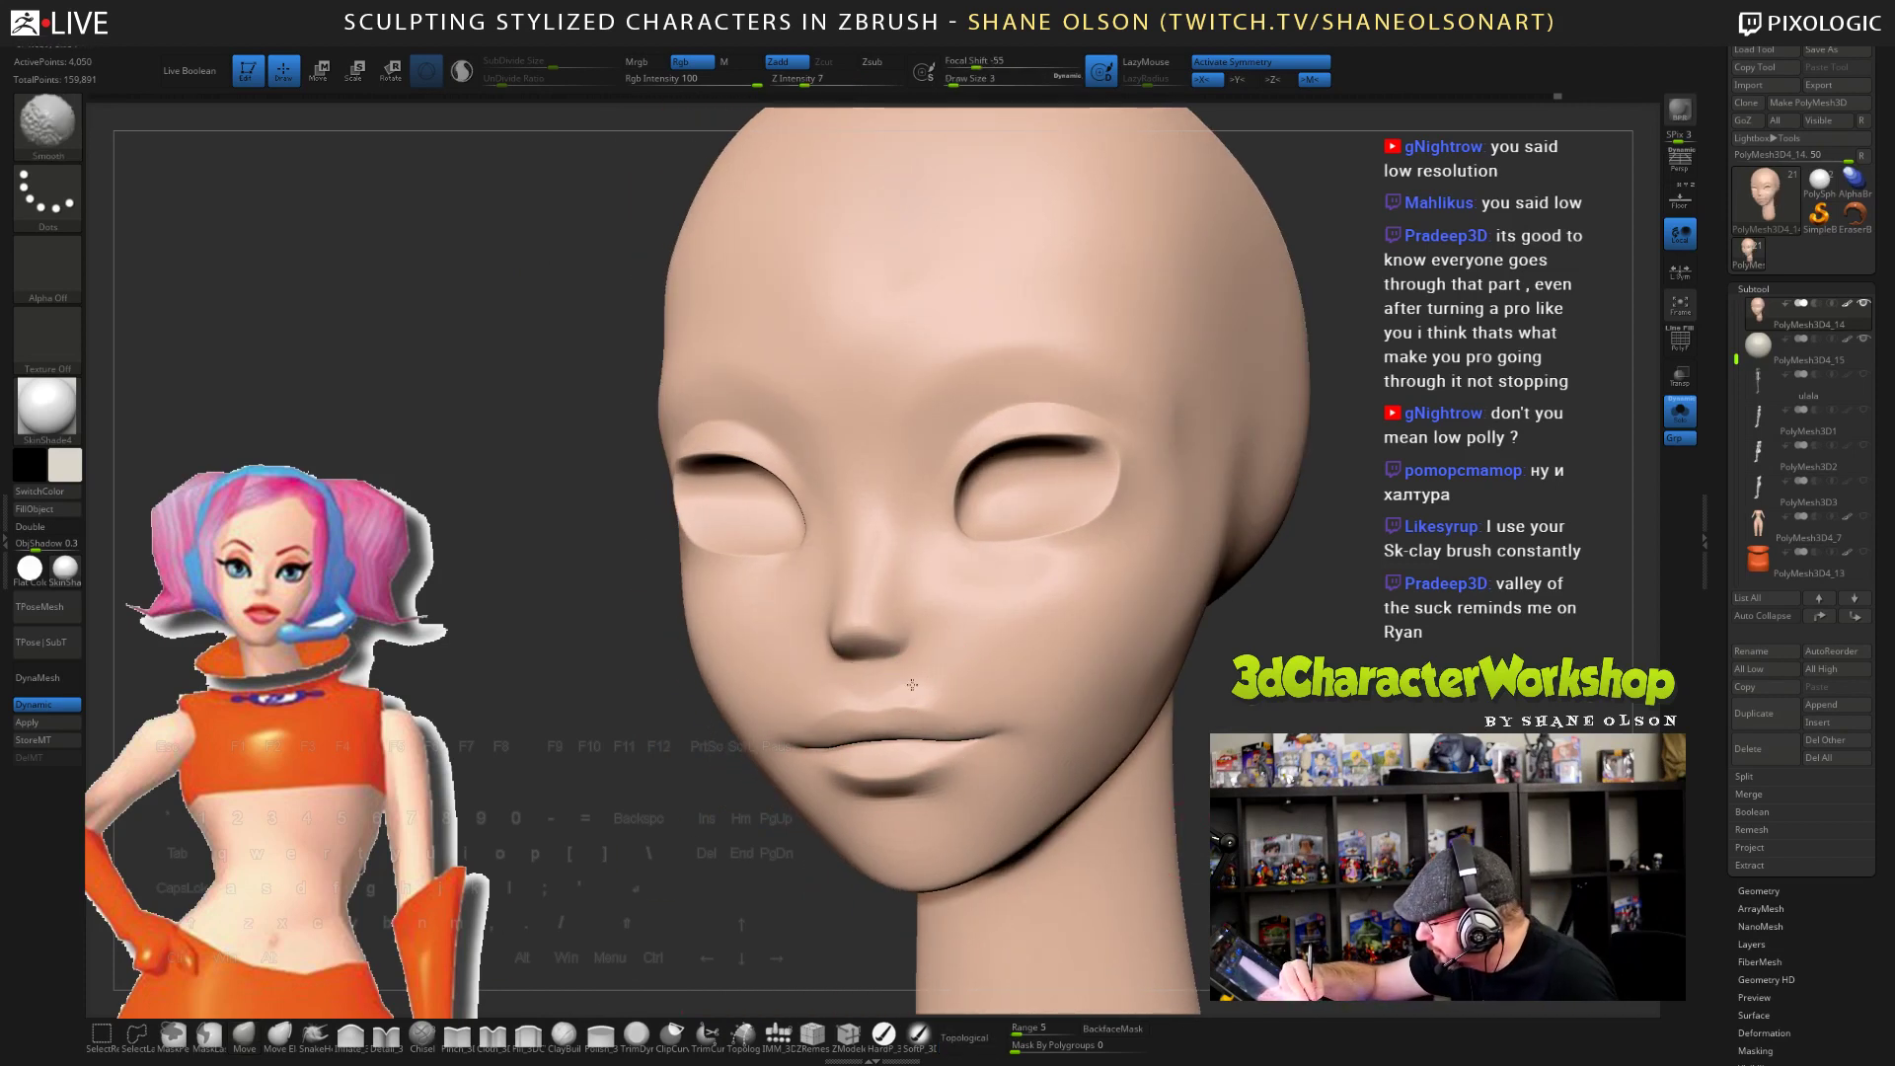
mouse_move(985, 691)
right_mouse_down()
mouse_move(962, 691)
mouse_move(1026, 693)
mouse_move(893, 691)
right_mouse_up()
left_click_drag(892, 693, 829, 683, "shift")
mouse_move(1143, 689)
right_mouse_down()
mouse_move(1213, 690)
mouse_move(1135, 689)
mouse_move(1074, 753)
right_mouse_up()
left_click_drag(860, 679, 862, 681, "shift")
mouse_move(1008, 715)
right_mouse_down()
mouse_move(1105, 721)
mouse_move(1070, 720)
right_mouse_up()
left_click_drag(808, 705, 809, 680, "shift")
right_click_drag(917, 676, 866, 840)
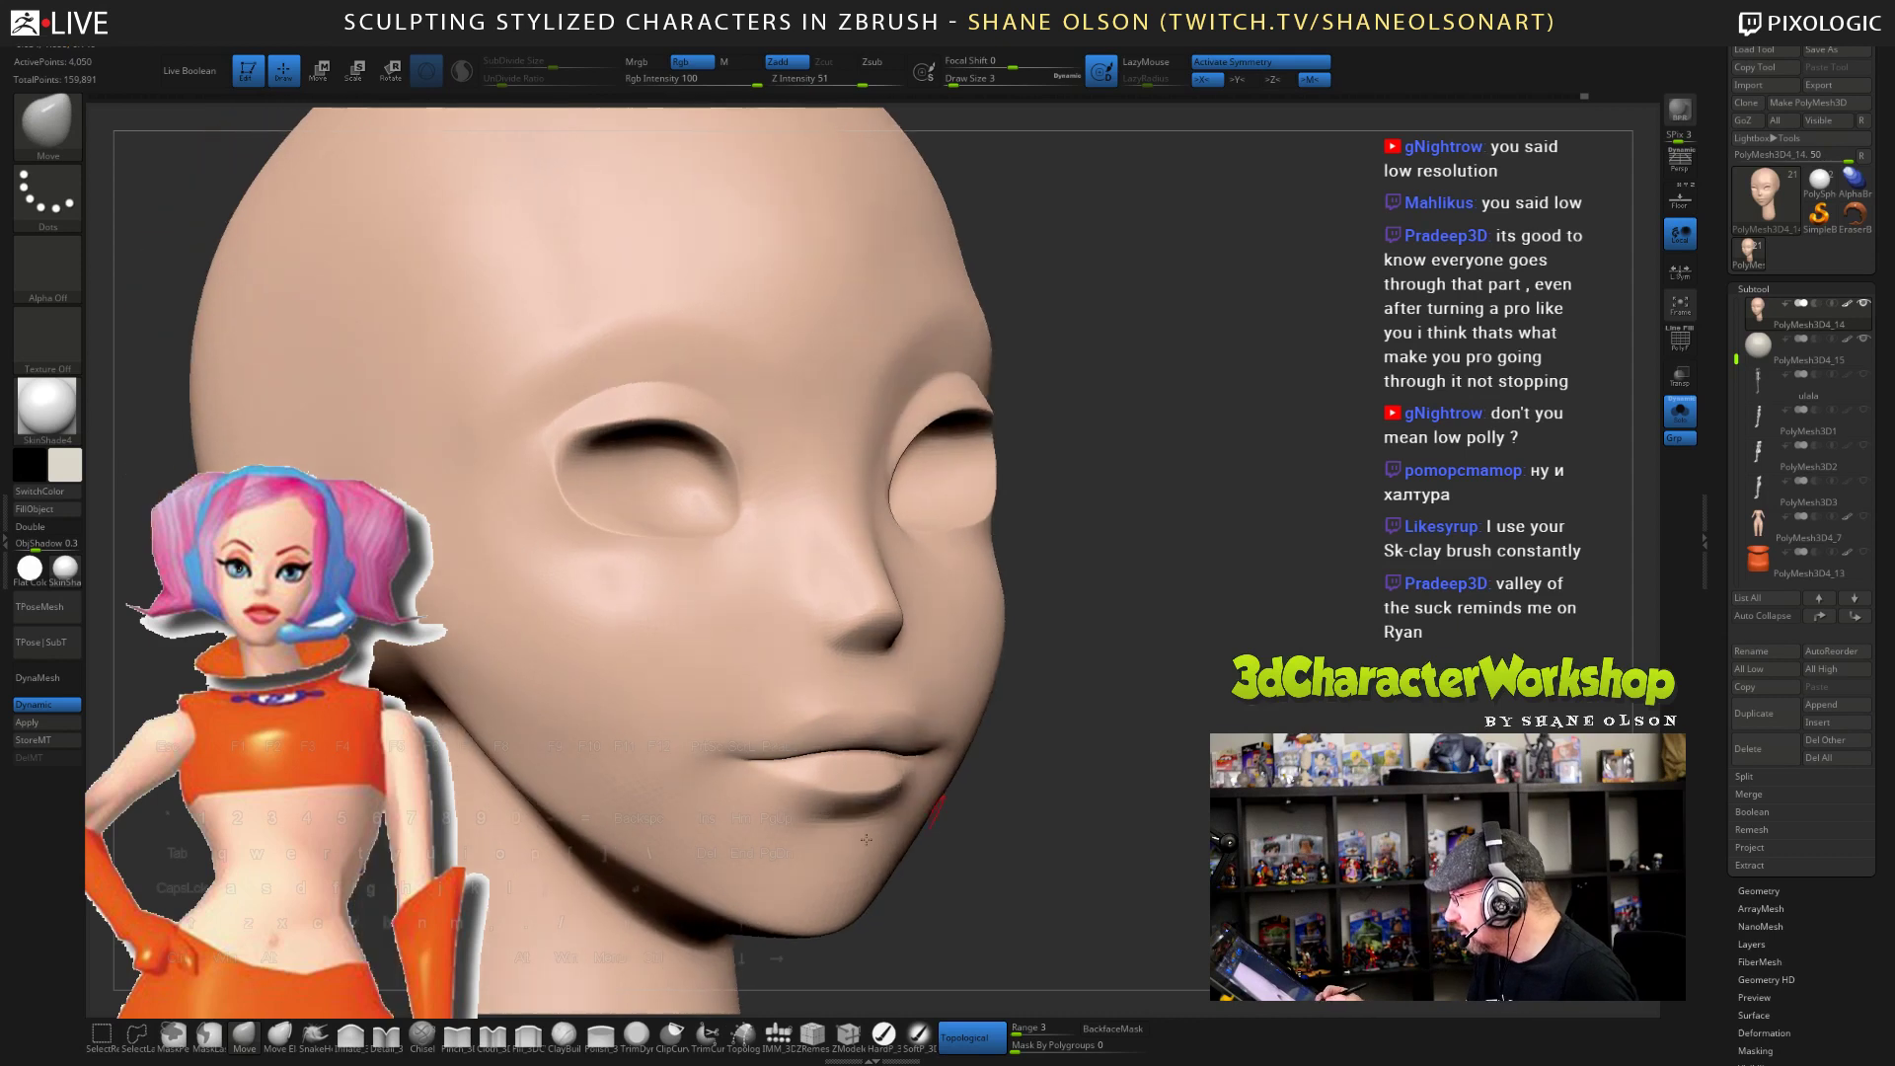
- Add subtle volume to the lips with a brush at Z Intensity 5 and draw size 3
left_click(456, 1034)
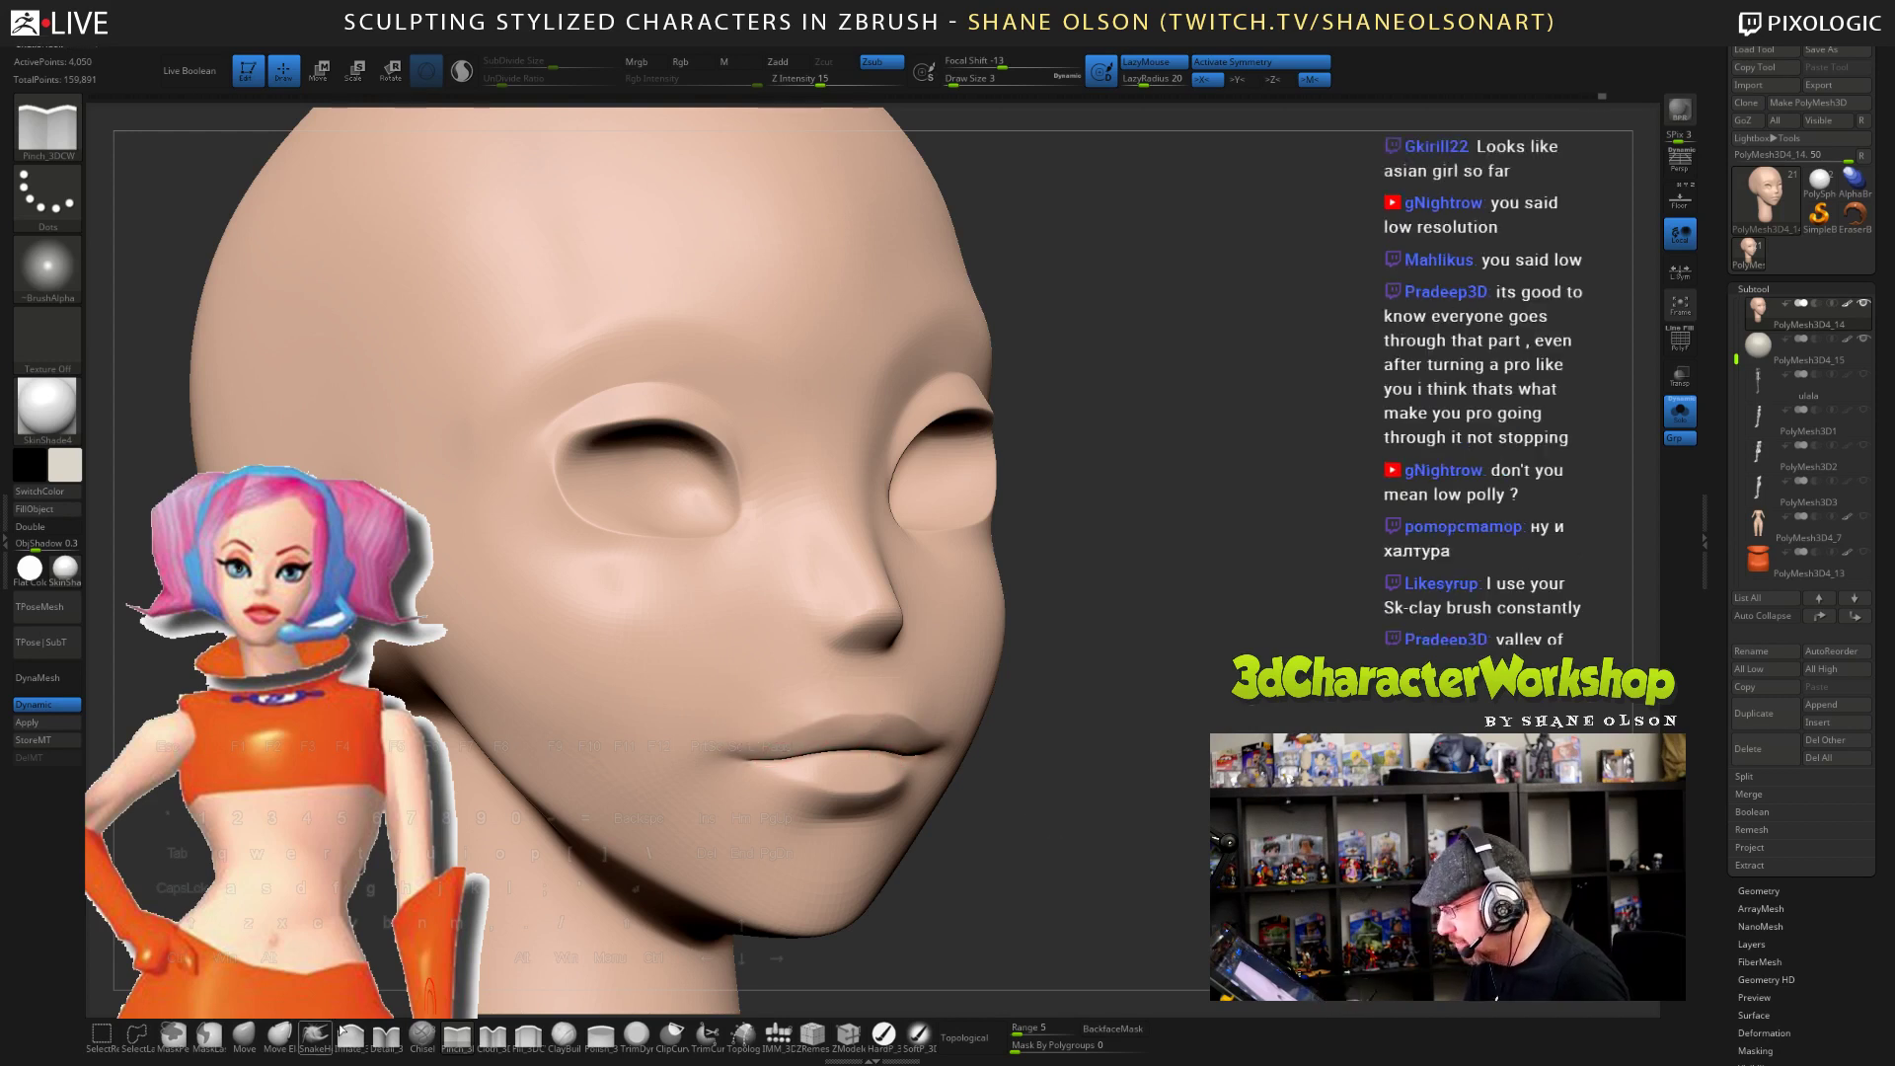
left_click(383, 1033)
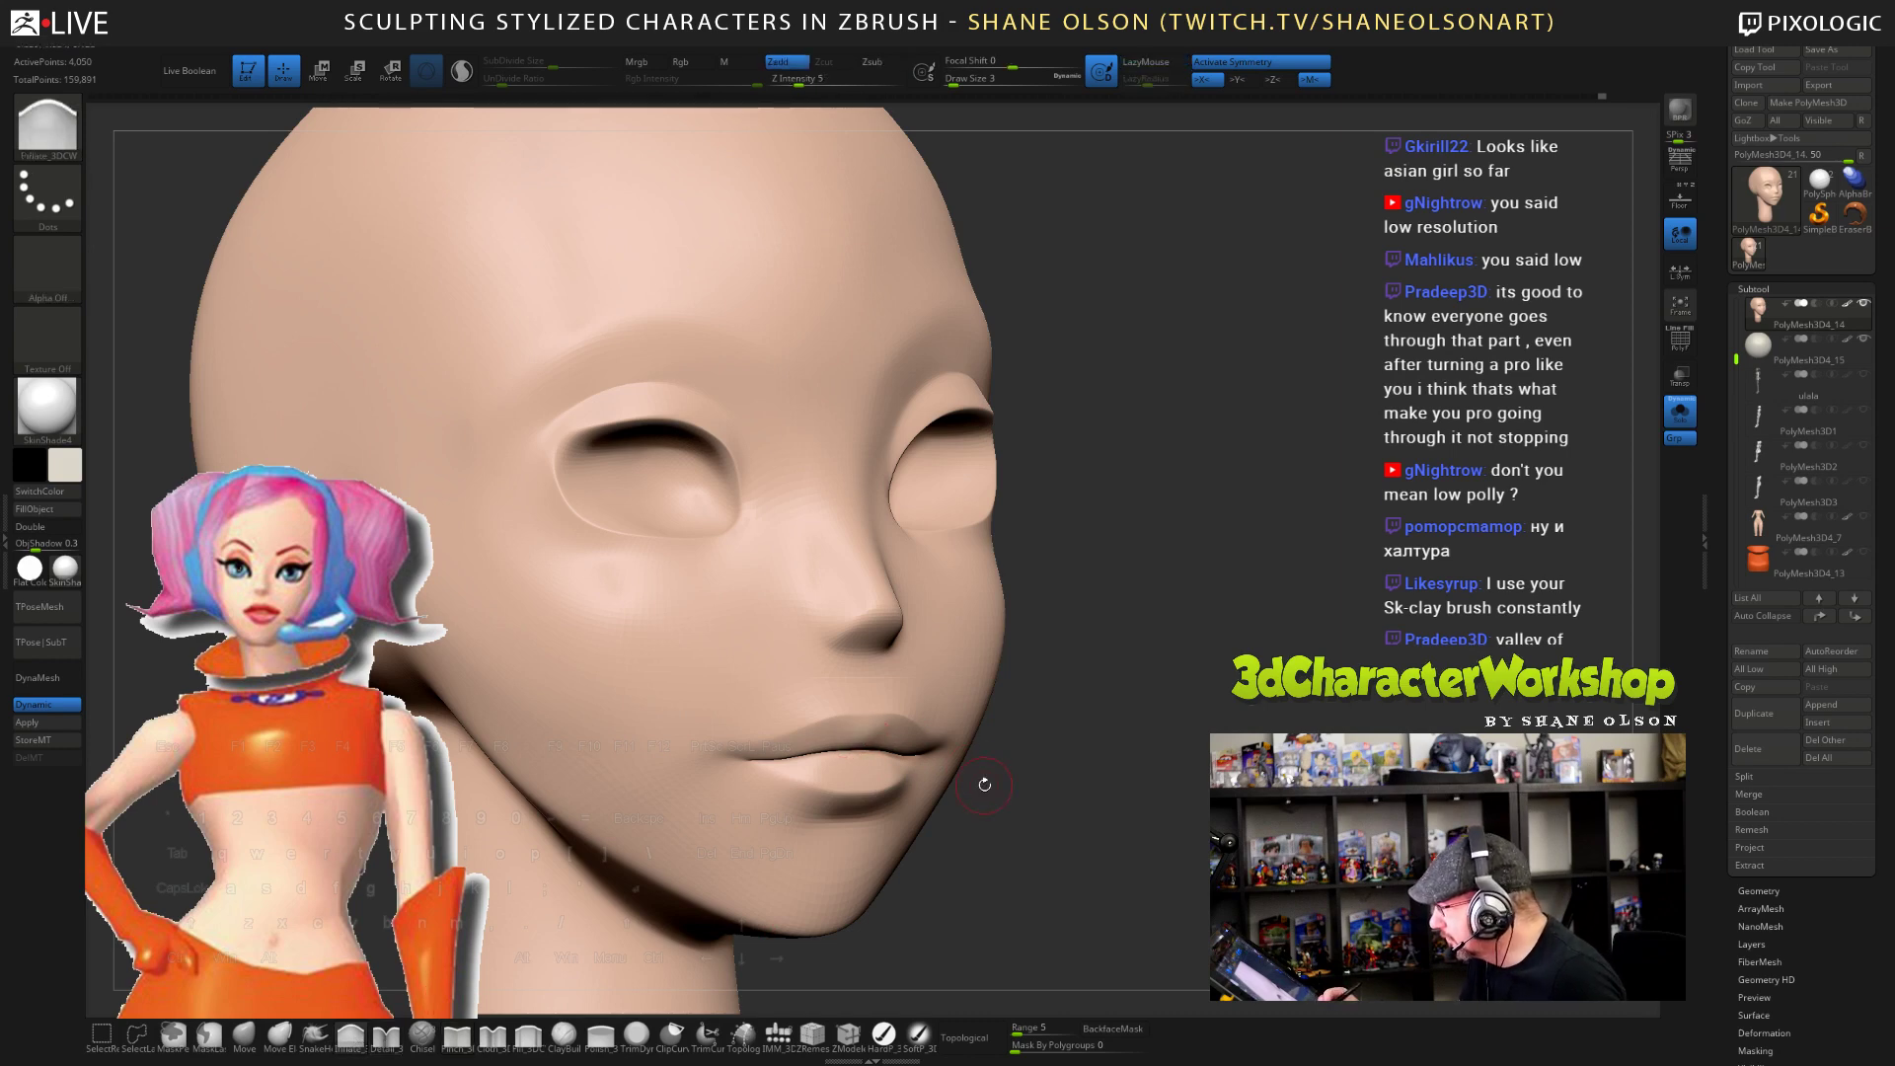
left_click_drag(984, 783, 844, 764)
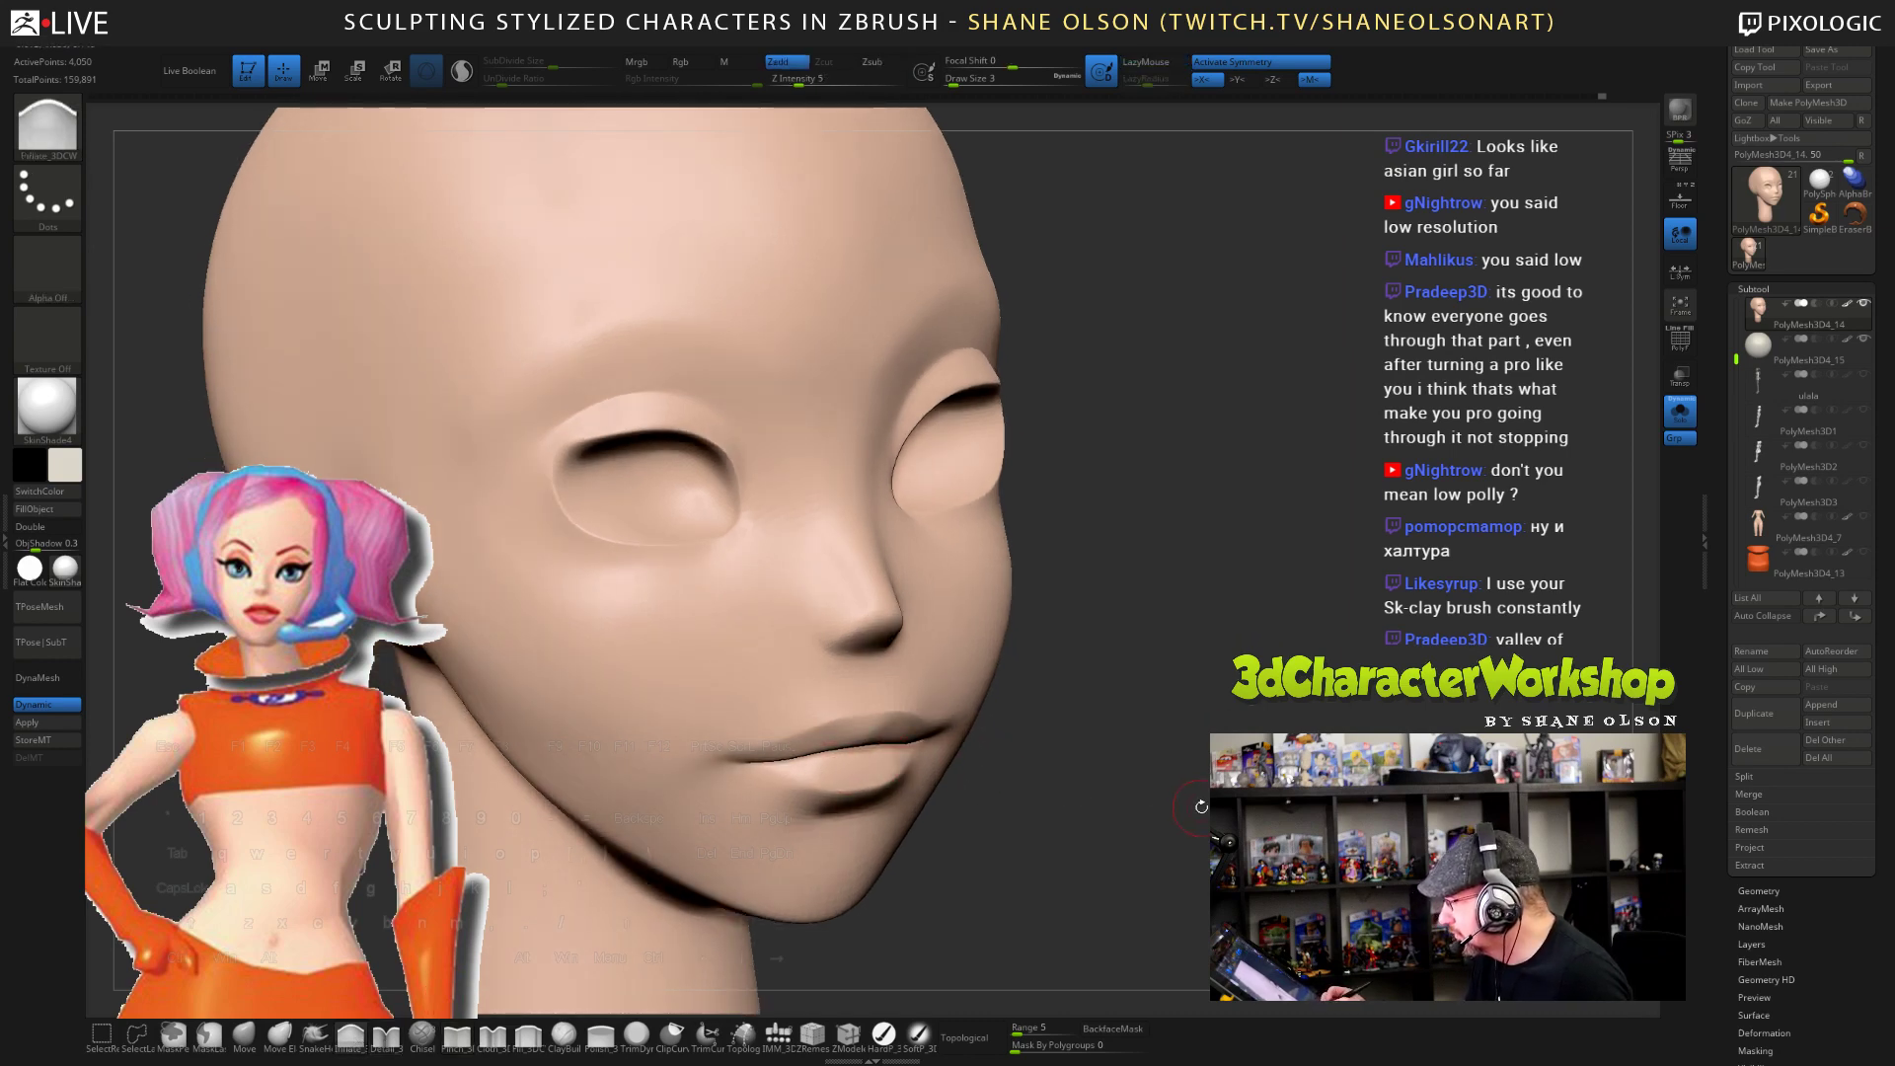
mouse_move(1201, 806)
left_mouse_down()
mouse_move(1164, 804)
mouse_move(1159, 769)
mouse_move(1095, 770)
mouse_move(1135, 710)
mouse_move(1208, 741)
mouse_move(1170, 779)
mouse_move(1130, 780)
mouse_move(1218, 780)
mouse_move(1135, 829)
mouse_move(847, 740)
left_mouse_up()
- Show the hair, headset and eyes again, and refine the lips and mouth corners with the Move brush at draw sizes 7 and 5
left_click(1680, 411)
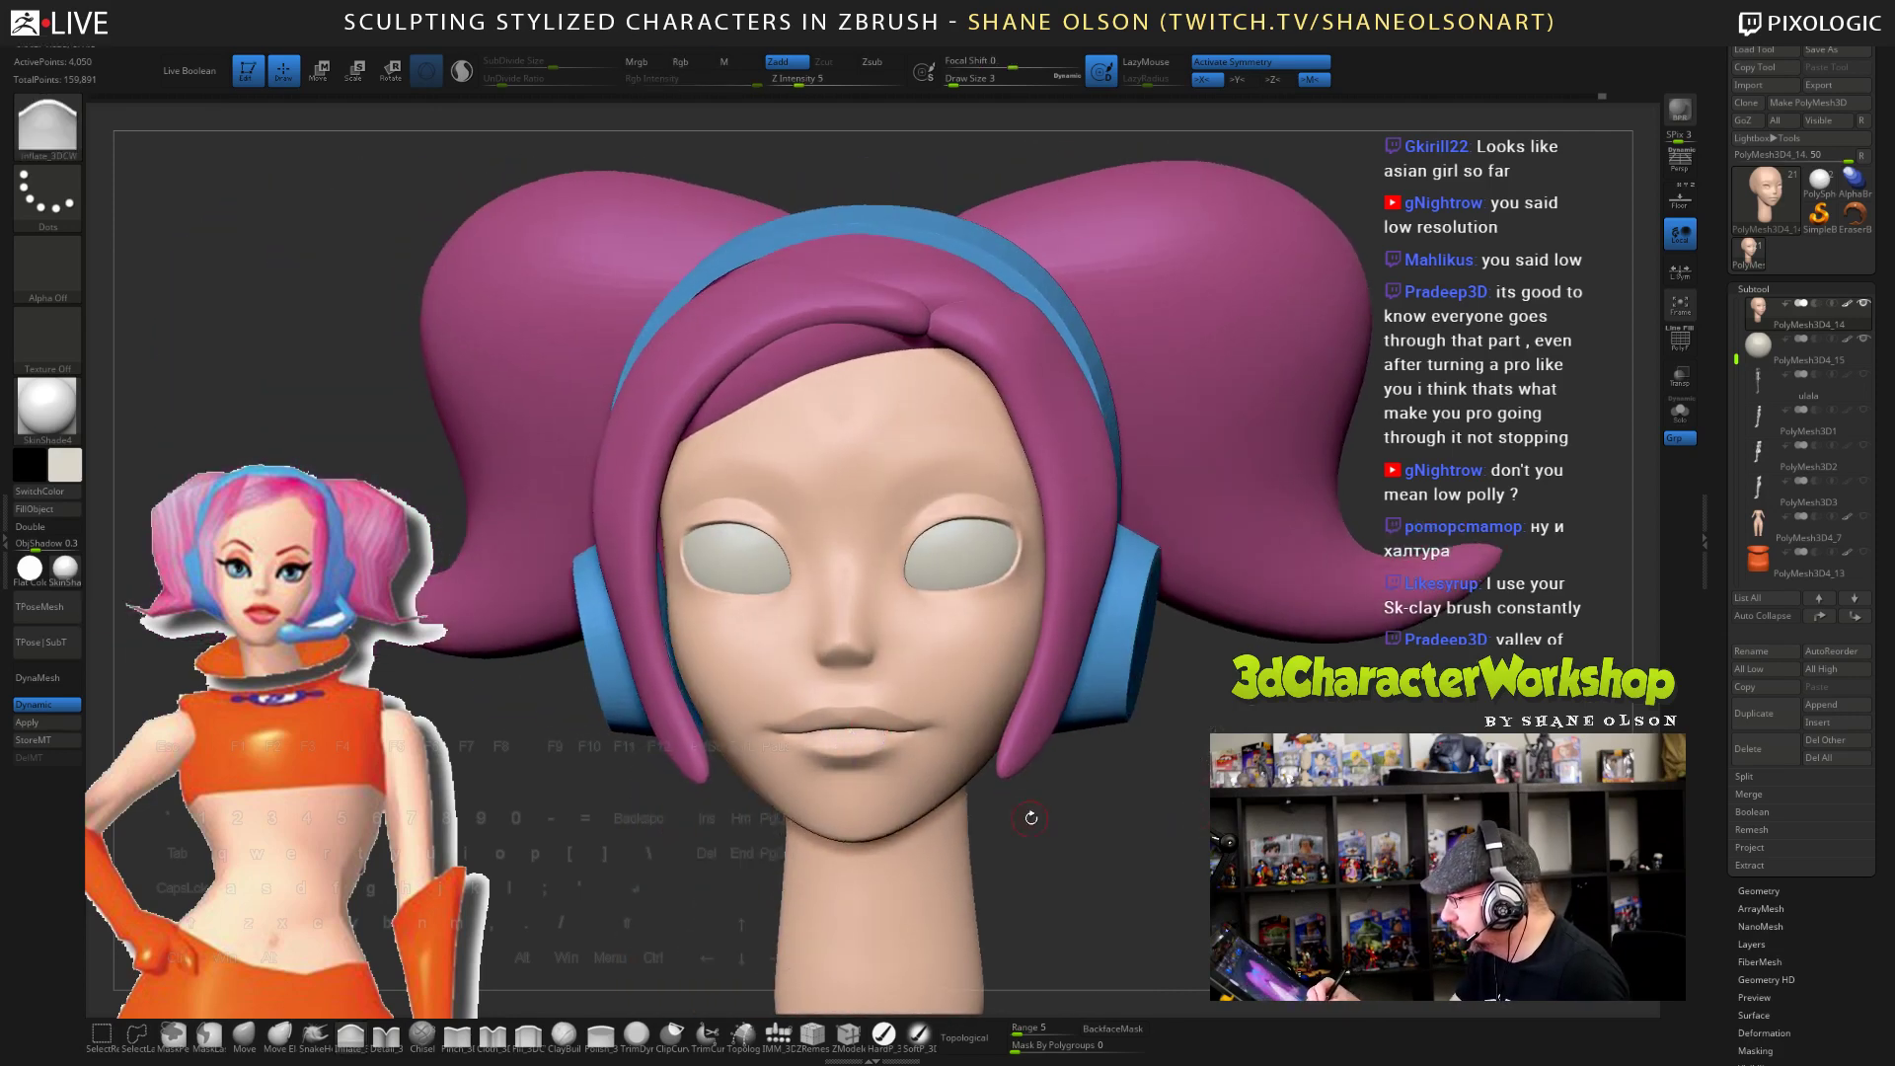
mouse_move(1105, 789)
left_mouse_down()
mouse_move(1149, 792)
mouse_move(1089, 790)
mouse_move(1111, 832)
left_mouse_up()
left_click(252, 1036)
key("s")
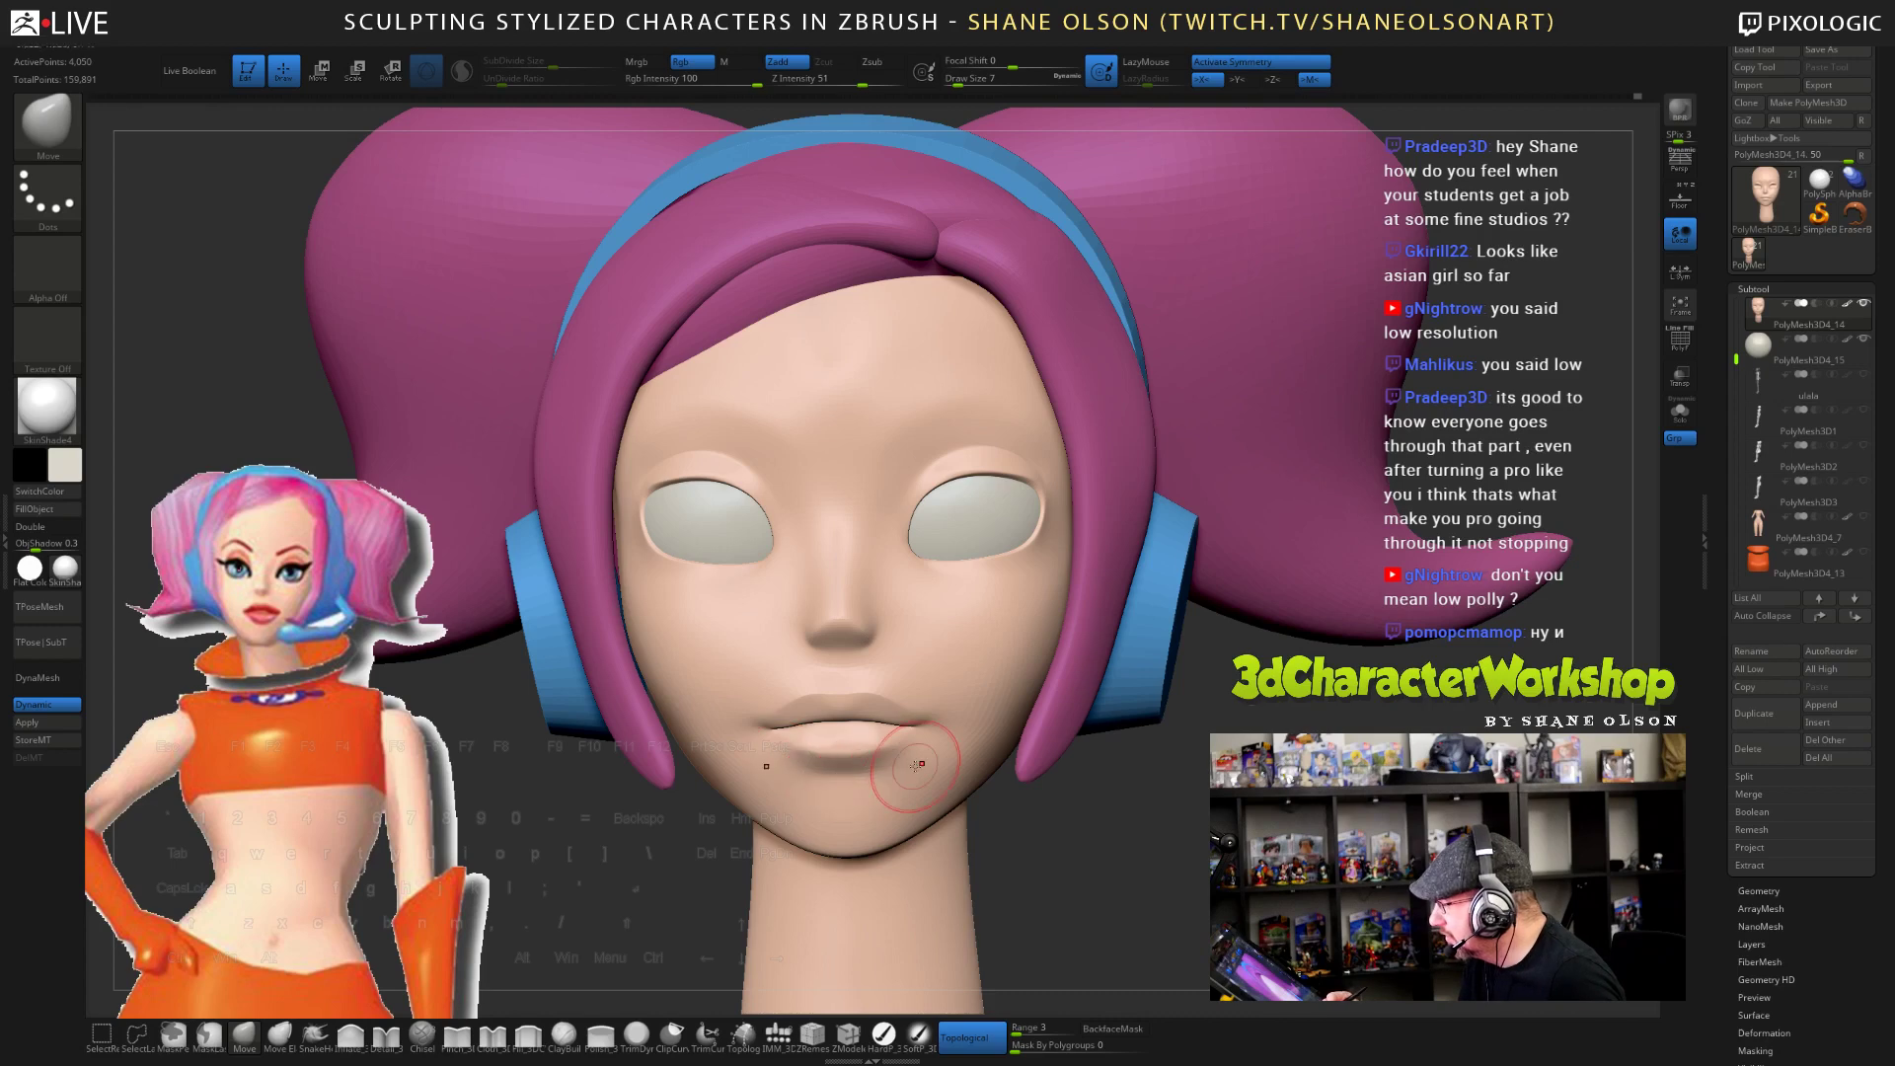
mouse_move(1051, 691)
left_mouse_down()
mouse_move(1096, 740)
mouse_move(1148, 752)
mouse_move(946, 681)
left_mouse_up()
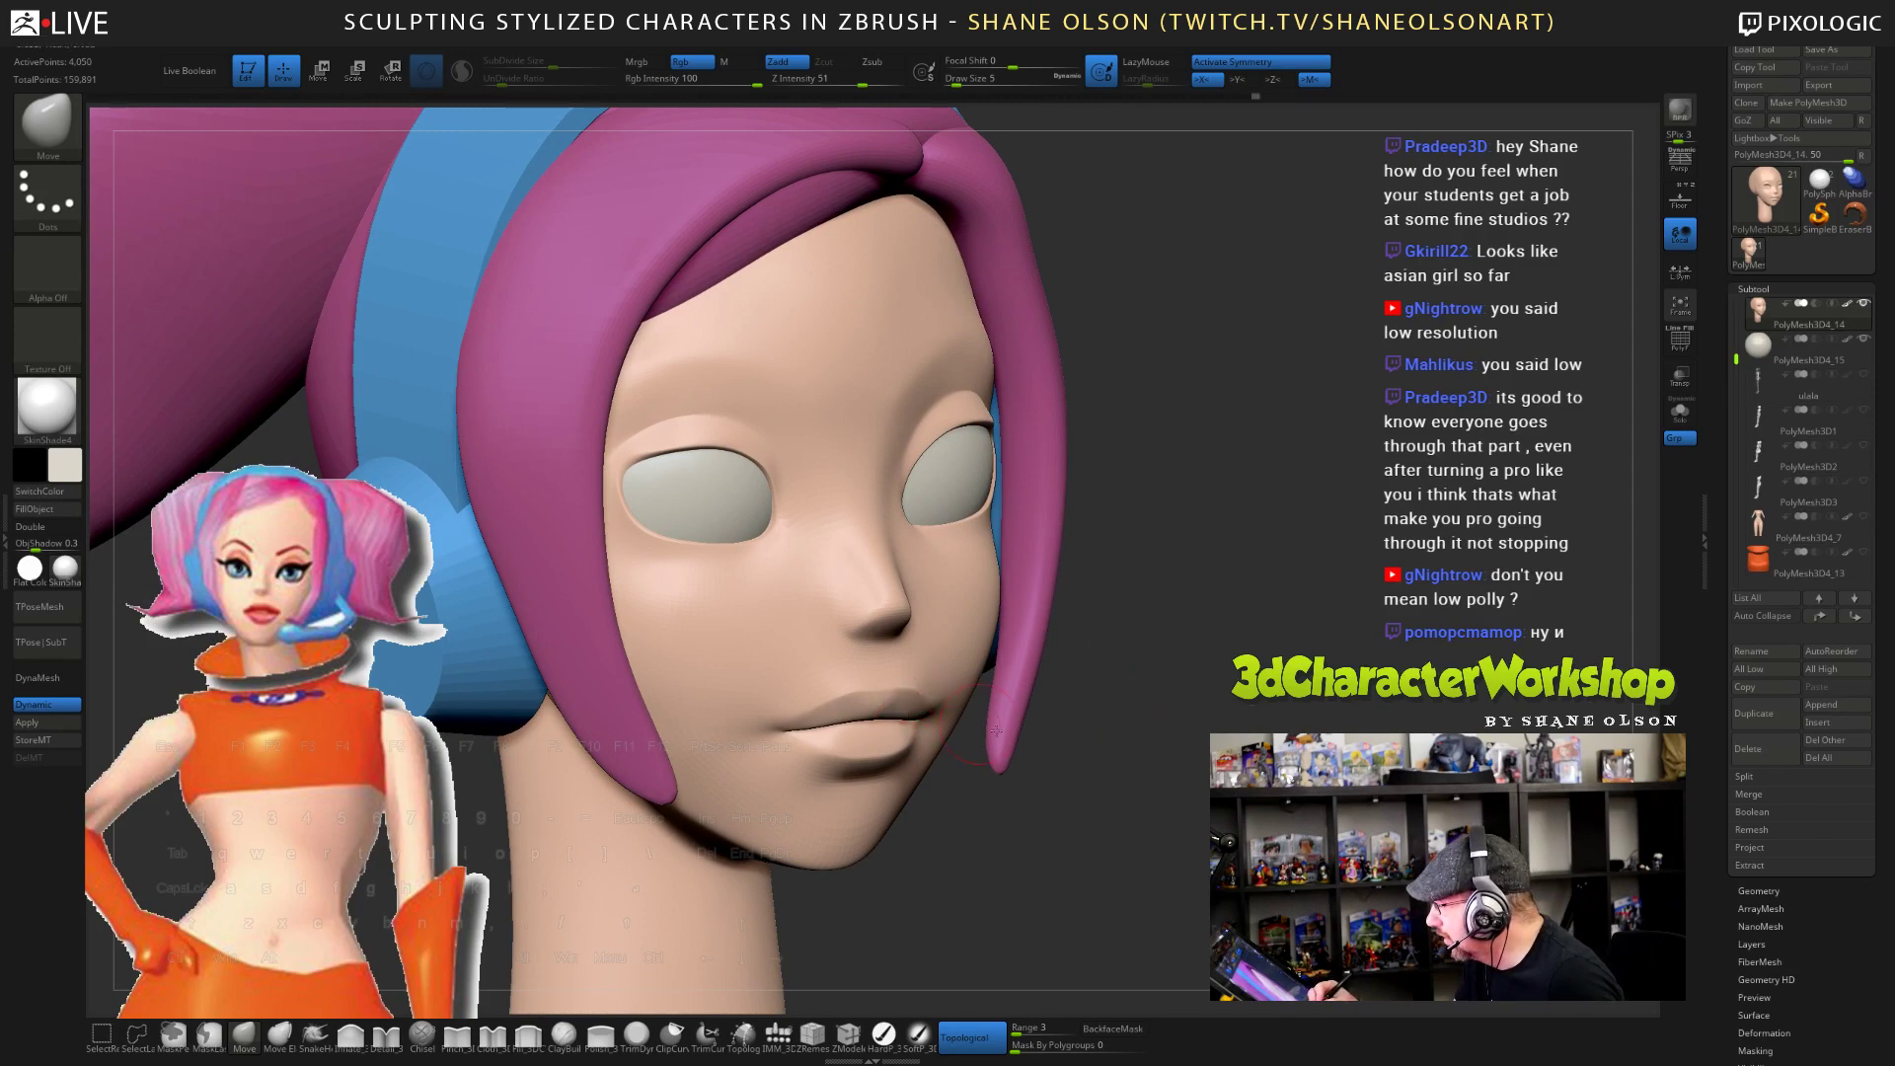
left_click_drag(1135, 790, 1126, 777)
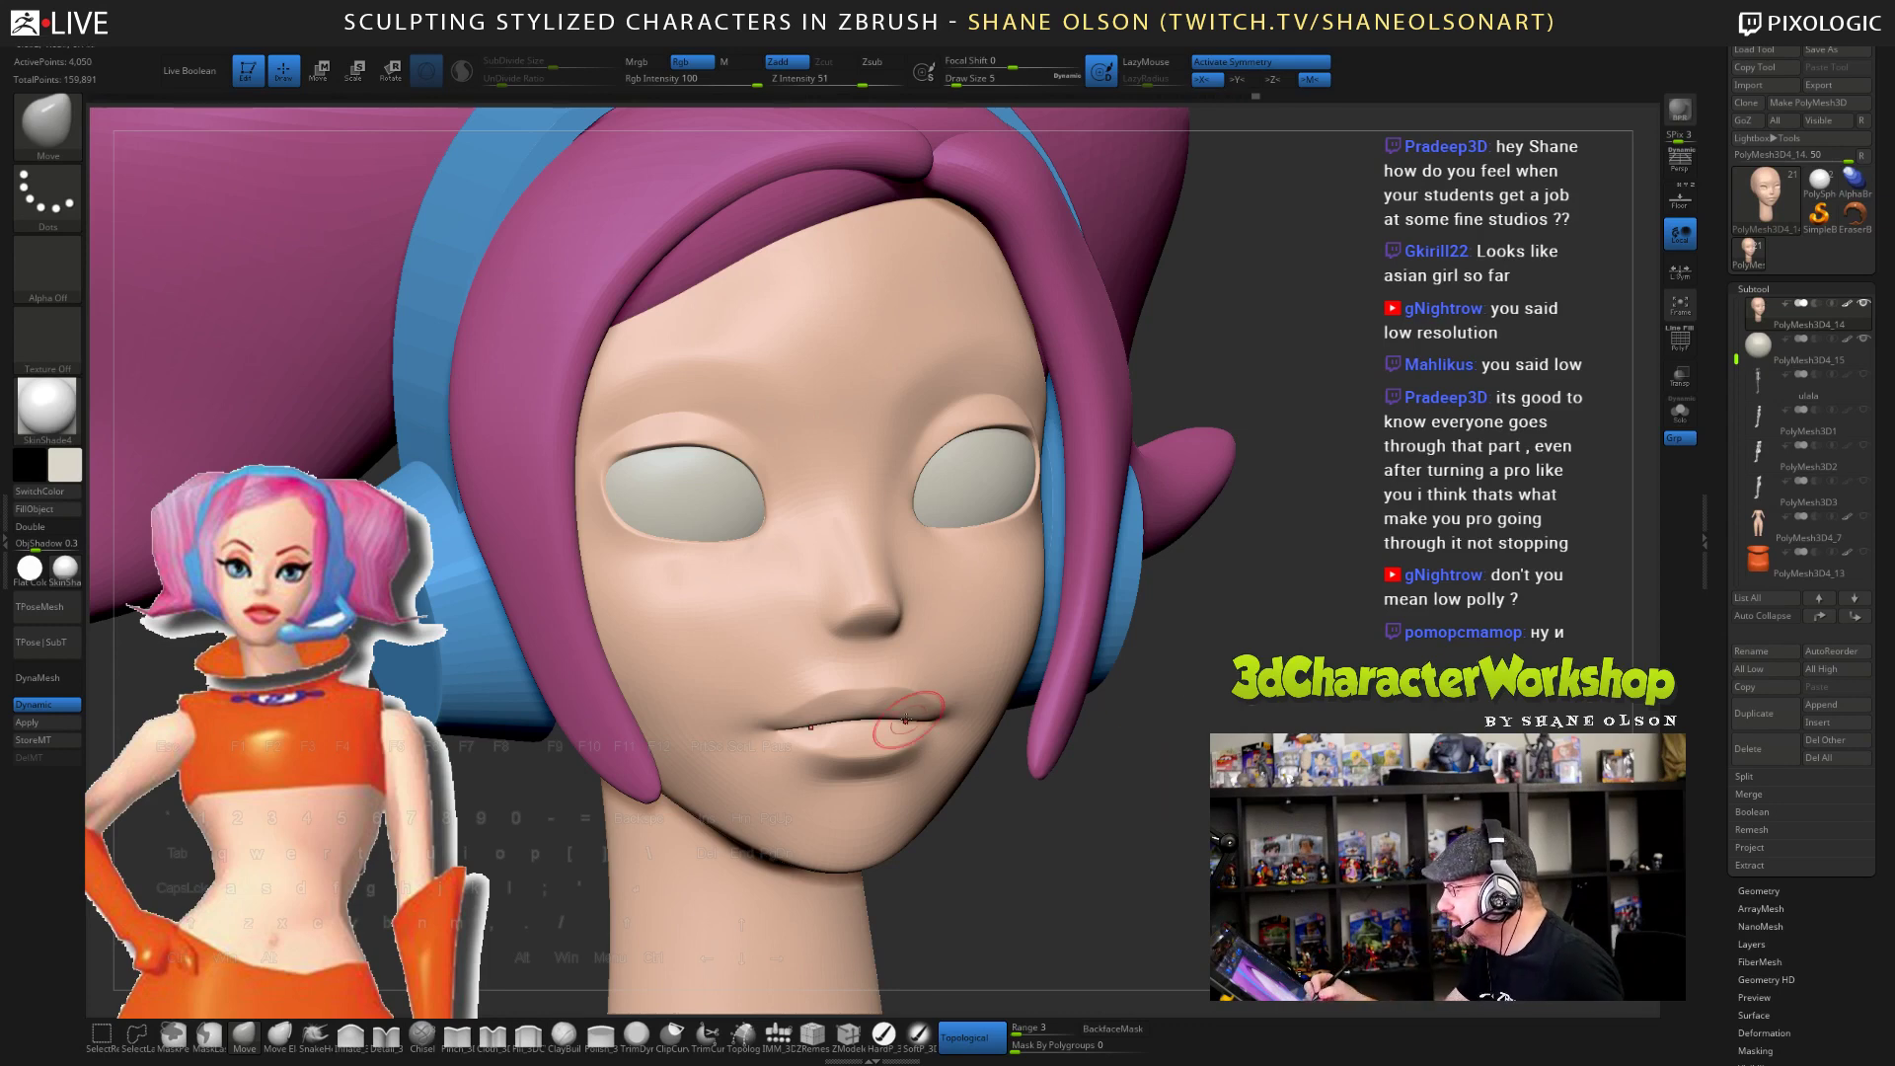
left_click_drag(1085, 845, 944, 740)
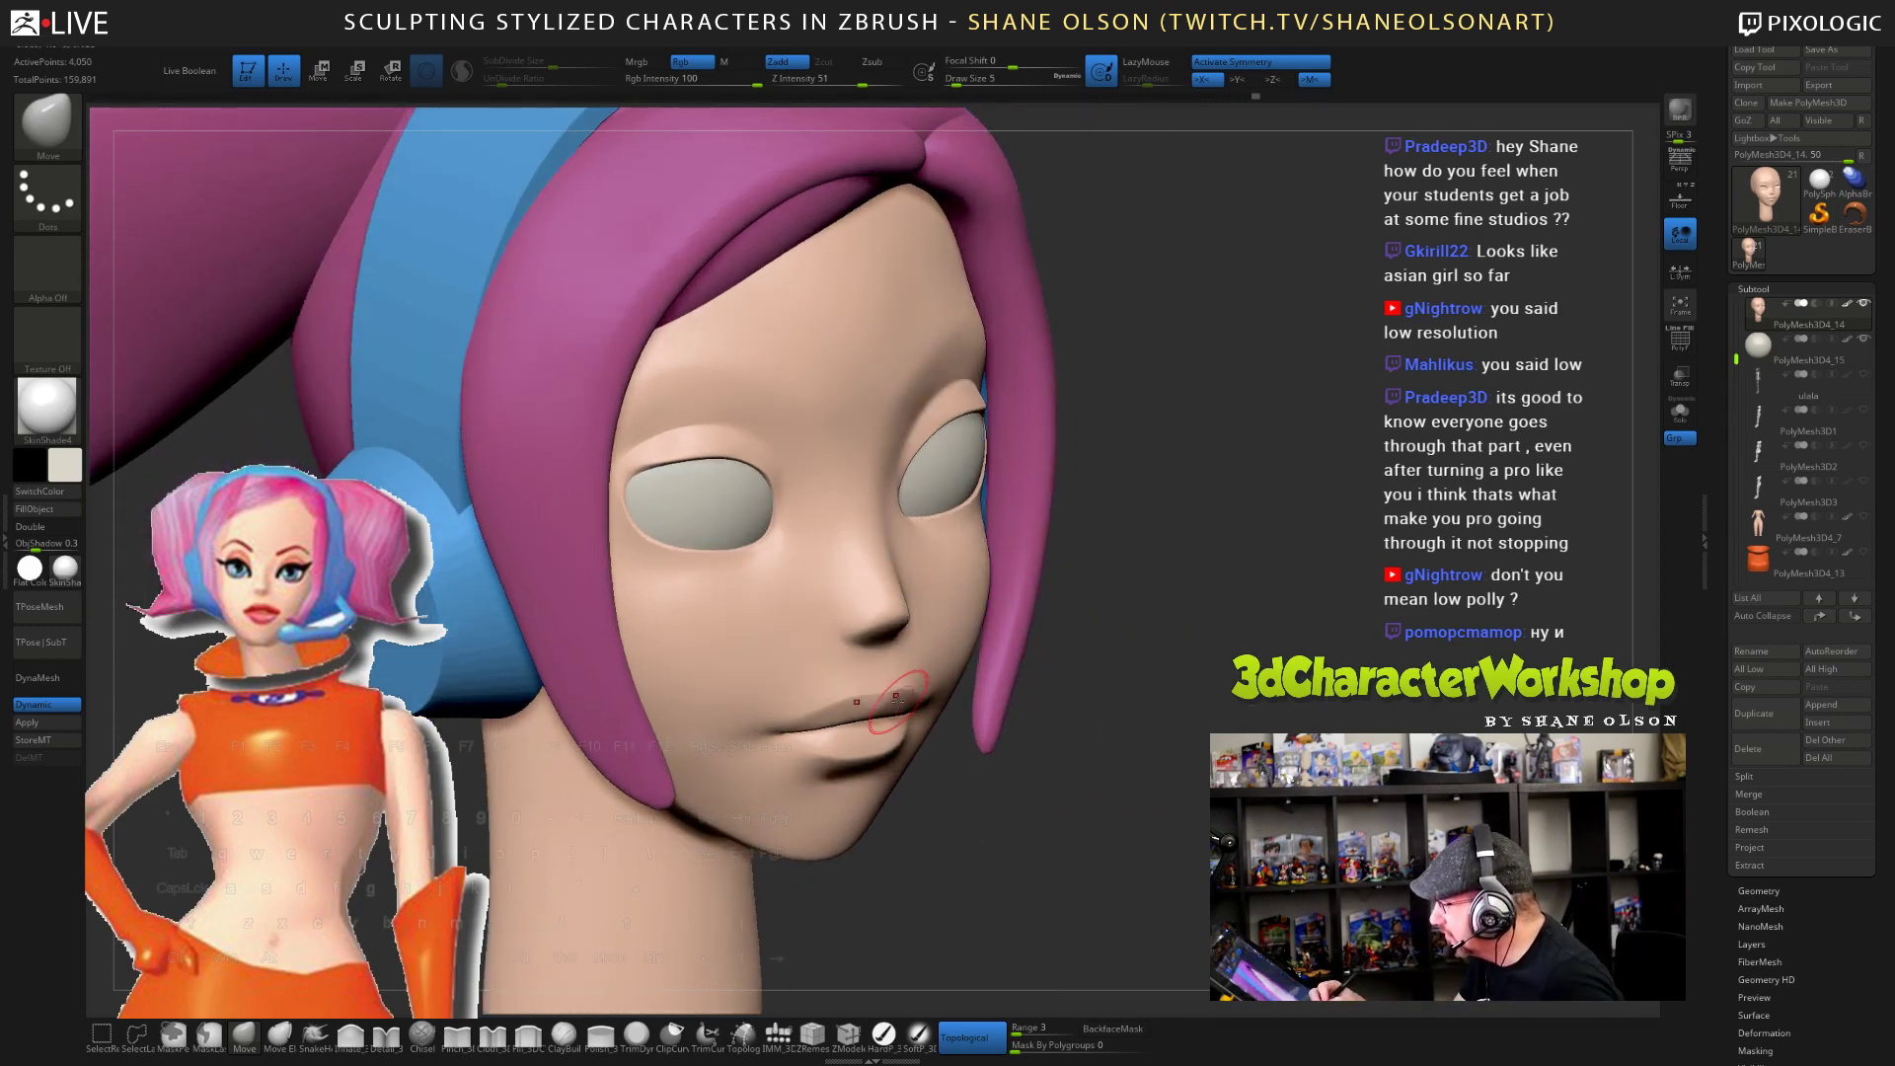
- Adjust the curvature of the mouth and lower face from below with the Move brush, using draw size 8 and then 7
mouse_move(1113, 836)
left_mouse_down()
mouse_move(1013, 571)
mouse_move(1031, 582)
left_mouse_up()
key("s")
left_click(1095, 532)
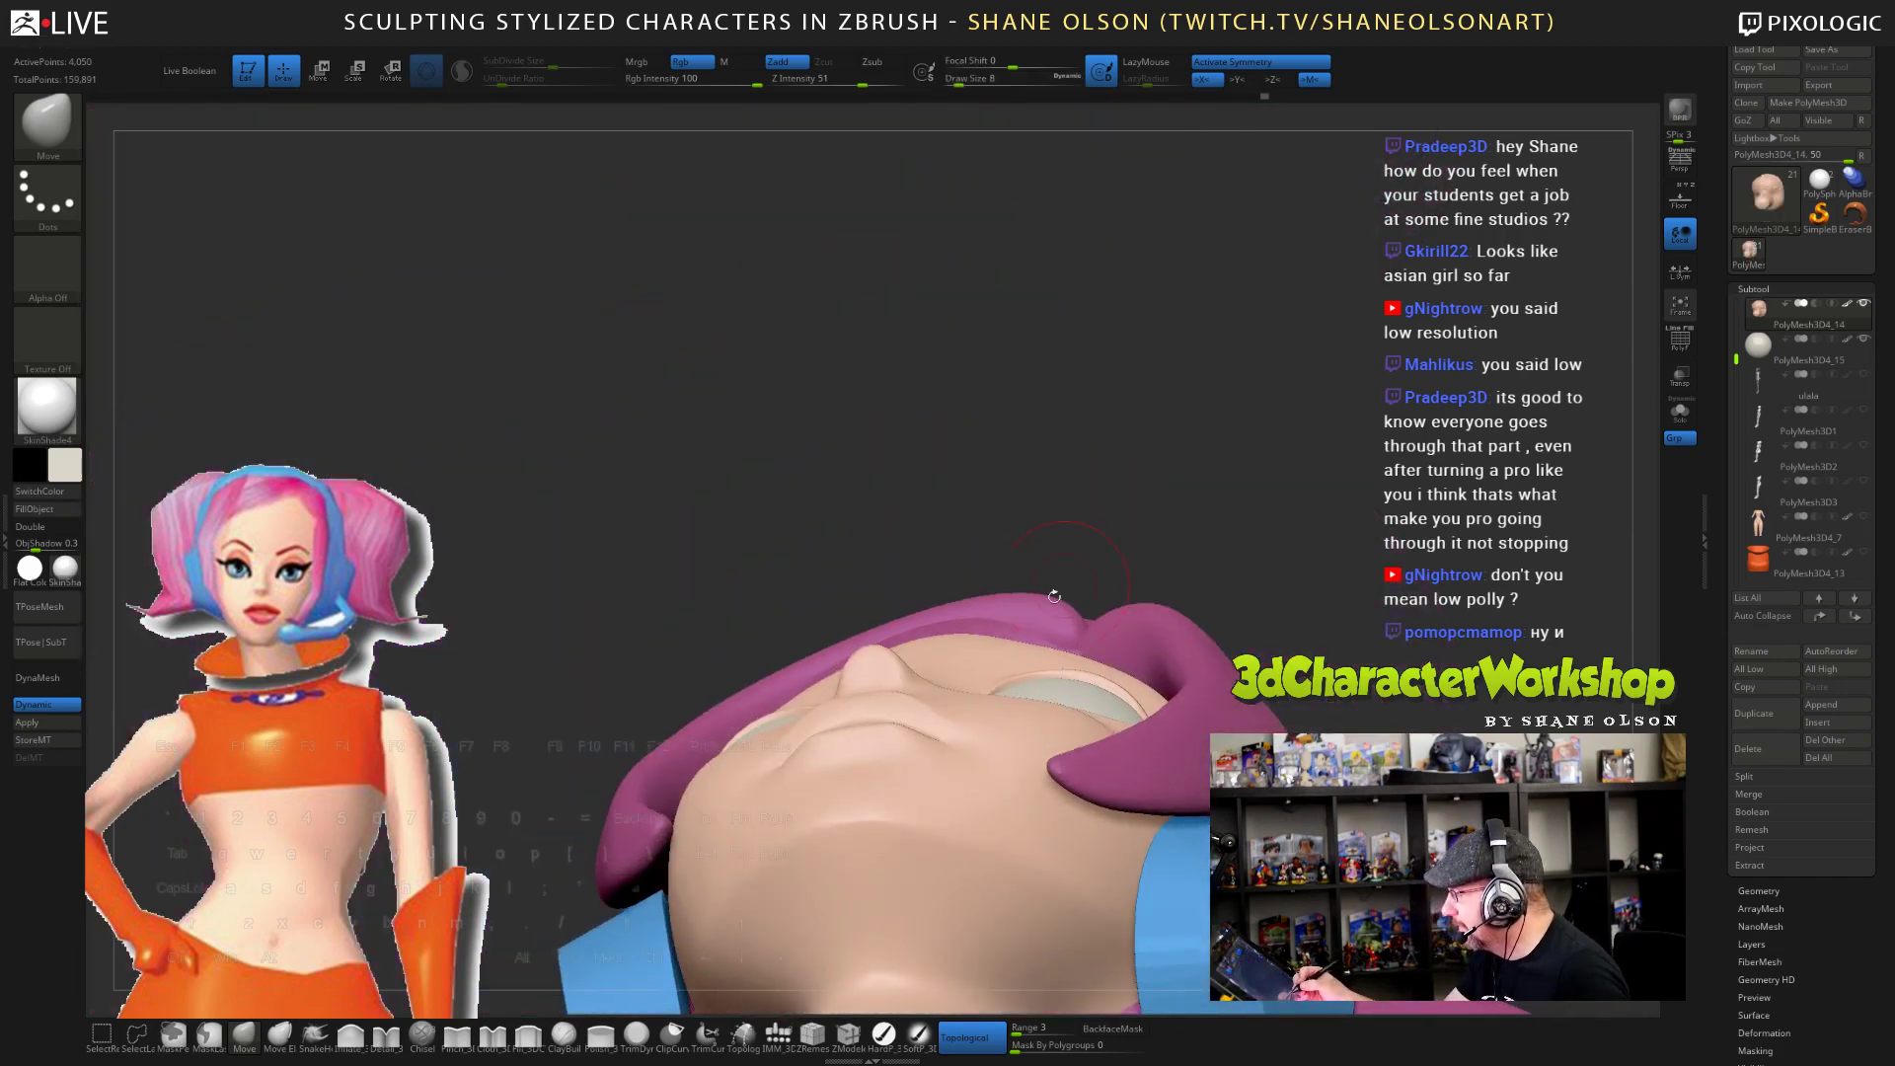
left_click_drag(887, 701, 1057, 550)
key("s")
left_click(1061, 560)
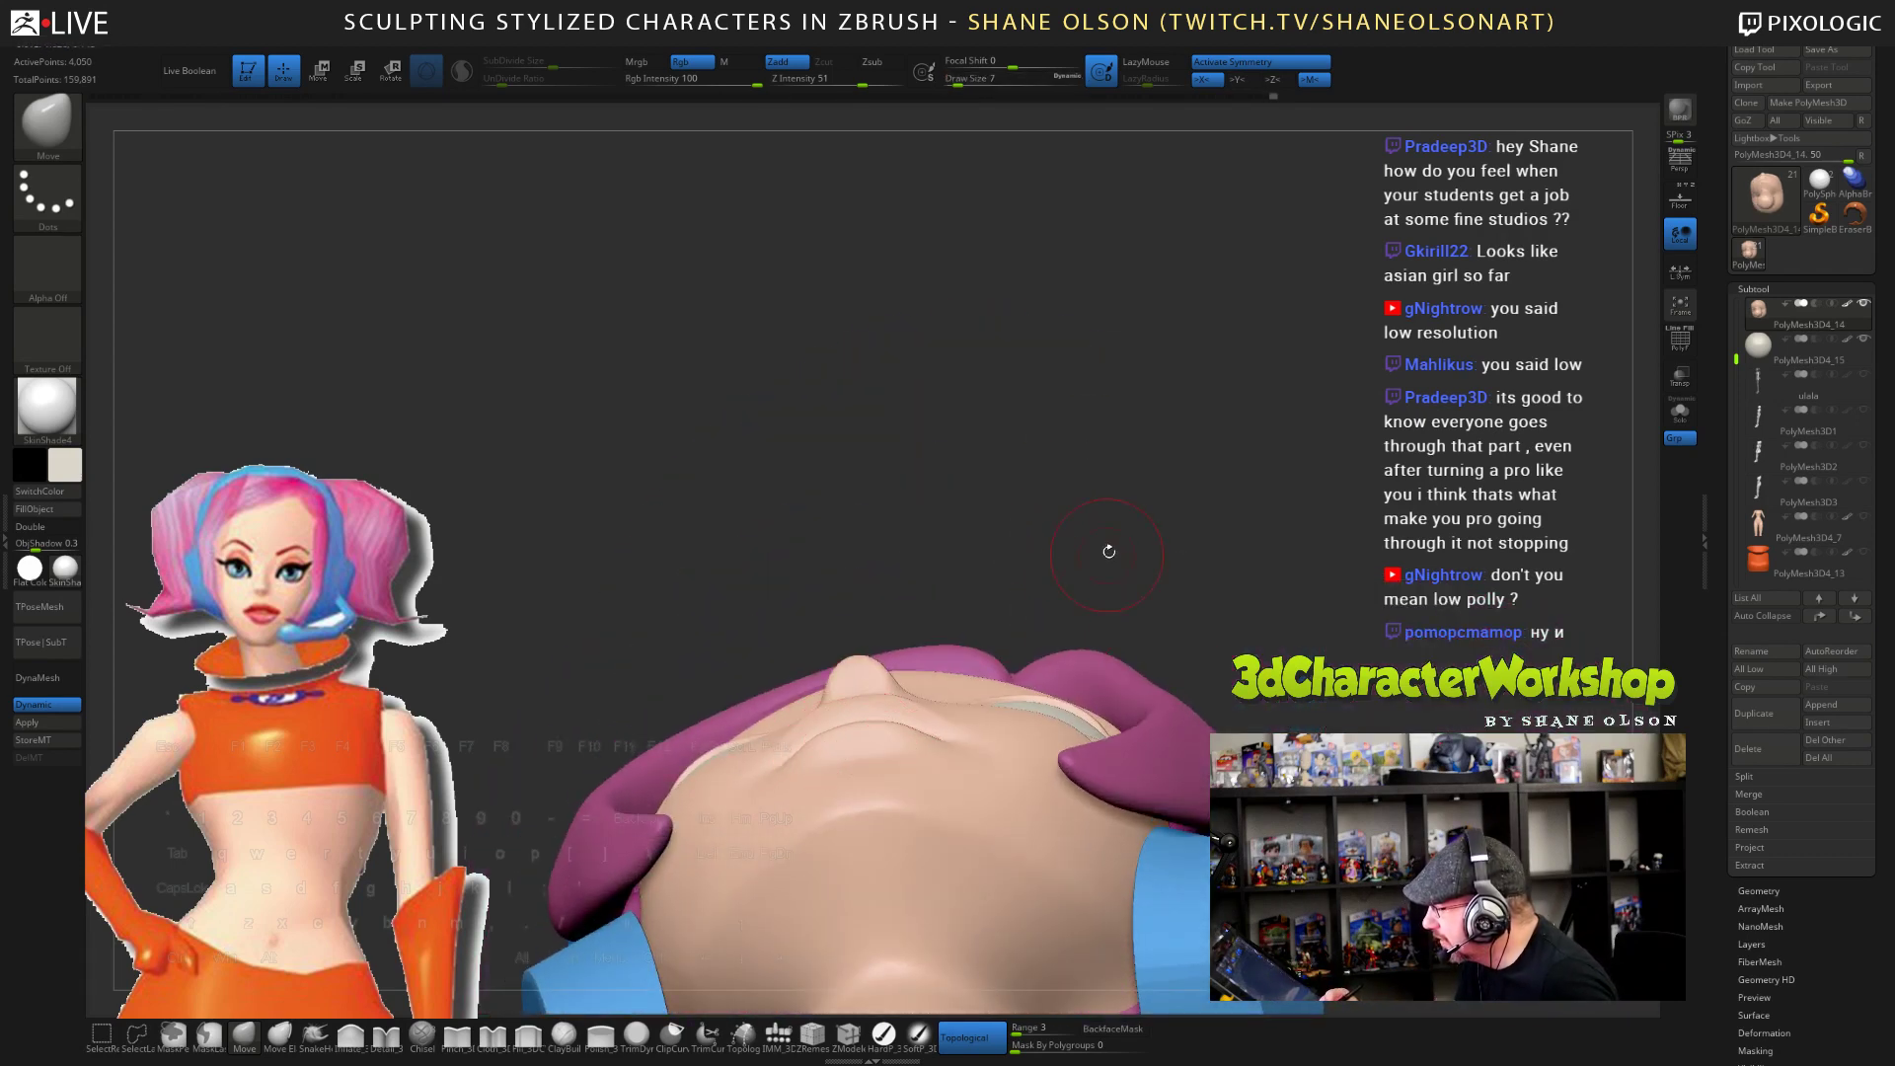
left_click_drag(1108, 550, 957, 755)
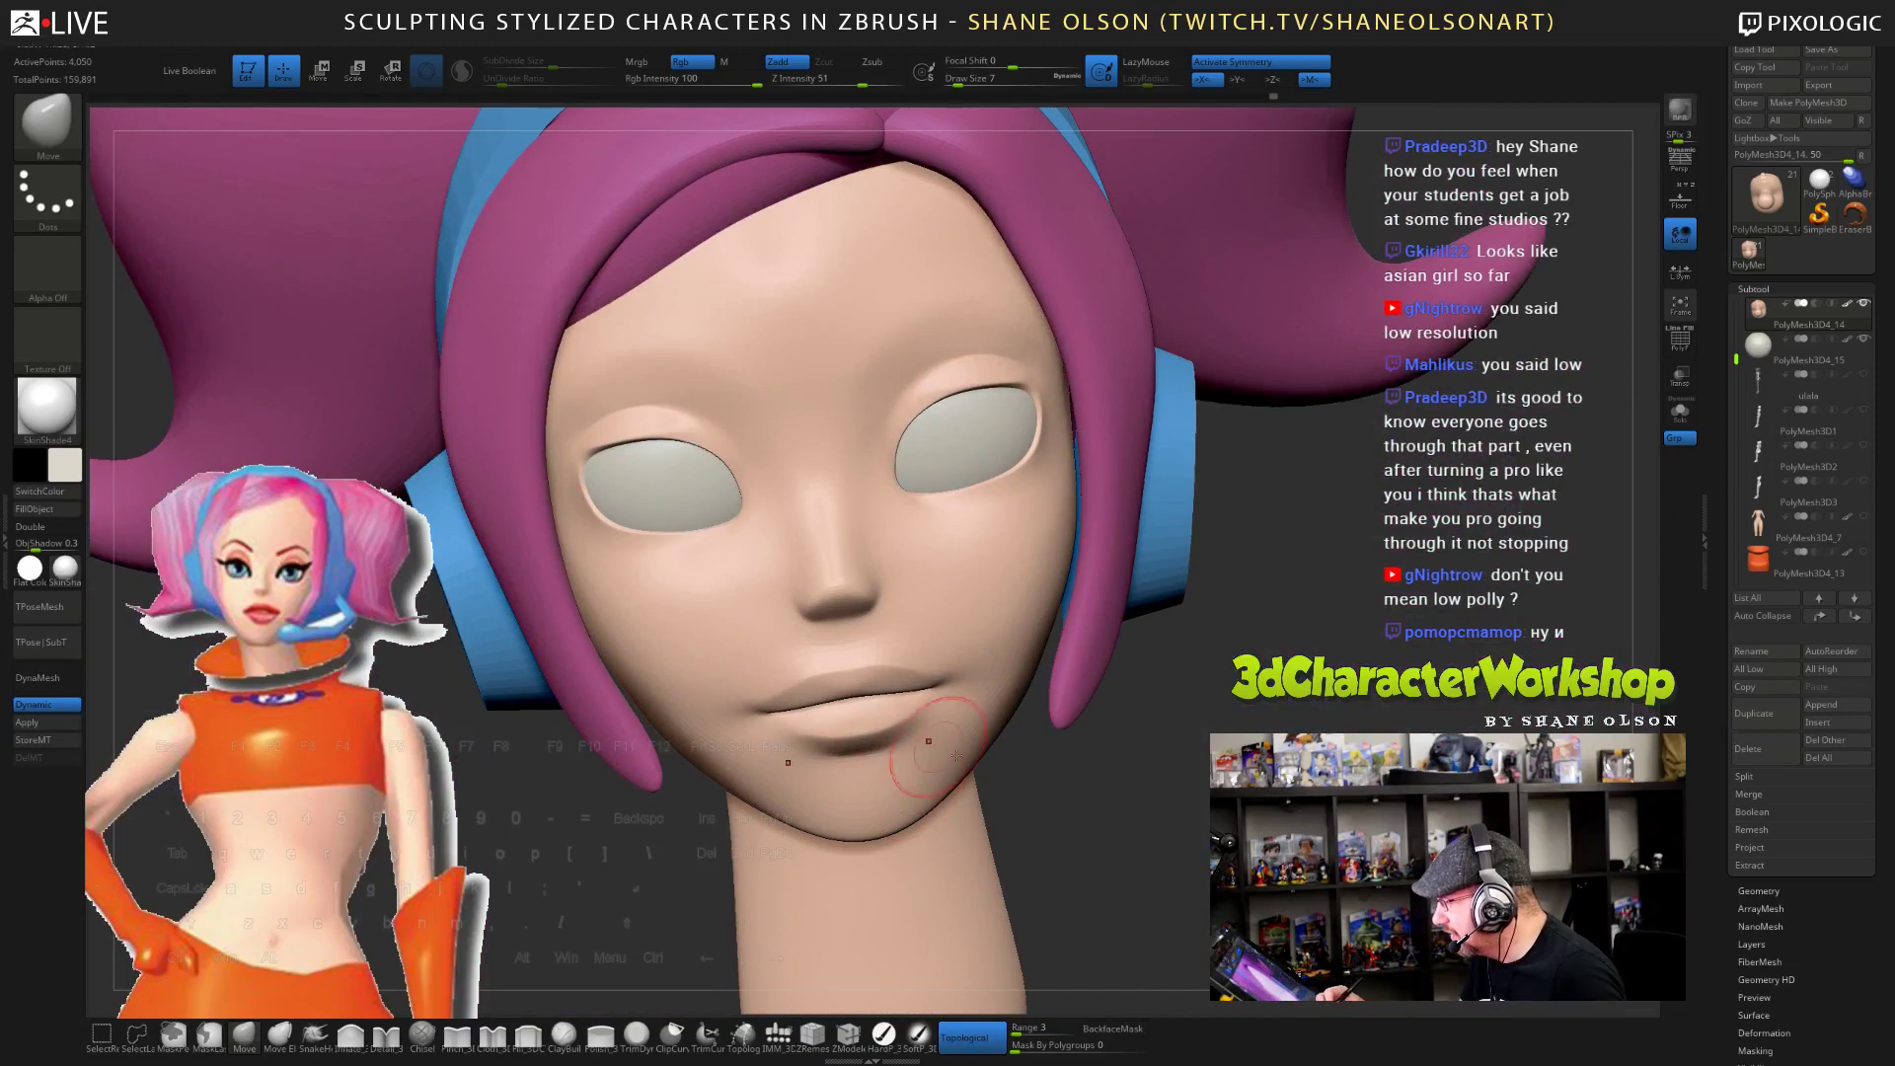
mouse_move(1076, 759)
left_mouse_down()
mouse_move(1273, 748)
mouse_move(1382, 838)
mouse_move(1186, 849)
mouse_move(1200, 816)
mouse_move(1189, 827)
mouse_move(1381, 826)
mouse_move(1272, 827)
mouse_move(1276, 731)
mouse_move(1197, 833)
mouse_move(1195, 814)
left_mouse_up()
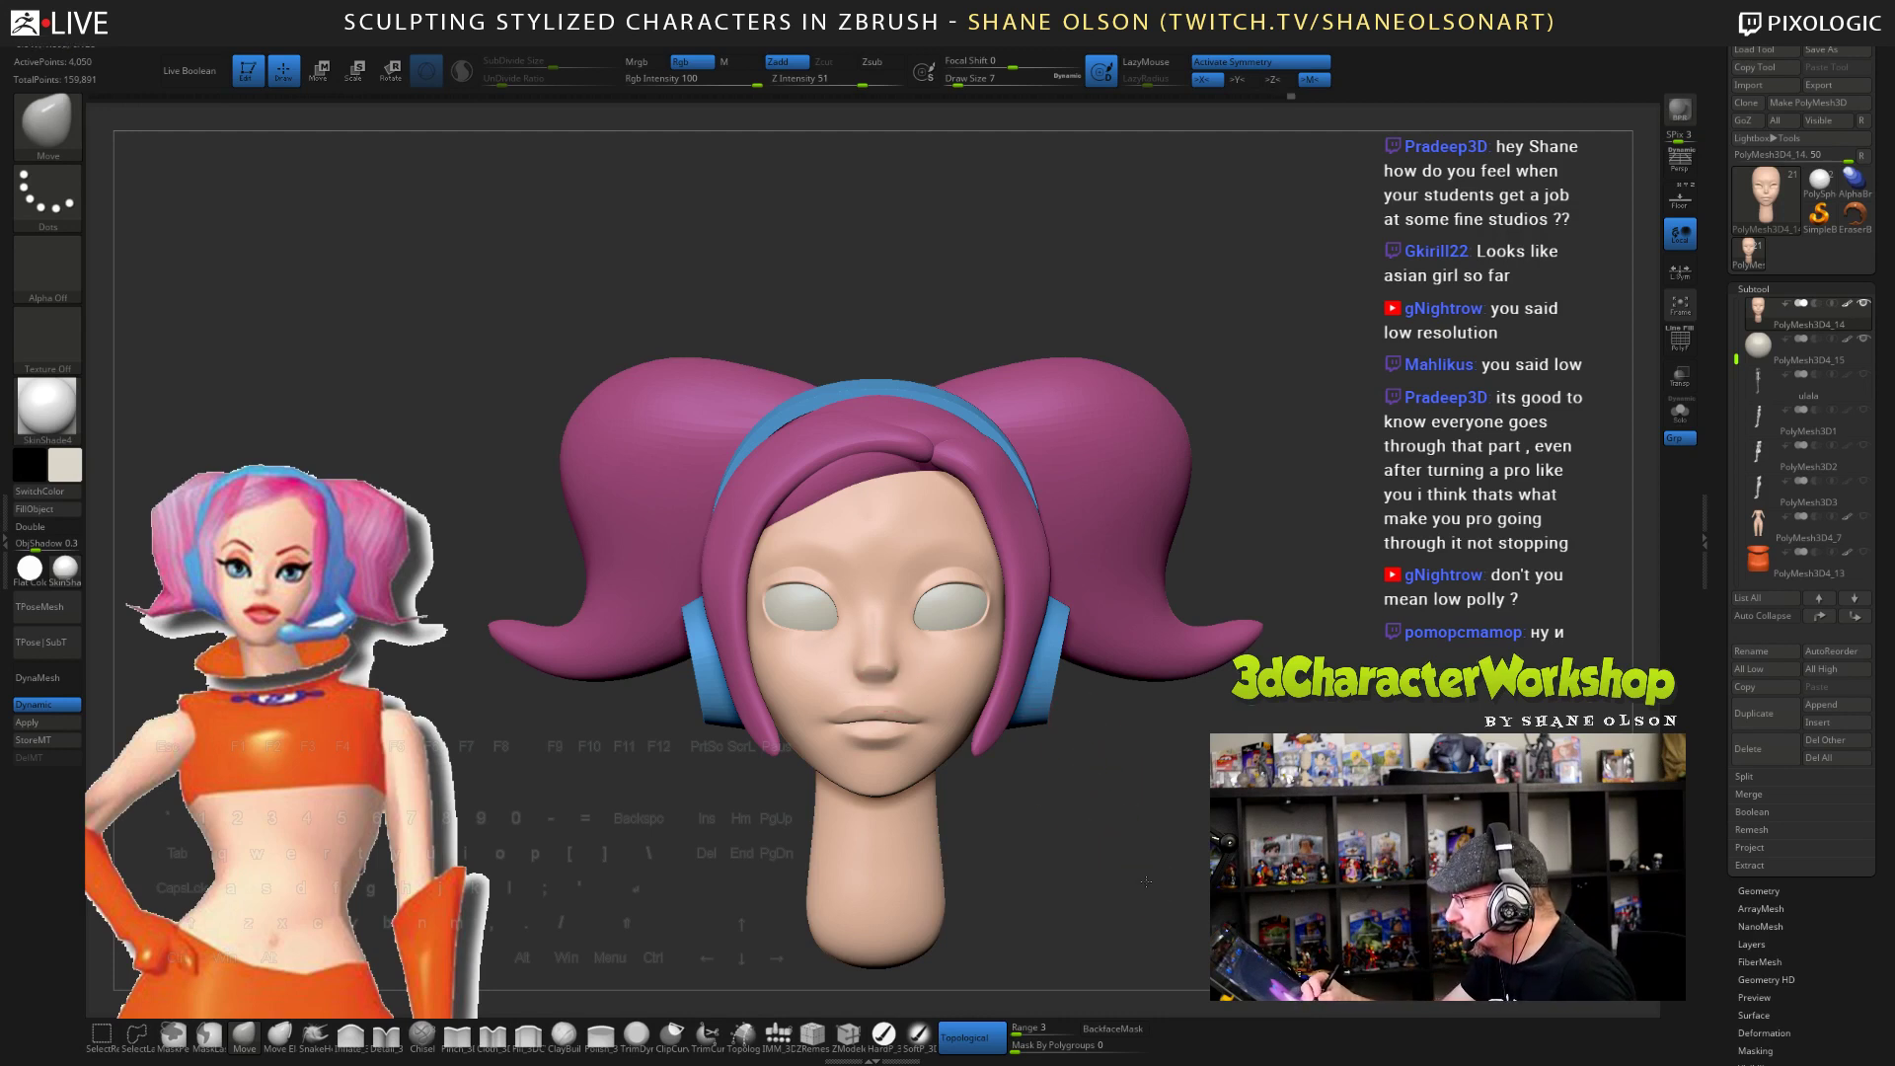
- Examine the whole head with hair and headset from the front, side and three-quarter views against the reference
mouse_move(1145, 882)
left_mouse_down()
mouse_move(1093, 881)
mouse_move(1202, 884)
mouse_move(1160, 885)
mouse_move(1137, 846)
mouse_move(1093, 839)
mouse_move(1102, 811)
mouse_move(987, 790)
left_mouse_up()
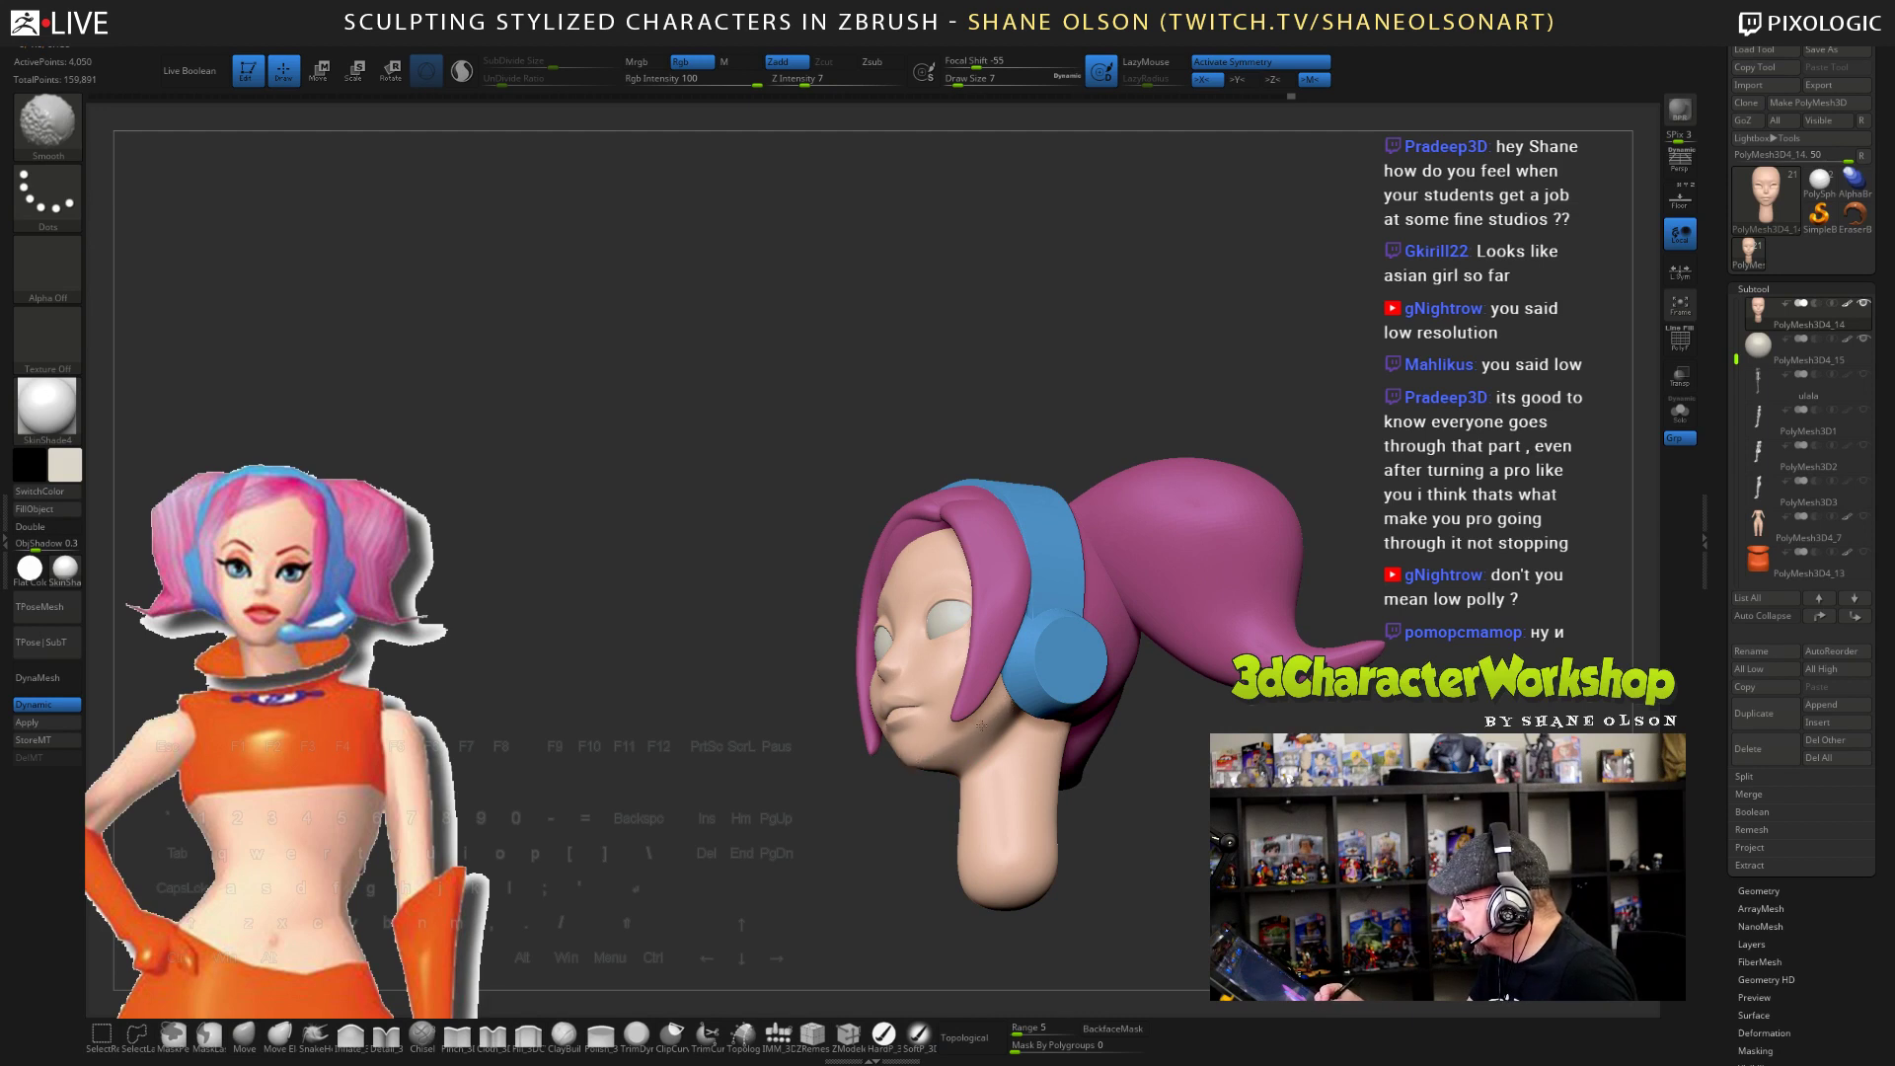
left_click_drag(1046, 790, 1135, 789)
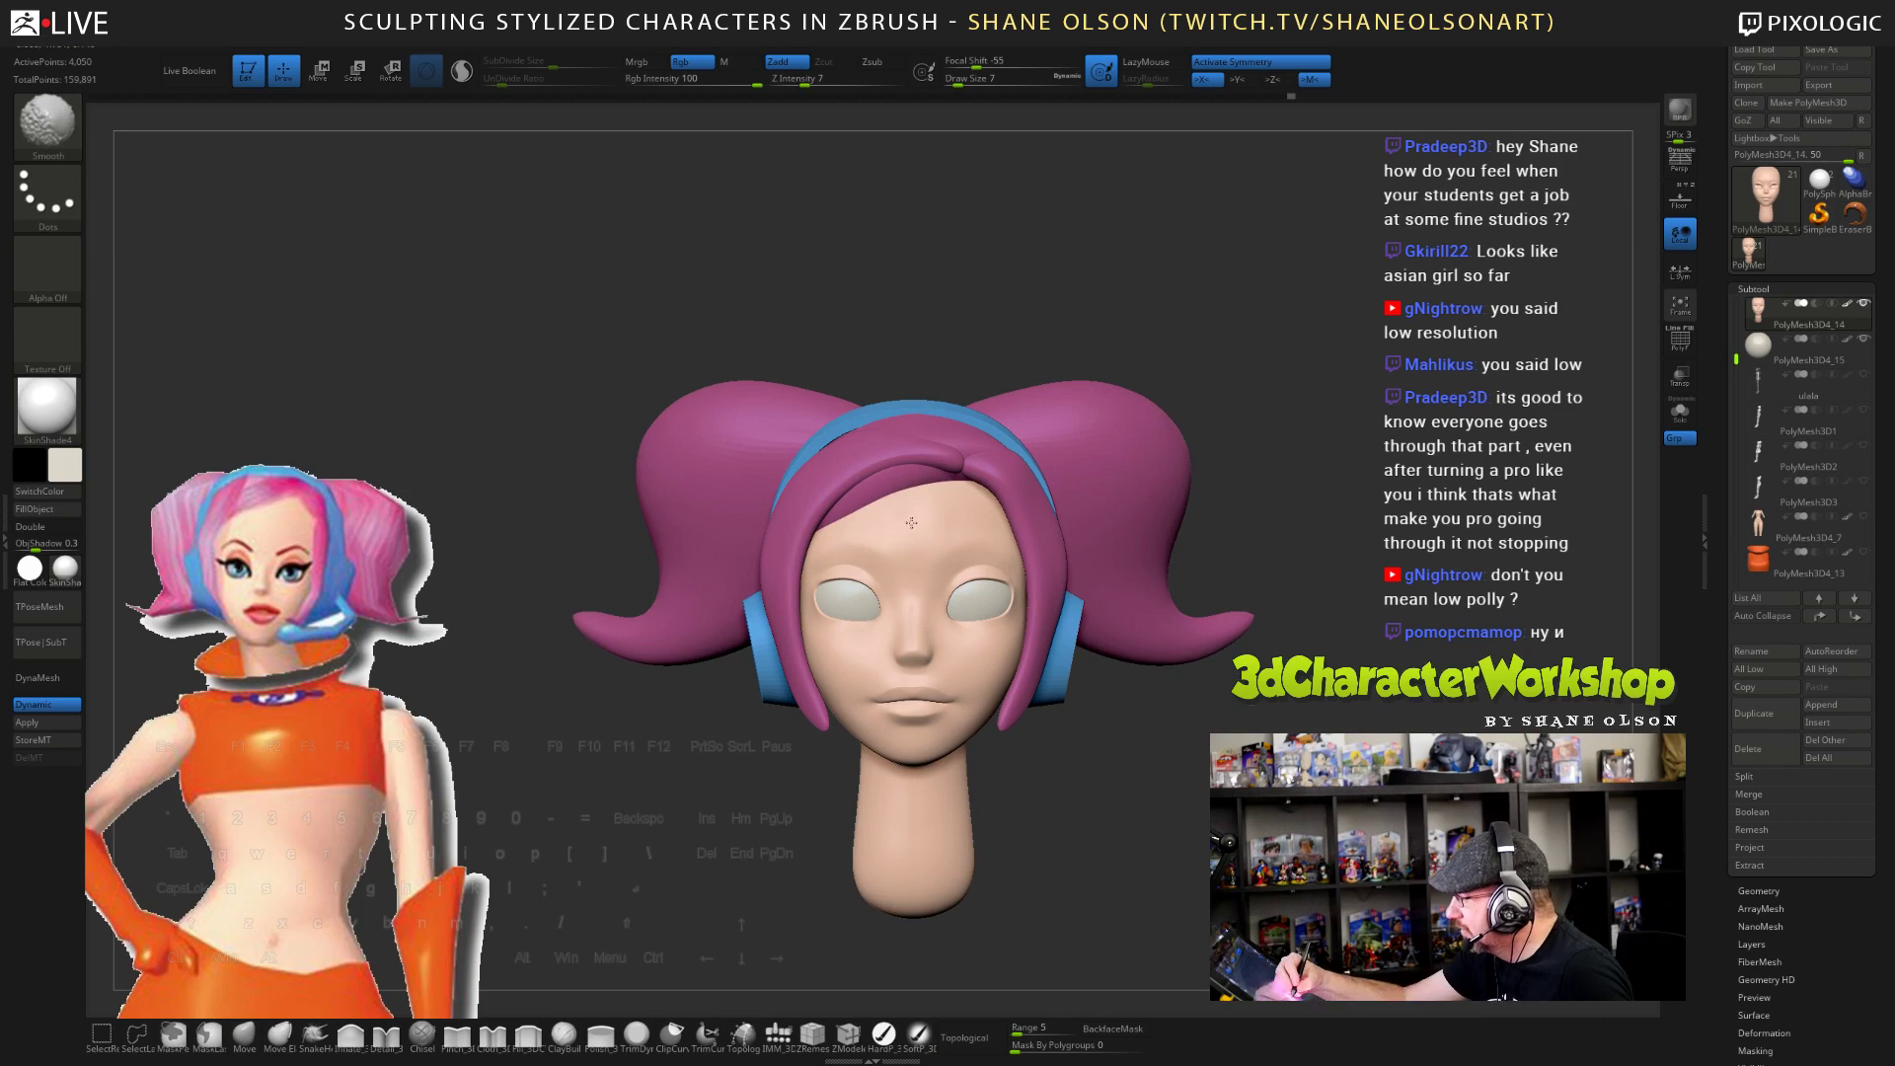
key("b")
key("m")
key("v")
left_click_drag(911, 523, 994, 518)
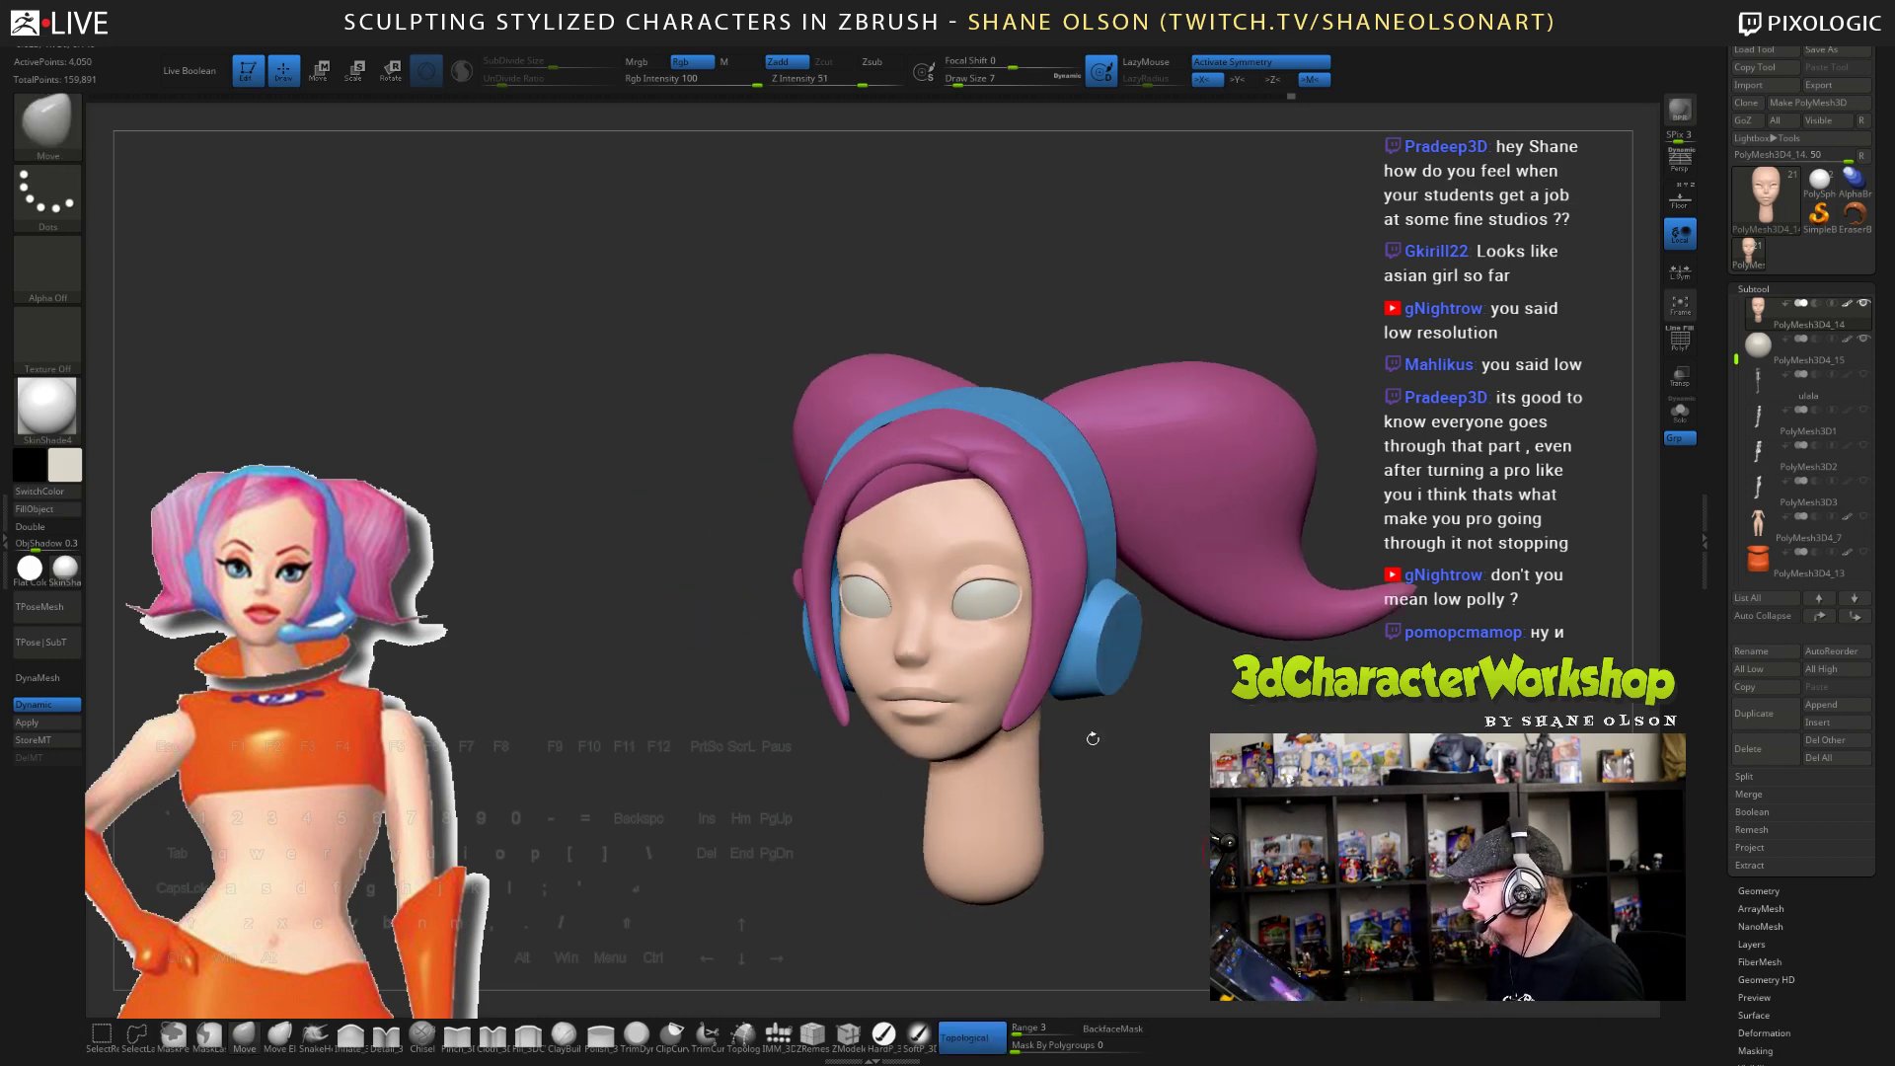
left_click_drag(1164, 716, 1102, 830)
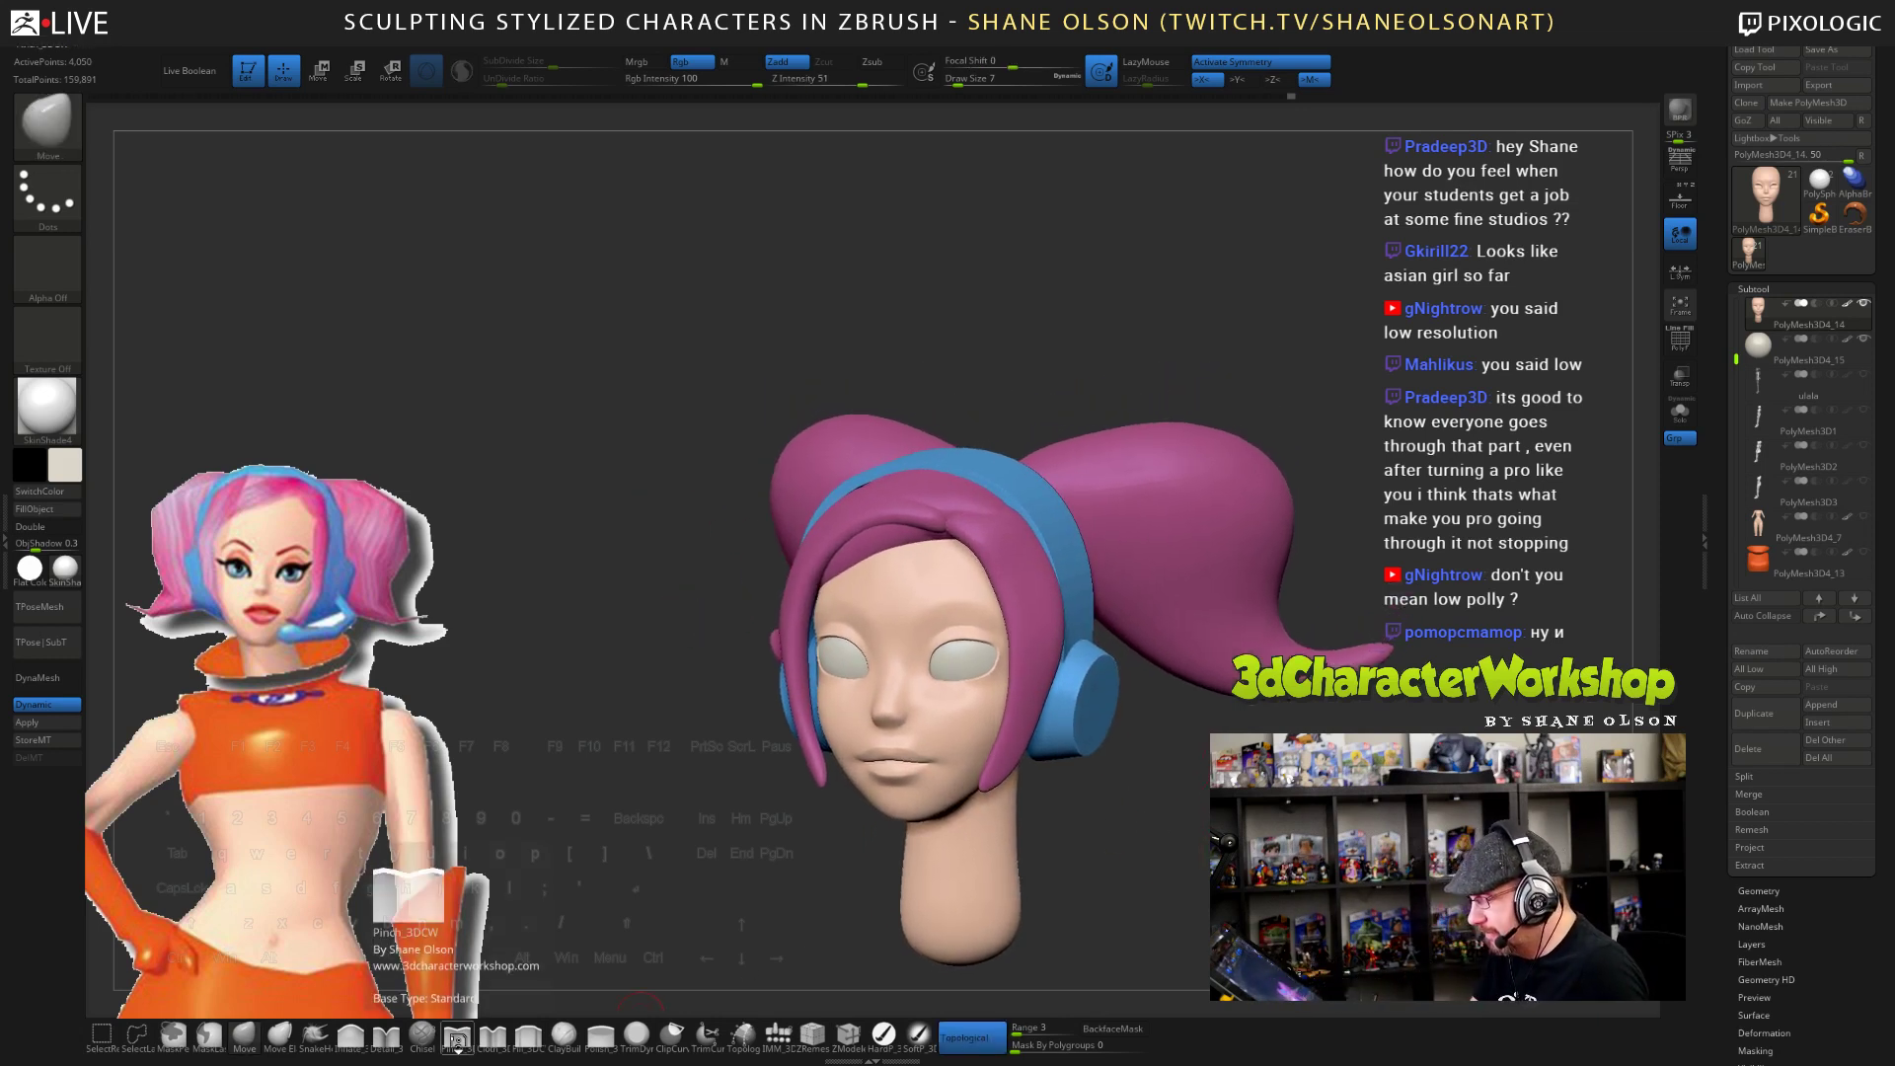
mouse_move(1215, 770)
left_mouse_down("alt")
mouse_move(1209, 836)
mouse_move(1175, 824)
left_mouse_up("alt")
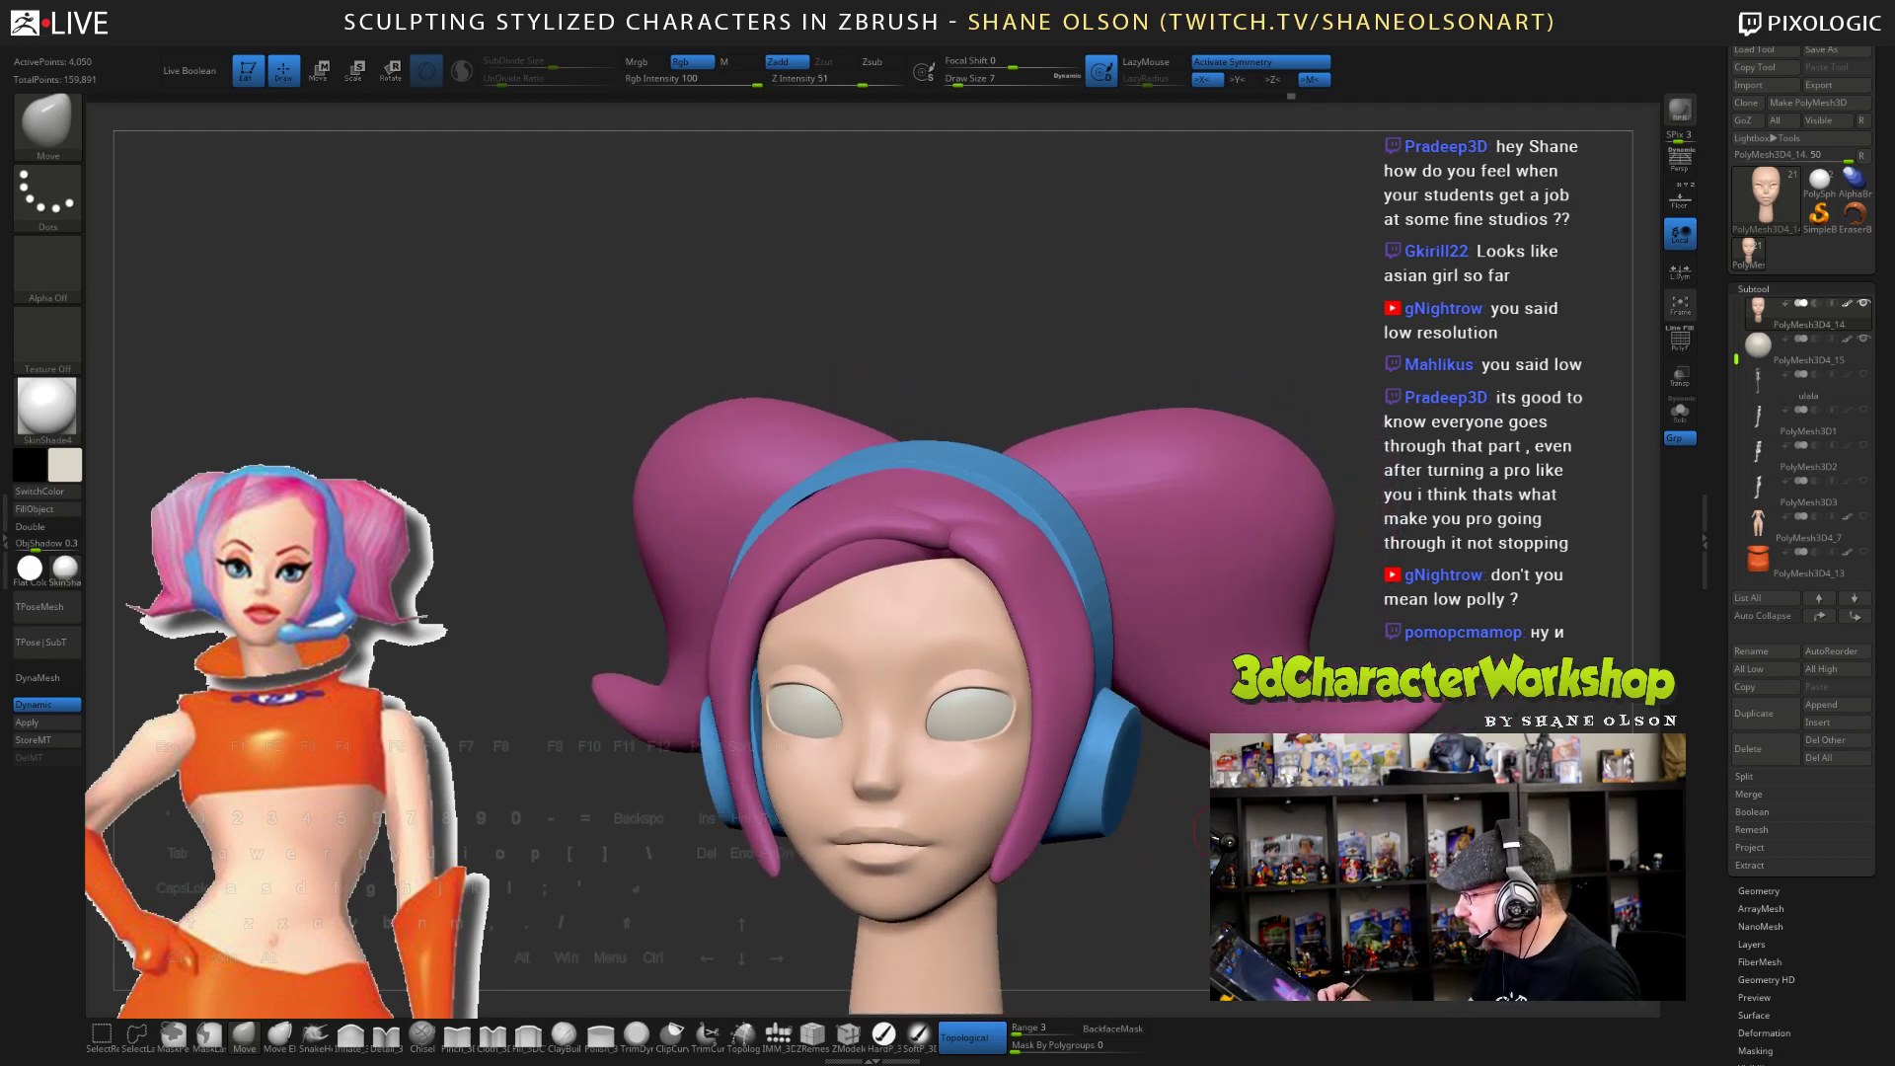
- Define the inner brow ridges on the head with the Pinch brush at Z Intensity 15 and draw size 7
left_click_drag(903, 701, 955, 592)
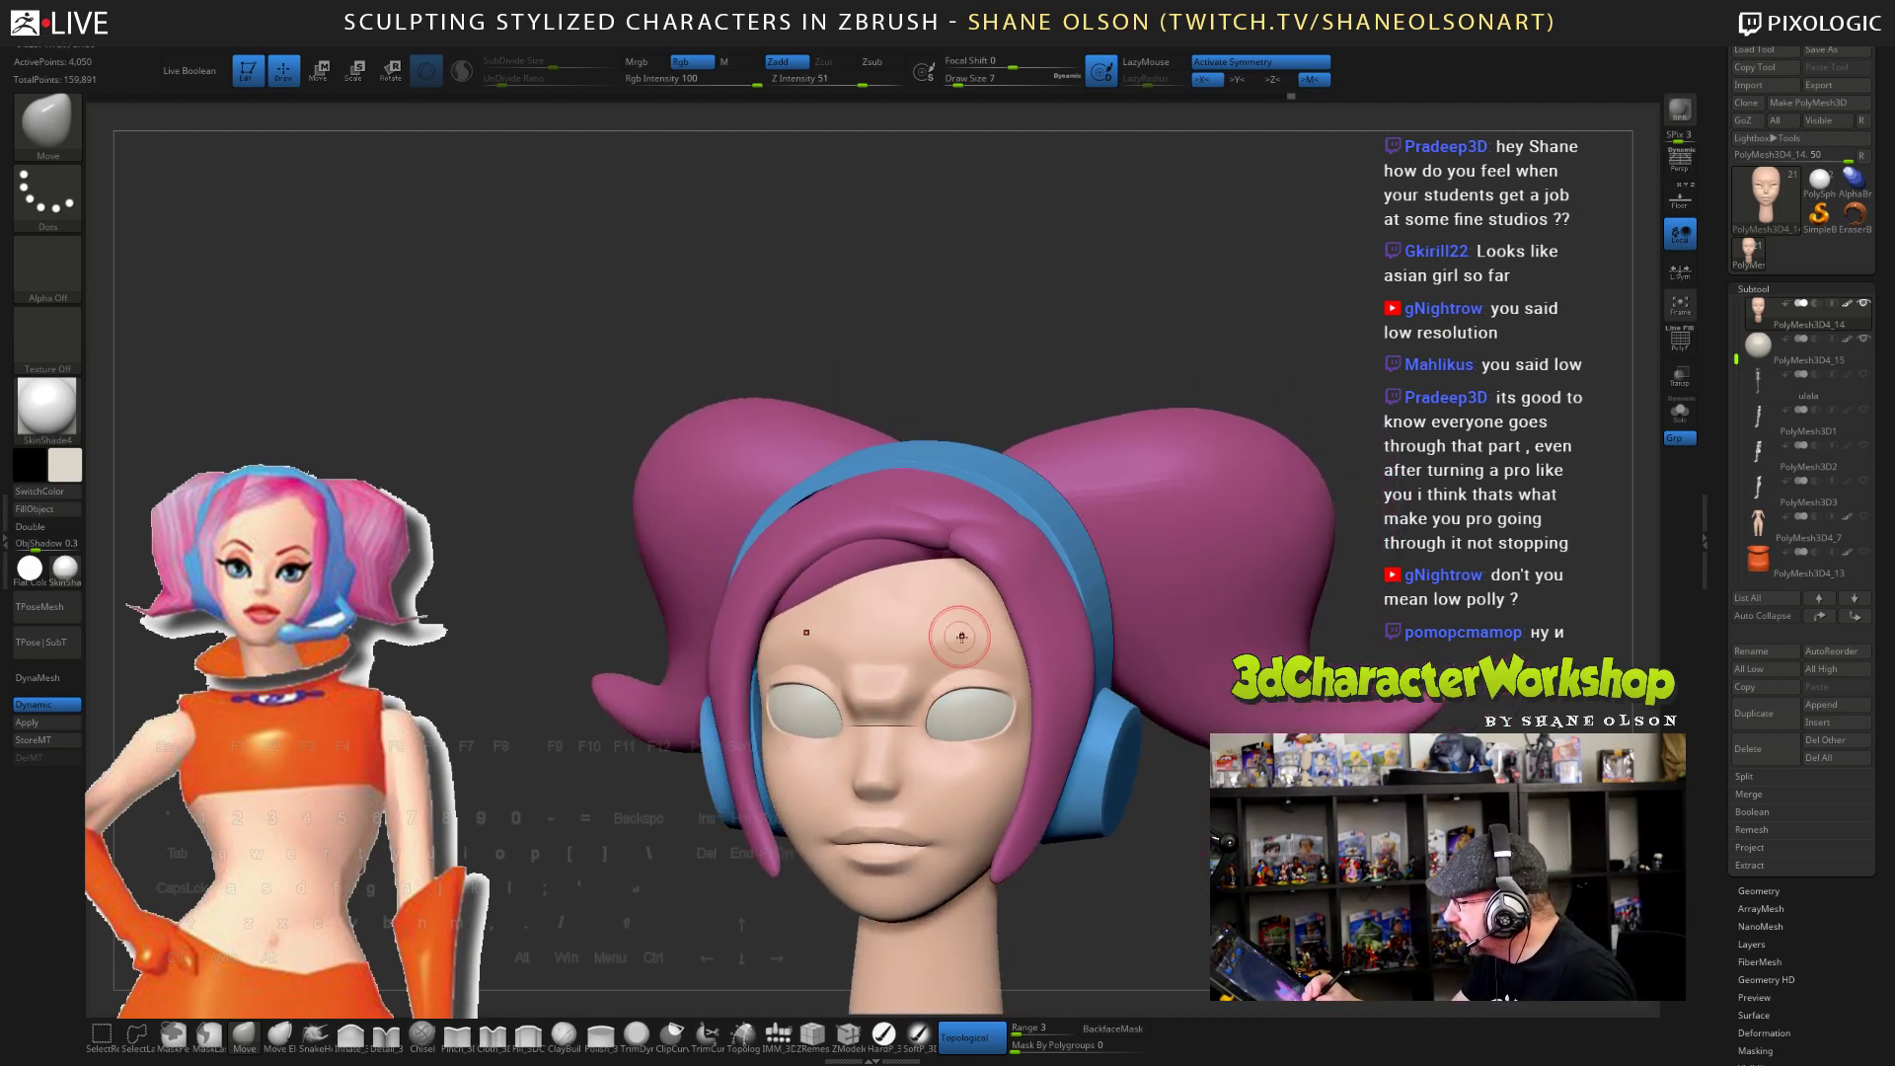
key("ctrl+z")
left_click(457, 1034)
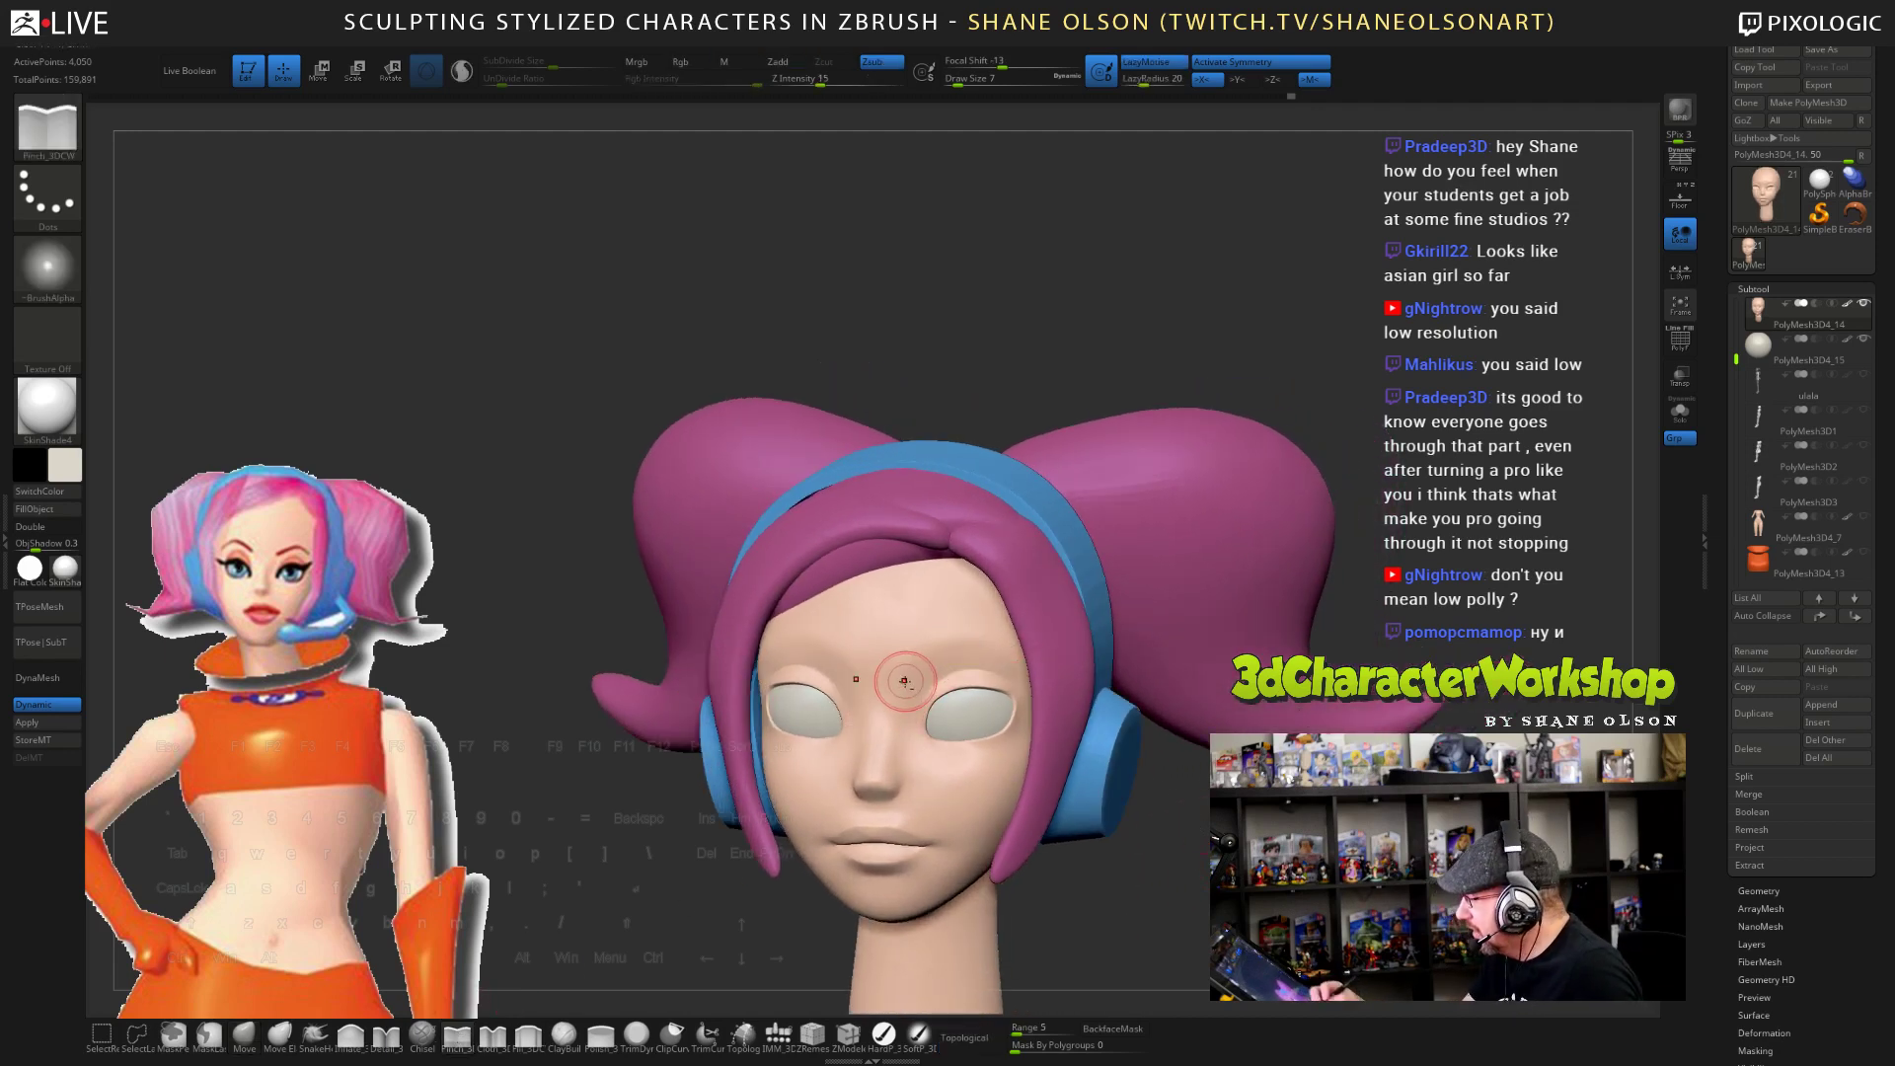
left_click_drag(900, 685, 909, 666)
mouse_move(1209, 879)
left_mouse_down()
mouse_move(1303, 859)
mouse_move(1172, 812)
left_mouse_up()
left_click_drag(902, 684, 935, 643)
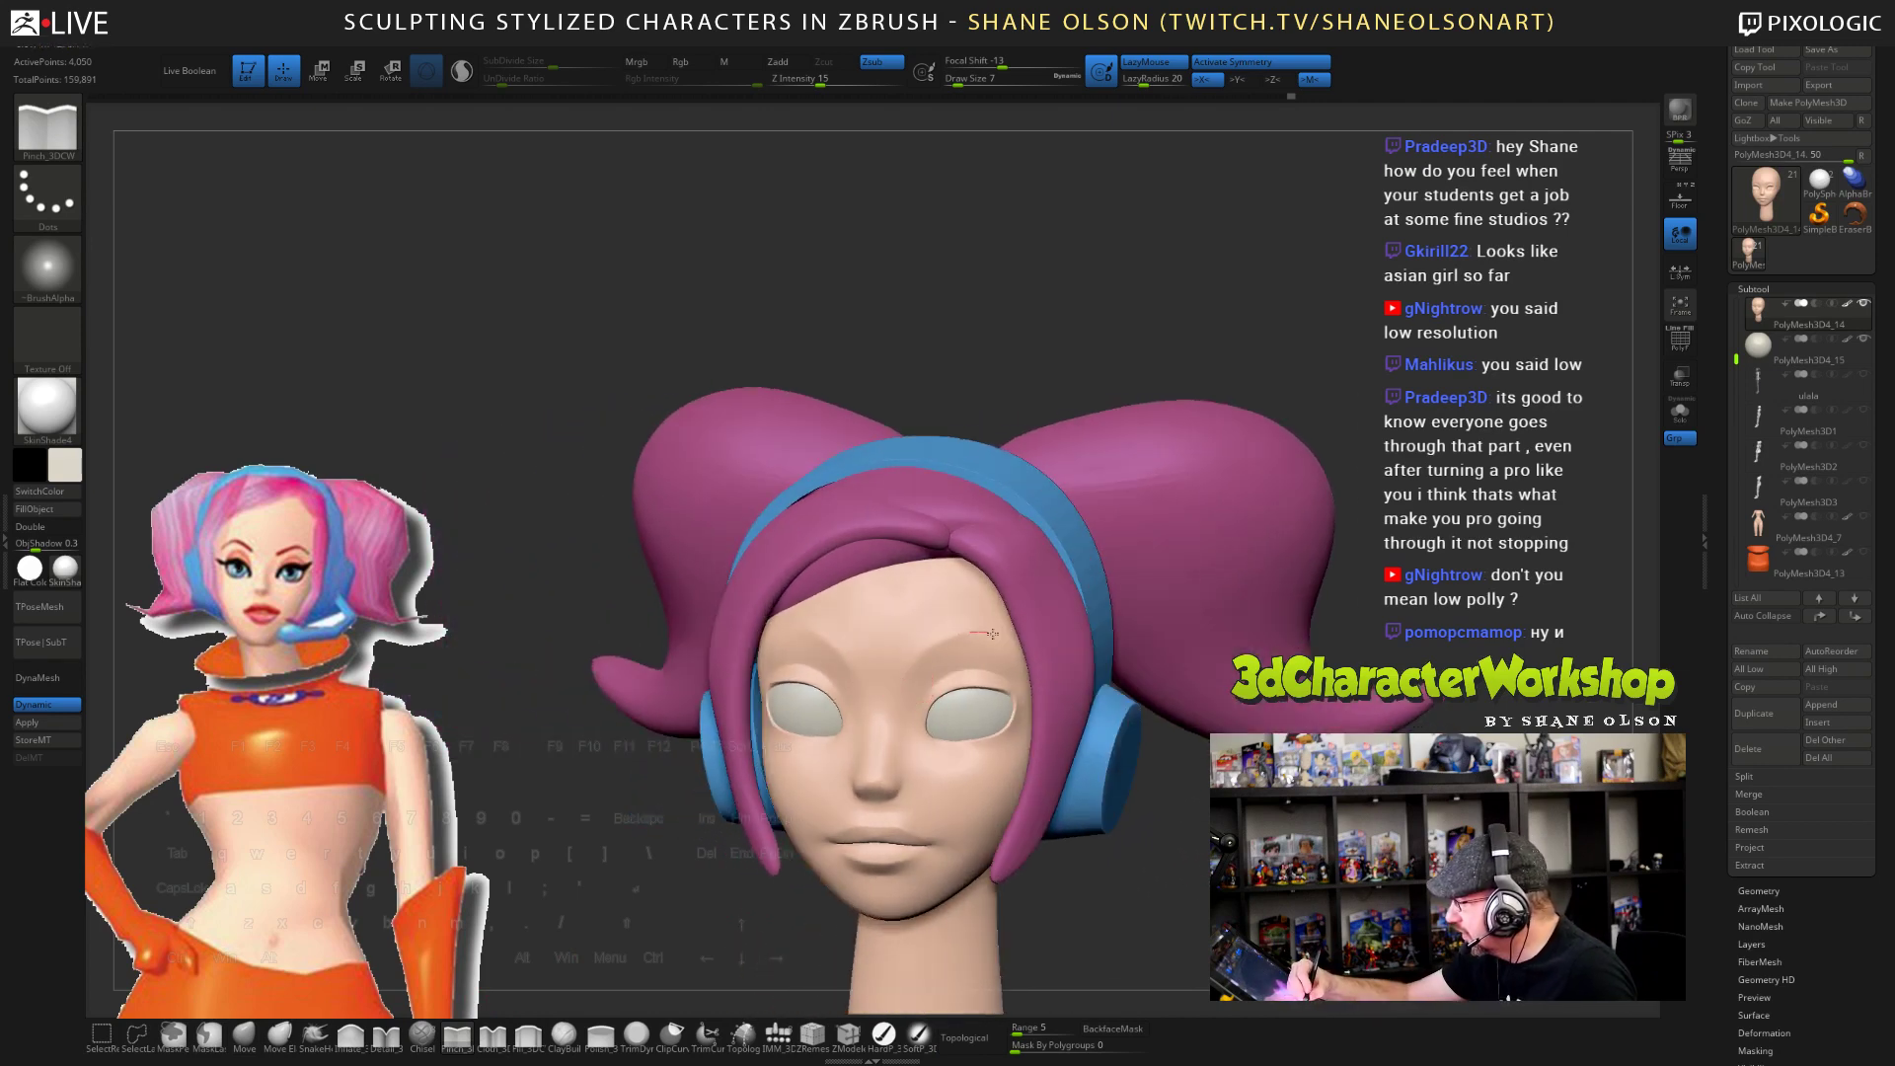
left_click_drag(1196, 783, 1135, 784)
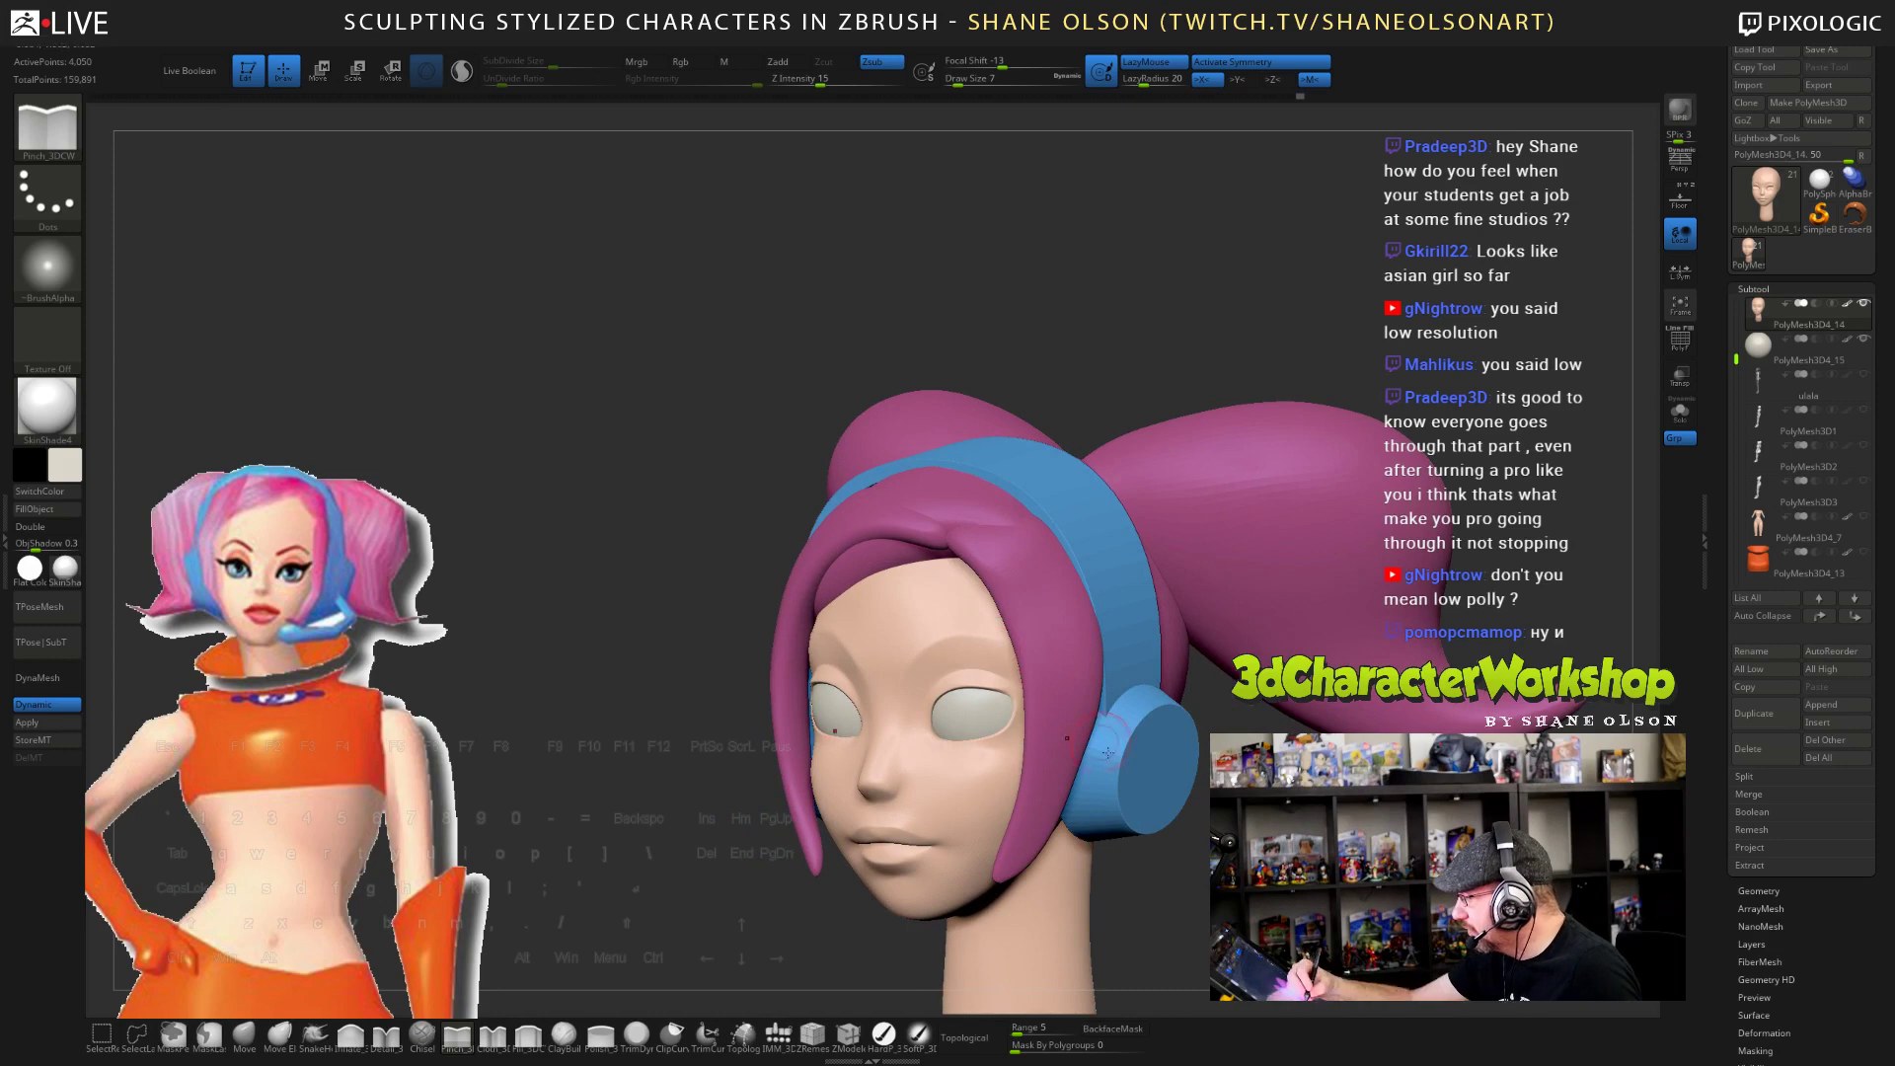
left_click_drag(681, 553, 861, 544)
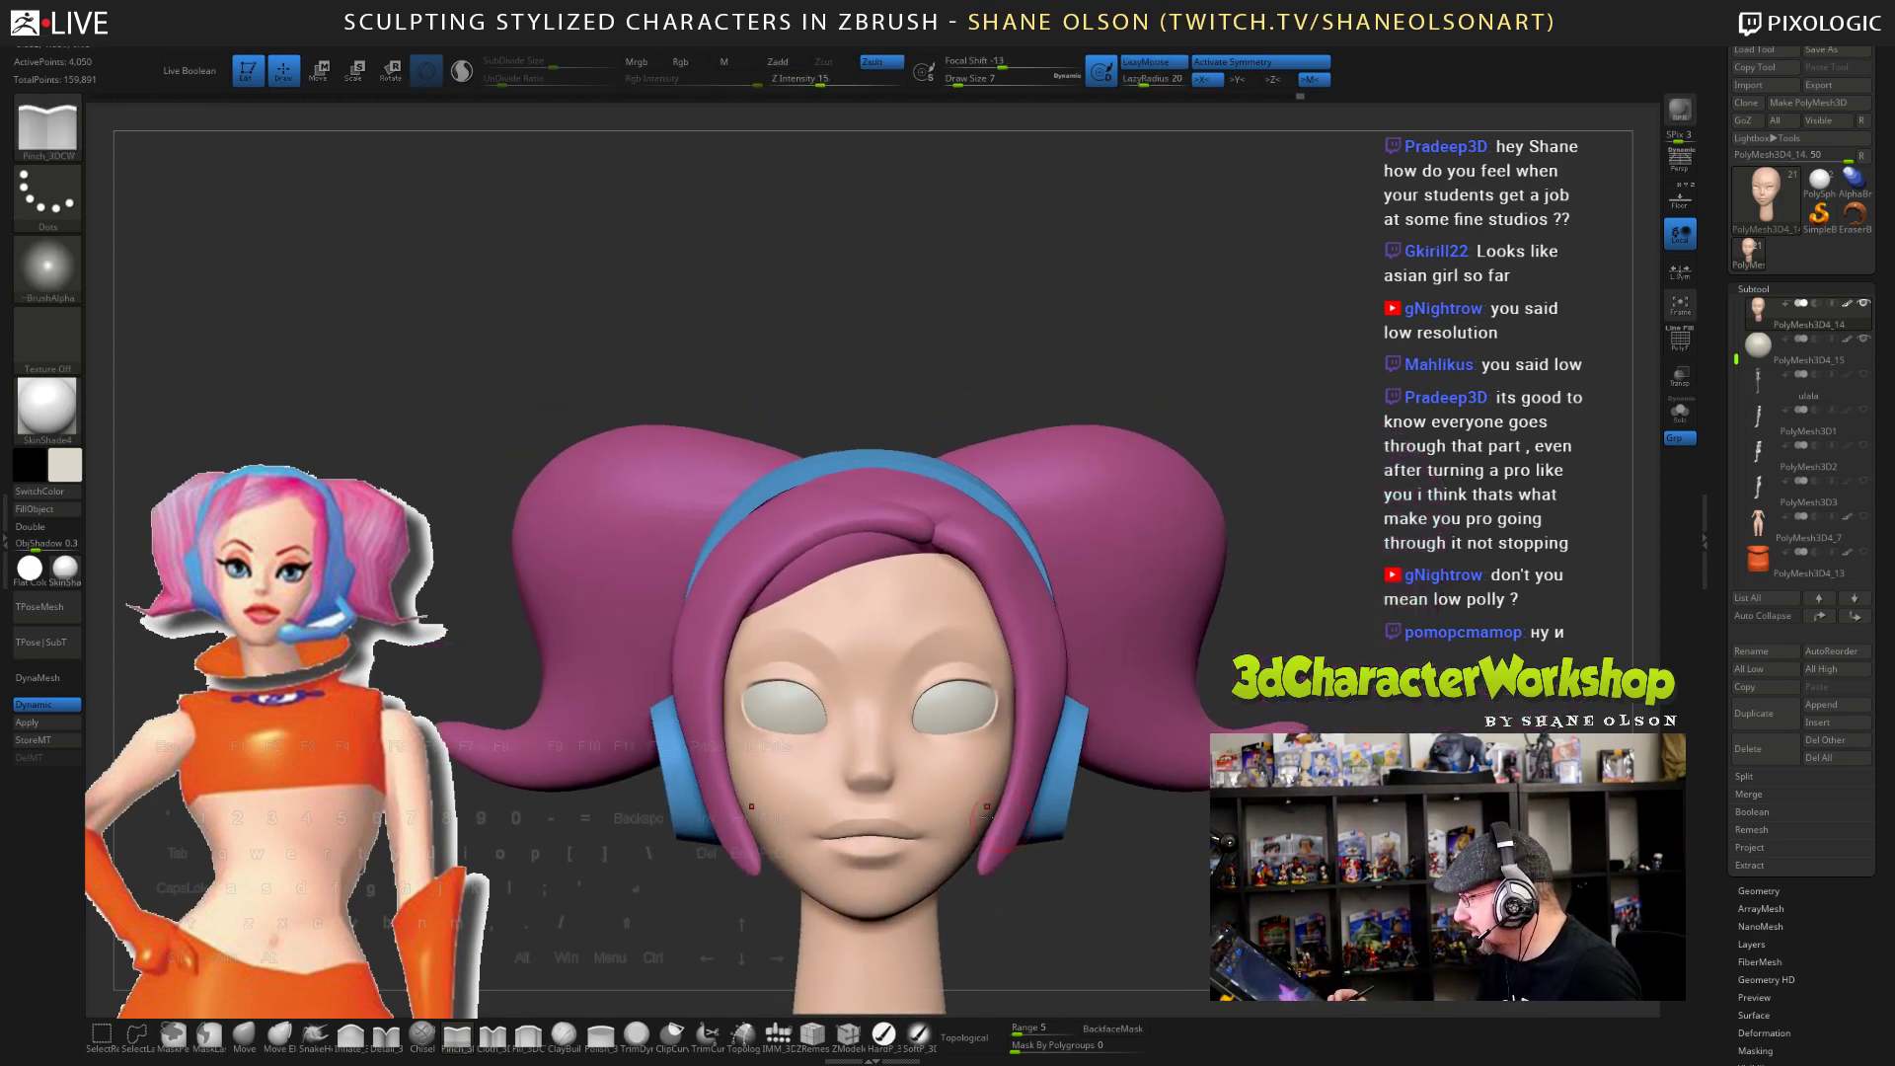
left_click_drag(1091, 917, 893, 799)
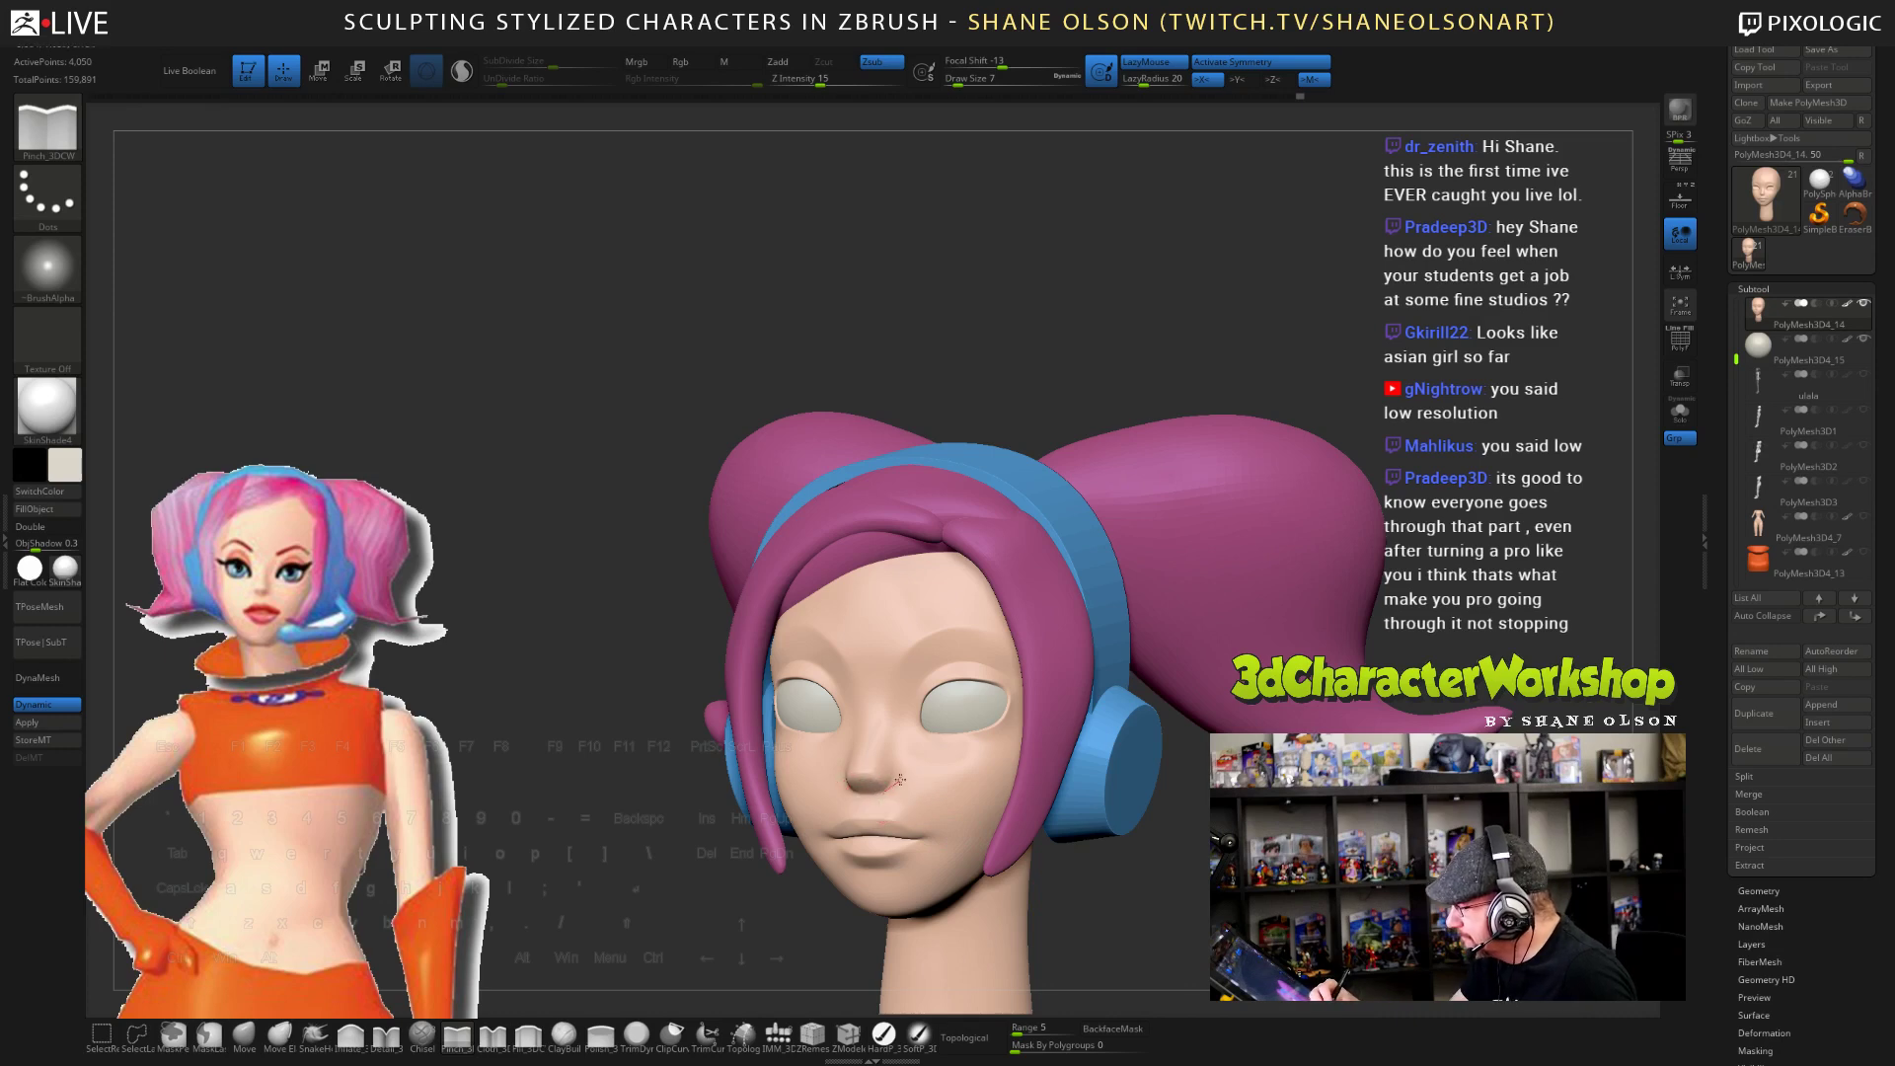
- Refine the brow and upper eyelid area with the Move brush at draw size 7
left_click_drag(1133, 892, 1201, 806, "shift")
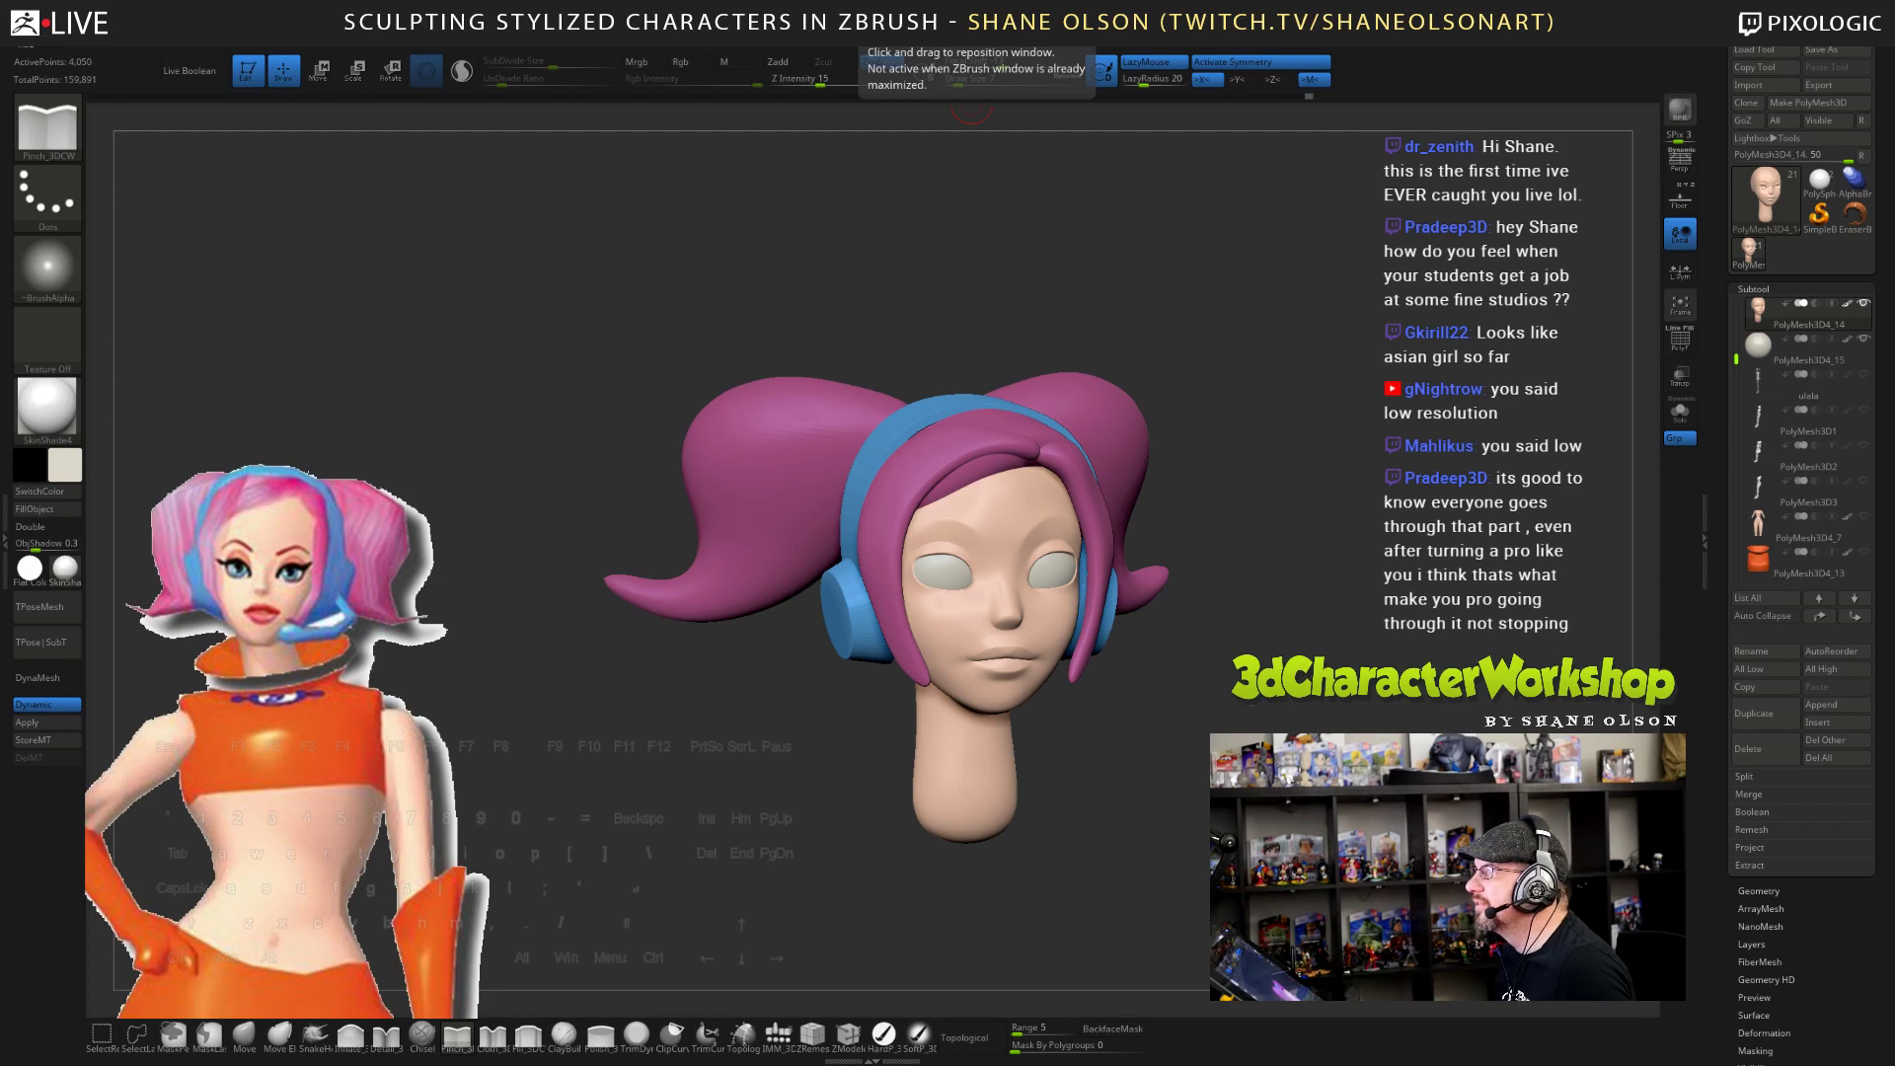
left_click_drag(1401, 427, 1375, 449)
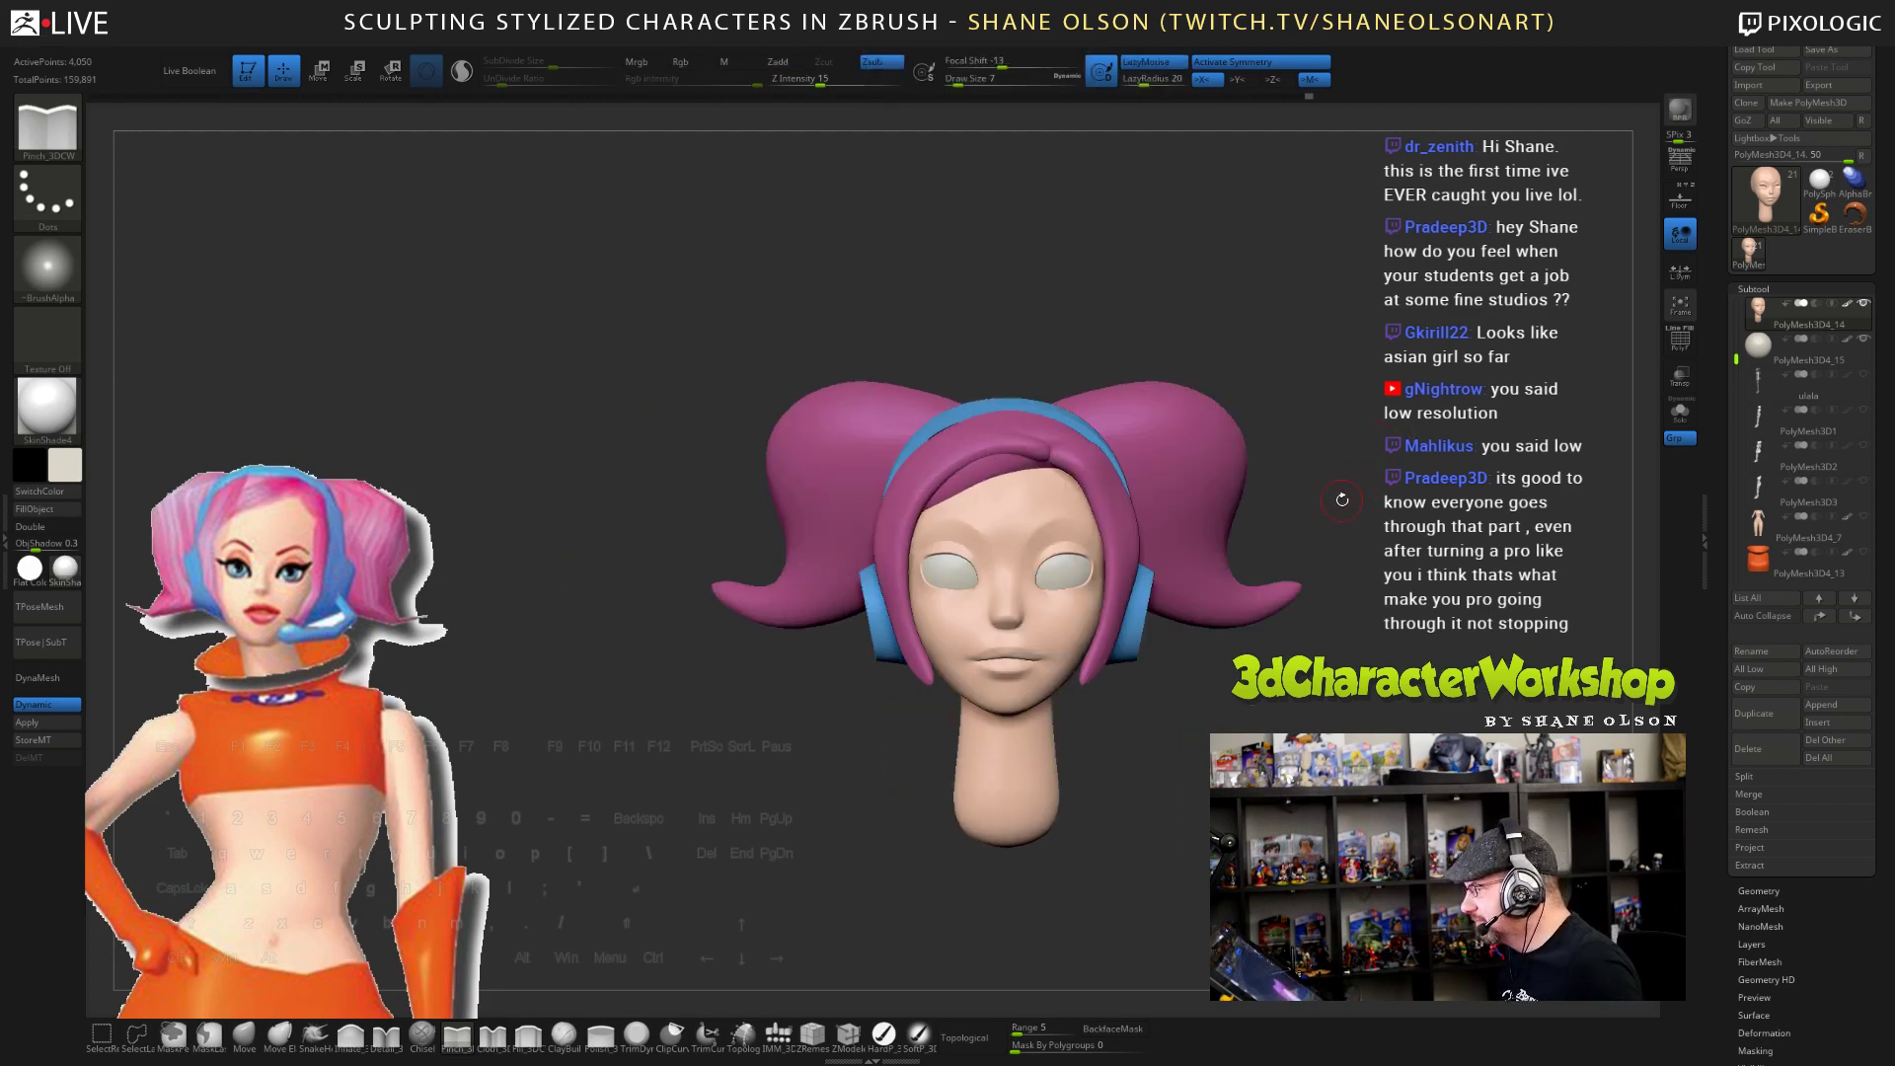
mouse_move(1341, 501)
left_mouse_down("alt")
mouse_move(1320, 730)
mouse_move(1171, 775)
mouse_move(1224, 858)
mouse_move(1194, 896)
left_mouse_up("alt")
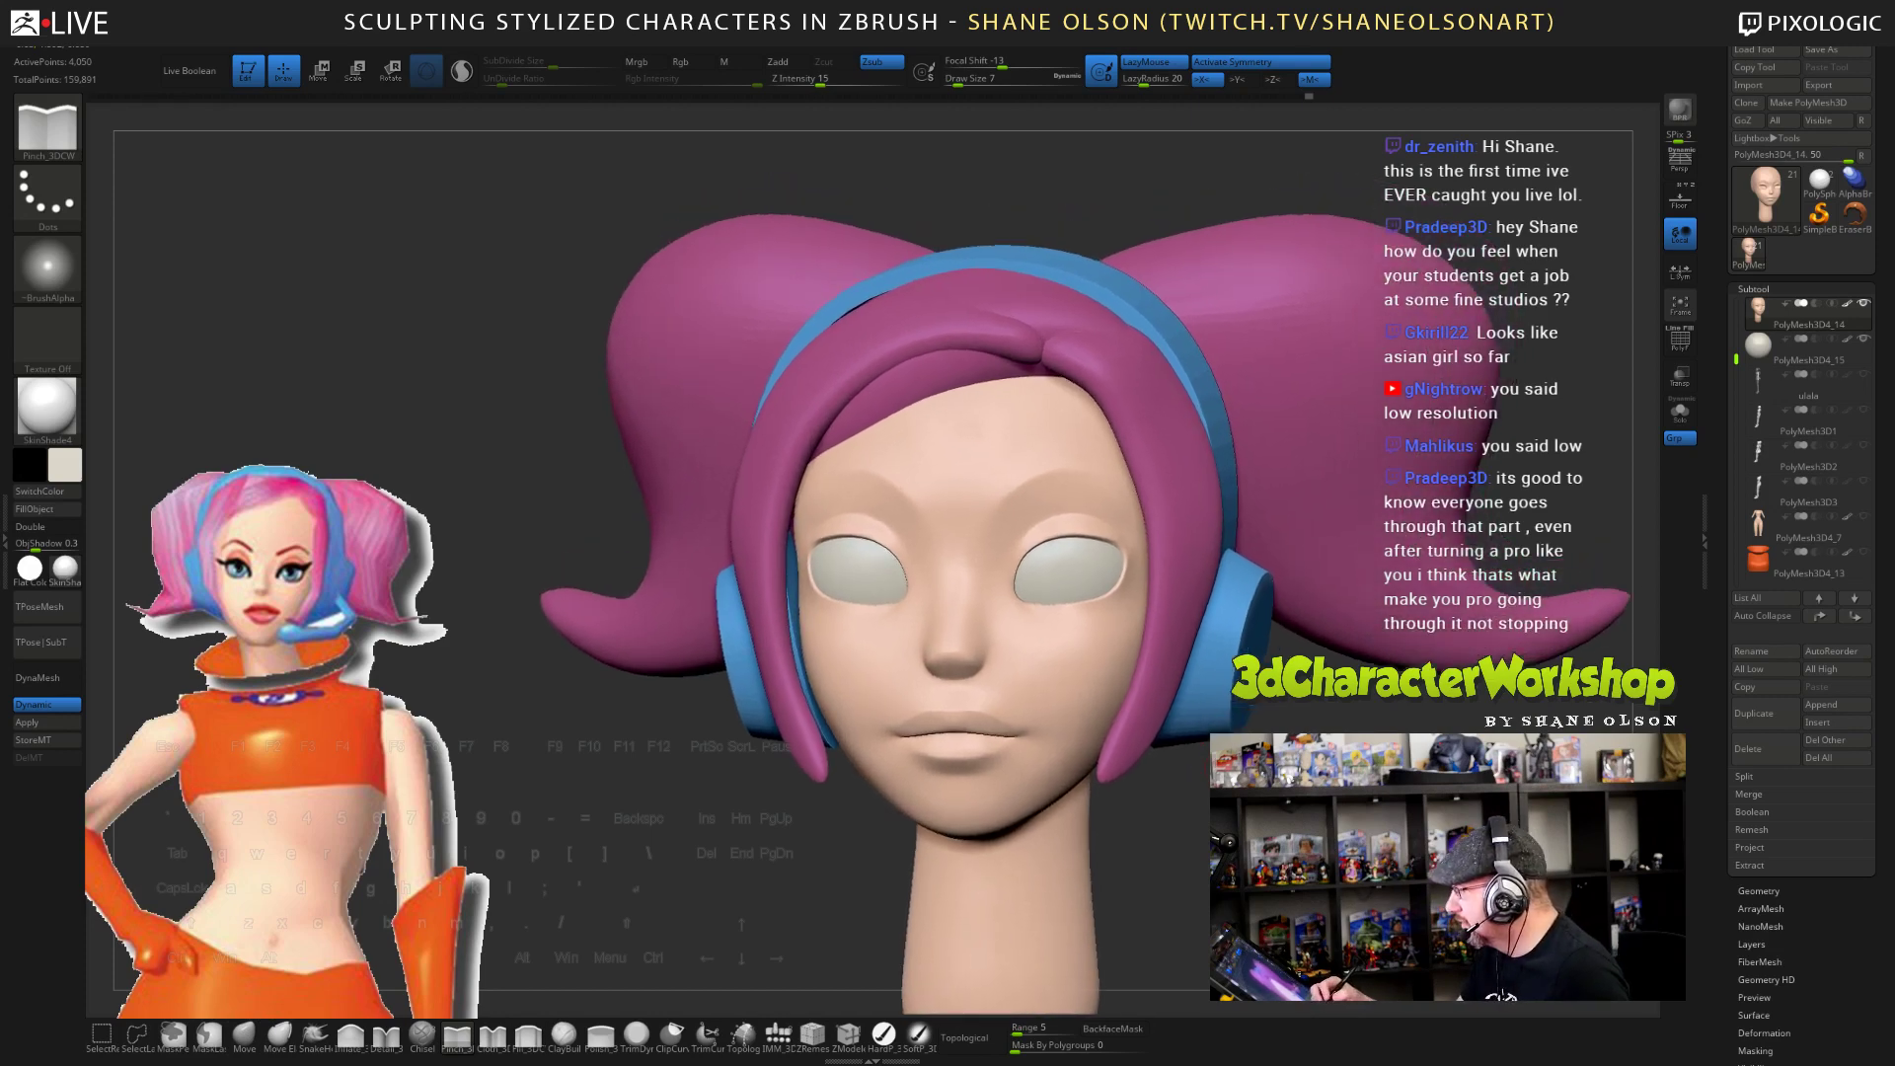
left_click(243, 1033)
mouse_move(1212, 773)
left_mouse_down()
mouse_move(1255, 797)
mouse_move(1081, 716)
mouse_move(1184, 755)
left_mouse_up()
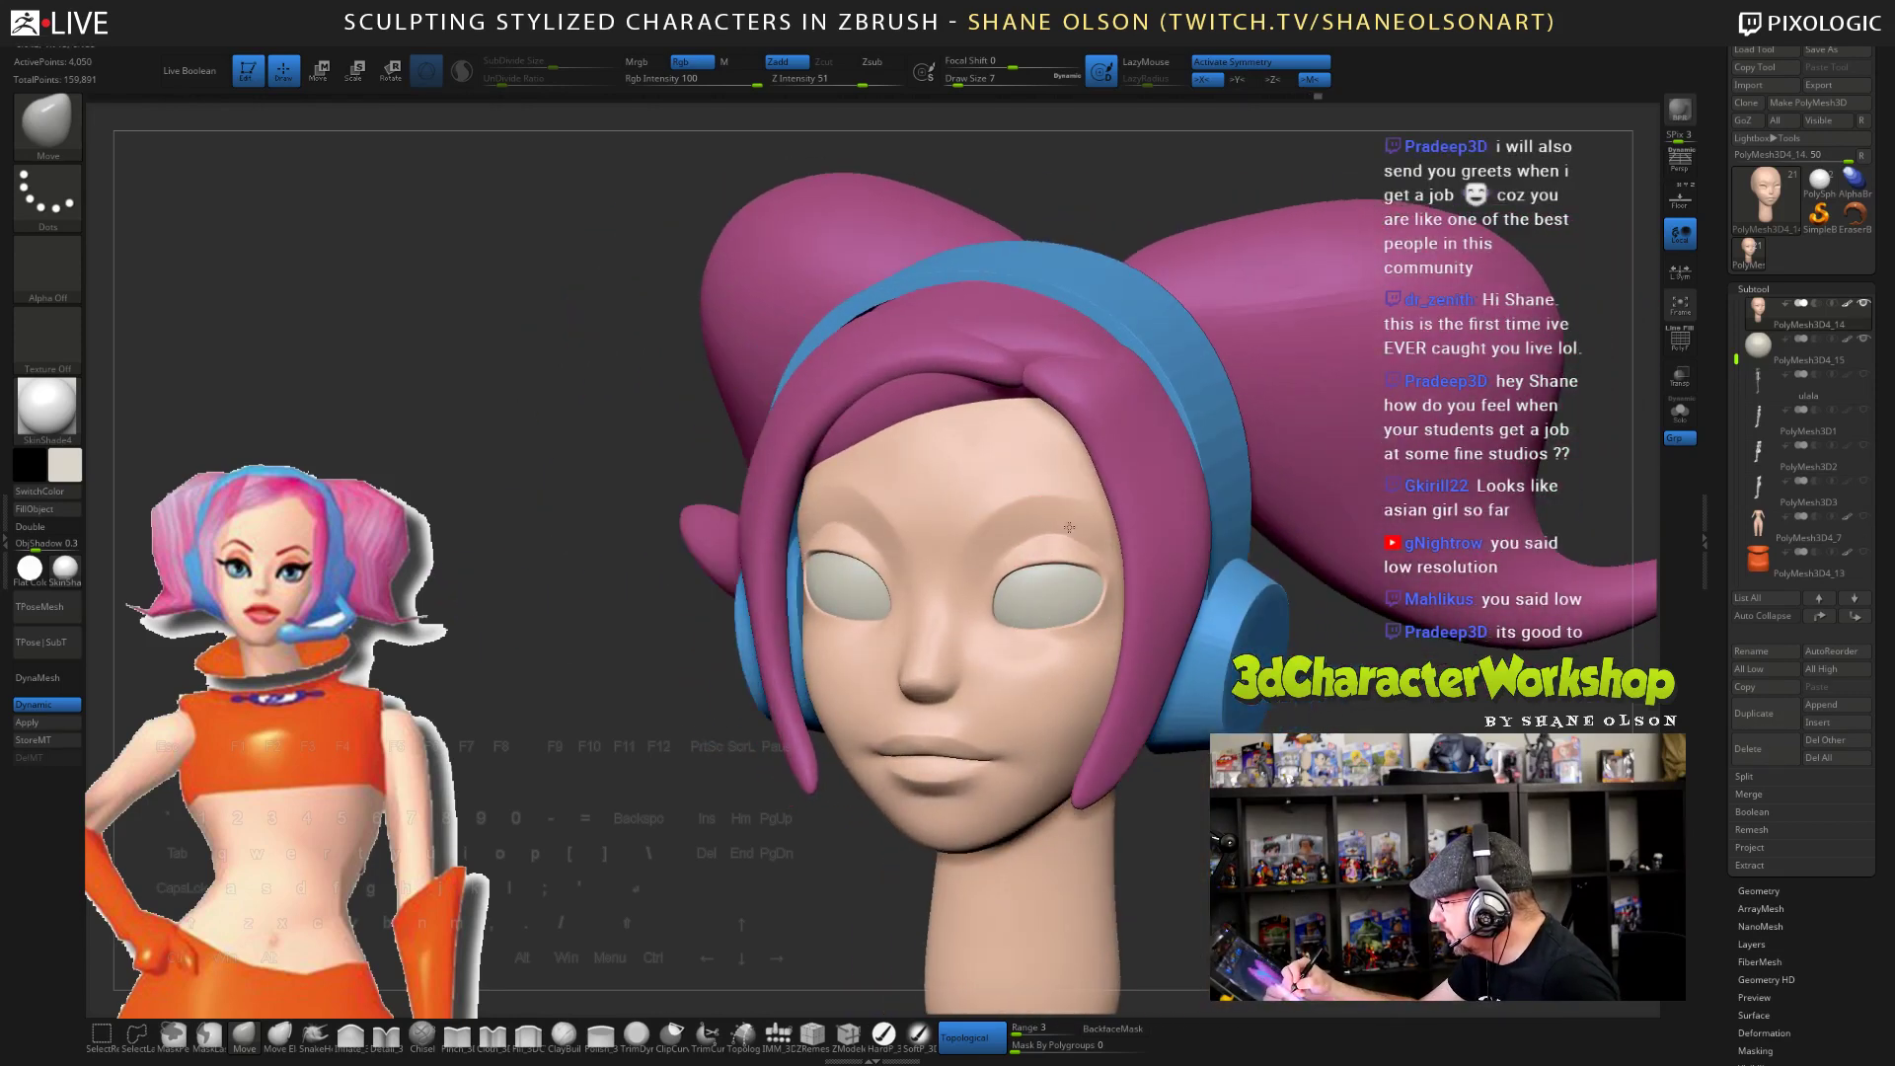
right_click_drag(1010, 533, 1053, 536)
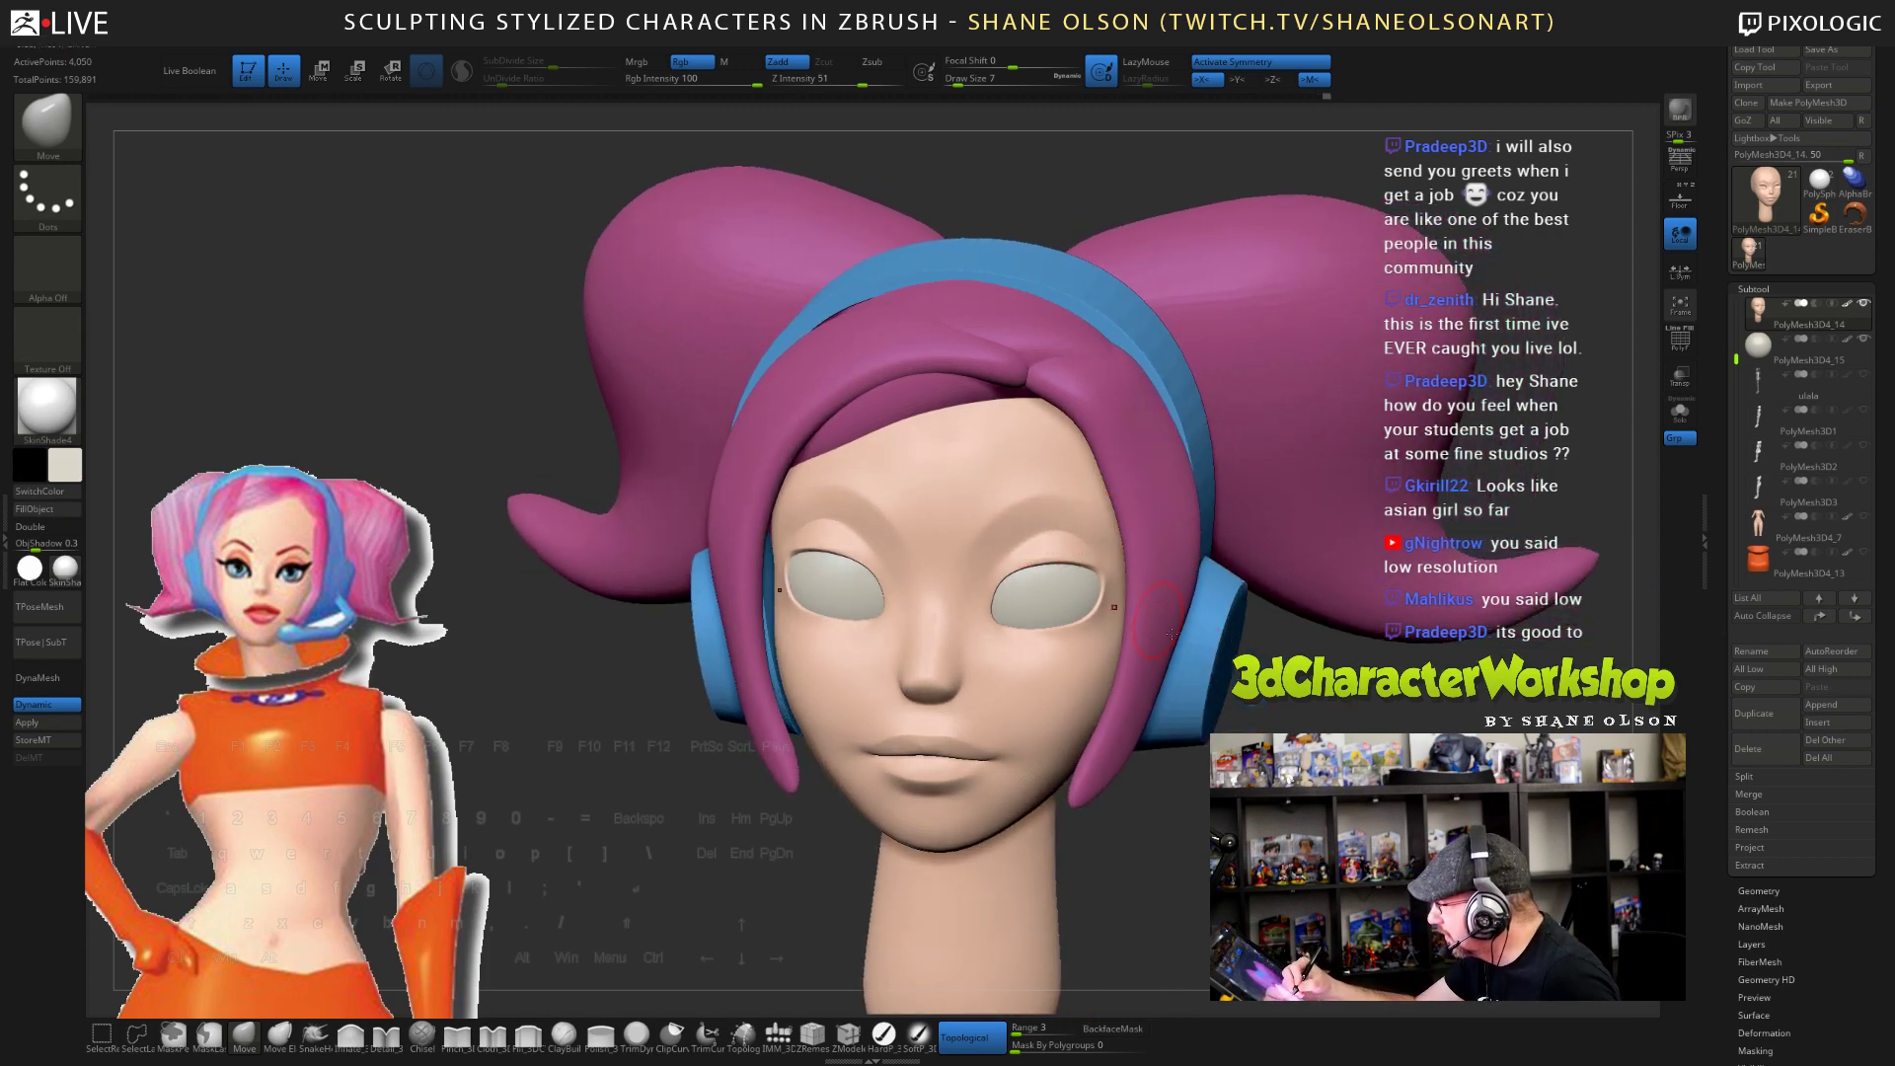
right_click_drag(1171, 634, 1212, 533)
mouse_move(1212, 533)
right_mouse_down("alt")
mouse_move(1192, 462)
mouse_move(1196, 582)
mouse_move(1095, 592)
mouse_move(953, 543)
right_mouse_up("alt")
mouse_move(740, 427)
right_mouse_down()
mouse_move(752, 460)
mouse_move(827, 461)
right_mouse_up()
left_click_drag(743, 440, 747, 430)
mouse_move(1042, 728)
right_mouse_down()
mouse_move(1179, 738)
mouse_move(1026, 775)
mouse_move(863, 734)
right_mouse_up()
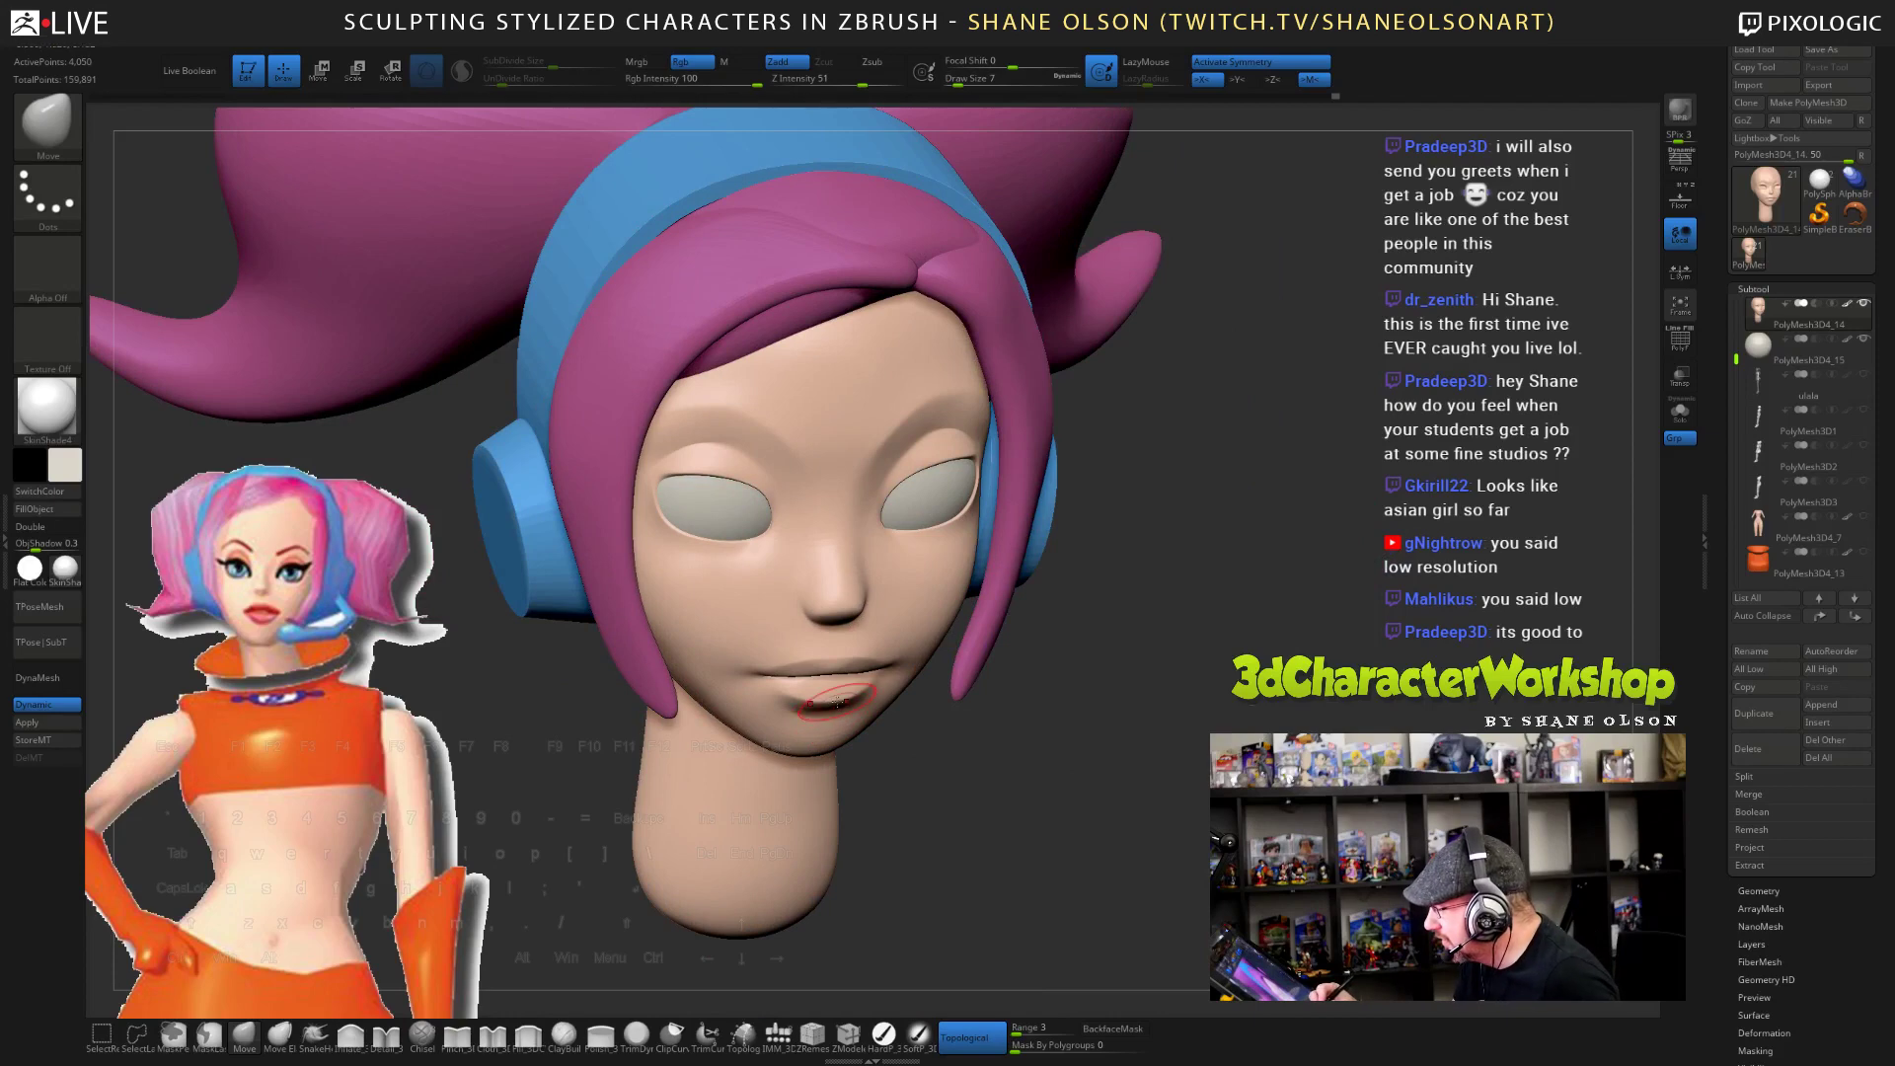
- Reshape the brow ridges and outer brow area with the Move brush at draw size 9
right_click_drag(1163, 835, 1280, 803, "shift")
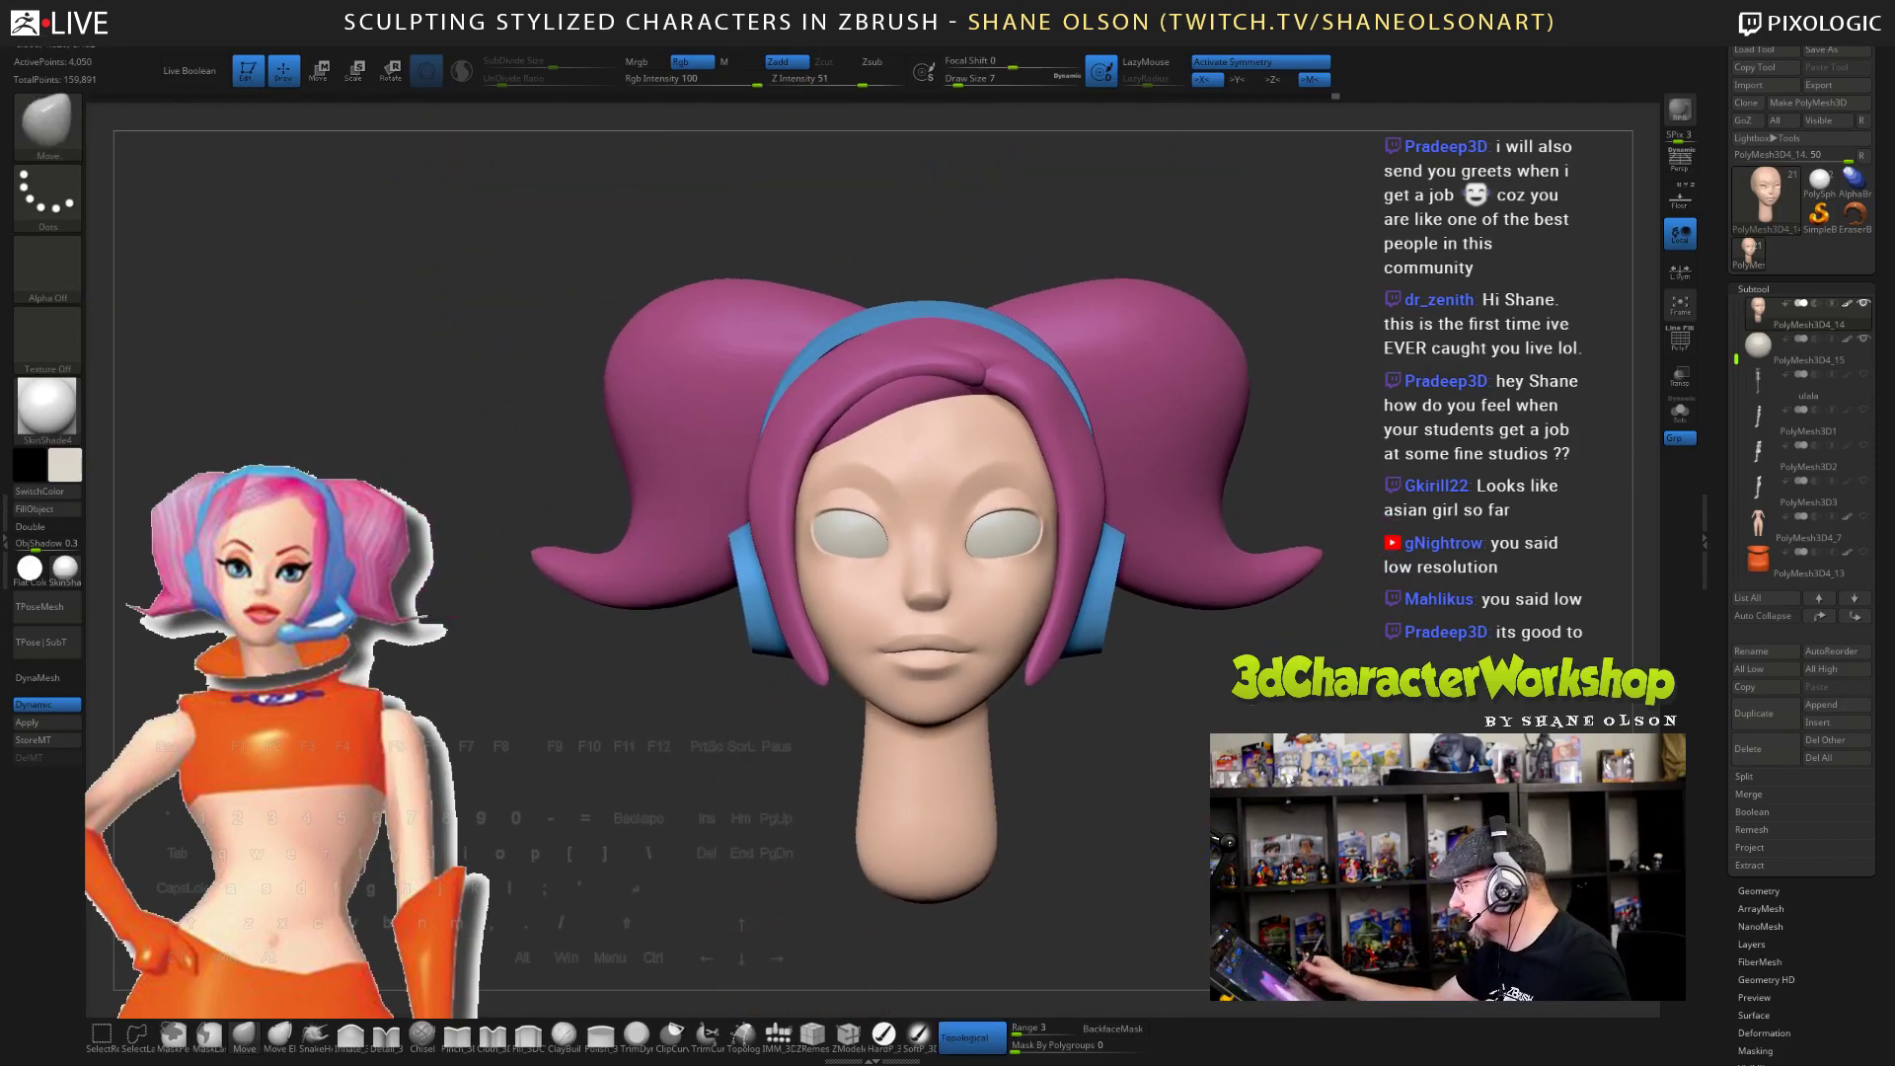
right_click_drag(1205, 764, 1116, 779, "ctrl")
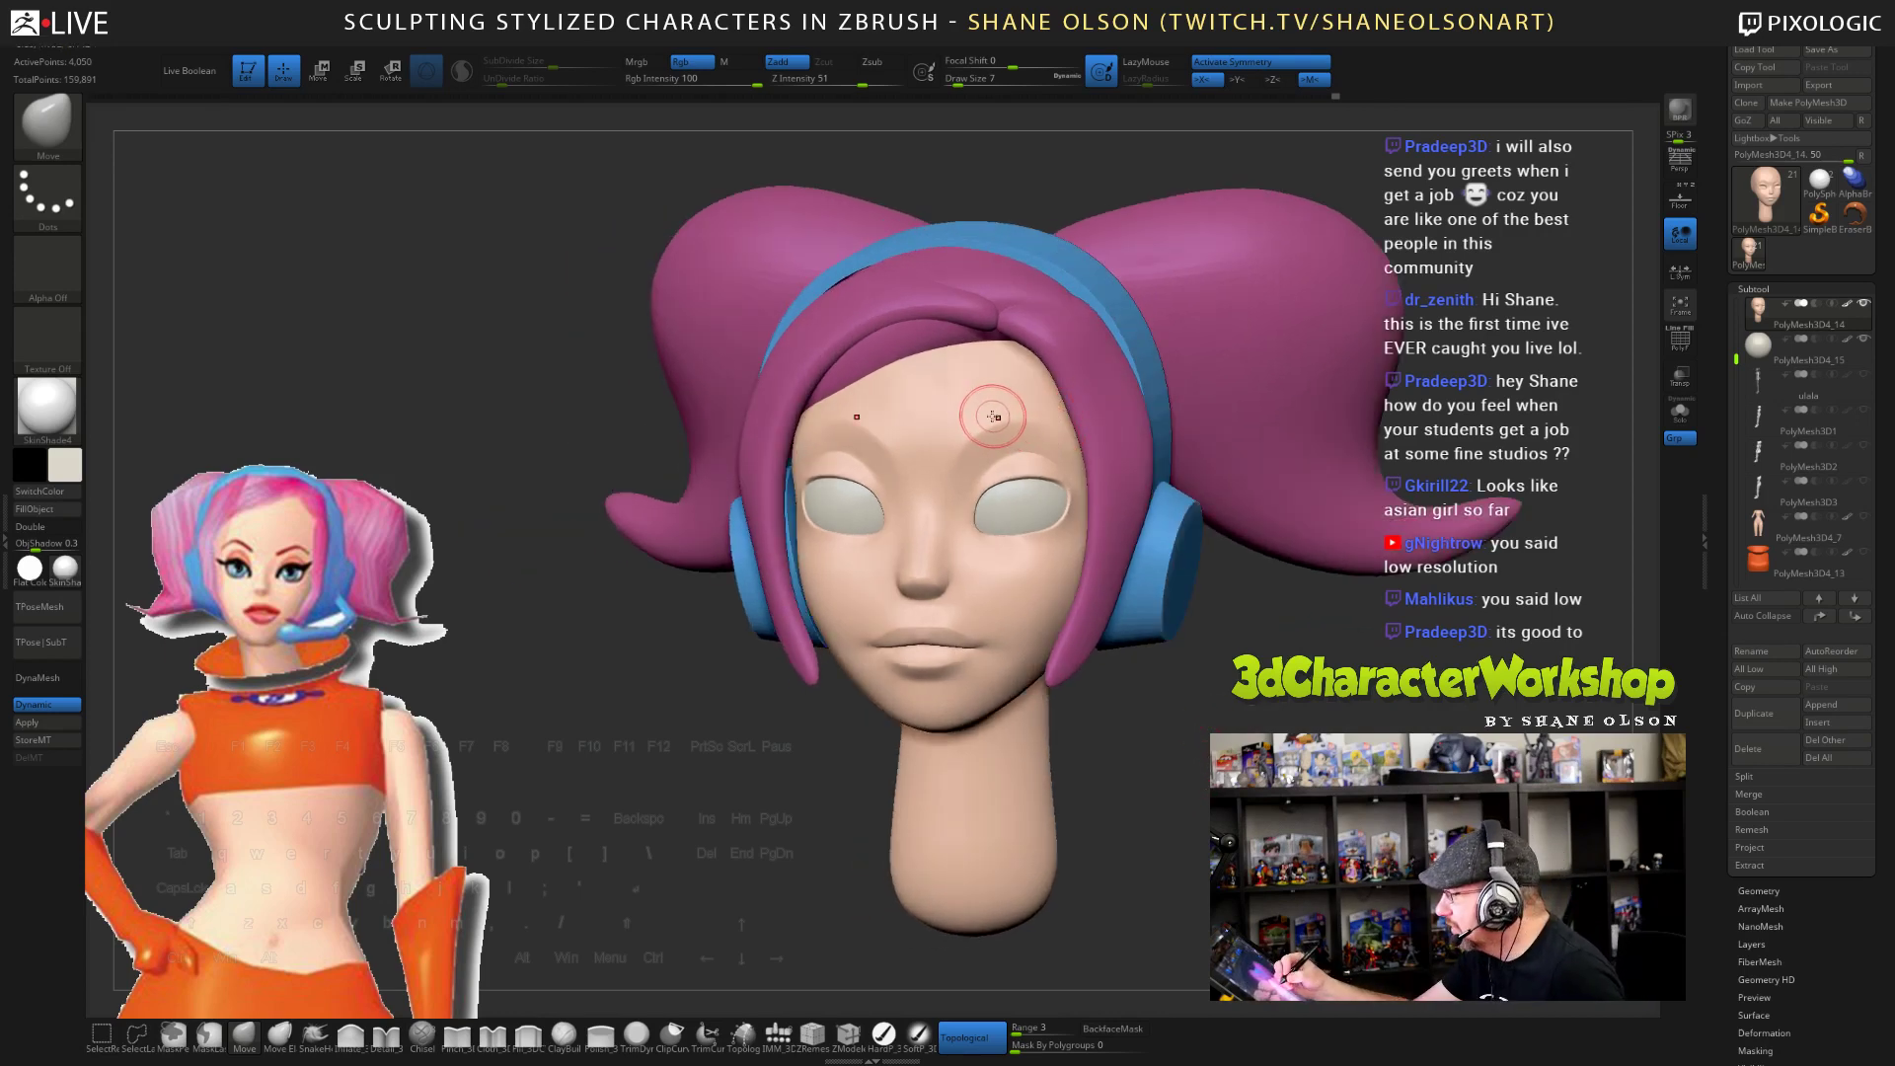
right_click_drag(992, 416, 1012, 395)
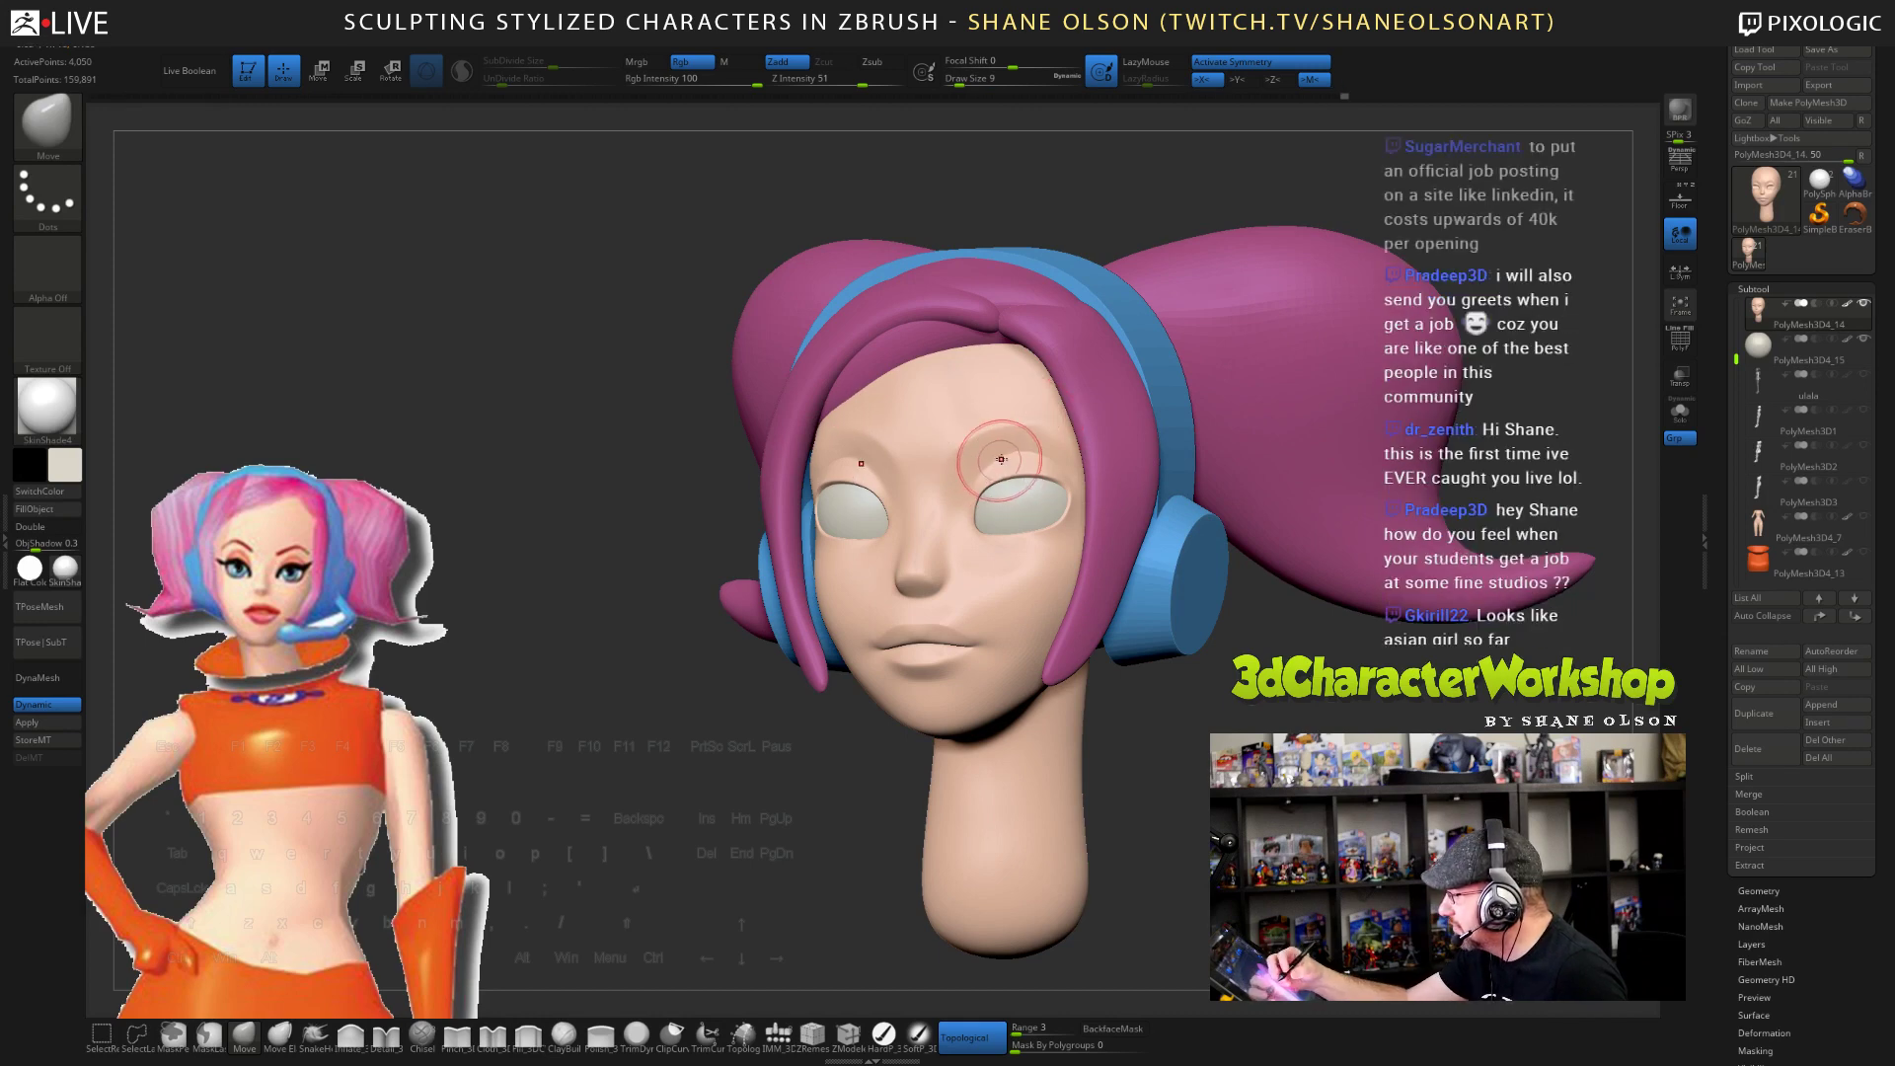
mouse_move(1004, 390)
right_mouse_down()
mouse_move(966, 450)
mouse_move(1030, 402)
mouse_move(1007, 415)
right_mouse_up()
left_click_drag(1014, 418, 1012, 407)
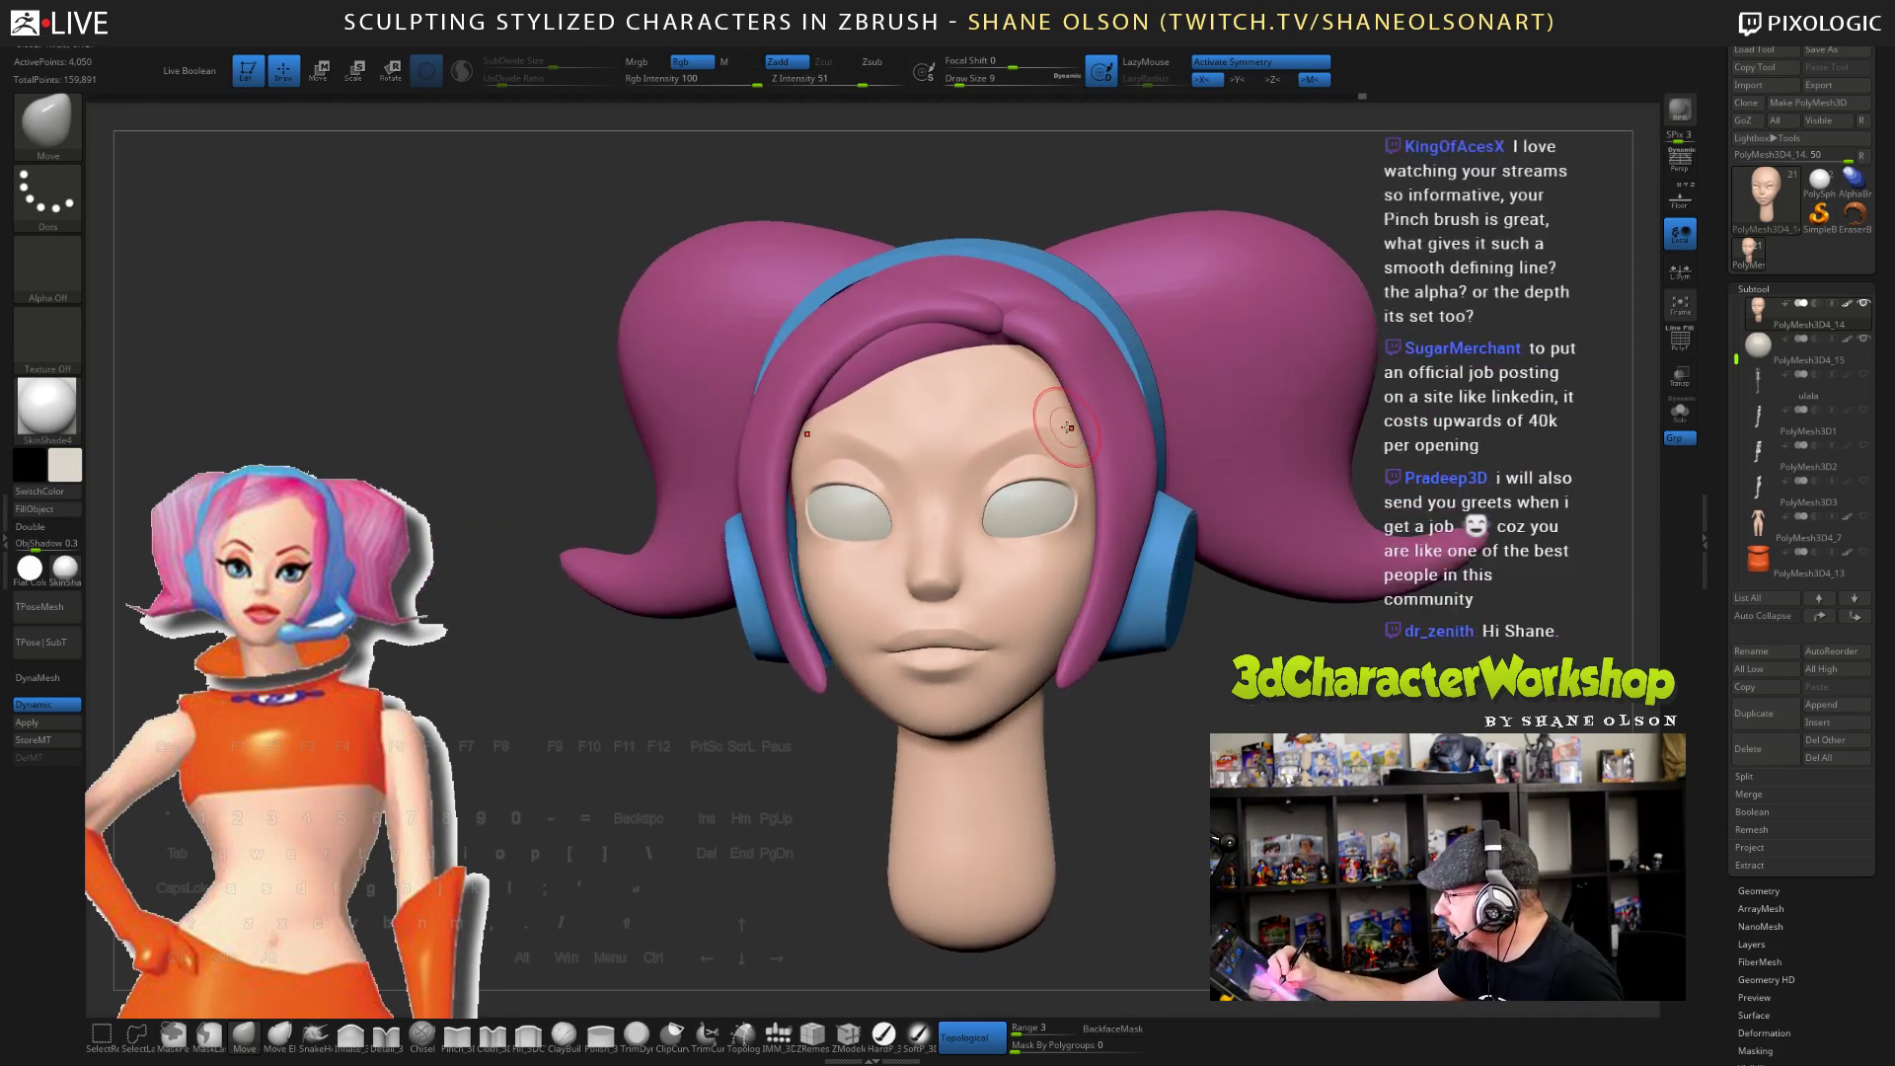
left_click_drag(1101, 458, 1097, 457)
mouse_move(1098, 457)
right_mouse_down()
mouse_move(1357, 455)
mouse_move(1120, 482)
right_mouse_up()
right_click_drag(1237, 731, 1260, 742, "alt")
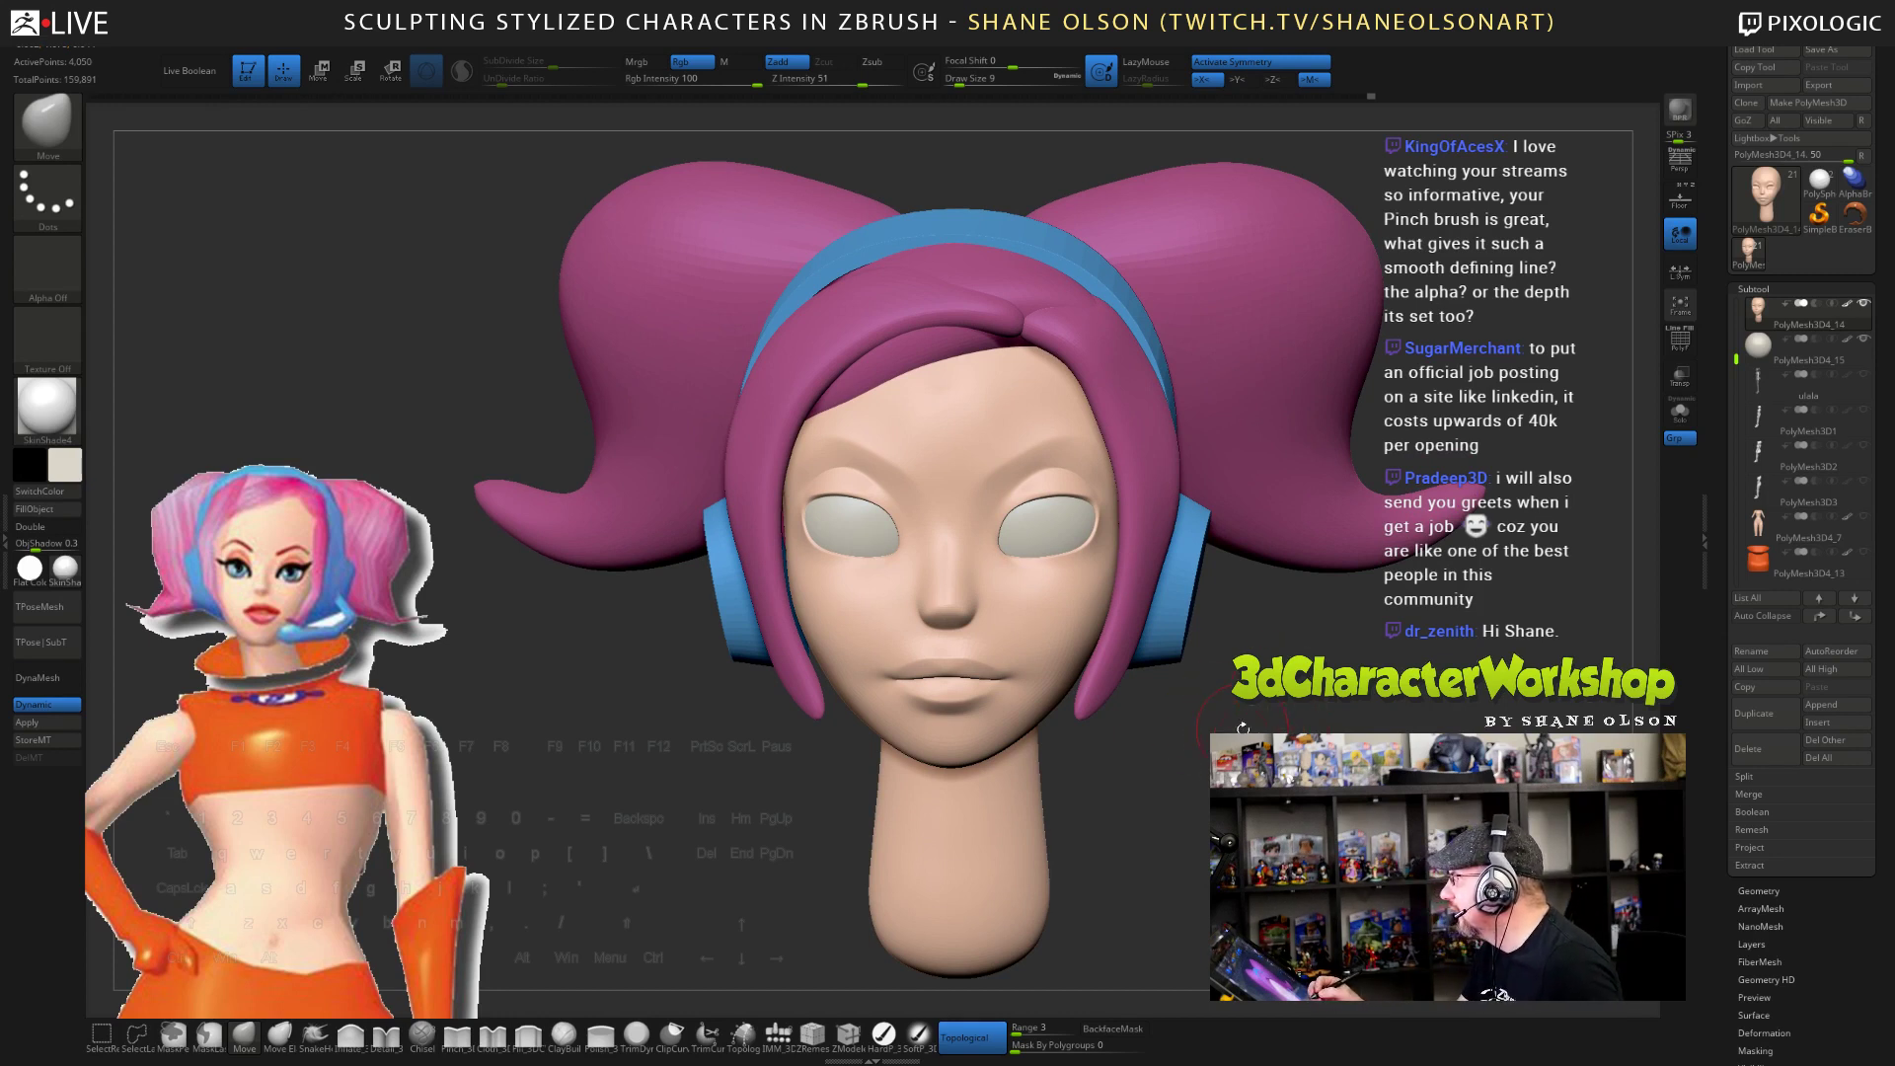
key("bracketleft")
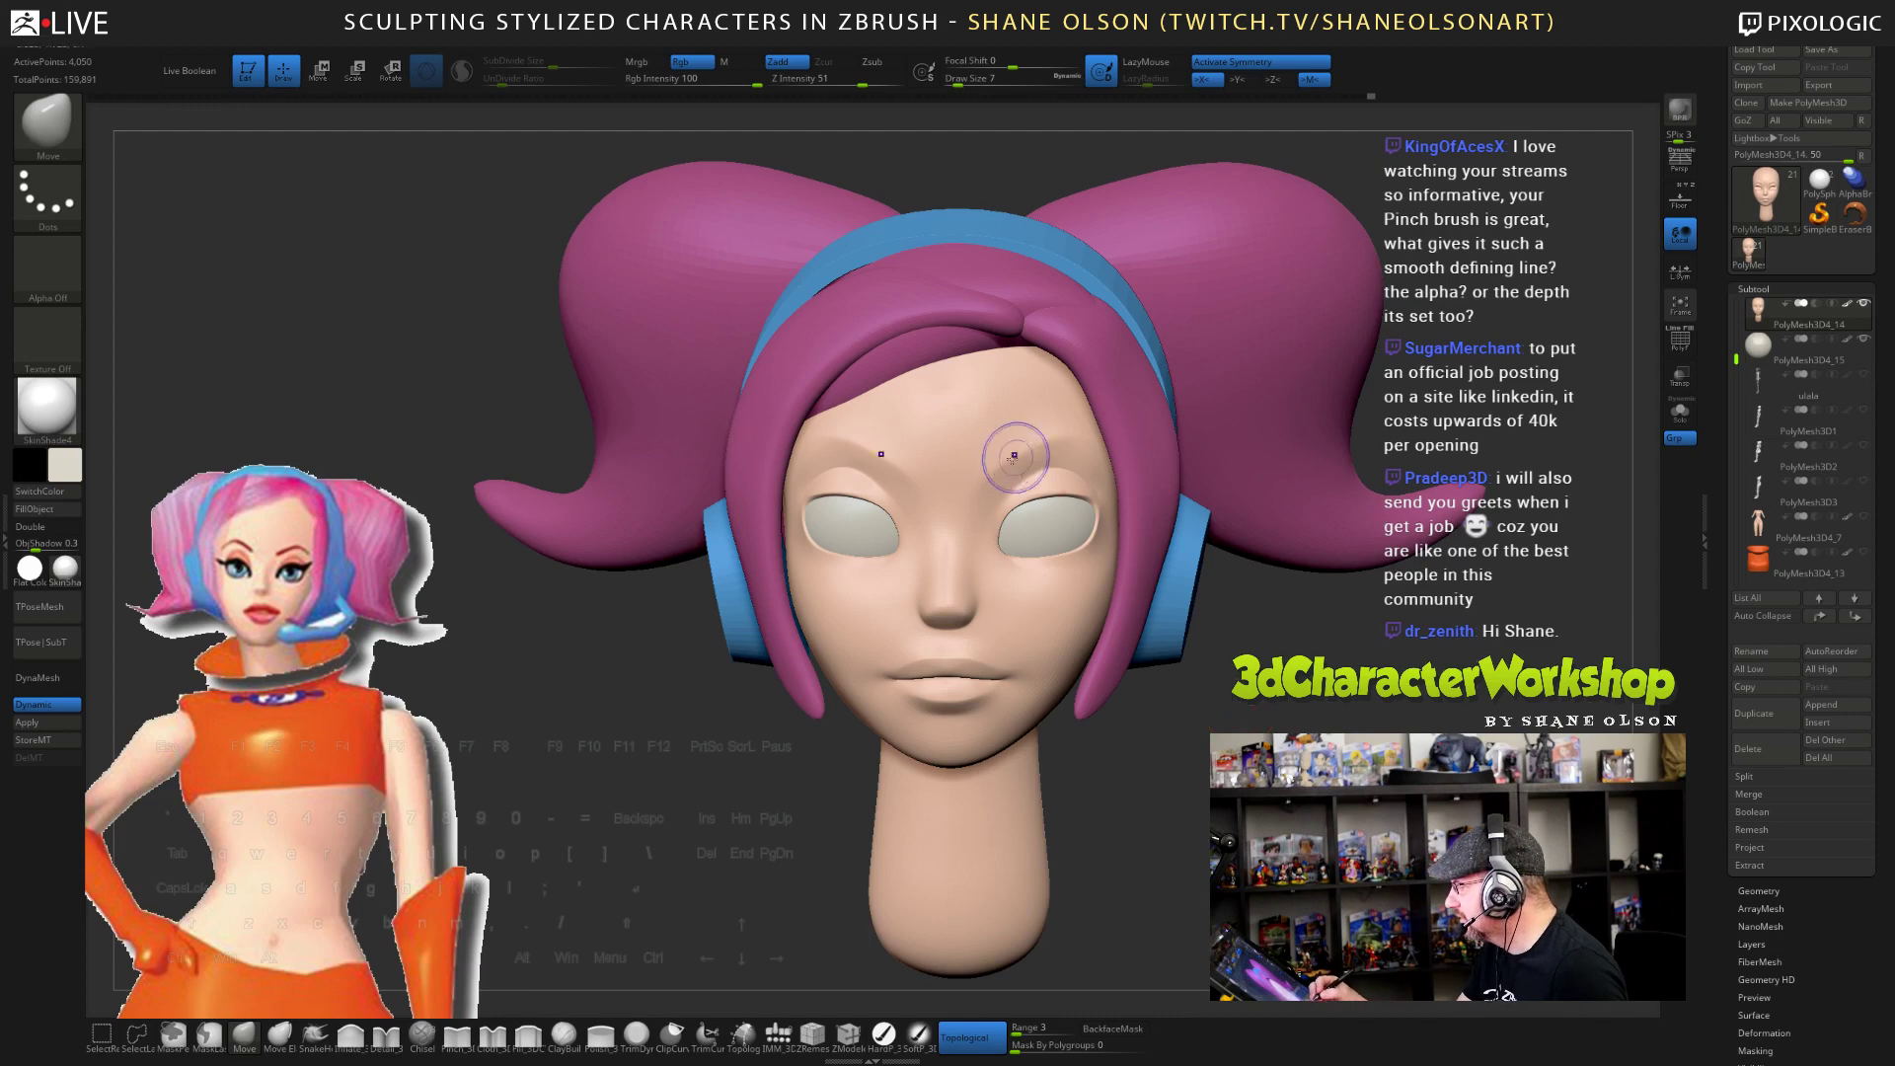
- Pull the side hair slightly closer to the face with the Move brush at draw size 29
left_click_drag(1222, 785, 1292, 788)
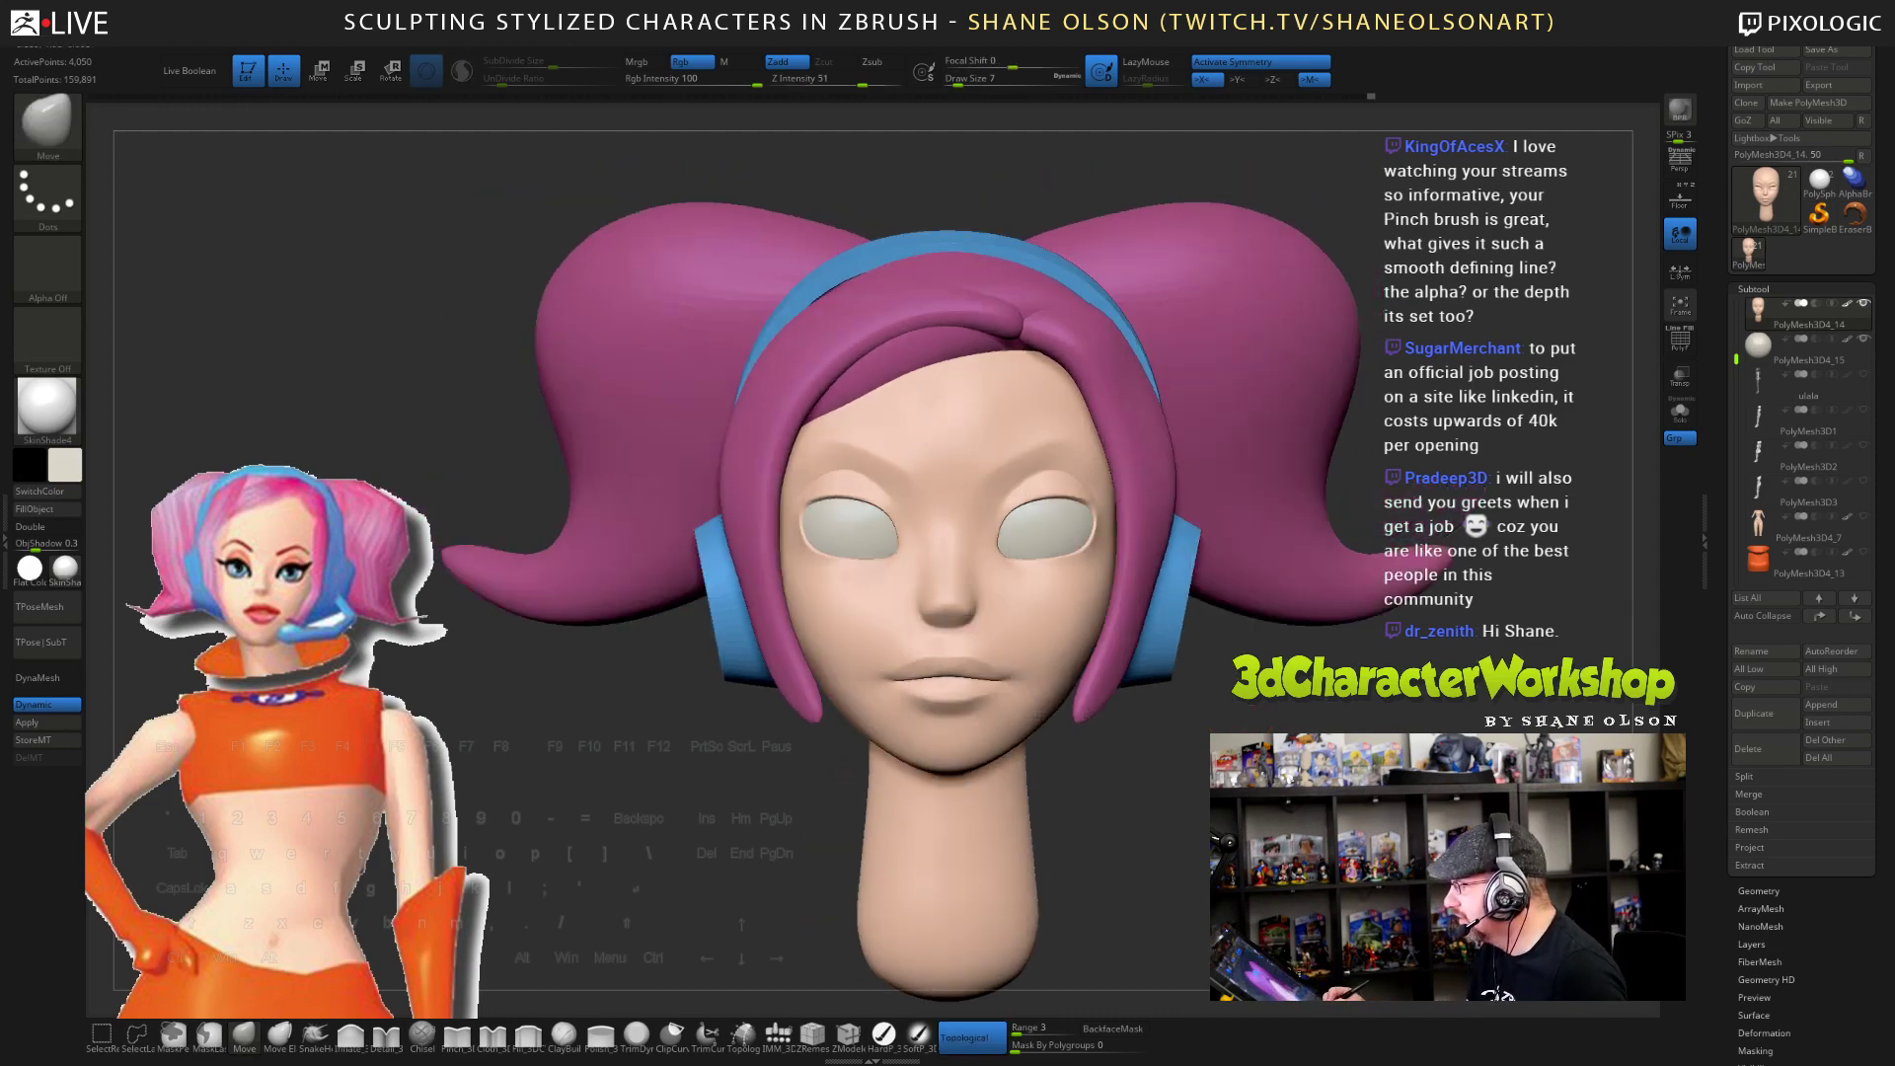
left_click_drag(1145, 839, 1139, 805, "alt")
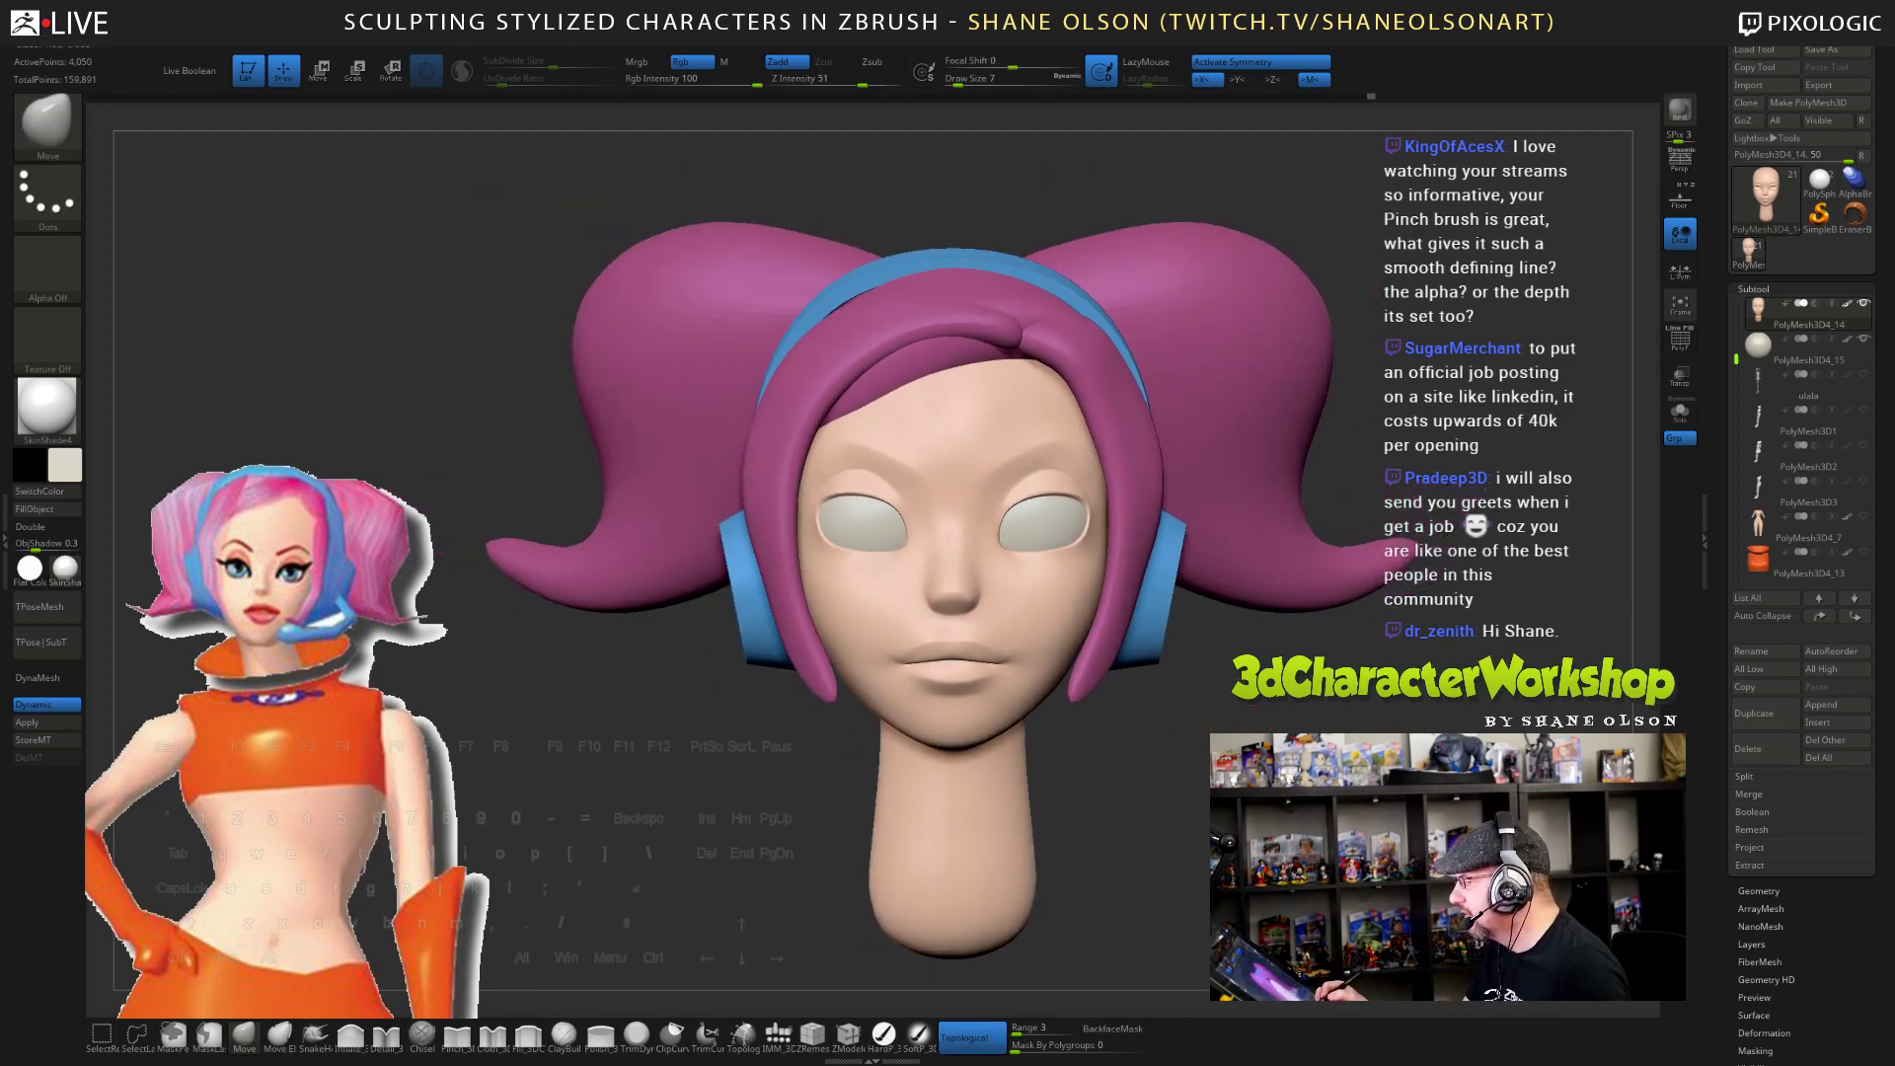
left_click_drag(1357, 735, 1289, 713)
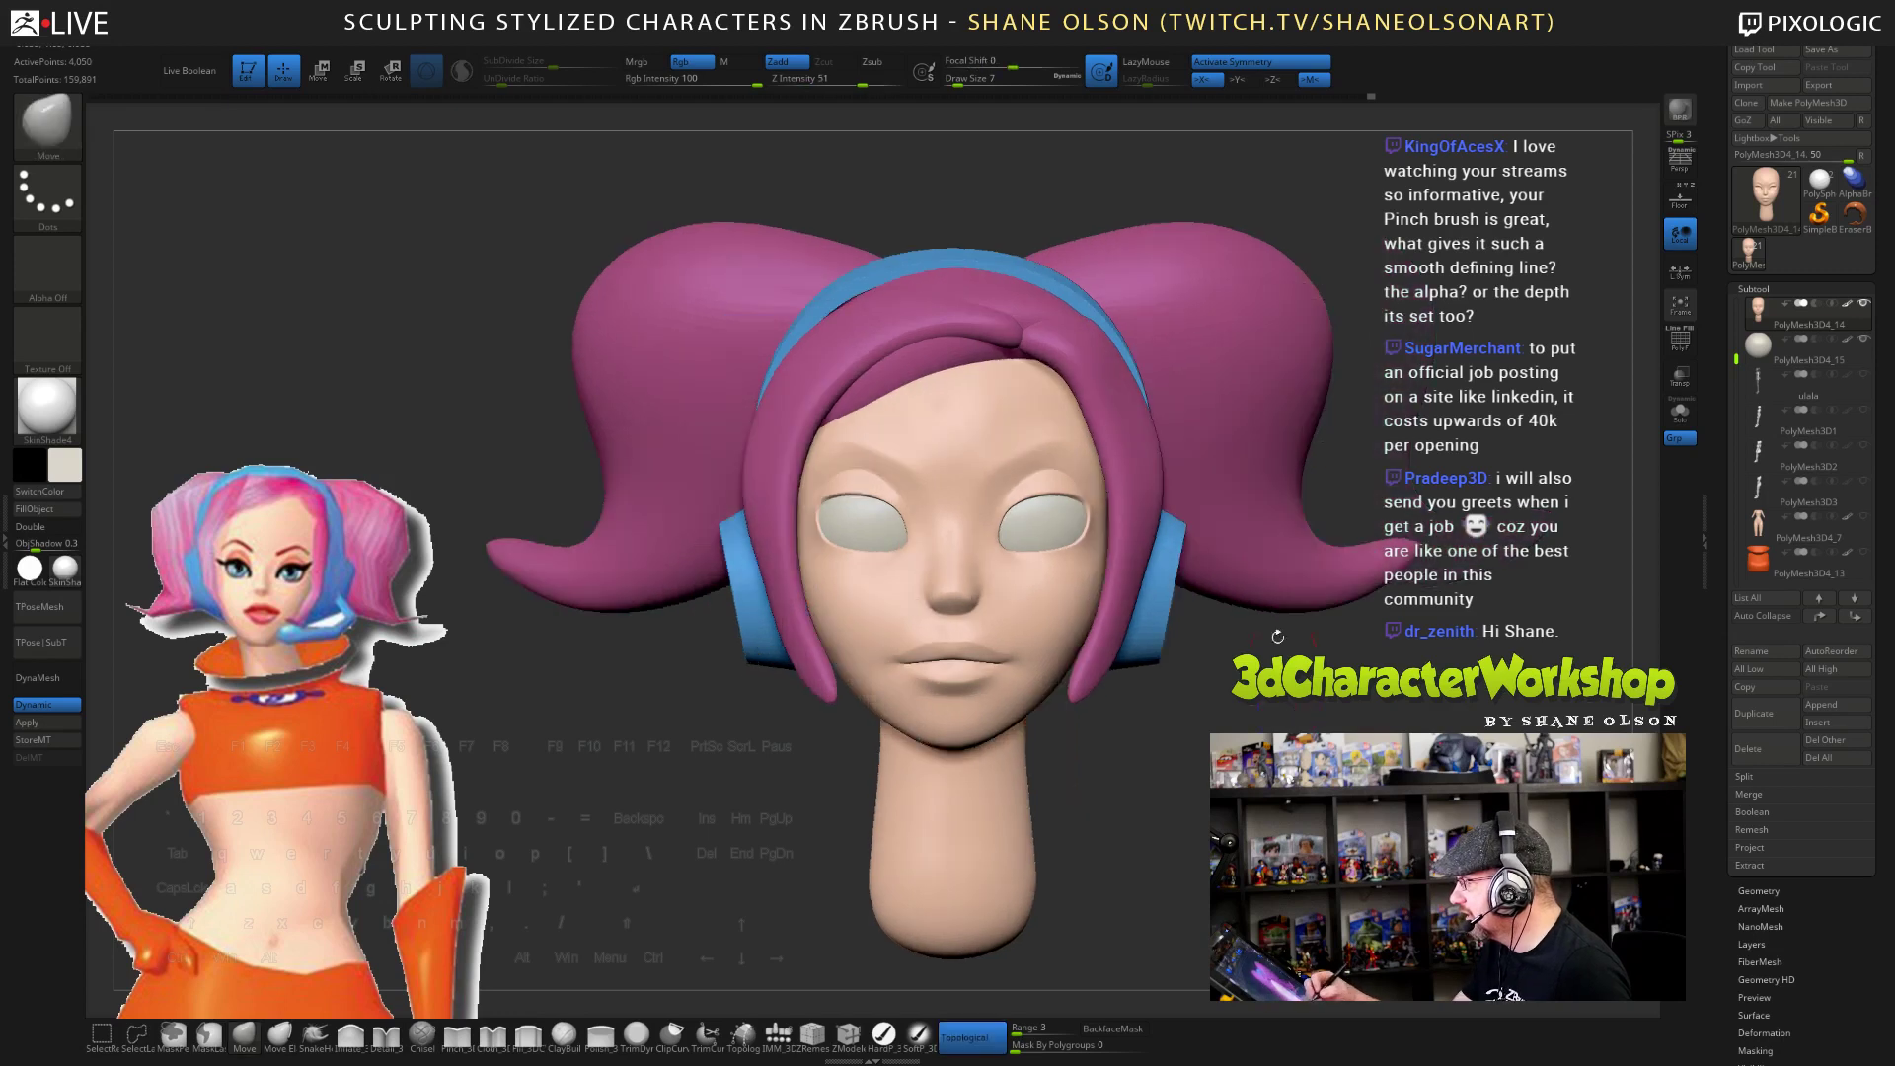
left_click(1159, 478, "alt")
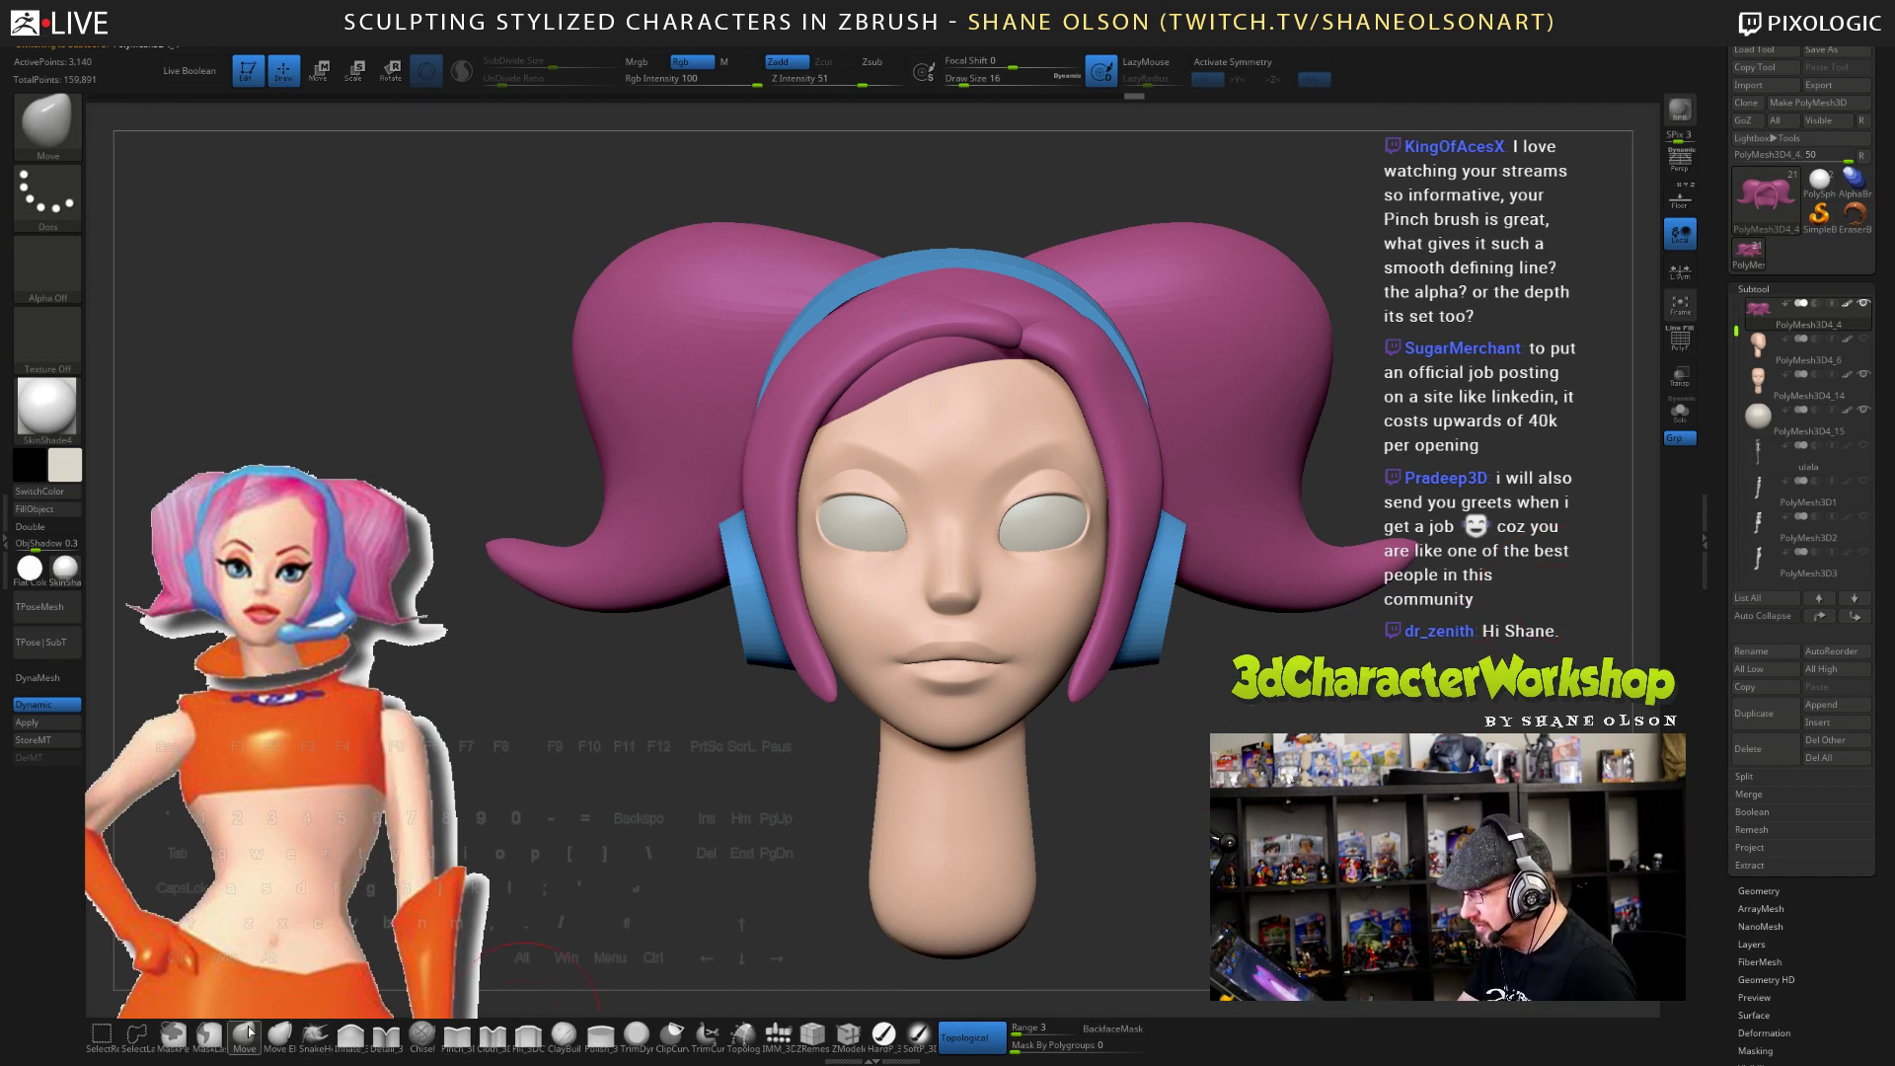
key("bracketright")
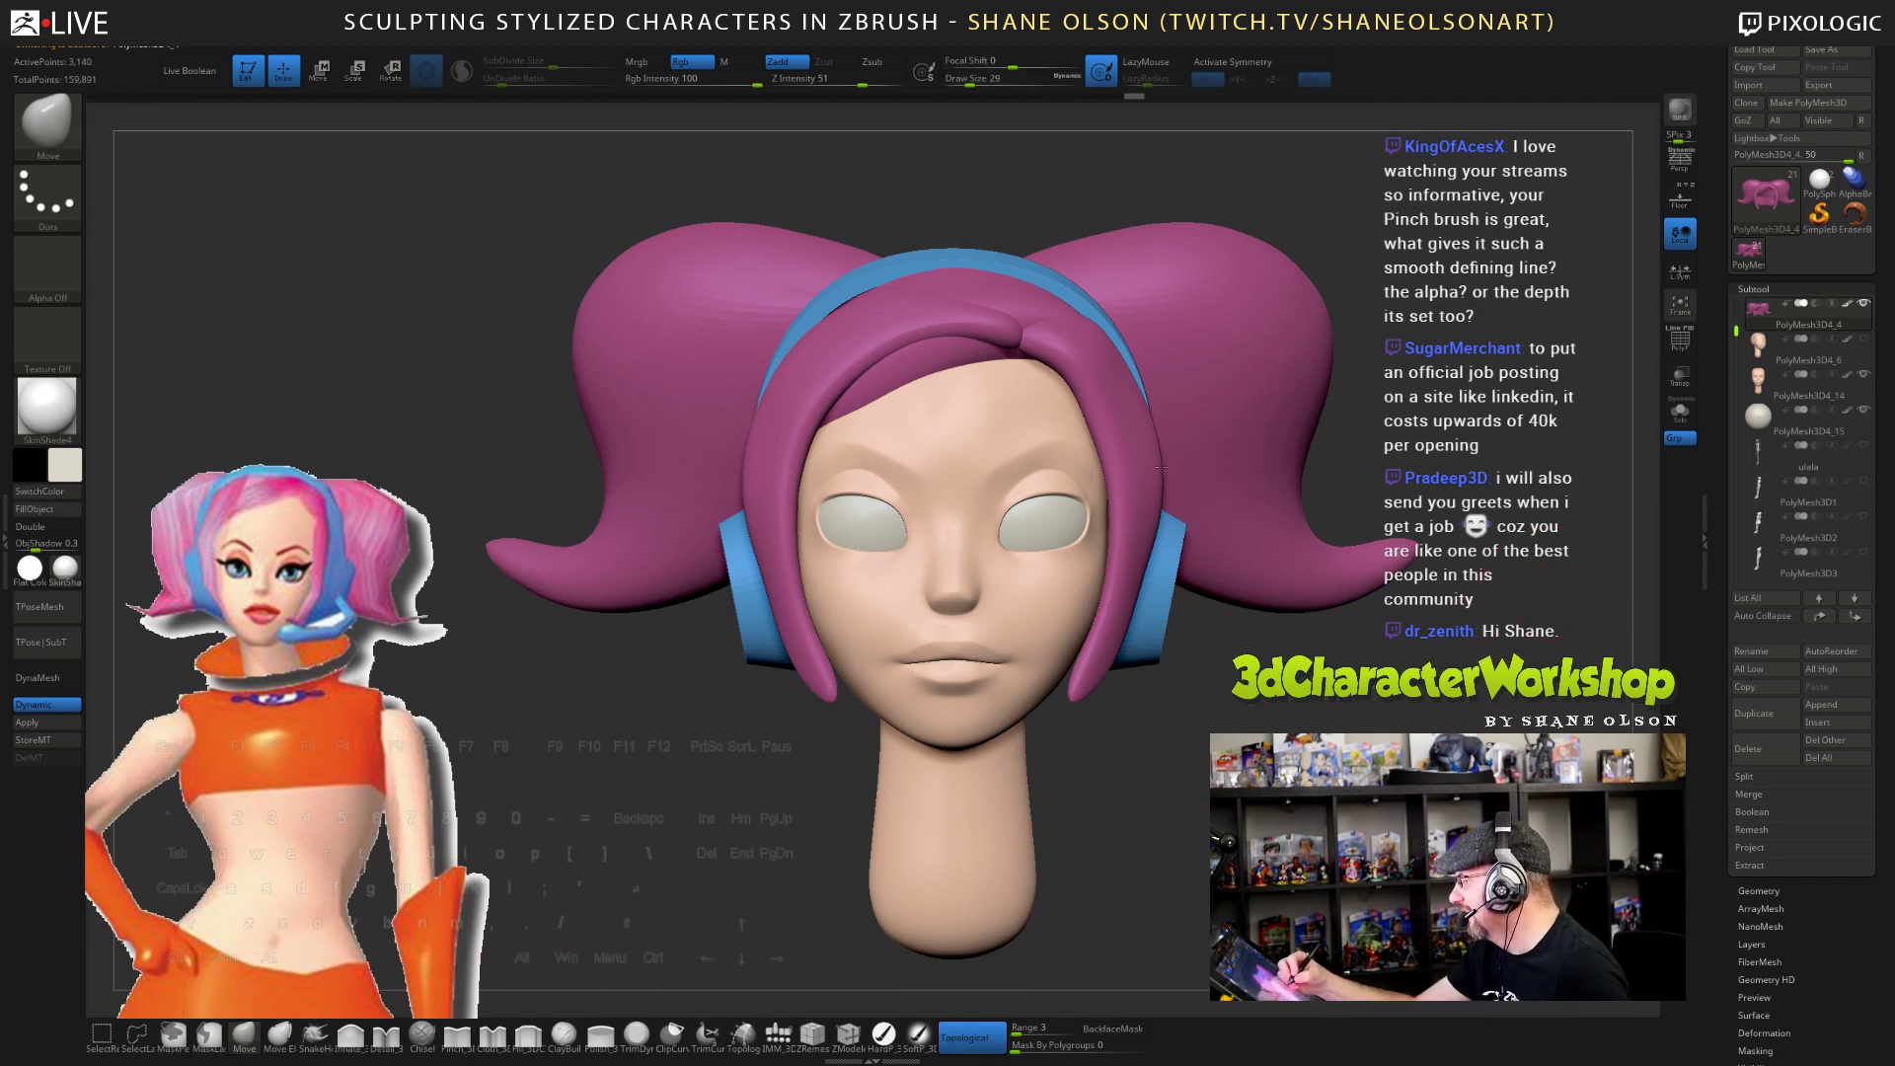
left_click_drag(1152, 471, 1158, 474)
left_click_drag(1352, 727, 1273, 728)
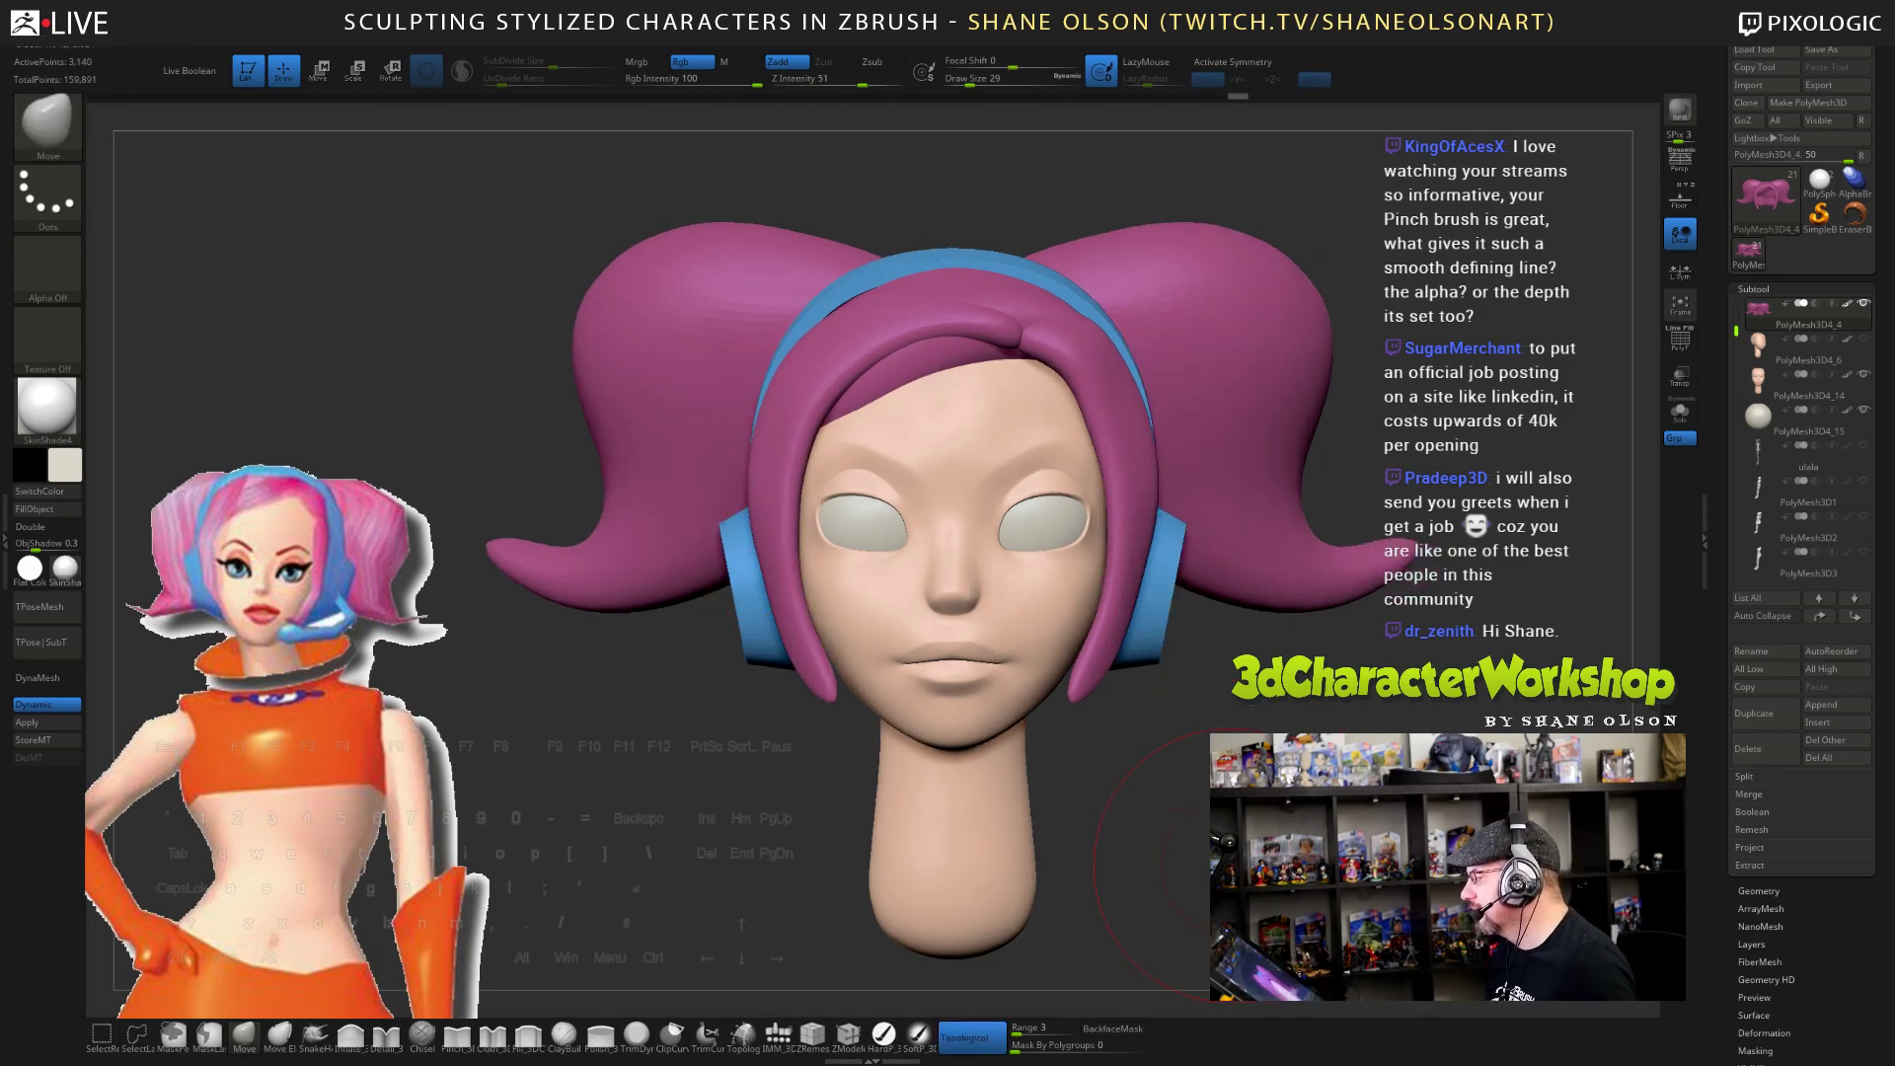
- Adjust the head's inner brow area above the nose bridge with the Move brush at draw size 14
key("bracketleft")
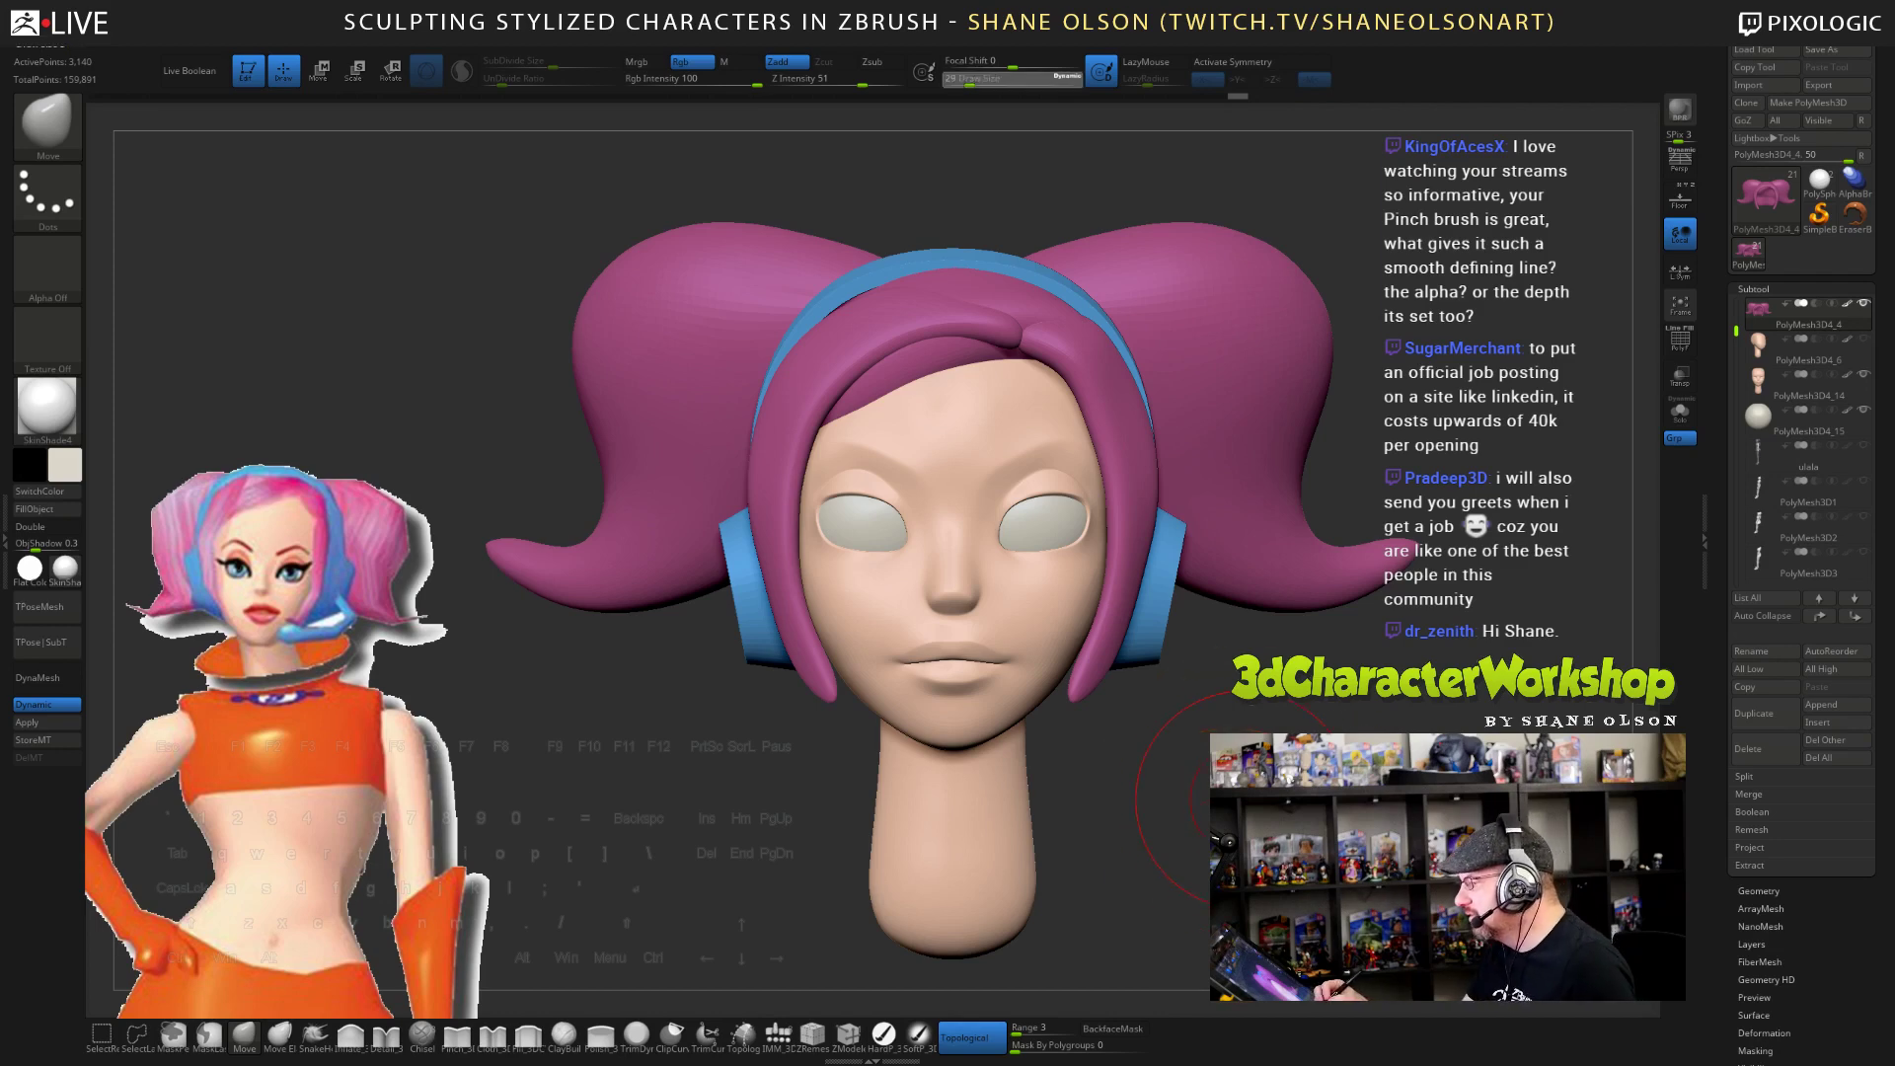
key("bracketleft")
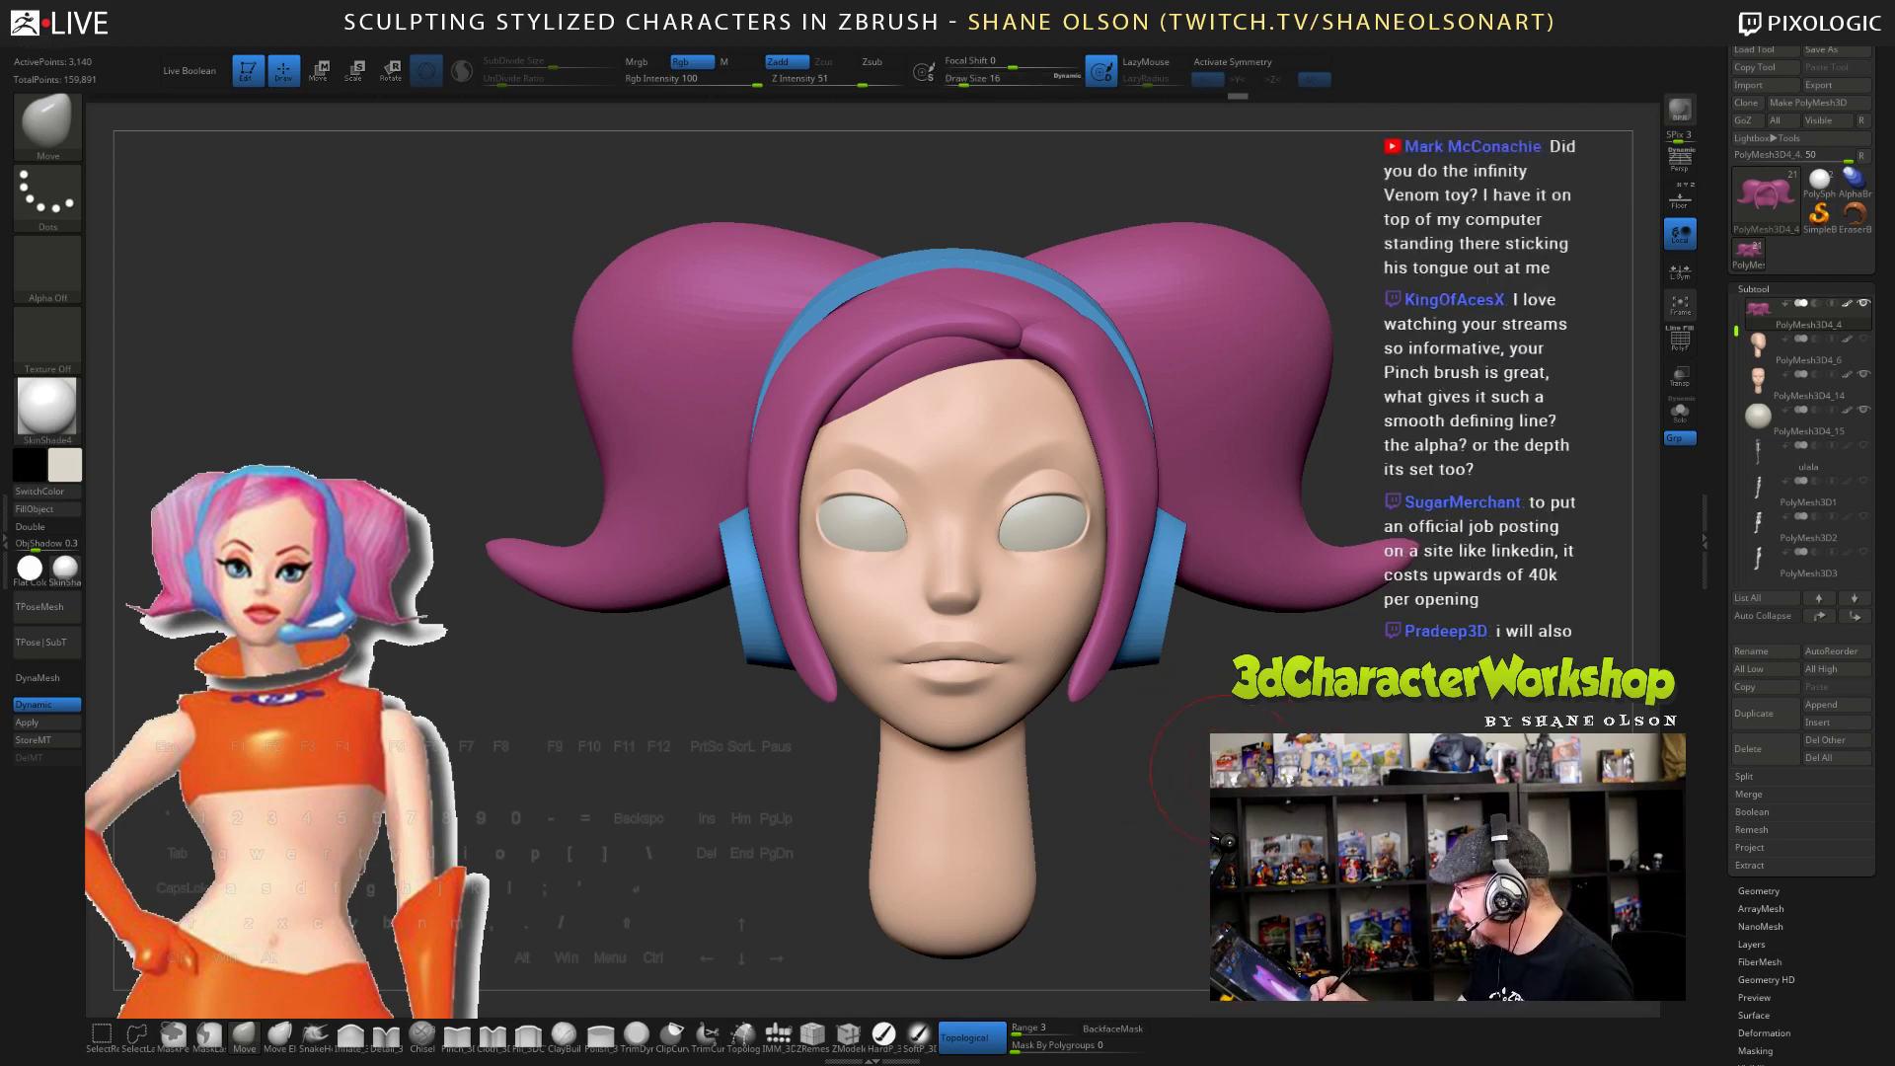
left_click_drag(1198, 757, 1107, 788)
key("bracketleft")
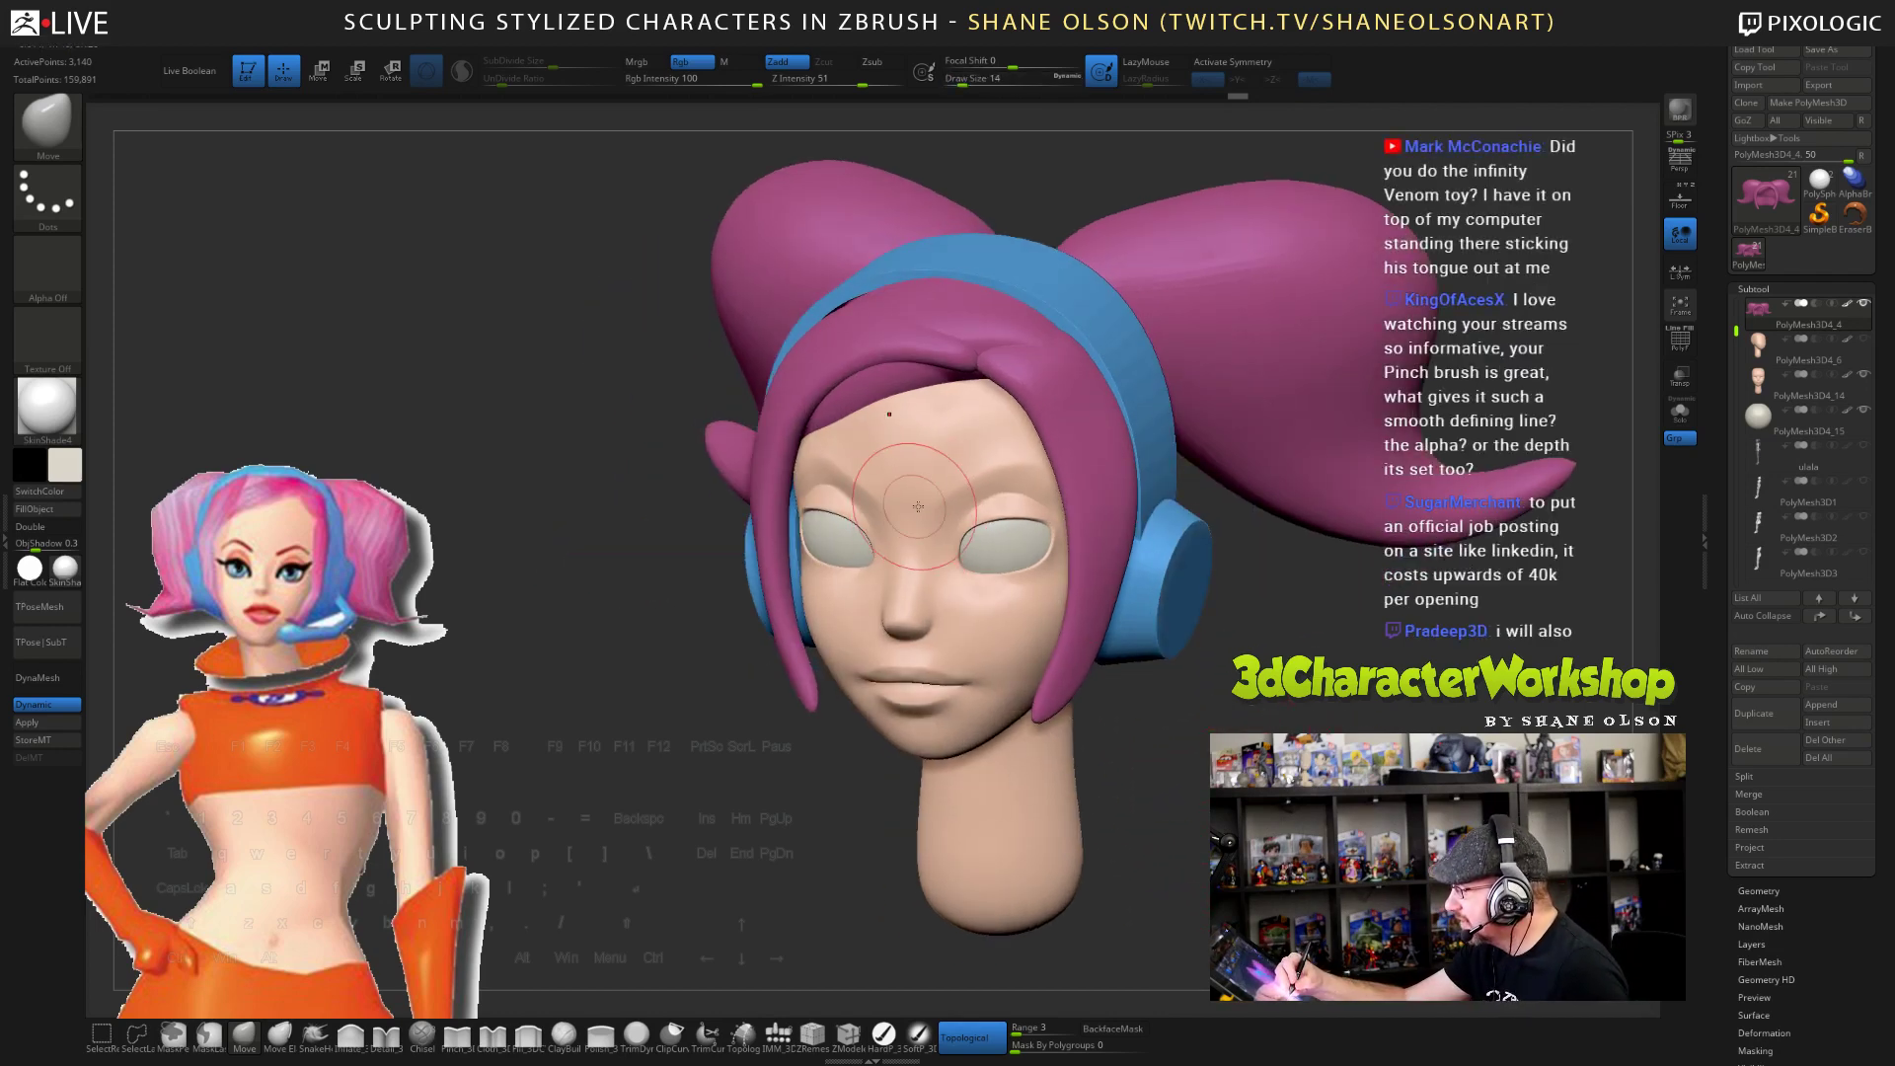
left_click(913, 509, "alt")
left_click_drag(913, 509, 916, 503)
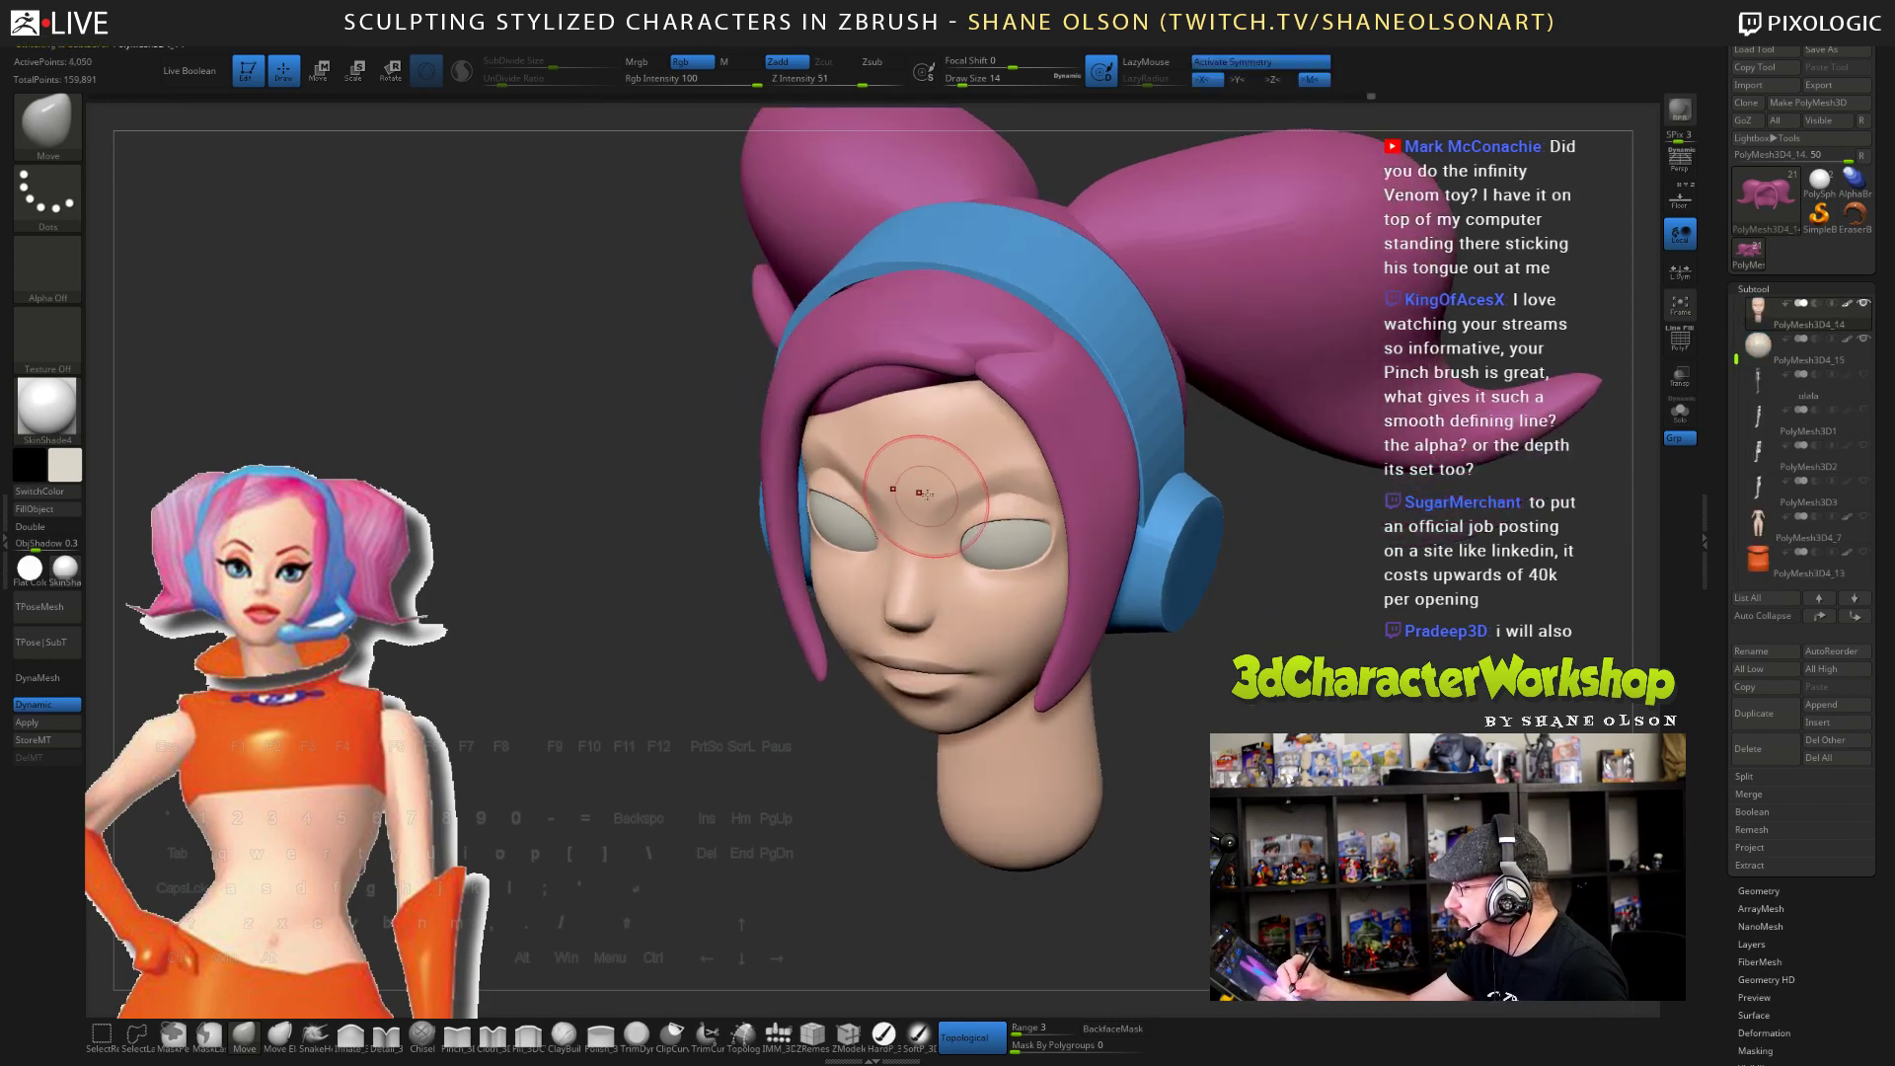
mouse_move(985, 488)
right_mouse_down()
mouse_move(904, 468)
mouse_move(1022, 459)
right_mouse_up()
left_click_drag(903, 445, 895, 445, "shift")
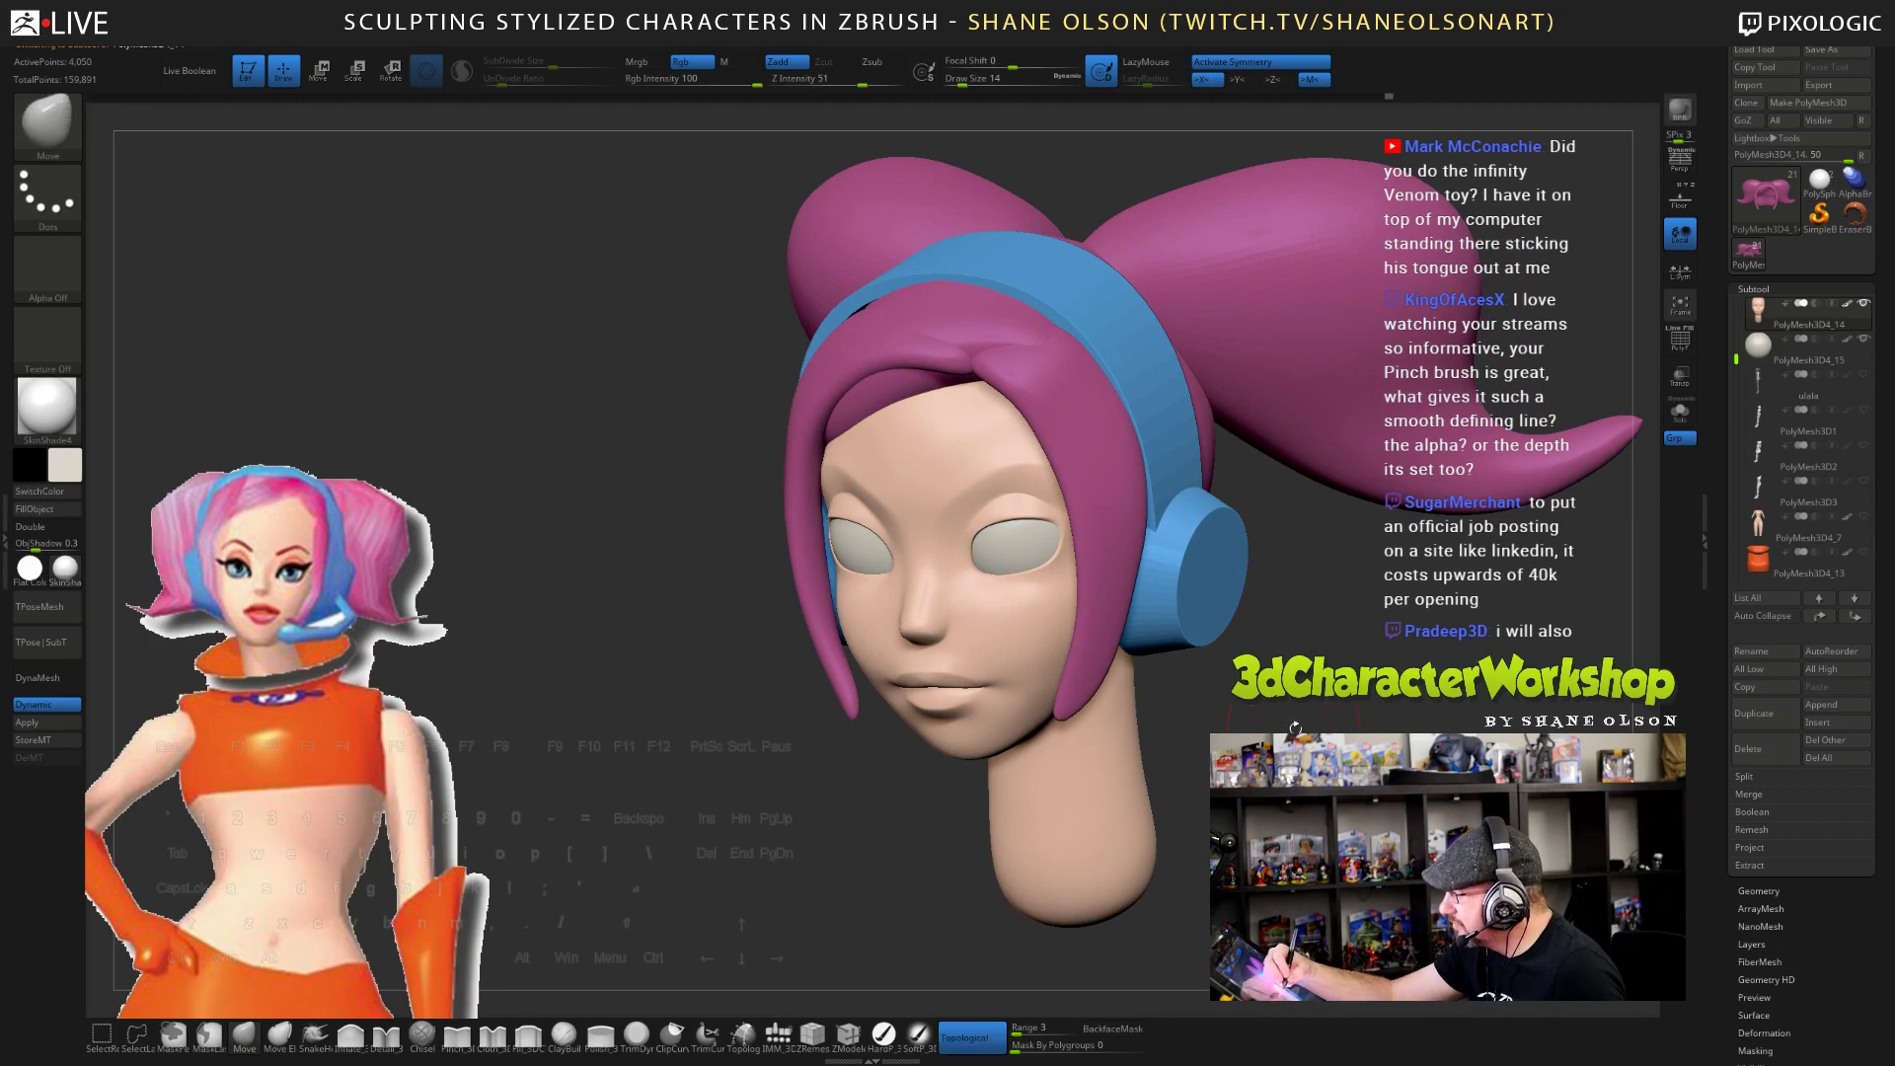
left_click_drag(1233, 707, 1340, 709, "shift")
- Refine the shape of the lips from the front with the Move brush at draw size 7
right_click_drag(1164, 770, 1037, 728, "ctrl")
right_click_drag(1164, 730, 1165, 779, "ctrl")
right_click_drag(1309, 726, 1265, 707, "alt")
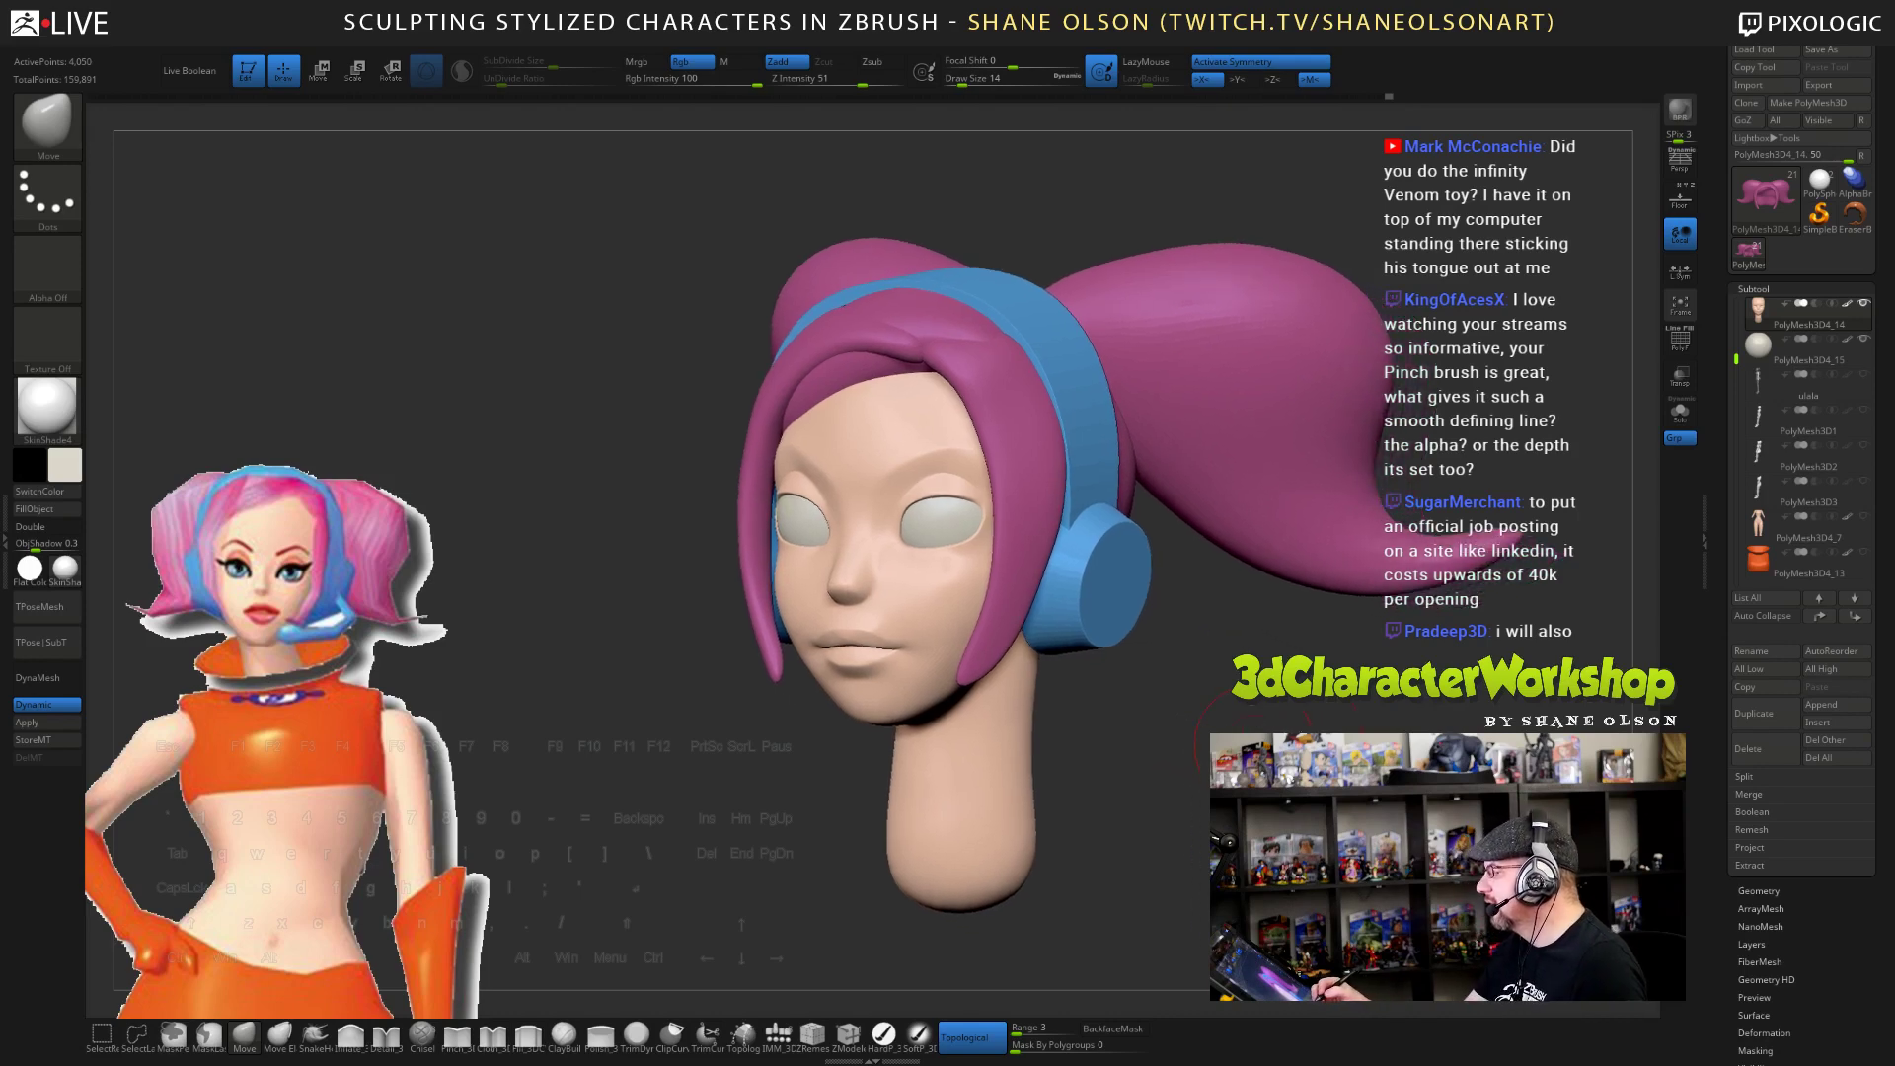
mouse_move(1245, 838)
right_mouse_down("shift")
mouse_move(1174, 843)
mouse_move(1152, 877)
mouse_move(1091, 889)
right_mouse_up("shift")
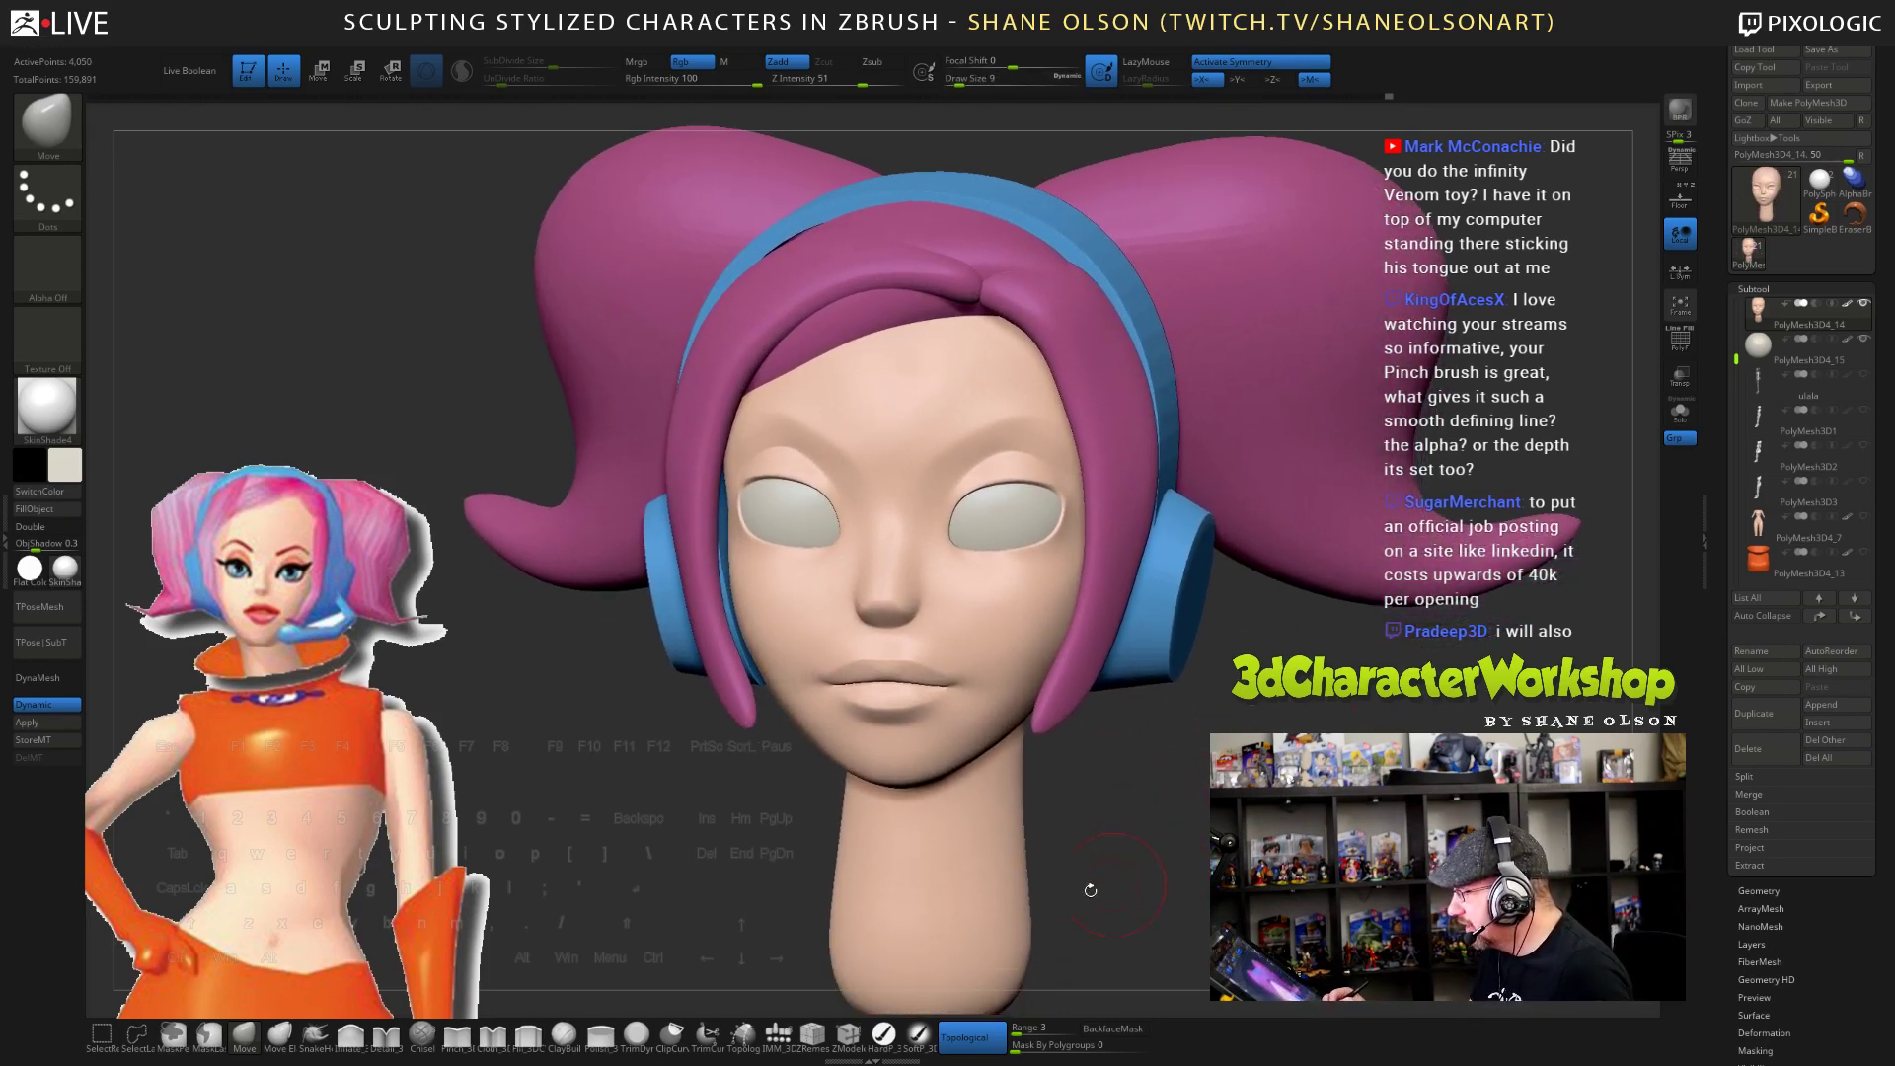
key("s")
right_click_drag(1068, 736, 1187, 849)
key("s")
left_click_drag(1191, 850, 1206, 850)
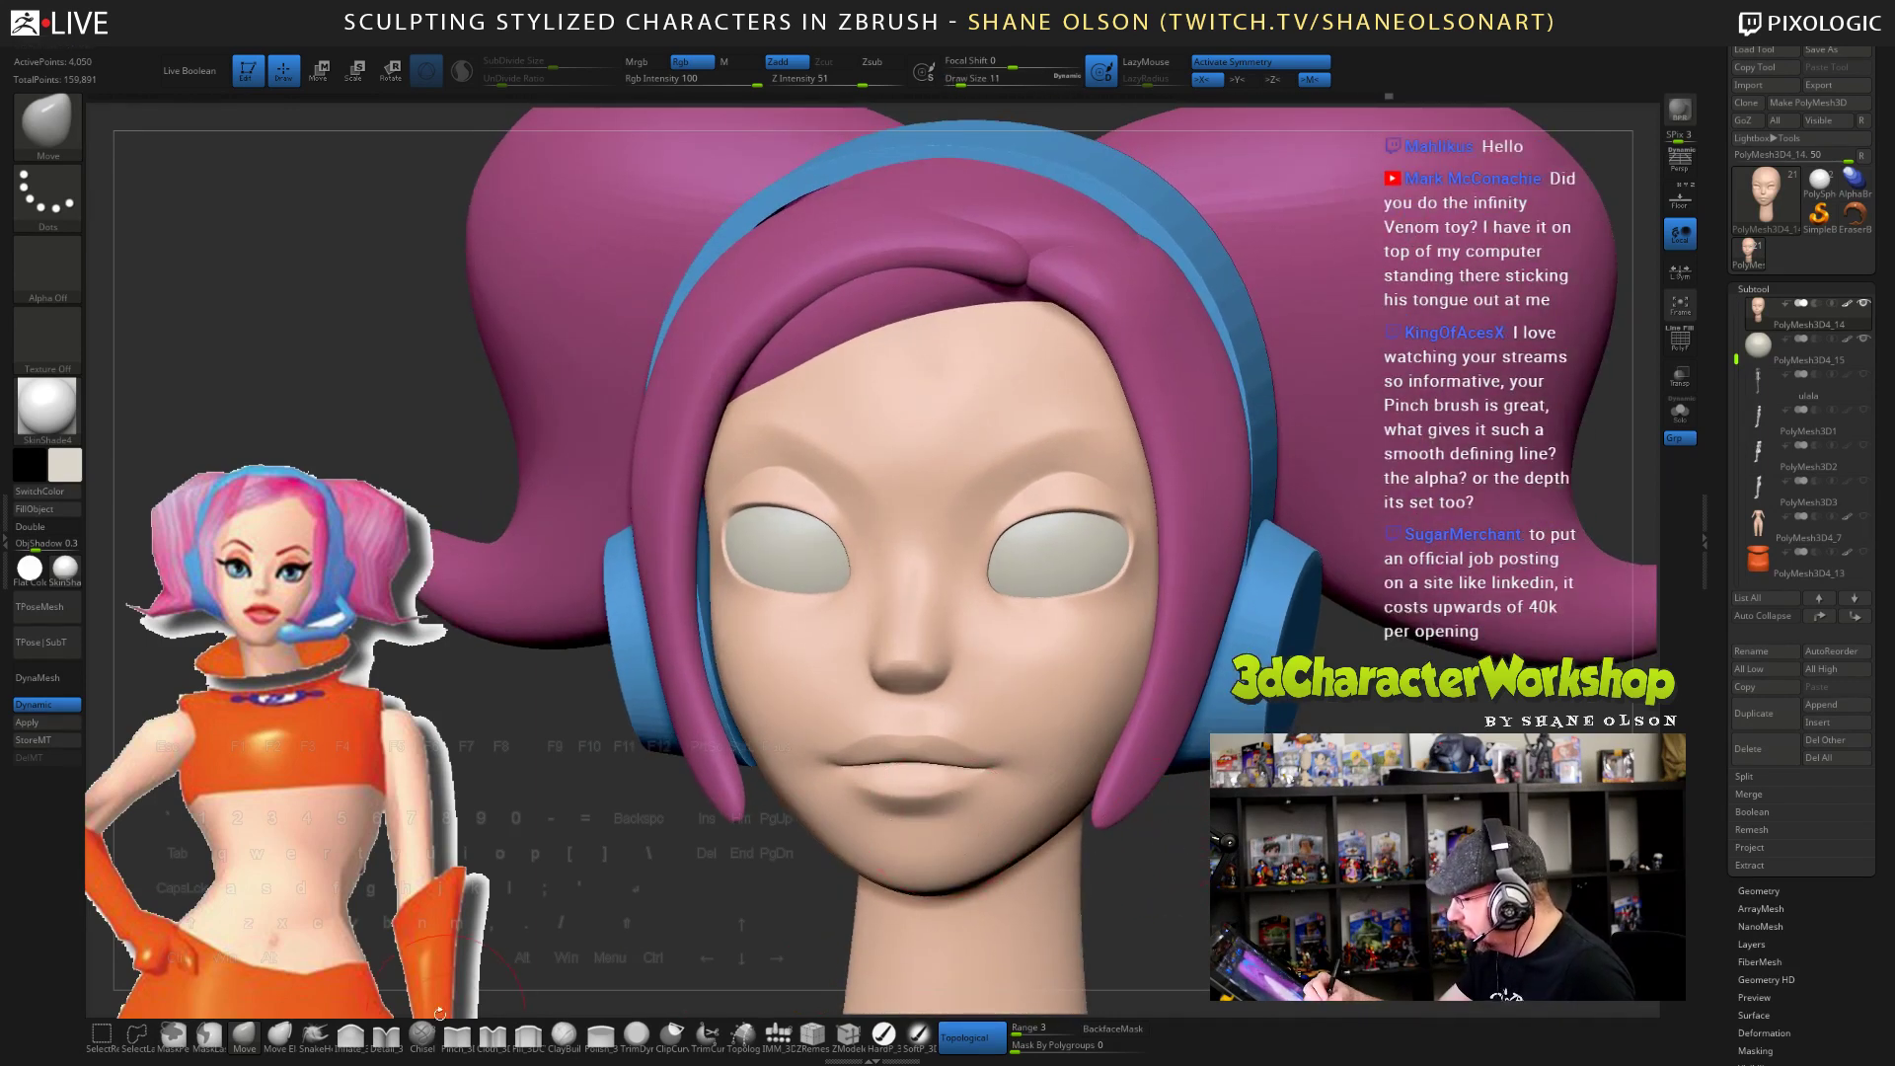
key("bracketleft")
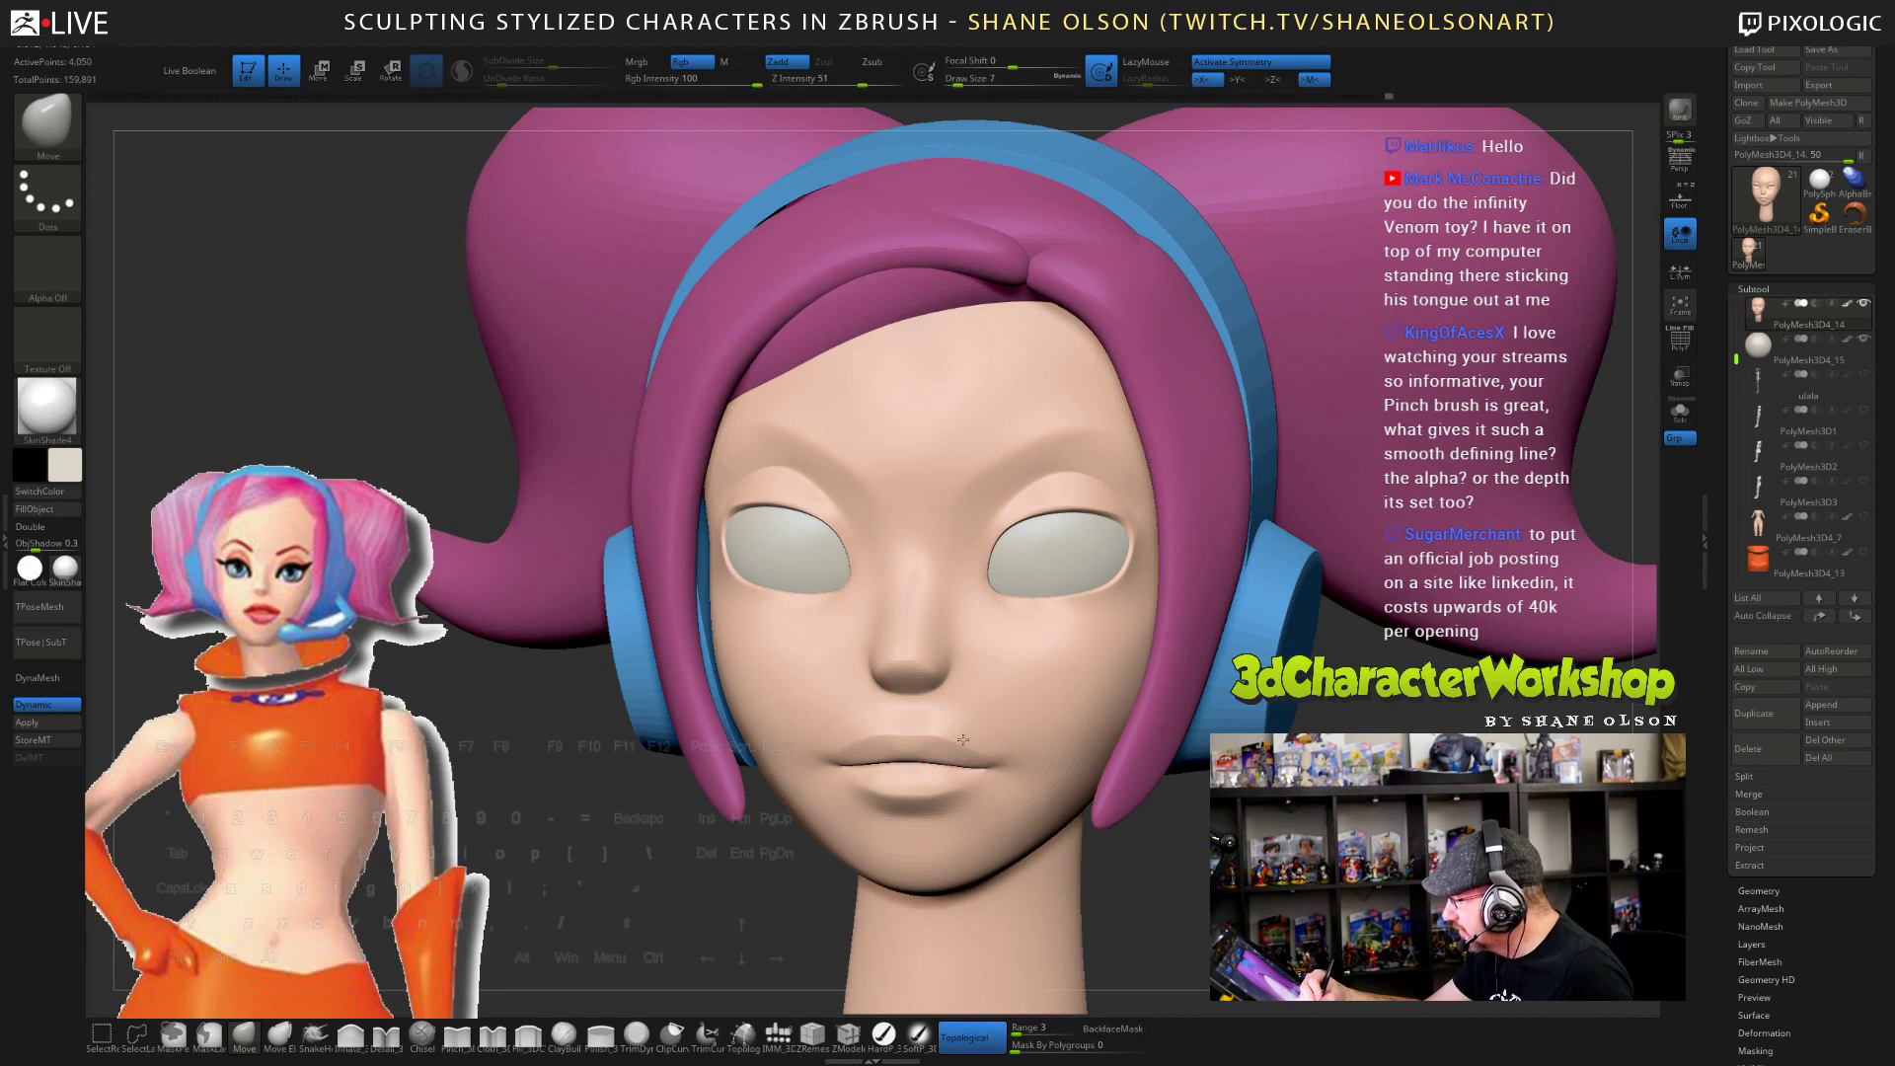
left_click_drag(1248, 903, 1235, 851, "alt")
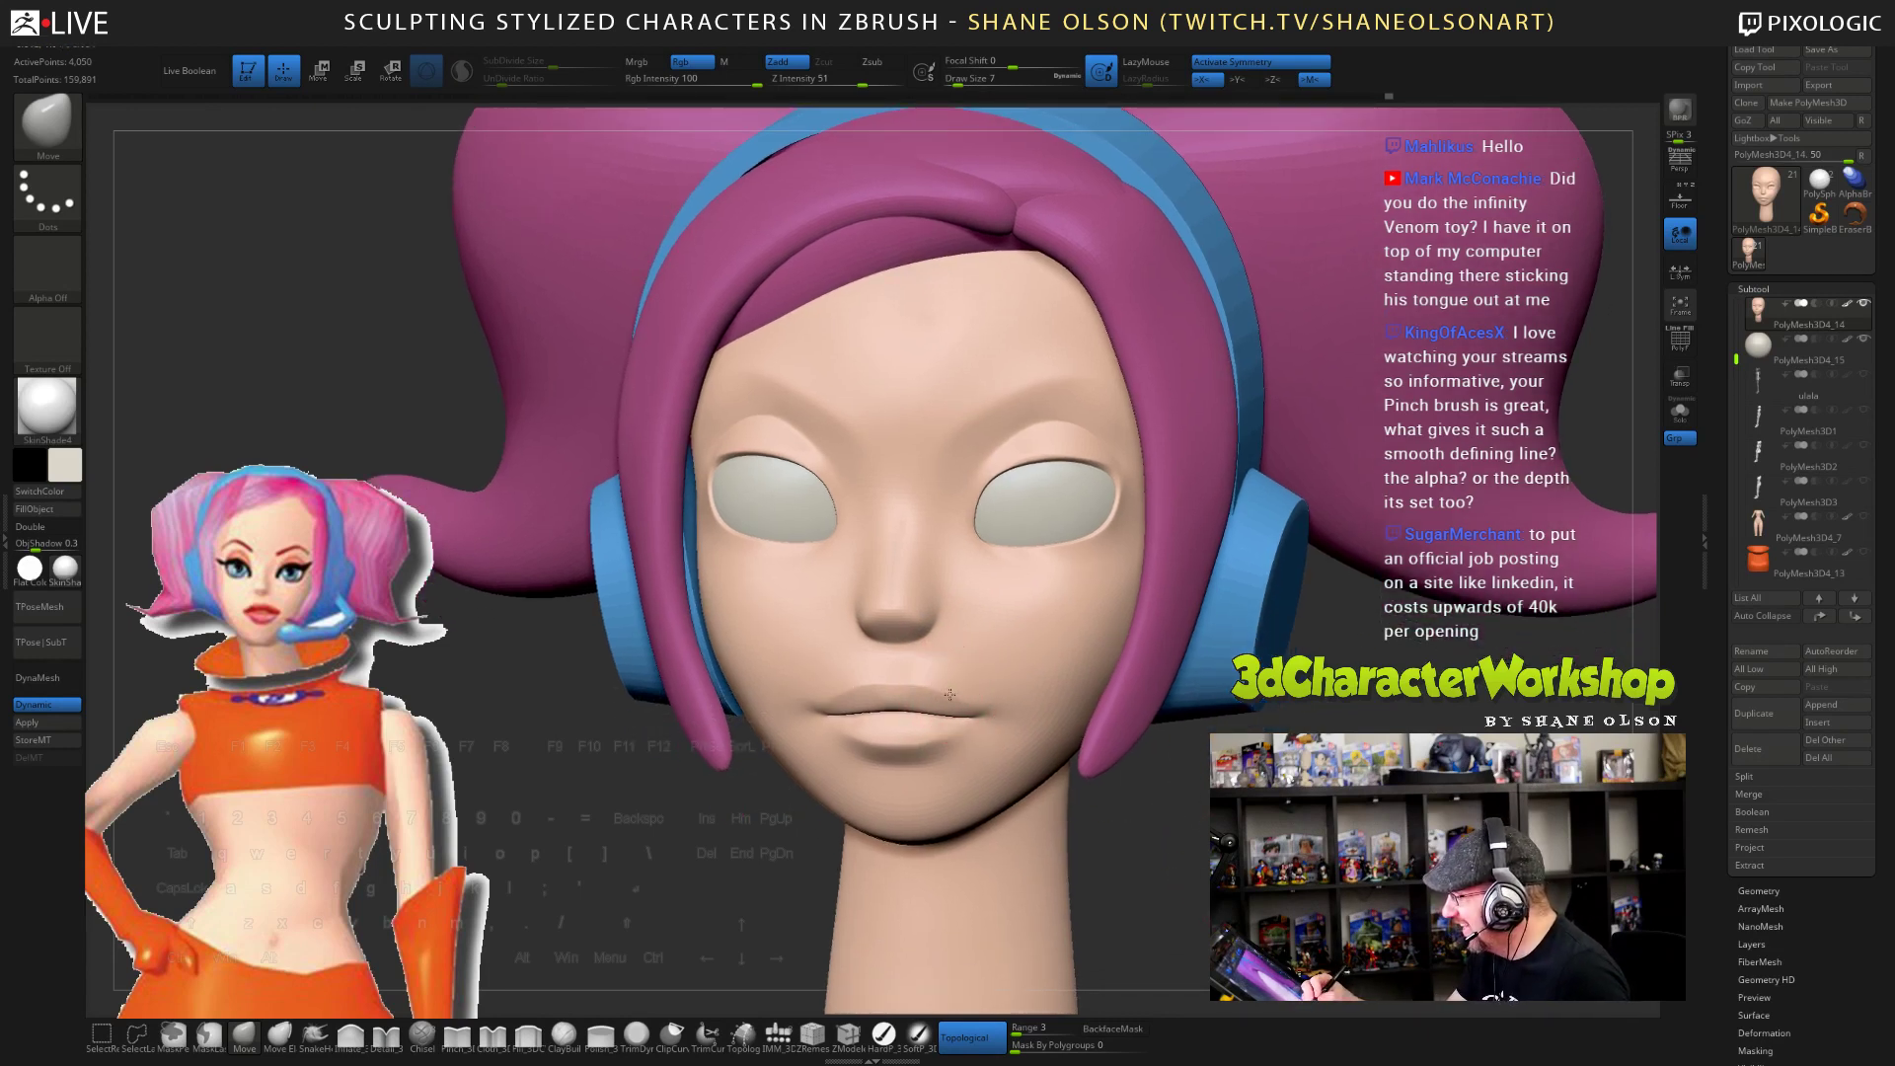
mouse_move(1149, 825)
left_mouse_down()
mouse_move(1184, 837)
mouse_move(1145, 827)
mouse_move(1158, 851)
left_mouse_up()
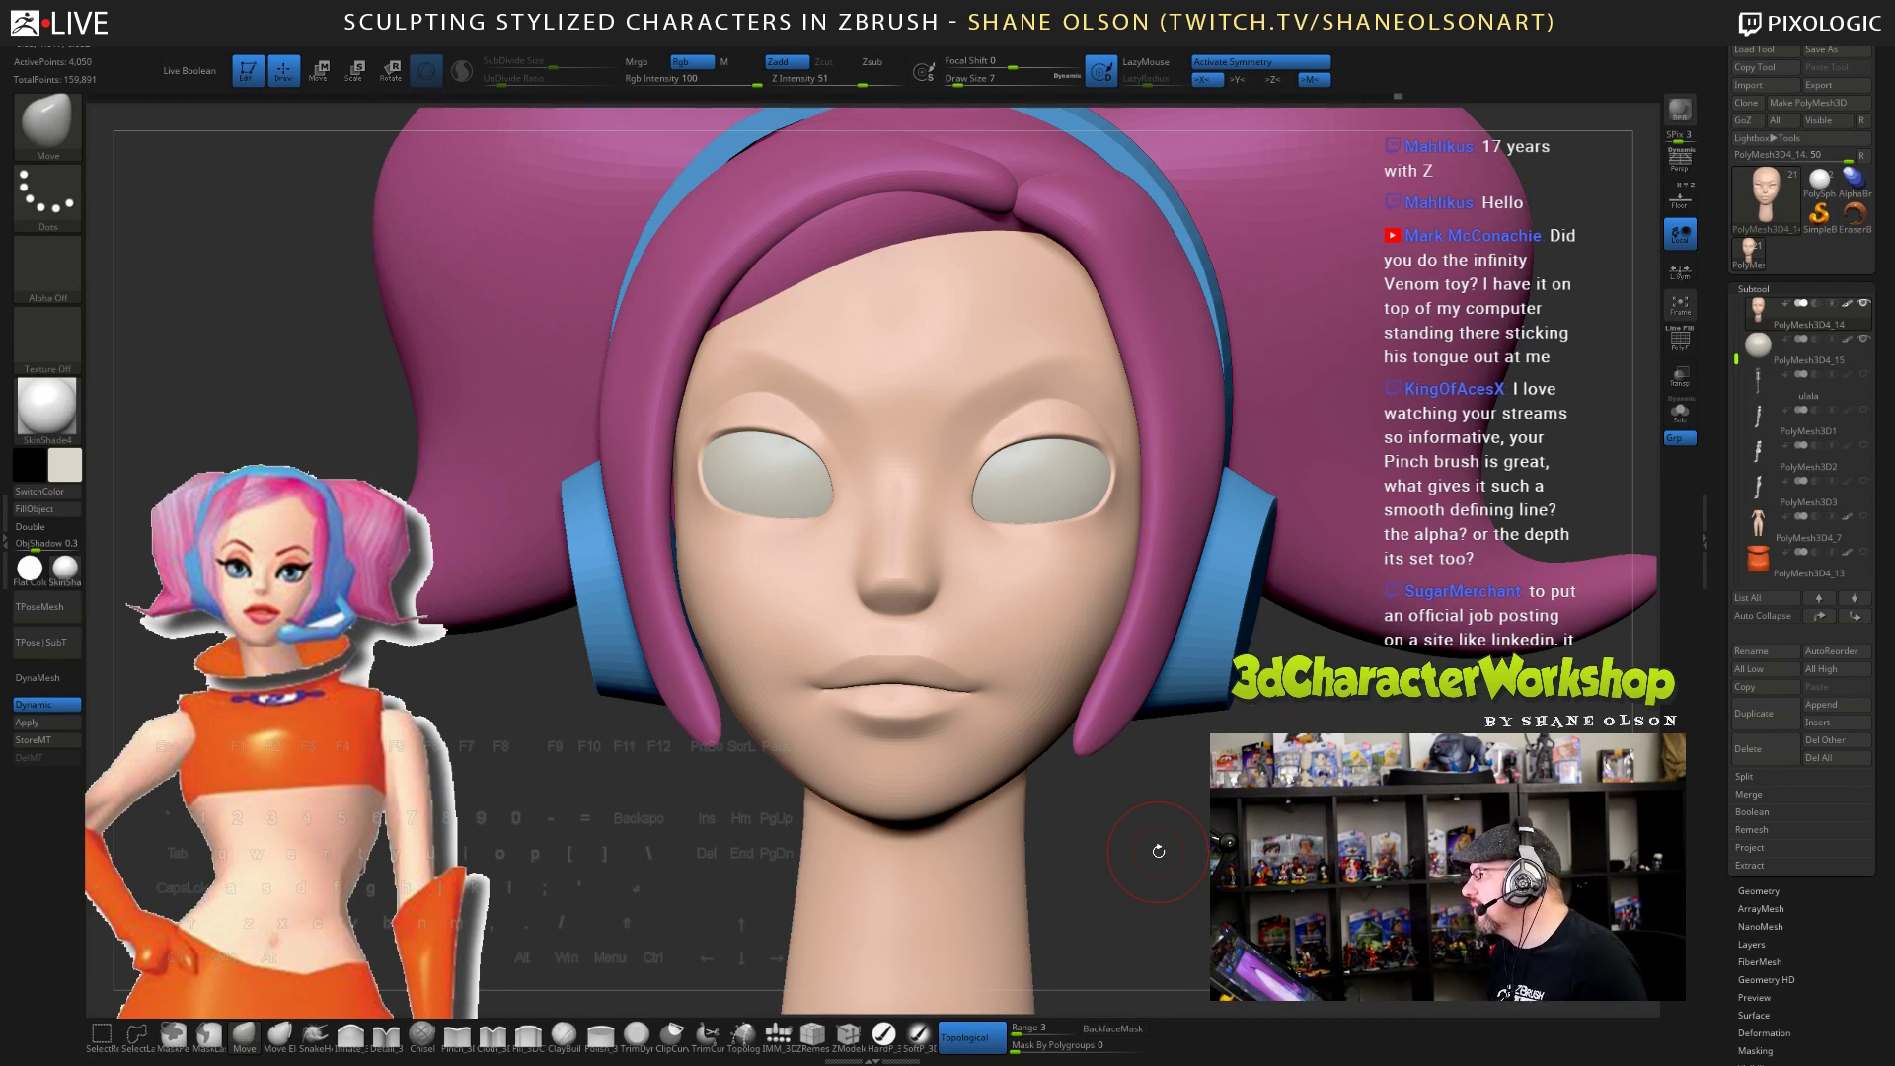
- Sharpen the edges of the lips and the mouth line with the custom Pinch brush at draw size 4
left_click(457, 1033)
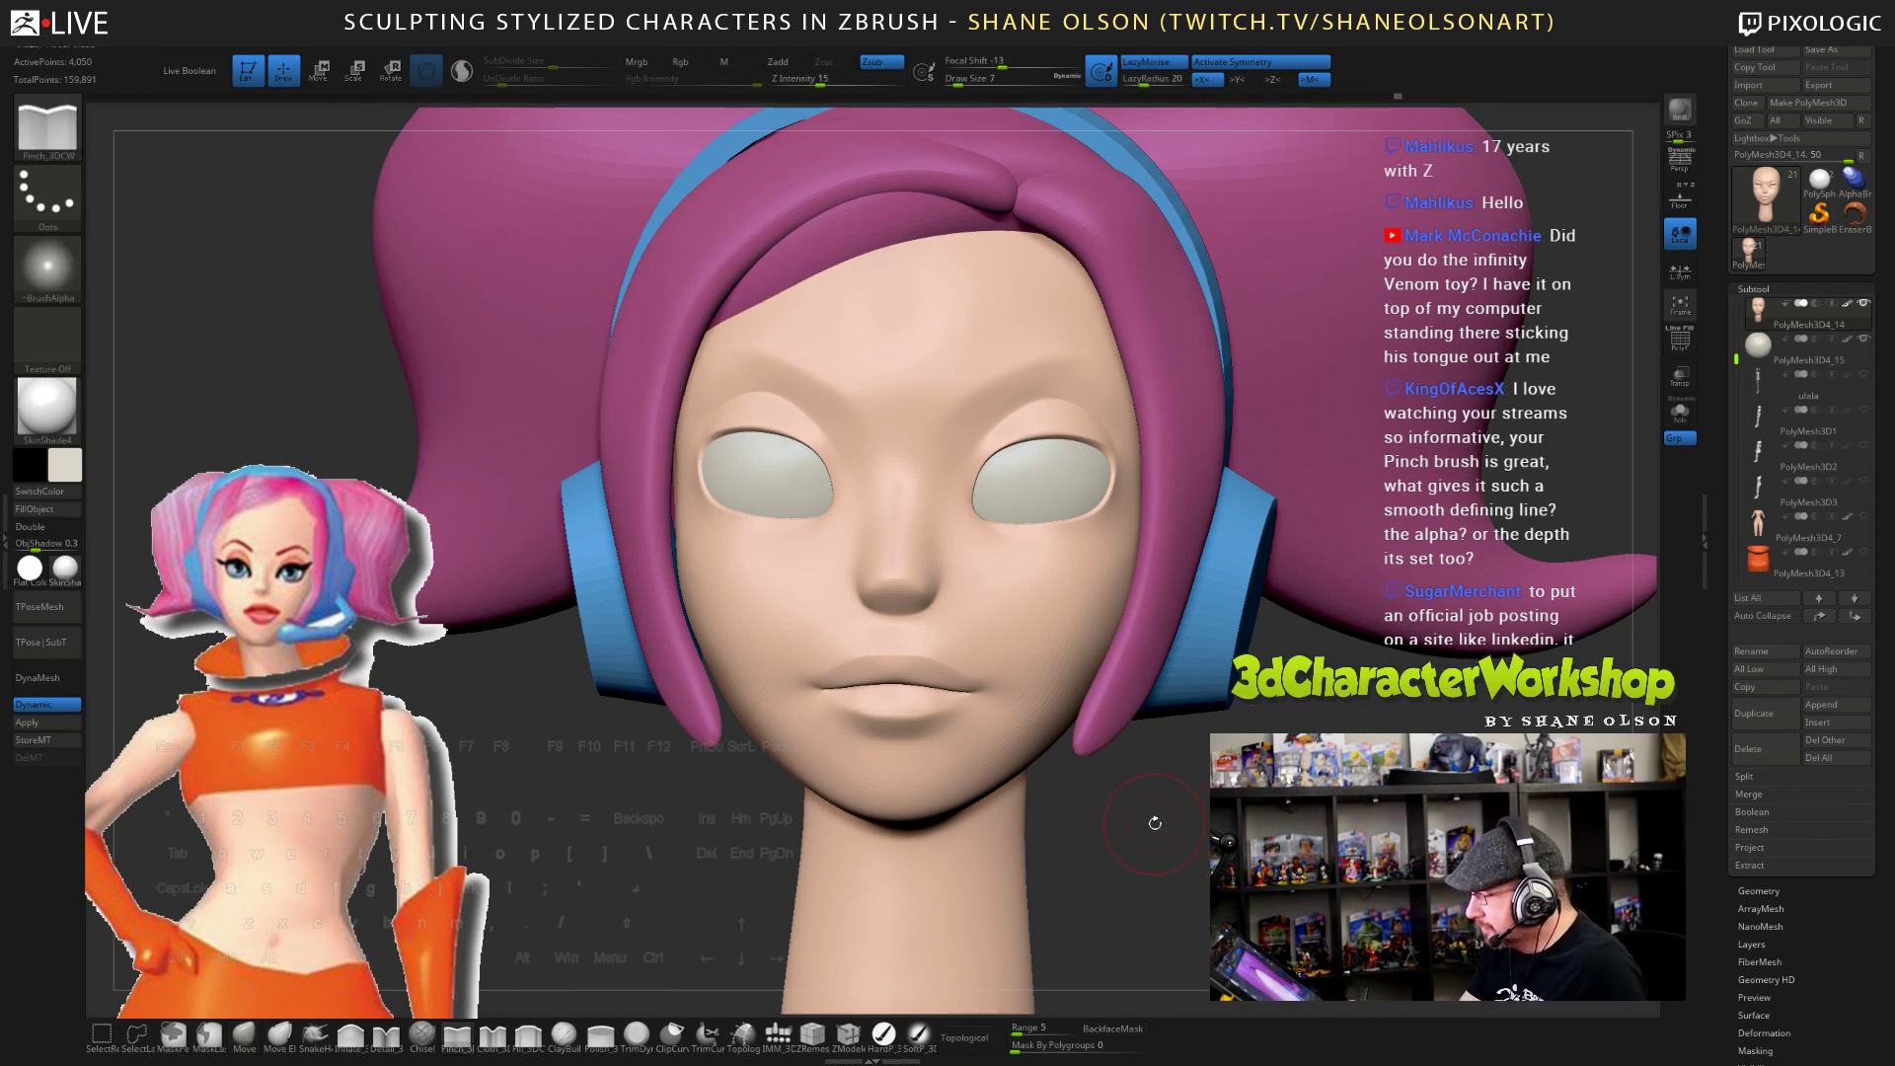
key("s")
left_click_drag(1155, 824, 1167, 864)
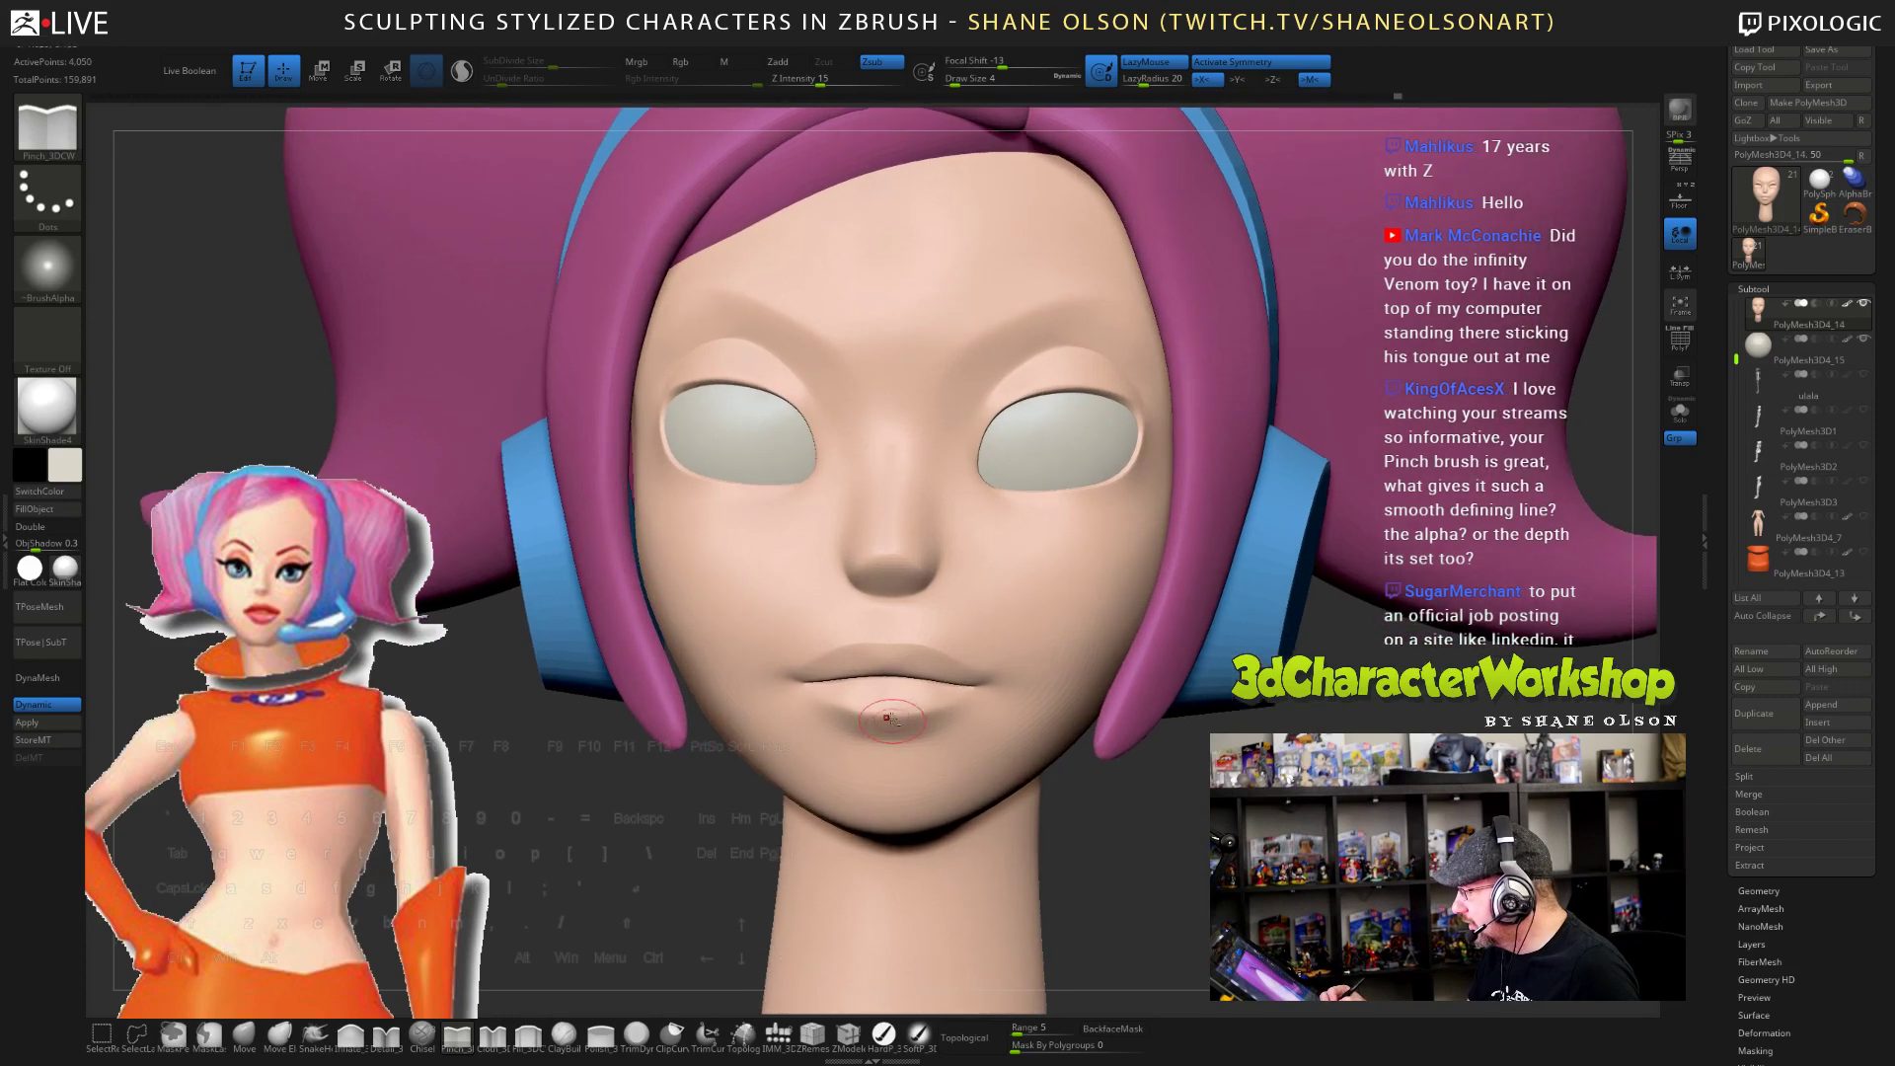
left_click_drag(891, 721, 900, 717)
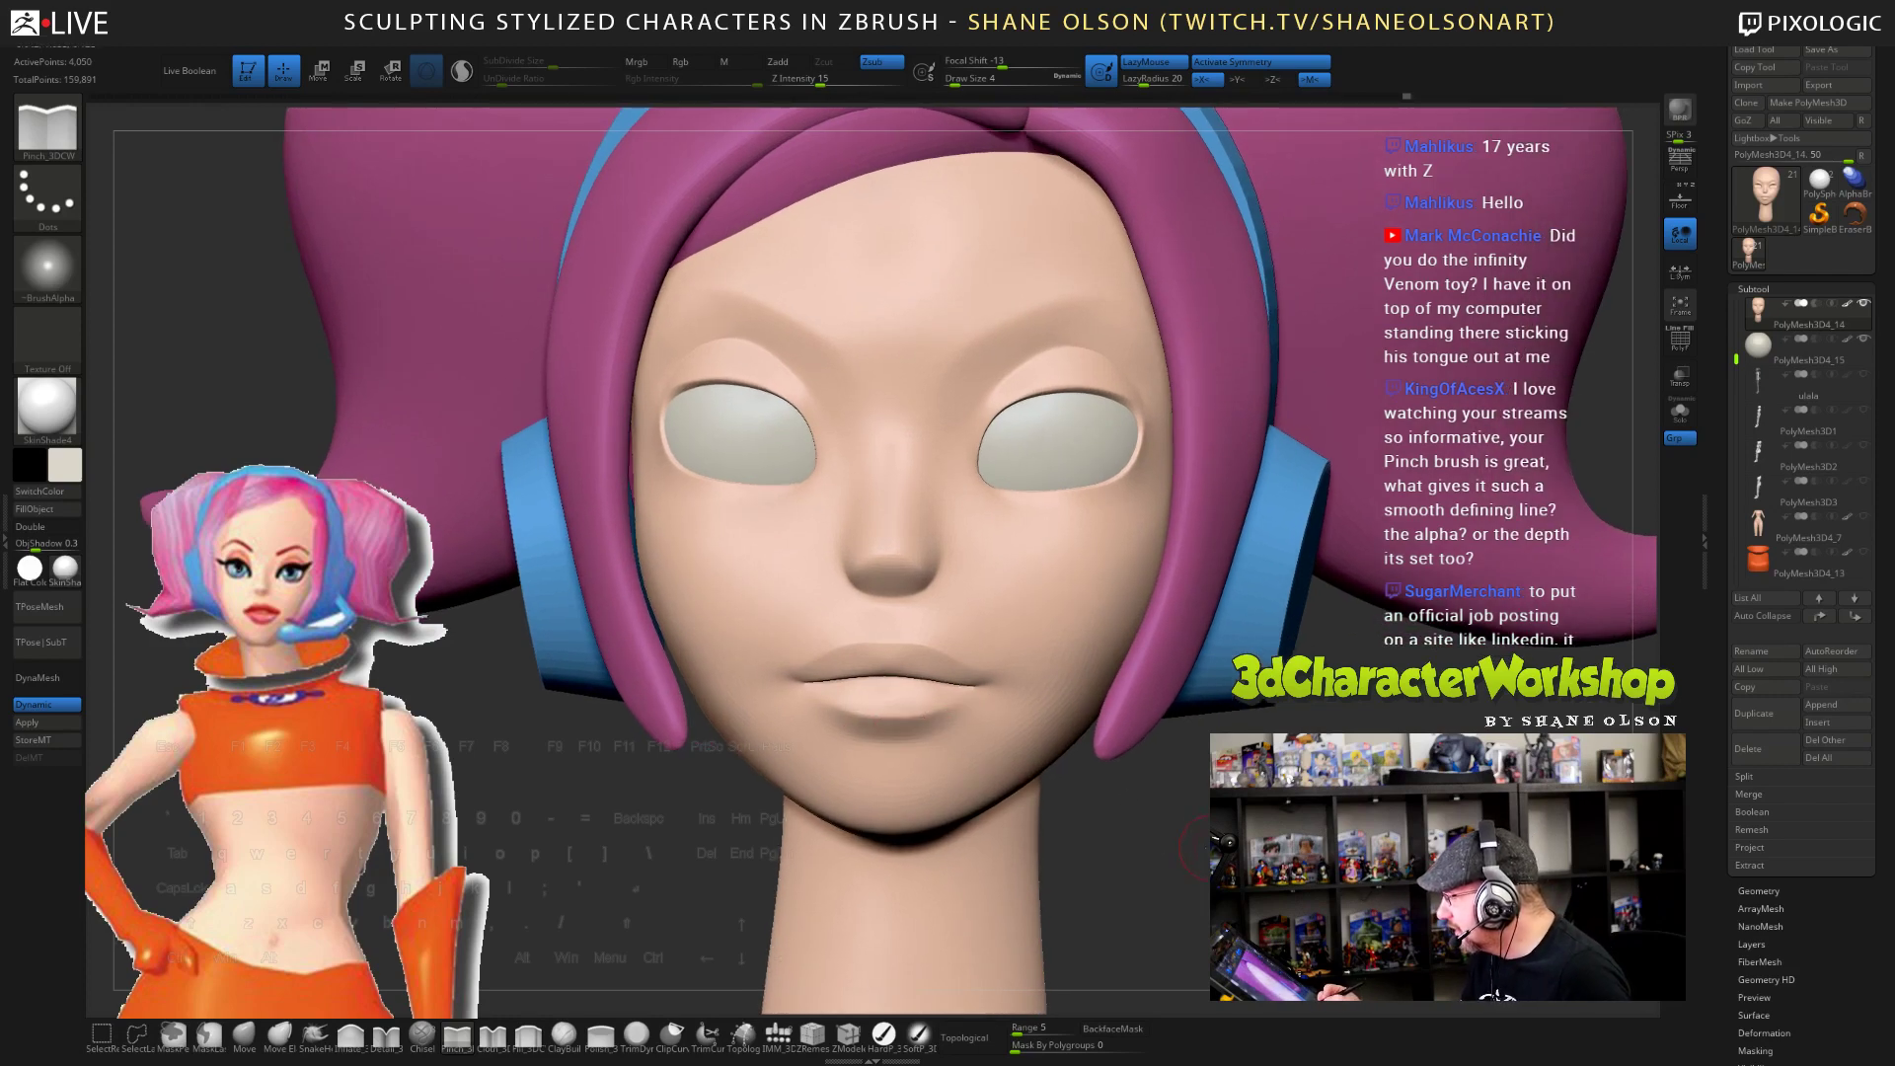
mouse_move(1210, 847)
left_mouse_down()
mouse_move(927, 846)
mouse_move(1268, 848)
left_mouse_up()
mouse_move(1106, 807)
left_mouse_down()
mouse_move(1157, 829)
mouse_move(1100, 796)
left_mouse_up()
mouse_move(1194, 839)
left_mouse_down()
mouse_move(1277, 847)
mouse_move(1160, 821)
left_mouse_up()
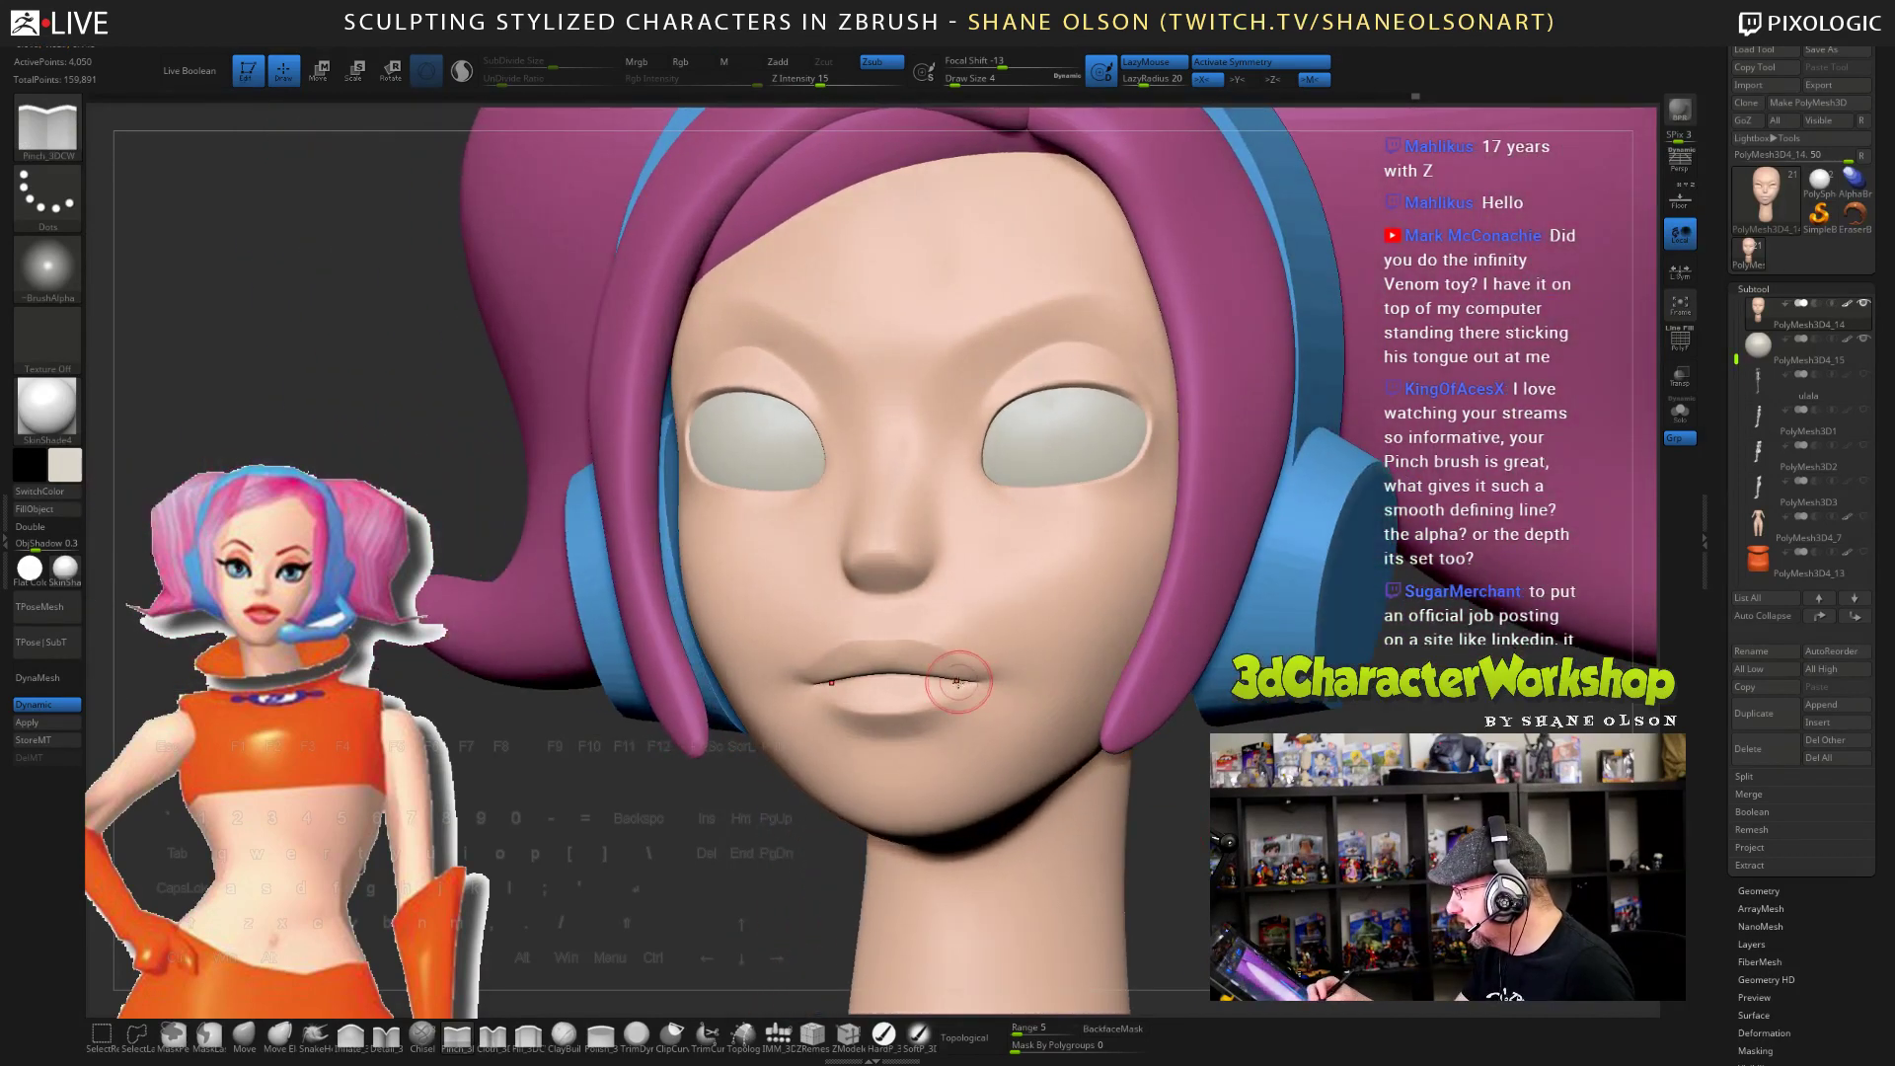
right_click_drag(1016, 702, 1005, 740, "ctrl")
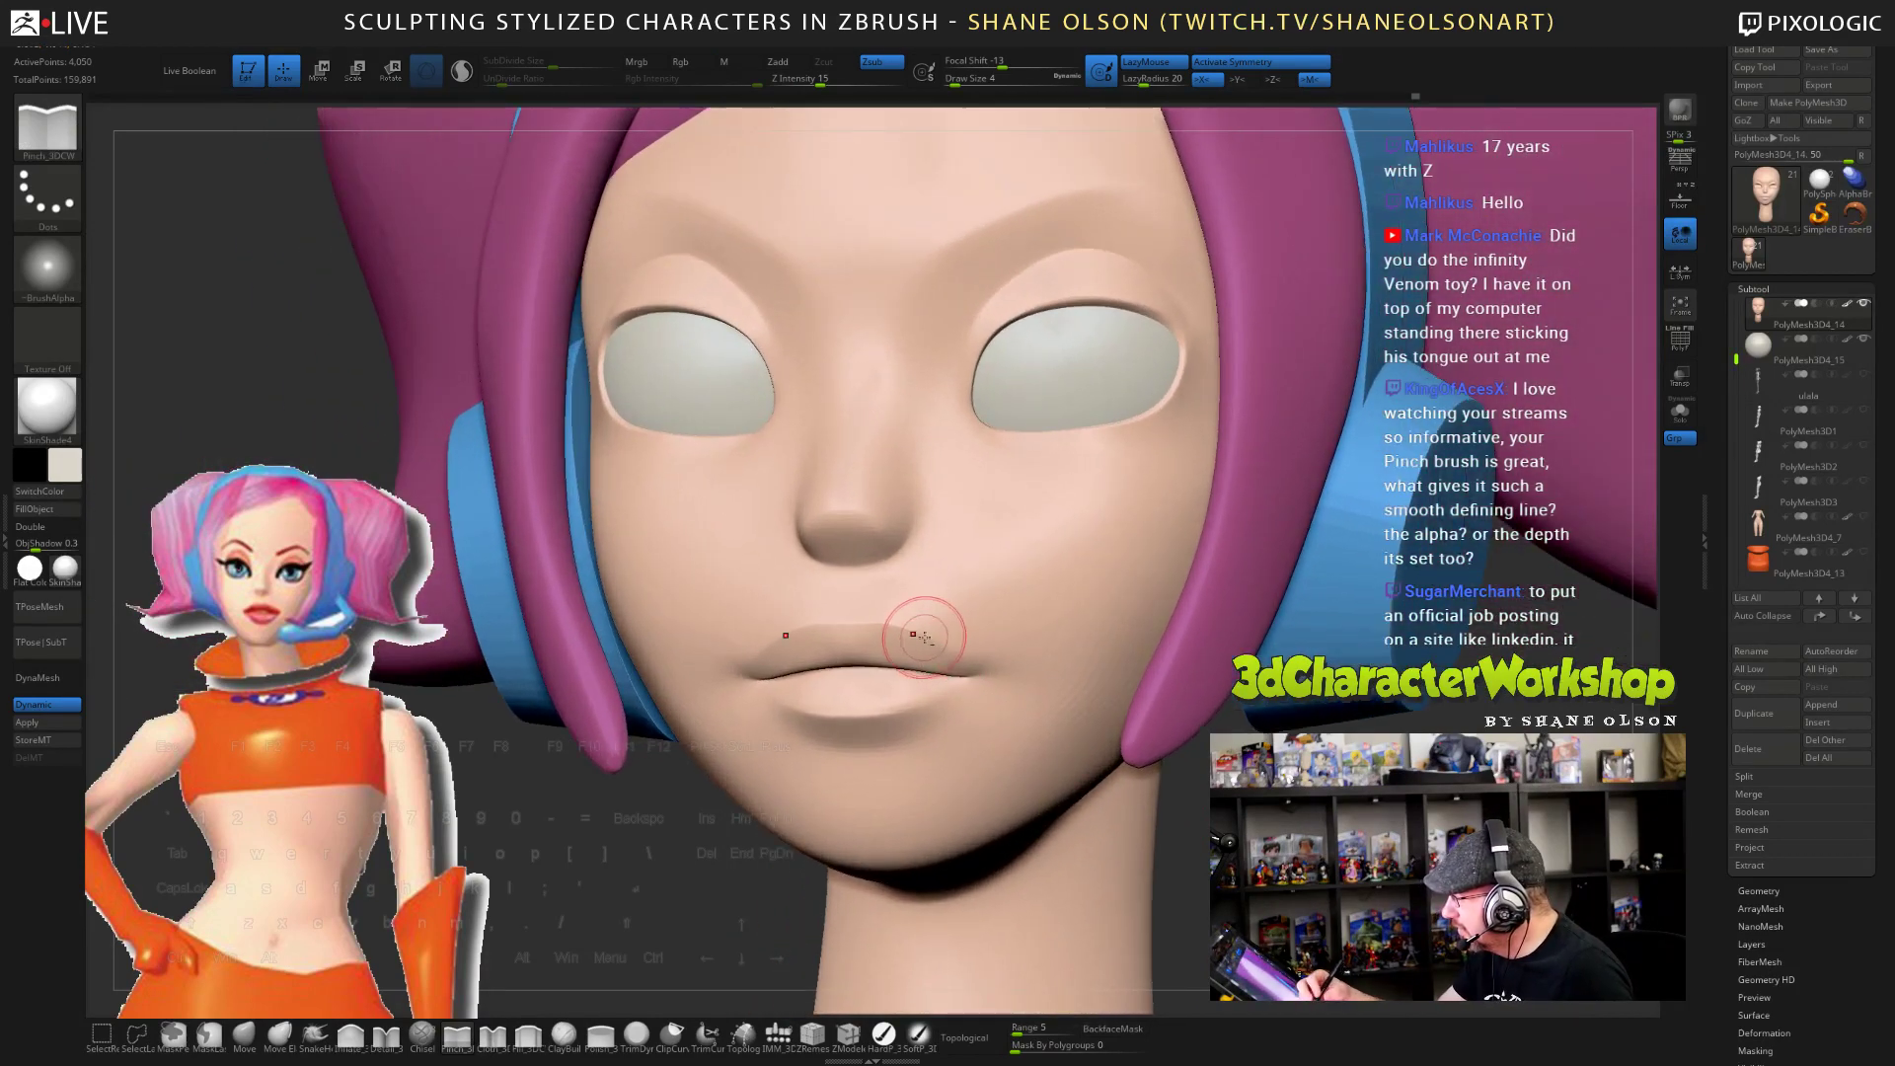
left_click_drag(1133, 798, 1224, 801)
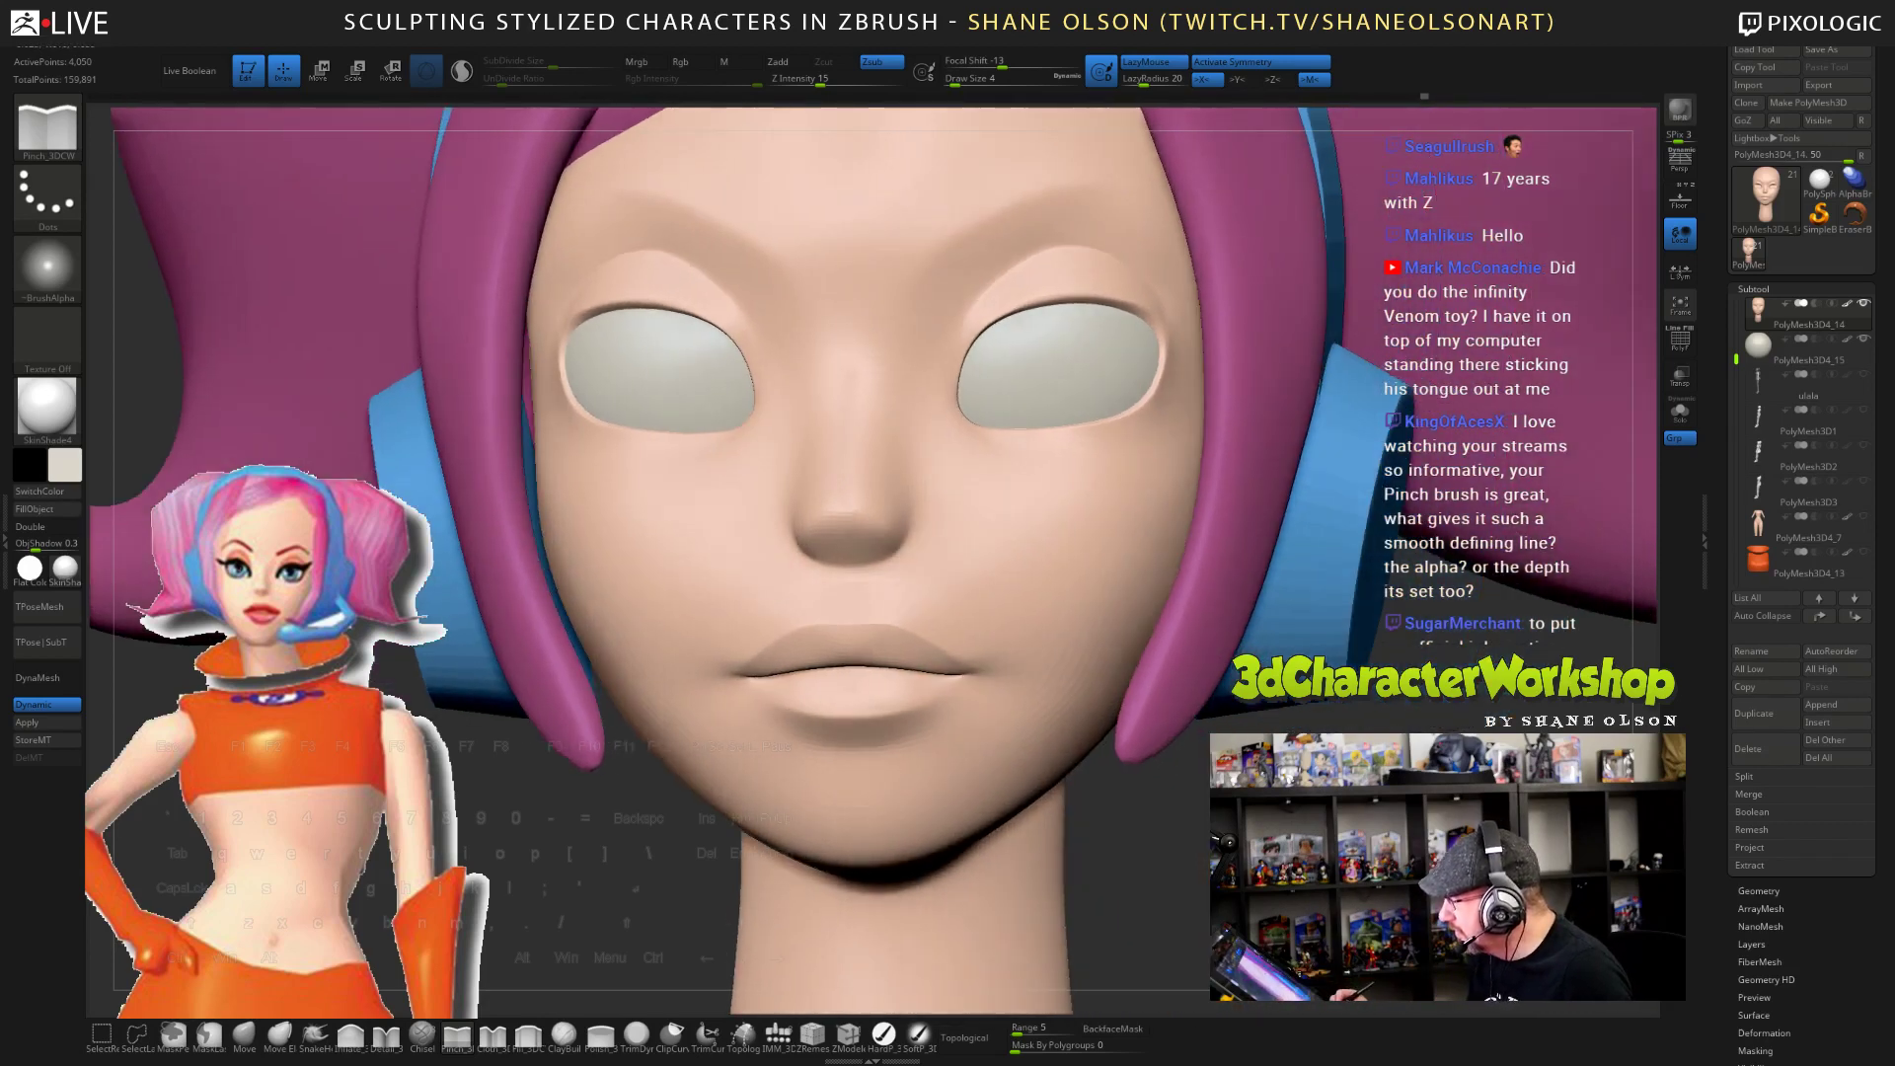
- Examine the whole head, face and hair proportions from the front and slightly turned angles
key("f")
mouse_move(1135, 869)
left_mouse_down()
mouse_move(1185, 870)
mouse_move(1135, 848)
mouse_move(1135, 809)
mouse_move(1135, 849)
left_mouse_up()
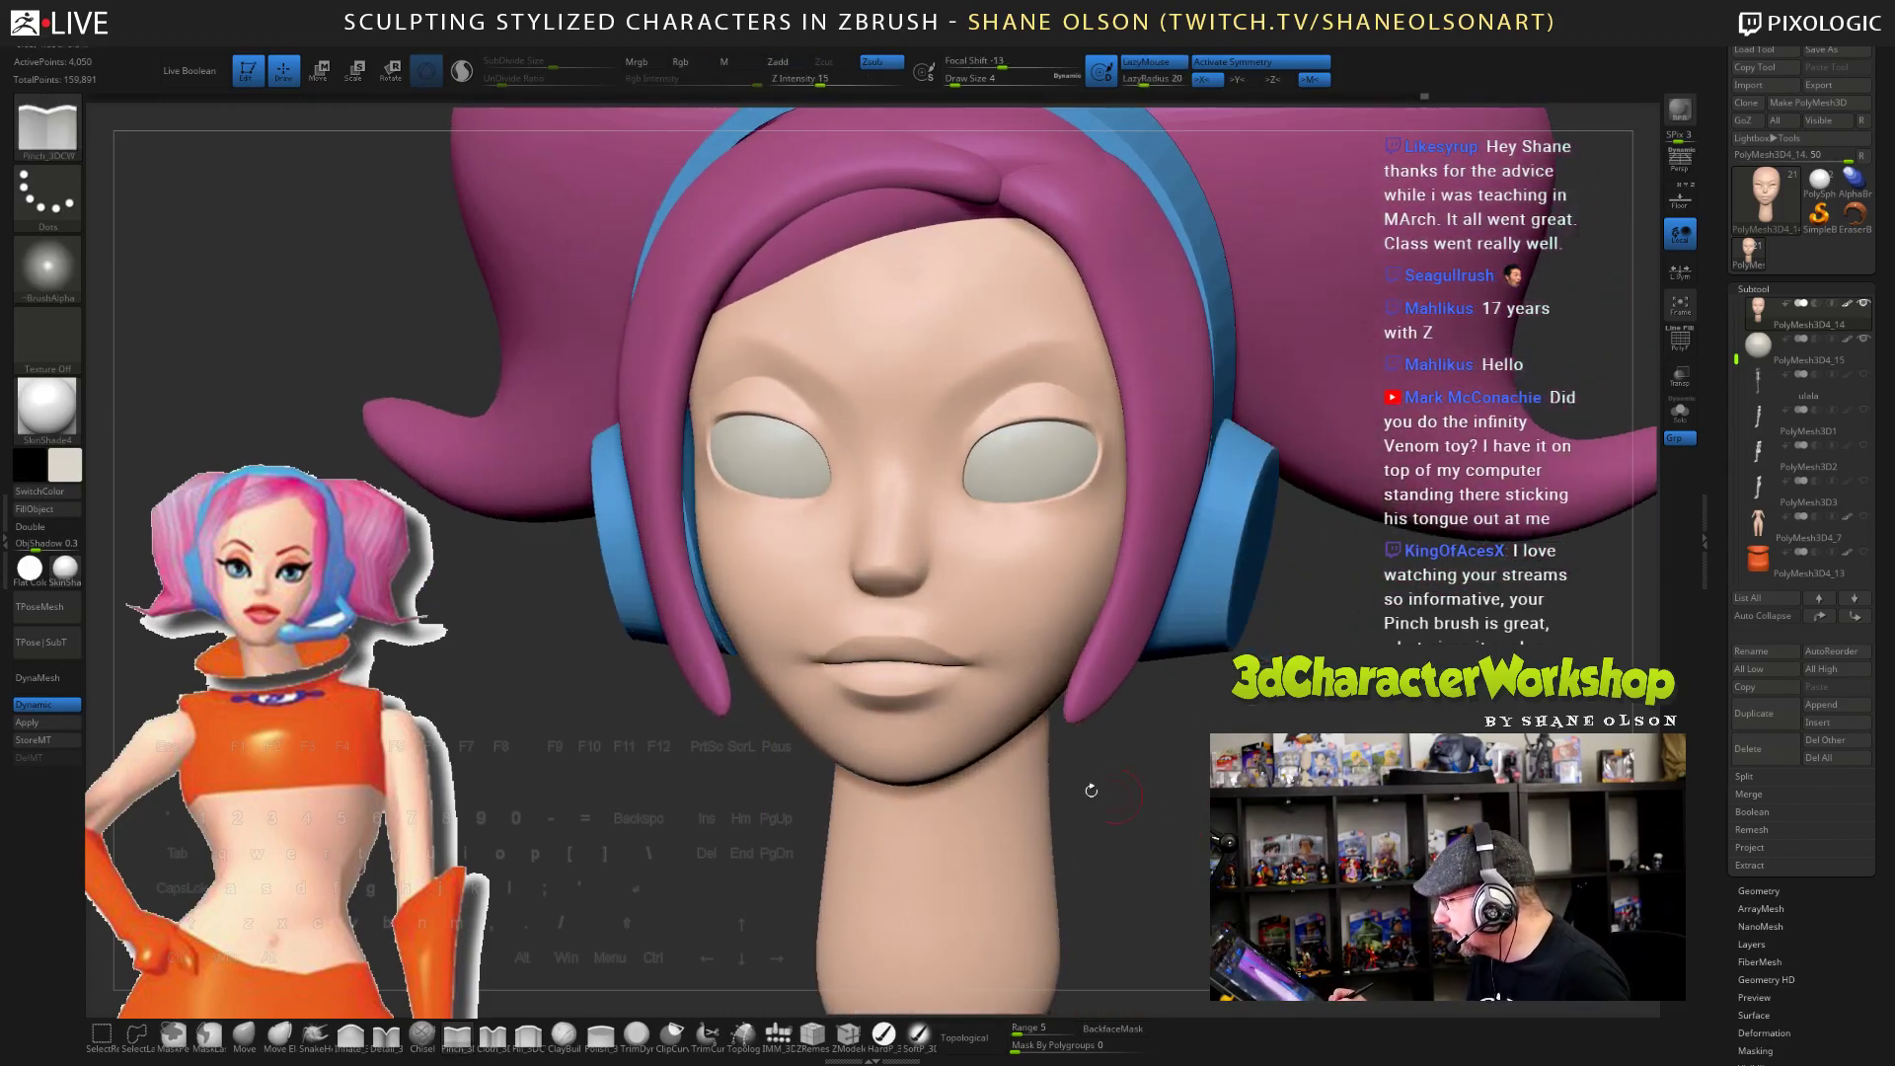
key("shift")
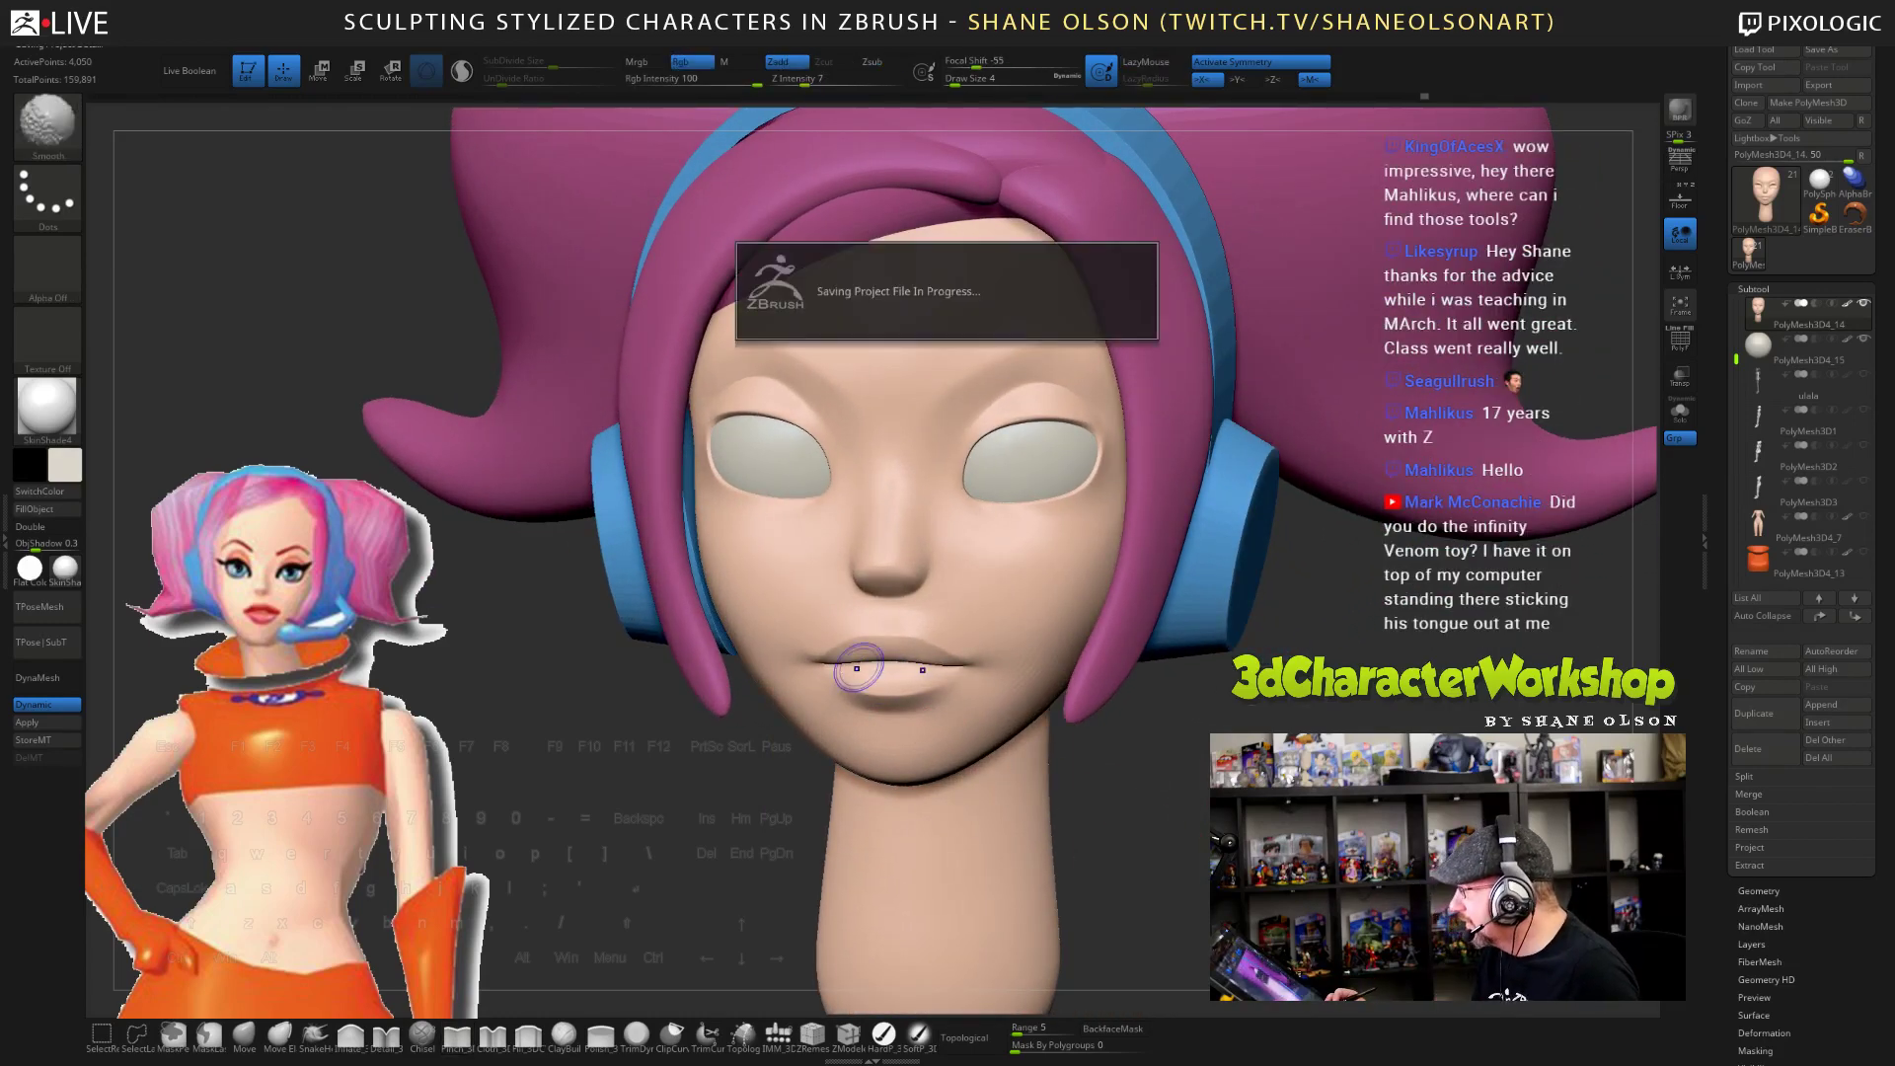
mouse_move(1135, 849)
left_mouse_down("alt")
mouse_move(1135, 888)
mouse_move(1115, 888)
left_mouse_up("alt")
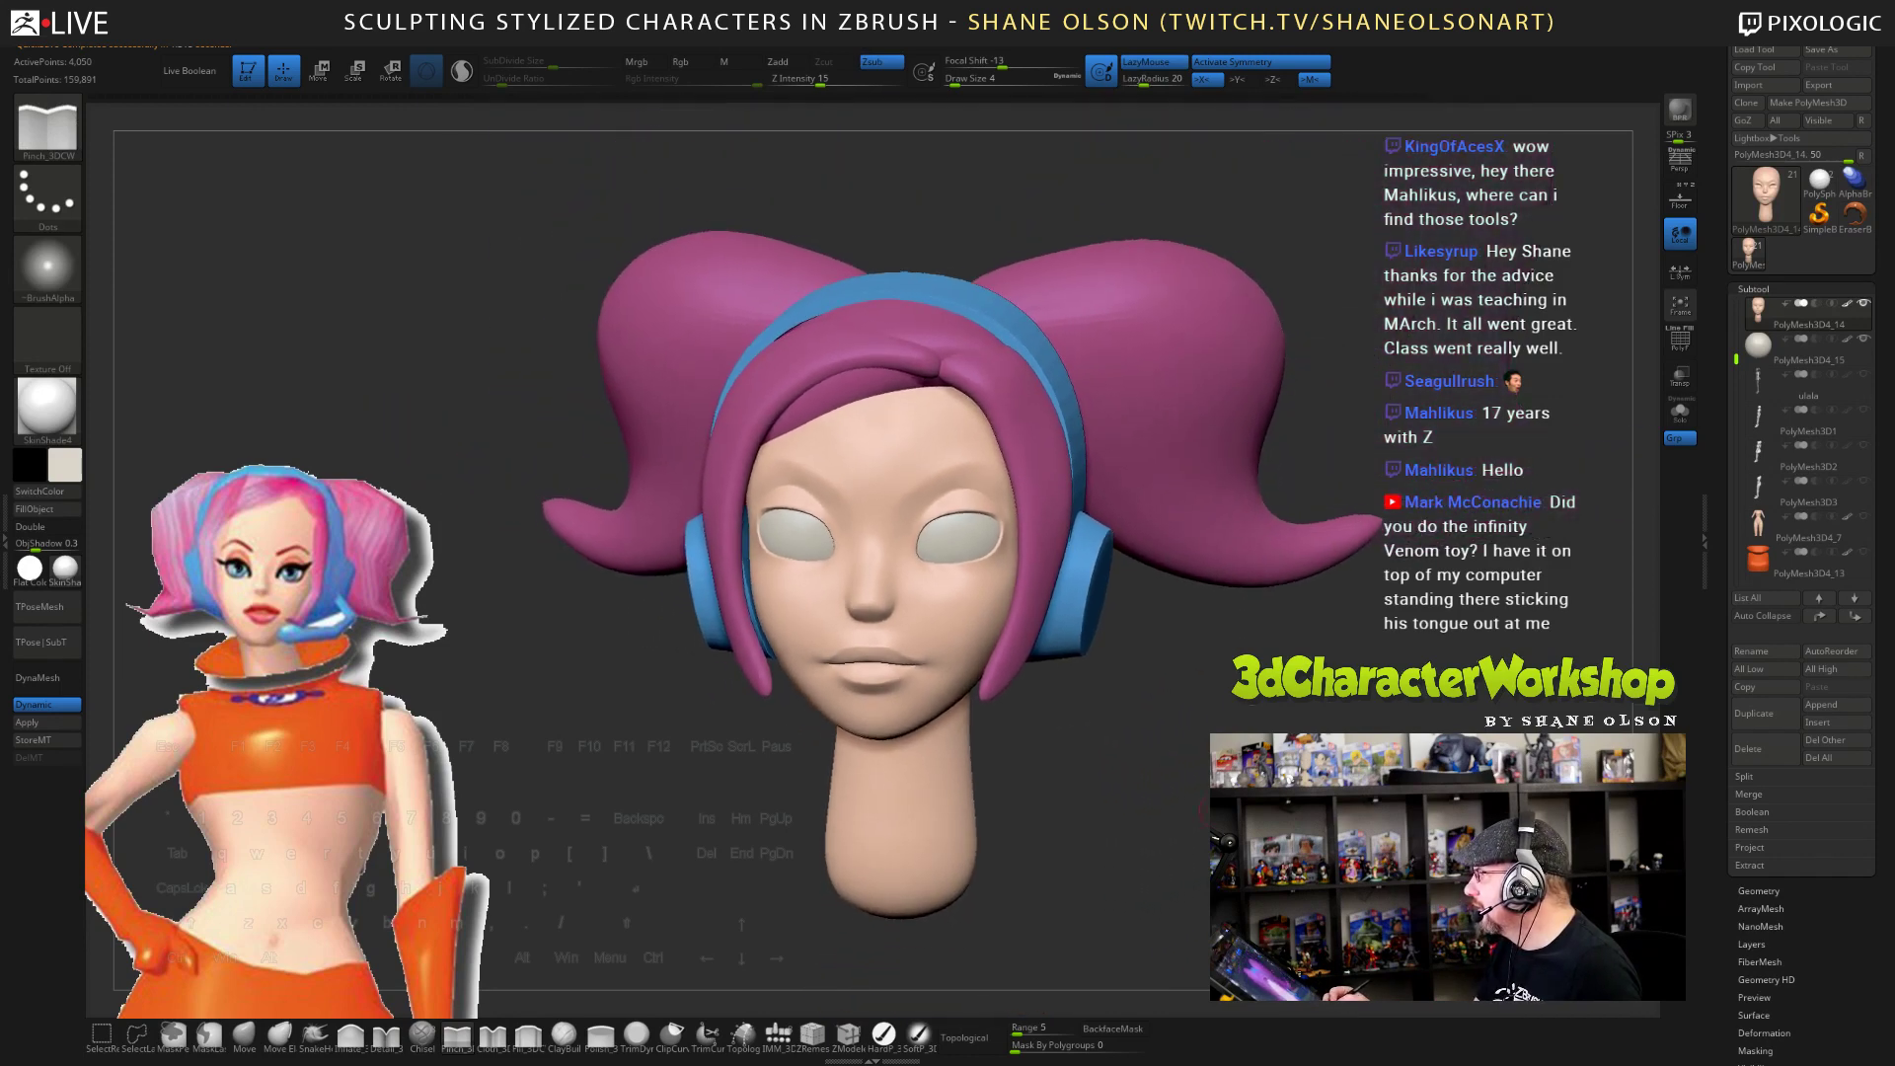
left_click_drag(1184, 790, 1154, 790)
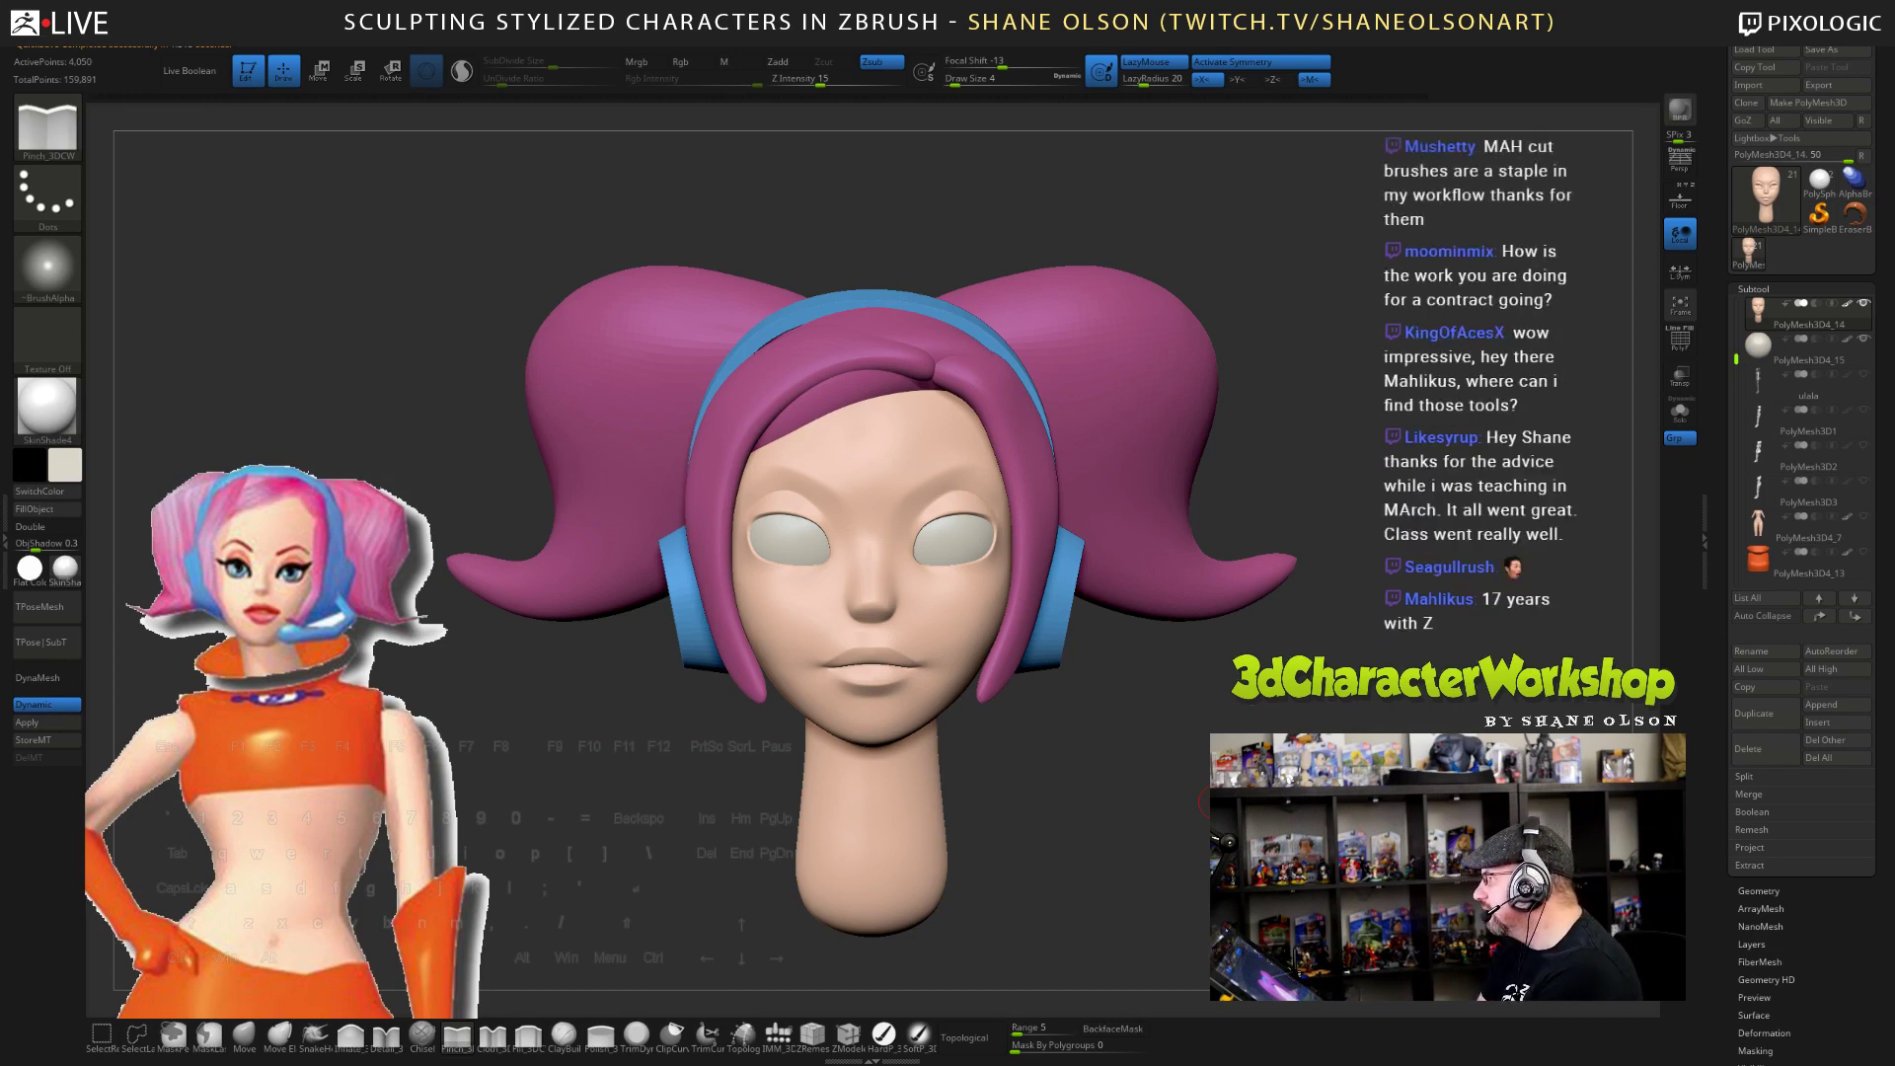
left_click_drag(1441, 523, 1337, 598)
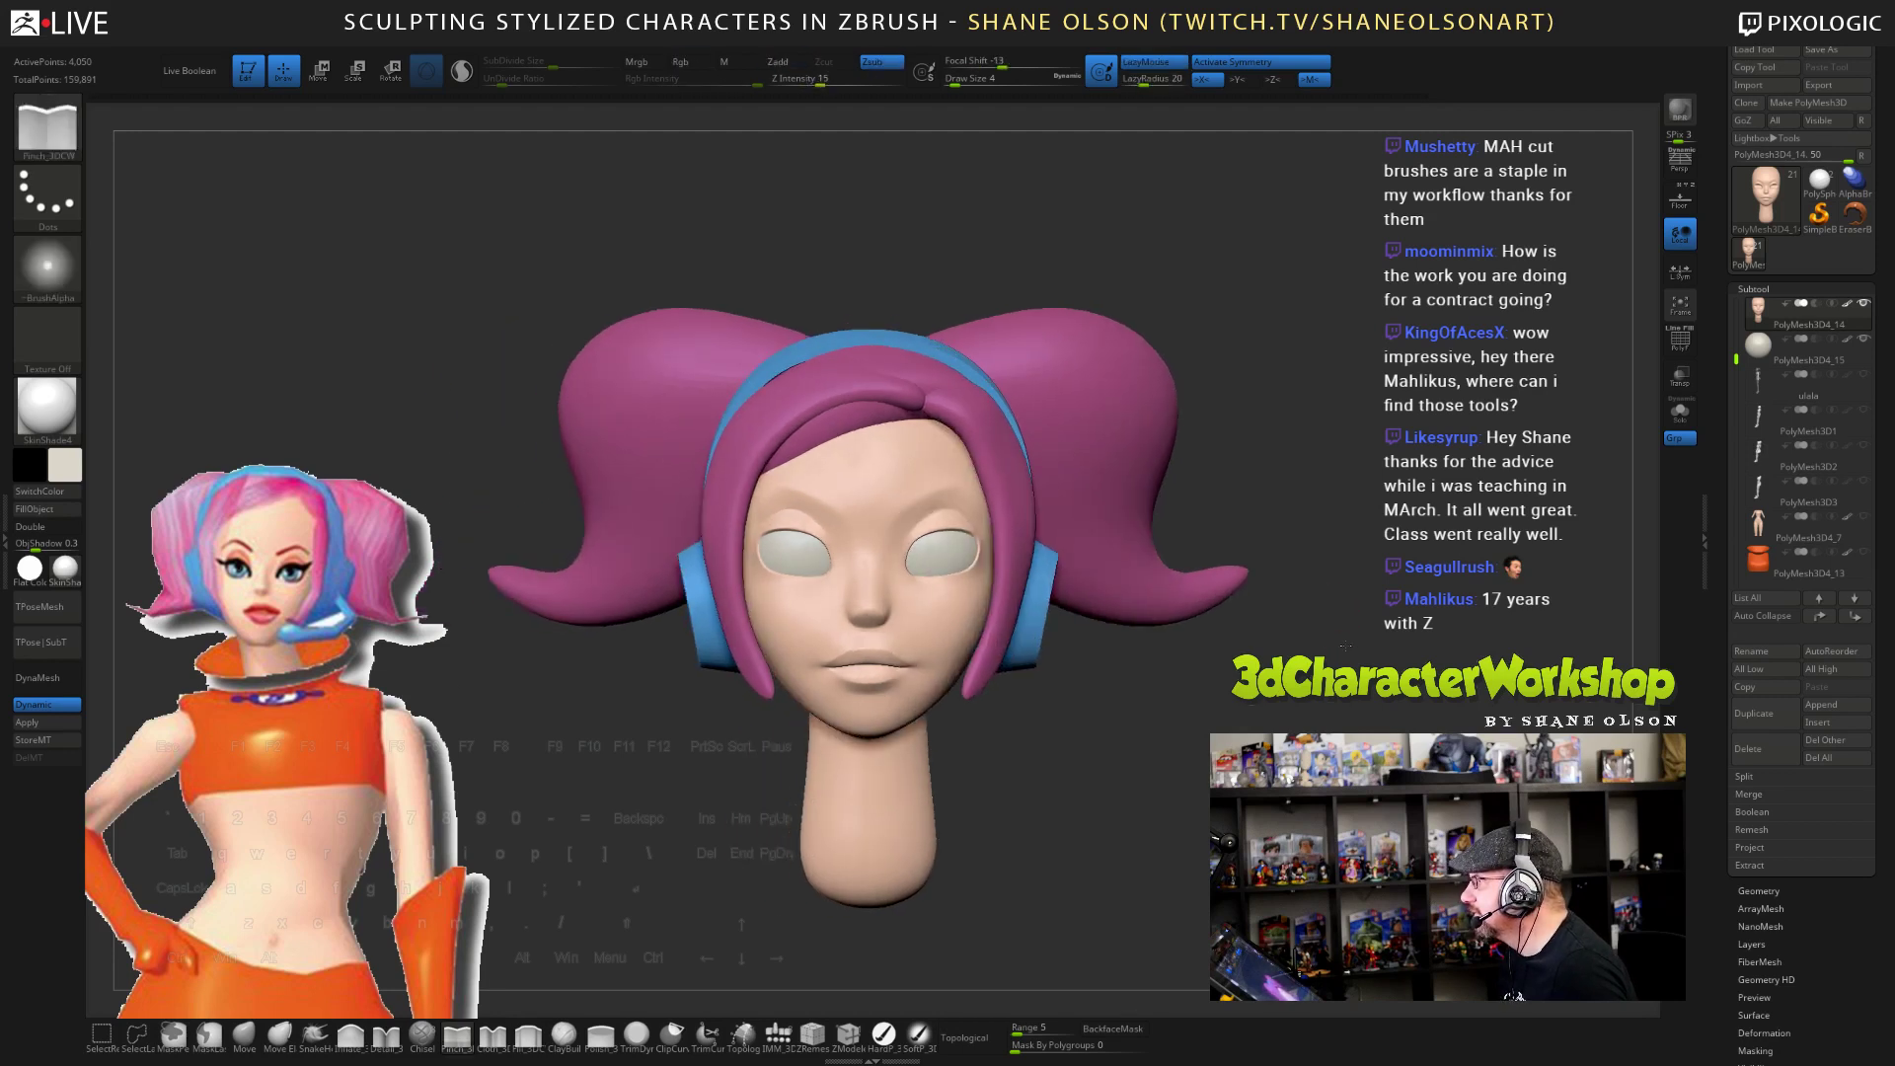
left_click_drag(1298, 717, 1334, 687, "alt")
key("bracketright")
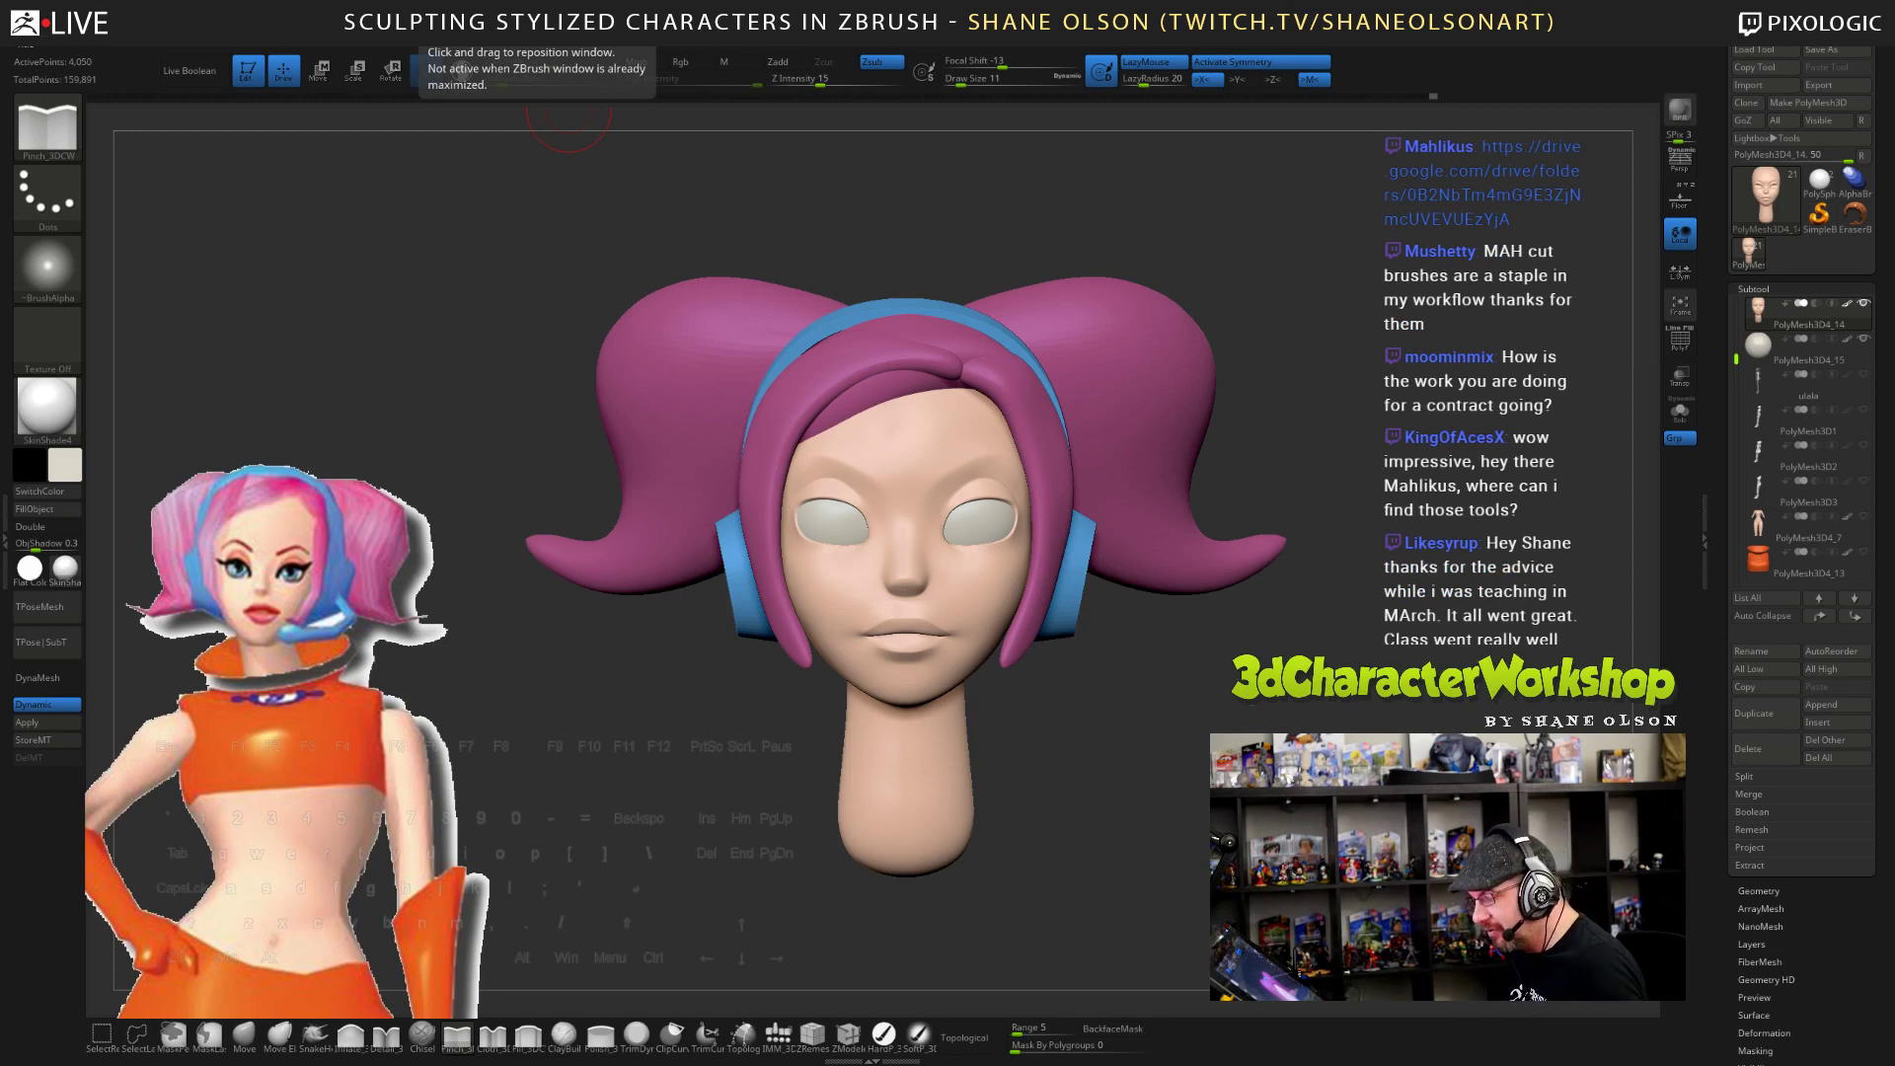
left_click_drag(824, 0, 1009, 106)
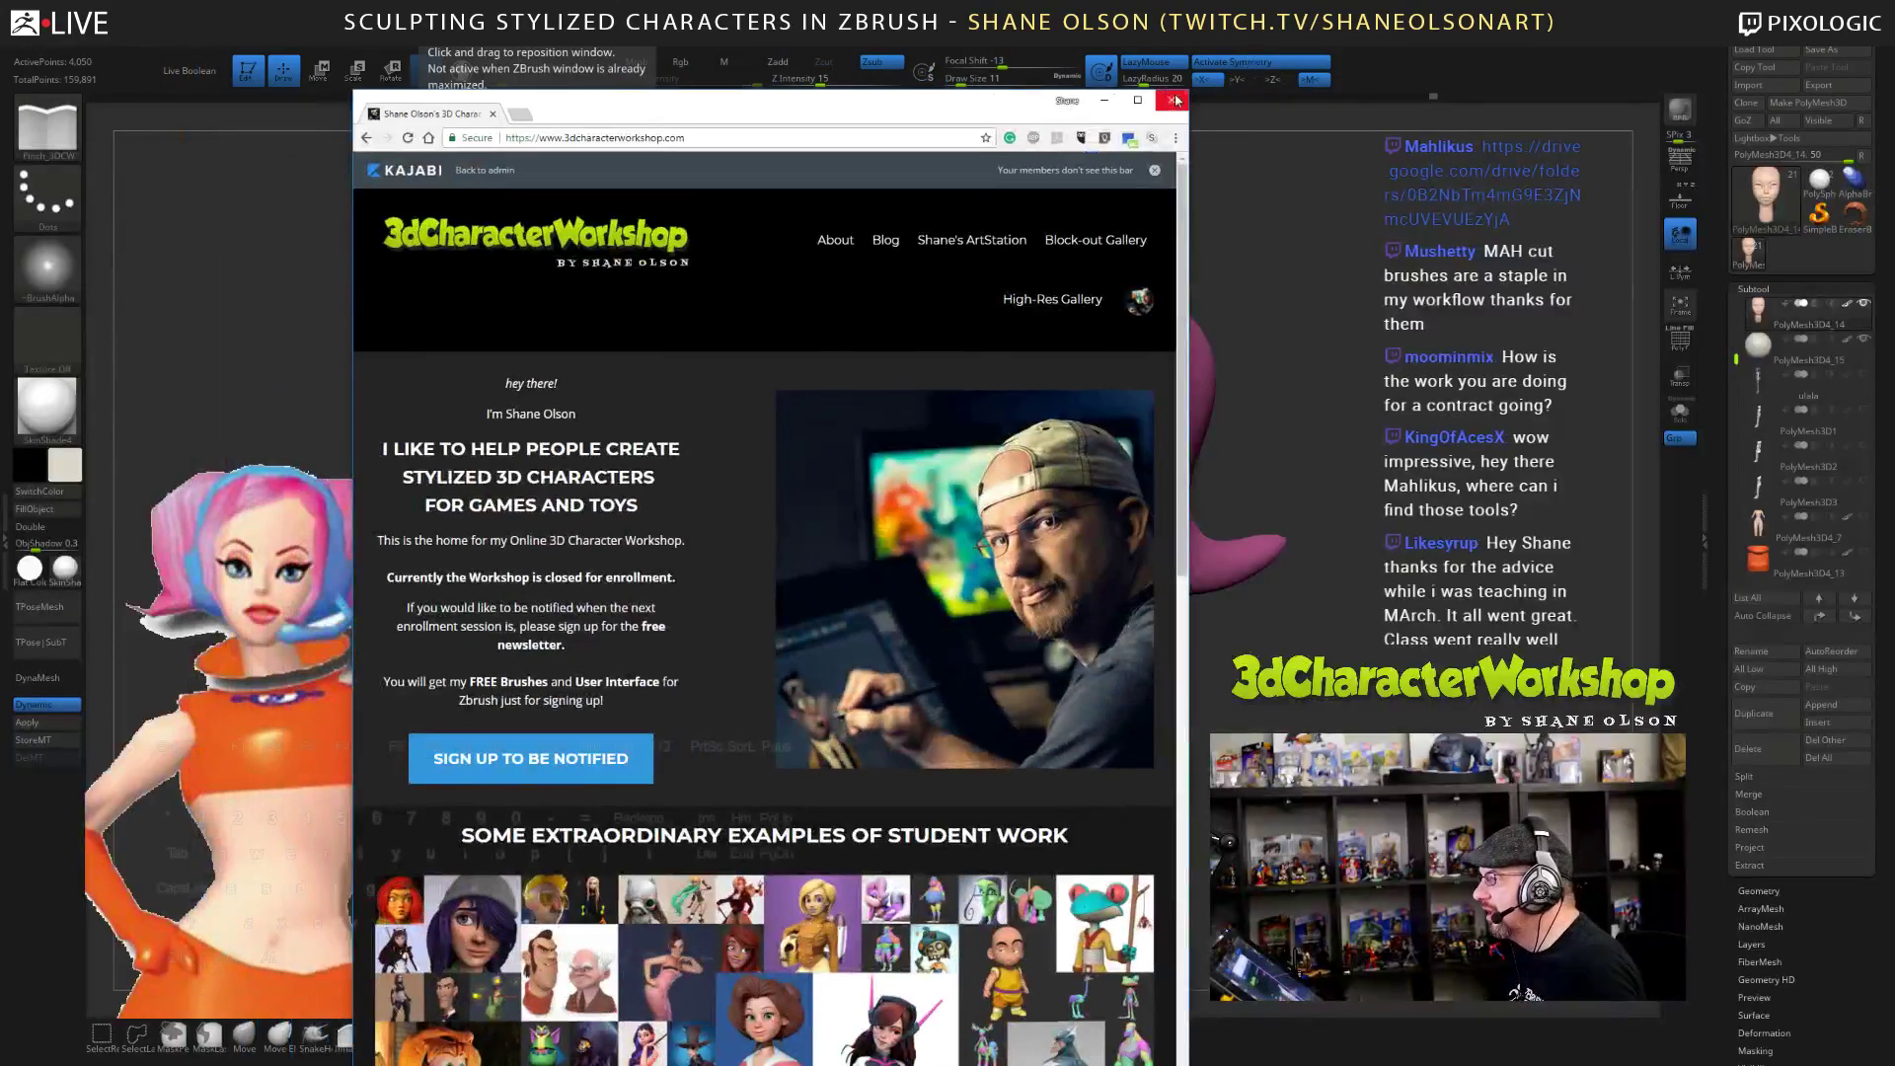
left_click(1137, 100)
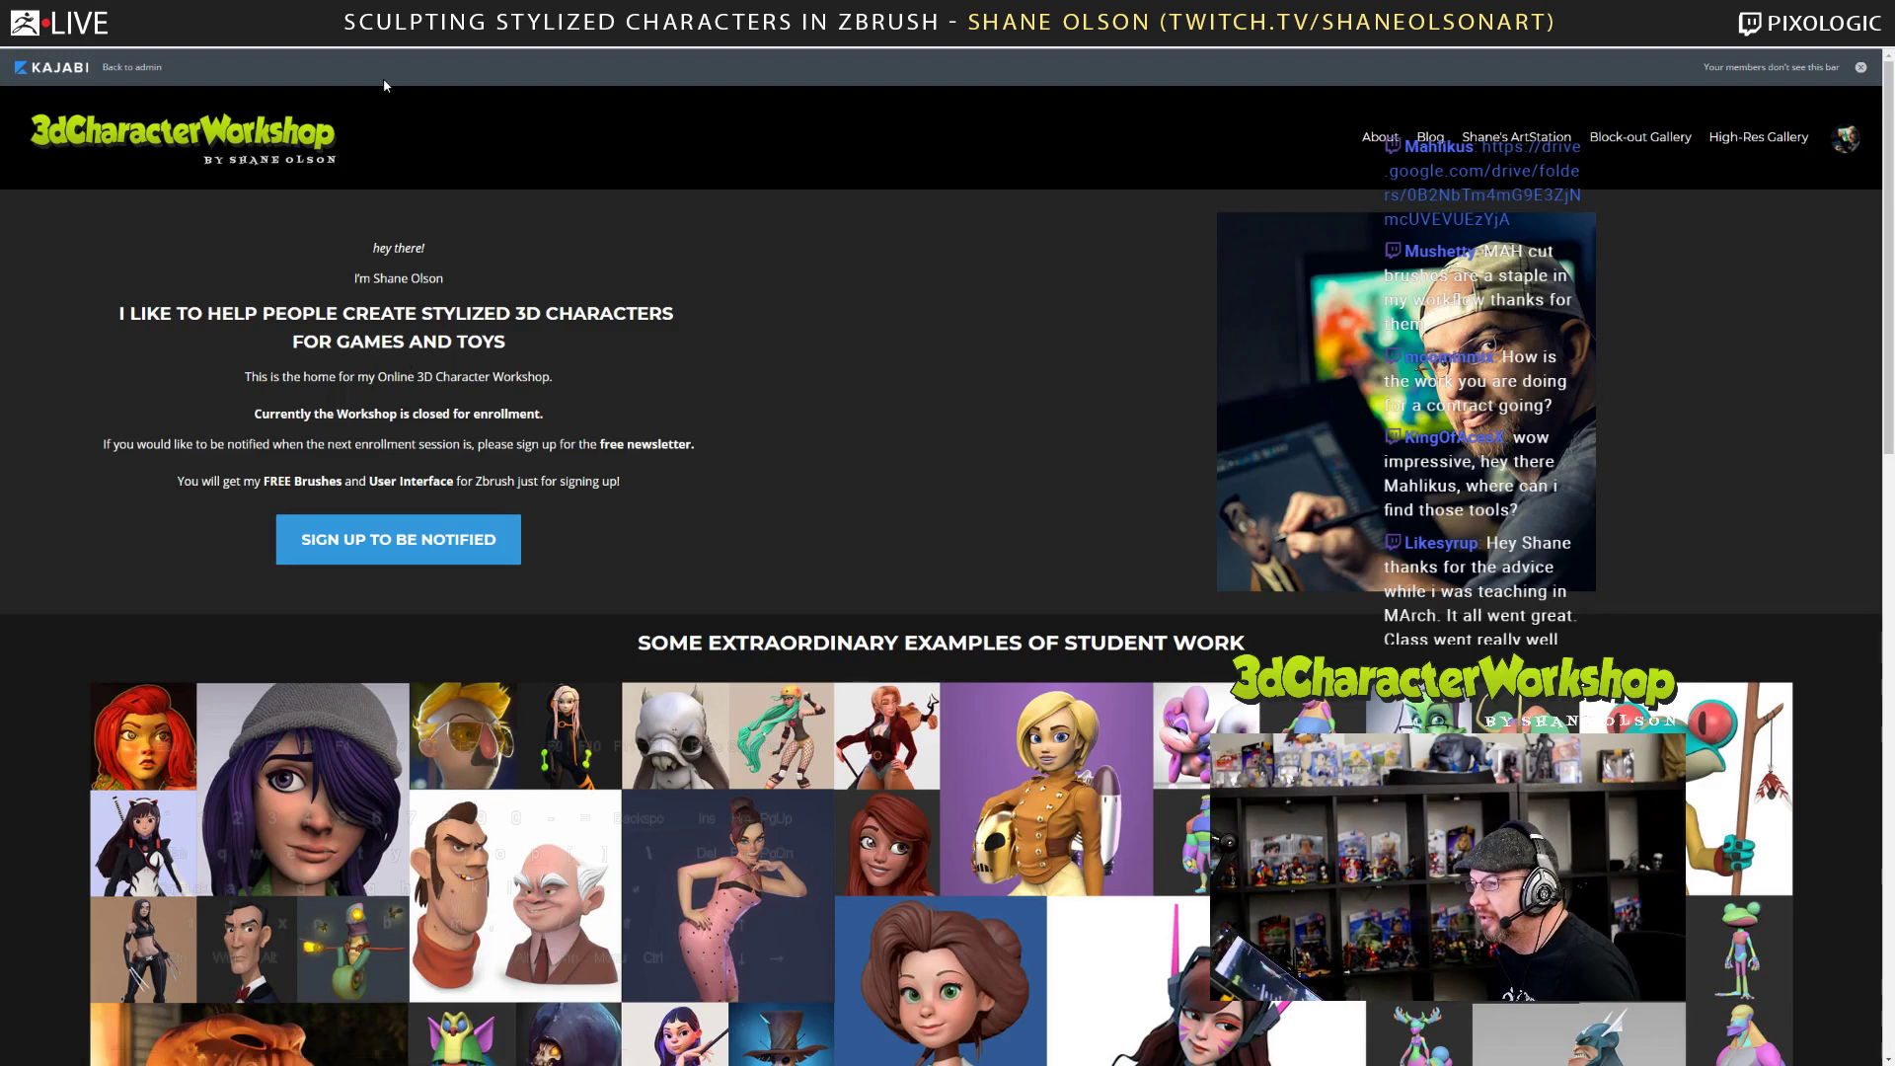
key("ctrl+l")
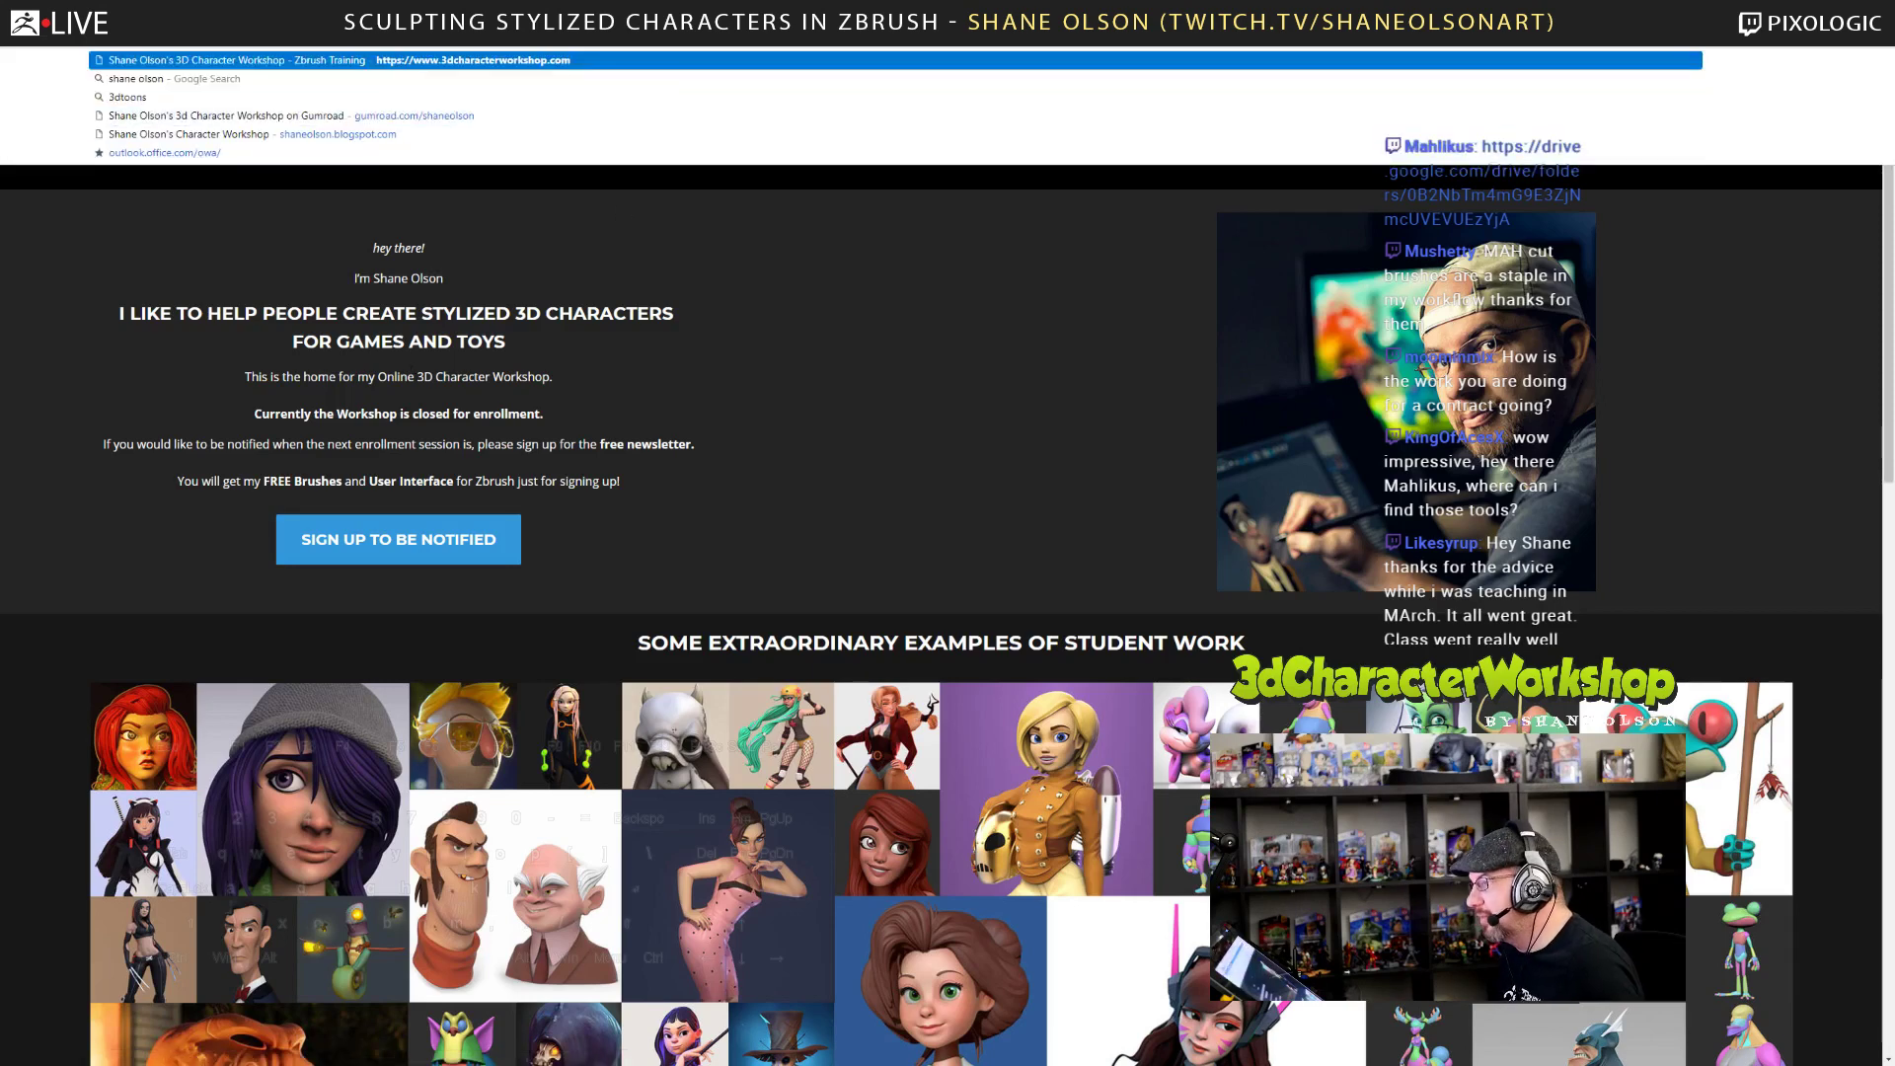
key("Return")
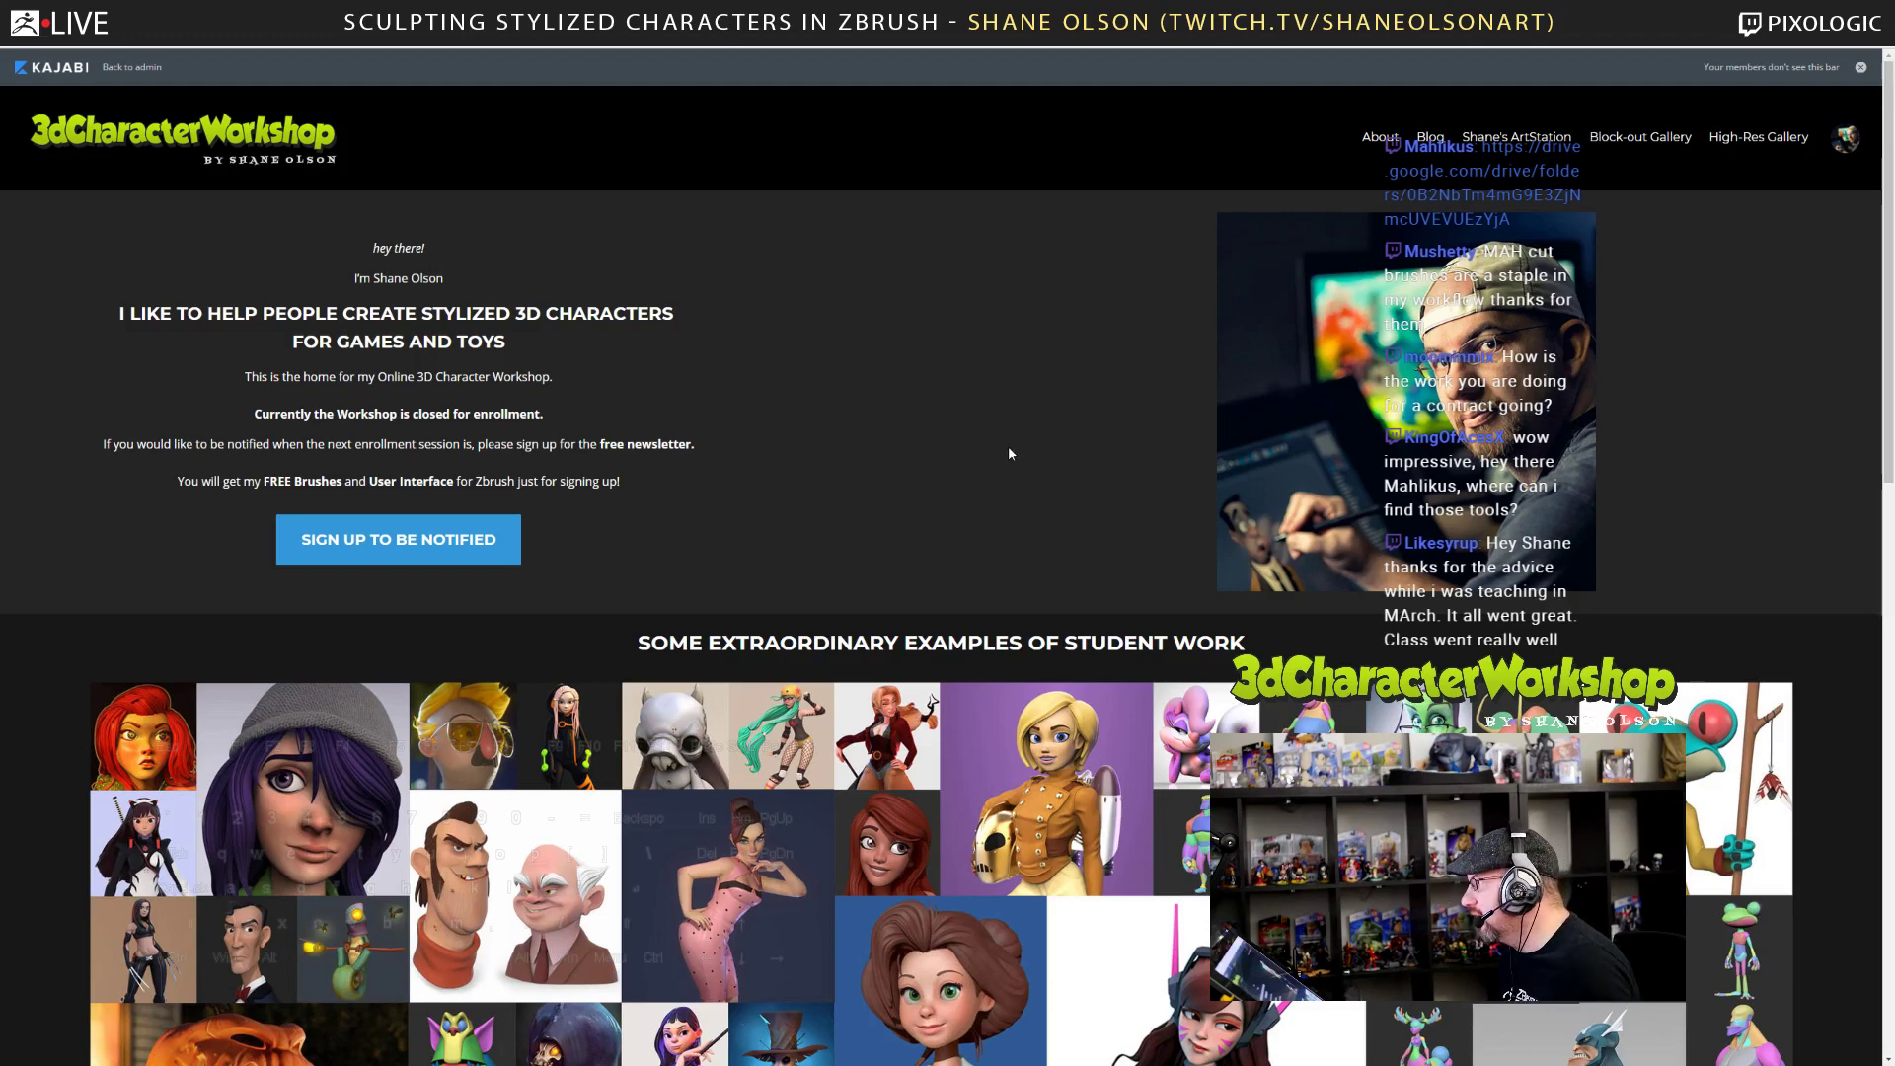
- Look through the home page's student work gallery and its section on free brushes, user interface and ruler
scroll(715, 395, "down", 2)
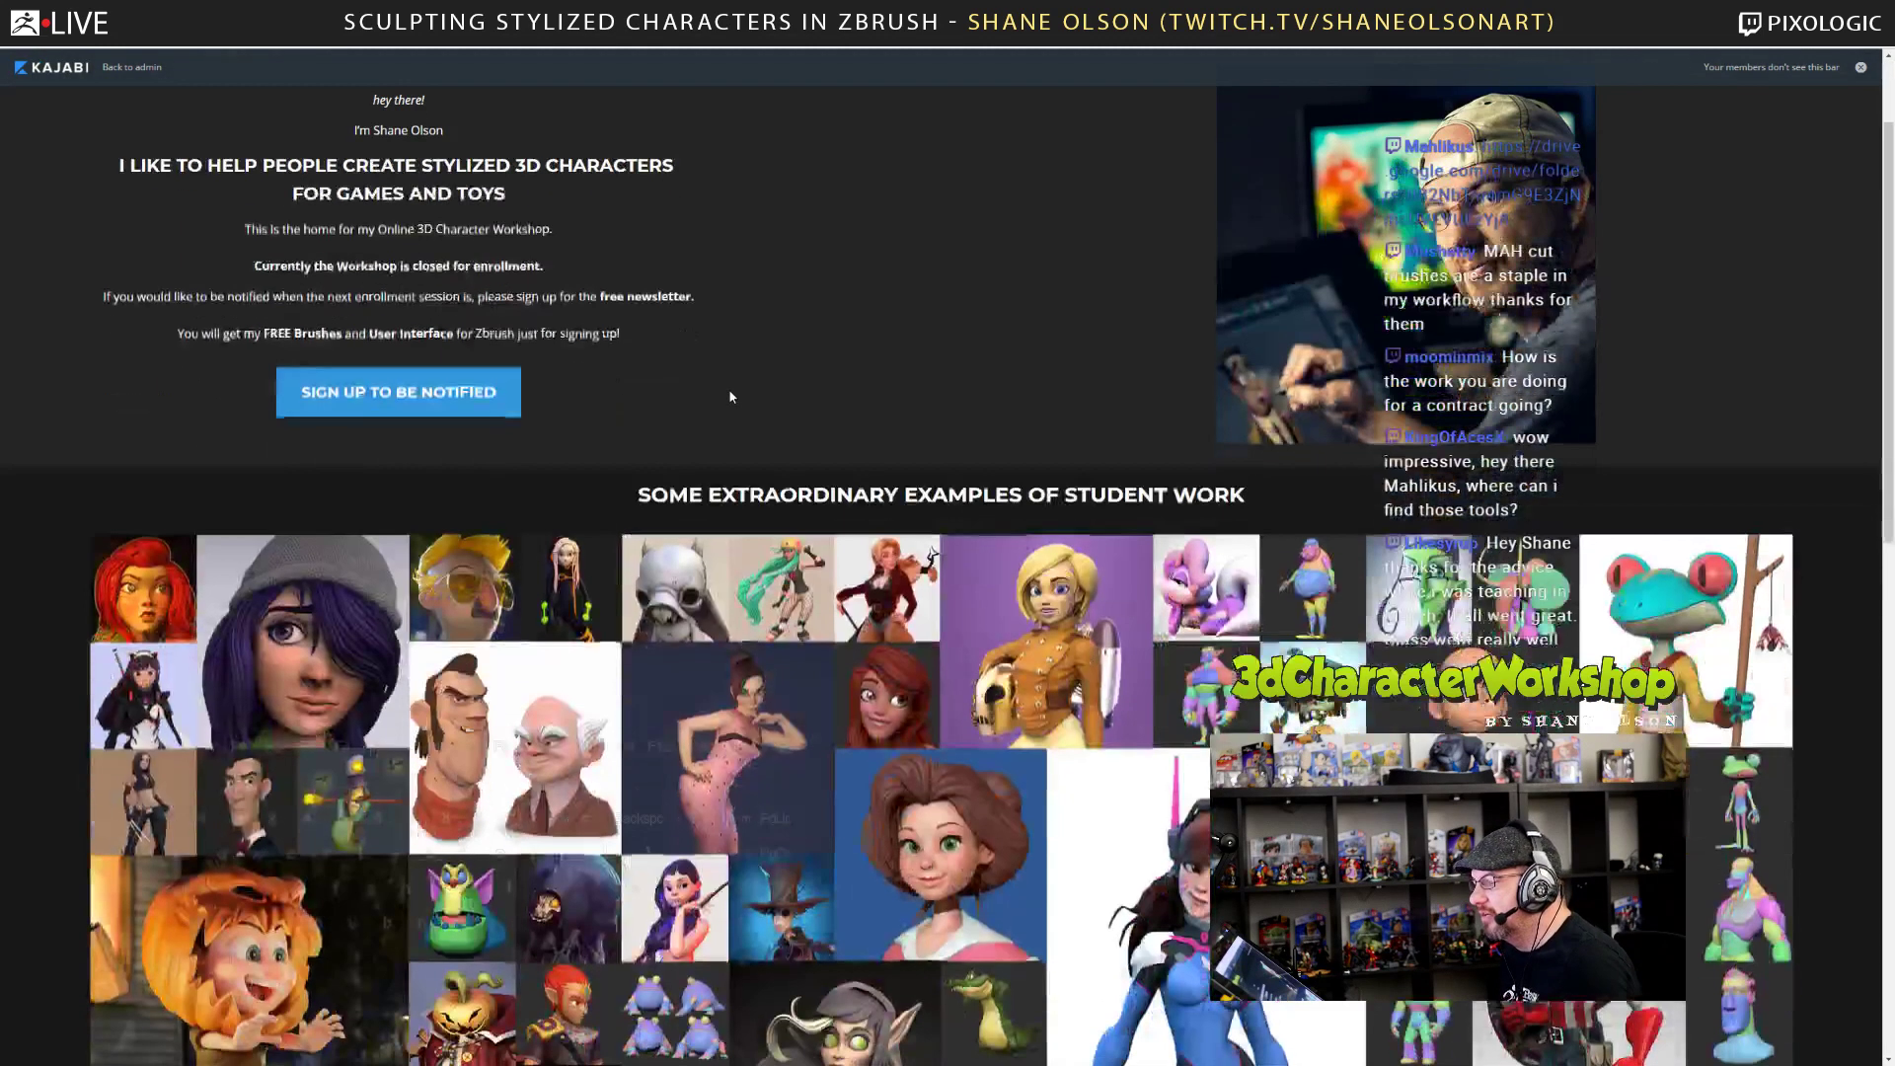
scroll(775, 355, "down", 5)
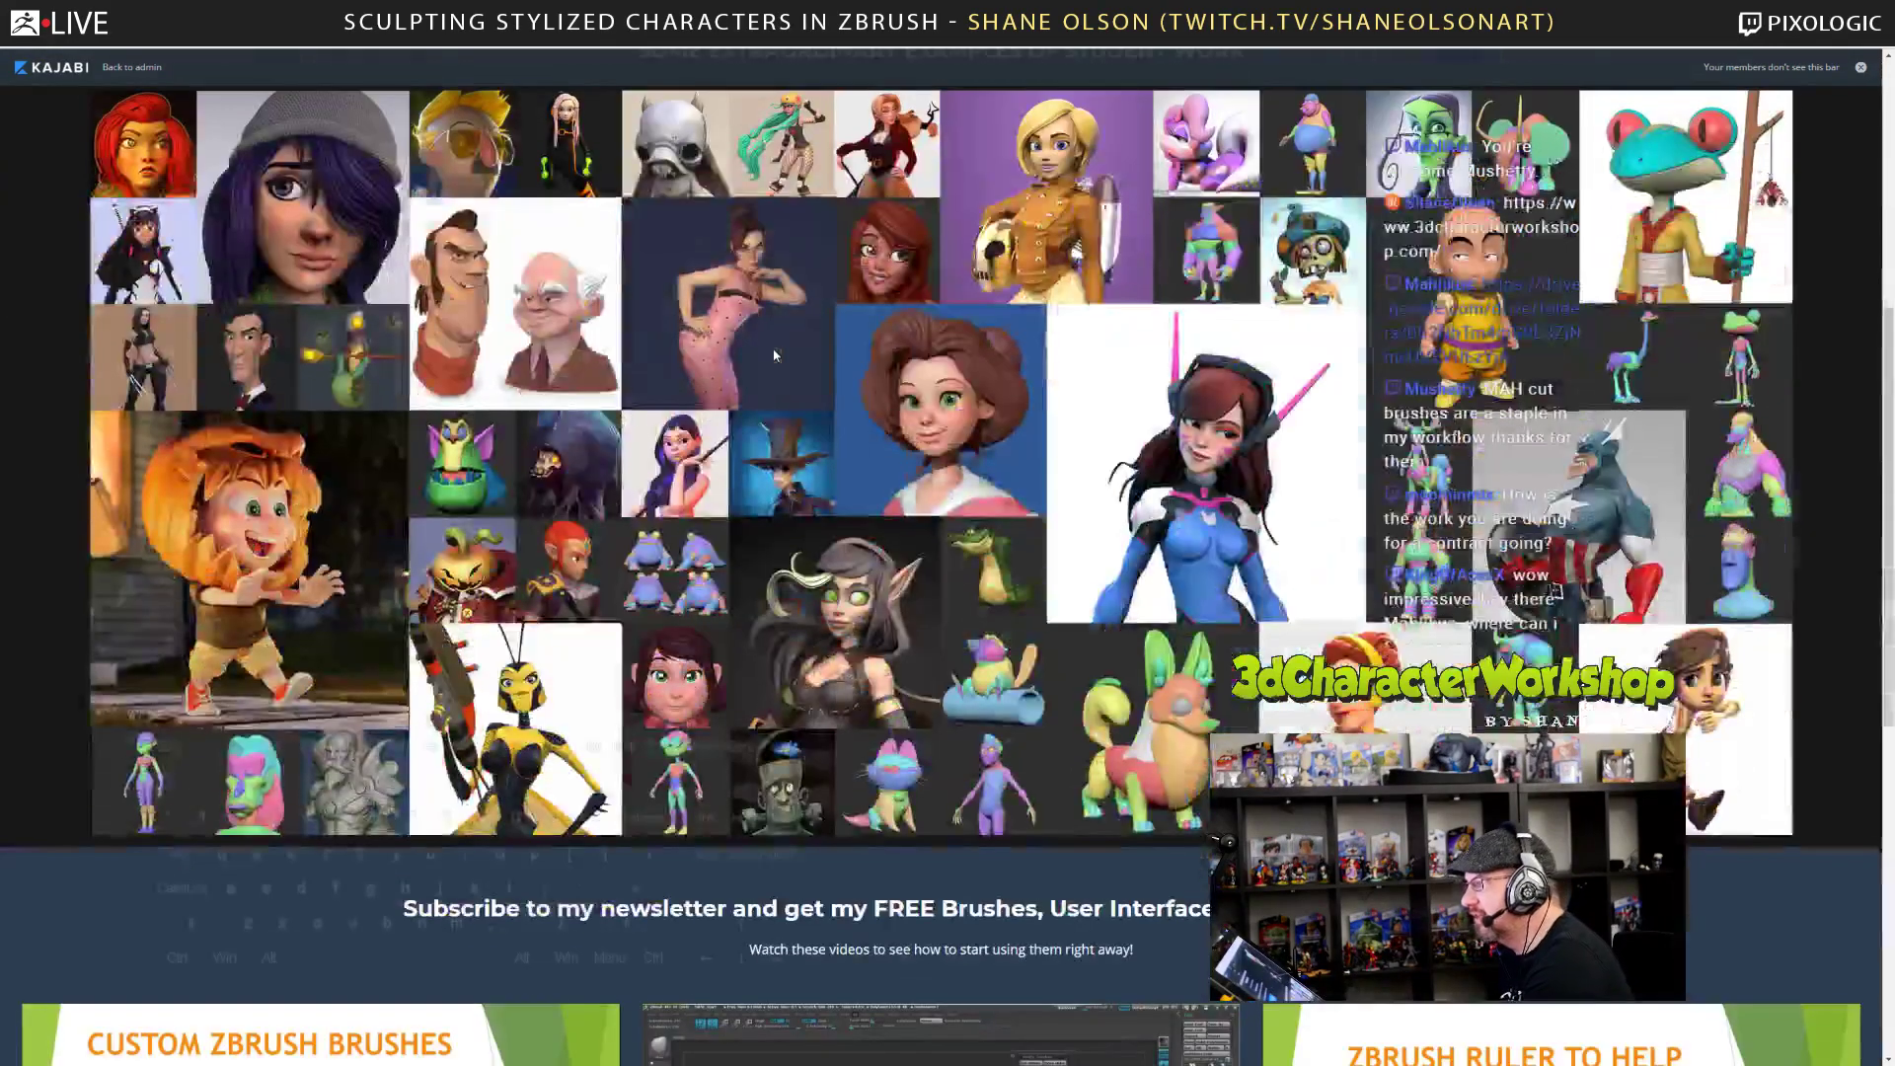
scroll(774, 355, "down", 6)
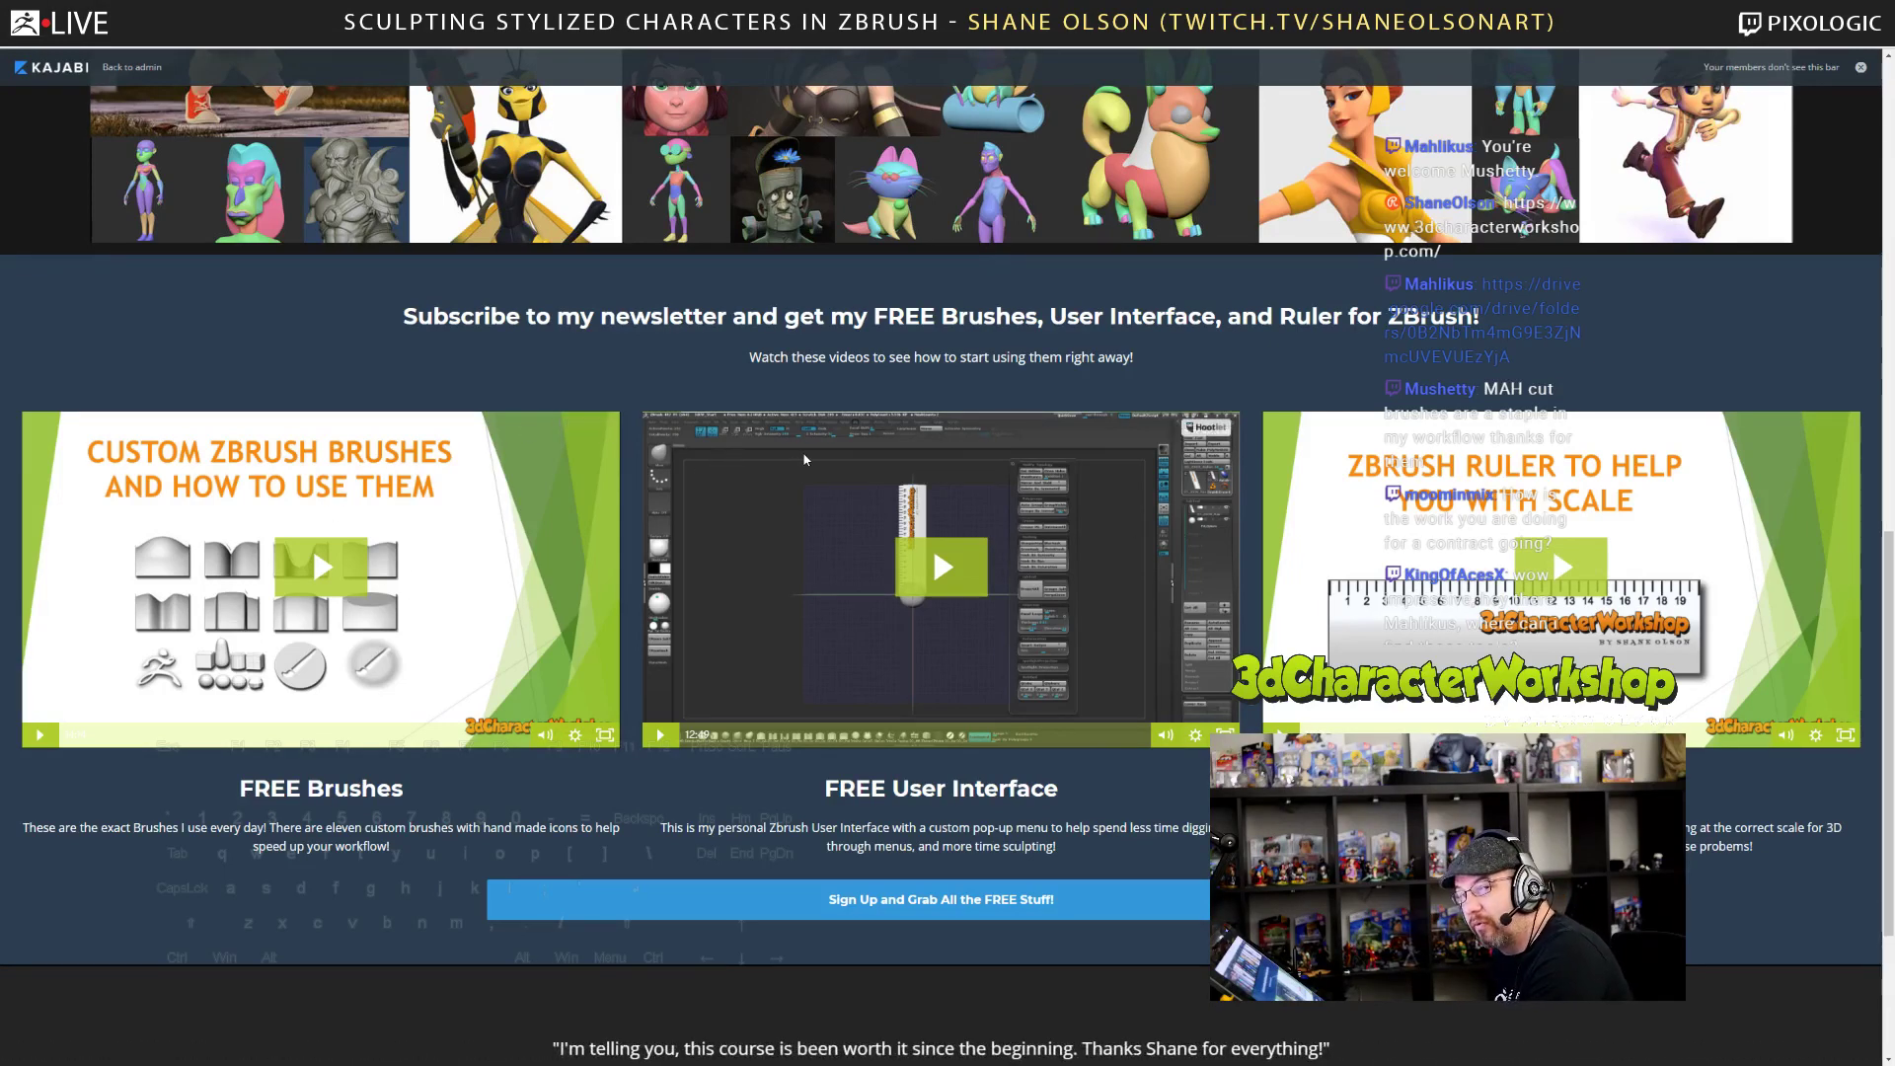
scroll(714, 440, "down", 1)
scroll(715, 438, "up", 1)
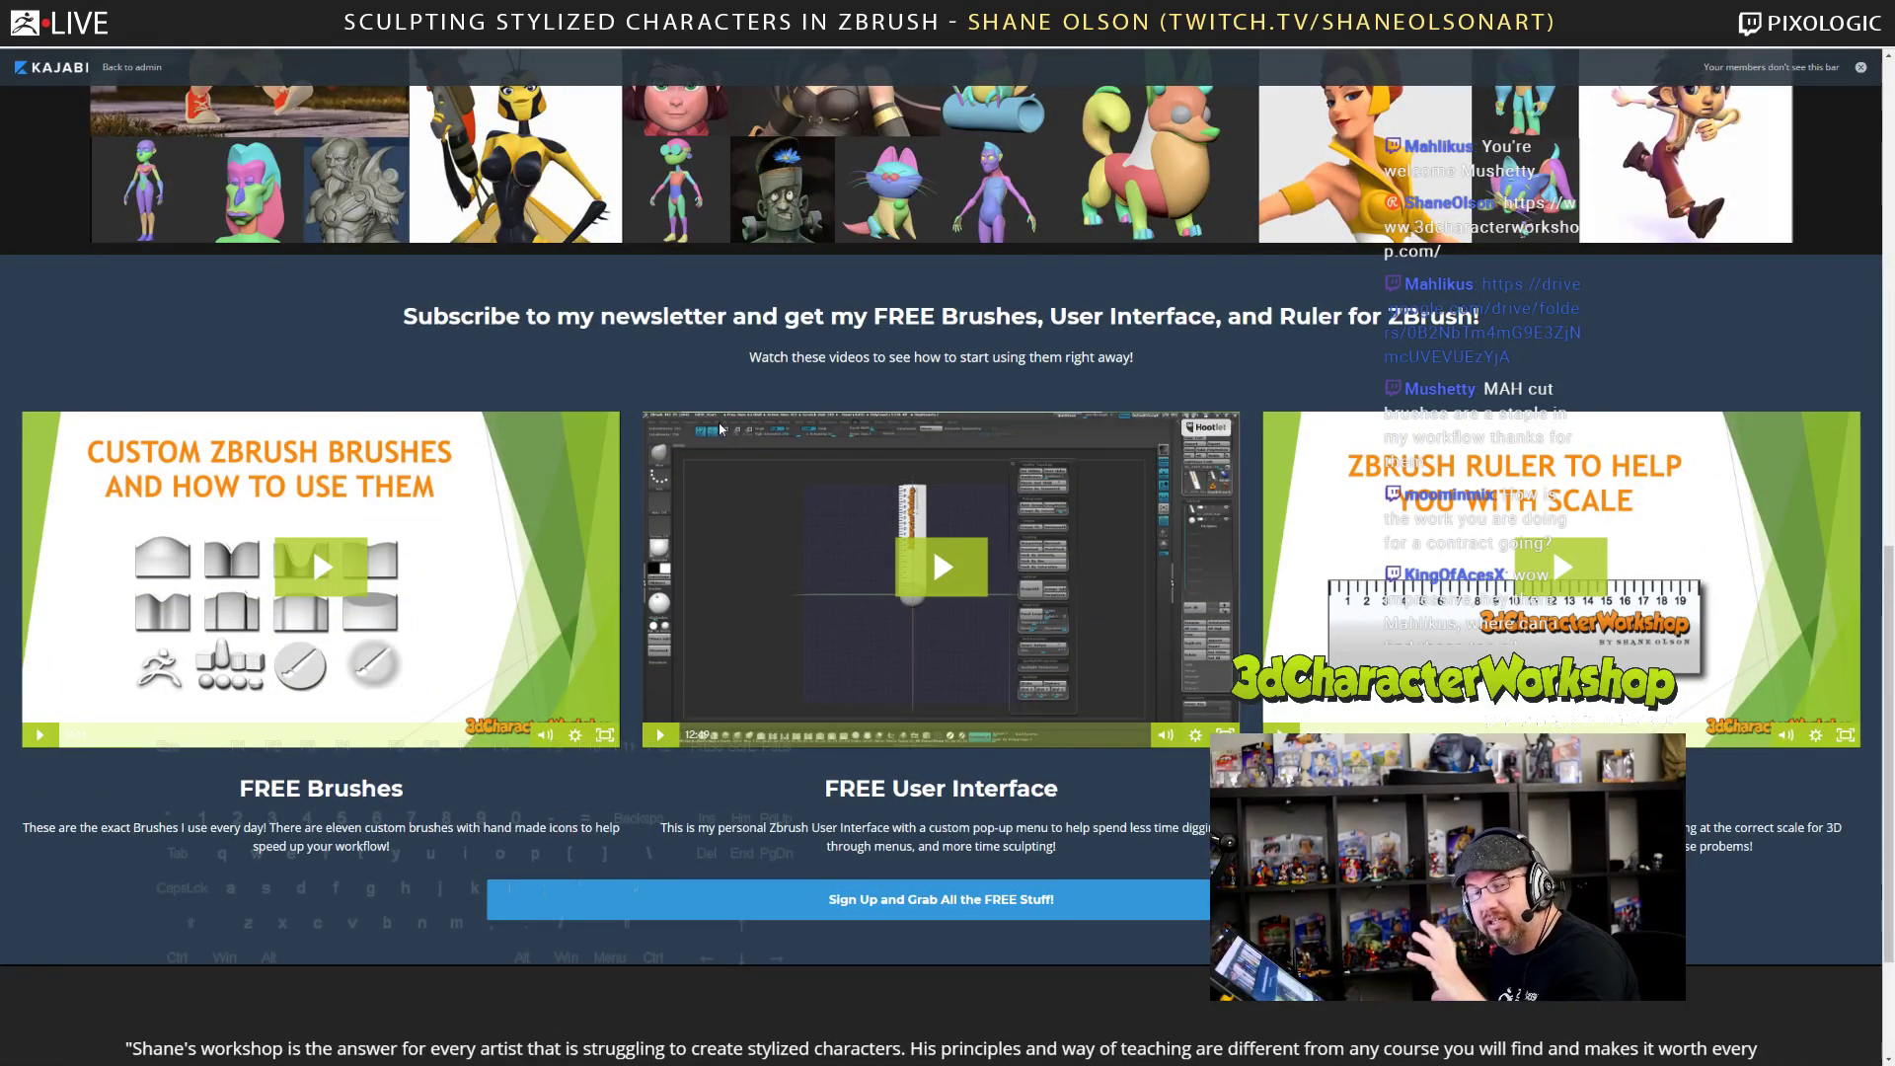
scroll(793, 444, "up", 3)
scroll(792, 444, "up", 4)
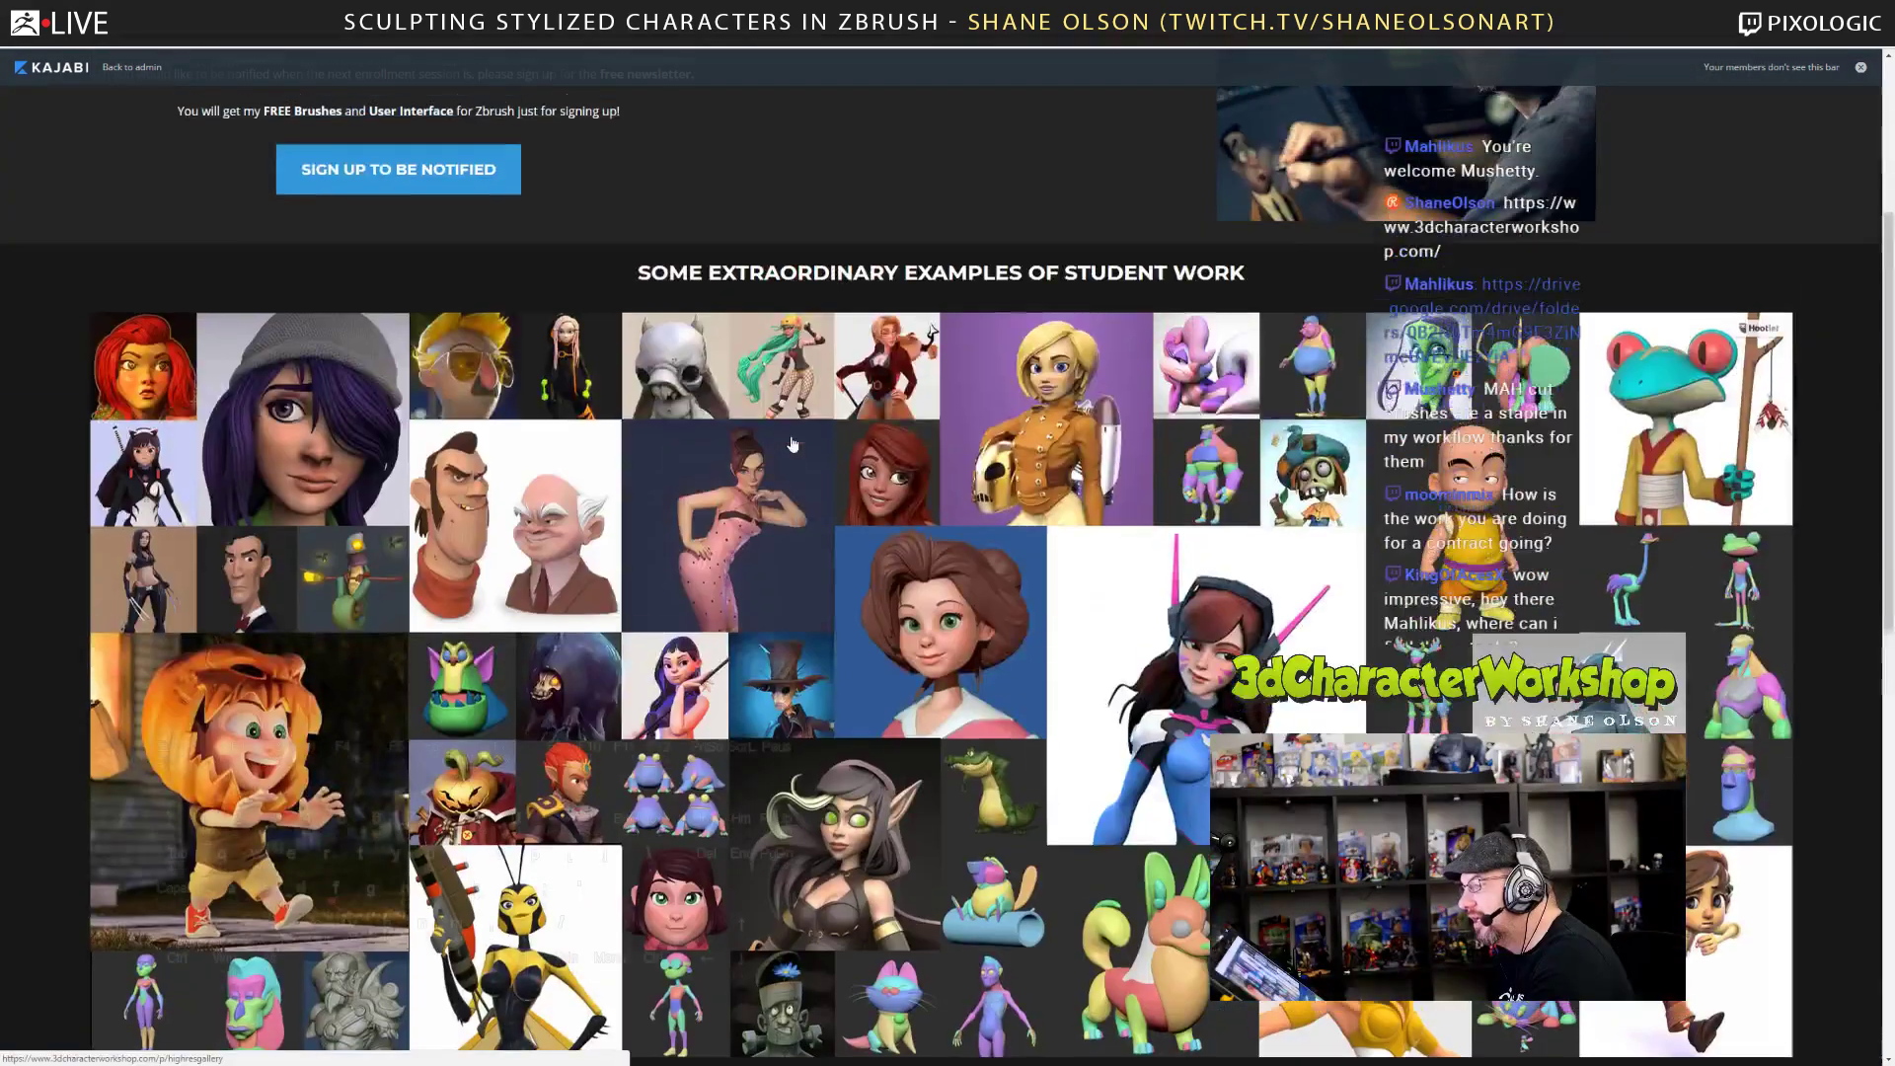
scroll(793, 444, "down", 7)
scroll(910, 451, "up", 5)
scroll(909, 451, "up", 2)
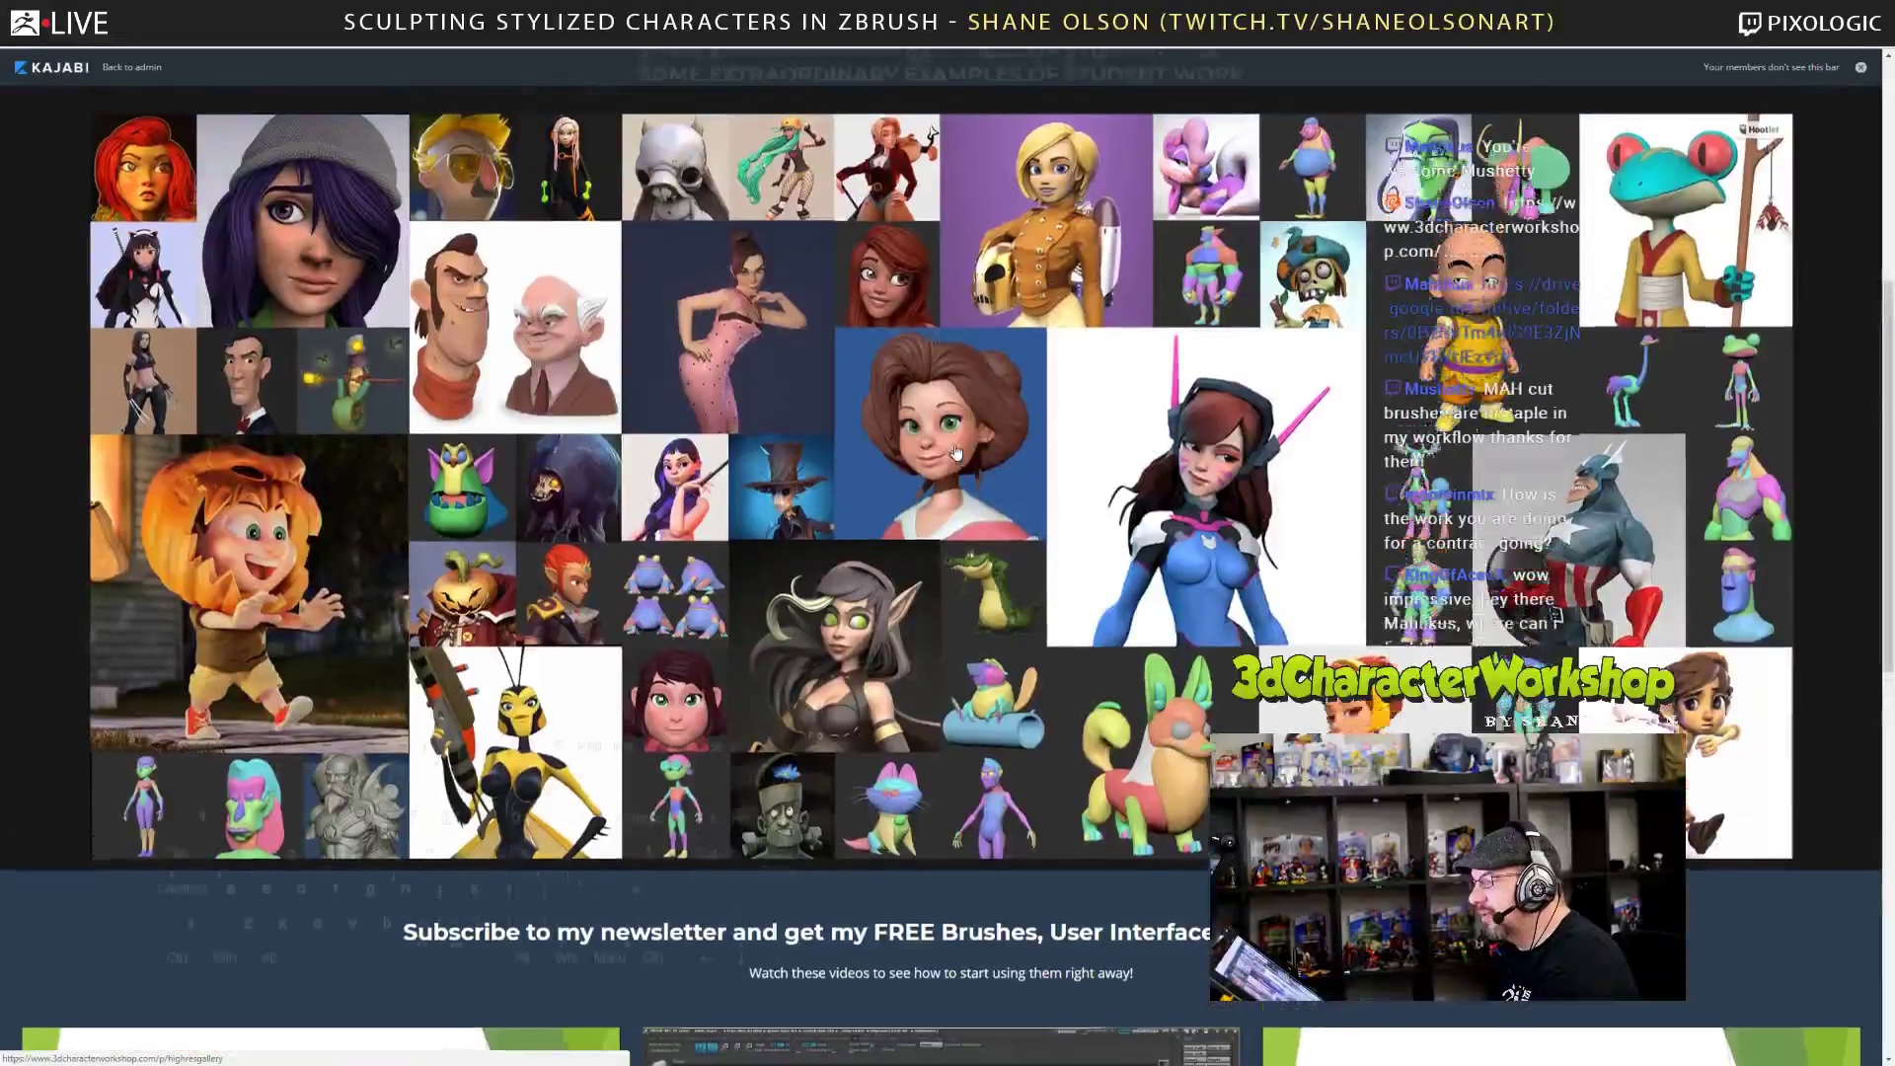
scroll(745, 592, "down", 1)
scroll(745, 592, "up", 4)
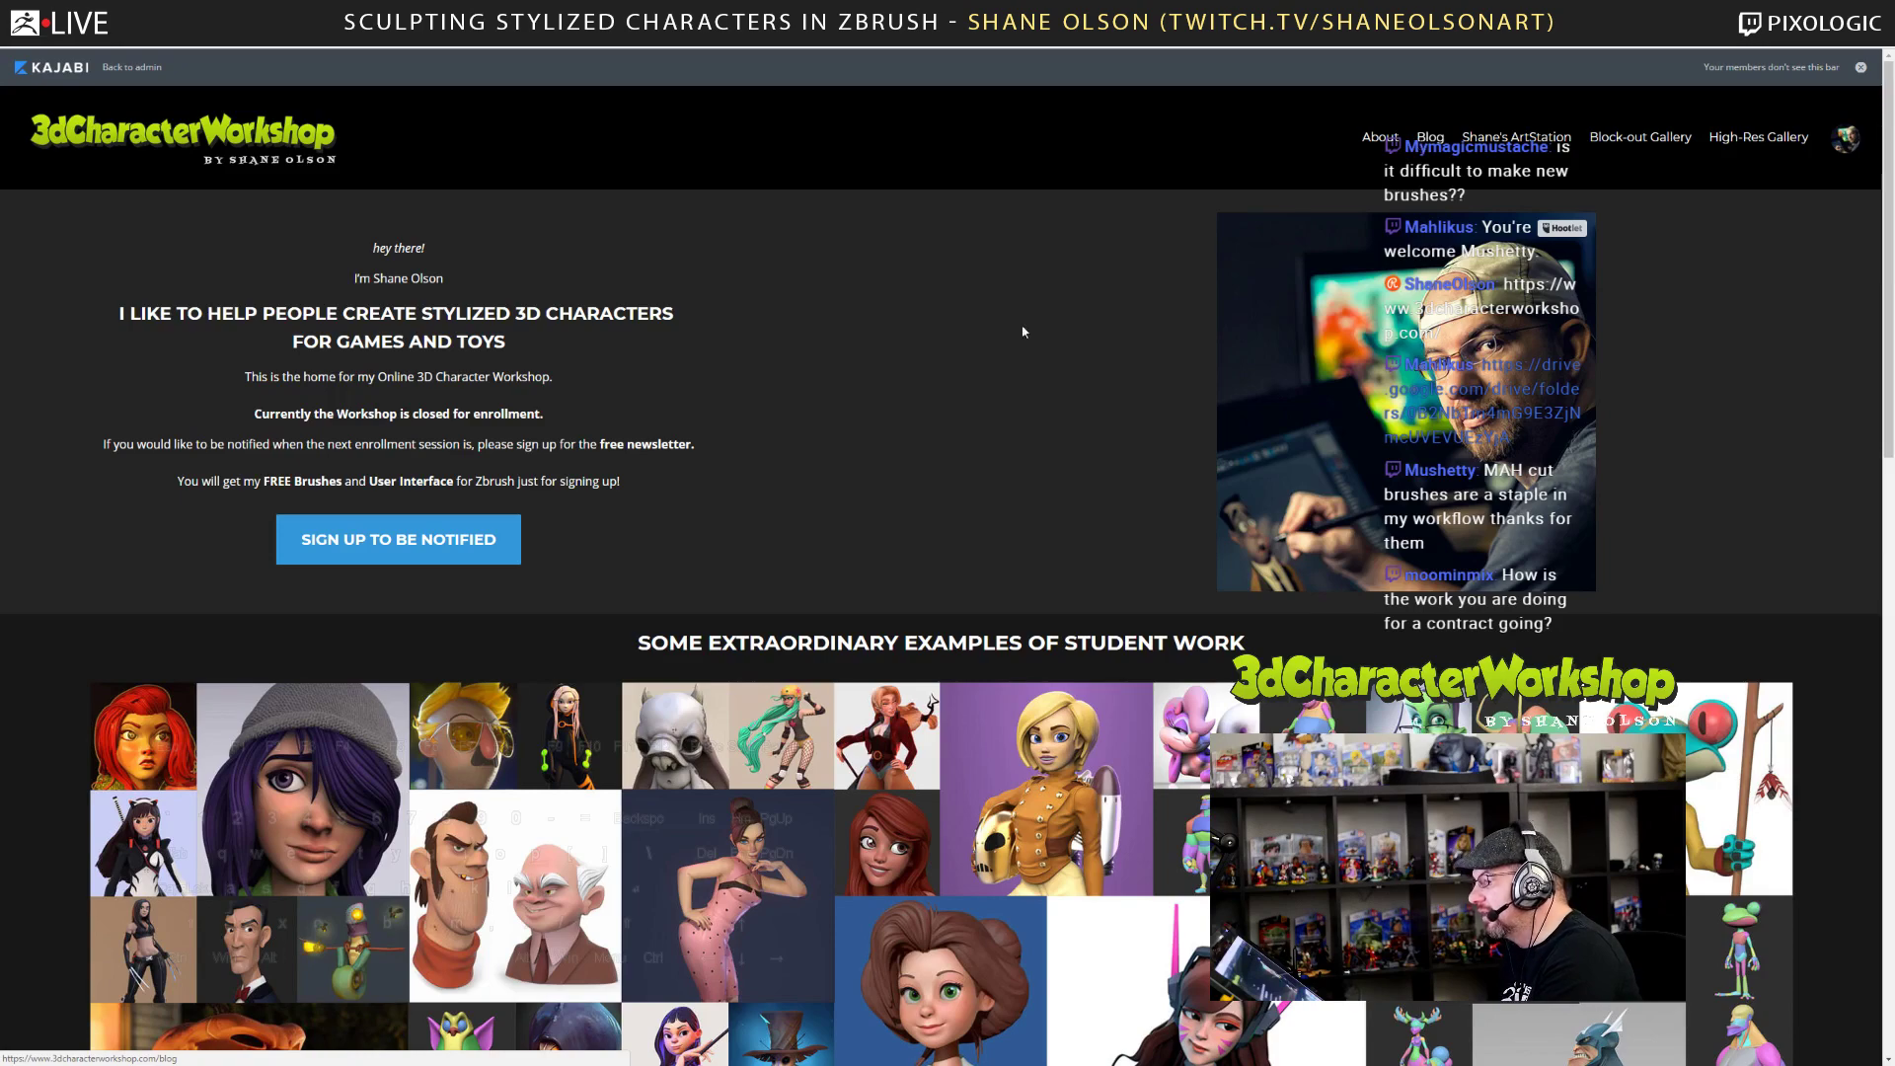
- Examine the home page's introduction with the newsletter sign-up and the upper part of the student gallery
scroll(705, 405, "down", 1)
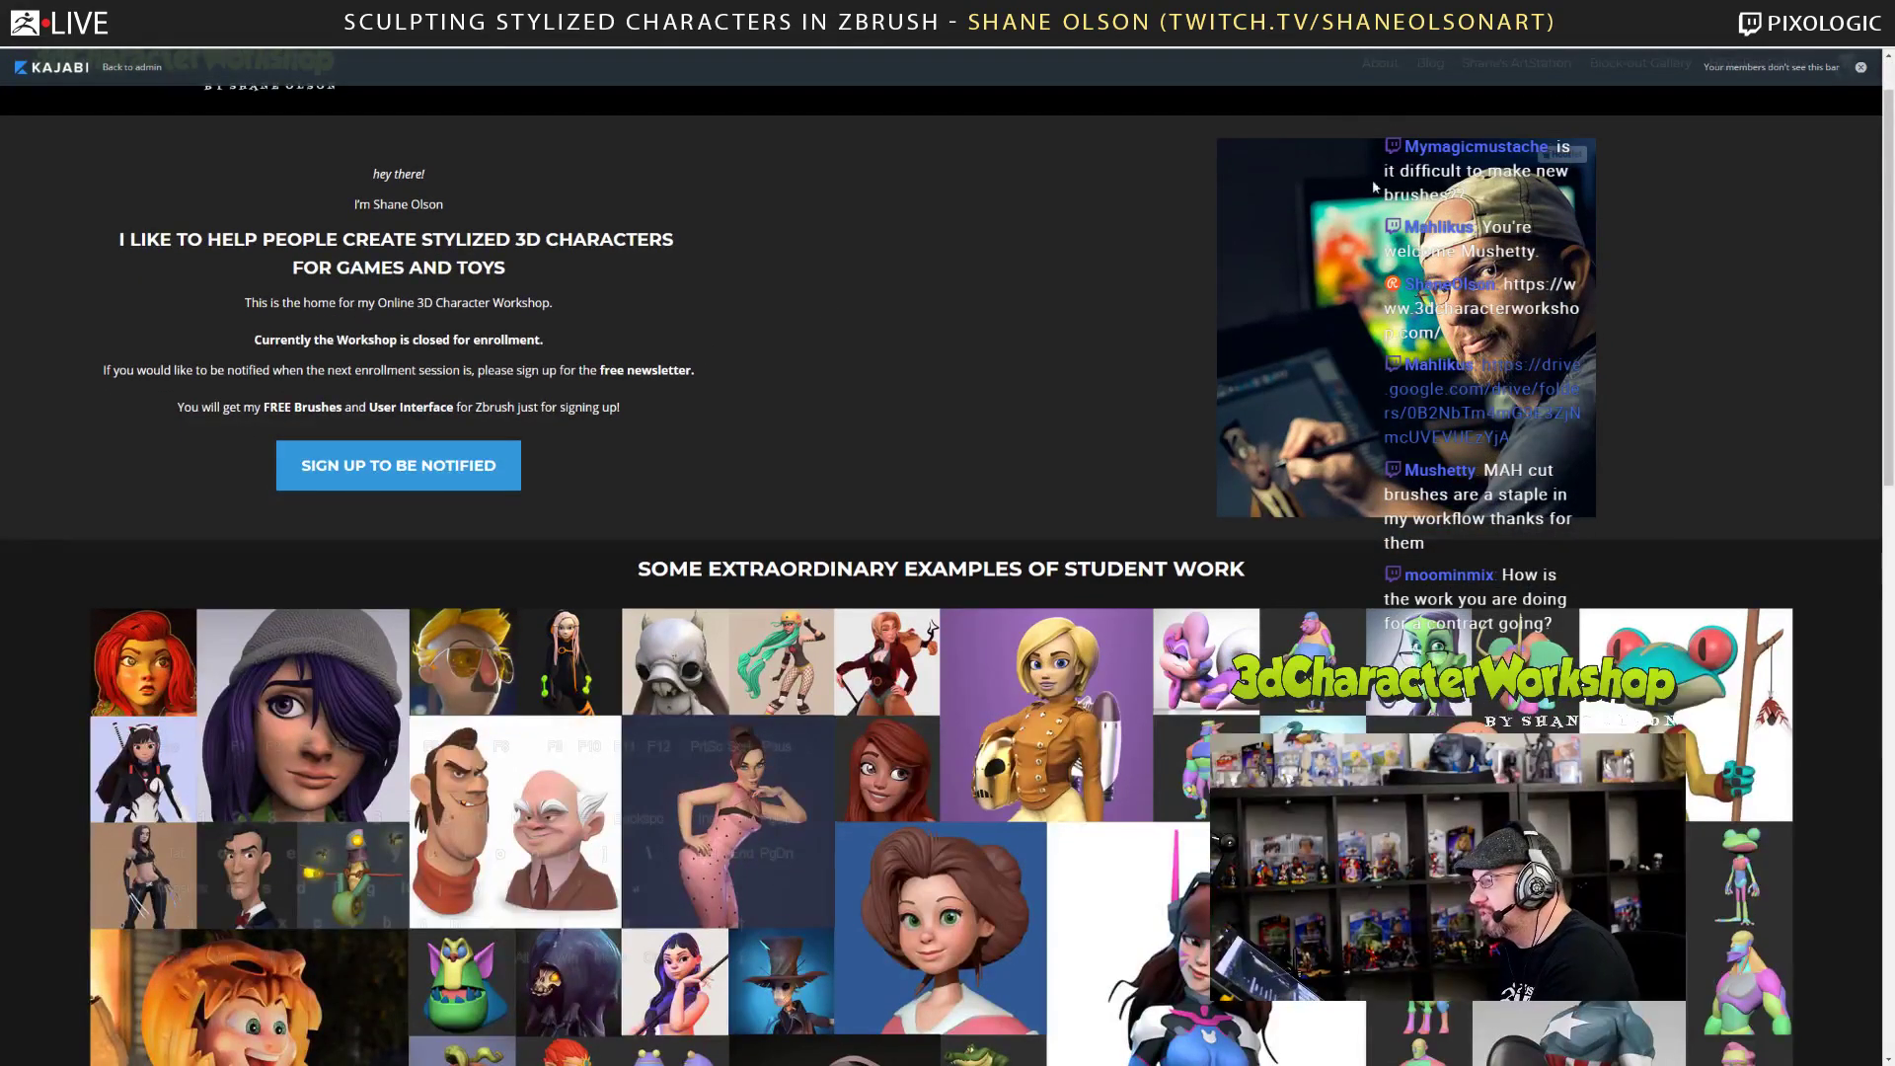
scroll(986, 276, "up", 1)
scroll(842, 368, "down", 3)
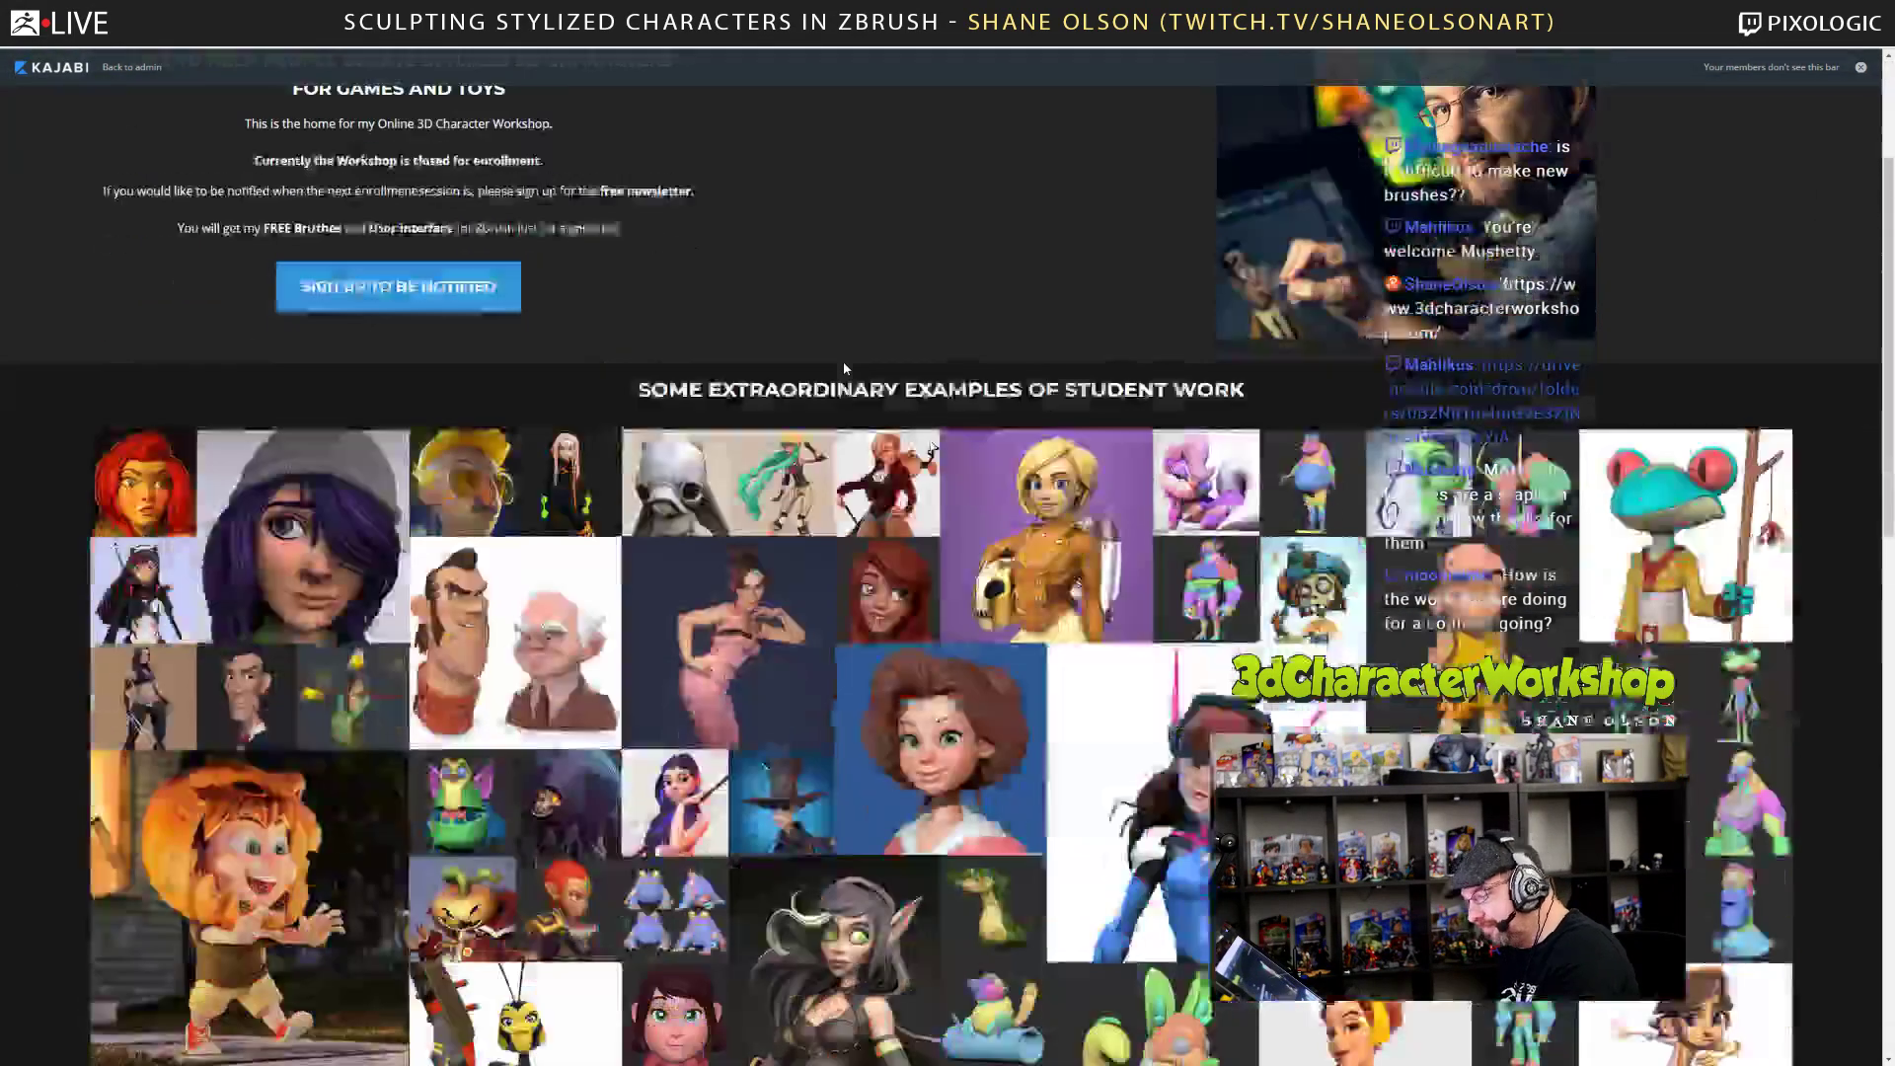
scroll(844, 368, "up", 3)
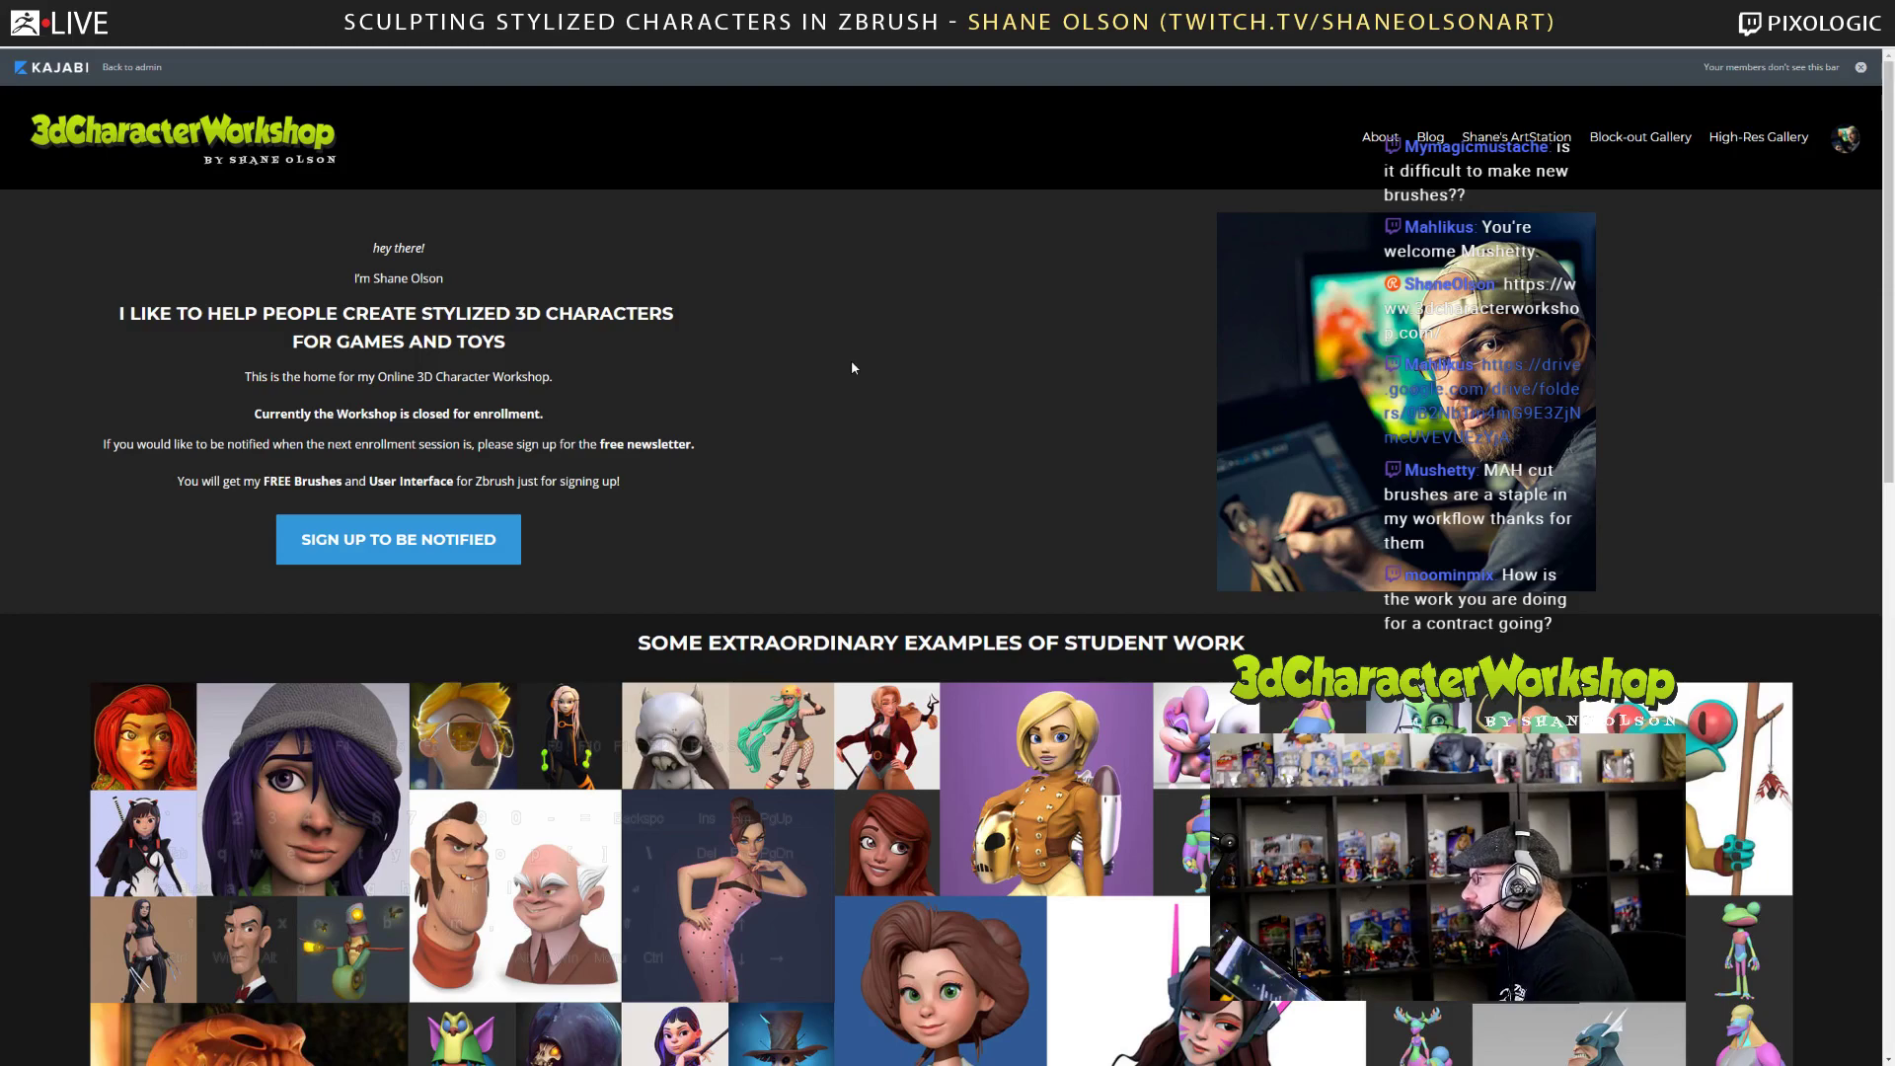
scroll(857, 374, "down", 1)
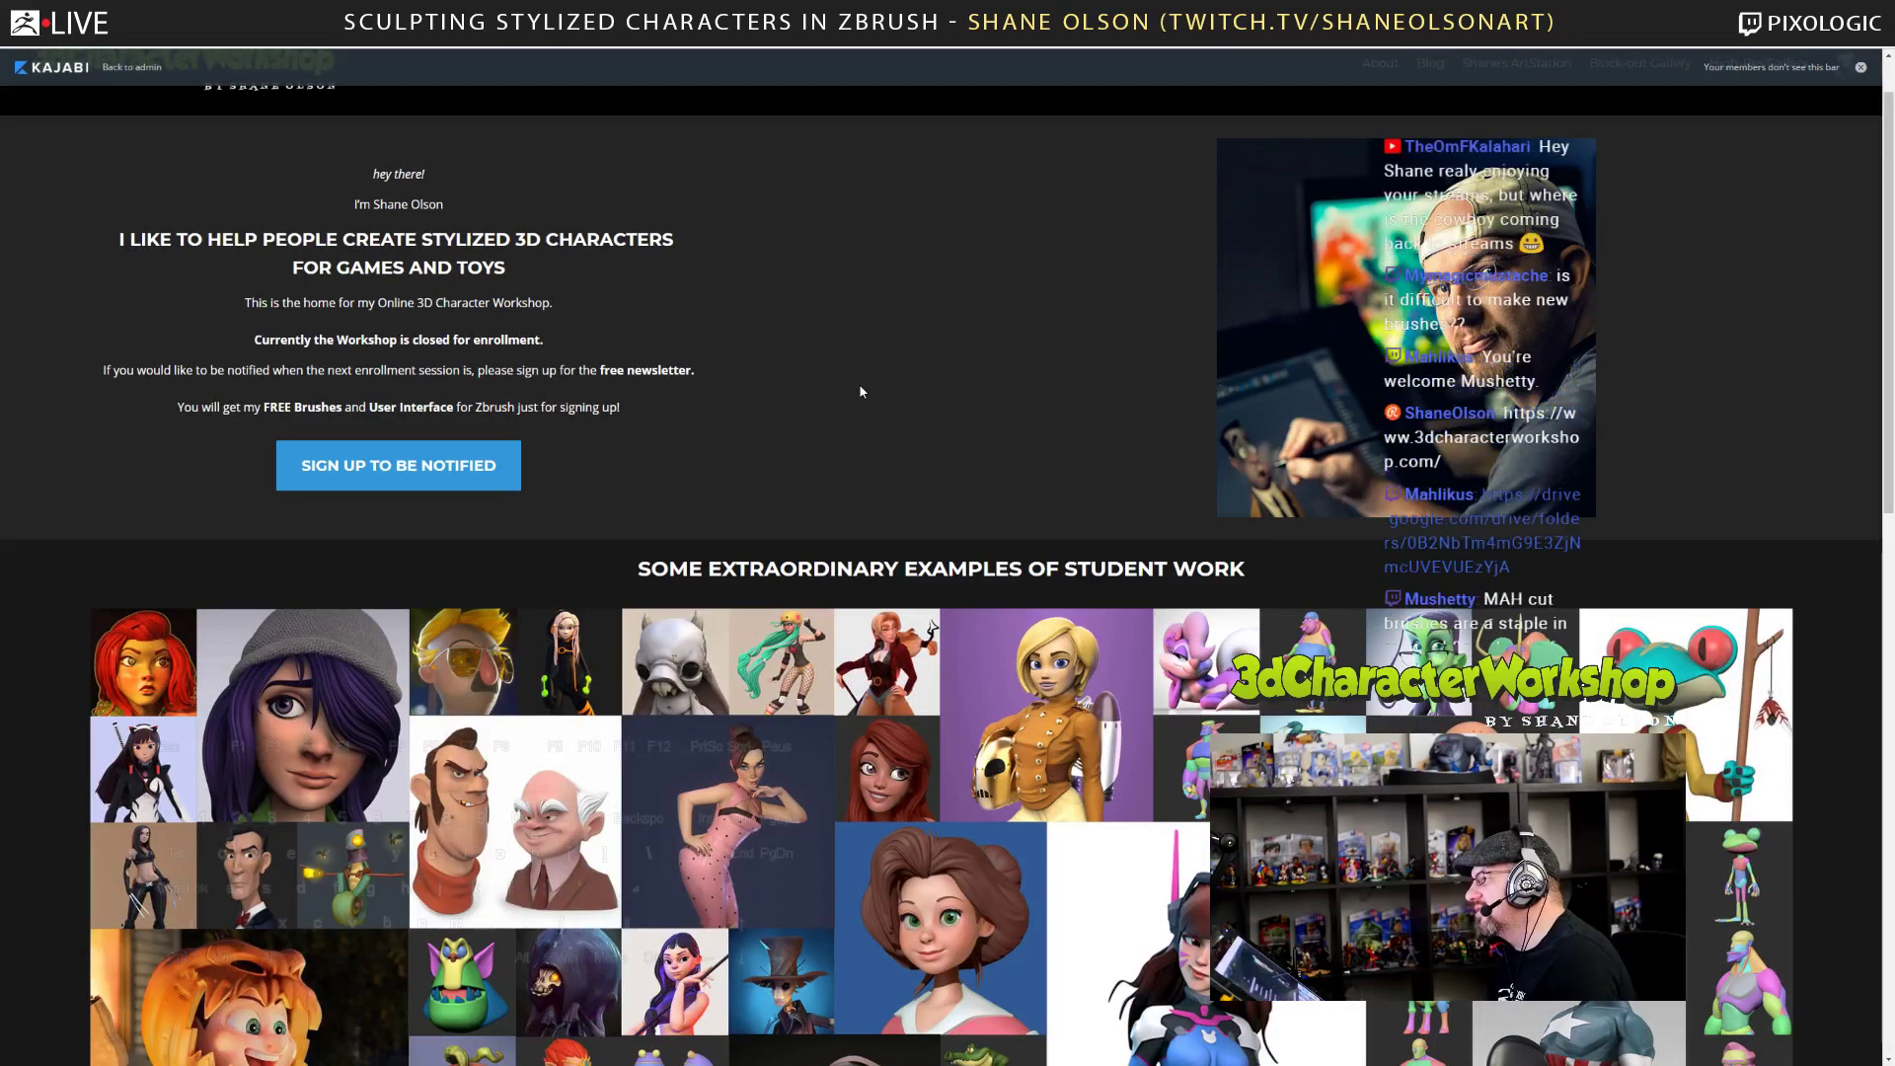
scroll(858, 392, "down", 1)
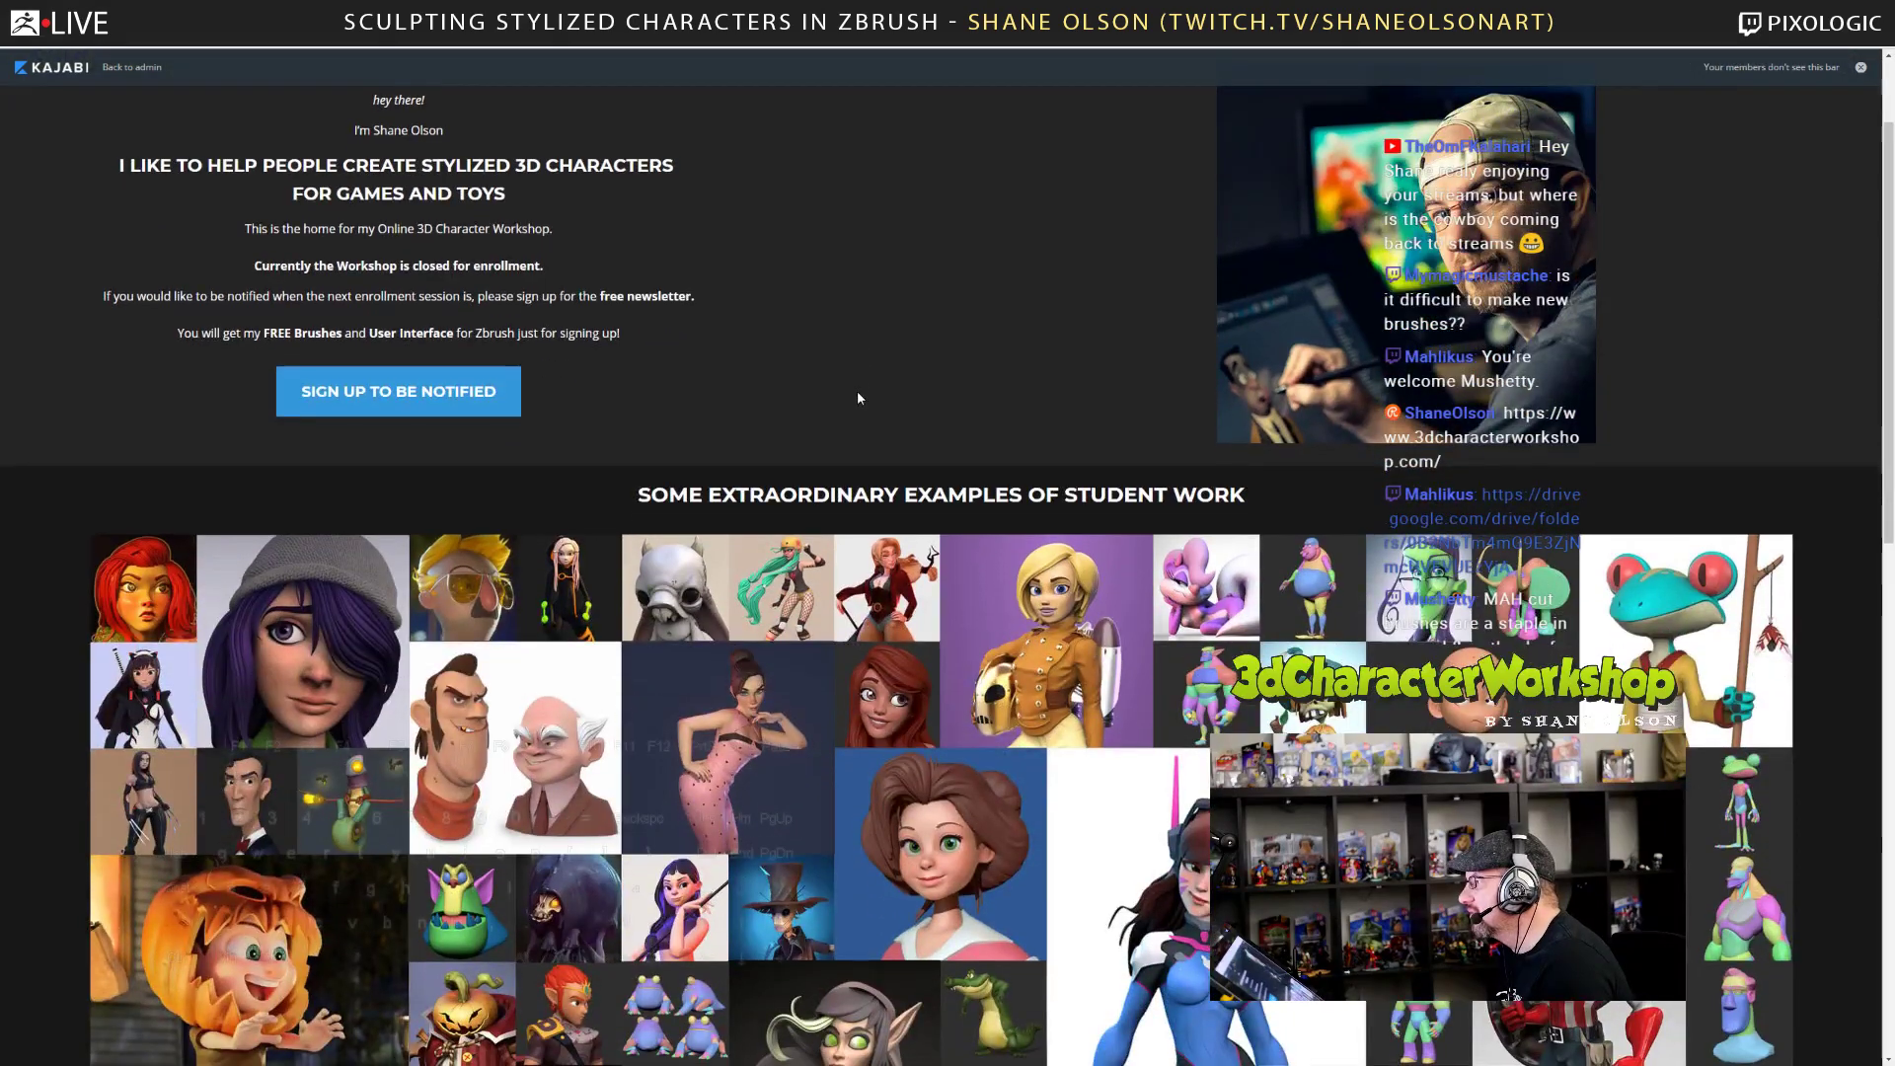
scroll(858, 392, "down", 2)
scroll(856, 393, "up", 4)
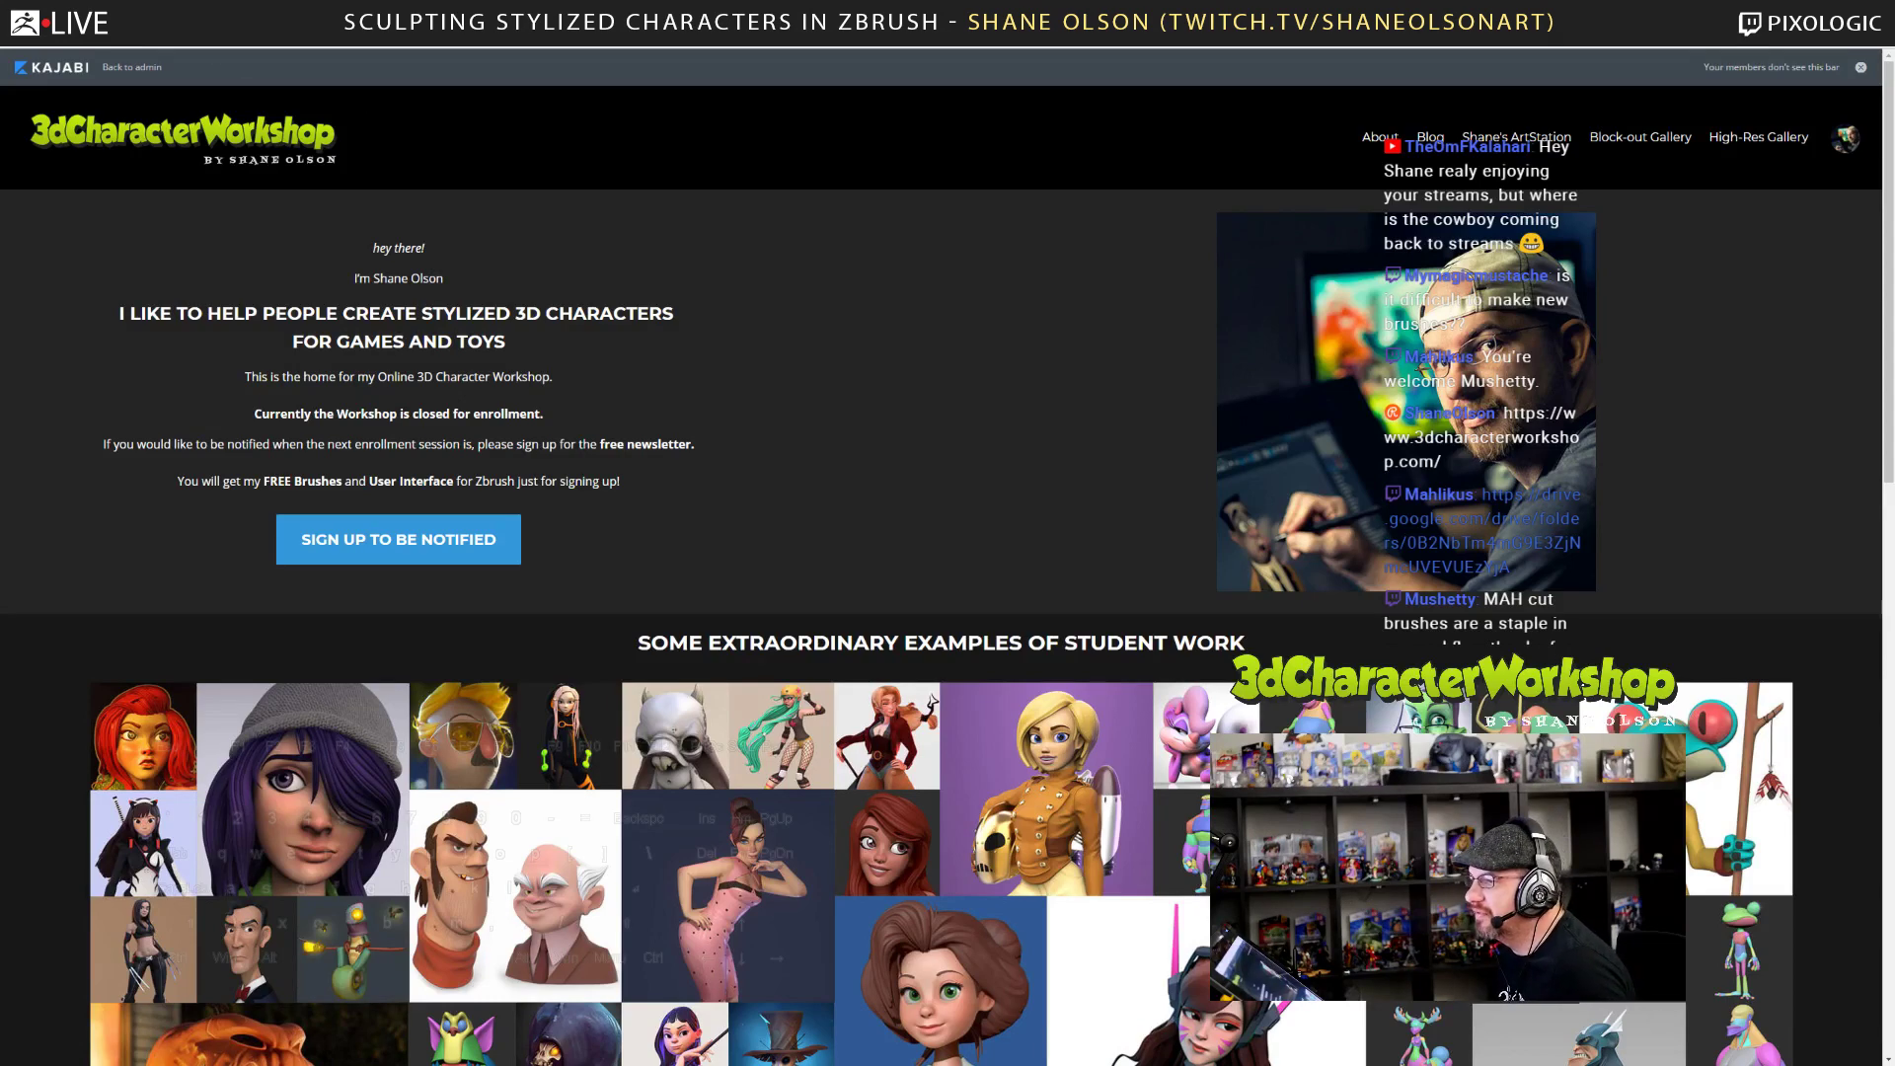
- Switch to the browser window with Pixologic's Magic Wheelchair contest page, reposition it and widen it, and enlarge the chat window
key("alt+Tab")
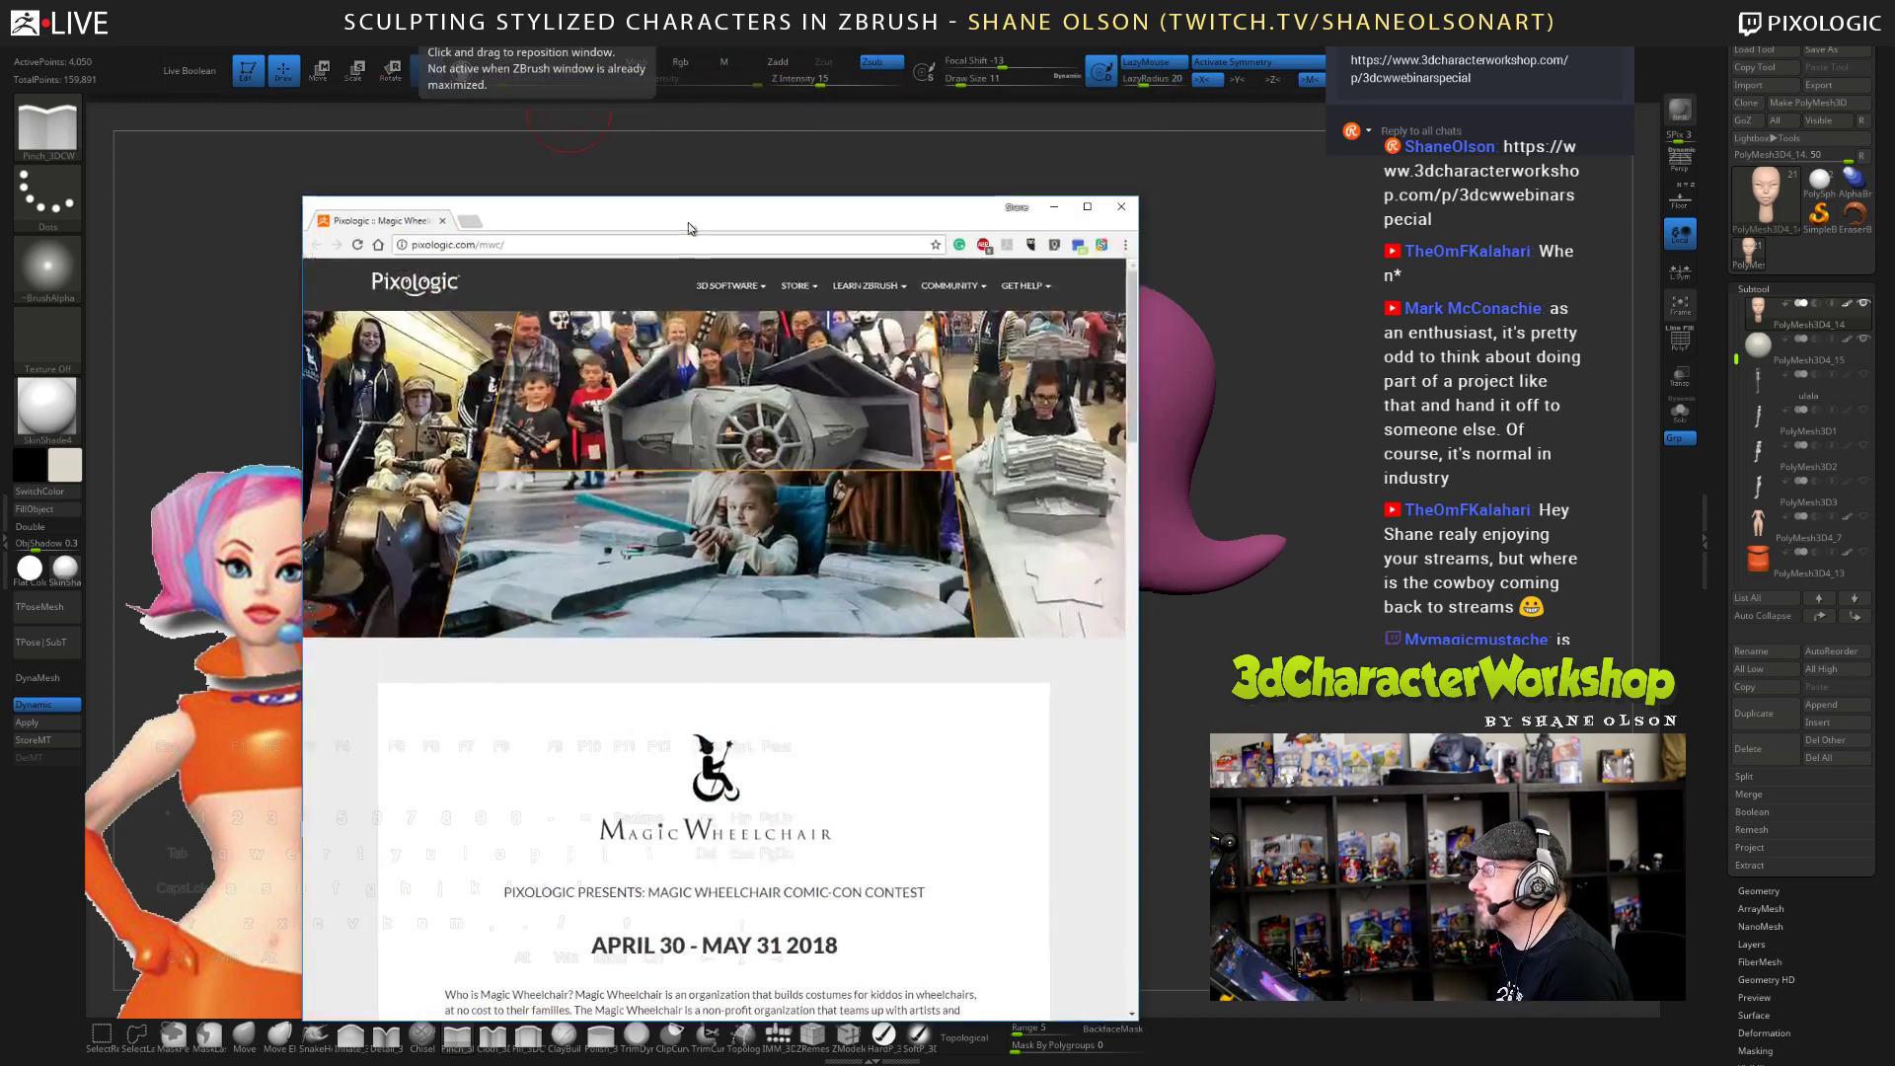
left_click_drag(690, 223, 779, 154)
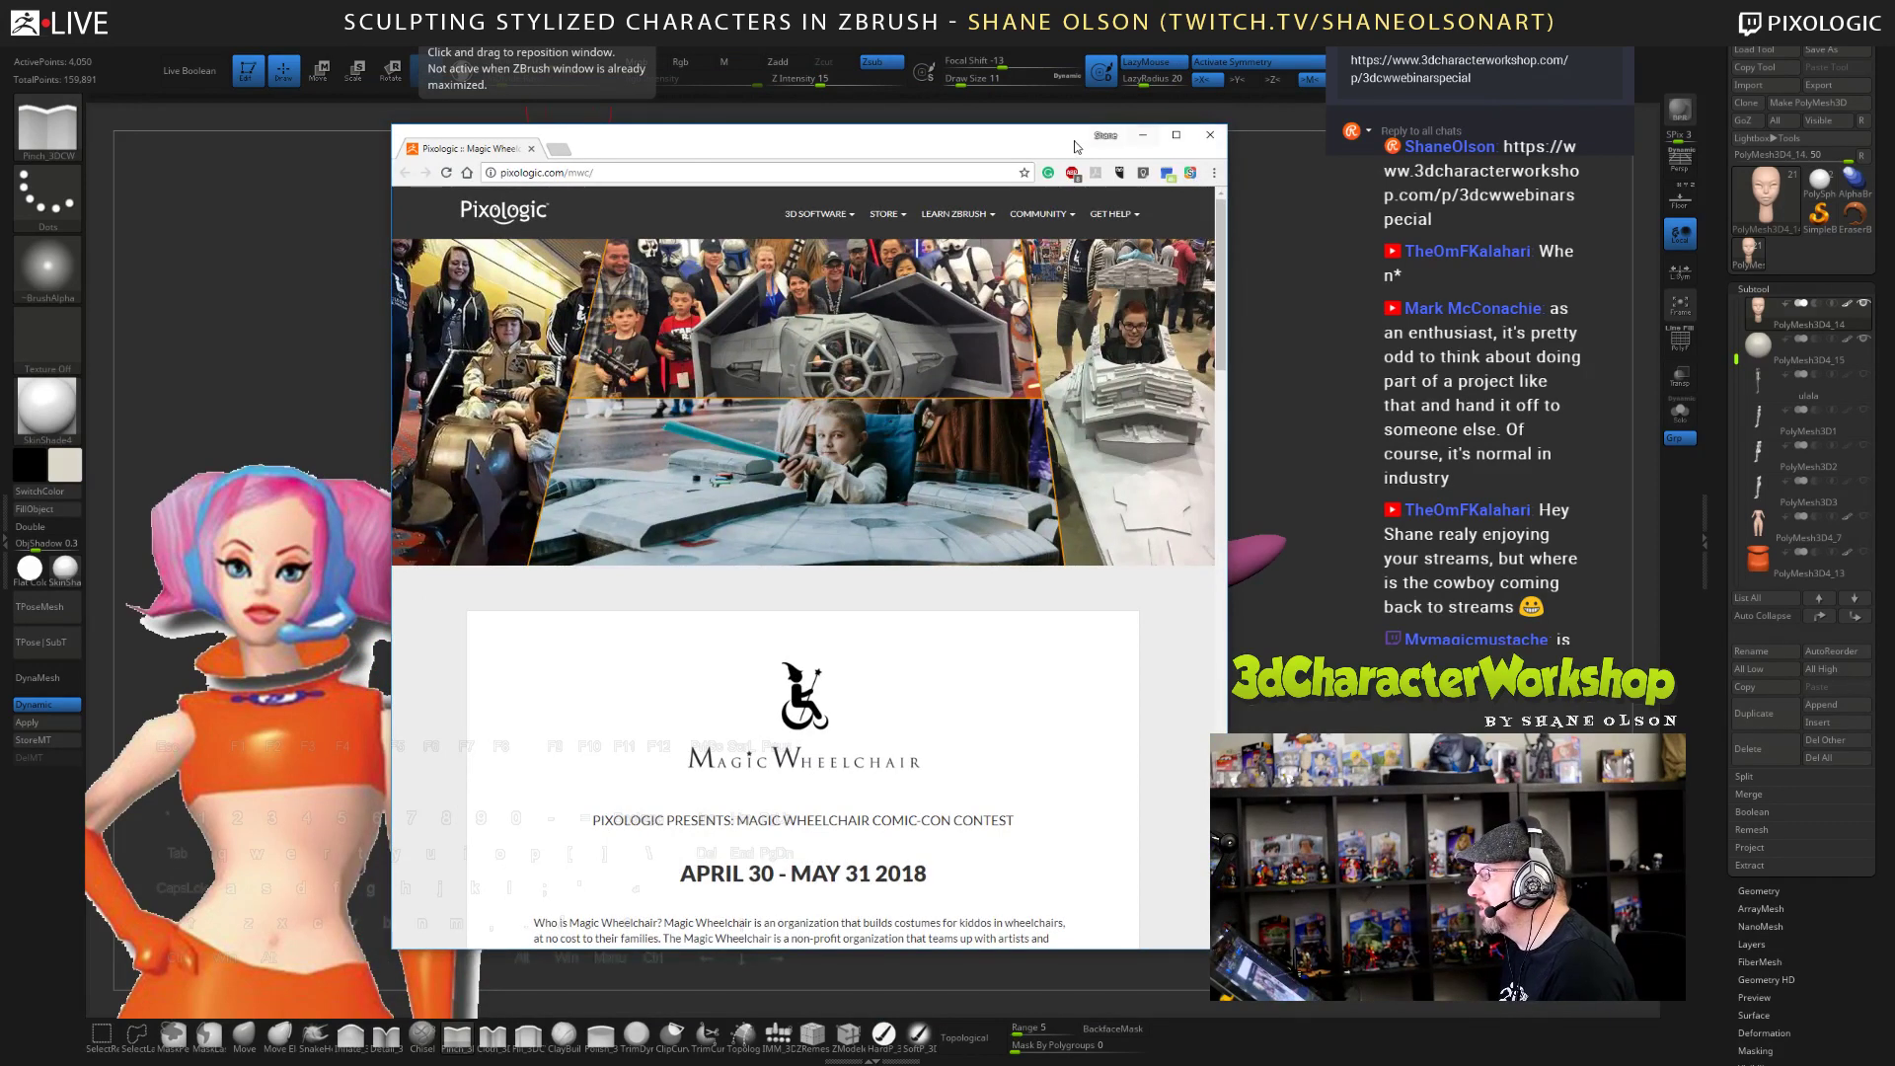
left_click_drag(1007, 148, 1063, 170)
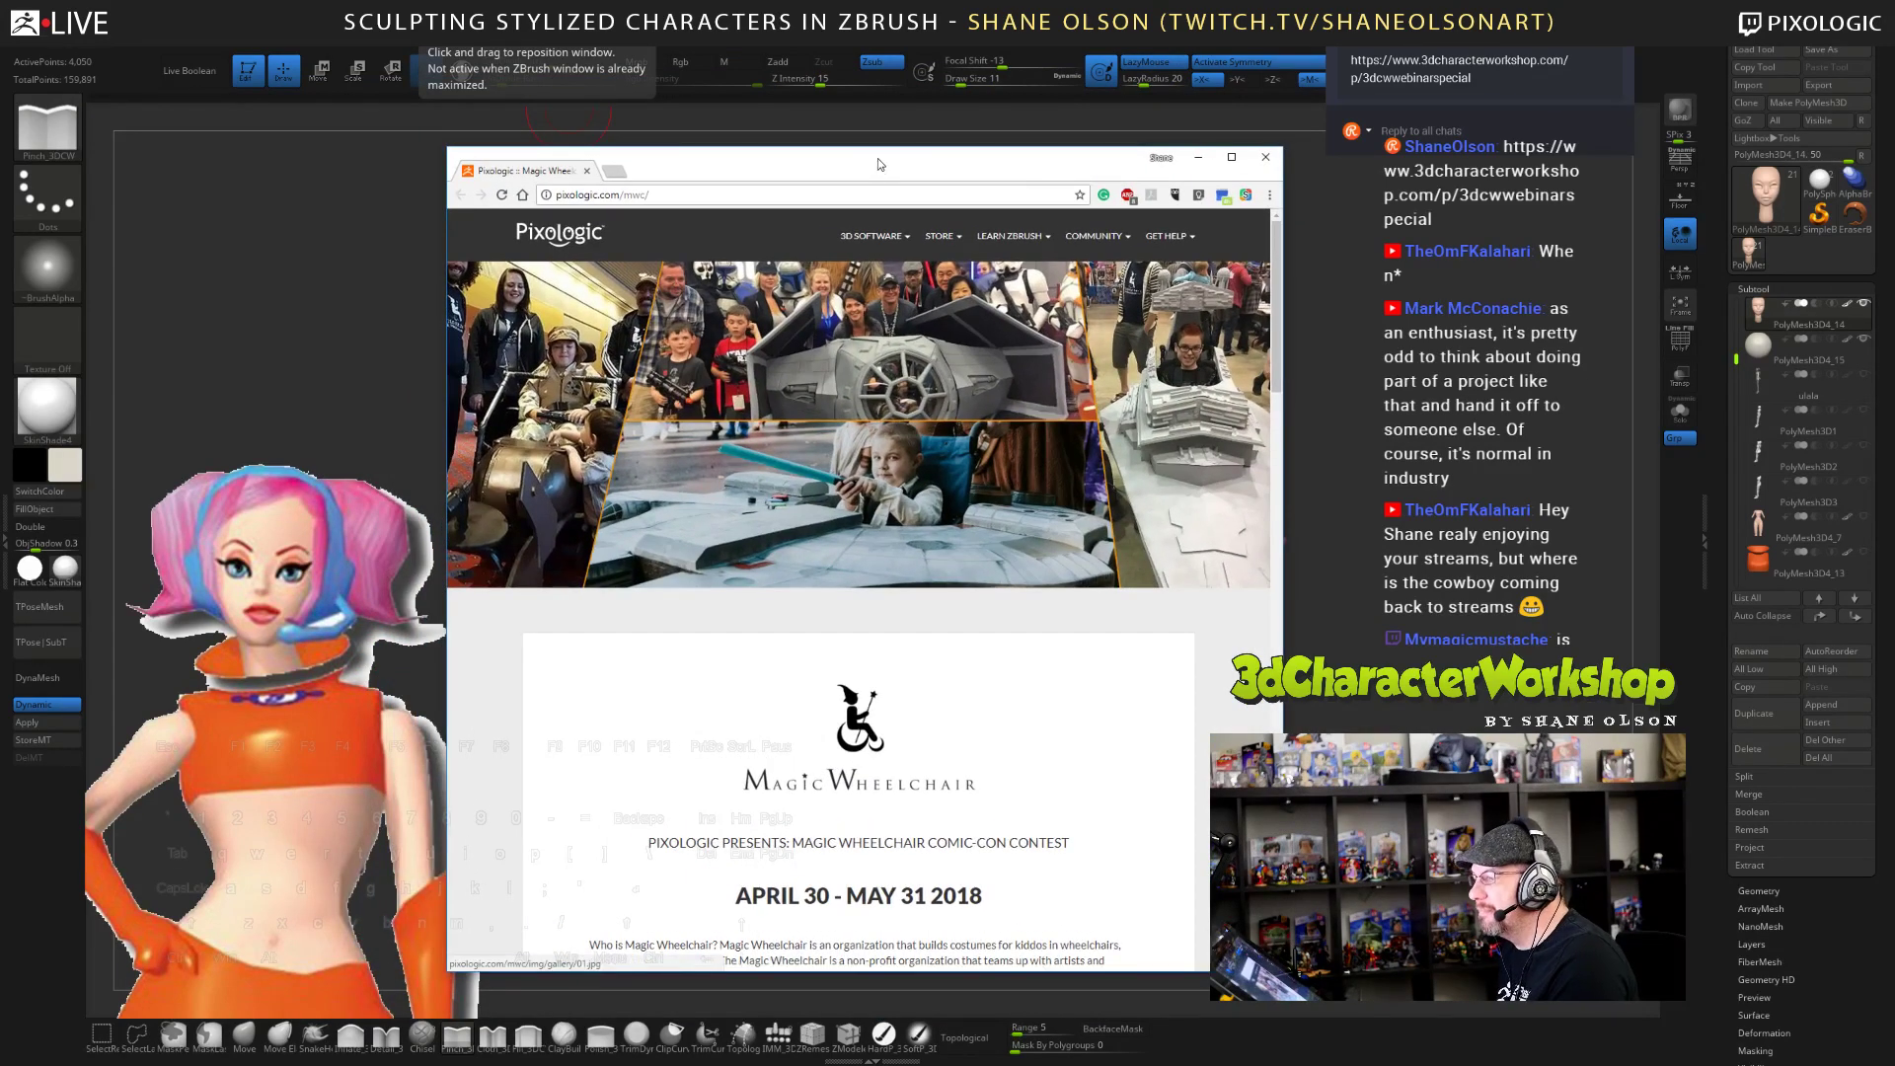
left_click_drag(876, 160, 774, 139)
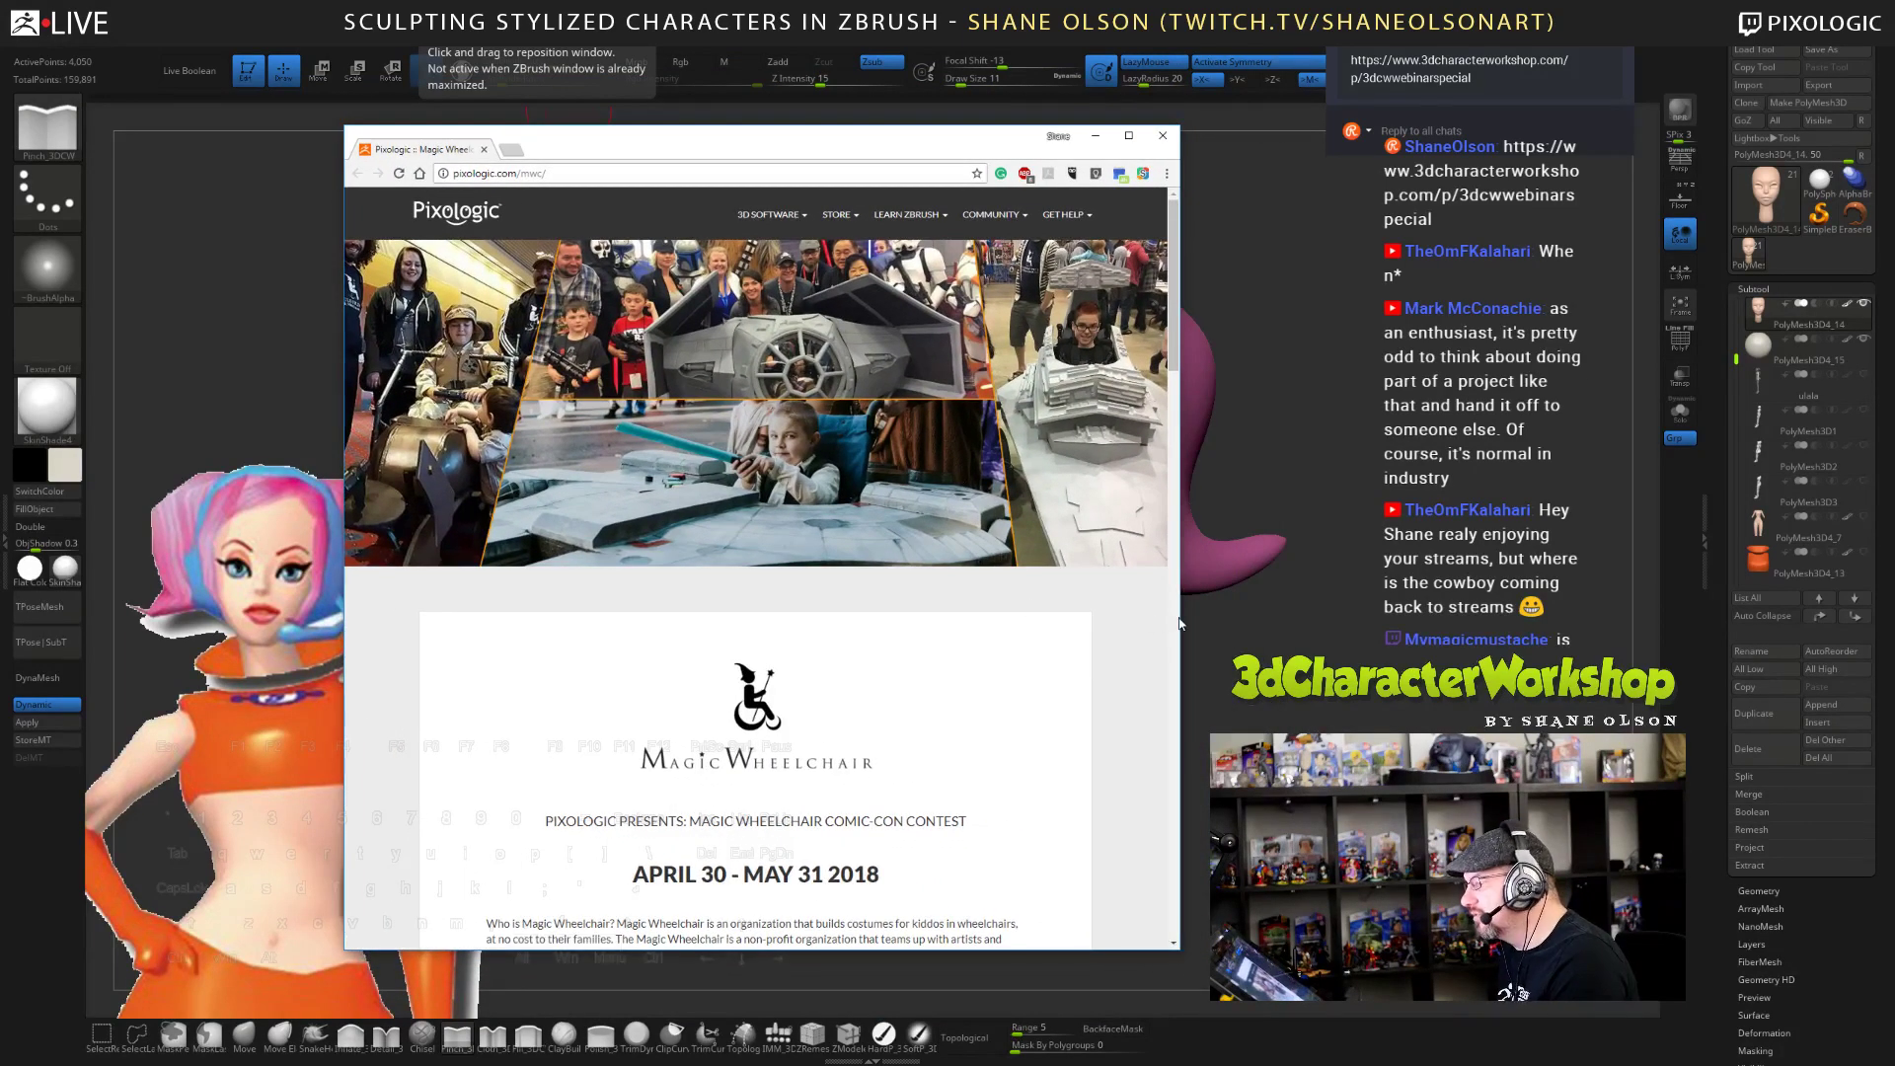
left_click_drag(1179, 622, 1436, 612)
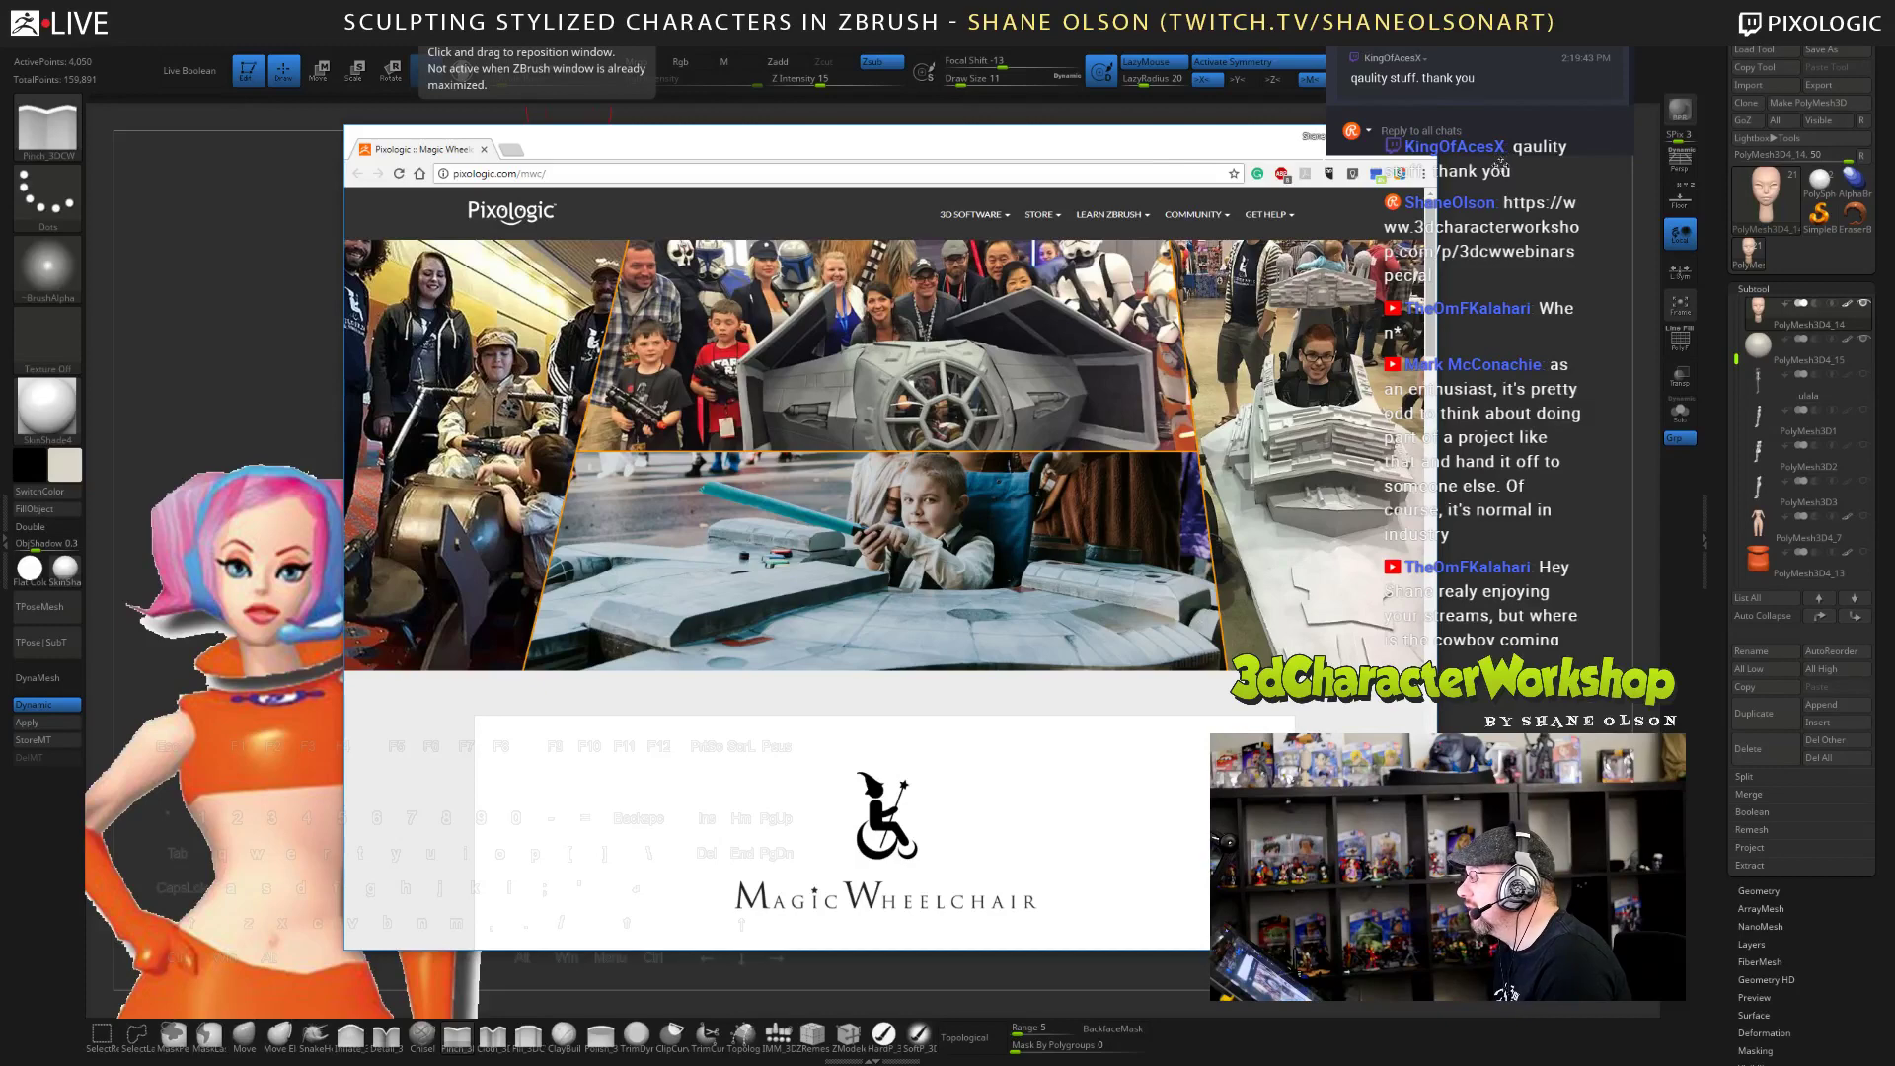
left_click_drag(1499, 154, 1498, 198)
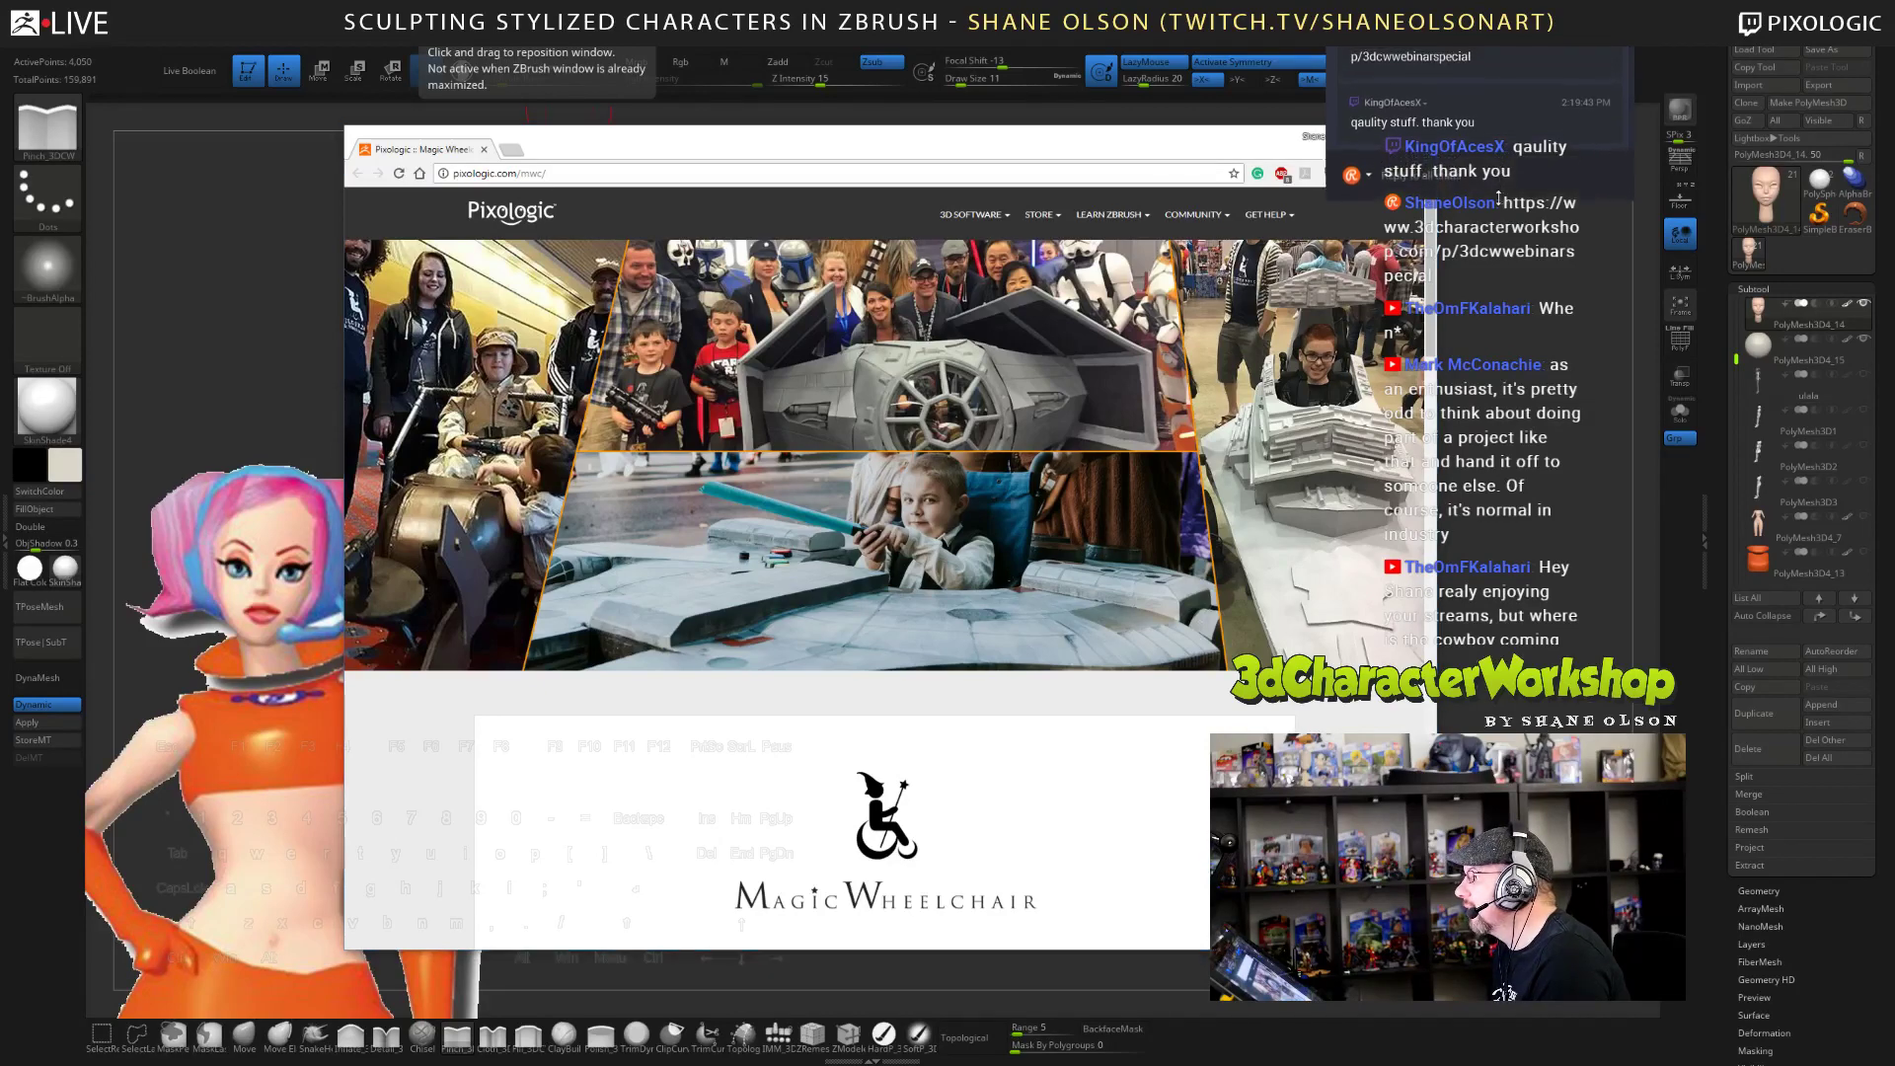
- Look through the Magic Wheelchair contest page from its introduction and team list to the podcast video and contest details, and close it
left_click_drag(1103, 143, 925, 123)
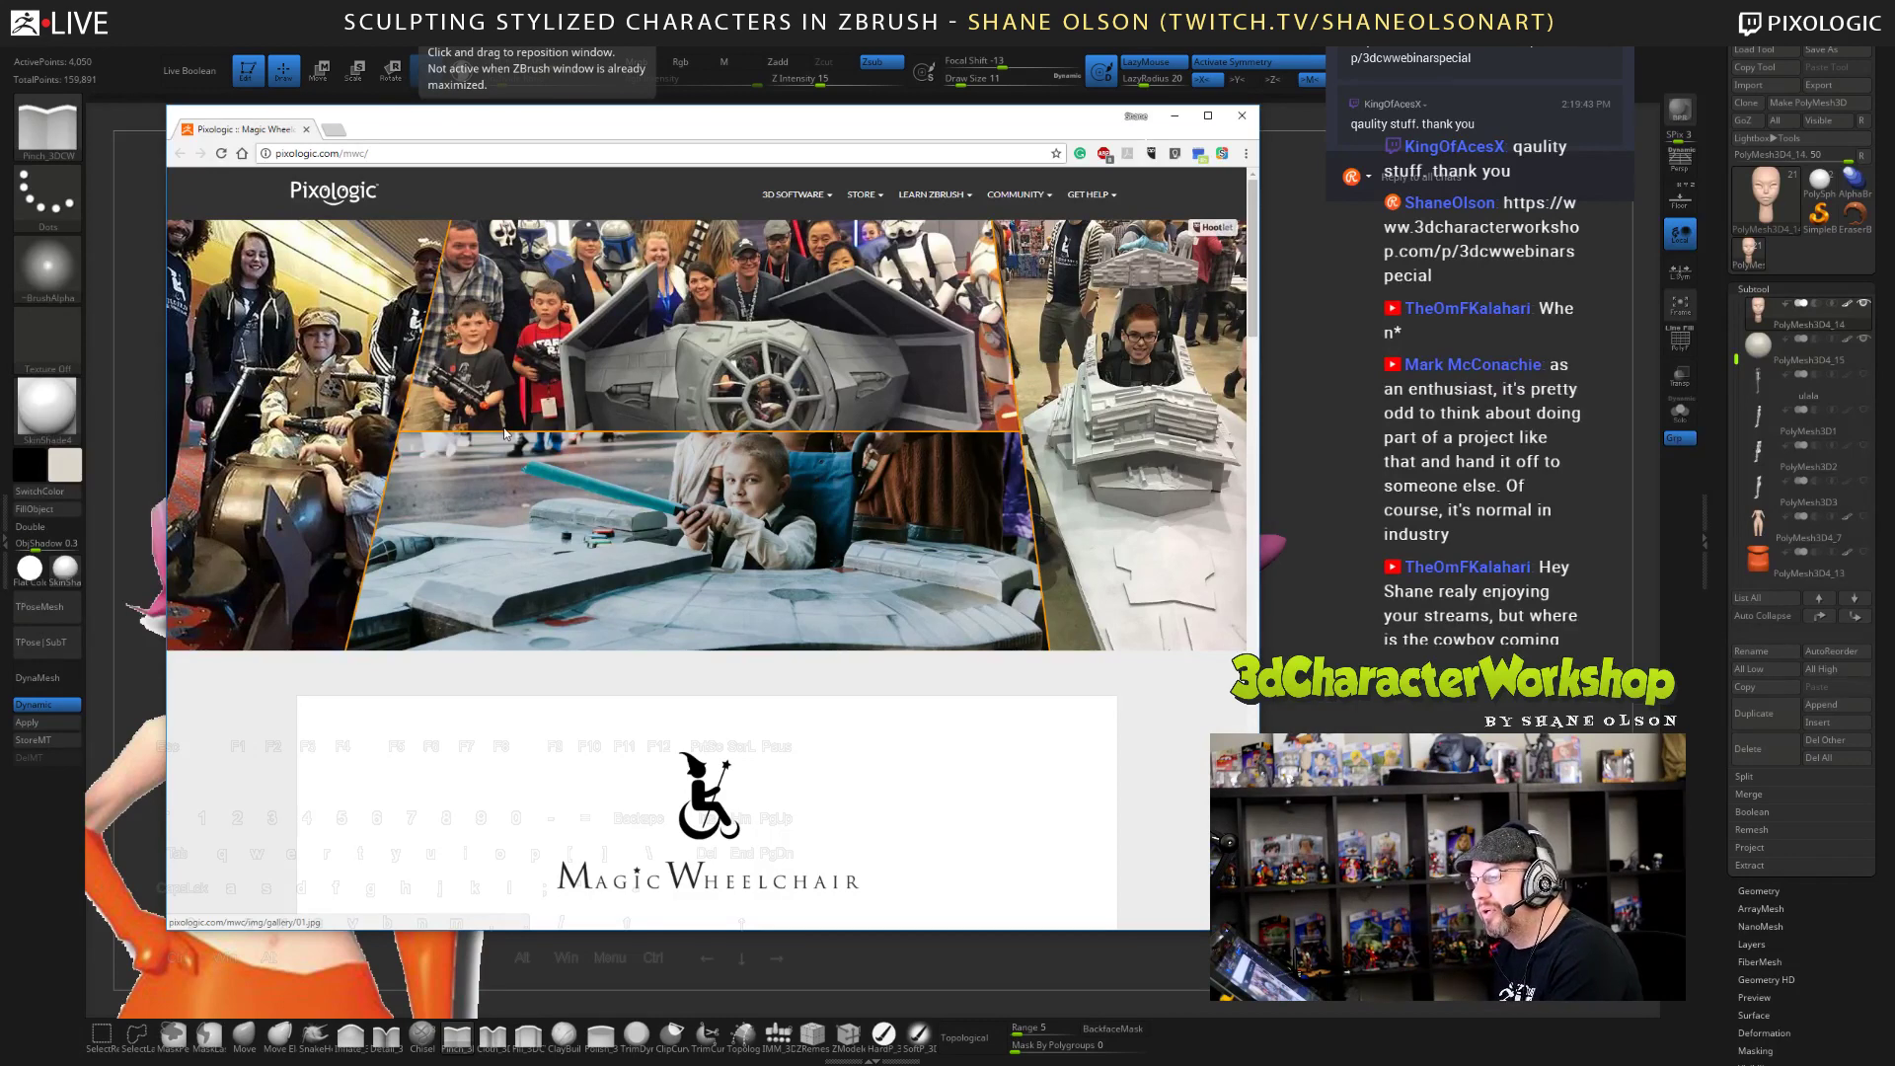
scroll(505, 431, "down", 3)
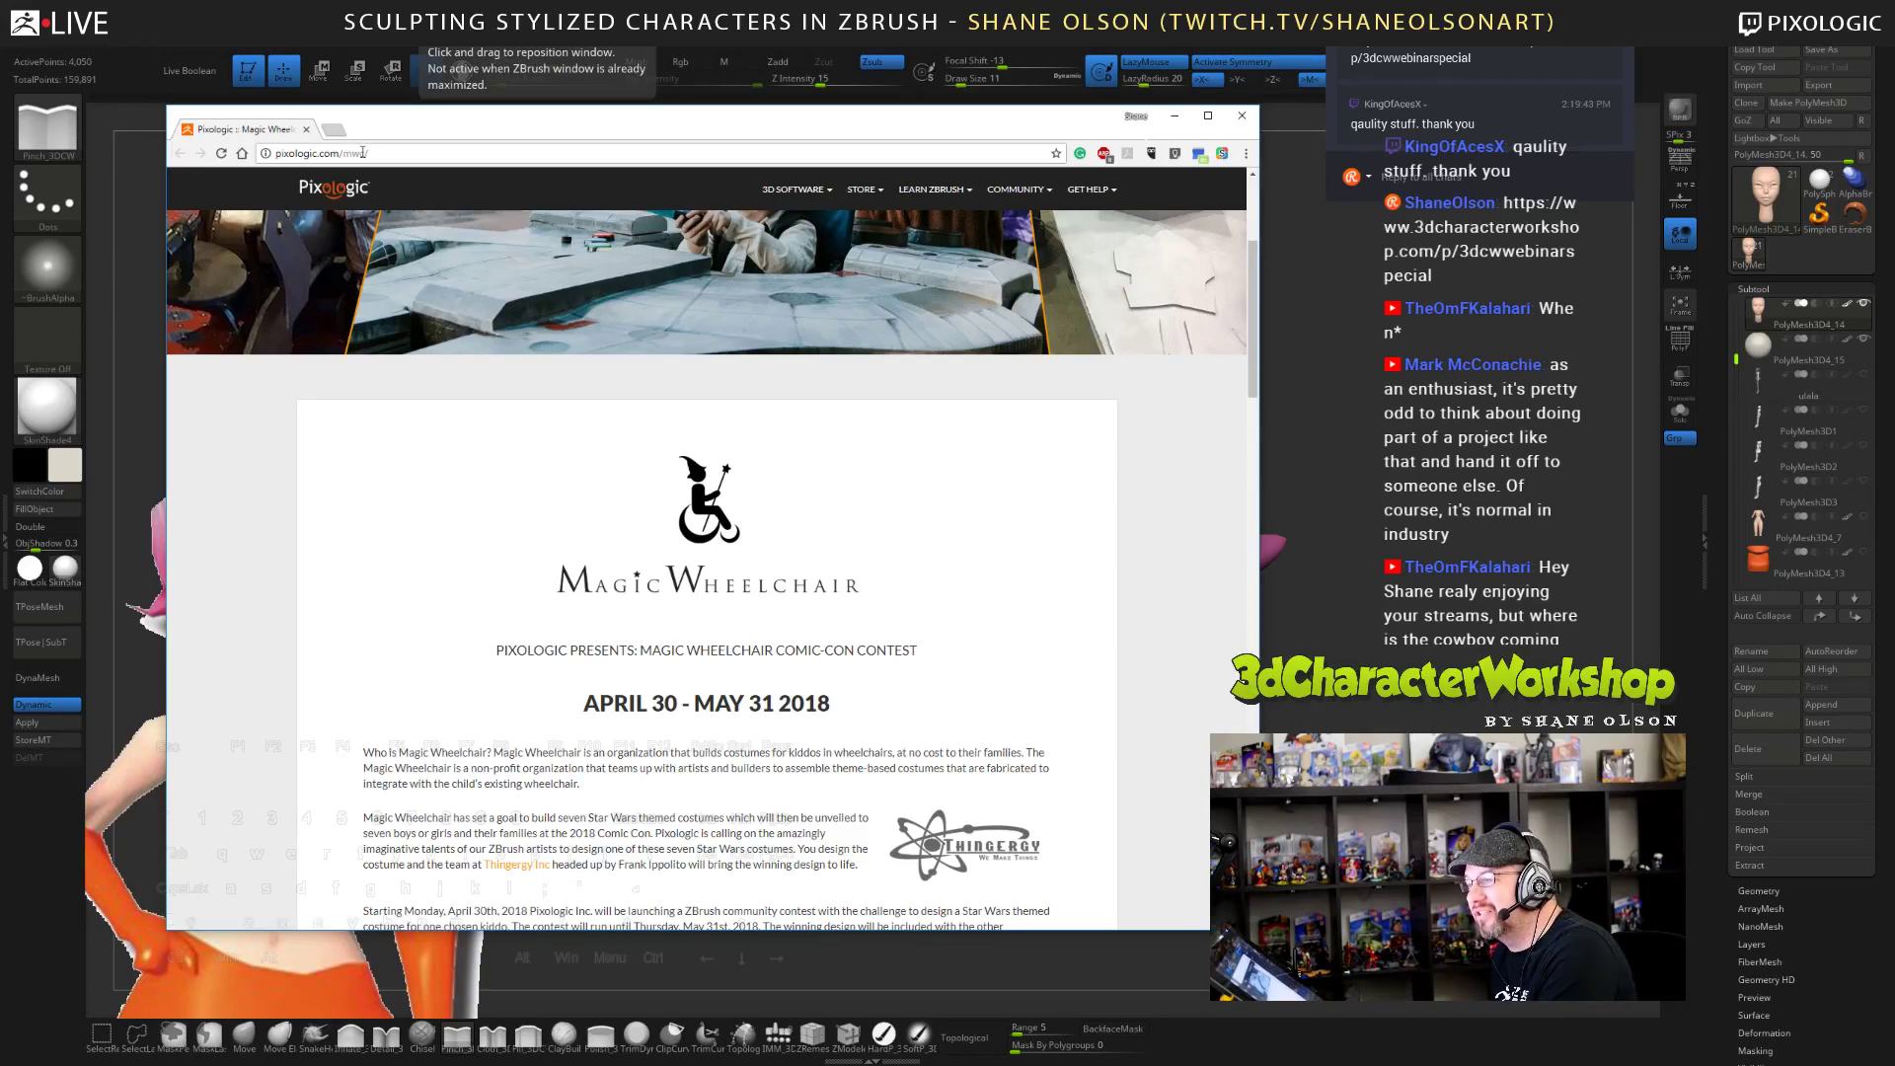
scroll(582, 513, "down", 2)
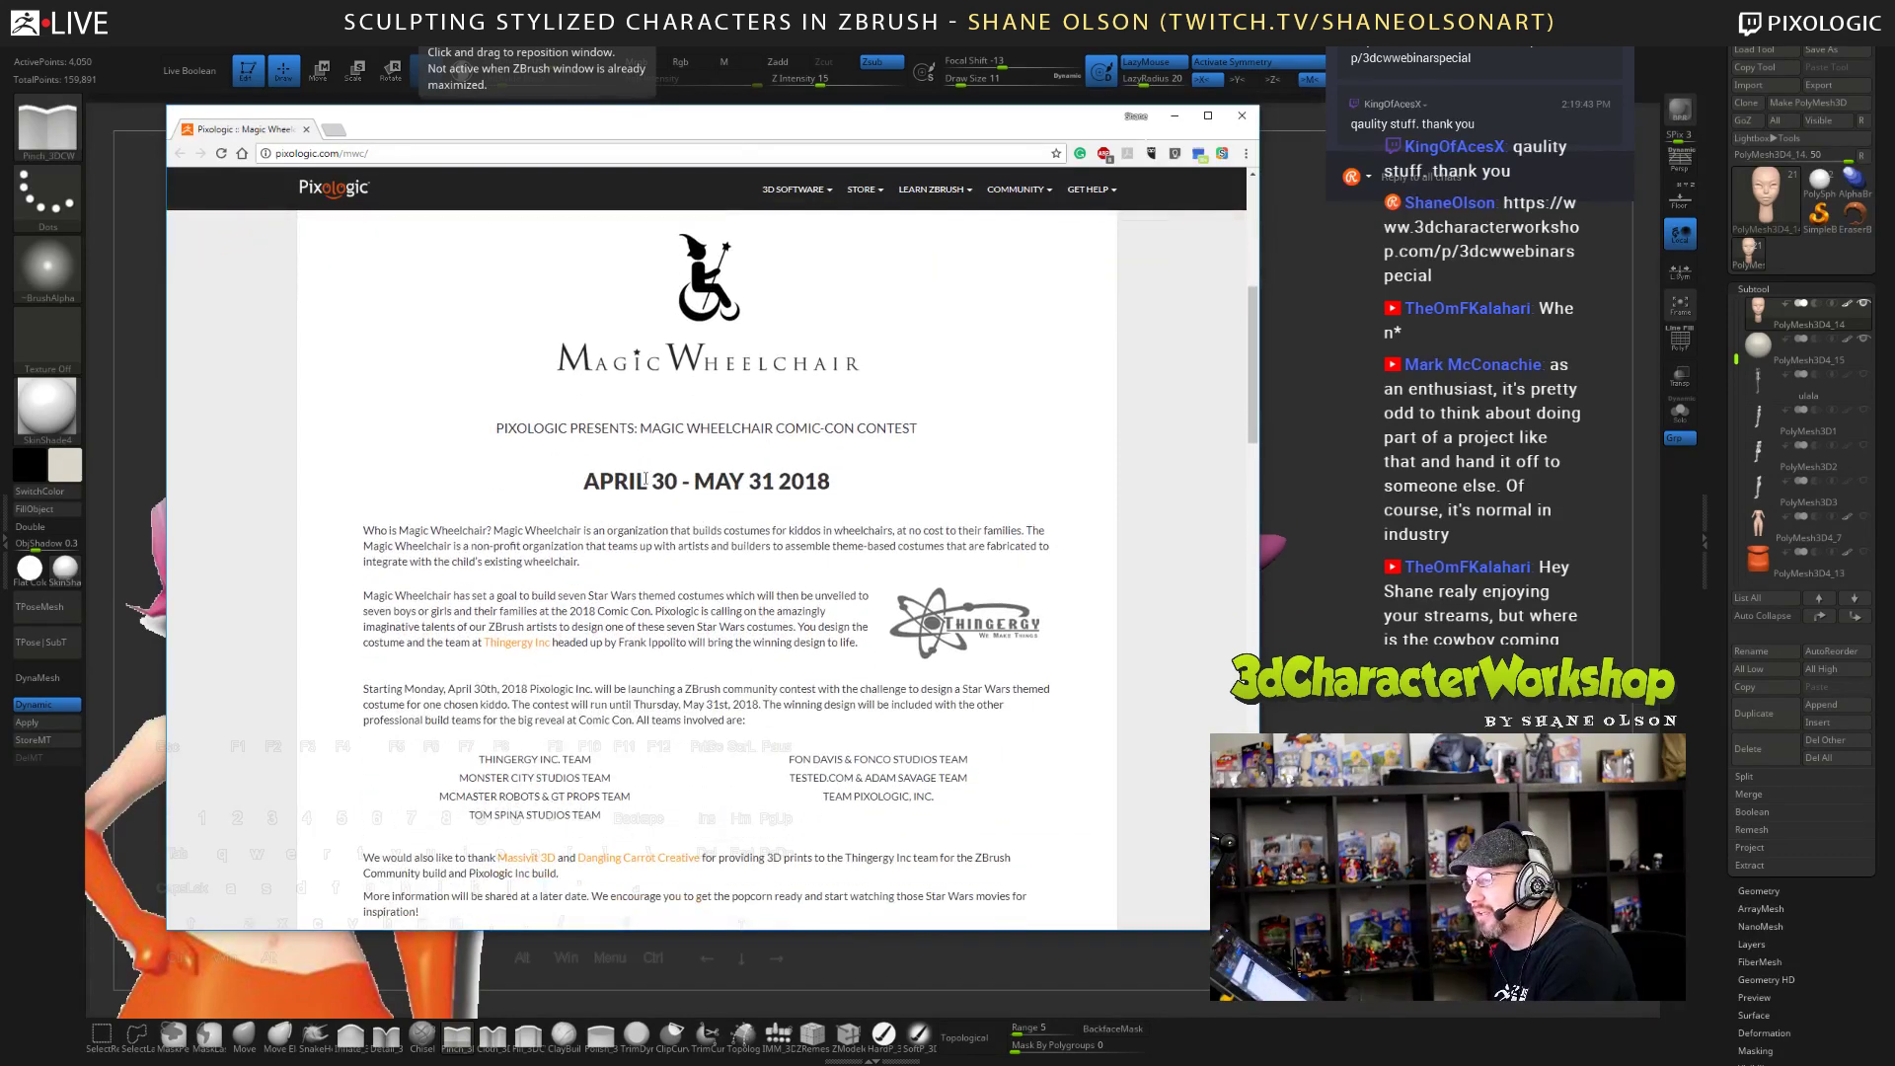
scroll(835, 509, "down", 2)
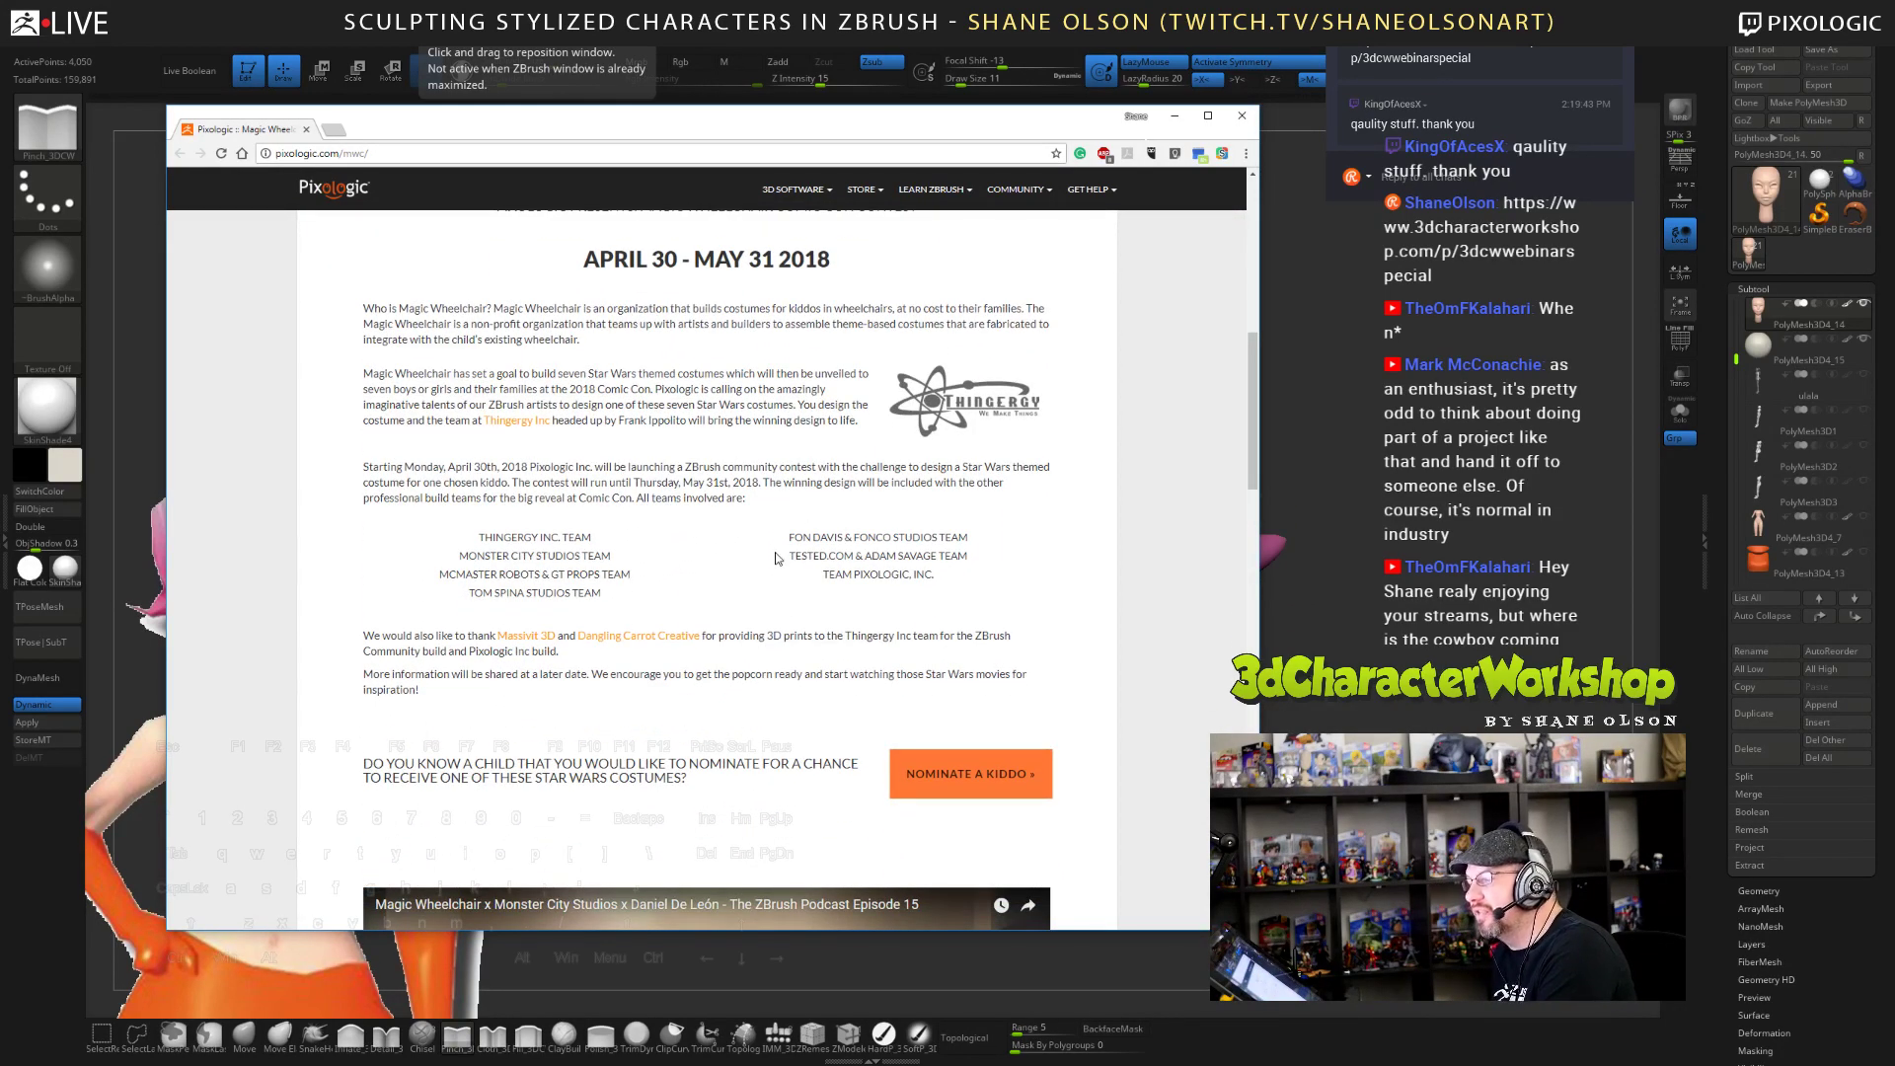
left_click_drag(605, 540, 480, 538)
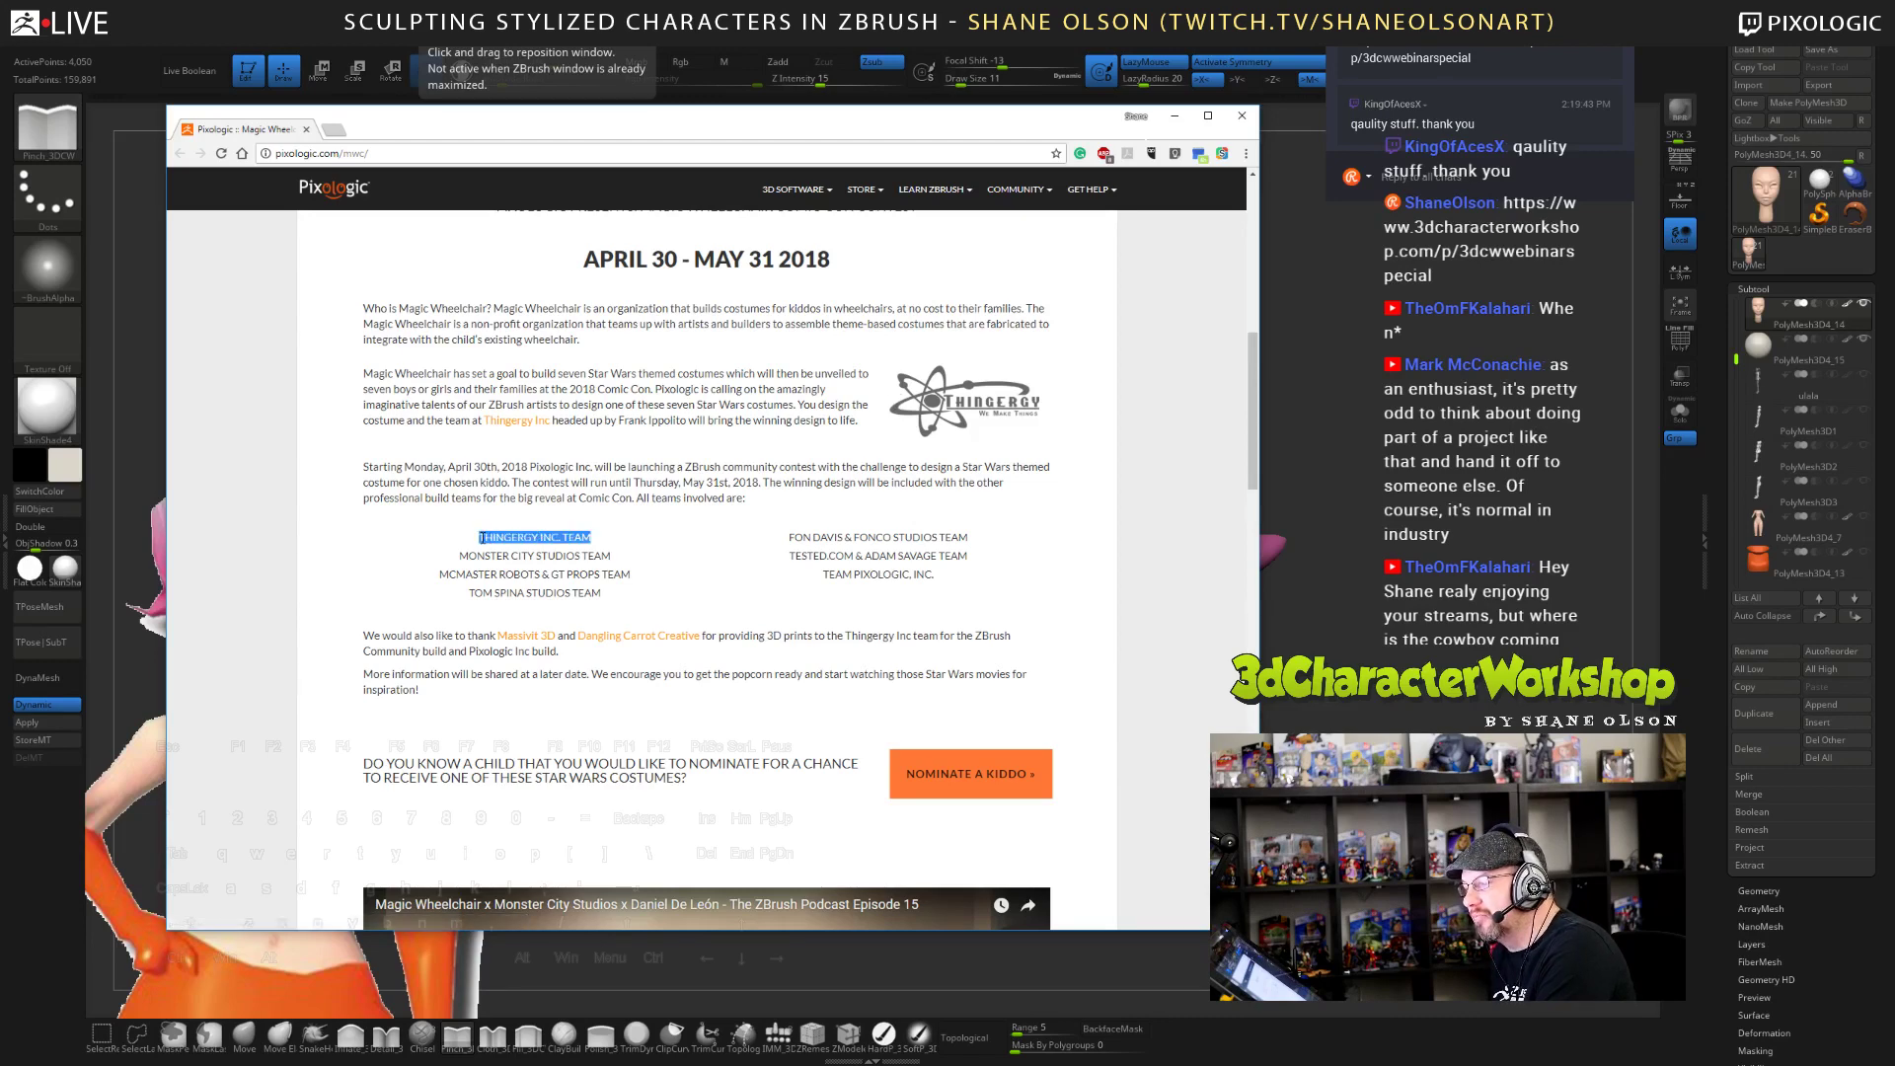
left_click(512, 559)
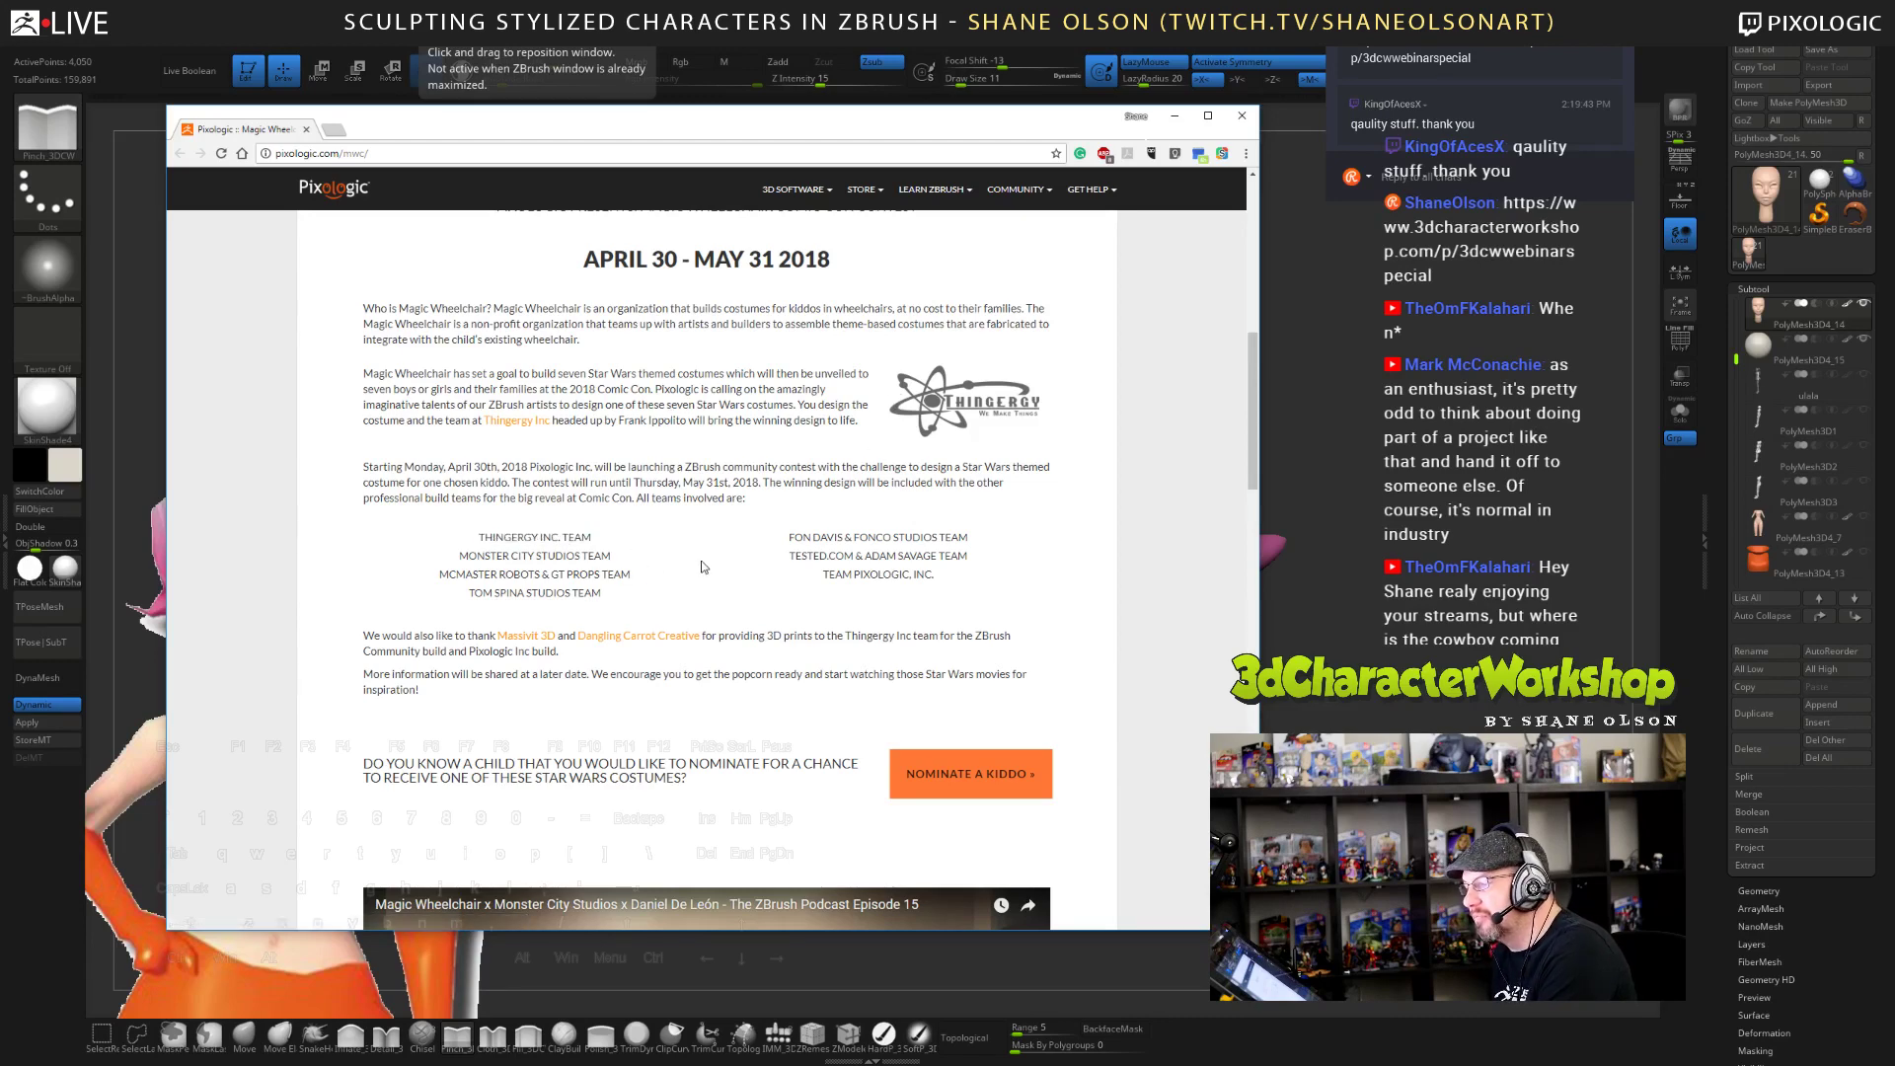
scroll(702, 566, "down", 4)
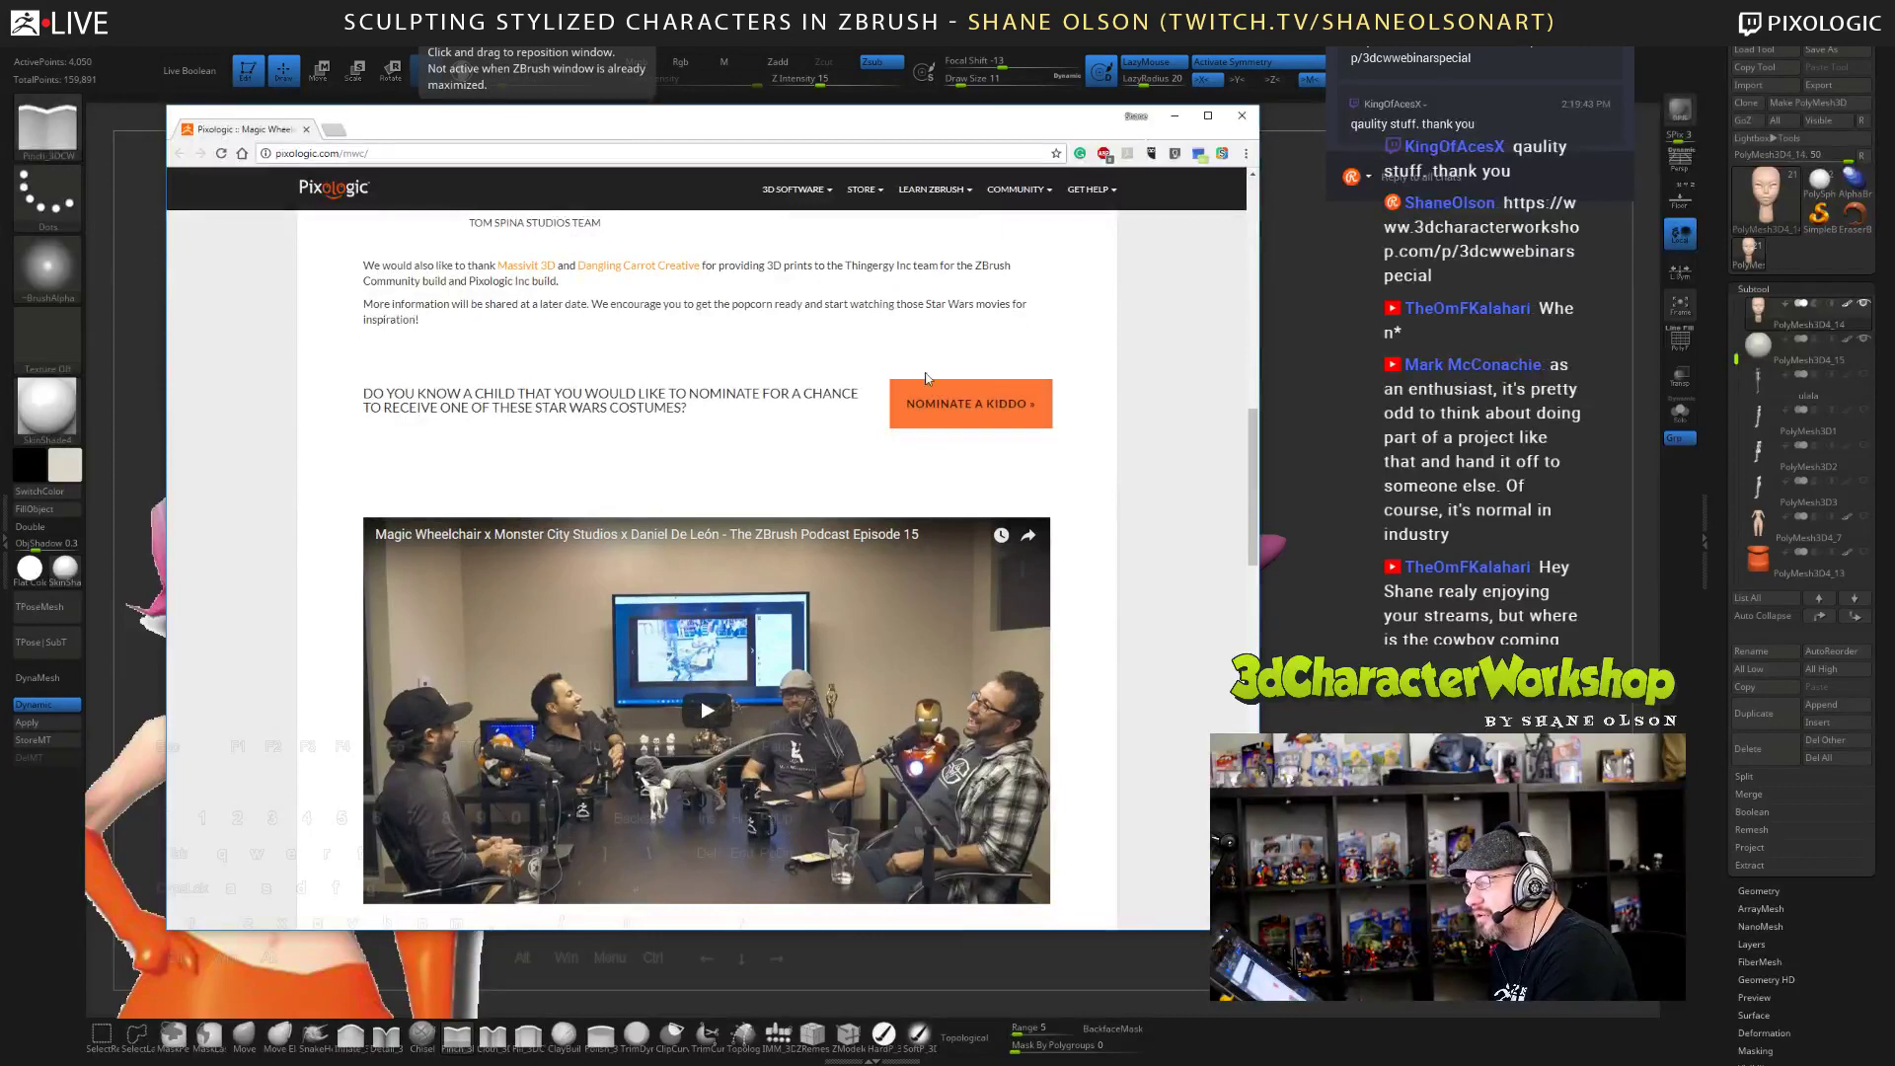
scroll(719, 630, "down", 2)
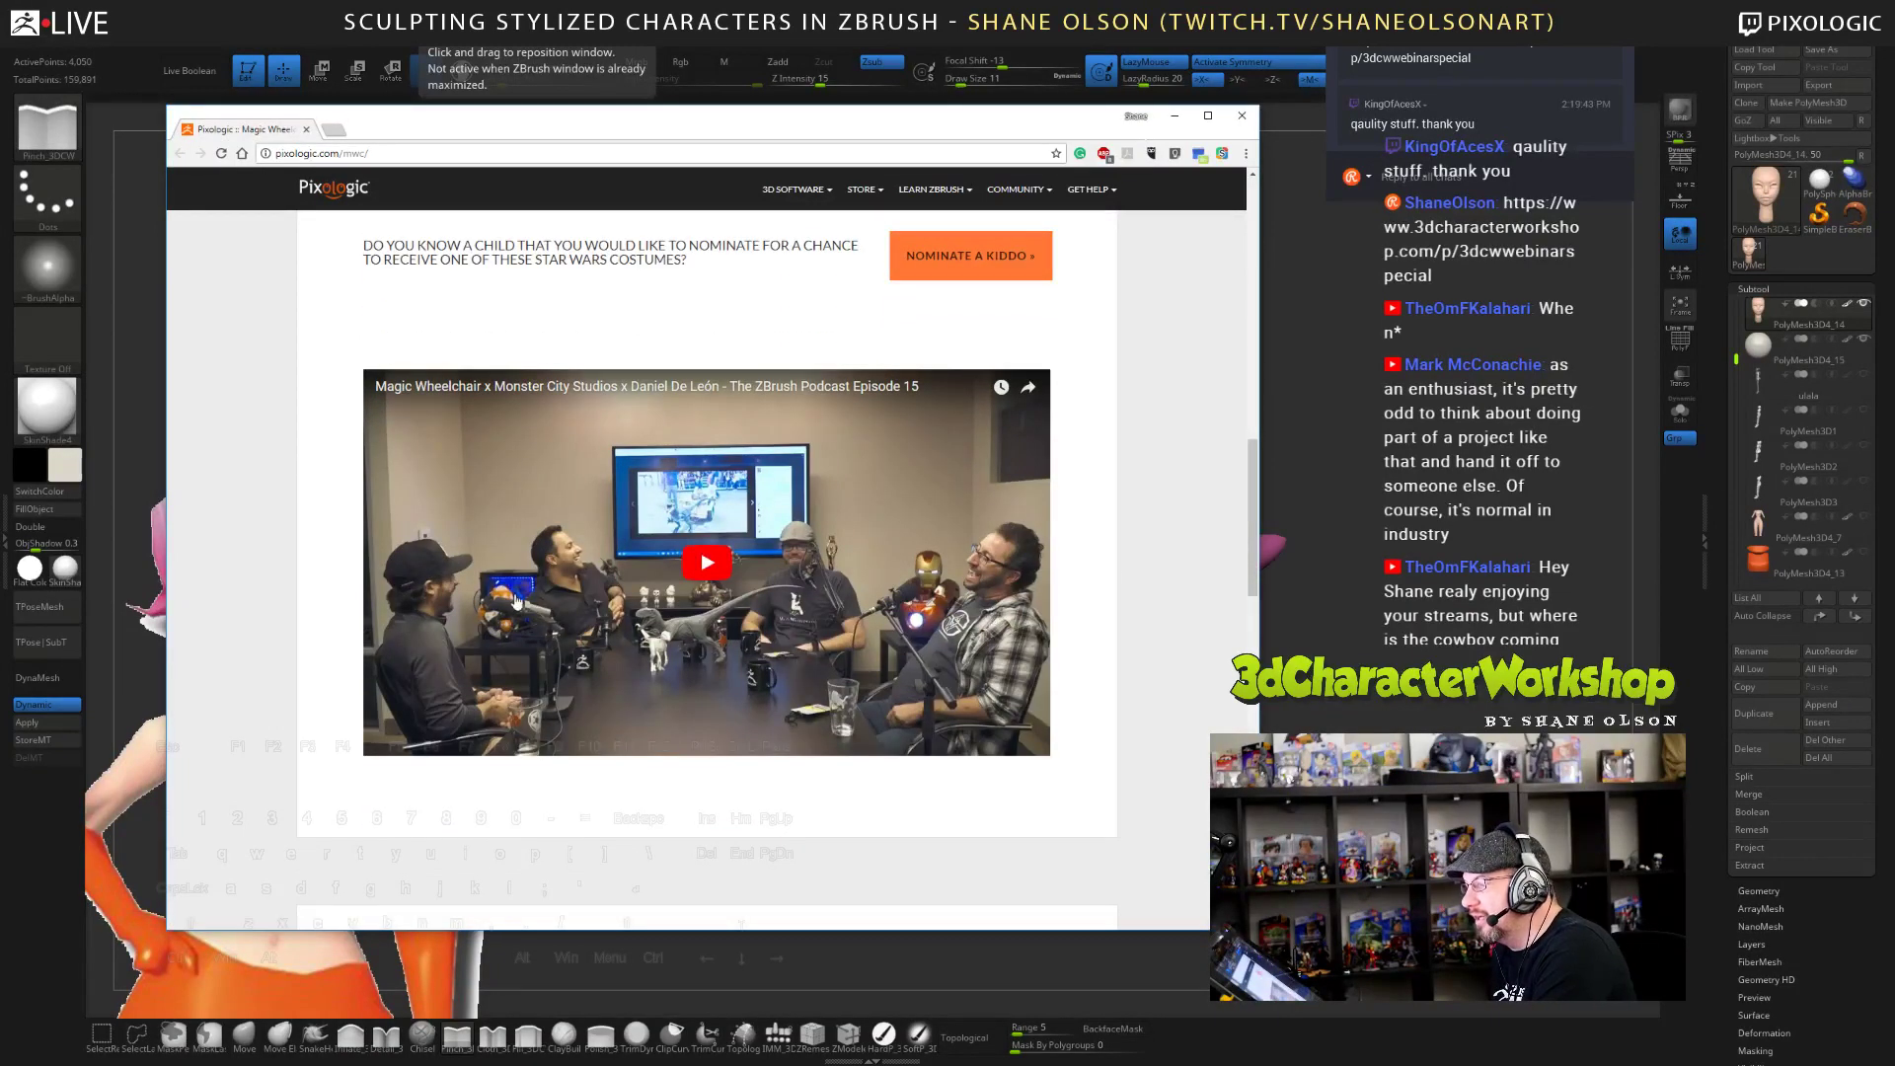
scroll(698, 513, "down", 5)
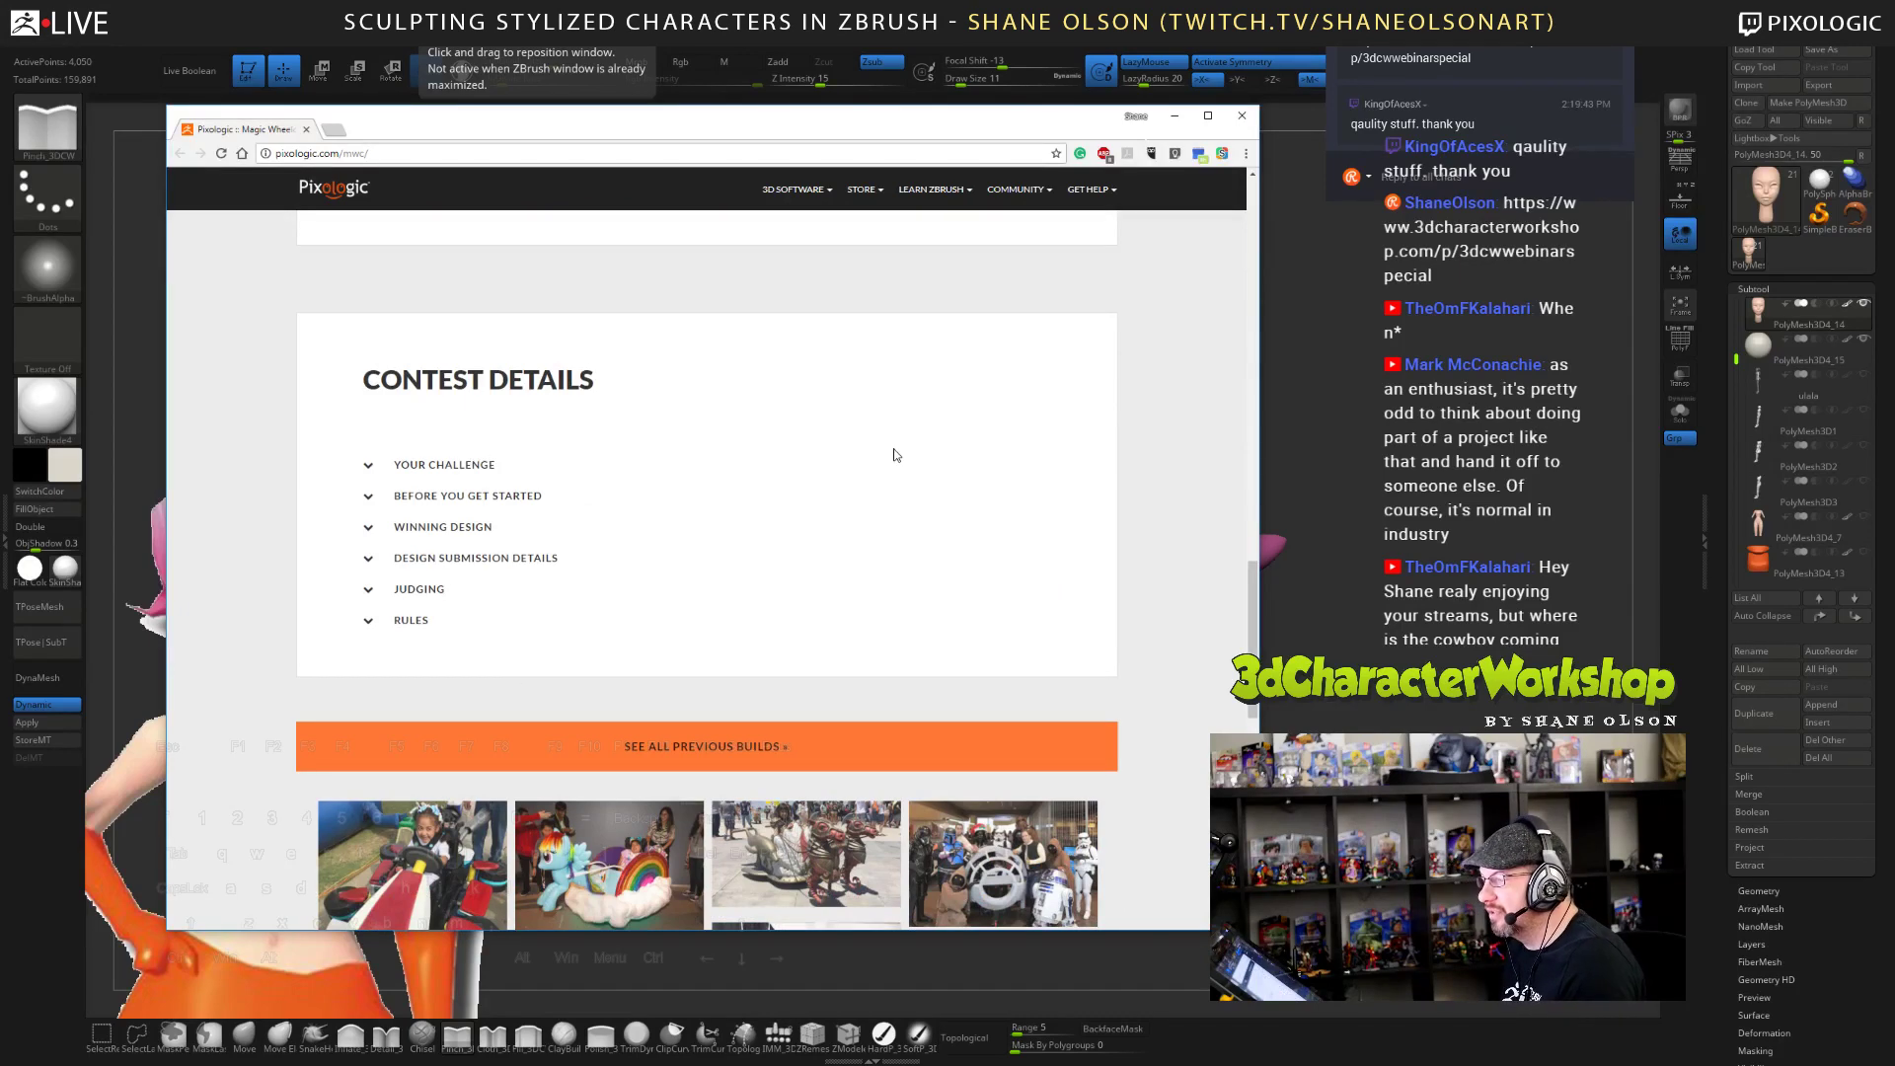
left_click(306, 130)
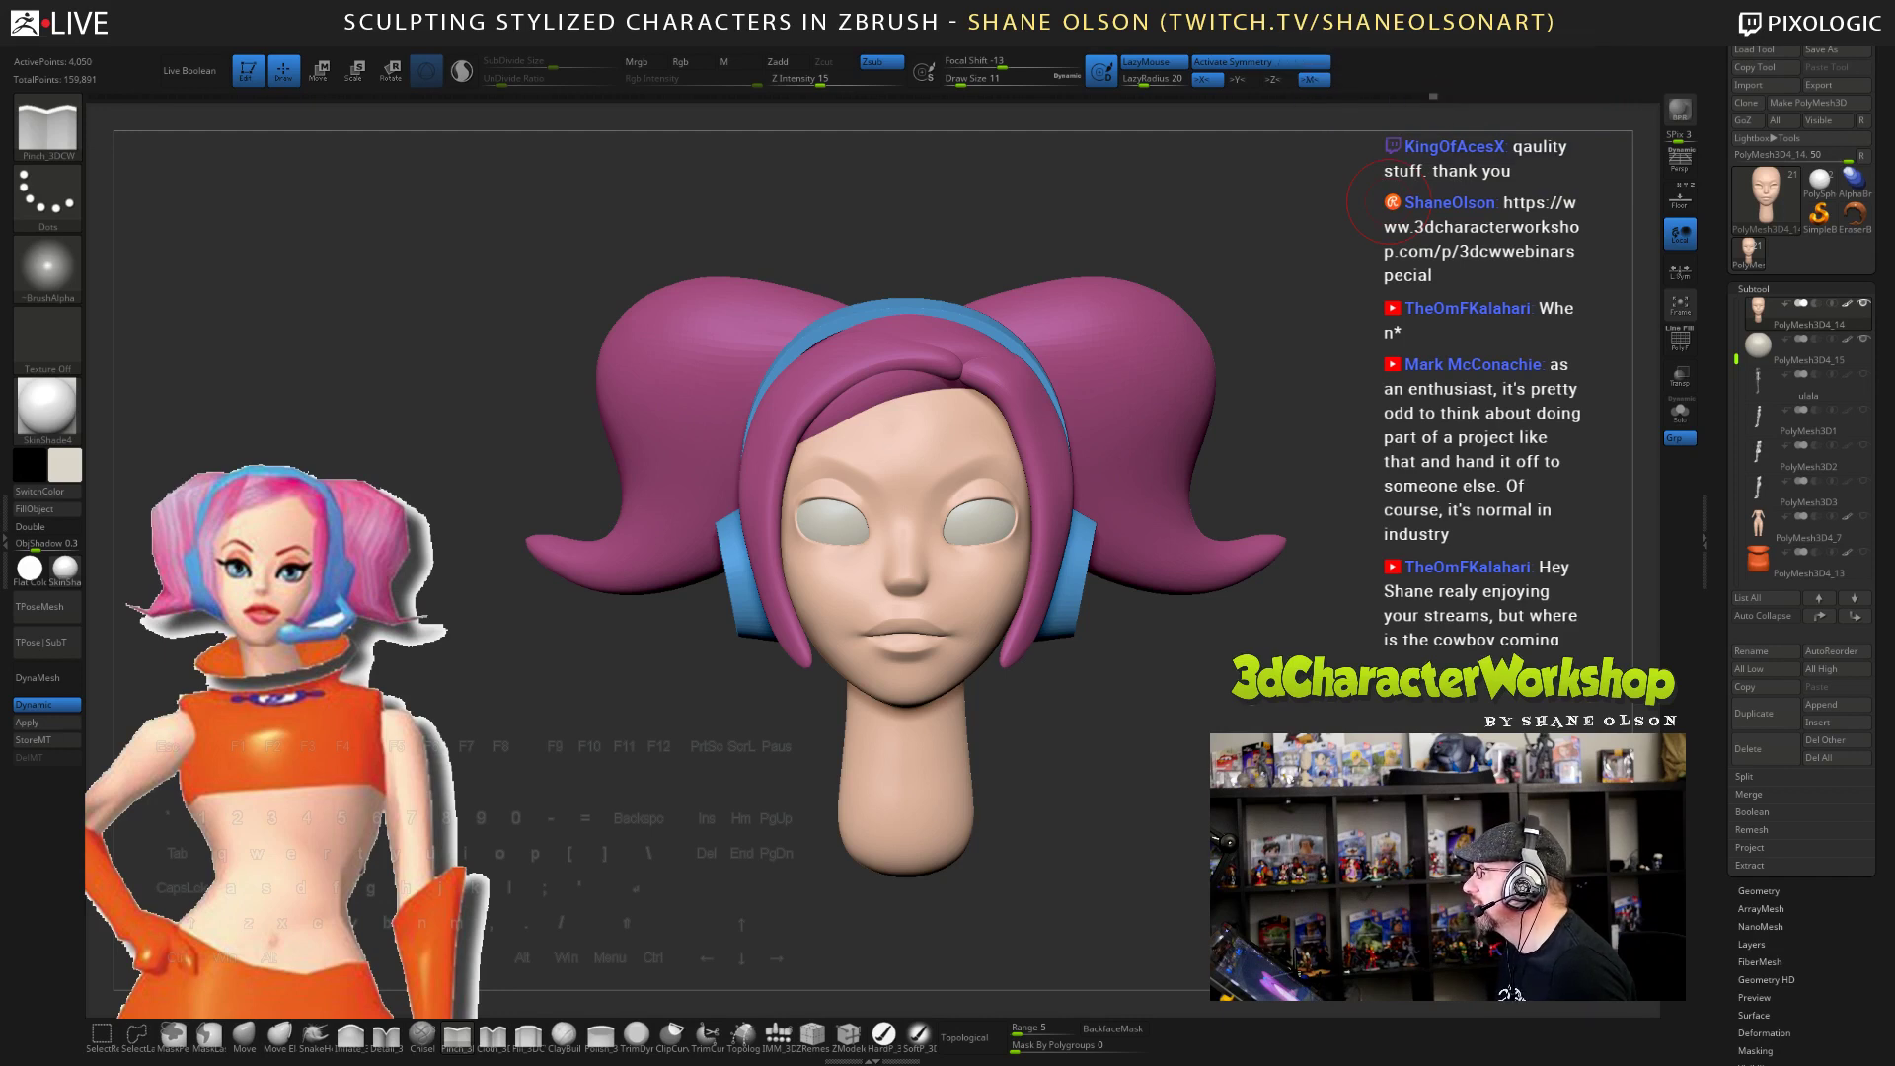
- Set the draw size to 6 and check the head from the front and at a slight angle
left_click_drag(1238, 255, 1258, 639)
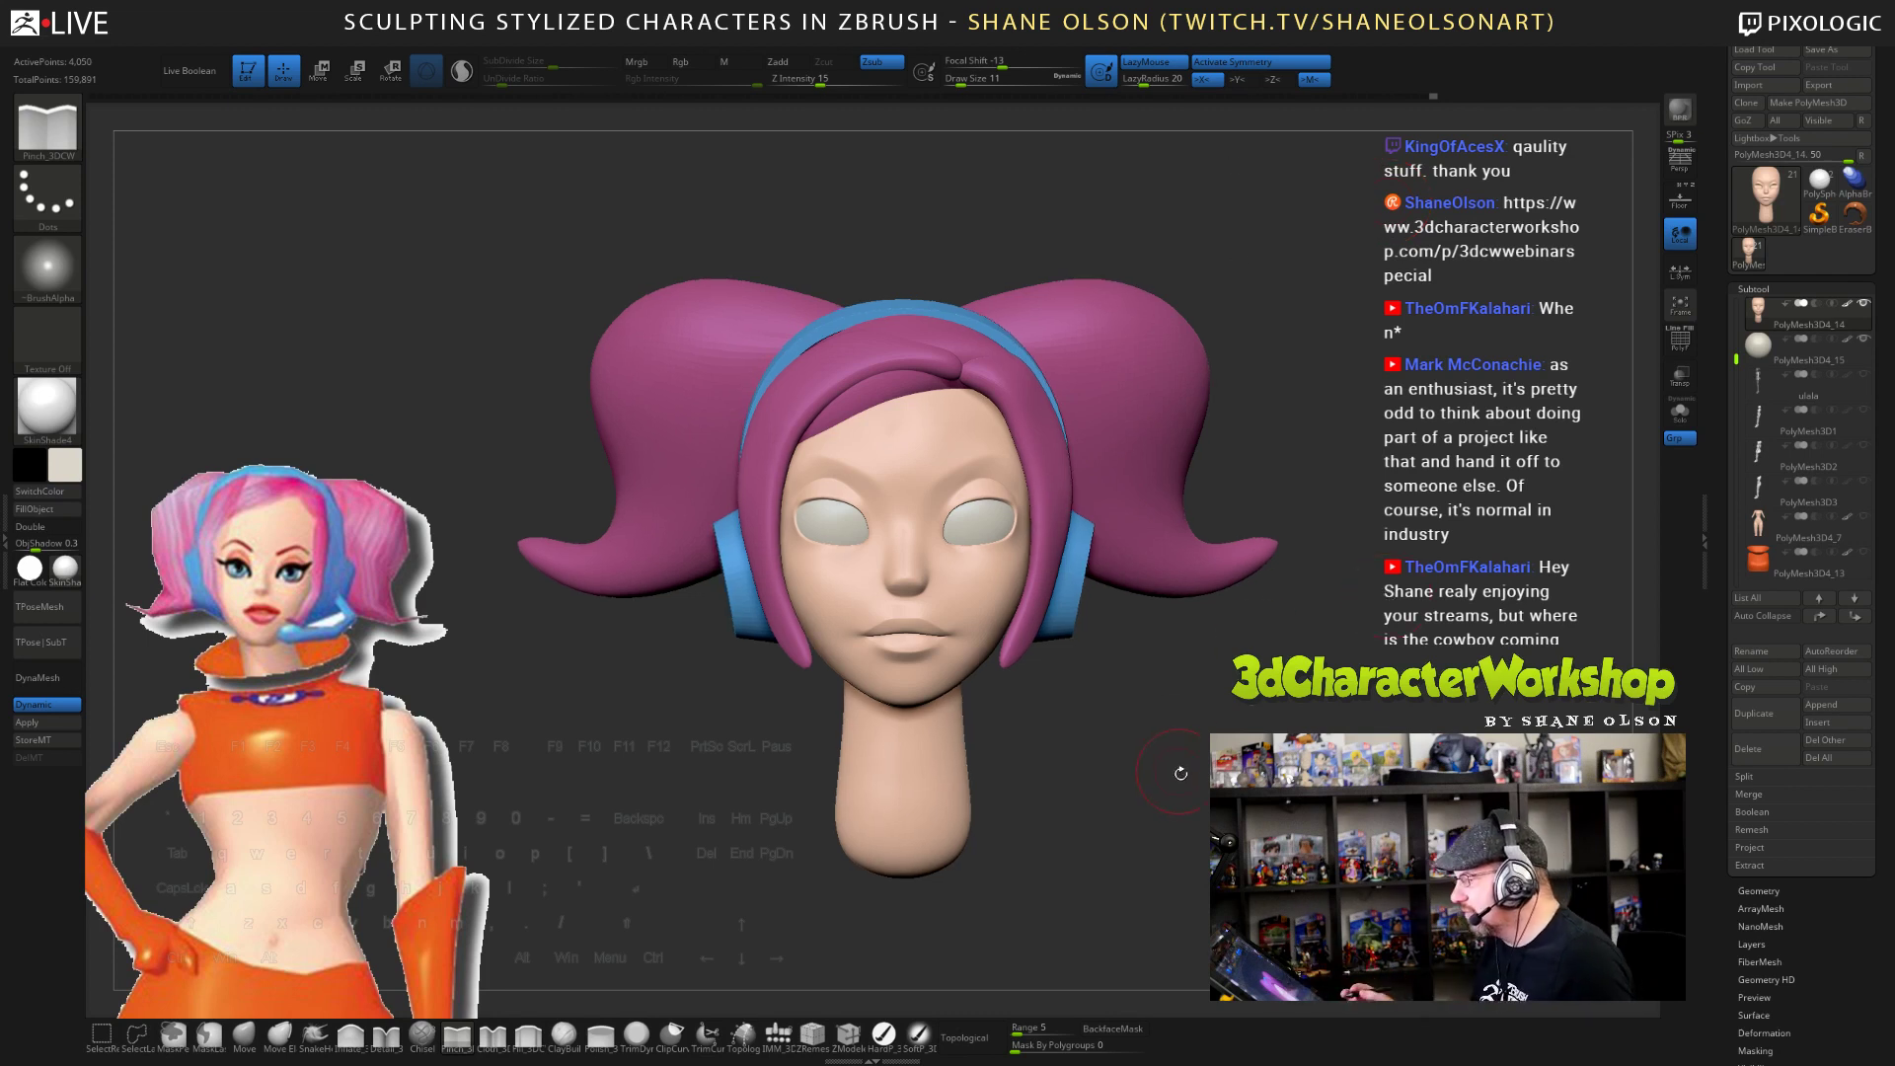
mouse_move(1180, 770)
left_mouse_down()
mouse_move(1411, 779)
mouse_move(1194, 779)
left_mouse_up()
mouse_move(1234, 690)
left_mouse_down("alt")
mouse_move(1281, 725)
mouse_move(1255, 755)
left_mouse_up("alt")
type("s6")
key("Return")
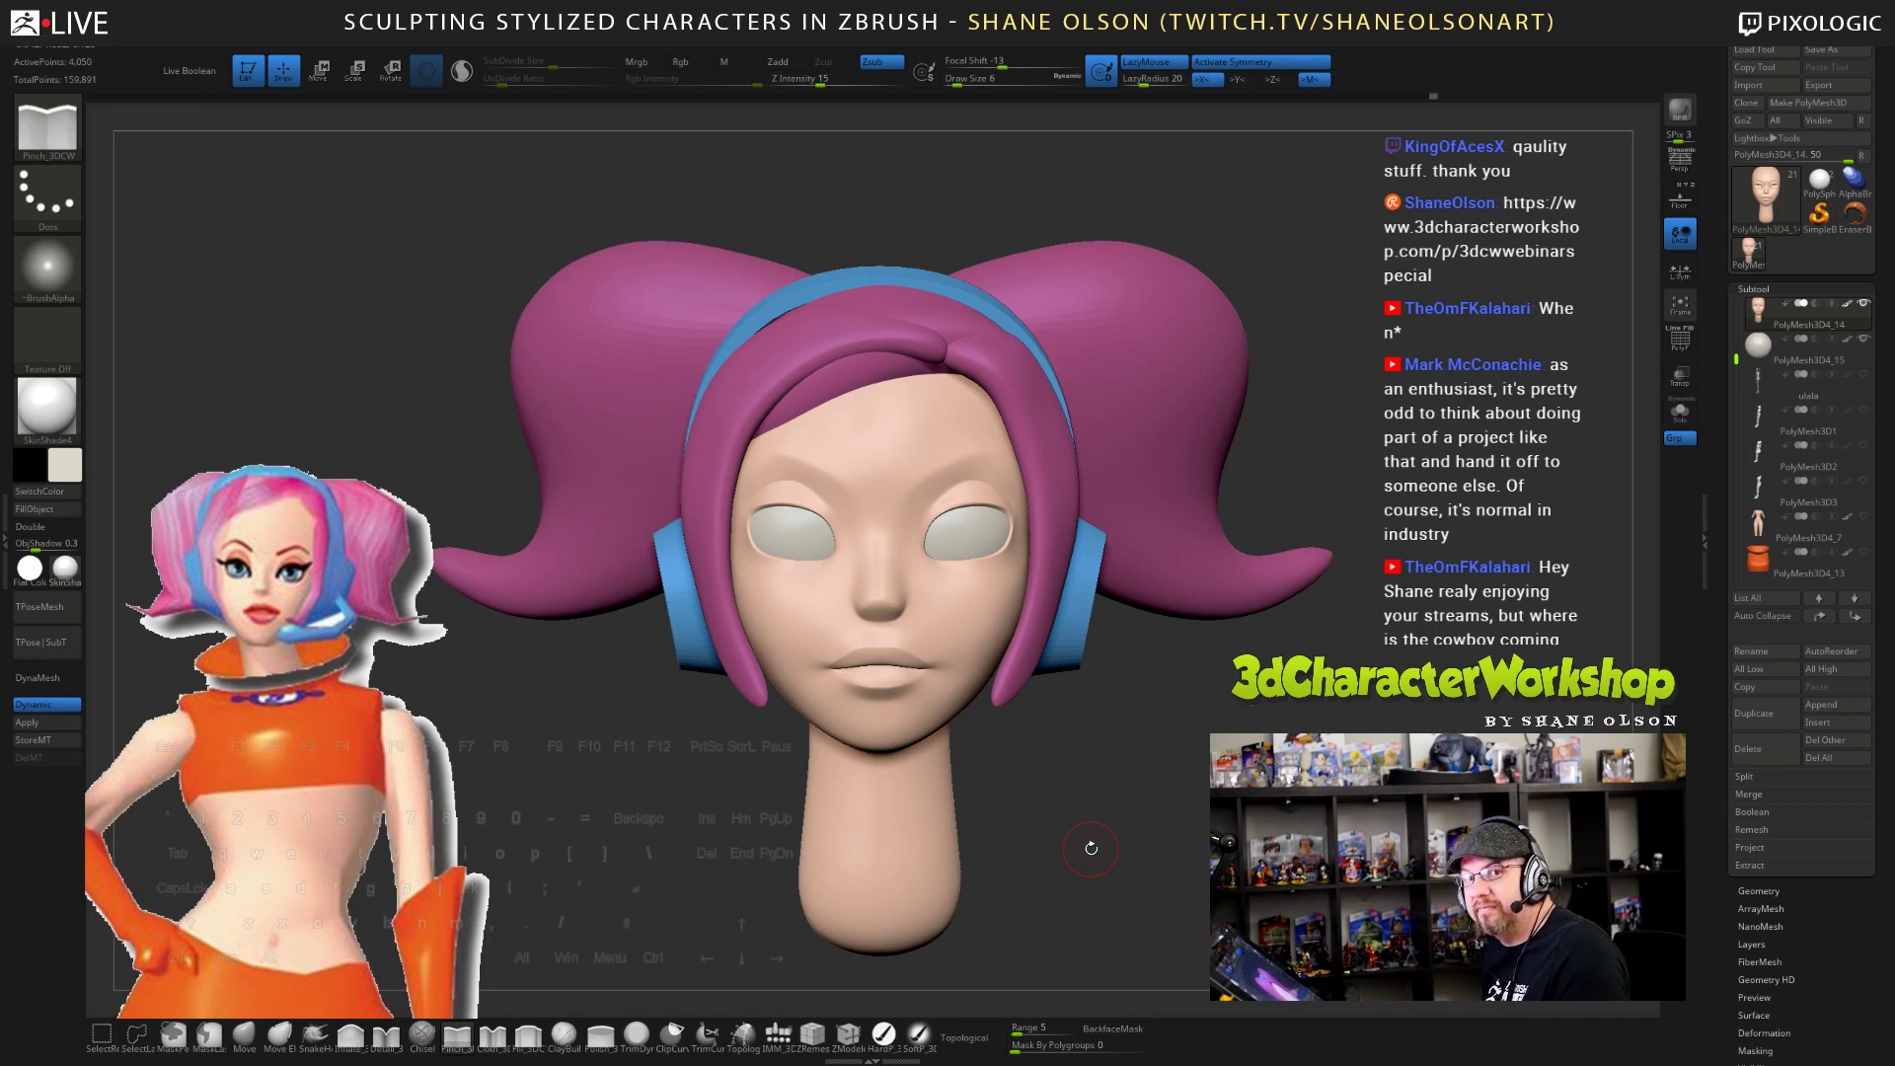
left_click_drag(1091, 847, 893, 908)
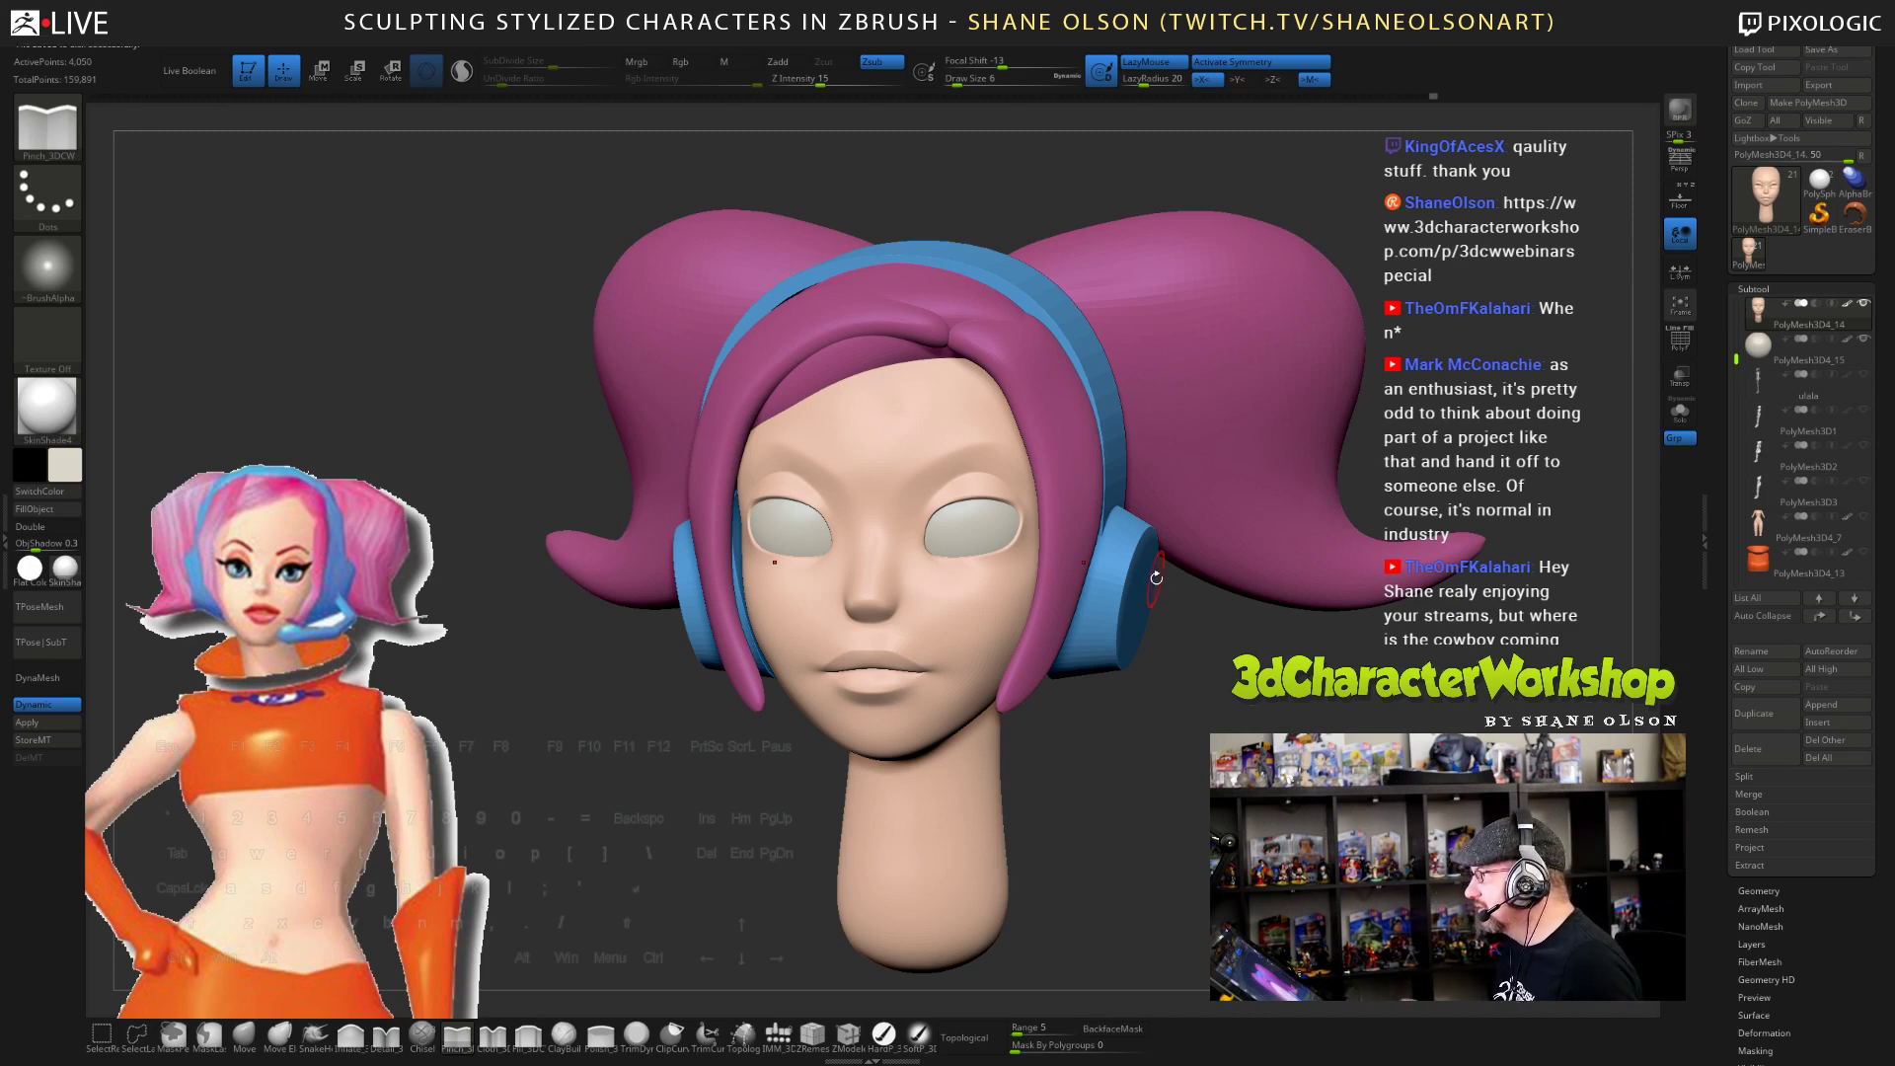
left_click_drag(1201, 774, 1196, 768)
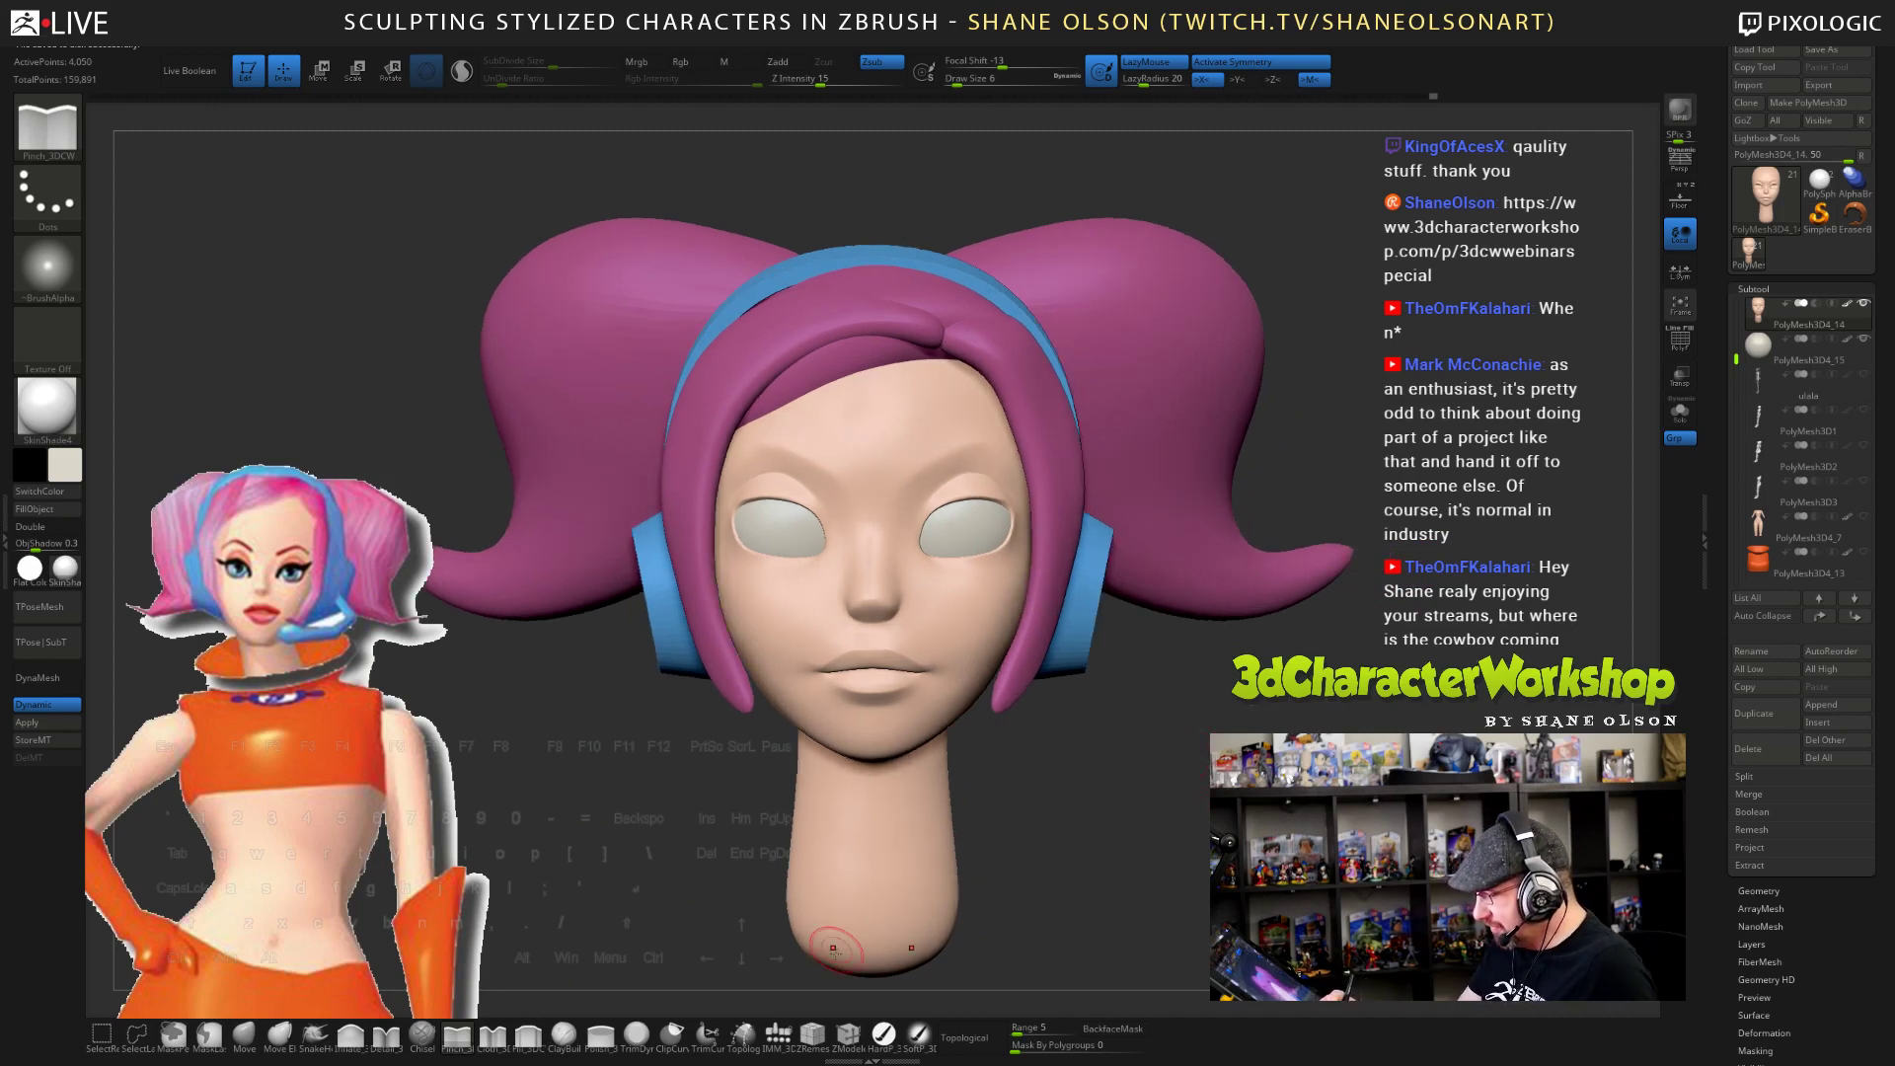
- Isolate the head and draw the eyebrow's two parallel arched outlines above the eye with the symmetrical Topology brush, reducing the draw size to 4
left_click(742, 1033)
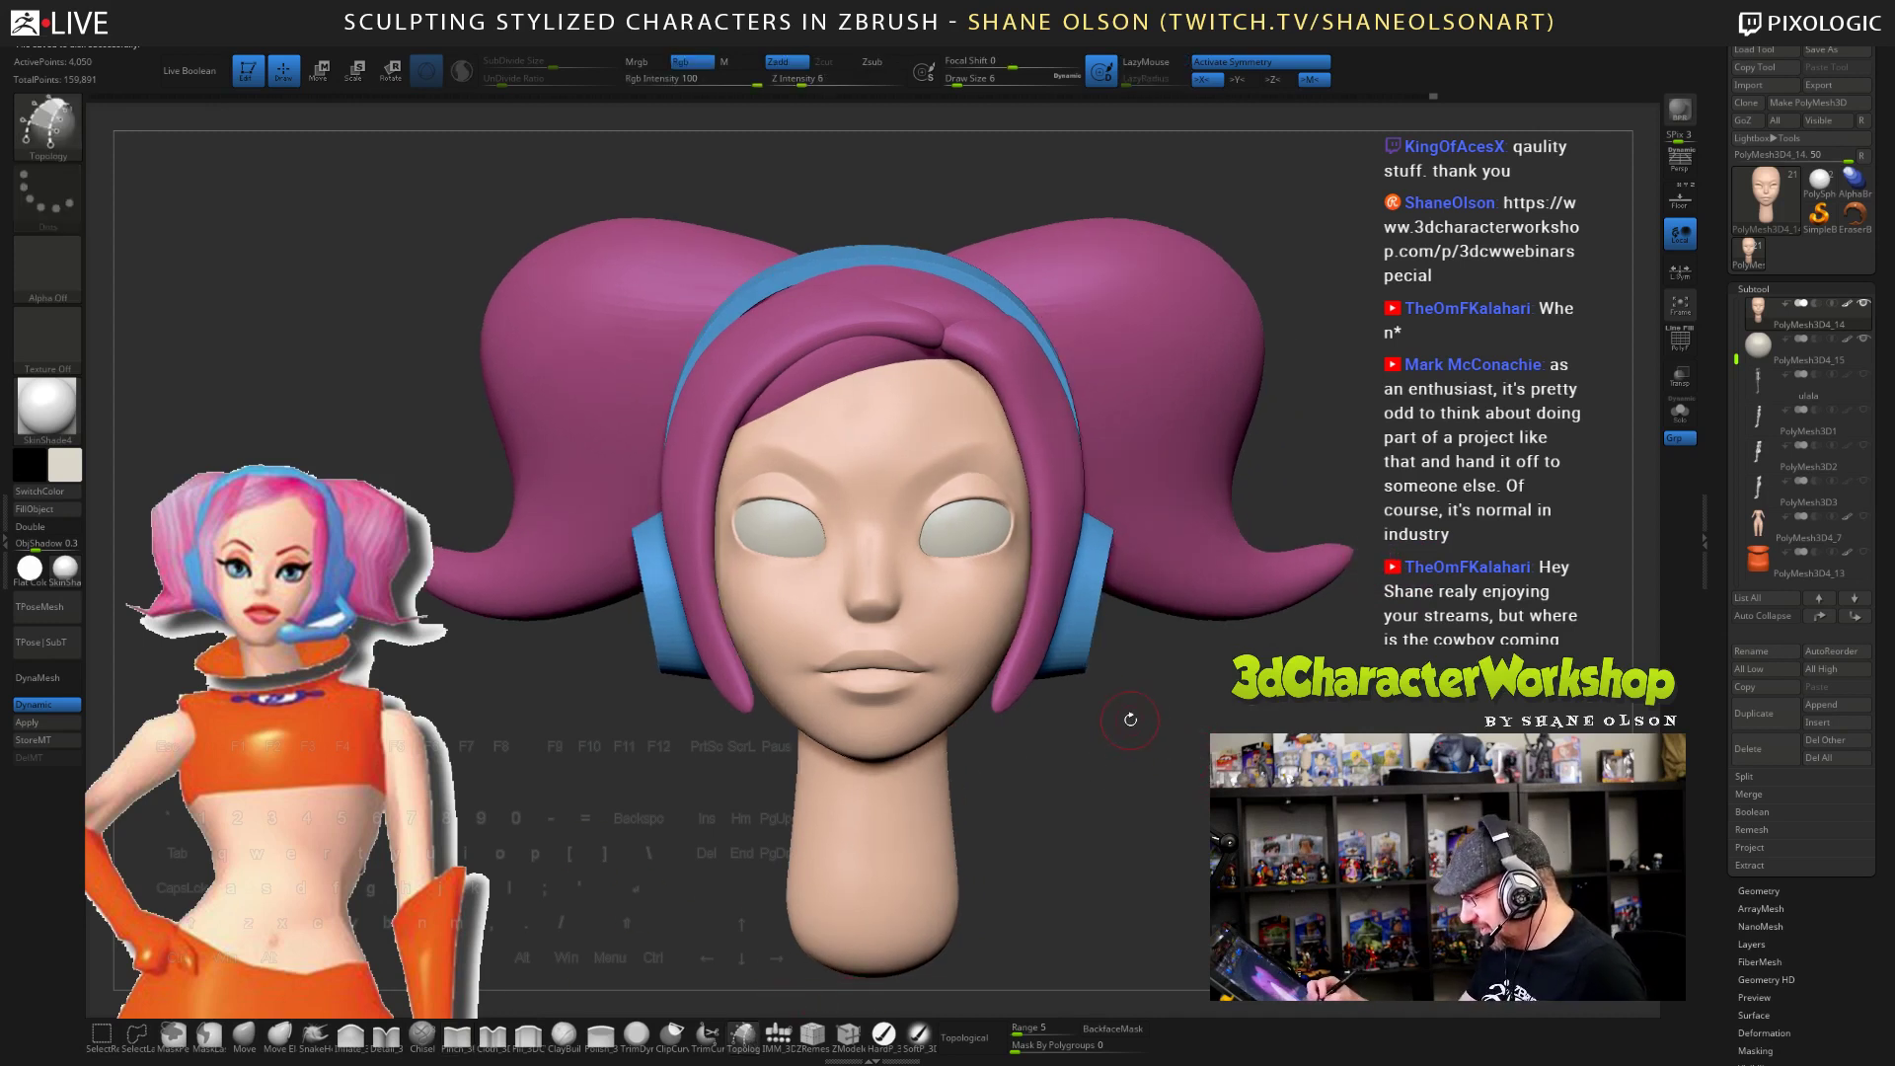
mouse_move(1129, 719)
left_mouse_down("alt")
mouse_move(1121, 831)
mouse_move(1090, 895)
mouse_move(1013, 895)
left_mouse_up("alt")
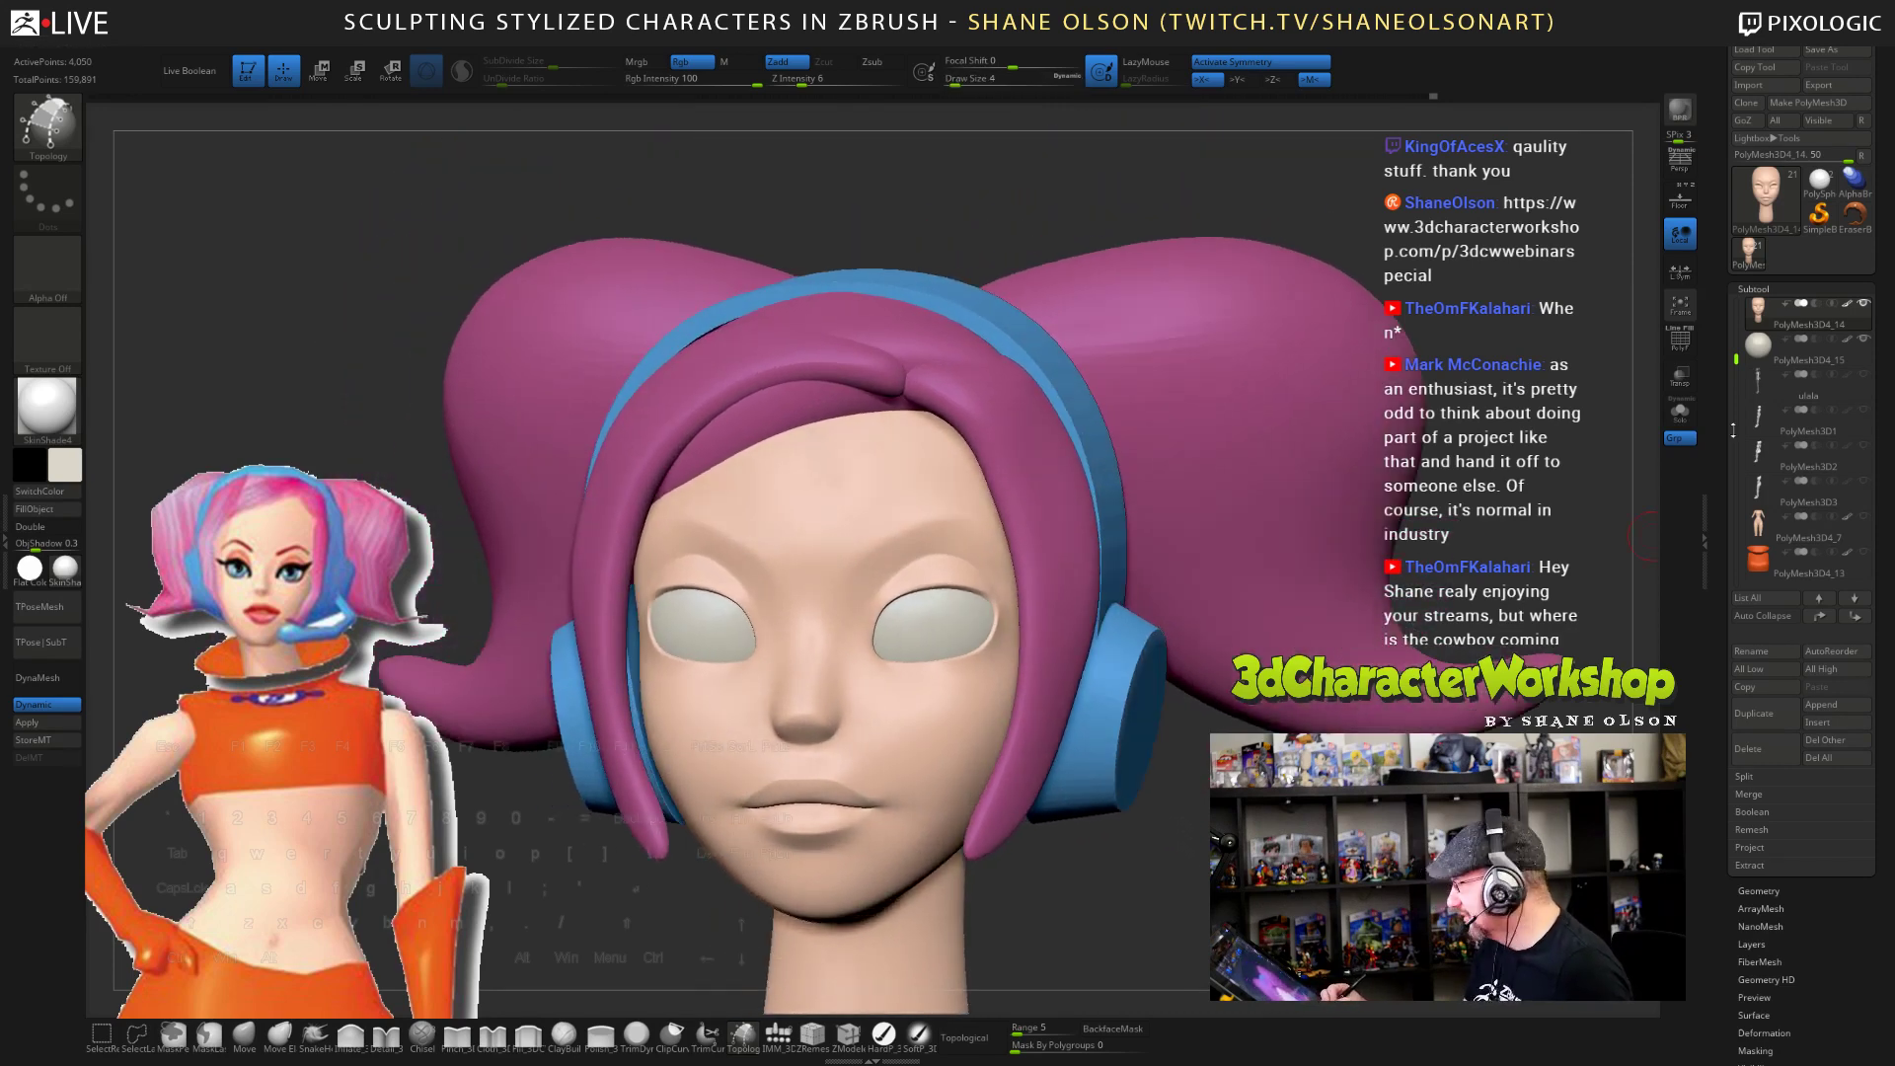
left_click(1679, 410)
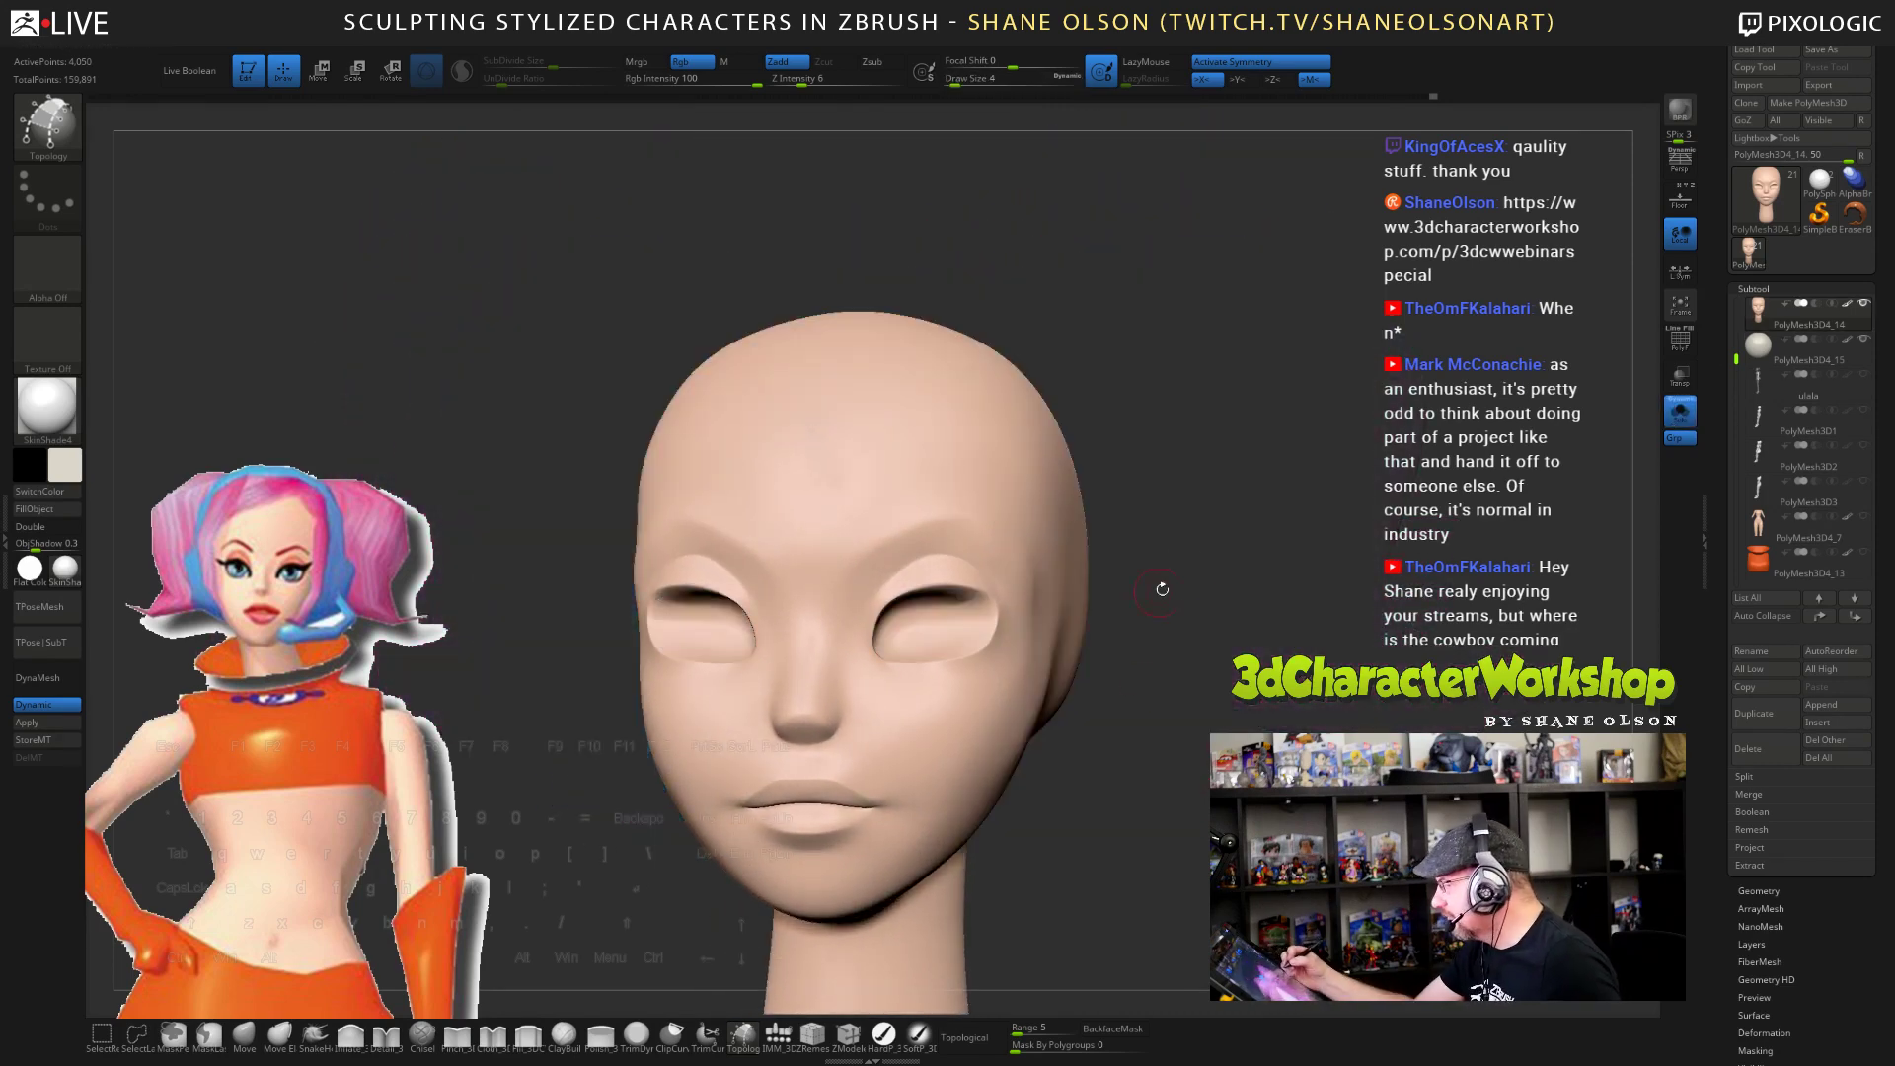
left_click_drag(1172, 592, 1006, 625)
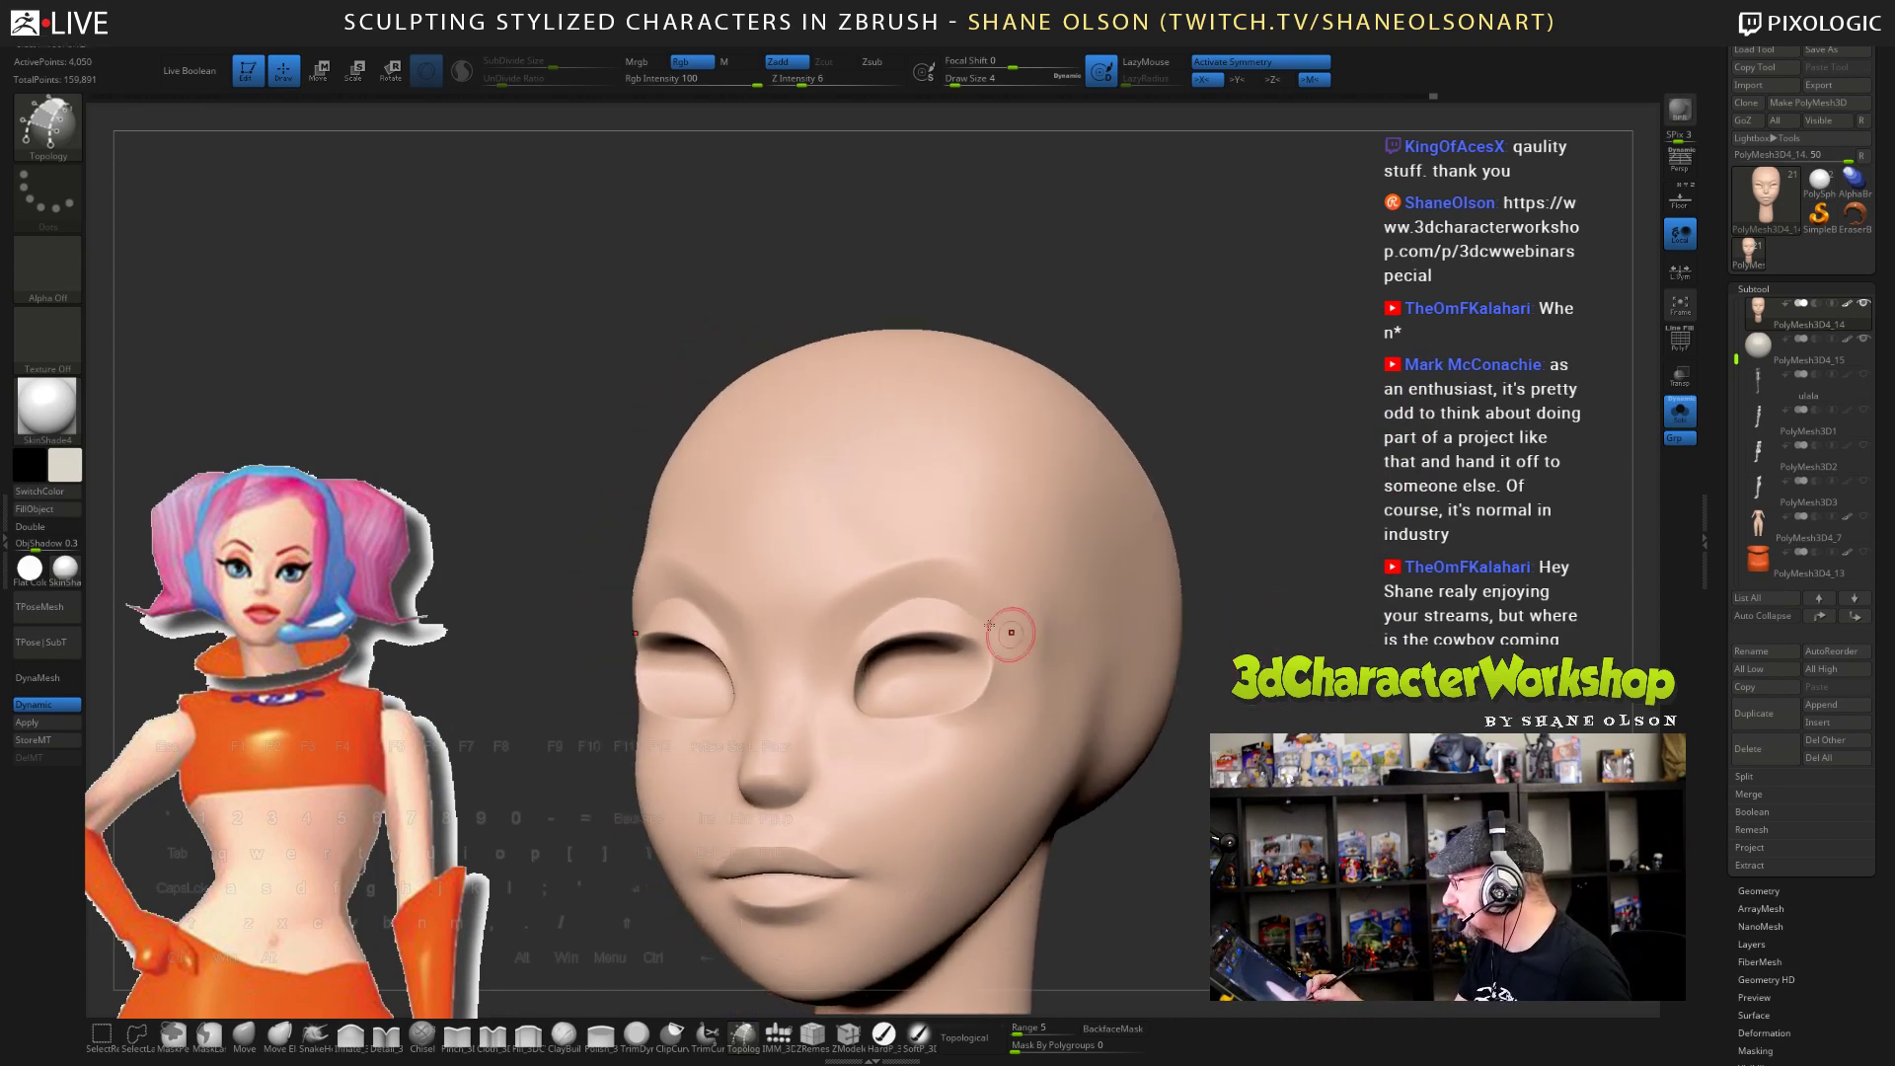
left_click_drag(825, 609, 836, 600)
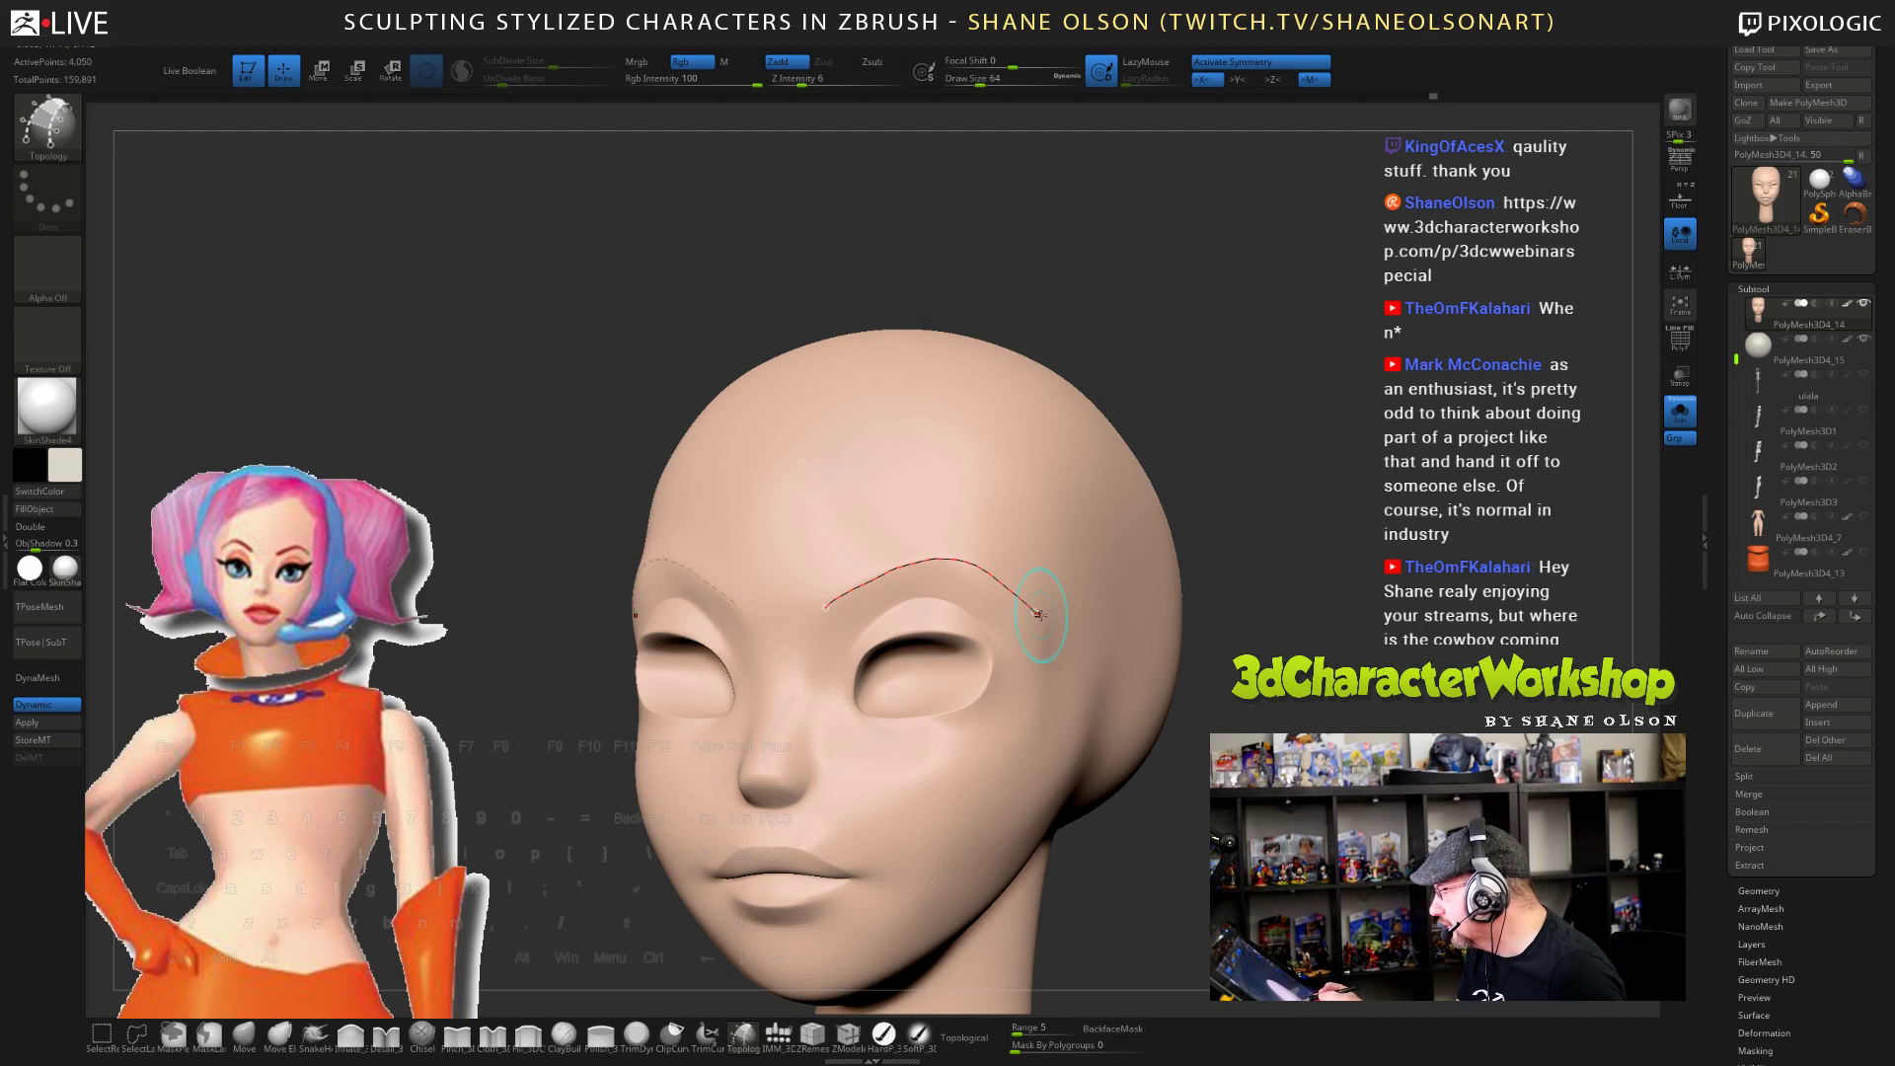
key("bracketleft")
key("bracketleft")
key("bracketleft")
key("bracketleft")
key("bracketleft")
key("bracketleft")
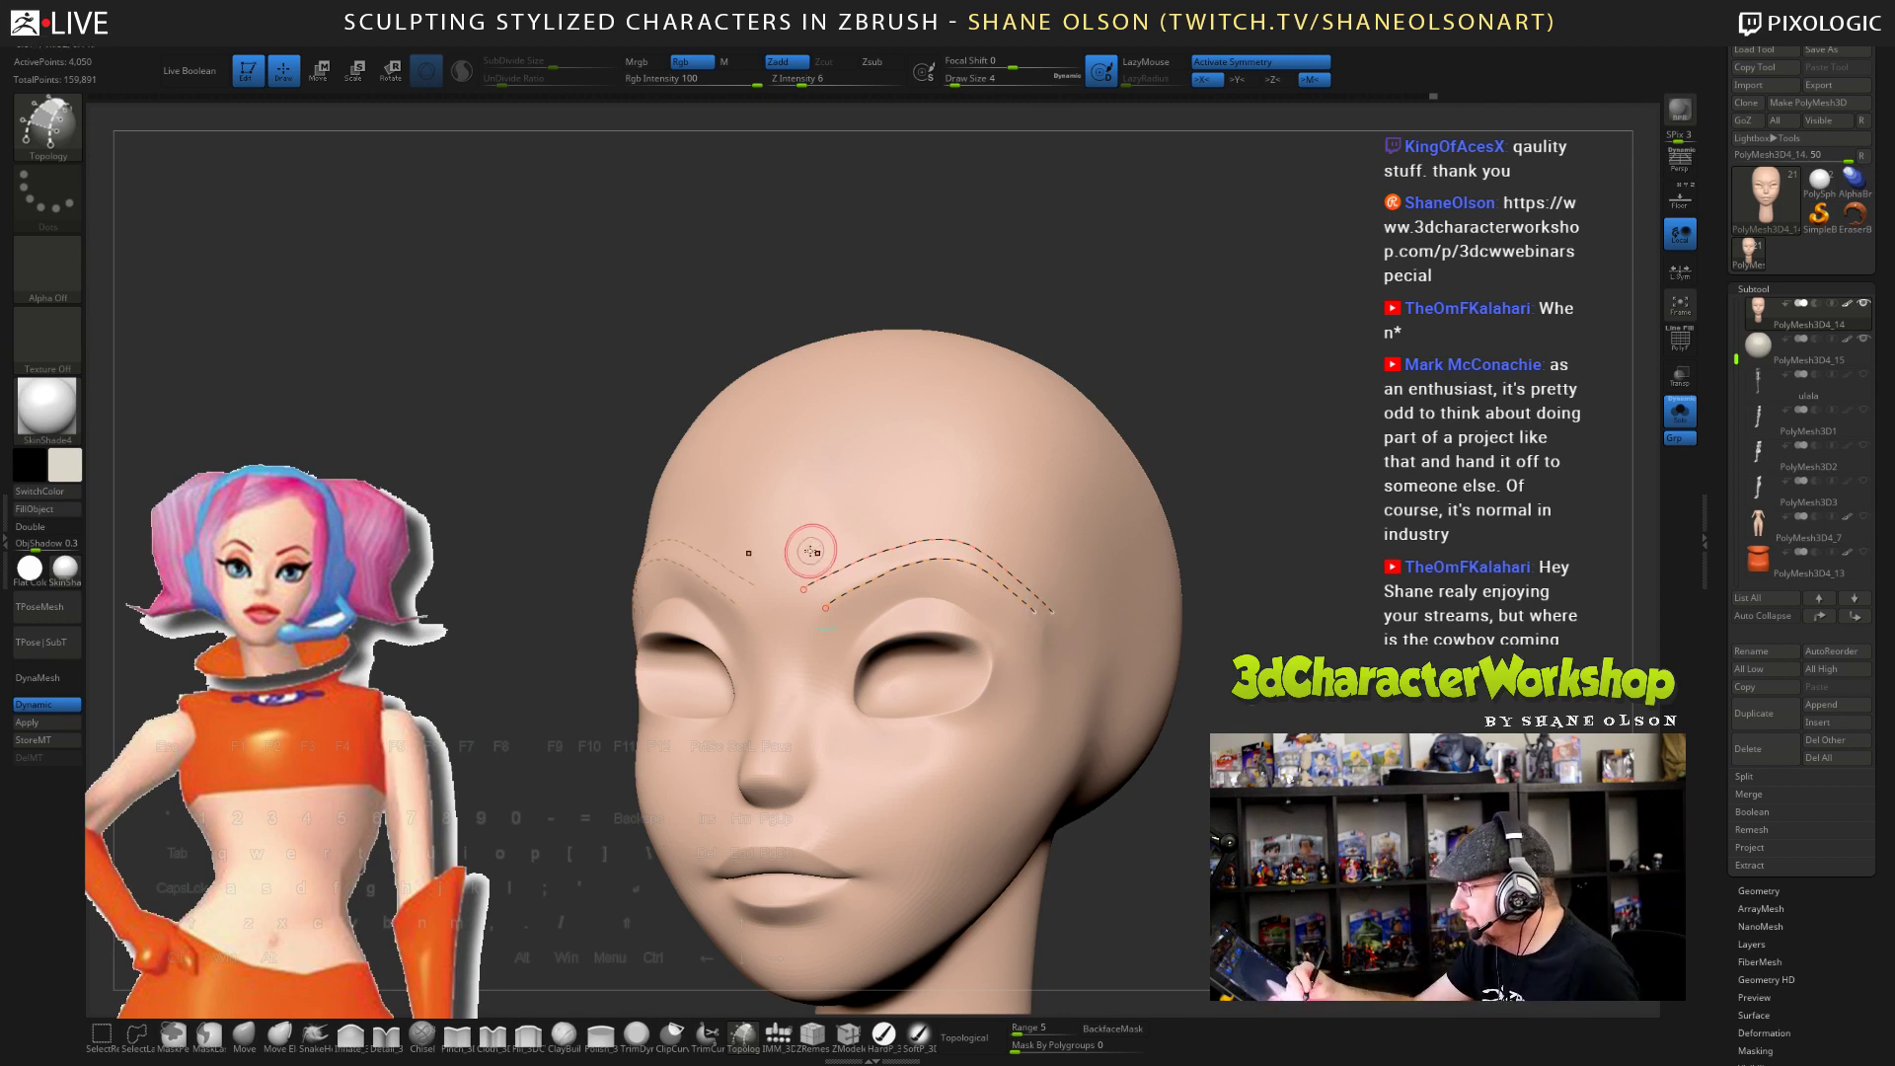
- Draw cross curves at intervals along the two eyebrow outlines and generate the eyebrow strips as thick geometry
left_click_drag(811, 555, 845, 629)
left_click_drag(939, 499, 939, 582)
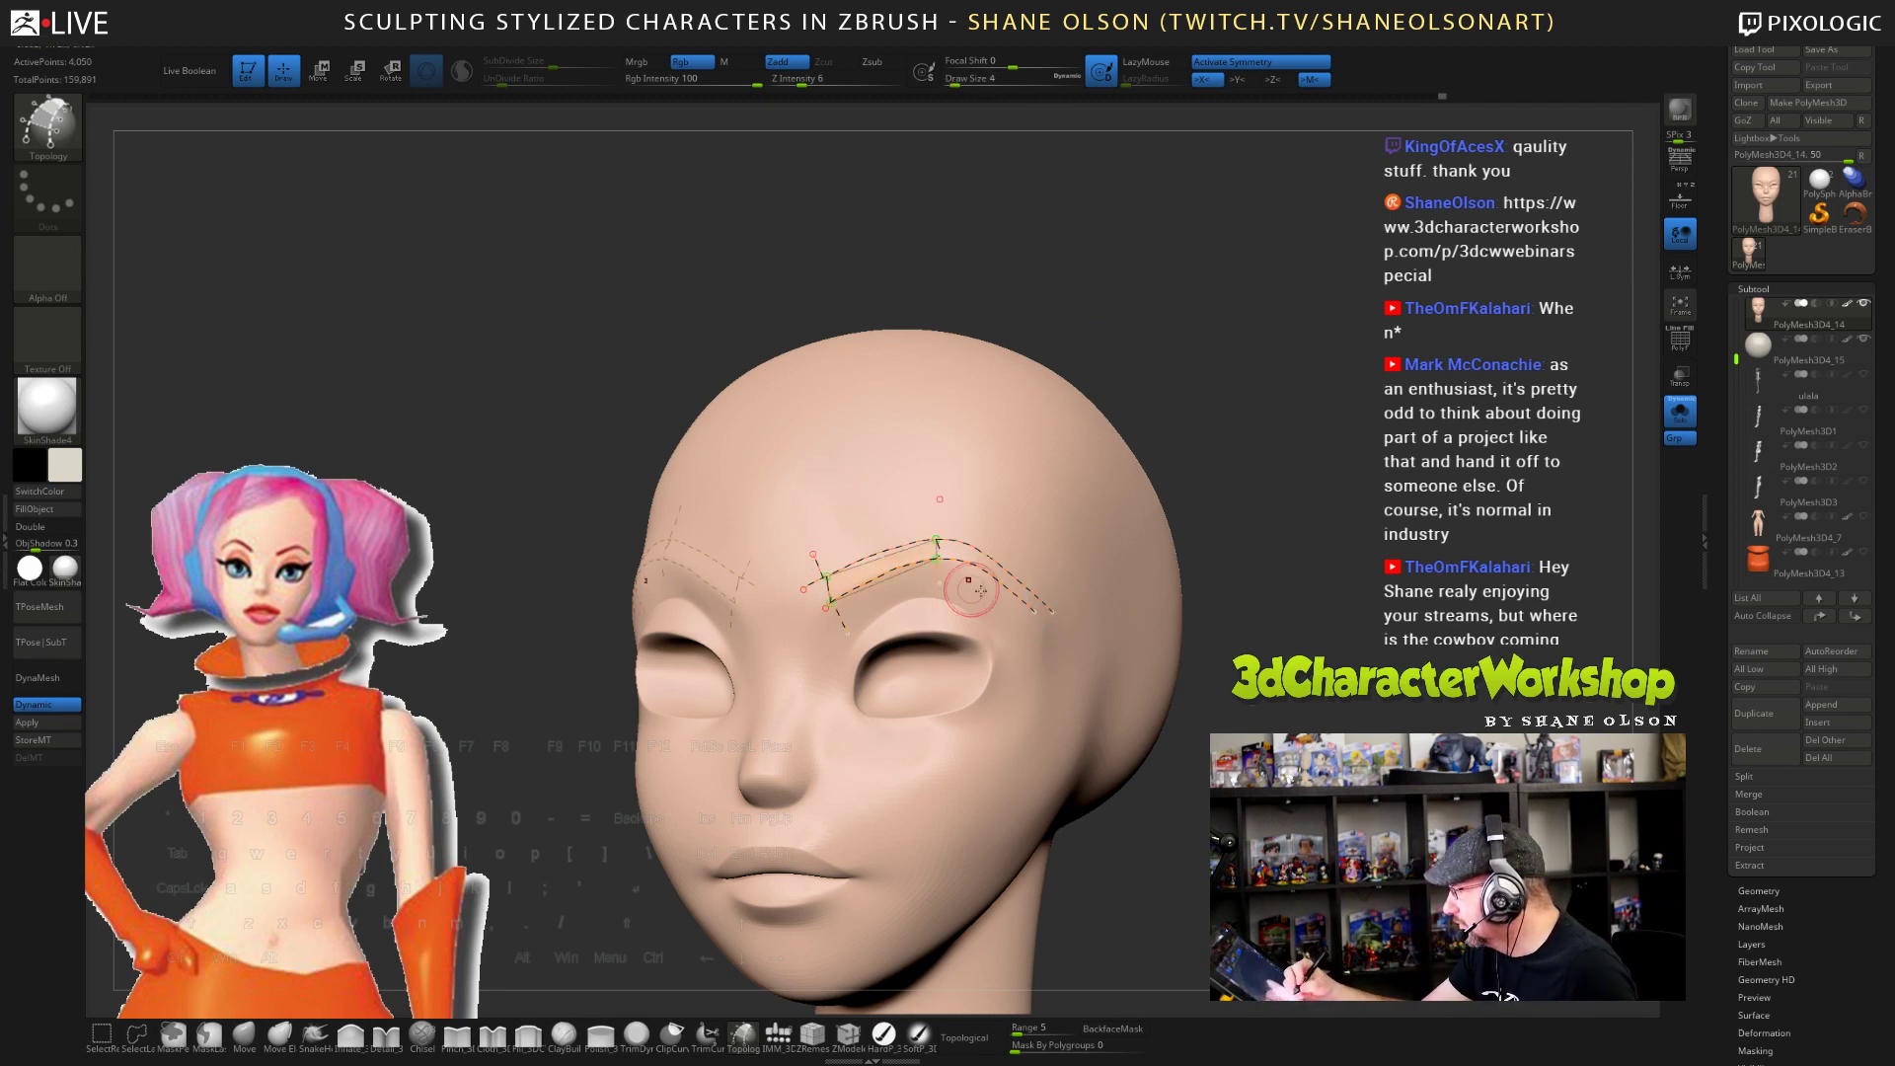
left_click_drag(1055, 578, 1026, 611)
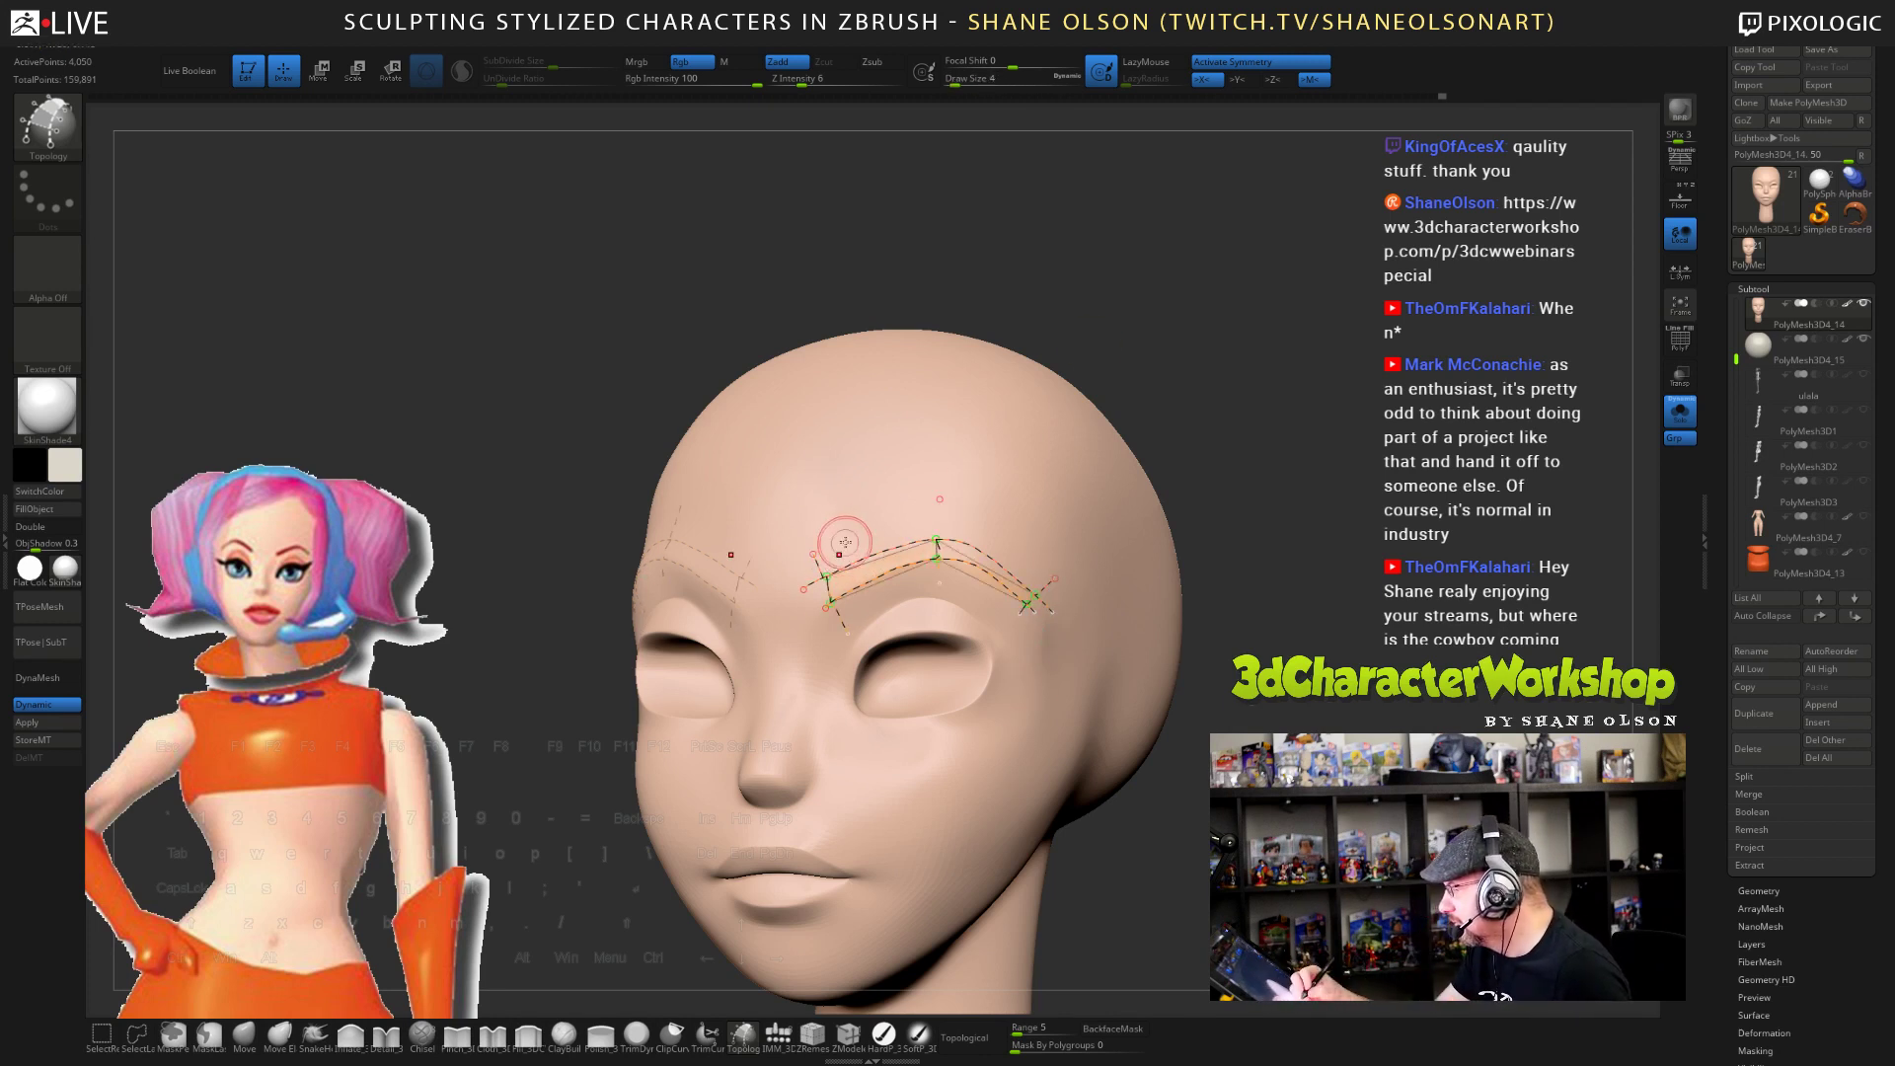
mouse_move(845, 542)
left_mouse_down()
mouse_move(861, 592)
mouse_move(898, 577)
left_mouse_up()
left_click_drag(984, 526, 972, 575)
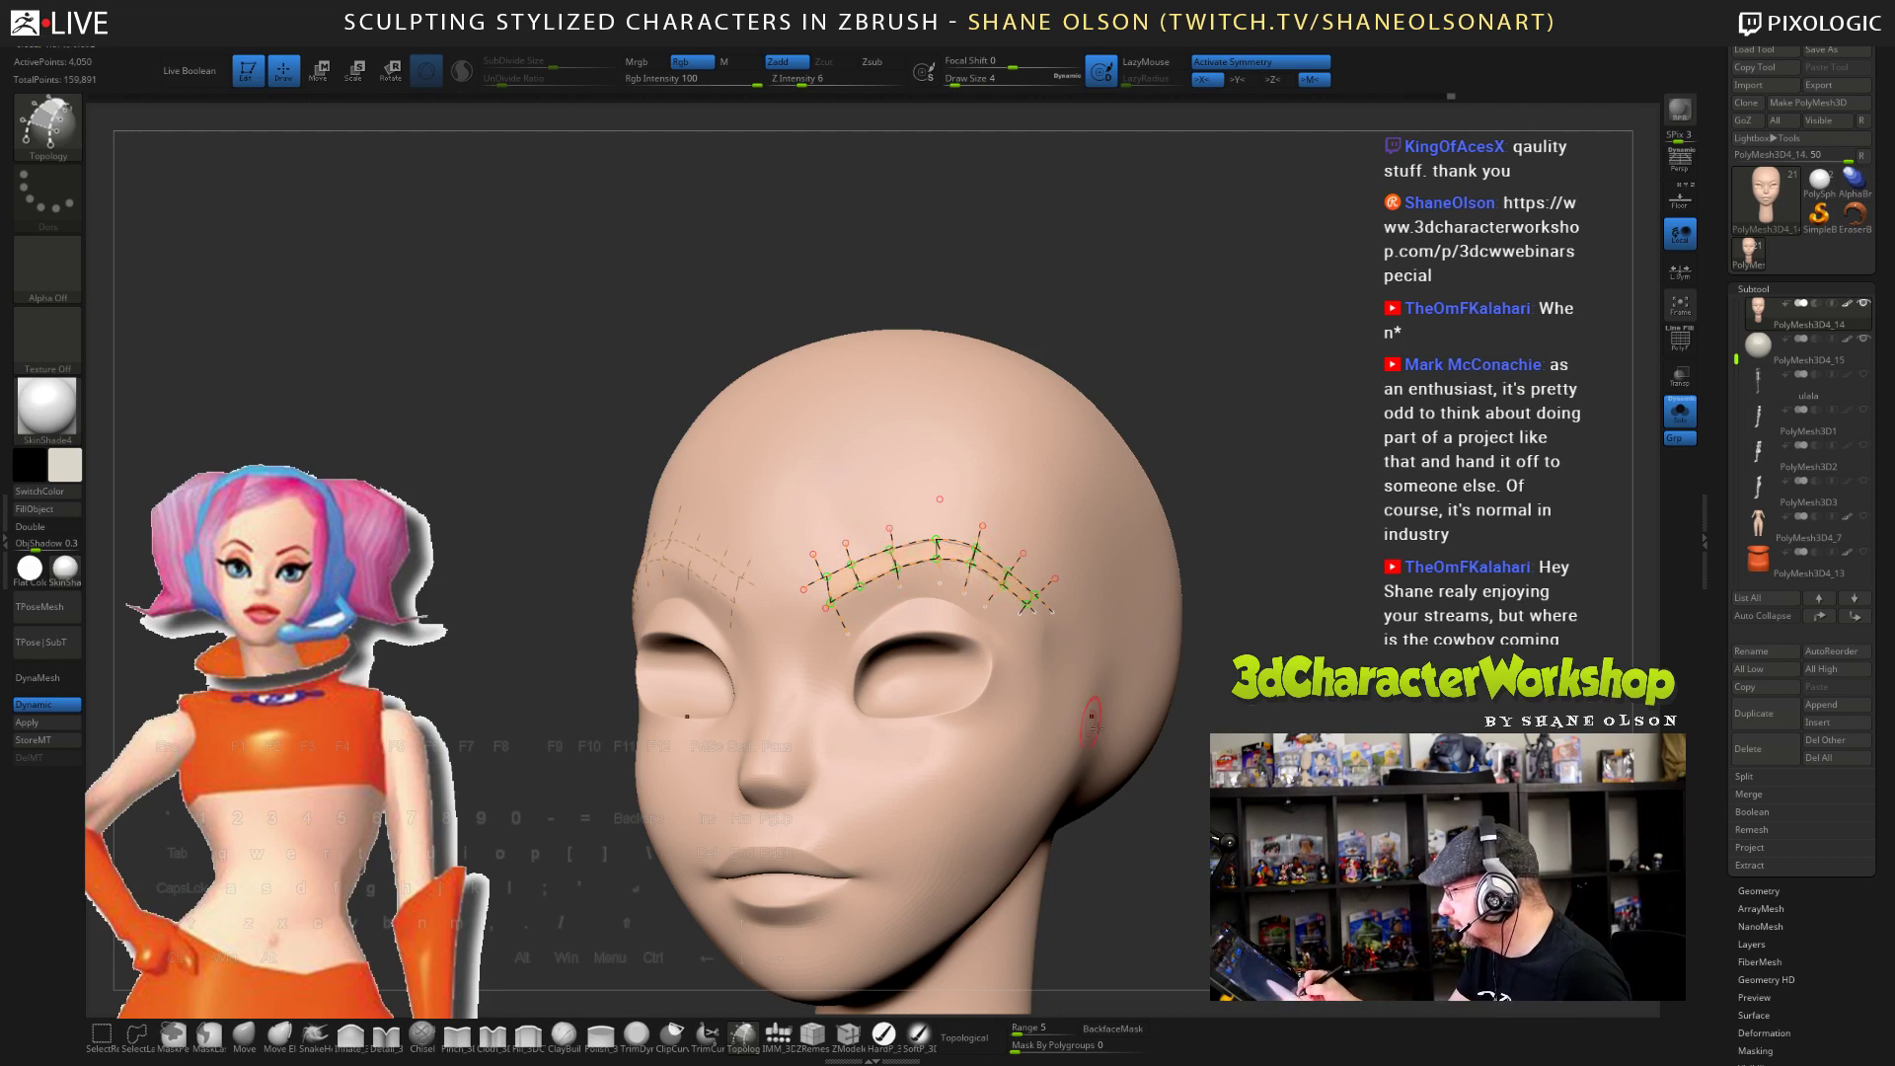
left_click(1096, 713)
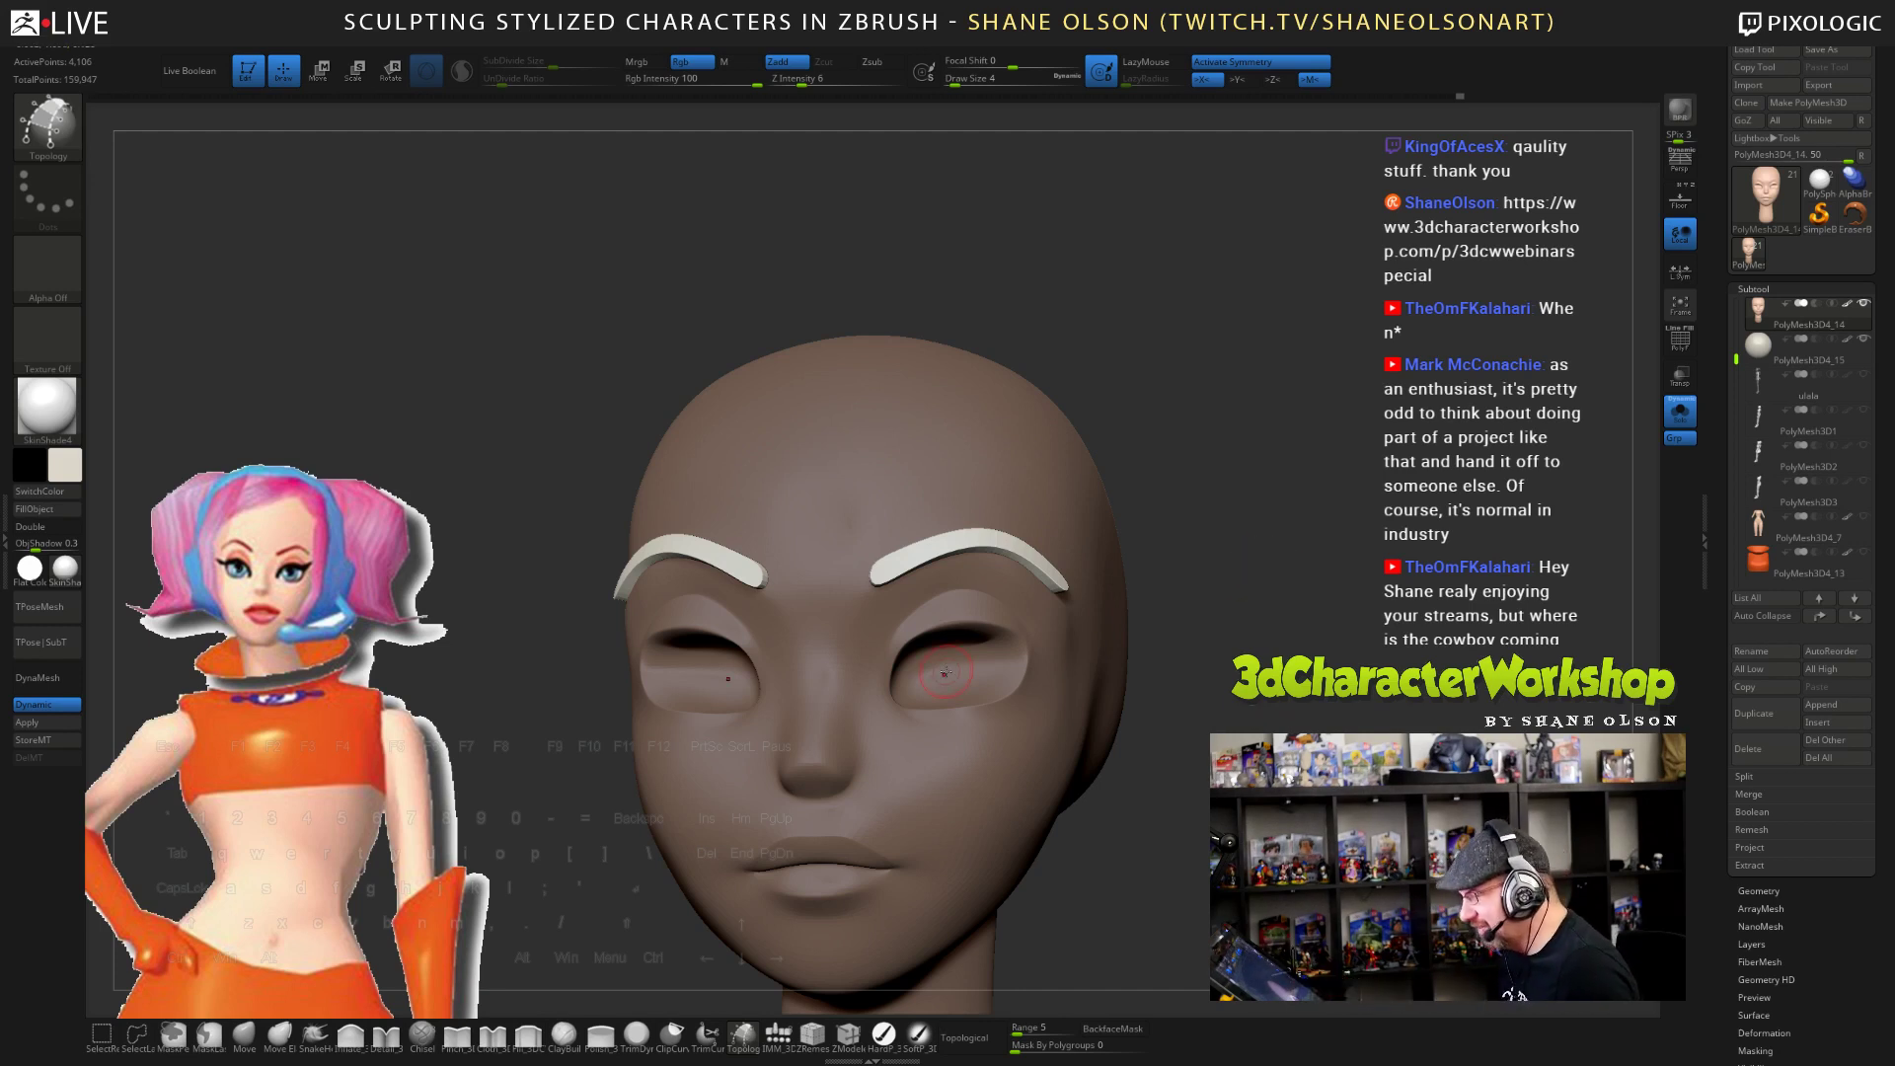
- Choose a red colour, fill the unmasked eyebrow strips with it, and show the hair, eyes and headset again
key("z")
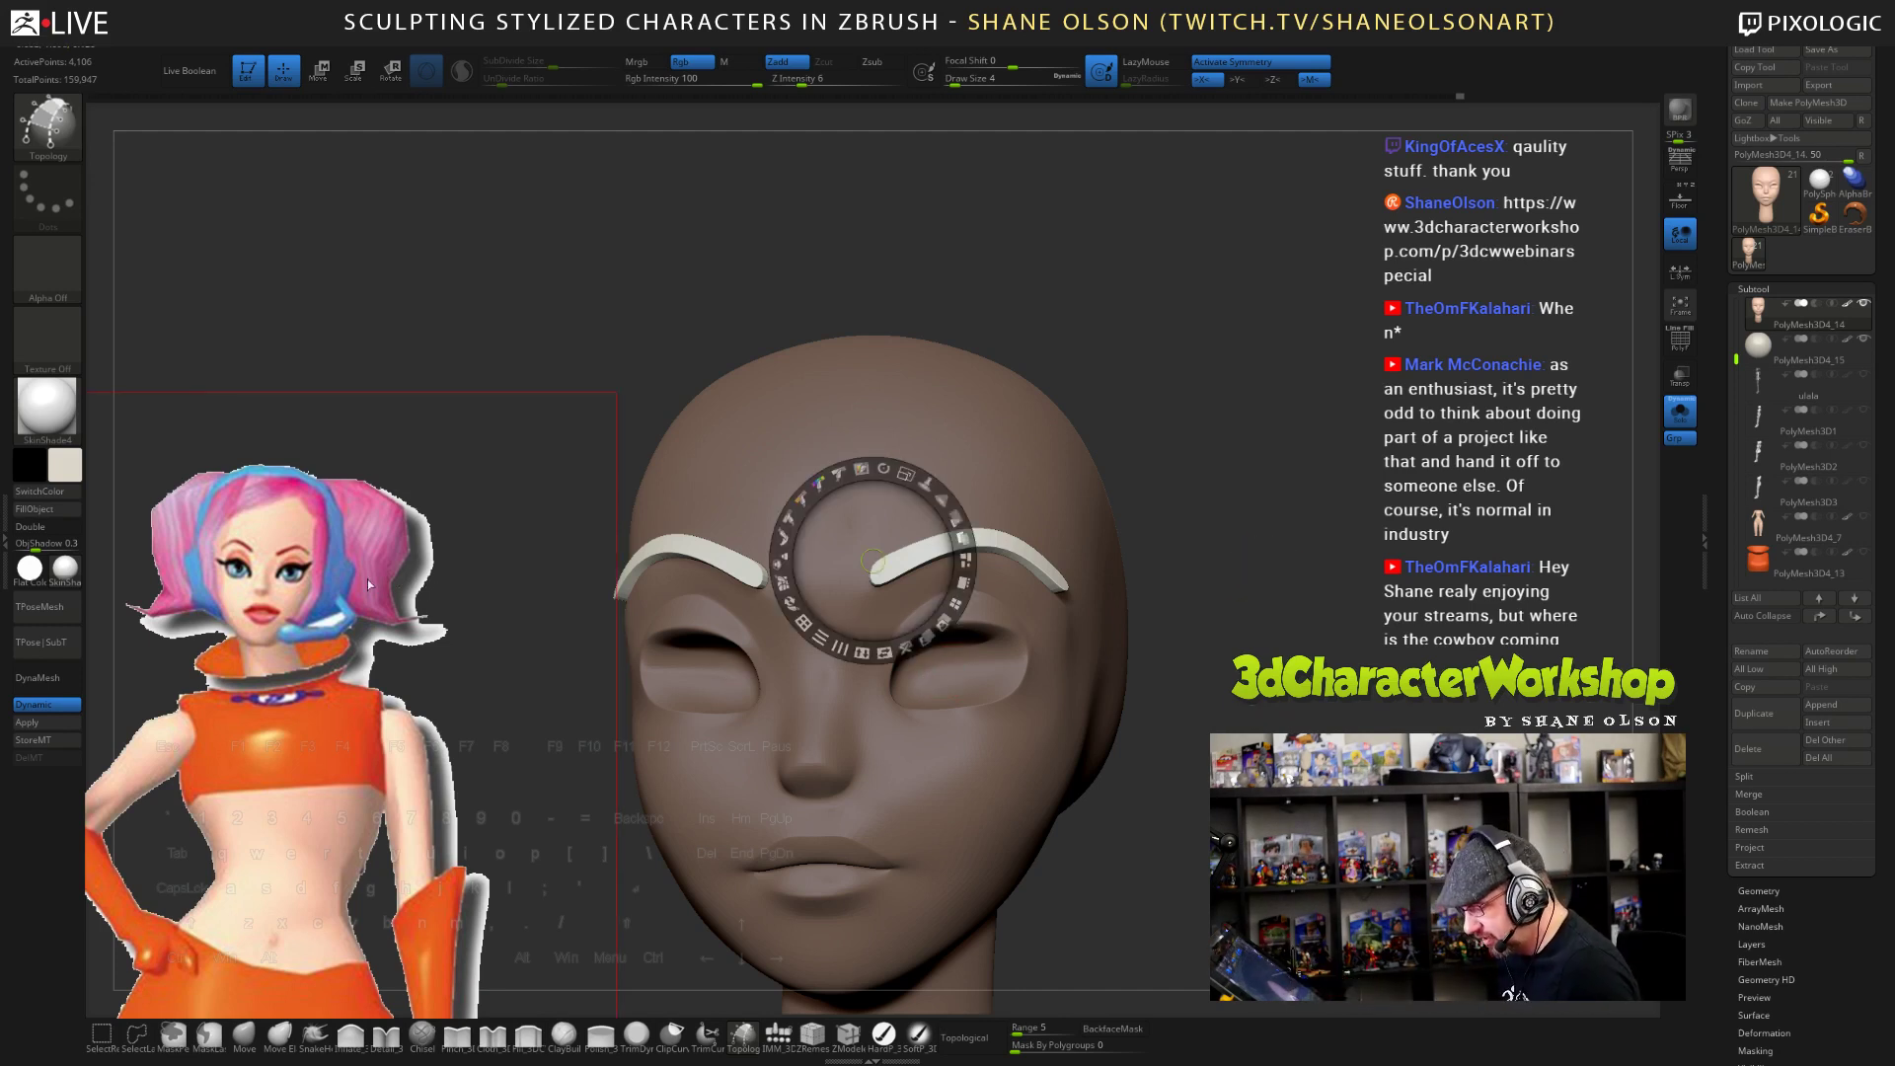
key("c")
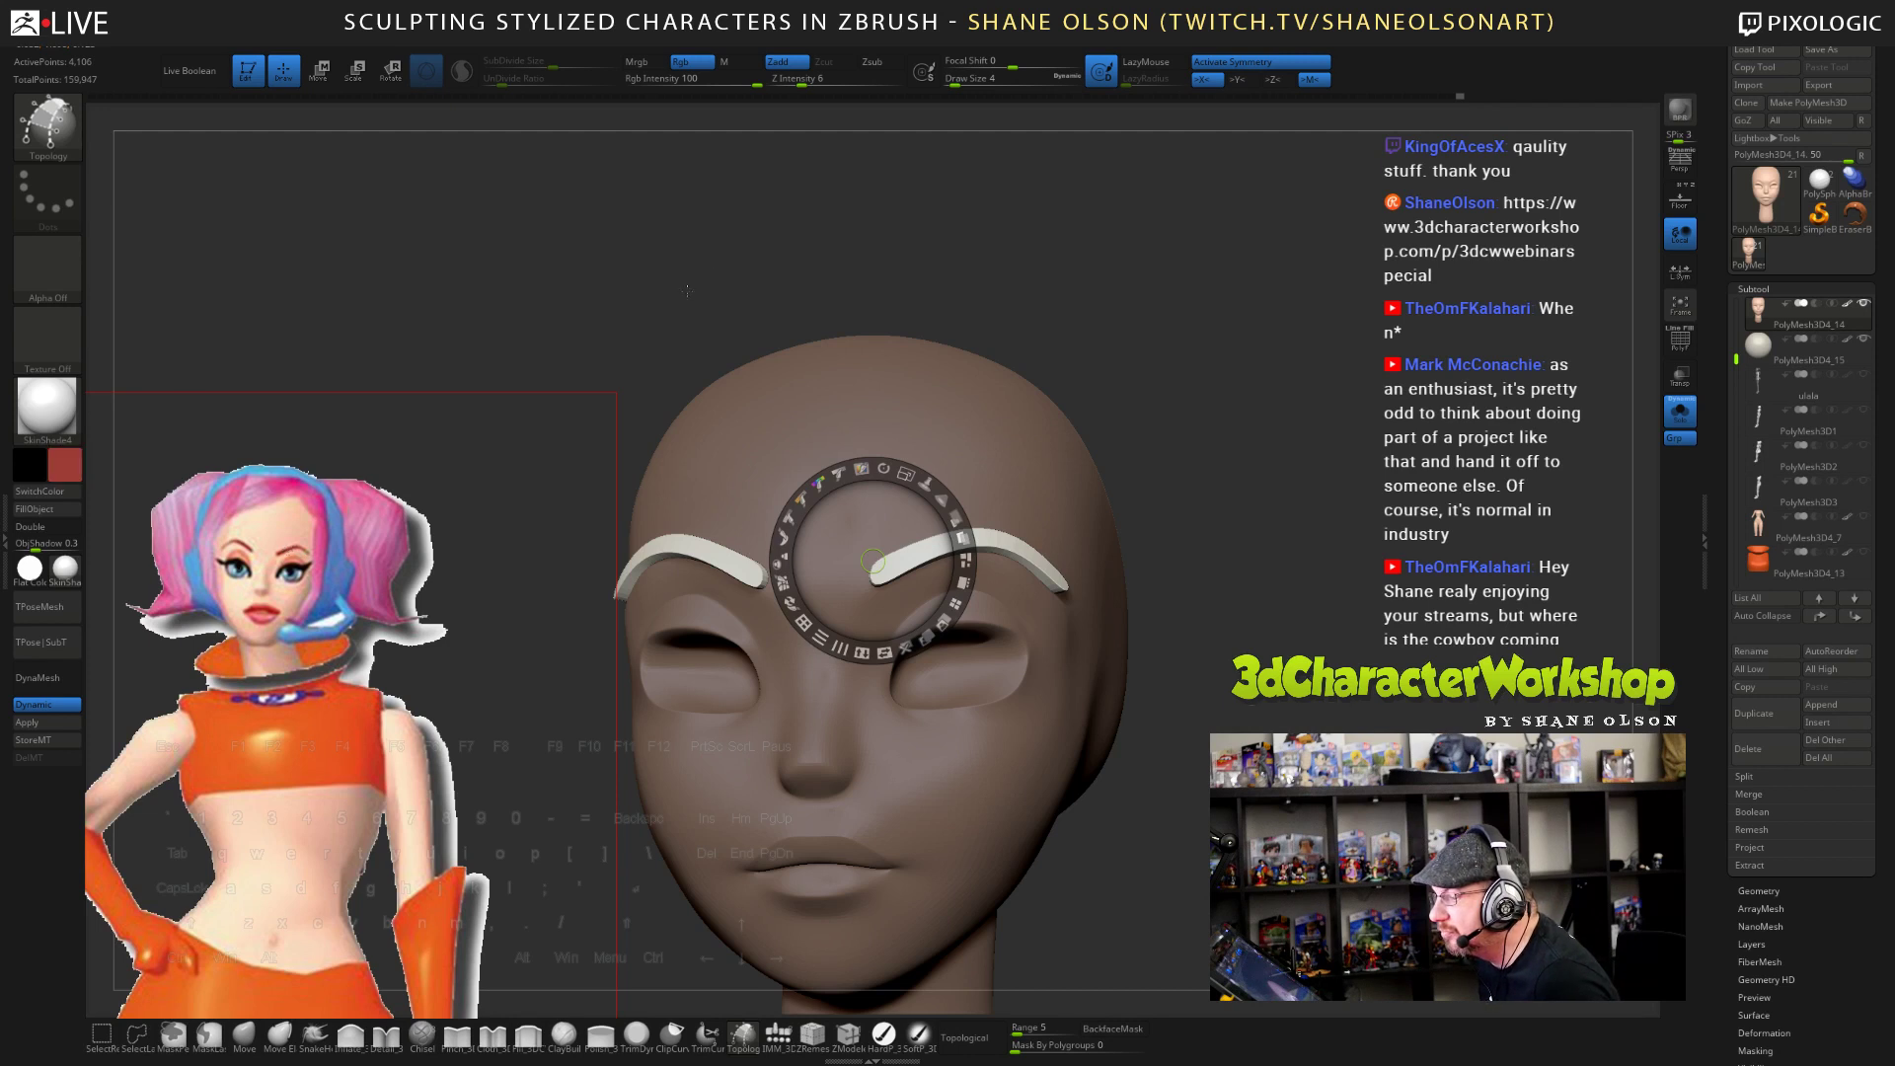
key("z")
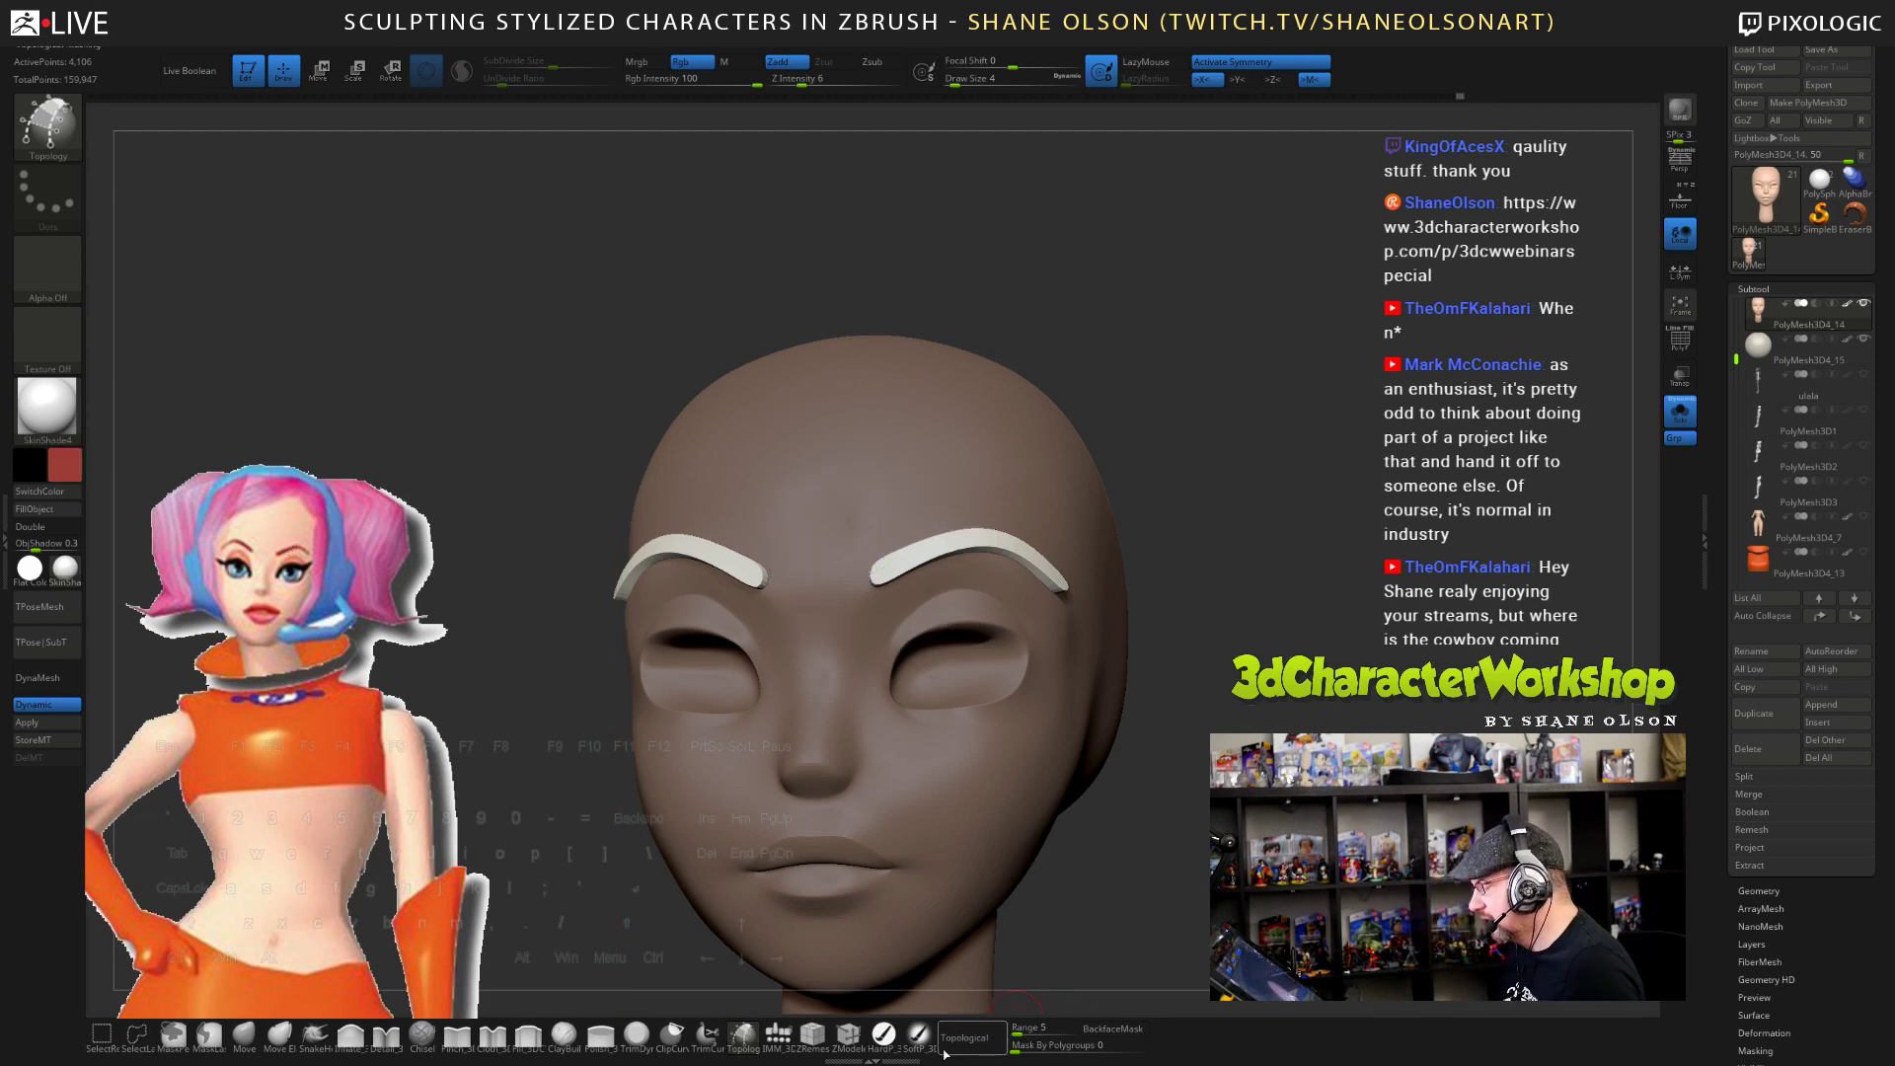
left_click(883, 1034)
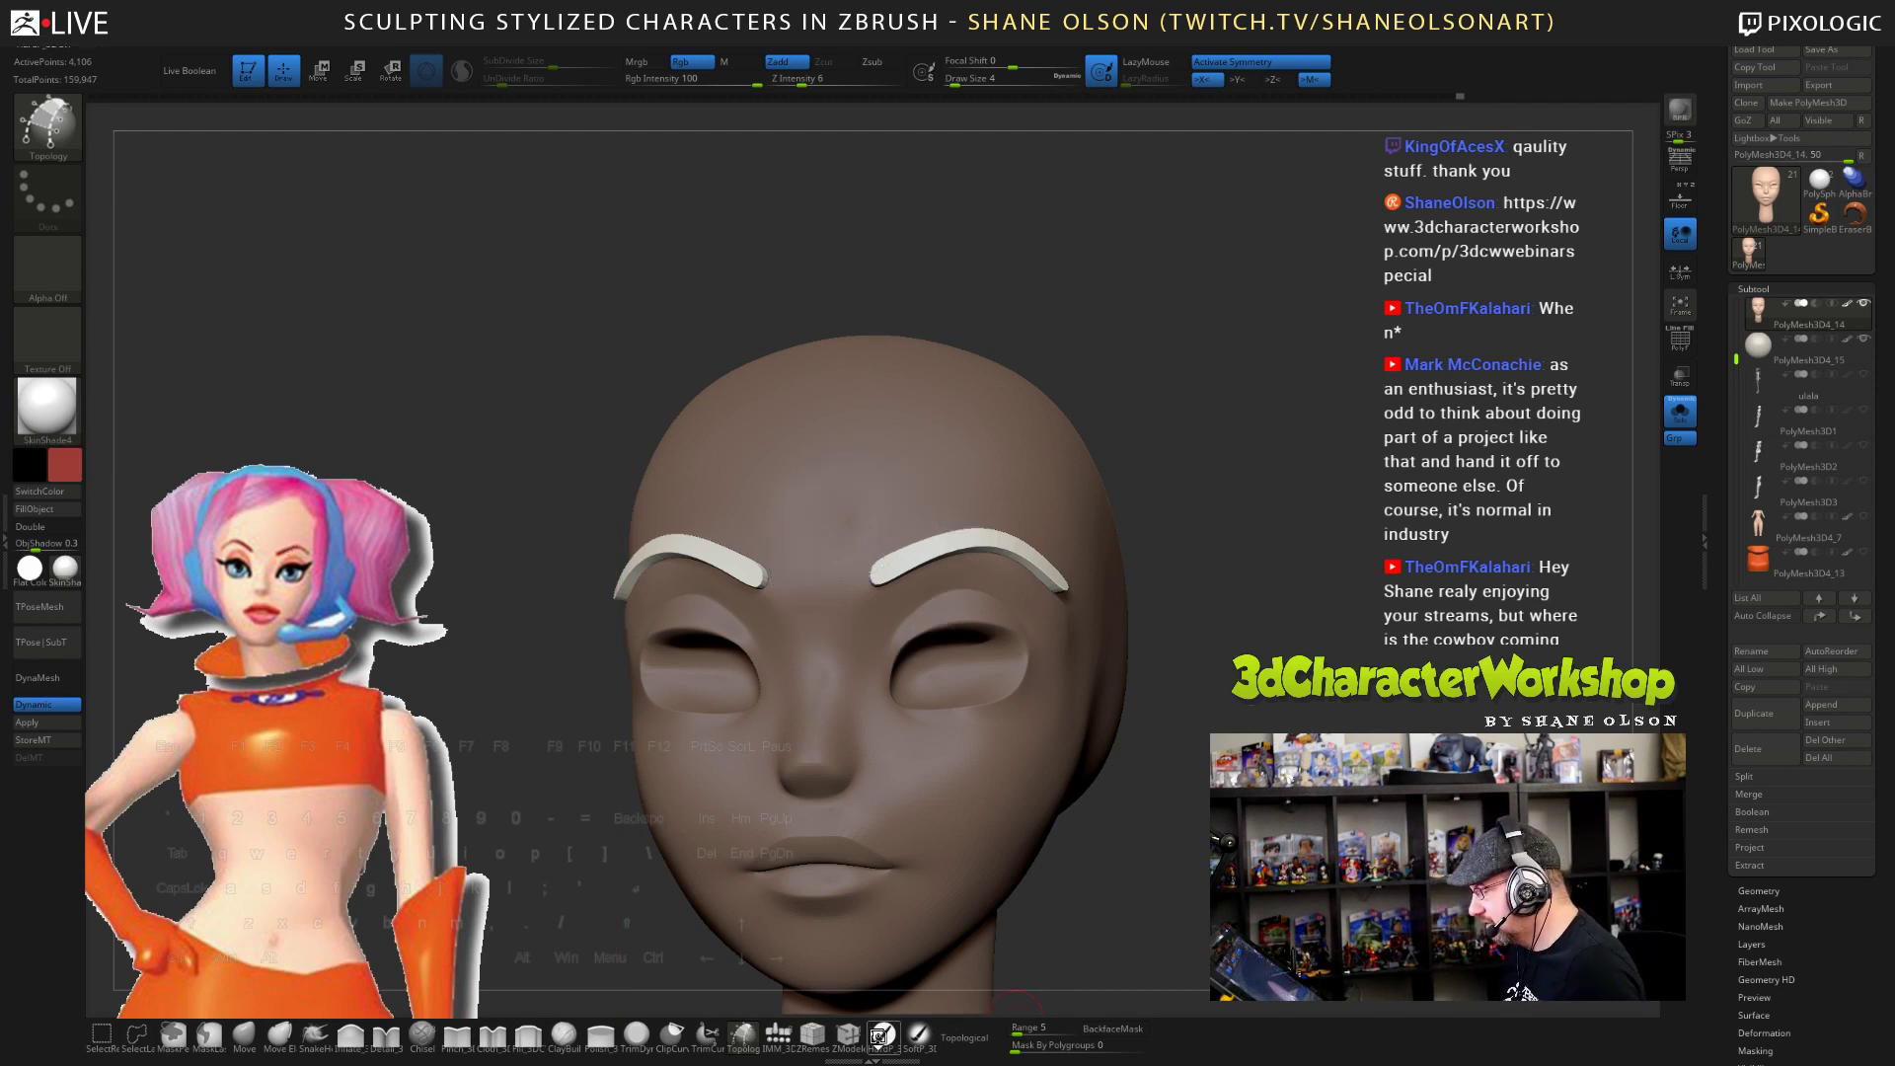
left_click(34, 508)
left_click(1678, 424)
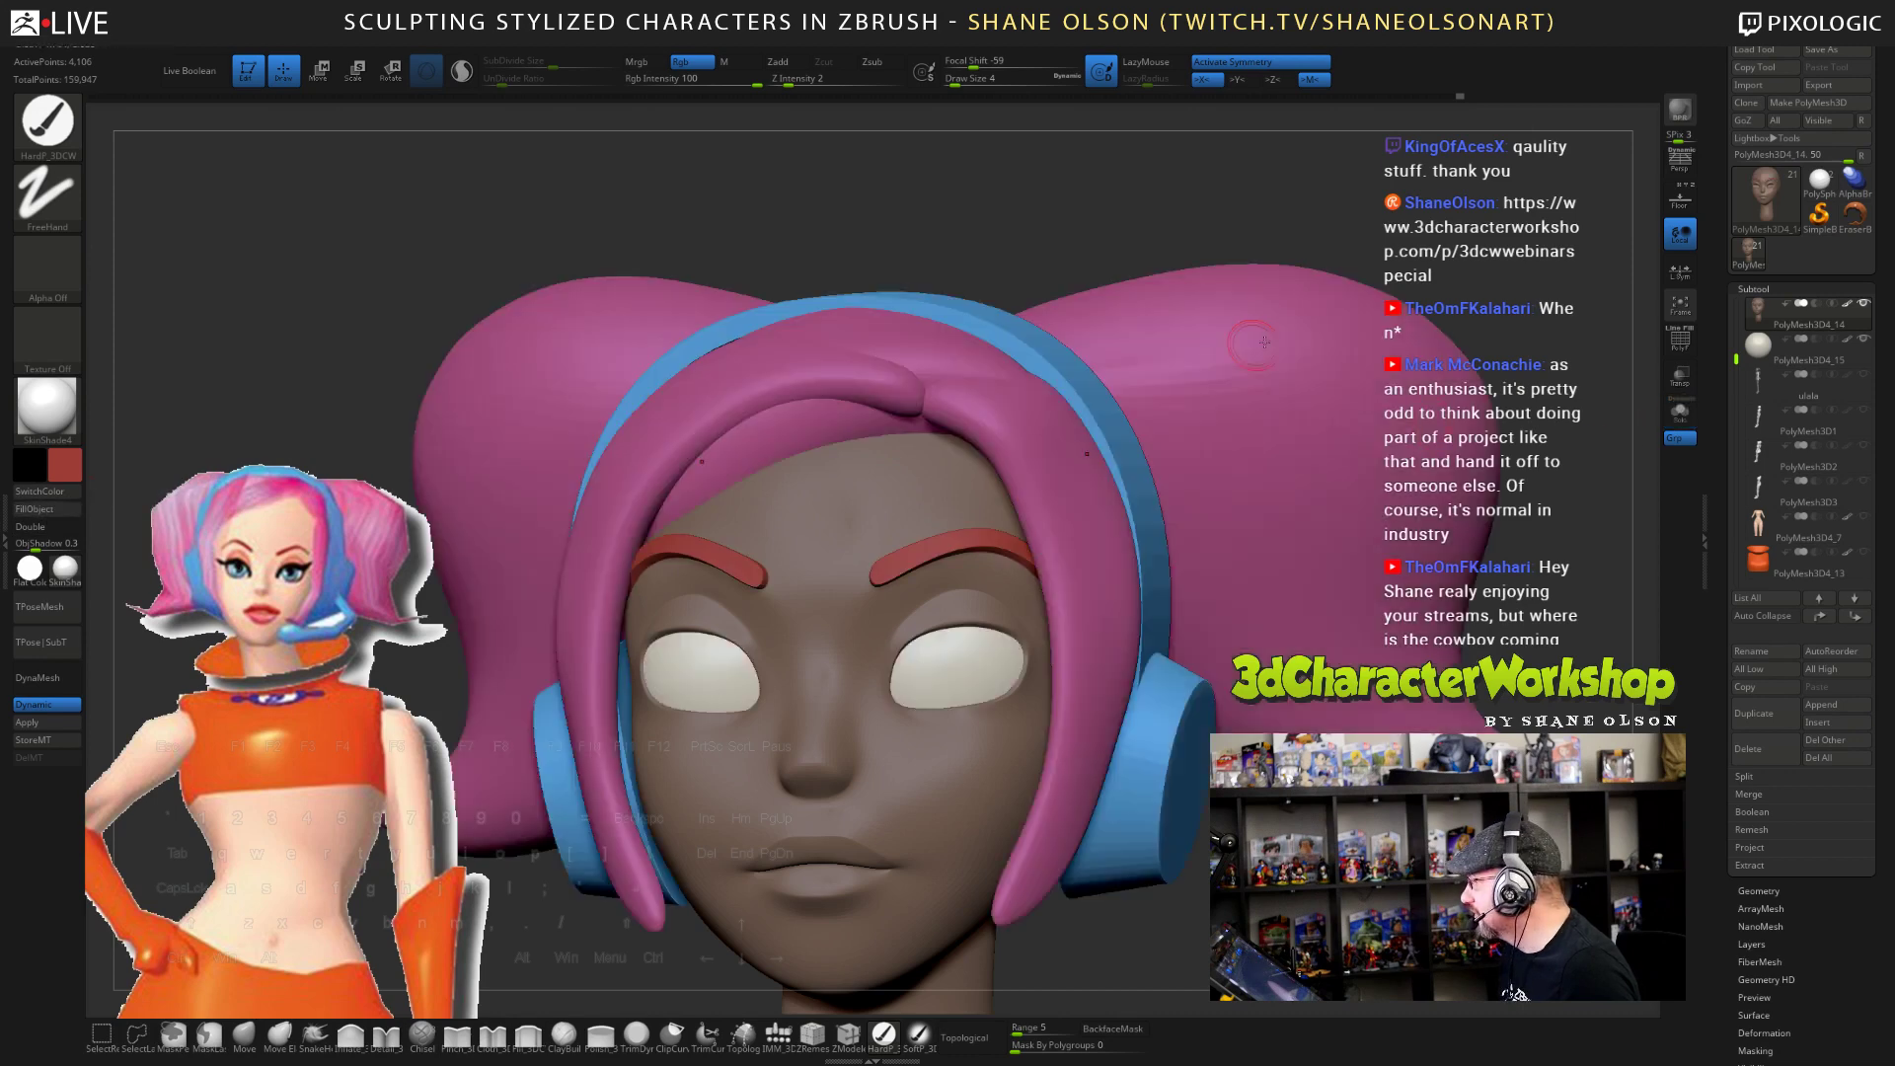
left_click_drag(1490, 234, 1280, 260)
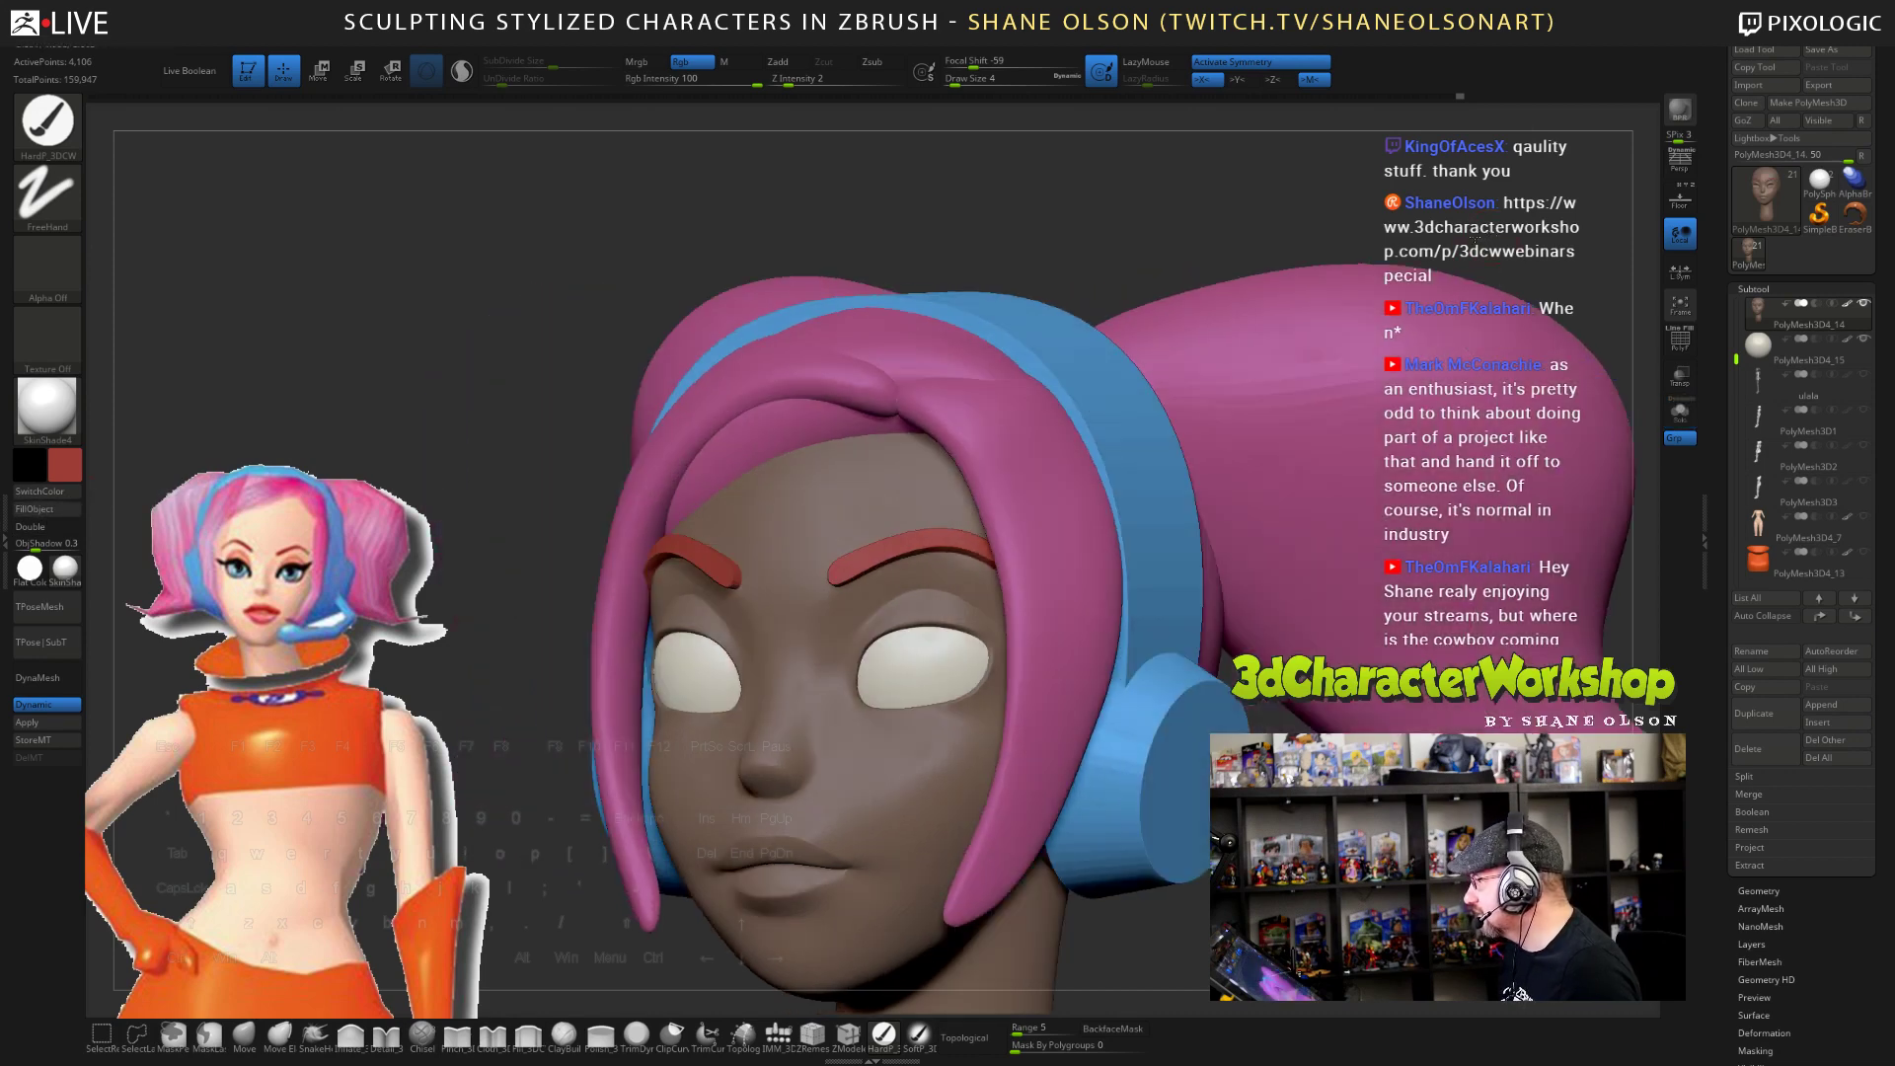
- Isolate the head, split the unmasked eyebrows off into their own subtool, and show all the other parts again
left_click(1685, 419)
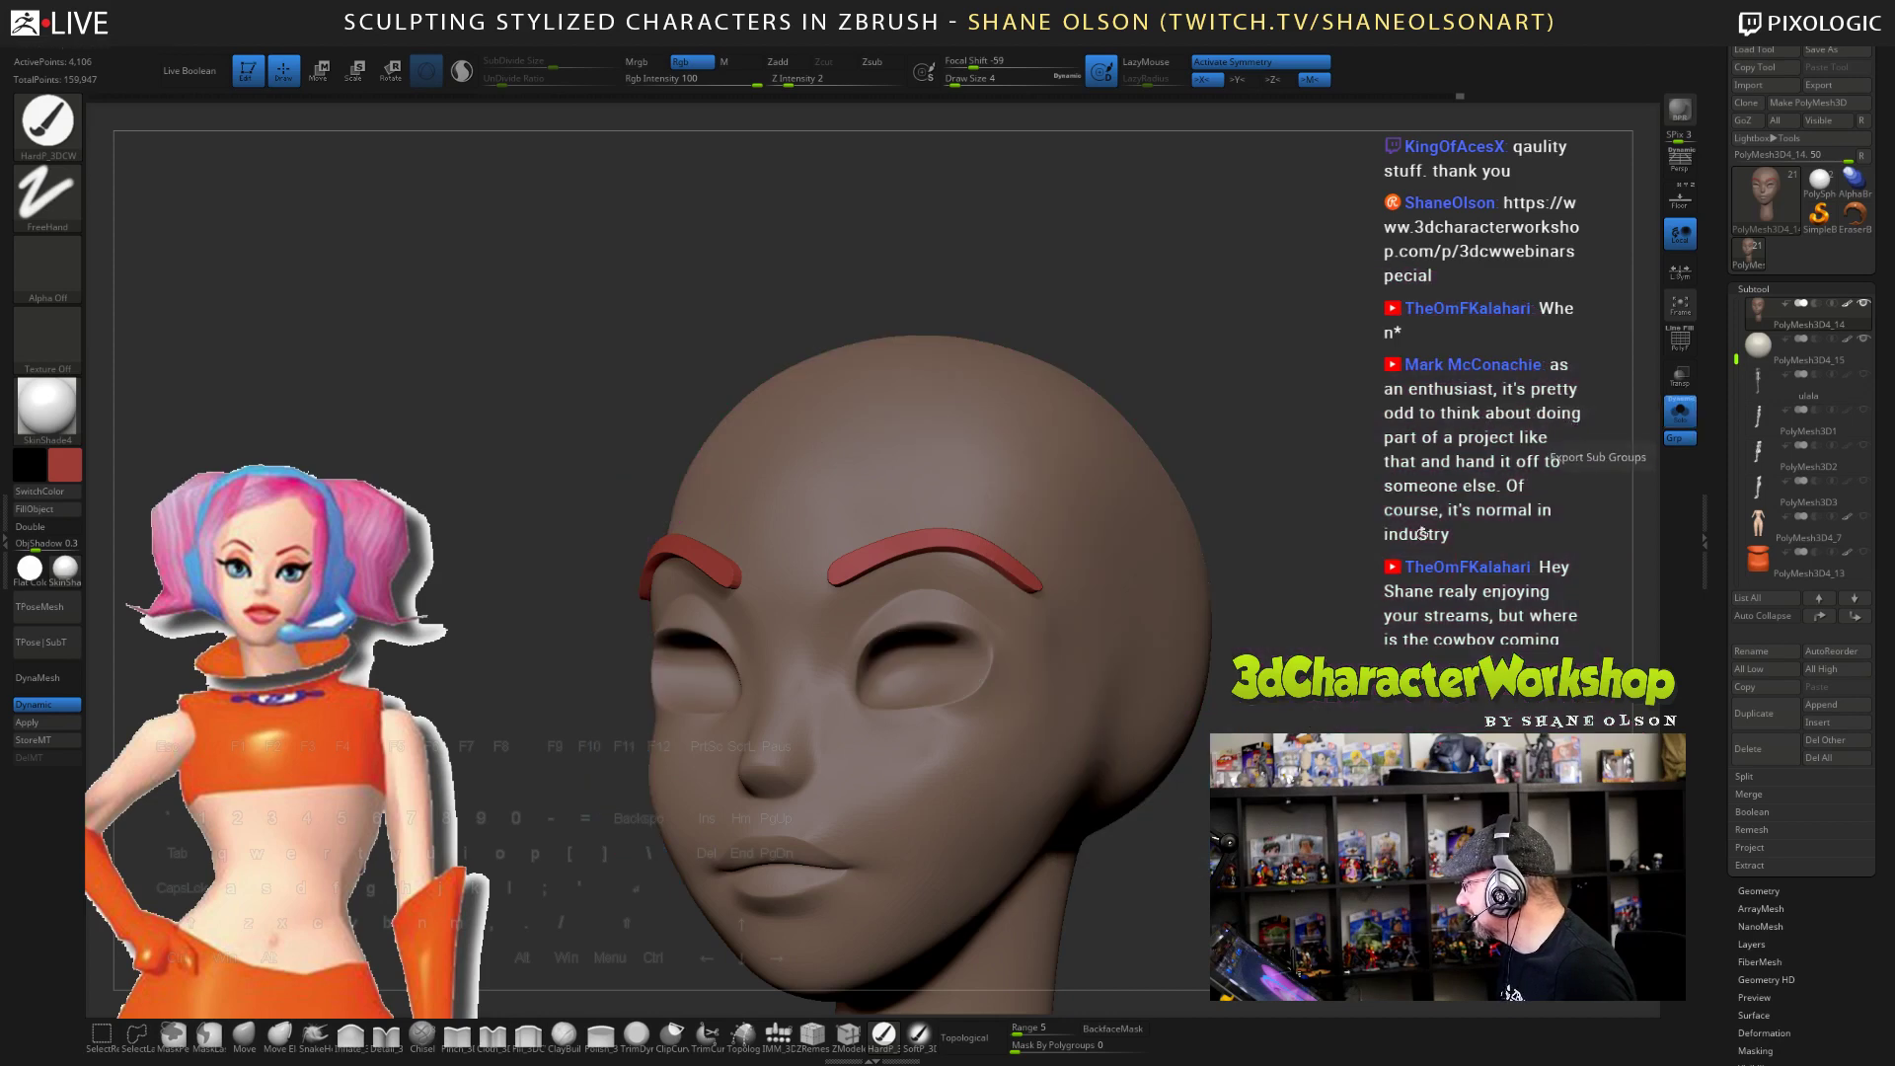
key("3")
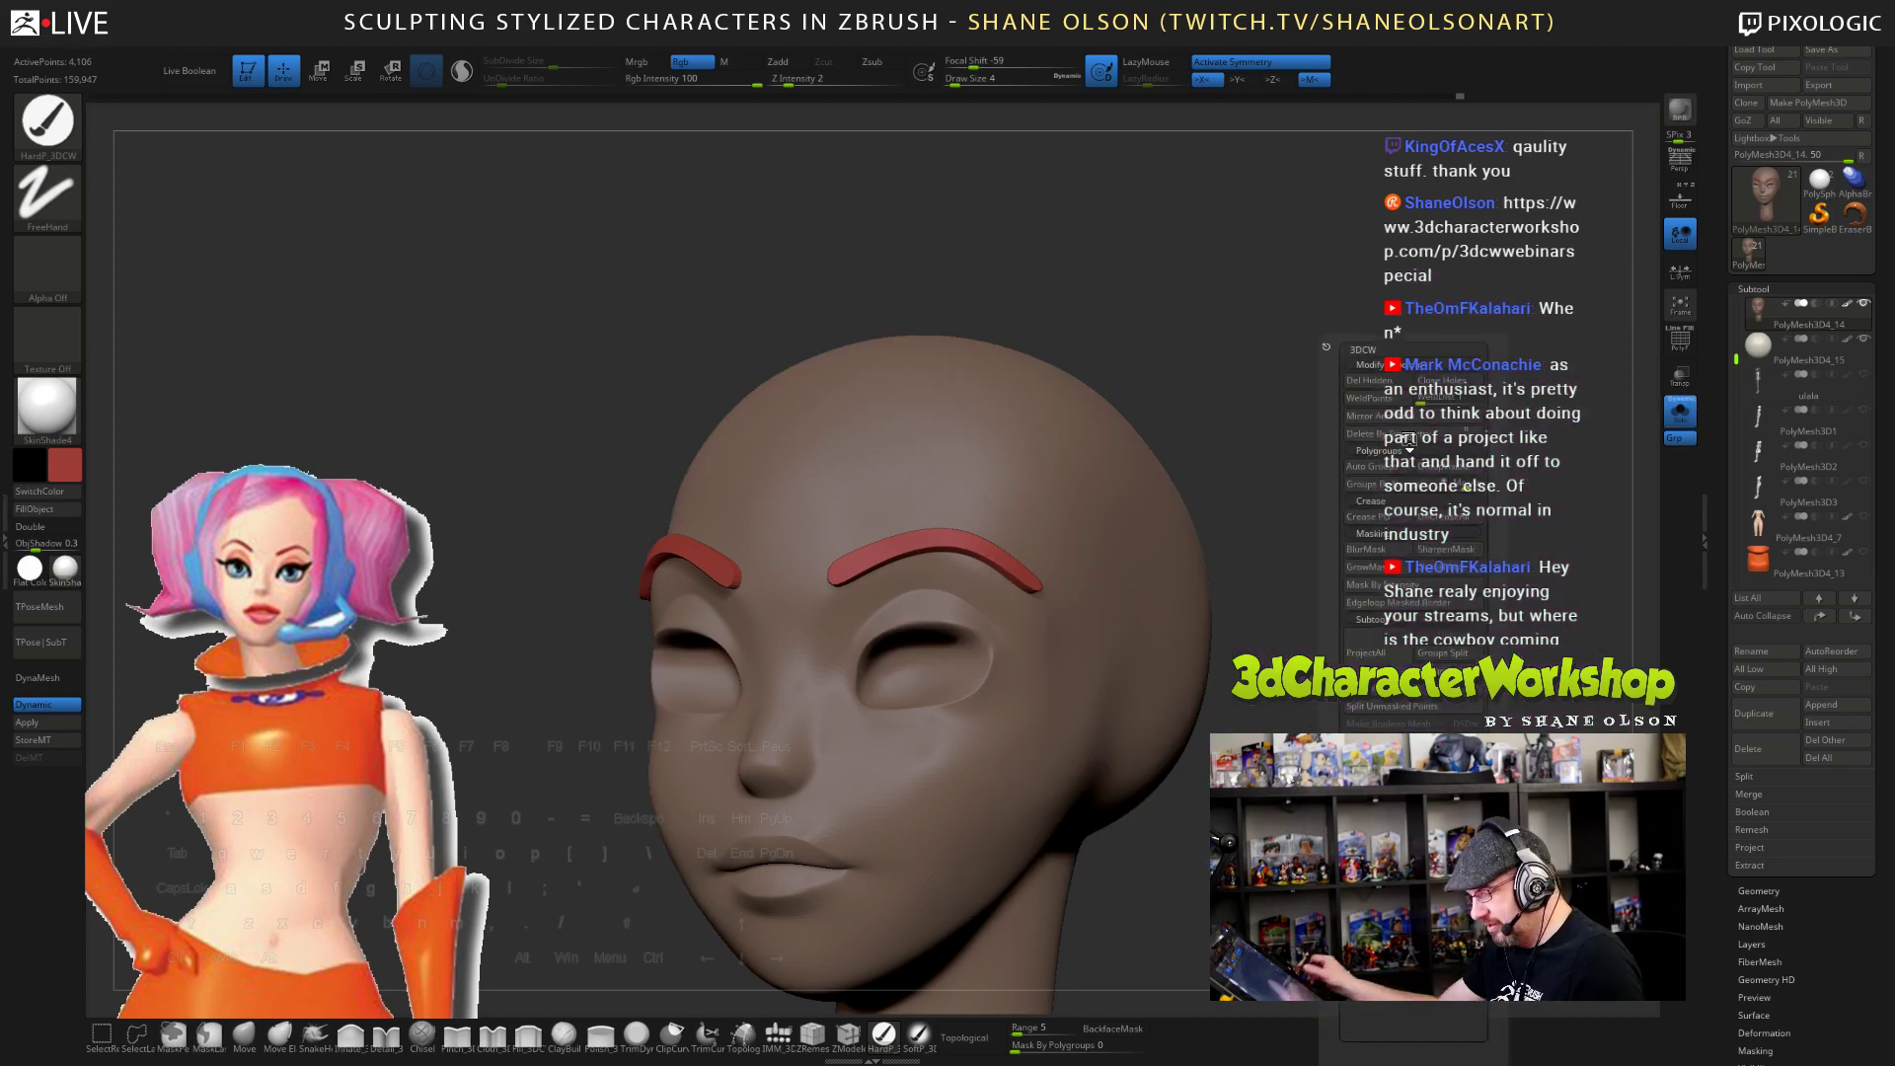
left_click(1430, 706)
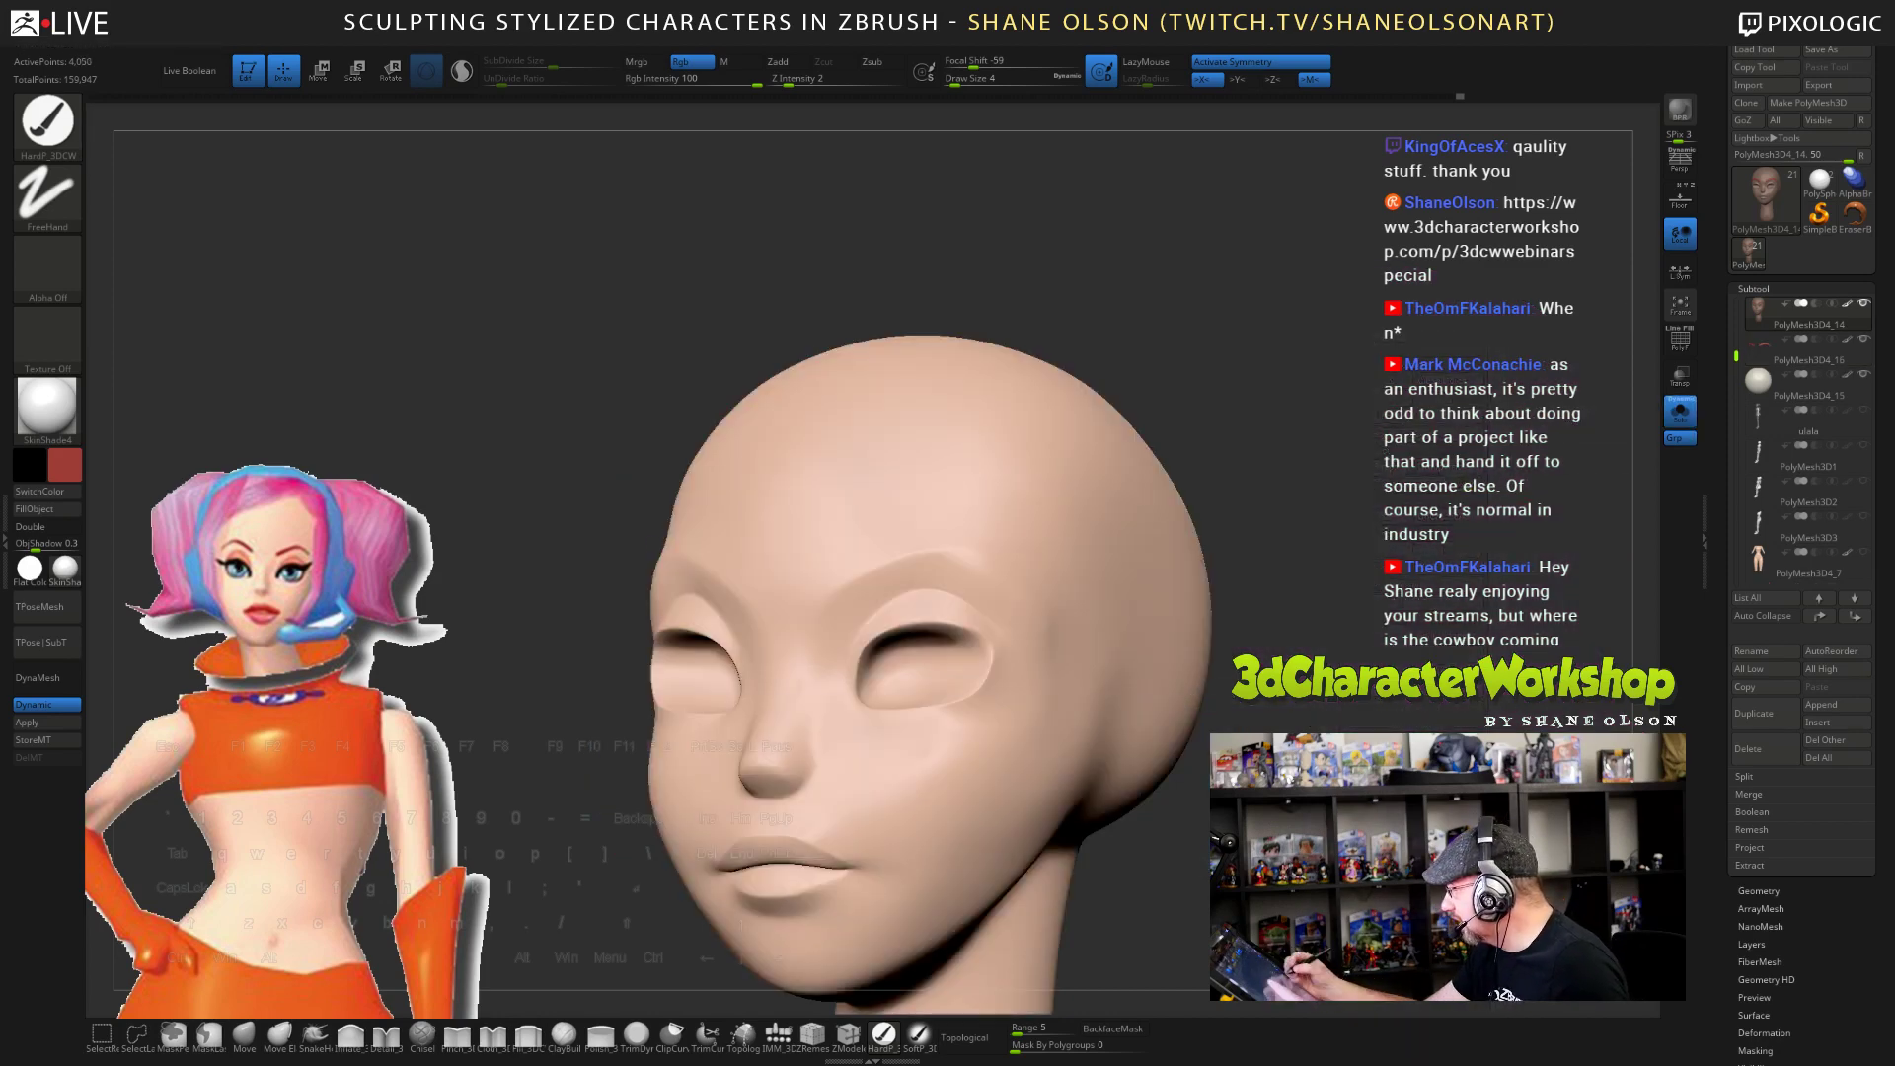
left_click(1679, 410)
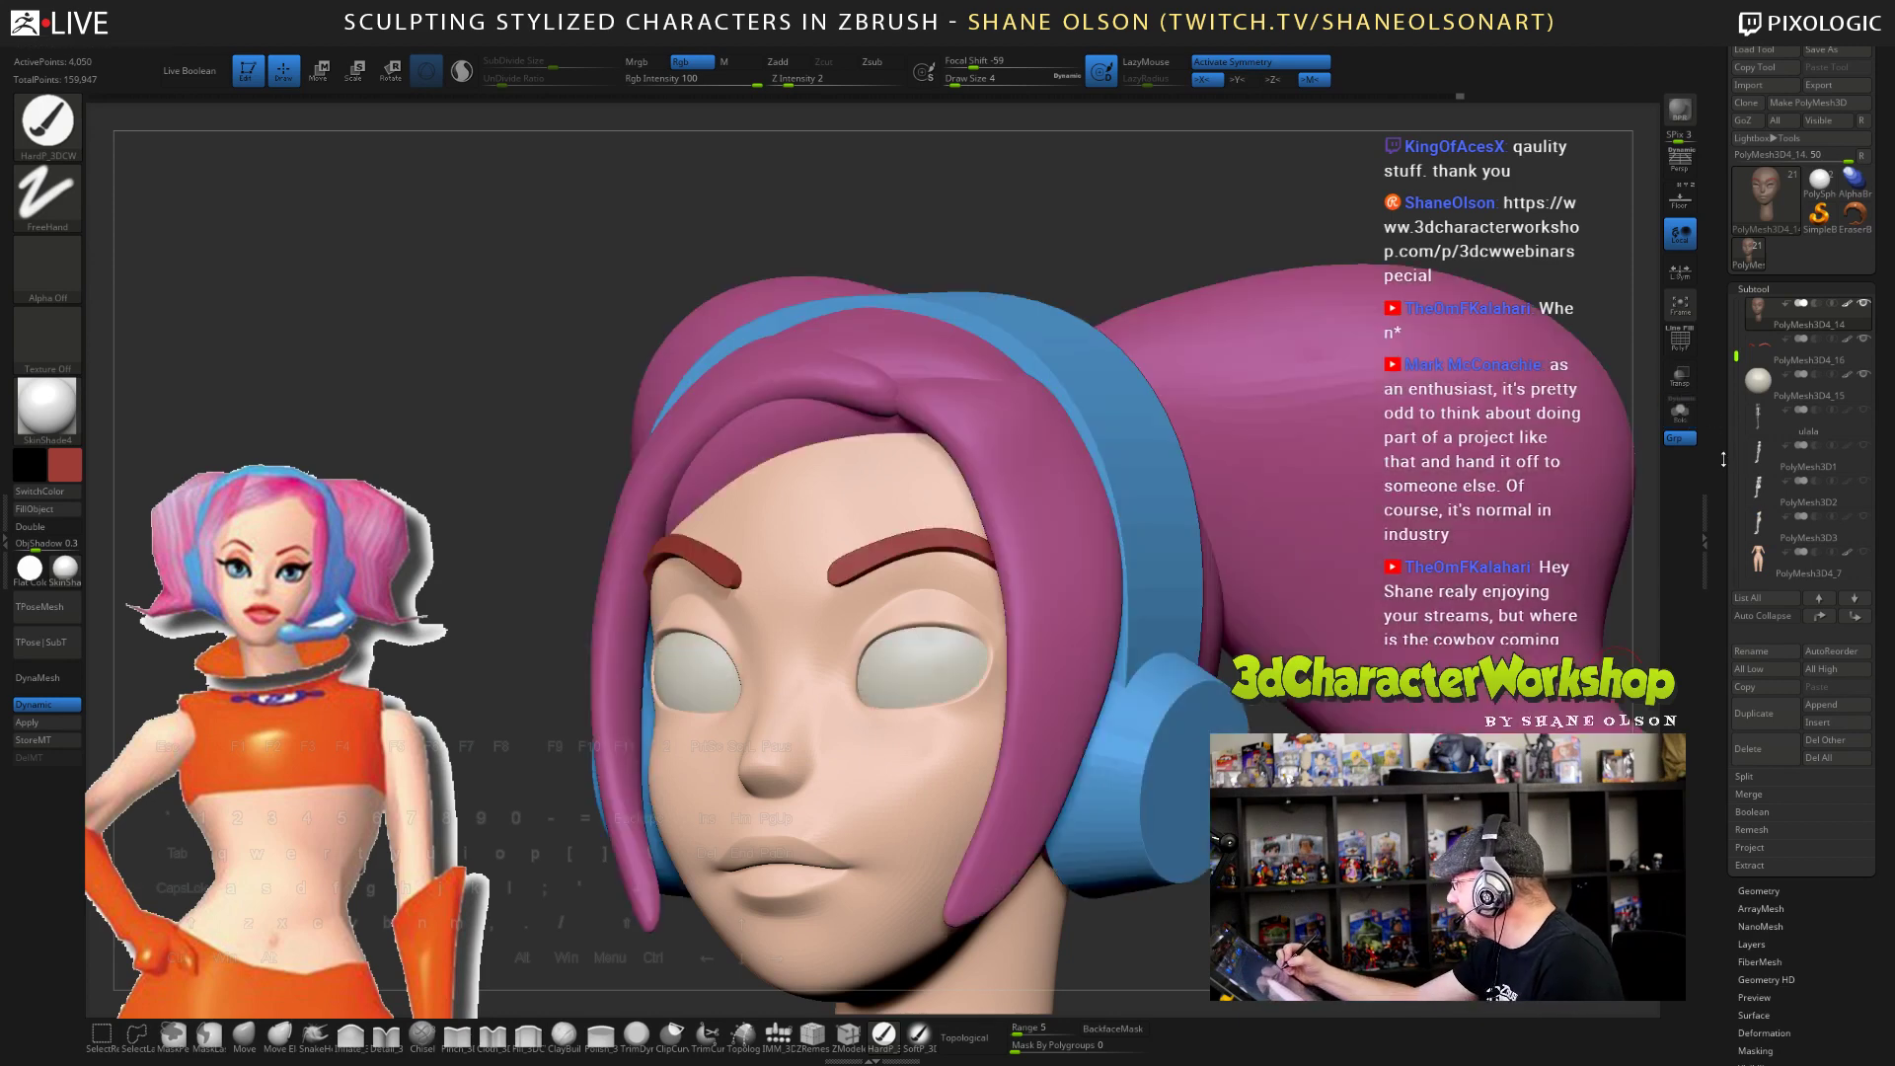
scroll(1806, 356, "up", 3)
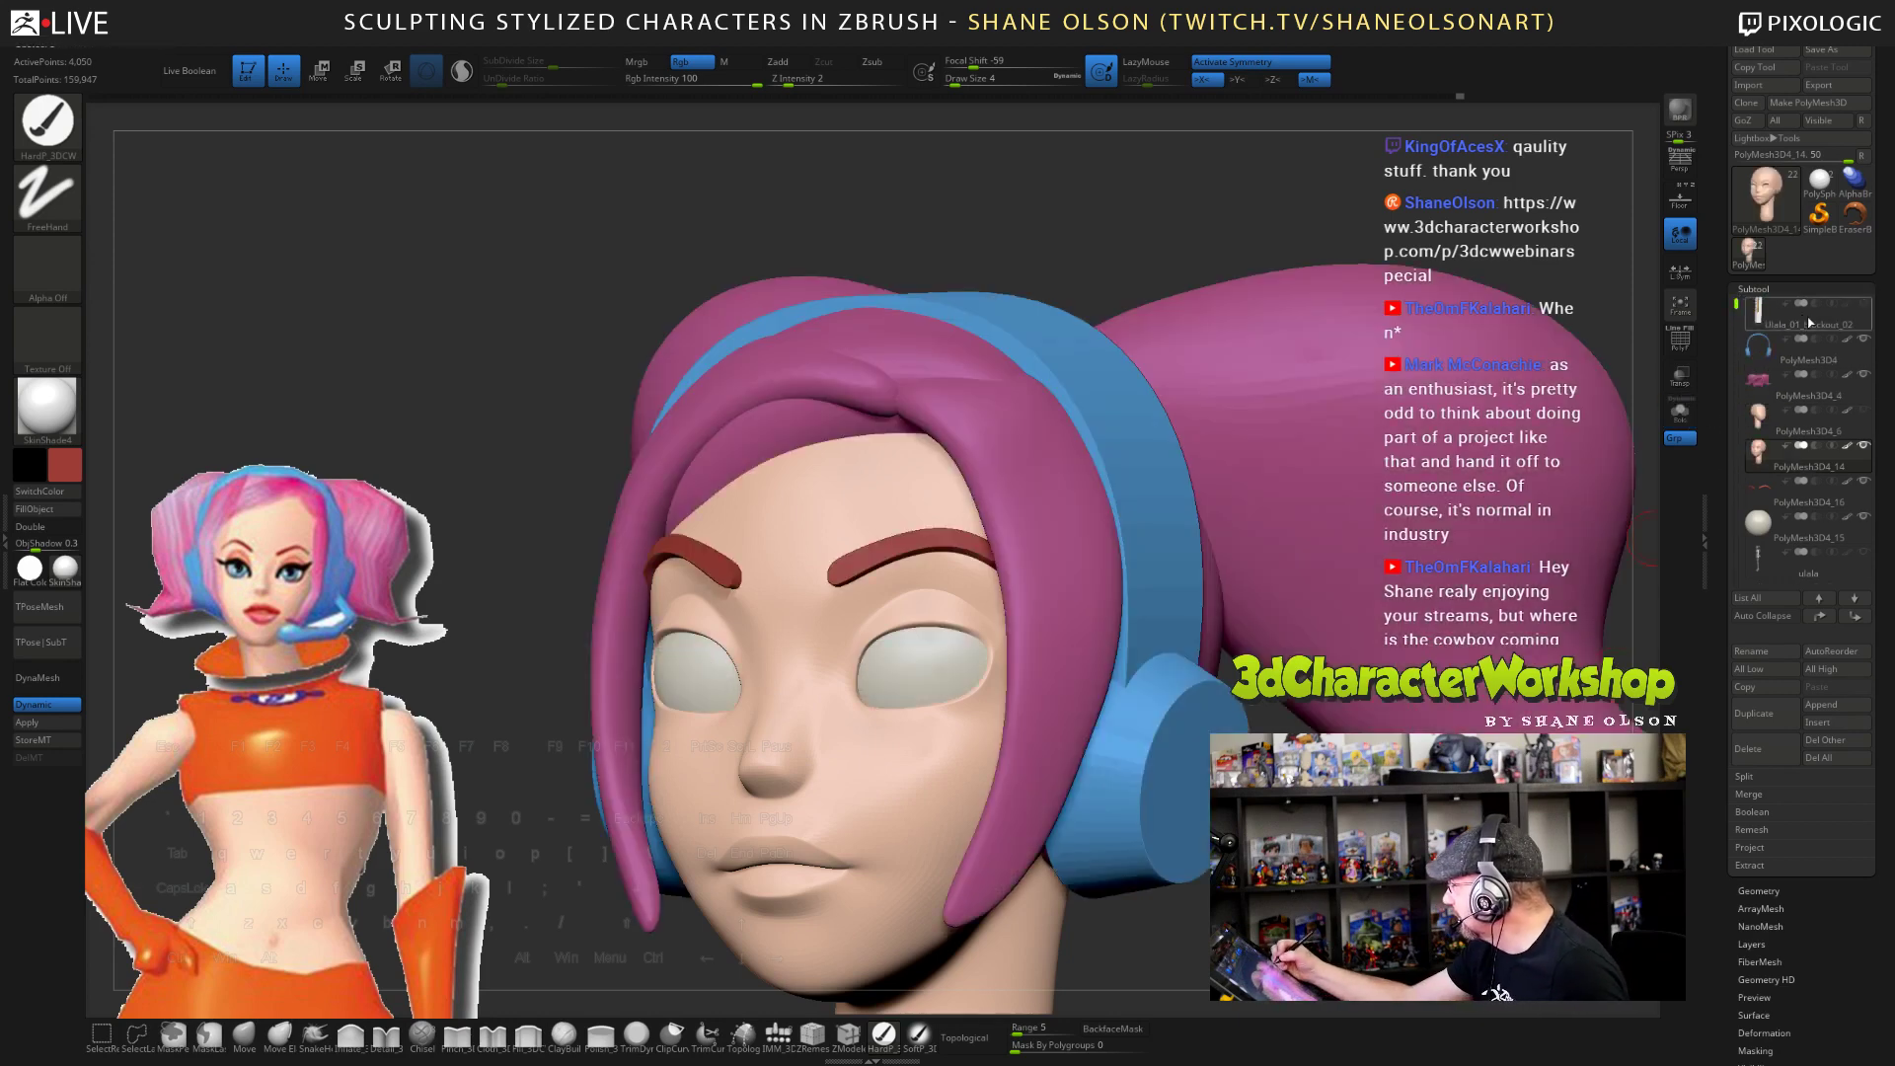
- Hide the headset and hair, and make the eyebrows the active subtool
left_click(1863, 338)
left_click(1864, 374)
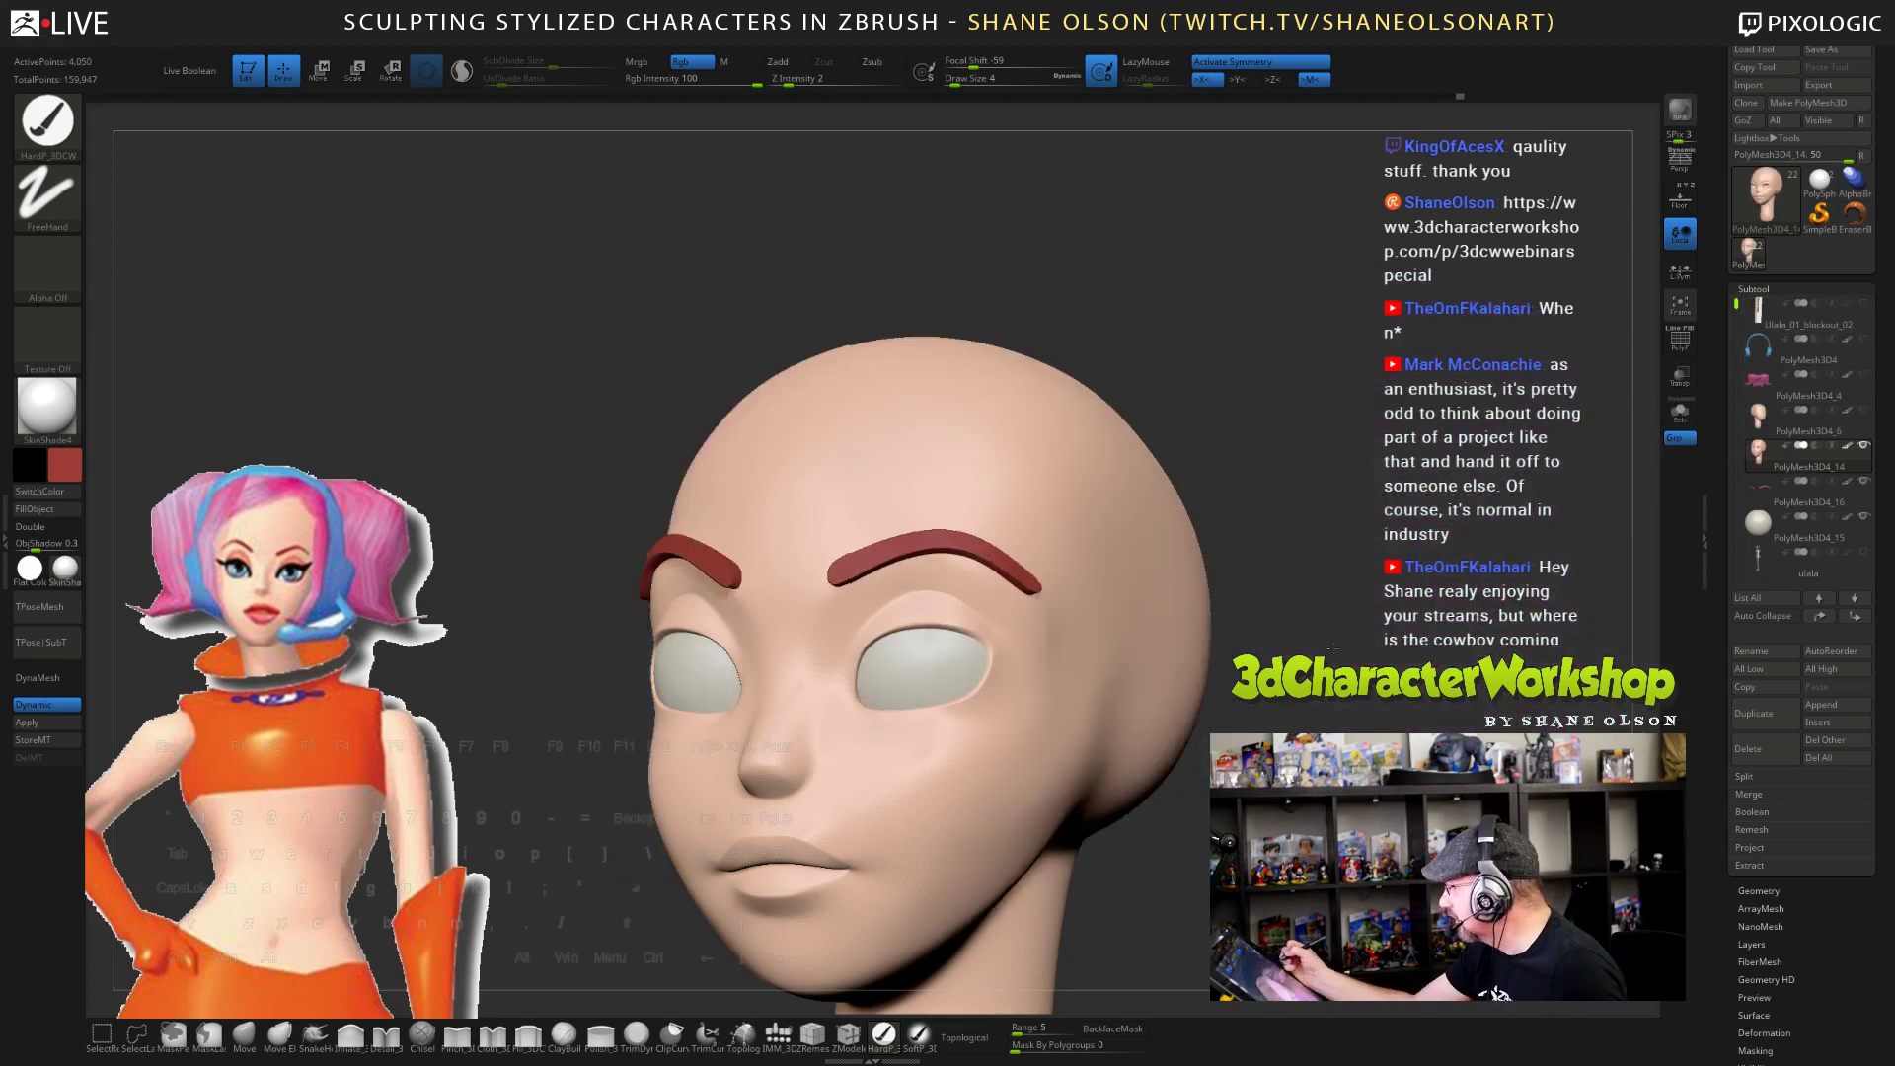
mouse_move(1376, 543)
left_mouse_down("alt")
mouse_move(1376, 606)
mouse_move(1376, 582)
left_mouse_up("alt")
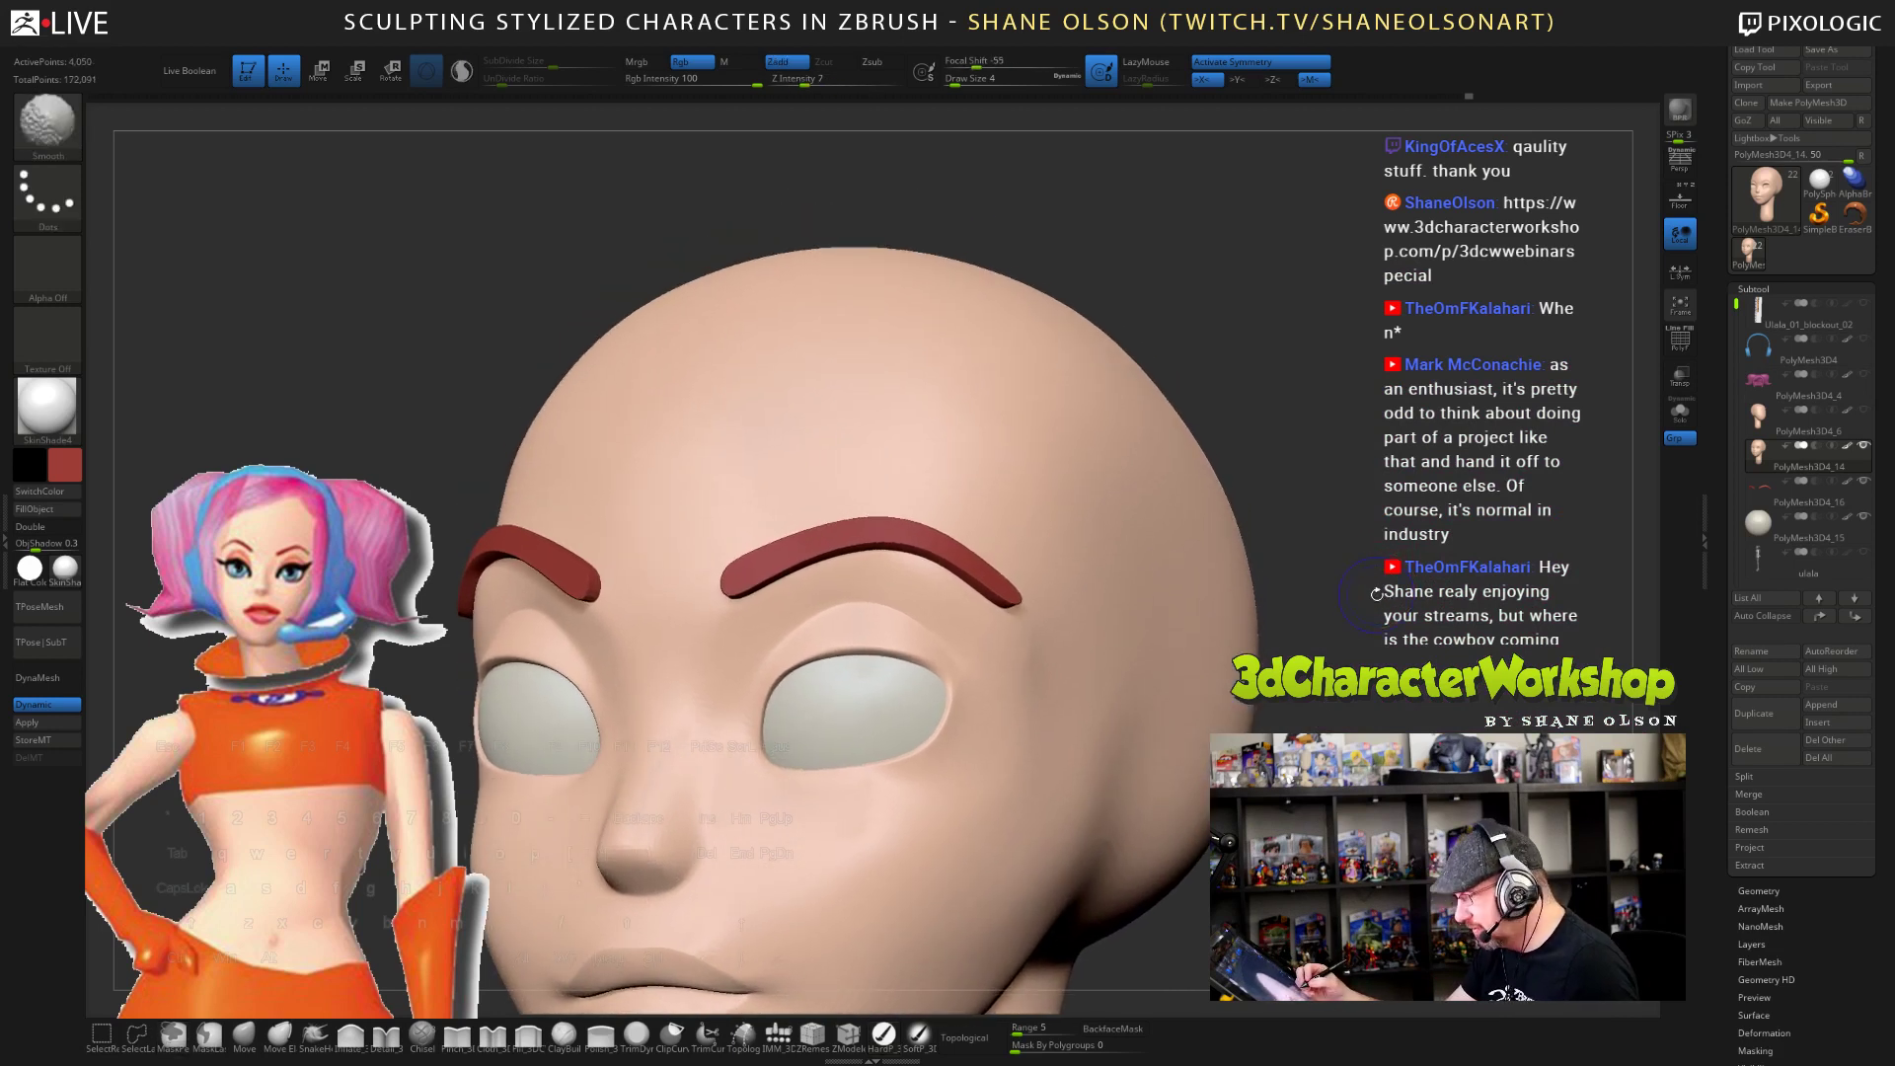
left_click(1766, 495)
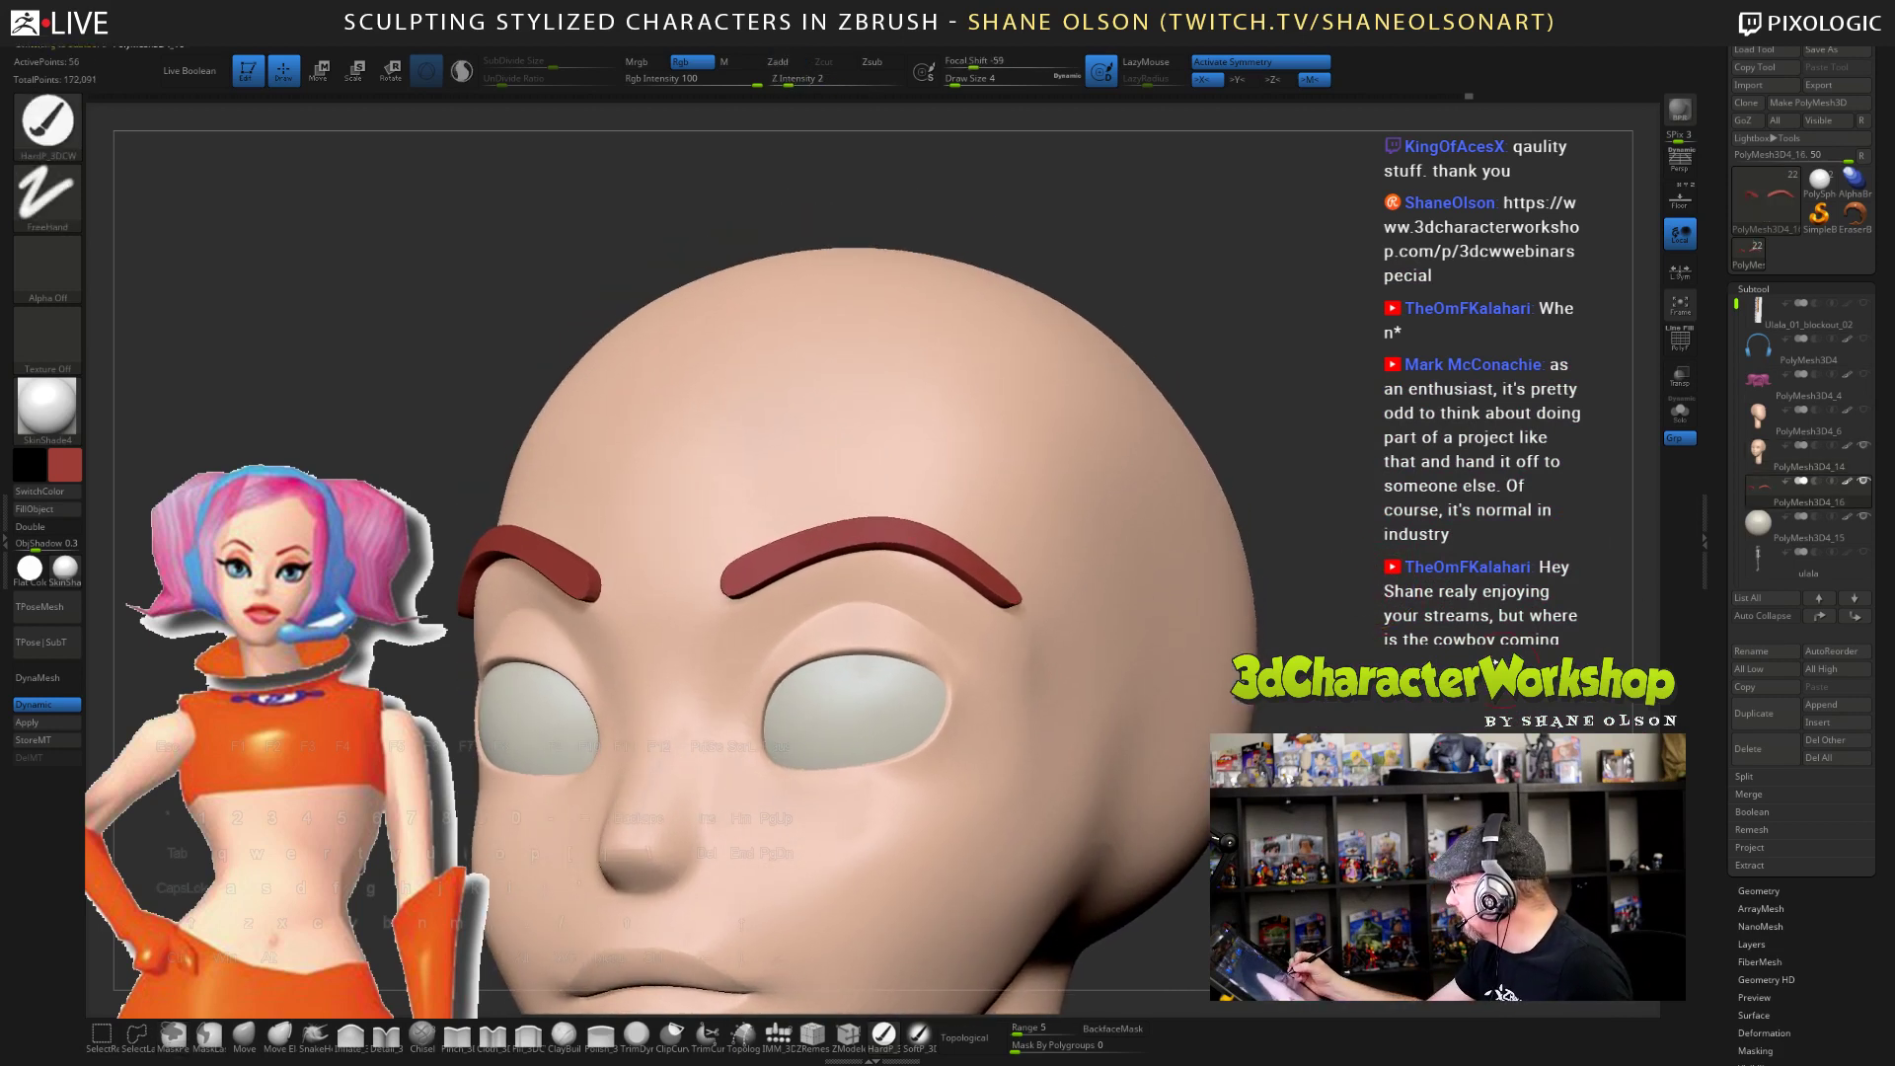
- Turn off the eyebrows' dynamic subdivision, show their polyframe, and ready the Move brush at draw size 8
key("shift+d")
mouse_move(1415, 538)
left_mouse_down()
mouse_move(1418, 567)
mouse_move(1418, 526)
mouse_move(1235, 411)
mouse_move(1288, 358)
mouse_move(1273, 376)
left_mouse_up()
key("b")
key("m")
key("v")
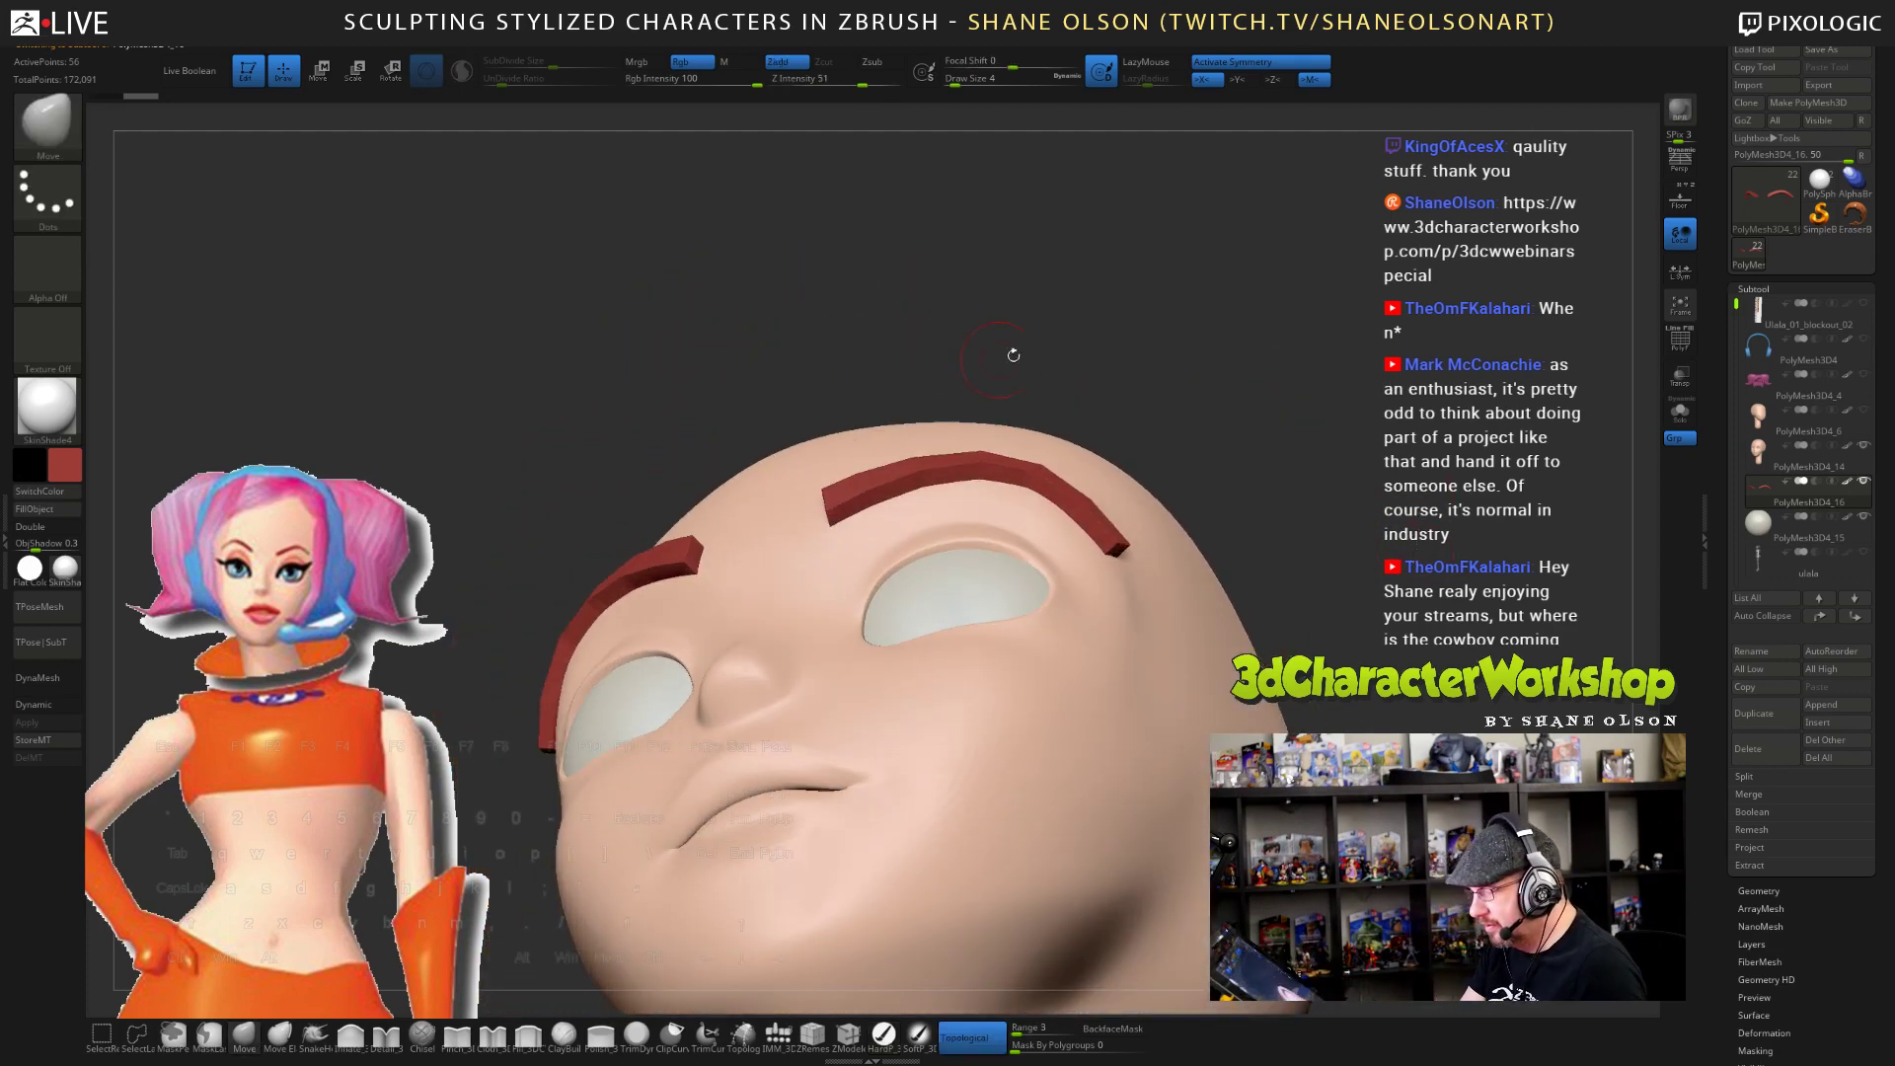
key("s")
left_click_drag(1053, 349, 1044, 349)
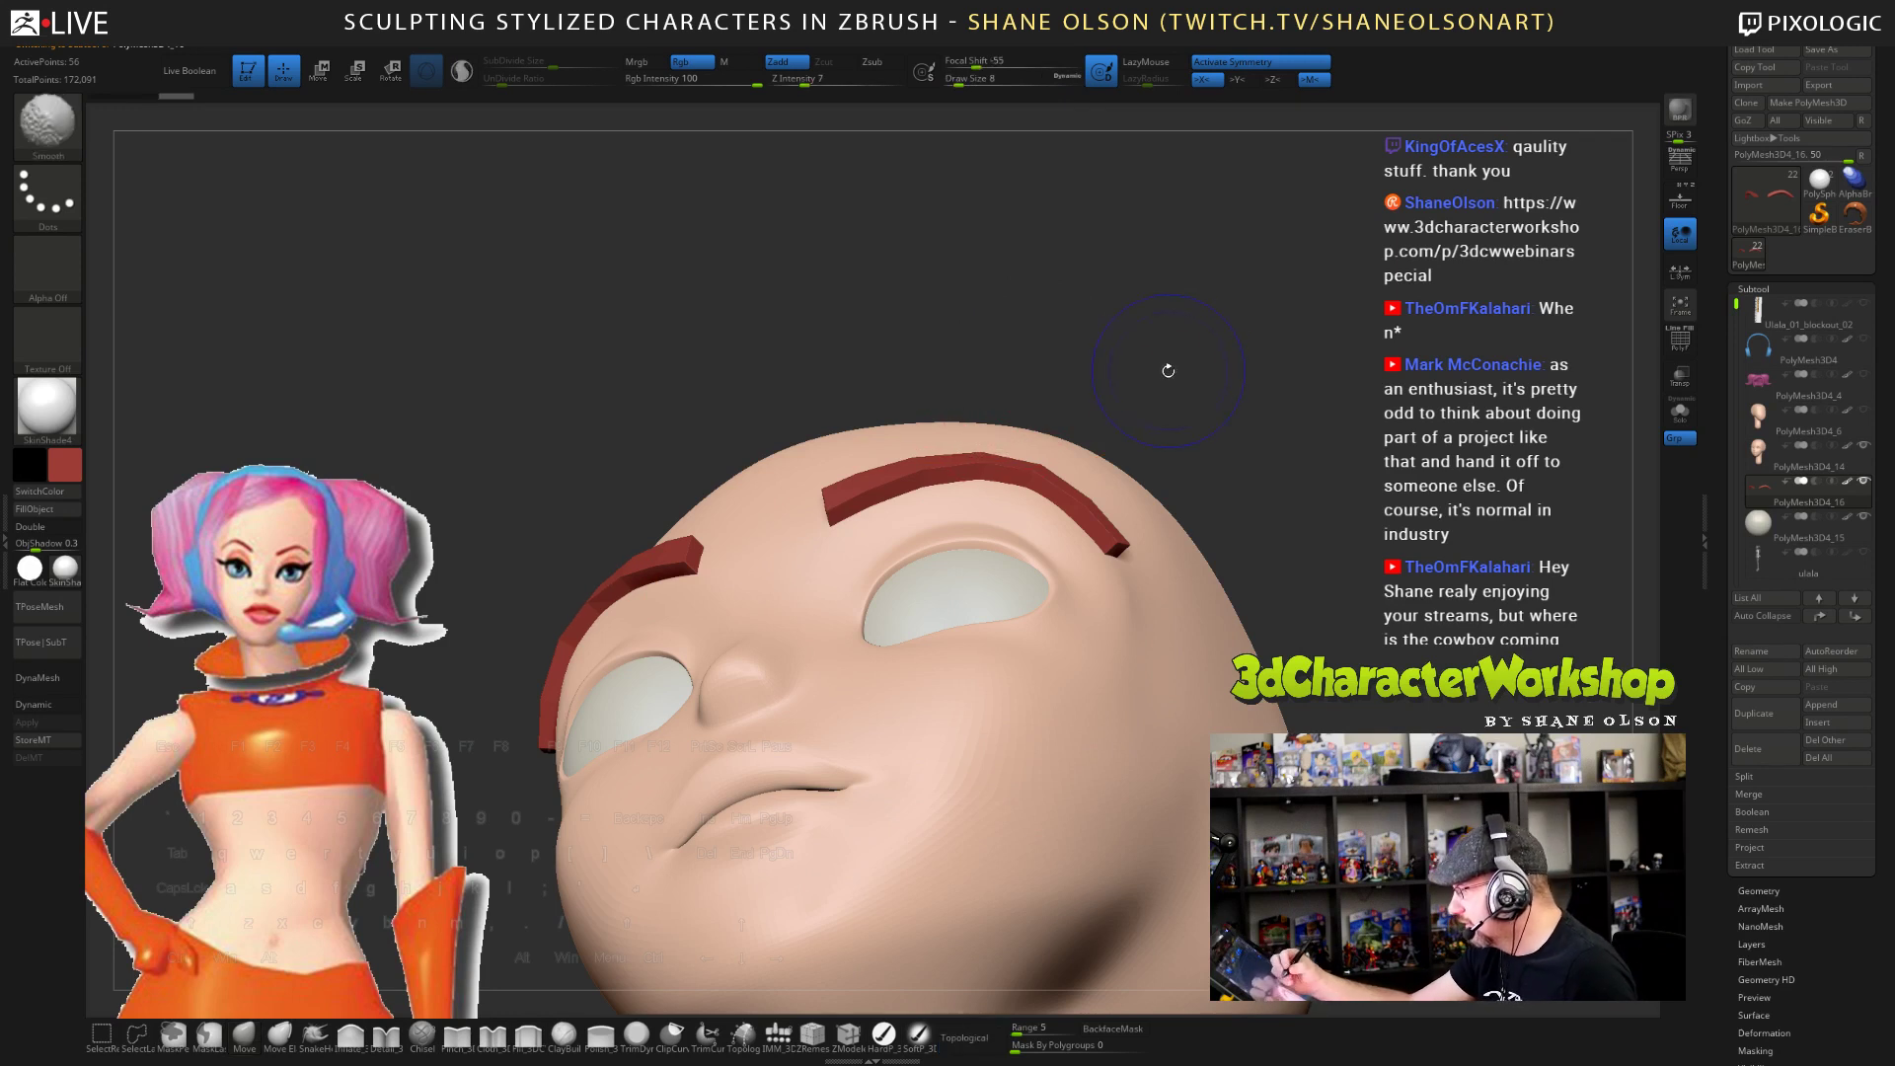
key("shift+f")
- Adjust the eyebrow strips against the brow with the Move brush at draw size 5, and turn dynamic subdivision back on
left_click_drag(1188, 385, 1032, 448)
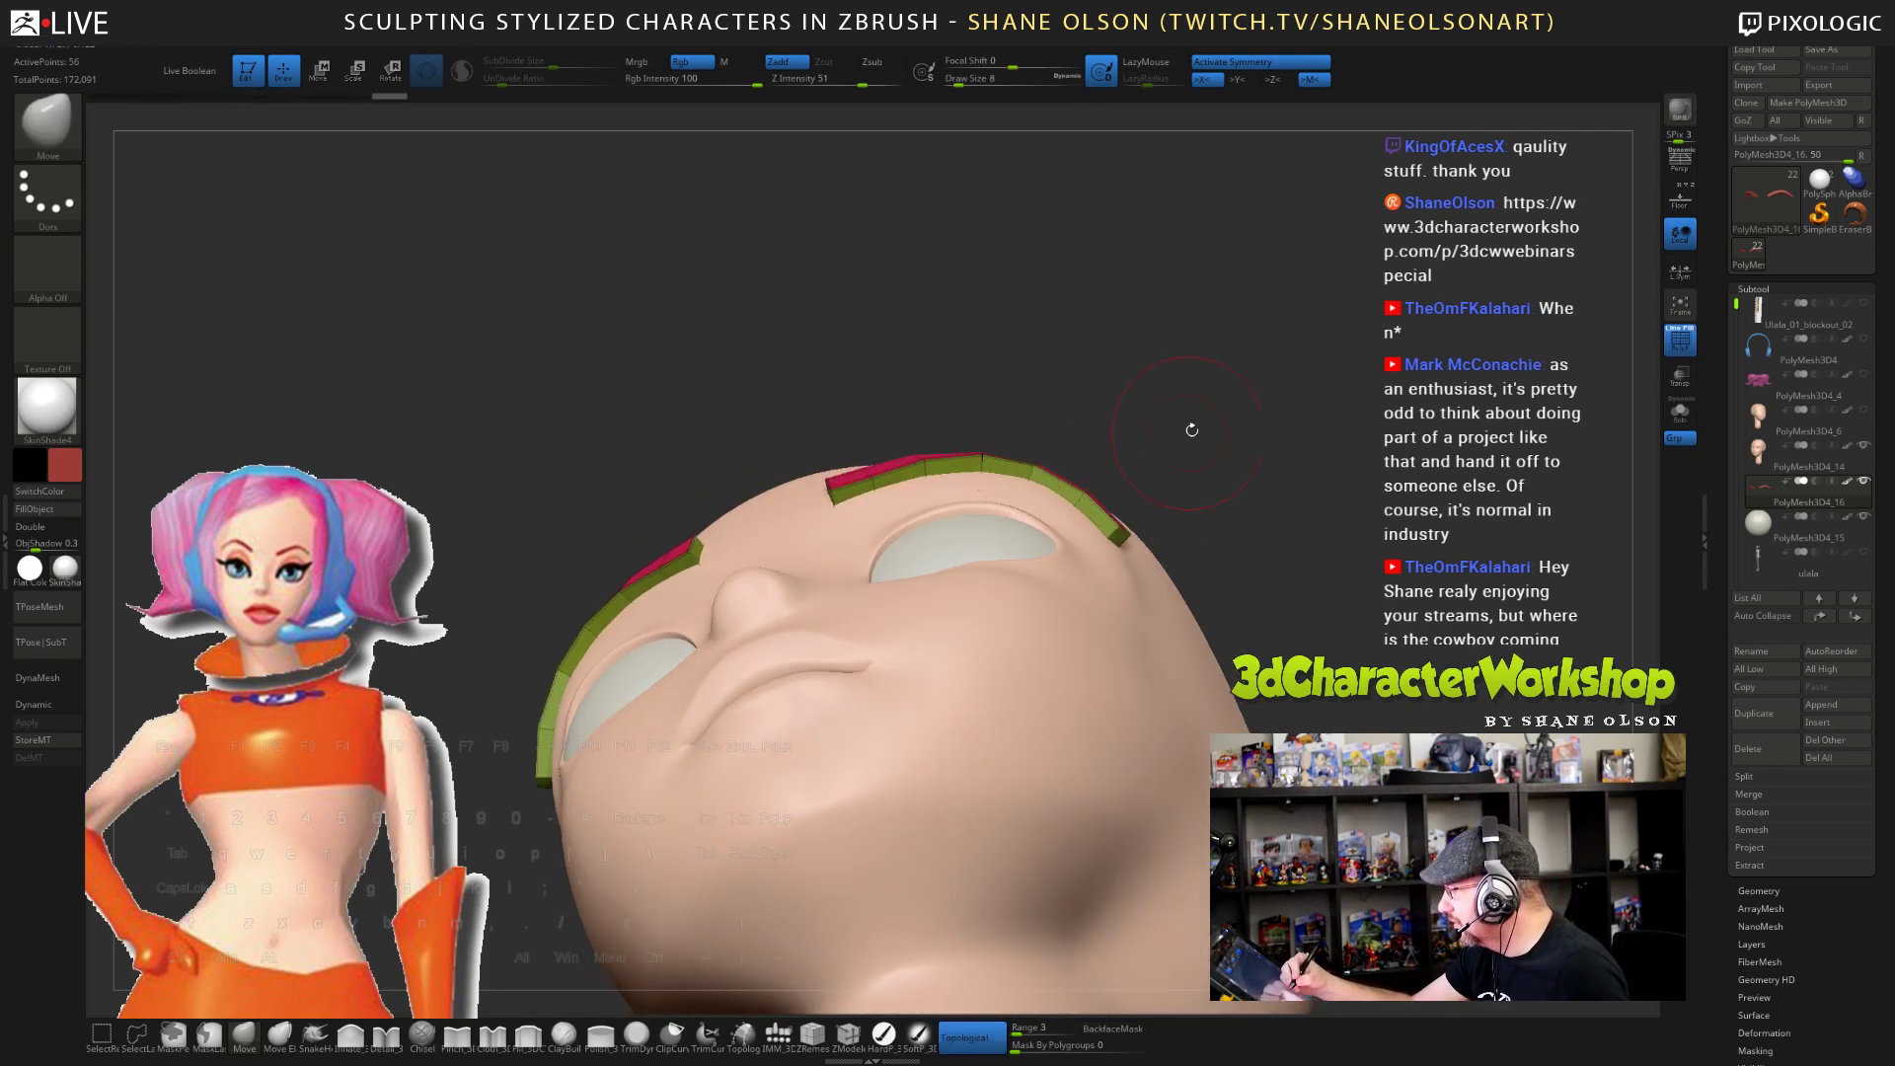
mouse_move(1188, 422)
left_mouse_down()
mouse_move(1113, 546)
mouse_move(1091, 411)
mouse_move(868, 390)
left_mouse_up()
key("s")
left_click_drag(1106, 354, 1251, 471)
key("d")
left_click_drag(1307, 656, 1323, 434)
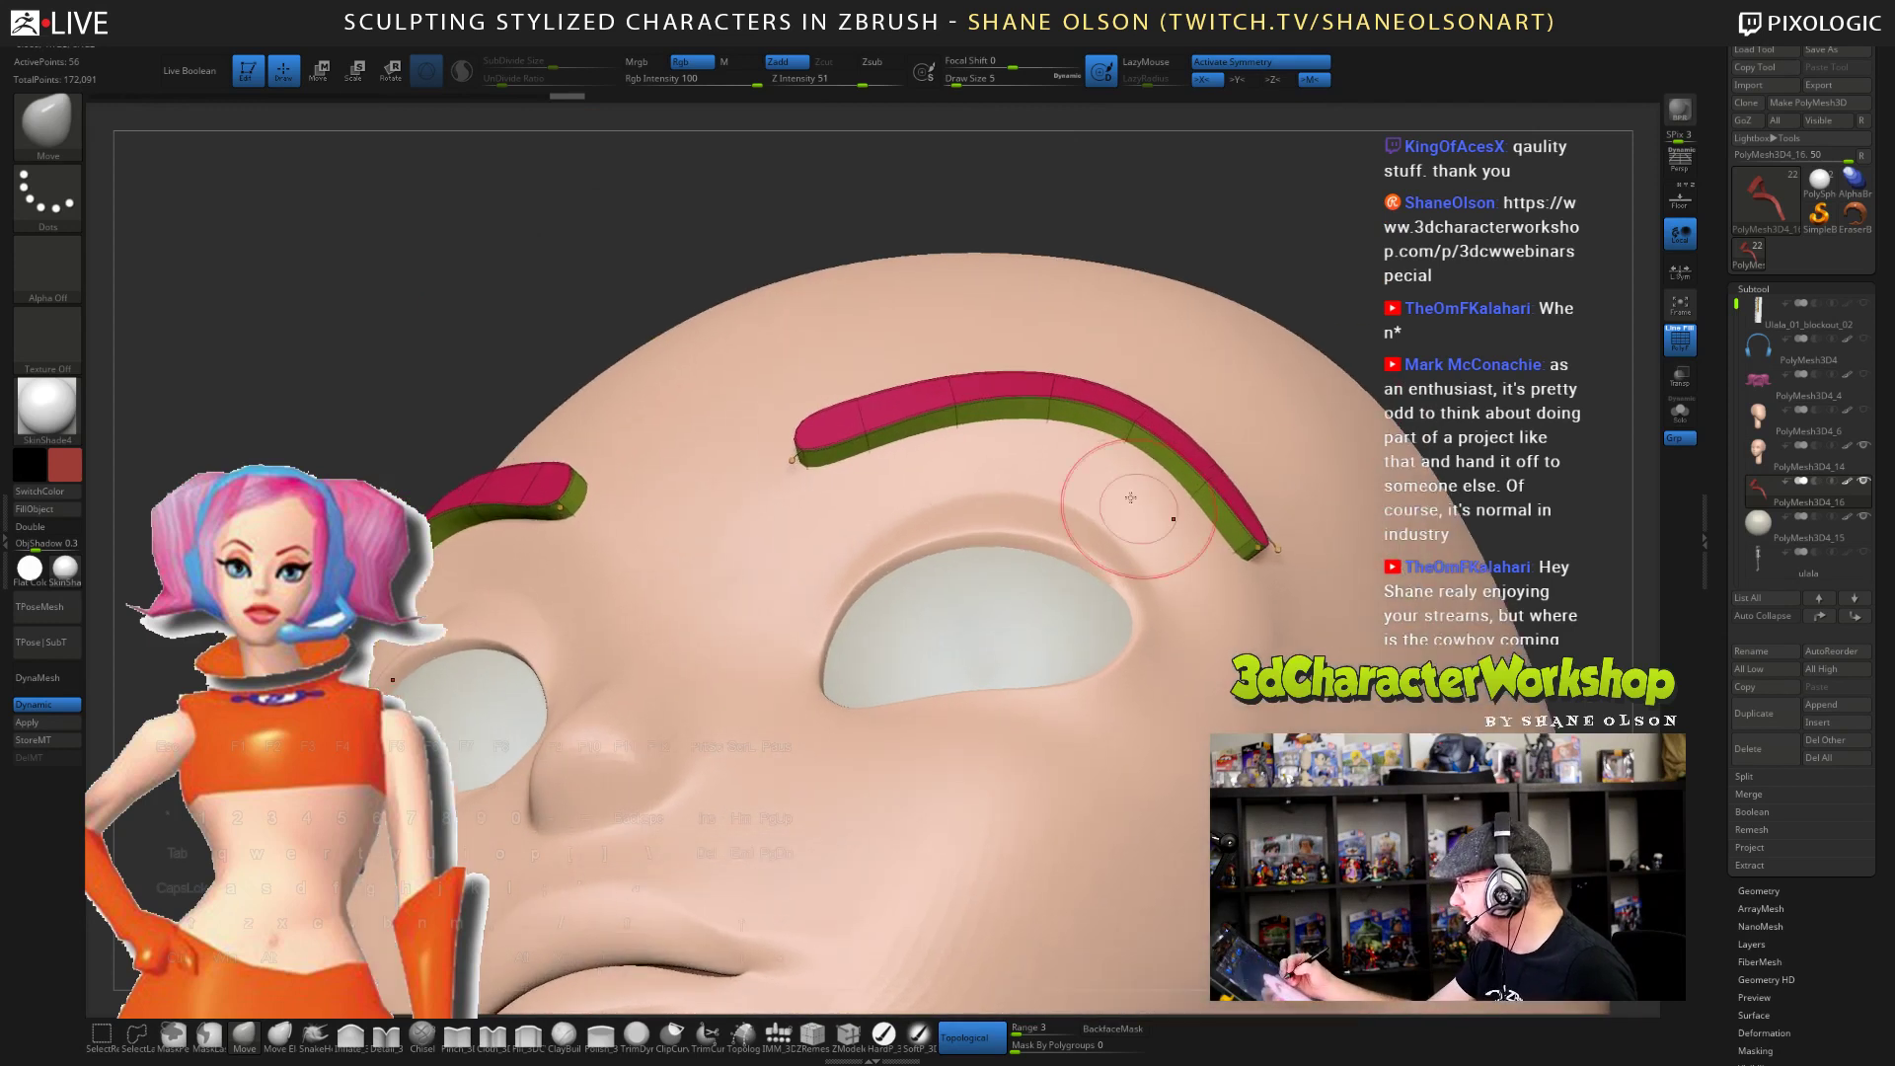
- Uncrease the eyebrow's edges using ZModeler's Crease edge action with the EdgeLoop Complete target, and hide the polyframe
key("s")
key("Return")
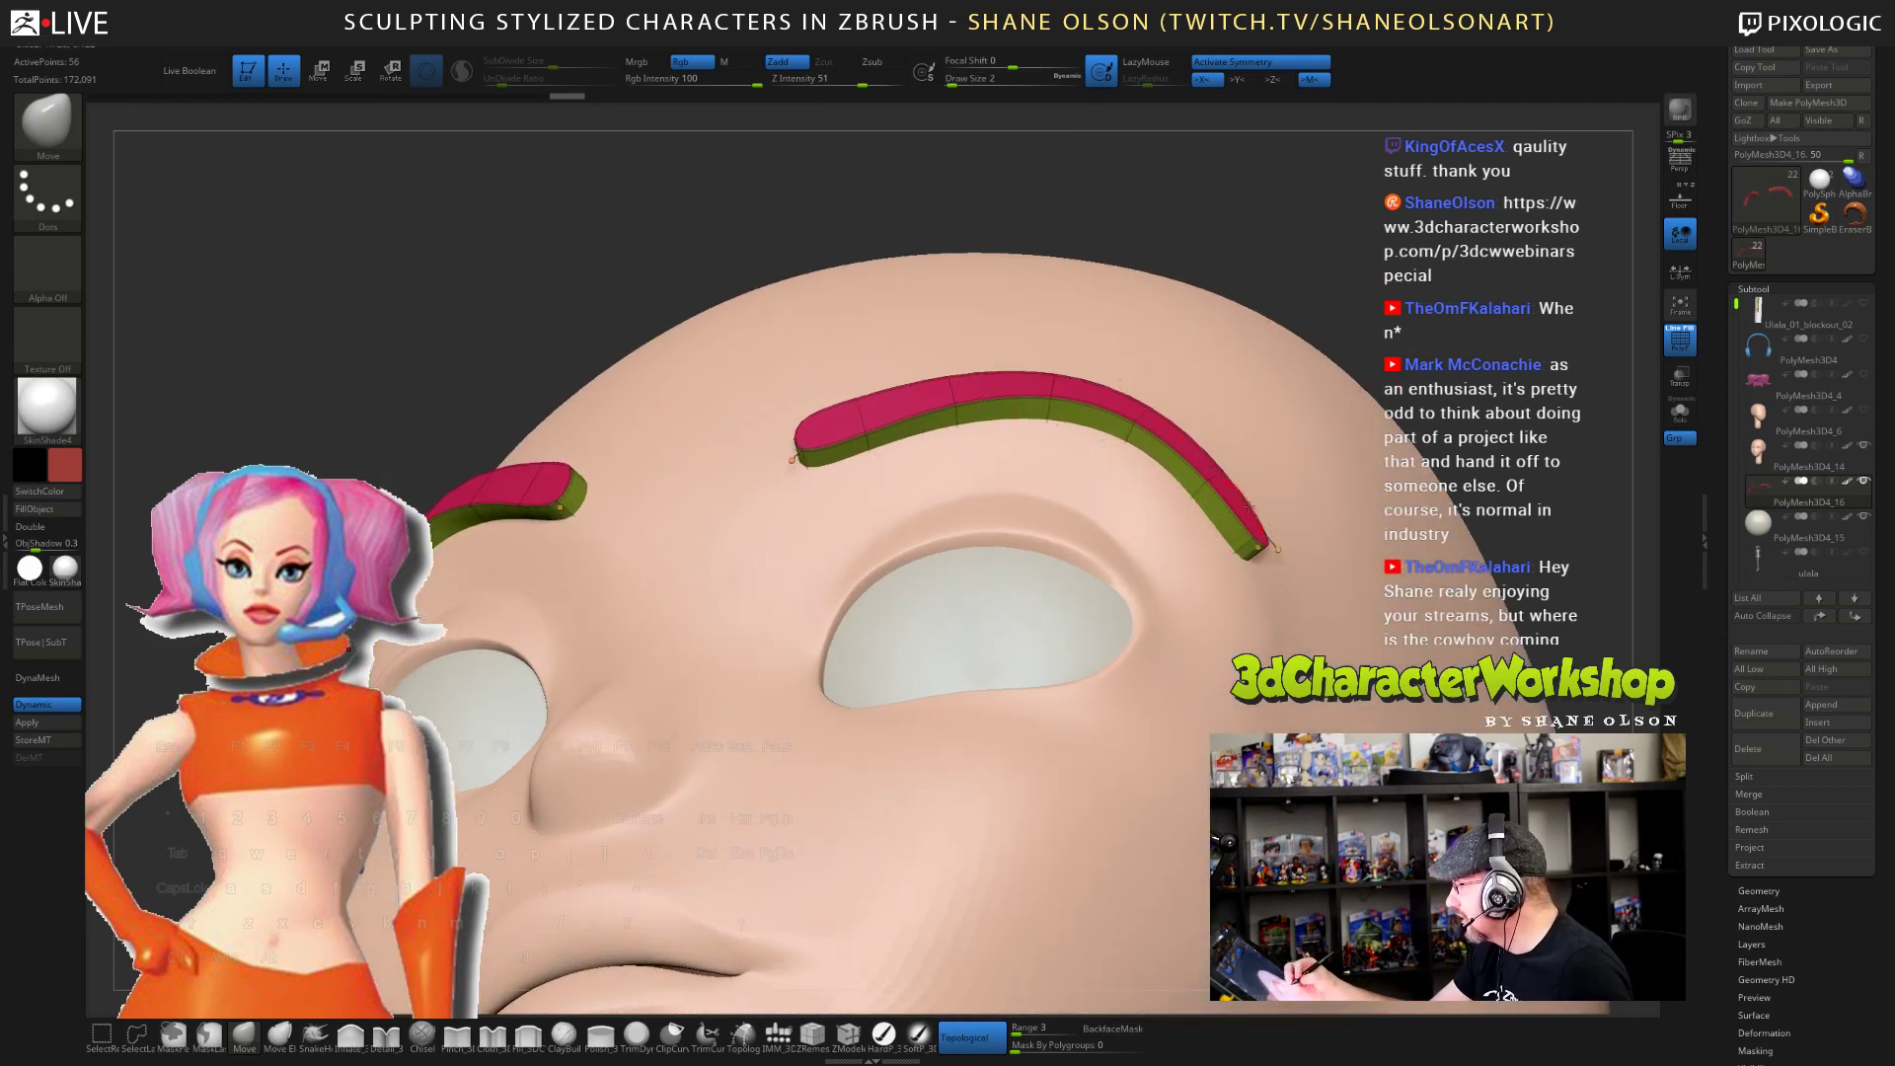
left_click(845, 1034)
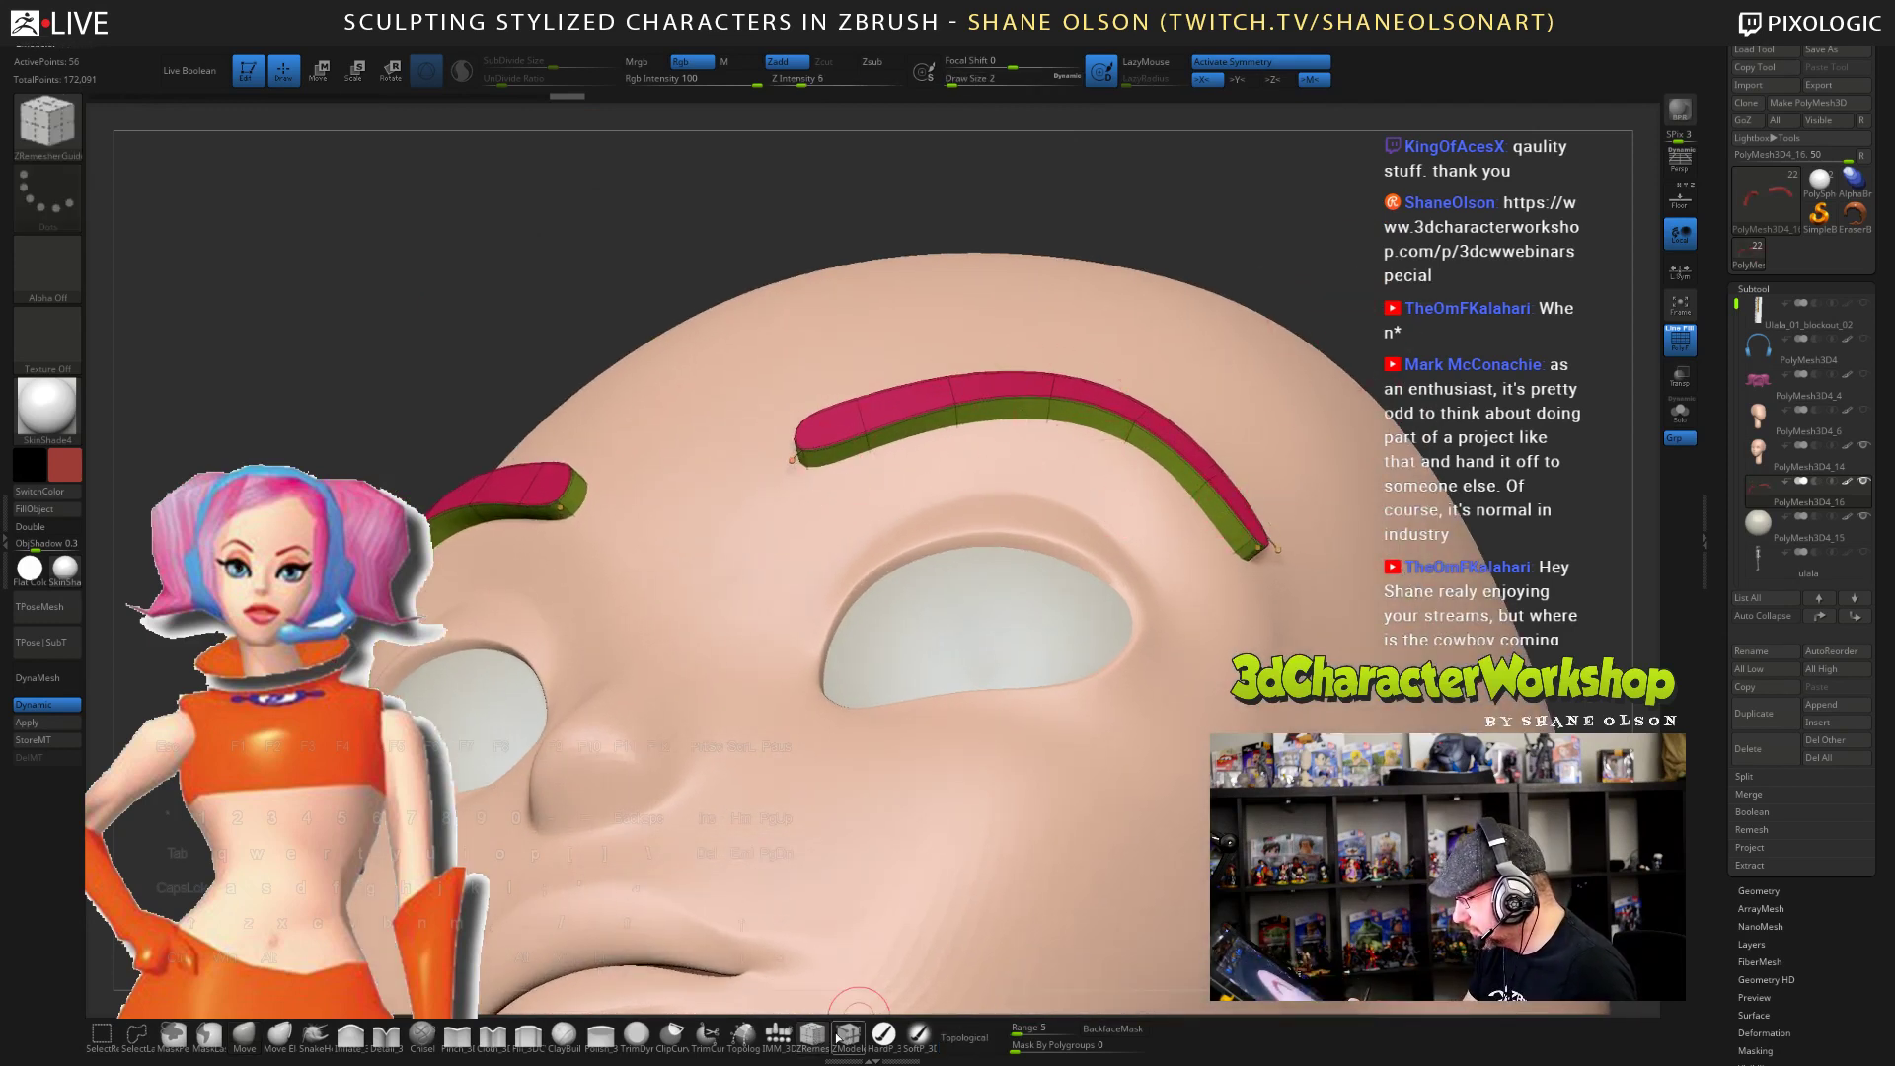
key("space")
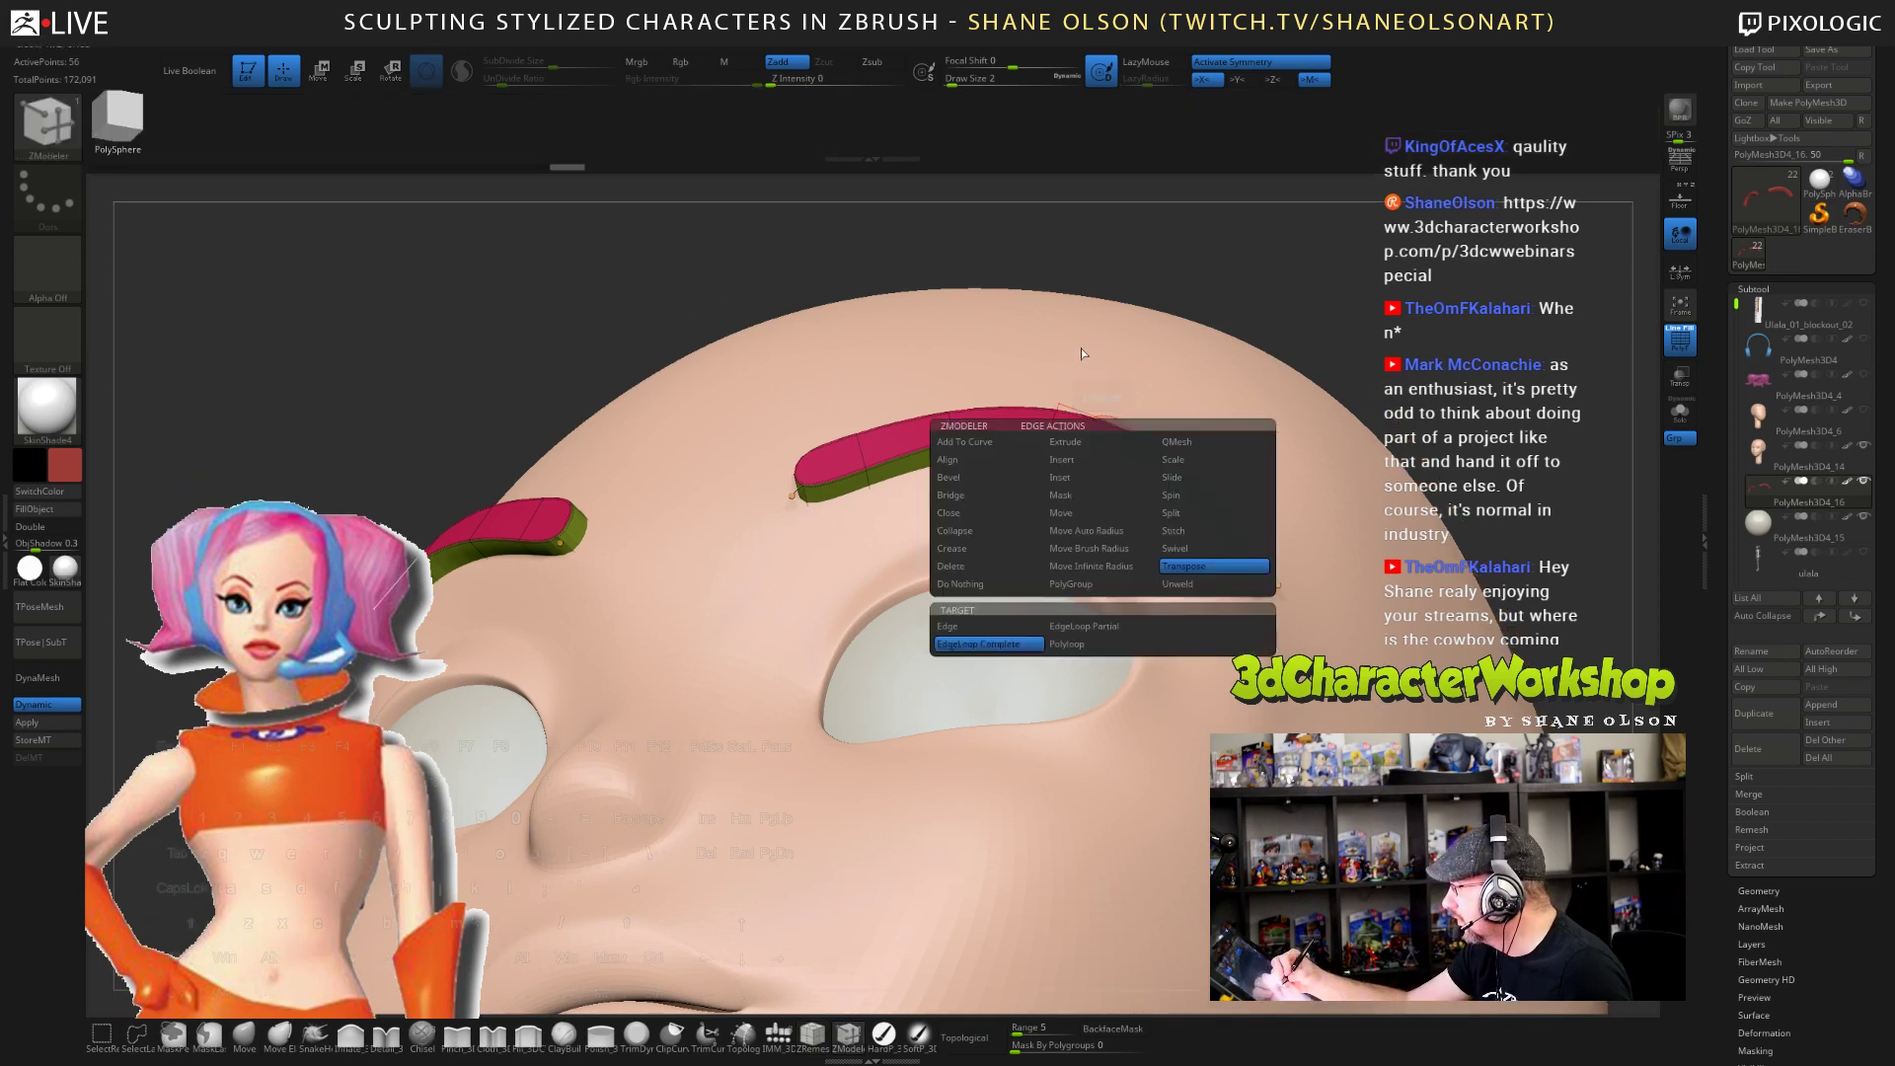
left_click(969, 553)
left_click(1000, 646)
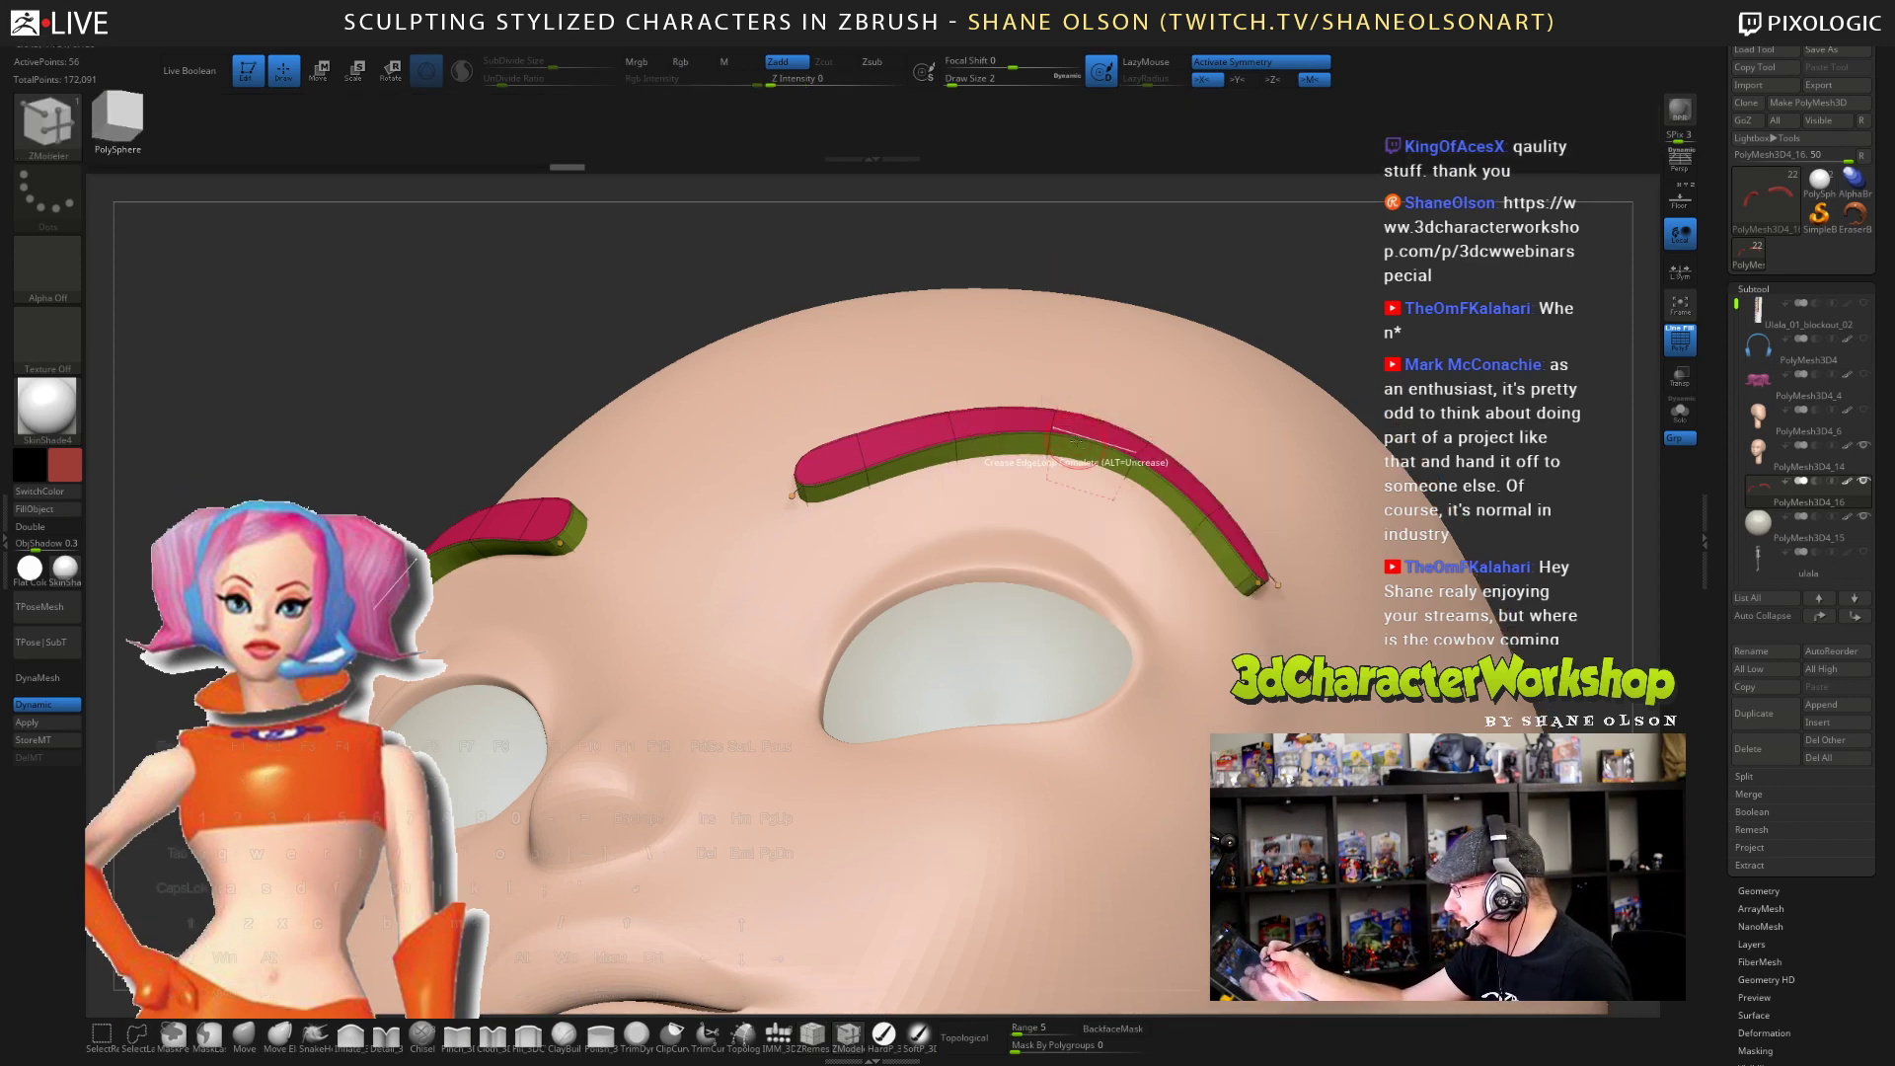
left_click(1070, 434)
mouse_move(1180, 527)
right_mouse_down()
mouse_move(1200, 733)
mouse_move(1400, 723)
mouse_move(1346, 653)
mouse_move(1424, 713)
mouse_move(1327, 521)
right_mouse_up()
key("shift+f")
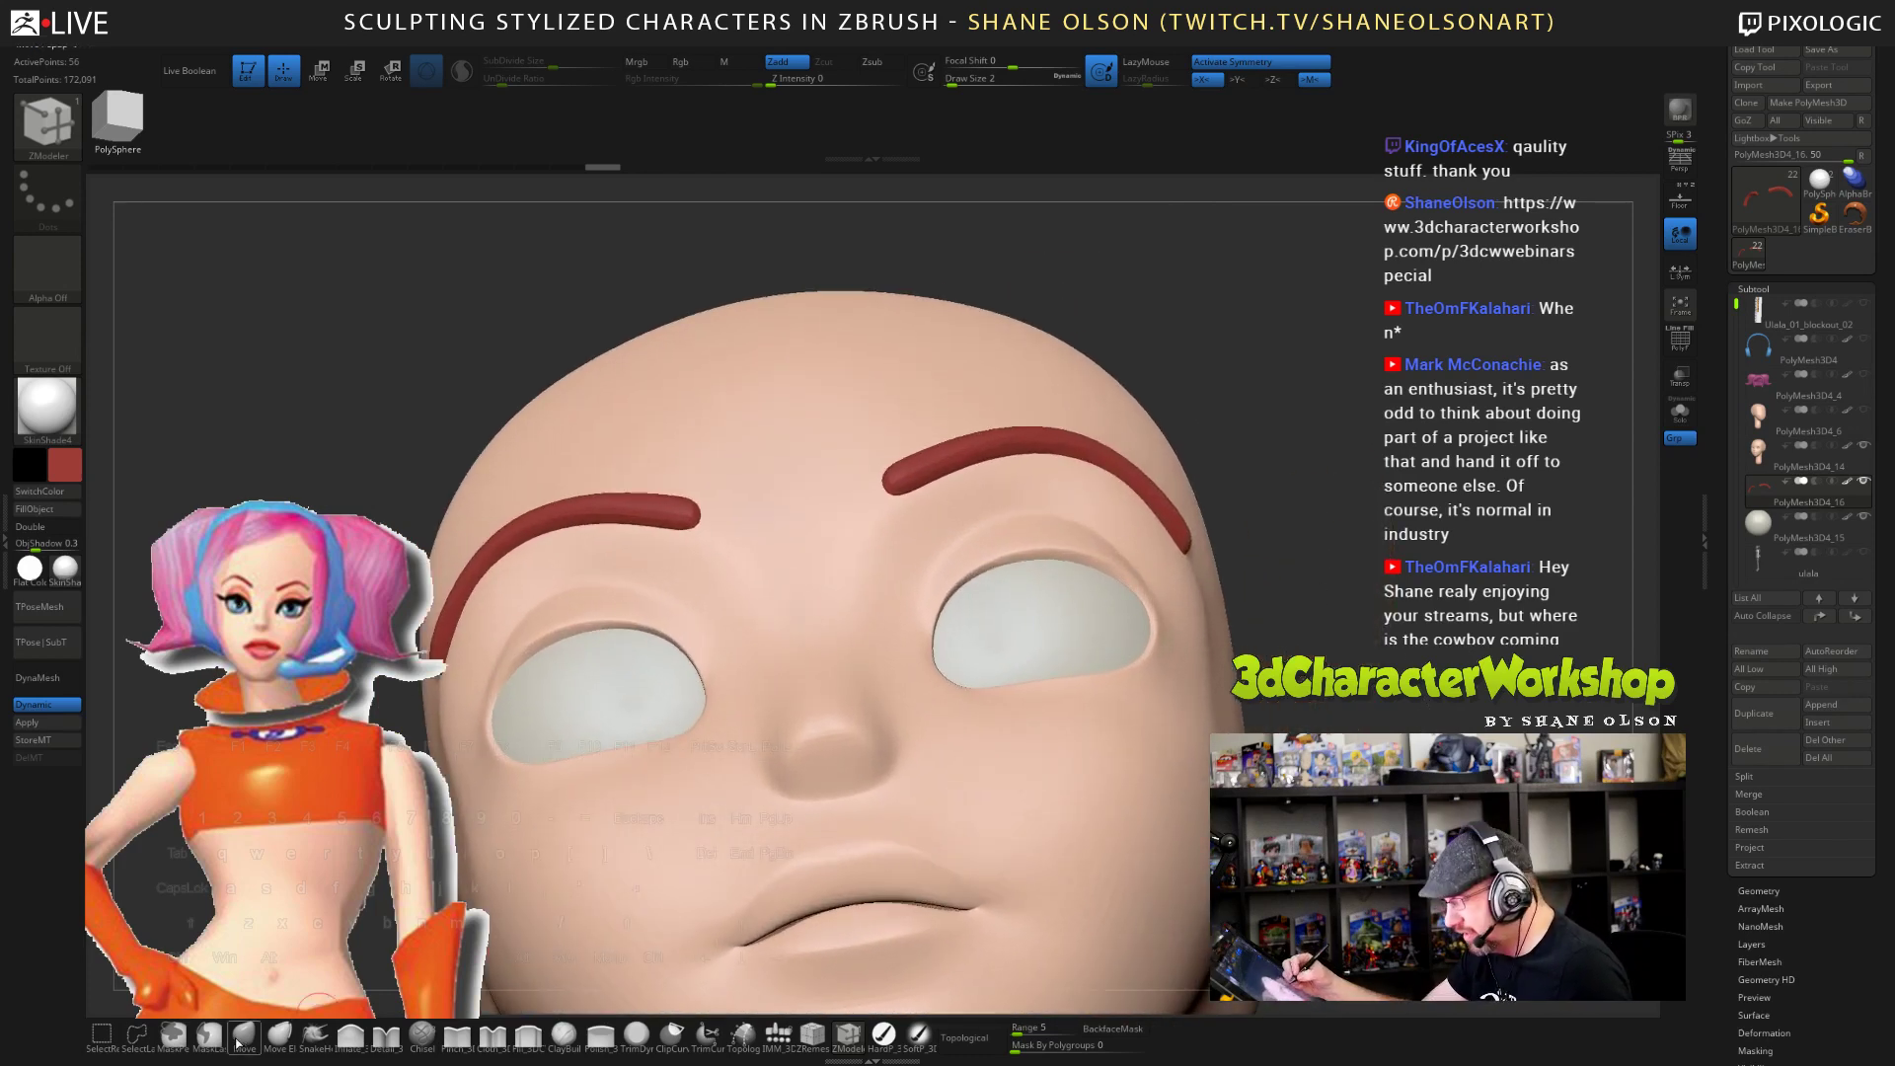
- Smooth the eyebrows' outer ends into tapered tips, using a smoothing intensity of 4 and a draw size of 7
left_click(238, 1043)
left_click_drag(1163, 454, 1169, 478, "shift")
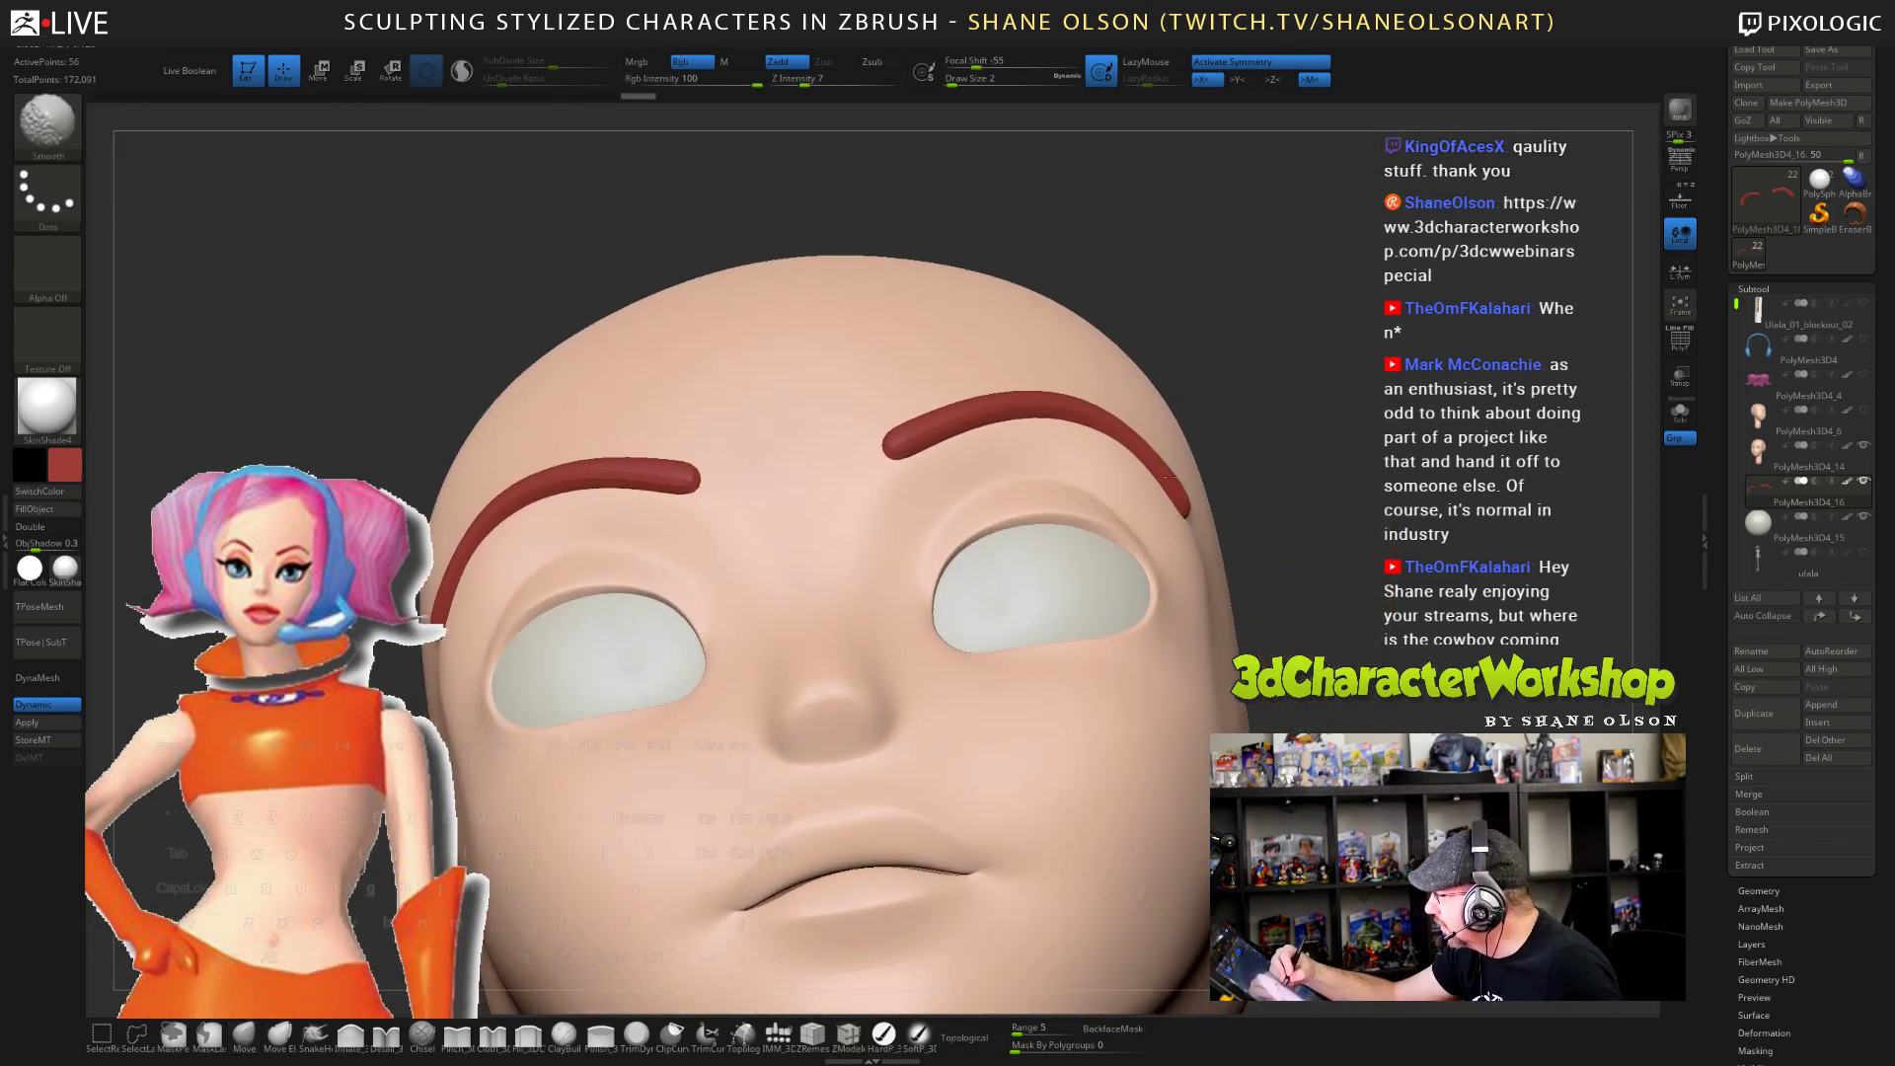
mouse_move(1357, 572)
left_mouse_down()
mouse_move(1239, 583)
mouse_move(1365, 587)
mouse_move(1387, 545)
left_mouse_up()
key("shift")
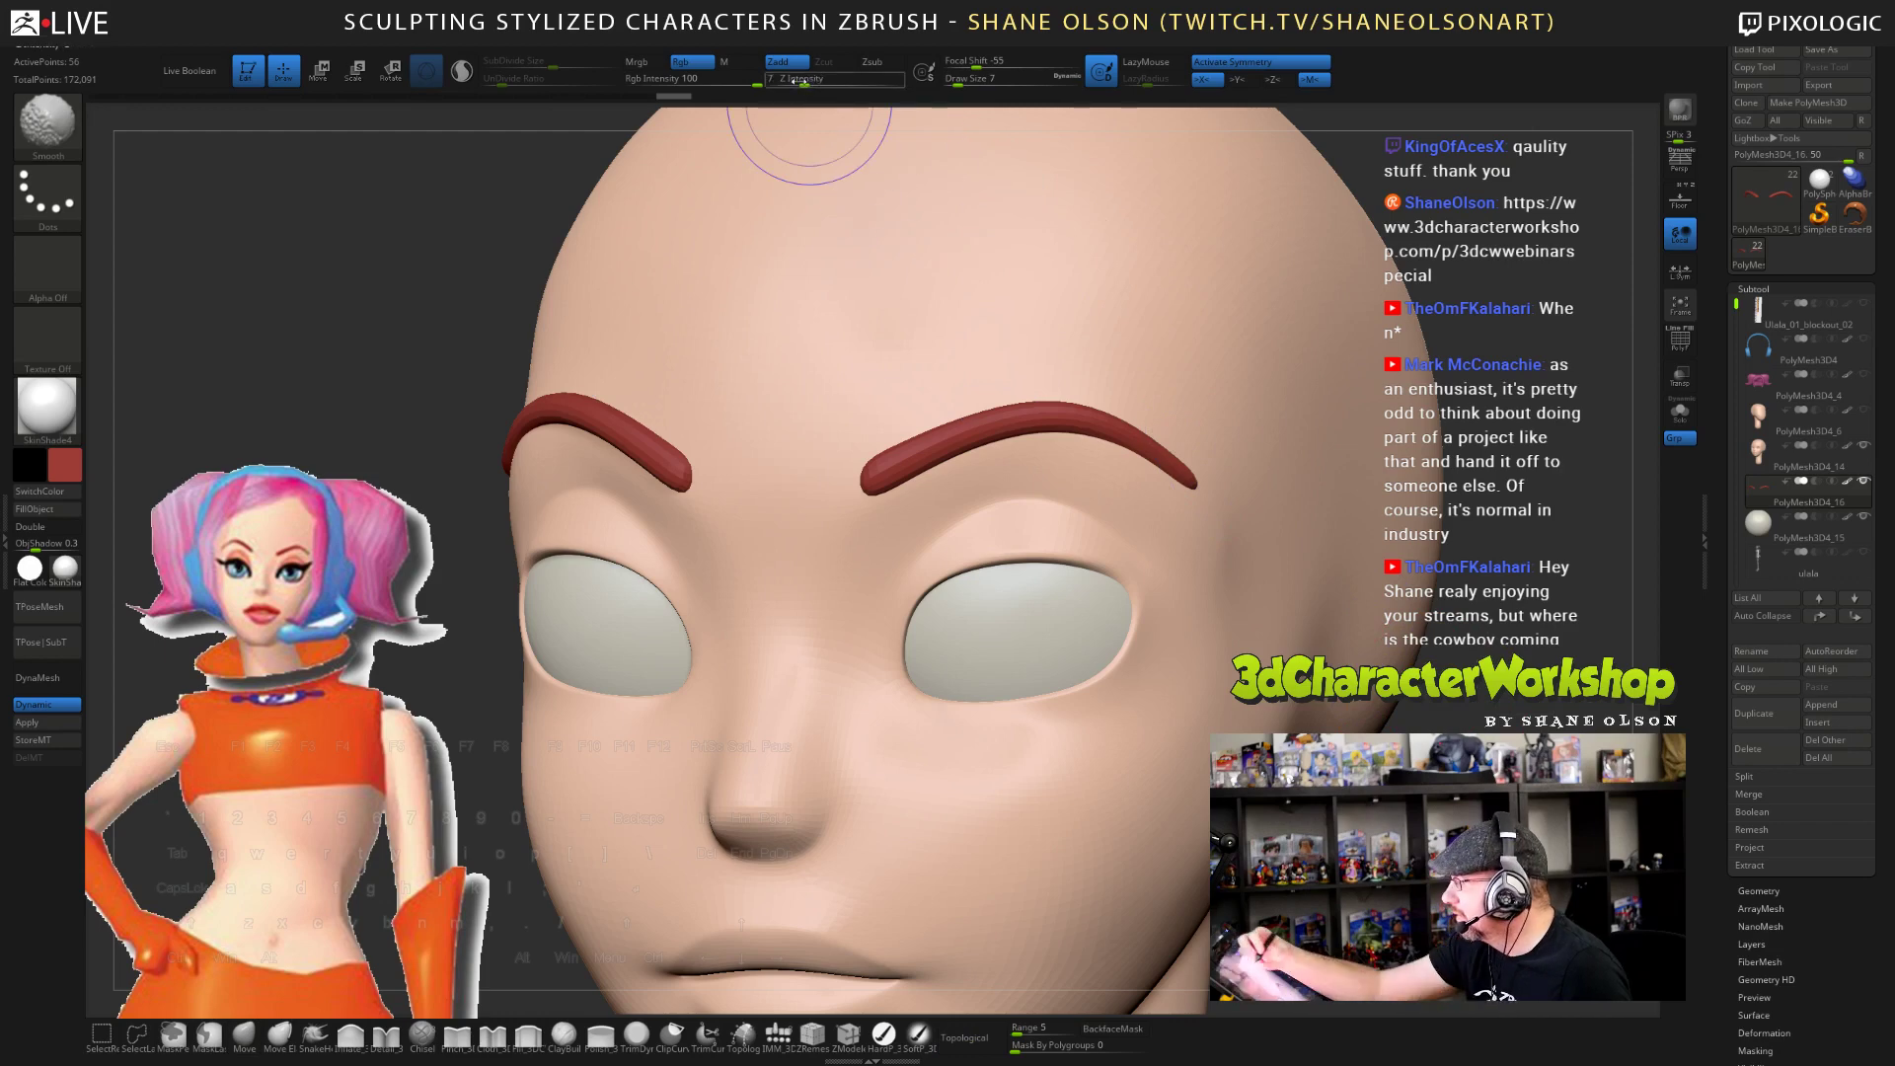
left_click(817, 81, "shift")
left_click_drag(1164, 478, 1154, 453, "shift")
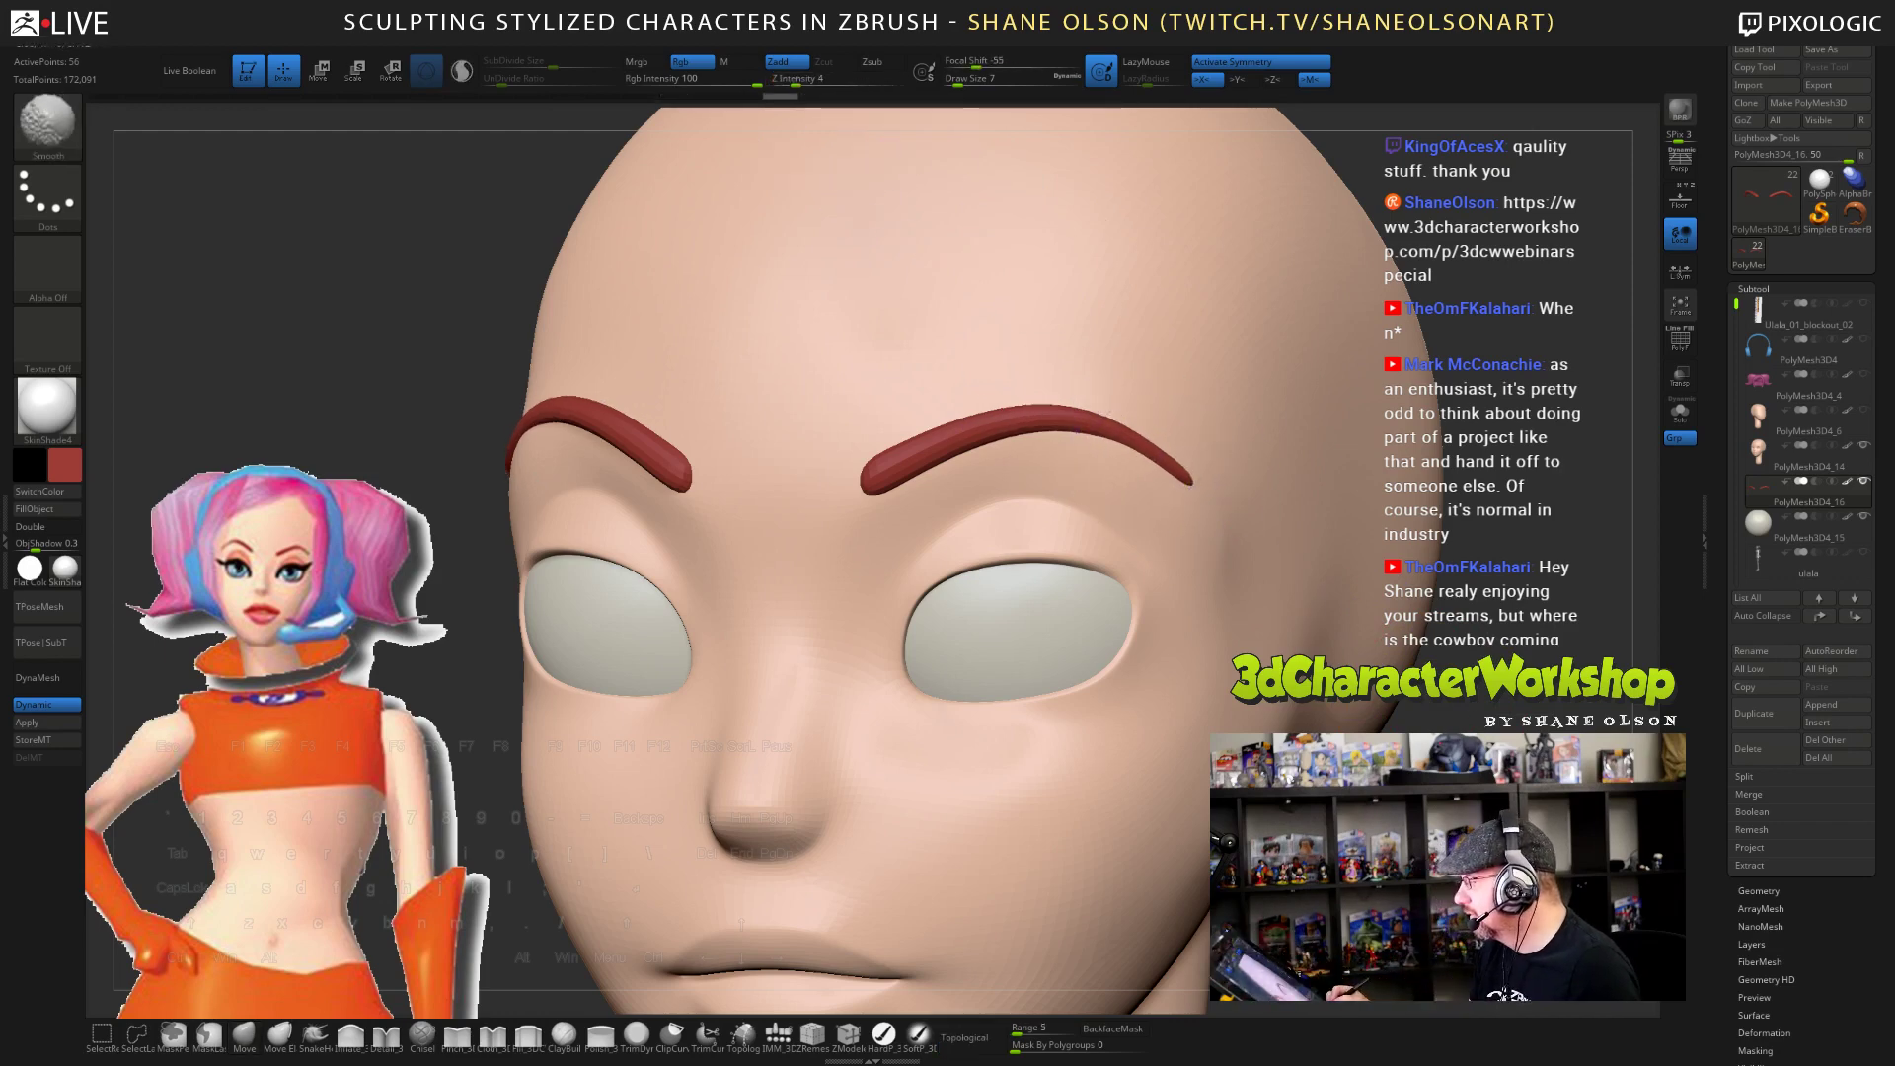
left_click_drag(1361, 544, 1322, 545, "shift")
- Shape a sharper arch near the outer part of both eyebrows with the Move brush, enlarging the draw size to 13
left_click_drag(1233, 473, 1125, 444)
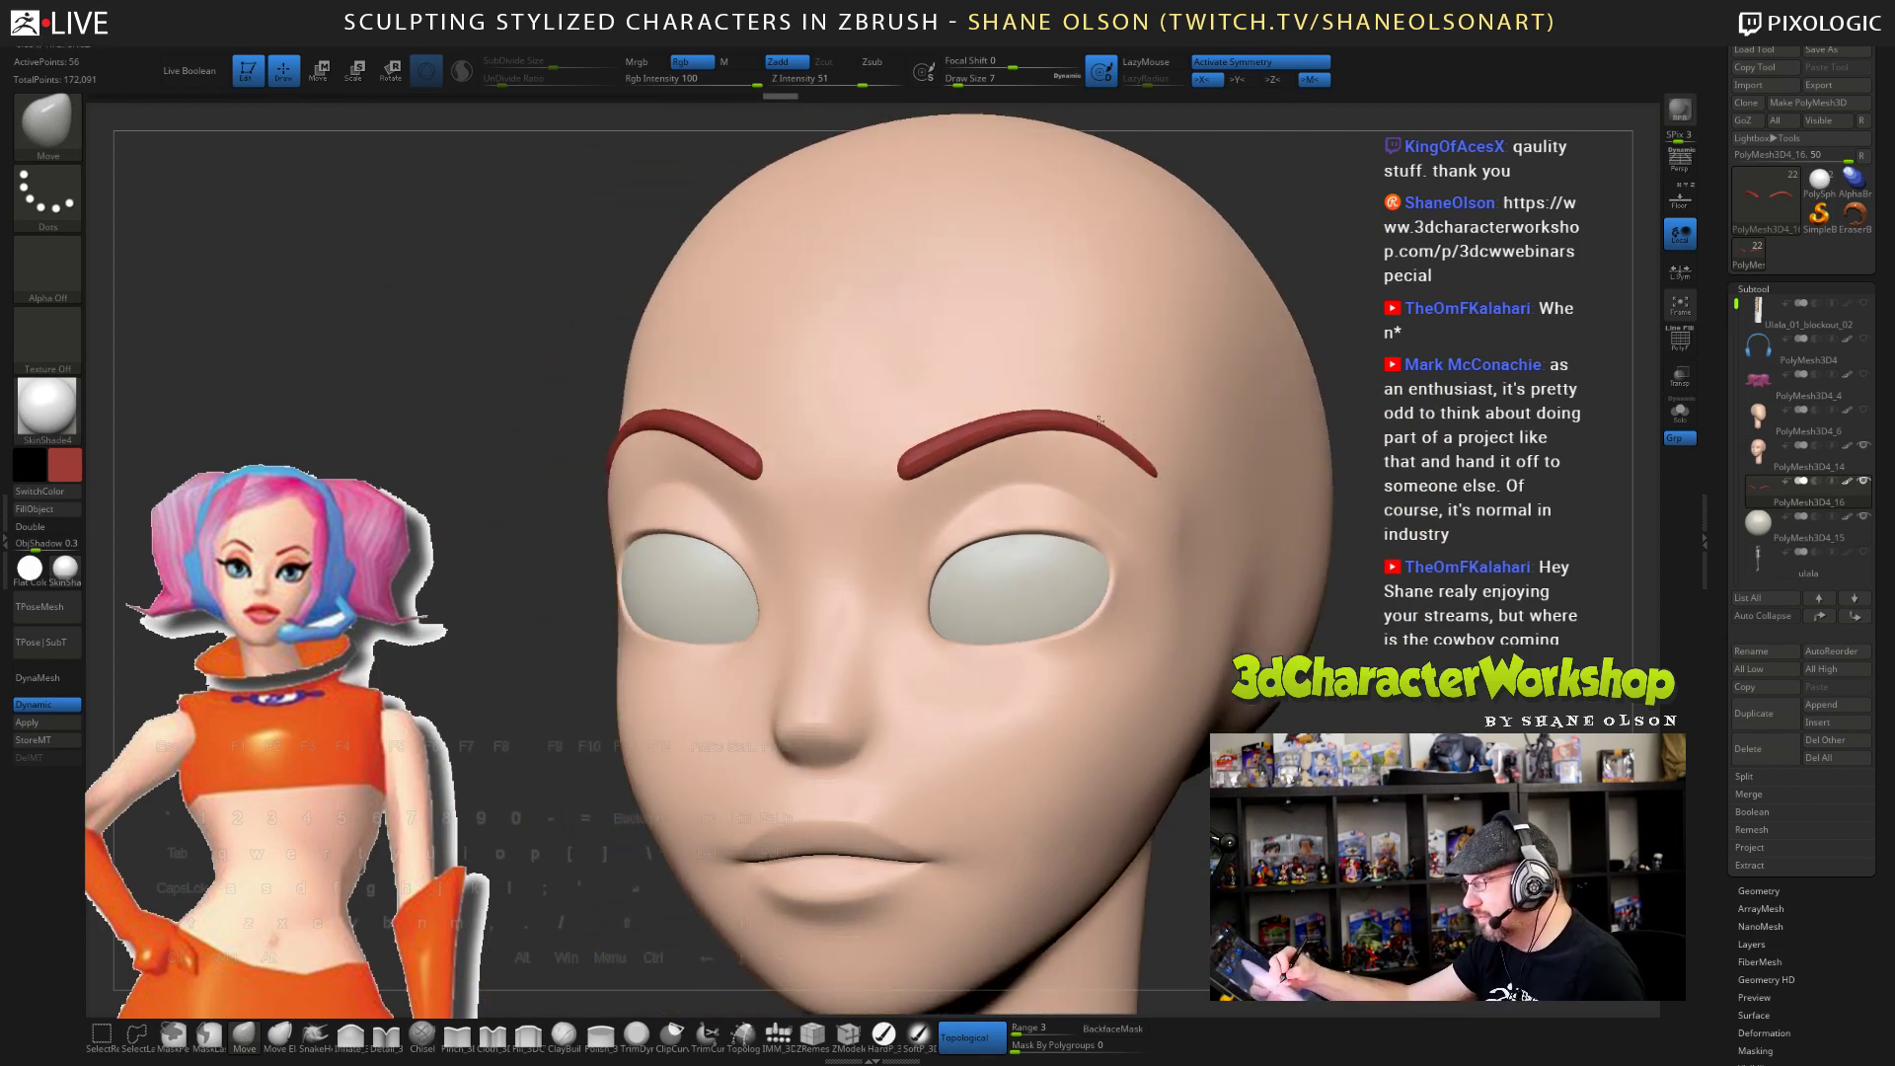
left_click_drag(1086, 422, 1105, 404)
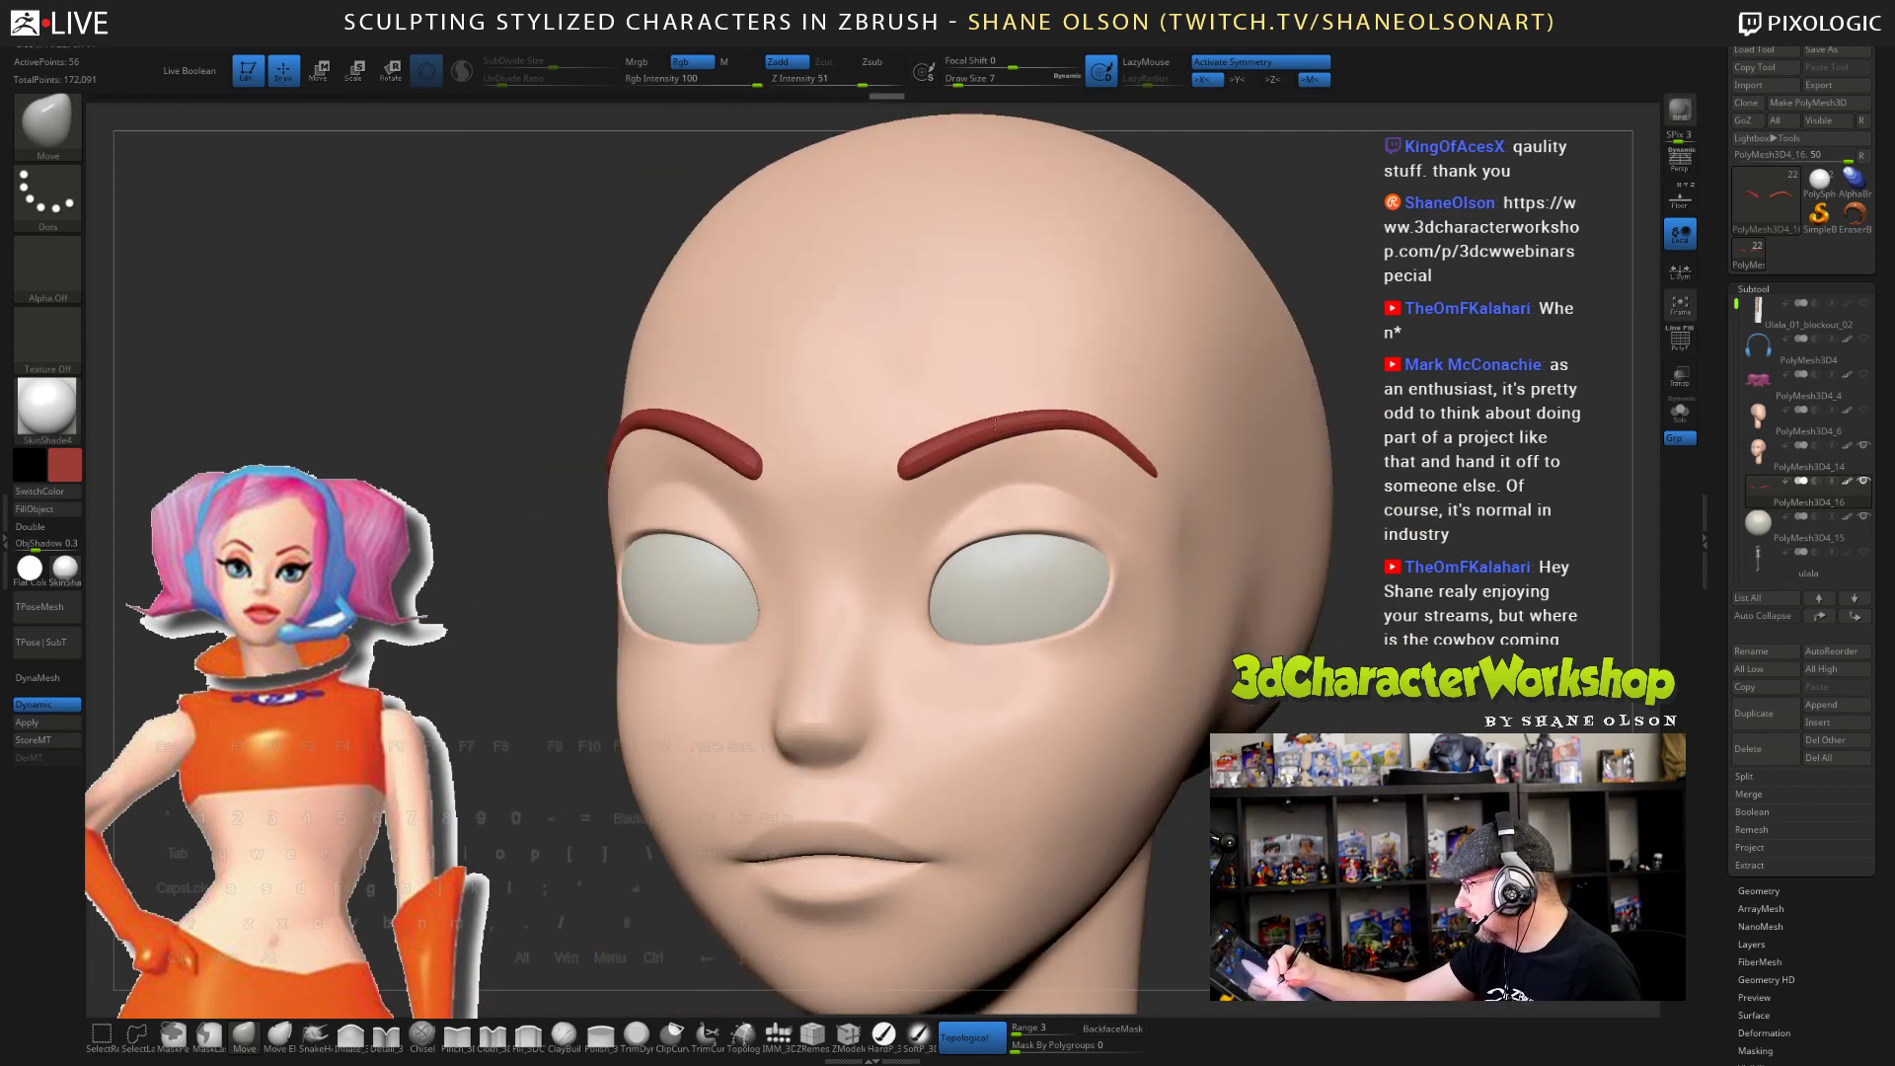
key("s")
left_click_drag(991, 443, 985, 435)
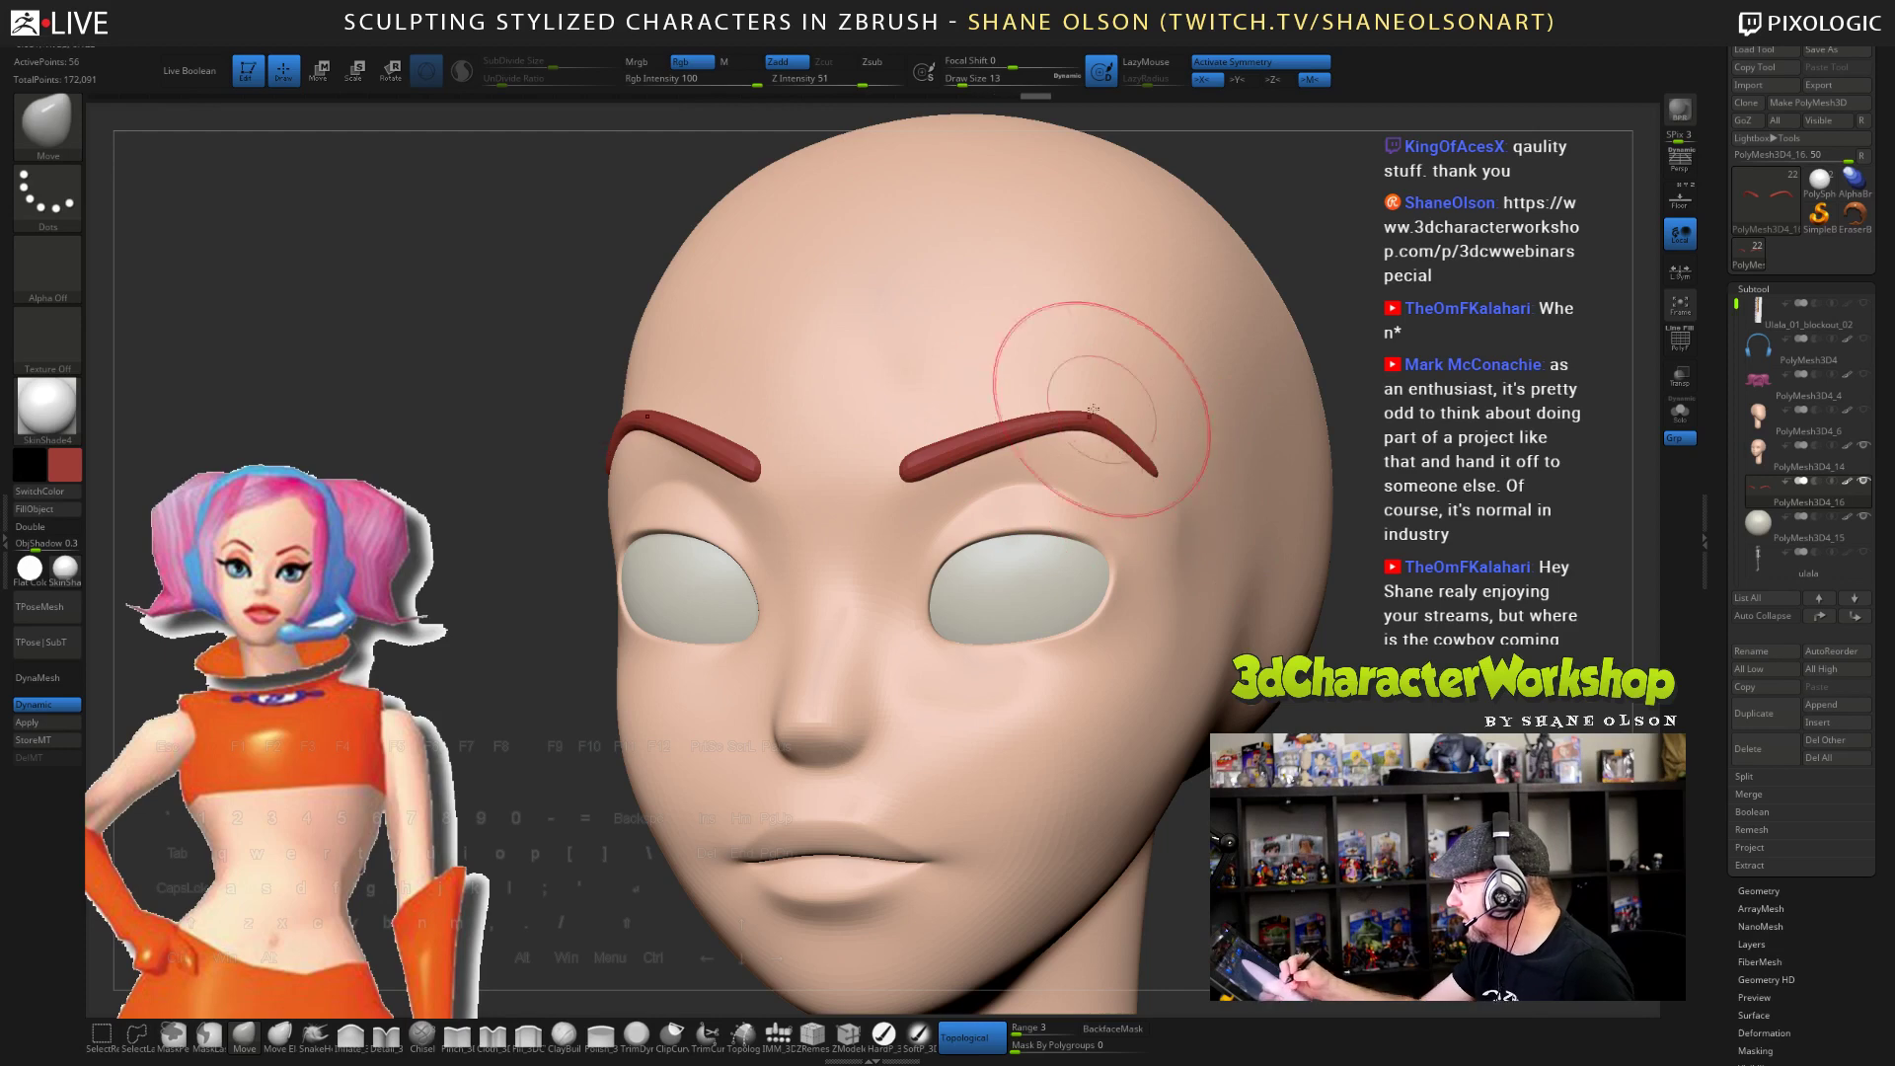
right_click_drag(1342, 454, 1283, 381, "alt")
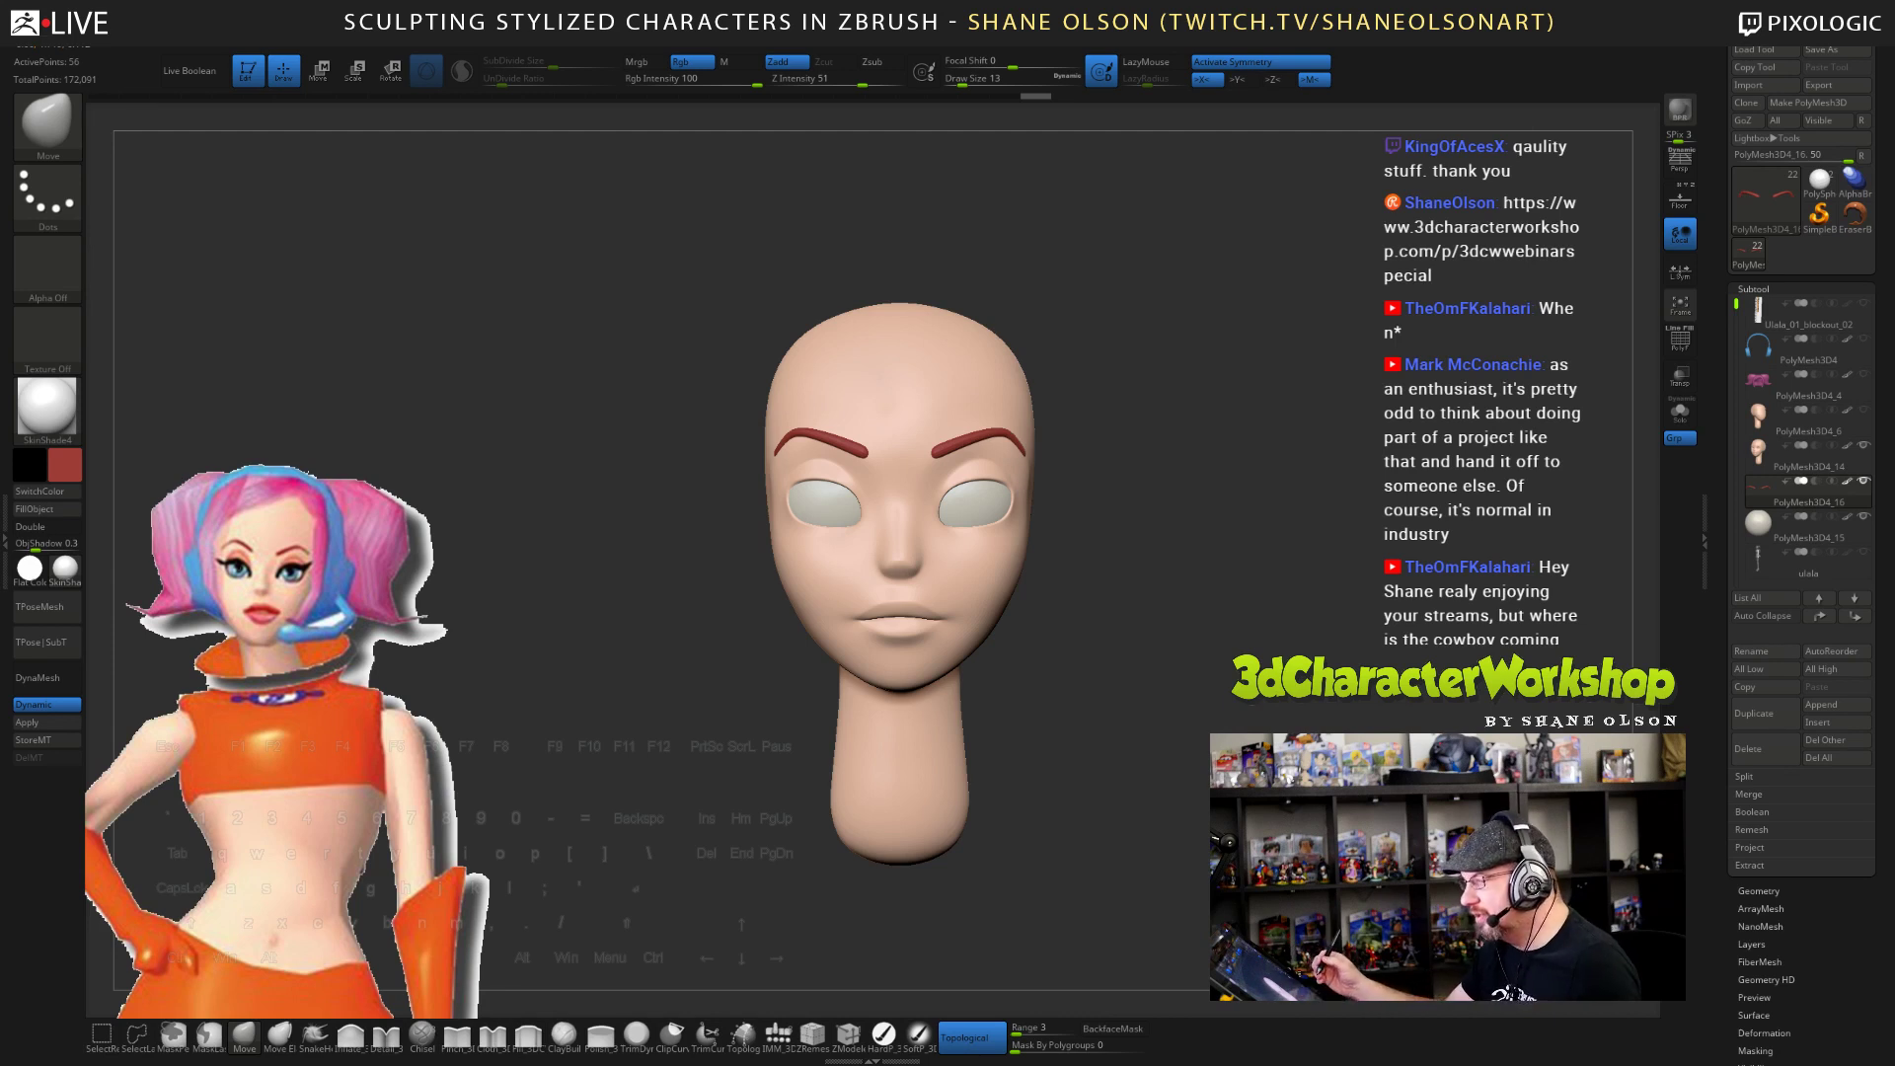
right_click_drag(1133, 599, 1124, 639, "alt")
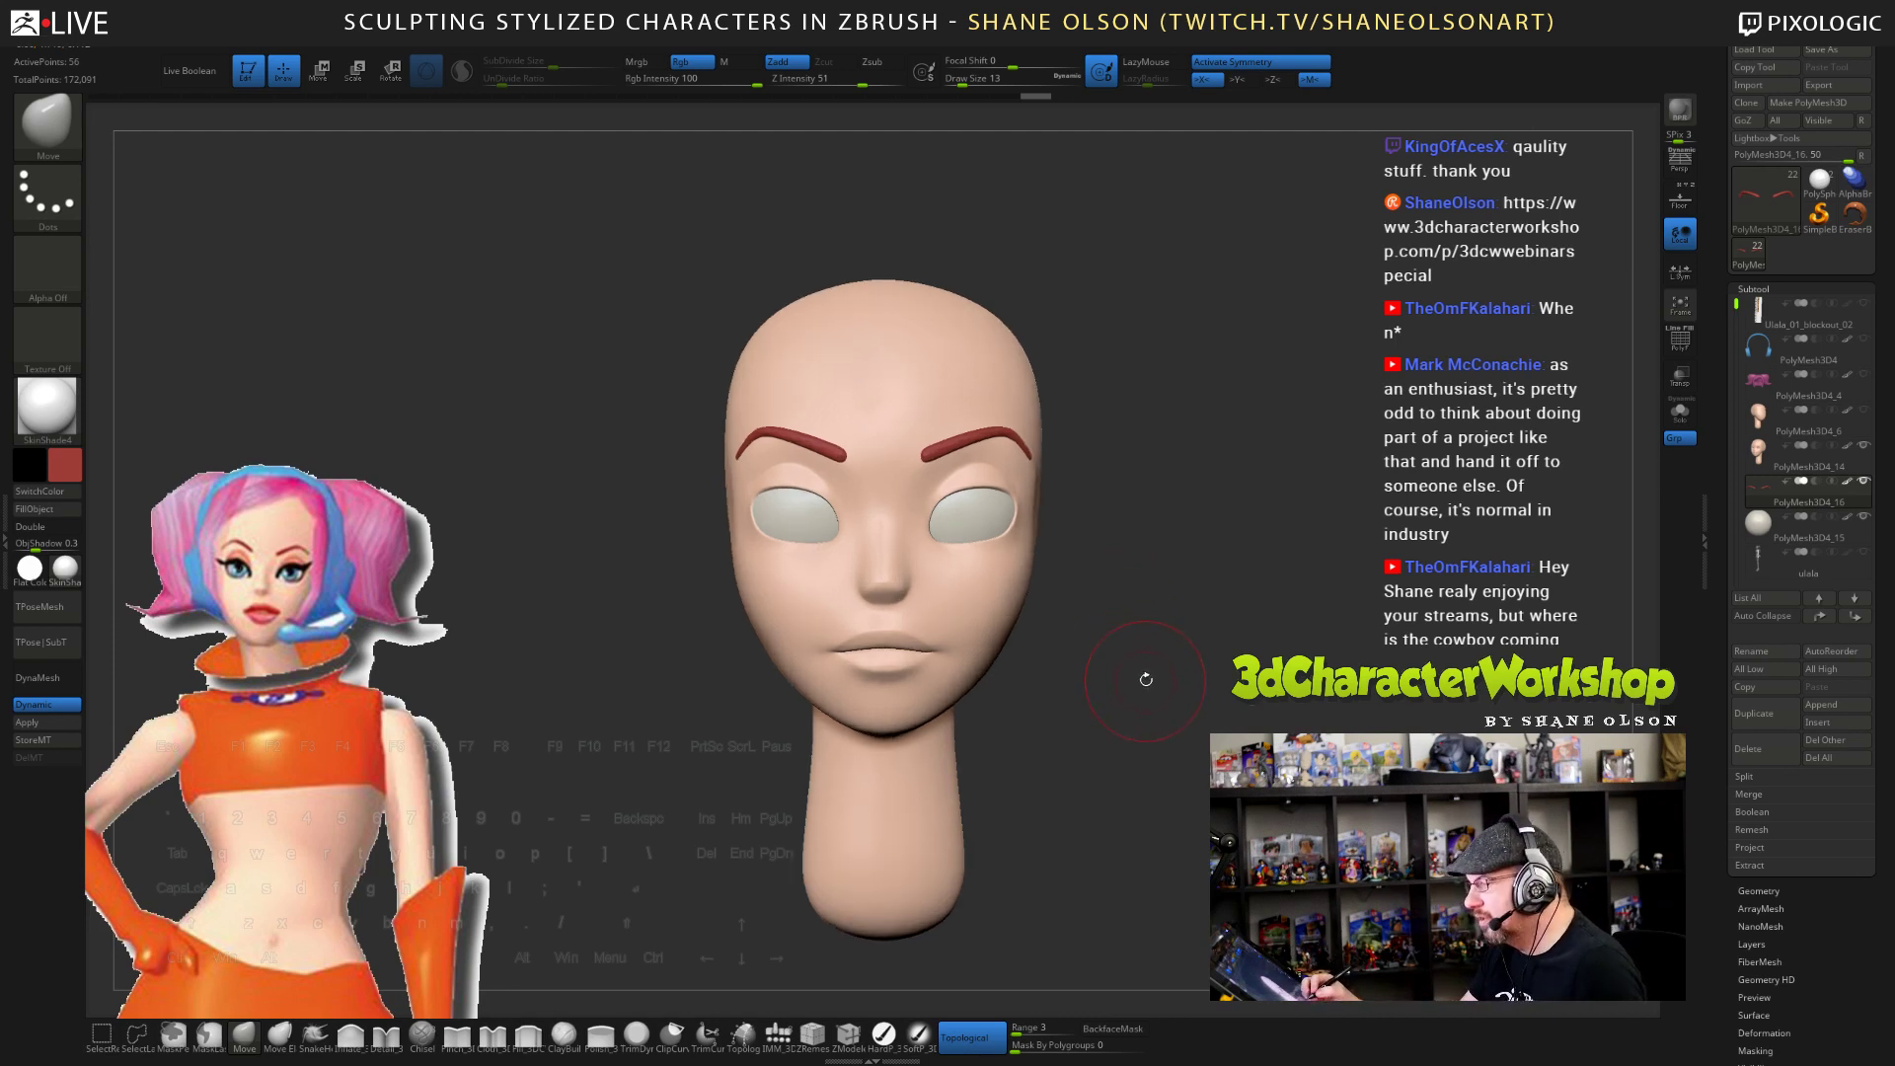
left_click_drag(1141, 642, 1102, 725, "alt")
key("s")
left_click_drag(1112, 590, 1089, 768, "alt")
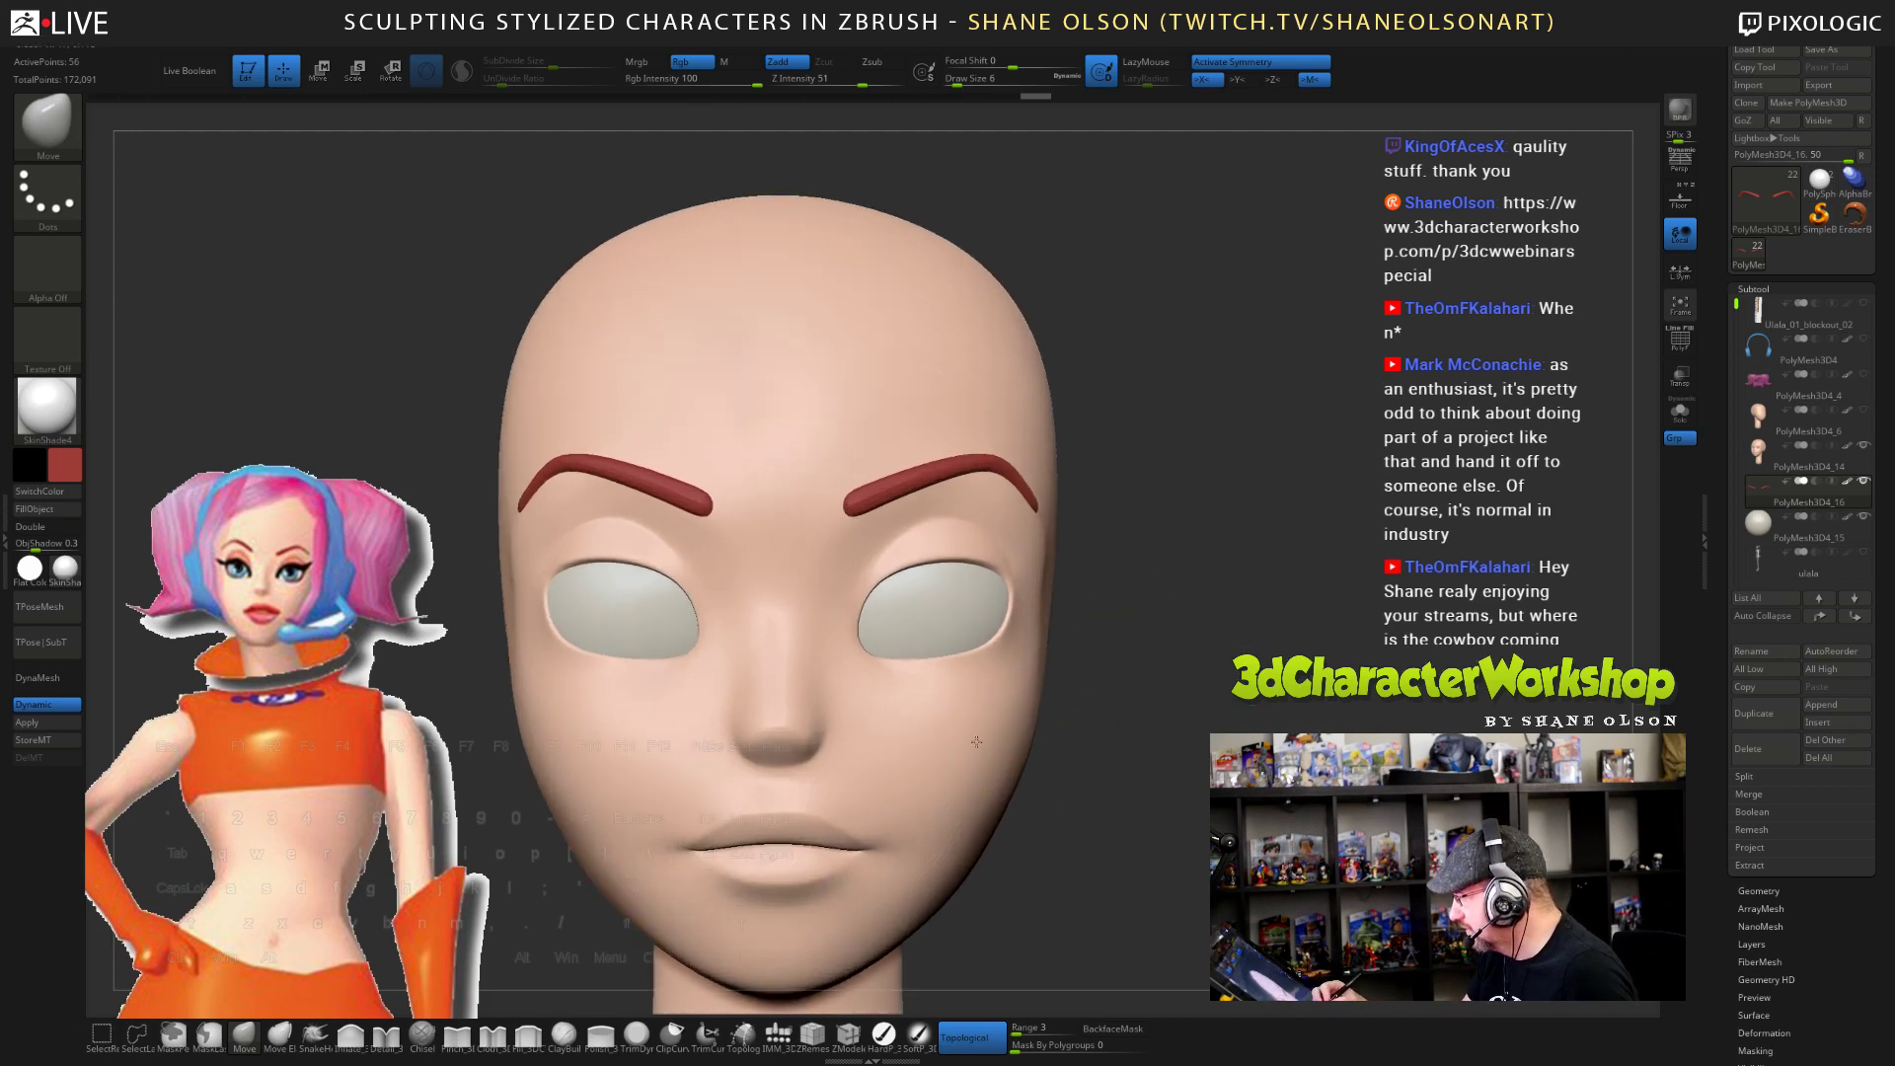
- Make the head active and draw the lash line's lower outline along the upper eyelid with the Topology brush at draw size 2
left_click(977, 745, "alt")
left_click(743, 1032)
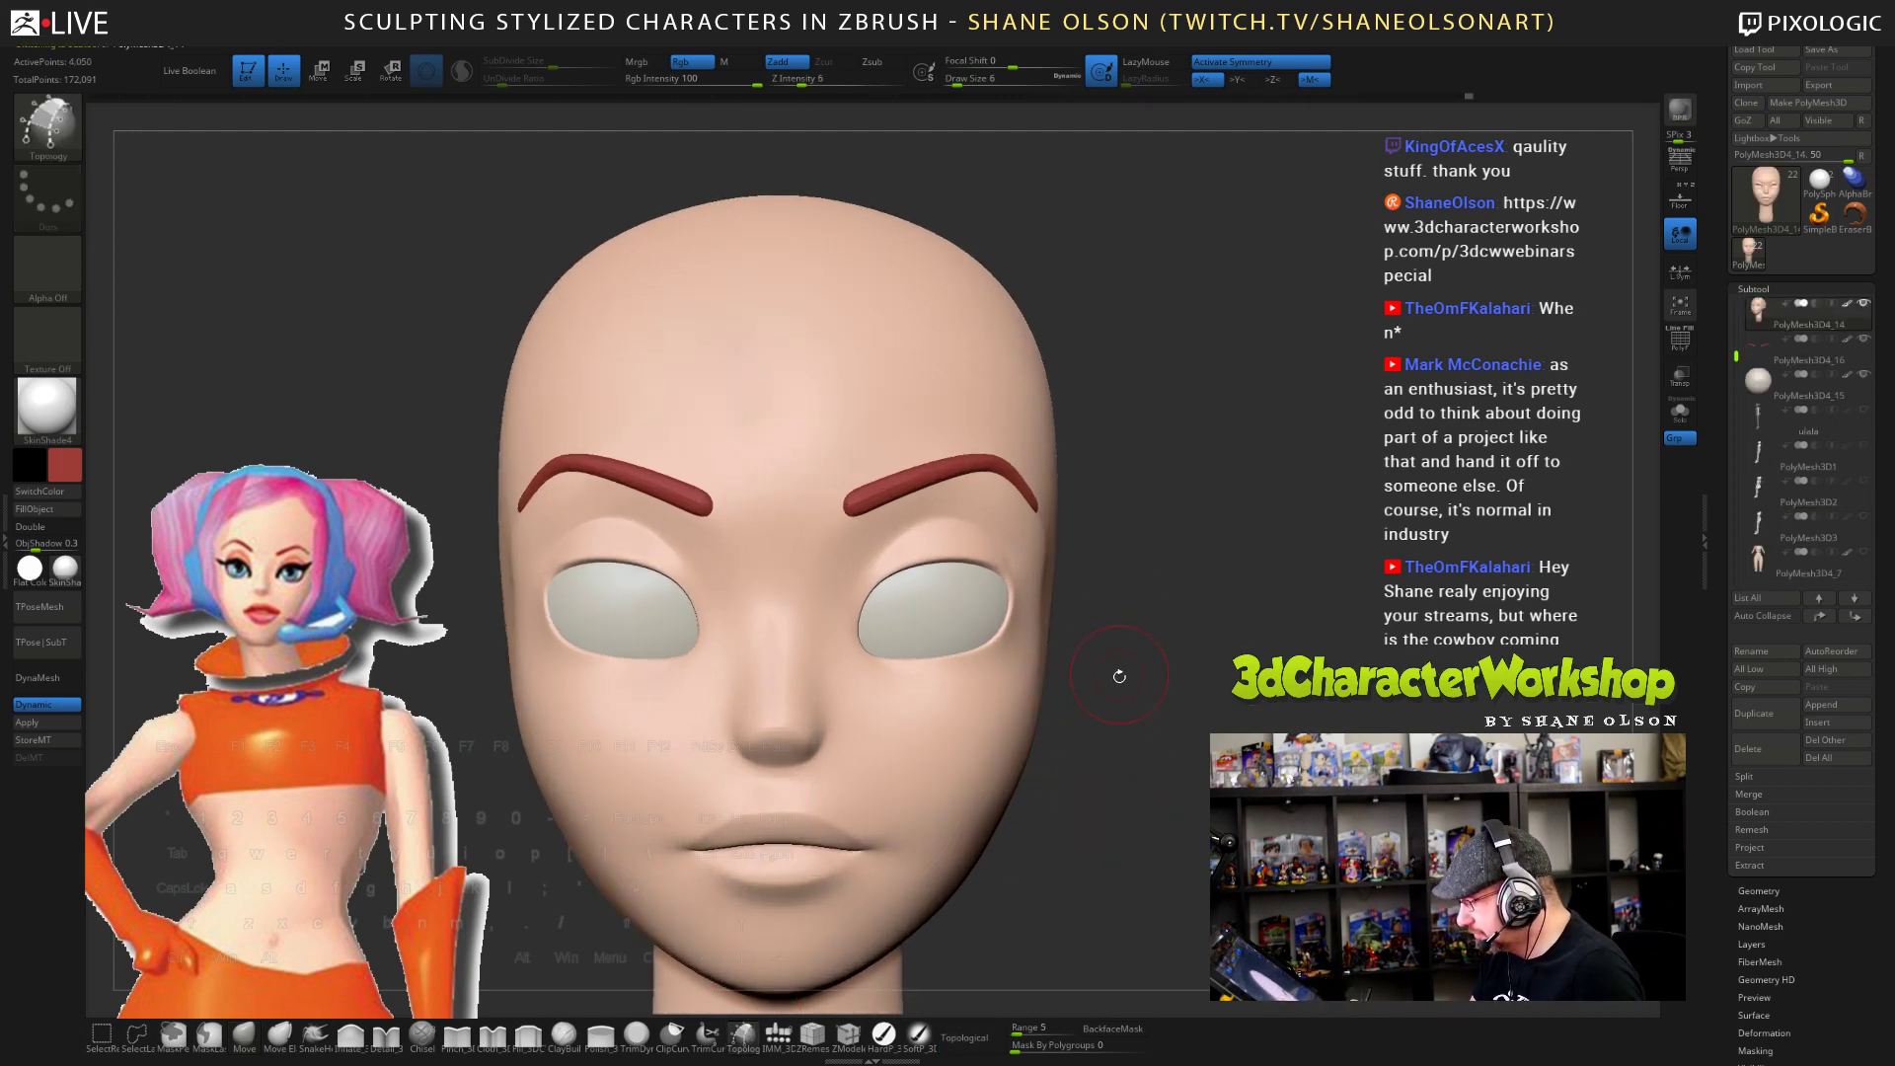
key("s")
mouse_move(1121, 683)
left_mouse_down()
mouse_move(1130, 706)
mouse_move(1204, 721)
left_mouse_up()
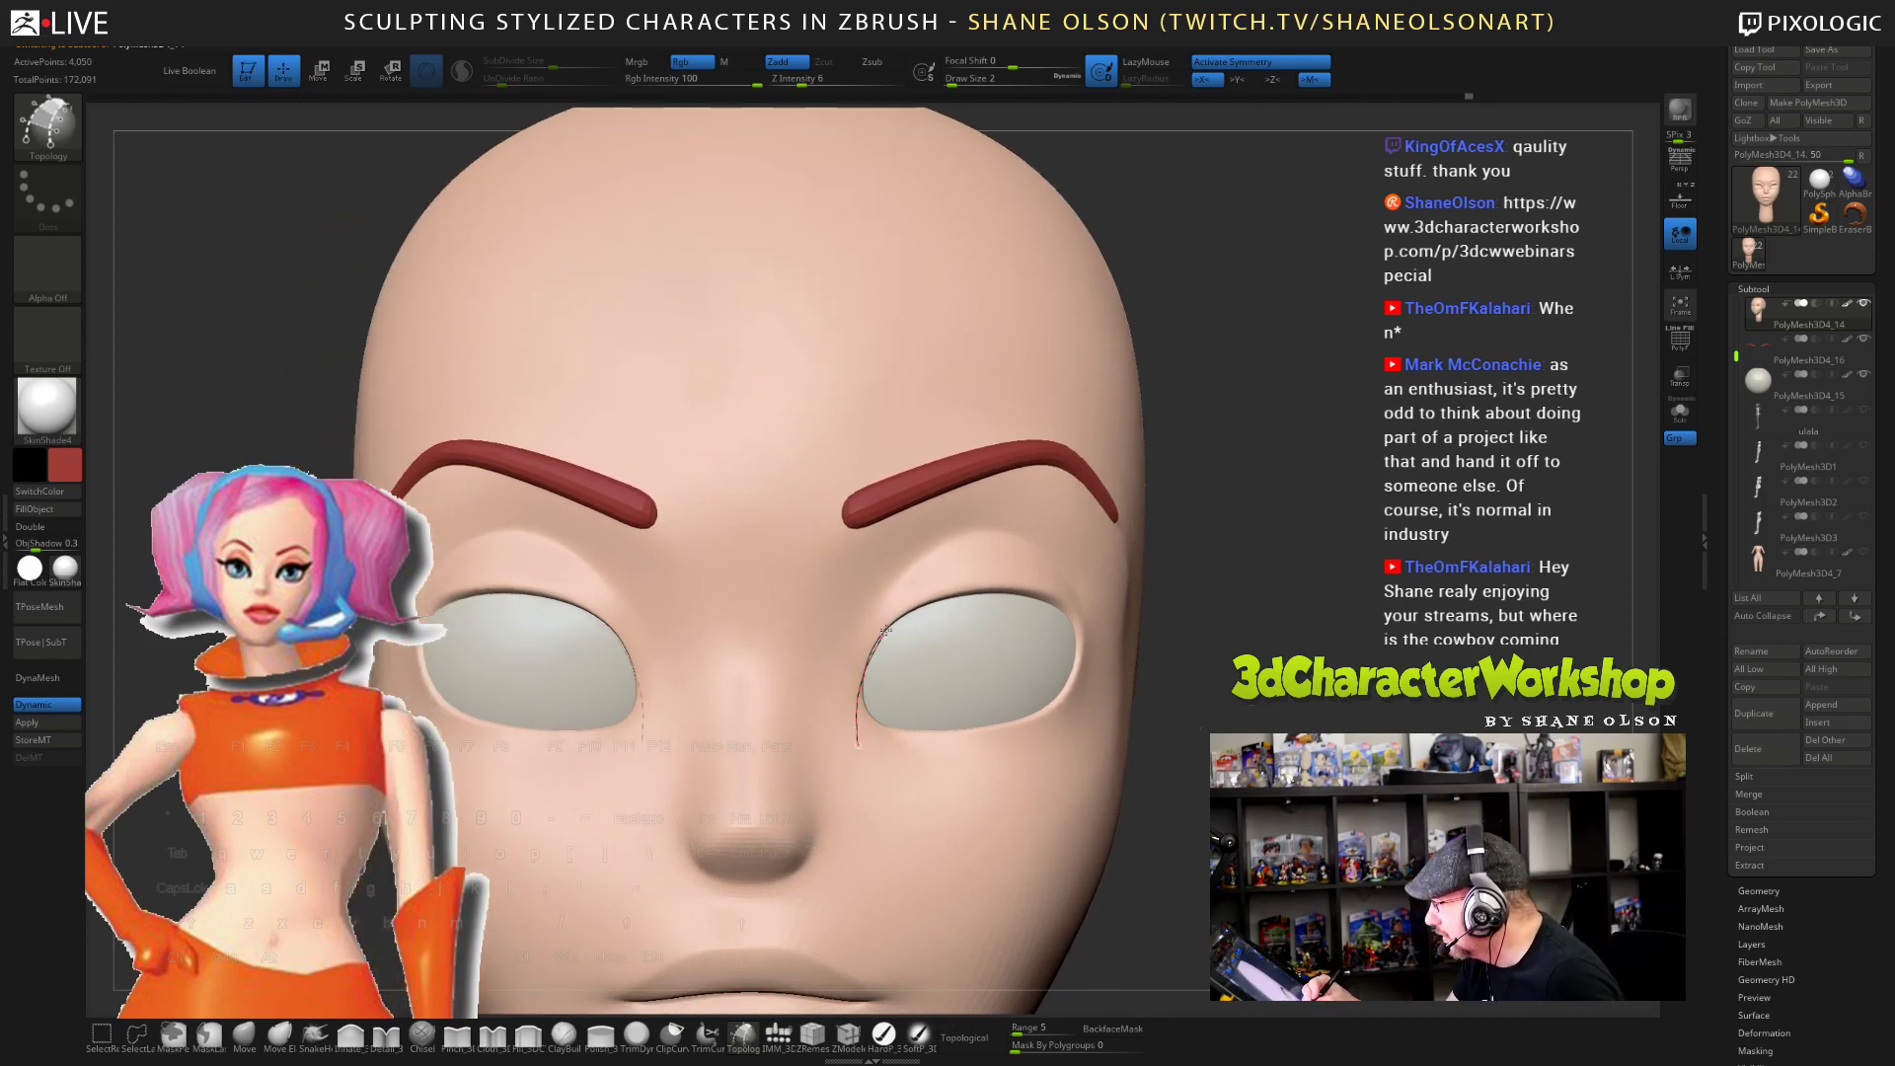
mouse_move(916, 606)
left_mouse_down()
mouse_move(958, 593)
mouse_move(1109, 626)
left_mouse_up()
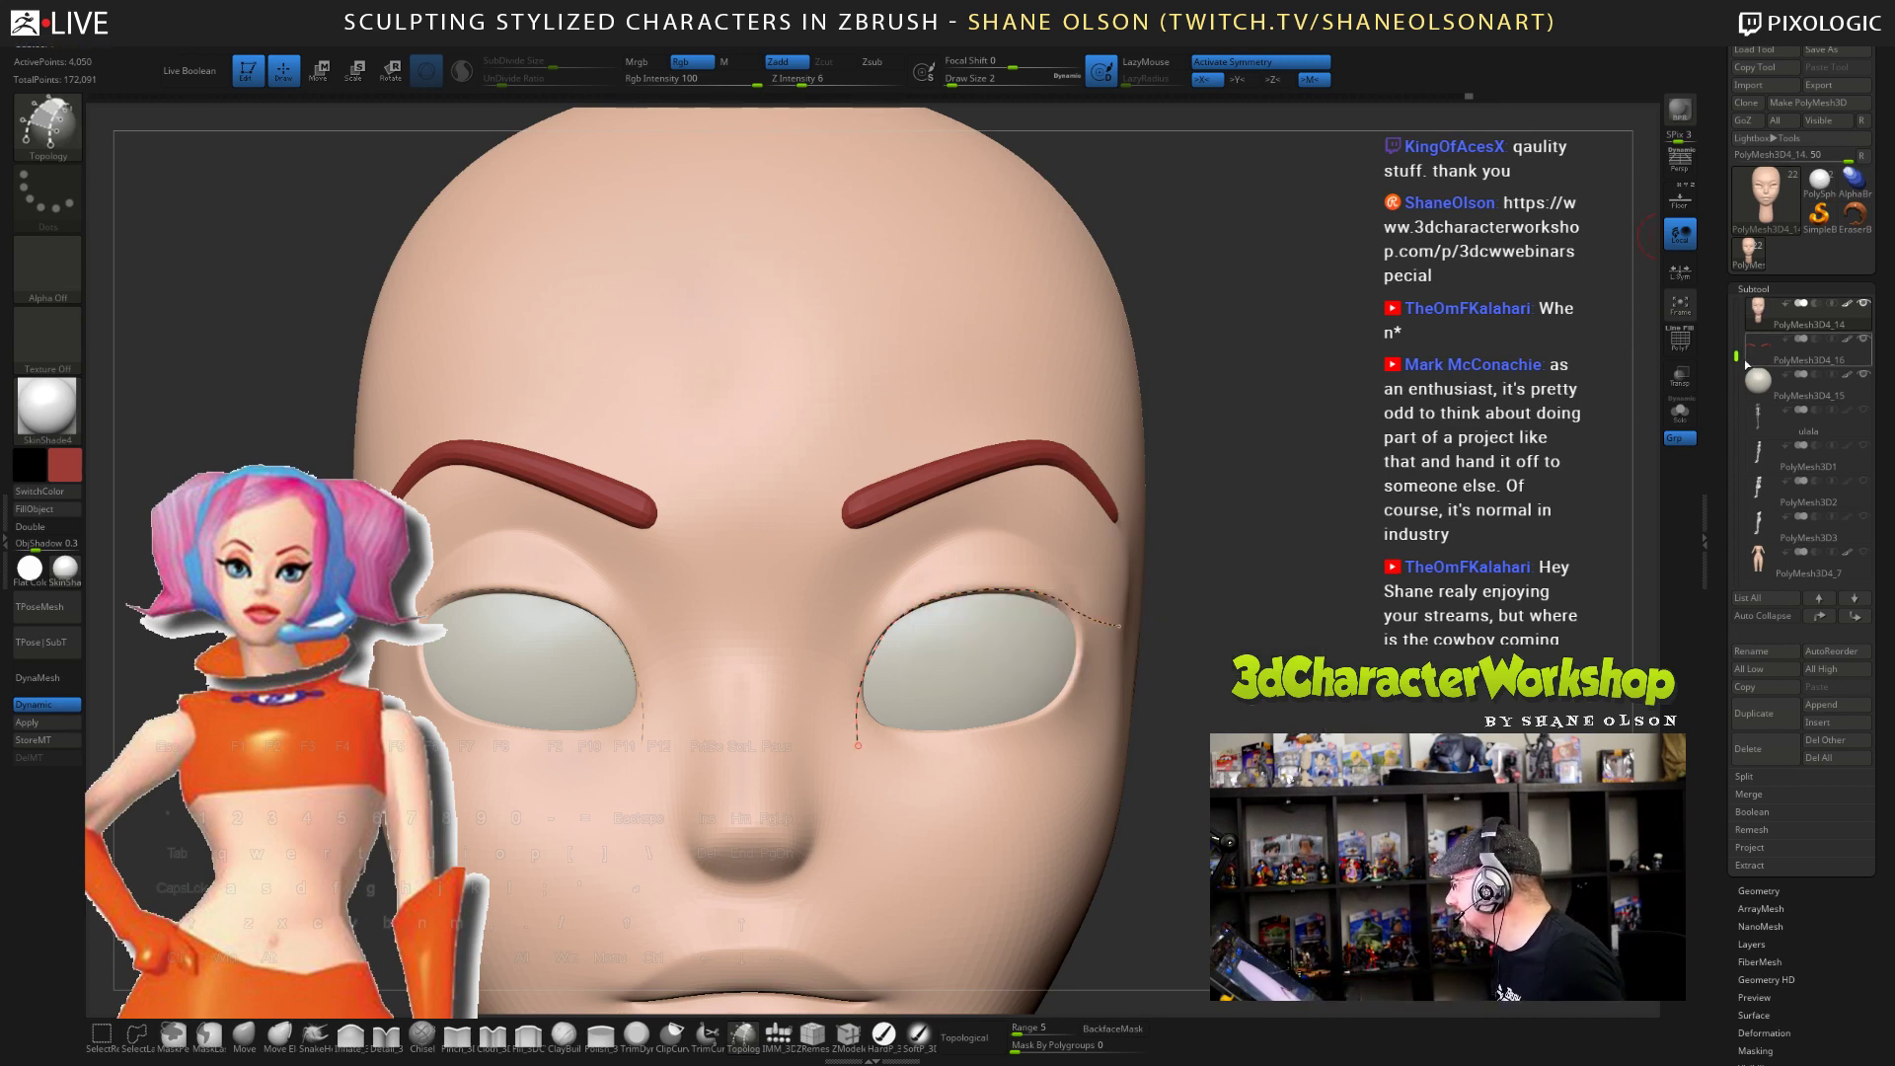
- Delete the head's higher subdivision levels and draw a second lash outline just above the first, out past the eye's outer corner
left_click(1765, 890)
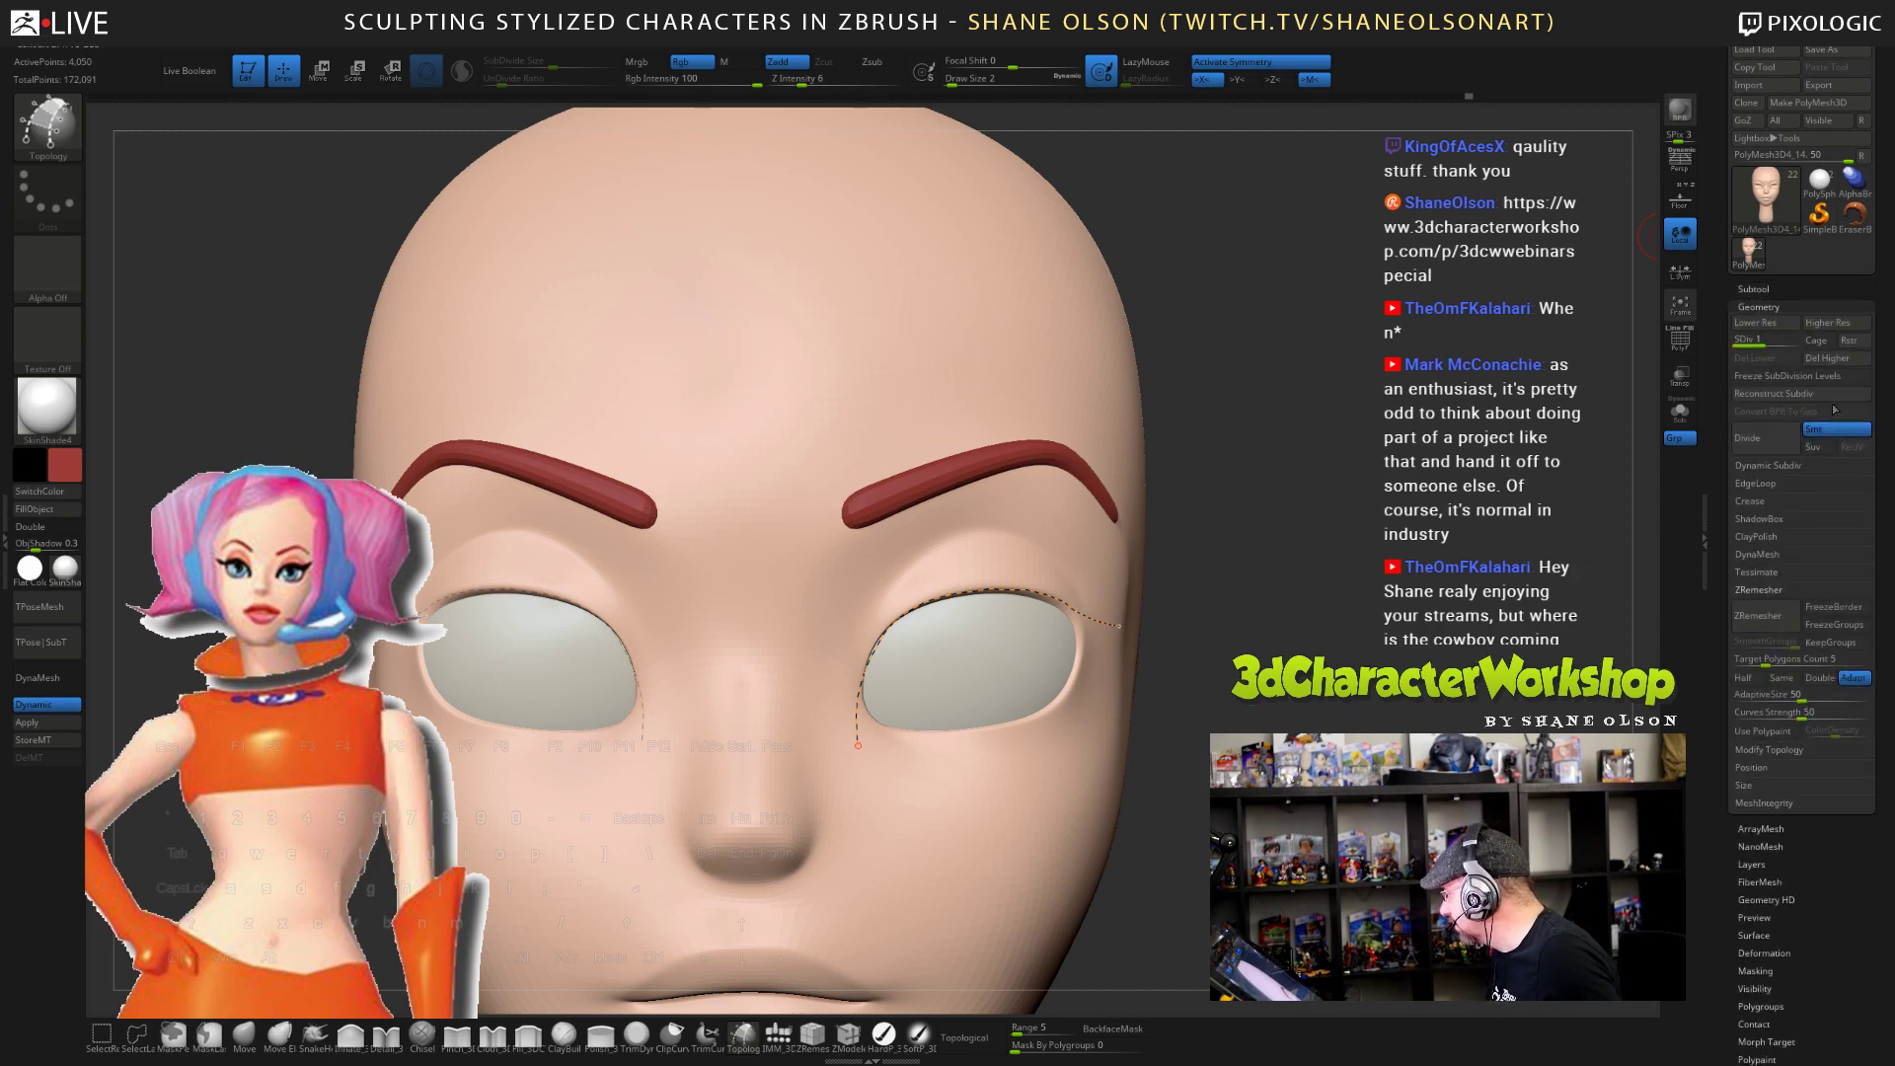
left_click(1815, 358)
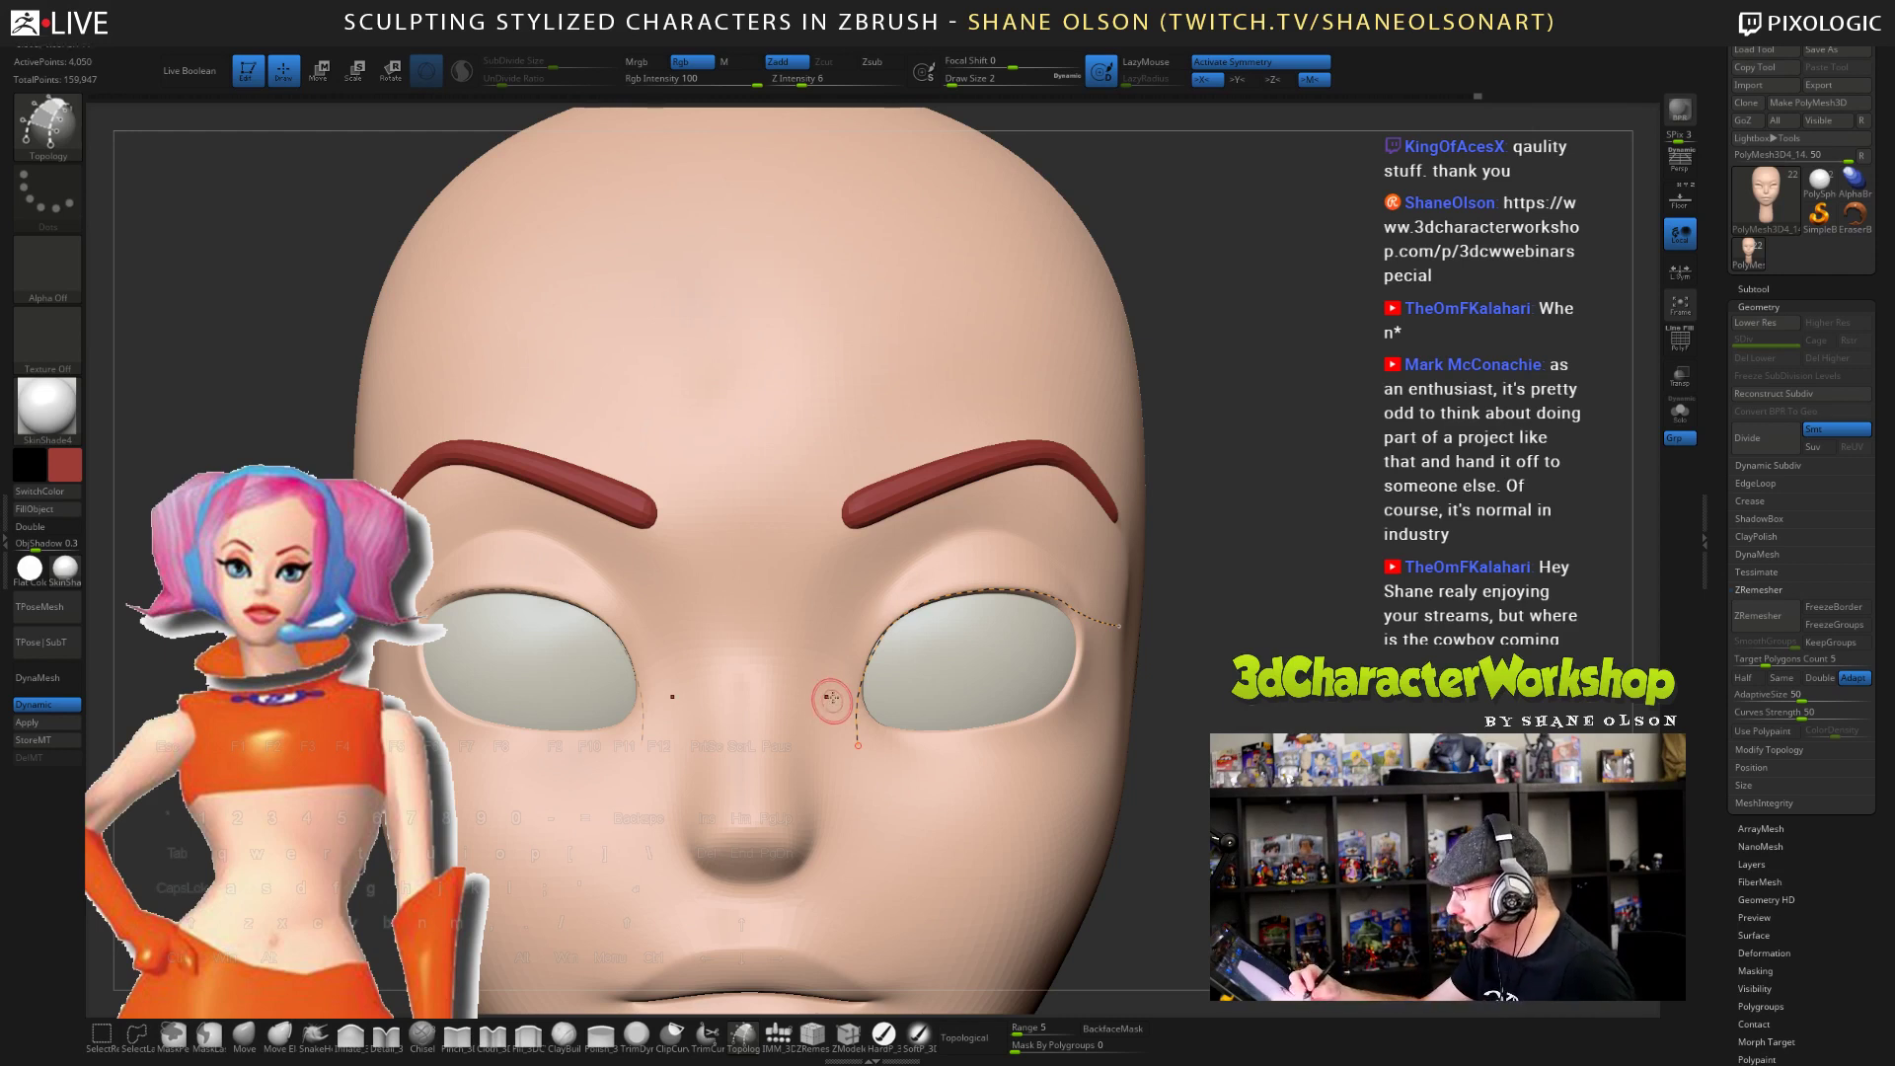
left_click_drag(839, 717, 902, 592)
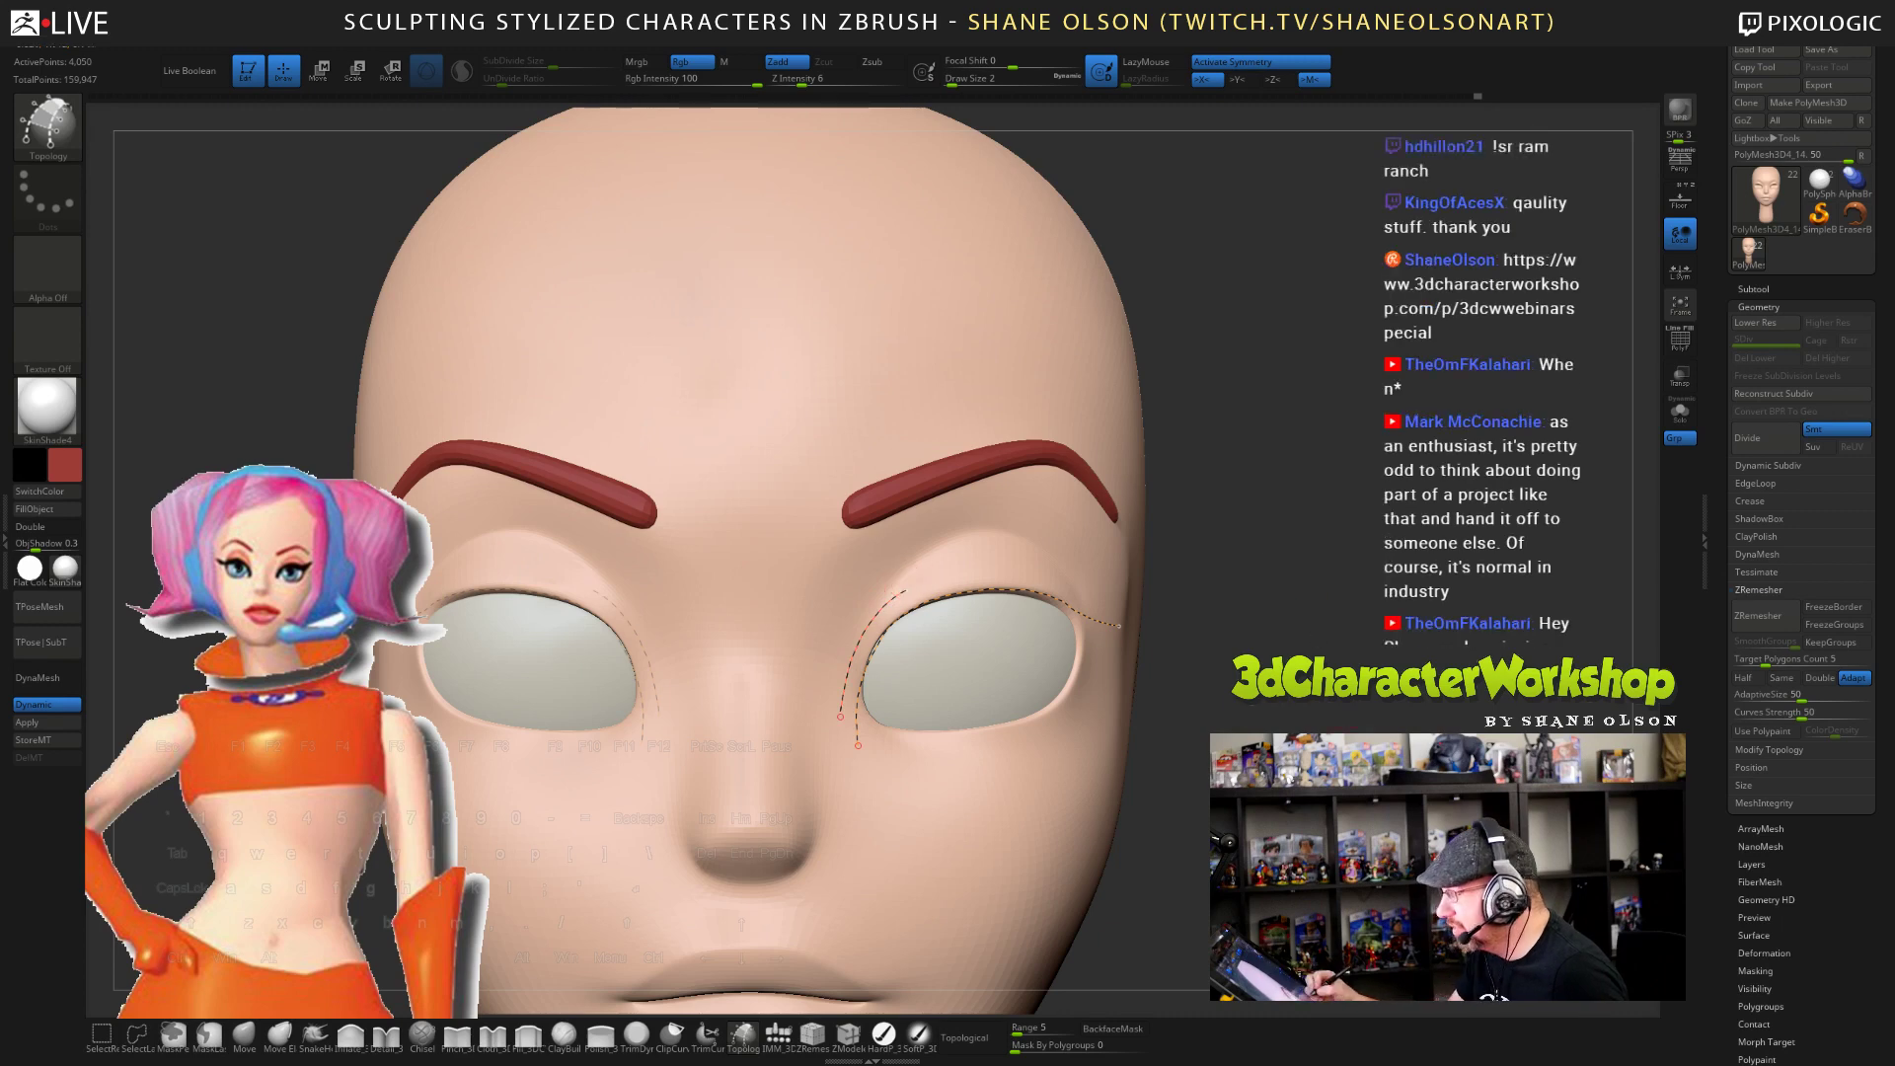
left_click_drag(1421, 732, 1331, 732)
mouse_move(904, 590)
left_mouse_down()
mouse_move(1002, 570)
mouse_move(1167, 602)
left_mouse_up()
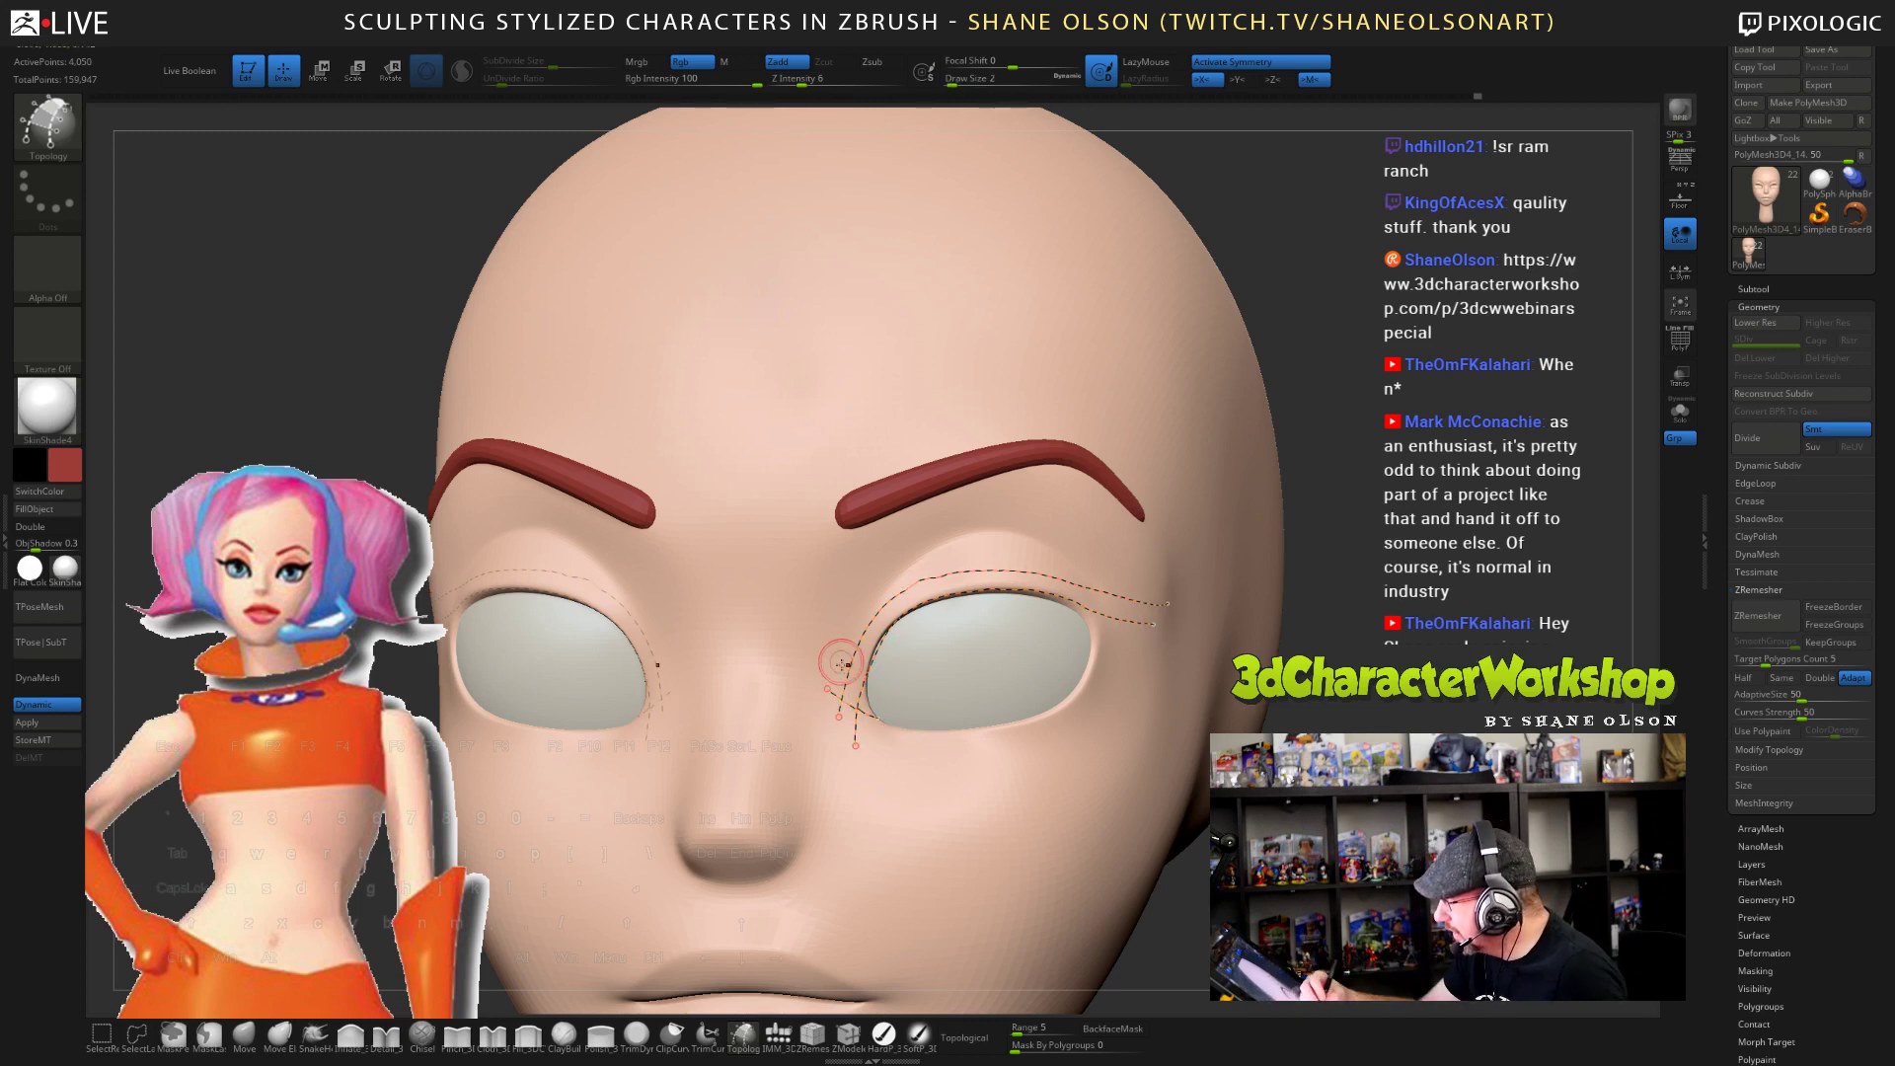
- Draw short cross curves at intervals across the two lash outlines, from the inner eye corner to the outer tip
left_click_drag(837, 653, 892, 683)
left_click_drag(848, 618, 902, 653)
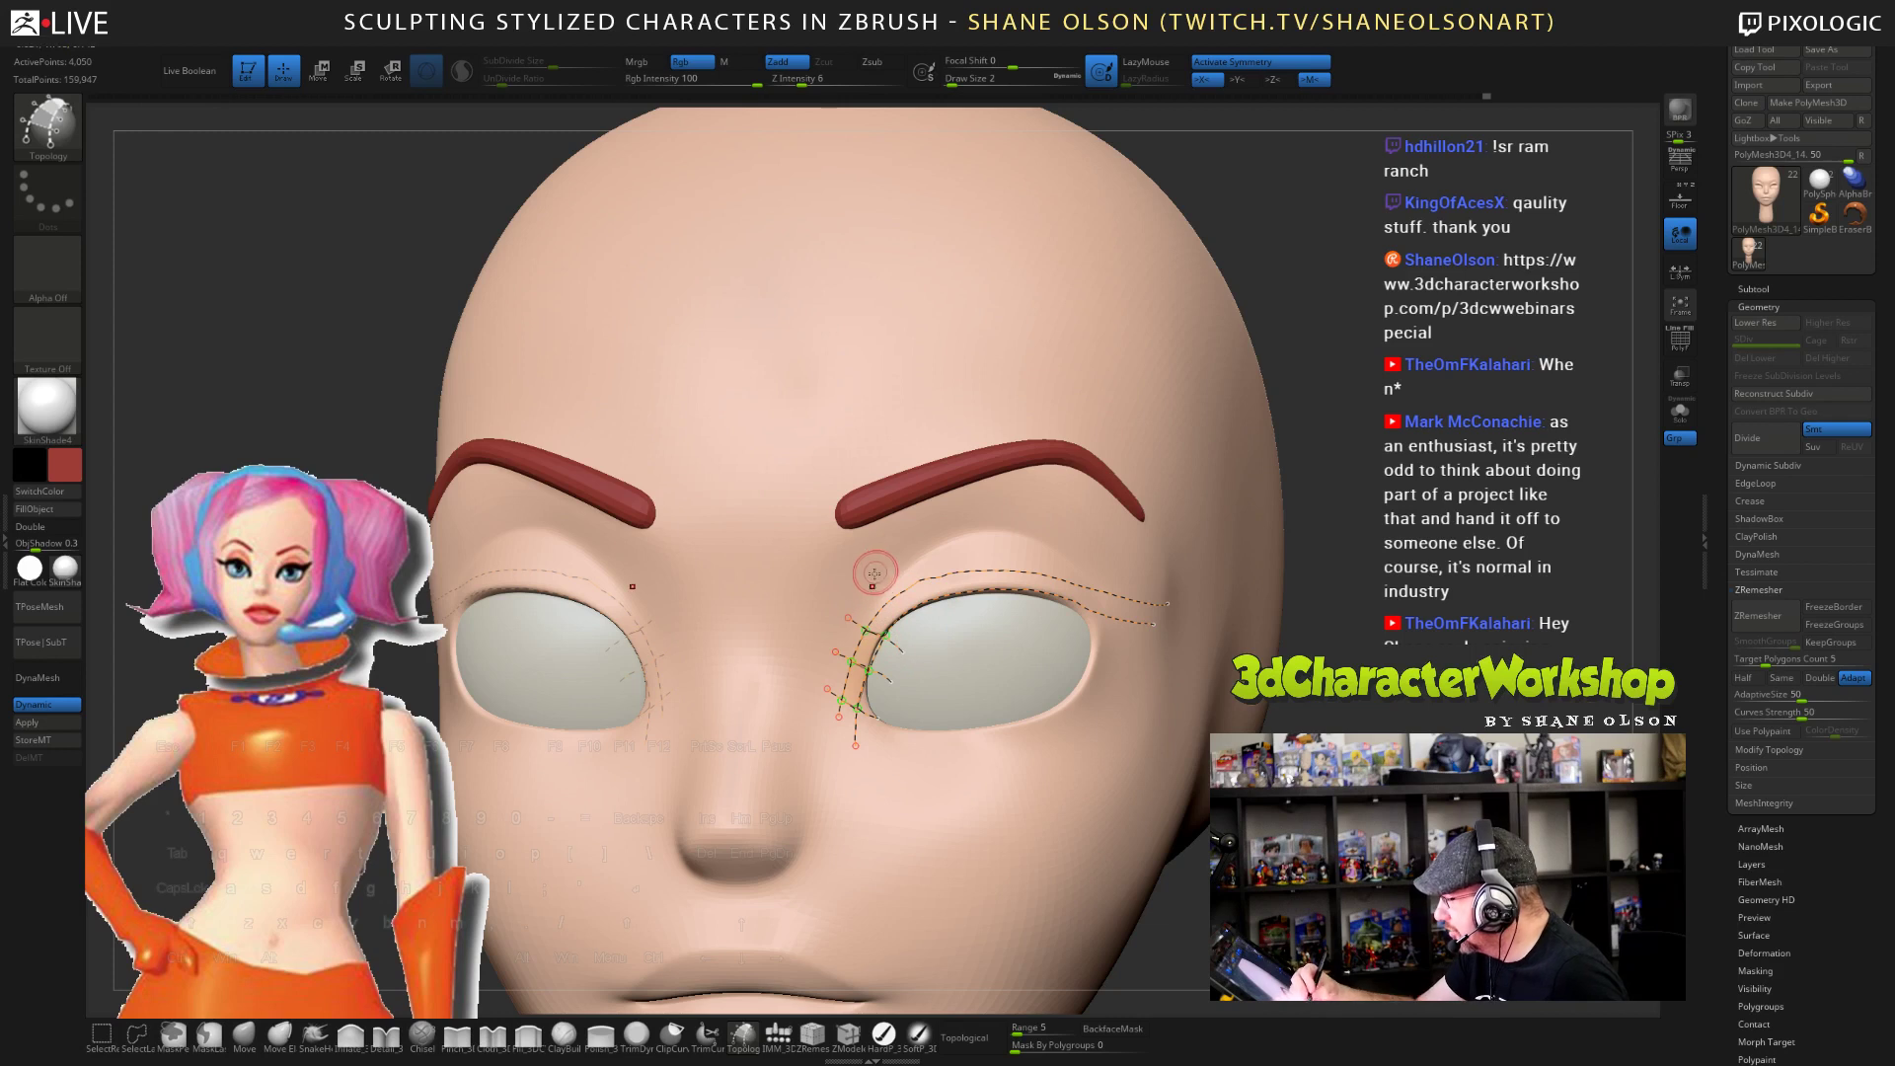
mouse_move(877, 581)
left_mouse_down()
mouse_move(914, 618)
mouse_move(949, 613)
left_mouse_up()
left_click_drag(967, 546, 984, 612)
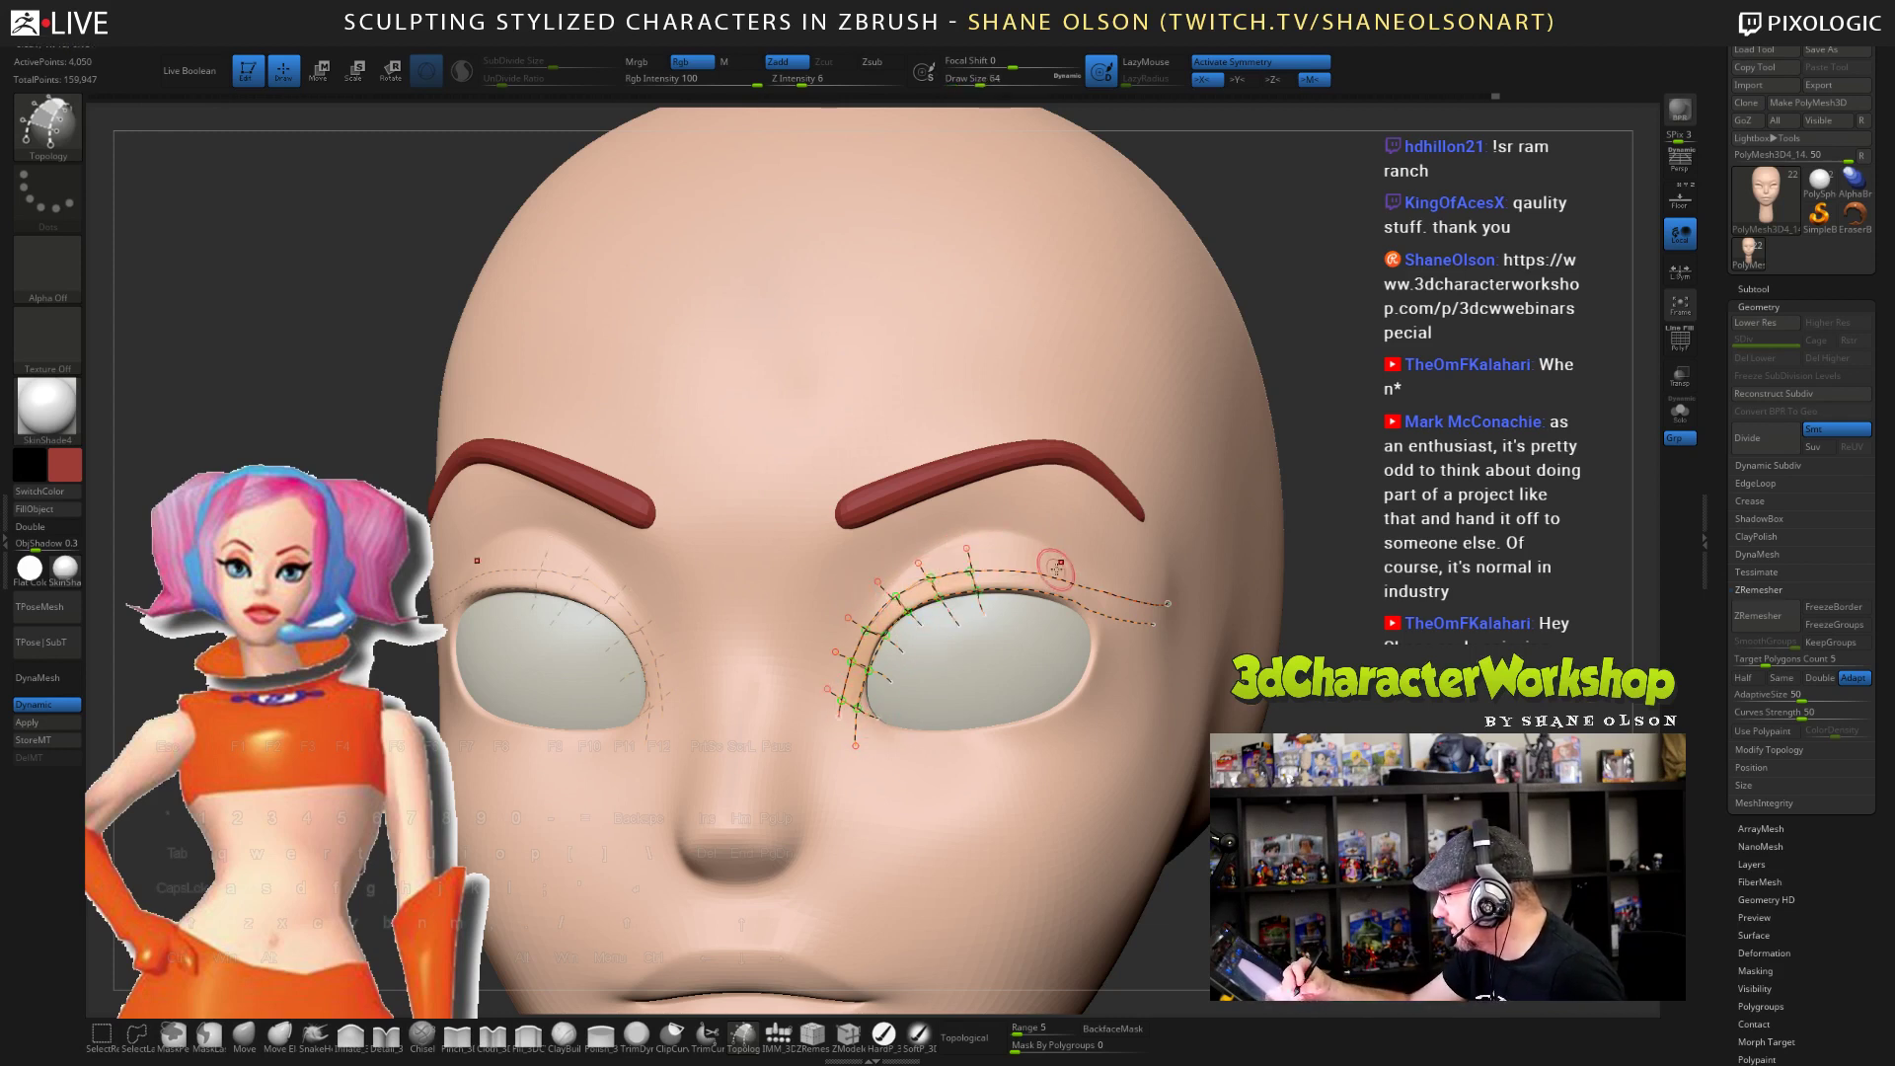
mouse_move(1018, 546)
left_mouse_down()
mouse_move(1025, 608)
mouse_move(1054, 606)
left_mouse_up()
right_click_drag(1104, 632, 1145, 654)
mouse_move(1098, 562)
left_mouse_down()
mouse_move(1087, 624)
mouse_move(1126, 639)
left_mouse_up()
left_click_drag(1172, 581, 1162, 647)
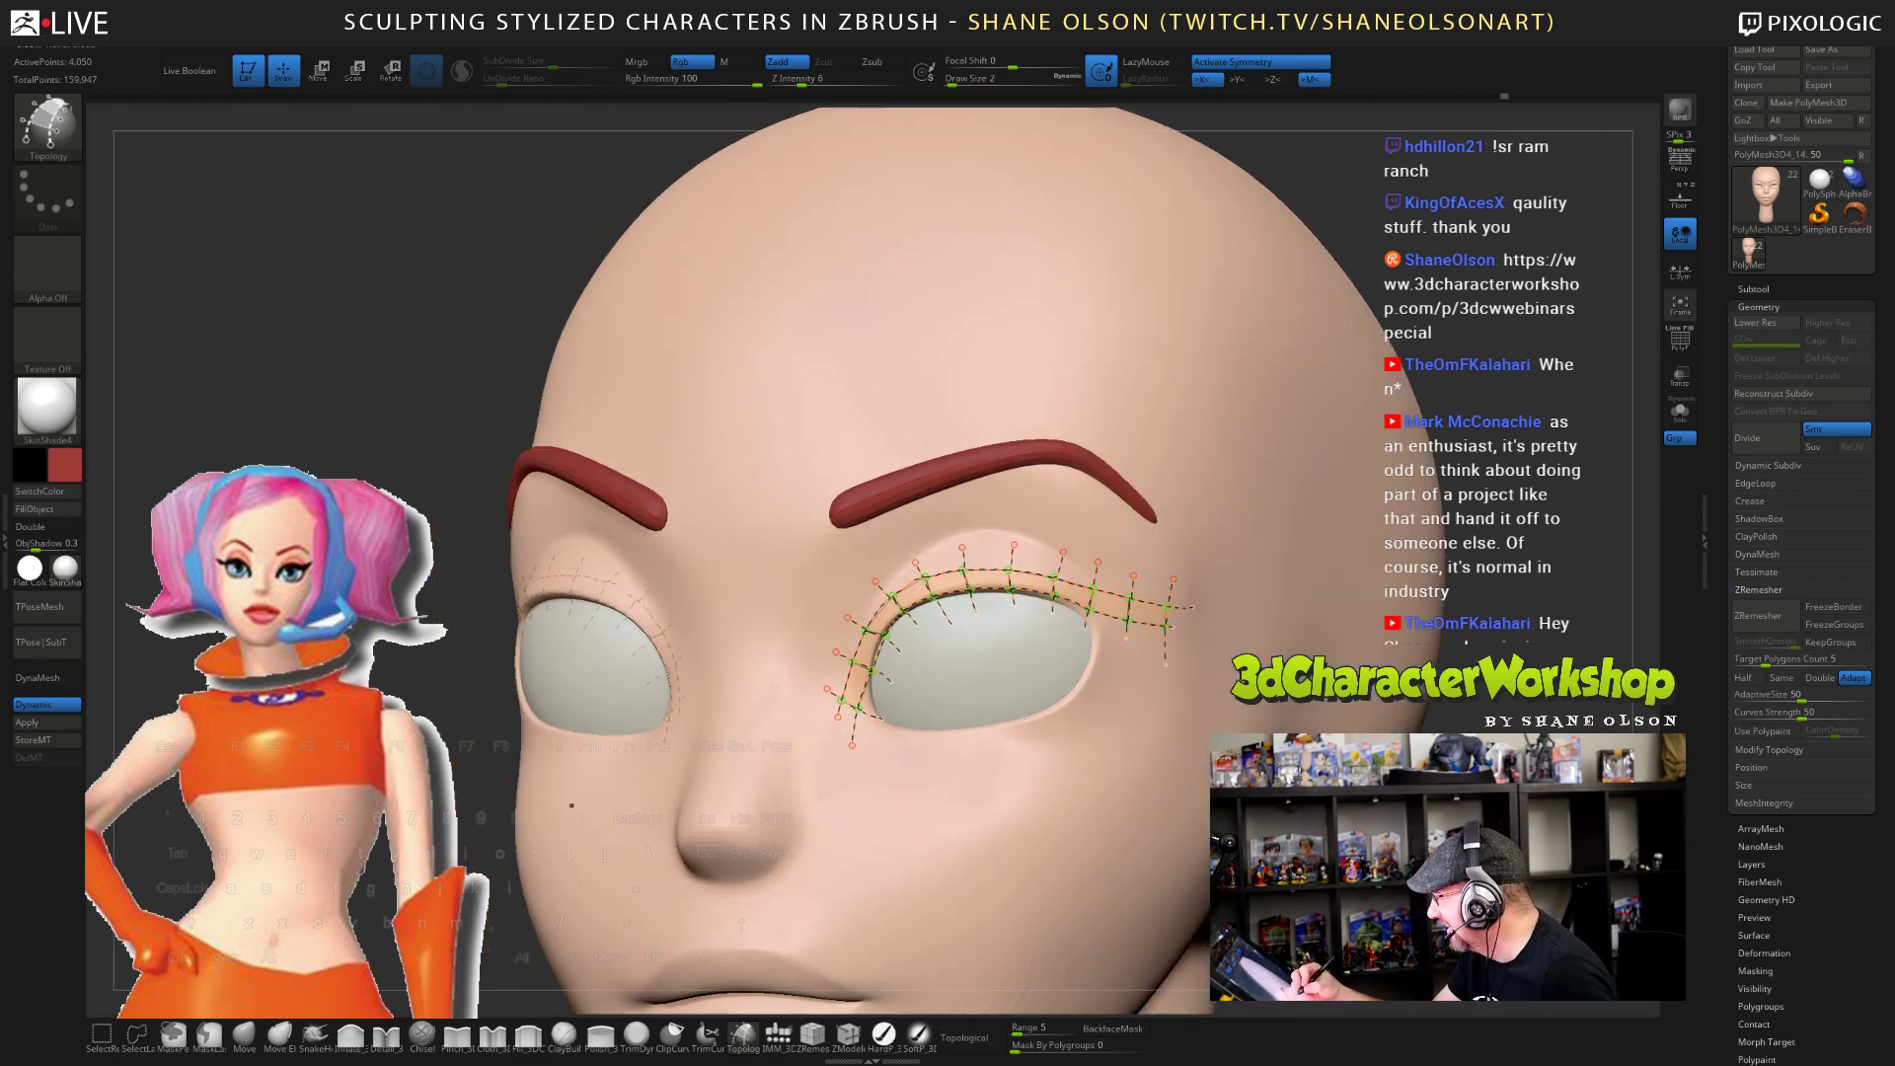
- Undo the last action on the lash curves, set the draw size to 1, and generate the lash strips as geometry
left_click(1206, 824)
right_click_drag(1205, 827, 1283, 827)
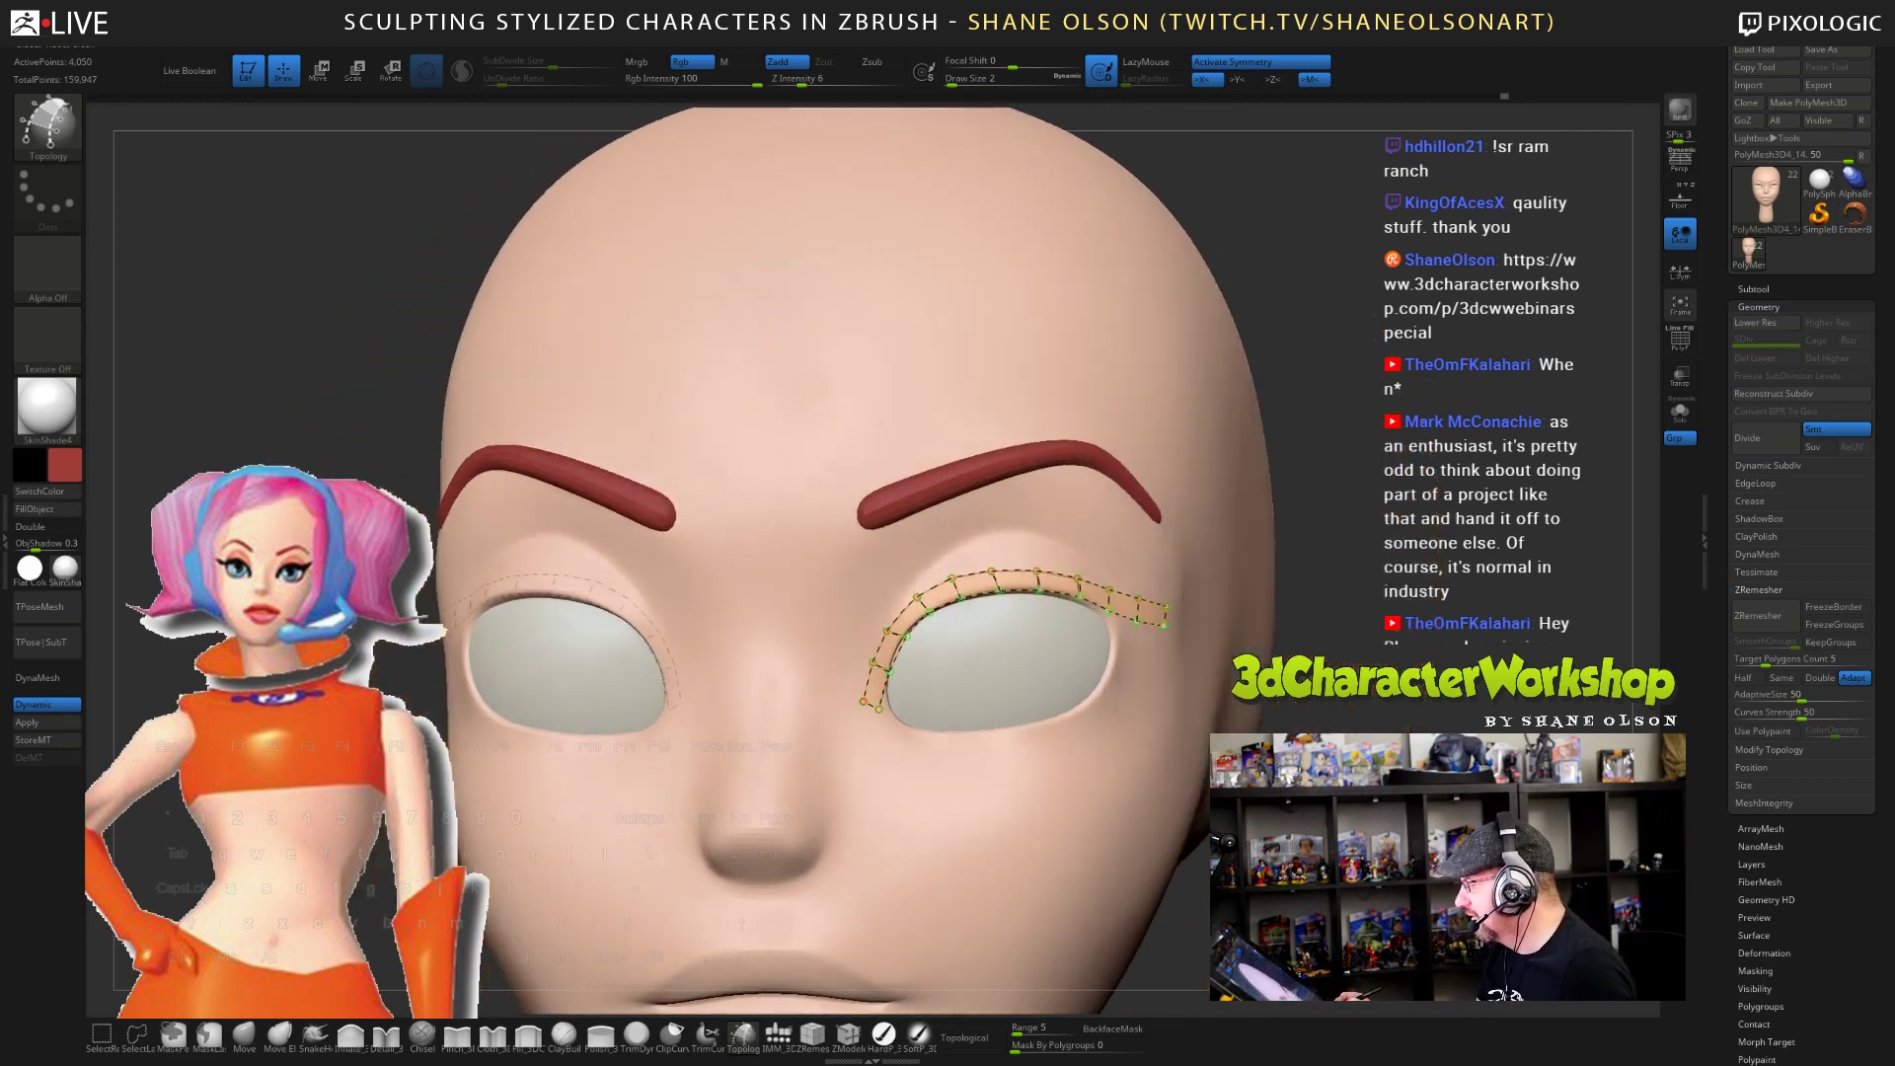
key("ctrl+z")
mouse_move(1392, 747)
right_mouse_down("alt")
mouse_move(1401, 709)
mouse_move(1411, 723)
right_mouse_up("alt")
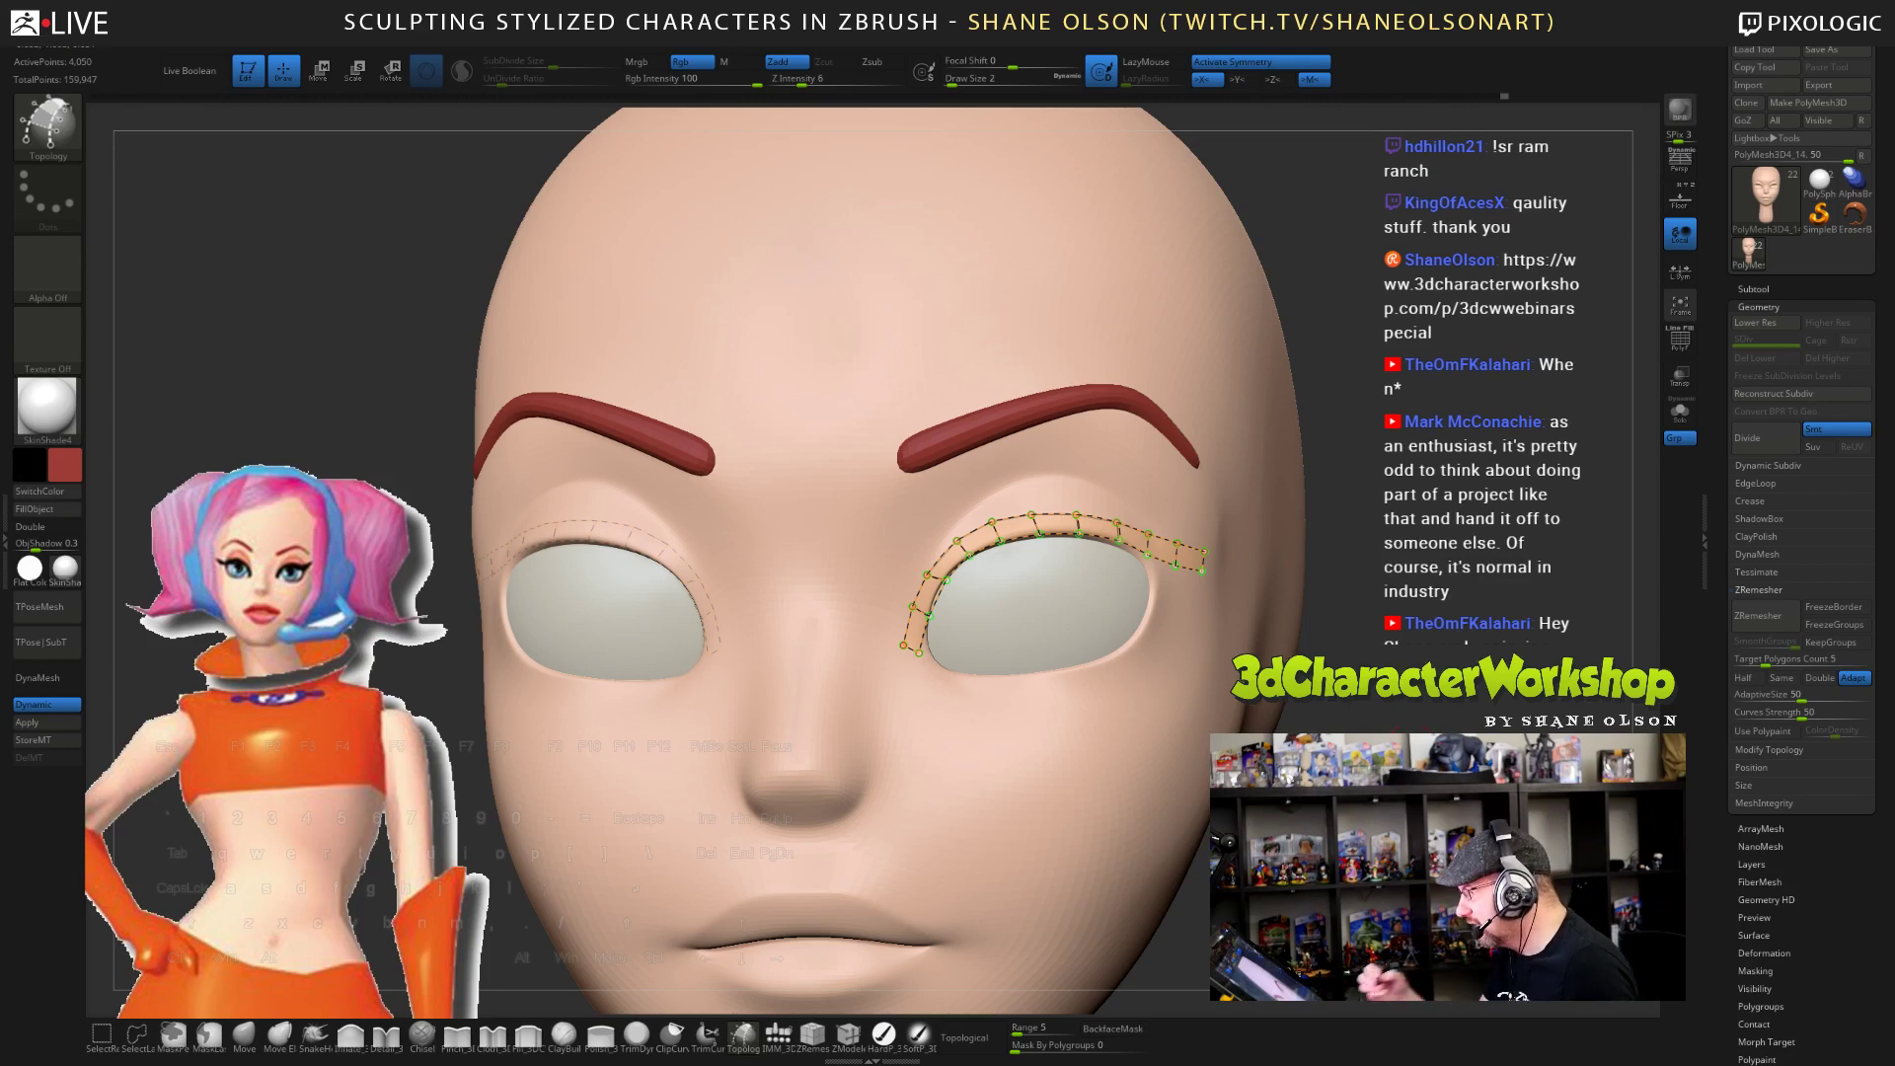
left_click(948, 83)
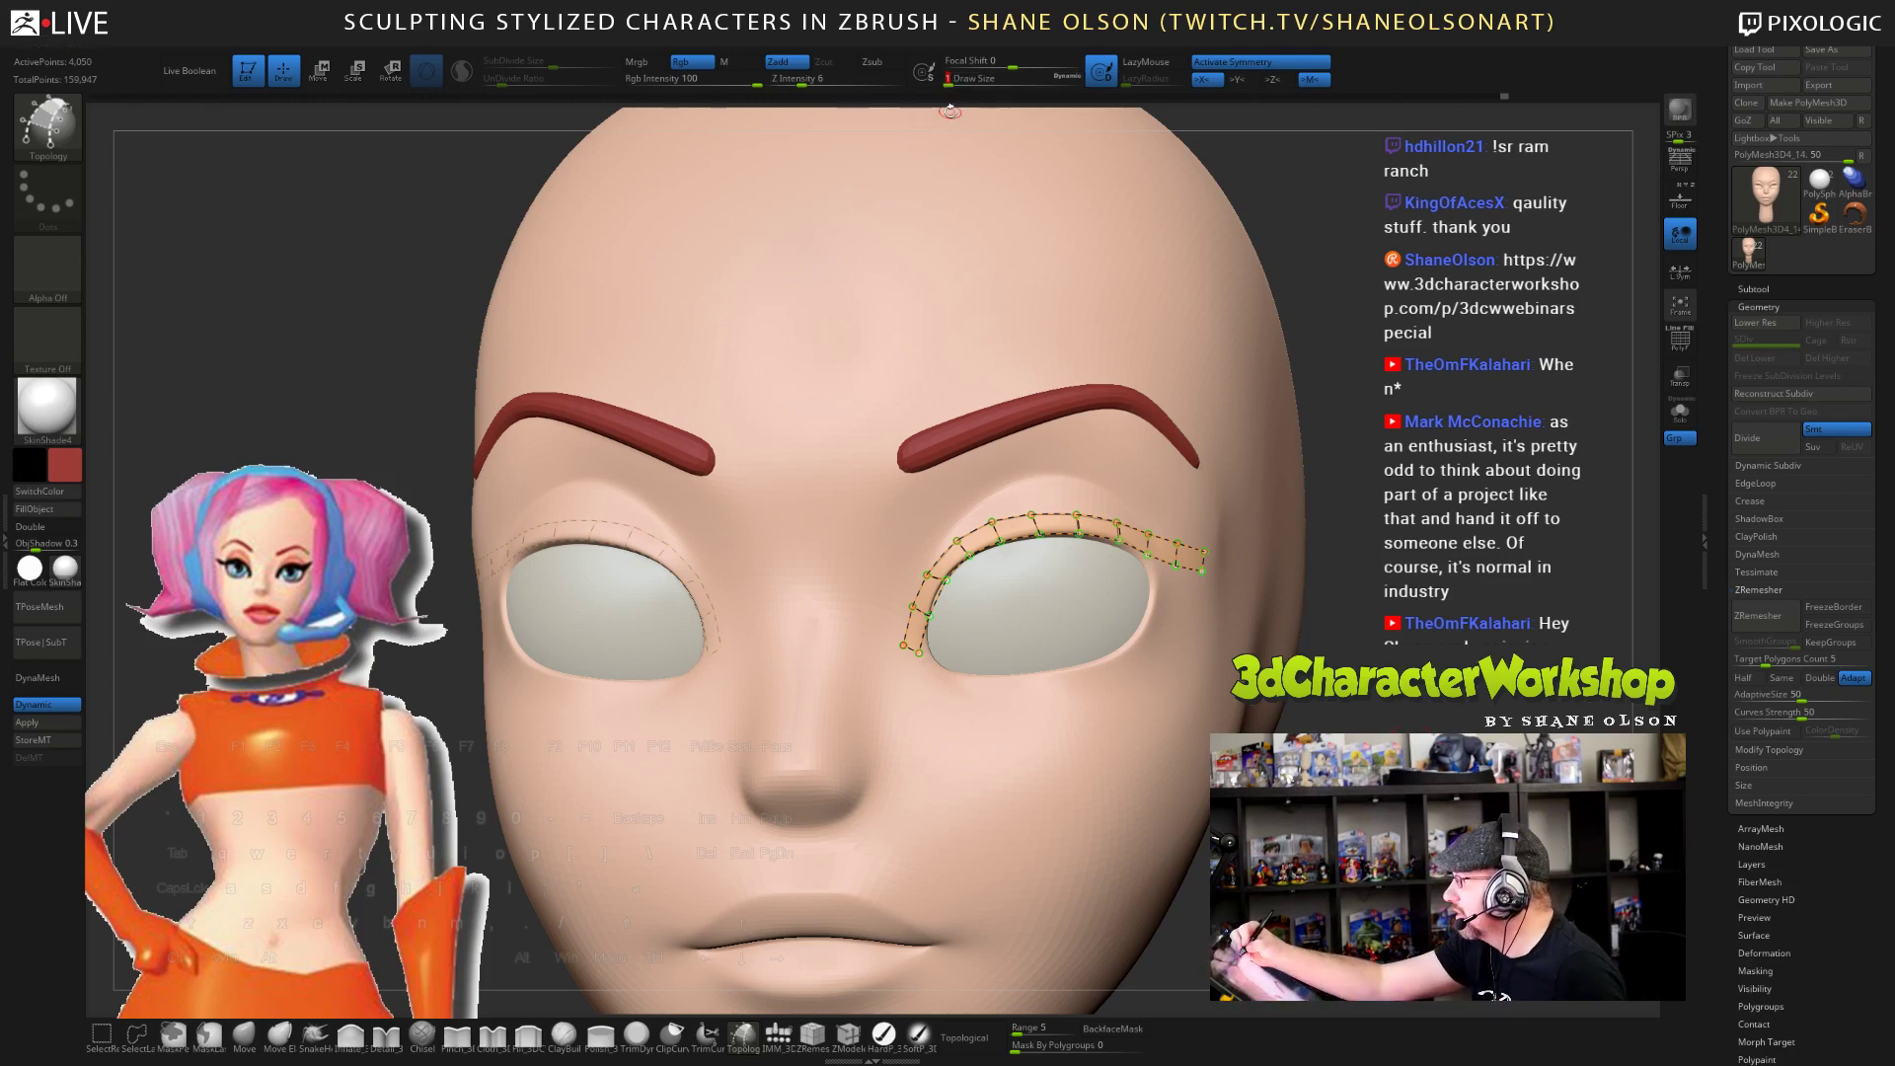
left_click_drag(1123, 730, 1125, 738)
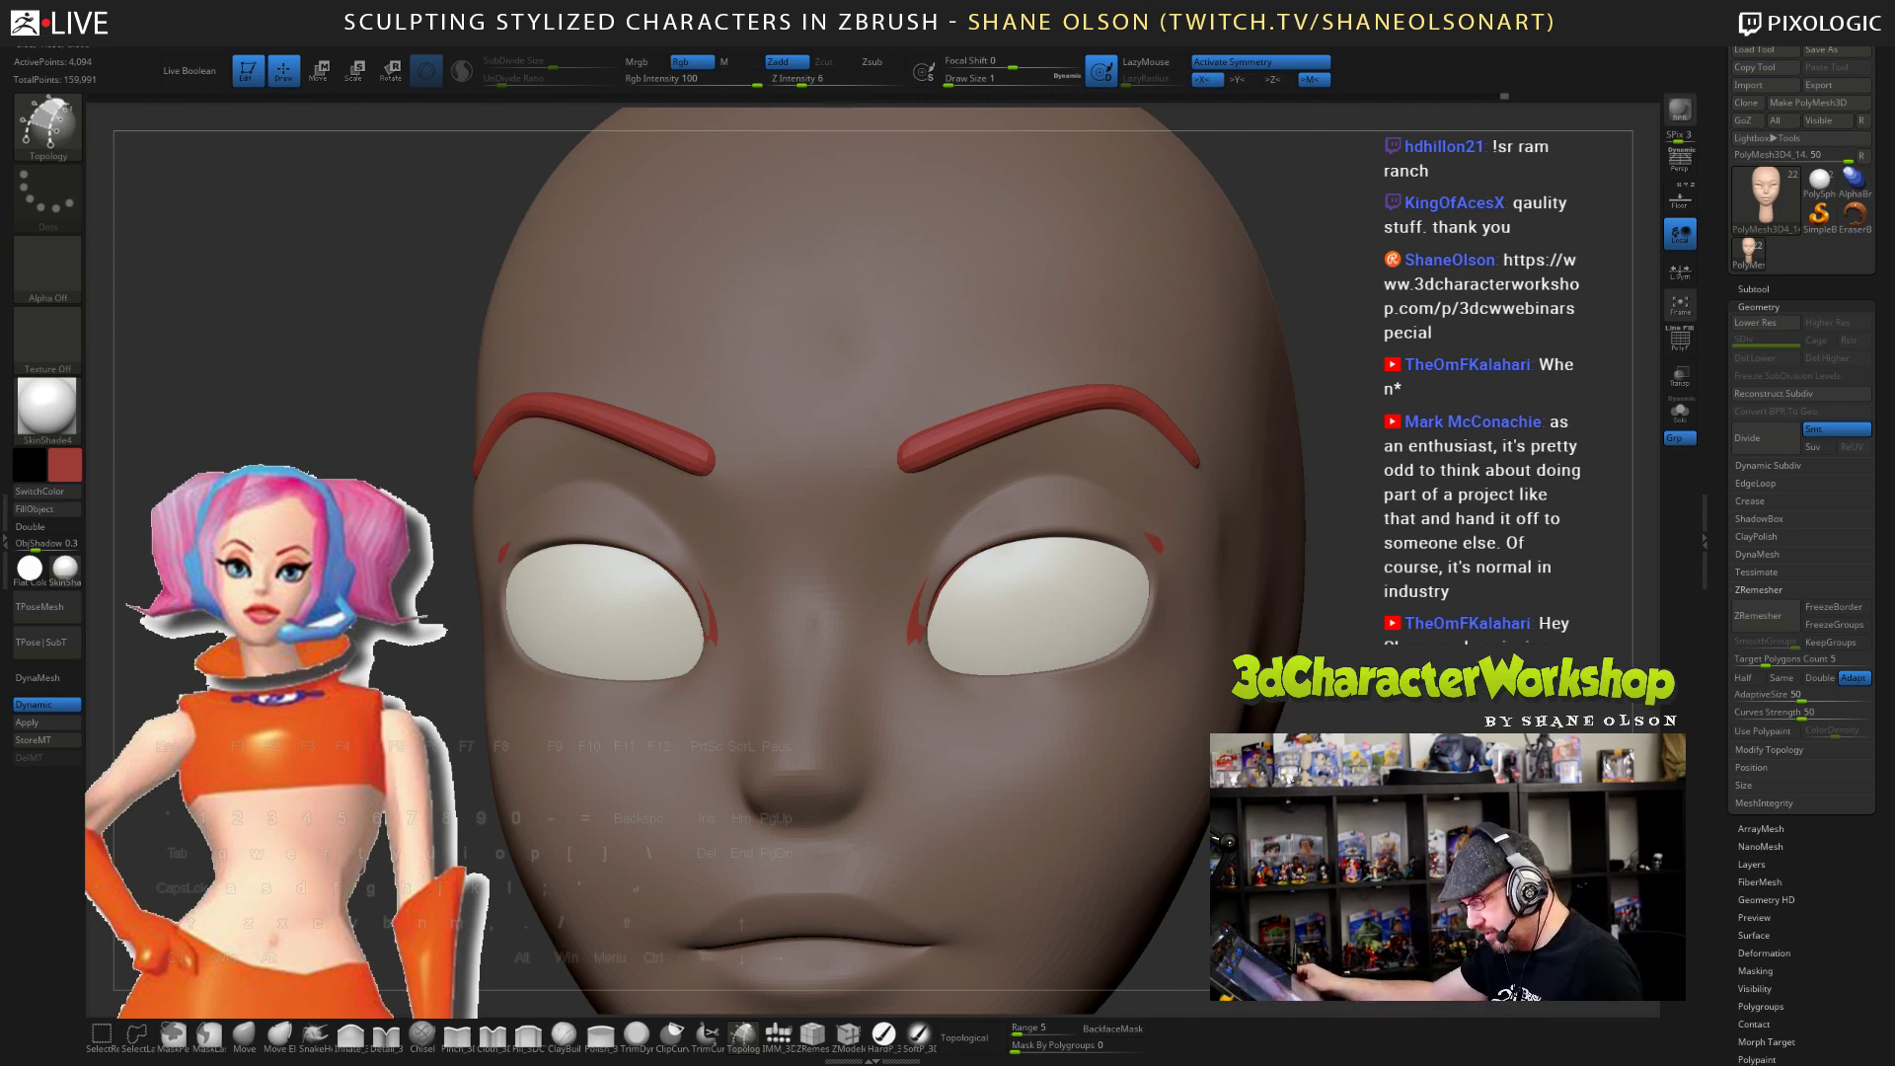
- Make the new lash strips the active part and switch to the Move brush at draw size 6
key("space")
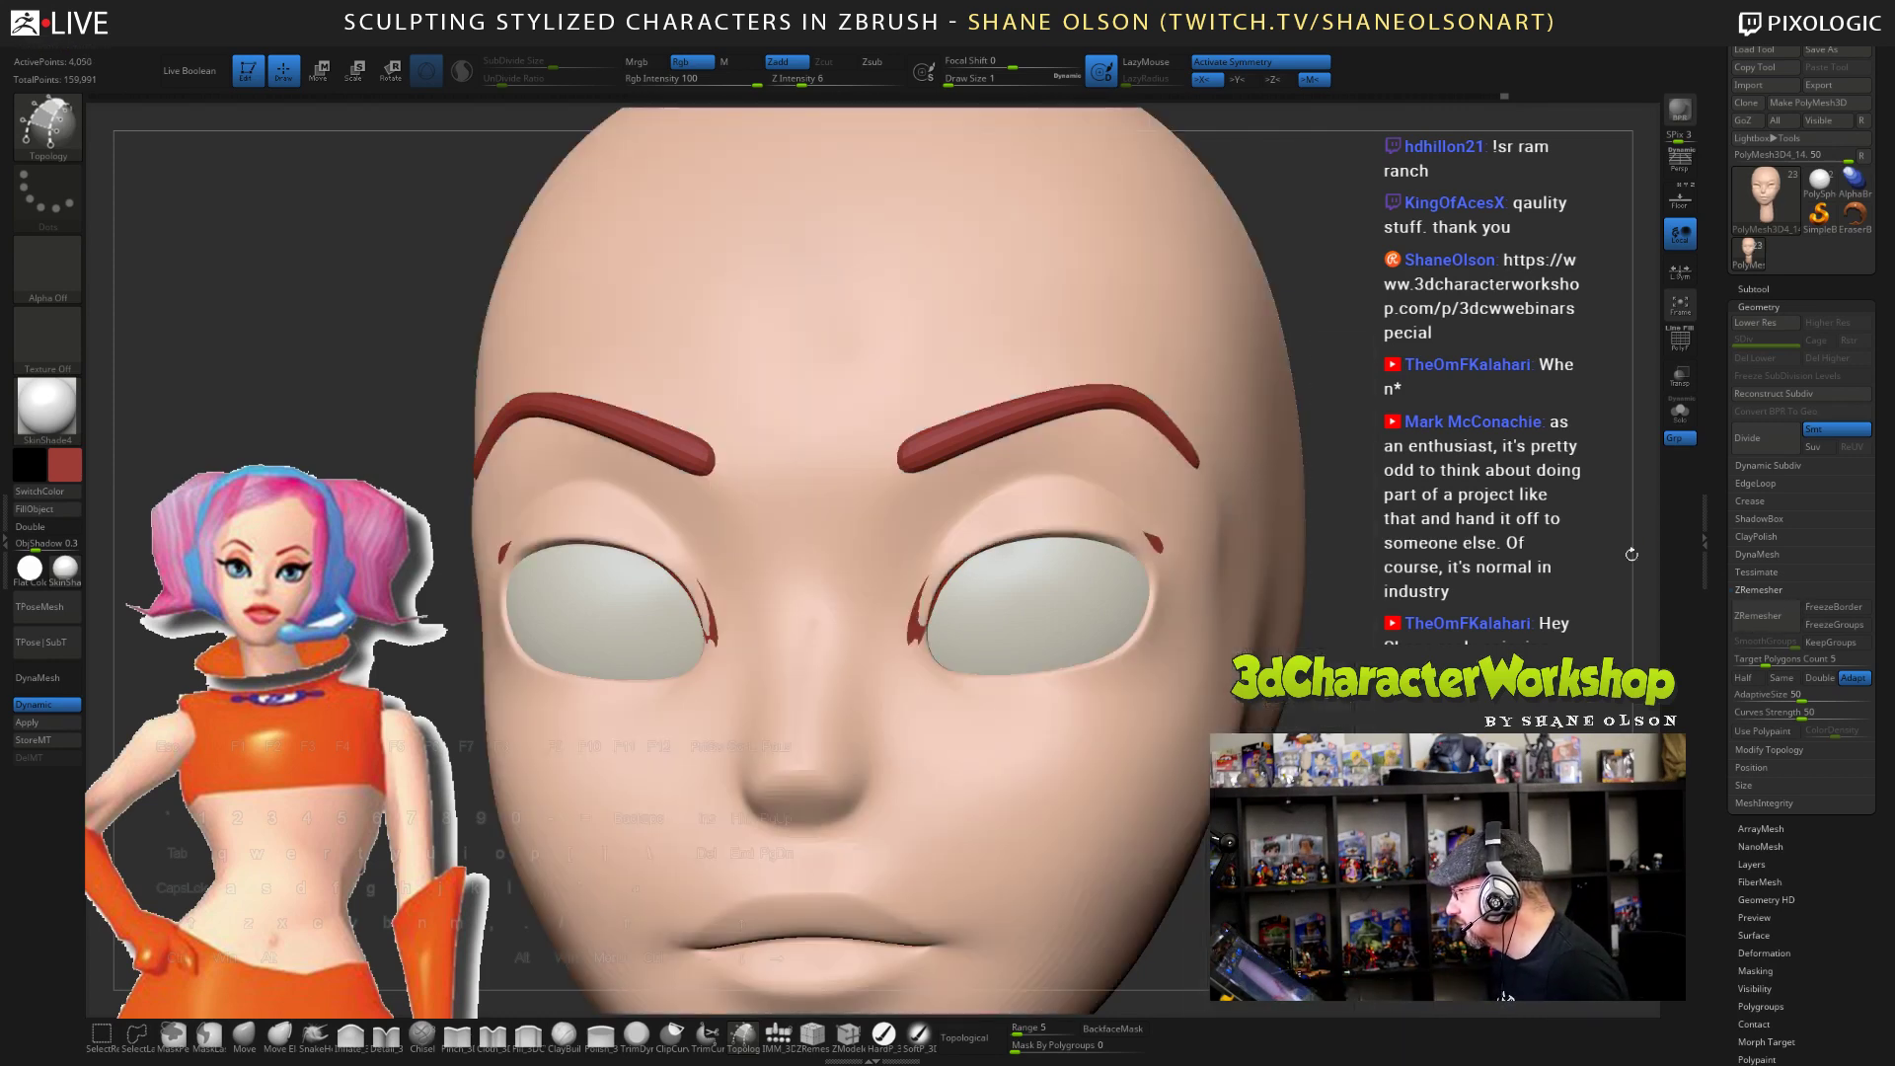
left_click(1061, 691, "alt")
key("Down")
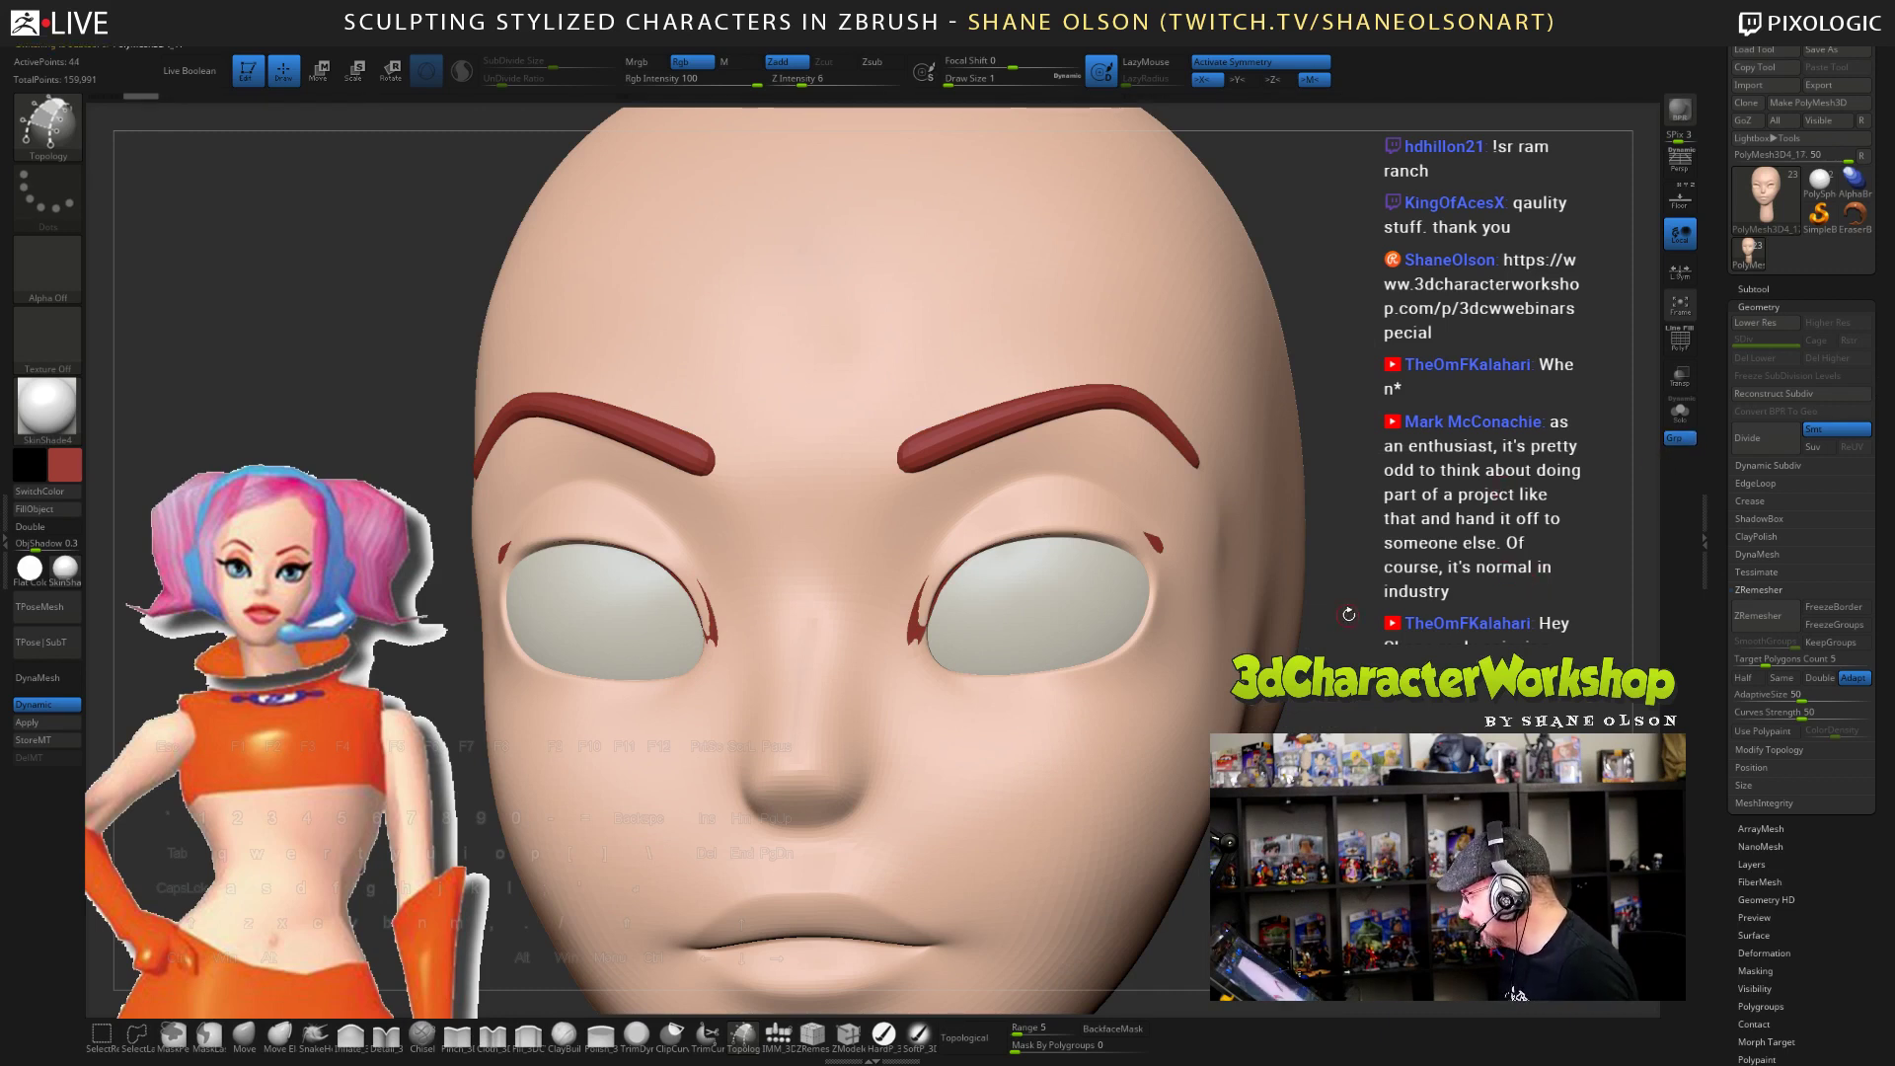
left_click_drag(1348, 614, 1400, 583)
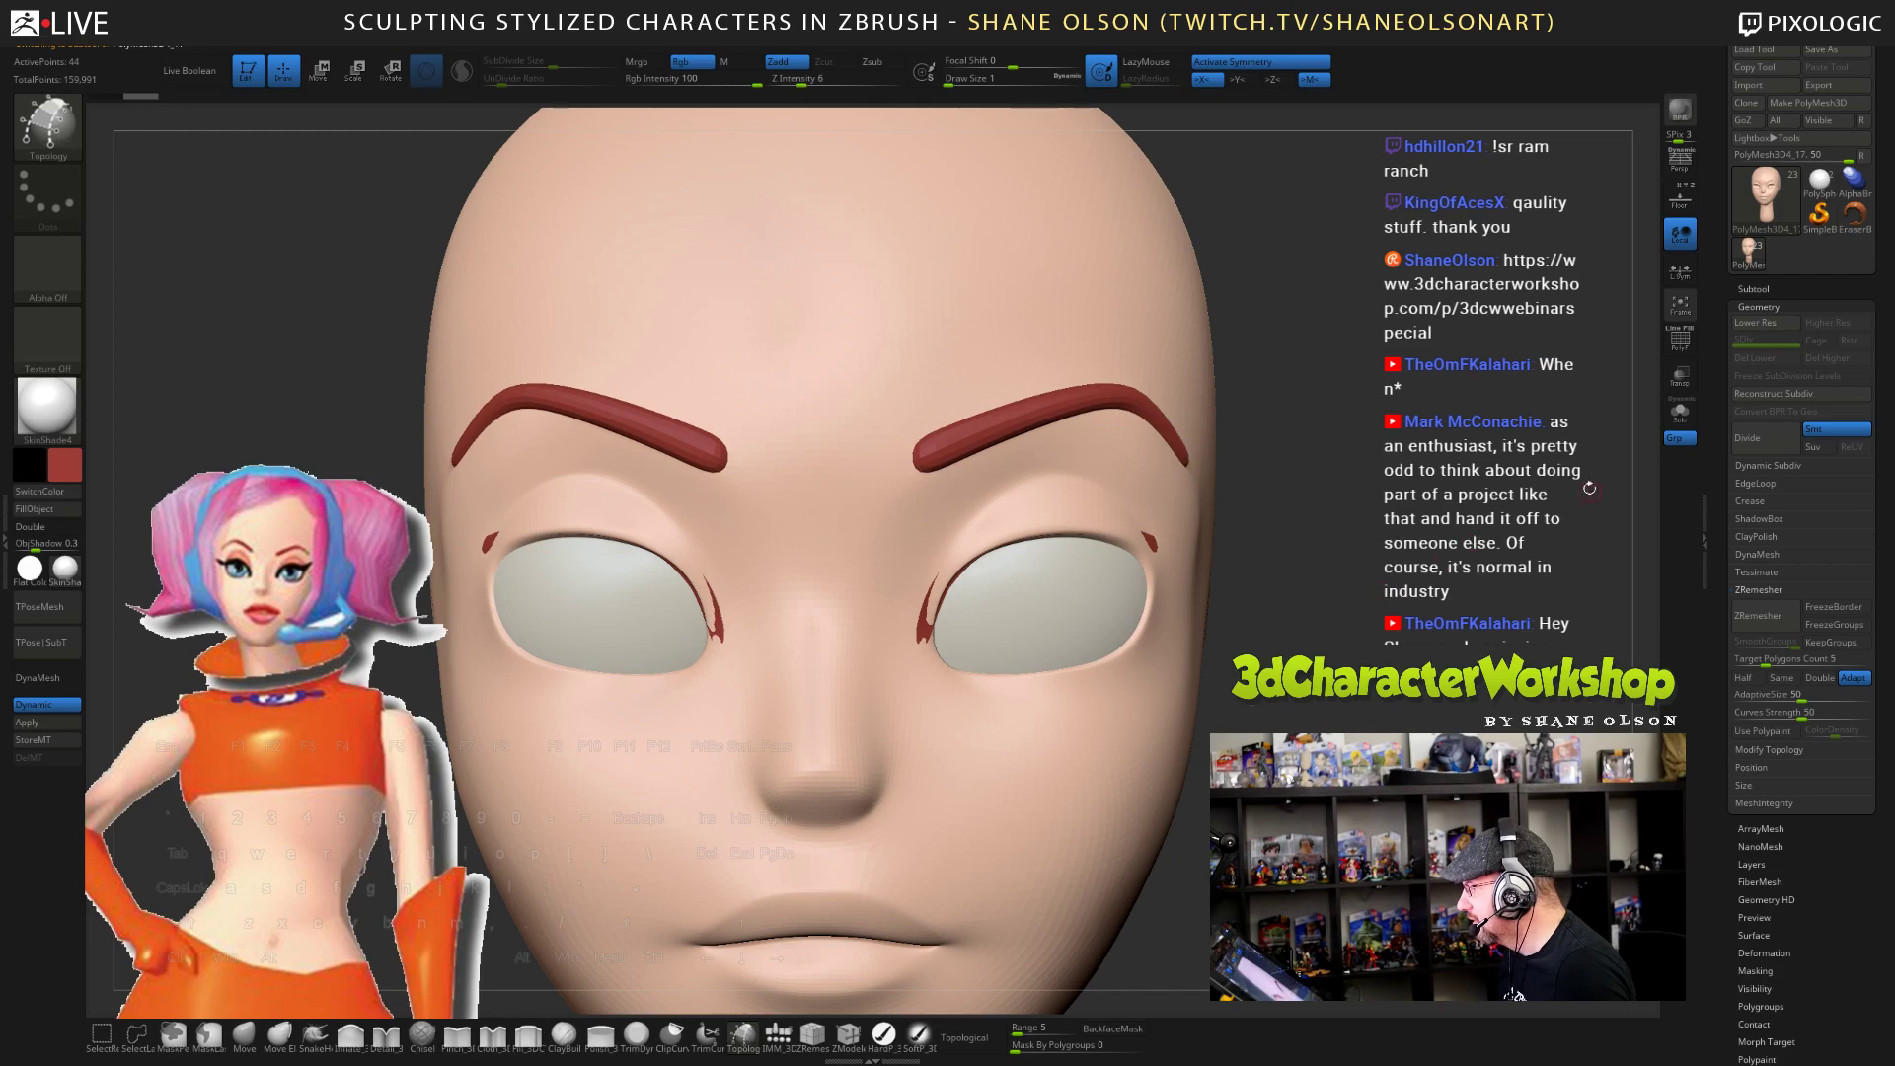
left_click(244, 1035)
key("s")
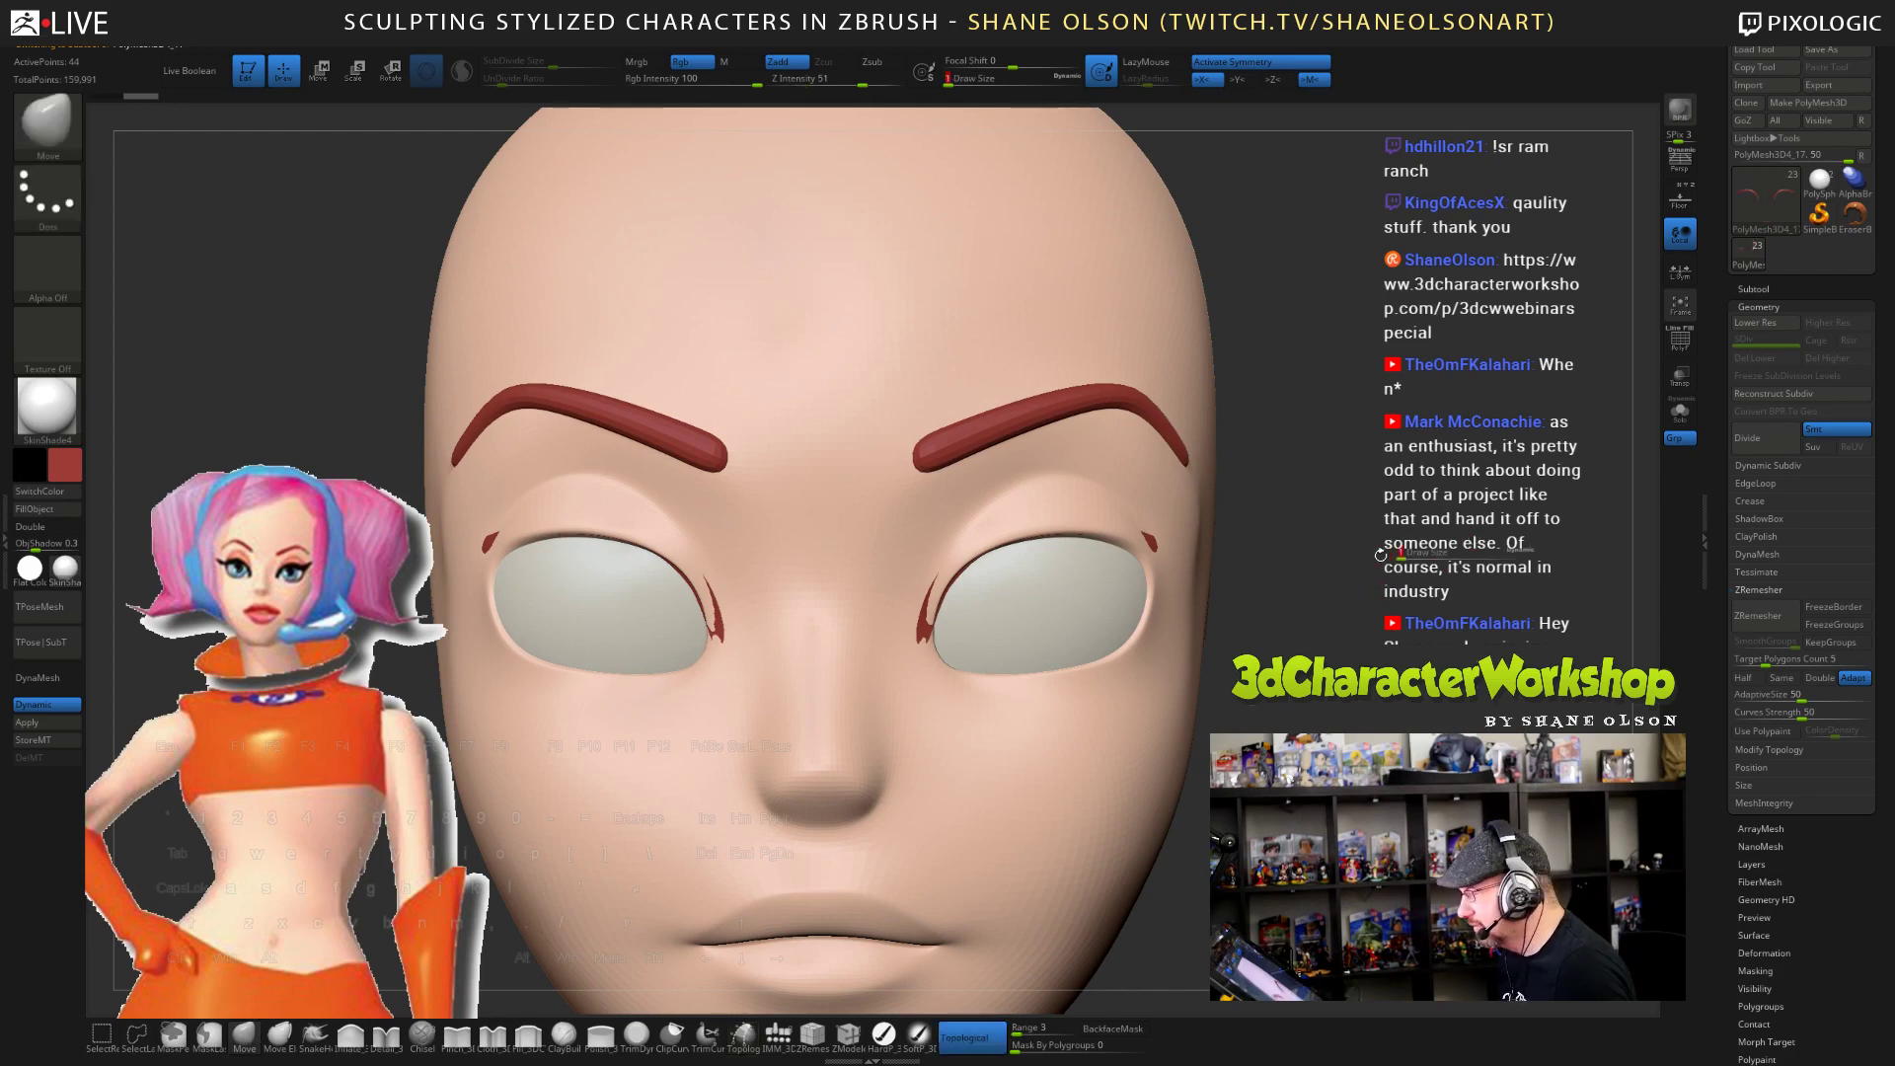
mouse_move(1399, 557)
left_mouse_down()
mouse_move(1516, 556)
mouse_move(1406, 560)
mouse_move(1374, 410)
left_mouse_up()
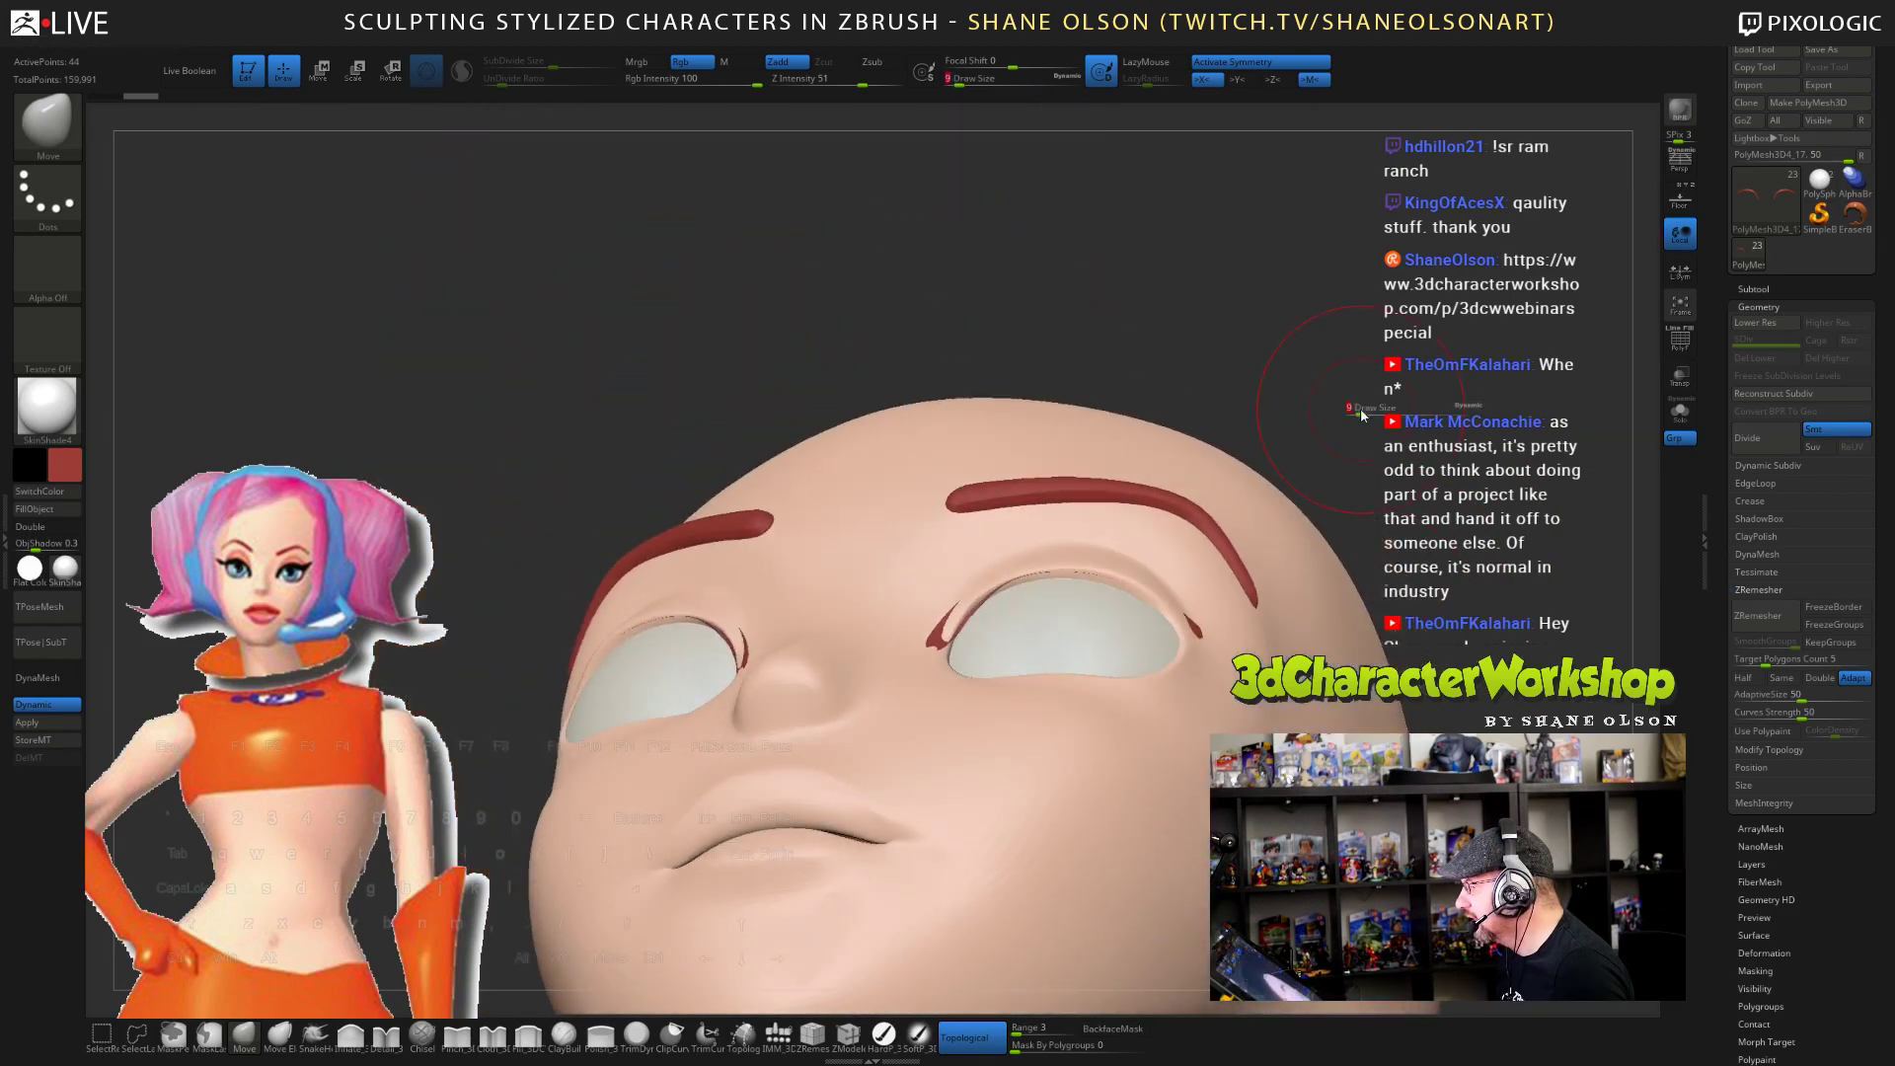
- Pull the lash strips forward out of the upper eyelid and turn off their dynamic subdivision preview
mouse_move(1027, 607)
left_mouse_down()
mouse_move(1017, 580)
mouse_move(957, 596)
mouse_move(1046, 564)
mouse_move(1157, 600)
left_mouse_up()
key("shift+d")
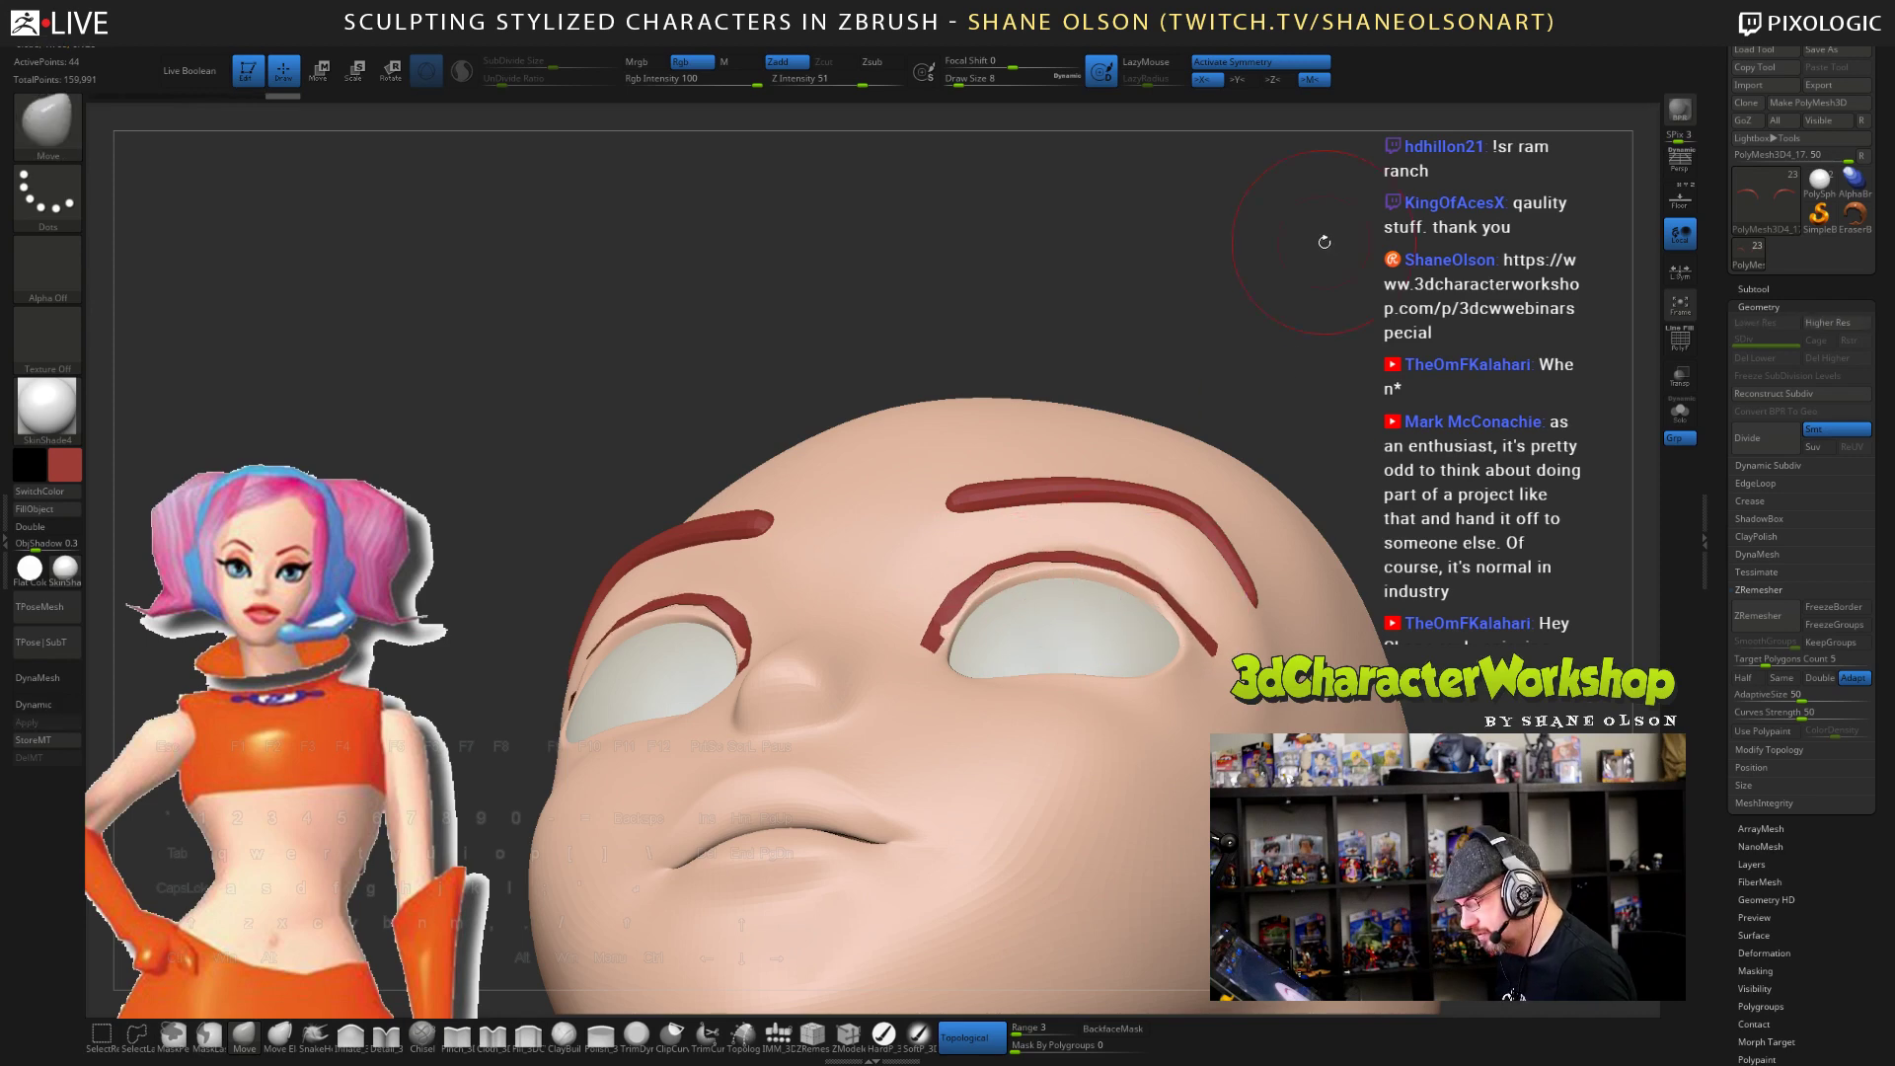
mouse_move(1324, 241)
left_mouse_down()
mouse_move(1350, 334)
mouse_move(1273, 647)
mouse_move(1295, 702)
mouse_move(1309, 622)
mouse_move(1326, 626)
mouse_move(1294, 616)
left_mouse_up()
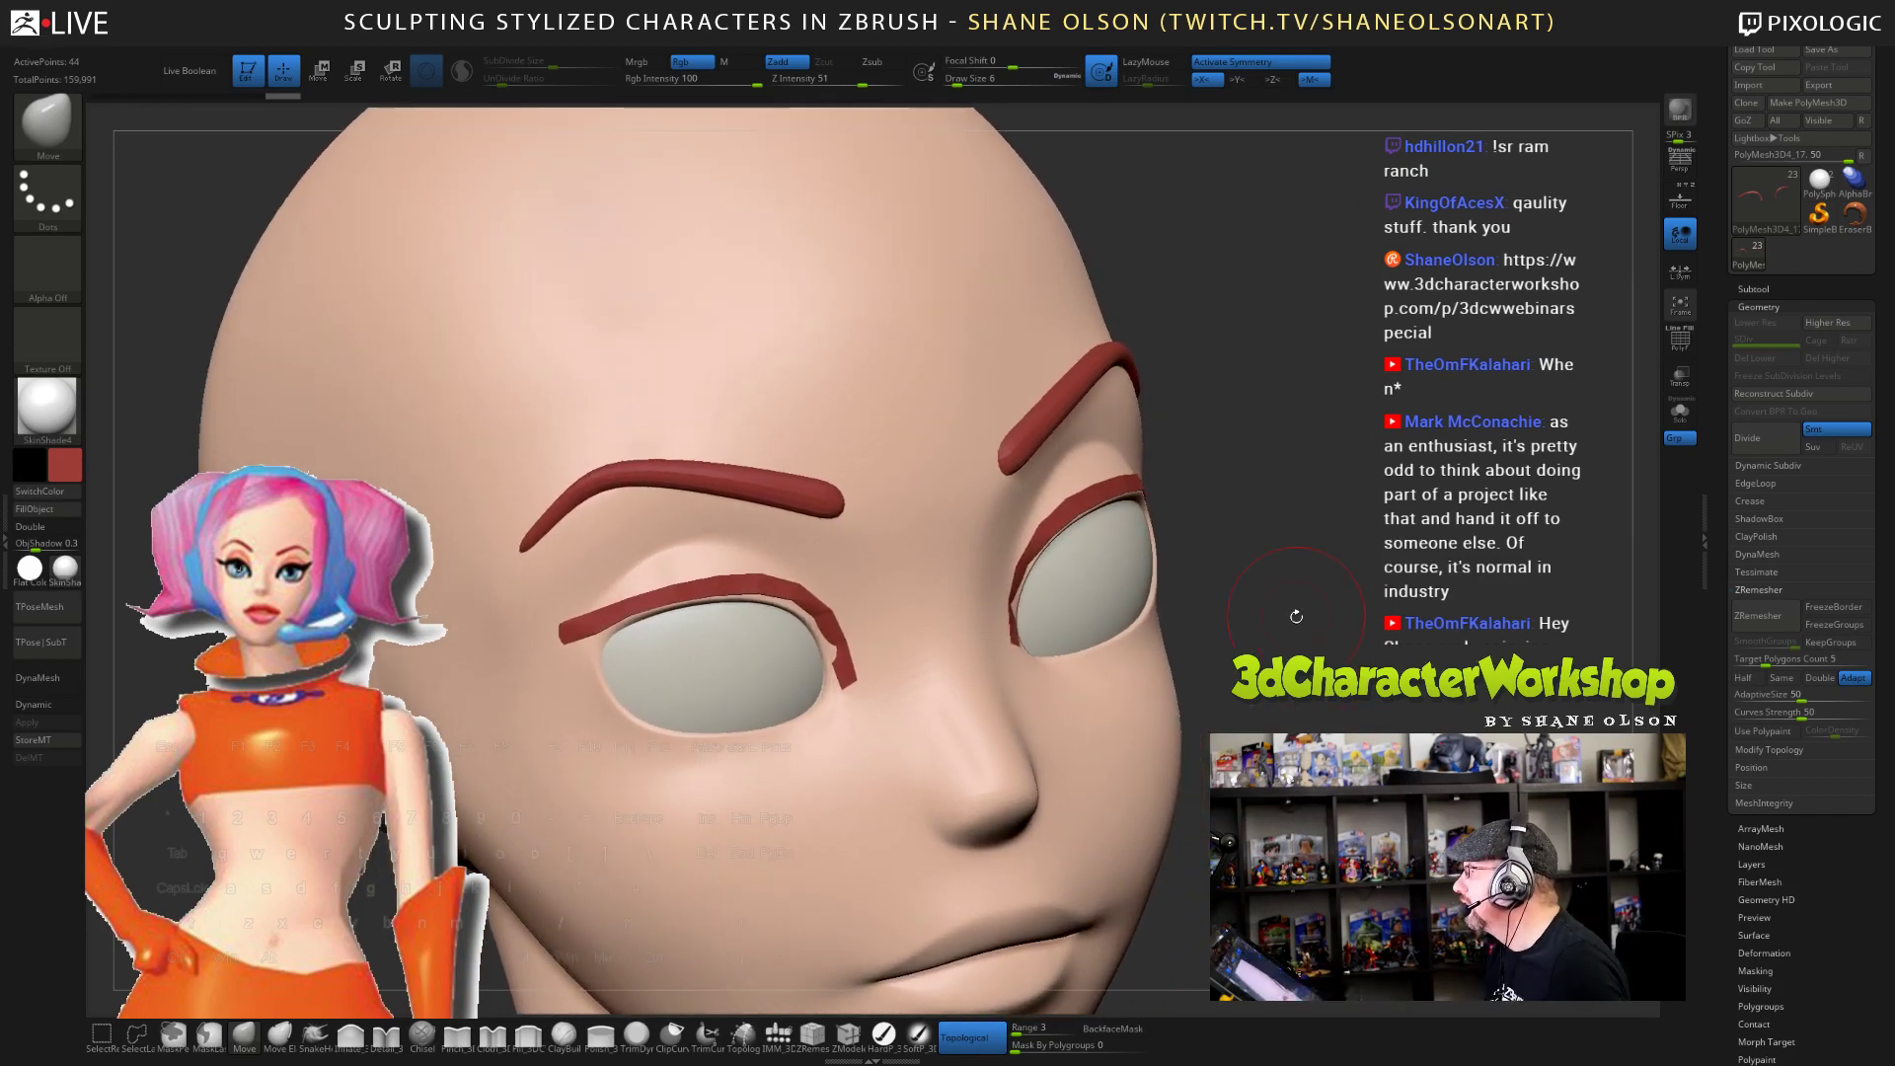
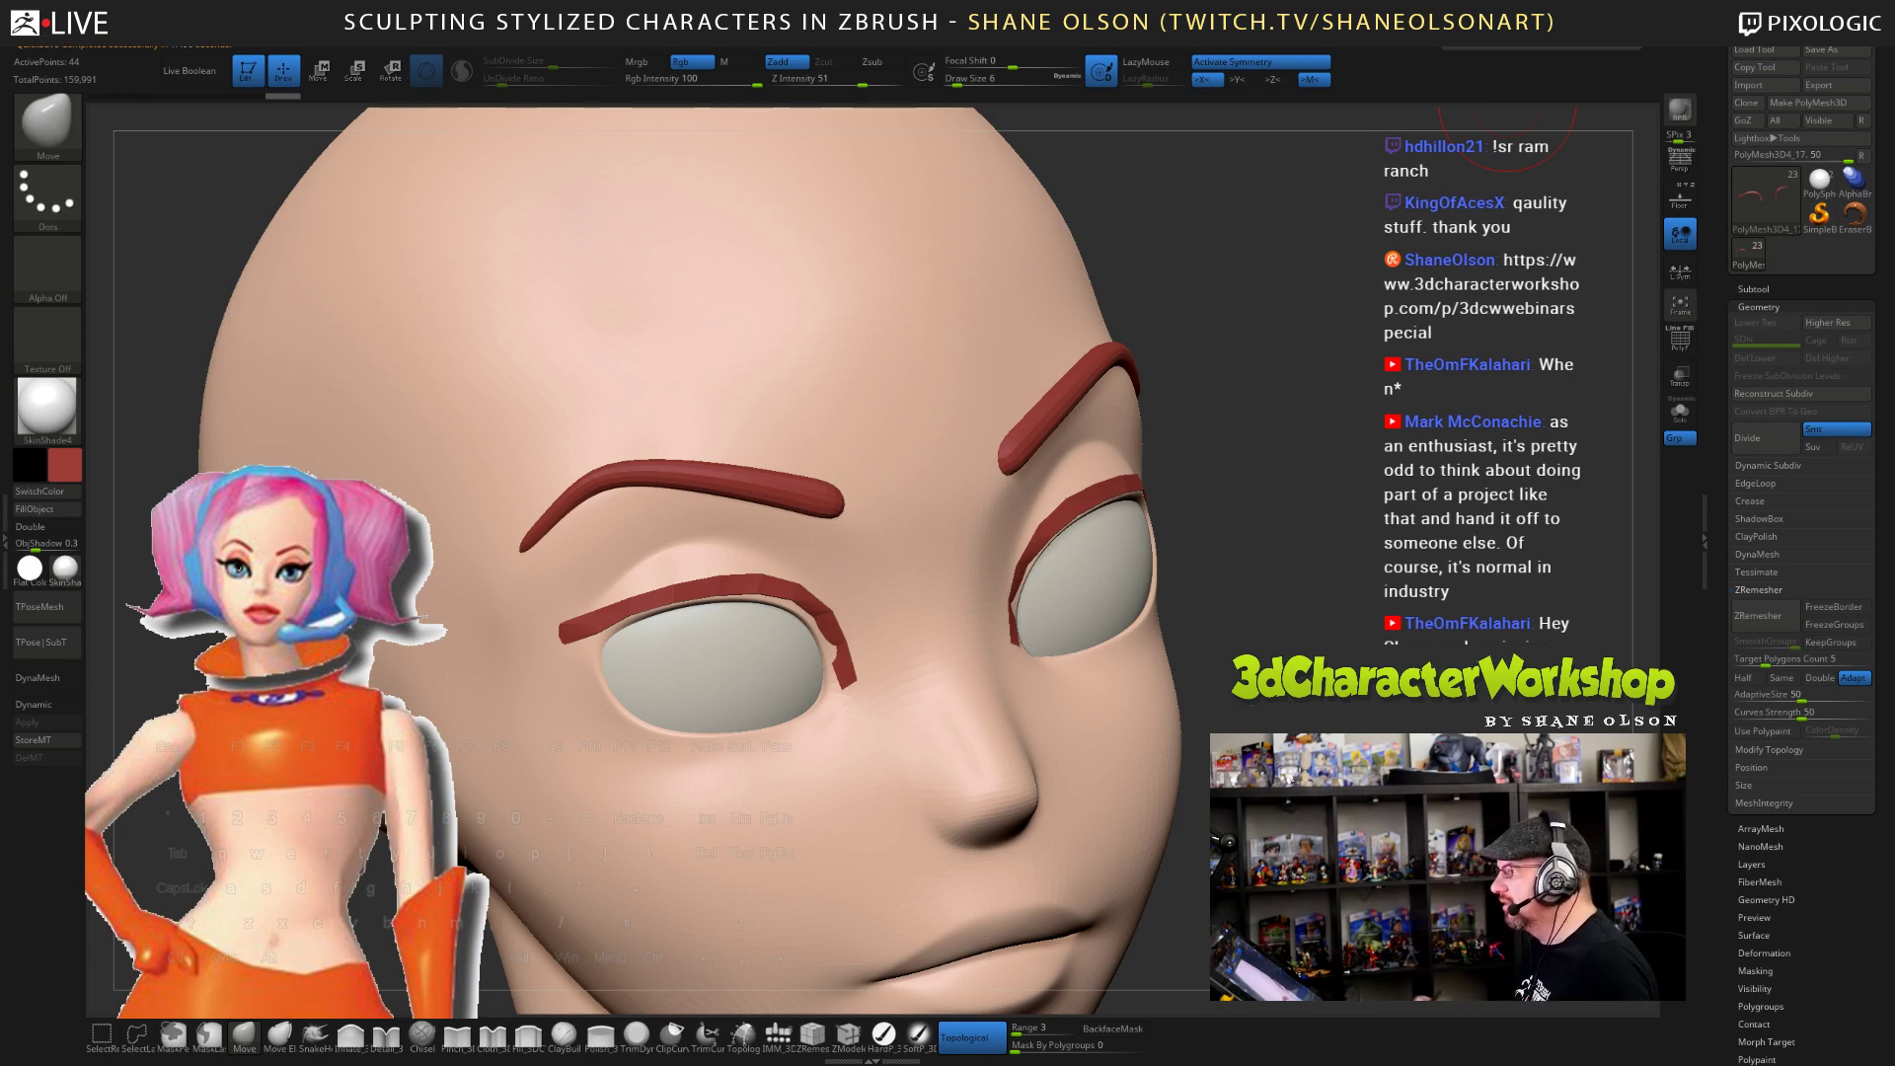
- Nudge the lash strips' inner-corner ends with the Move brush to follow the edge of the eye
left_click_drag(1387, 647, 1348, 553)
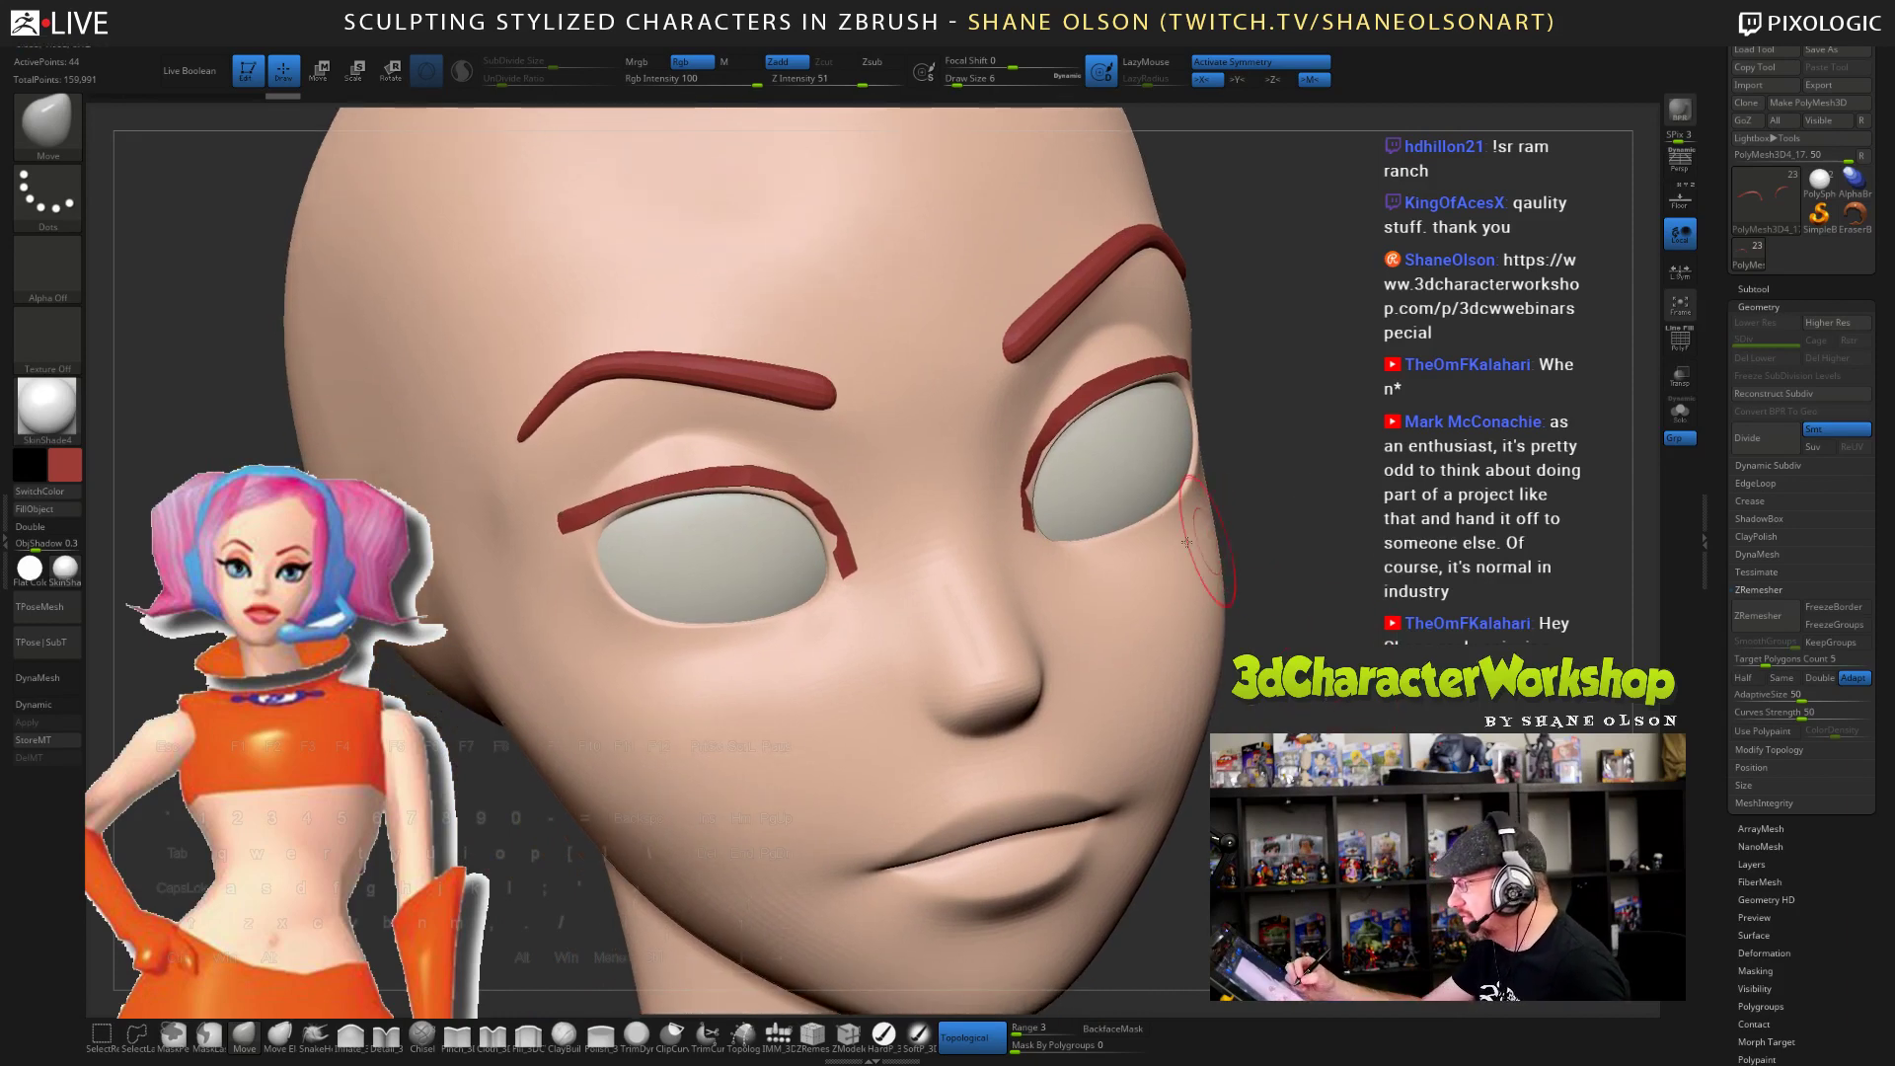
left_click_drag(848, 558, 854, 549)
left_click_drag(1337, 631, 1367, 646)
left_click_drag(1027, 509, 1019, 493)
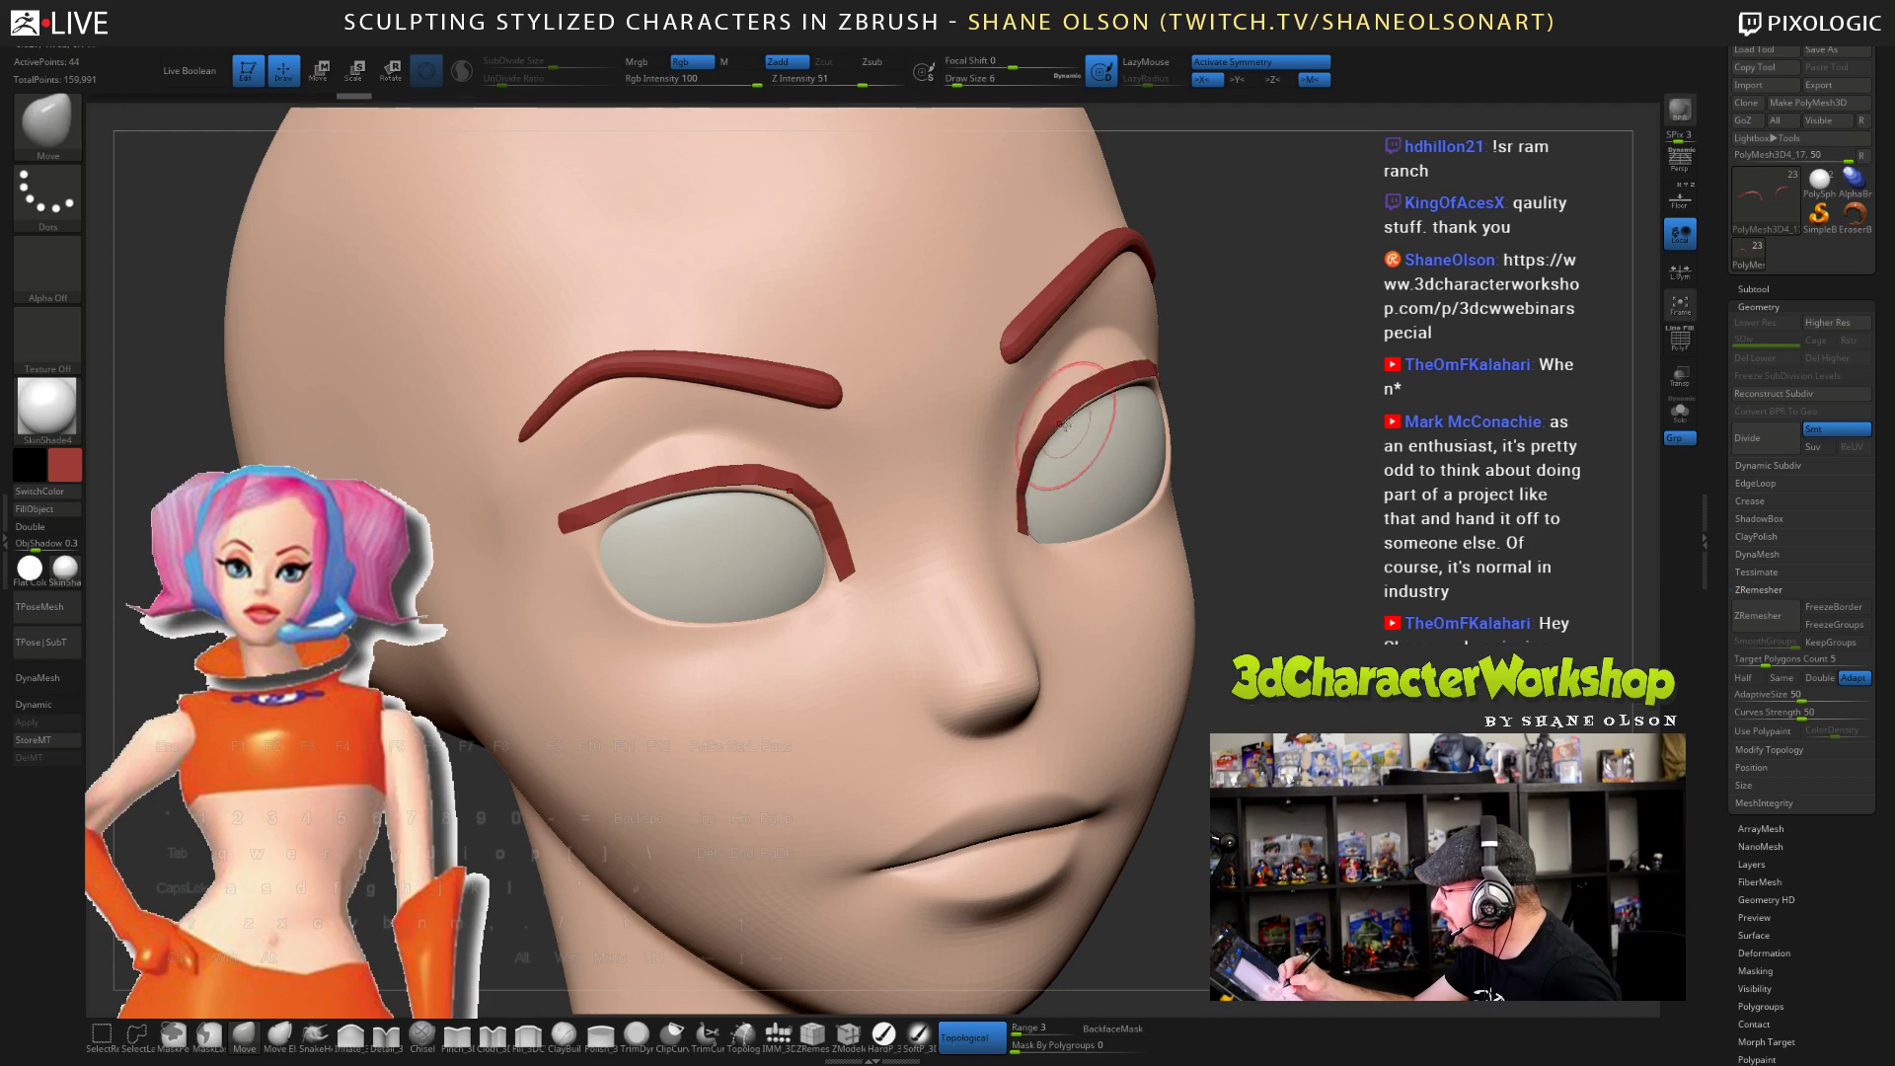
- Undo the last Move stroke and reshape the lash strip's inner-corner tip with a smaller brush, ending at draw size 2
left_click_drag(1345, 554, 1232, 557)
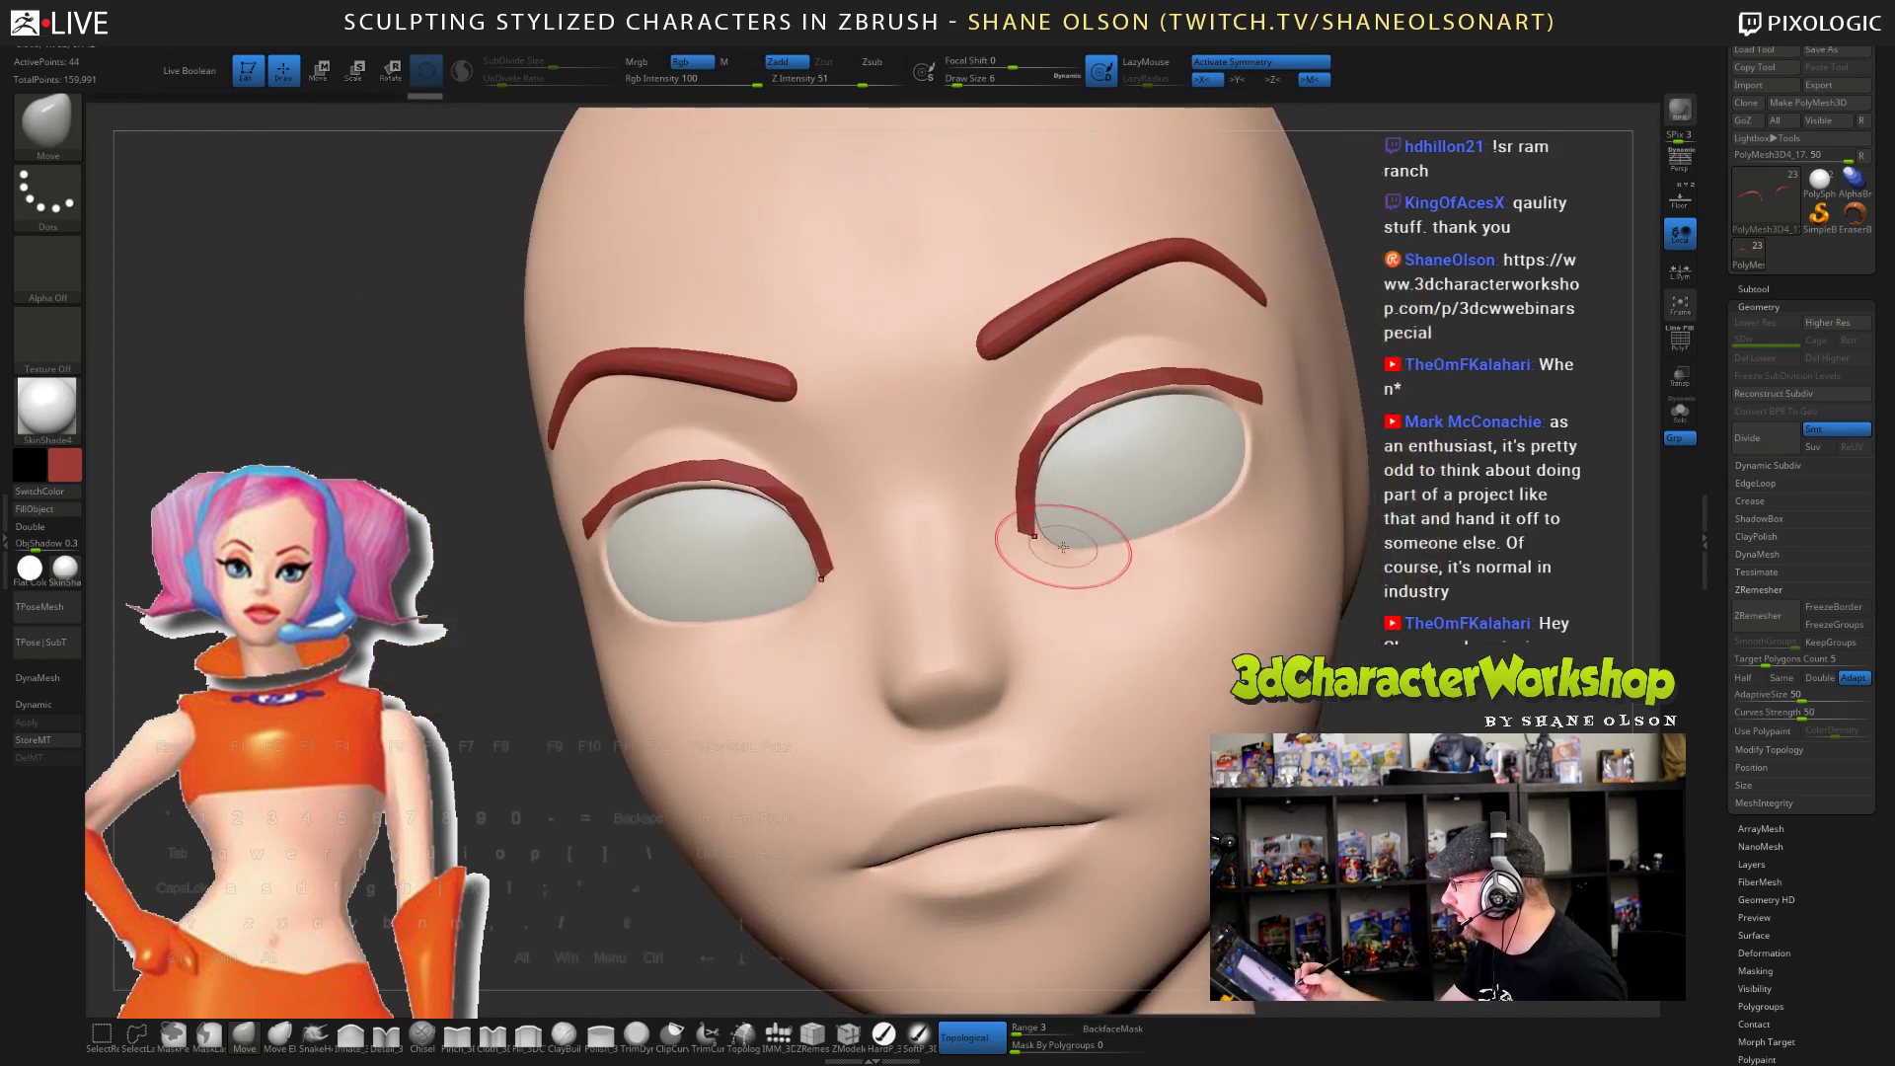
key("s")
left_click_drag(1063, 547, 1057, 517)
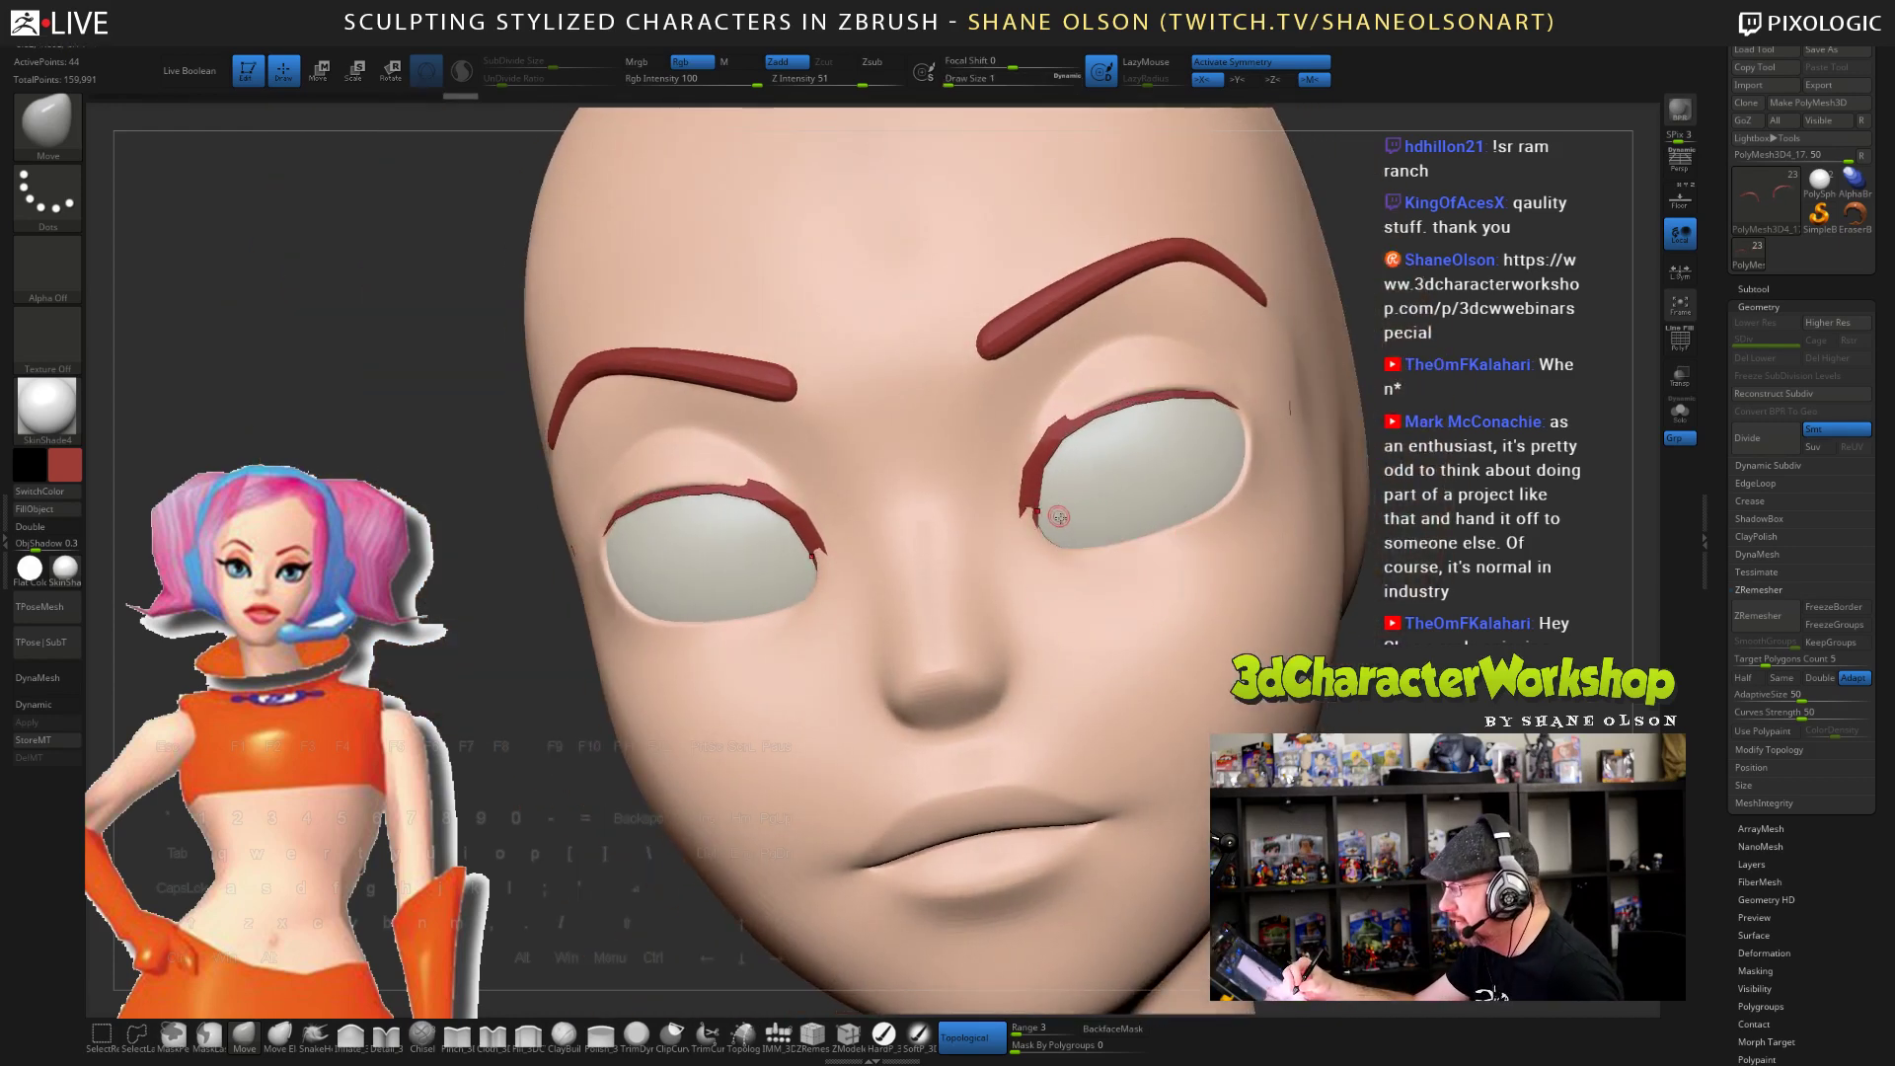
key("ctrl+z")
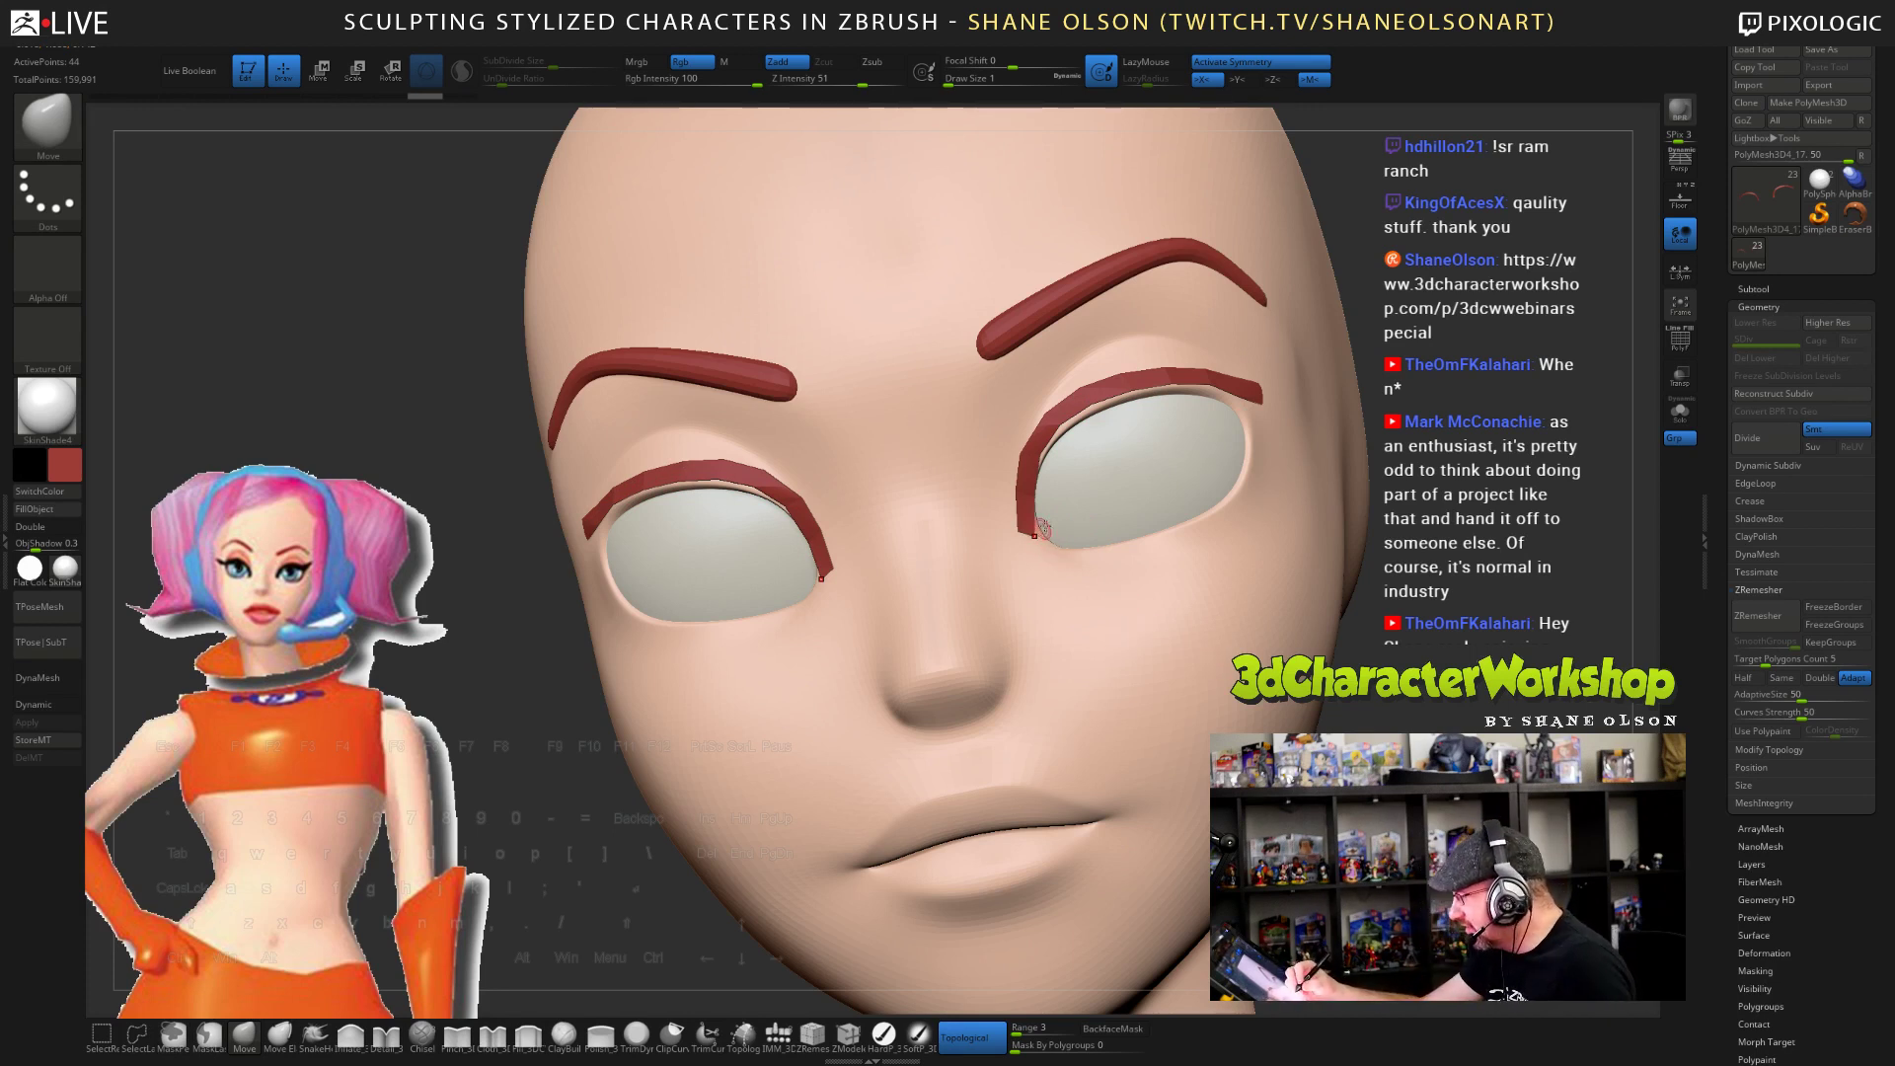
mouse_move(1038, 530)
left_mouse_down()
mouse_move(1039, 495)
mouse_move(1034, 536)
left_mouse_up()
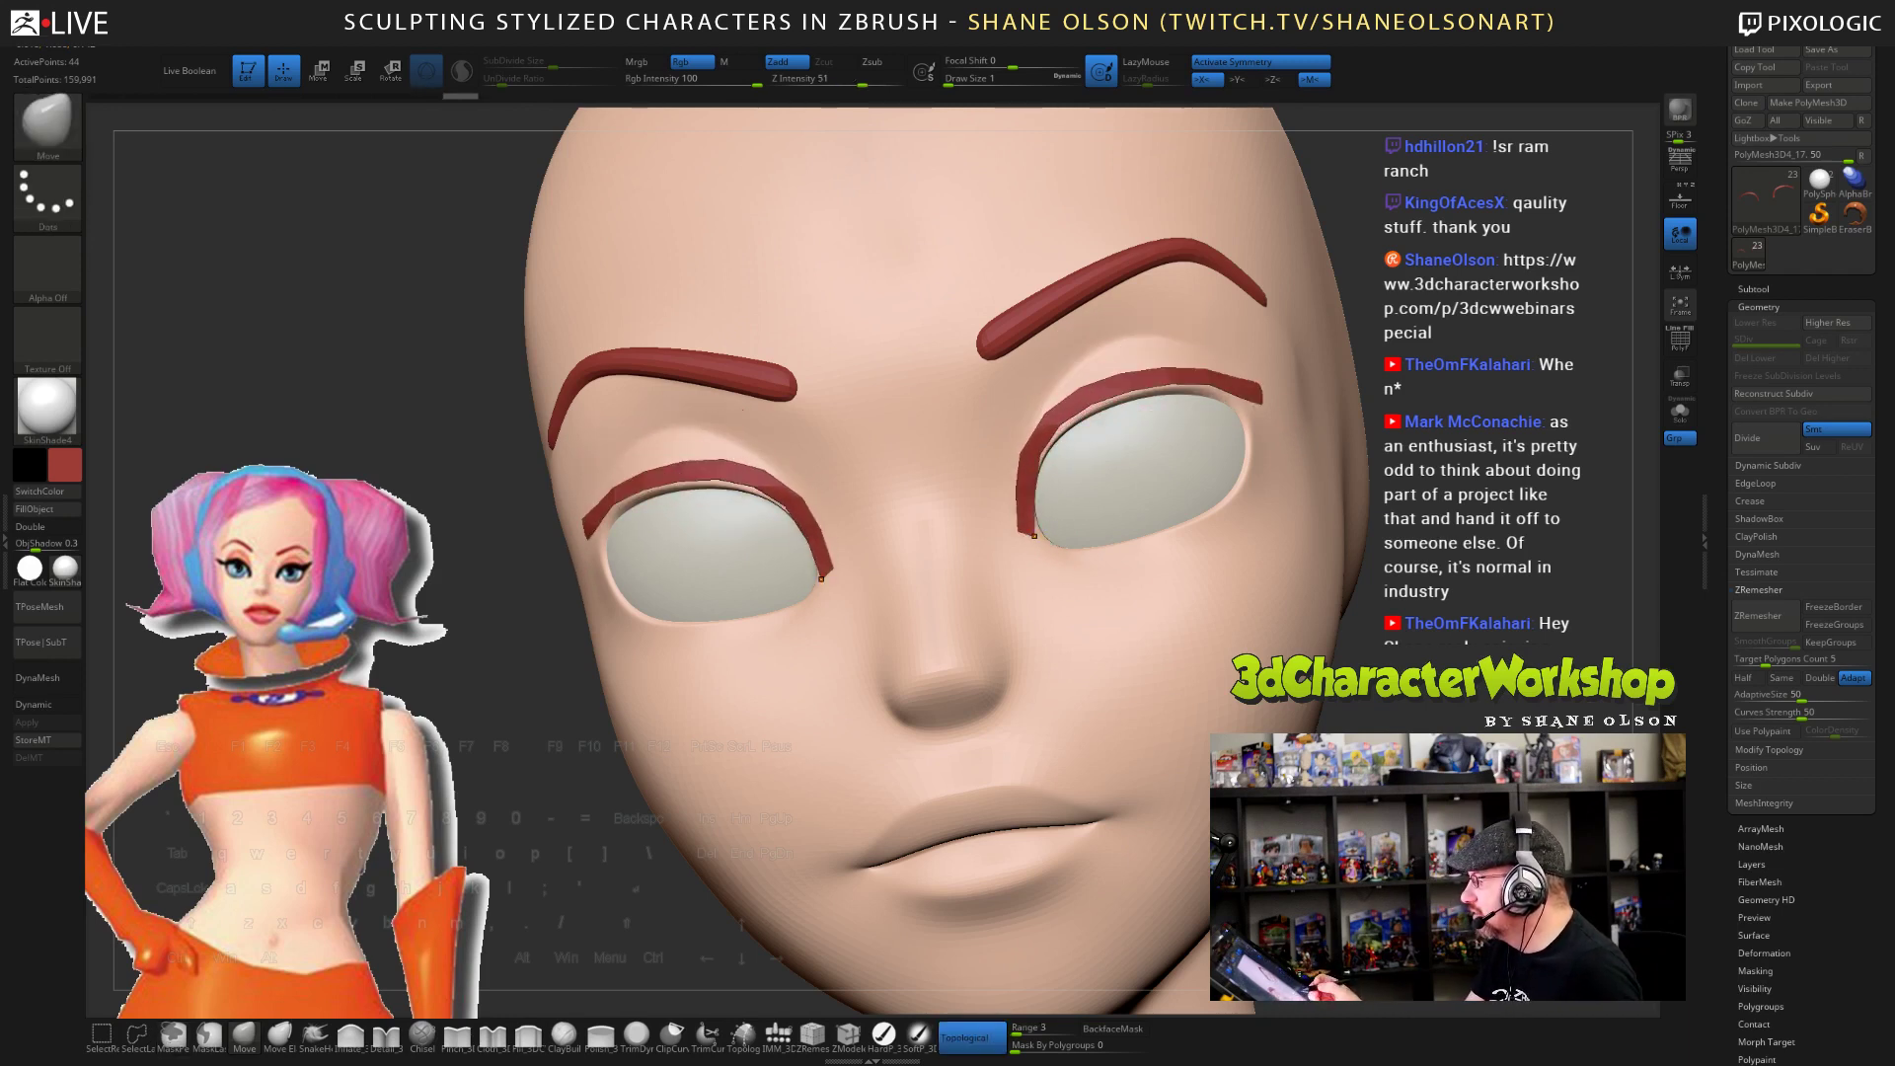
right_click_drag(1034, 536, 1041, 540)
mouse_move(1041, 541)
left_mouse_down()
mouse_move(1023, 528)
mouse_move(1032, 550)
left_mouse_up()
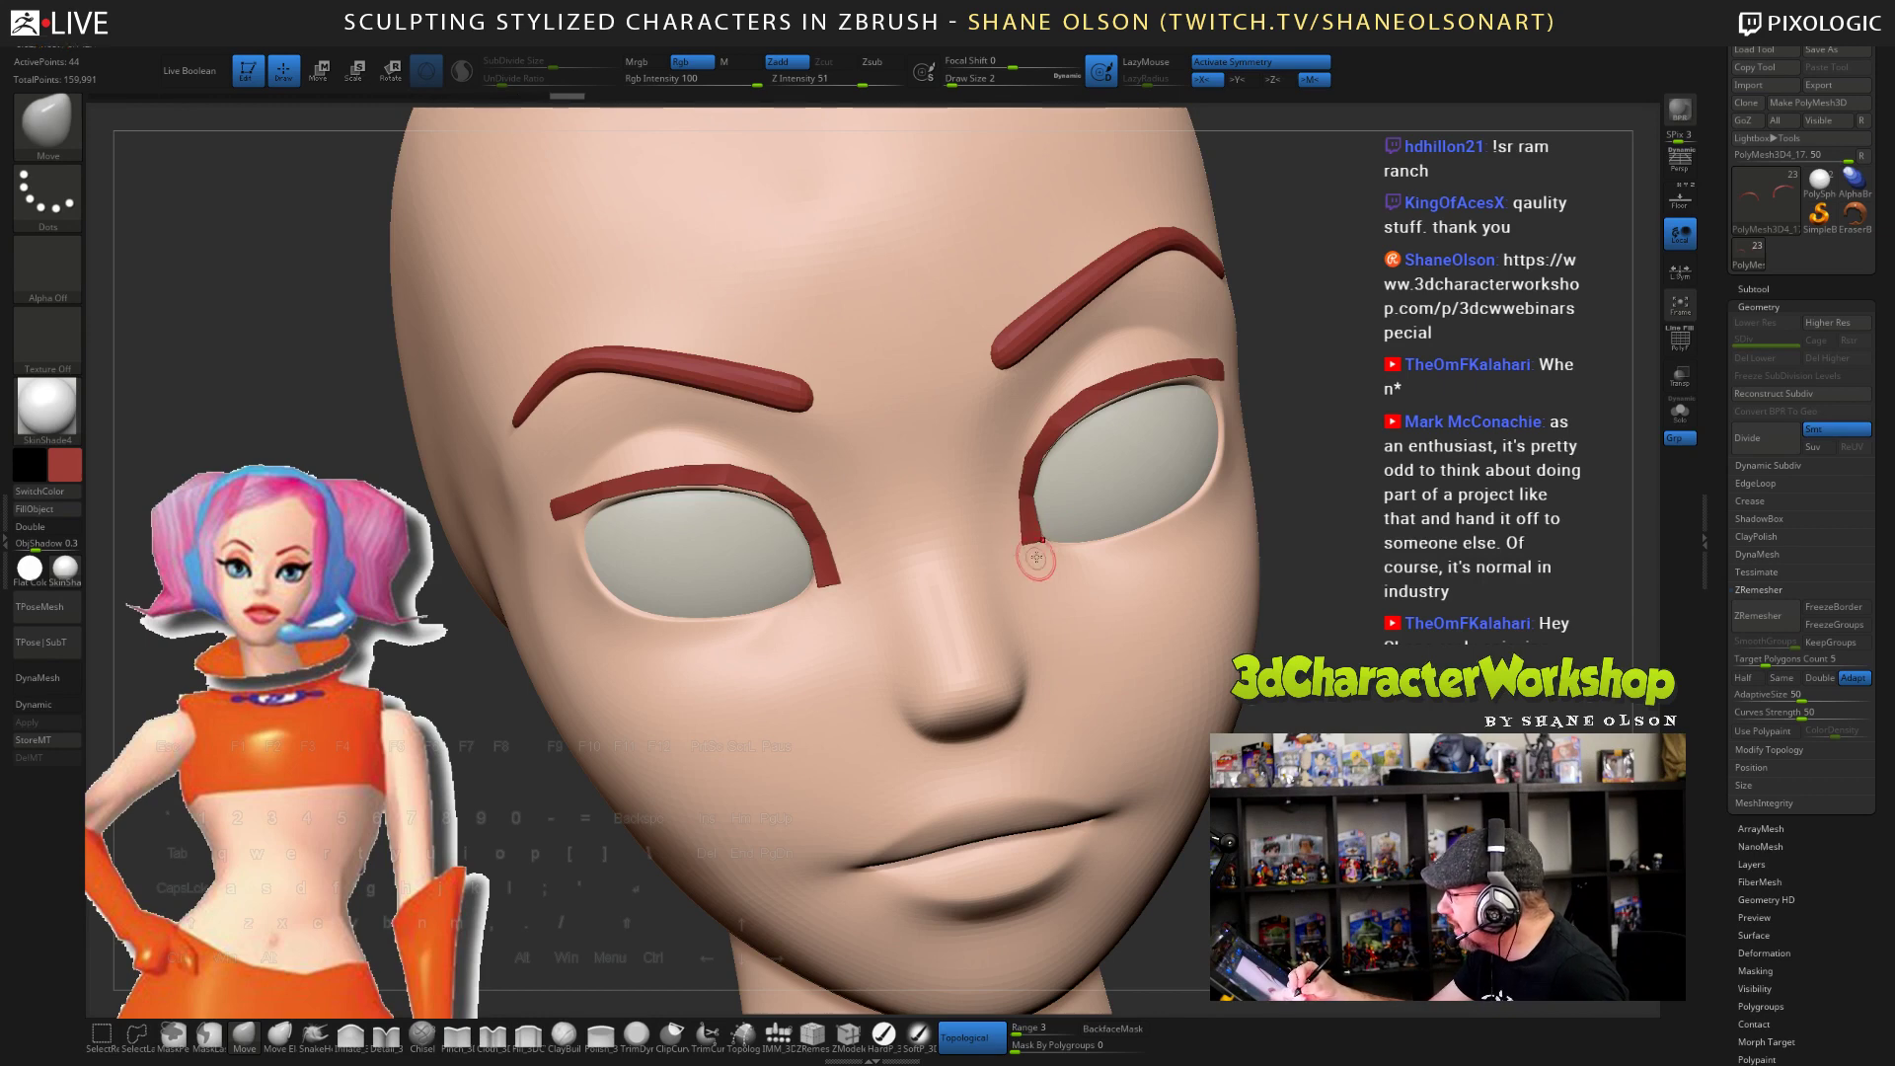
right_click_drag(1156, 523, 1092, 527)
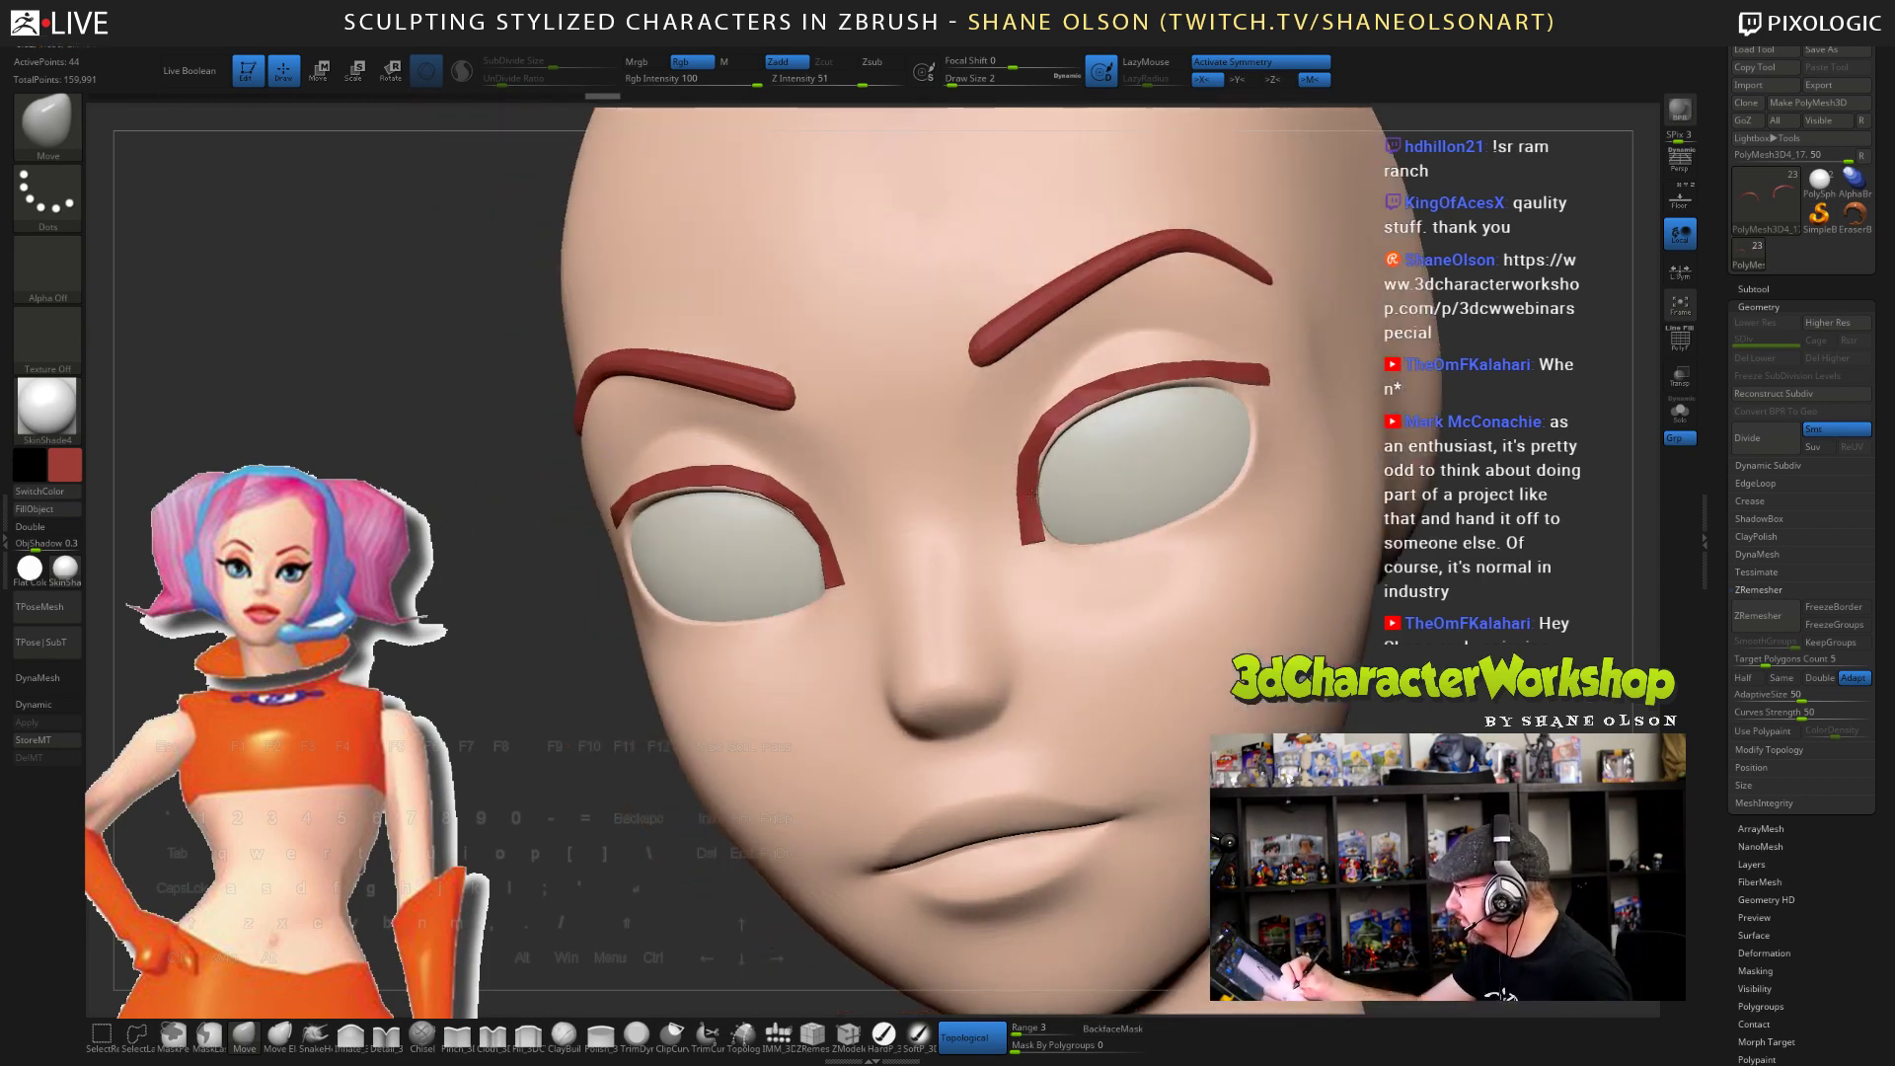
left_click_drag(1032, 495, 1023, 496)
right_click_drag(1027, 505, 1051, 541)
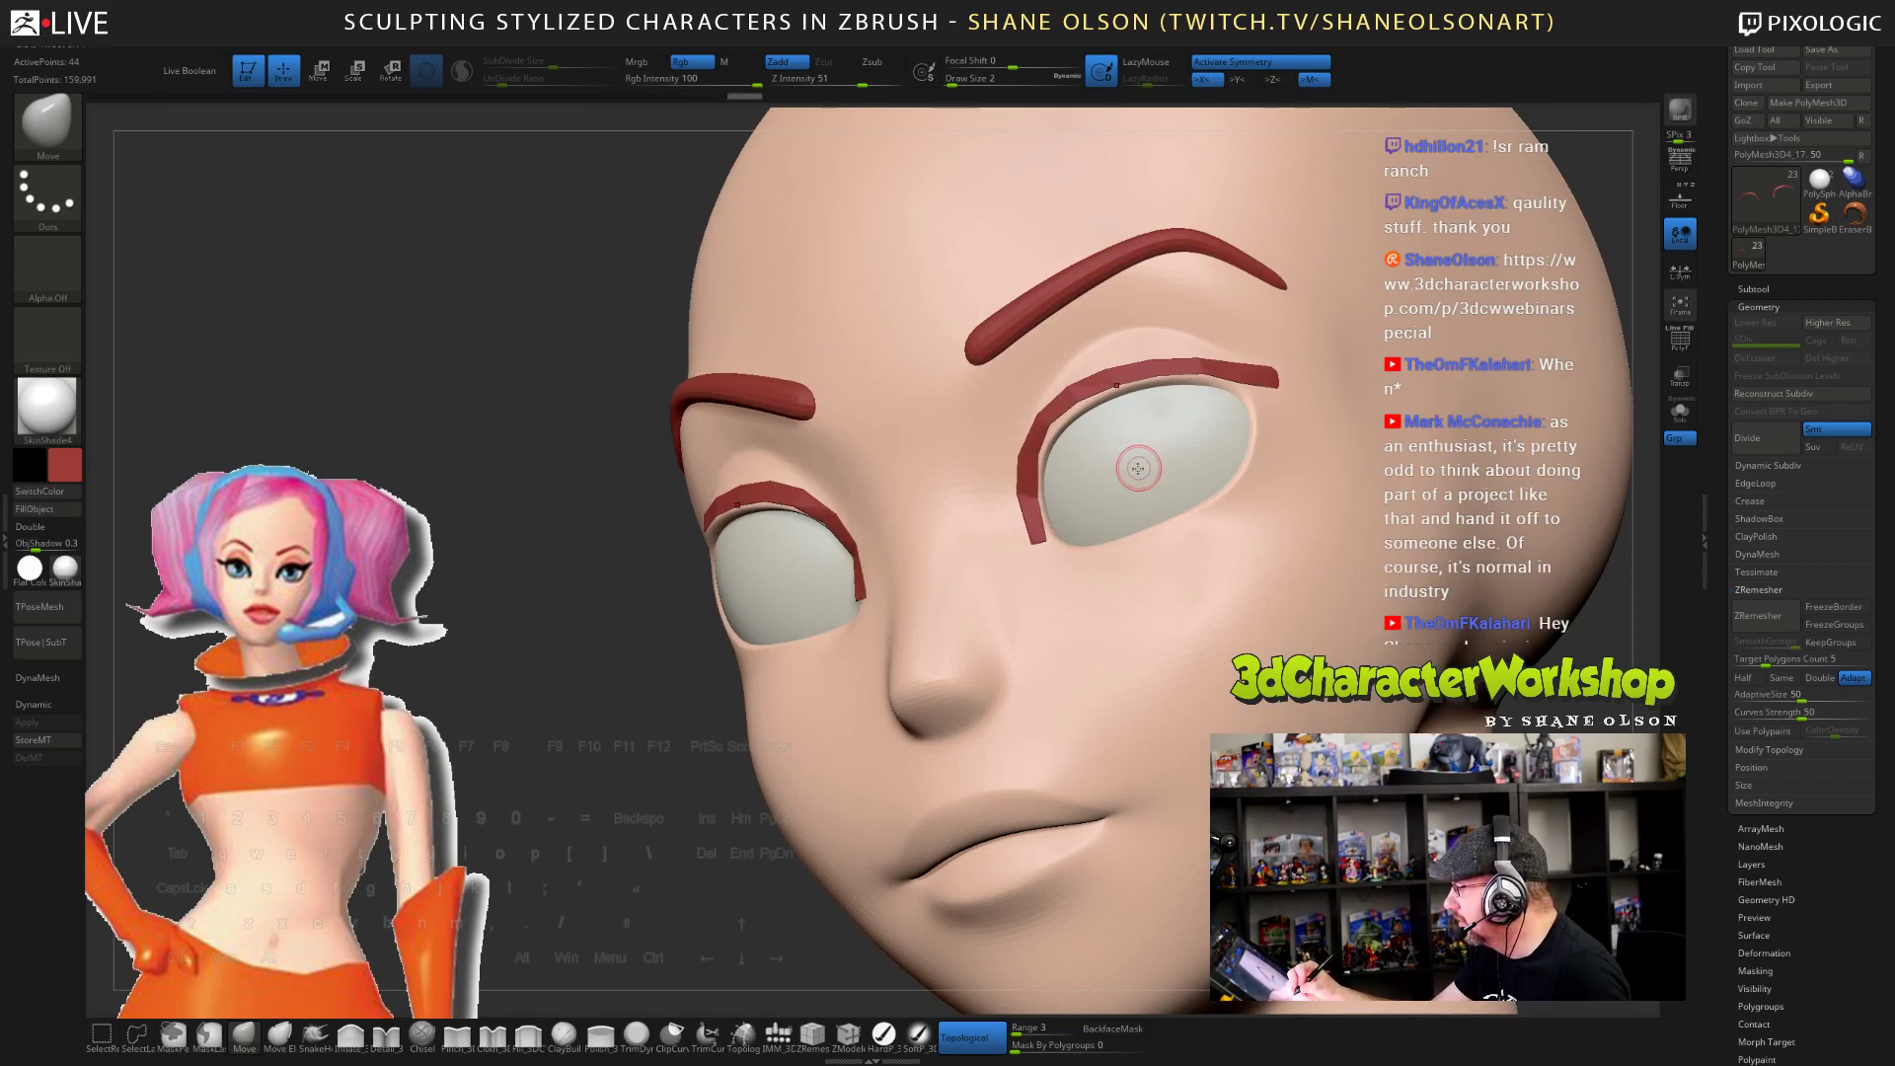
- Adjust the inner curve of the lash strip from the side so it follows the eye opening
right_click_drag(1112, 504, 1019, 520)
mouse_move(1042, 518)
right_mouse_down()
mouse_move(997, 521)
mouse_move(1059, 524)
right_mouse_up()
left_click_drag(1047, 513, 1045, 524)
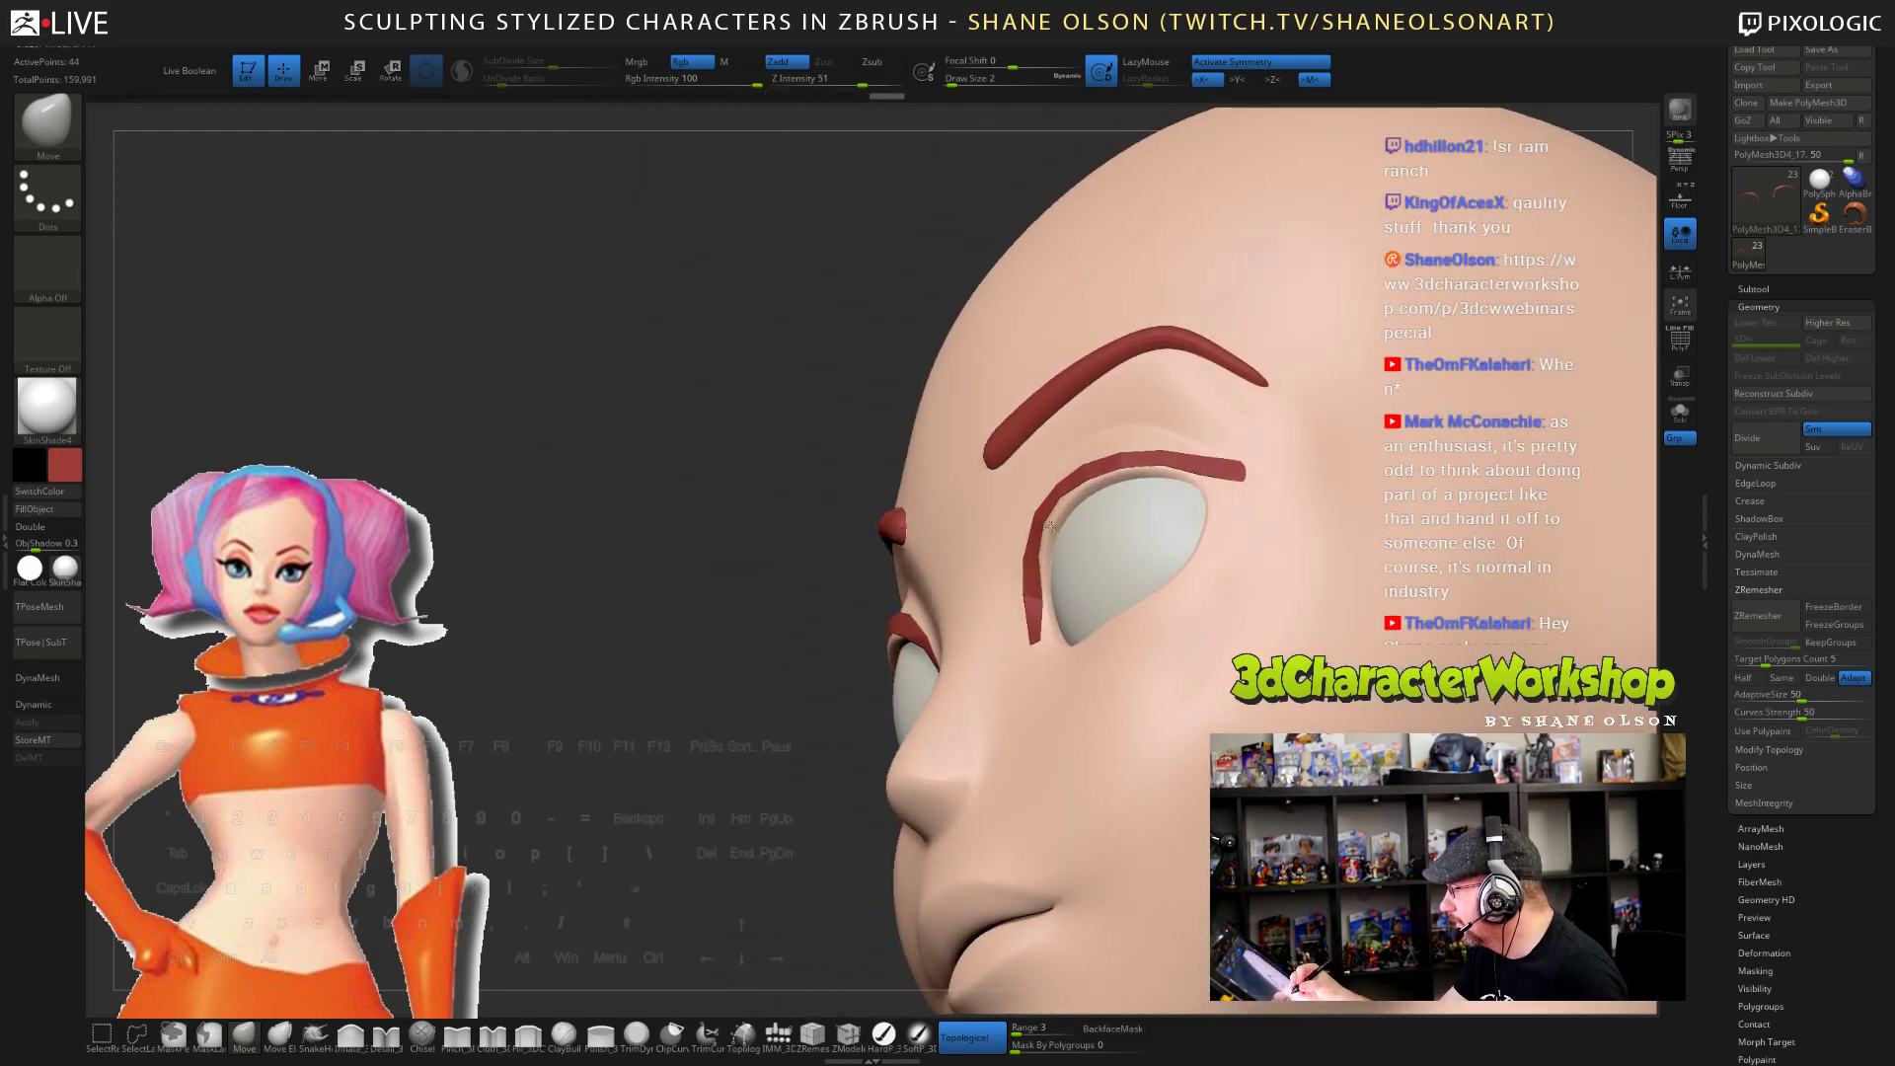
key("ctrl+z")
key("ctrl+shift+z")
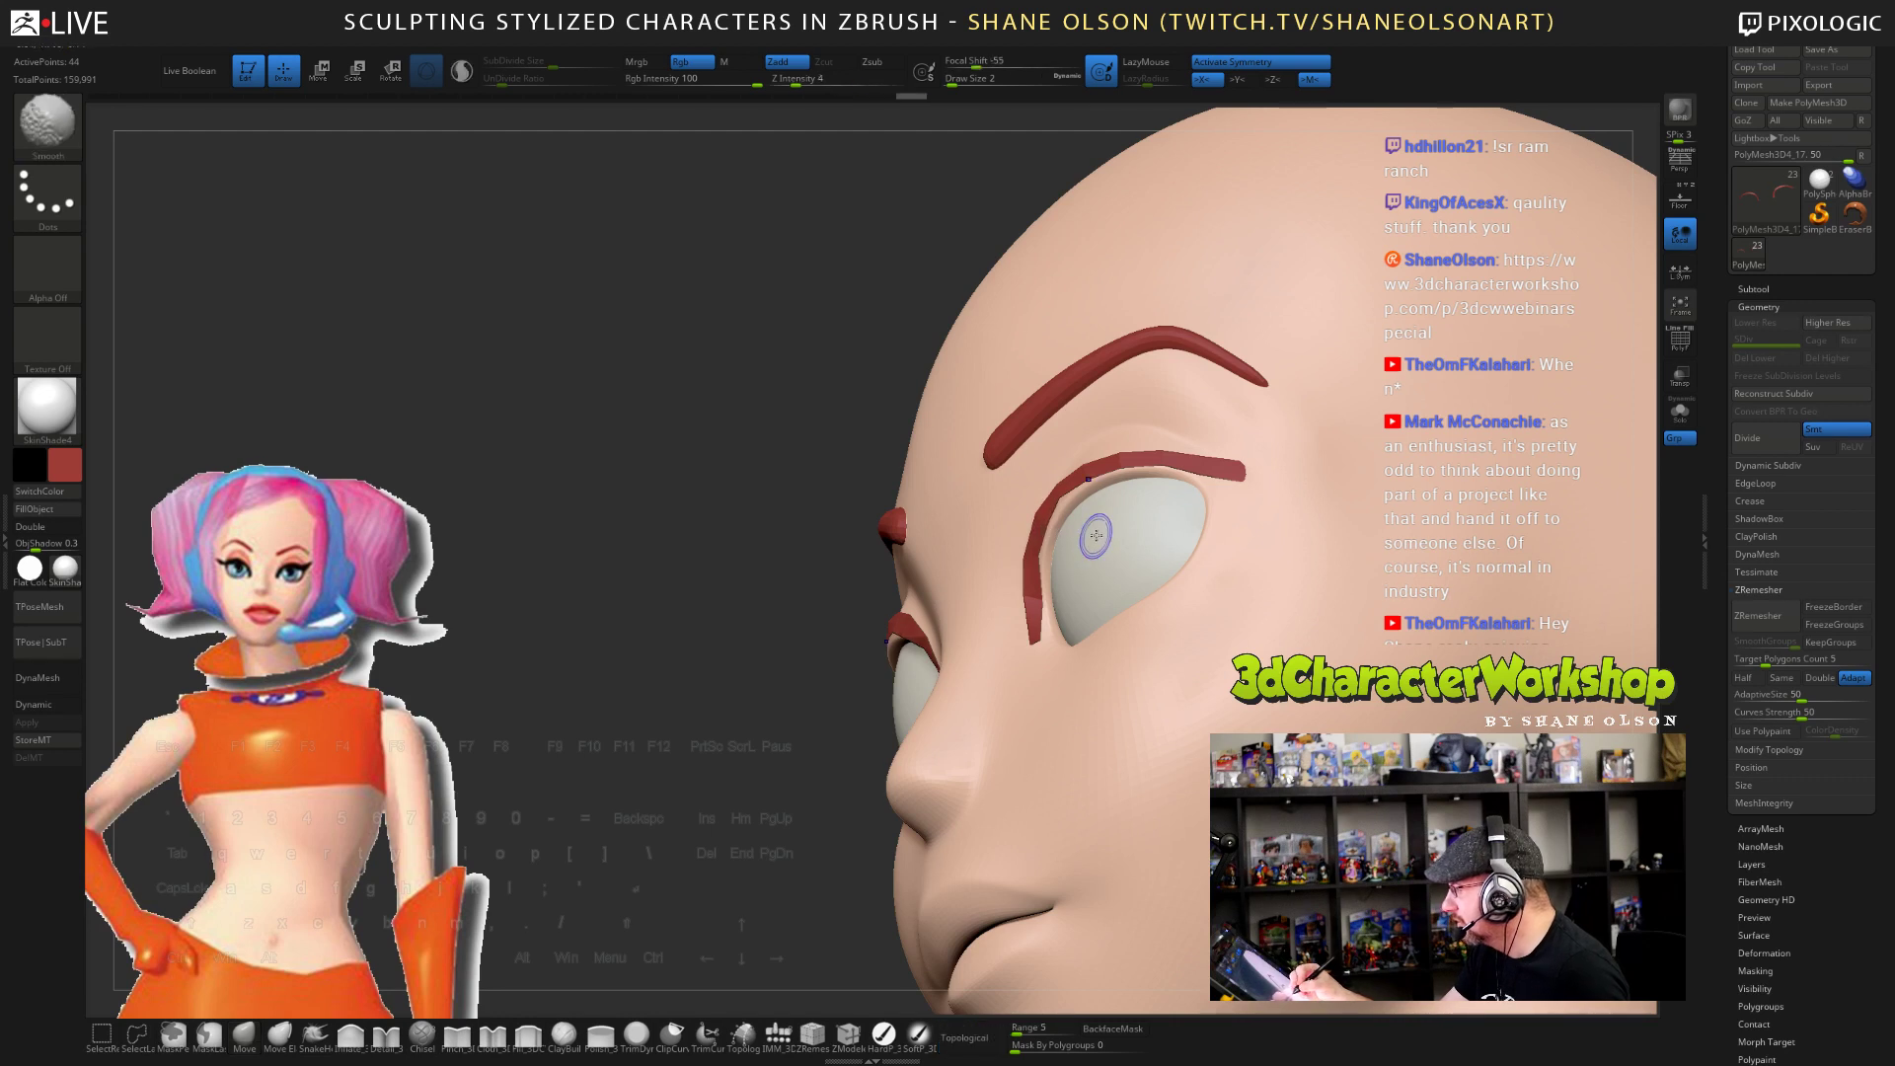
- Display the polygon wireframe and pull the lash strip's sunken outer end out of the head surface
key("shift+f")
right_click_drag(1114, 576, 1108, 642)
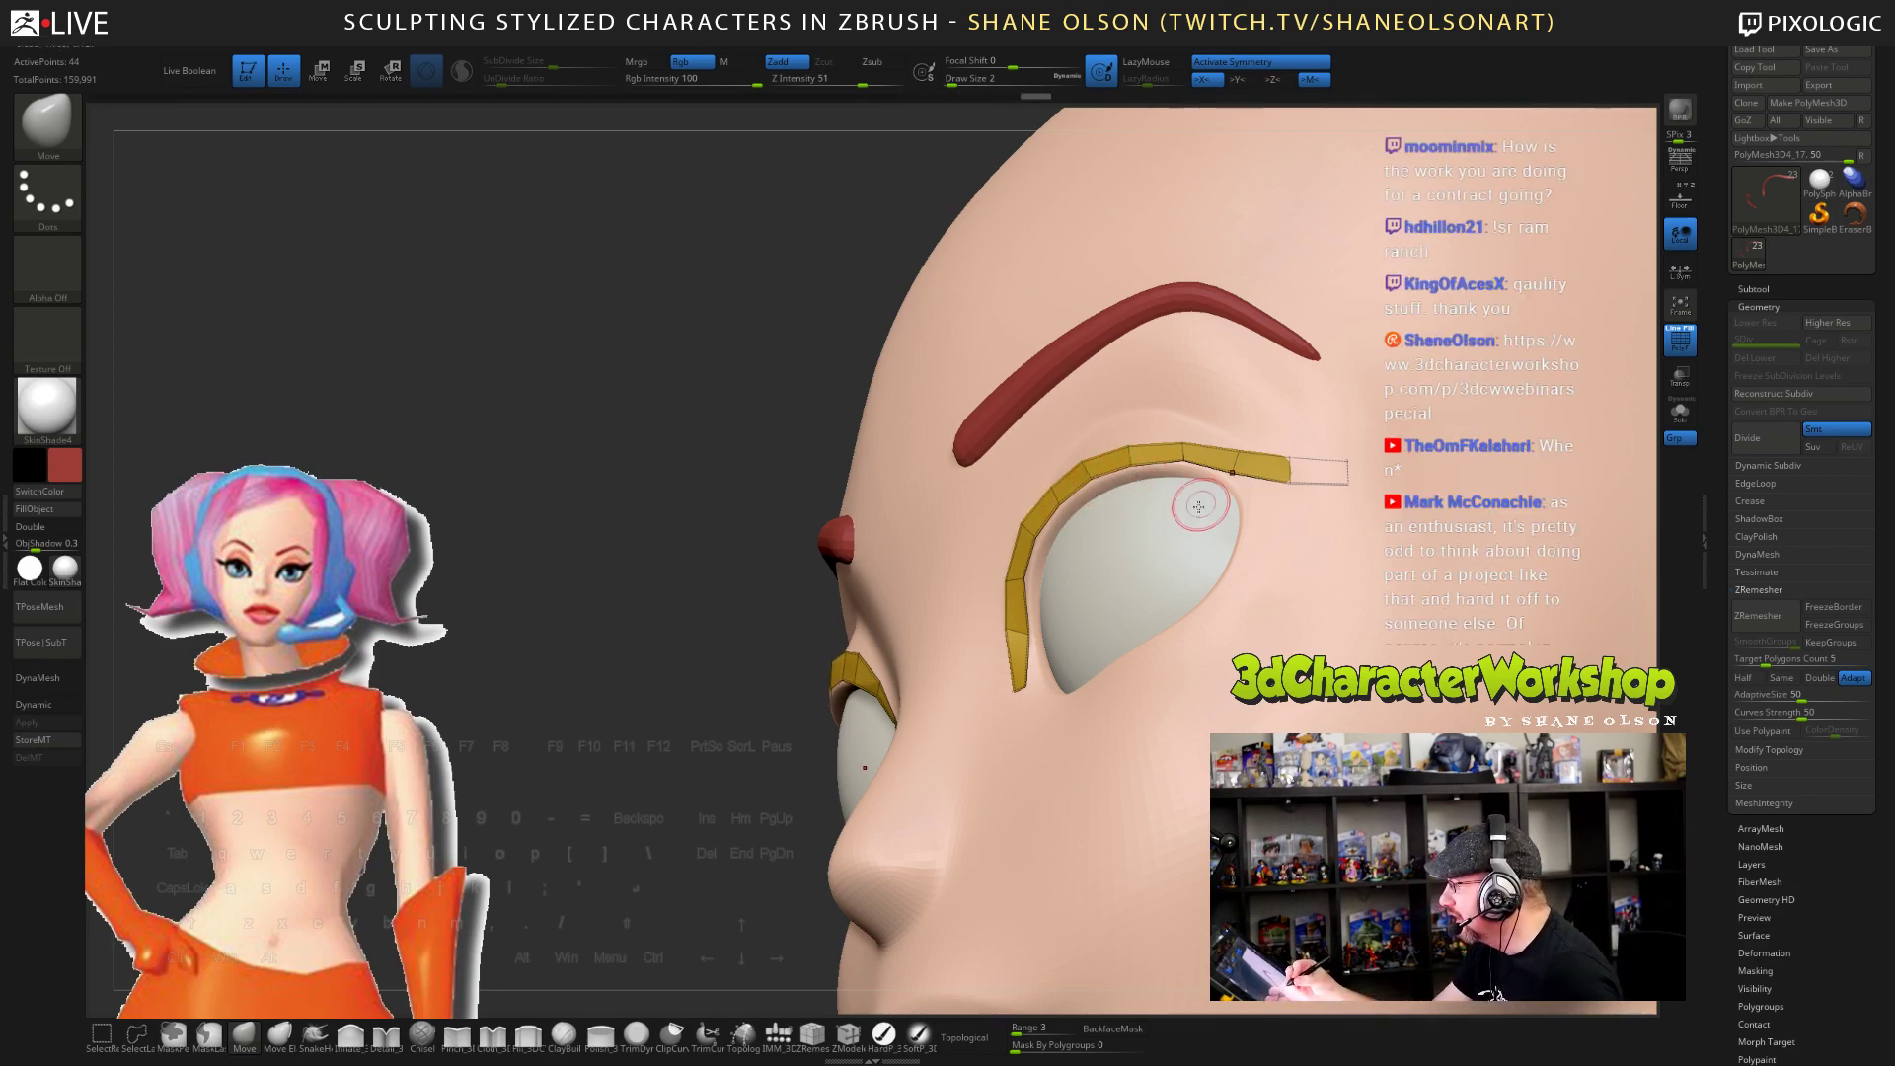
mouse_move(1197, 499)
right_mouse_down()
mouse_move(1214, 537)
mouse_move(1220, 495)
right_mouse_up()
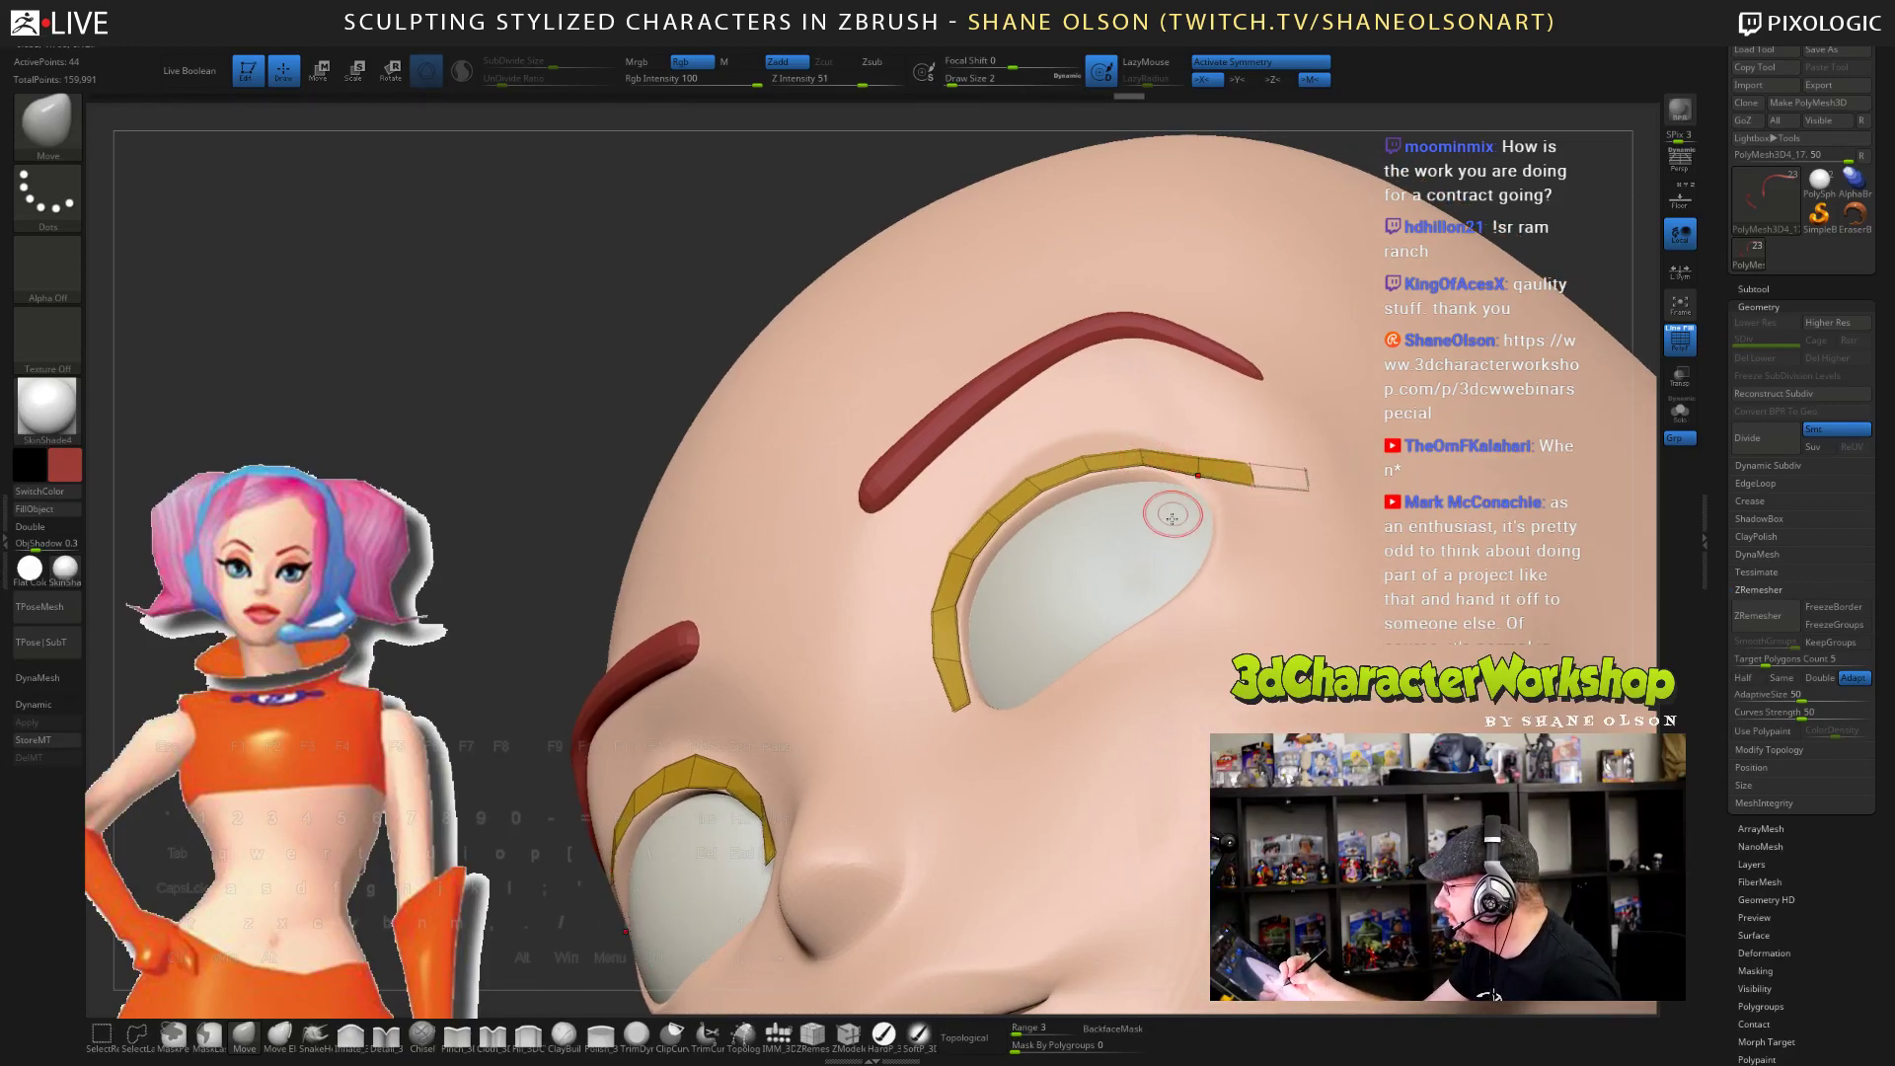
right_click_drag(1170, 514, 1029, 481)
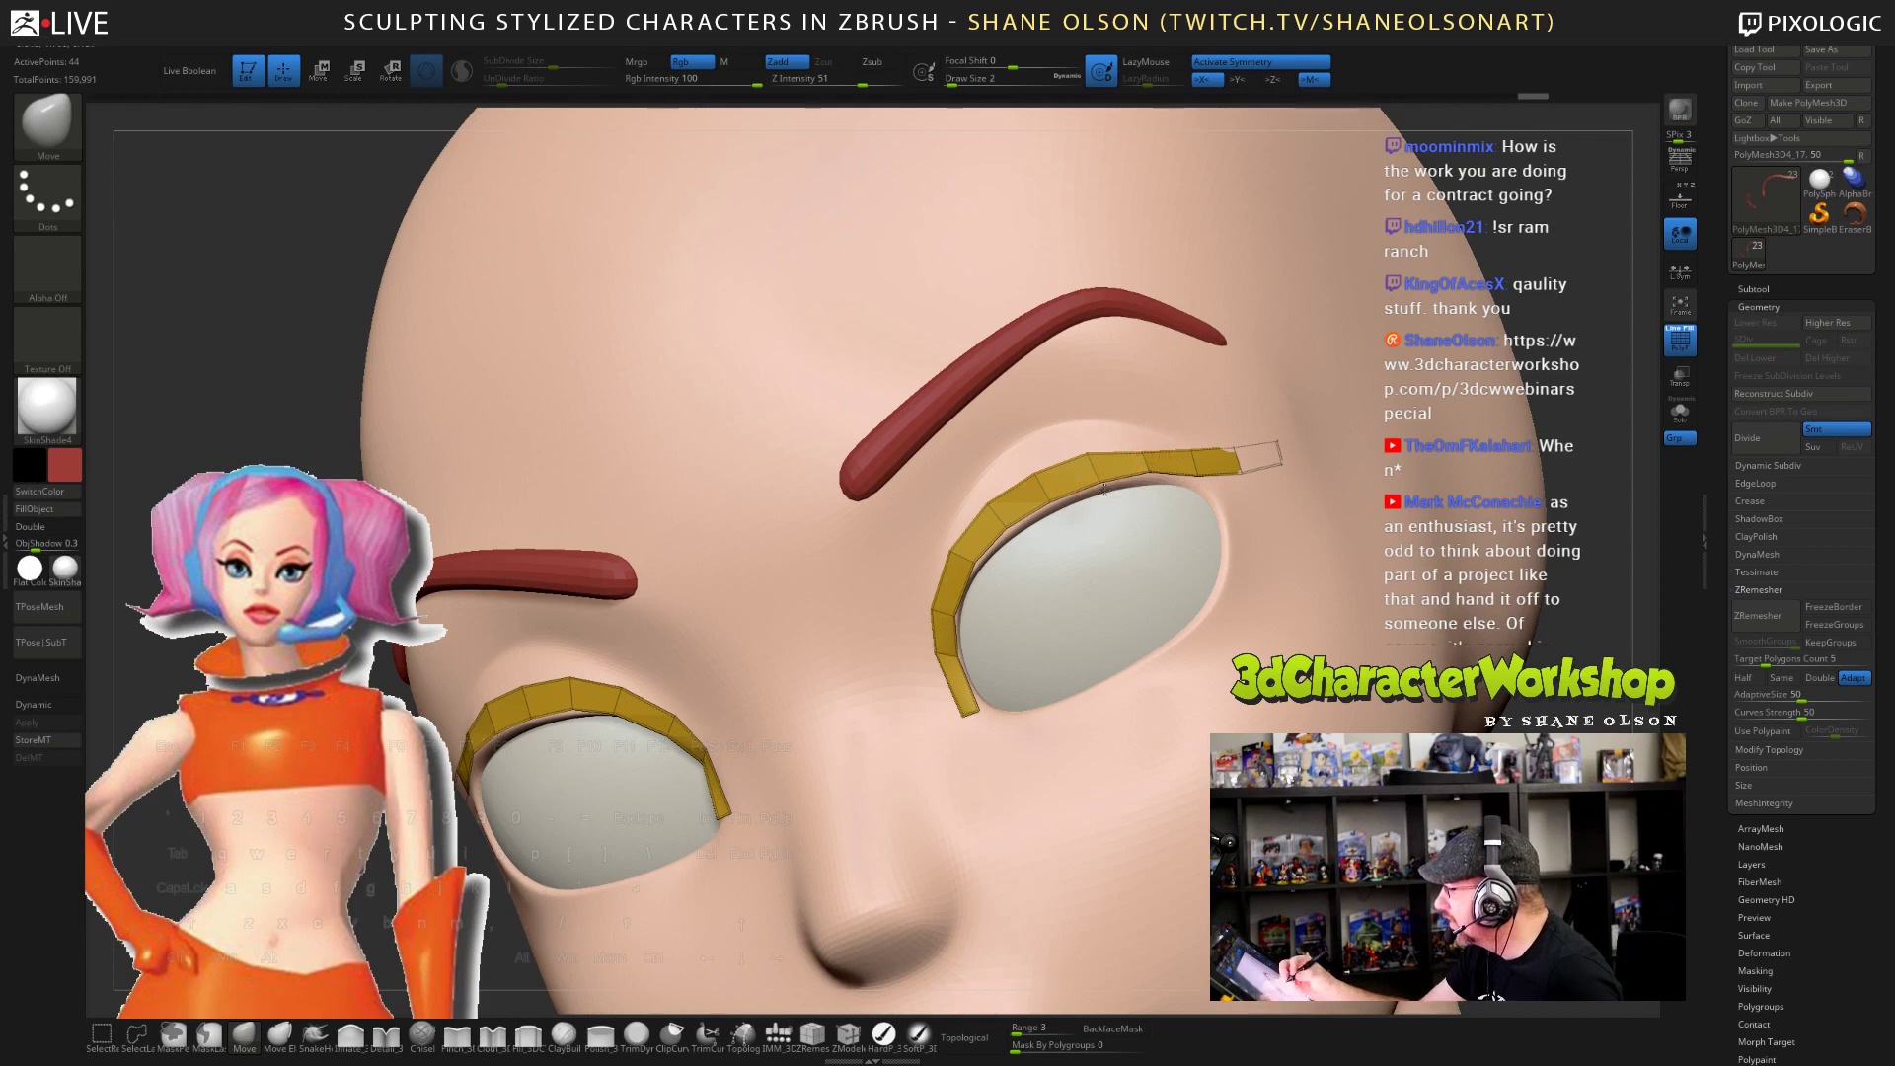
mouse_move(1256, 537)
right_mouse_down()
mouse_move(1200, 602)
mouse_move(1170, 484)
right_mouse_up()
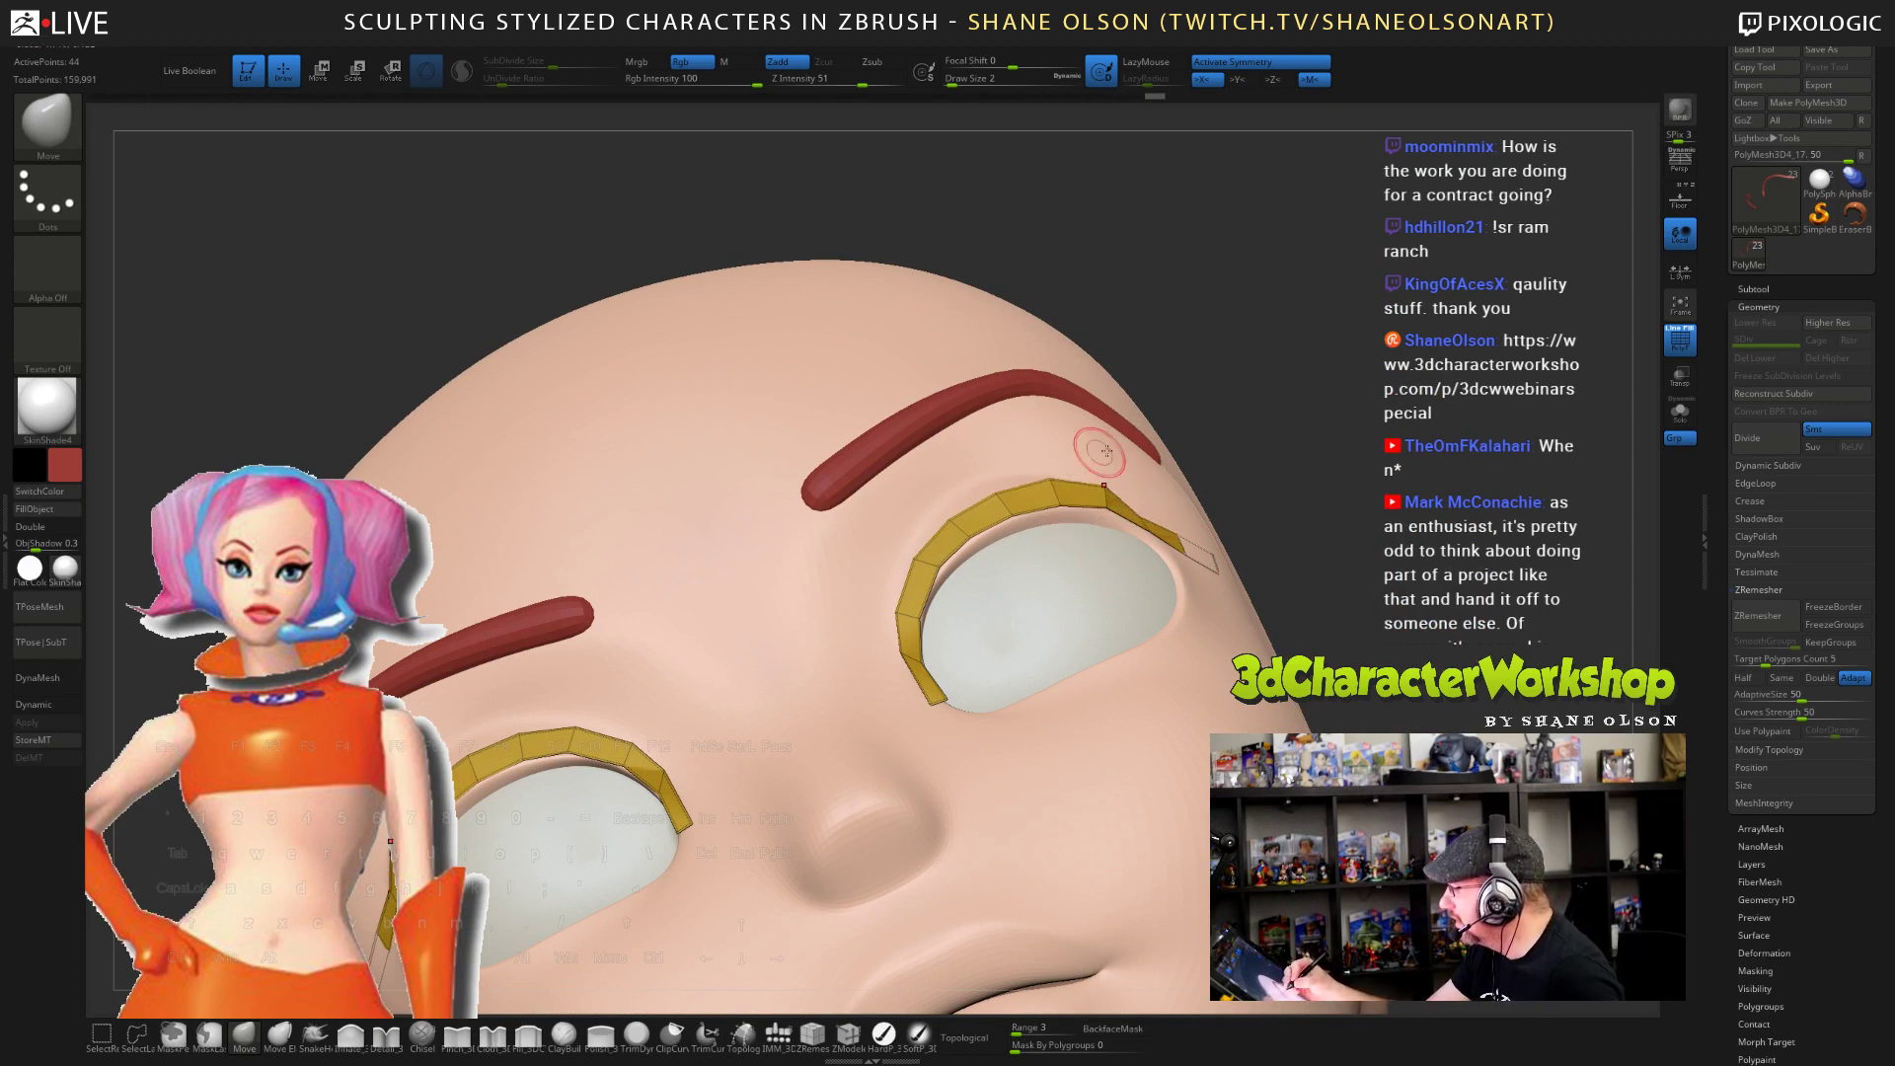
mouse_move(1105, 451)
right_mouse_down()
mouse_move(1131, 503)
mouse_move(1171, 513)
mouse_move(1167, 640)
mouse_move(1180, 514)
right_mouse_up()
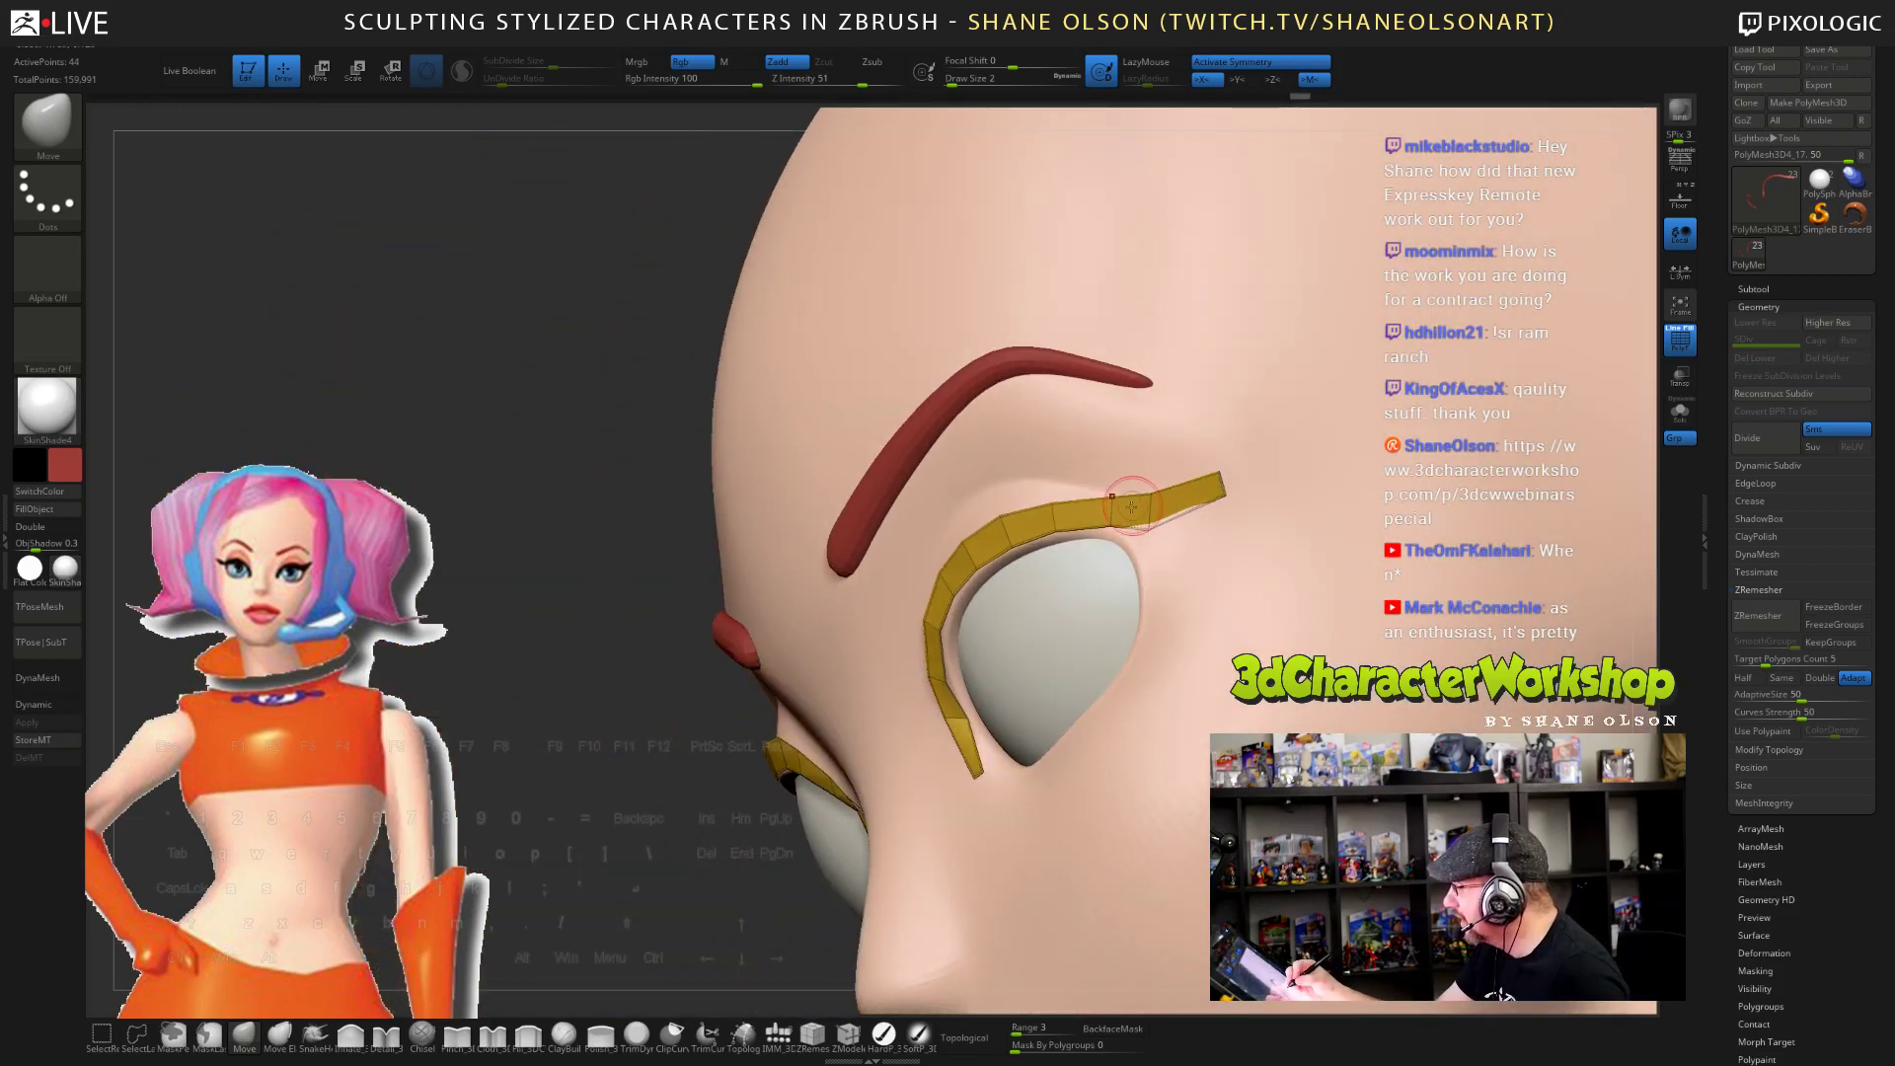
- Lift the lash strip's outer tip into an upward-pointing wing beyond the eye corner
mouse_move(1162, 487)
right_mouse_down()
mouse_move(1216, 474)
mouse_move(1148, 533)
mouse_move(1229, 498)
mouse_move(1196, 523)
mouse_move(1212, 540)
mouse_move(1198, 520)
right_mouse_up()
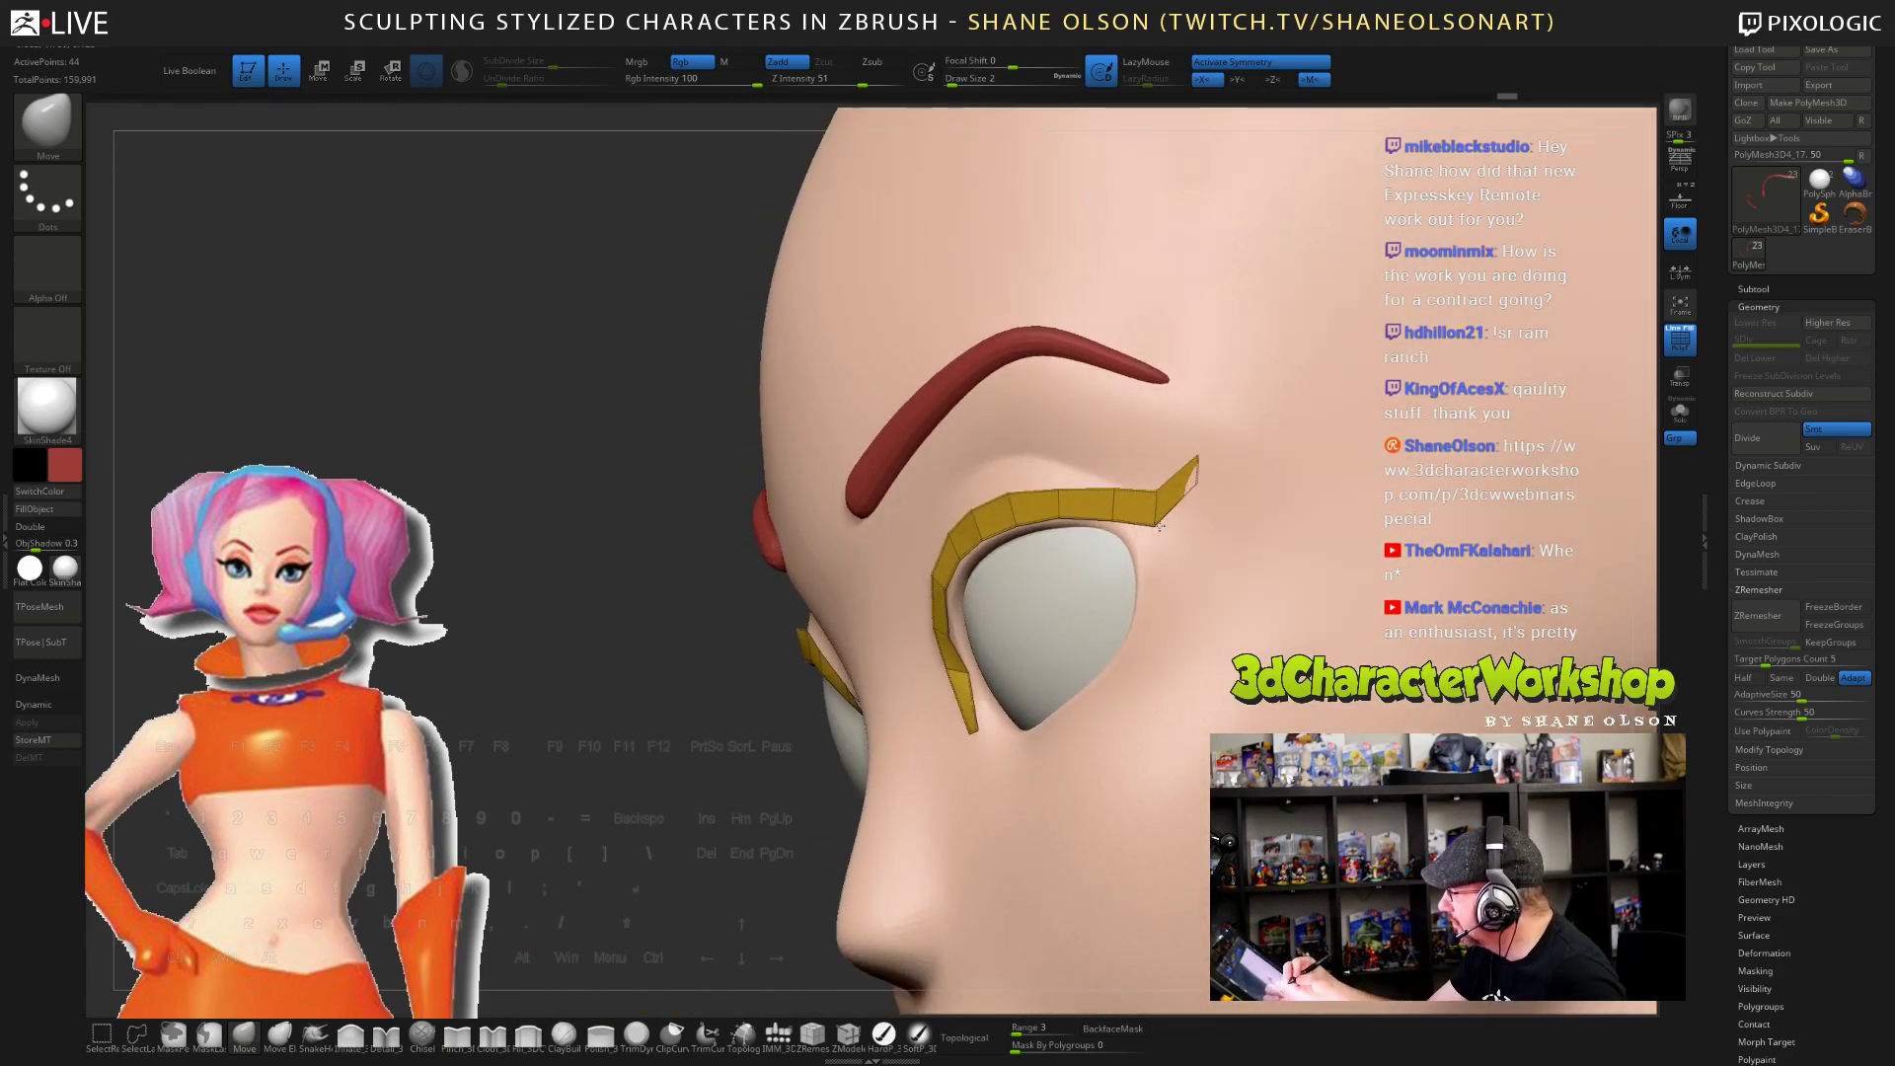
right_click_drag(1173, 548, 1137, 483)
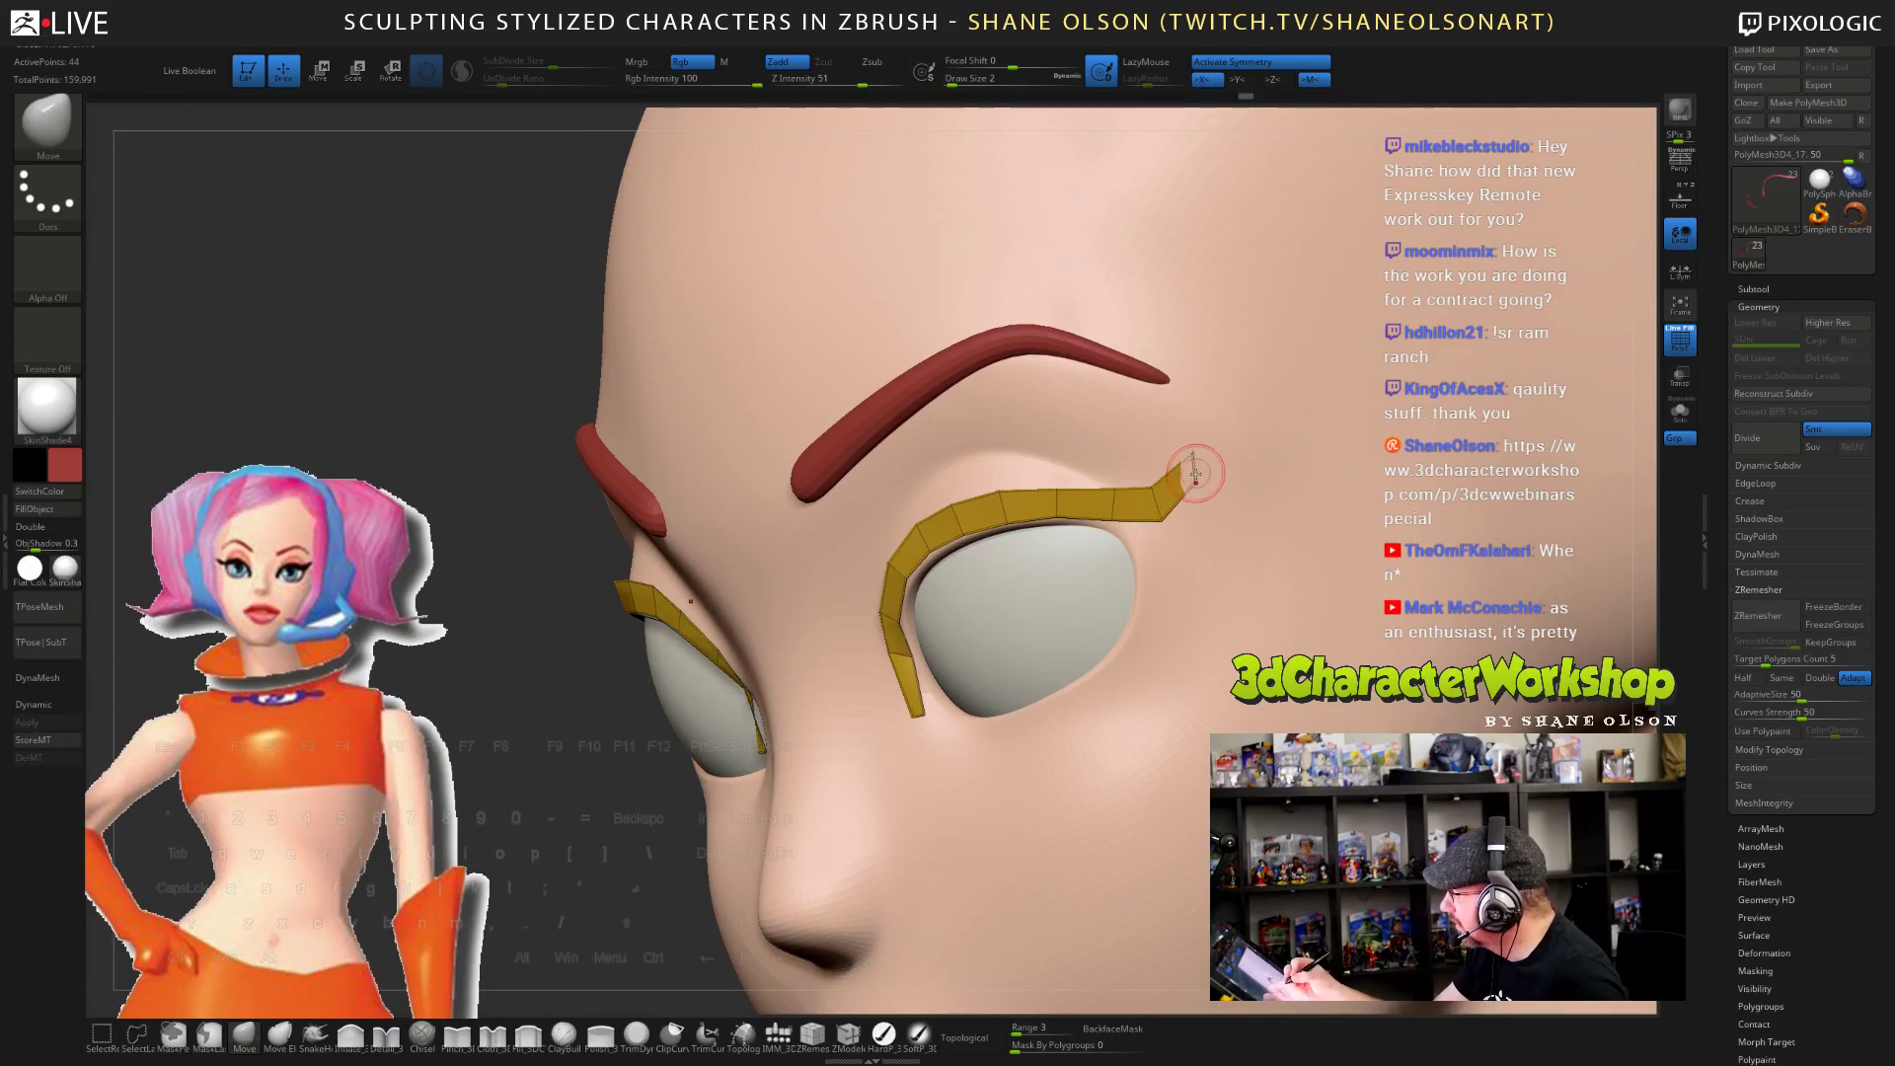
right_click_drag(1199, 459, 1216, 492)
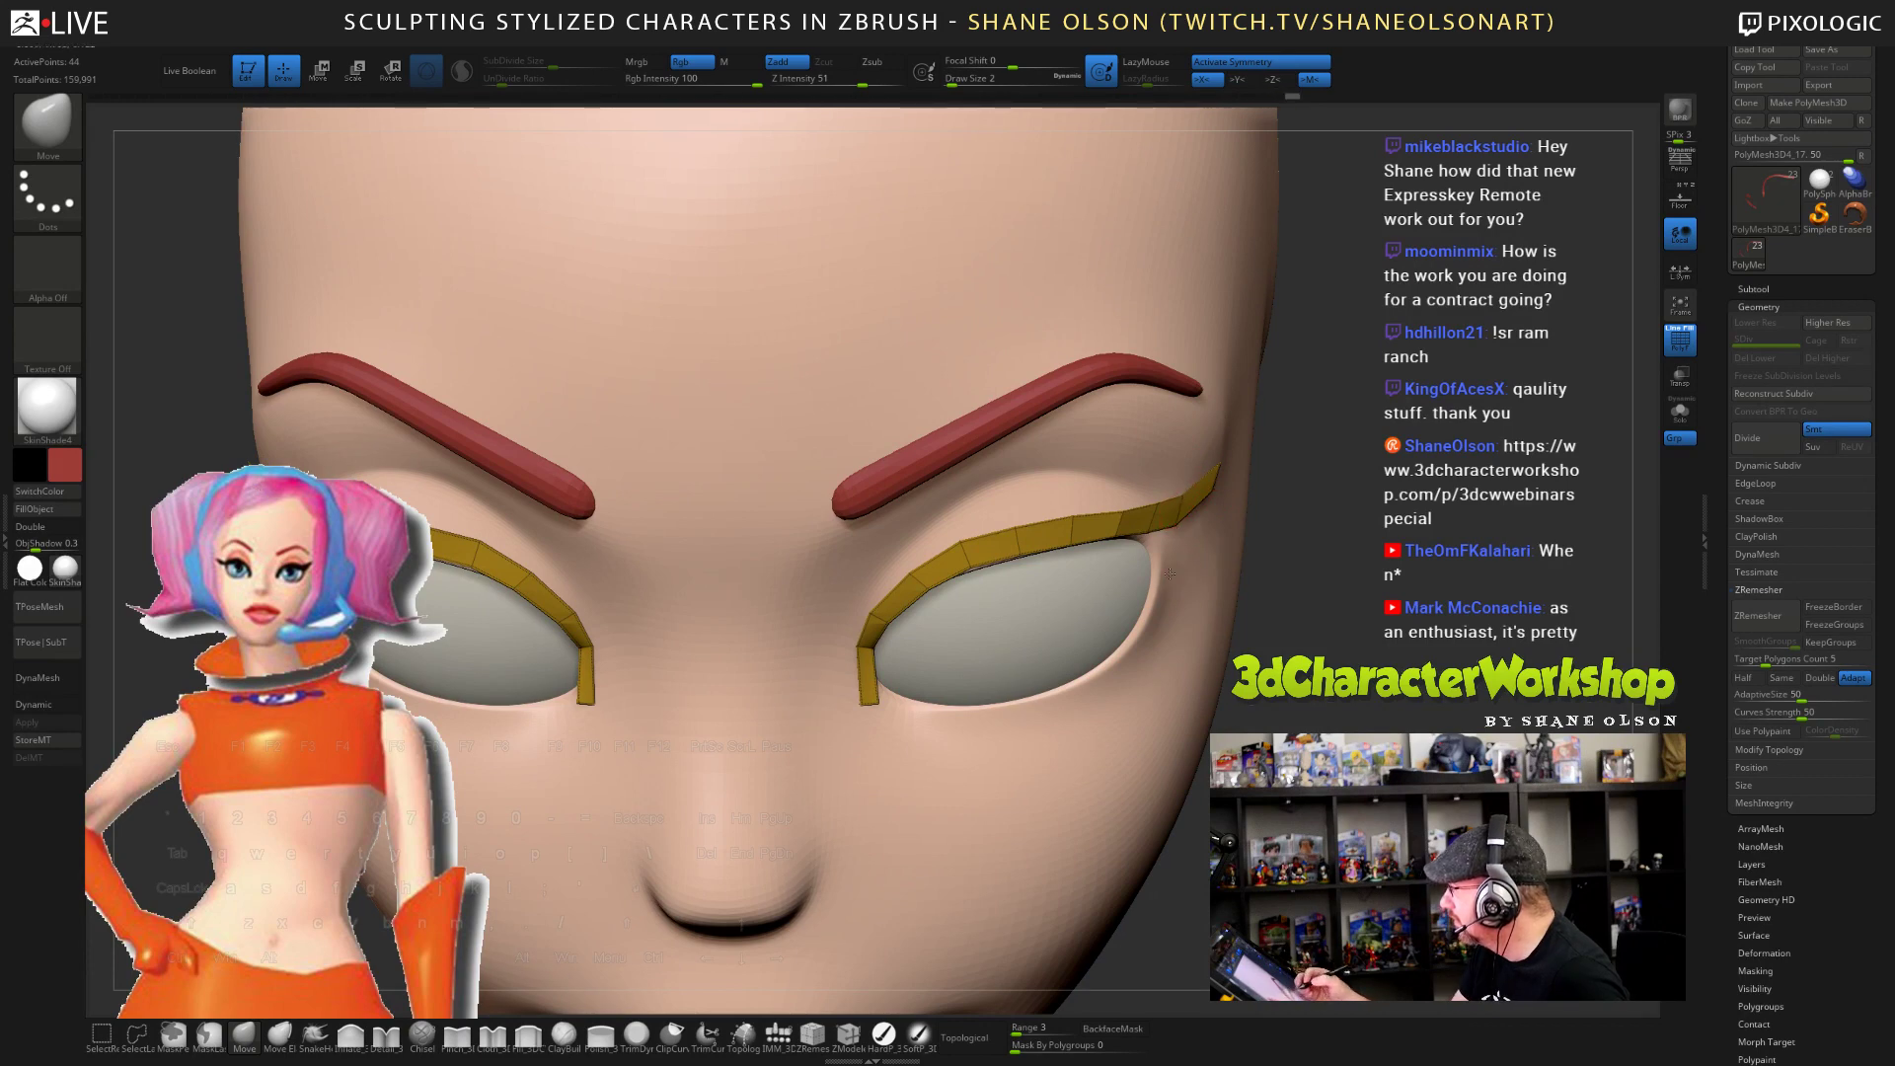
- Raise the lash strip's upper edge over the outer half of the eye to thicken and round it
mouse_move(1169, 572)
right_mouse_down()
mouse_move(1137, 600)
mouse_move(1079, 584)
right_mouse_up()
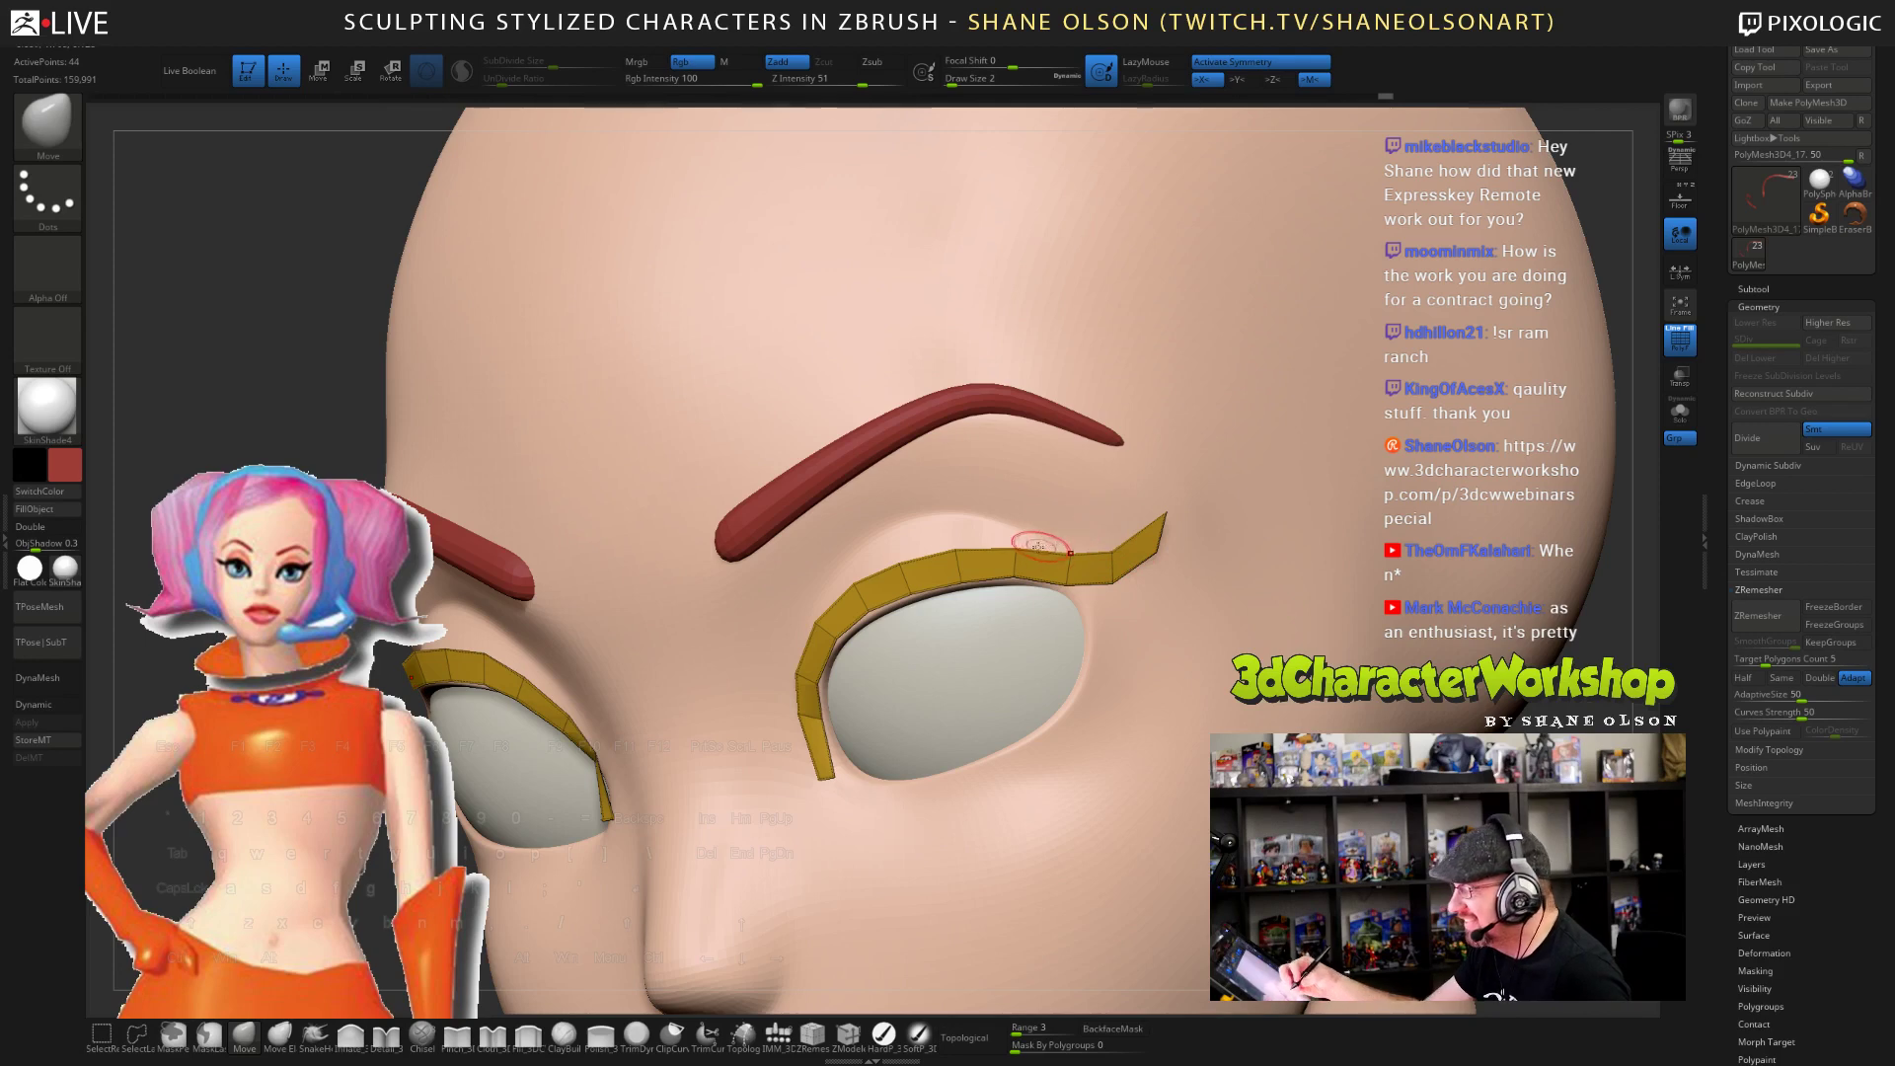
left_click_drag(1038, 525, 1072, 544)
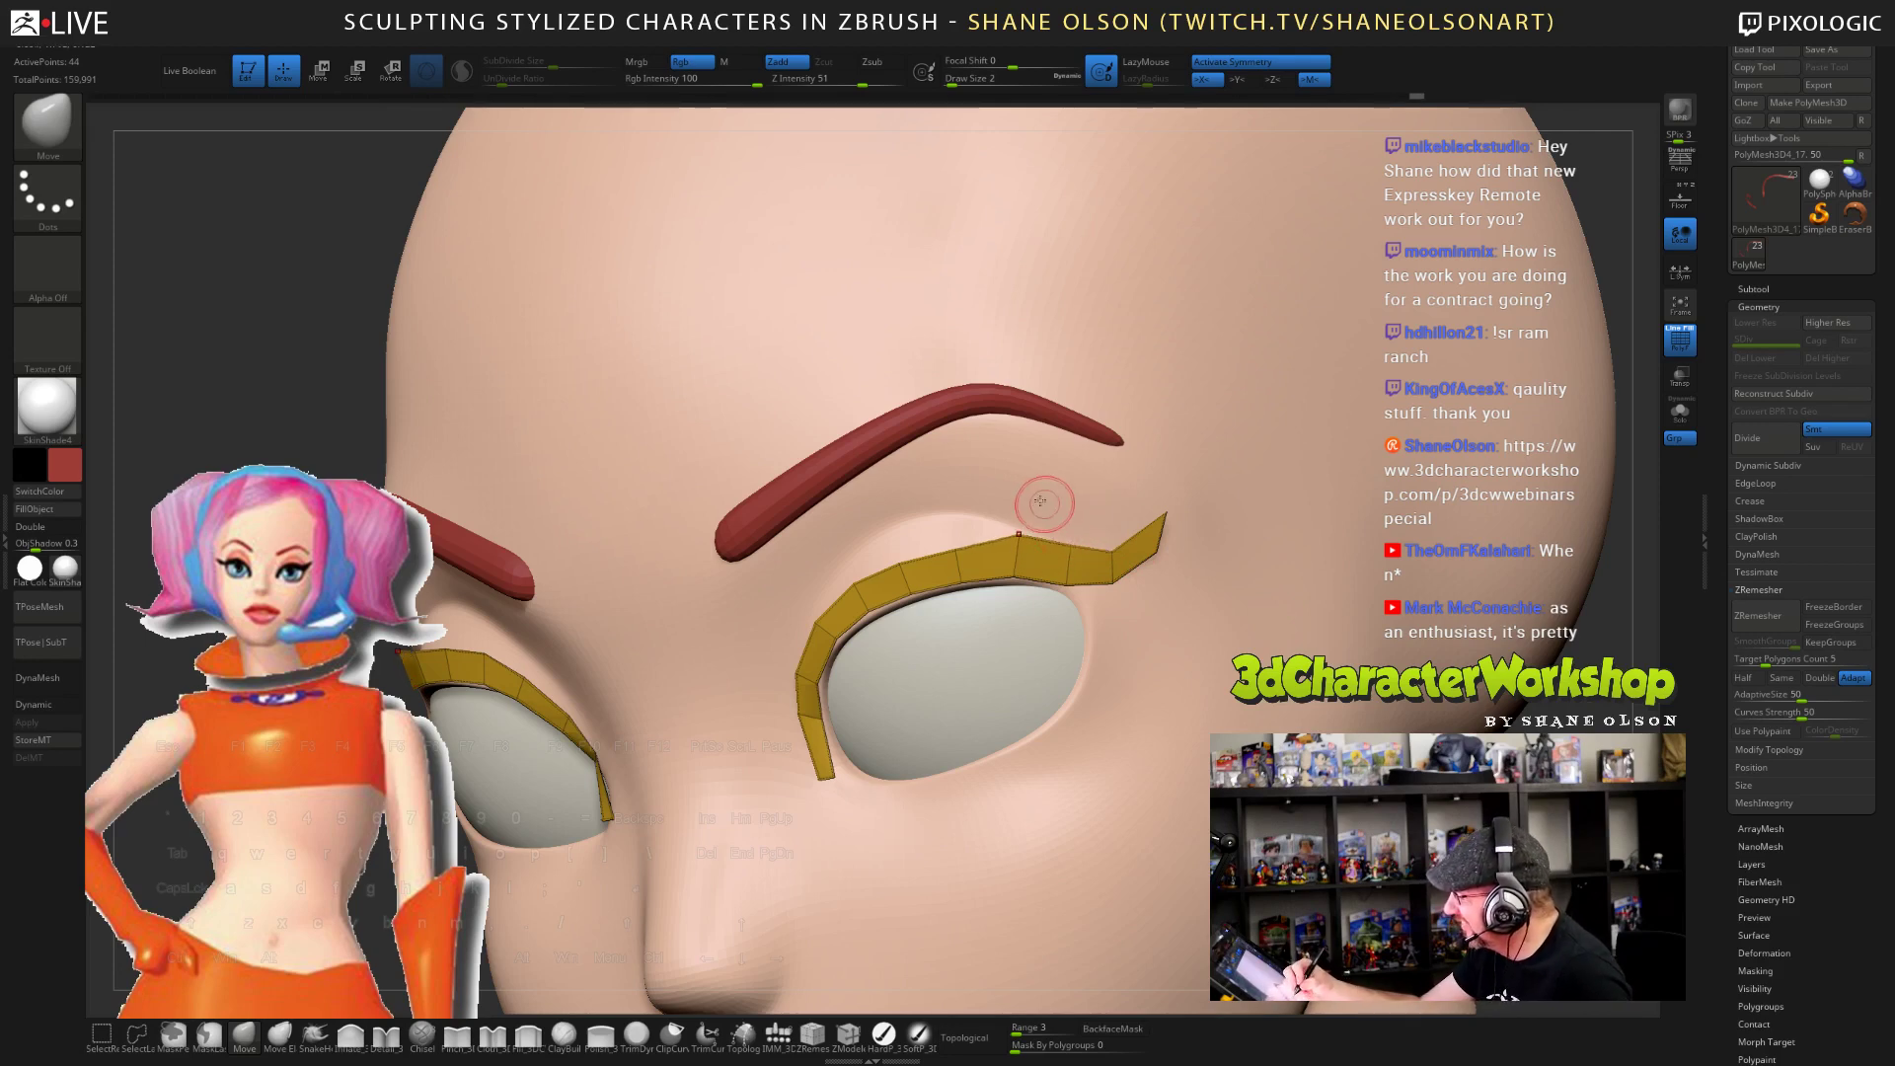
left_click_drag(958, 551, 955, 541)
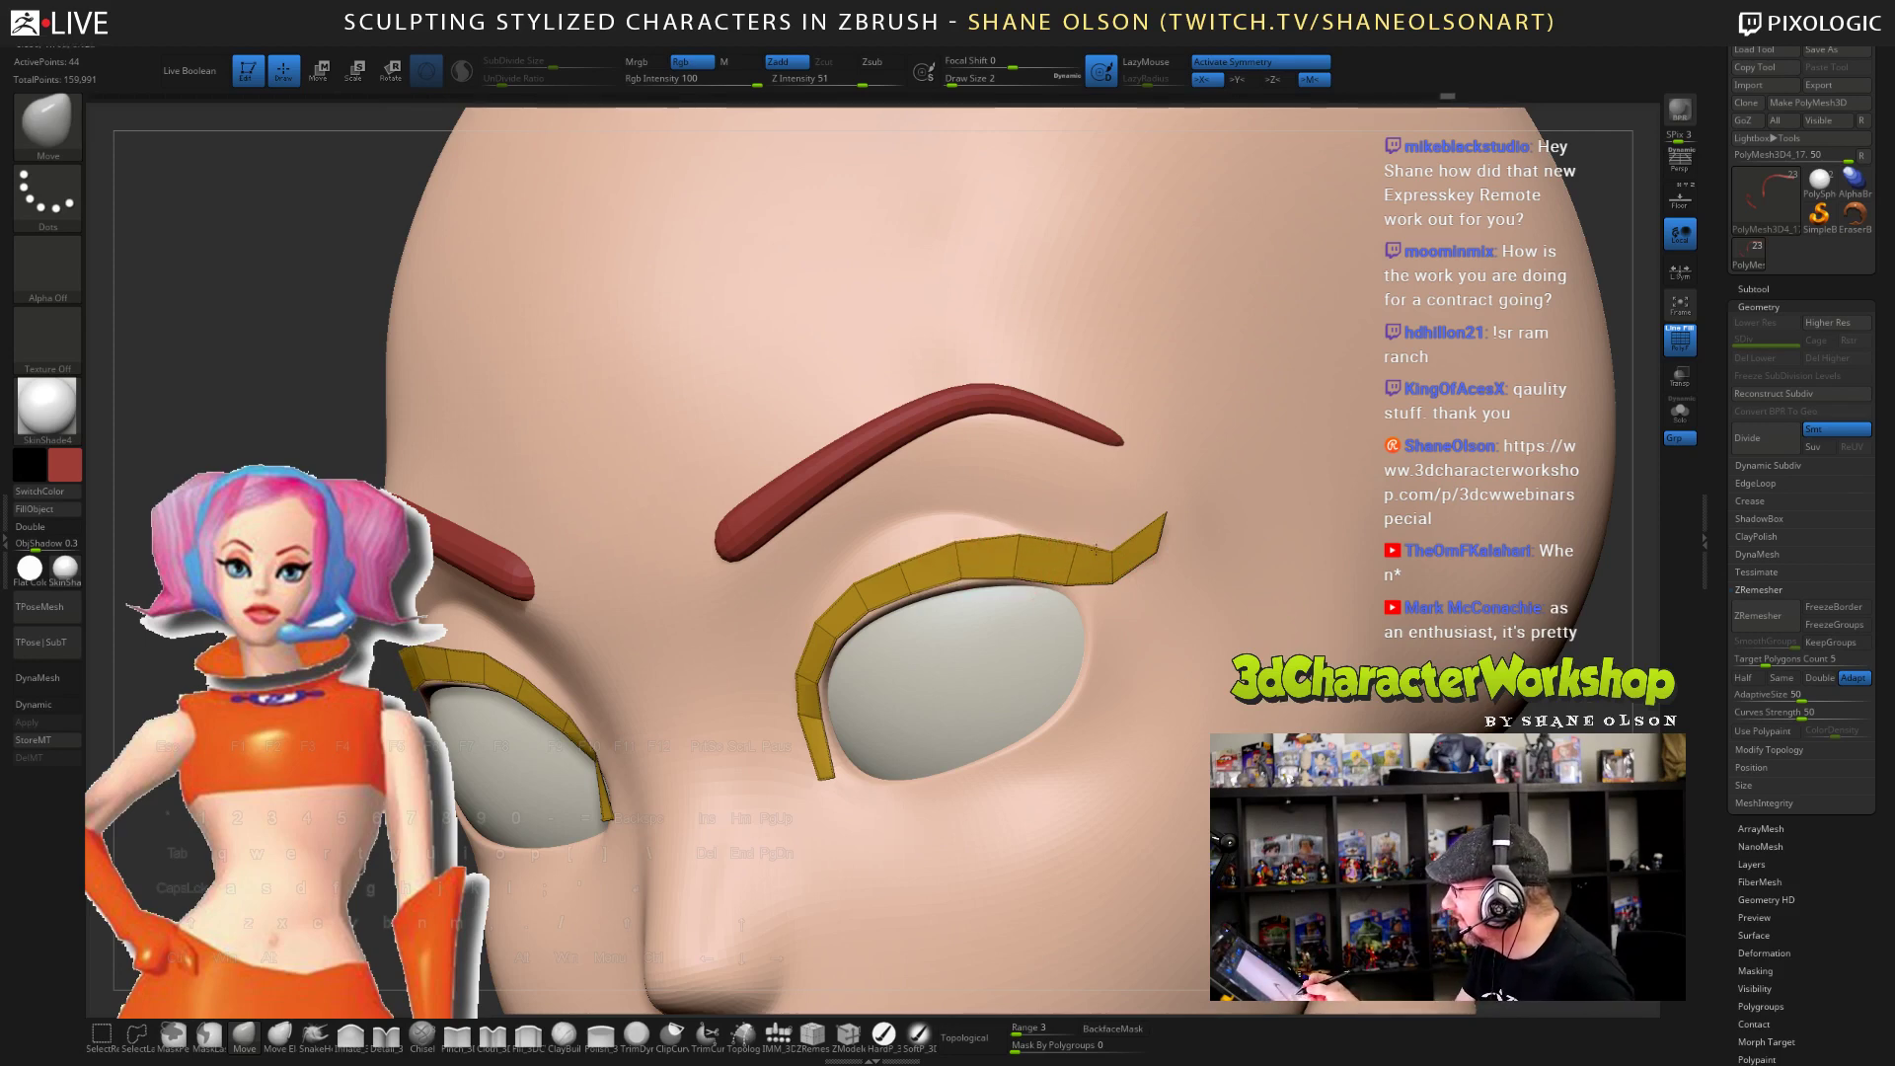
right_click_drag(1077, 610, 1183, 598)
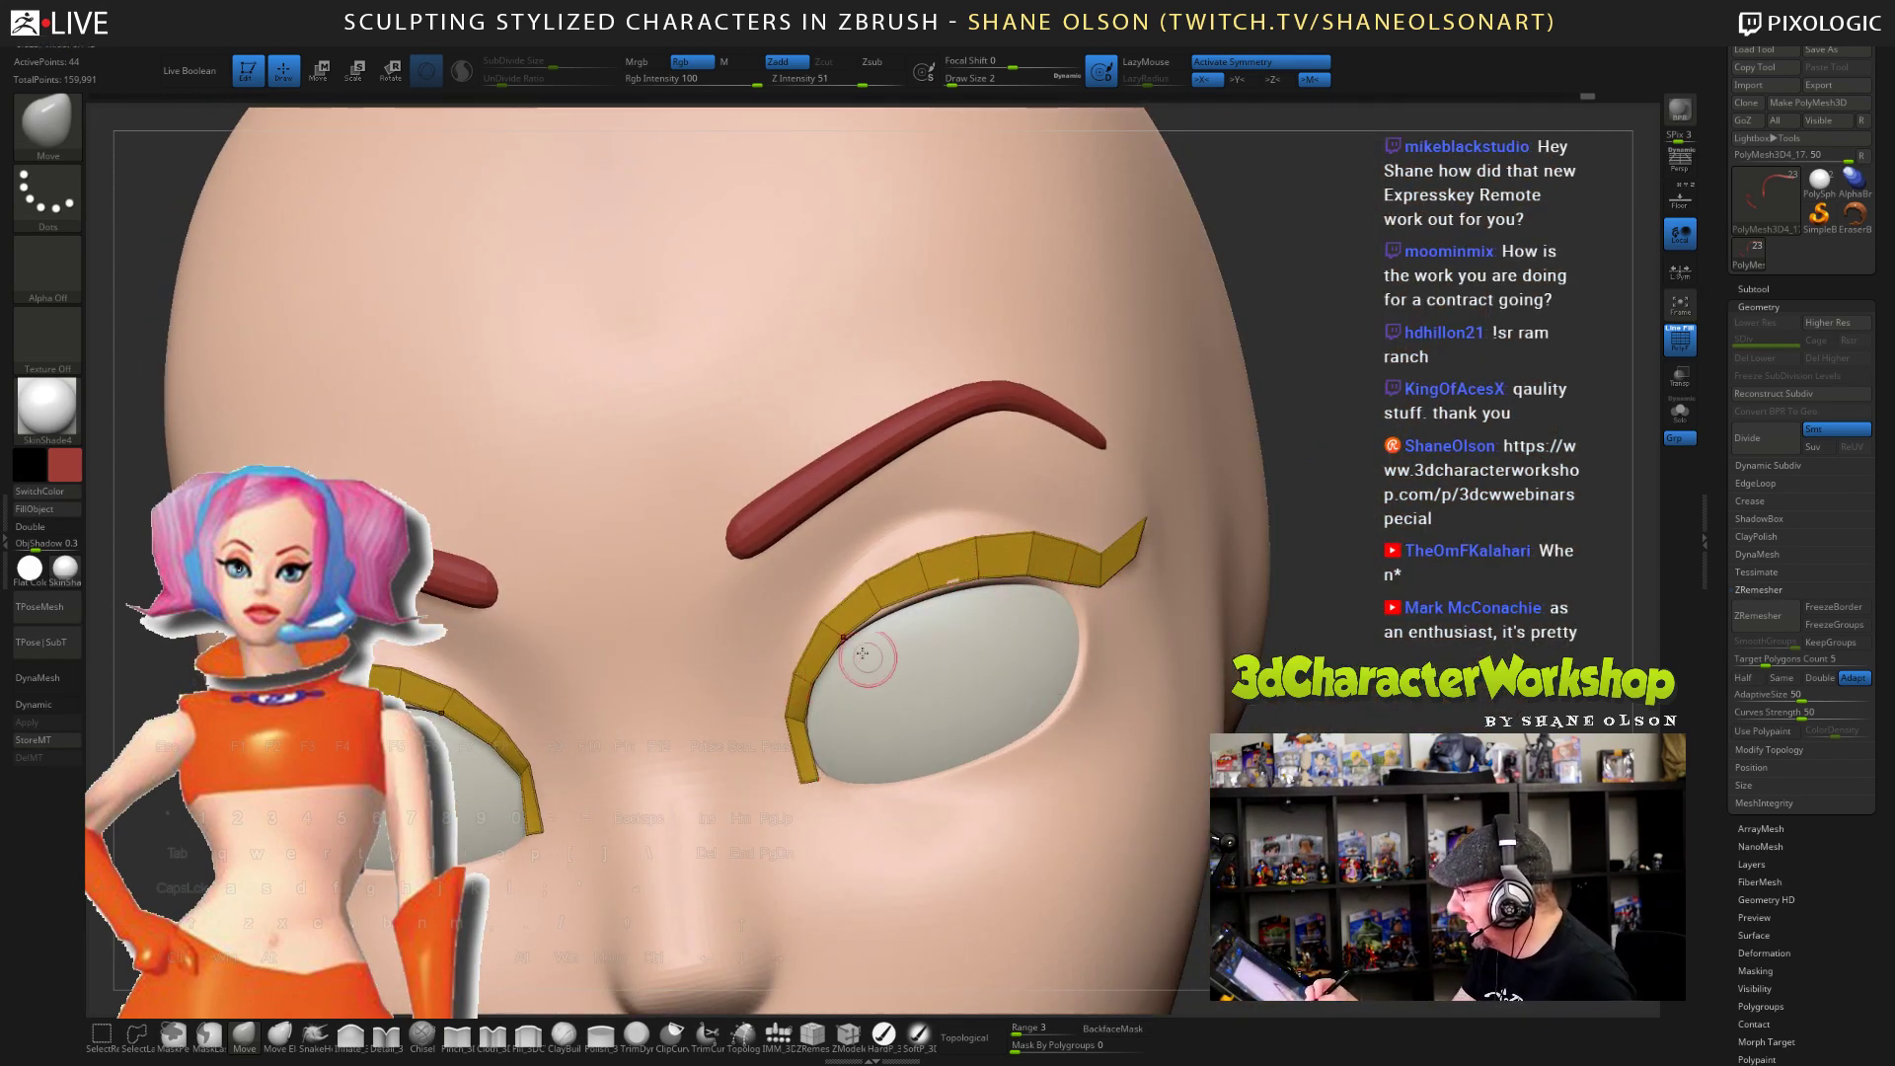
- Refine the lash strip's inner bend so it curves evenly around the eye, and check both lashes against the whole face
right_click_drag(1178, 758, 1014, 600)
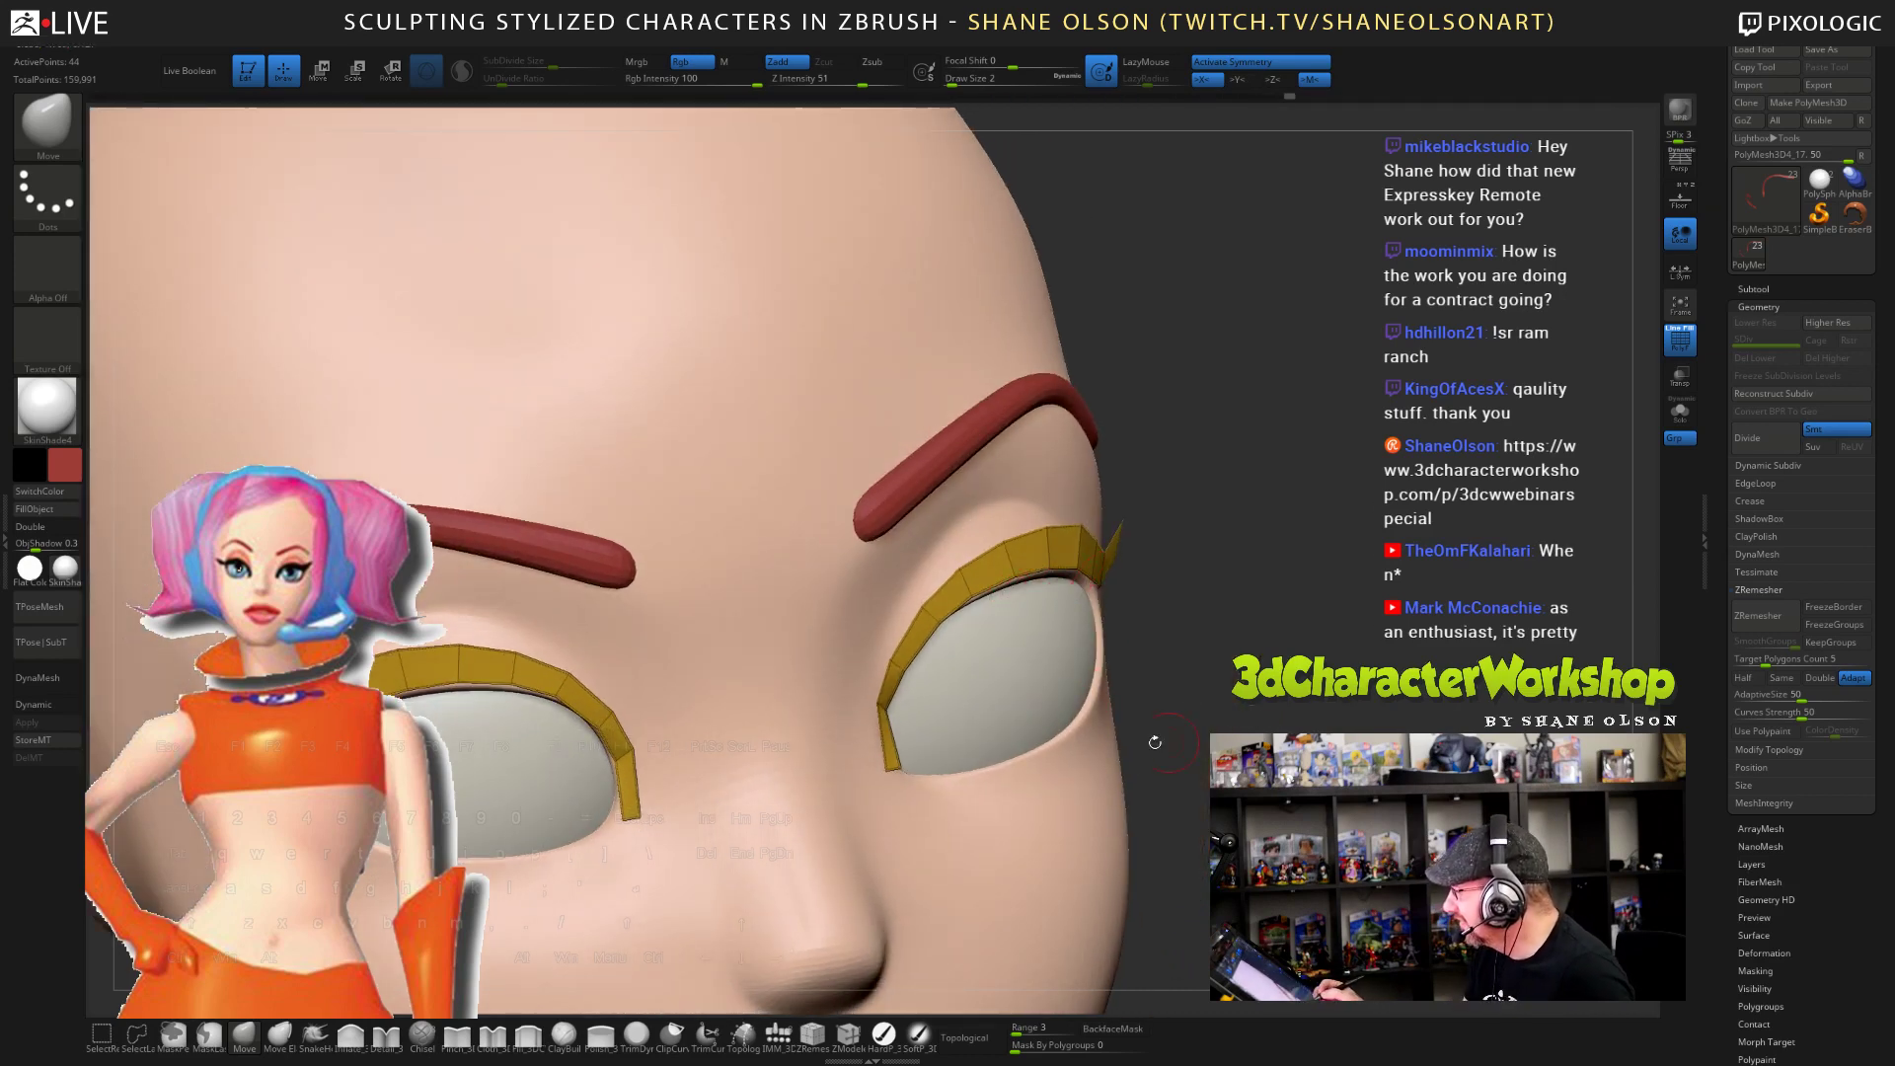
mouse_move(962, 765)
right_mouse_down()
mouse_move(1026, 755)
mouse_move(896, 735)
mouse_move(933, 758)
mouse_move(903, 735)
right_mouse_up()
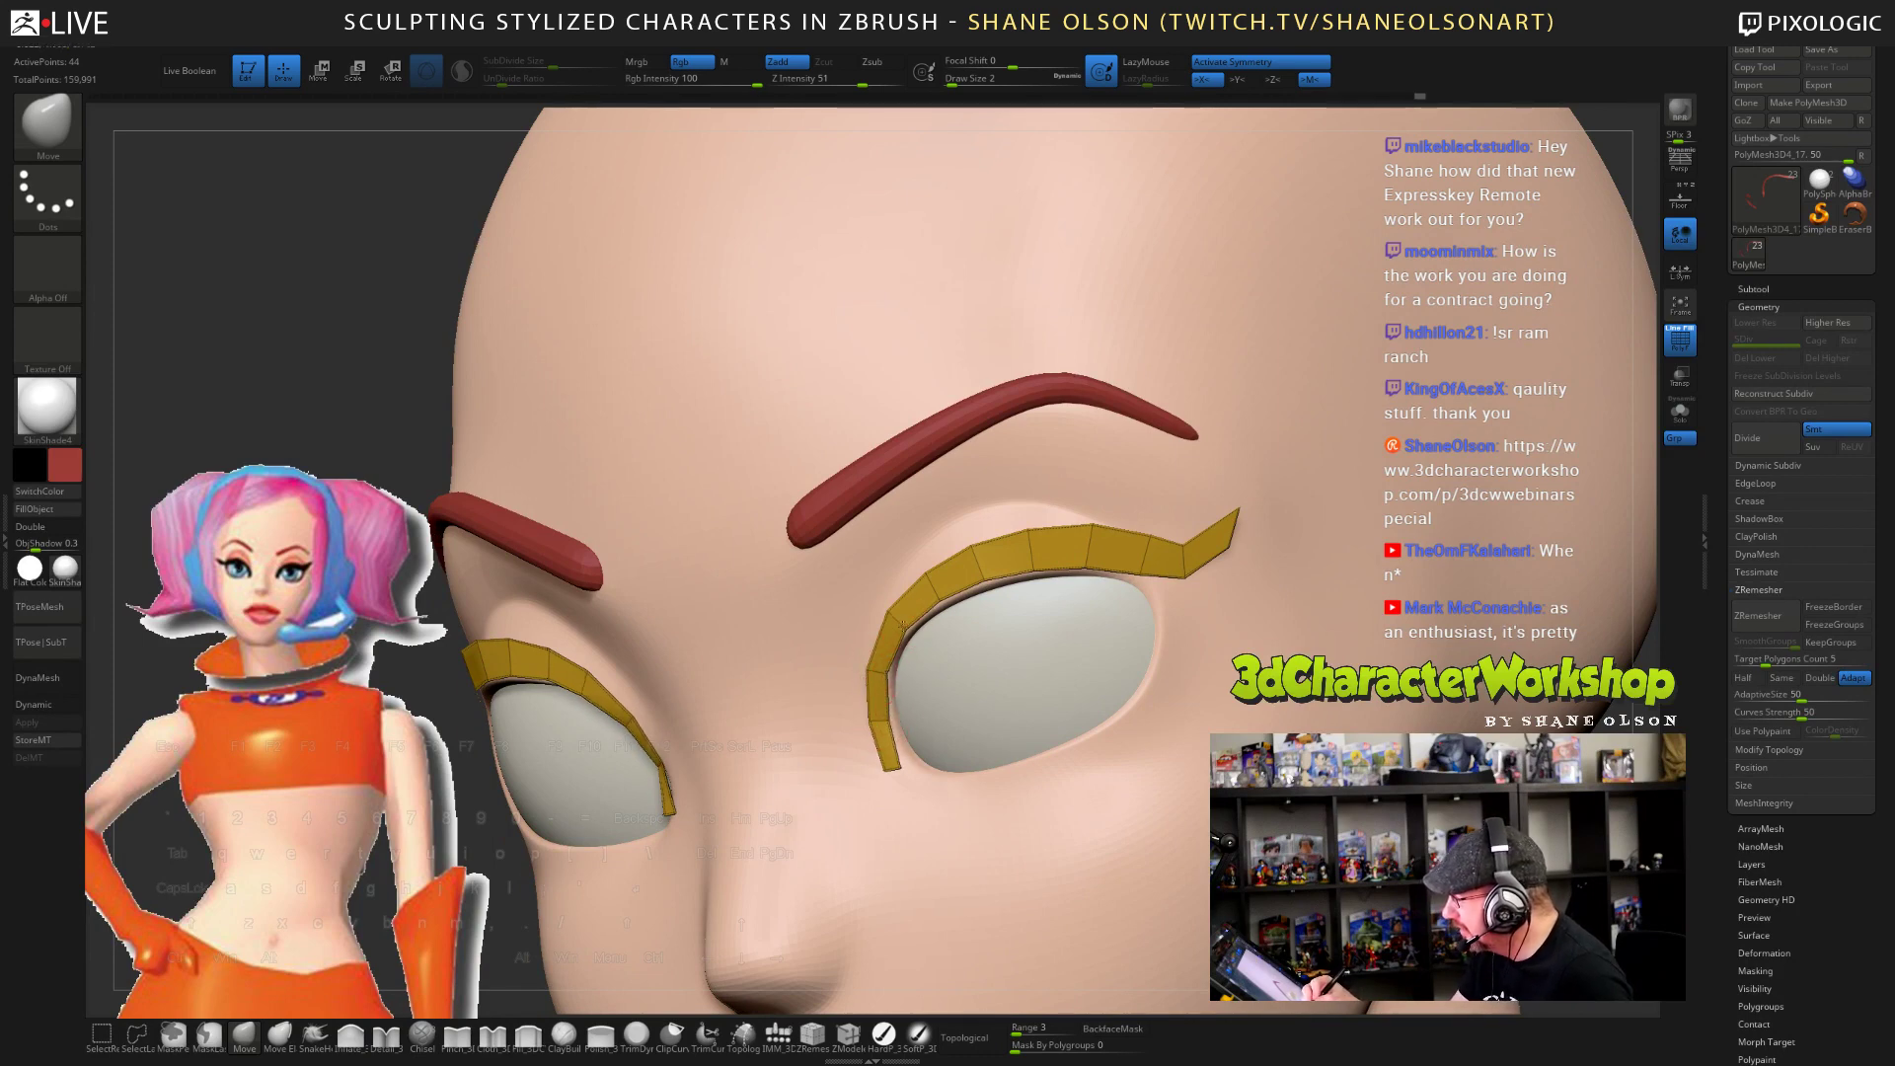
right_click_drag(912, 629, 906, 618)
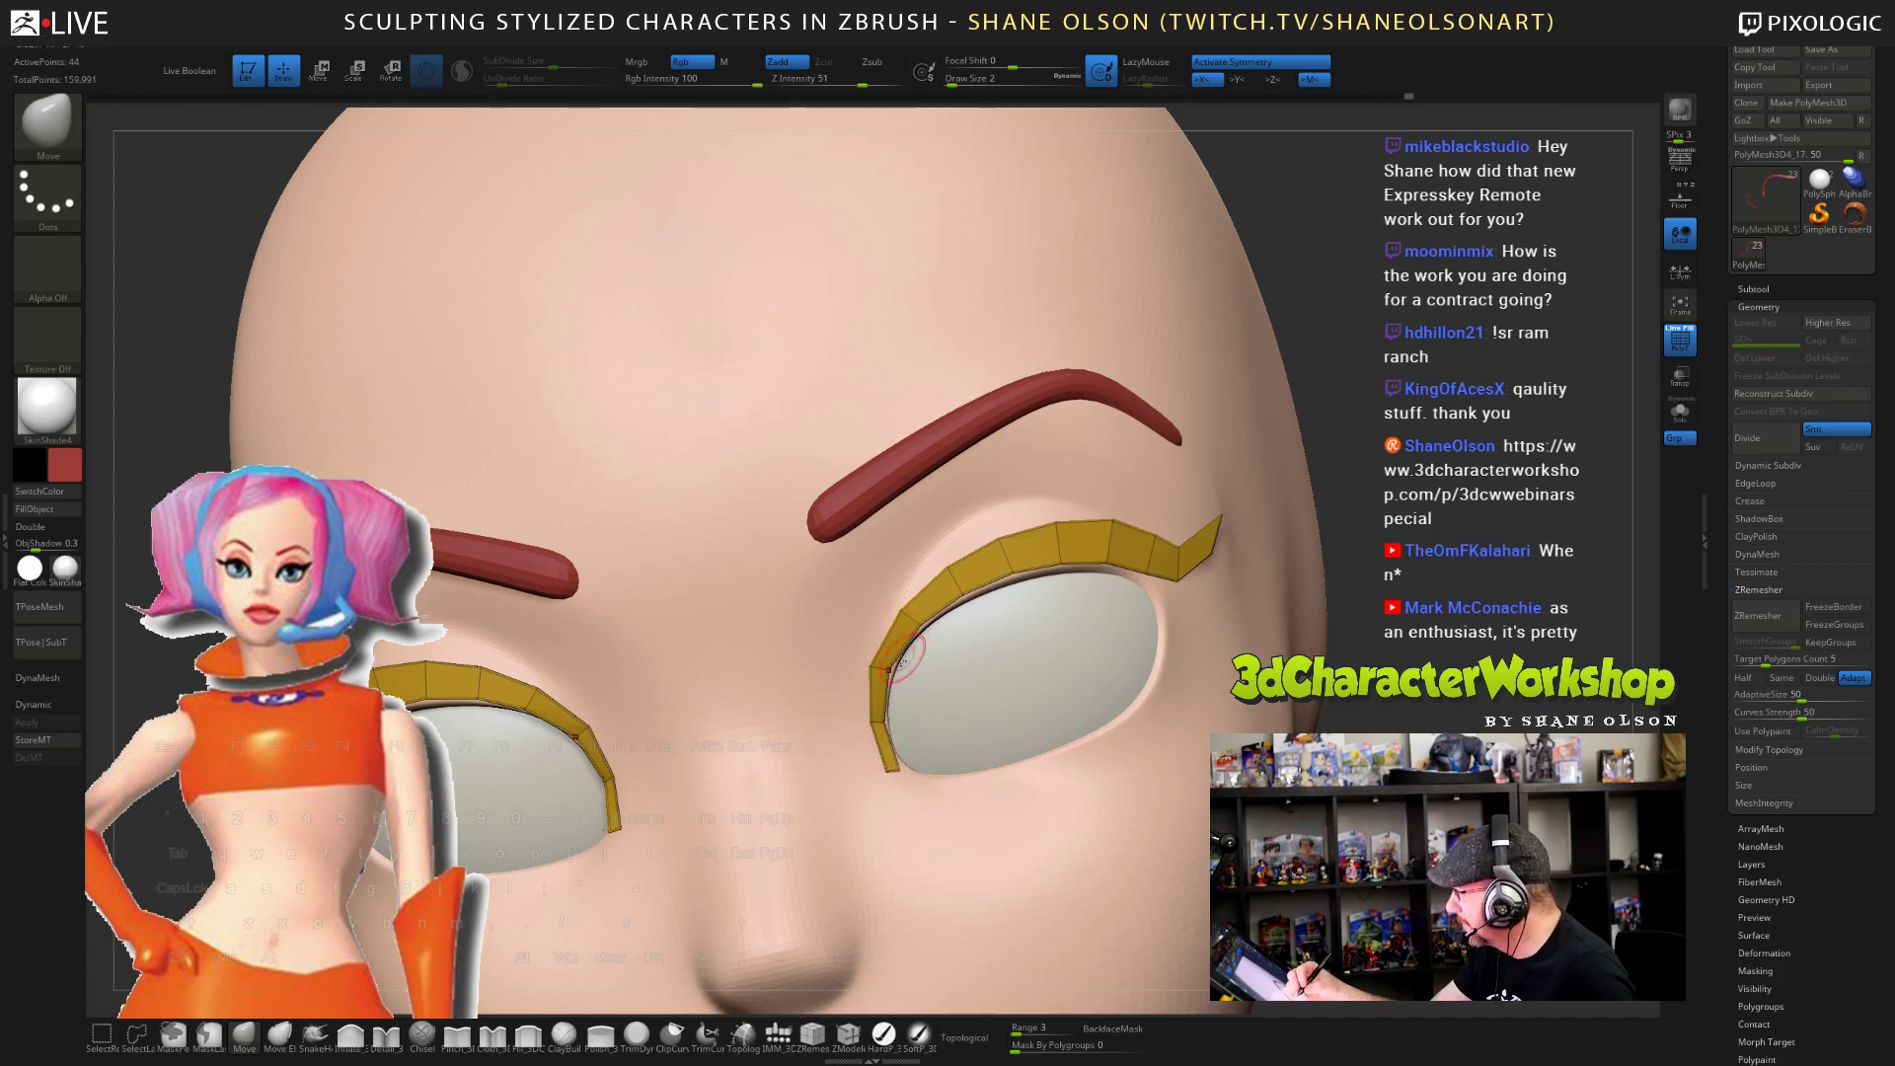
right_click_drag(1099, 747, 1055, 563)
left_click_drag(1282, 715, 1298, 712, "shift")
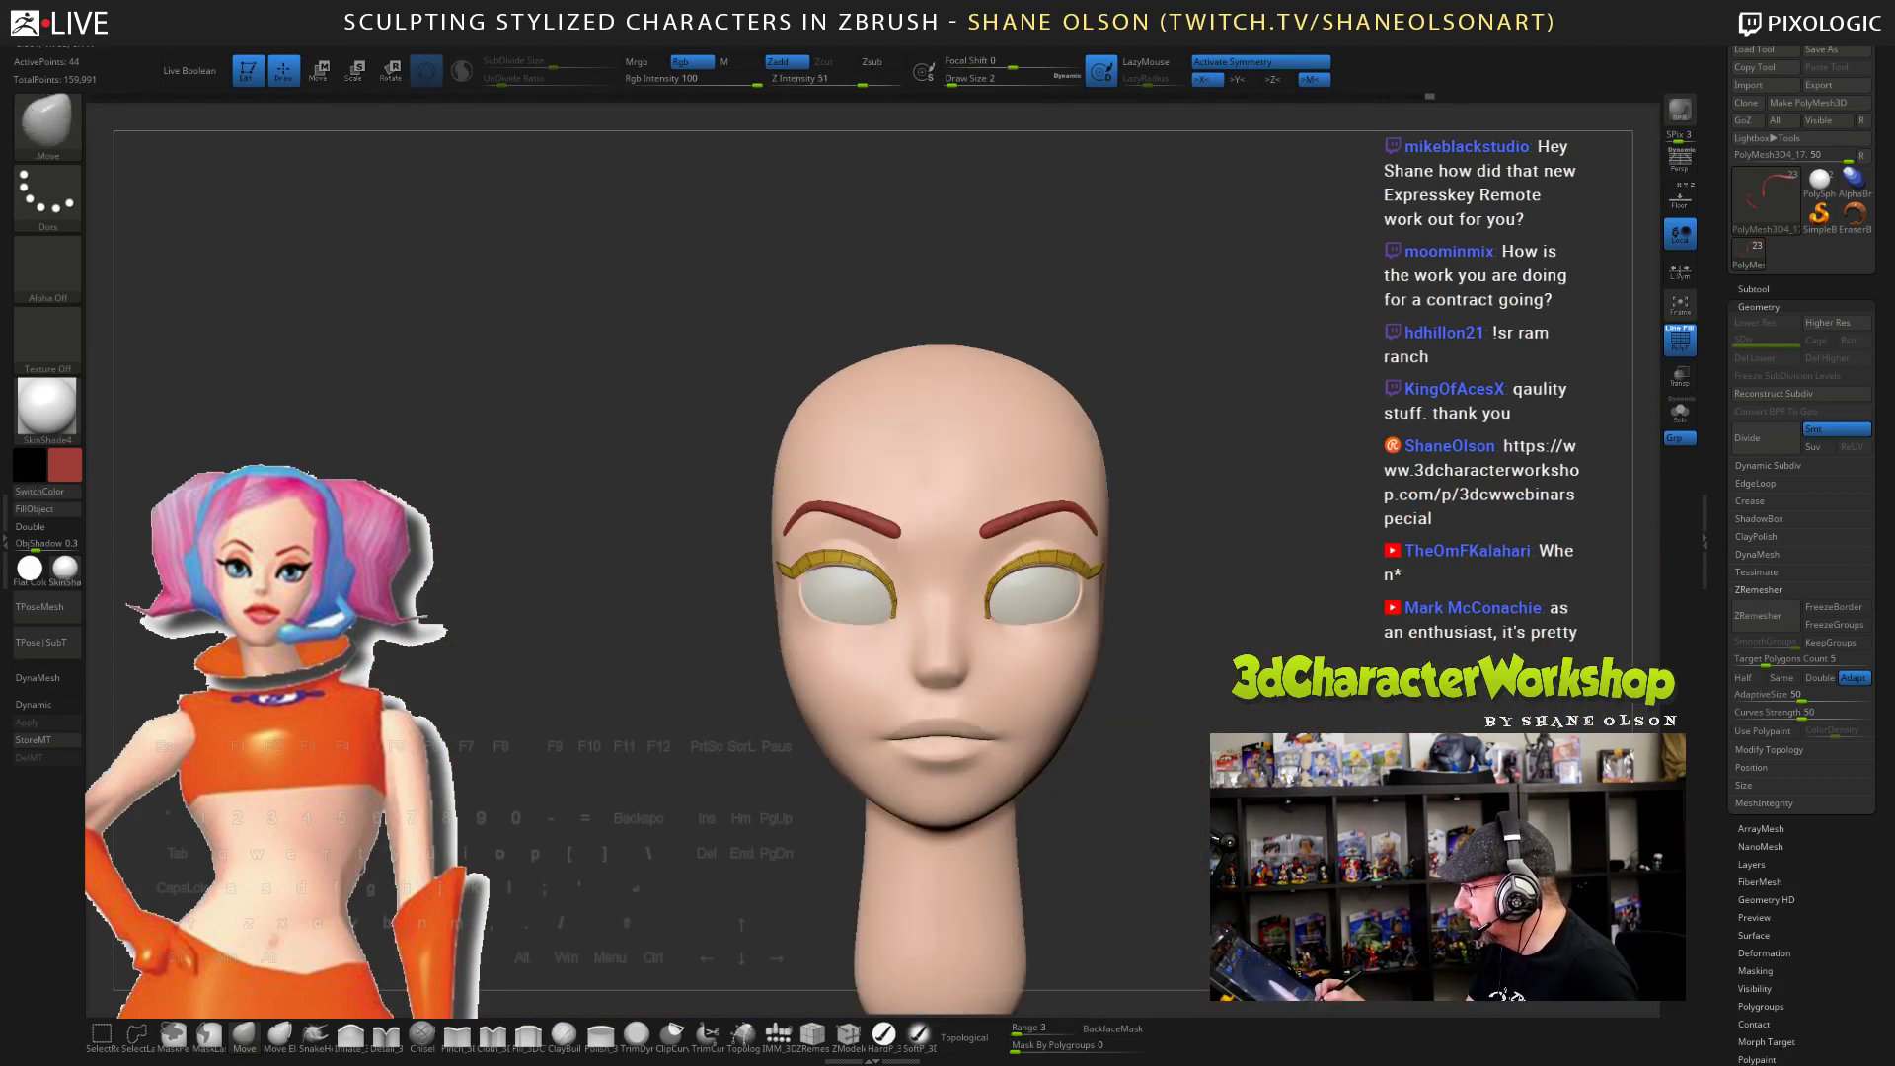
- Nudge the lash strip's inner tip closer to the eye's inner corner with the Move brush at draw size 4
right_click_drag(1125, 592, 1135, 494, "ctrl")
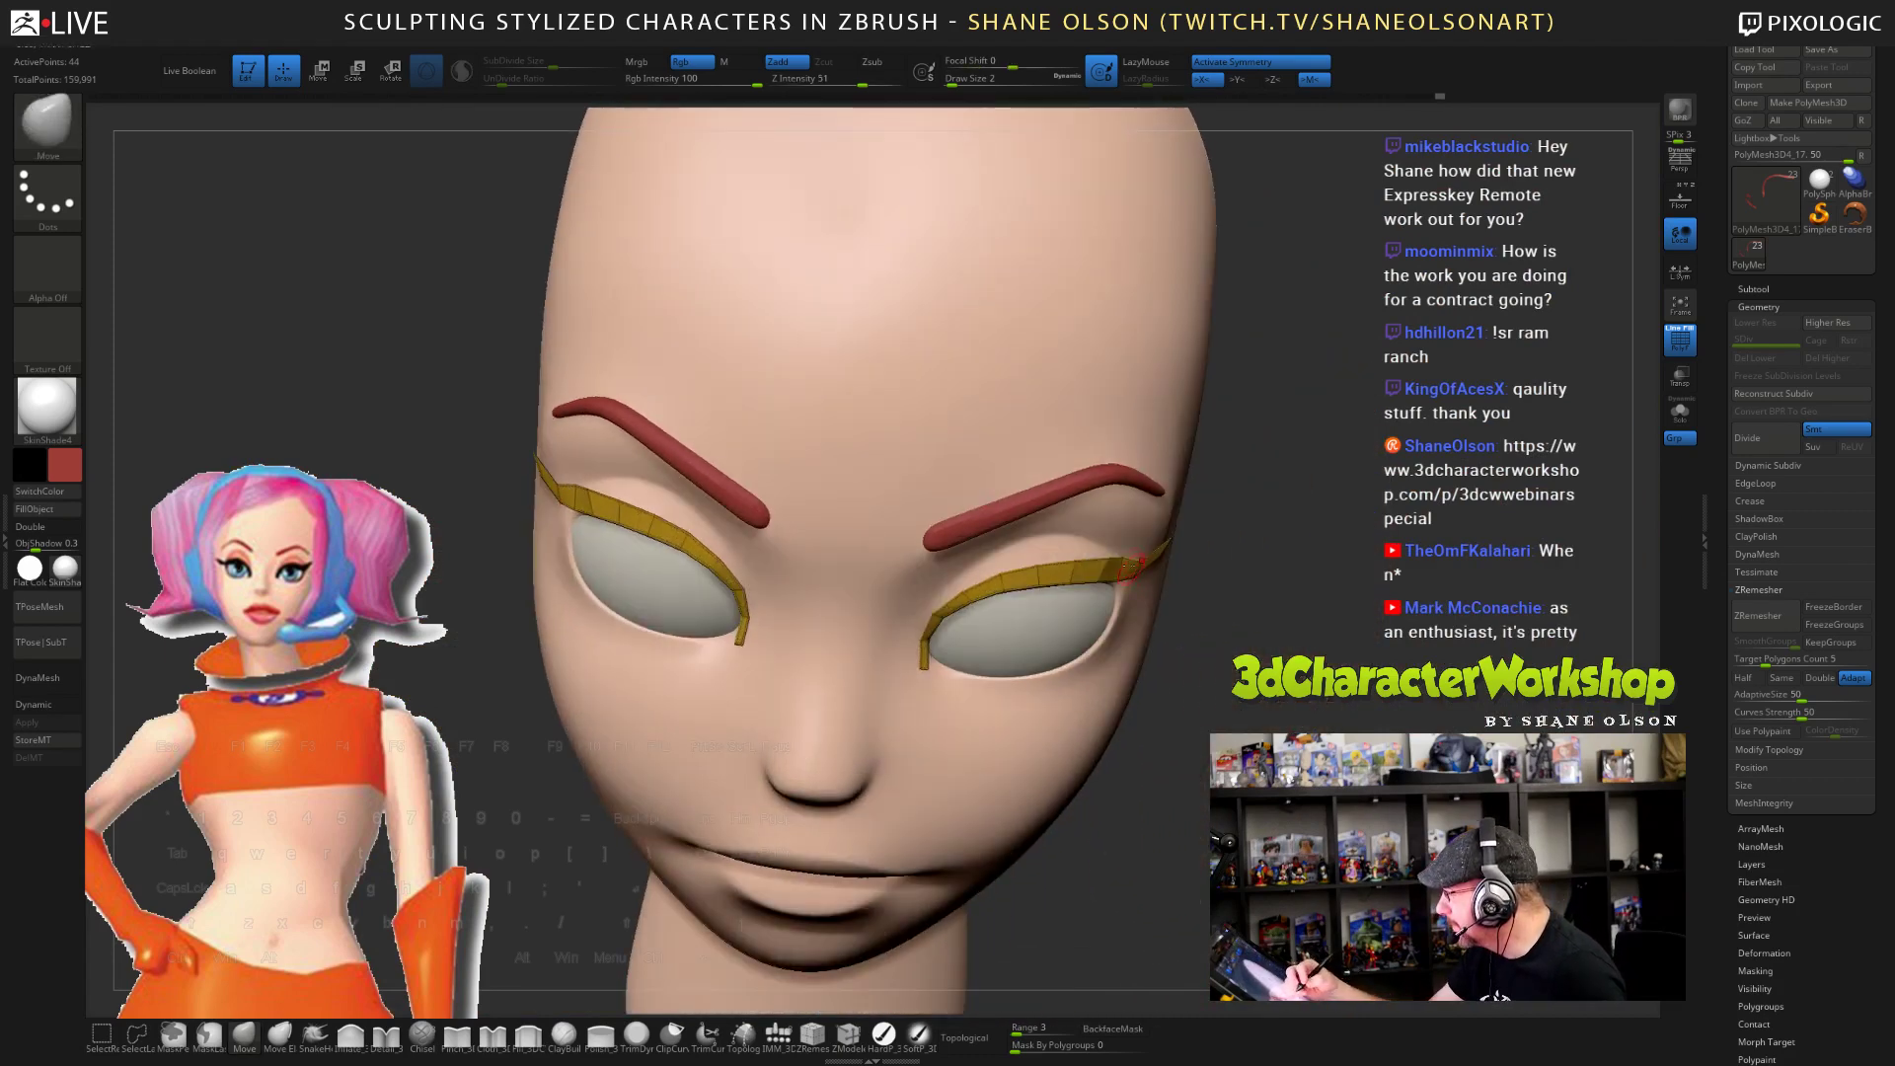
right_click_drag(1216, 659, 1189, 664)
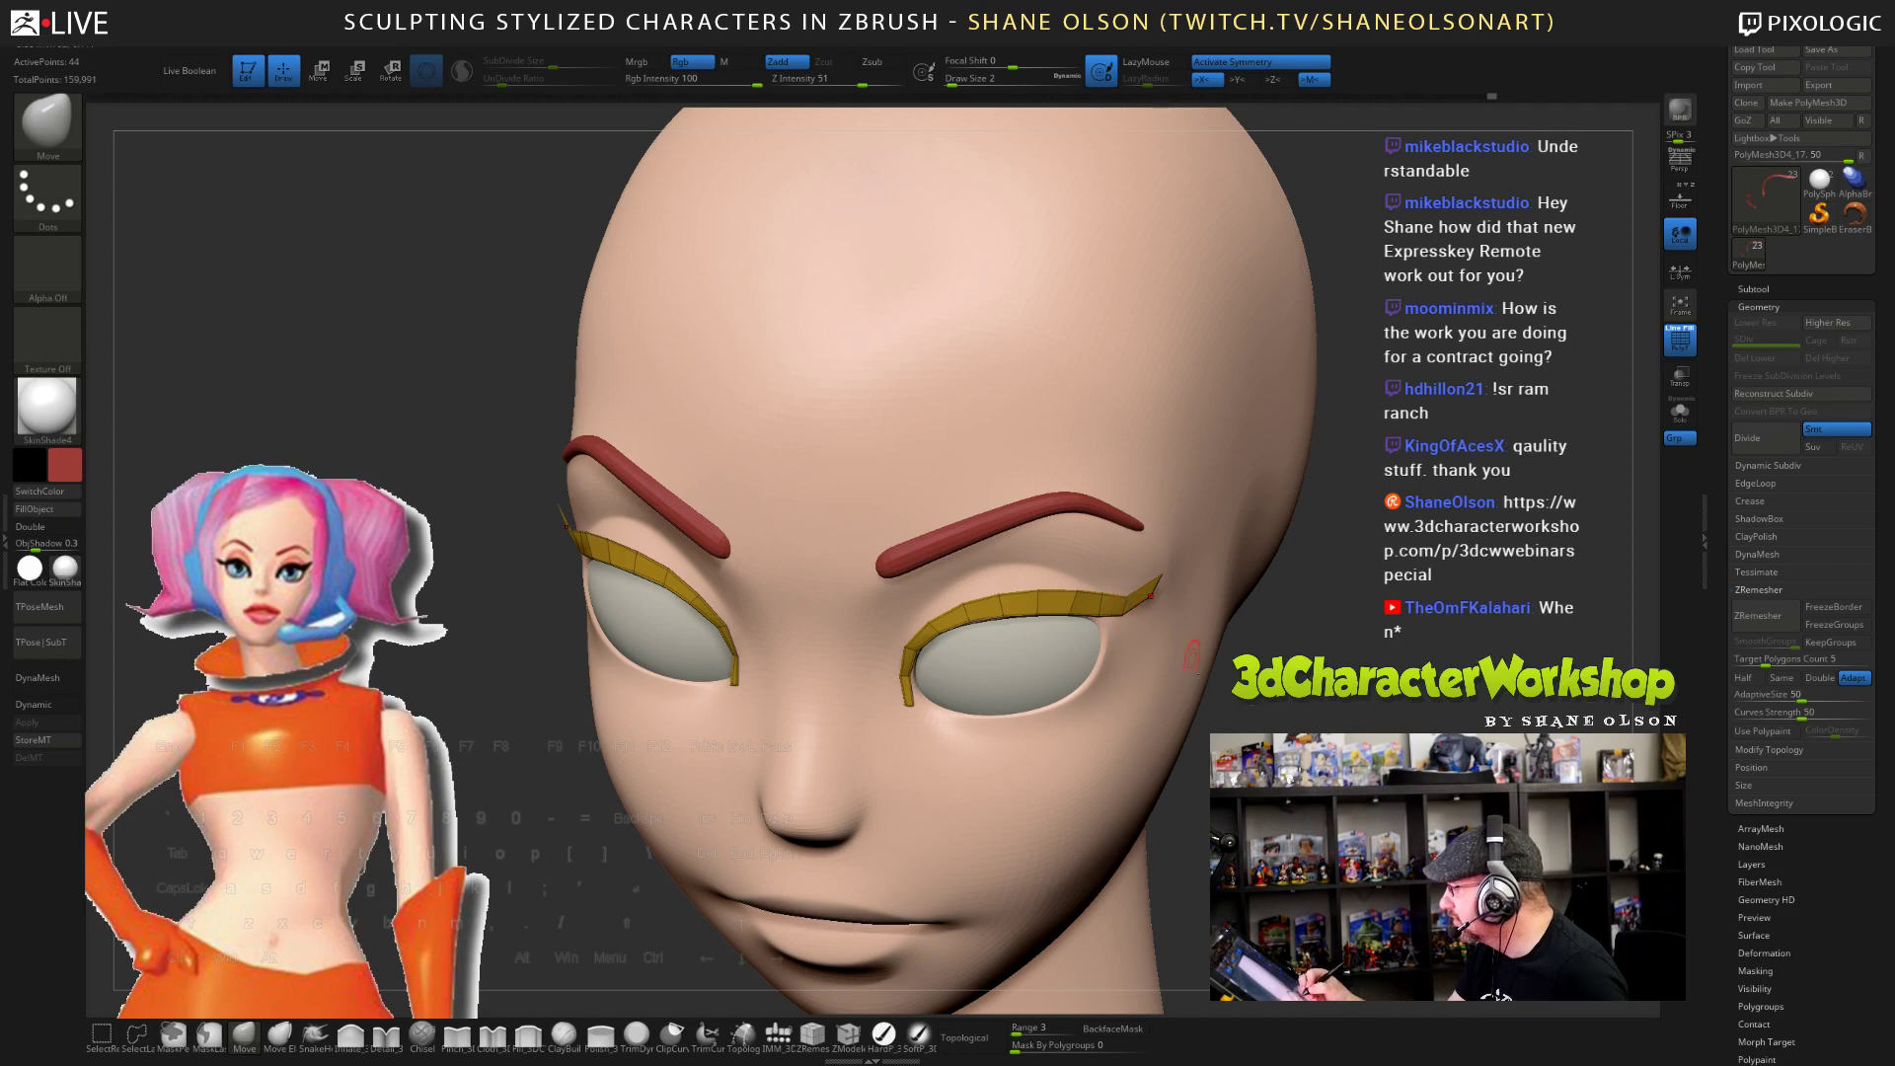
right_click_drag(1192, 654, 1167, 582)
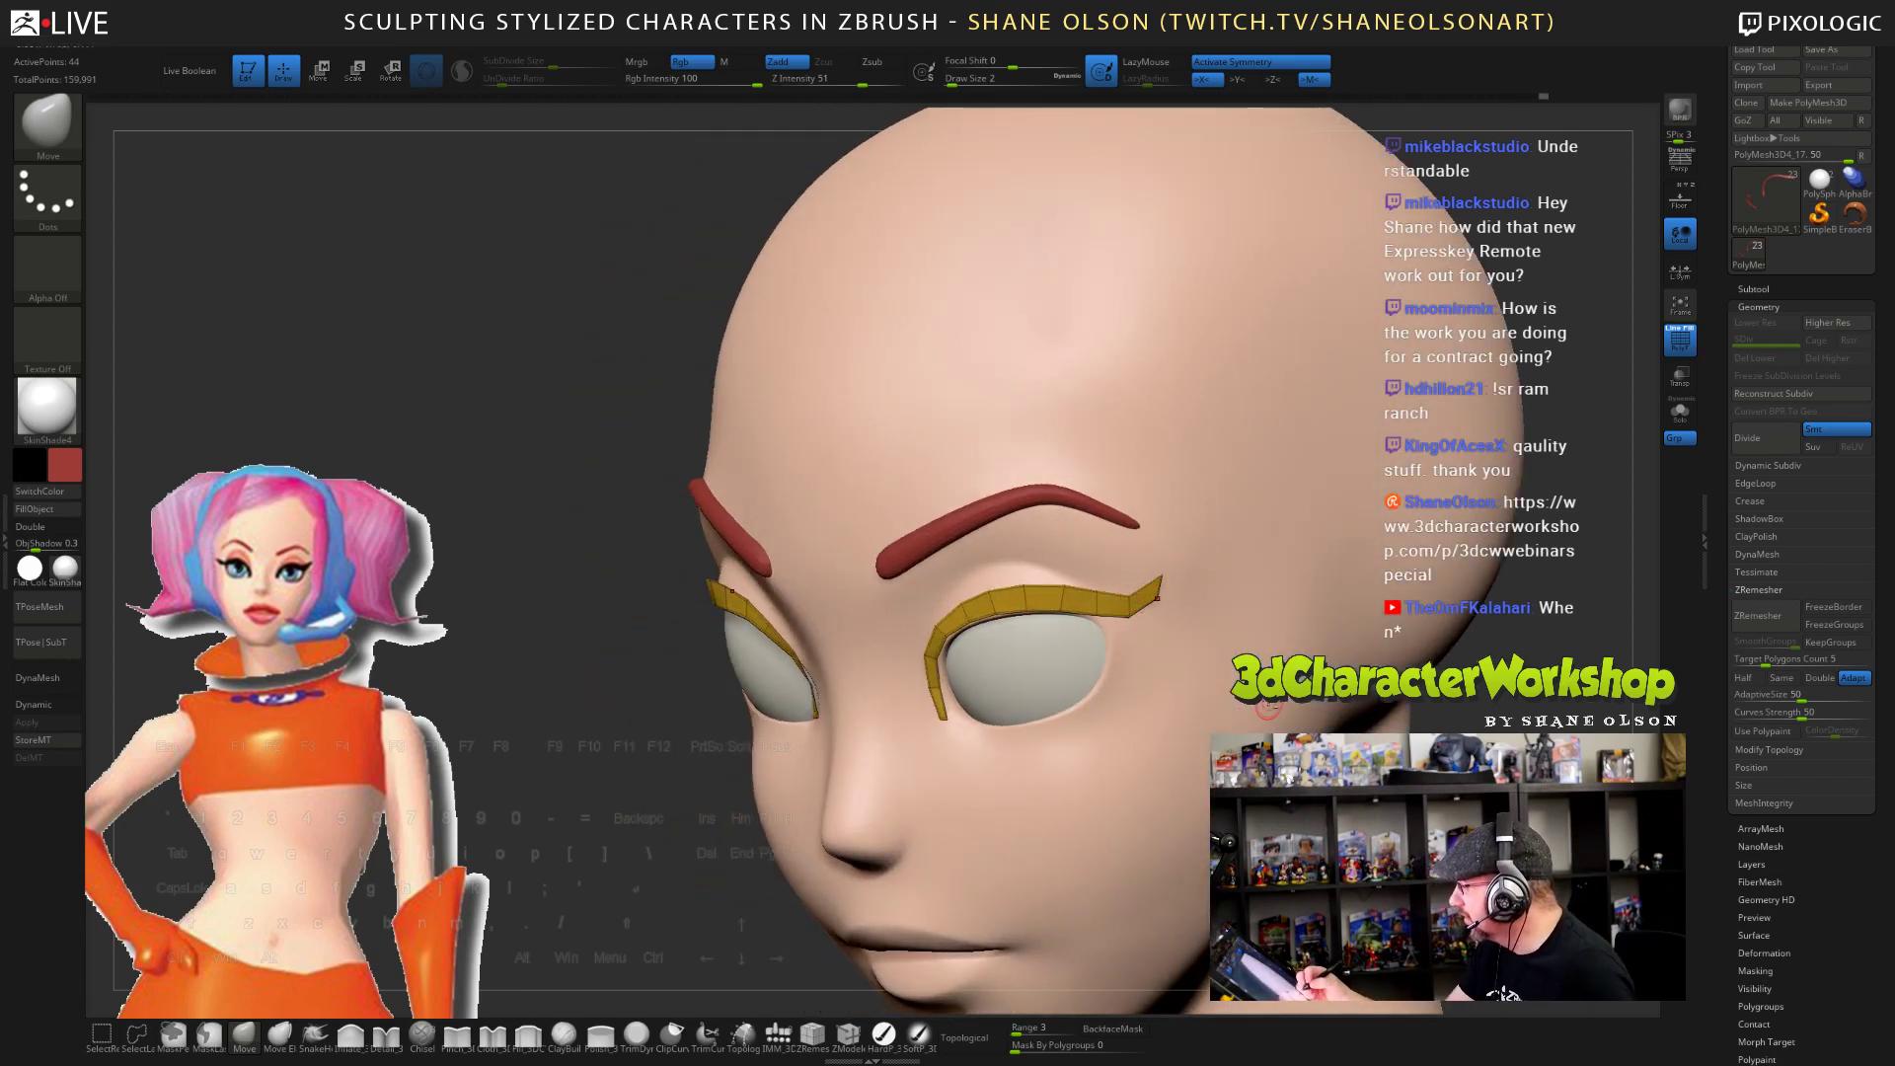
right_click_drag(1184, 592, 1016, 716)
key("]")
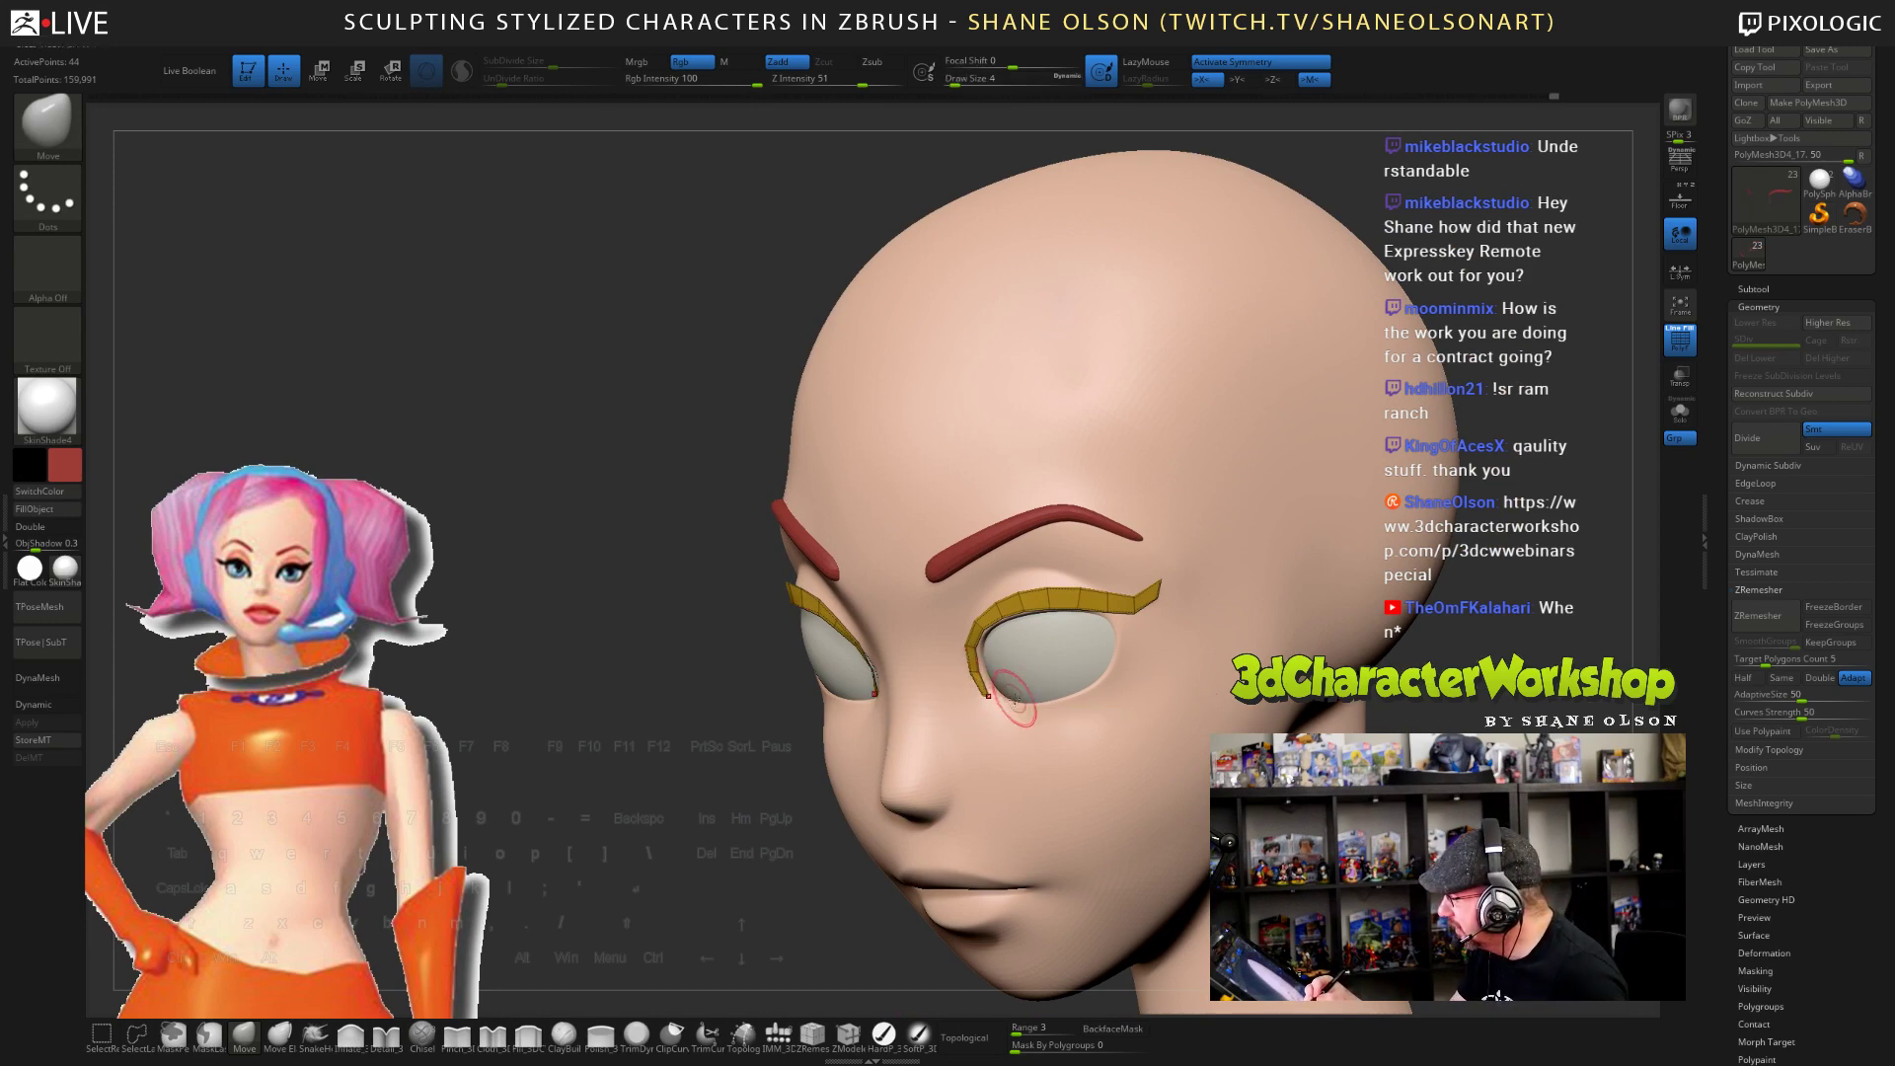
right_click_drag(1016, 703, 983, 699)
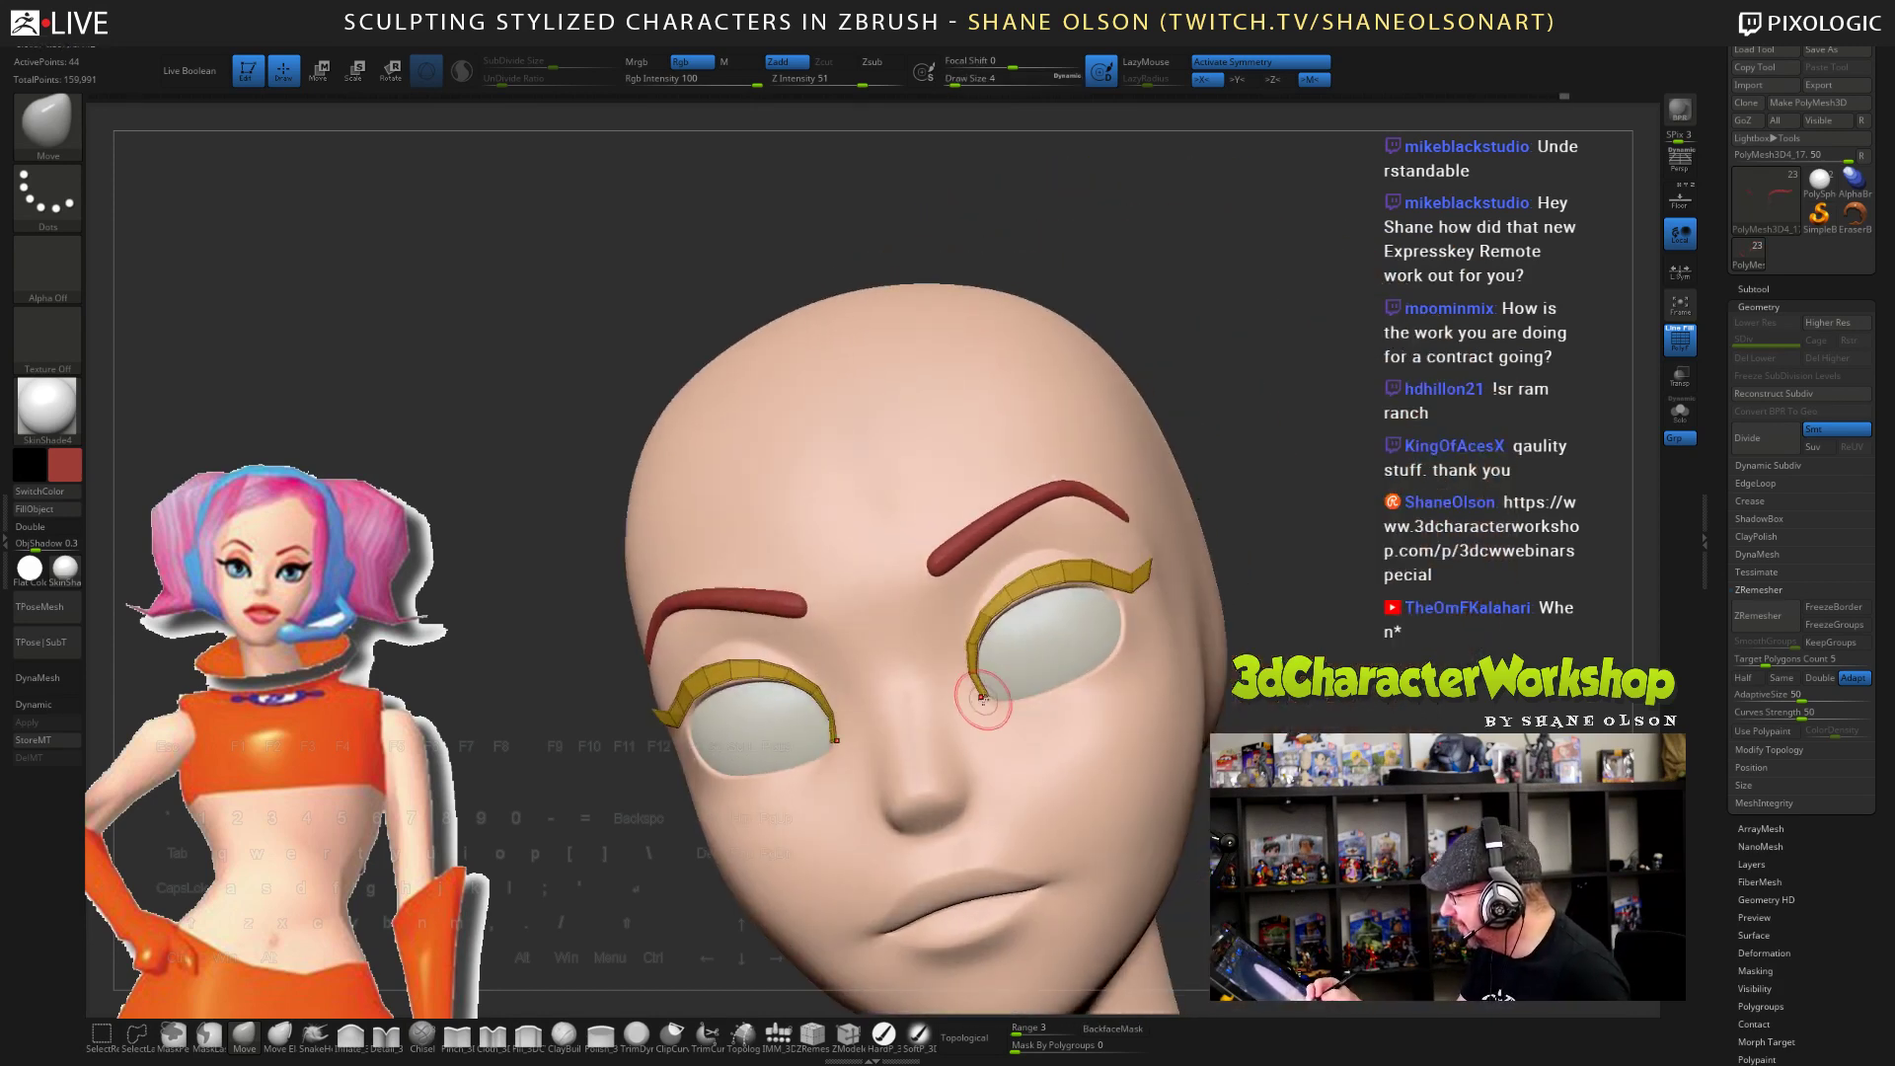
left_click_drag(983, 699, 978, 690)
key("shift")
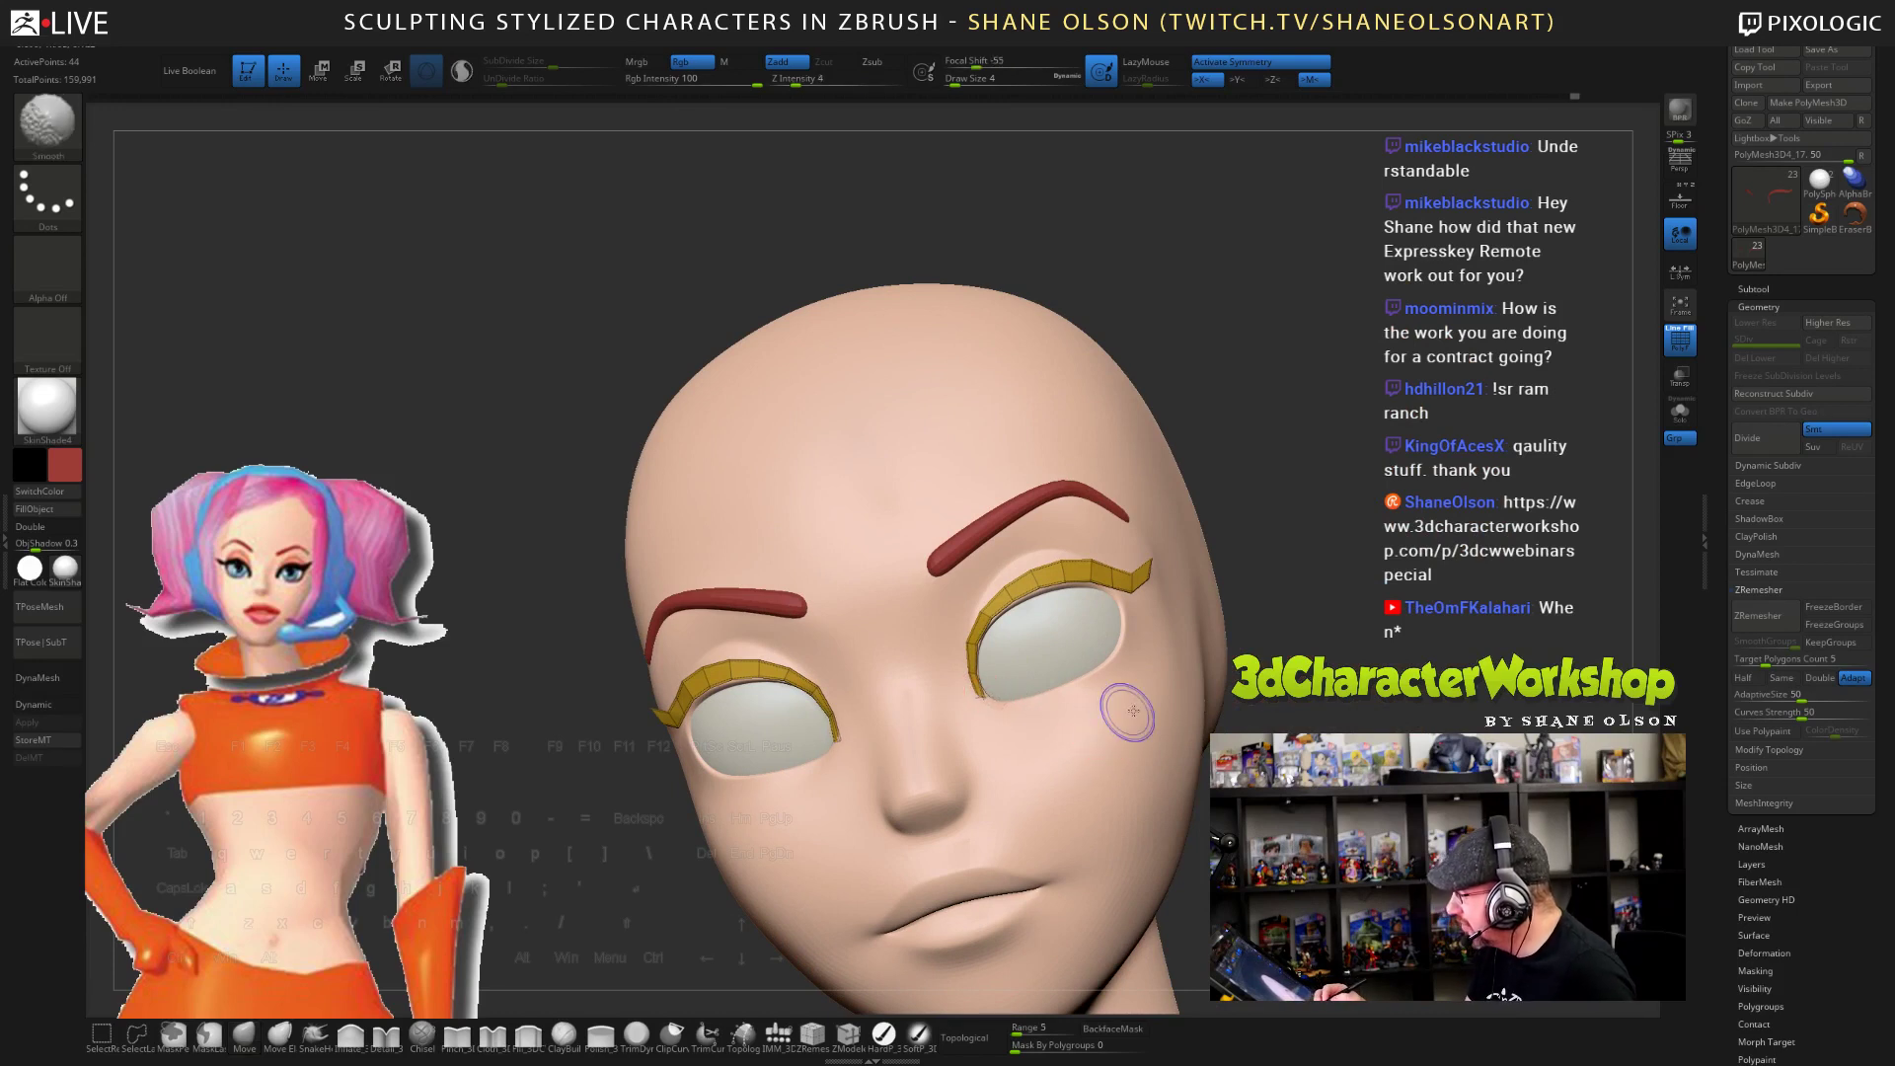
right_click_drag(1133, 710, 1370, 670, "shift")
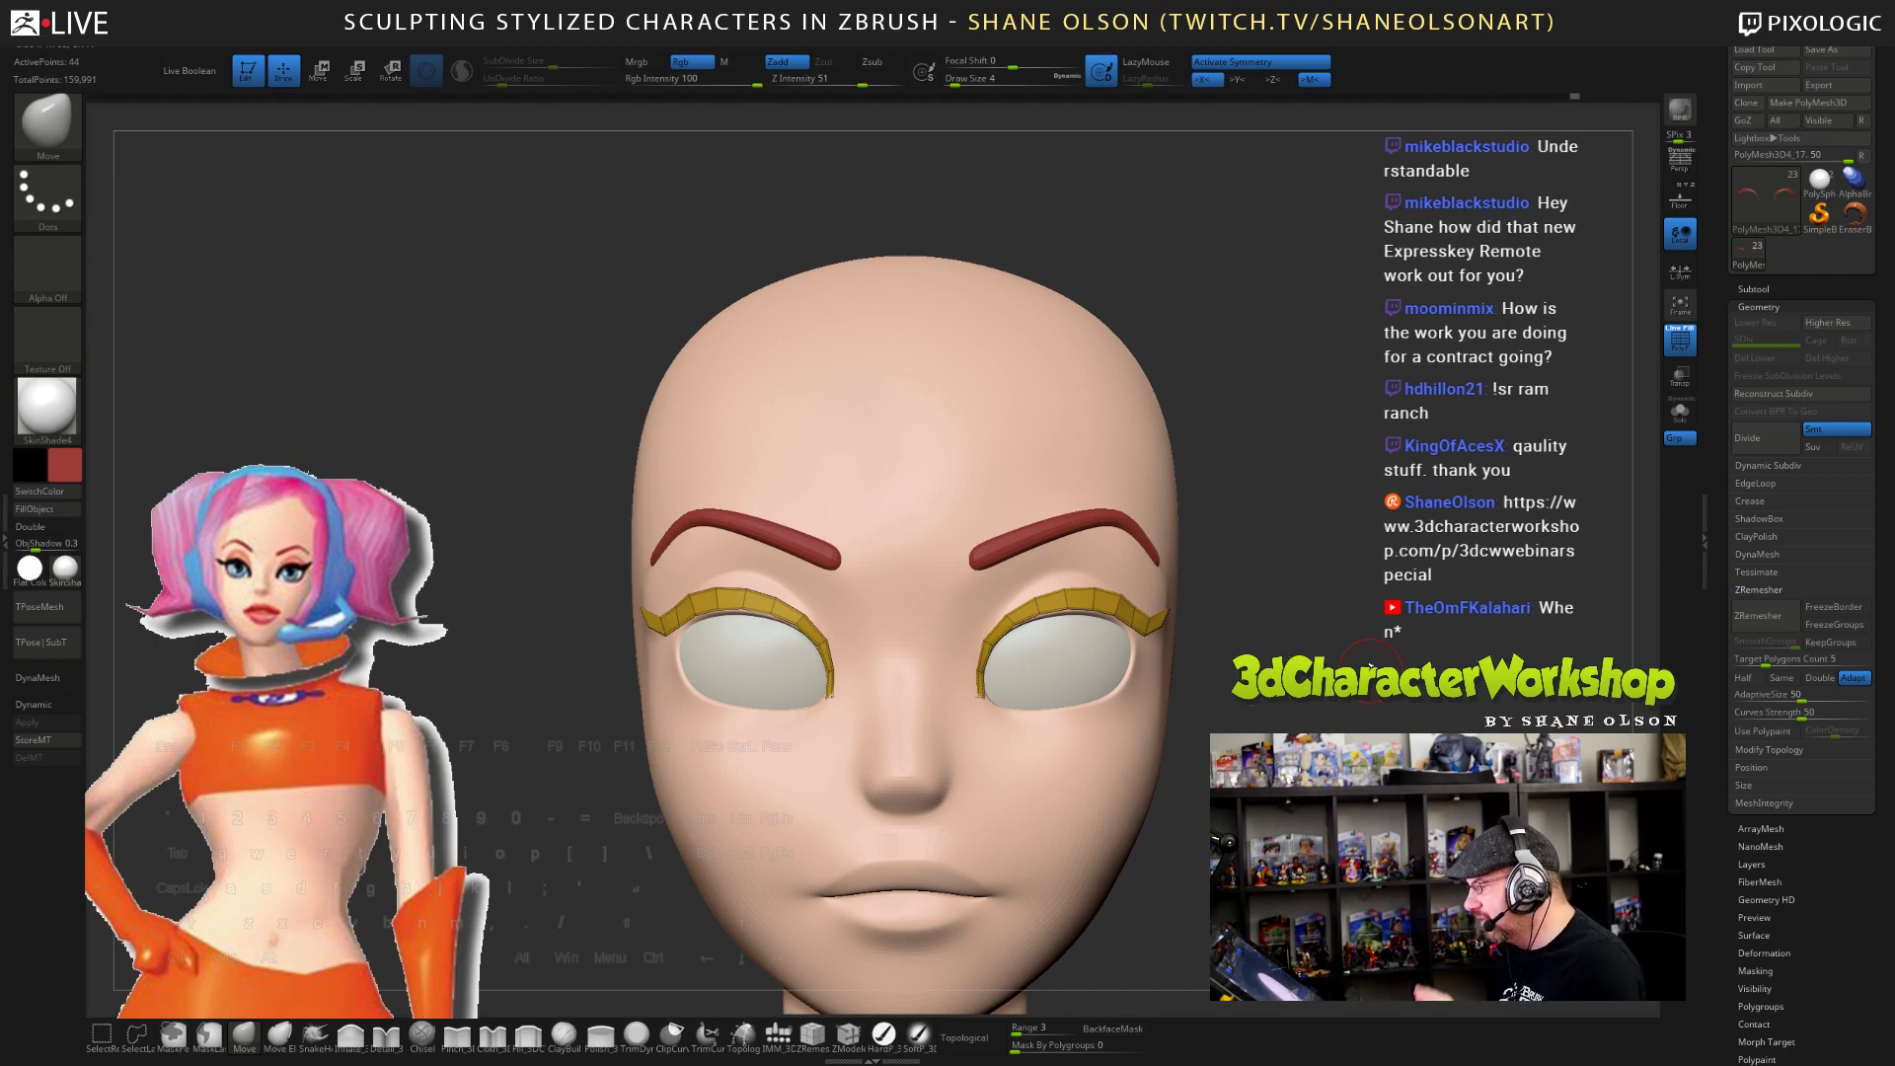
- Reduce the draw size to 2 and check how the lash strips follow the eyes from the side and front
mouse_move(1266, 643)
right_mouse_down()
mouse_move(1308, 647)
mouse_move(1180, 672)
mouse_move(1216, 673)
right_mouse_up()
key("s")
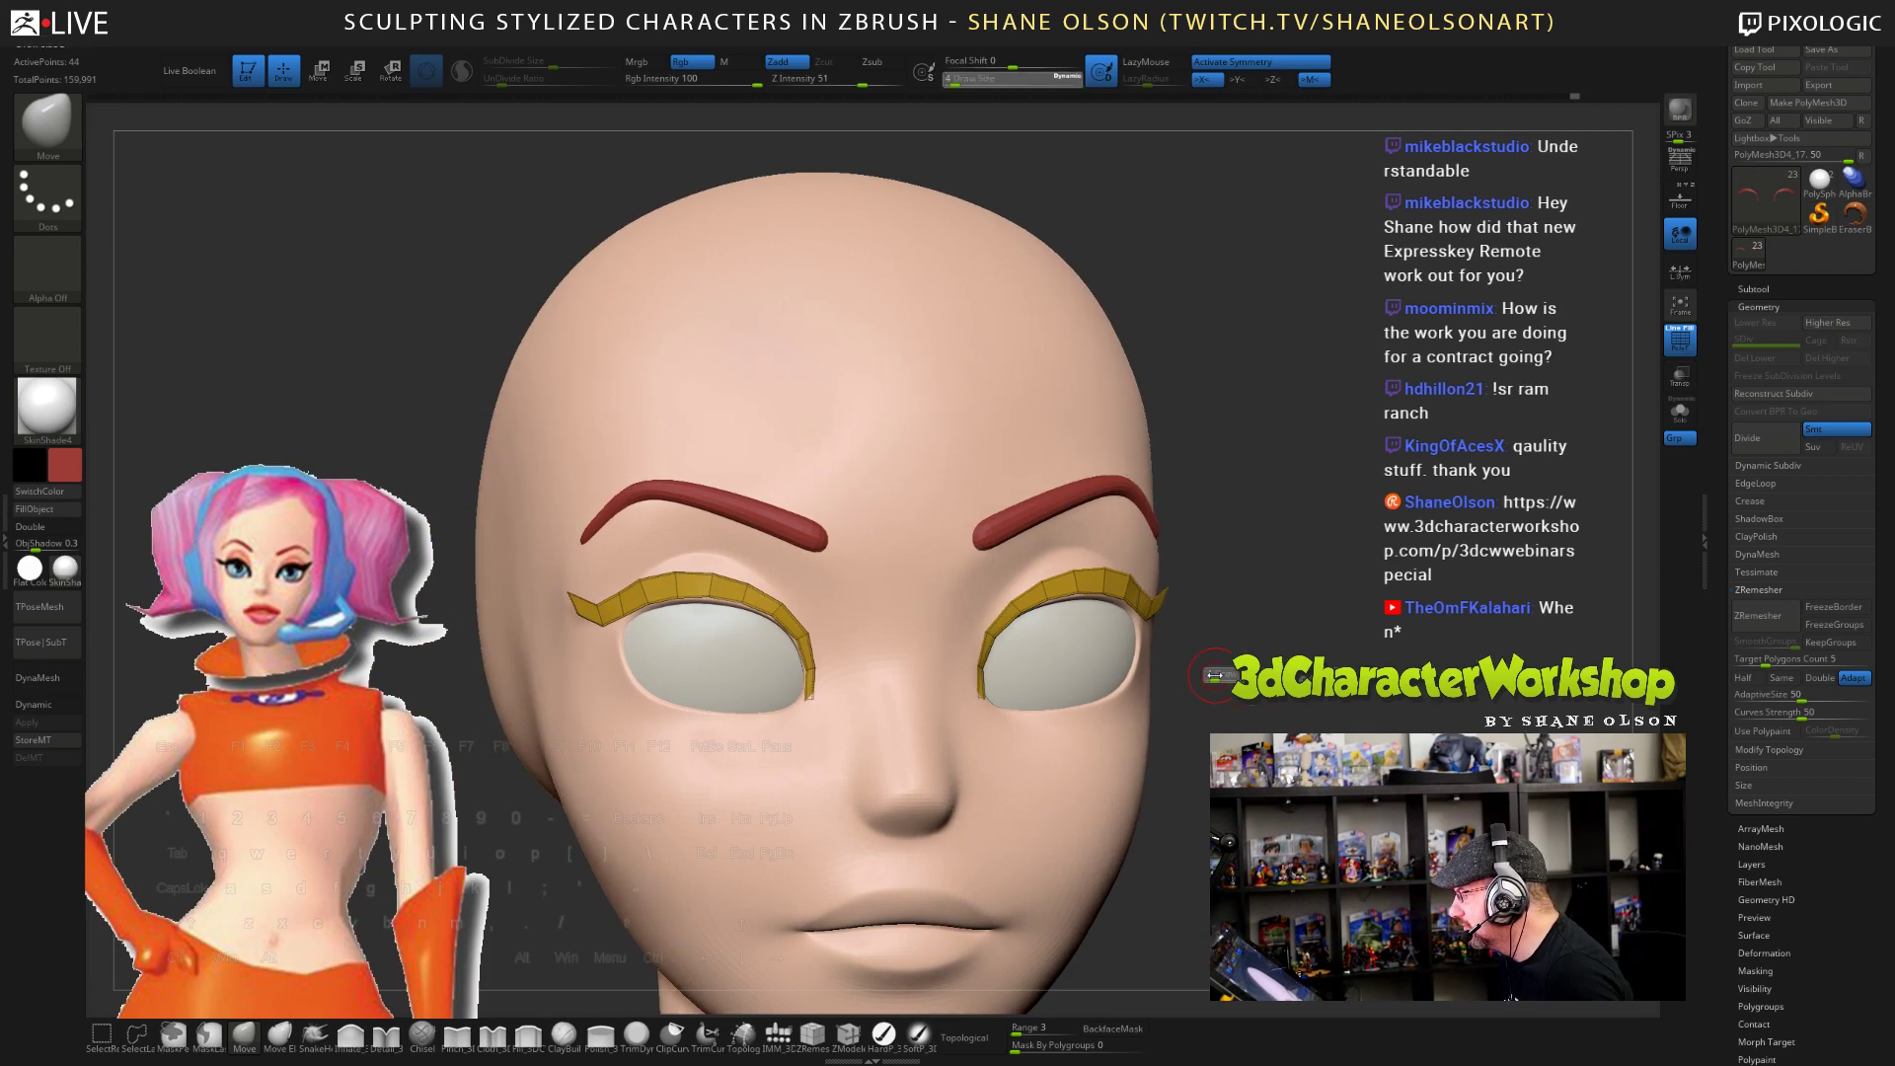
left_click_drag(1216, 675, 1200, 680)
right_click_drag(1200, 680, 990, 681)
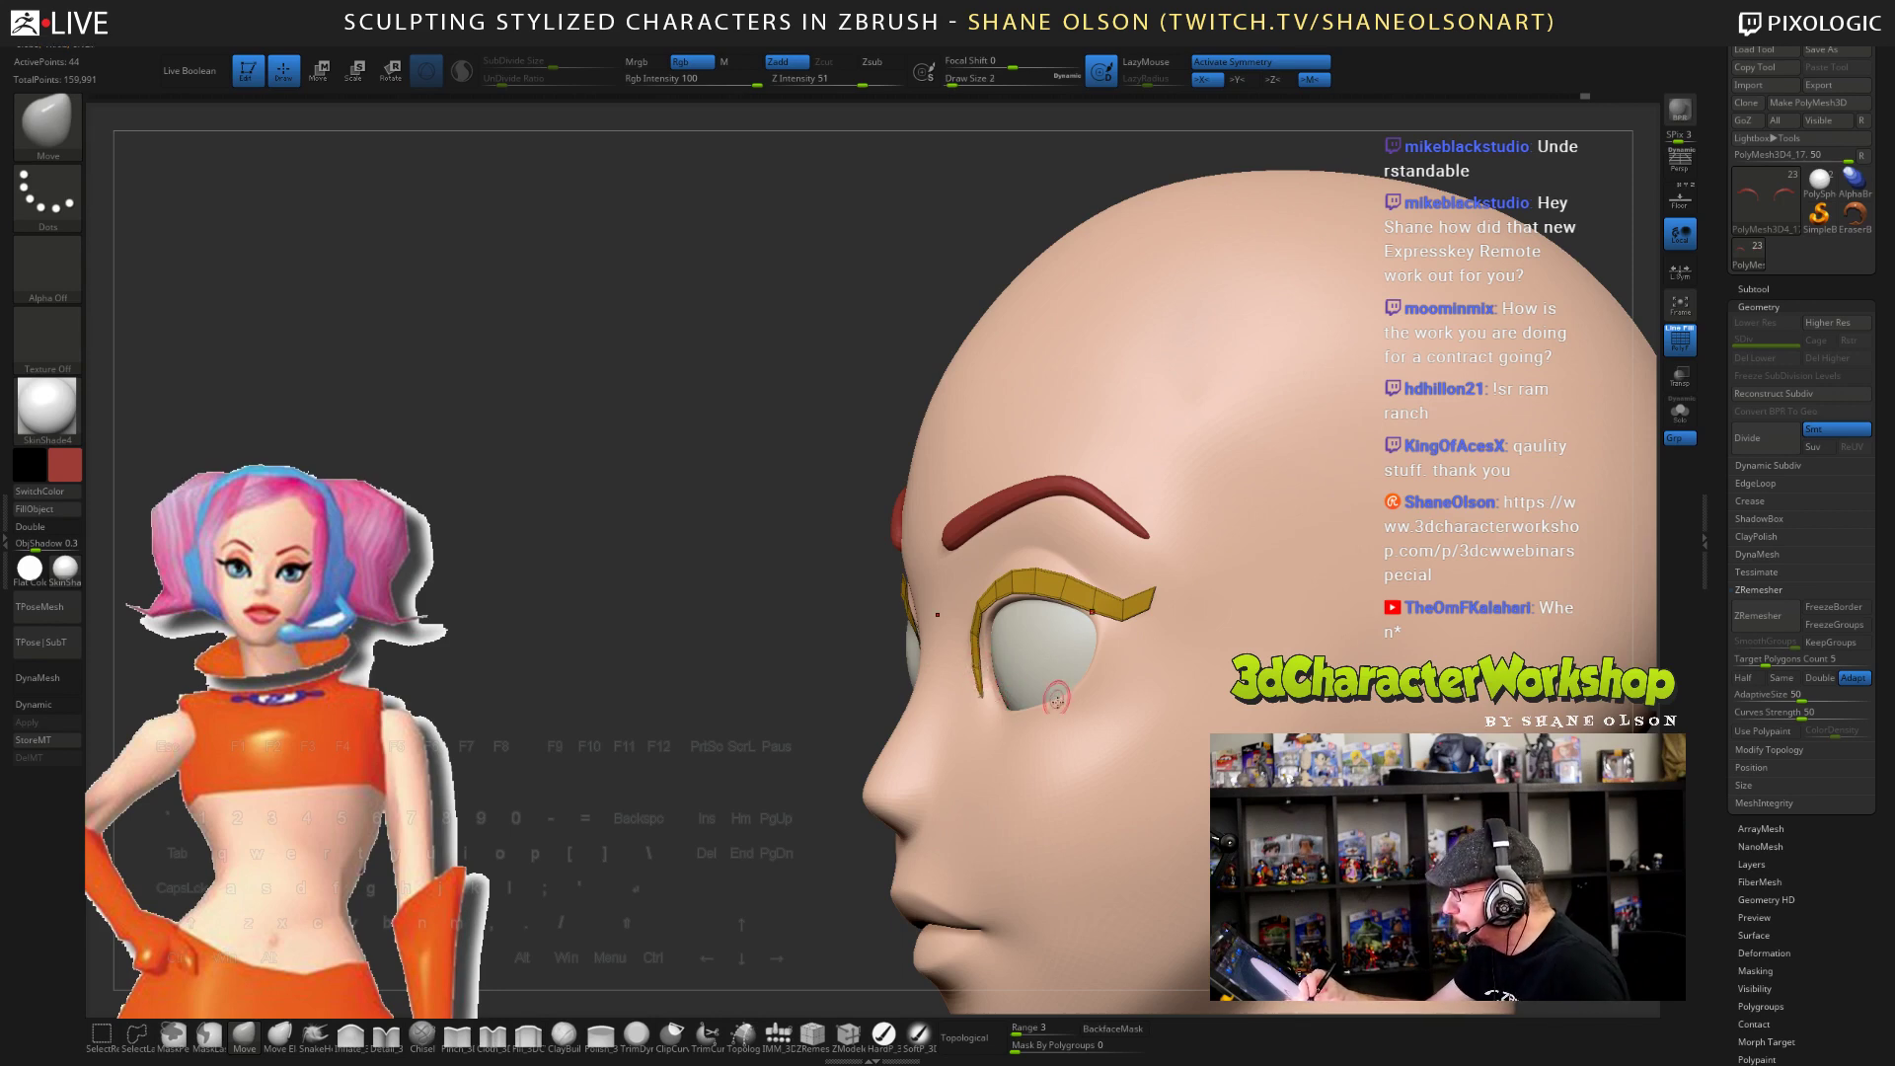
mouse_move(1056, 699)
right_mouse_down()
mouse_move(969, 668)
mouse_move(1051, 675)
mouse_move(972, 582)
mouse_move(1053, 561)
mouse_move(1001, 567)
mouse_move(1050, 537)
right_mouse_up()
right_click_drag(1107, 926, 1160, 892, "alt")
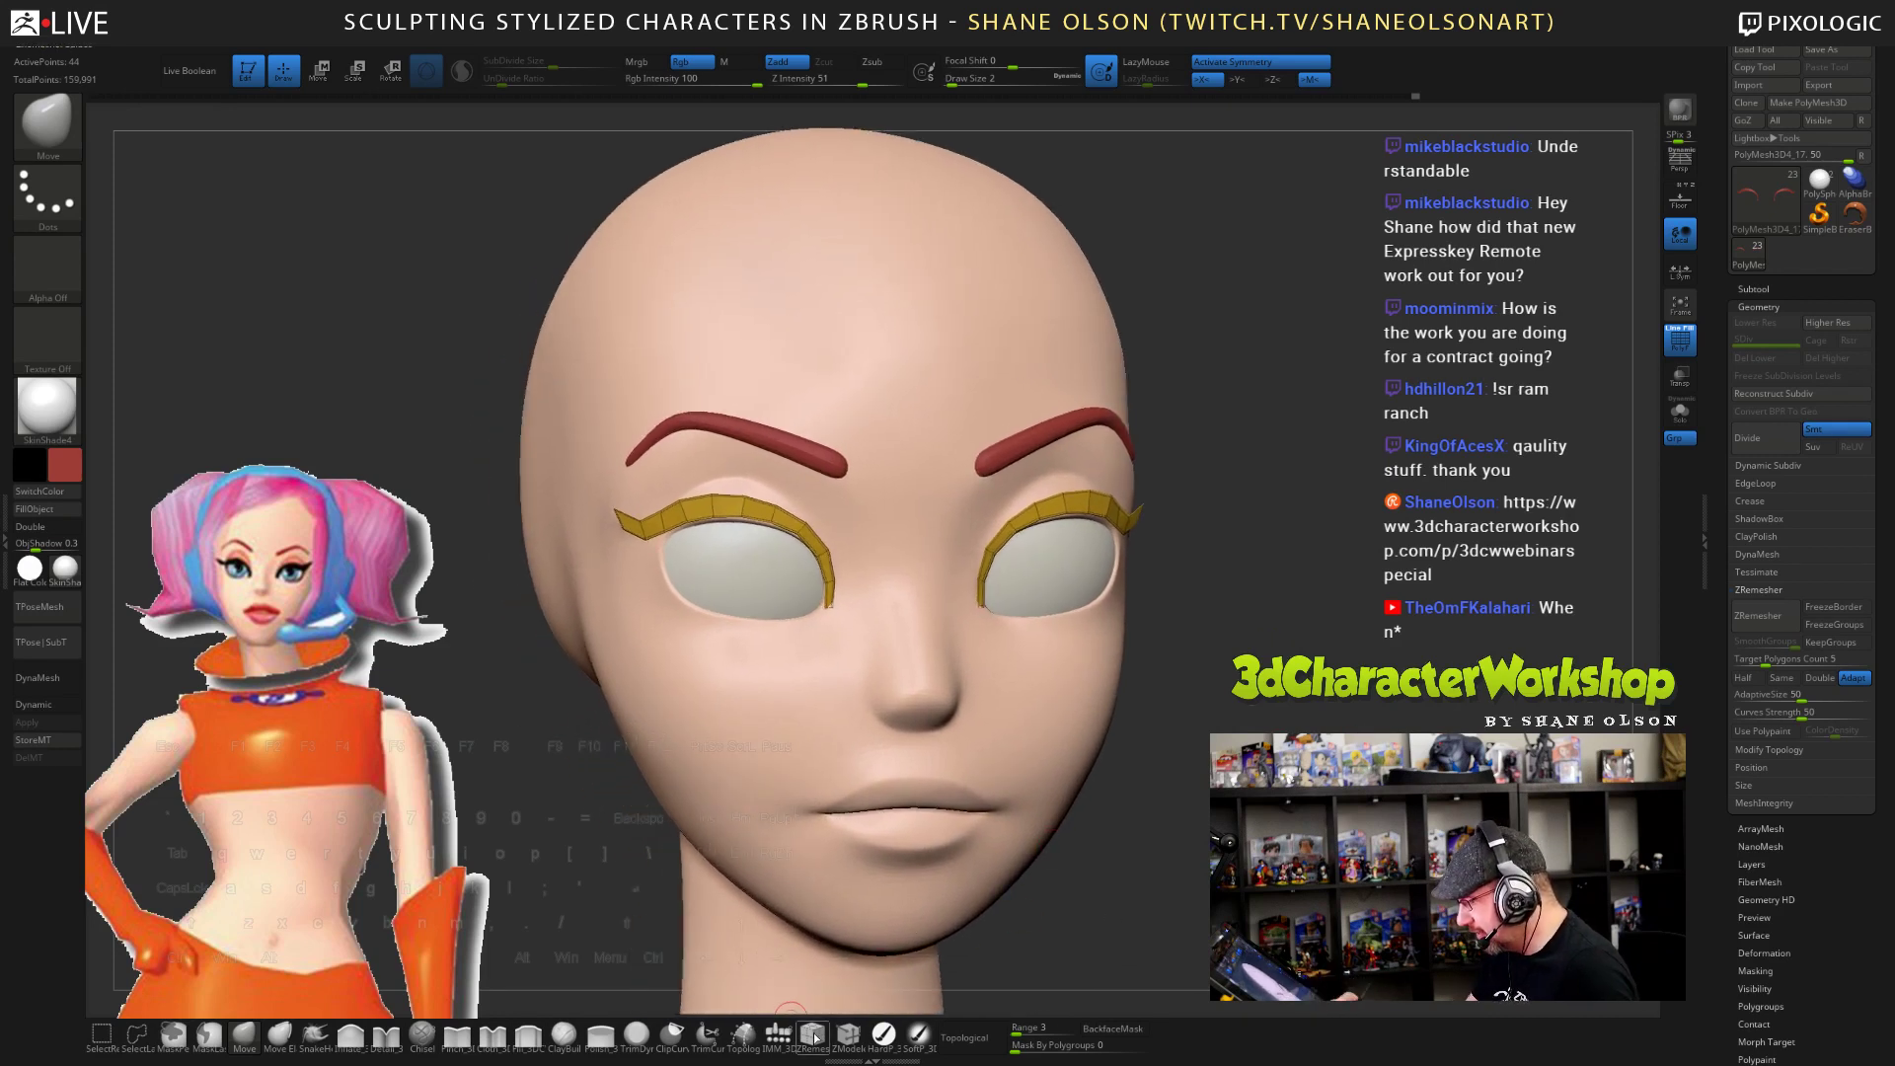
- Thicken both flat lash strips by extruding them with ZModeler's QMesh polygon action targeting Polygroup All
left_click(848, 1034)
key("space")
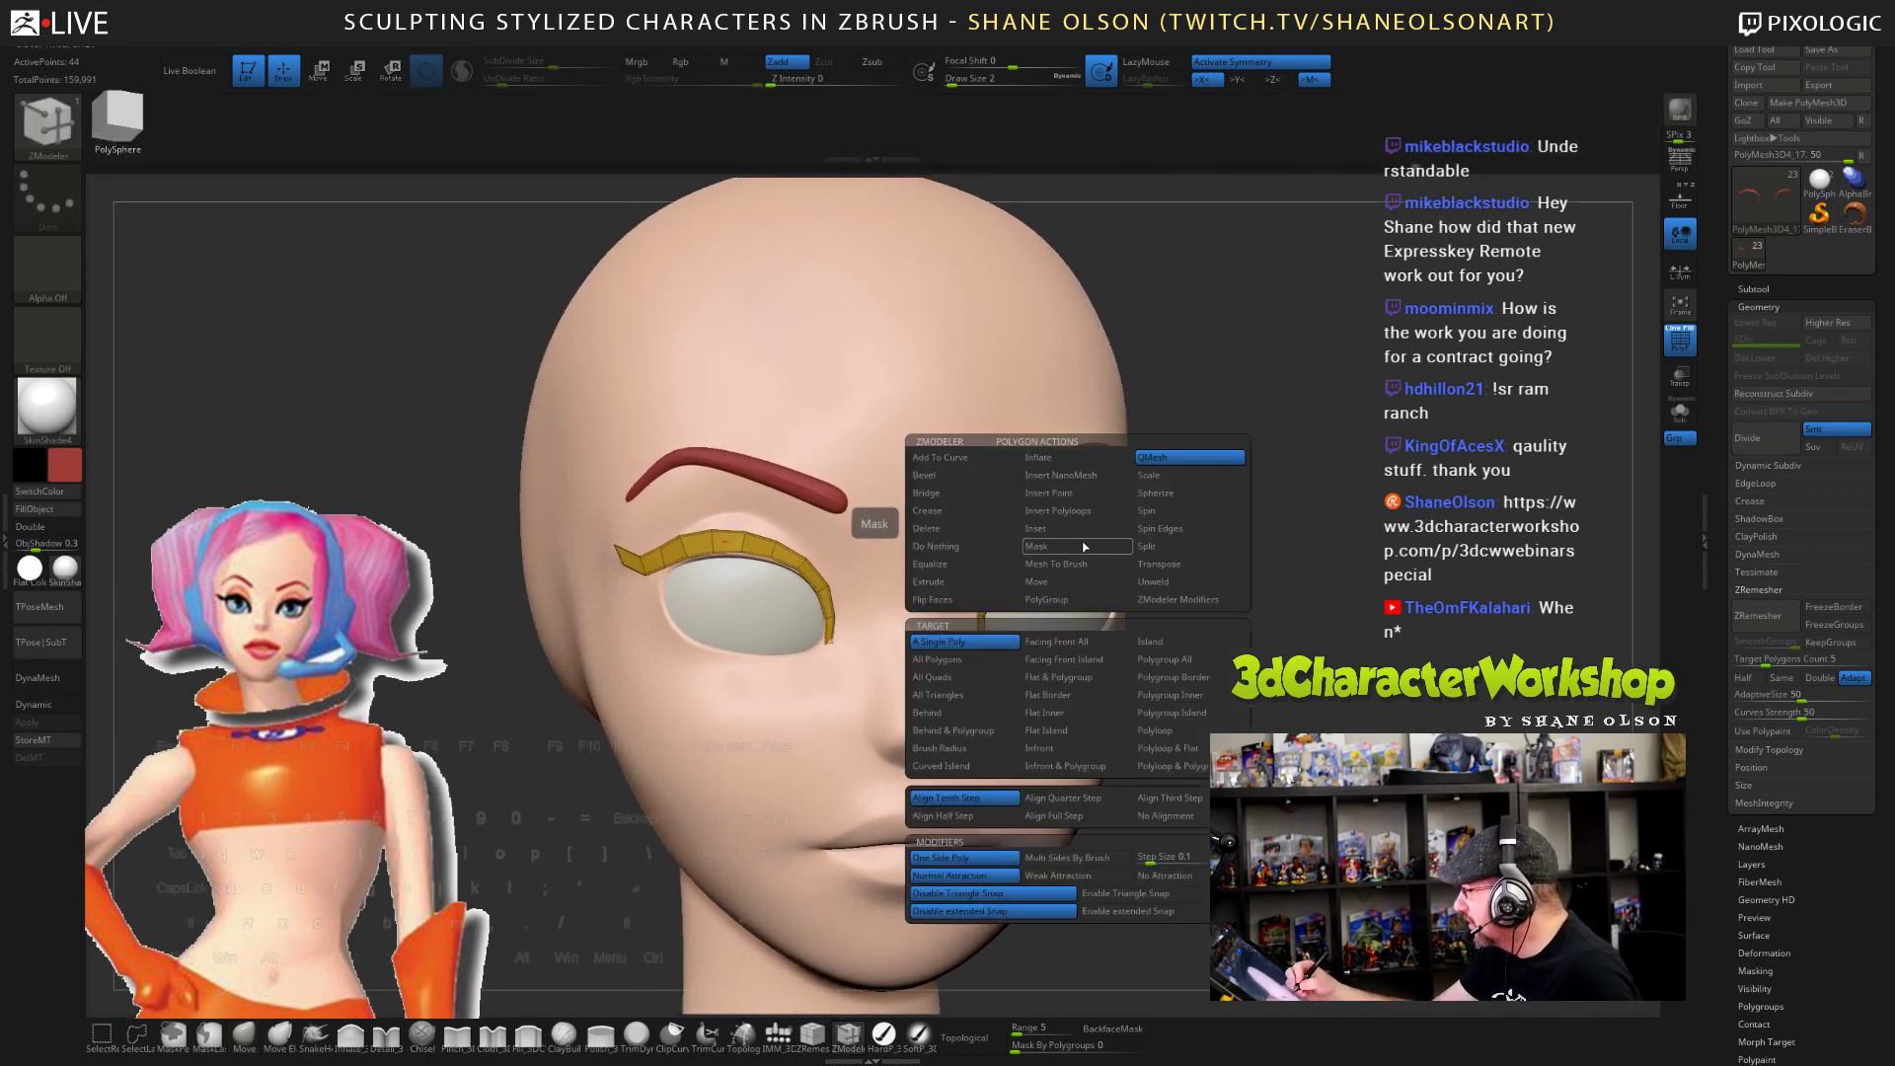
left_click(1184, 664)
left_click(1112, 540)
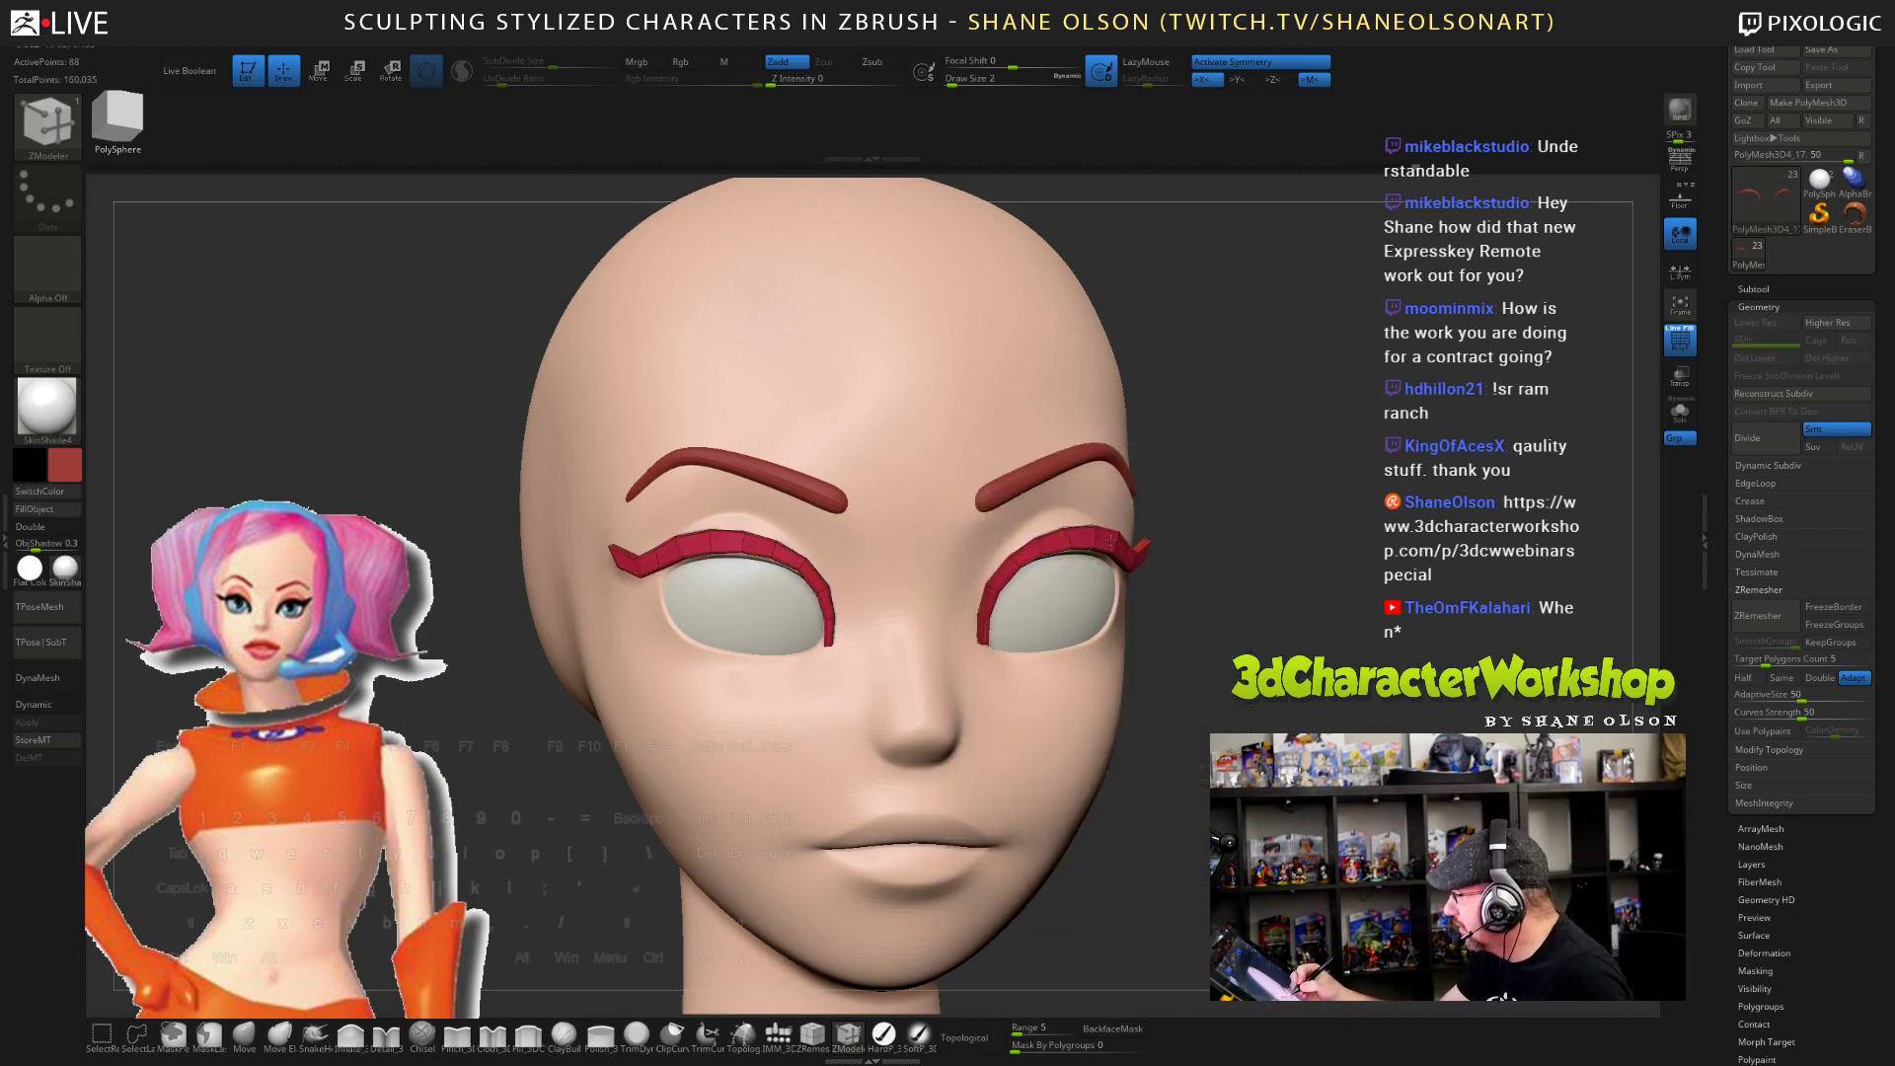
left_click_drag(1231, 605, 1198, 580)
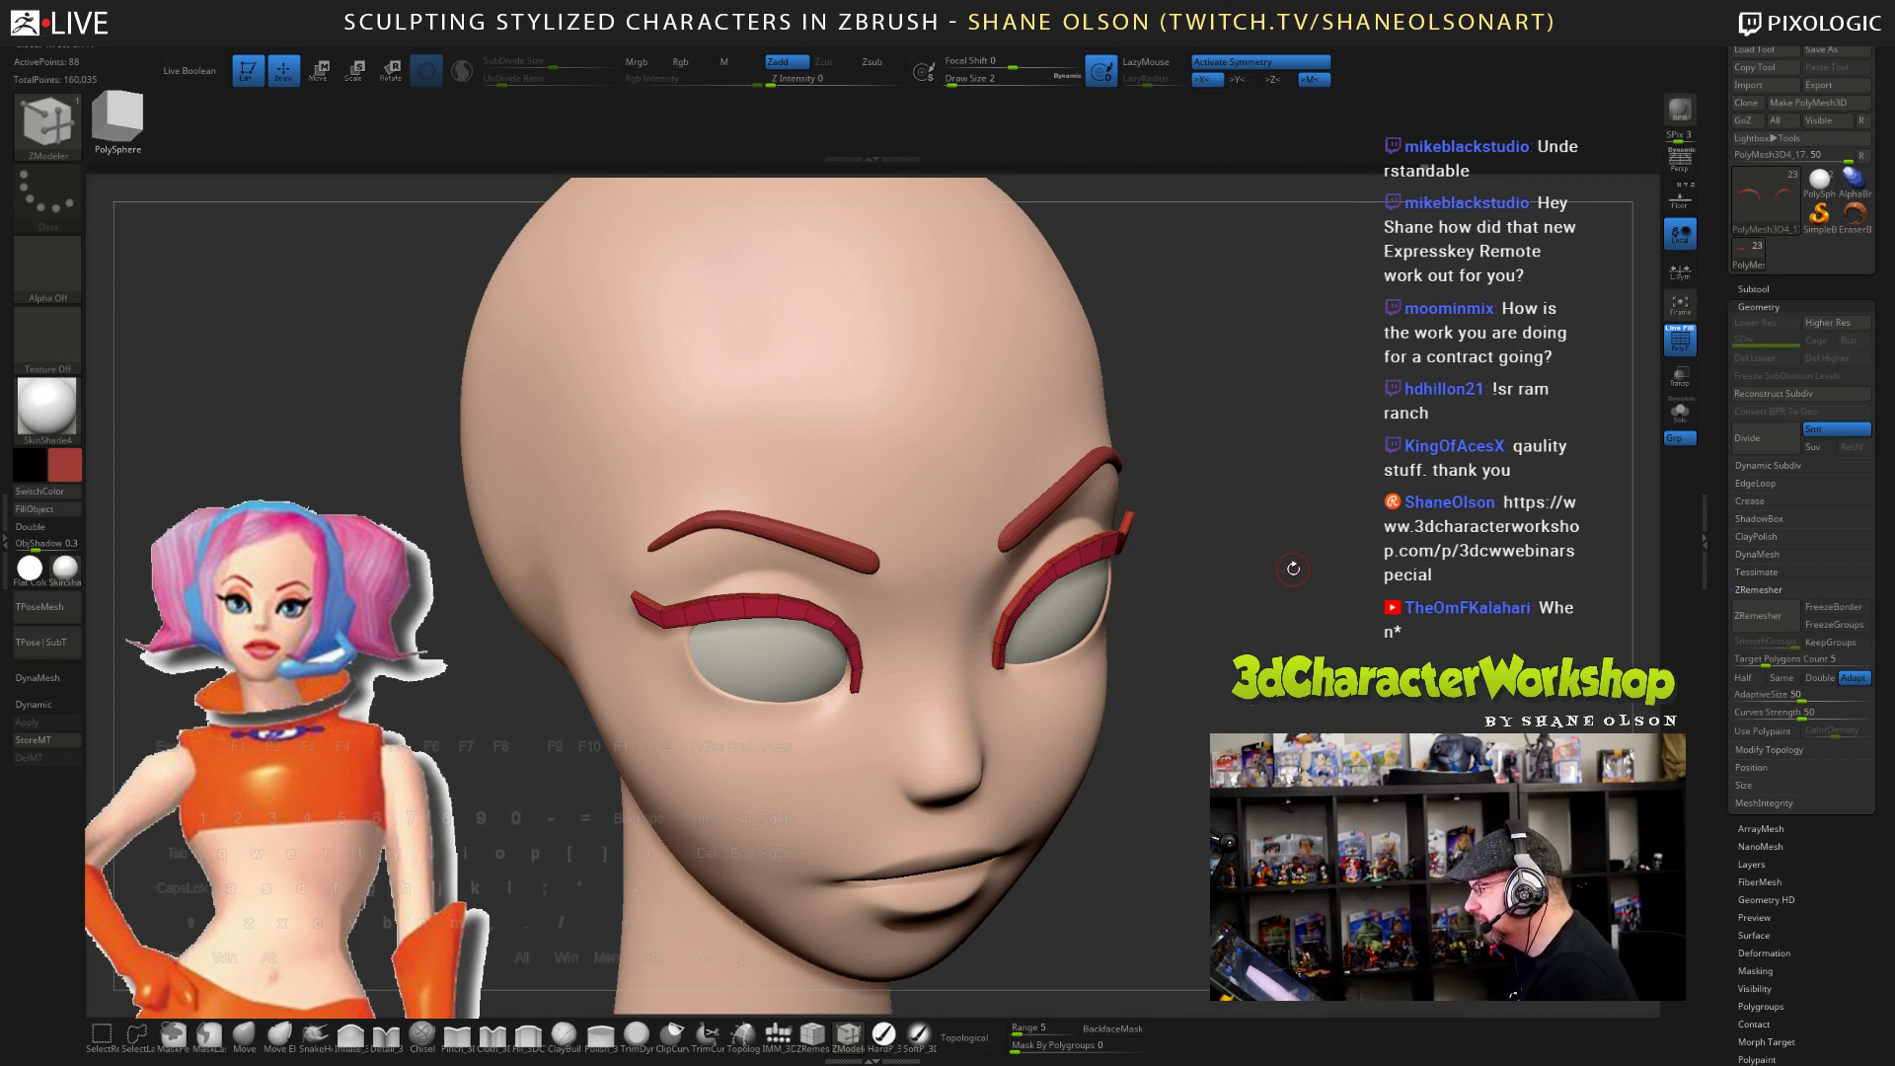
left_click_drag(1294, 586, 1342, 569, "alt")
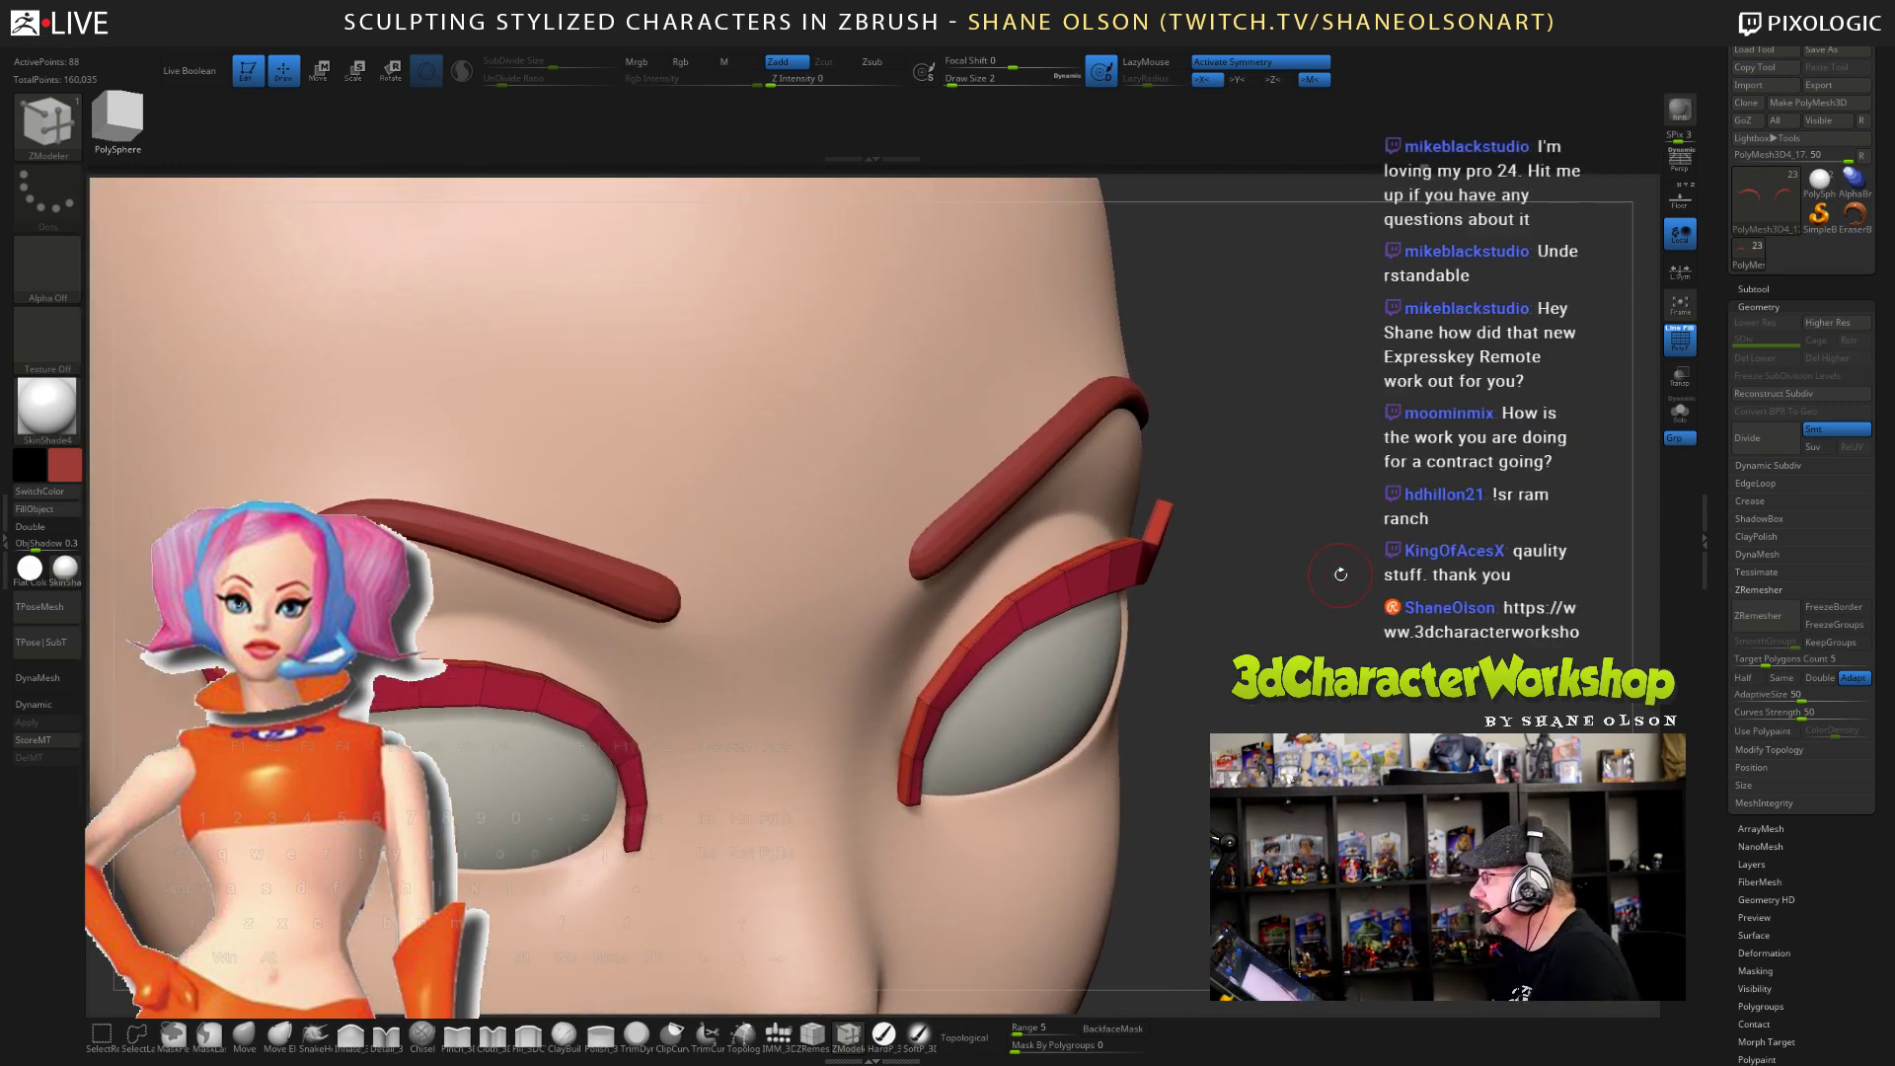
- Isolate the lashes' front edges with ZModeler's Transpose edge action and move them outward from the face
left_click_drag(1339, 584, 1167, 757)
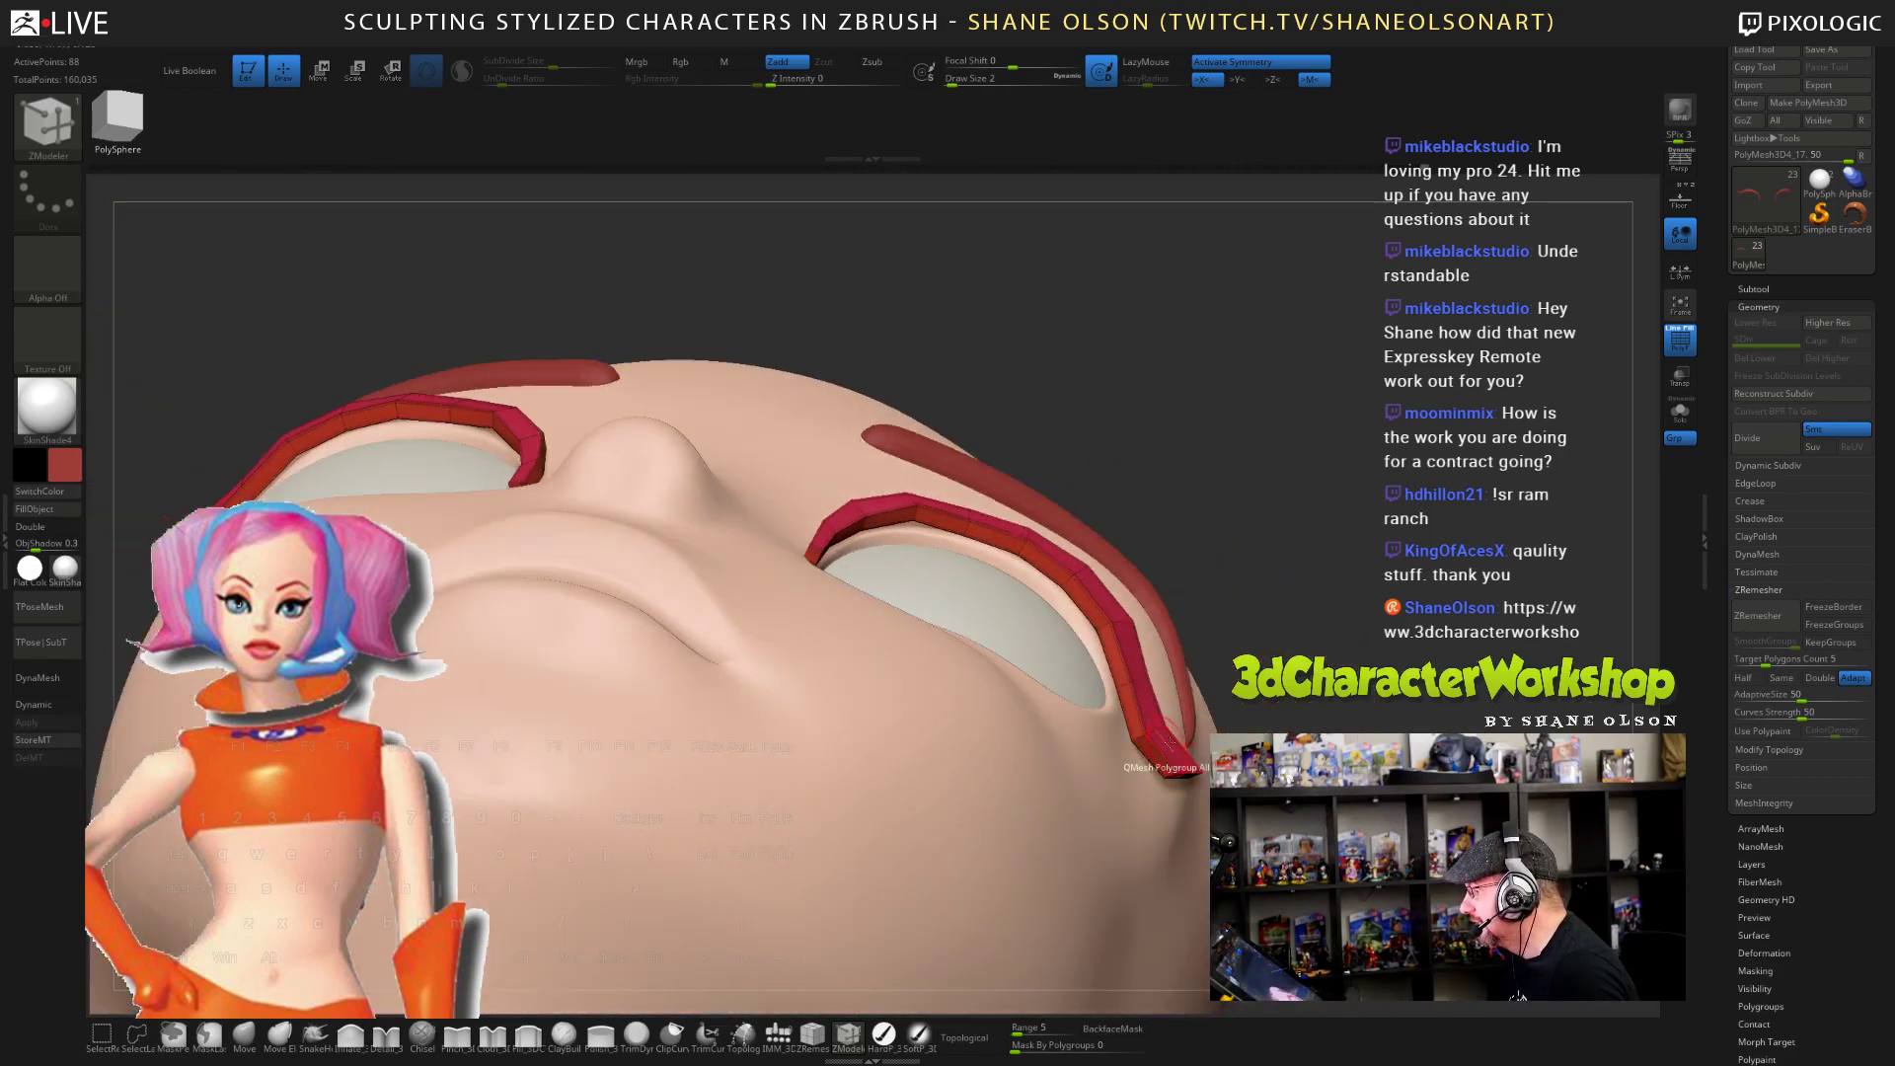
key("space")
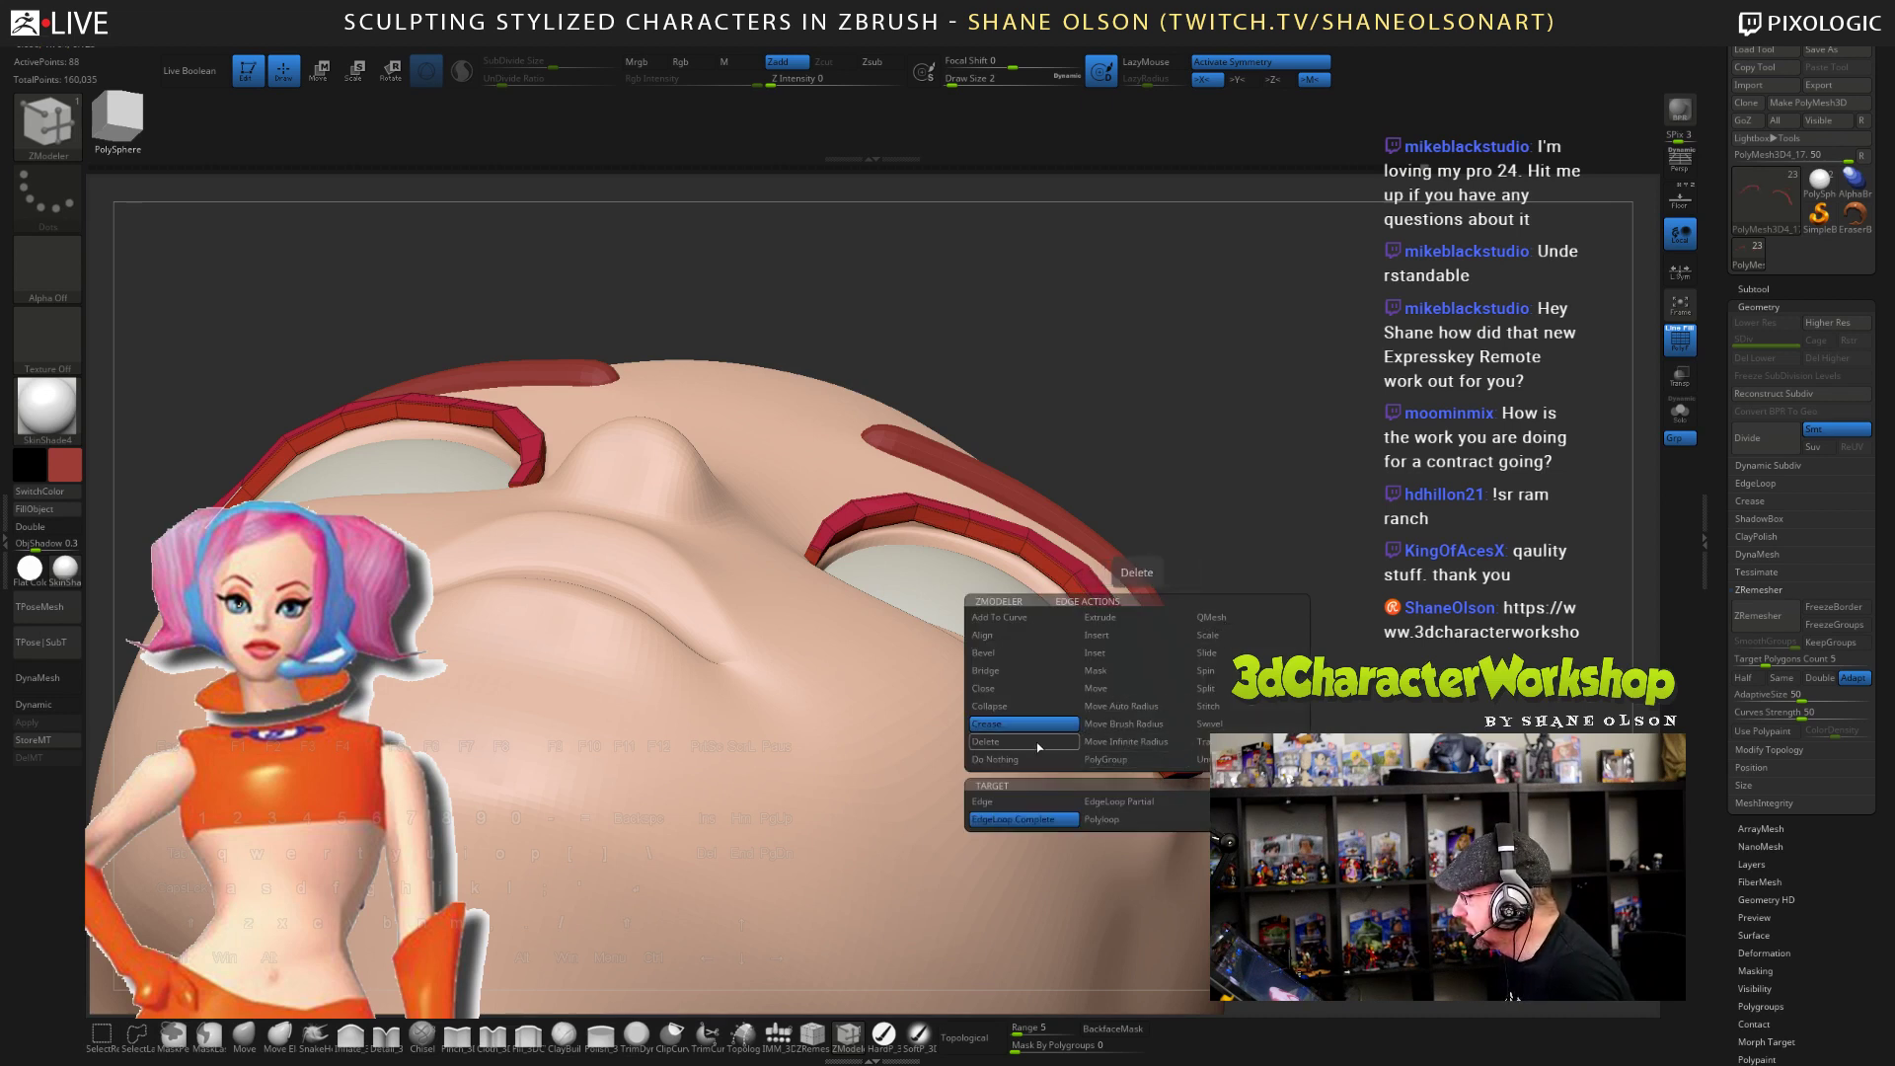
left_click(1206, 744)
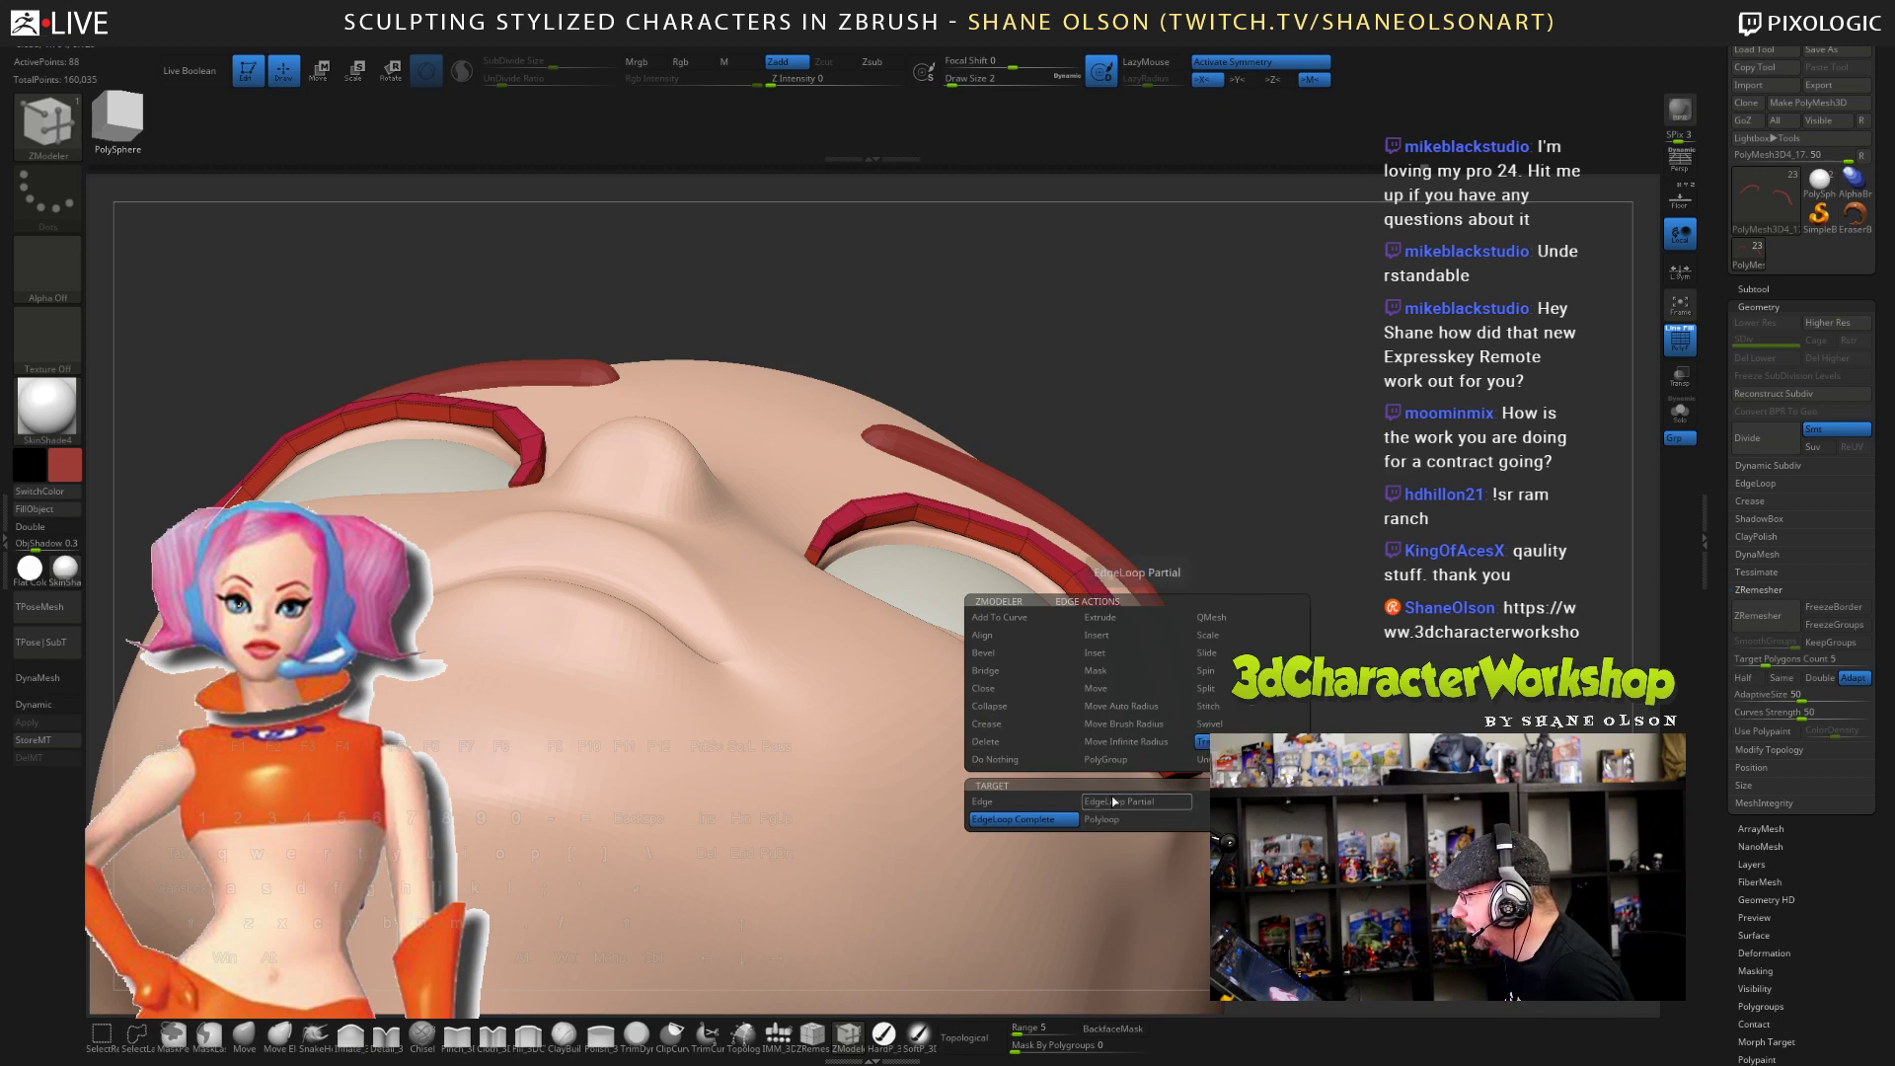
left_click(1114, 820)
left_click(1122, 650)
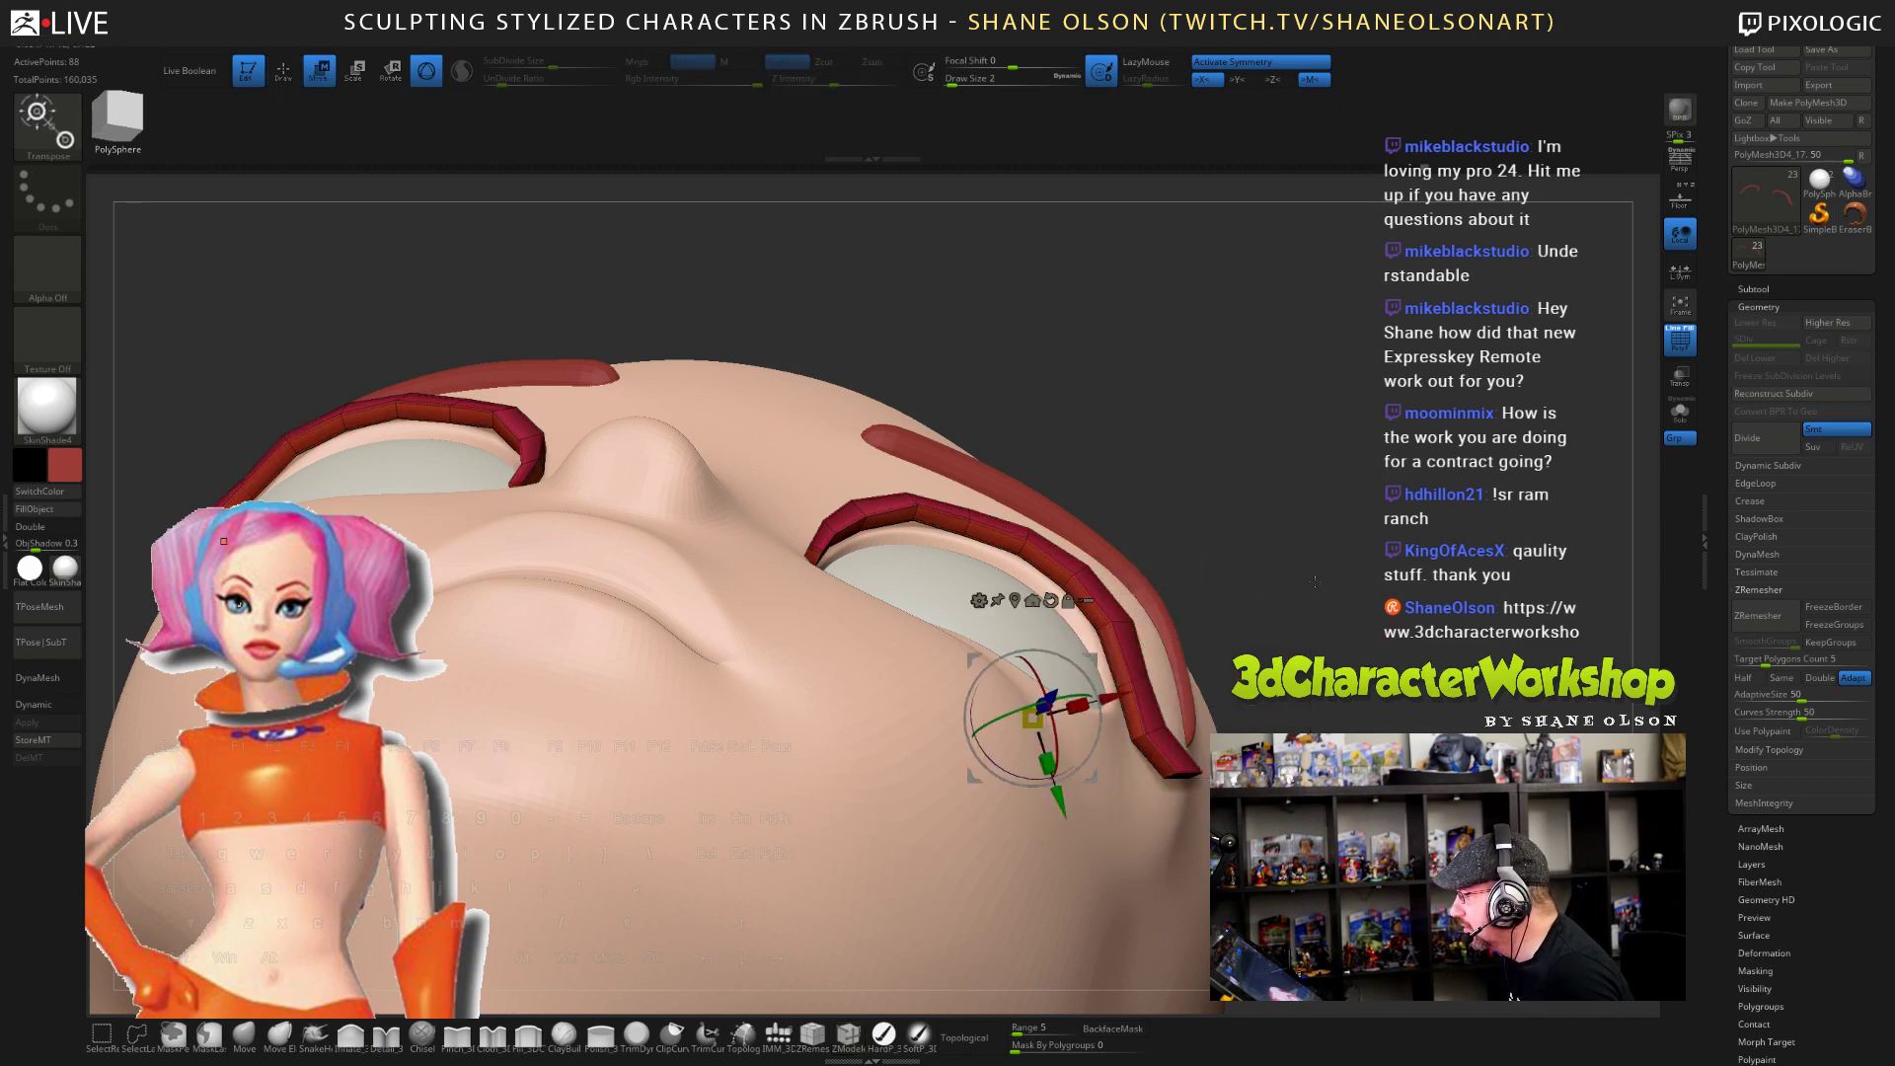
right_click_drag(1122, 671, 1110, 573)
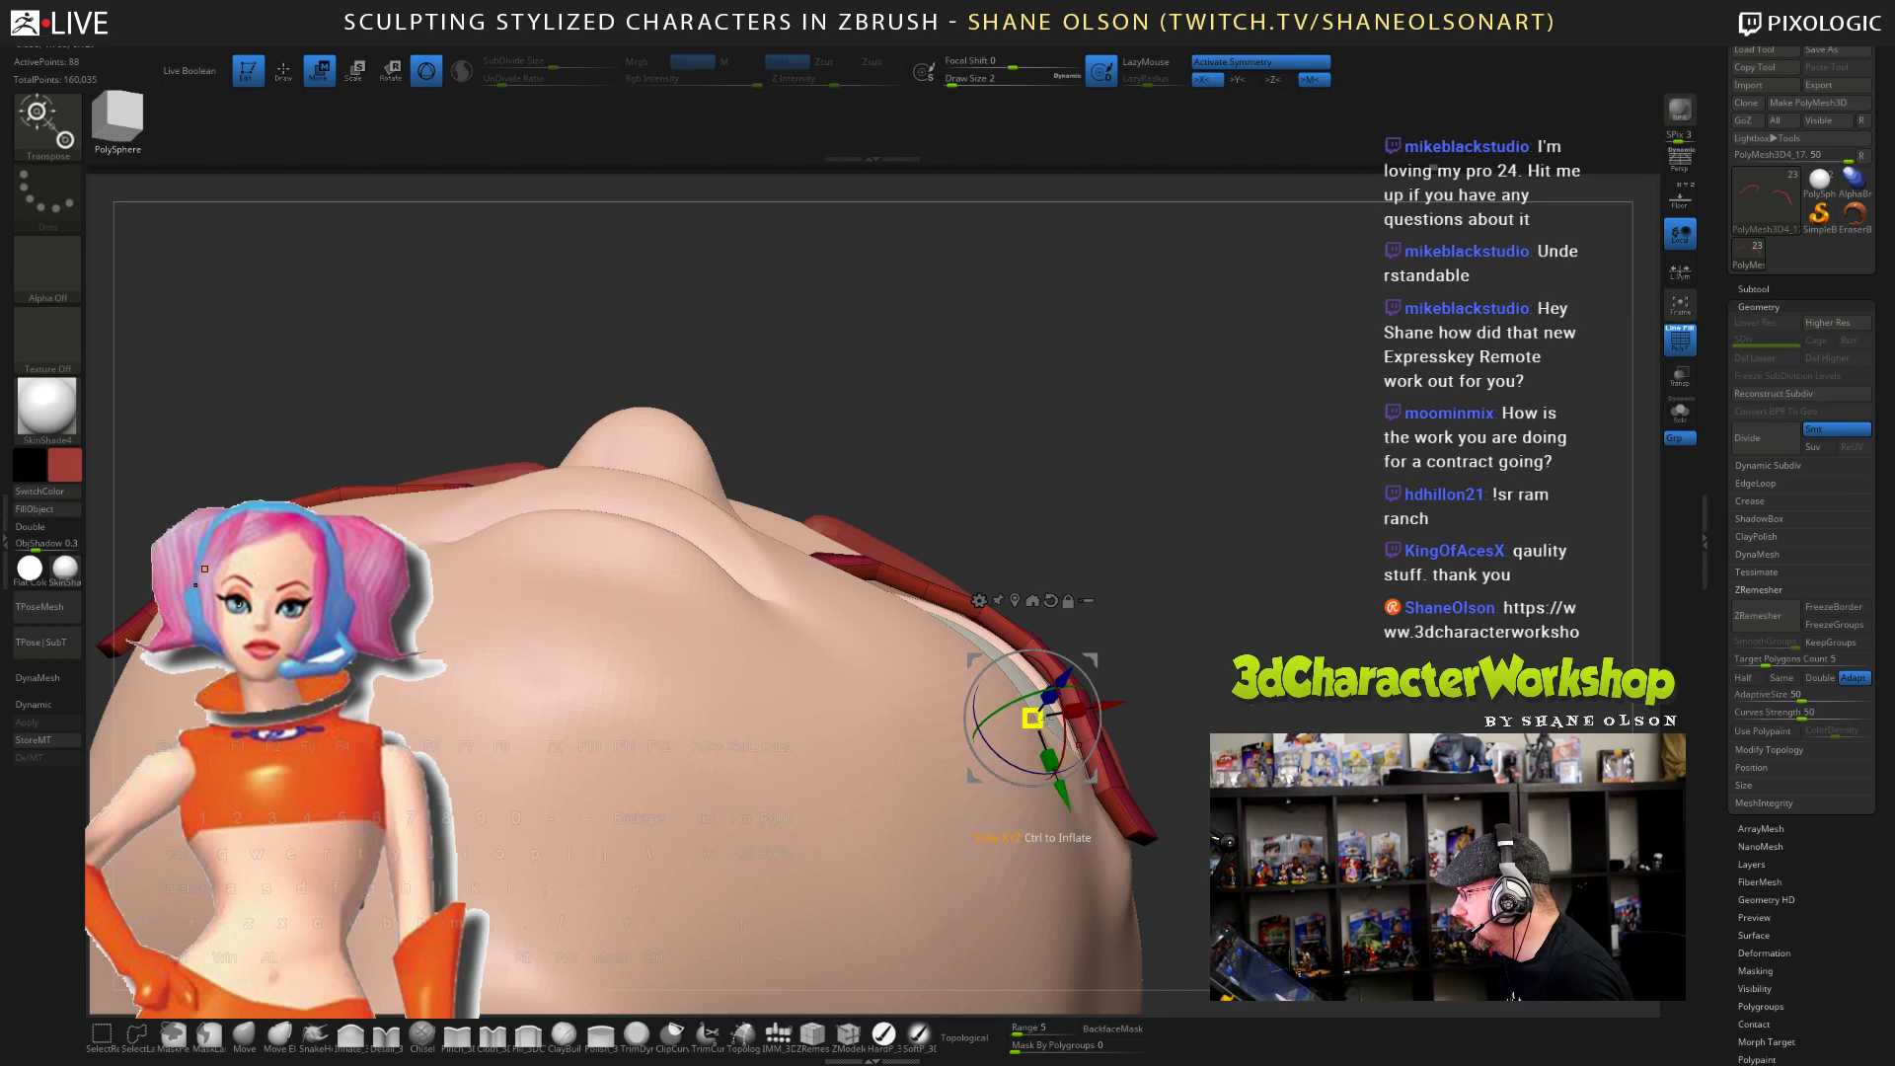
left_click_drag(1033, 718, 1048, 699)
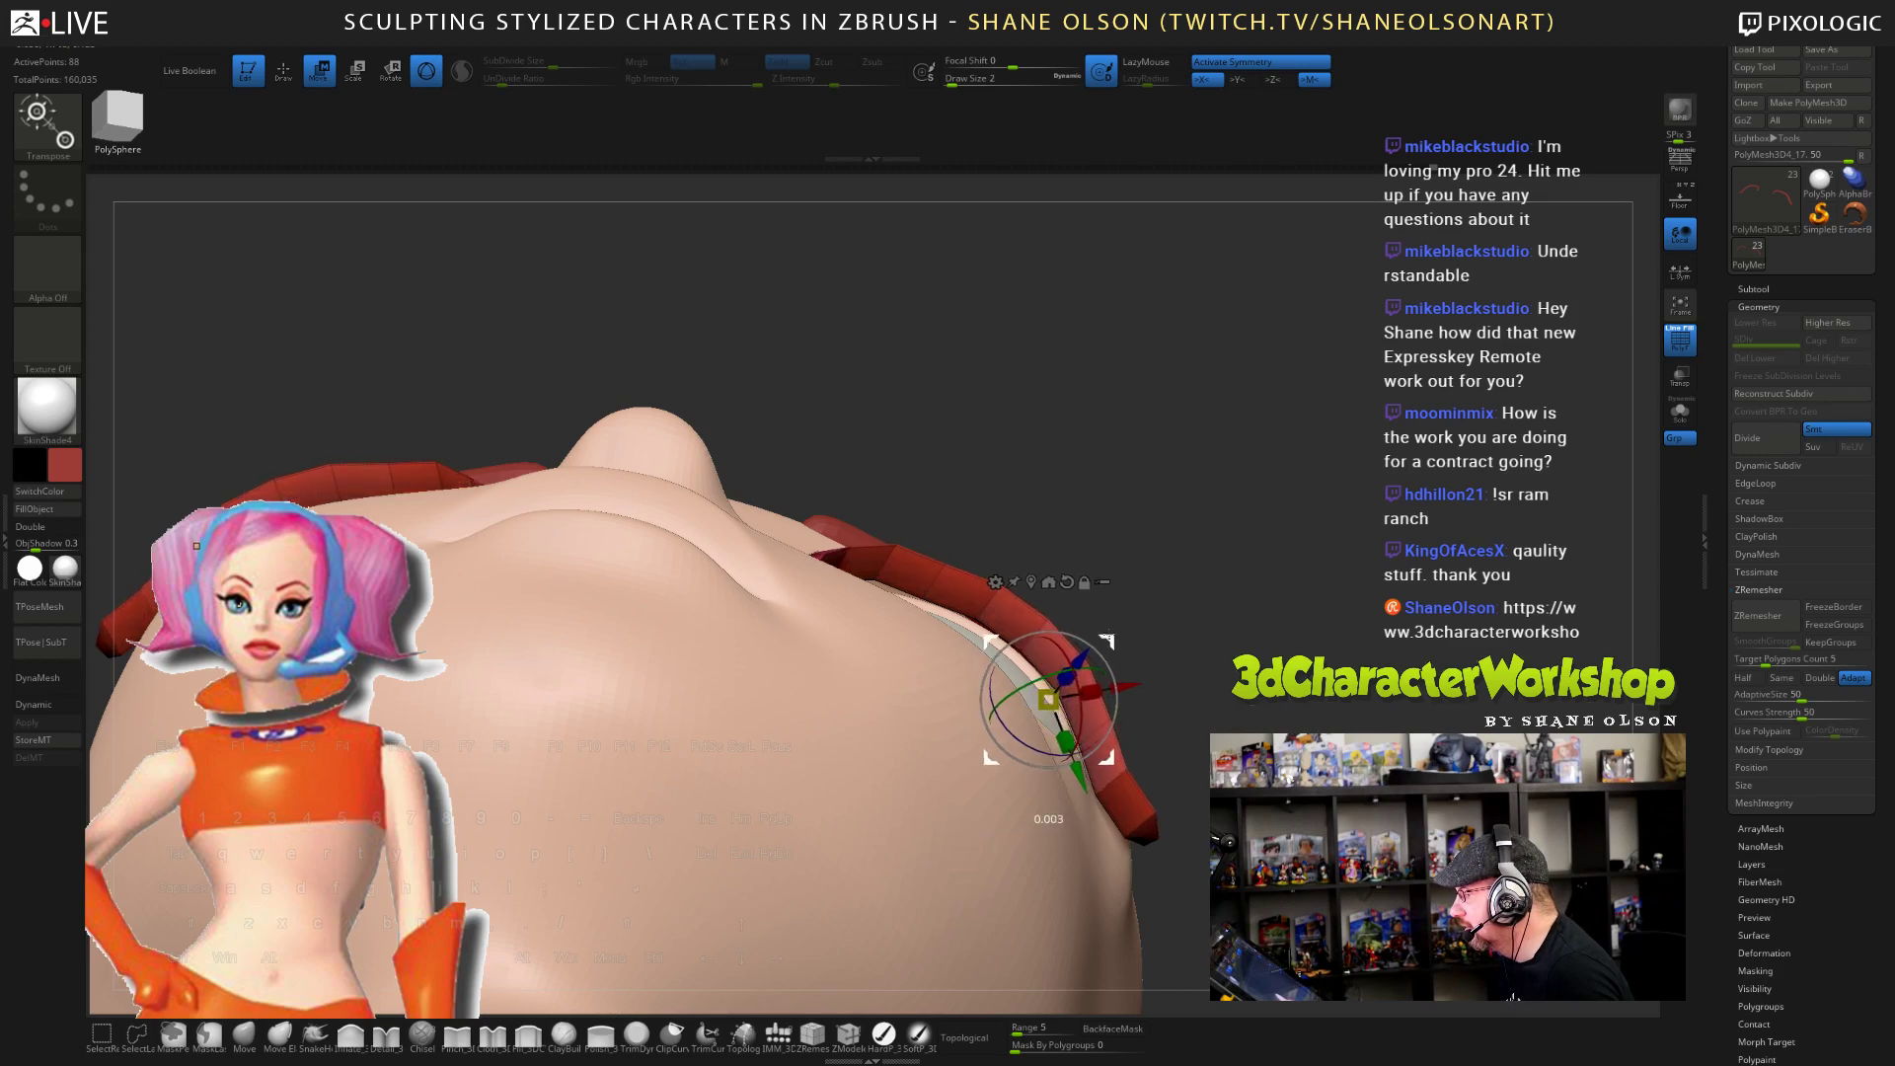
left_click_drag(1107, 643, 1109, 641)
- Shift the isolated lash edges slightly upward and outward with the gizmo, judging the overhang from several angles
right_click_drag(1120, 602, 1150, 686)
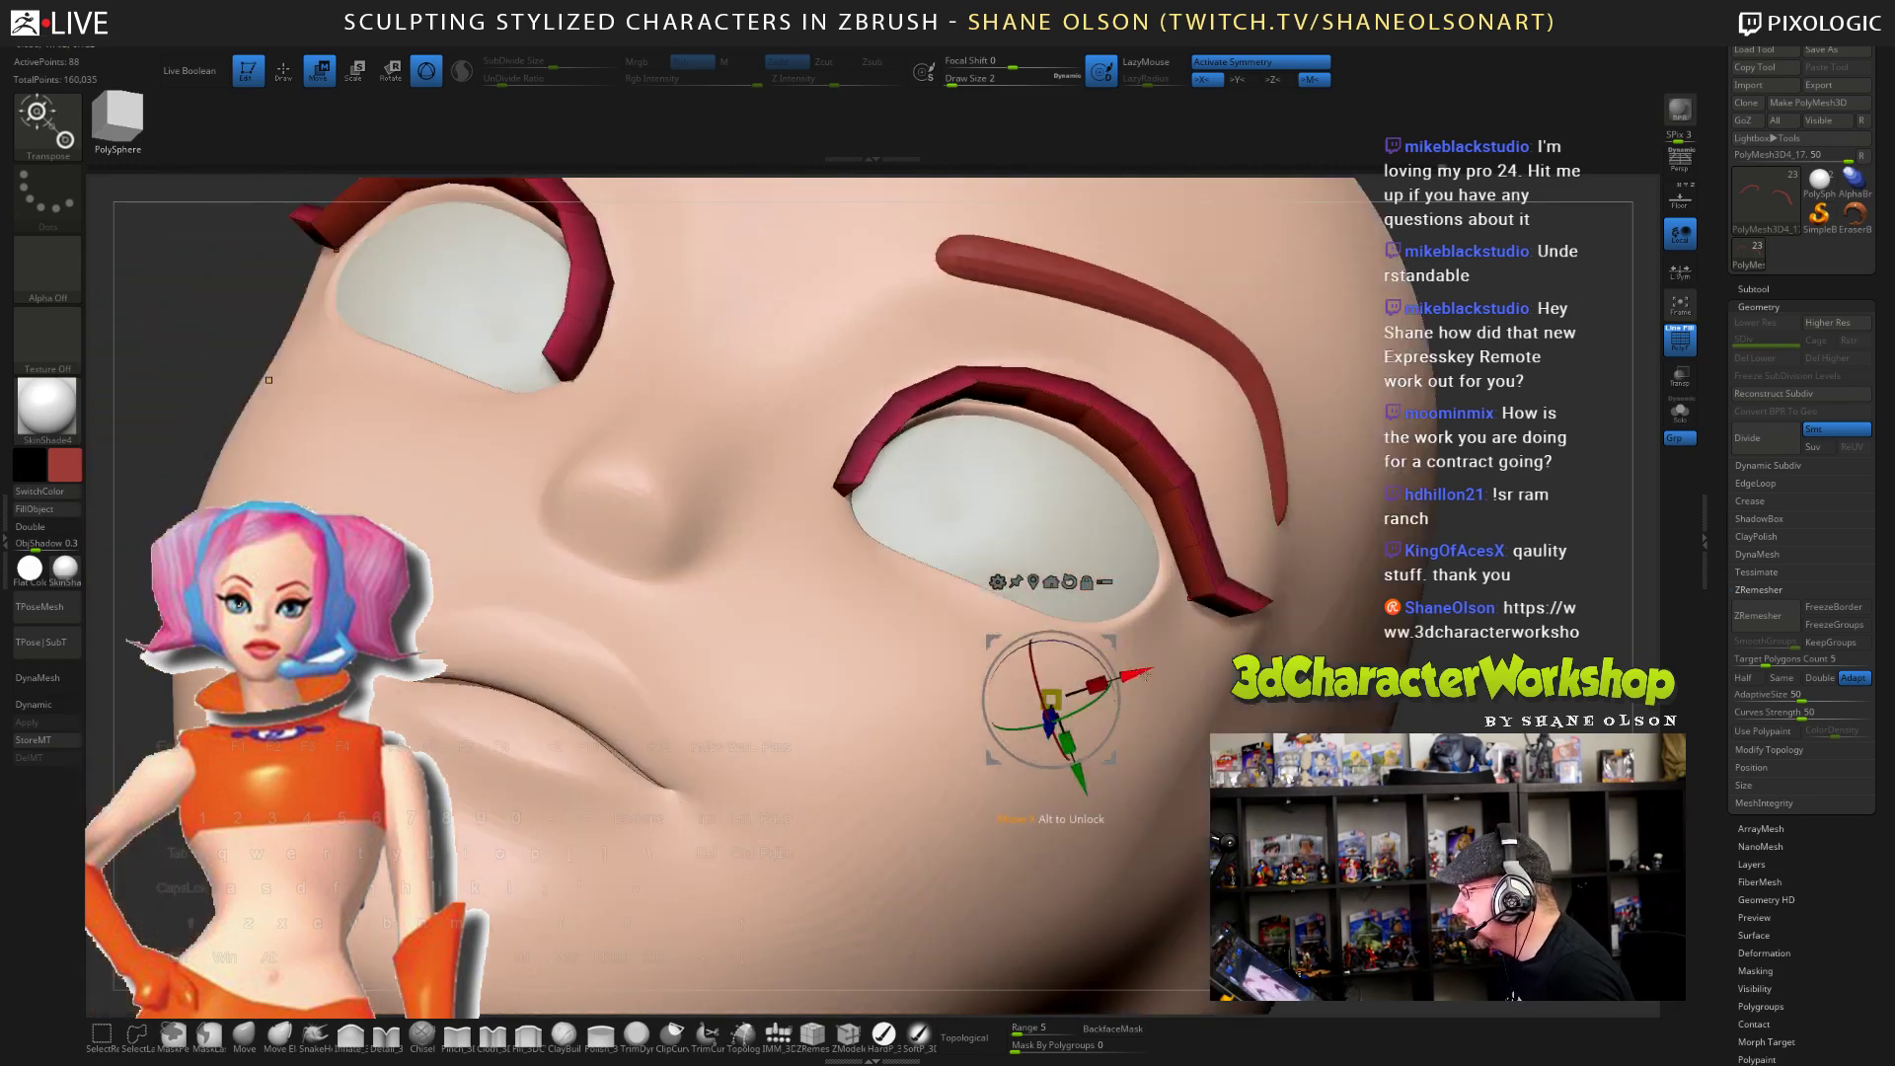
left_click_drag(1108, 637, 1112, 625)
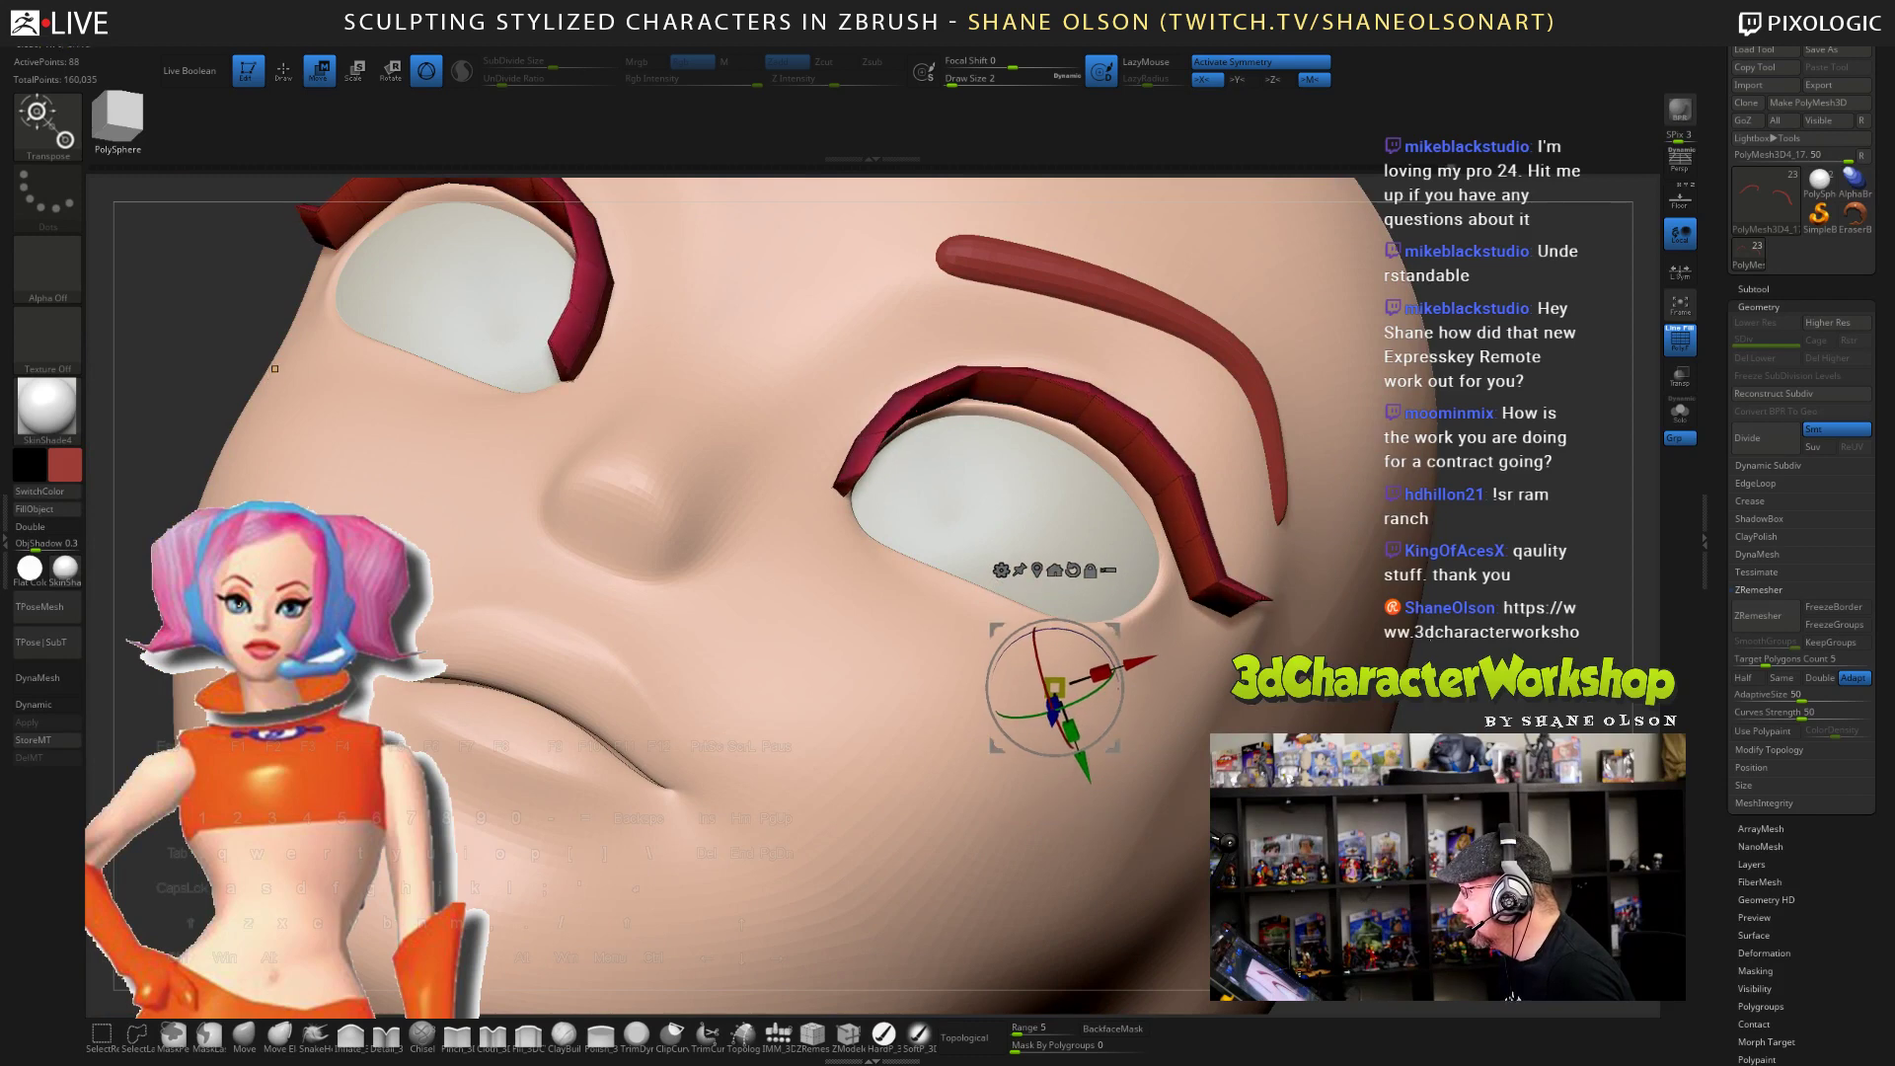
right_click_drag(1579, 583, 1447, 661)
left_click_drag(1121, 640, 1123, 636)
right_click_drag(1389, 662, 1285, 523, "alt")
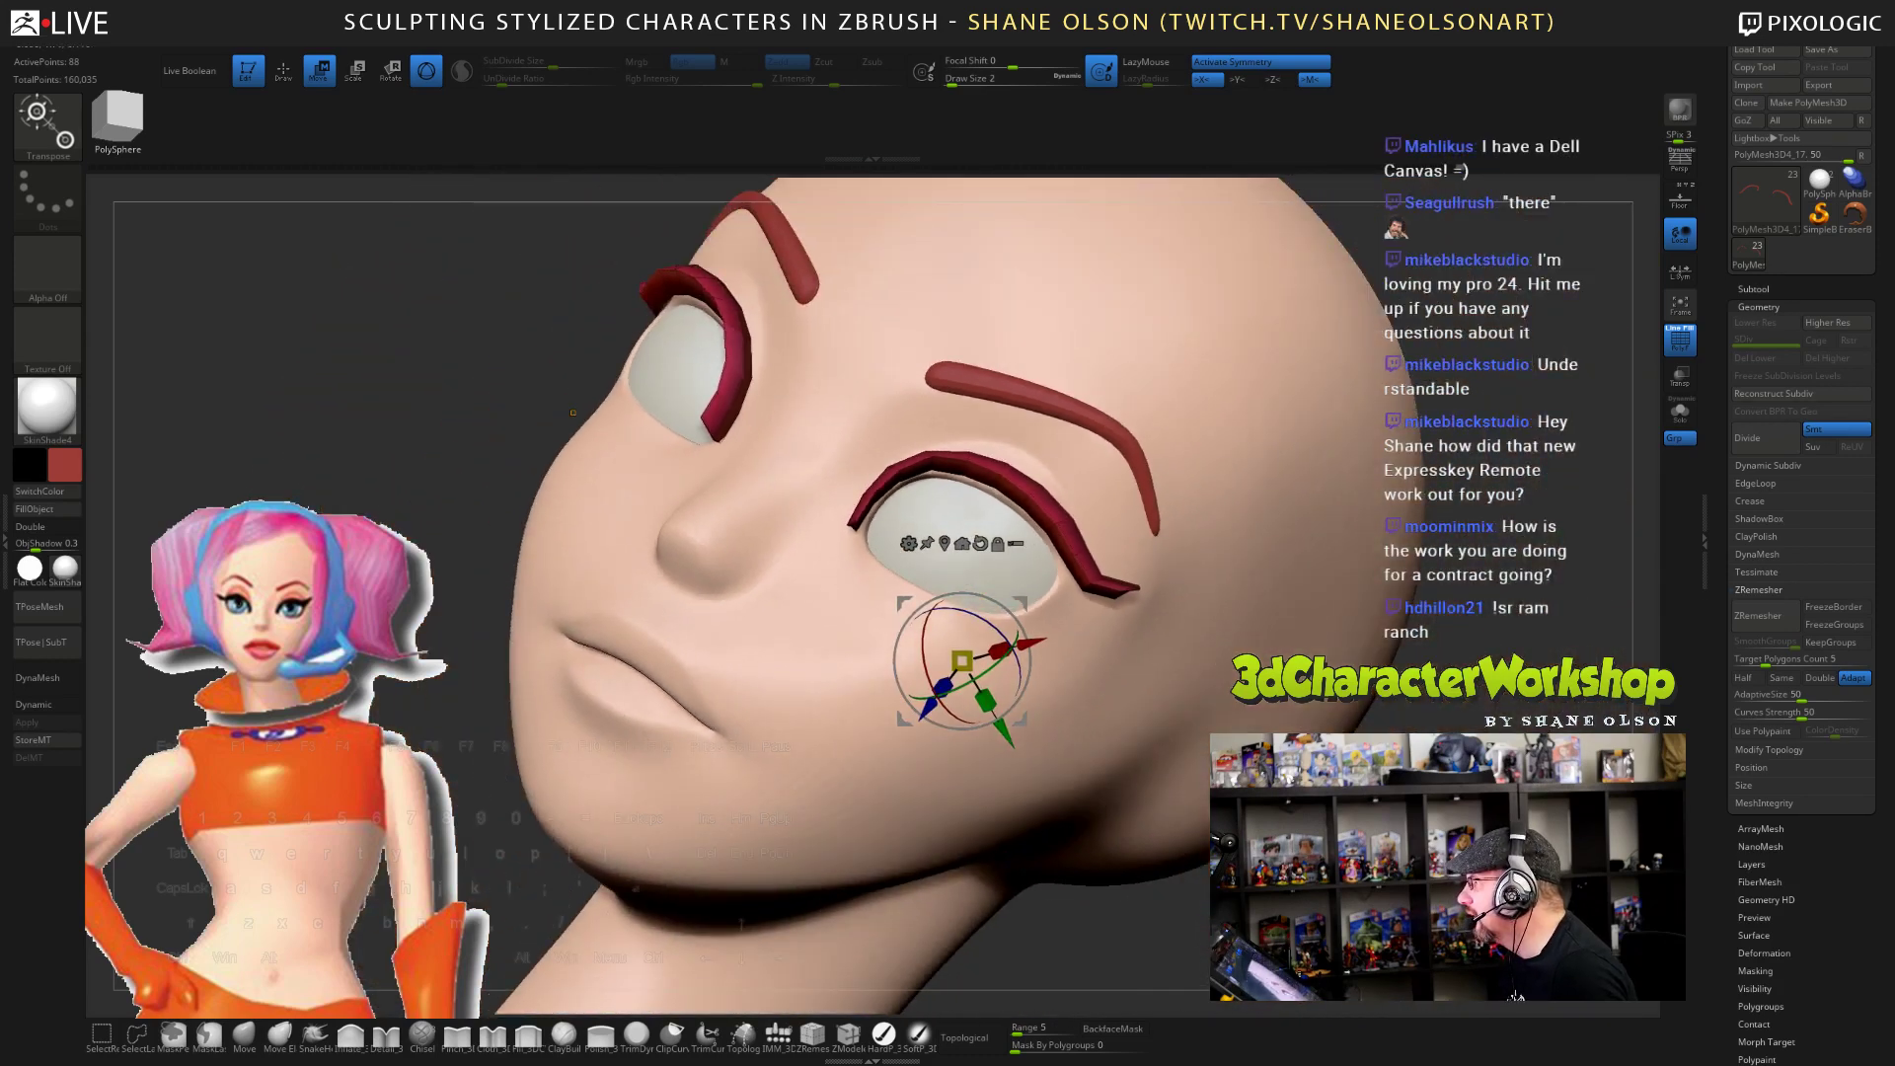
- Make a last small gizmo adjustment to the lash edges, return to Draw mode and check the lashes' depth from above
right_click_drag(572, 412, 582, 797)
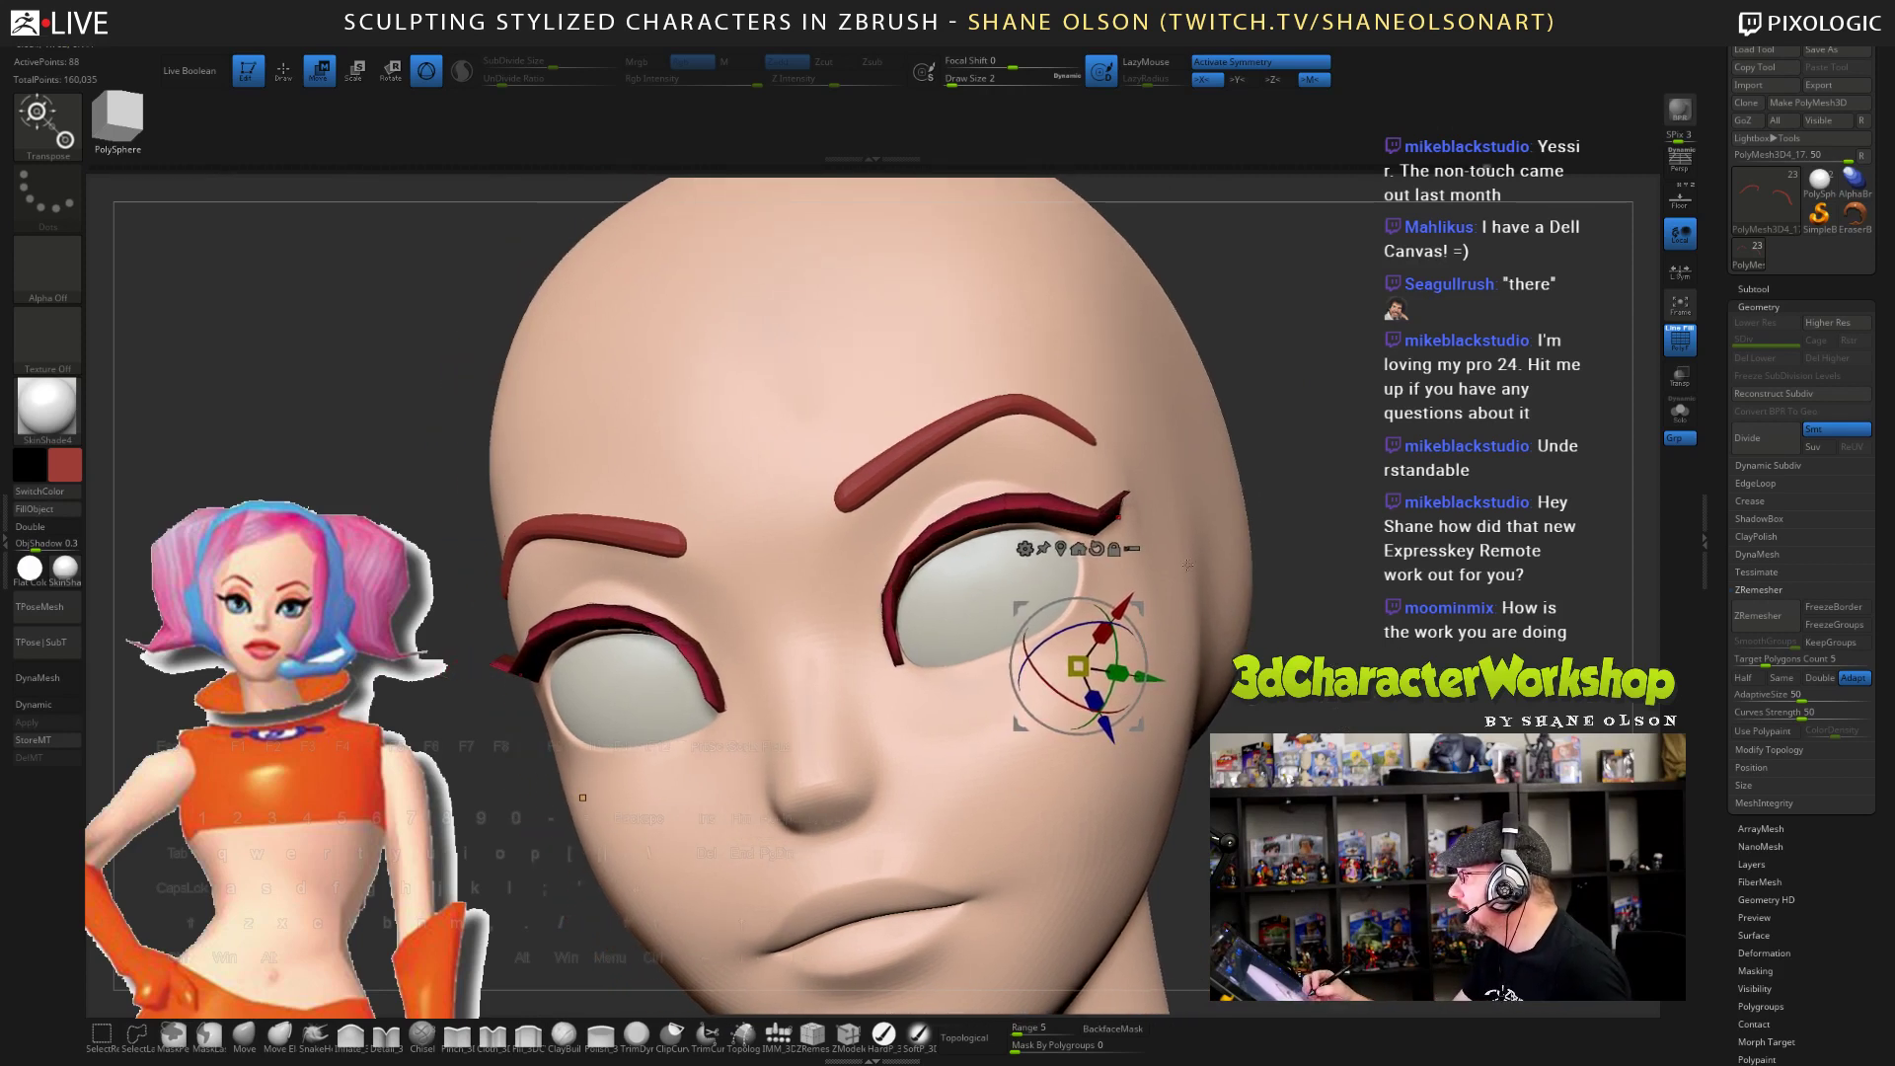
mouse_move(582, 797)
right_mouse_down()
mouse_move(503, 789)
mouse_move(561, 807)
right_mouse_up()
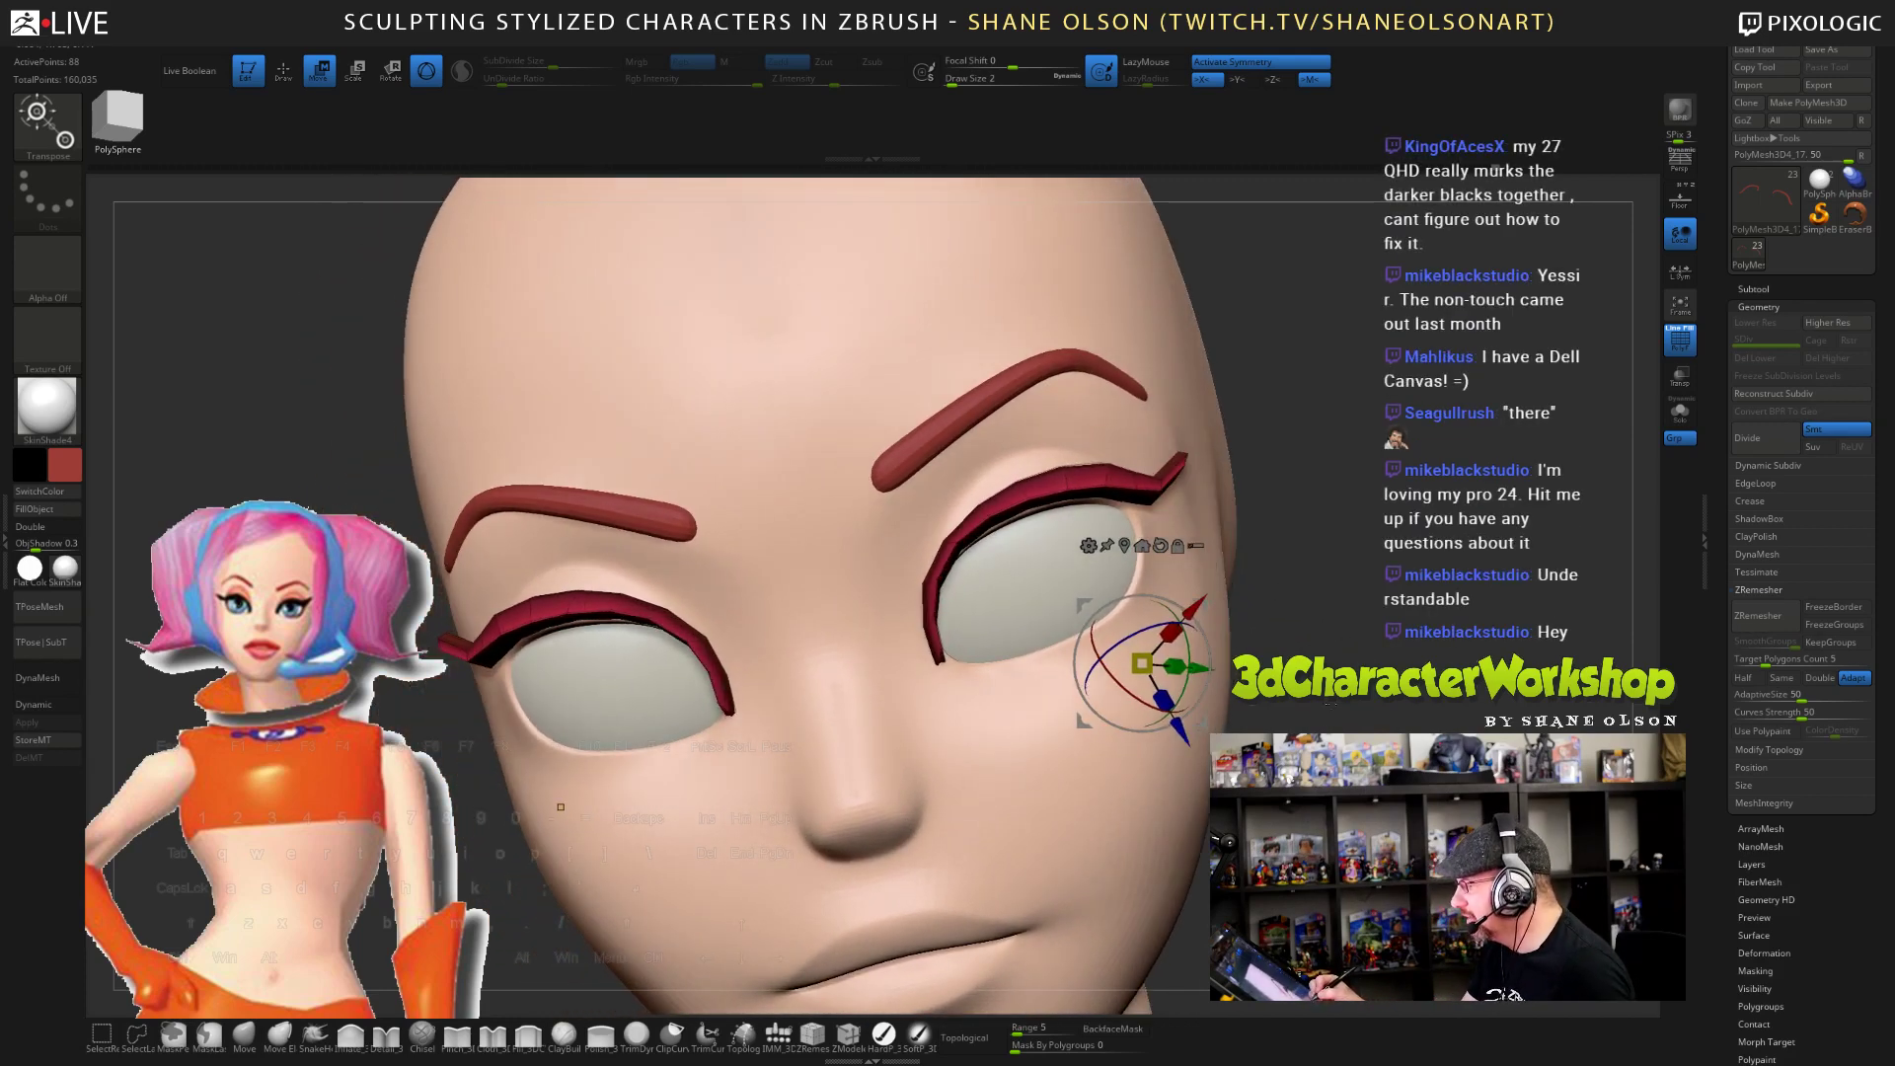
left_click_drag(1202, 723, 1200, 726)
right_click_drag(563, 807, 490, 823)
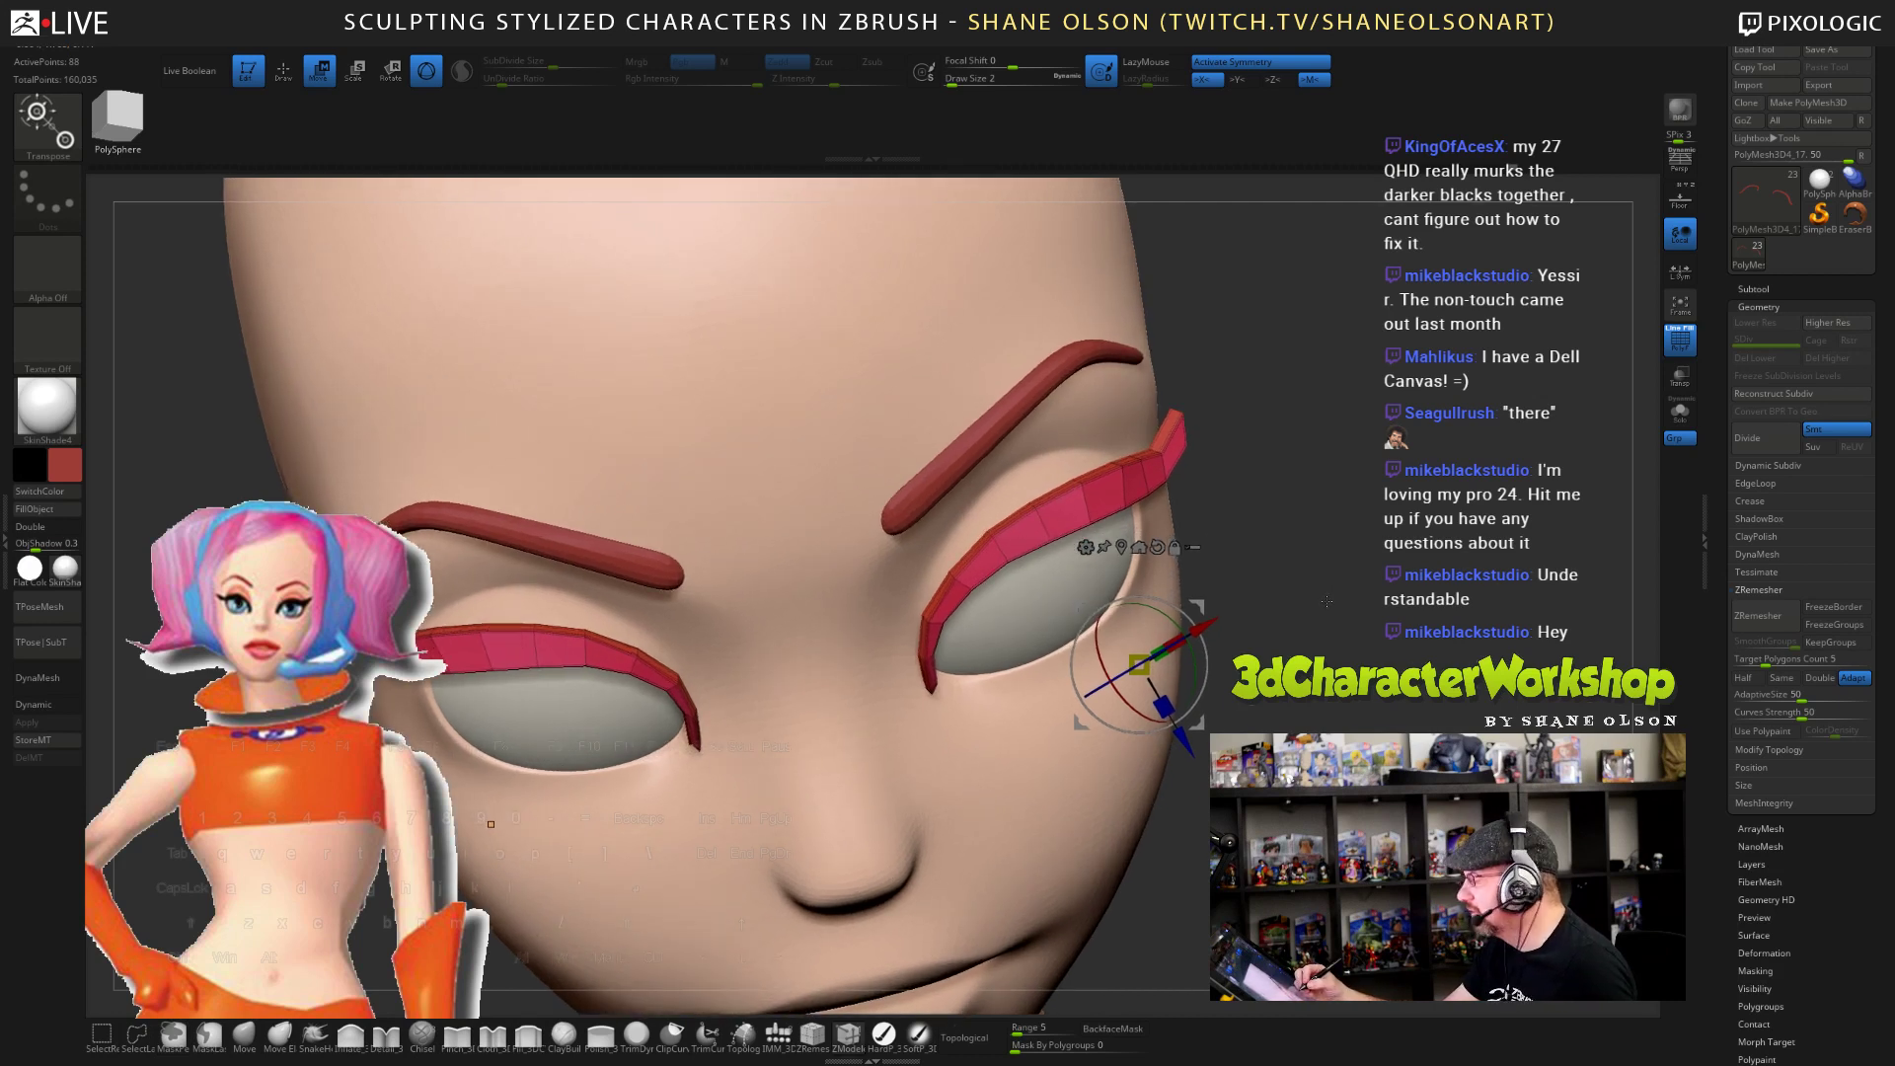
key("q")
left_click_drag(1323, 560, 1360, 645, "alt")
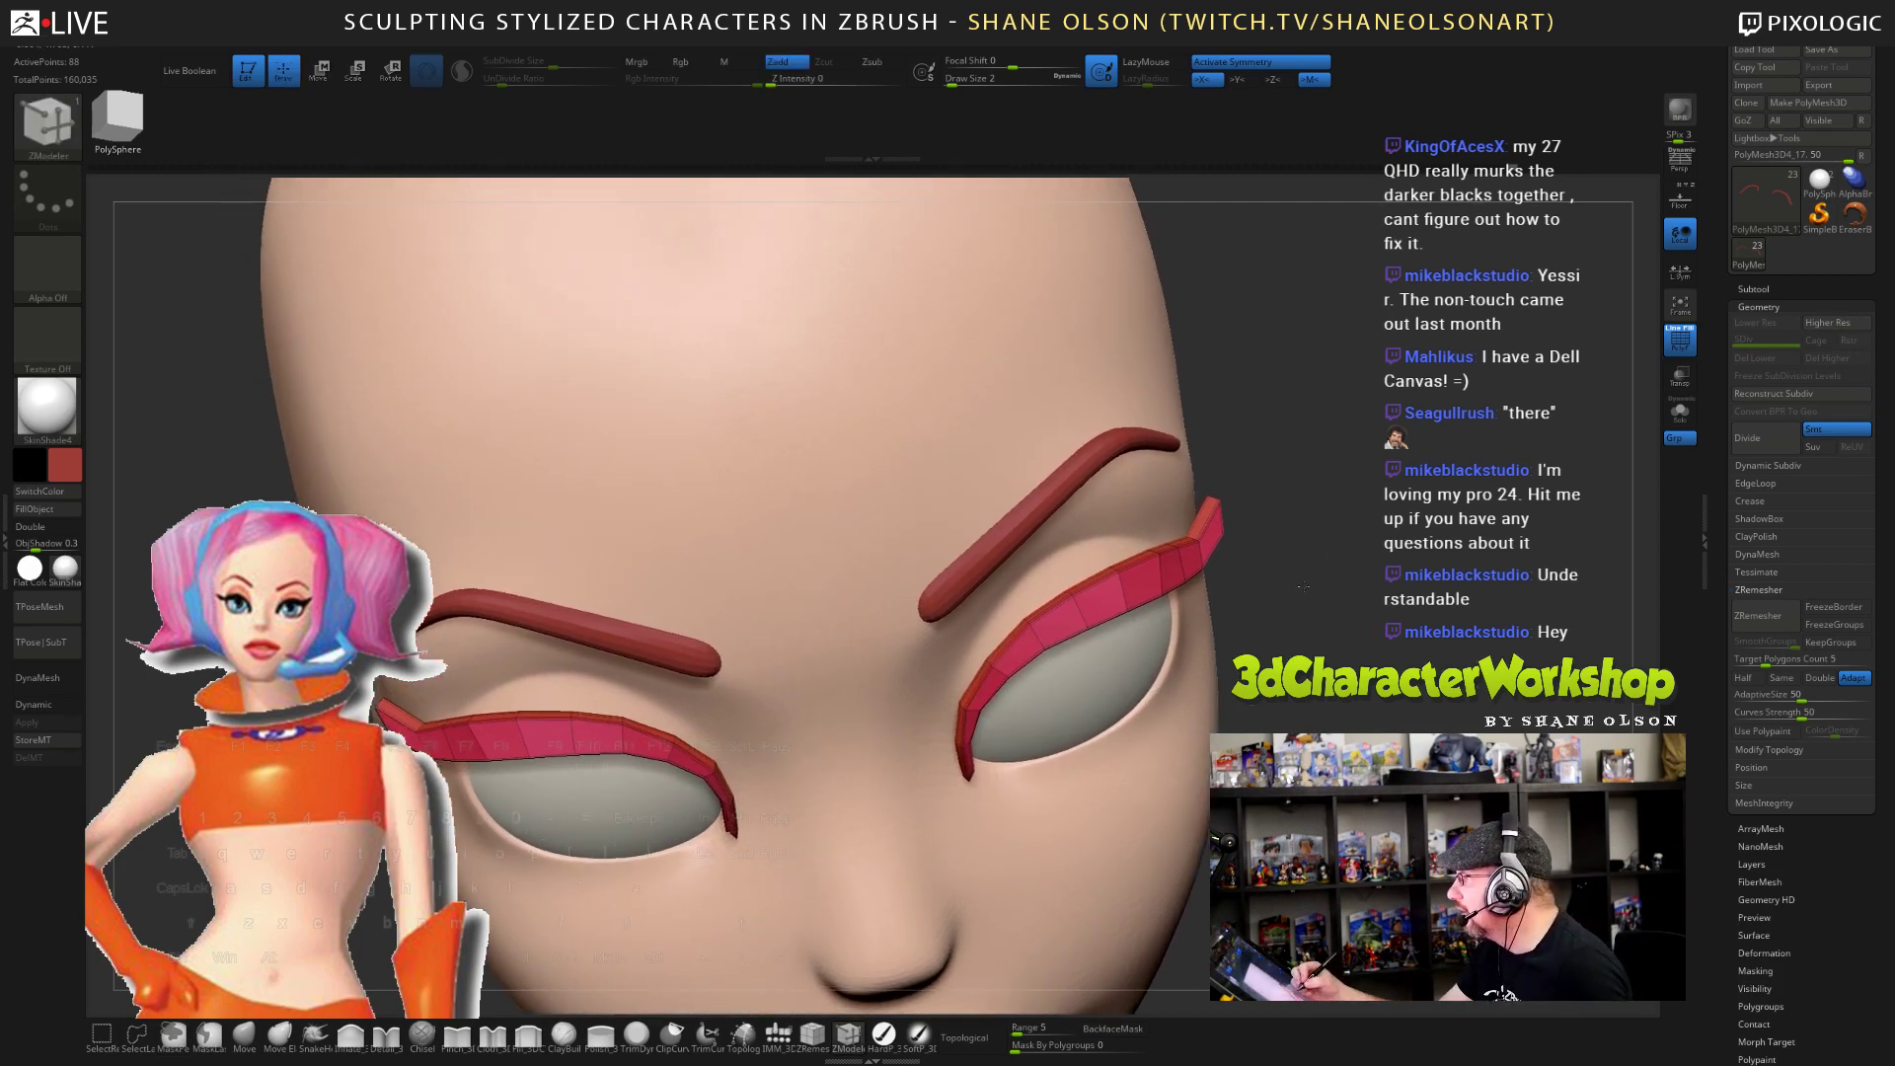
left_click_drag(1304, 587, 1214, 730)
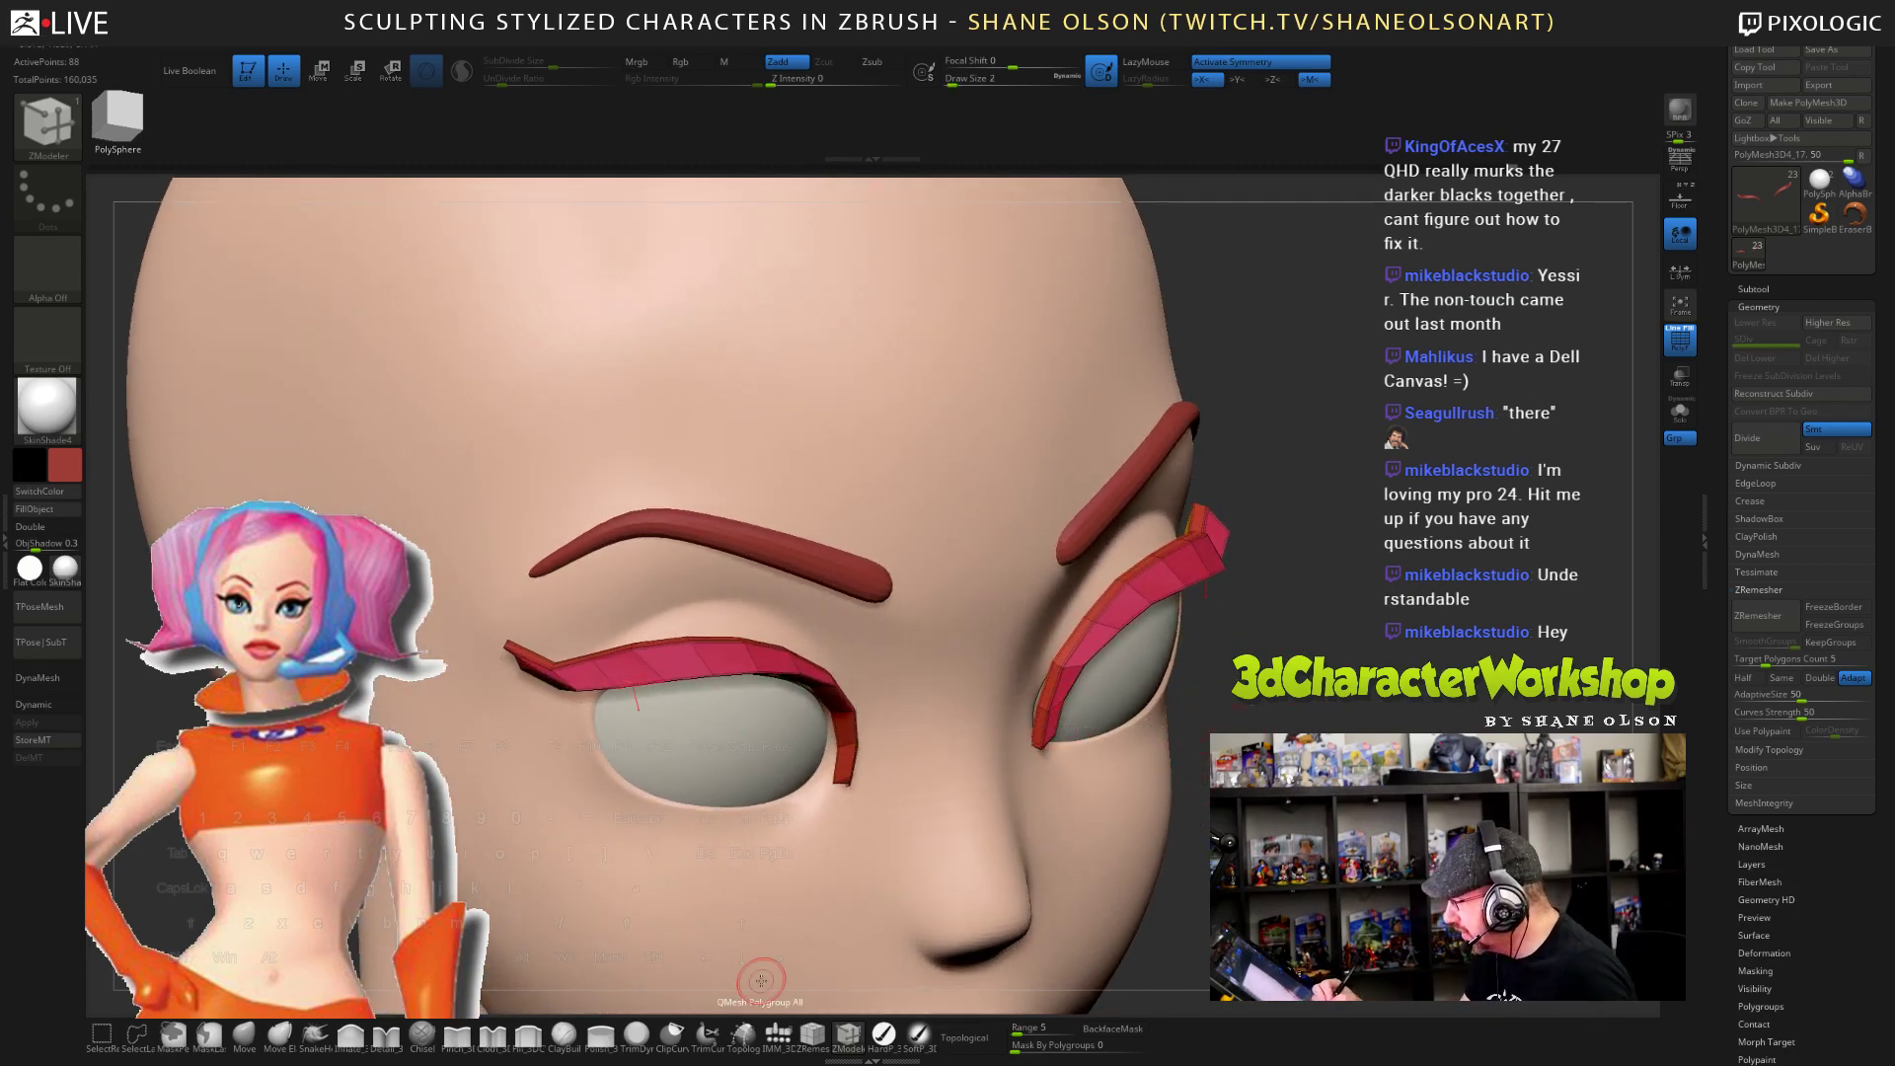
- Choose the Move brush and examine the thickened lashes and their outer wings from below, the side and the front
left_click(243, 1033)
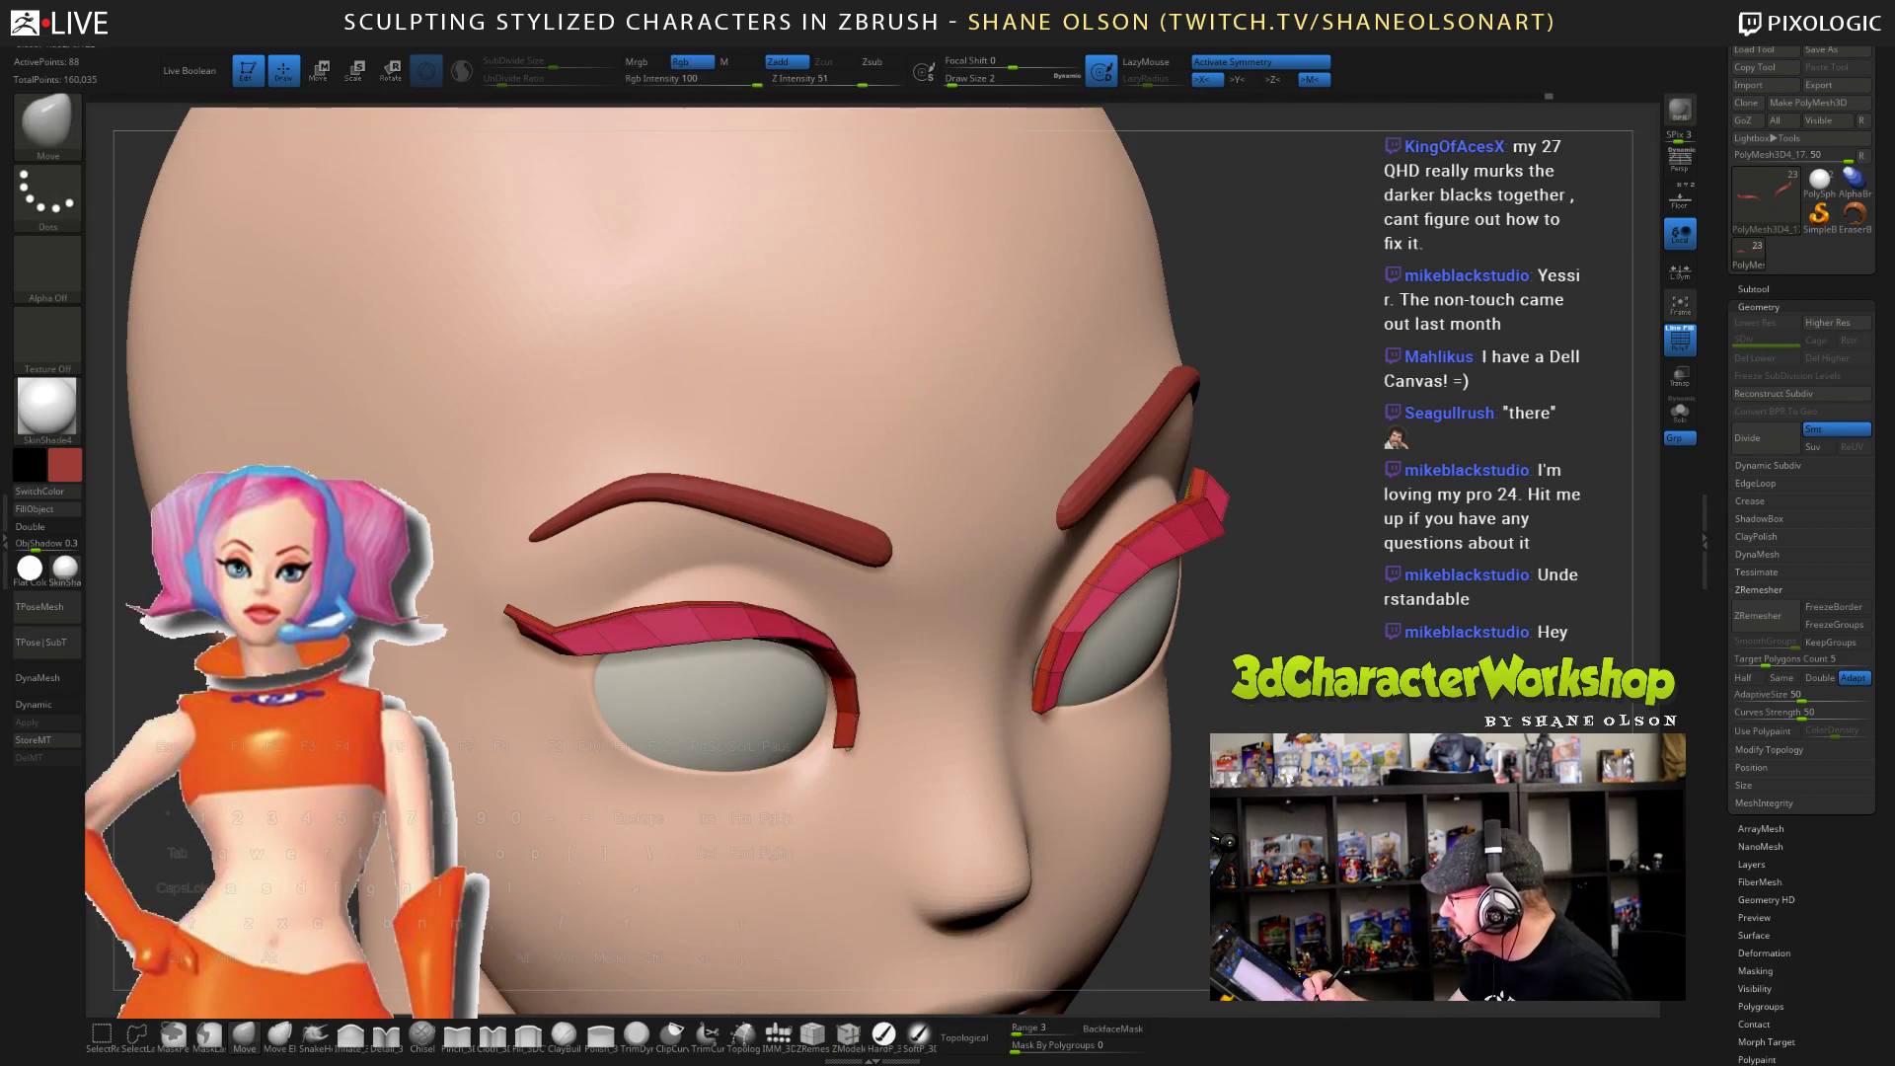
right_click_drag(1401, 839, 1178, 684)
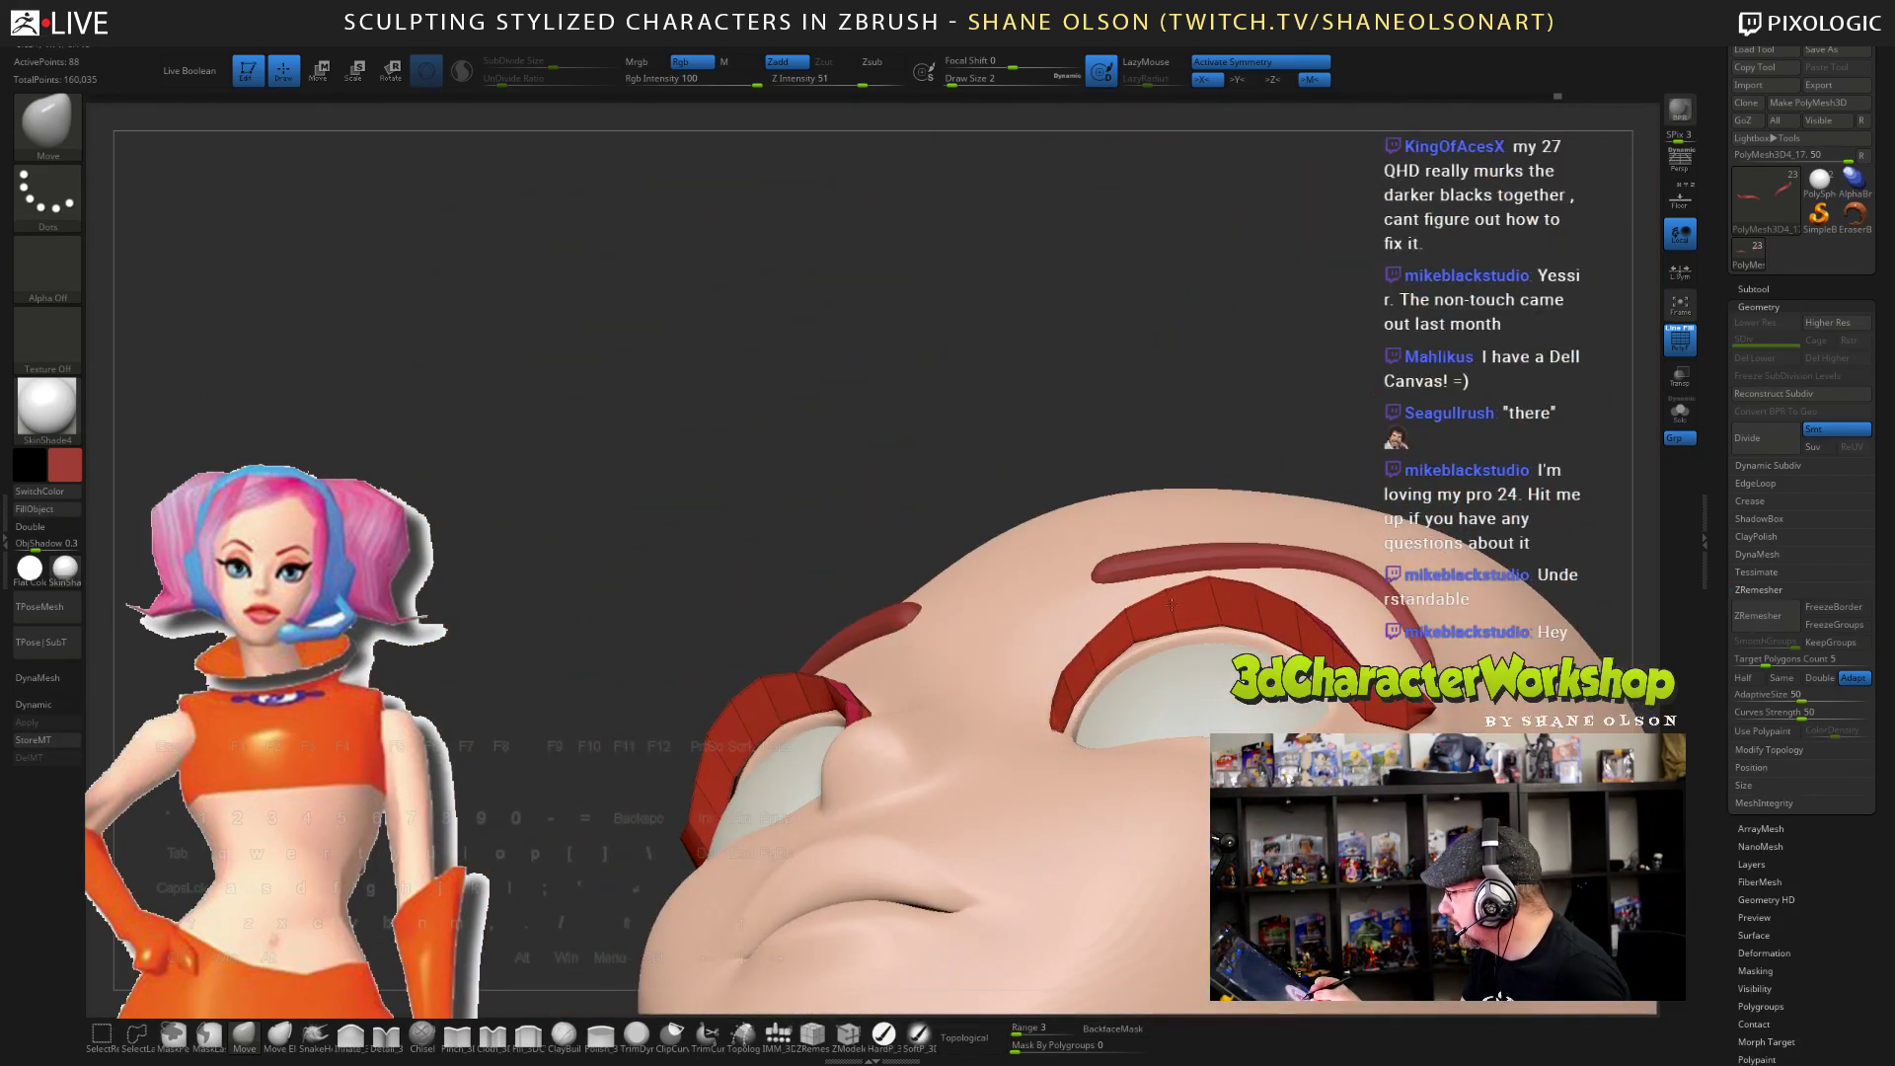
right_click_drag(1255, 586, 1314, 583)
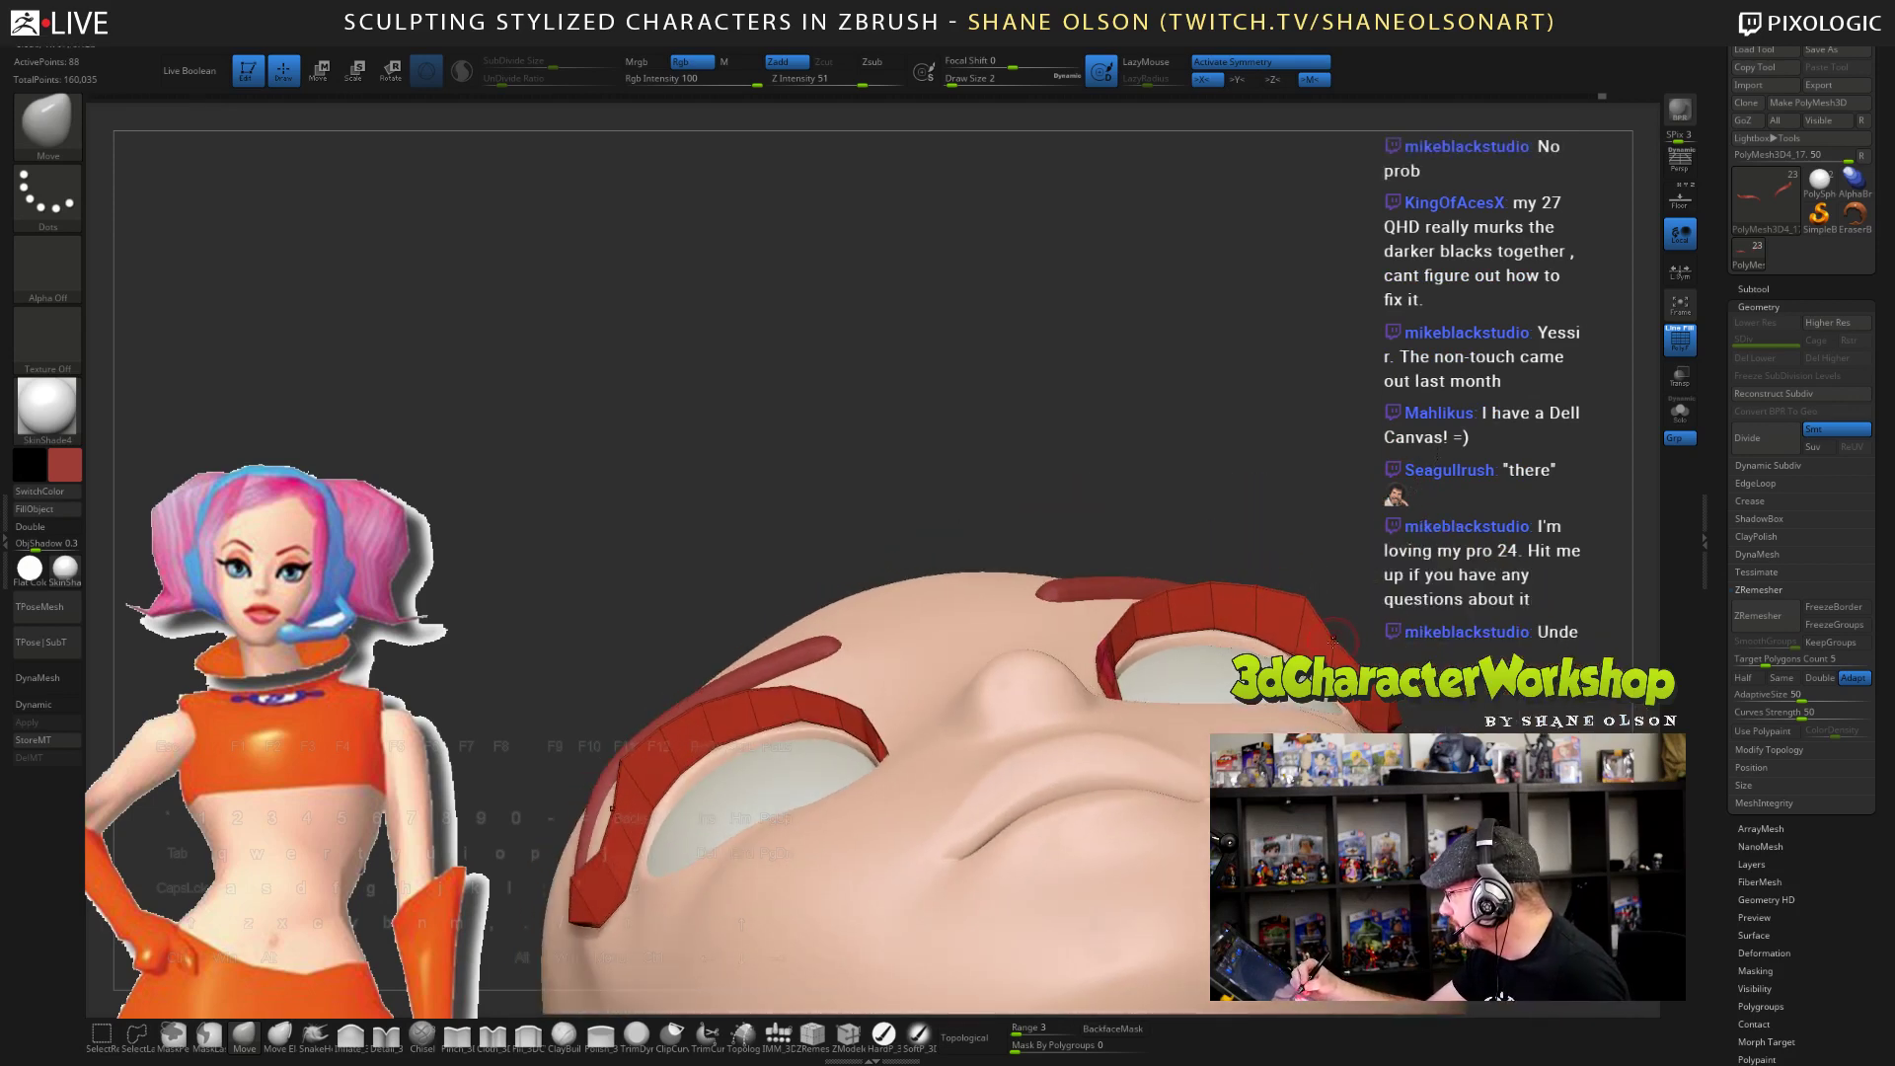
right_click_drag(1412, 651, 1080, 672)
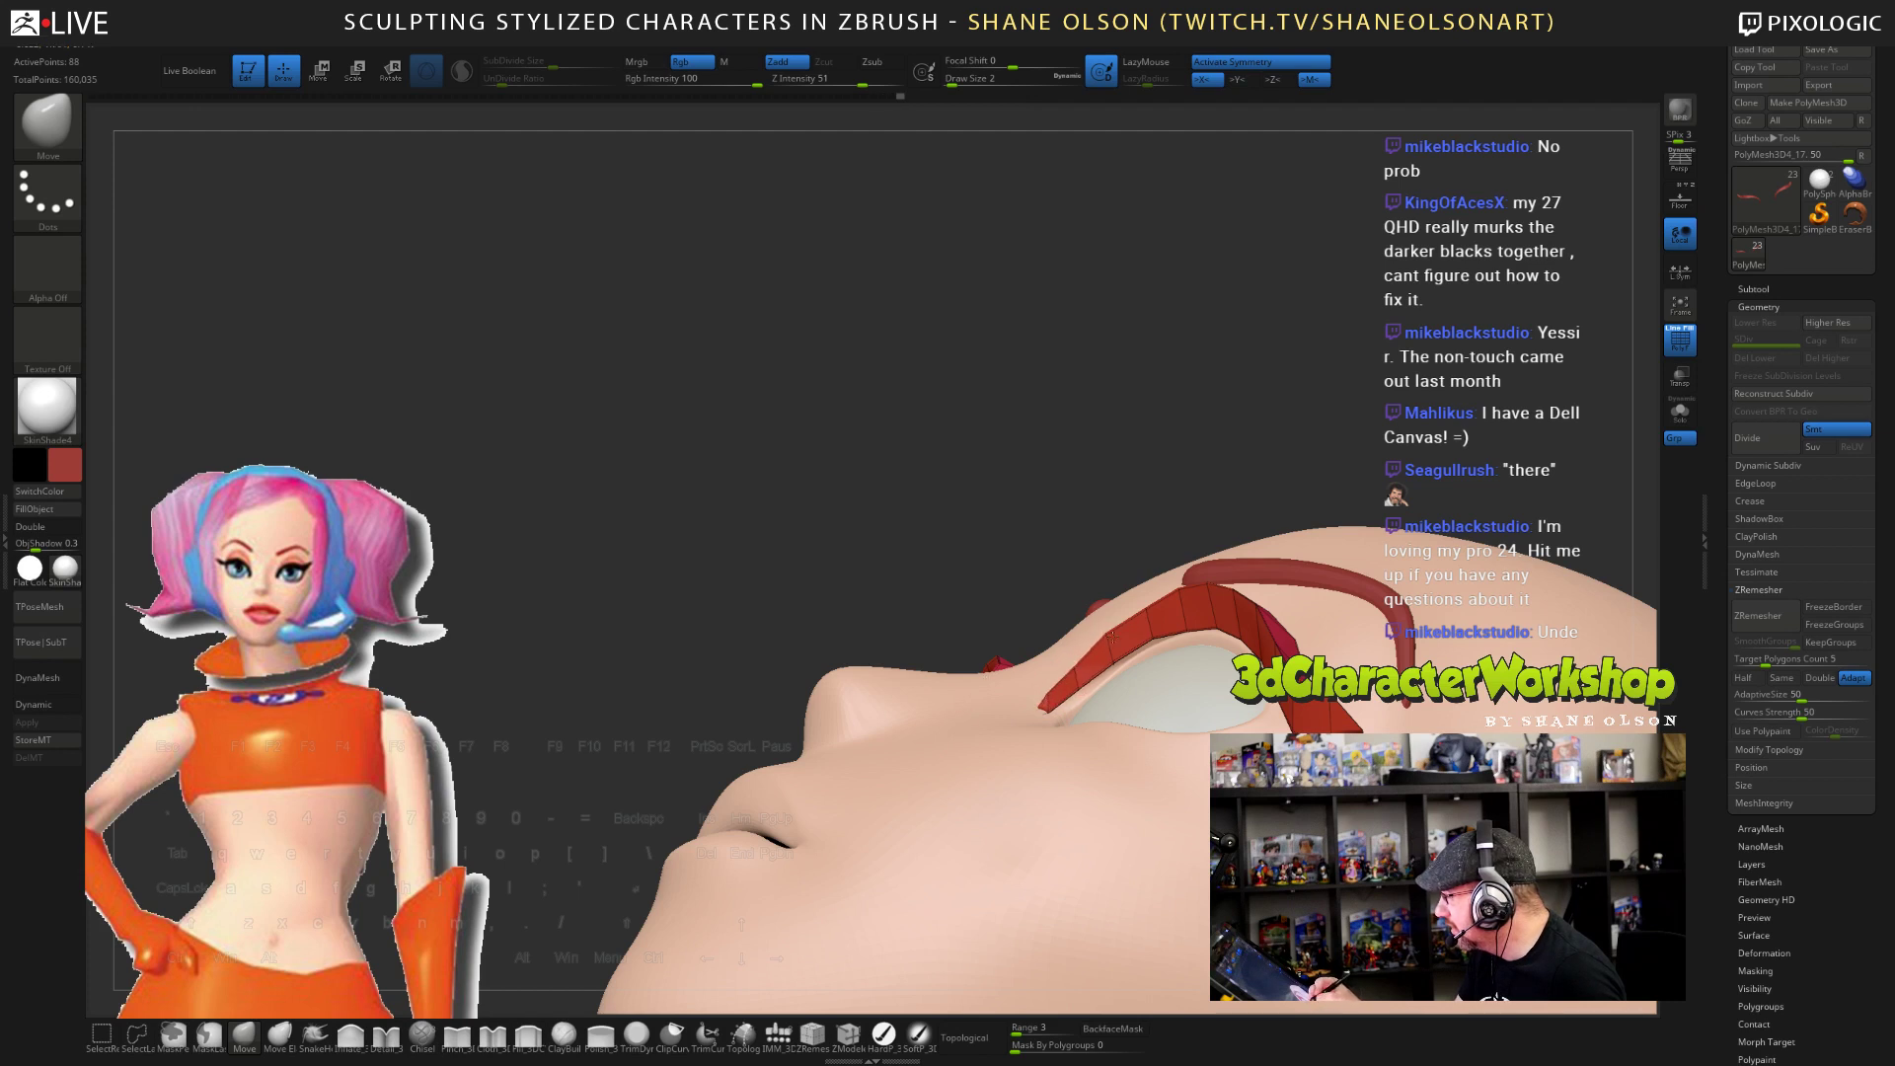
right_click_drag(1174, 591, 1320, 620)
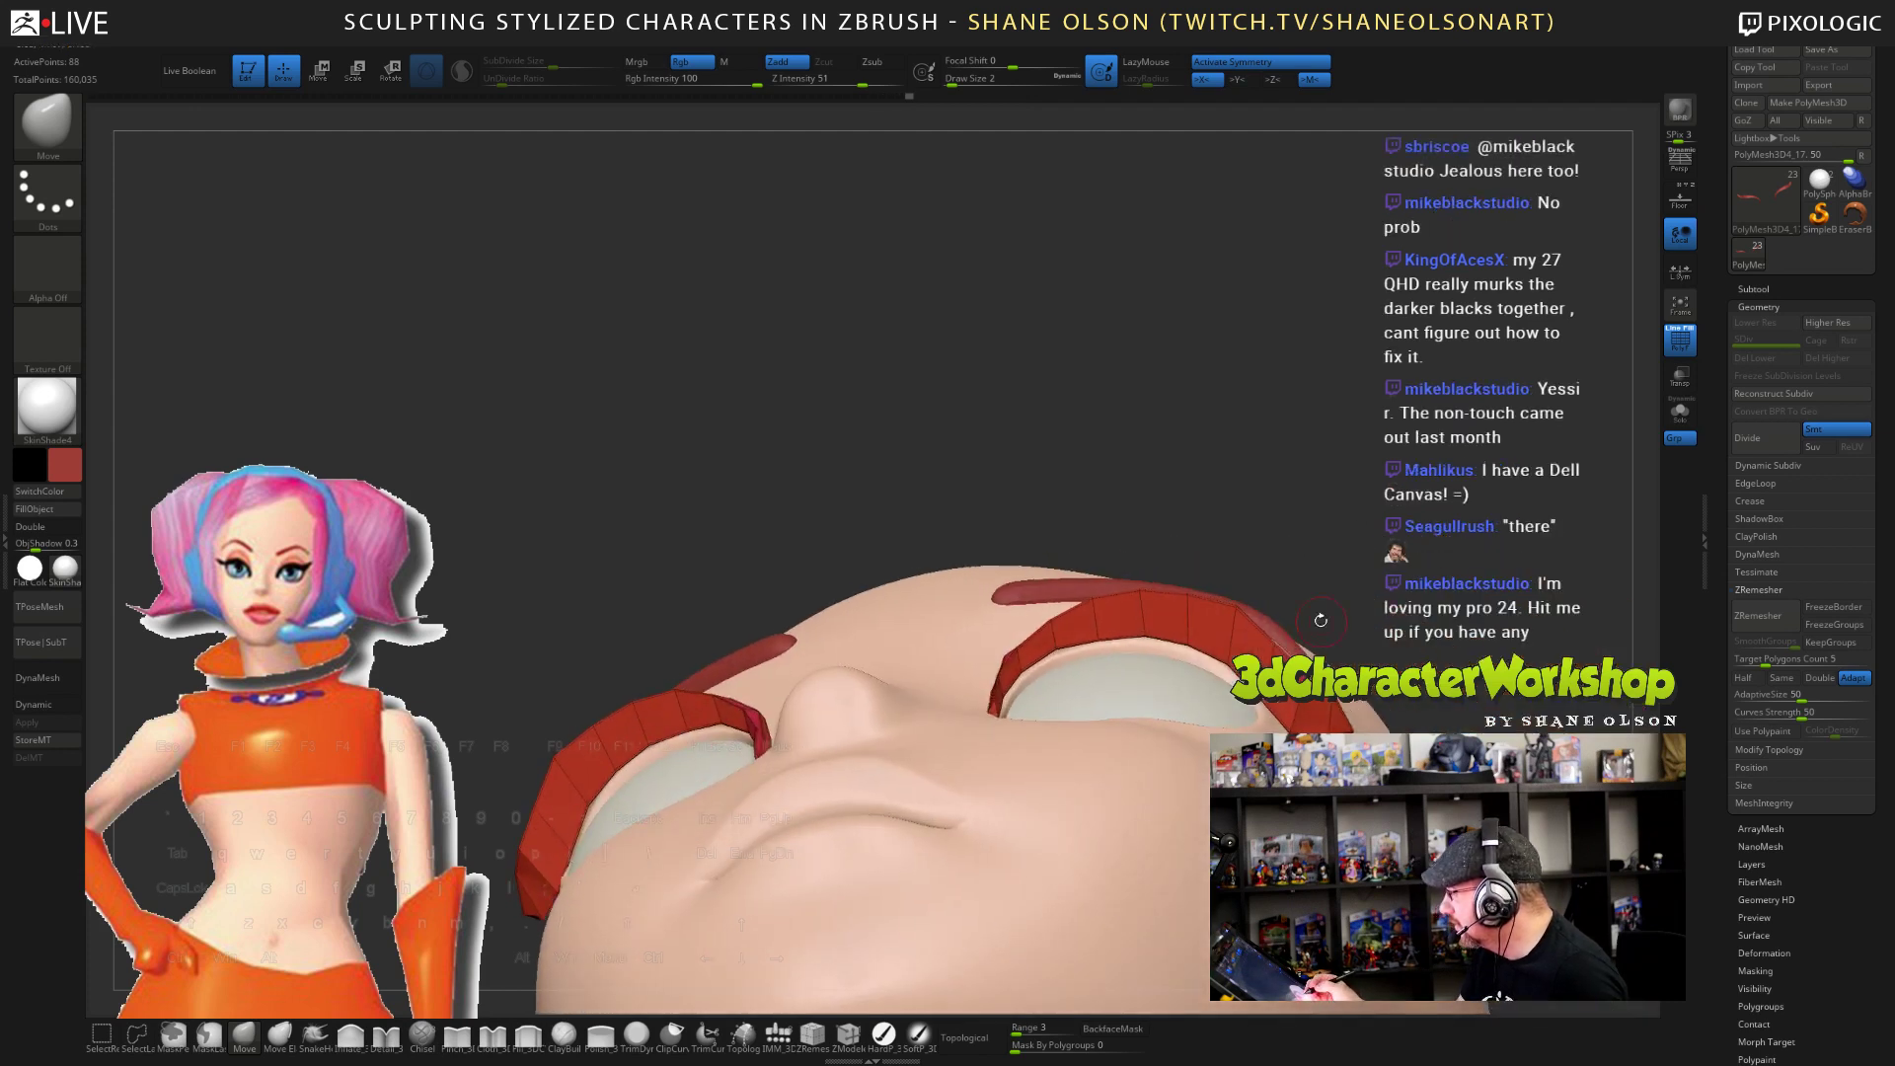
right_click_drag(1029, 650, 962, 754)
right_click_drag(1273, 473, 1334, 592)
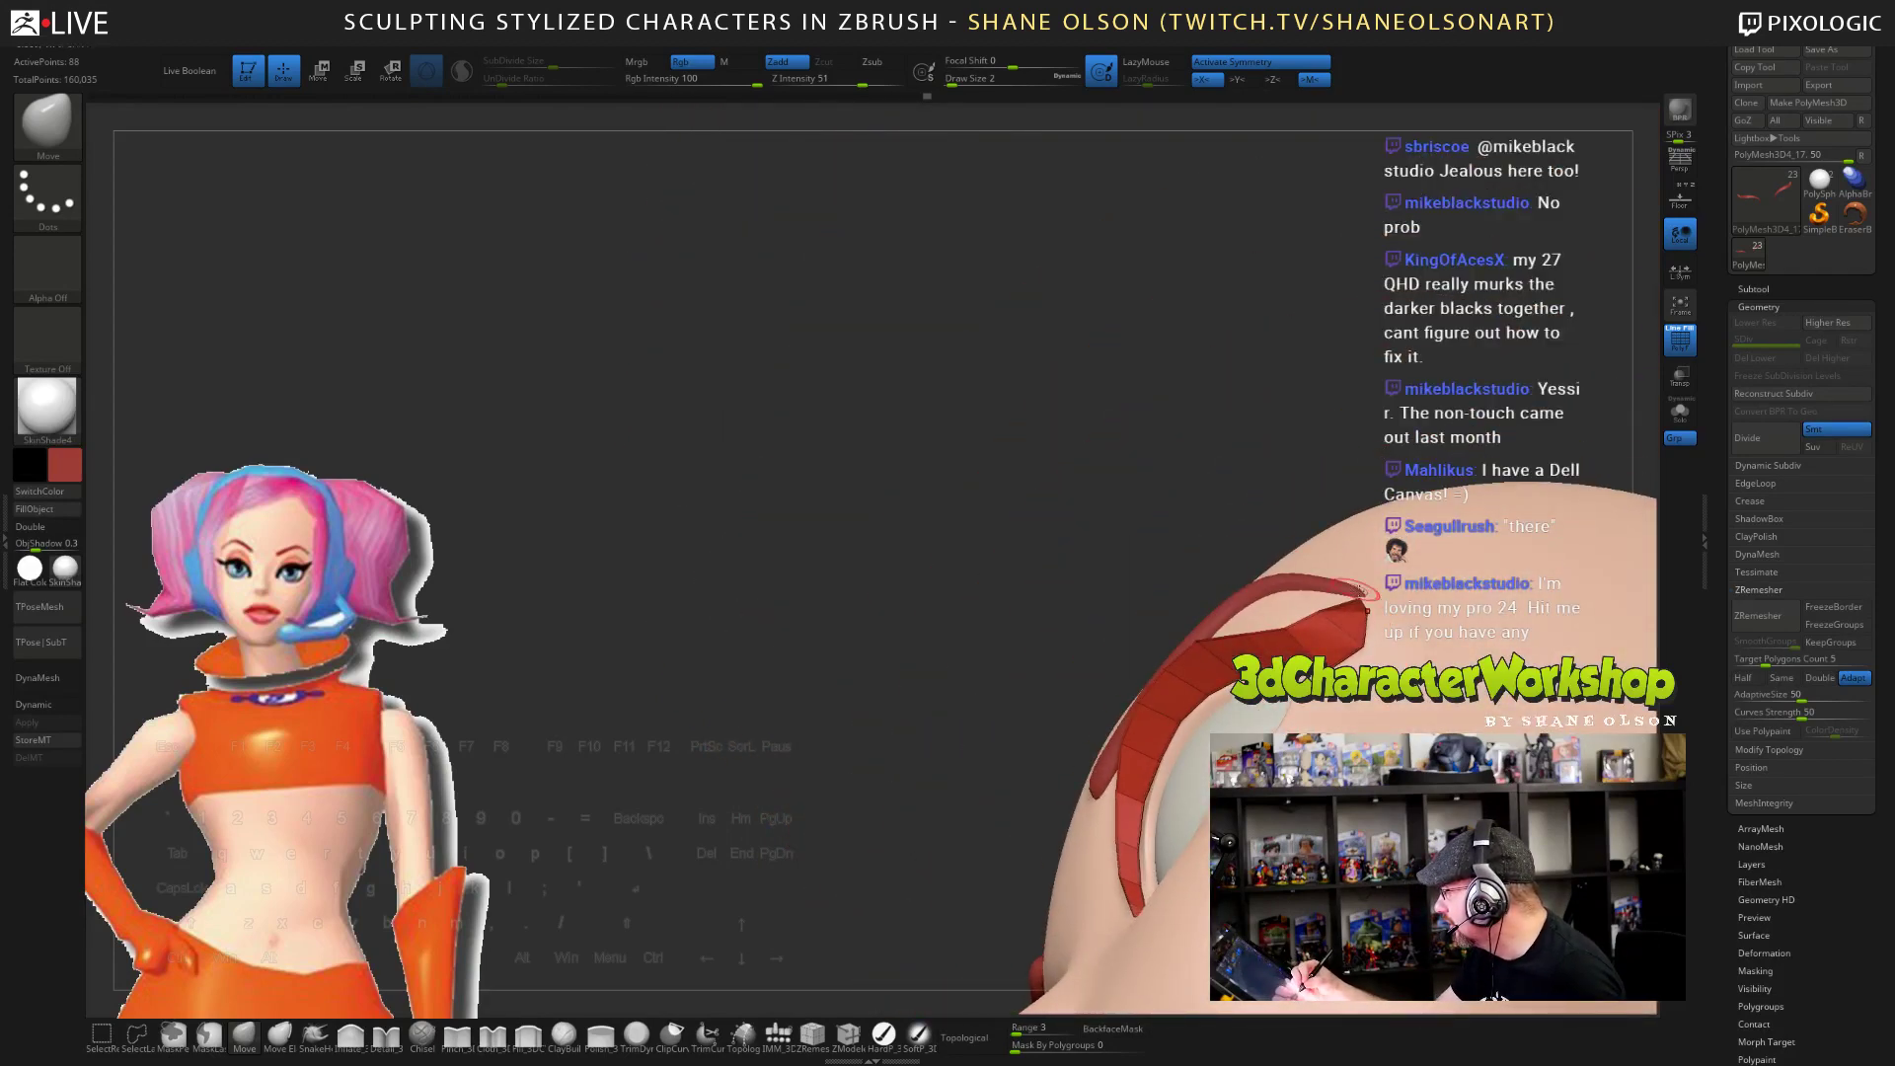
right_click_drag(1391, 604, 1217, 691)
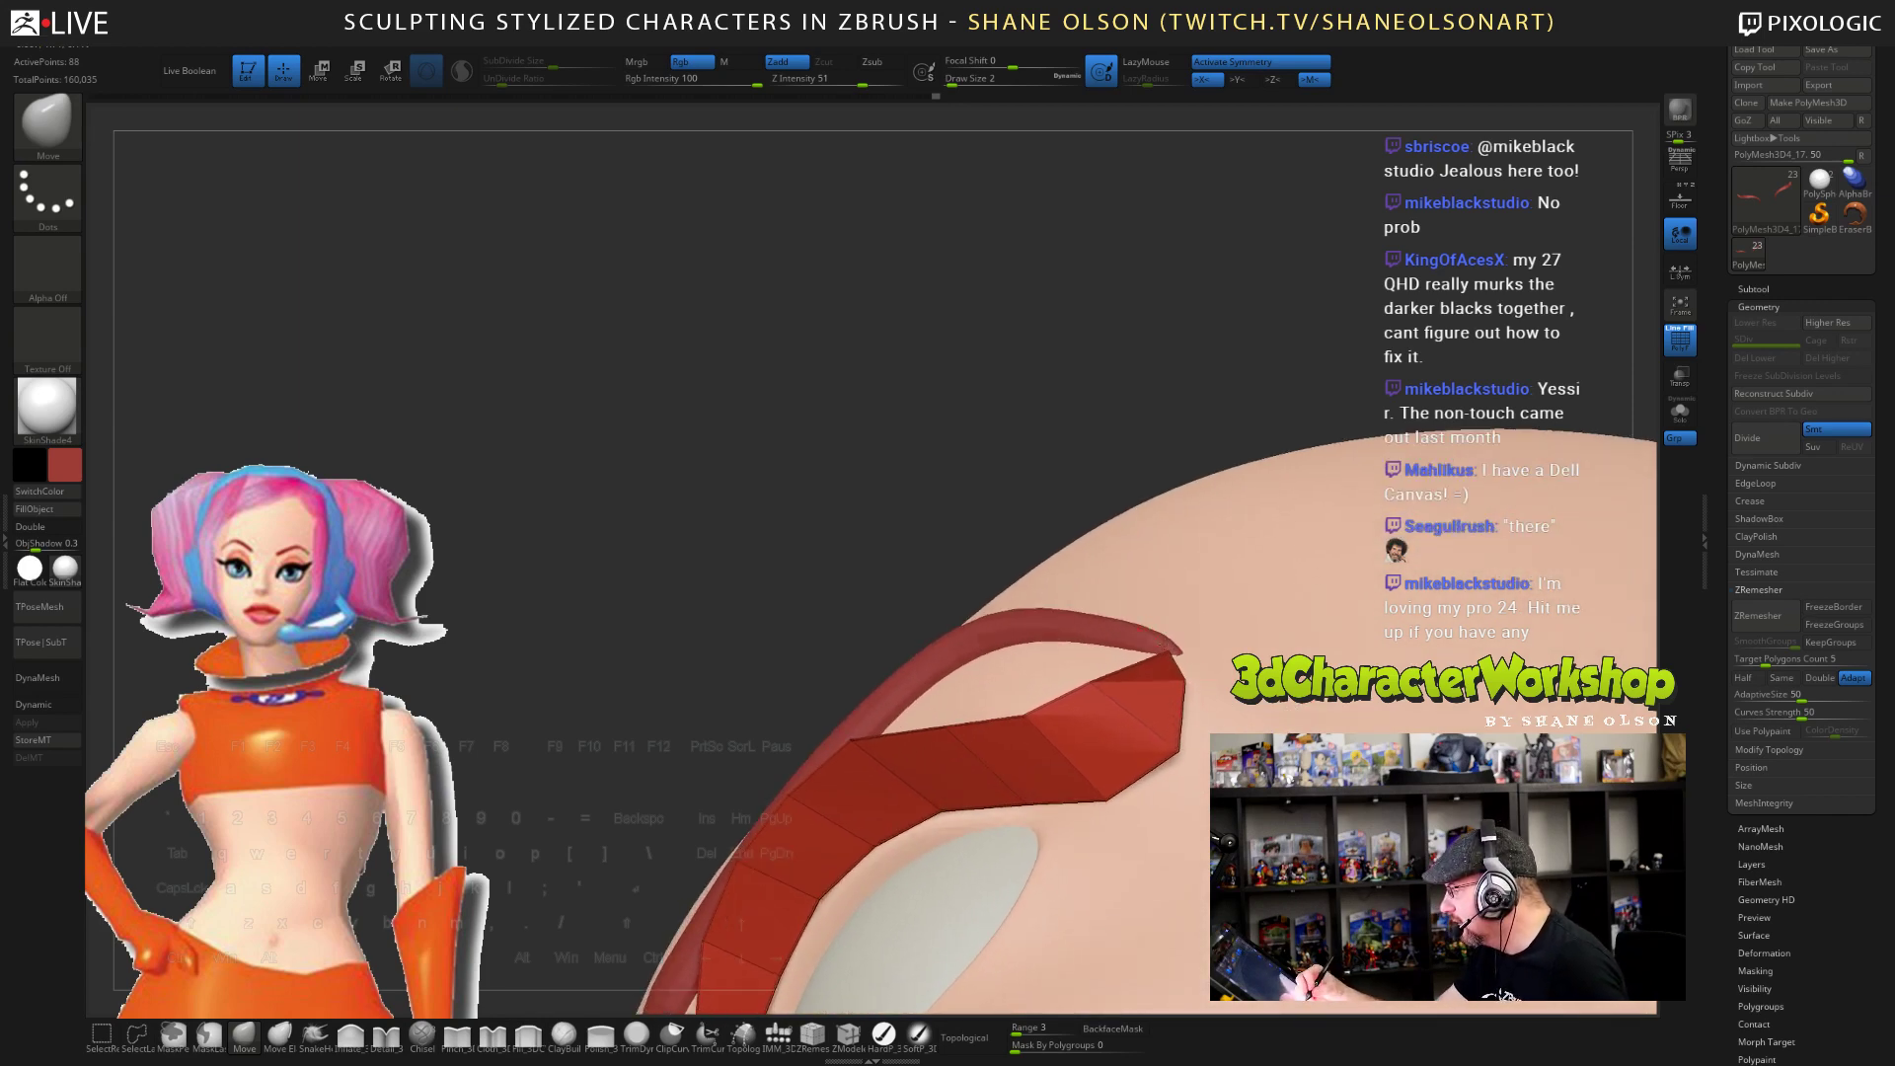
right_click_drag(1135, 681, 1165, 789)
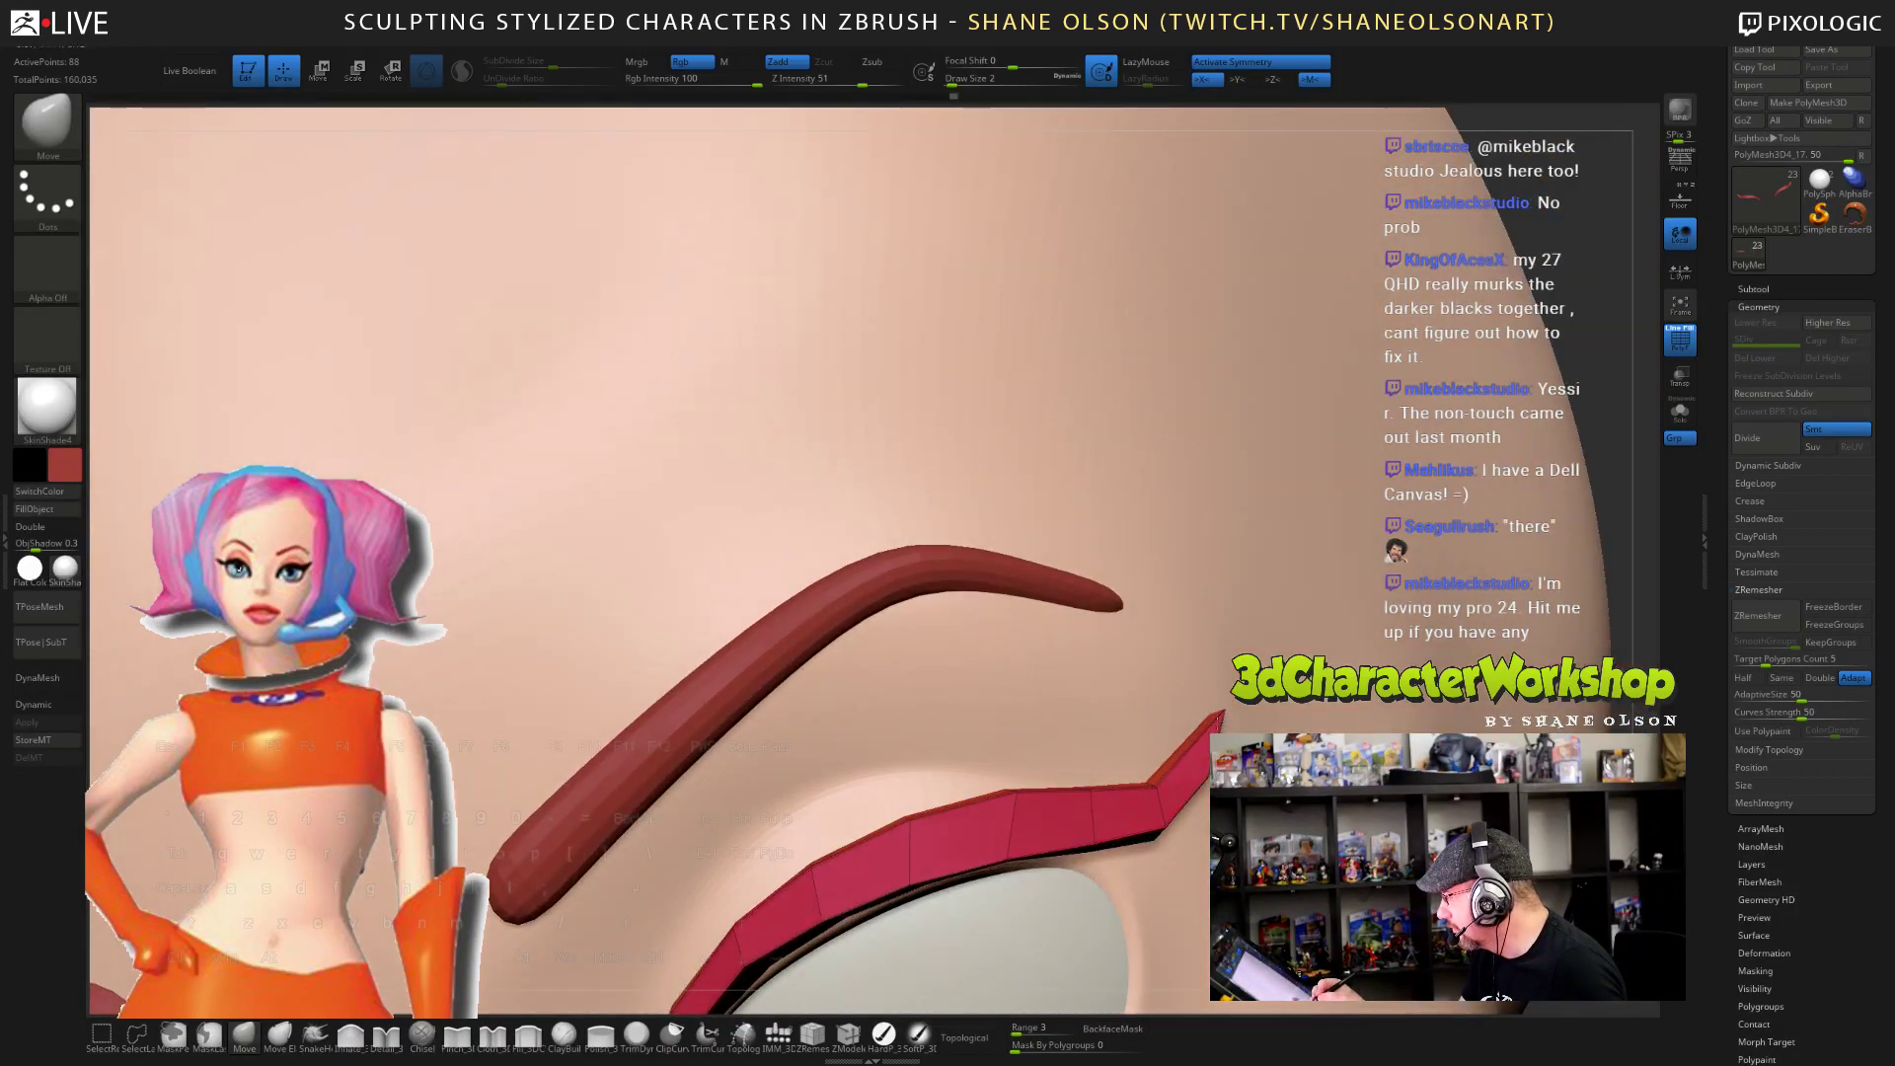
- Reduce the Move brush's Draw Size to 1 and nudge the lash's back edge beside the outer wing toward the face
right_click_drag(1280, 732, 1179, 785)
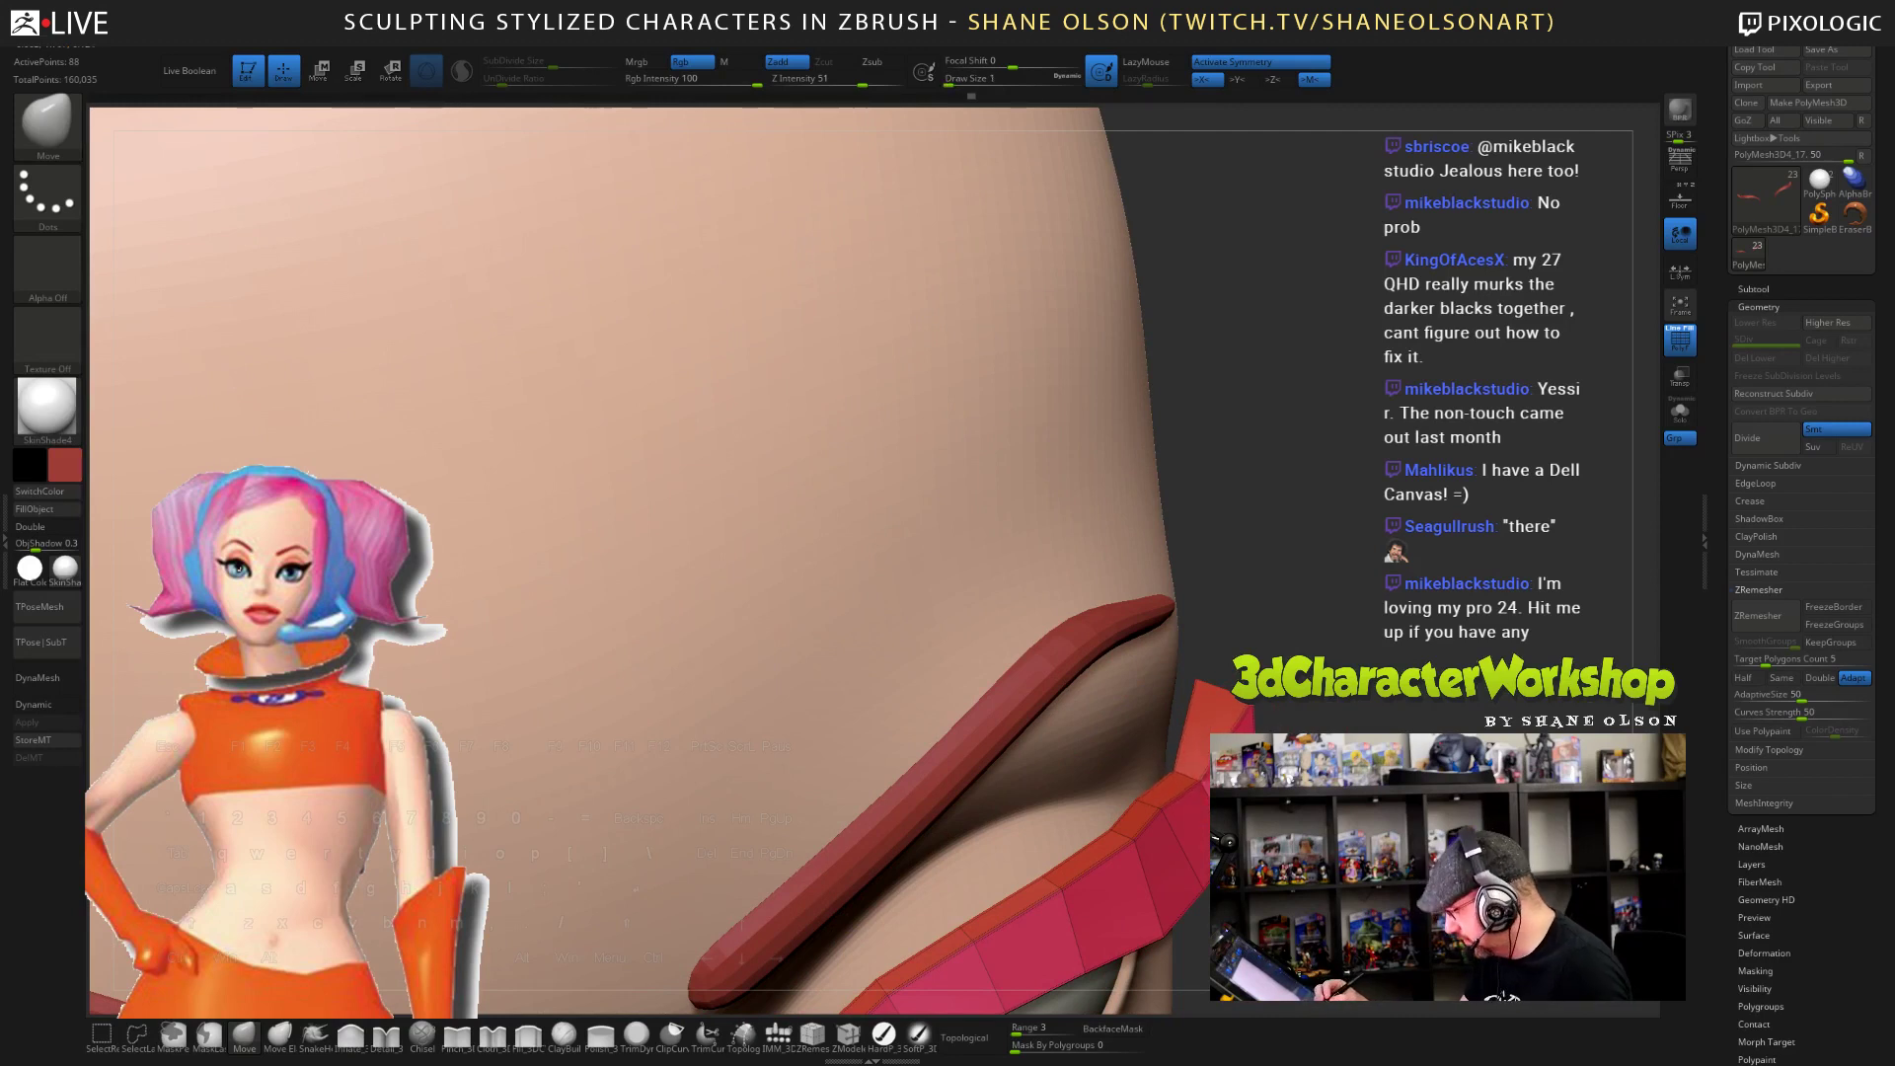
right_click_drag(1175, 779, 1149, 750)
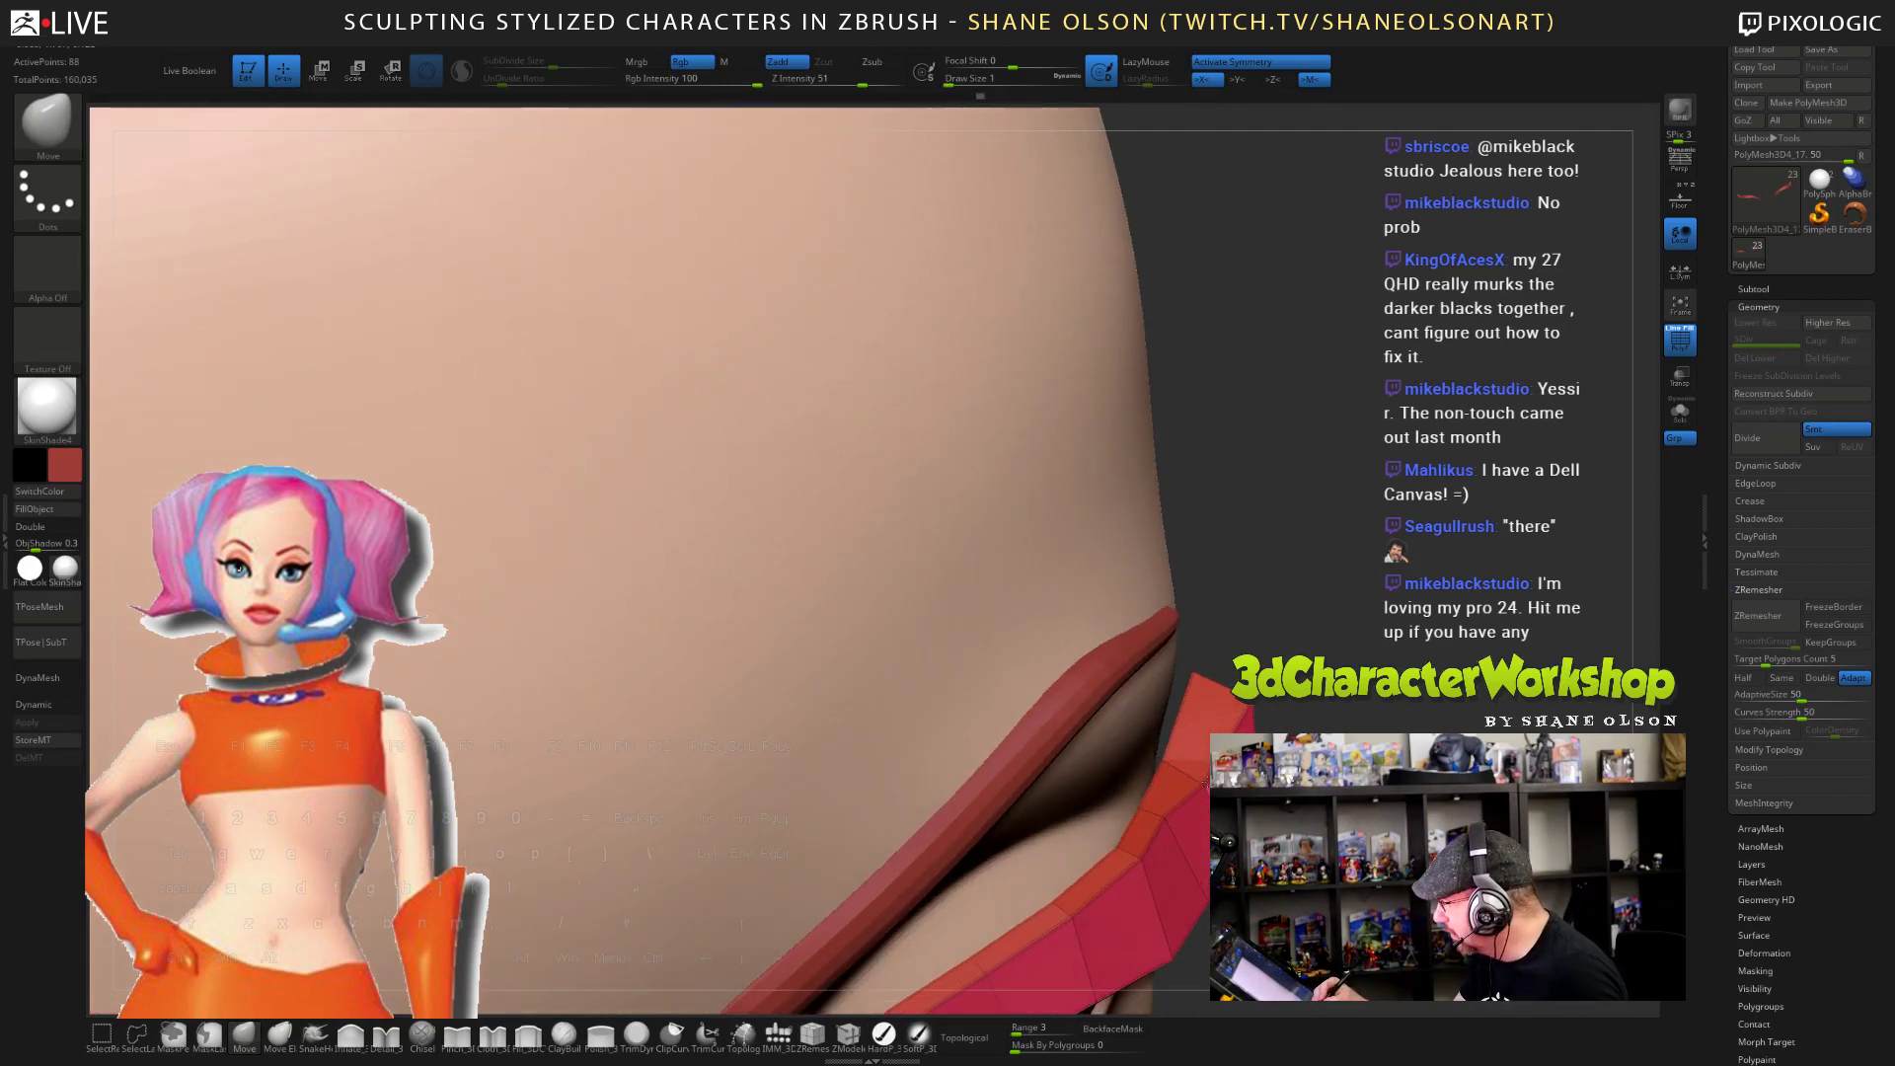
right_click_drag(1135, 828, 1150, 616, "alt")
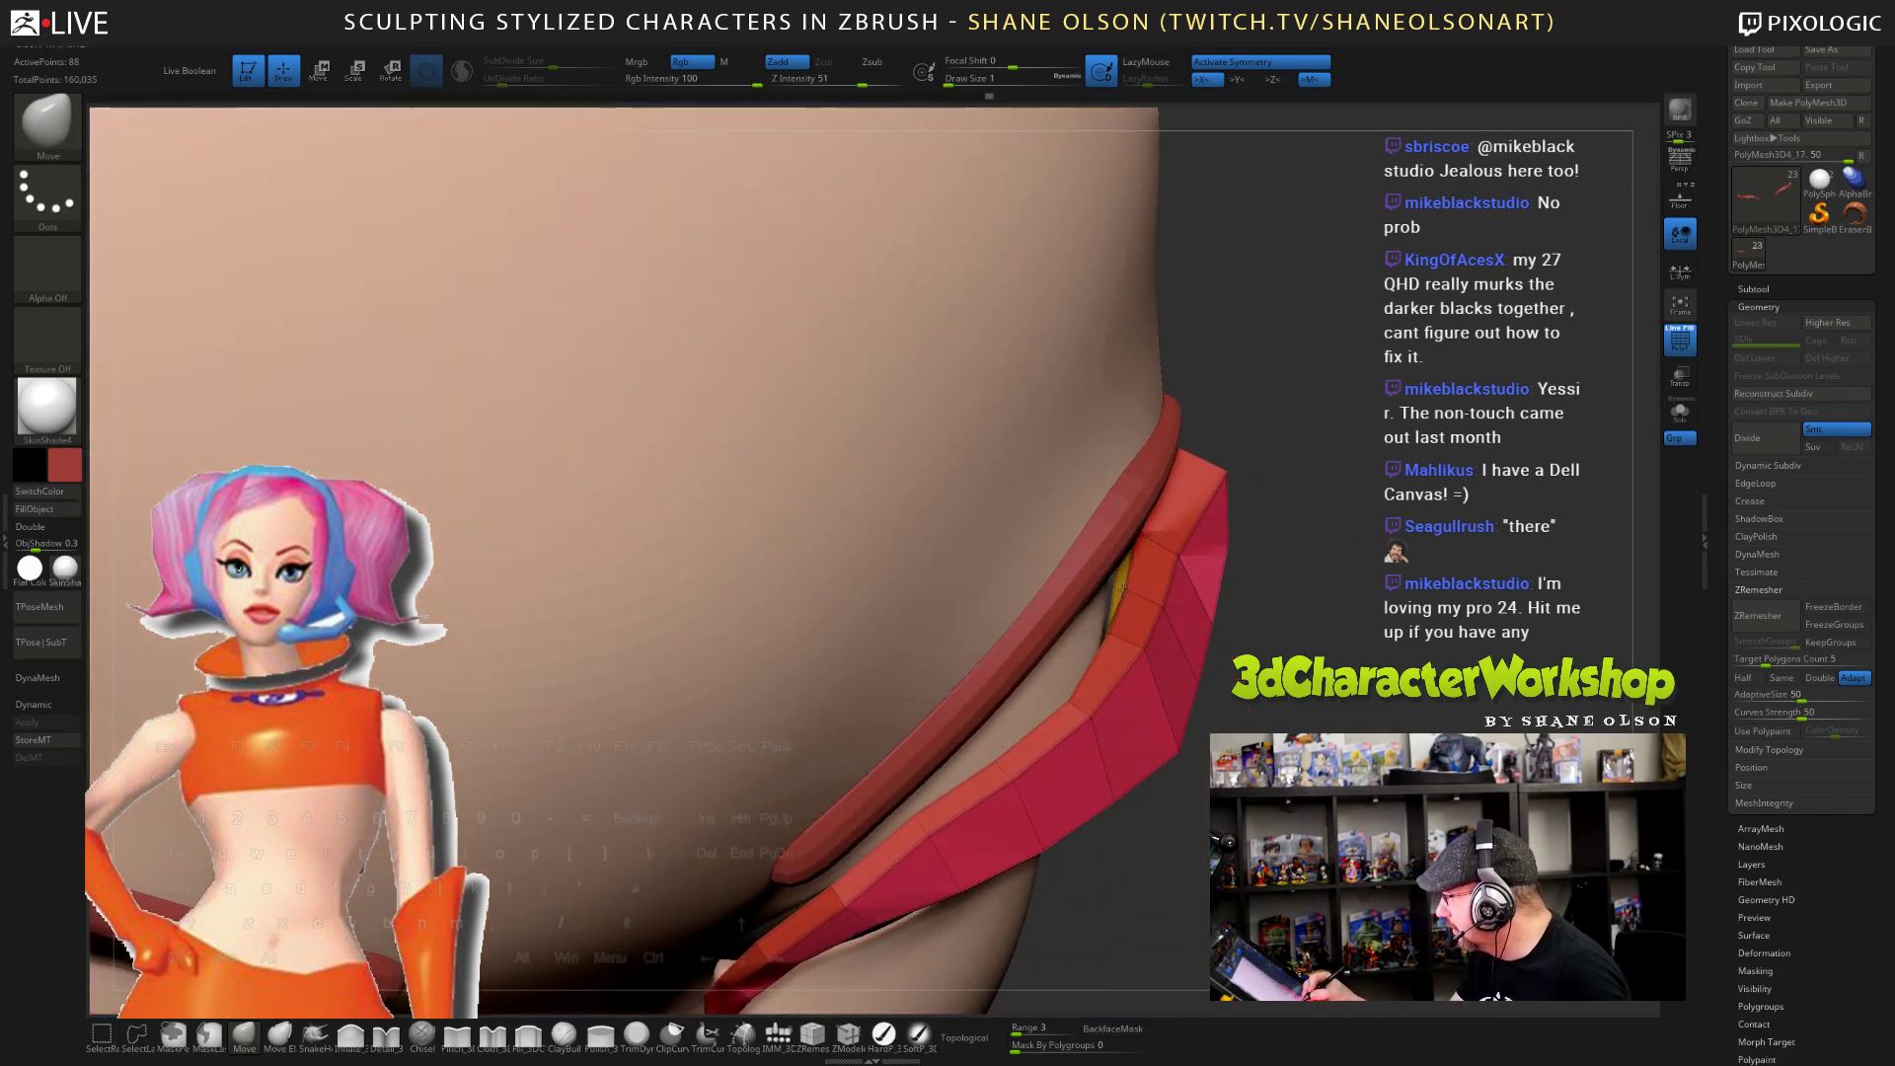
left_click_drag(1123, 589, 1114, 590)
right_click_drag(1095, 638, 1272, 657)
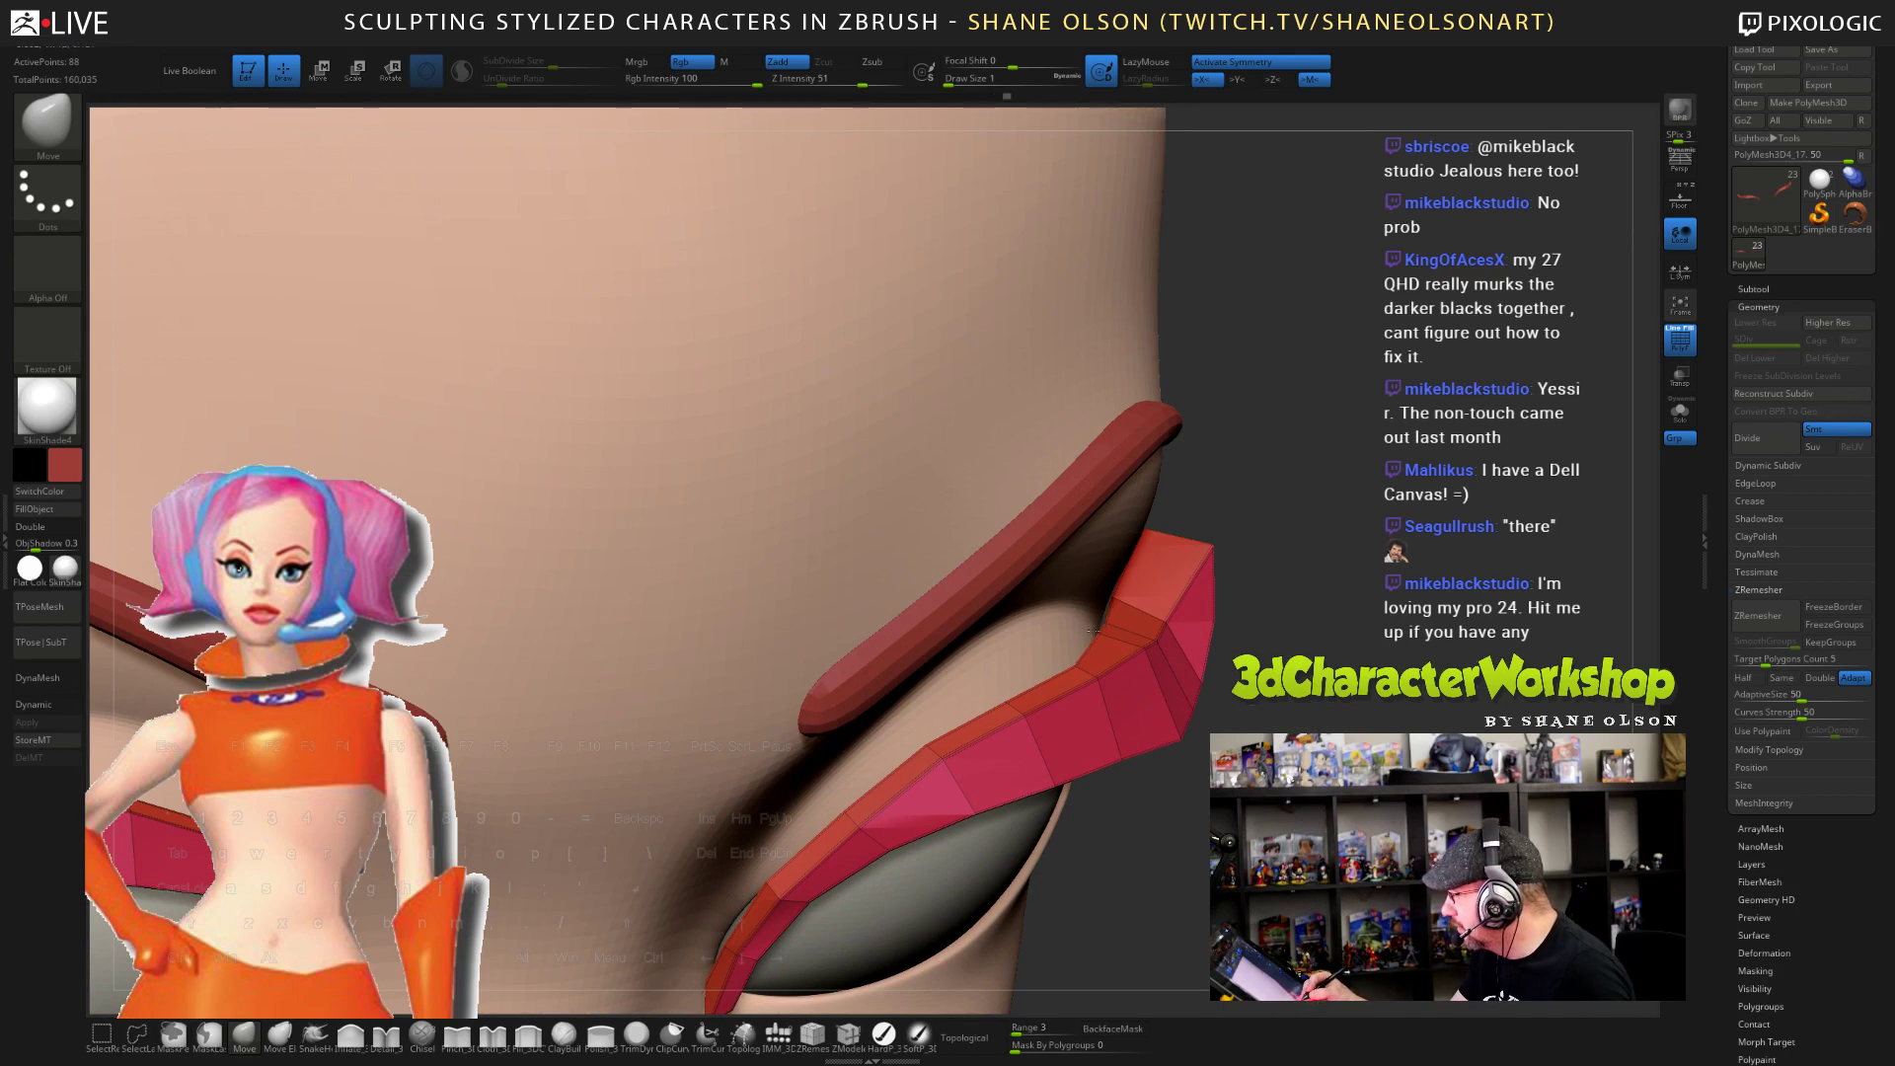
right_click_drag(1272, 657, 1334, 689)
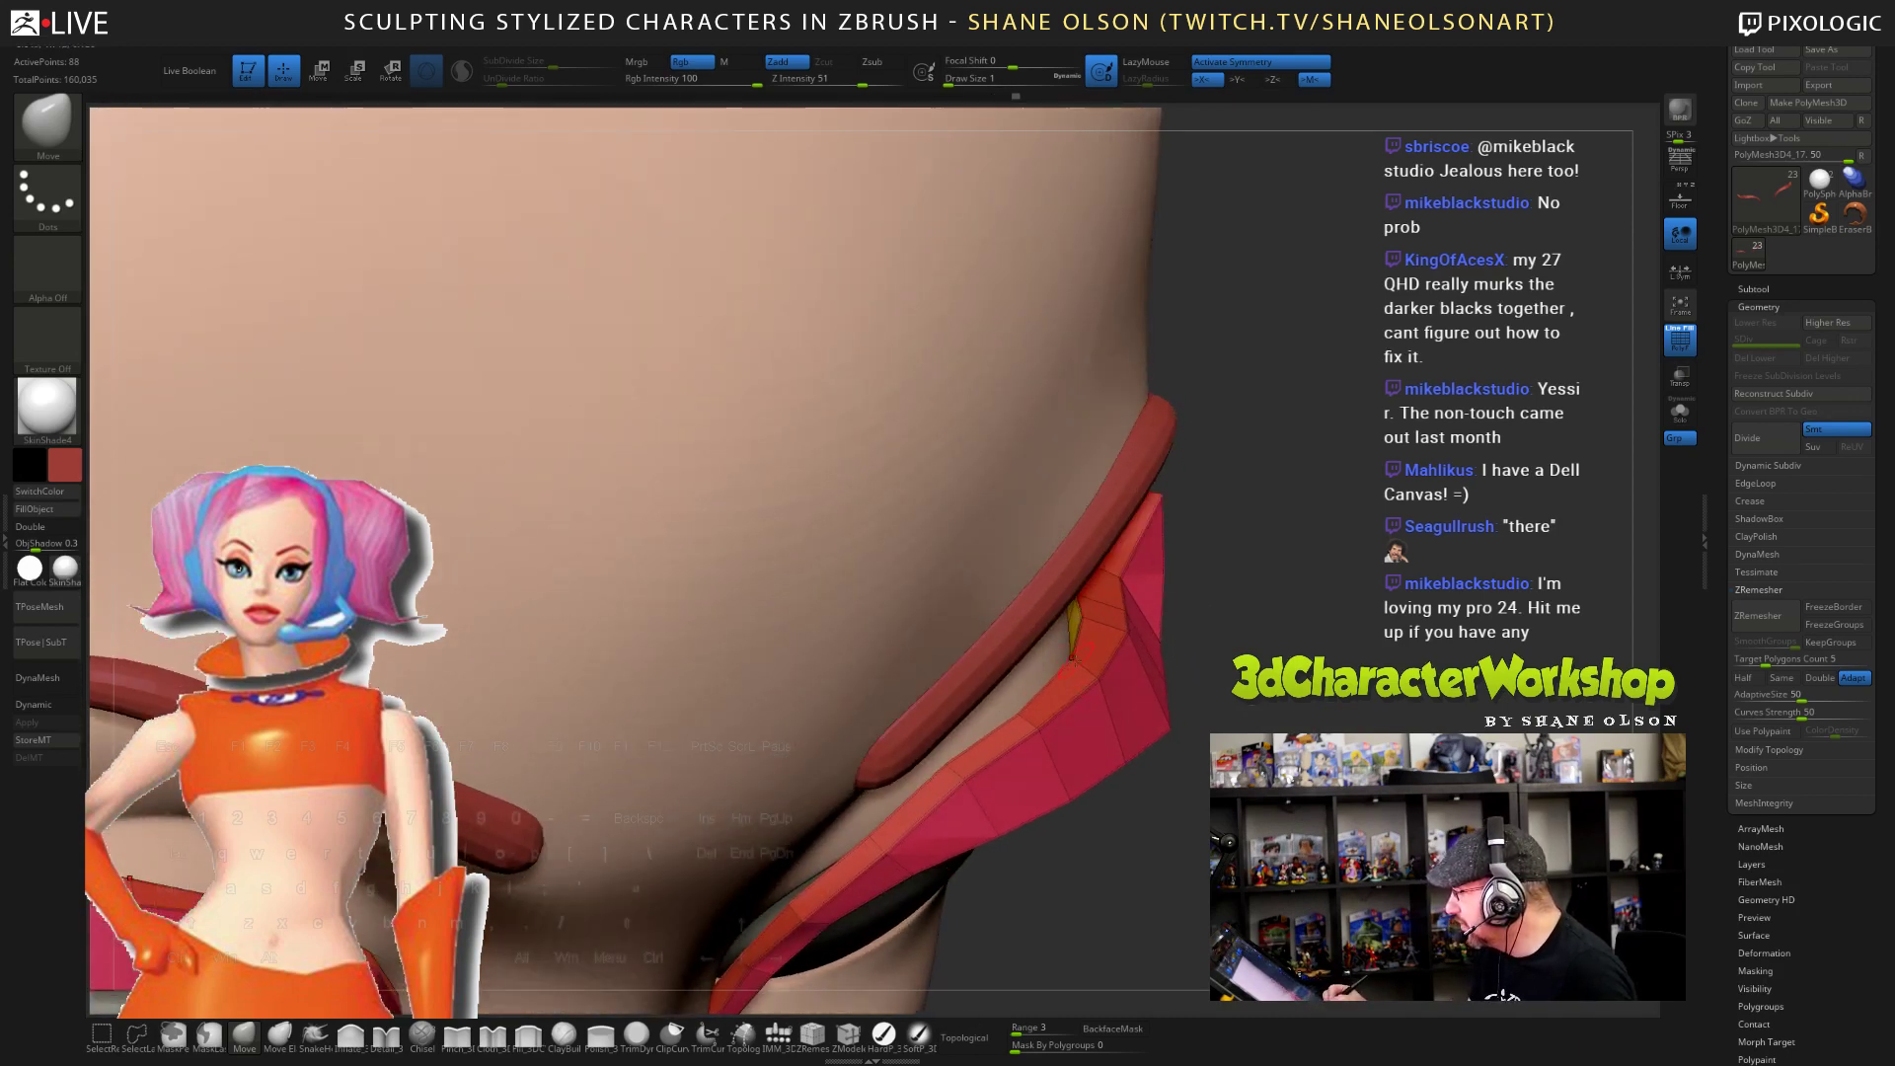
- Adjust more vertices along the lash's upper back edge to even its line and close the gap against the eyelid
left_click_drag(1040, 708, 1032, 699)
right_click_drag(1152, 812, 1163, 784)
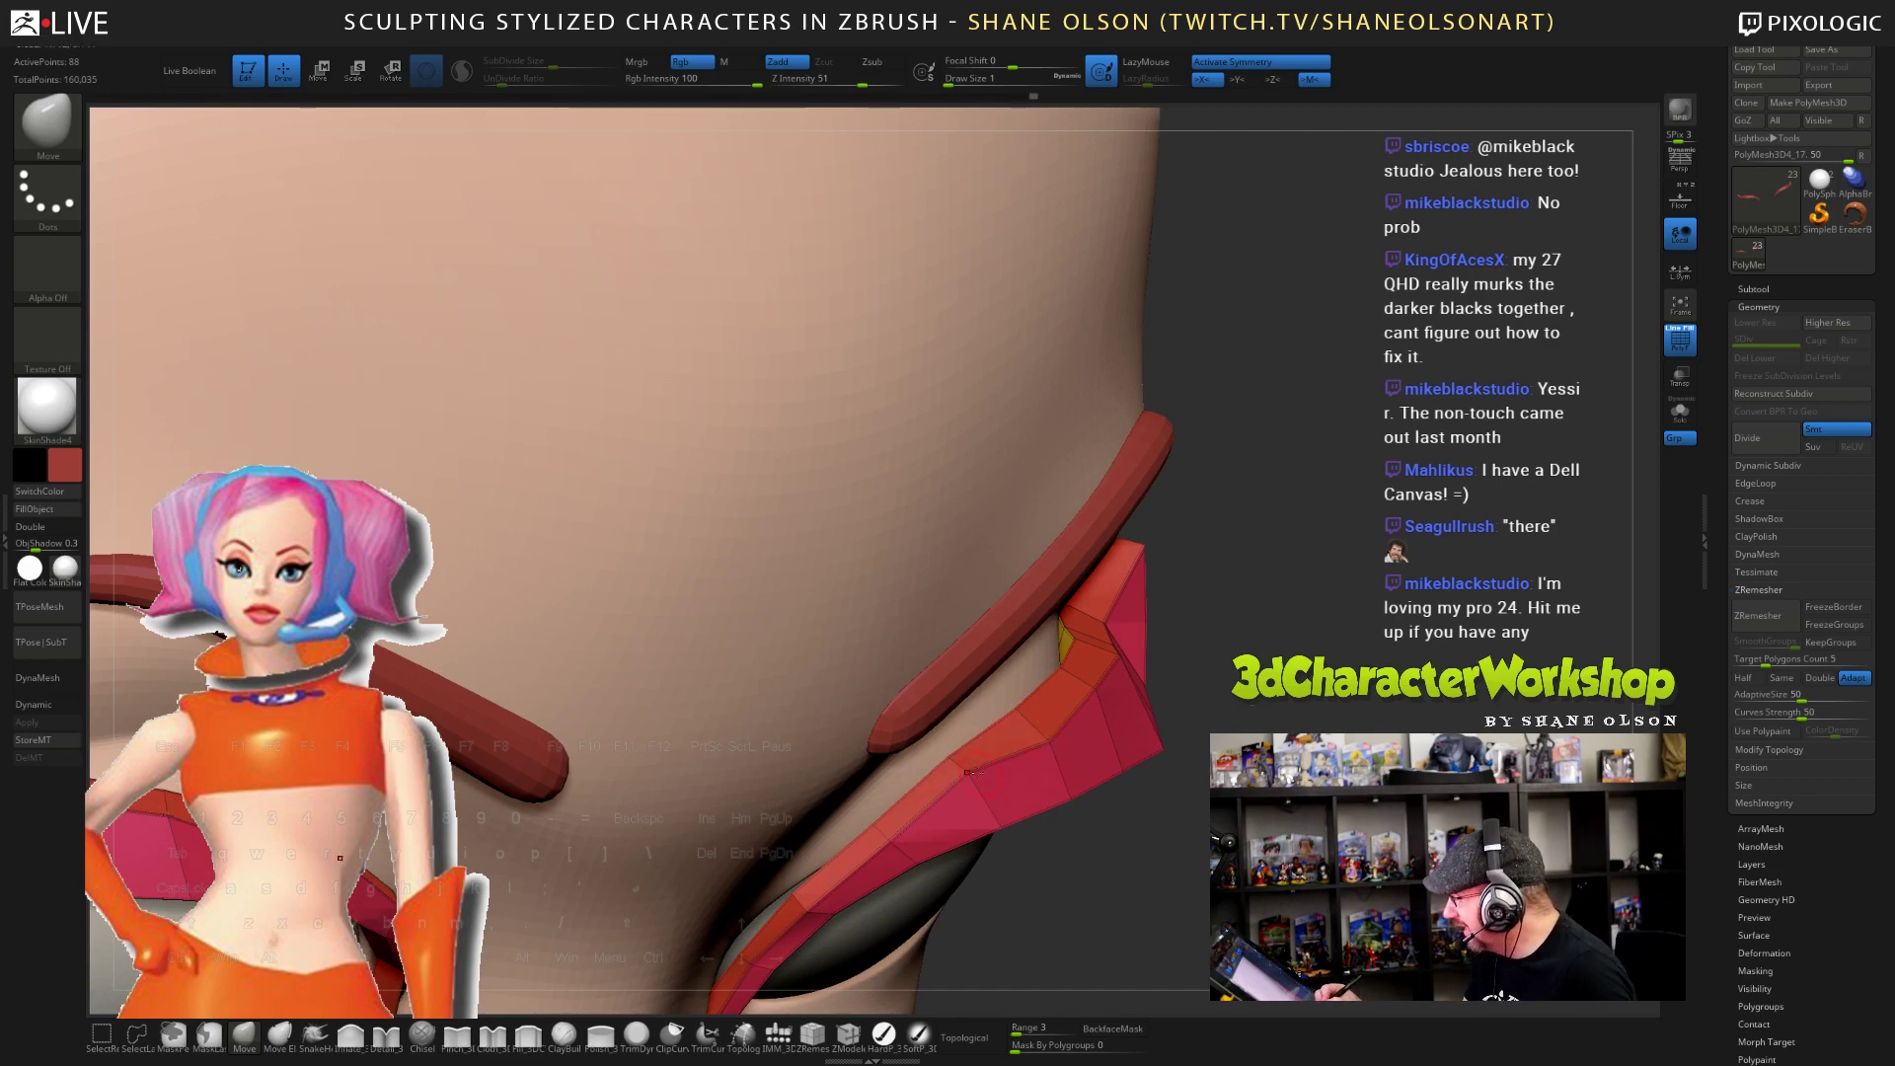
left_click_drag(970, 772, 995, 797)
left_click_drag(1097, 696, 1078, 640)
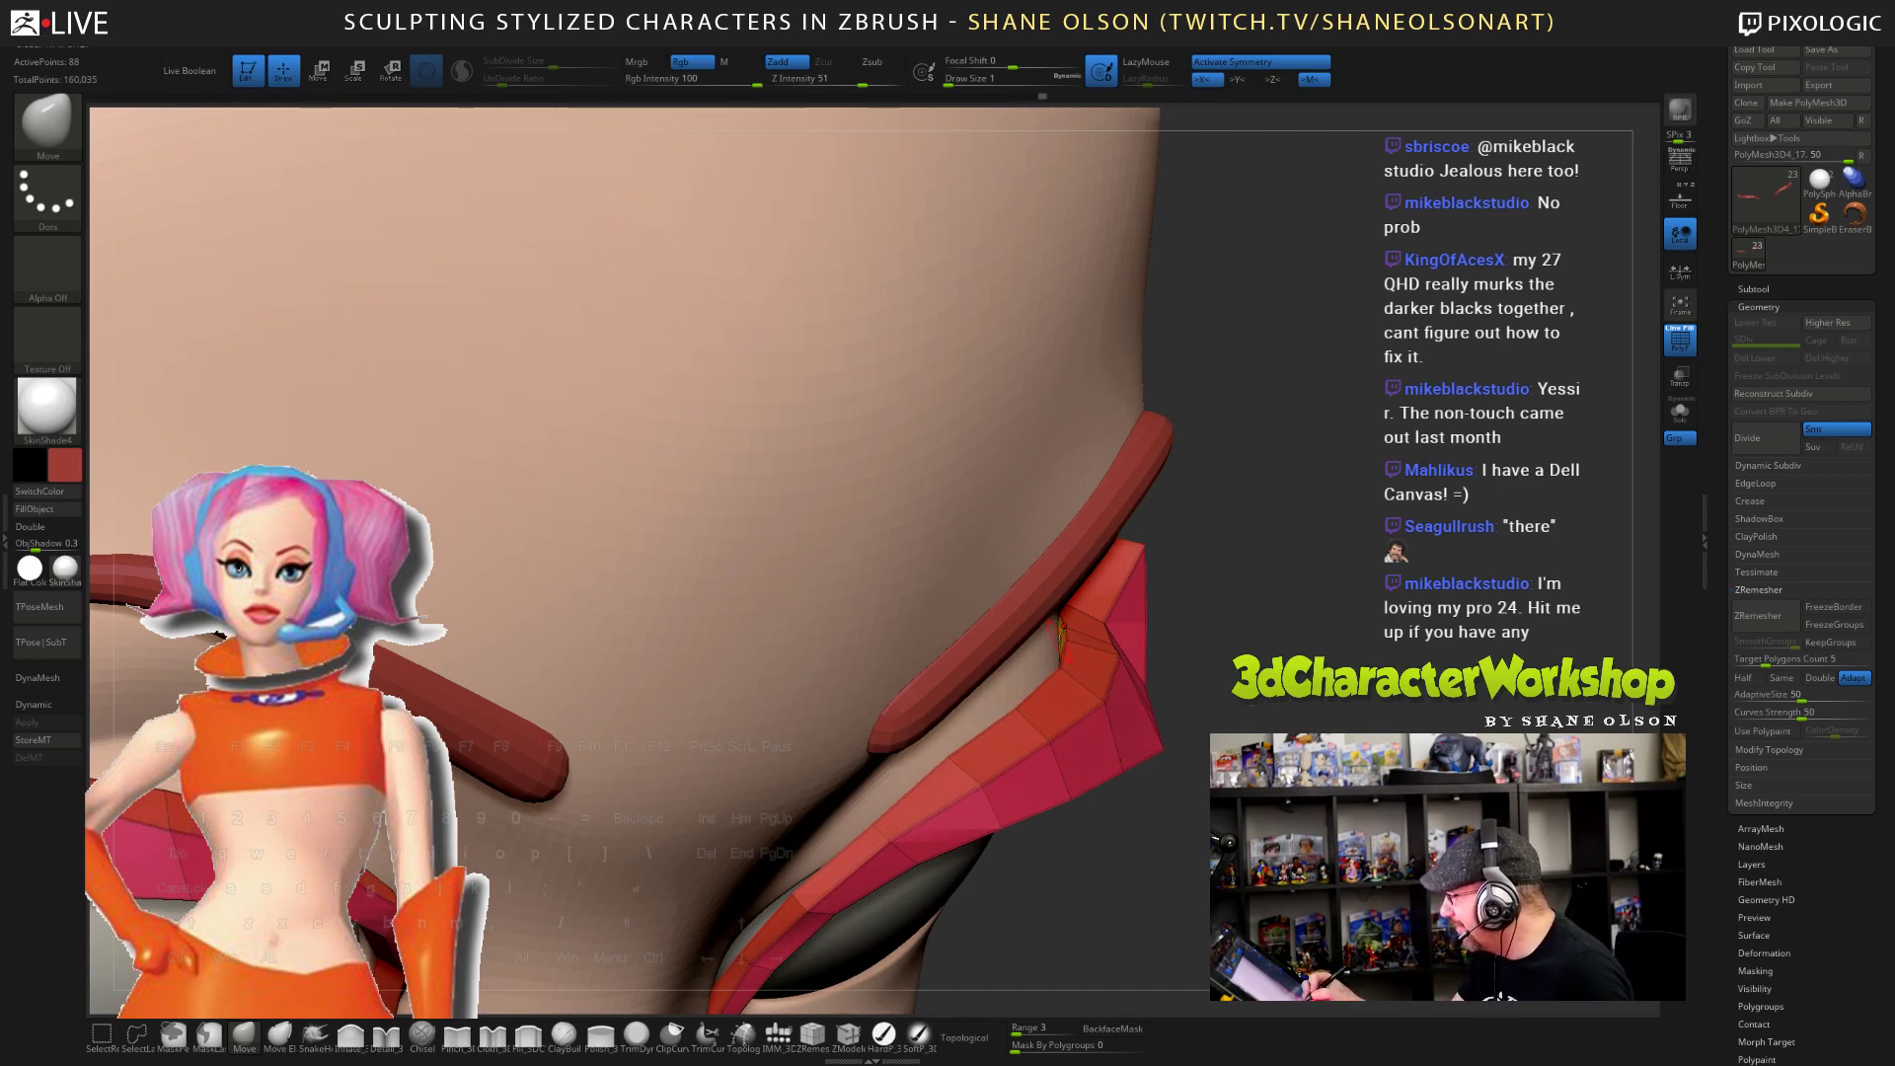
right_click_drag(1061, 632, 1127, 681)
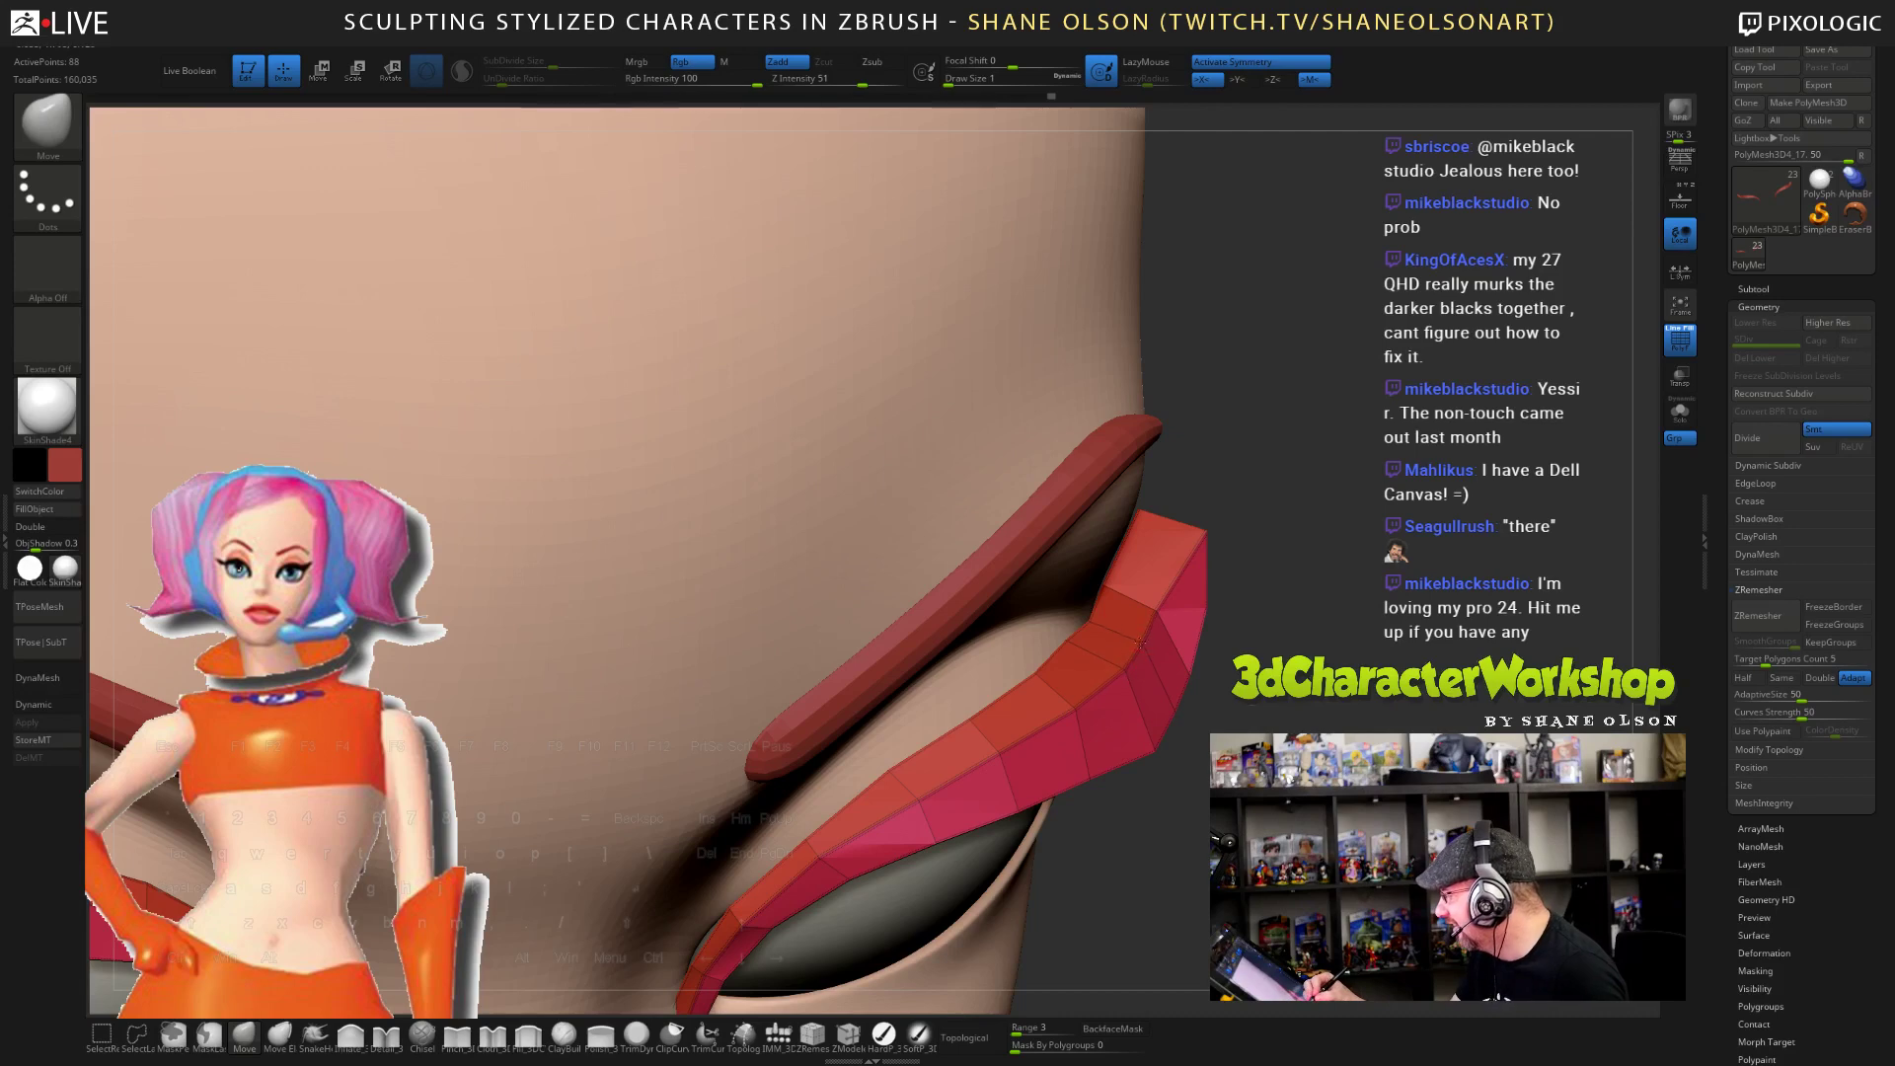
mouse_move(1127, 681)
right_mouse_down("ctrl")
mouse_move(1125, 602)
mouse_move(1199, 573)
mouse_move(1125, 678)
right_mouse_up("ctrl")
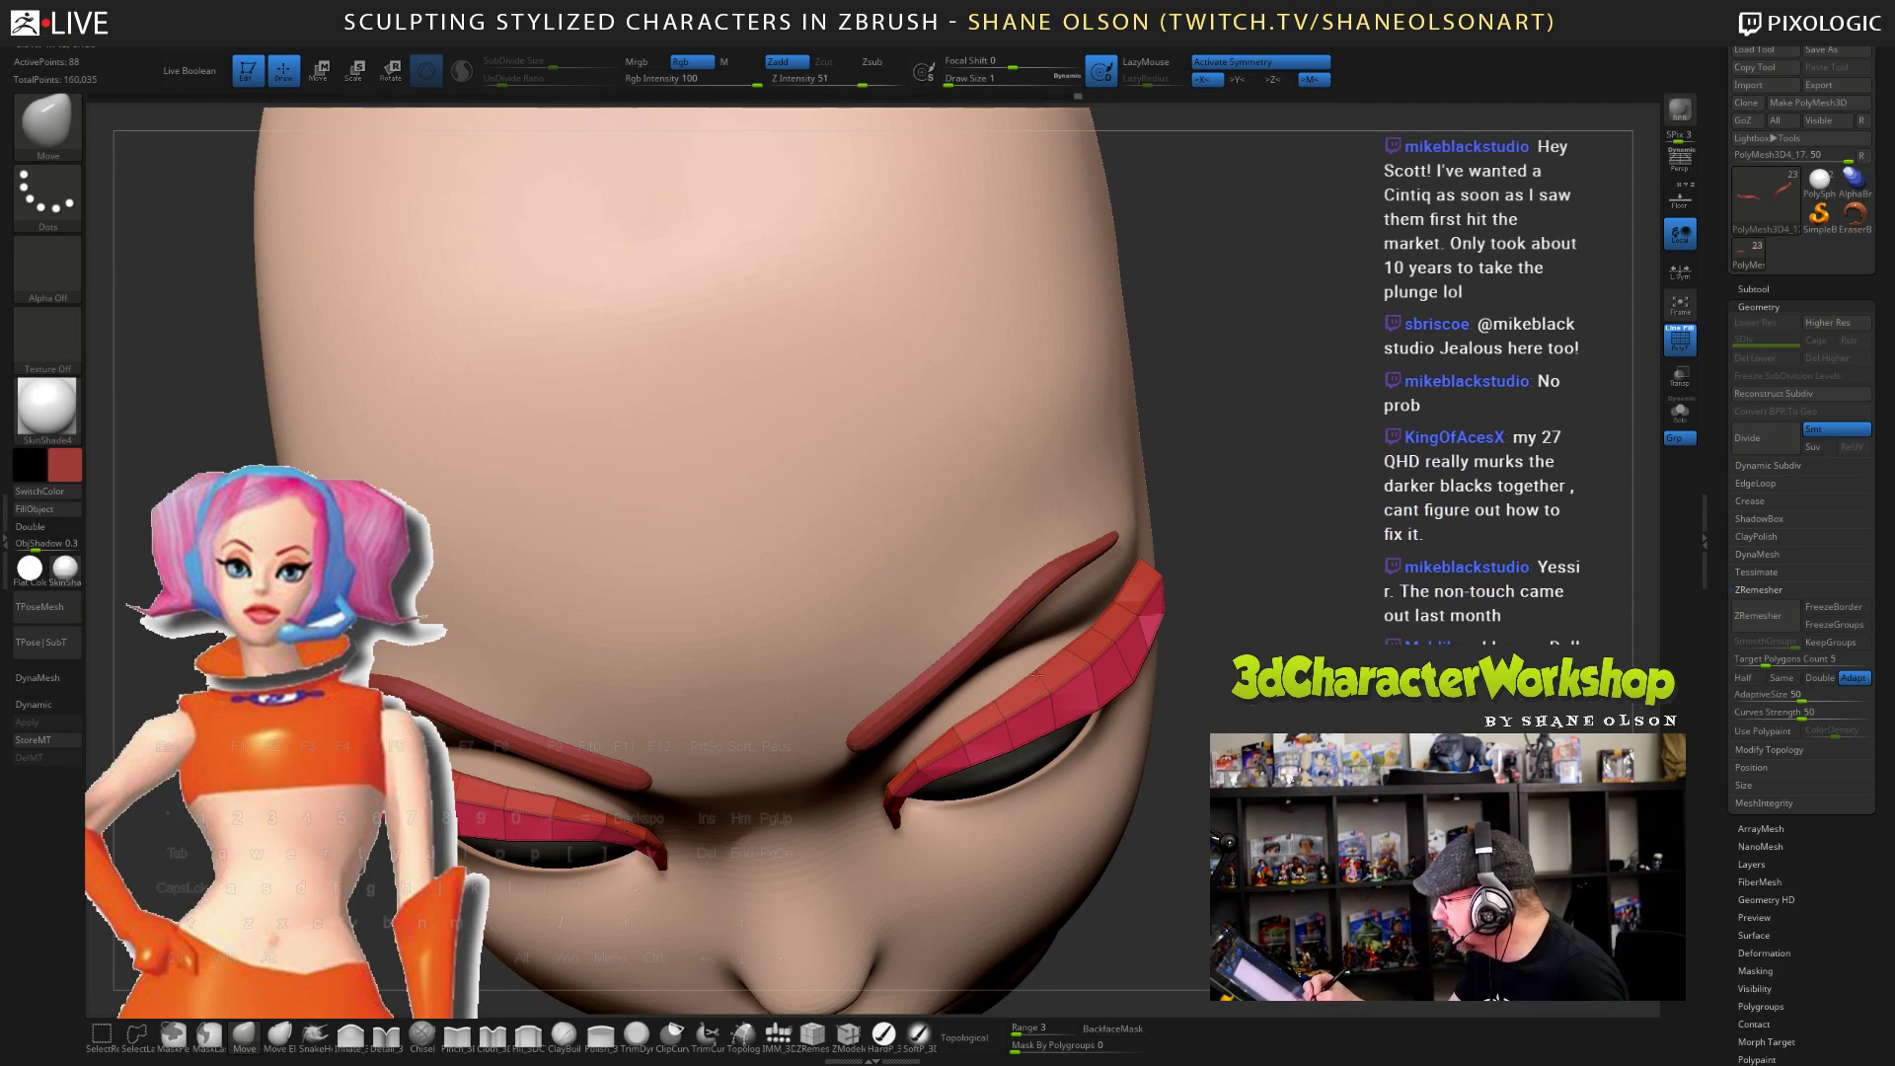
- Set the Move brush's Draw Size to 3 and refine the lash's curve along the inner and middle upper eyelid
right_click_drag(1036, 675, 1397, 579)
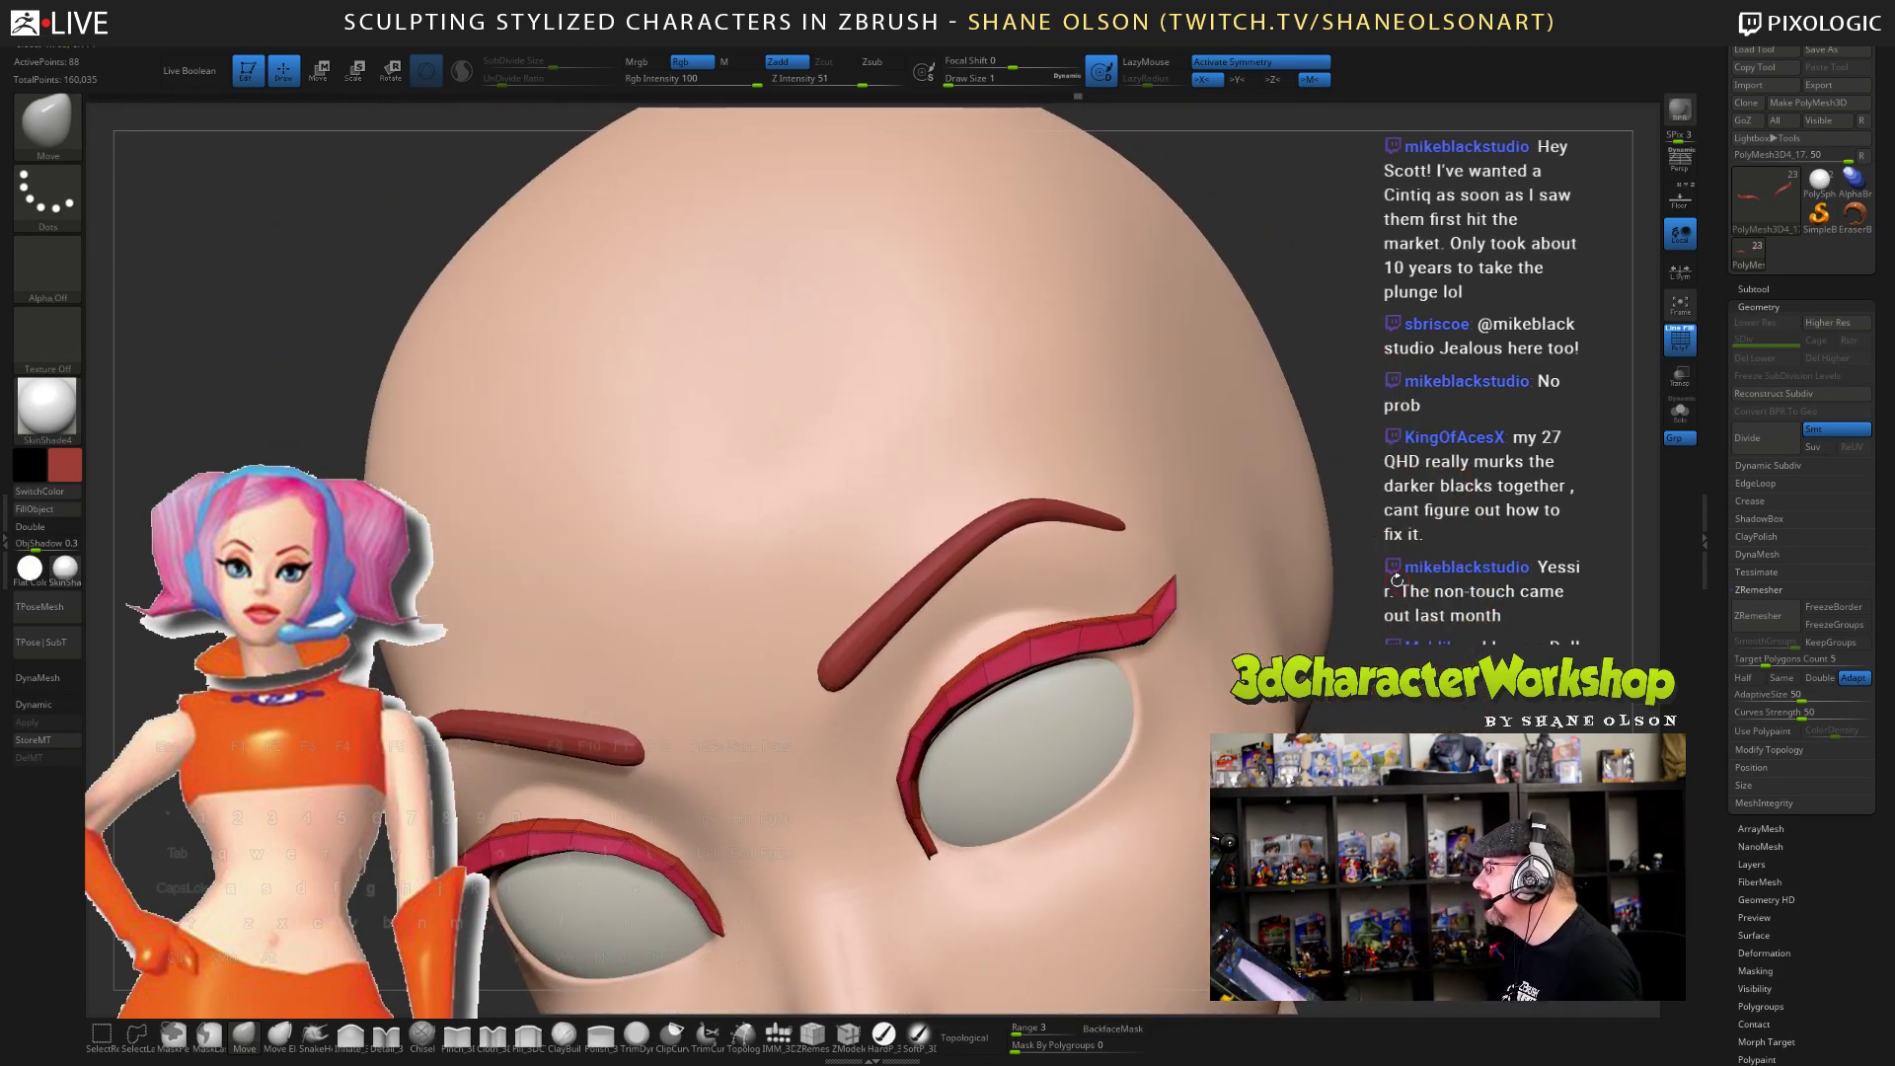
right_click_drag(1348, 708, 1103, 717)
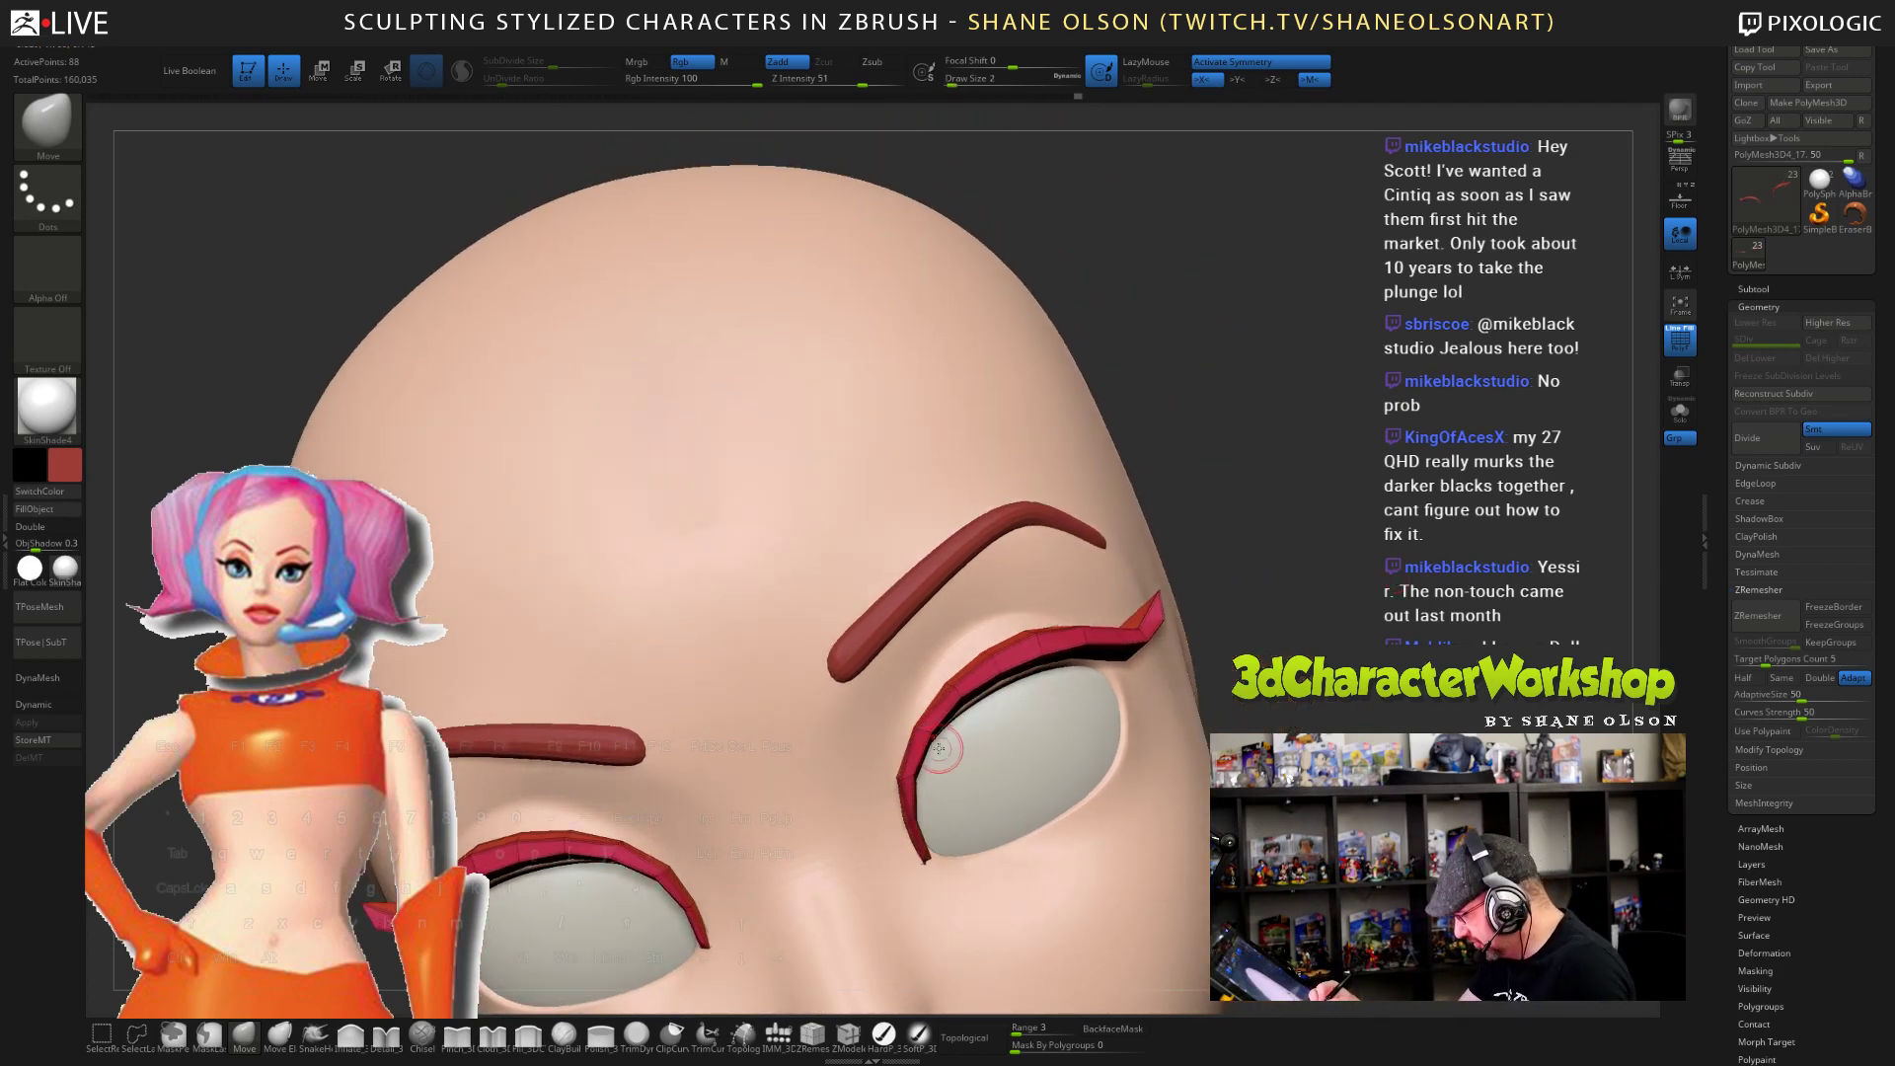
key("]")
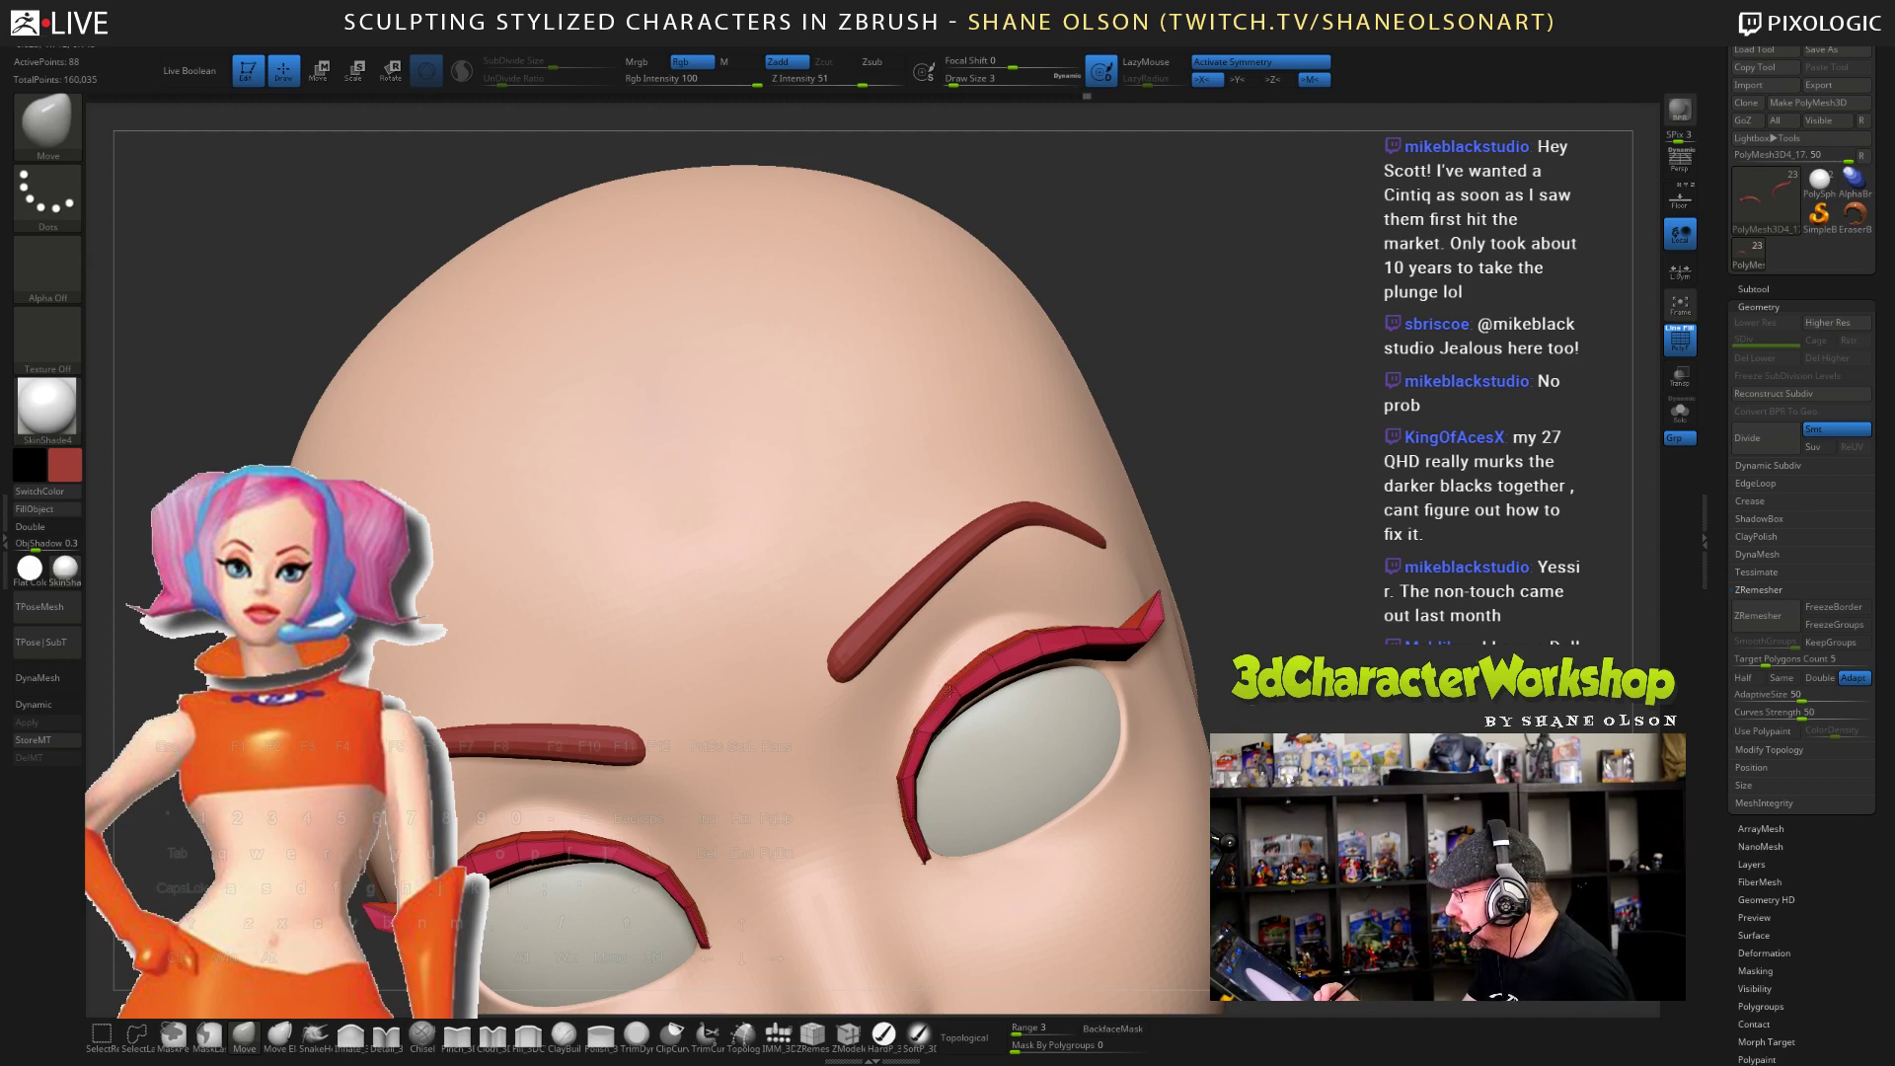
left_click_drag(989, 655, 953, 690)
mouse_move(1327, 622)
left_mouse_down()
mouse_move(1268, 597)
mouse_move(1243, 636)
left_mouse_up()
left_click_drag(1040, 632, 1091, 629)
mouse_move(1386, 622)
left_mouse_down()
mouse_move(1268, 617)
mouse_move(1263, 656)
mouse_move(1357, 627)
left_mouse_up()
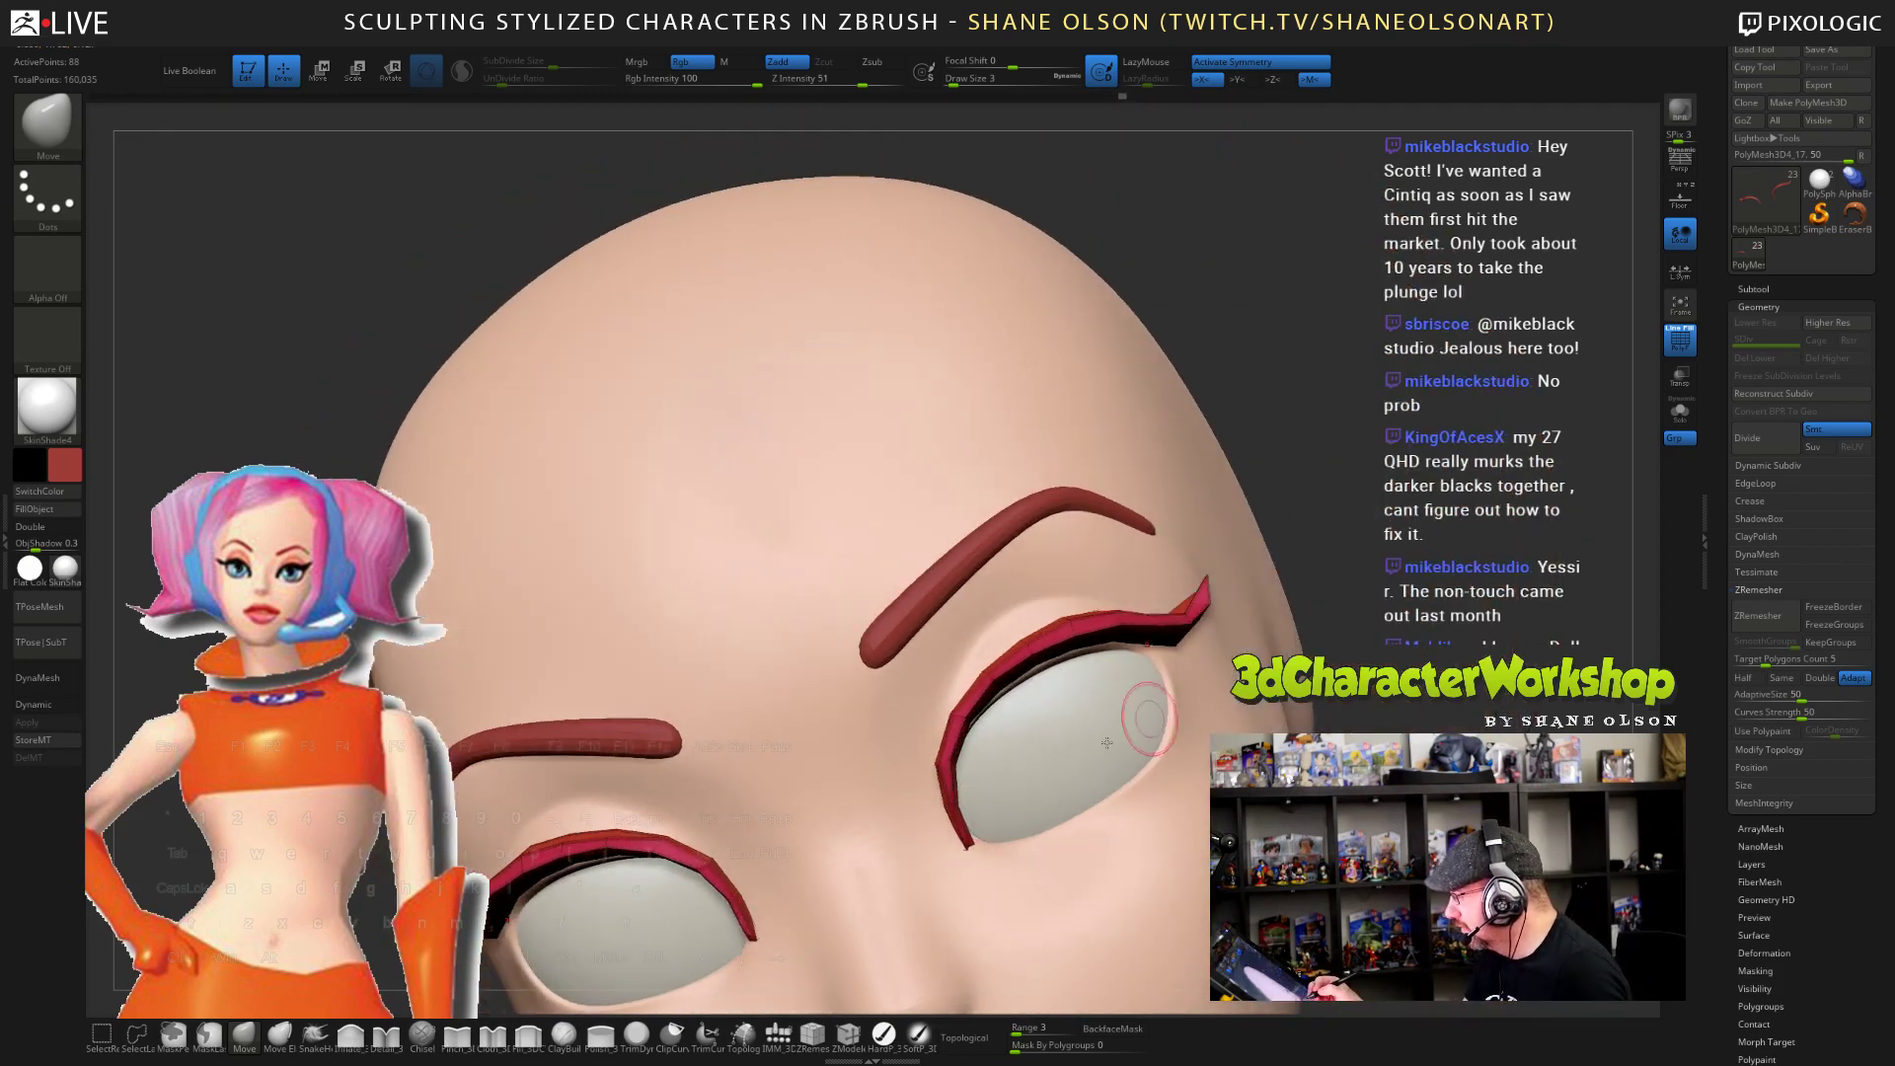
mouse_move(1364, 708)
left_mouse_down("alt")
mouse_move(1357, 661)
mouse_move(1421, 691)
left_mouse_up("alt")
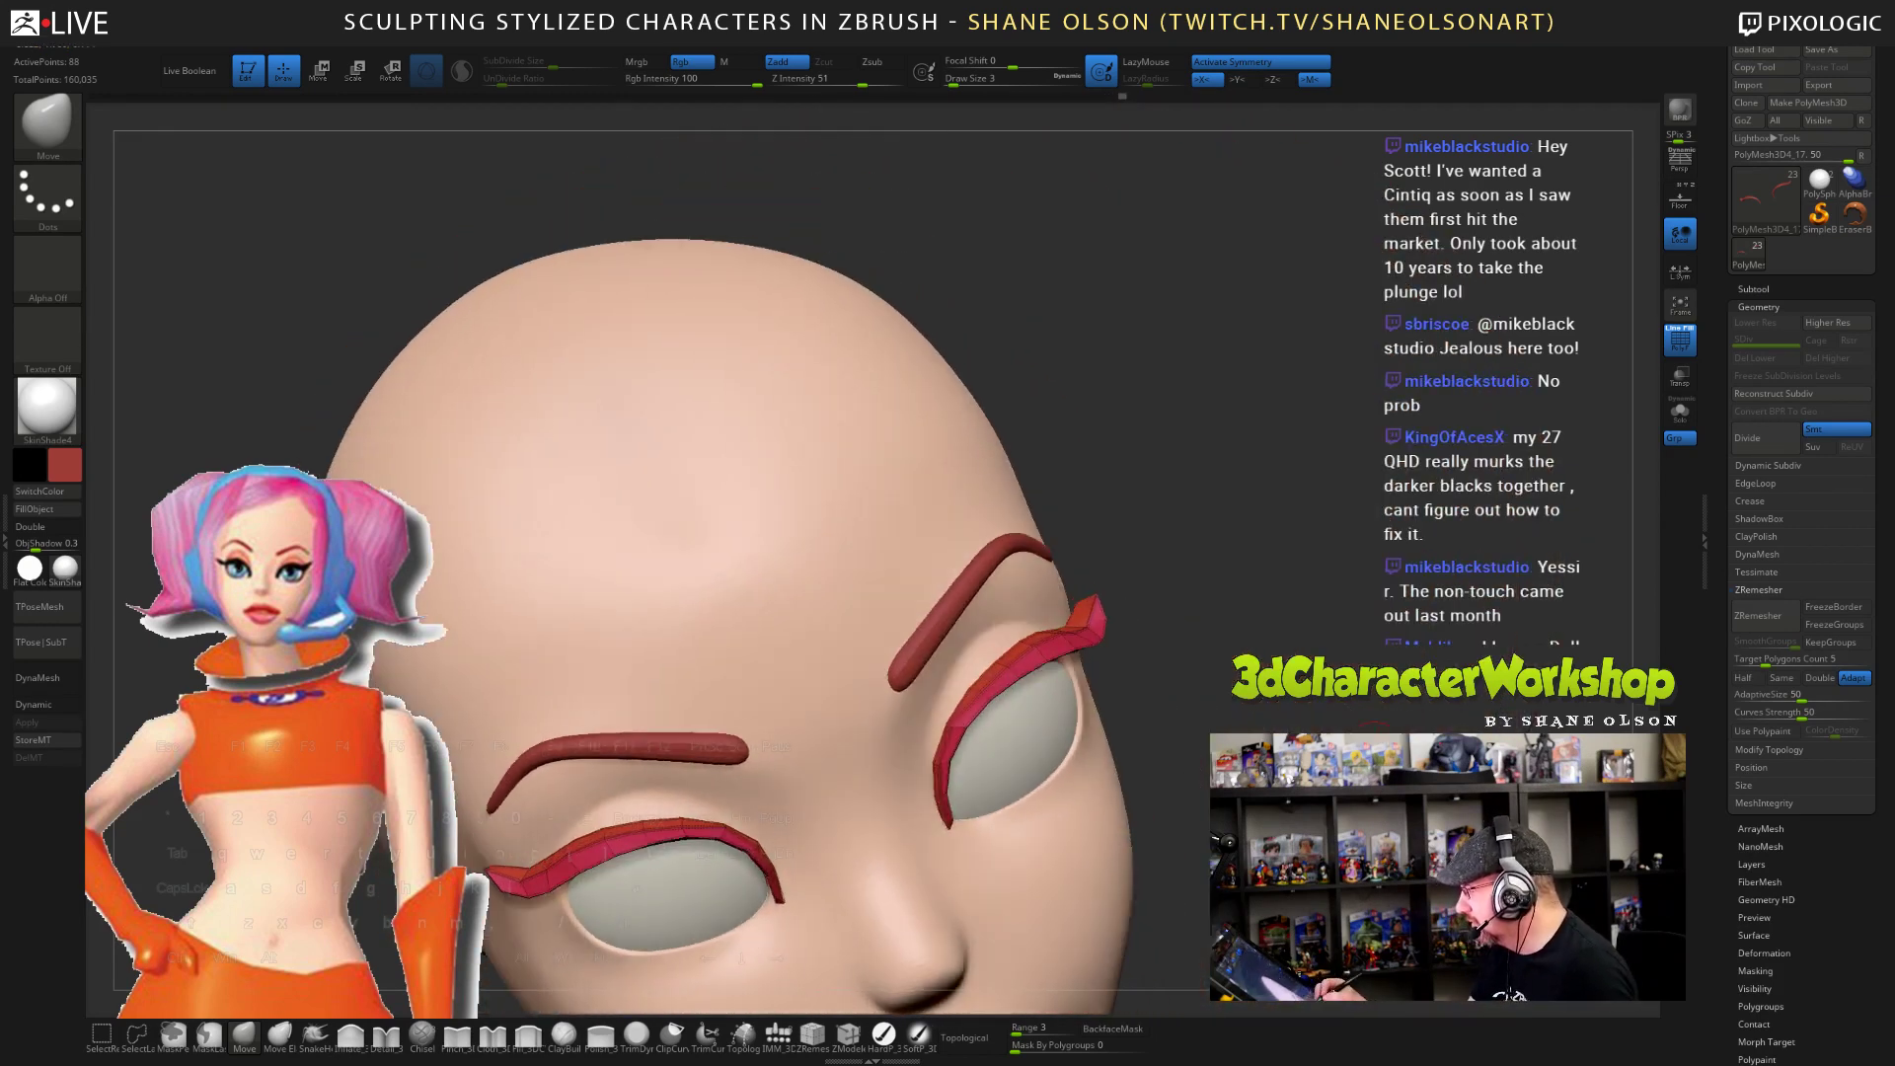
- Switch to the ZModeler brush and open its edge actions on a lash edge
left_click(848, 1033)
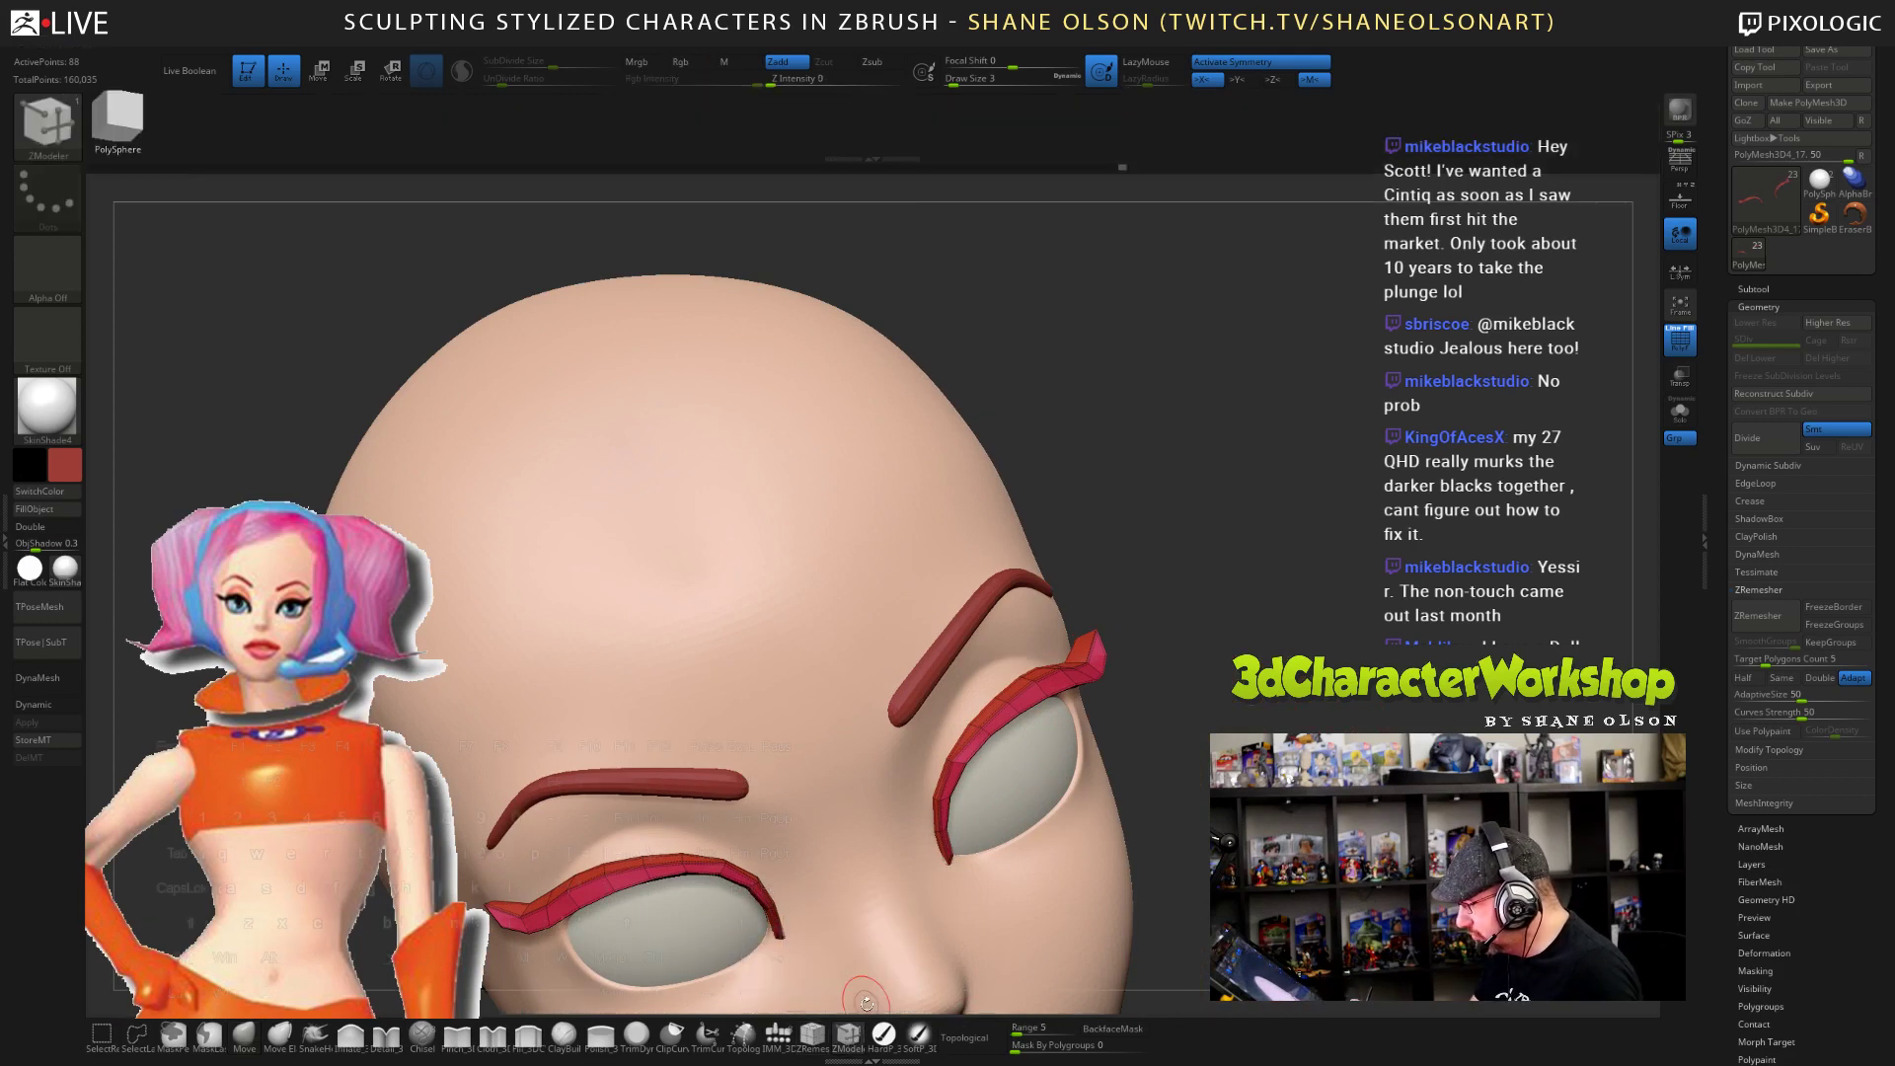
key("space")
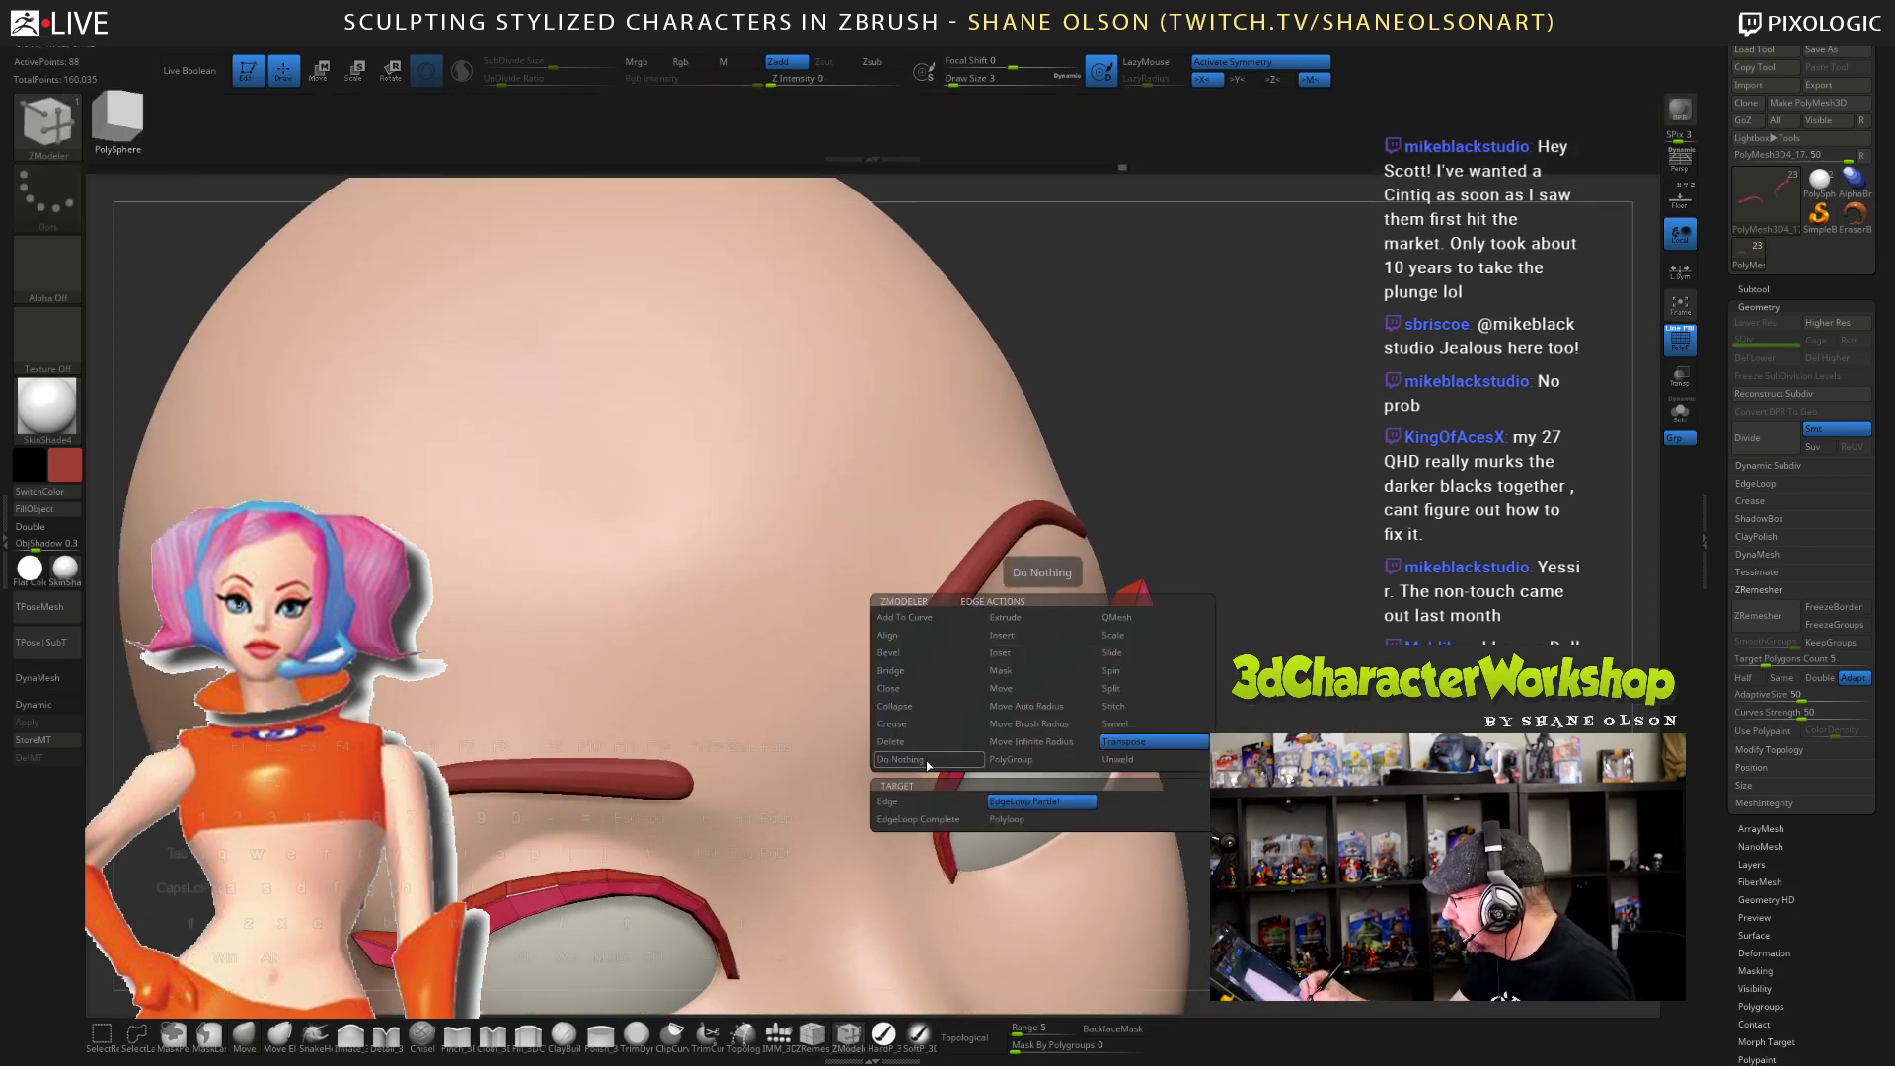
- Set the ZModeler edge action to Crease with EdgeLoop Partial as its target
left_click(914, 725)
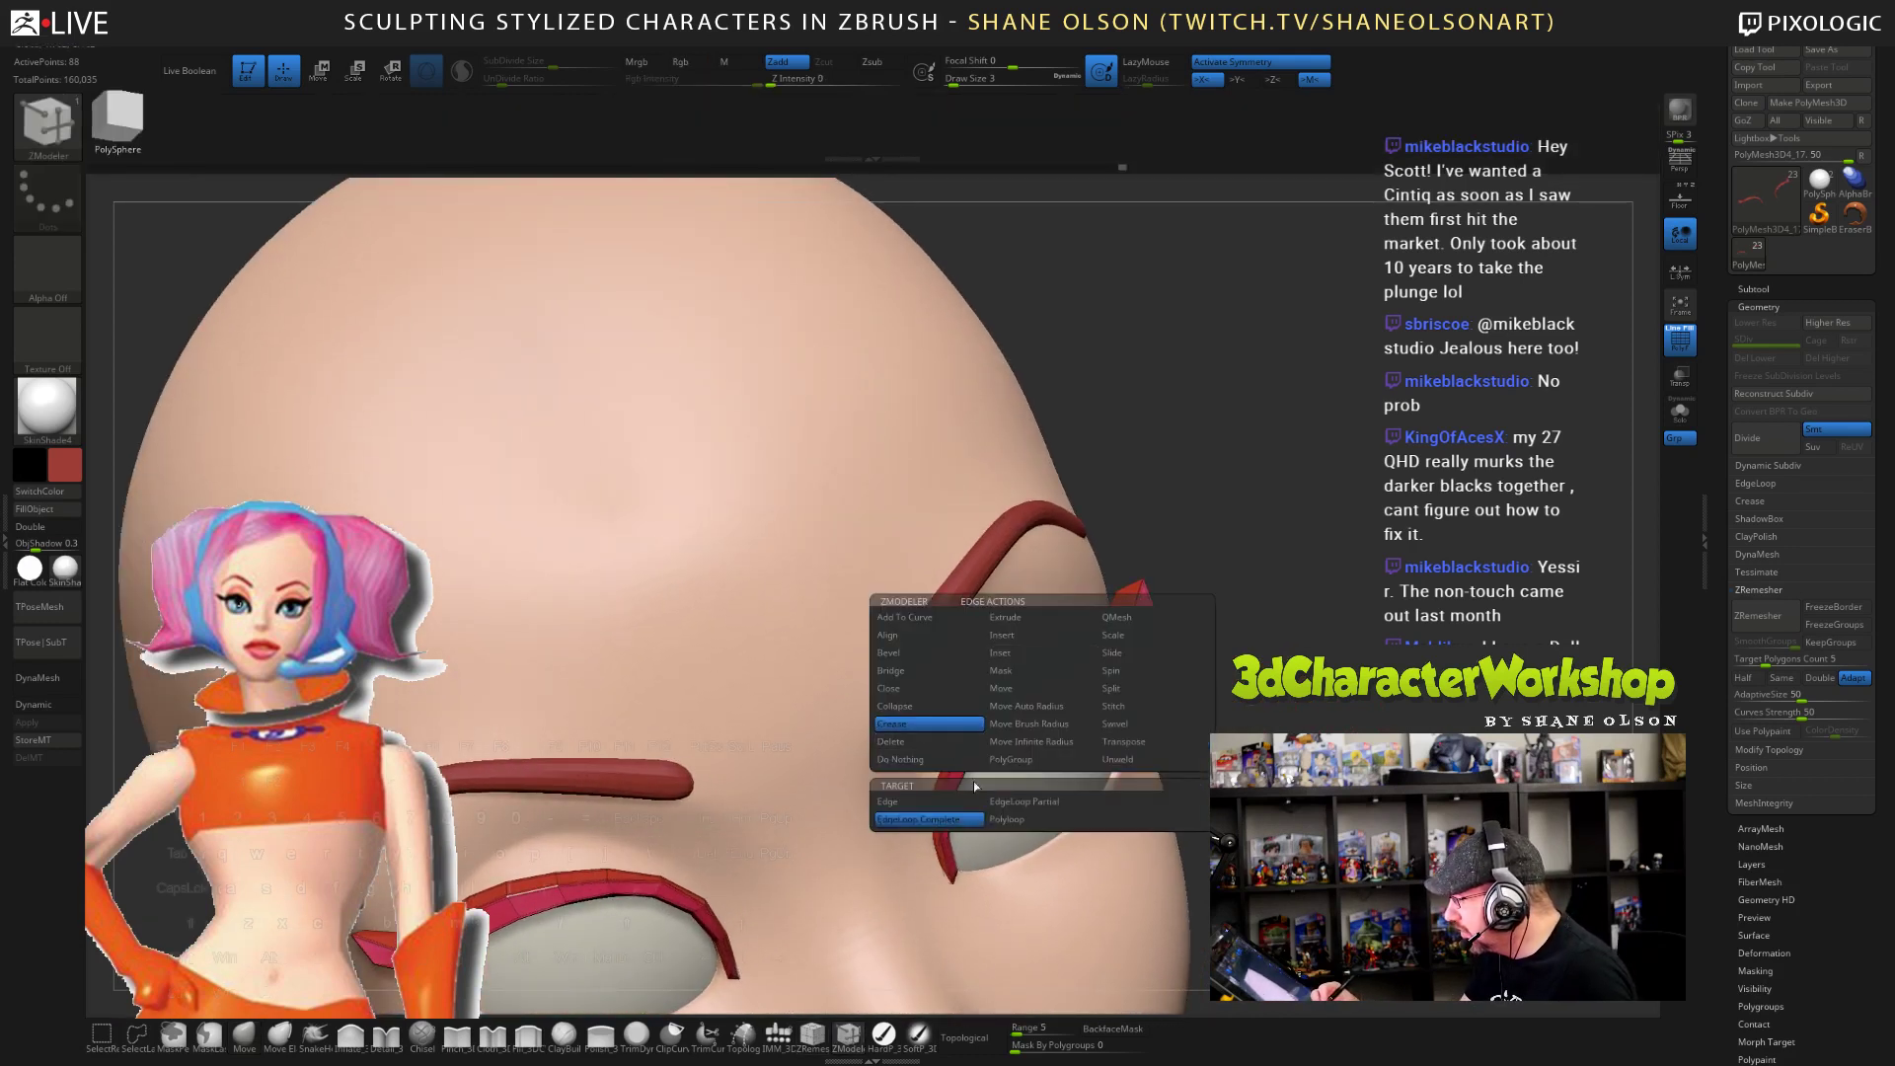
left_click(1037, 802)
left_click_drag(1291, 583, 1314, 598)
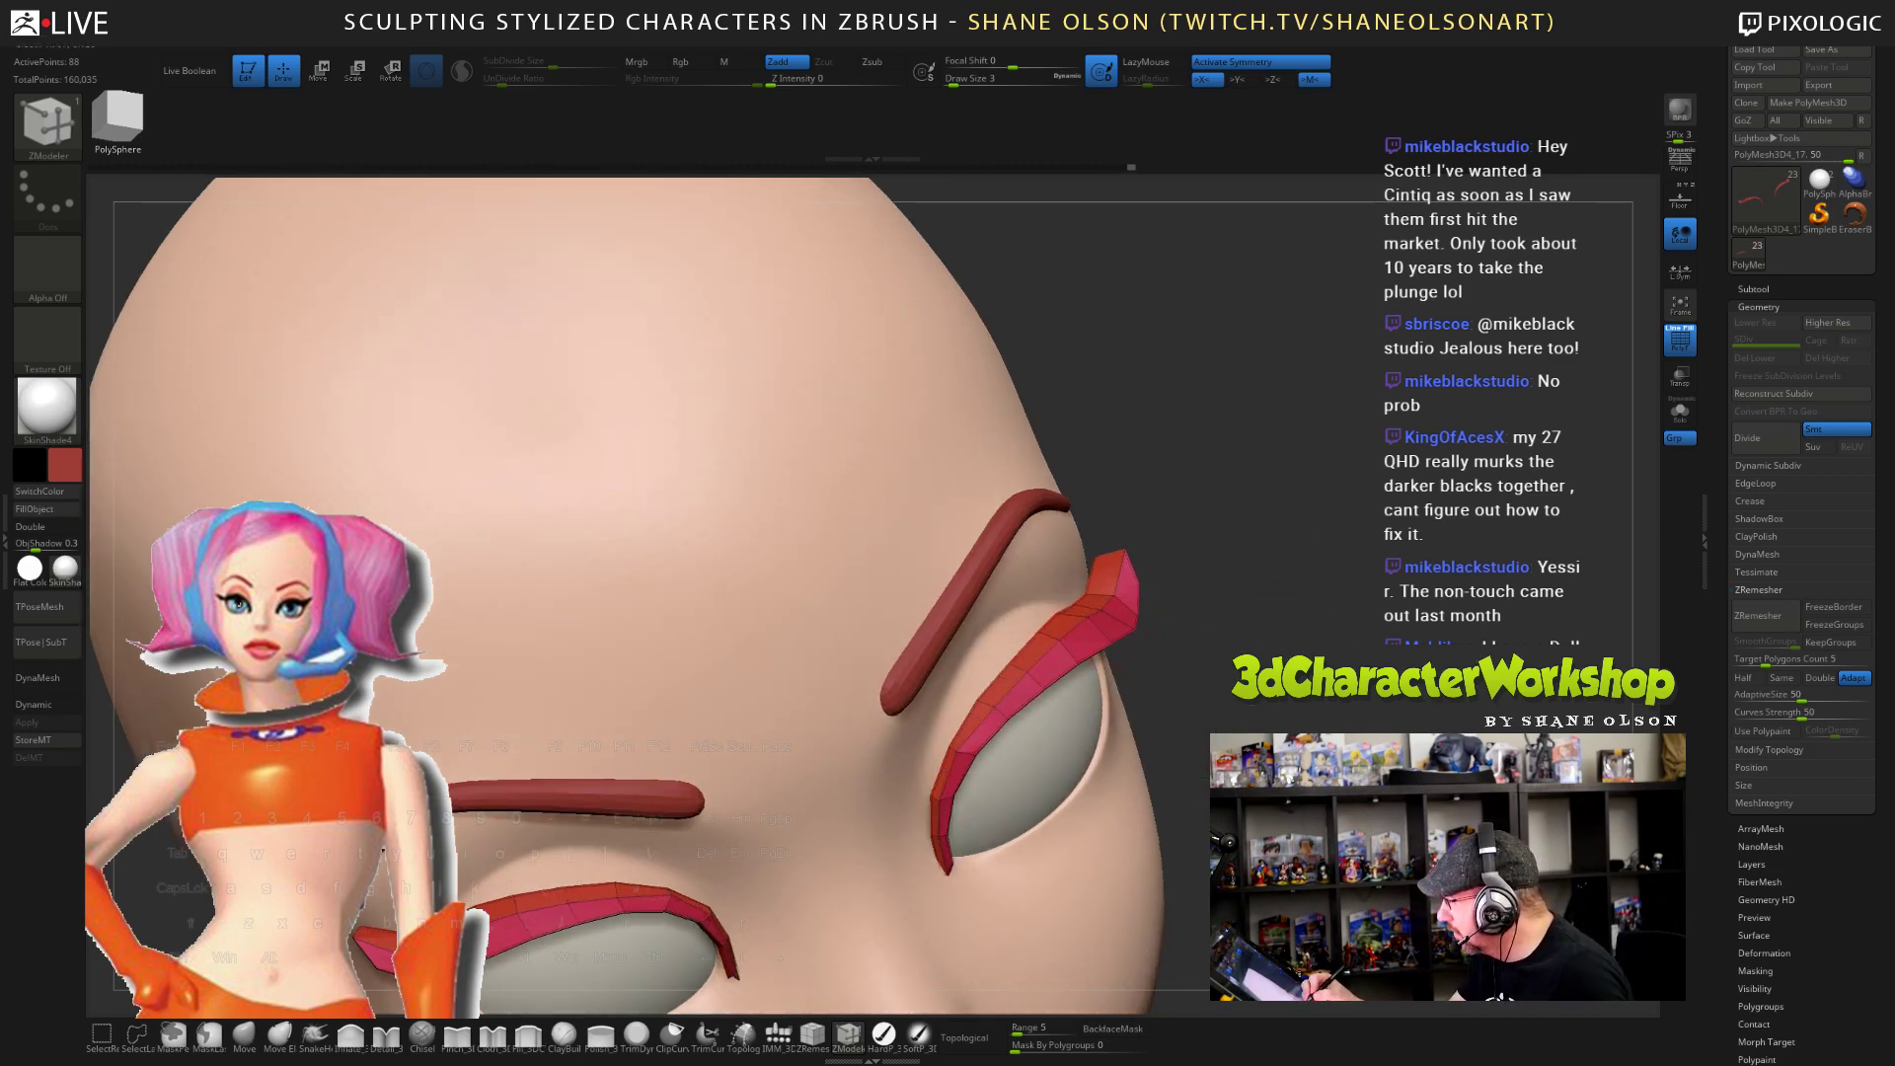
- Turn on dynamic subdivision to smooth the low-poly eyelash mesh
mouse_move(1282, 552)
left_mouse_down()
mouse_move(1312, 583)
mouse_move(1273, 464)
mouse_move(1312, 474)
left_mouse_up()
key("d")
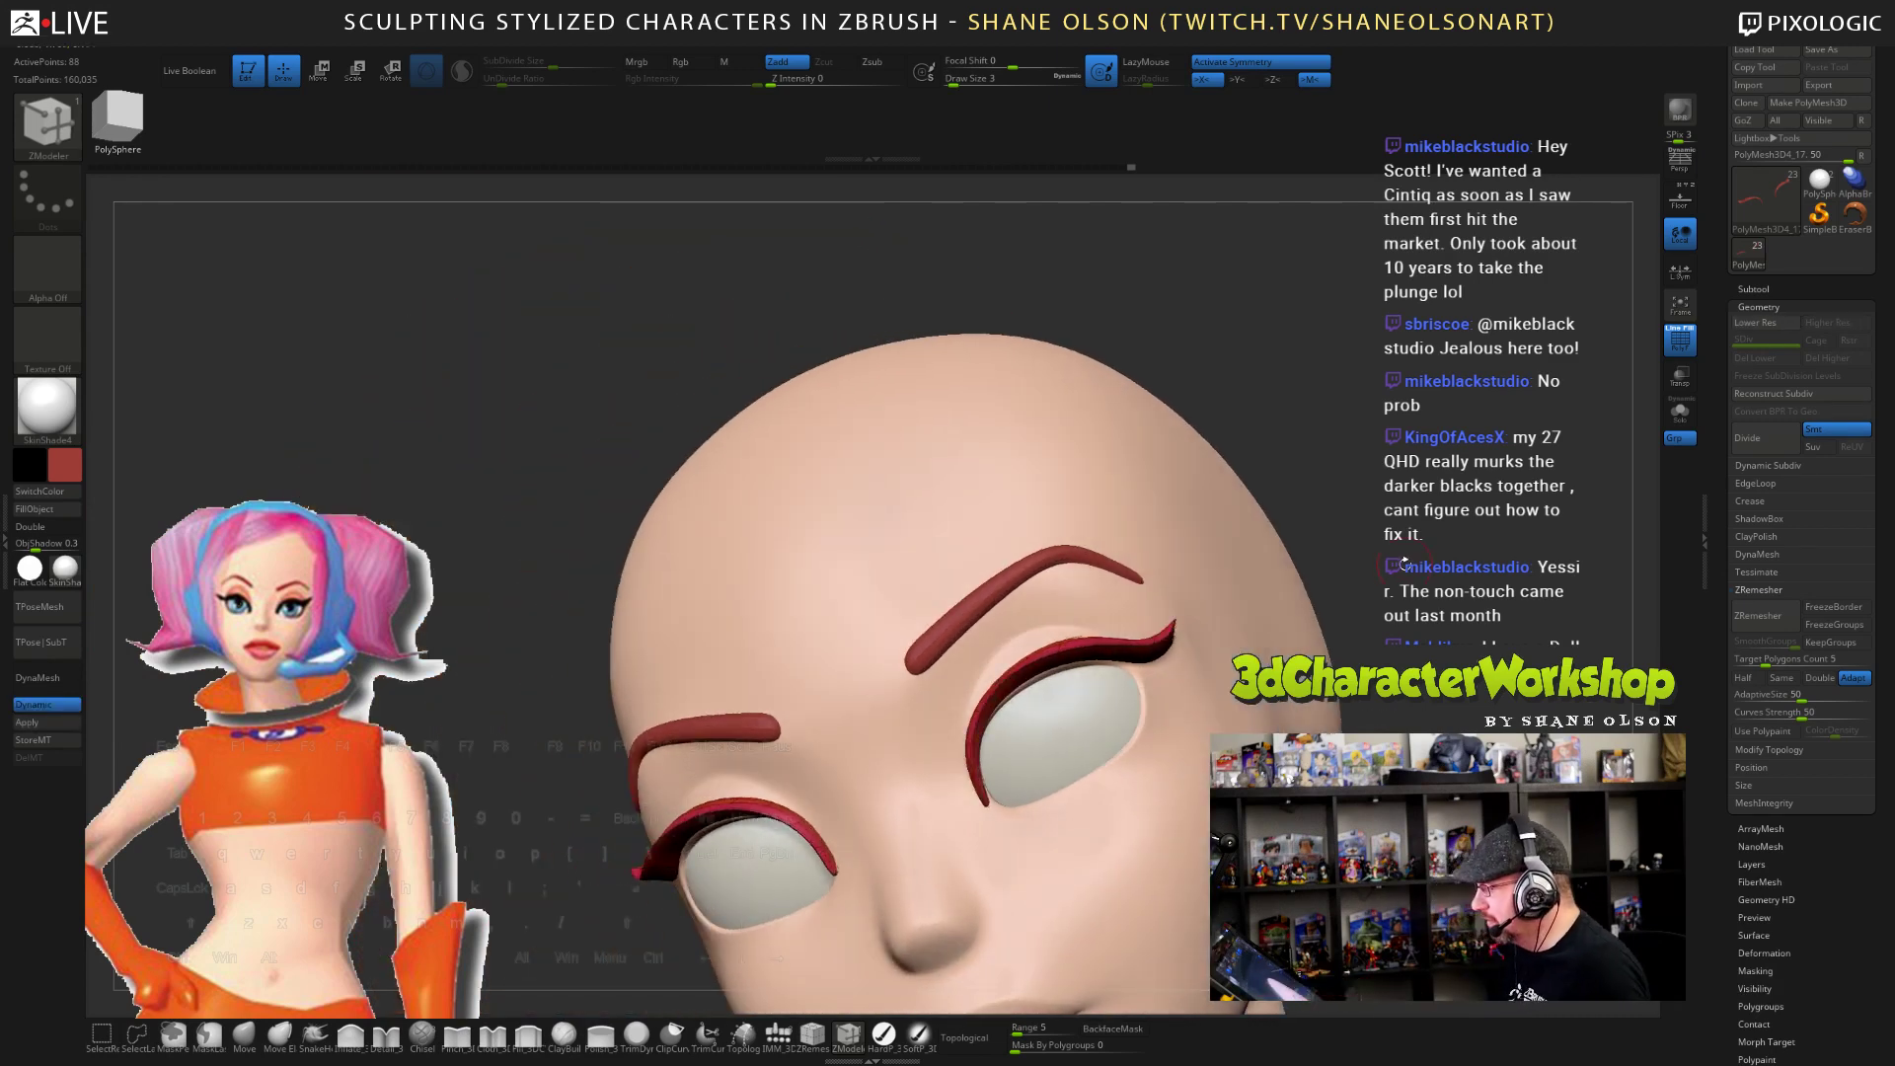
key("shift")
mouse_move(1452, 534)
left_mouse_down("shift")
mouse_move(1421, 493)
mouse_move(1346, 592)
mouse_move(1362, 541)
mouse_move(1265, 580)
mouse_move(1340, 532)
mouse_move(1390, 537)
left_mouse_up("shift")
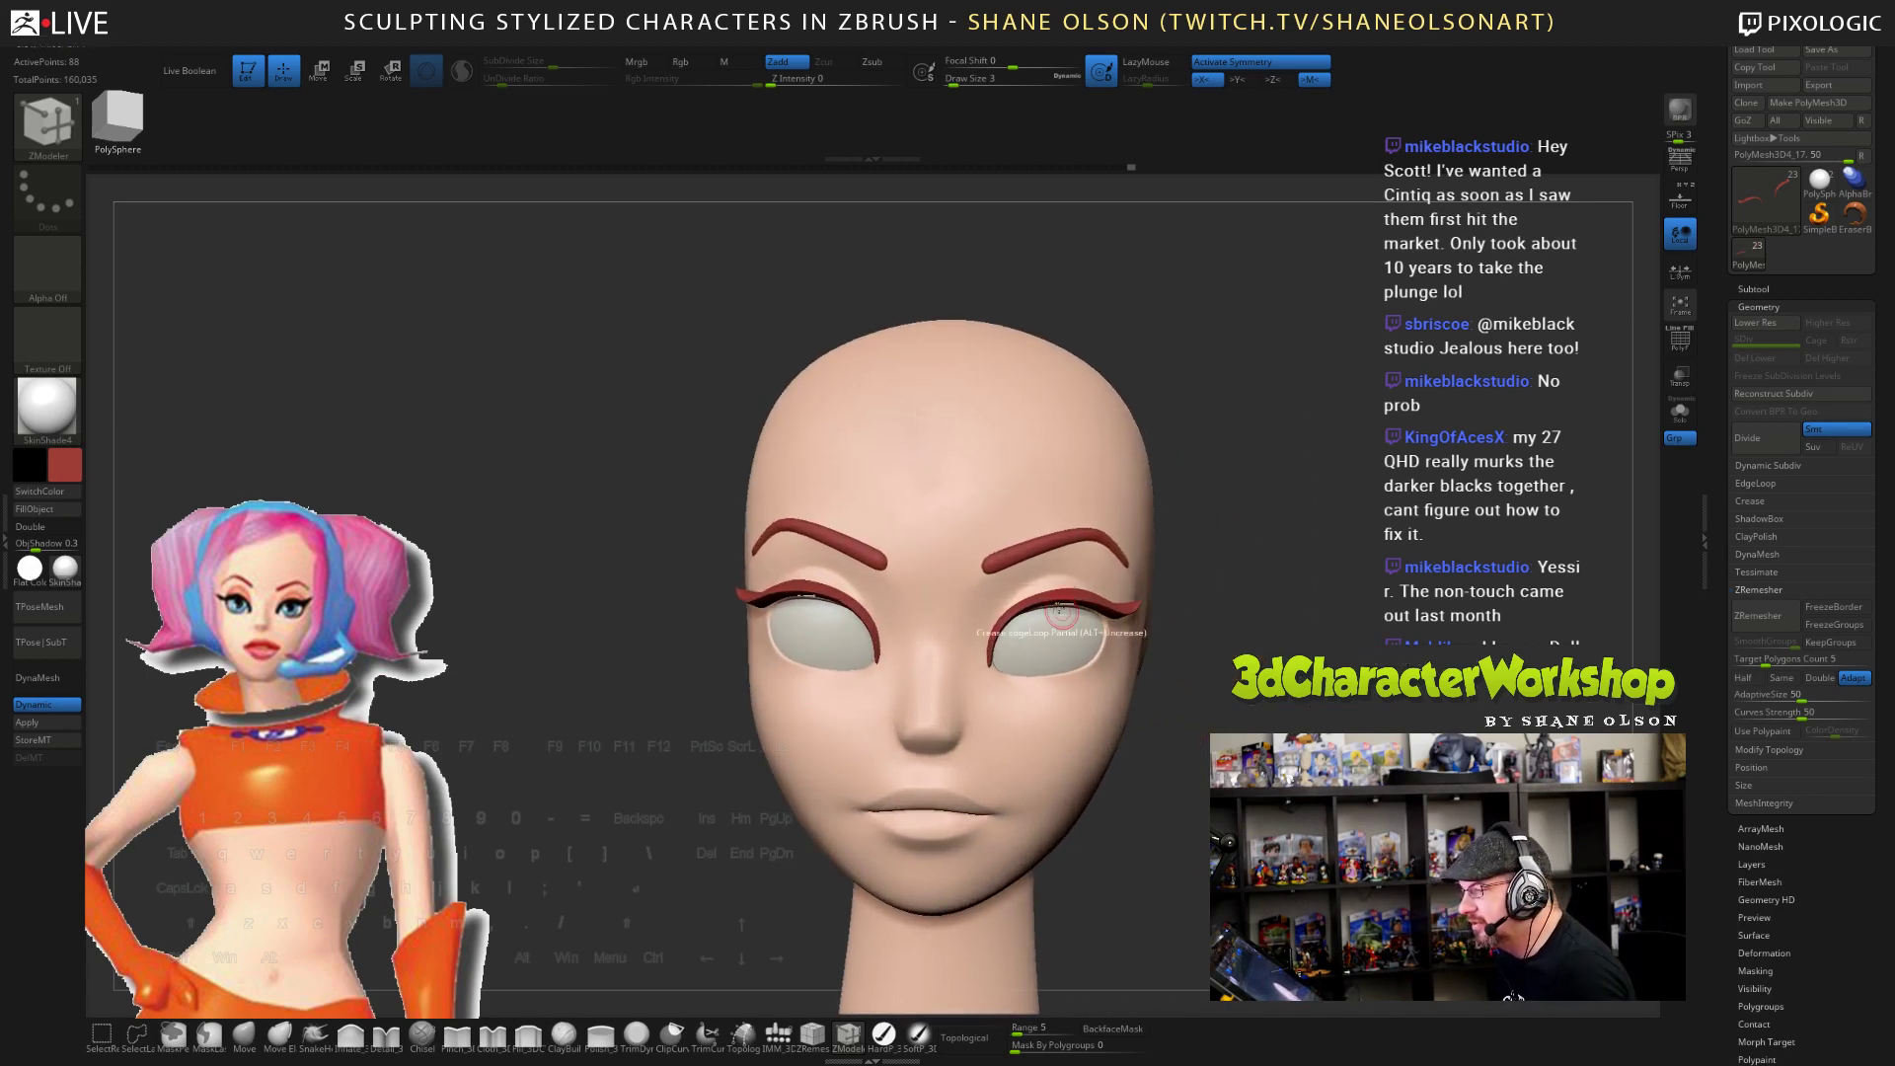
left_click_drag(1199, 592, 1091, 592, "alt")
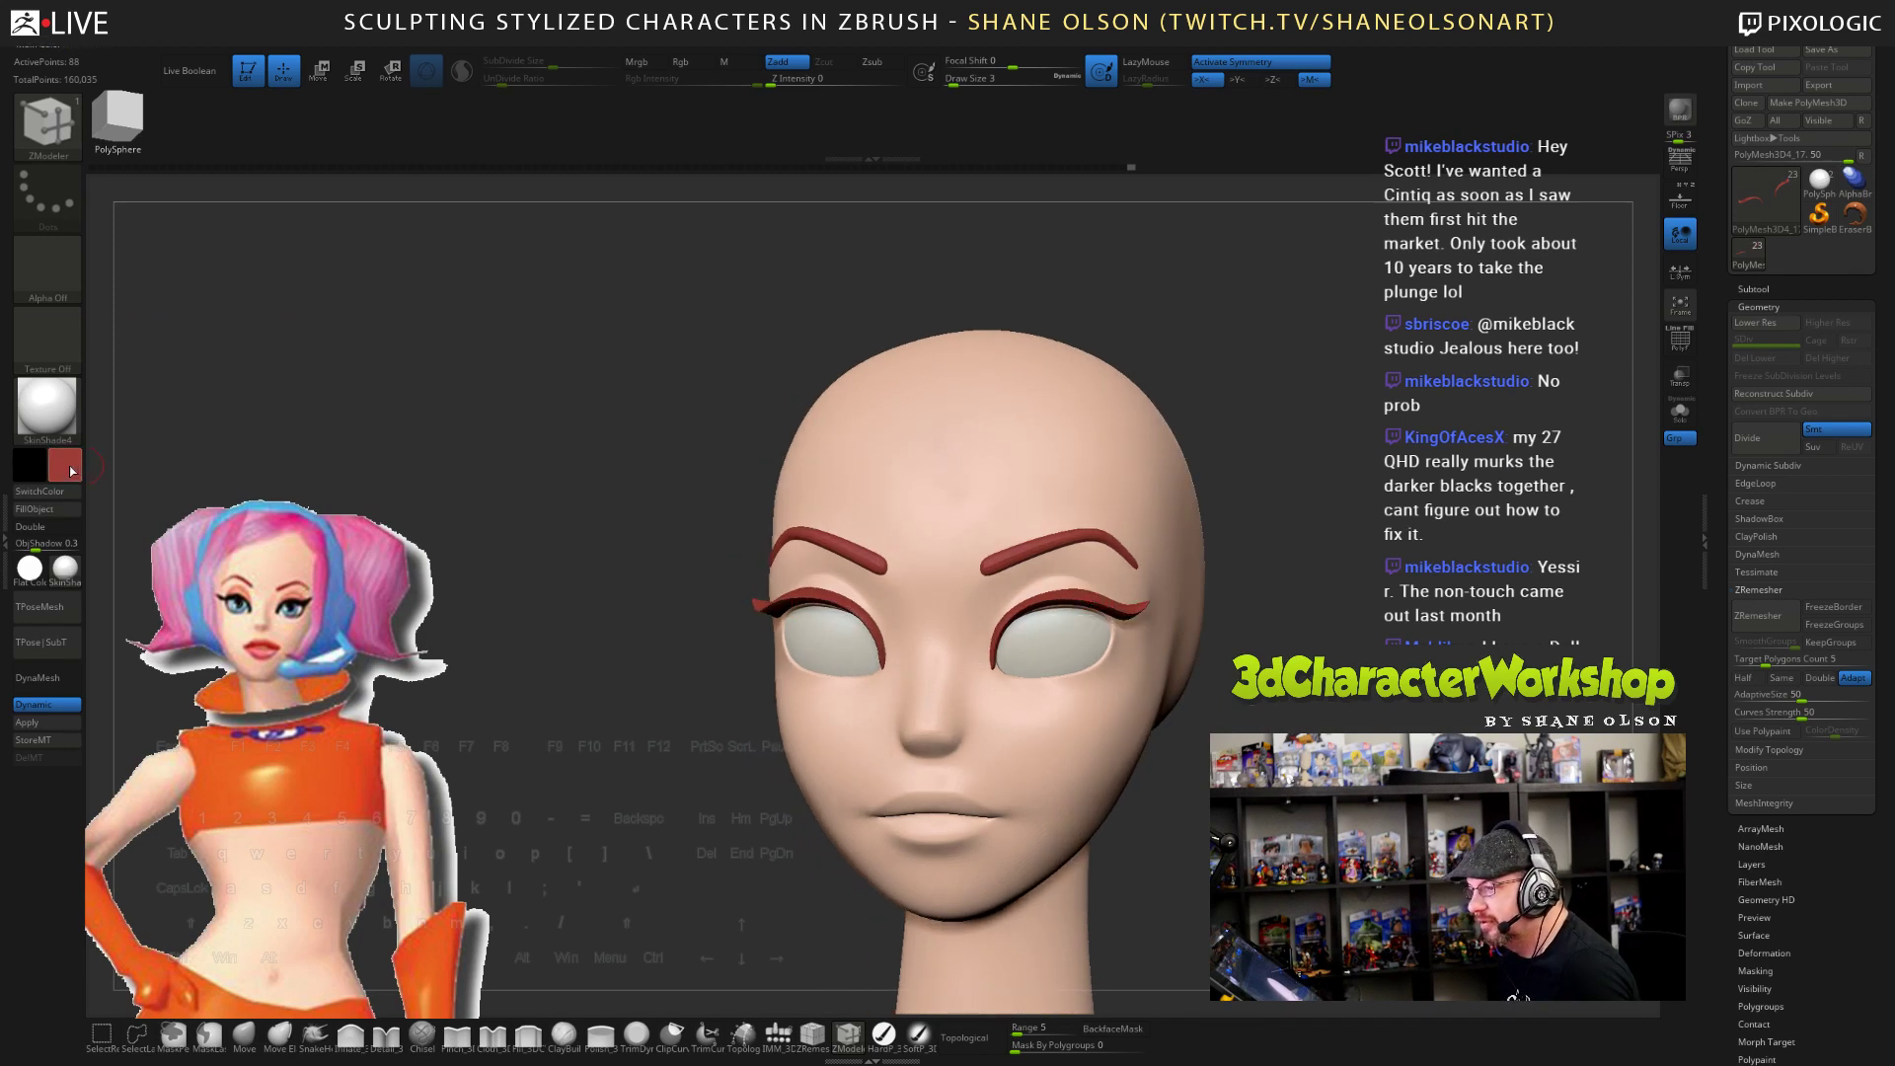
- Choose black as the colour and fill the eyelash mesh with it, leaving double-sided display off
left_click_drag(71, 470, 35, 548)
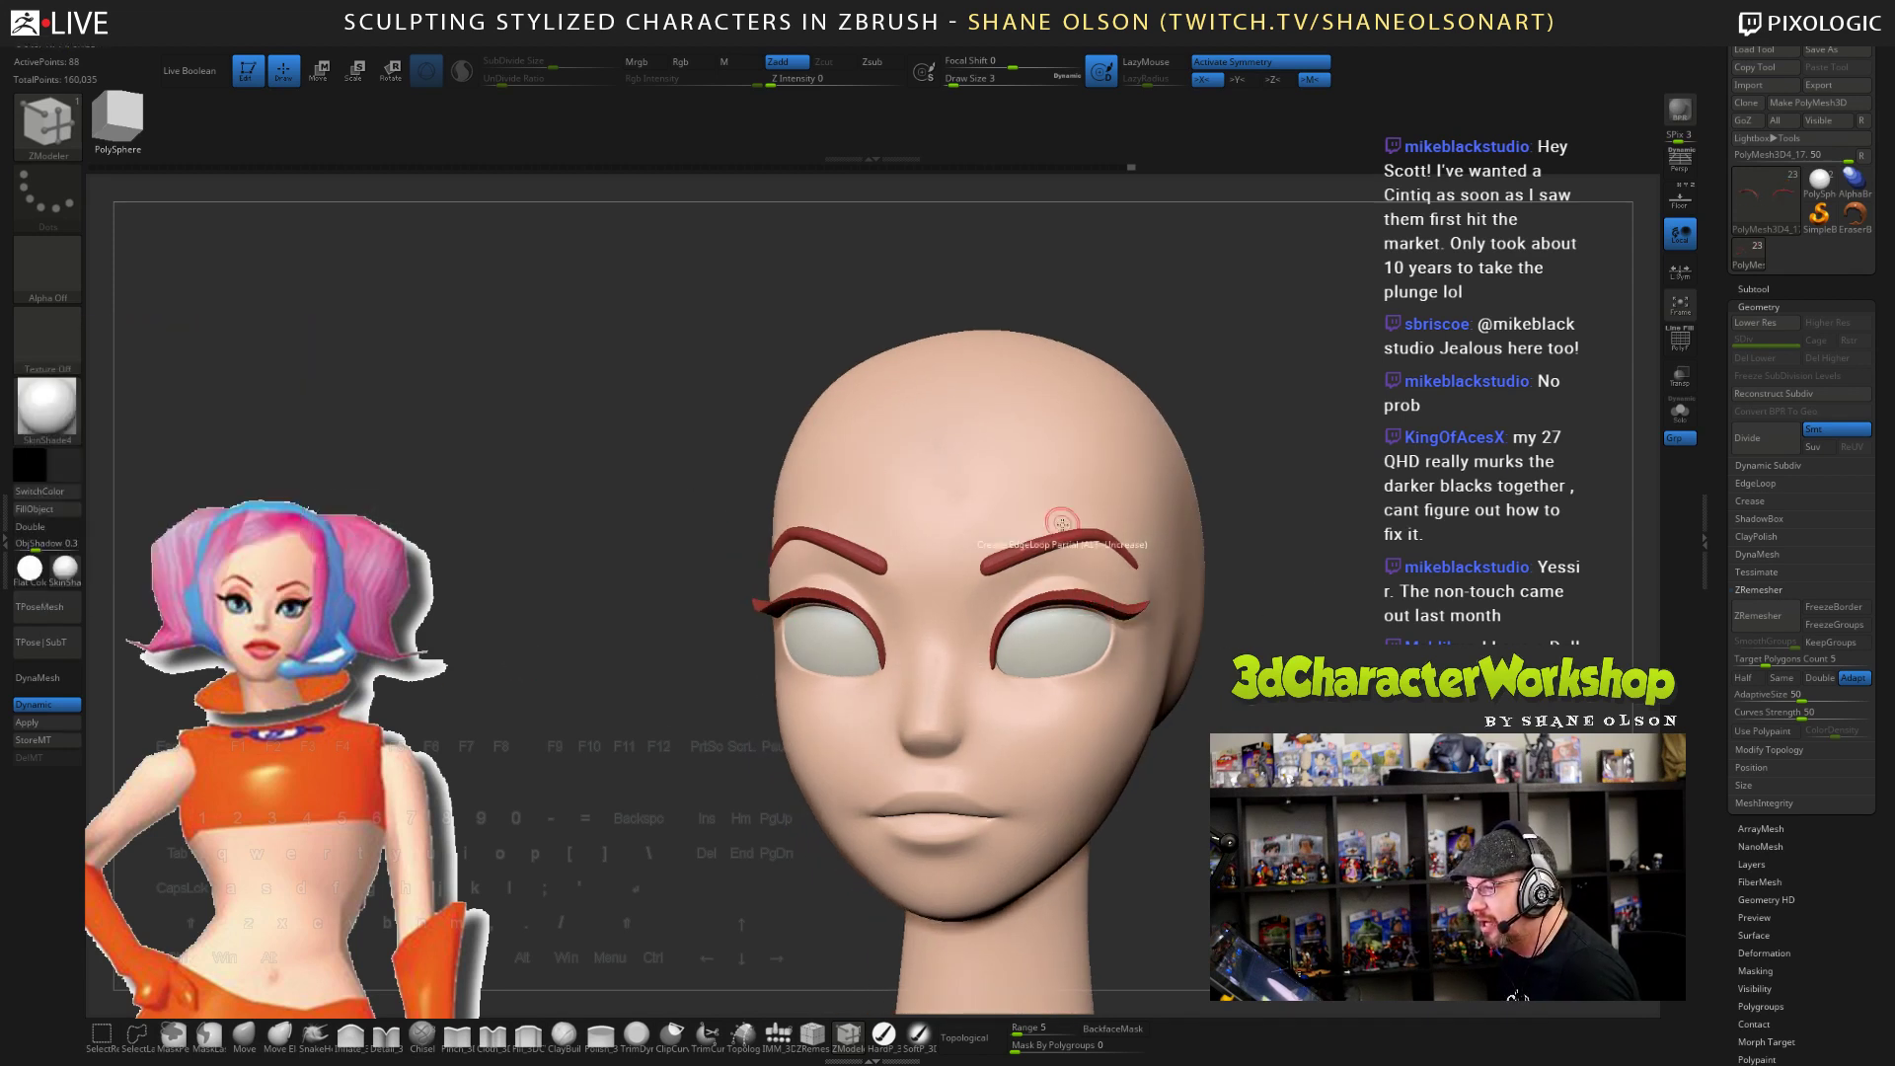
left_click(46, 526)
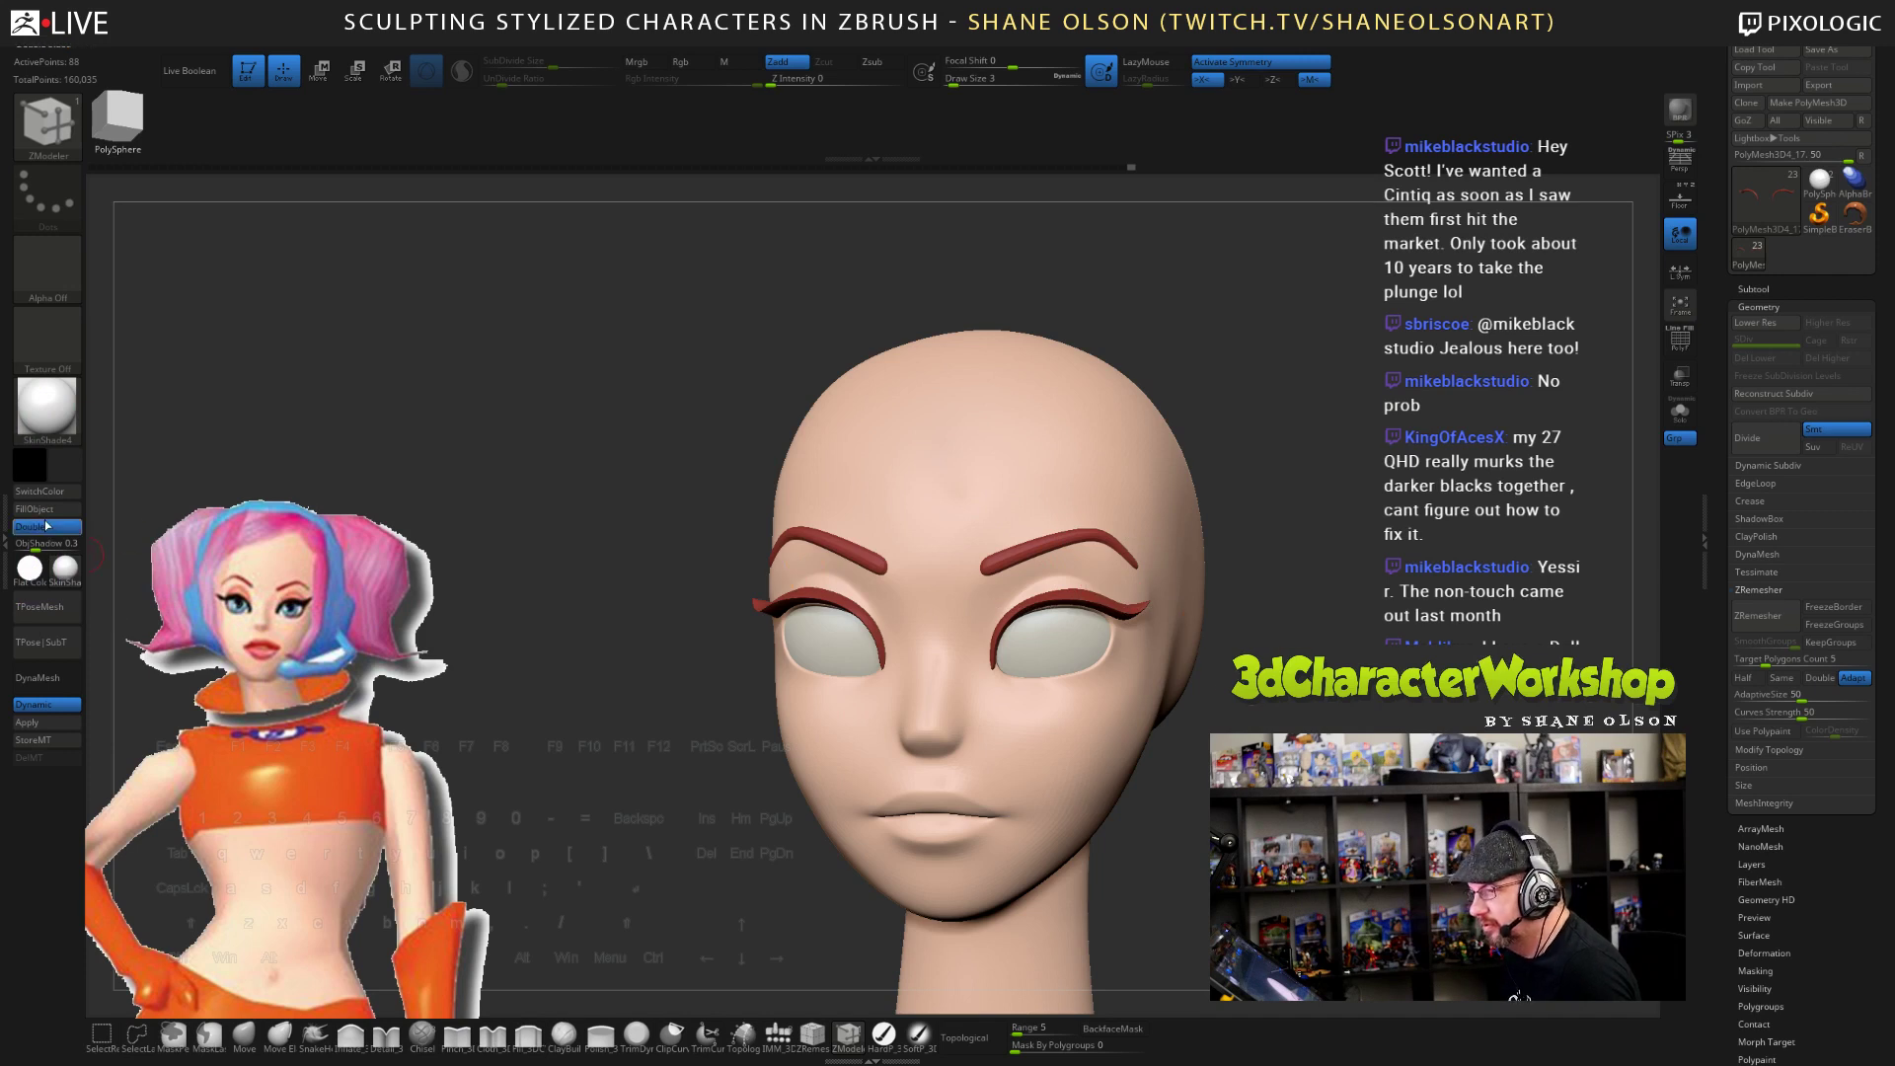
left_click(45, 526)
left_click(34, 508)
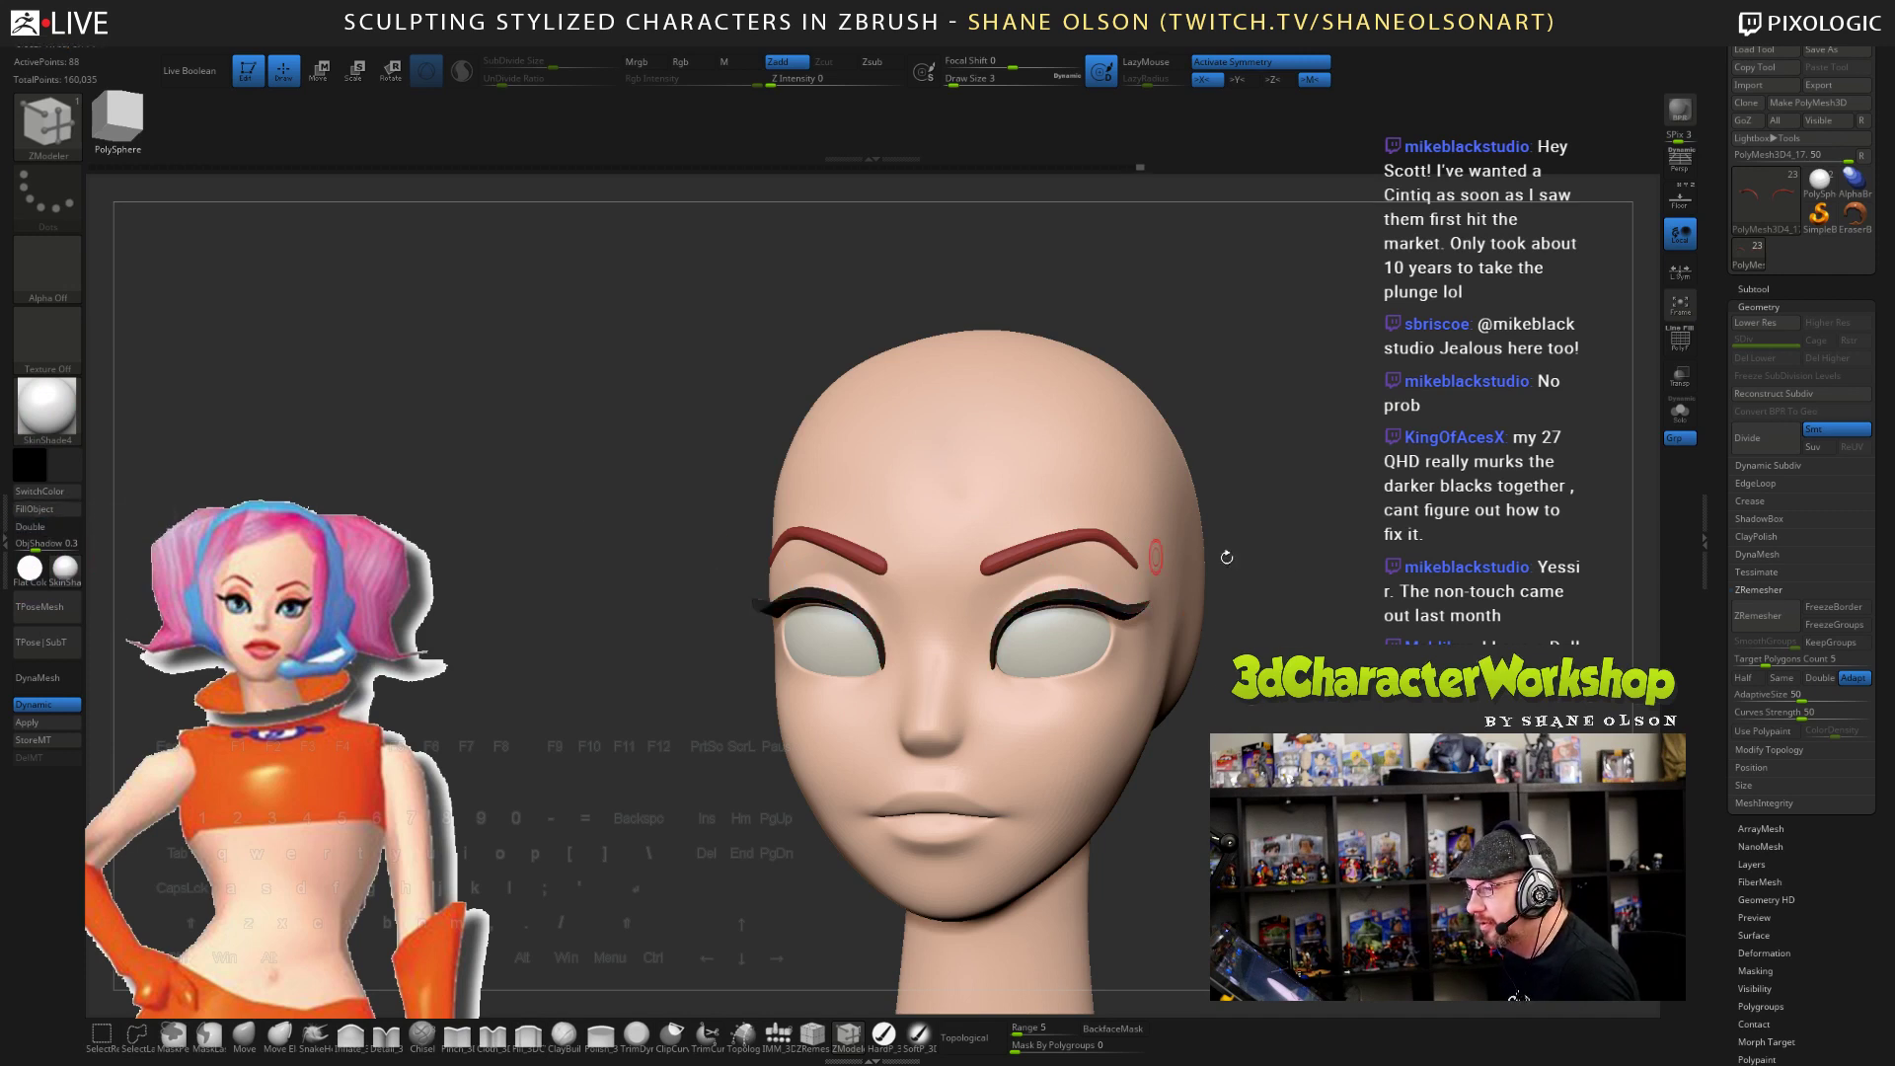
- Reshape the upper eyelash over the eye with the Move brush and reduce the draw size to 7
left_click_drag(1226, 556, 1341, 639)
mouse_move(1219, 553)
left_mouse_down()
mouse_move(1281, 559)
mouse_move(1286, 649)
left_mouse_up()
left_click(244, 1035)
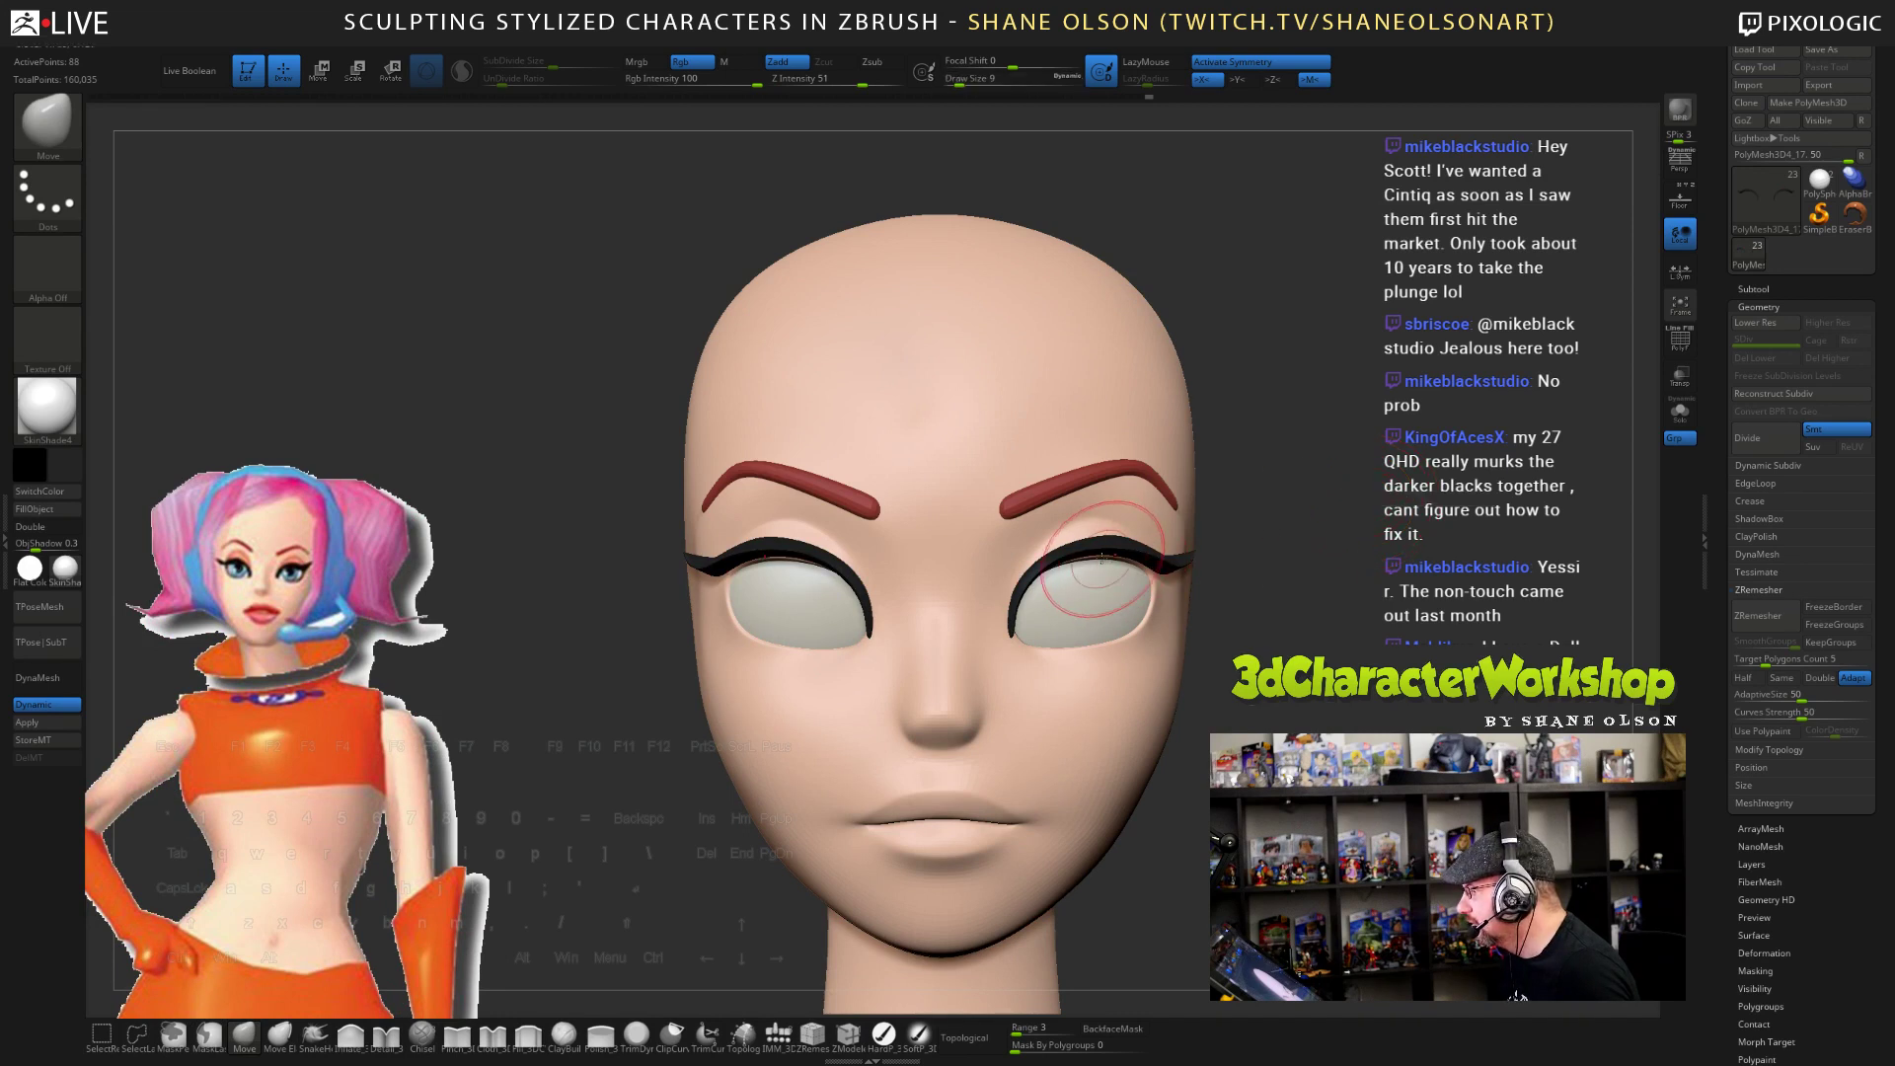
left_click_drag(1089, 559, 1146, 561)
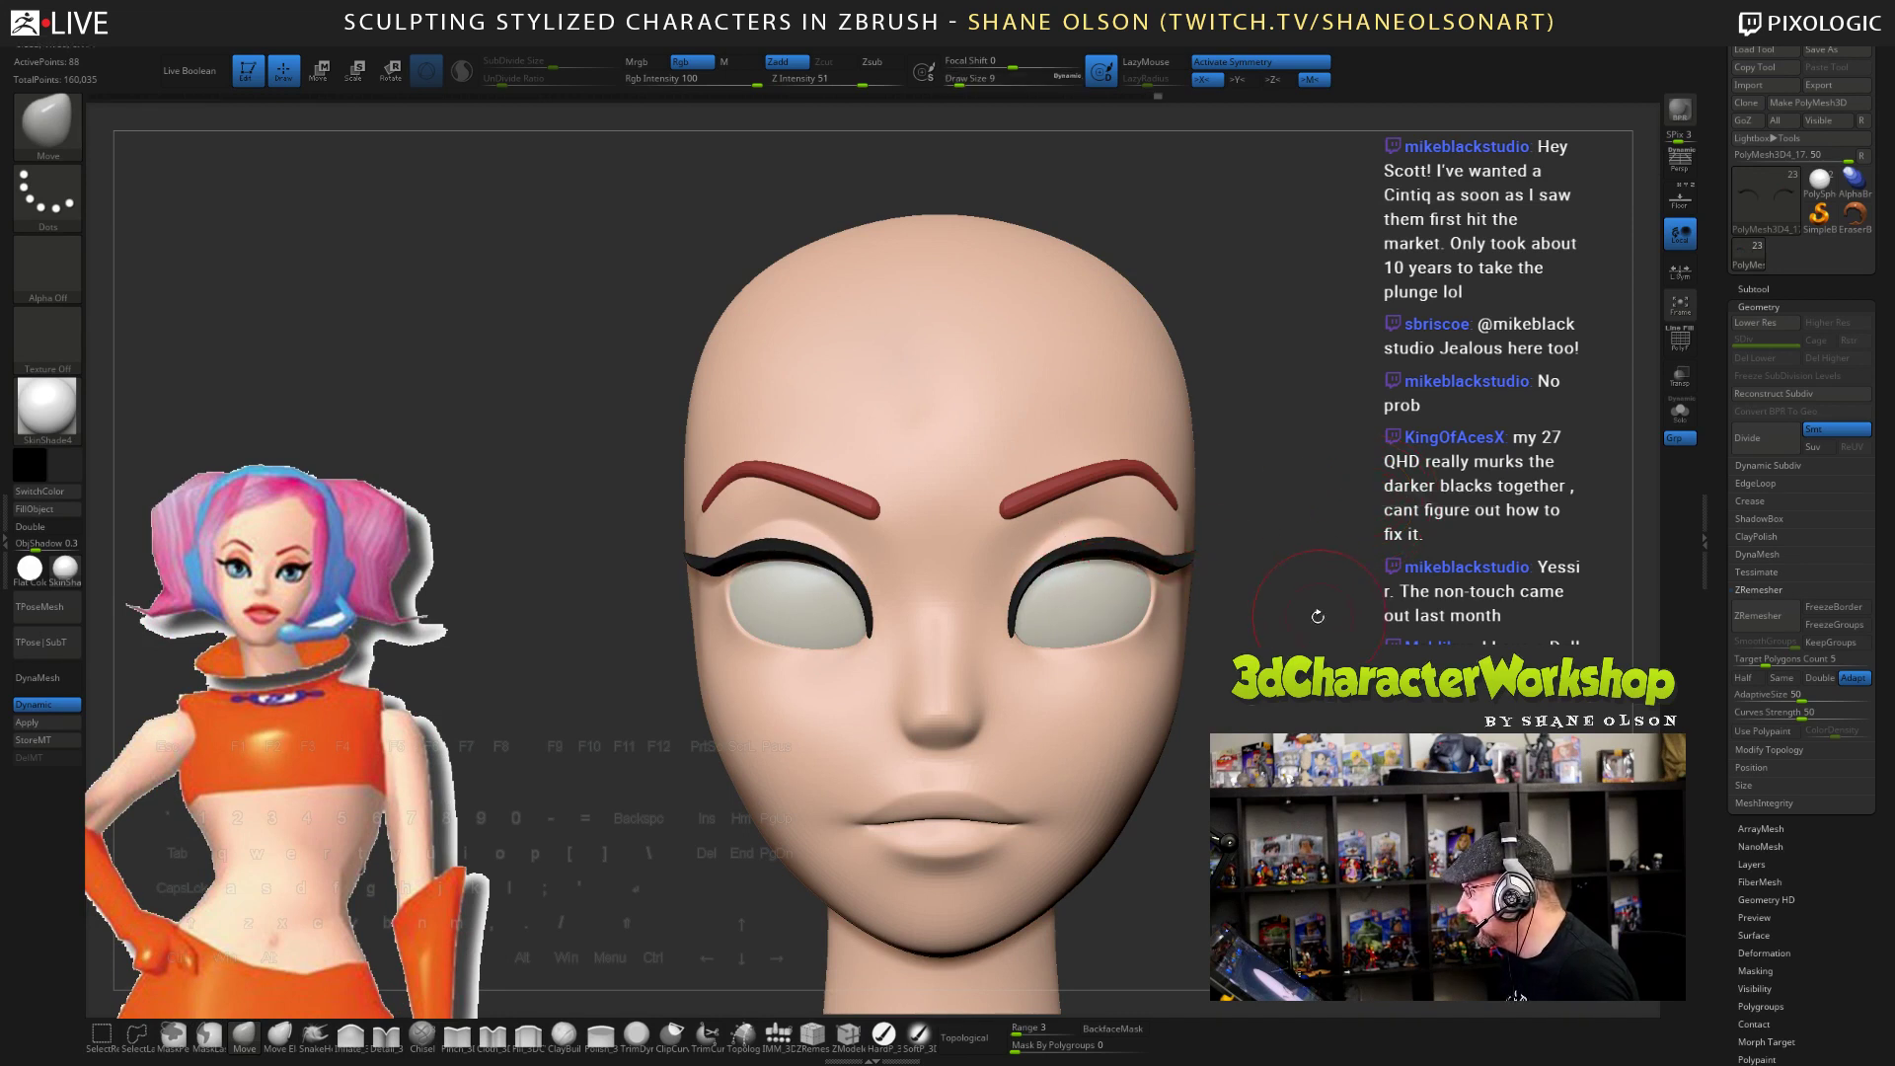
key("[")
key("[")
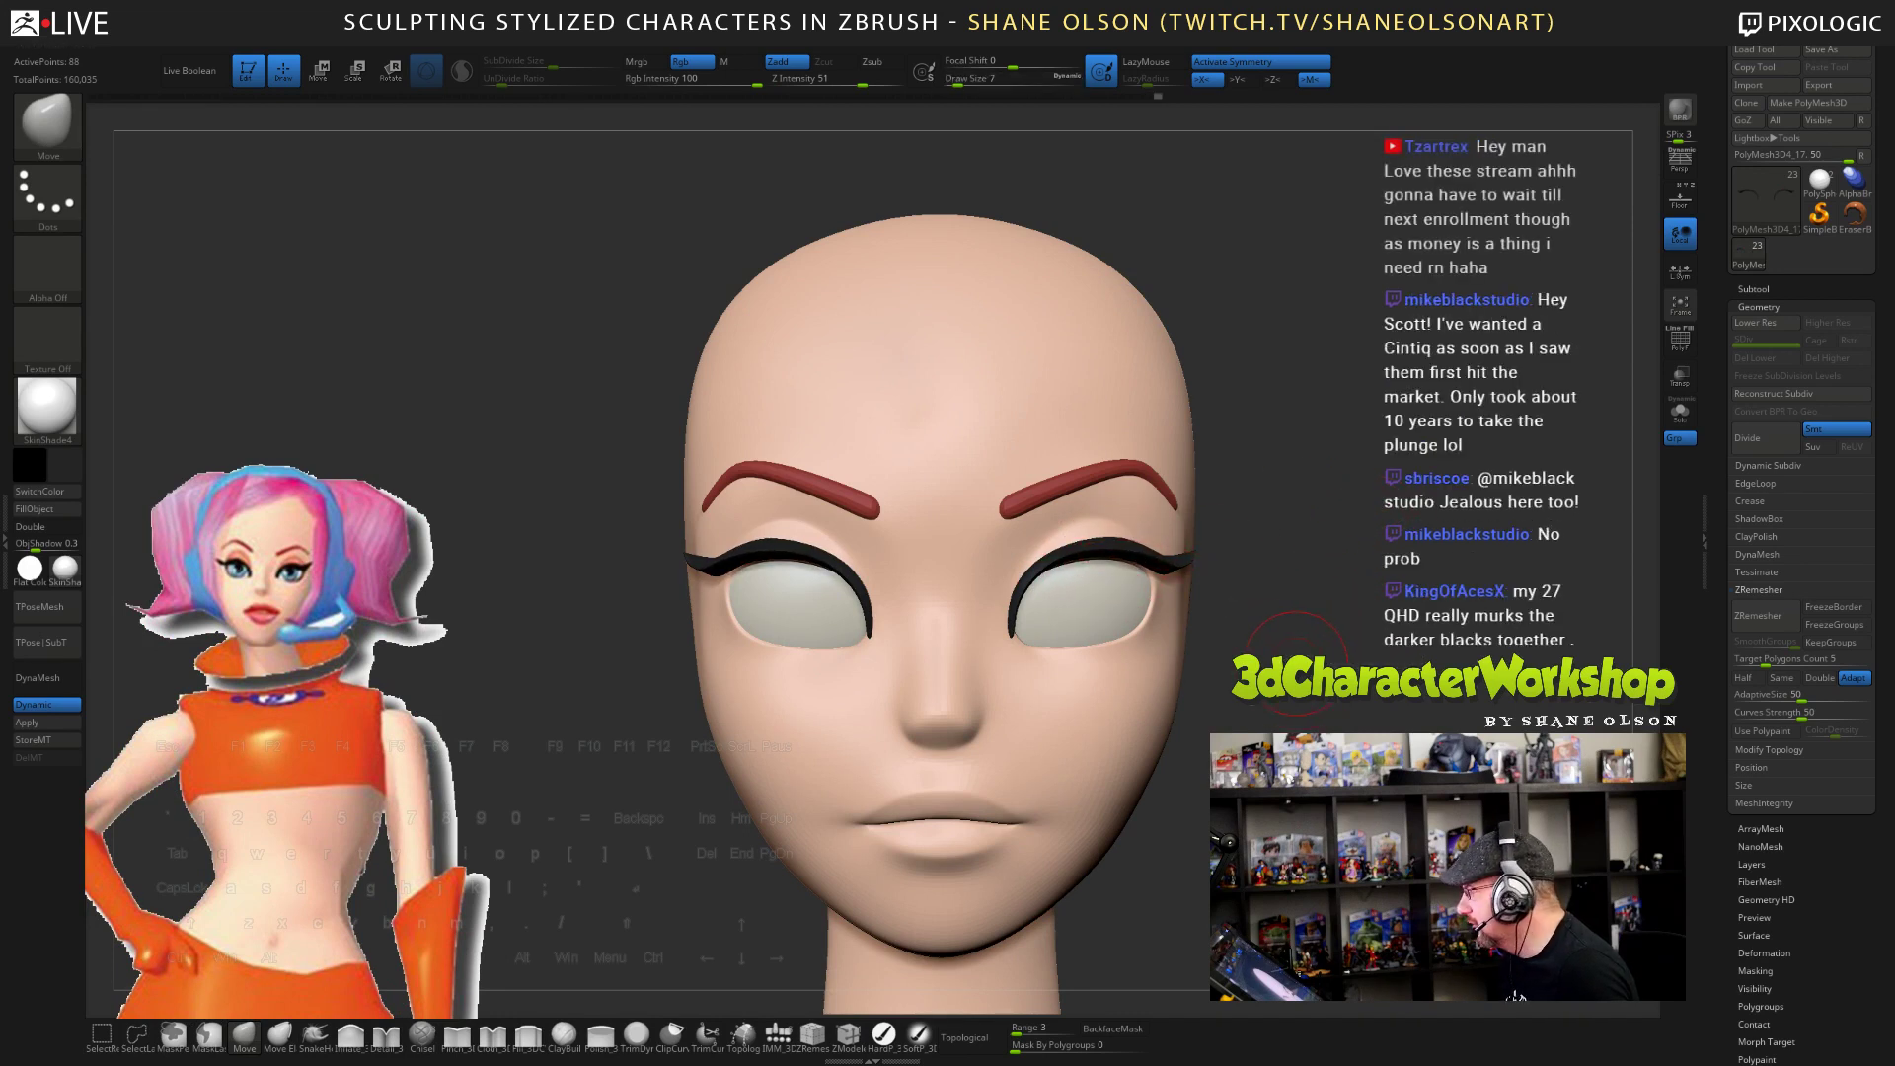
- Examine the black eyelashes, brows and overall face proportions from the front and at slight angles
left_click_drag(1272, 711, 1278, 671, "alt")
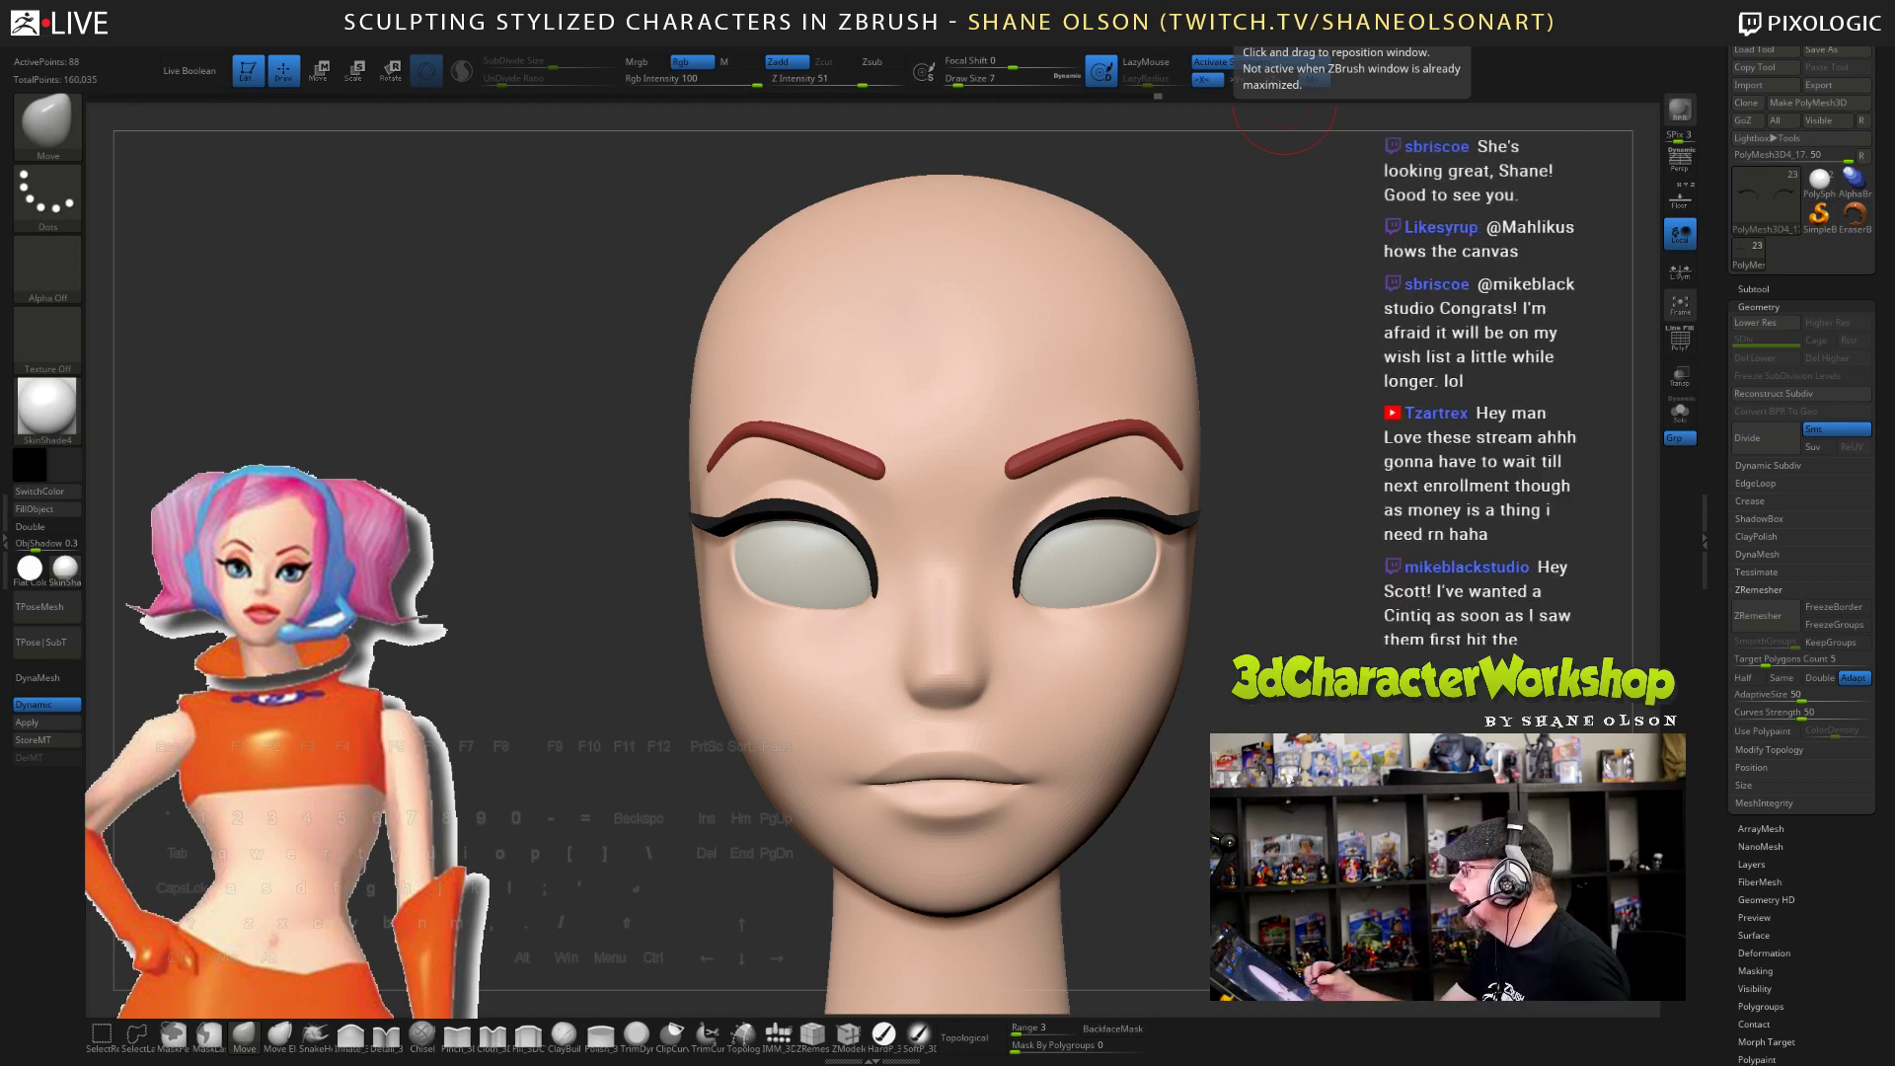
left_click_drag(1273, 474, 1351, 415)
left_click_drag(1382, 659, 1288, 647, "alt")
left_click_drag(1289, 648, 1265, 641, "alt")
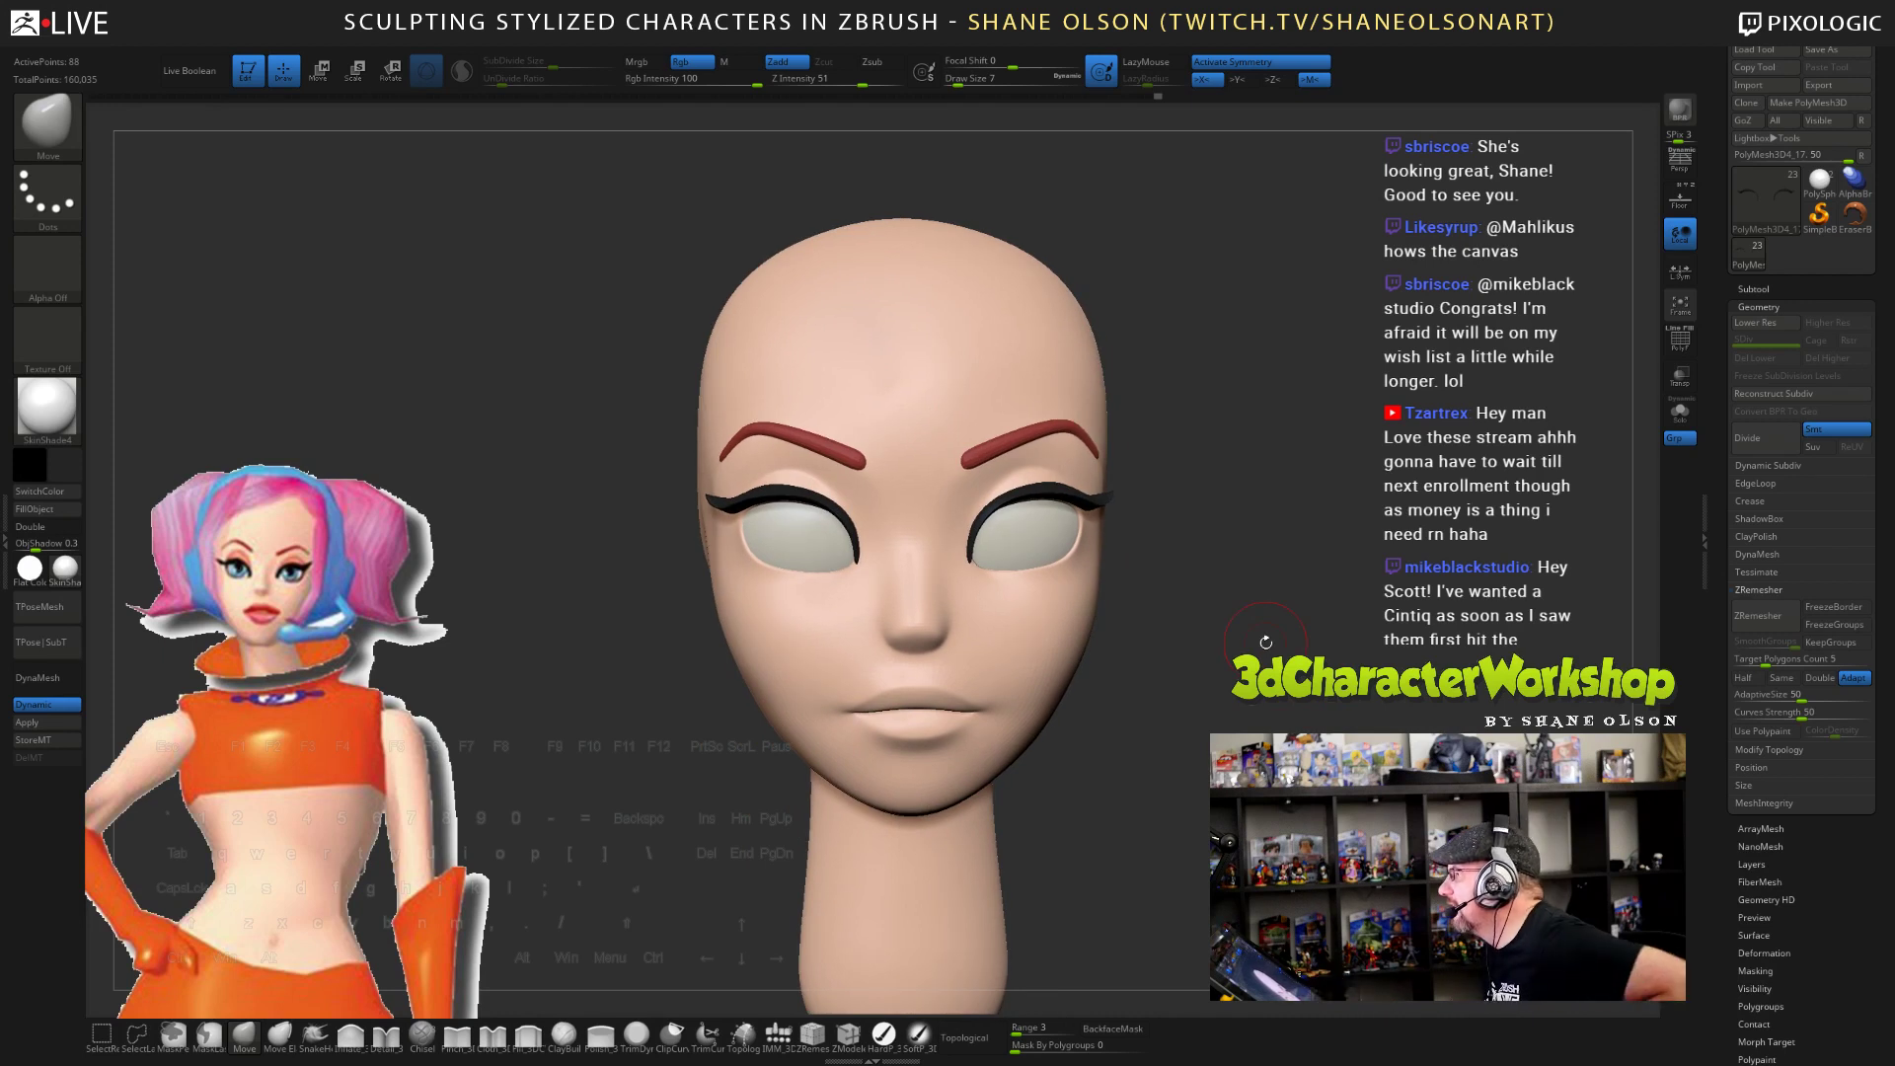
left_click_drag(1265, 642, 1246, 682)
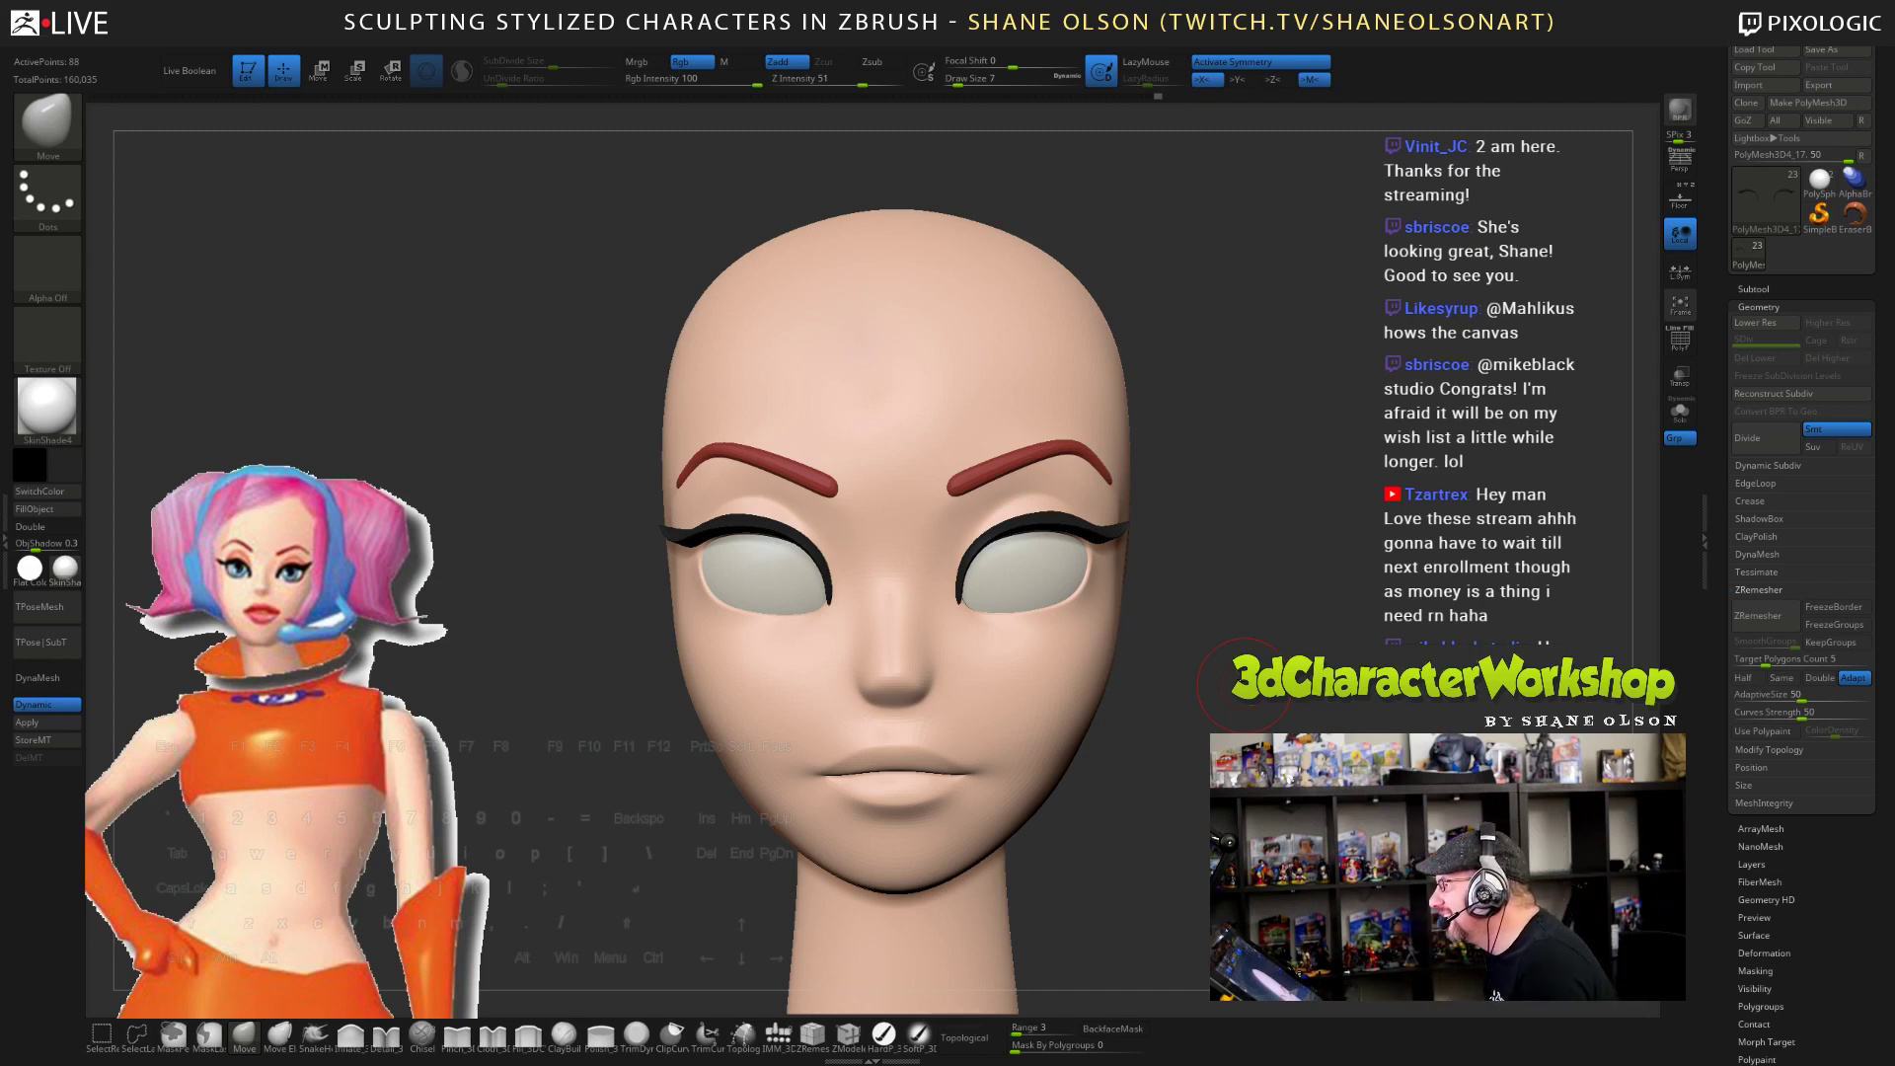
left_click_drag(1255, 663, 1238, 536, "alt")
left_click_drag(1226, 641, 1234, 676)
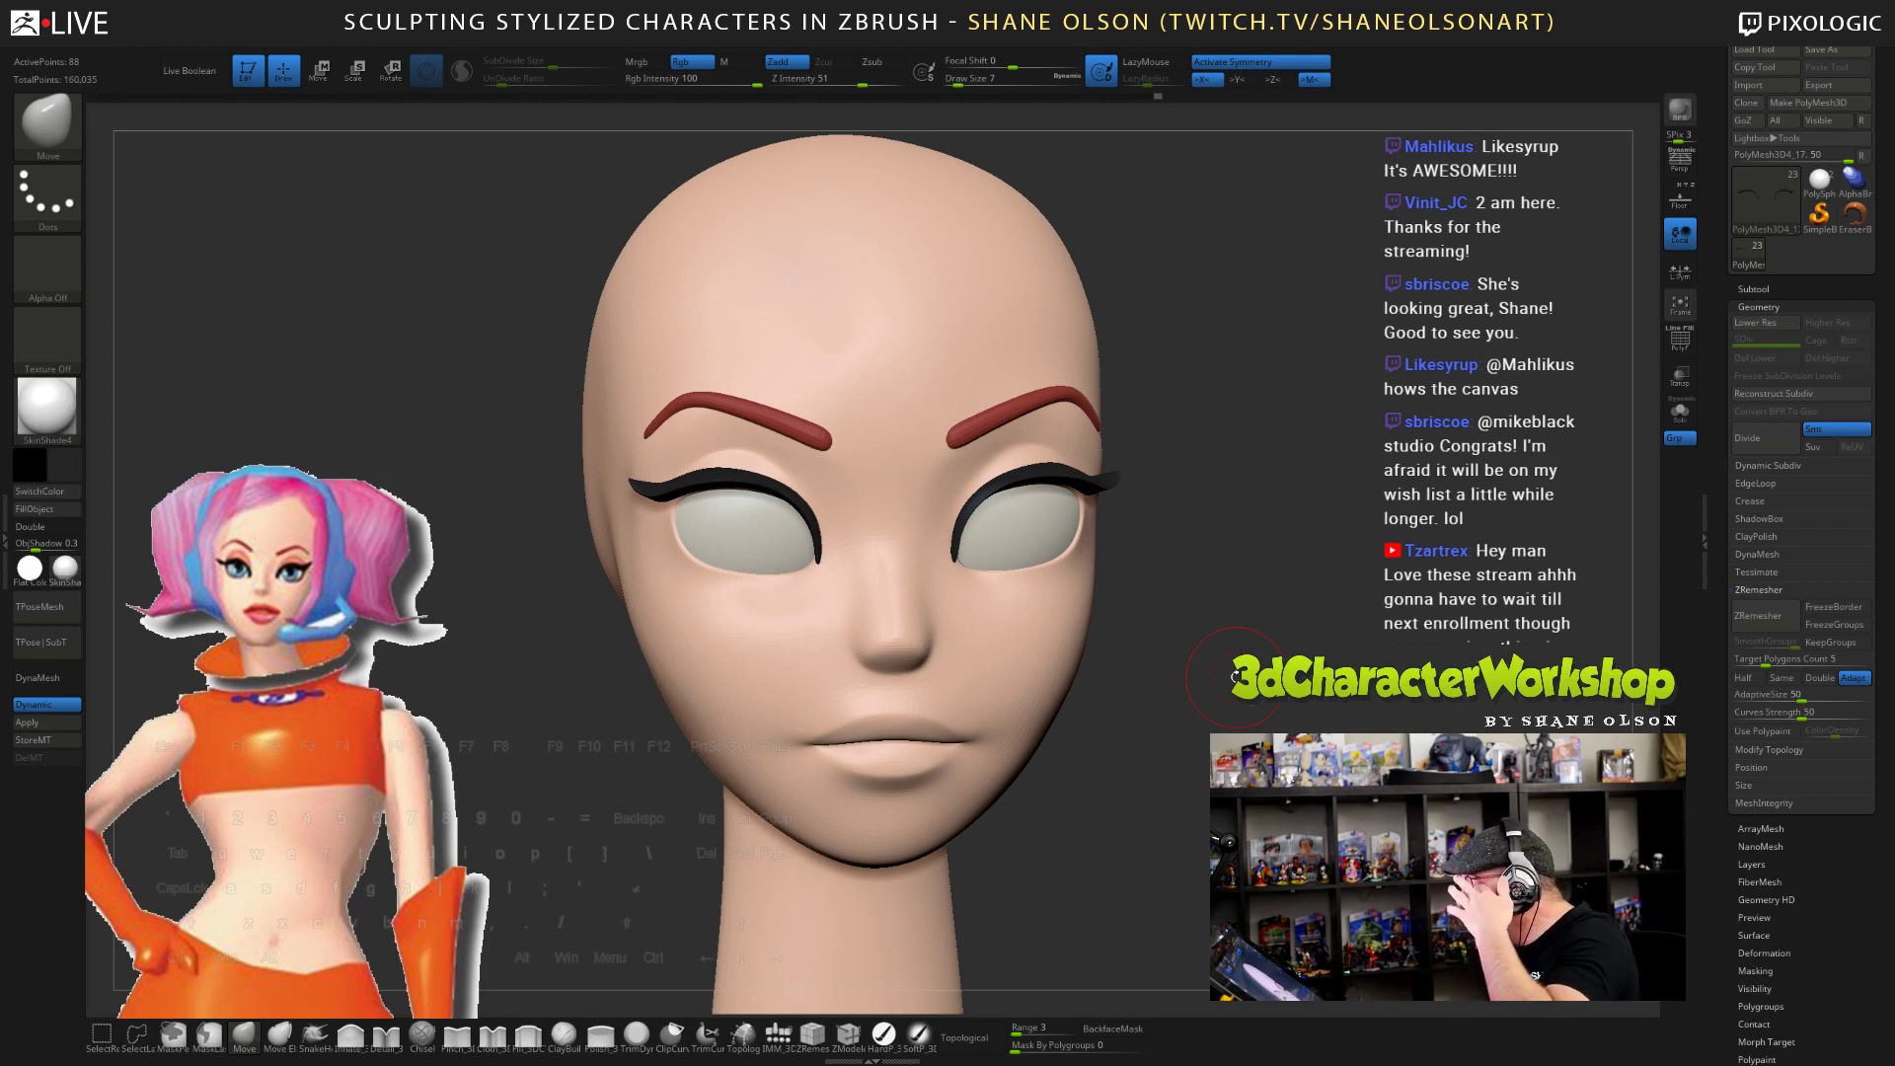
left_click_drag(1259, 653, 1150, 639)
- Select the head mesh and refine the skin around the inner eye corners with the pinch brush
left_click(1053, 658, "alt")
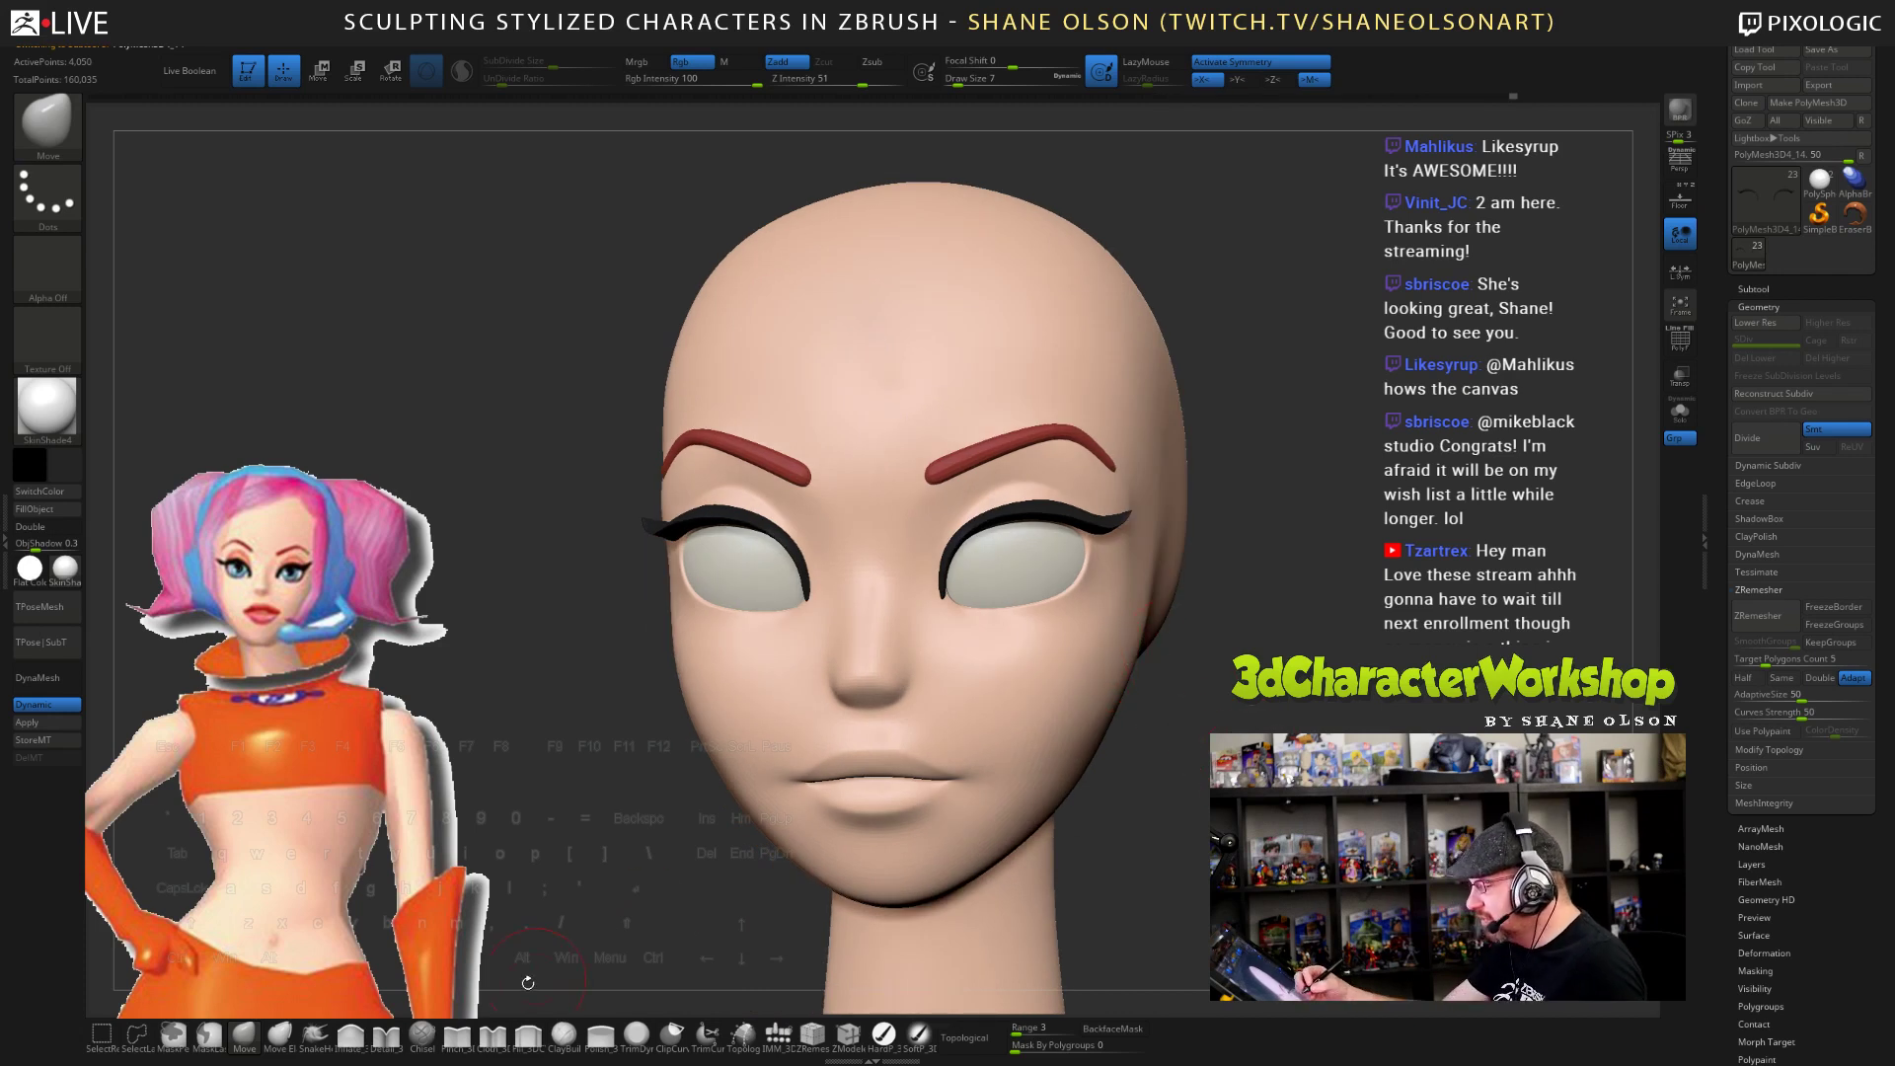
key("s")
left_click_drag(1245, 577, 1245, 583)
key("s")
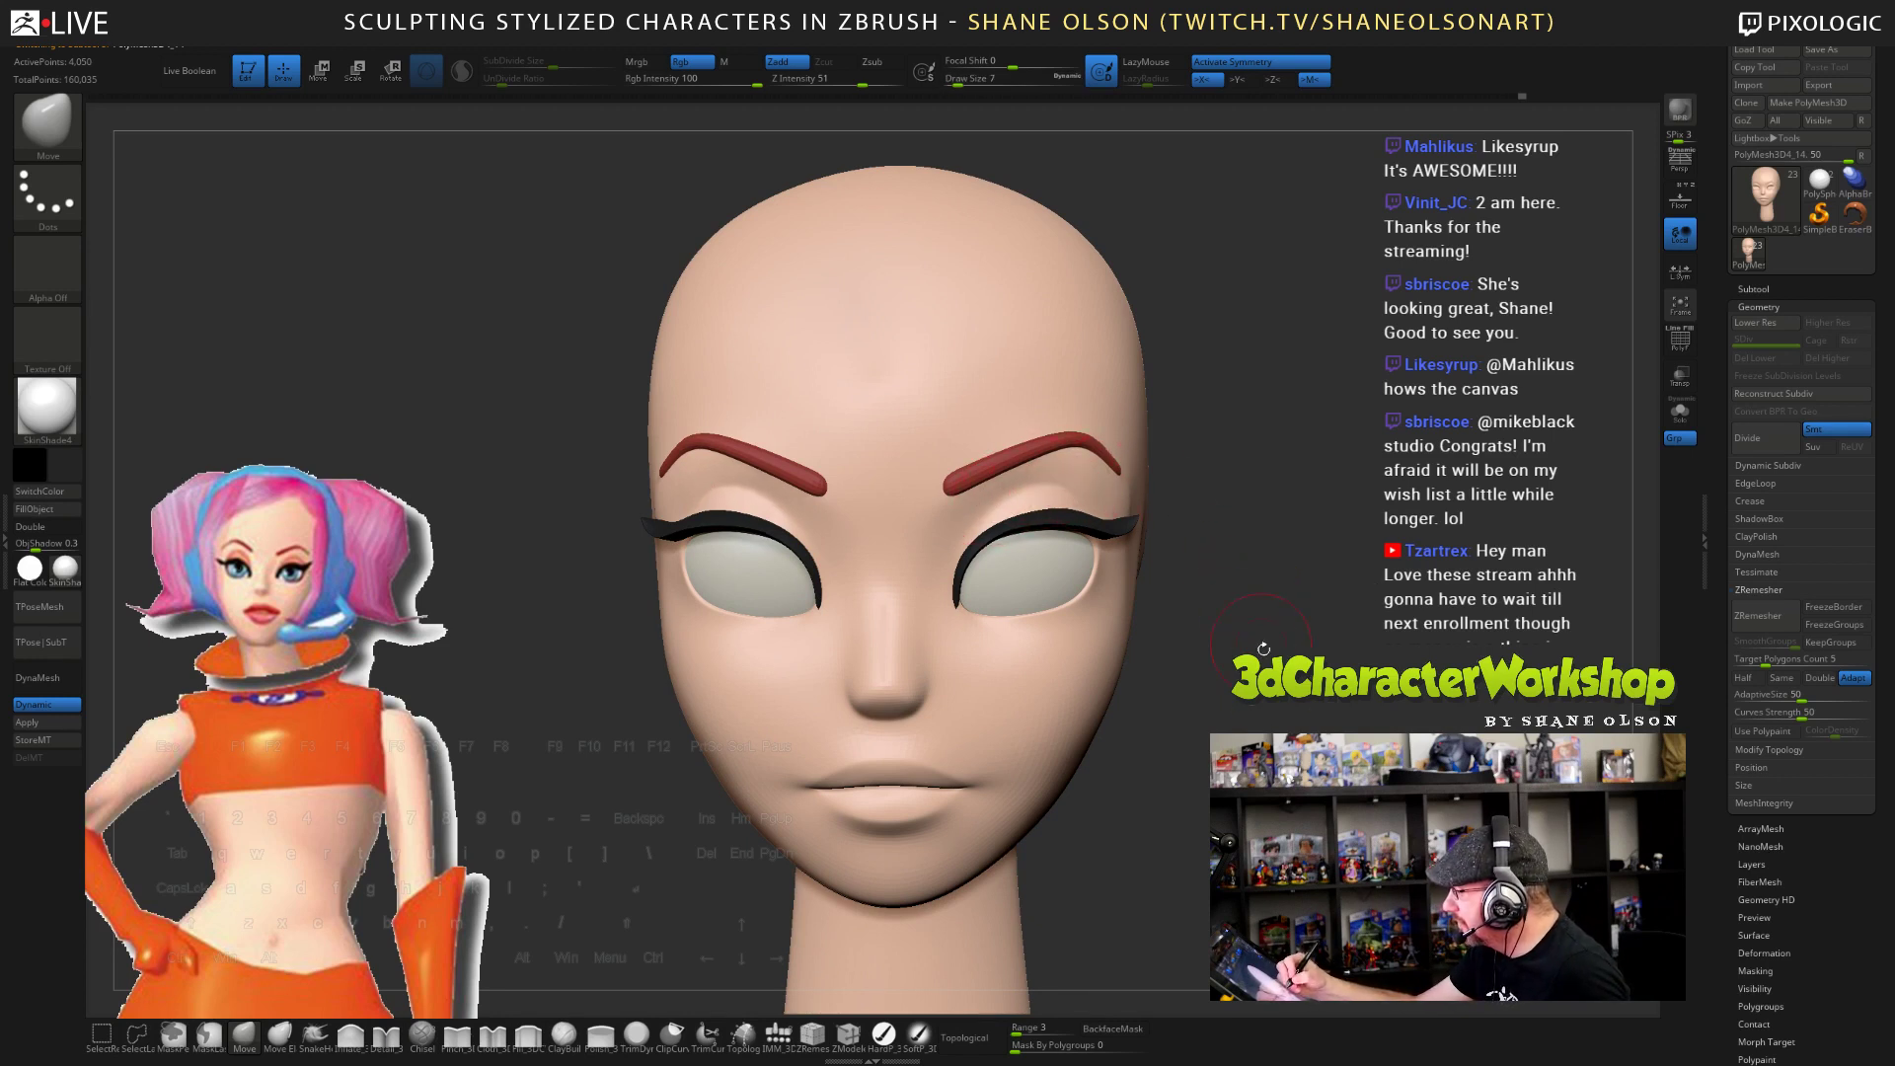
left_click_drag(1262, 648, 1274, 648)
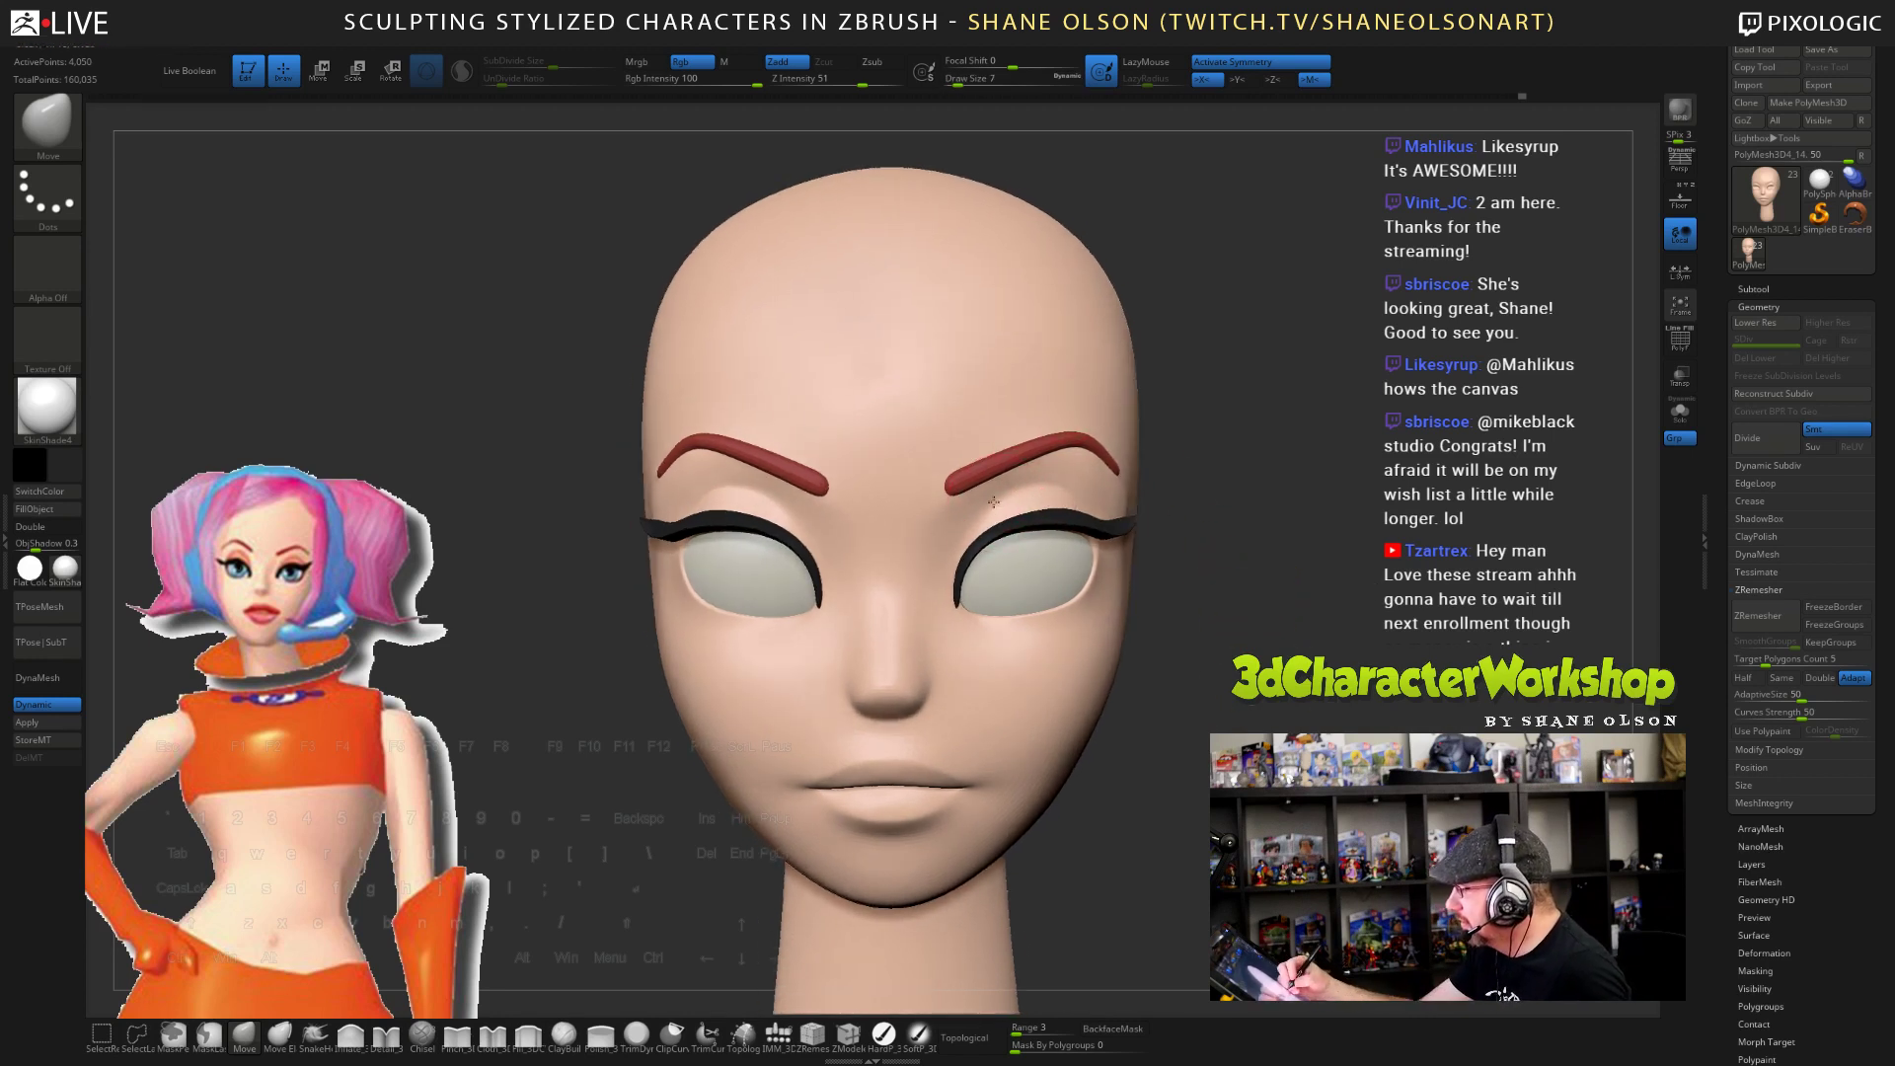
left_click(457, 1035)
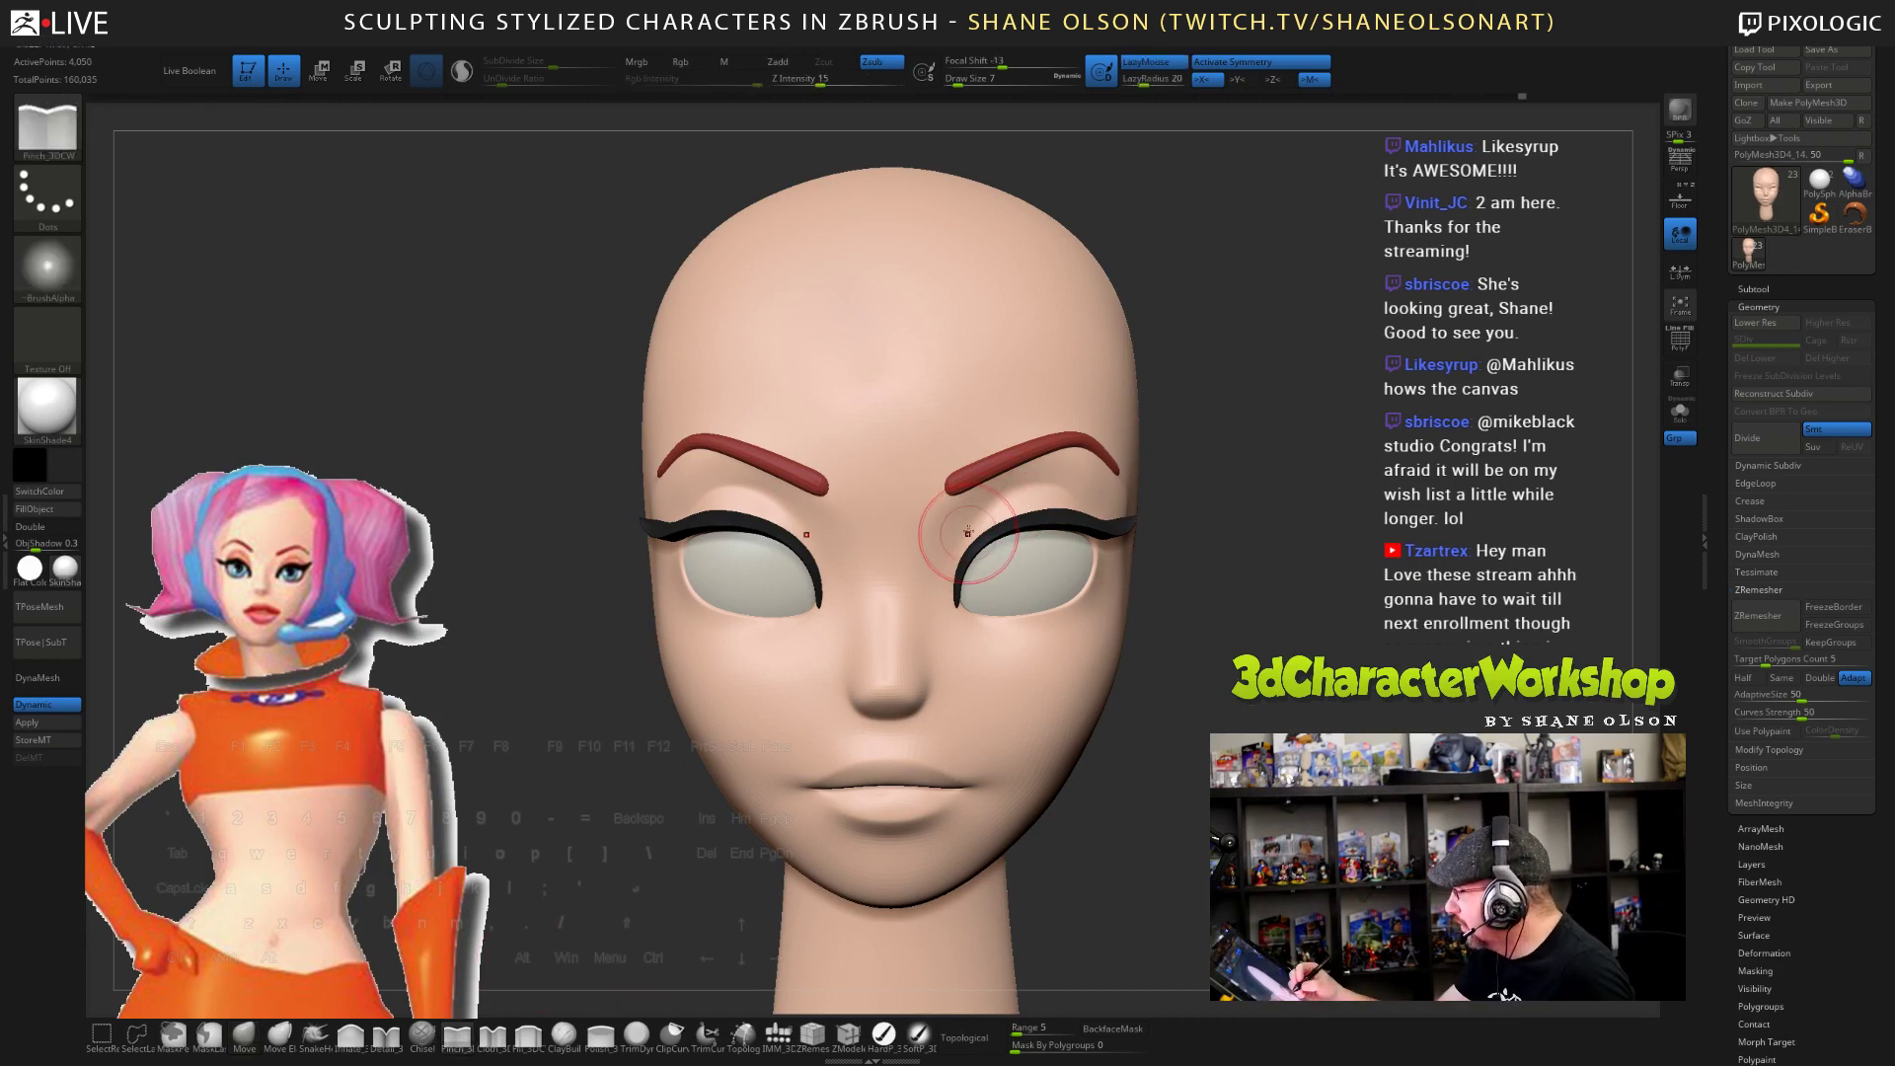
mouse_move(1209, 624)
left_mouse_down()
mouse_move(1269, 622)
mouse_move(1448, 681)
mouse_move(1354, 681)
mouse_move(1342, 631)
mouse_move(1402, 631)
left_mouse_up()
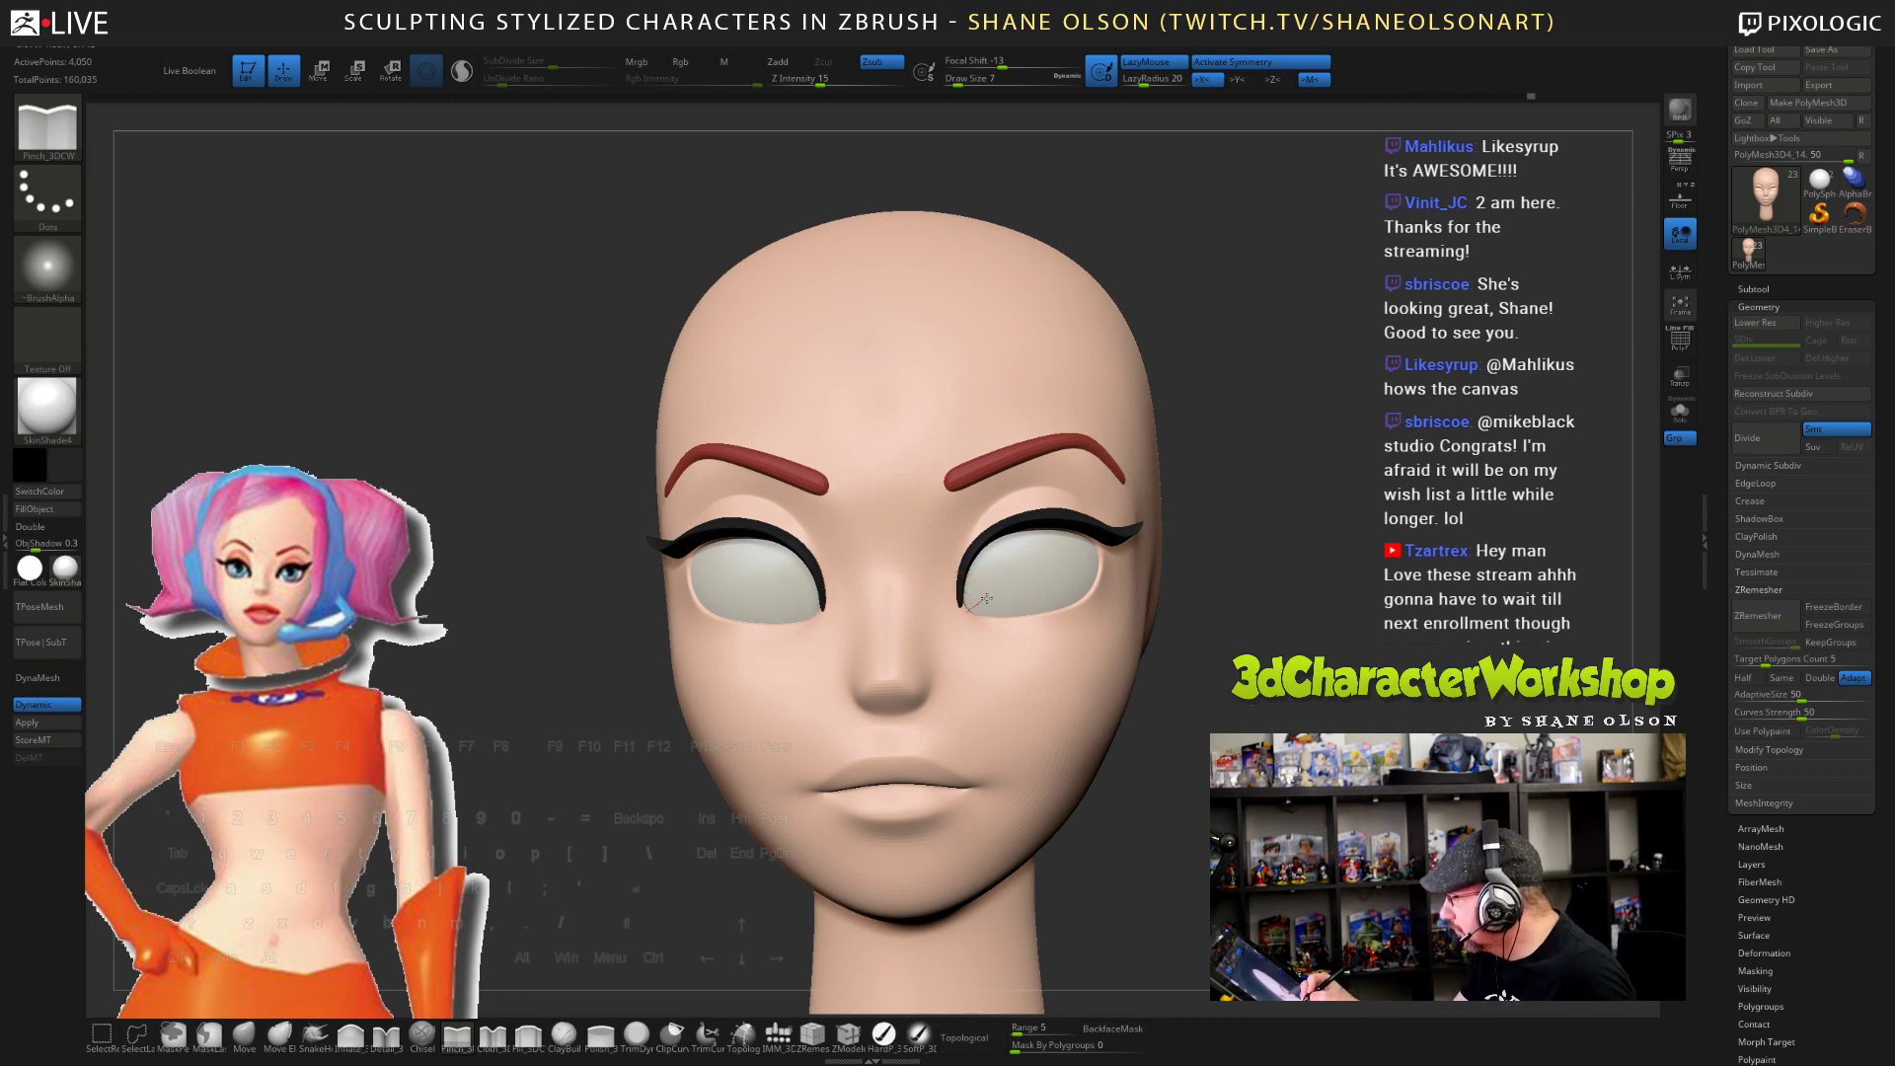
key("ctrl")
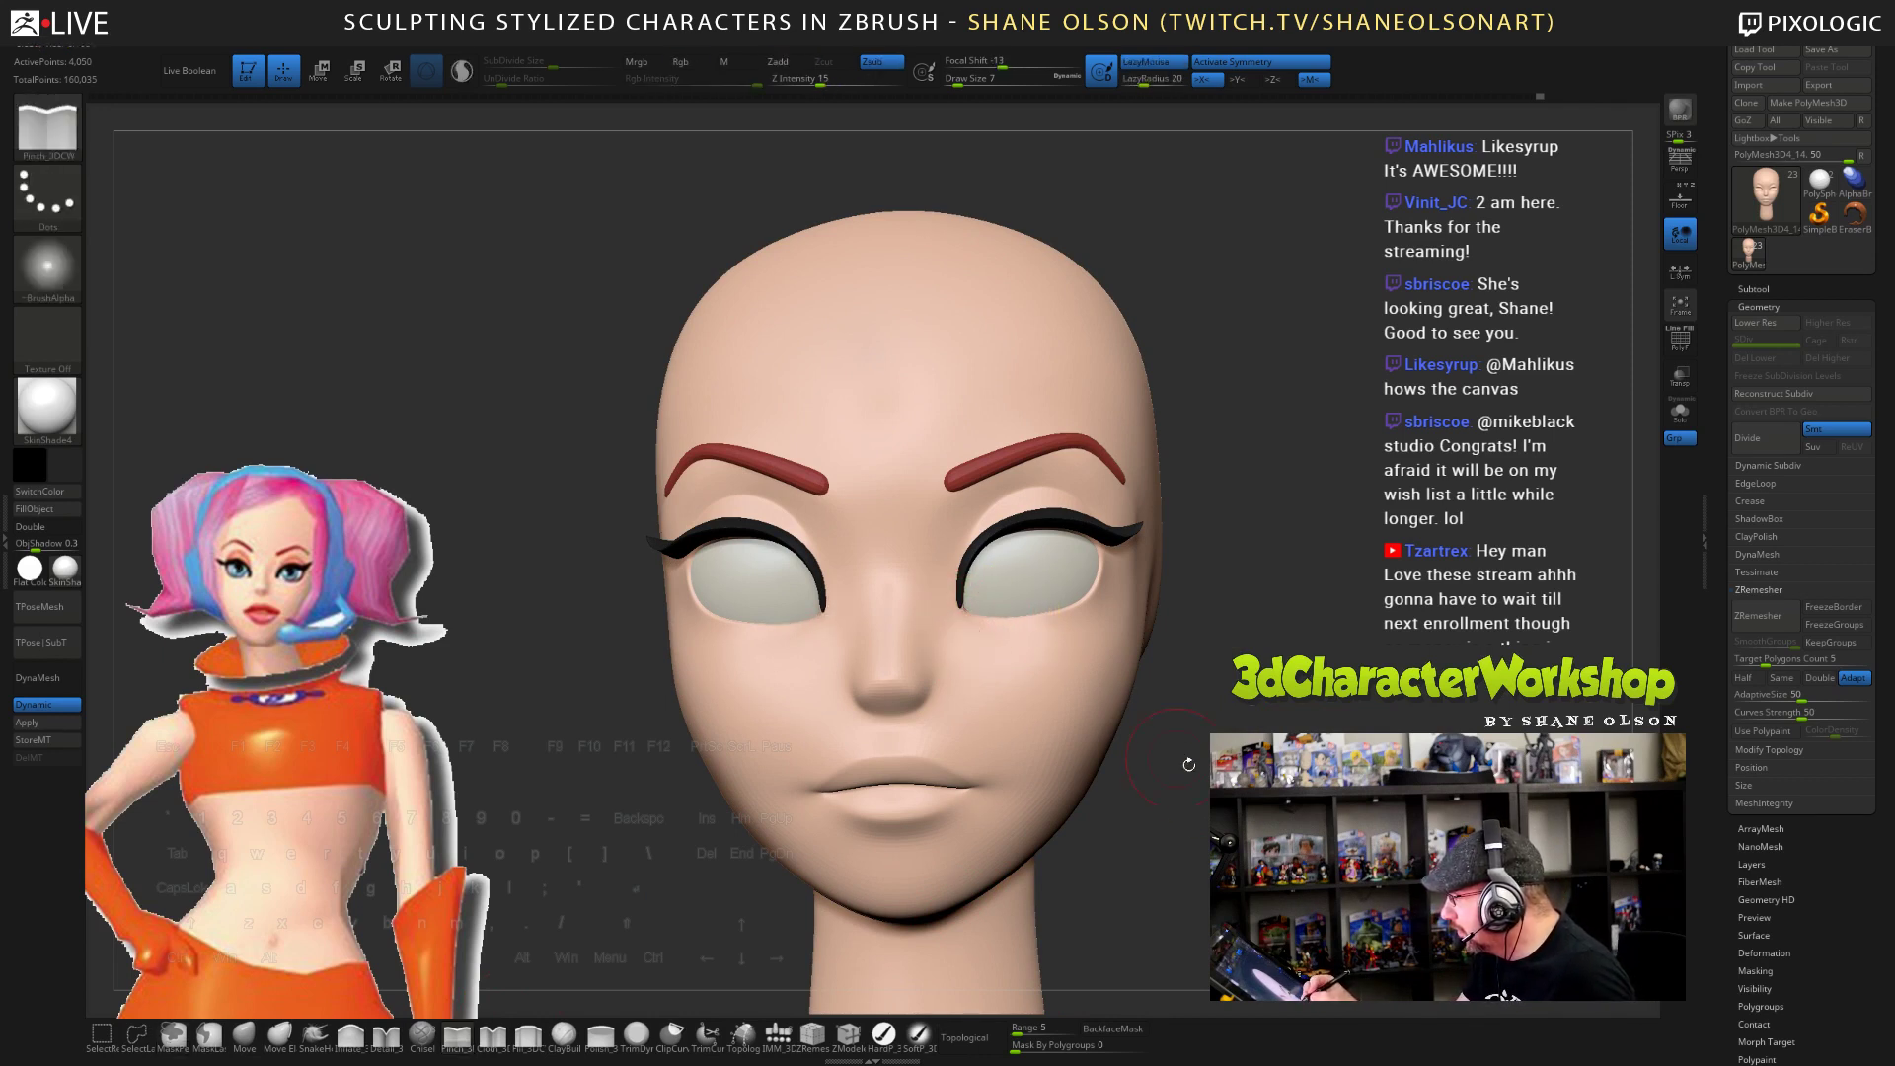
mouse_move(937, 646)
right_mouse_down()
mouse_move(1160, 809)
mouse_move(1176, 720)
mouse_move(1174, 797)
mouse_move(1075, 780)
right_mouse_up()
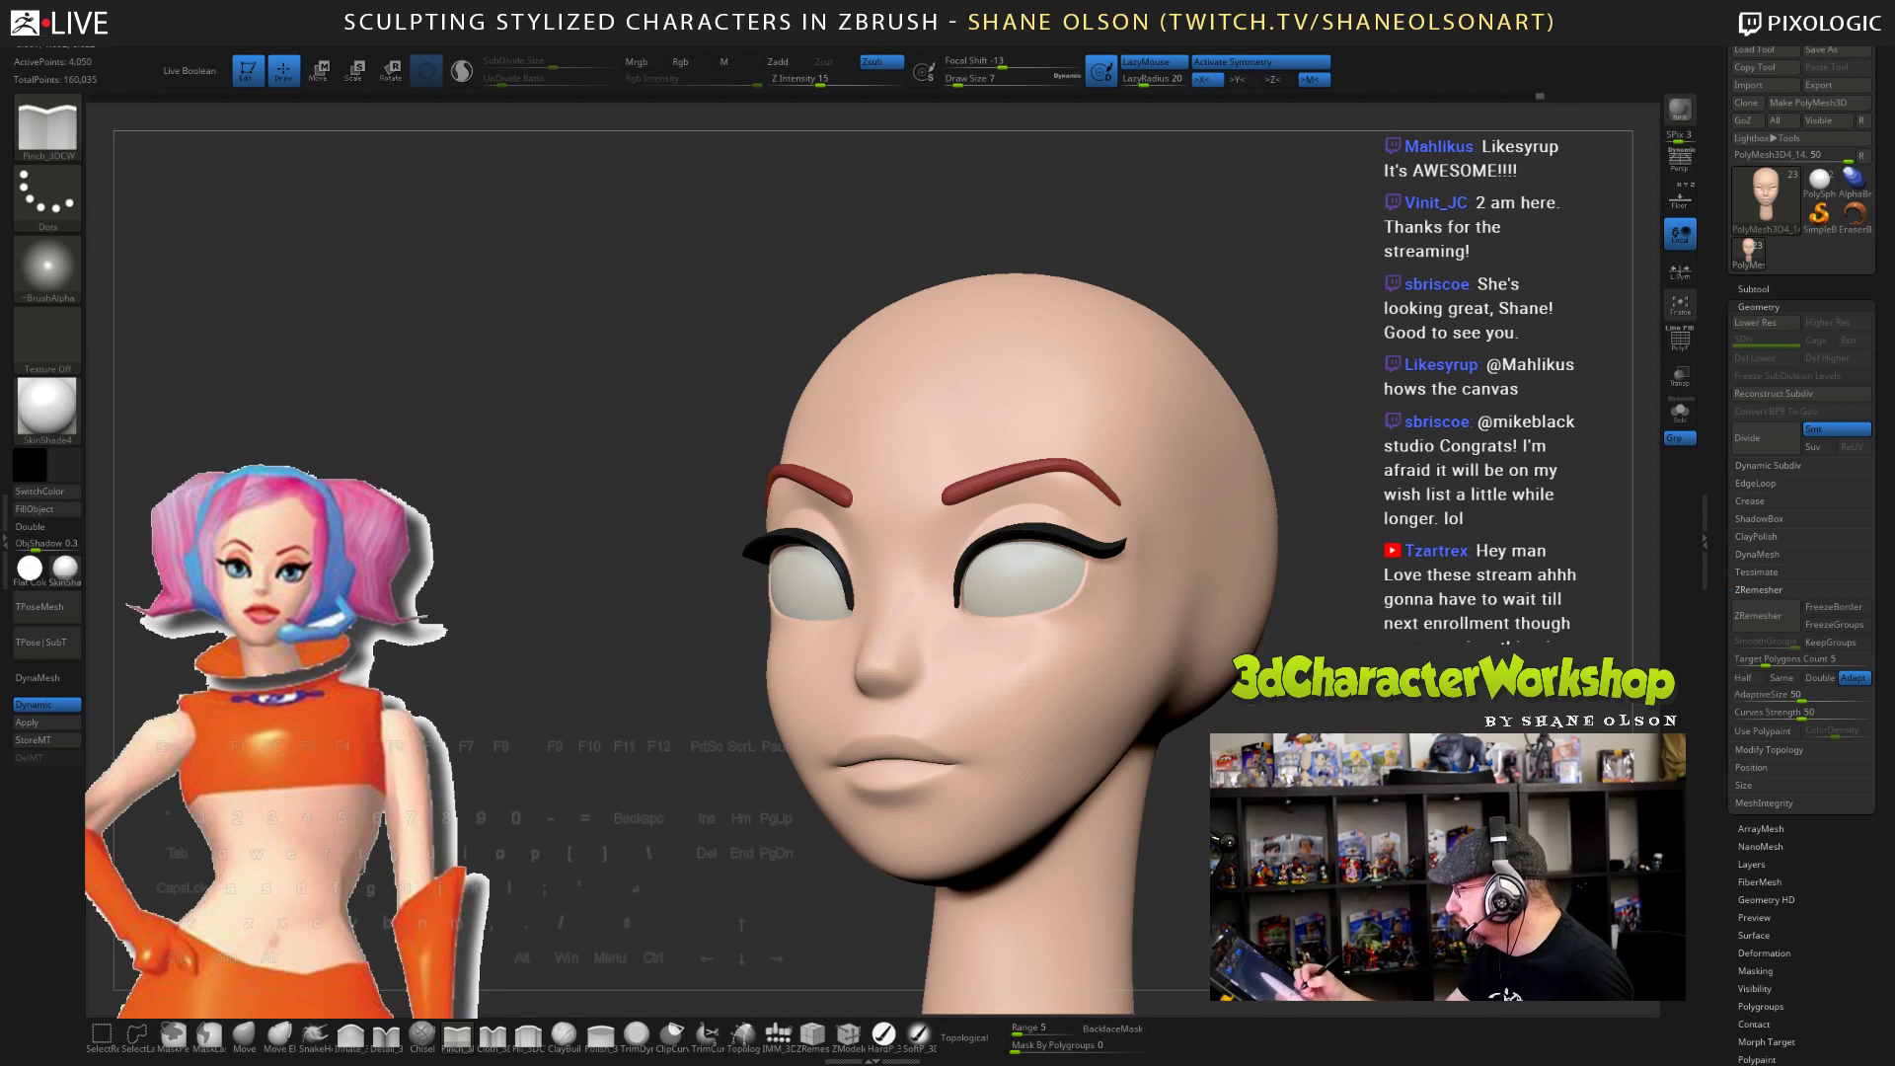
mouse_move(1189, 582)
right_mouse_down()
mouse_move(1149, 557)
mouse_move(1243, 513)
right_mouse_up()
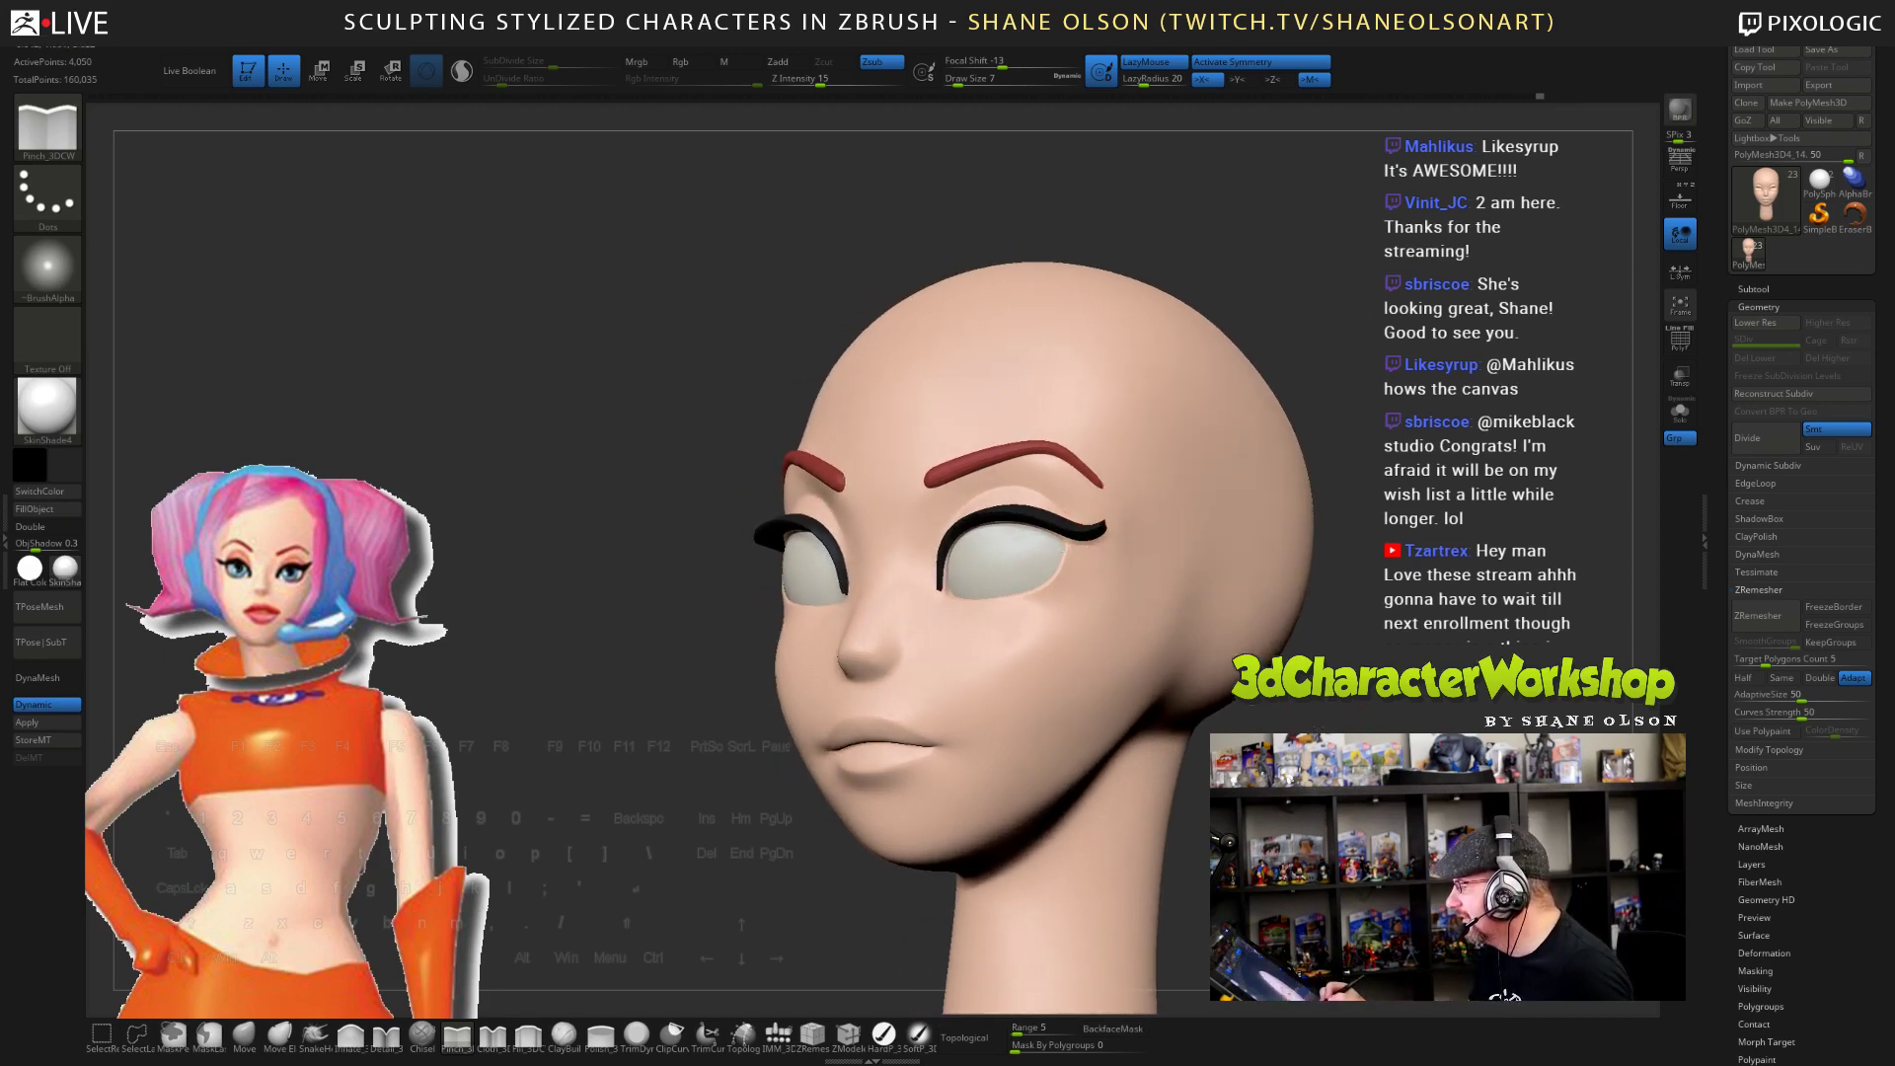
right_click_drag(1135, 513, 1075, 543)
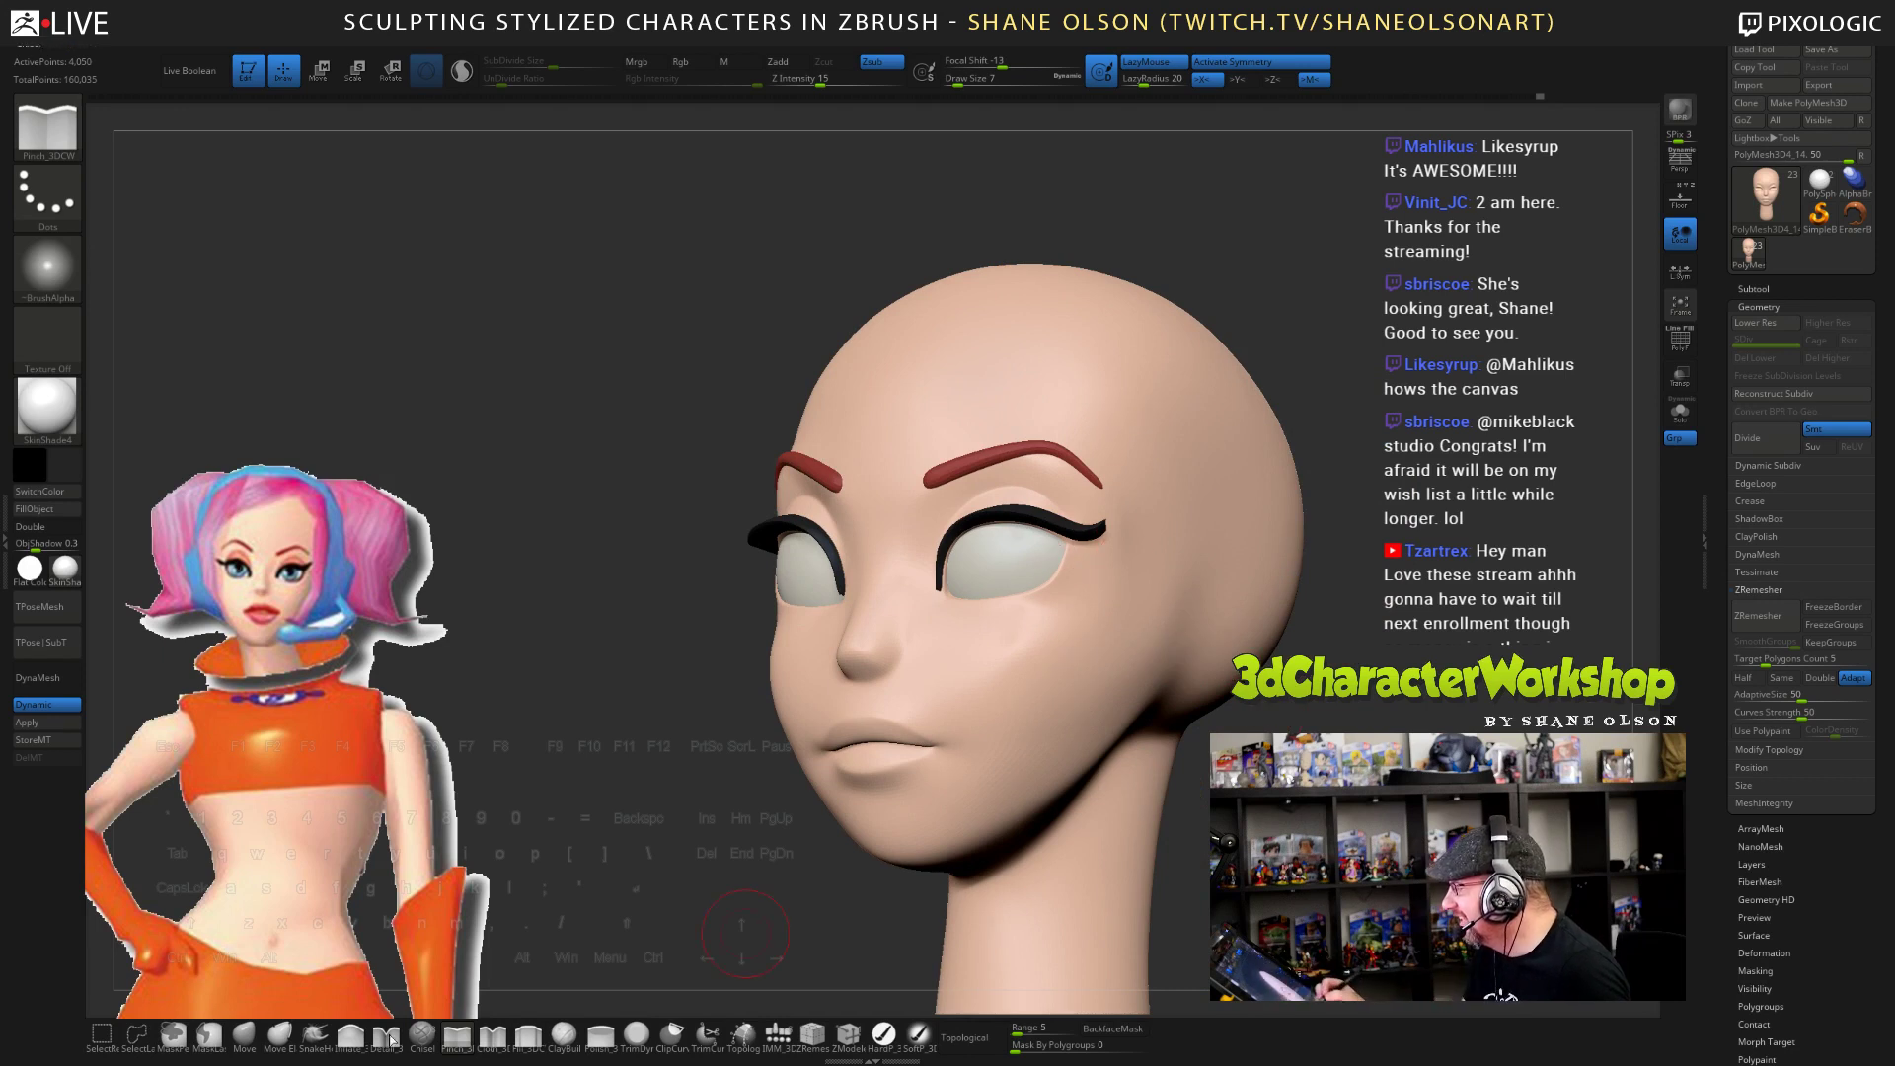
- Adjust the eye area and the inner ends of the eyelashes using the Move brush at draw size 11
left_click(244, 1037)
right_click_drag(1307, 724, 1338, 725)
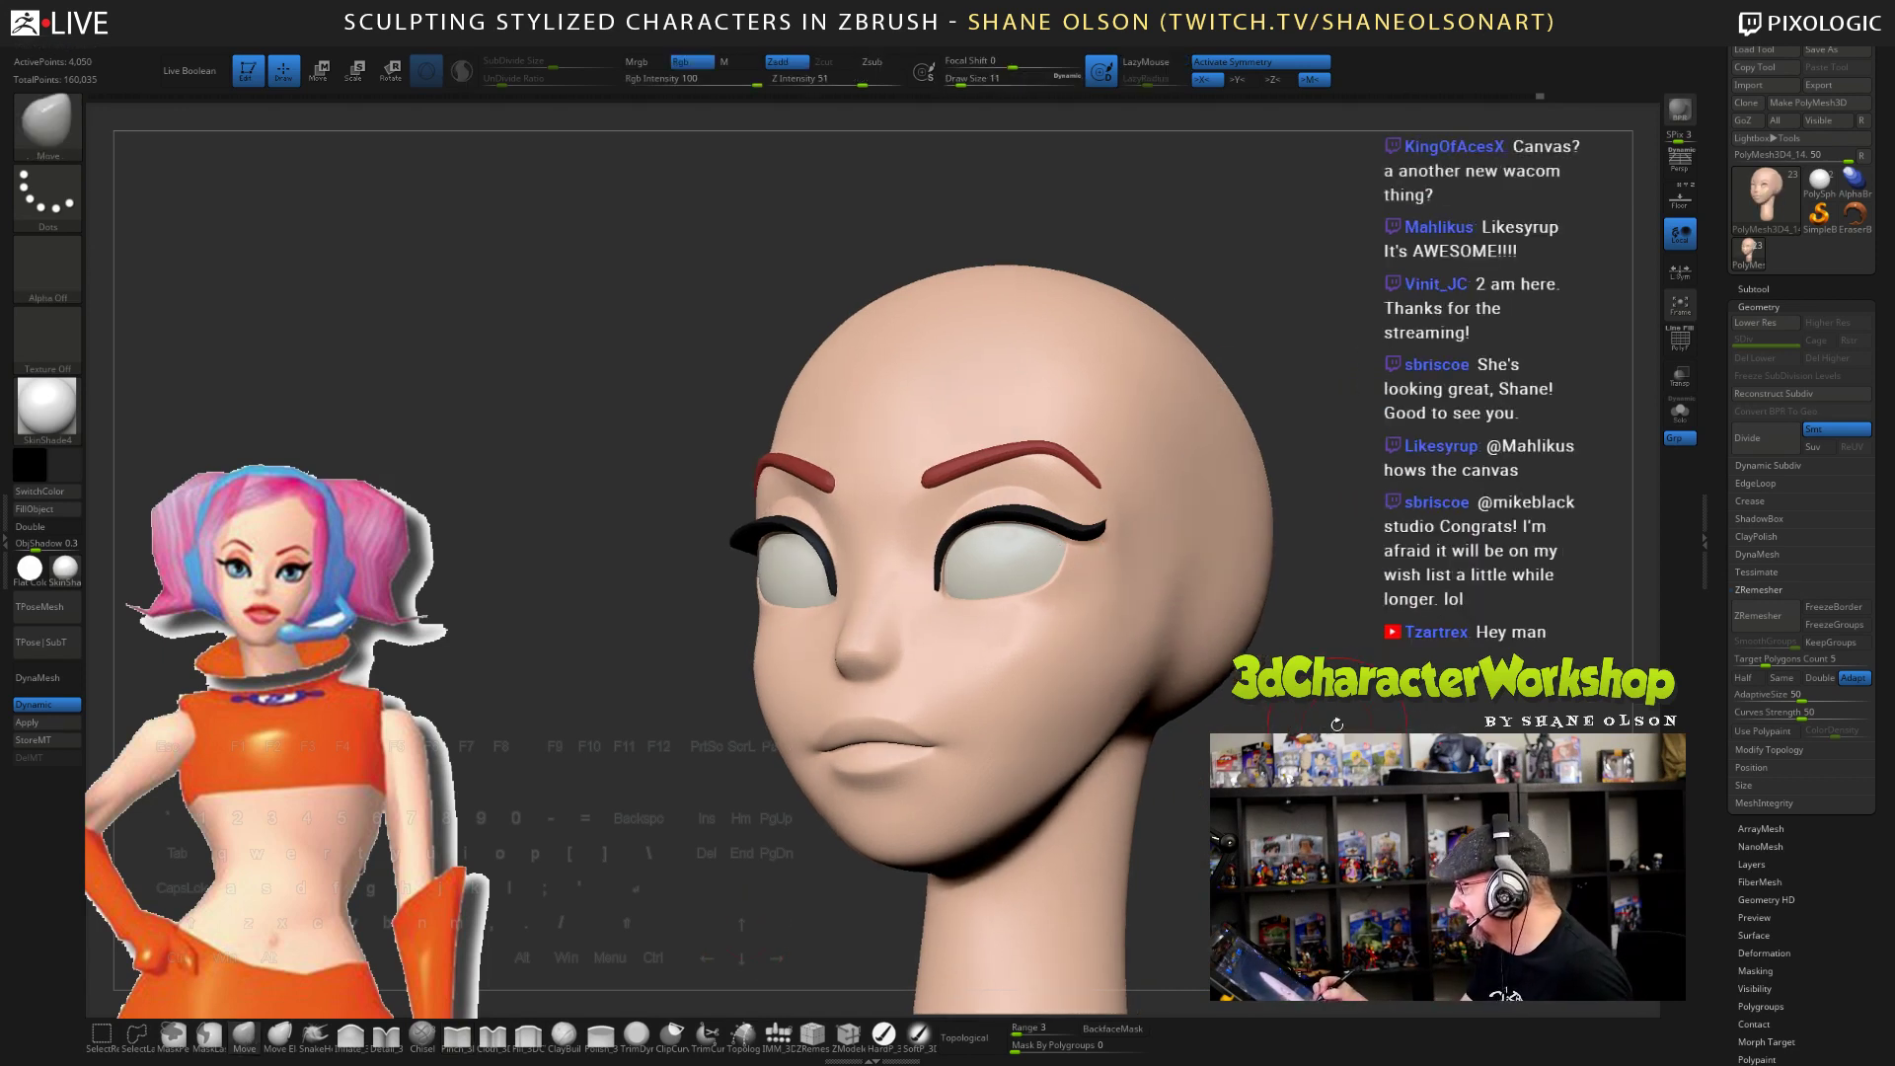
right_click_drag(1078, 542, 1004, 612)
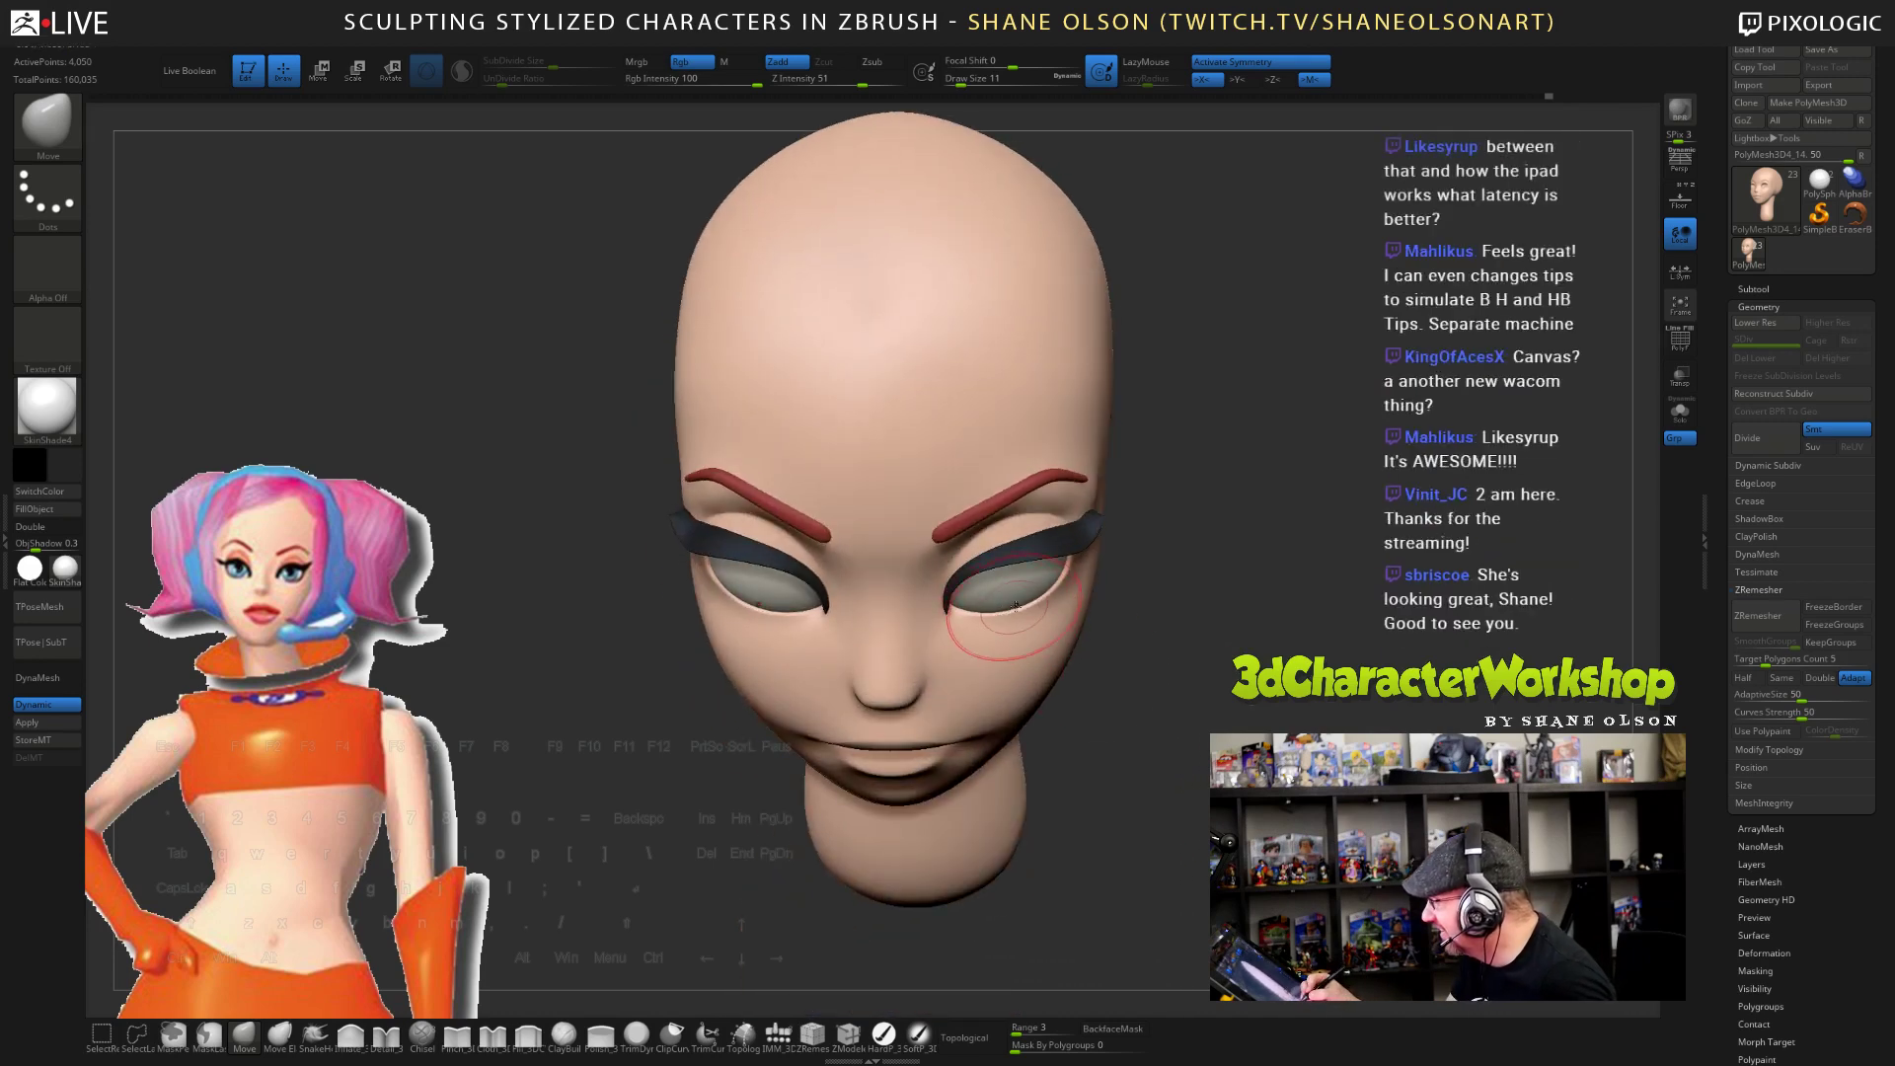
right_click_drag(1253, 774, 972, 592)
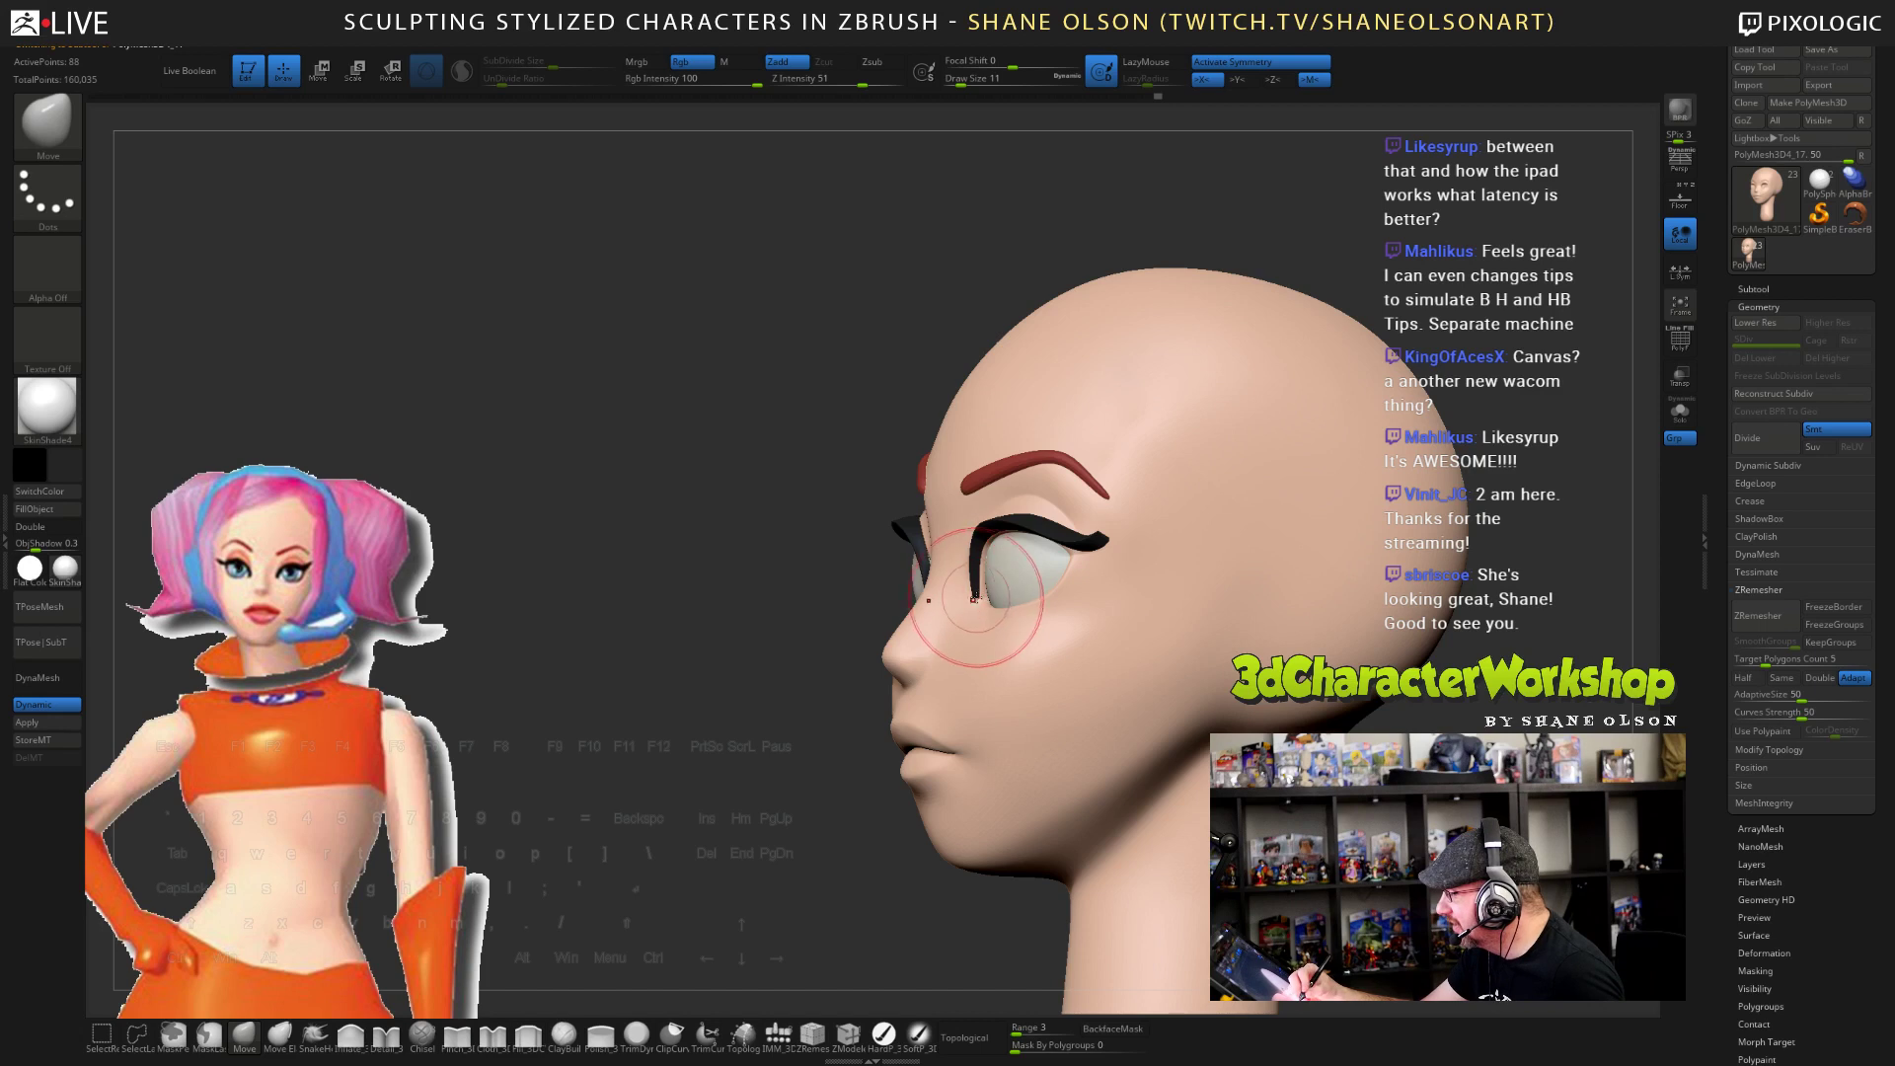
right_click_drag(1021, 619, 1155, 607)
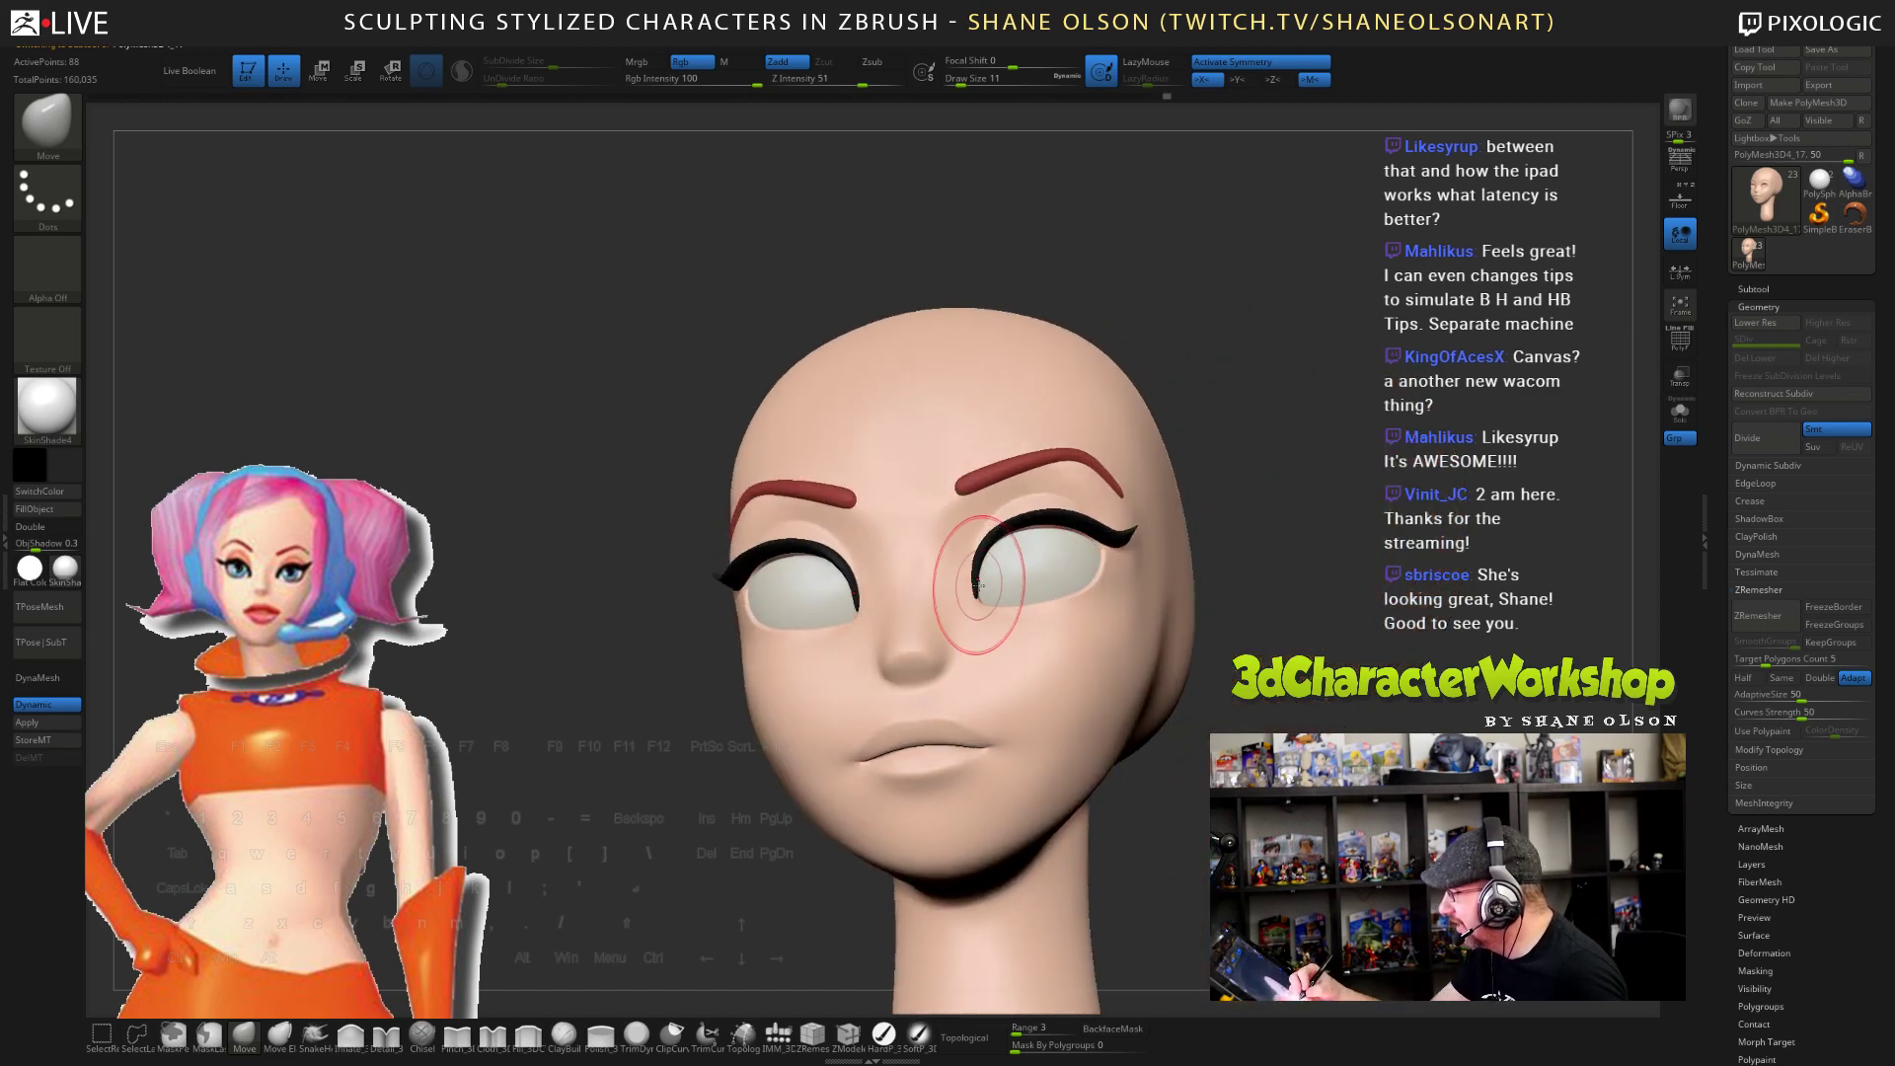
right_click_drag(1254, 766, 1293, 775)
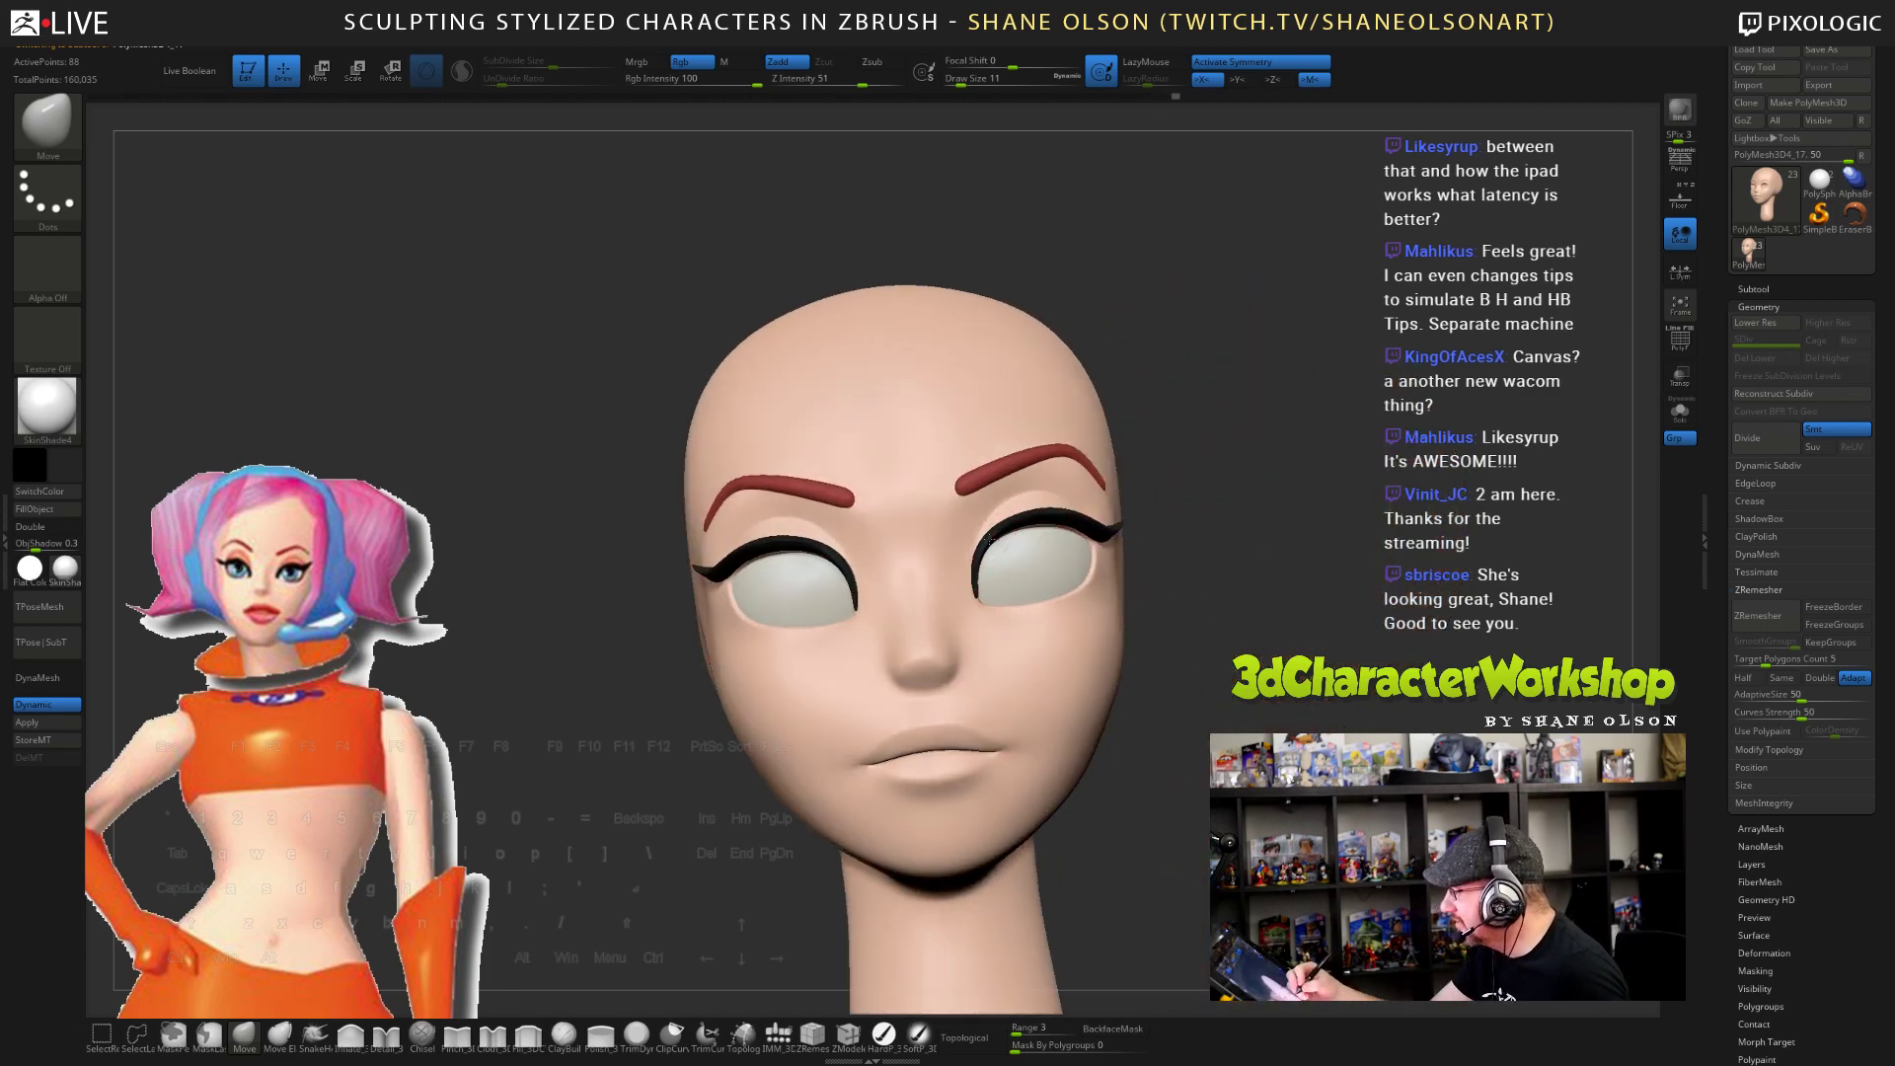
right_click_drag(1058, 580, 1023, 555)
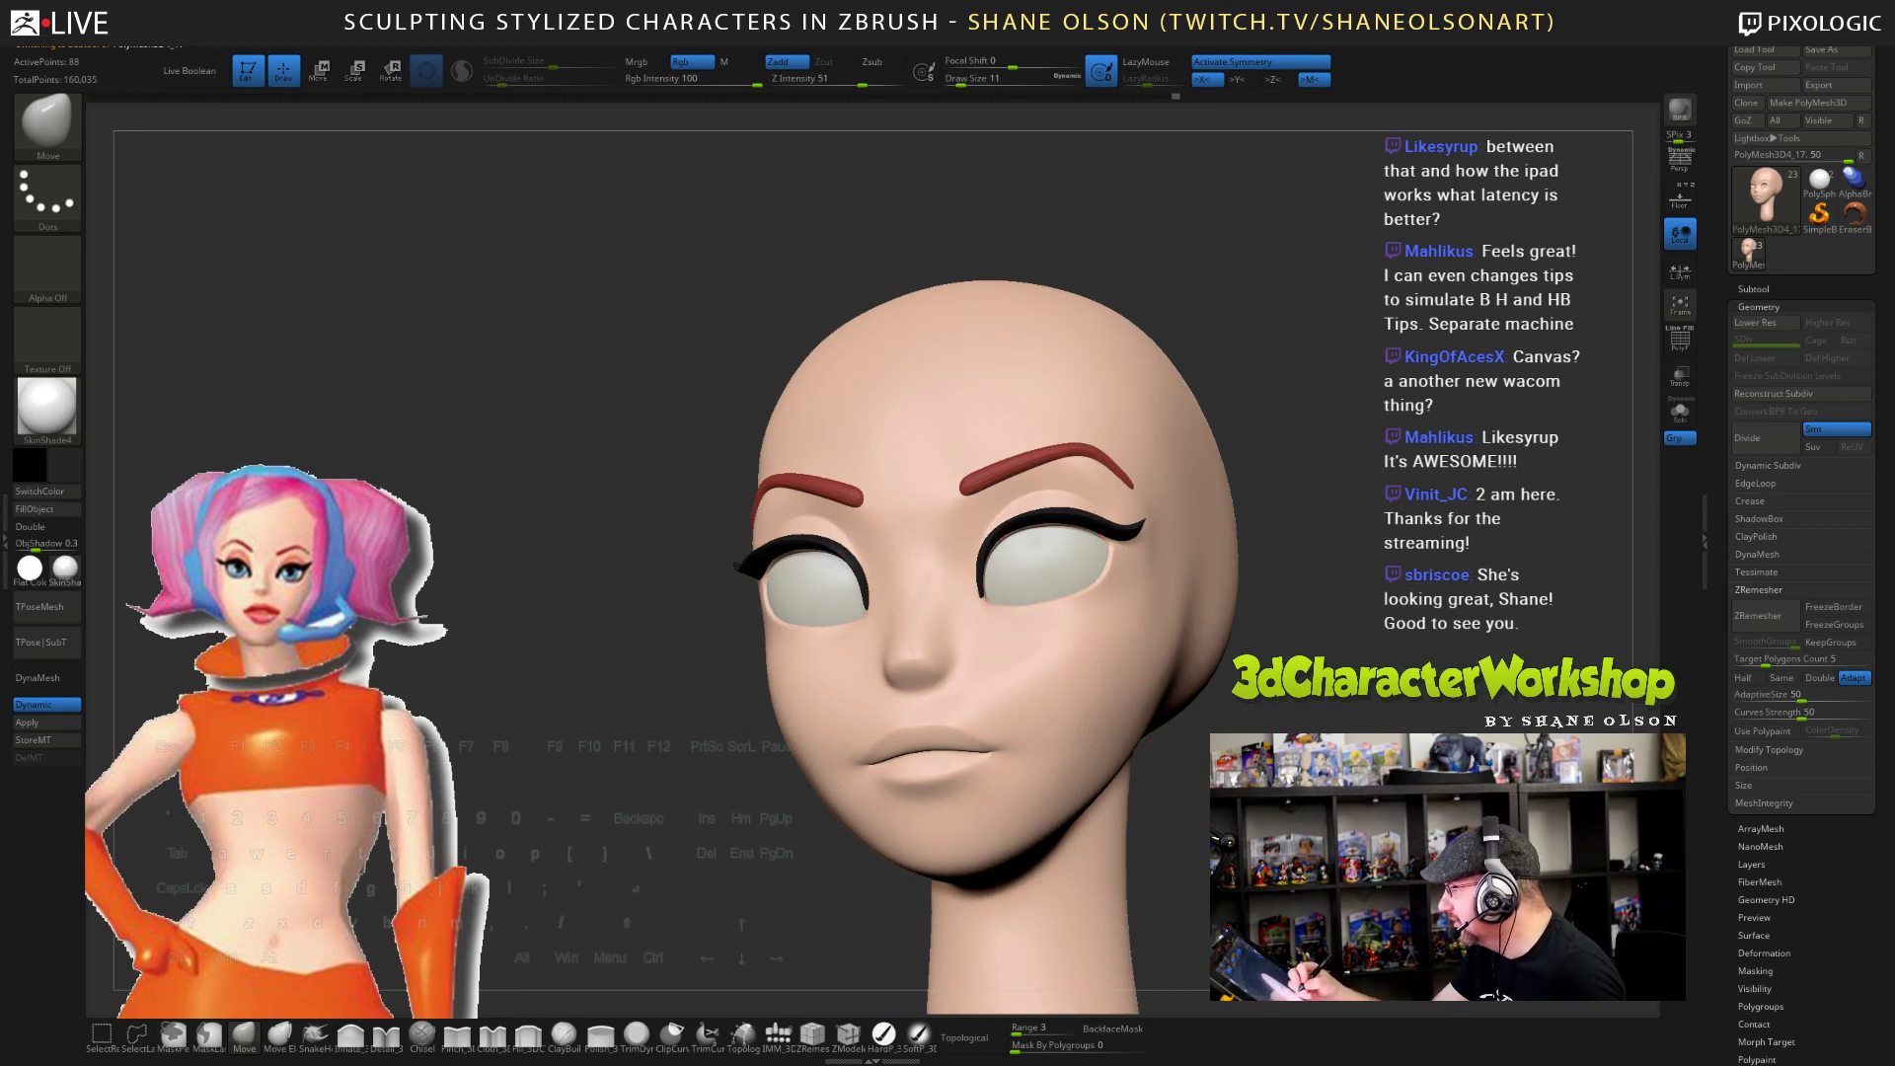
mouse_move(1199, 578)
right_mouse_down()
mouse_move(1135, 566)
mouse_move(1155, 538)
mouse_move(1229, 543)
mouse_move(1233, 454)
mouse_move(1323, 456)
mouse_move(1218, 464)
mouse_move(1239, 465)
right_mouse_up()
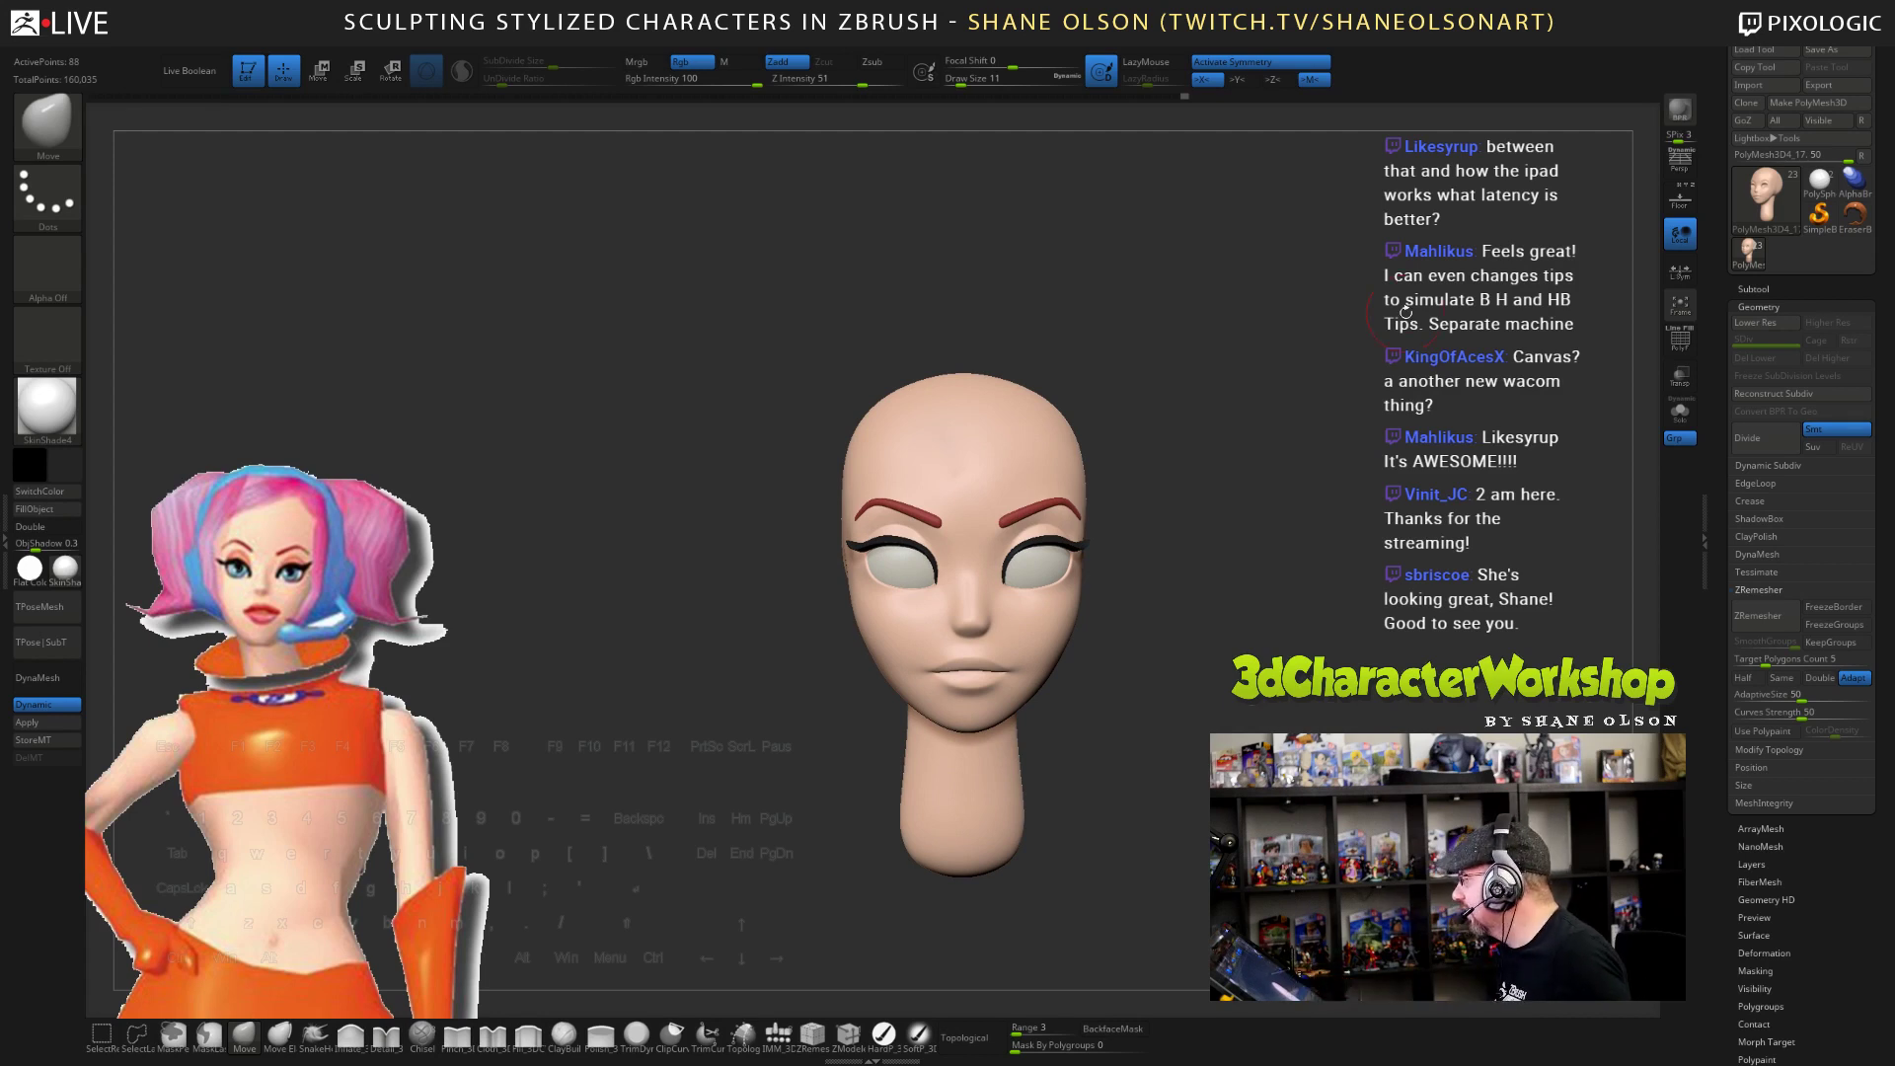
- Show the pink pigtail hair and the blue headphones subtools around the head
left_click(1767, 287)
left_click(1805, 354)
scroll(1806, 361, "up", 5)
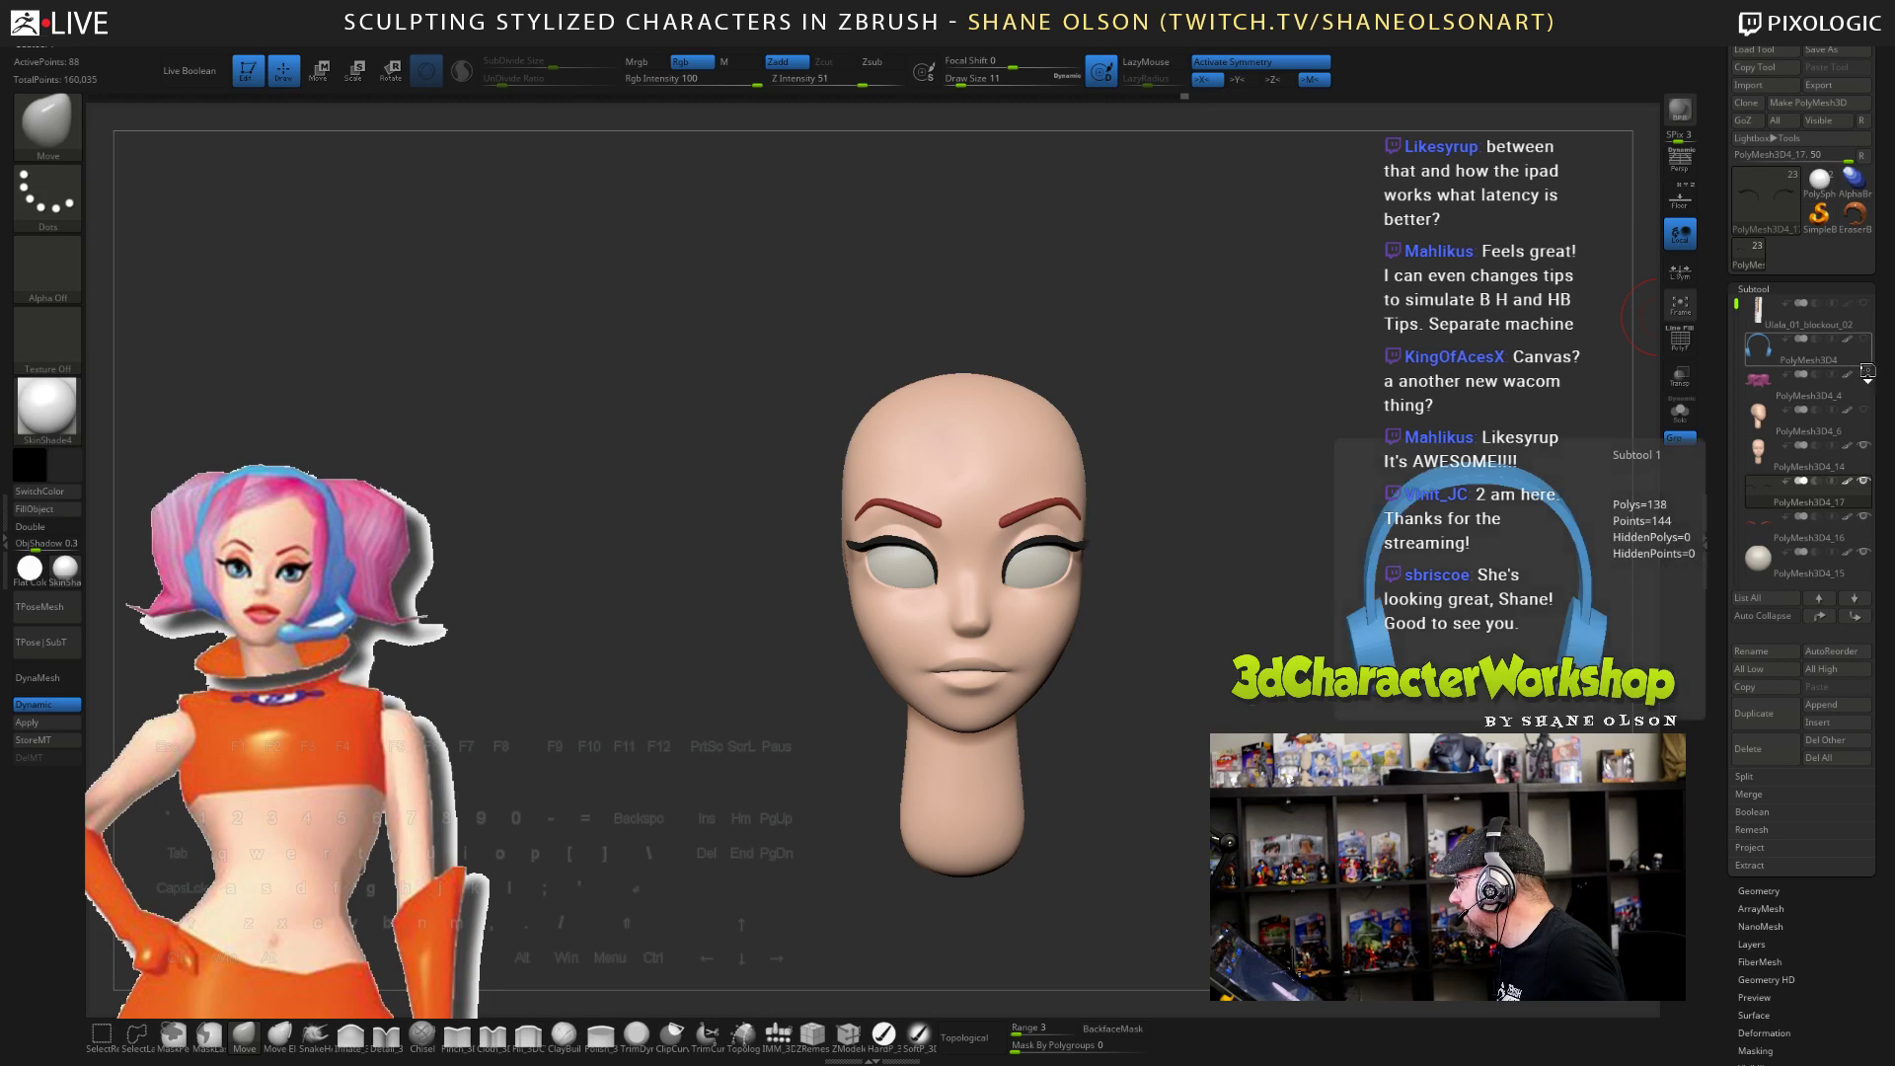
left_click(1863, 376)
left_click(1863, 341)
- Nudge the inner ends of the eyelashes beside the nose bridge with the Move brush
left_click_drag(1421, 547, 1175, 779)
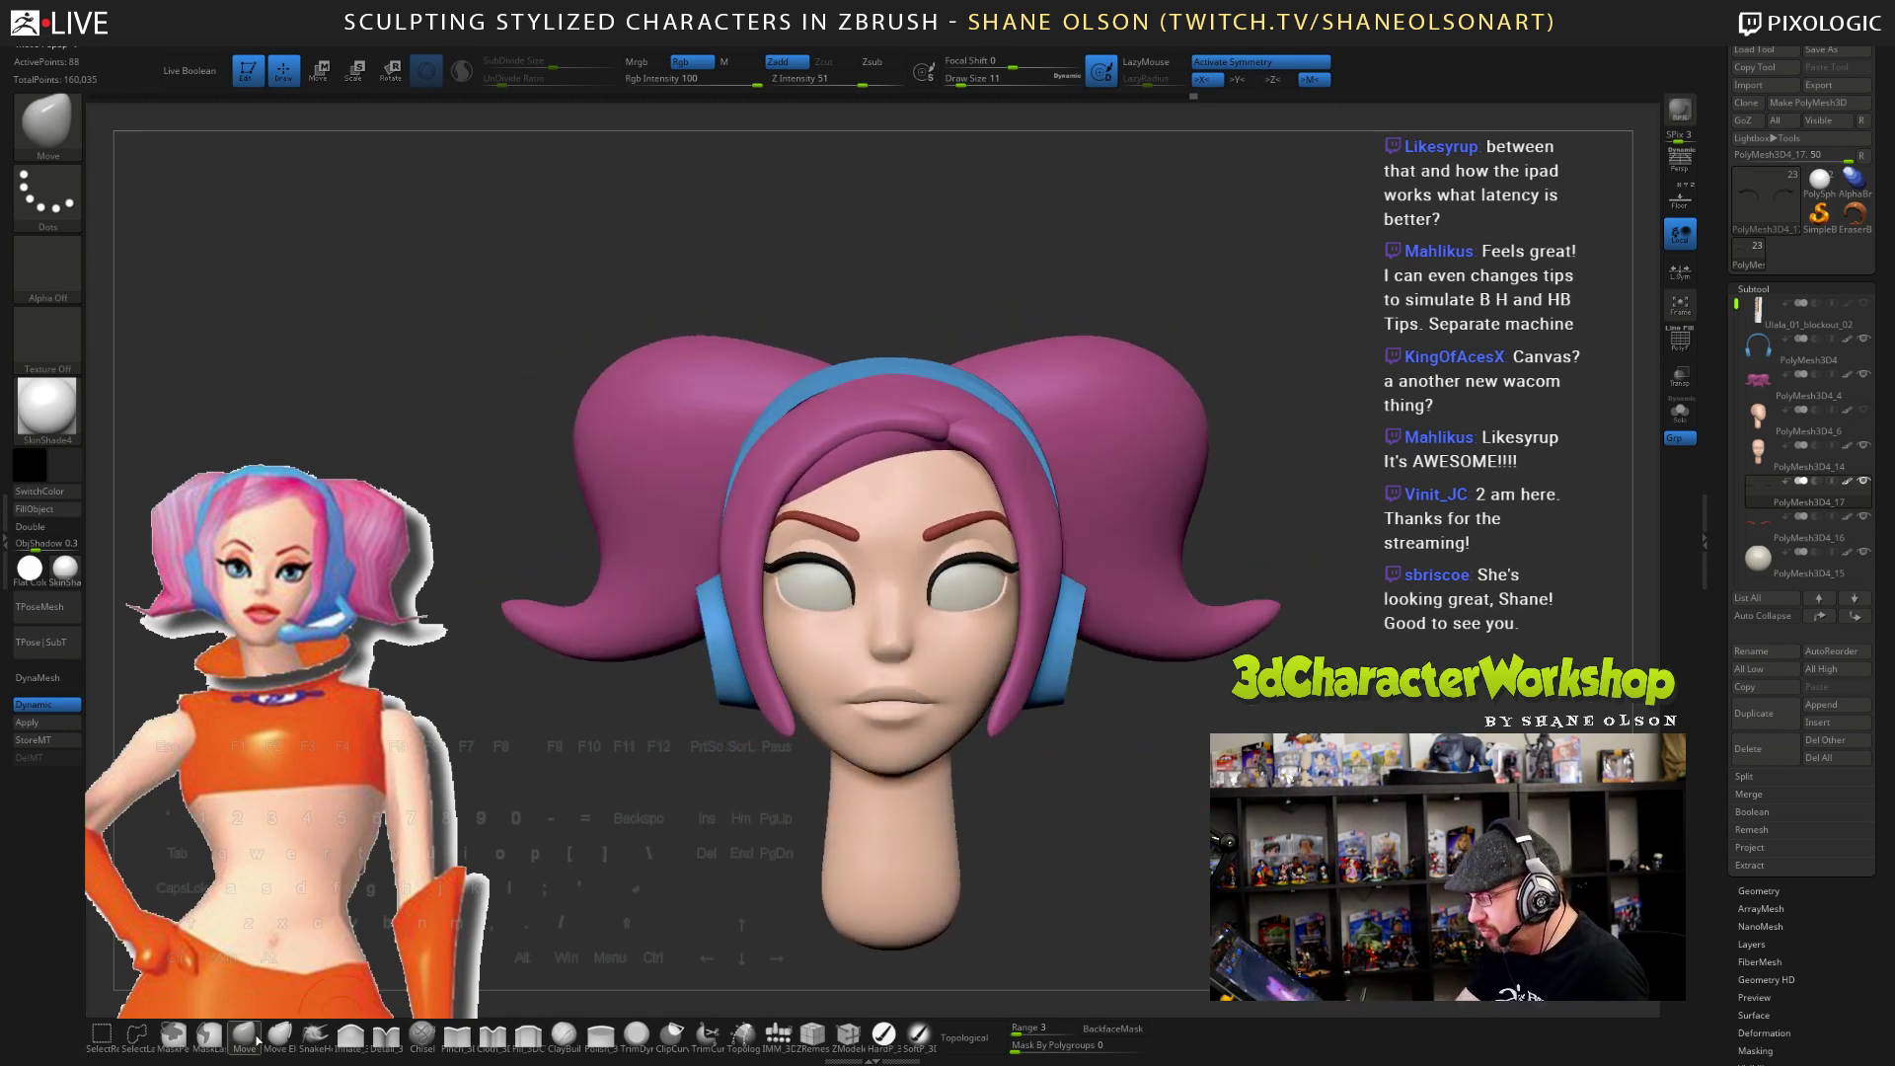
left_click_drag(1167, 811, 1218, 780, "alt")
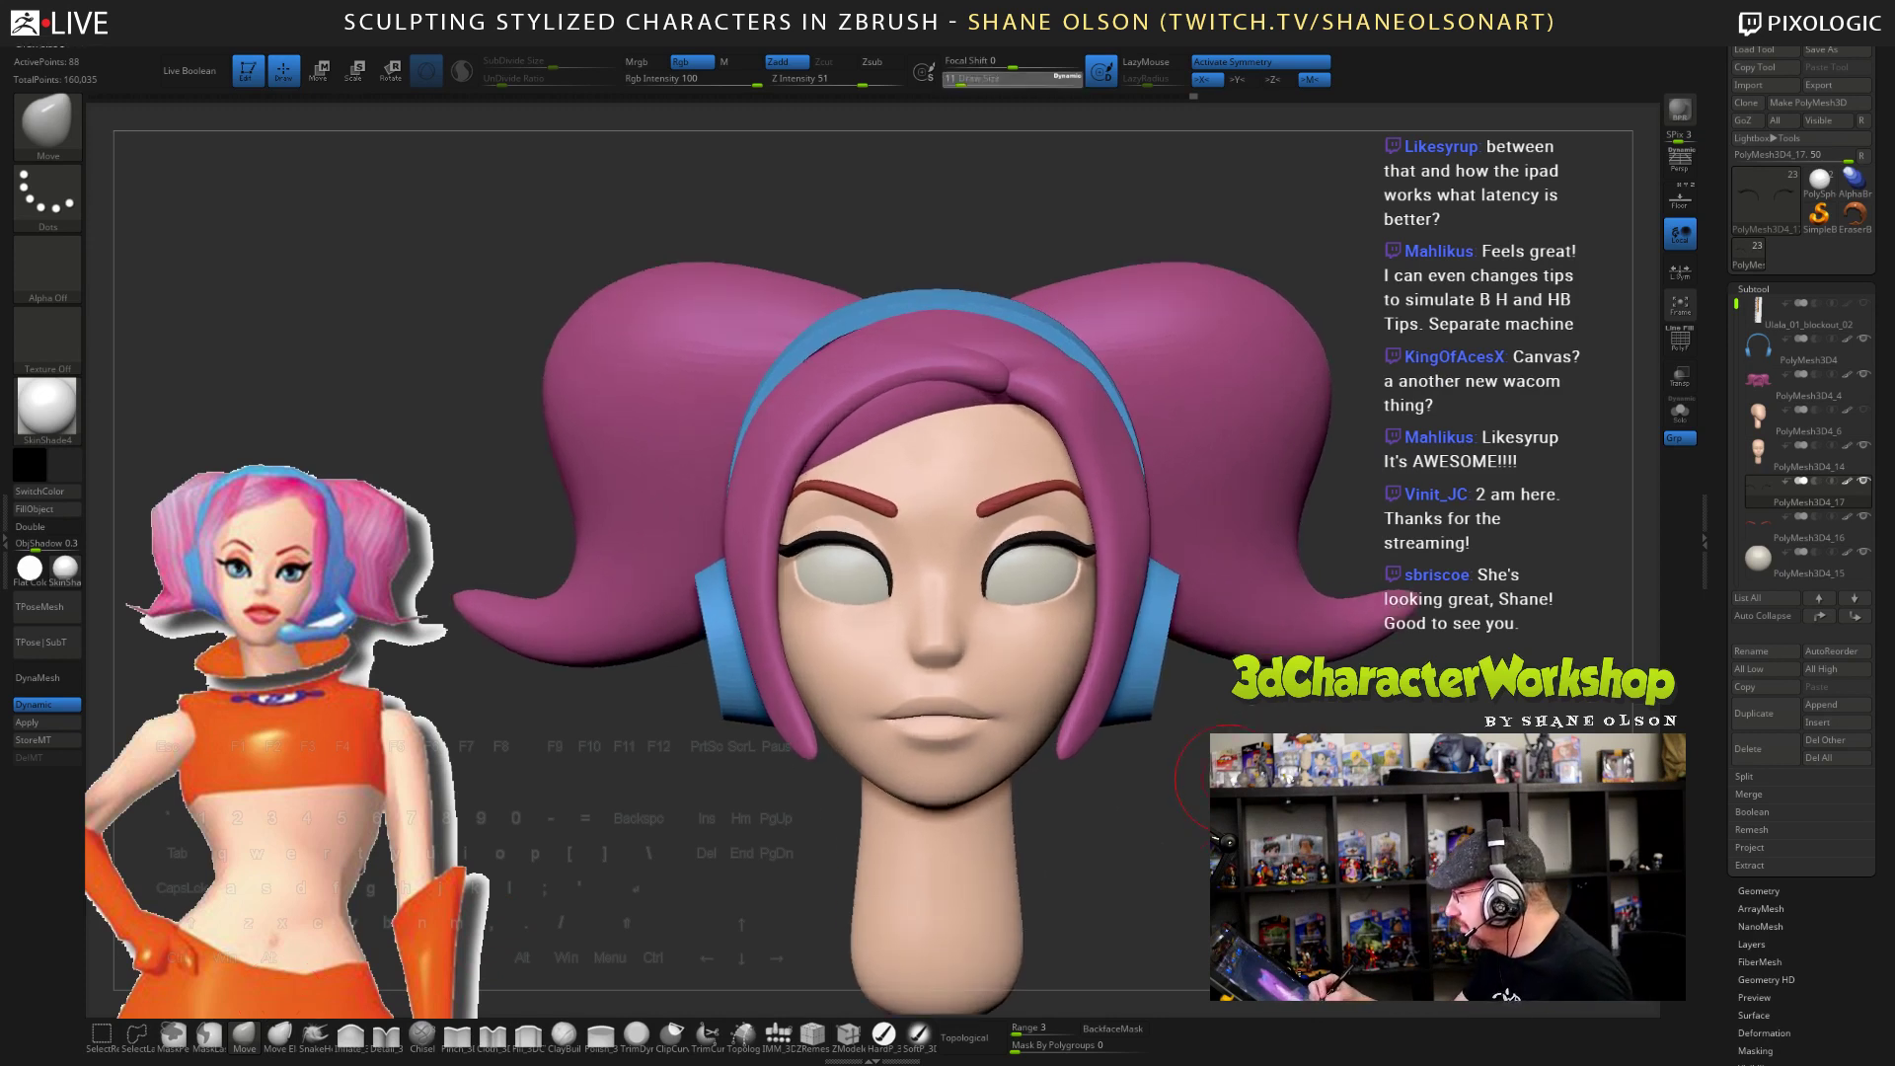
left_click_drag(977, 568, 982, 597)
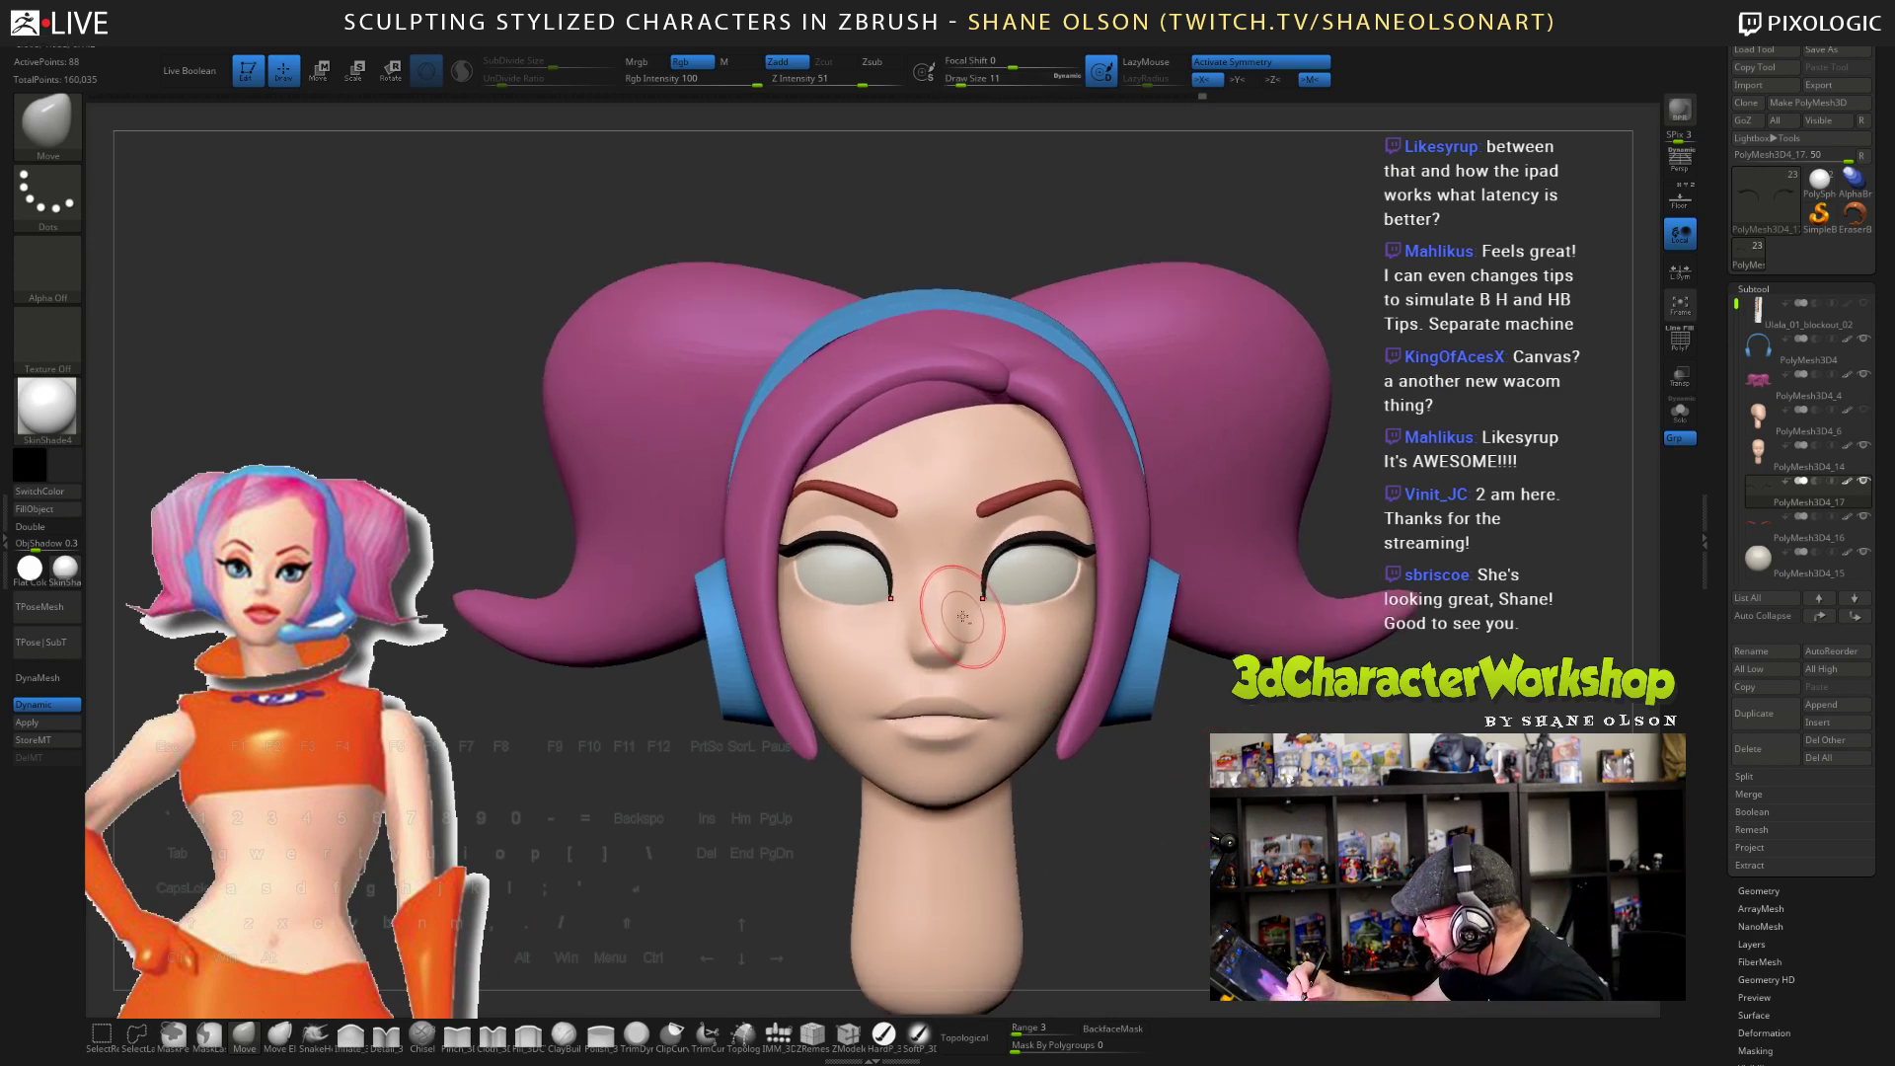
- Select the head mesh and nudge the nostril wings inward with the Move brush
left_click(962, 620, "alt")
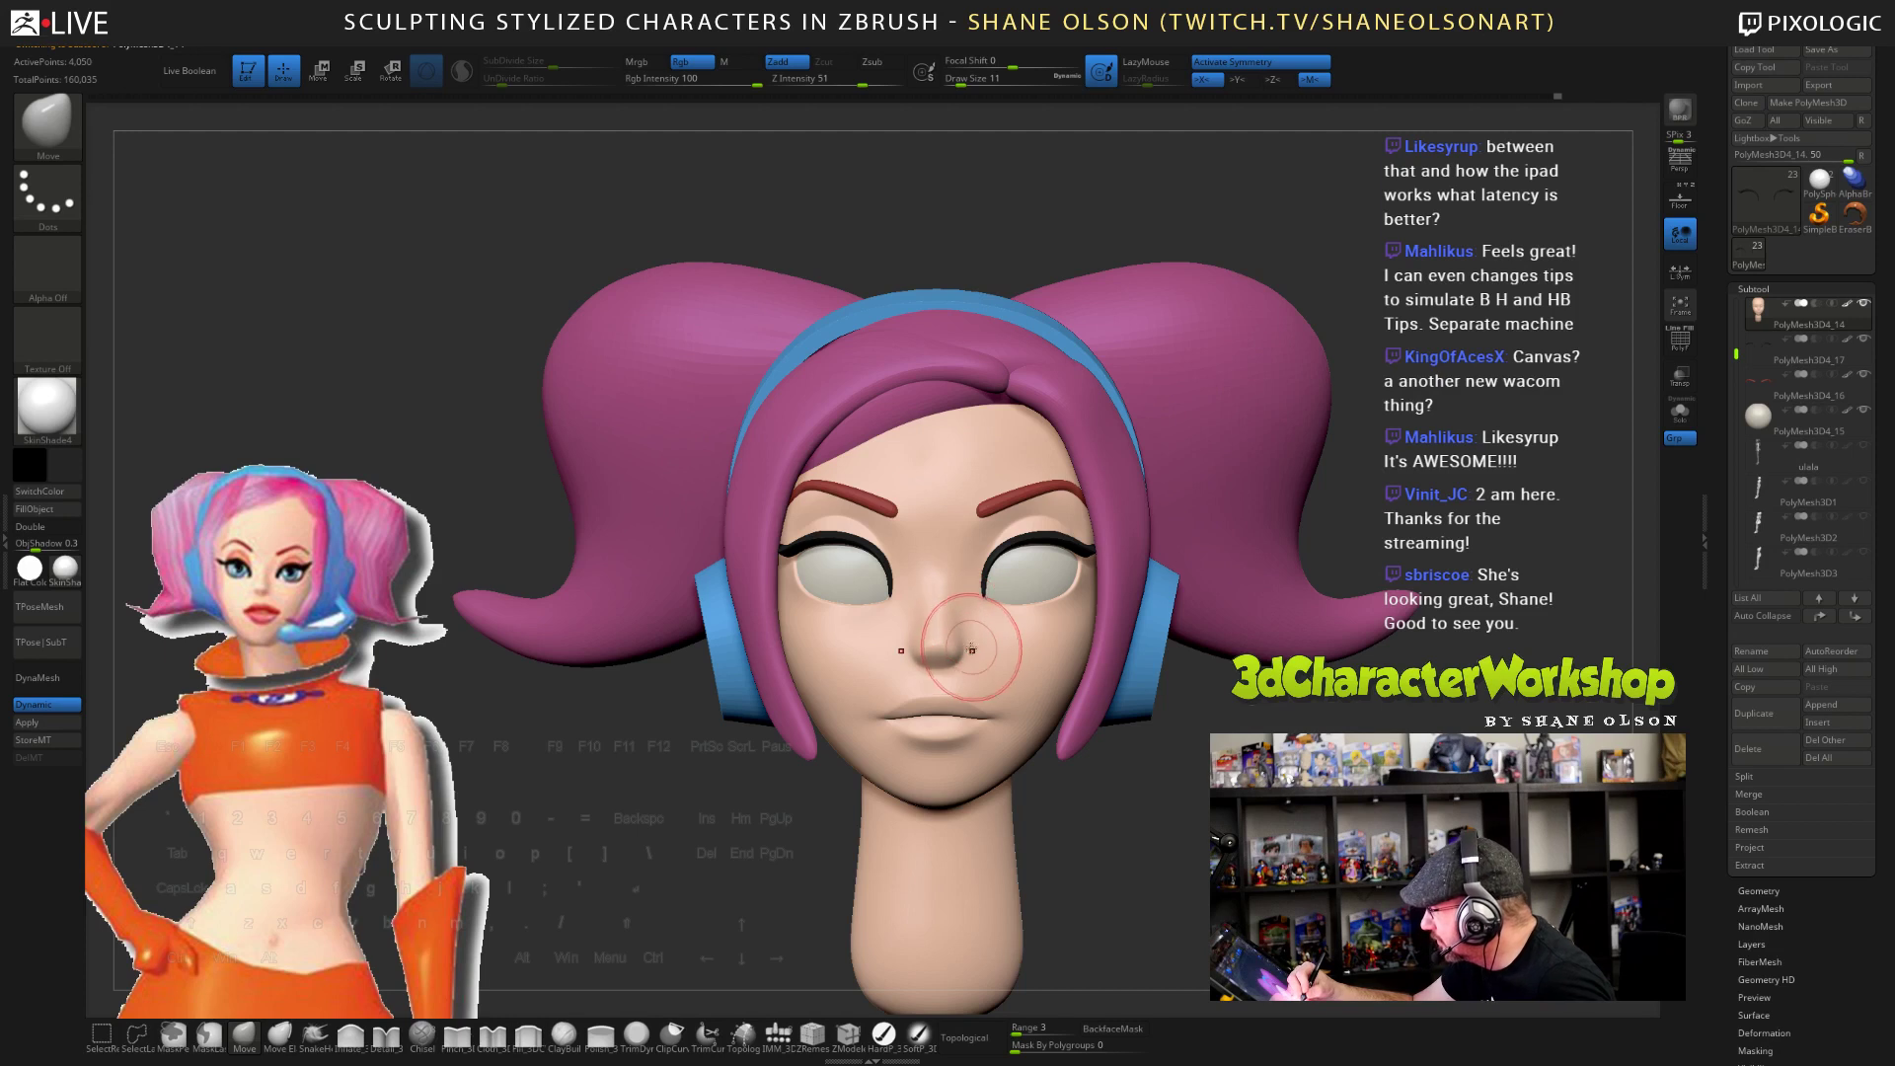
left_click_drag(967, 647, 958, 653)
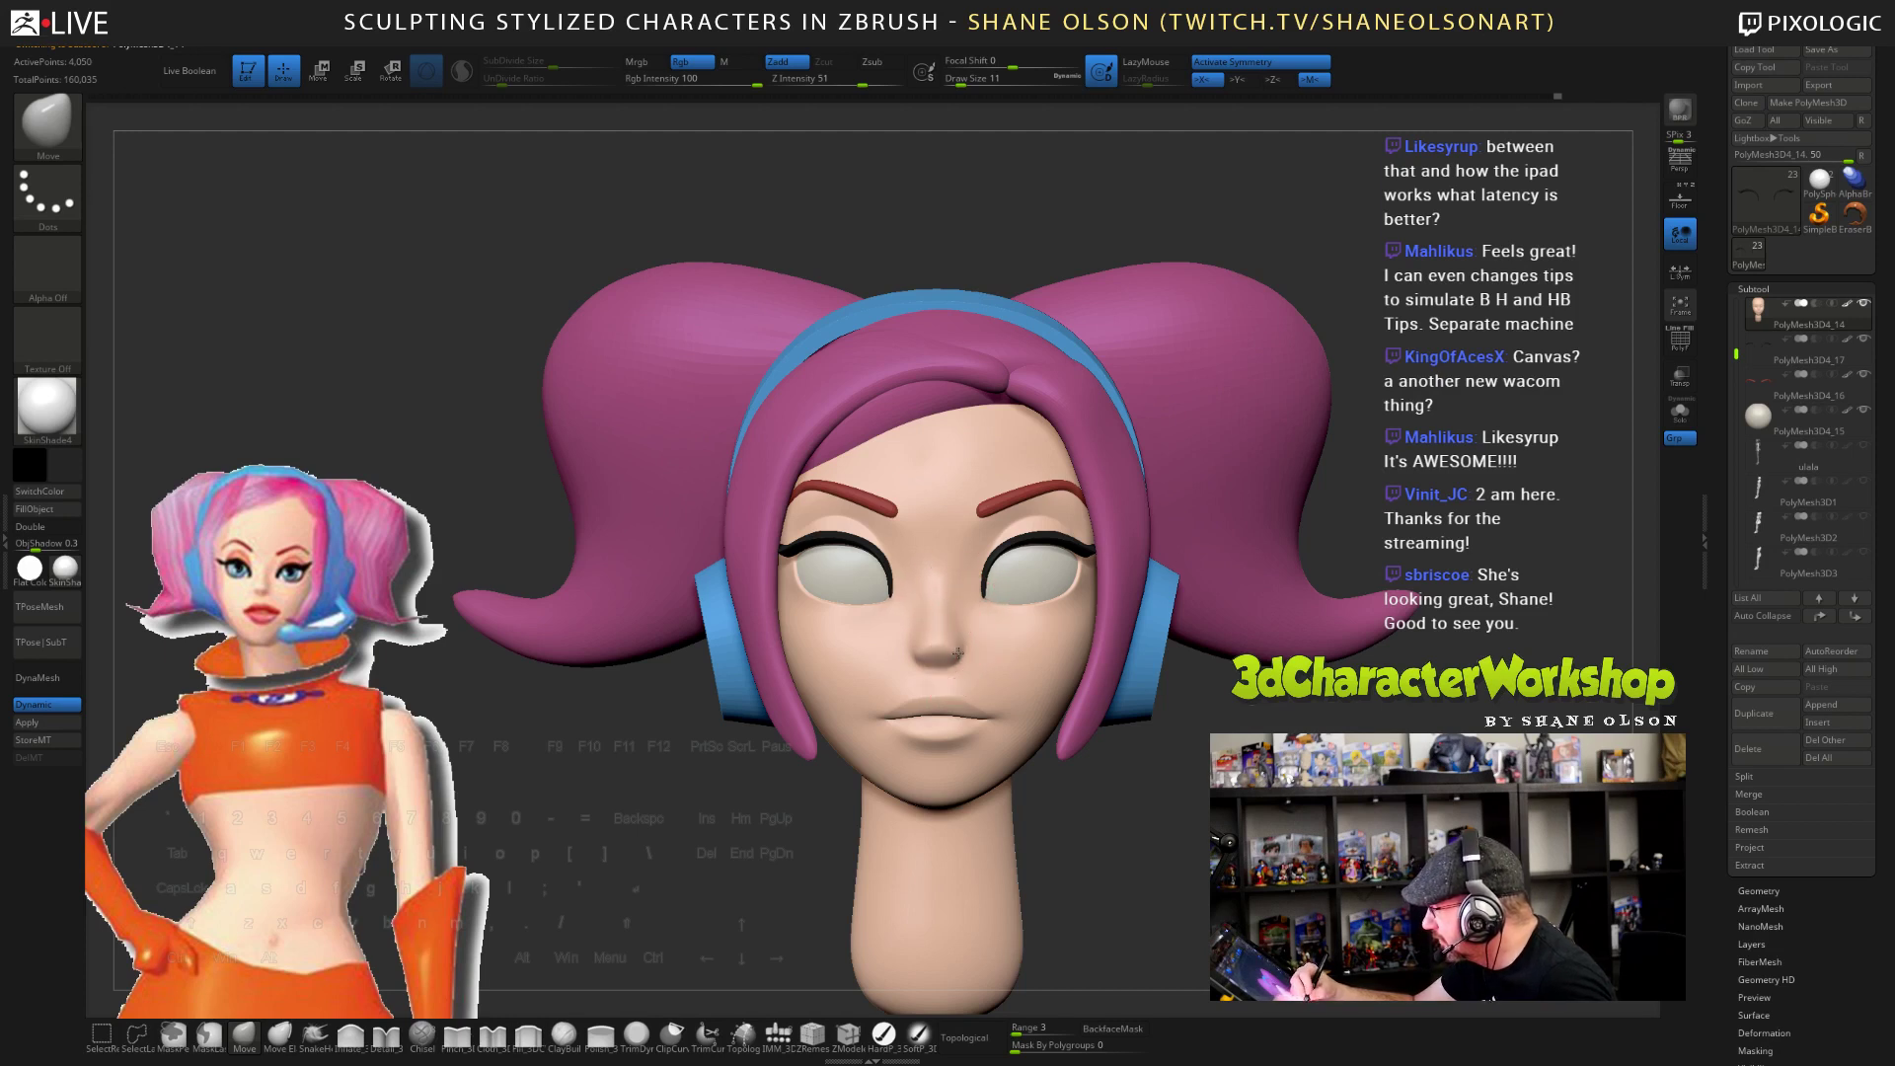
left_click_drag(1342, 981, 1365, 925, "alt")
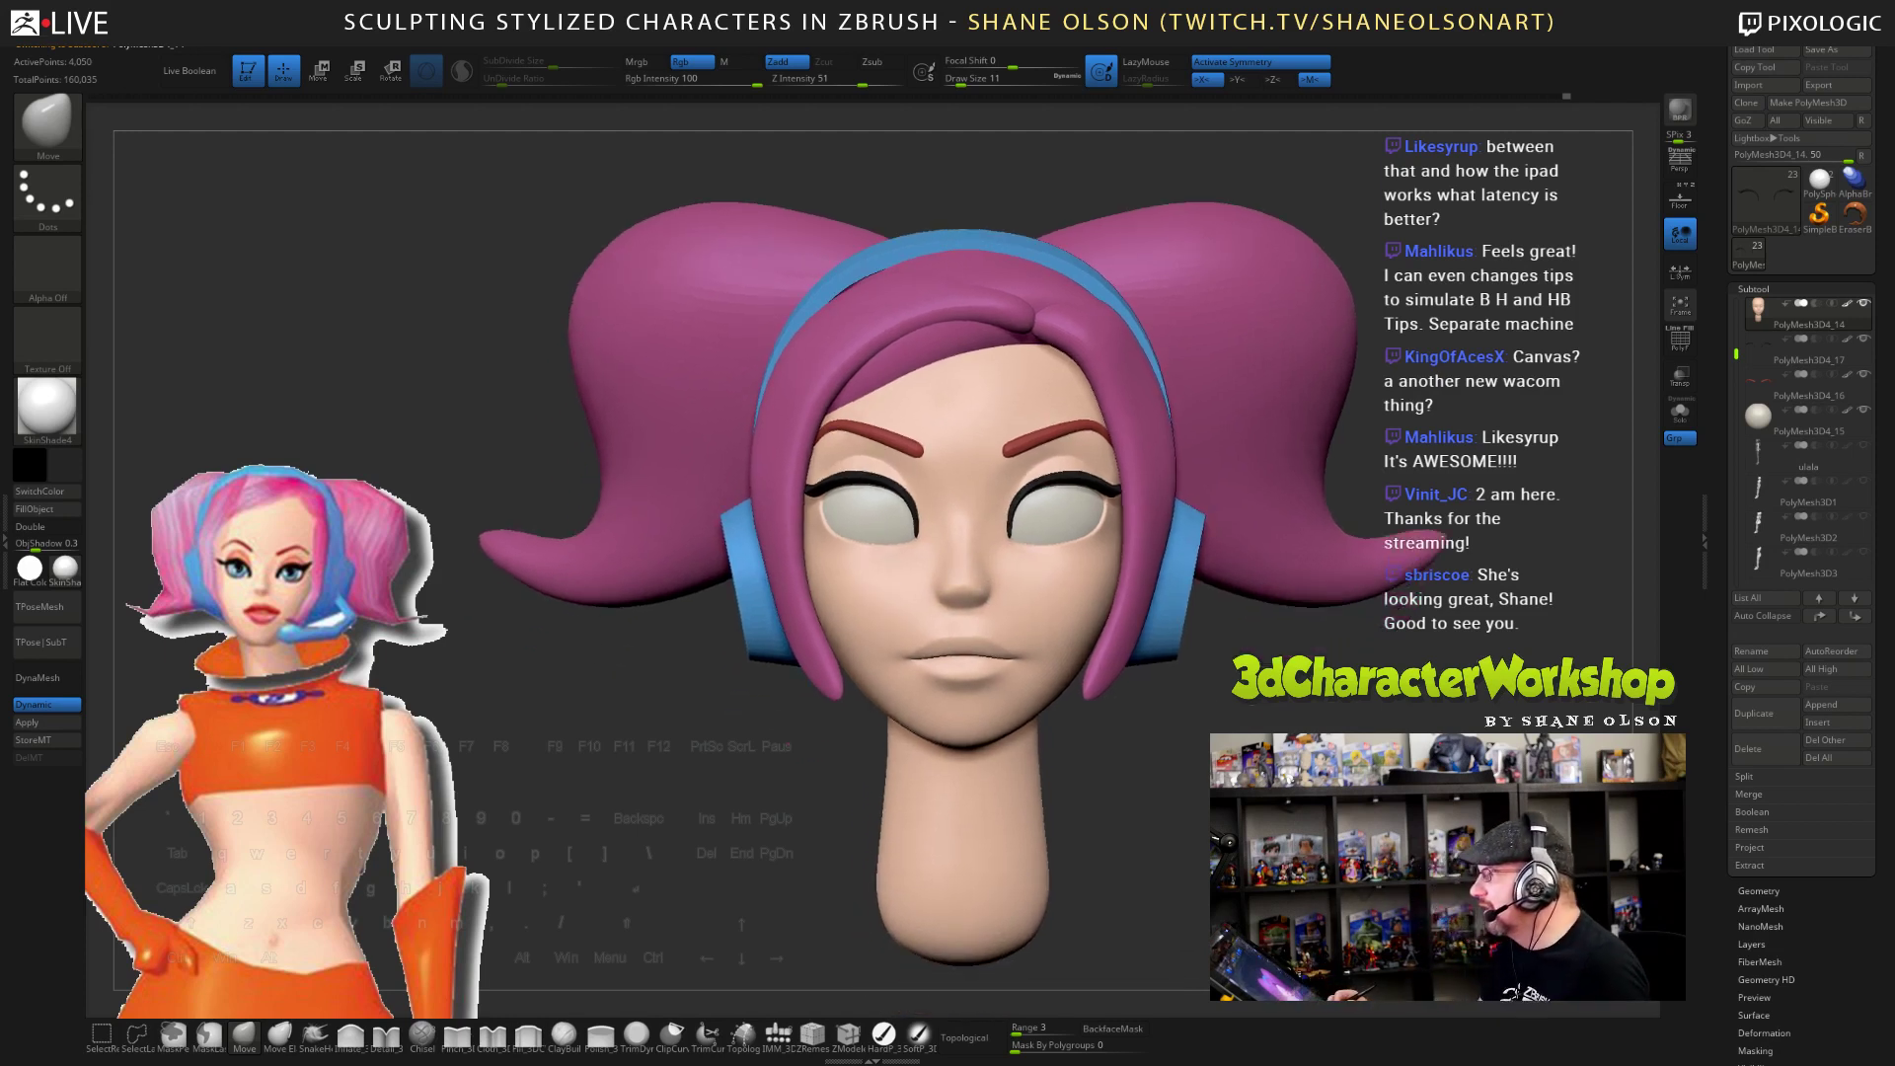
left_click_drag(1157, 794, 1134, 804)
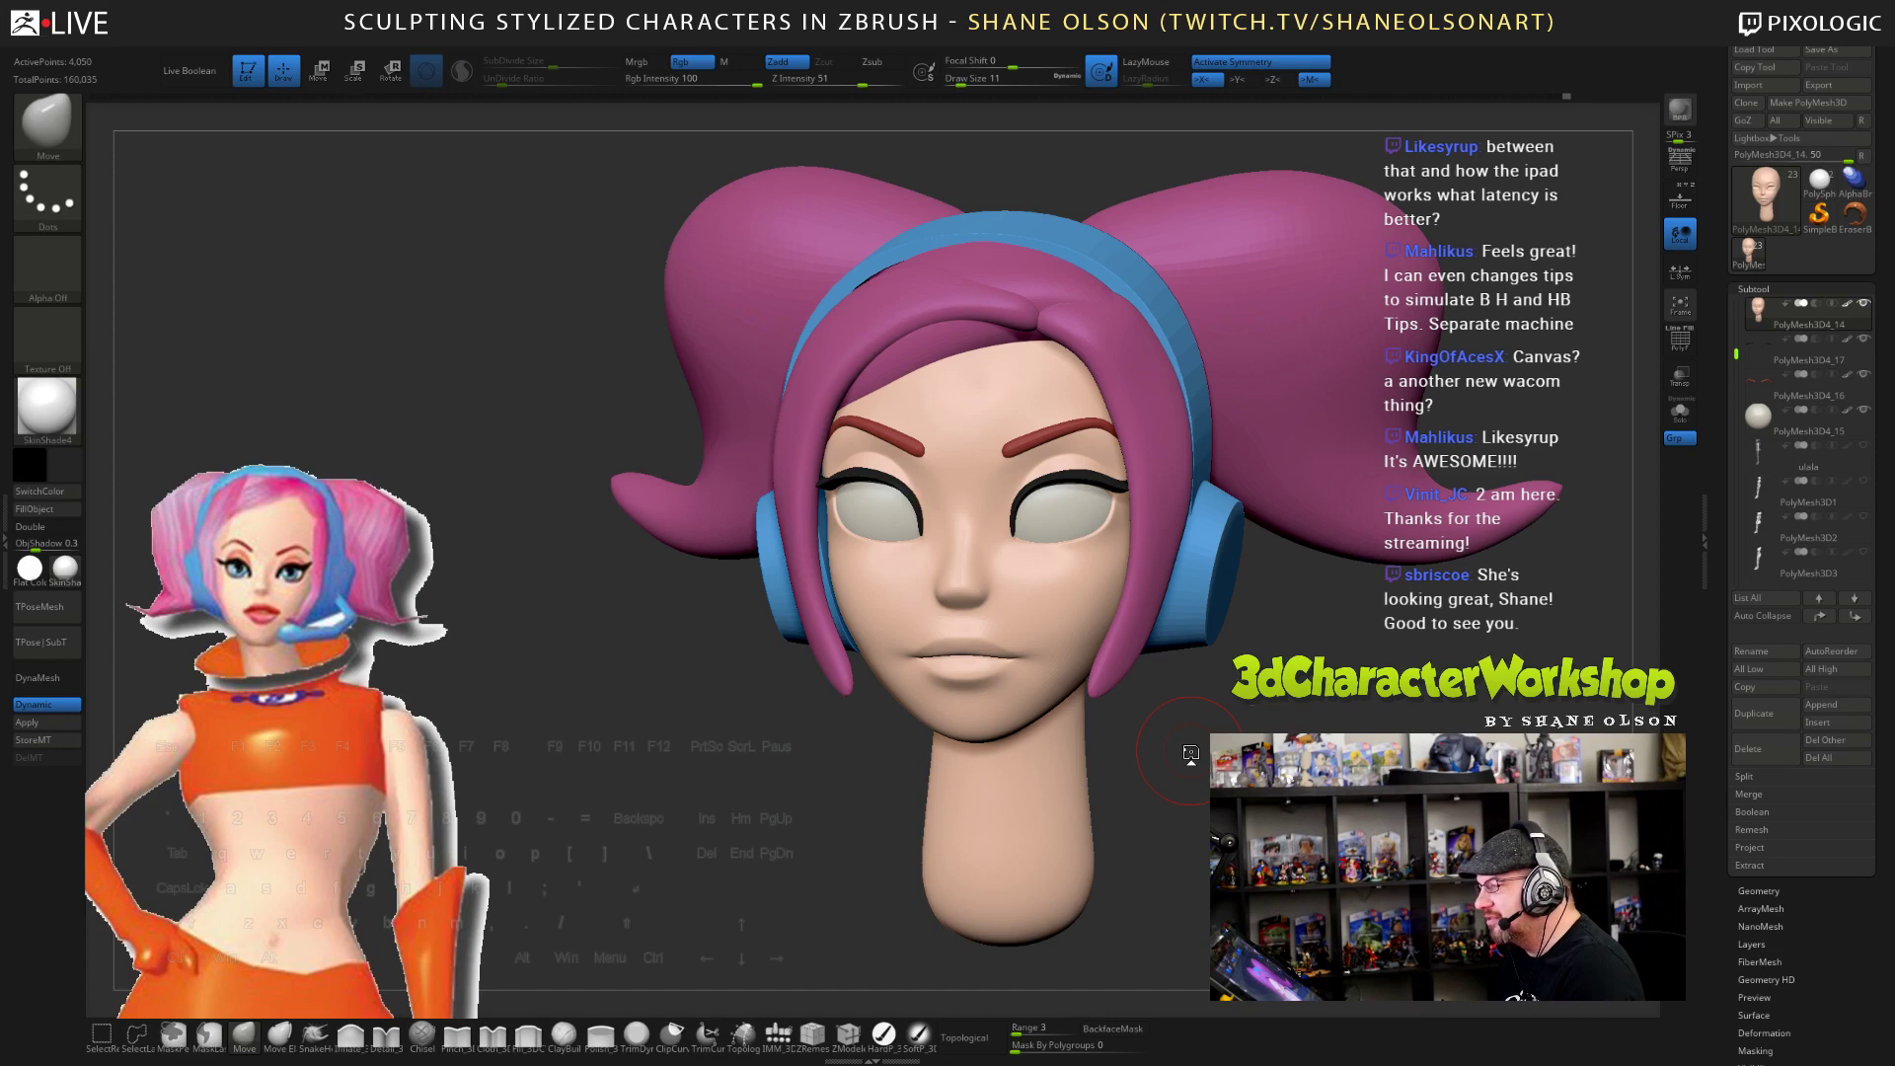
- Choose the soft paint brush, sample a pinkish red from the reference image as its colour, and set draw size to 6
left_click(918, 1033)
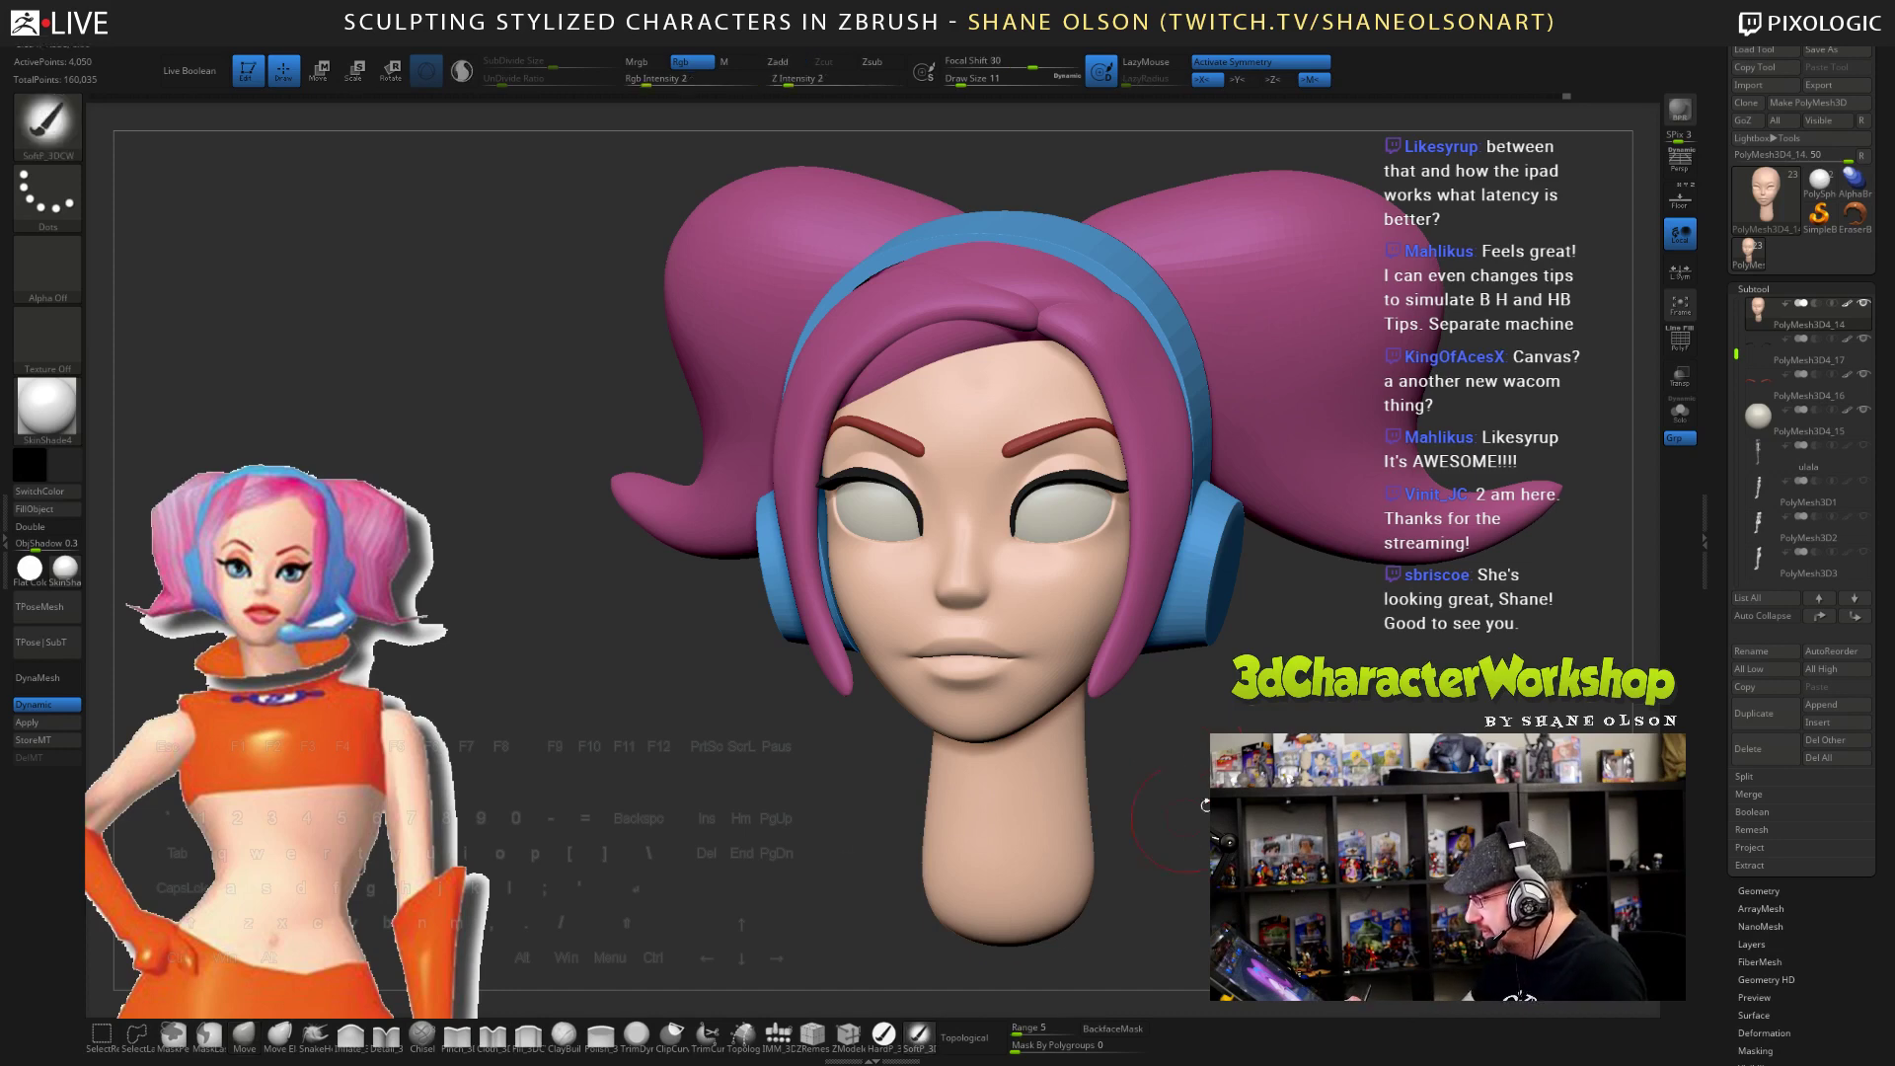
mouse_move(1199, 804)
left_mouse_down()
mouse_move(1105, 804)
mouse_move(1071, 775)
left_mouse_up()
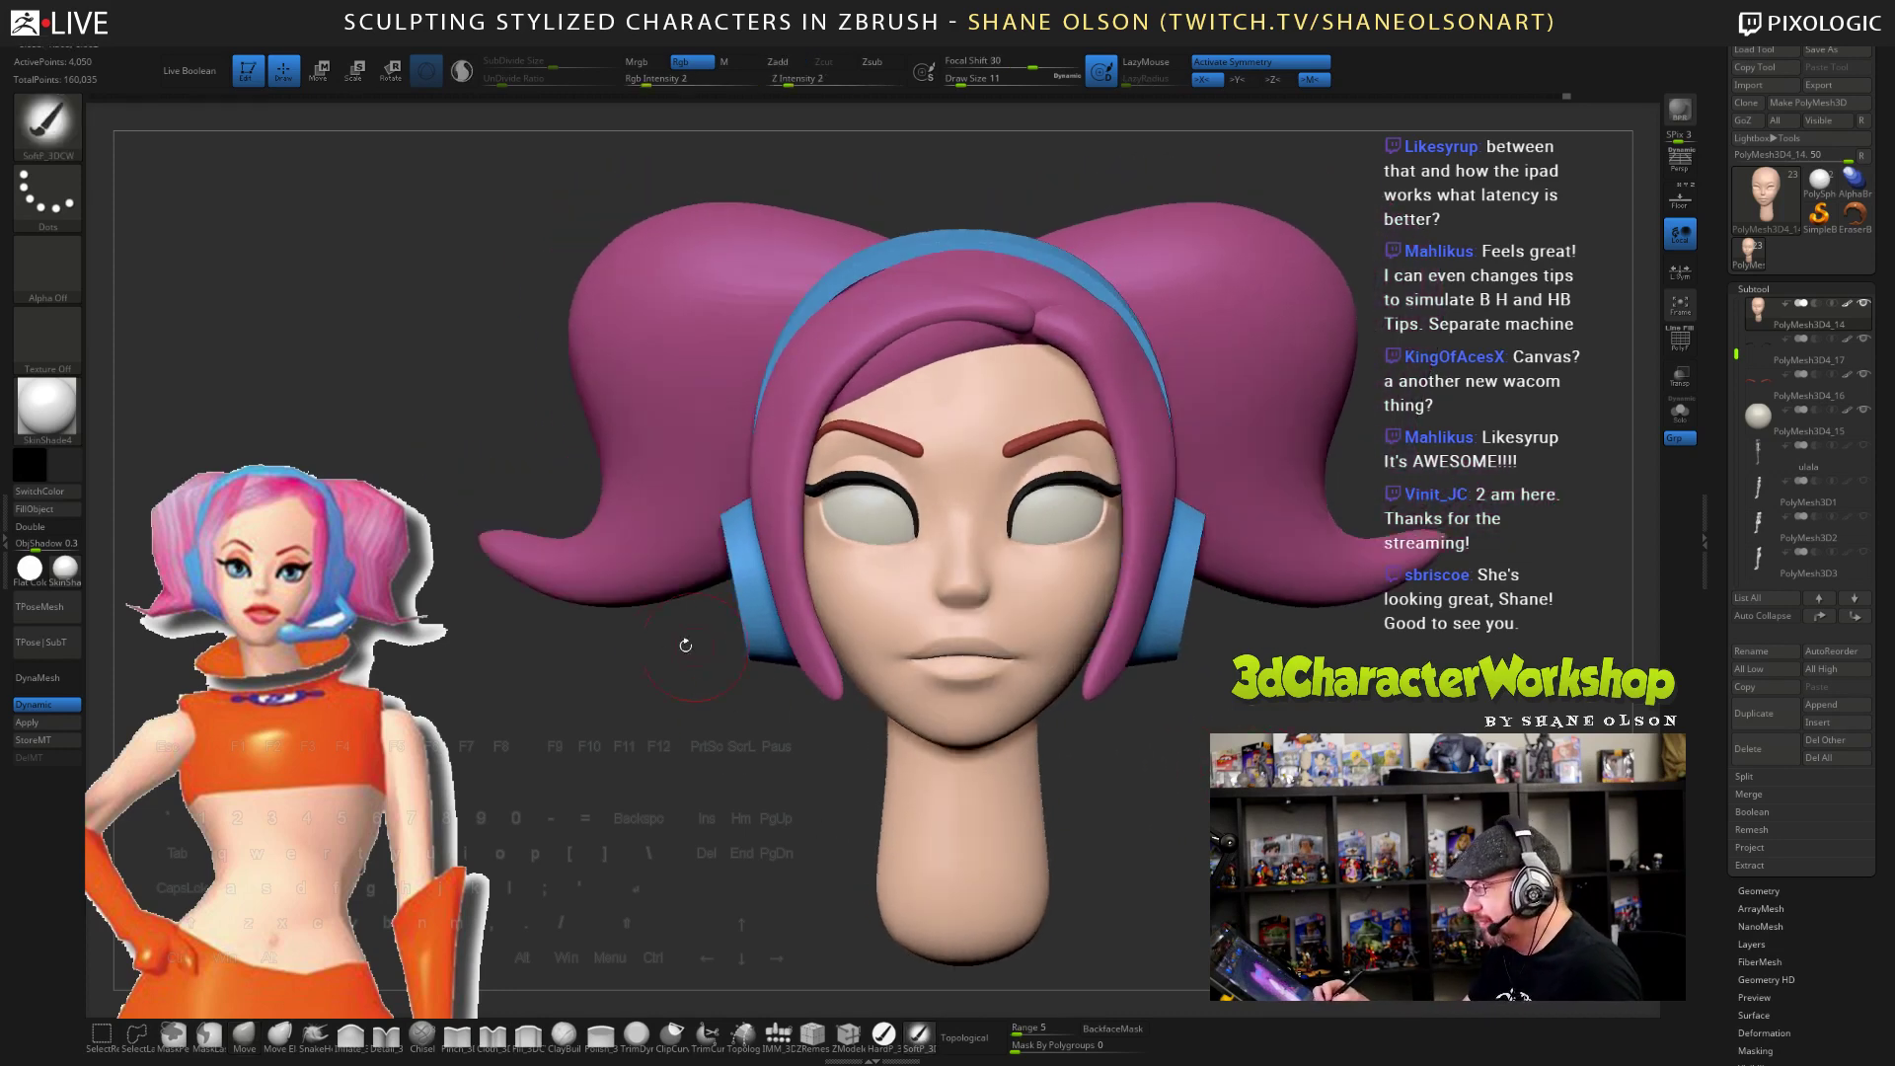
key("z")
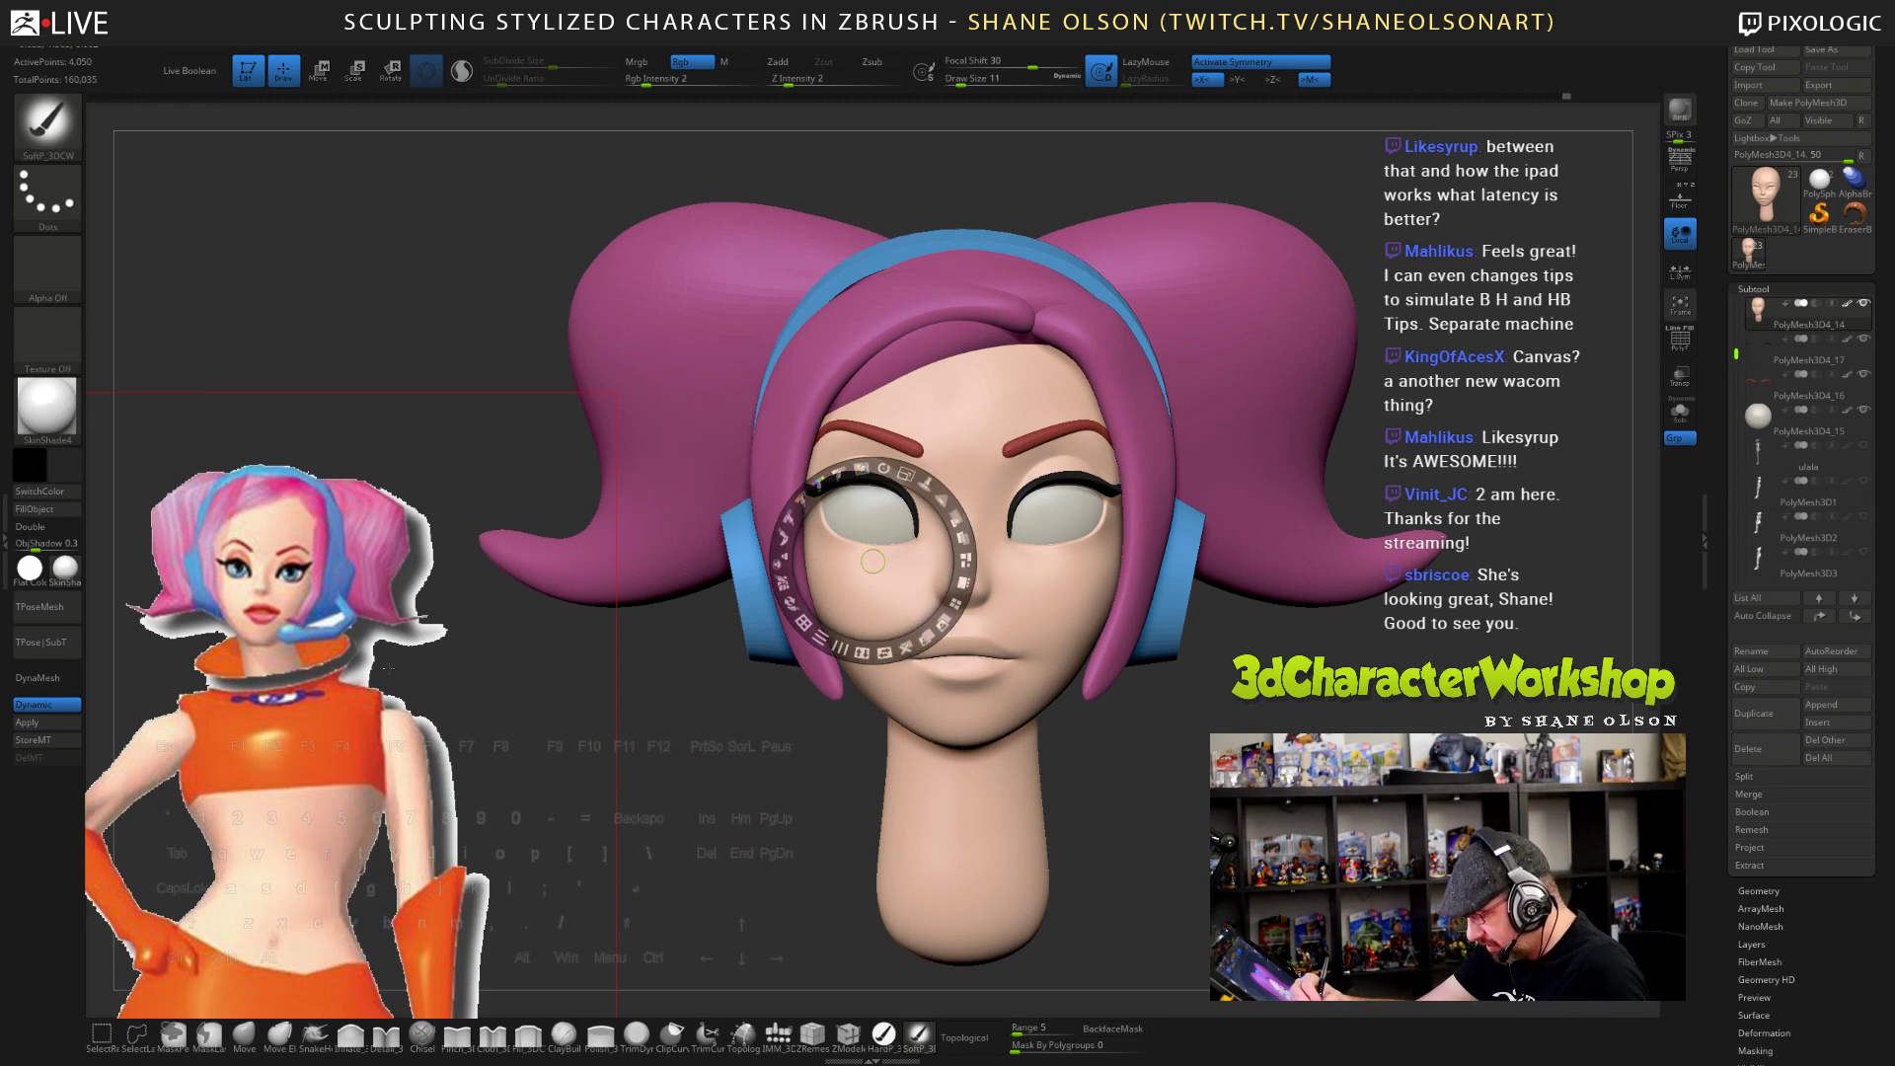
key("c")
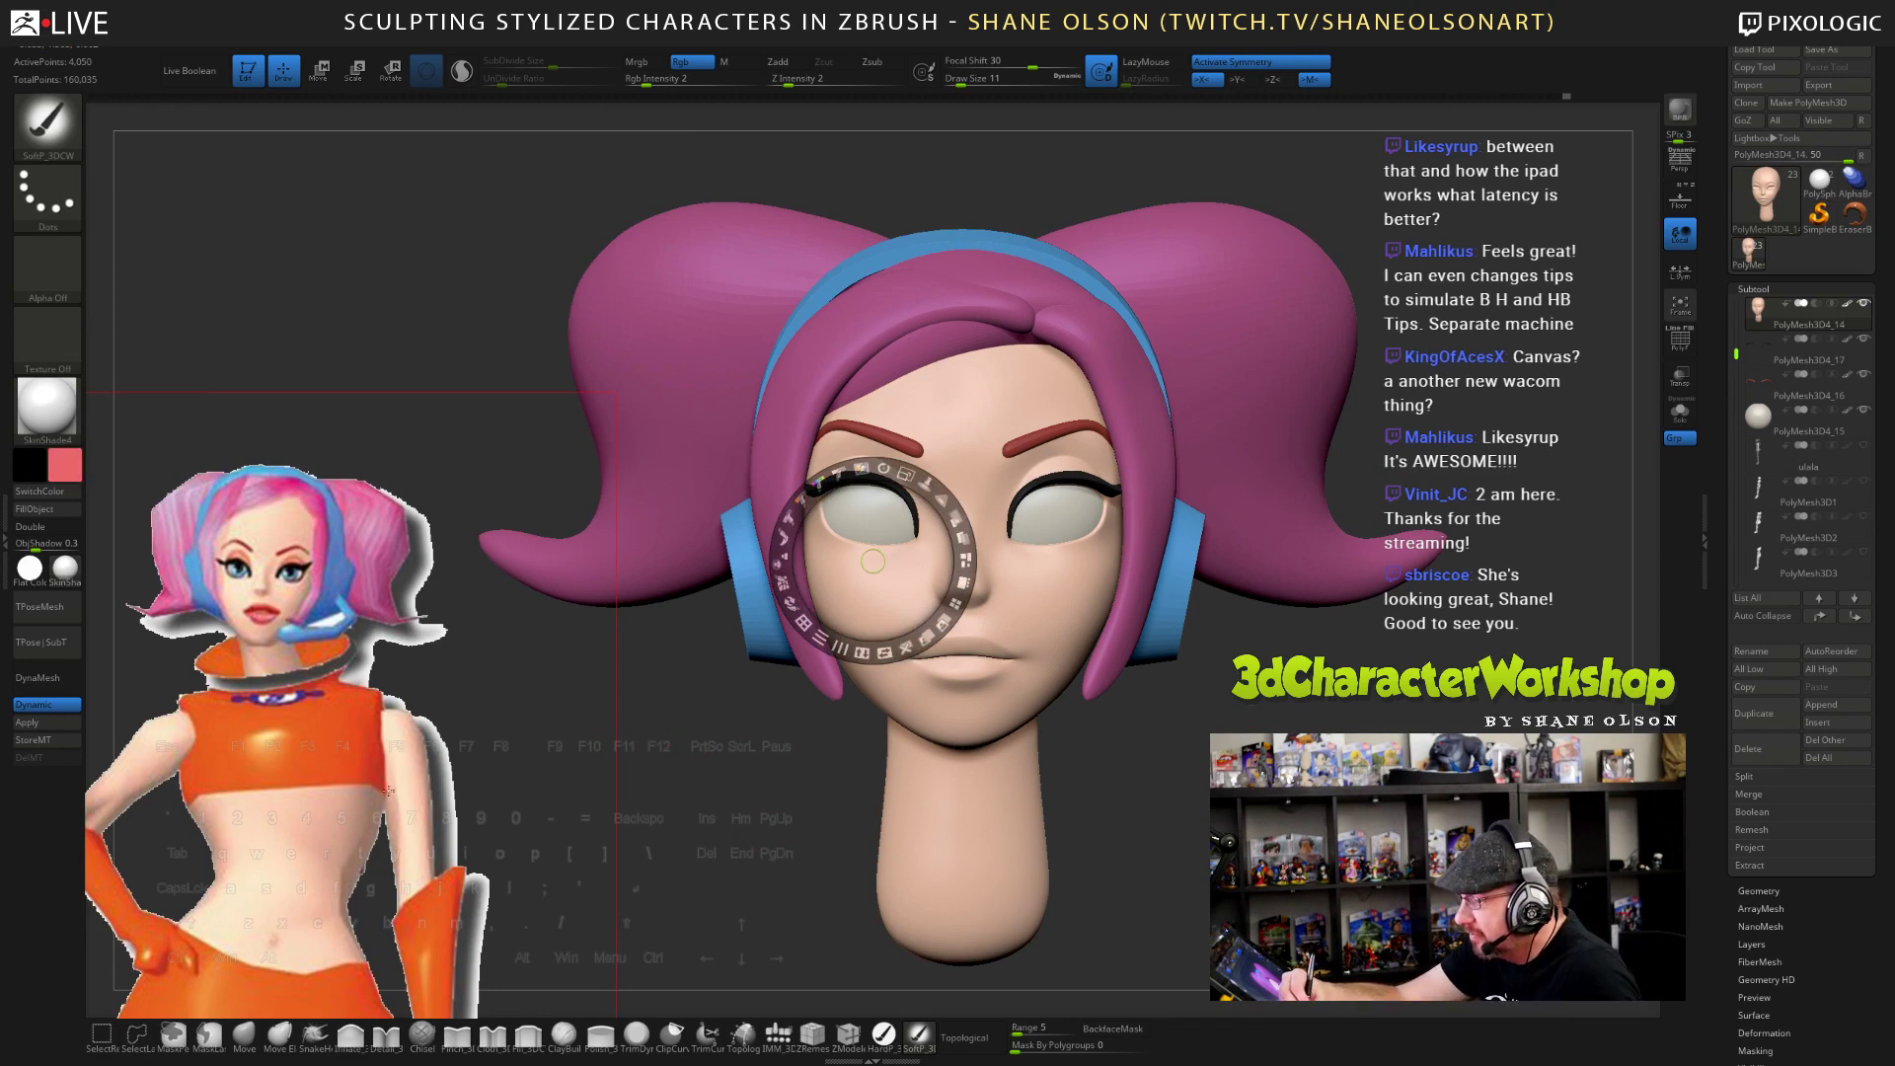
key("z")
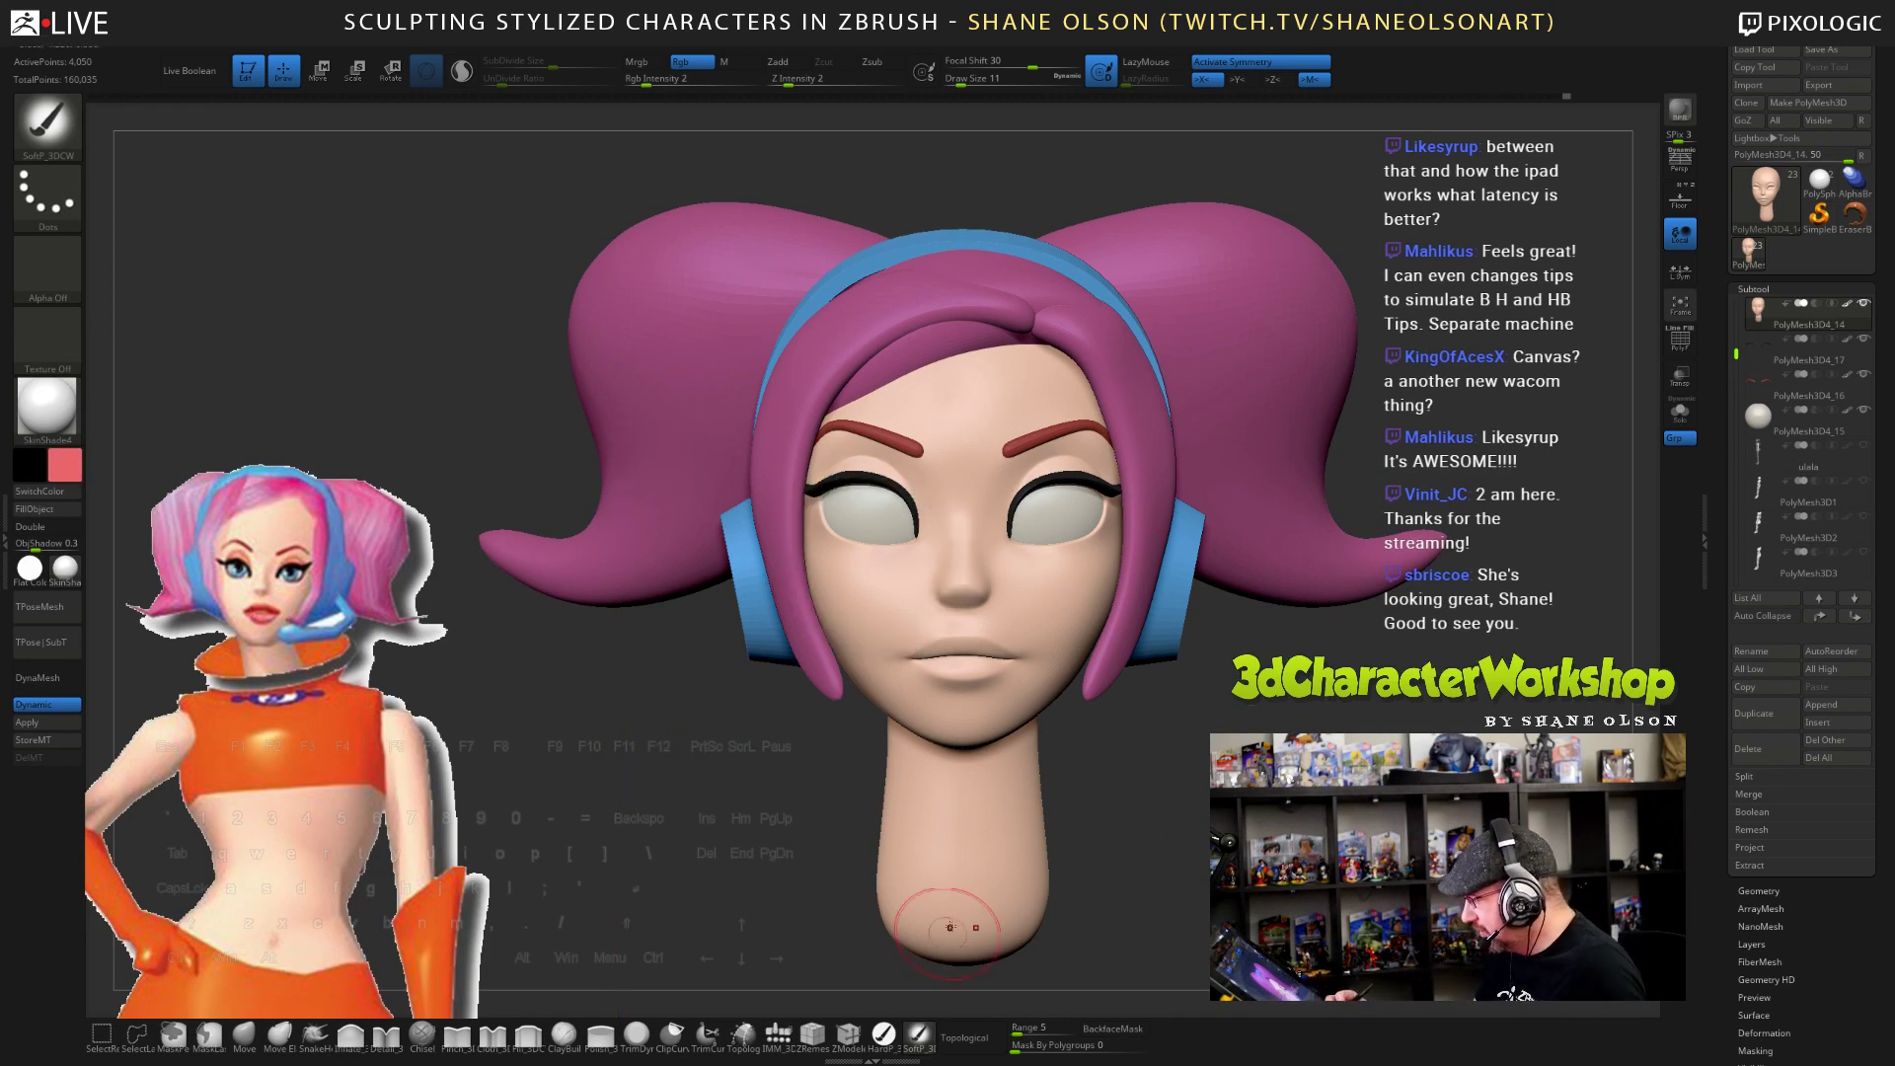
key("[")
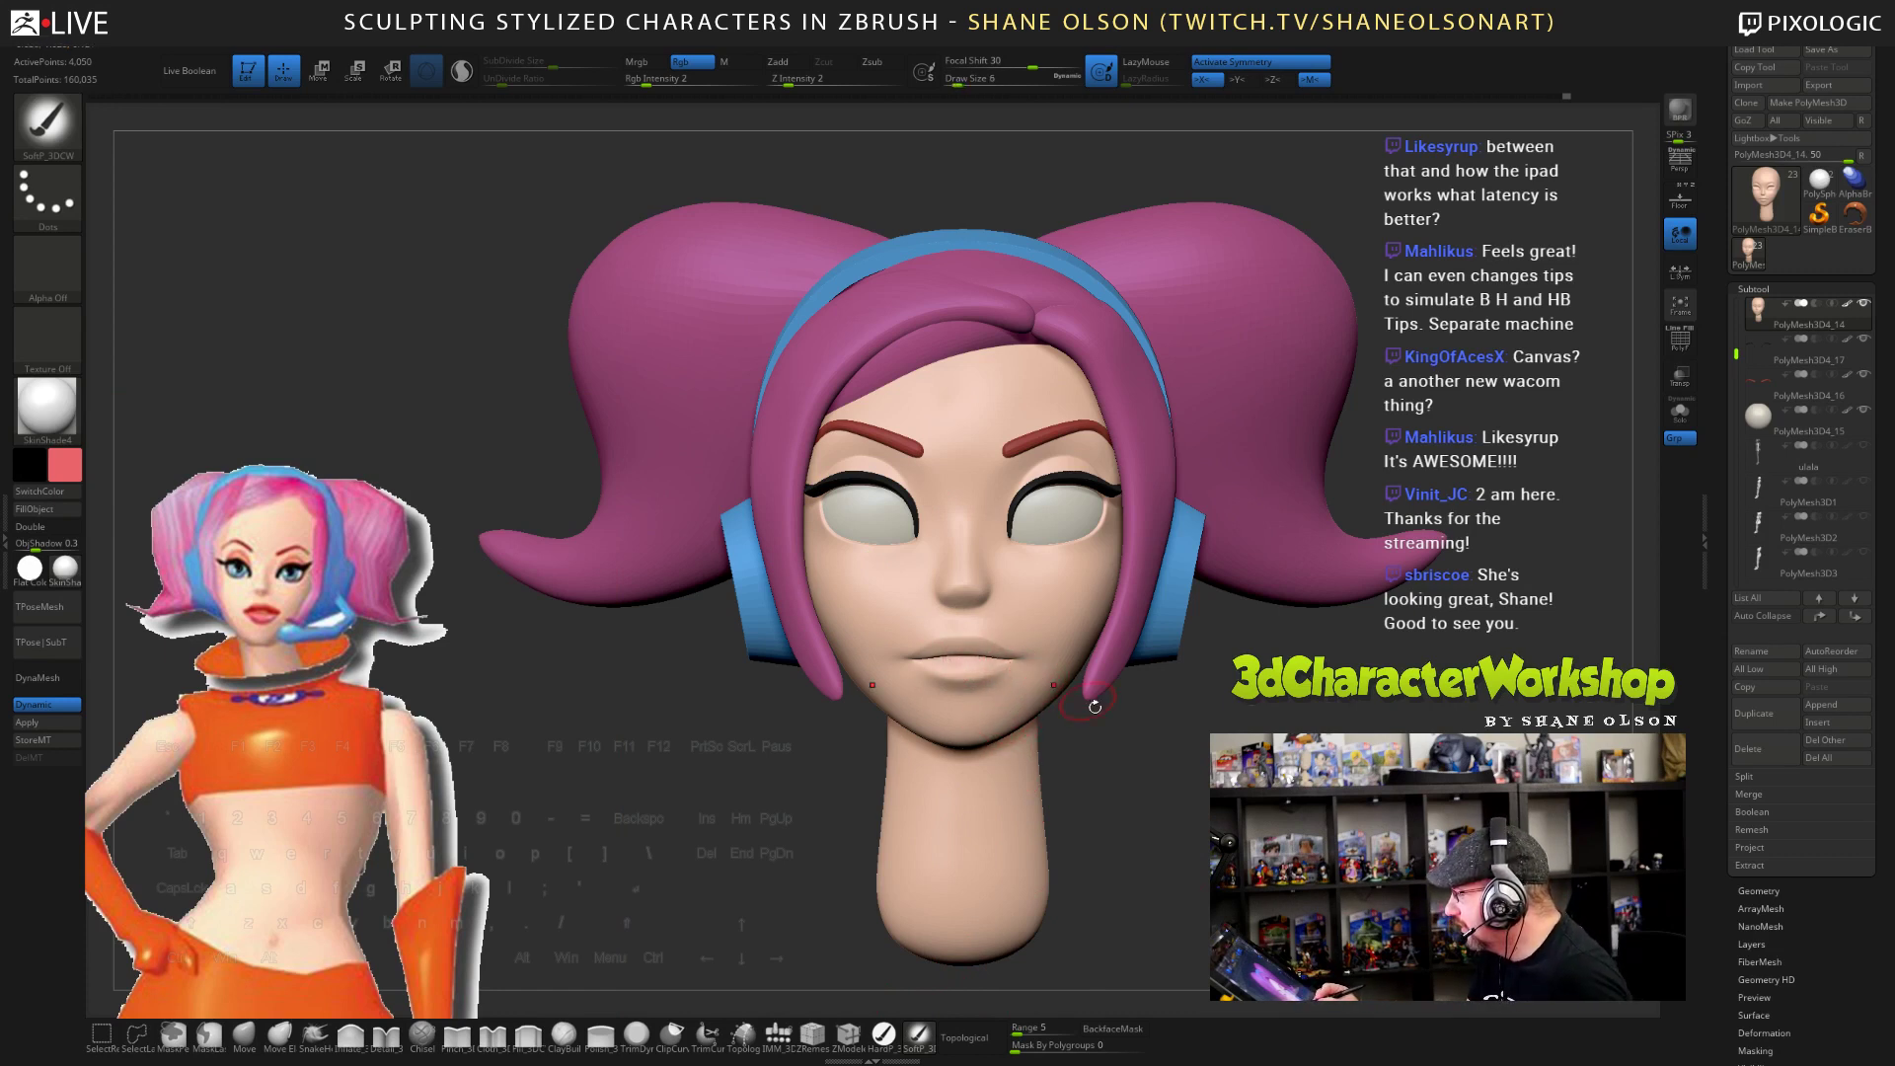
- Paint a first light tint on the lips, reducing the draw size to 4
left_click_drag(1094, 706, 997, 690)
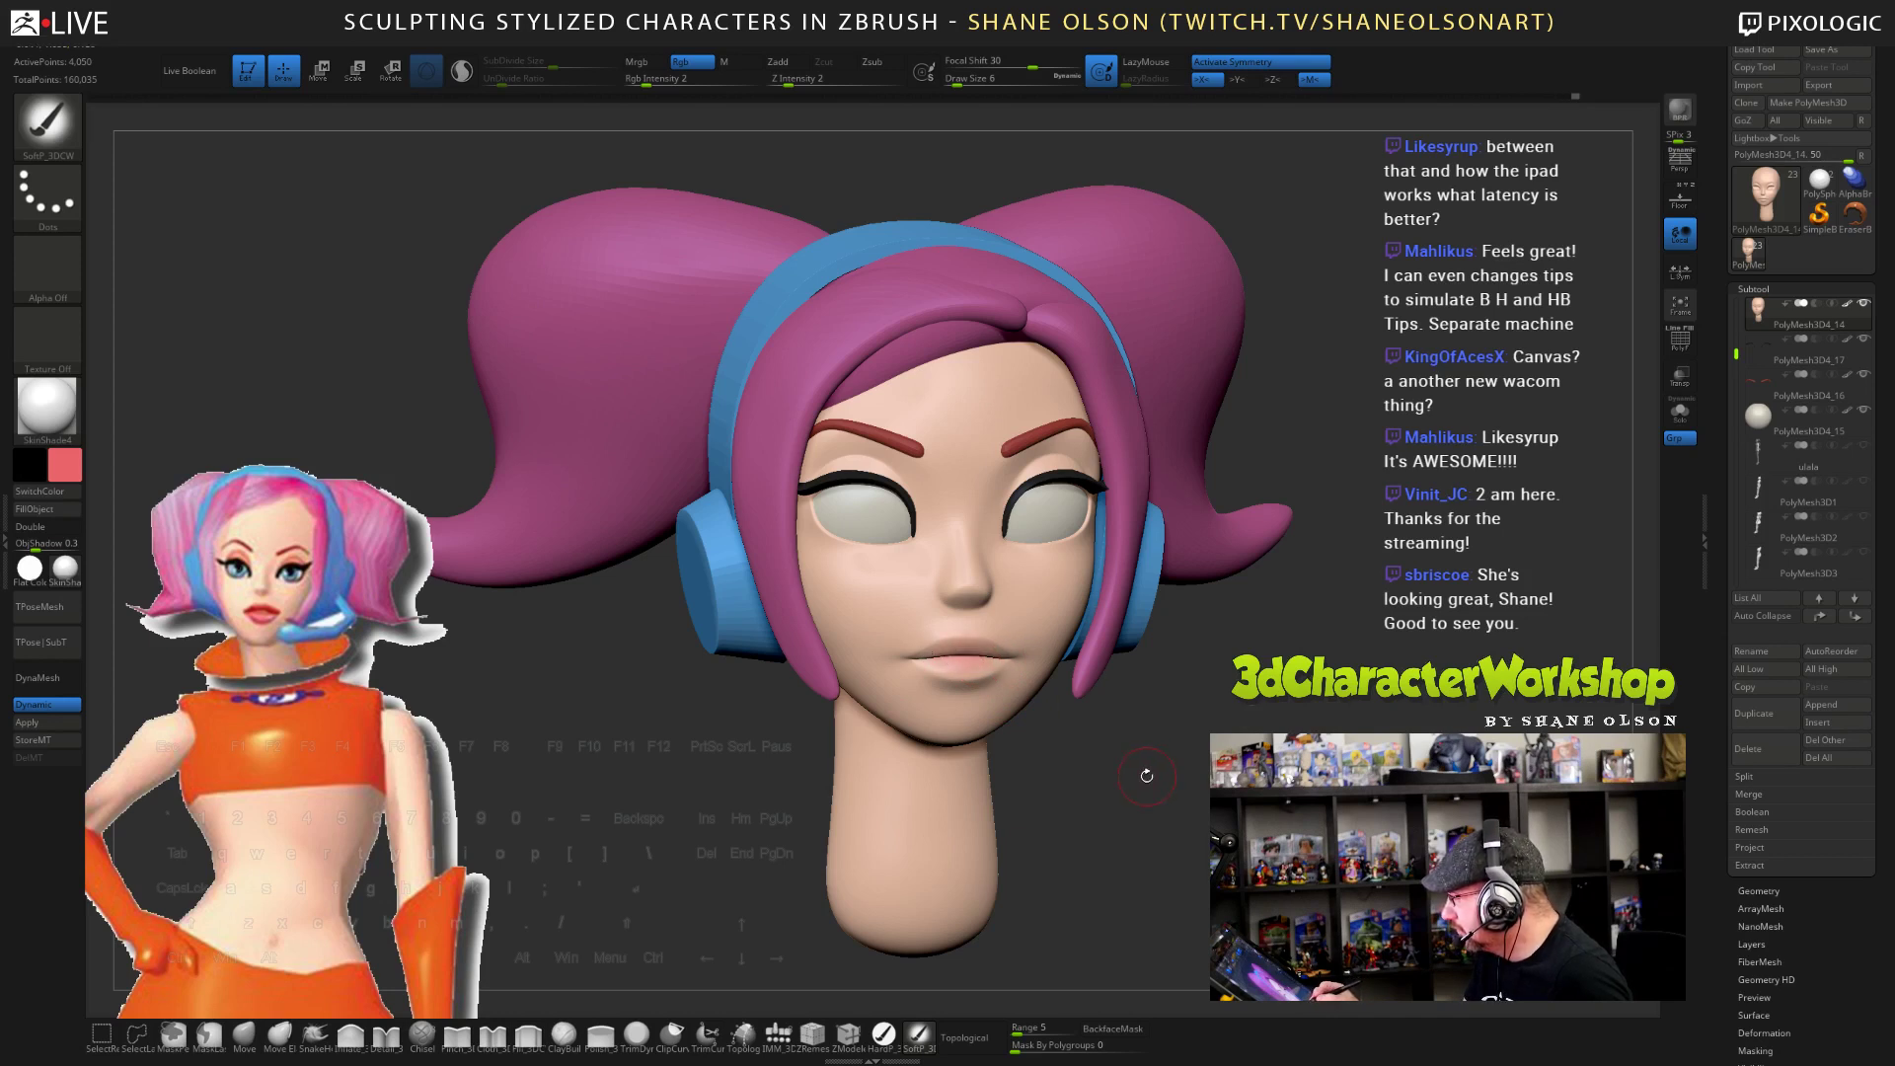
left_click_drag(1146, 775, 977, 681)
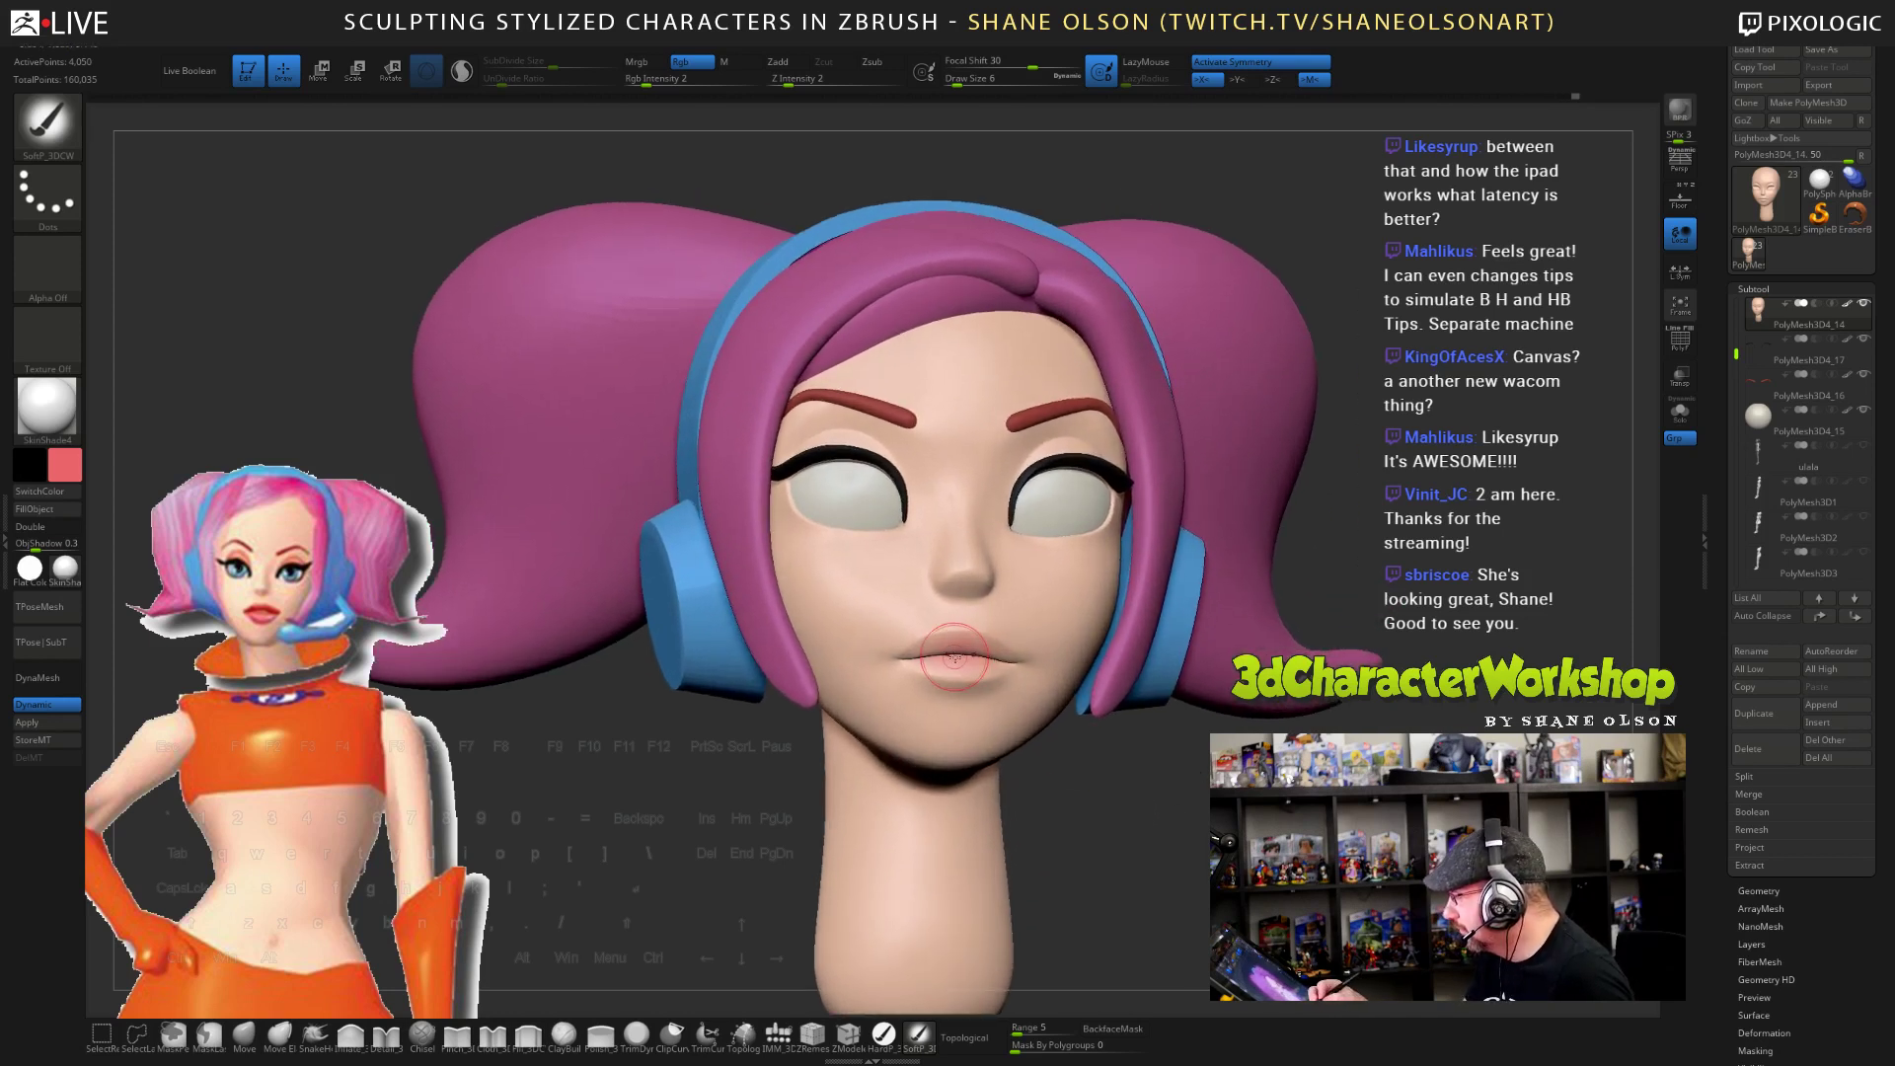
key("[")
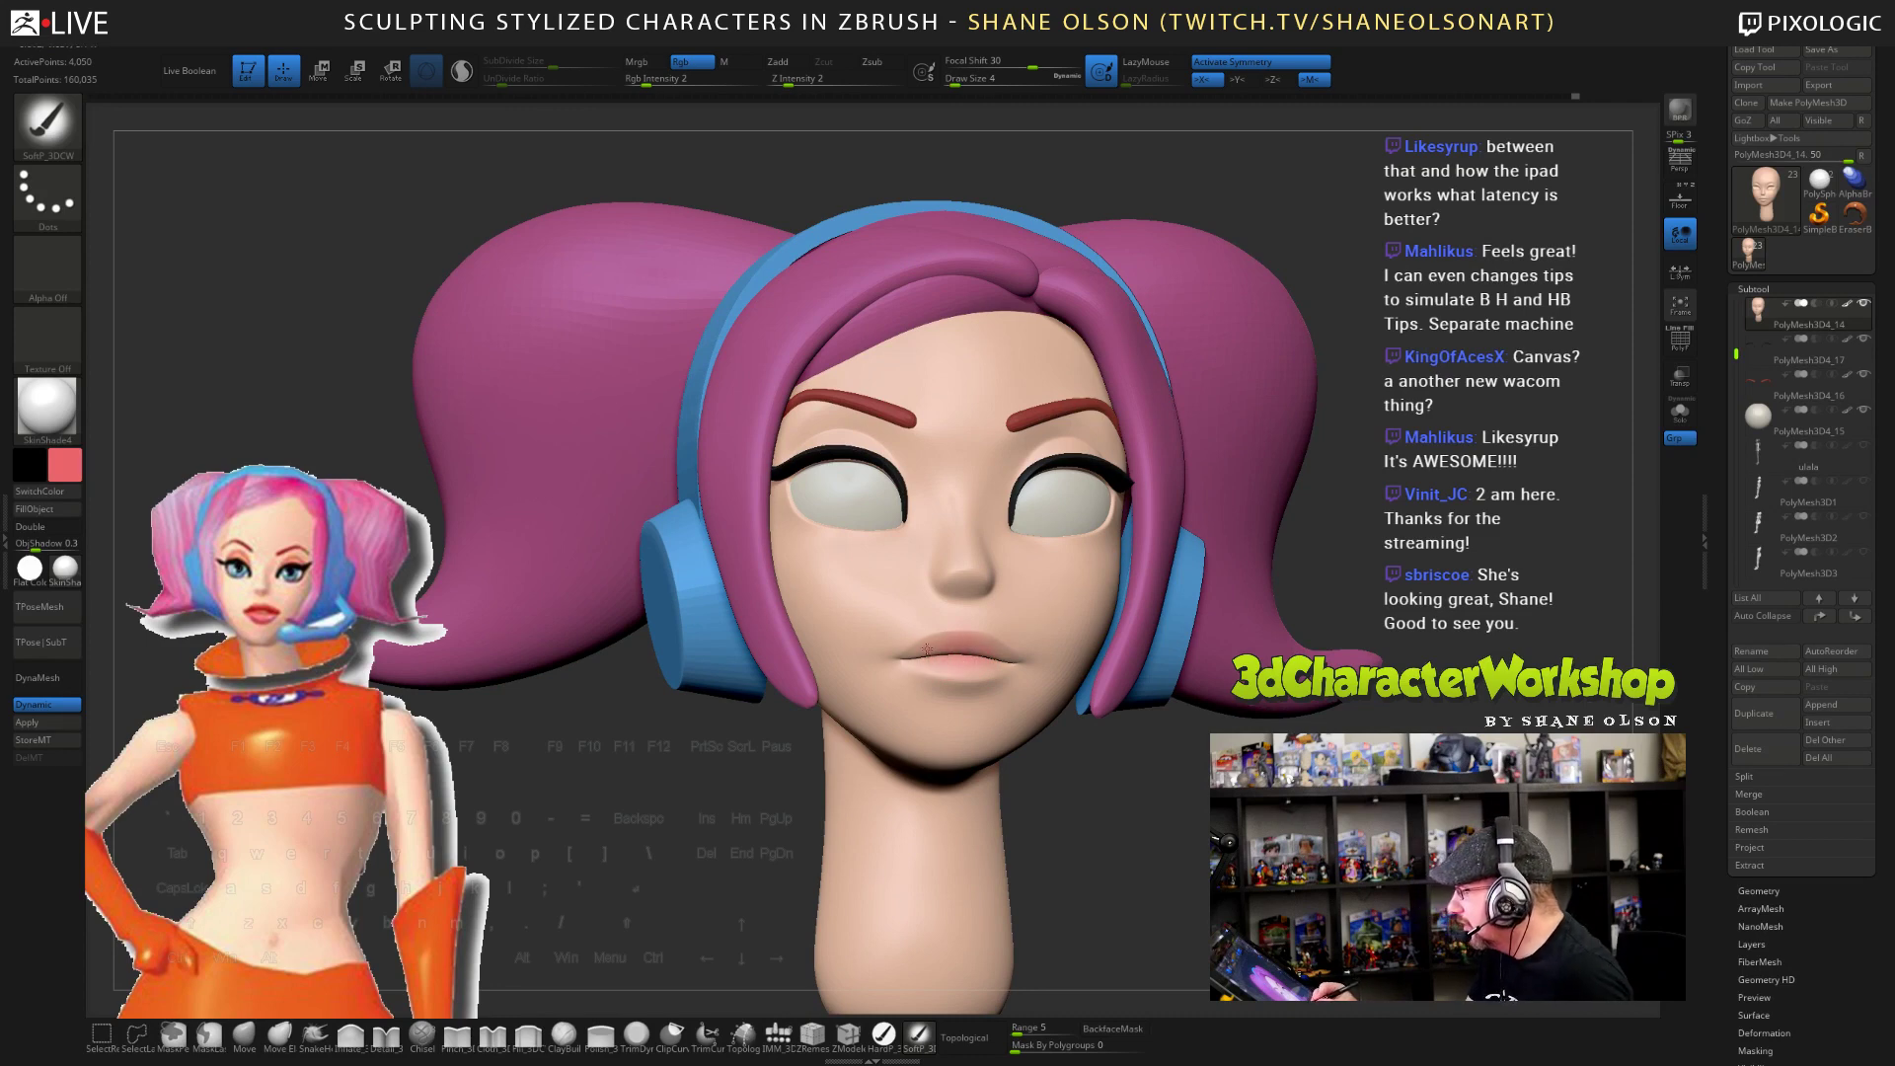
mouse_move(1154, 760)
left_mouse_down()
mouse_move(1177, 797)
mouse_move(1100, 841)
mouse_move(1195, 837)
mouse_move(1178, 771)
mouse_move(1174, 828)
left_mouse_up()
- Turn off the head's dynamic subdivision preview and build up the pink colour across both lips
key("shift+d")
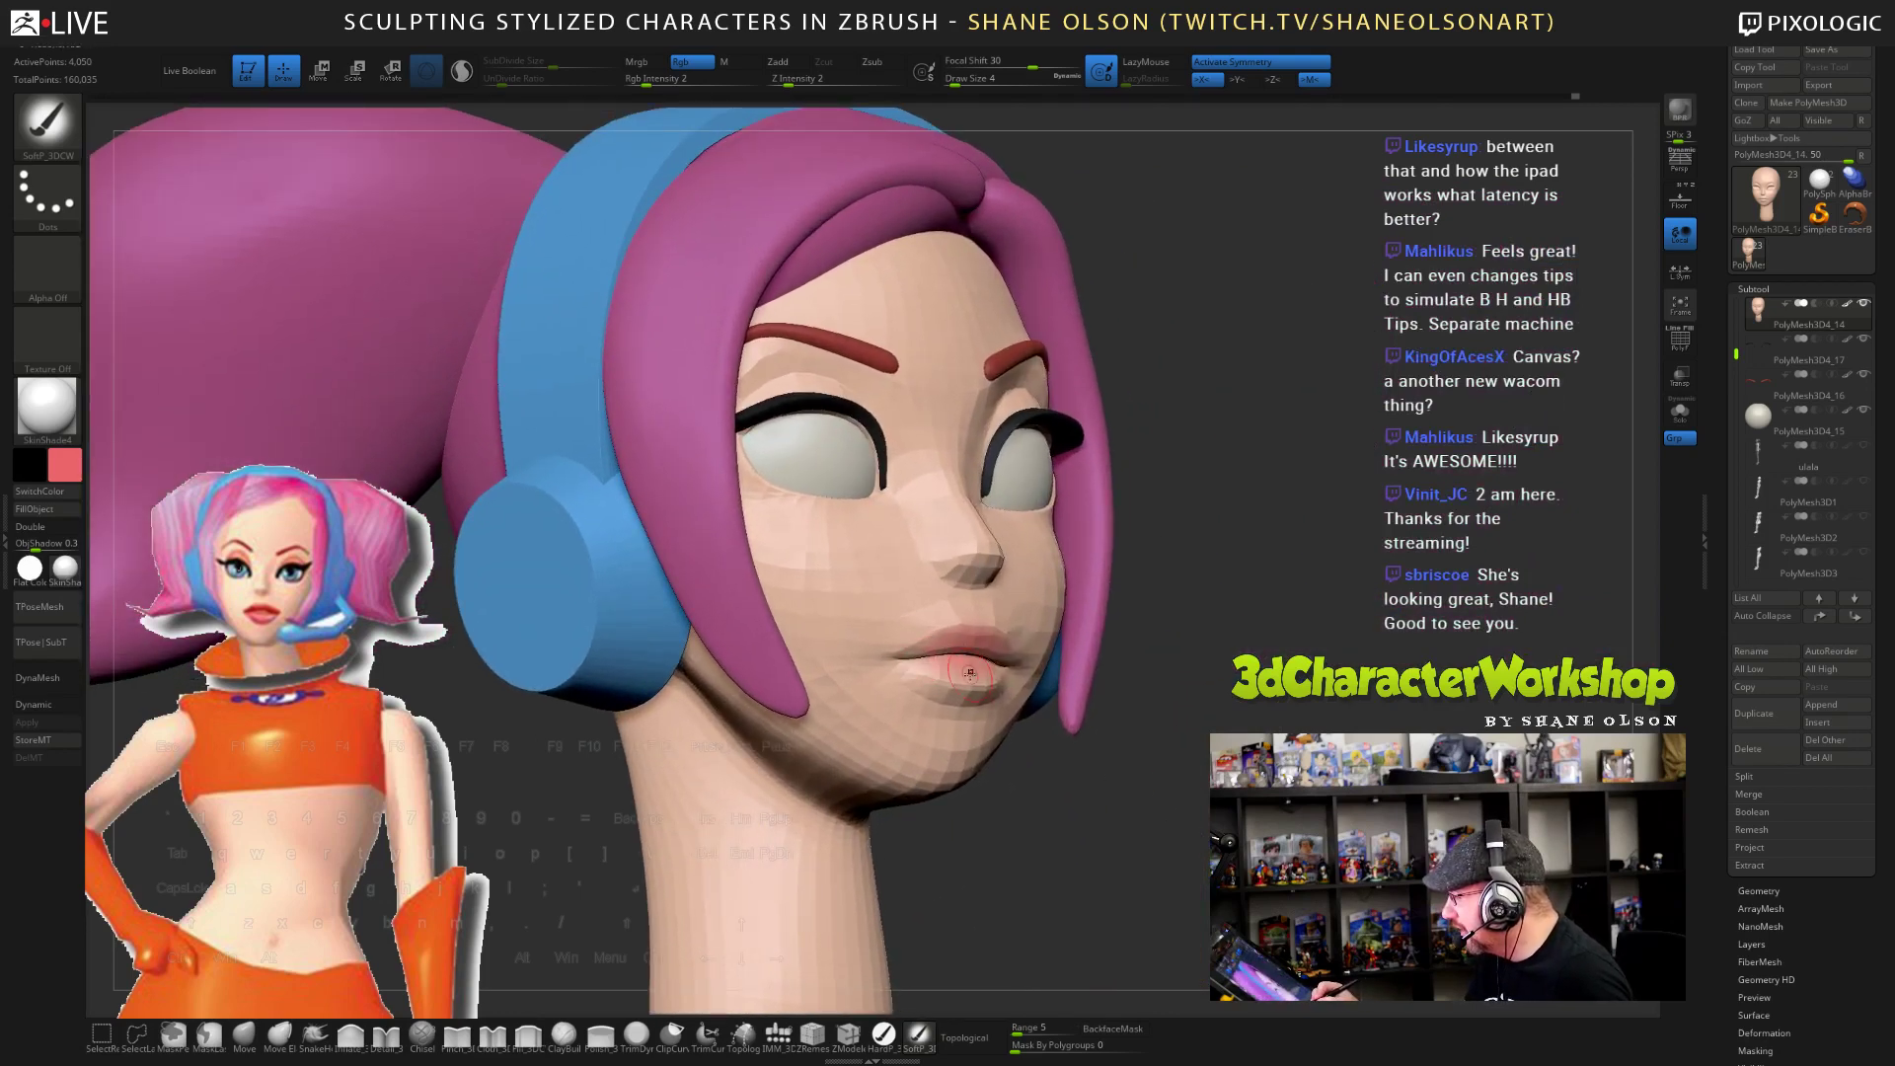
left_click_drag(973, 672, 951, 671)
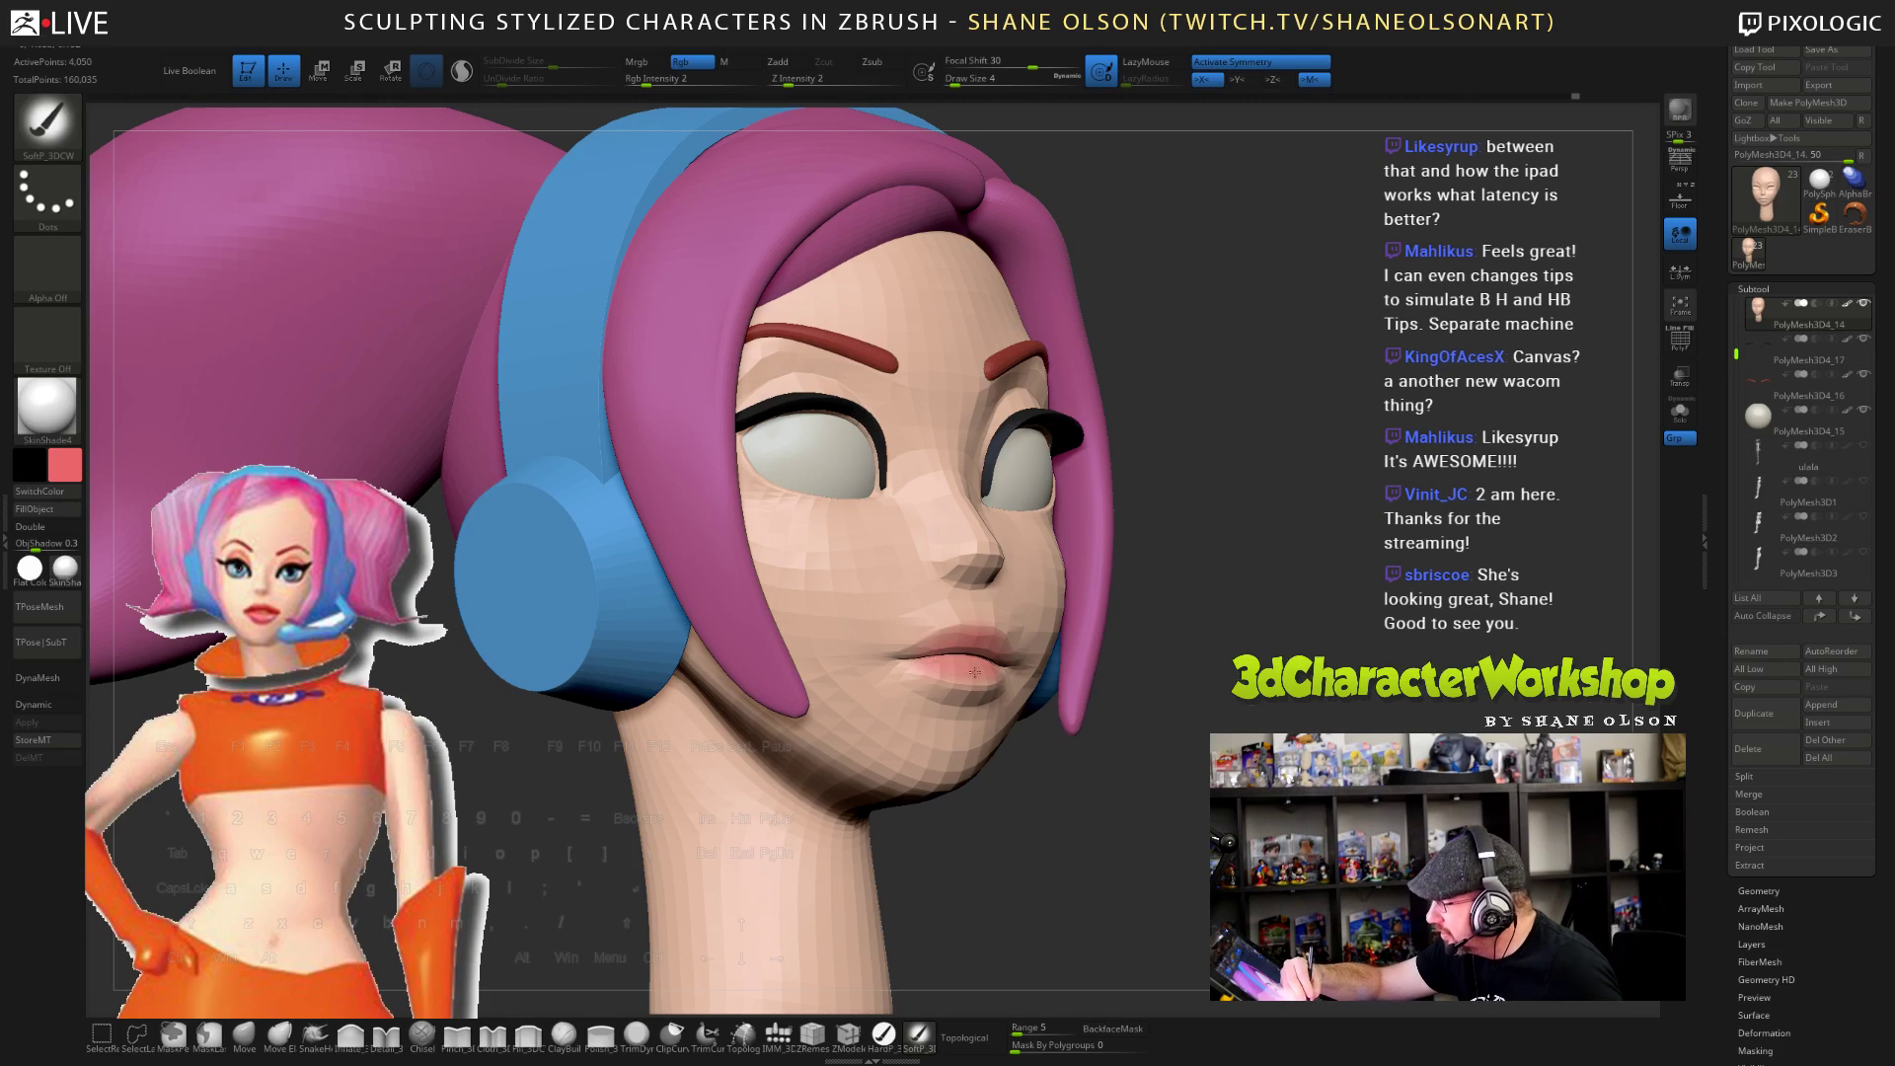
mouse_move(923, 655)
right_mouse_down()
mouse_move(942, 655)
mouse_move(912, 651)
right_mouse_up()
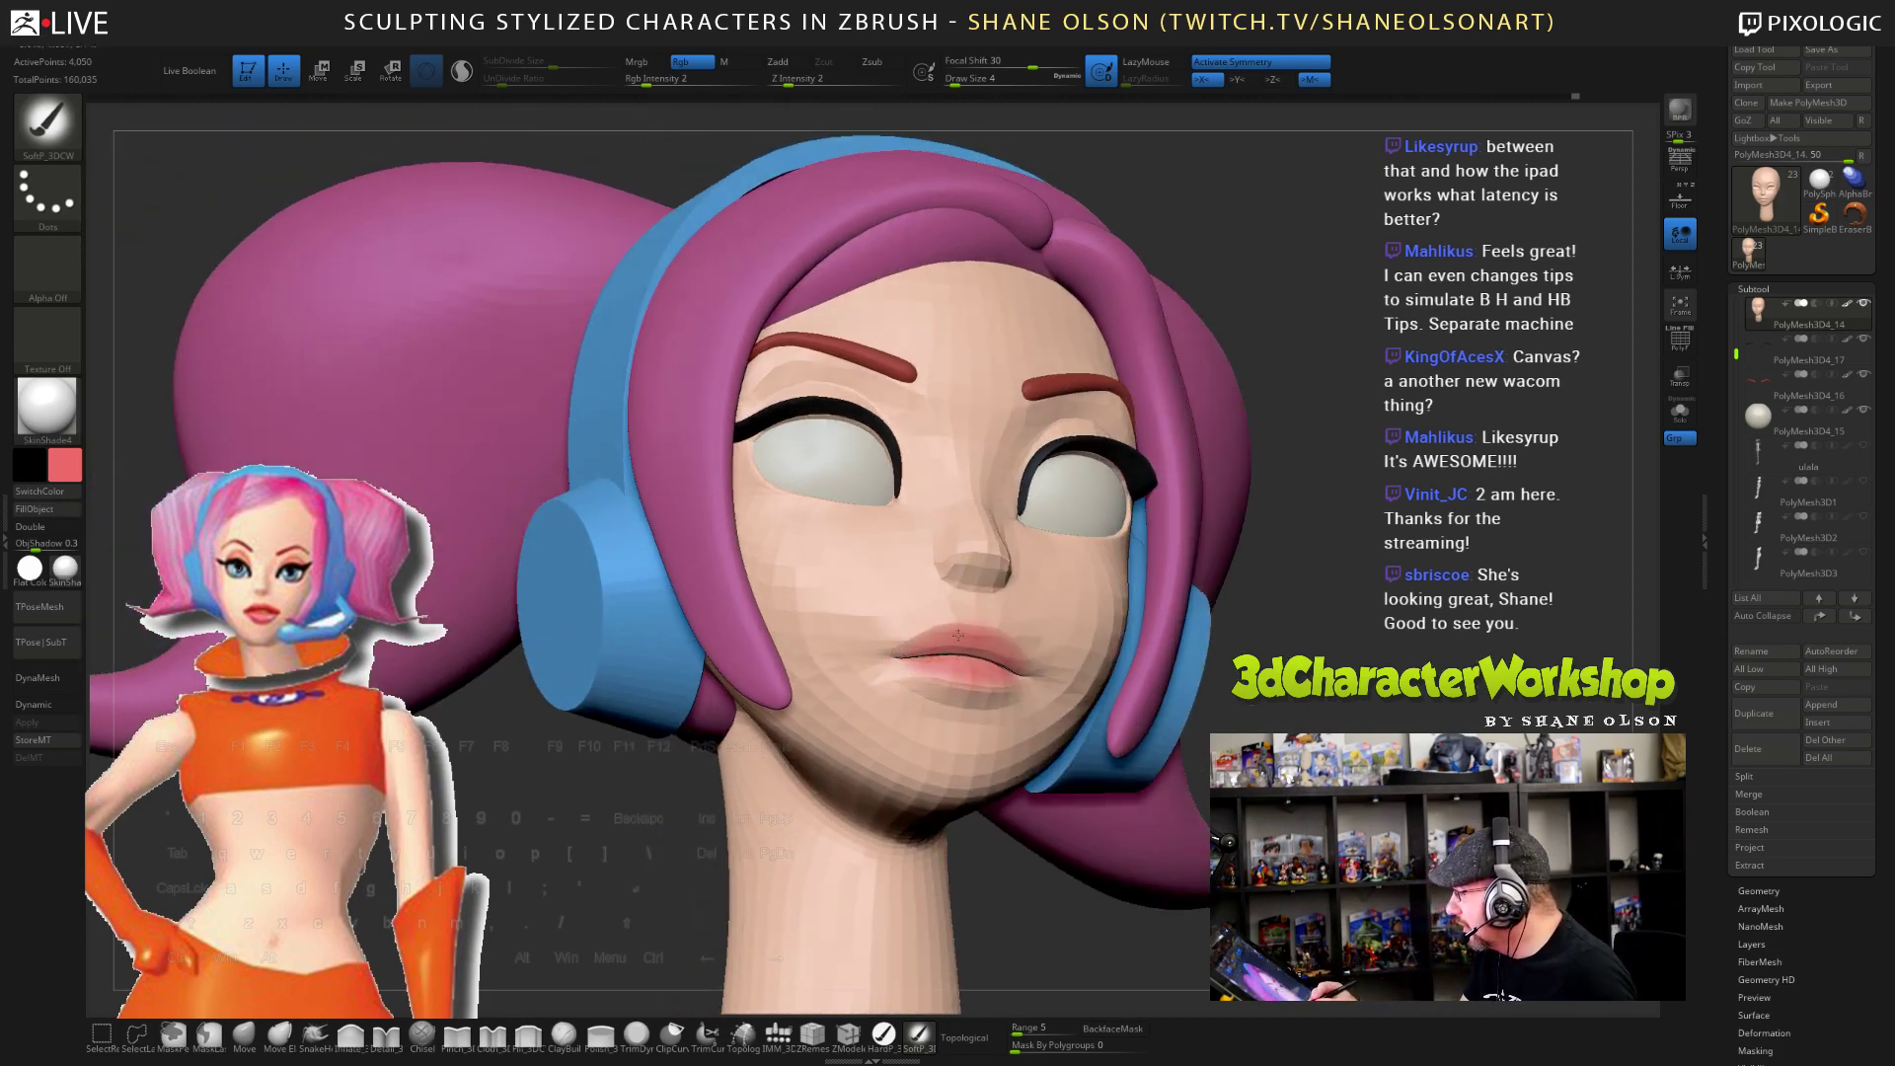
right_click_drag(1053, 657, 937, 703)
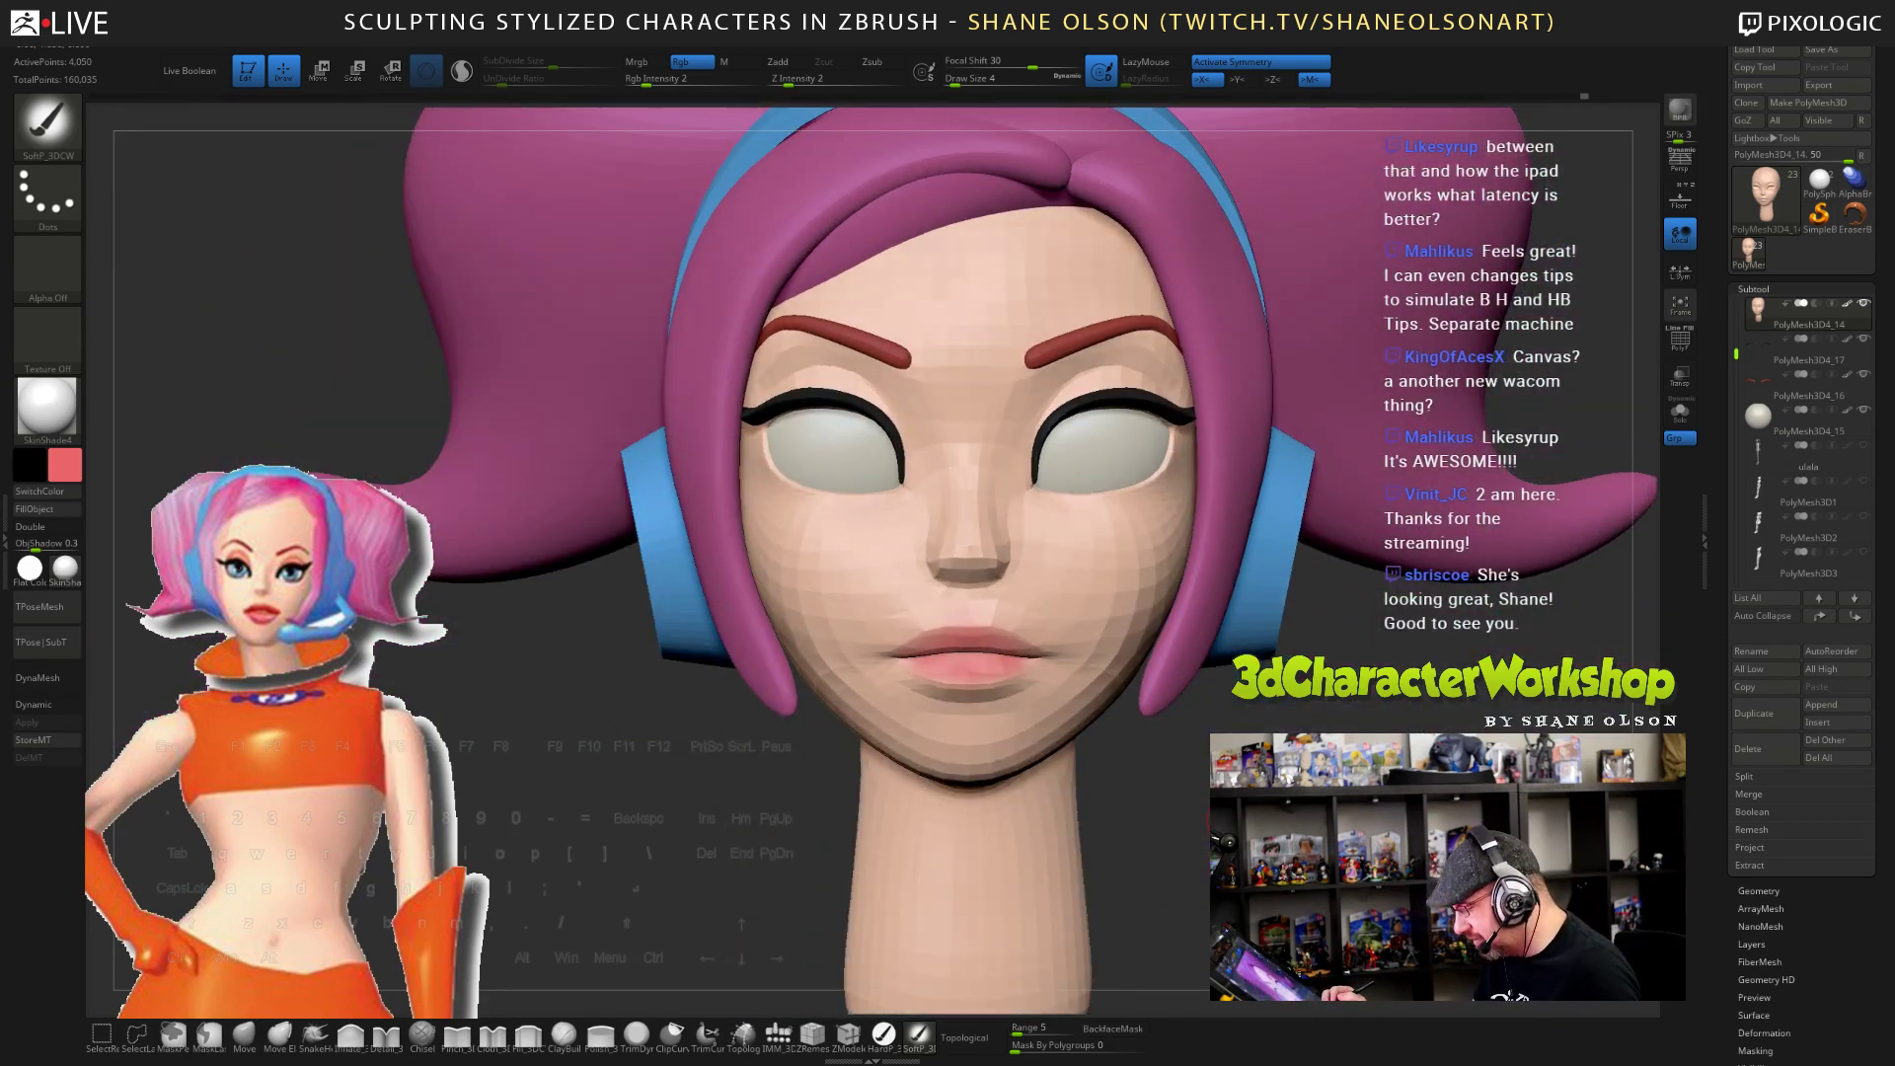
- Turn the dynamic subdivision preview back on and deepen the pink on the lower lip
key("d")
right_click_drag(1066, 720, 1115, 746)
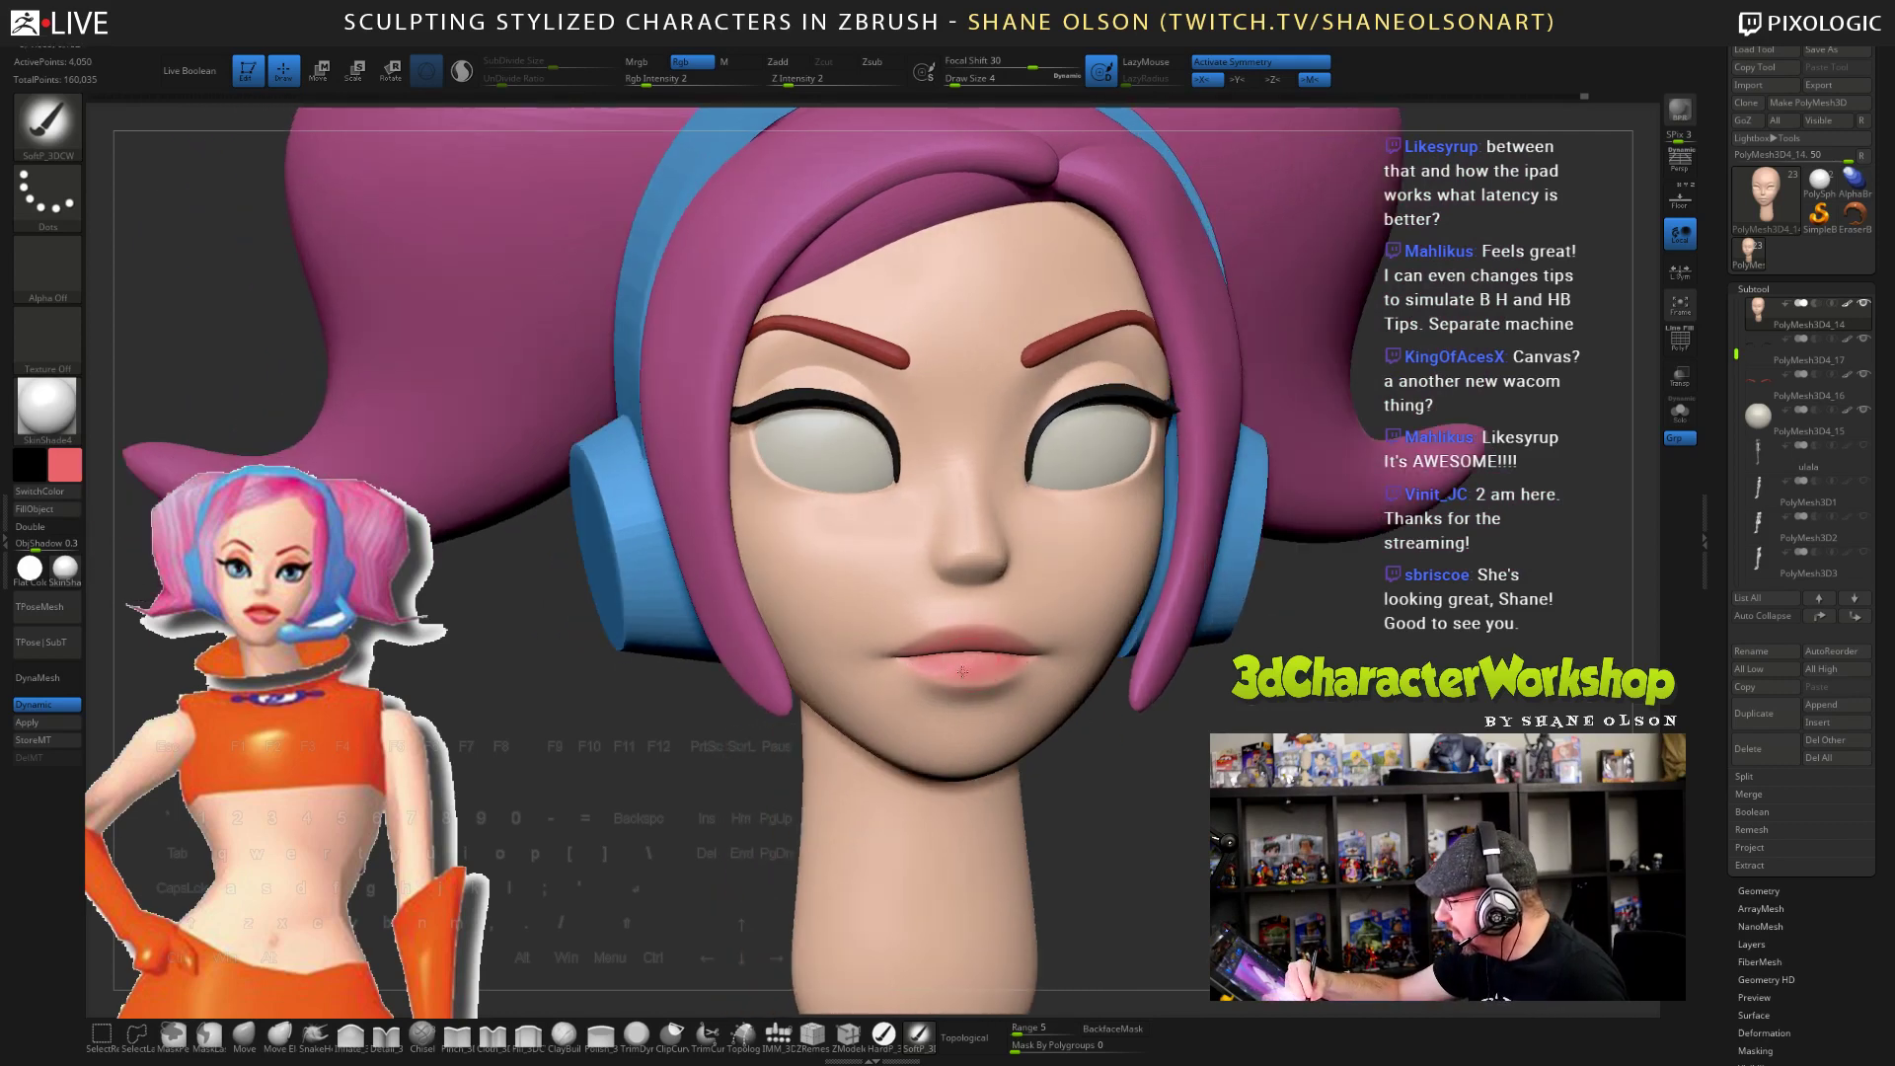
right_click_drag(986, 681, 1026, 681)
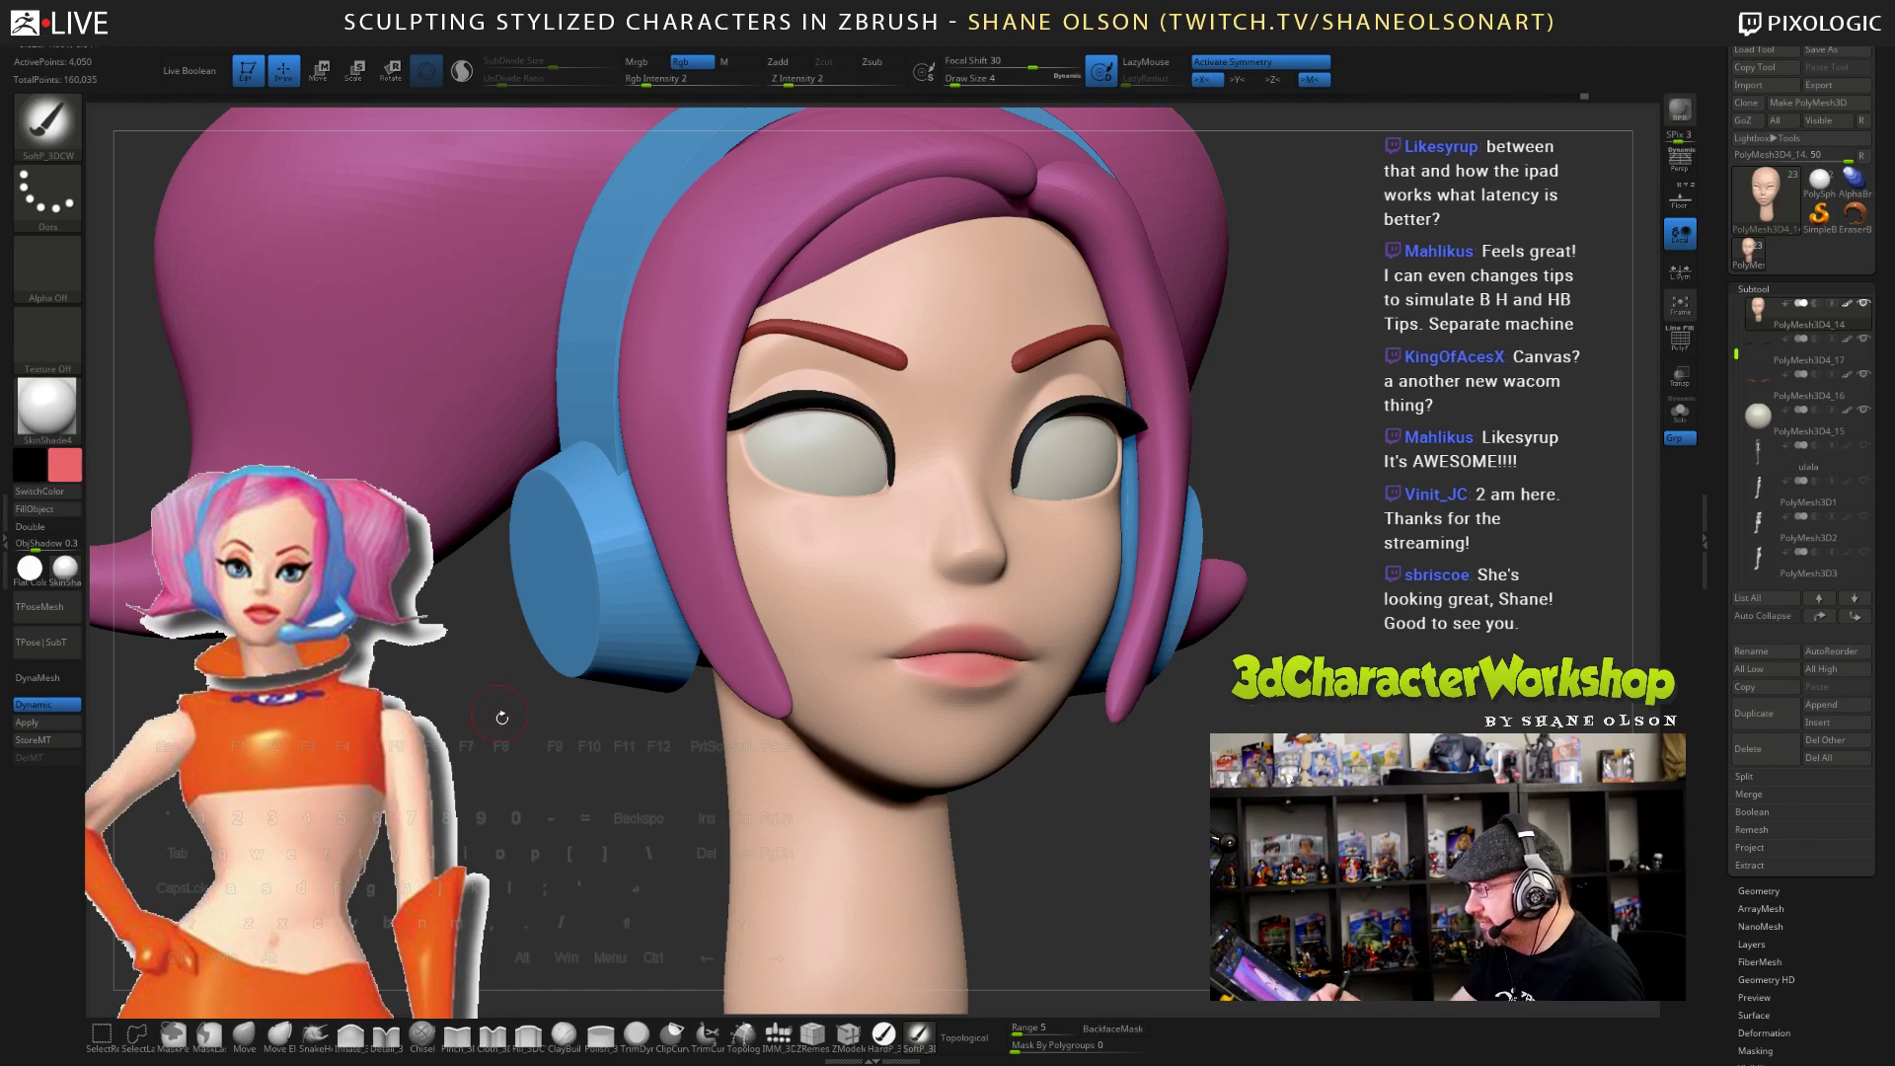
key("z")
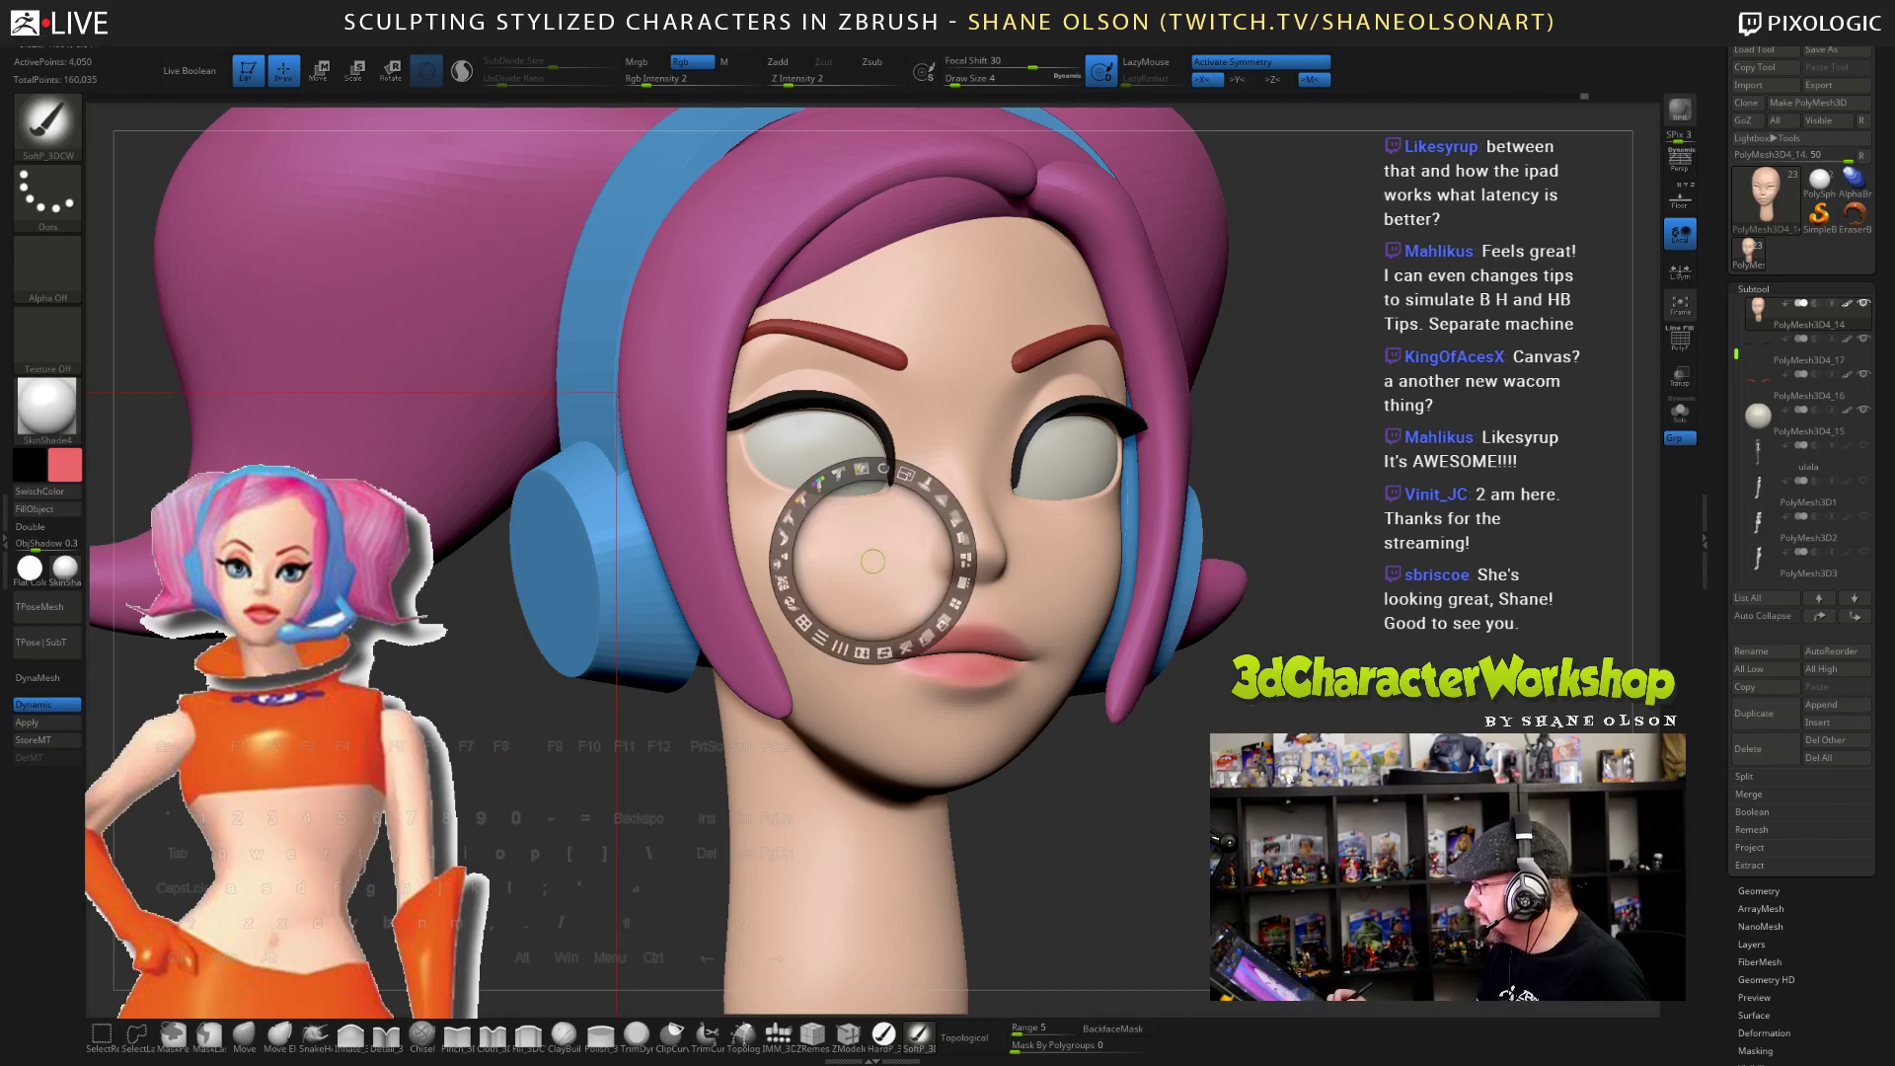
key("shift+z")
key("shift+z")
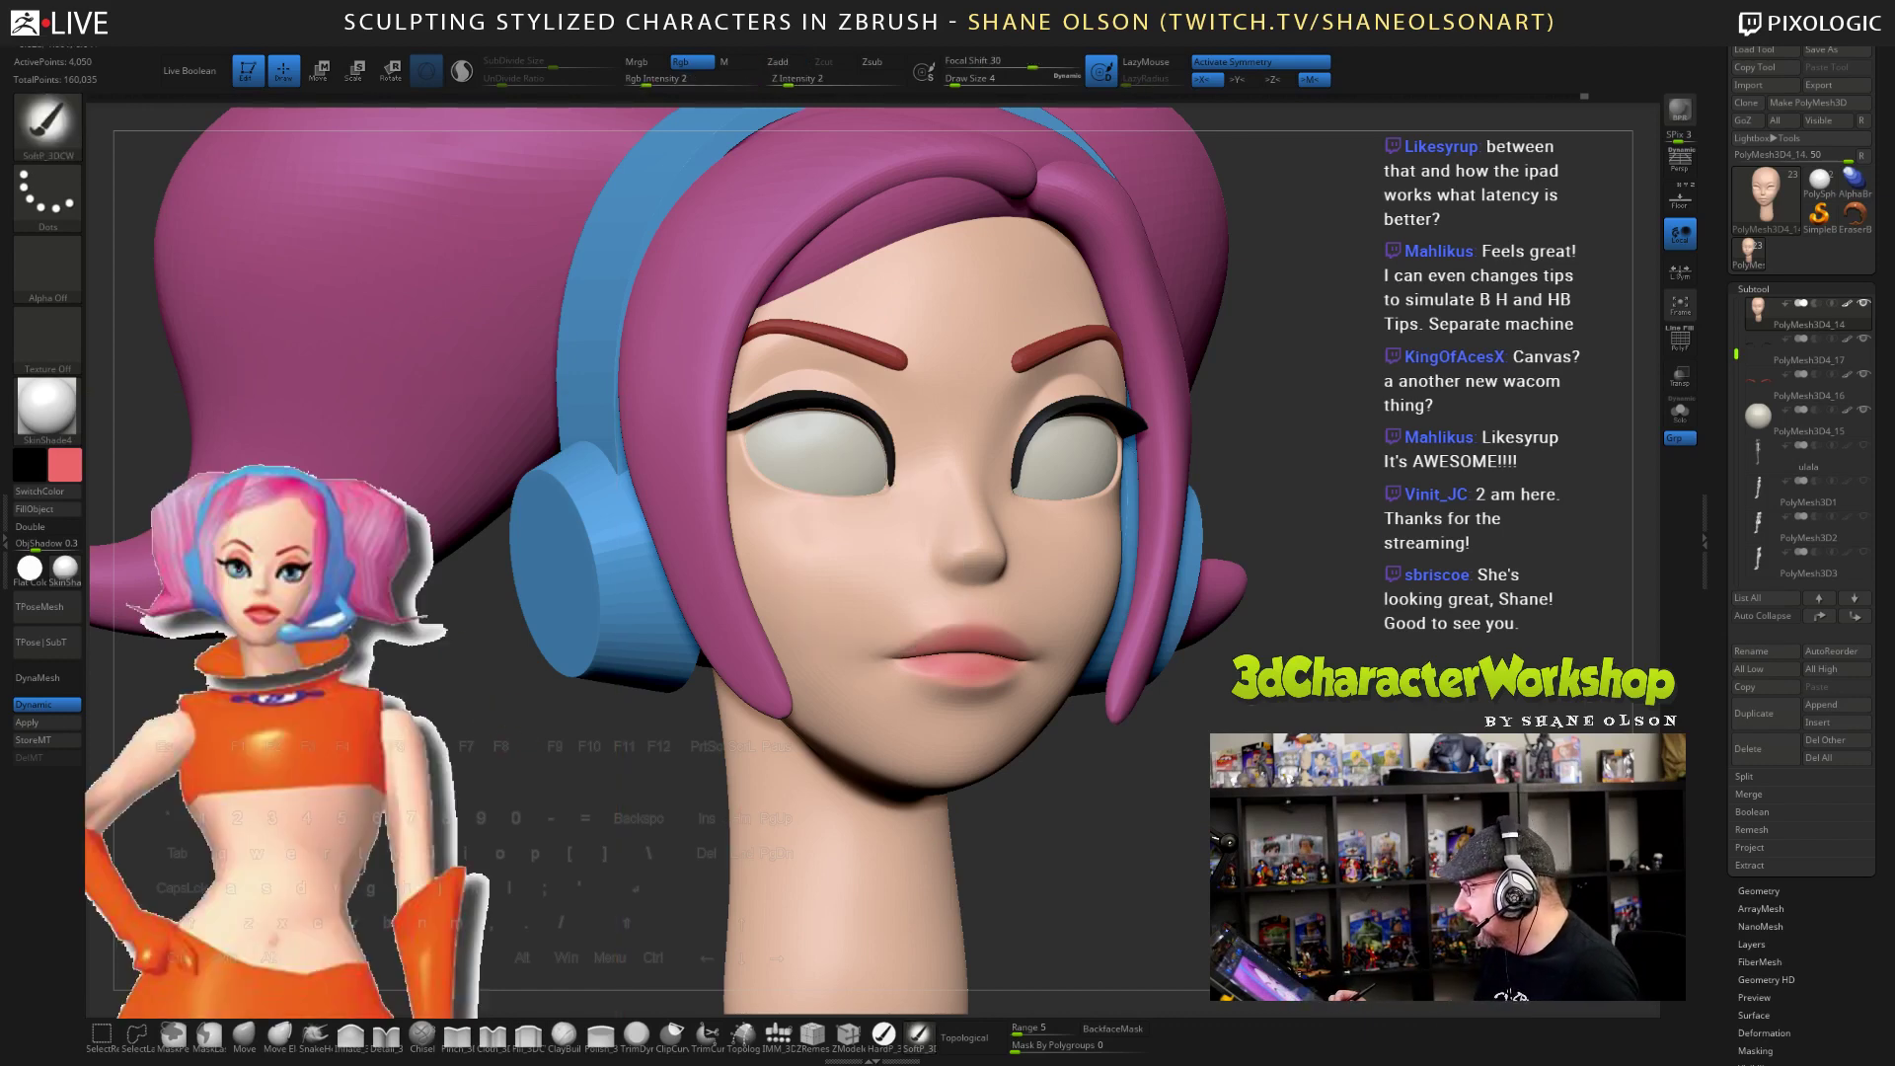
- Sample a salmon tone from the reference image as the new paint colour
left_click_drag(1135, 868, 1016, 869, "shift")
left_click_drag(1135, 869, 1135, 810, "alt")
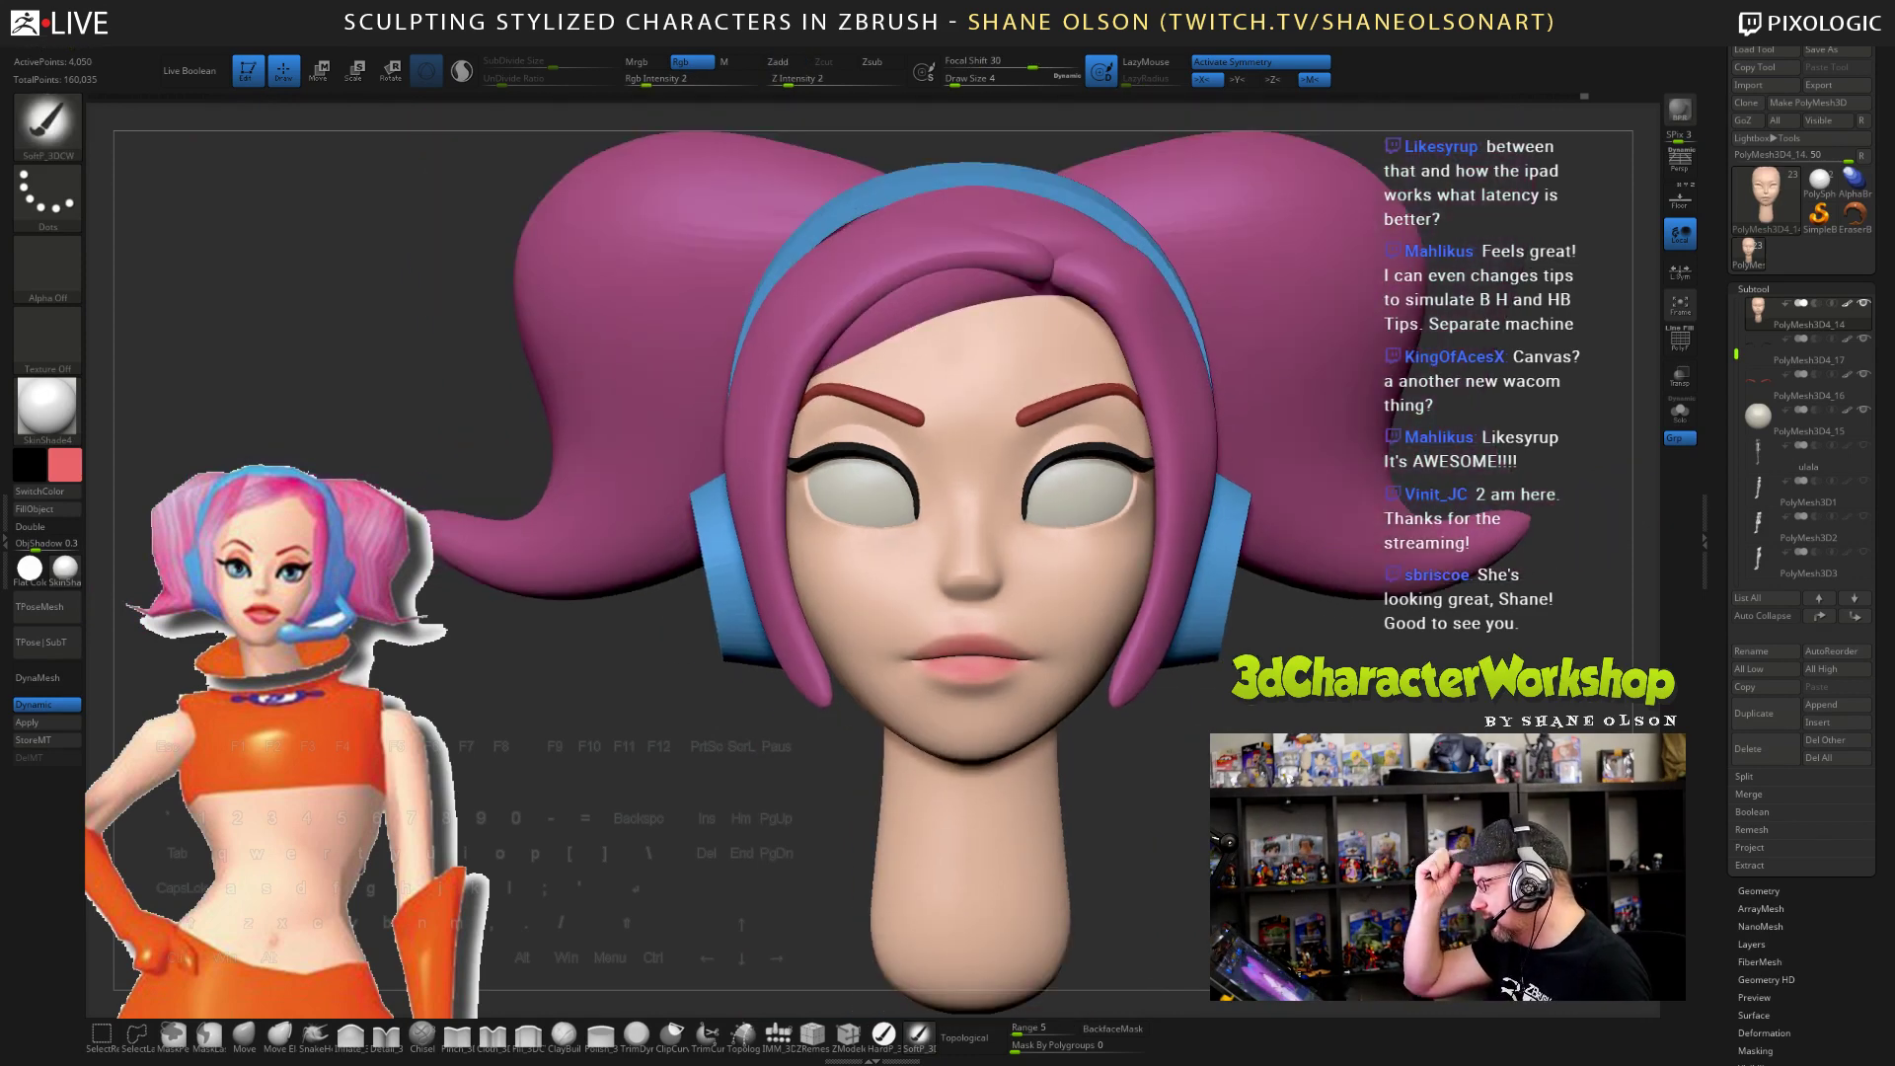
left_click_drag(1115, 869, 1135, 801)
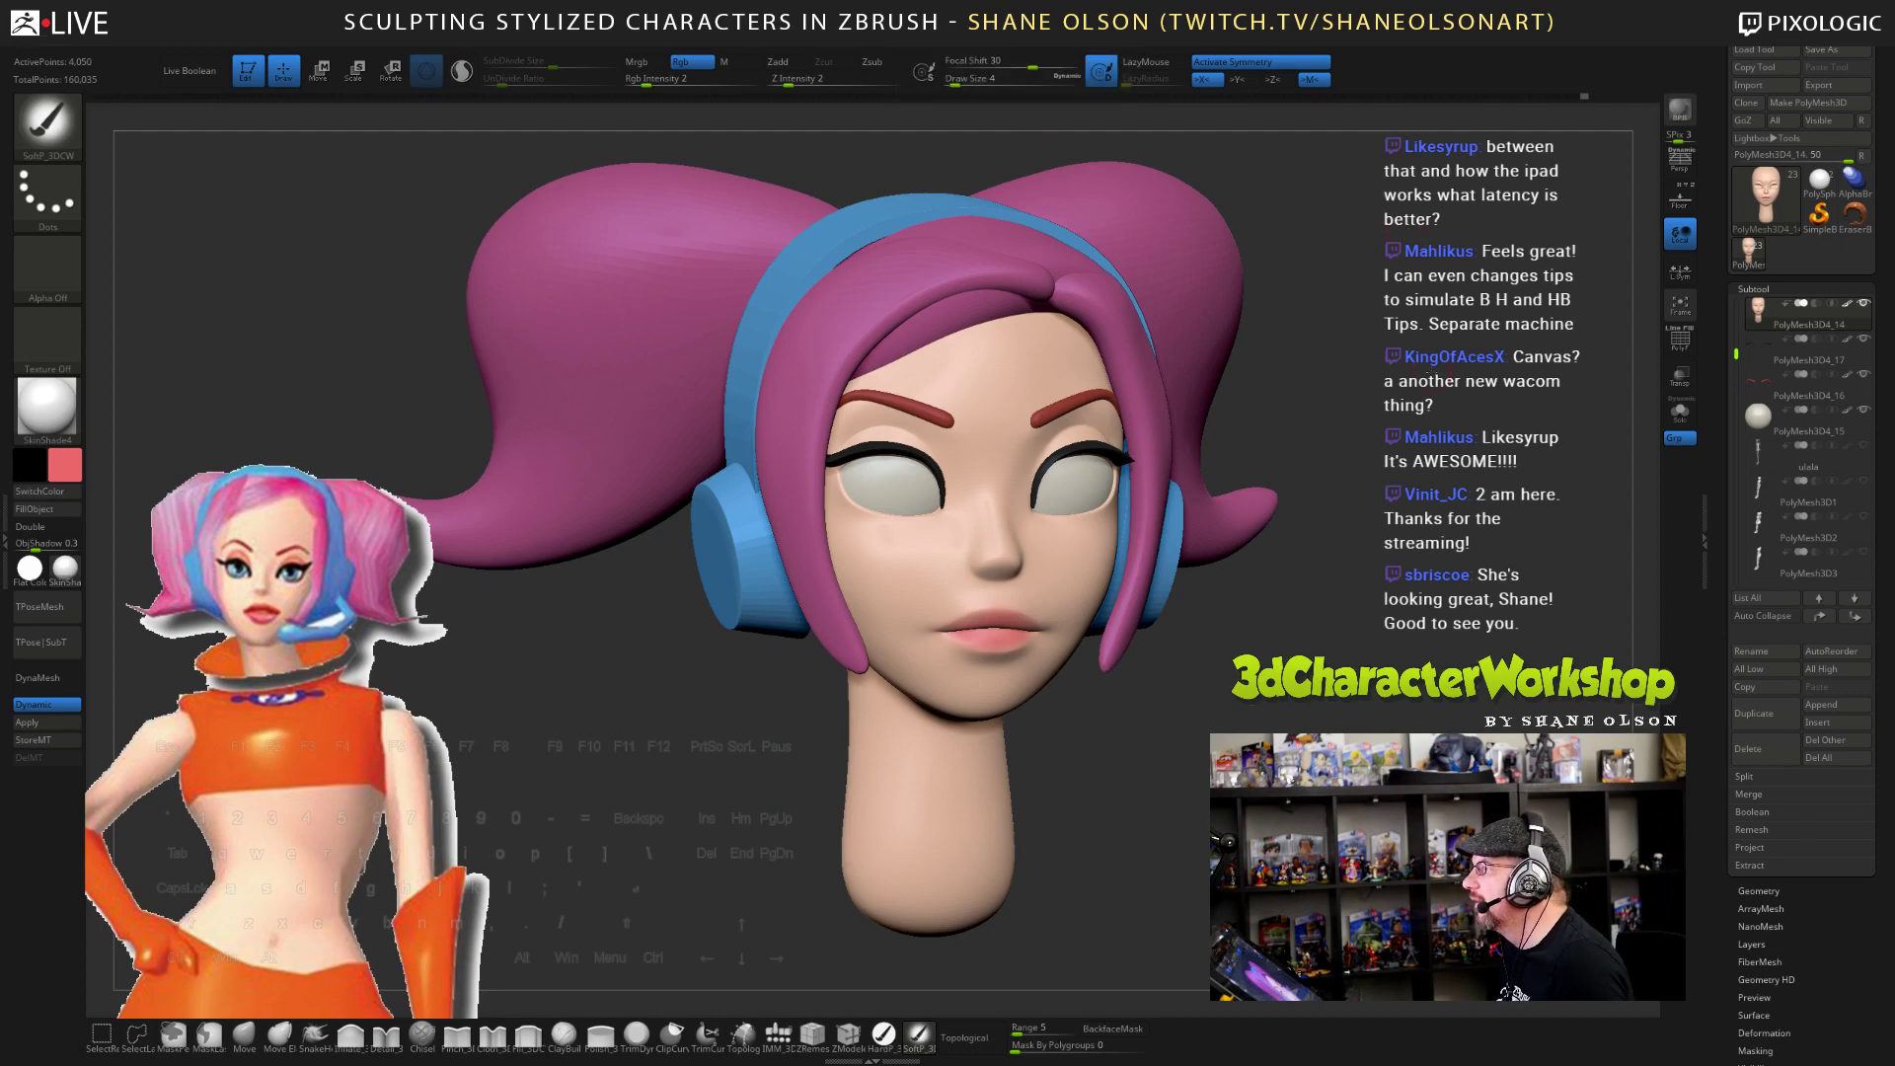
left_click_drag(1208, 728, 1121, 711)
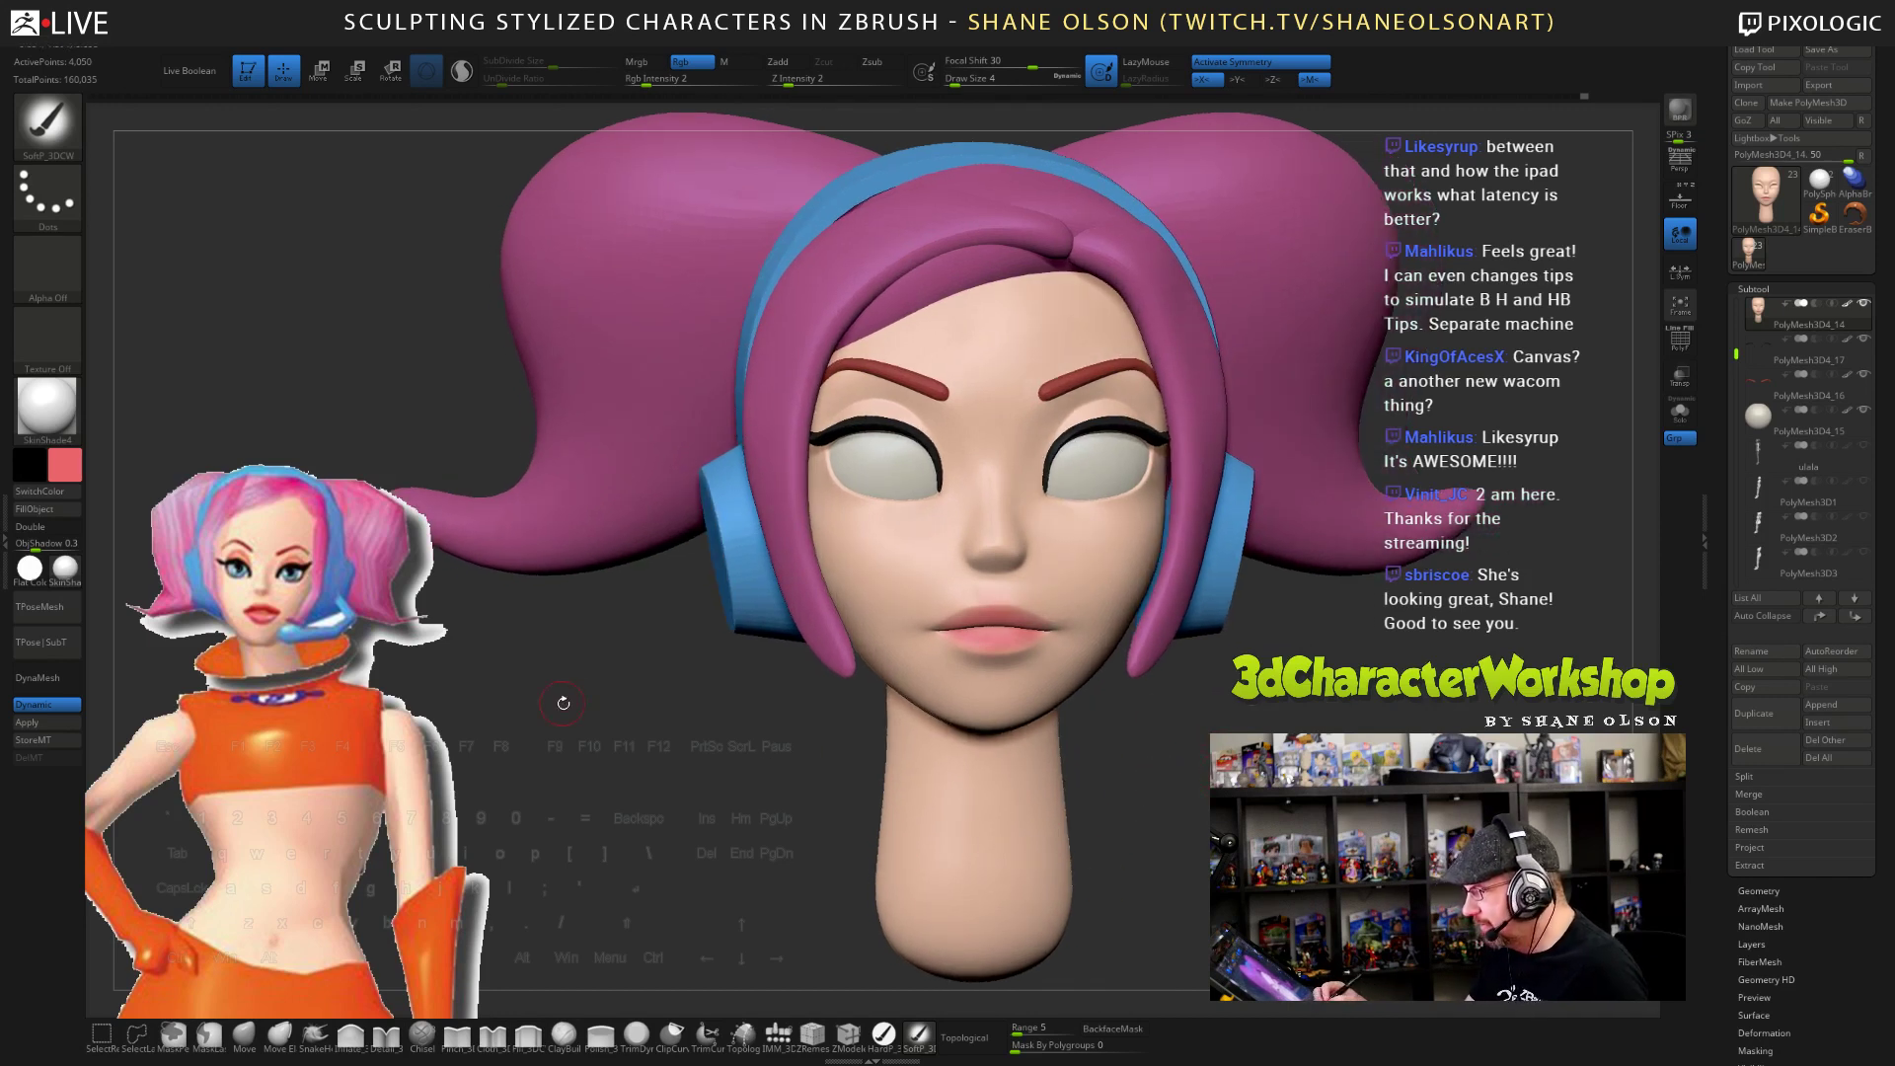
key("z")
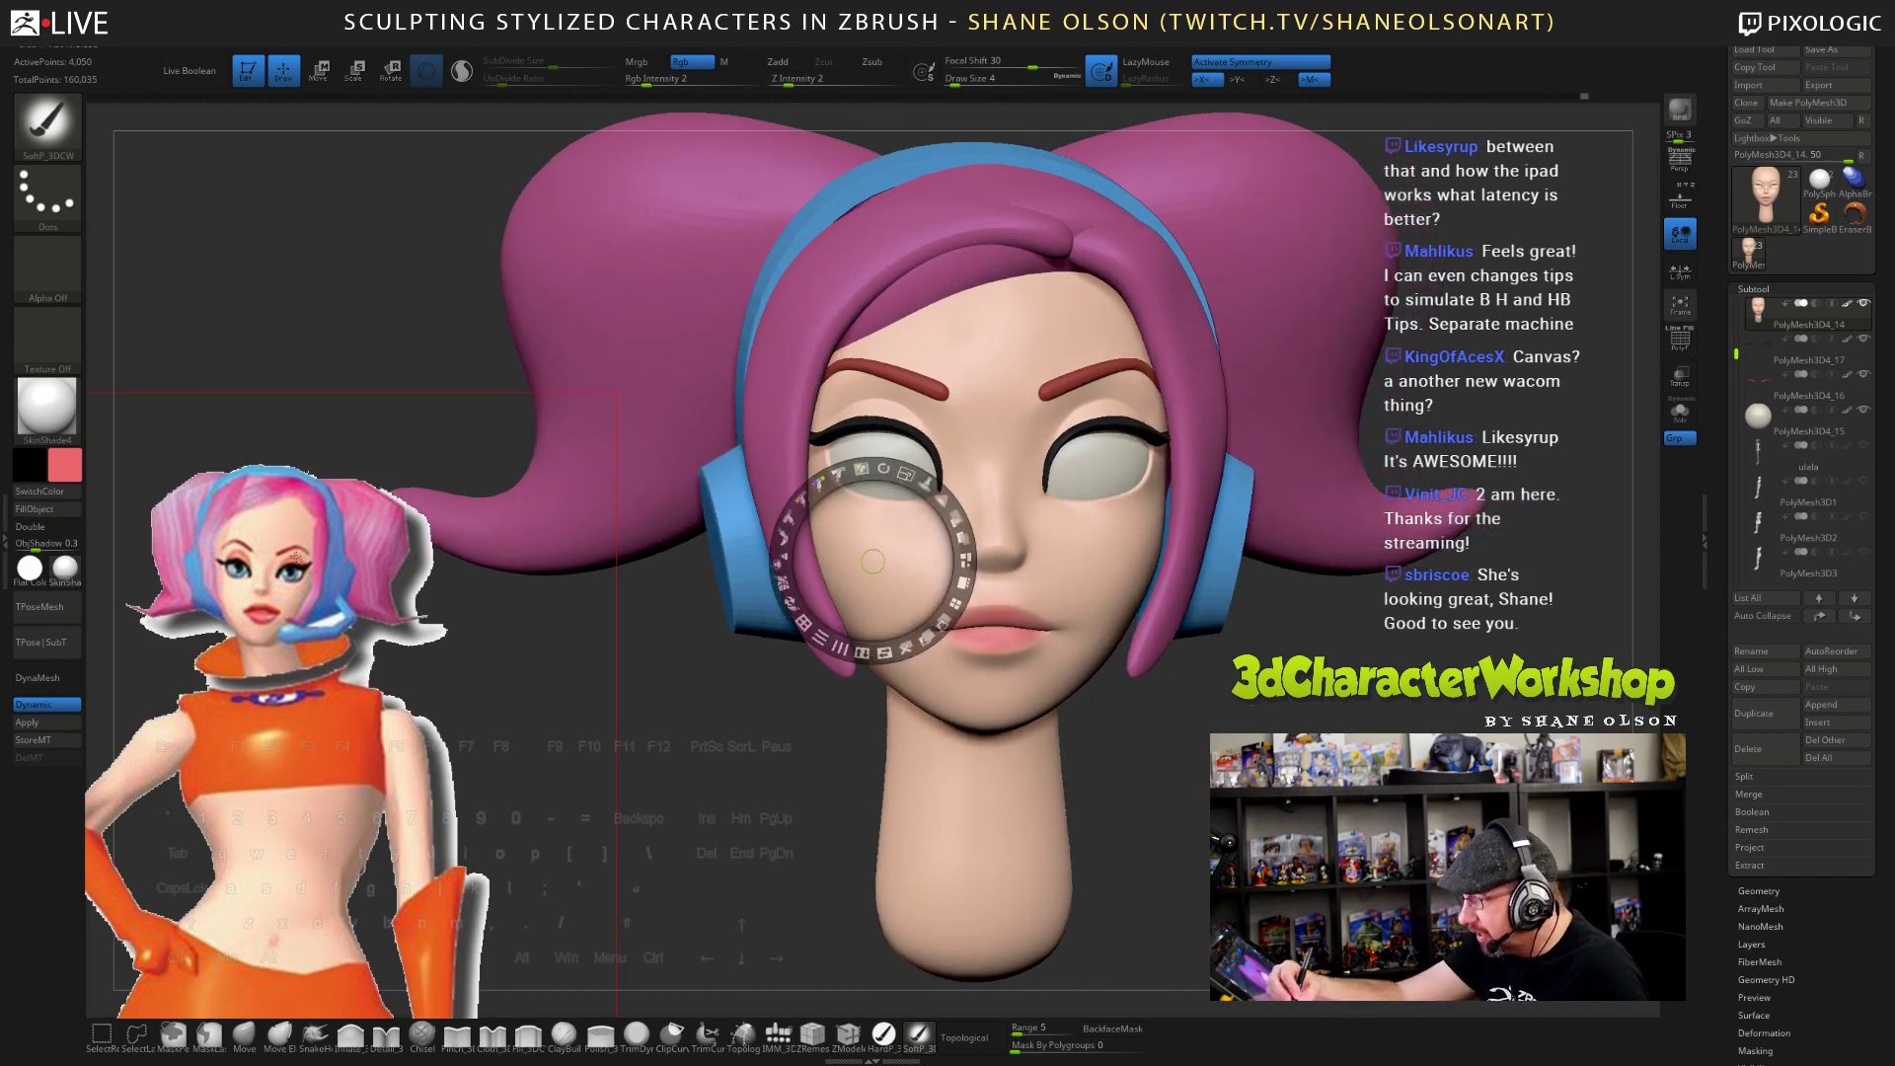
key("c")
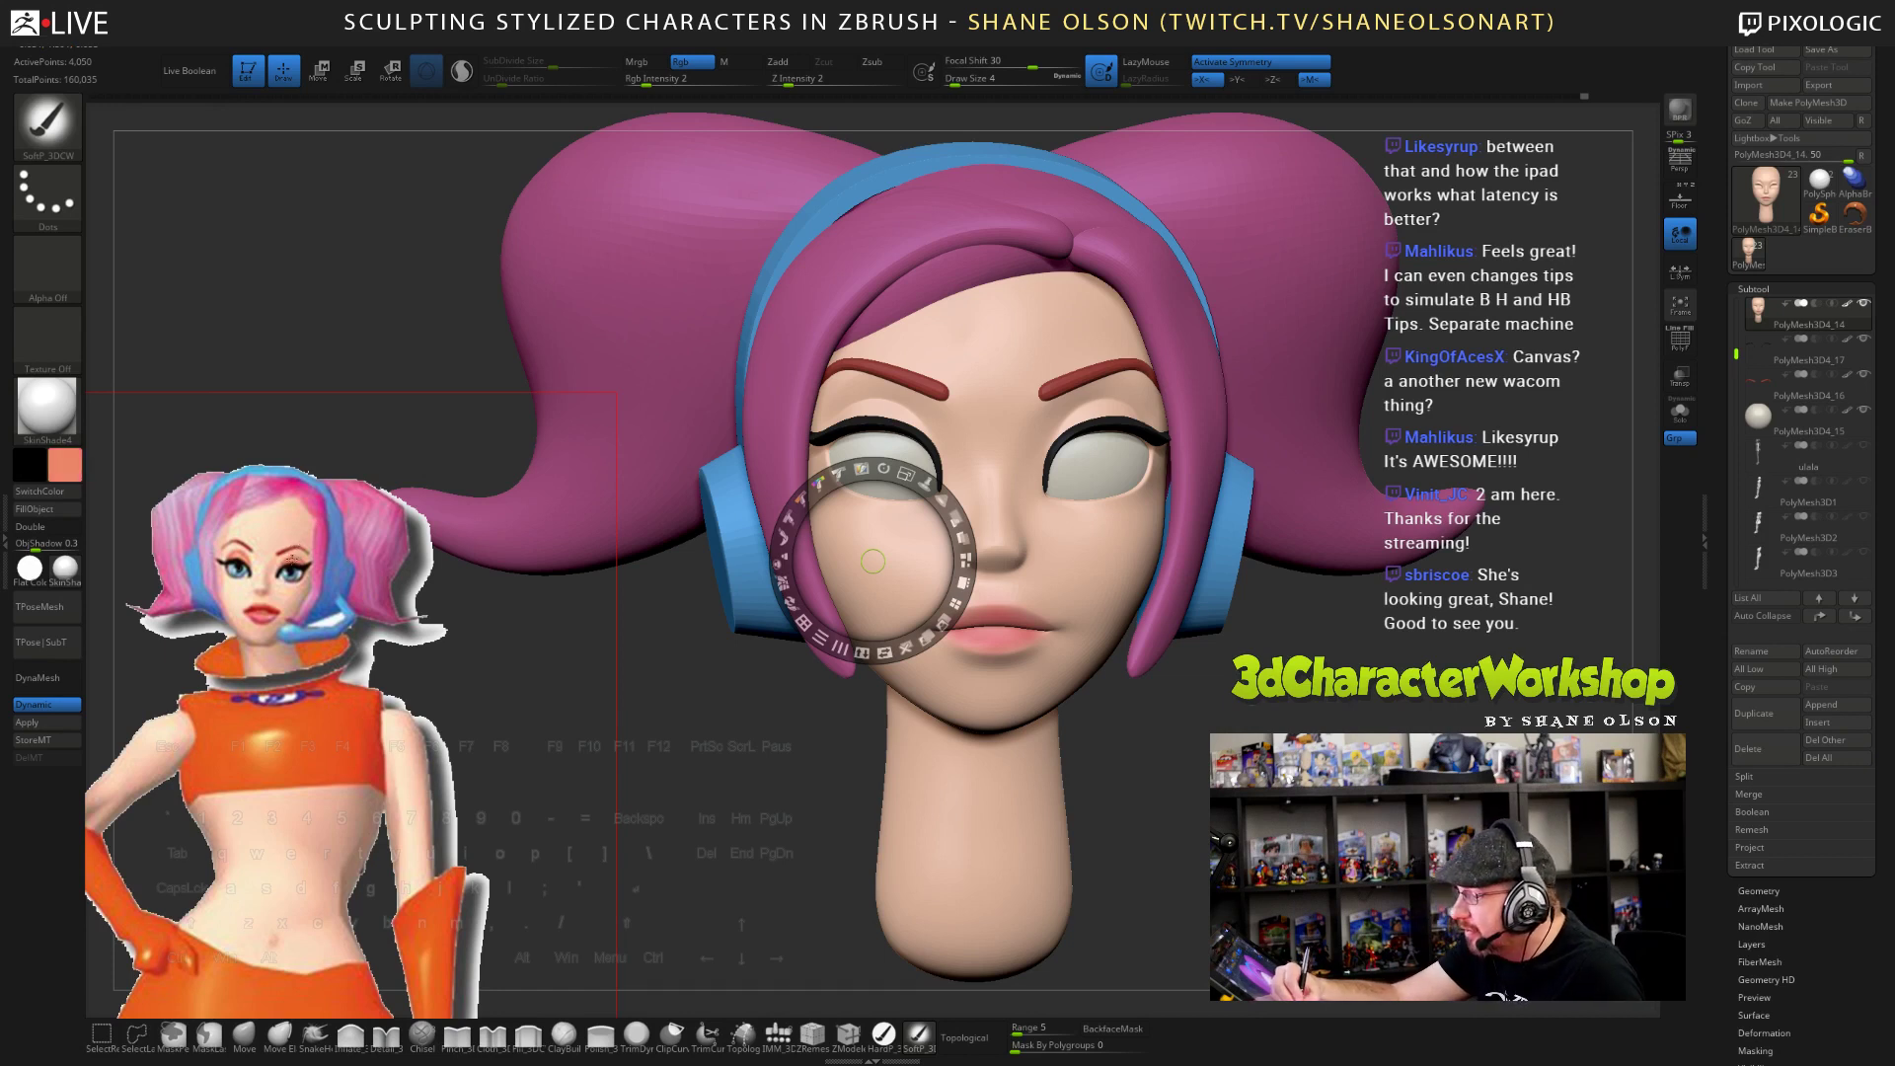
key("z")
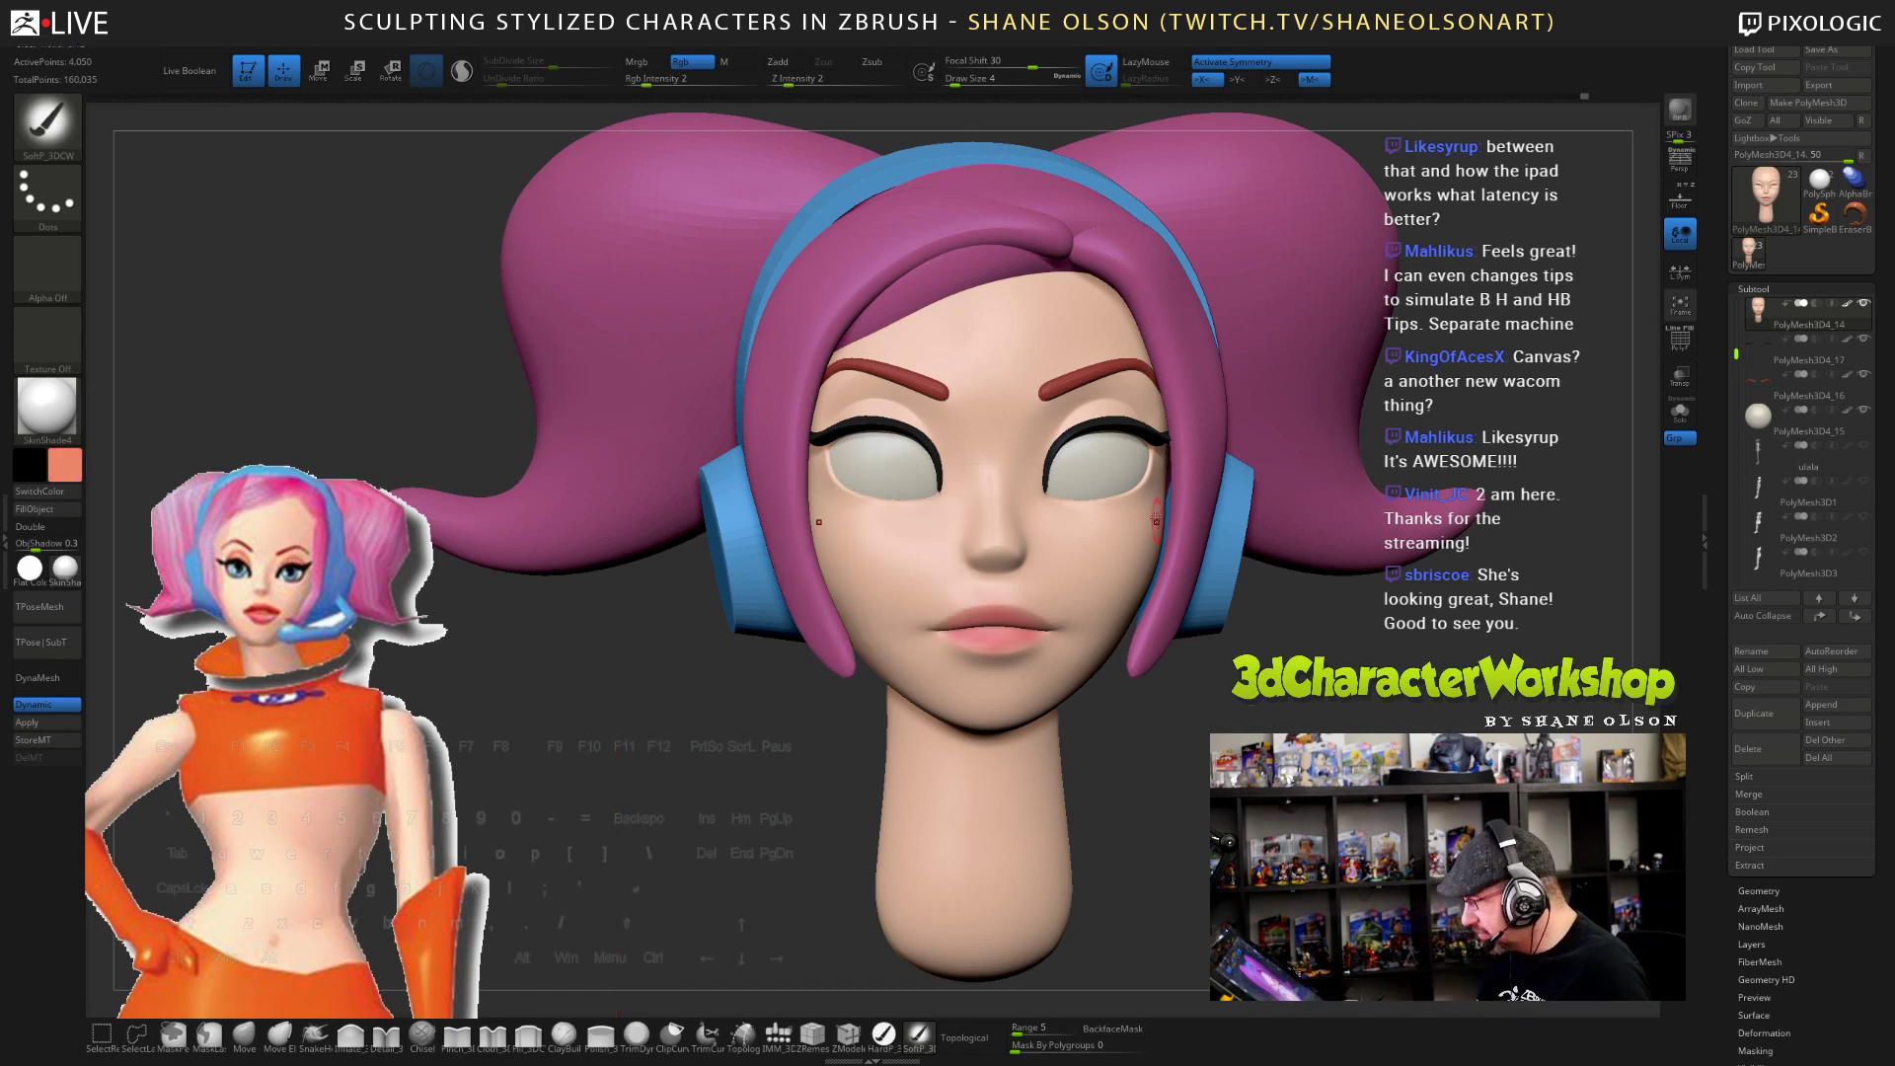
- Duplicate the head subtool and raise the copy's resolution by applying its dynamic subdivision and dividing it twice more
left_click_drag(847, 681, 834, 698, "shift")
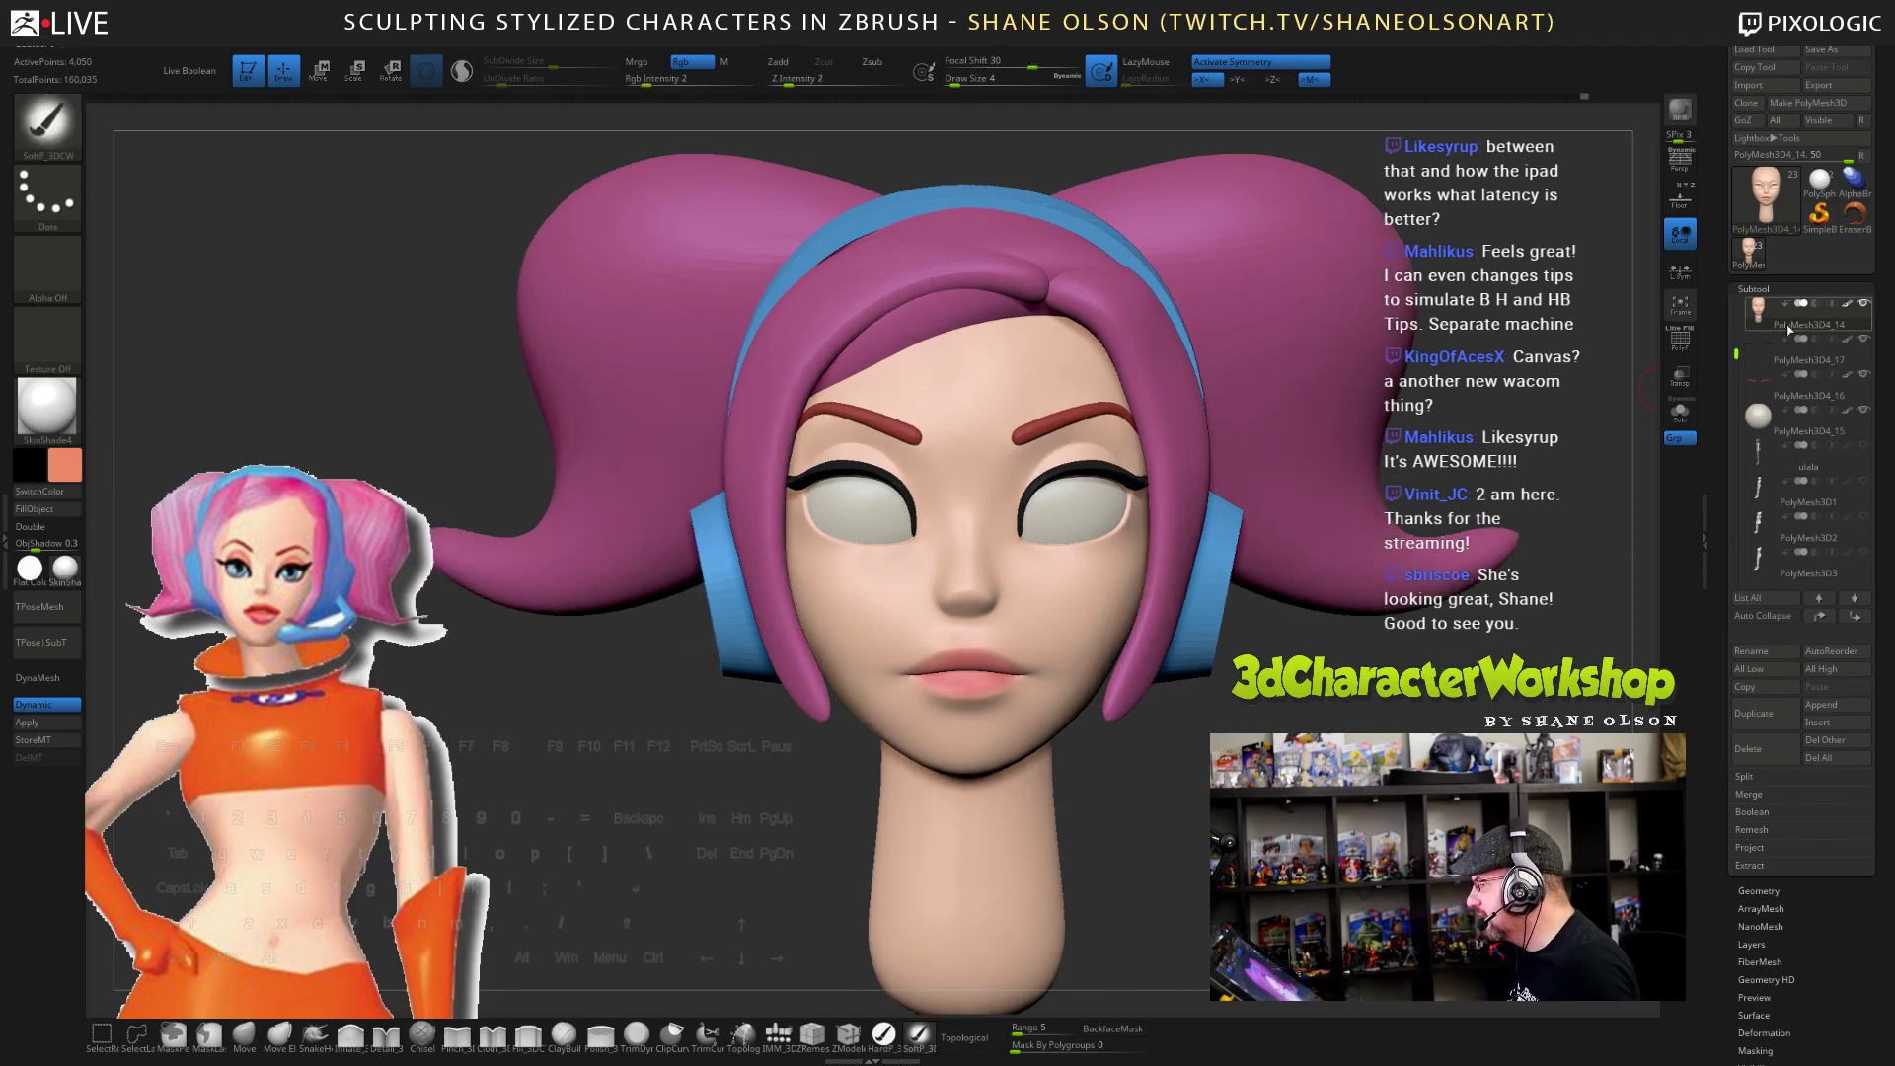
left_click(1754, 713)
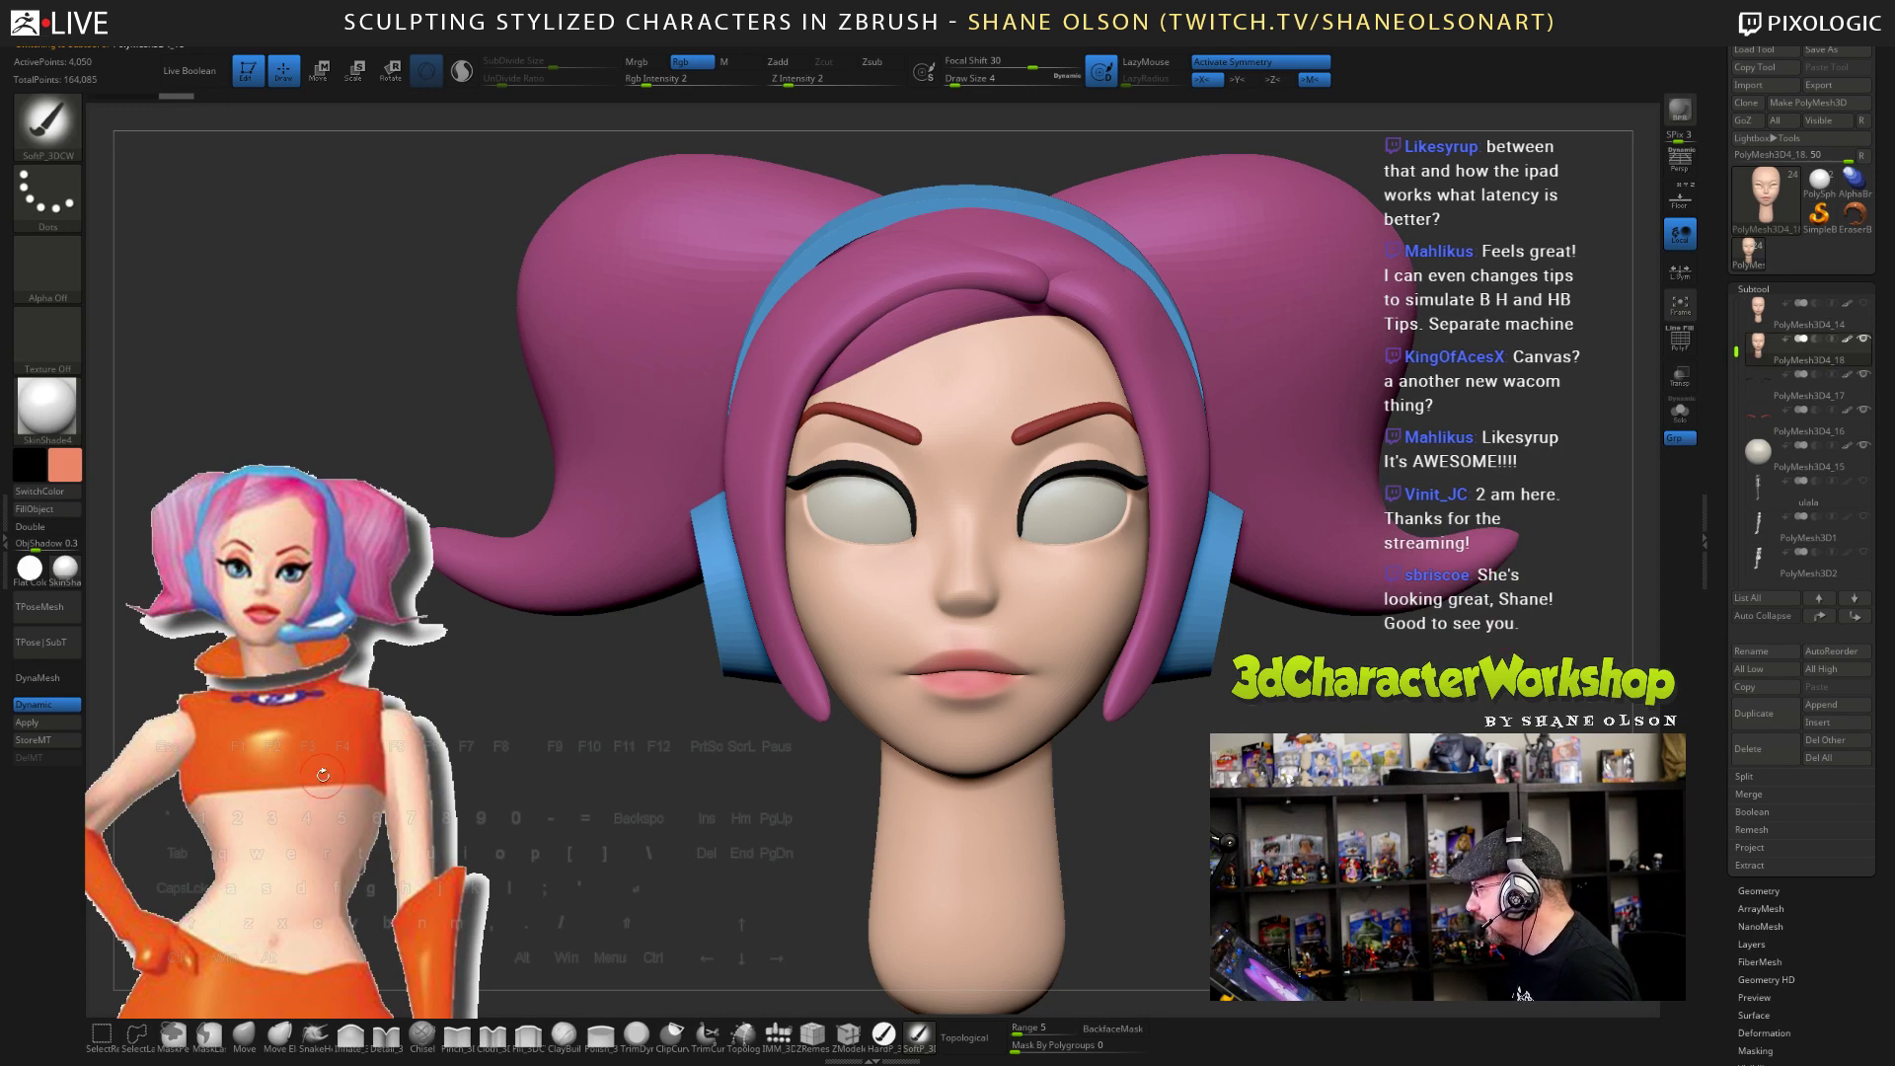
left_click(27, 721)
left_click_drag(631, 730, 632, 671, "alt")
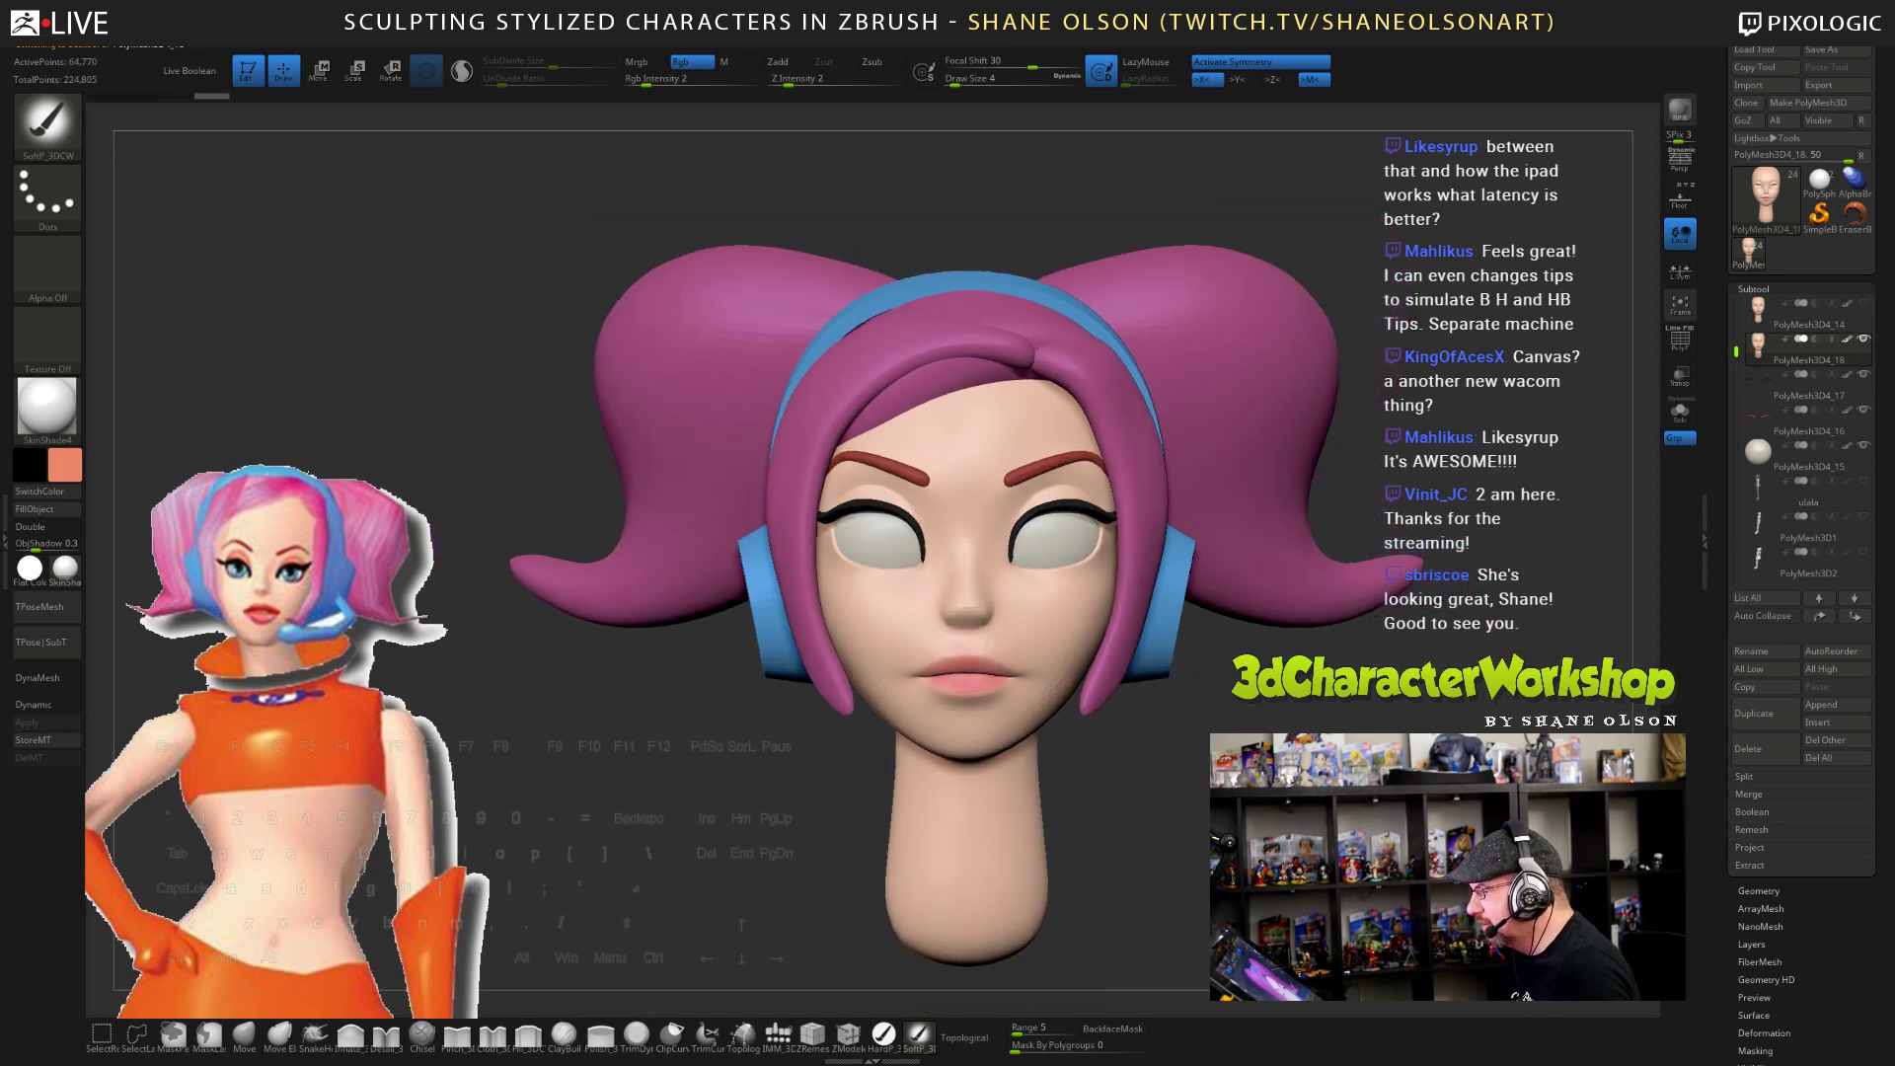
key("ctrl+d")
key("ctrl+d")
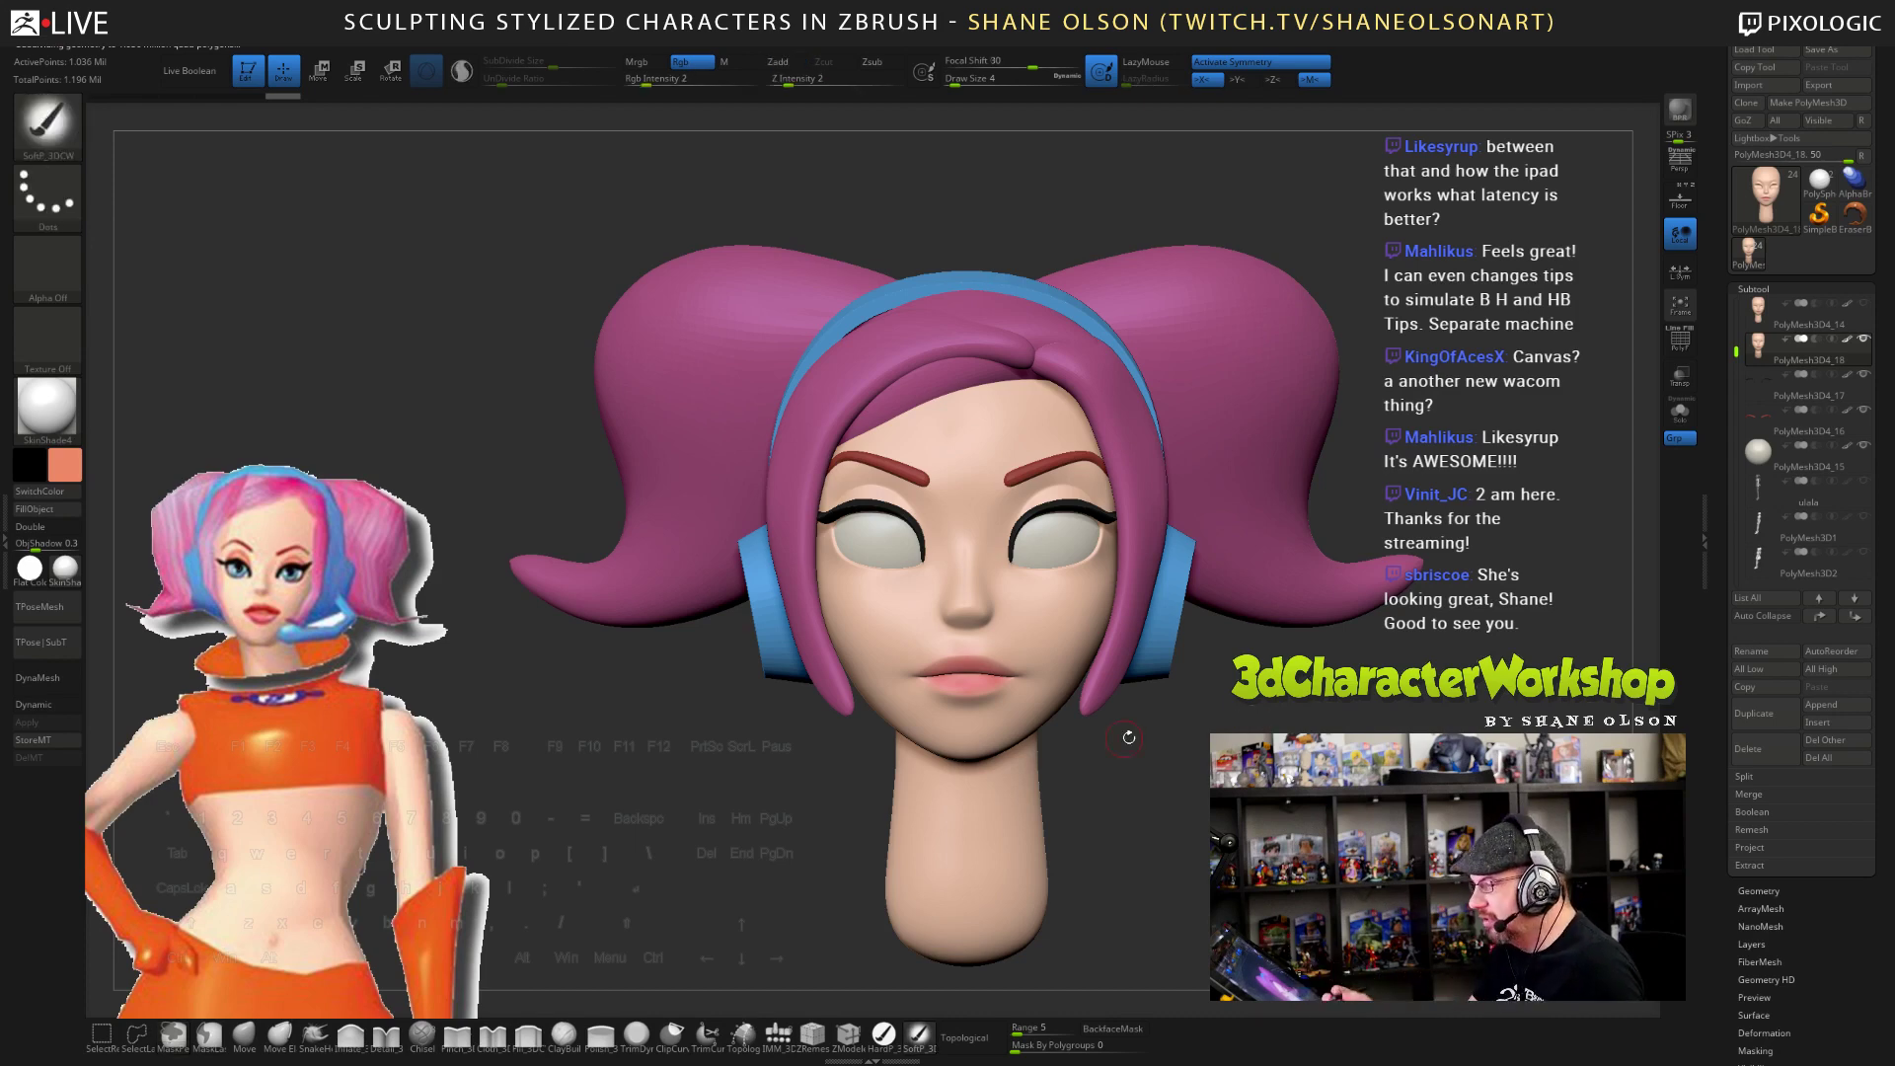
- Refine the edges of the nostrils on the duplicated head with the pinch brush at draw size 4
left_click_drag(1129, 736, 1203, 830, "alt")
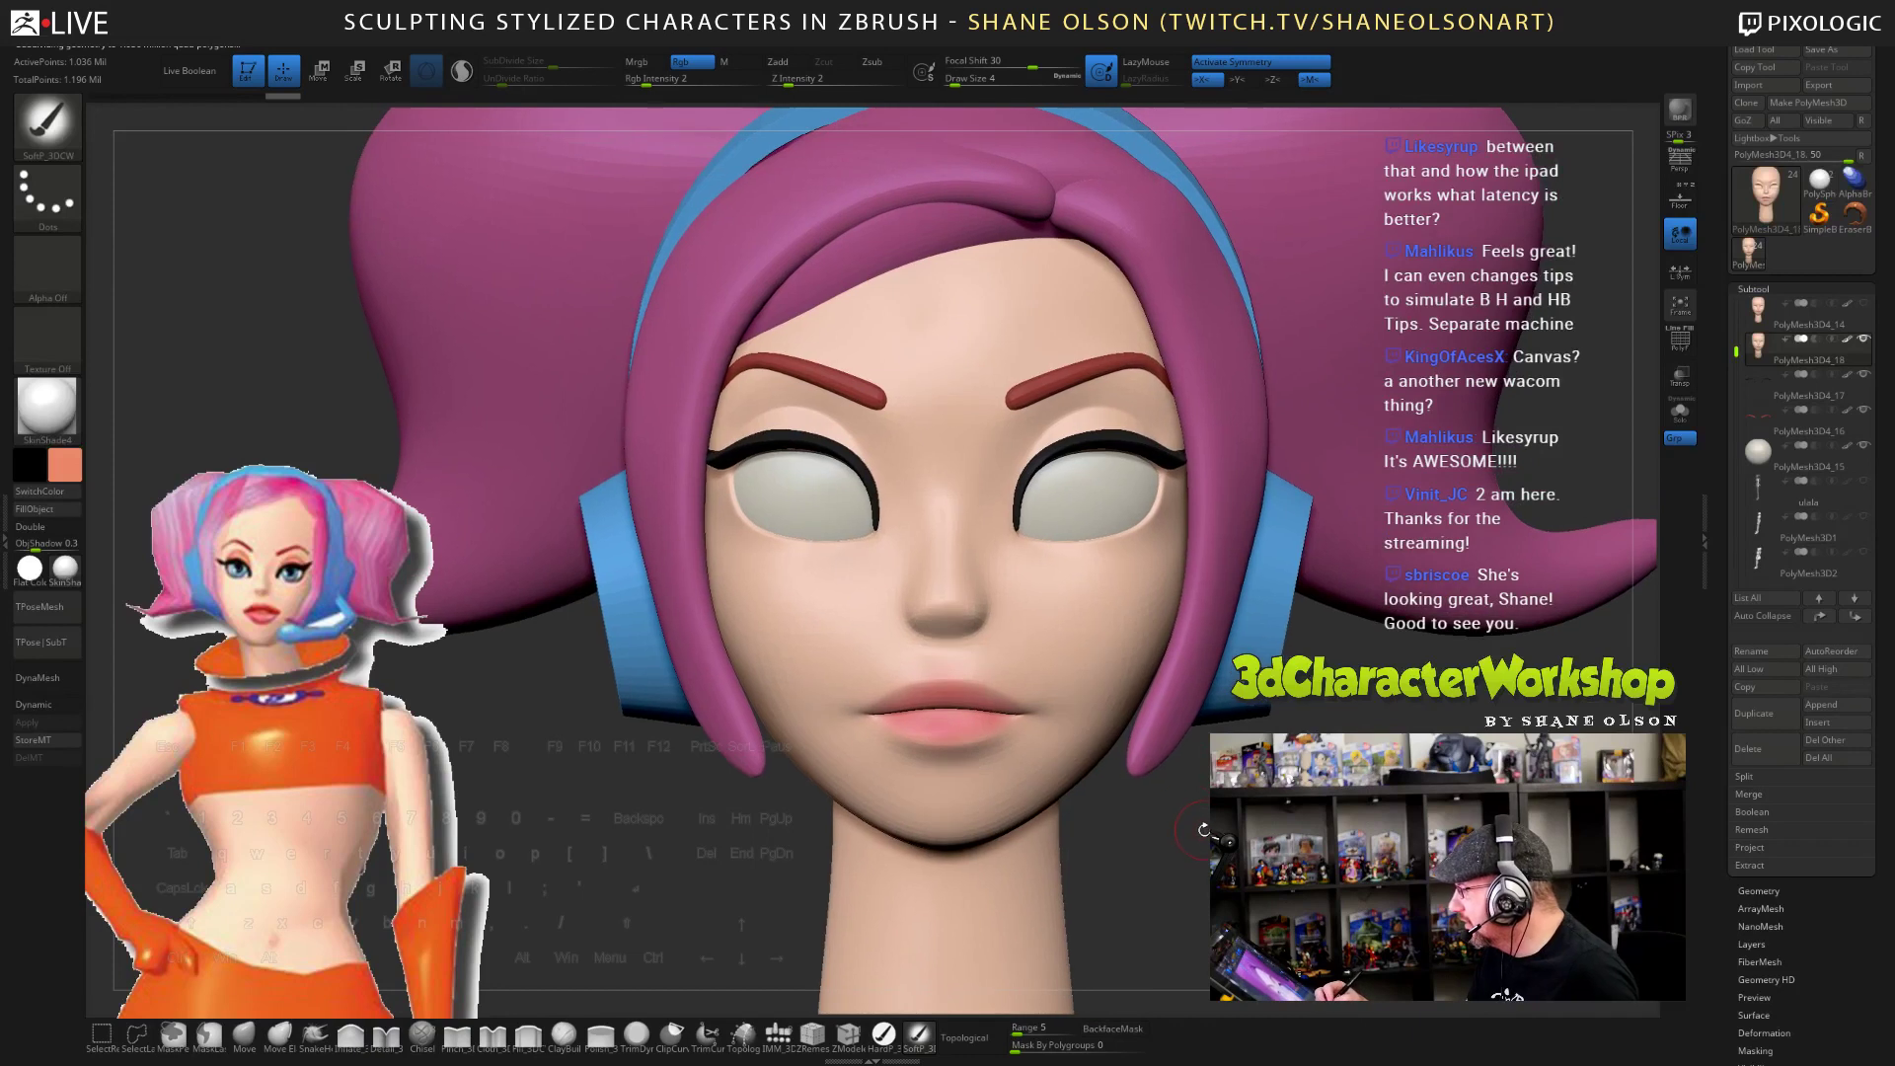
left_click(457, 1033)
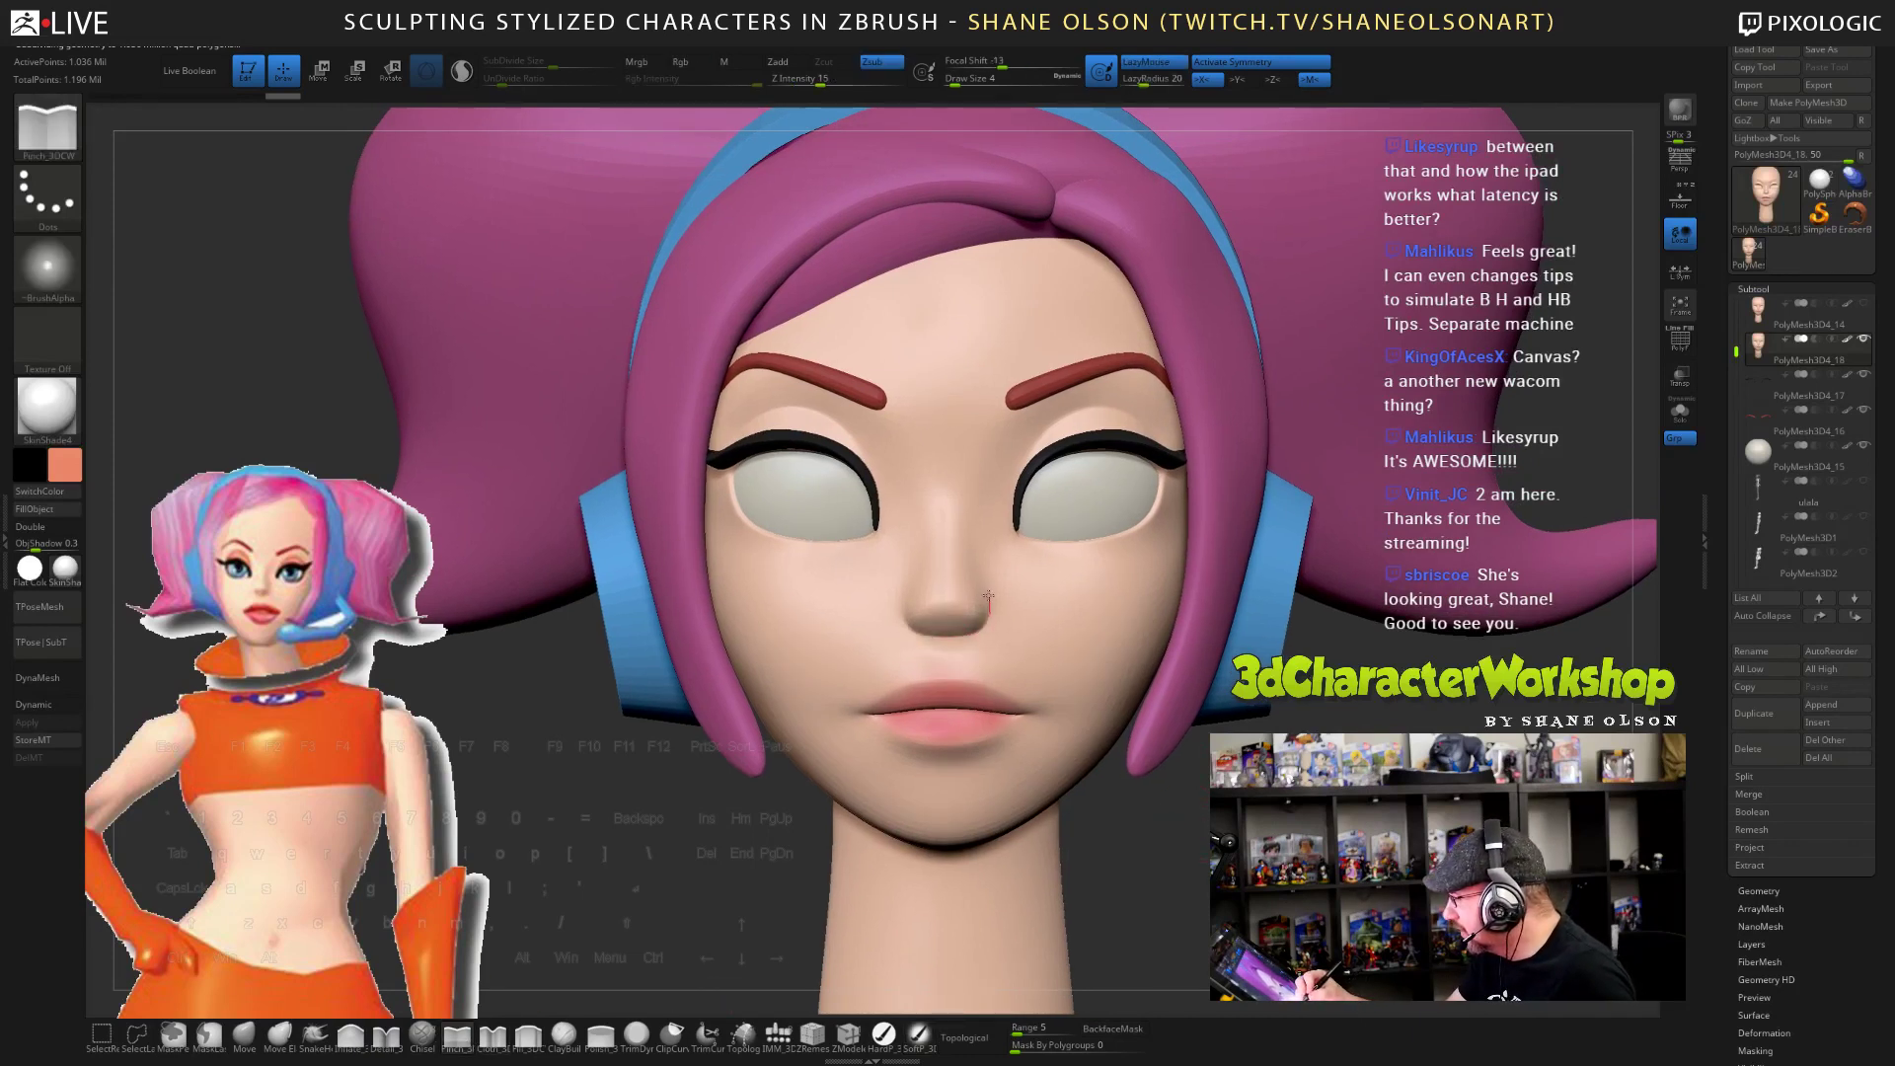
left_click_drag(988, 596, 990, 593)
left_click_drag(1174, 817, 1080, 813)
left_click_drag(974, 629, 985, 588)
mouse_move(908, 861)
left_mouse_down()
mouse_move(1041, 850)
mouse_move(1095, 824)
left_mouse_up()
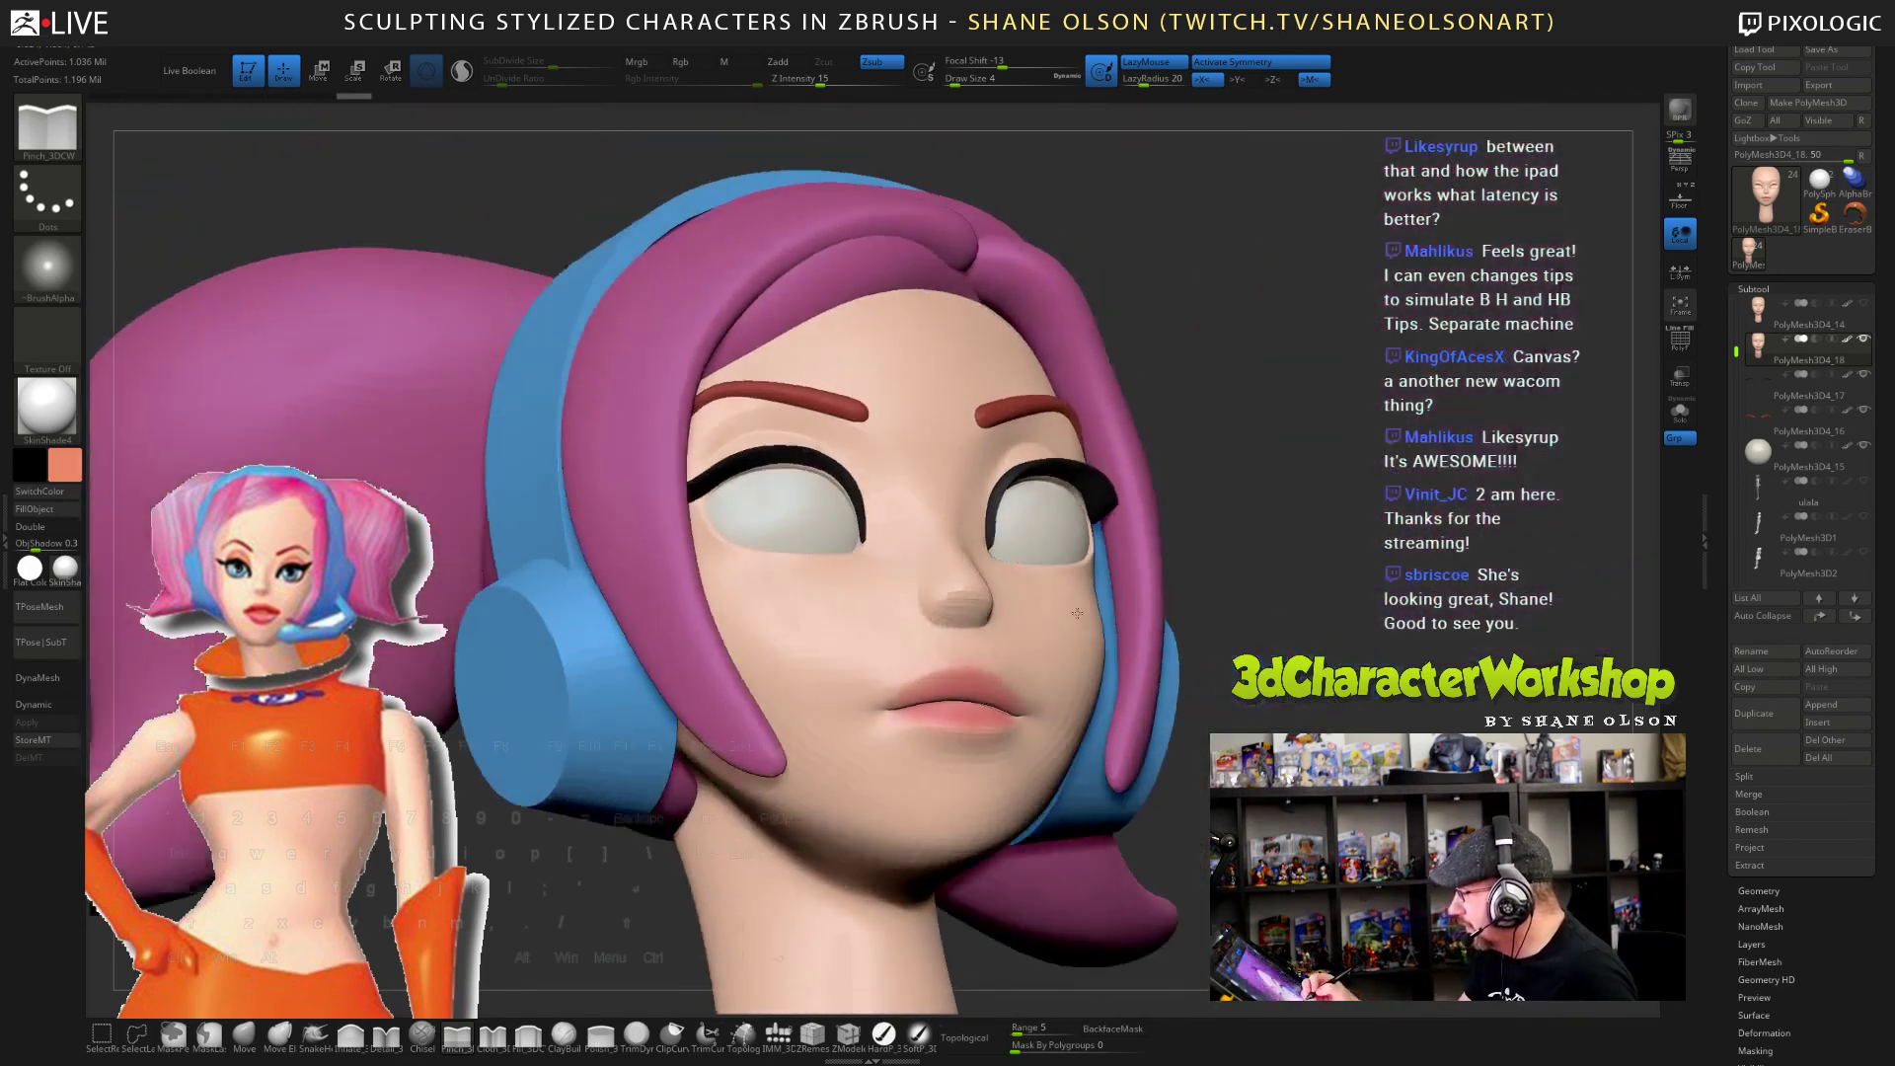
left_click_drag(1077, 613, 1017, 636, "shift")
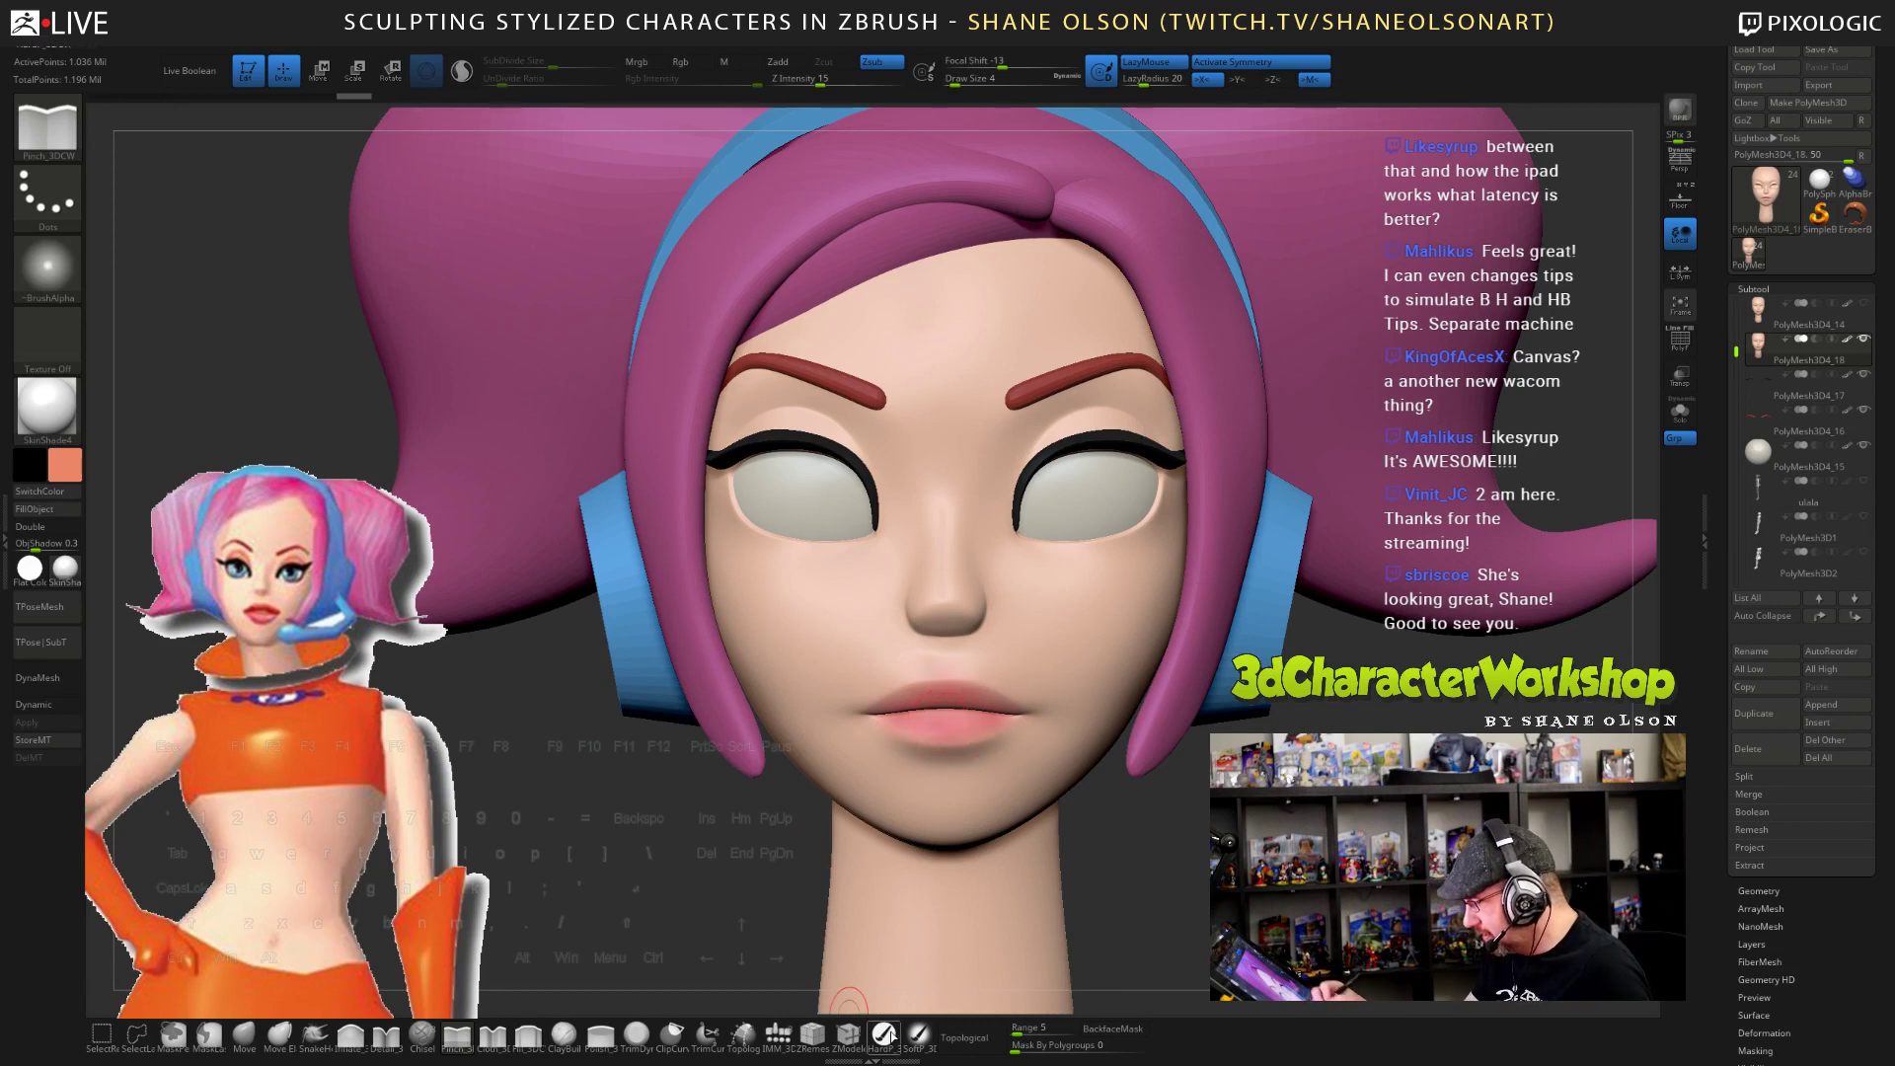
left_click(884, 1033)
mouse_move(755, 420)
left_mouse_down()
mouse_move(768, 434)
mouse_move(752, 434)
left_mouse_up()
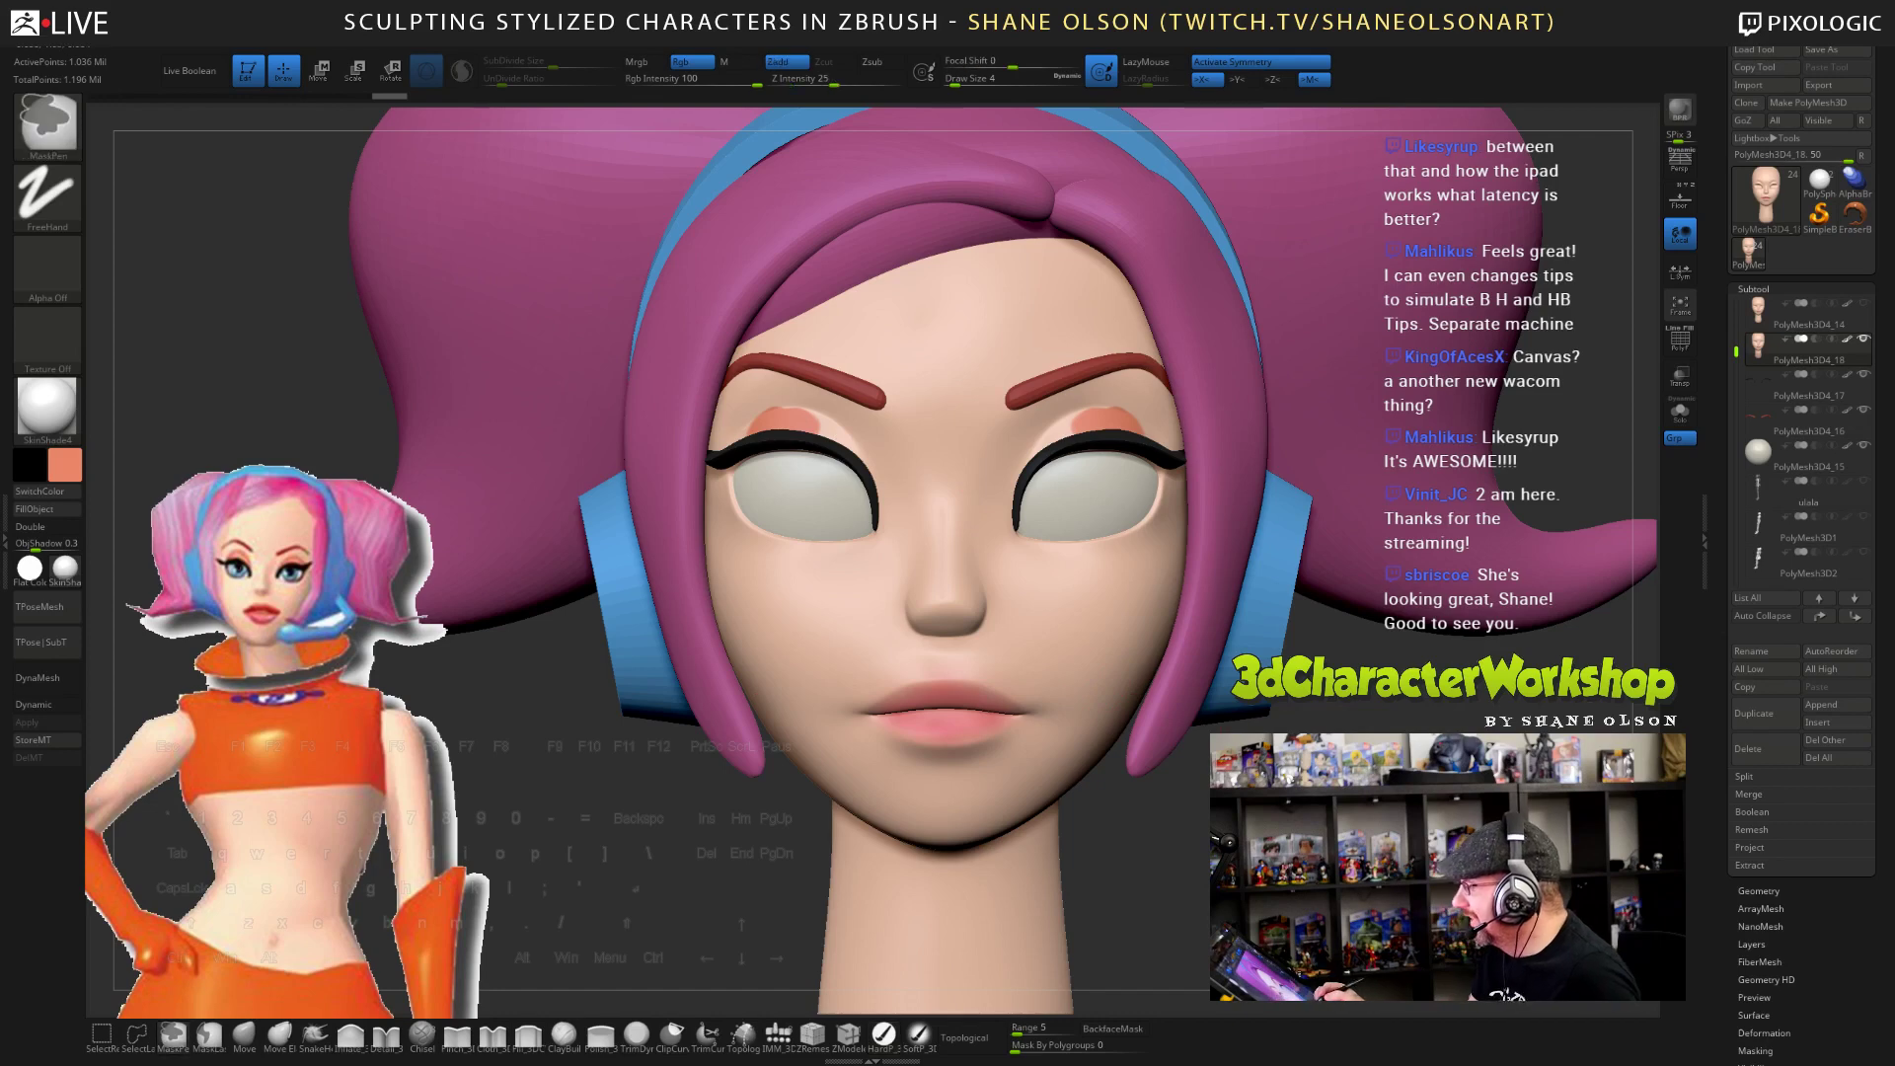
mouse_move(1054, 442)
left_mouse_down()
mouse_move(1107, 411)
mouse_move(1159, 434)
left_mouse_up()
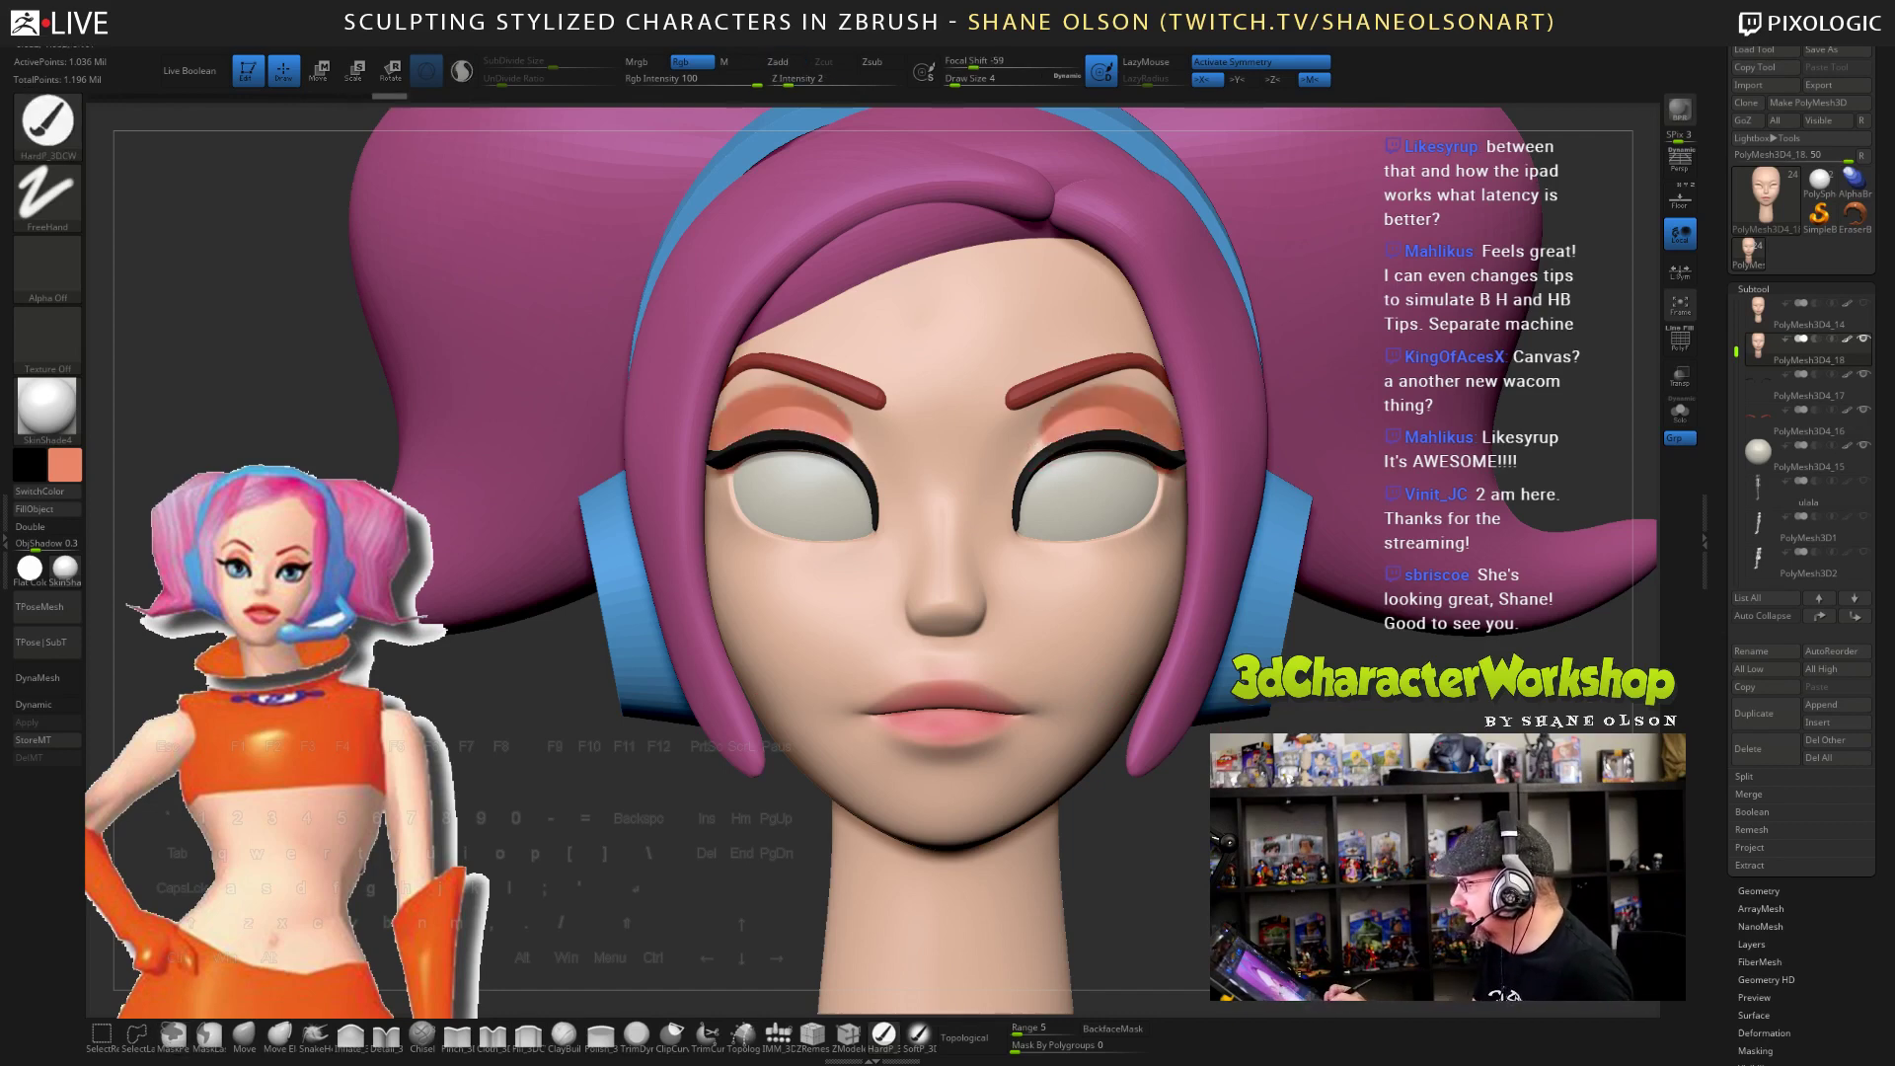
key("ctrl+z")
- Paint a first salmon patch of eyeshadow on both upper eyelids with the hard paint brush at draw size 2
left_click(919, 1035)
mouse_move(1199, 731)
left_mouse_down()
mouse_move(1360, 725)
mouse_move(1307, 858)
mouse_move(1224, 947)
mouse_move(1258, 982)
left_mouse_up()
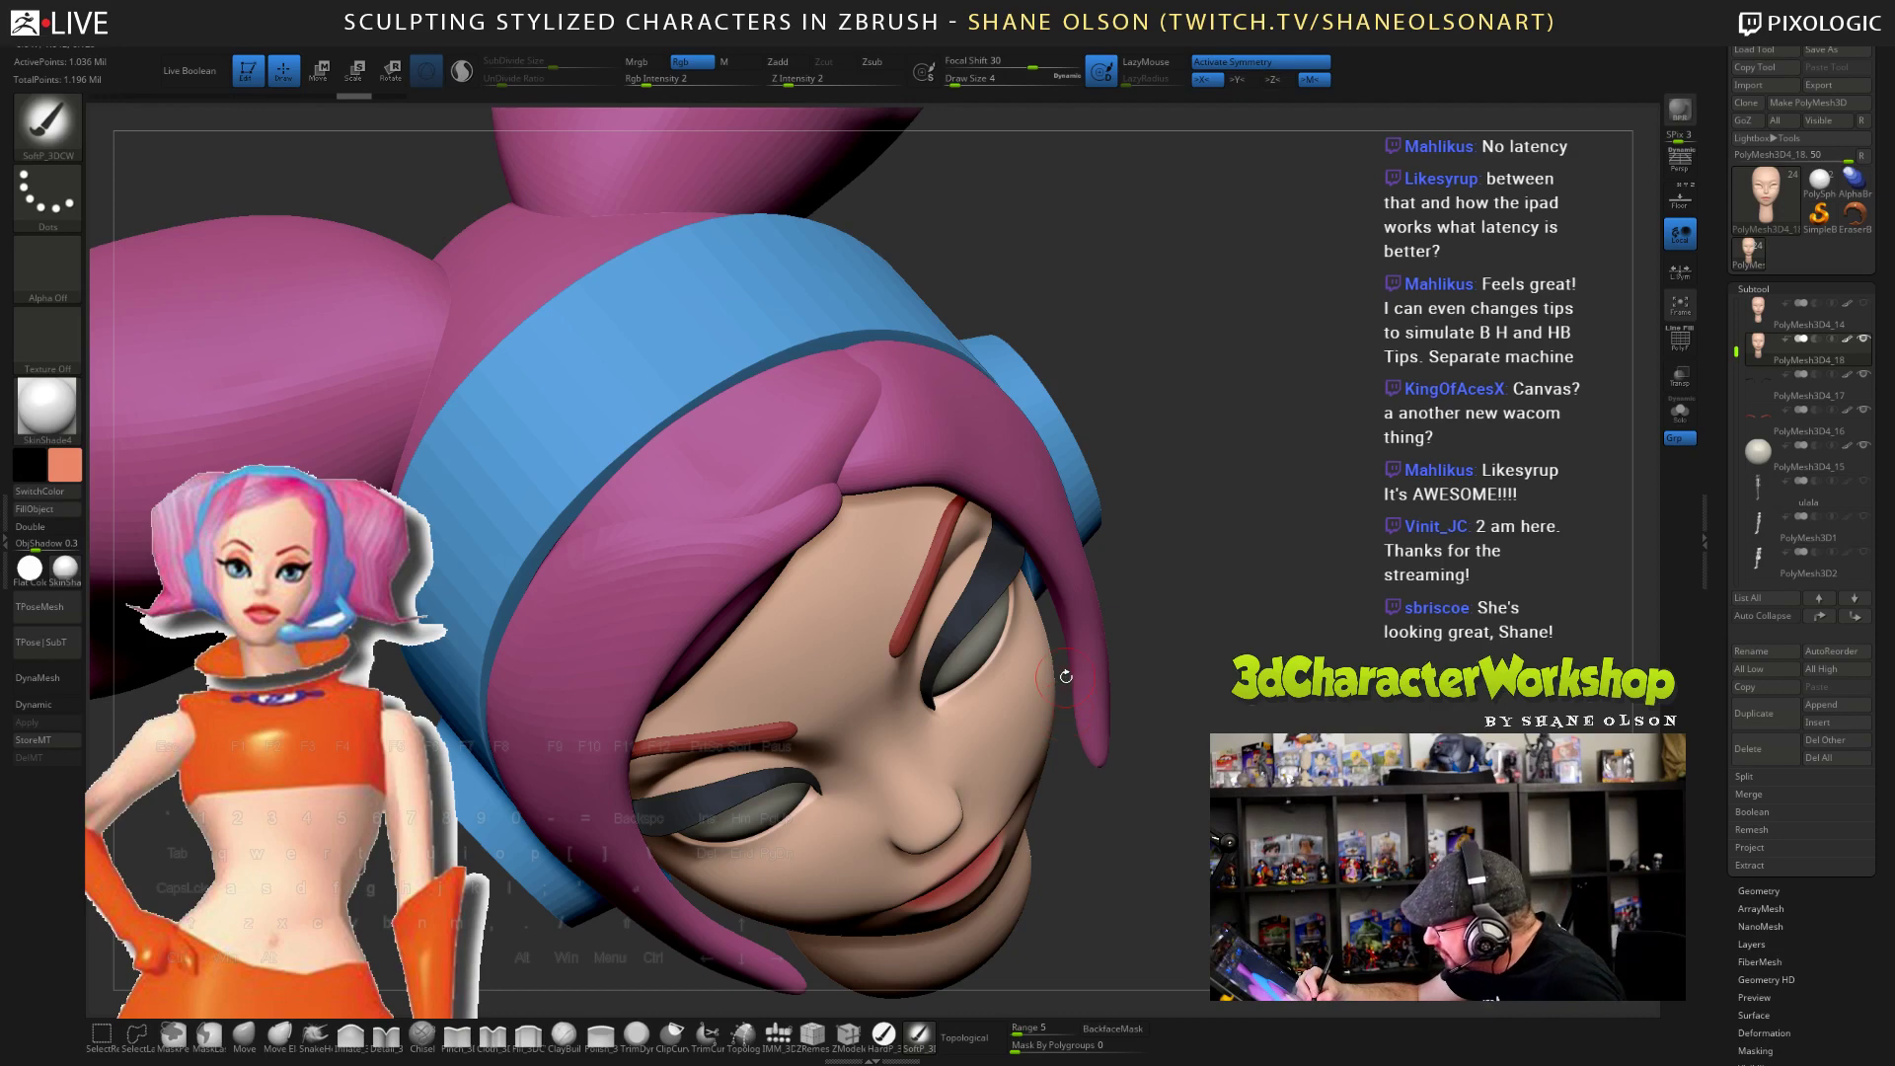
left_click_drag(1258, 982, 1148, 681)
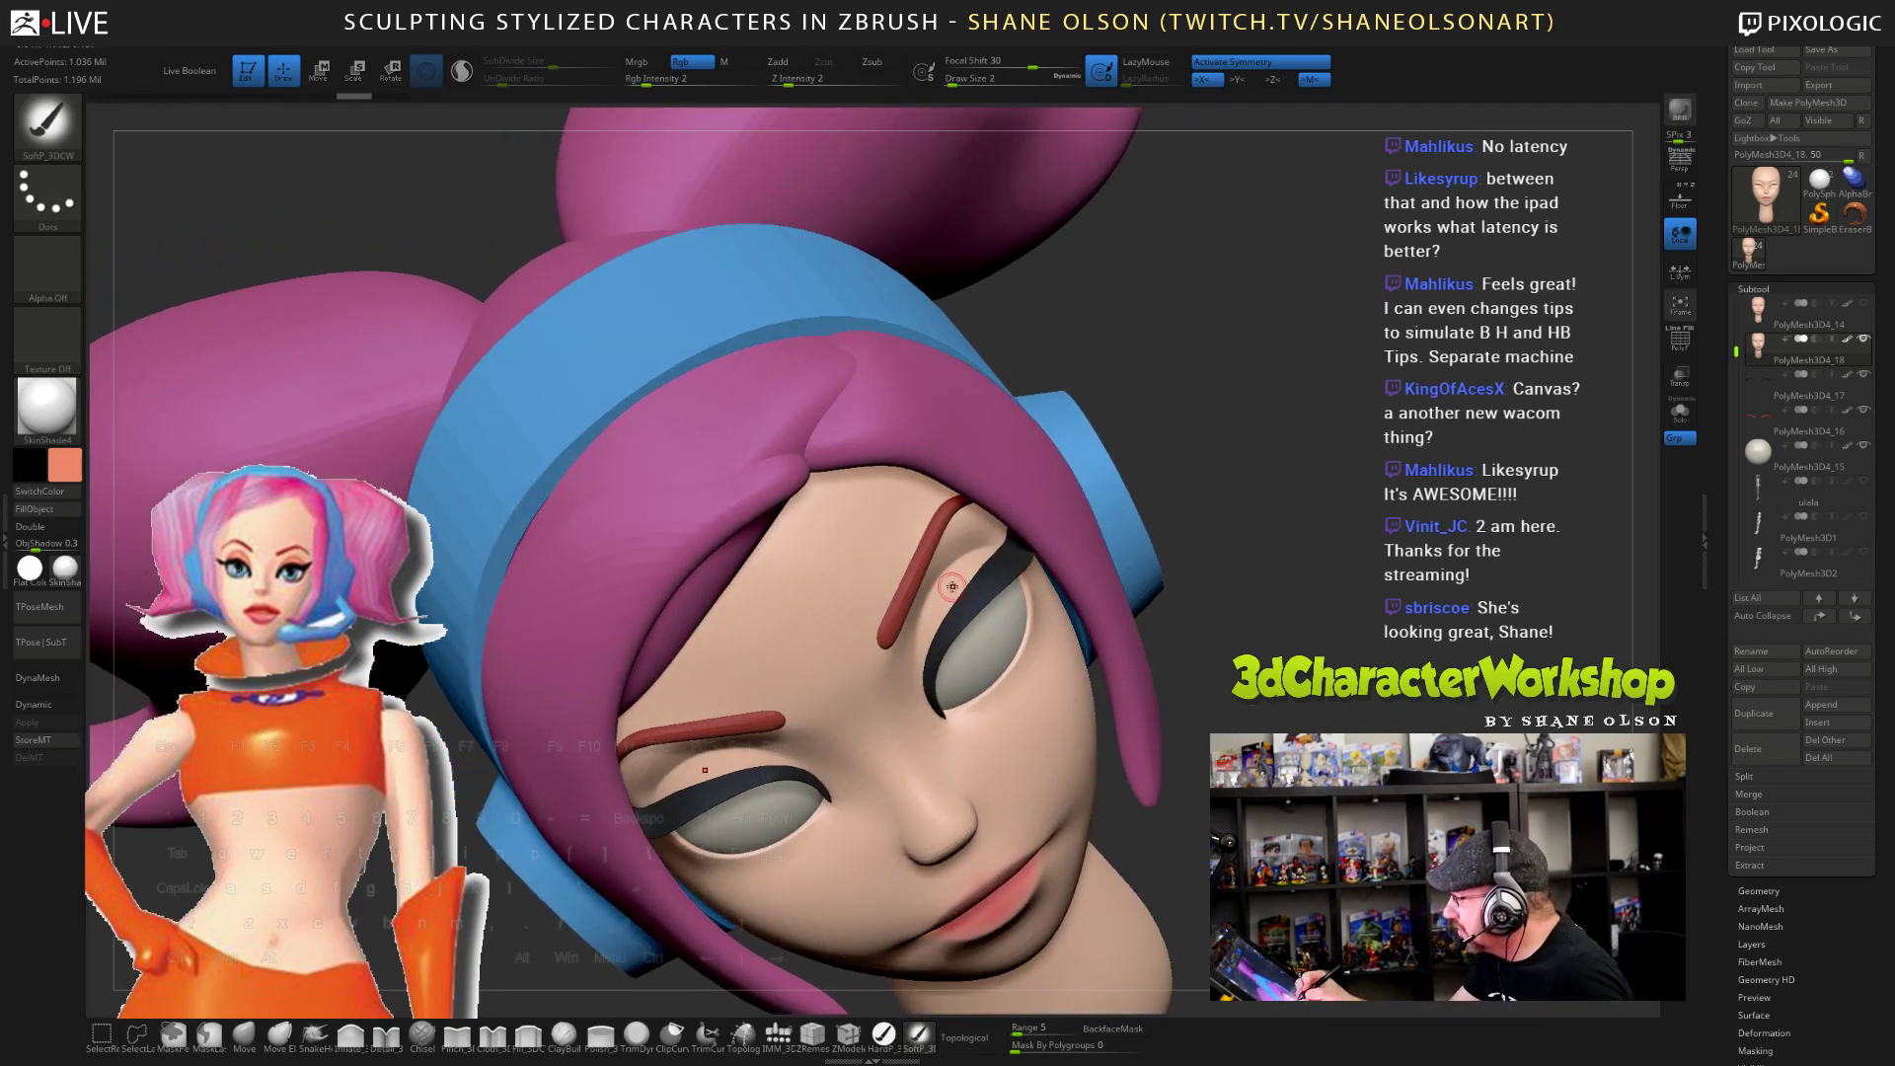
mouse_move(933, 640)
left_mouse_down()
mouse_move(946, 589)
mouse_move(928, 647)
left_mouse_up()
left_click(883, 1034)
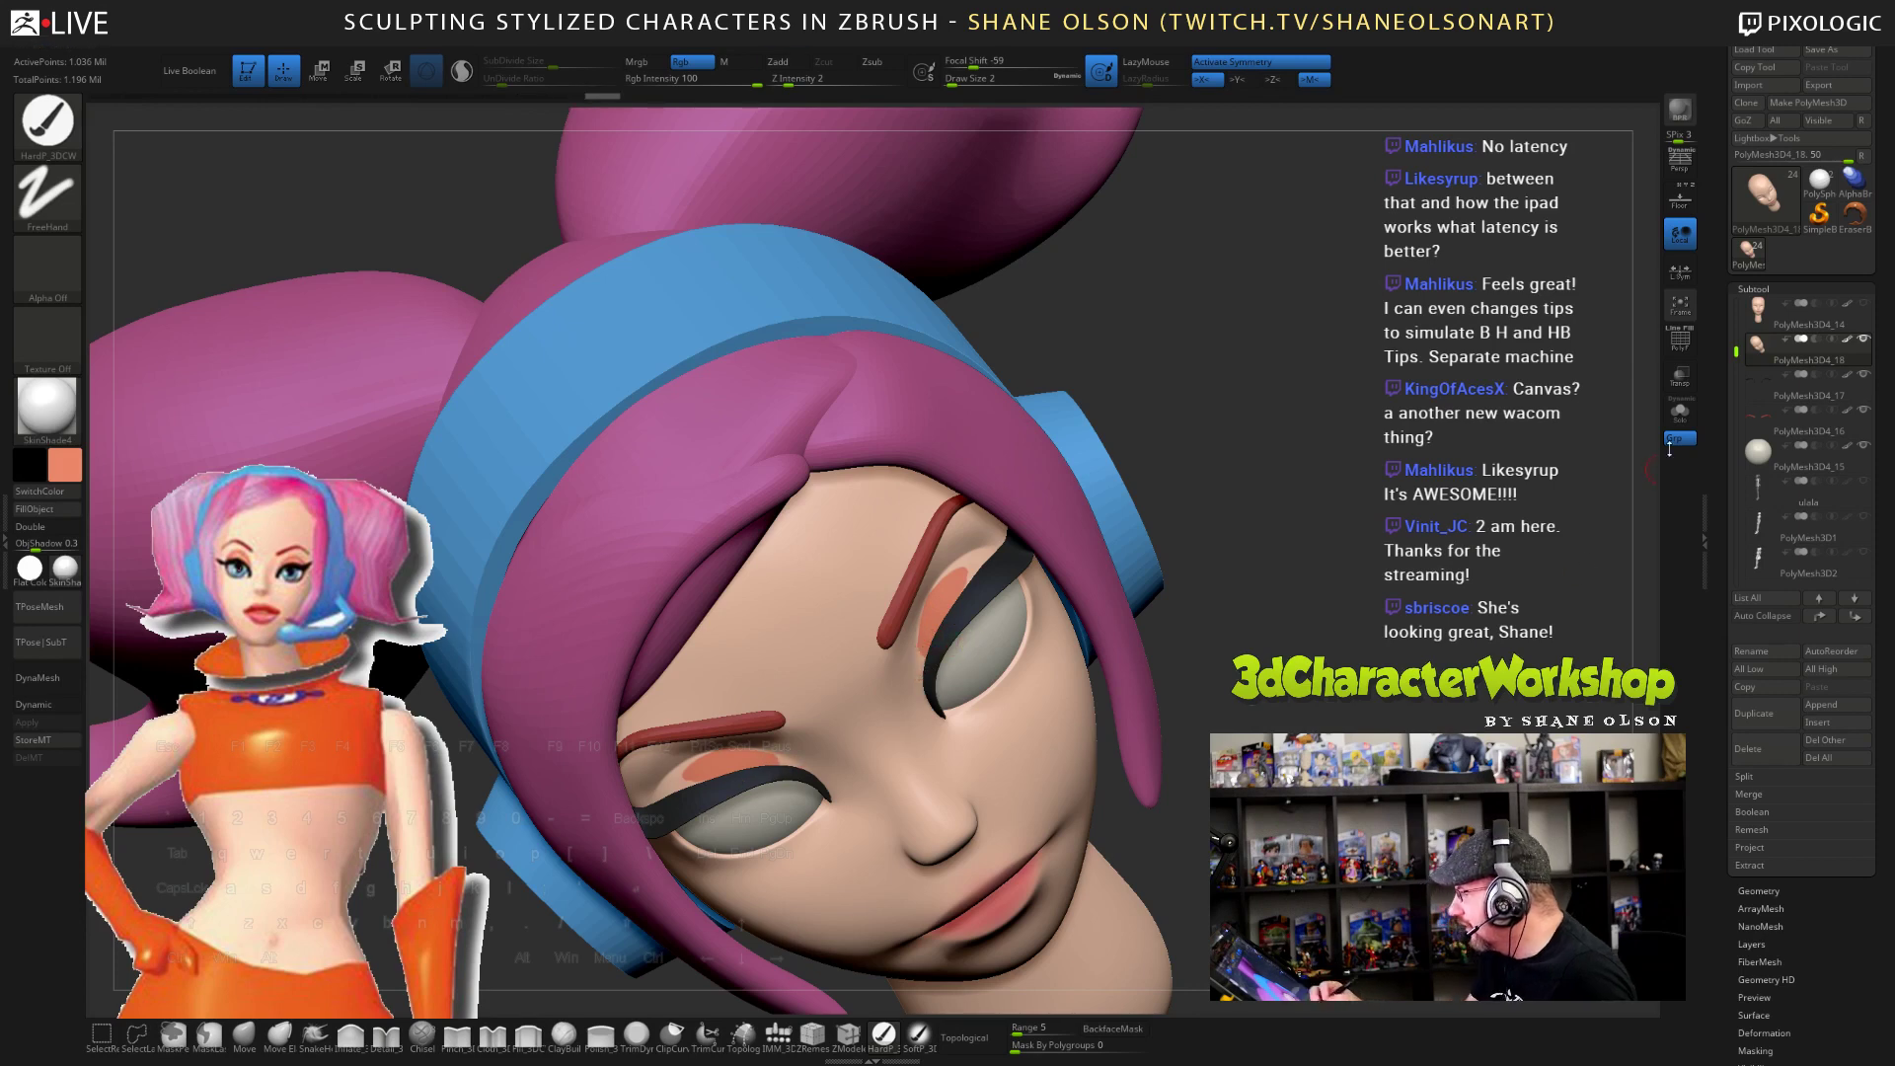
- Isolate the head subtool and spread the salmon eyeshadow along the upper eyelids, following the edge of the eye opening
left_click(1680, 409)
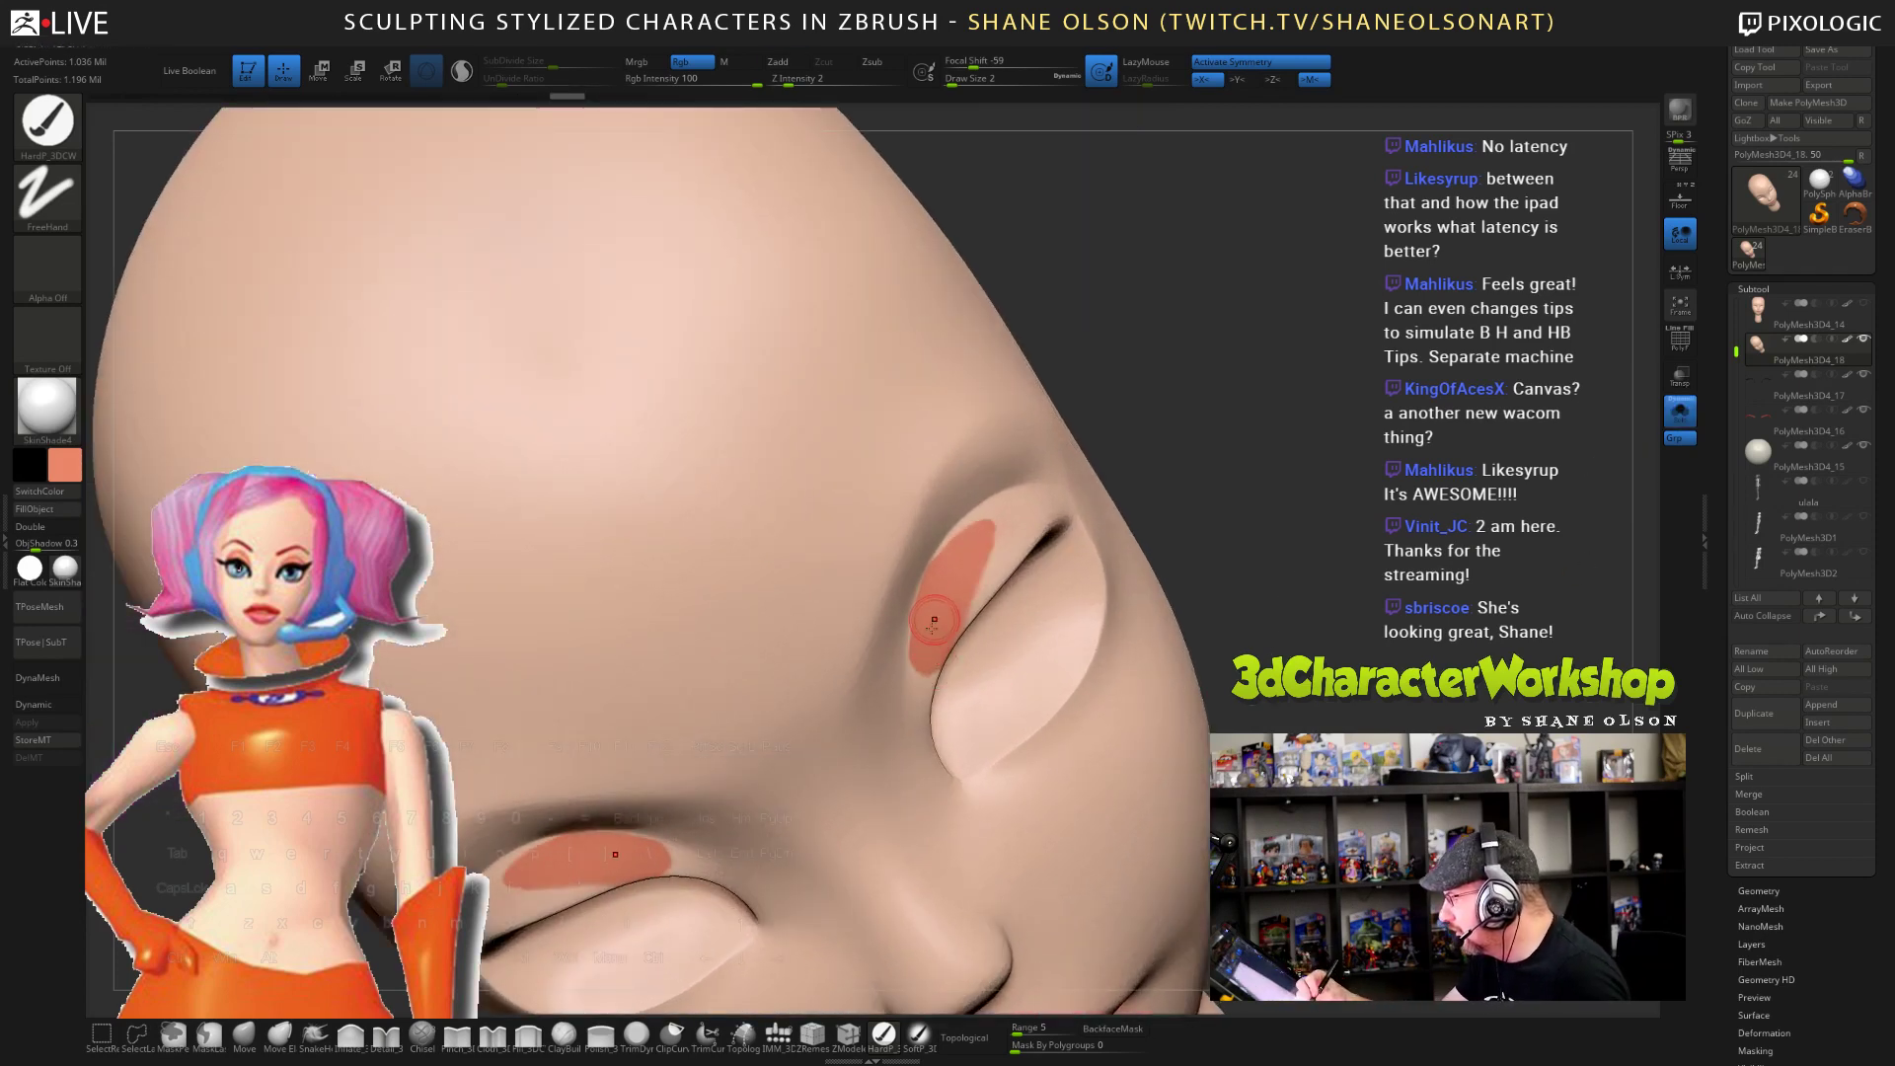
mouse_move(933, 620)
left_mouse_down()
mouse_move(922, 701)
mouse_move(972, 764)
left_mouse_up()
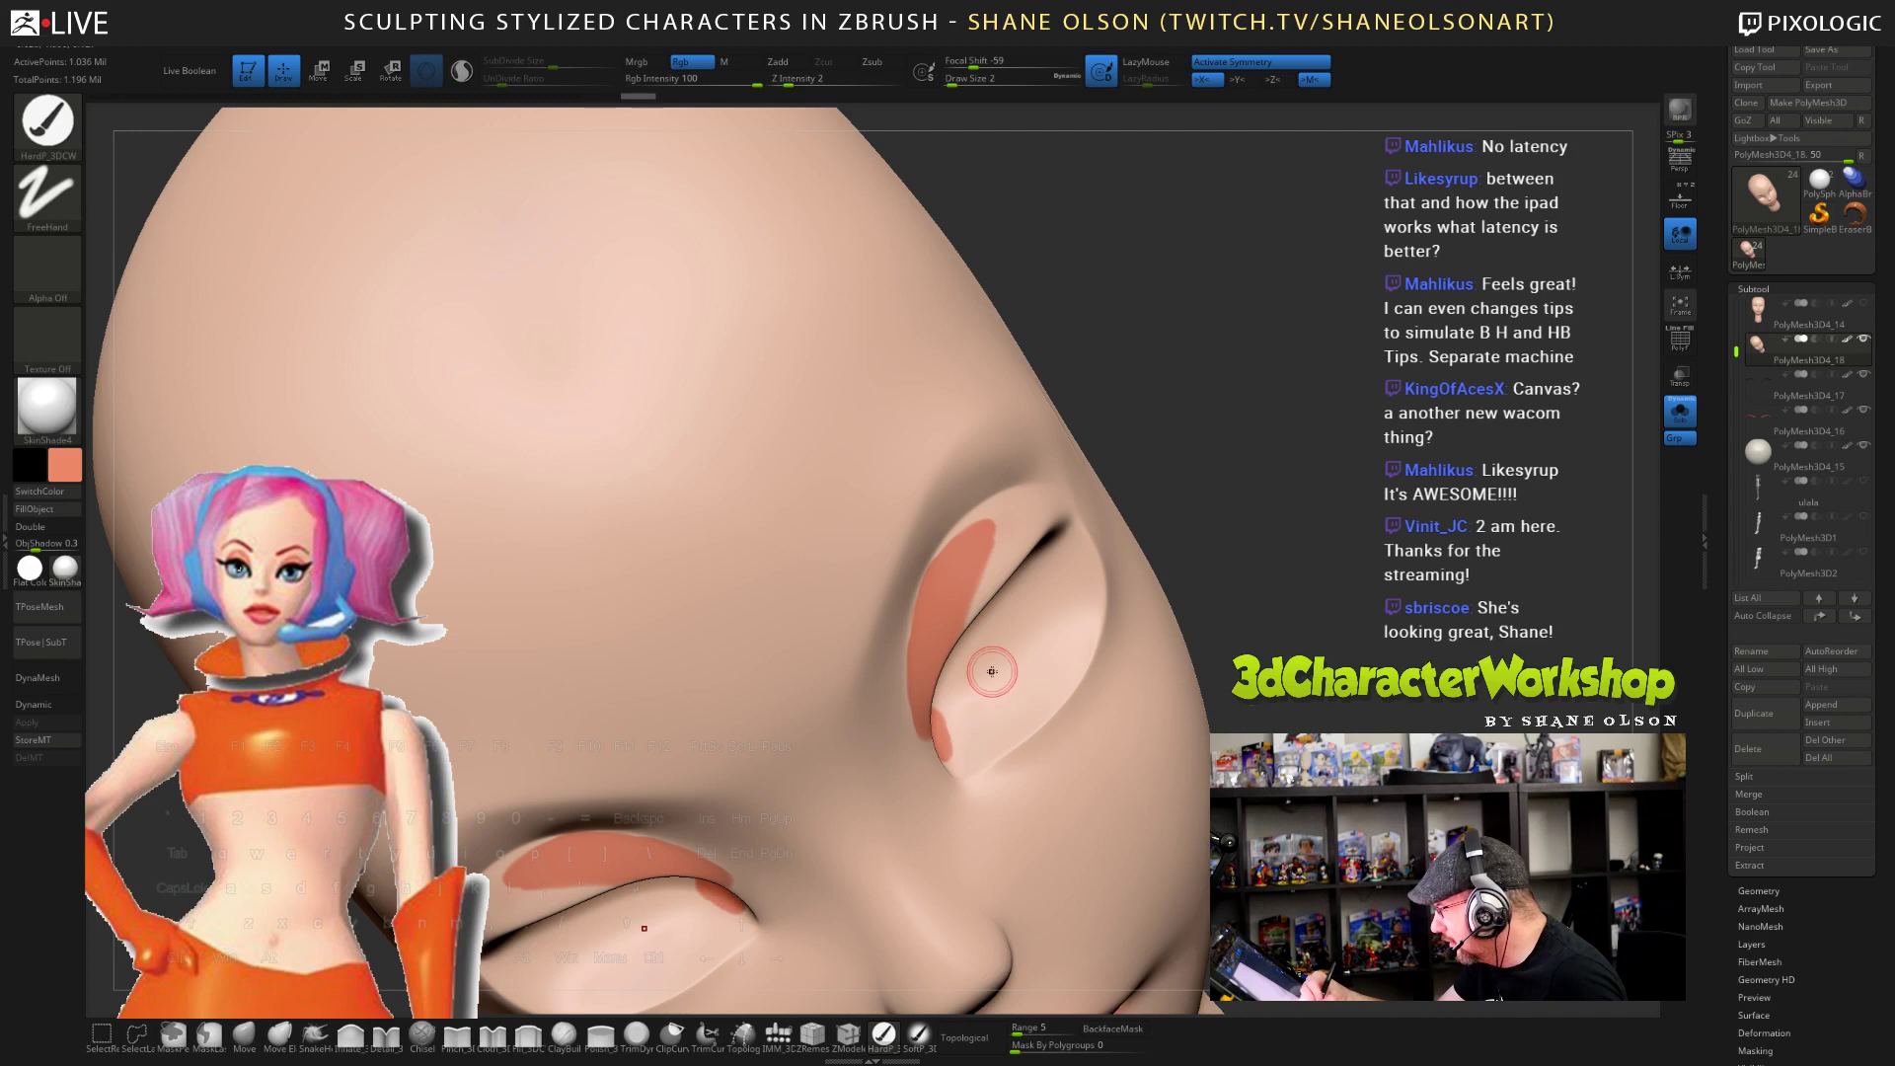
key("ctrl+z")
mouse_move(968, 598)
left_mouse_down()
mouse_move(1028, 539)
mouse_move(947, 592)
mouse_move(928, 641)
left_mouse_up()
left_click_drag(964, 570, 982, 555)
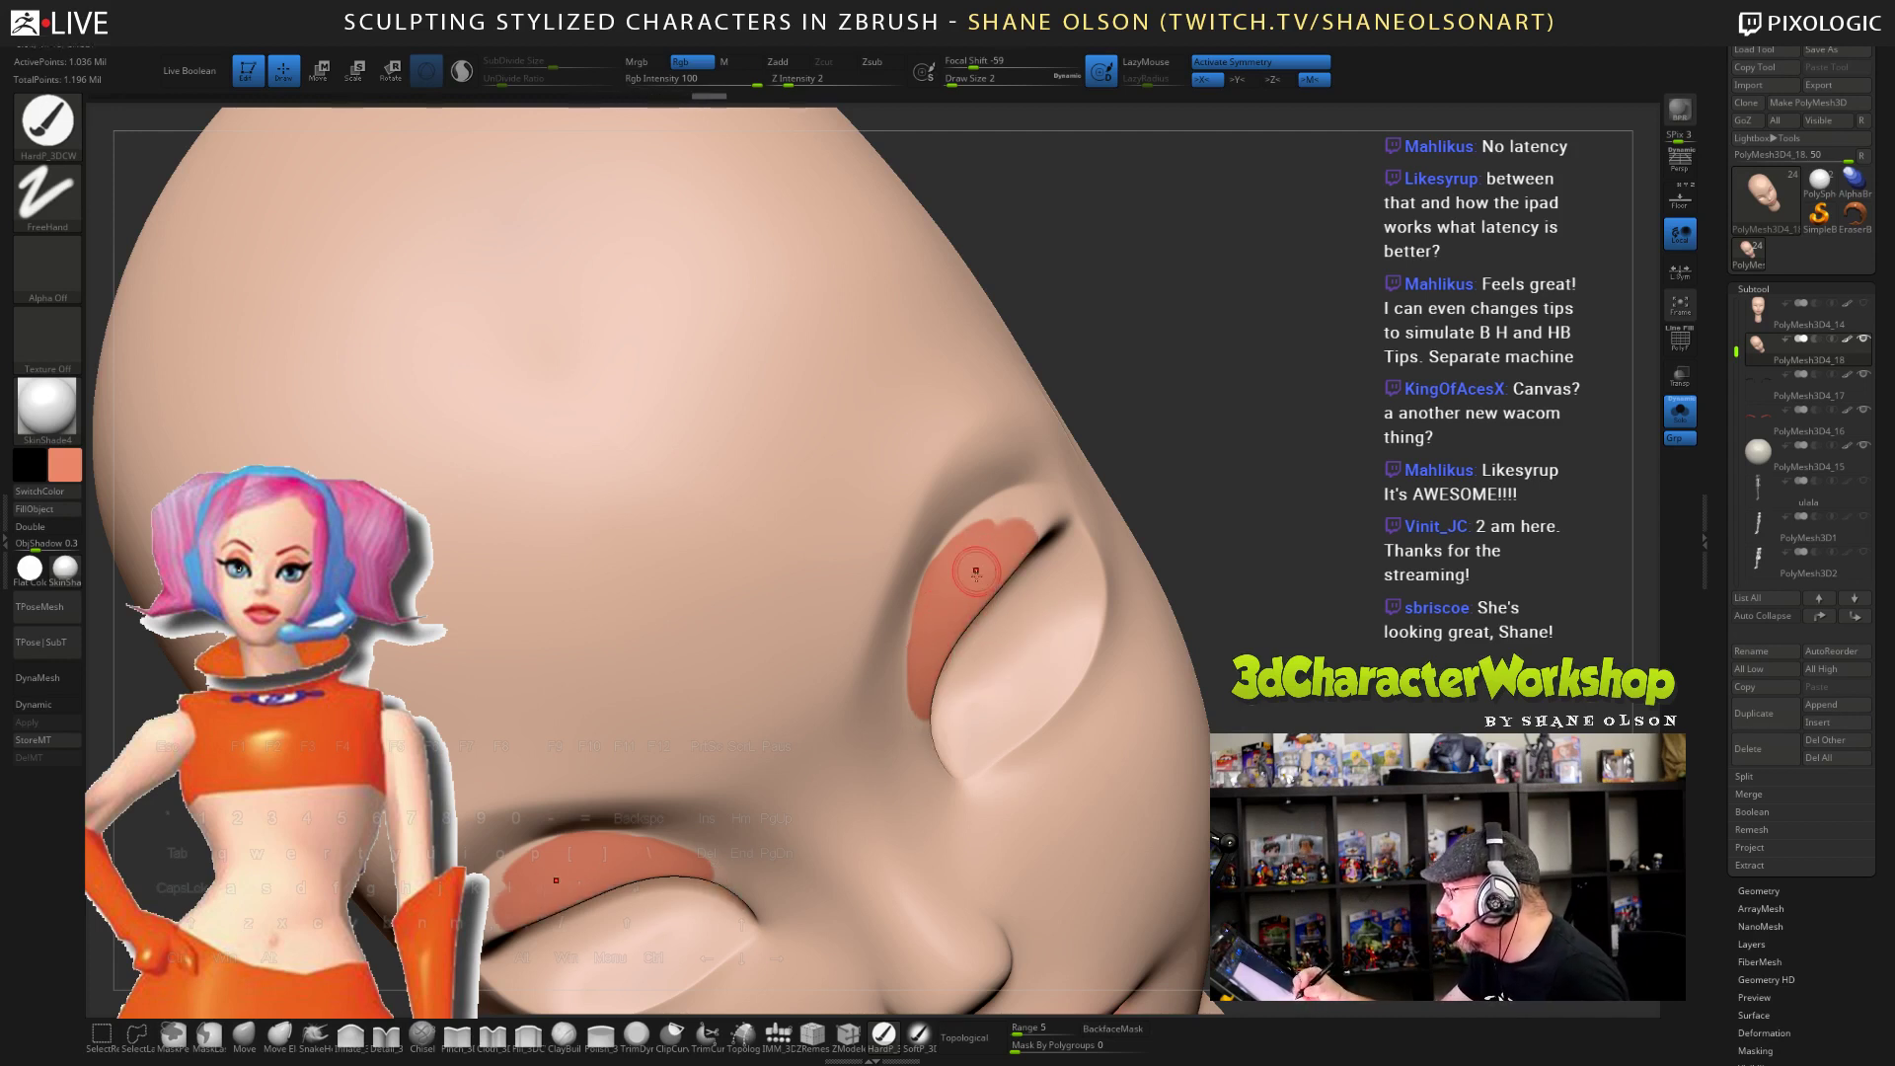
right_click_drag(976, 566, 969, 651, "alt")
left_click_drag(958, 662, 922, 732)
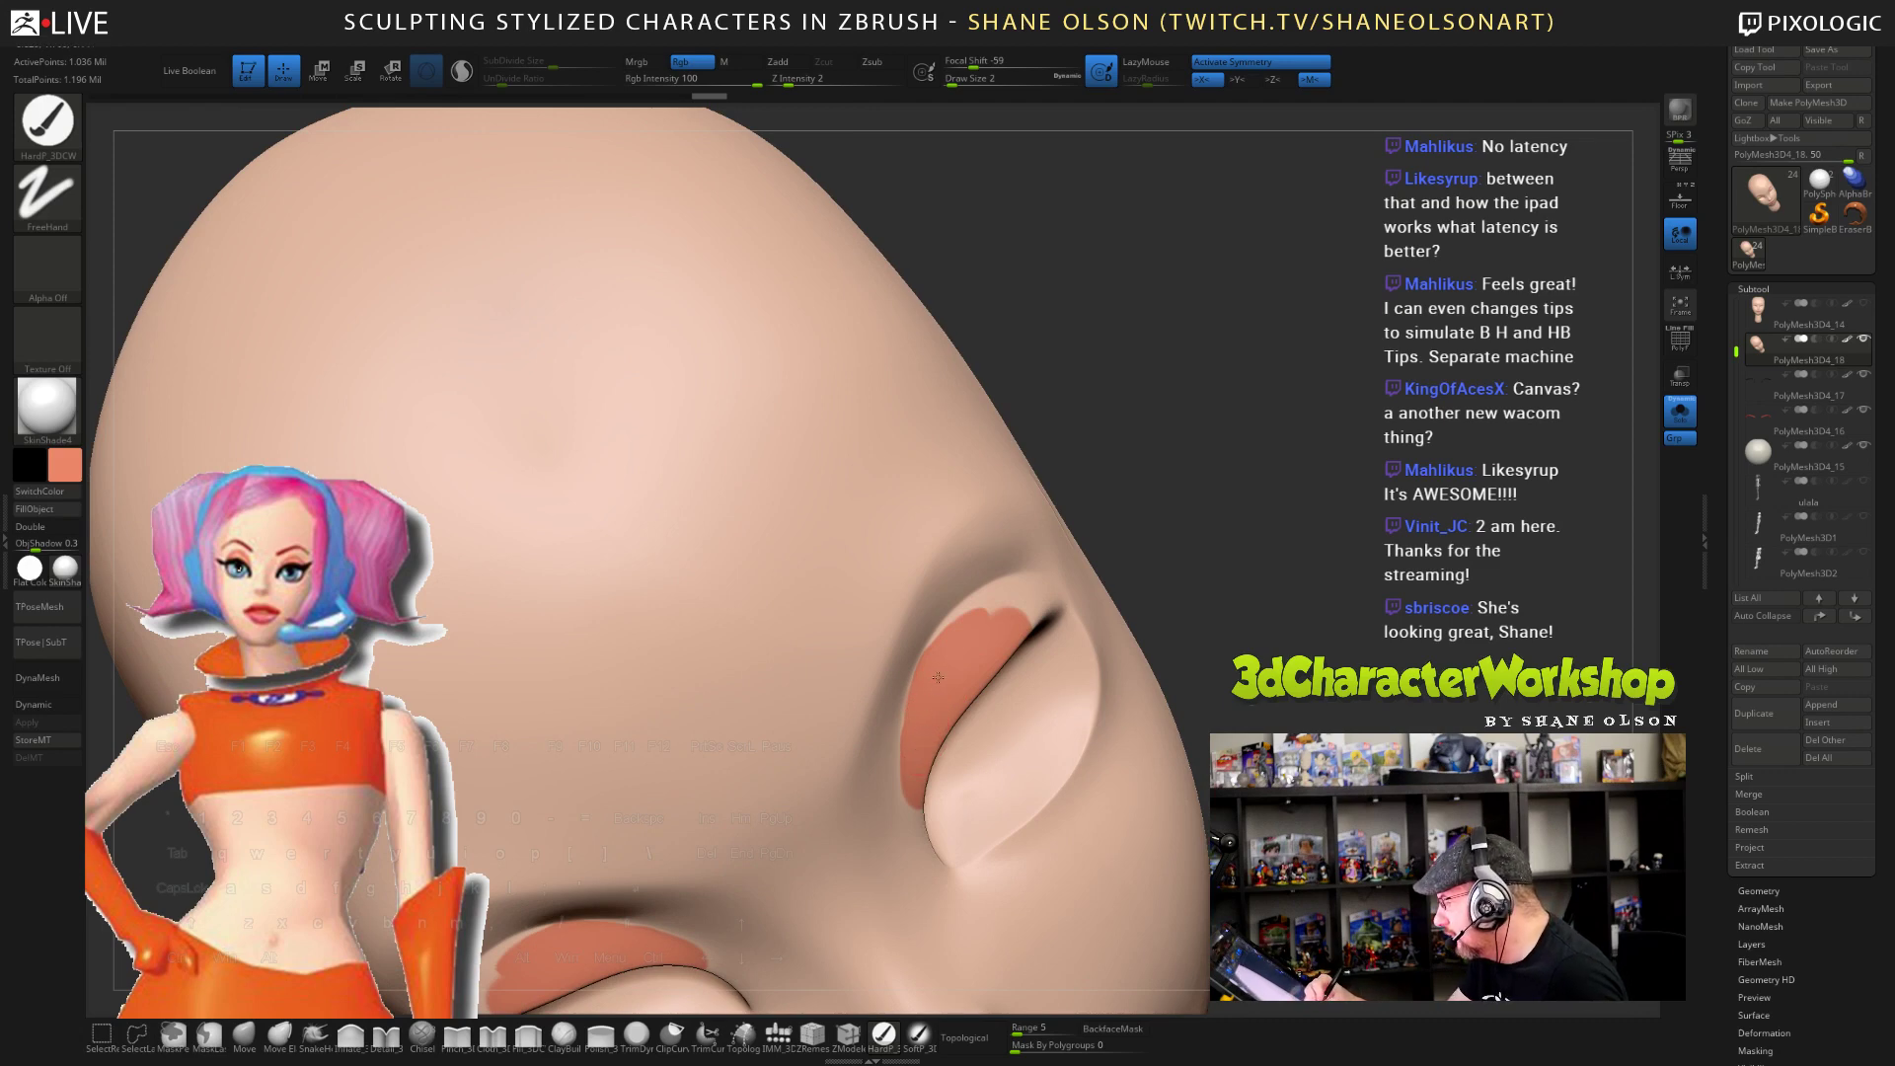
mouse_move(950, 652)
left_mouse_down()
mouse_move(955, 619)
mouse_move(1029, 596)
left_mouse_up()
- Extend the salmon eyeshadow to the outer eye corners and even out its border at draw size 1
right_click_drag(1200, 636, 1150, 618)
left_click_drag(1002, 637, 947, 696)
left_click_drag(1036, 630, 1063, 598)
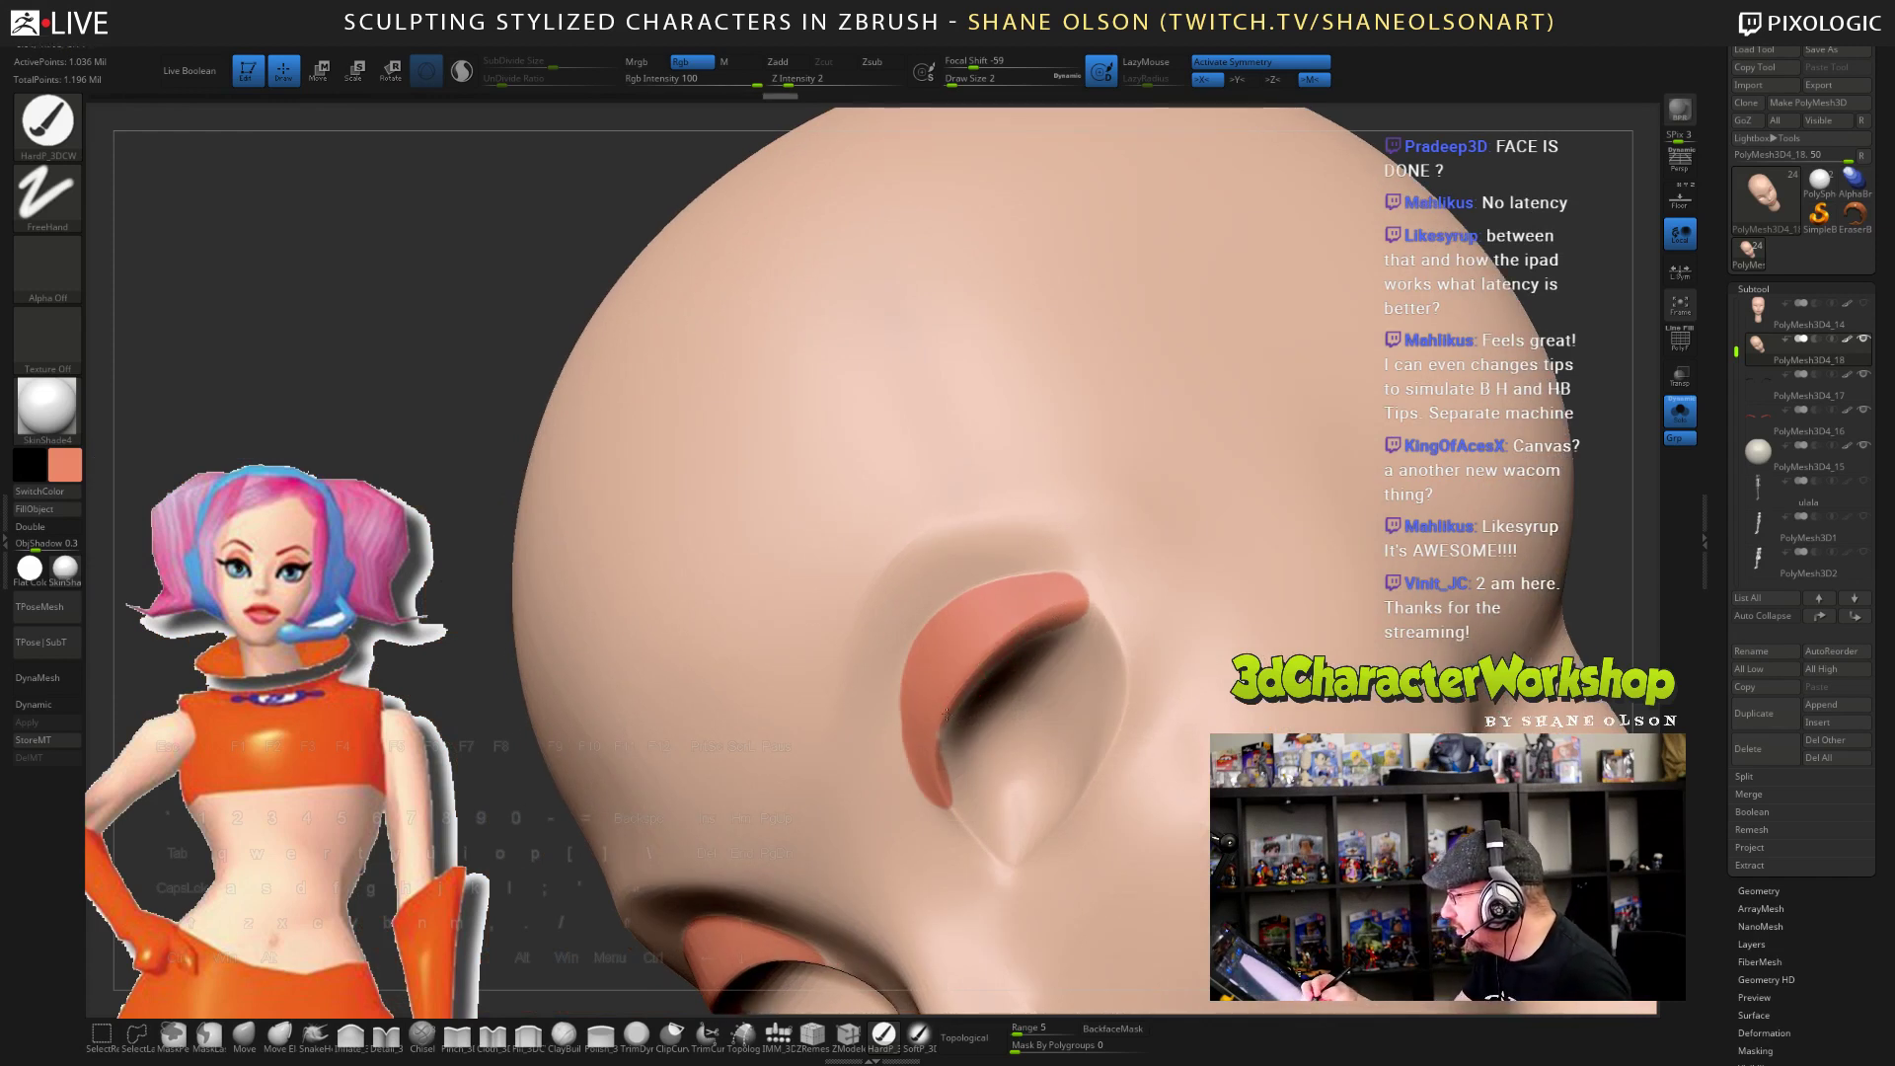
left_click_drag(945, 754, 1058, 602)
mouse_move(981, 655)
right_mouse_down()
mouse_move(998, 624)
mouse_move(928, 708)
right_mouse_up()
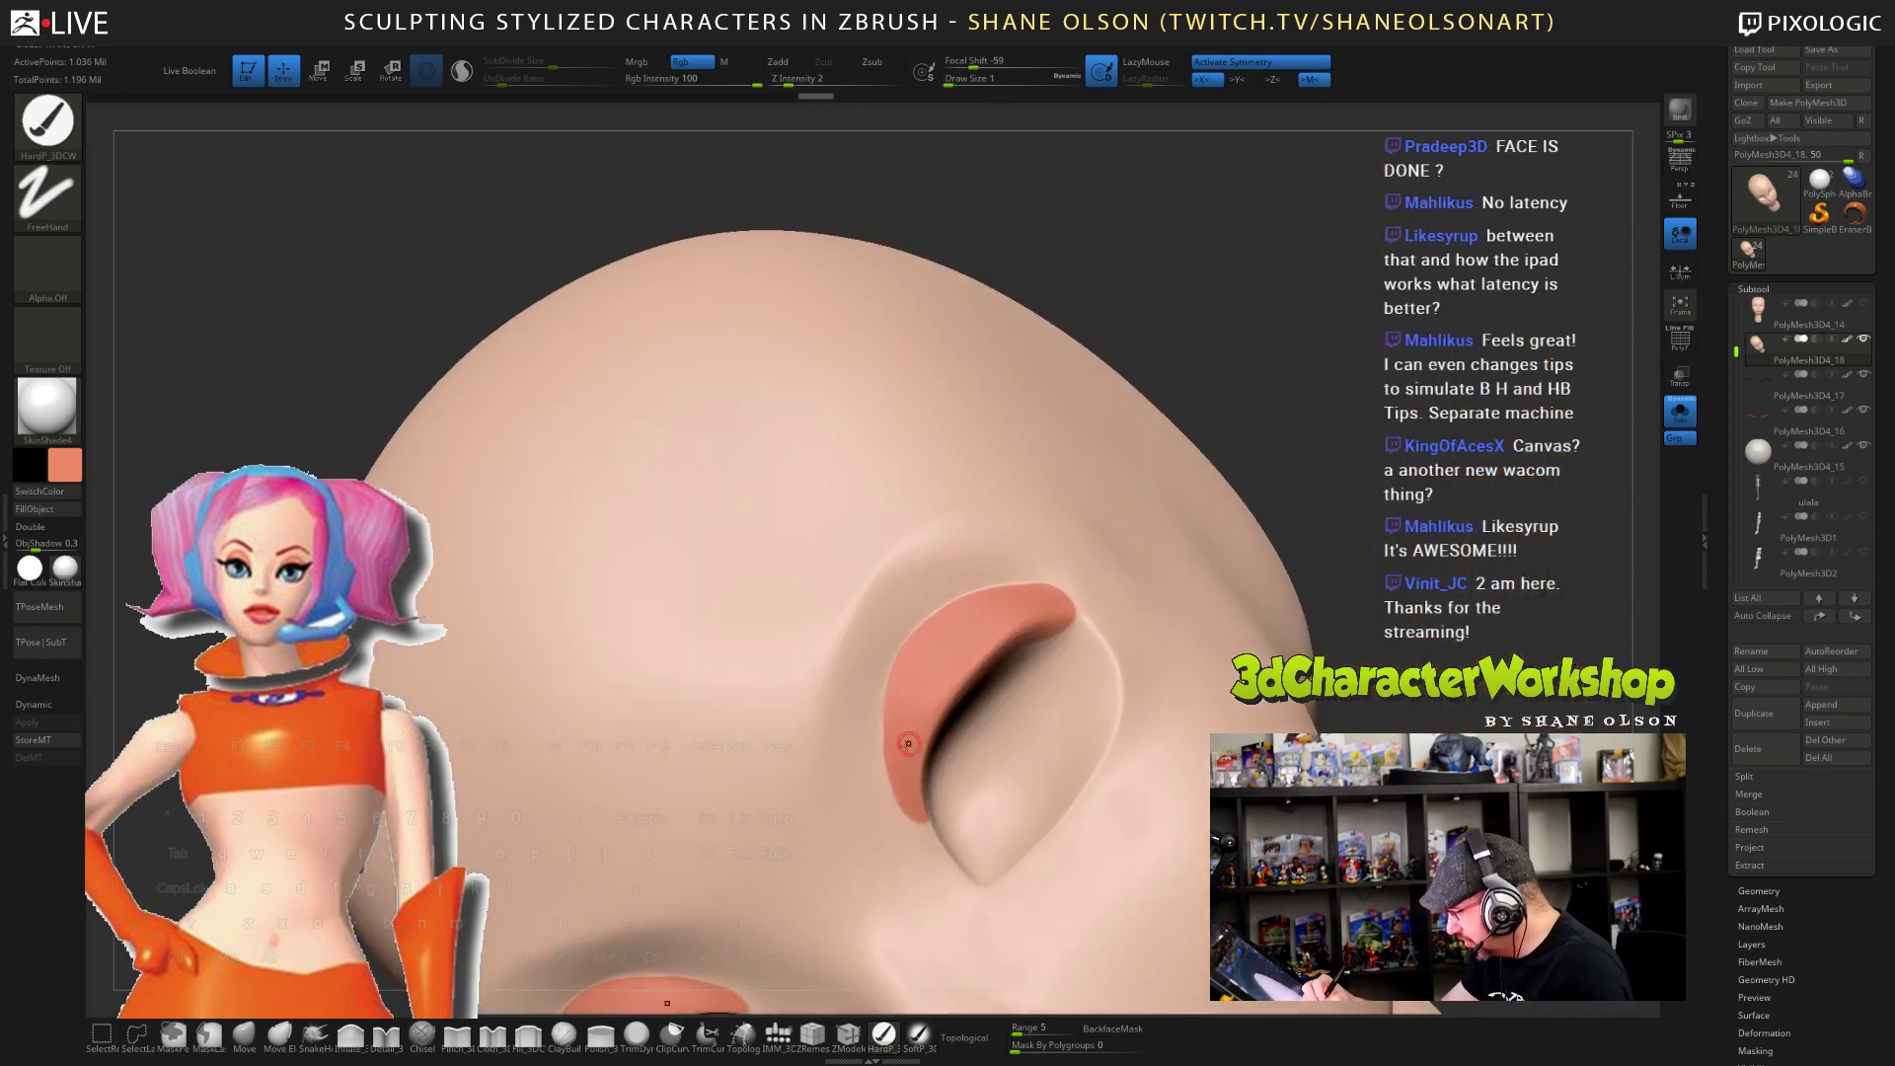
key("[")
left_click_drag(898, 682, 902, 722)
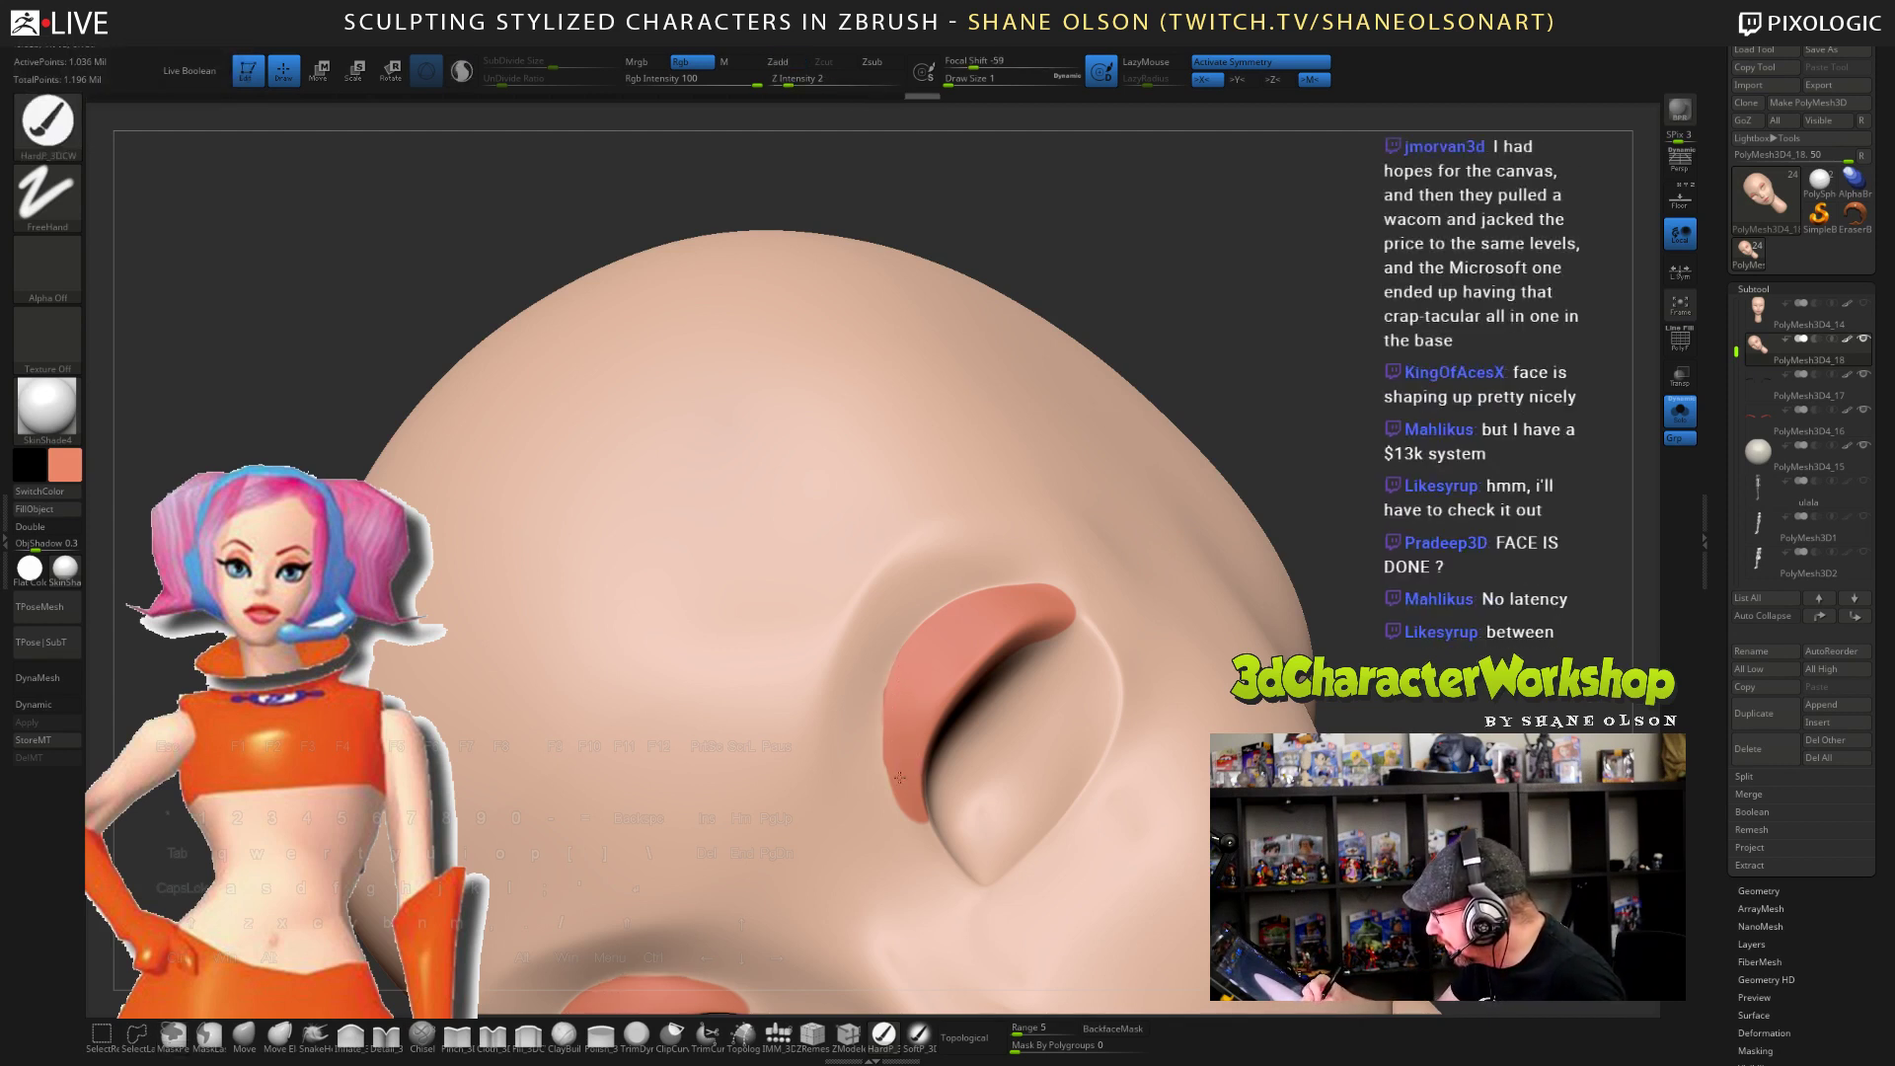
- Resample the skin and salmon tones from the head and extend the eyeshadow to a tapered point at the inner eye corners
key("c")
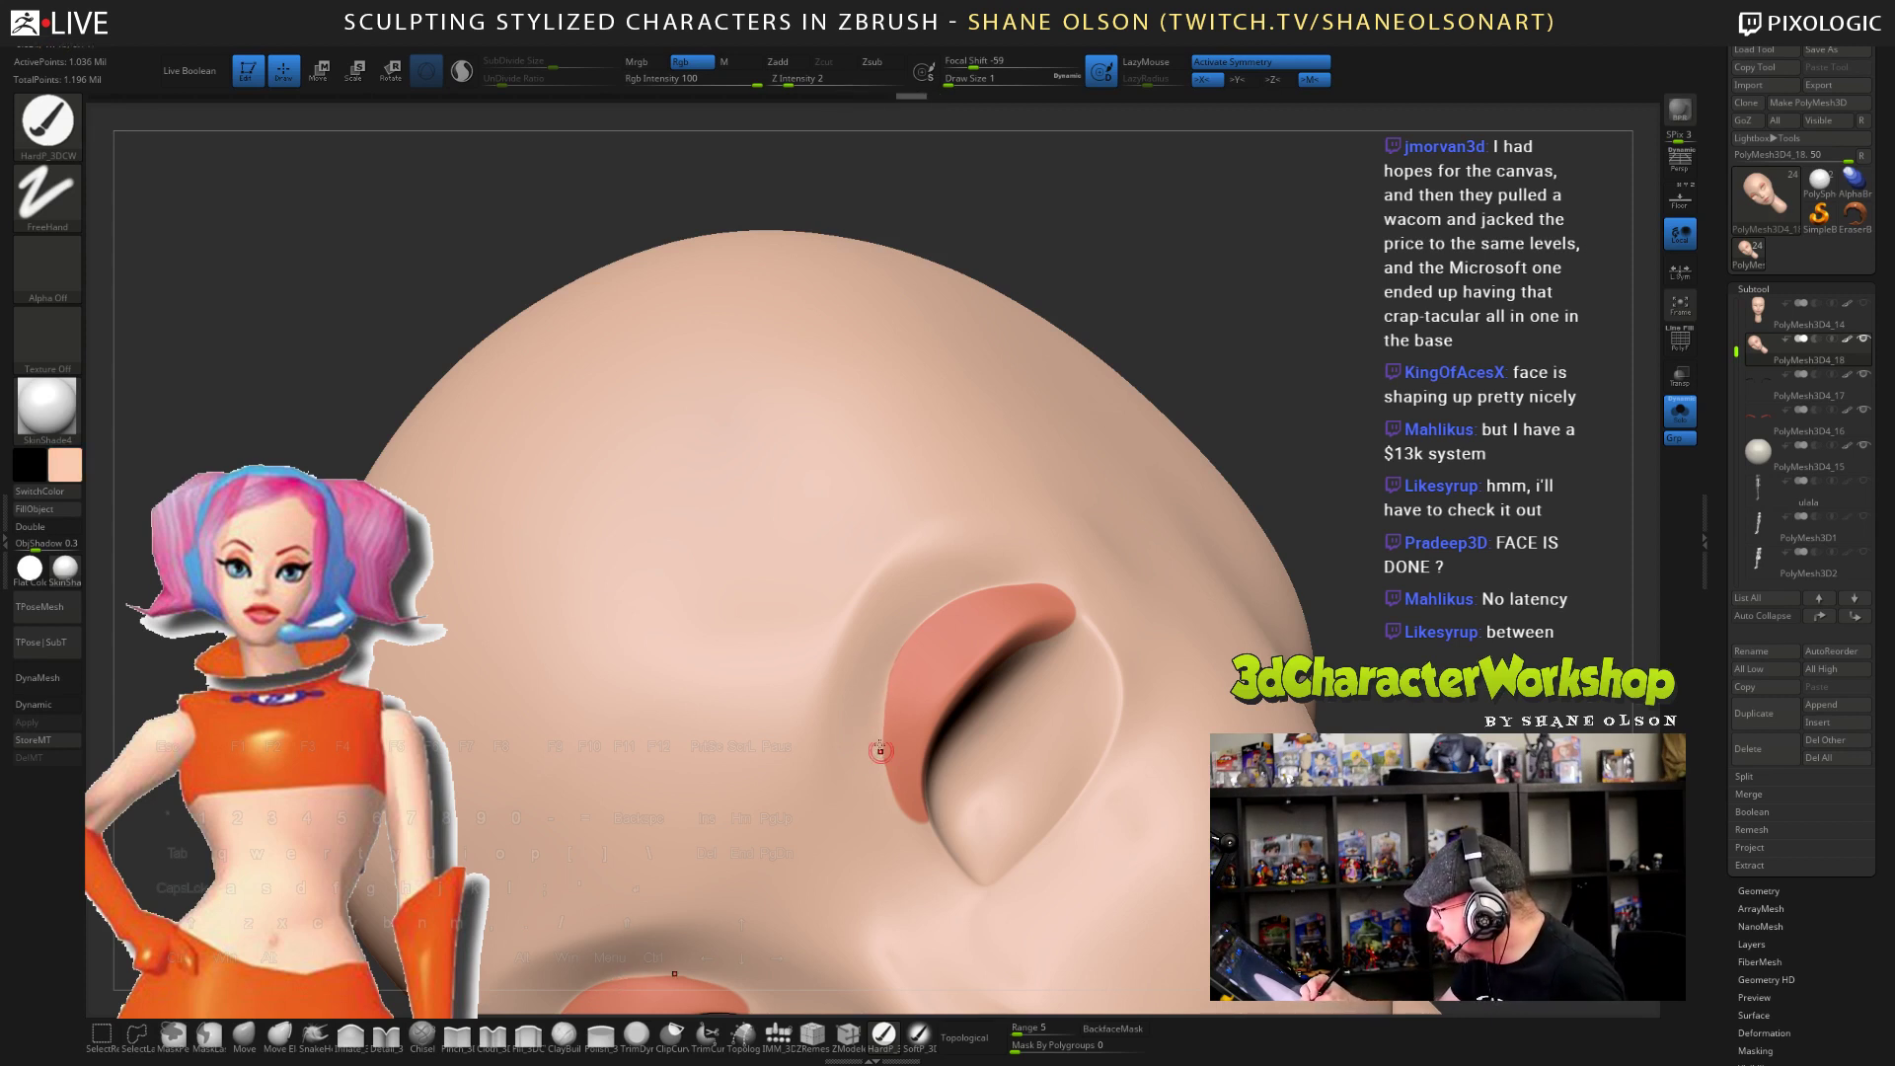
mouse_move(931, 734)
right_mouse_down()
mouse_move(940, 622)
mouse_move(1201, 554)
mouse_move(1291, 597)
right_mouse_up()
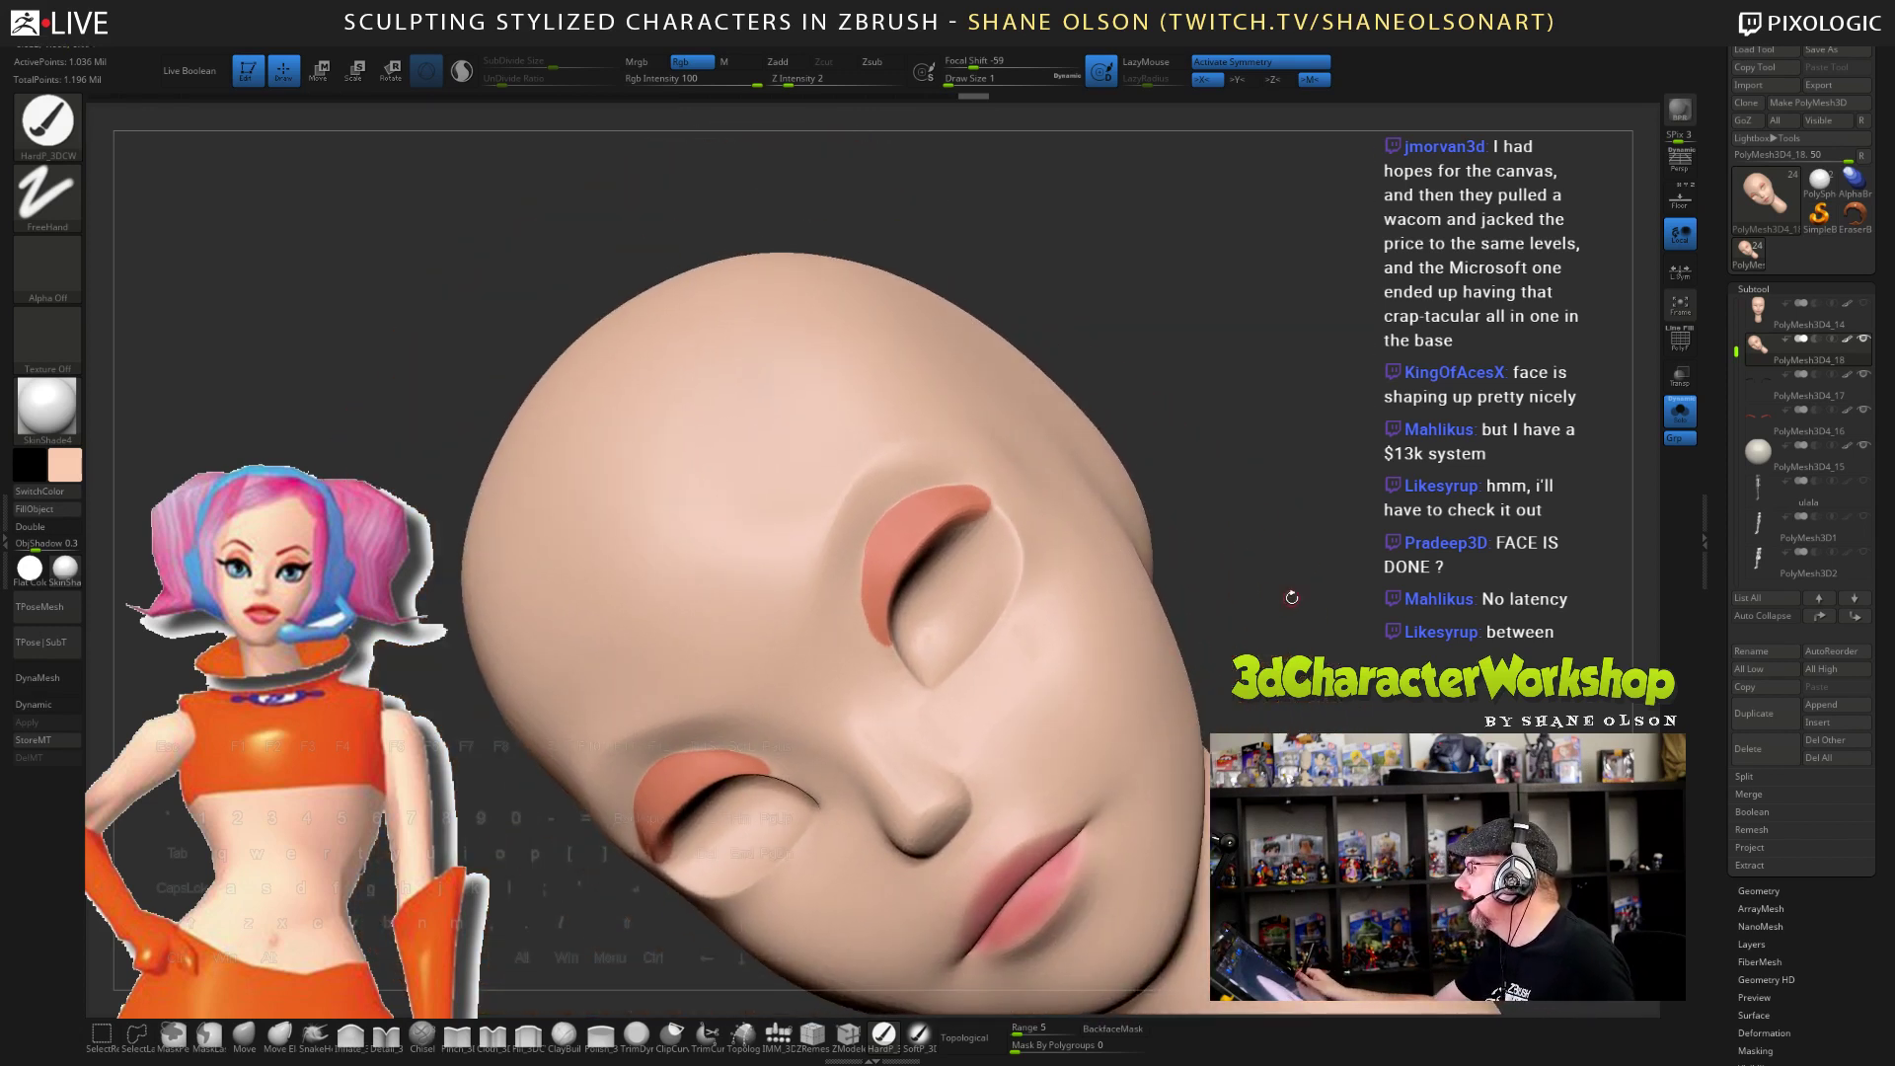
right_click_drag(1257, 468, 1296, 440)
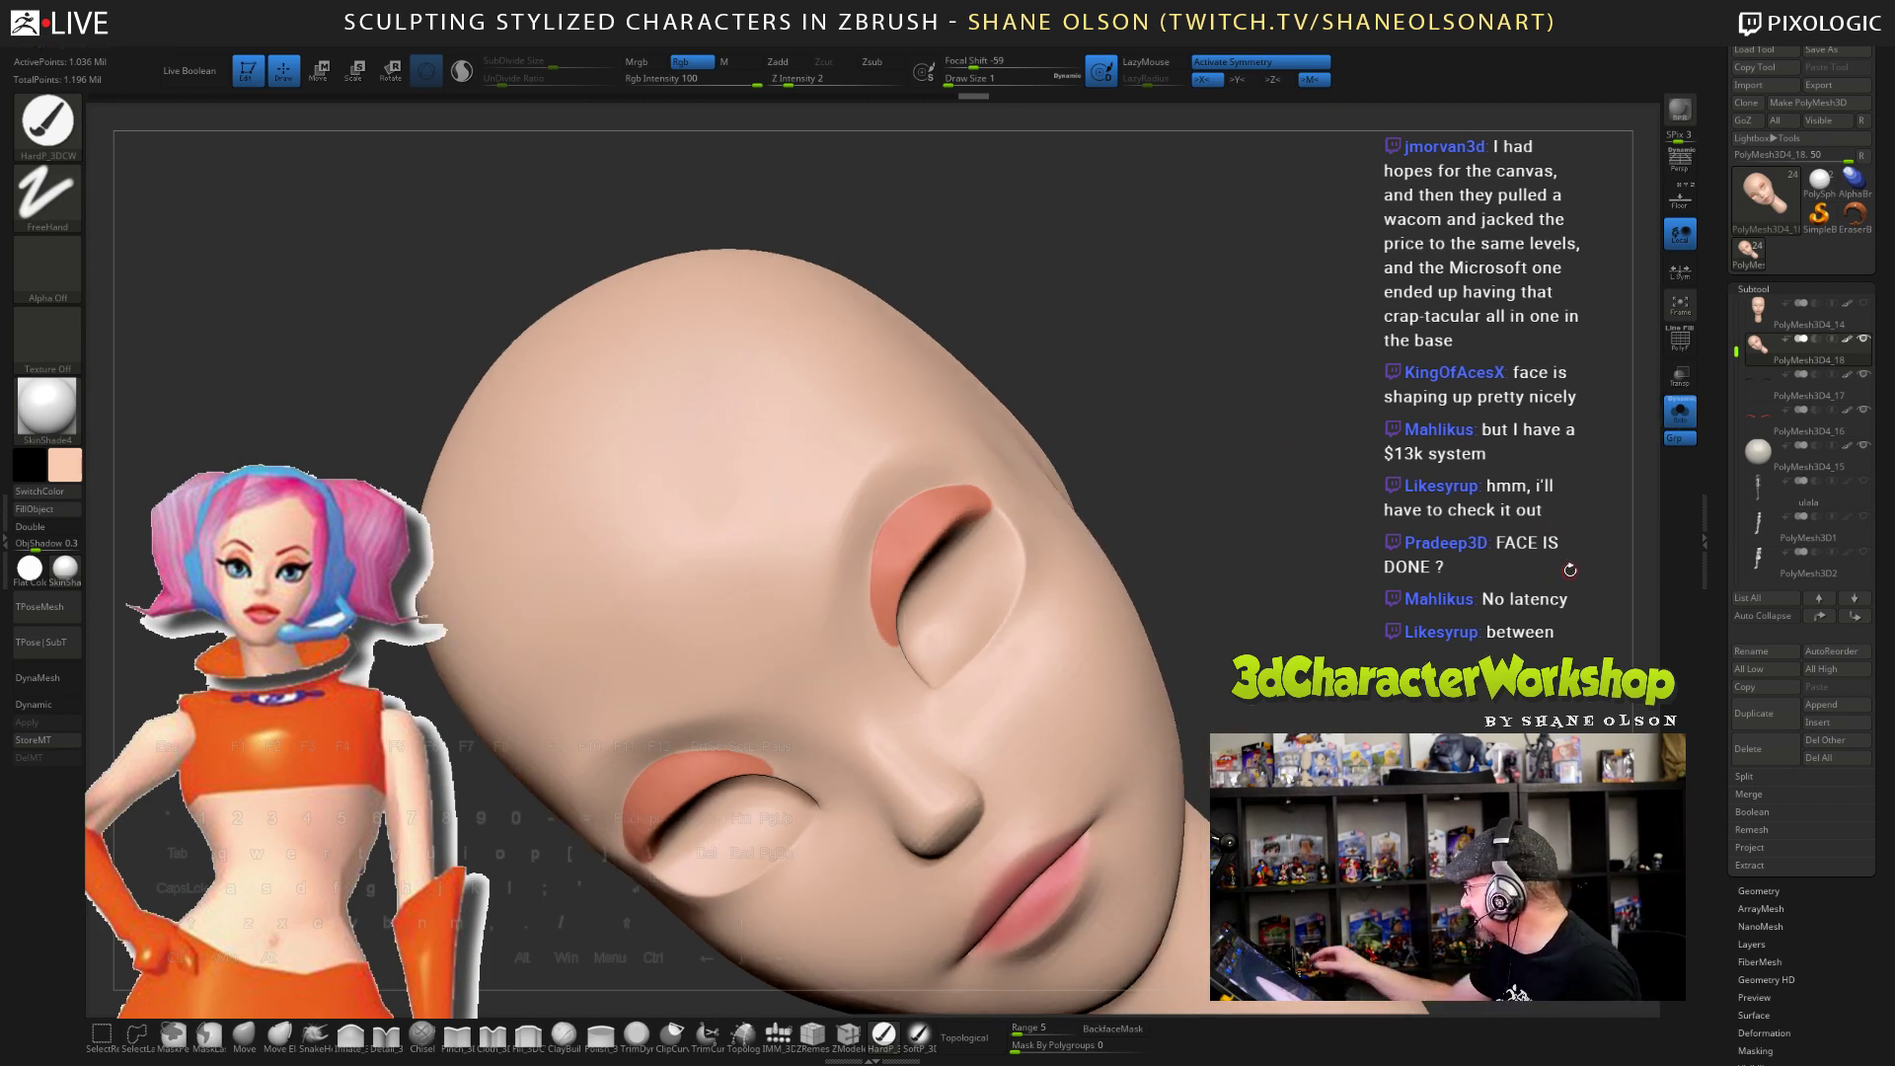
key("c")
mouse_move(903, 631)
left_mouse_down()
mouse_move(882, 612)
mouse_move(898, 646)
left_mouse_up()
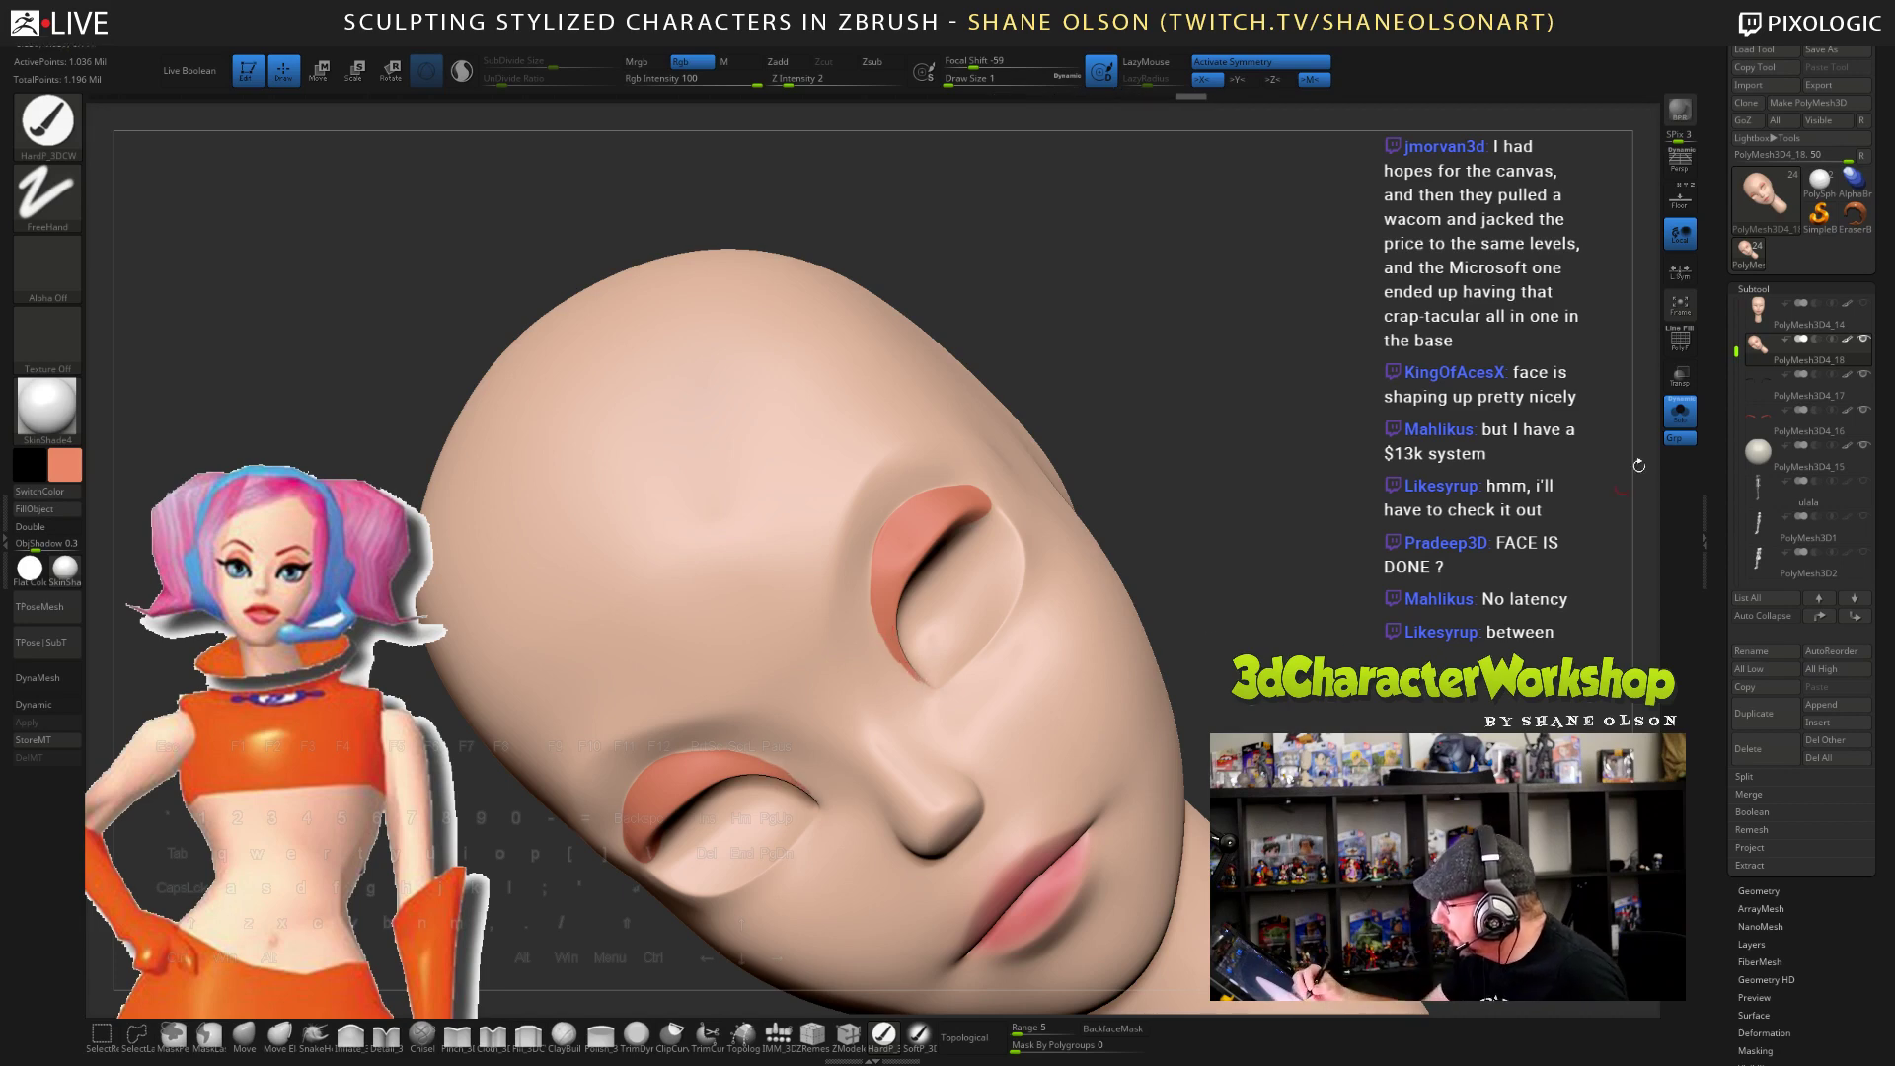
- Show all subtools again and examine the eyeshadow on the full head from the front and from oblique angles
left_click(1679, 409)
mouse_move(1401, 658)
left_mouse_down()
mouse_move(1404, 612)
mouse_move(1325, 600)
mouse_move(1348, 707)
mouse_move(1401, 750)
mouse_move(1342, 680)
mouse_move(1381, 680)
left_mouse_up()
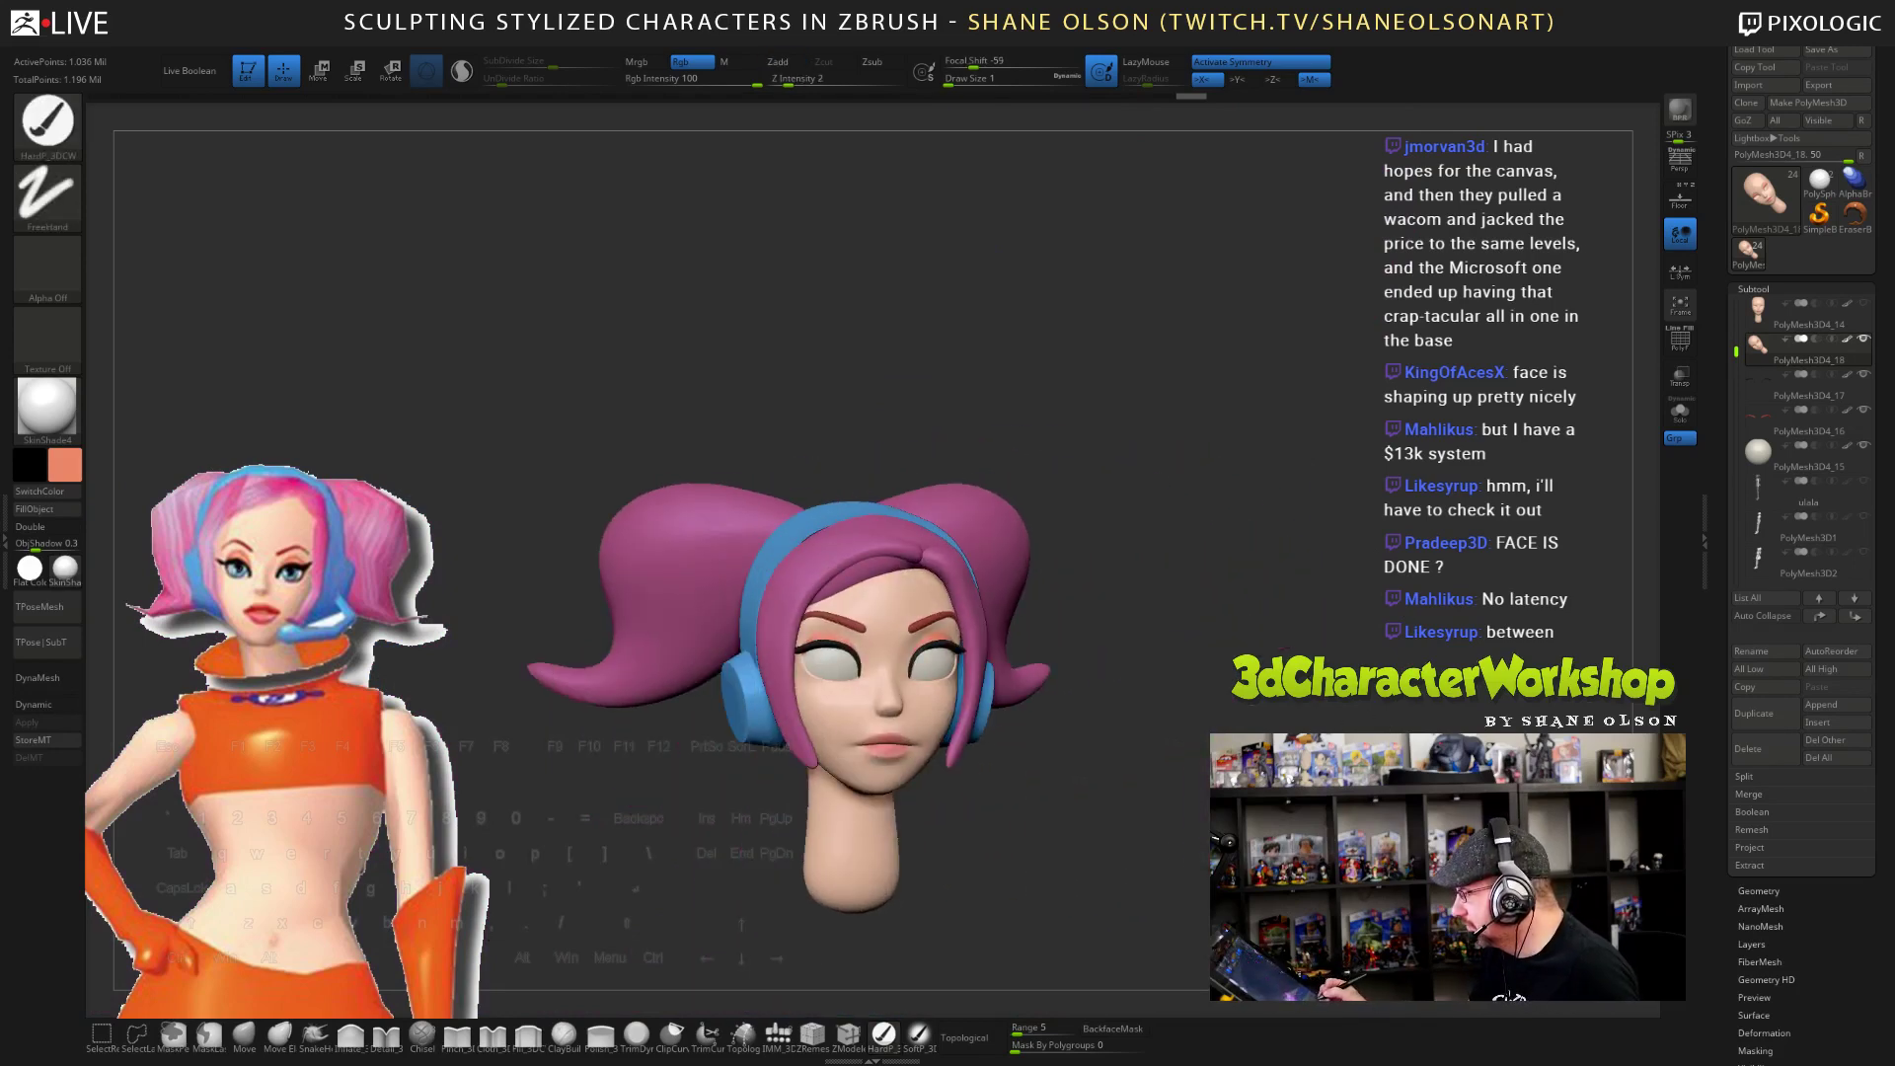
mouse_move(1046, 671)
left_mouse_down("alt")
mouse_move(1329, 727)
mouse_move(1081, 629)
left_mouse_up("alt")
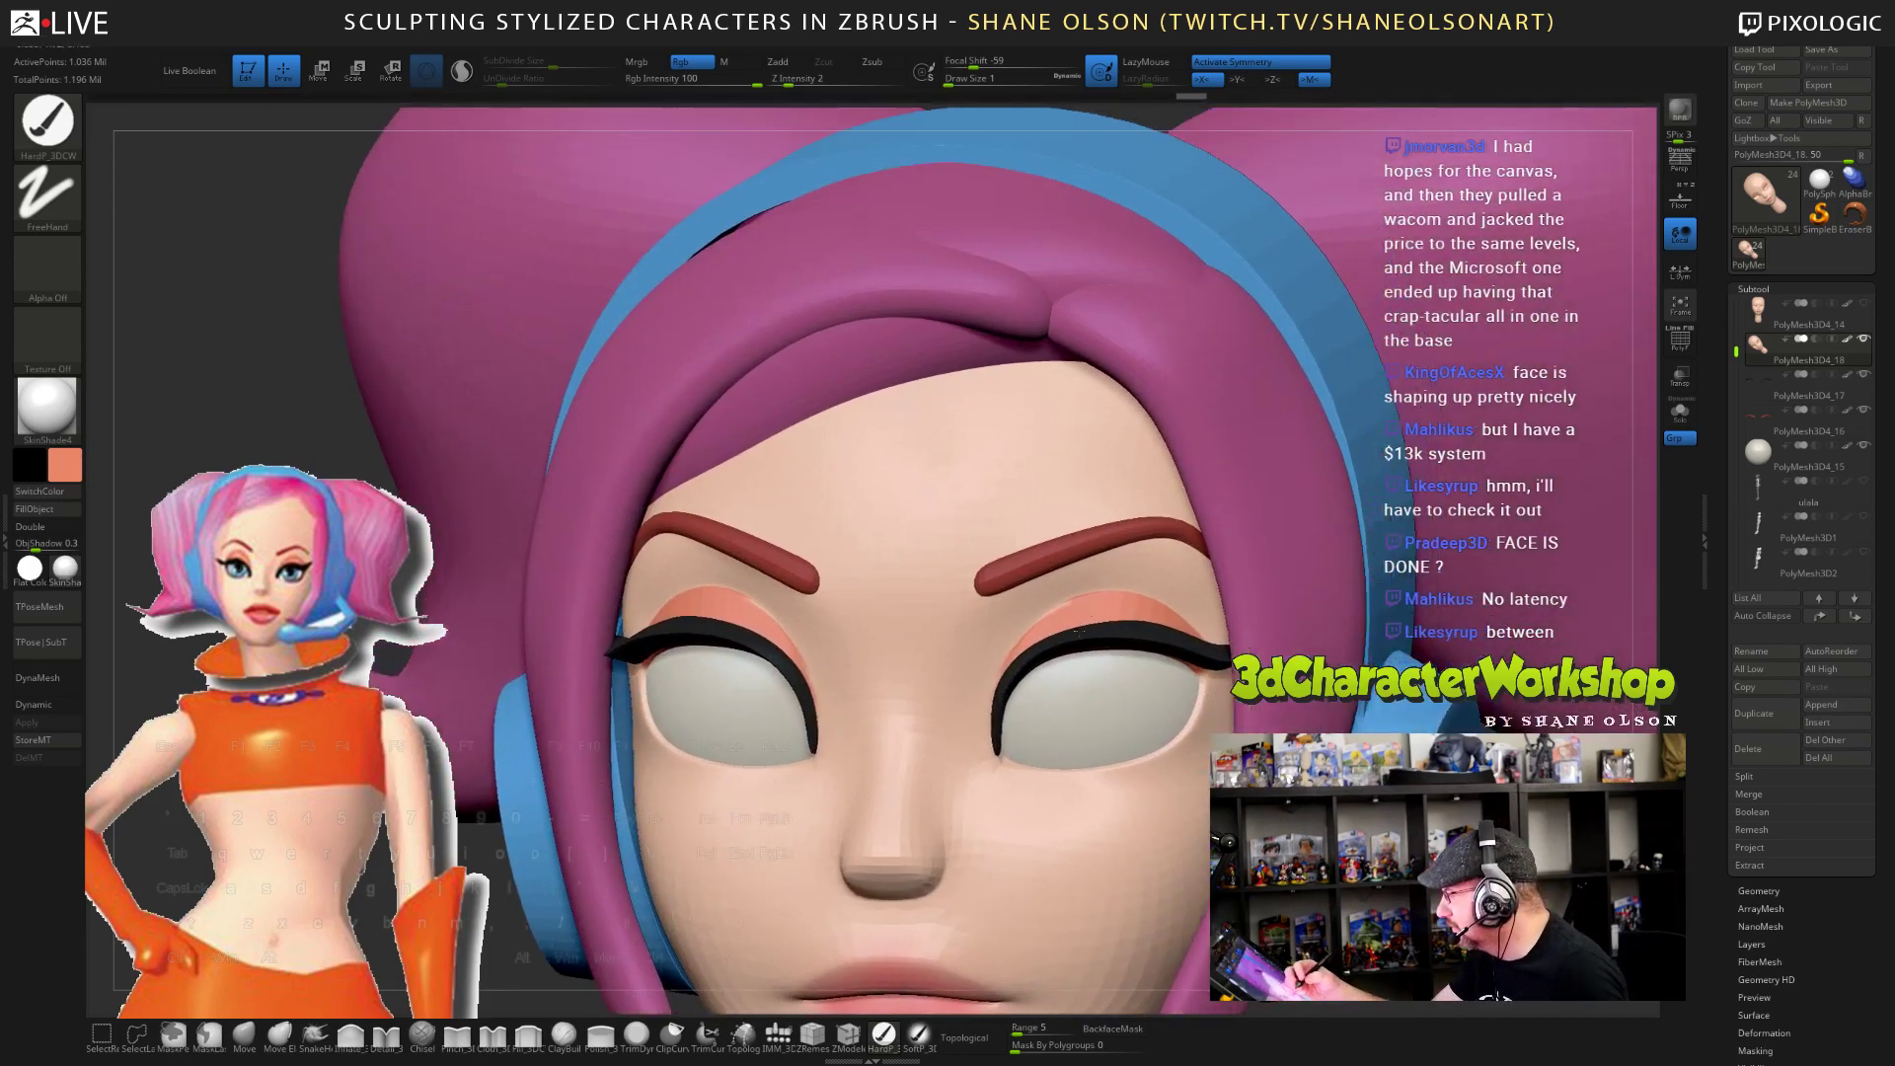
mouse_move(1078, 629)
right_mouse_down("alt")
mouse_move(1044, 690)
mouse_move(1085, 696)
right_mouse_up("alt")
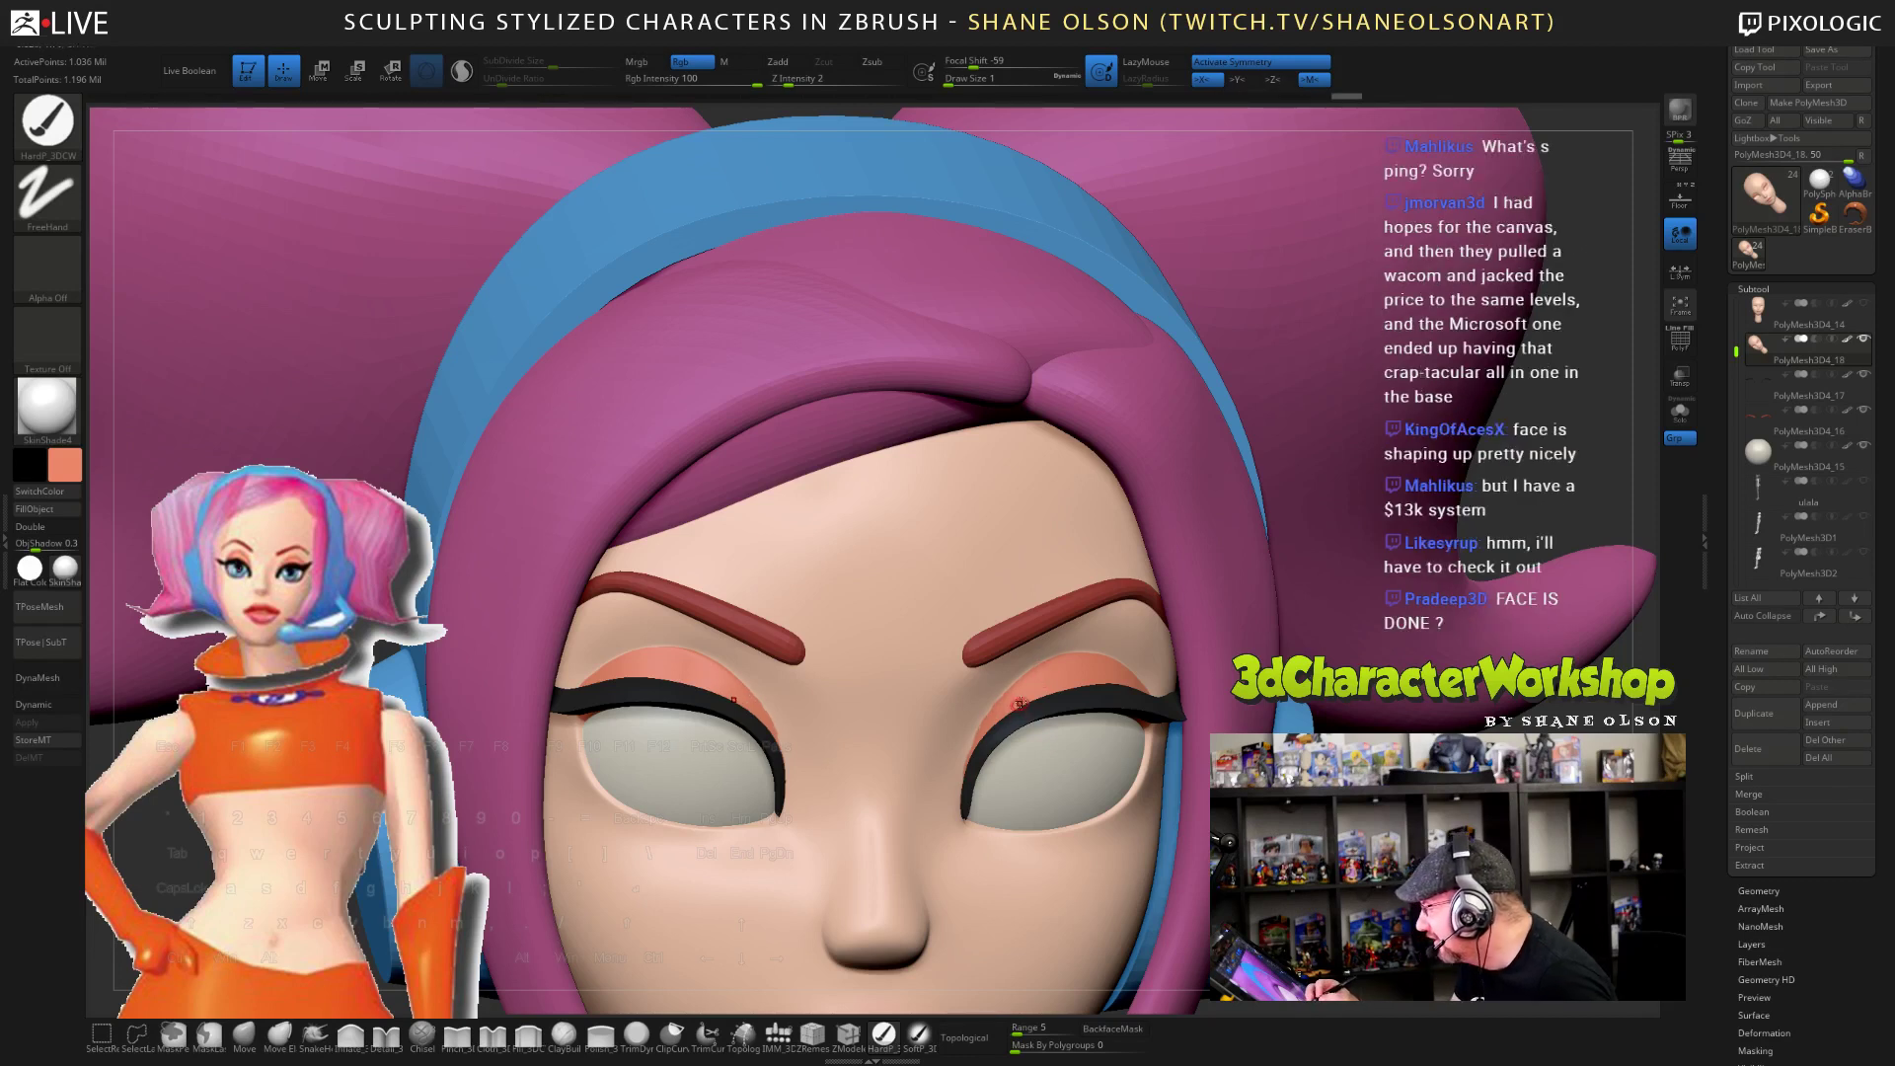
right_click_drag(1046, 681, 1159, 812, "ctrl")
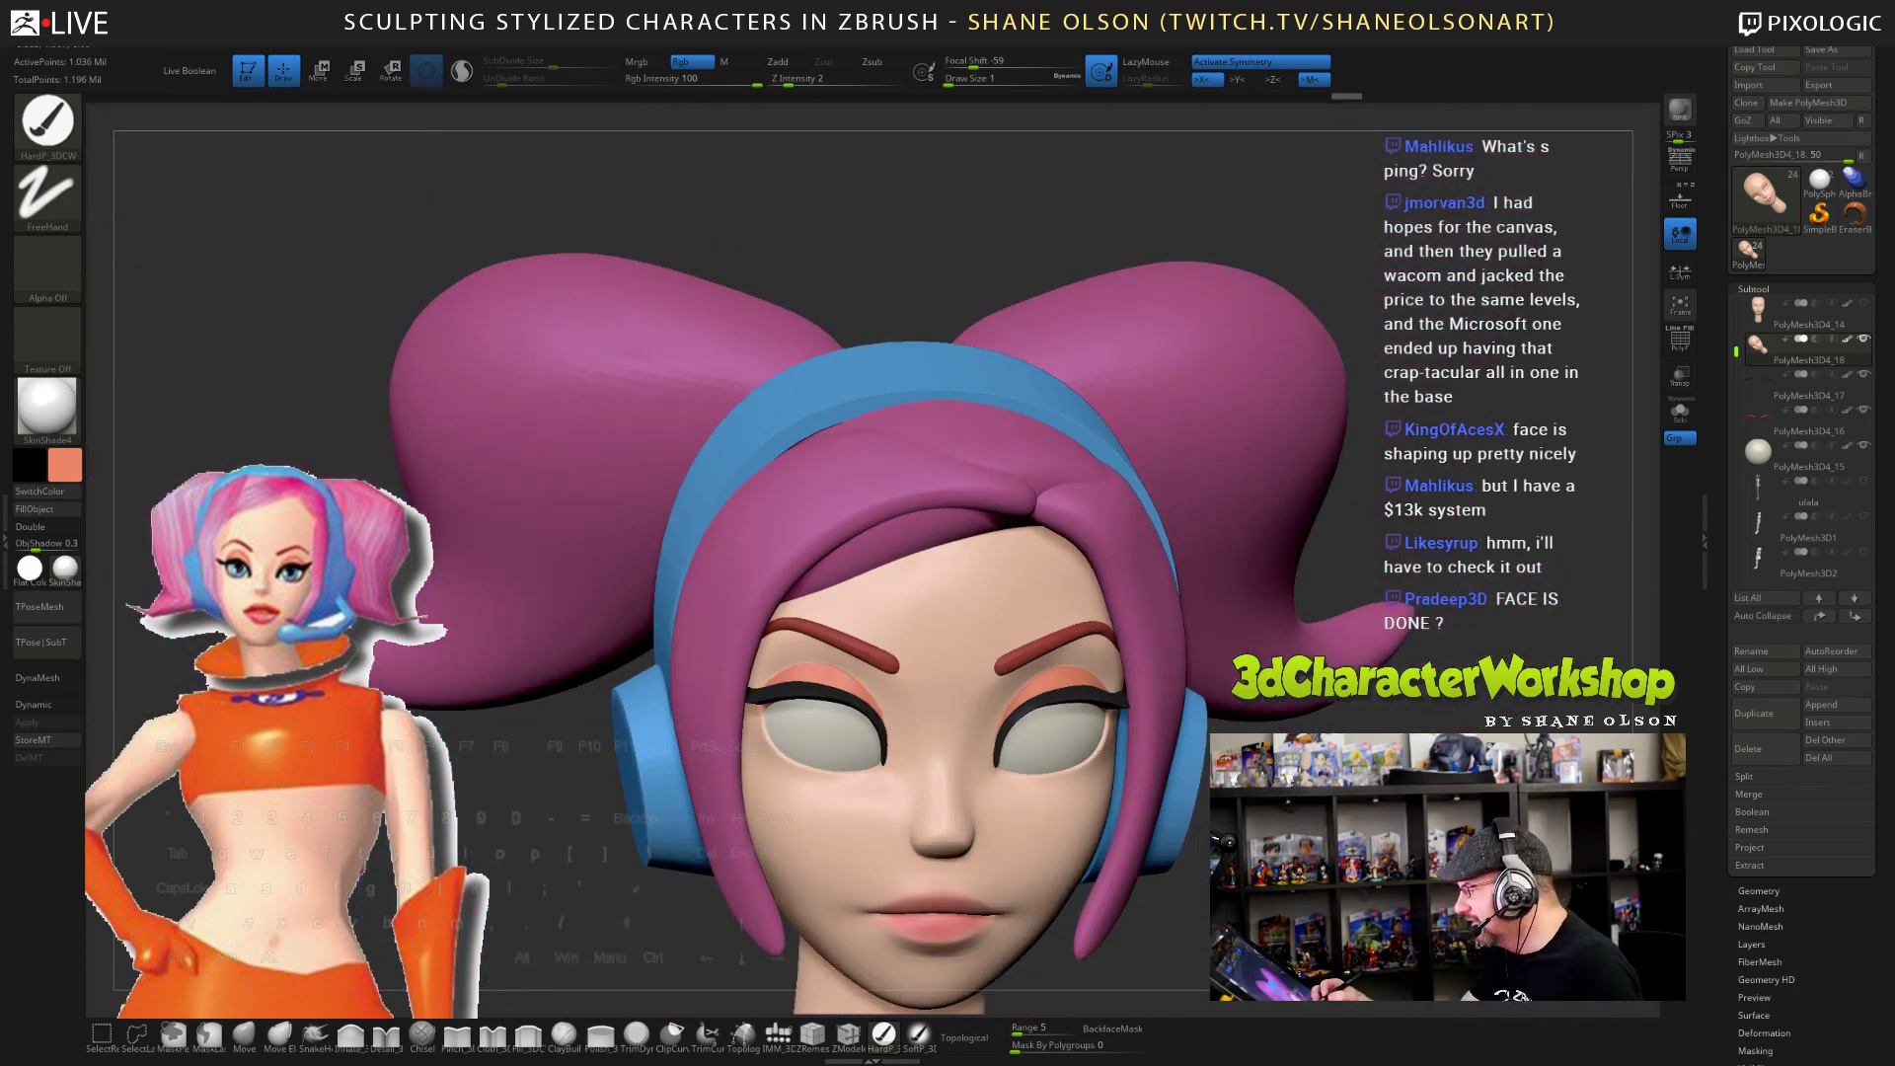
mouse_move(1007, 750)
right_mouse_down()
mouse_move(1095, 765)
mouse_move(1070, 774)
mouse_move(991, 725)
right_mouse_up()
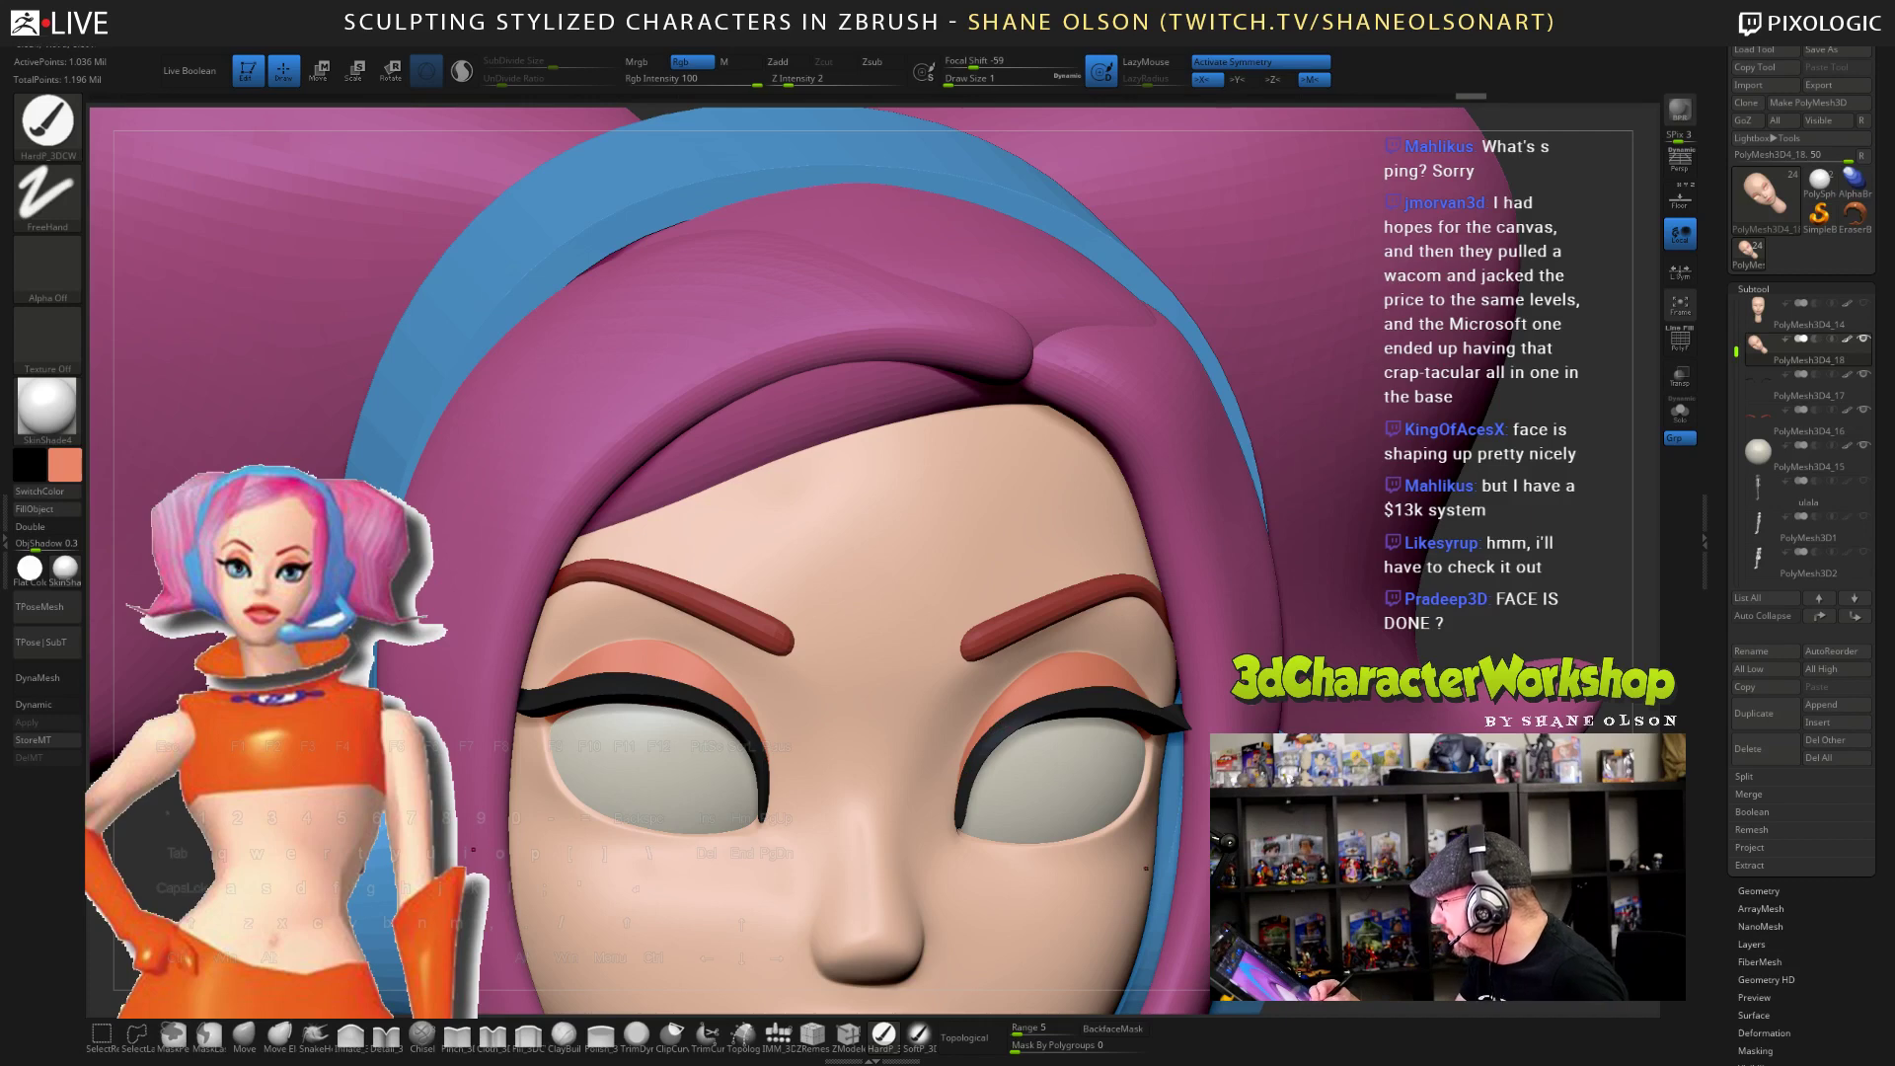
right_click_drag(997, 726, 1026, 819, "alt")
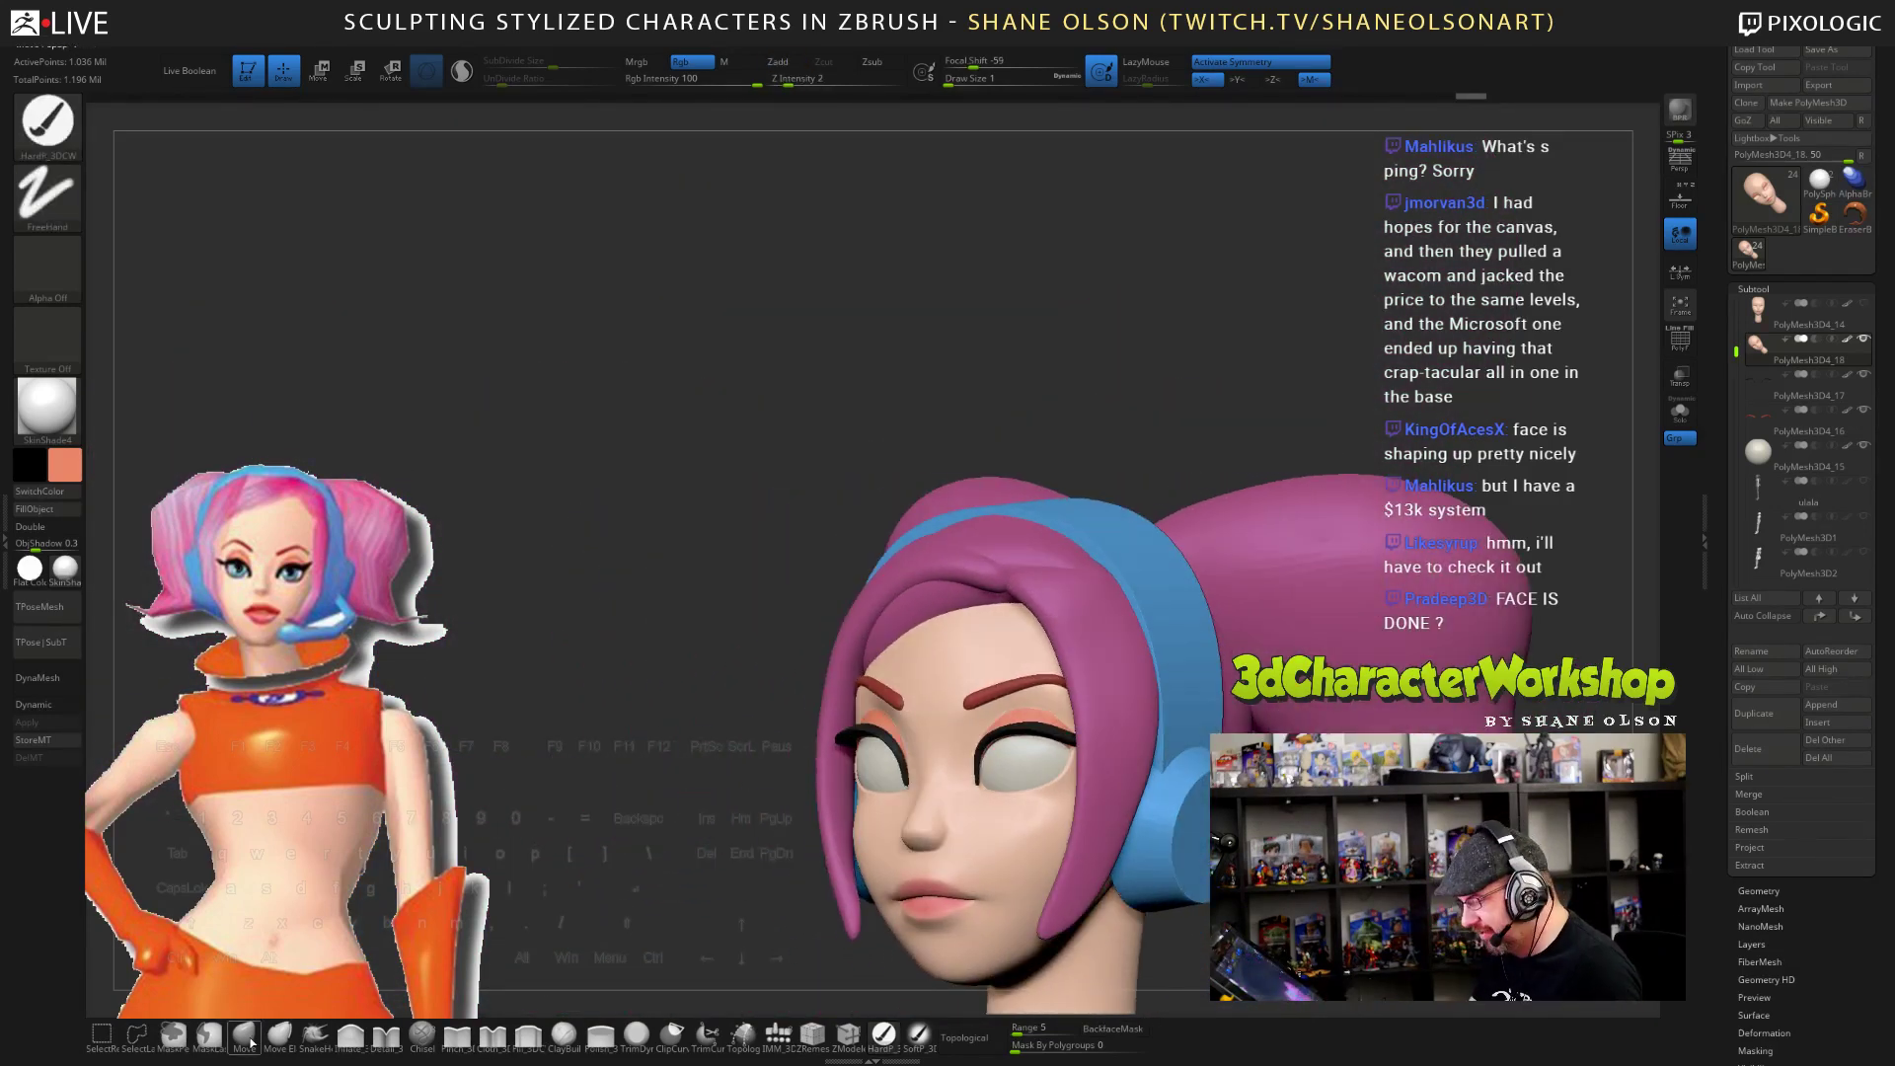
left_click(244, 1033)
key("Return")
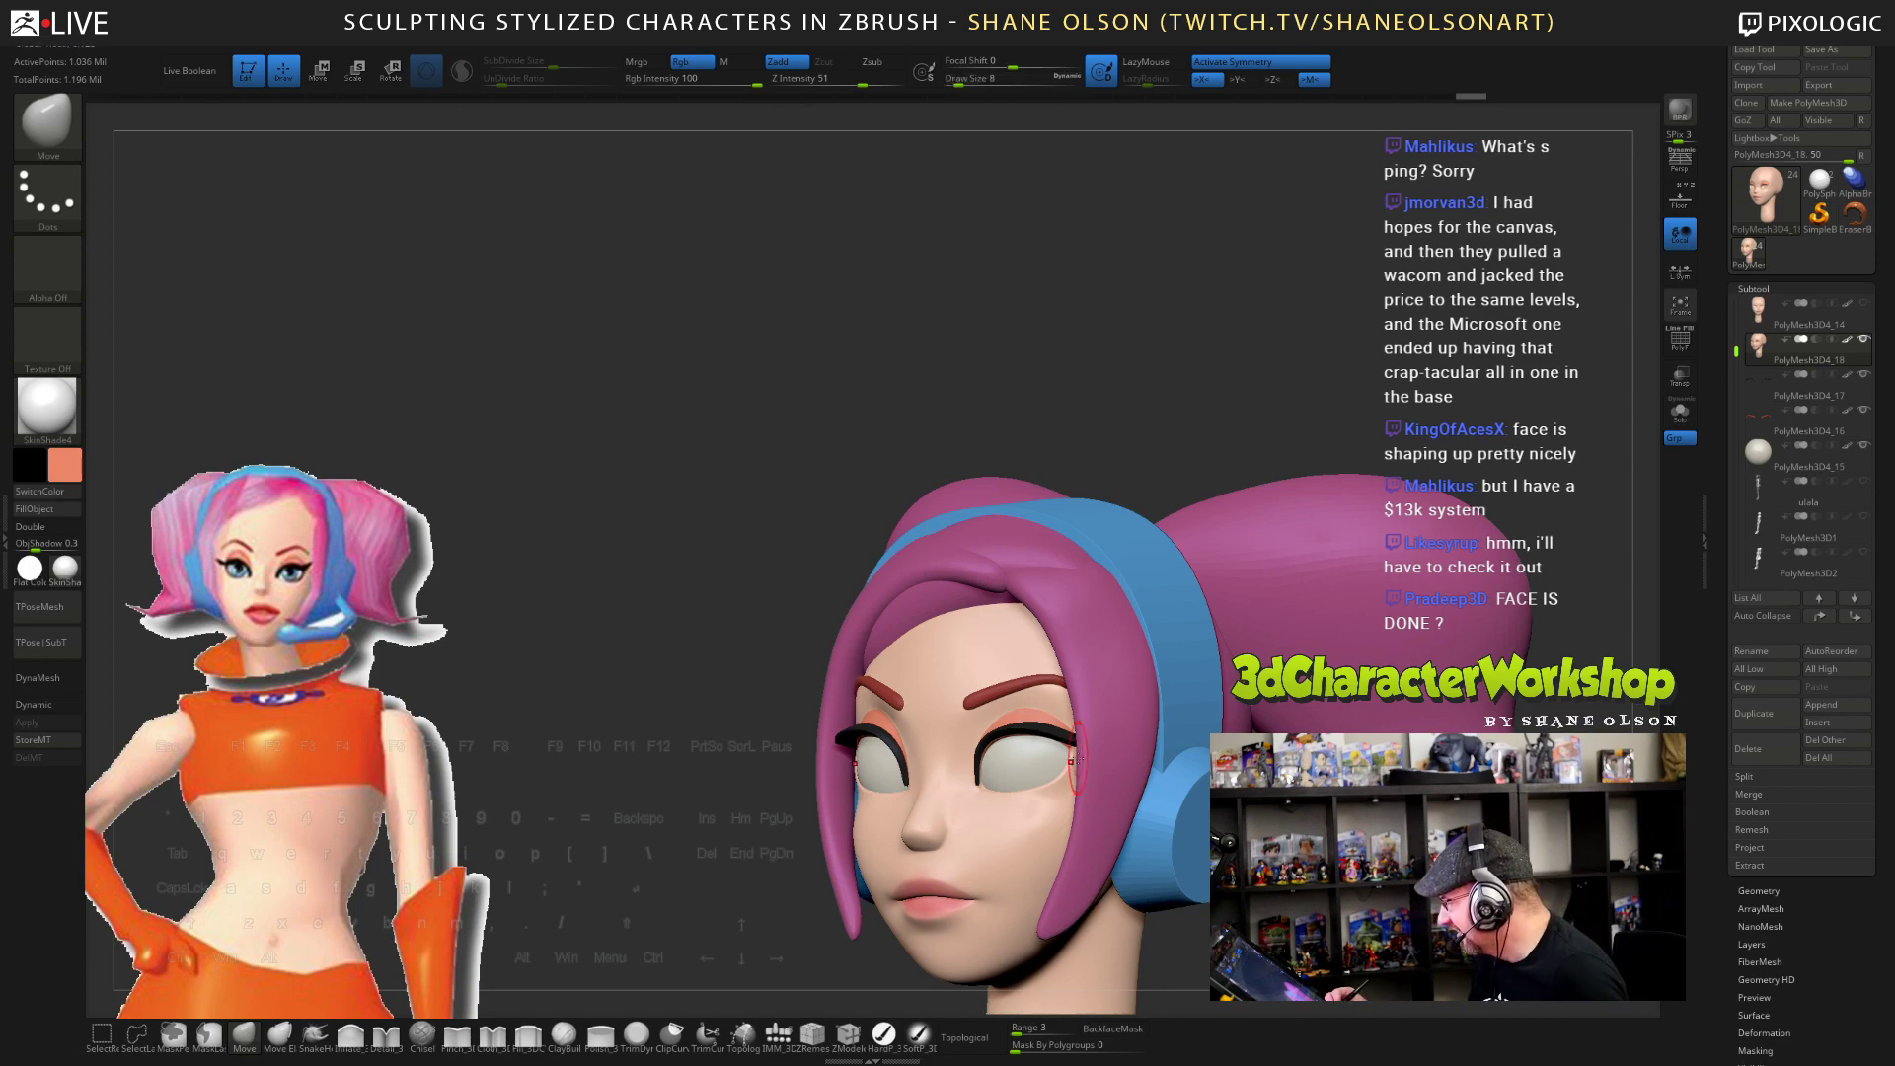
right_click_drag(1078, 745, 1171, 597)
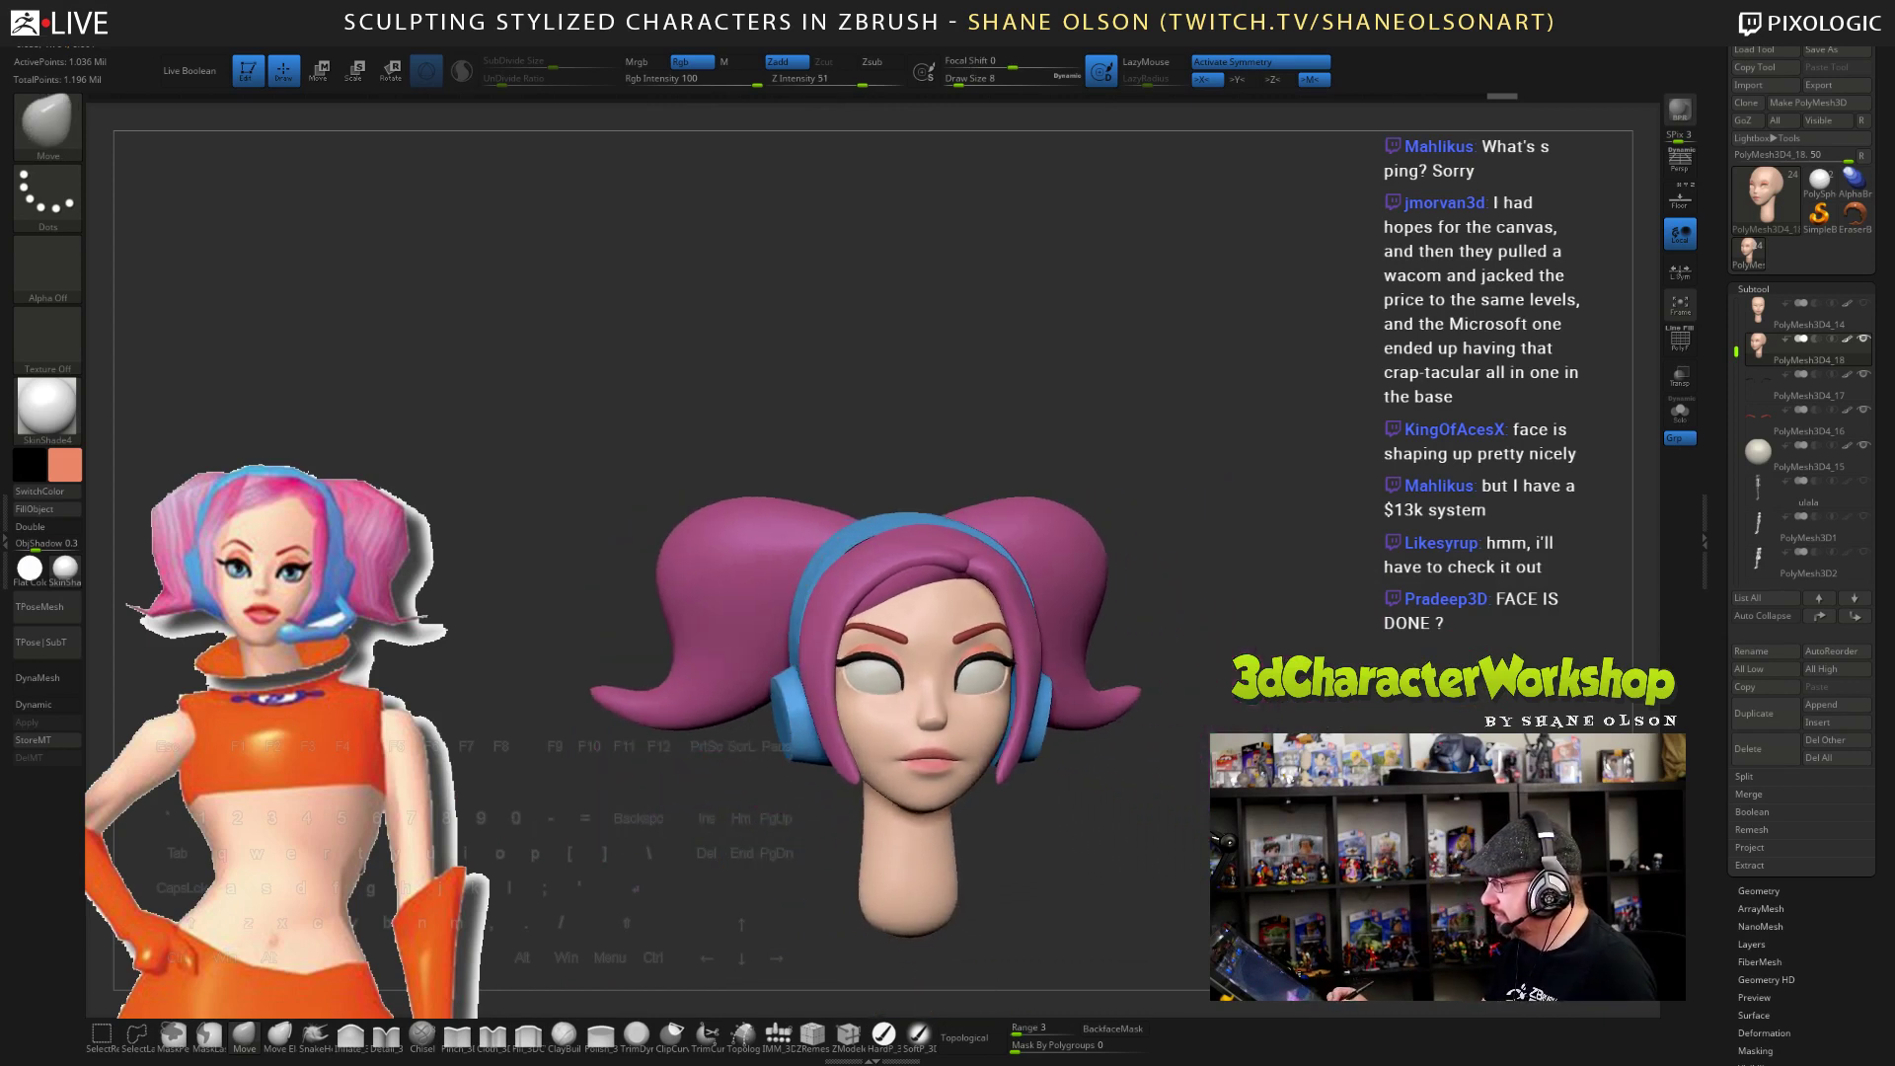
right_click_drag(1183, 825, 1120, 772, "alt")
- Sample a deep red from the reference image as the new paint colour
key("z")
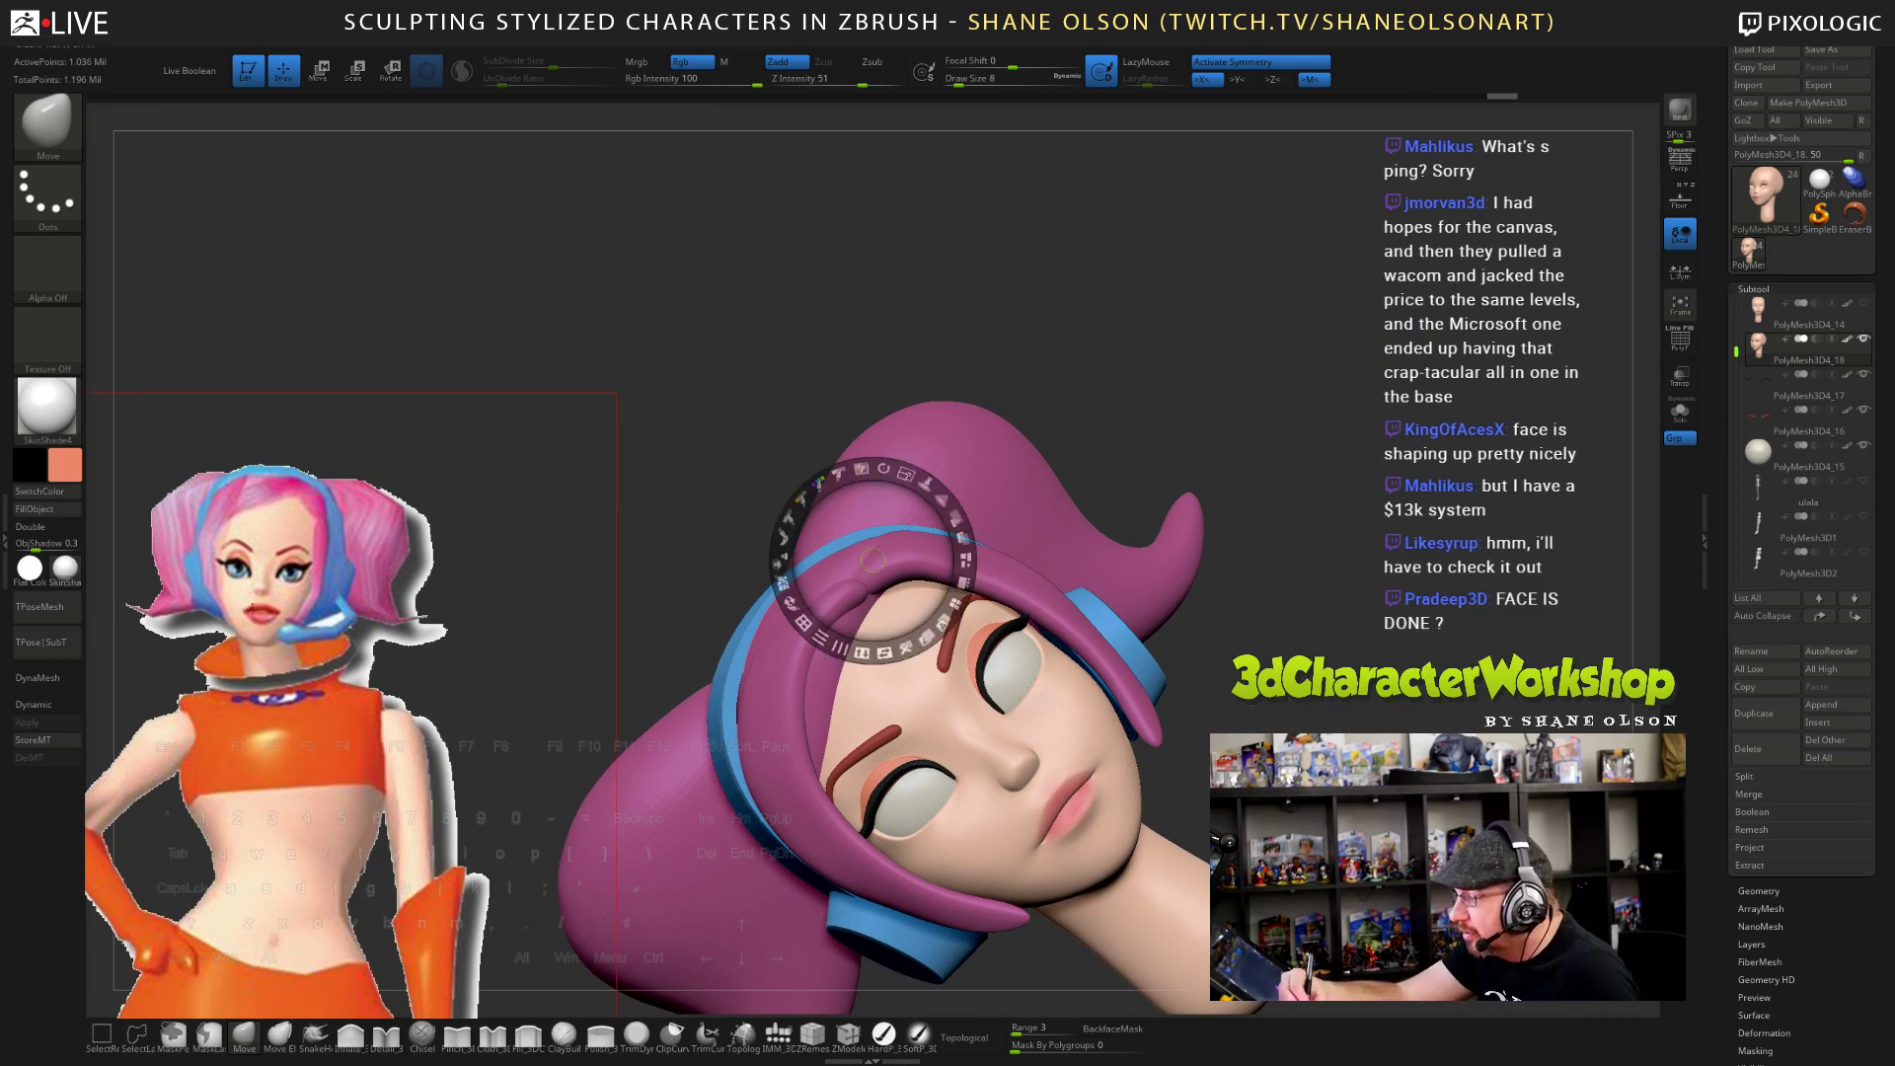
key("c")
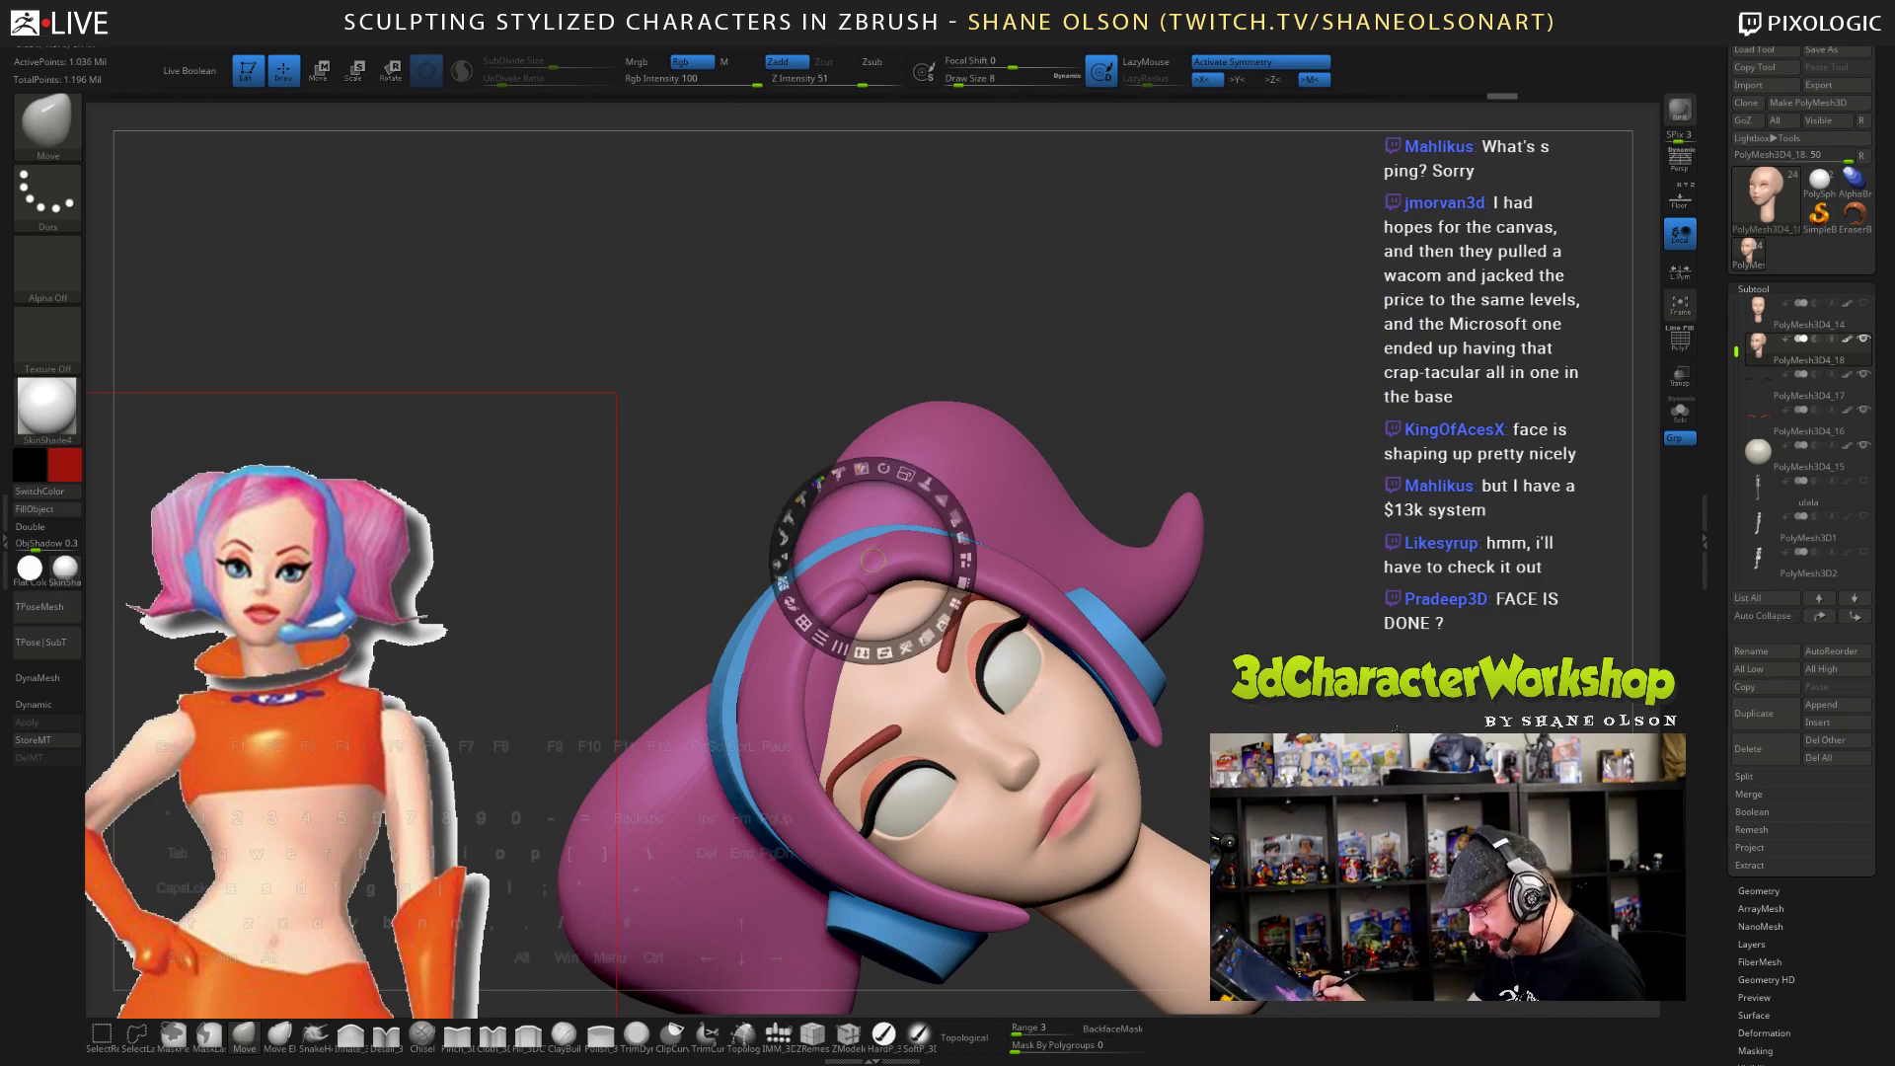
key("z")
right_click_drag(1017, 986, 1026, 922)
left_click(884, 1034)
right_click_drag(1267, 617, 1292, 726, "ctrl")
key("s")
left_click_drag(1292, 725, 1286, 726)
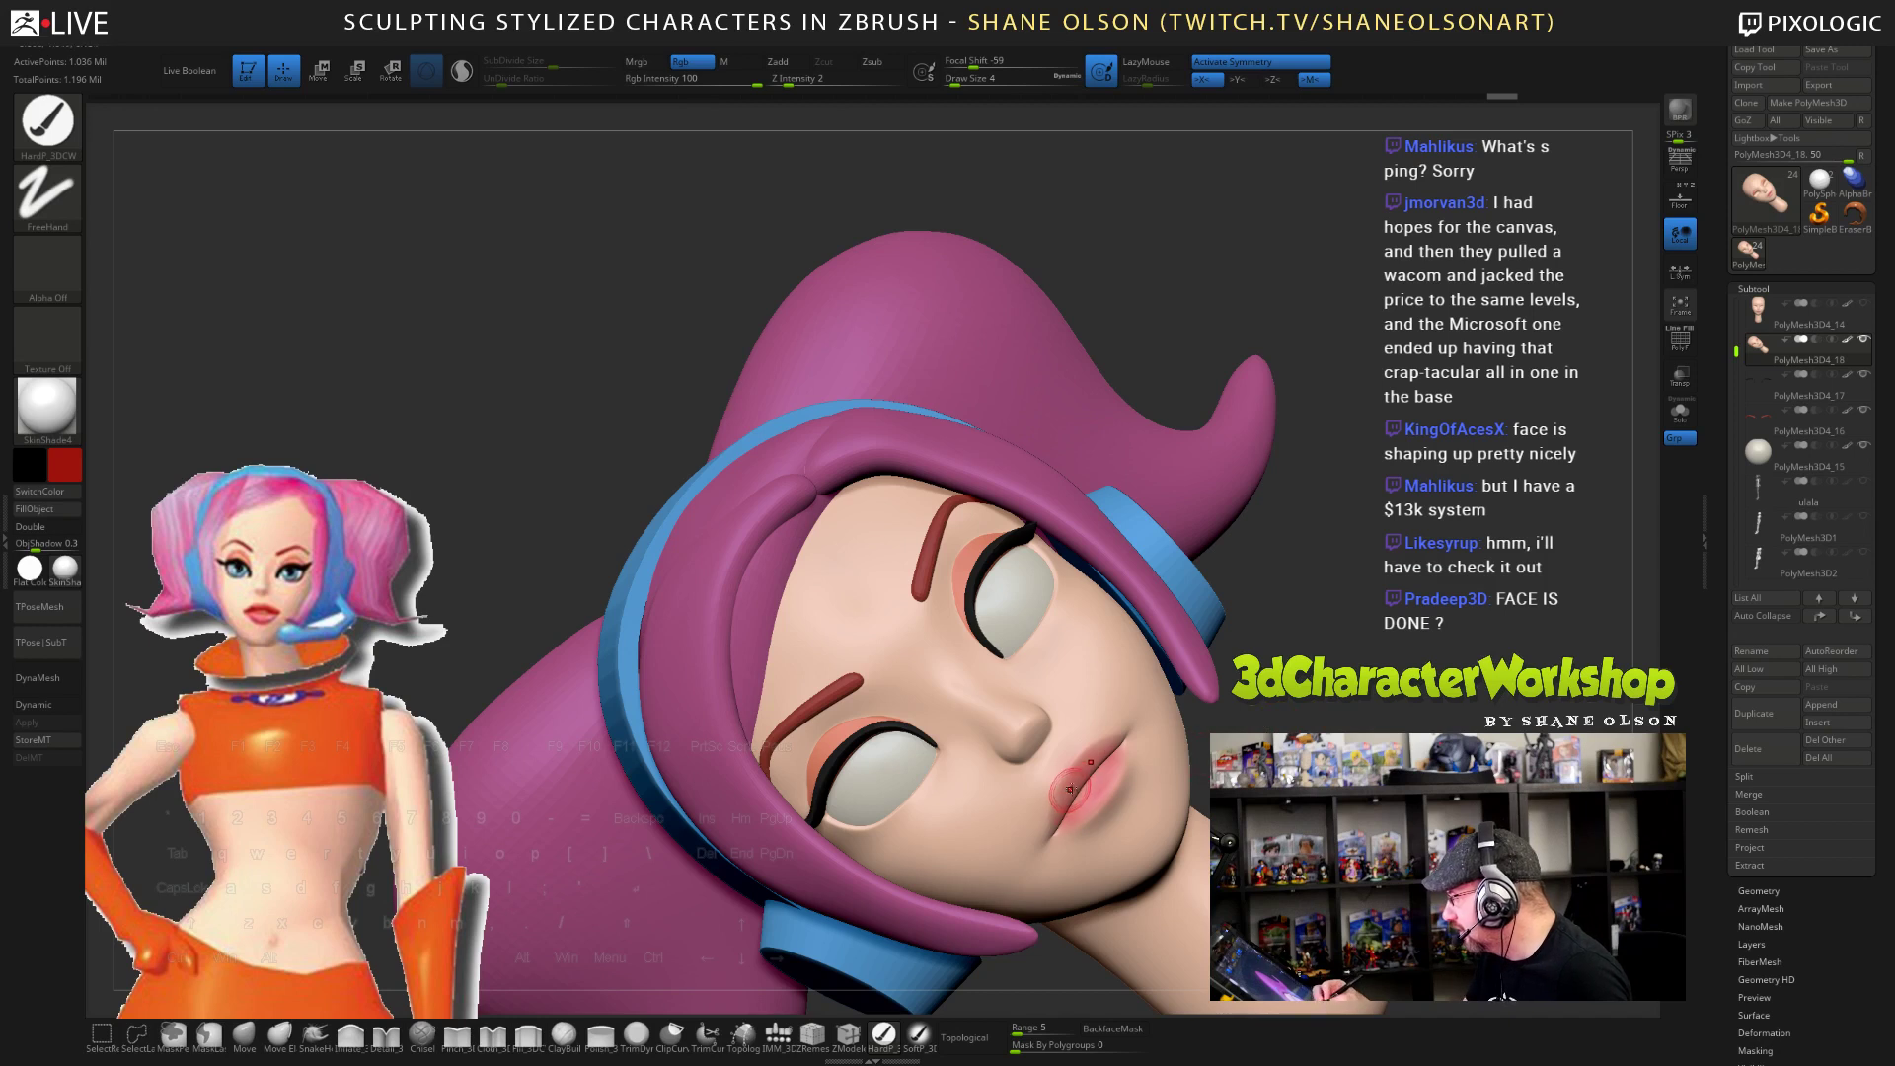
mouse_move(1061, 818)
left_mouse_down()
mouse_move(1072, 787)
mouse_move(1067, 816)
left_mouse_up()
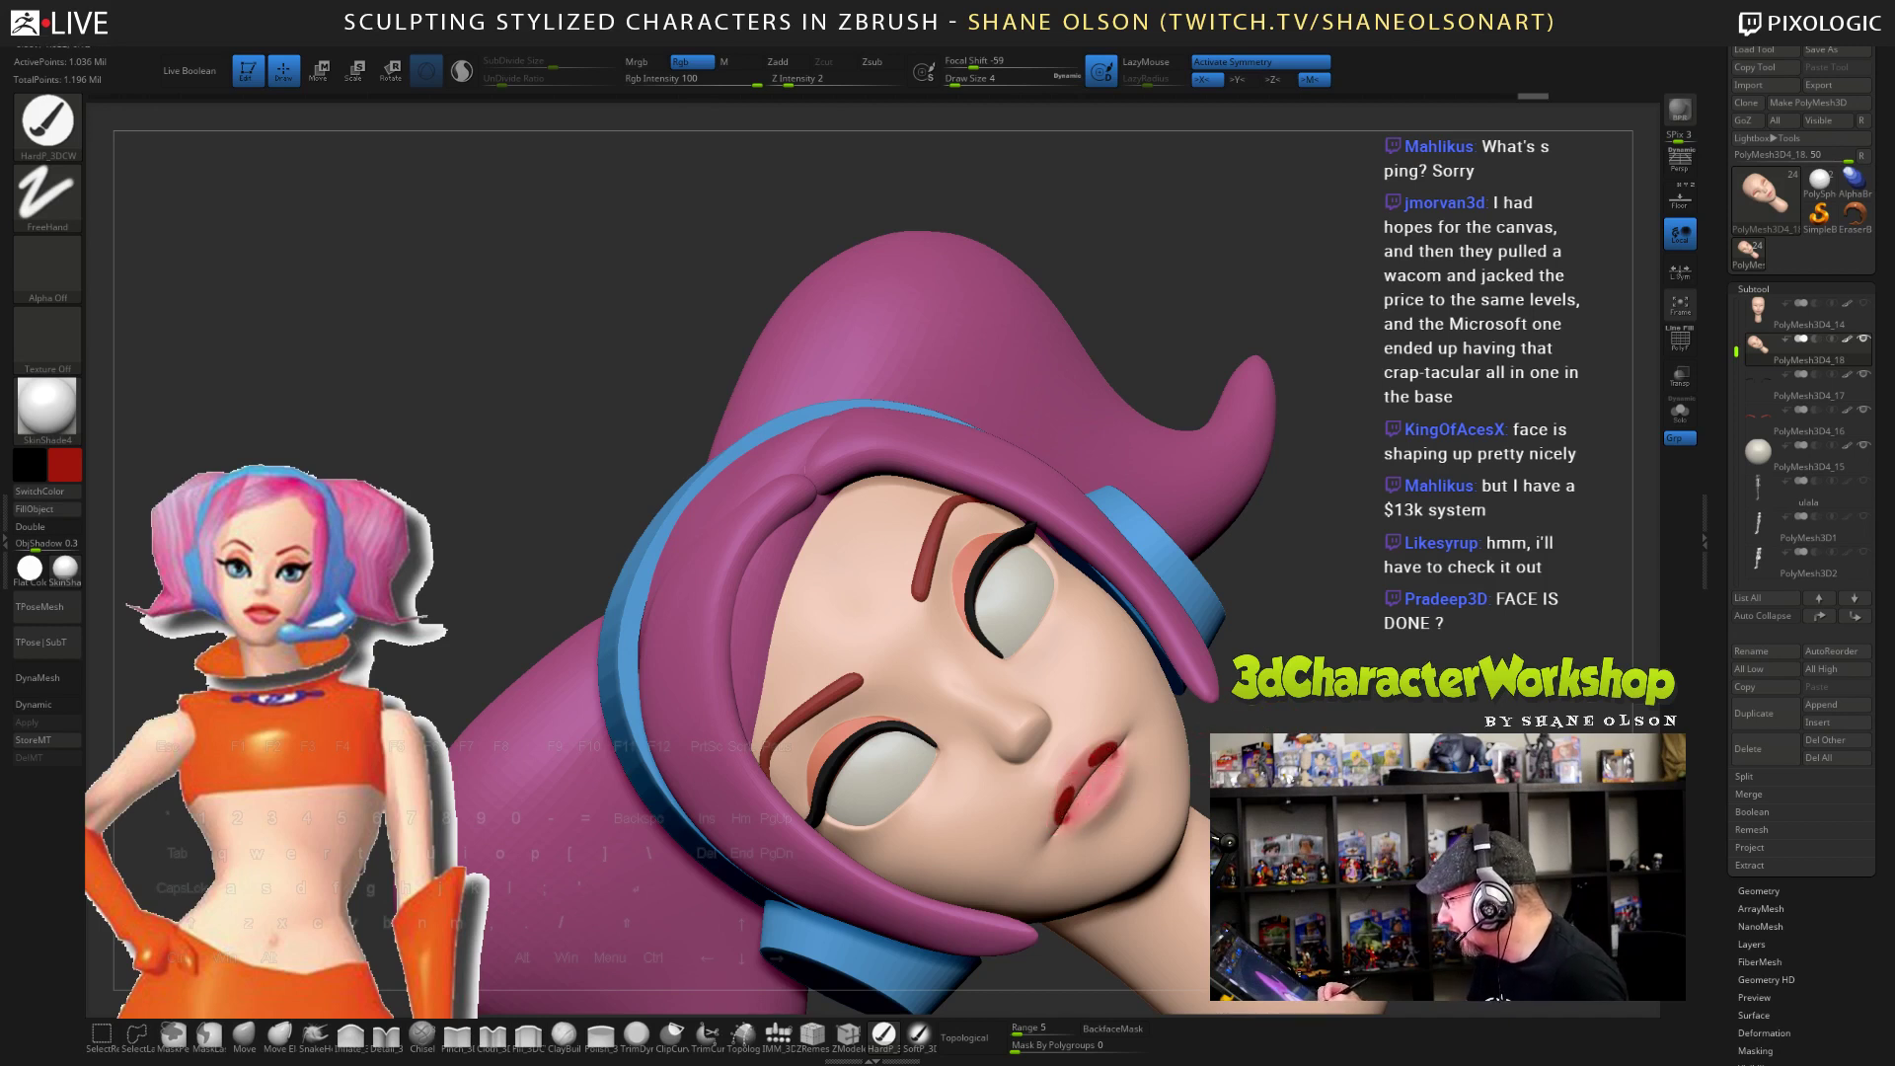
key("ctrl+z")
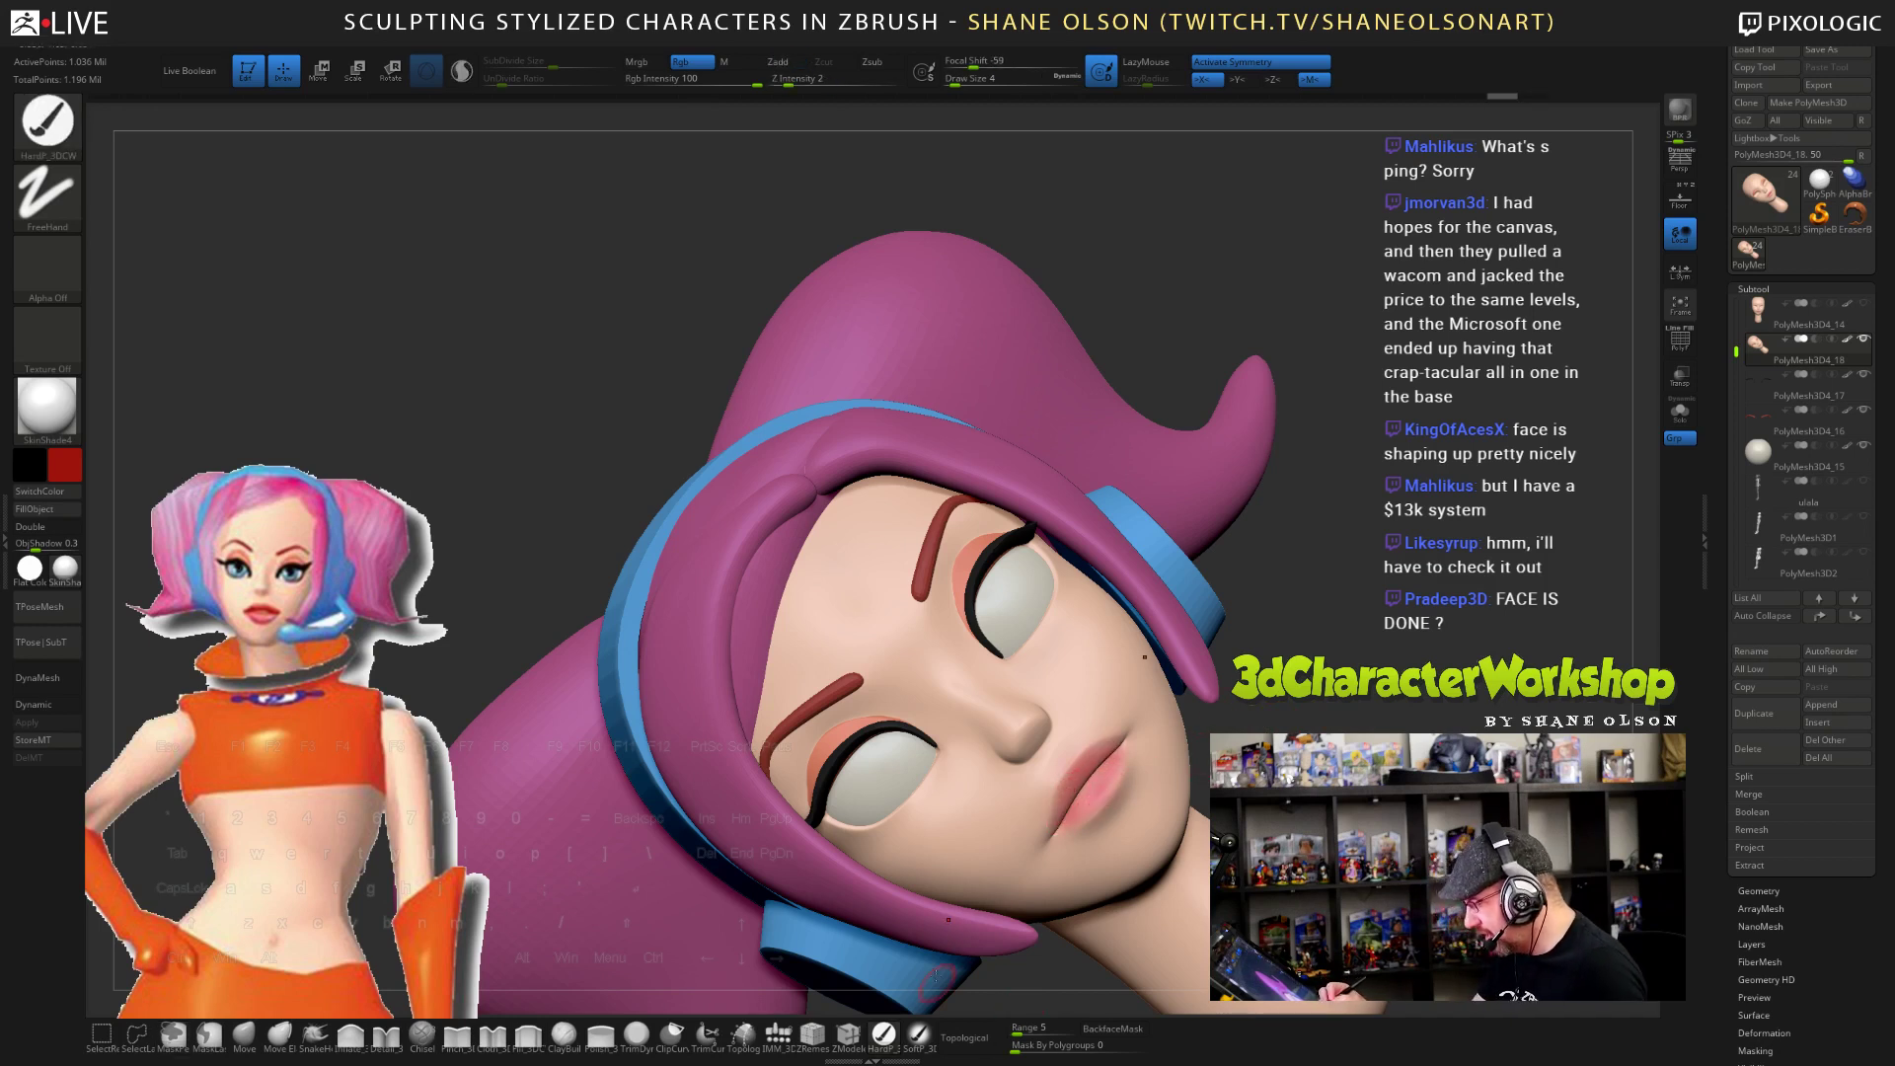
- Build up deep red across the upper lip with the soft paint brush at RGB intensity 2, reducing the draw size to 1
right_click_drag(1078, 817, 1125, 829, "ctrl")
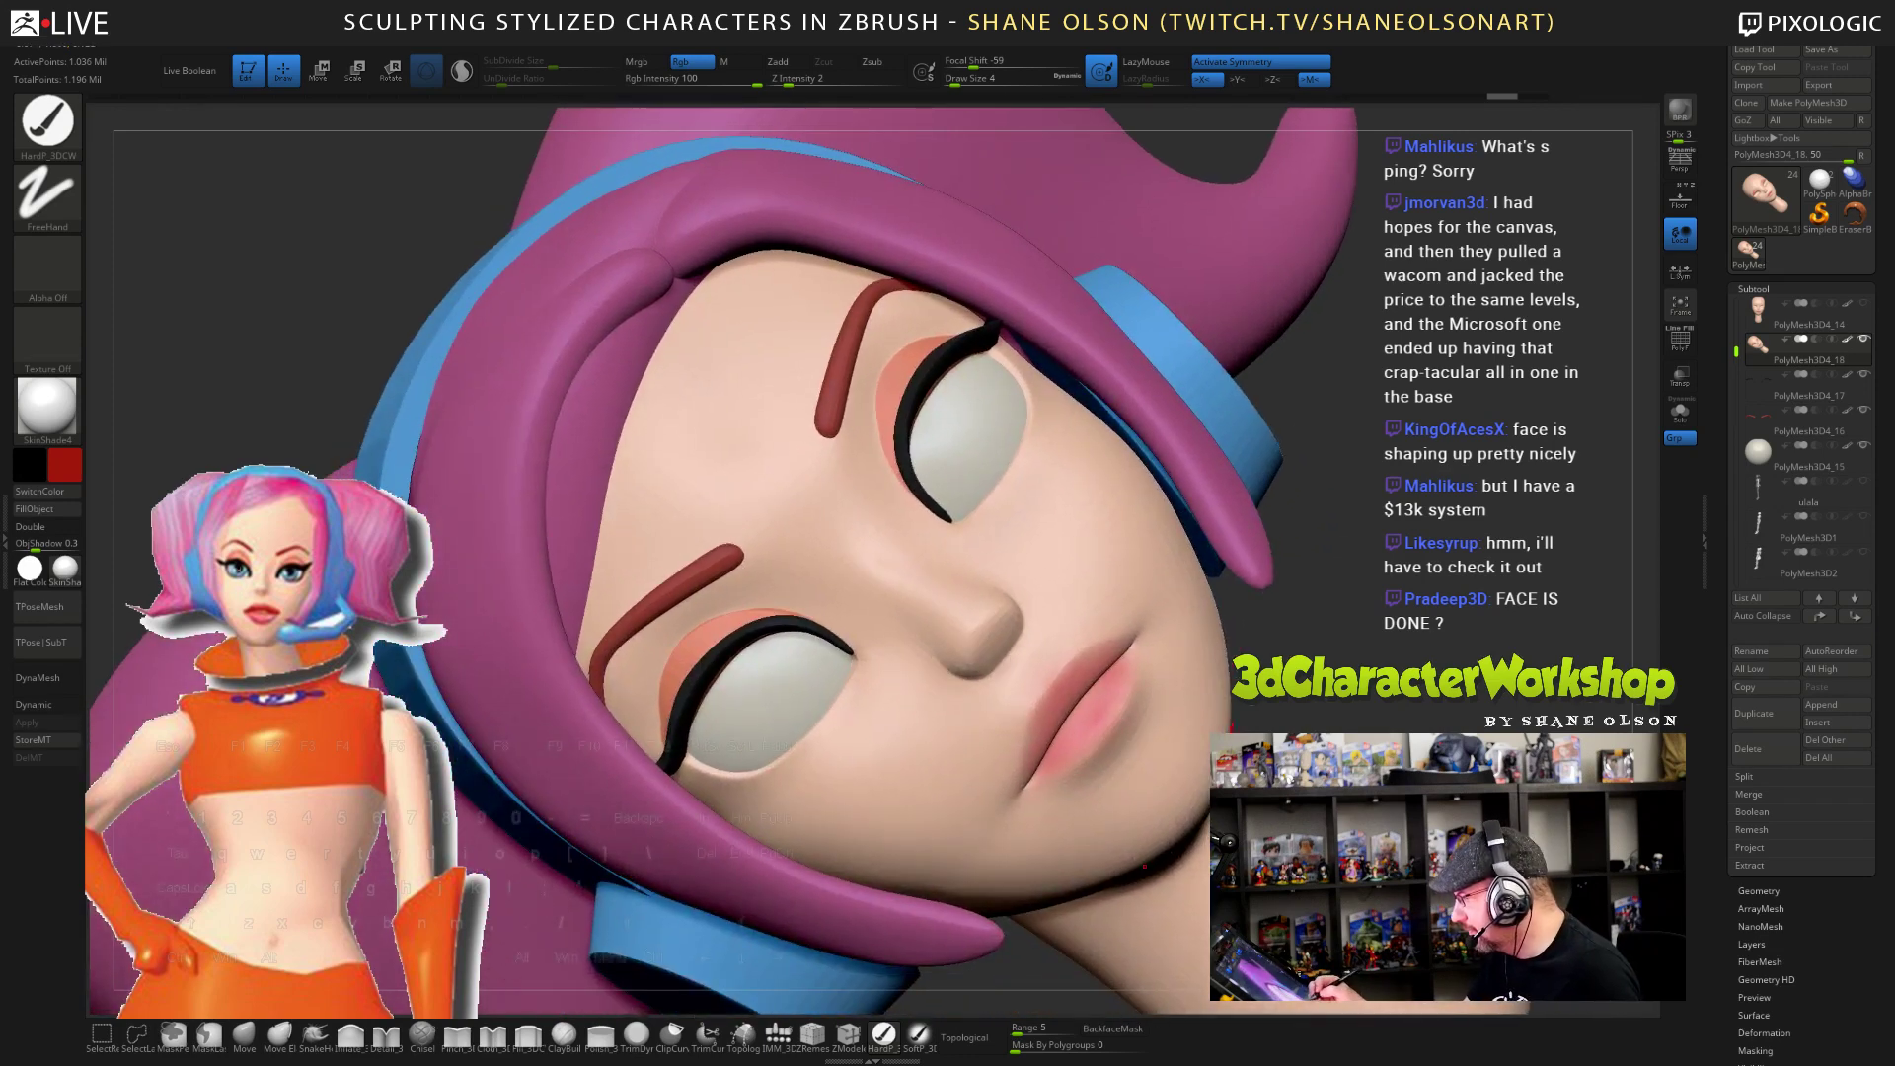
key("ctrl+s")
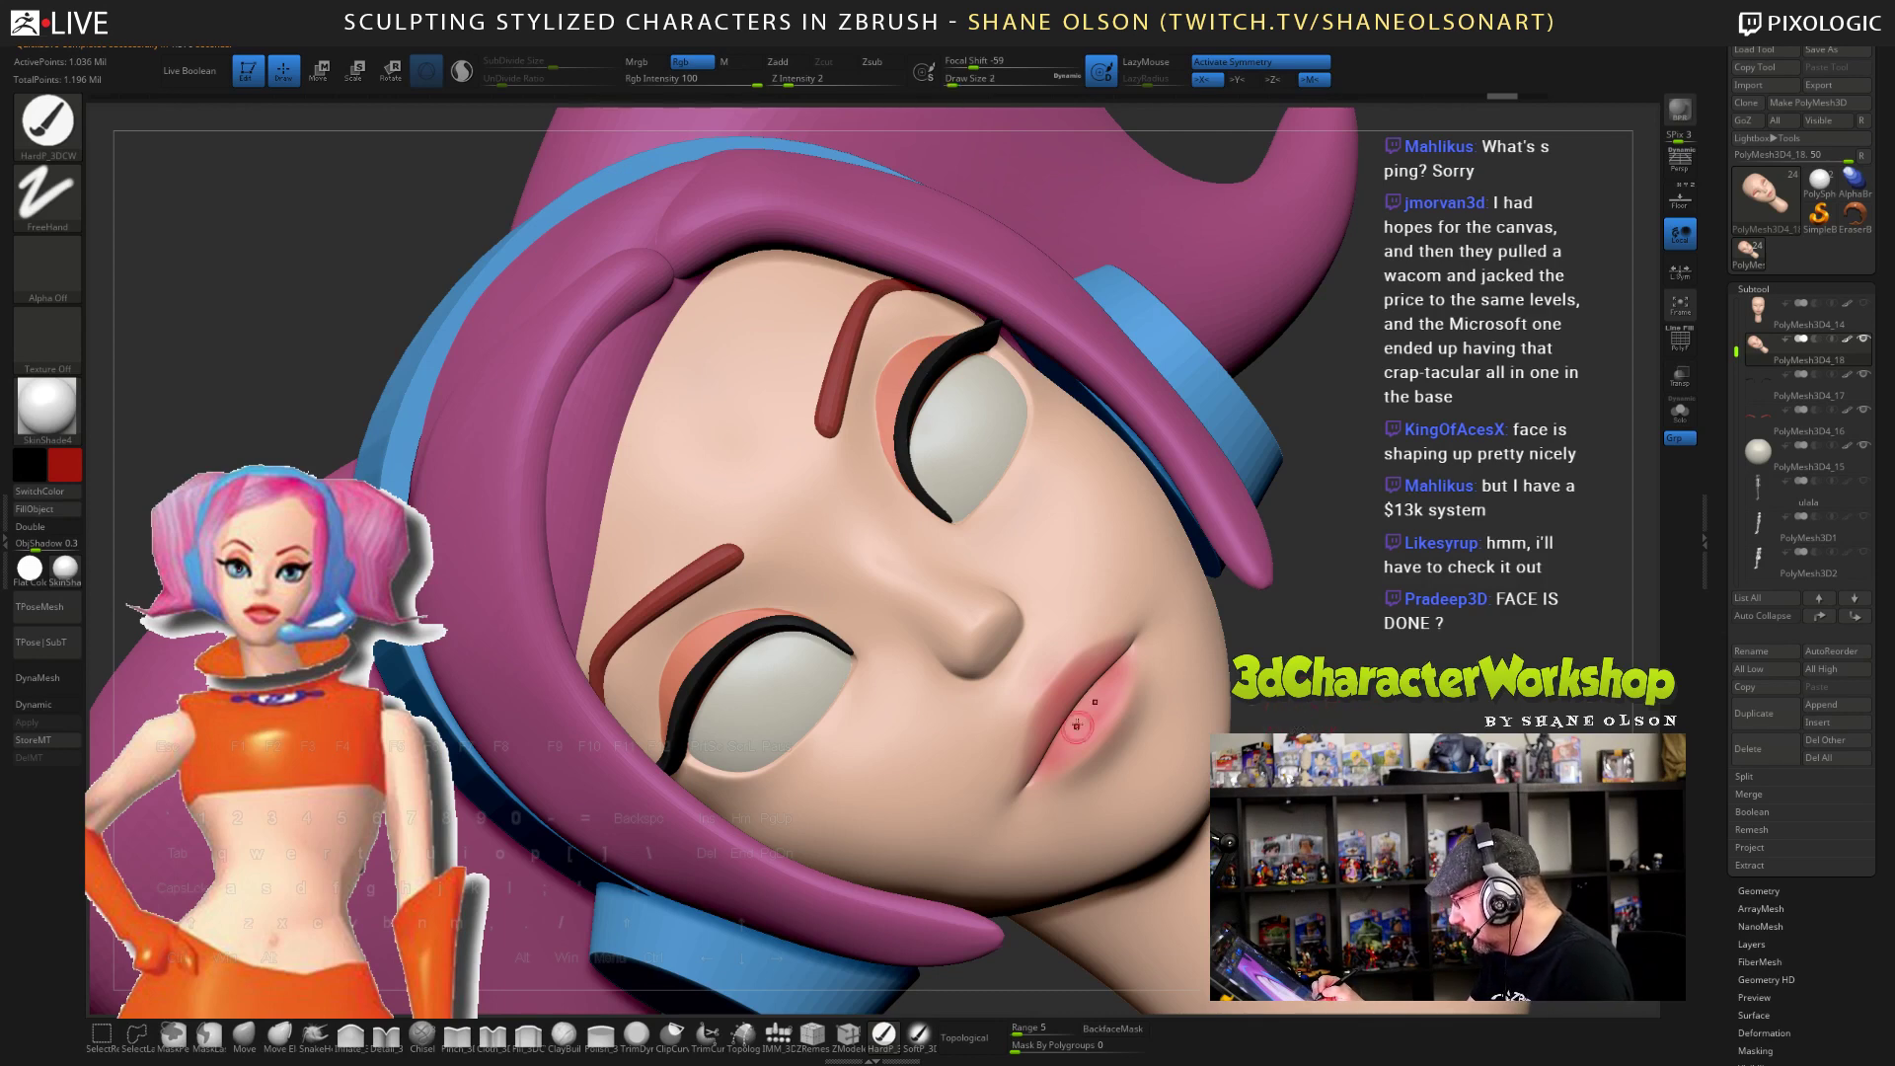
left_click(918, 1033)
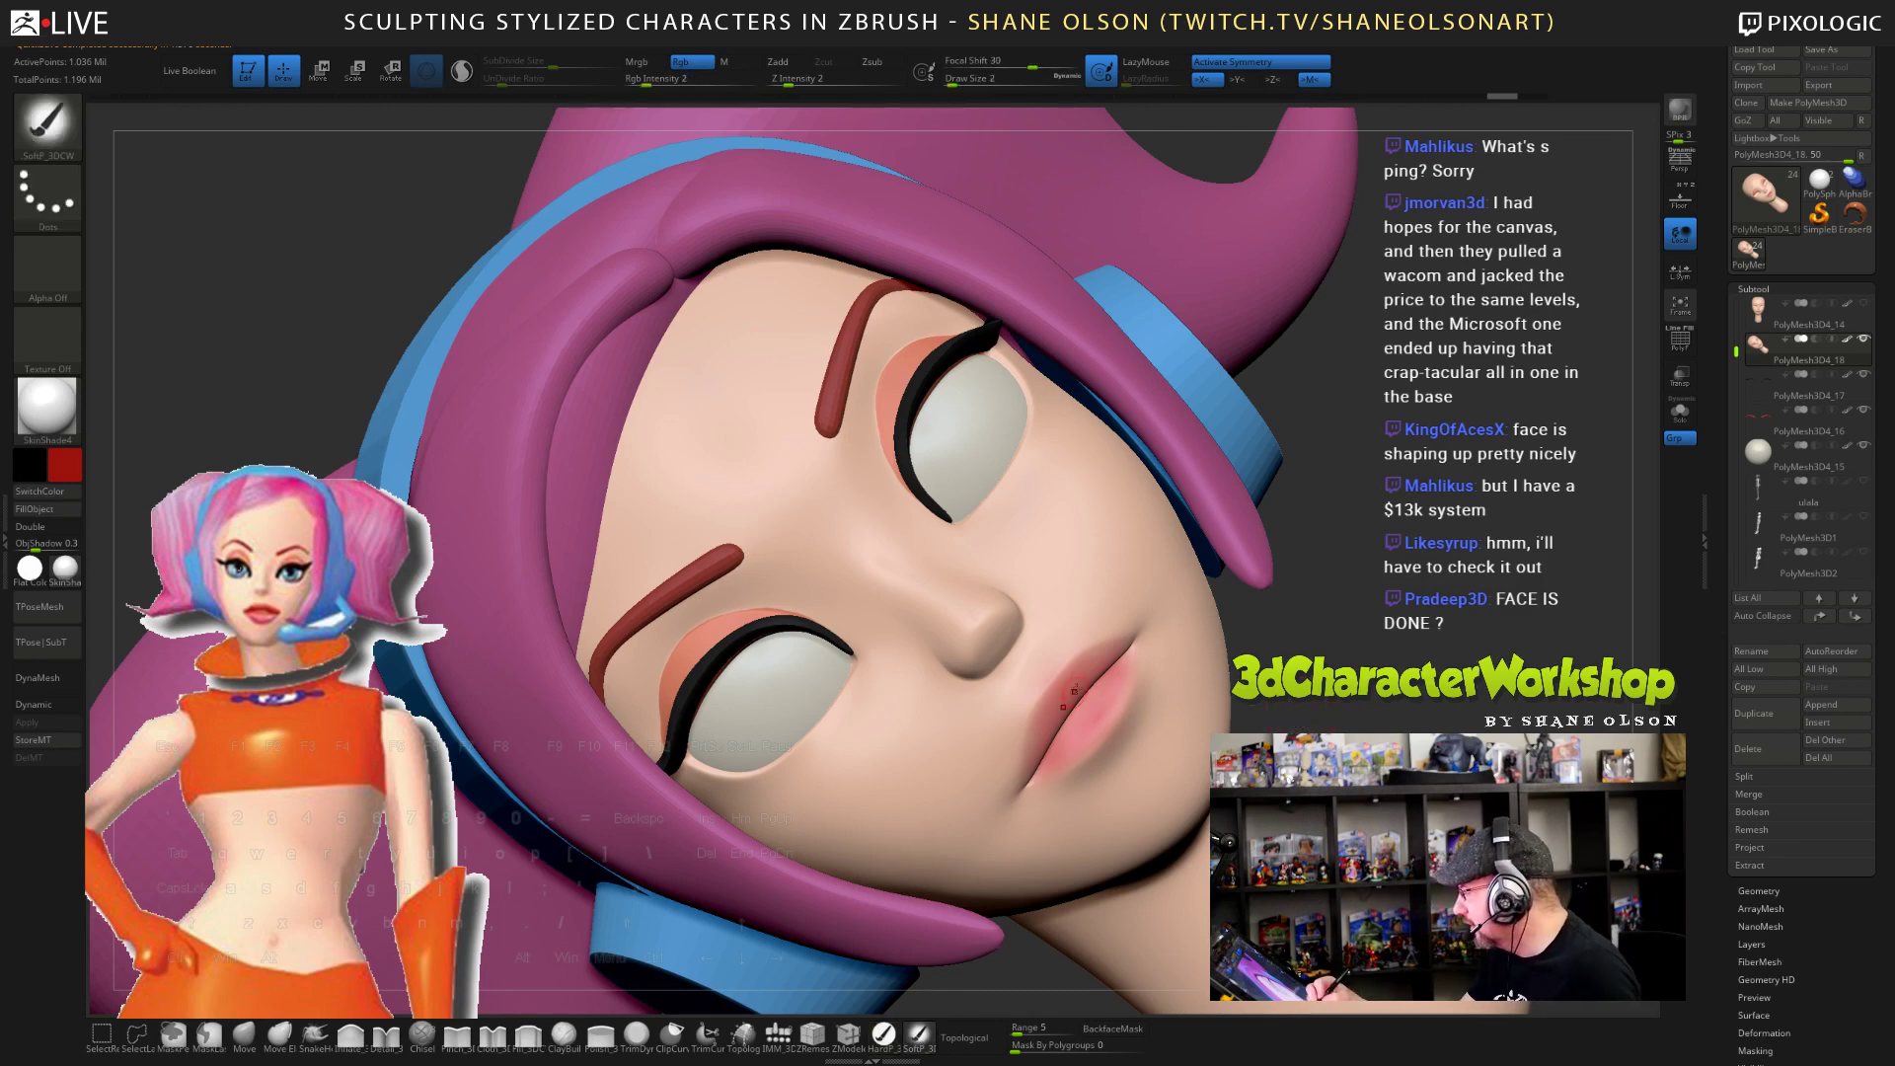
left_click_drag(1041, 745, 1059, 691)
left_click(1063, 700)
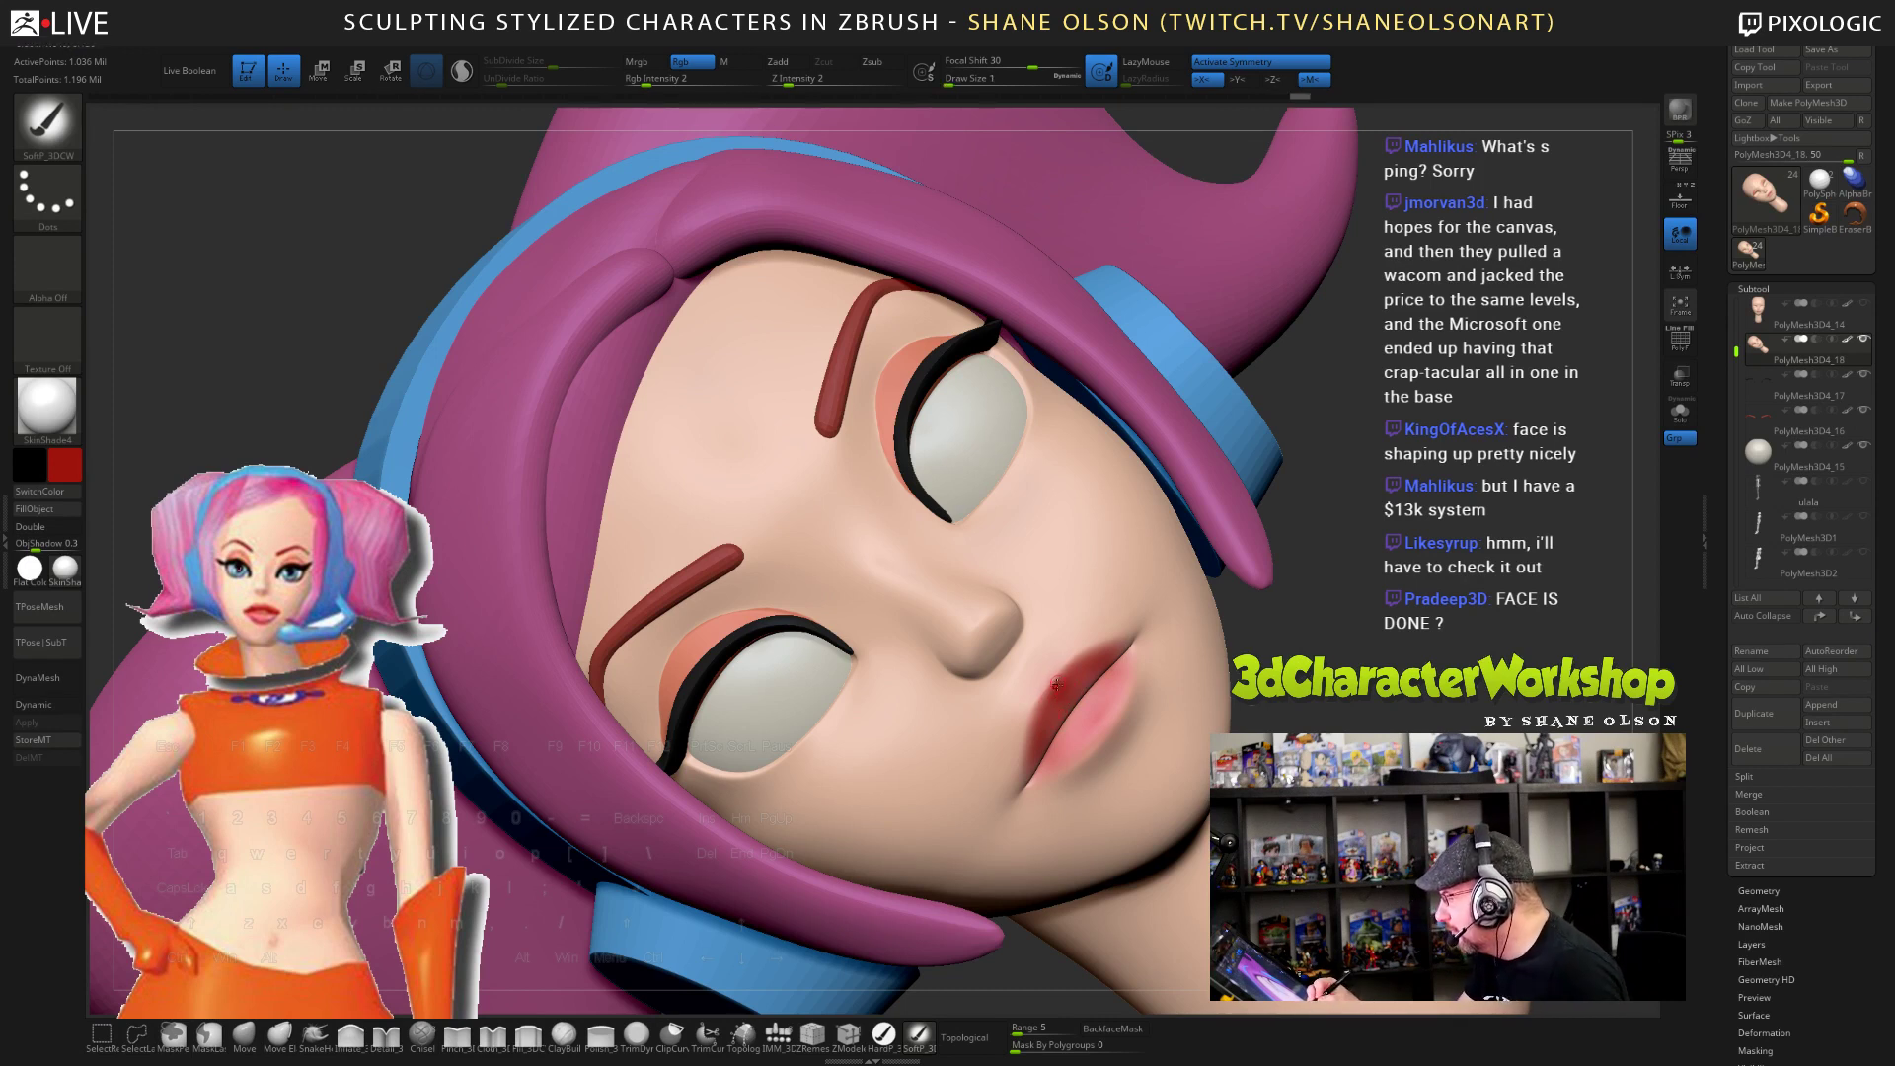
left_click_drag(1041, 708, 1084, 670)
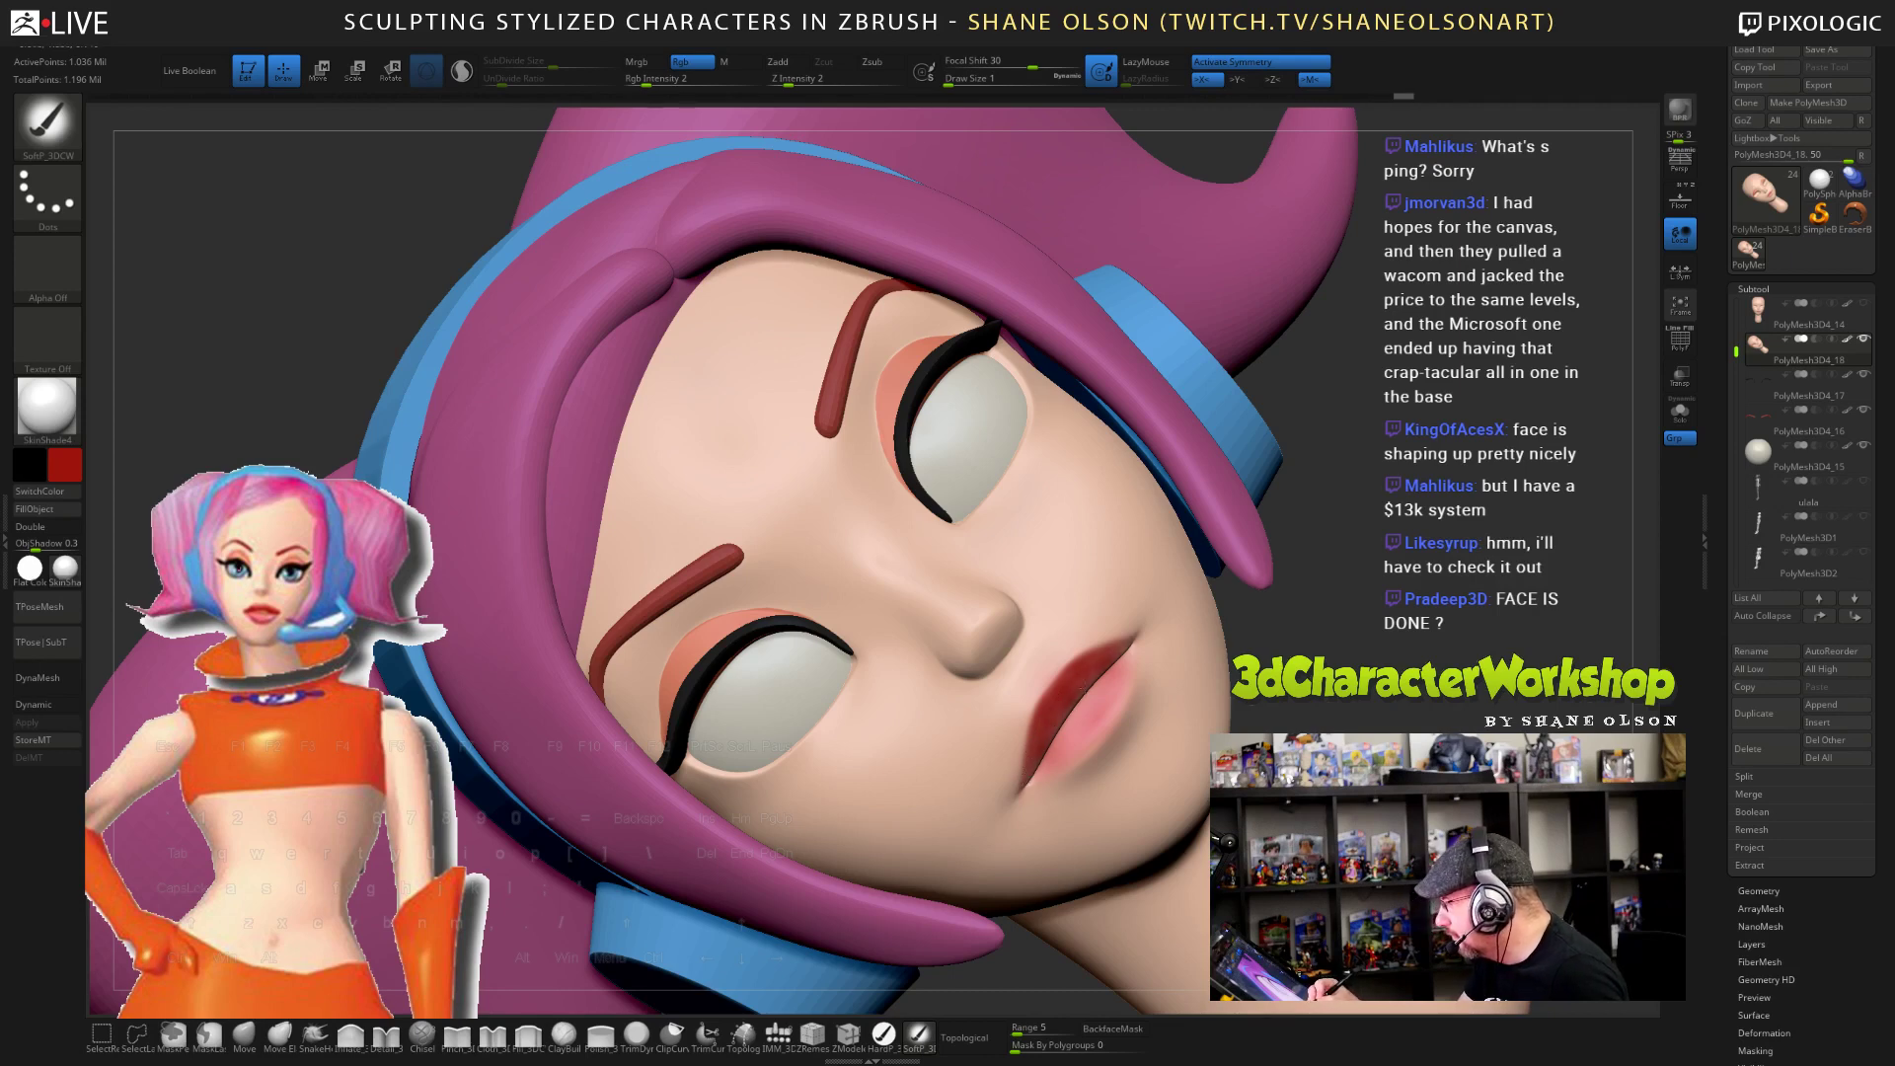
left_click_drag(1100, 657, 1131, 644)
- Sample the skin tone and clean up the outer edge of the upper lip, setting the draw size to 12
mouse_move(1052, 851)
right_mouse_down()
mouse_move(1102, 778)
mouse_move(1084, 903)
right_mouse_up()
key("c")
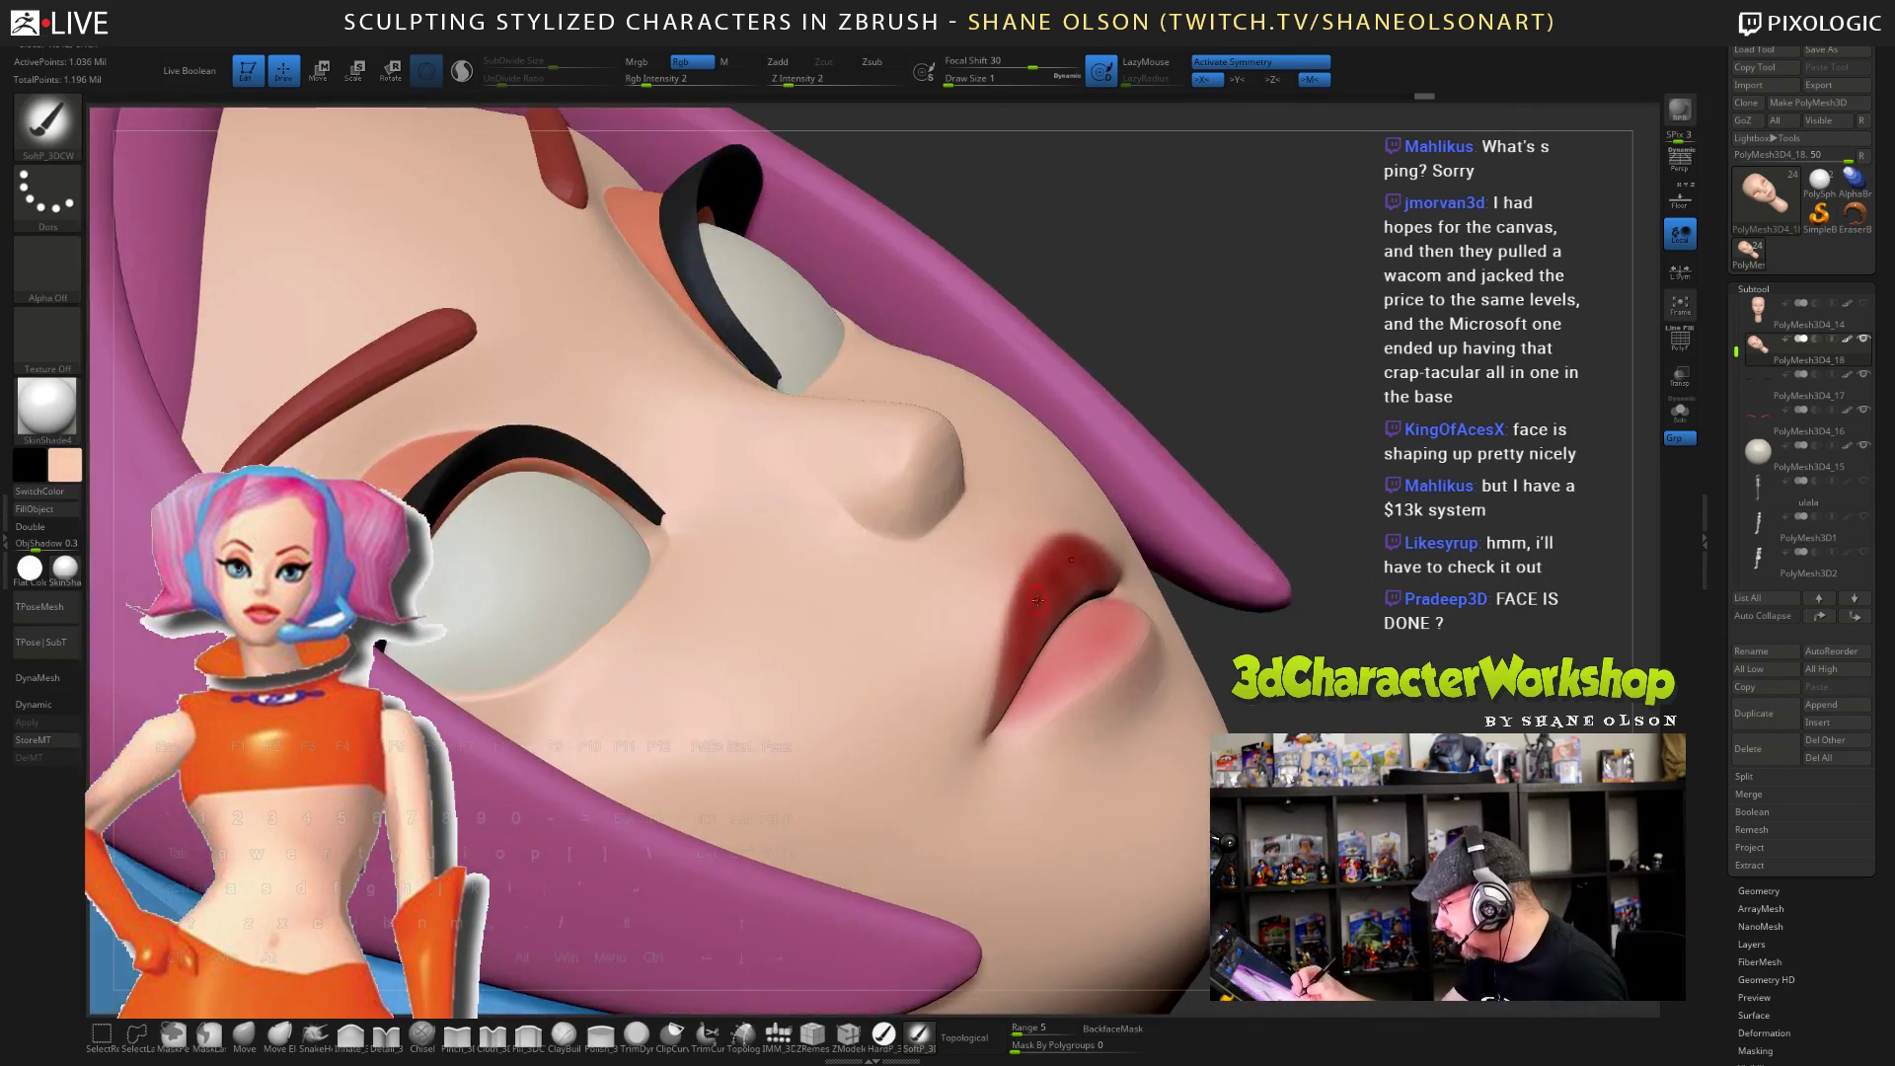
right_click_drag(1038, 607, 1022, 683)
left_click_drag(1027, 544, 983, 619)
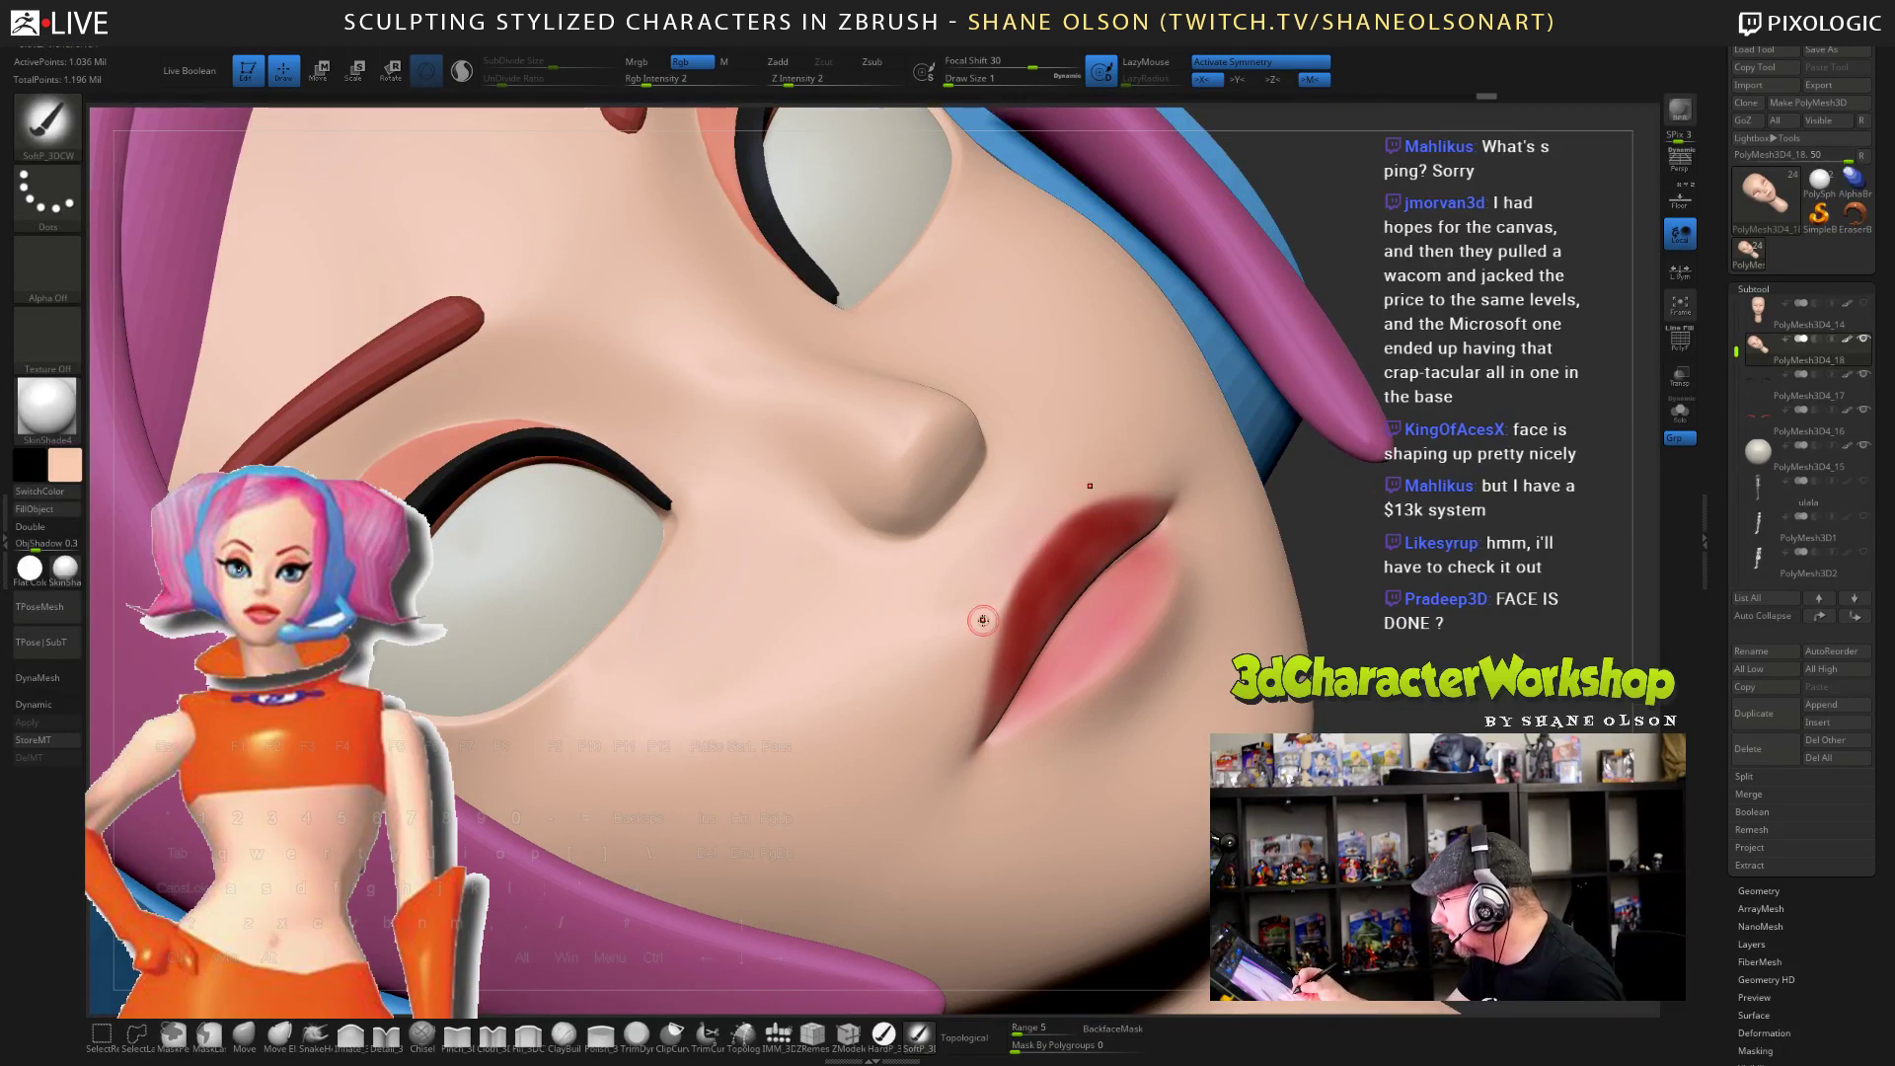
left_click(1063, 79)
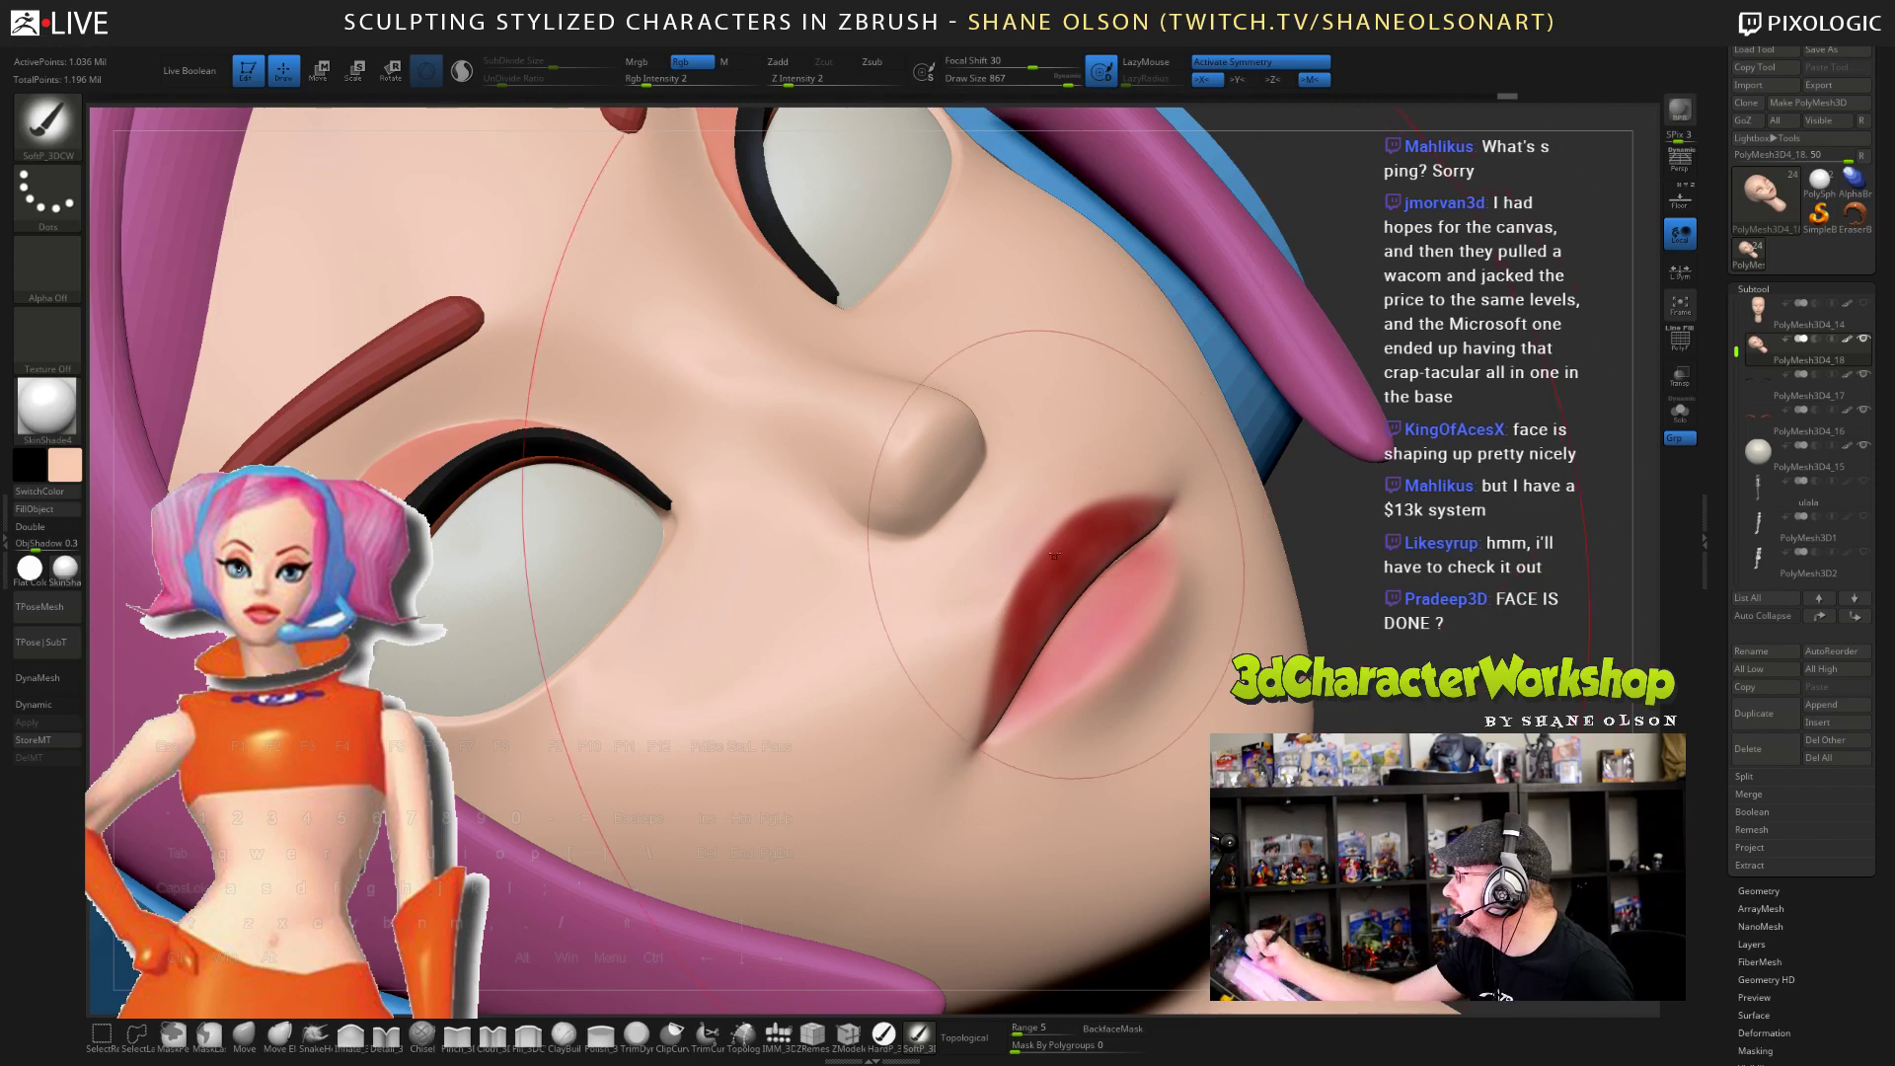
key("s")
left_click_drag(1026, 553, 929, 560)
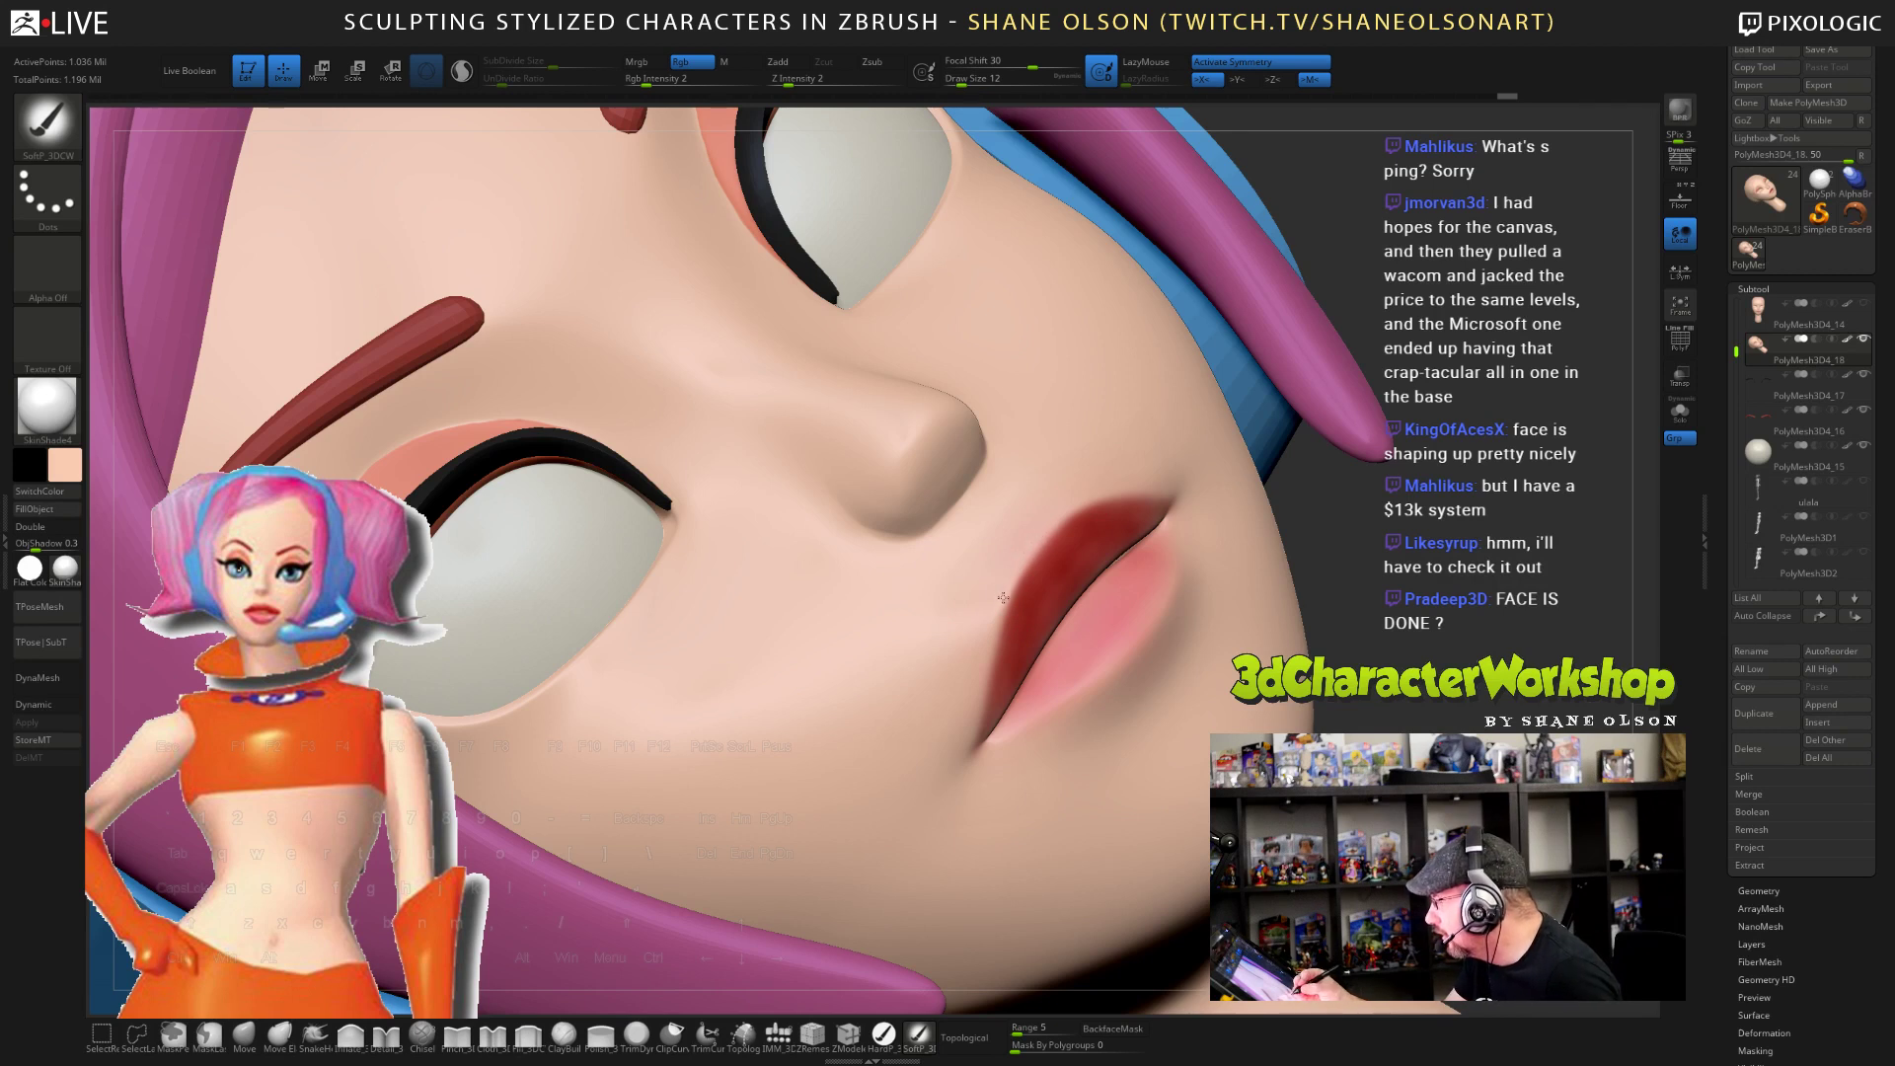
left_click_drag(978, 688, 1037, 600)
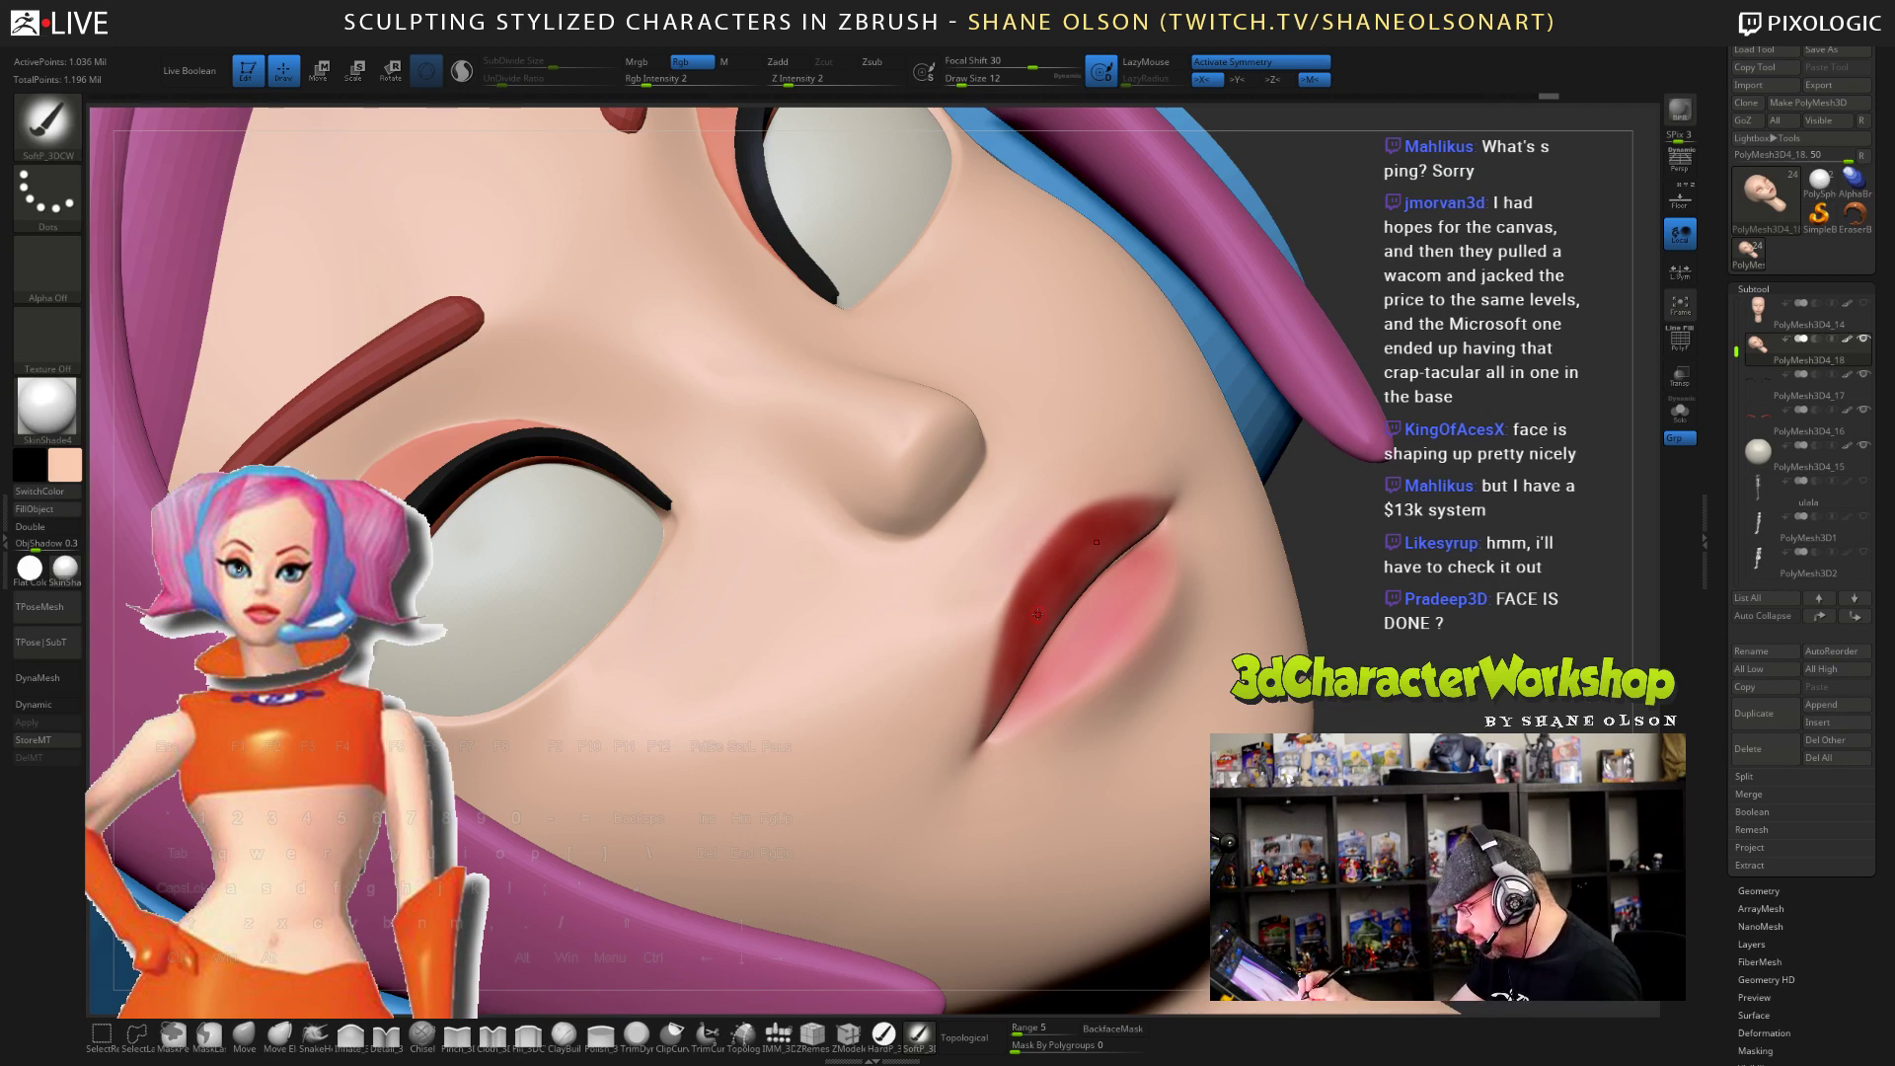
- Sample the lip red and build it up around the lower lip, raising the draw size to 22
key("c")
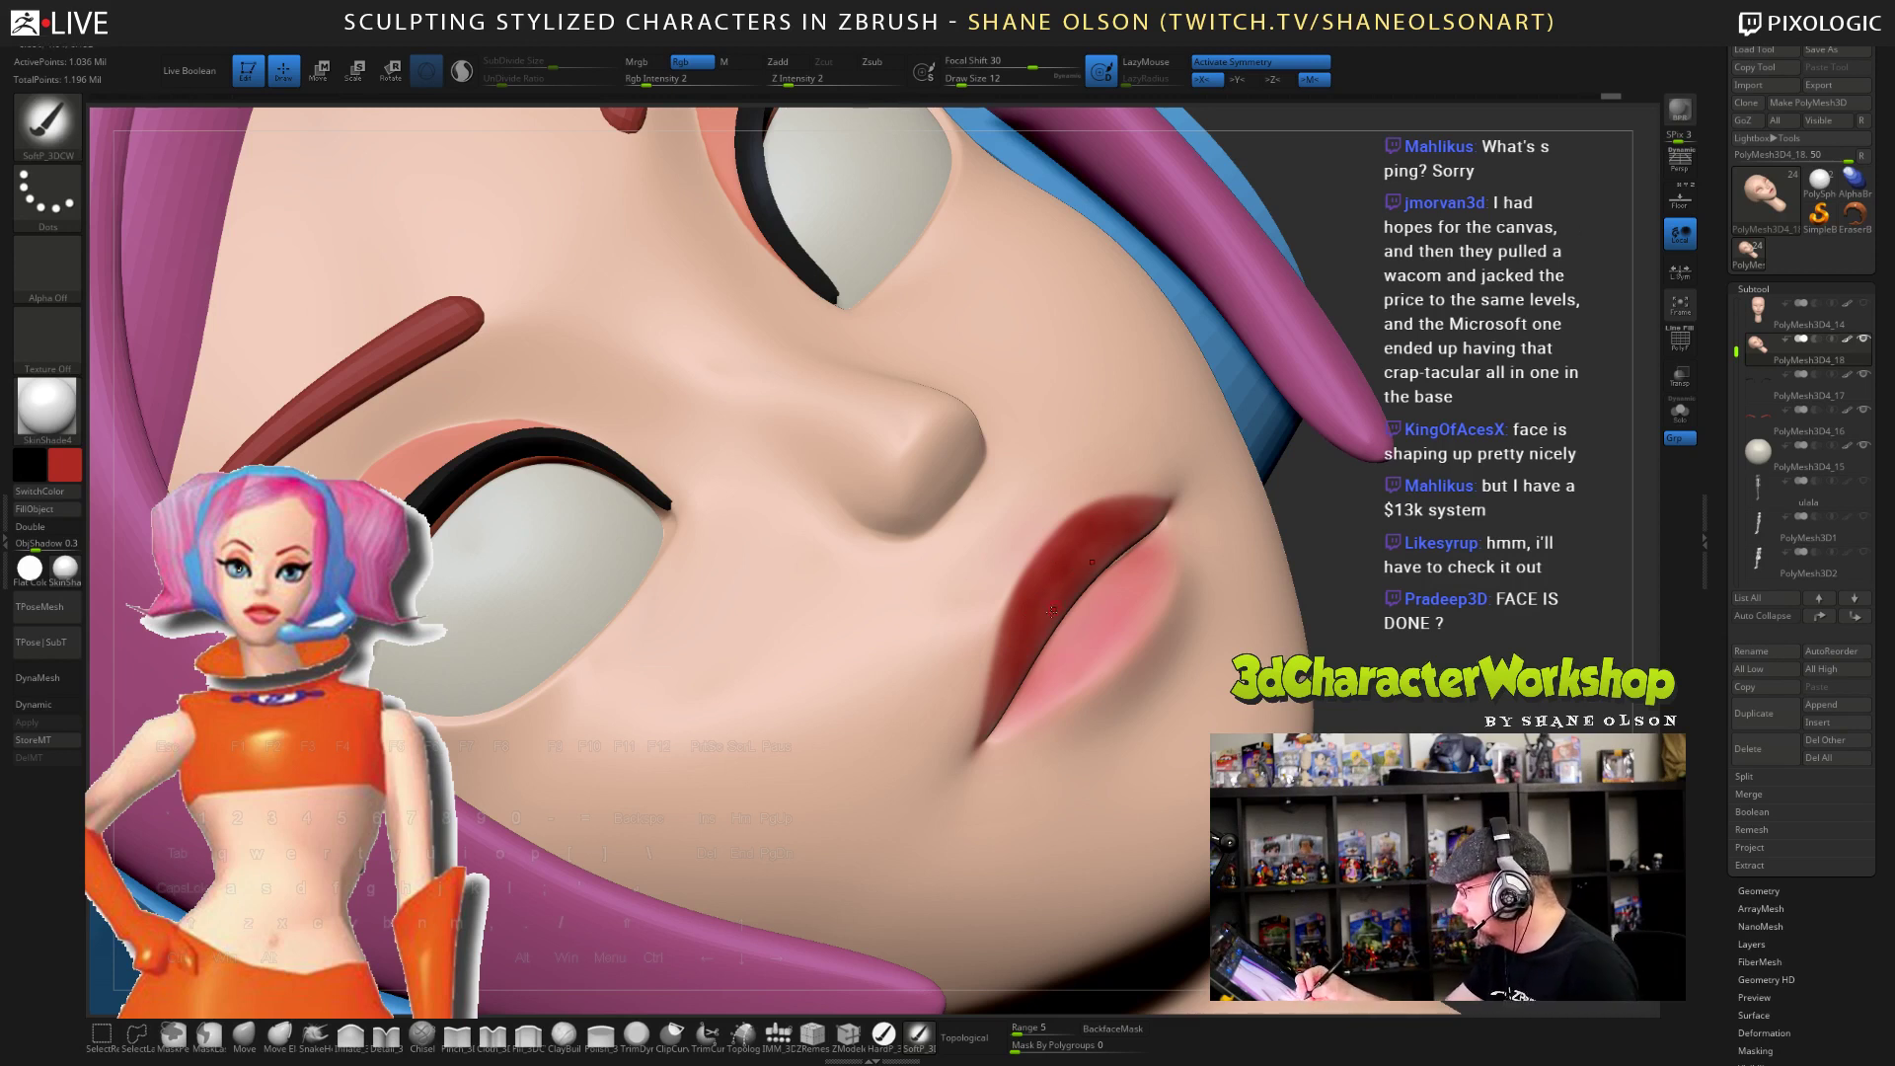
key("bracketright")
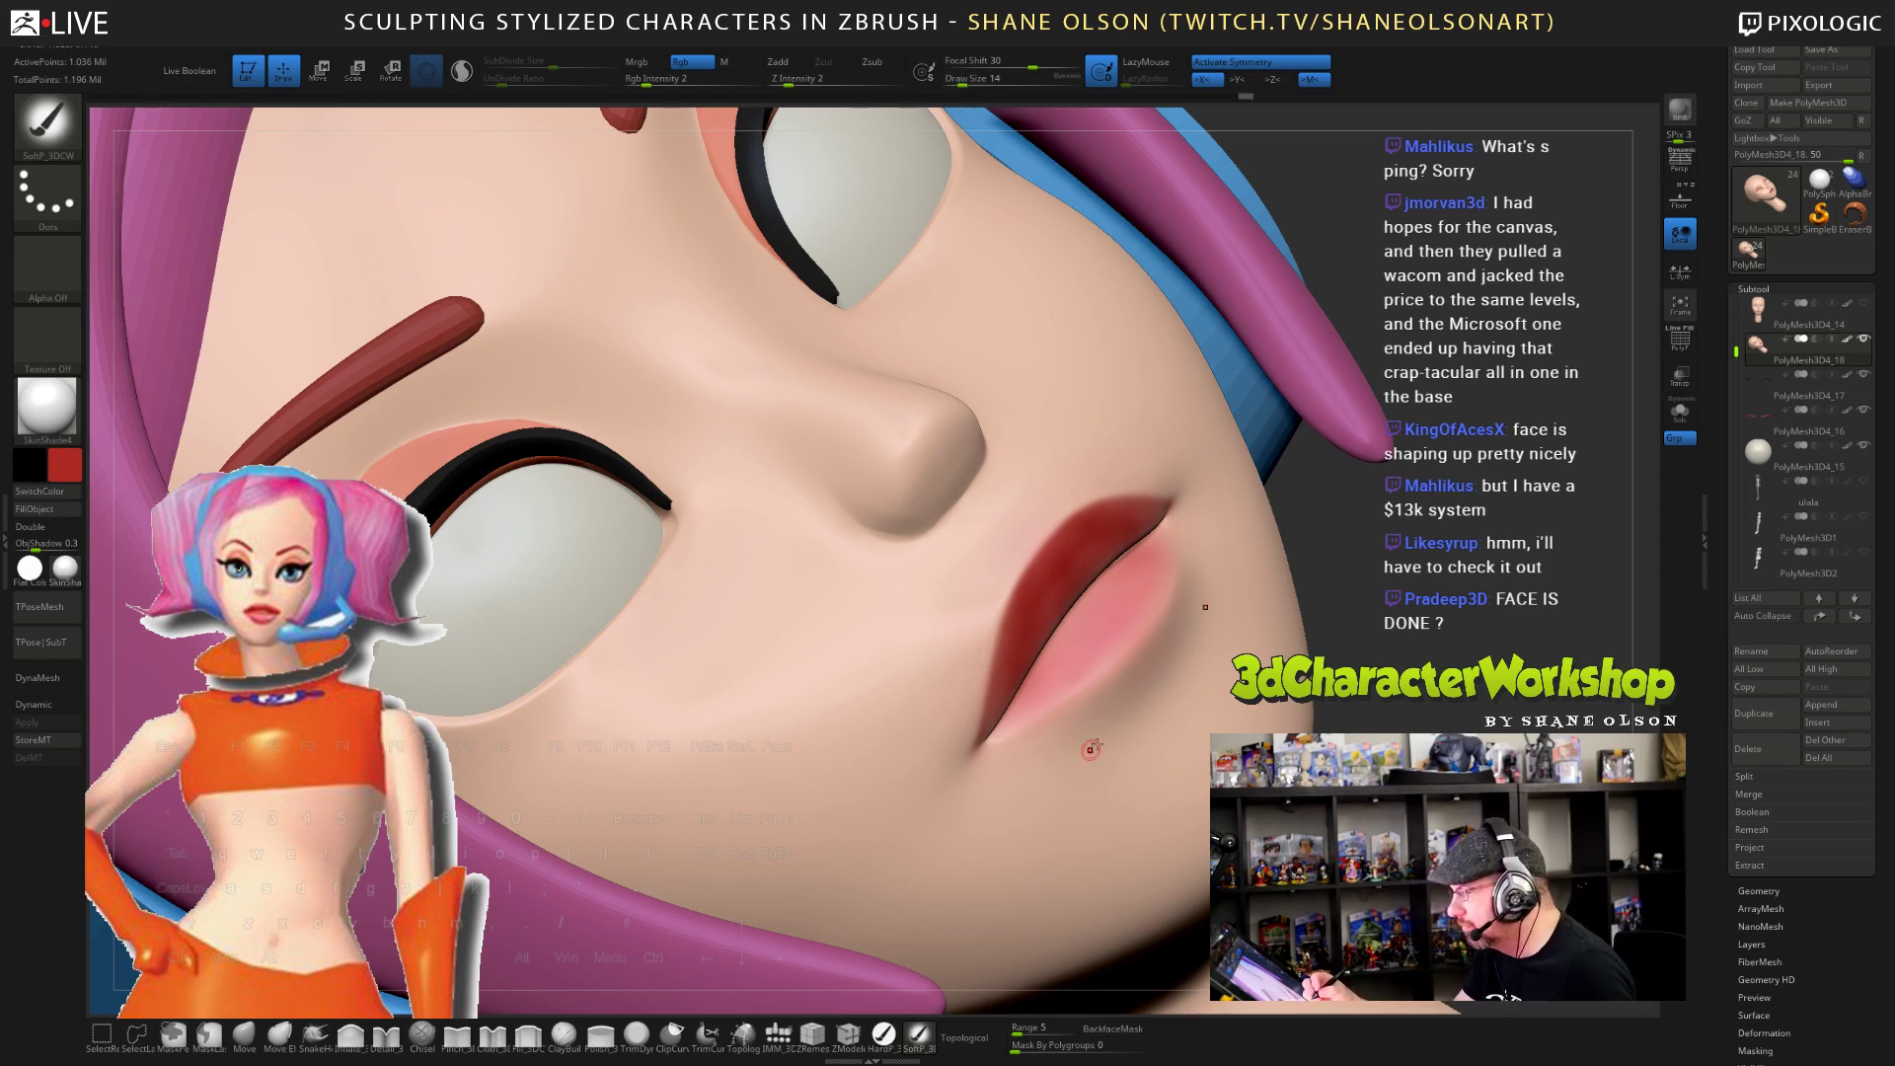
mouse_move(1138, 626)
right_mouse_down()
mouse_move(1086, 592)
mouse_move(1125, 552)
right_mouse_up()
key("bracketright")
key("bracketright")
key("bracketright")
key("bracketright")
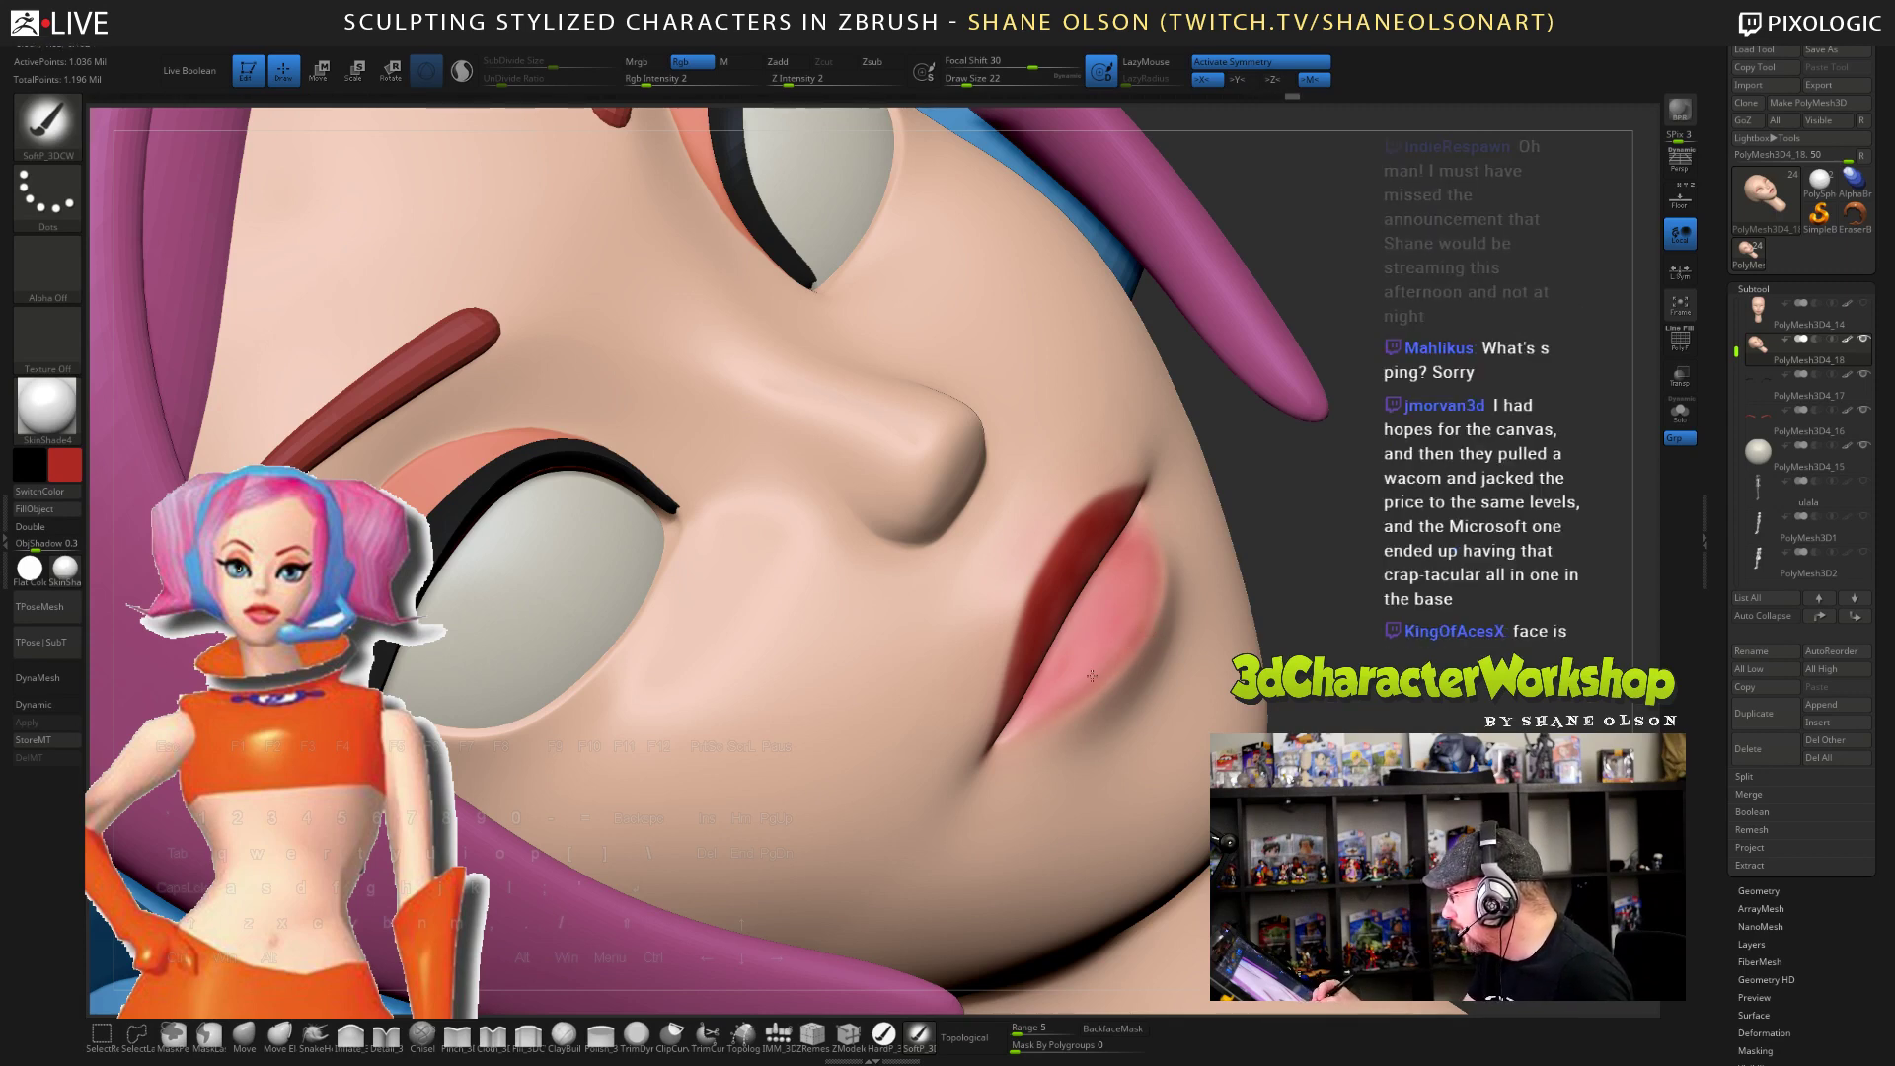
mouse_move(1155, 601)
left_mouse_down()
mouse_move(1122, 650)
mouse_move(1016, 721)
left_mouse_up()
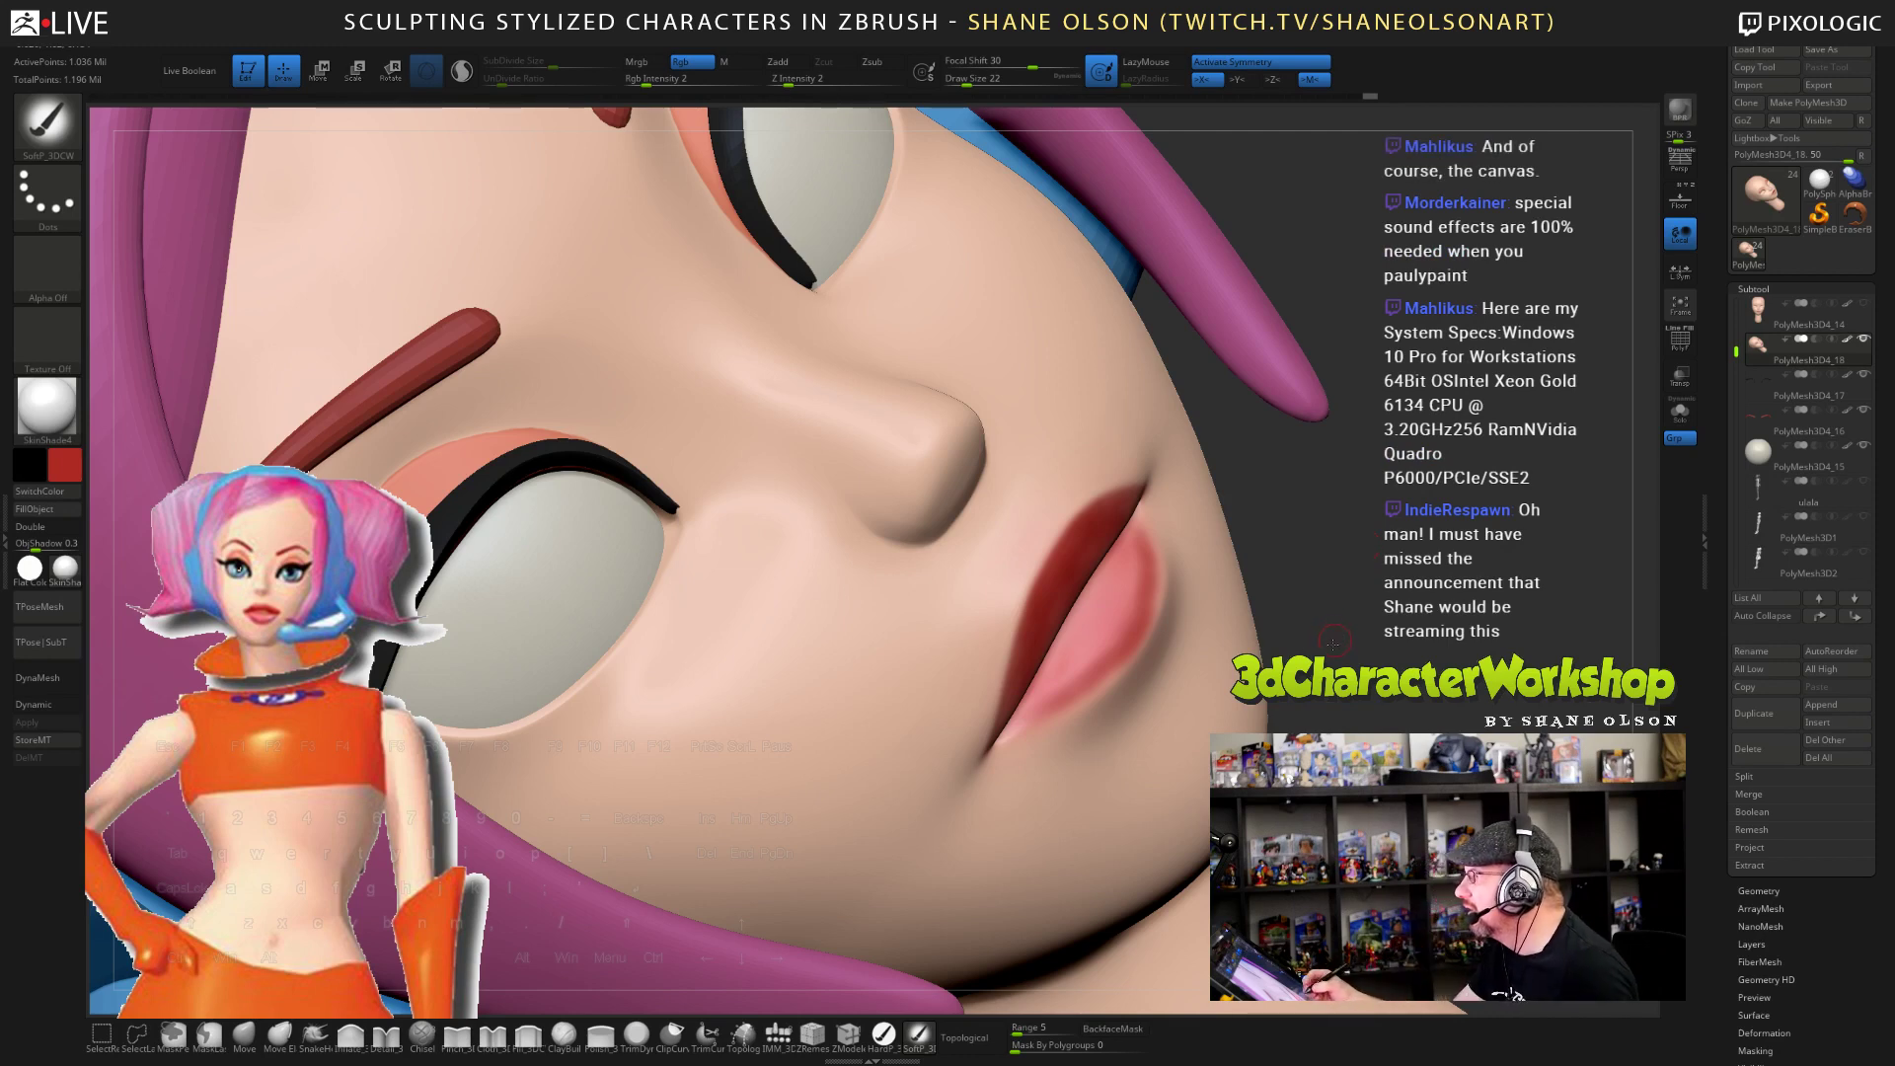
mouse_move(1332, 643)
left_mouse_down()
mouse_move(1295, 624)
mouse_move(1332, 605)
left_mouse_up()
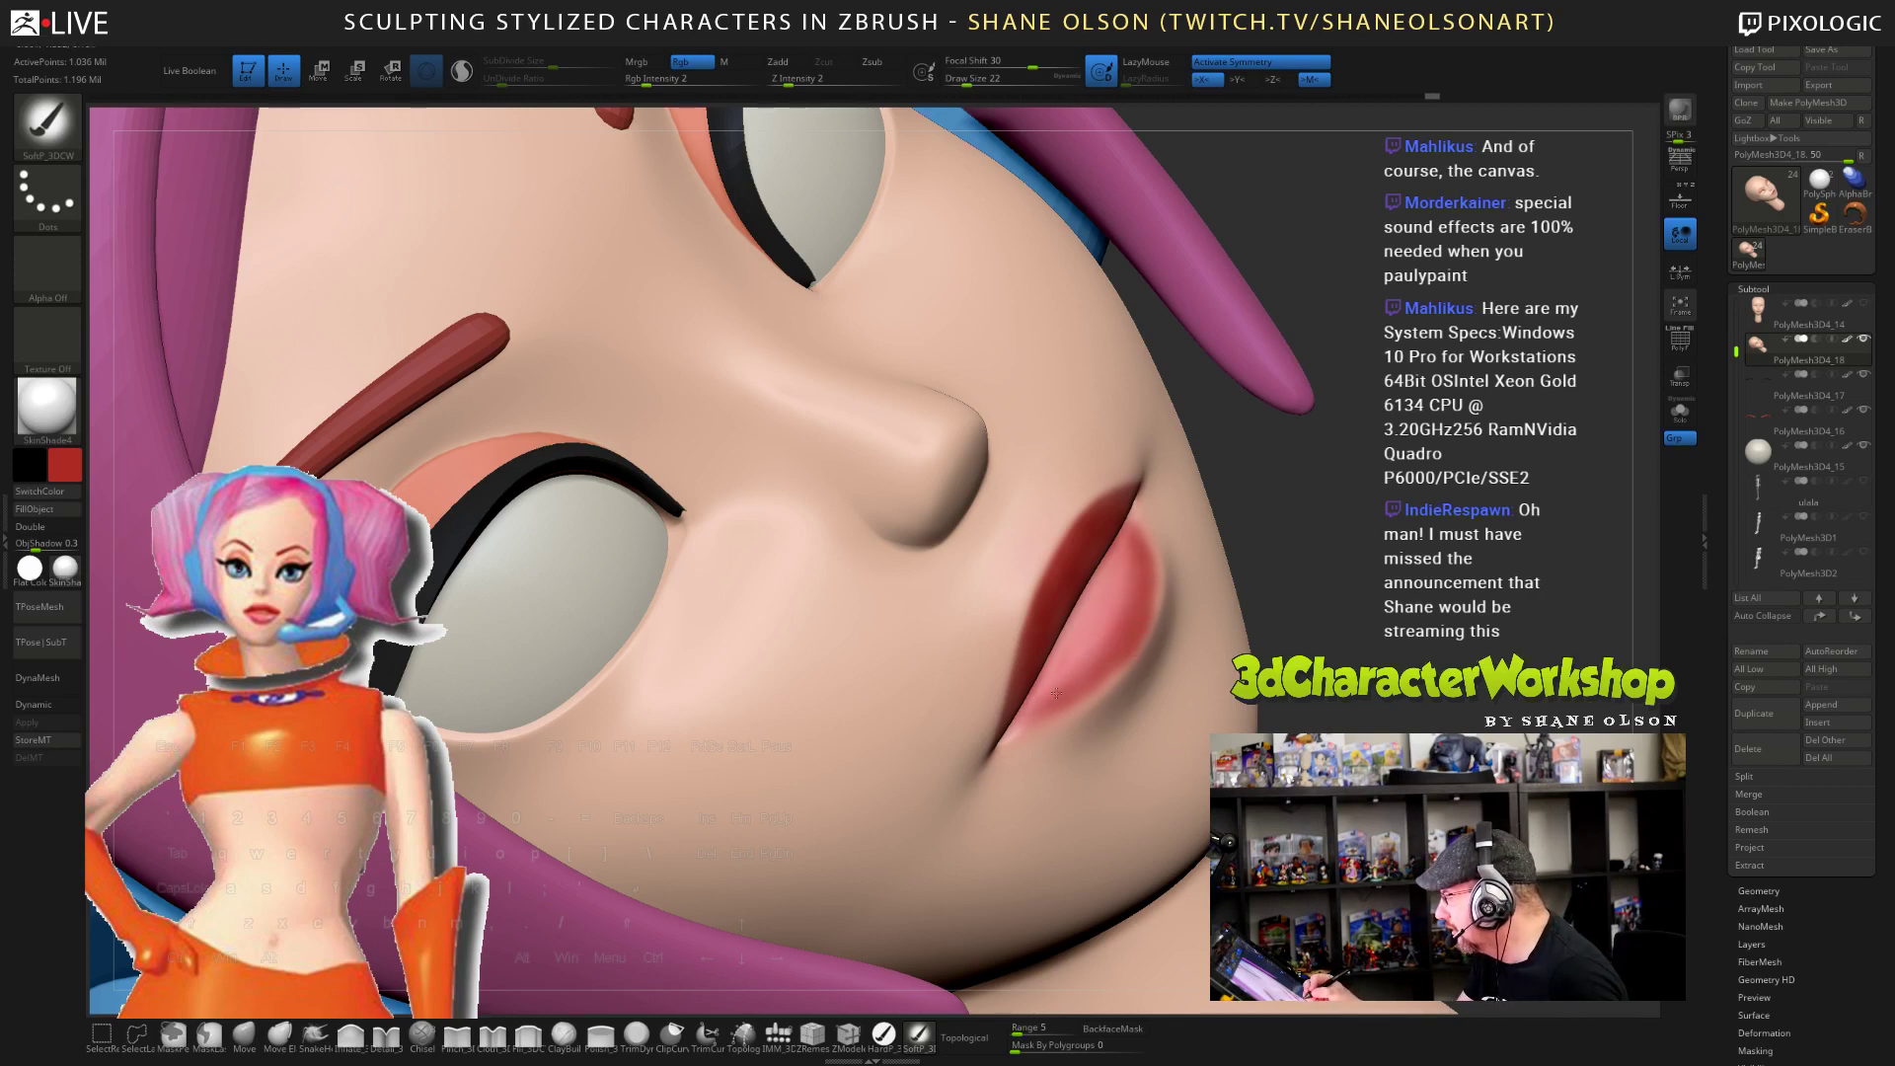
left_click_drag(1354, 634, 1118, 616)
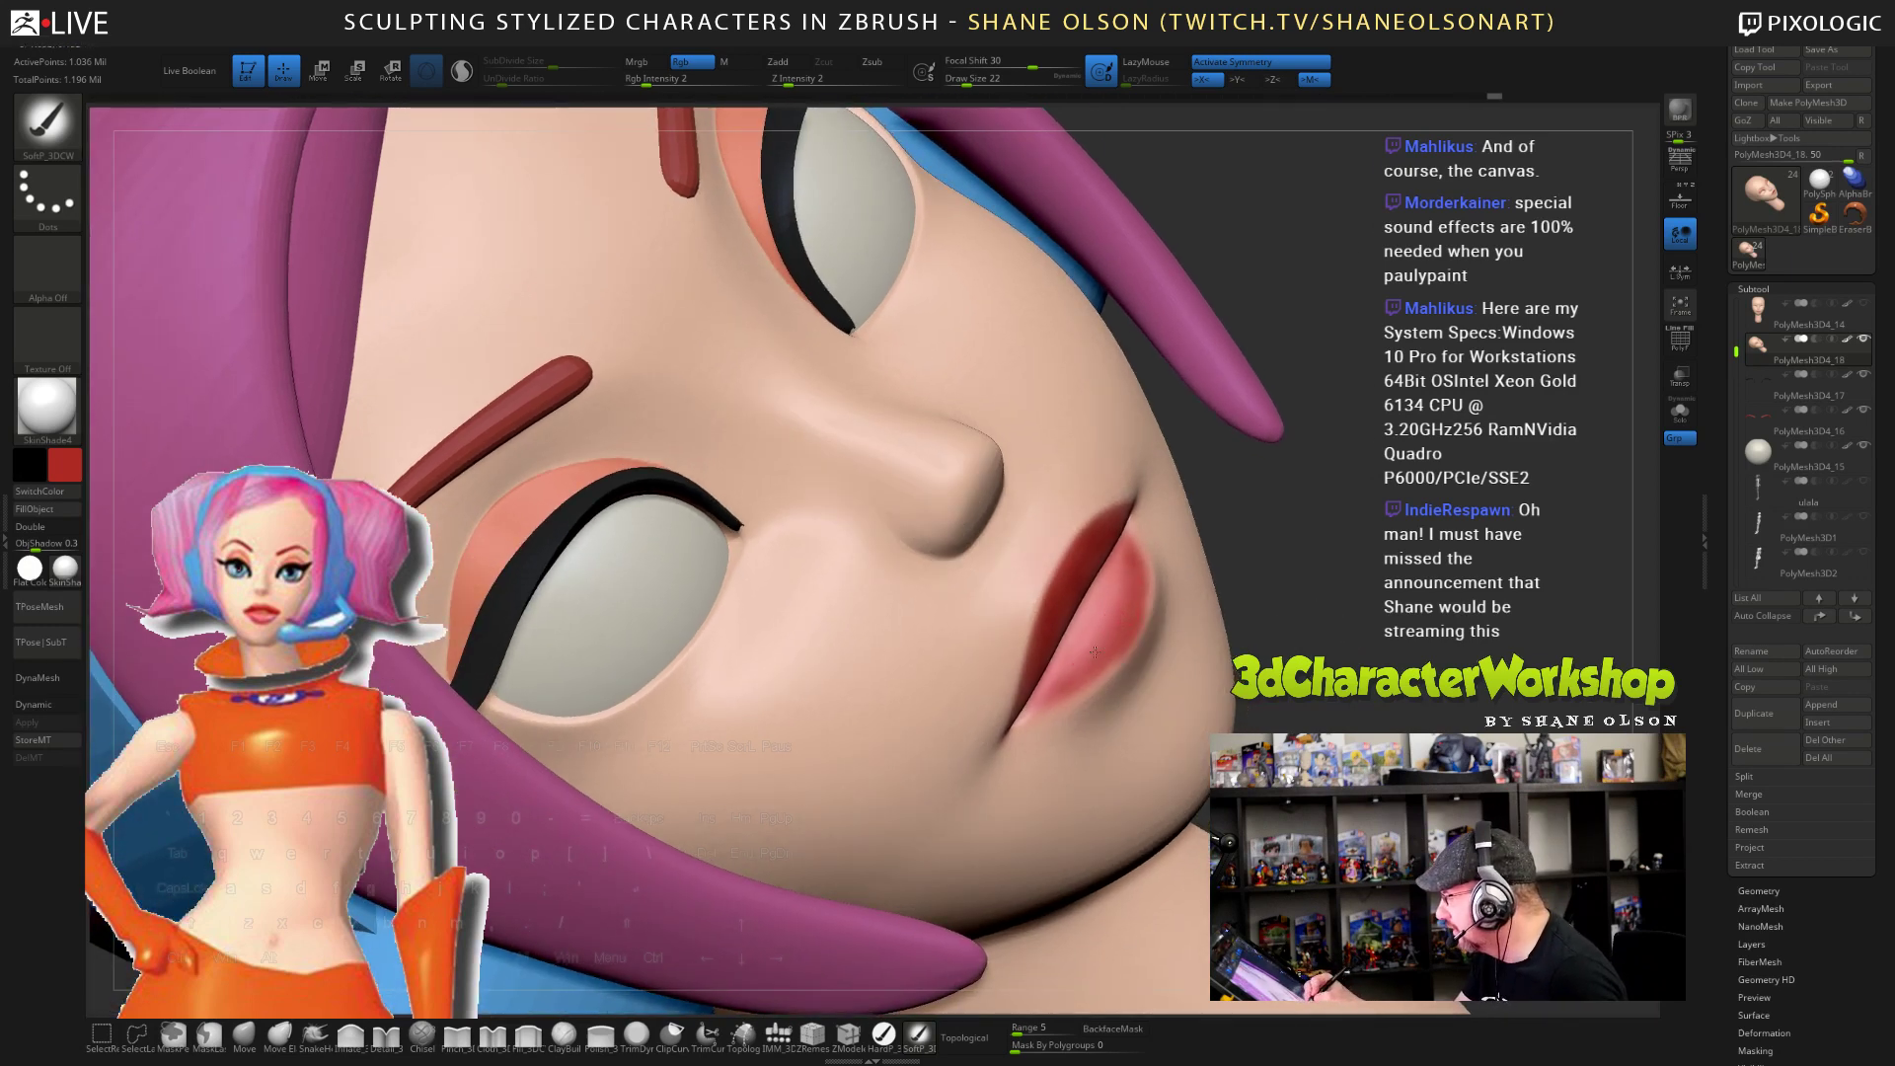
- Even out the red across both lips with draw size 14, then resample the skin tone beside the mouth
key("f")
left_click_drag(592, 296, 642, 464)
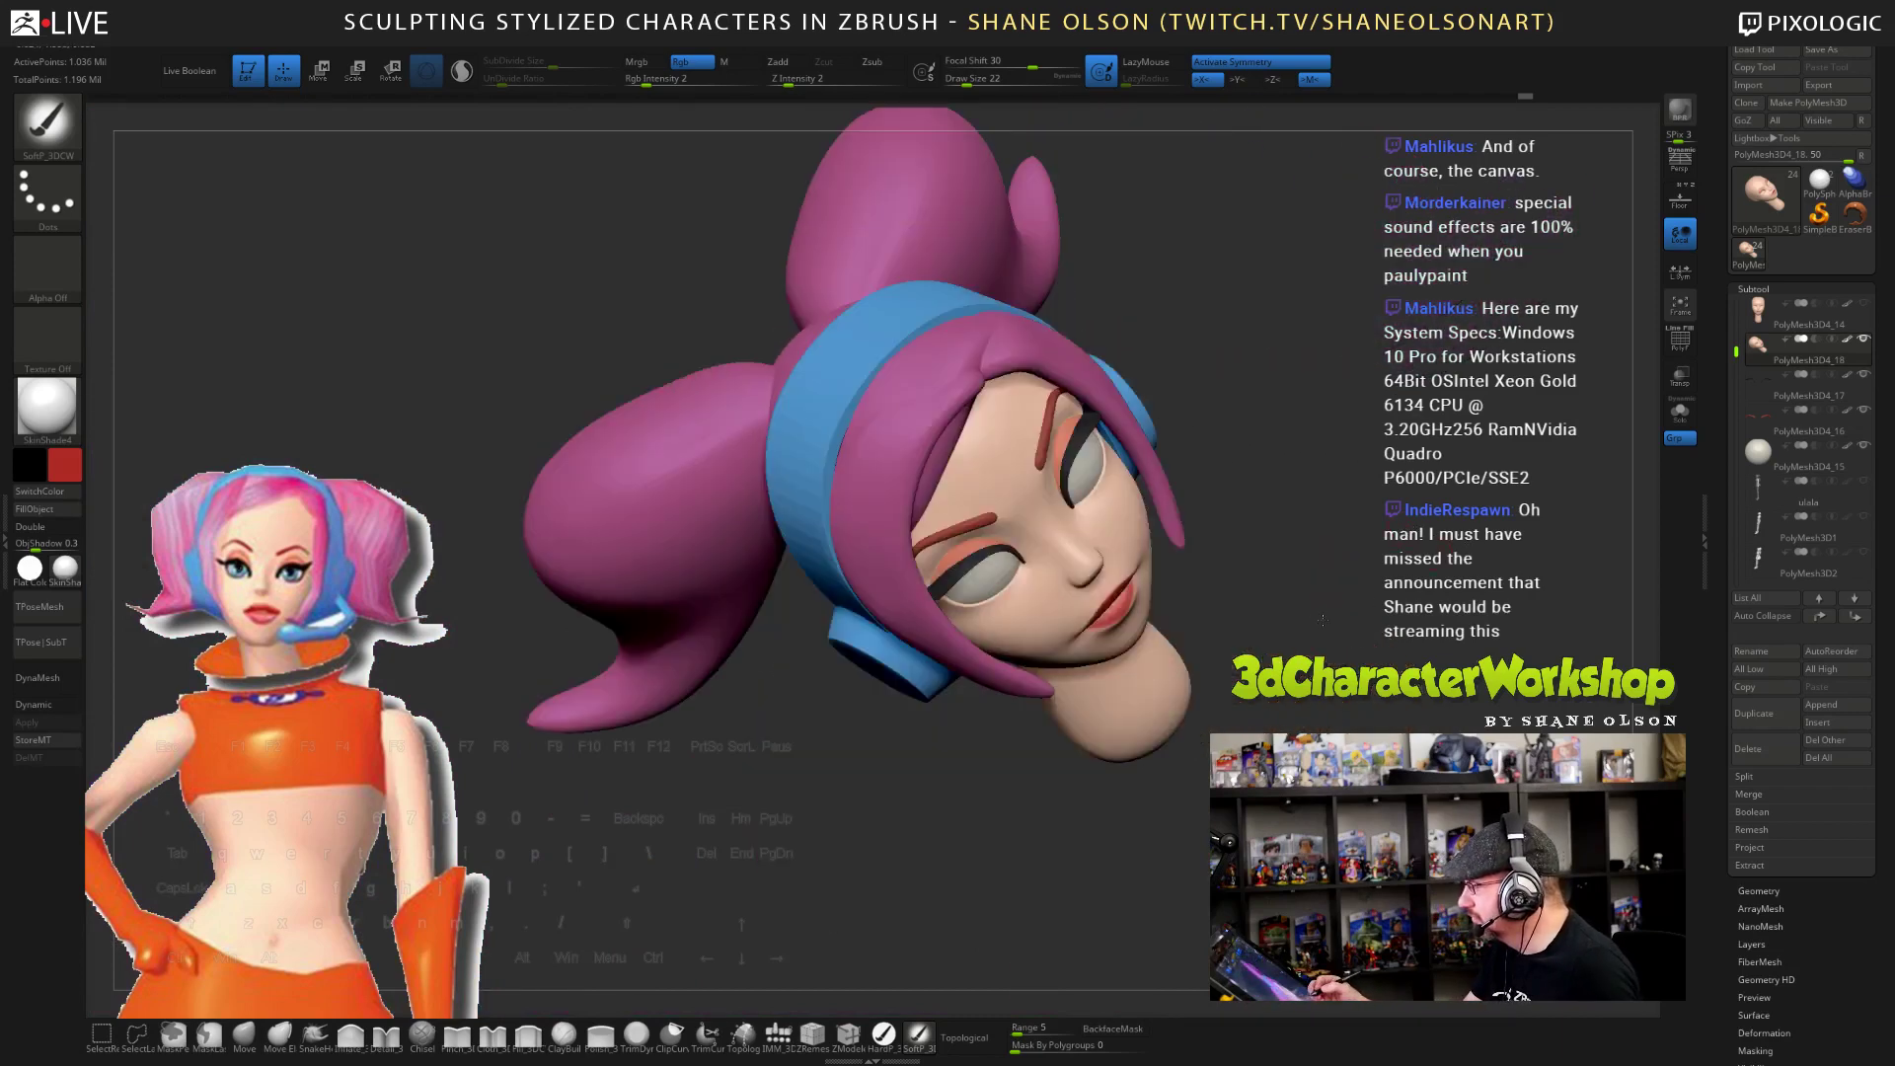
left_click_drag(552, 691, 565, 819, "alt")
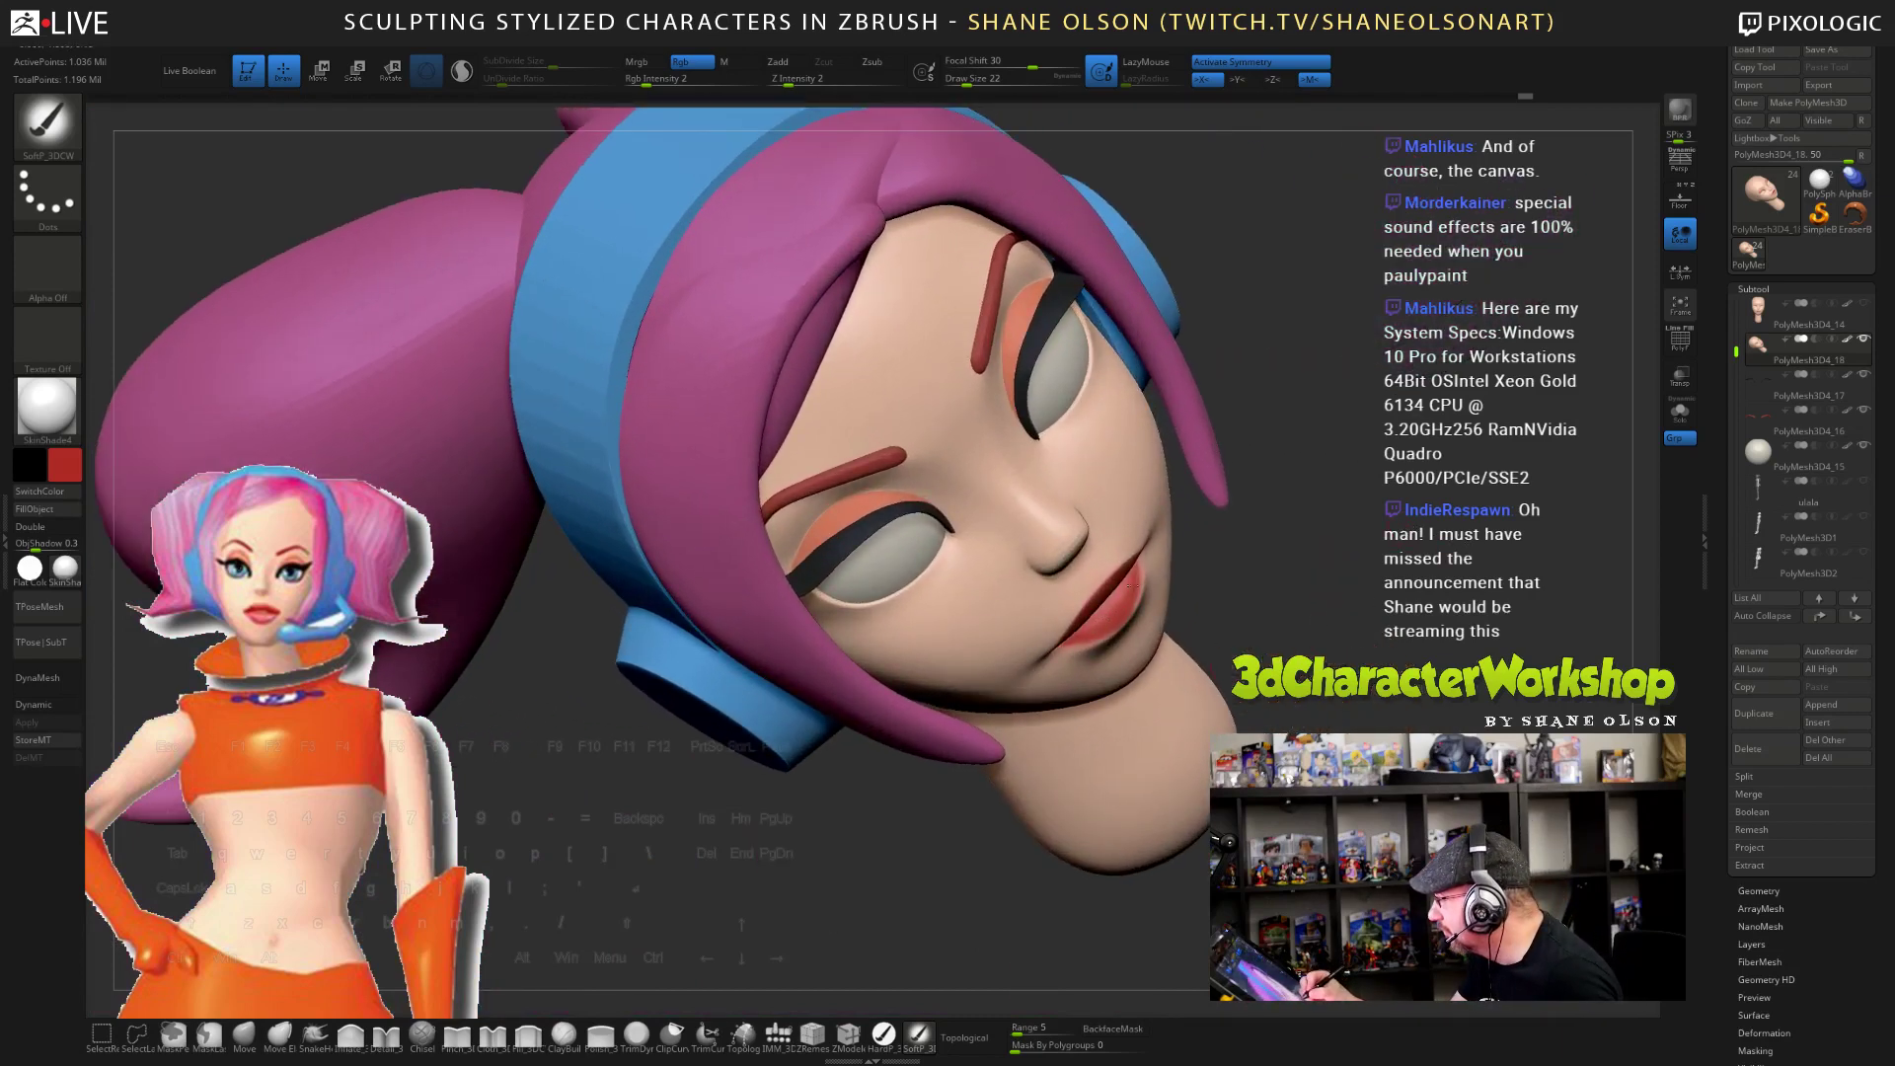
left_click_drag(641, 296, 513, 247)
left_click_drag(888, 819, 1026, 824)
mouse_move(631, 434)
left_mouse_down()
mouse_move(678, 488)
mouse_move(753, 690)
mouse_move(826, 769)
mouse_move(967, 799)
mouse_move(1017, 731)
left_mouse_up()
scroll(932, 565, "up", 5)
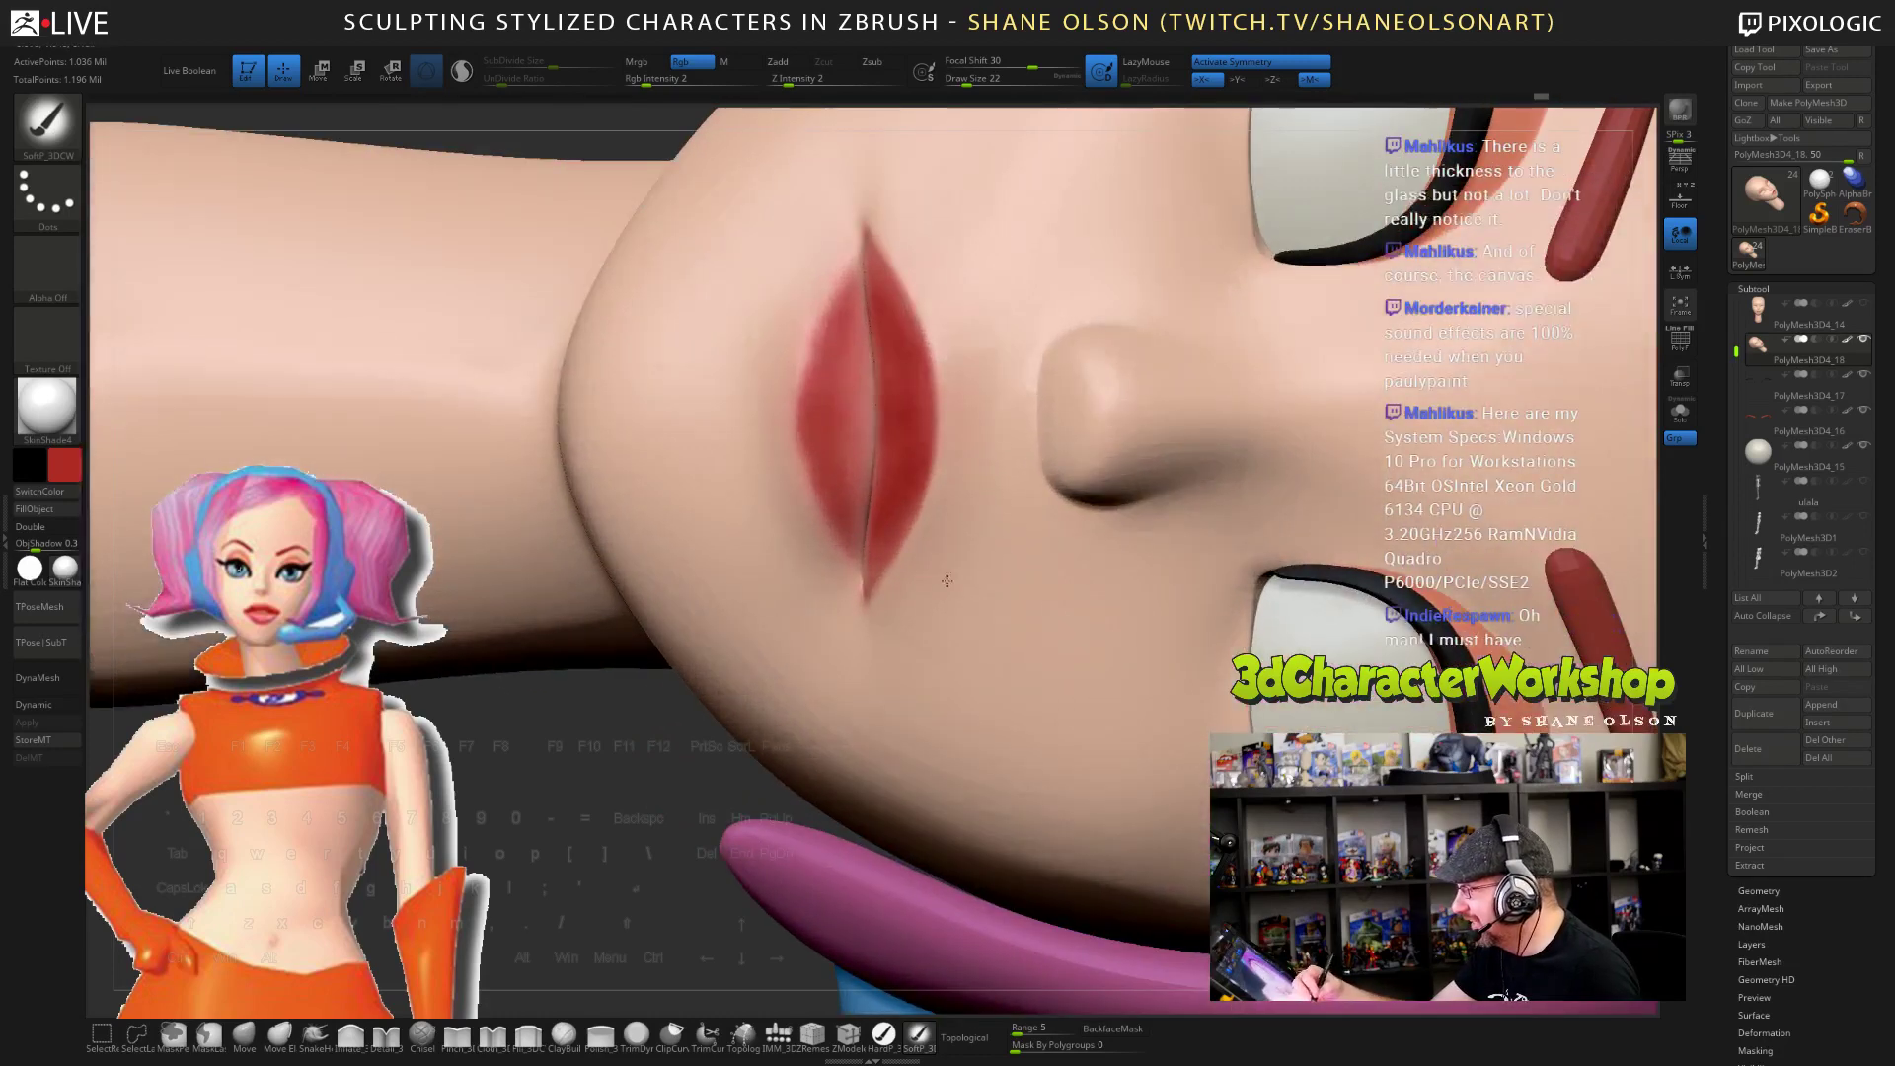
left_click_drag(947, 580, 1064, 738)
key("bracketleft")
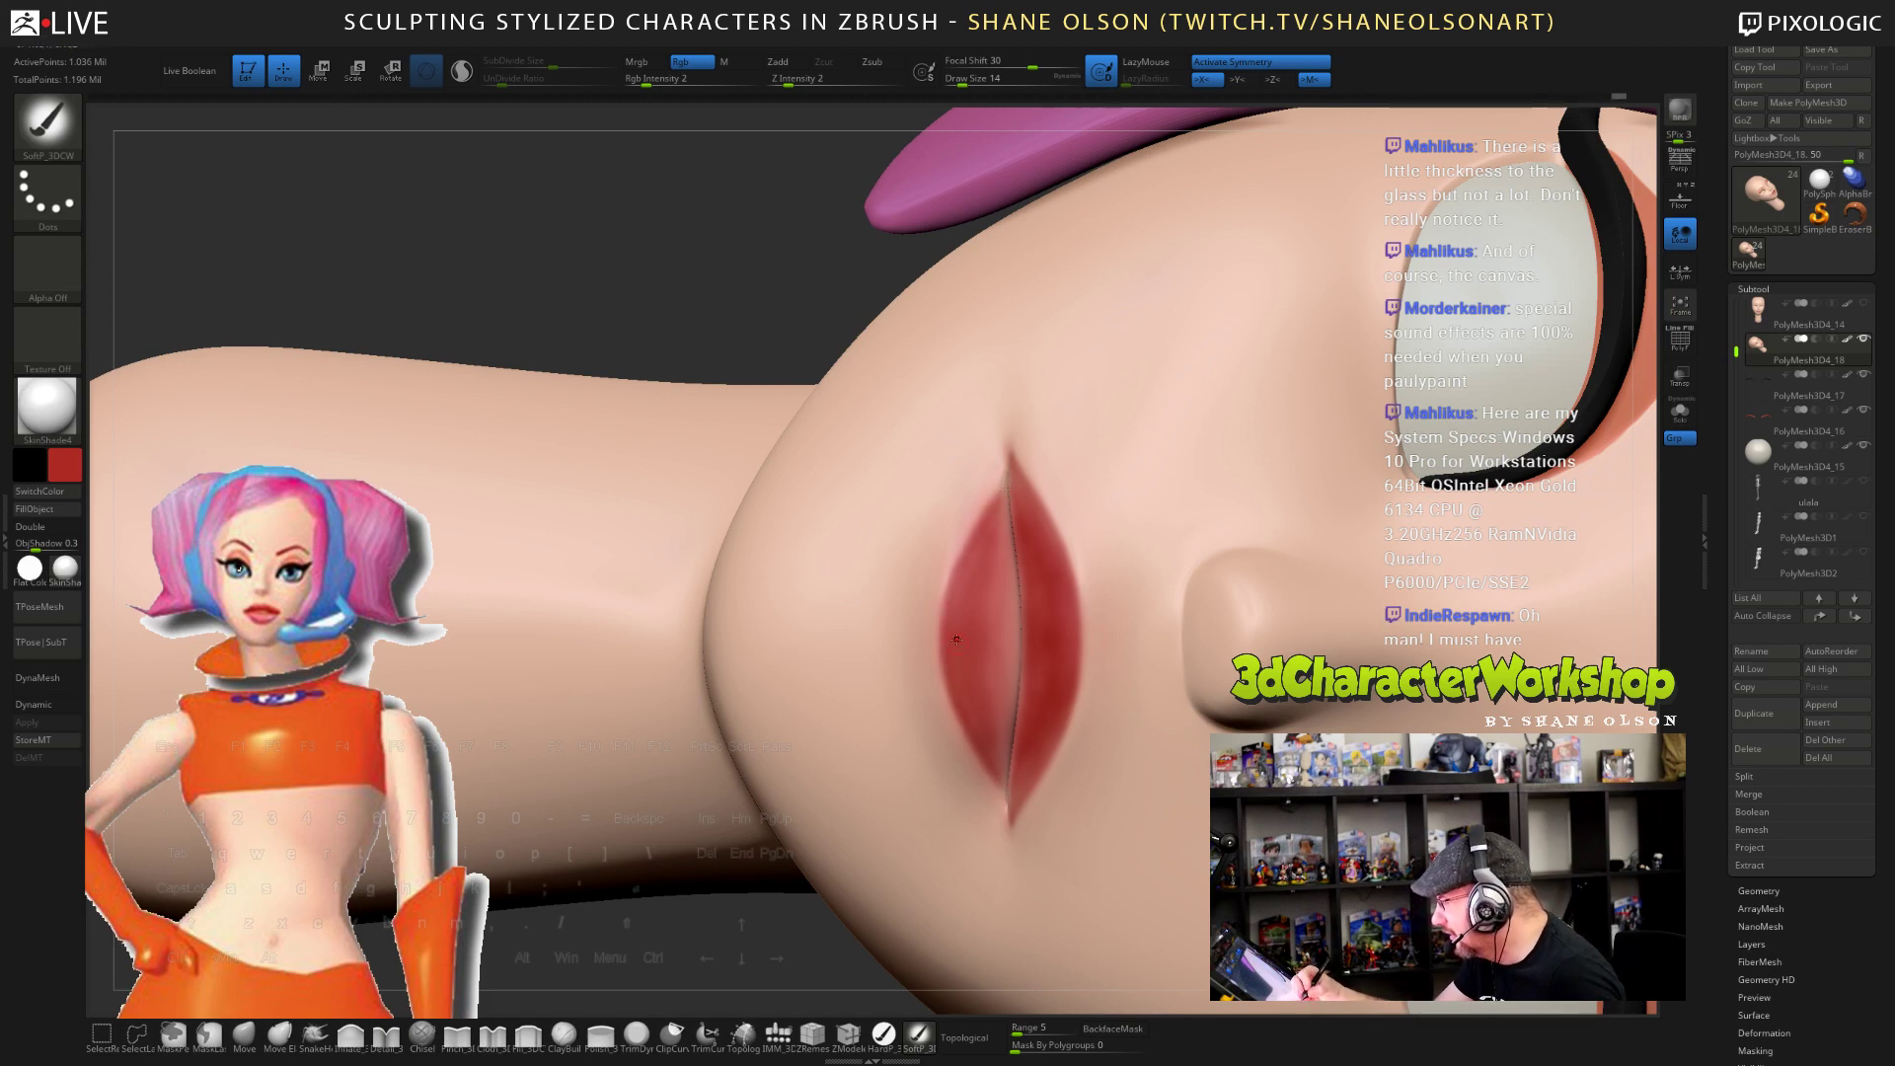
key("c")
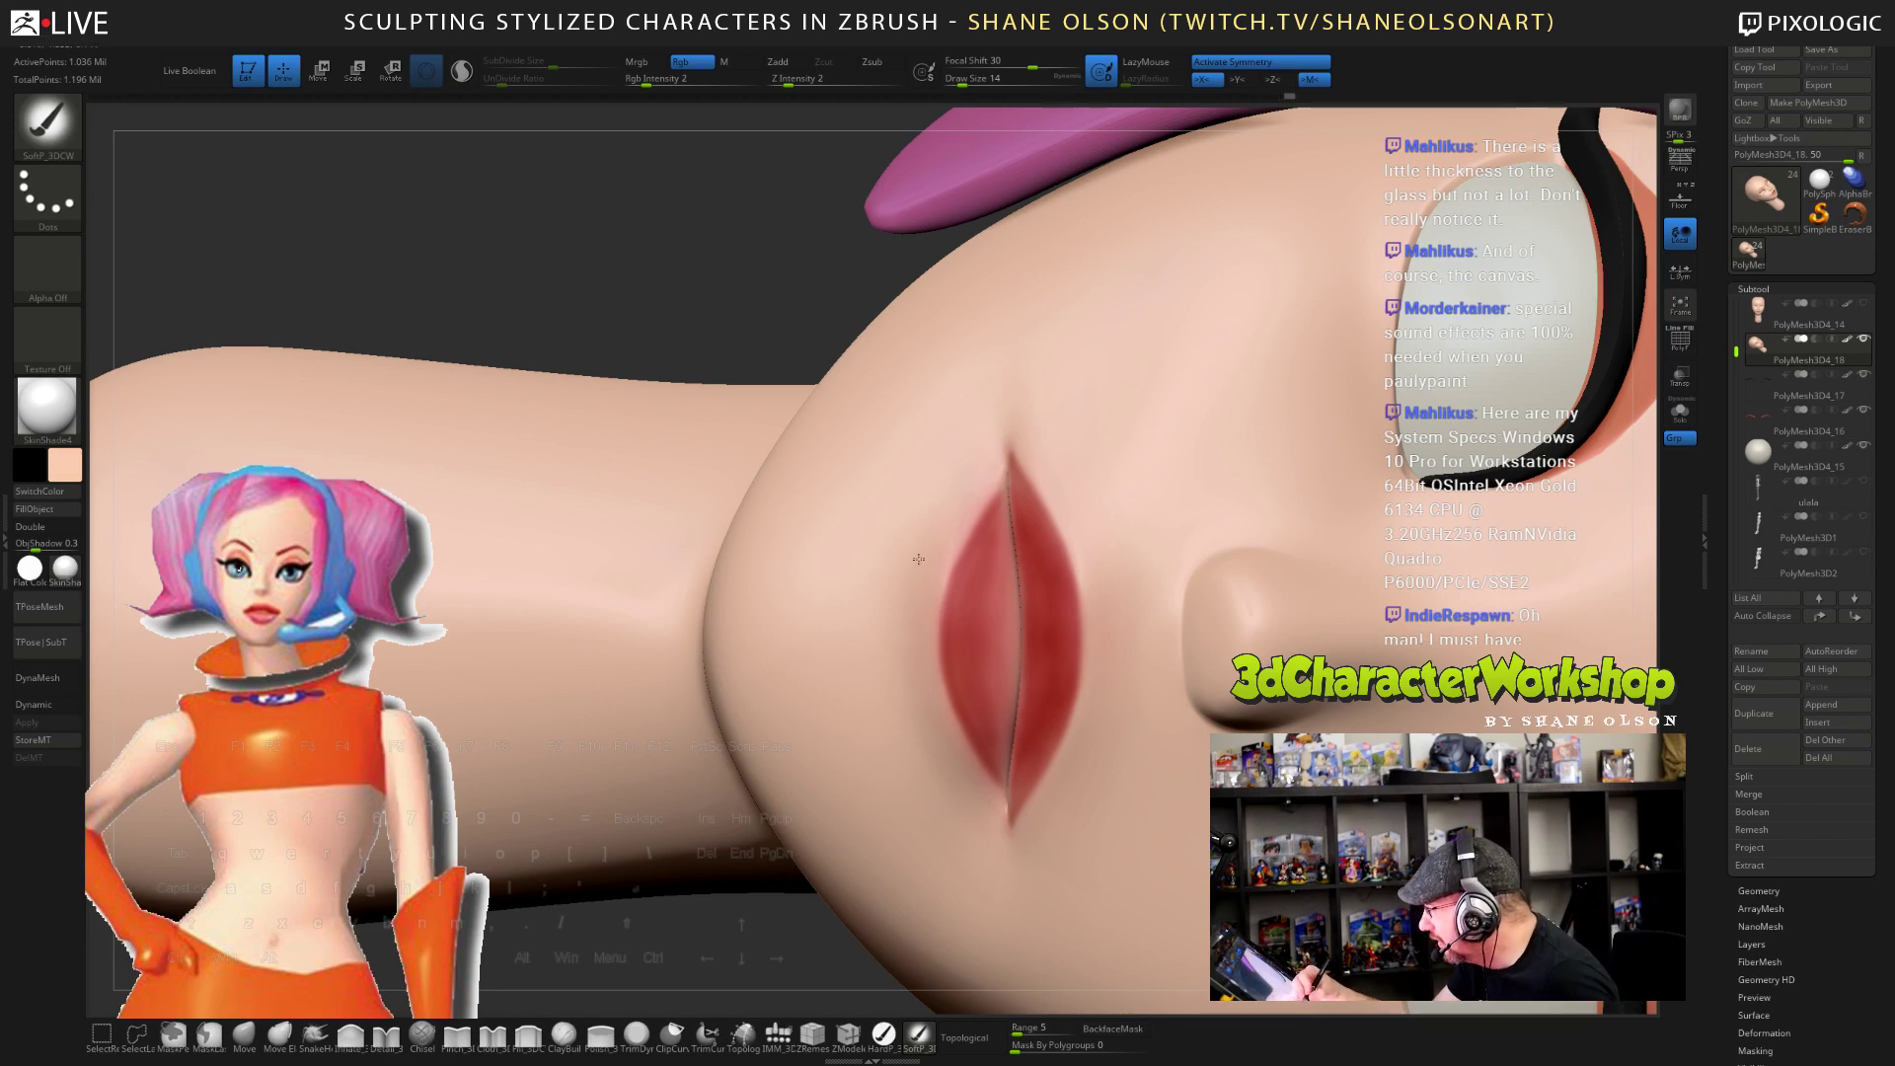
- Bring the whole head back upright into view and sample a bright pink from the reference image as the paint colour
right_click_drag(1122, 818, 1243, 641, "alt")
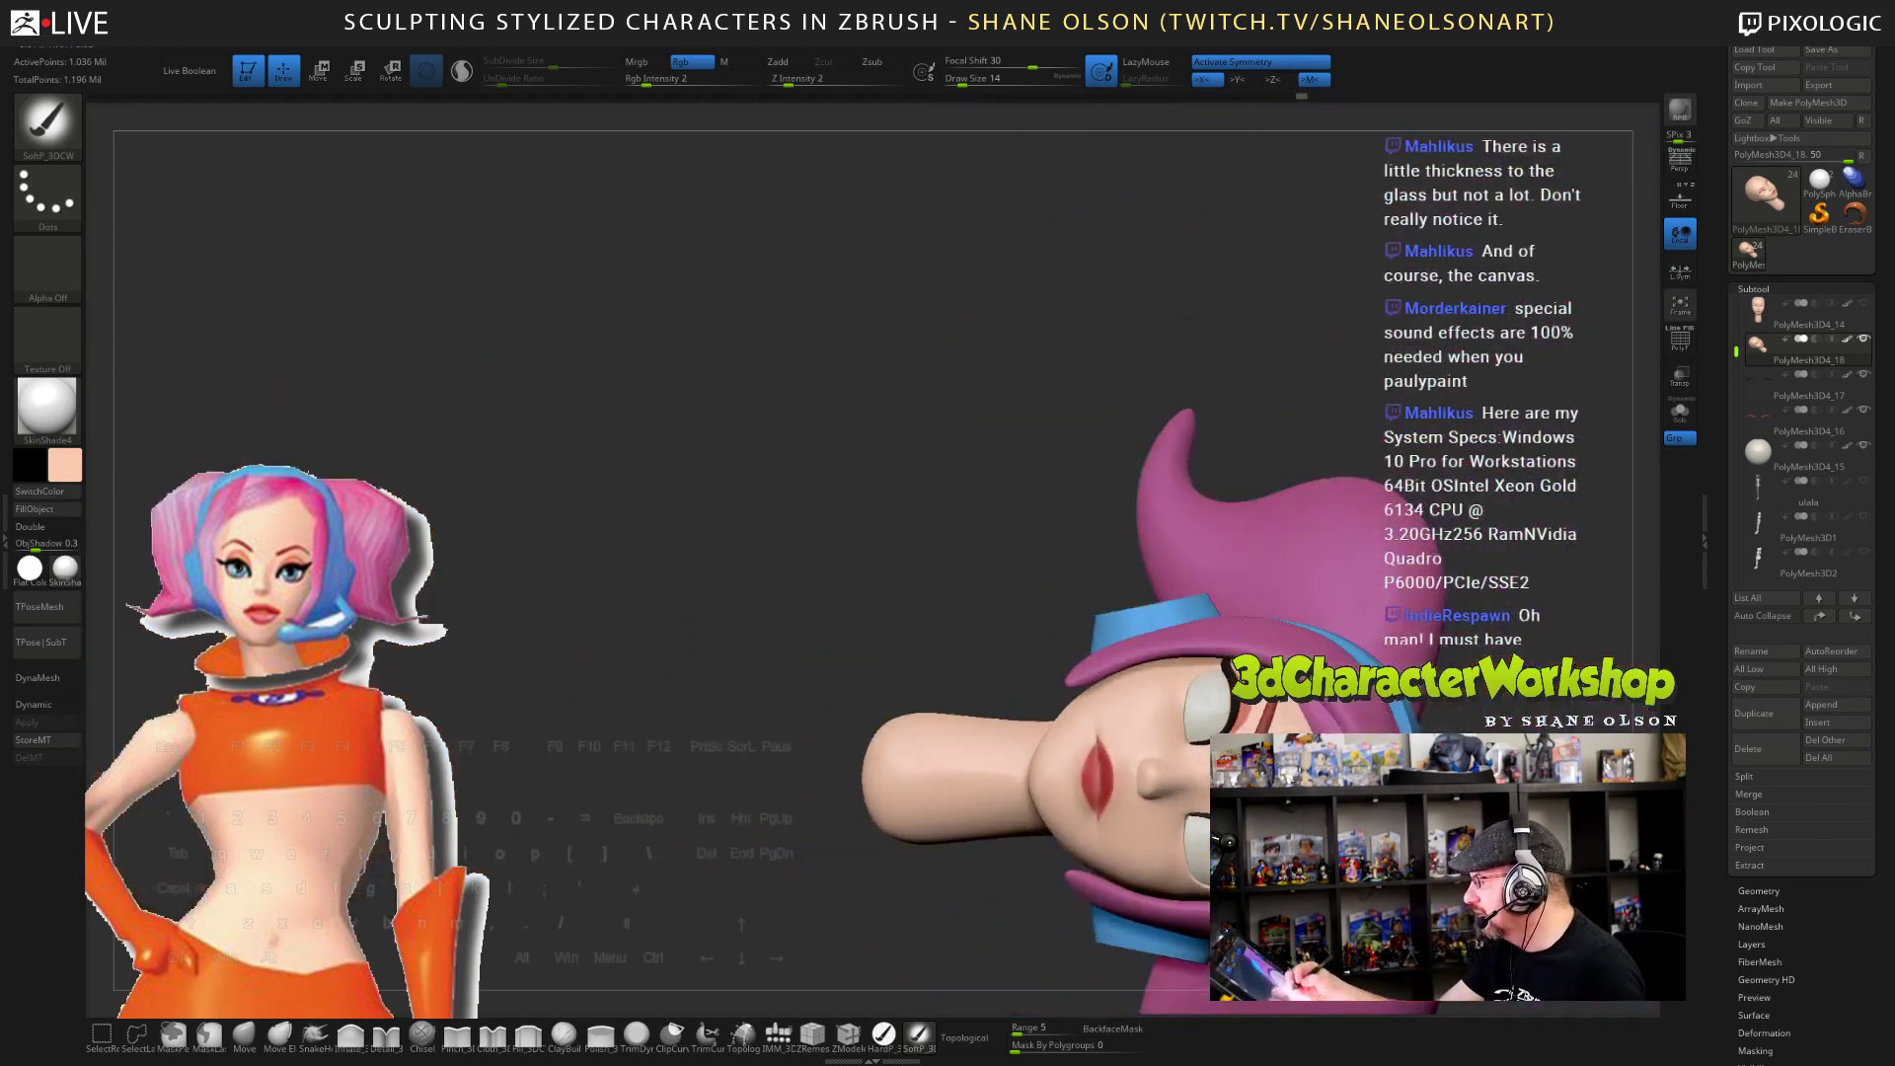
right_click_drag(1382, 789, 1400, 592)
right_click_drag(1233, 592, 1490, 704)
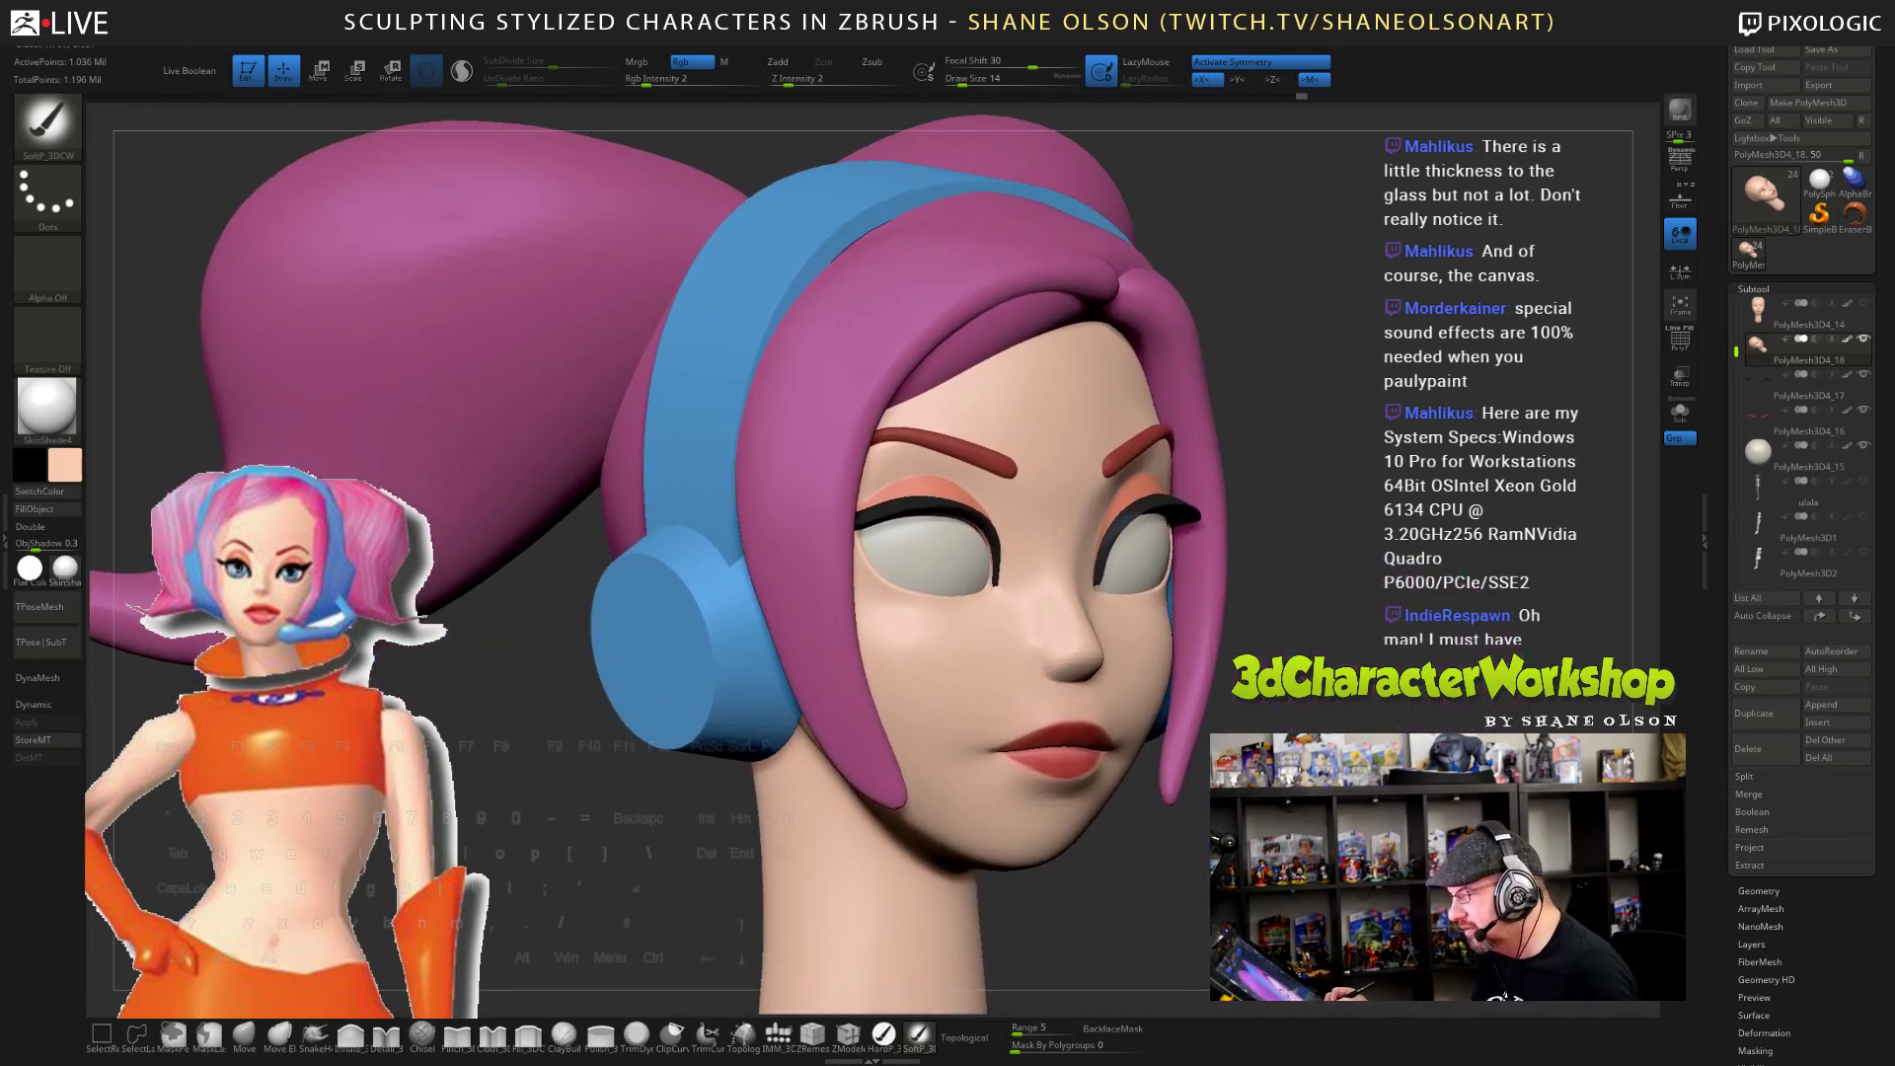
middle_click(875, 562)
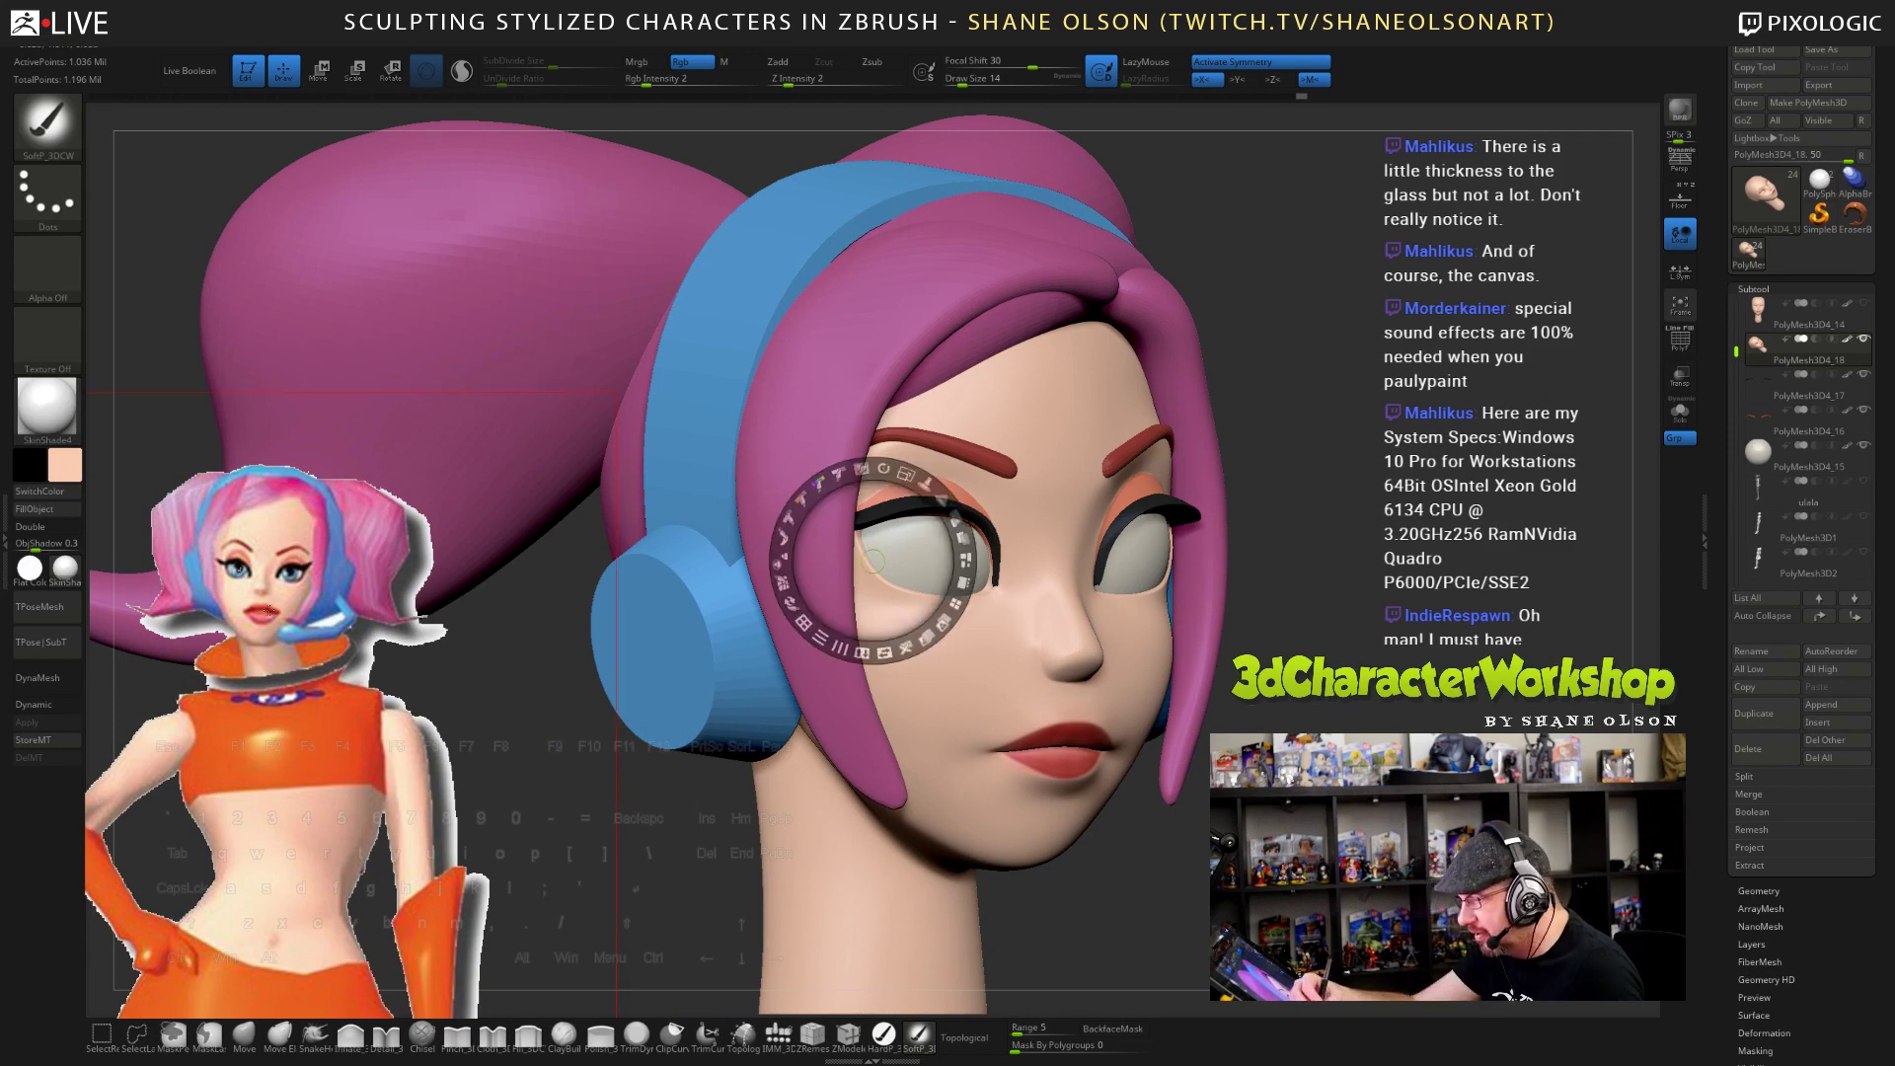
key("c")
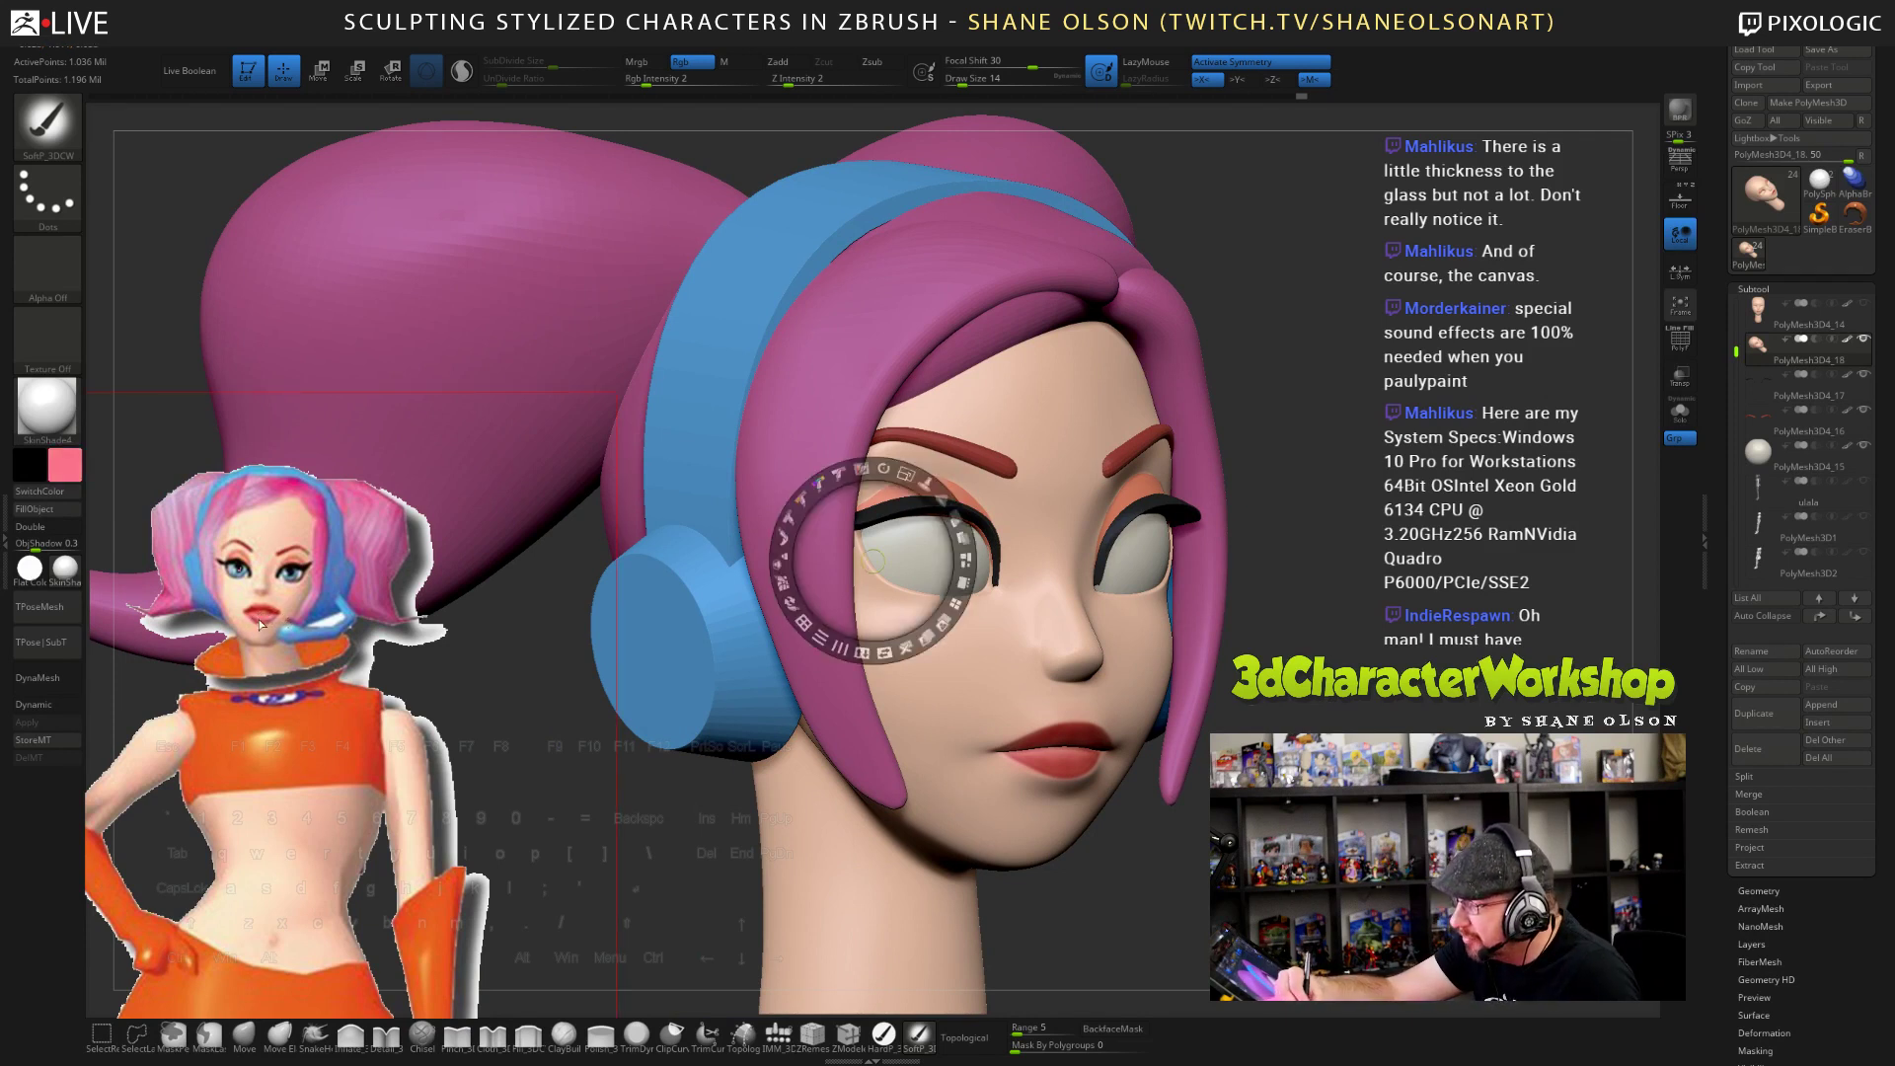
key("z")
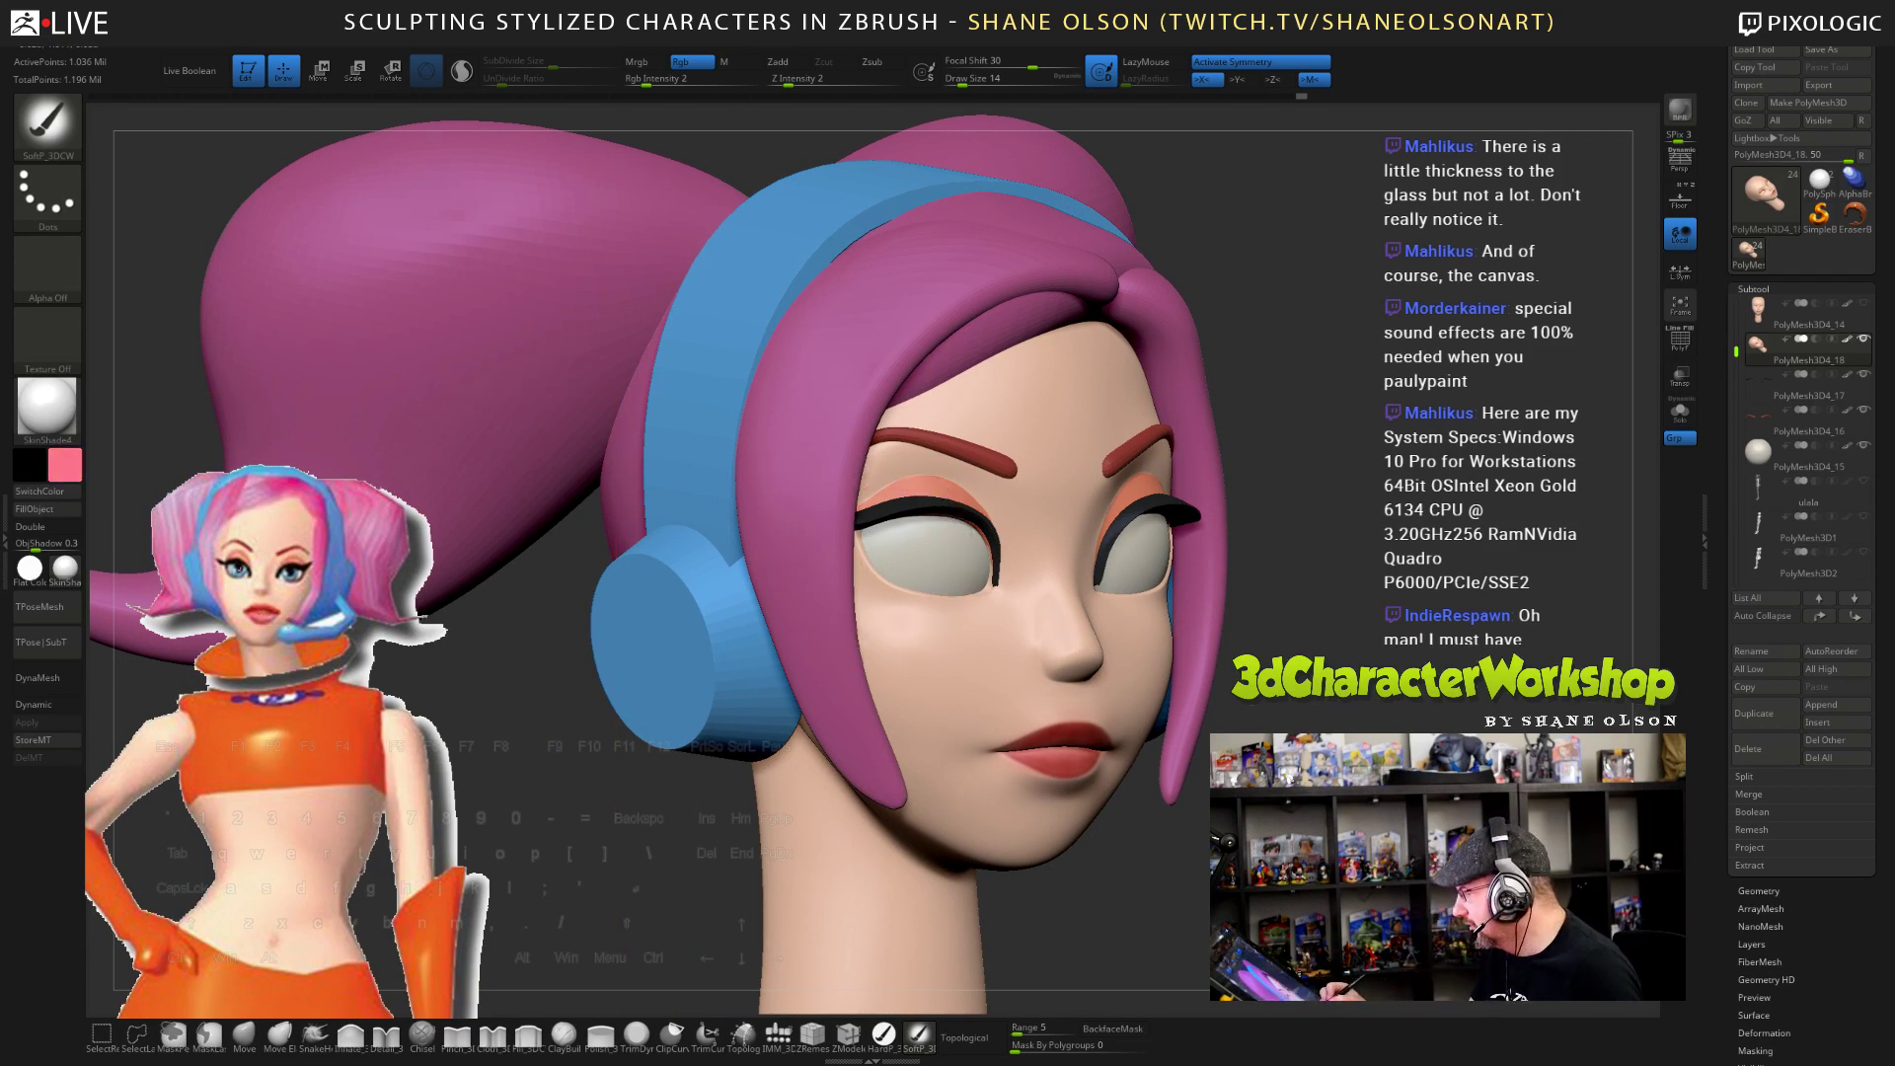
- Paint the pink onto the middle of the lower lip and check the face from the front and three-quarter angles
left_click_drag(1352, 592, 1264, 594)
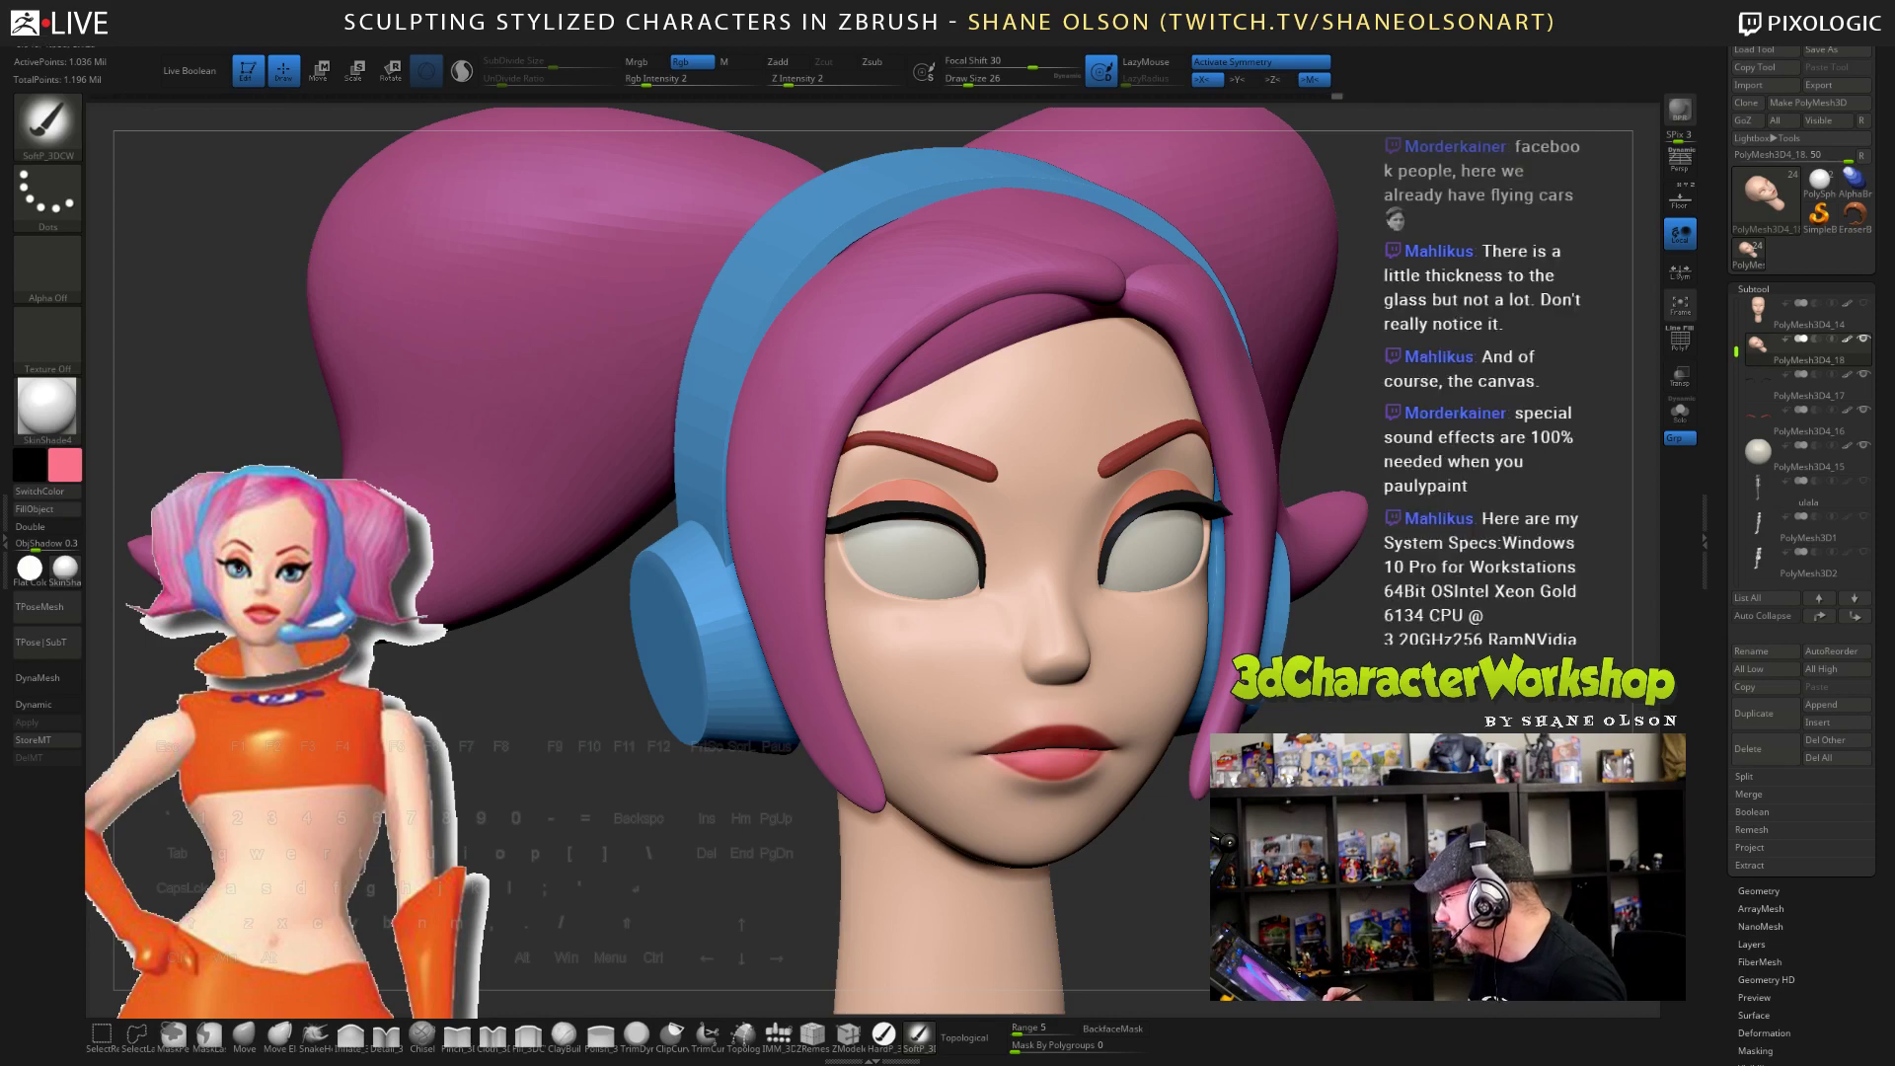
left_click_drag(1164, 868, 1060, 868)
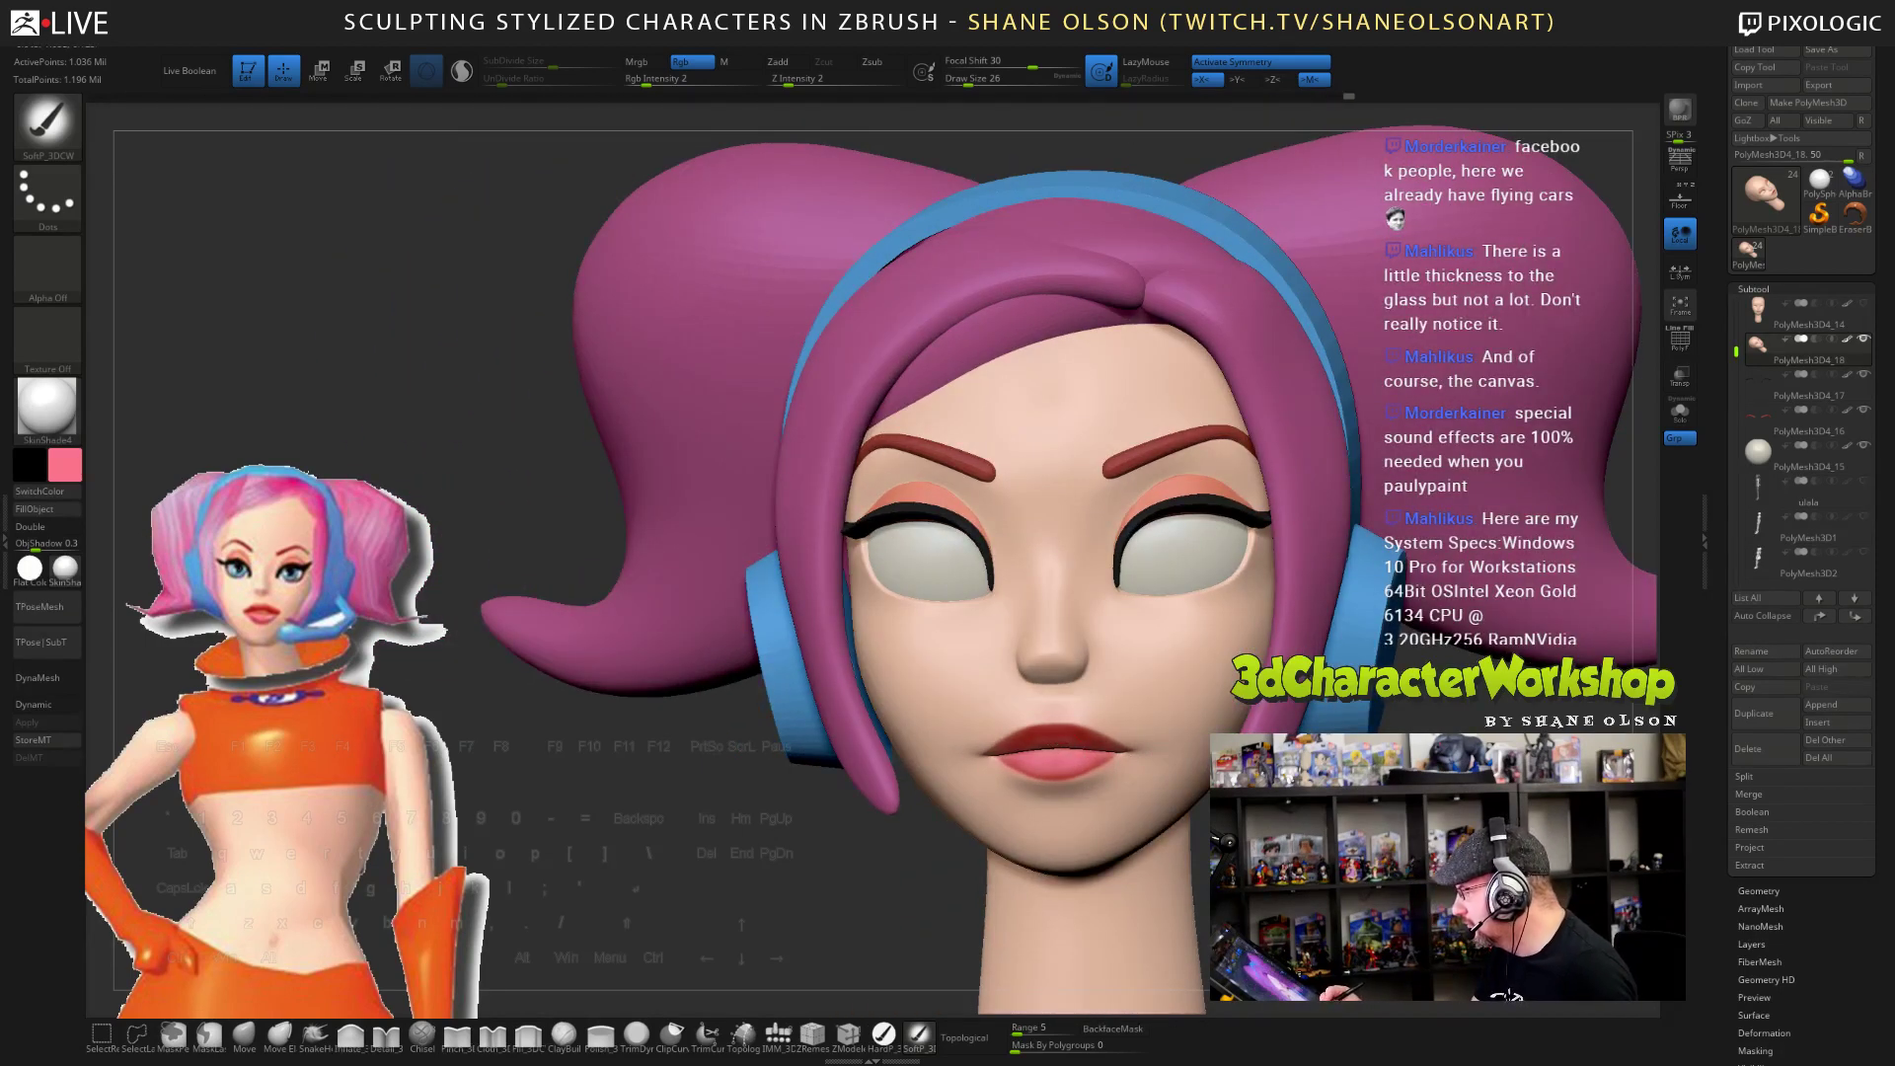
mouse_move(868, 908)
left_mouse_down()
mouse_move(873, 888)
mouse_move(947, 888)
mouse_move(765, 873)
mouse_move(859, 878)
left_mouse_up()
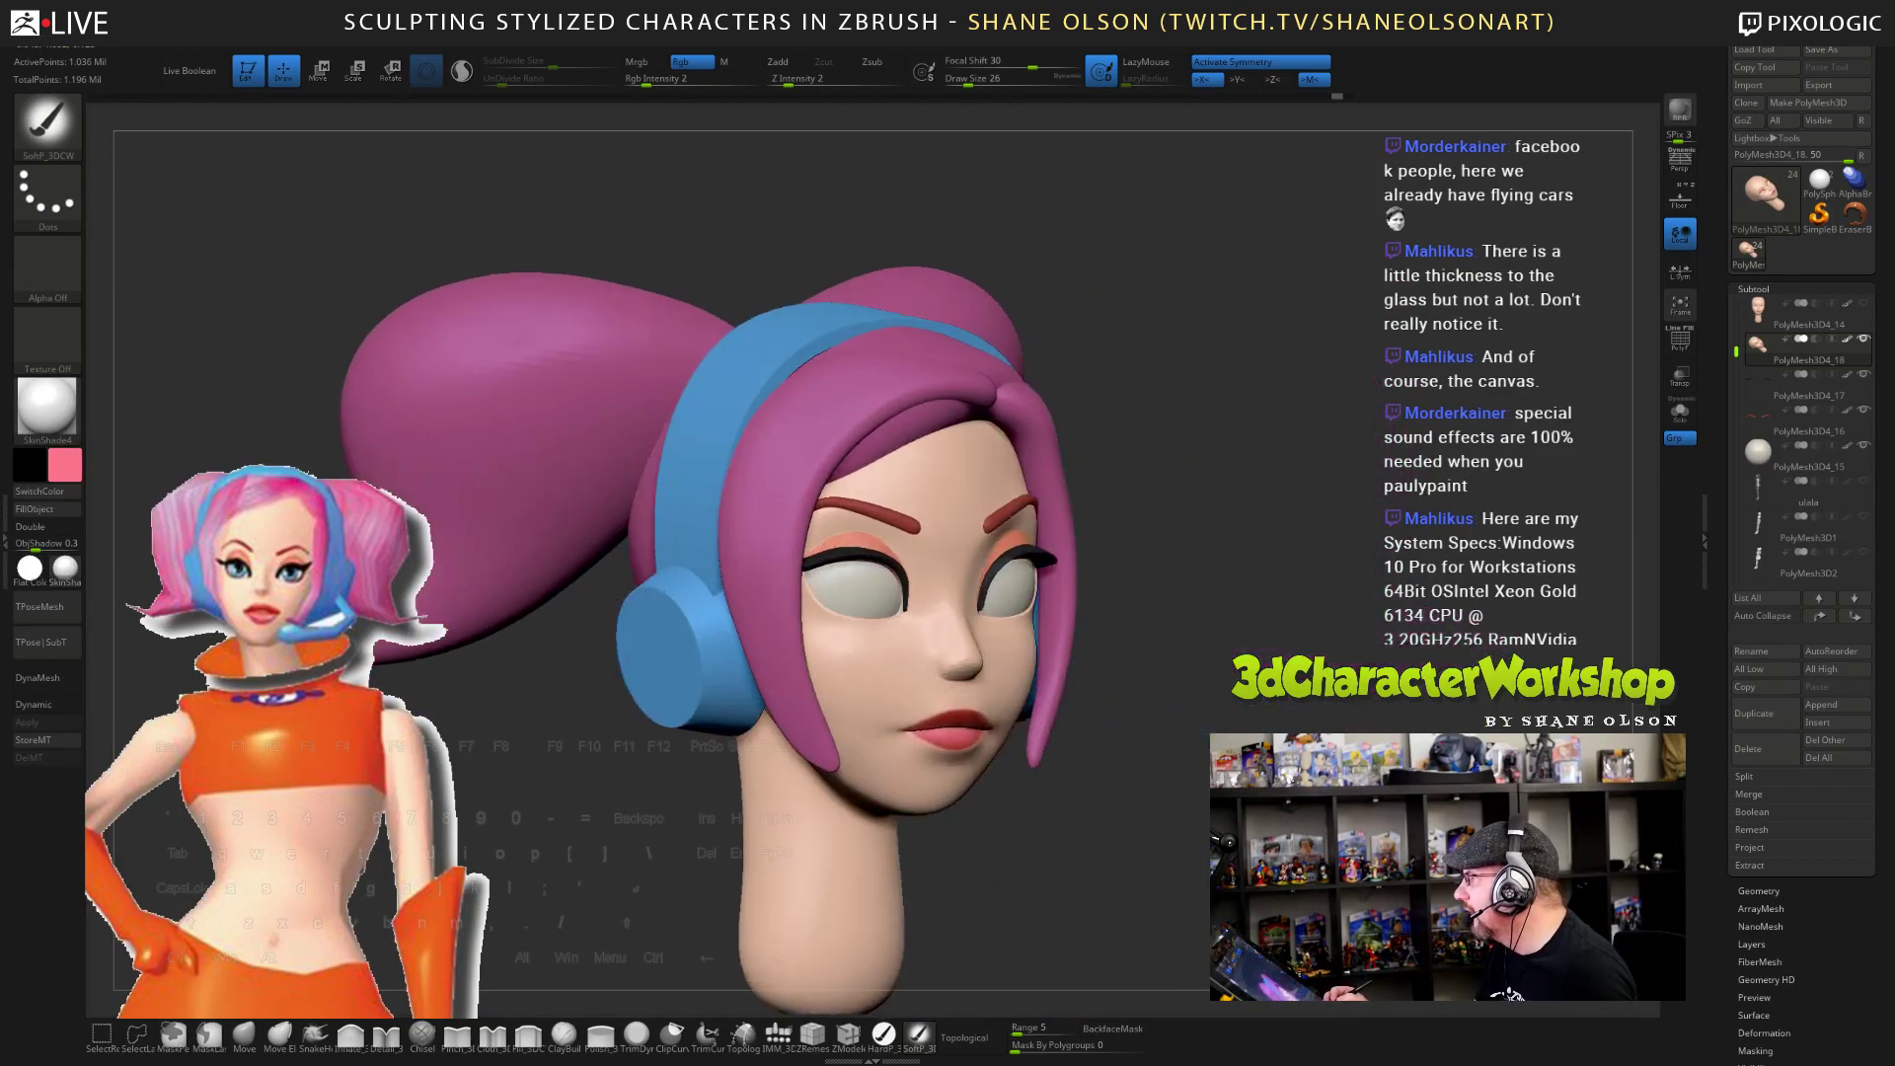
mouse_move(1095, 878)
left_mouse_down("alt")
mouse_move(1149, 863)
mouse_move(1056, 879)
mouse_move(1155, 839)
mouse_move(1097, 848)
left_mouse_up("alt")
key("bracketleft")
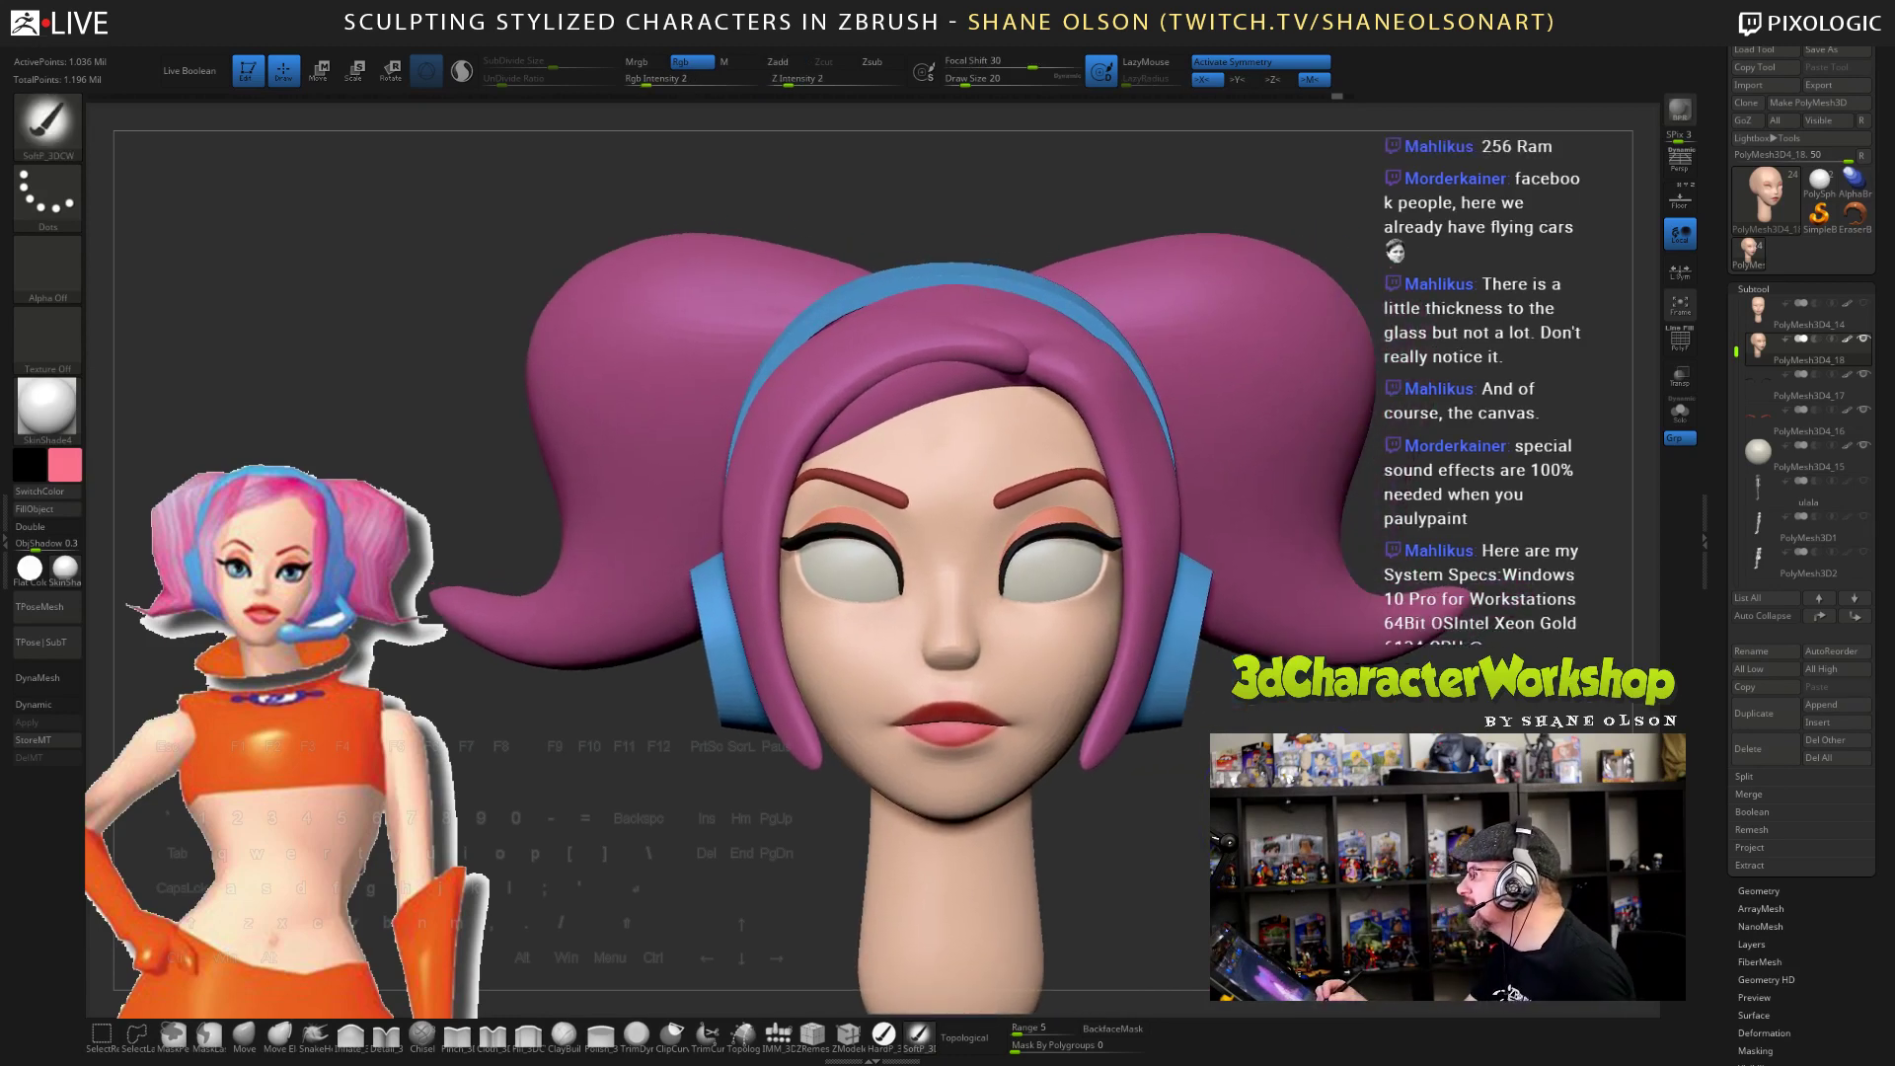
left_click_drag(1105, 868, 1196, 902)
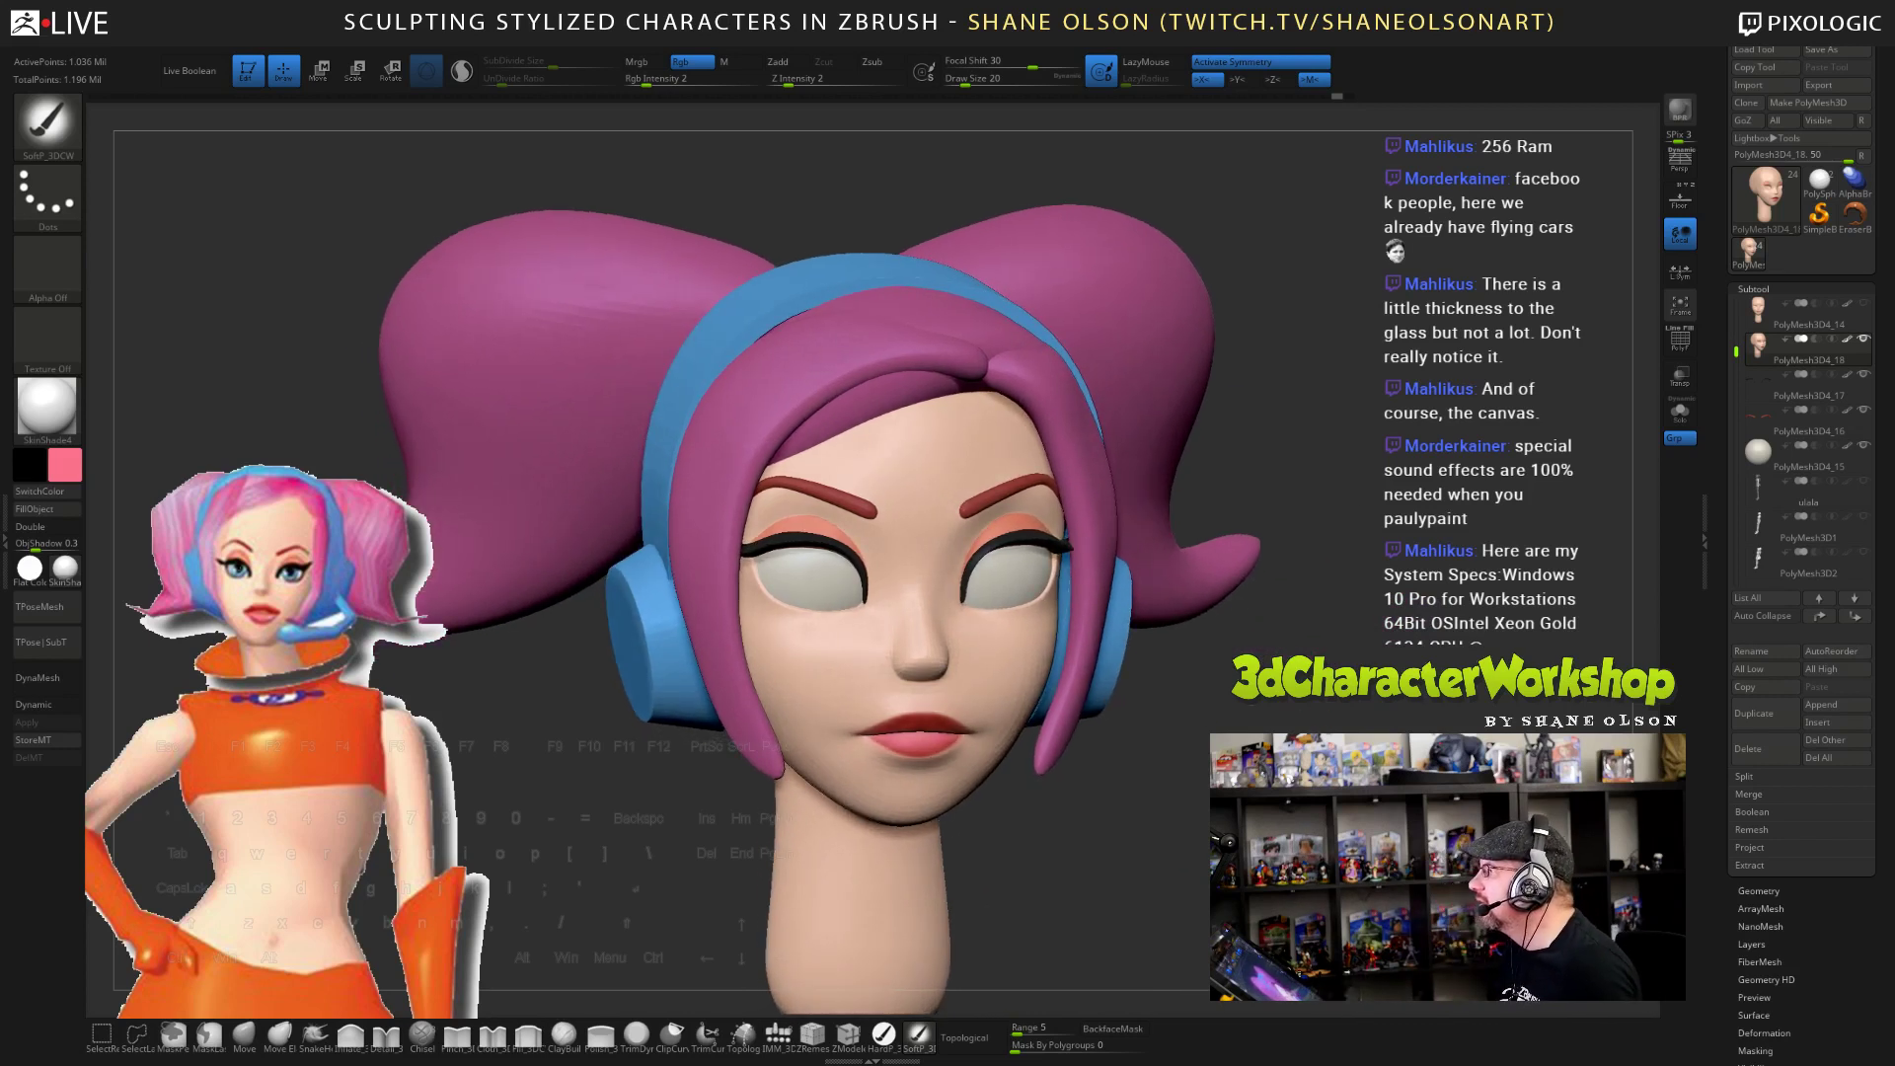
left_click_drag(1164, 878, 1208, 792)
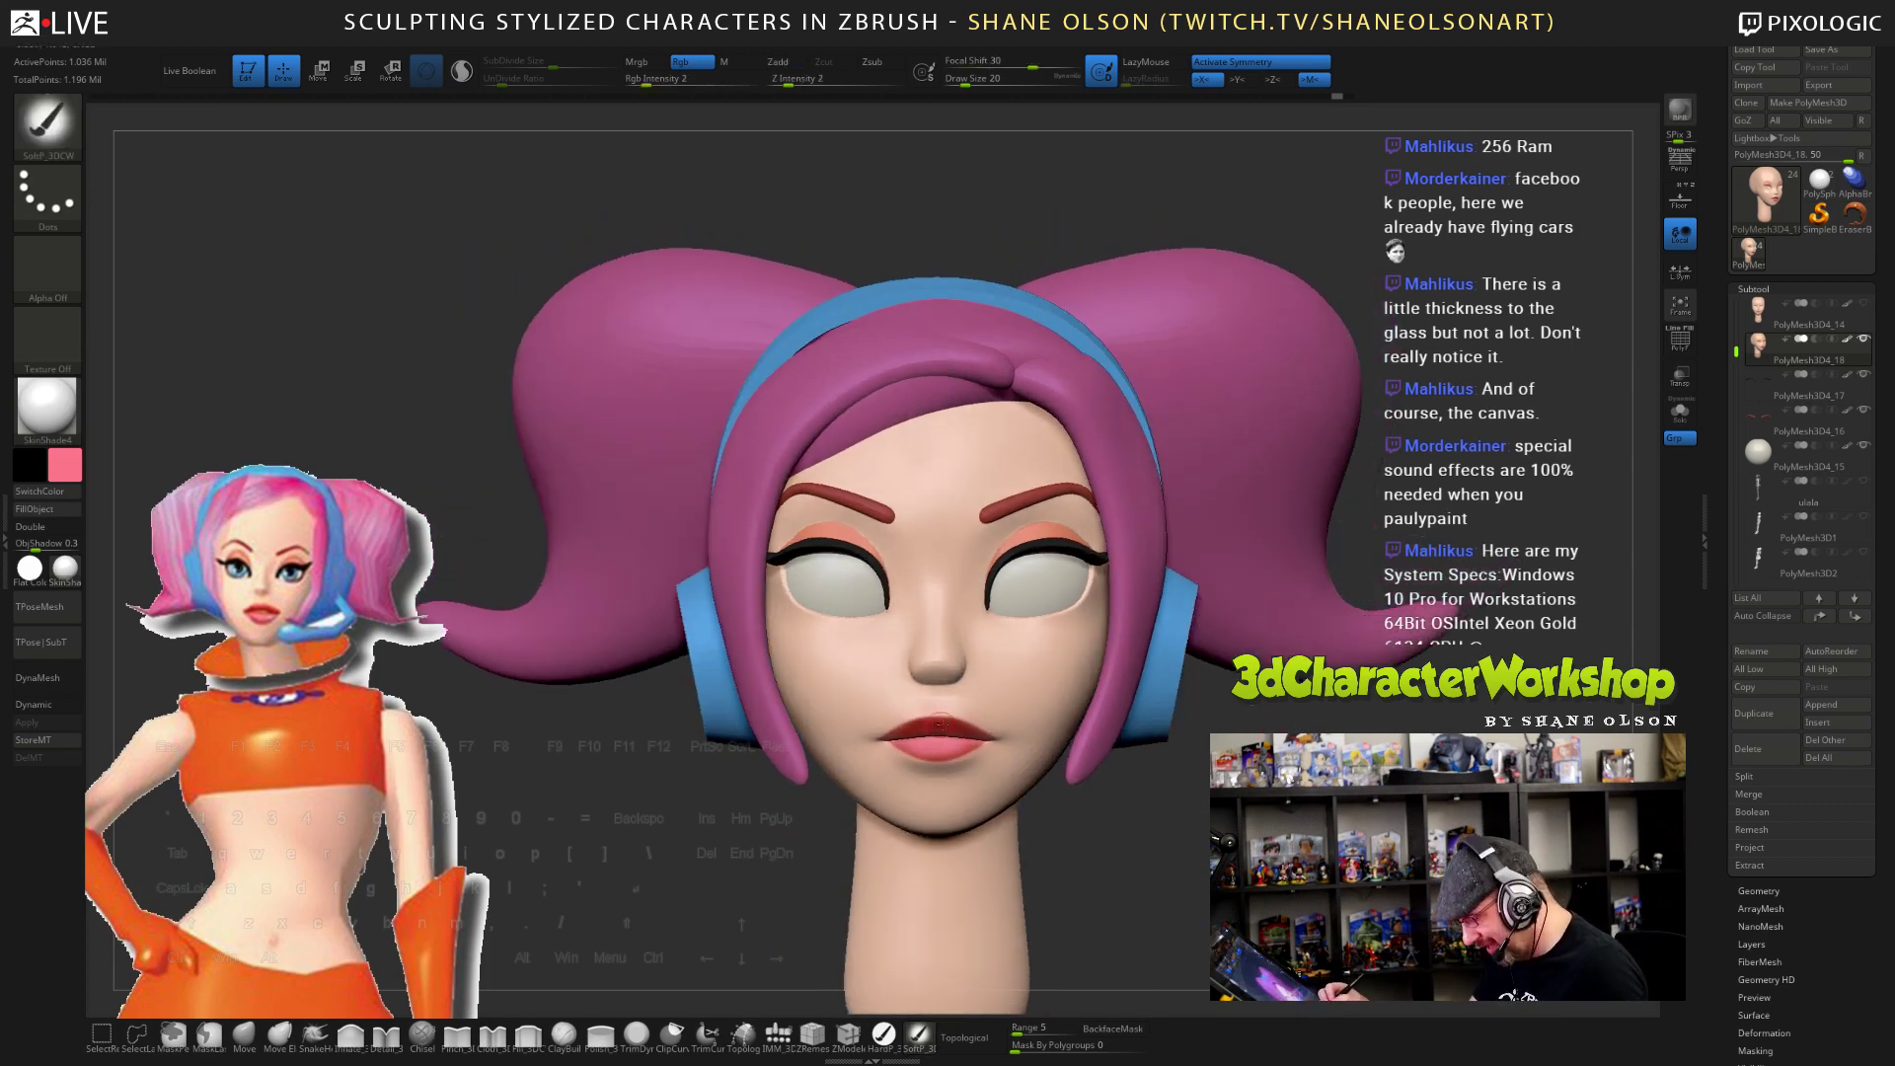
- Enlarge the brush to draw size 90 and pick a light salmon as the paint colour at RGB intensity 2
key("c")
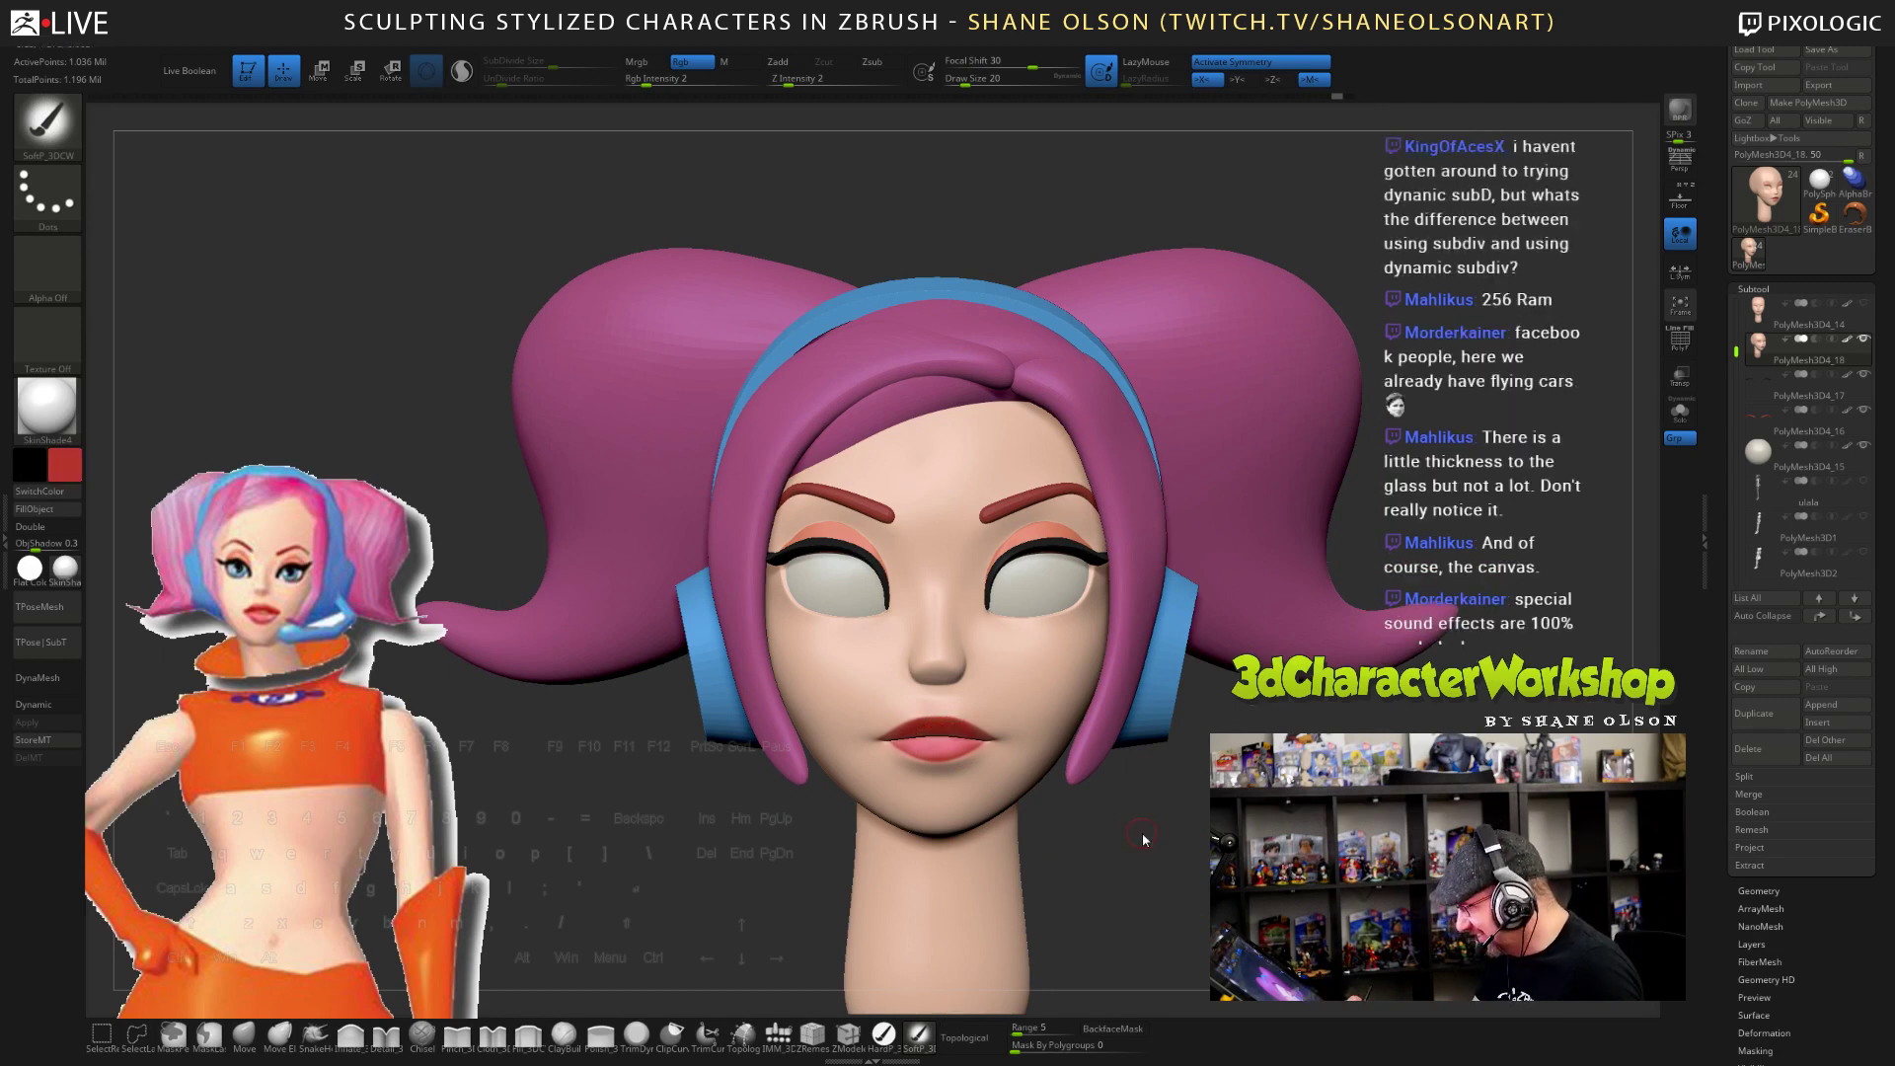
key("s")
left_click_drag(1162, 843, 1160, 842)
left_click_drag(1037, 672, 1053, 668)
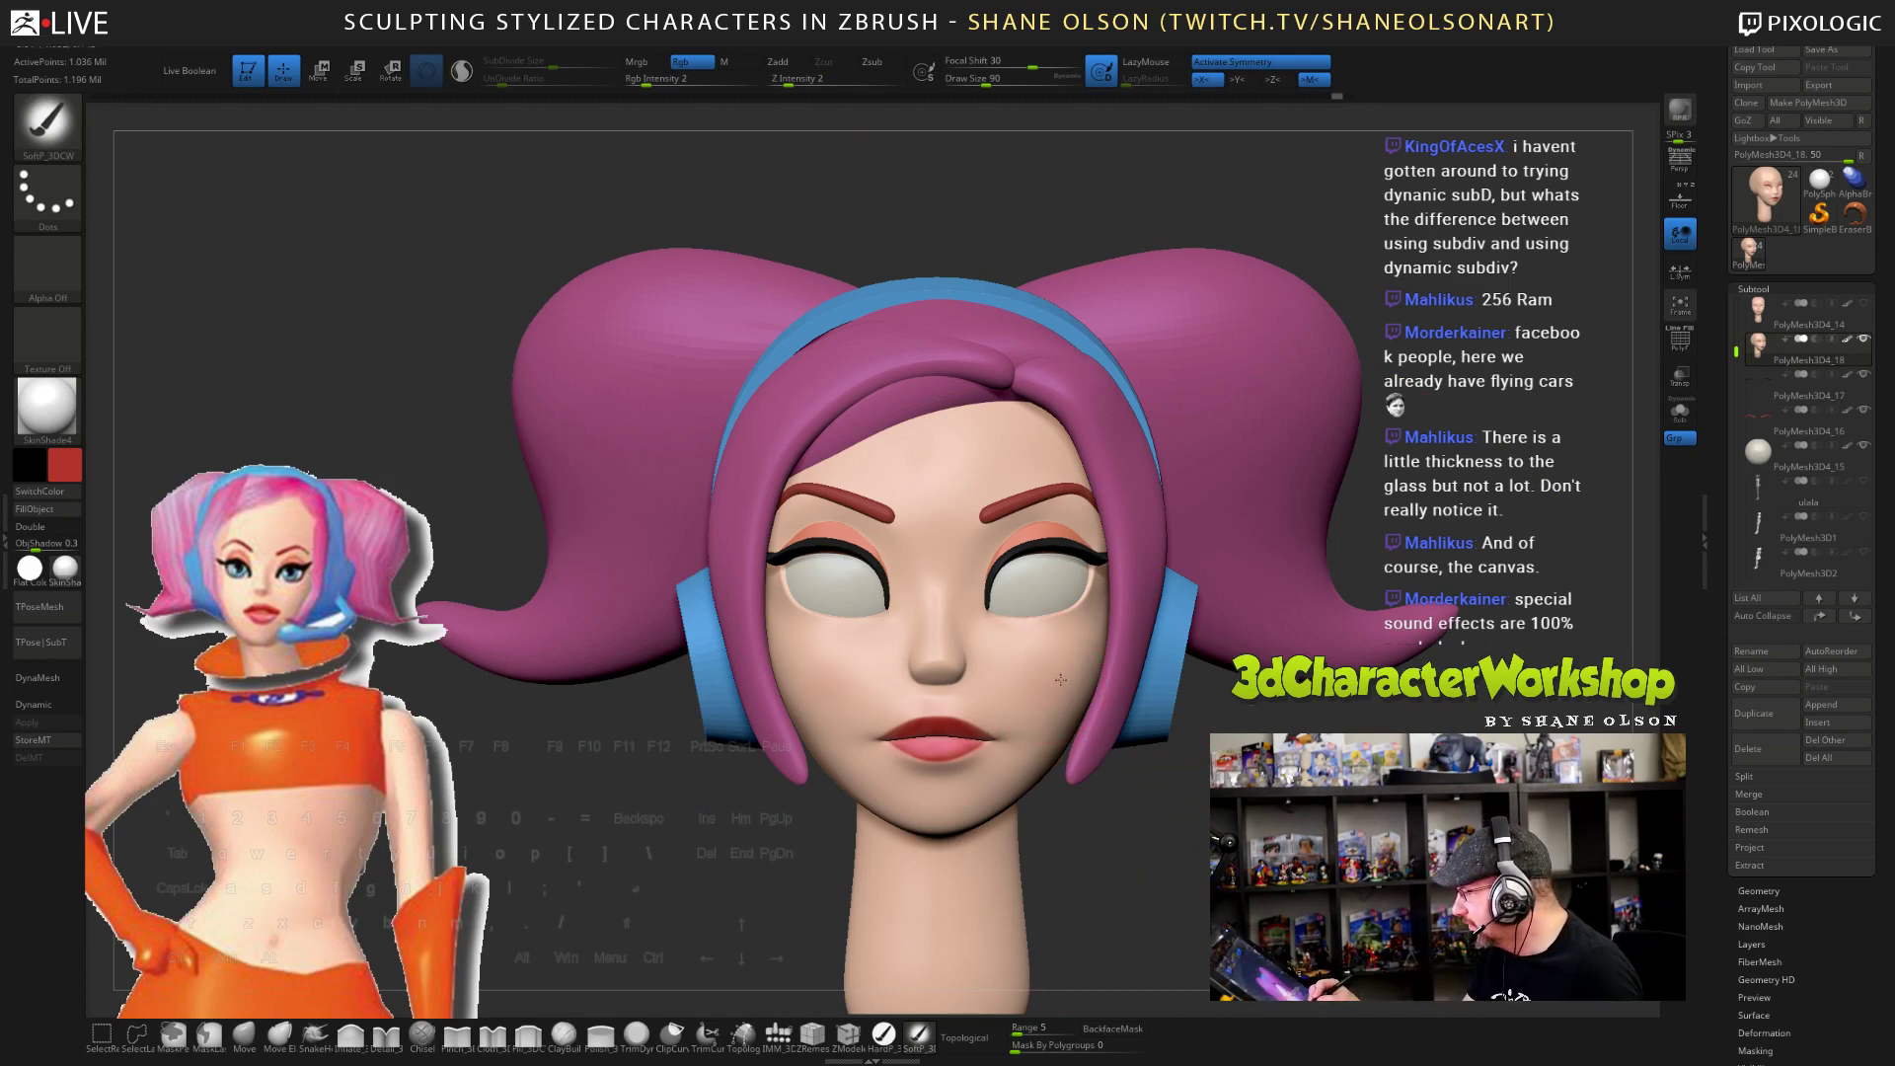
key("c")
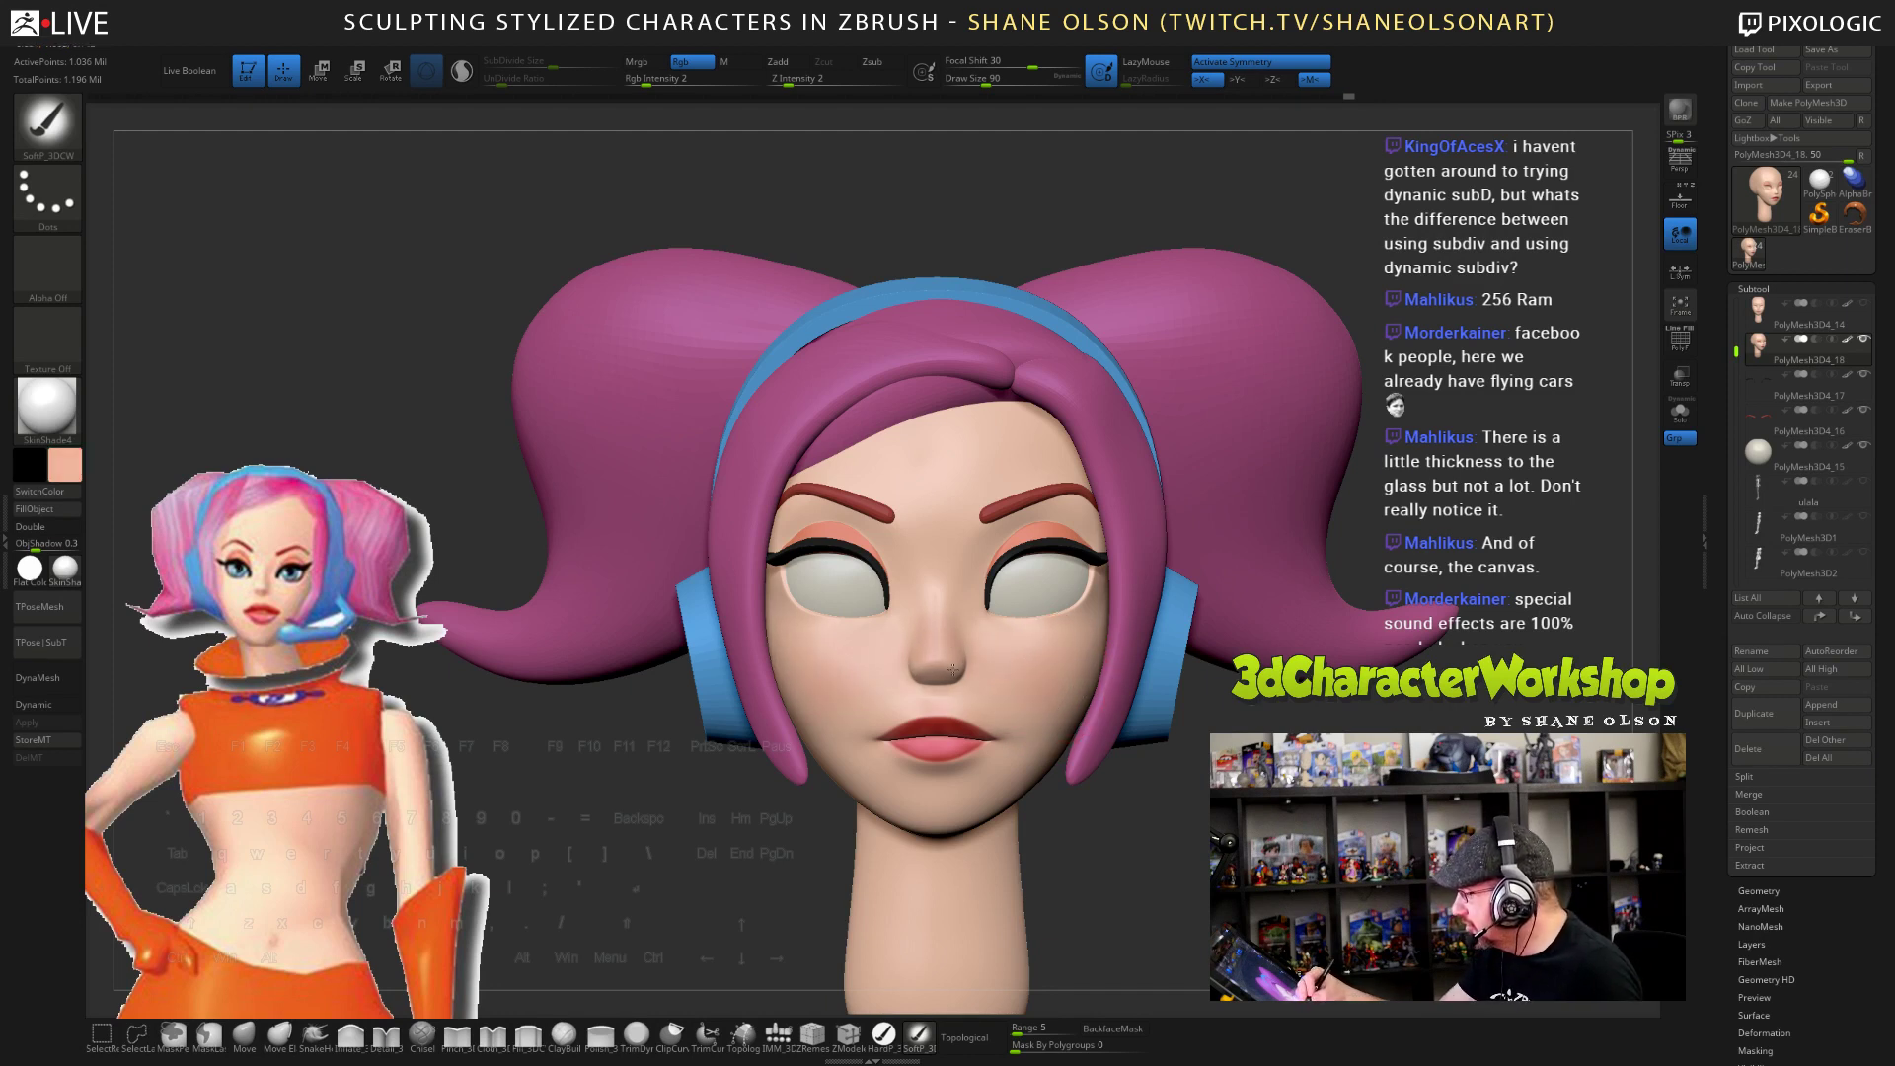
- Brush soft salmon blush onto the cheeks, checking the head from both sides
left_click_drag(1236, 842, 1381, 839)
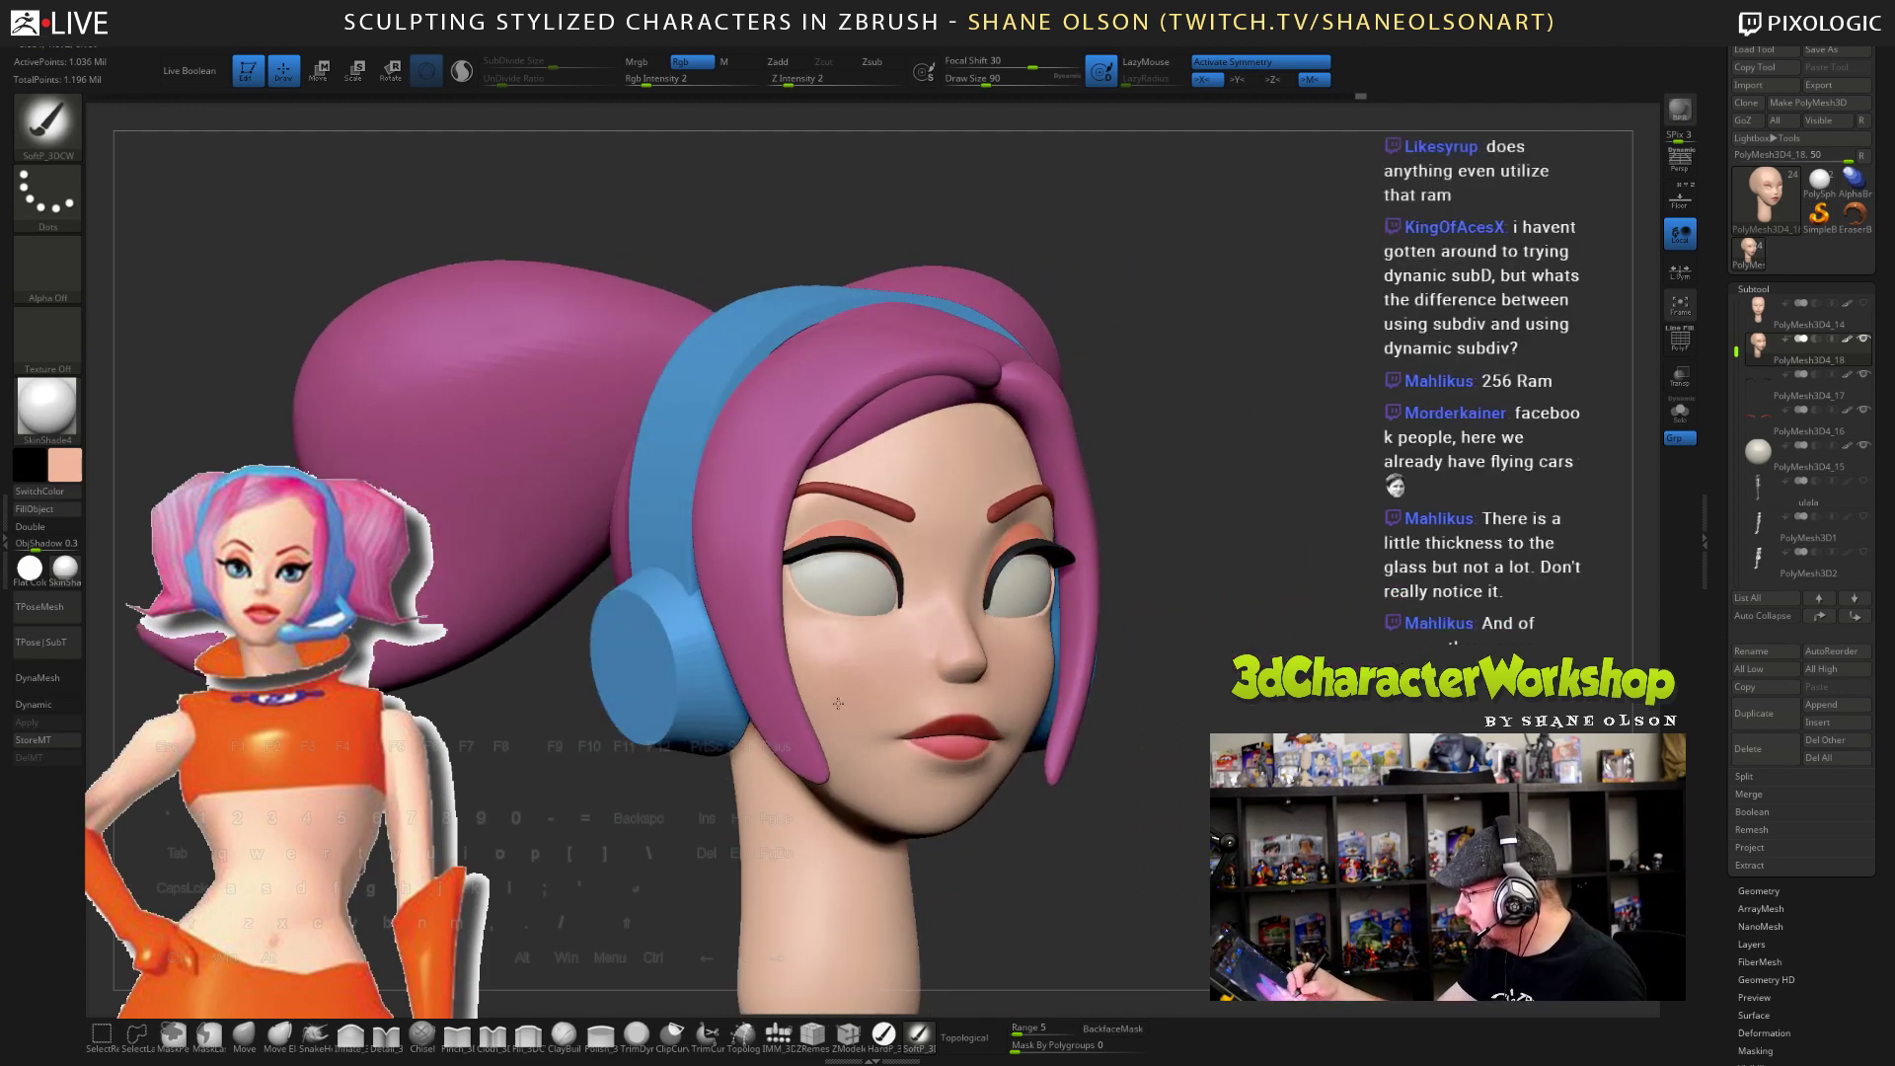
left_click_drag(786, 651, 791, 664)
left_click_drag(1401, 849, 1144, 844)
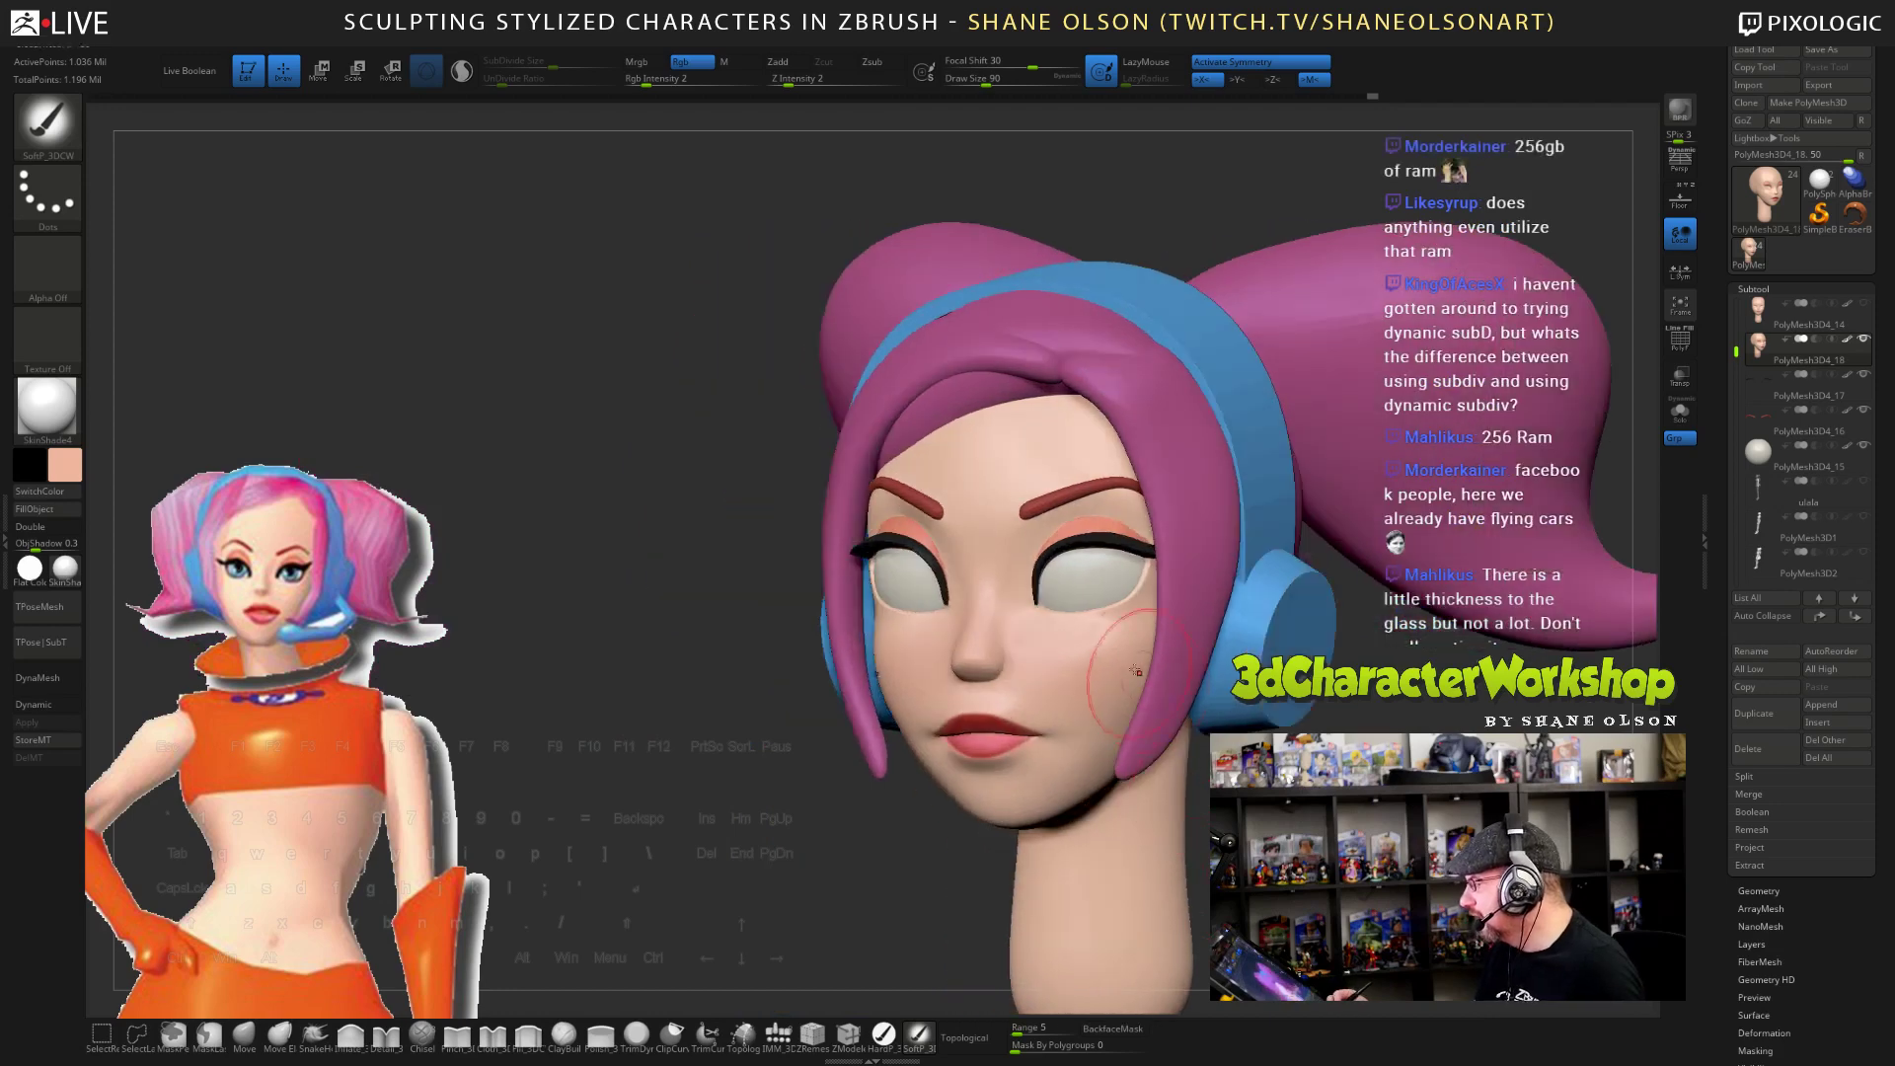
left_click_drag(1134, 664, 1131, 697)
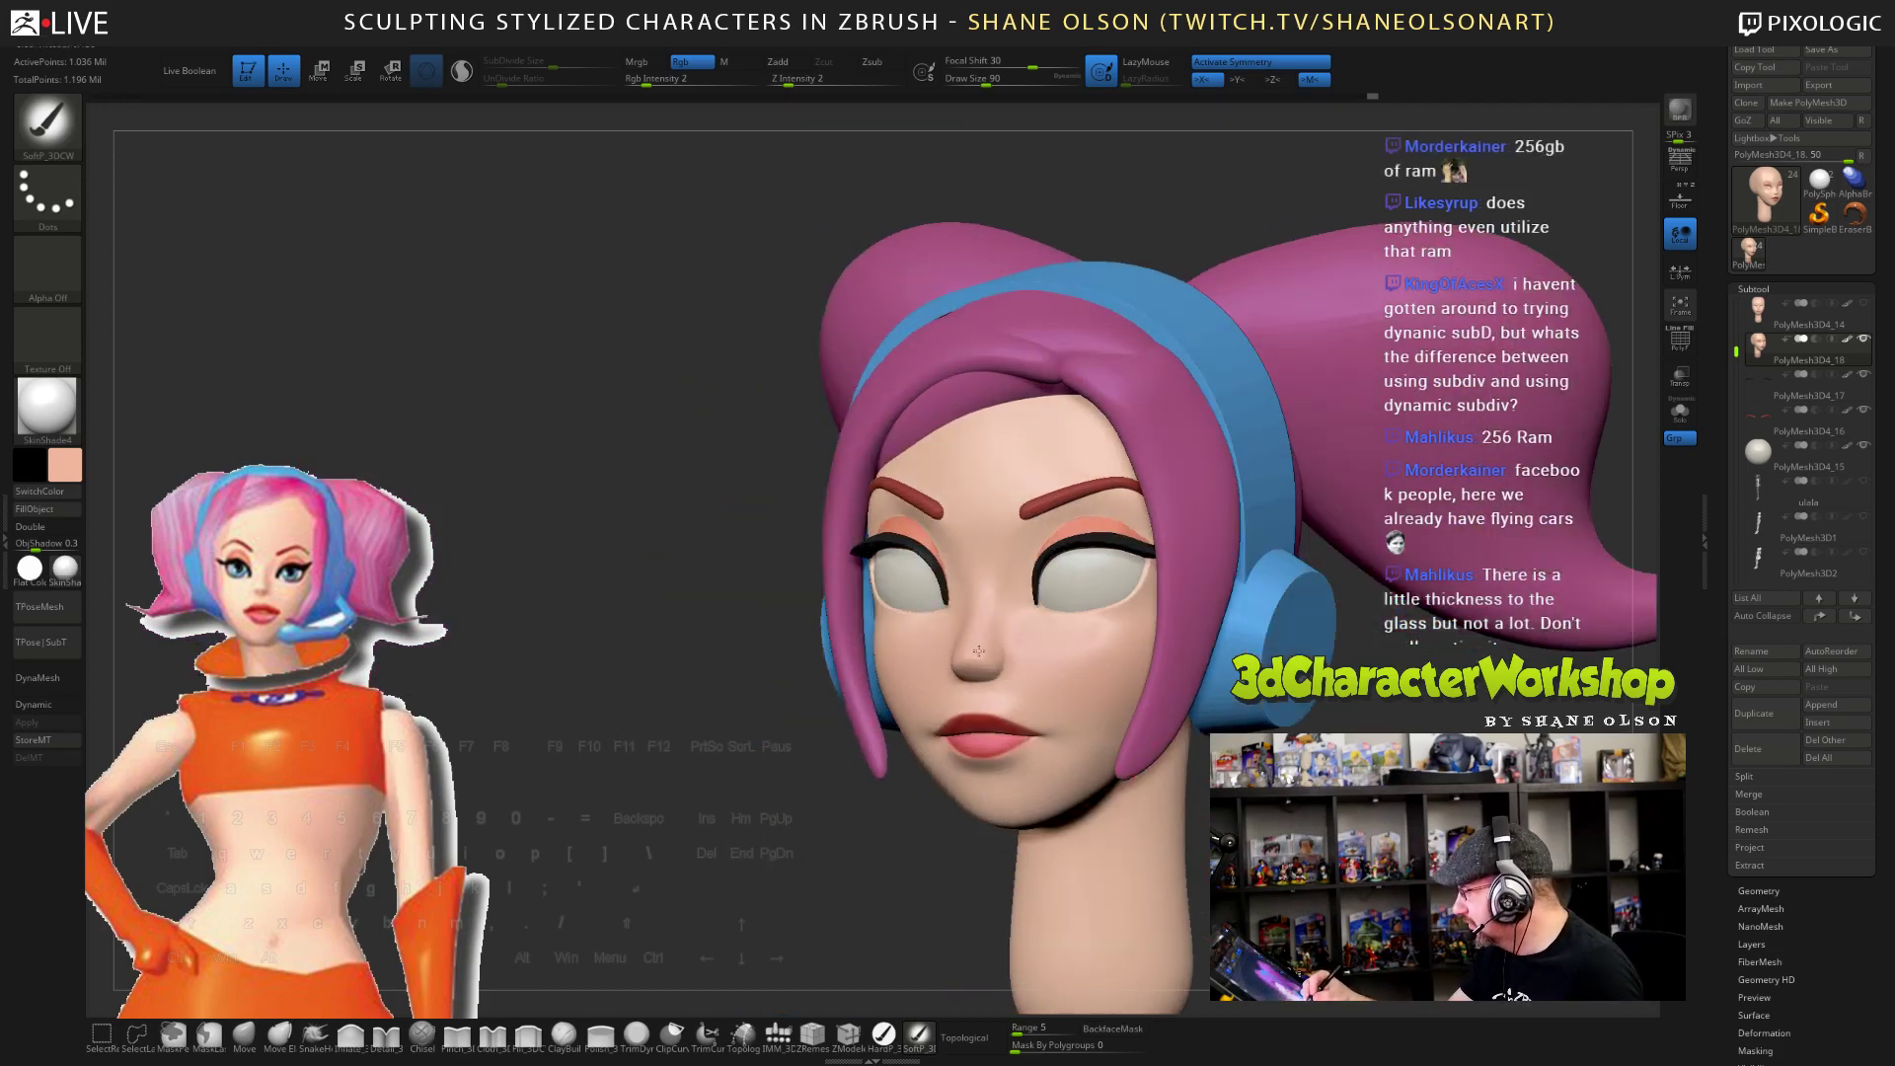
mouse_move(1254, 839)
left_mouse_down()
mouse_move(1381, 839)
mouse_move(1352, 730)
mouse_move(1451, 738)
mouse_move(1238, 770)
left_mouse_up()
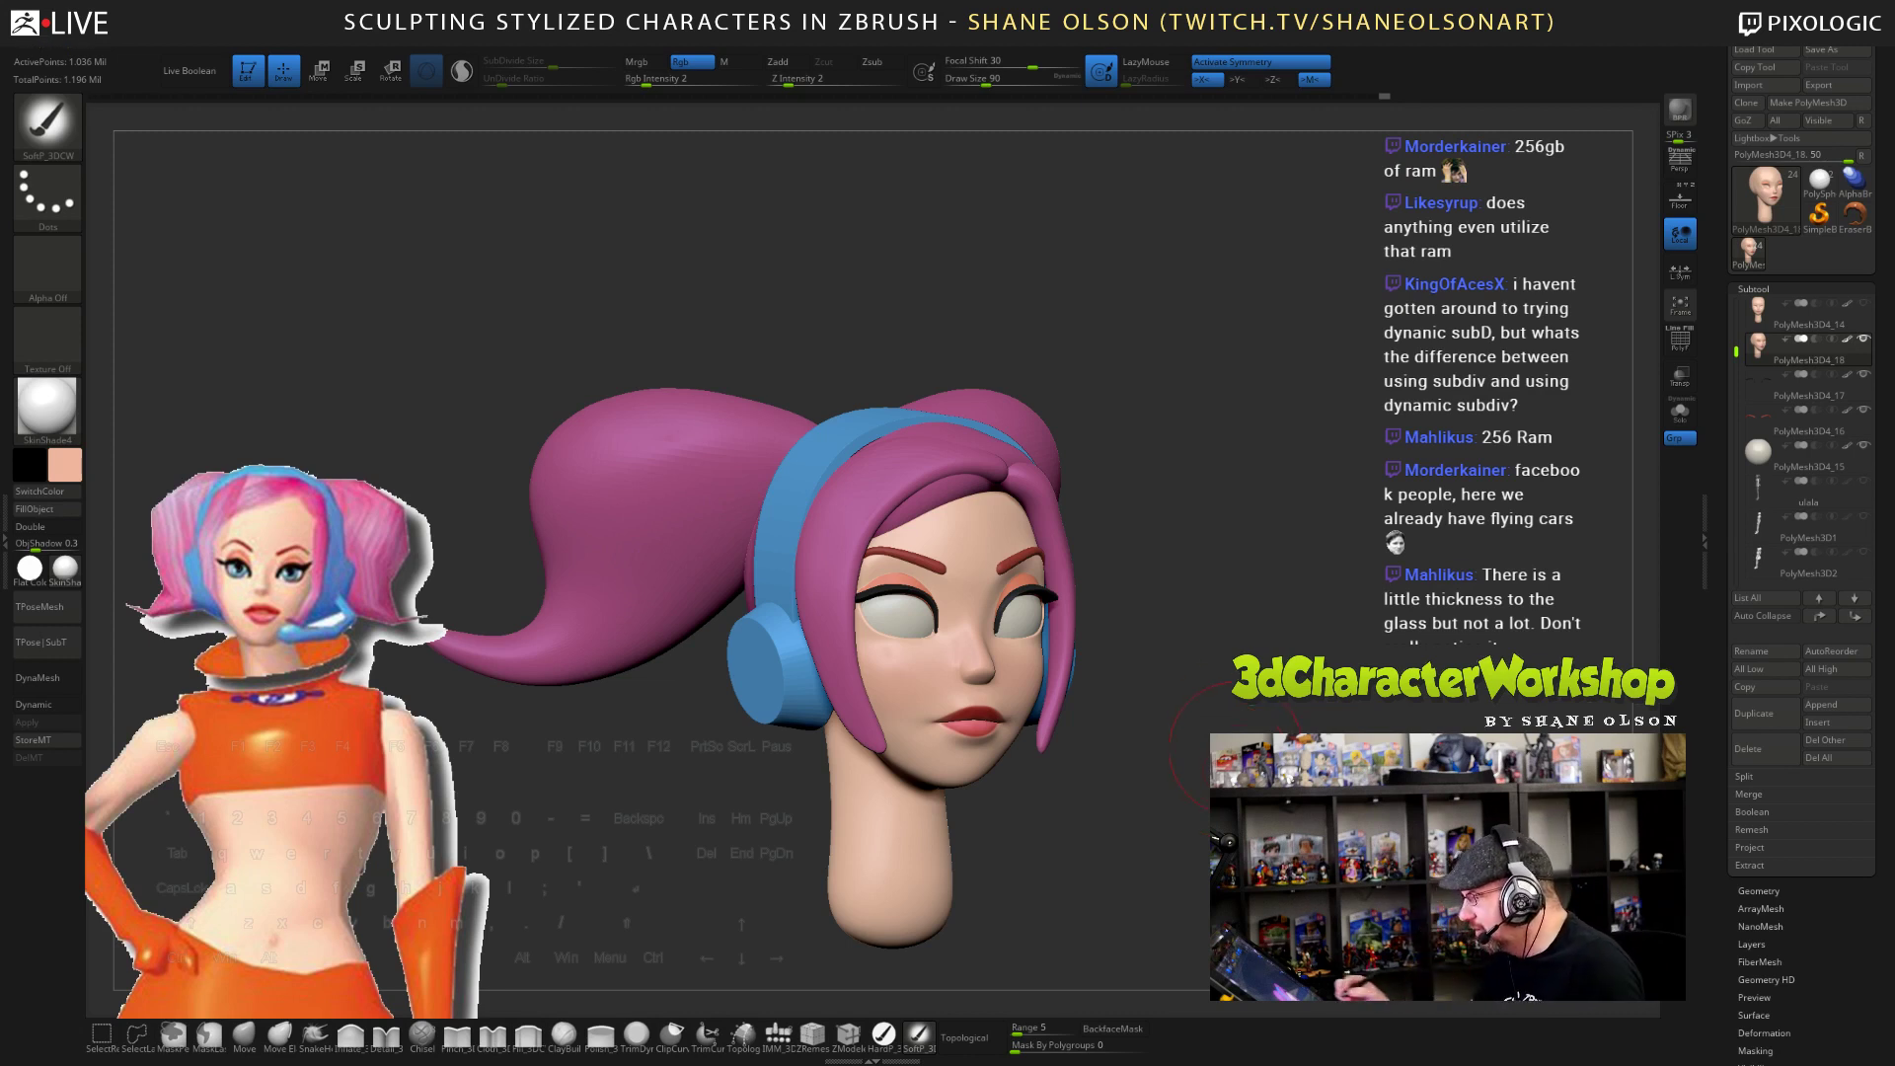
mouse_move(1237, 747)
left_mouse_down()
mouse_move(1179, 750)
mouse_move(1194, 839)
left_mouse_up()
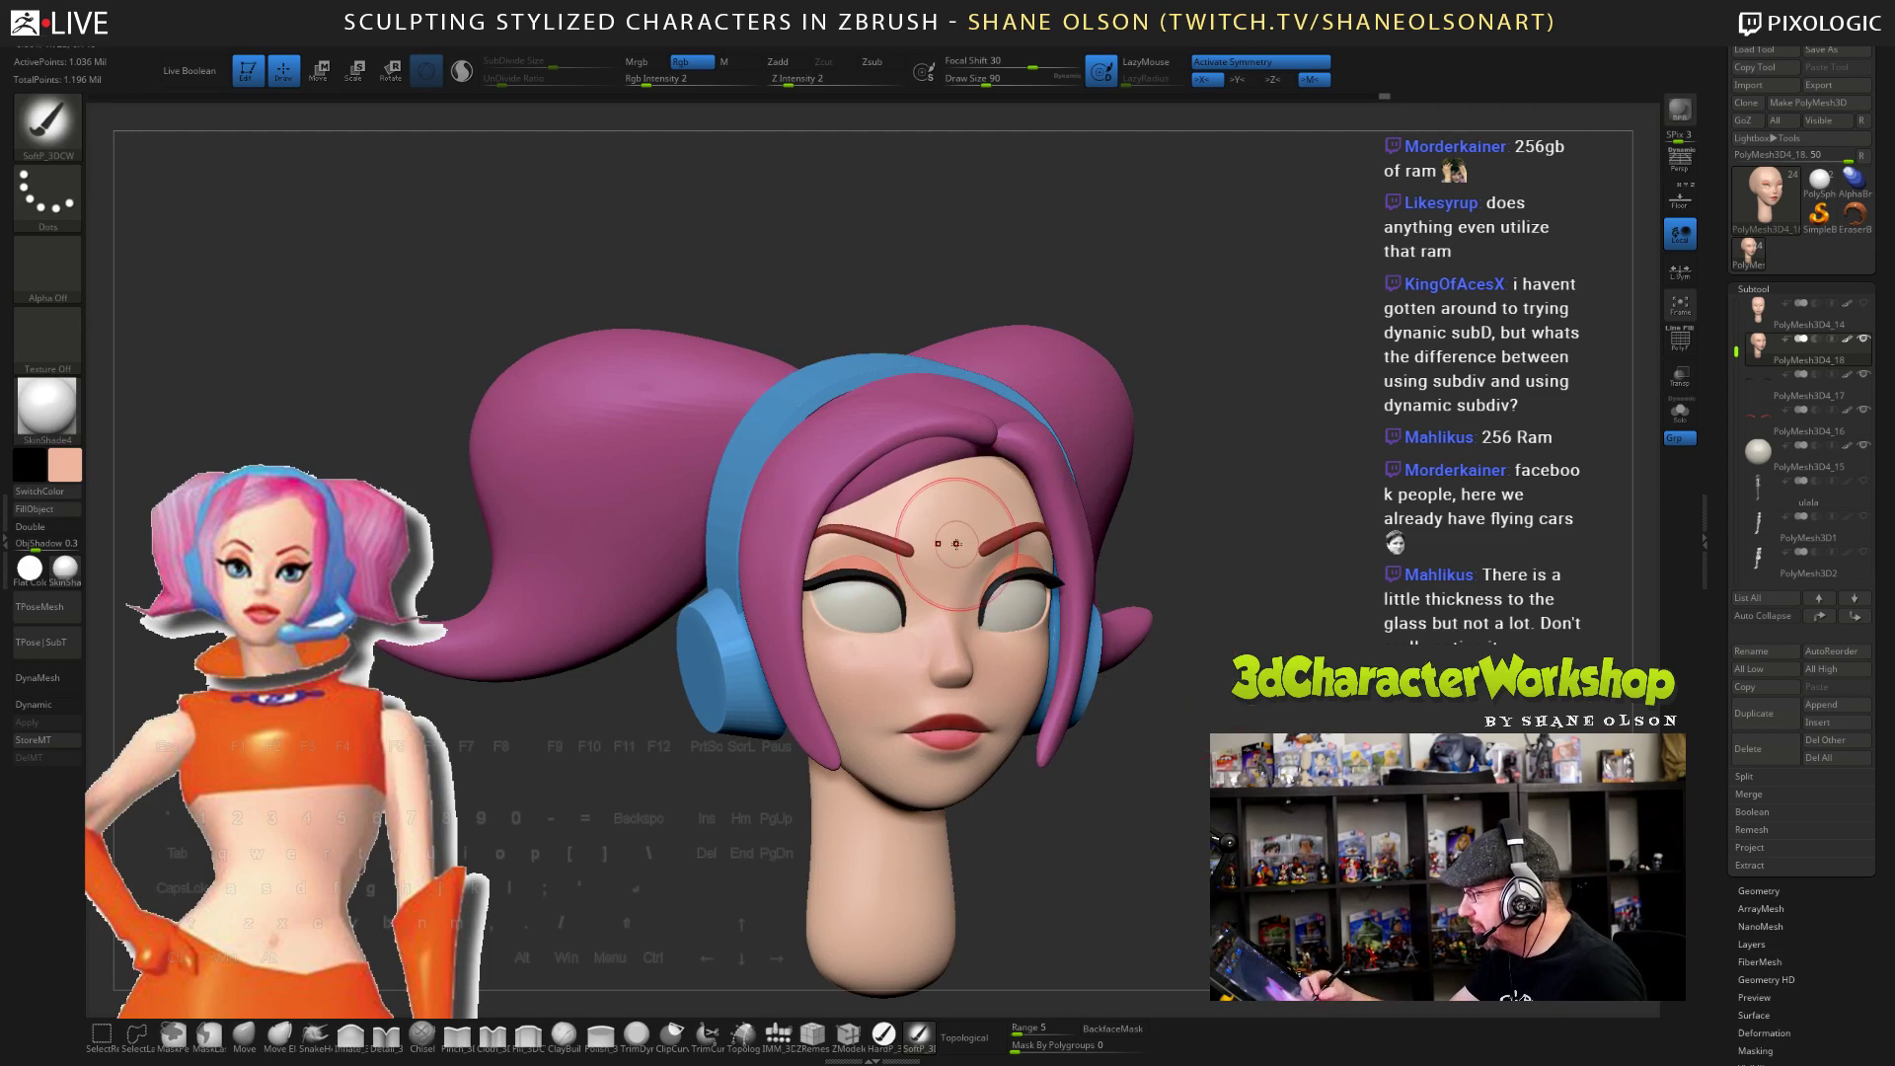
- Brush soft muted-tan shading onto the sides of the nose bridge and around the inner eyes at draw size 46
left_click(74, 462)
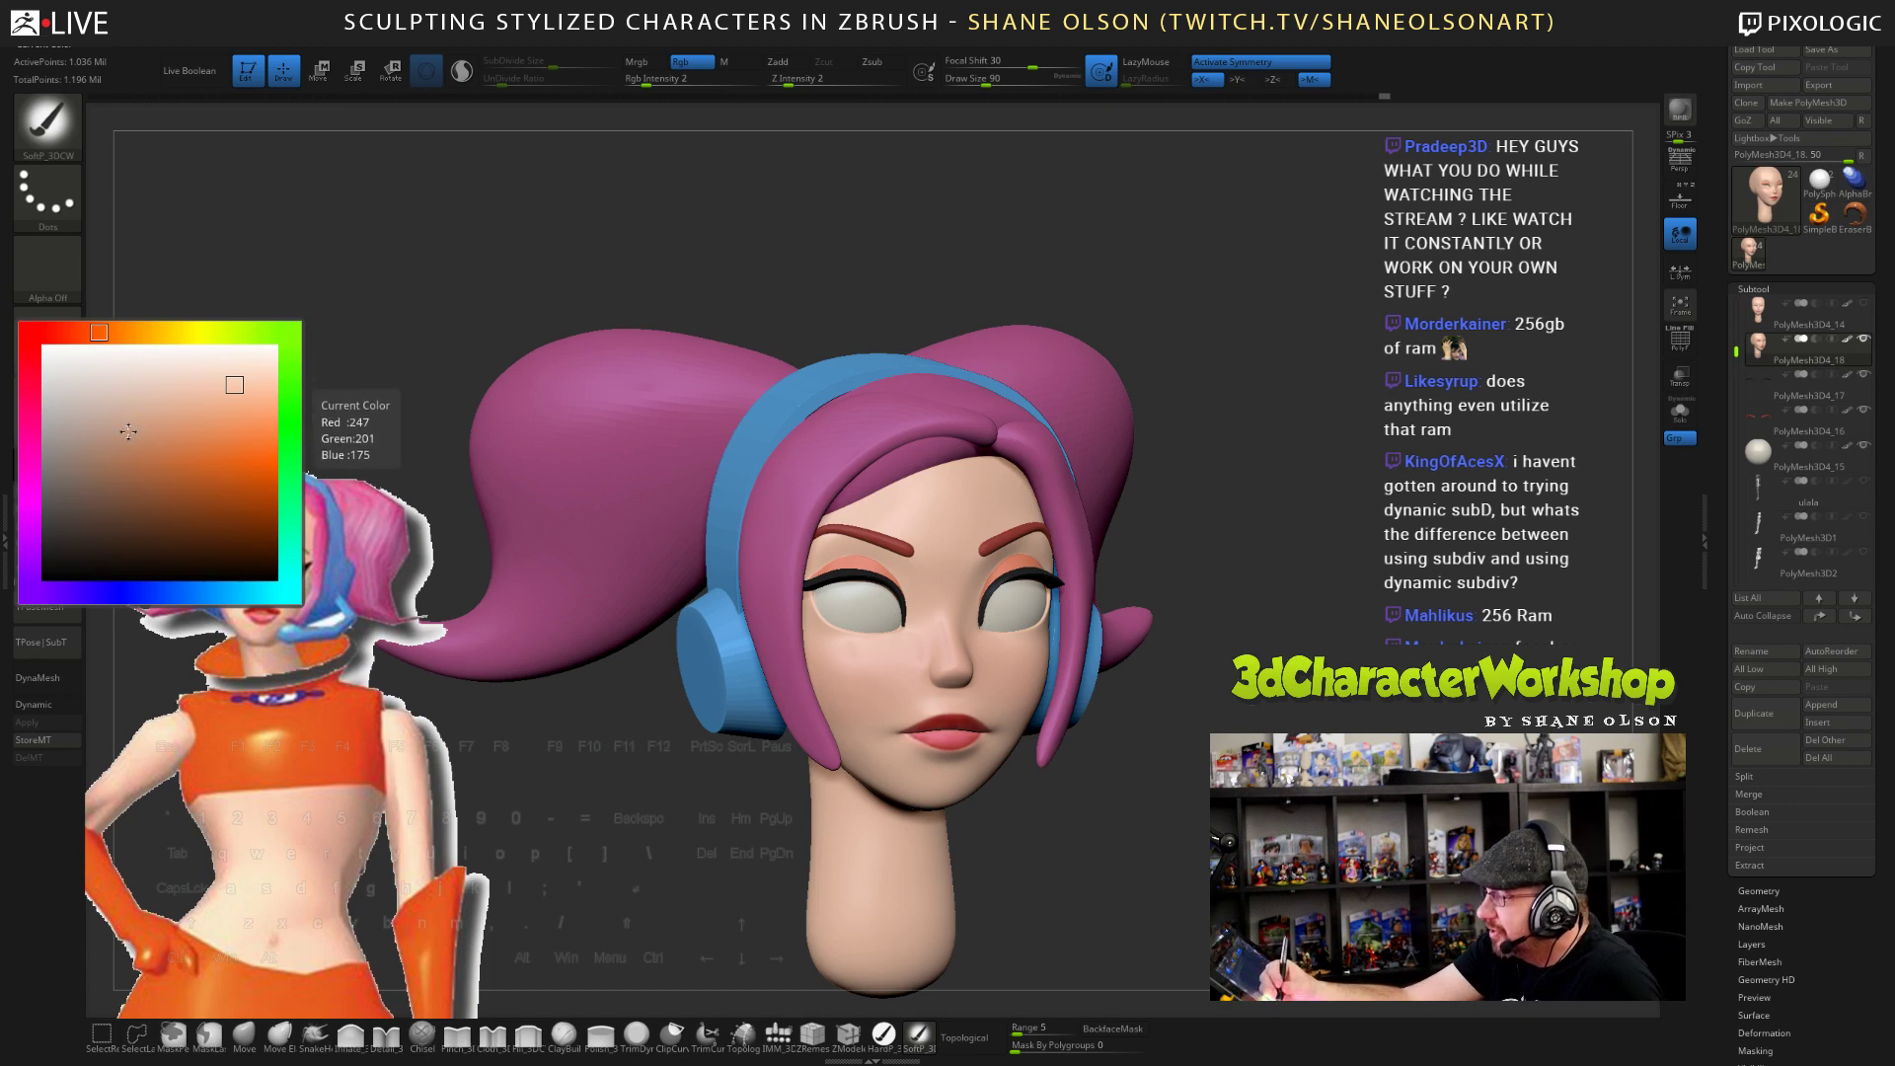
key("s")
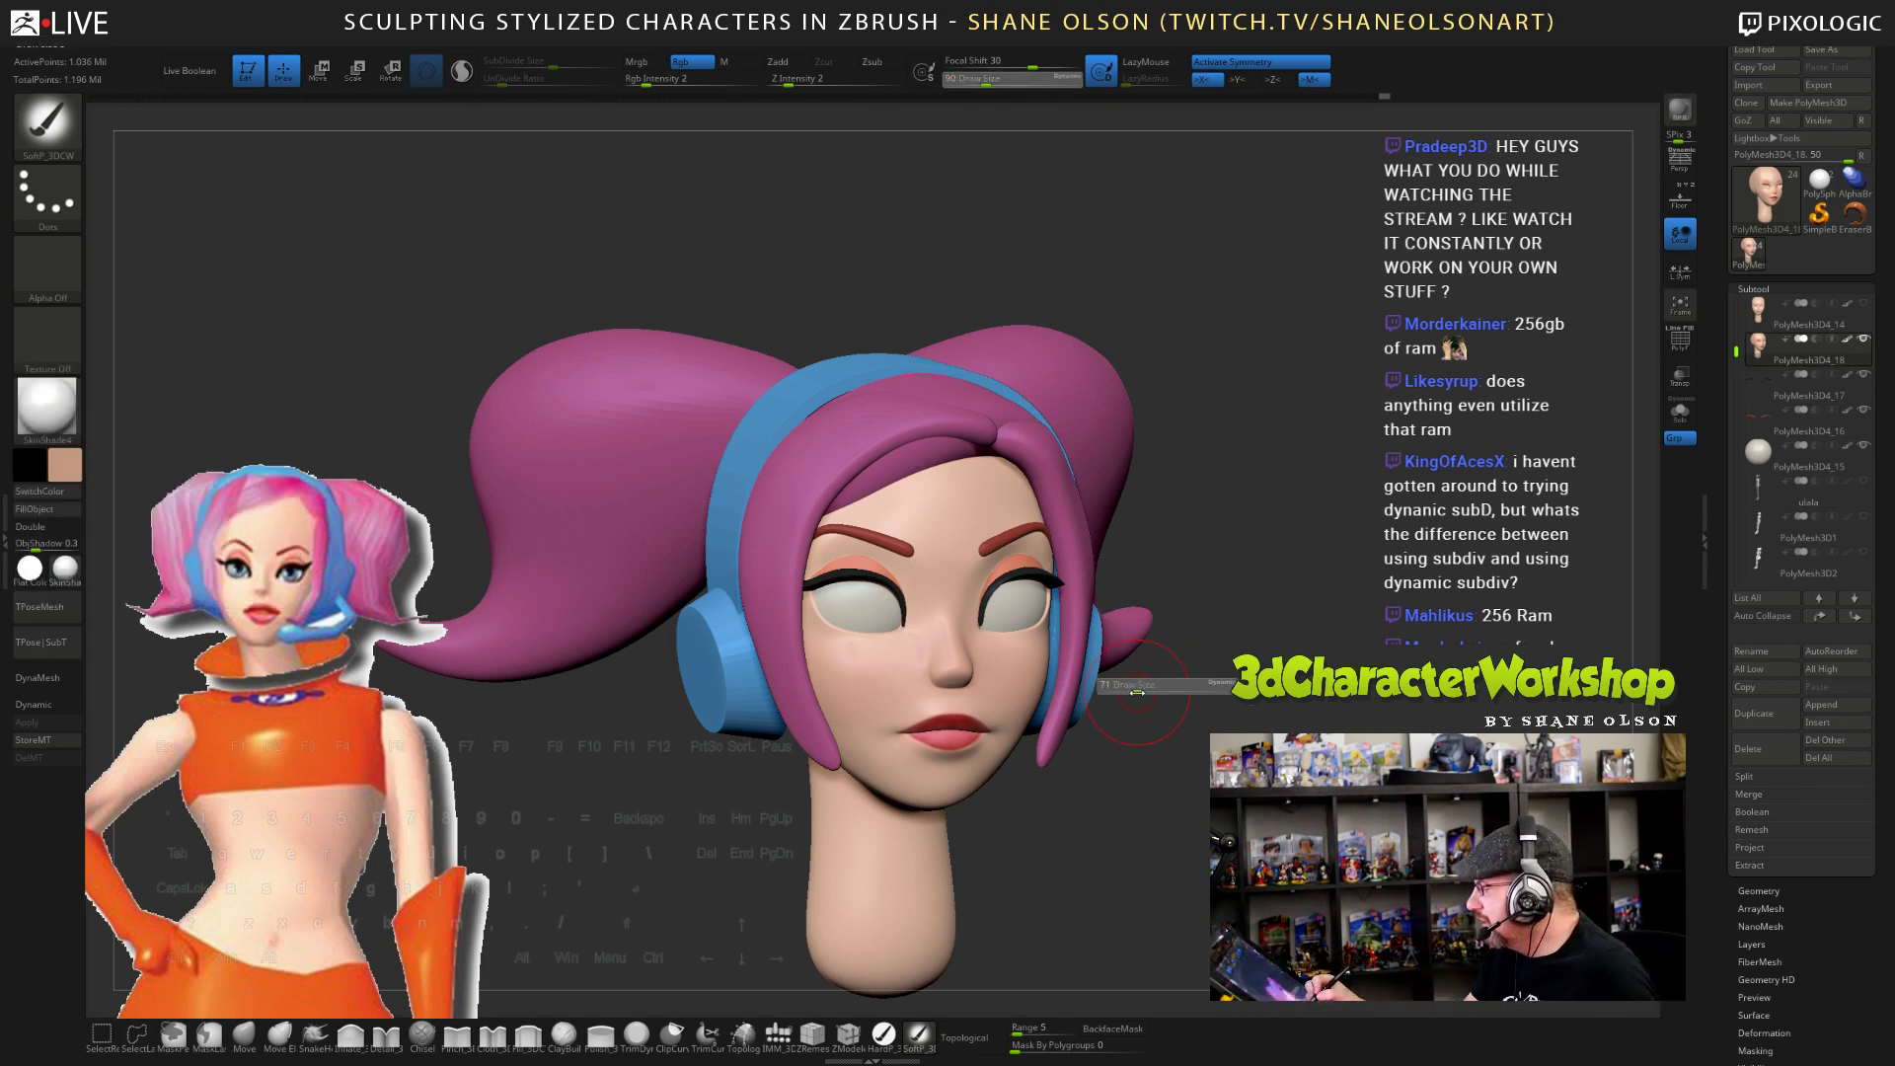
key("s")
mouse_move(922, 577)
left_mouse_down()
mouse_move(849, 542)
mouse_move(913, 567)
mouse_move(918, 538)
mouse_move(873, 533)
left_mouse_up()
key("[")
right_click_drag(927, 500, 814, 513)
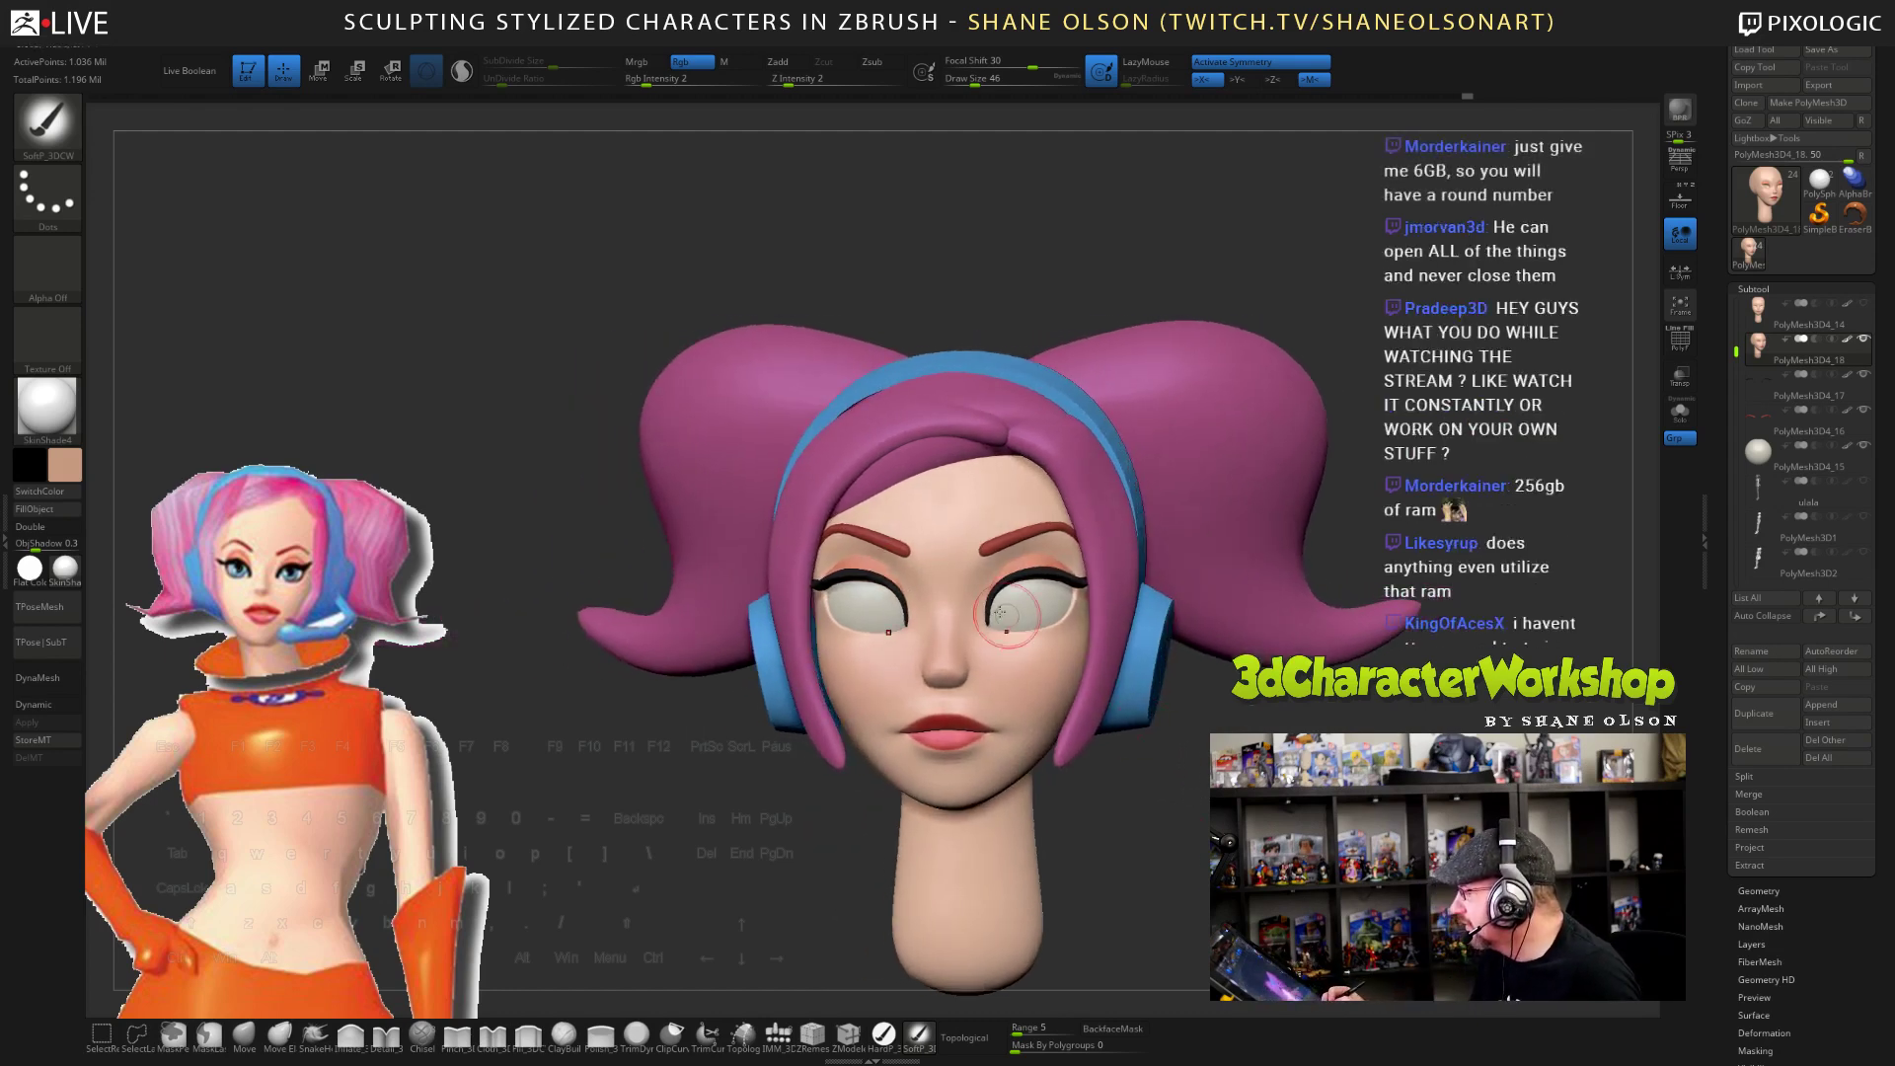
left_click_drag(964, 633, 969, 582)
left_click_drag(974, 661, 959, 643)
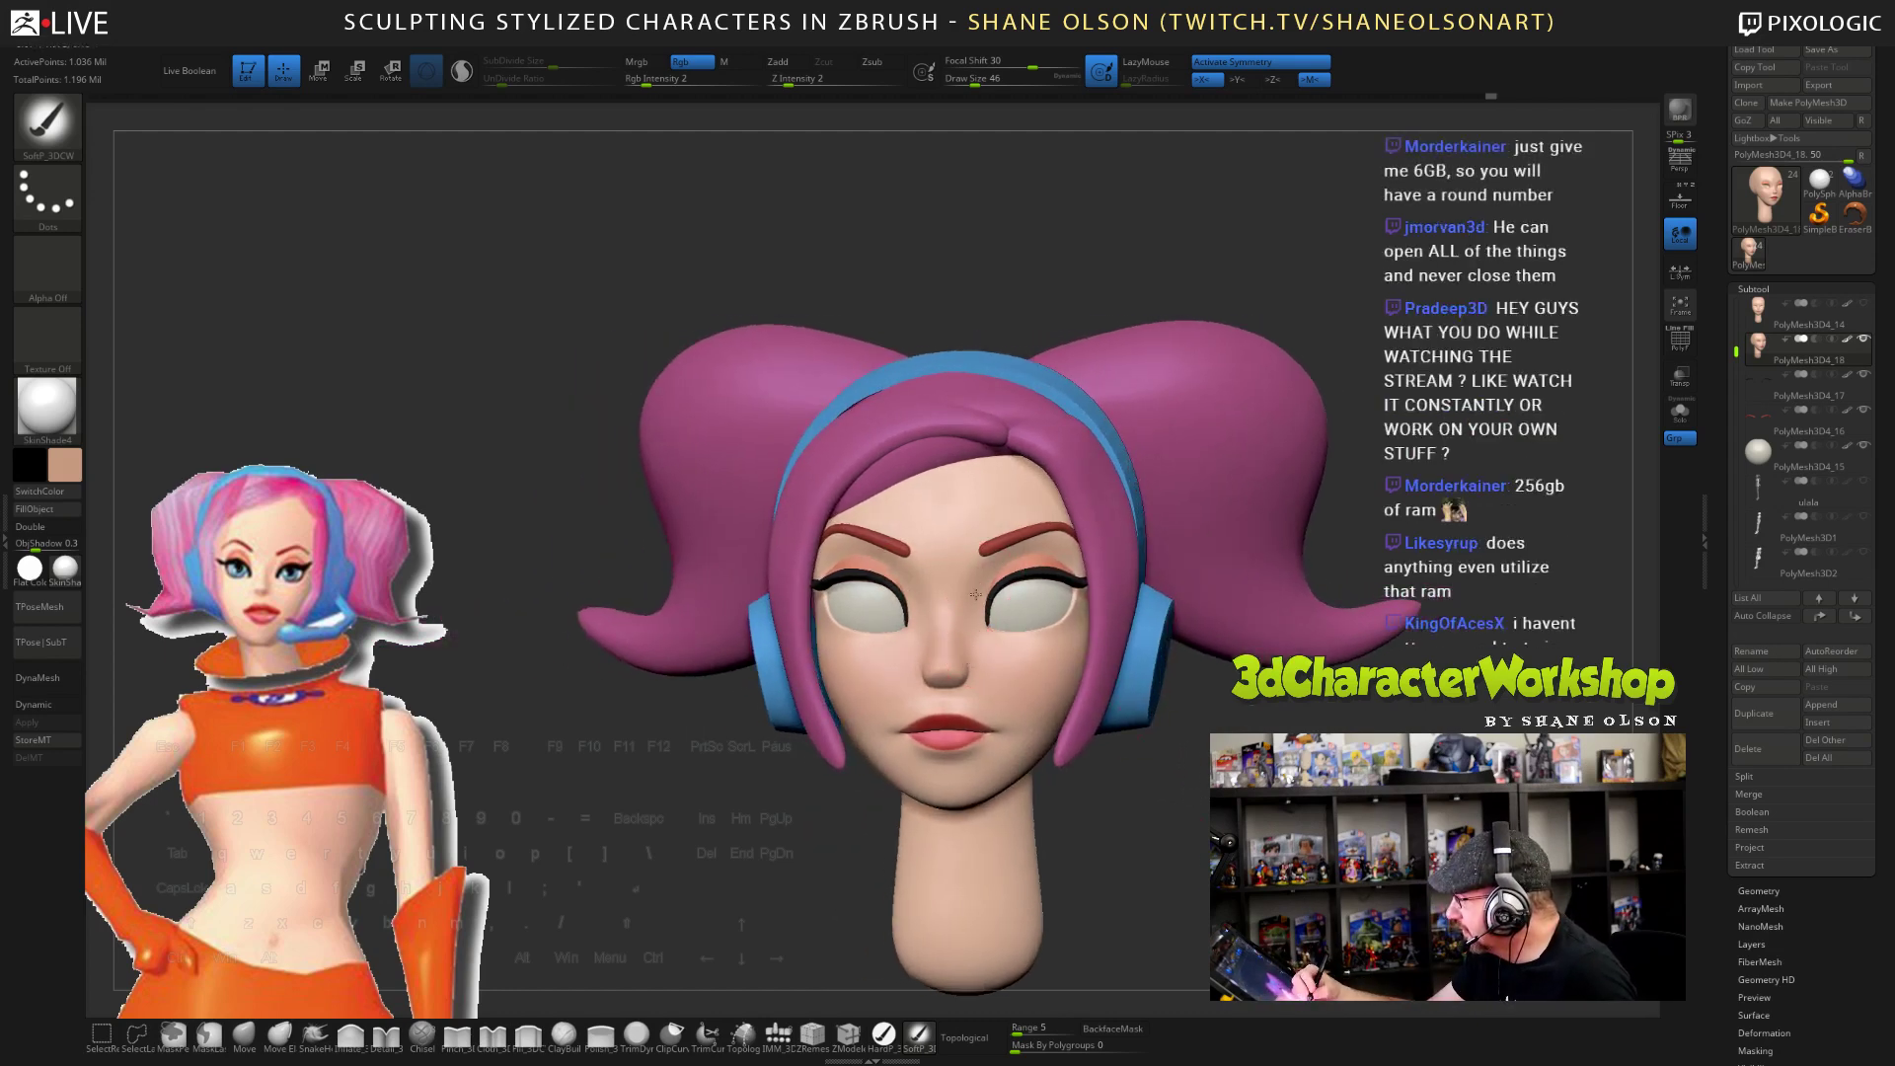
mouse_move(1124, 724)
right_mouse_down()
mouse_move(1056, 723)
mouse_move(1147, 726)
right_mouse_up()
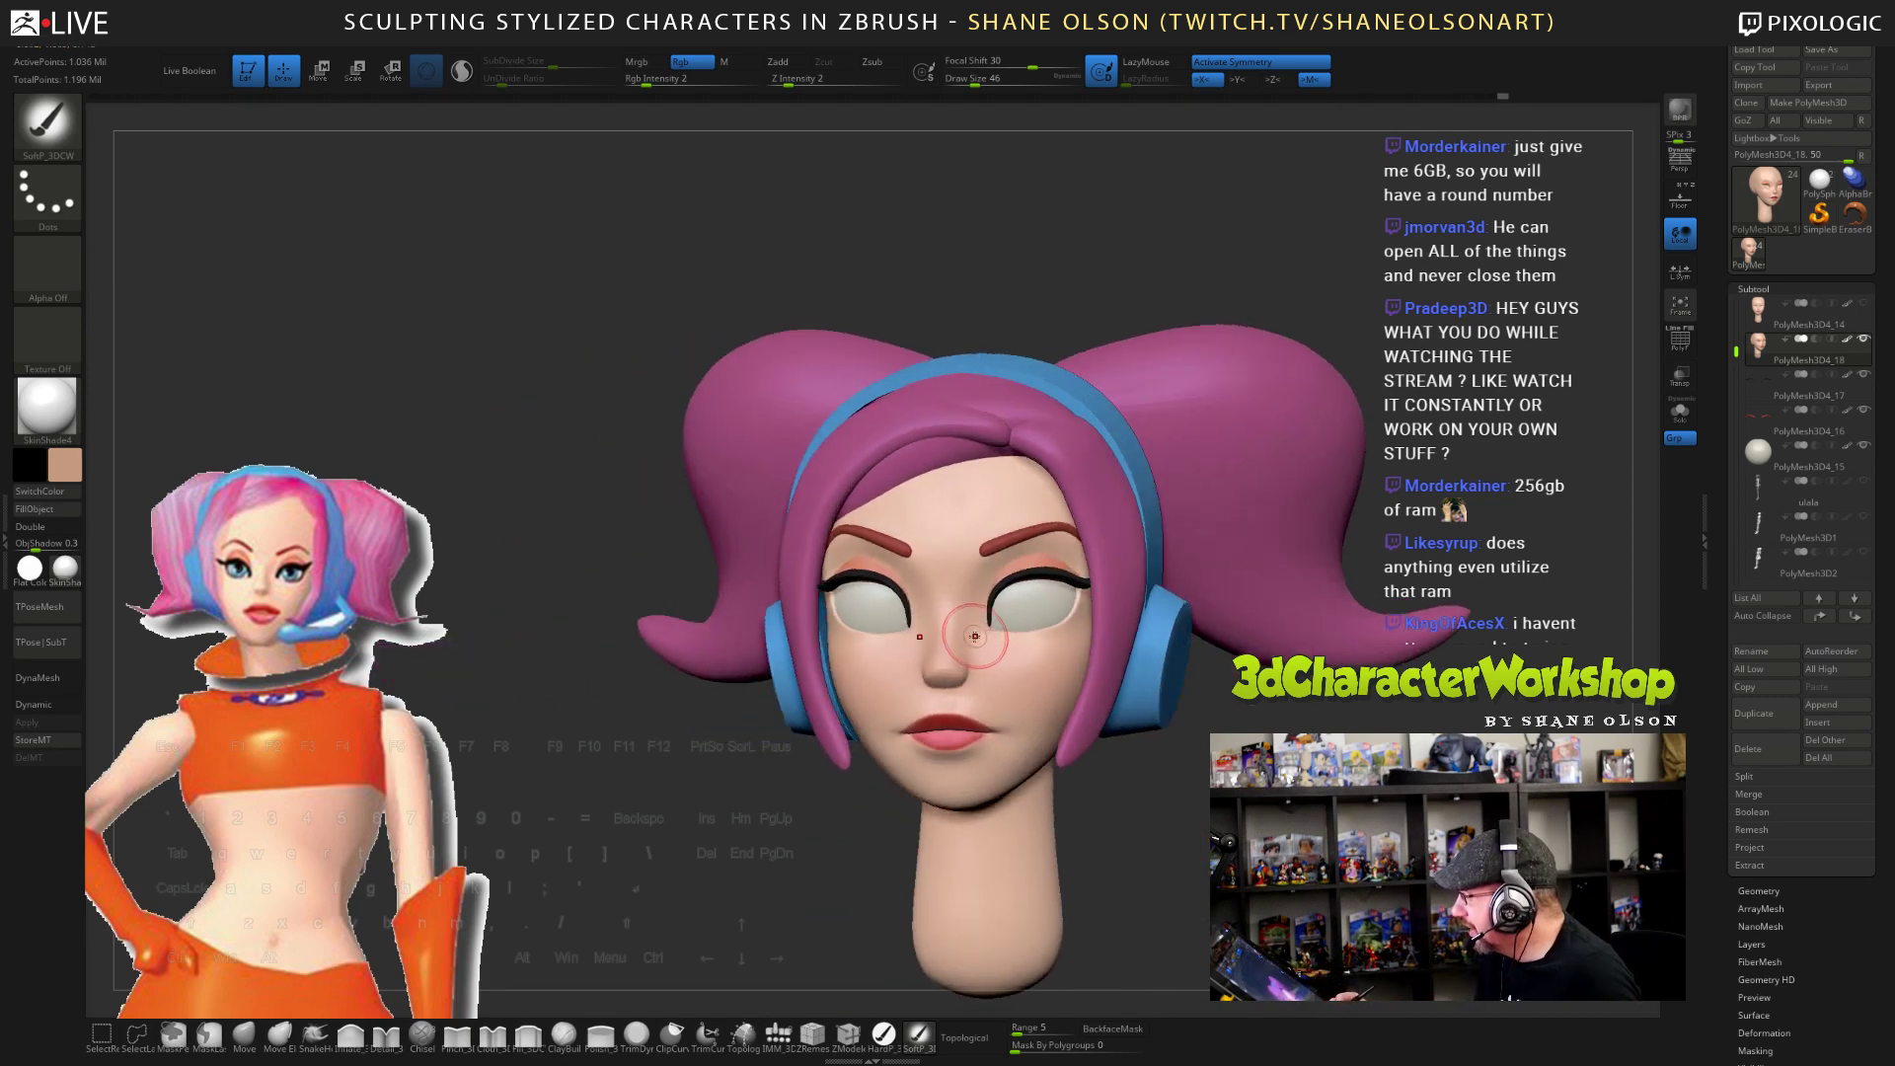
mouse_move(970, 649)
left_mouse_down()
mouse_move(978, 588)
mouse_move(1039, 533)
mouse_move(1021, 546)
left_mouse_up()
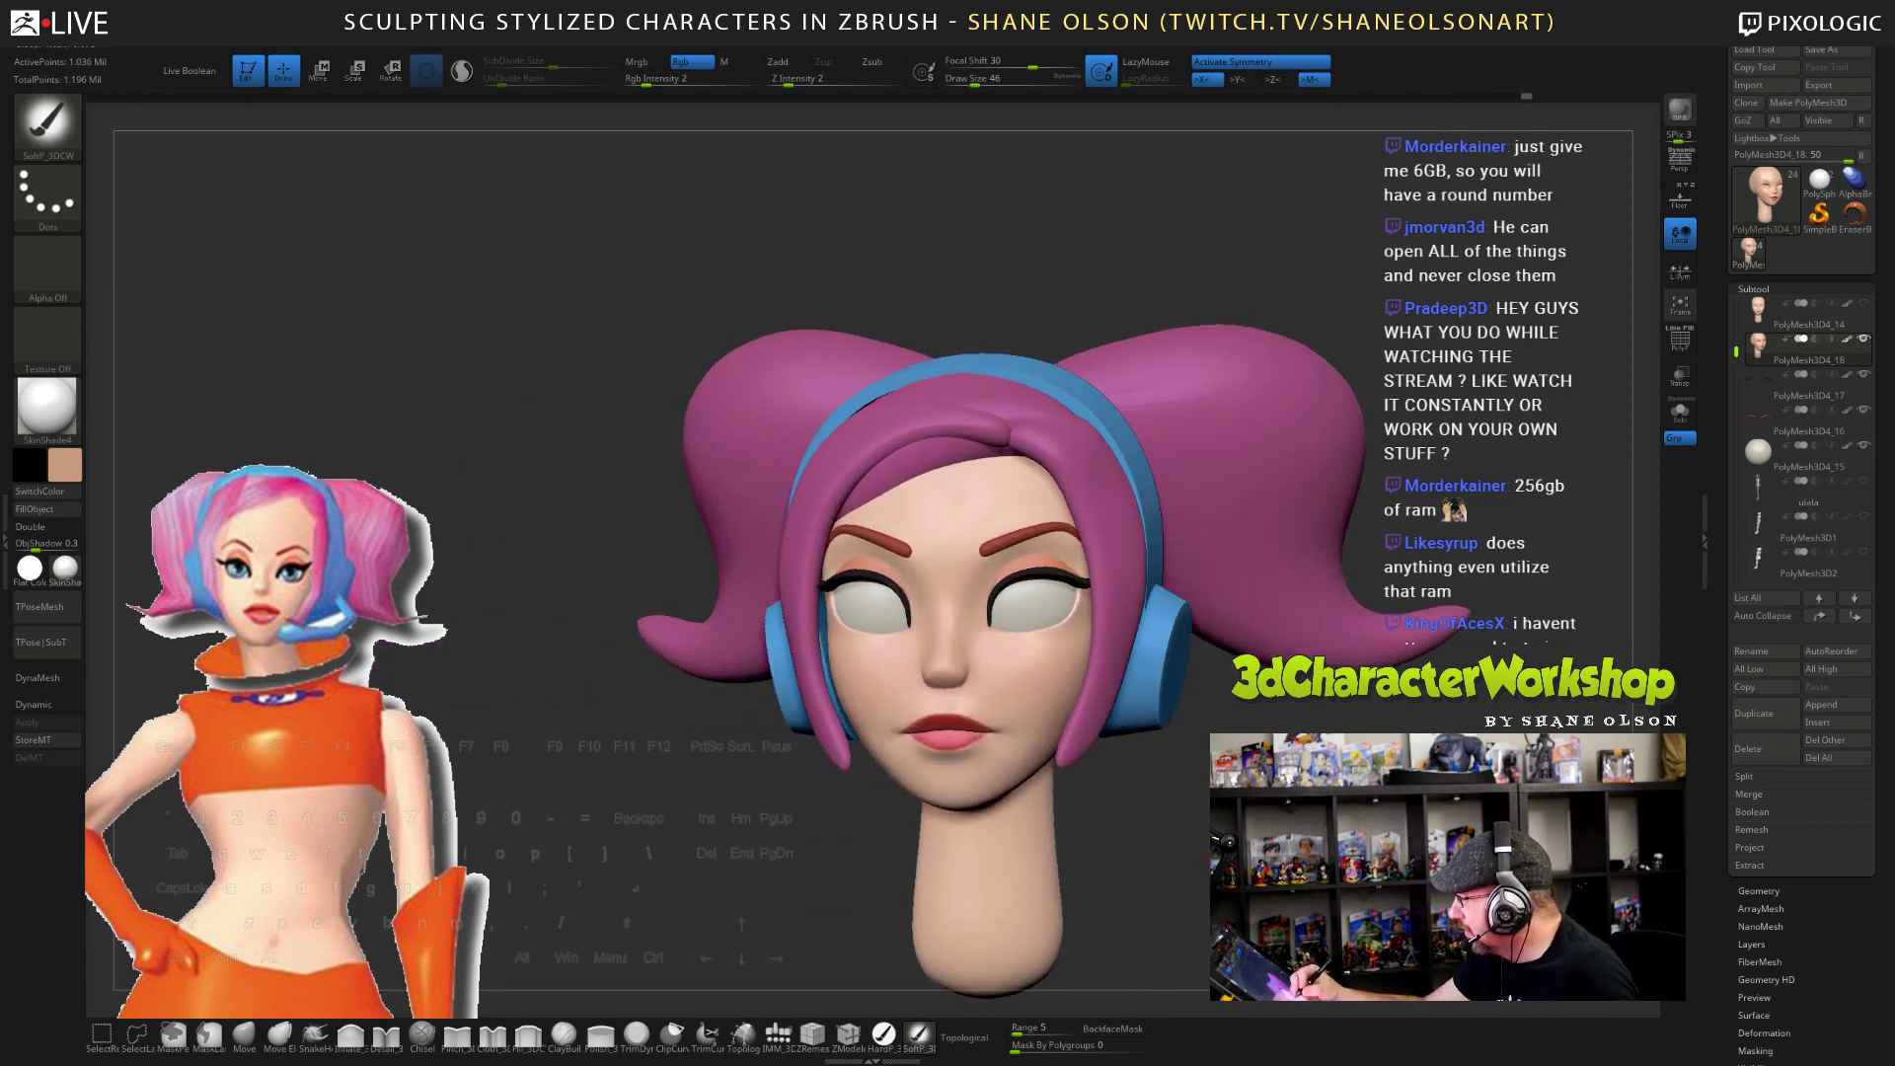
mouse_move(1105, 851)
right_mouse_down()
mouse_move(1175, 858)
mouse_move(986, 747)
mouse_move(1085, 750)
right_mouse_up()
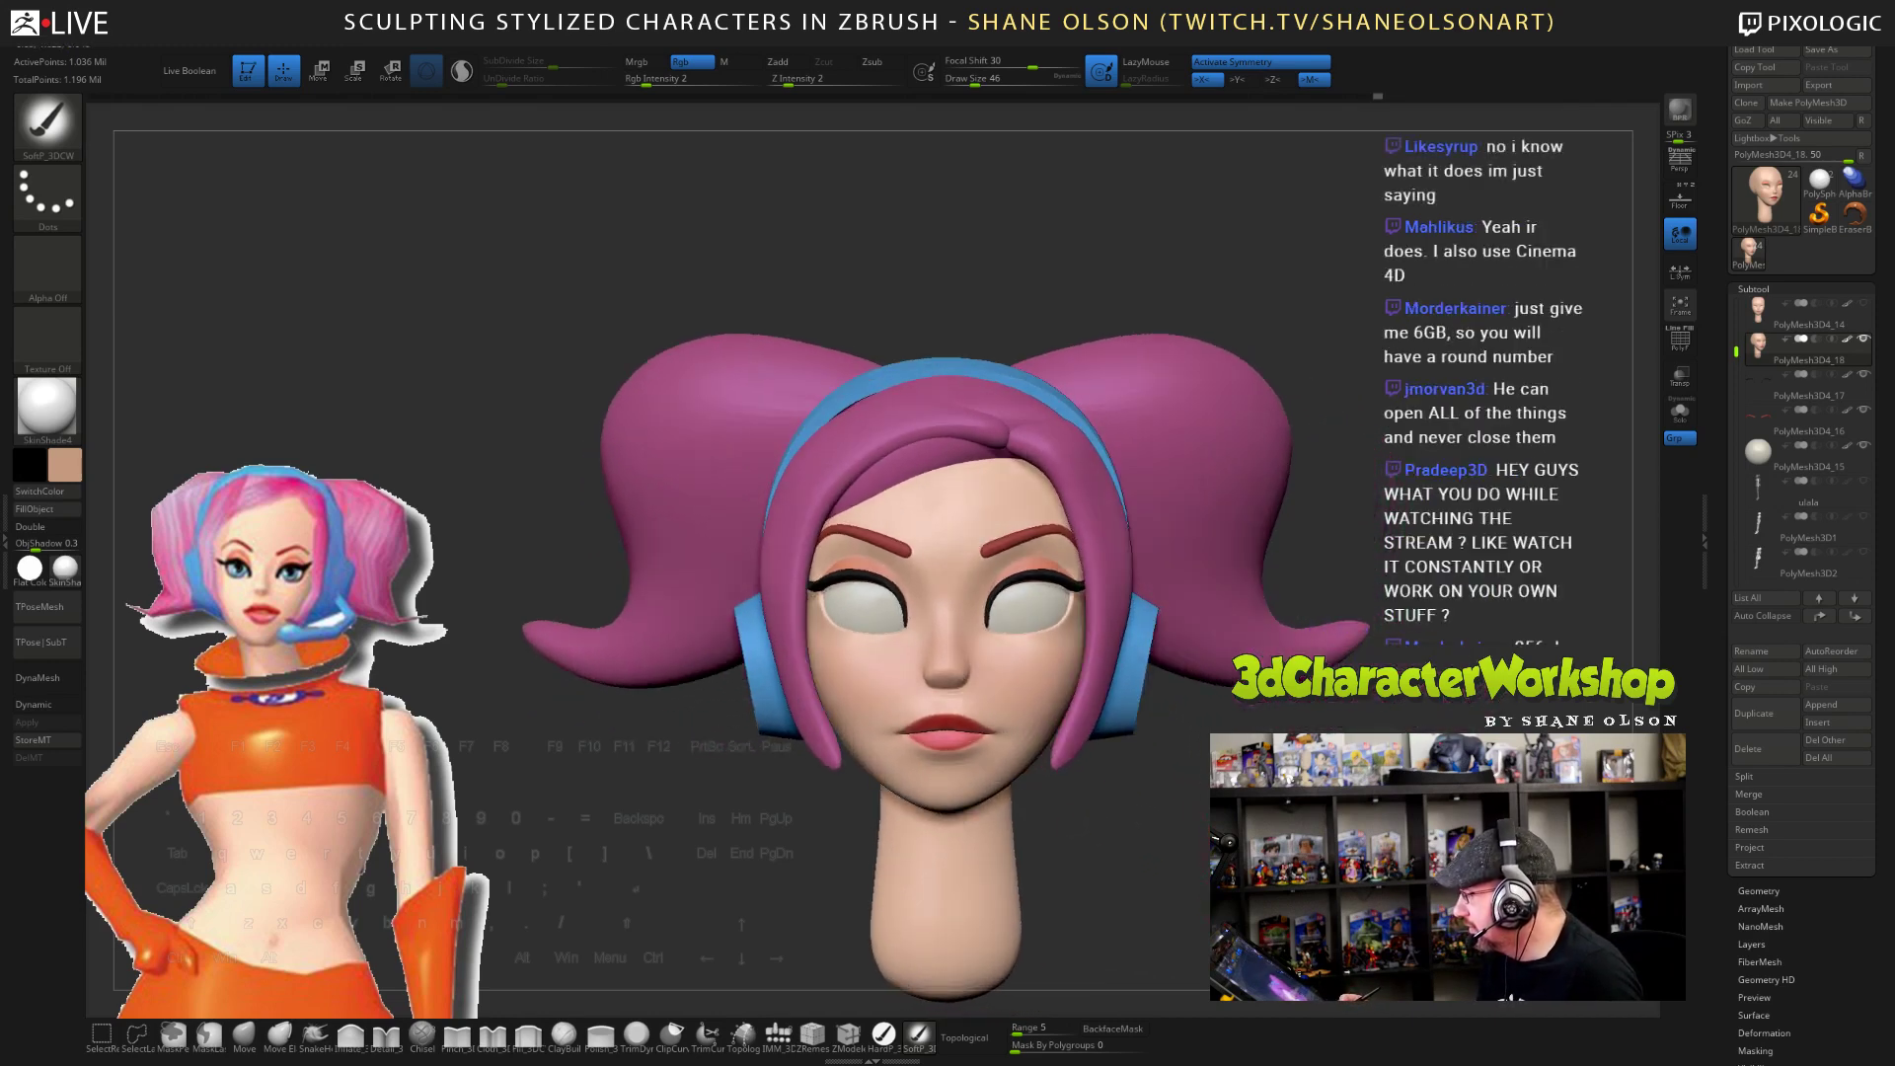
- Refine the creases around the eyes and upper eyelids with the Pinch brush at draw size 5 and Z intensity 10
right_click_drag(1221, 833, 1212, 853, "ctrl")
left_click(457, 1033)
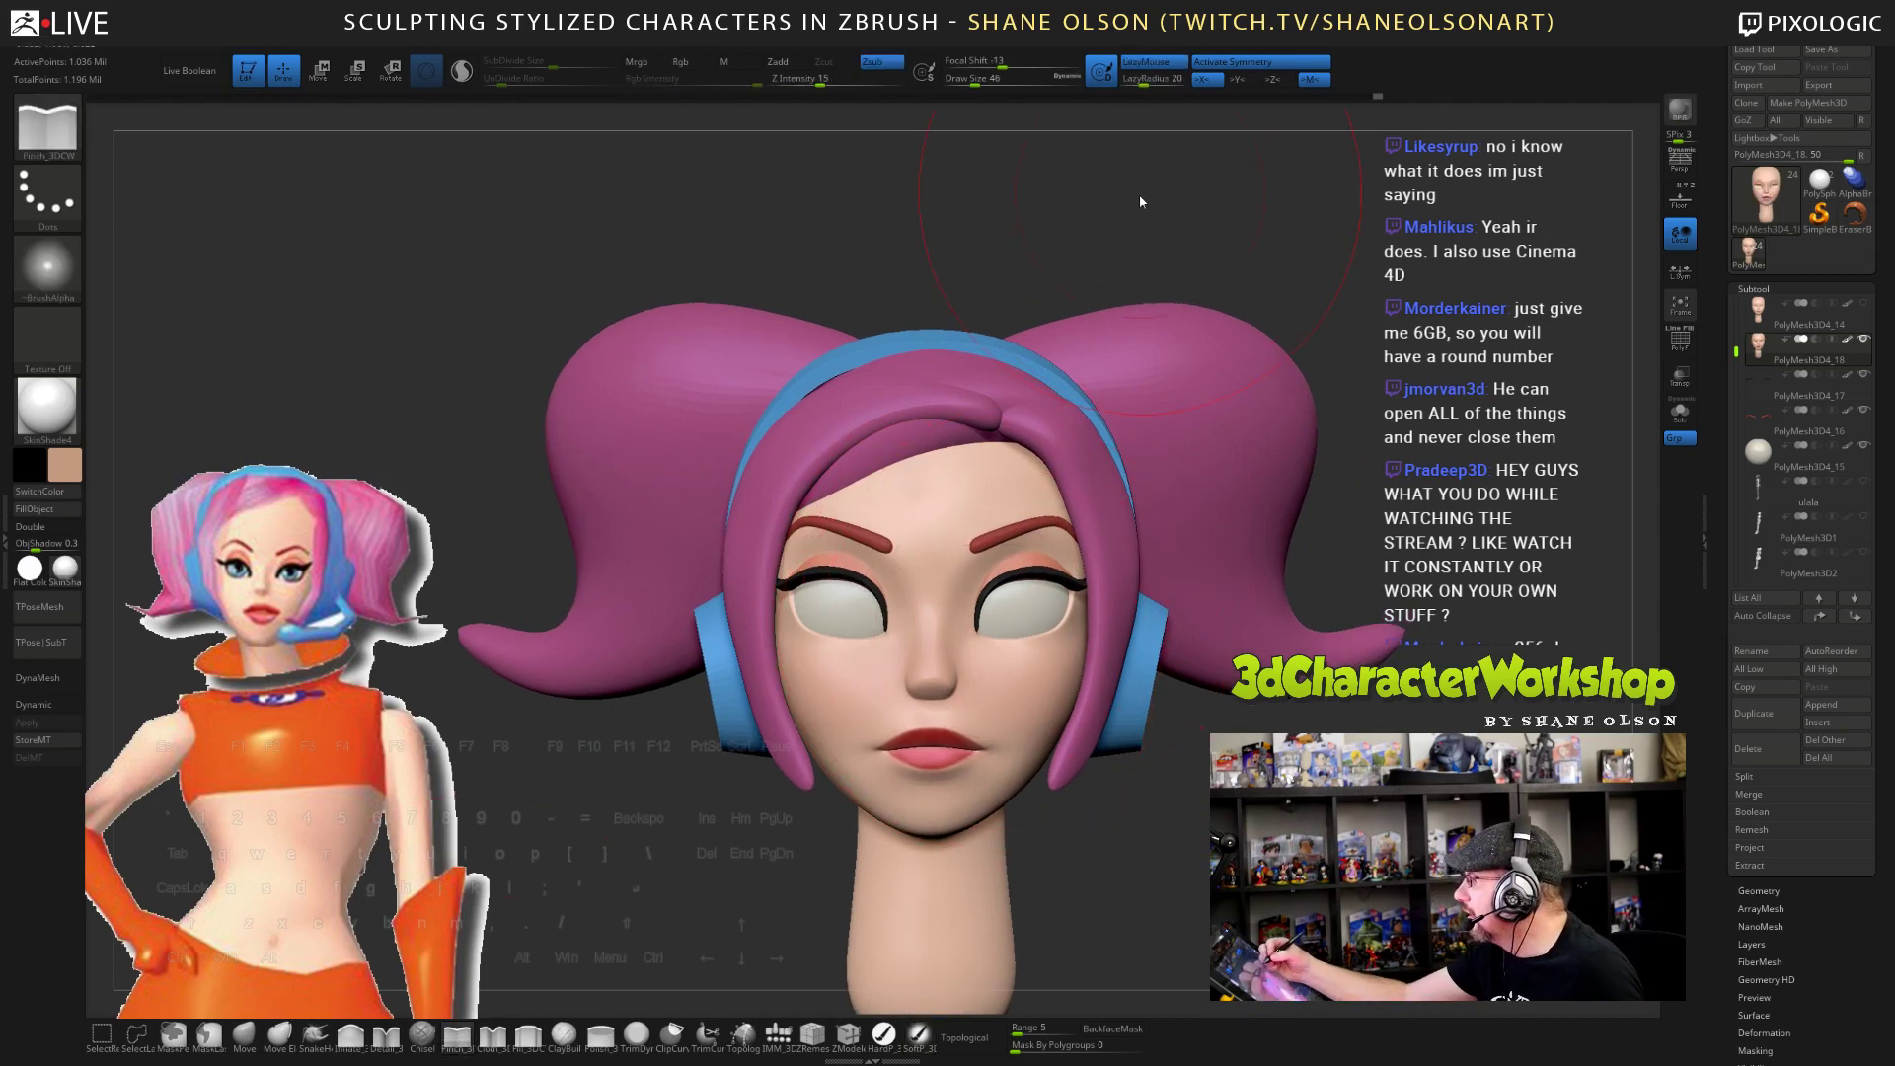
key("s")
left_click_drag(1125, 198, 1118, 199)
right_click_drag(957, 611, 912, 783, "alt")
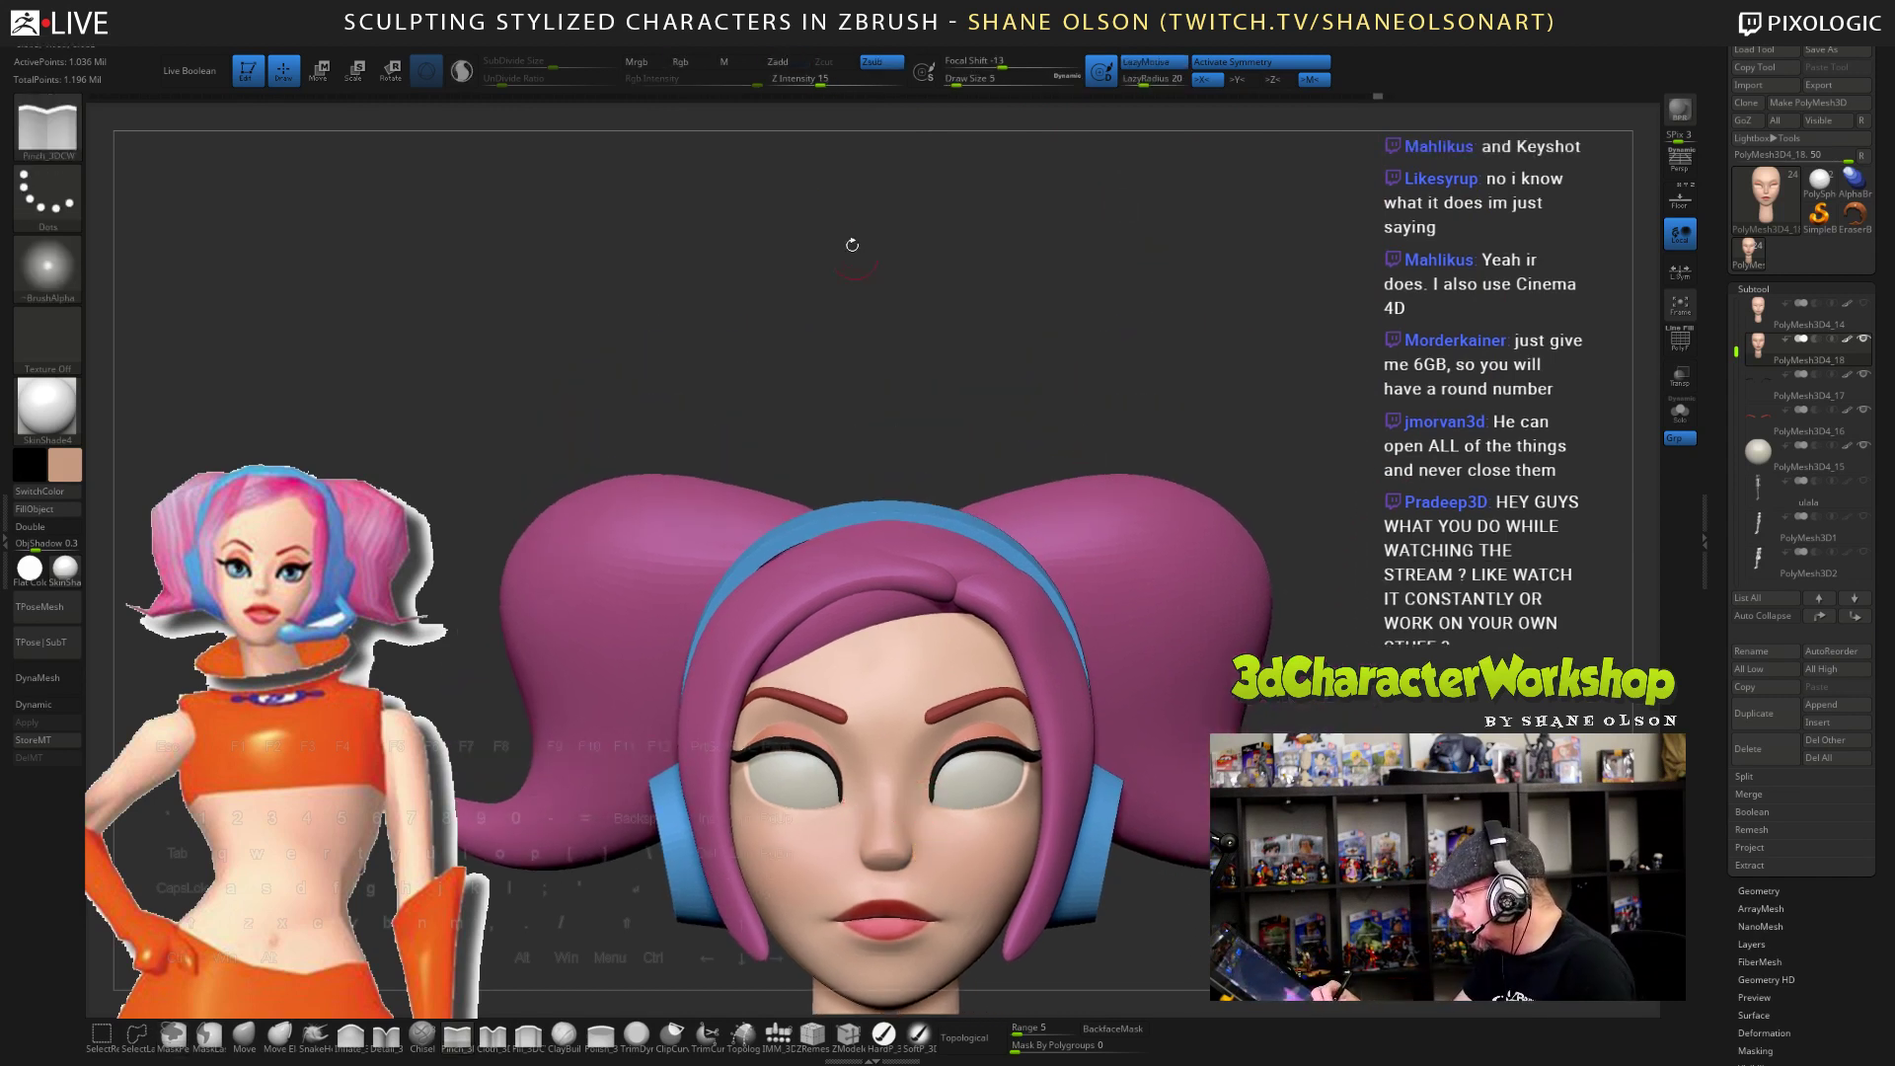
left_click_drag(819, 83, 809, 80)
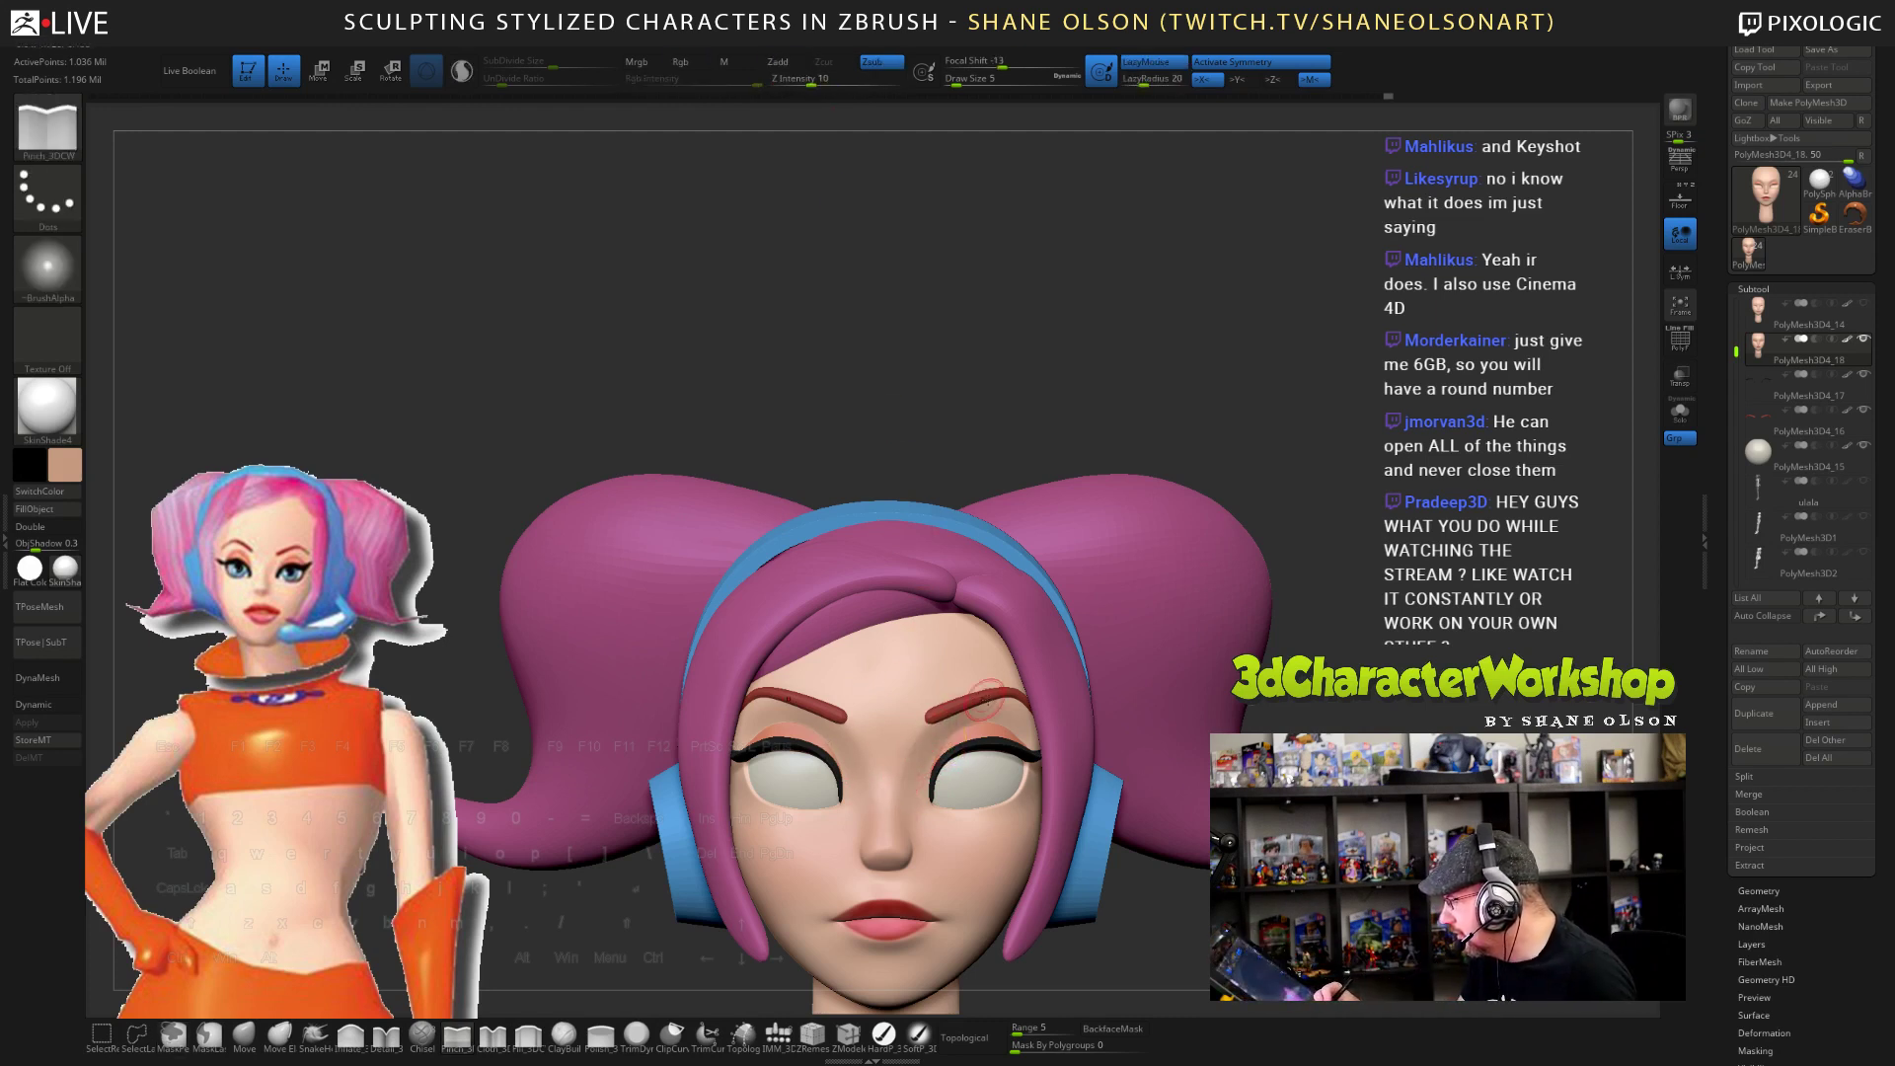
left_click_drag(1160, 918, 1189, 929)
left_click_drag(906, 752, 926, 725, "shift")
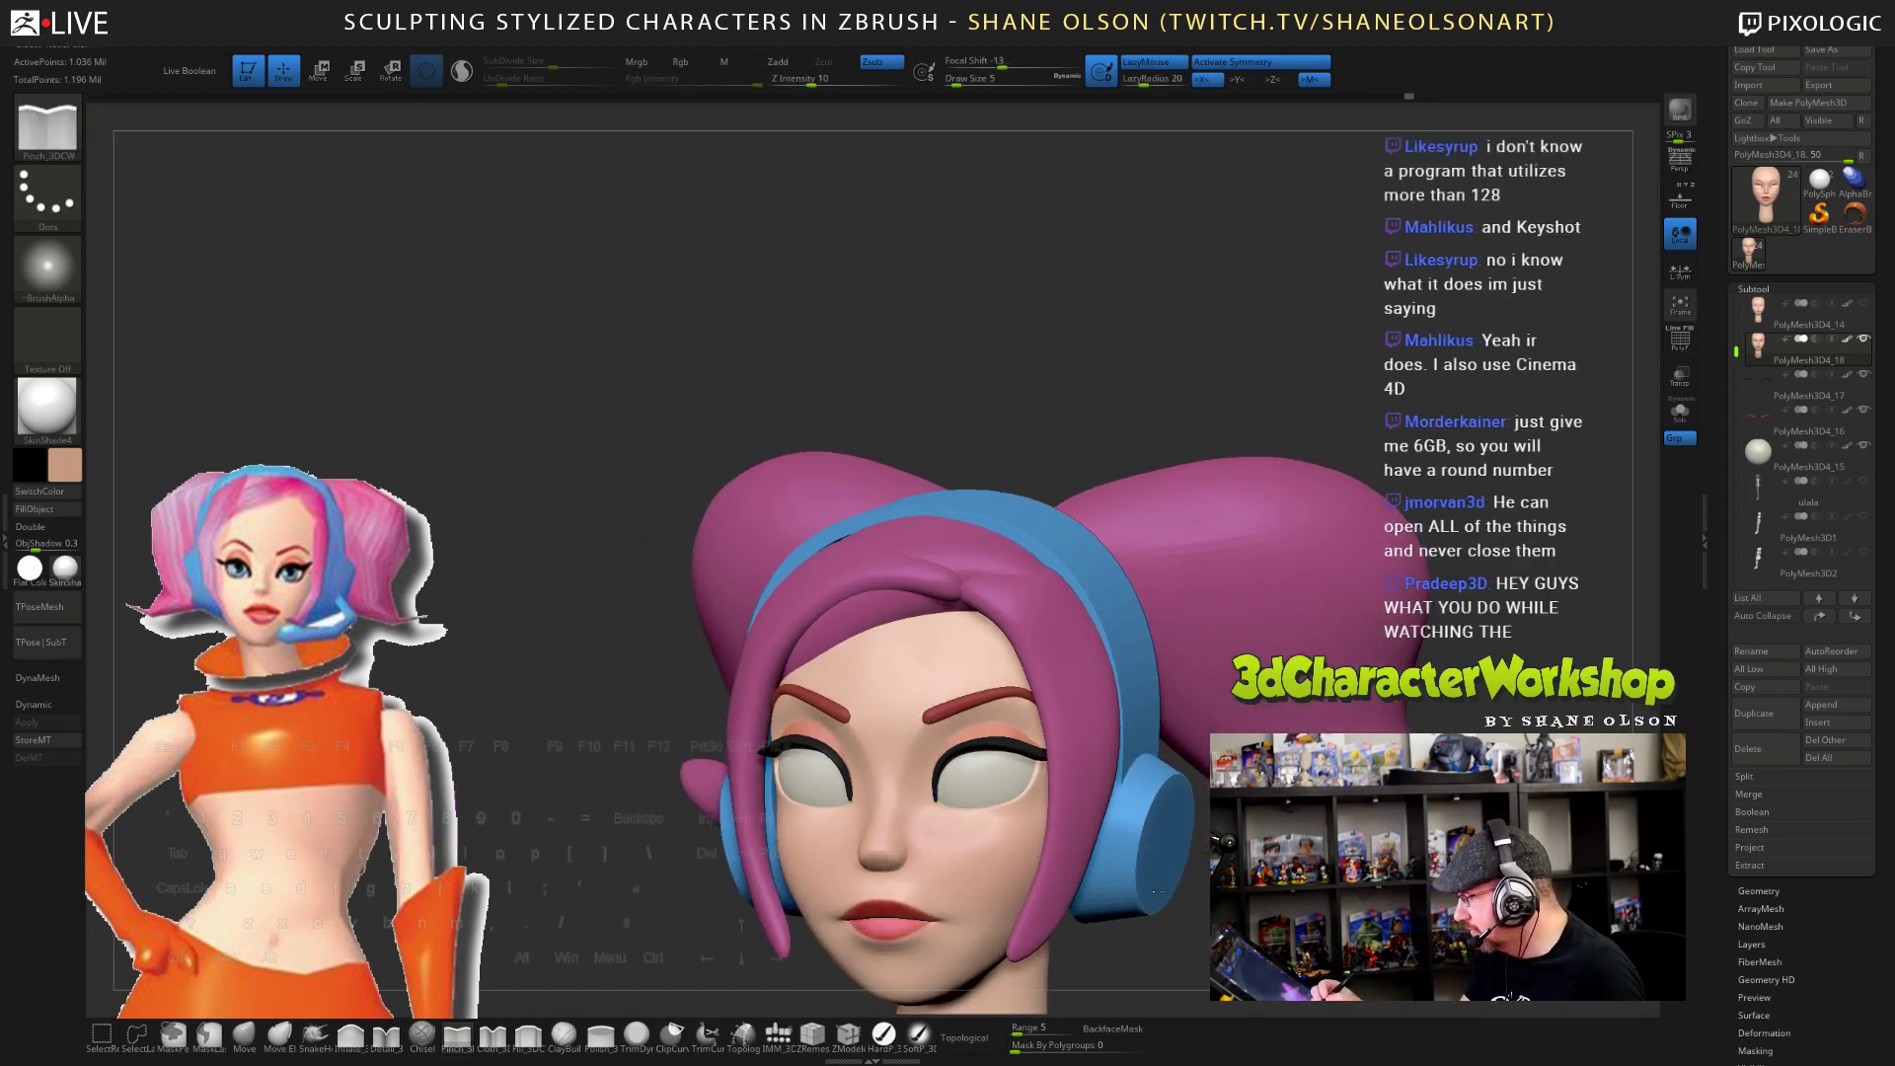
left_click_drag(1157, 891, 1209, 789, "alt")
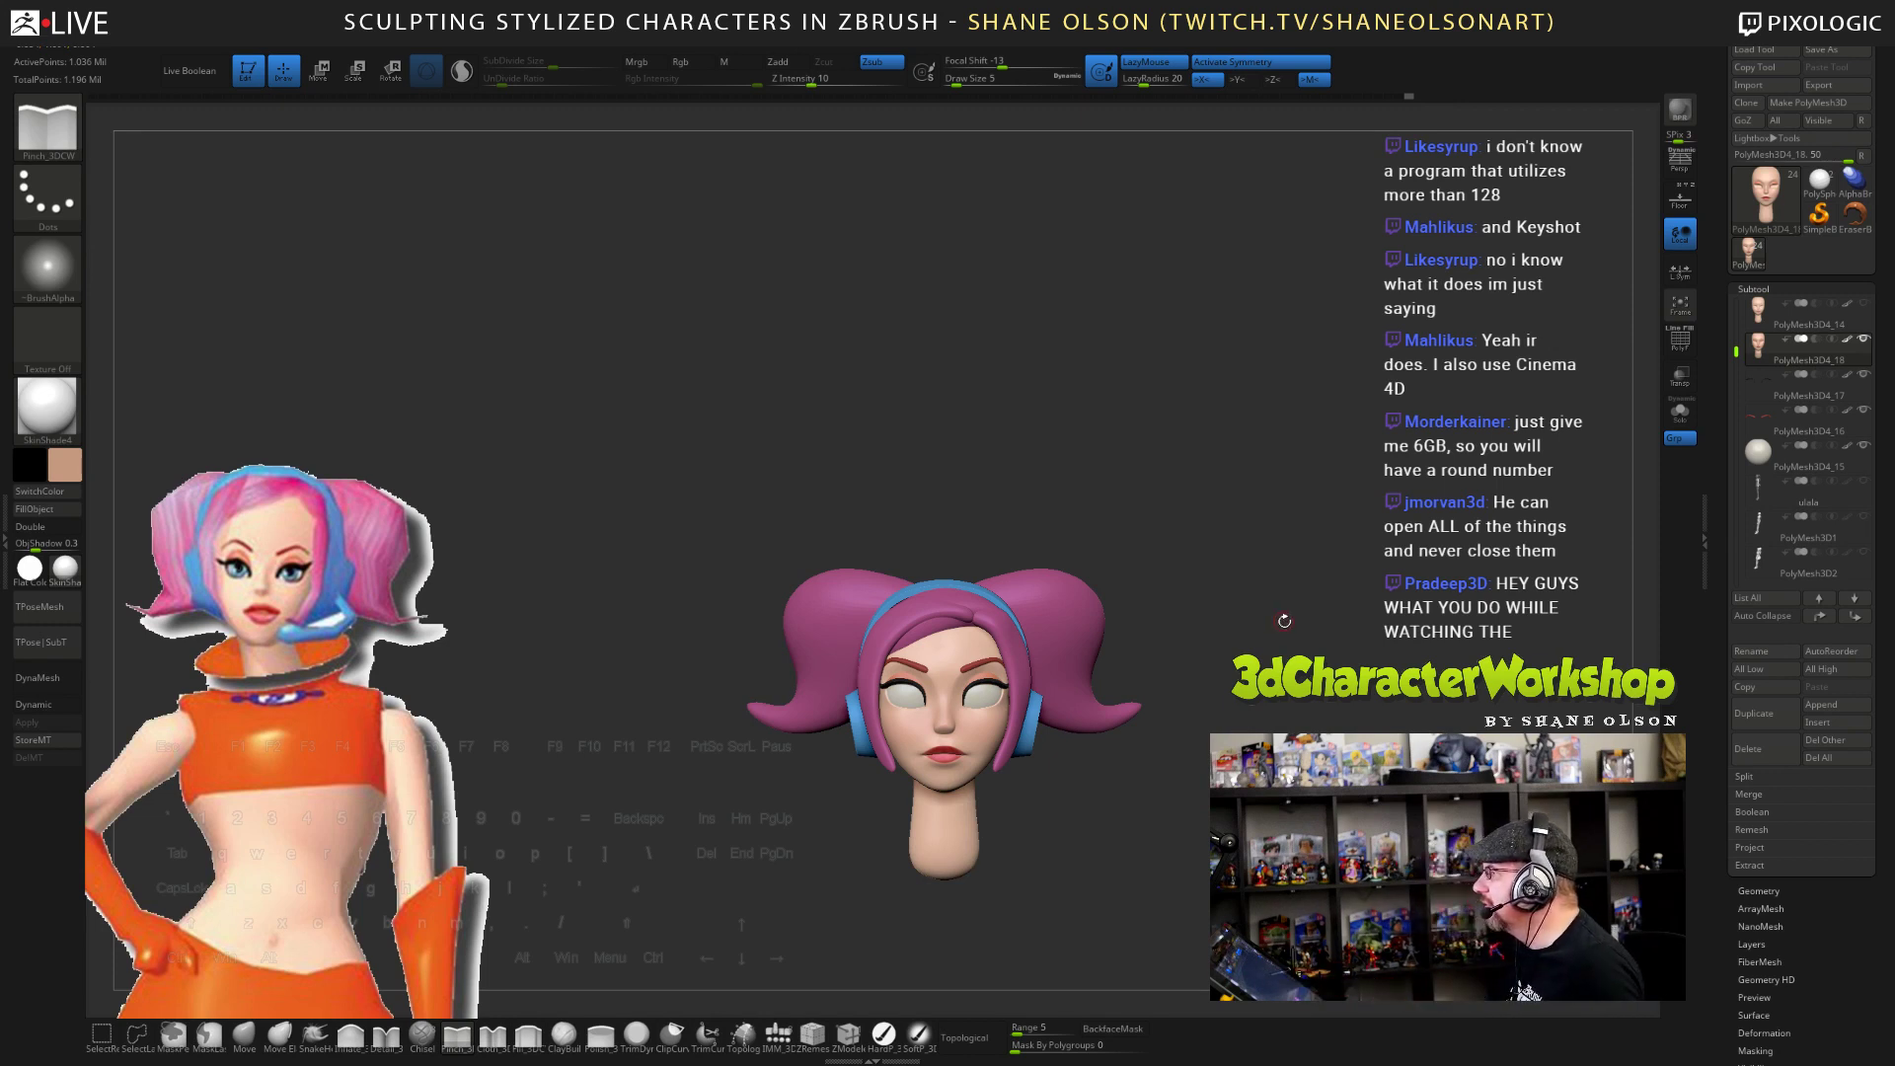
left_click_drag(996, 440, 1311, 477)
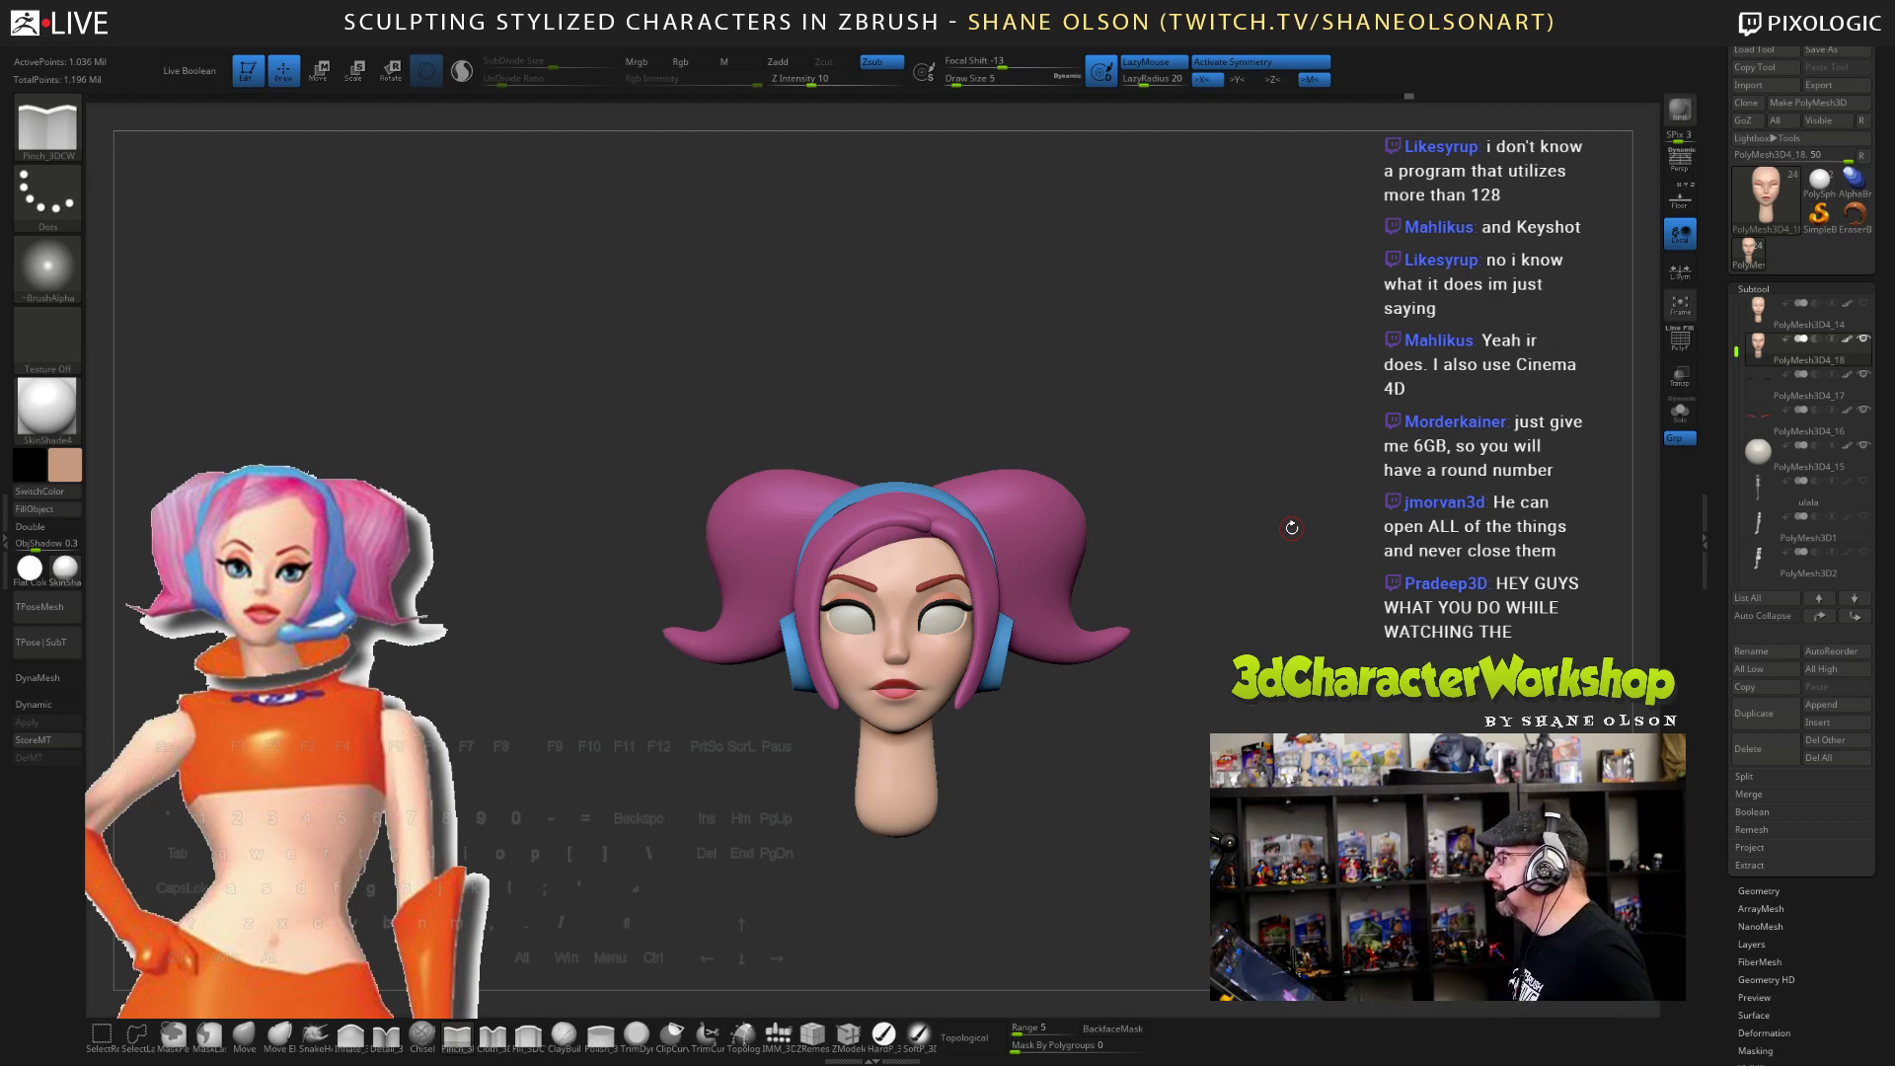
left_click_drag(1277, 498, 1274, 720)
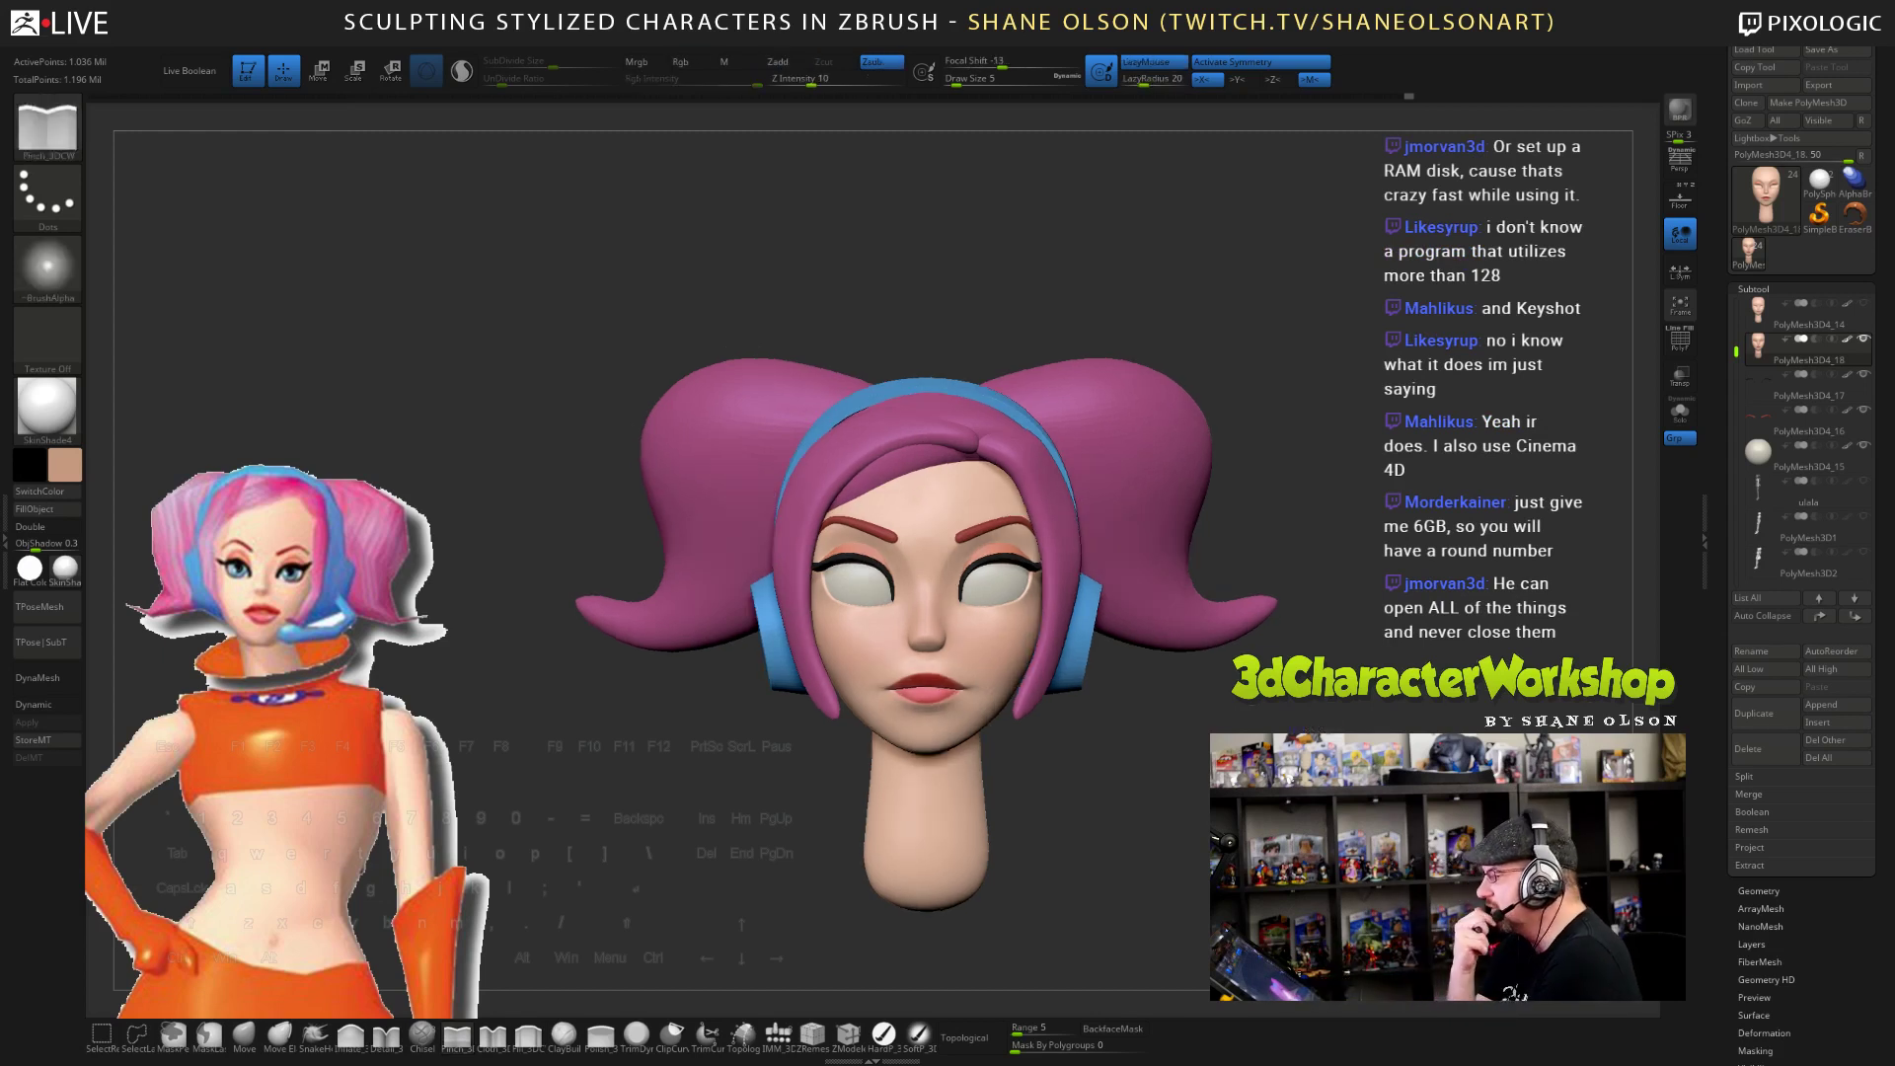
left_click_drag(1274, 719, 1273, 761)
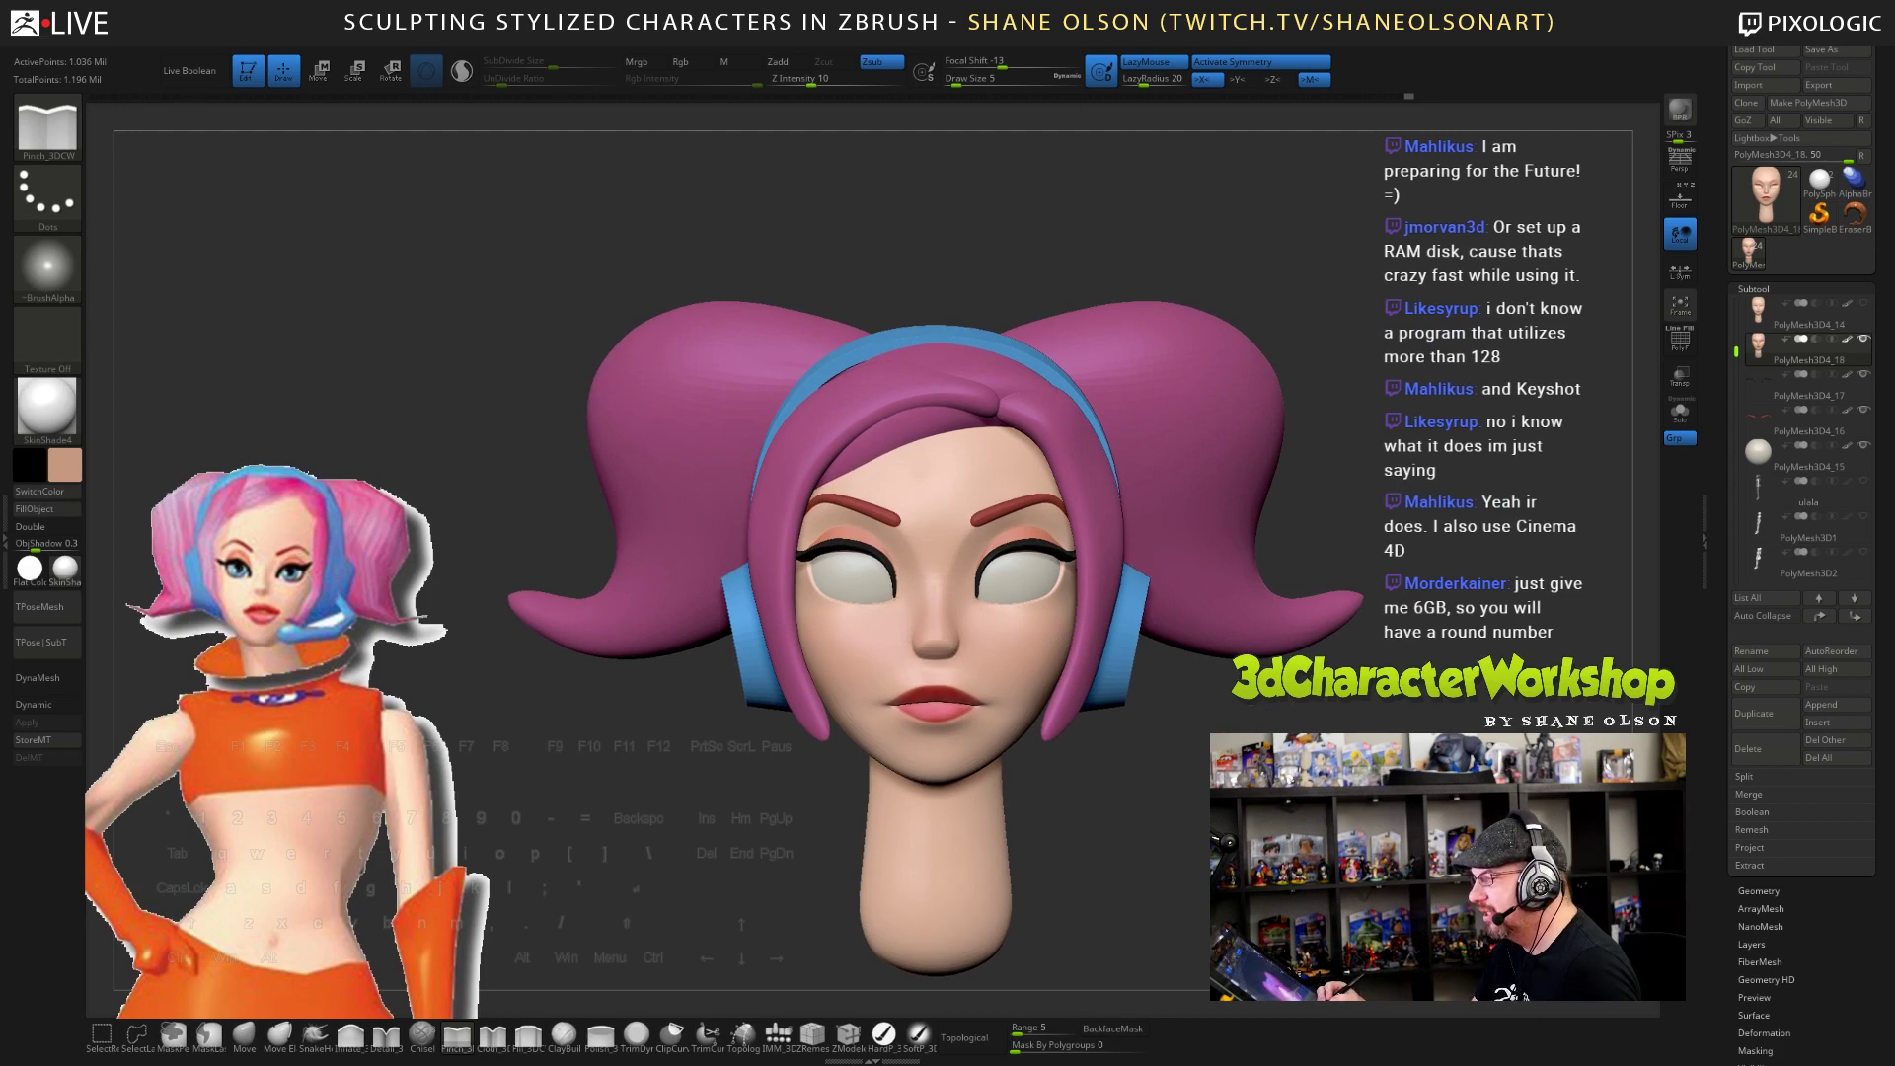
mouse_move(1412, 604)
left_mouse_down()
mouse_move(1352, 609)
mouse_move(1409, 604)
left_mouse_up()
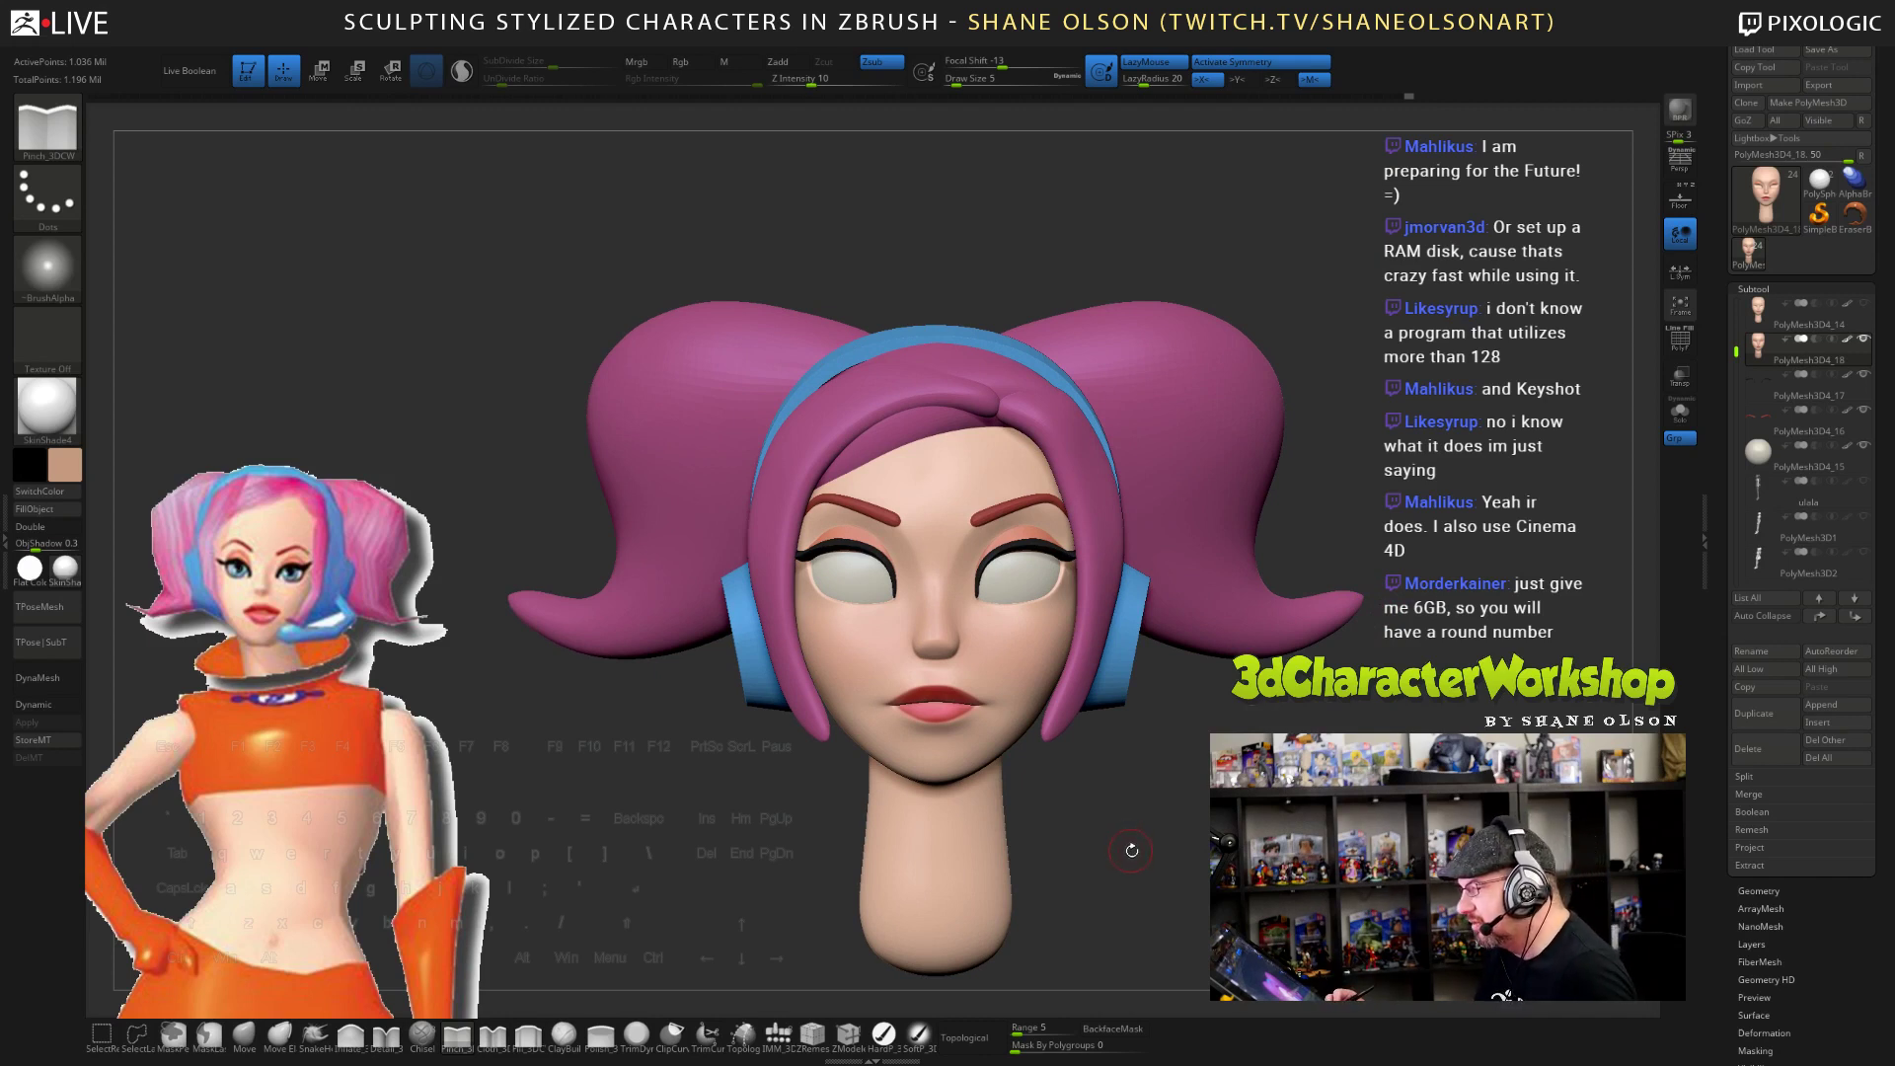
- Make the eyeballs the active subtool, choose the hard paint brush and subdivide the eyeball mesh four times
left_click(1751, 456)
left_click(884, 1033)
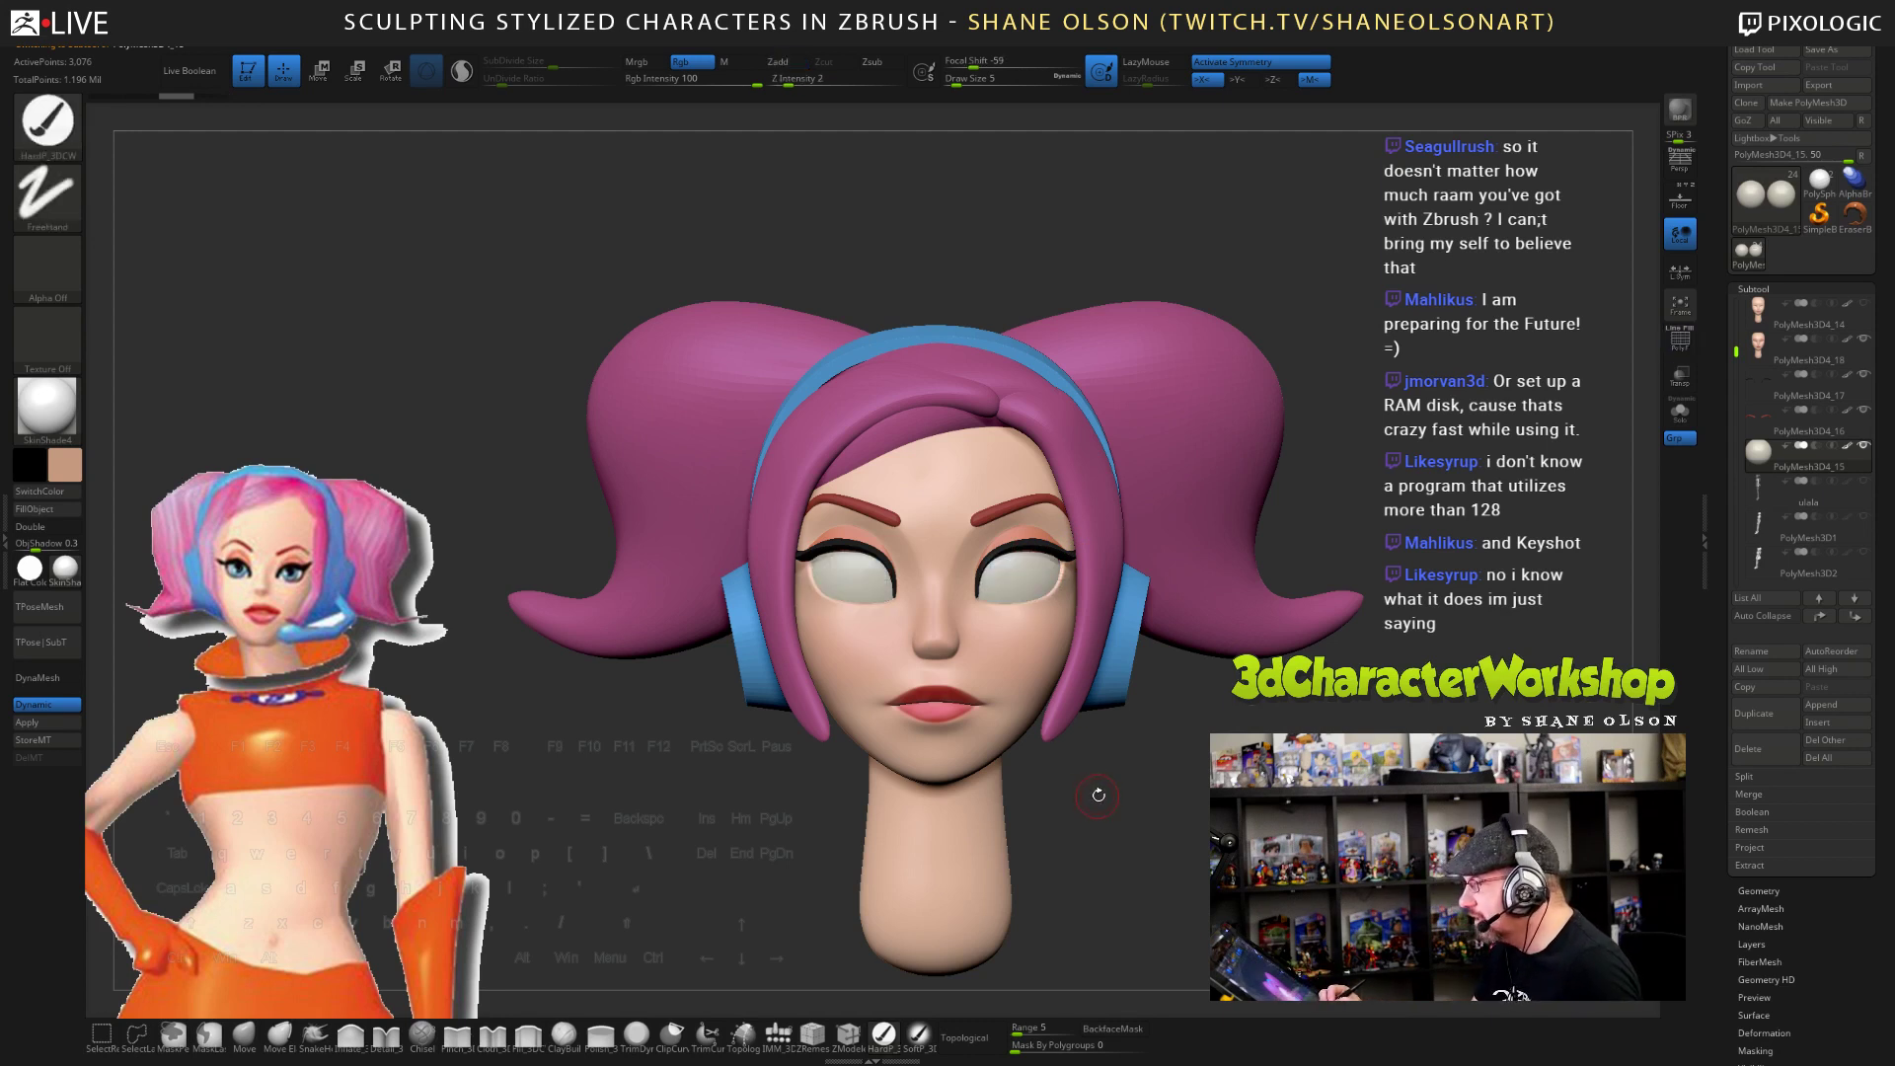
key("ctrl")
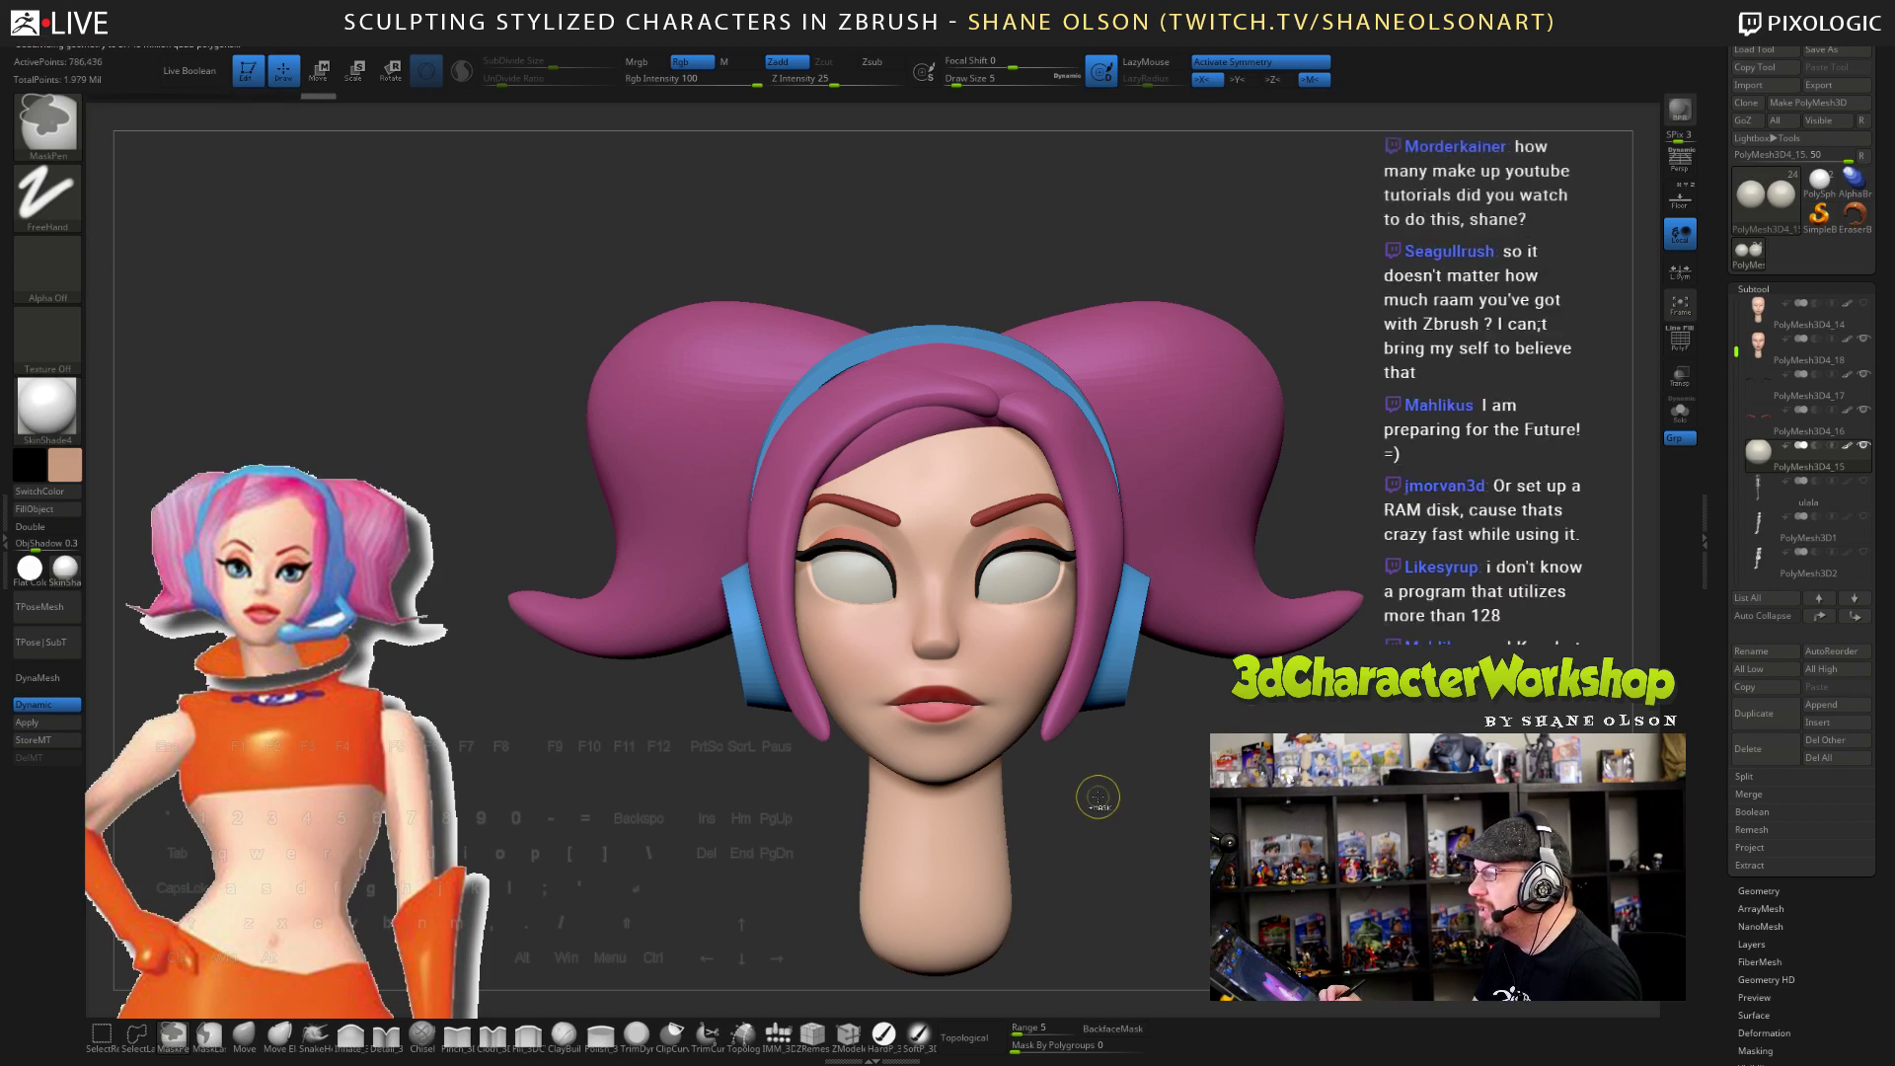
- Enlarge the paint brush to draw size 7 and pick a near-black grey, RGB 38, 38, 38, as the paint colour
left_click_drag(1131, 752, 1199, 804, "alt")
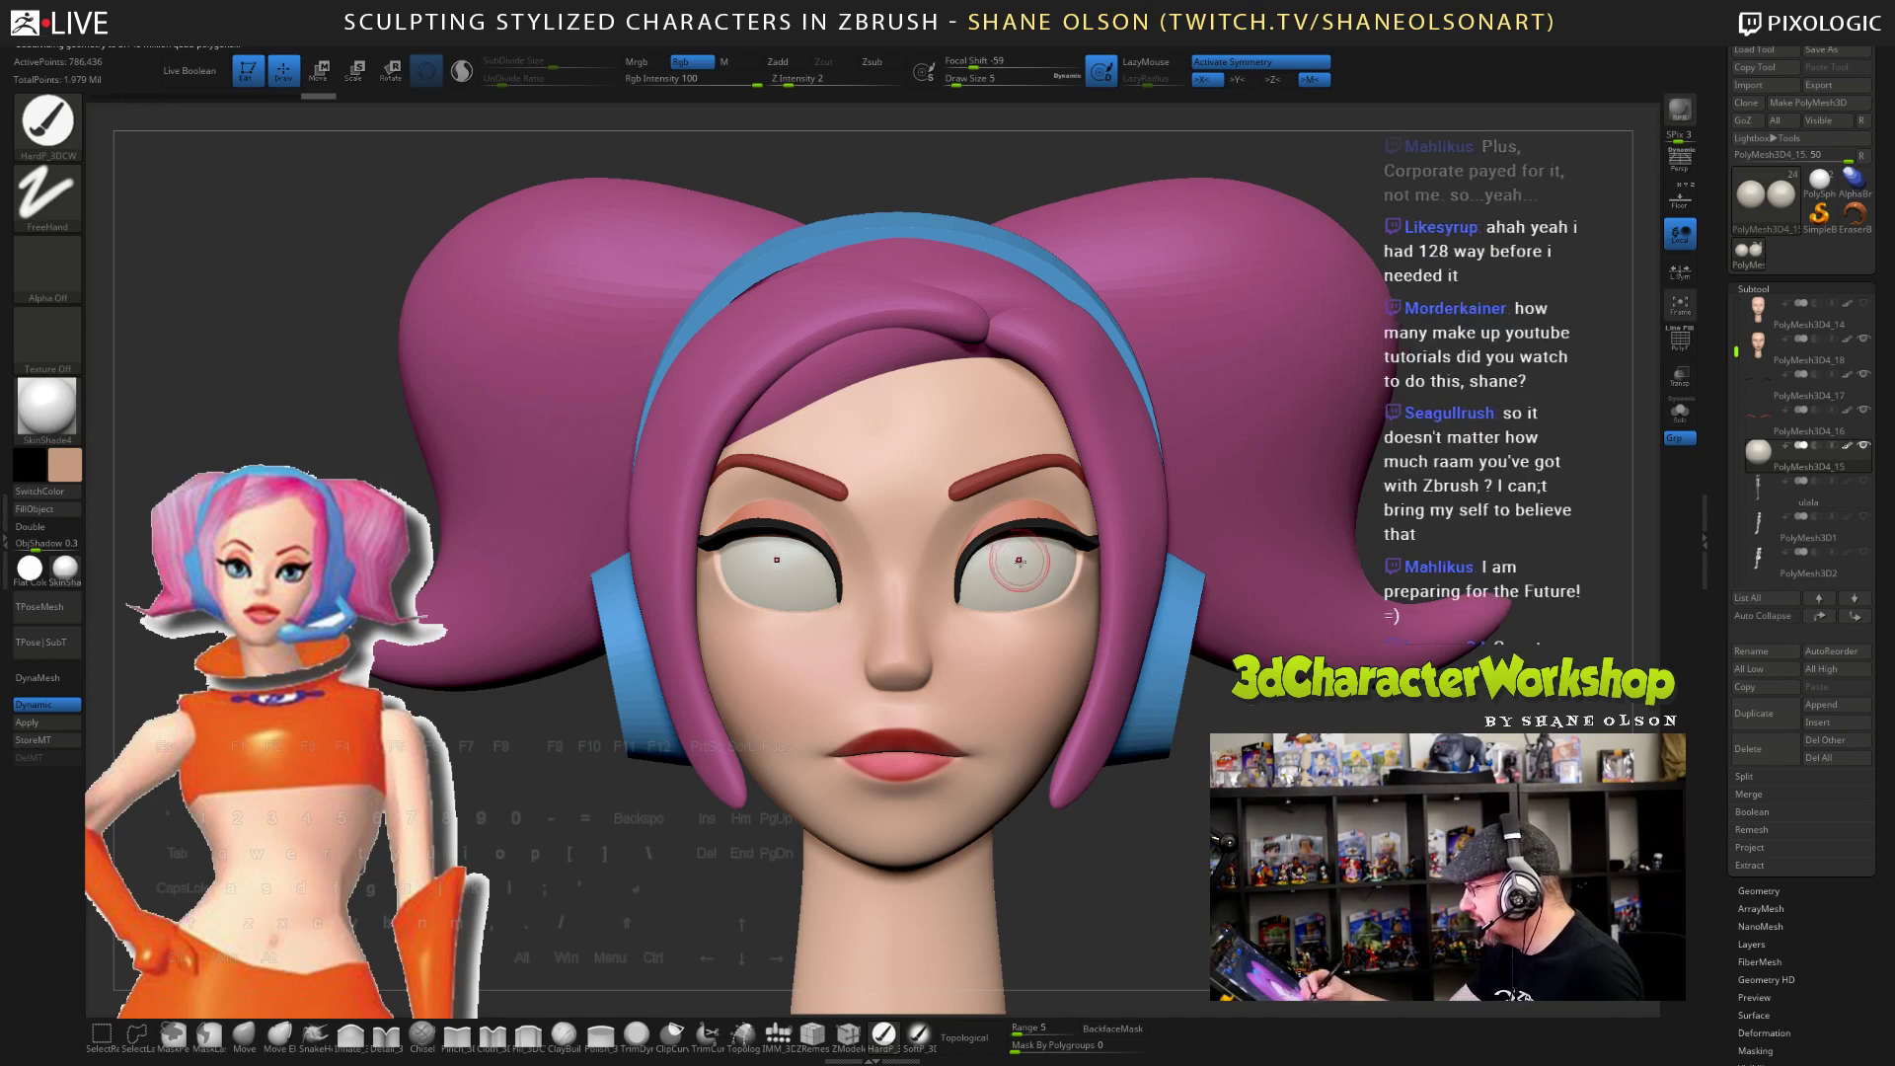
key("bracketright")
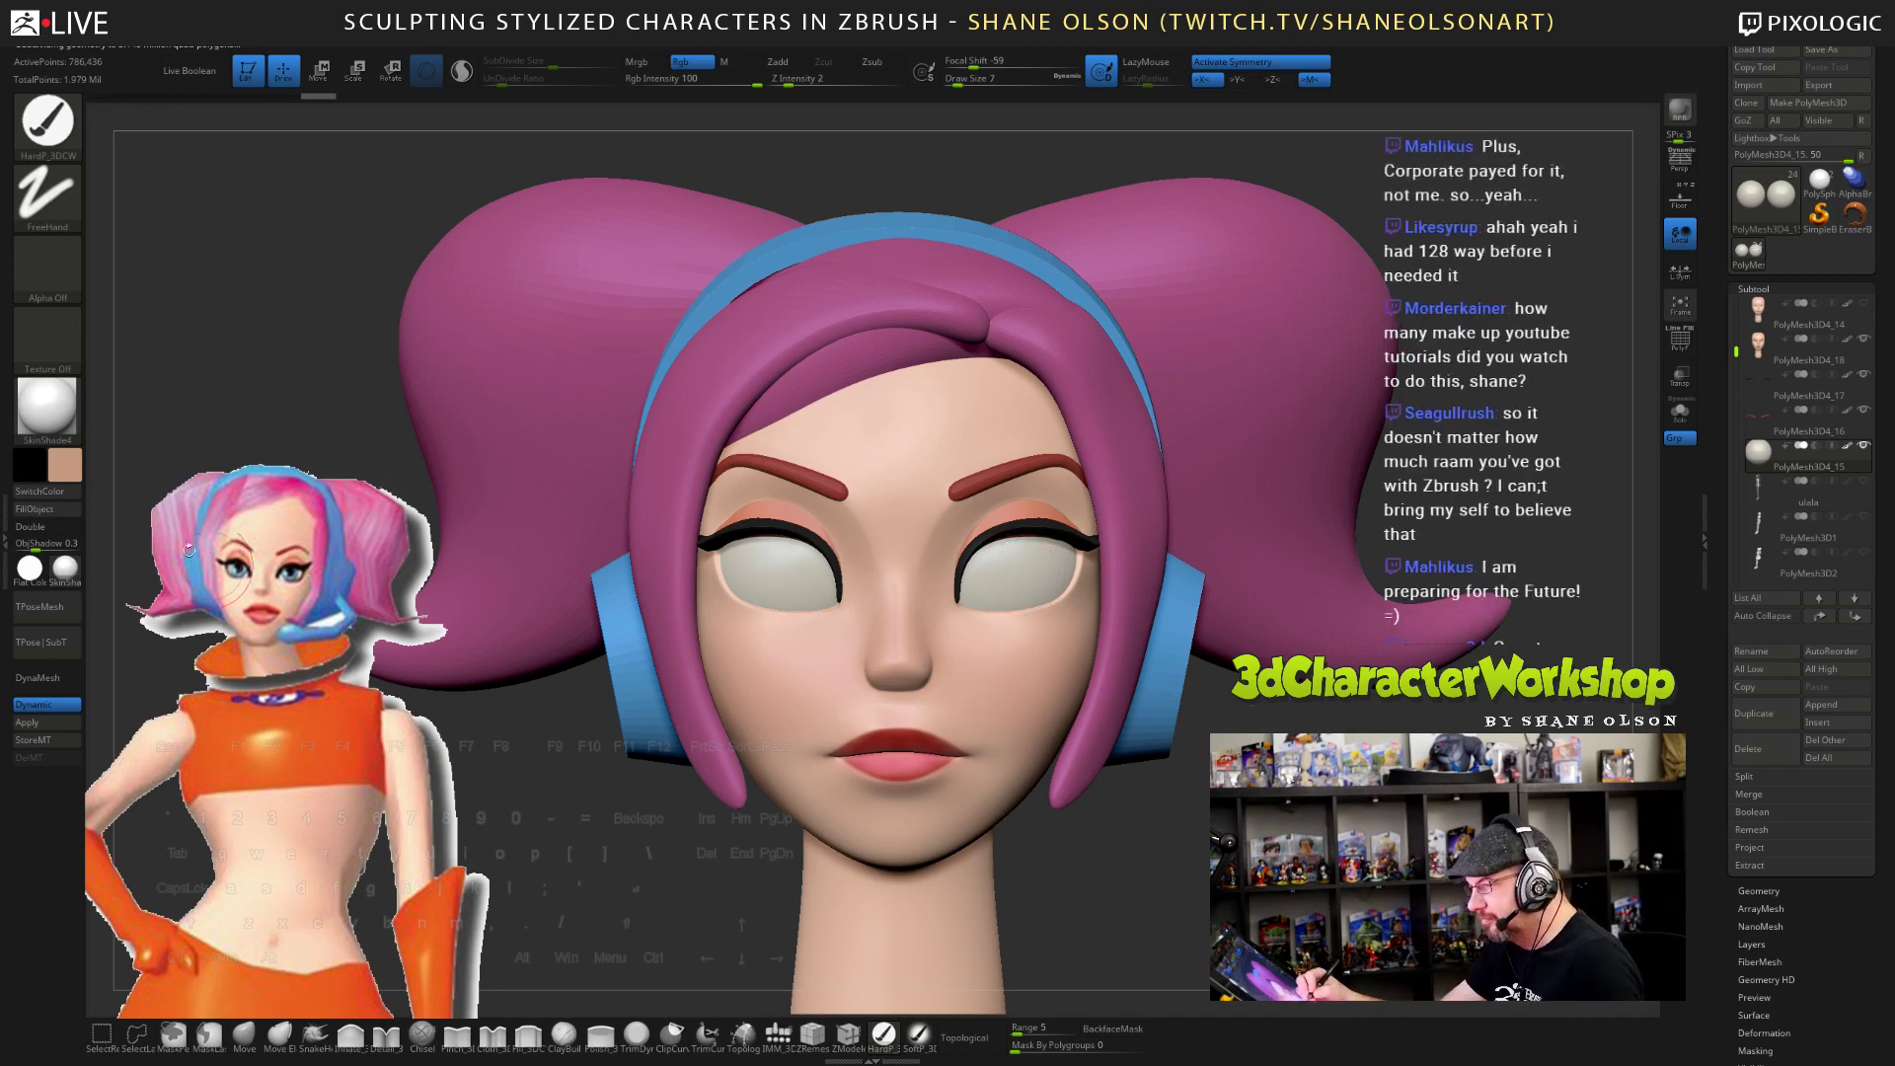
left_click(69, 462)
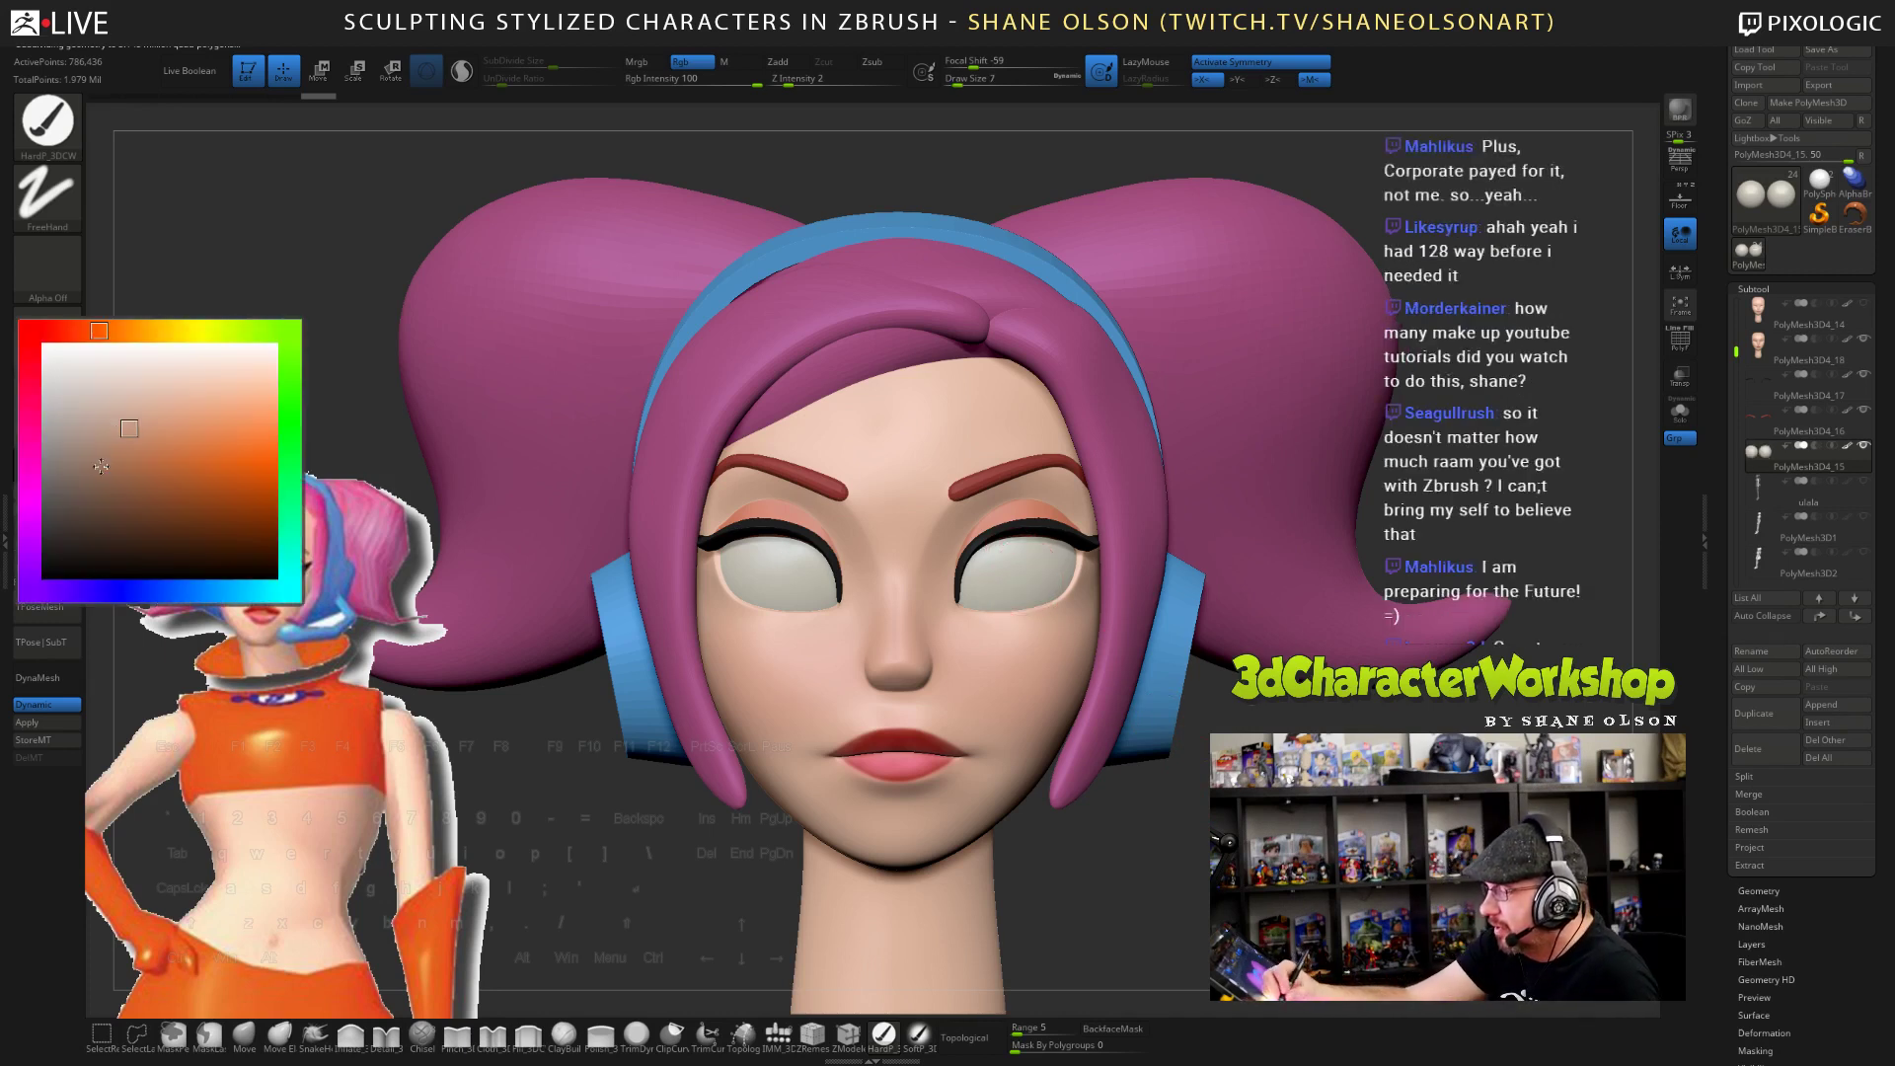
left_click(43, 544)
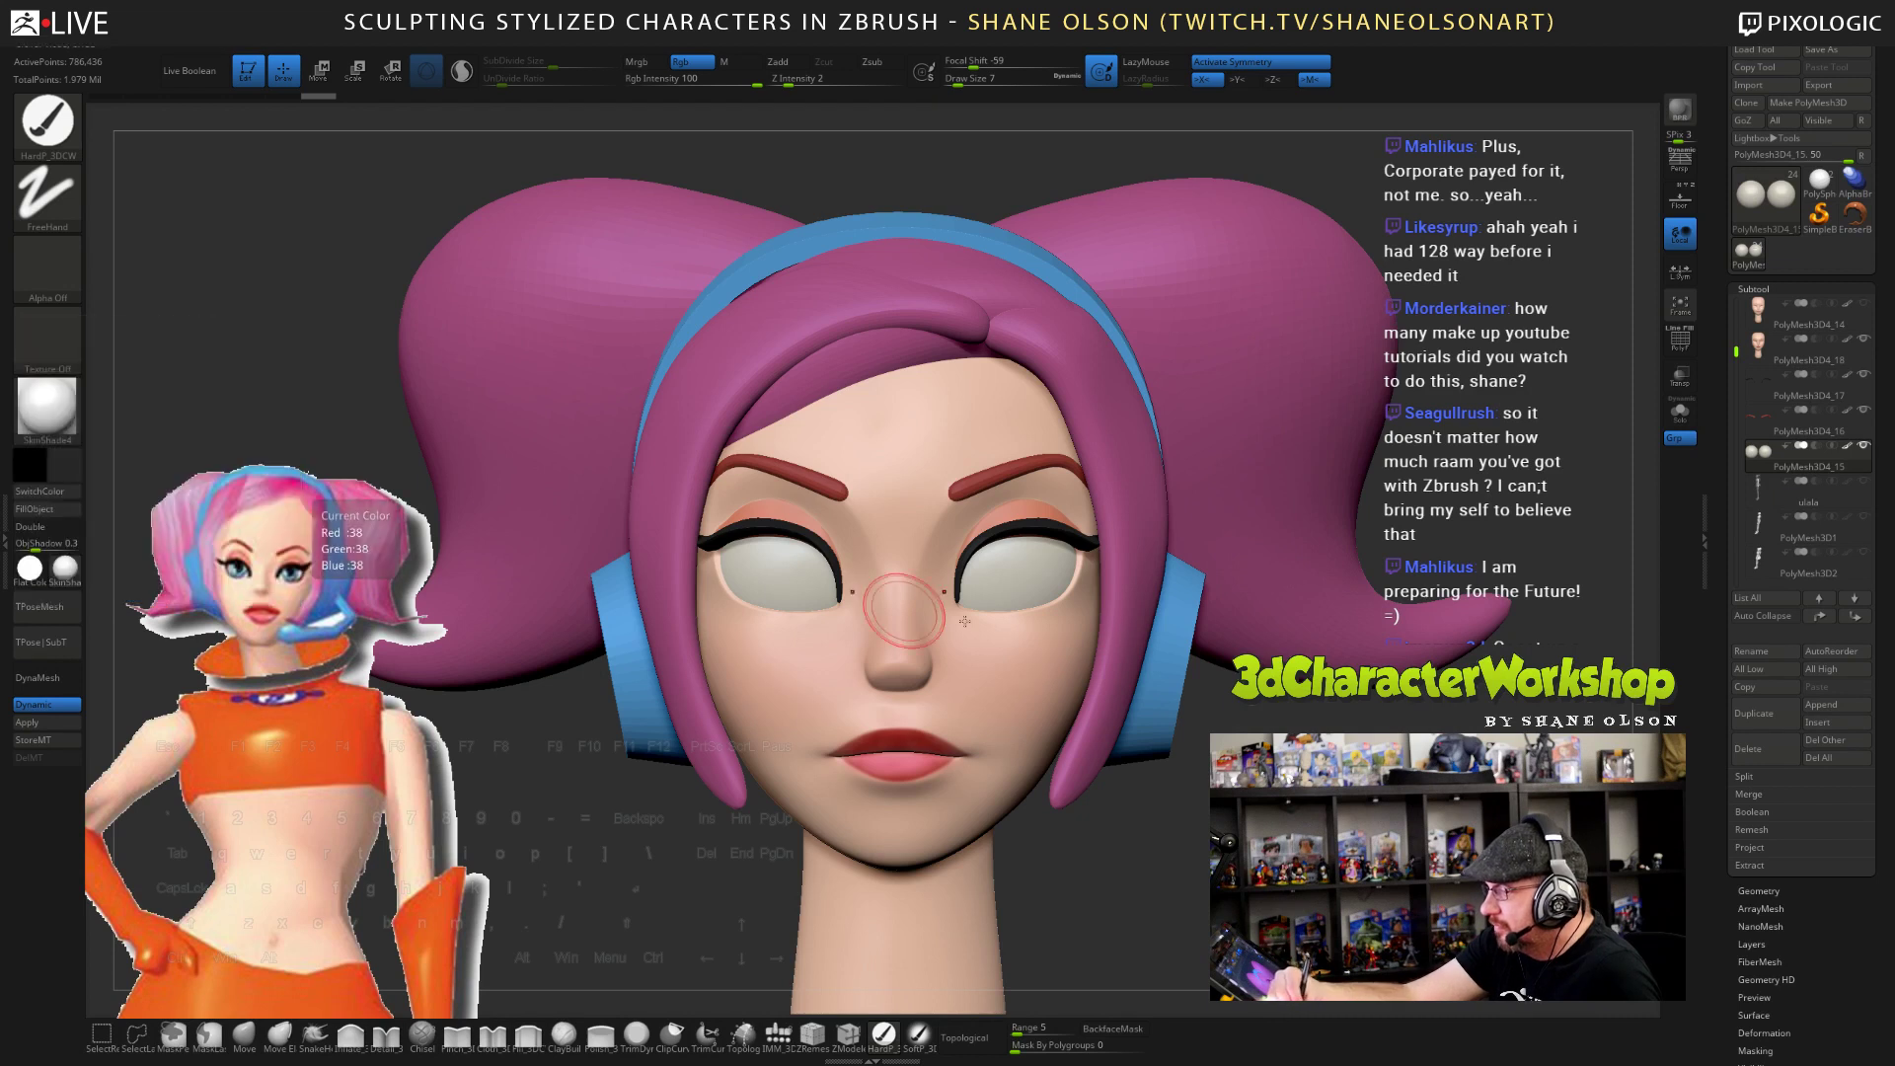
left_click(1017, 570)
key("ctrl")
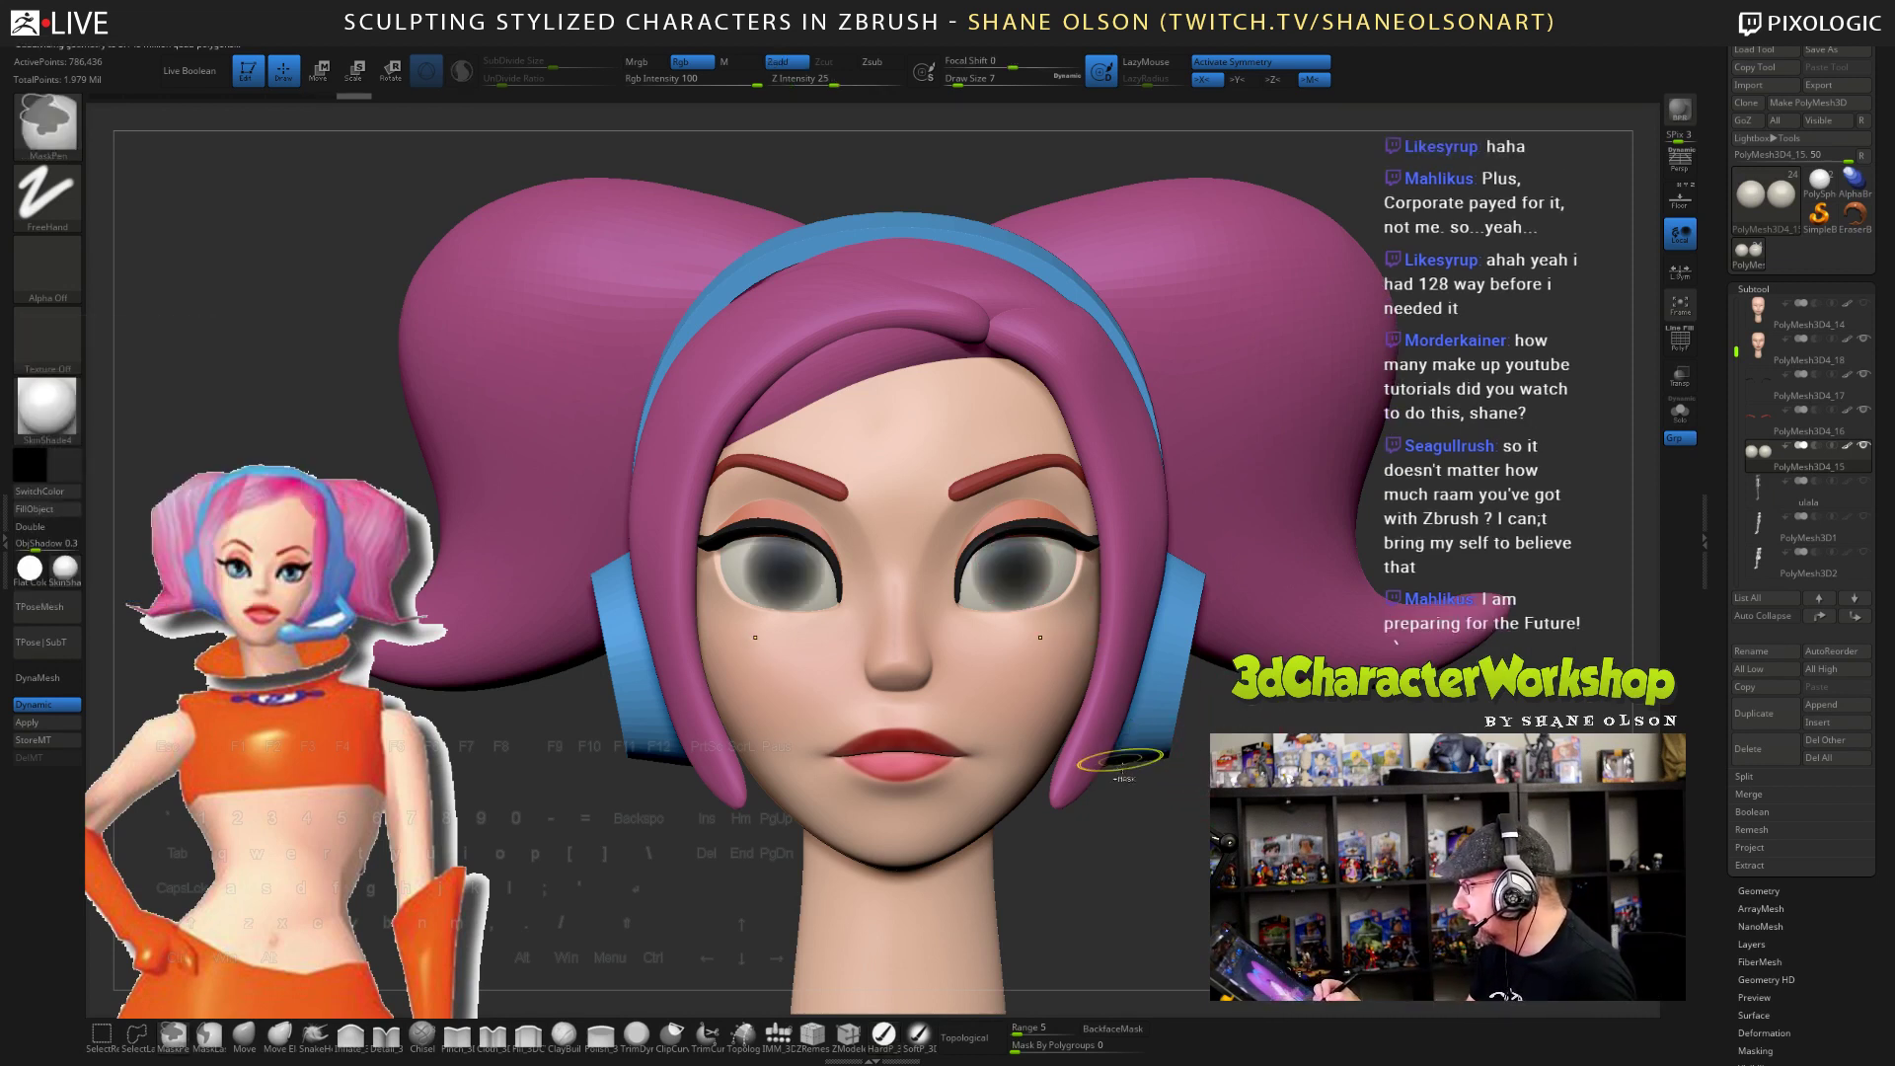
key("ctrl+z")
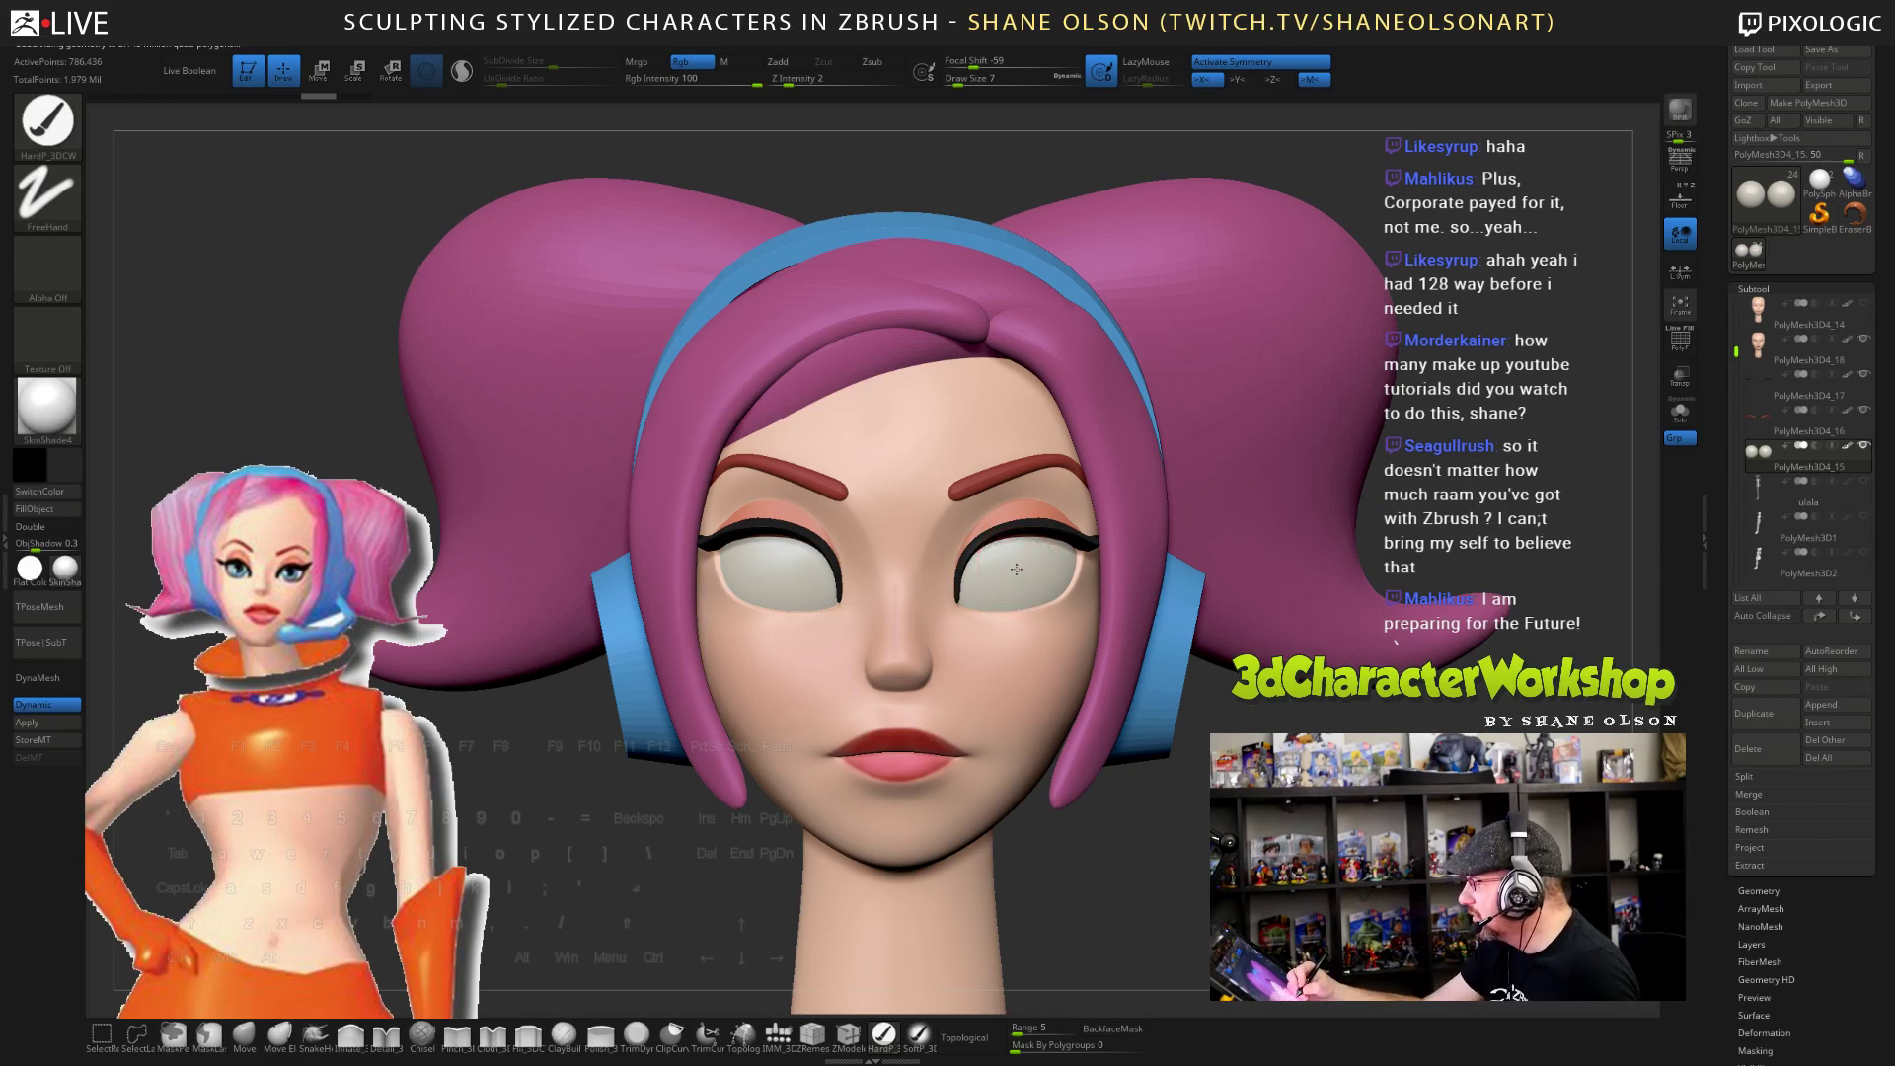
- Paint a solid round near-black iris in the middle of each eyeball with symmetry on
left_click_drag(1016, 570, 1016, 571)
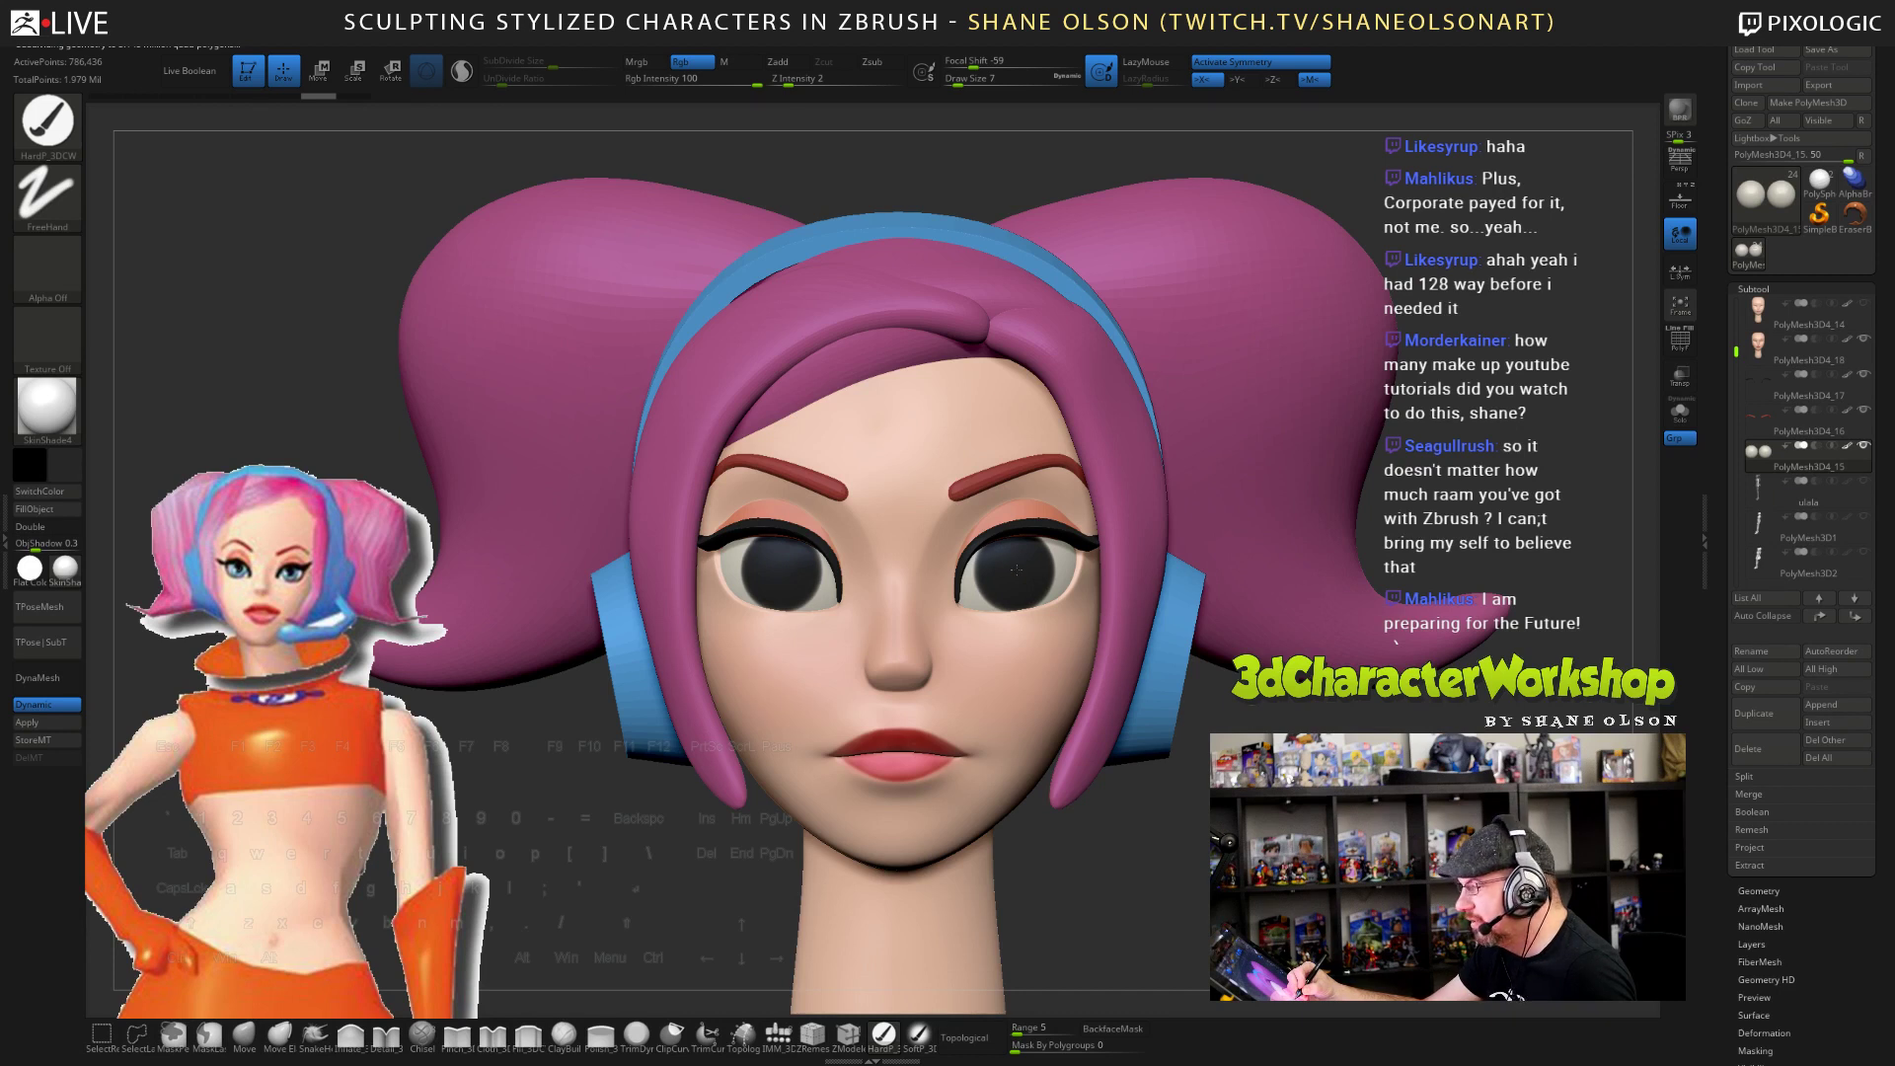
left_click_drag(1016, 570, 1014, 572)
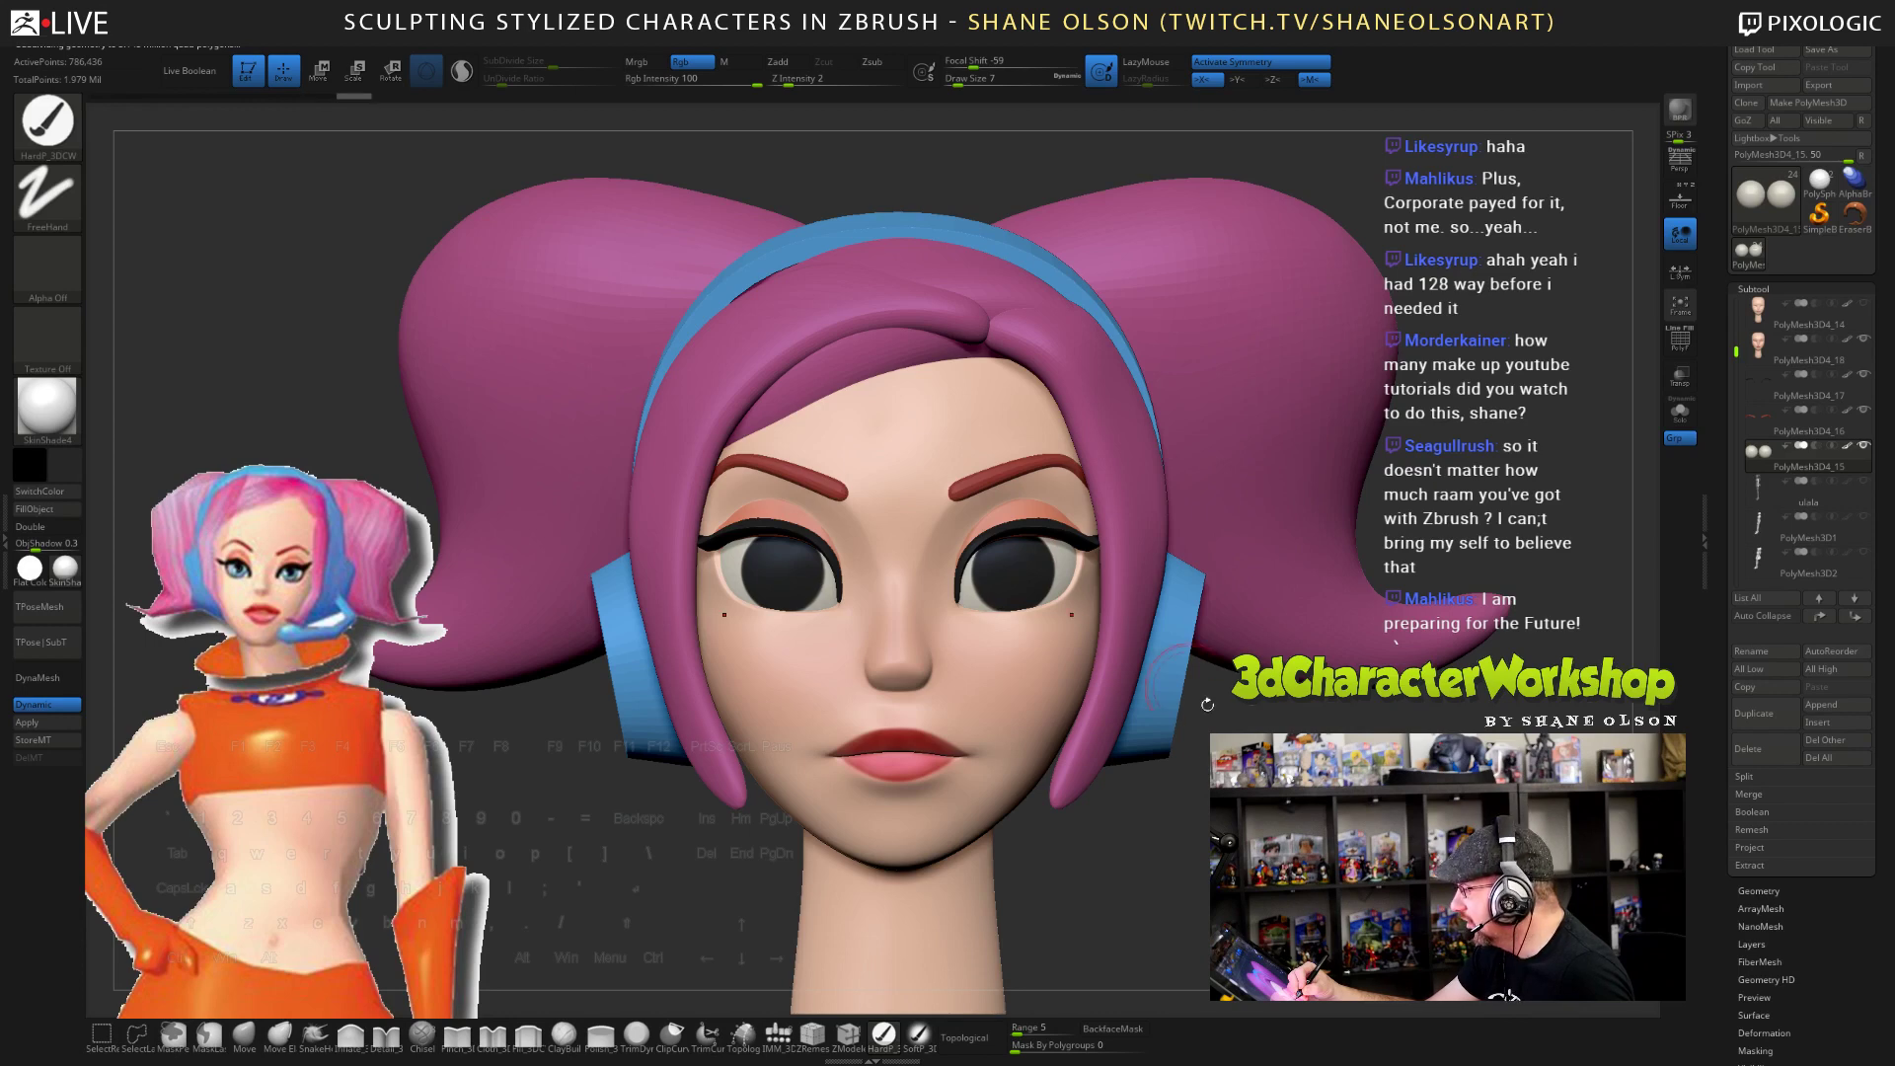
mouse_move(1273, 829)
left_mouse_down()
mouse_move(1520, 834)
mouse_move(1184, 834)
mouse_move(1307, 834)
left_mouse_up()
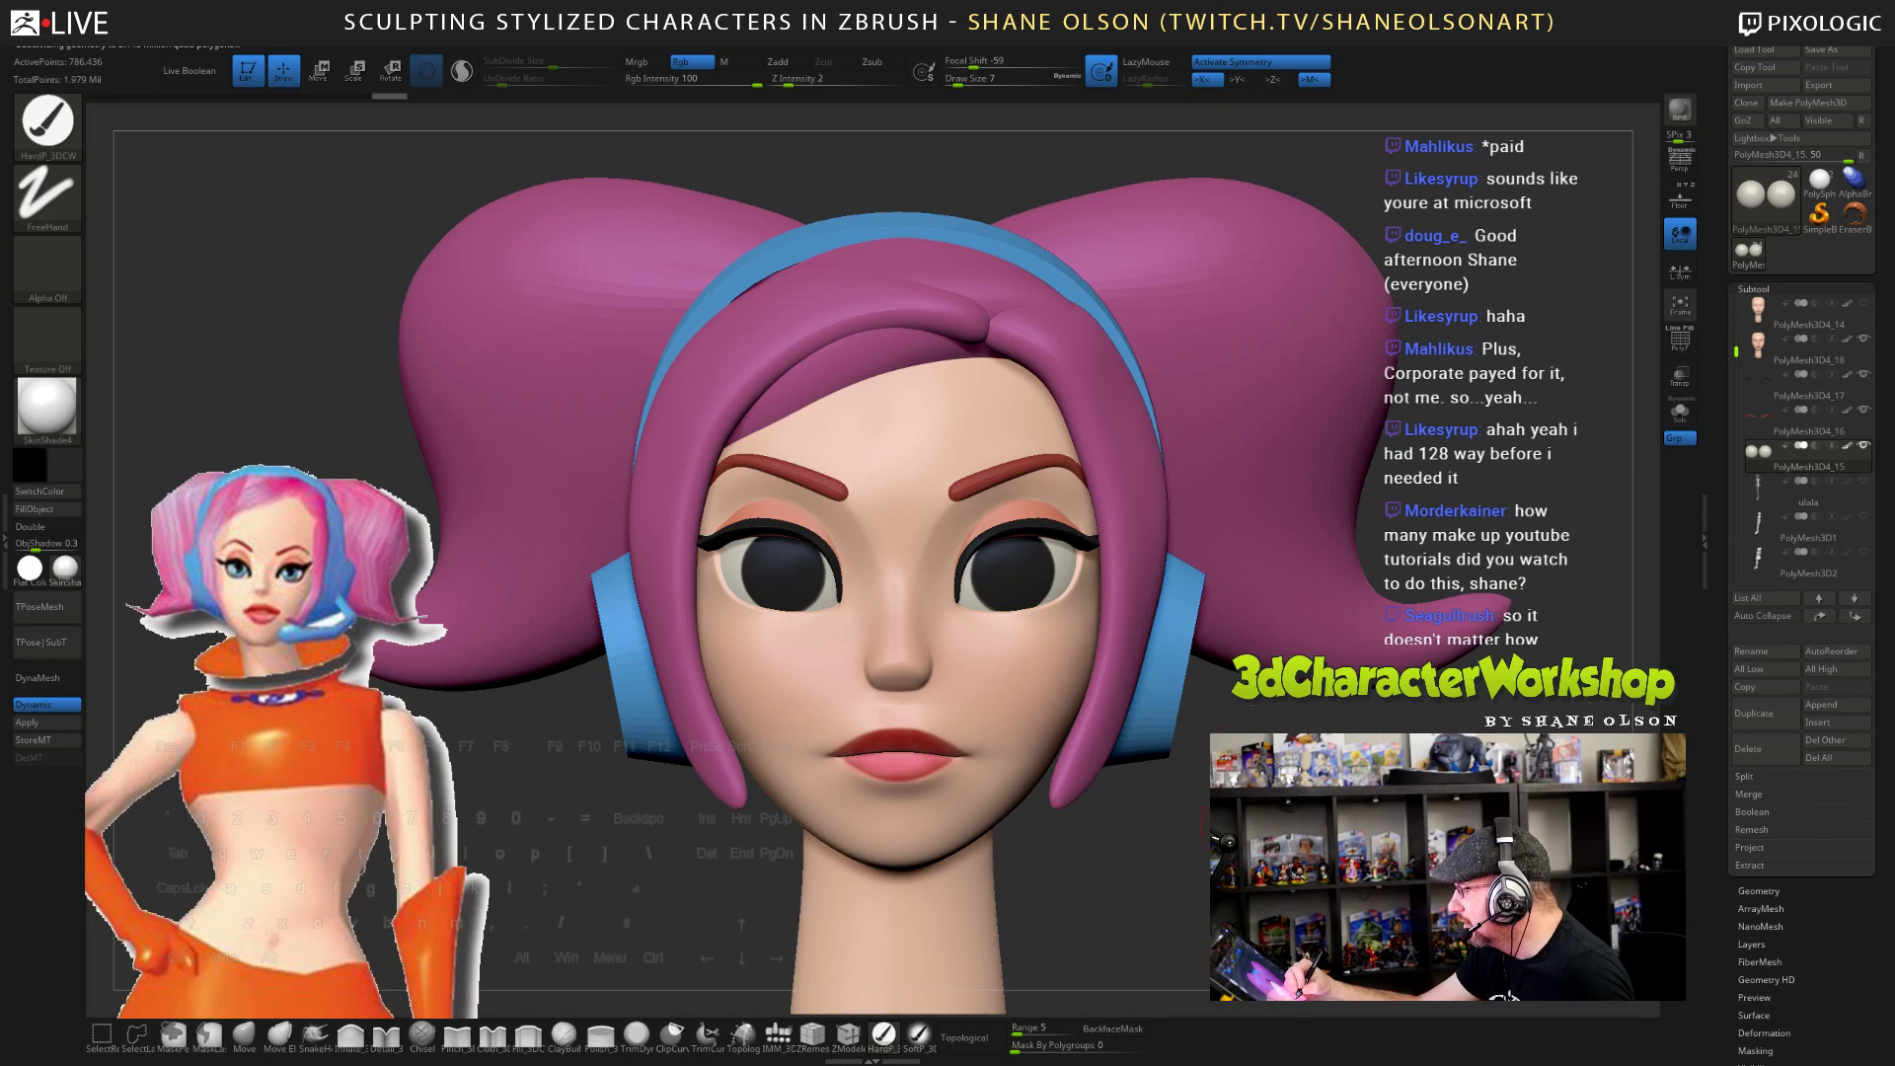
- Examine the dark irises and overall face makeup from the front, three-quarter angles and different distances
left_click_drag(1076, 888, 1184, 789)
mouse_move(1313, 799)
left_mouse_down()
mouse_move(1206, 797)
mouse_move(1413, 805)
mouse_move(1307, 799)
left_mouse_up()
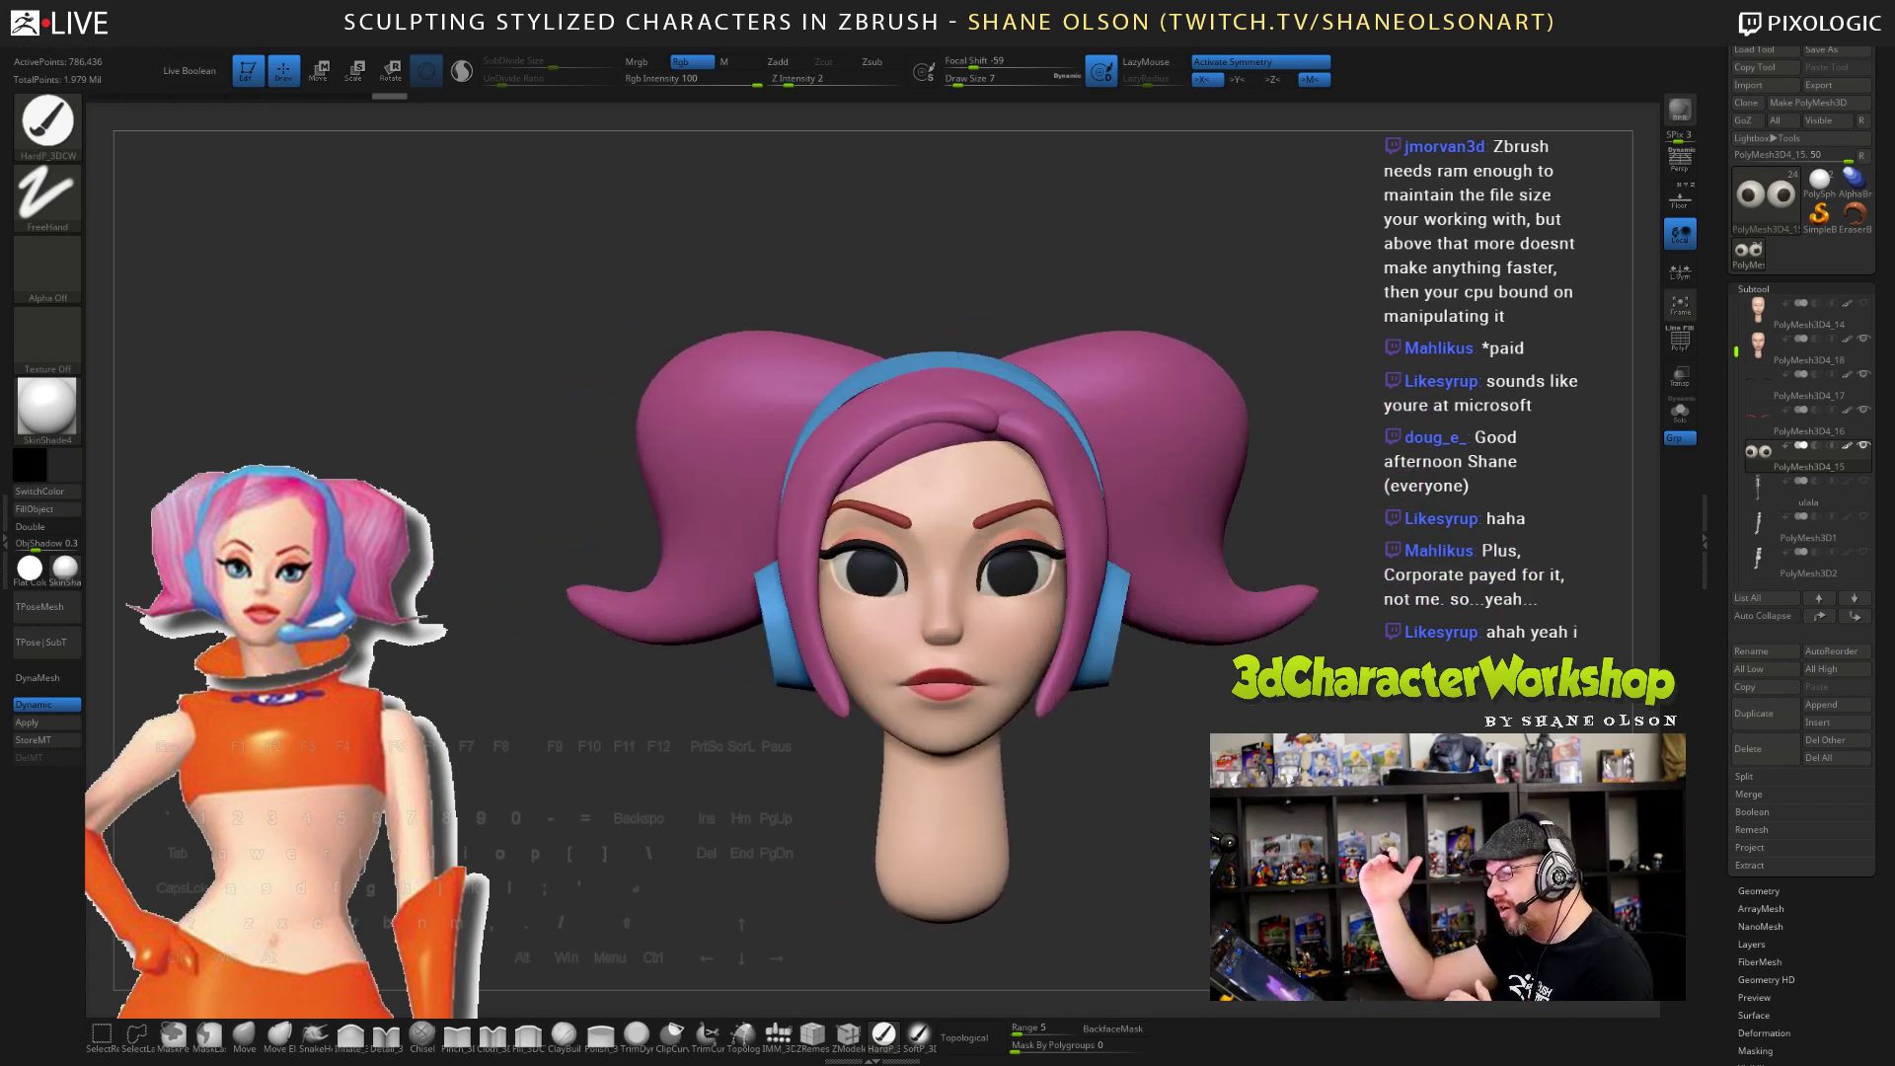
left_click_drag(1164, 673, 1164, 757, "alt")
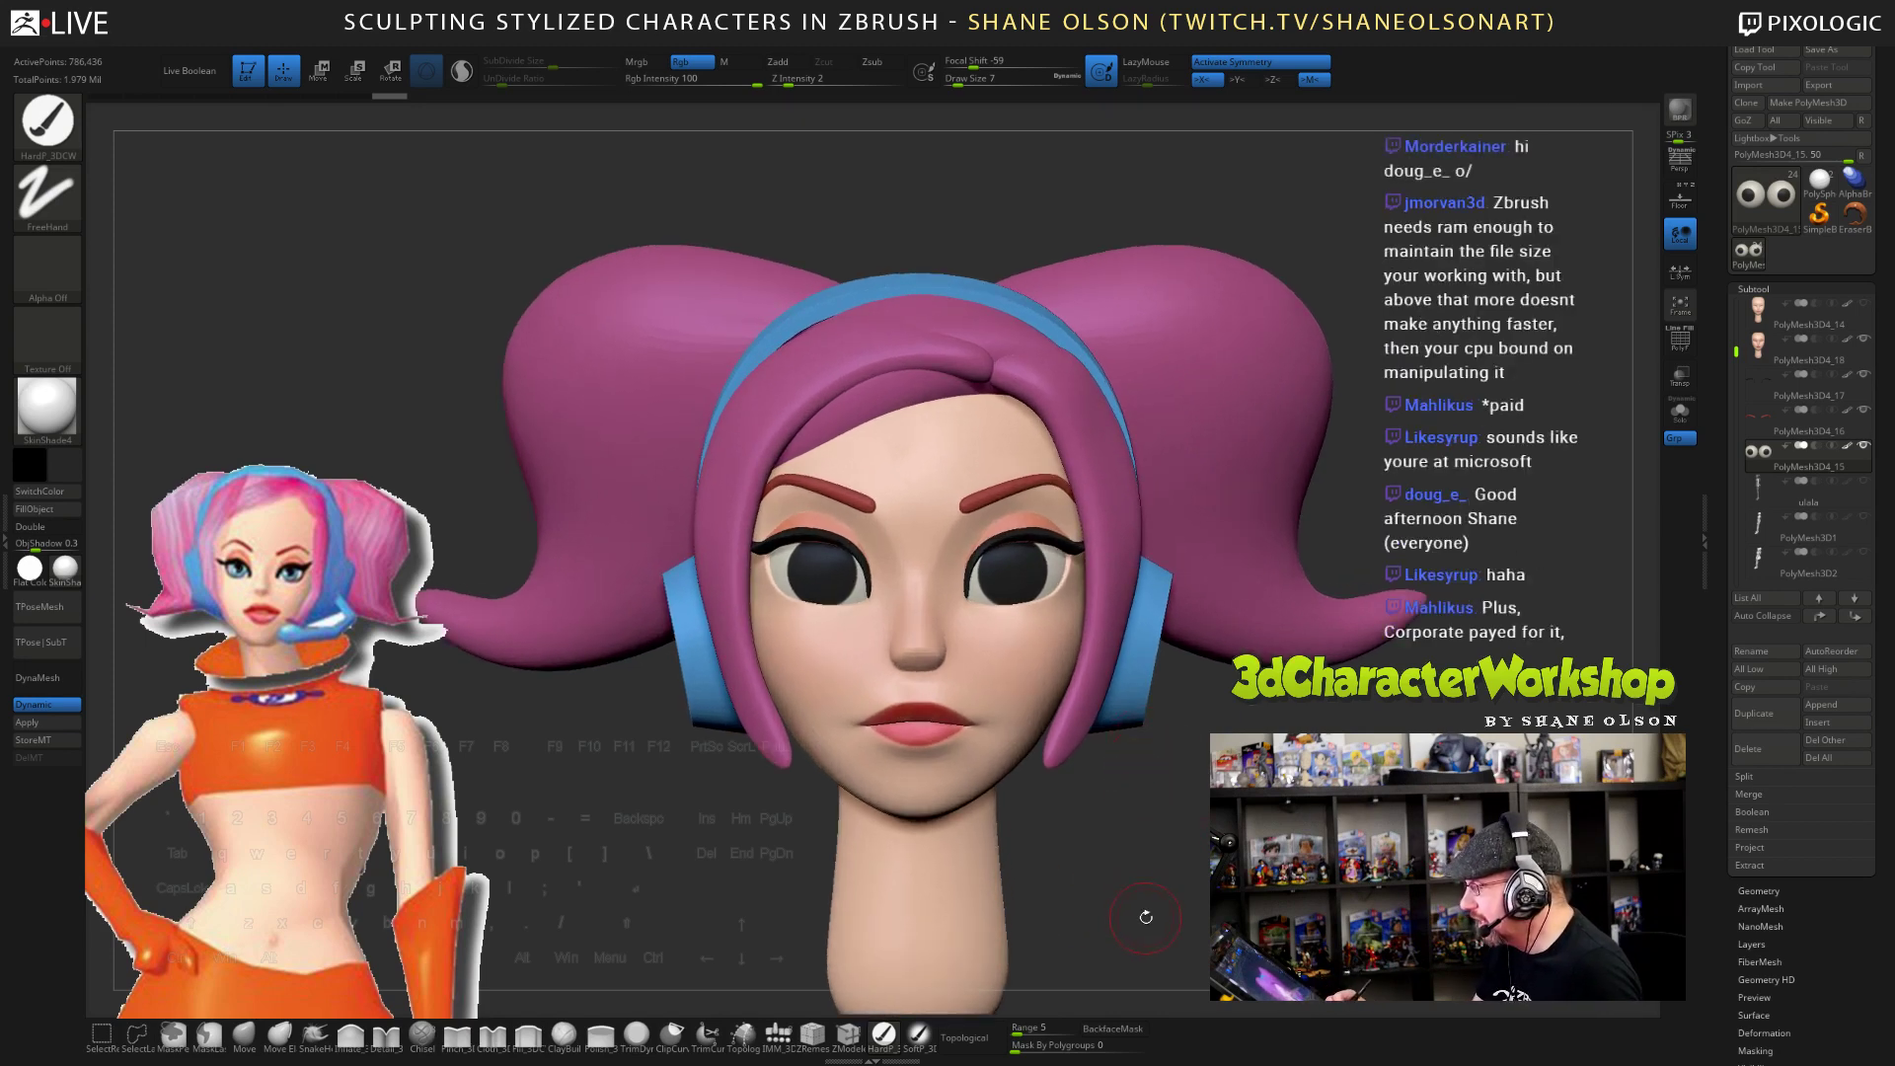
left_click_drag(1147, 915, 1158, 898)
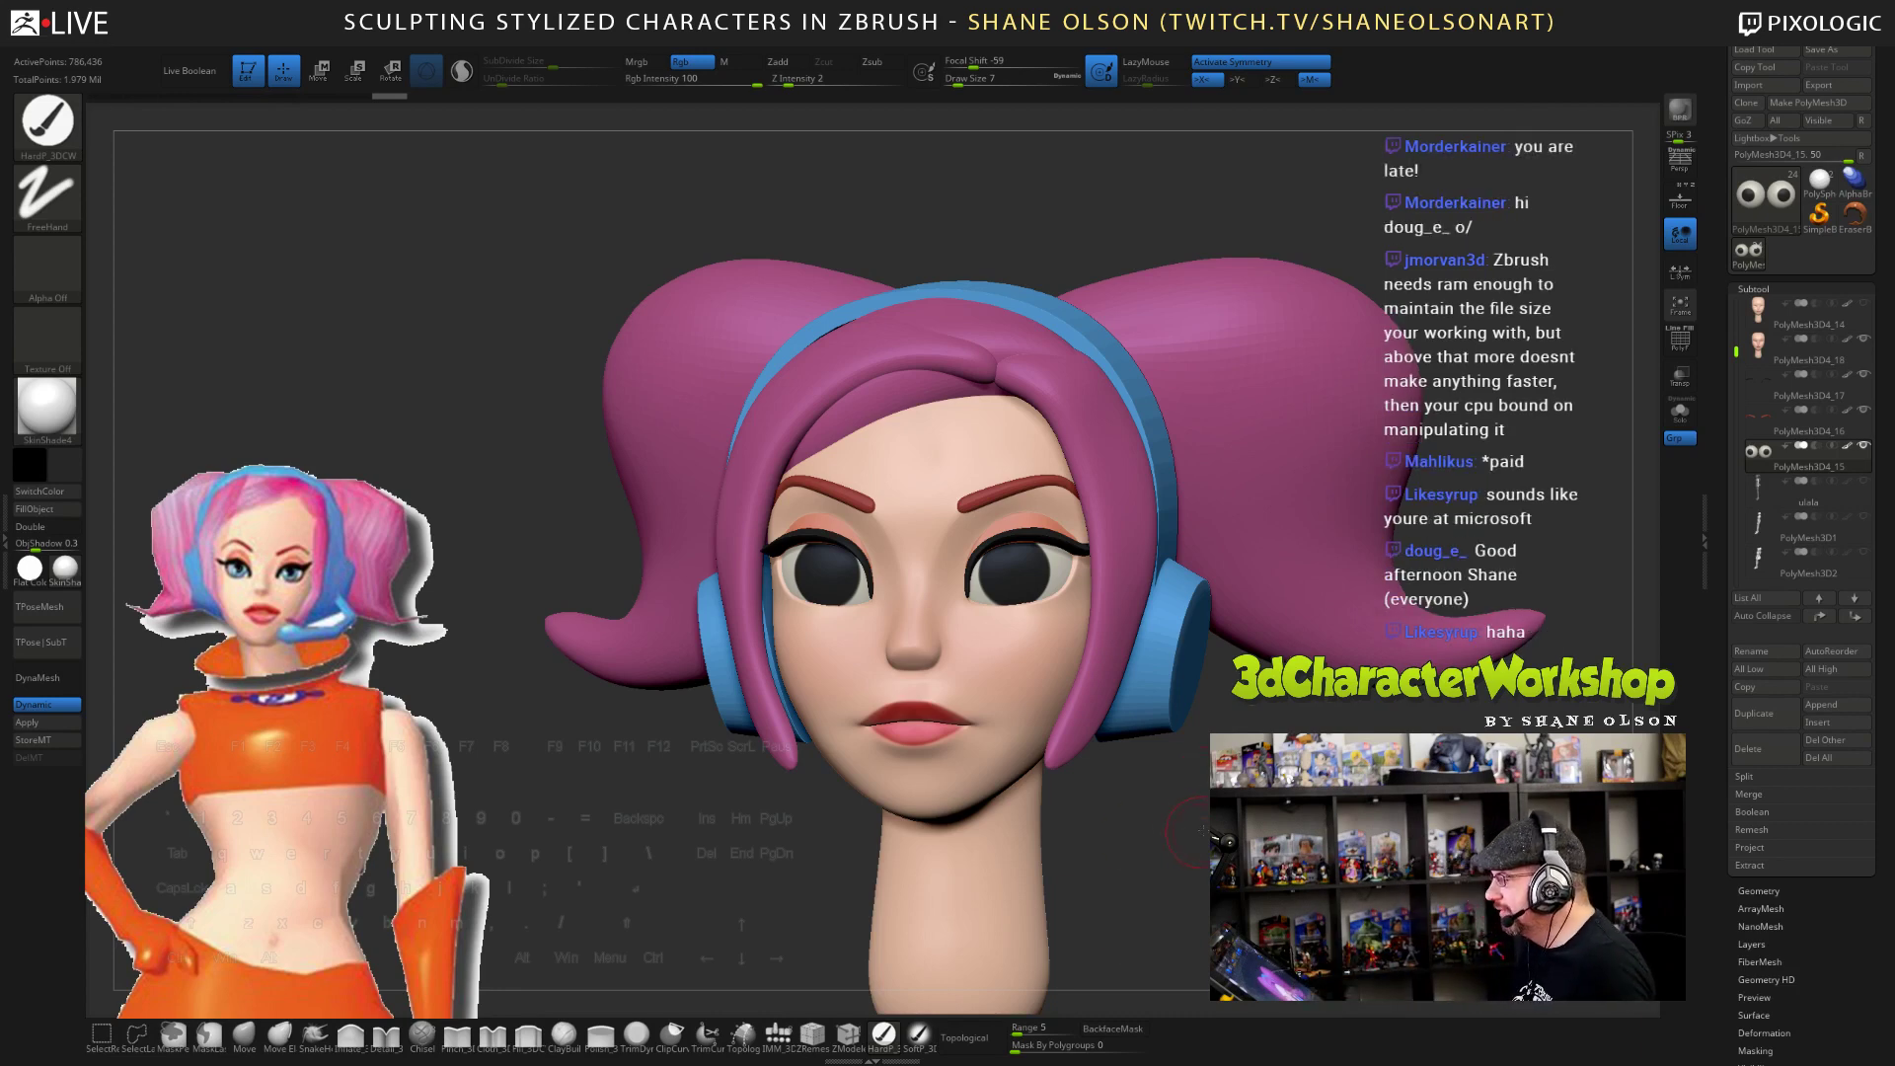
left_click_drag(1194, 831, 1243, 813)
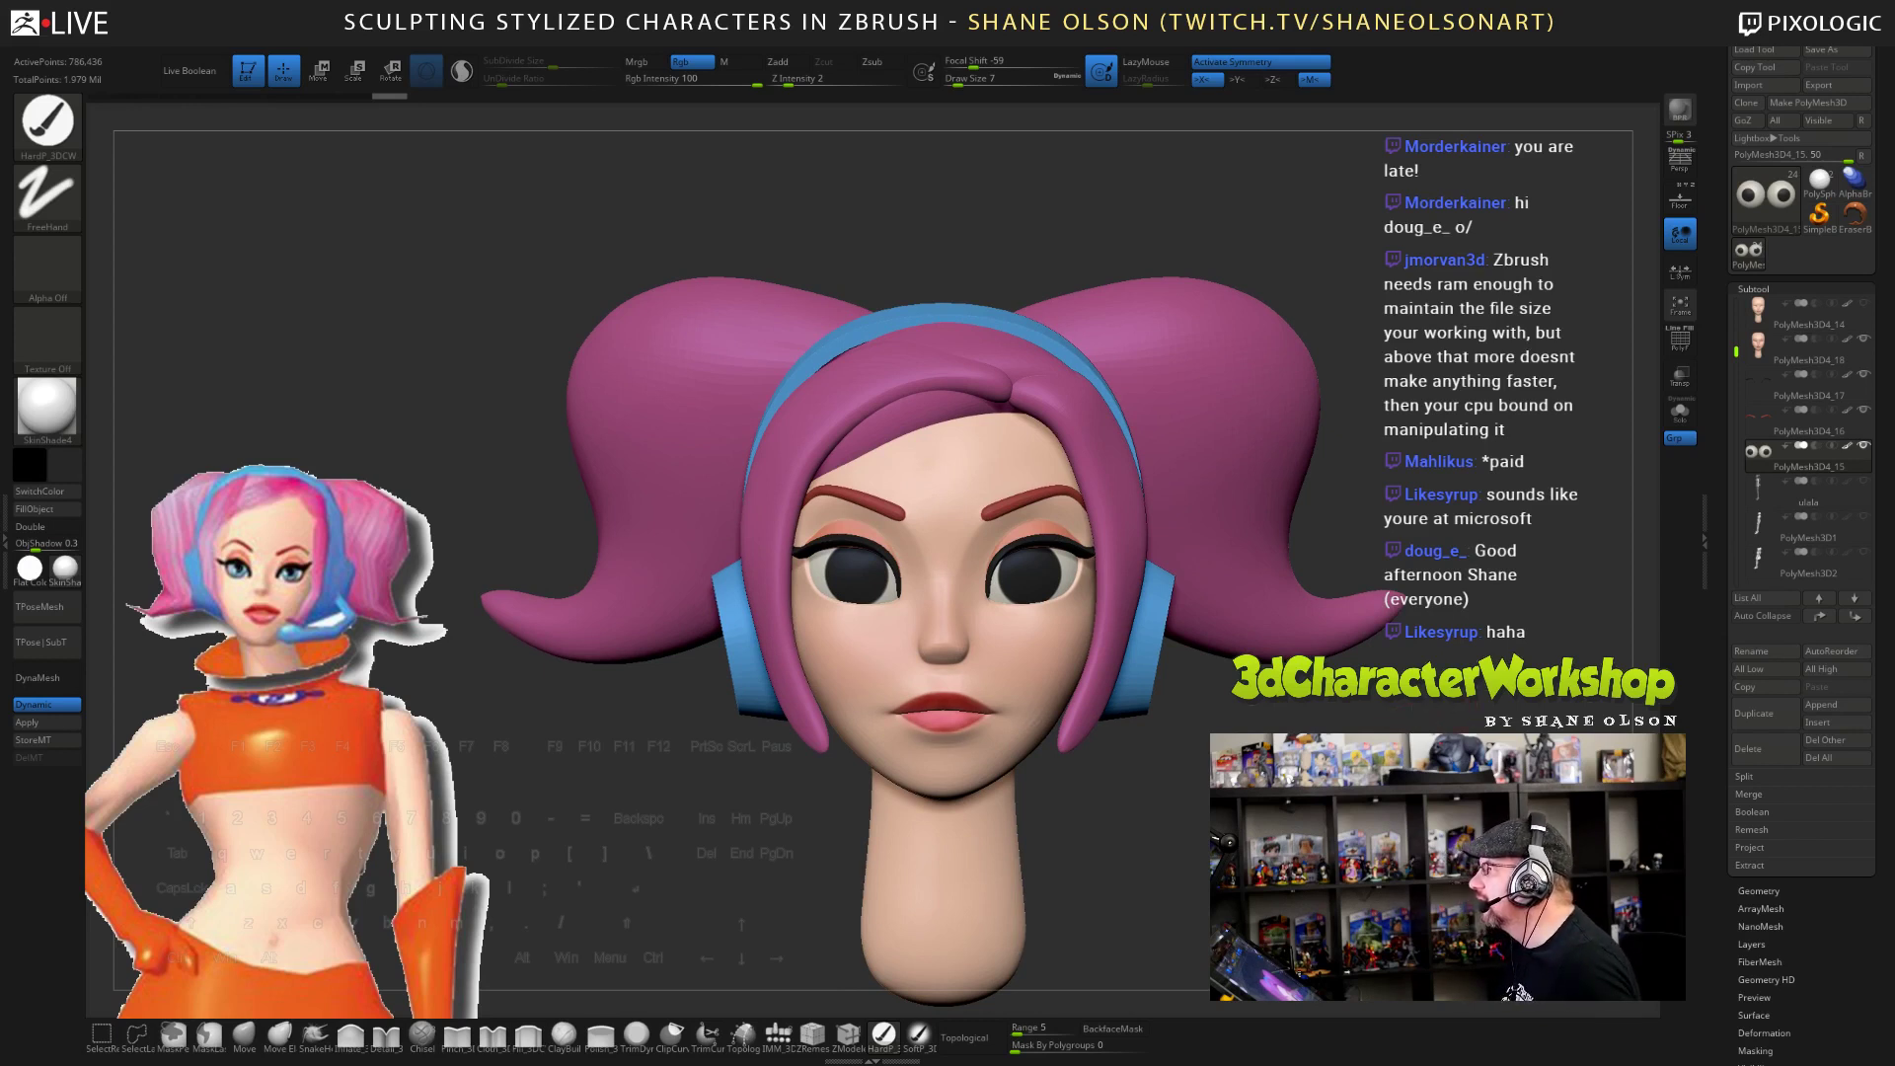
left_click_drag(1380, 732, 1390, 717)
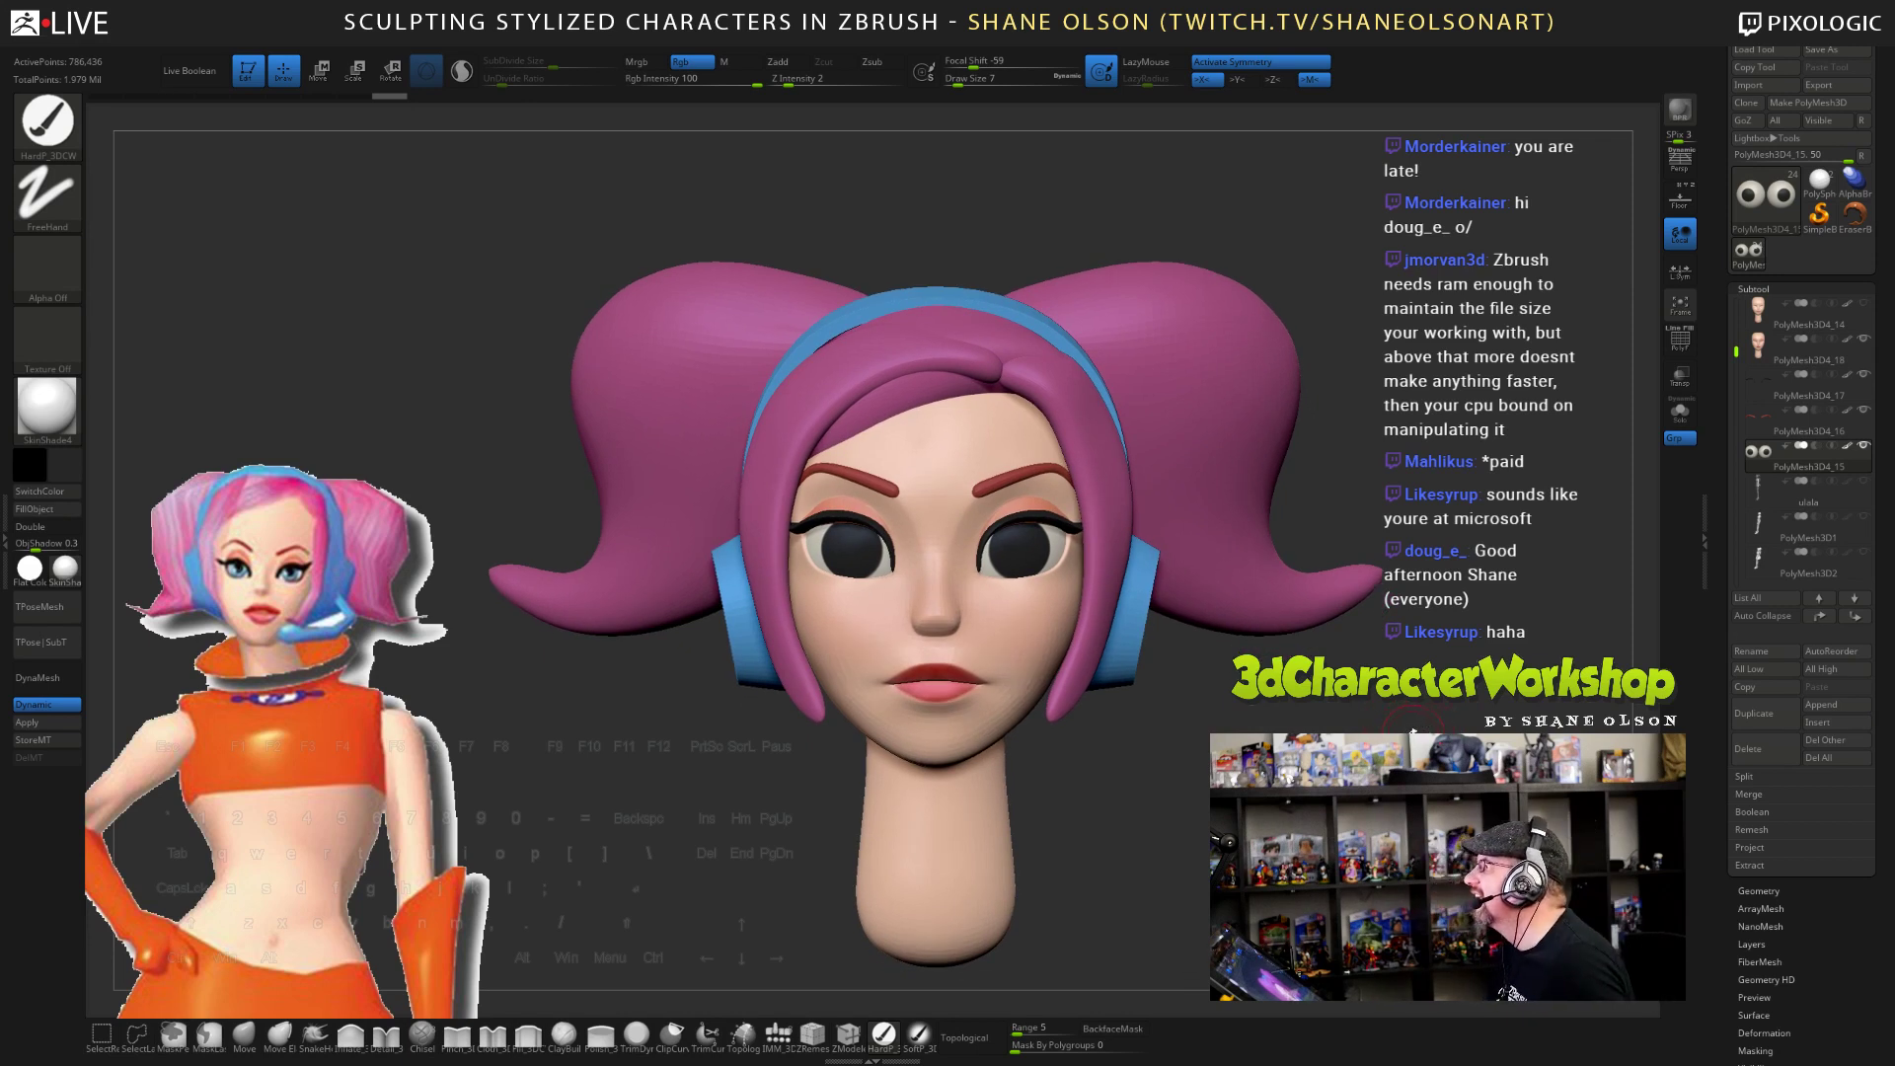
mouse_move(1371, 715)
left_mouse_down()
mouse_move(1334, 716)
mouse_move(1383, 717)
mouse_move(1352, 717)
mouse_move(1353, 694)
mouse_move(1353, 742)
left_mouse_up()
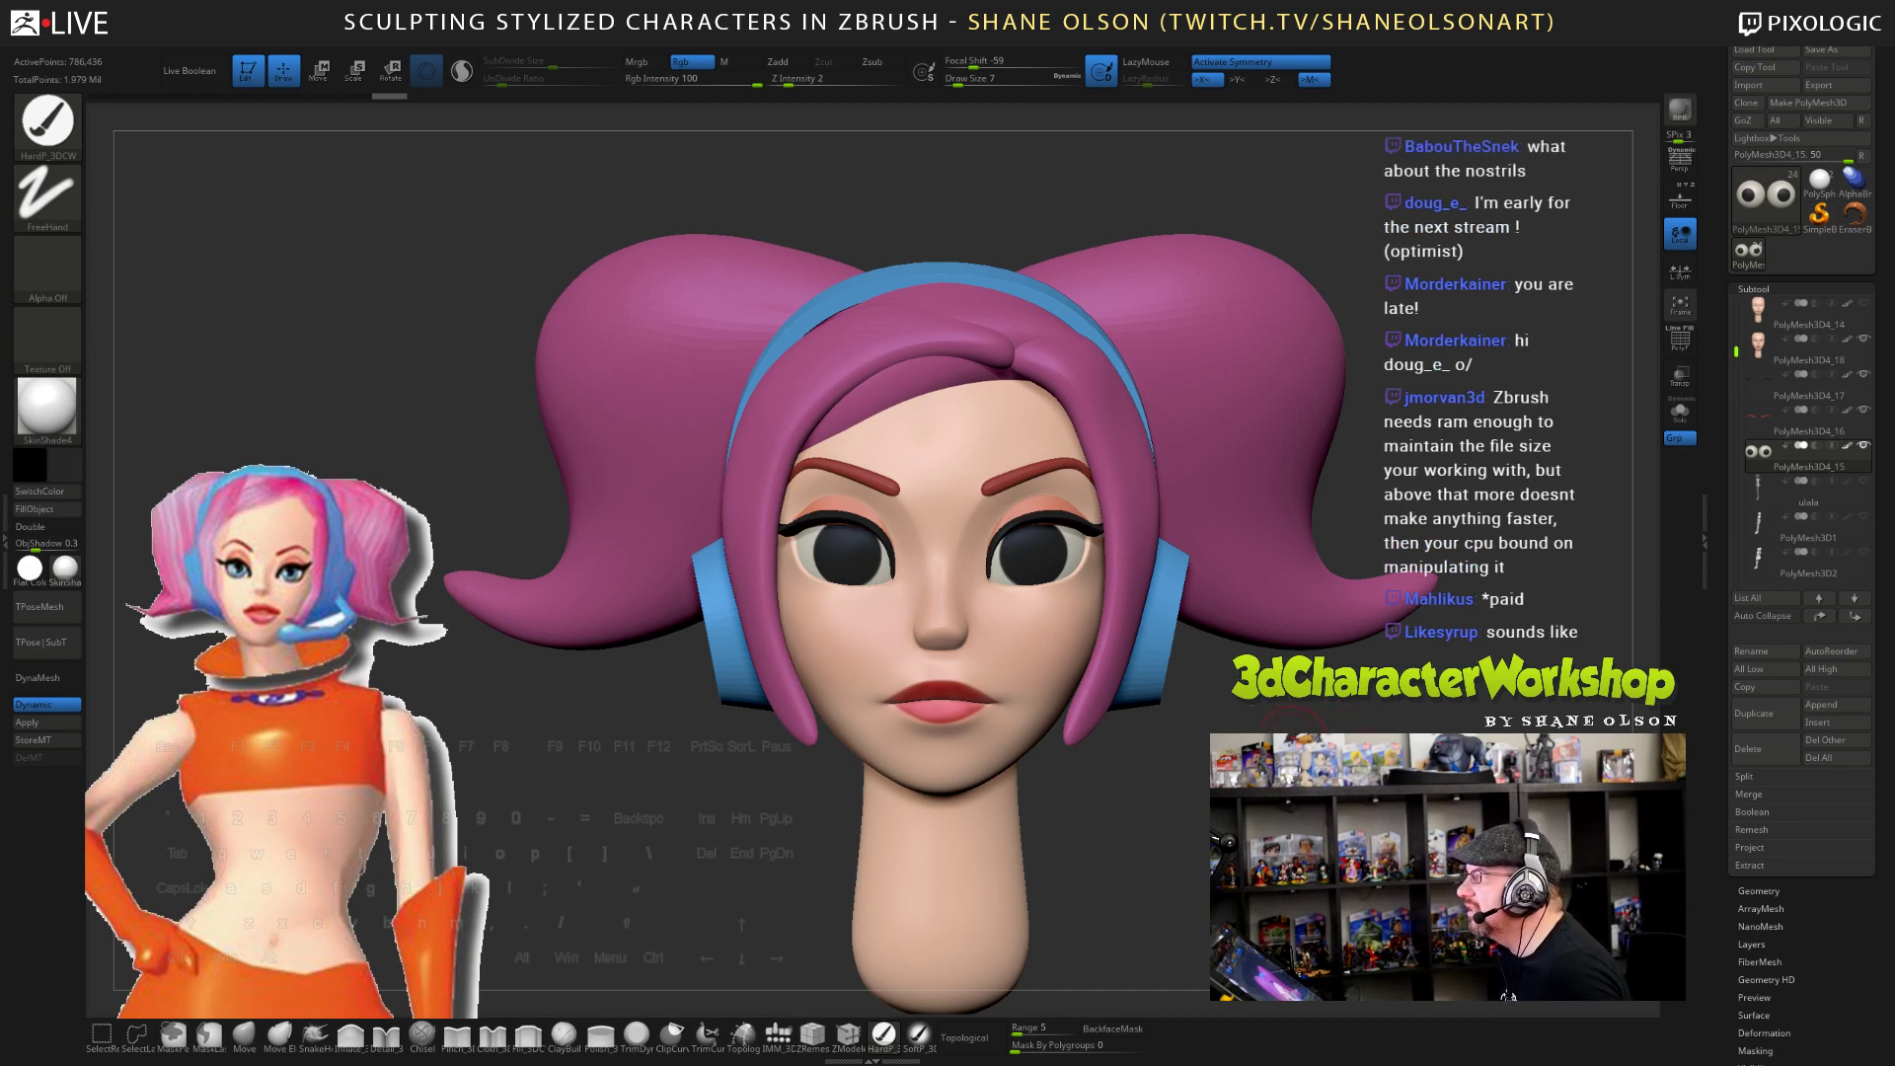
left_click_drag(1241, 745, 1300, 740)
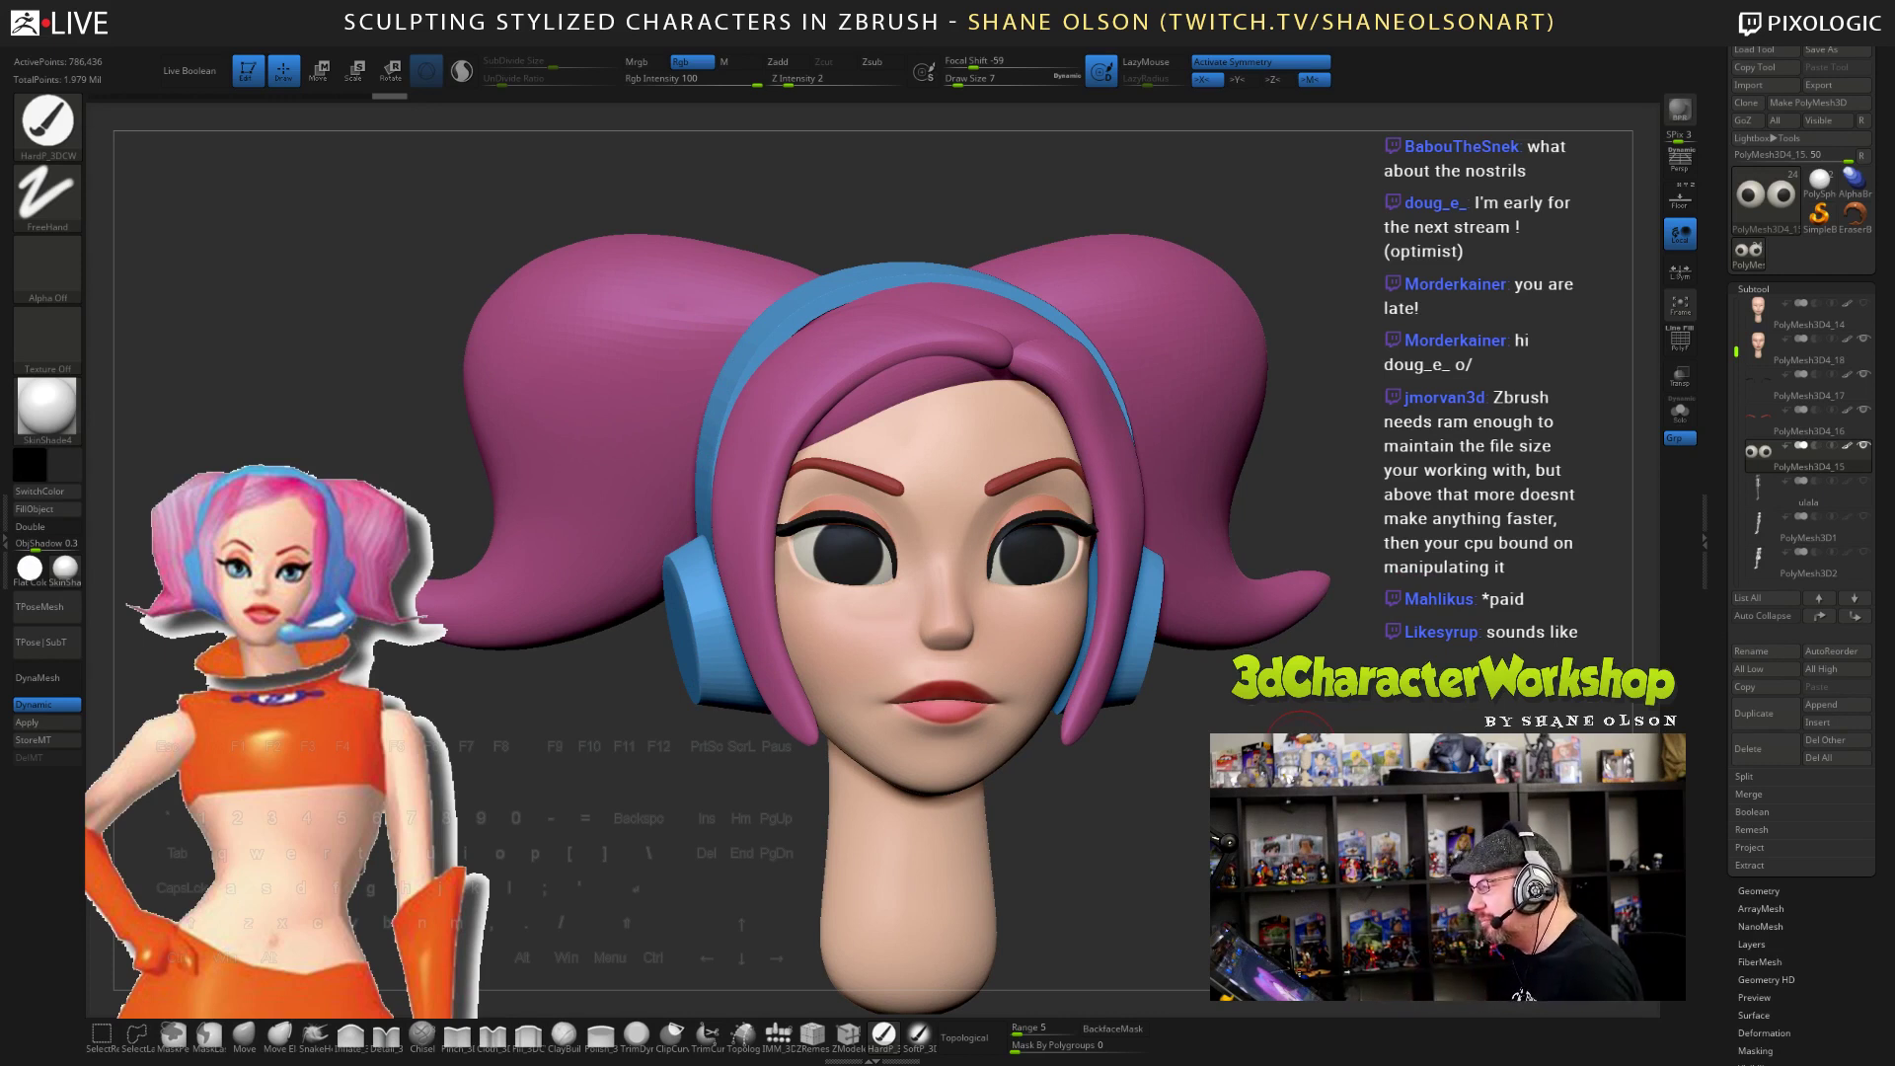
left_click_drag(1135, 743, 1401, 728)
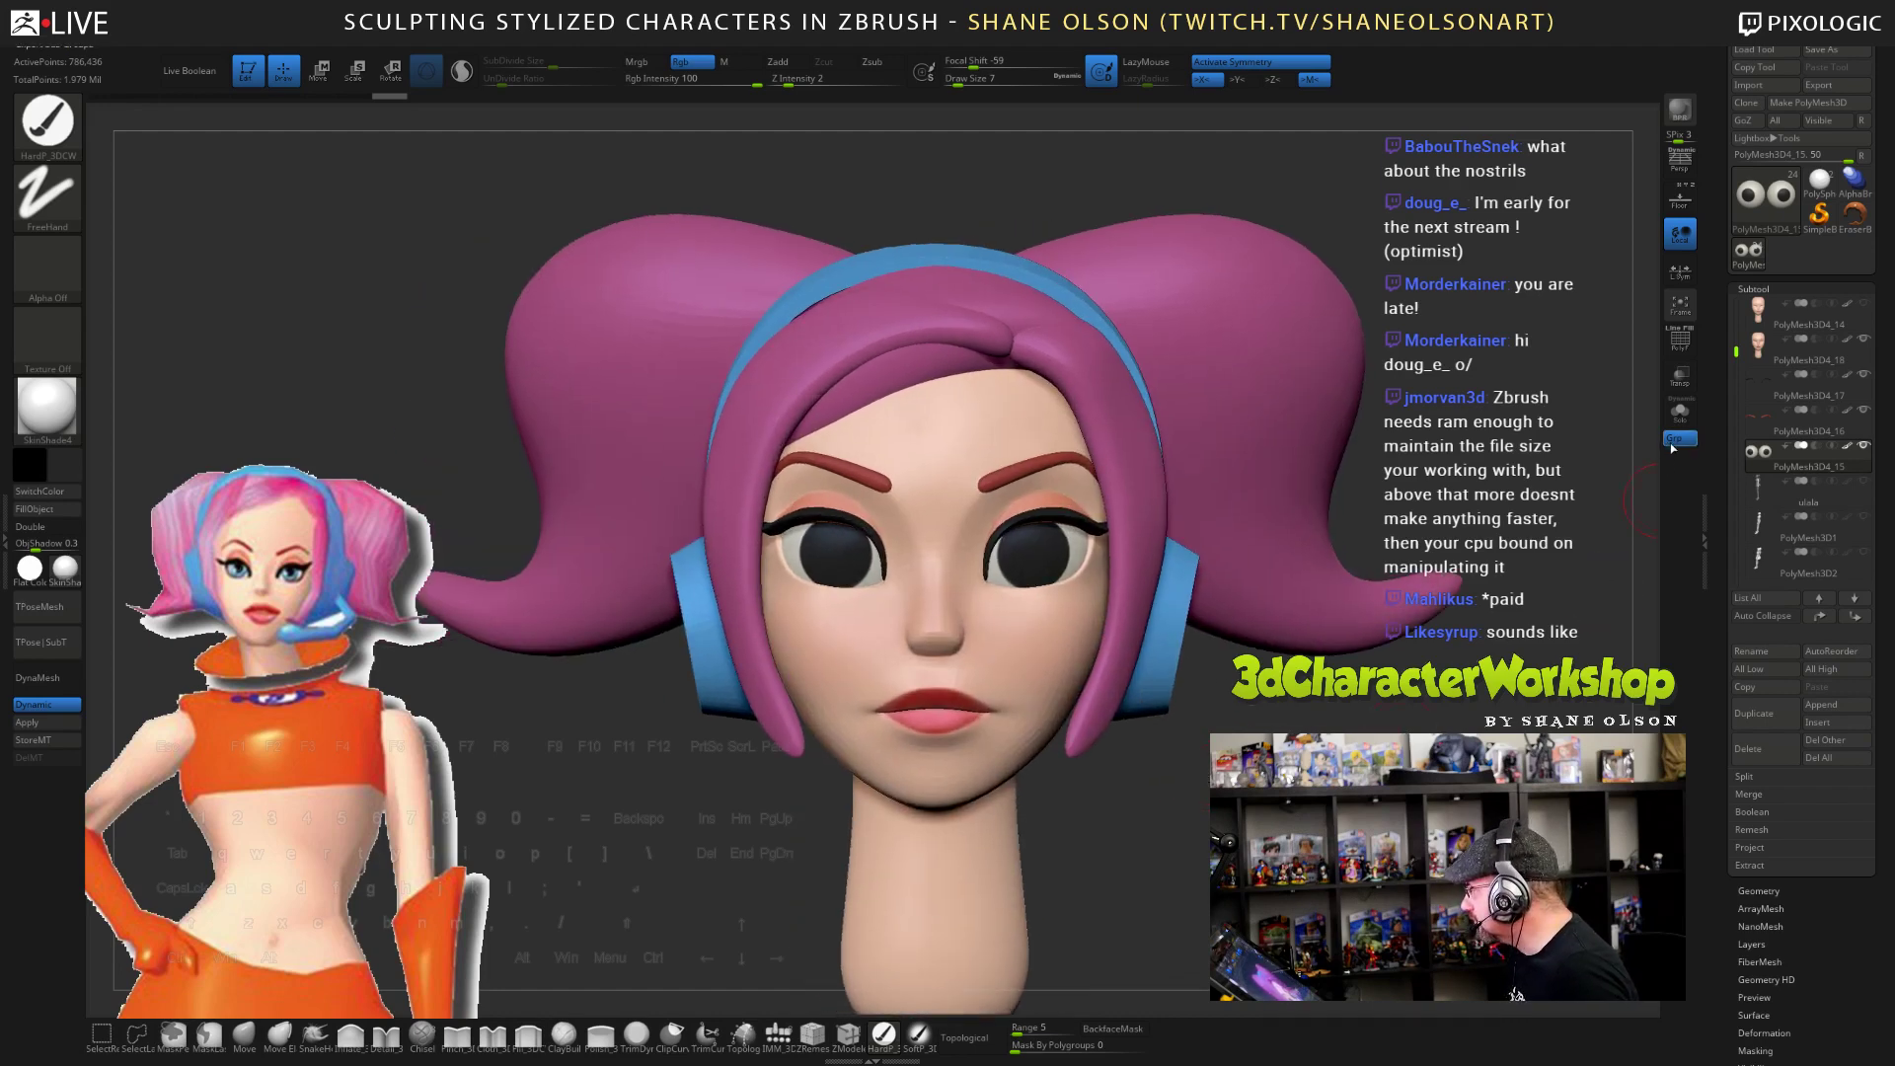
- Isolate the eyeballs in the view, then enlarge the reference image to sample its iris blue as the paint colour
left_click(1679, 410)
left_click_drag(1318, 710, 1295, 638)
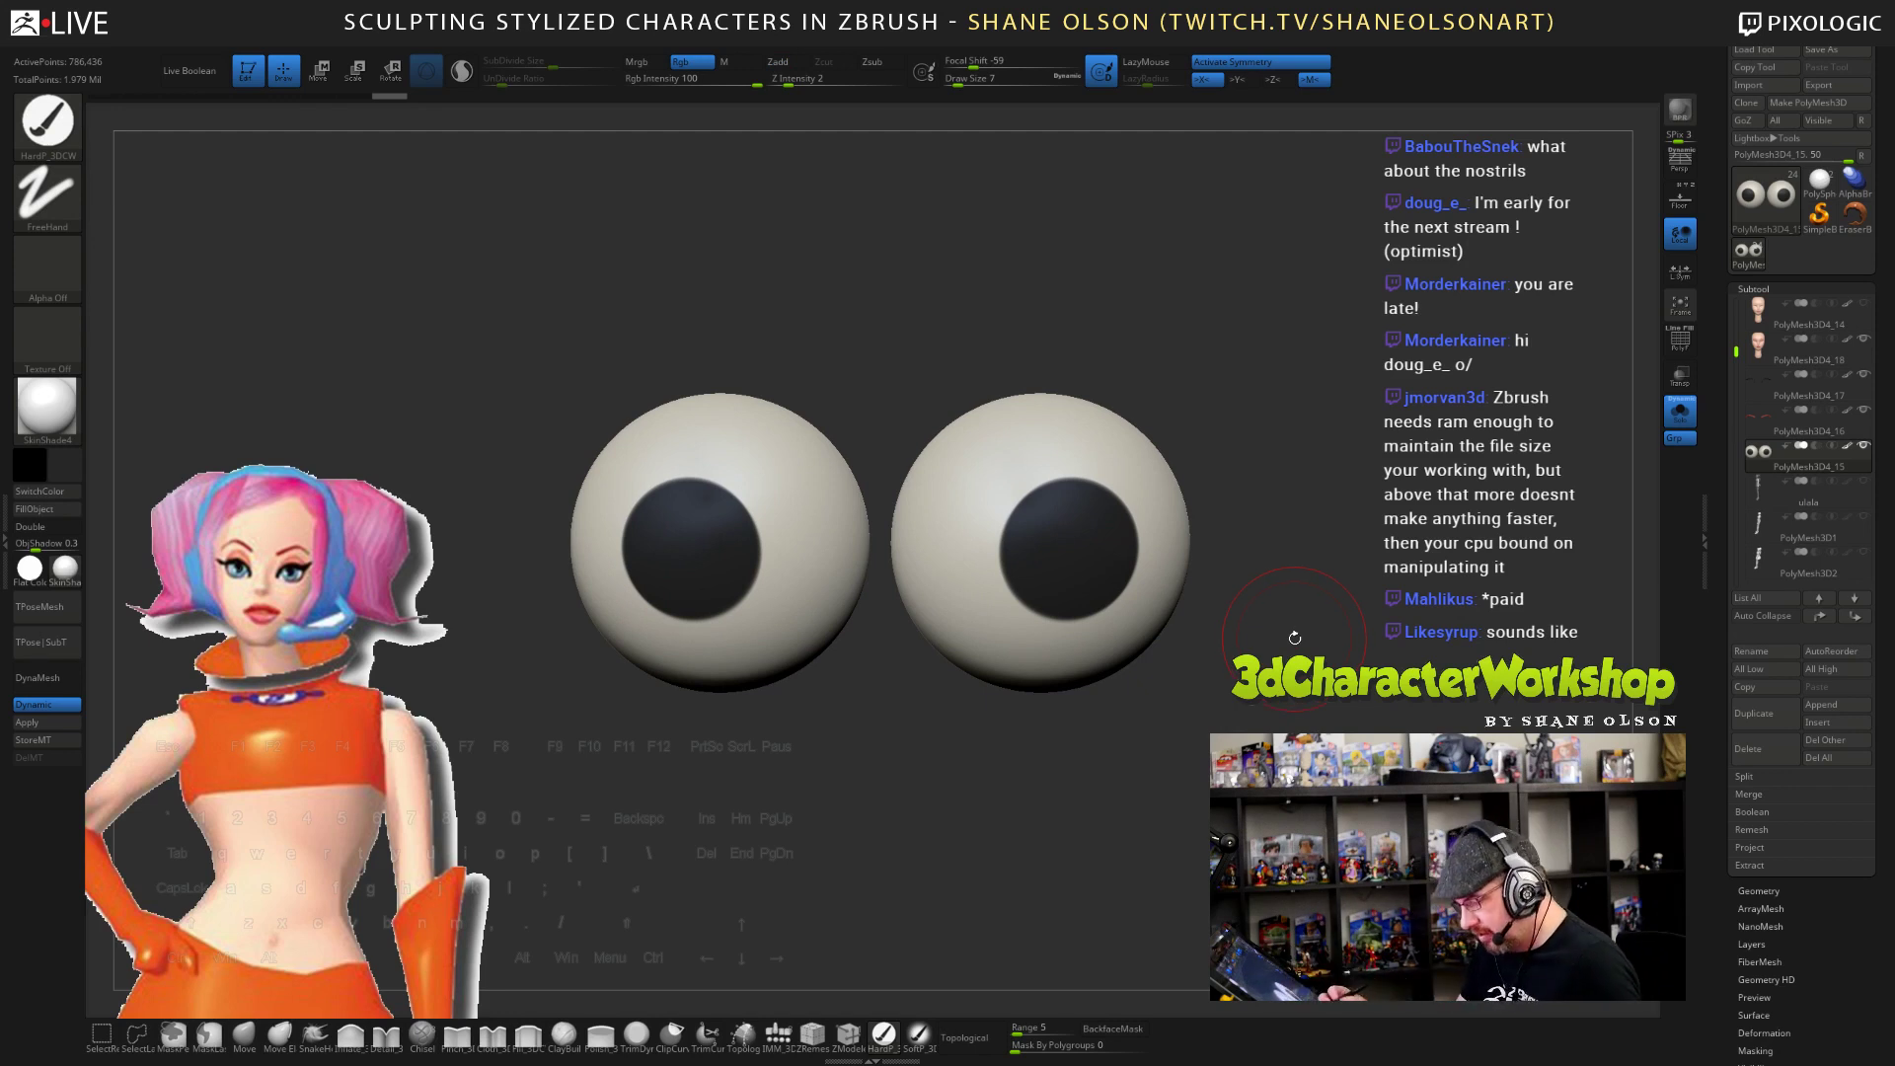
key("z")
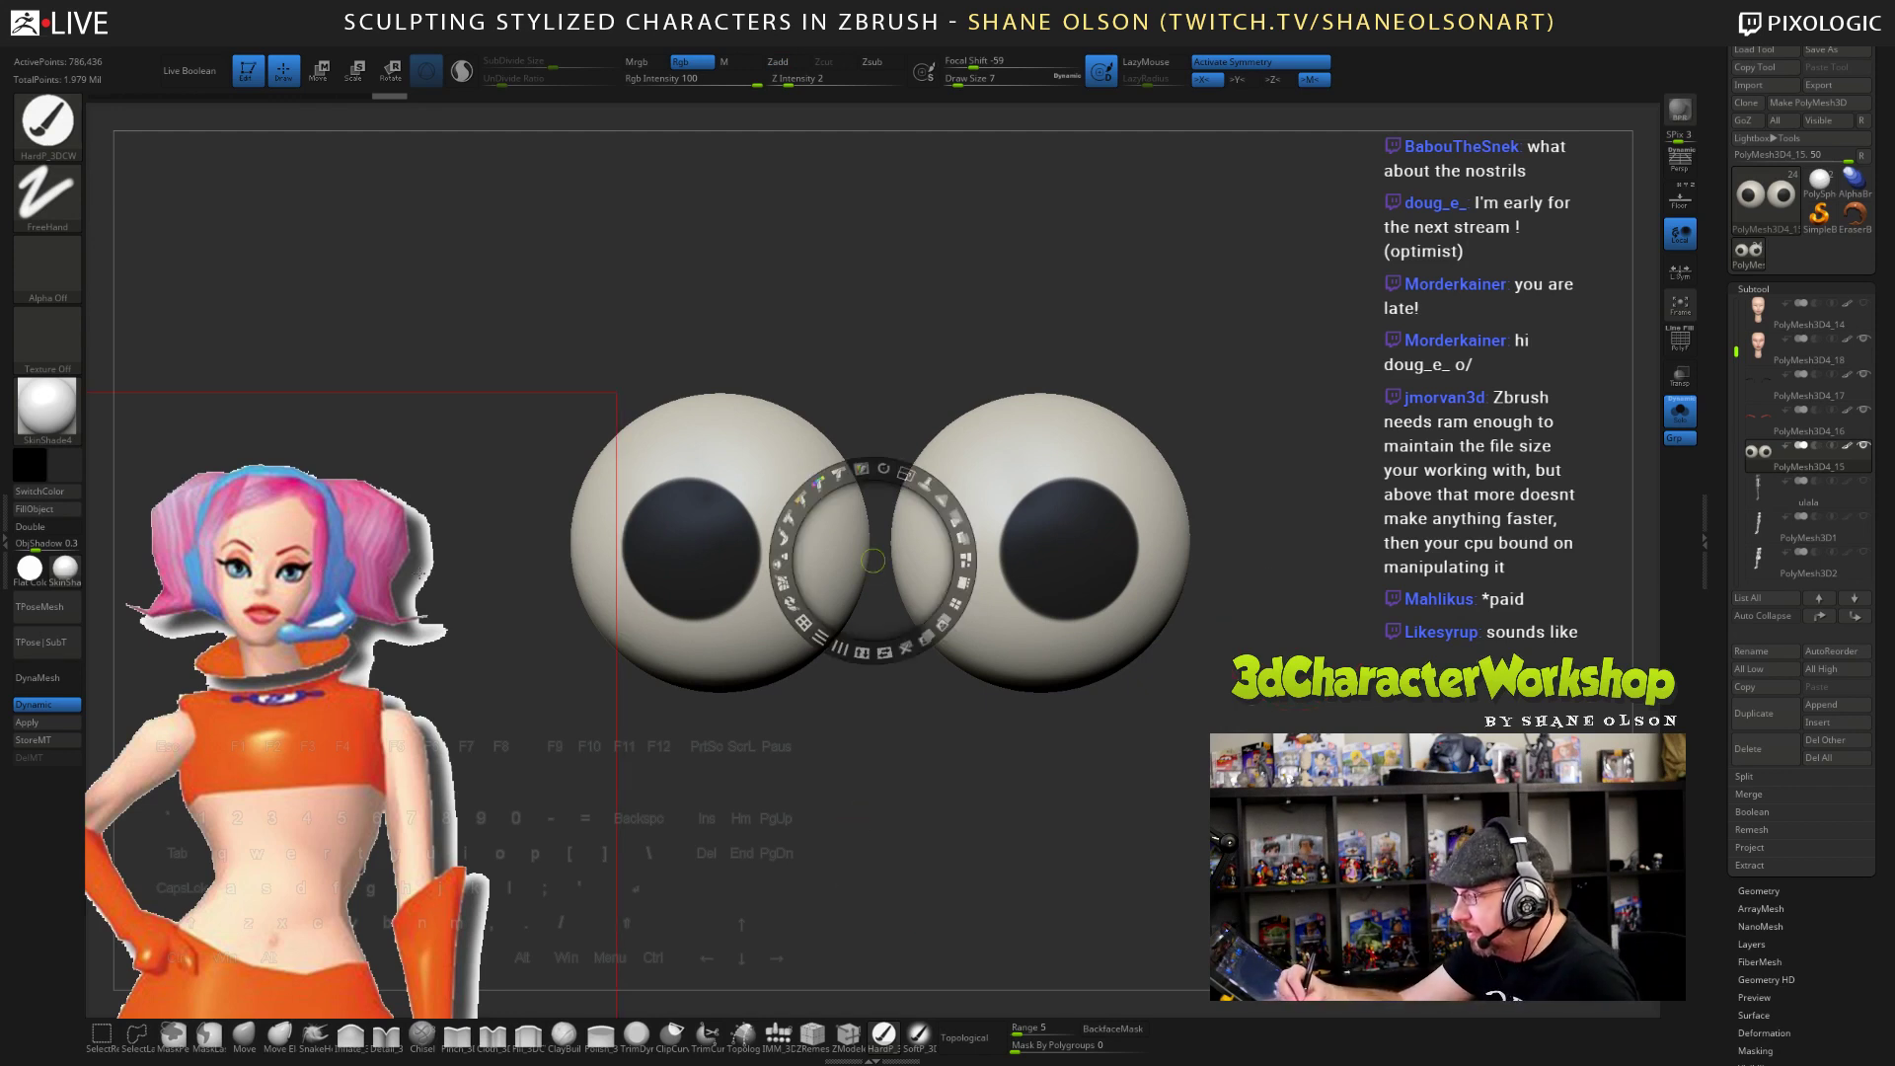
left_click_drag(873, 560, 464, 642)
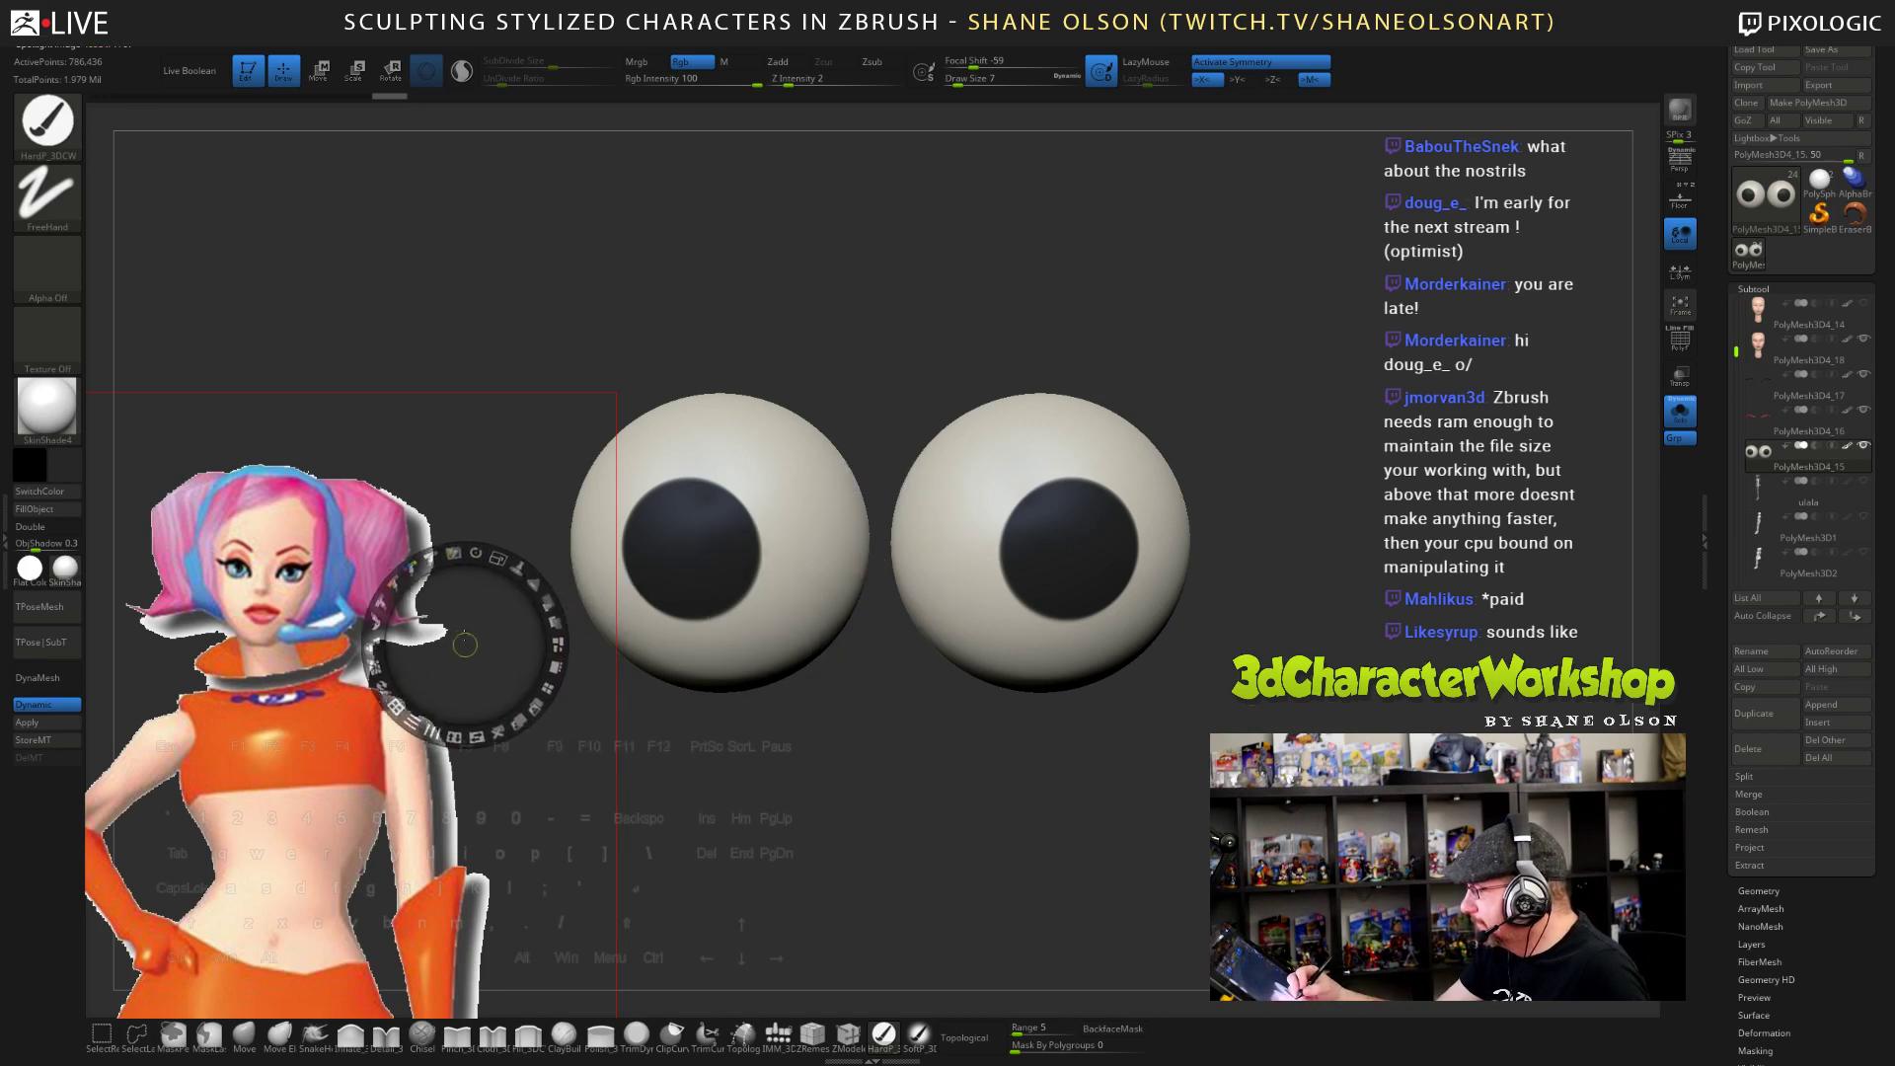
left_click_drag(497, 556, 795, 815)
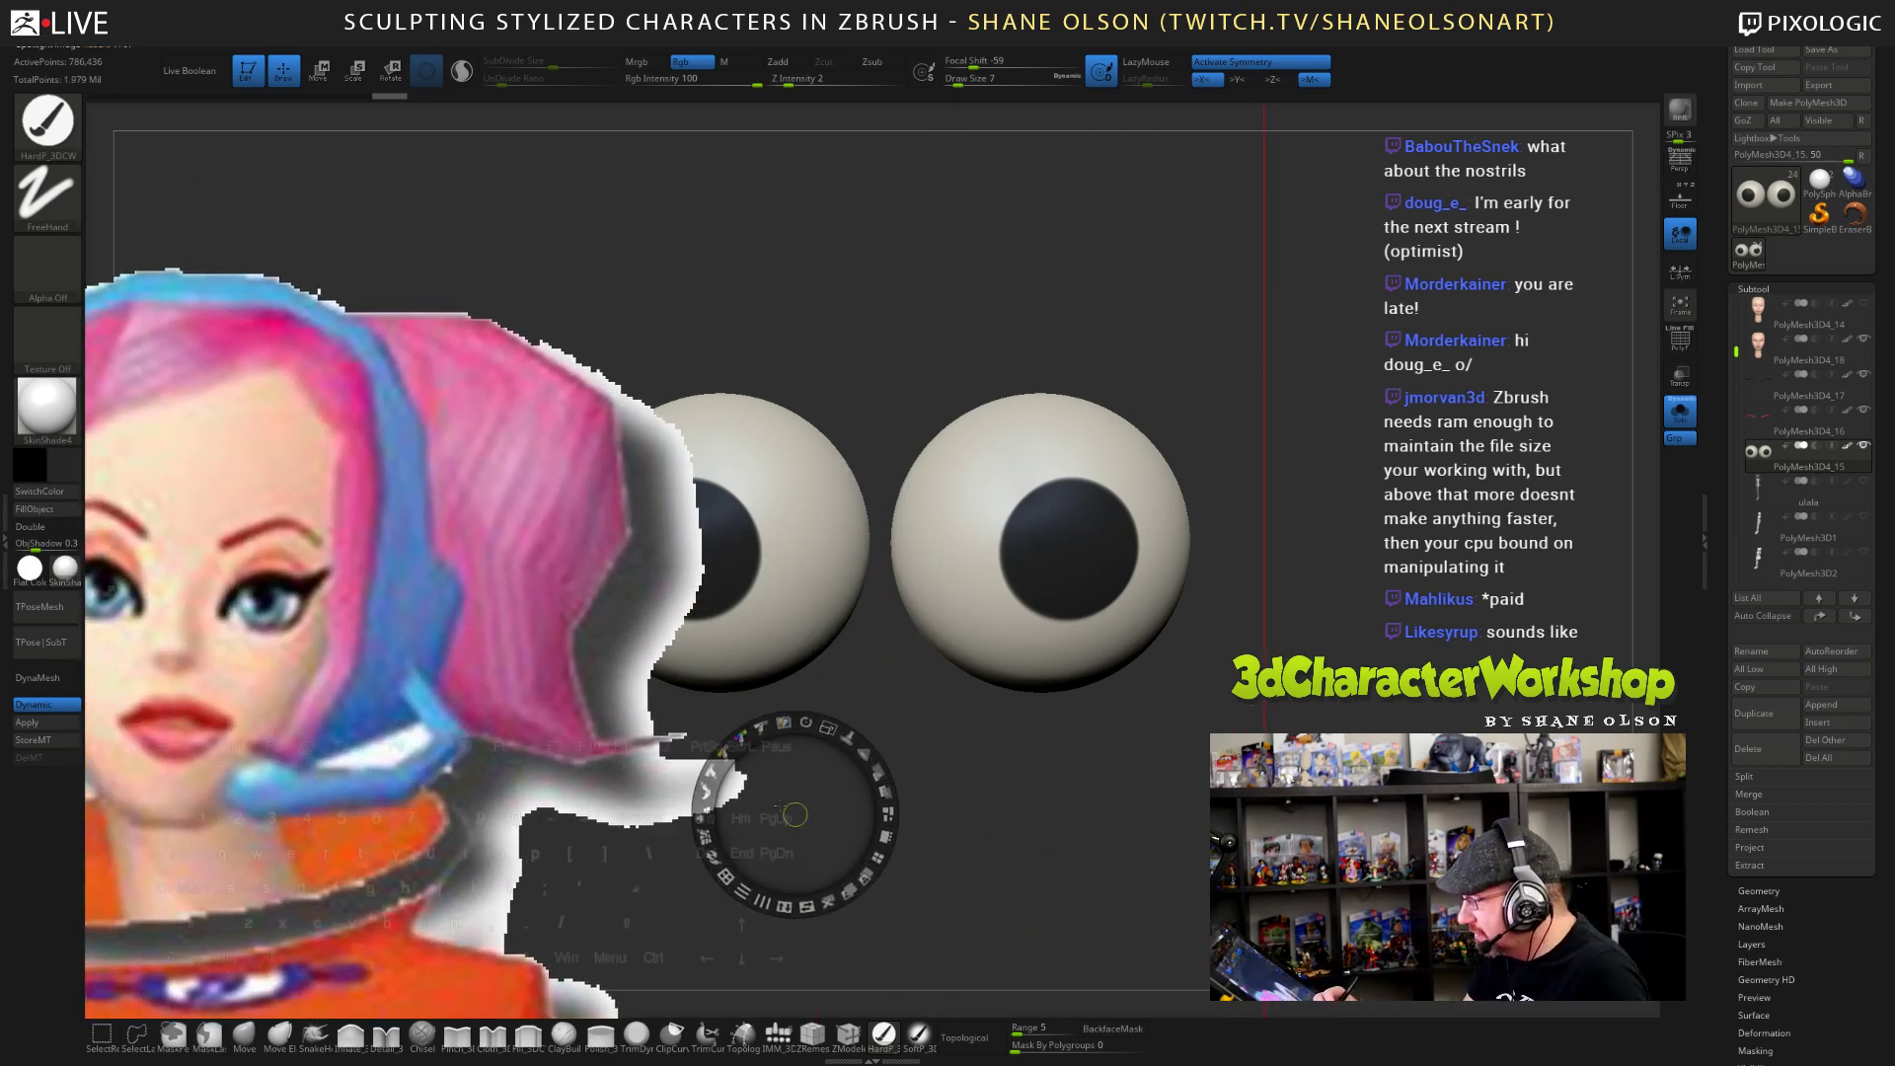
key("c")
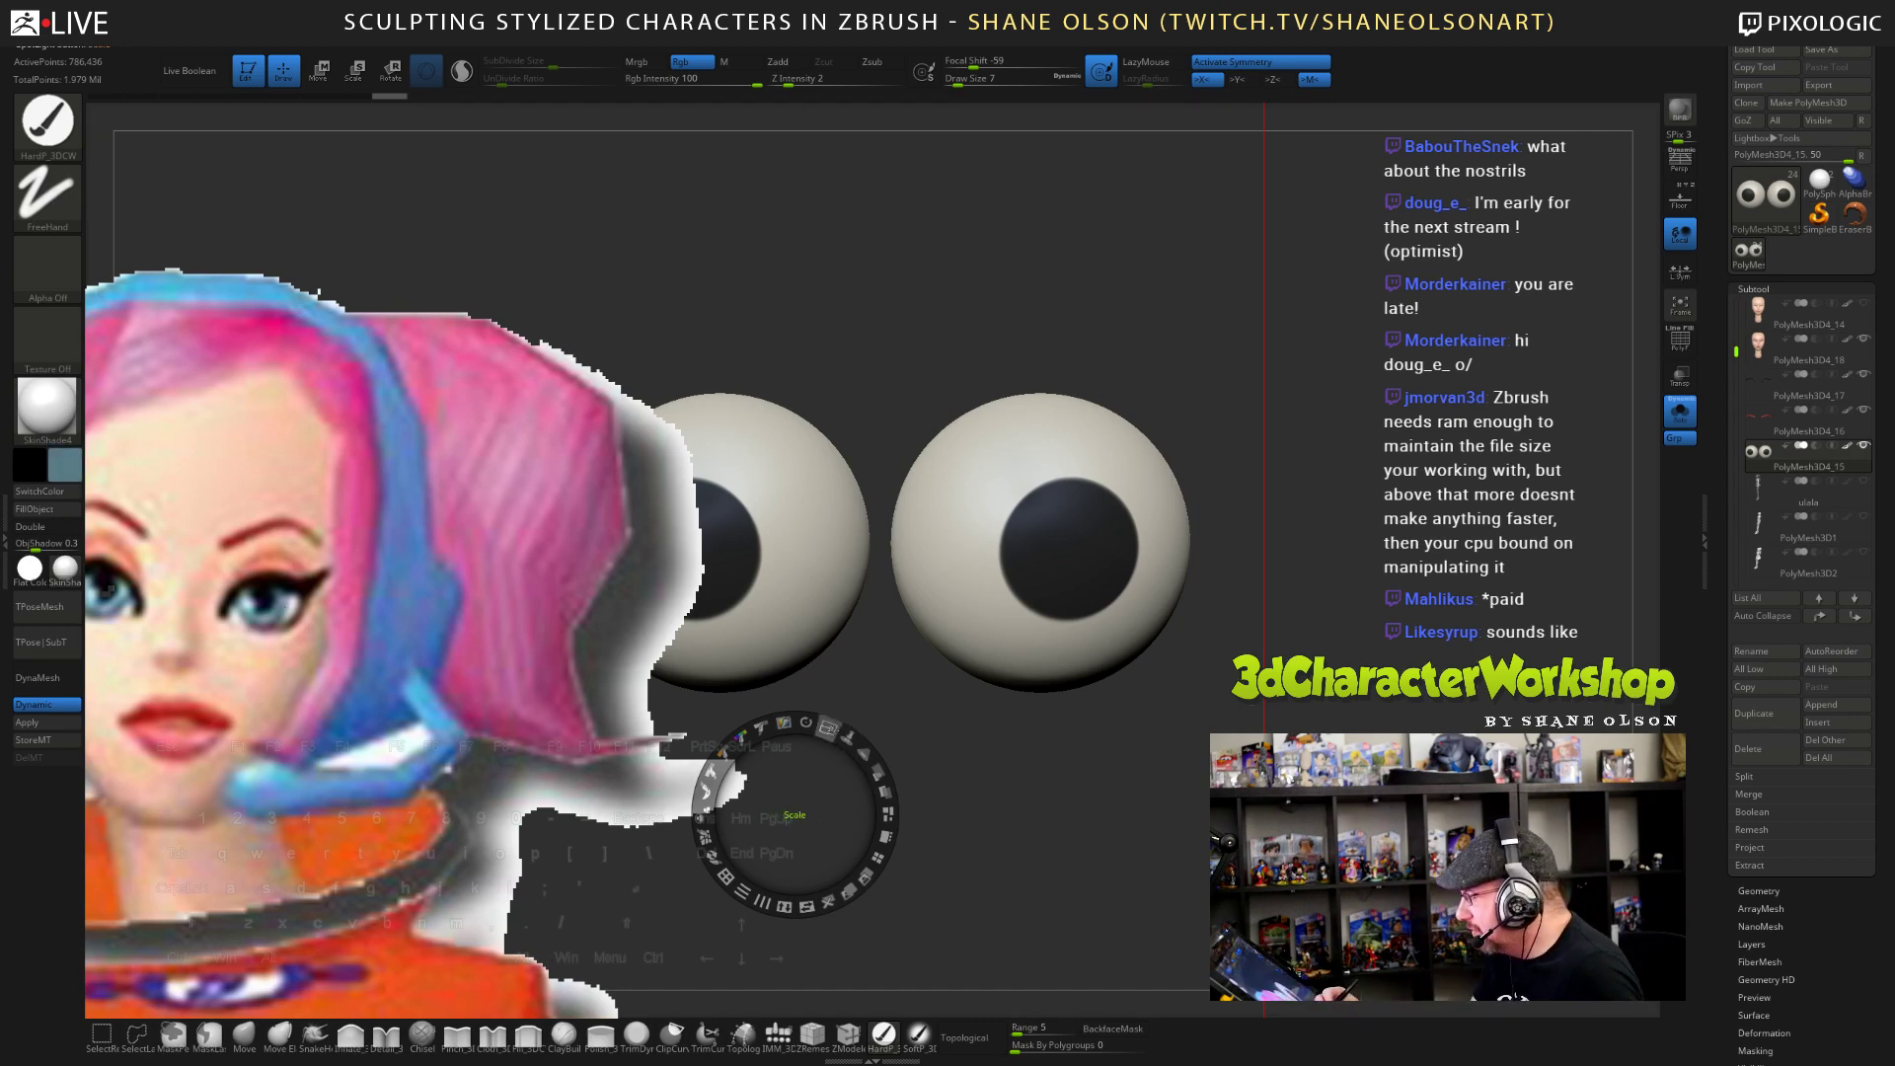
- Scale the reference image back down and place the full figure beside the eyeballs, then leave reference editing
left_click_drag(827, 729, 350, 583)
left_click_drag(409, 519, 404, 427)
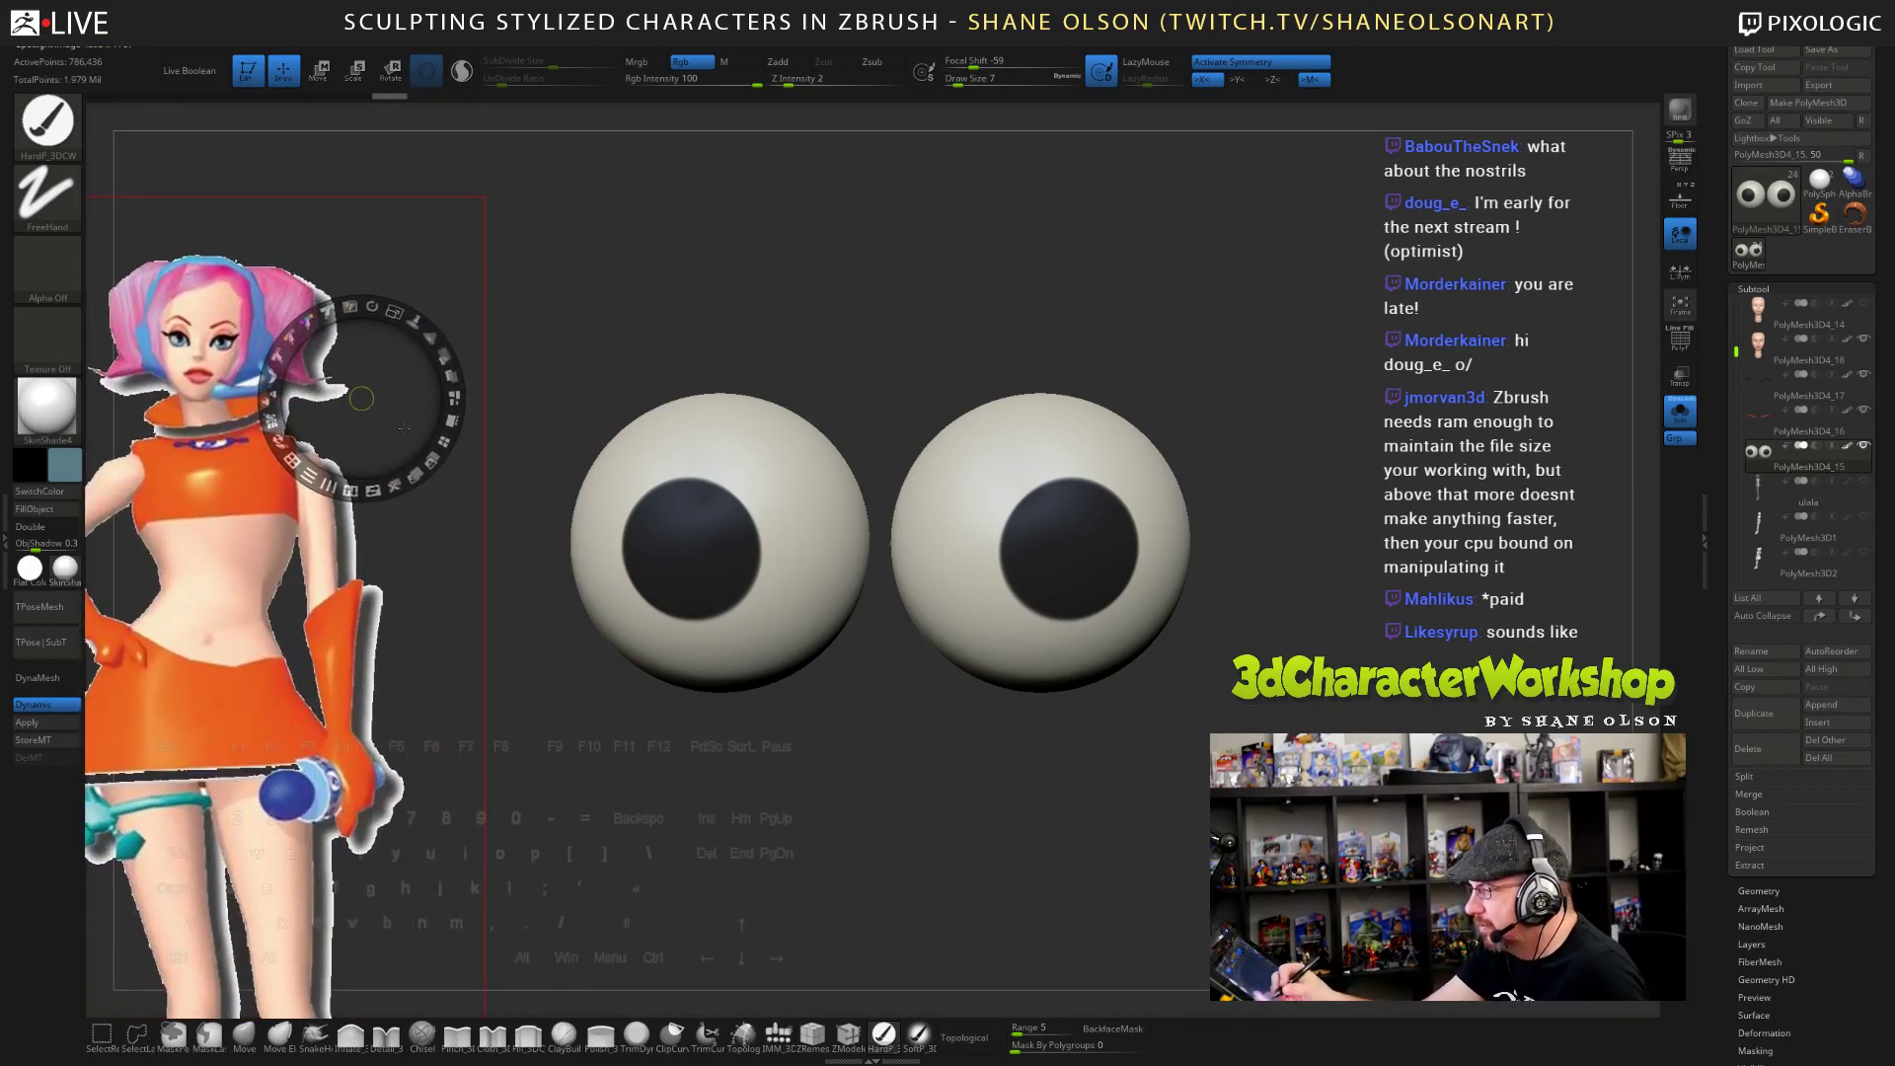
key("z")
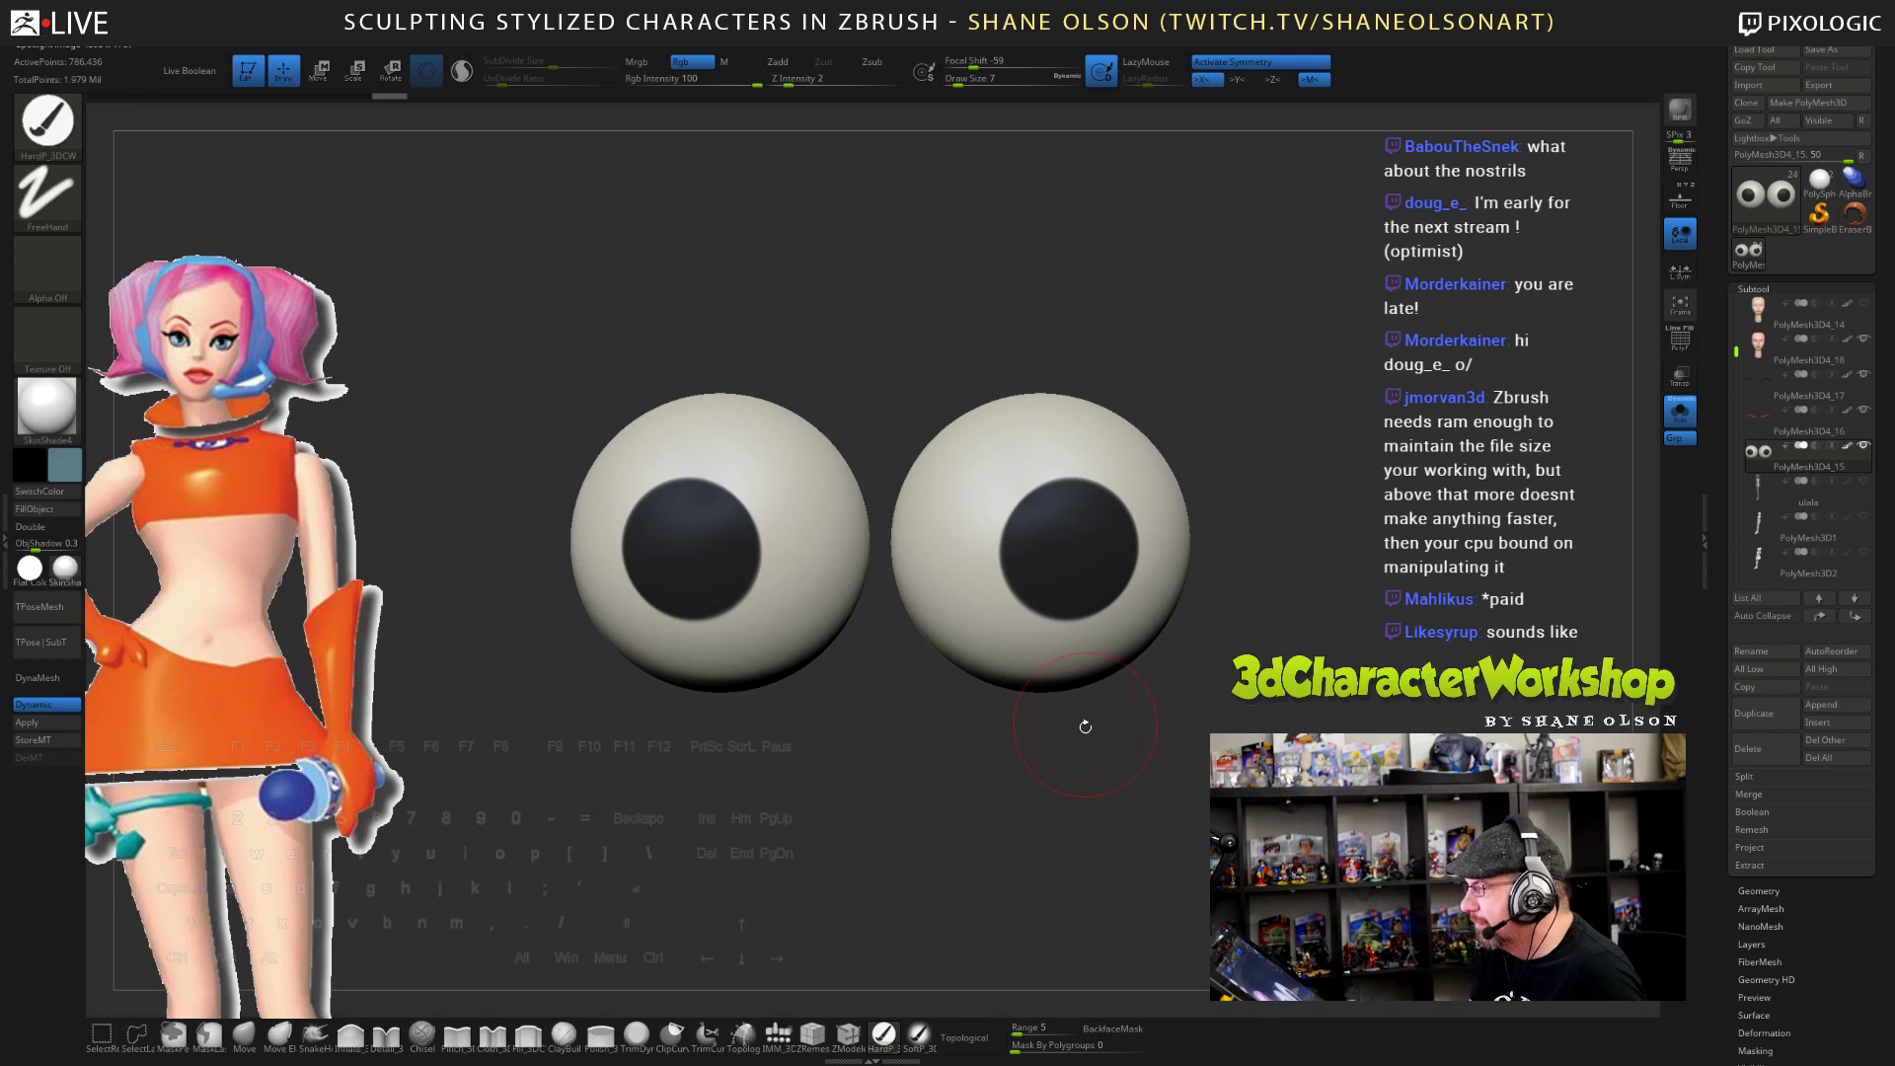
left_click_drag(1198, 755, 1134, 730)
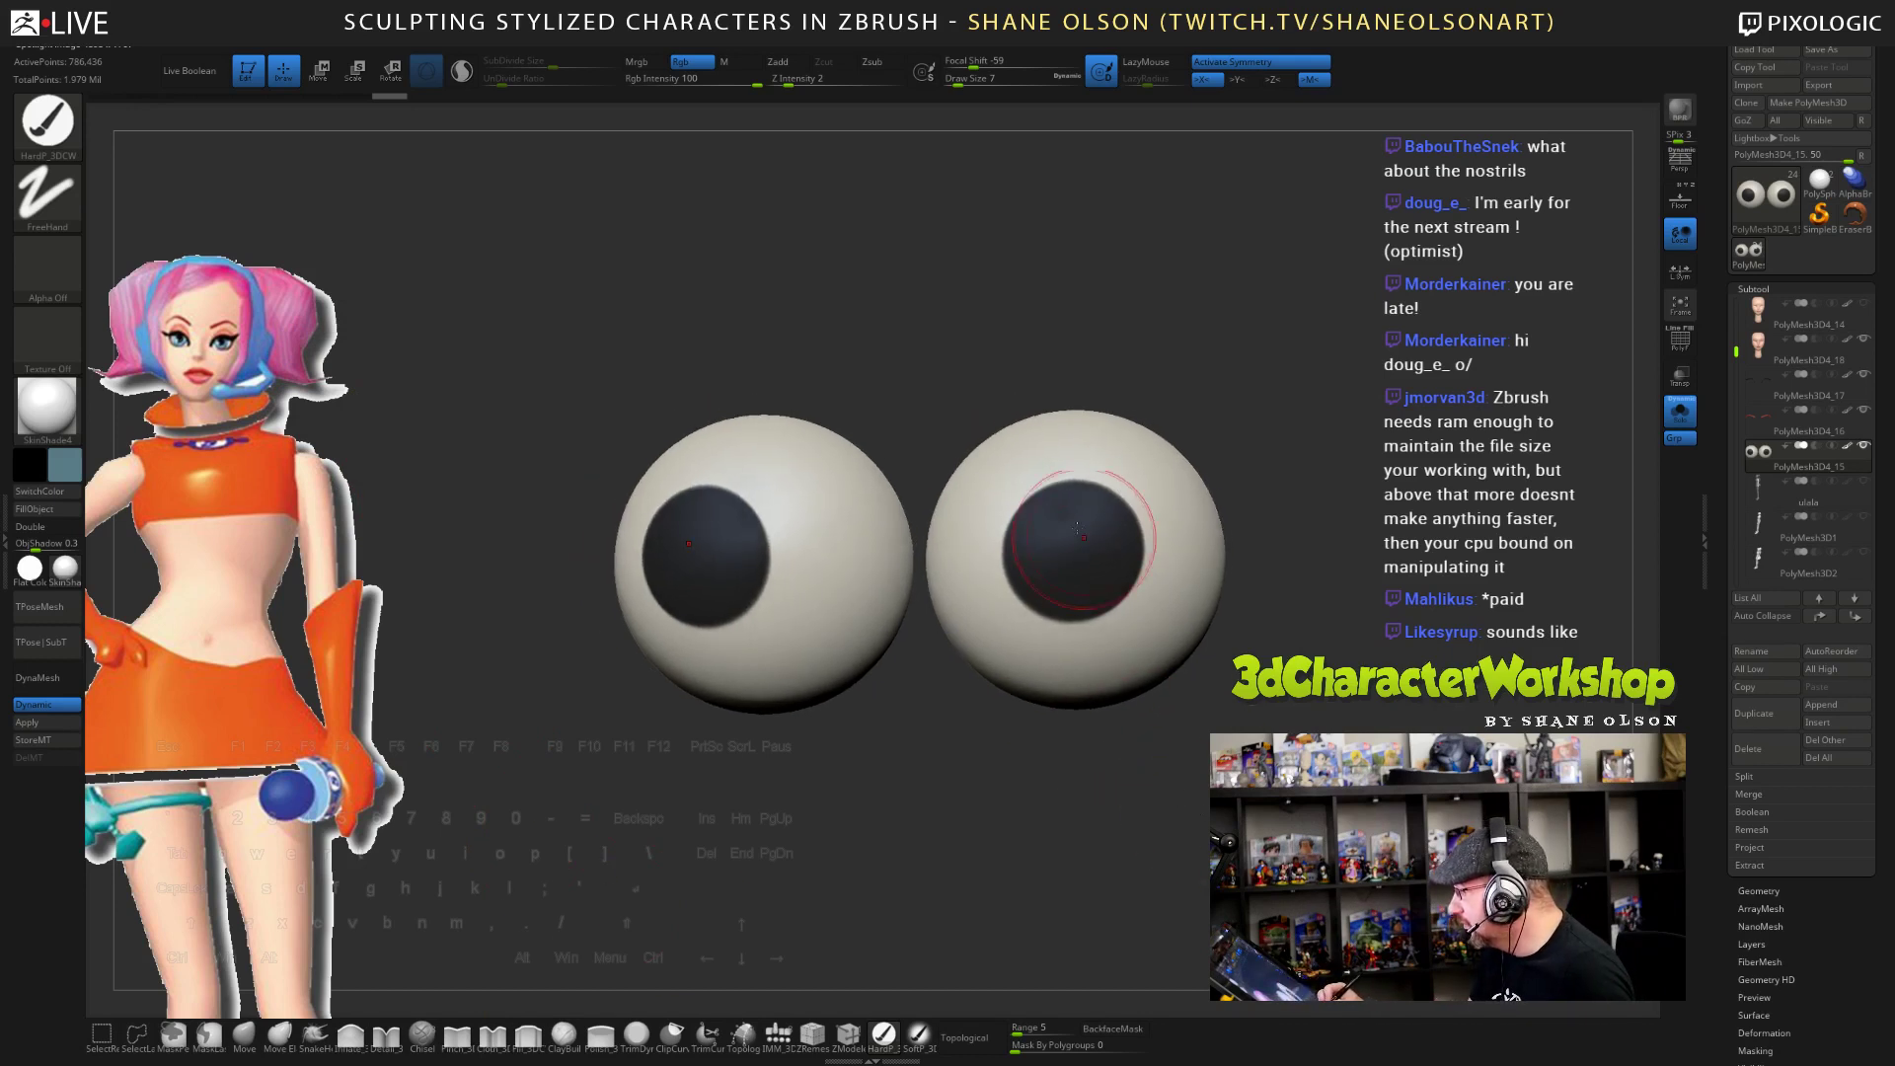
left_click_drag(1070, 551, 1072, 550)
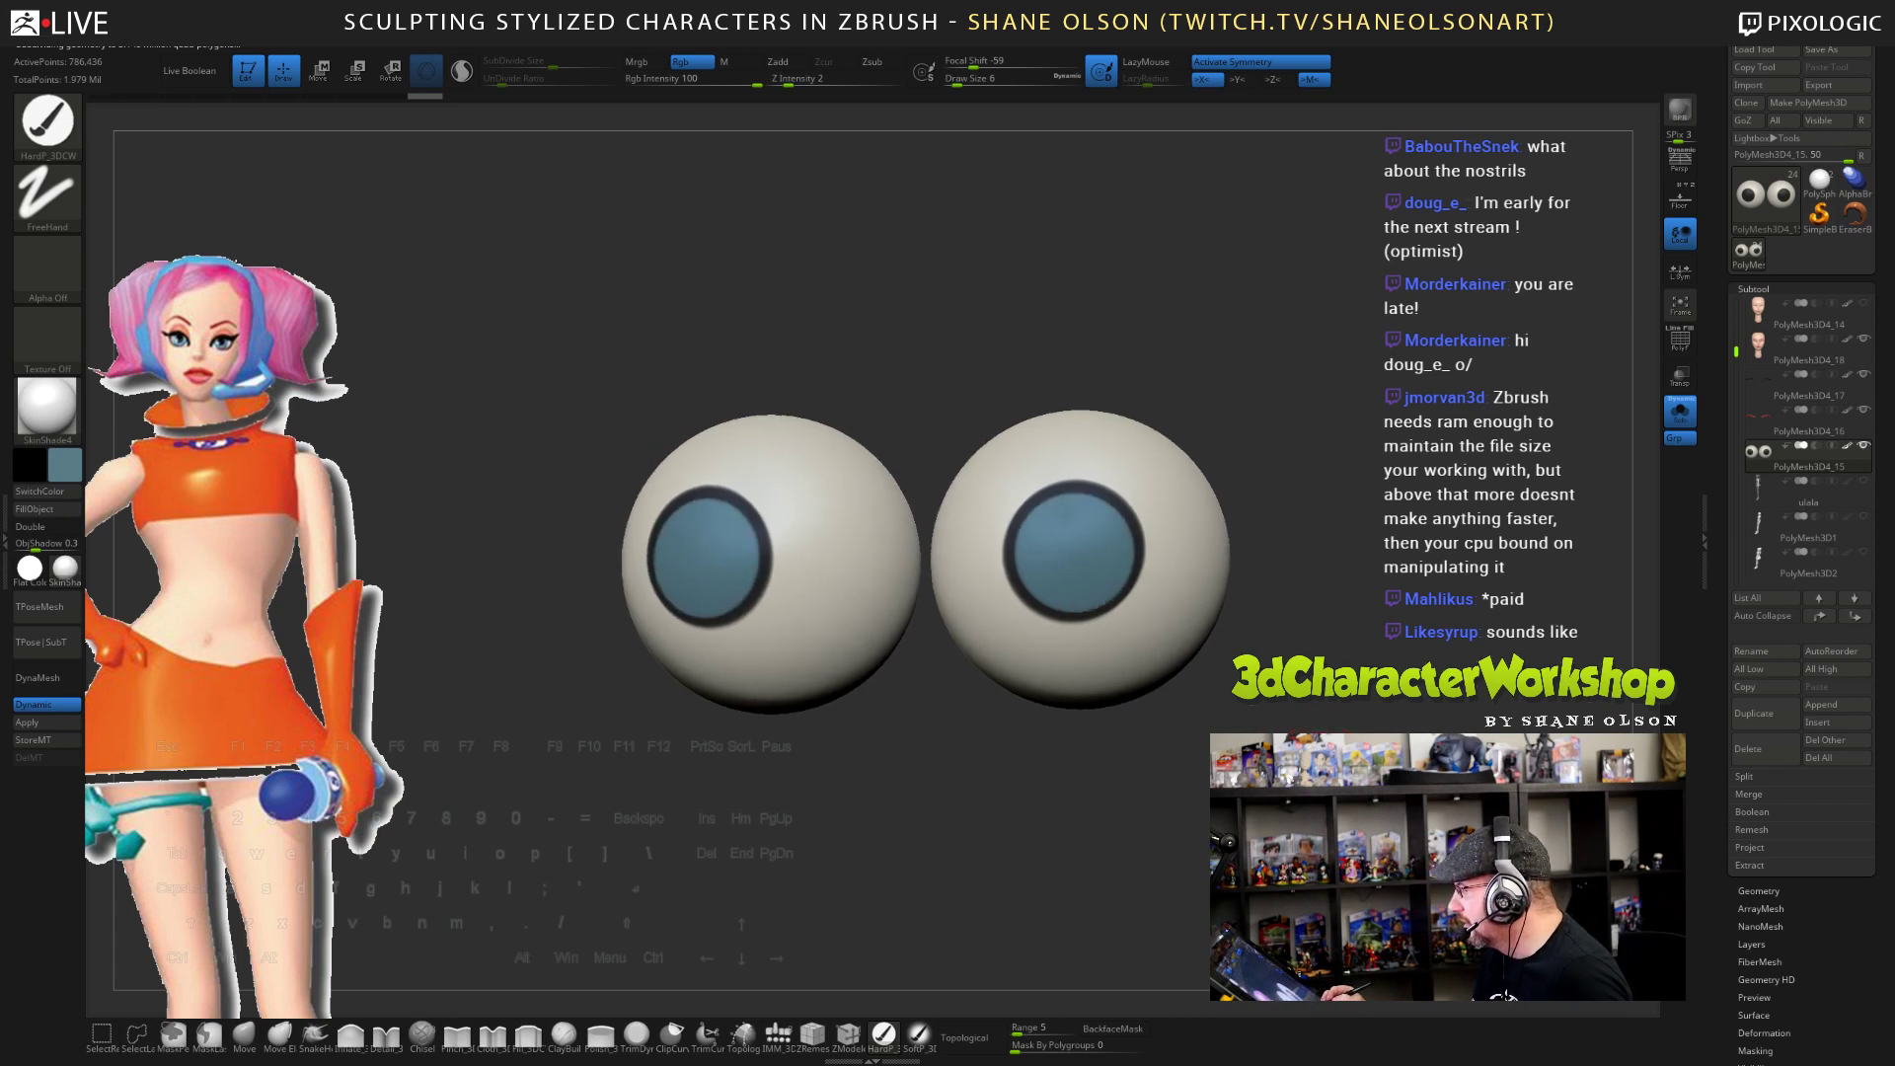
key("ctrl+z")
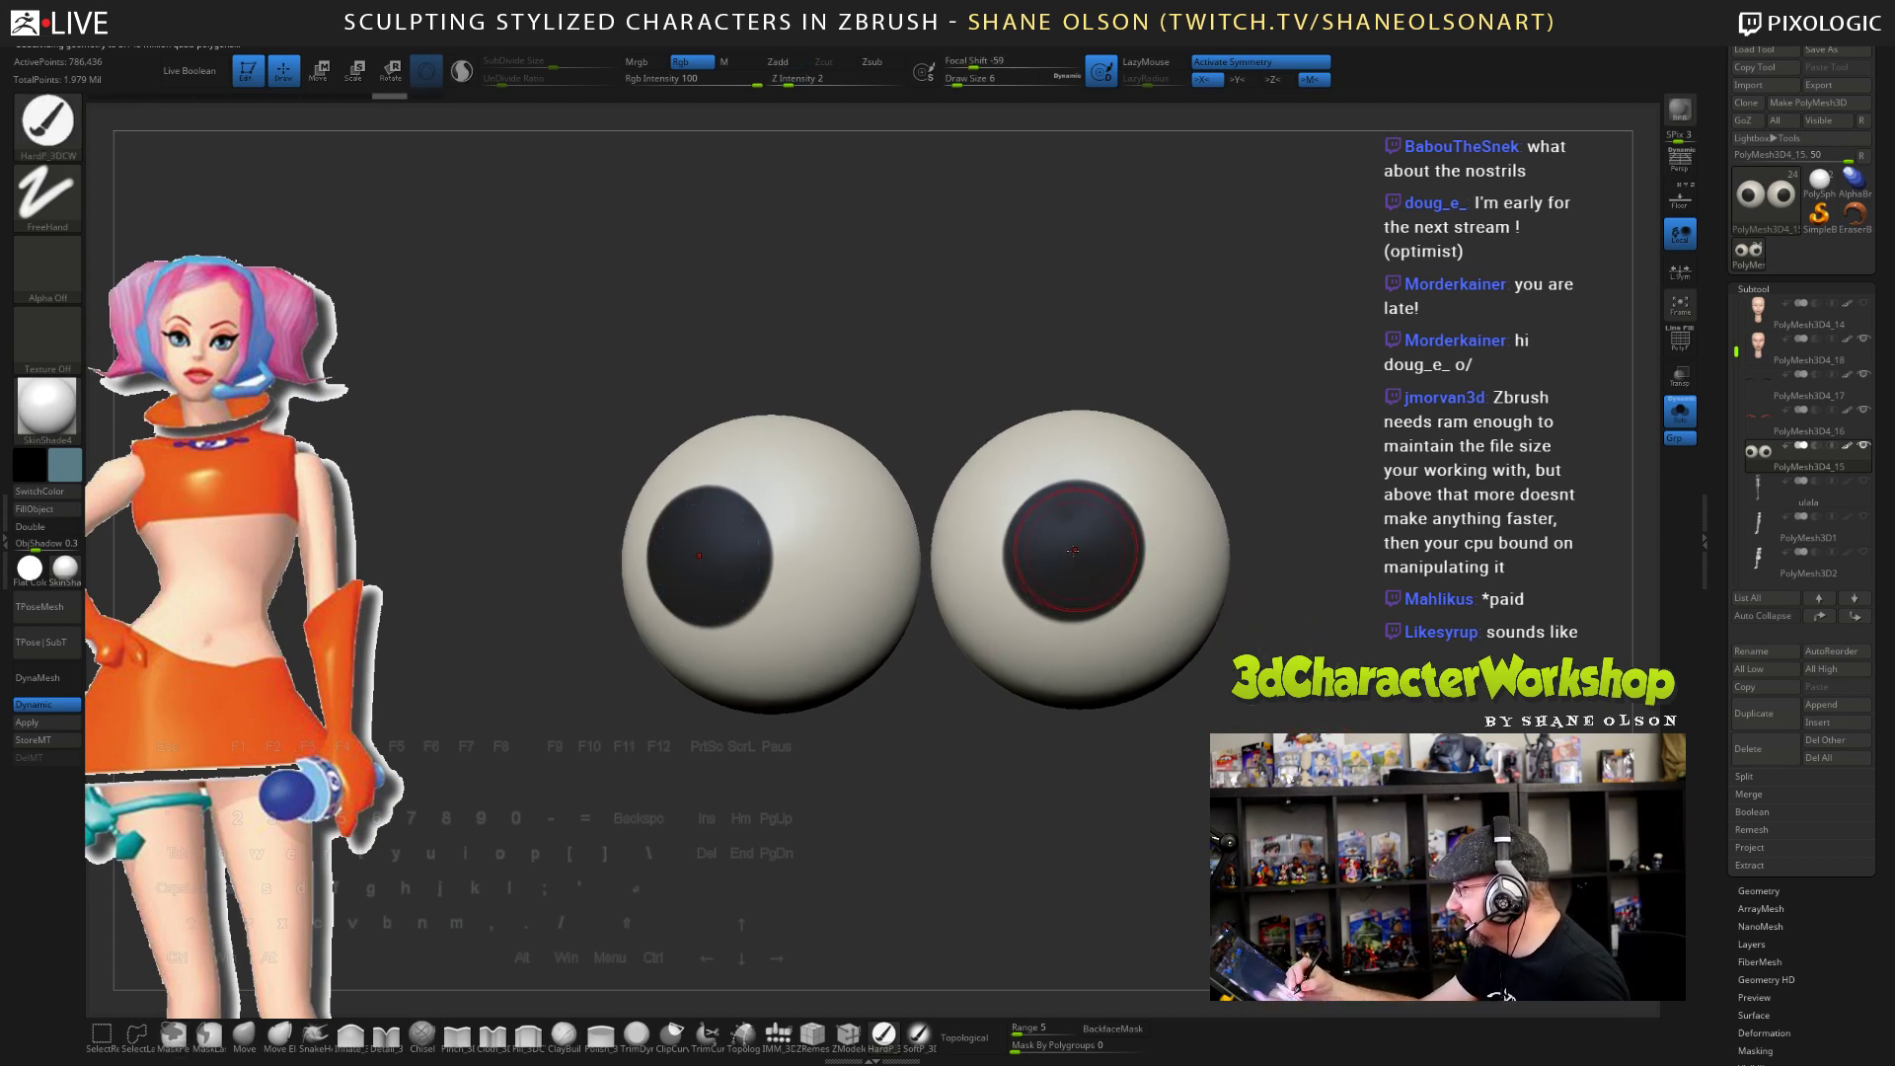
left_click_drag(1072, 553, 1071, 552)
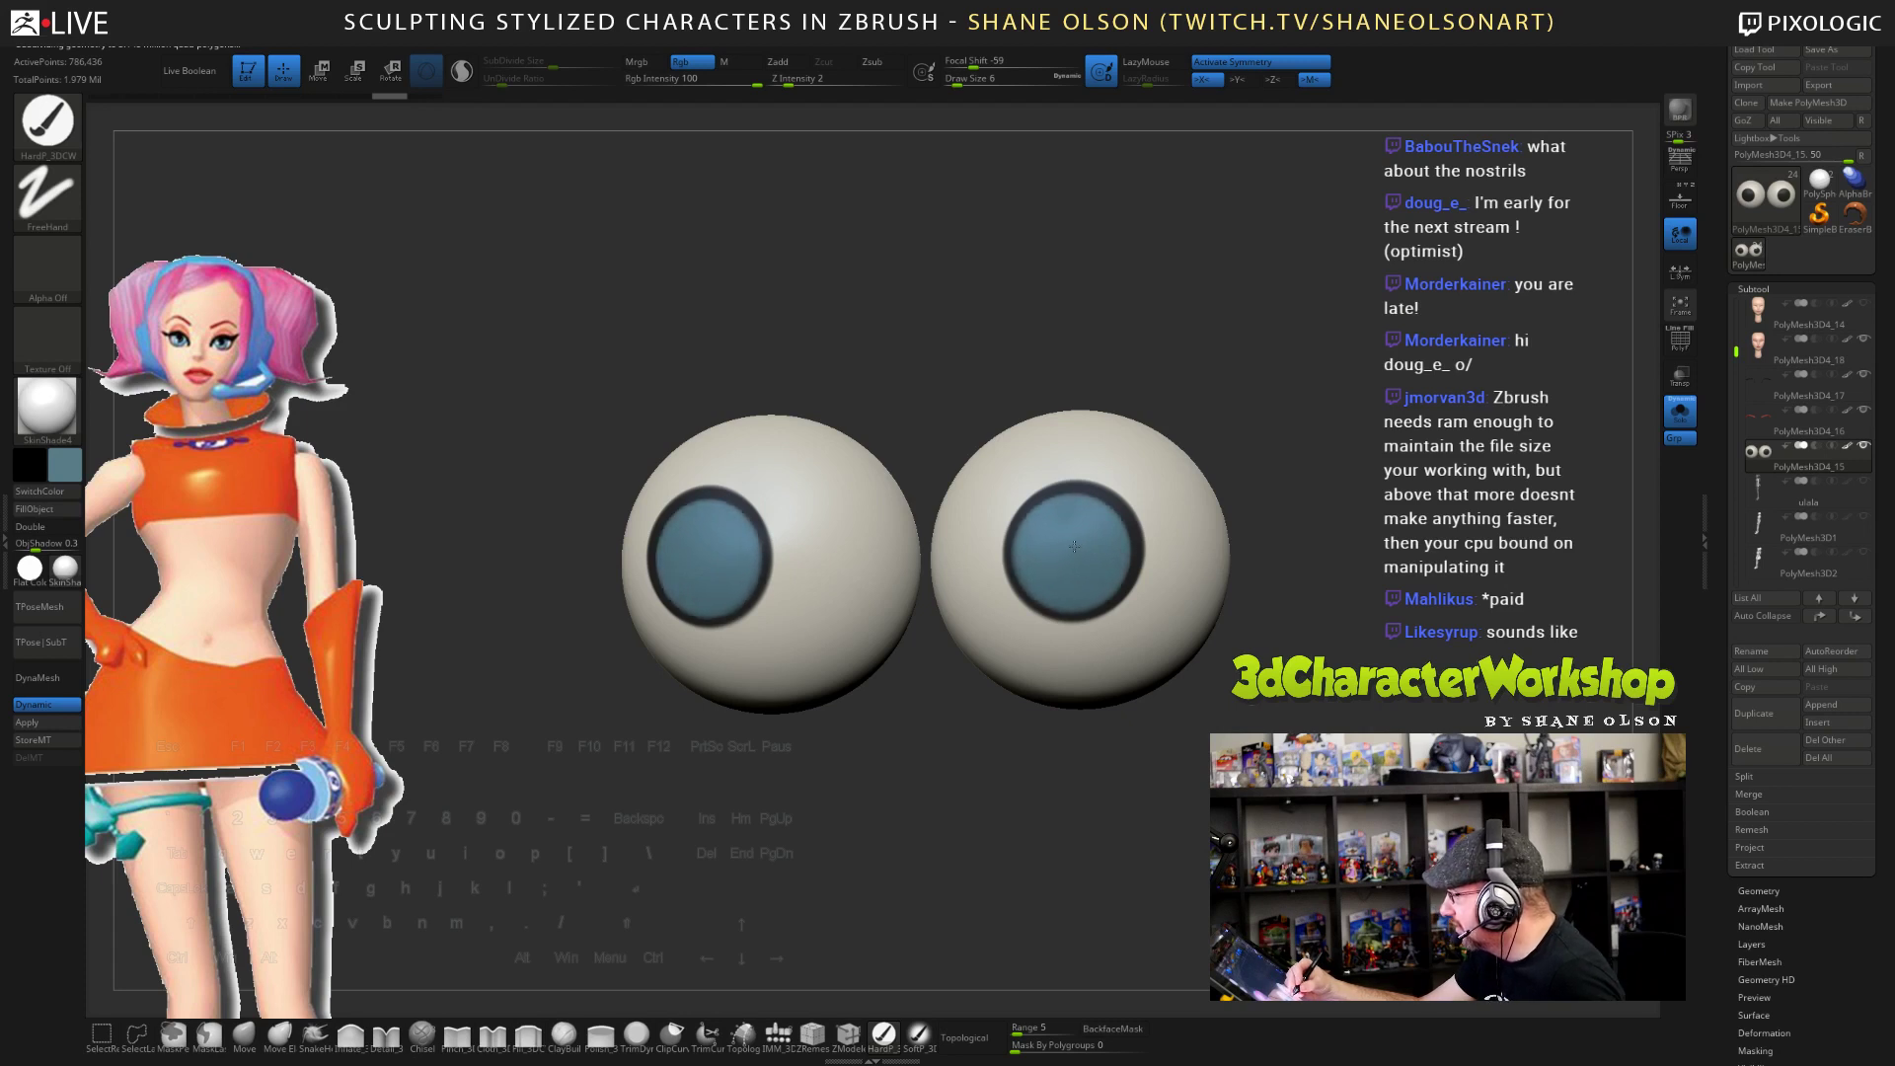
left_click_drag(1074, 539, 1074, 542)
key("ctrl+z")
- Paint a blue disc over each near-black iris at draw size 7, leaving a thin dark rim around it
key("bracketright")
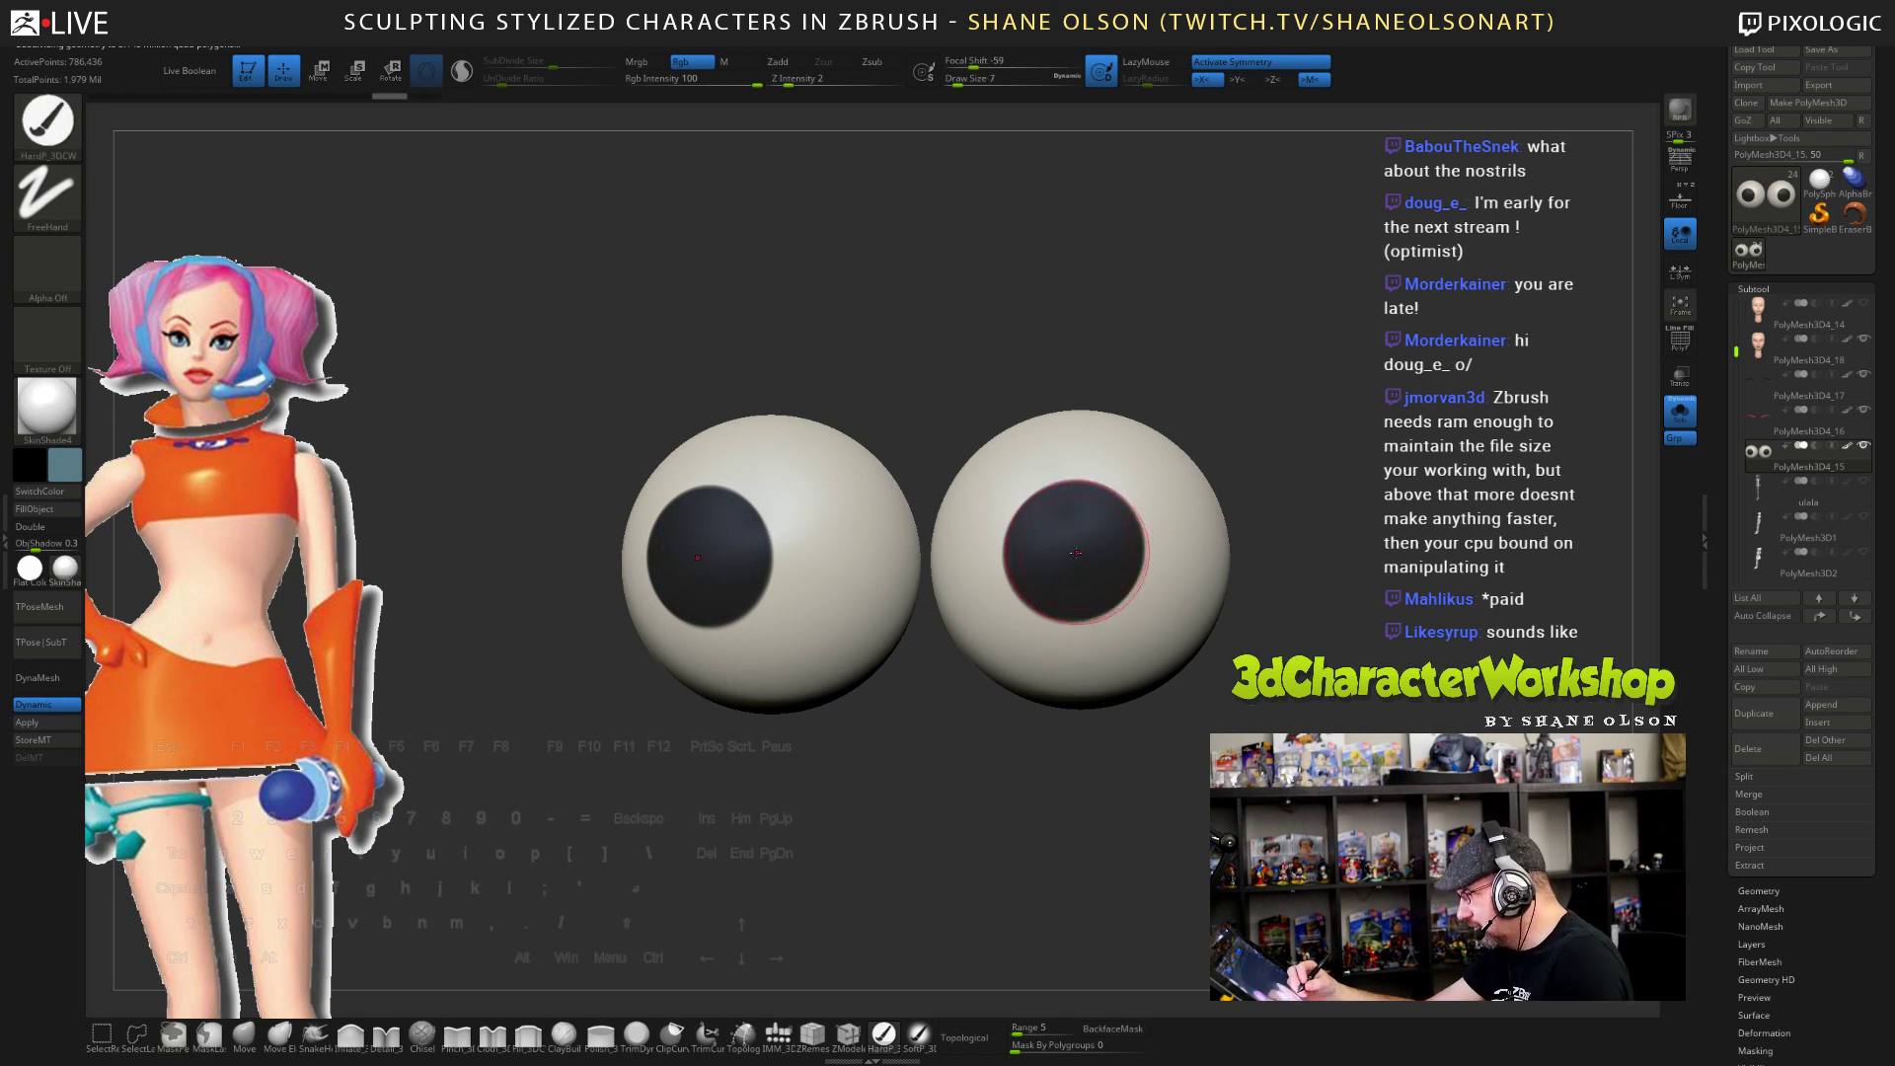
left_click_drag(1073, 552, 1064, 546)
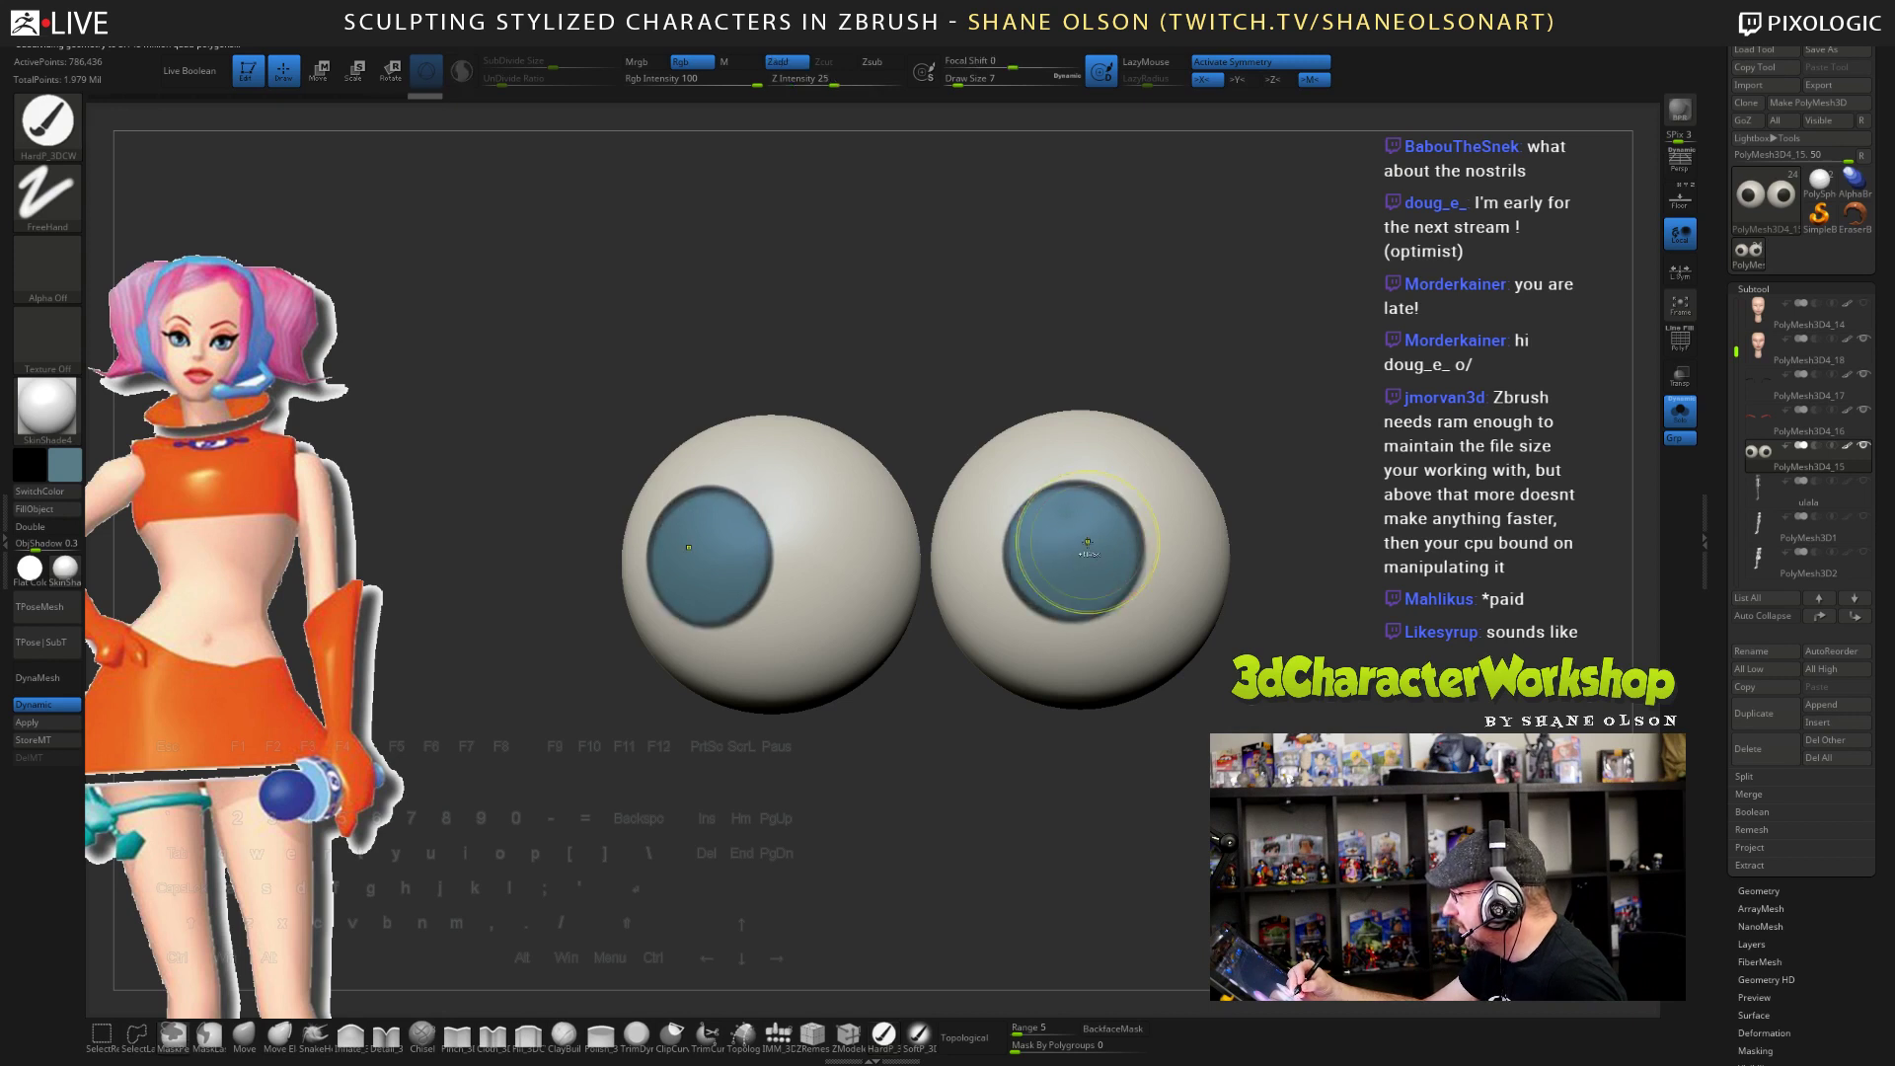
key("ctrl+z")
left_click_drag(1072, 553, 1072, 541)
right_click_drag(1170, 510, 1187, 534)
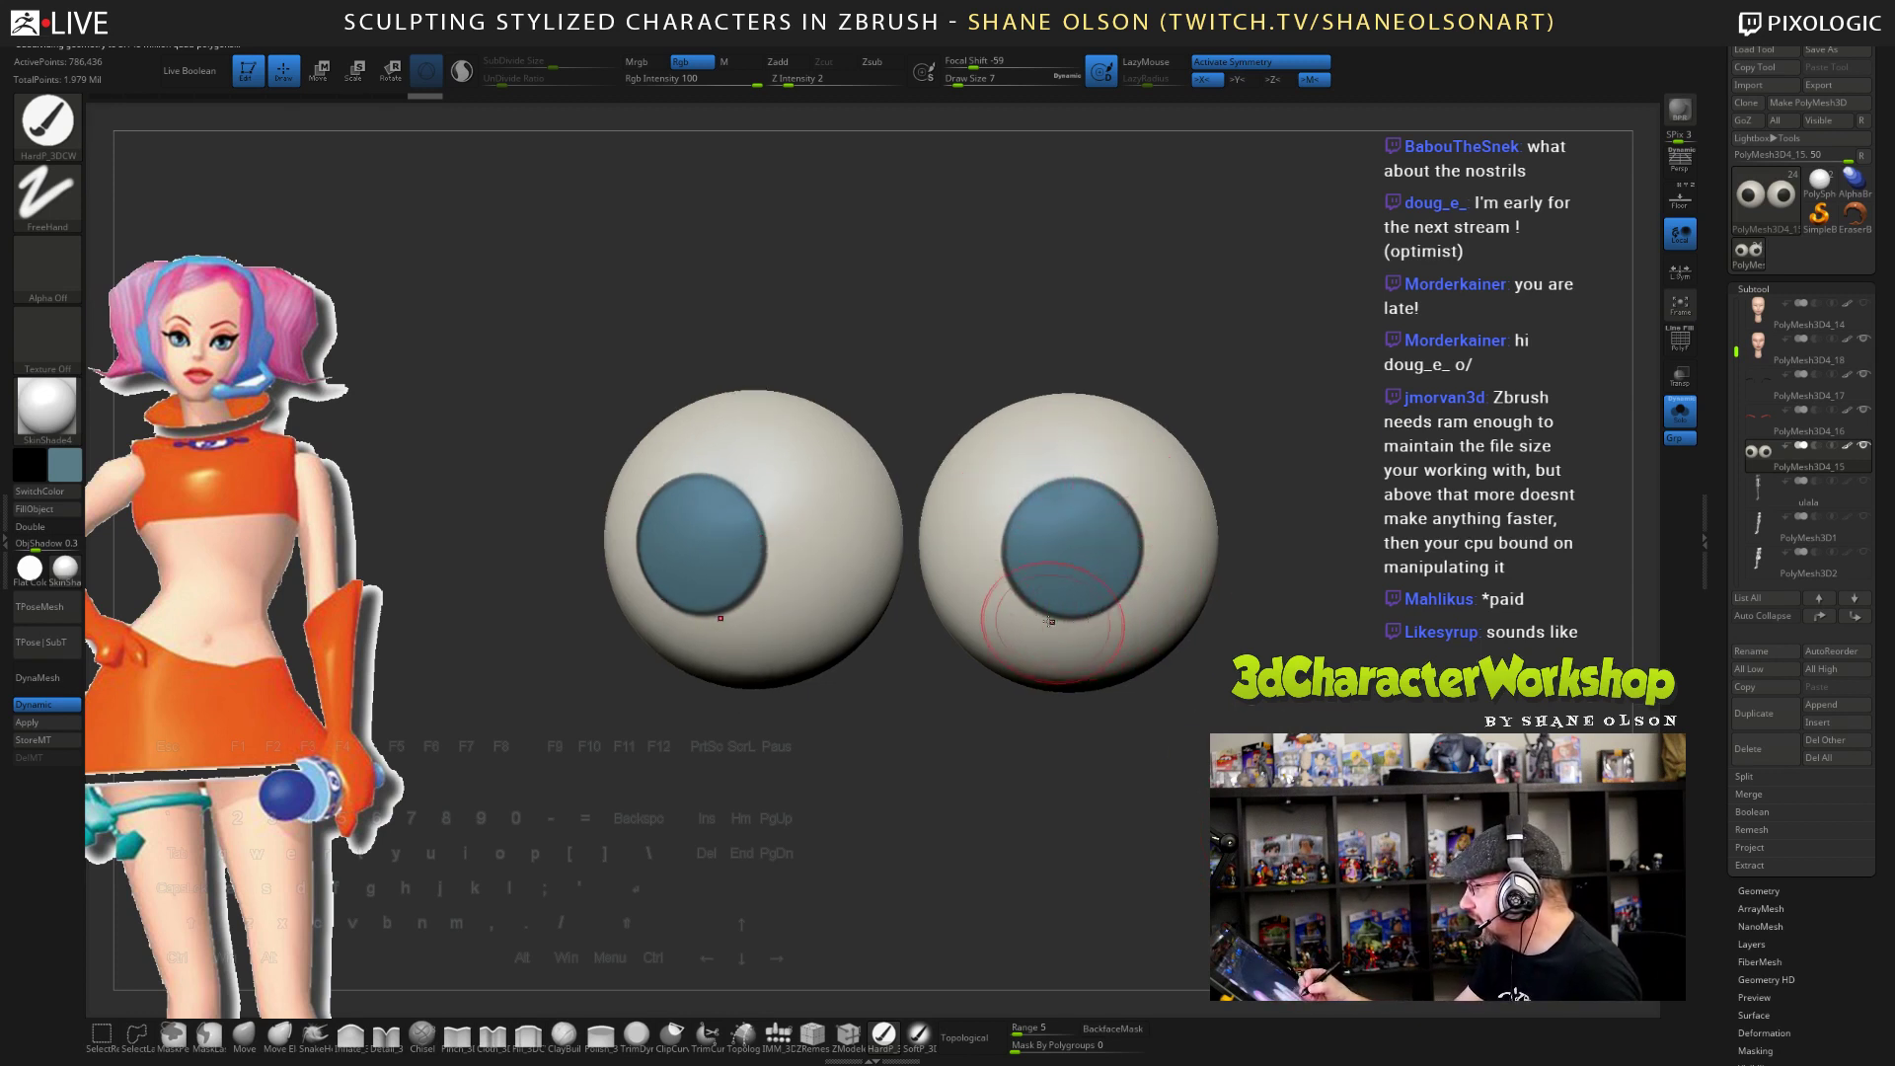
left_click_drag(1189, 780, 1245, 787)
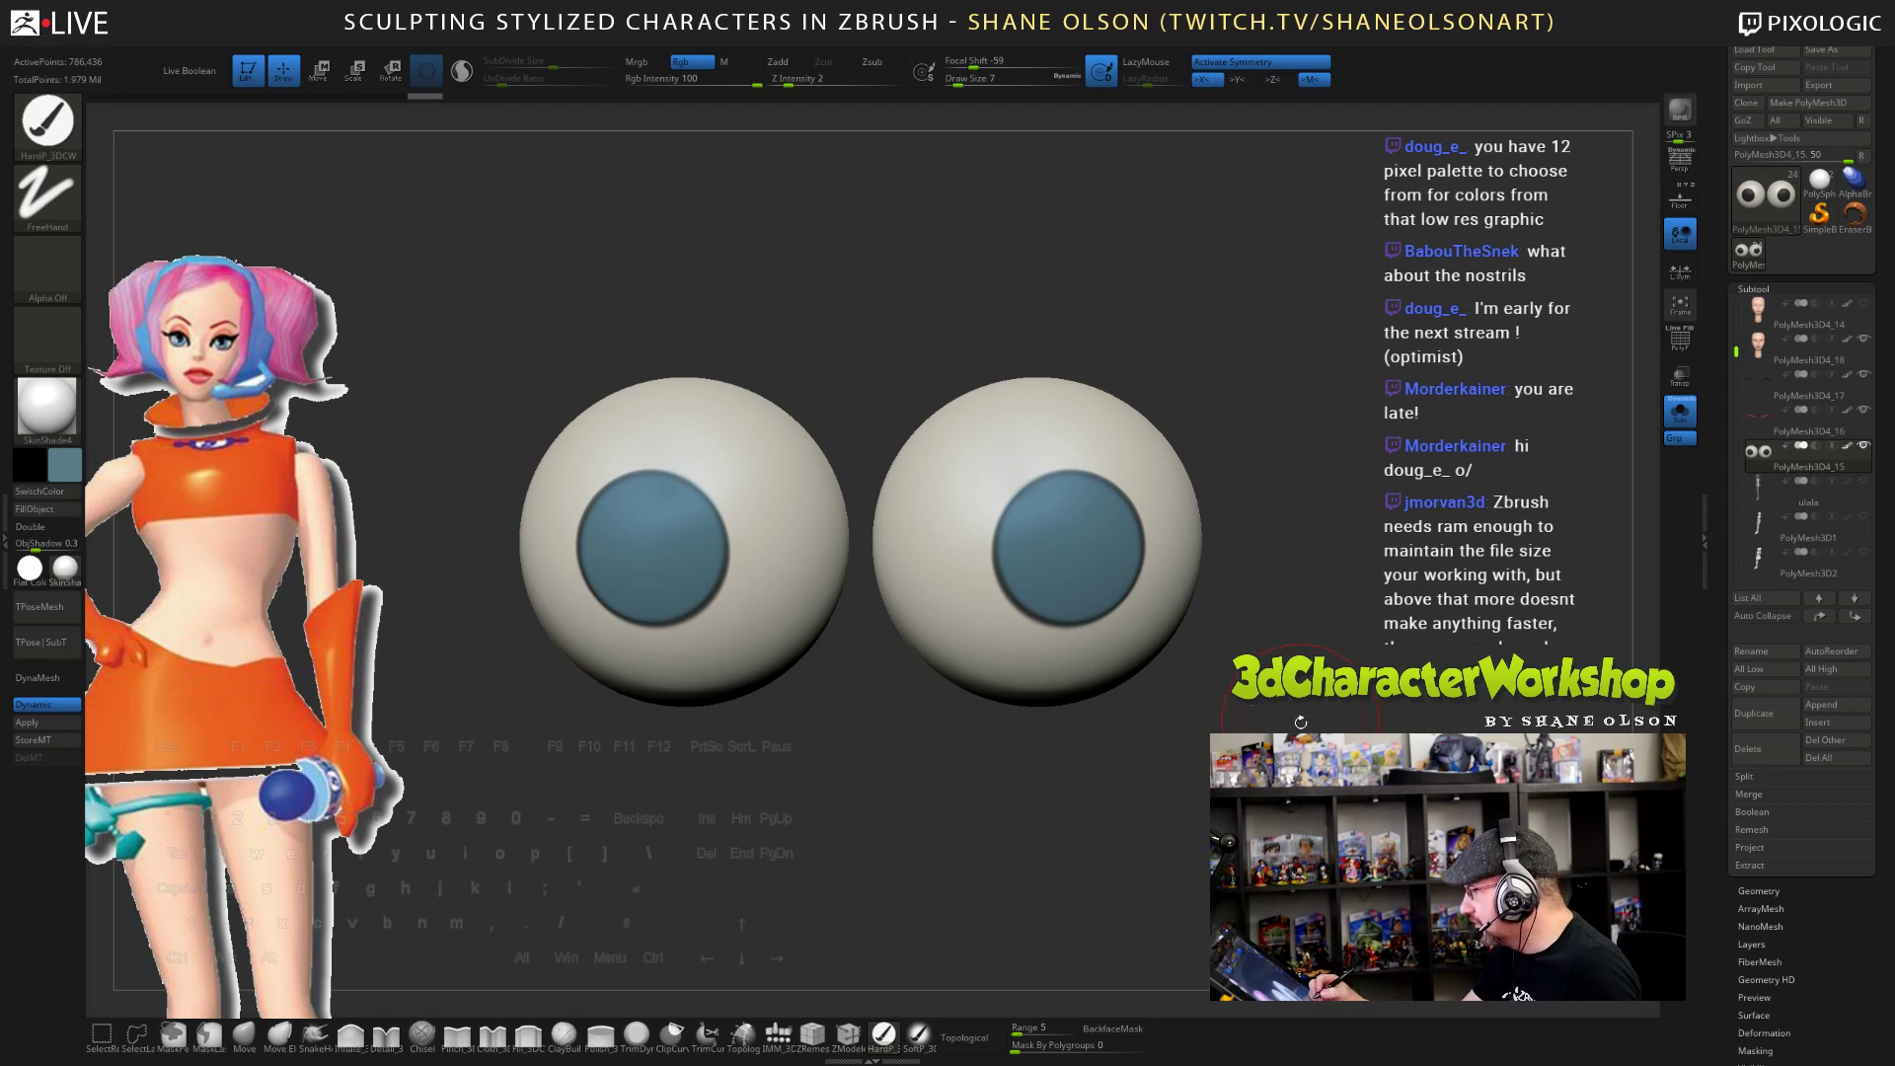
- Mask the eyeballs by colour intensity to protect the whites from the iris painting
key("space")
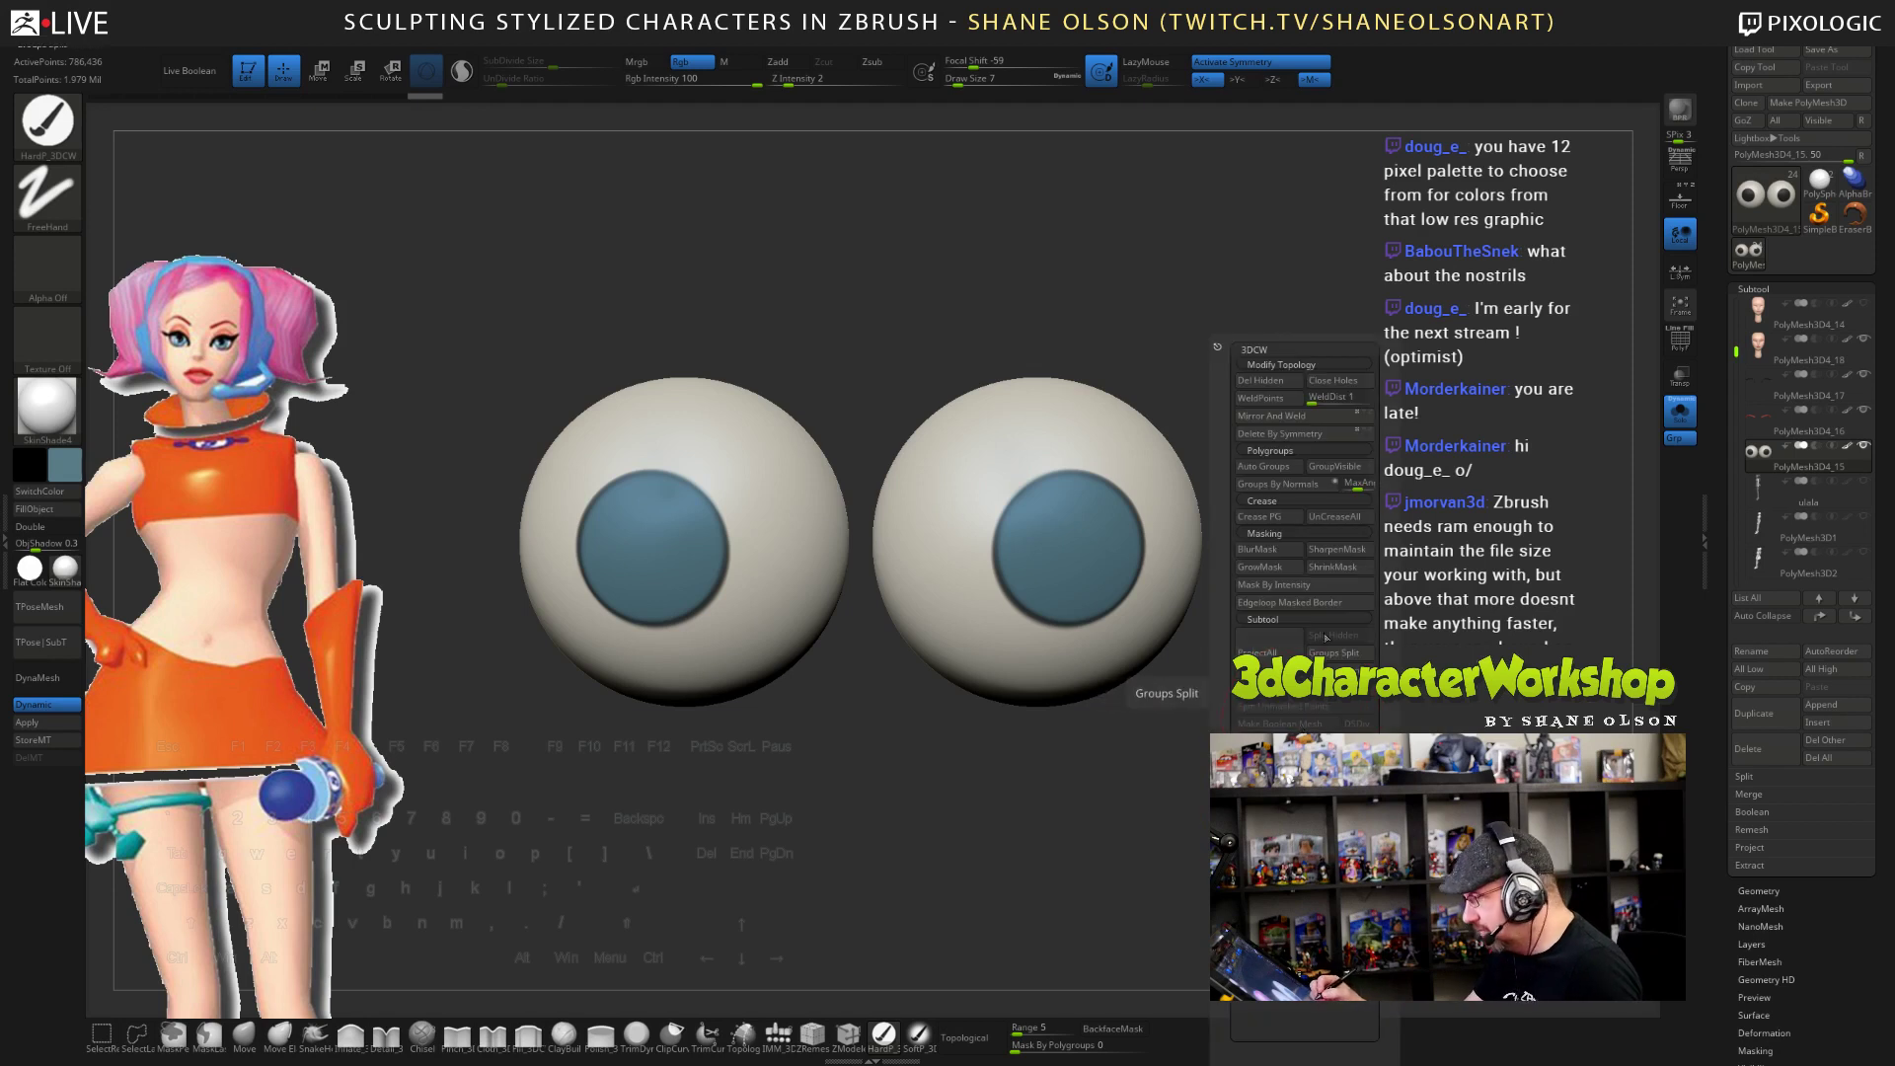
left_click(1304, 587)
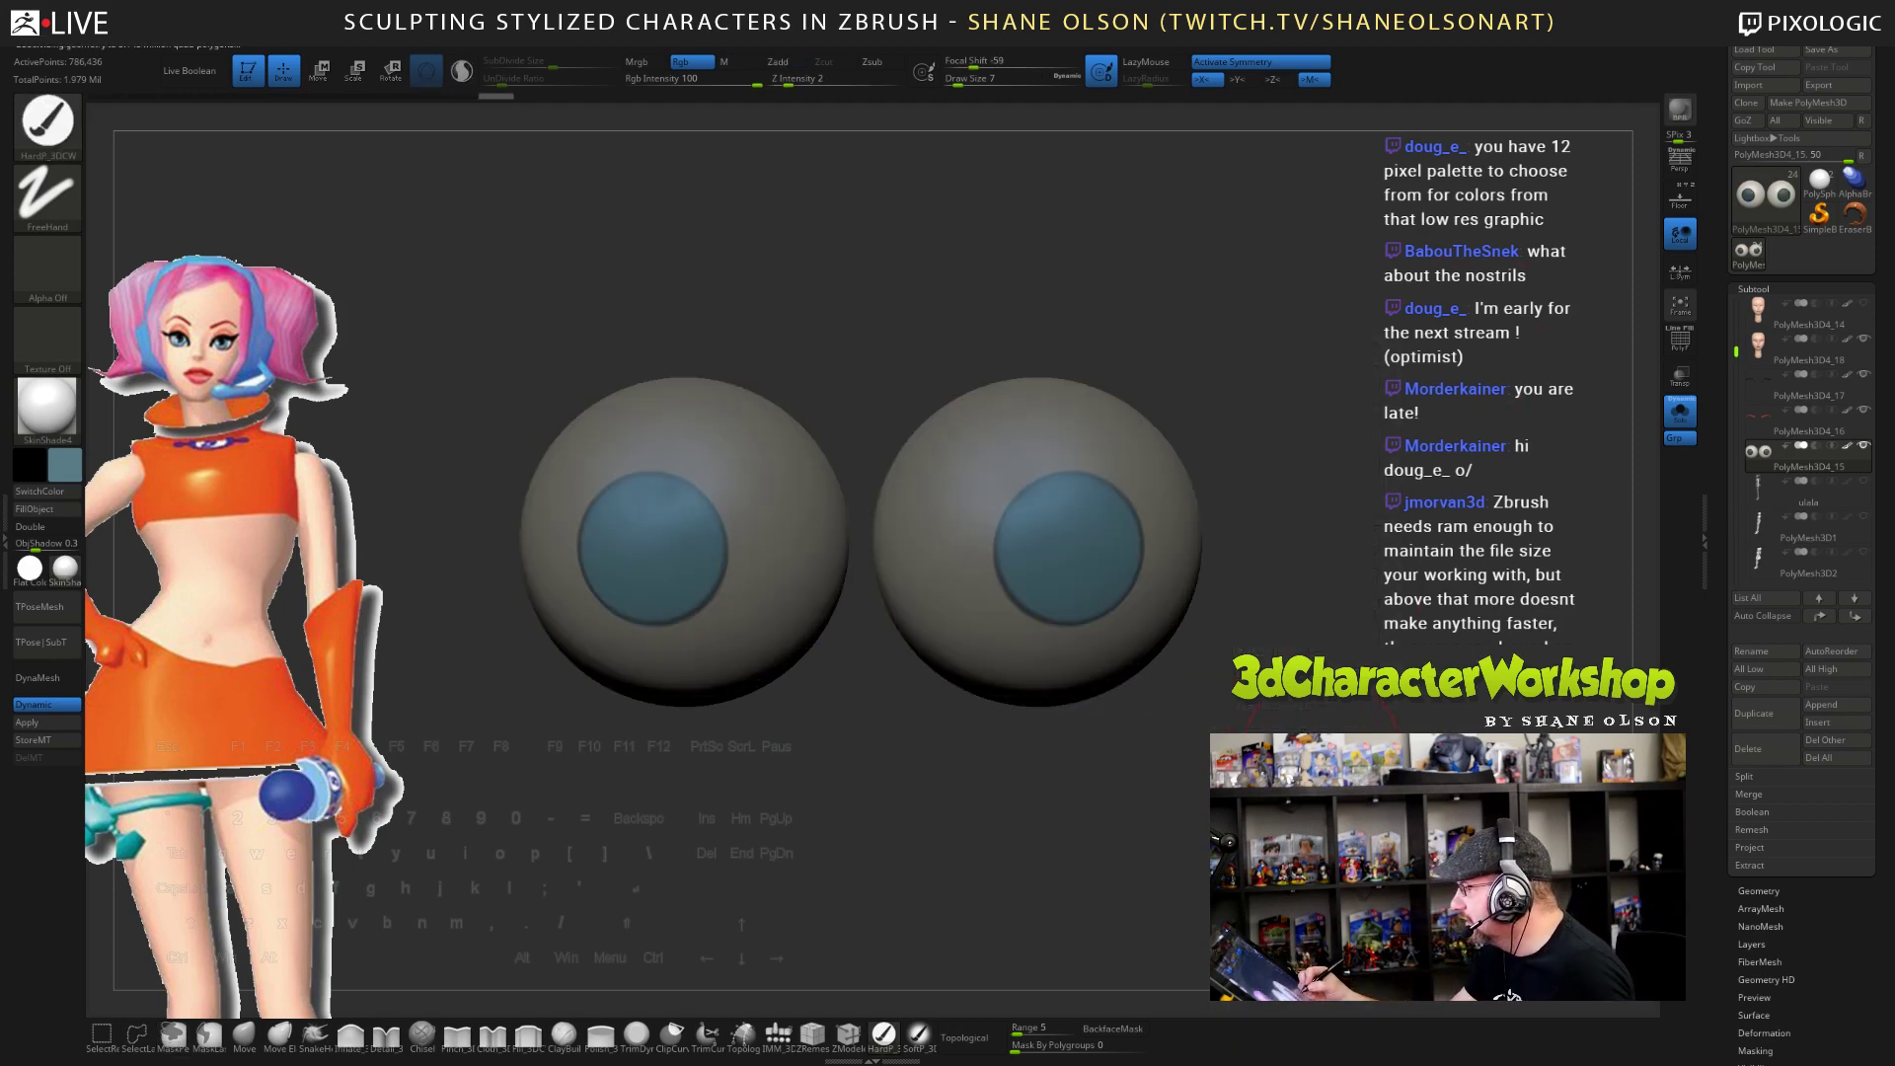
mouse_move(1332, 750)
left_mouse_down()
mouse_move(1283, 775)
mouse_move(1317, 774)
left_mouse_up()
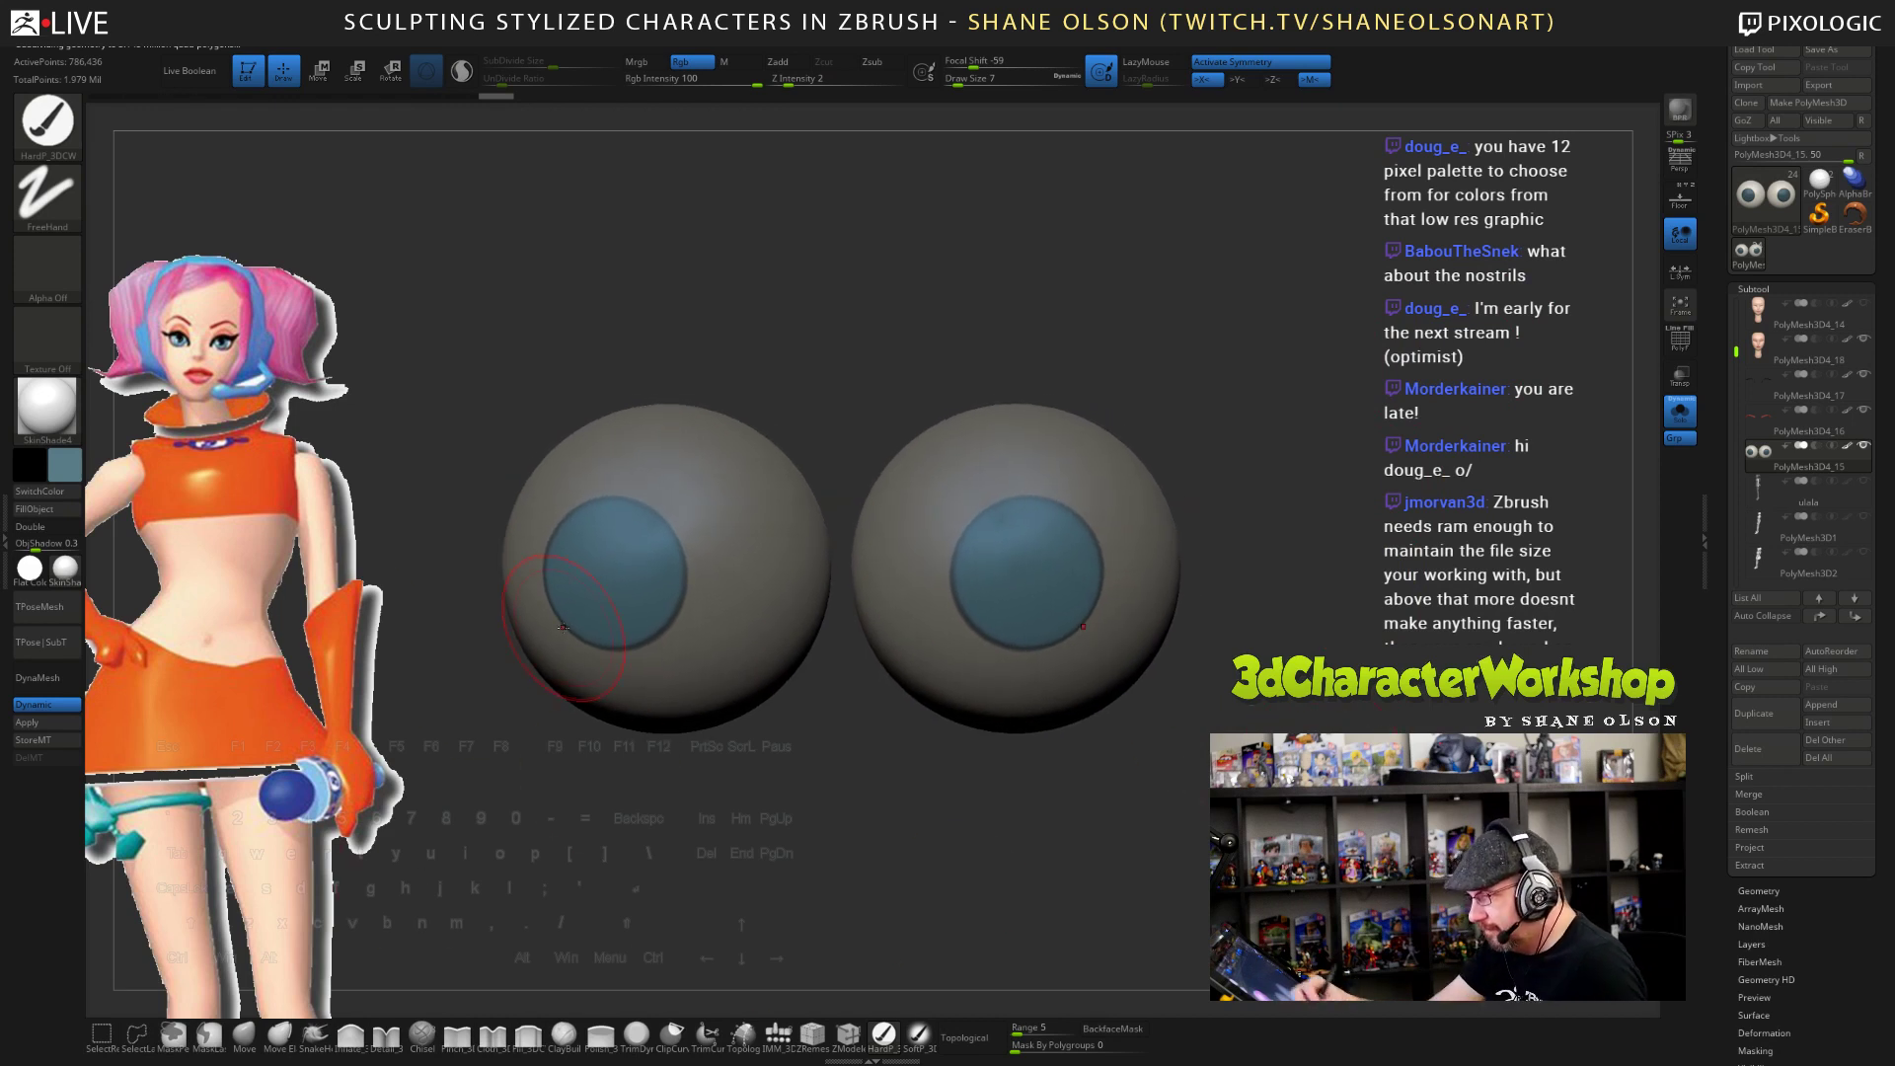
- Pick a lighter blue, RGB 132, 189, 208, and switch to the soft paint brush at draw size 116
left_click(72, 467)
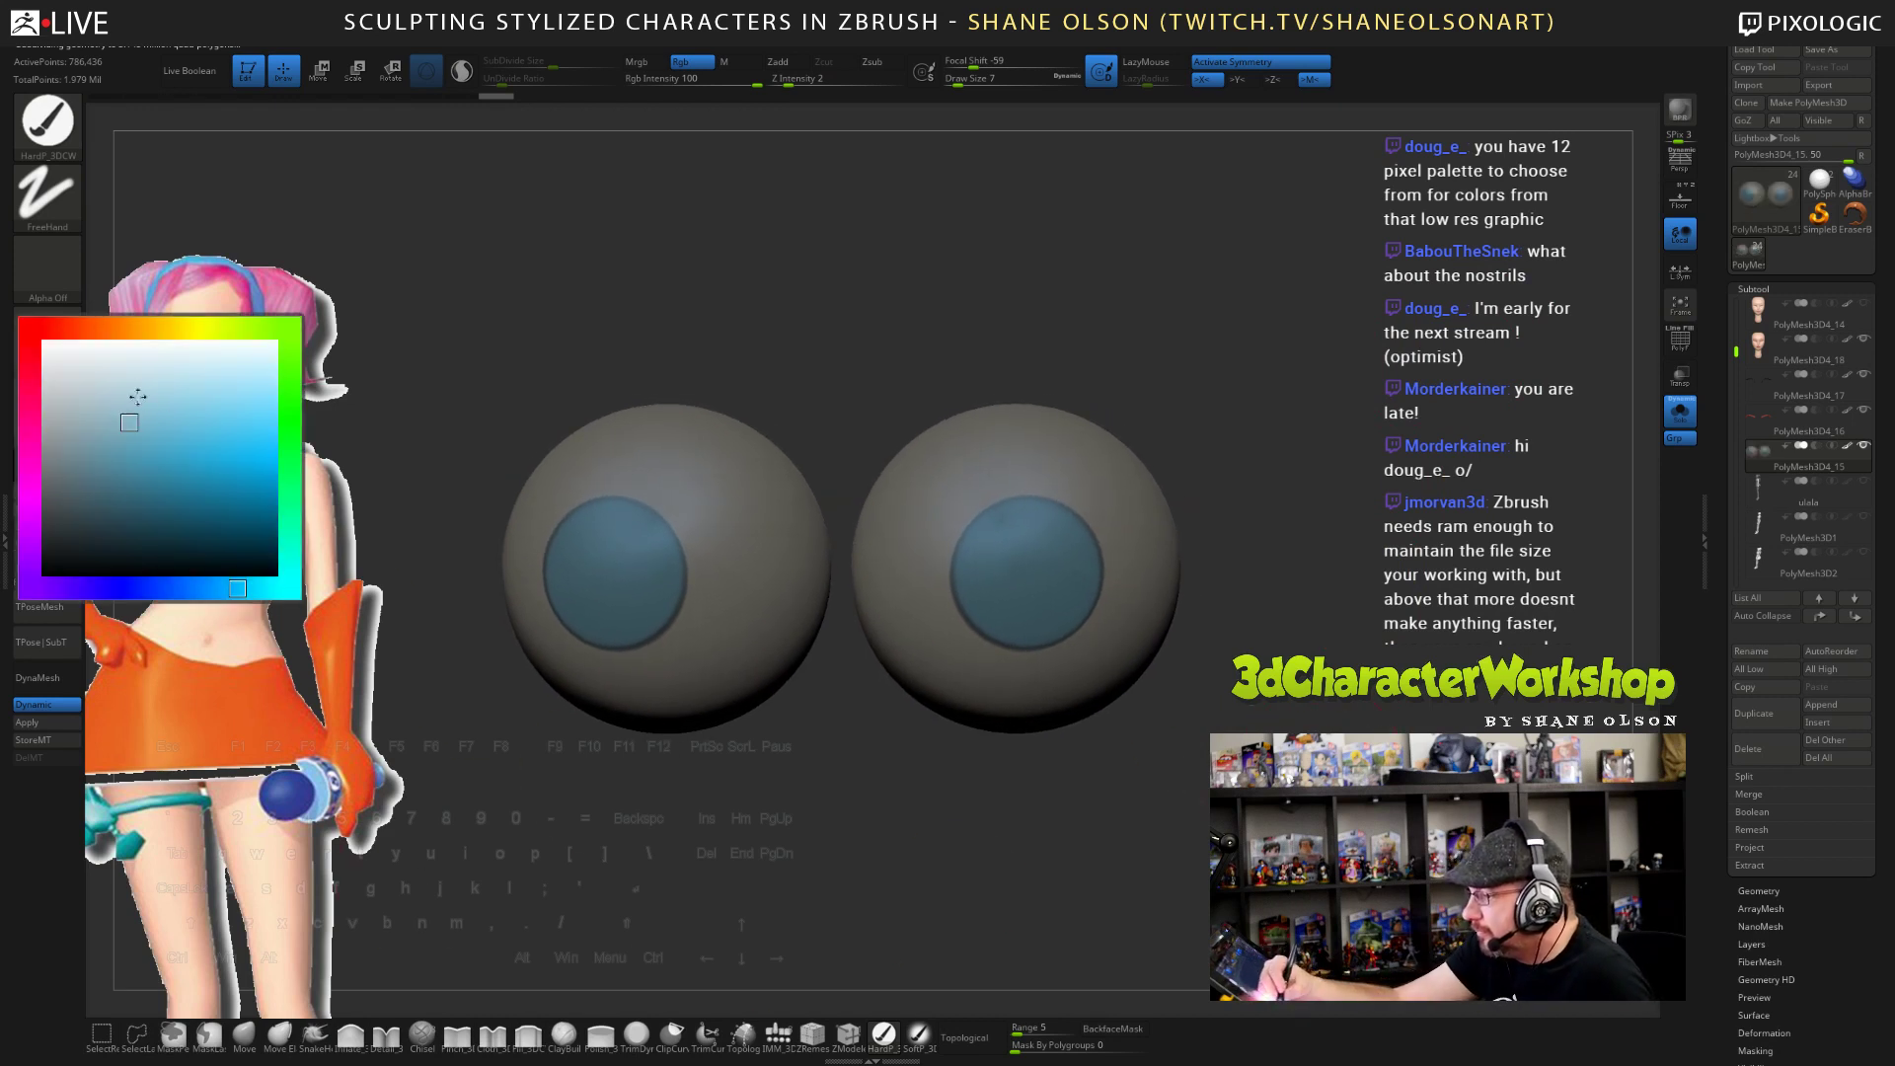
left_click(152, 402)
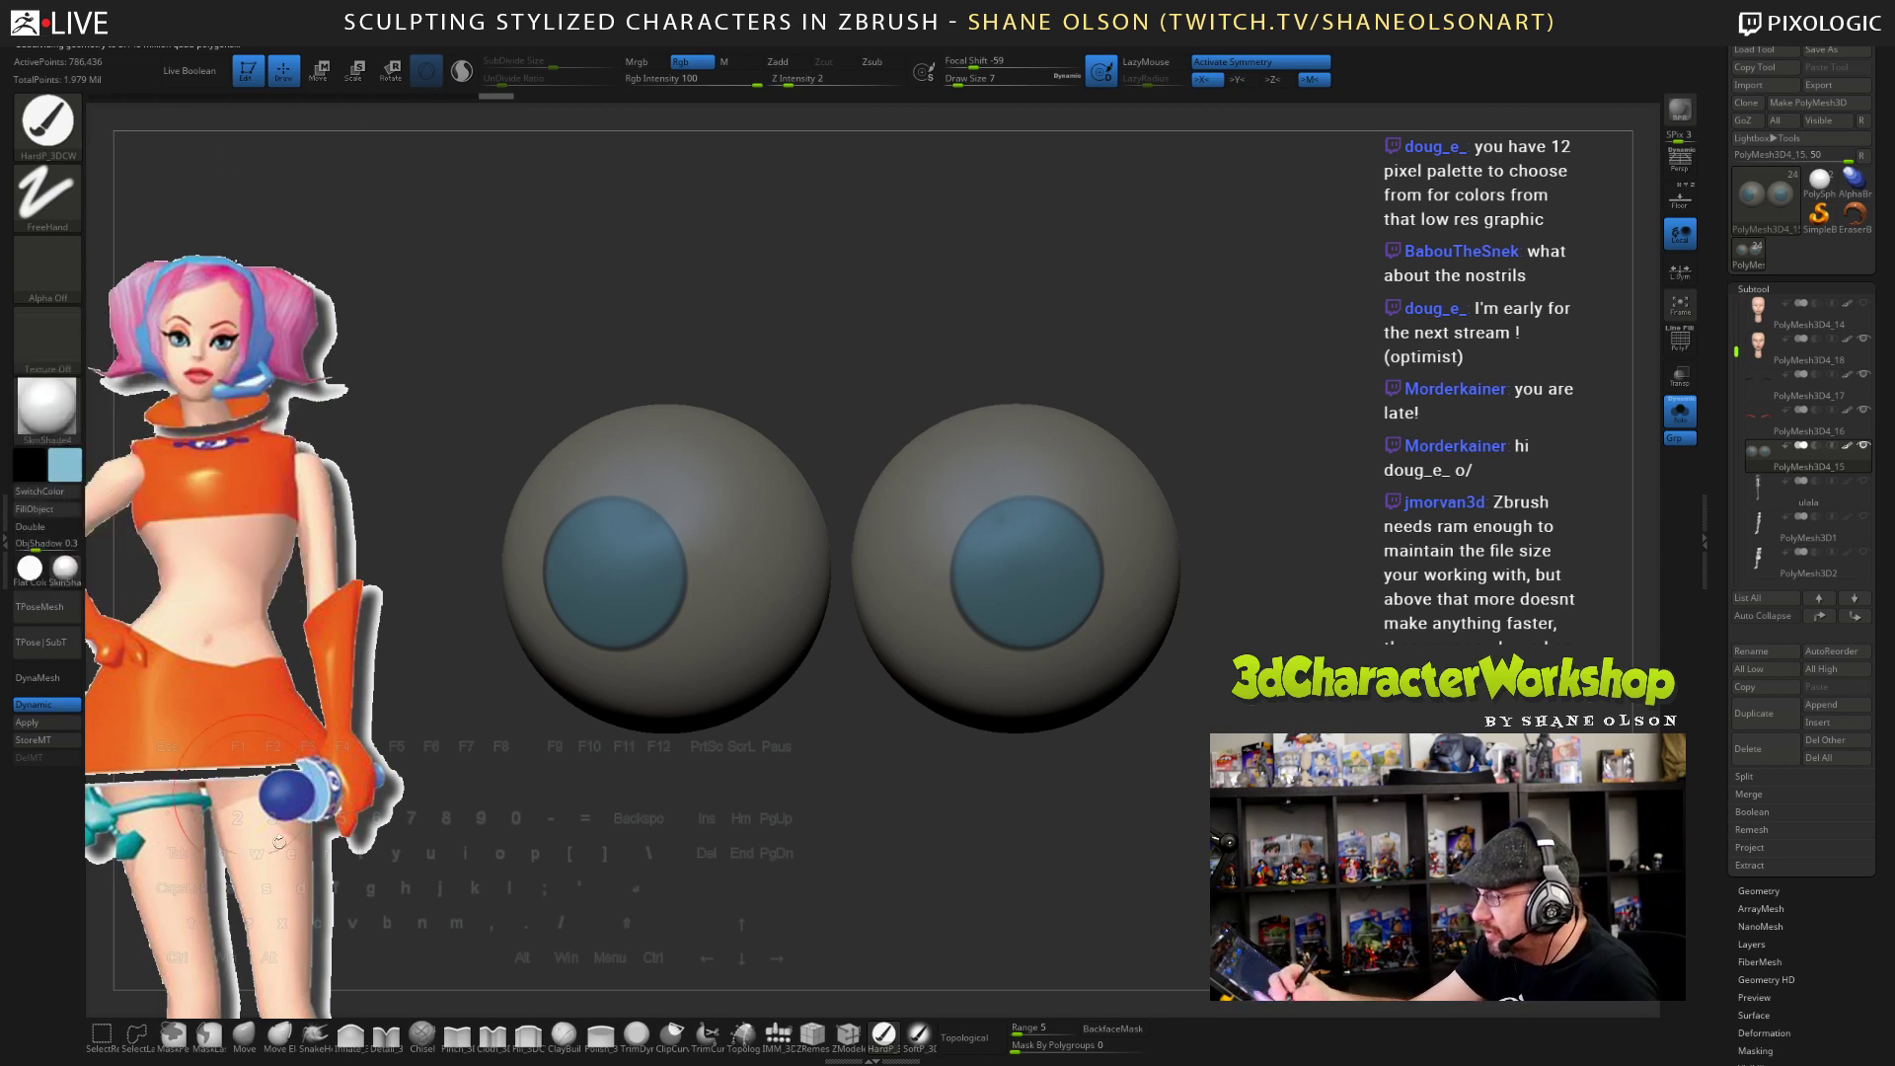
left_click(915, 1033)
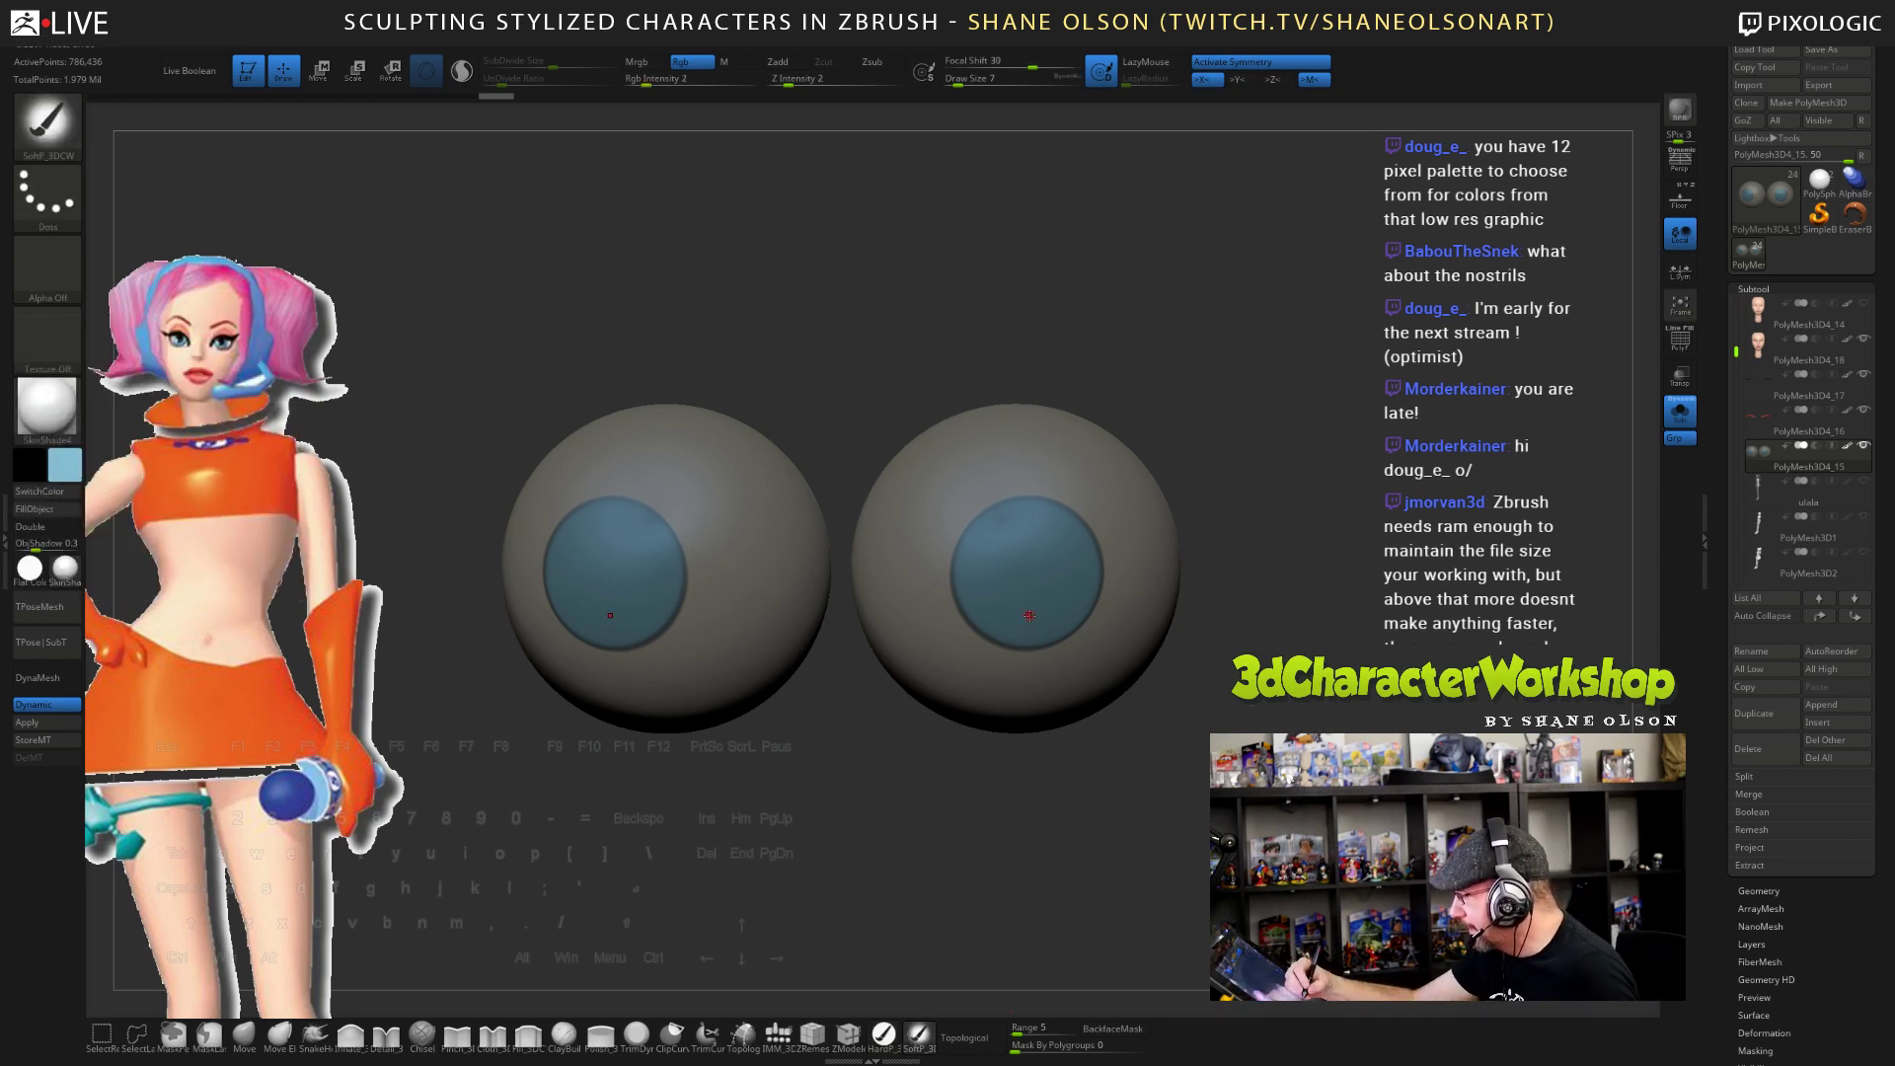
key("s")
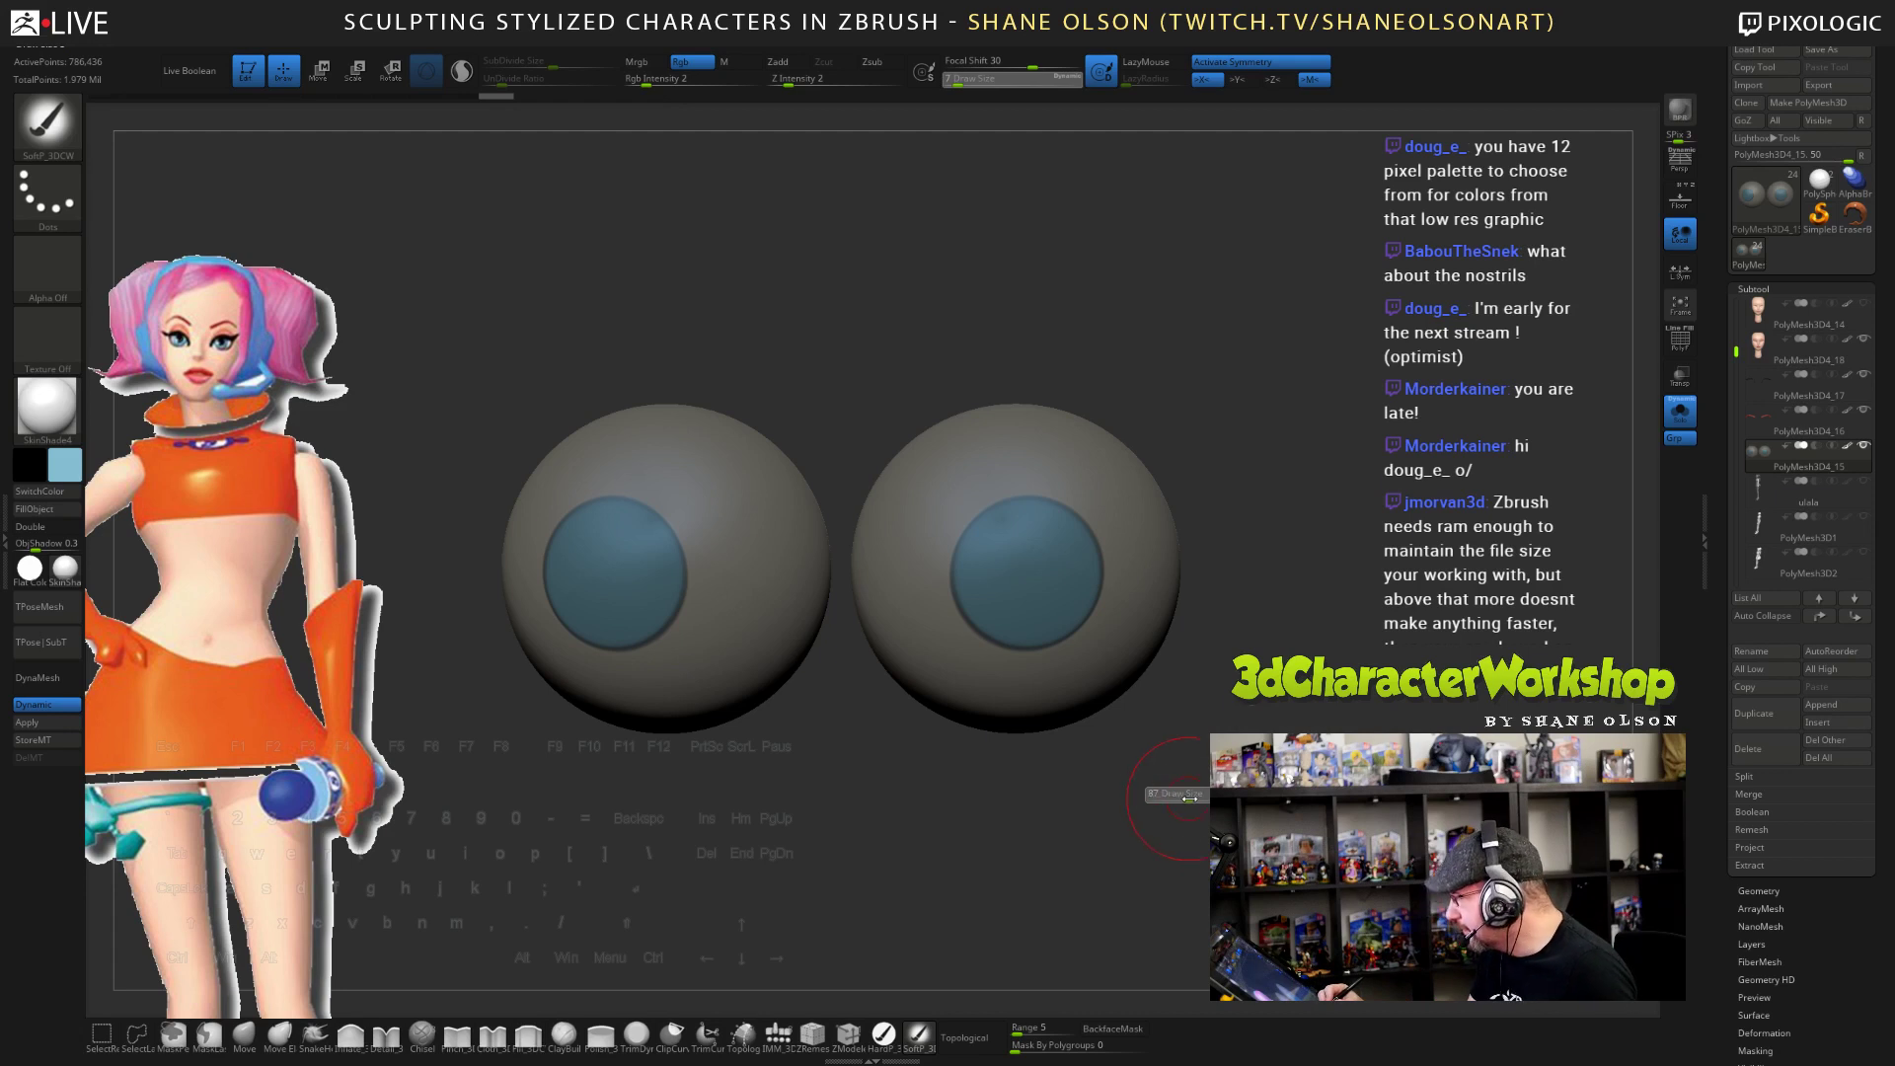
left_click(1196, 797)
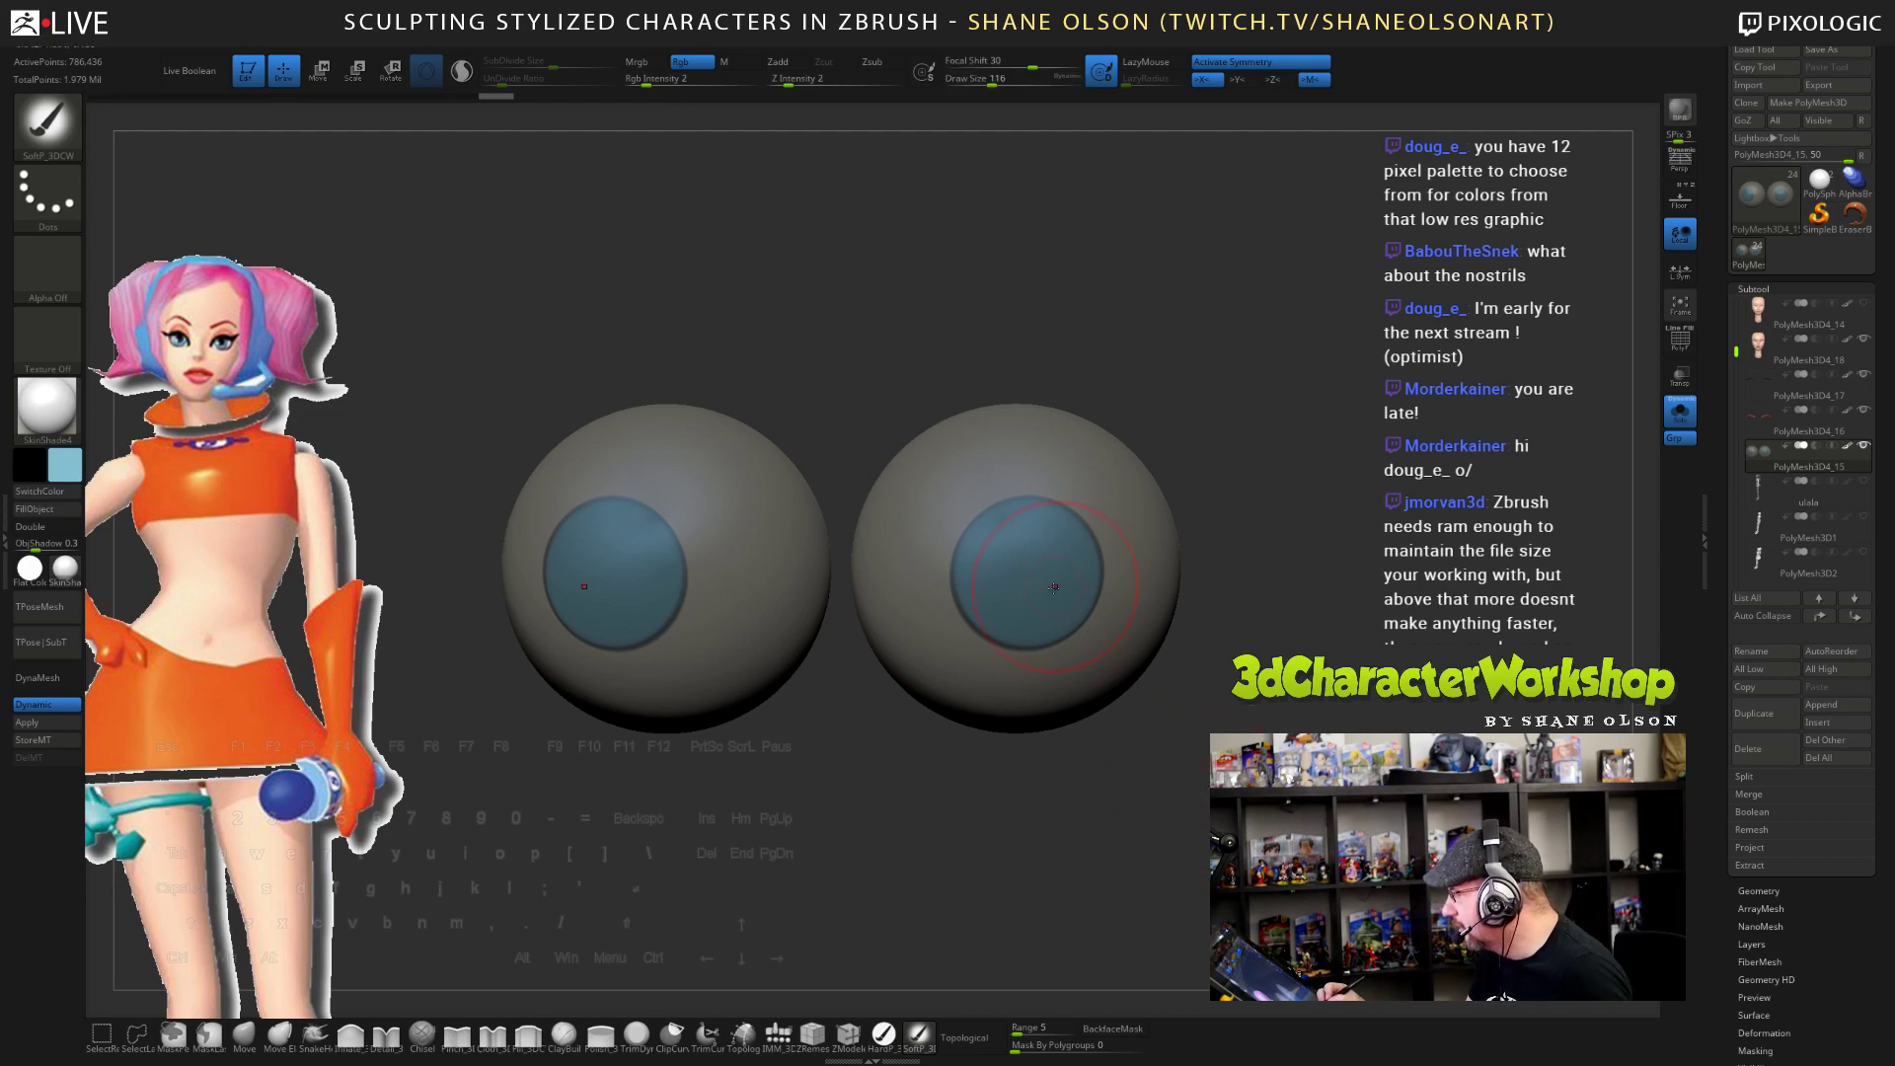
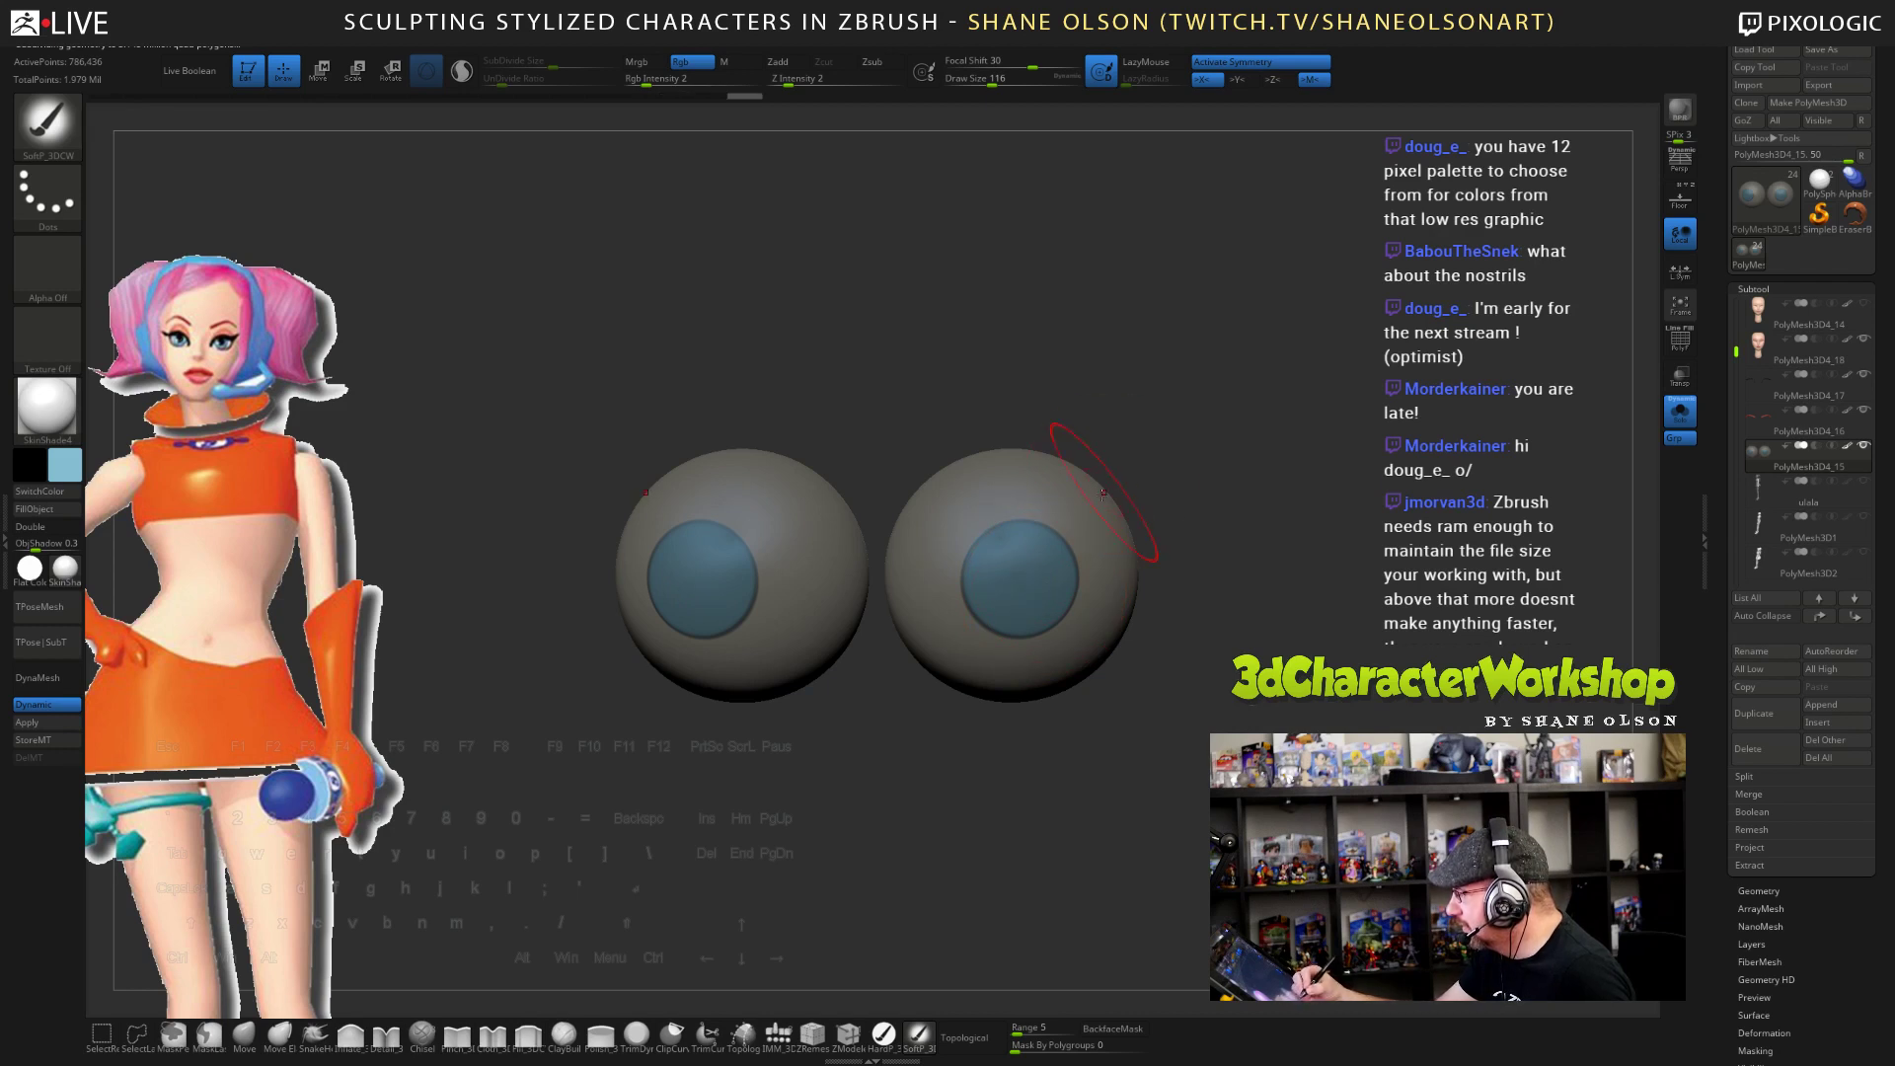
- Reduce the soft brush to draw size 83 and brush the lighter blue faintly over the lower part of both irises
key("s")
left_click_drag(1042, 596, 1035, 597)
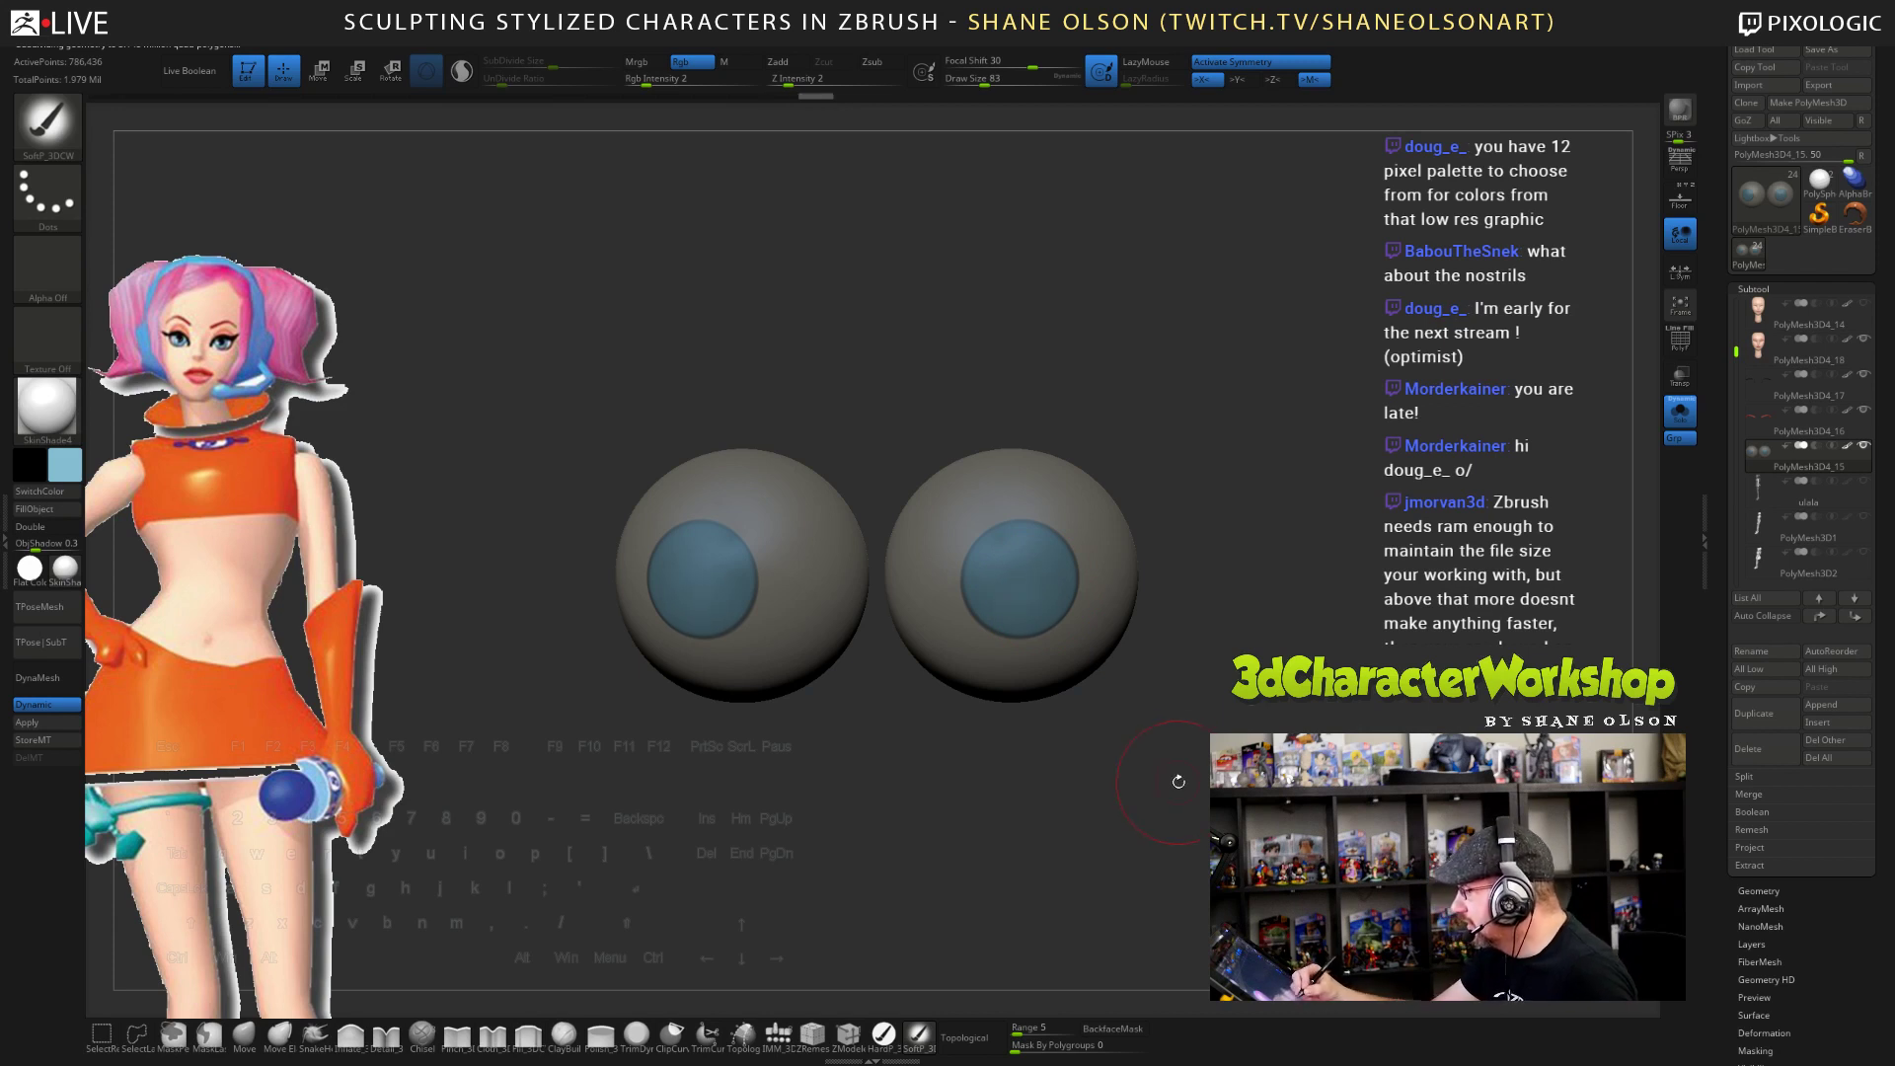
left_click_drag(1176, 783, 1156, 651, "alt")
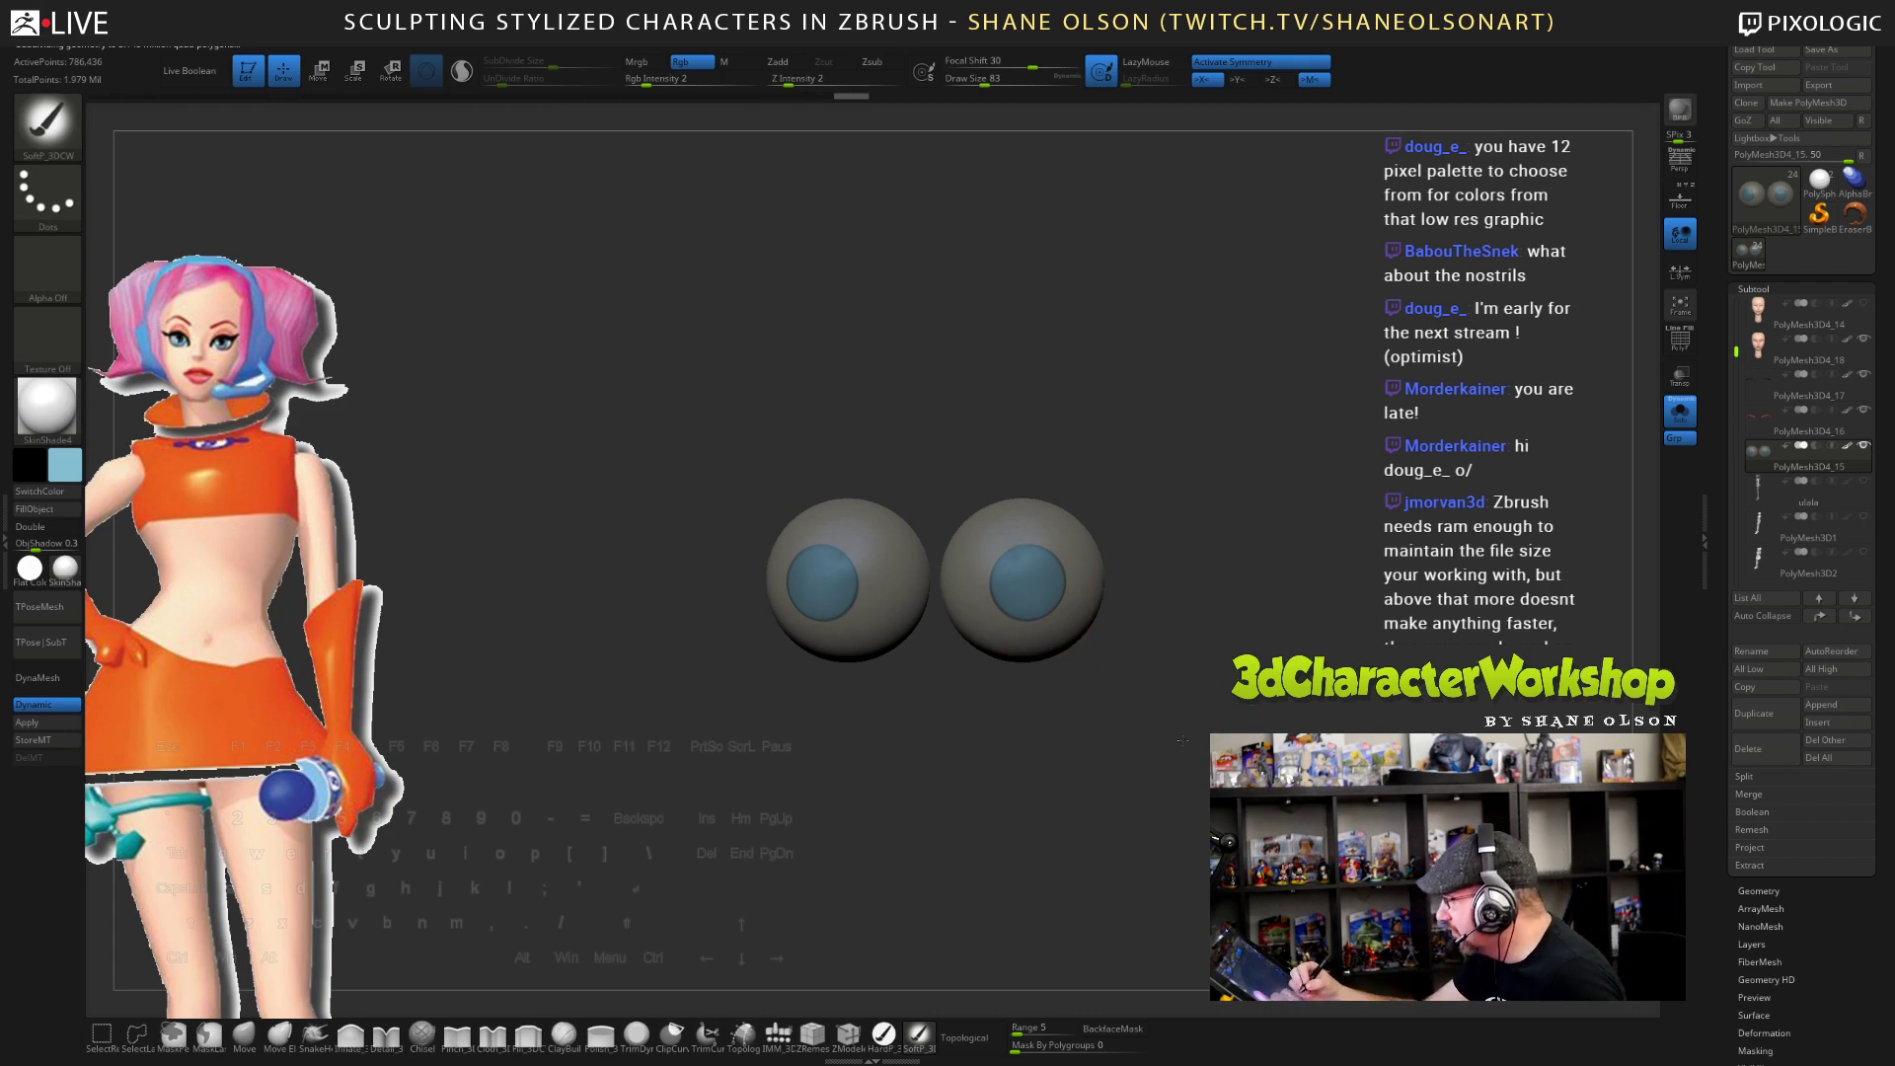
left_click_drag(1180, 740, 1173, 764)
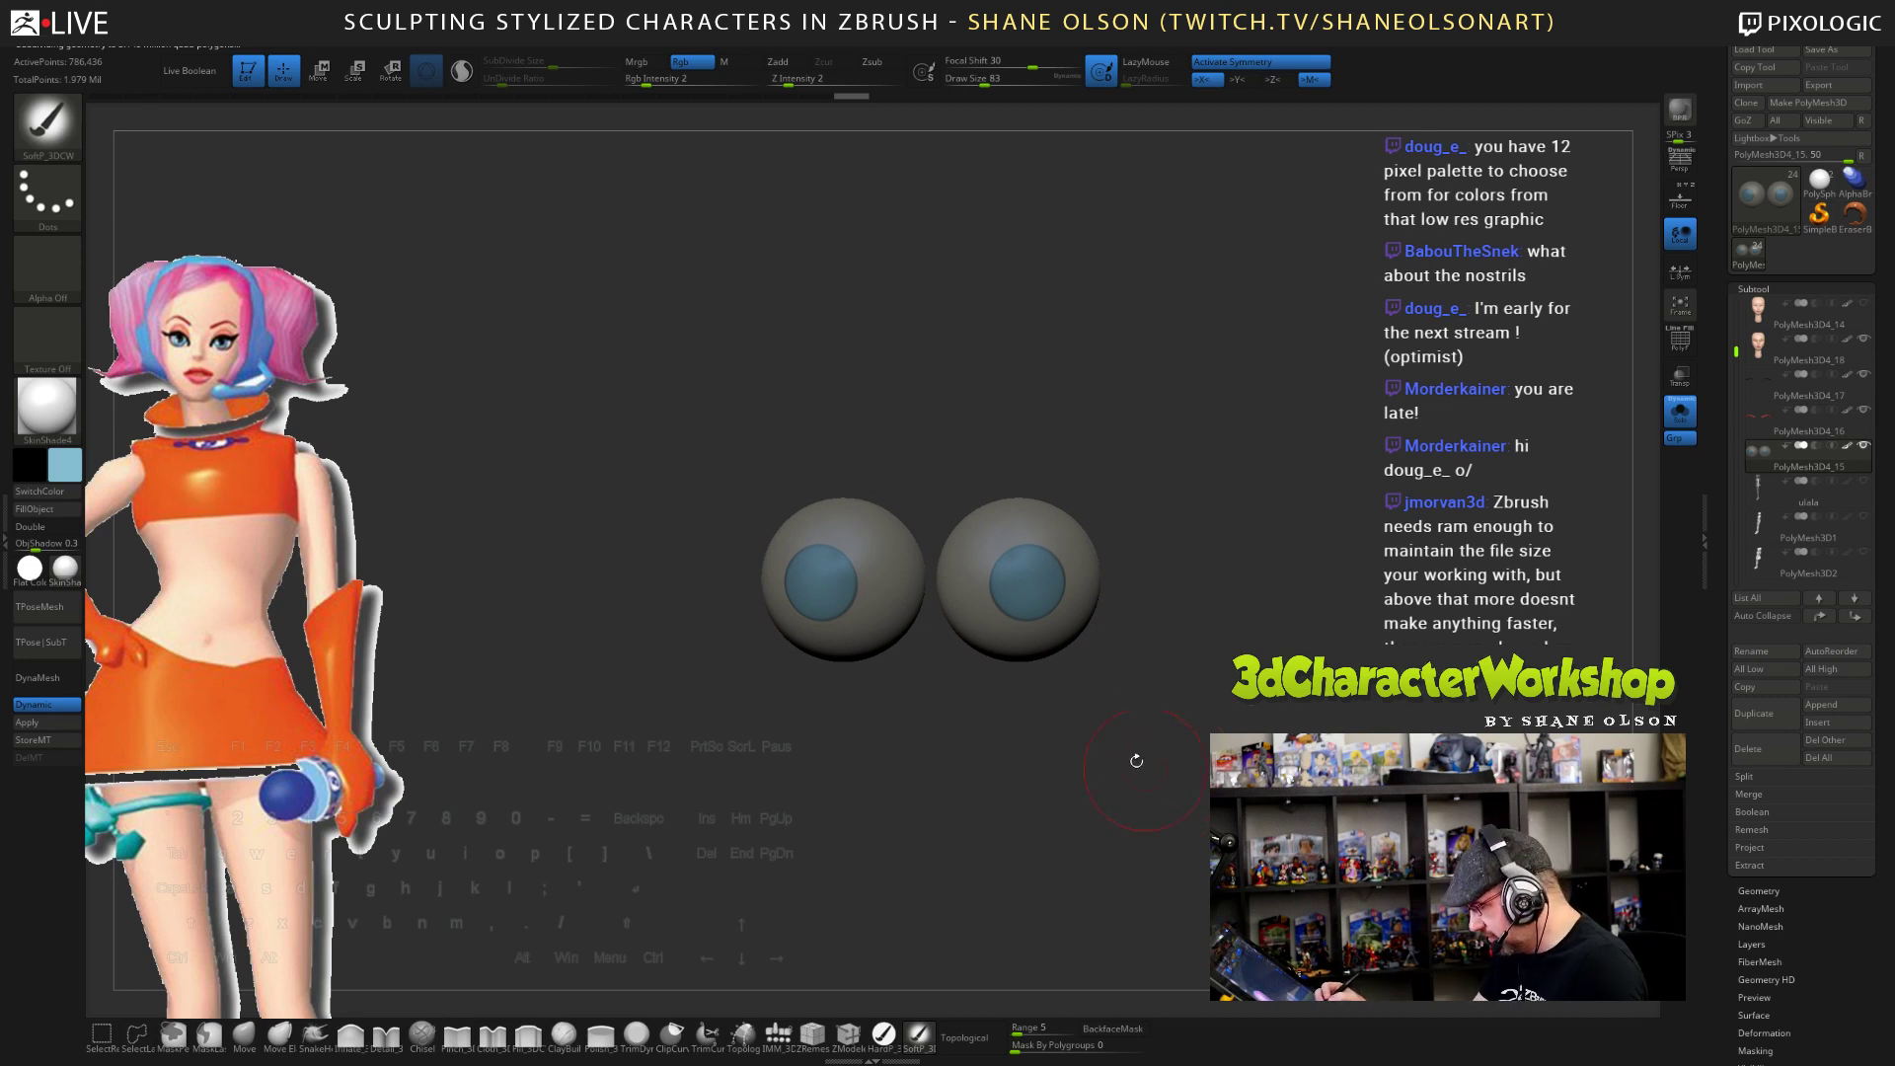
- Pick a brighter light blue and shrink the soft brush to draw size 47 to build up the iris highlights
left_click(77, 472)
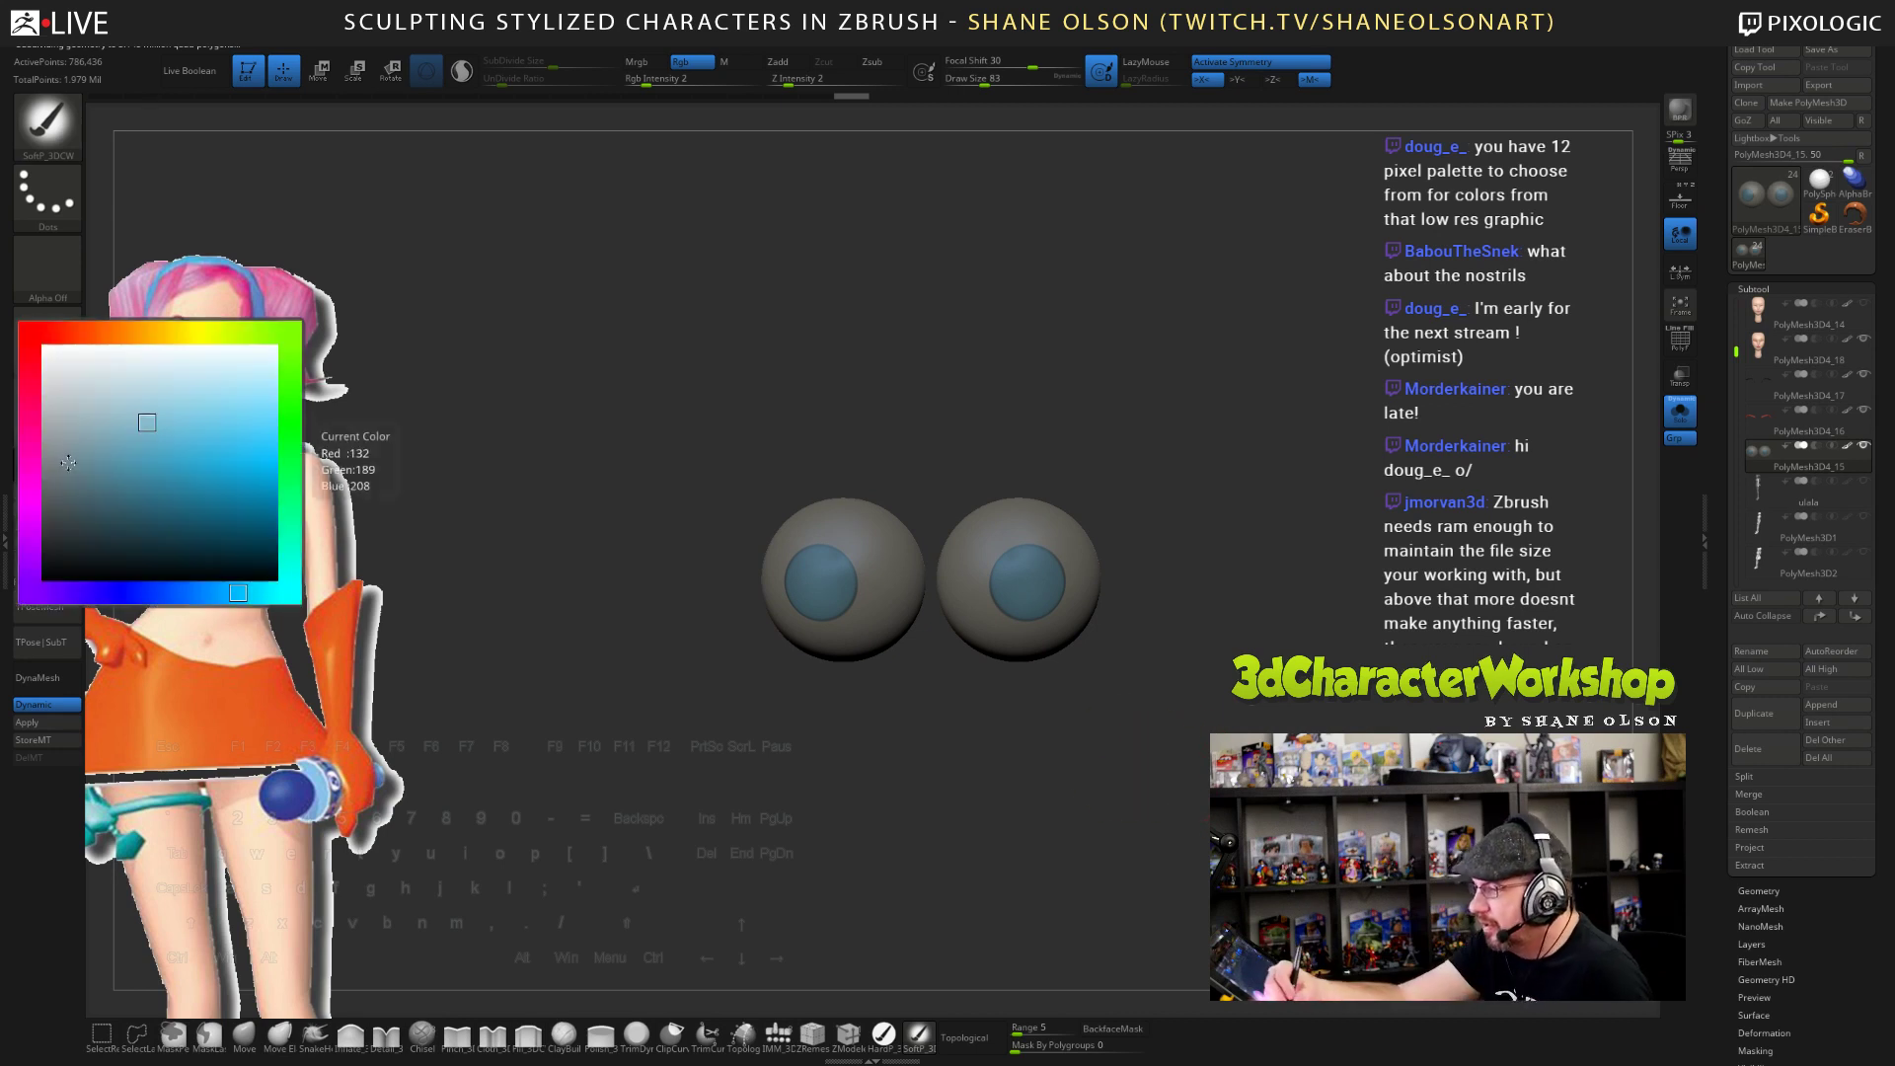
left_click(180, 406)
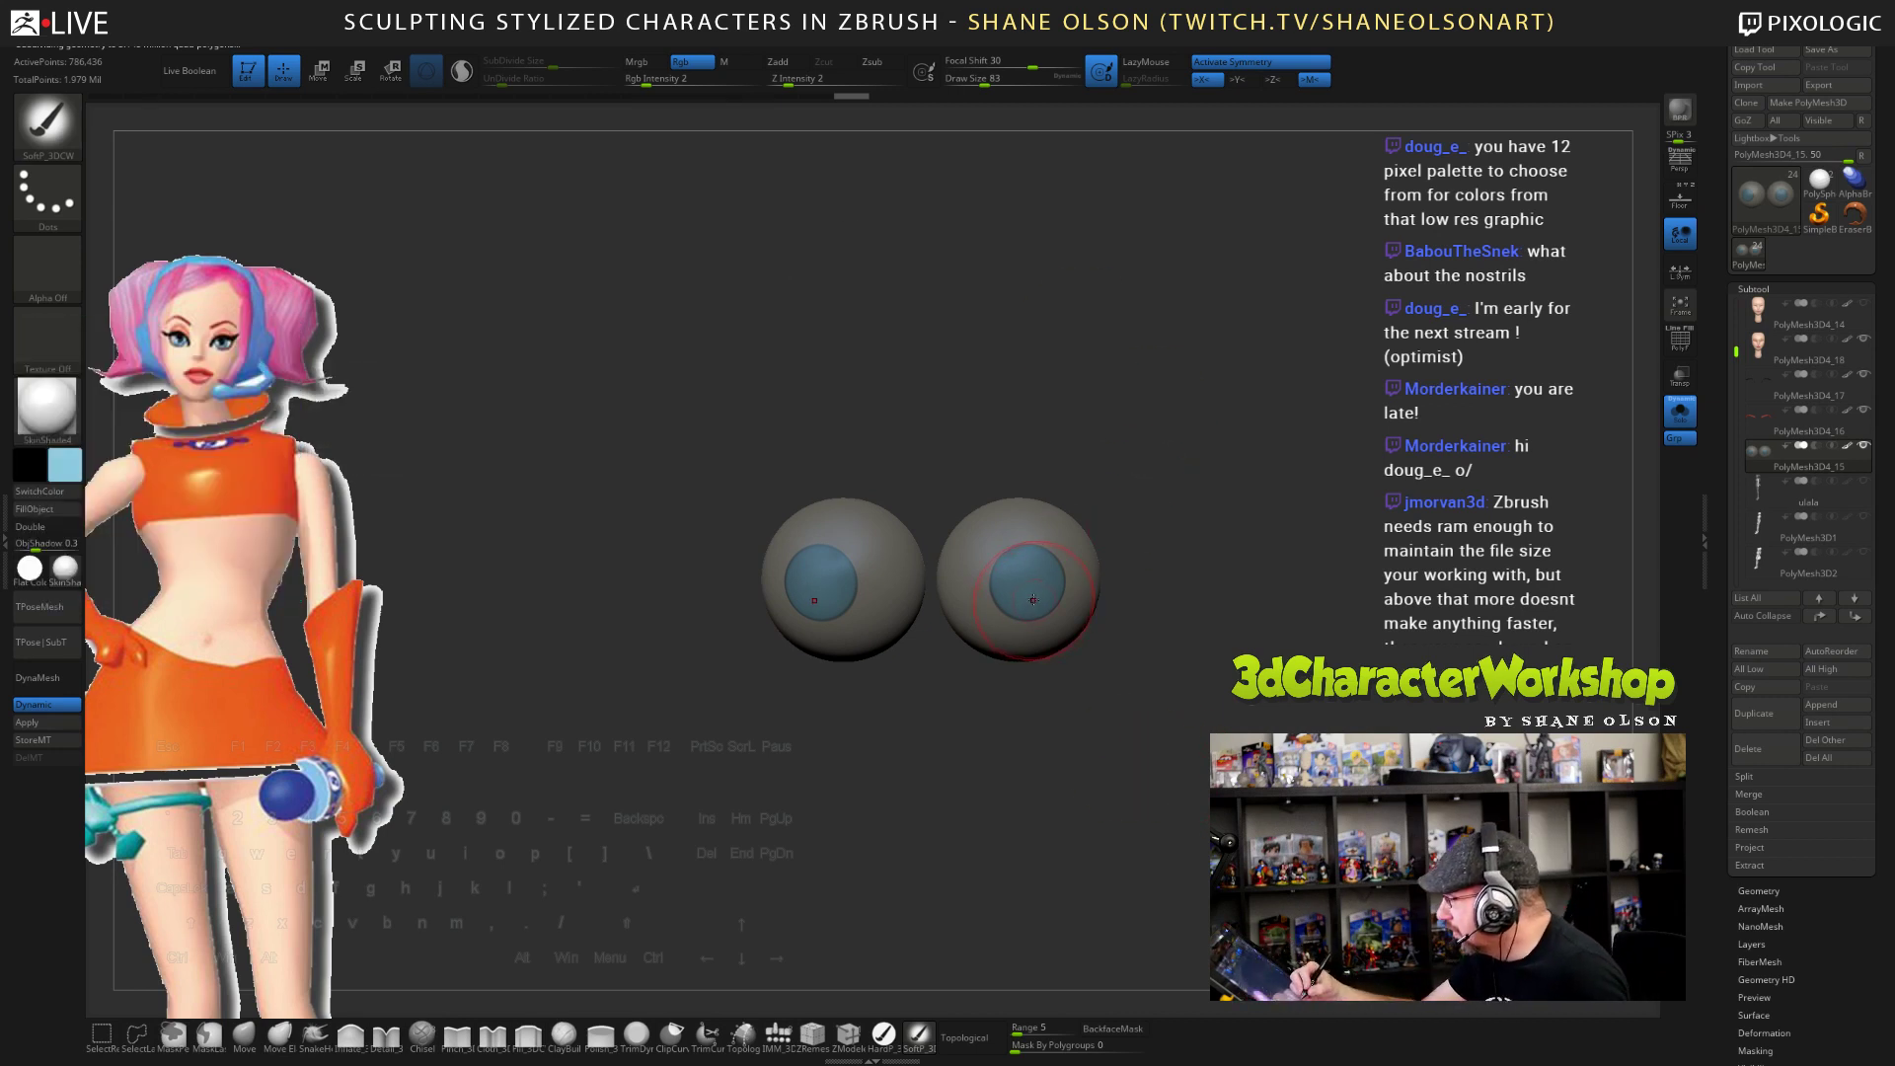
key("bracketleft")
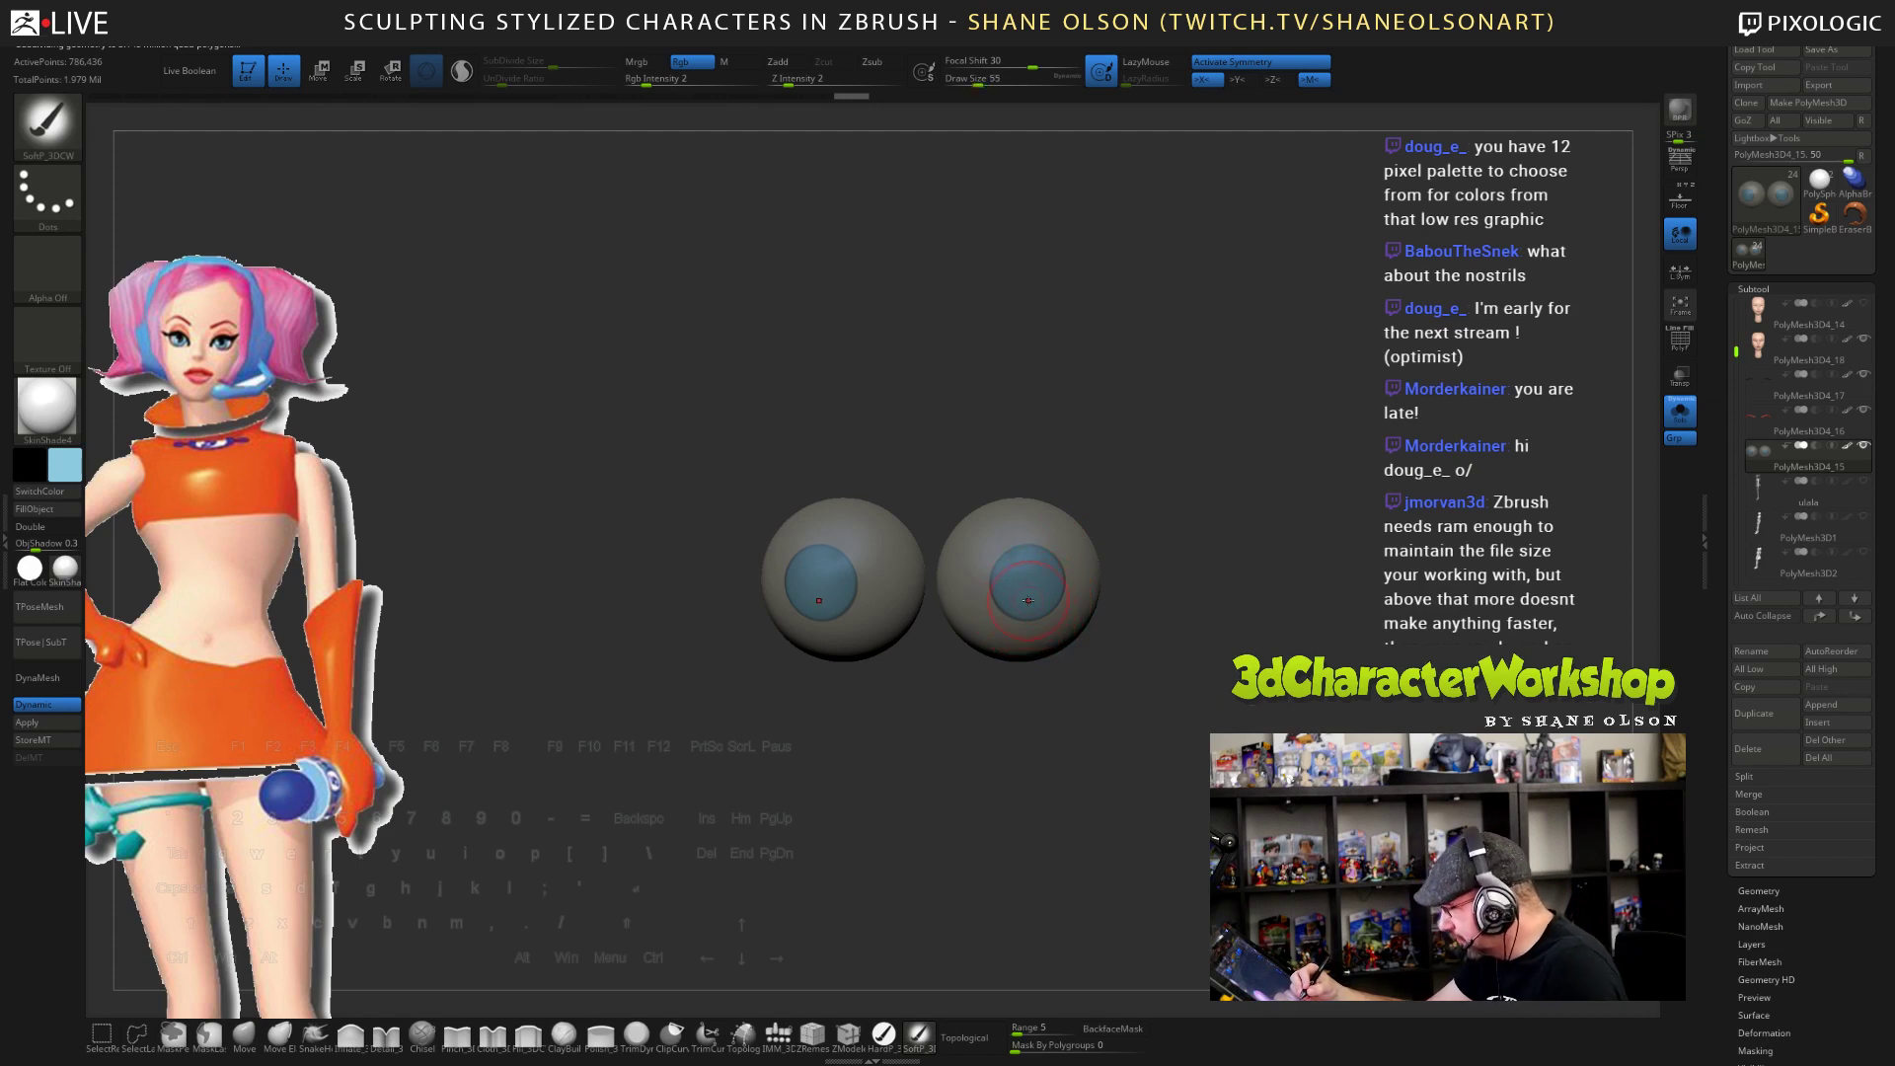
key("bracketleft")
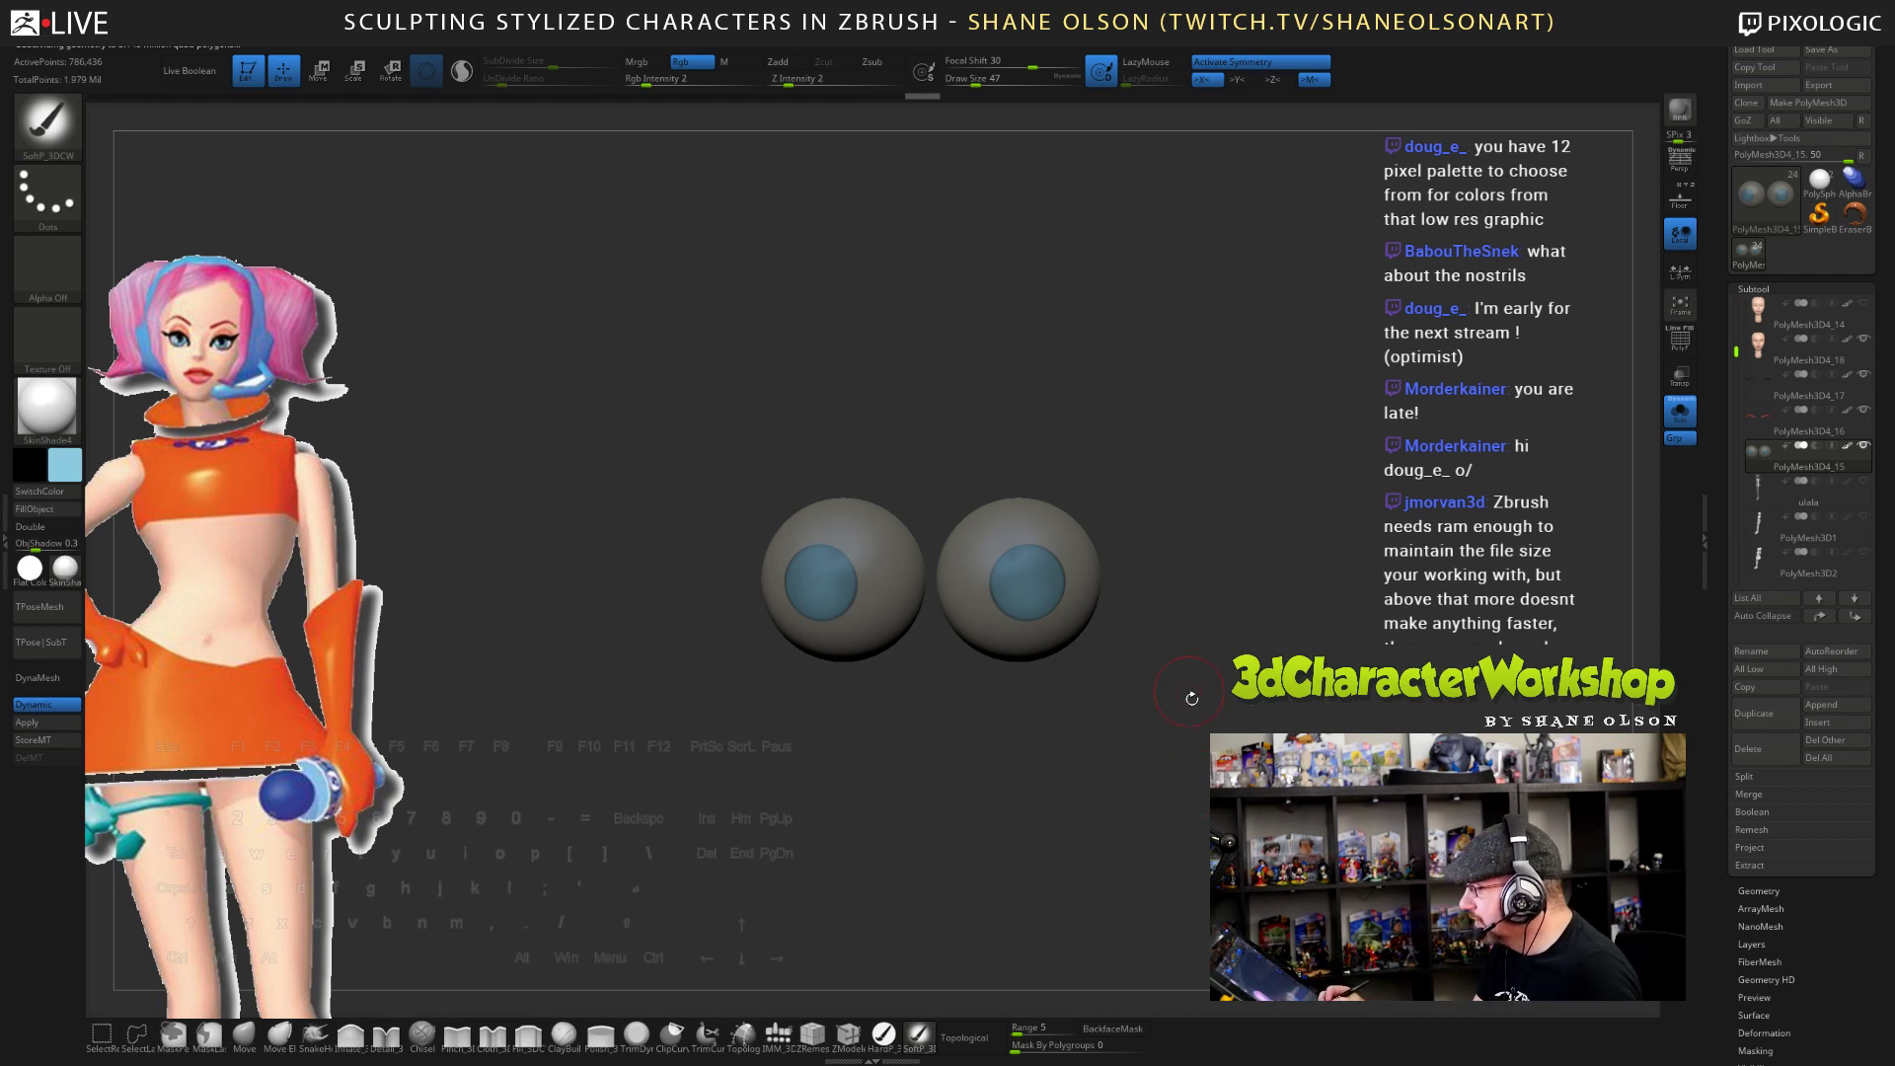
left_click_drag(1194, 651, 1198, 665)
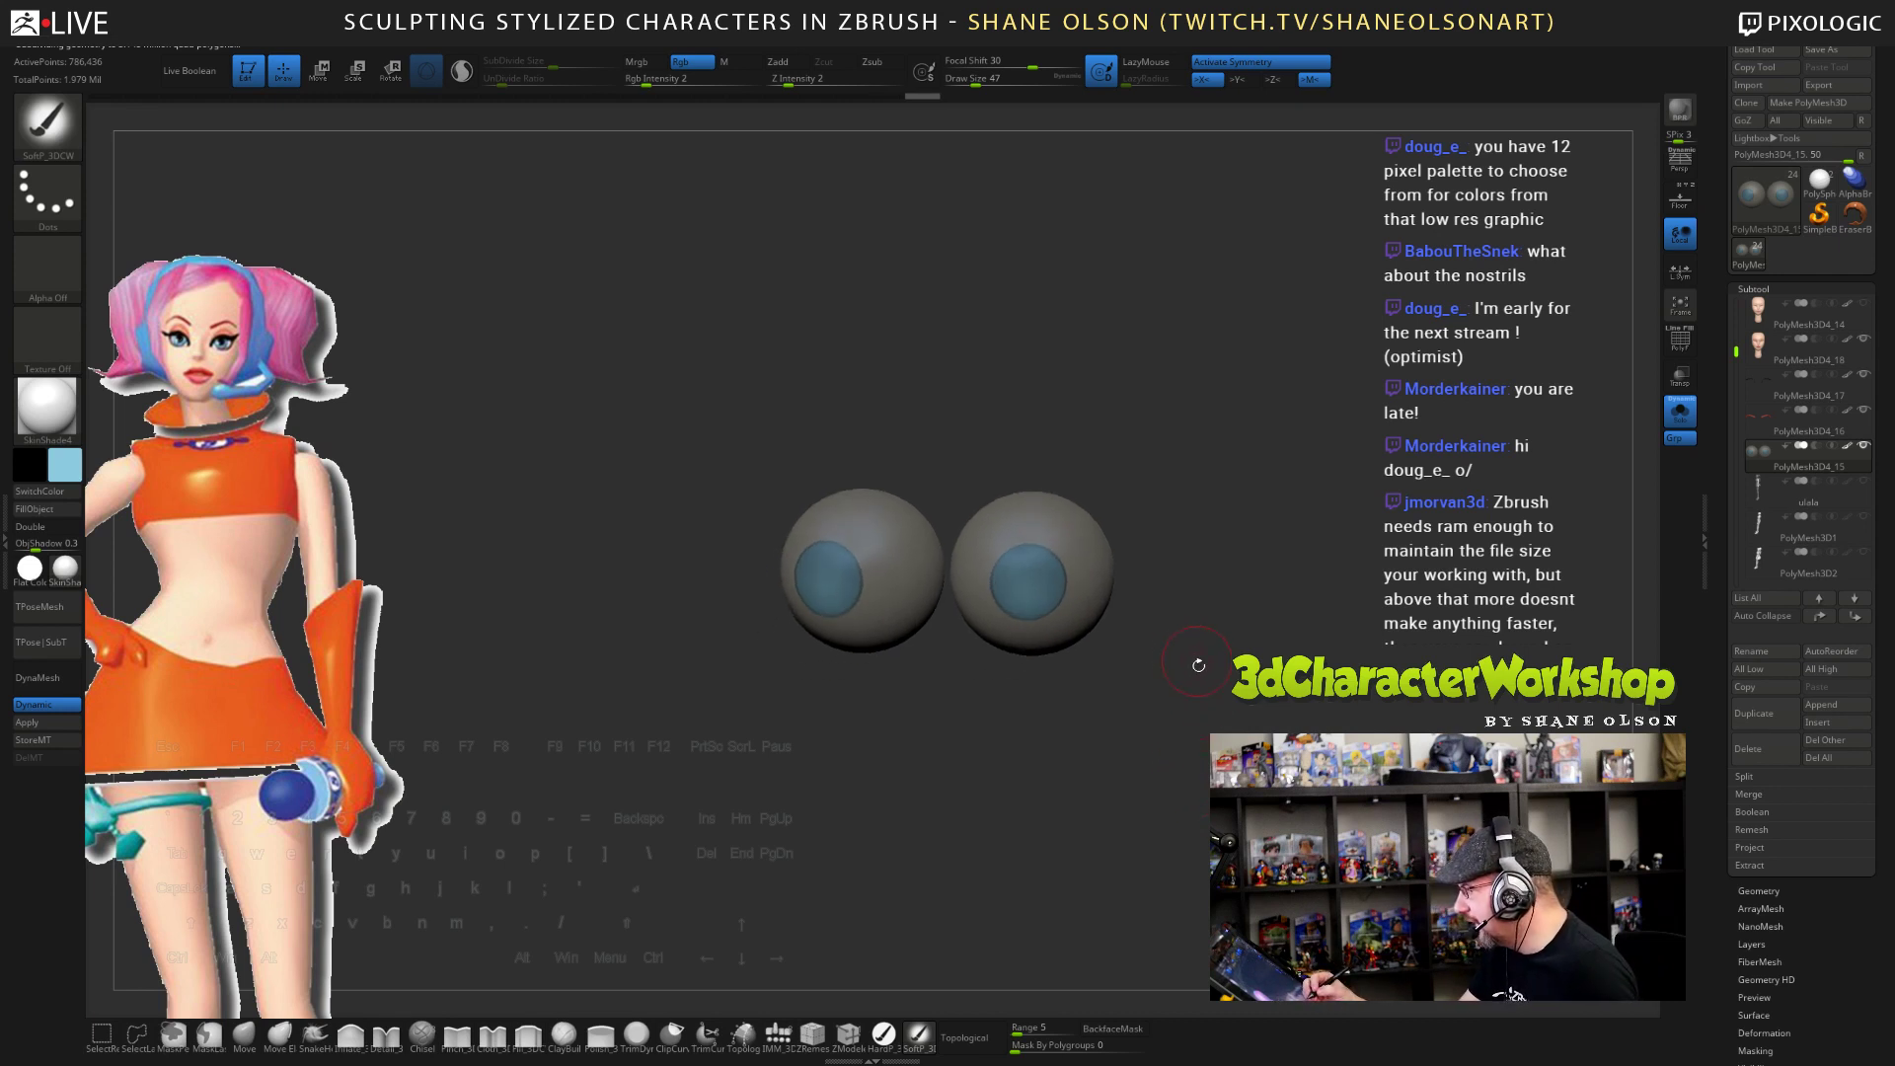
- Reduce the soft brush to draw size 39 and pick a dark slate blue as the paint colour
key("ctrl")
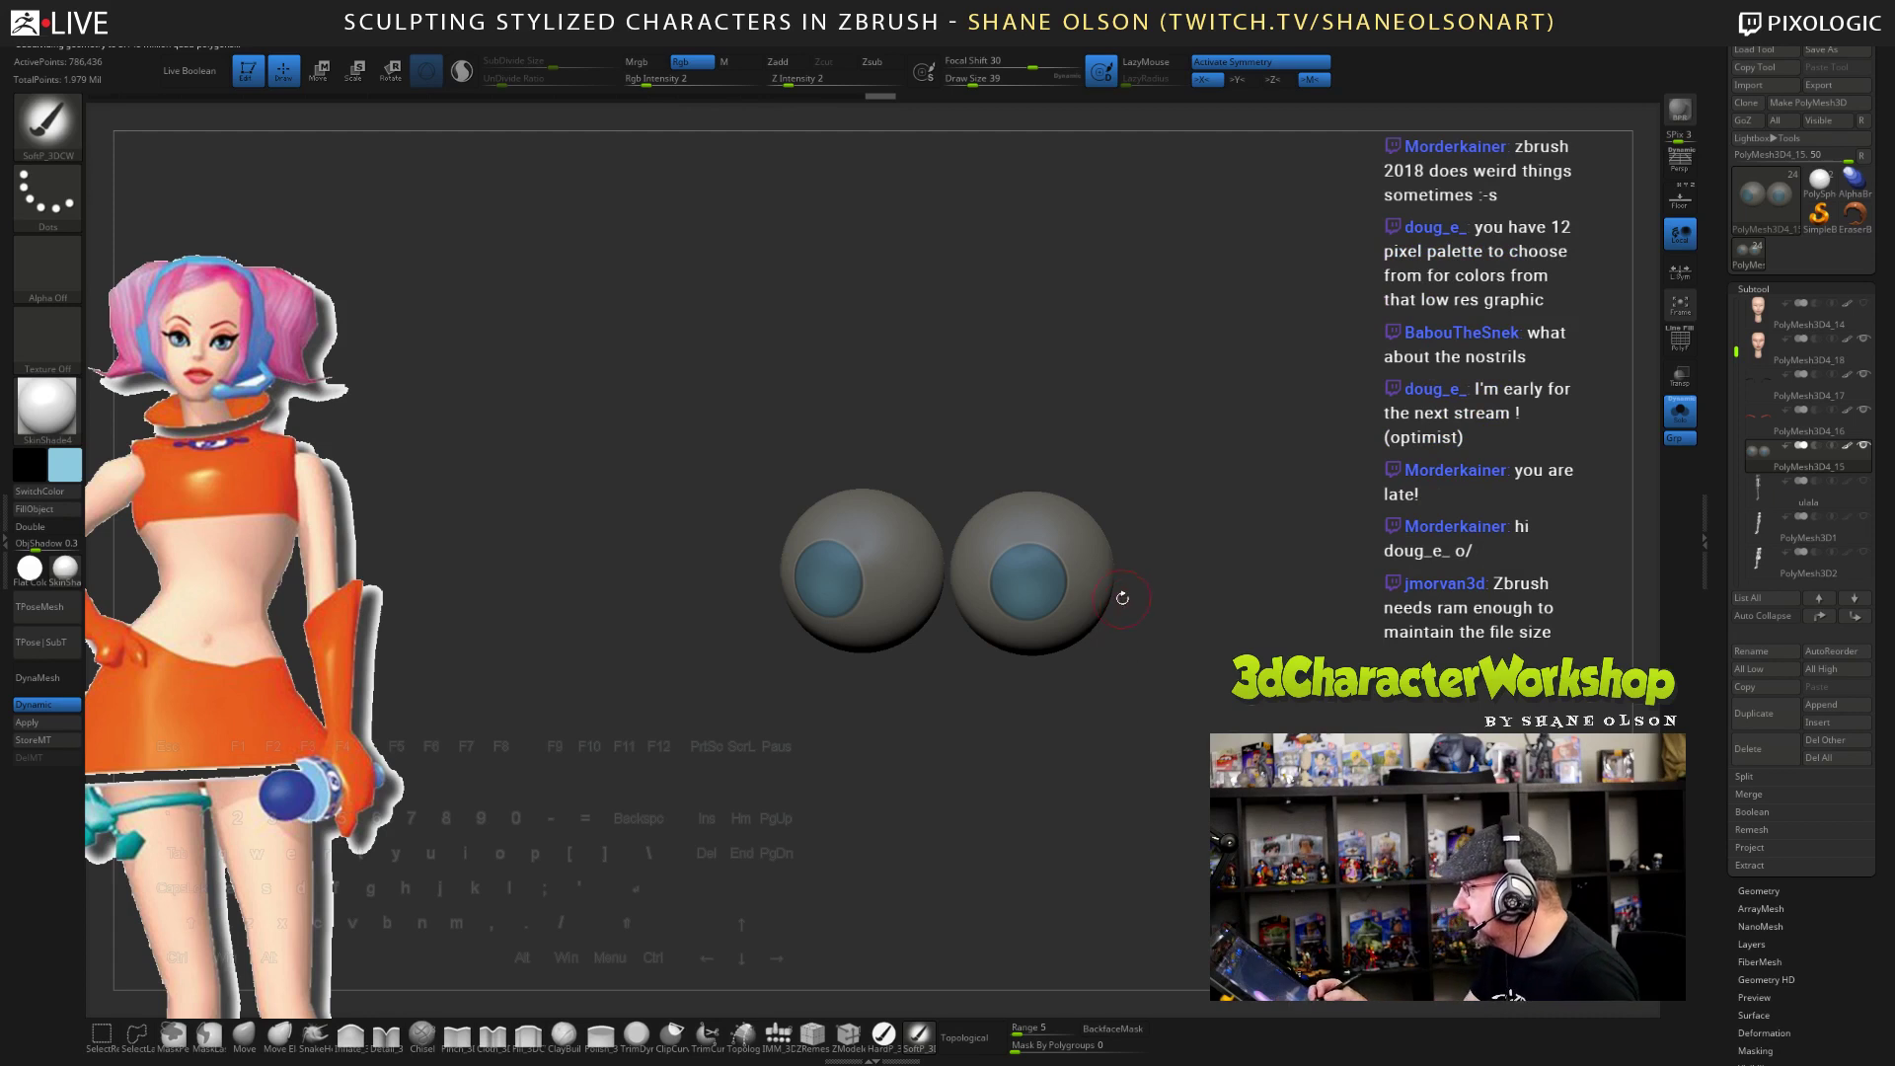
left_click_drag(1136, 642, 1137, 641)
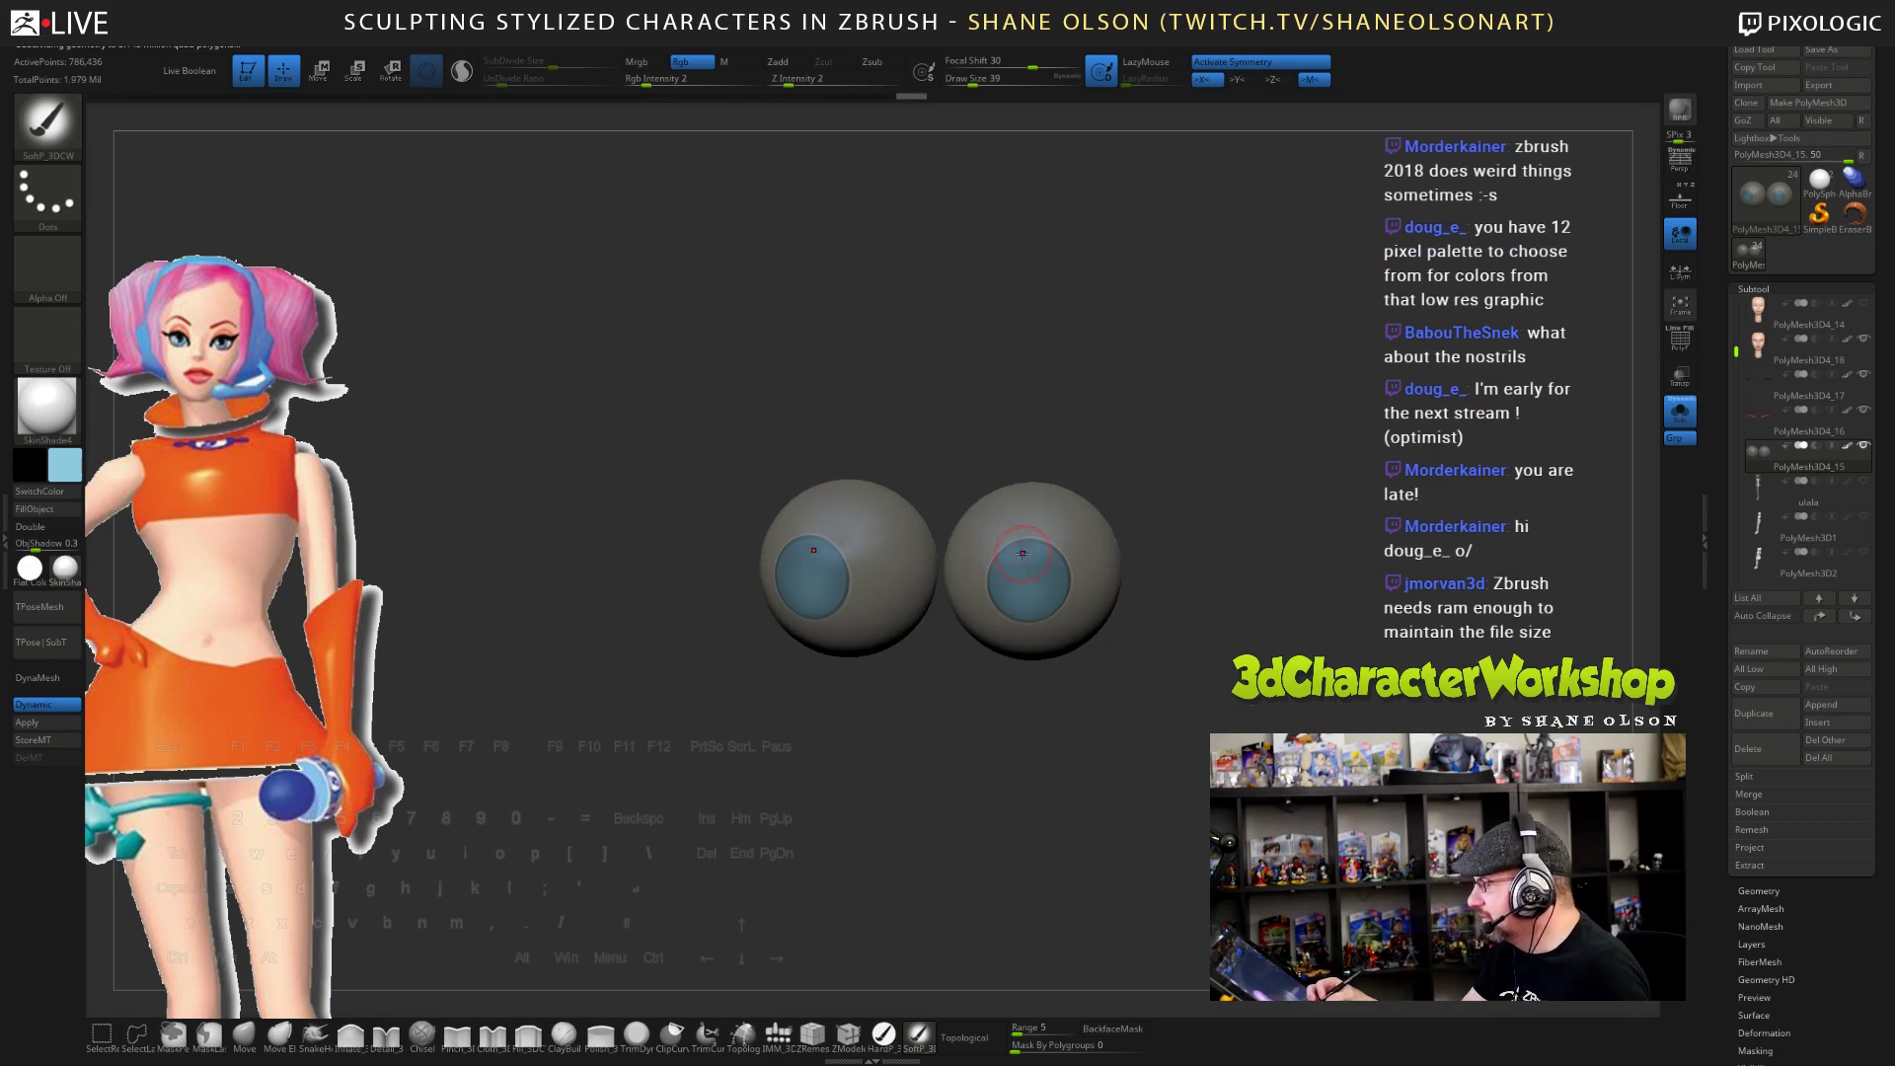
left_click(79, 464)
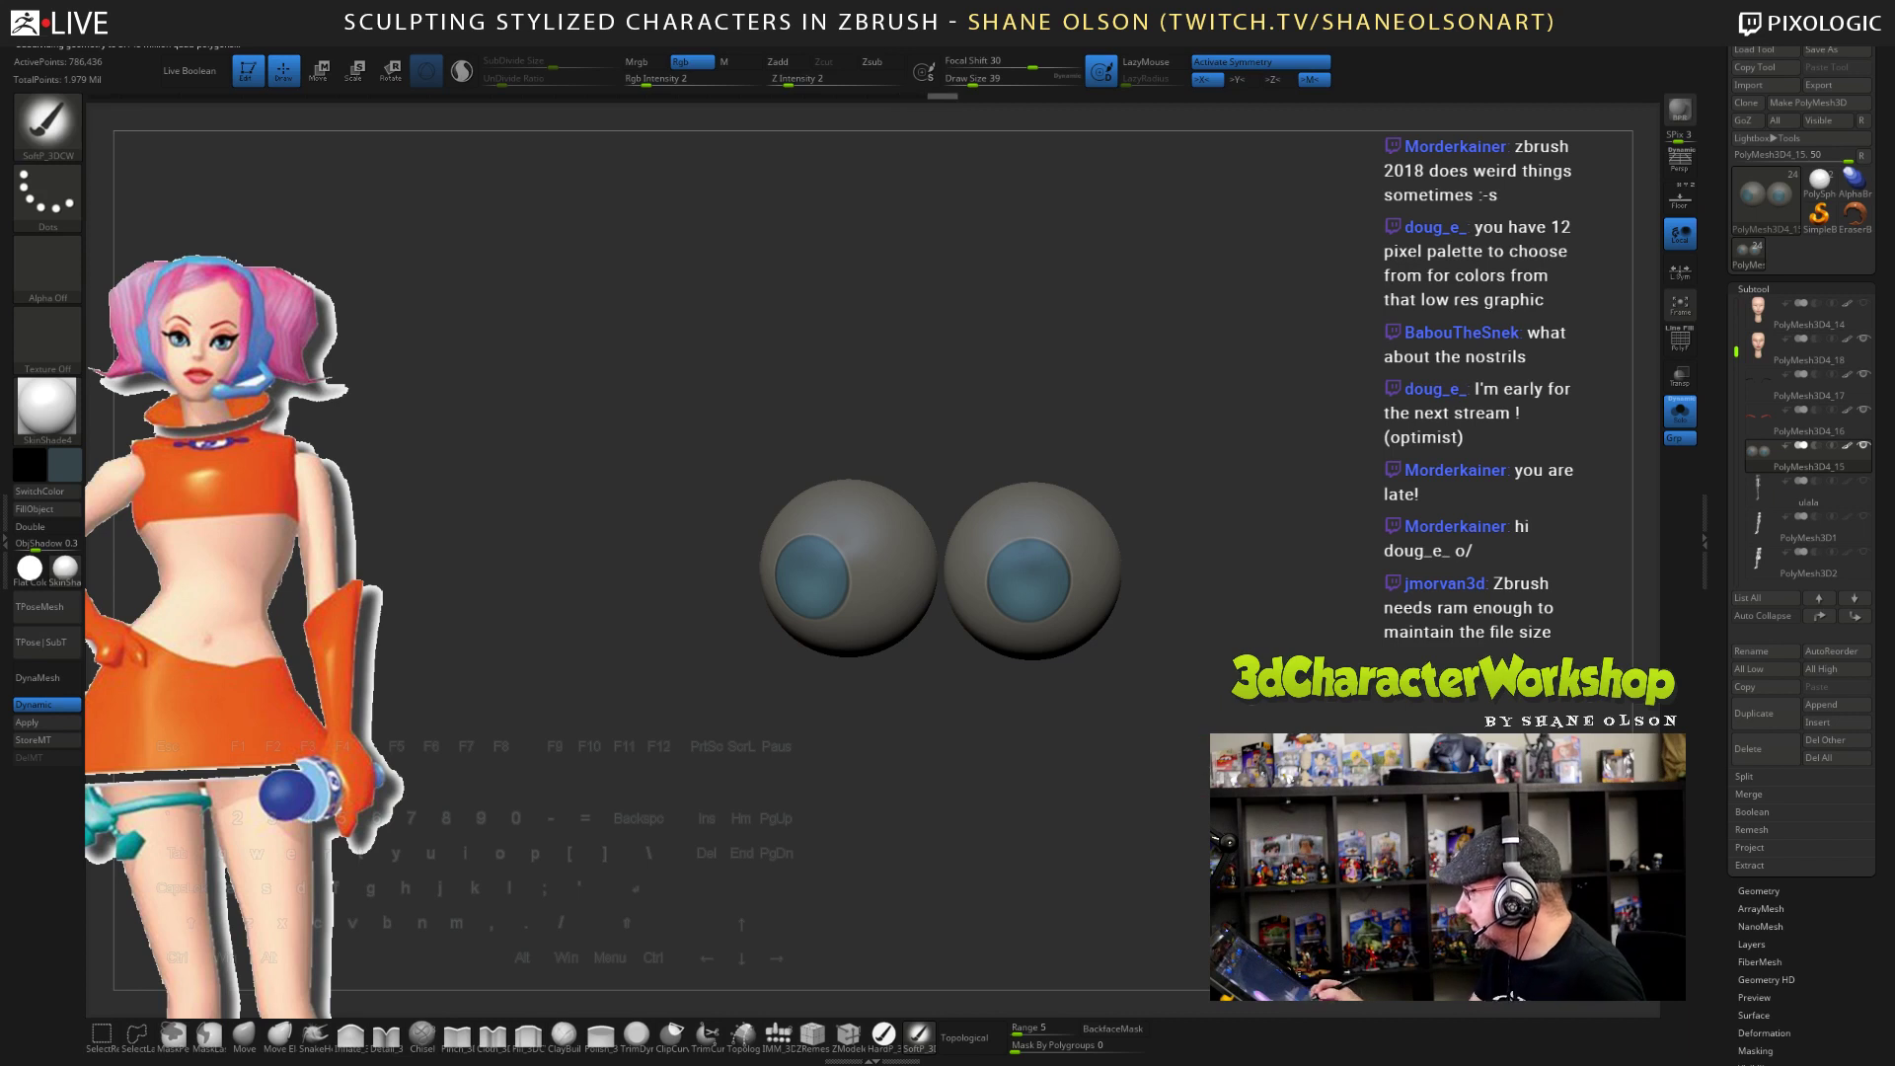
- Switch to the hard paint brush at draw size 5 and pick a darker slate blue as the paint colour
left_click_drag(1149, 672, 1144, 664)
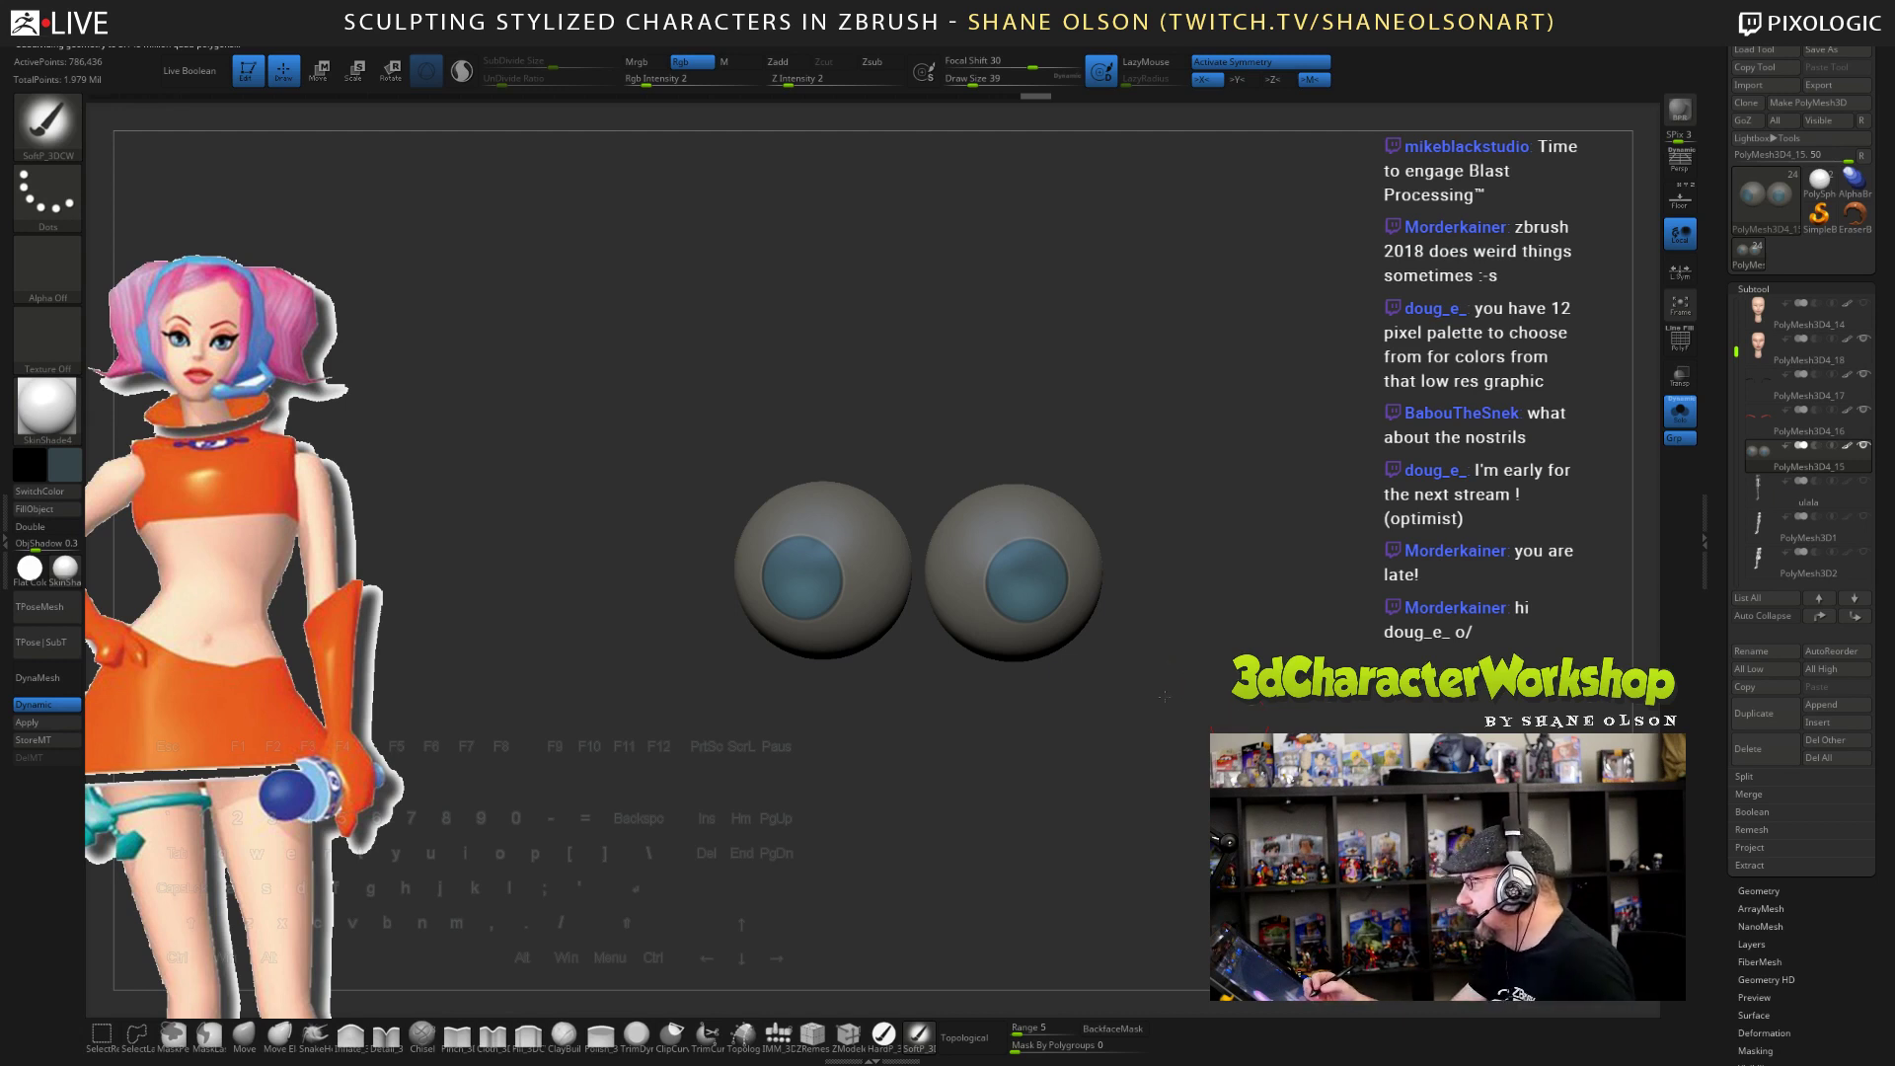
mouse_move(1185, 690)
left_mouse_down()
mouse_move(1217, 634)
mouse_move(1116, 761)
mouse_move(1174, 763)
mouse_move(1195, 729)
mouse_move(1179, 800)
mouse_move(1075, 624)
left_mouse_up()
key("s")
left_click(1180, 758)
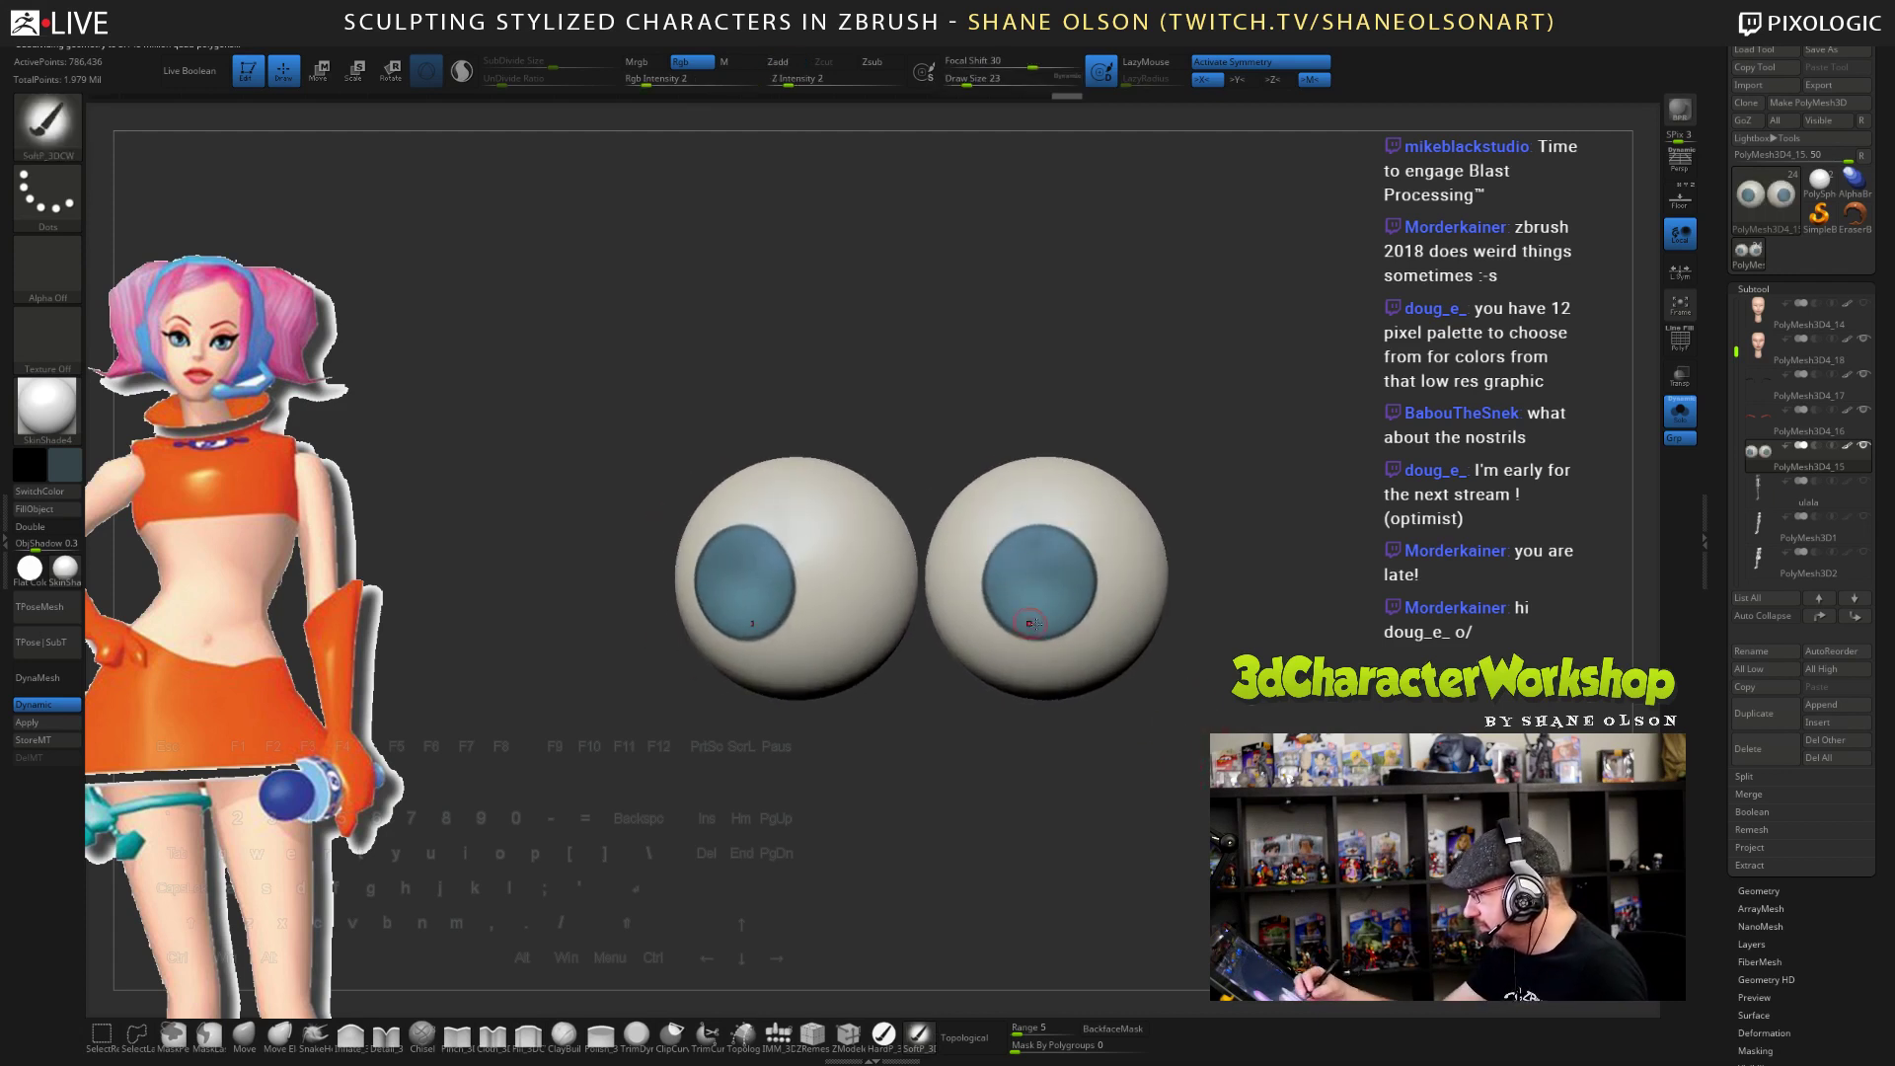
left_click(883, 1032)
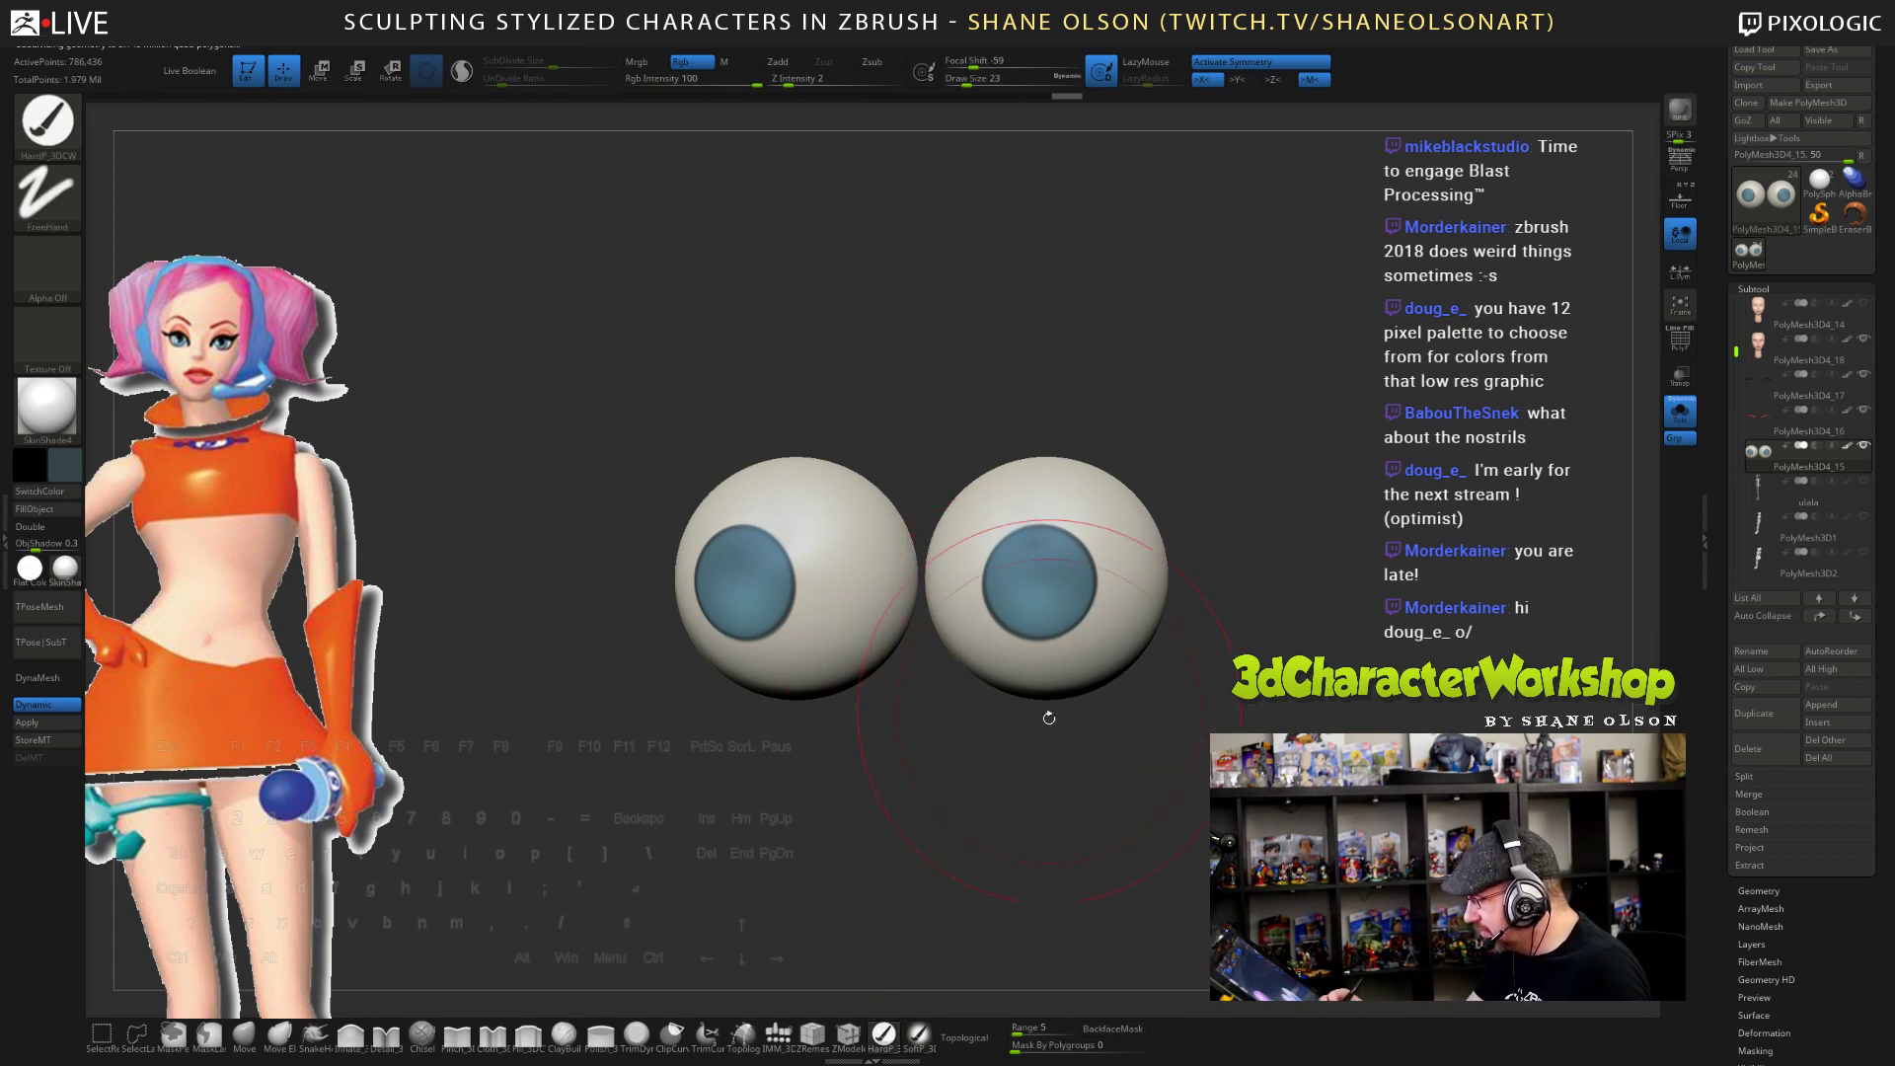
key("s")
left_click_drag(1043, 761, 1041, 761)
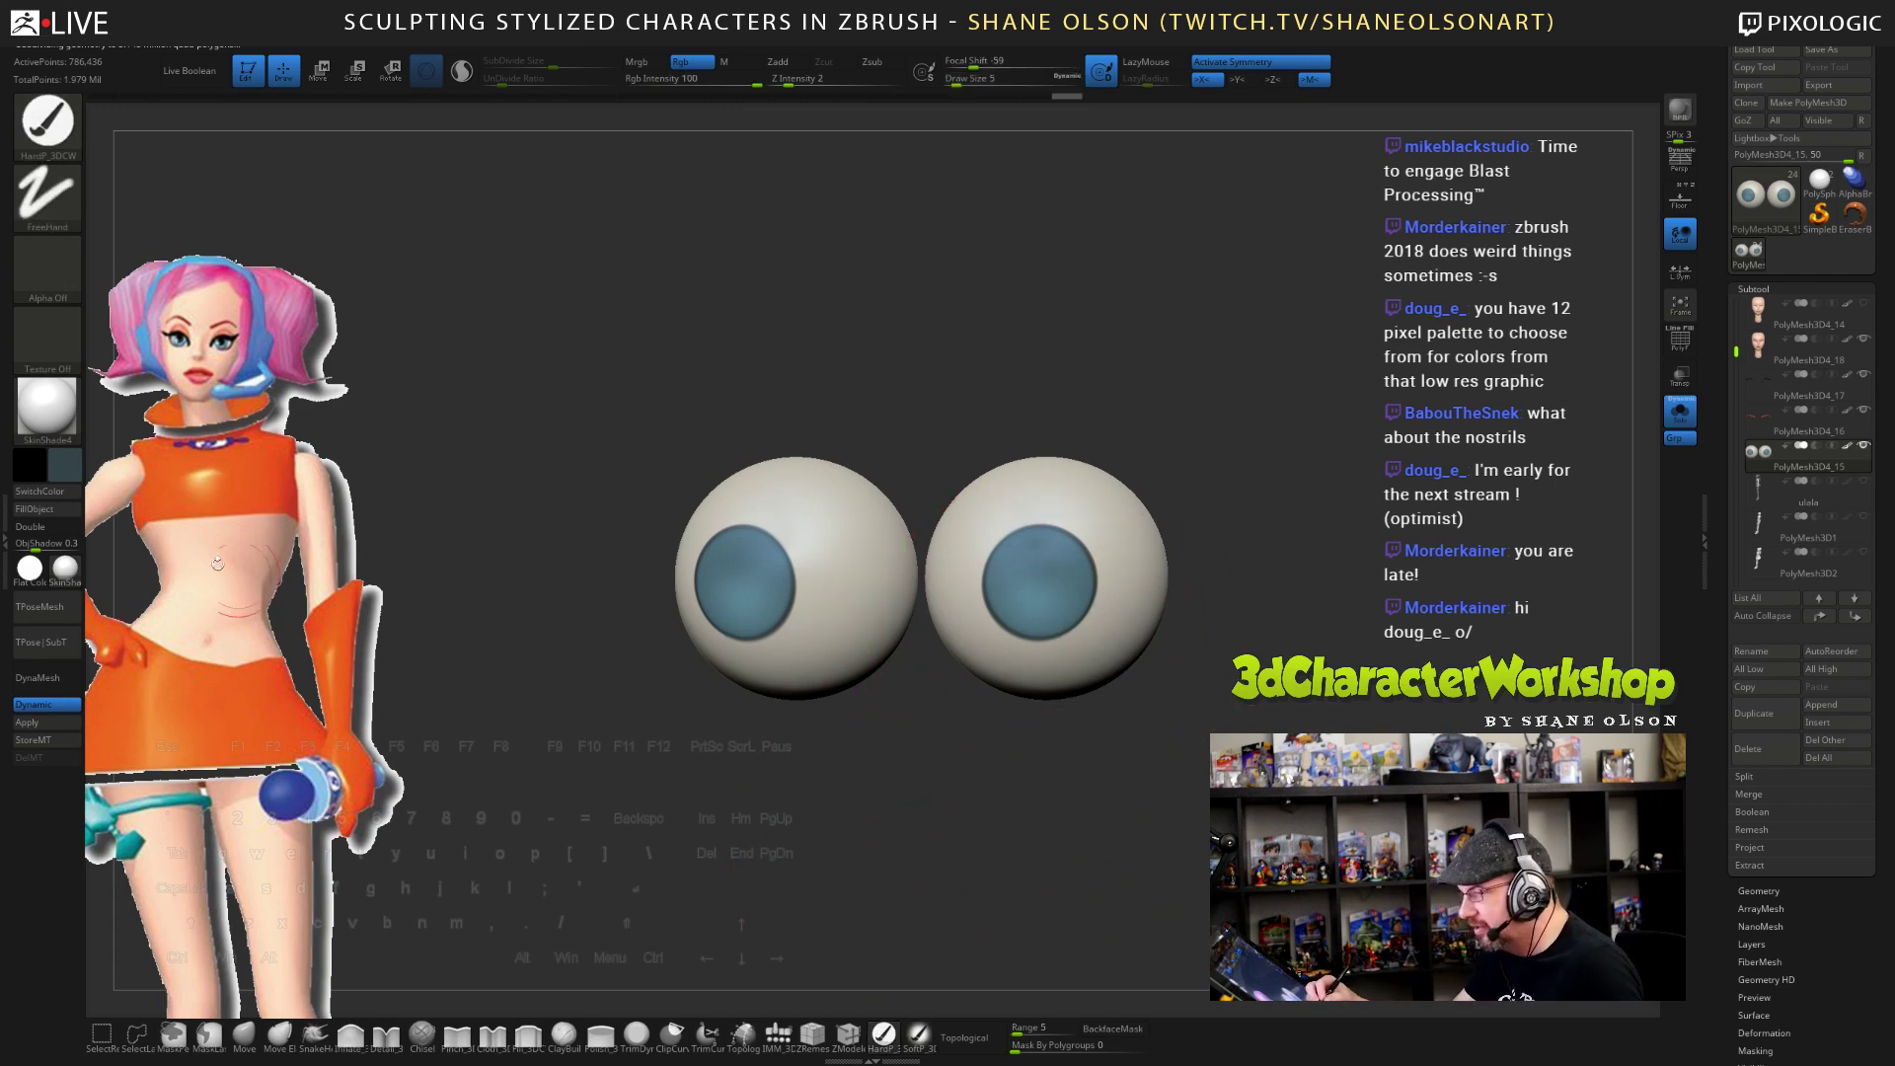
left_click(65, 465)
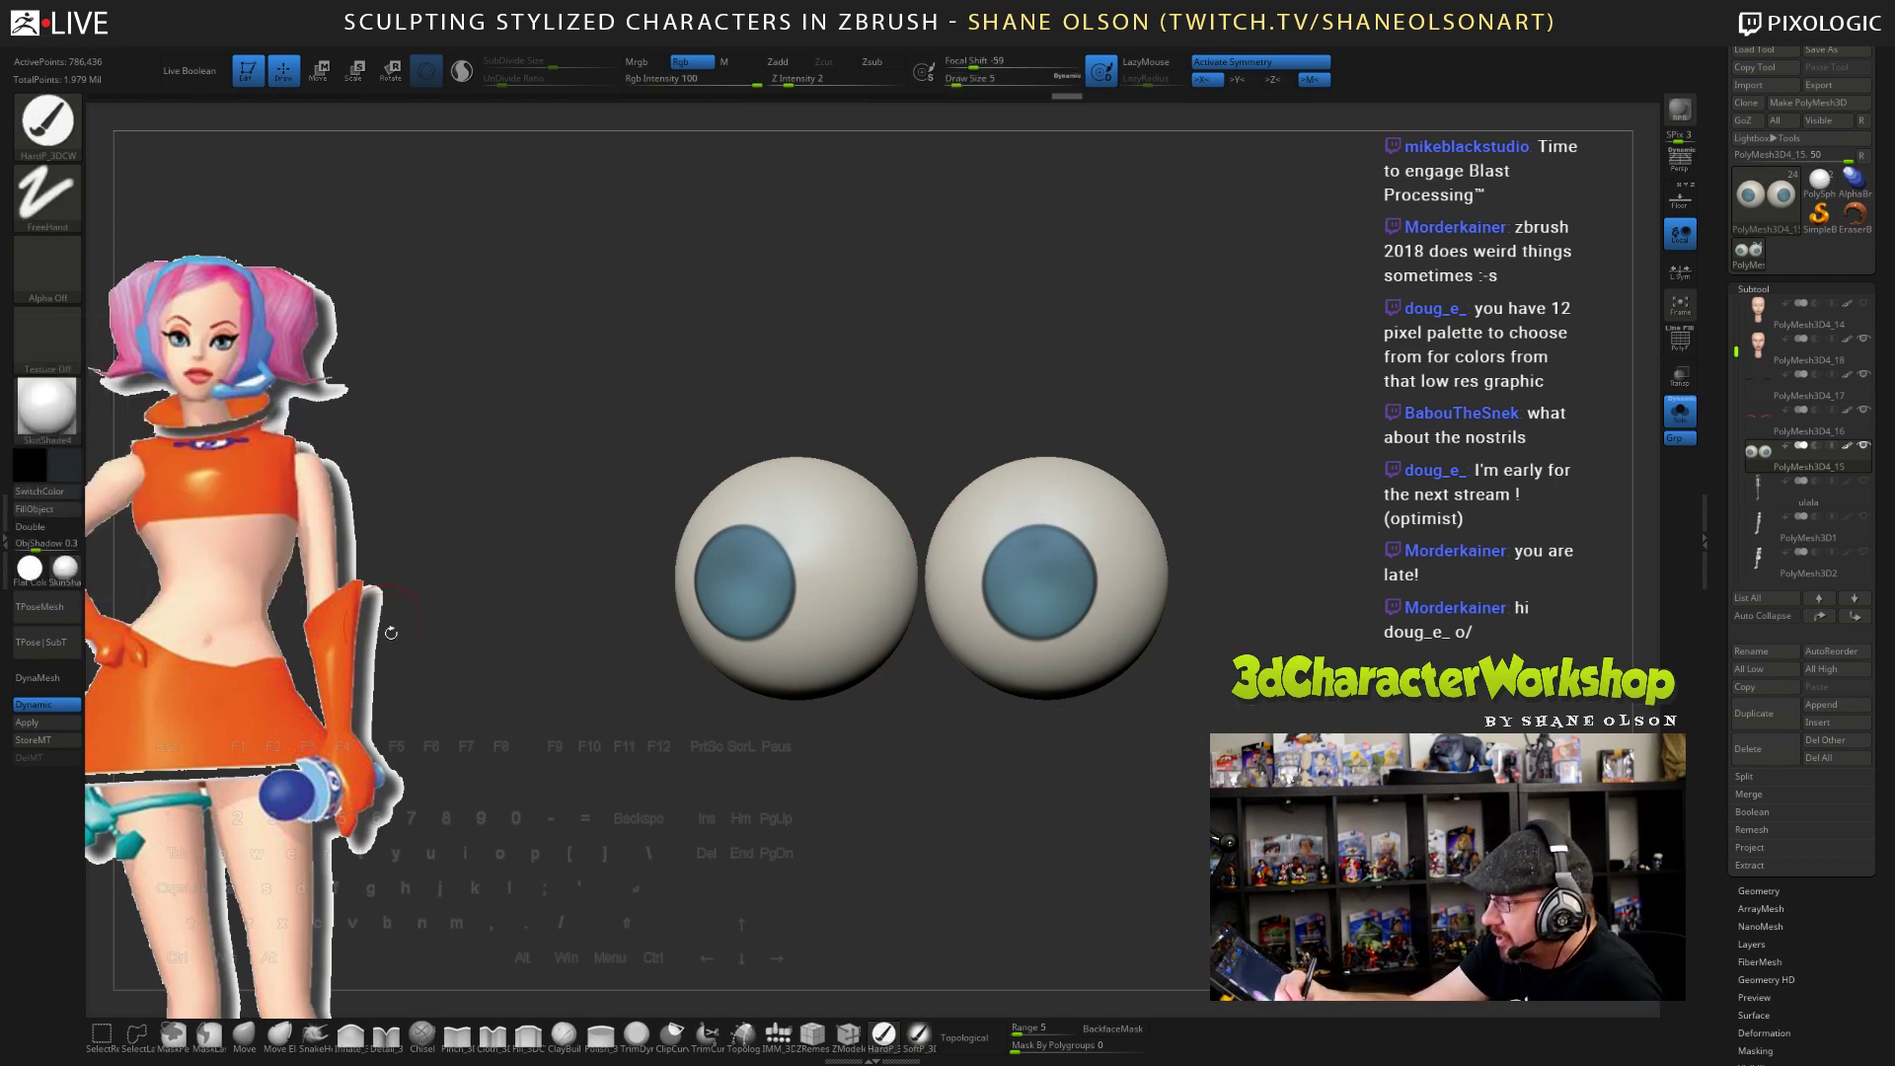
left_click(66, 539)
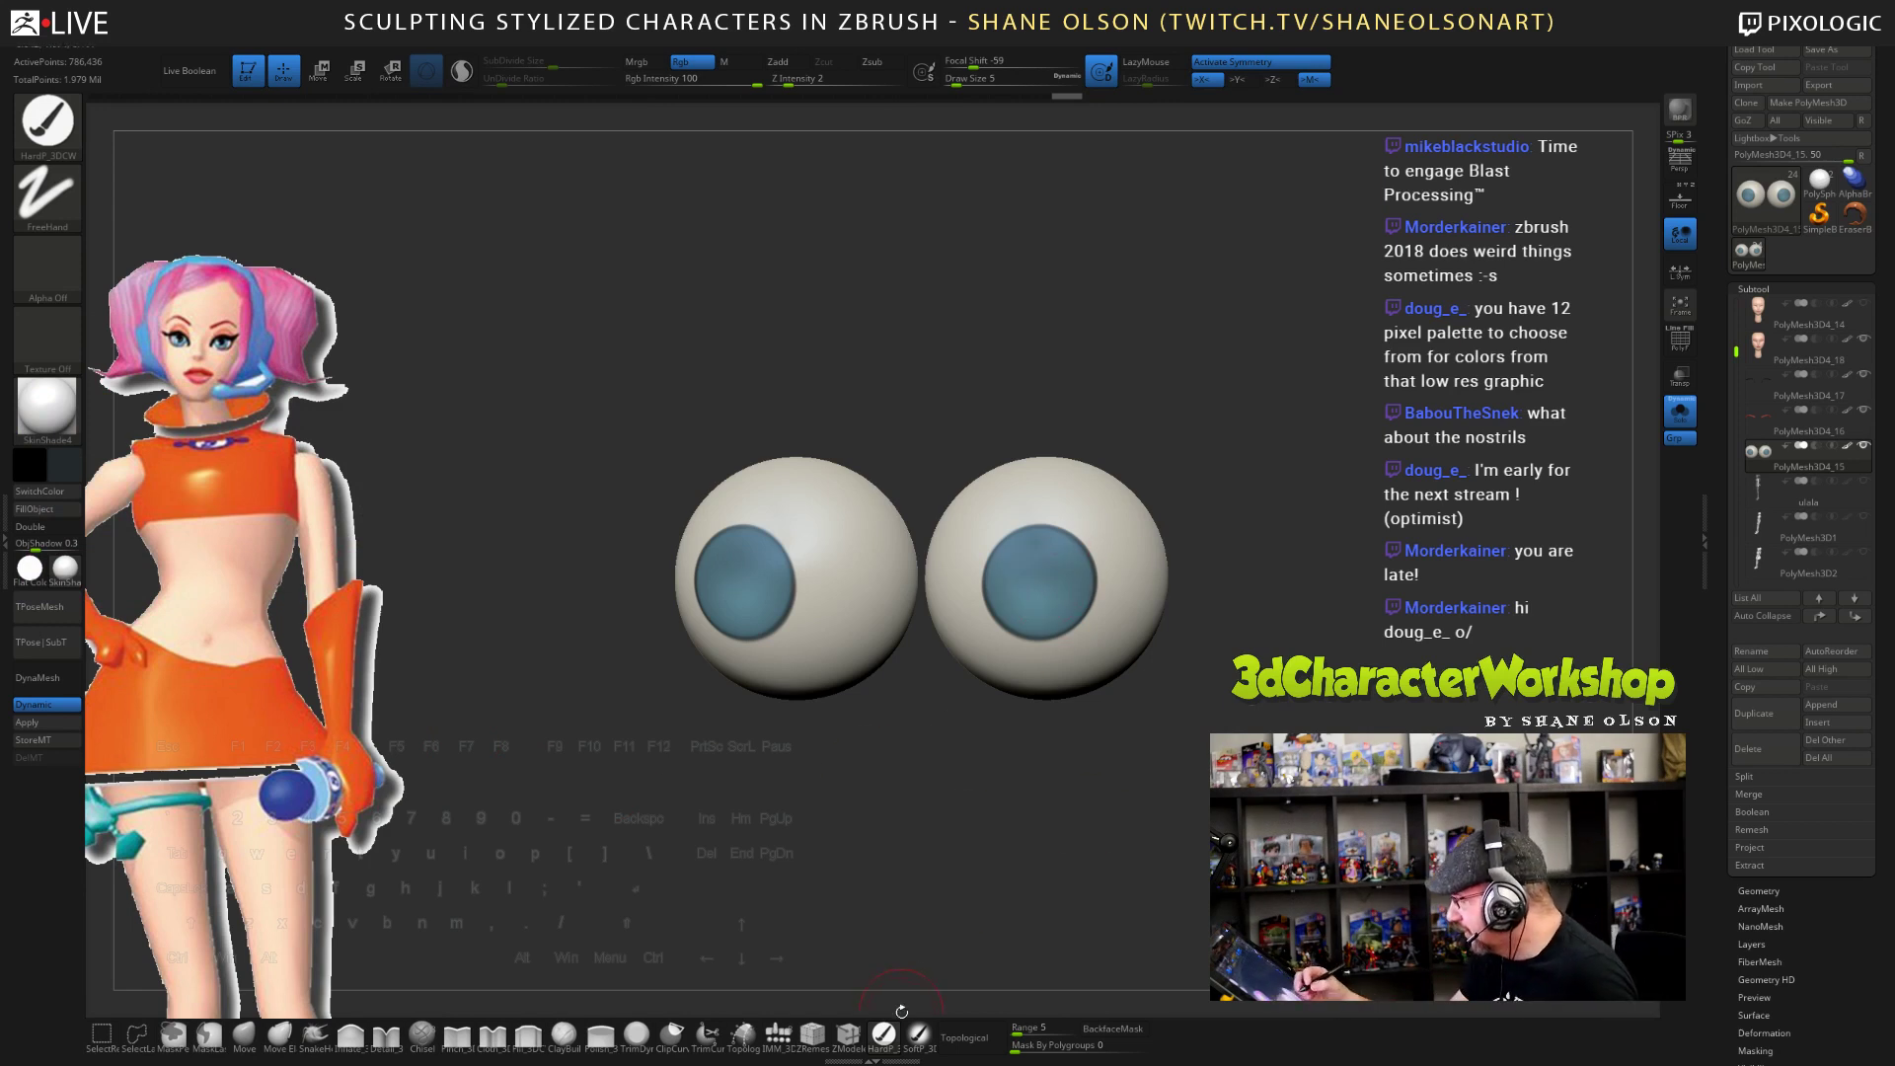
- Try to paint a dark pupil in the centre of the iris, and undo the stroke
left_click_drag(1214, 465, 1167, 486)
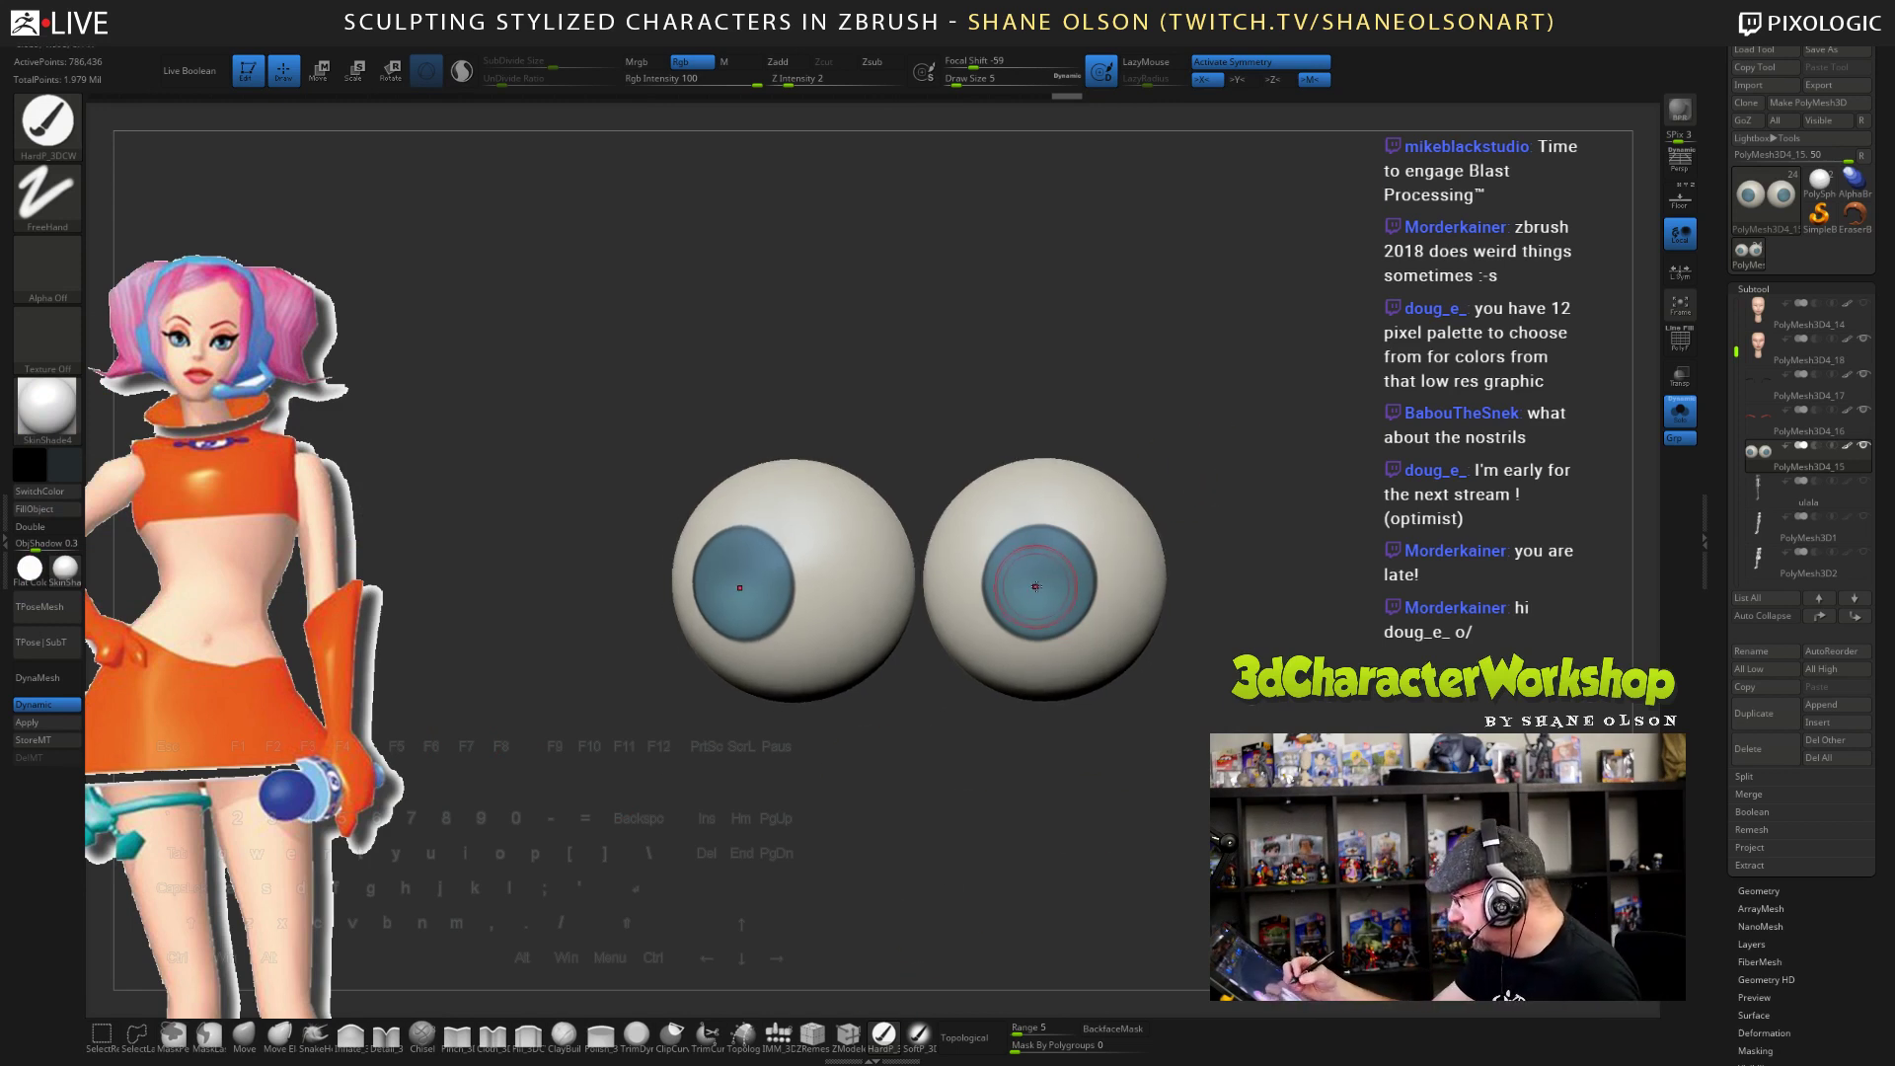
mouse_move(1037, 582)
left_mouse_down()
mouse_move(1017, 567)
mouse_move(1051, 597)
mouse_move(1039, 585)
left_mouse_up()
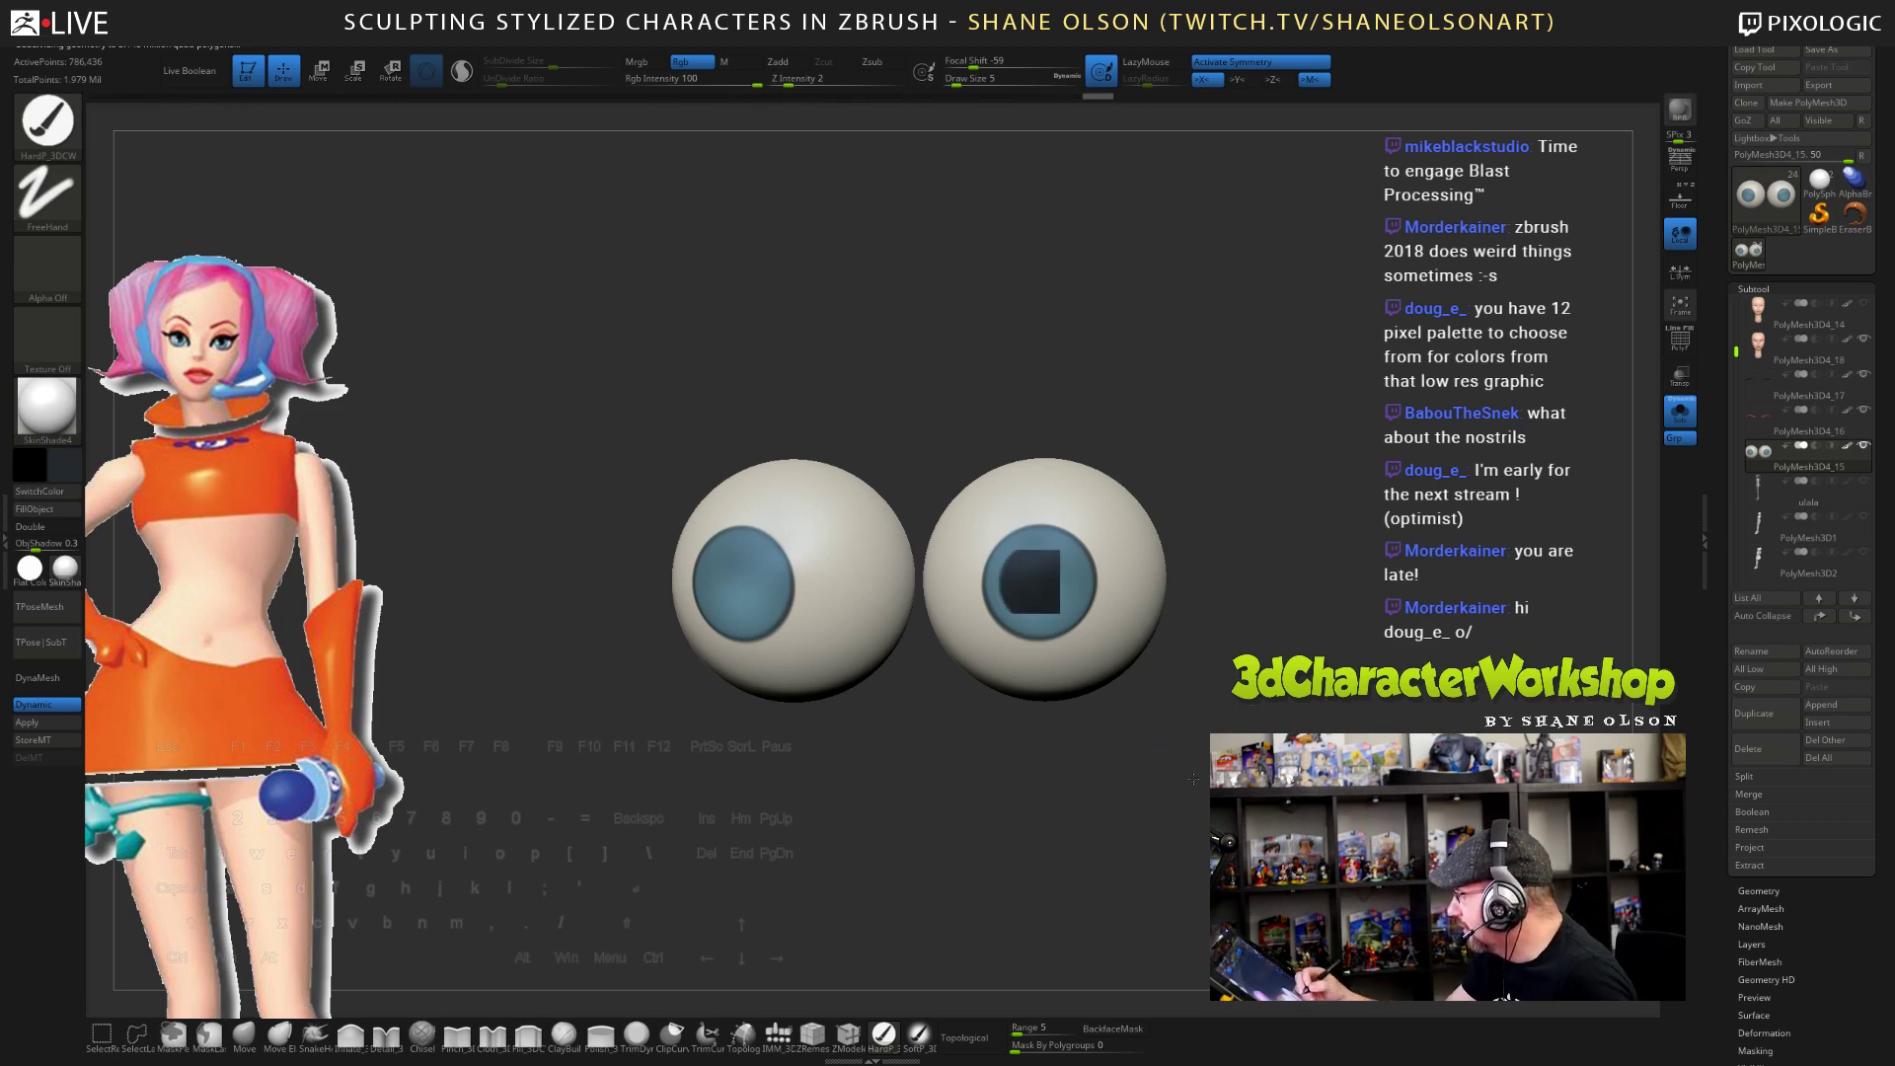
left_click_drag(1180, 766, 1193, 769)
key("ctrl+z")
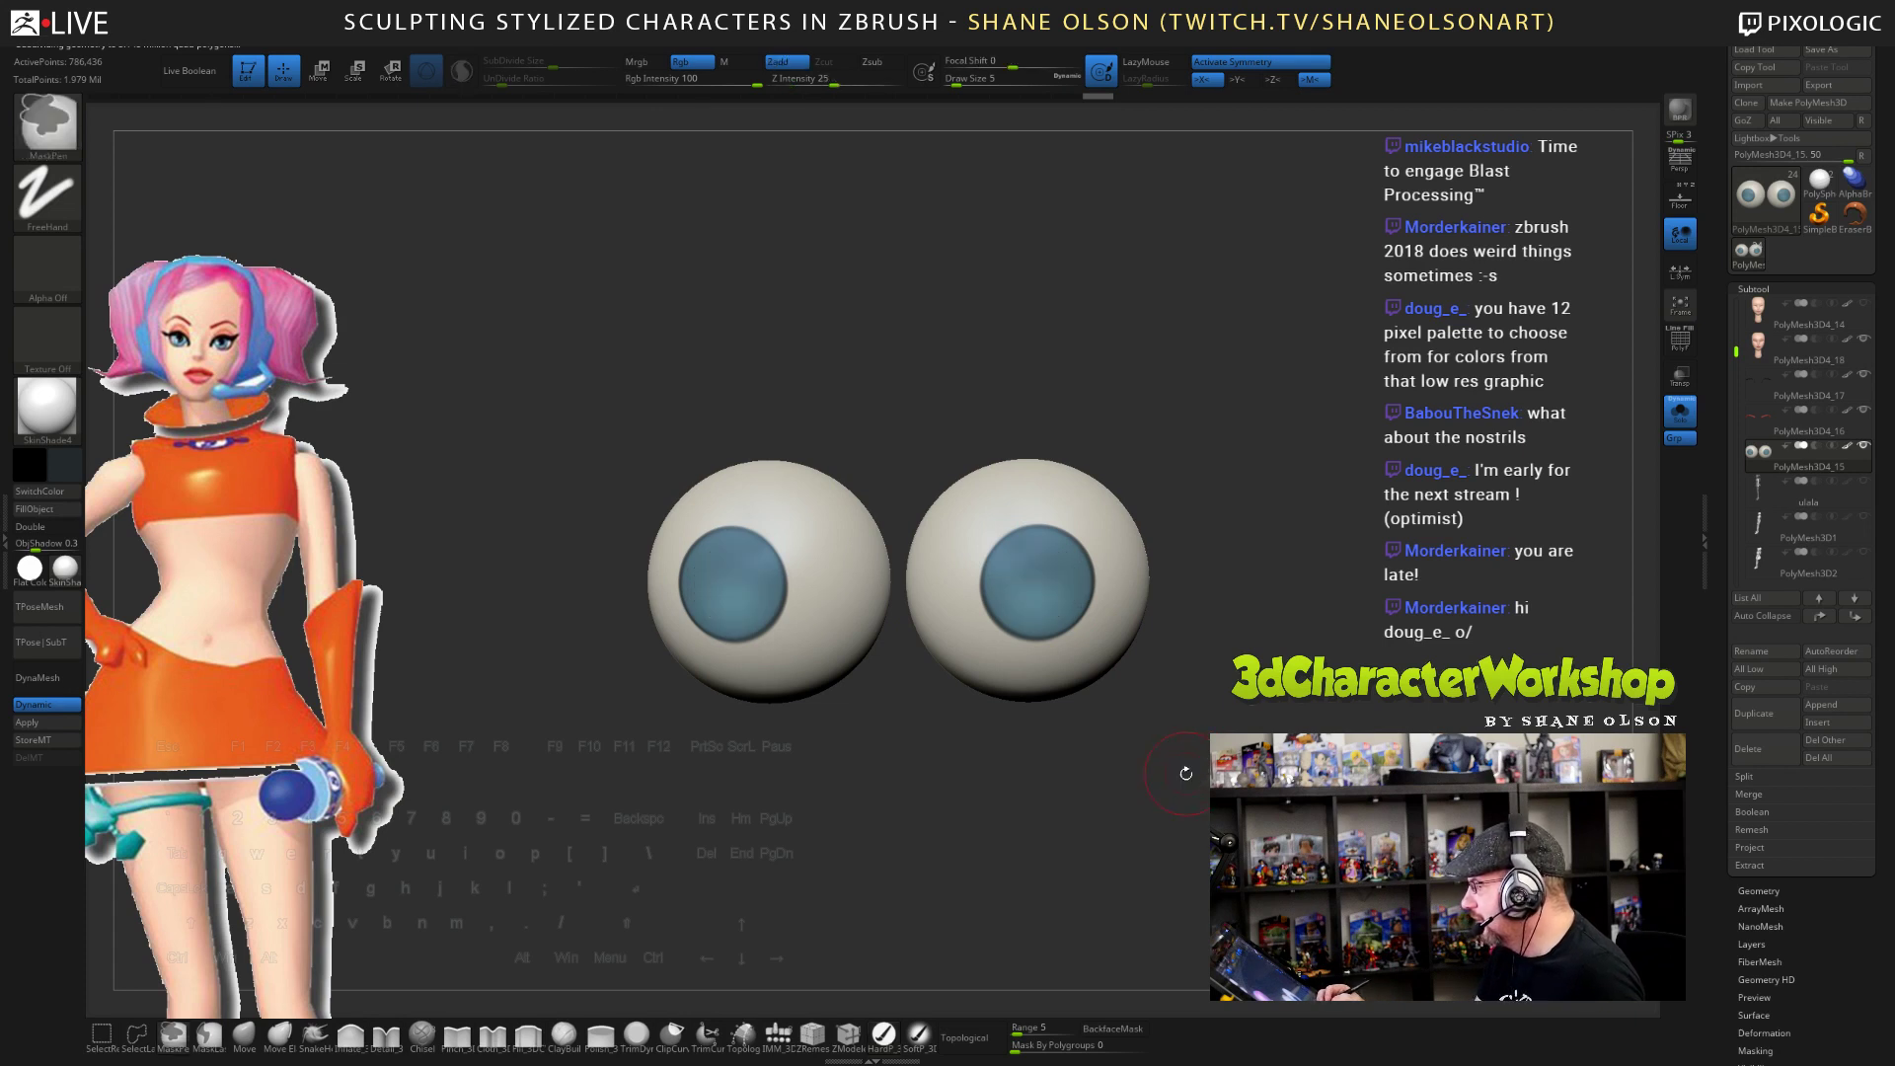
- Pick a very dark slate blue and paint round pupils in the centre of both irises at draw size 4
left_click(66, 464)
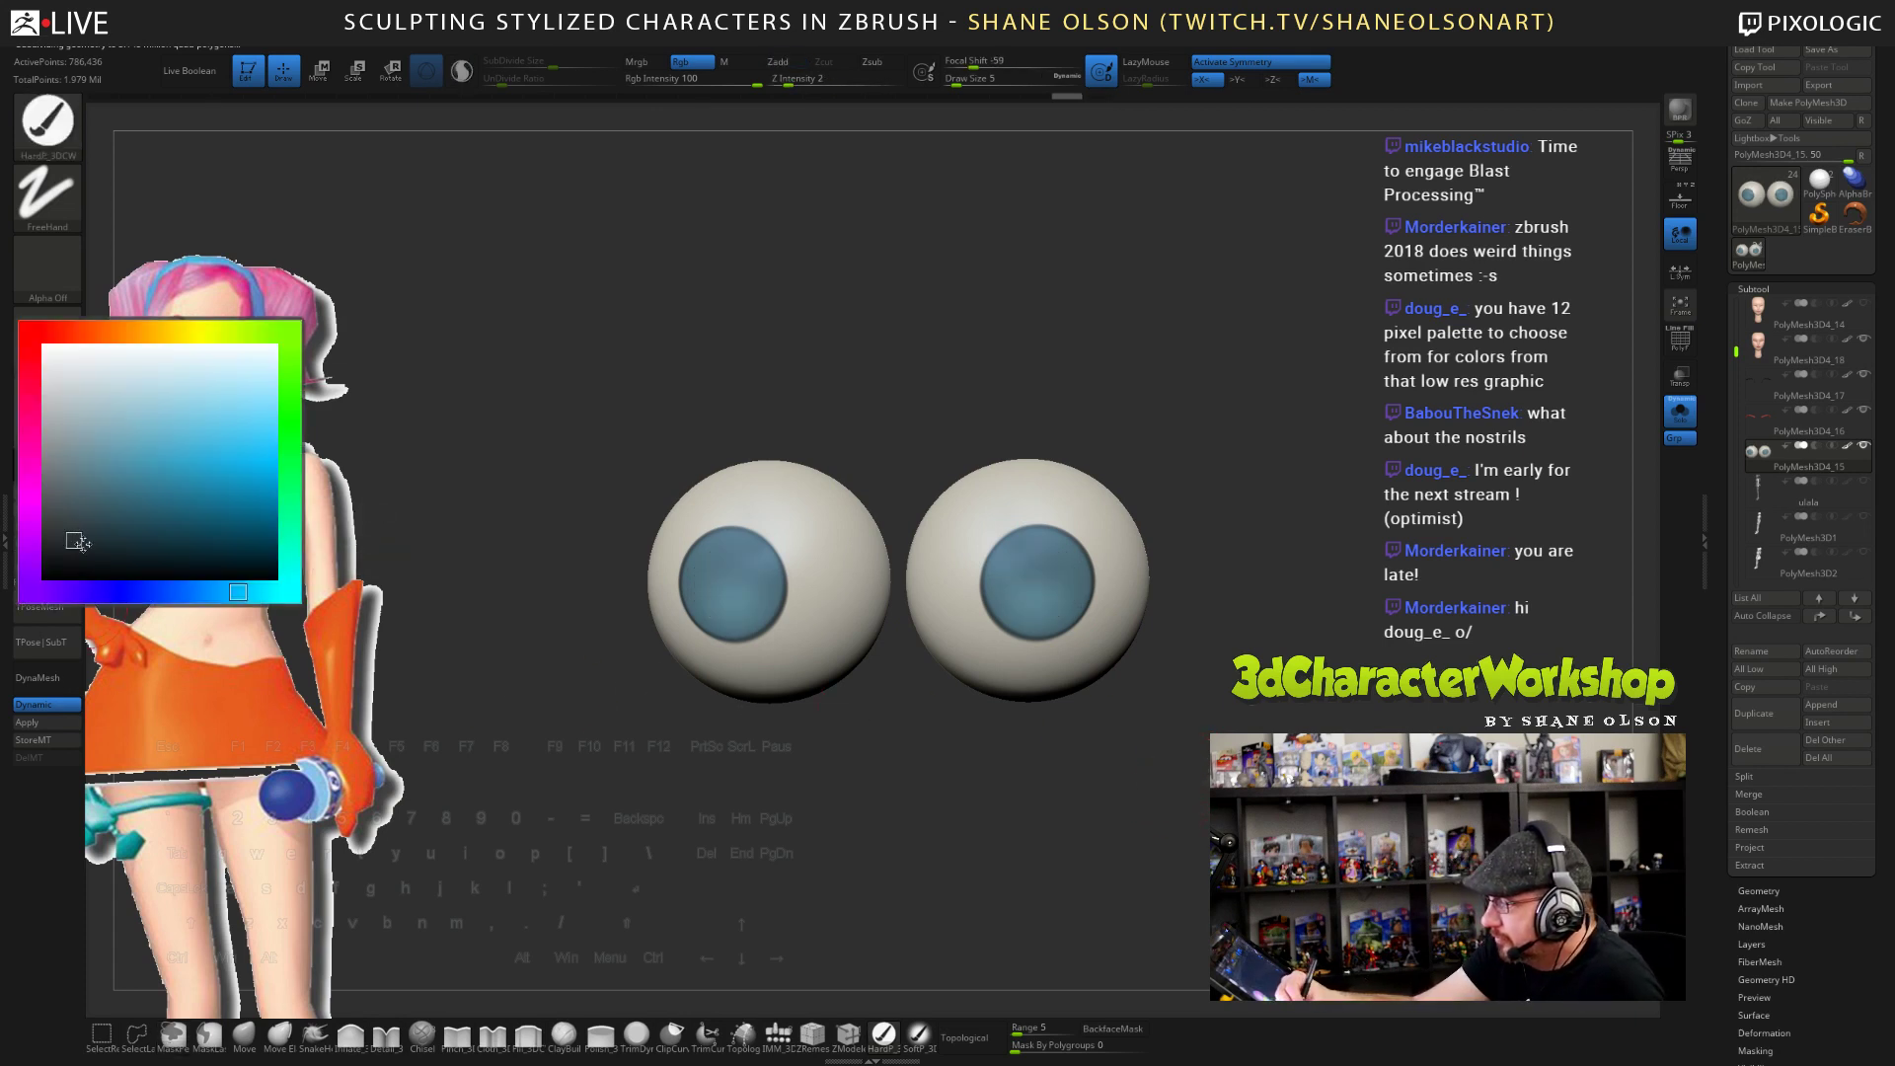
left_click_drag(1201, 601, 1196, 607)
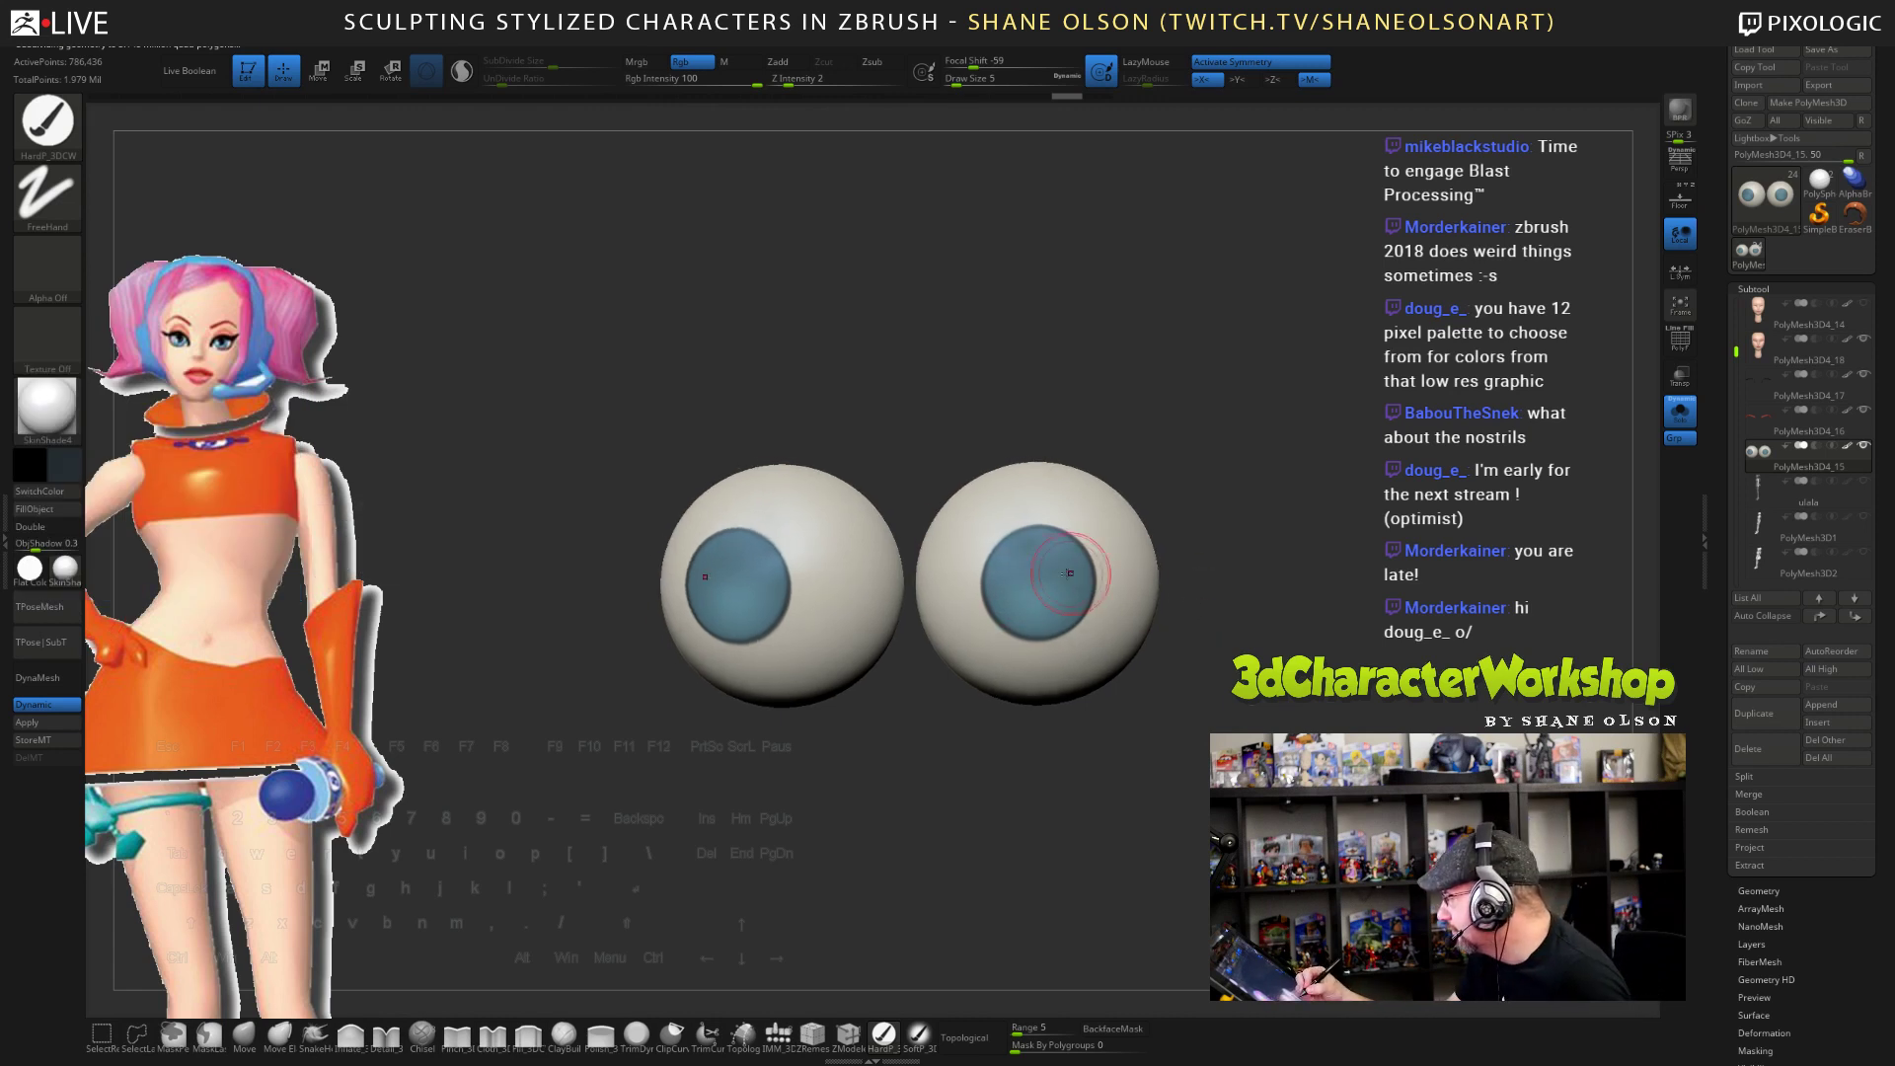
left_click_drag(1038, 581, 1073, 562)
key("ctrl+z")
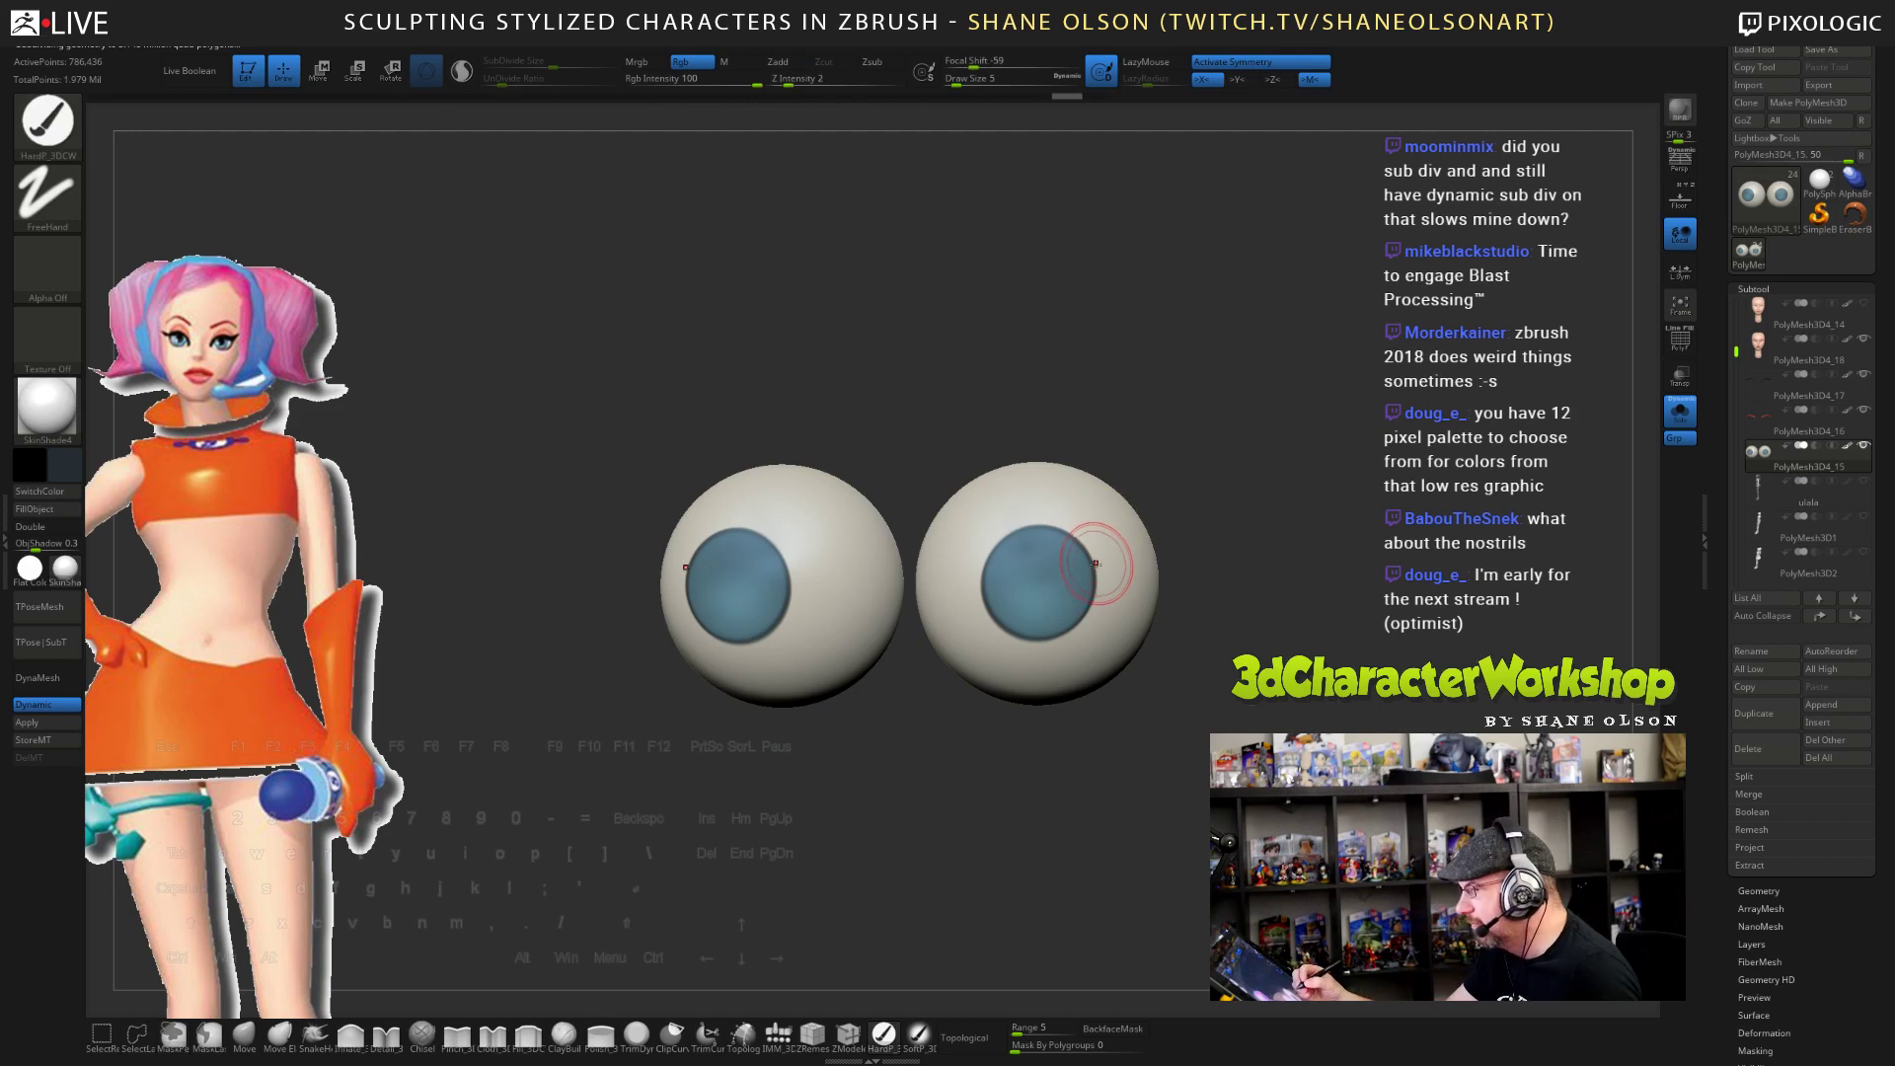
key("bracketleft")
key("bracketright")
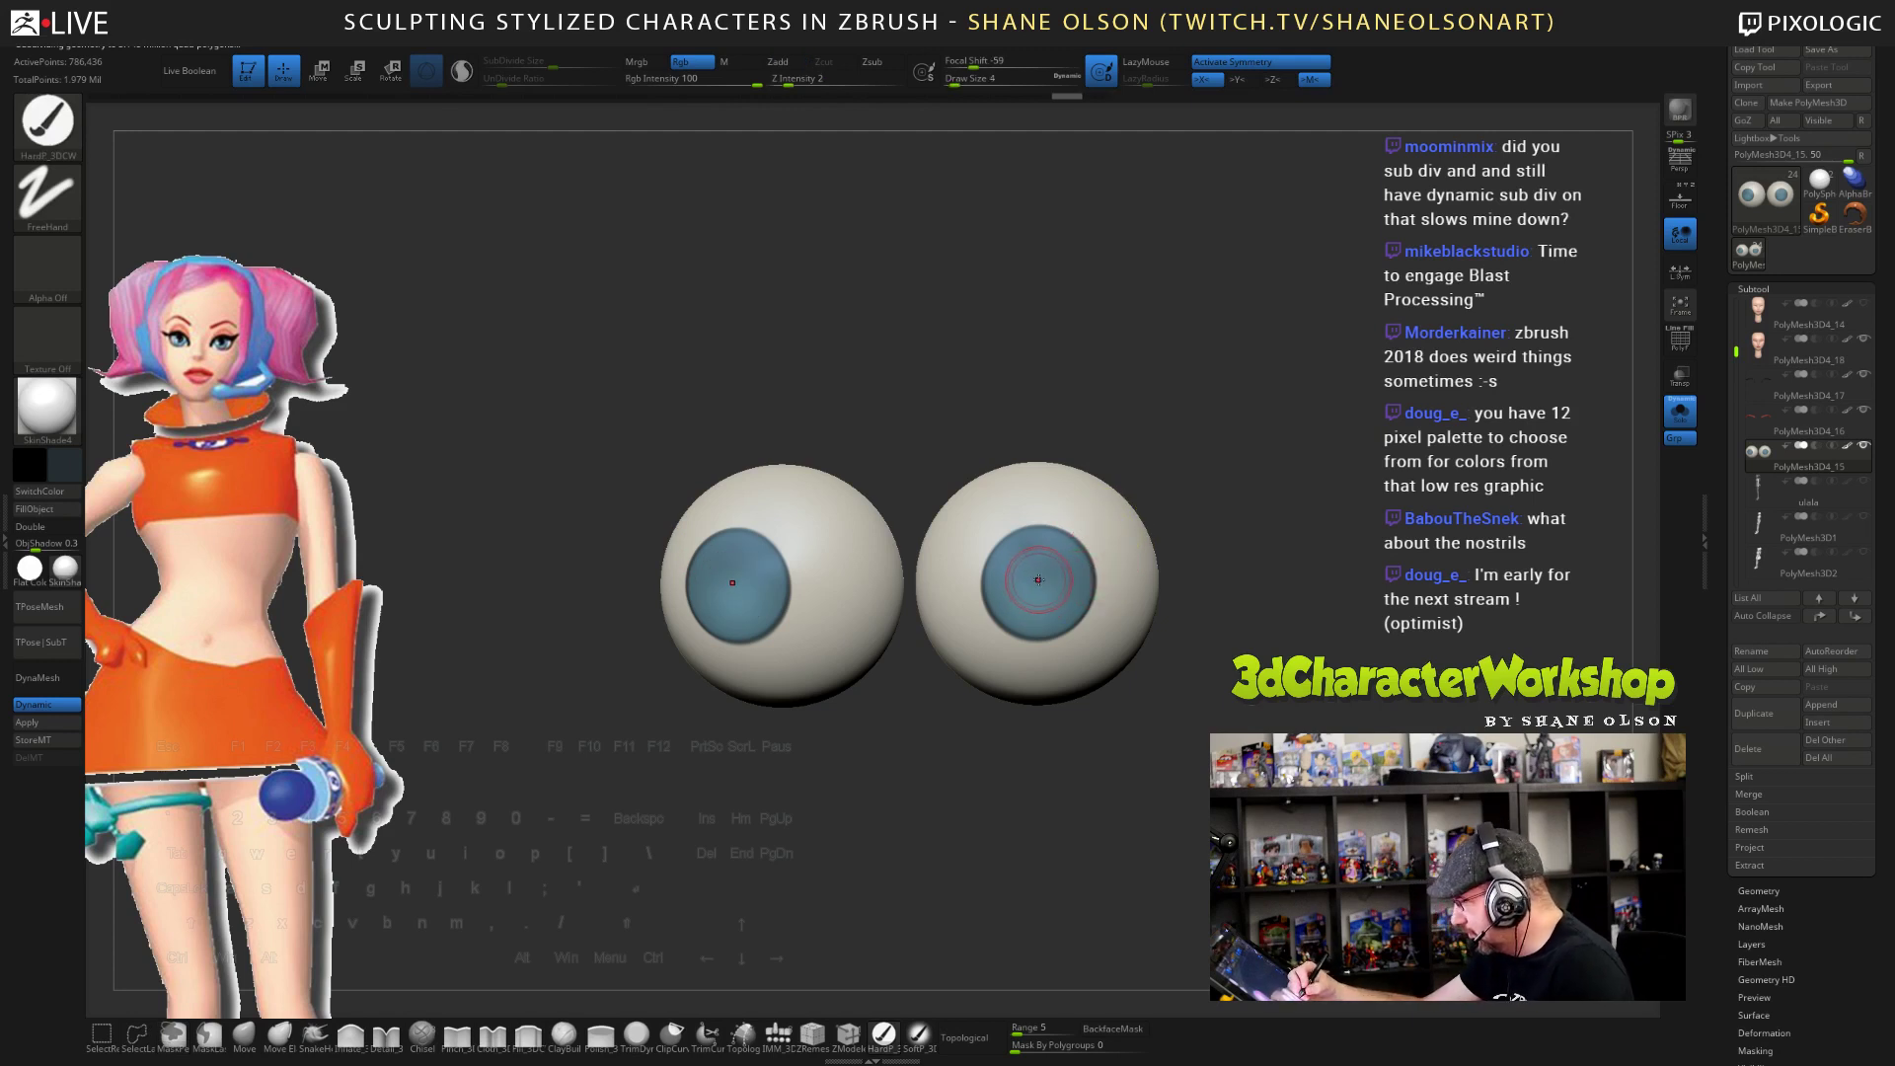
left_click_drag(1034, 583, 1039, 583)
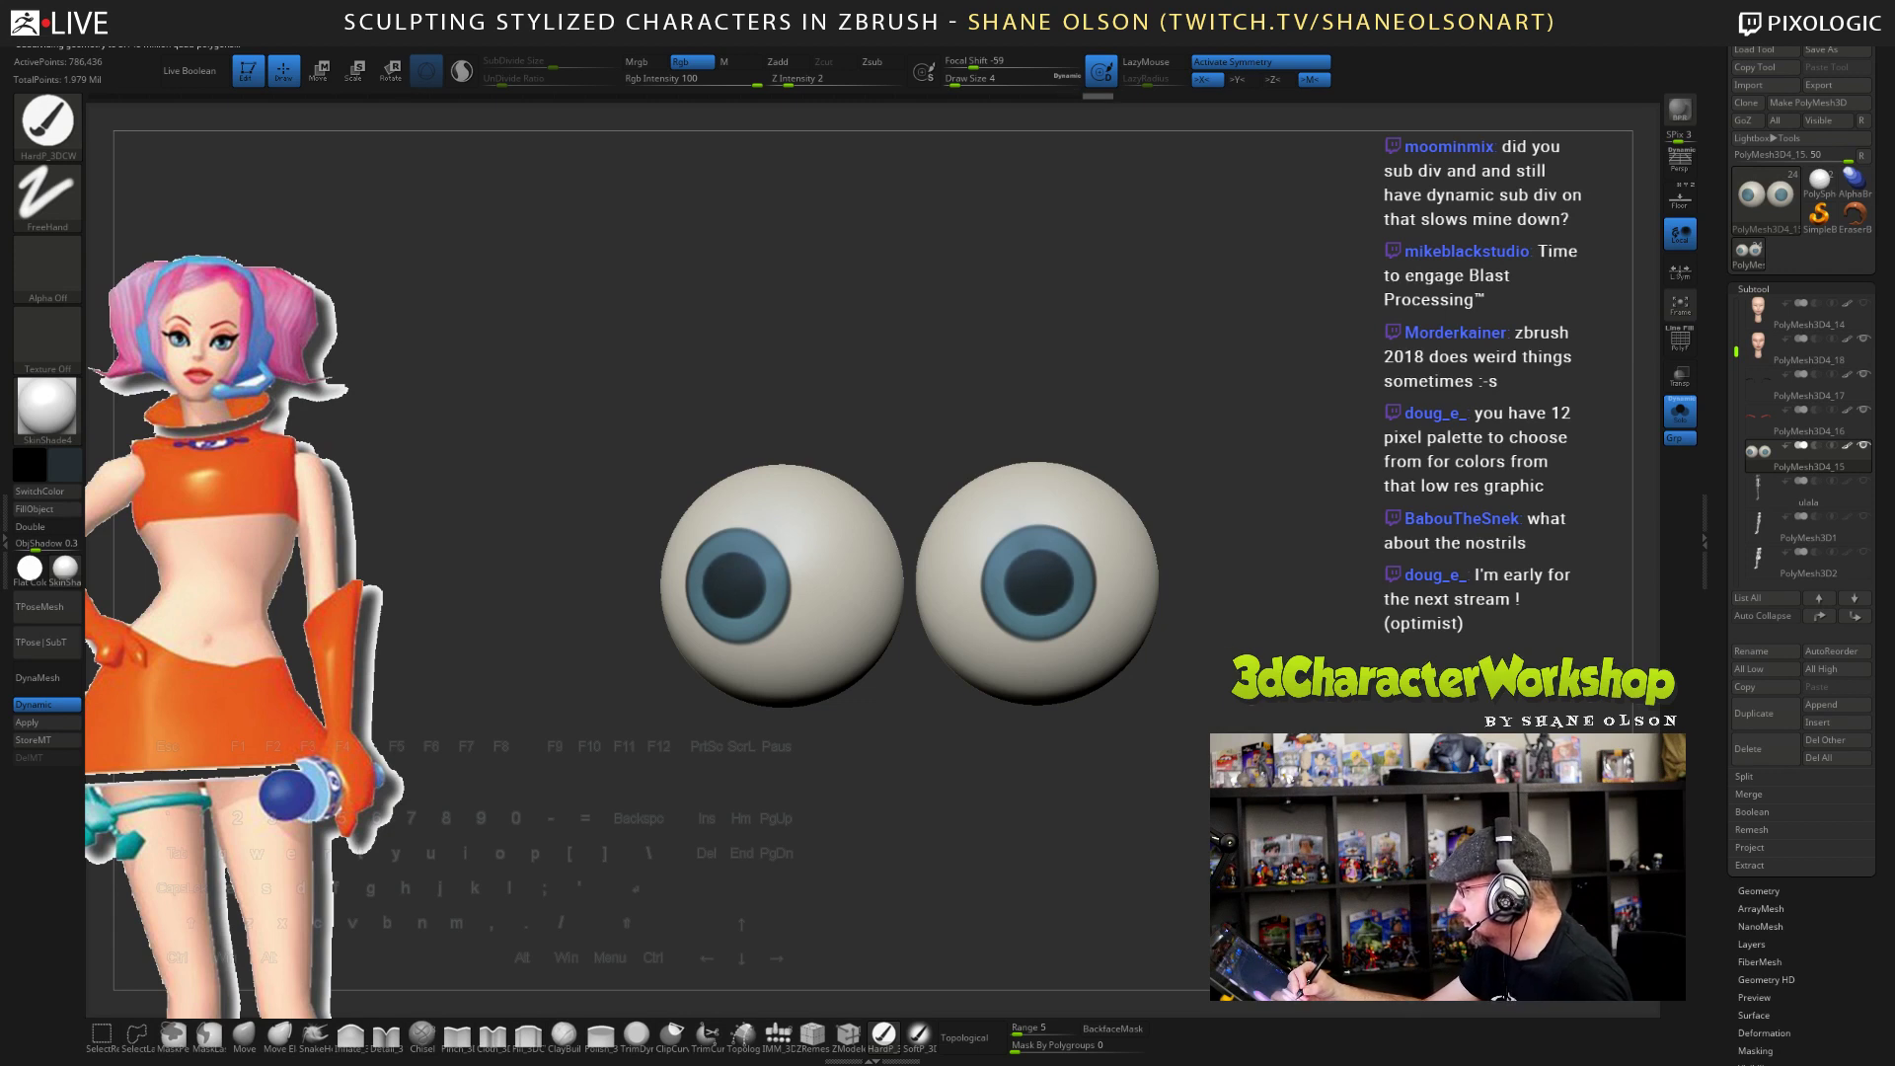
- Show the whole head to check the painted pupils from the front and at an angle, and isolate the eyeballs again
right_click_drag(1037, 582, 1031, 513, "ctrl")
right_click_drag(1031, 513, 1615, 508)
left_click(1680, 412)
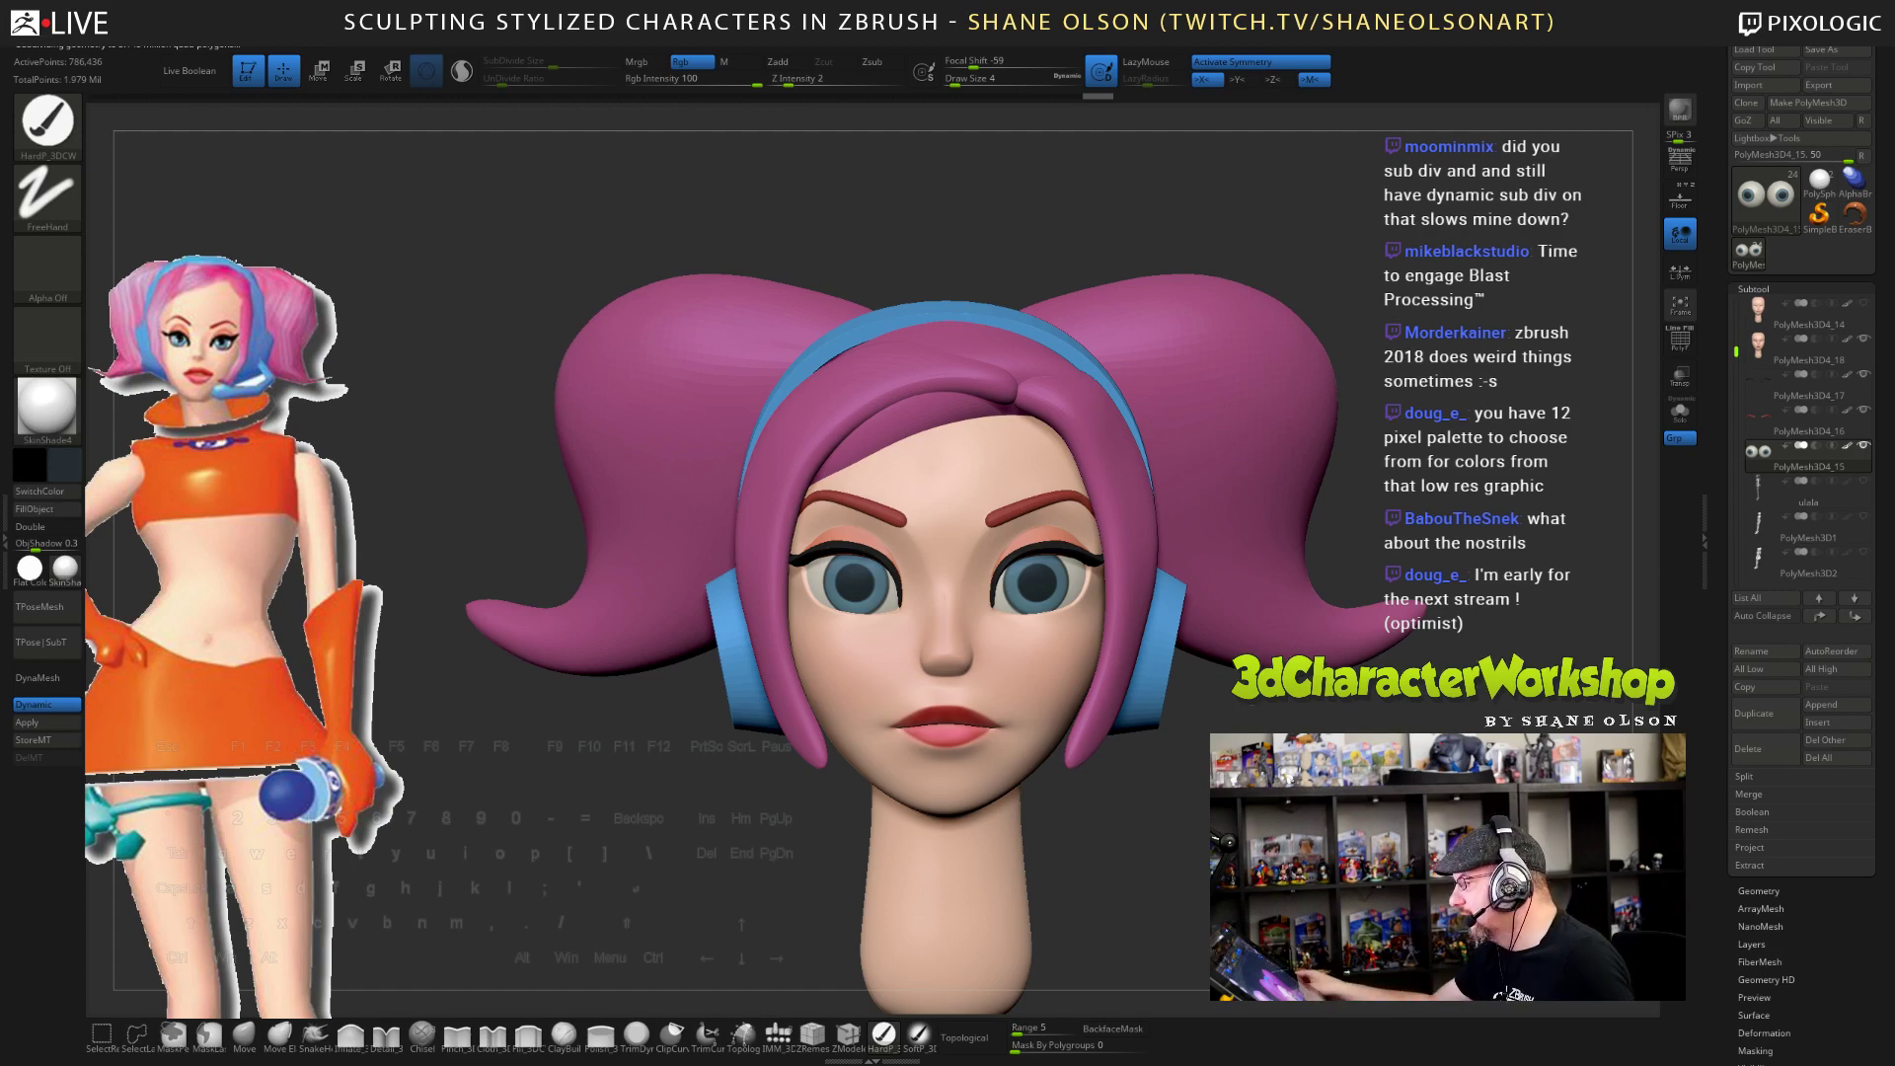
left_click_drag(1283, 716, 1175, 711)
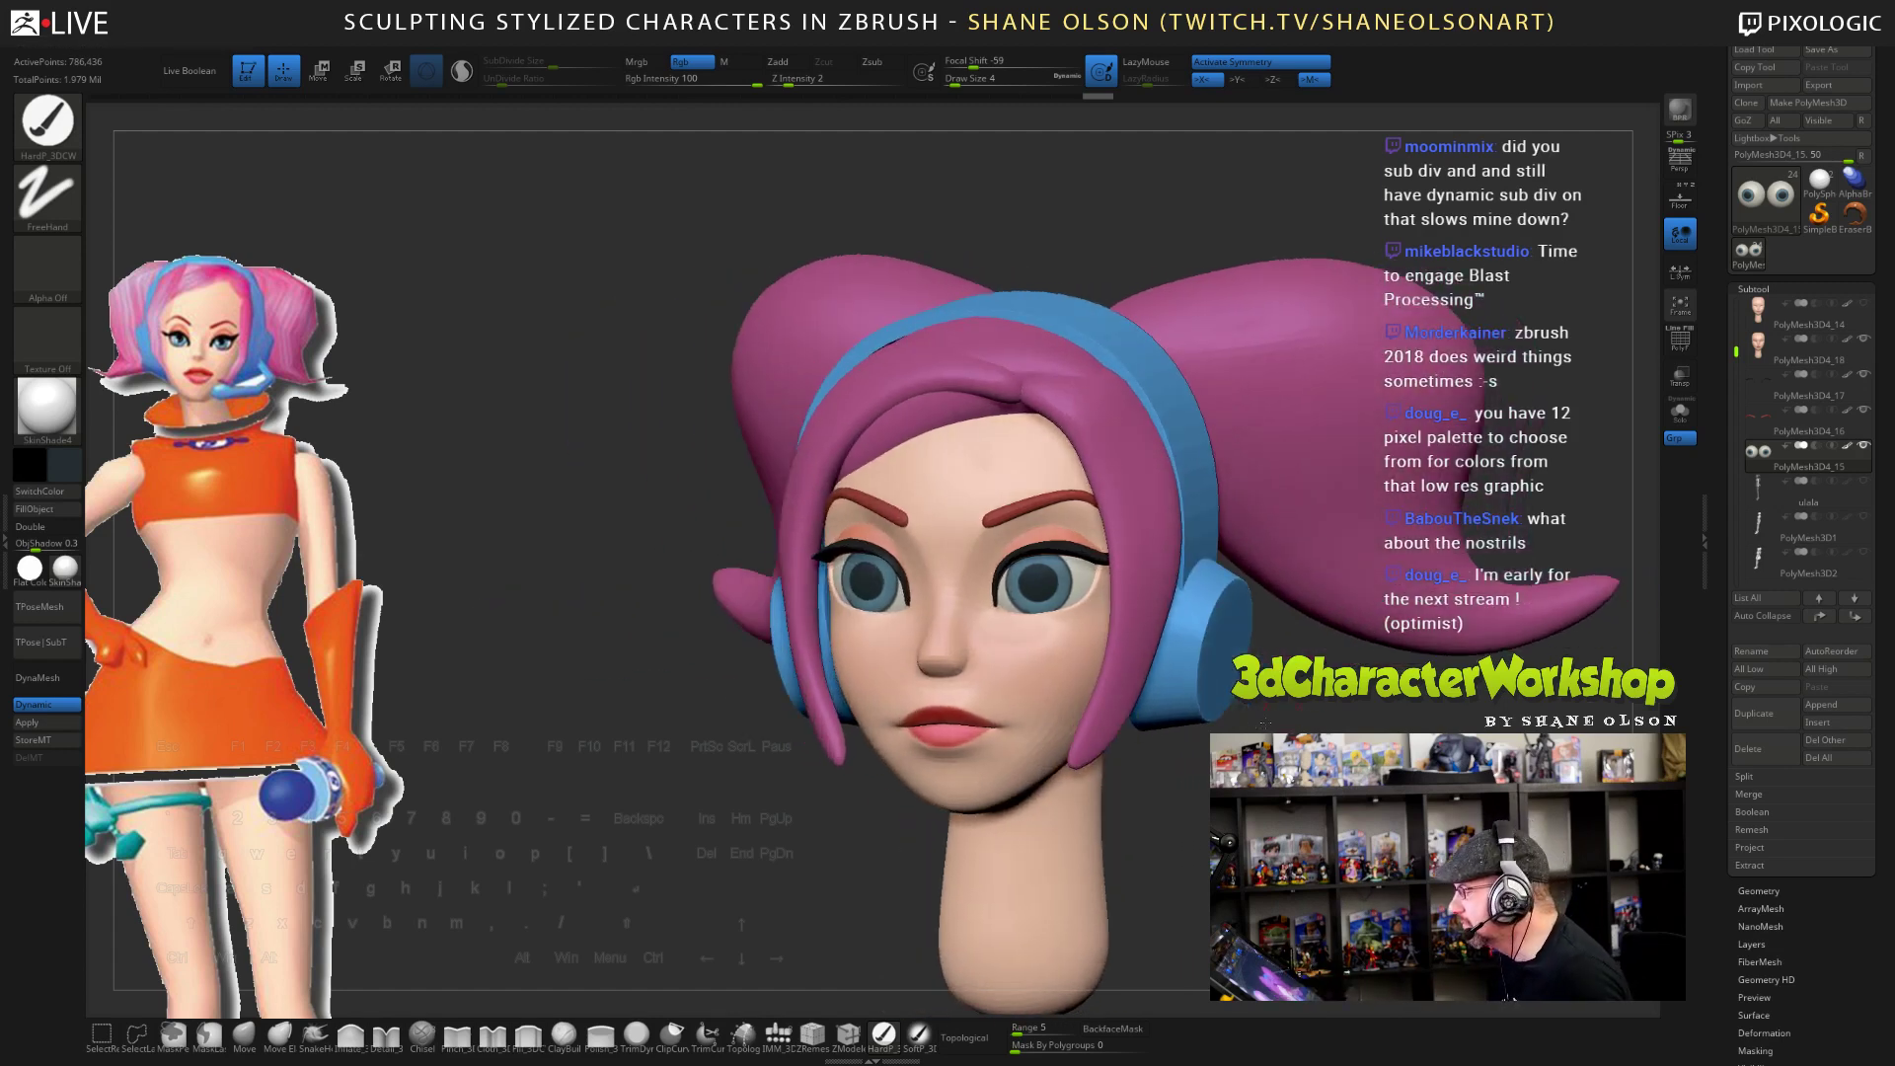
left_click(1680, 411)
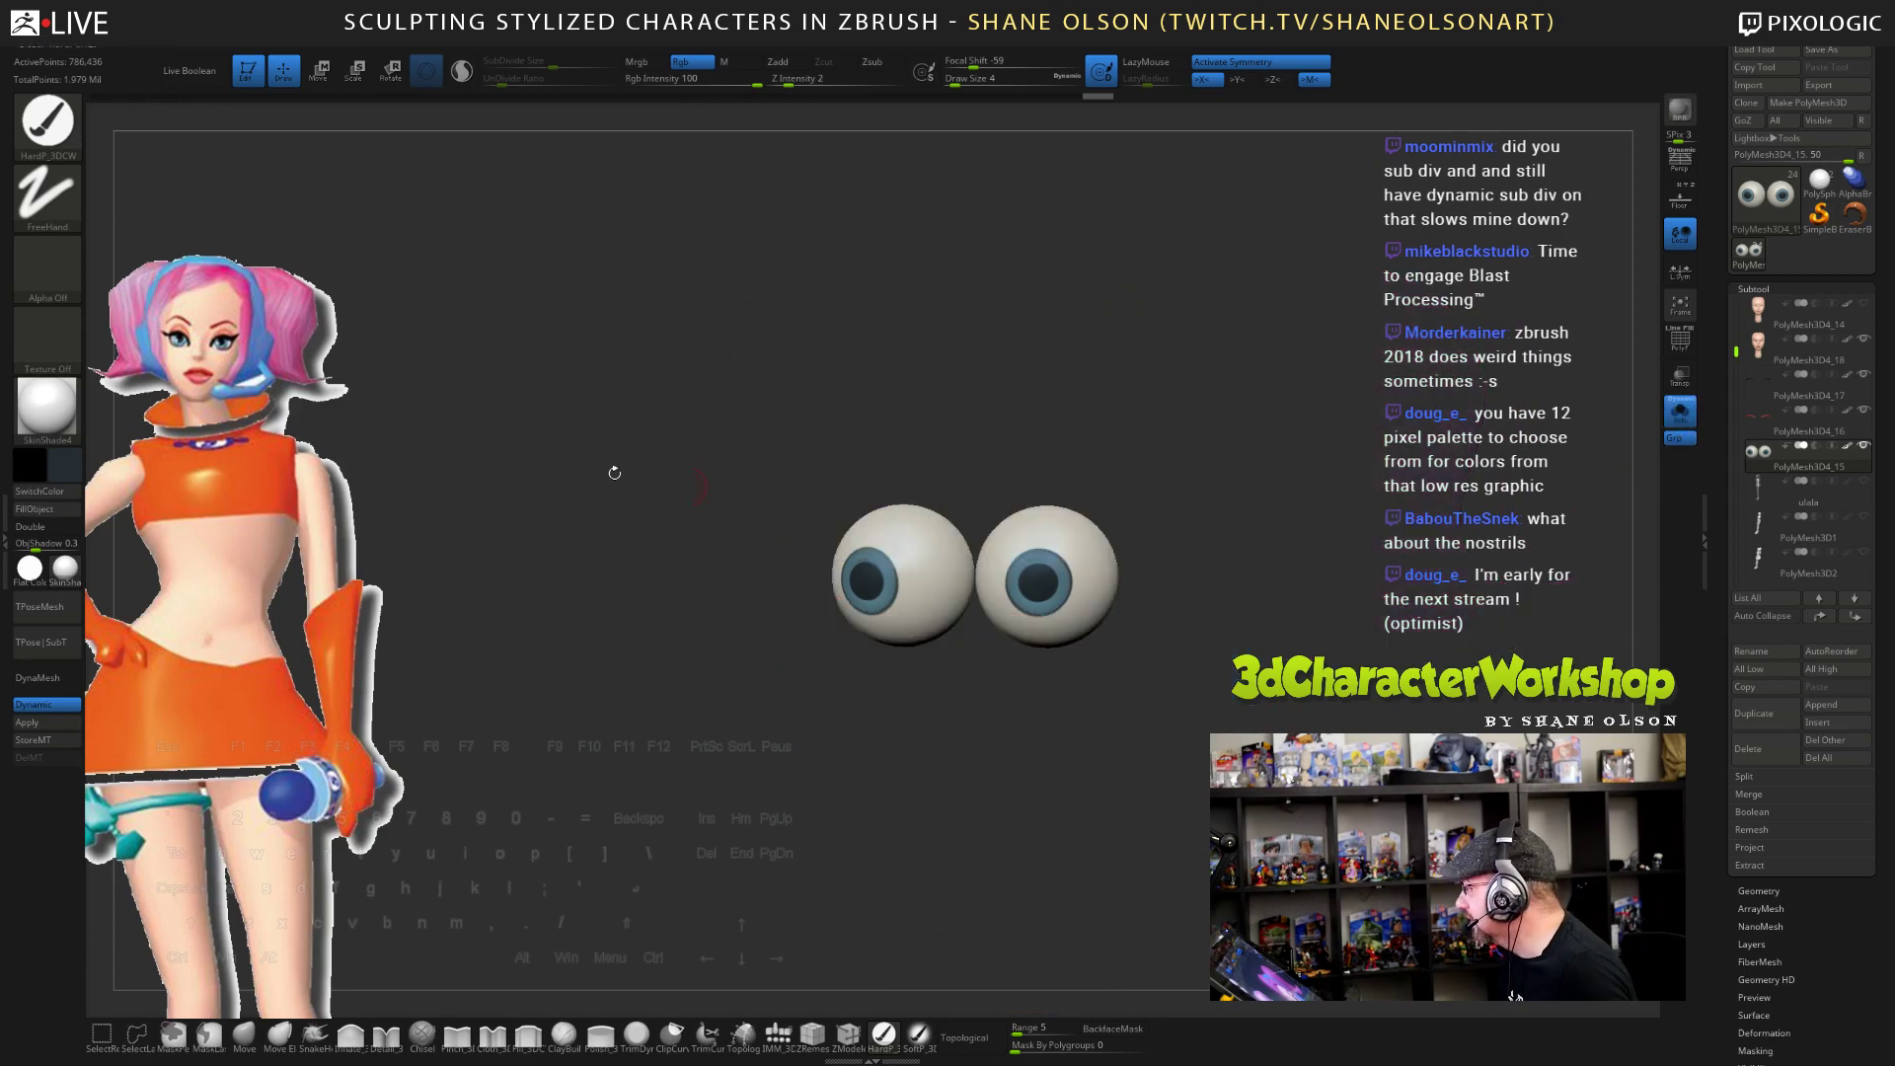
- Choose the zbro_EyeReflect material and fill the eyeballs with it using only the material channel
left_click(65, 567)
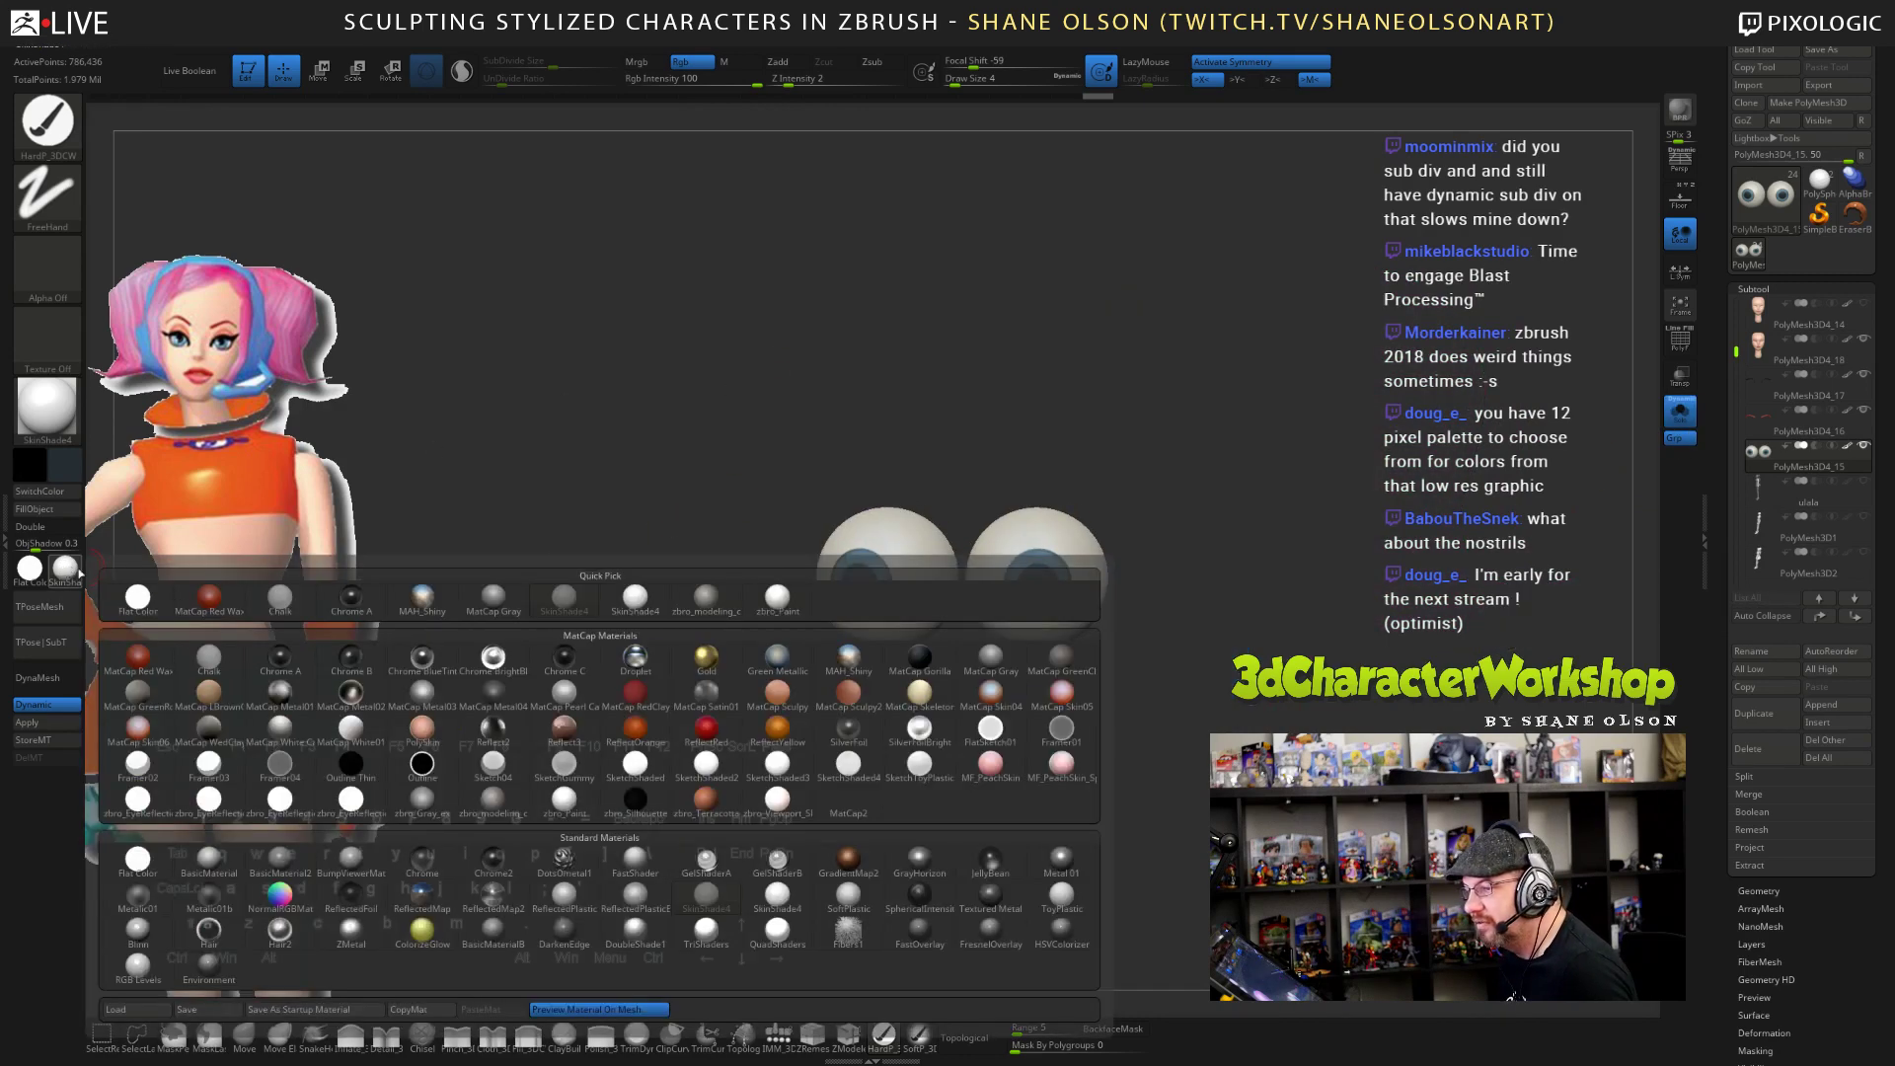
left_click(145, 811)
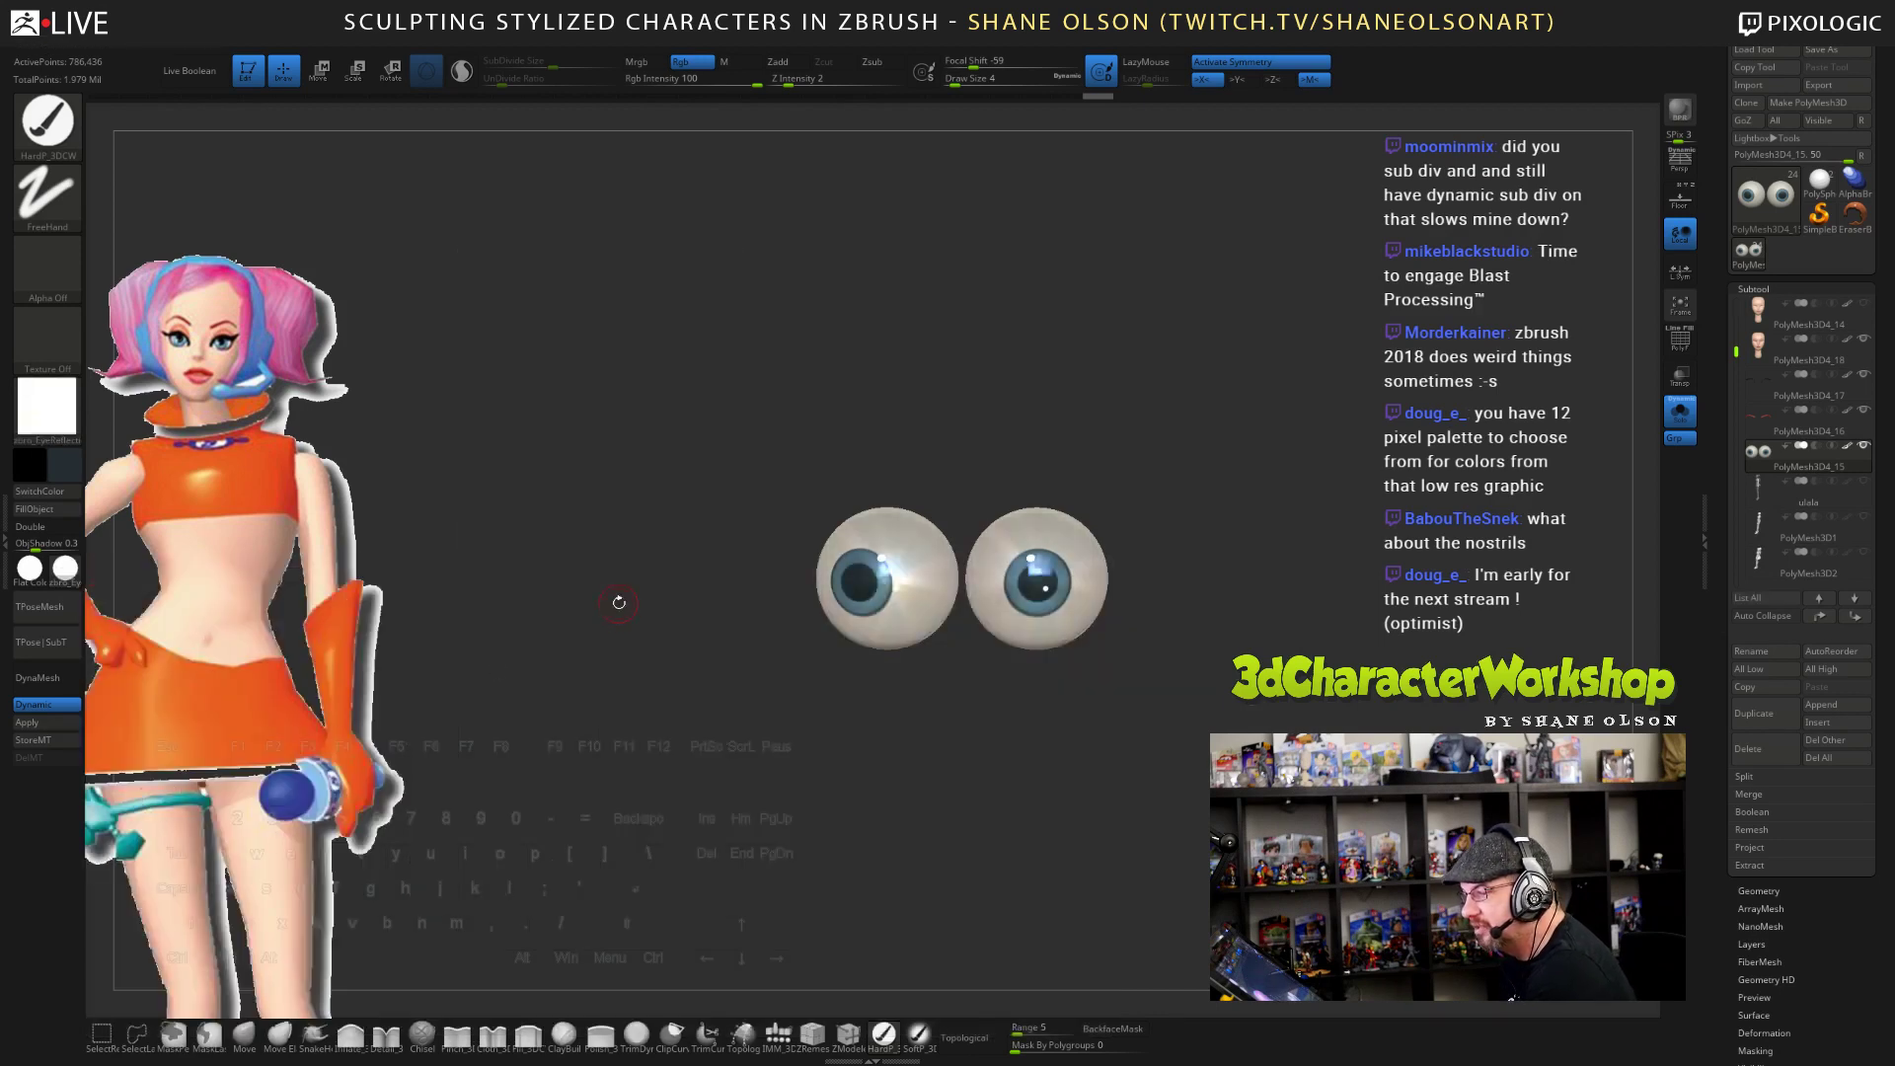
mouse_move(644, 602)
left_mouse_down()
mouse_move(589, 610)
mouse_move(611, 606)
left_mouse_up()
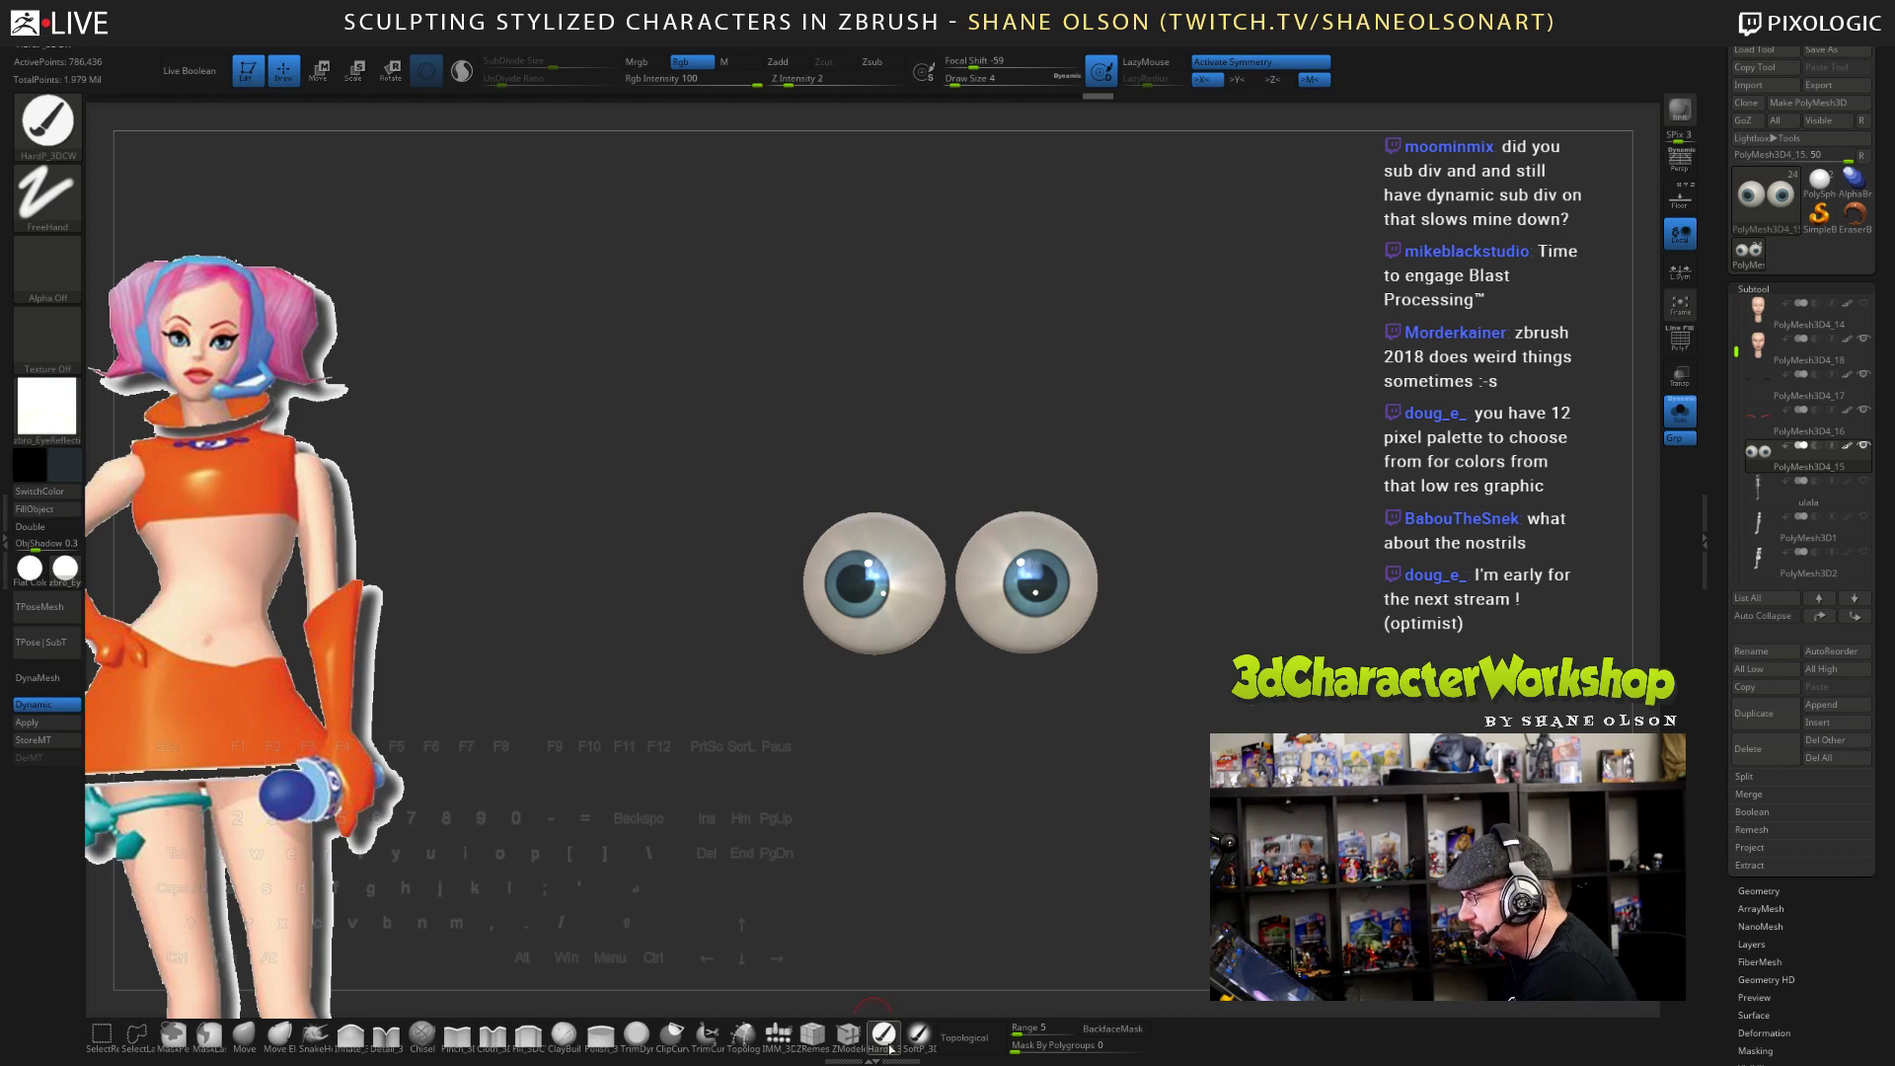
left_click(737, 63)
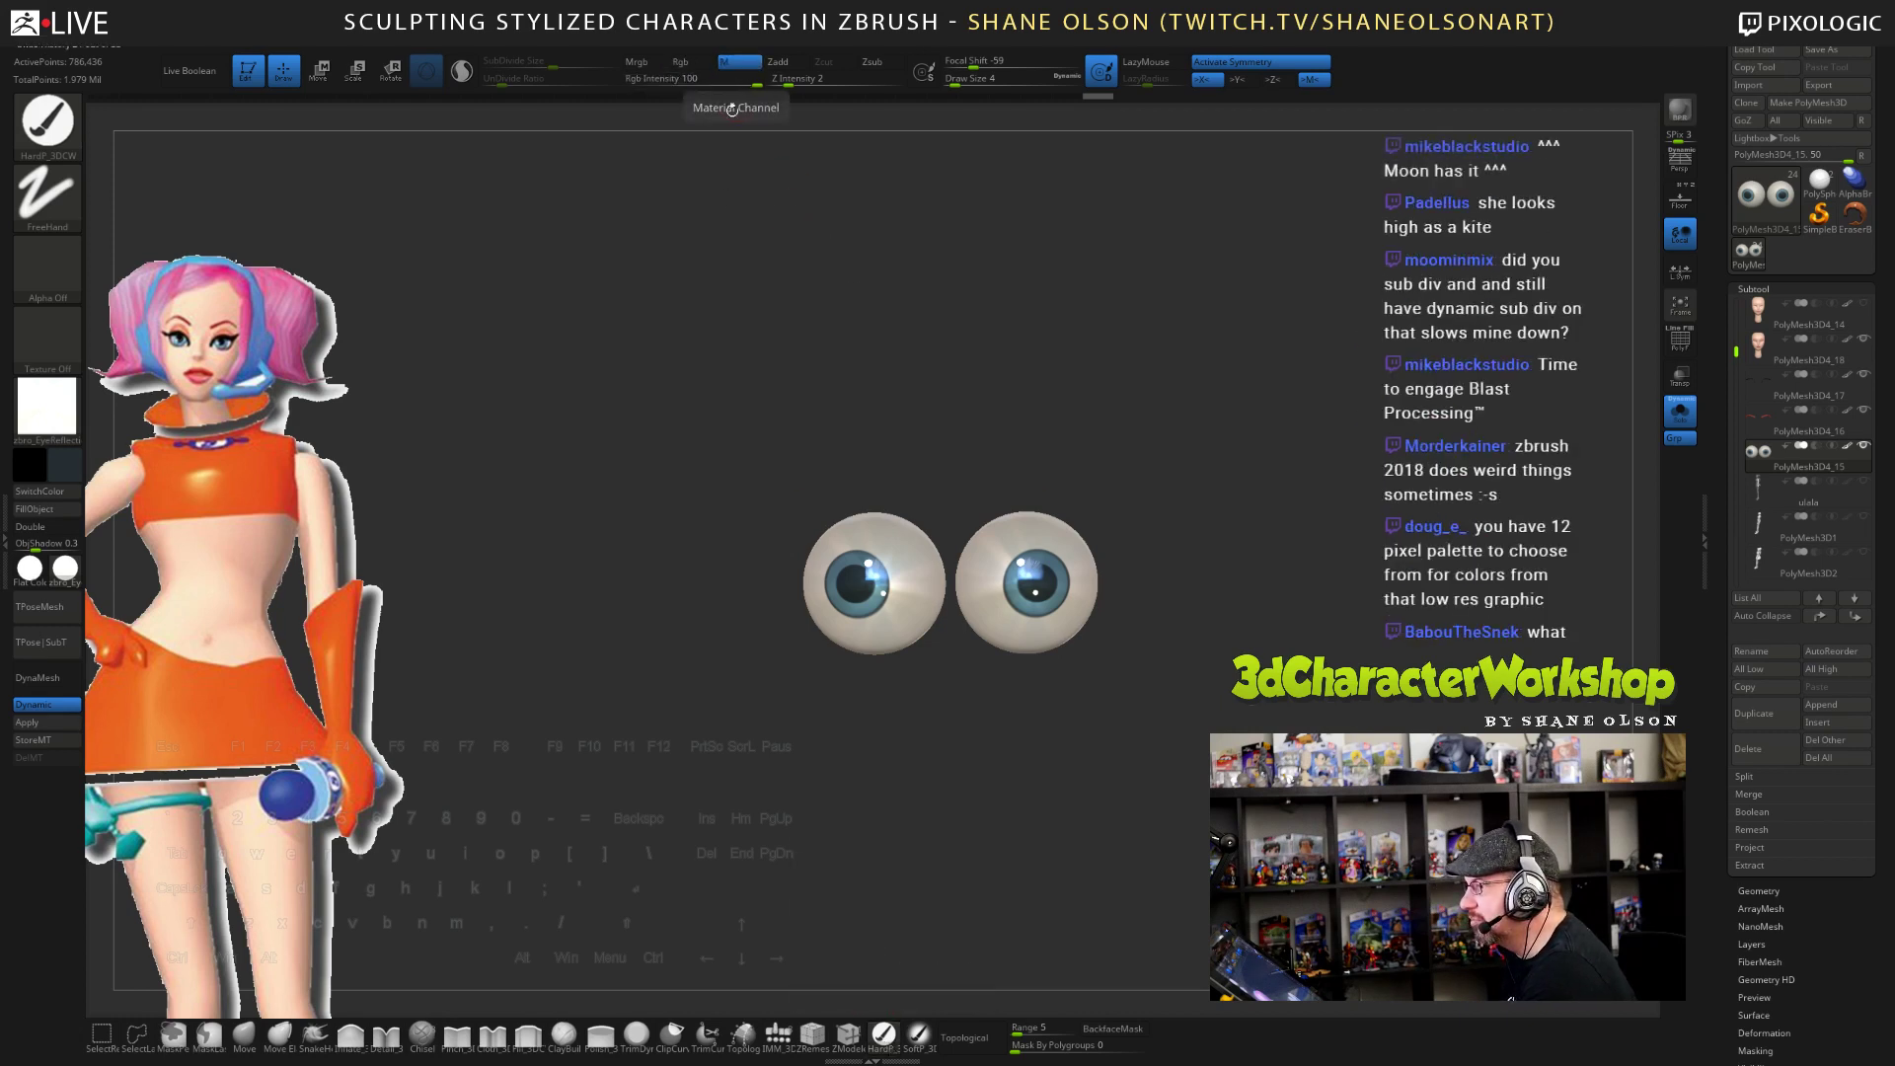
left_click(55, 514)
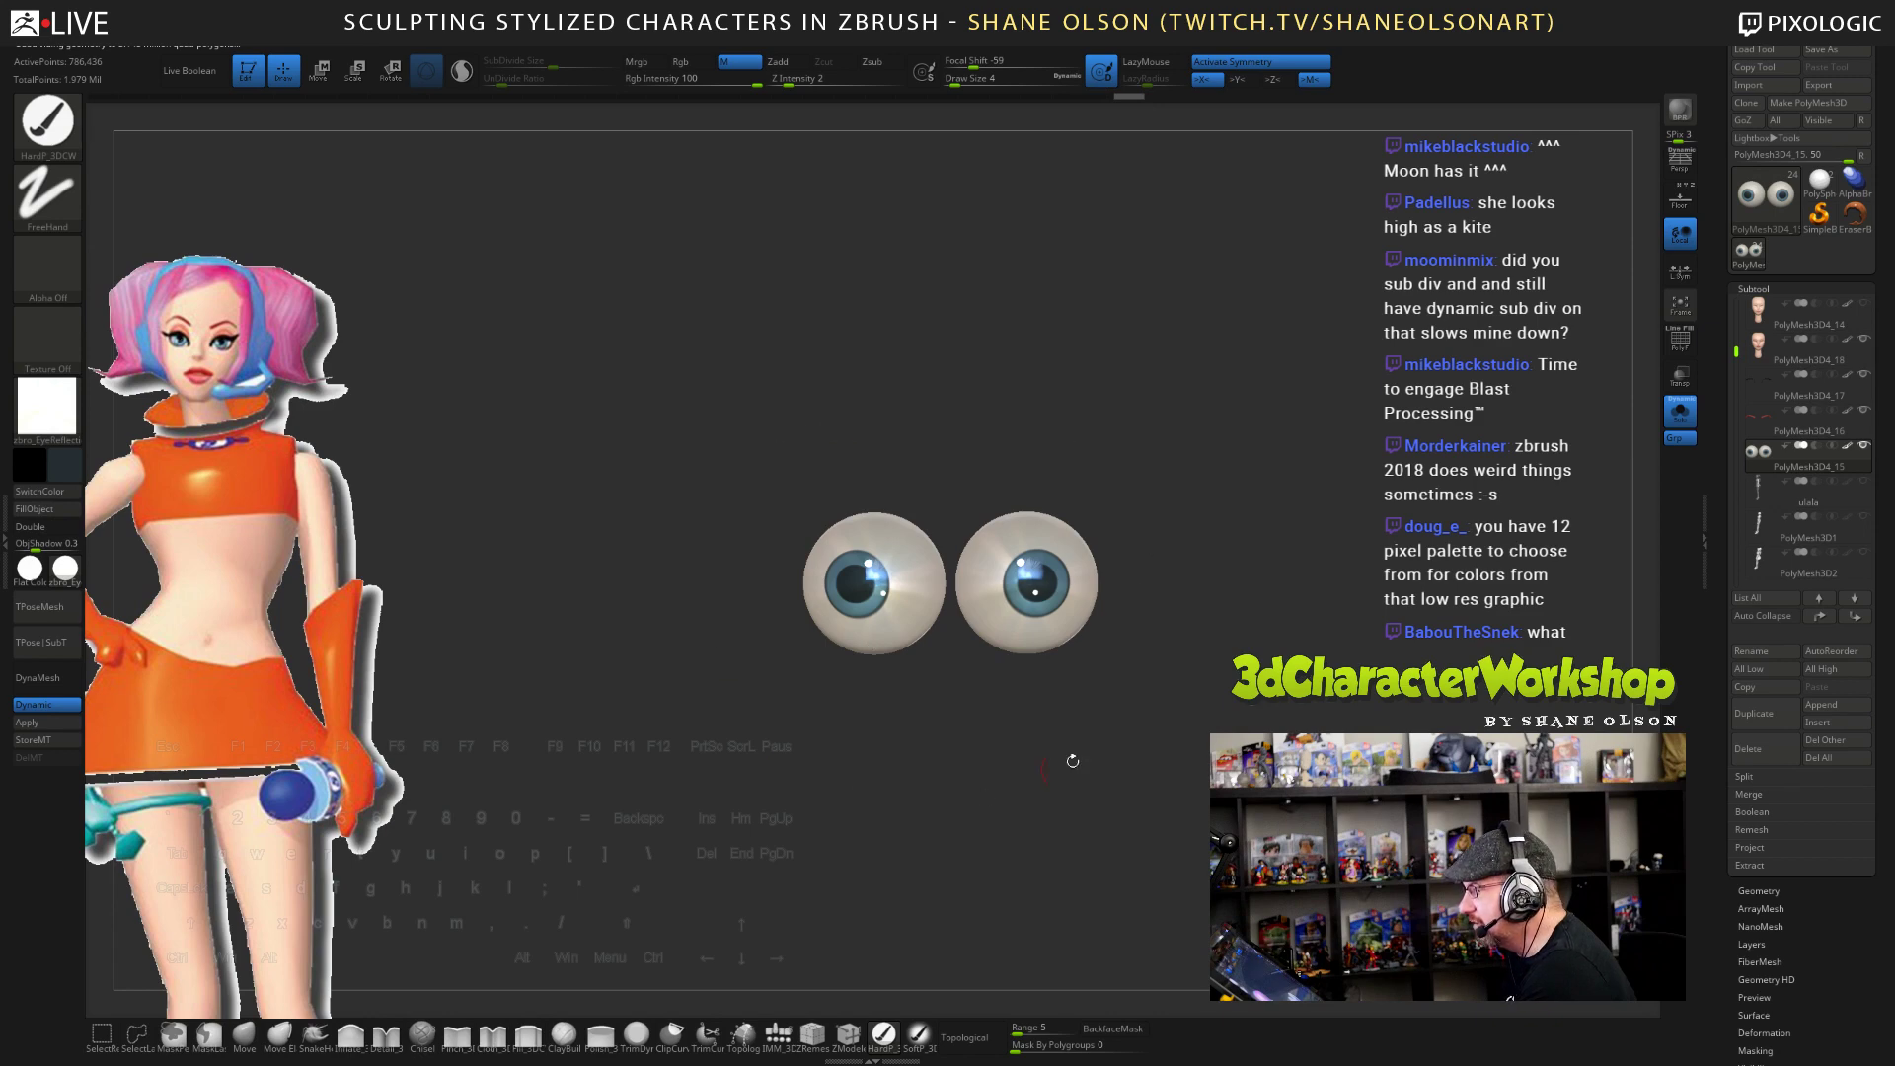
- Set the active material back to SkinShade4 and show the whole head again
left_click(65, 568)
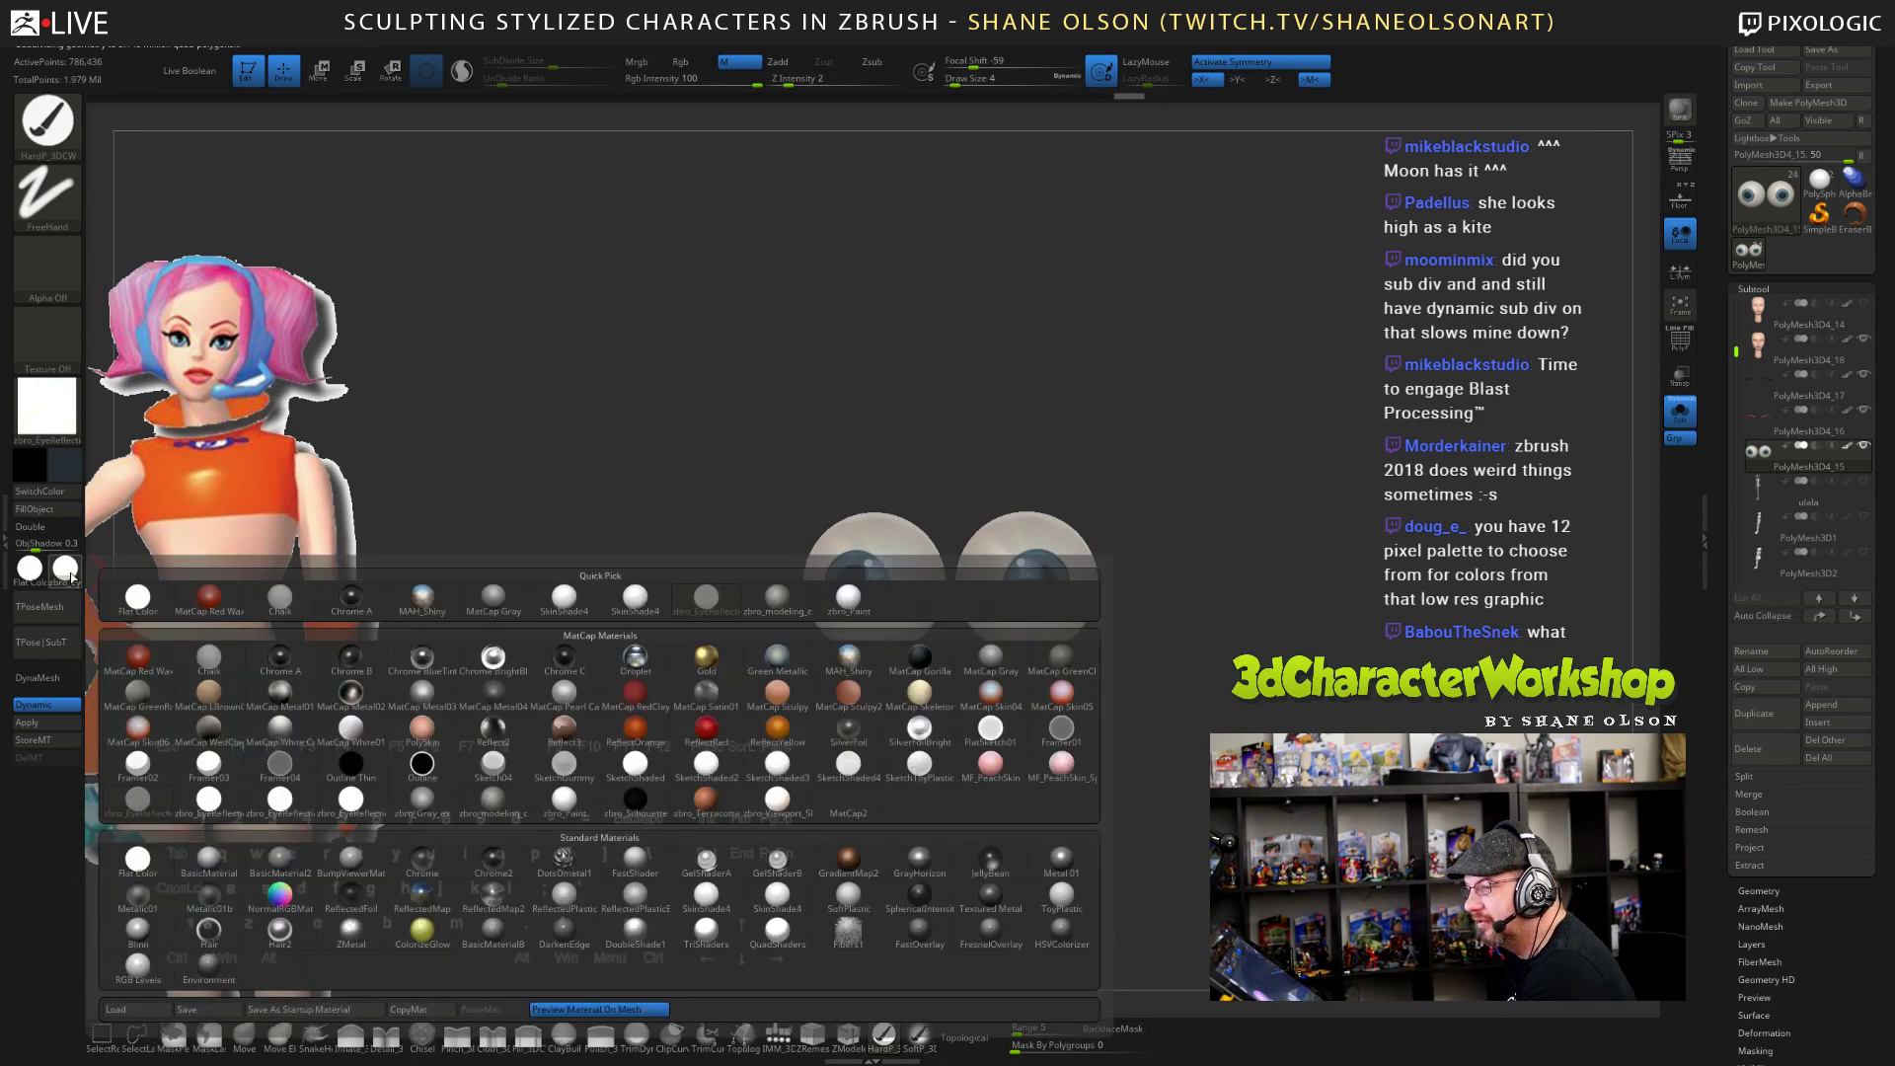
left_click(608, 610)
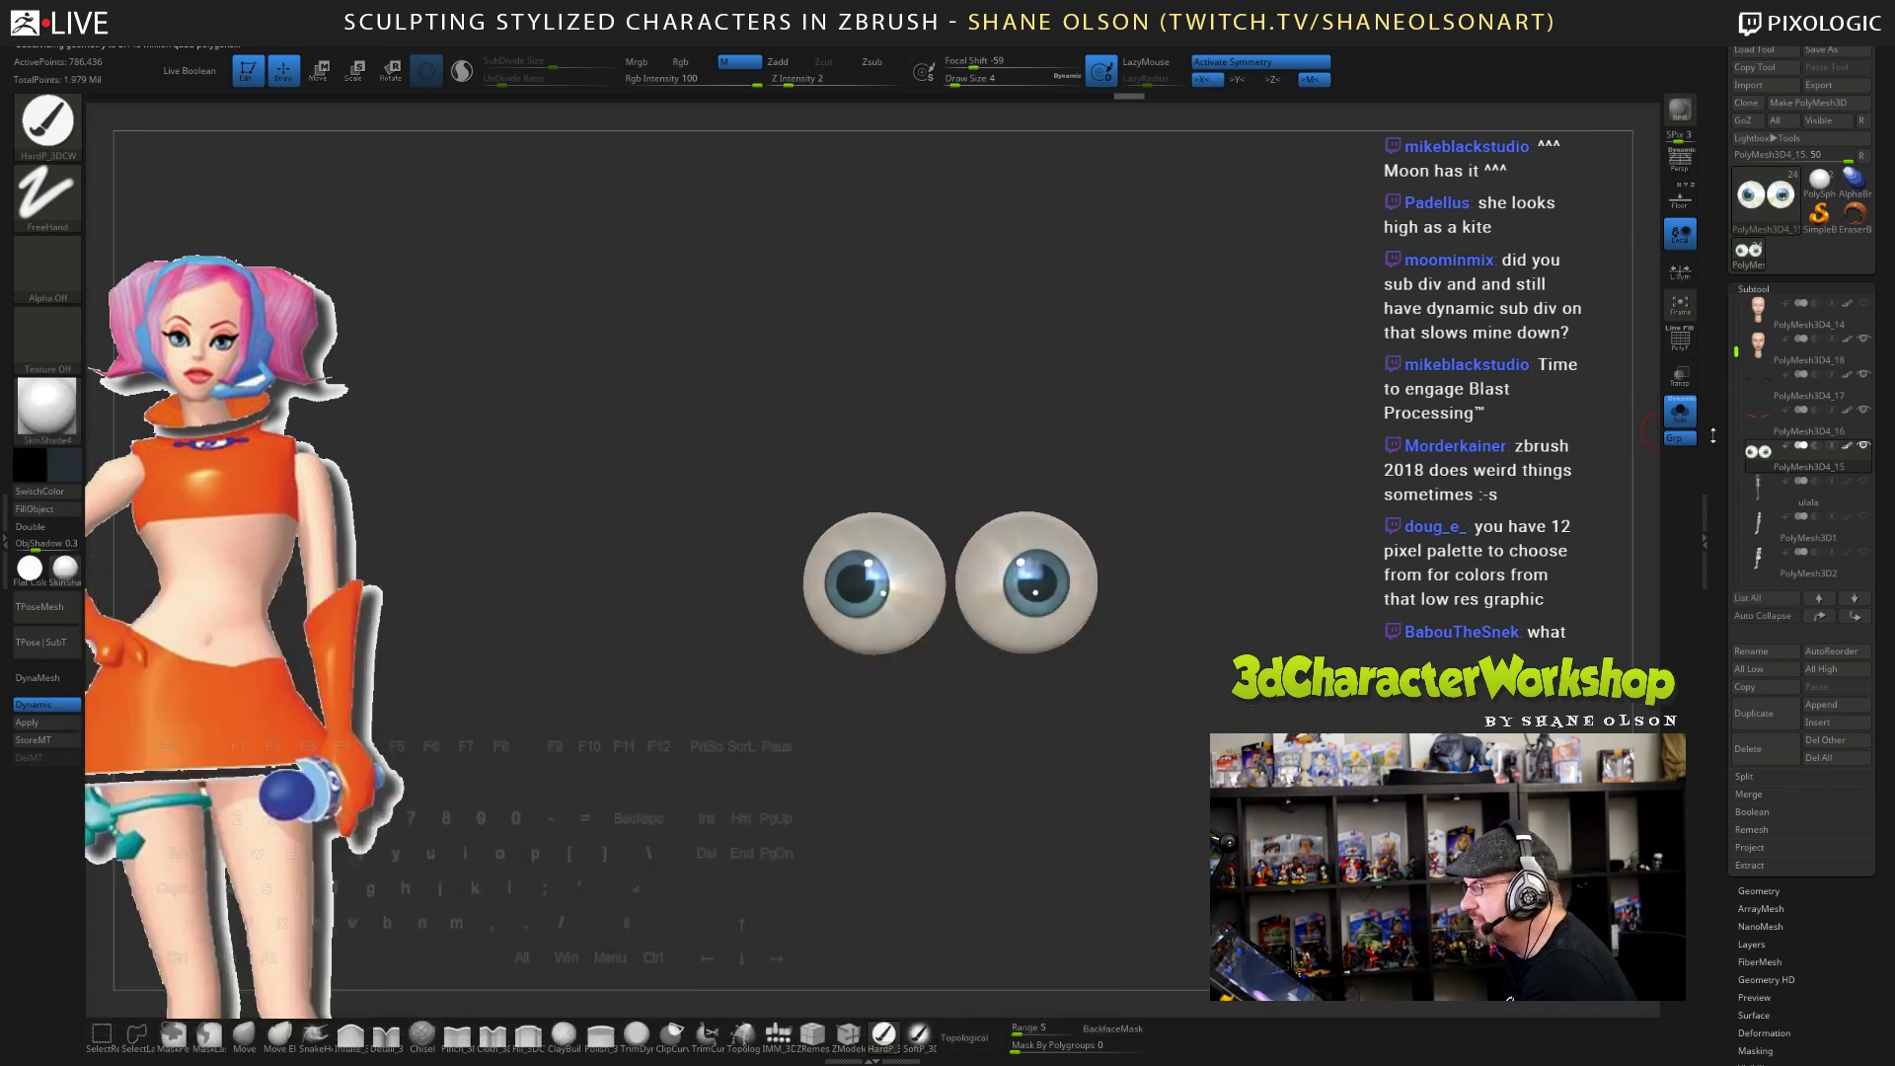
left_click(1681, 412)
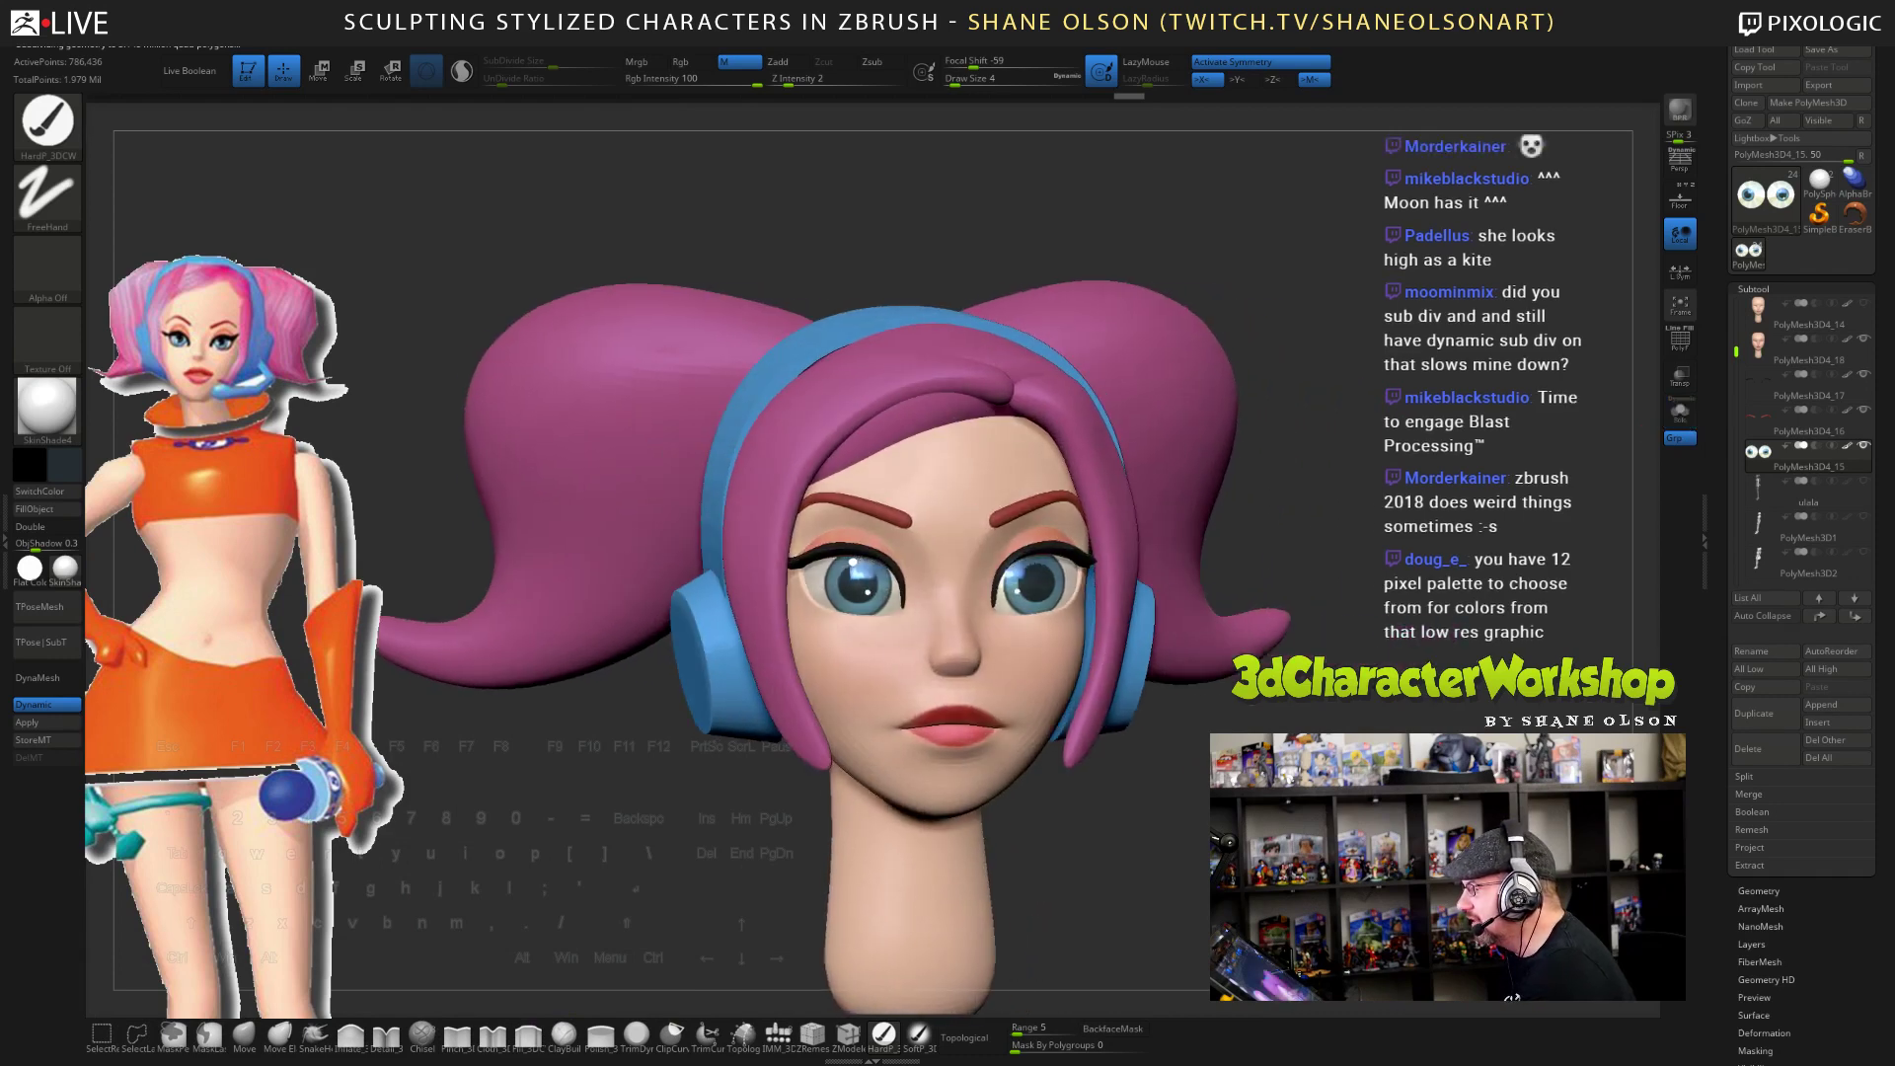
- Scale the eyeballs slightly with the transform gizmo while facing the head from the front
mouse_move(632, 839)
left_mouse_down()
mouse_move(819, 839)
mouse_move(424, 839)
mouse_move(637, 838)
left_mouse_up()
key("e")
left_click_drag(1184, 407, 1245, 407)
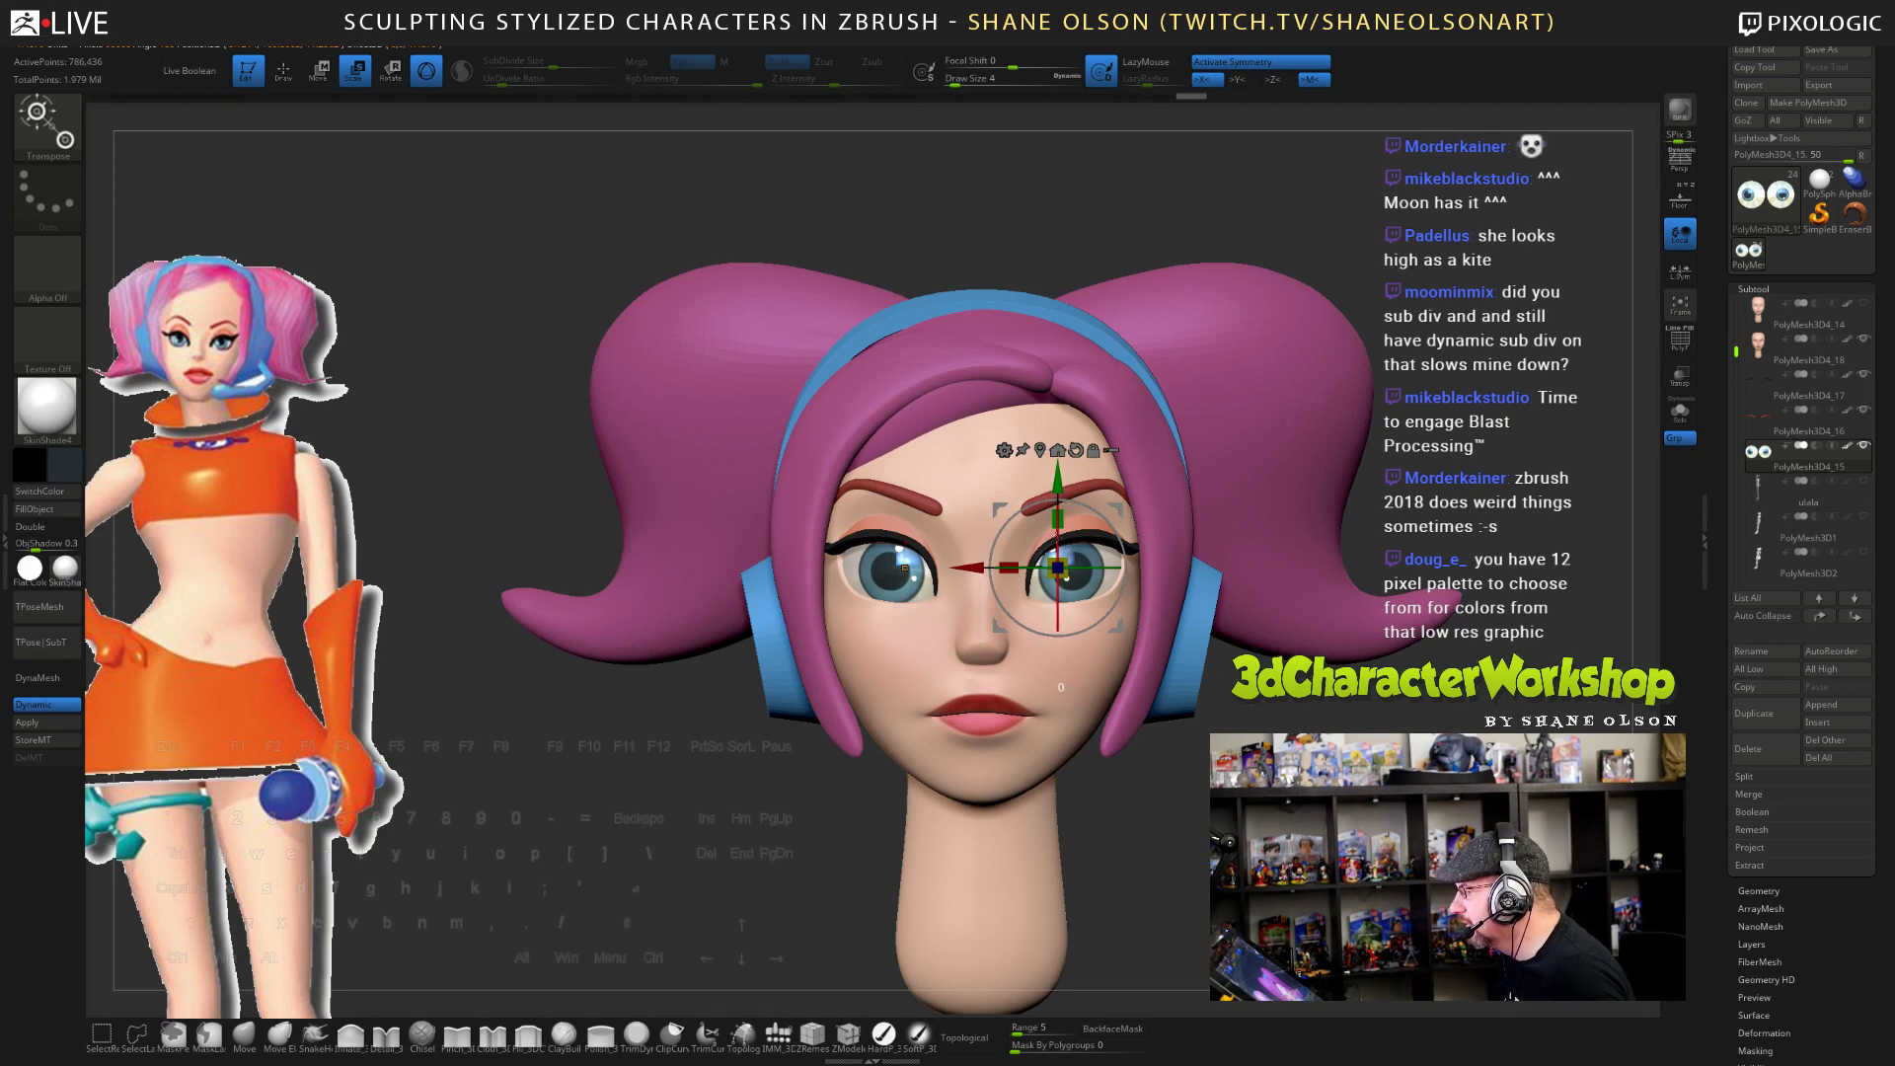
left_click_drag(1058, 567, 1075, 568)
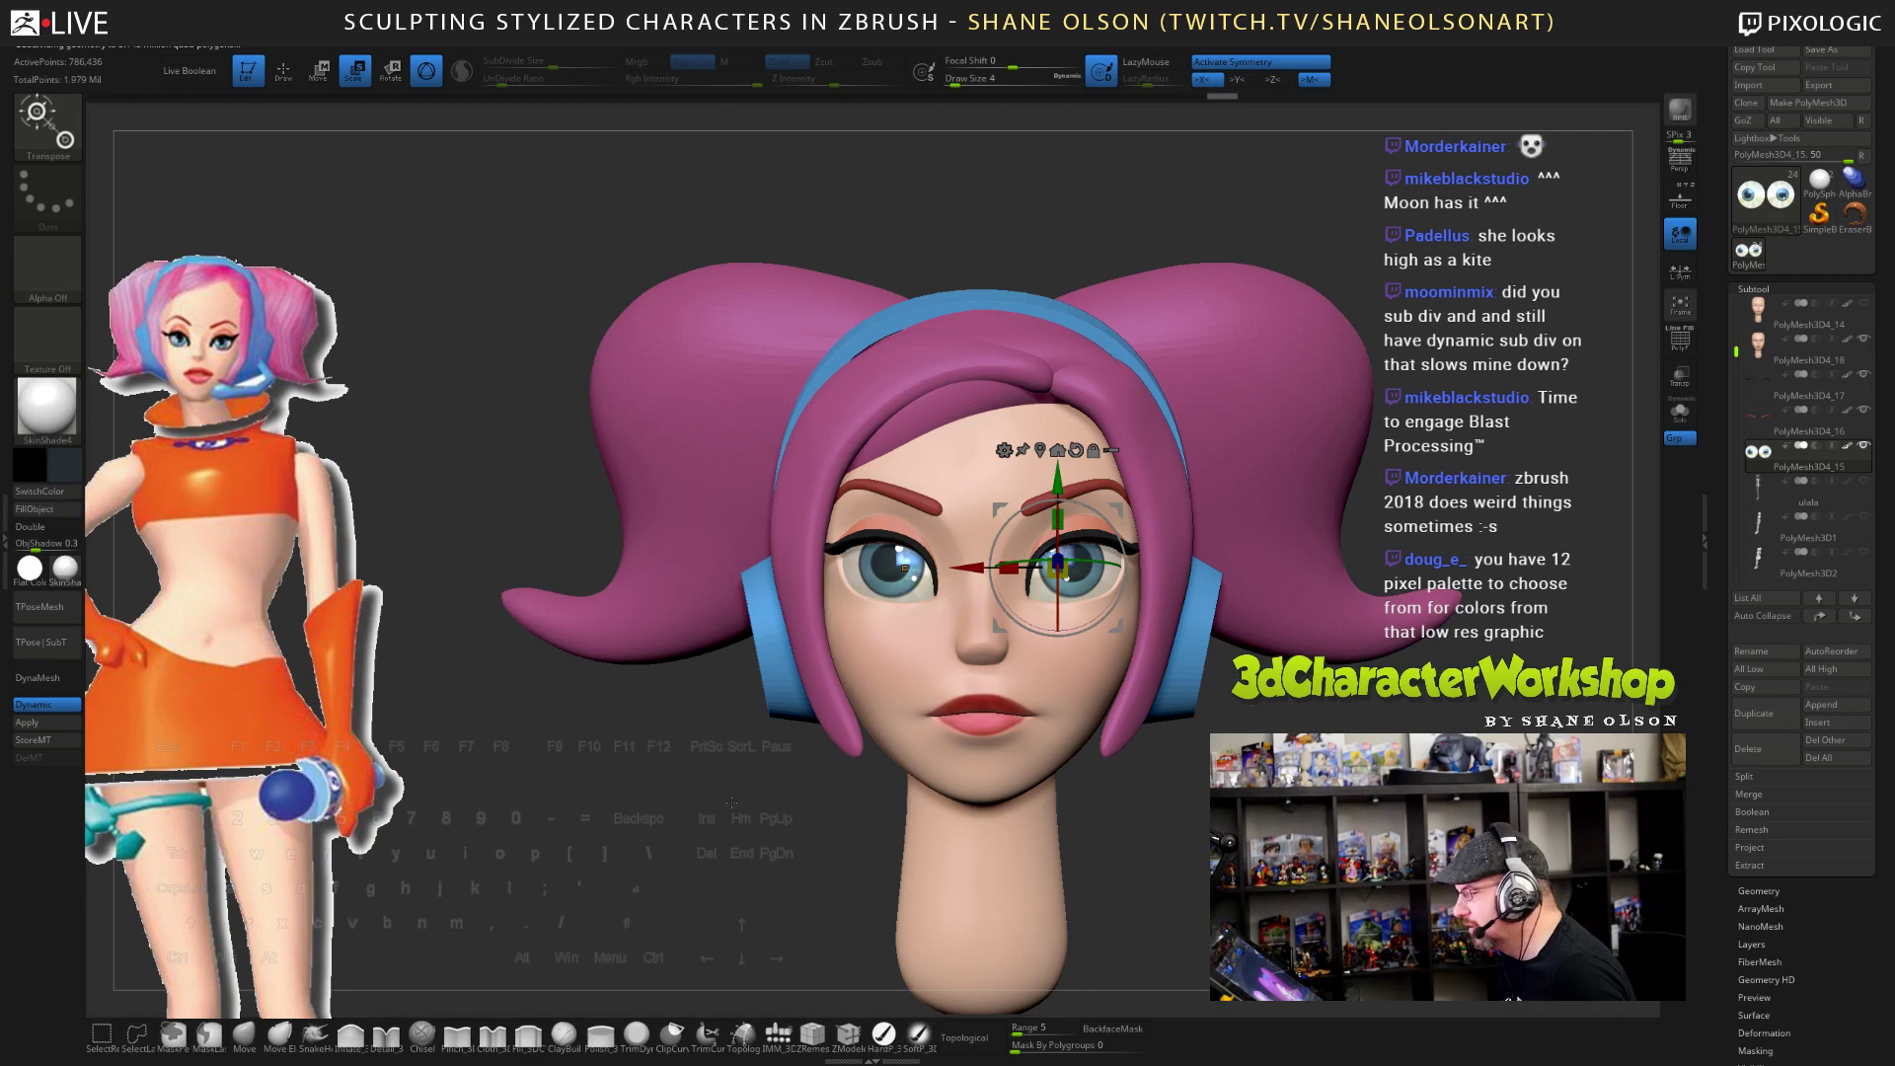
- Turn off dynamic subdivision on the eyeballs and return to Draw mode
left_click(30, 705)
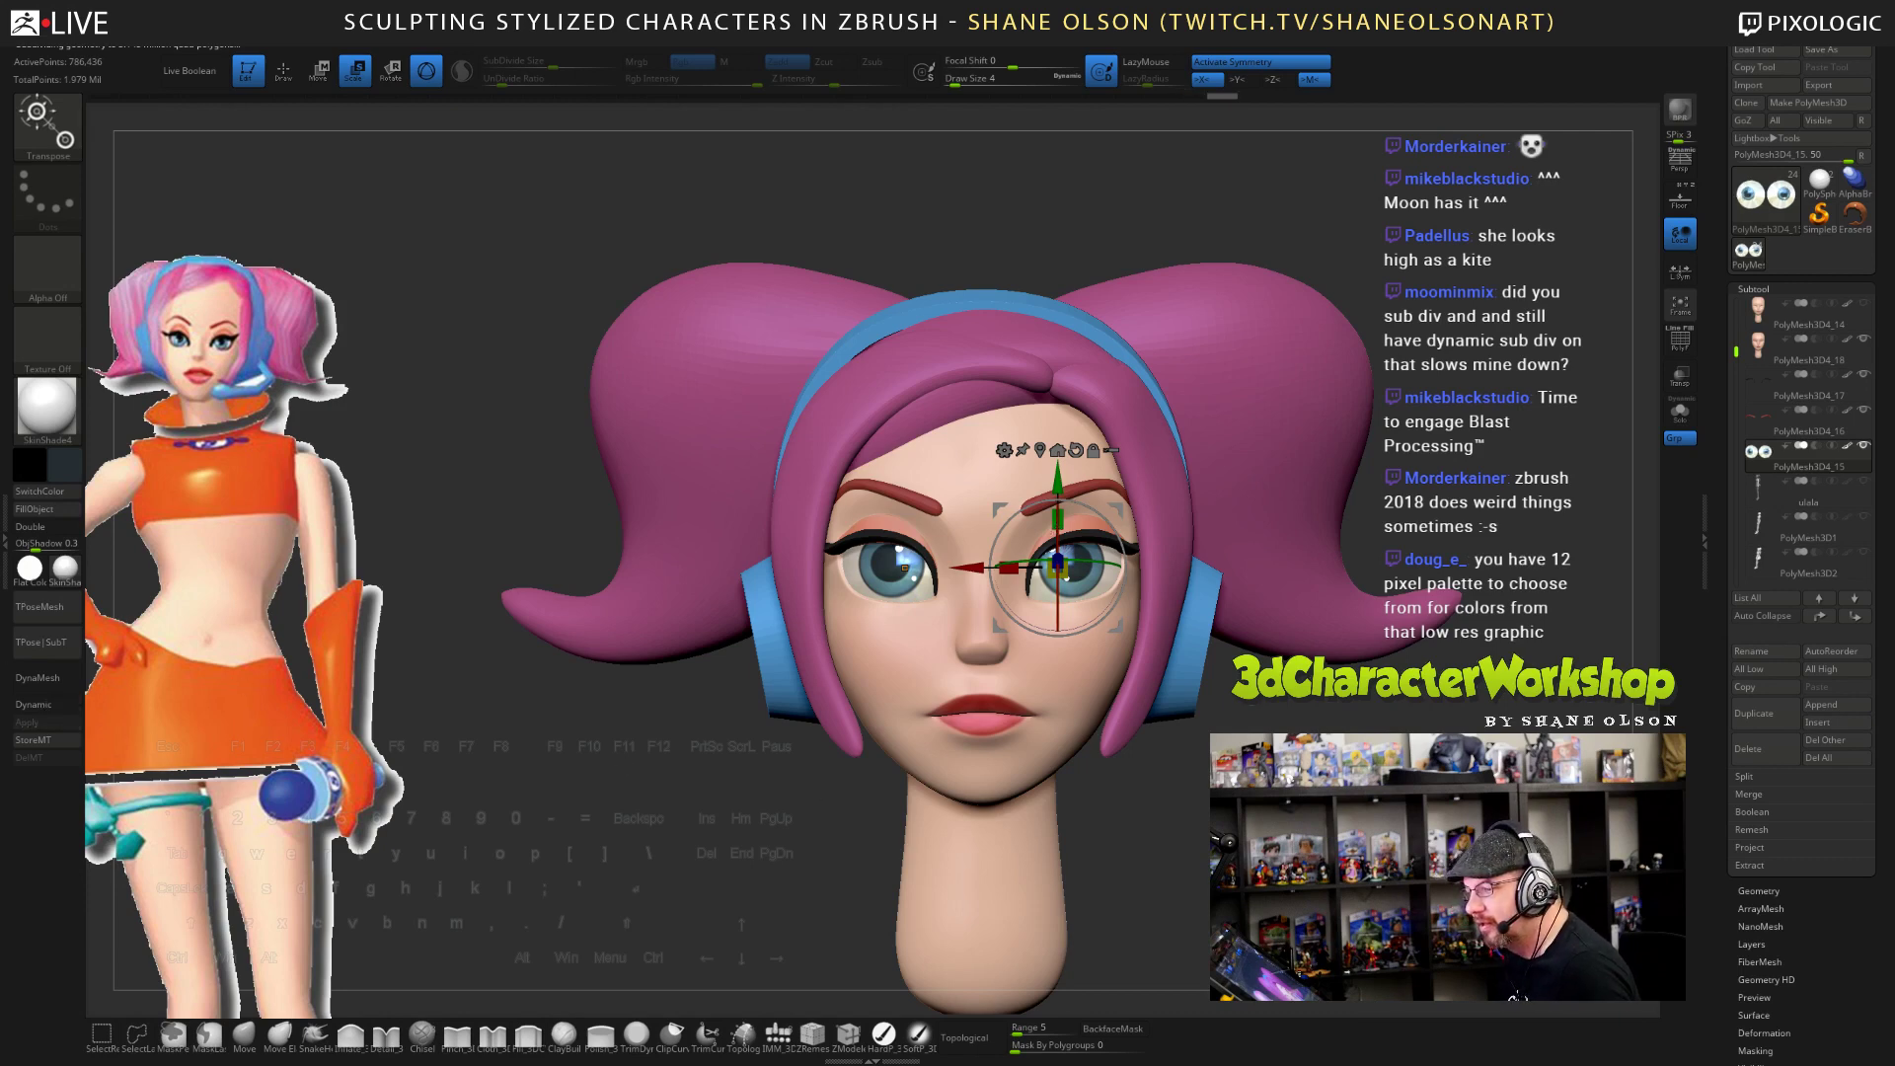
left_click_drag(553, 730, 415, 728)
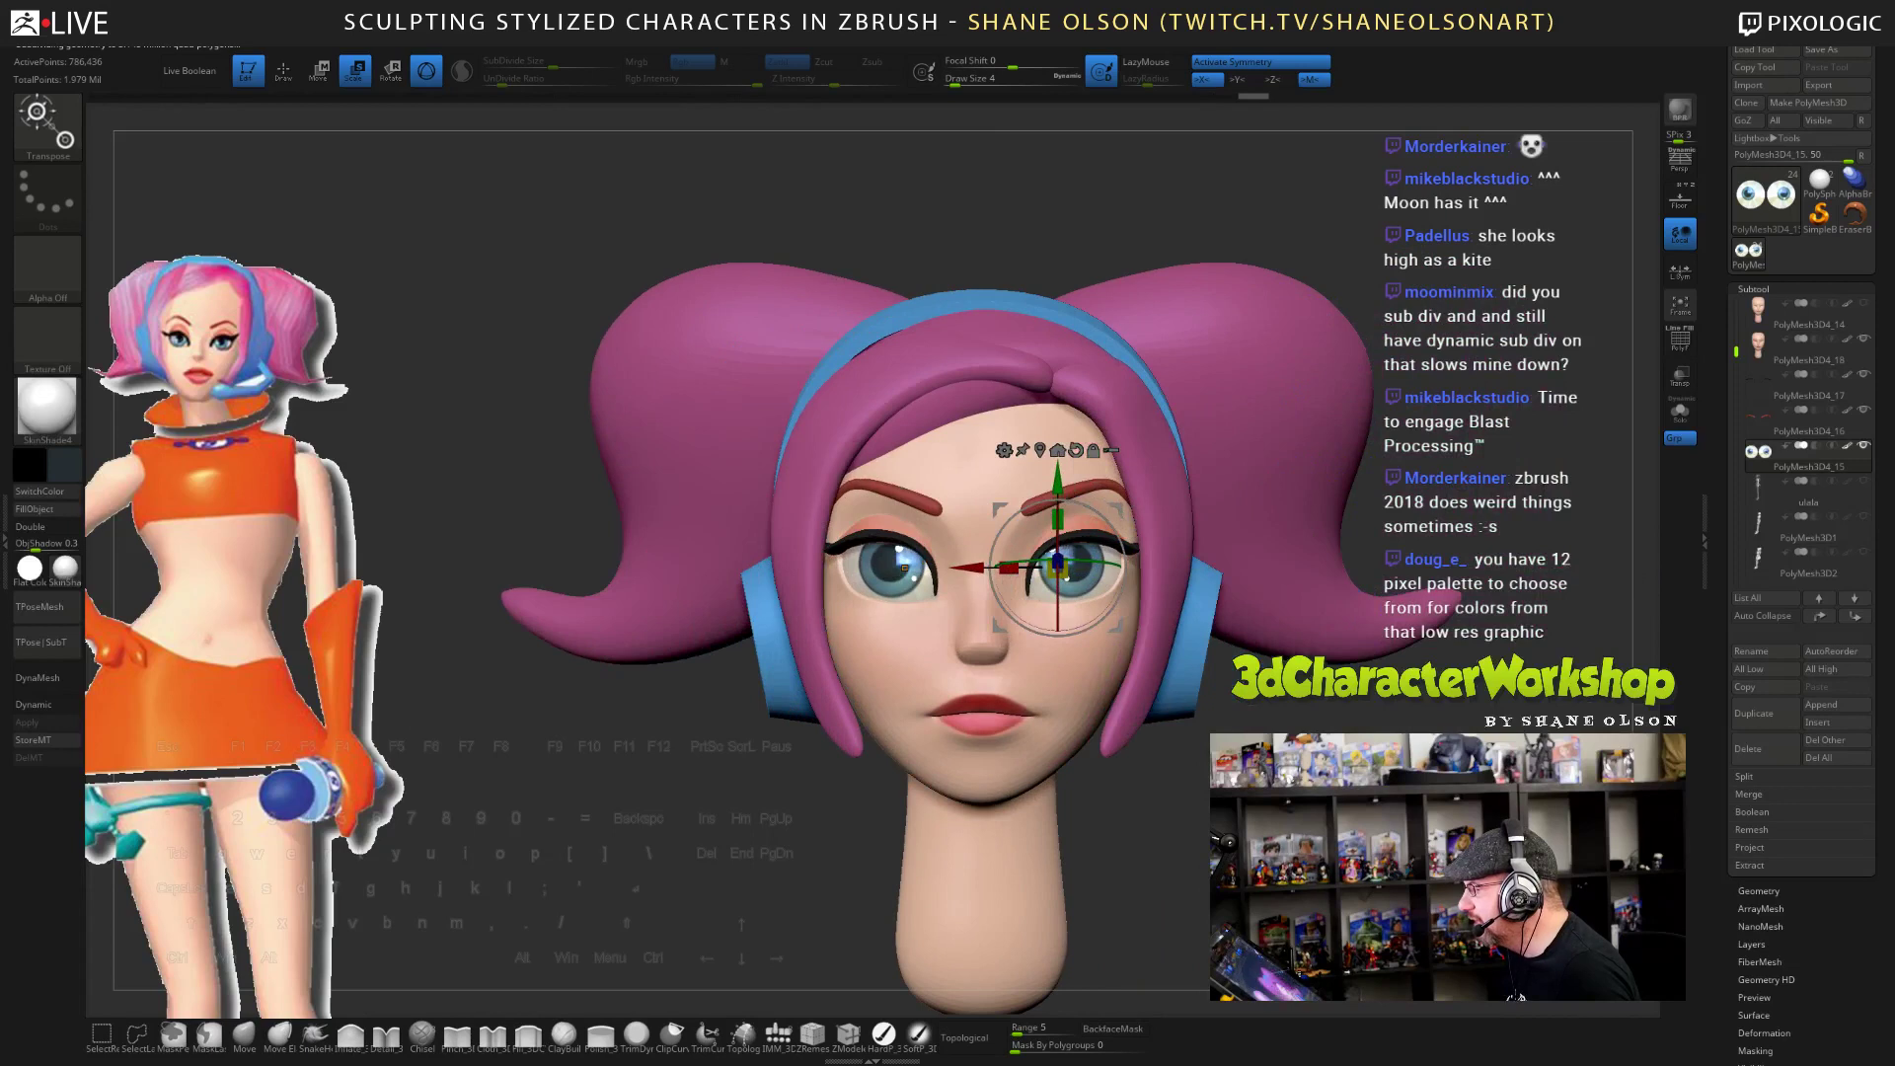
key("d")
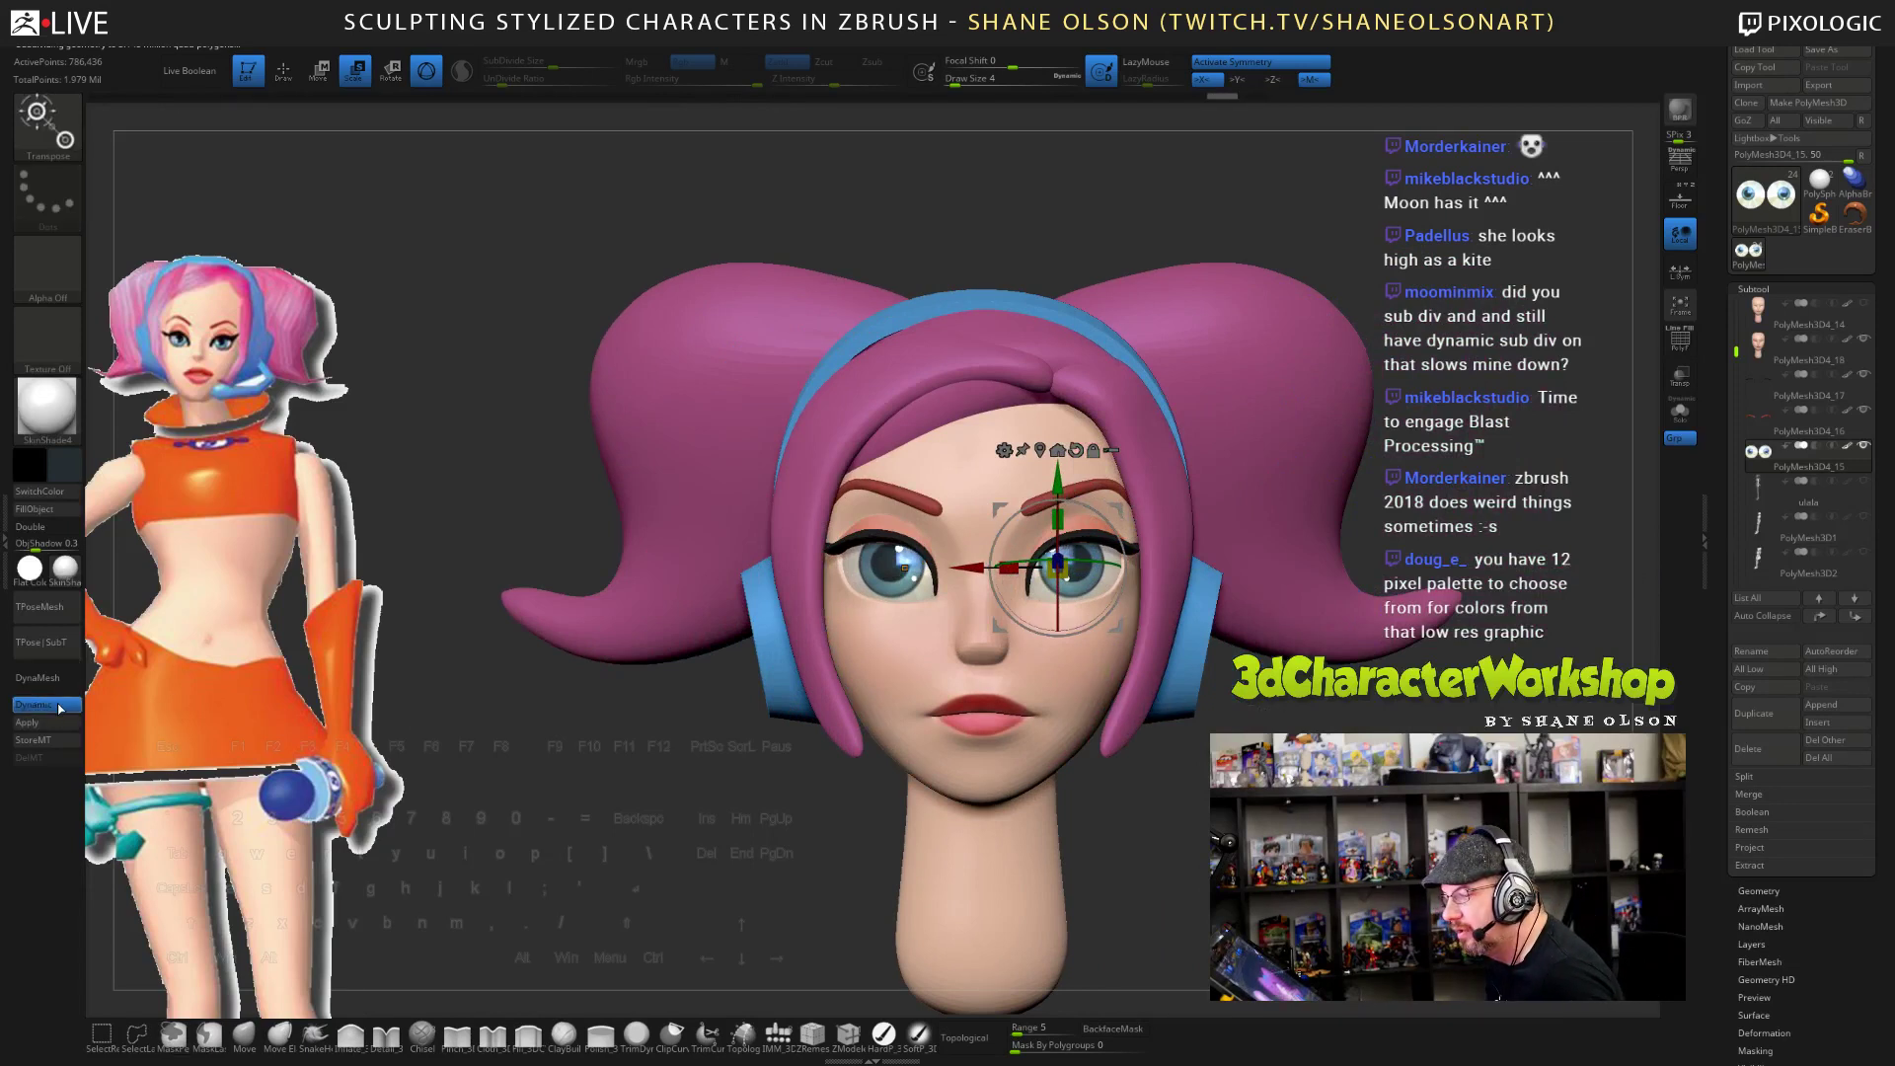
key("shift+d")
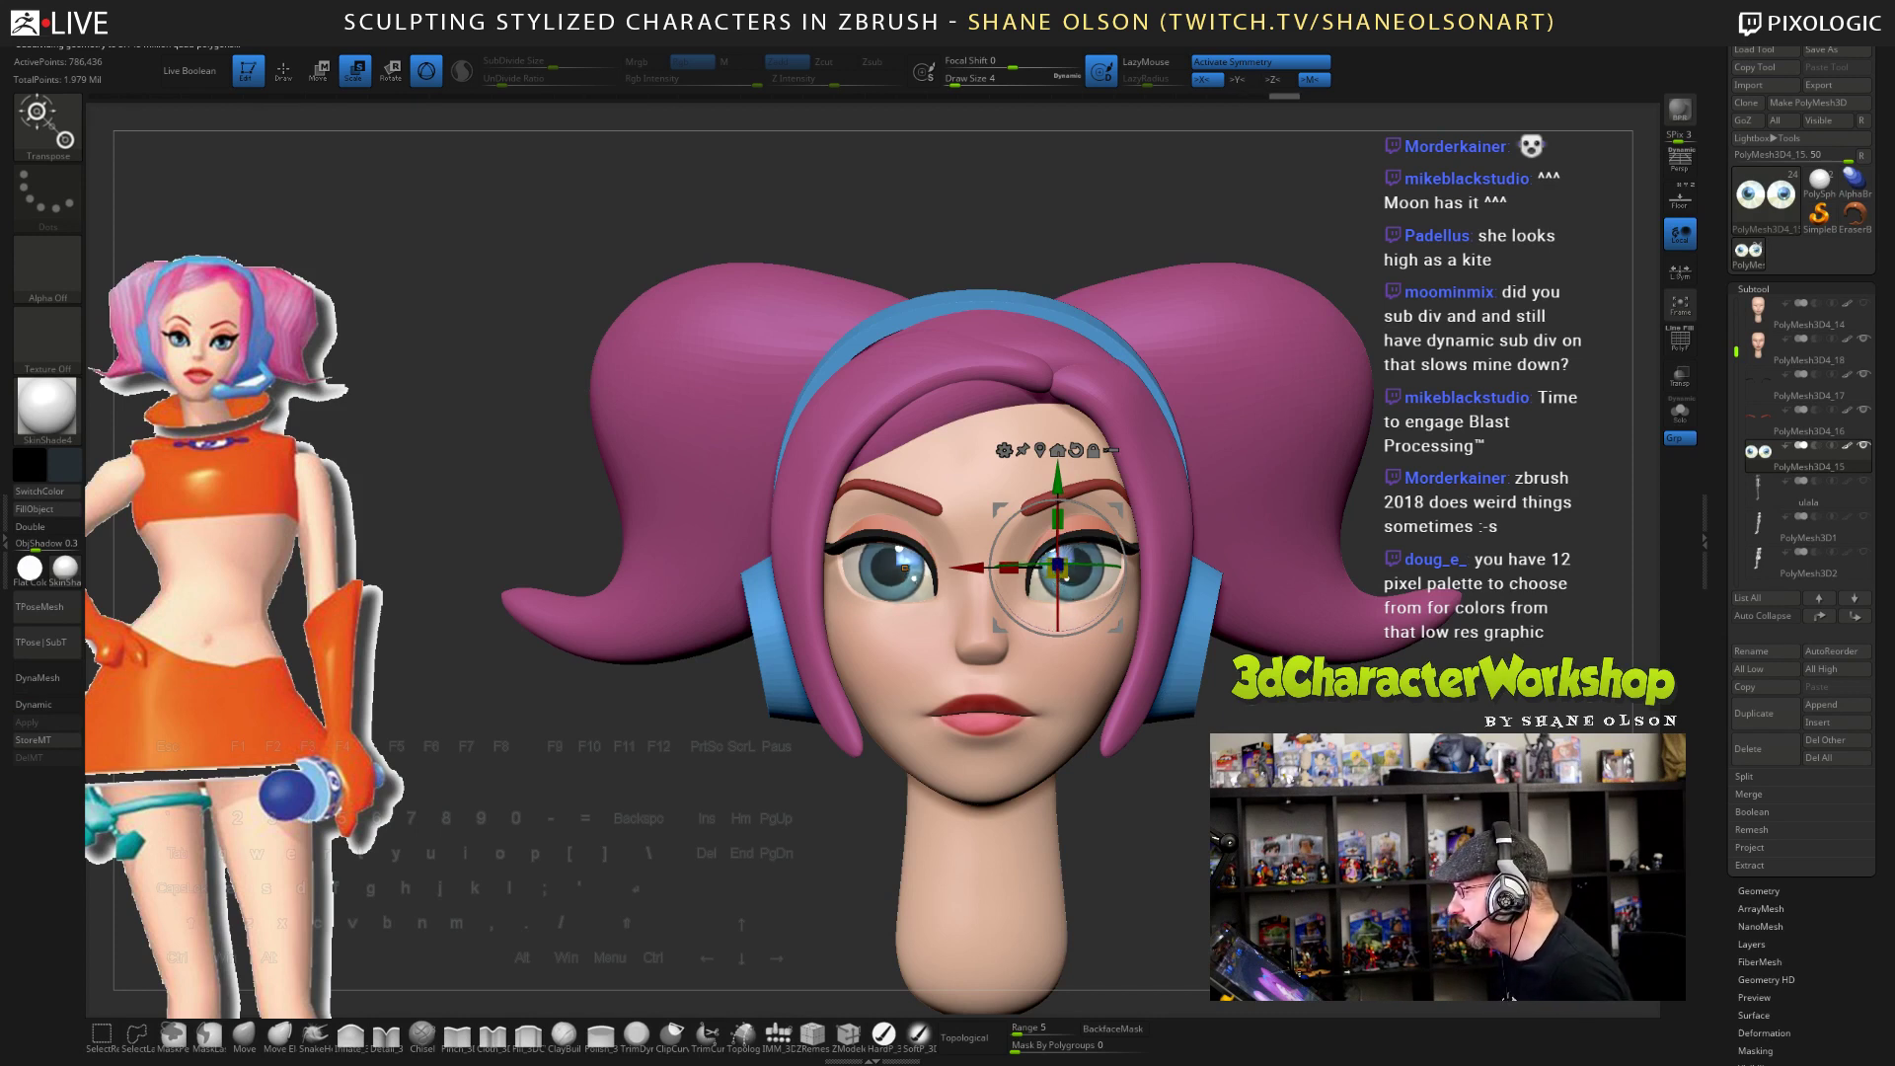
key("q")
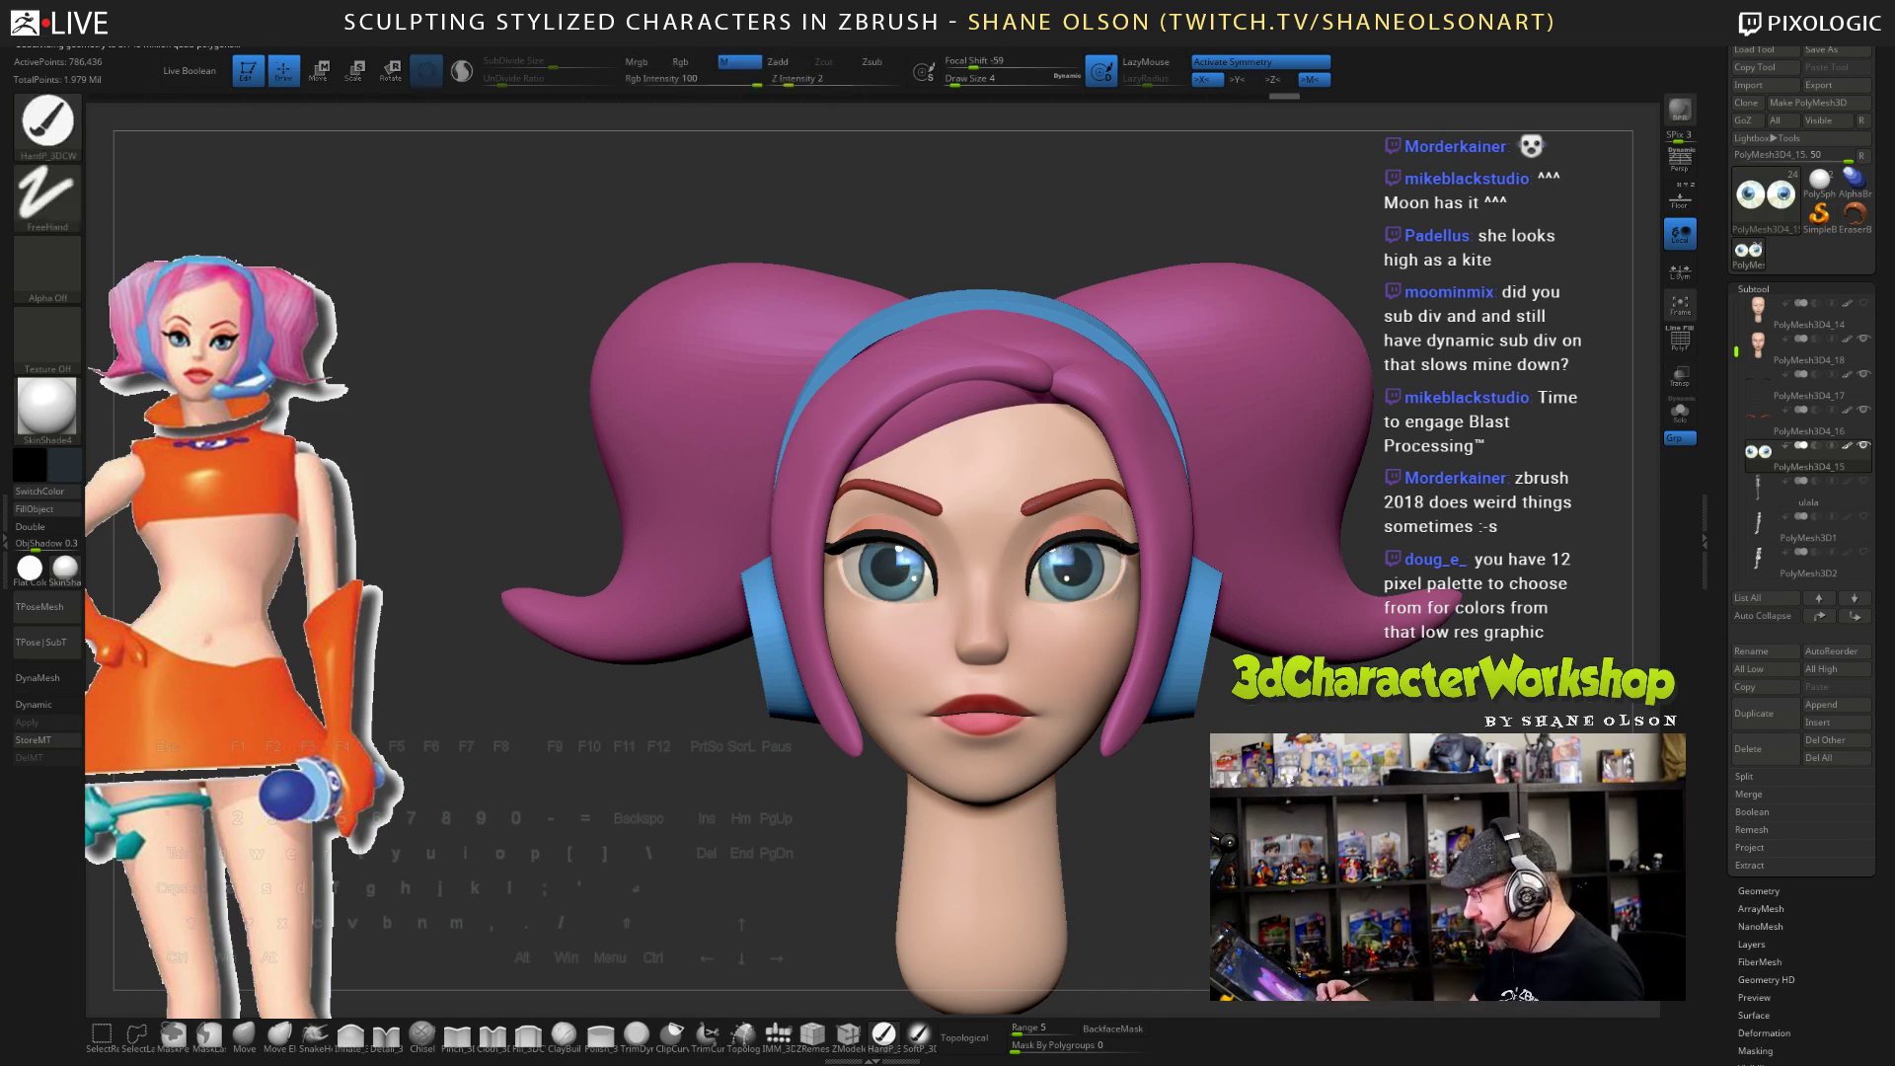
- Set the hard paint brush back to Rgb colour only, and switch to the Move brush at draw size 9
key("bracketright")
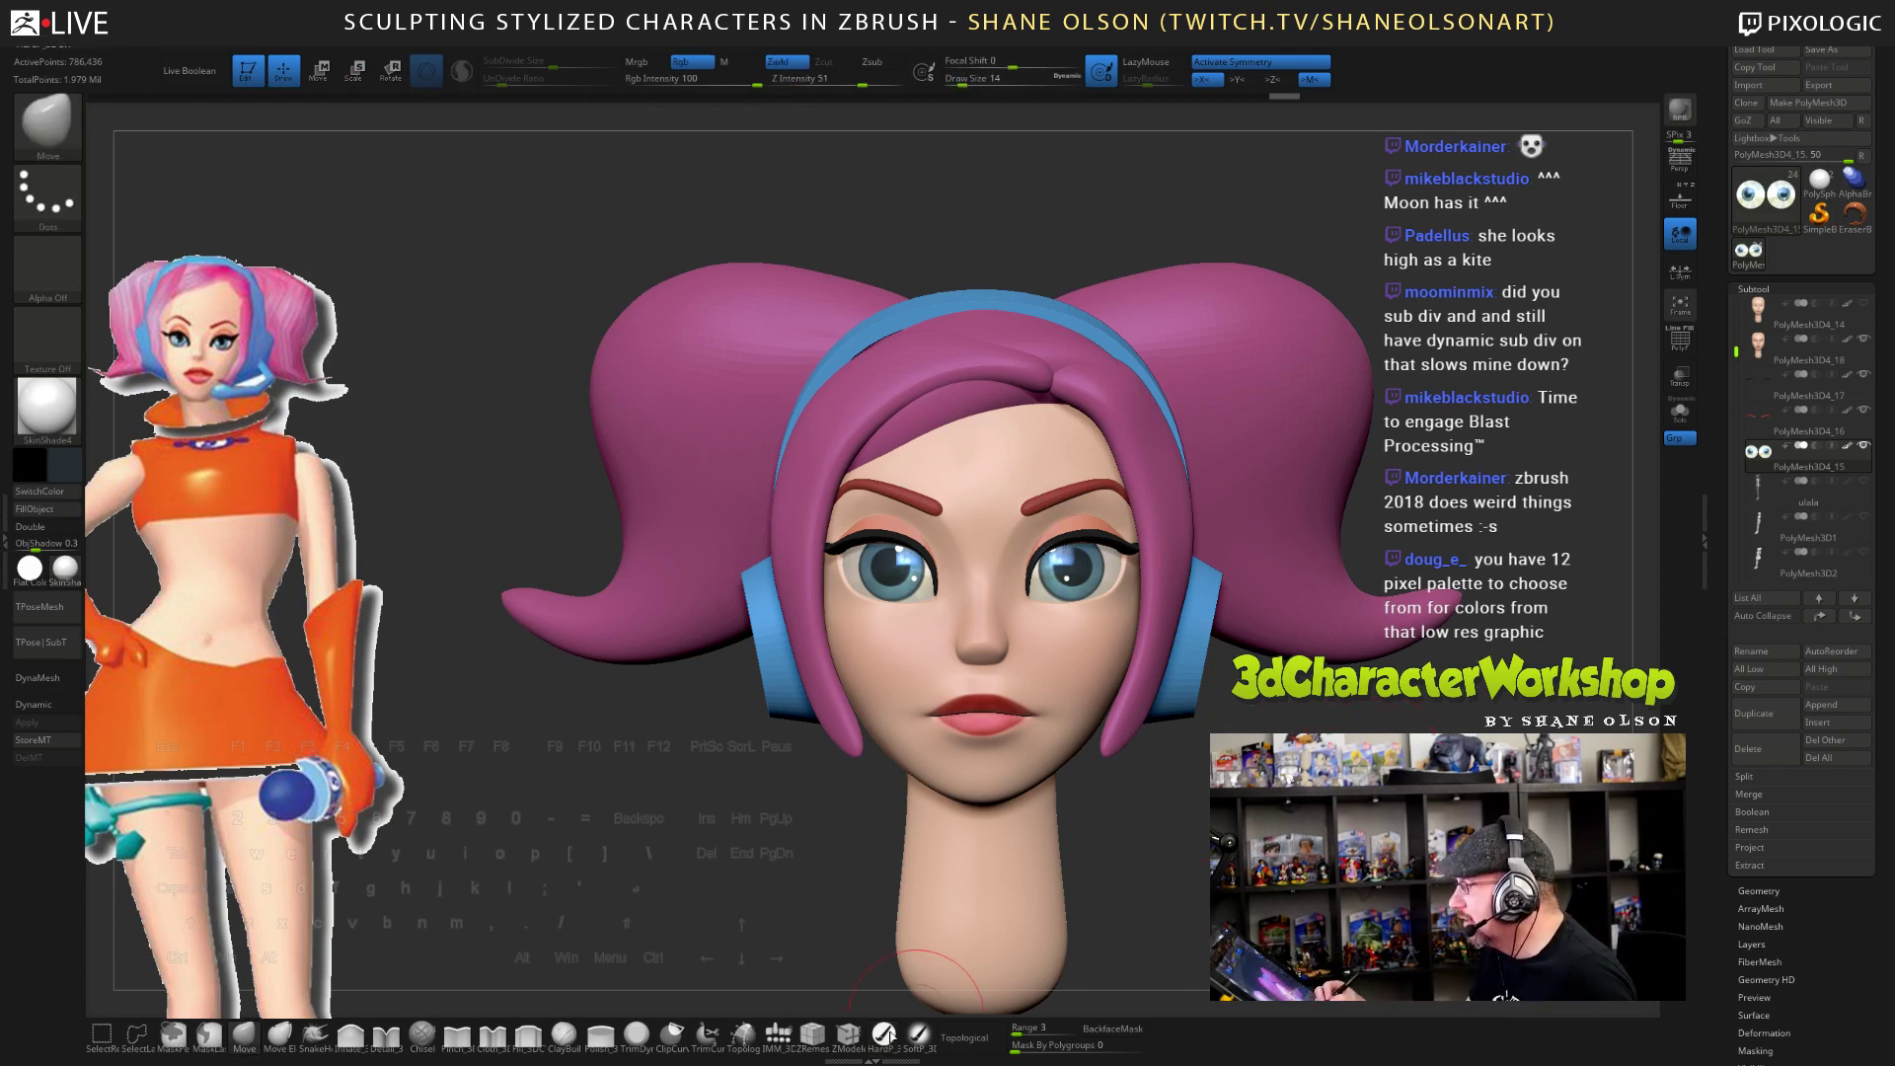
left_click(691, 61)
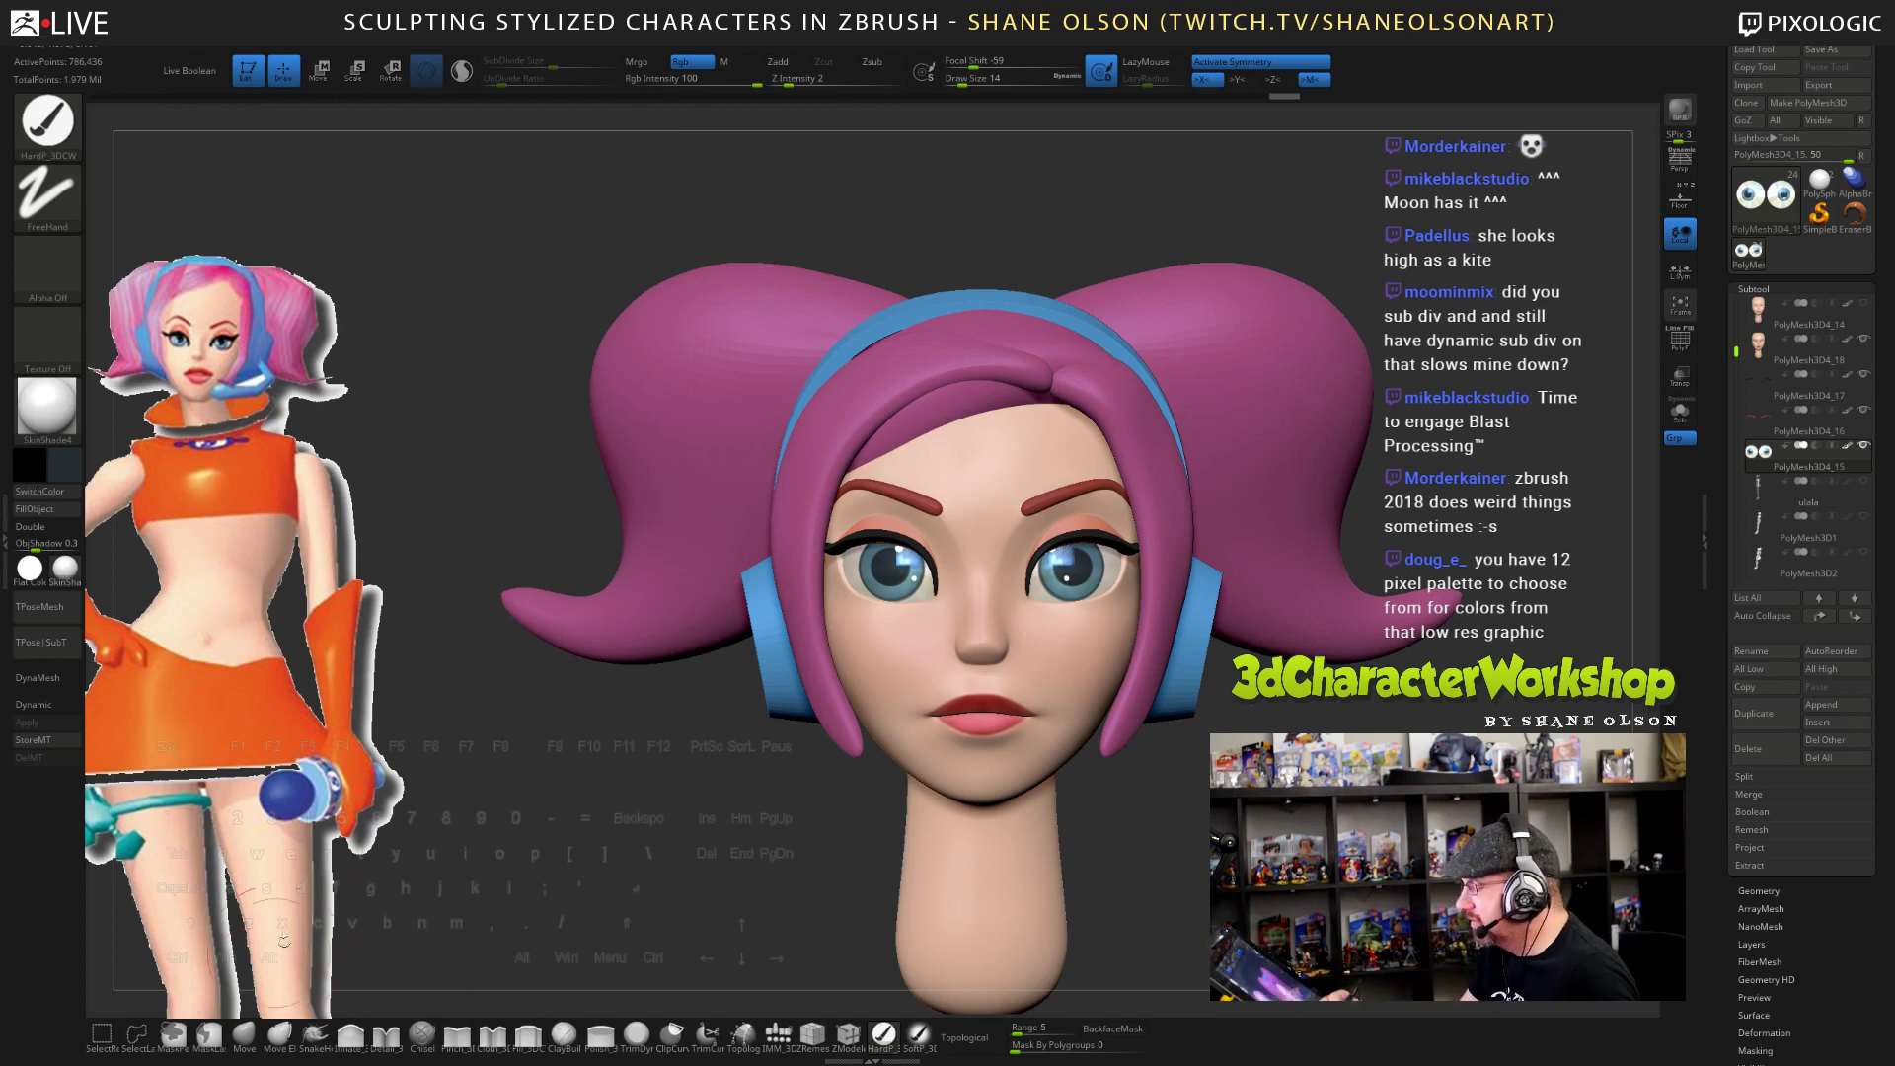
left_click(243, 1031)
left_click(958, 81)
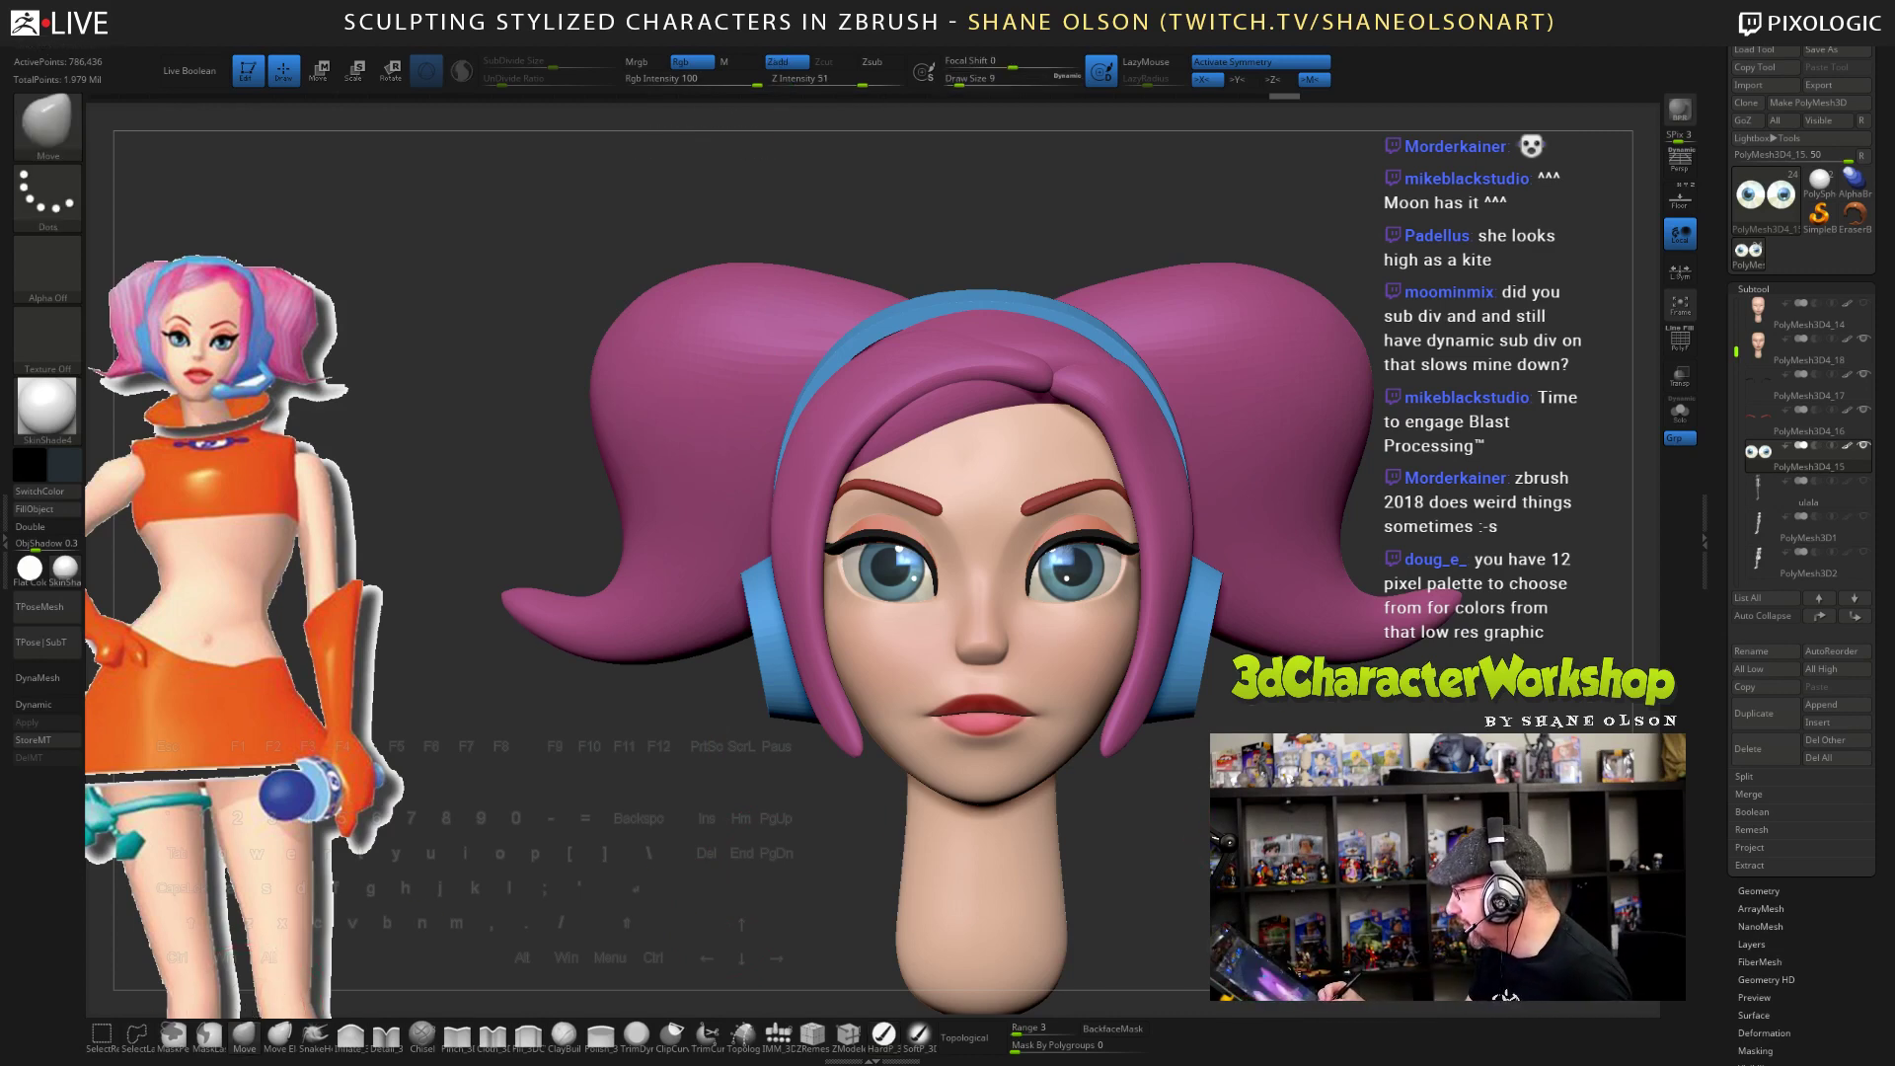
- Select the eyelash mesh and nudge the upper lash line over the eyes with the Move brush at draw size 22
left_click_drag(987, 187, 972, 237, "alt")
mouse_move(1115, 829)
left_mouse_down()
mouse_move(1273, 789)
mouse_move(1288, 740)
mouse_move(1274, 683)
mouse_move(1120, 699)
left_mouse_up()
left_click(962, 81)
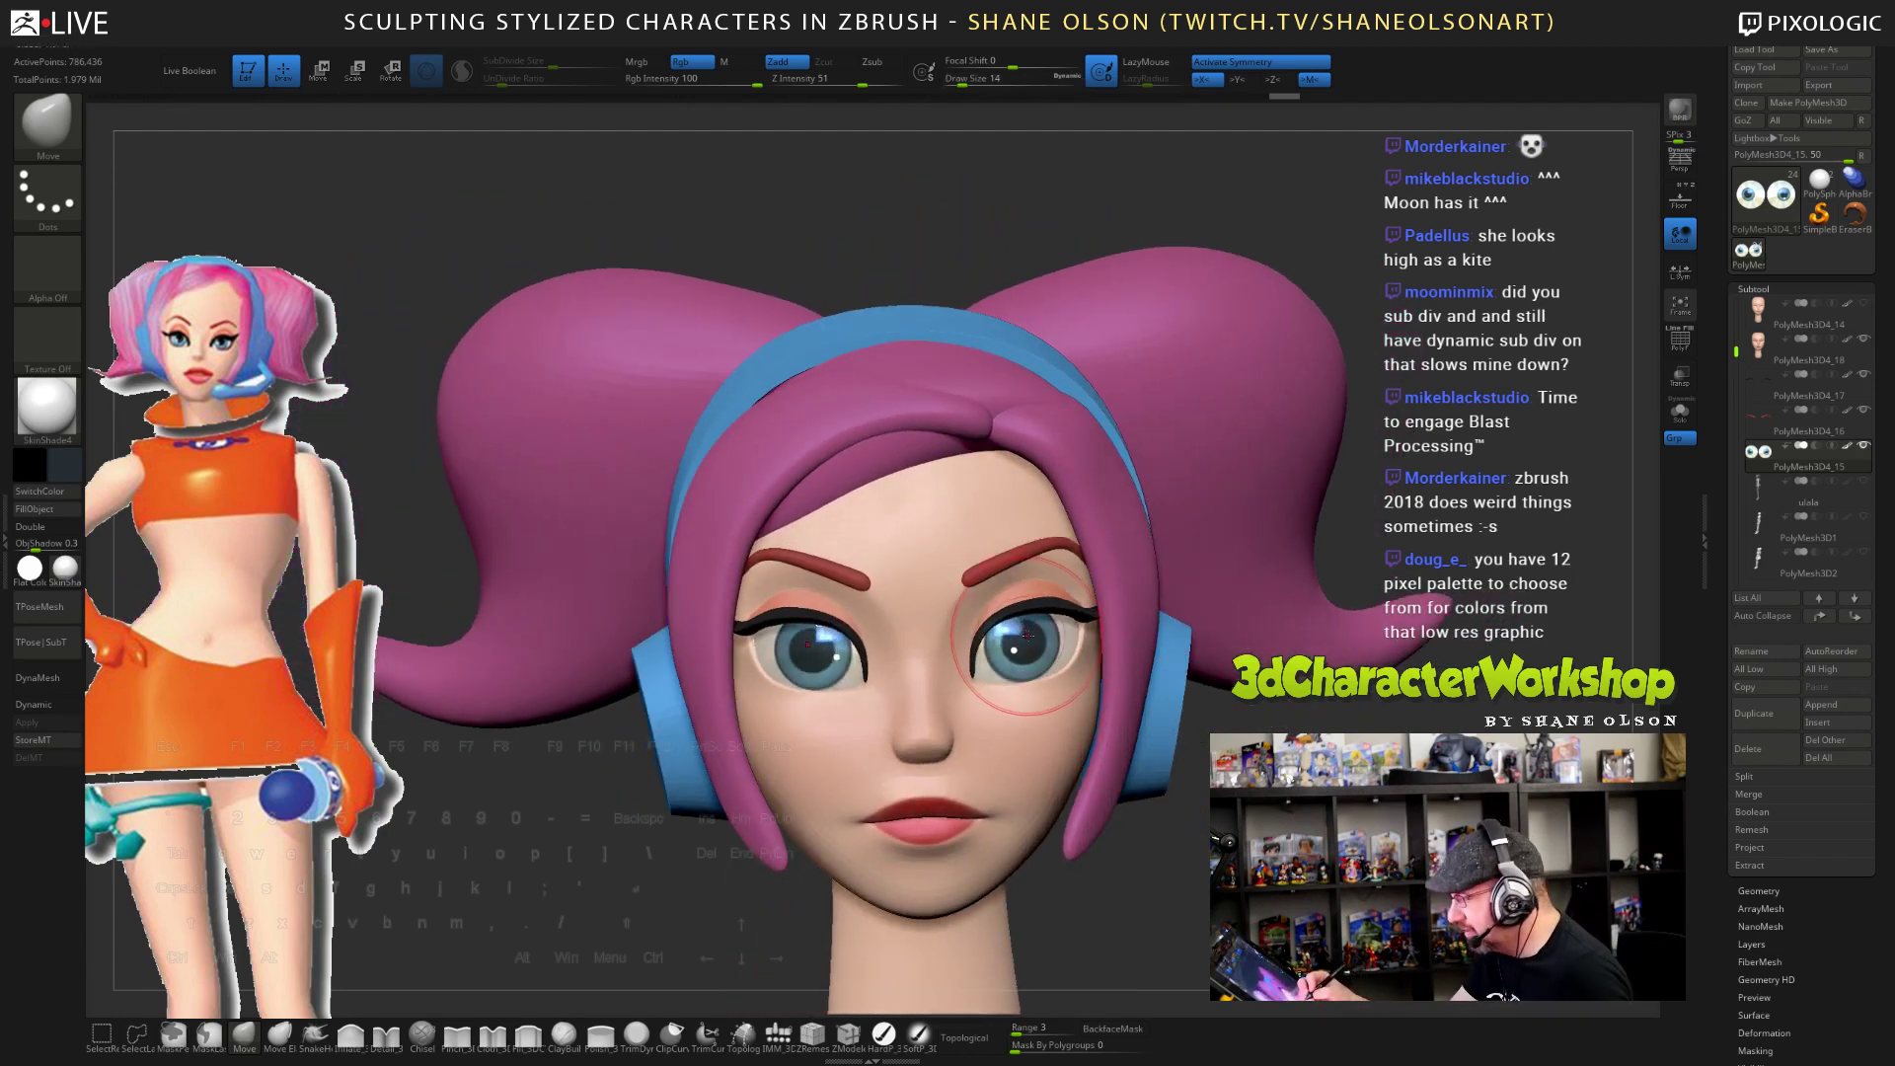
left_click(992, 617, "alt")
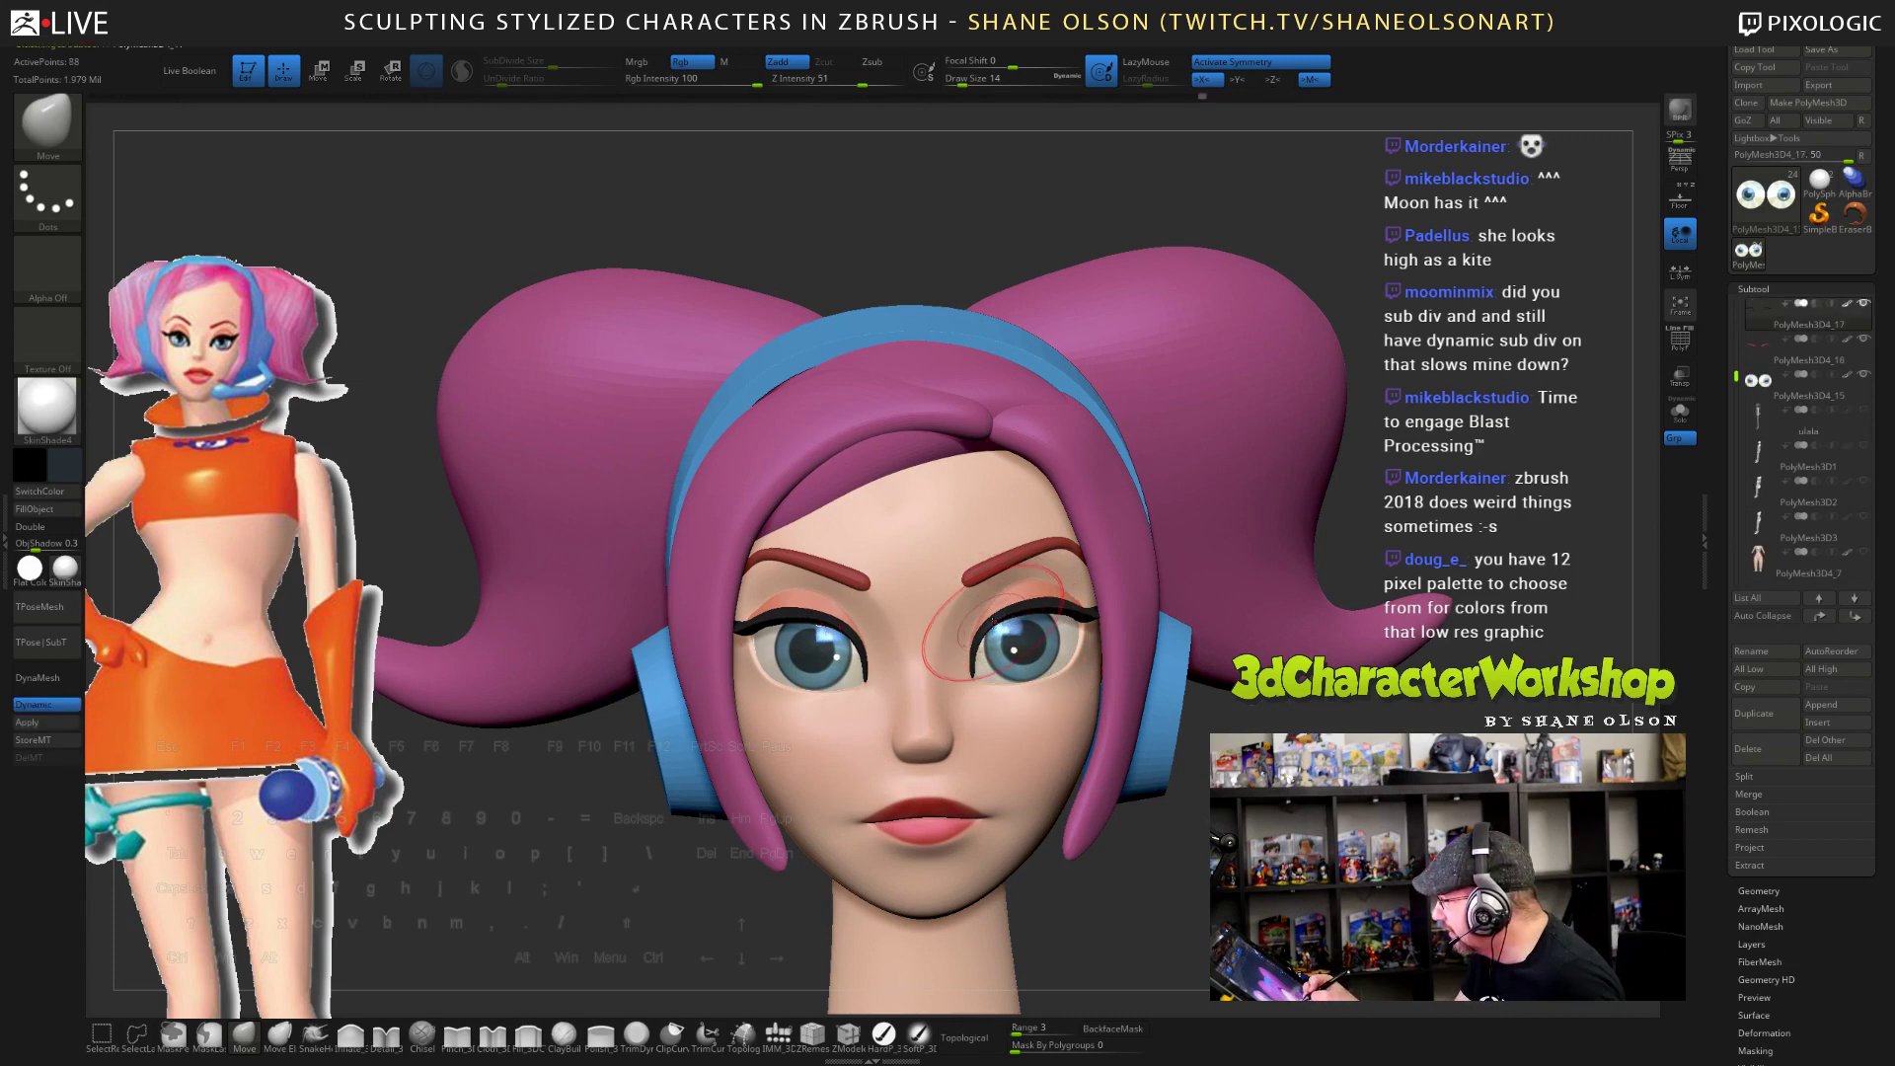
left_click_drag(1214, 834, 1245, 824)
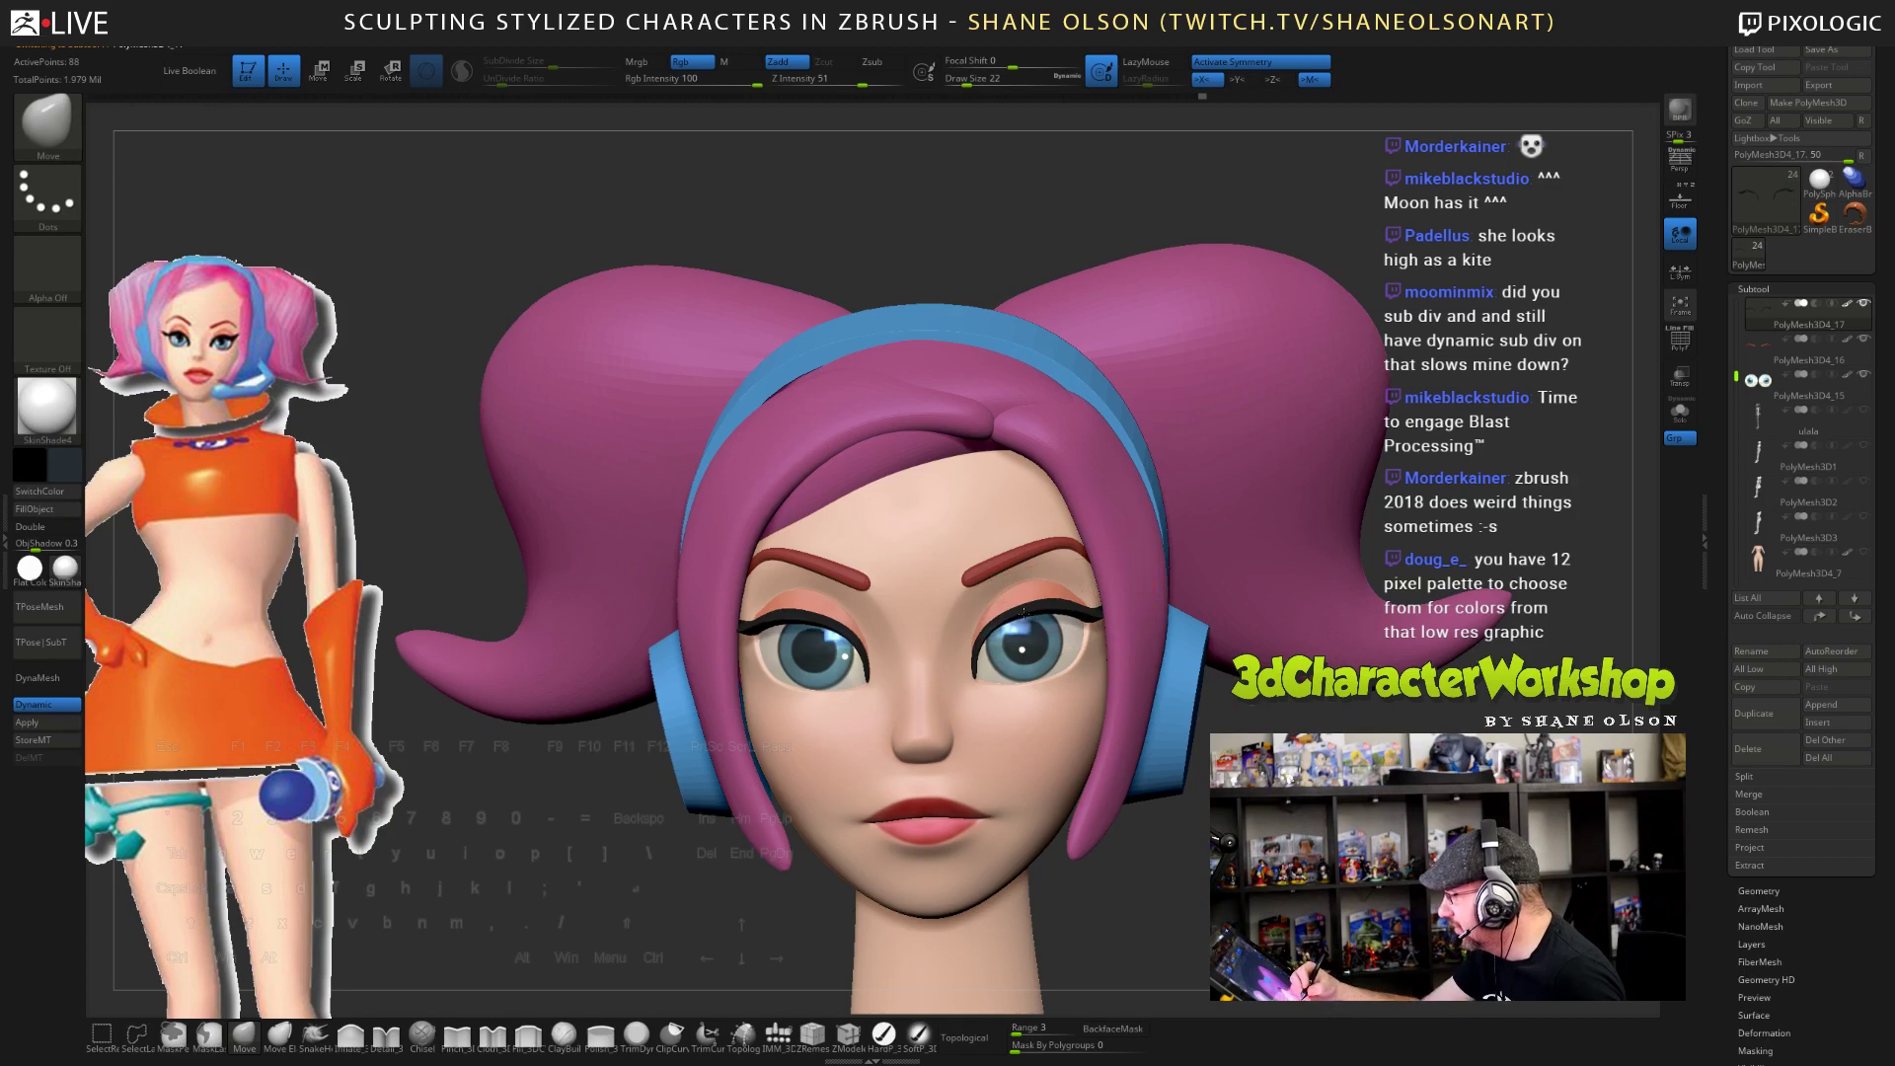
left_click_drag(1024, 614, 1023, 621)
mouse_move(1275, 886)
left_mouse_down()
mouse_move(1367, 884)
mouse_move(1179, 878)
left_mouse_up()
left_click_drag(1071, 613, 1067, 615)
- Refine the eyelash shape with the Move brush at draw size 11, checking it in three-quarter and front views
key("s")
left_click_drag(1179, 883, 1246, 880)
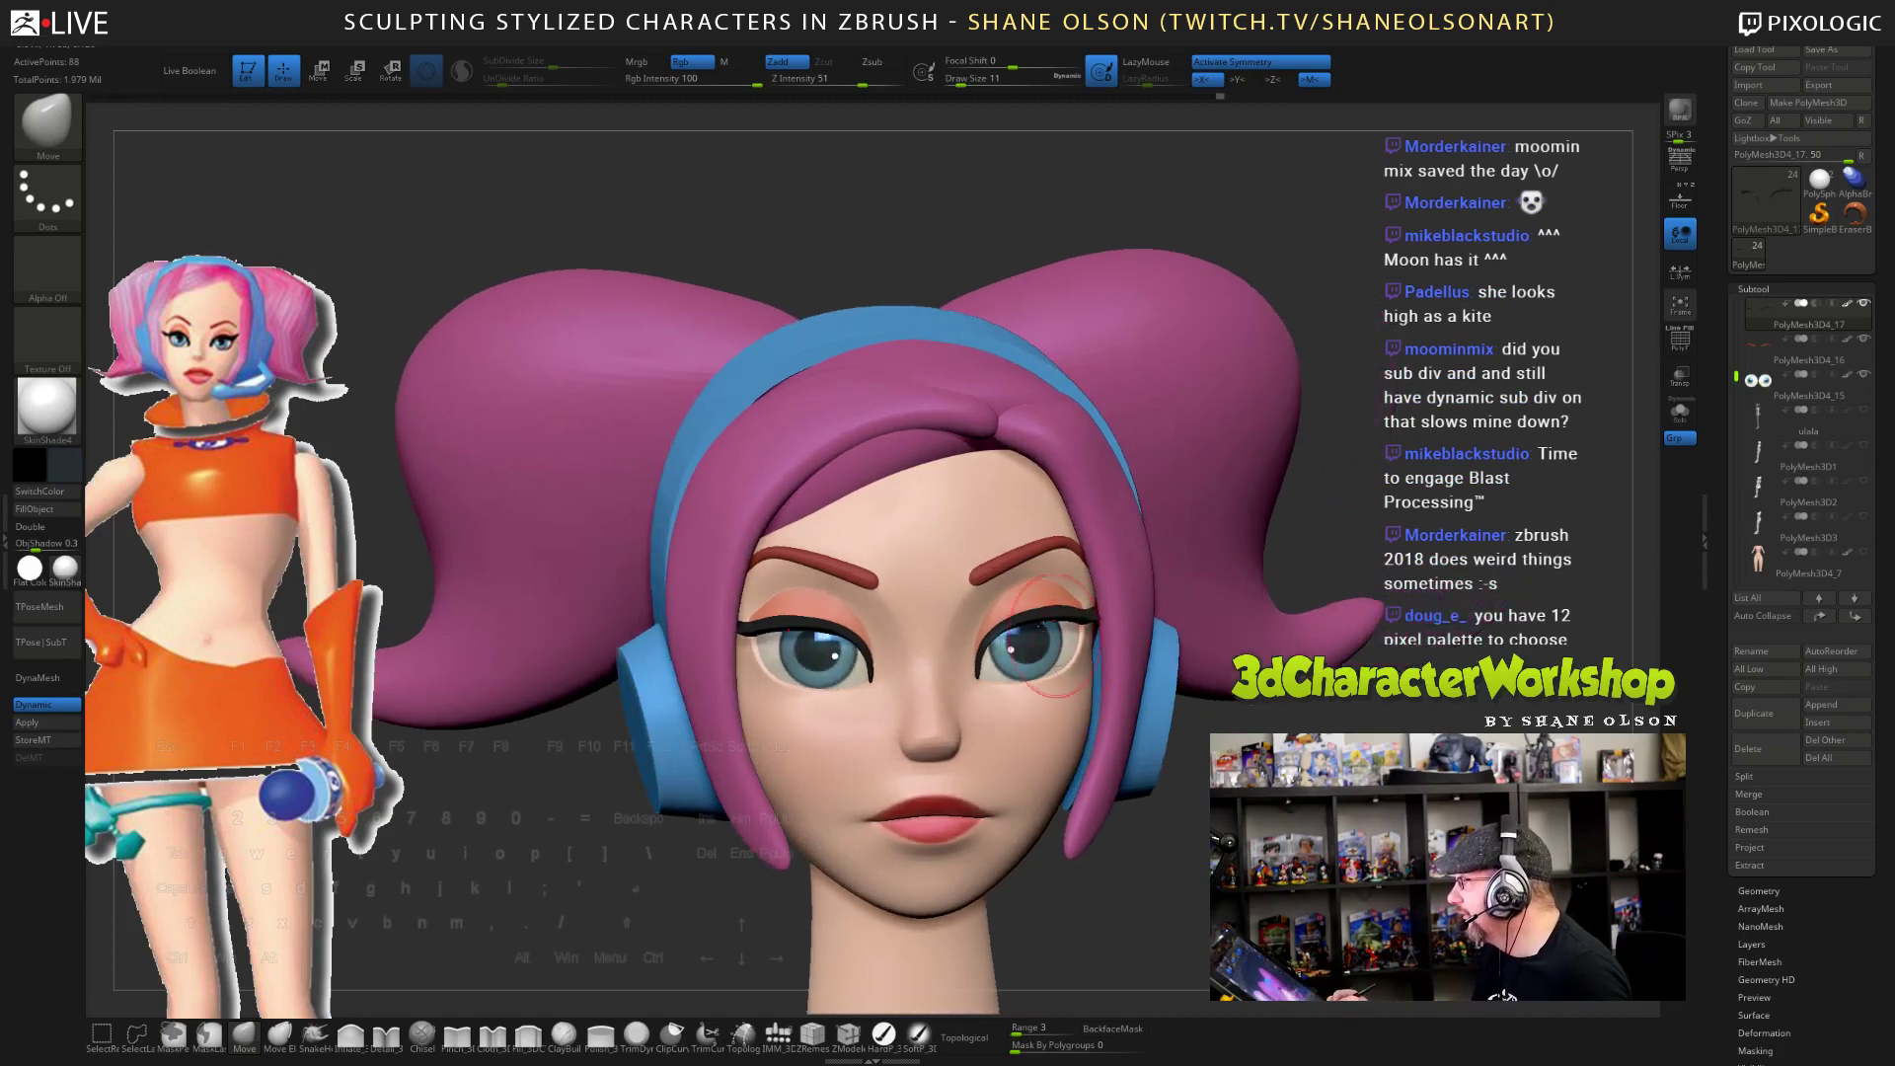
left_click_drag(1139, 828, 1026, 653)
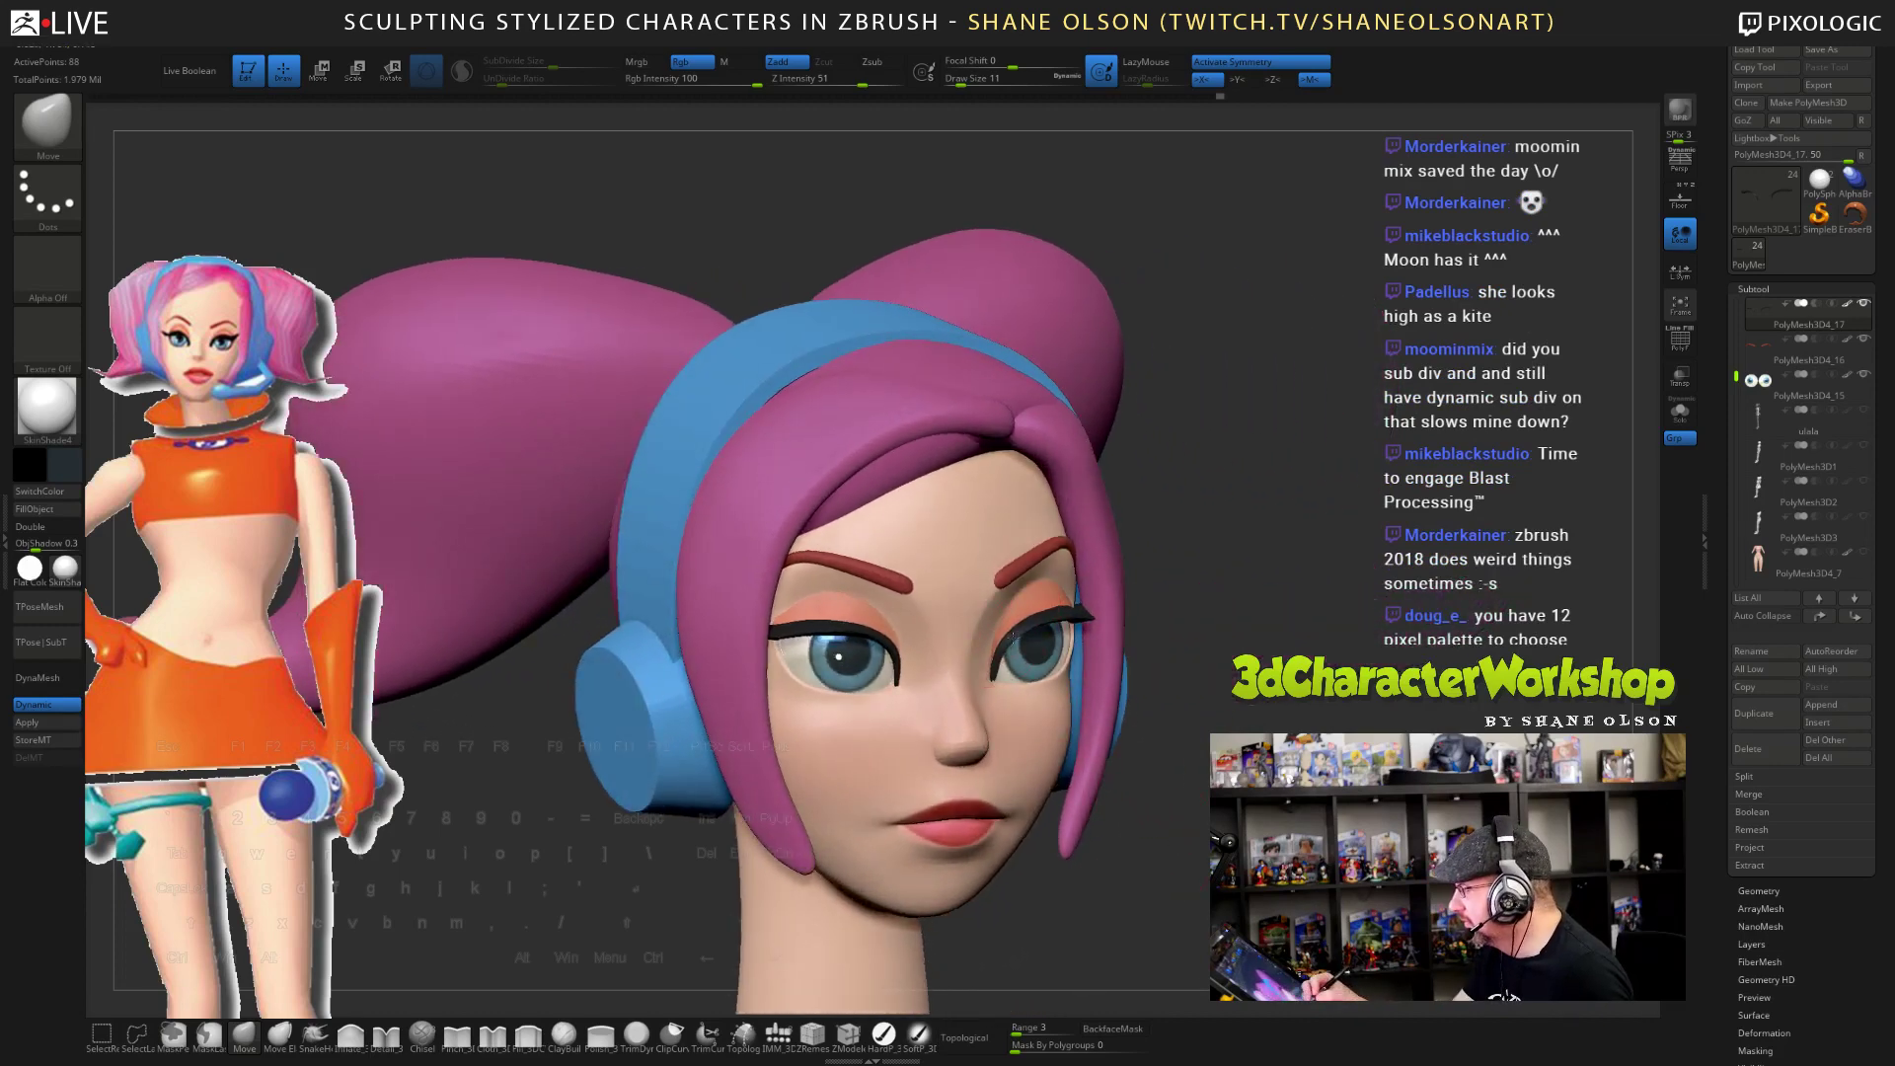
left_click_drag(1236, 845, 1120, 834)
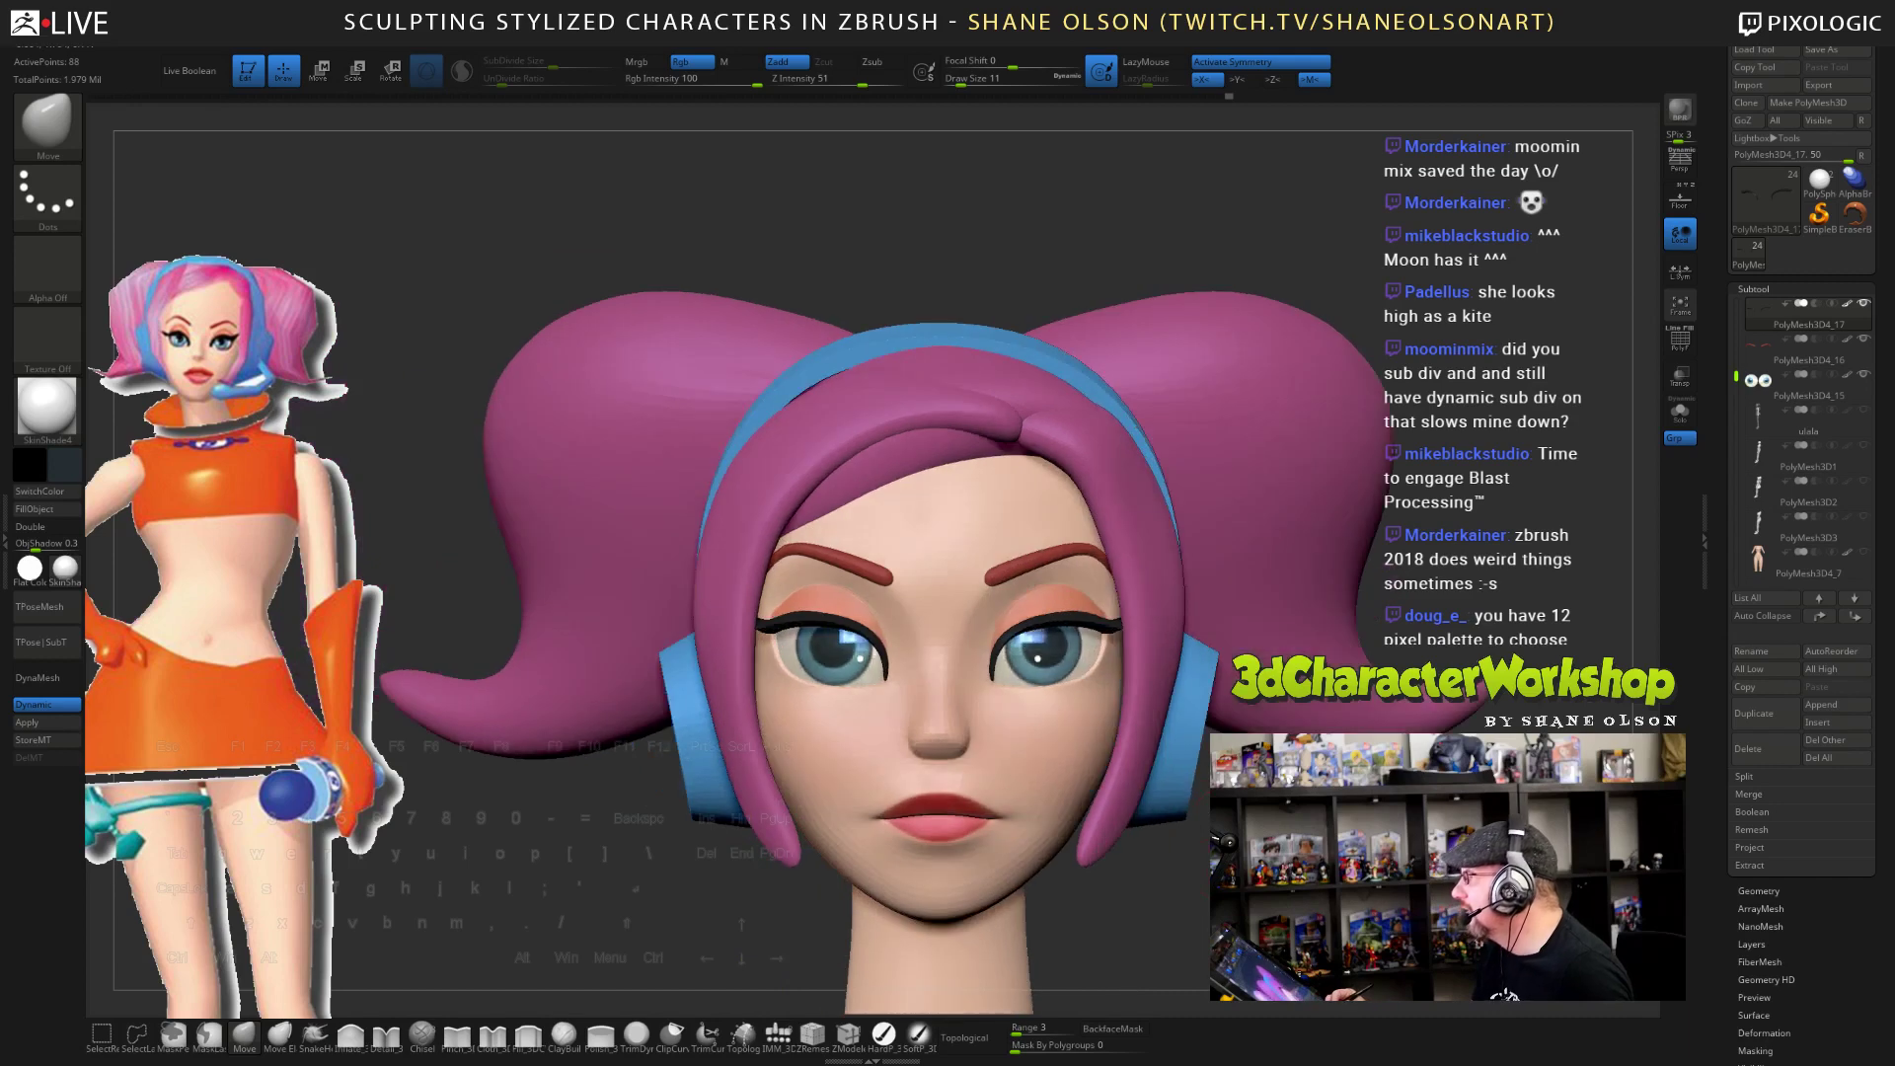
left_click_drag(1239, 917, 1213, 781, "alt")
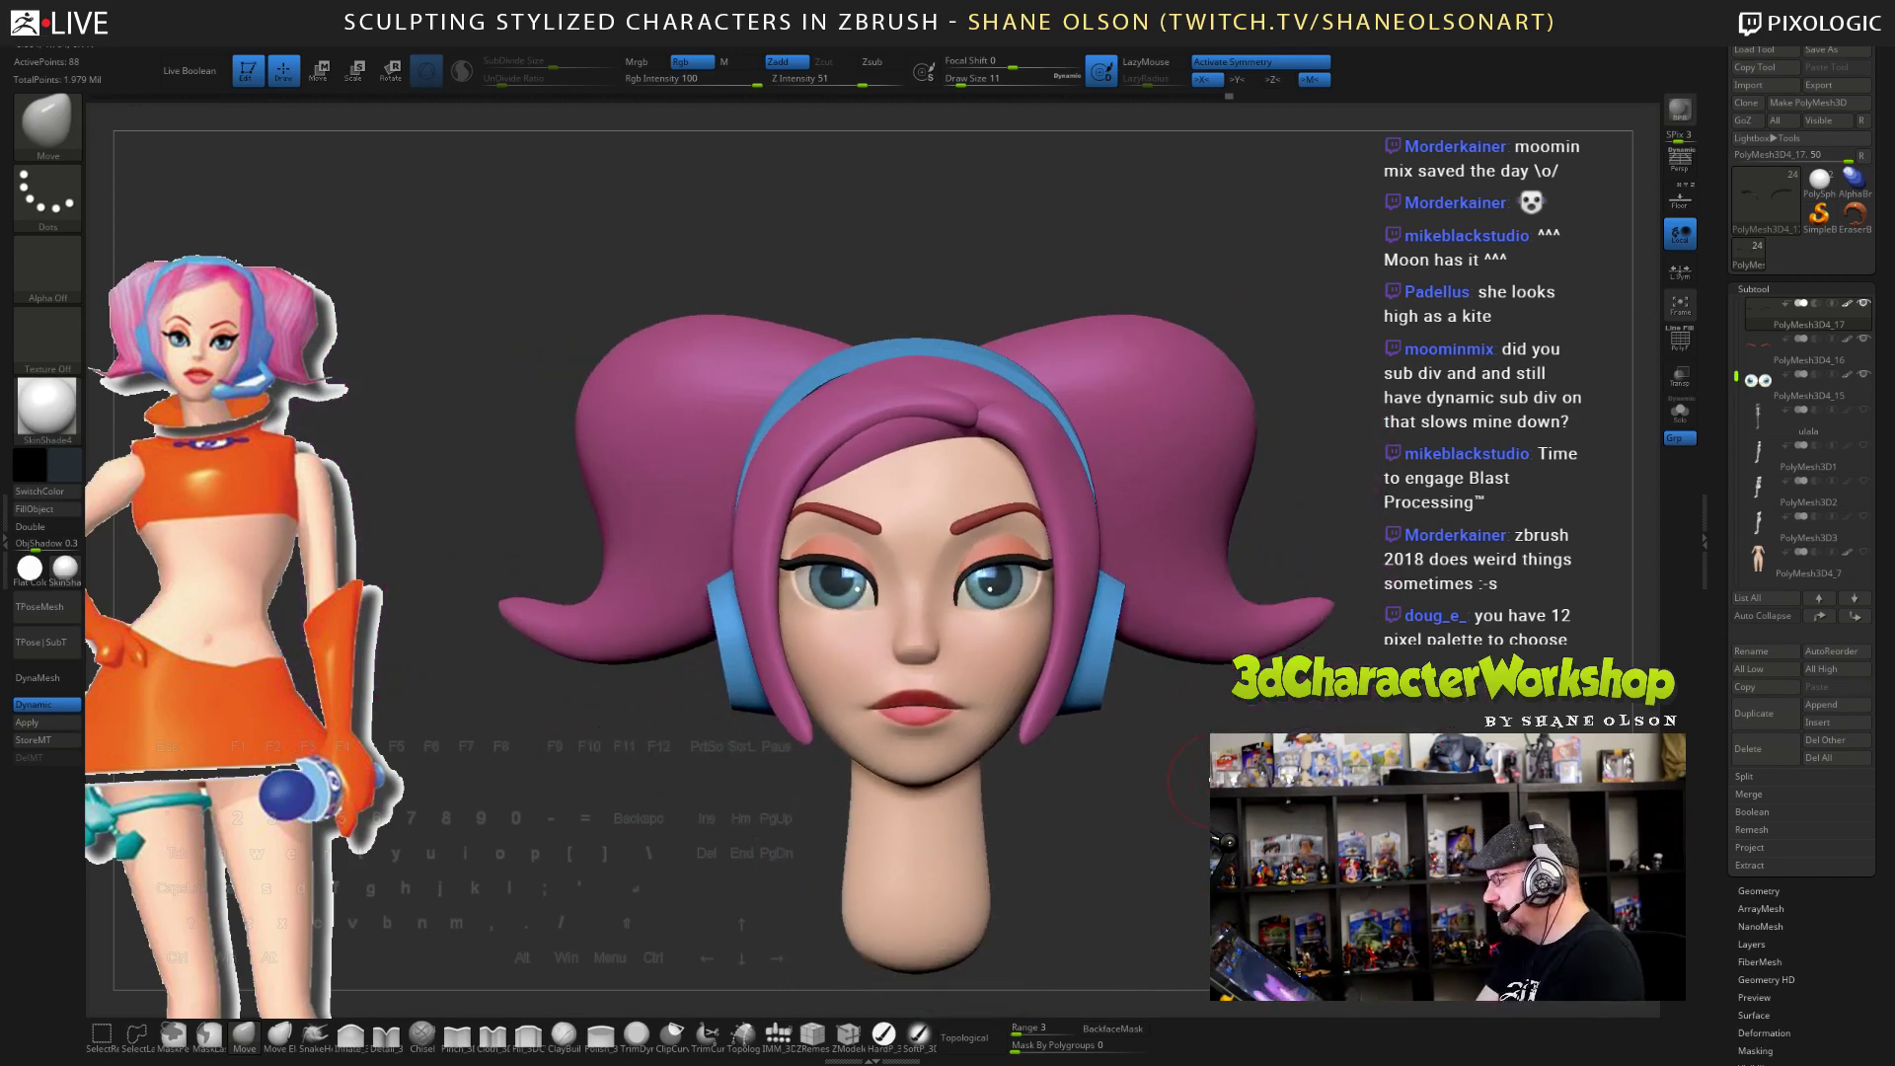
- Check the eyelashes from above, and adjust the middle of the upper lash from the front at draw size 16
left_click_drag(1224, 839, 1121, 674)
left_click_drag(1201, 843, 1134, 789)
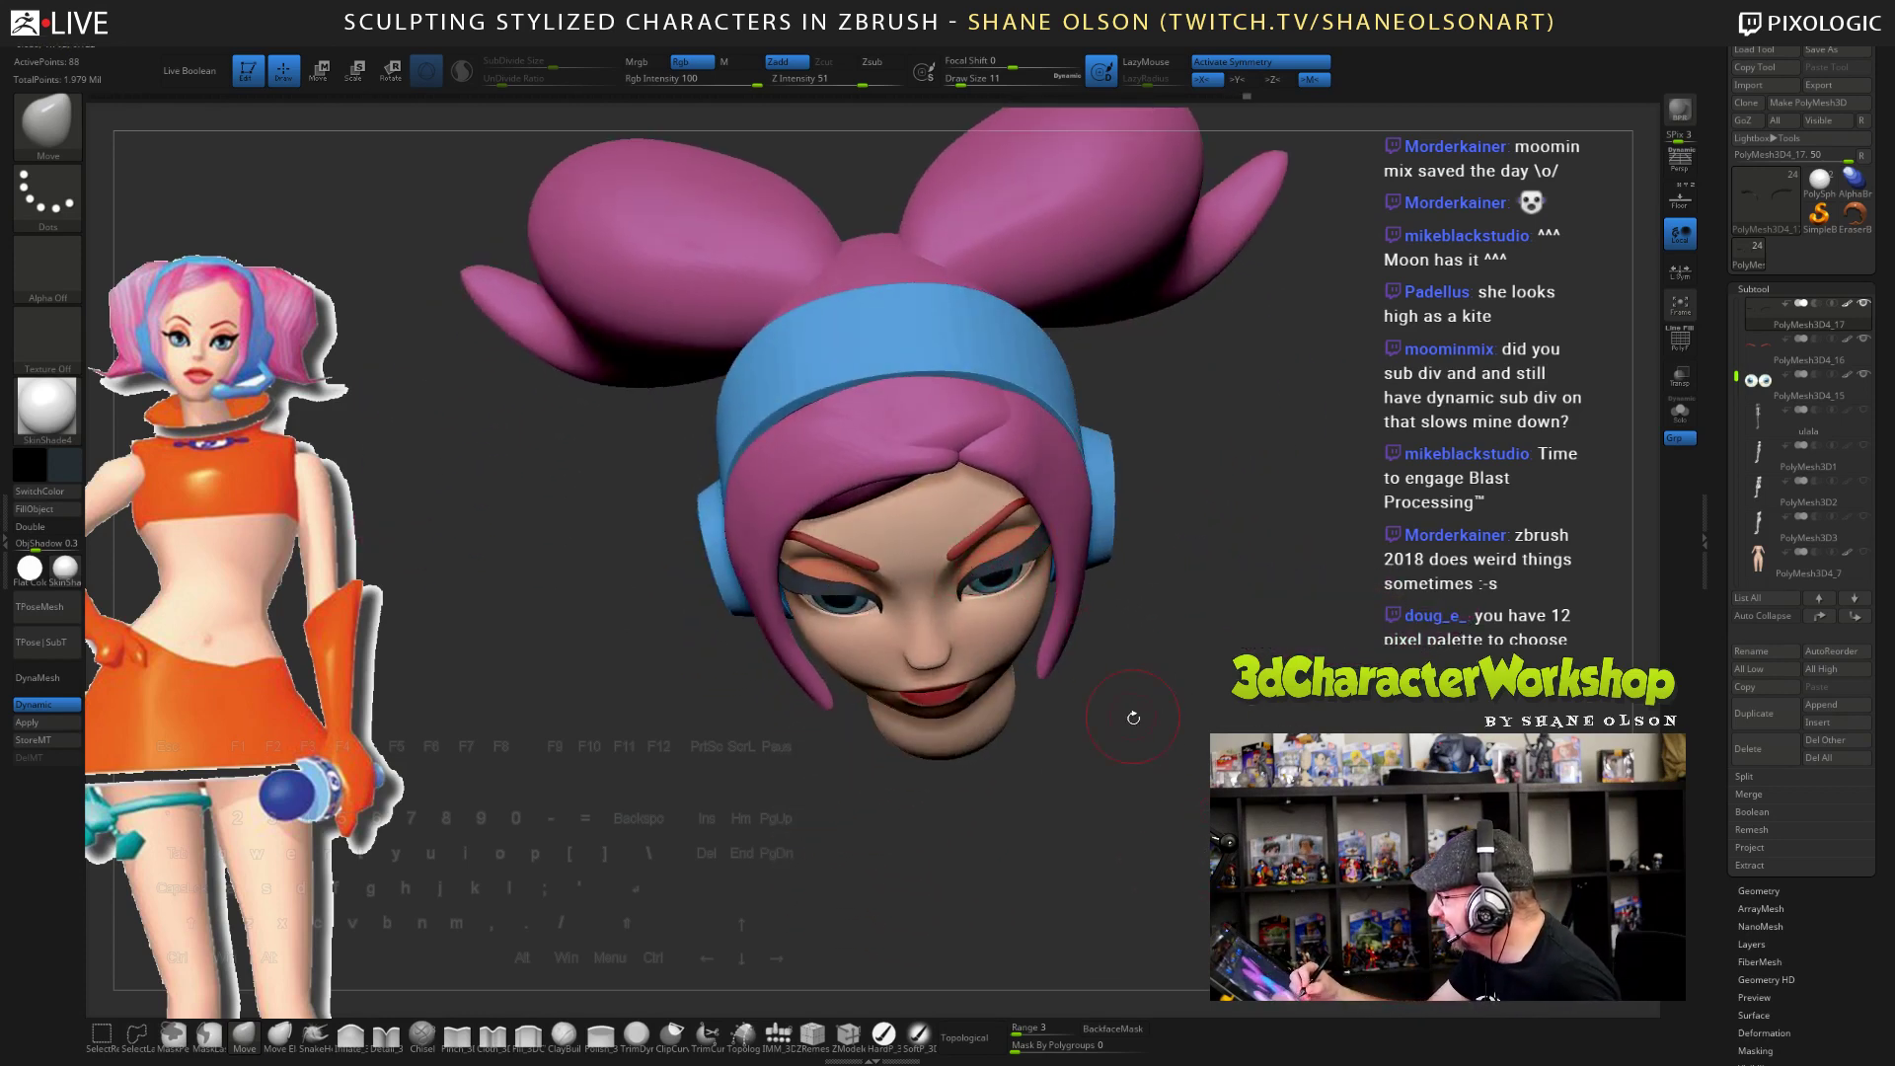
left_click_drag(1133, 717, 1029, 551)
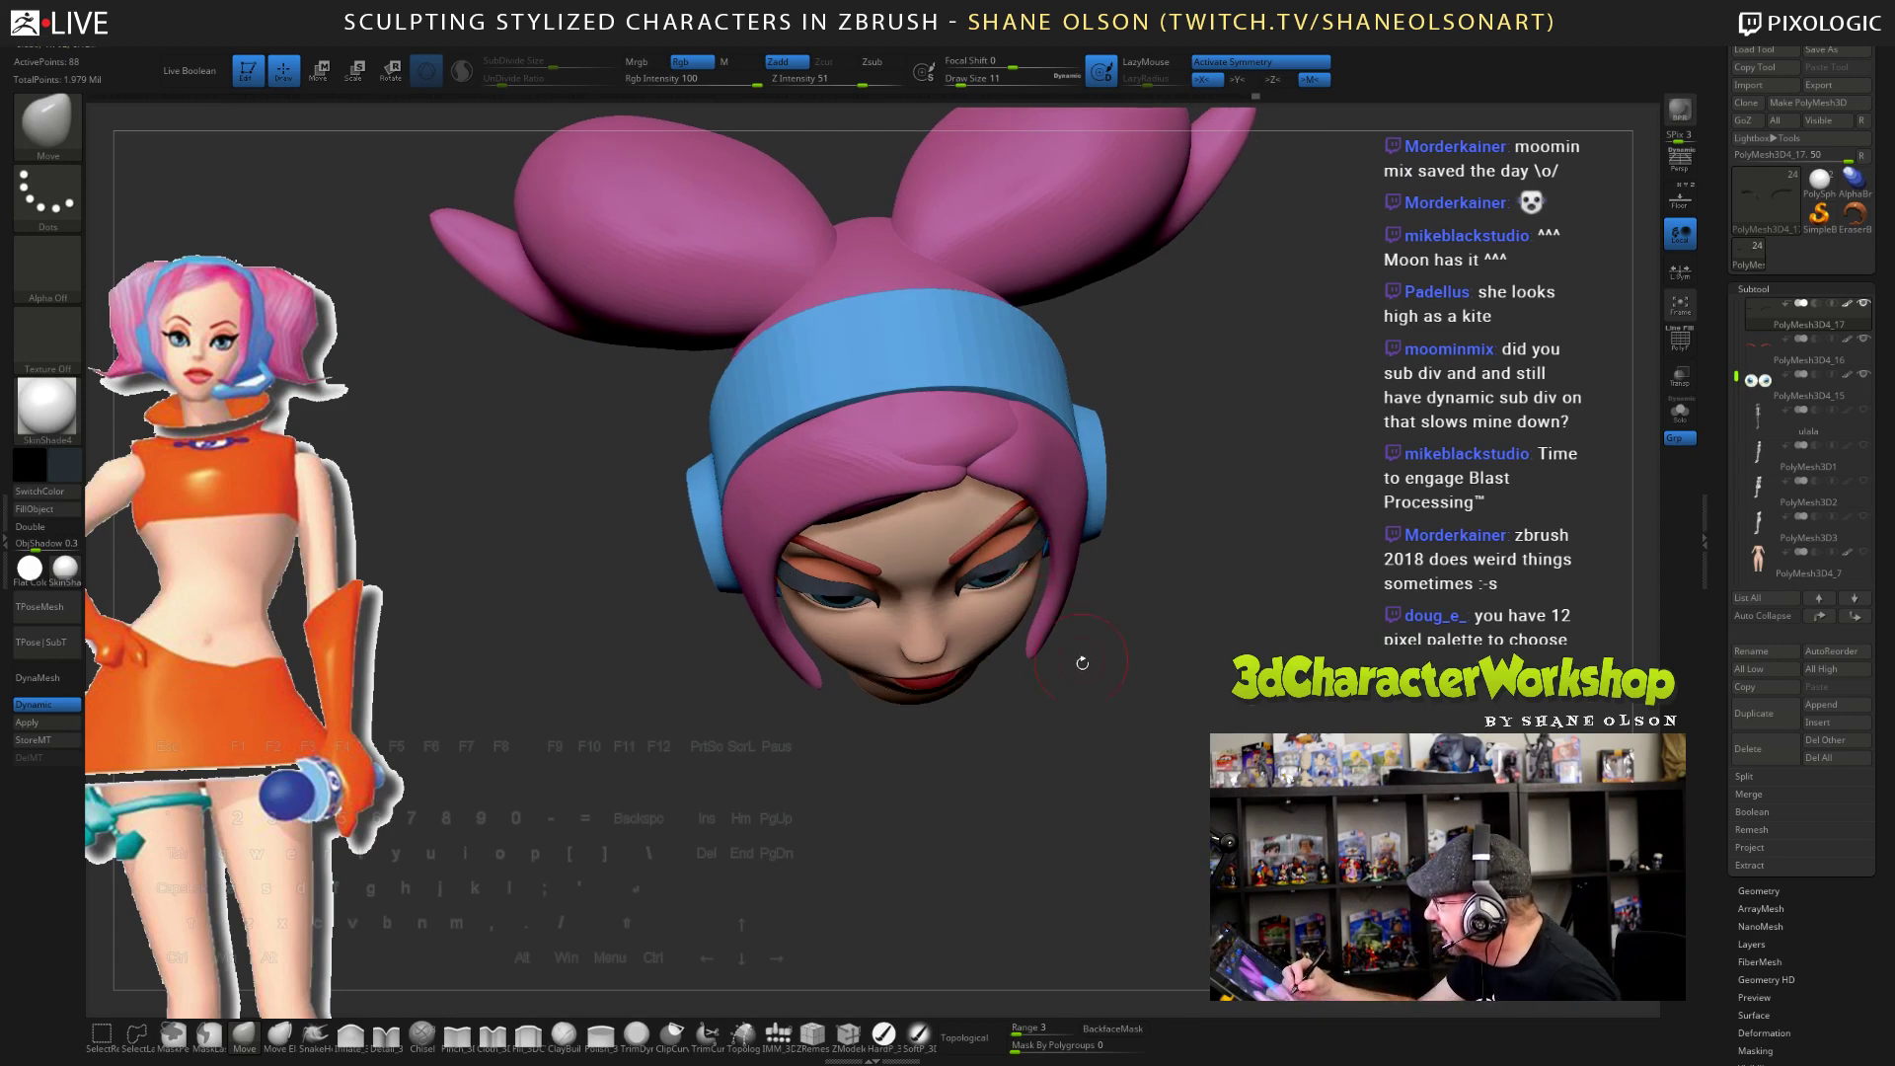
left_click_drag(1082, 663, 1120, 811)
mouse_move(1129, 732)
left_mouse_down()
mouse_move(1173, 732)
mouse_move(1156, 722)
mouse_move(1138, 750)
mouse_move(1140, 721)
left_mouse_up()
key("s")
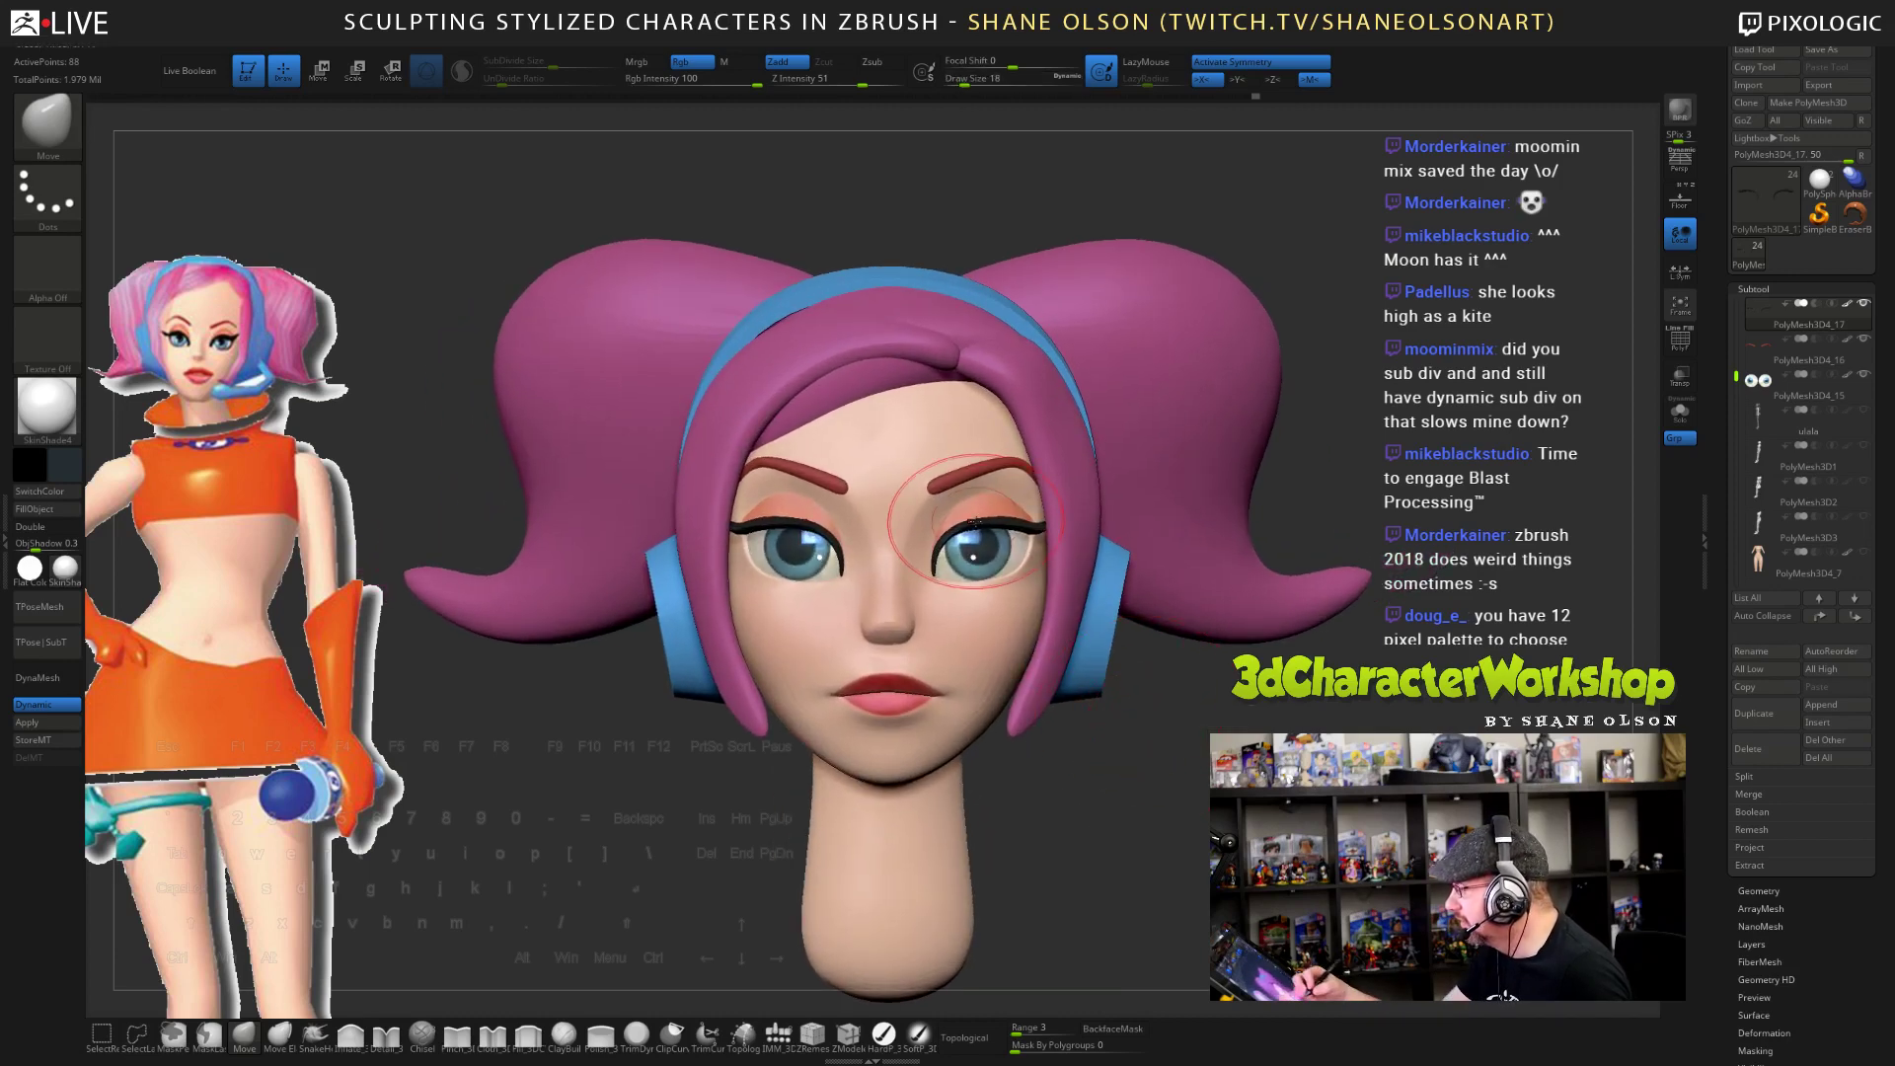
left_click_drag(973, 528, 976, 524)
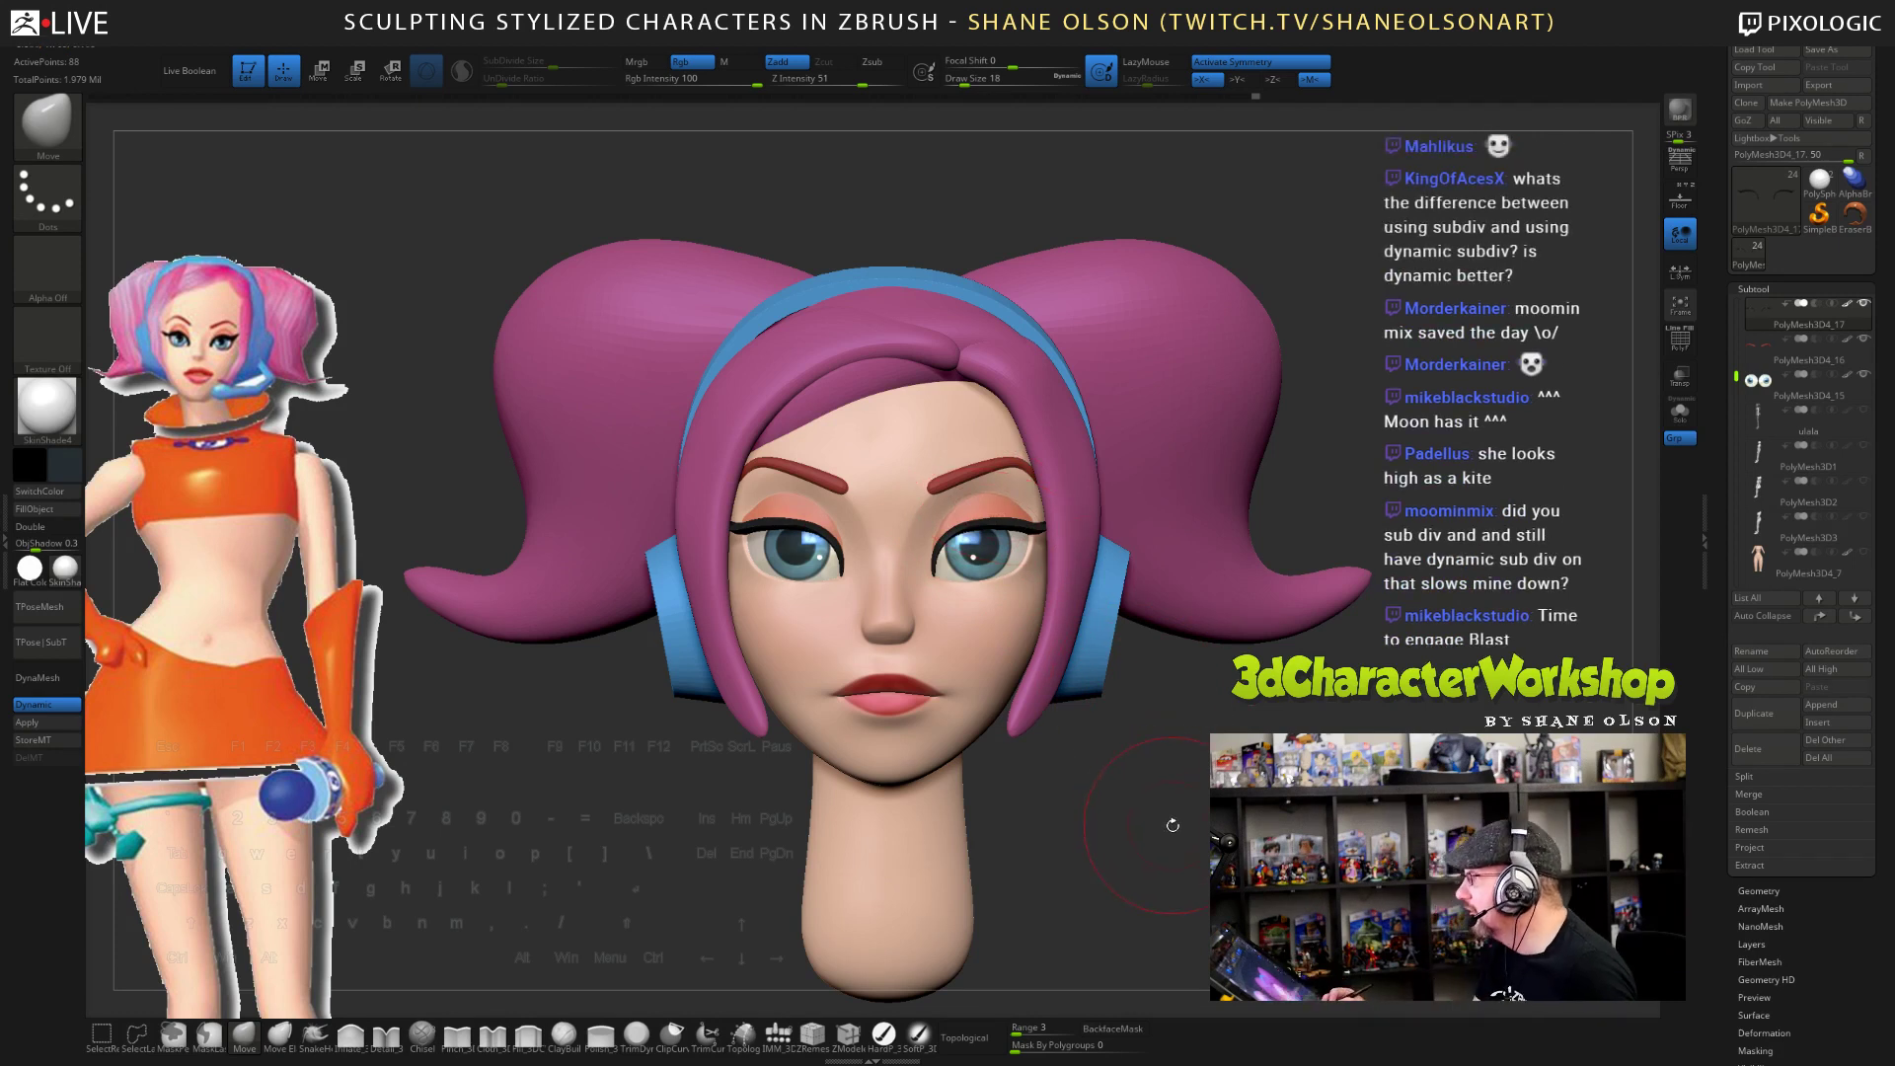
- Select the hair mesh and pull the fringe upward off the forehead with the Move brush at draw size 33
left_click_drag(1174, 825, 1171, 784)
key("bracketleft")
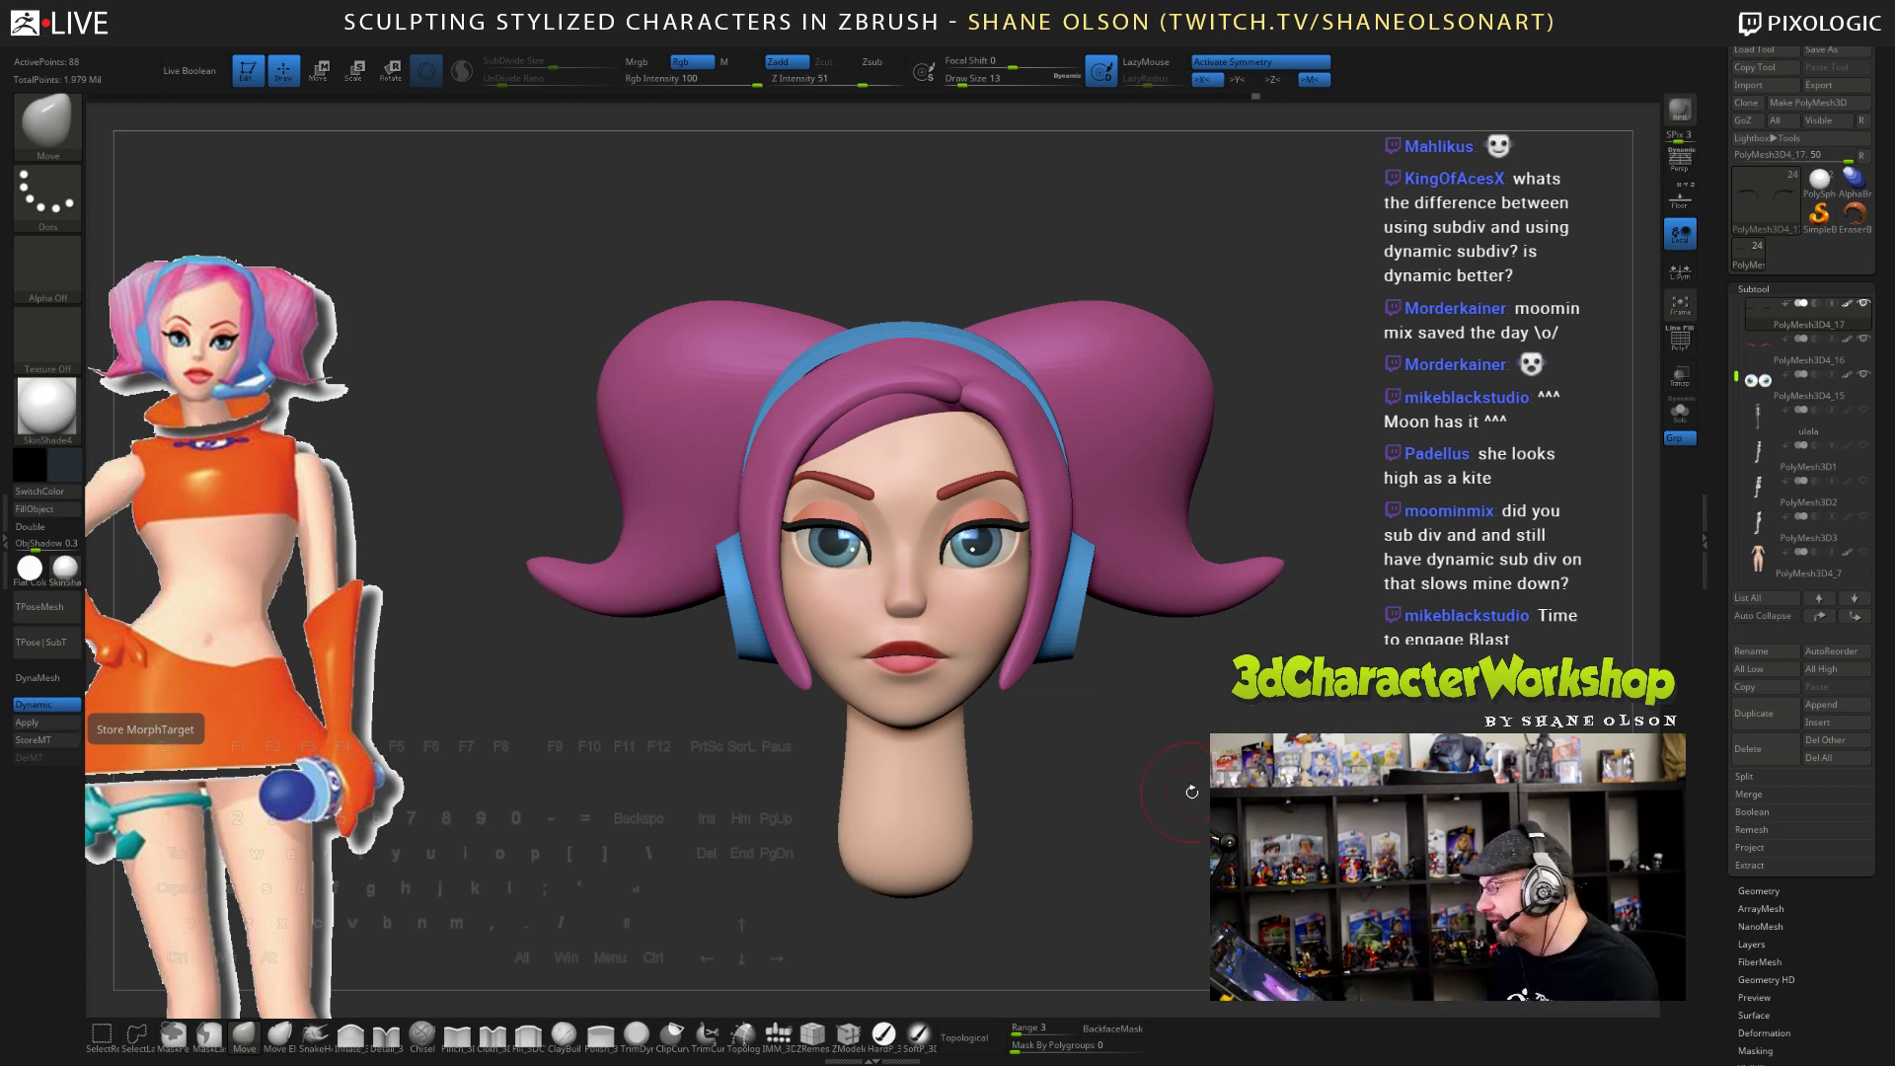
mouse_move(1189, 791)
left_mouse_down()
mouse_move(1273, 795)
mouse_move(1246, 740)
mouse_move(1209, 765)
mouse_move(1226, 747)
left_mouse_up()
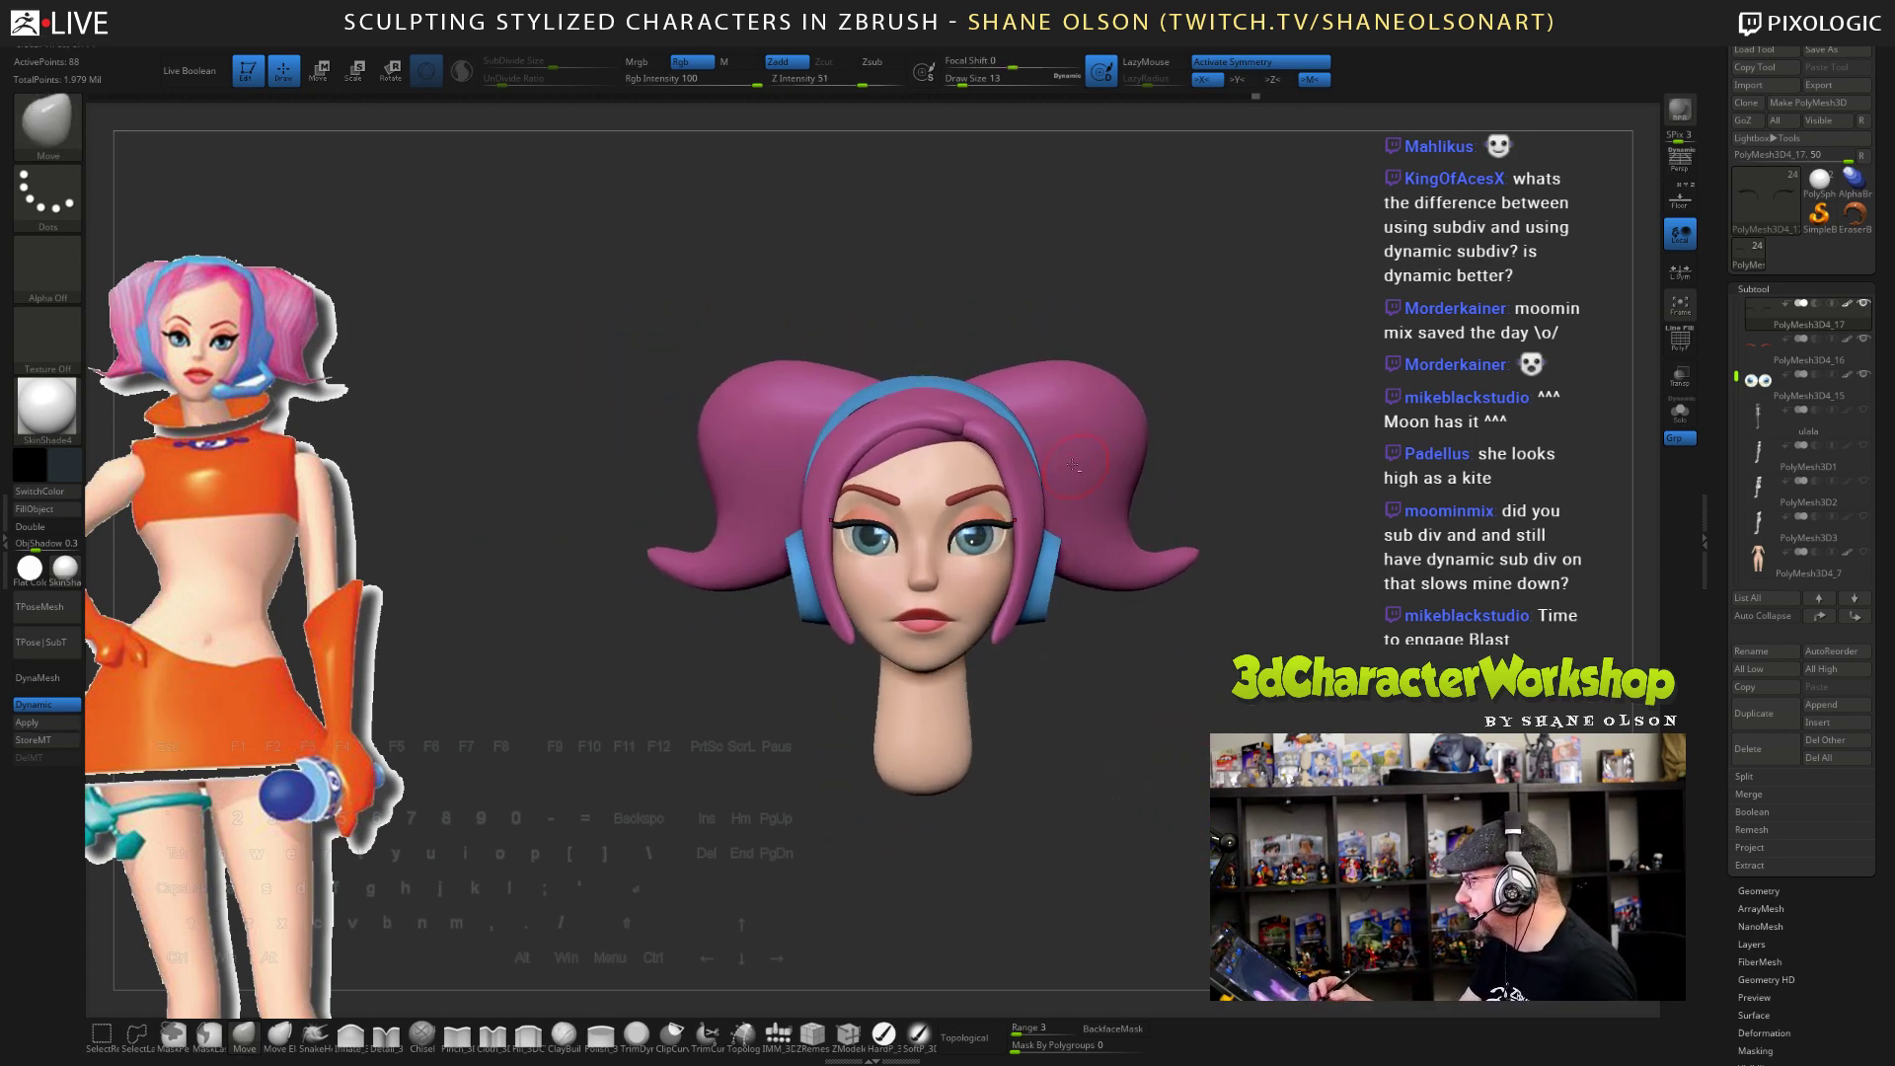
left_click(1094, 493, "alt")
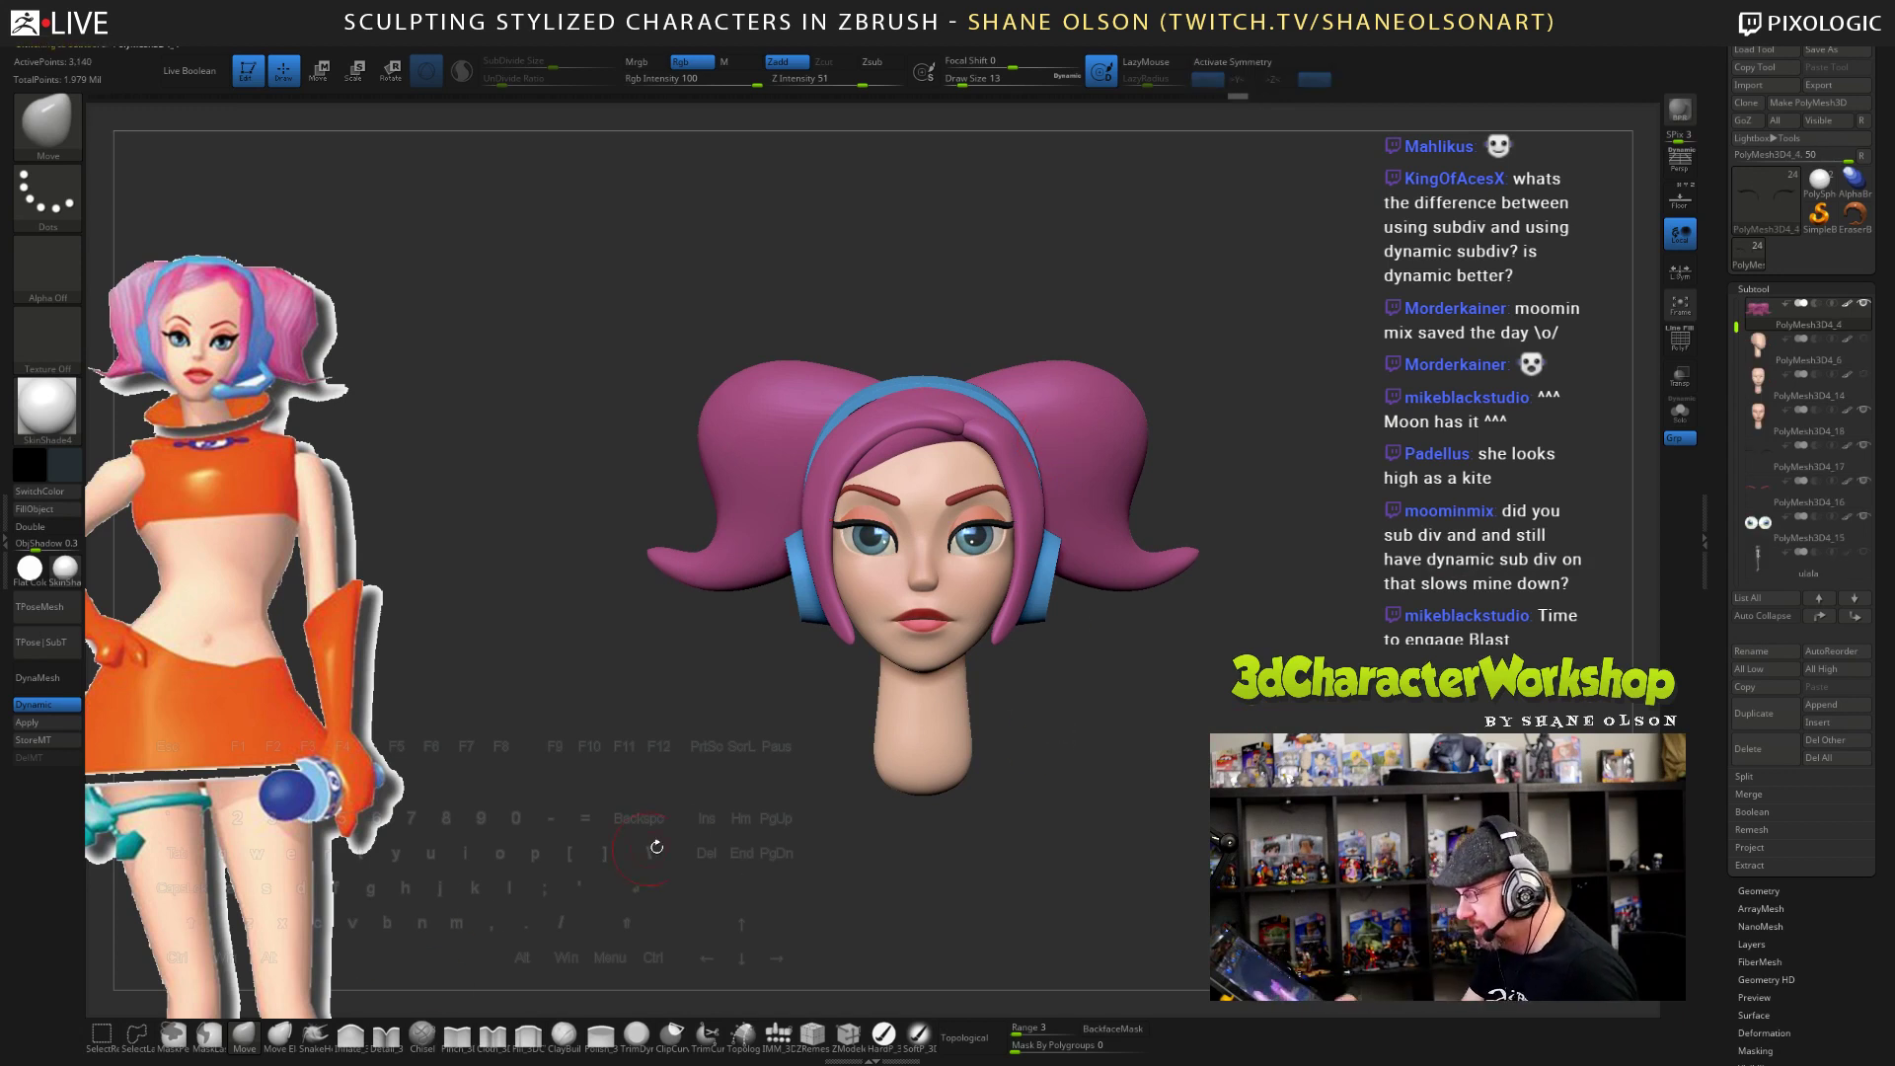
key("s")
left_click_drag(659, 845, 669, 847)
mouse_move(1206, 754)
left_mouse_down()
mouse_move(1244, 775)
mouse_move(1192, 777)
mouse_move(1204, 718)
mouse_move(1271, 722)
left_mouse_up()
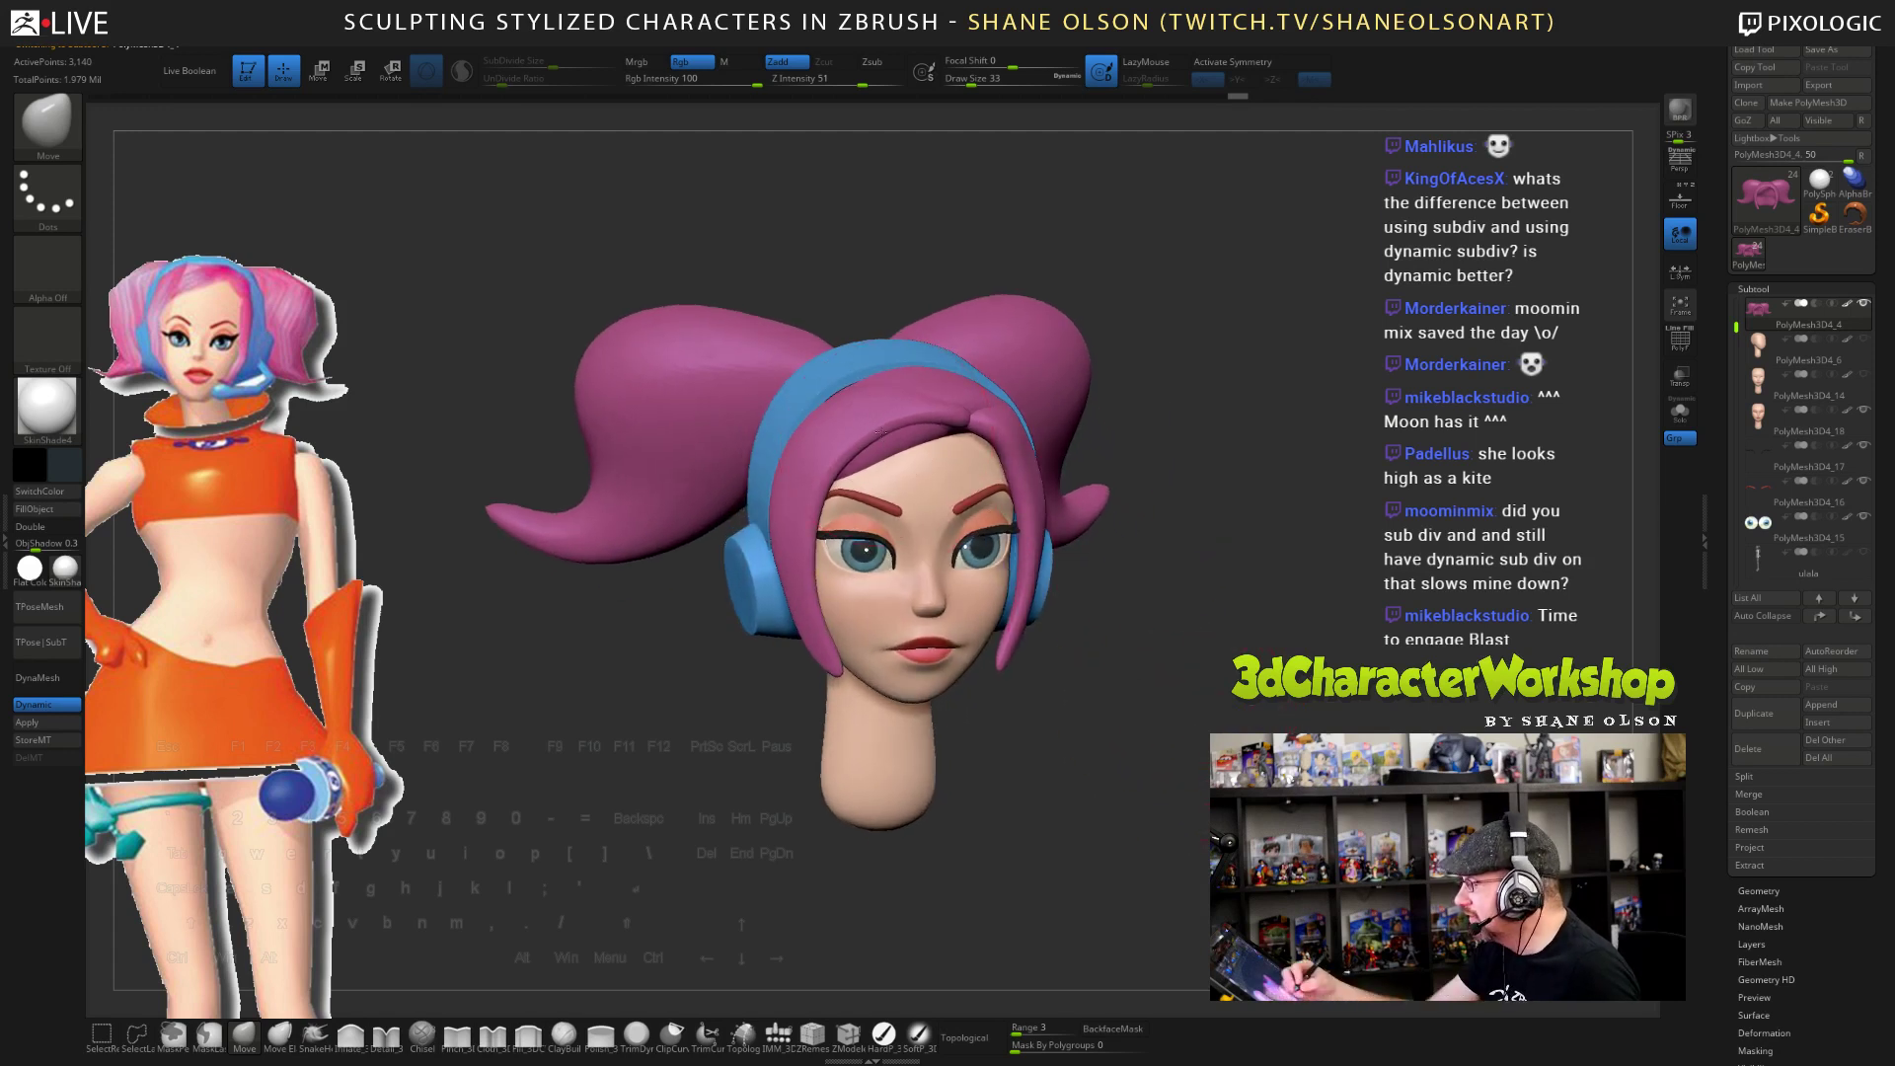
left_click_drag(891, 449, 894, 412)
- Reshape the front hair around the face from the side with the Move brush, using draw sizes 51 and 37
mouse_move(1367, 646)
left_mouse_down()
mouse_move(1239, 633)
mouse_move(1238, 681)
left_mouse_up()
key("]")
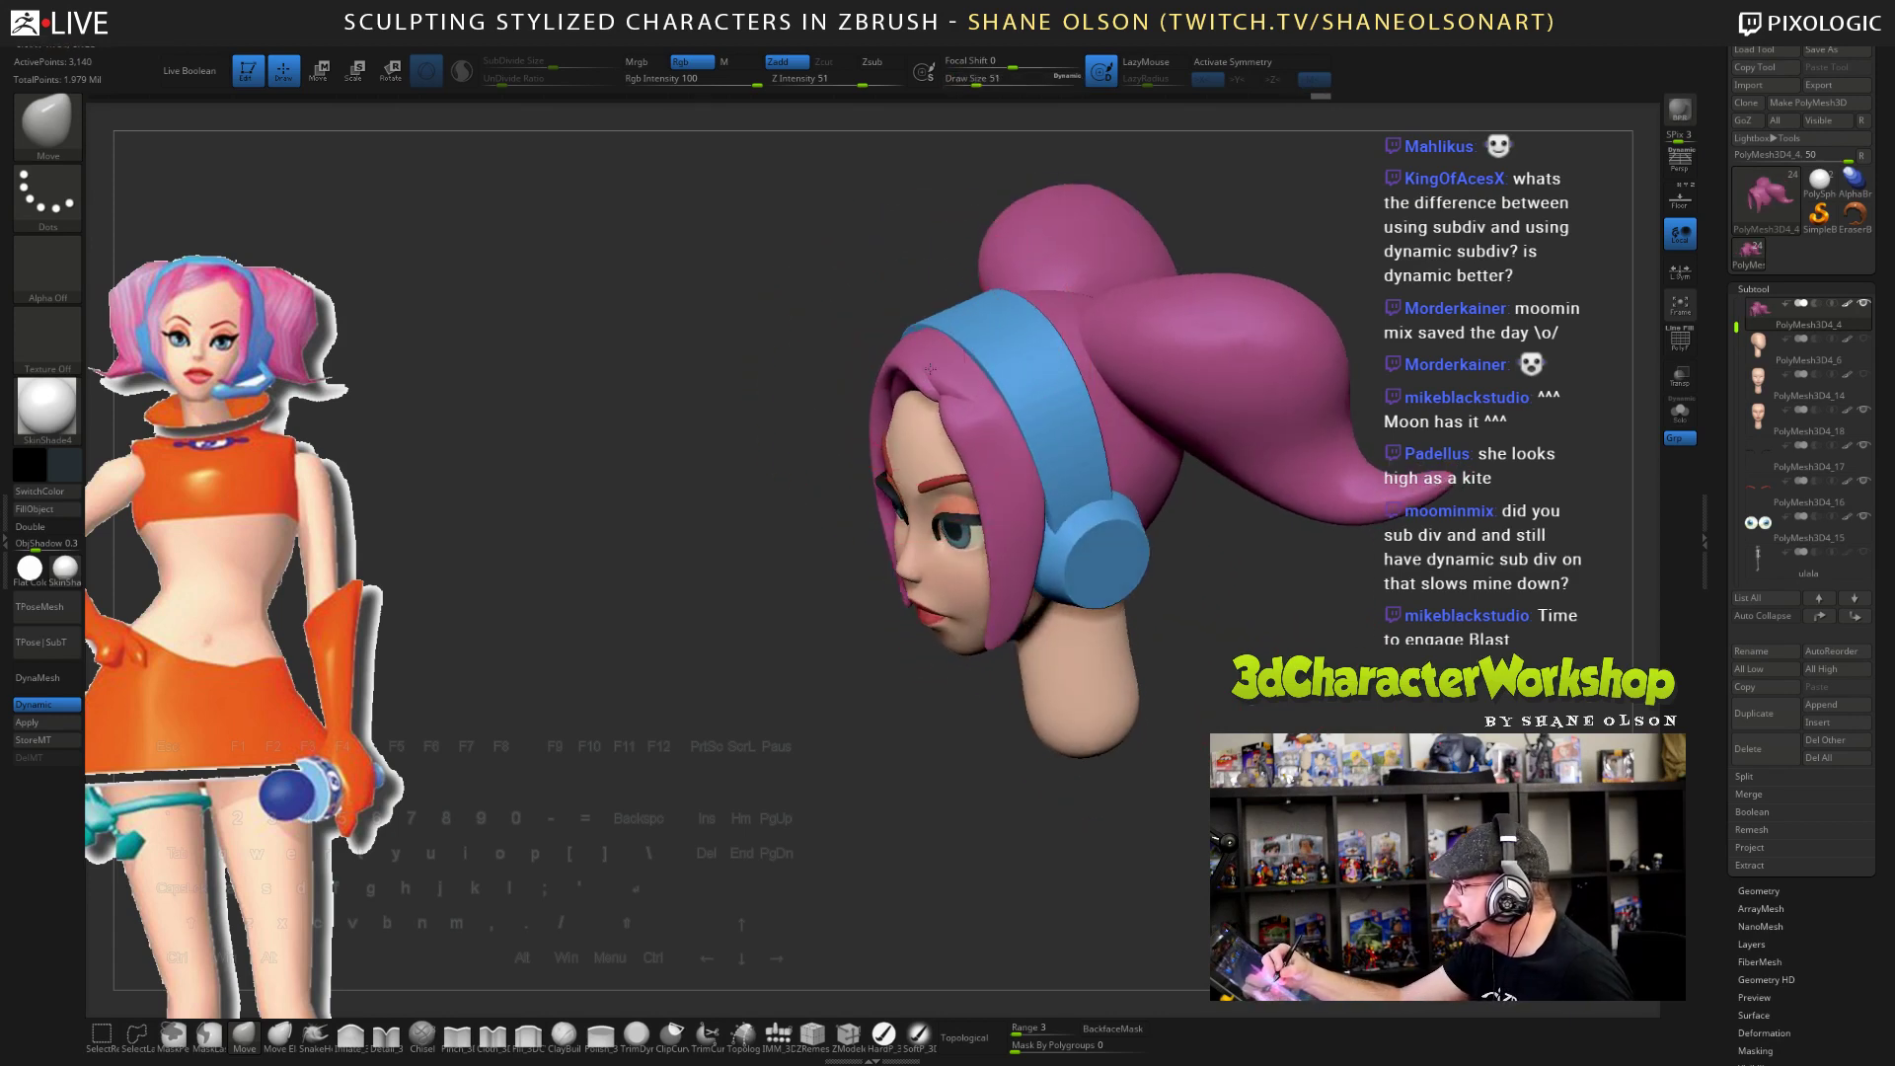
left_click_drag(1238, 592, 1223, 662)
left_click_drag(1202, 726, 1196, 809)
key("[")
left_click_drag(1093, 562, 863, 508)
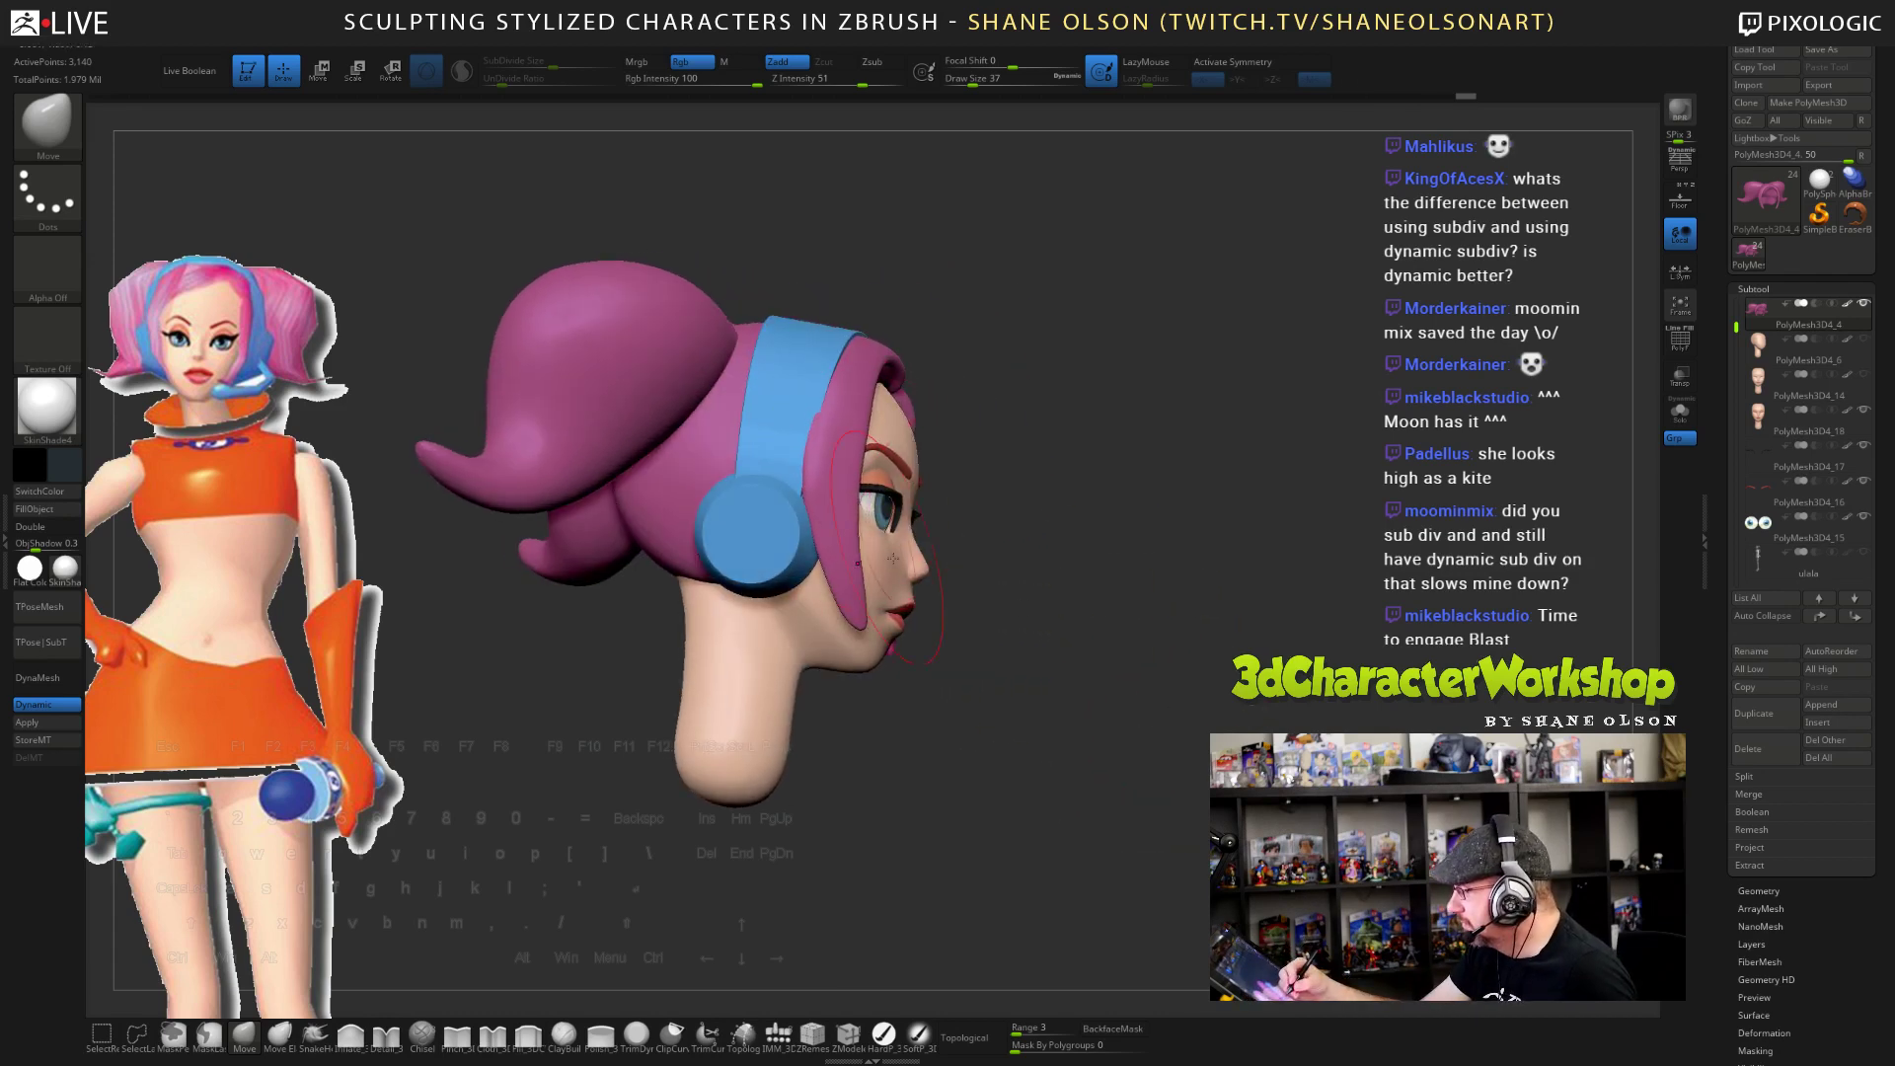
- Adjust the hair strands framing the cheeks from both profiles, and reduce the Move brush to draw size 17
left_click_drag(1017, 811, 961, 759)
left_click_drag(1098, 801, 831, 488)
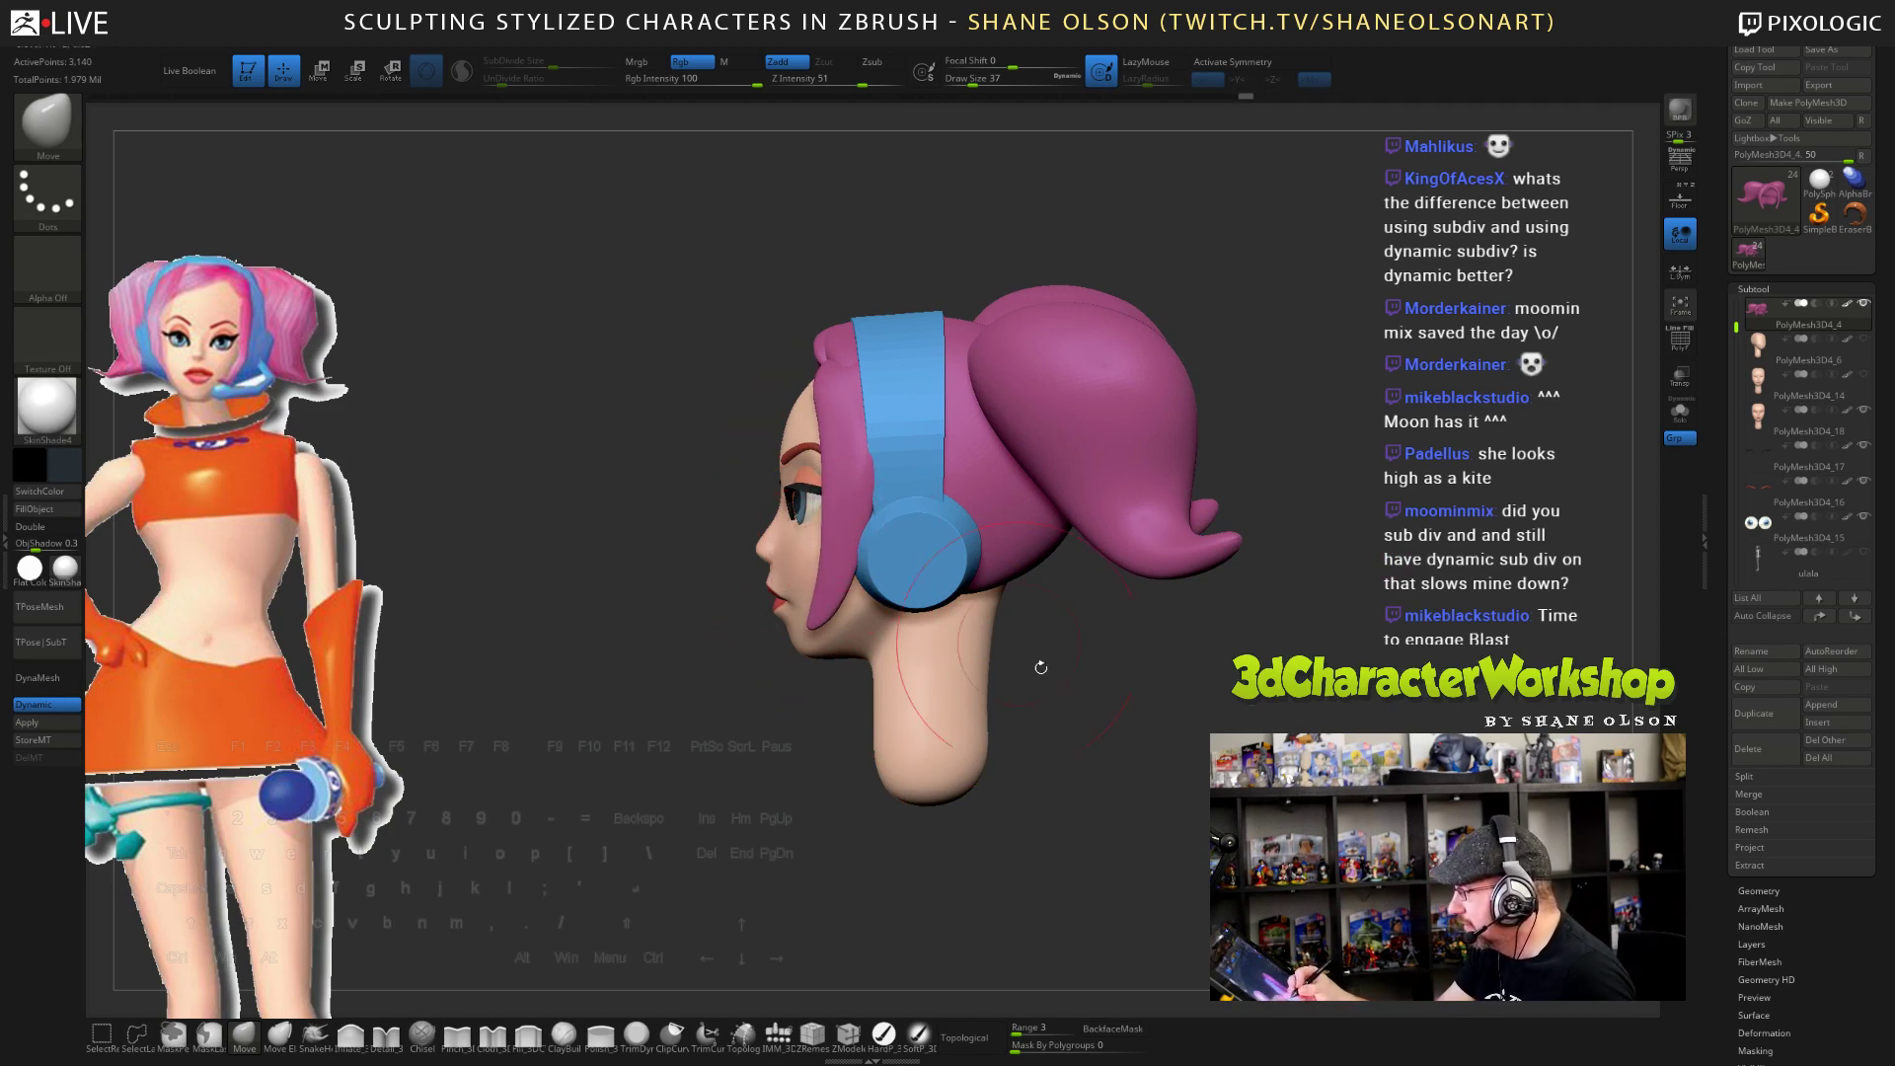
left_click_drag(1041, 667, 752, 558)
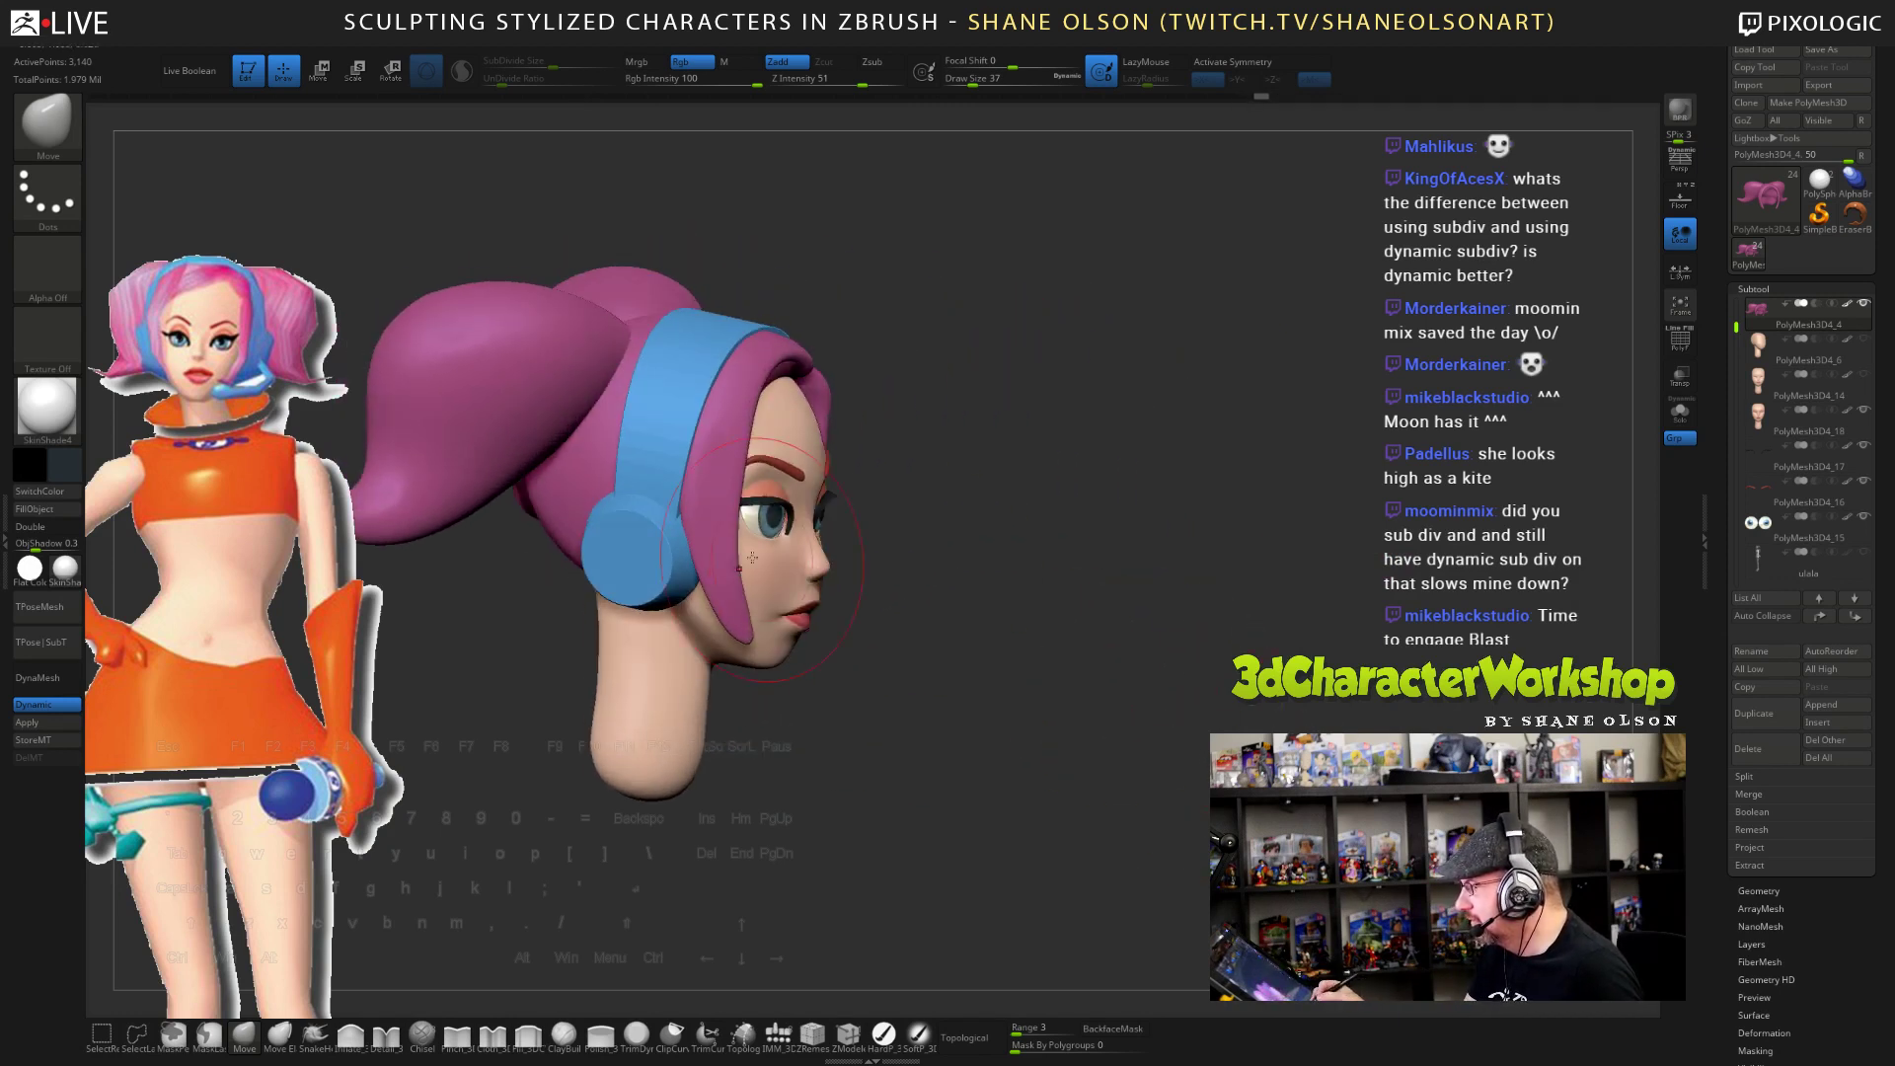
mouse_move(994, 690)
left_mouse_down()
mouse_move(1168, 805)
mouse_move(1164, 734)
left_mouse_up()
key("s")
left_click_drag(1120, 659, 1112, 658)
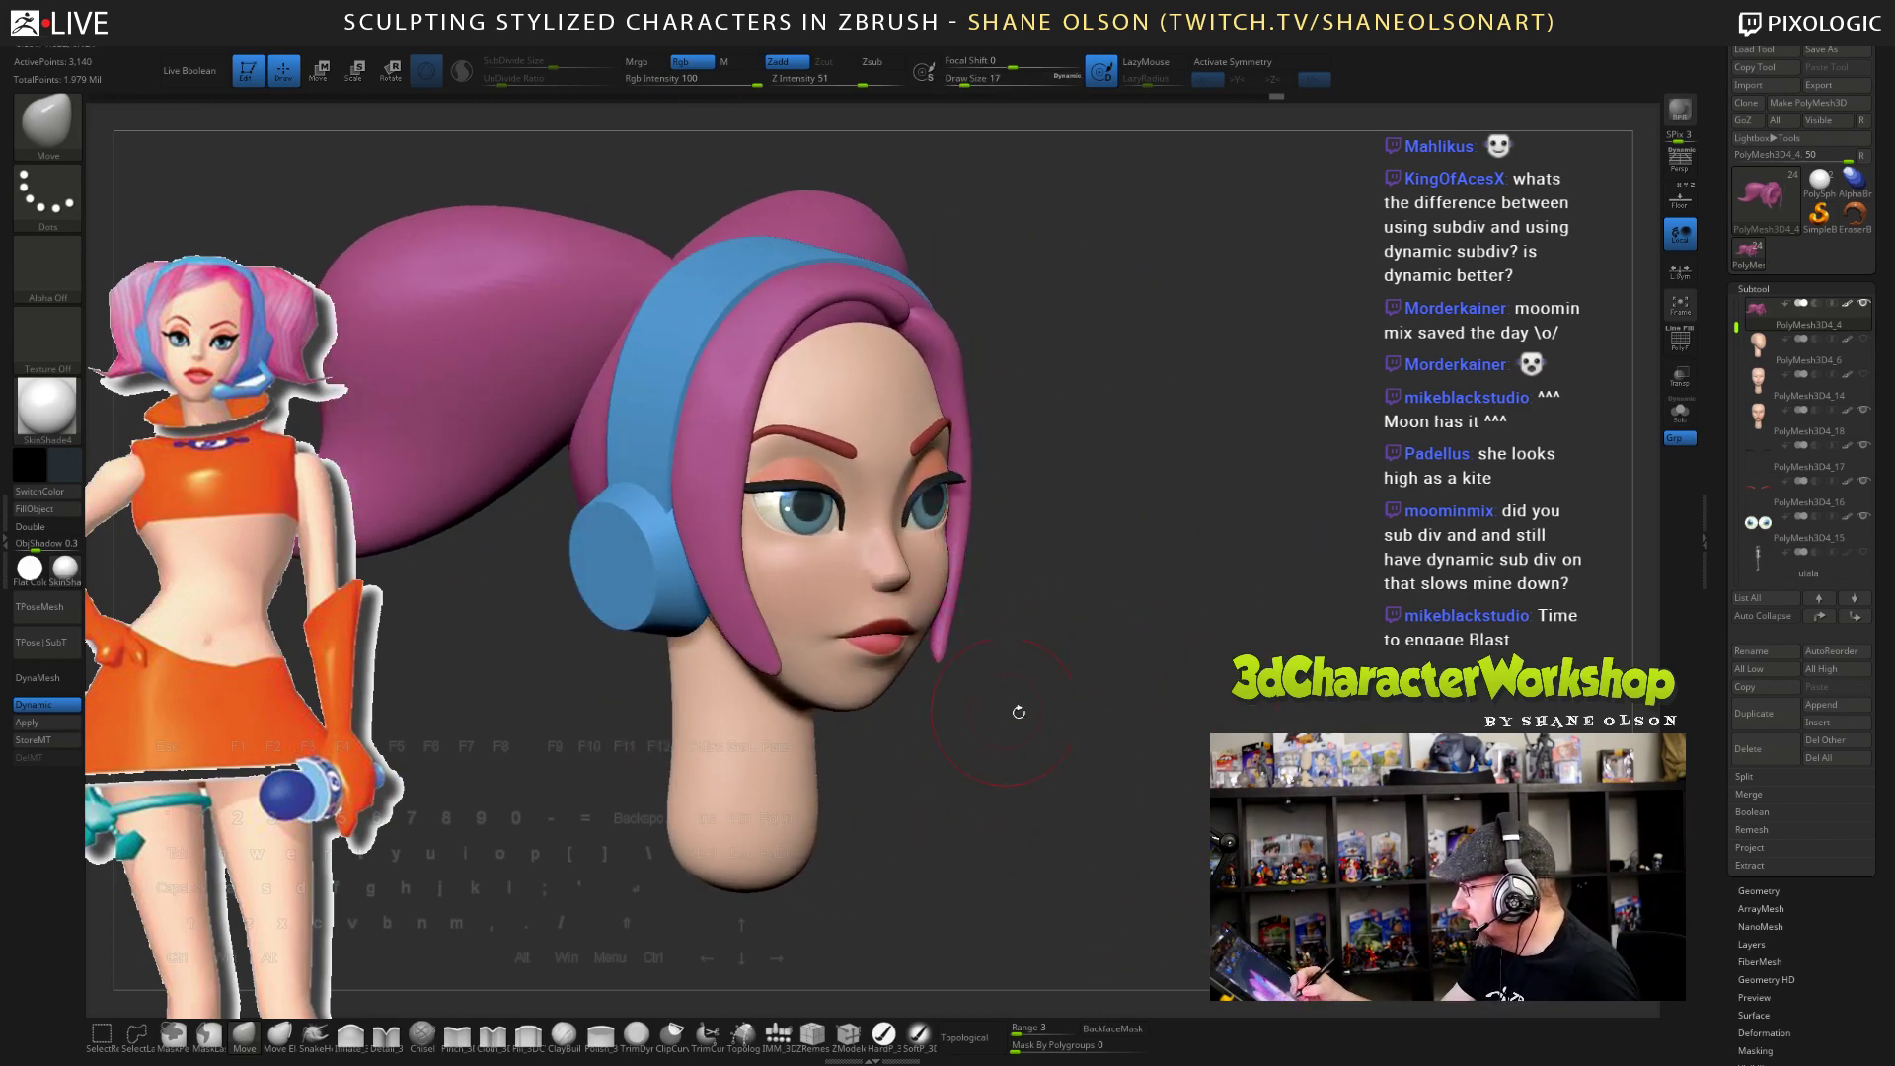
mouse_move(1018, 710)
left_mouse_down()
mouse_move(1167, 777)
mouse_move(1117, 720)
left_mouse_up()
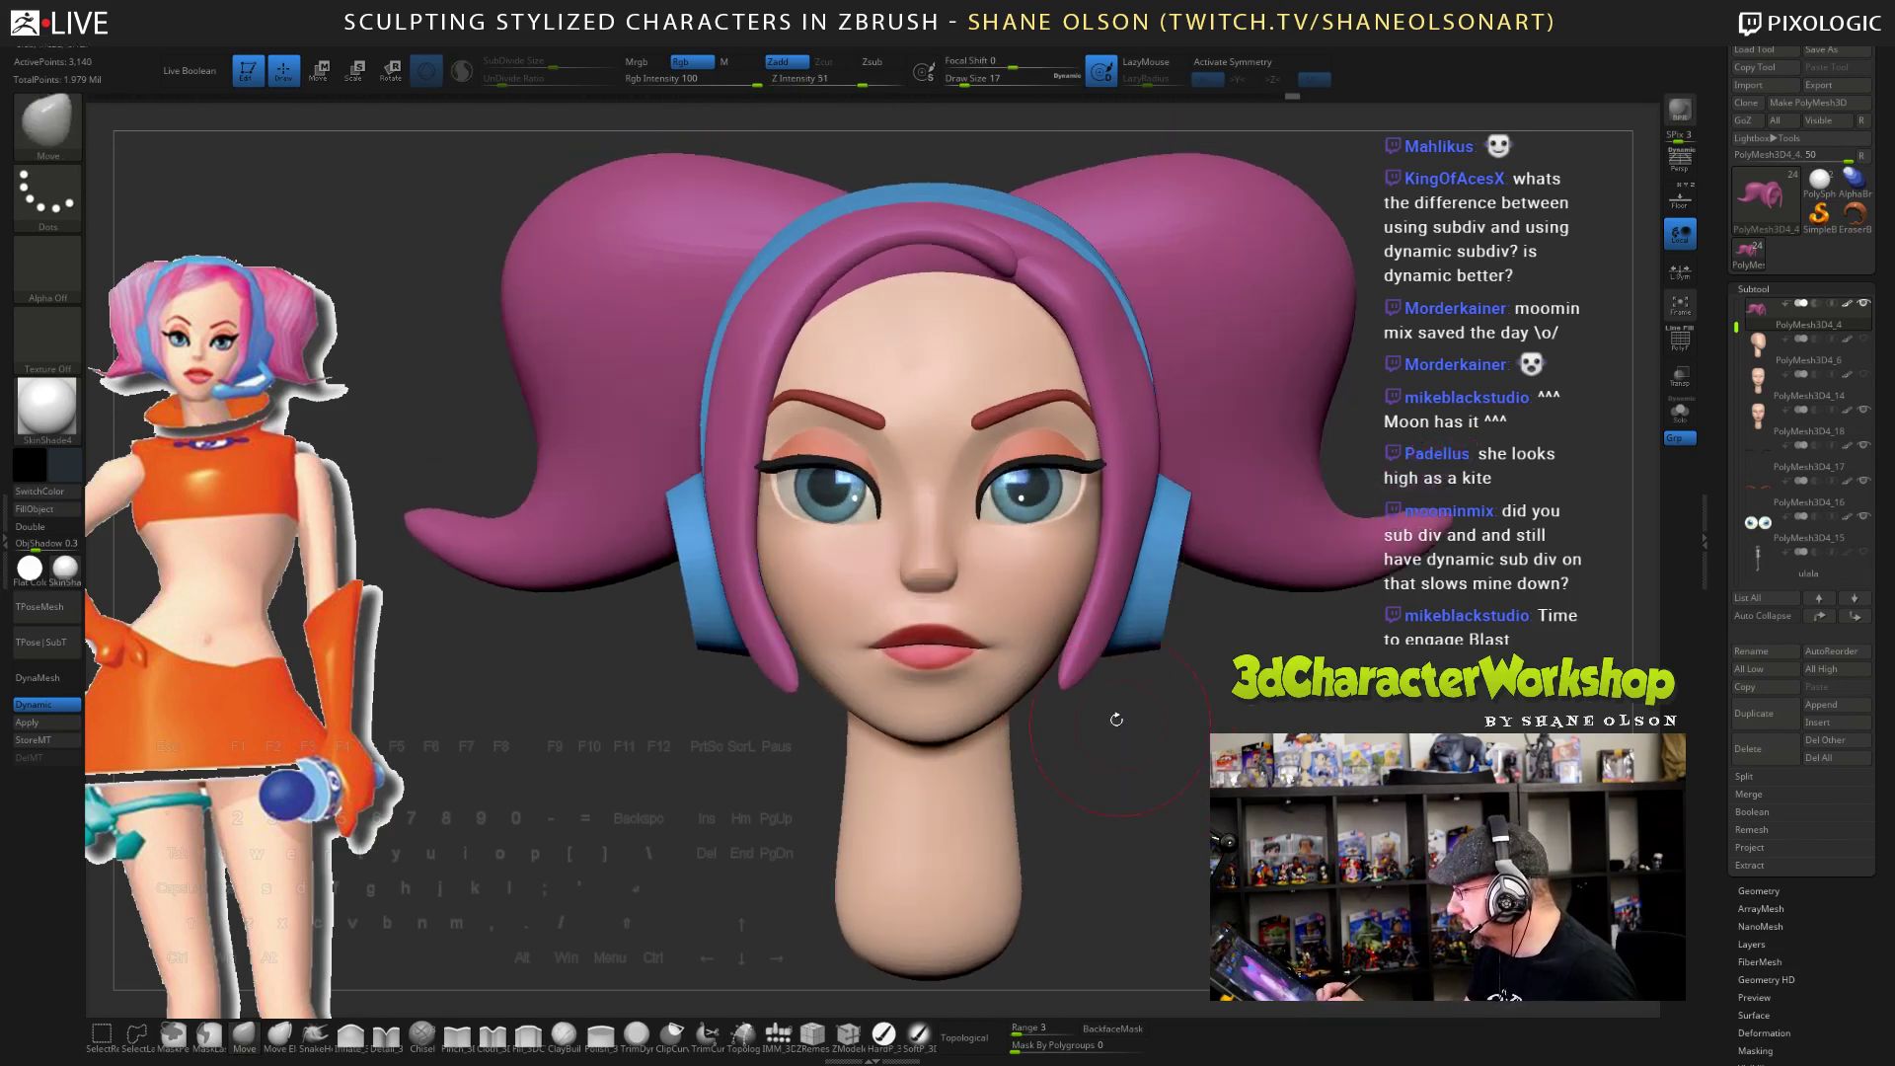
- Select the head mesh, step it down to a low subdivision level, and set the Move brush to draw size 7
left_click(1028, 628, "alt")
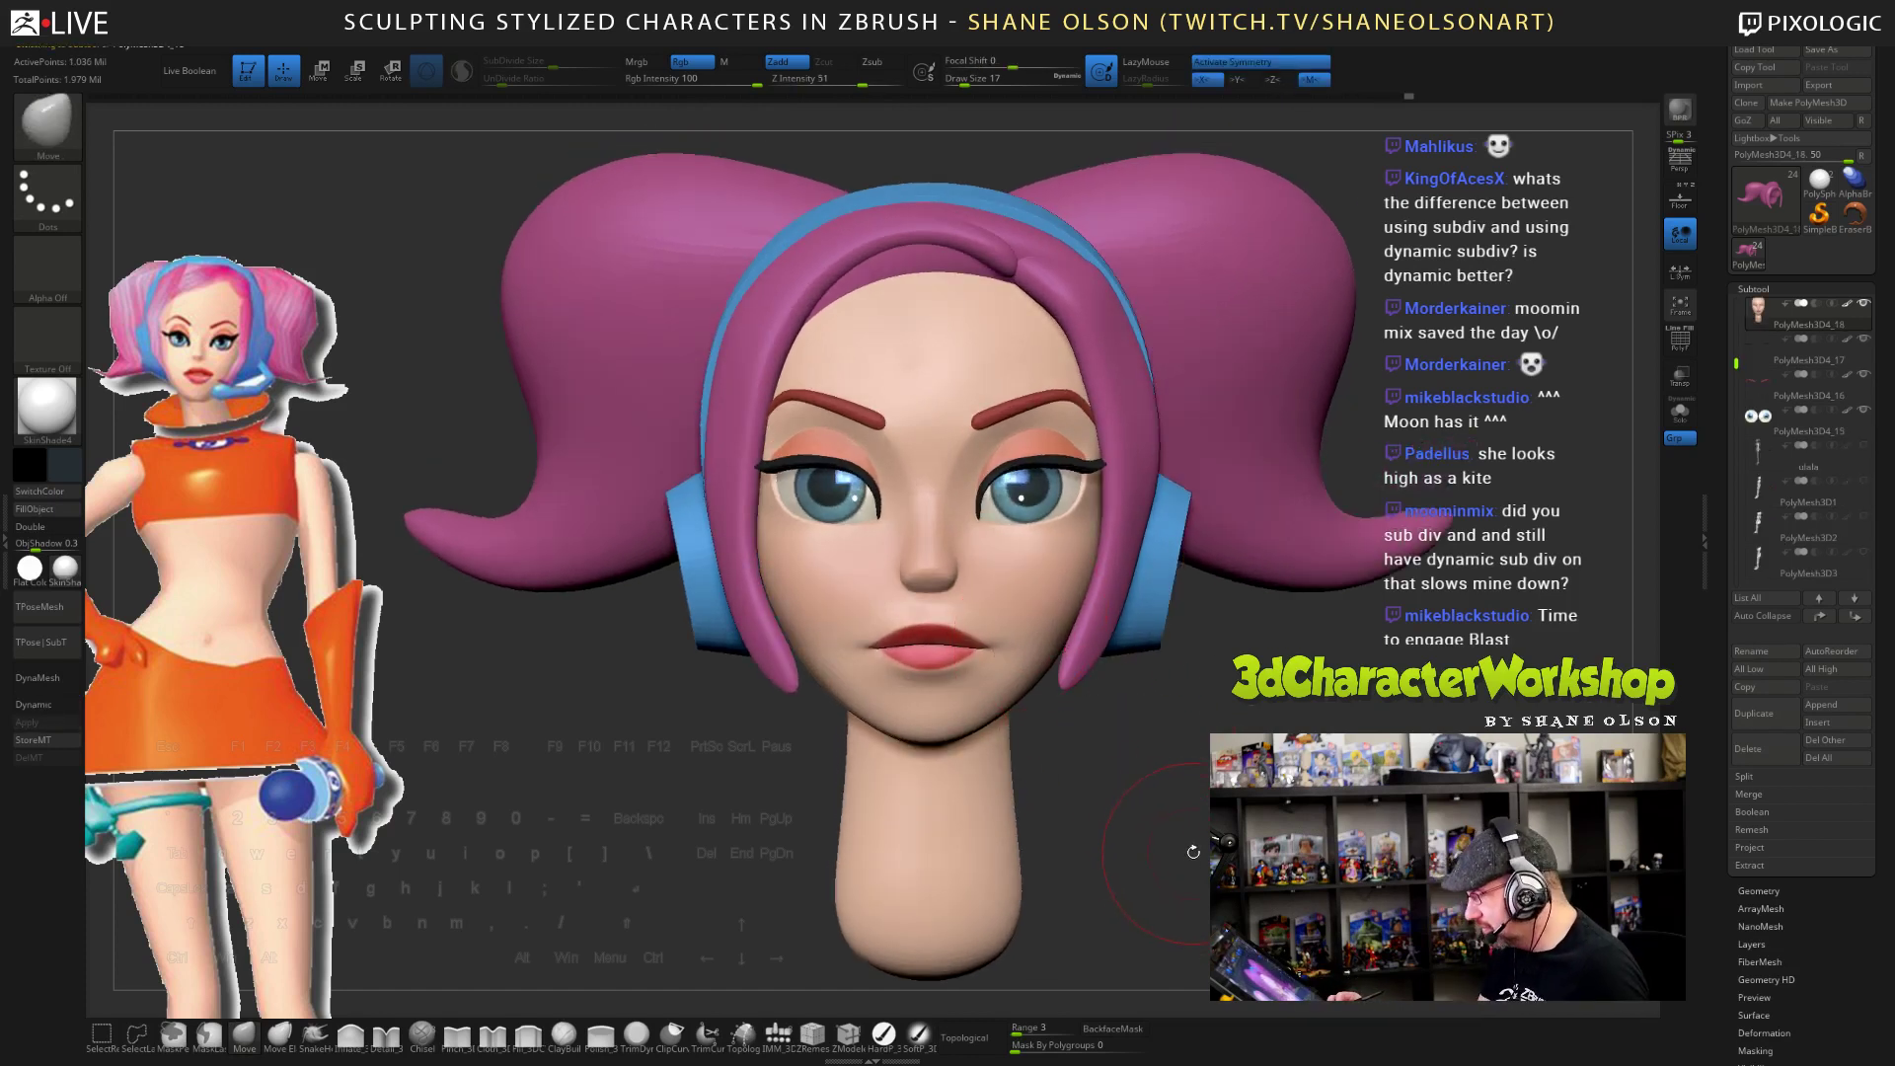
key("s")
left_click_drag(1148, 783, 1172, 768)
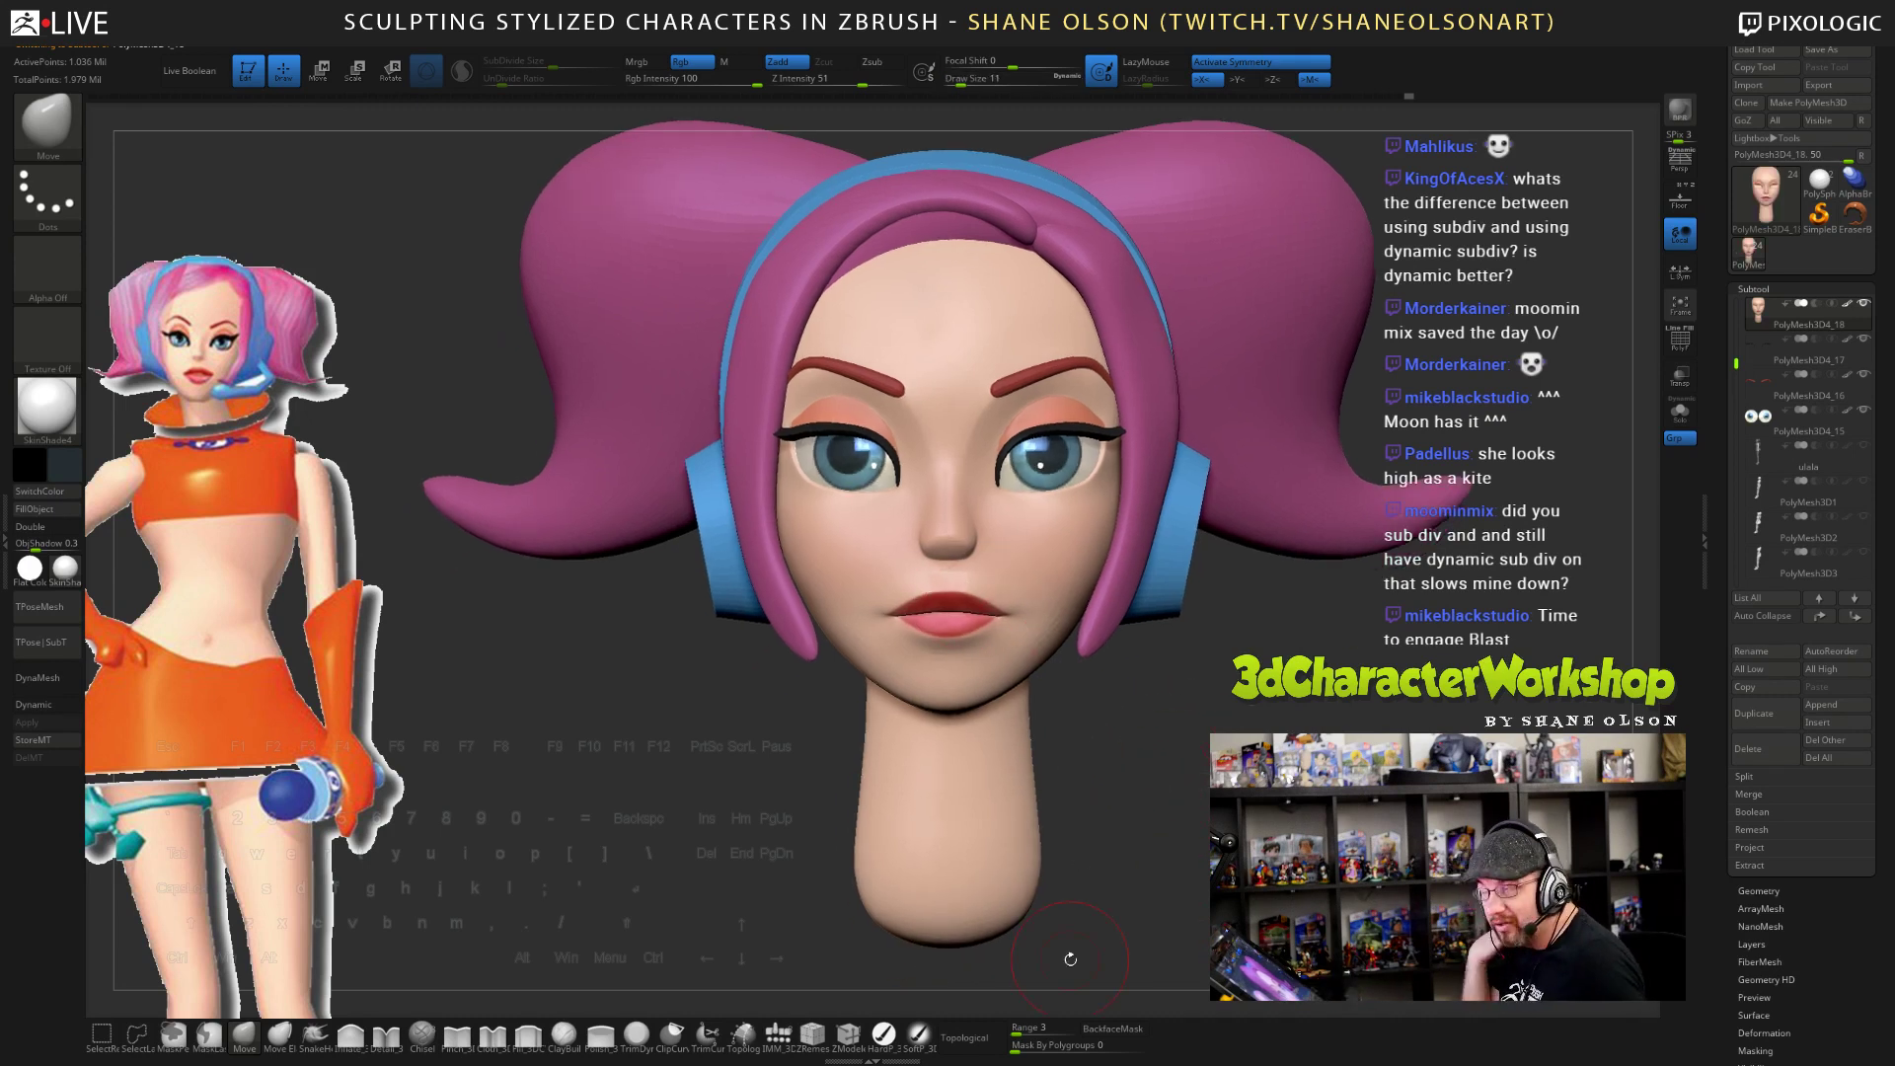
key("shift")
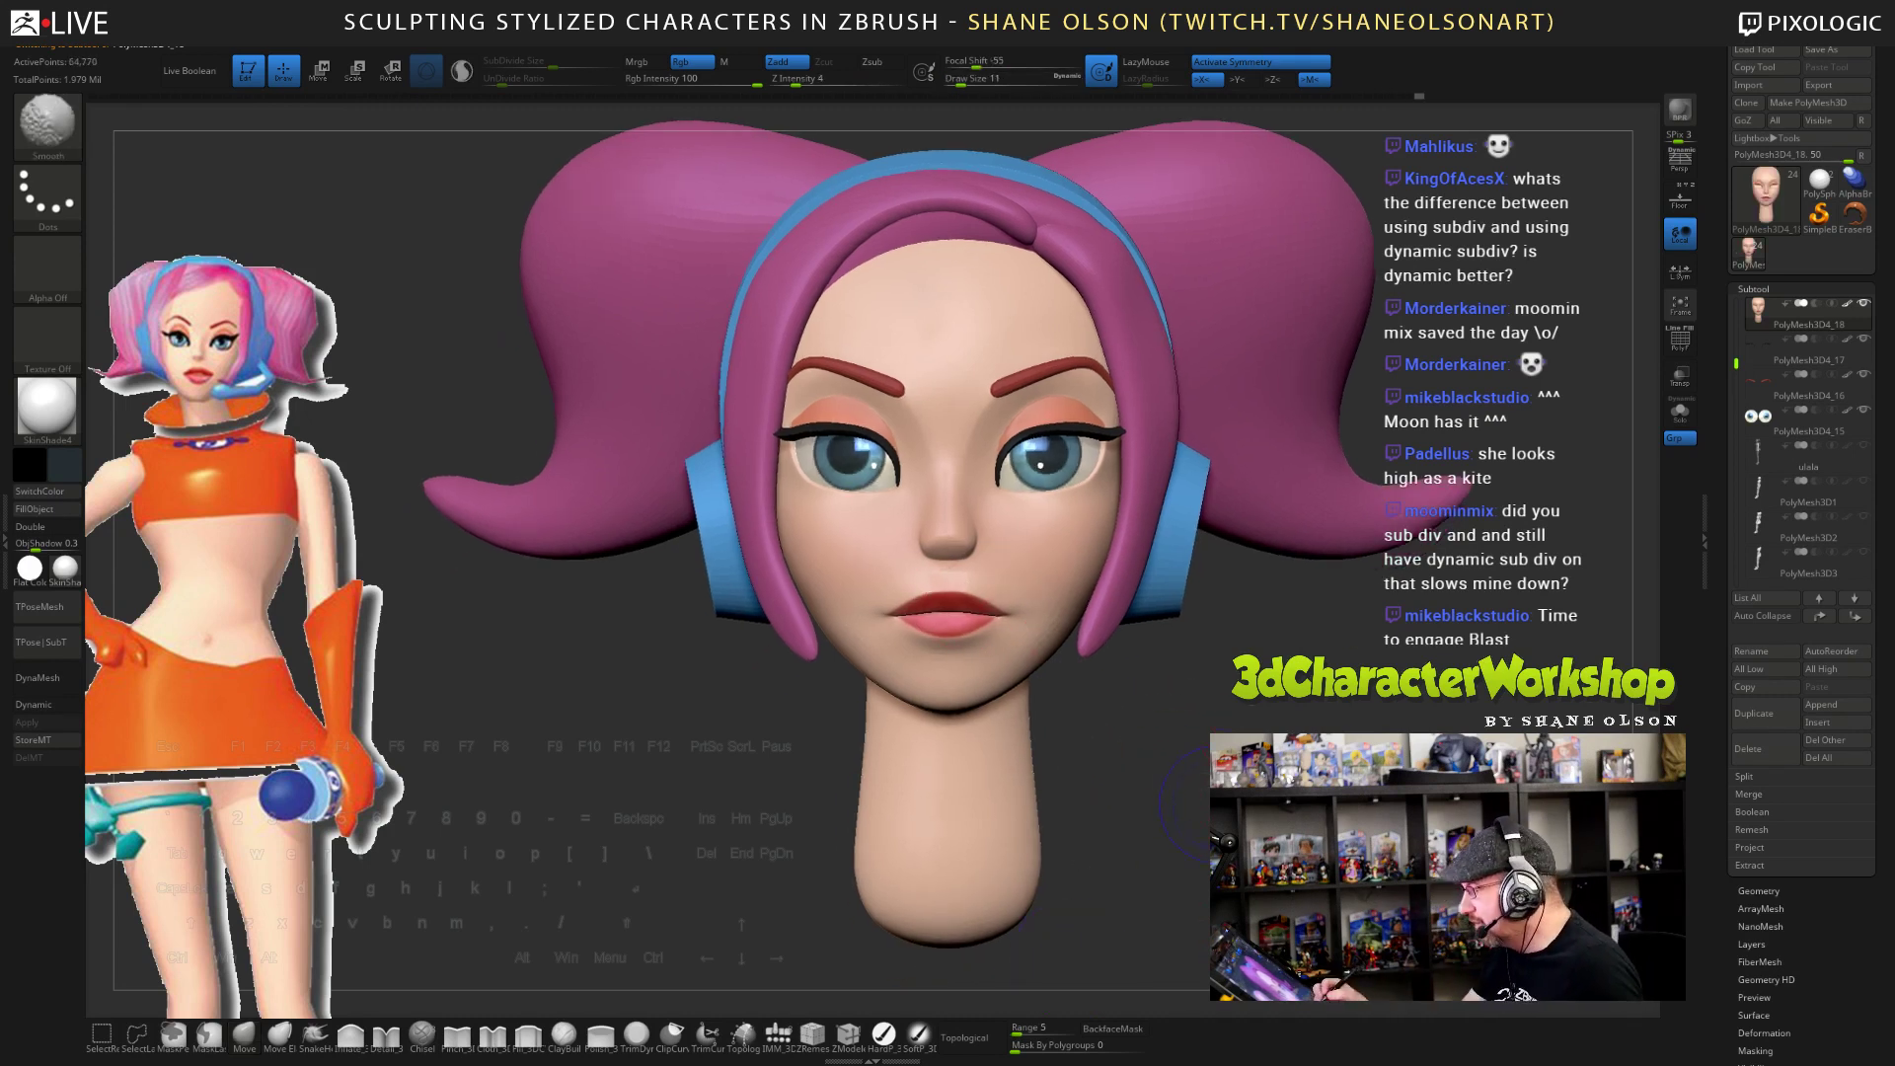
key("shift+d")
key("shift+d")
mouse_move(1175, 695)
left_mouse_down("alt")
mouse_move(1065, 789)
mouse_move(1168, 780)
left_mouse_up("alt")
key("s")
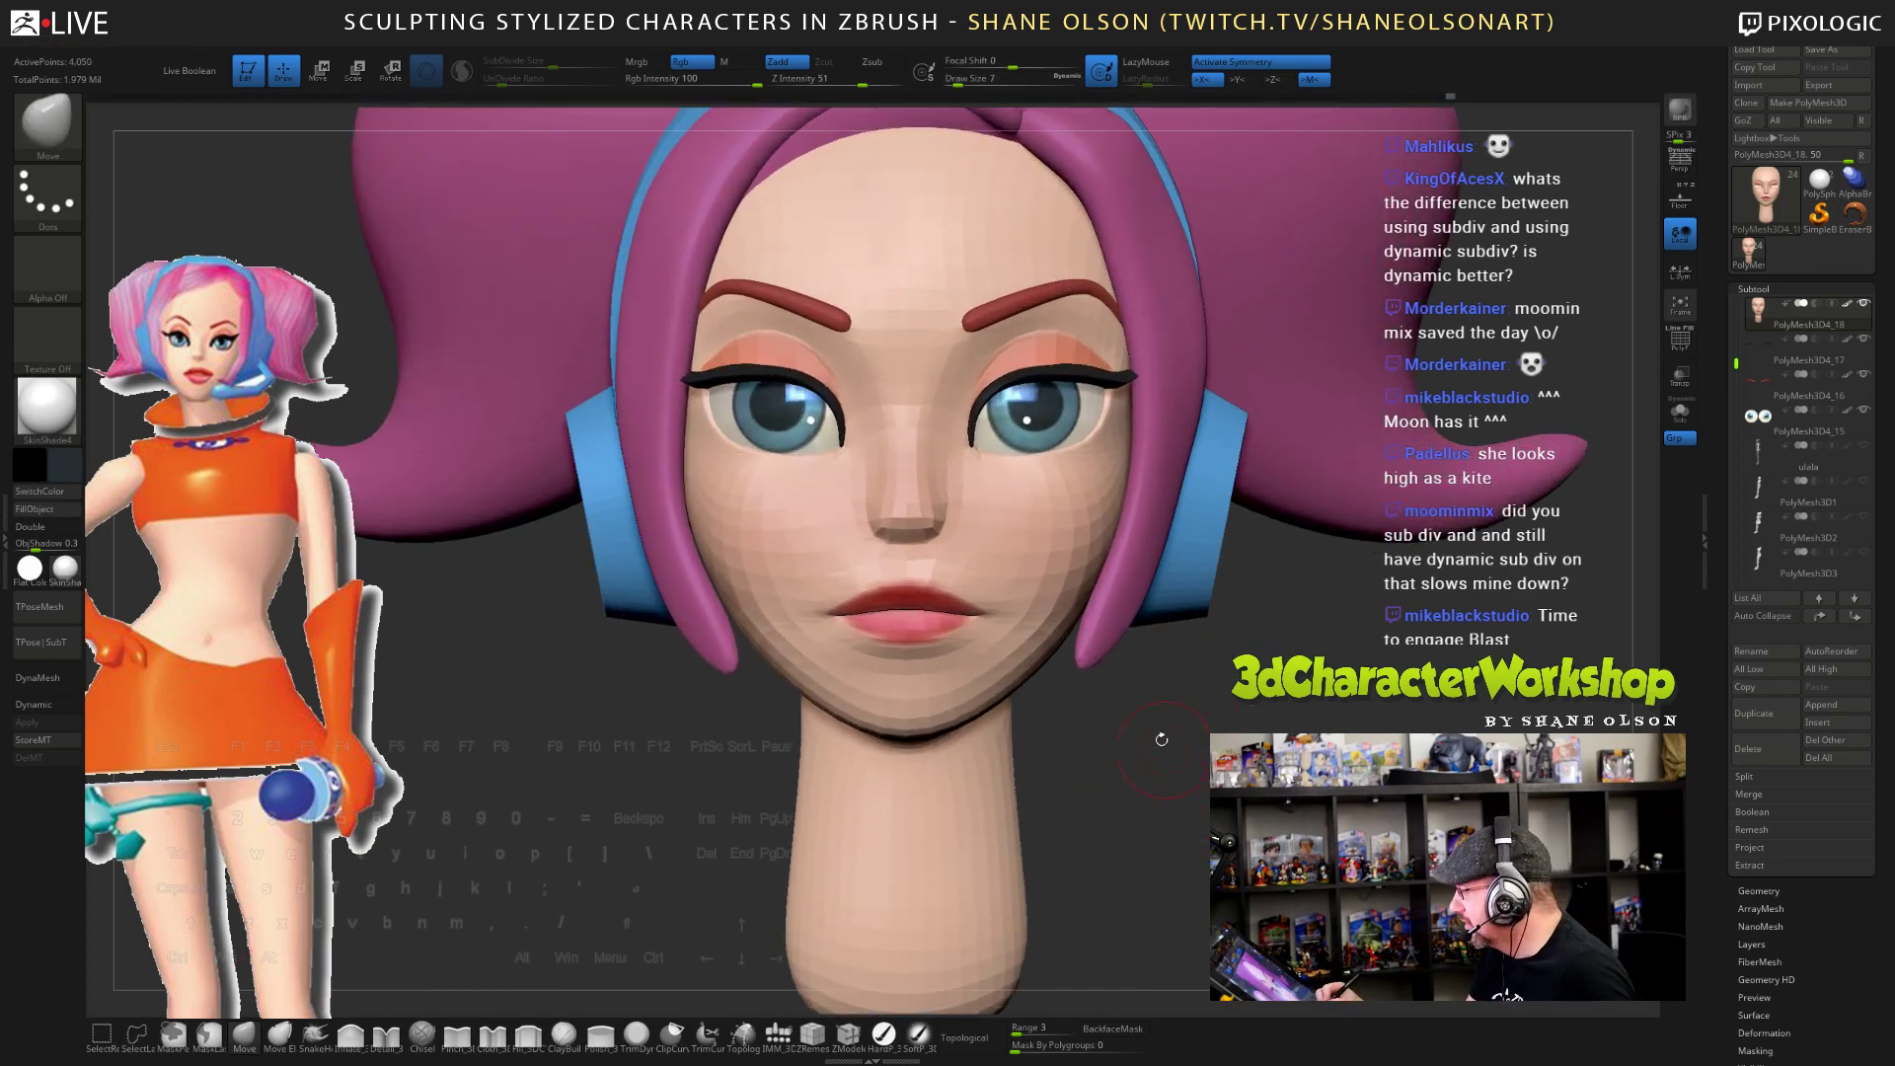
- Make the lips fuller with the Move brush at the low subdivision level, and return the head to its highest level
mouse_move(947, 592)
left_mouse_down()
mouse_move(917, 567)
mouse_move(972, 597)
left_mouse_up()
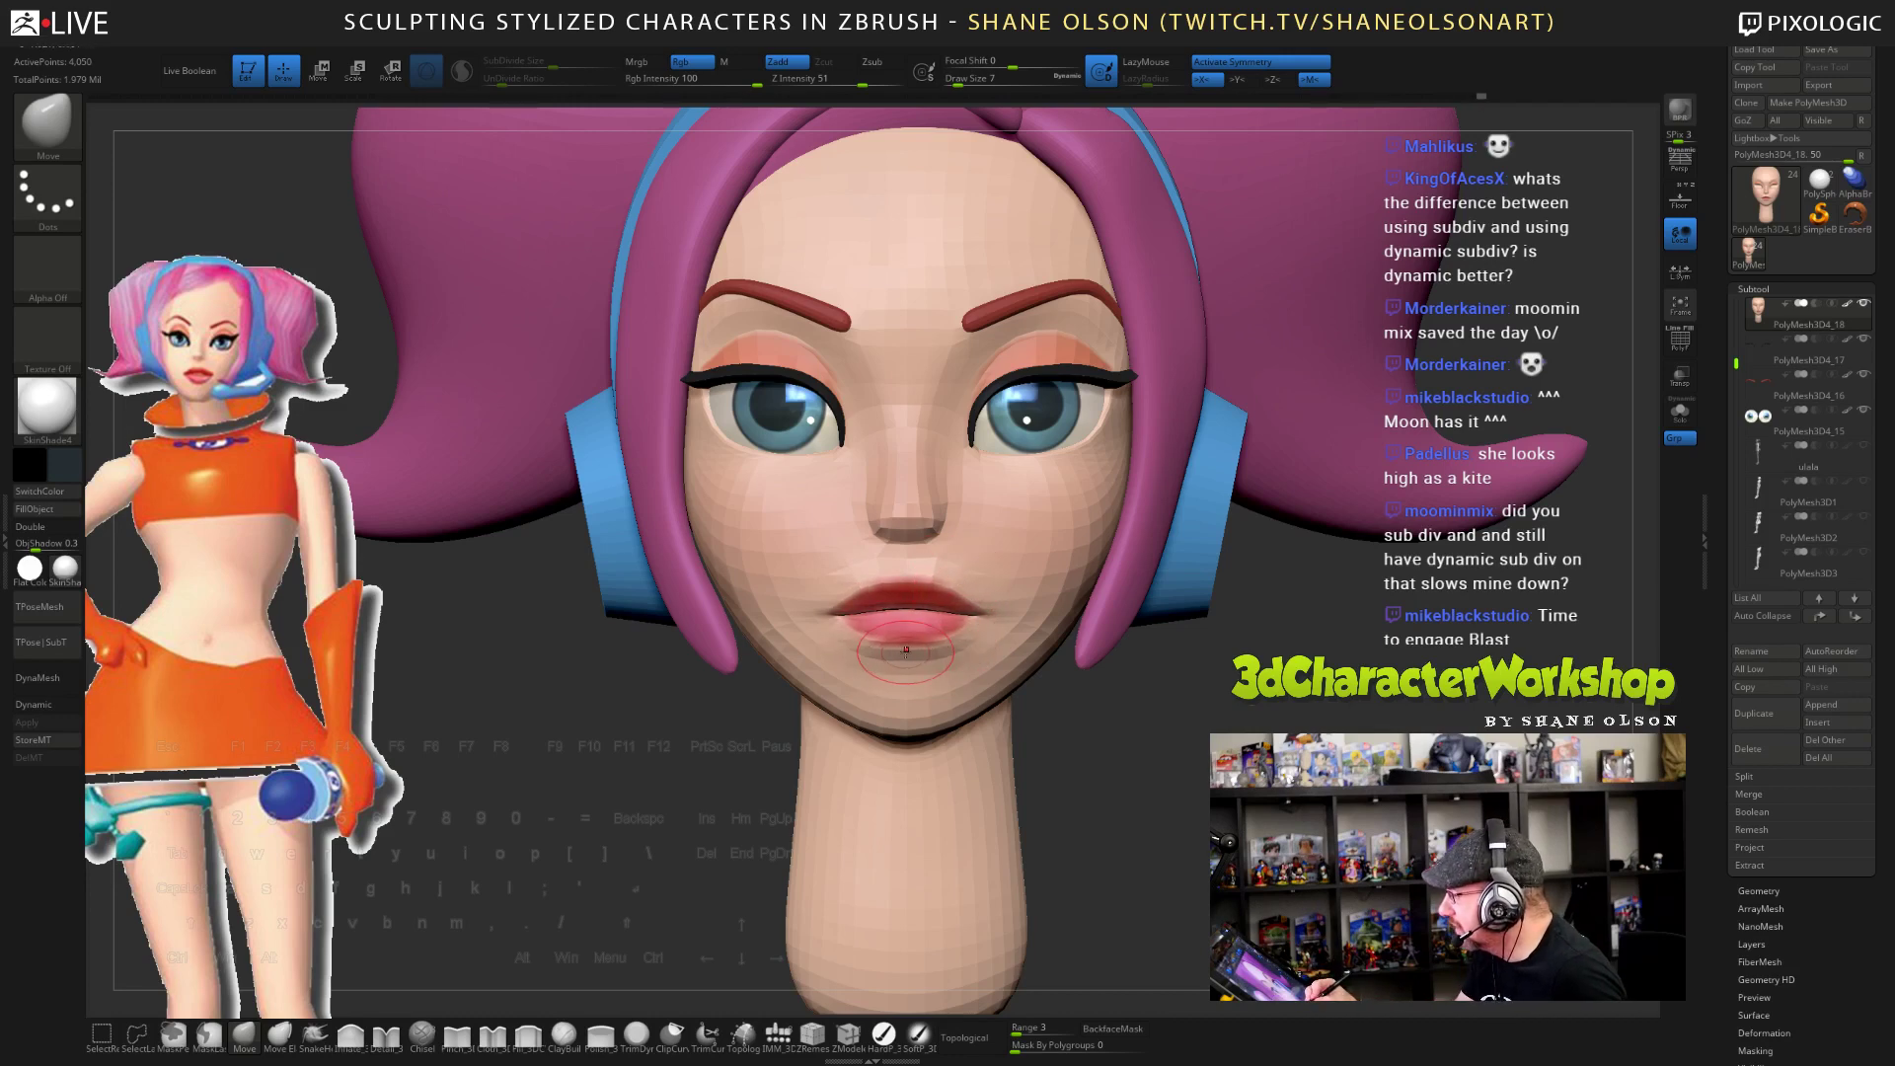
right_click_drag(1010, 632, 977, 607)
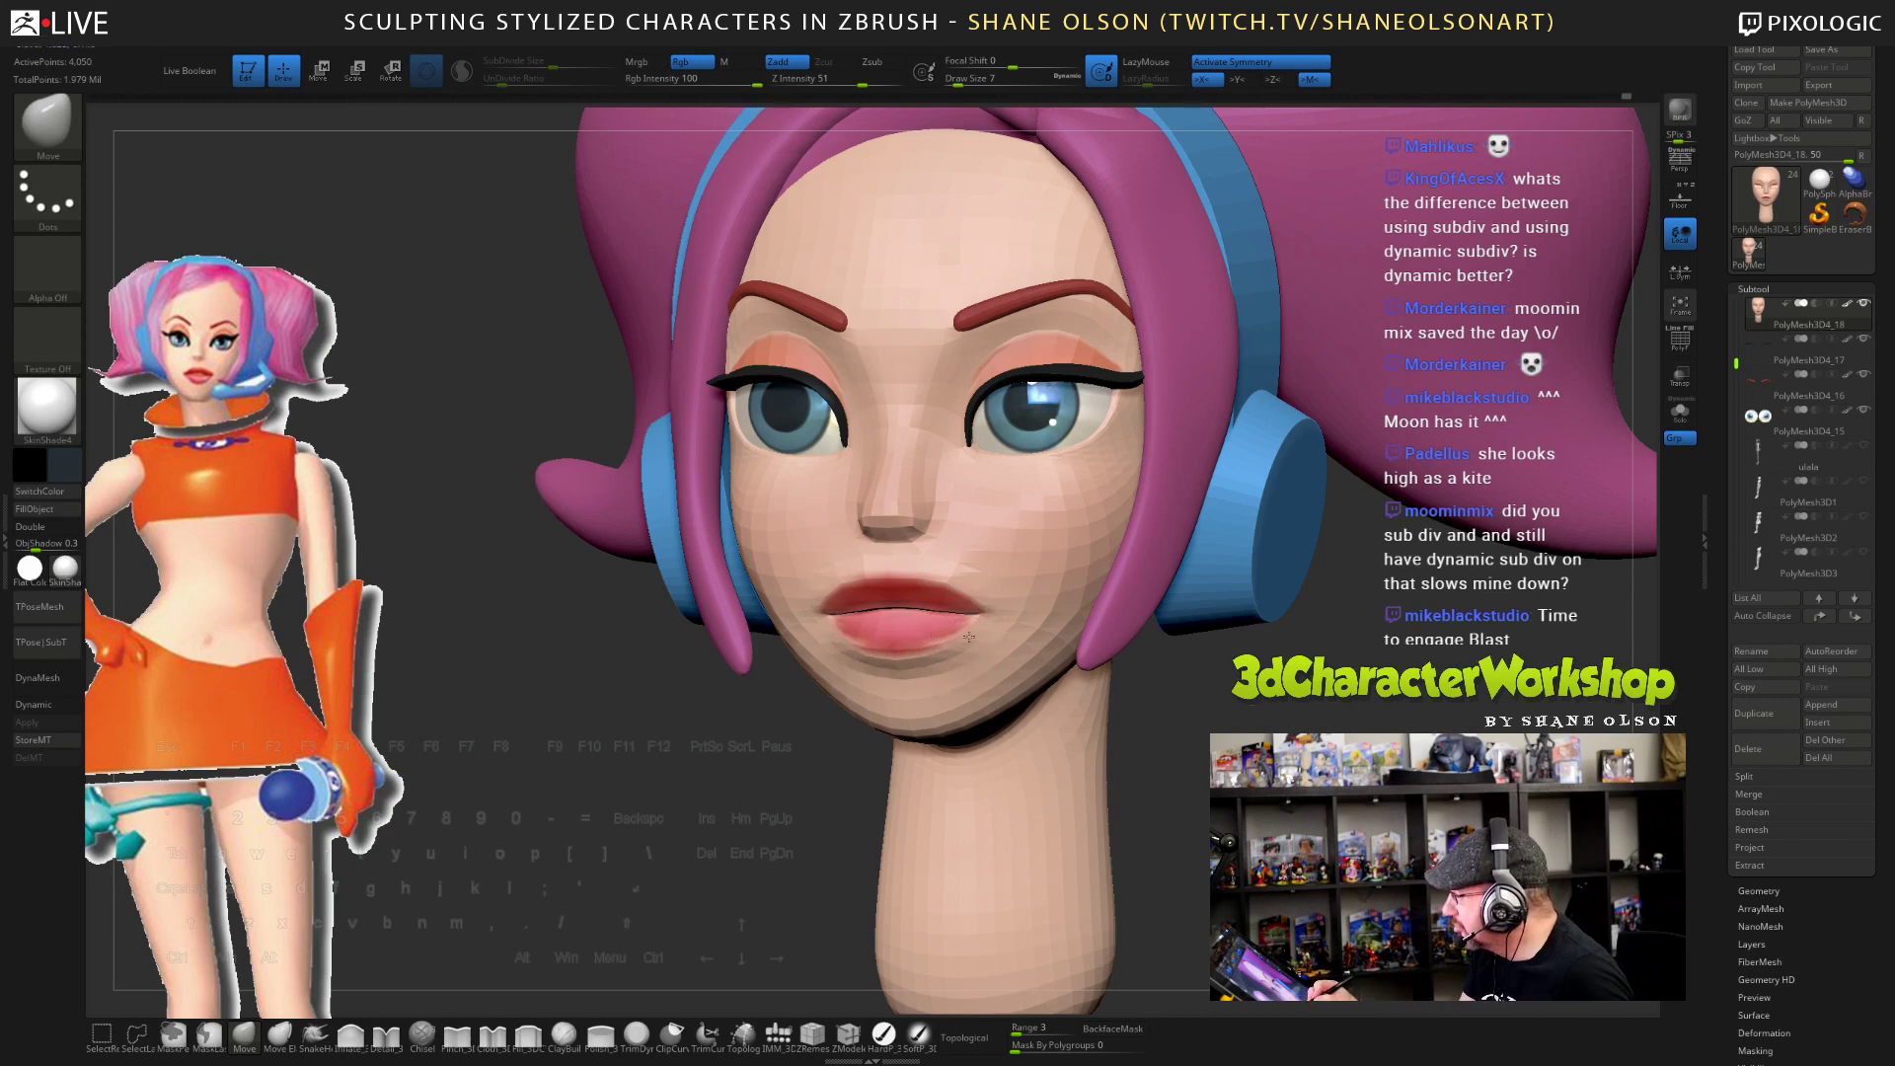
left_click_drag(513, 690, 612, 691, "shift")
key("d")
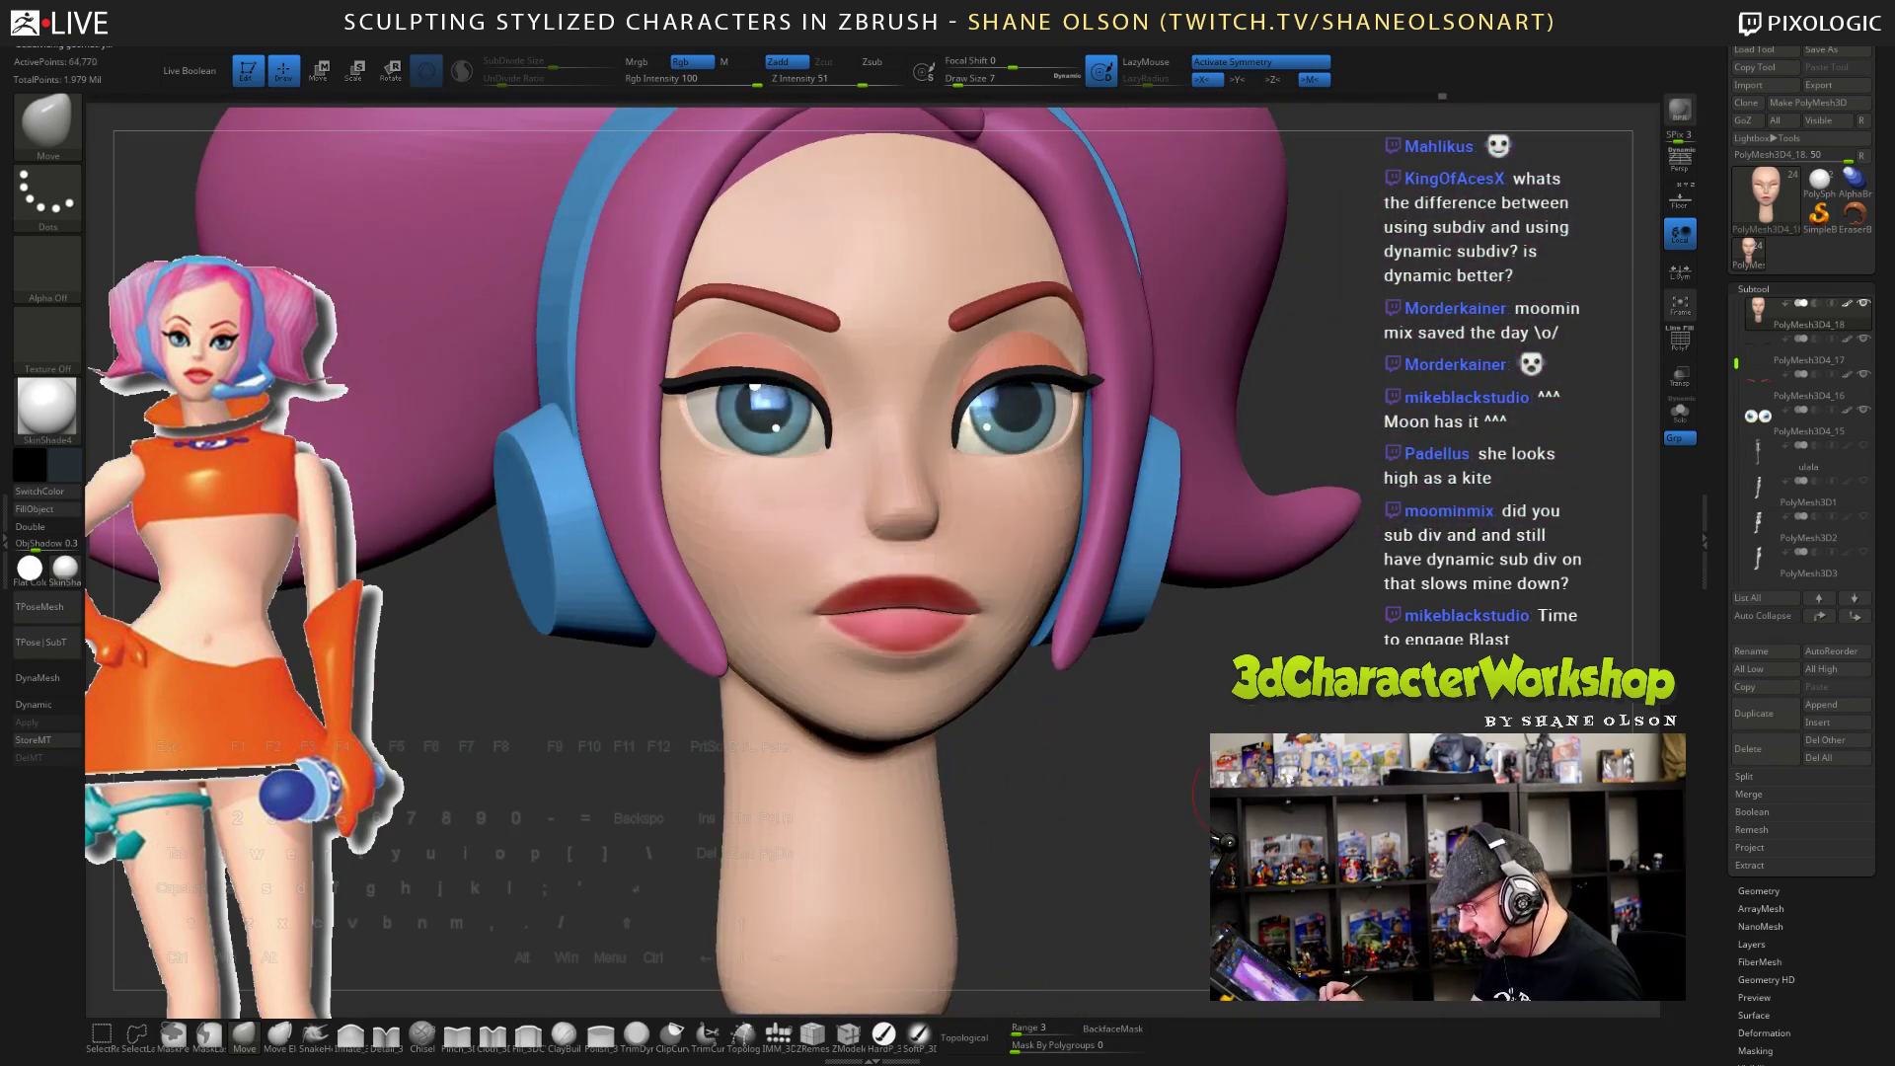
key("f")
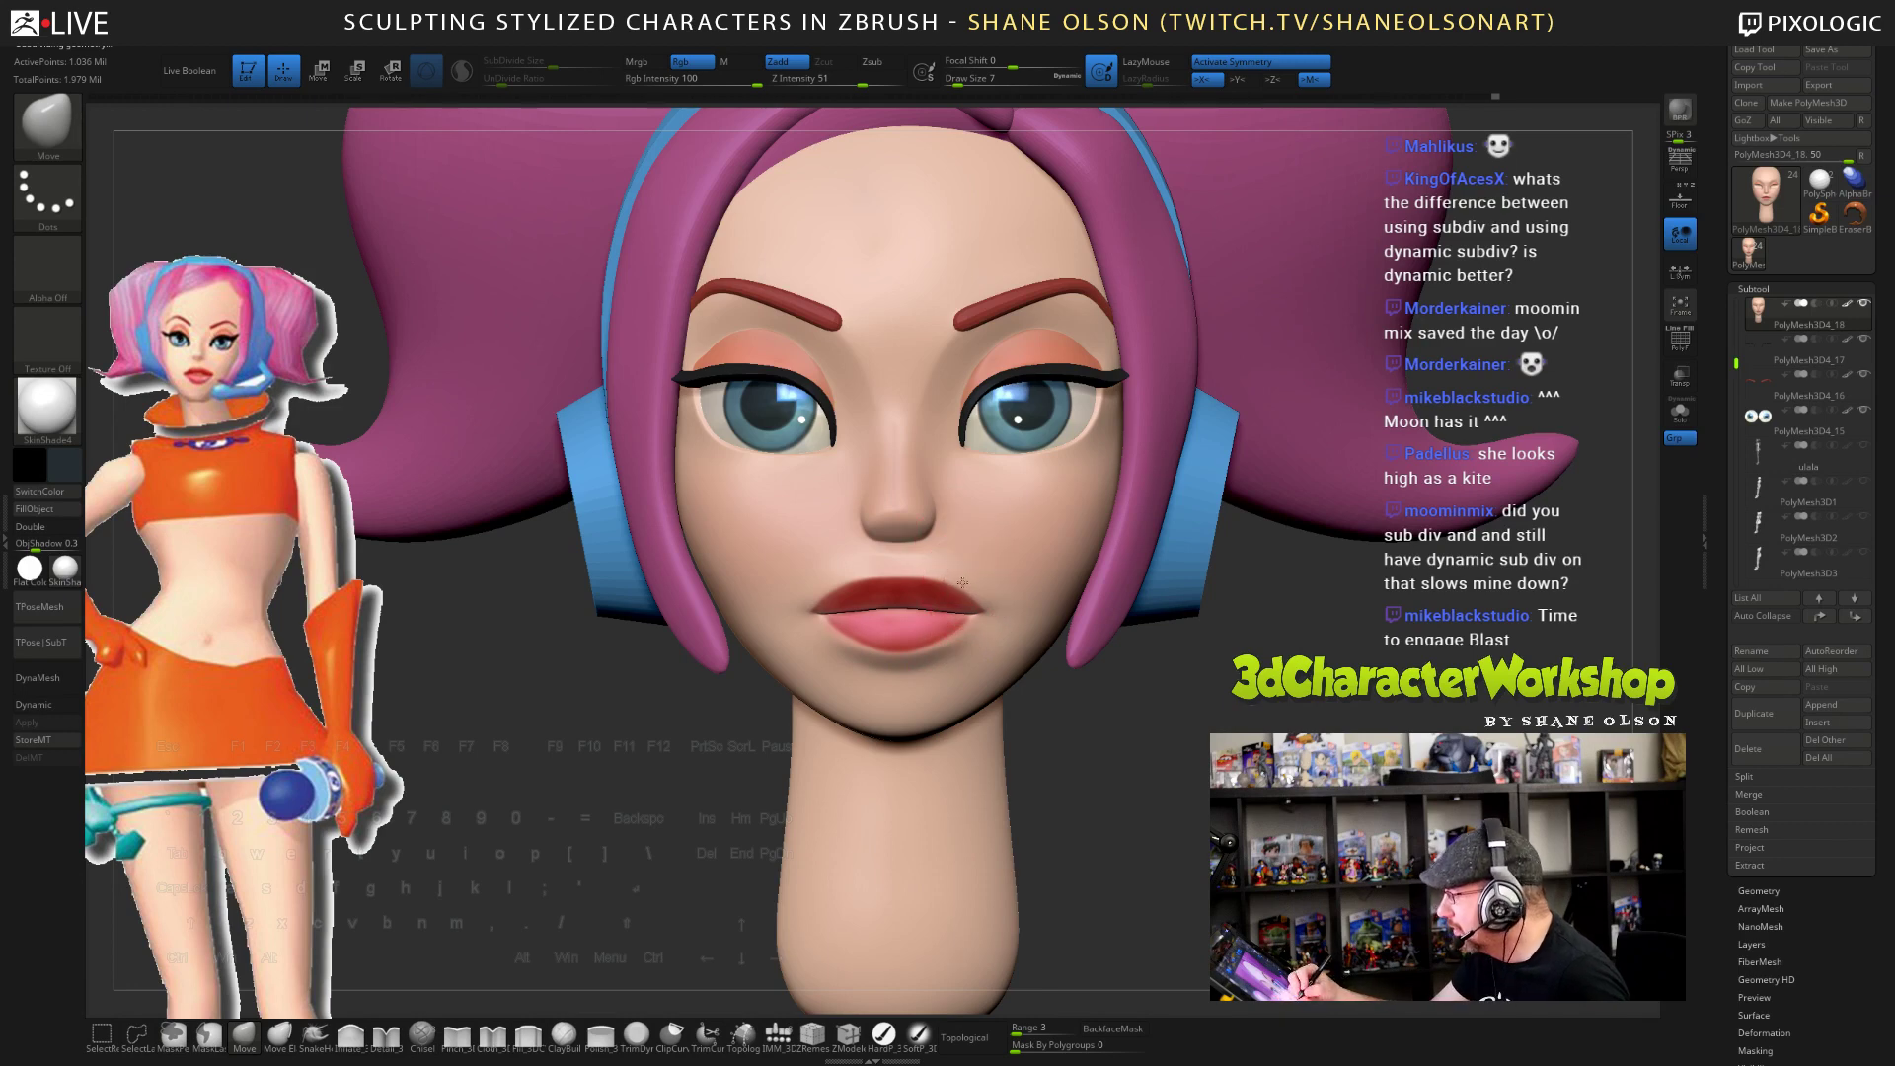
- Refine the lips in three-quarter view at draw size 5, and shape the mouth corner from below at draw size 16
mouse_move(974, 546)
left_mouse_down()
mouse_move(971, 584)
mouse_move(897, 567)
mouse_move(881, 579)
mouse_move(938, 587)
mouse_move(895, 600)
left_mouse_up()
key("s")
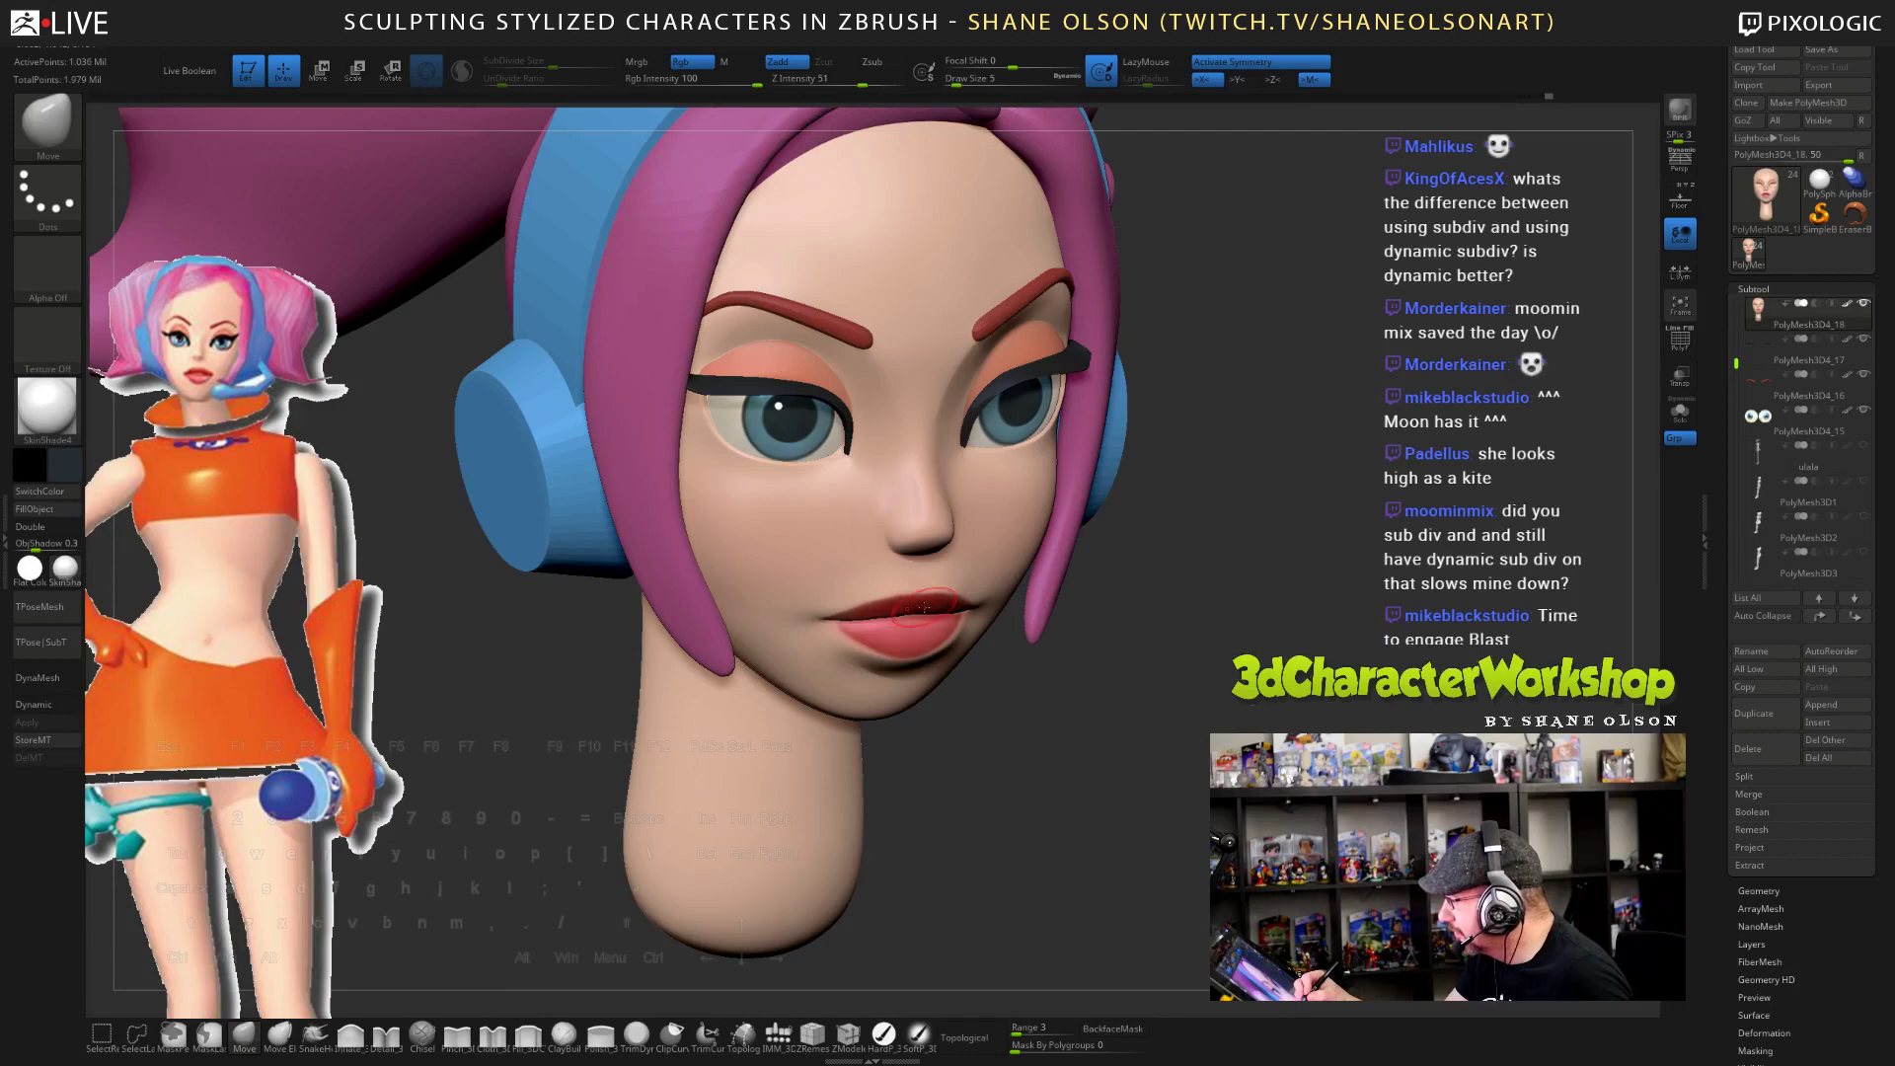
mouse_move(1176, 809)
left_mouse_down()
mouse_move(1157, 801)
mouse_move(1171, 790)
mouse_move(1135, 851)
mouse_move(1202, 878)
mouse_move(1225, 472)
left_mouse_up()
key("s")
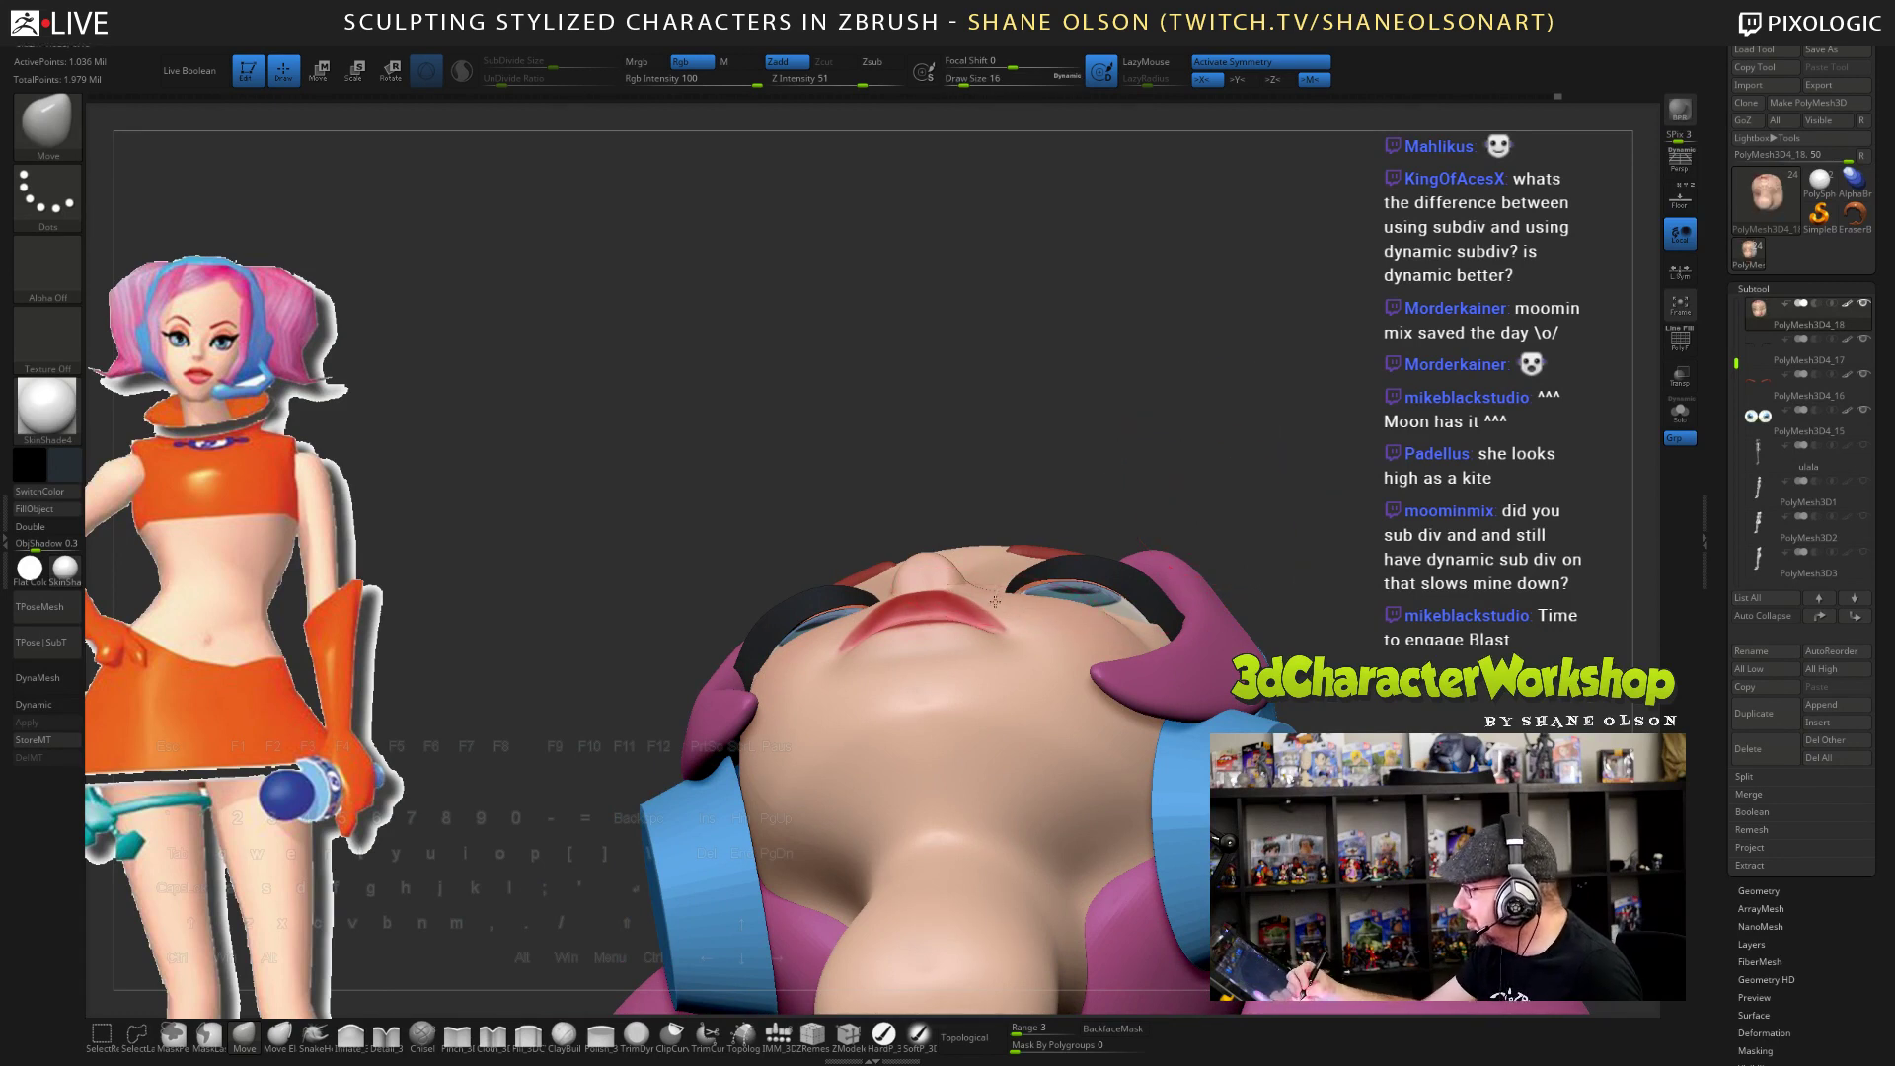
left_click_drag(1005, 585, 1007, 587)
- Smooth out the curve of the lips from below with the Move brush at draw size 9, and check it from above
mouse_move(1174, 473)
left_mouse_down()
mouse_move(1184, 543)
mouse_move(1164, 468)
left_mouse_up()
key("s")
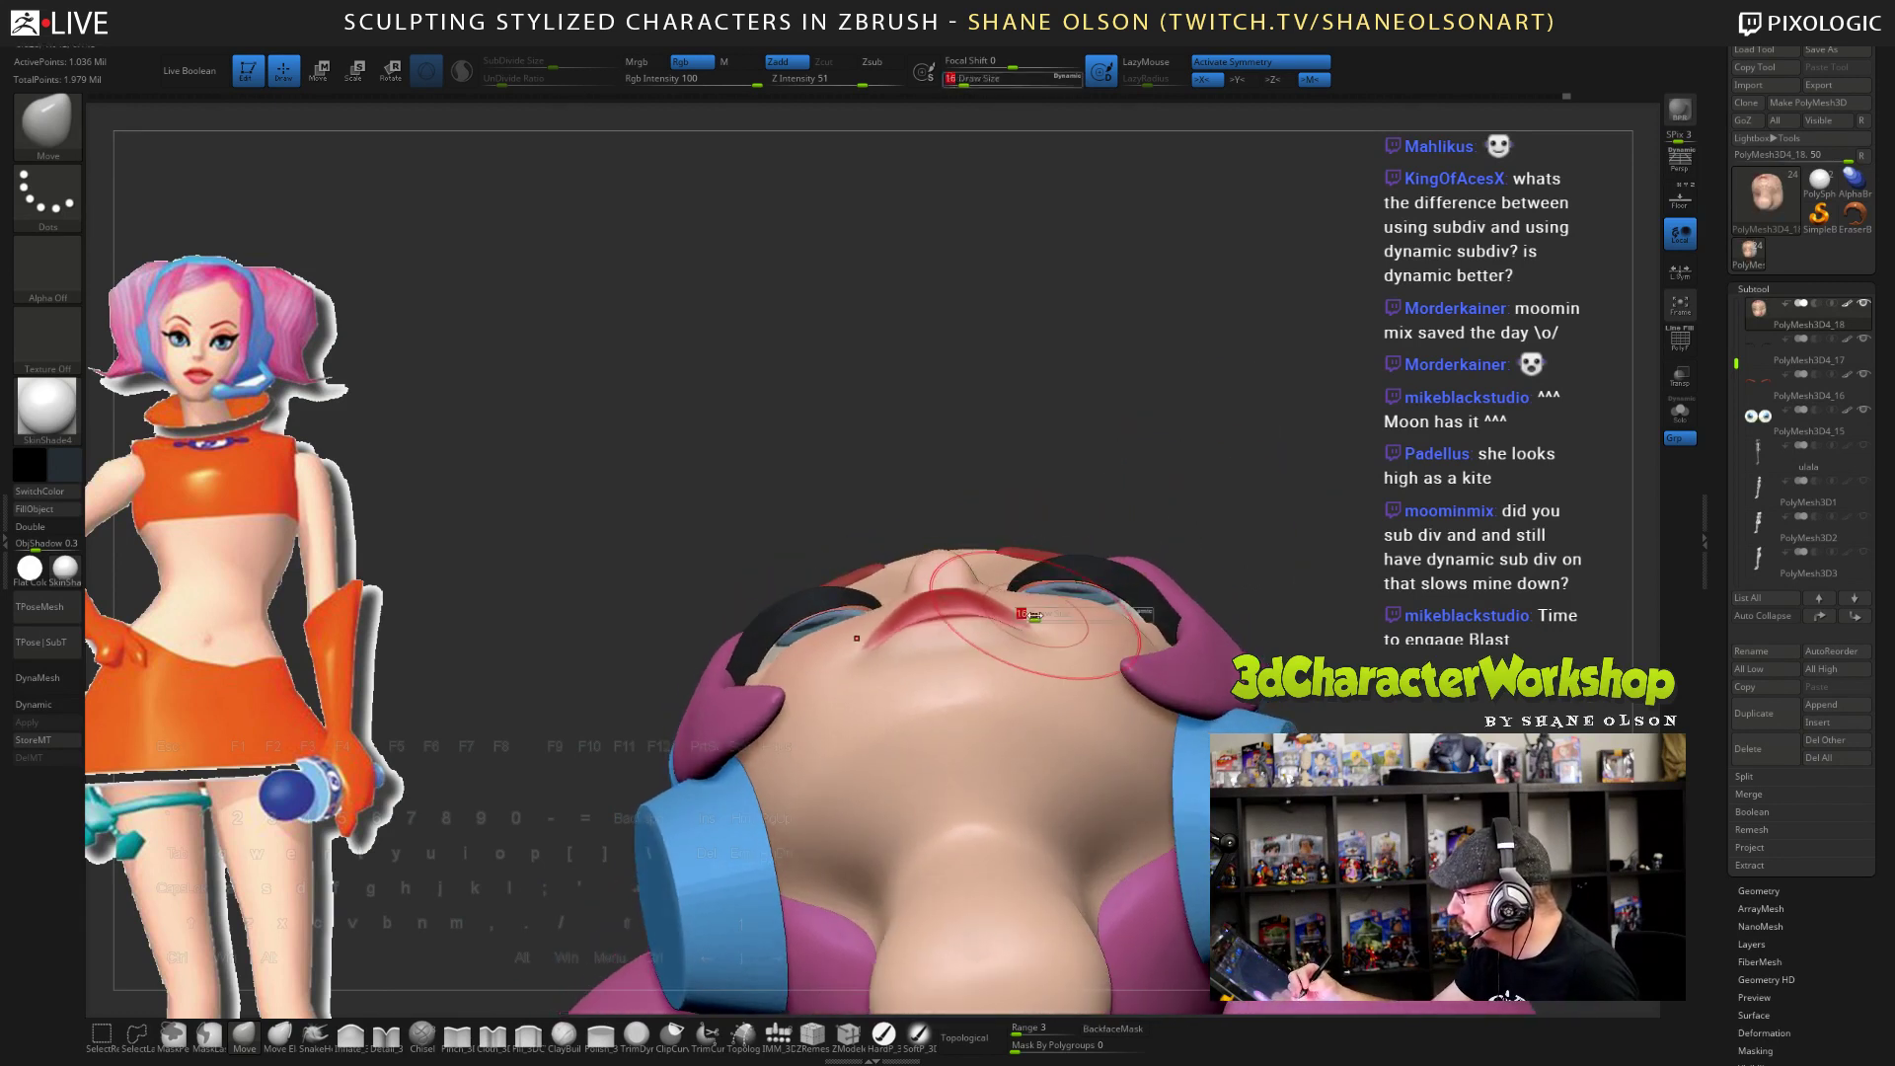
left_click_drag(1032, 600, 1028, 600)
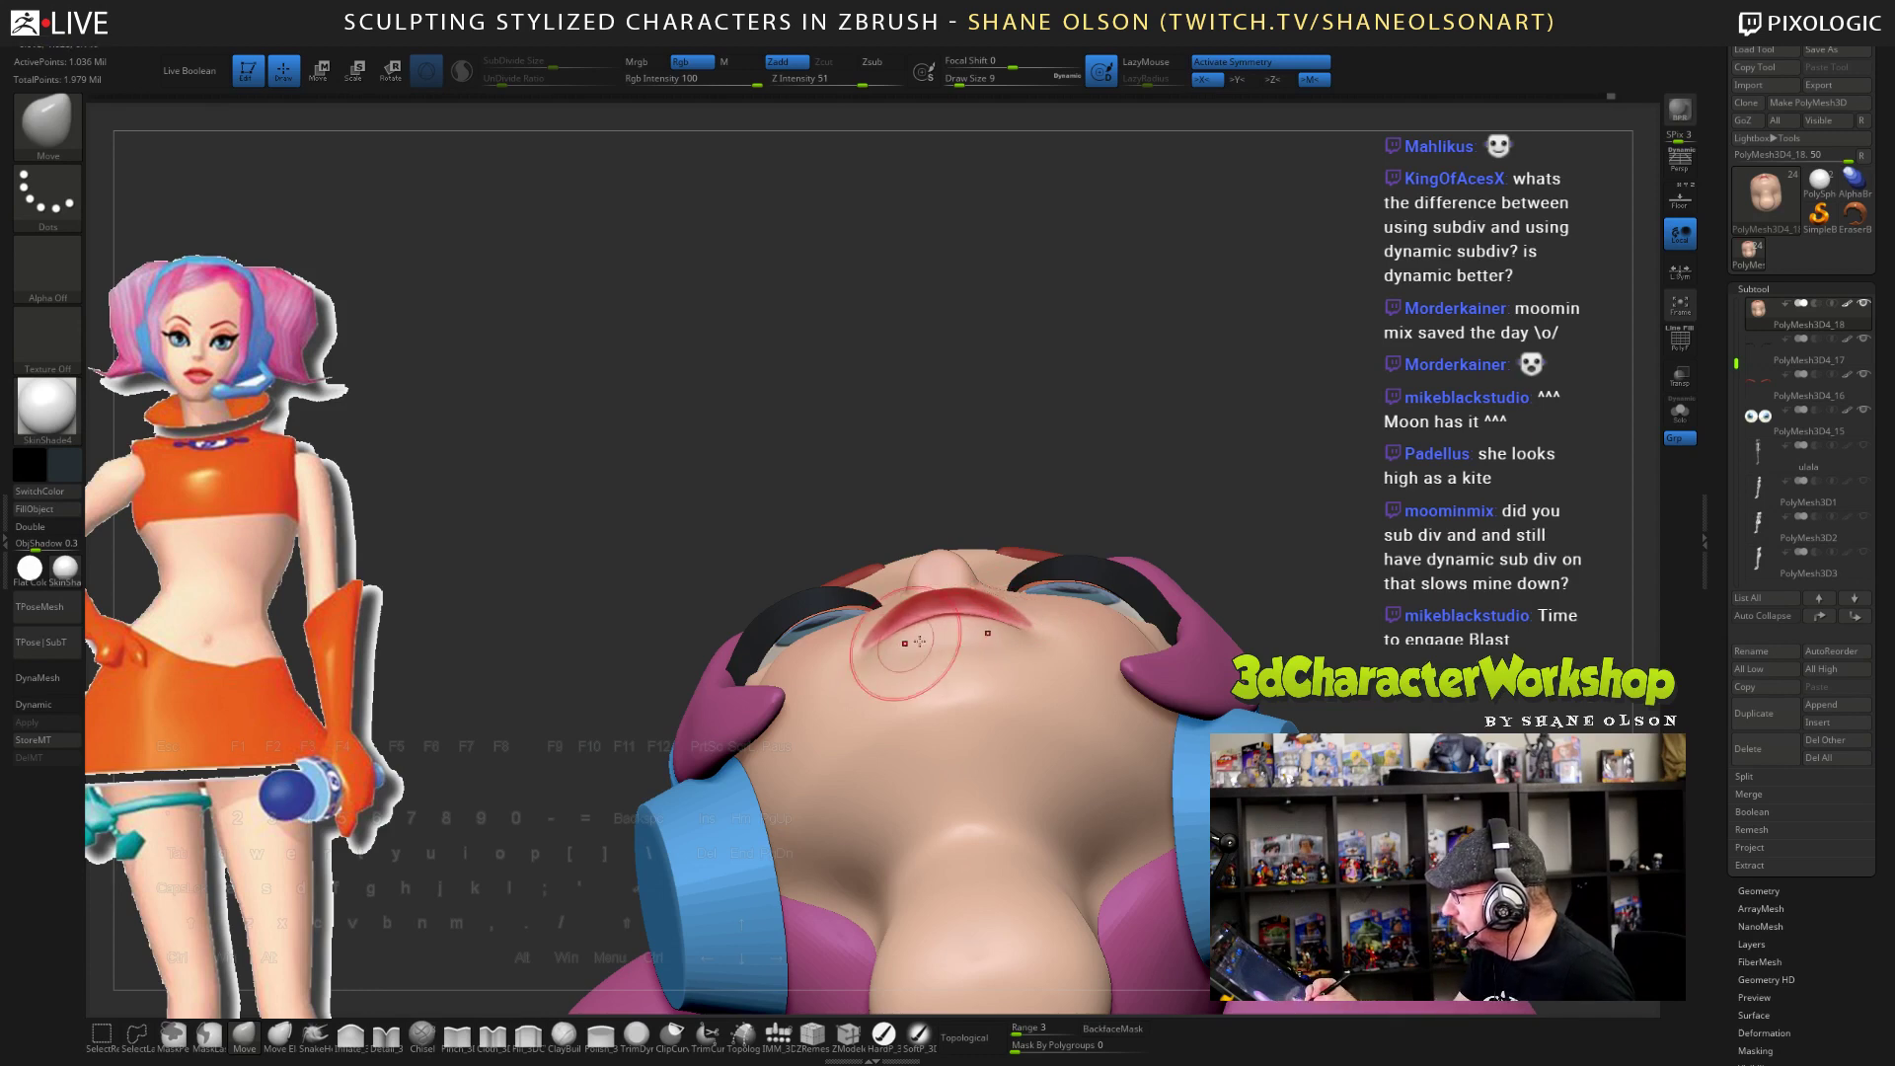
mouse_move(1026, 533)
left_mouse_down()
mouse_move(1043, 818)
mouse_move(1086, 689)
mouse_move(1082, 733)
left_mouse_up()
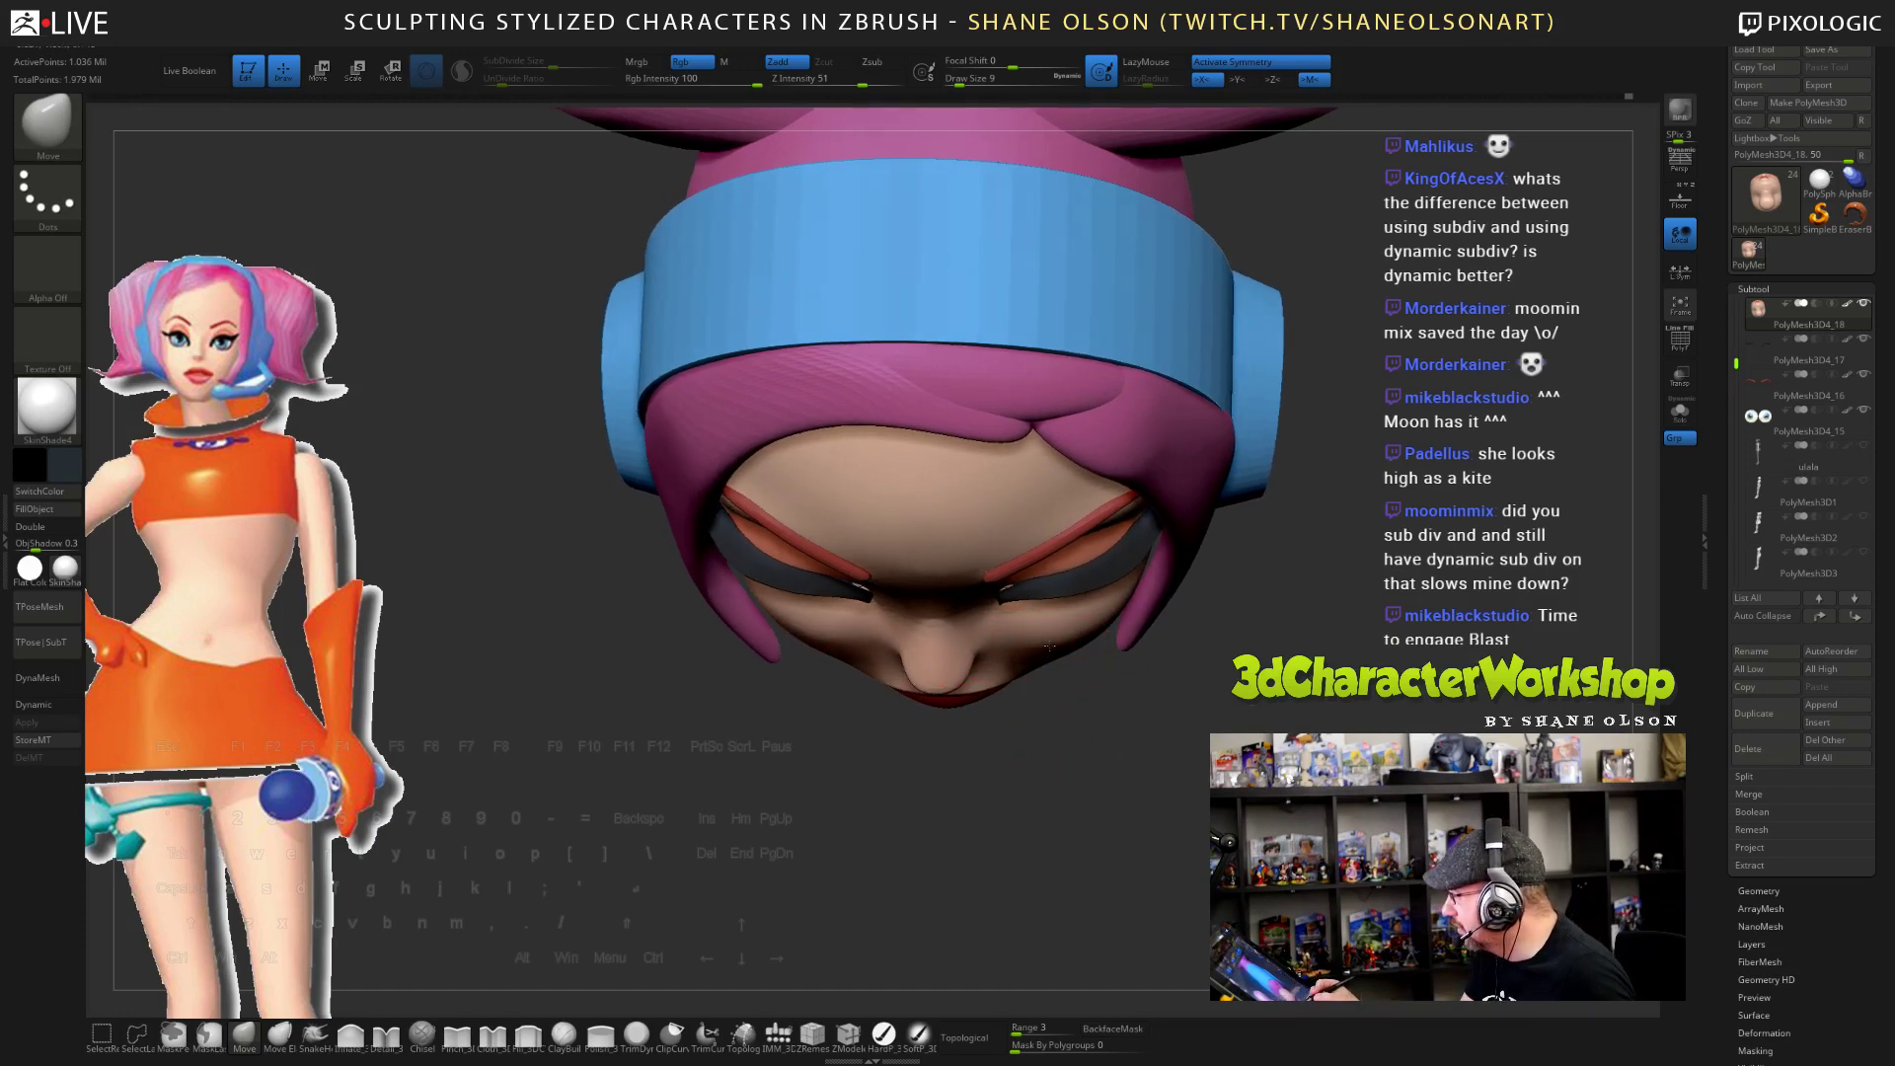
left_click_drag(1134, 780, 1039, 713)
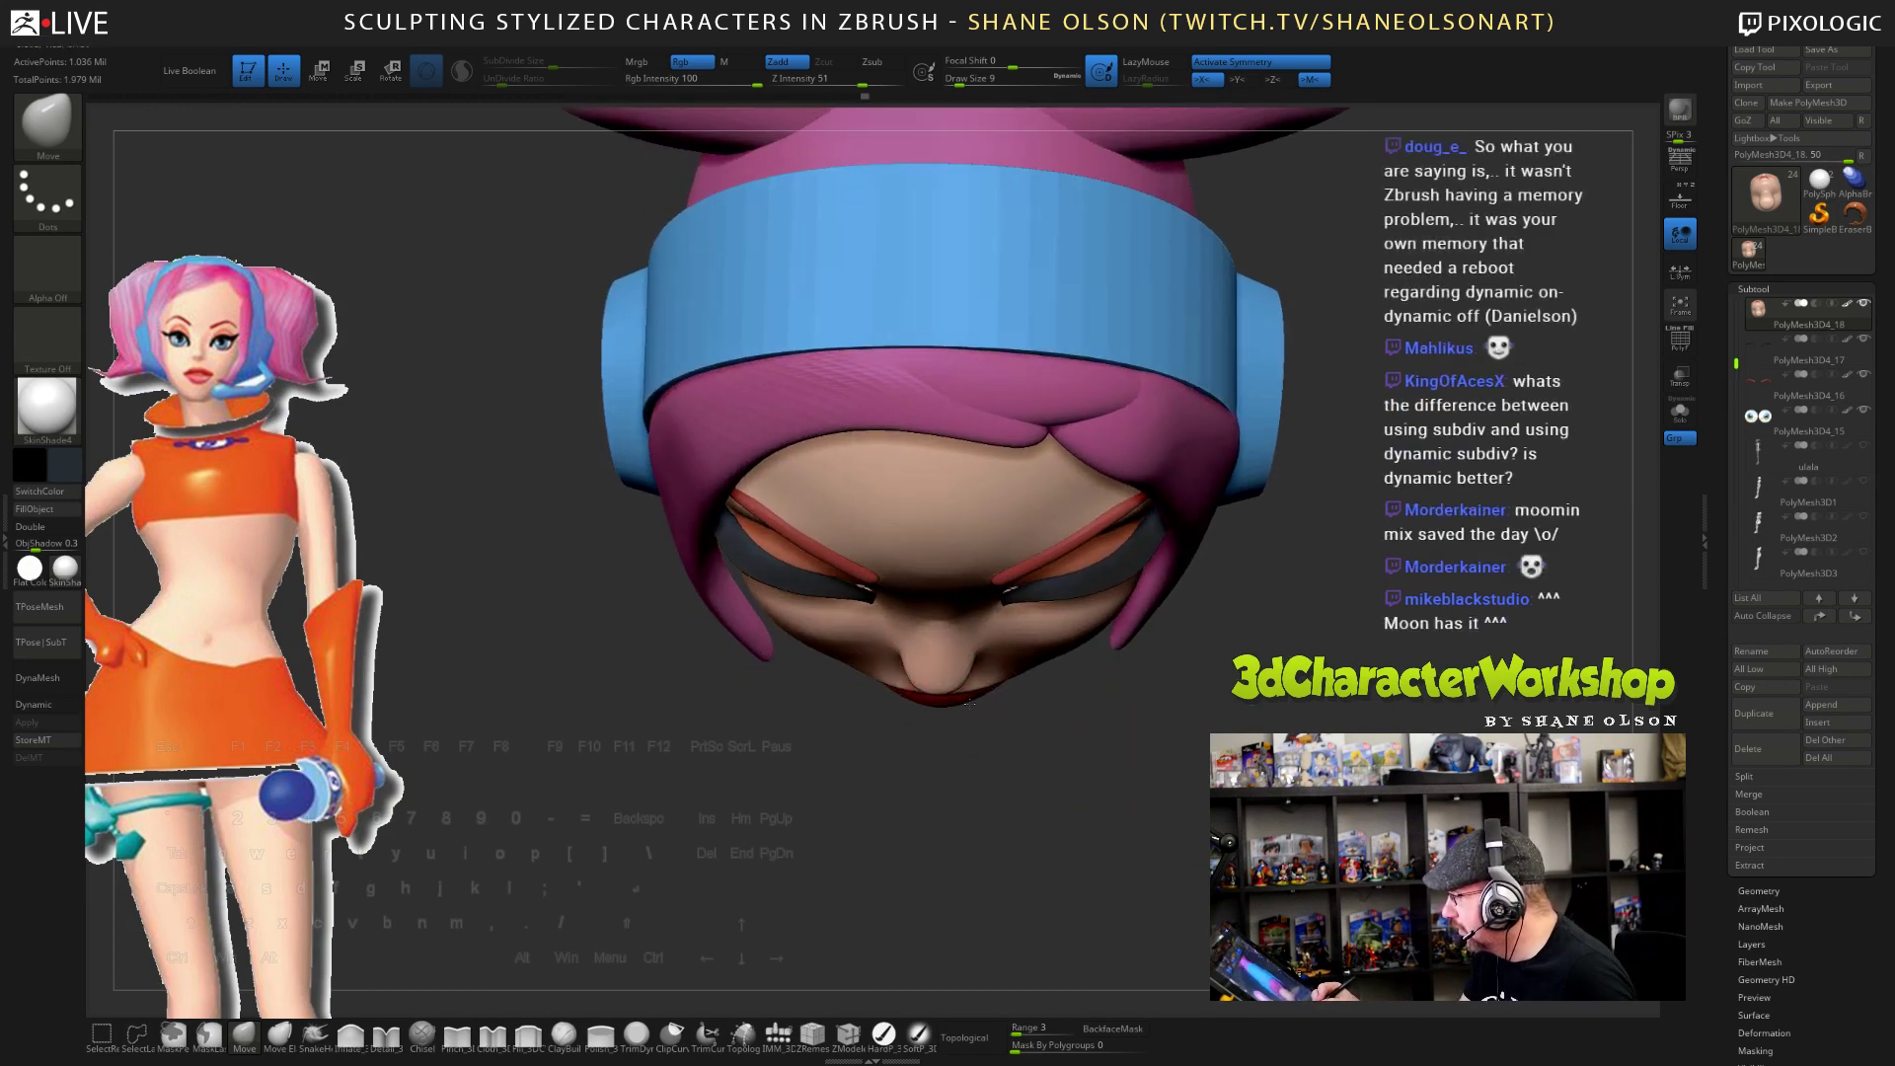
- Refine the lip shape from front and three-quarter views with the Move brush at draw sizes 5 and 3, smoothing the lower lip
left_click_drag(1081, 799, 963, 667)
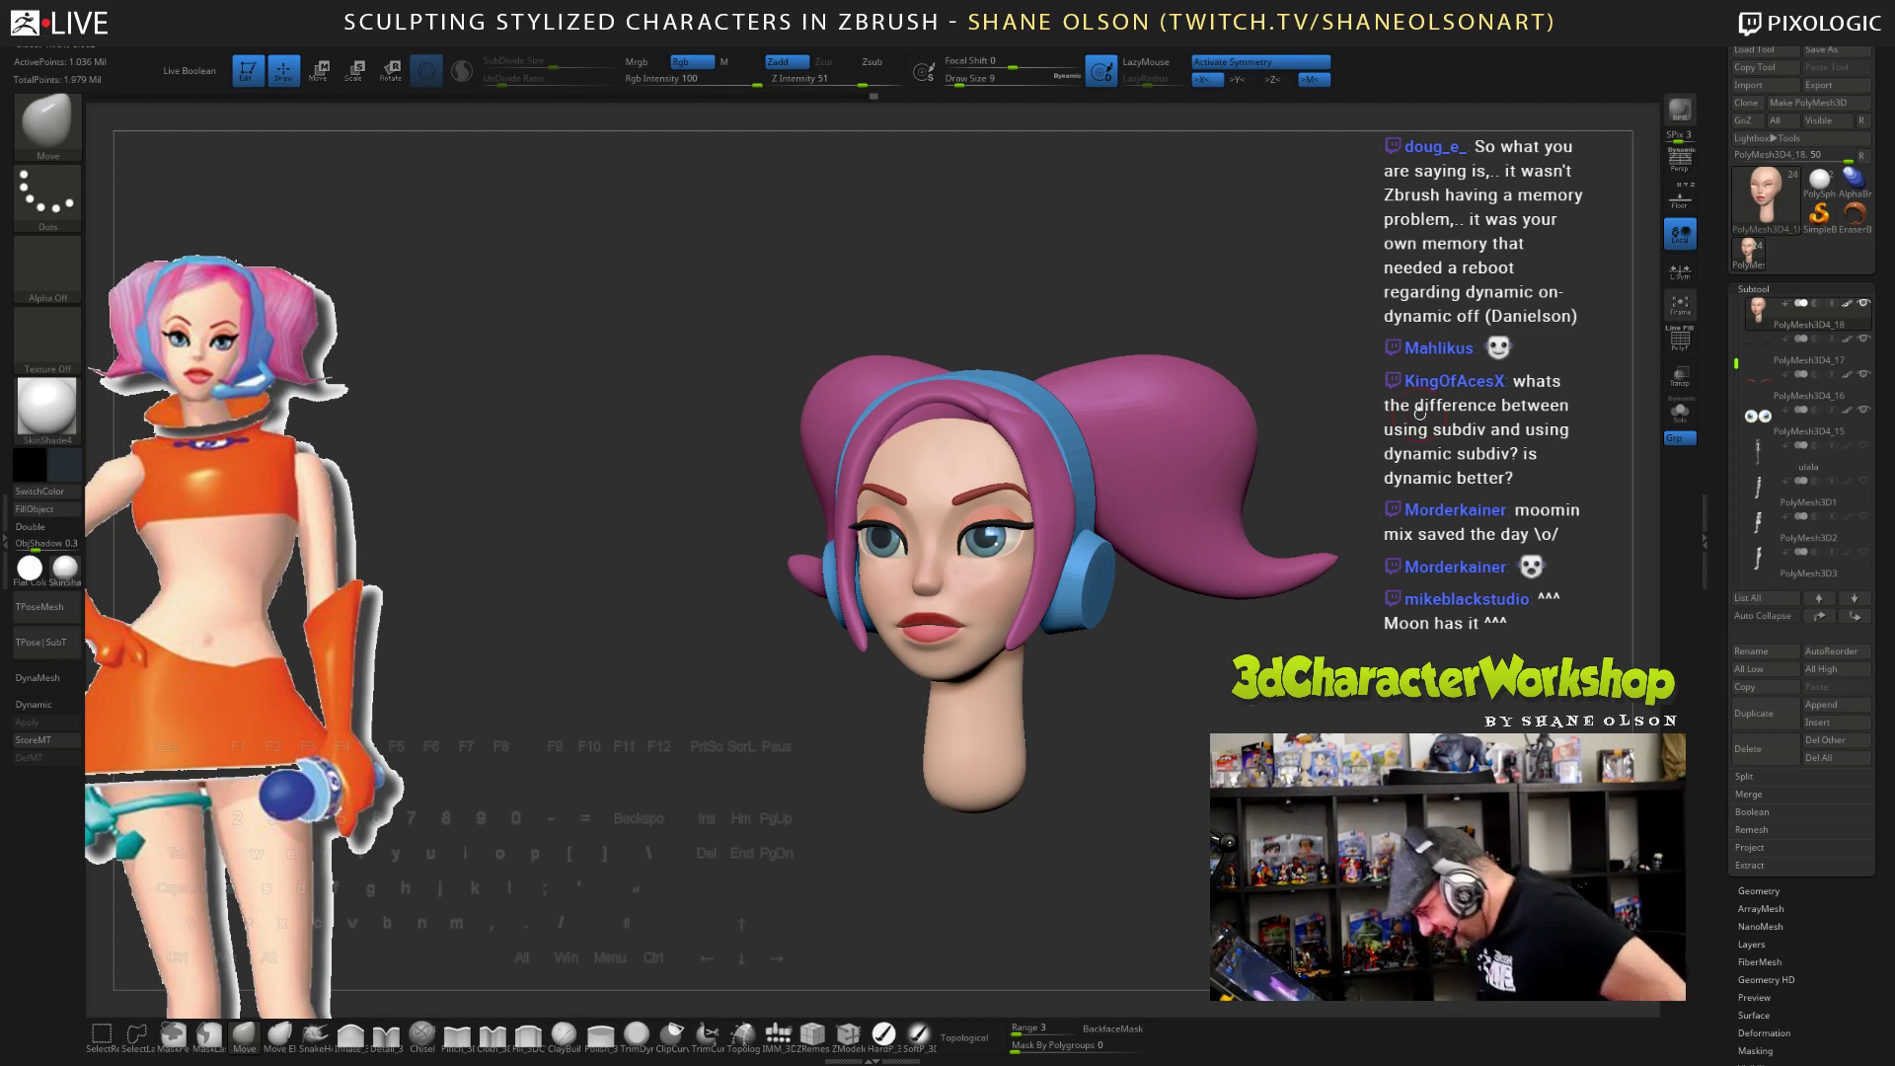
left_click_drag(1189, 819, 1248, 819, "alt")
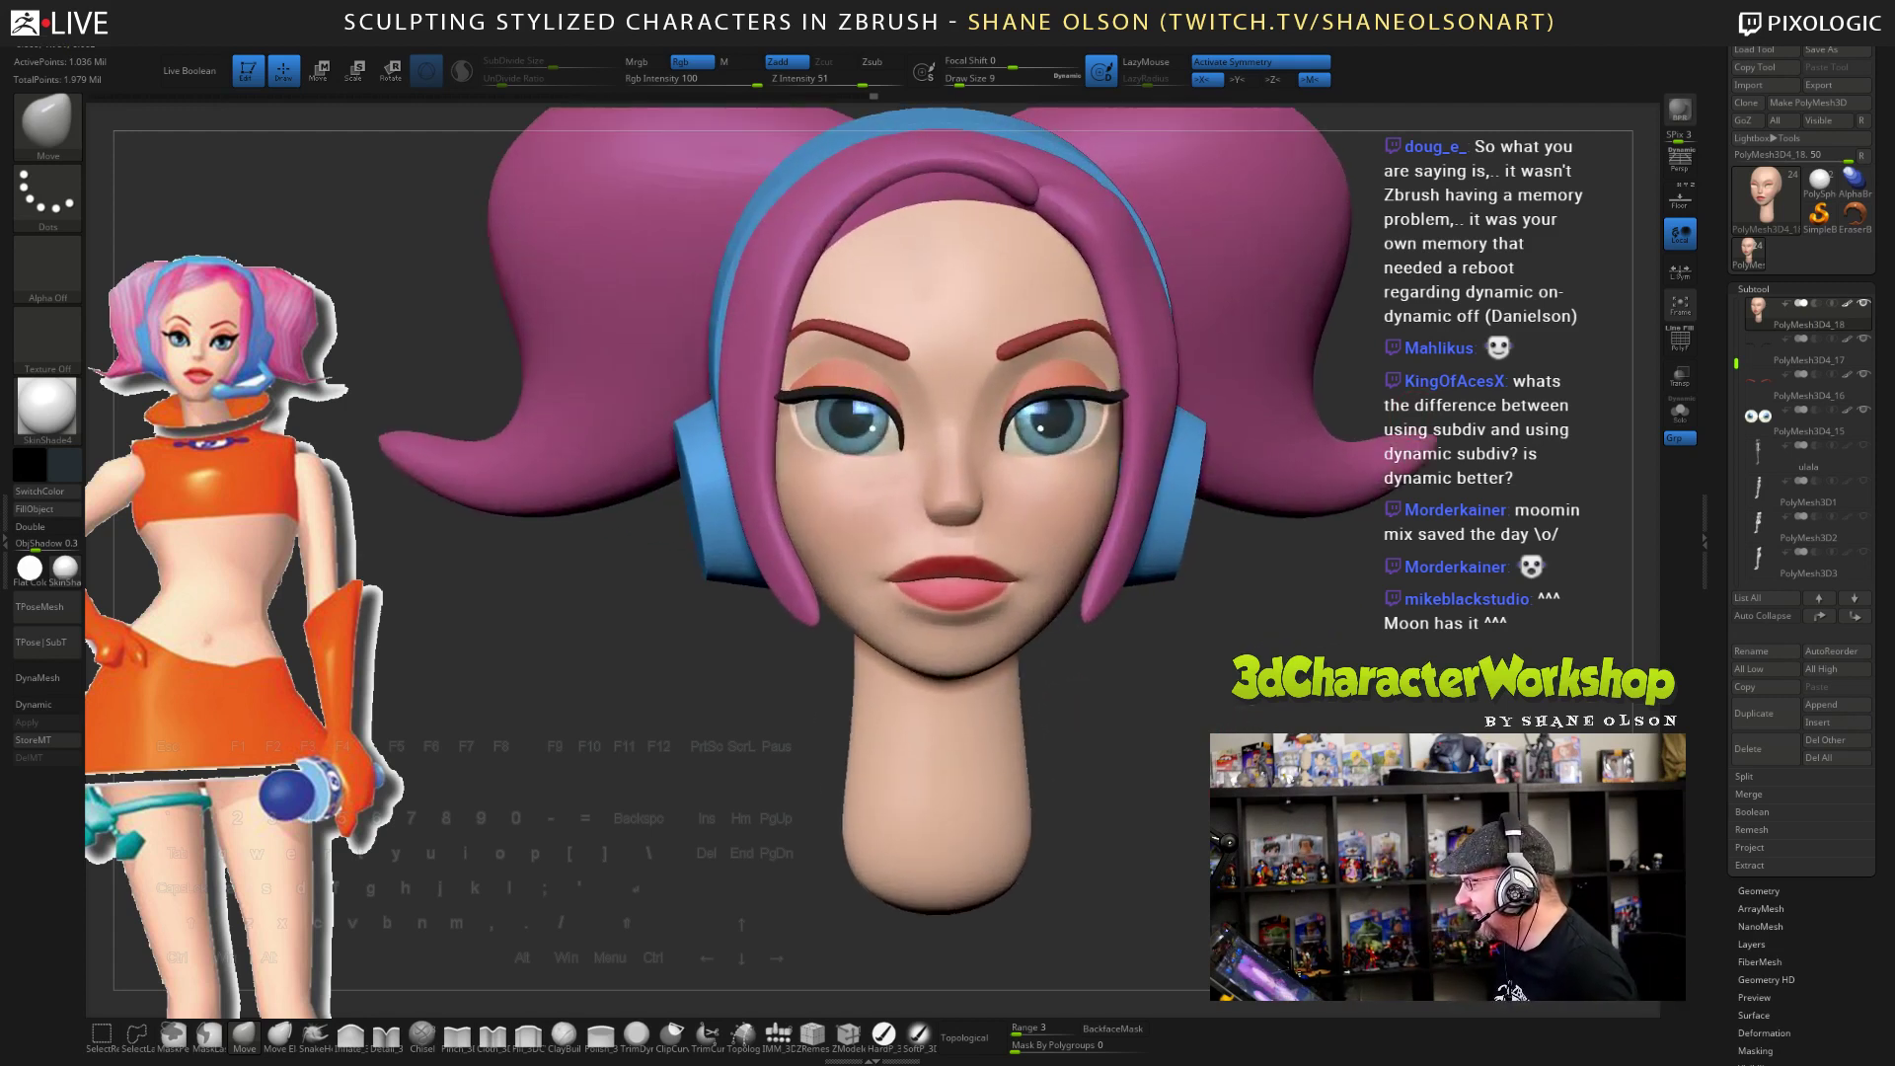
mouse_move(1192, 711)
left_mouse_down("alt")
mouse_move(1214, 794)
mouse_move(1206, 735)
mouse_move(1246, 775)
left_mouse_up("alt")
key("s")
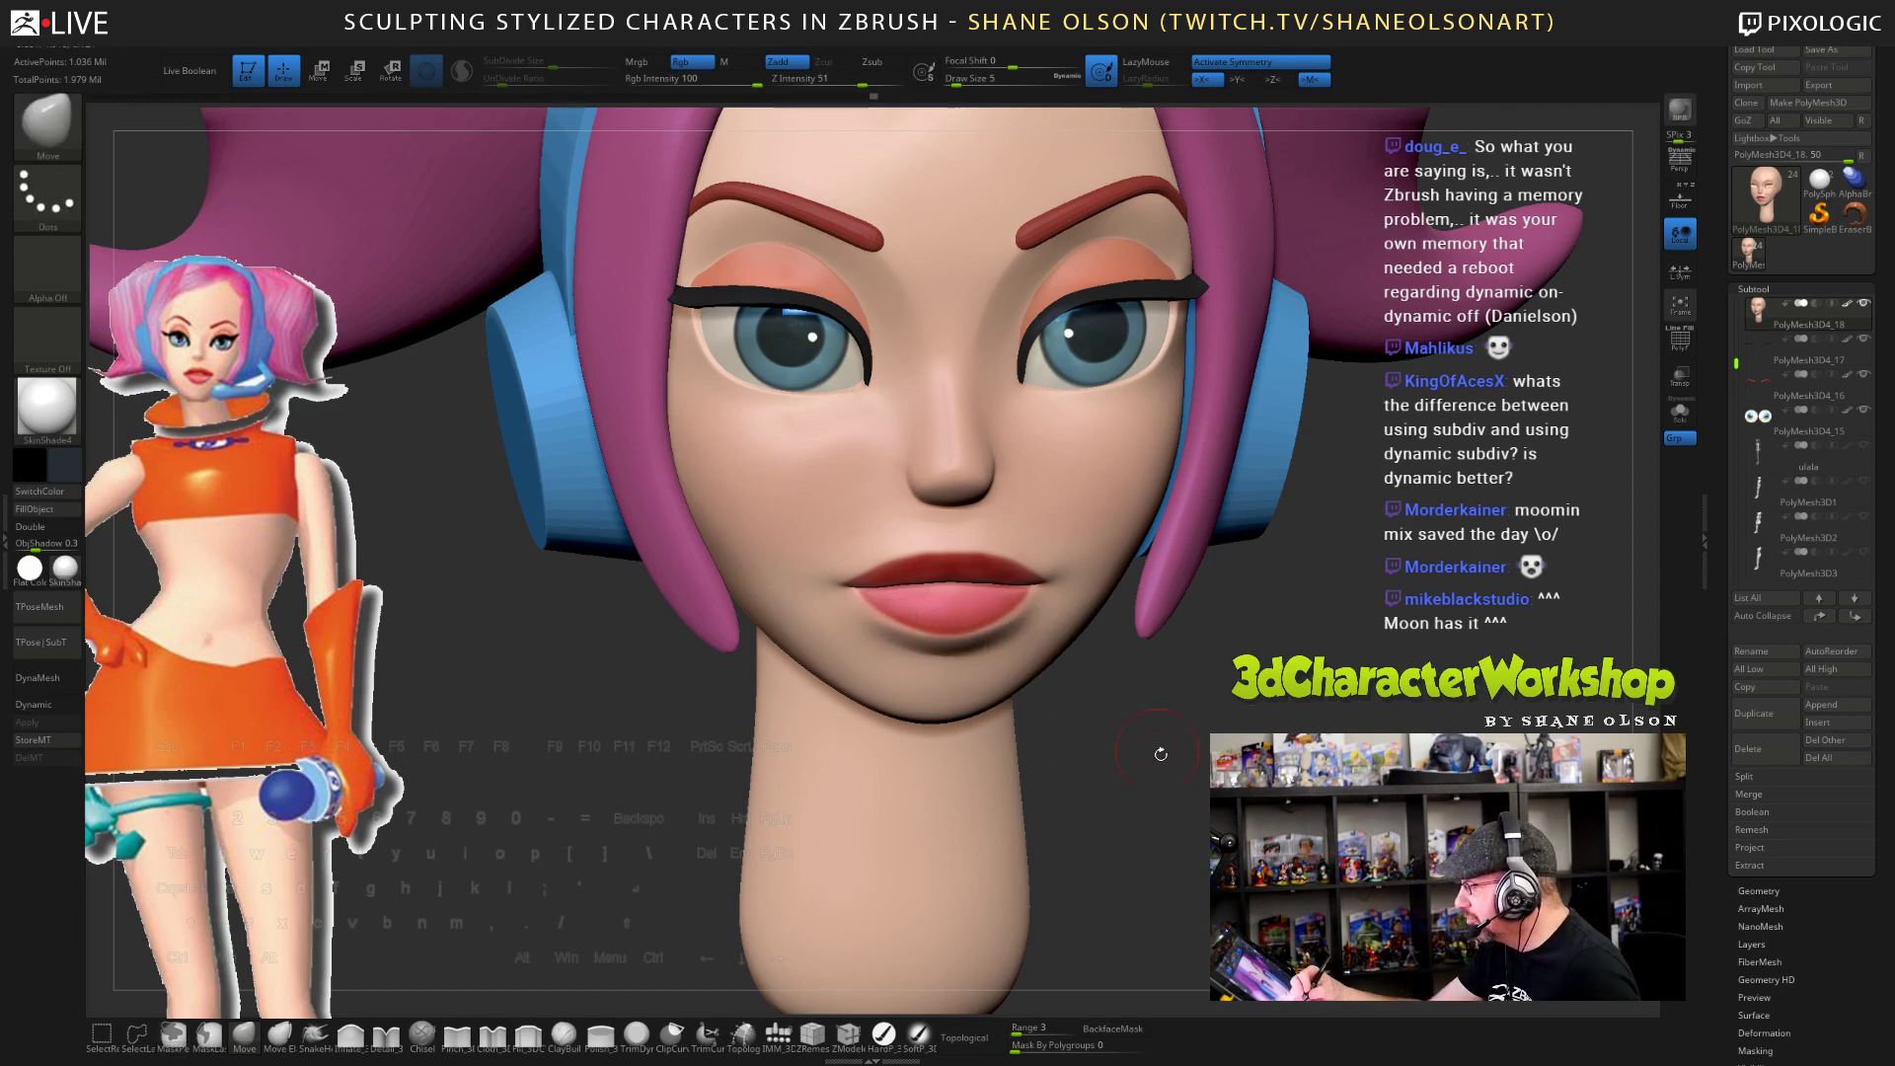
mouse_move(1160, 754)
left_mouse_down()
mouse_move(1115, 736)
mouse_move(1141, 708)
mouse_move(1097, 735)
left_mouse_up()
key("s")
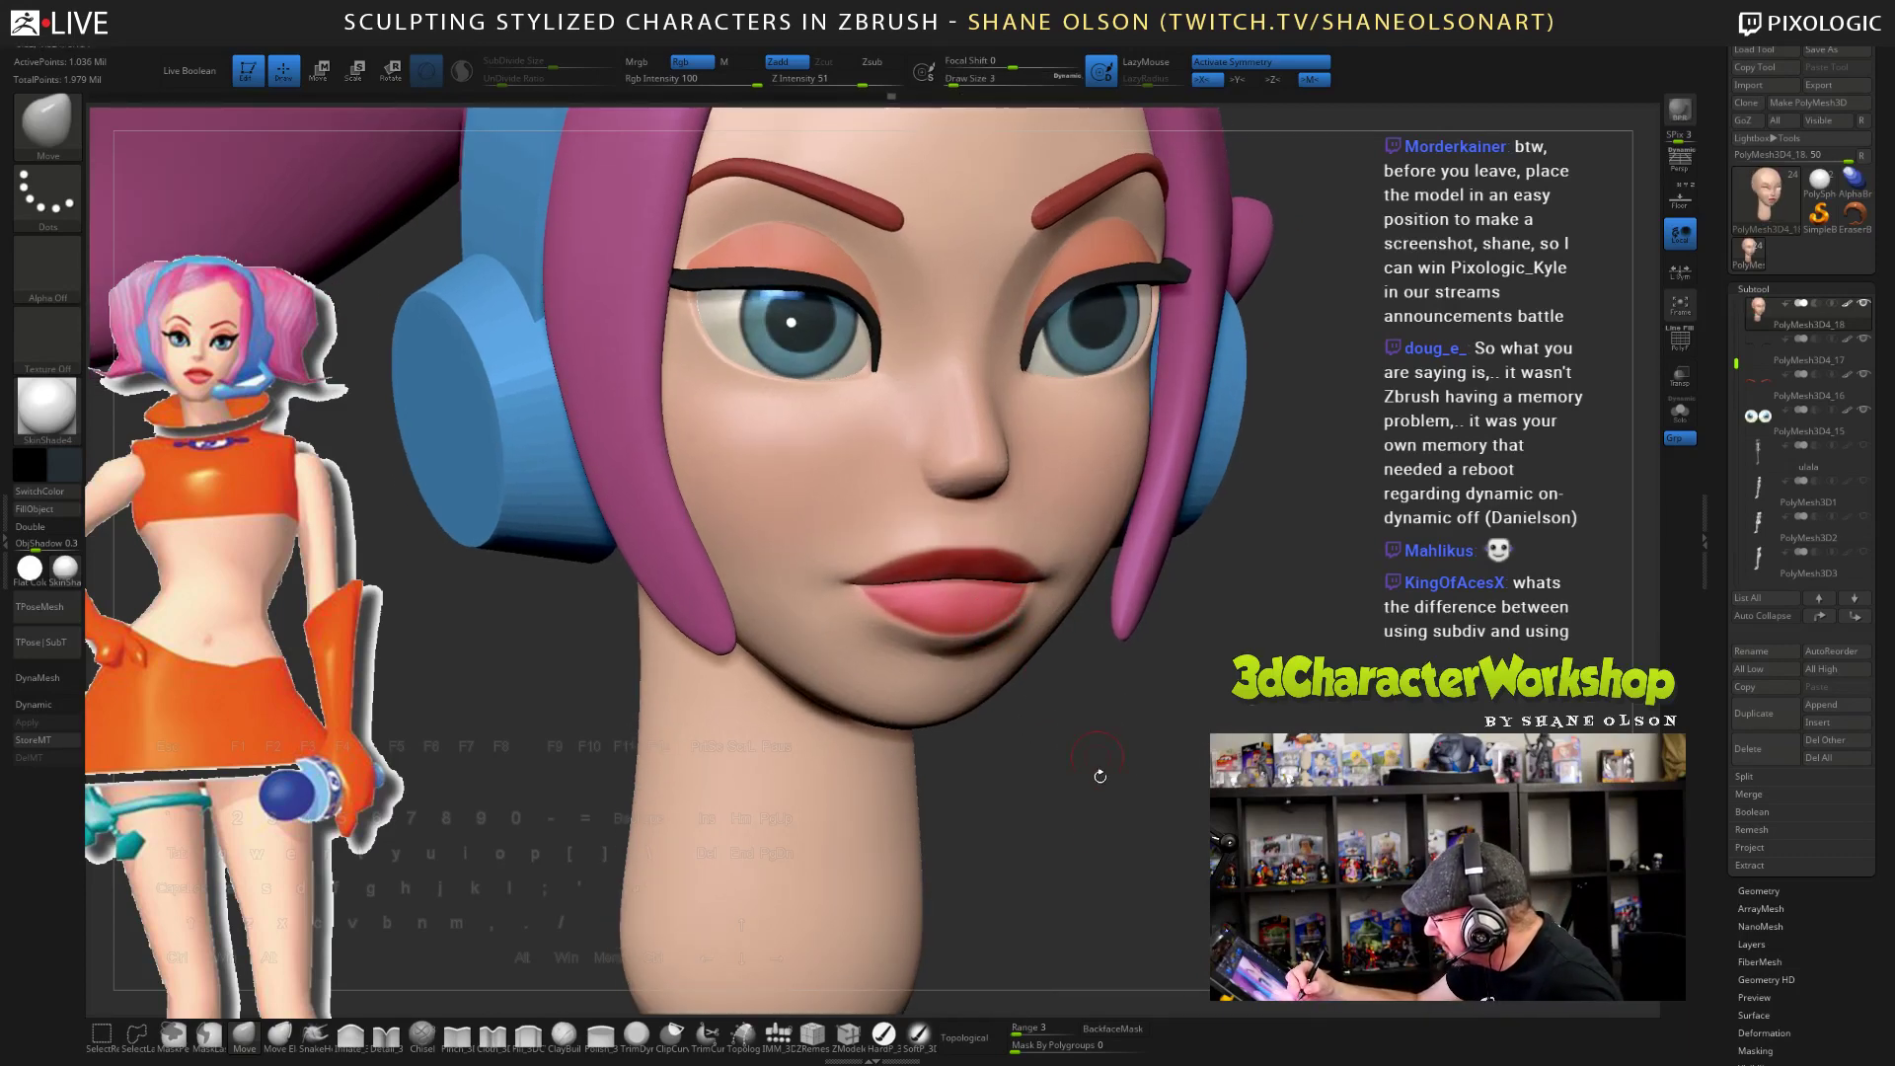
left_click_drag(1099, 777, 1028, 768)
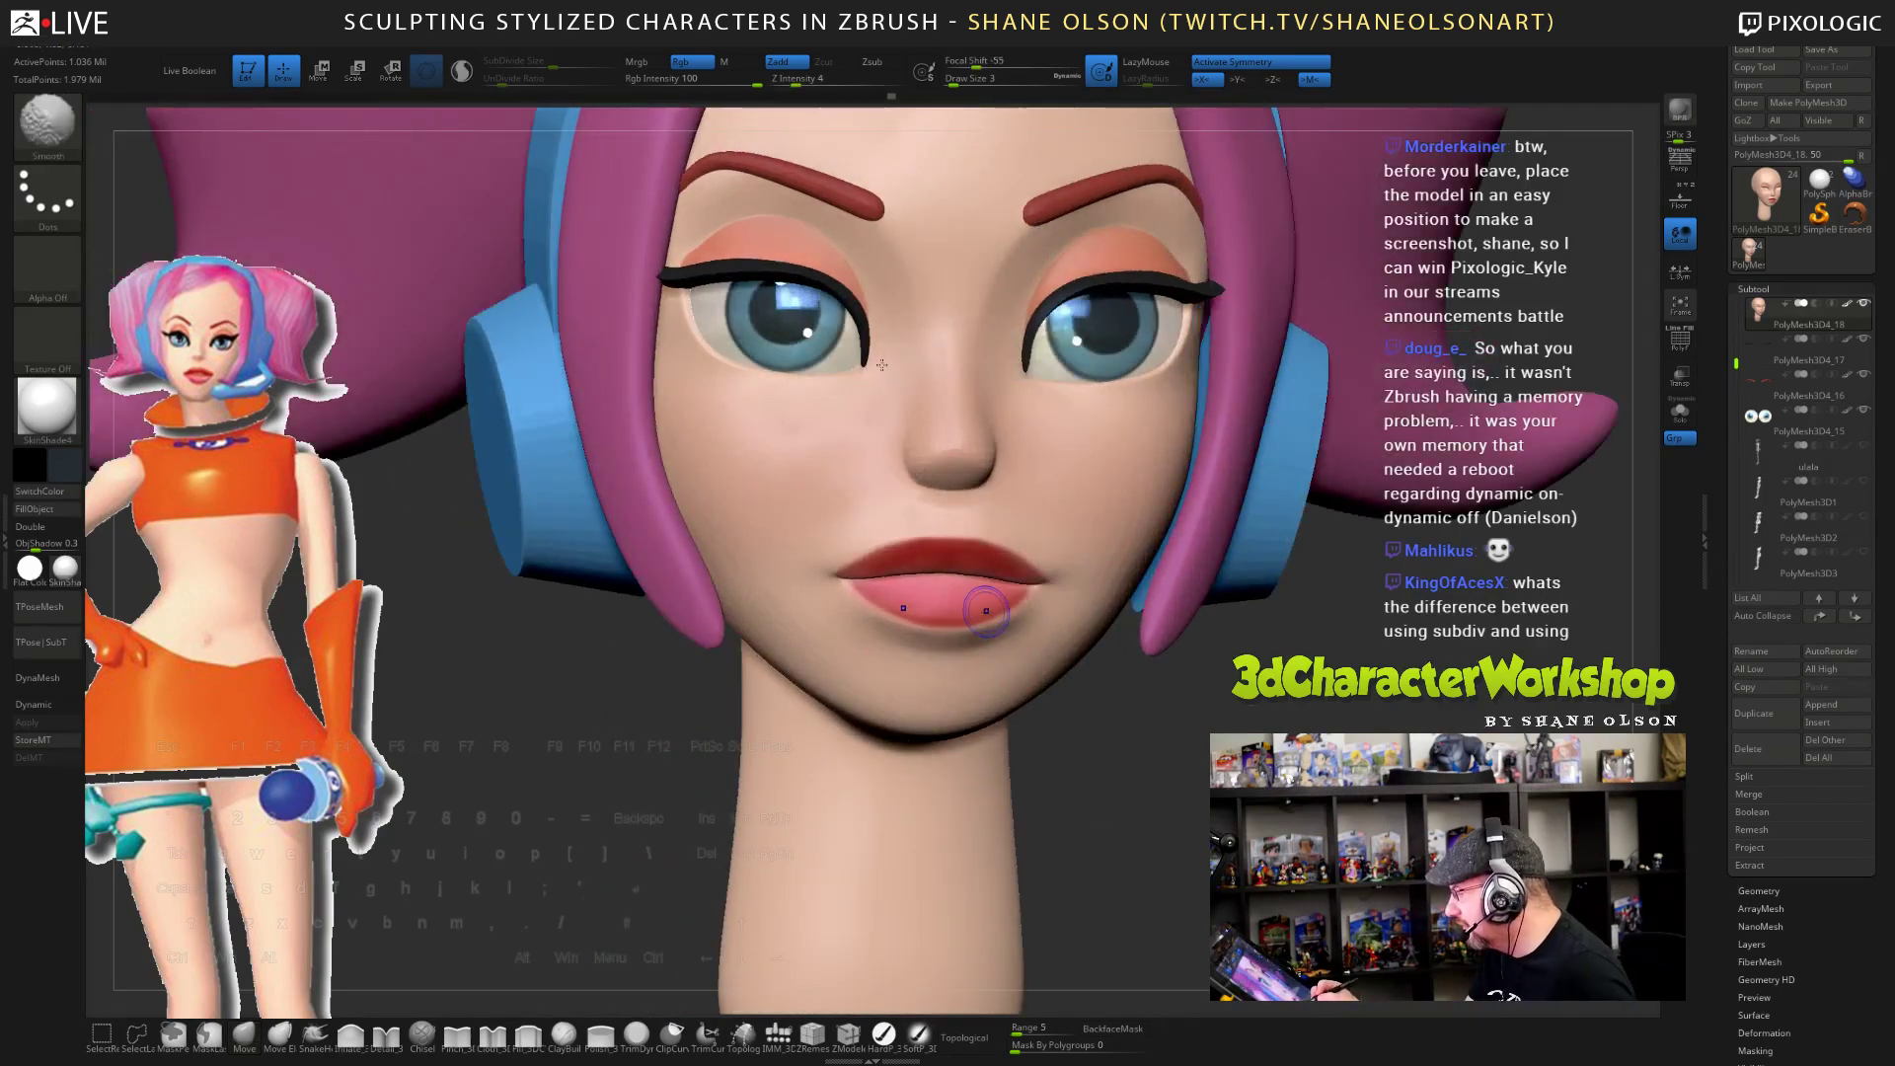
left_click_drag(1160, 784, 1160, 783)
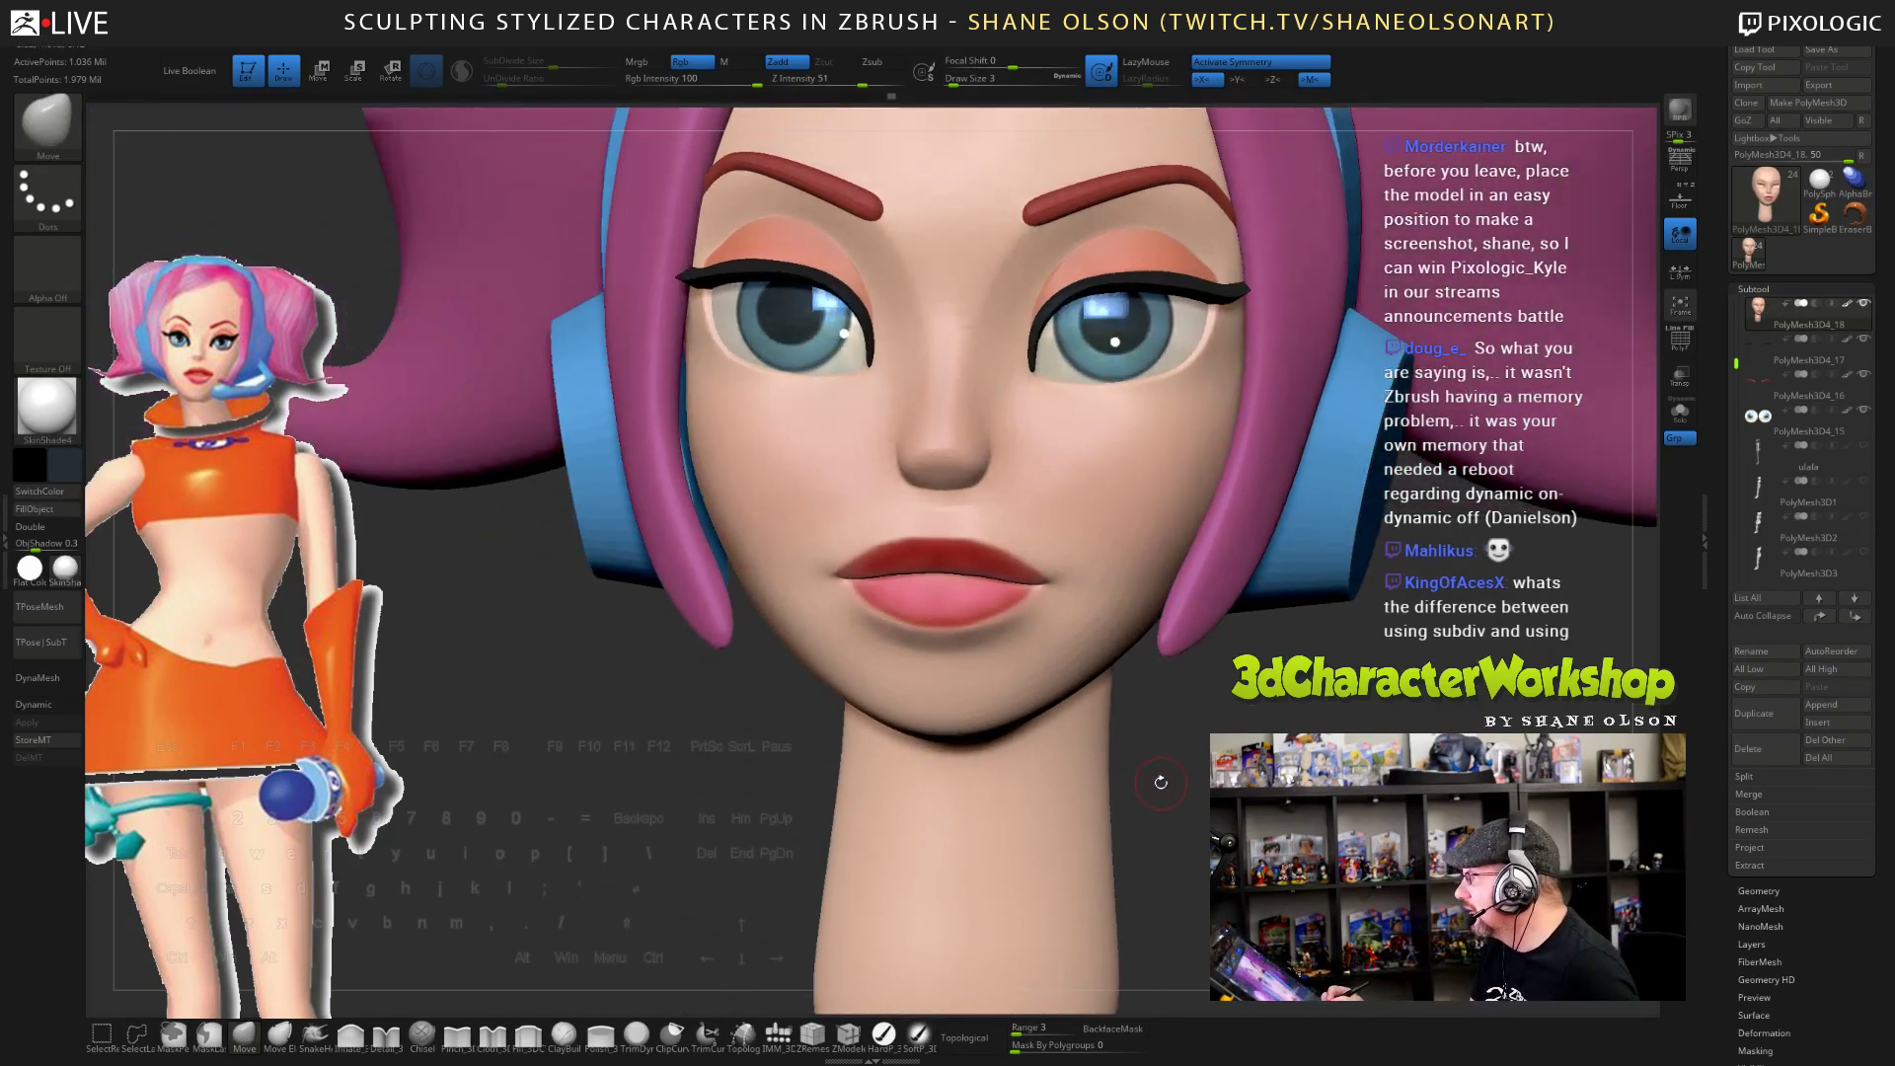
- Set the Smooth brush intensity to 25 and smooth the skin around the mouth at a lower subdivision level
key("shift")
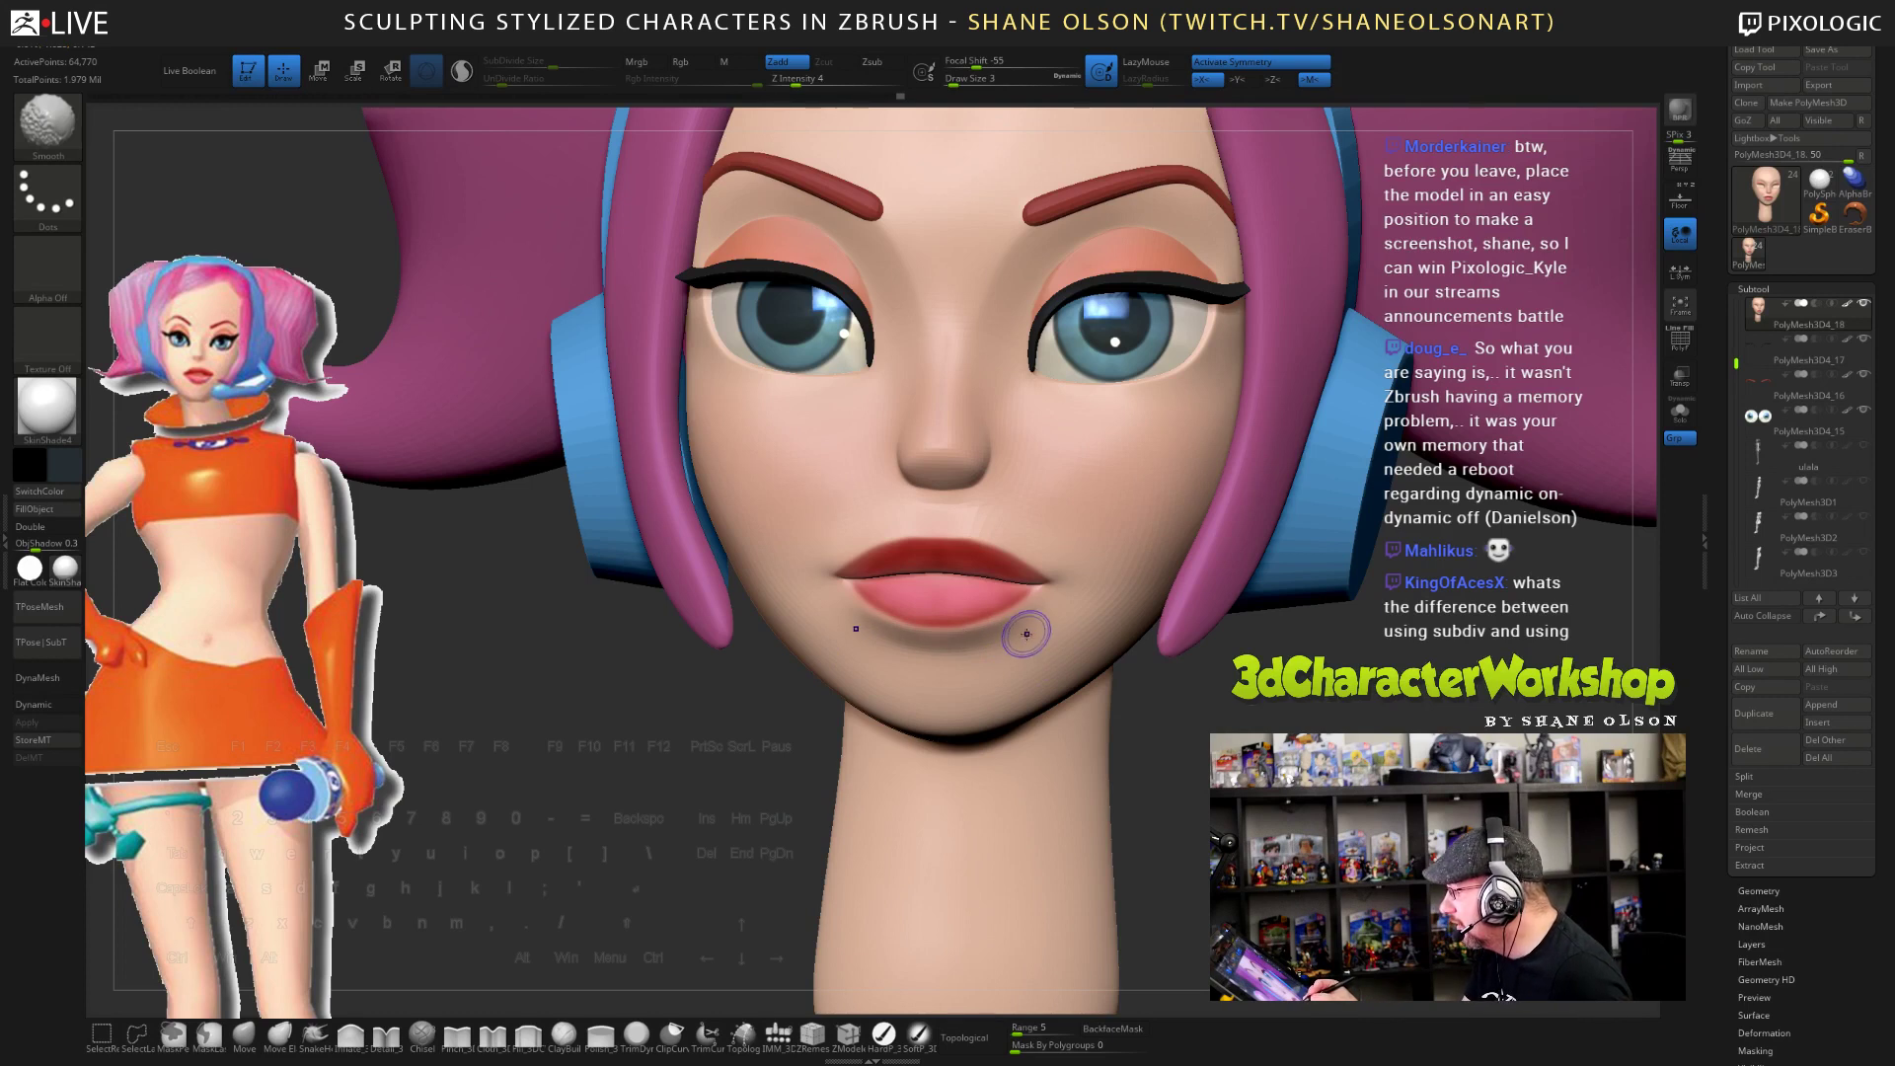
left_click(834, 82)
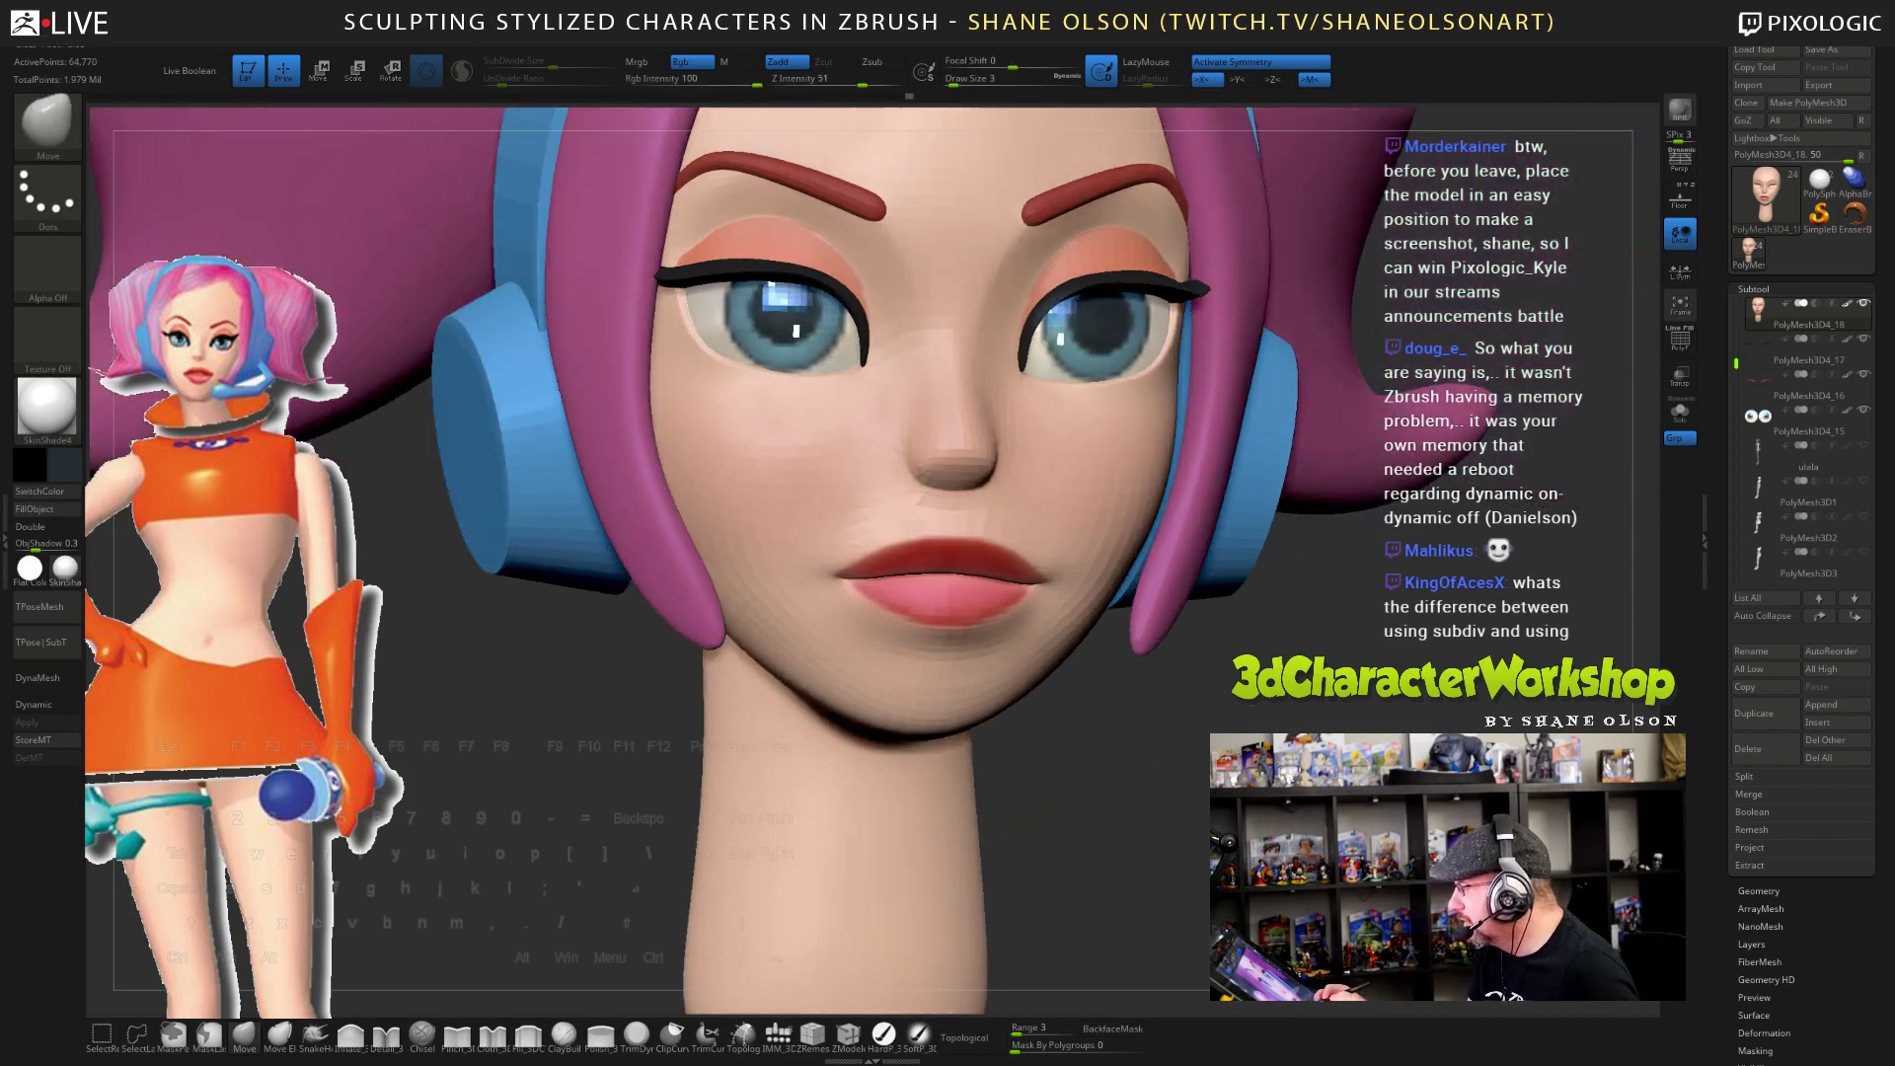
left_click_drag(1123, 720, 1062, 705)
key("shift")
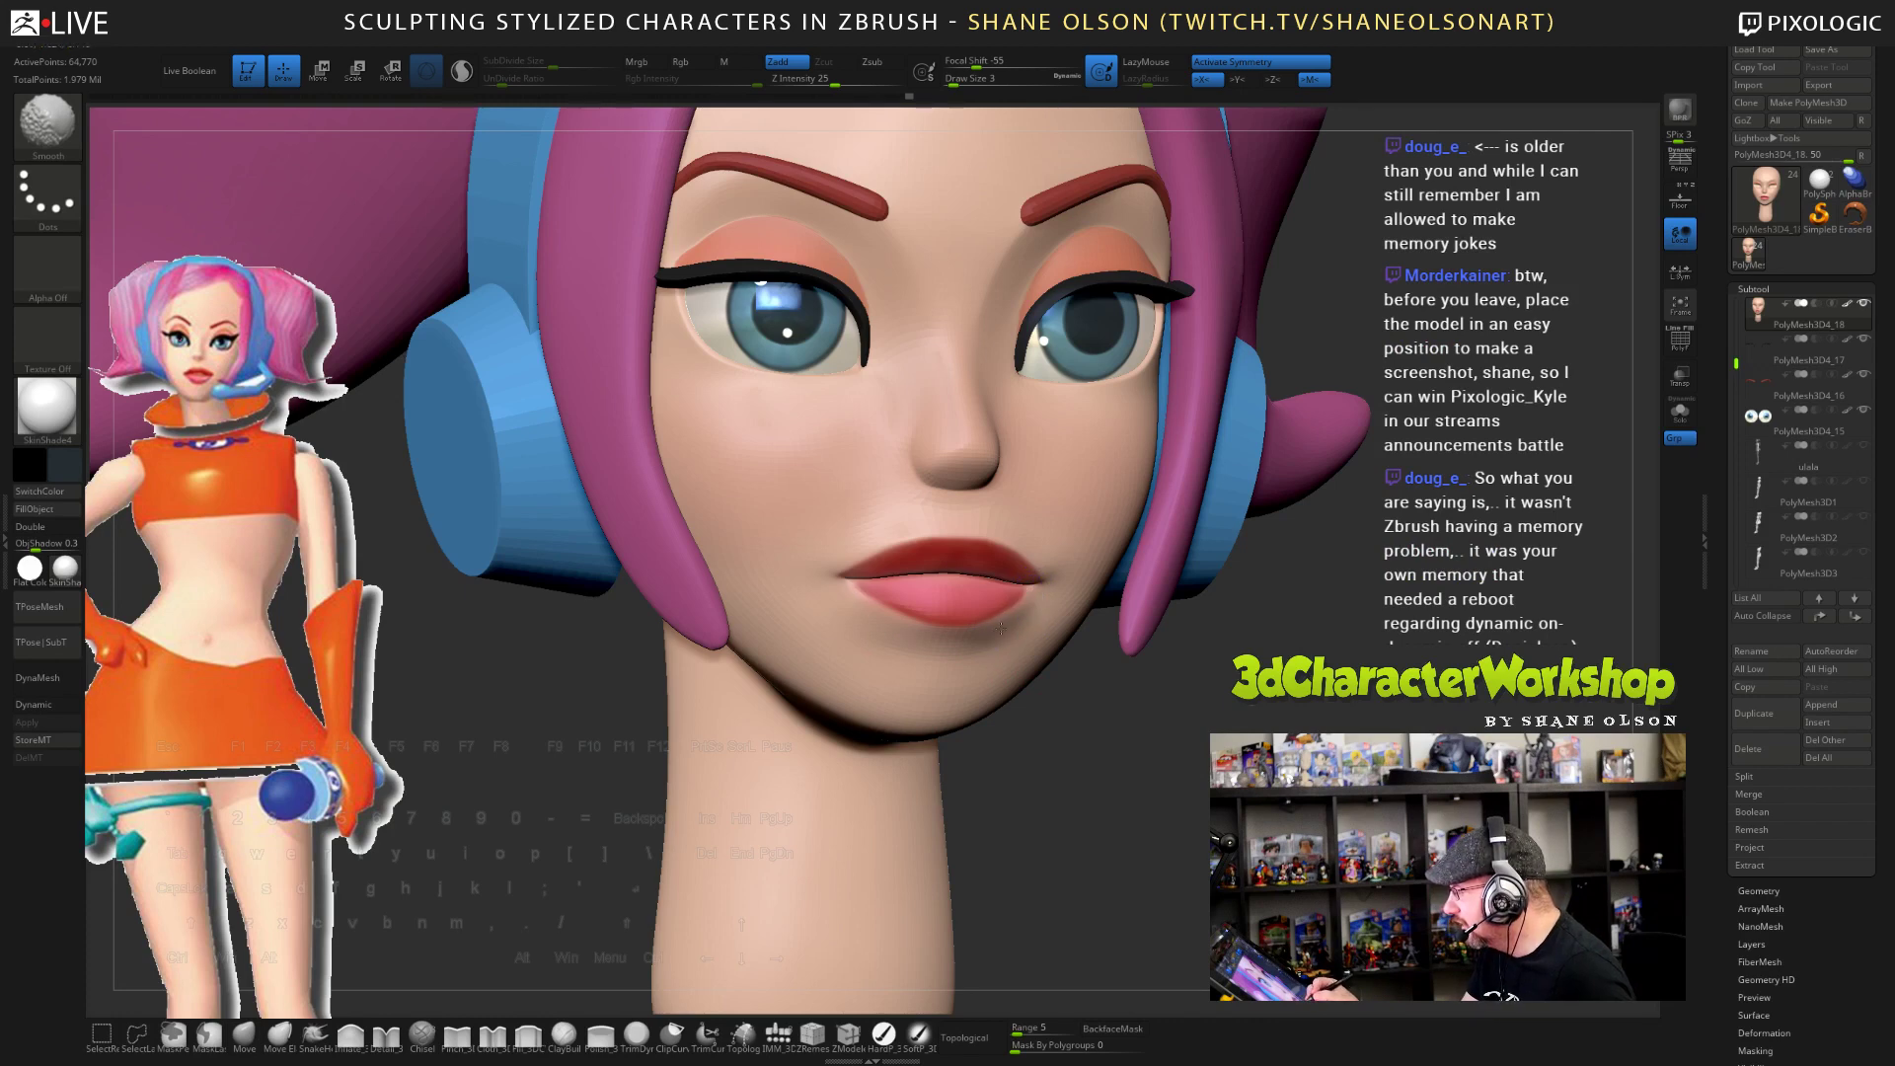
left_click_drag(1149, 780, 1185, 815)
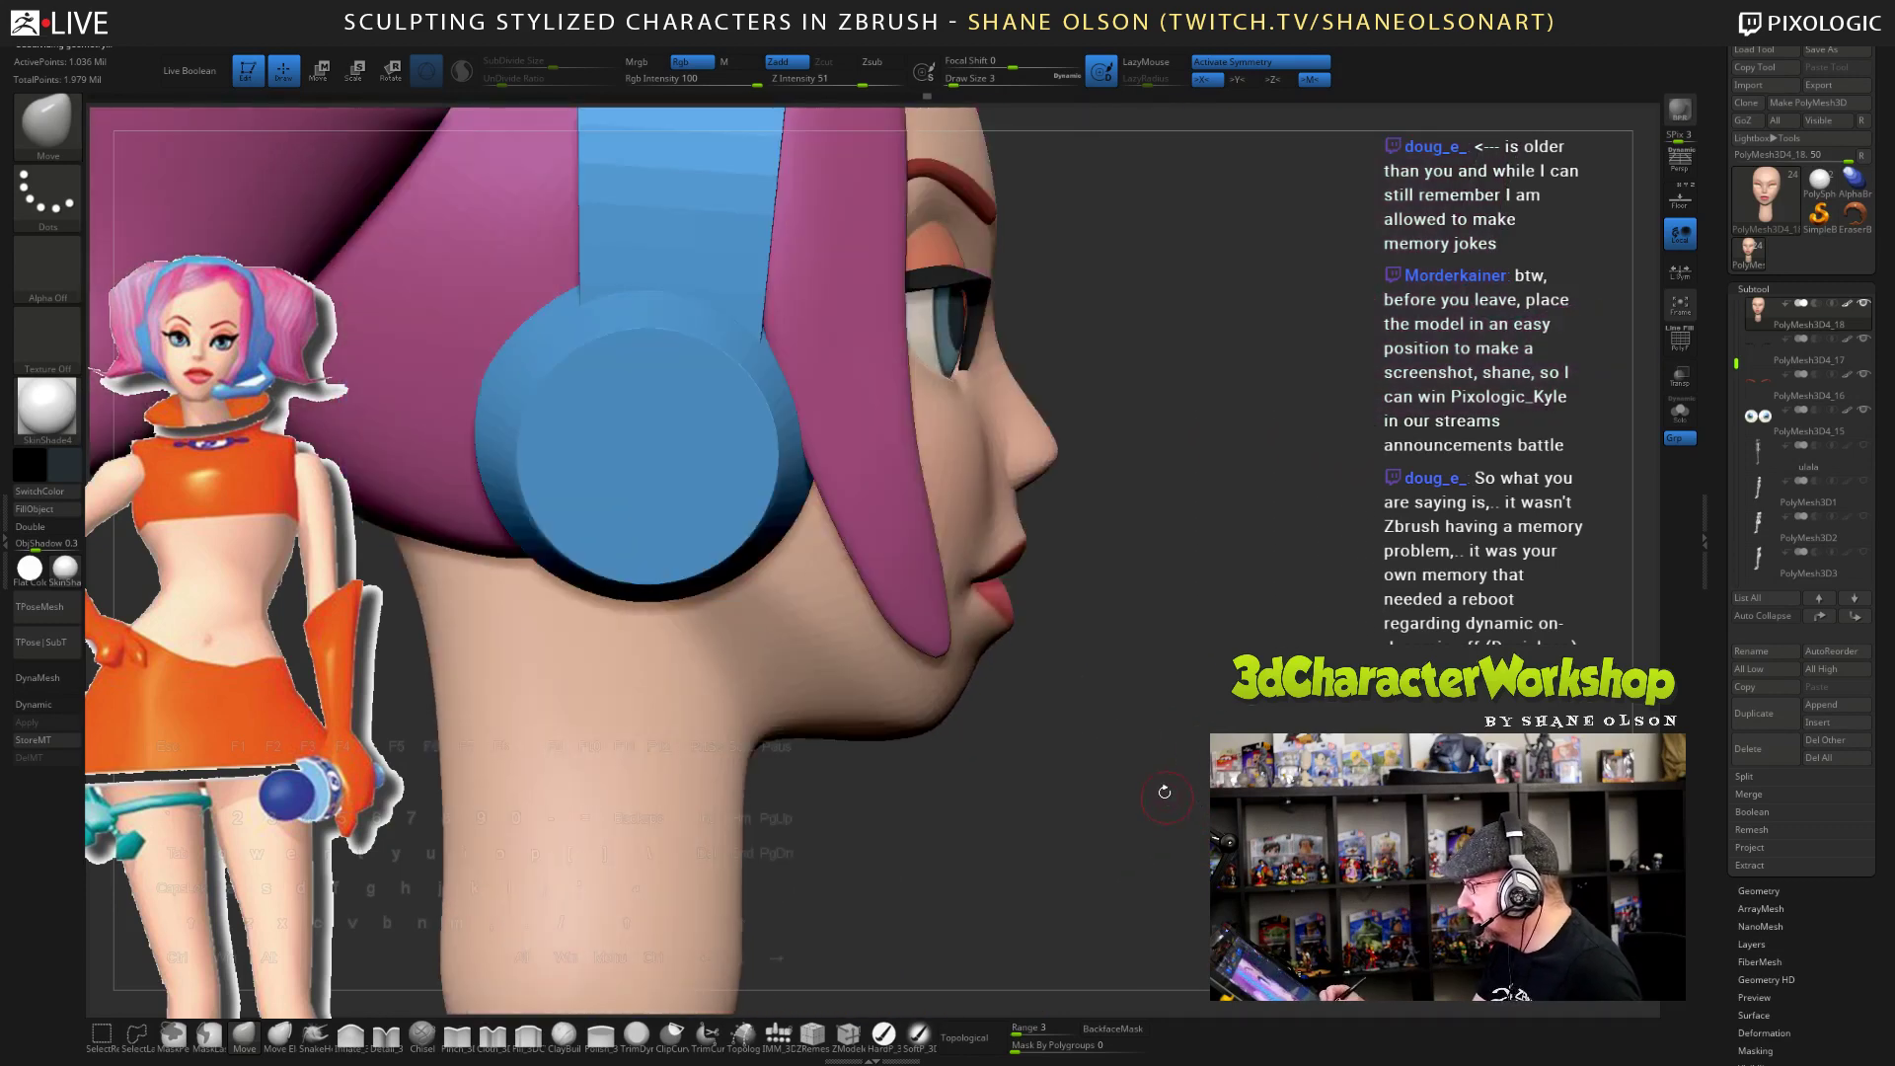
- Shape the chin in profile and the jawline in three-quarter view with the Move brush at draw size 14
left_click(244, 1035)
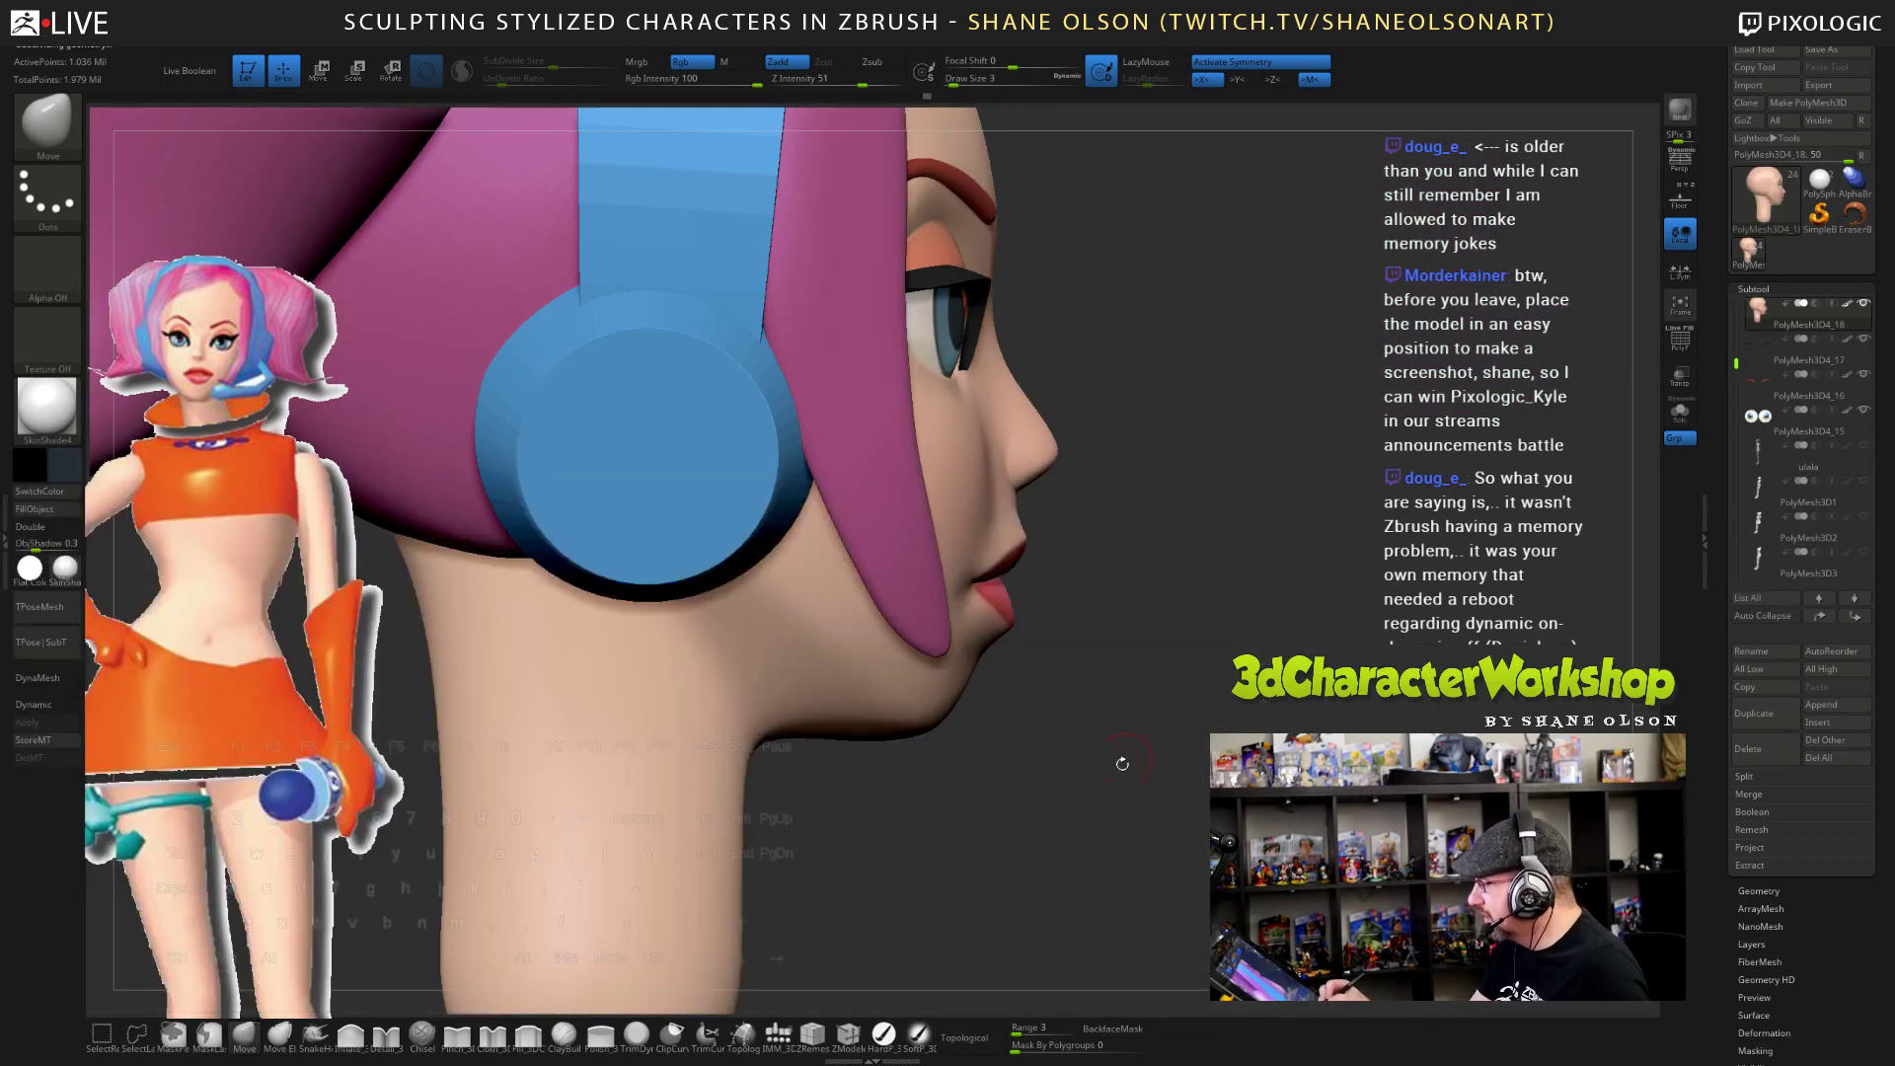
key("s")
left_click_drag(1114, 776, 1126, 779)
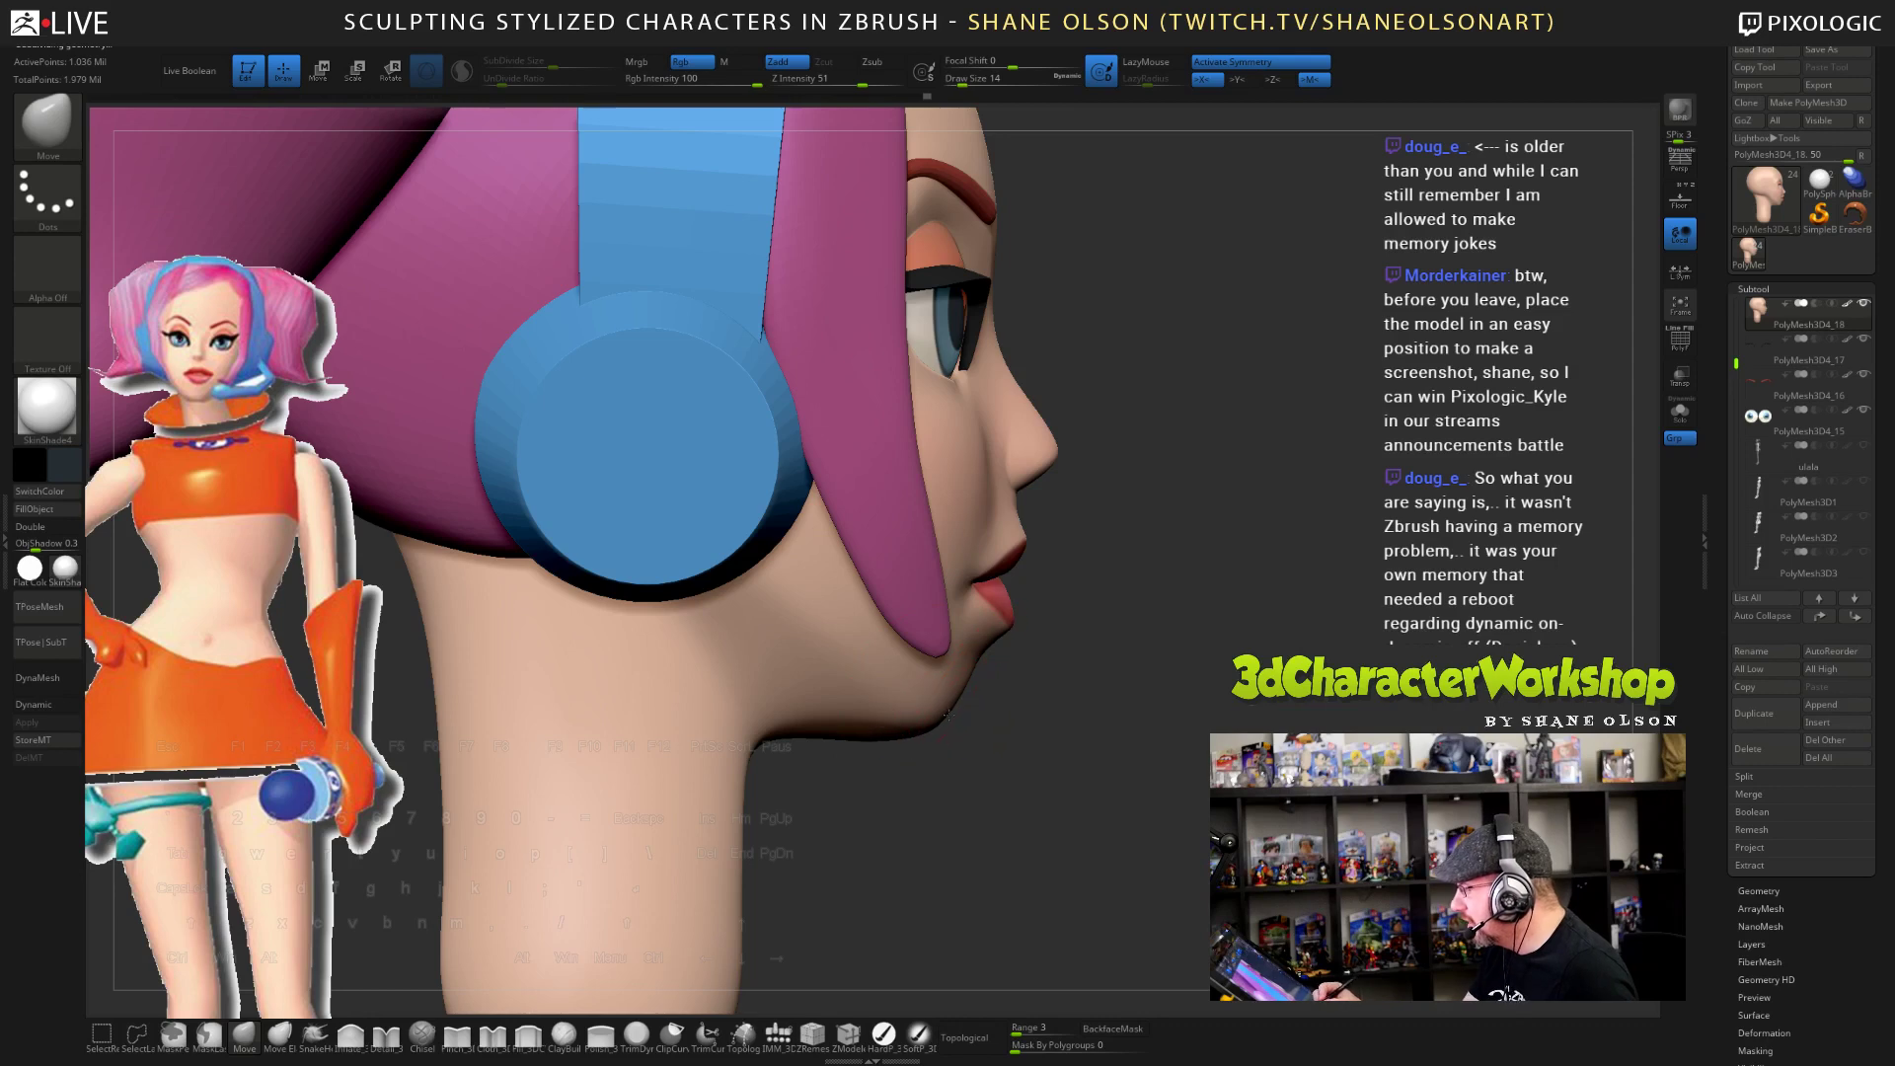
mouse_move(947, 715)
left_mouse_down()
mouse_move(961, 729)
mouse_move(967, 709)
left_mouse_up()
left_click_drag(1167, 850, 888, 789)
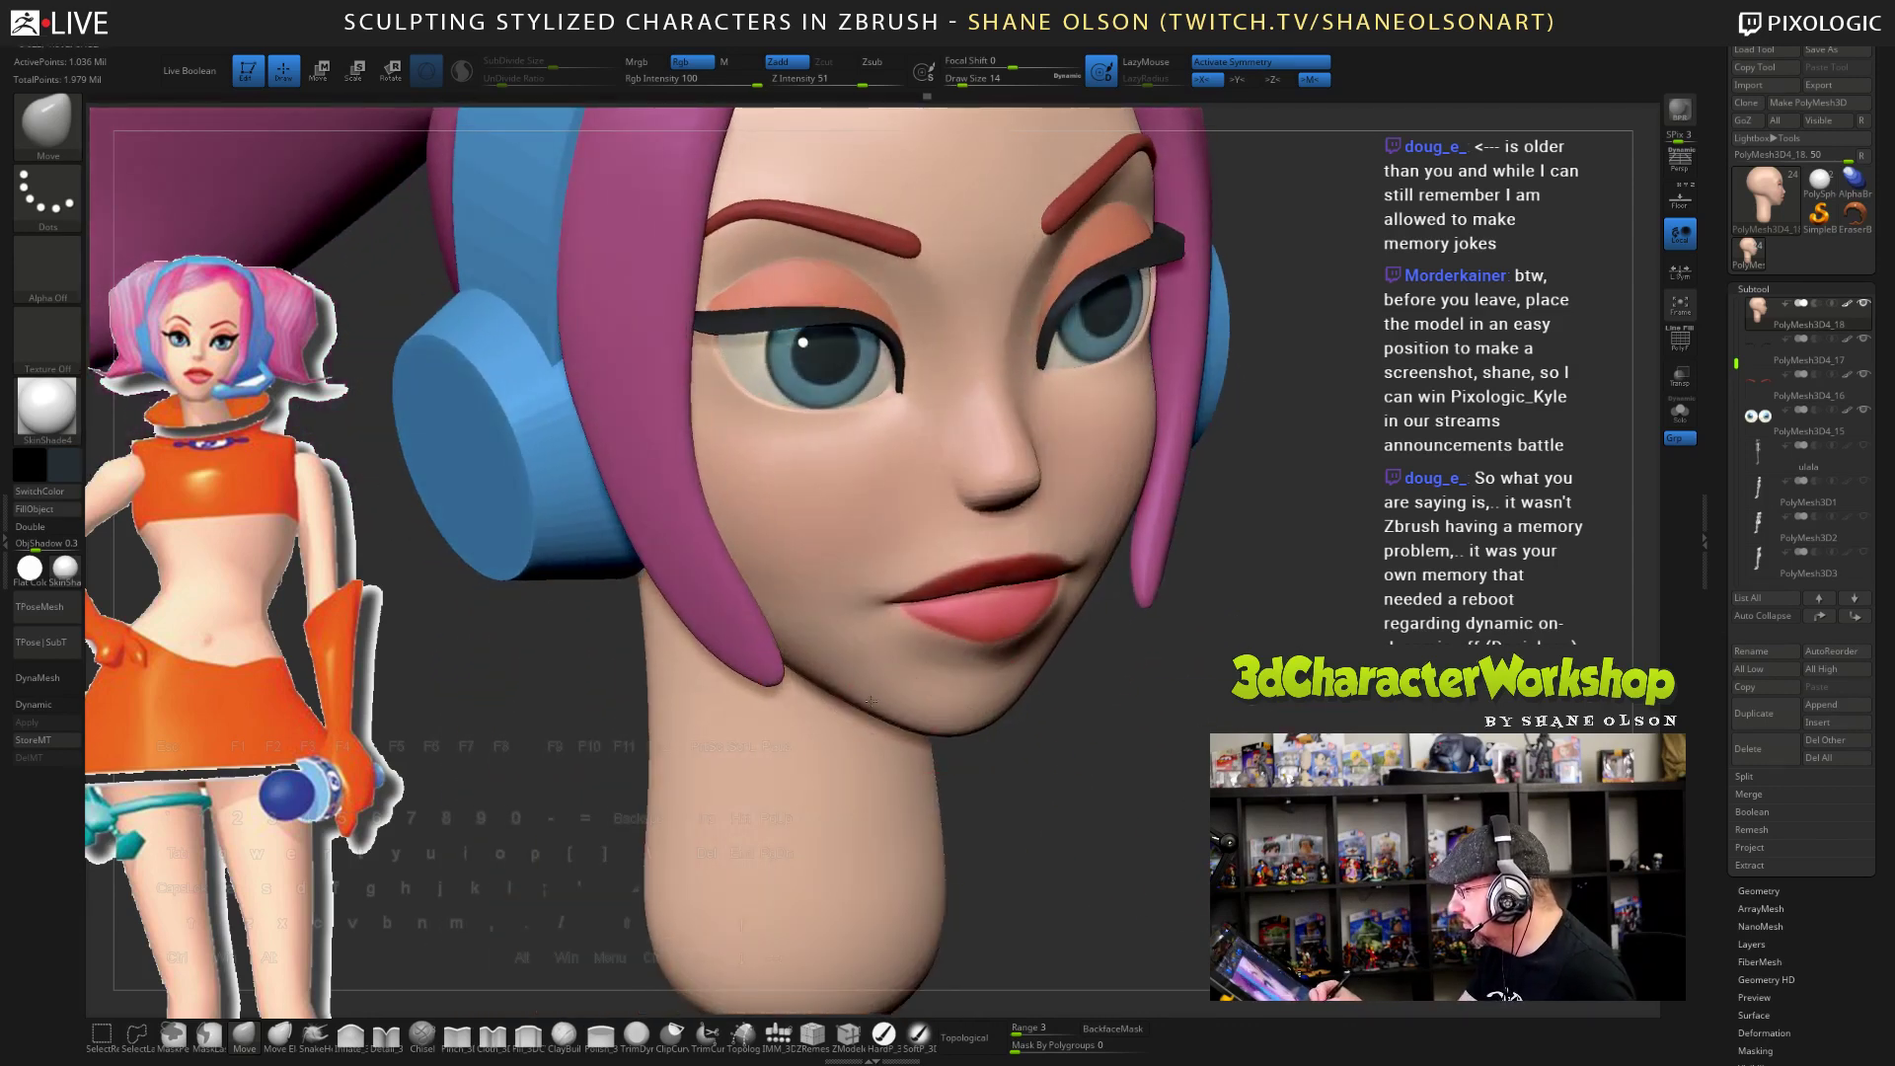
left_click_drag(870, 700, 866, 709)
mouse_move(1188, 833)
left_mouse_down("alt")
mouse_move(1179, 780)
mouse_move(1065, 809)
mouse_move(1231, 800)
left_mouse_up("alt")
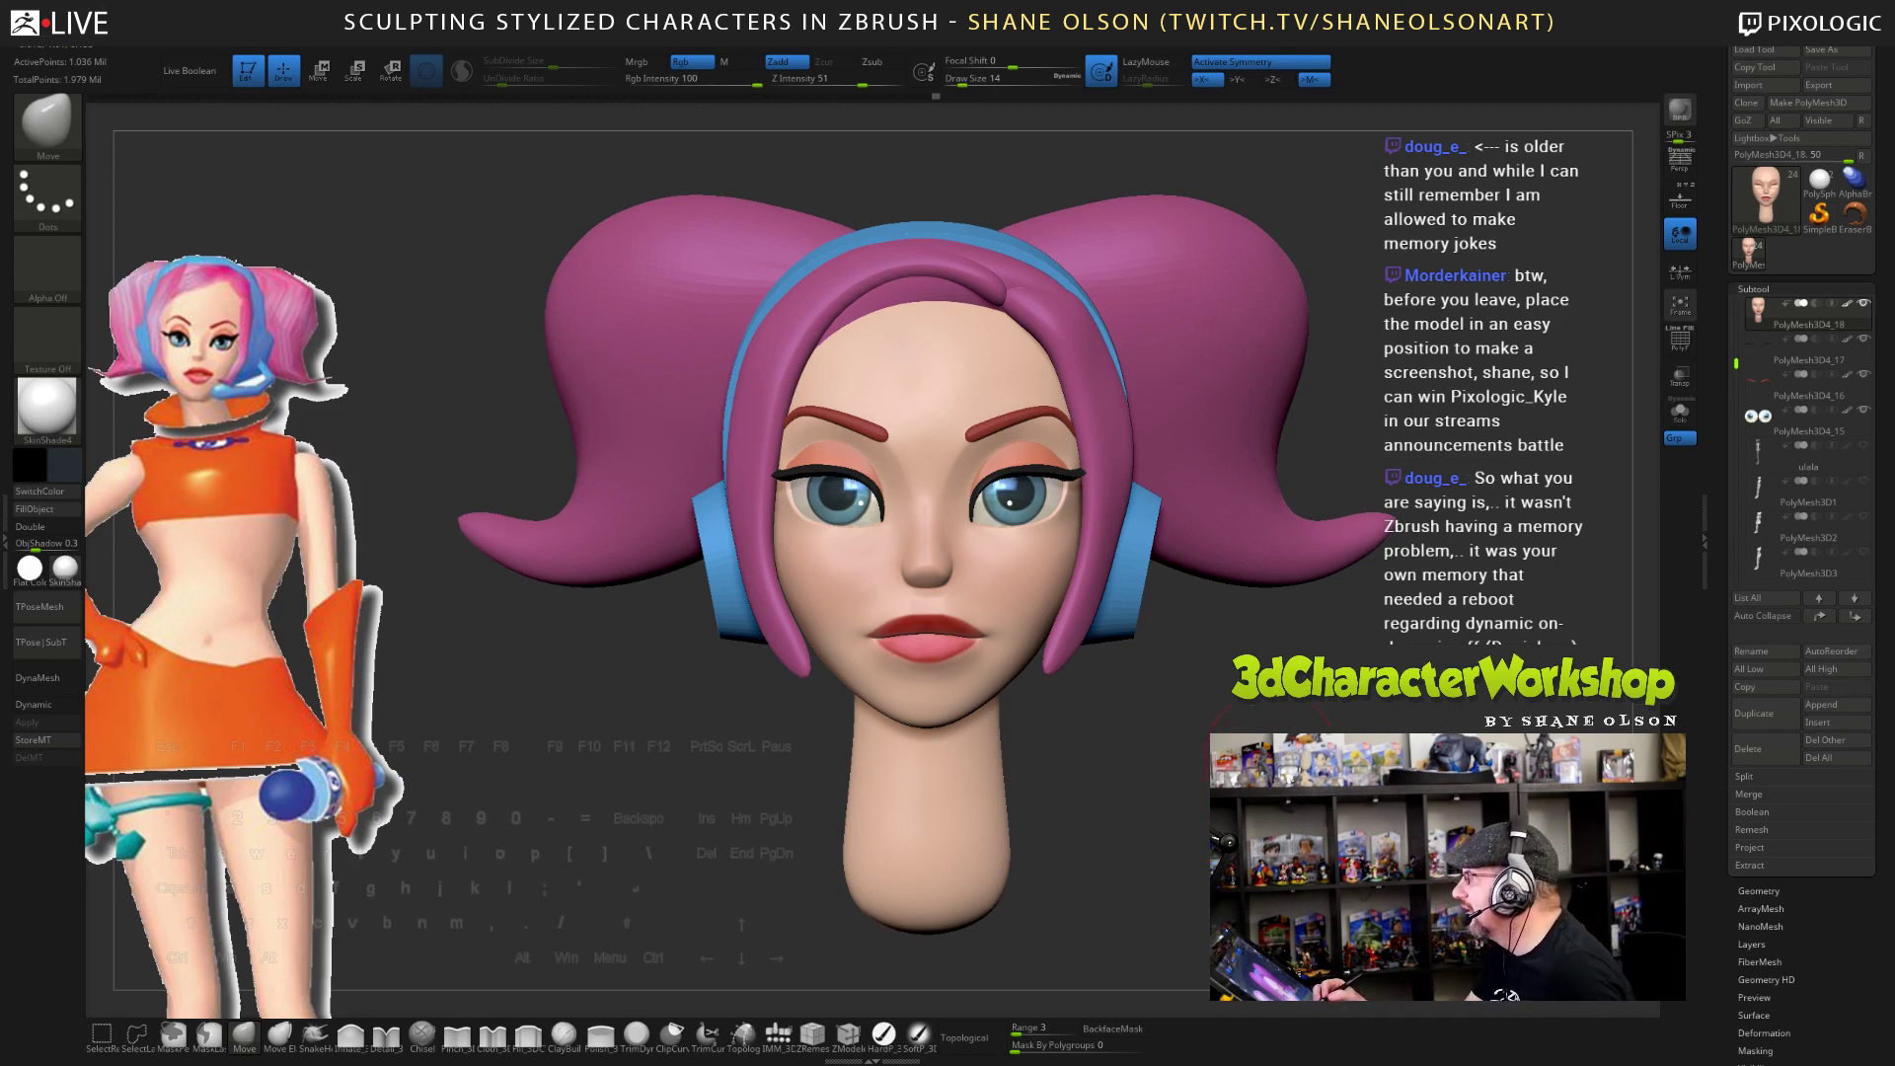
- Check the head from several angles, set the draw size to 25, and select the pink hair mesh
mouse_move(1279, 796)
left_mouse_down("alt")
mouse_move(1278, 759)
mouse_move(1350, 782)
mouse_move(1278, 770)
mouse_move(1328, 768)
mouse_move(1392, 834)
left_mouse_up("alt")
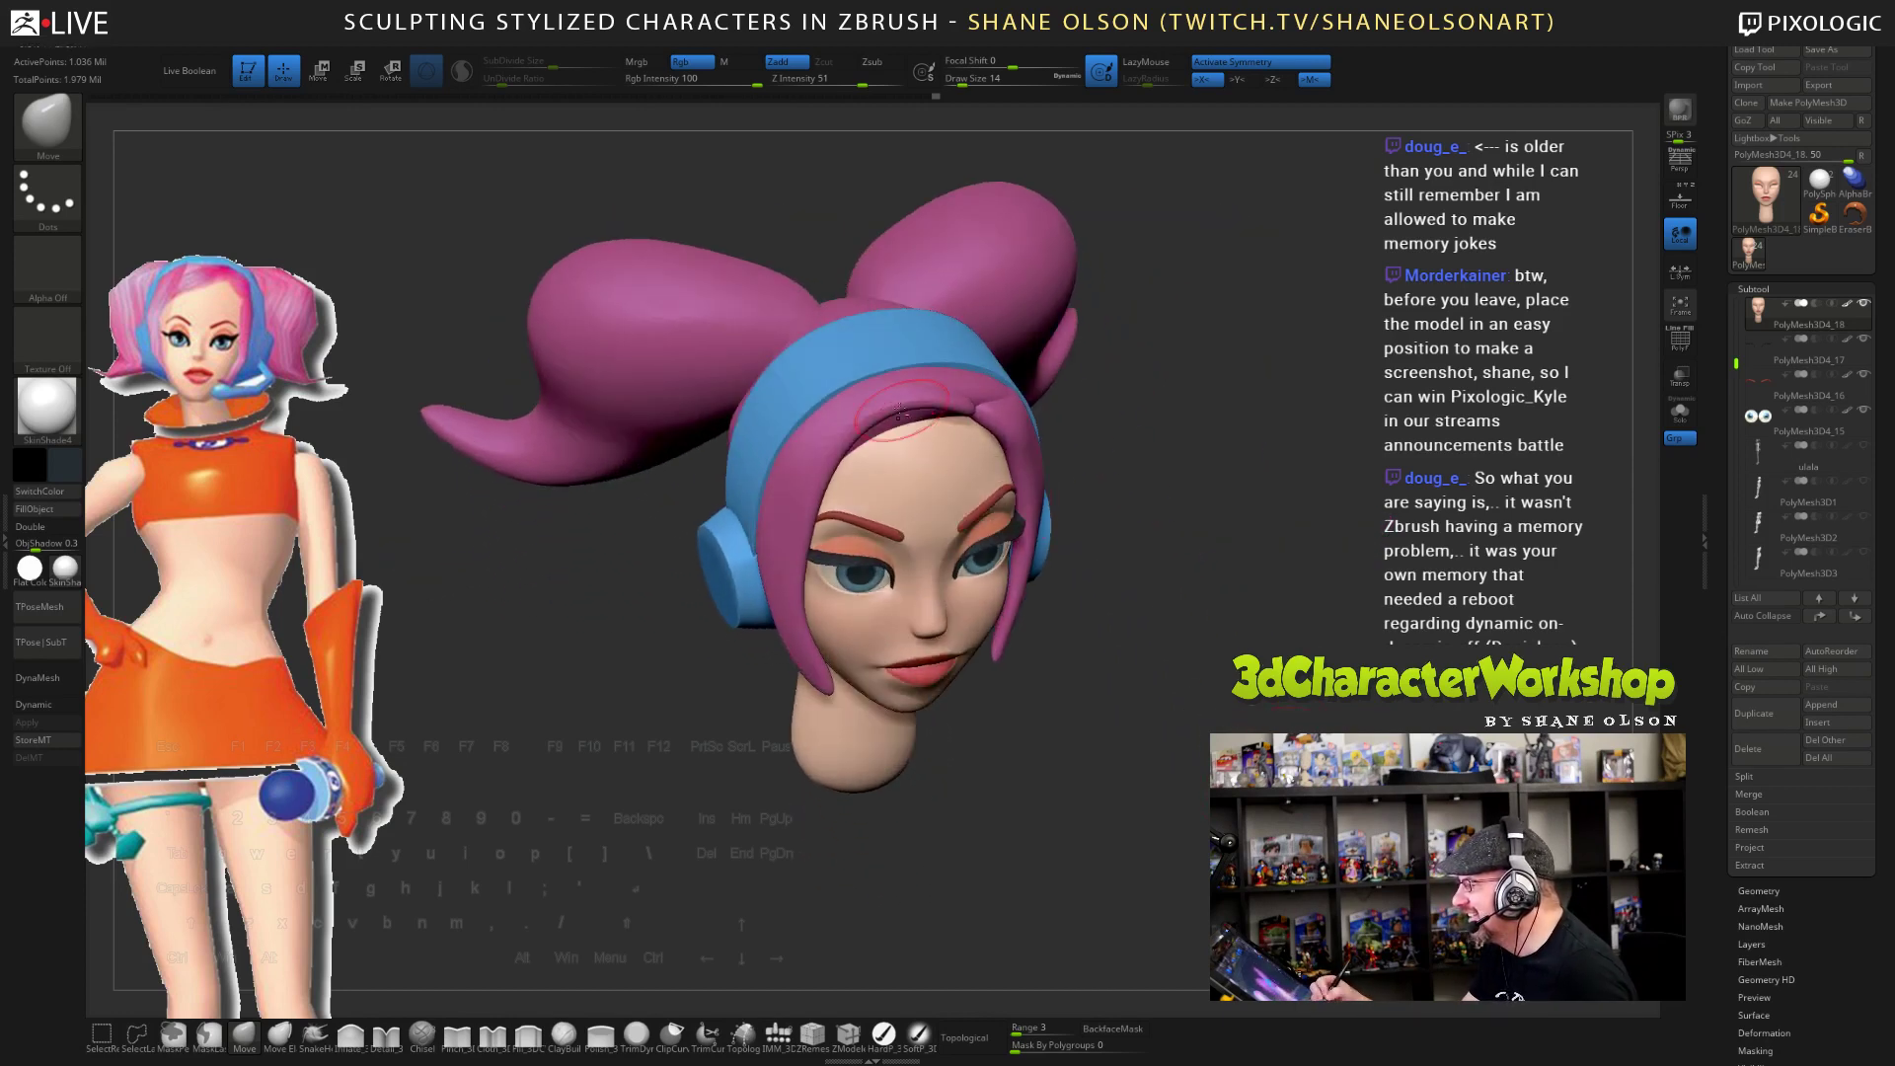
left_click_drag(1283, 878, 1220, 837)
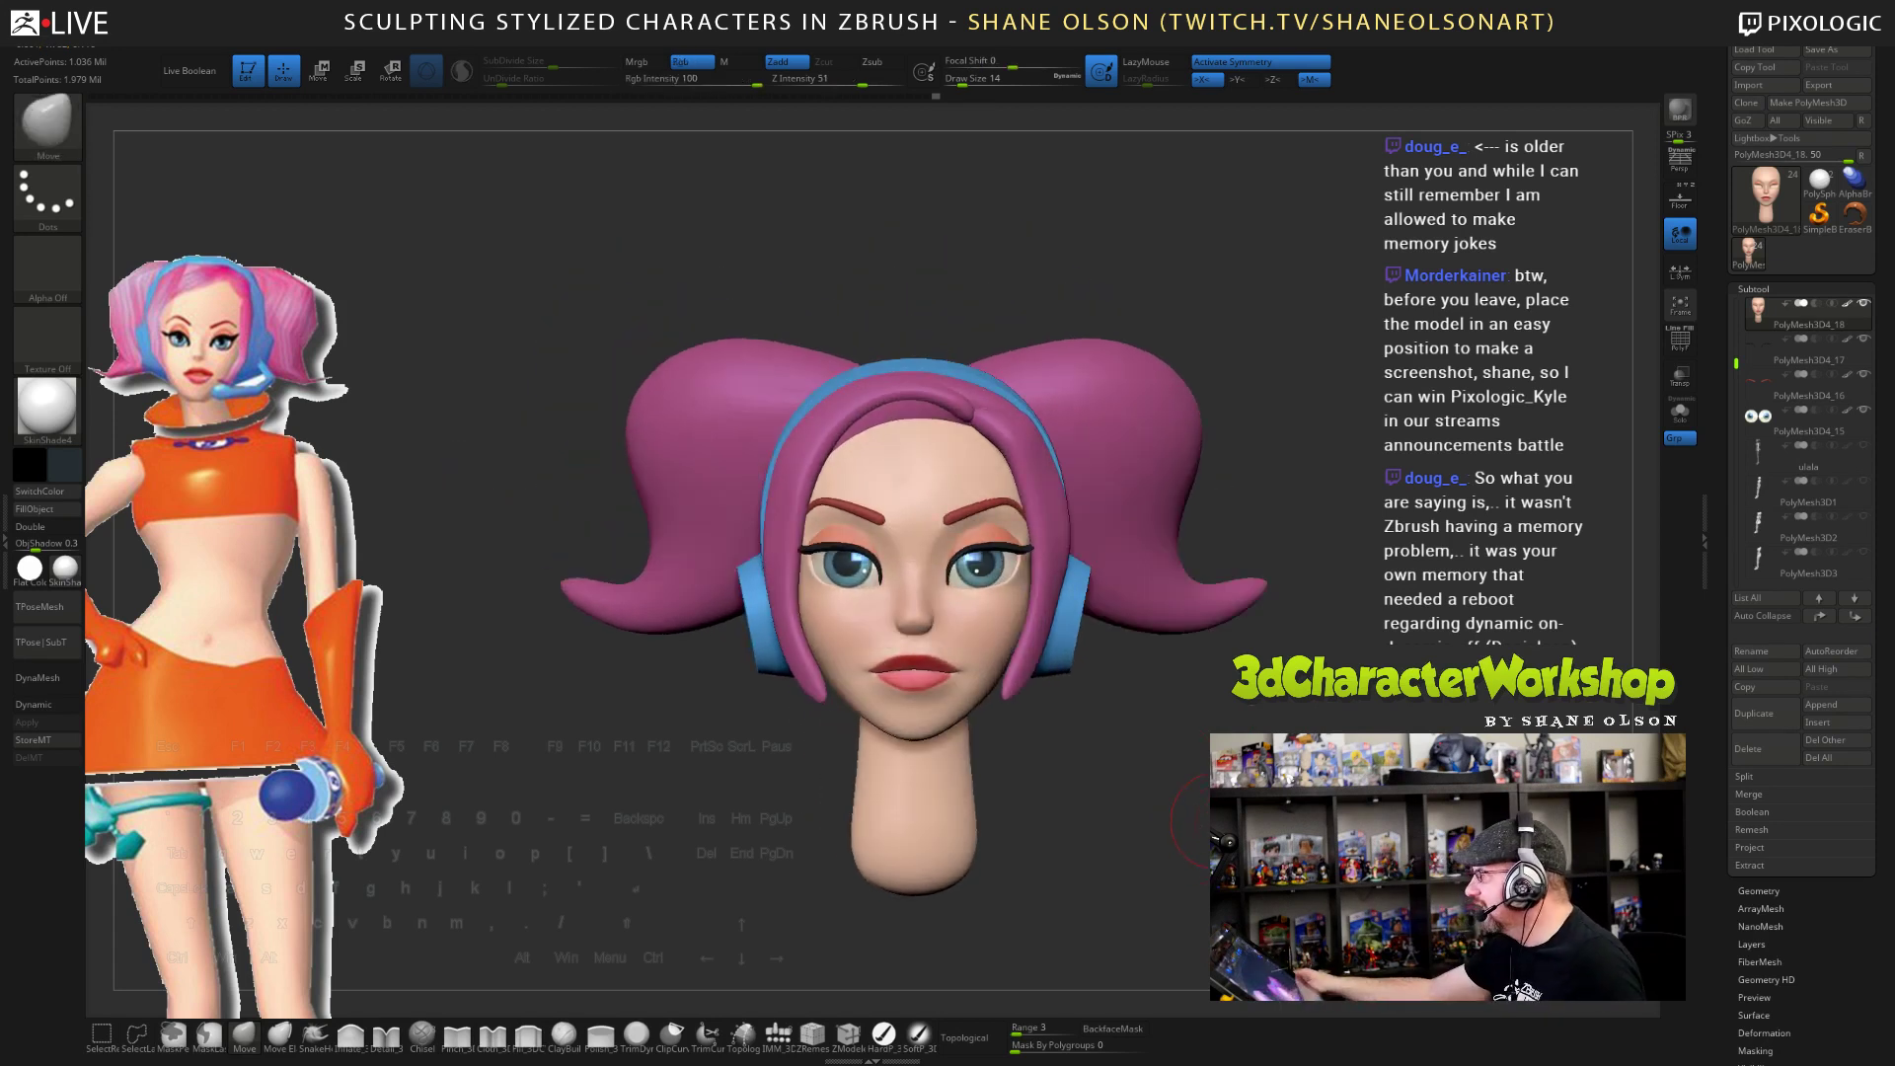
left_click_drag(1303, 762, 1302, 731, "alt")
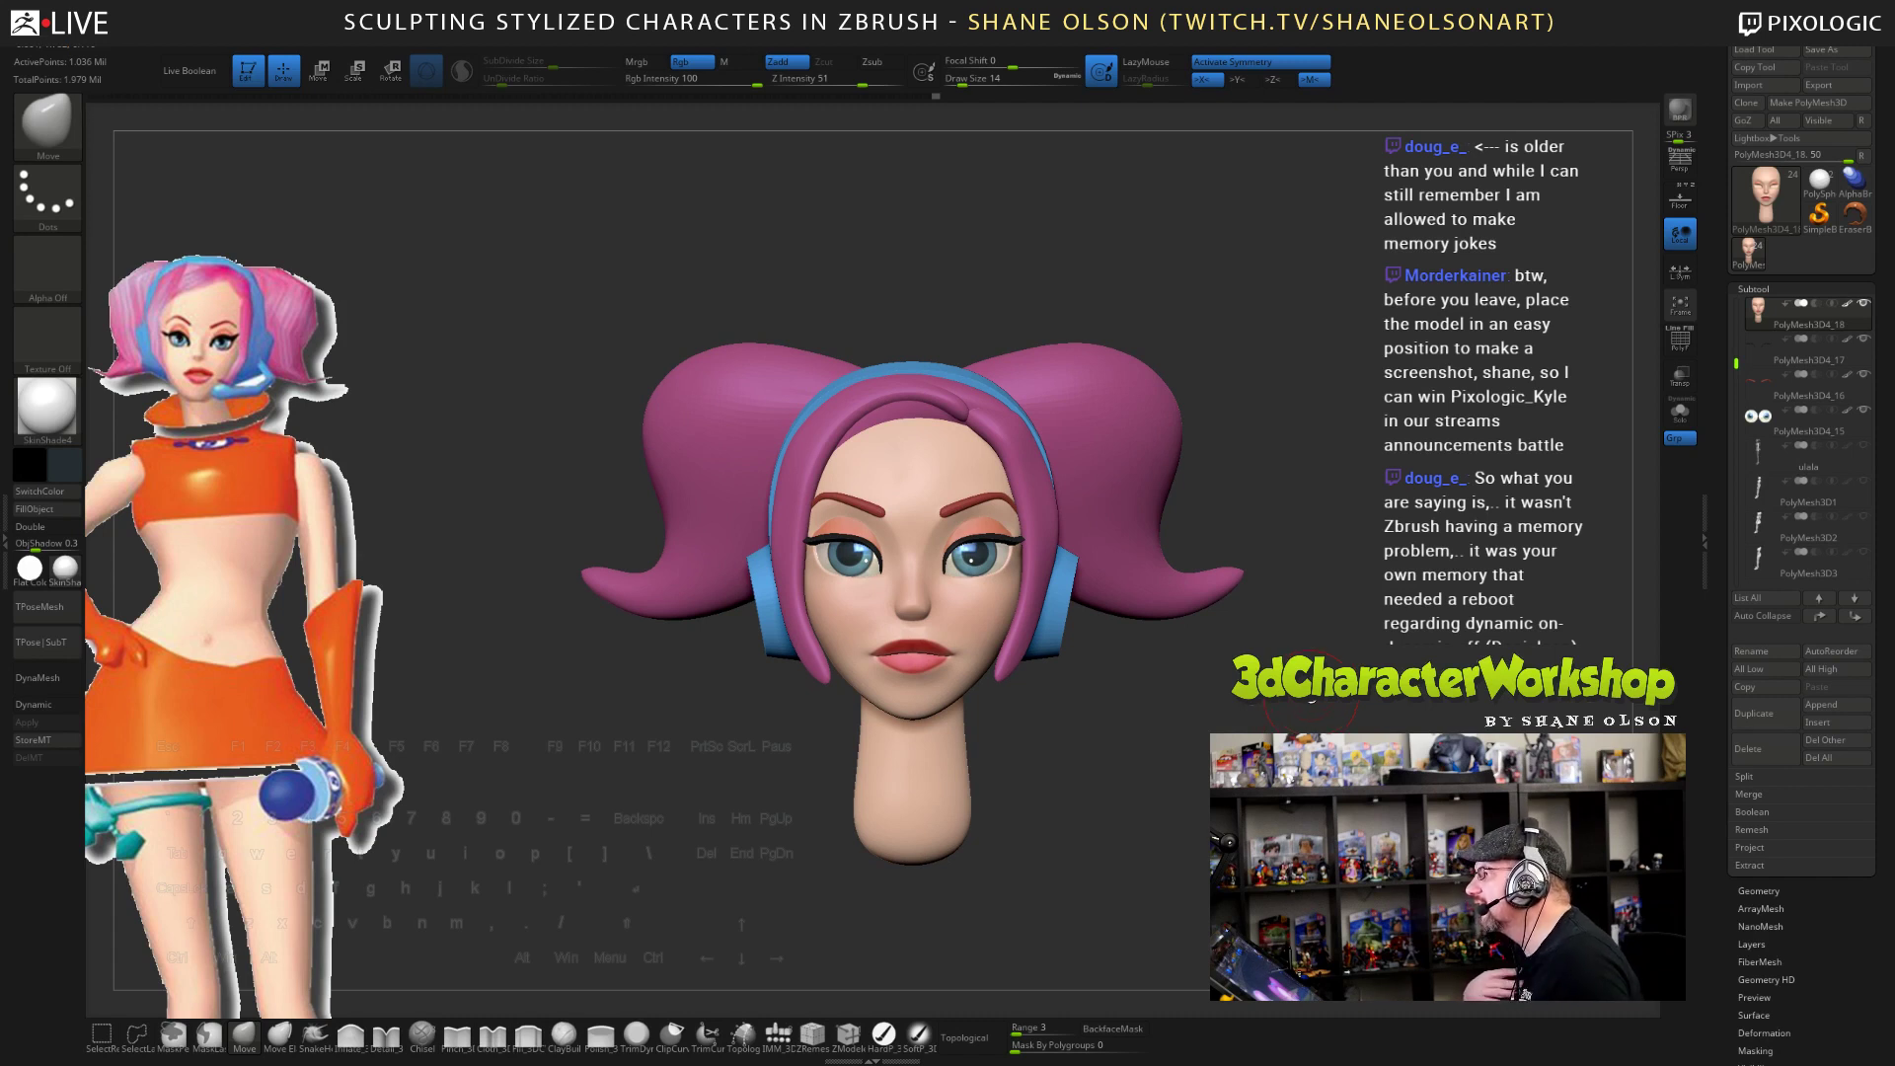
left_click_drag(1278, 707, 1100, 732)
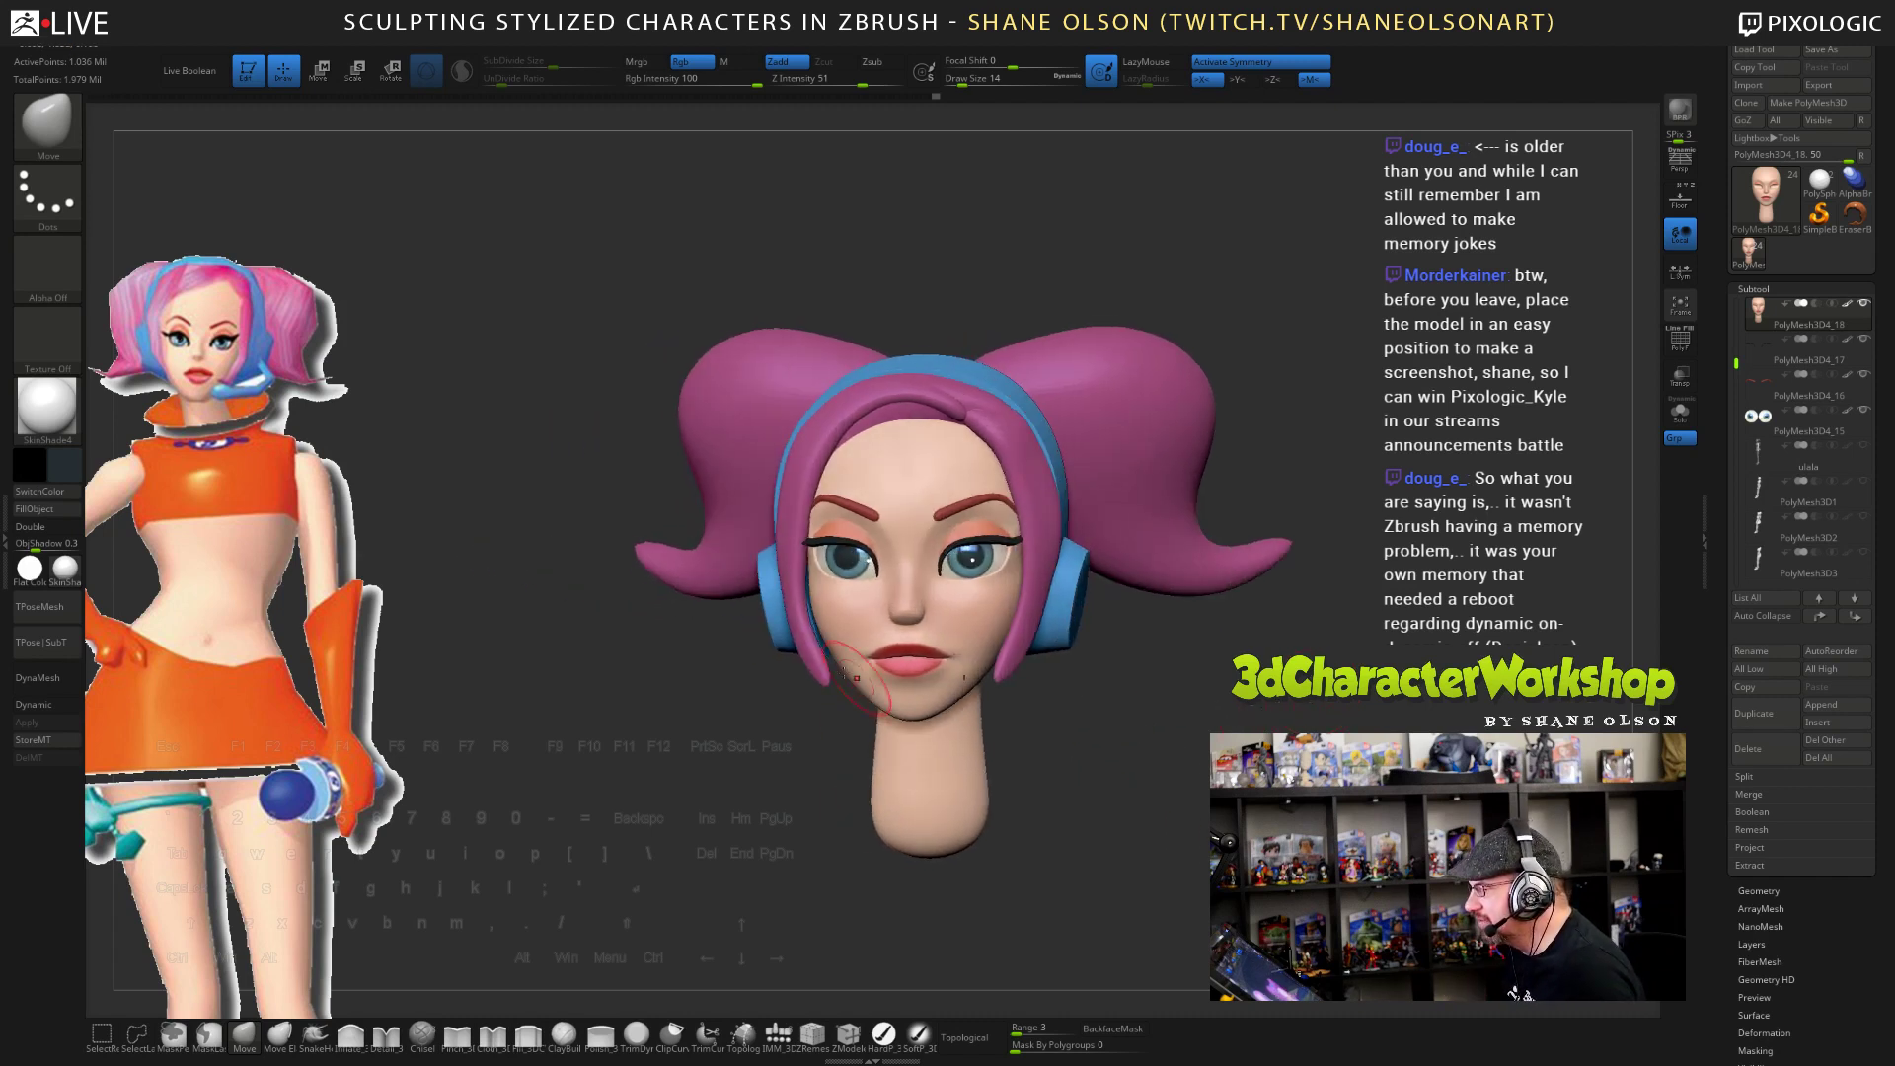
key("bracketright")
key("bracketright")
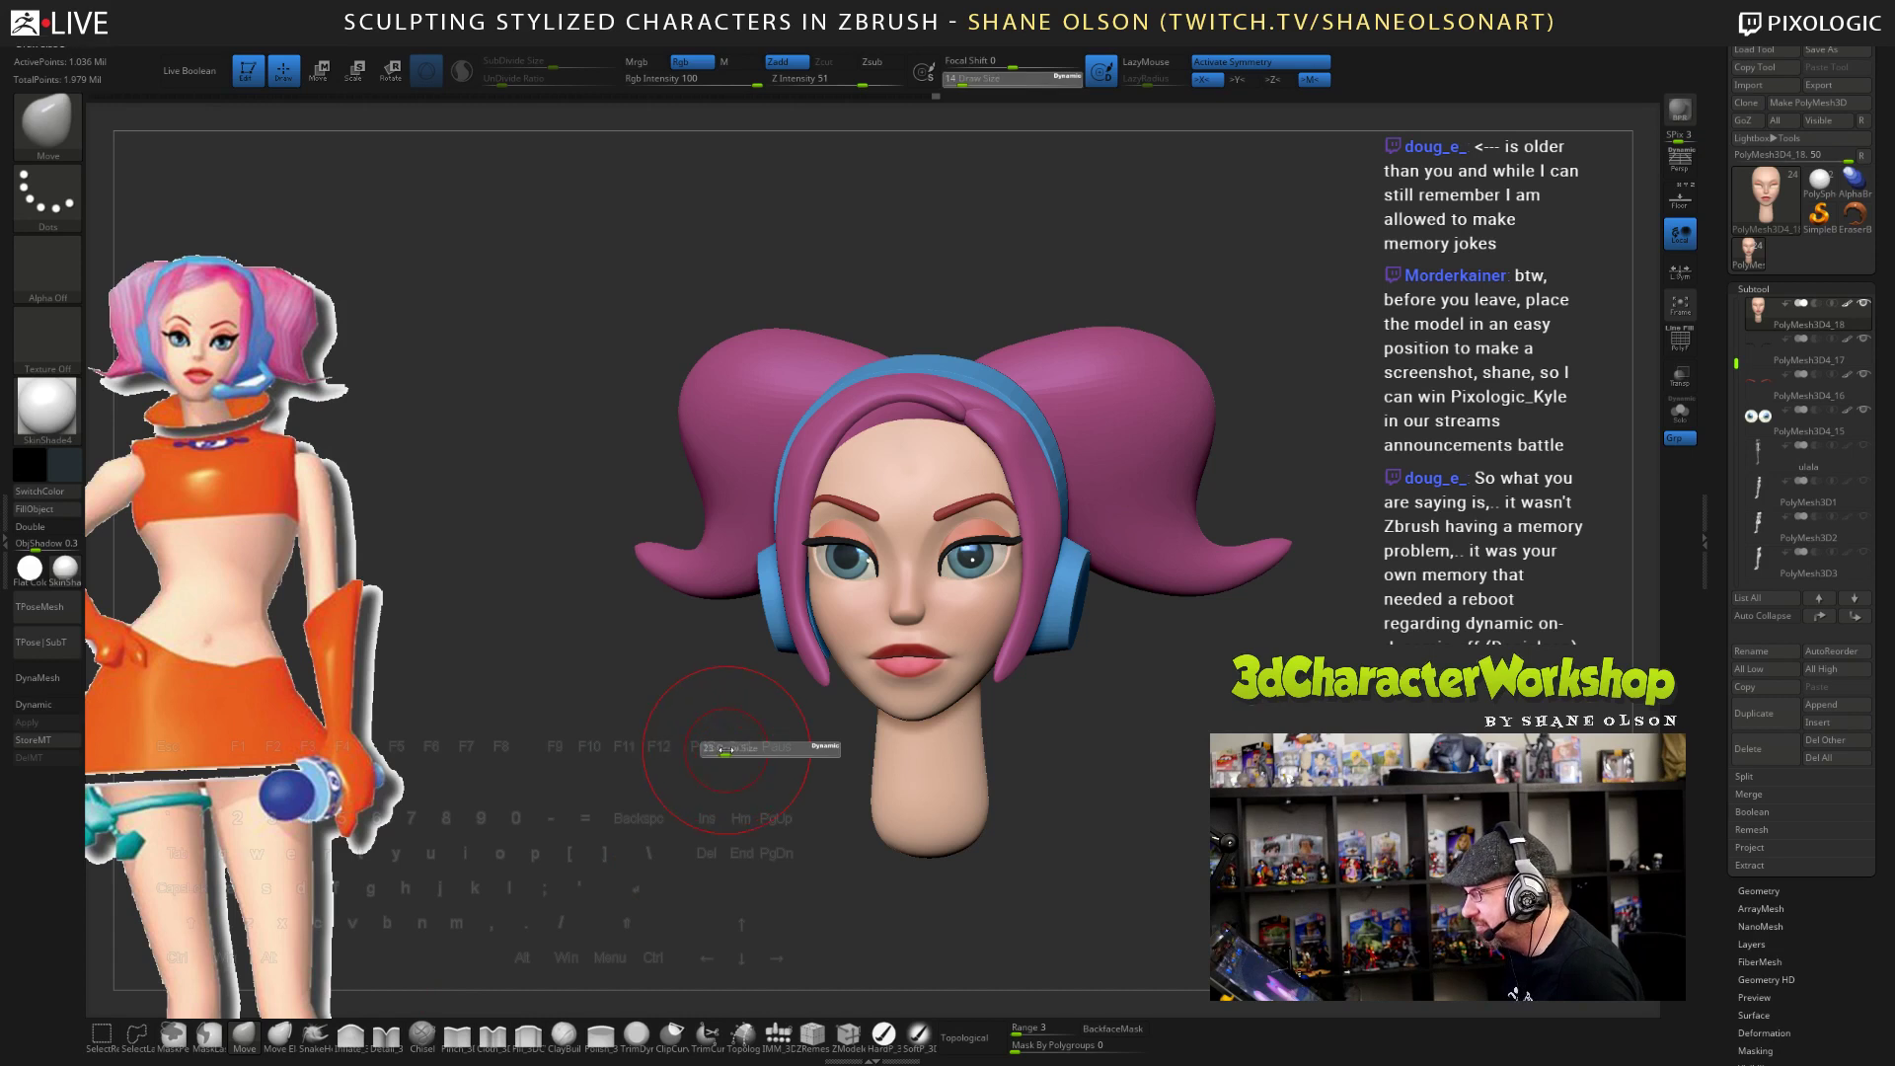
left_click(790, 613, "alt")
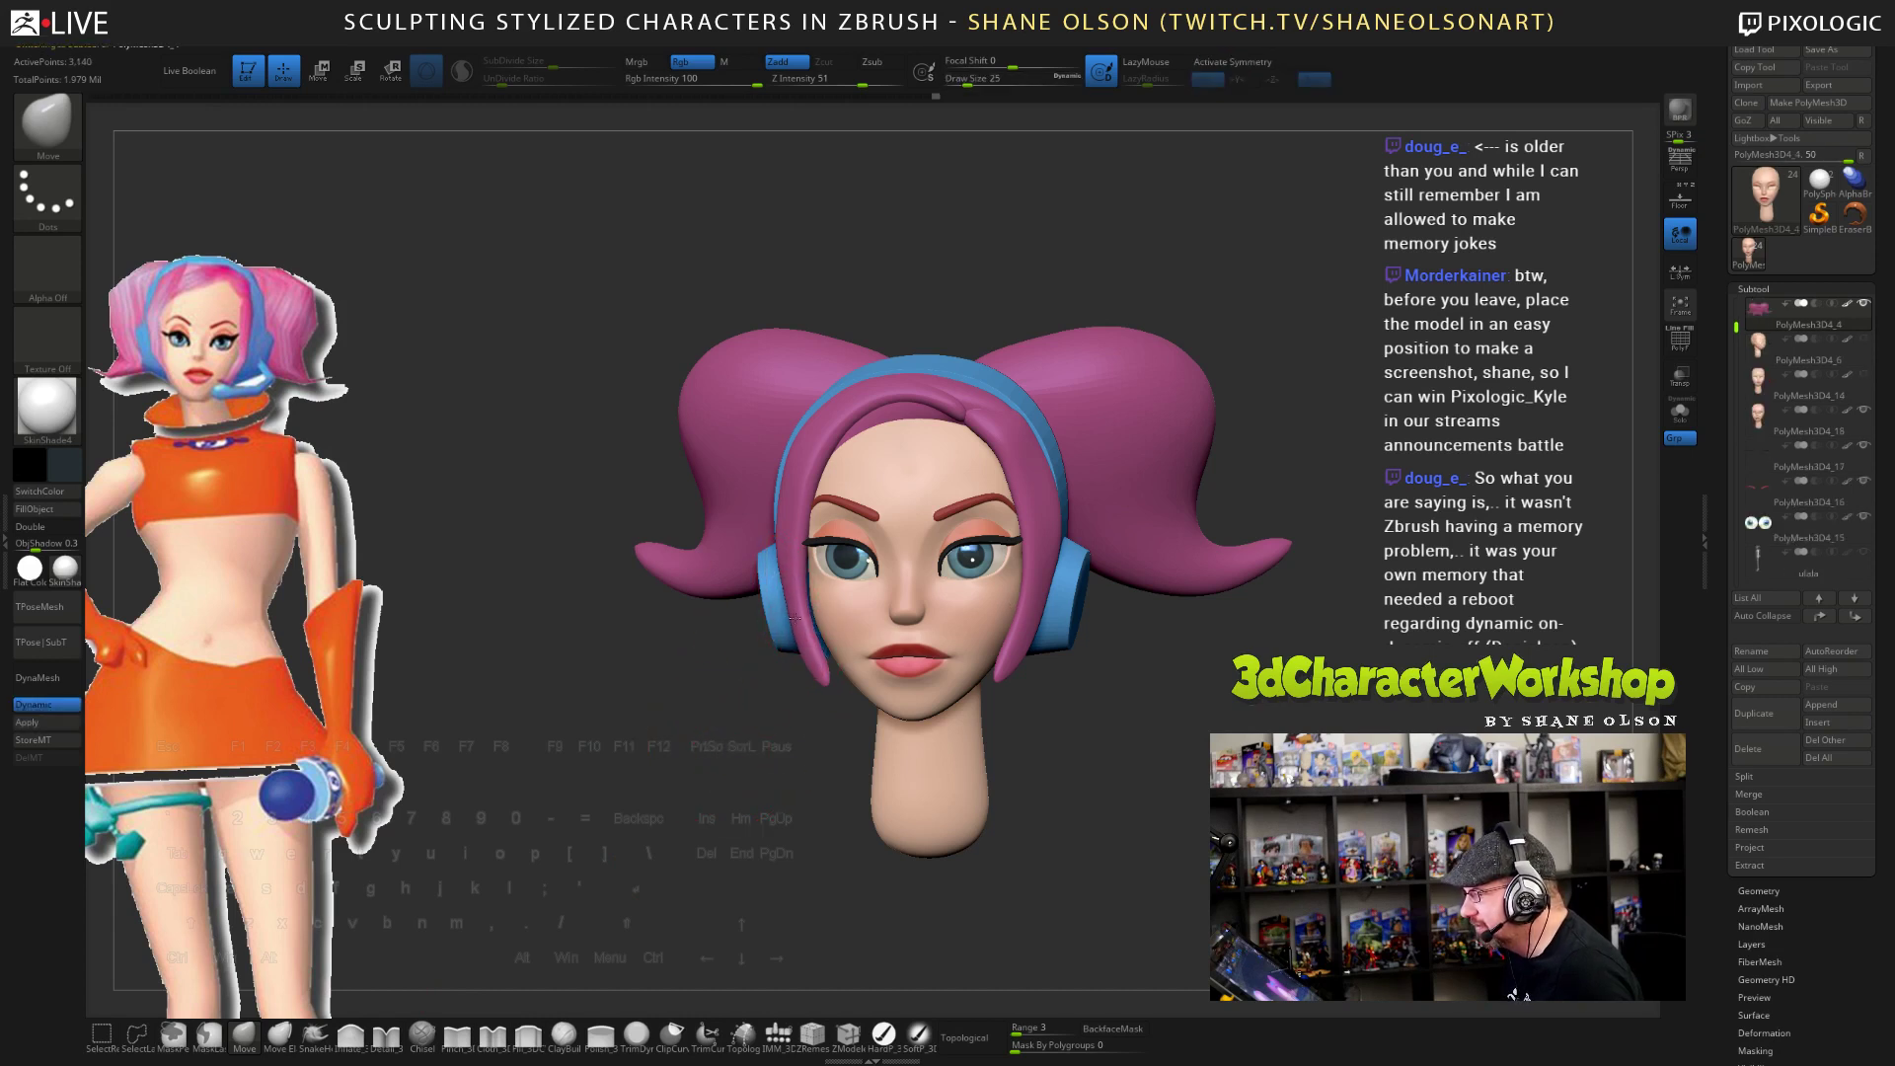
- Frame the head smaller in the view and show the hidden orange top and collar subtool
left_click_drag(771, 757, 806, 760)
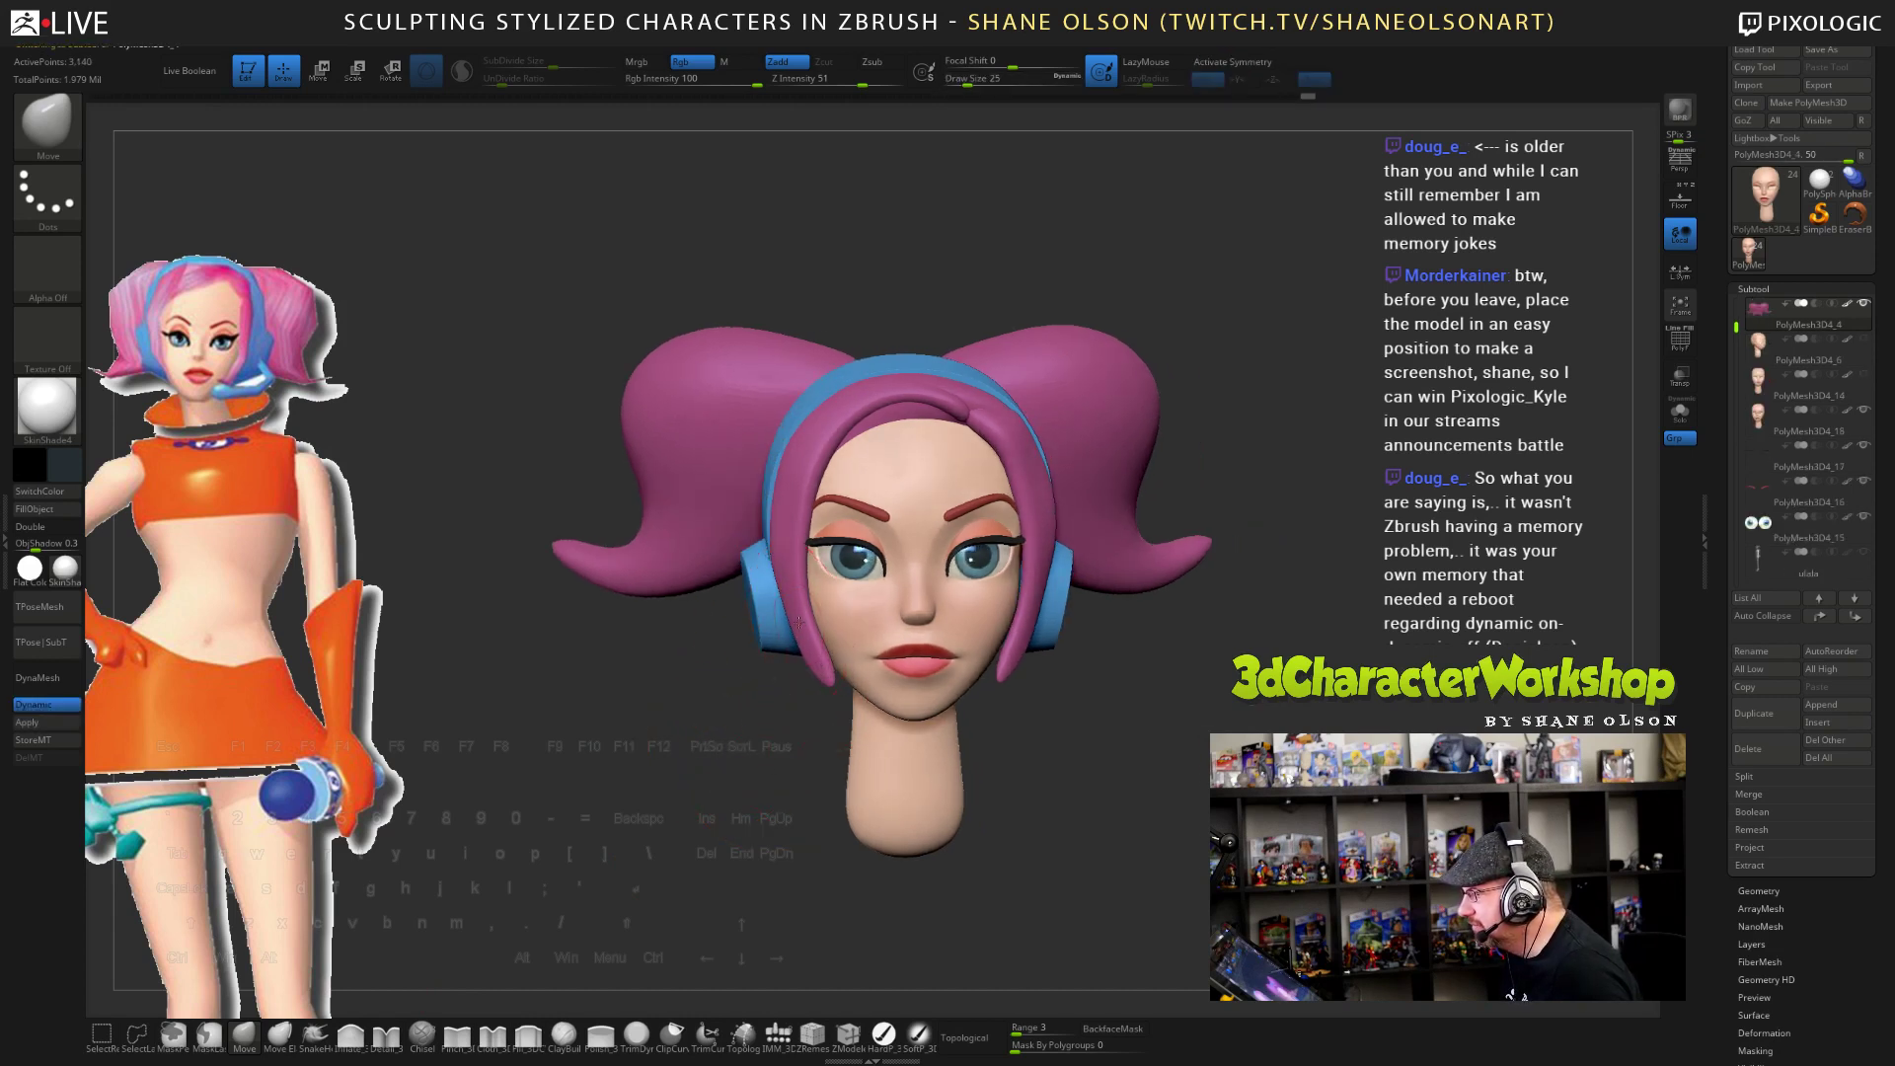
left_click_drag(1174, 765, 1214, 779)
mouse_move(1218, 665)
left_mouse_down("alt")
mouse_move(1202, 602)
mouse_move(1067, 629)
left_mouse_up("alt")
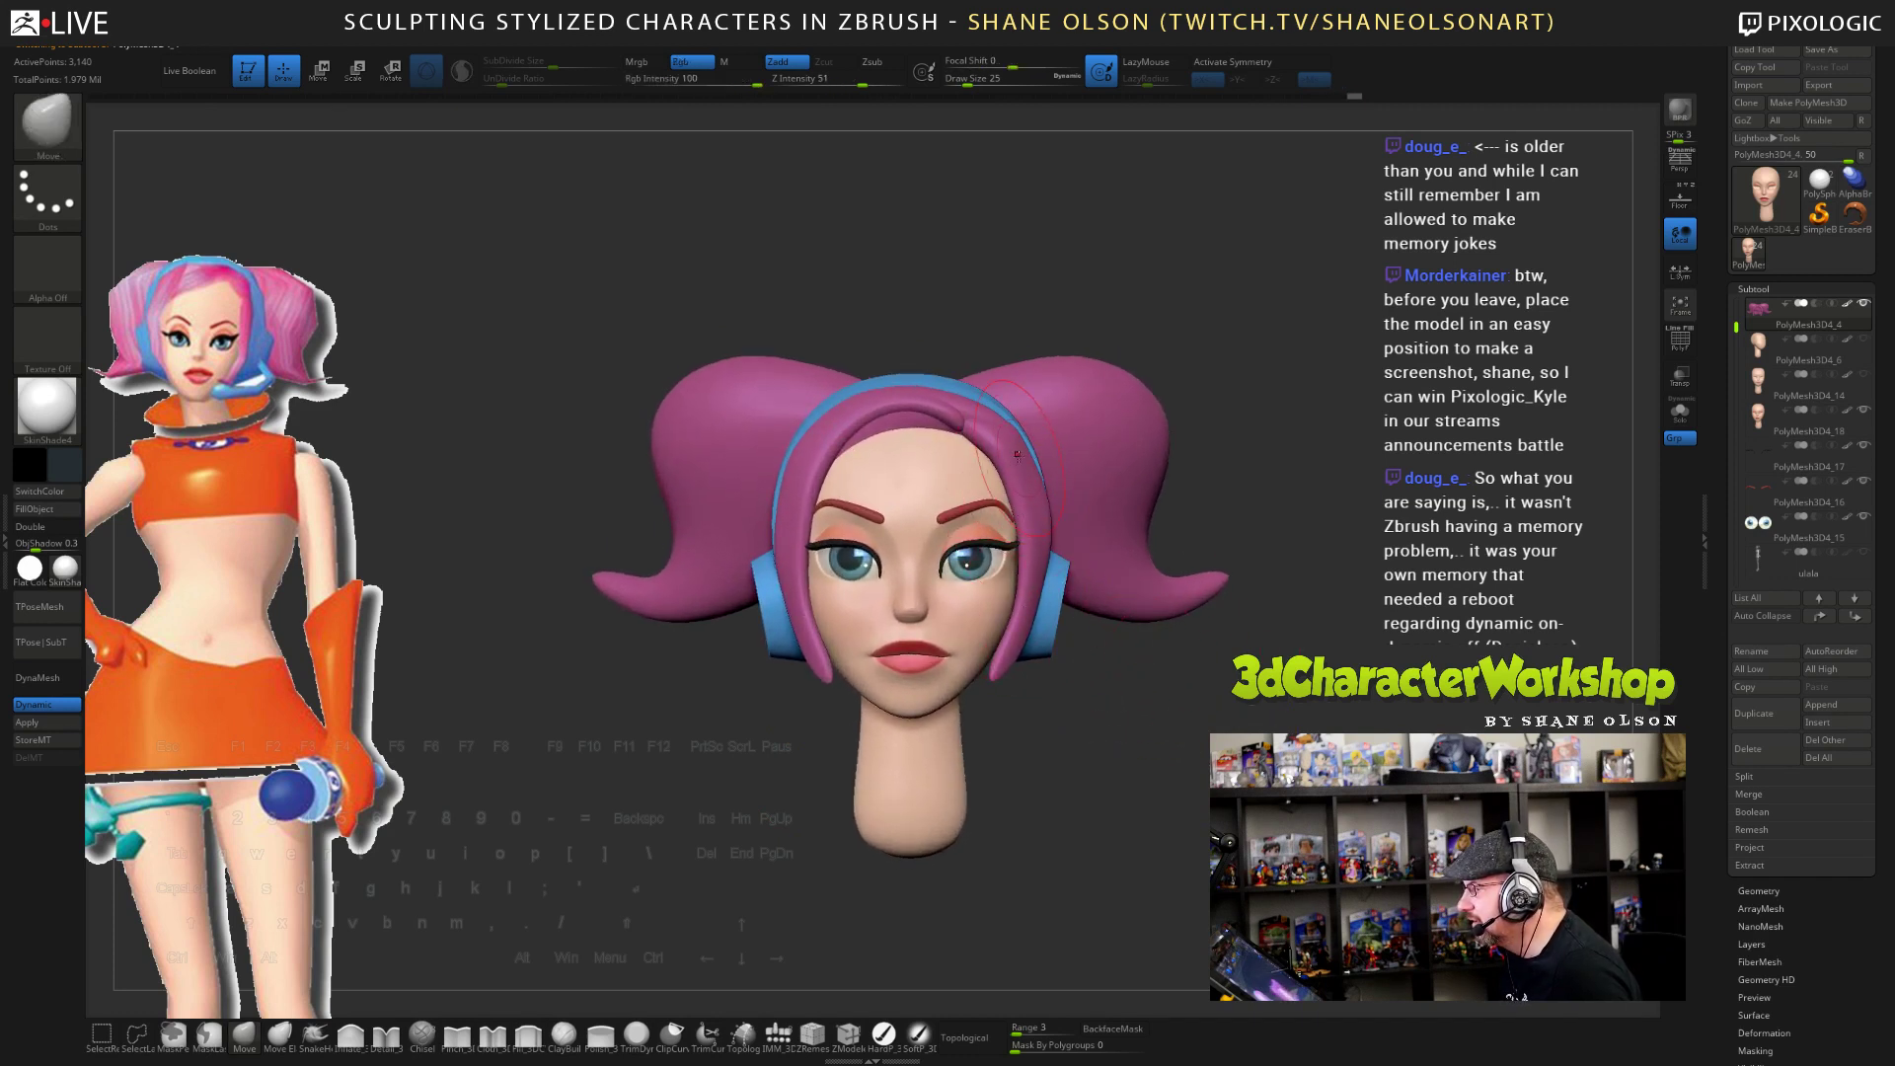
left_click_drag(1382, 598, 1343, 533)
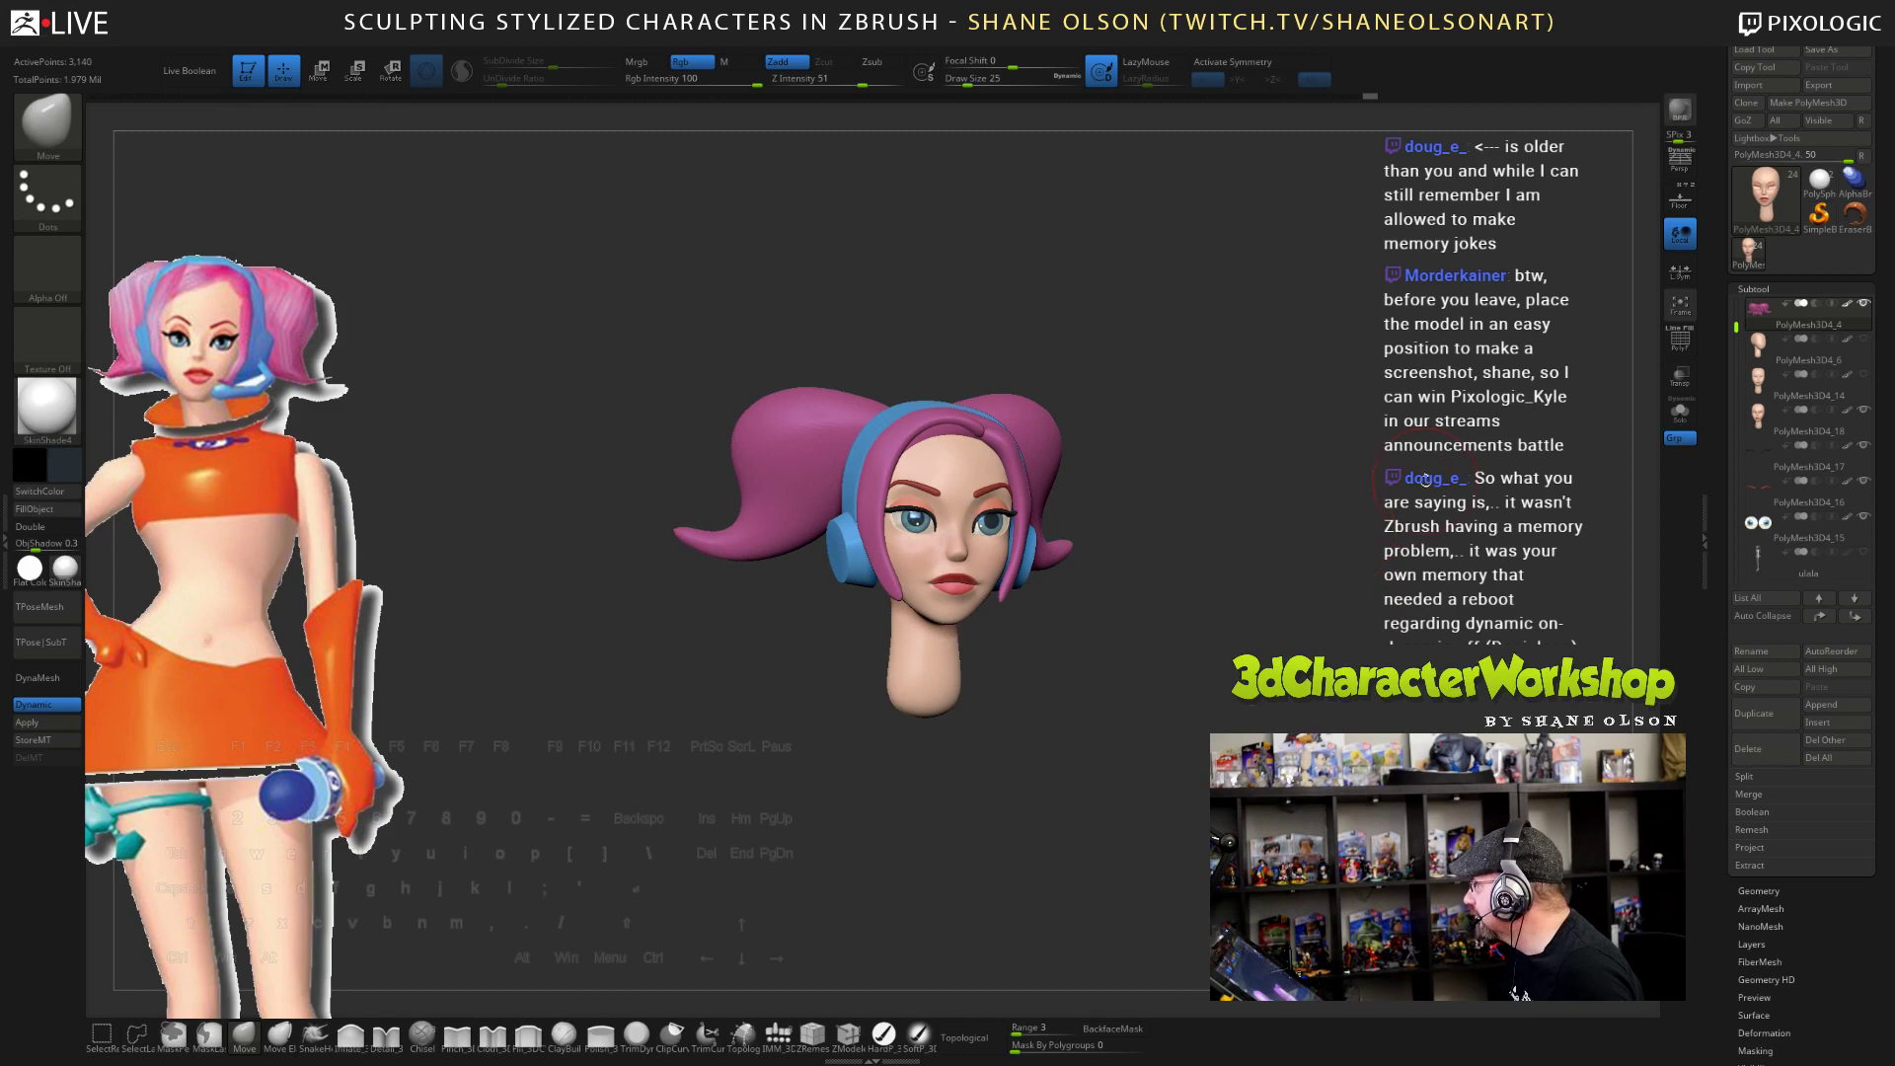
left_click_drag(1426, 483, 1391, 445, "alt")
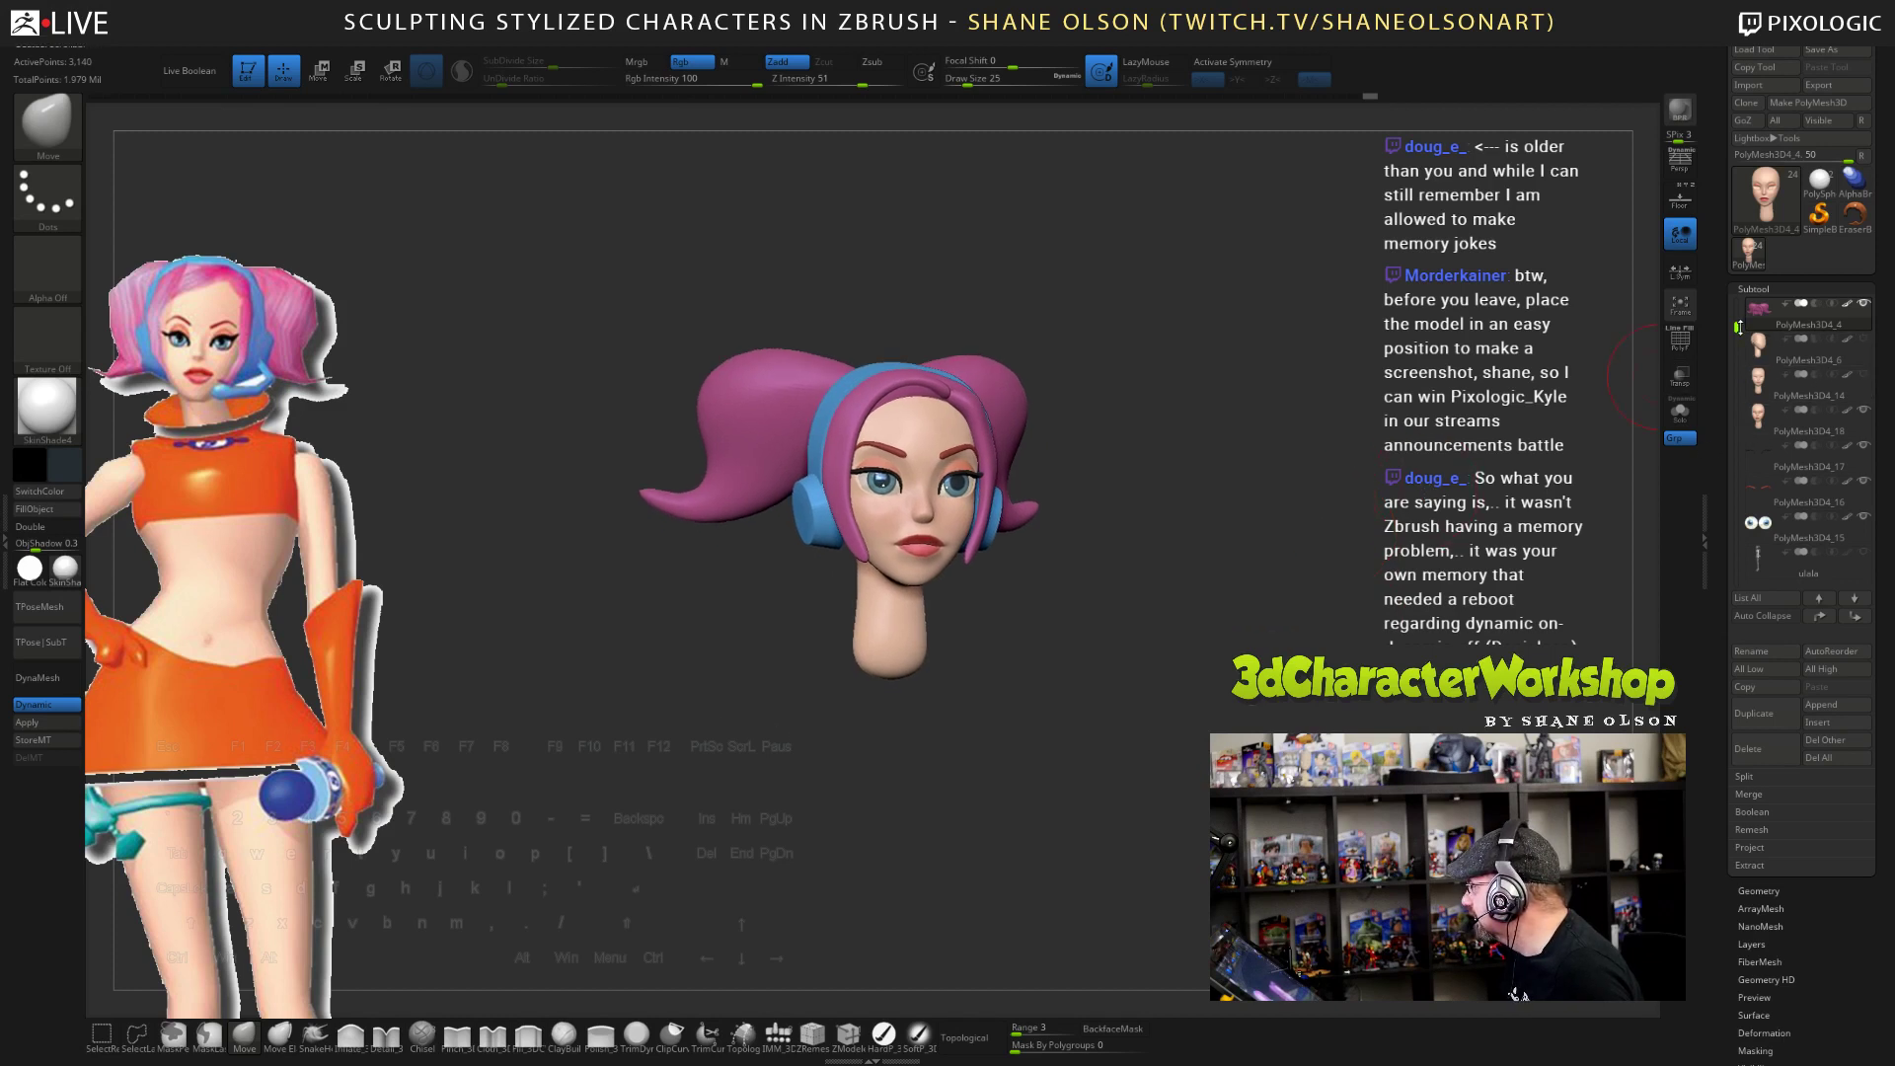
left_click_drag(1739, 327, 1736, 423)
left_click(1866, 418)
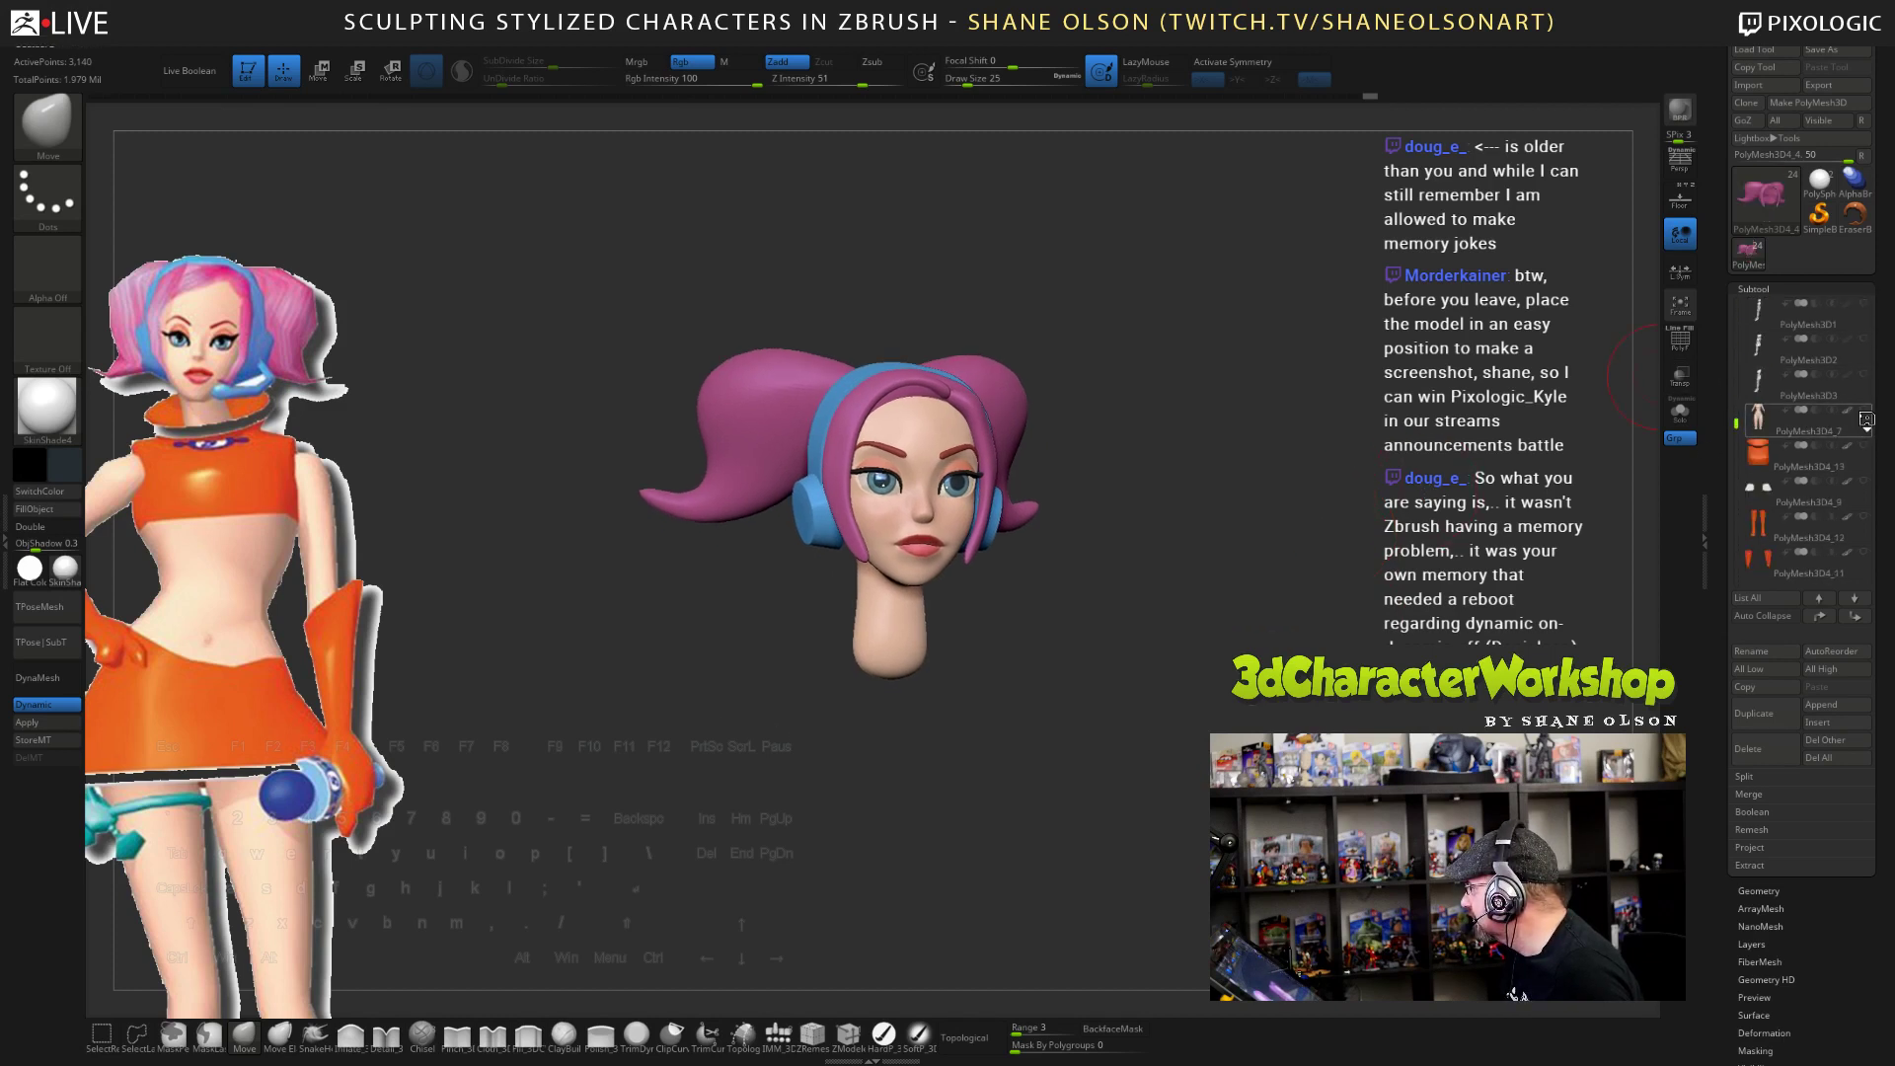
left_click(1863, 446)
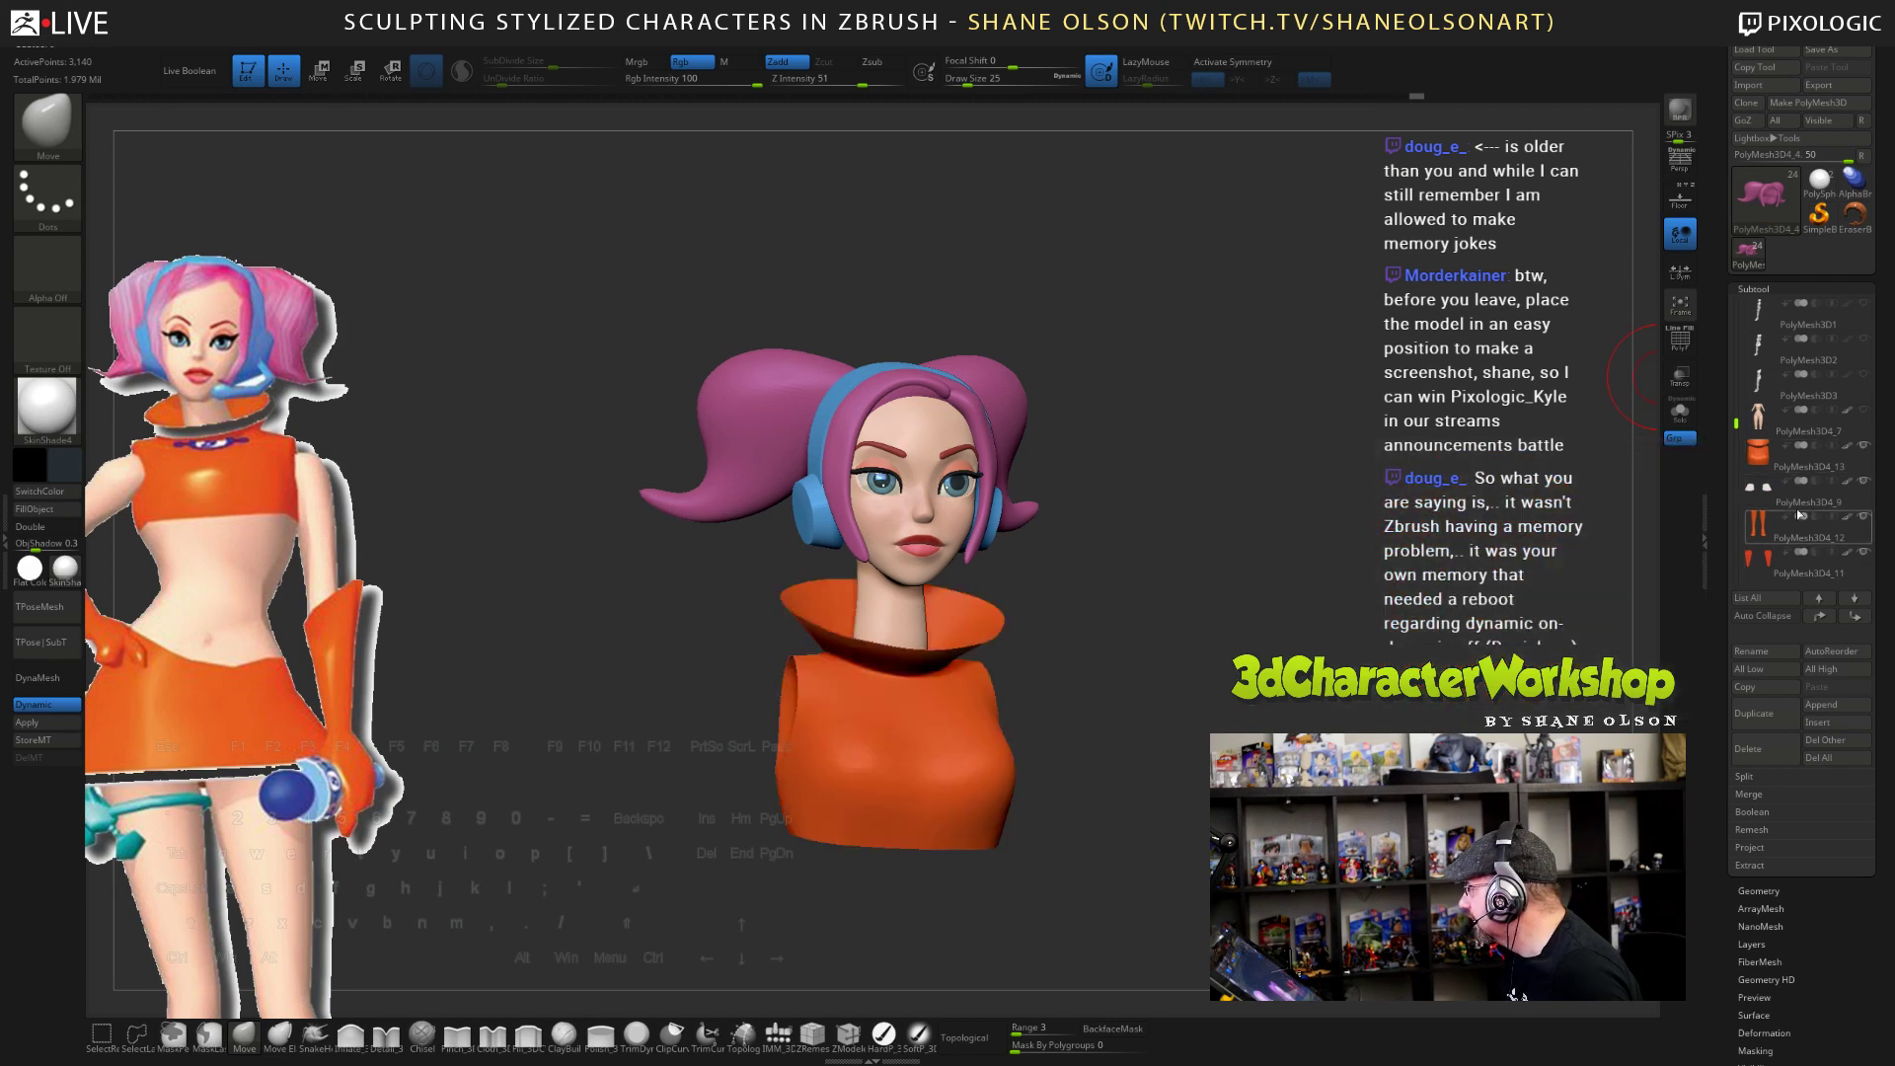
- Show the remaining outfit subtools, including the boots, blue backpack, gloves and skirt
scroll(1758, 459, "down", 4)
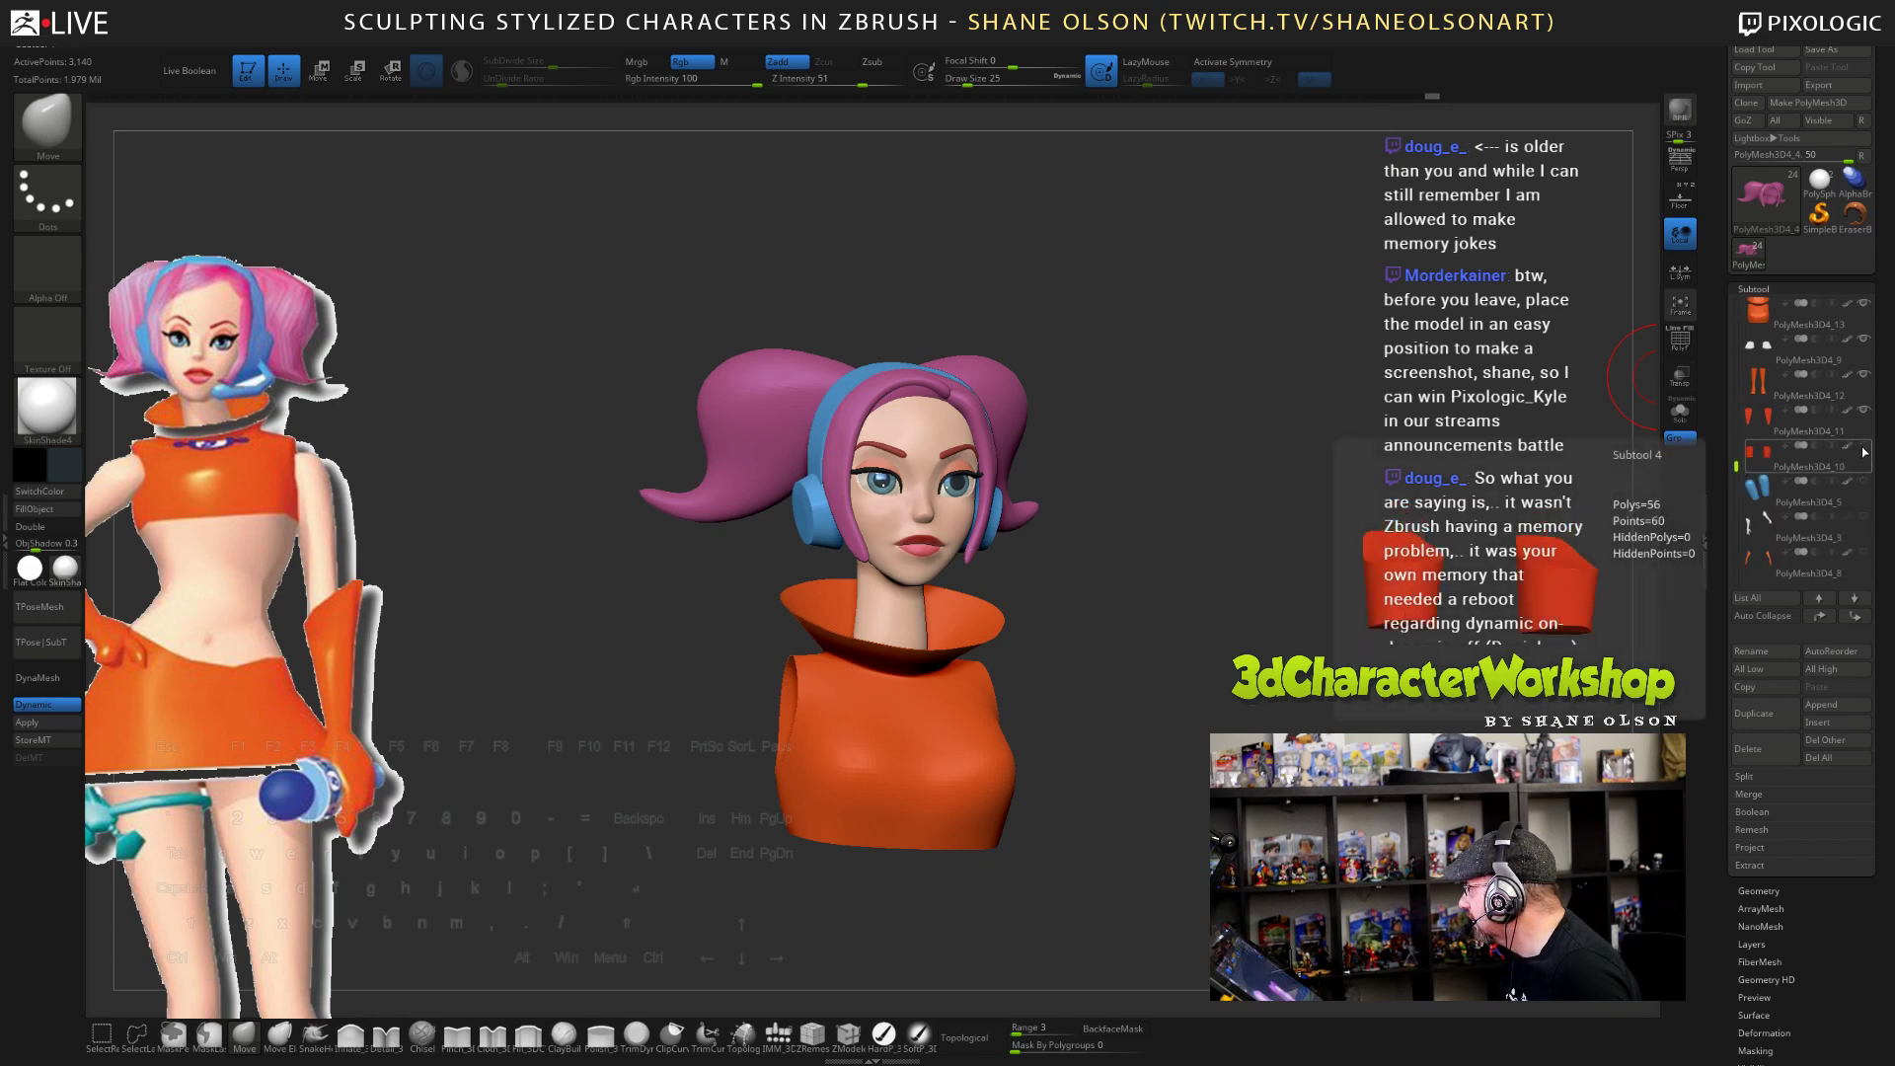
left_click(1861, 516)
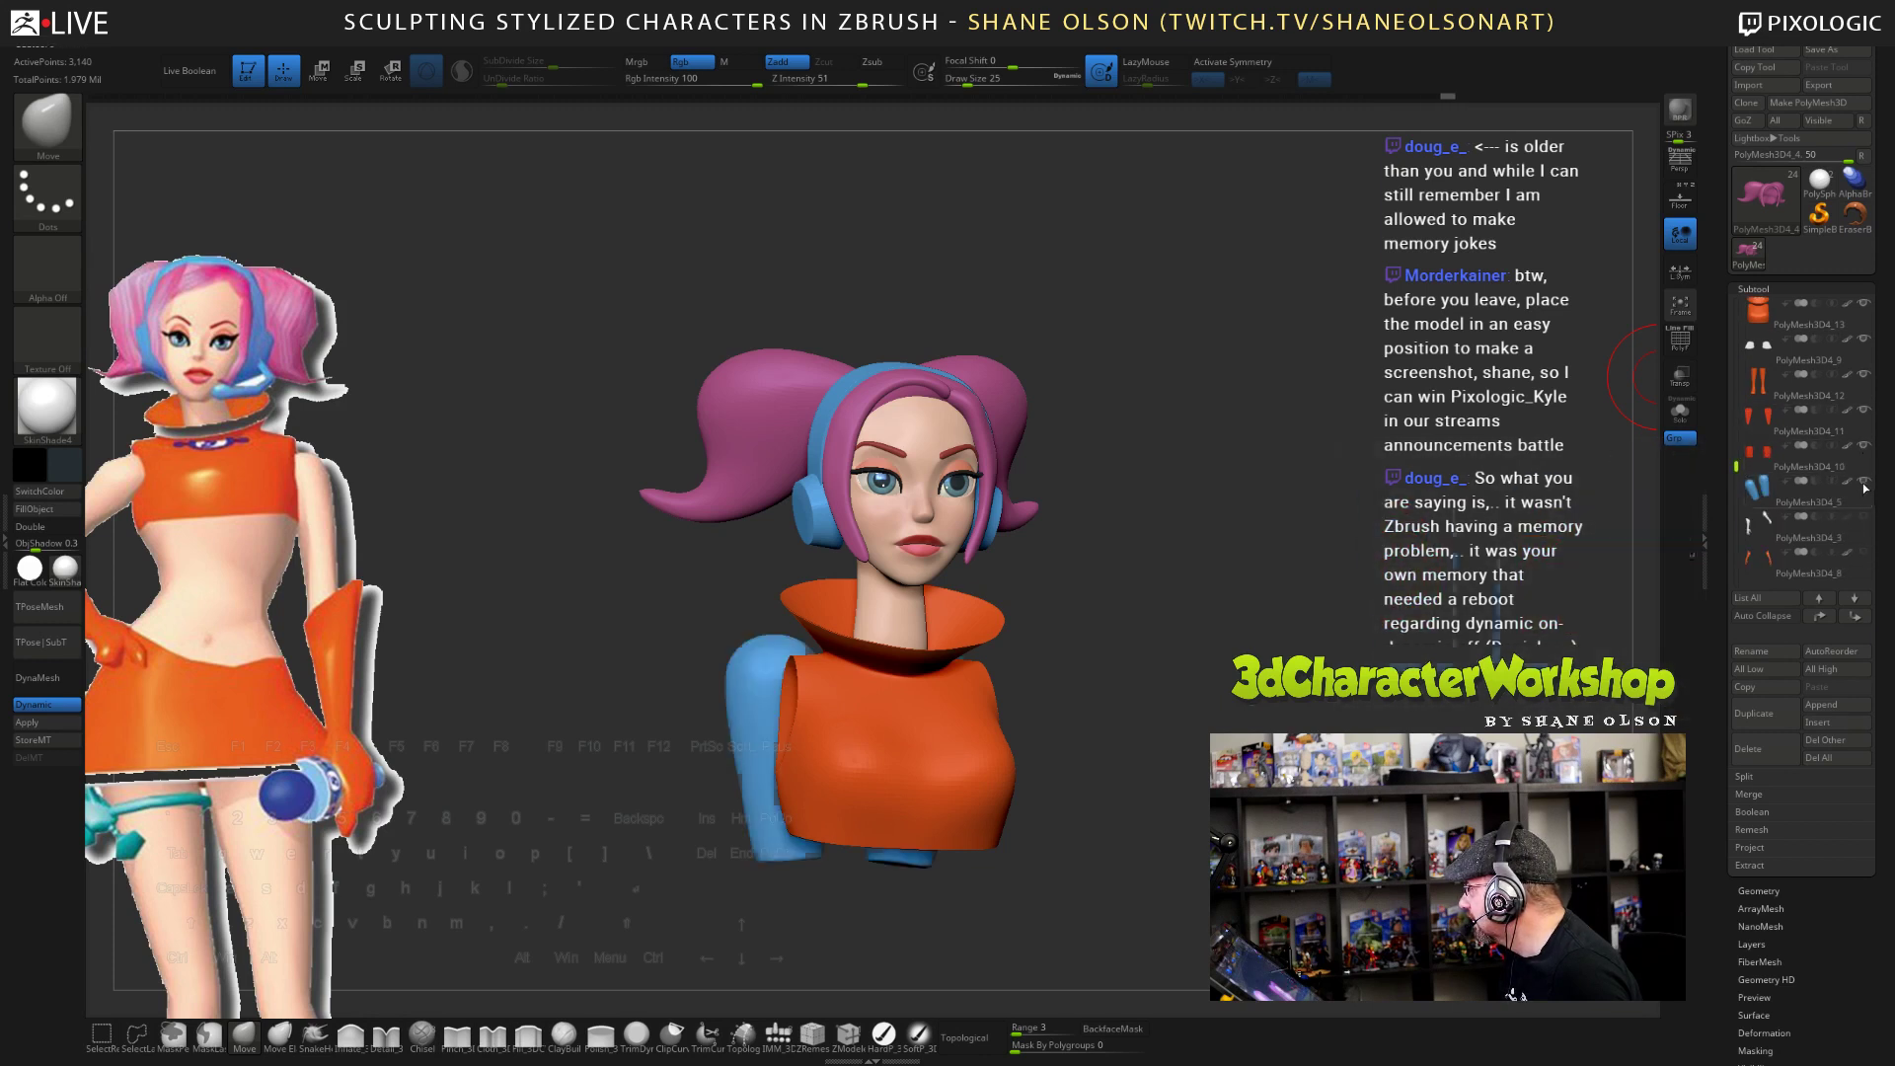
left_click(1863, 551)
left_click_drag(1737, 464, 1739, 507)
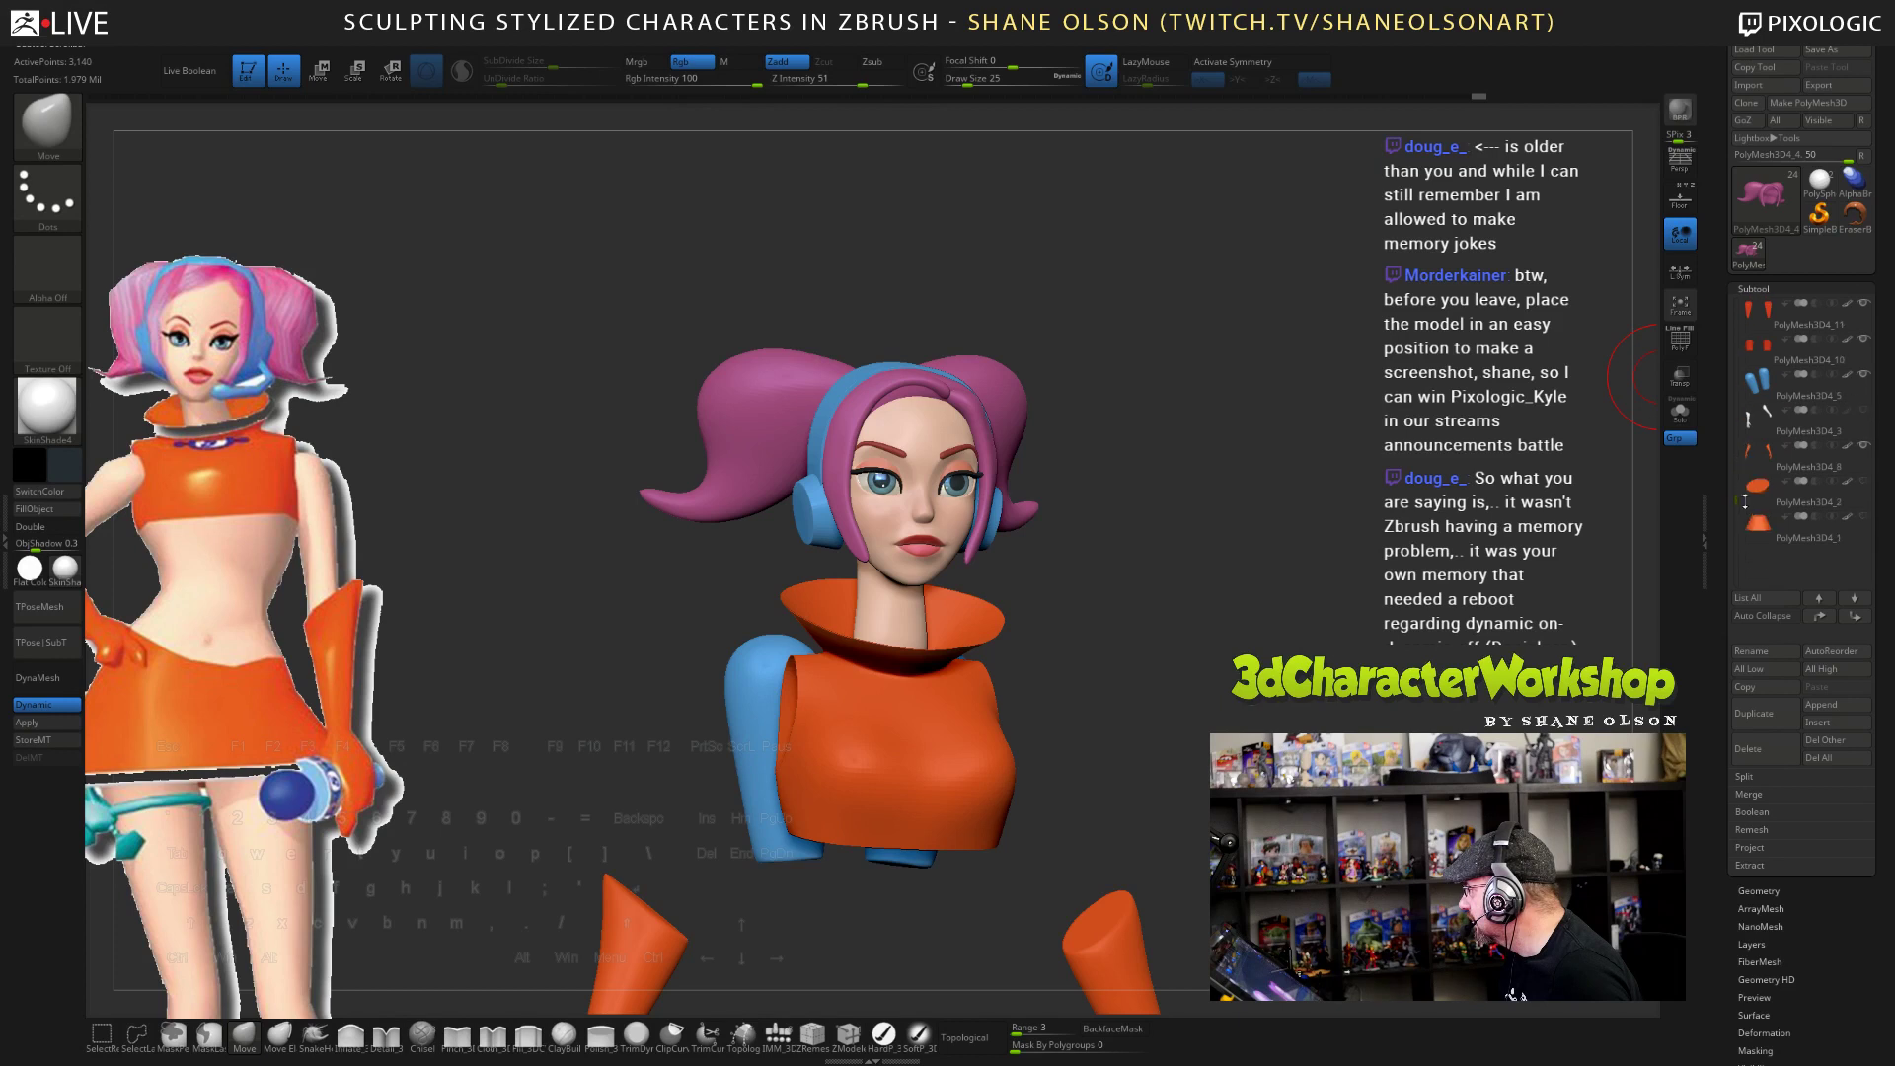
left_click(1863, 484)
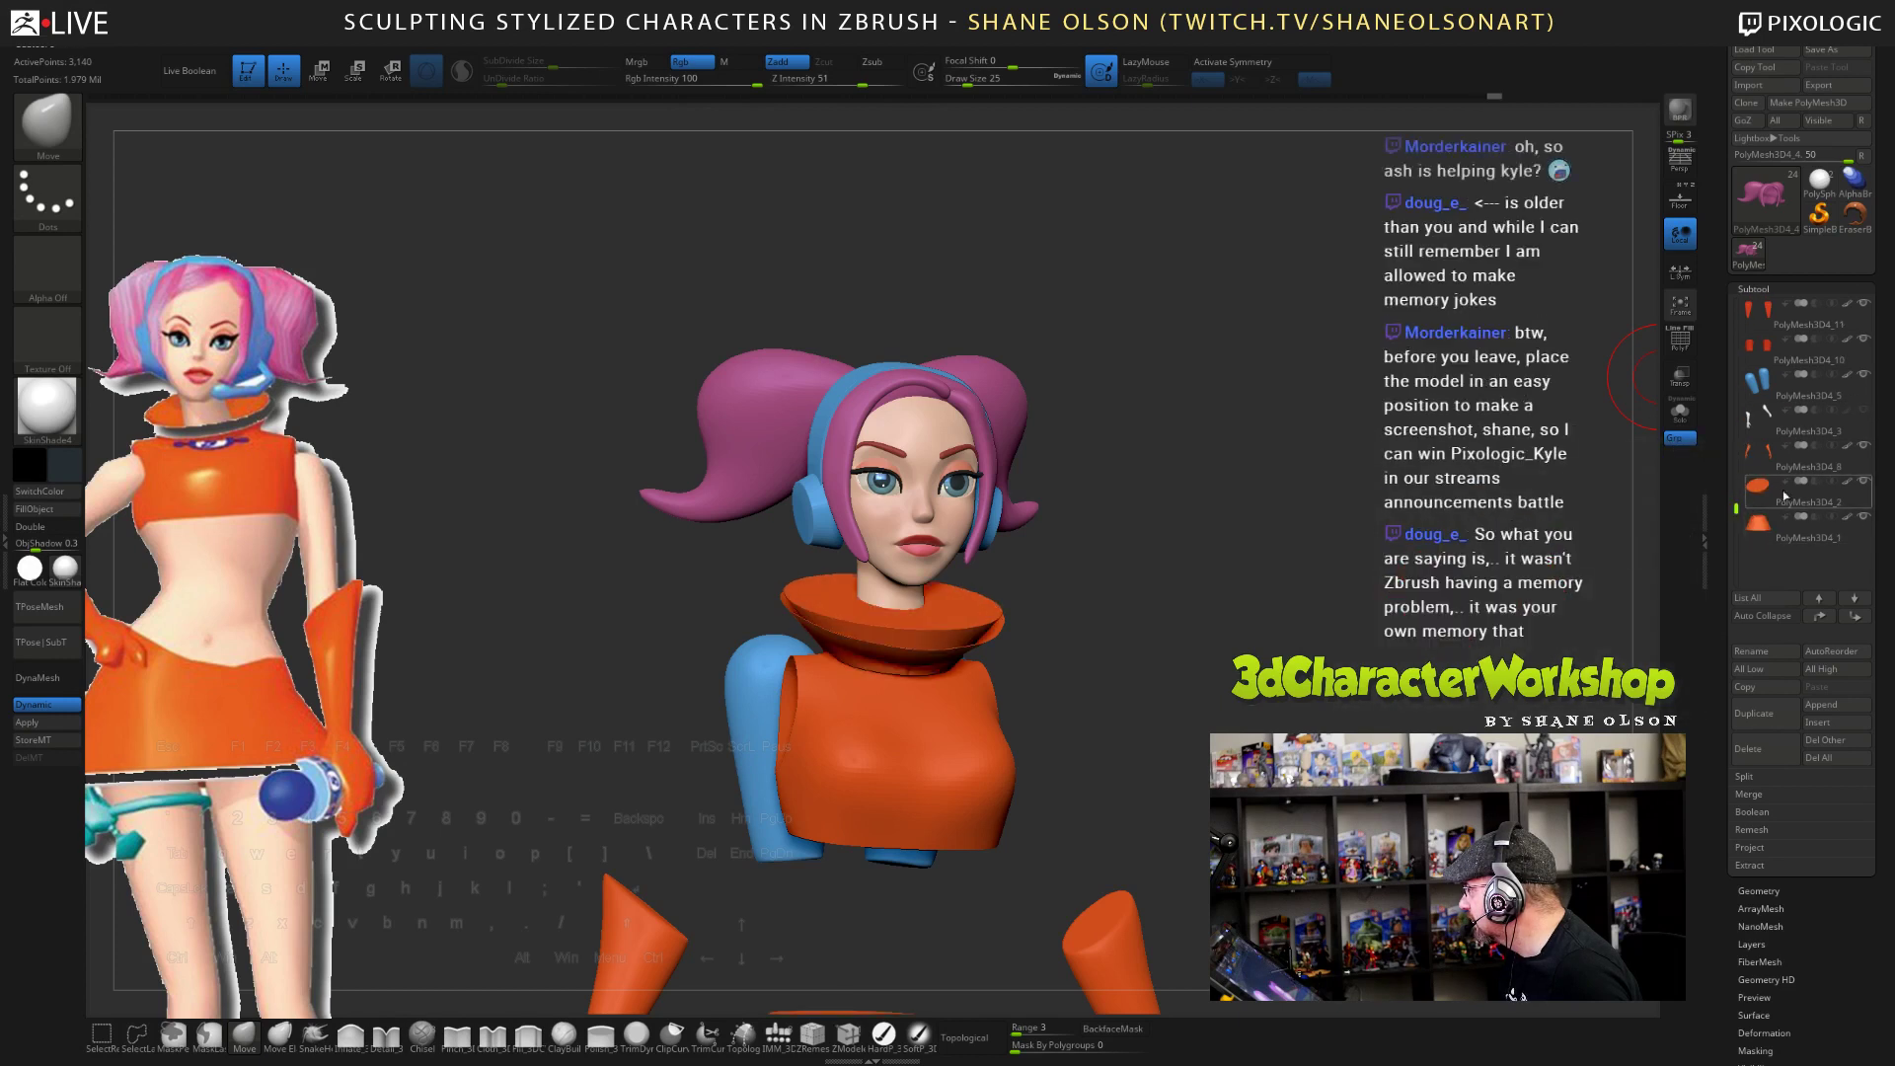
- Show the body subtool, turn on perspective, and inspect the full figure from front and three-quarter views
left_click_drag(1737, 507, 1739, 430)
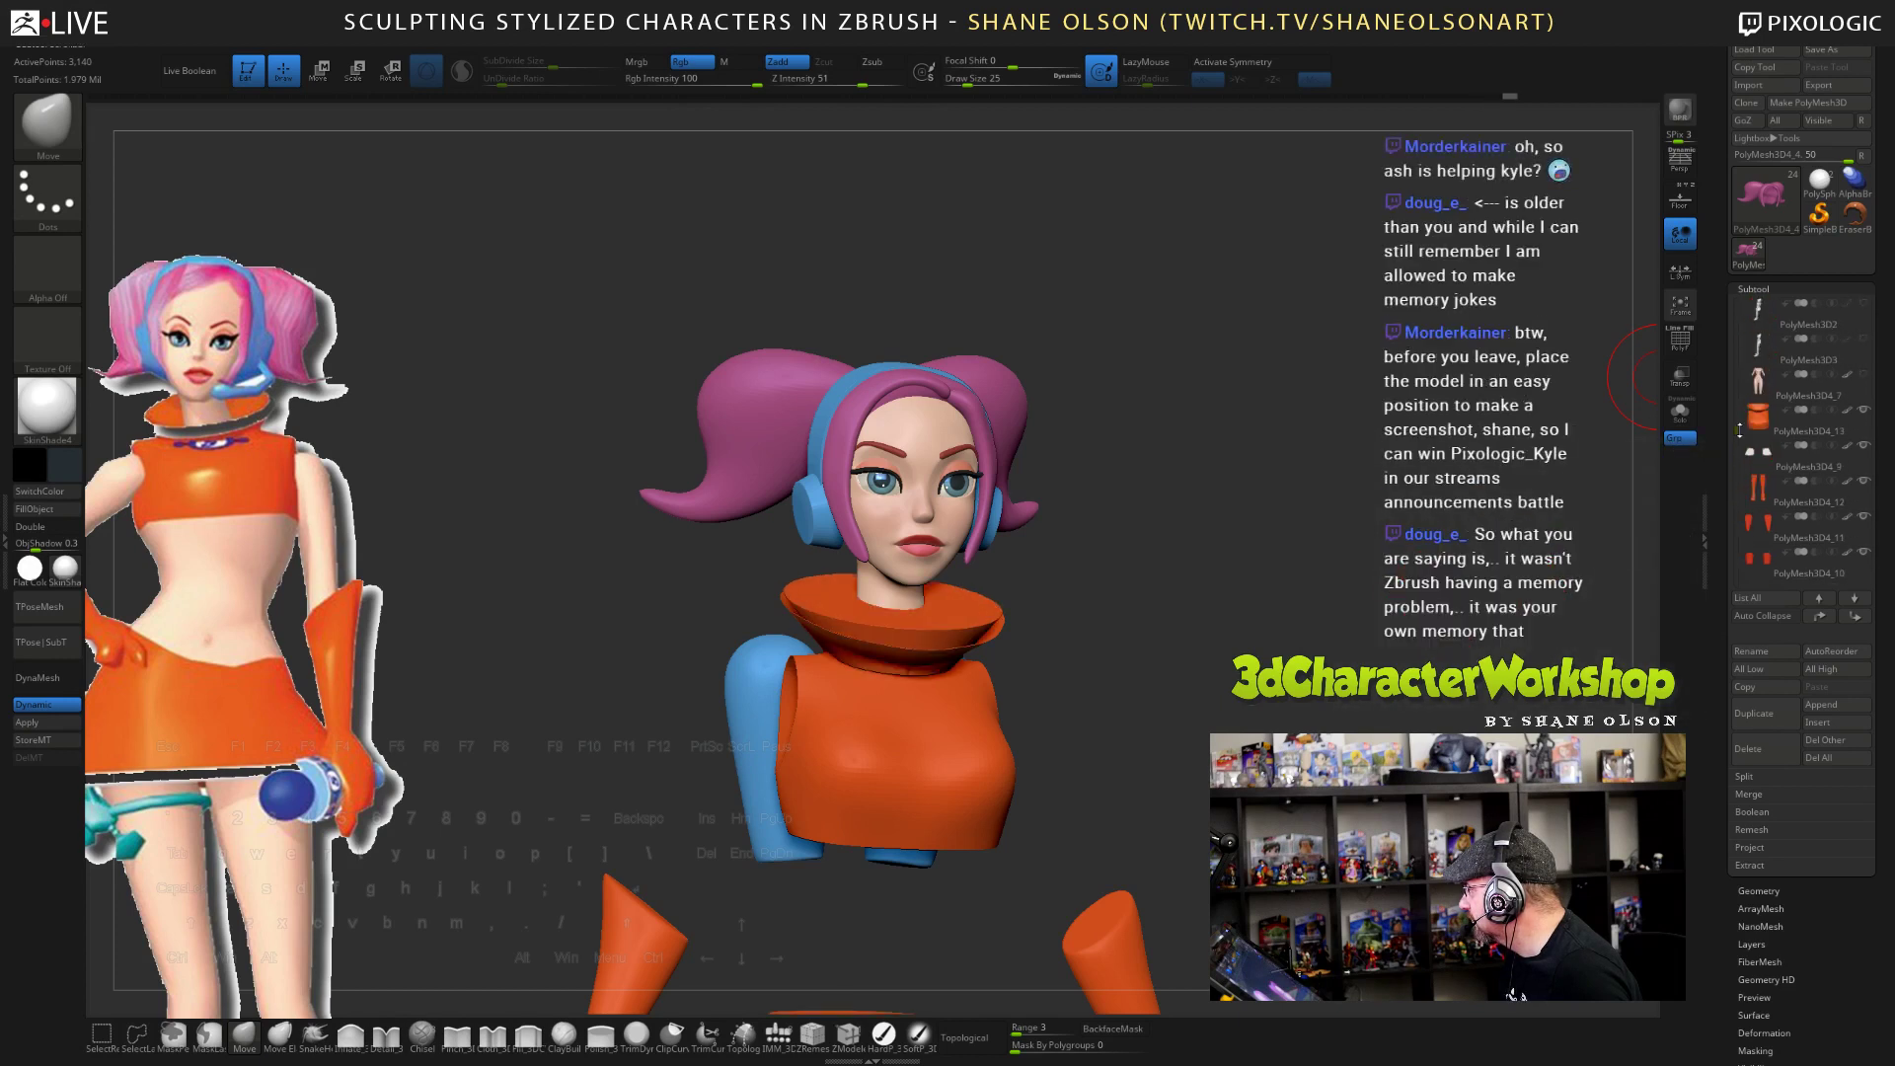
left_click(1863, 374)
left_click_drag(1262, 636, 1069, 467, "alt")
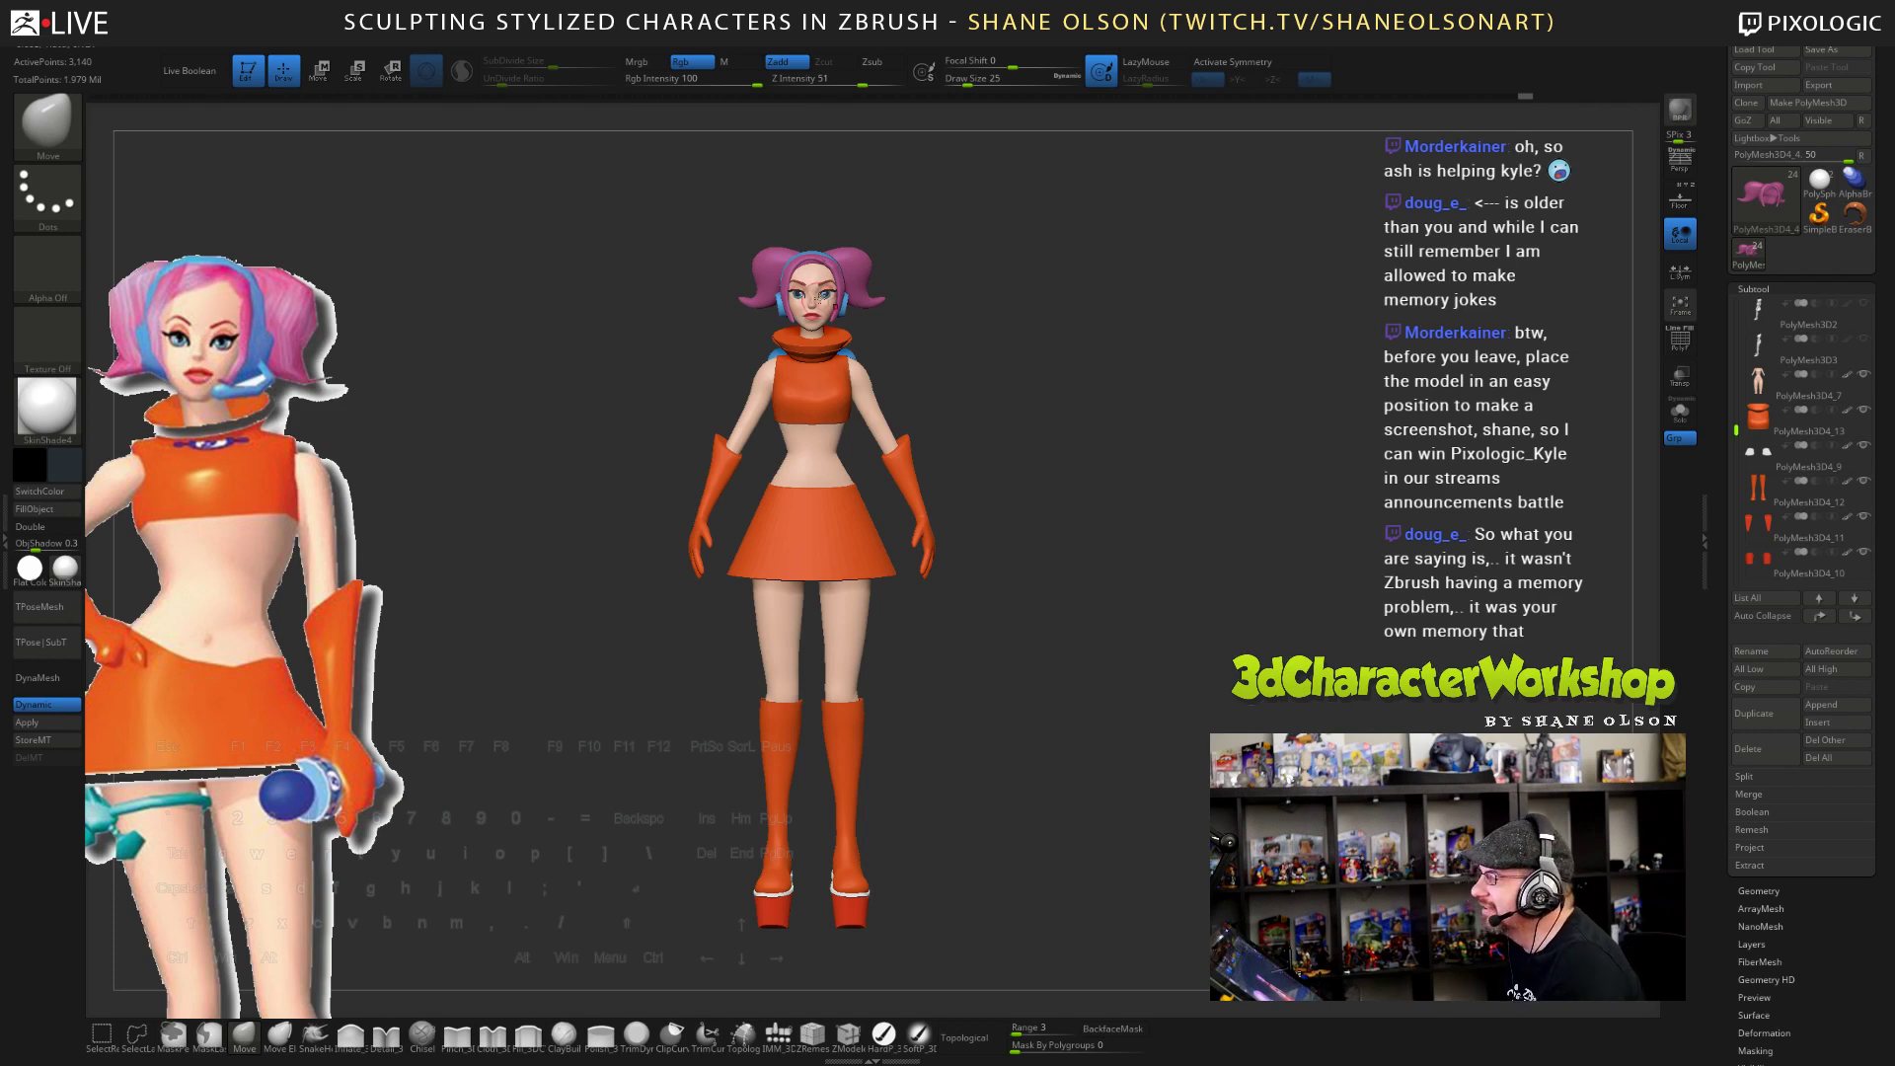
mouse_move(1093, 403)
left_mouse_down()
mouse_move(1077, 407)
mouse_move(1098, 424)
mouse_move(1071, 422)
left_mouse_up()
key("p")
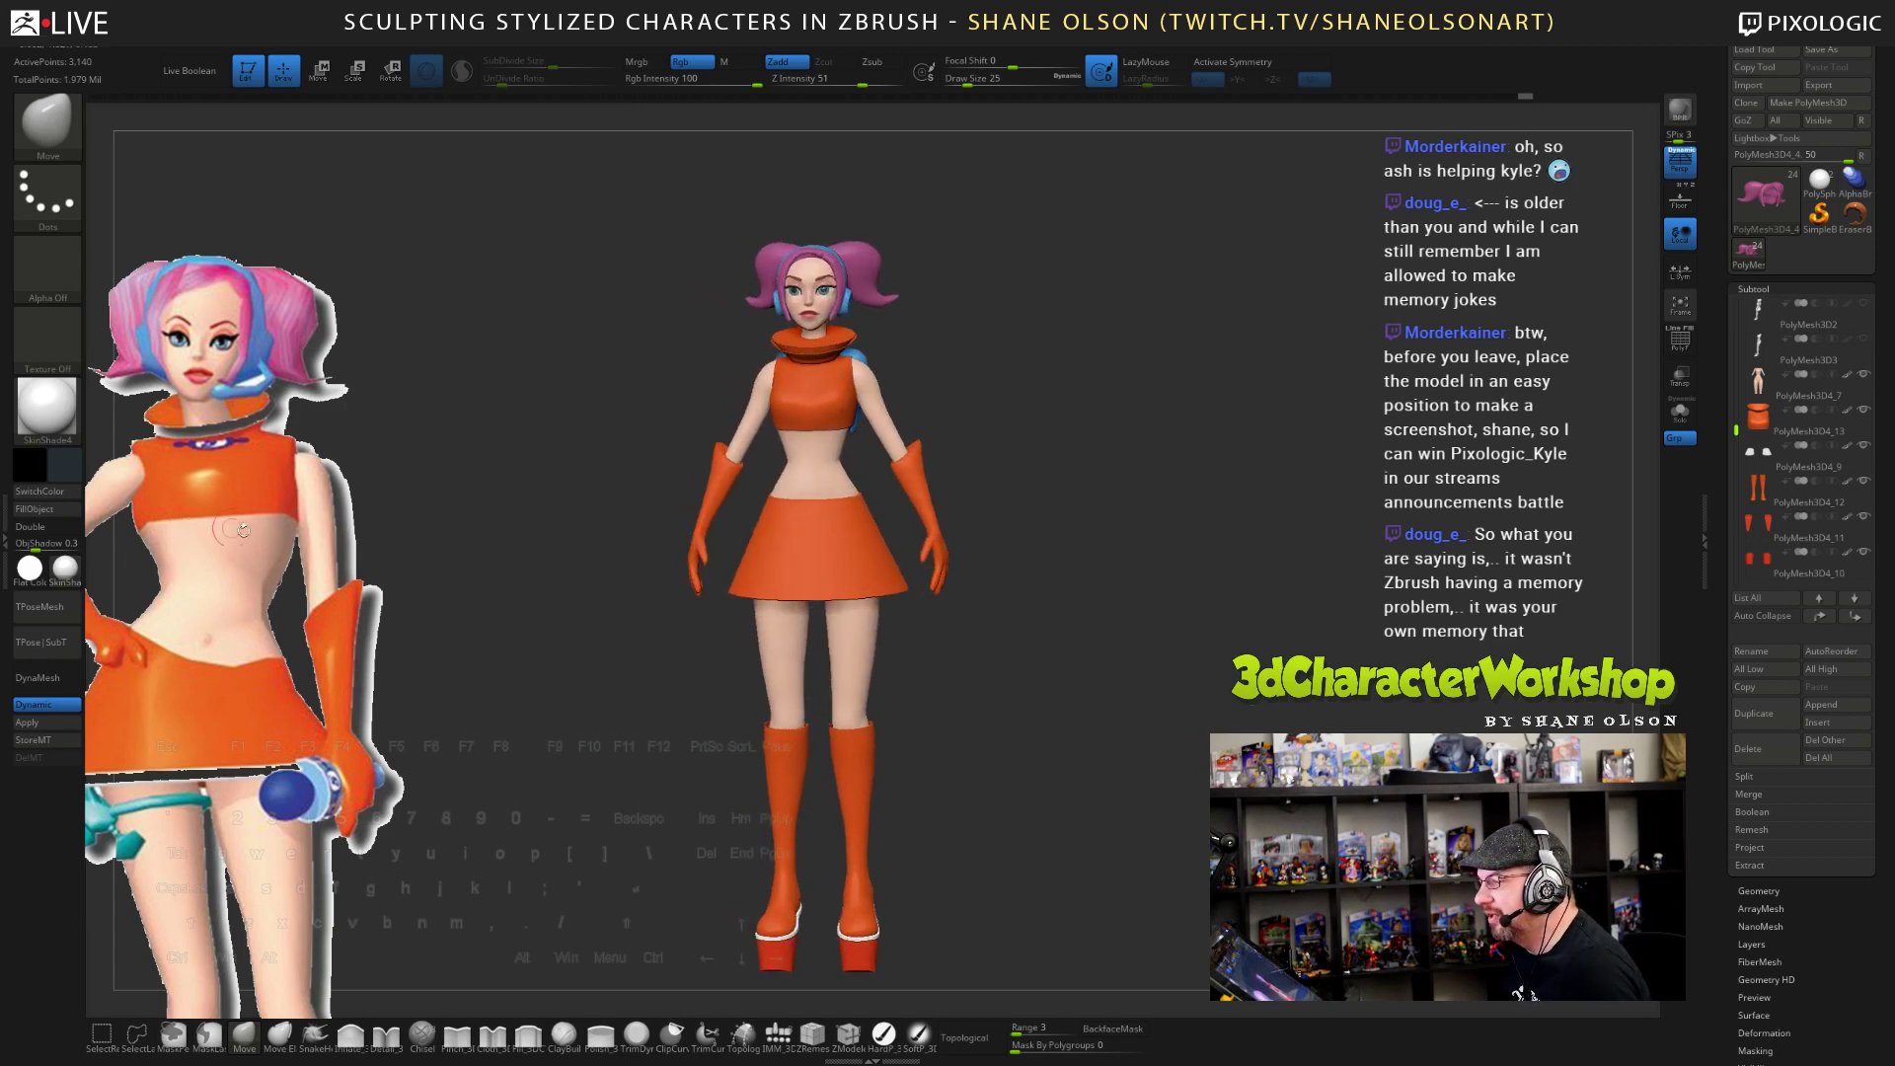
left_click_drag(1018, 477, 1110, 543)
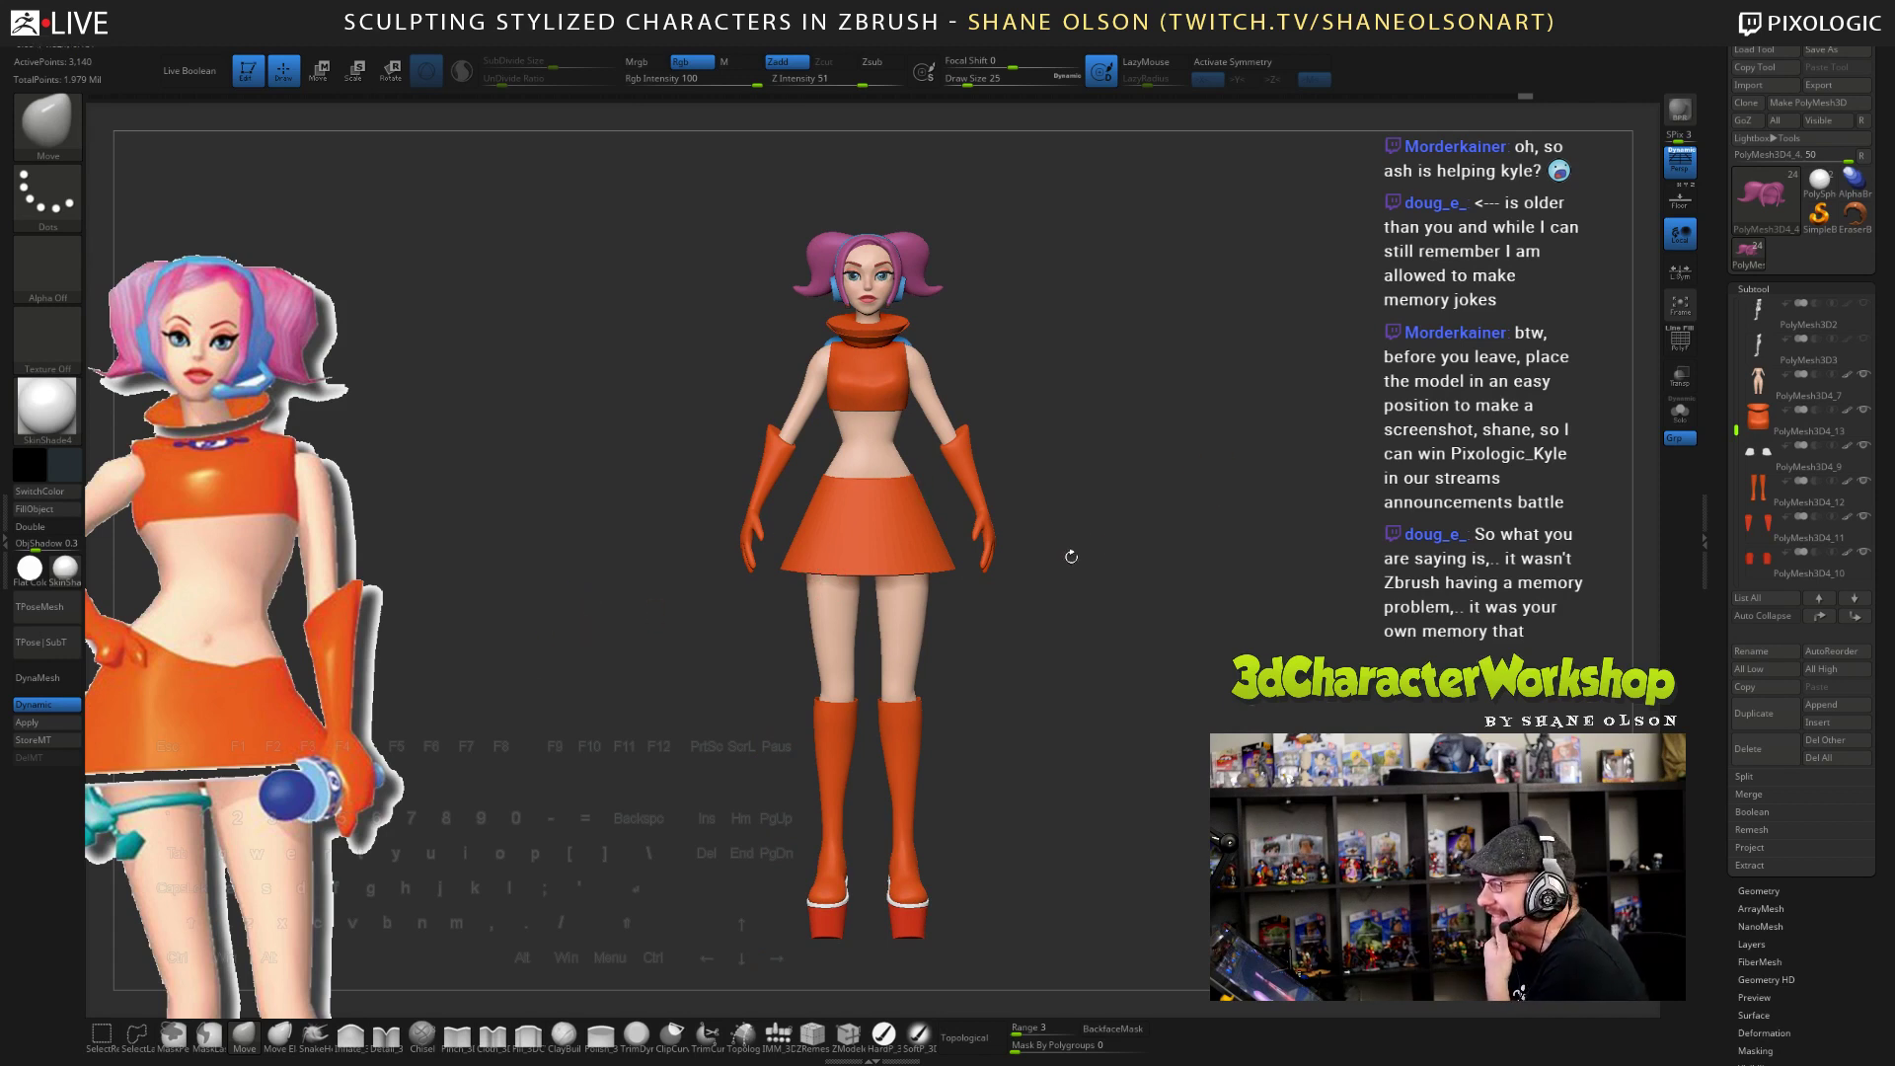
left_click_drag(1120, 564, 1141, 588)
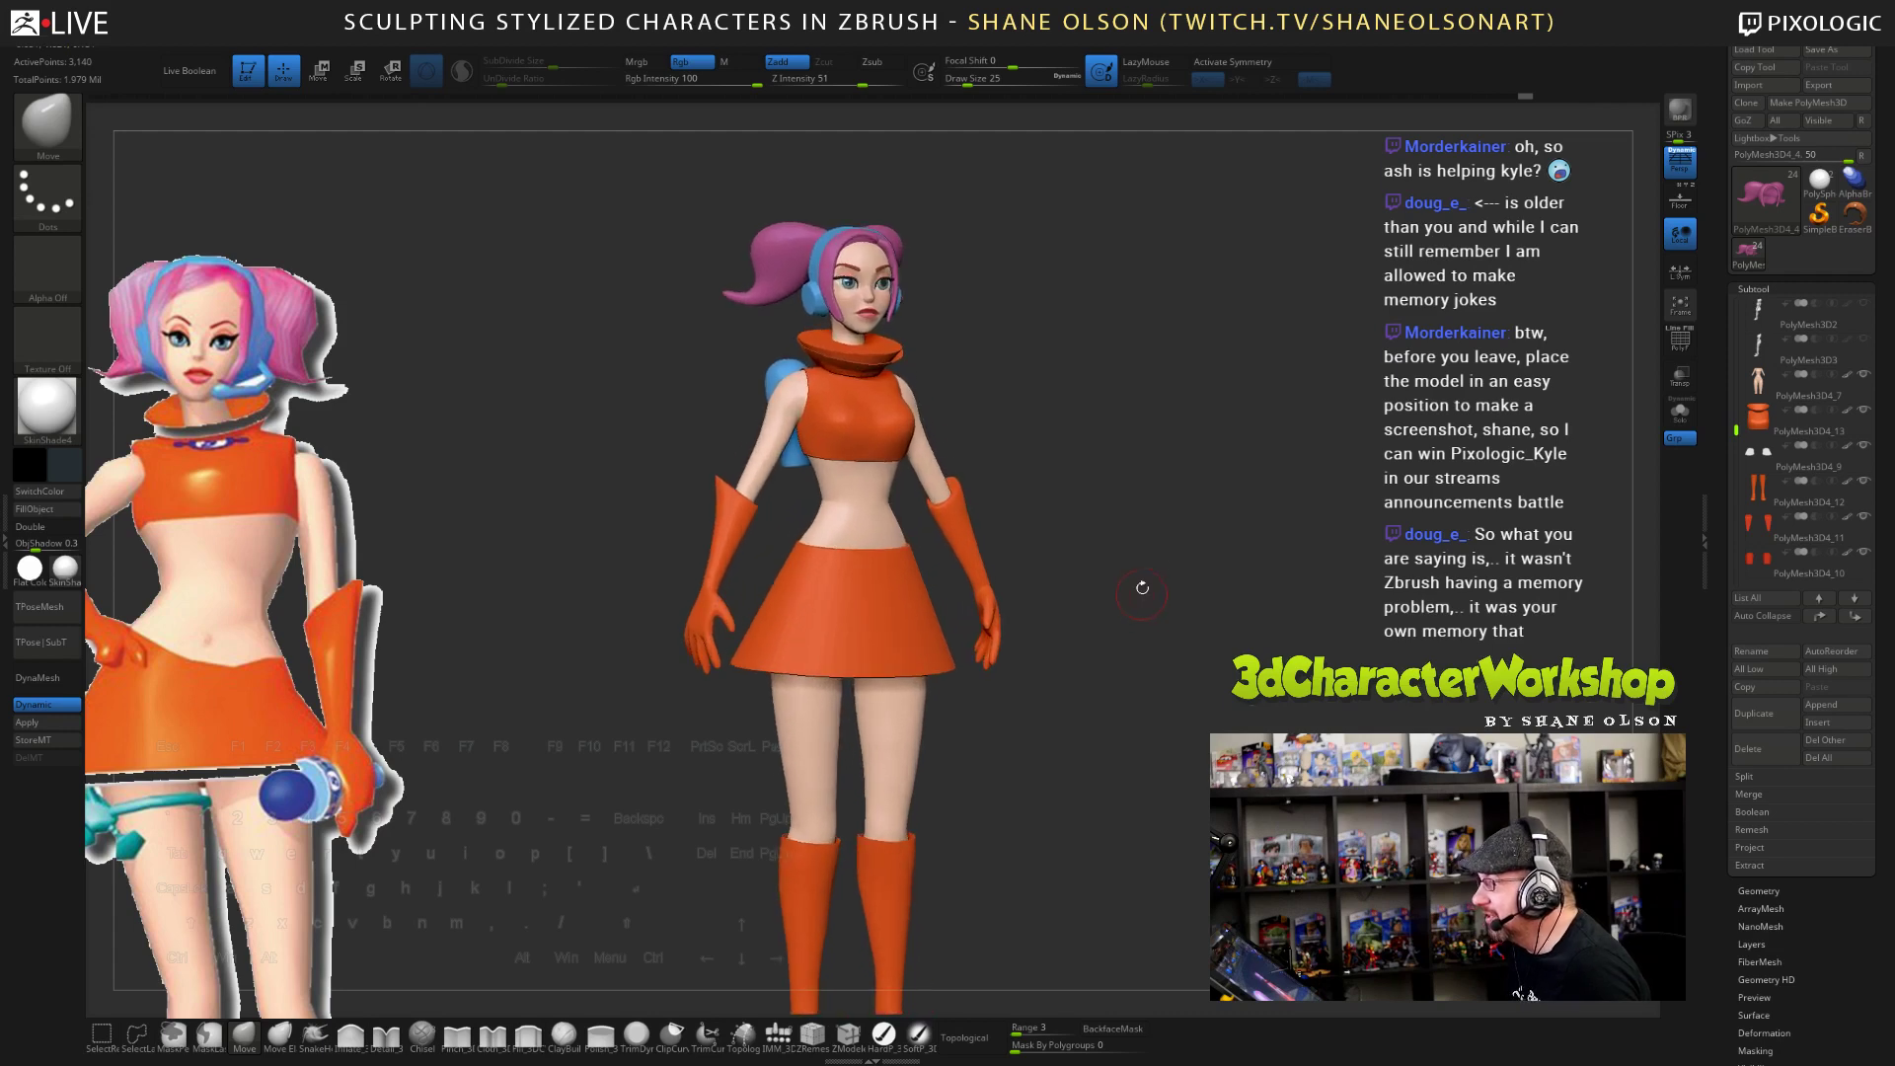
- Scale down the reference images so both full-body poses show, and frame the whole figure from the front beside them
key("shift+z")
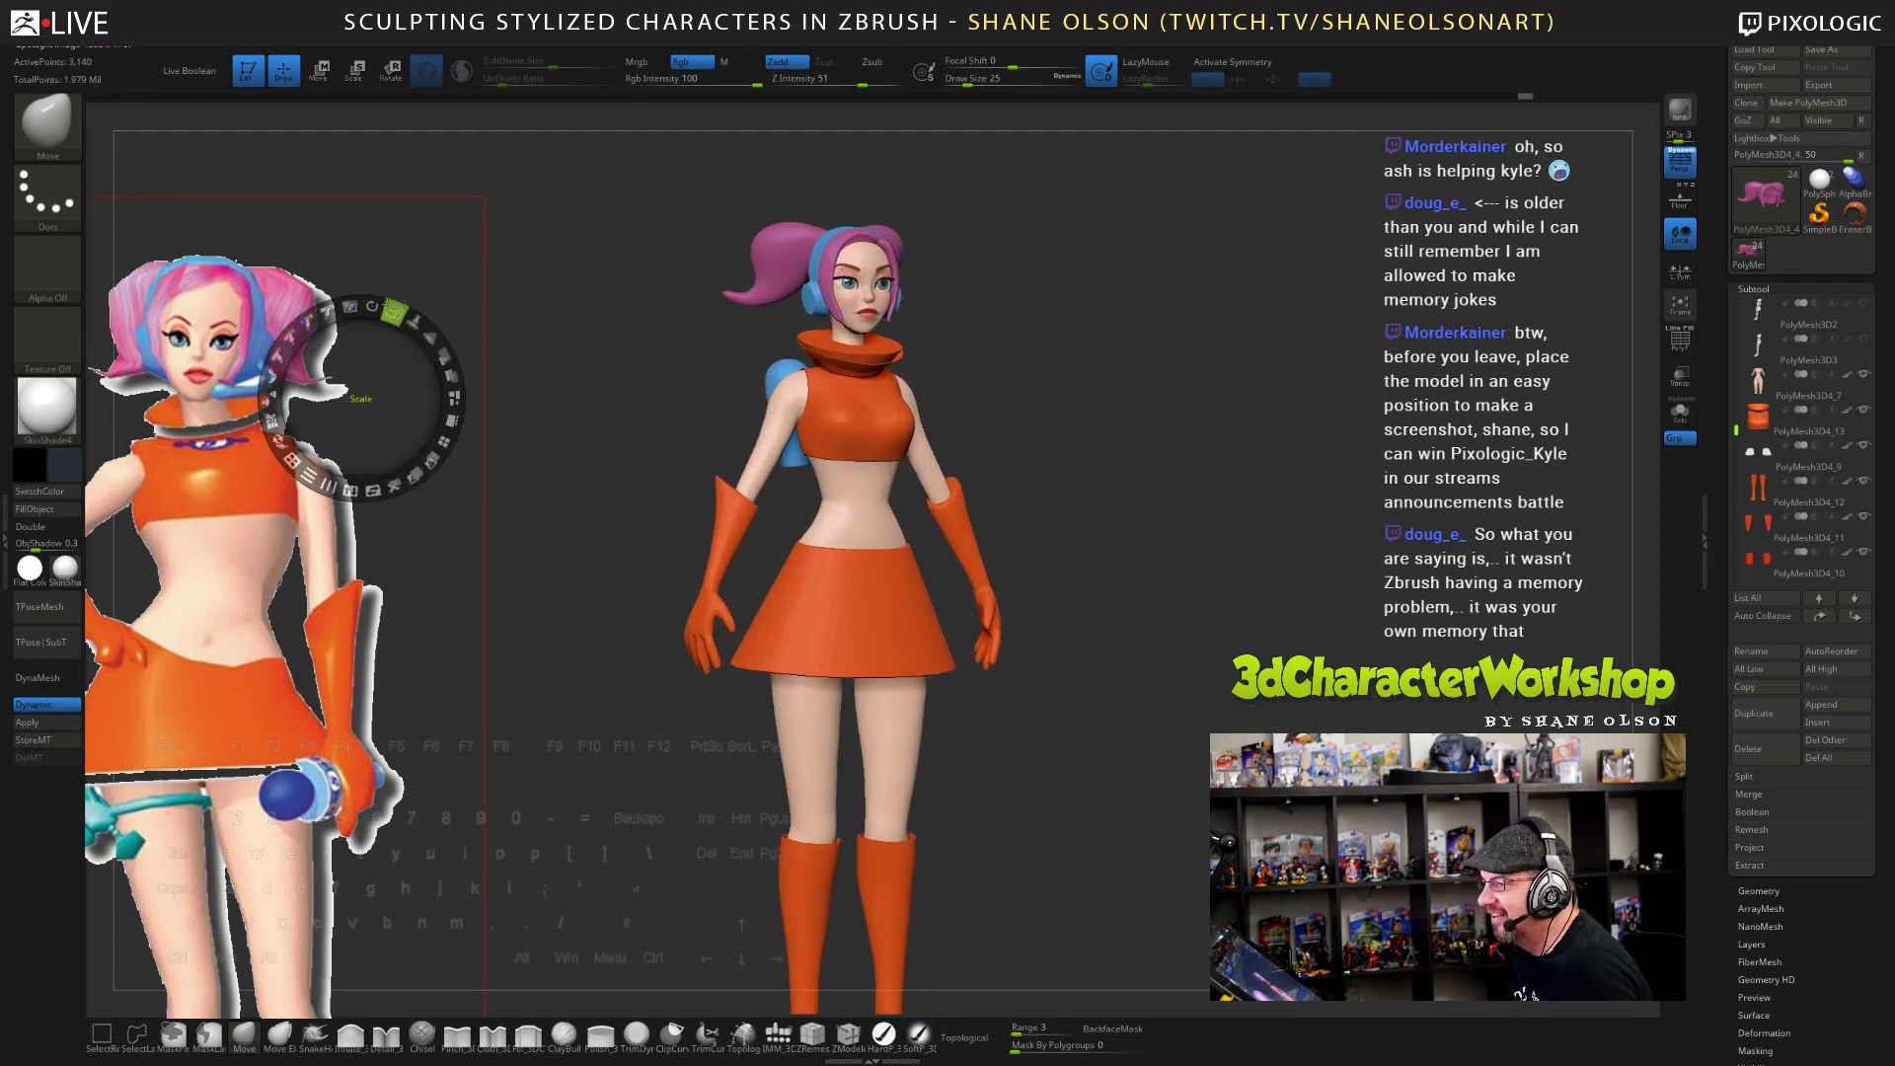
left_click_drag(400, 316, 505, 369)
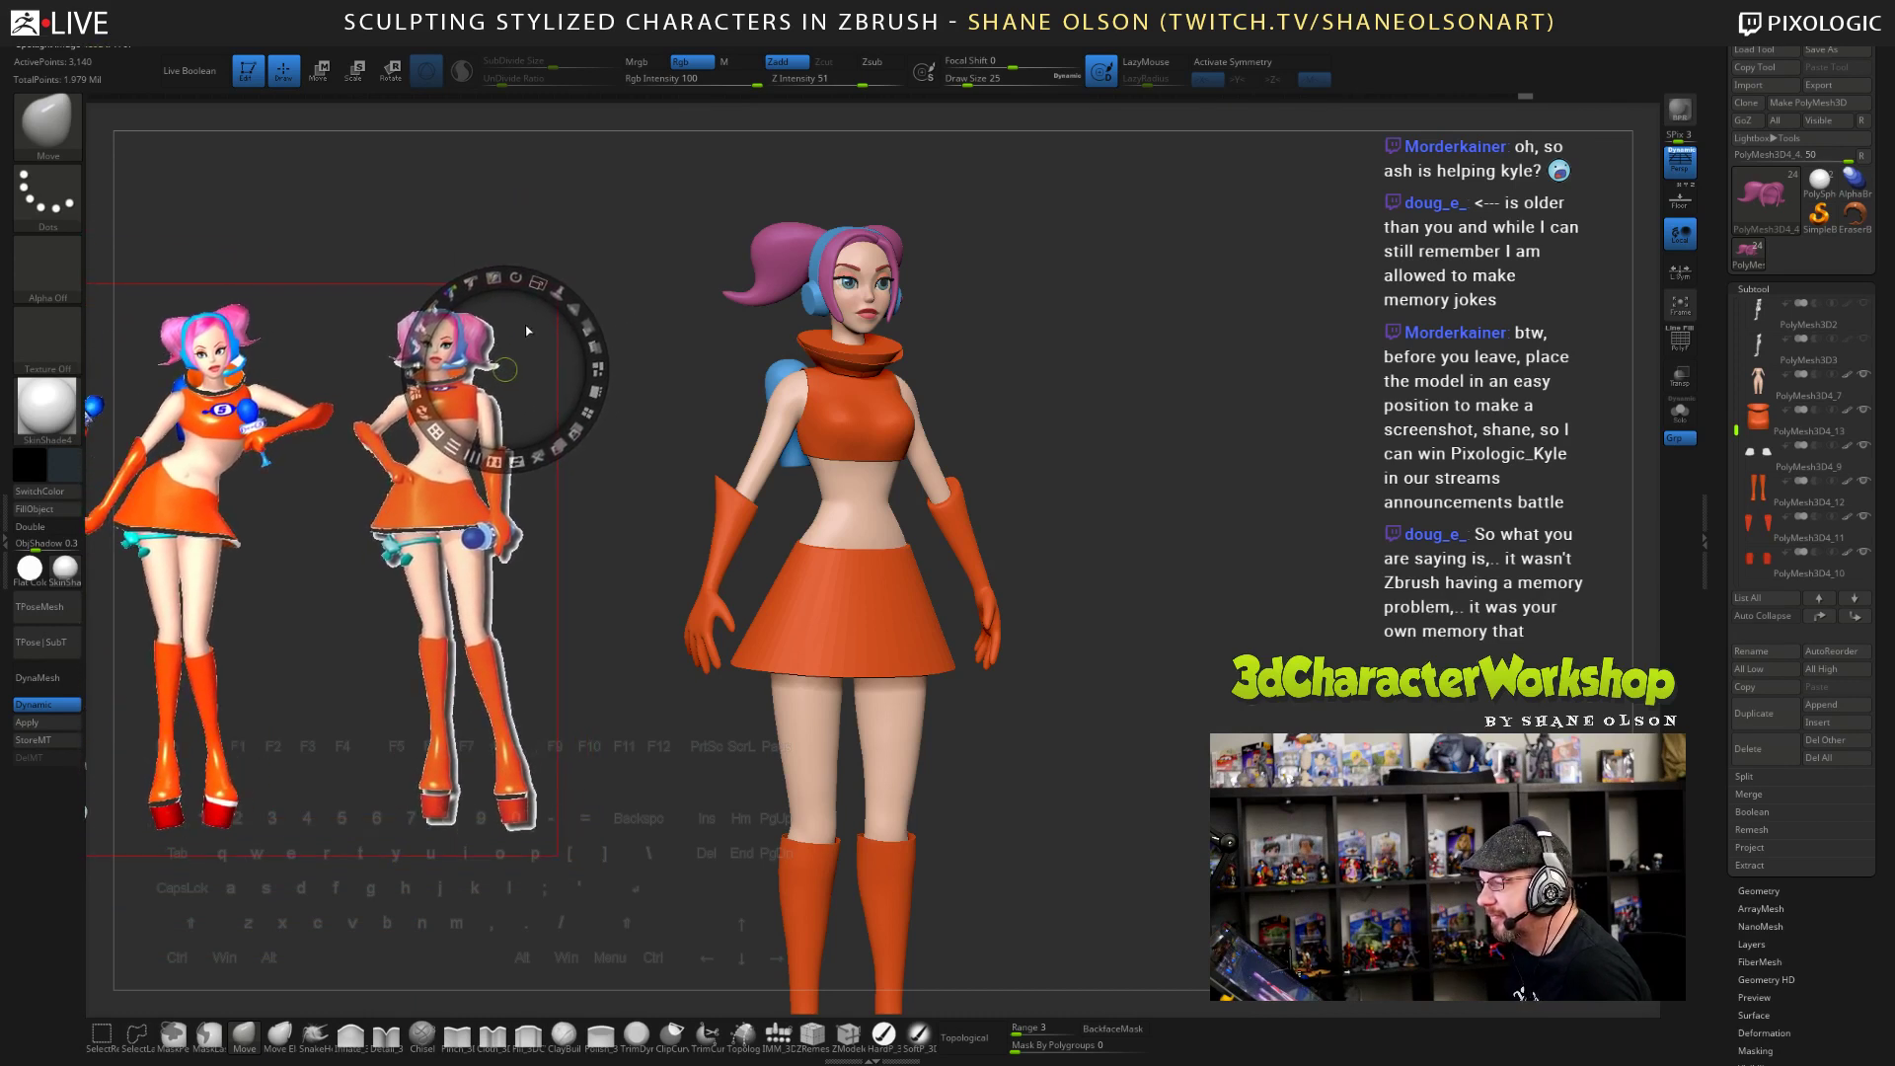
left_click(1120, 458)
key("z")
left_click_drag(1122, 464, 997, 560, "alt")
left_click_drag(982, 434, 987, 436)
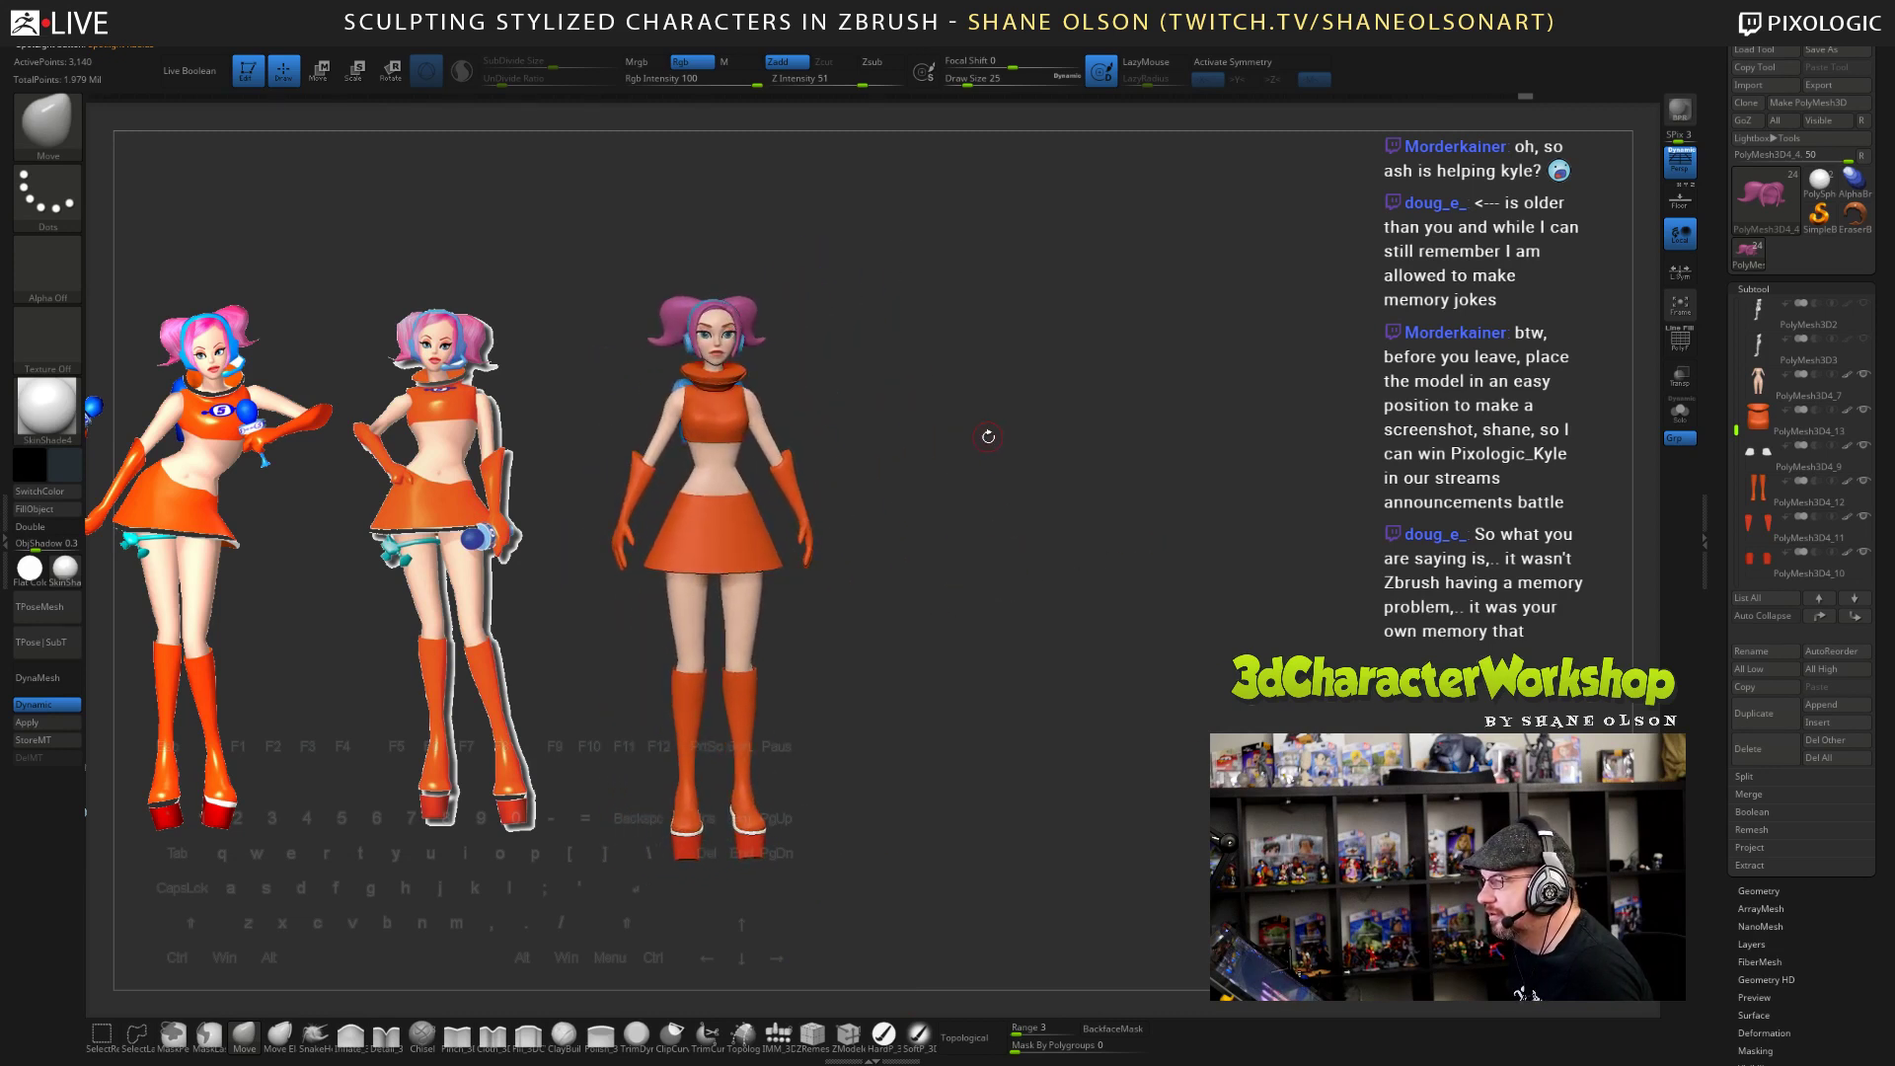
- Try reshaping the hair above the forehead at draw size 39 with topological movement enabled, undo the last stroke, and disable the option
mouse_move(995, 441)
left_mouse_down()
mouse_move(1046, 535)
mouse_move(1015, 573)
mouse_move(868, 578)
left_mouse_up()
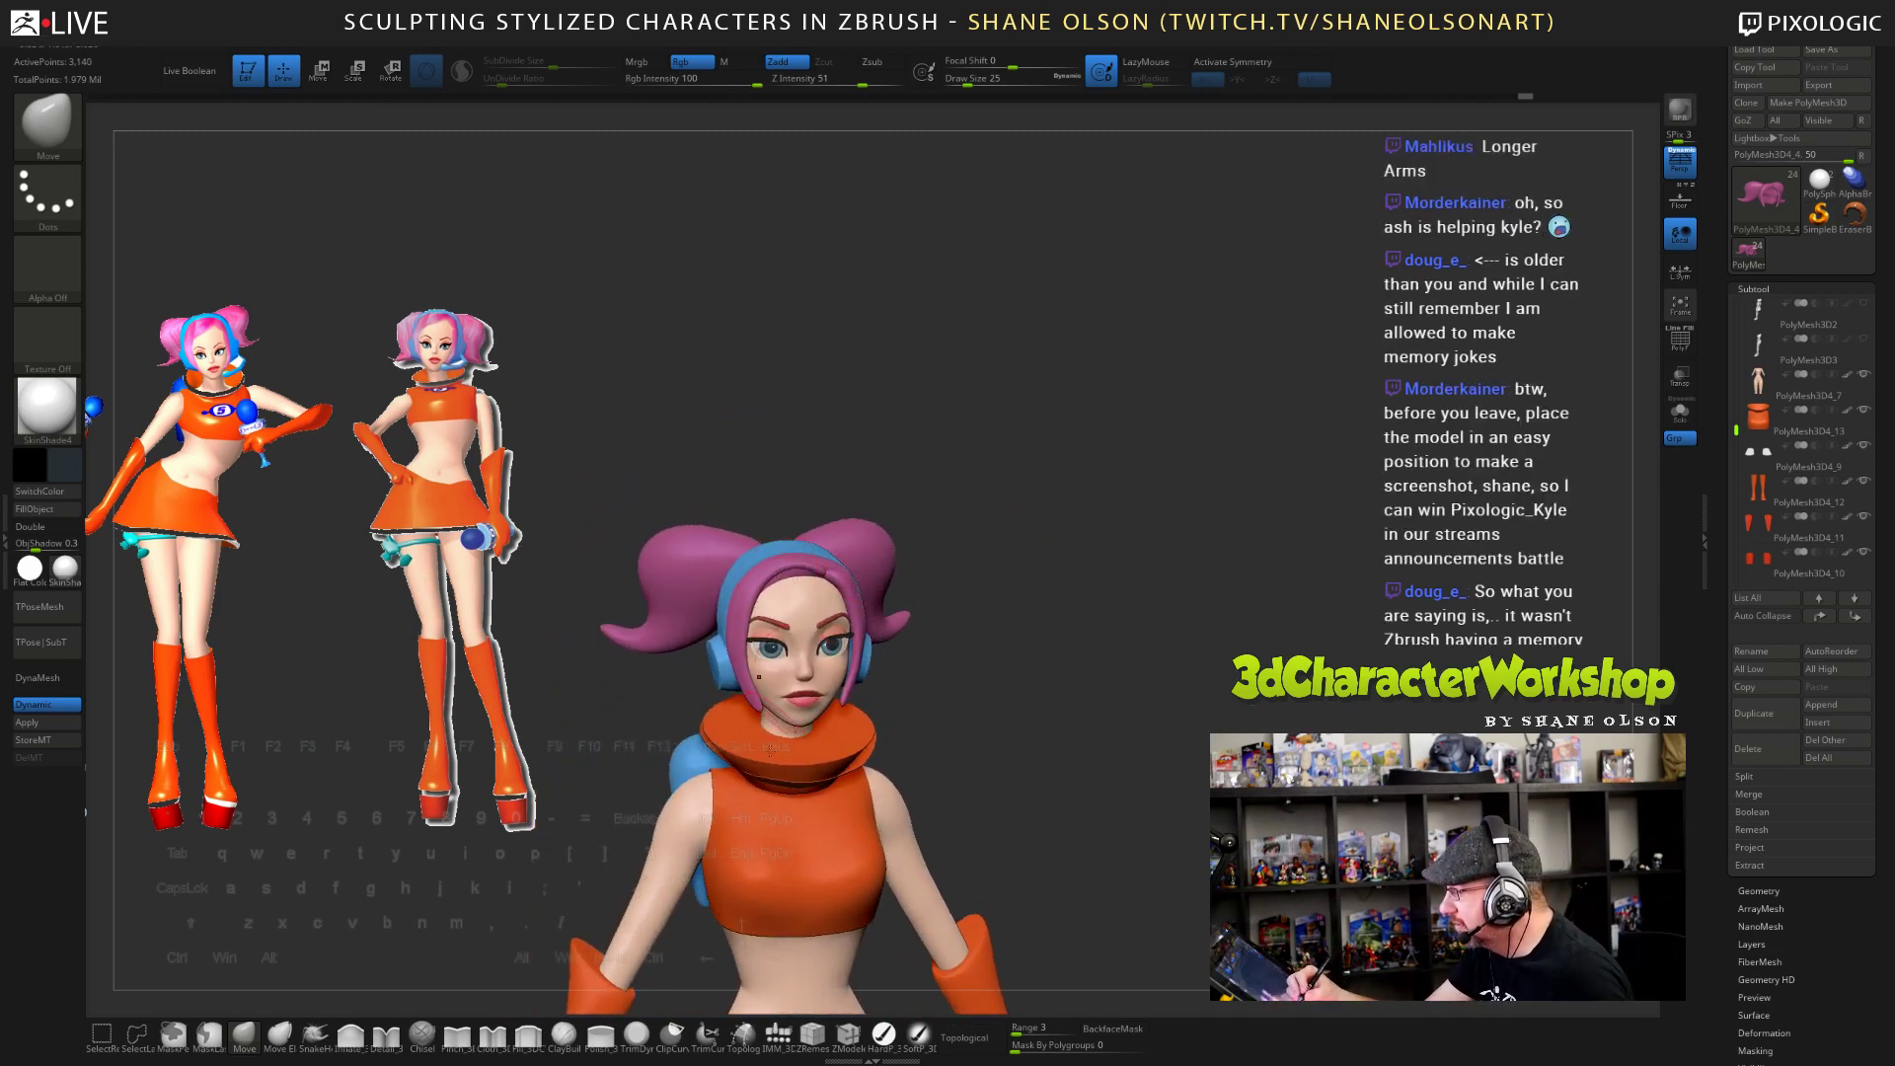
key("s")
left_click_drag(1036, 627, 1065, 627)
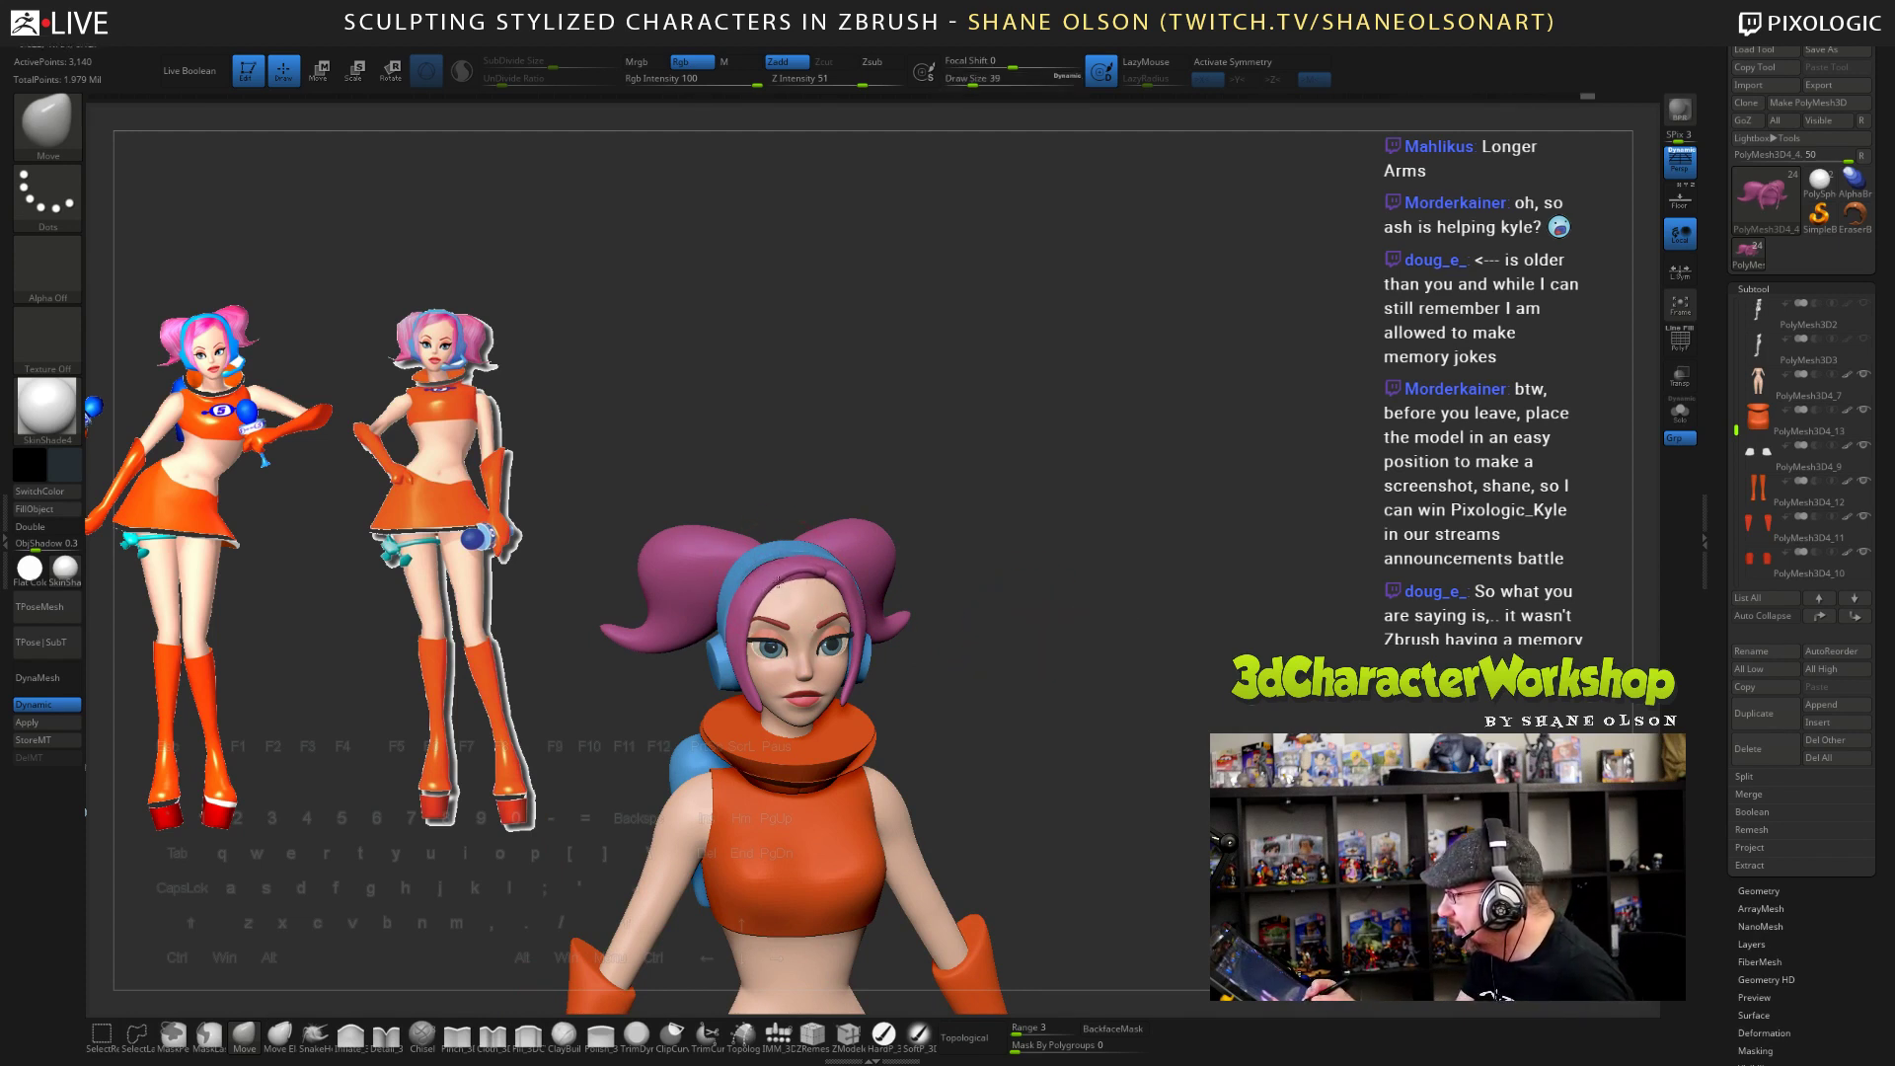
left_click_drag(945, 520, 835, 587)
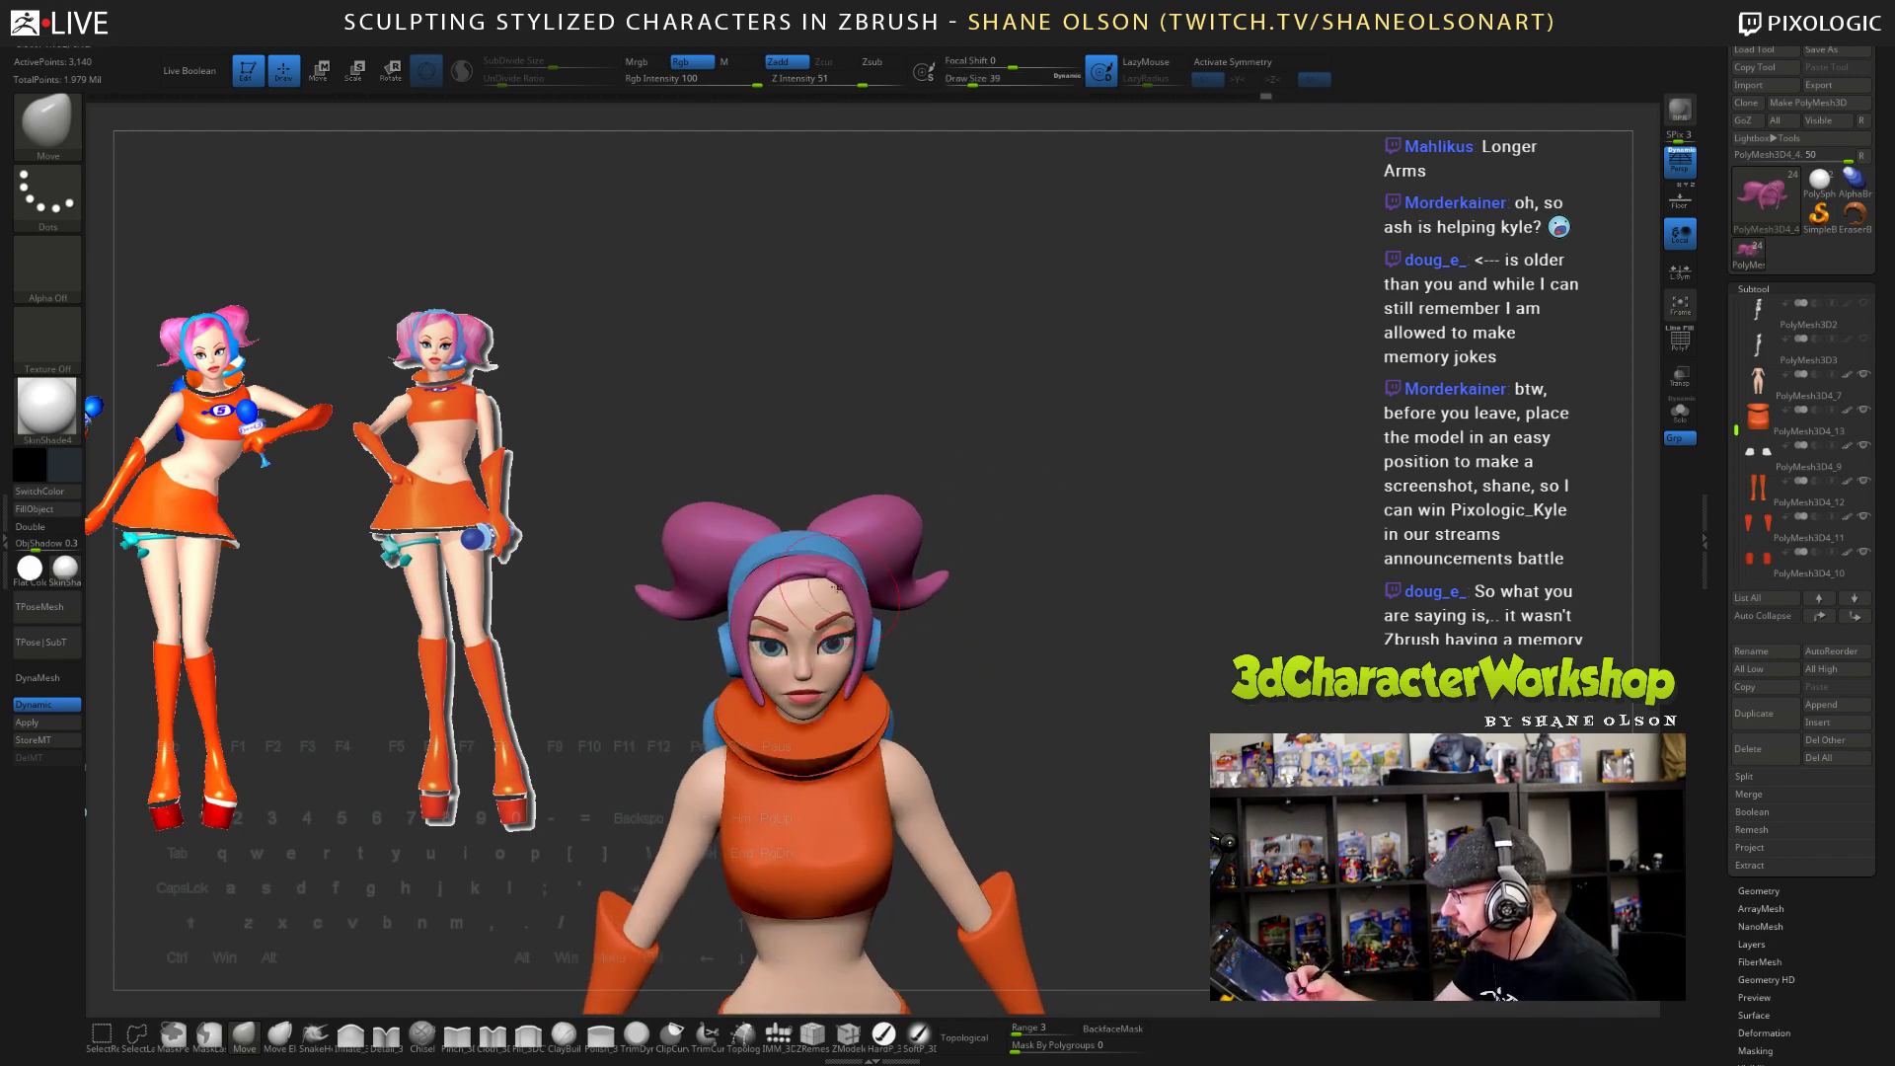
left_click(971, 1037)
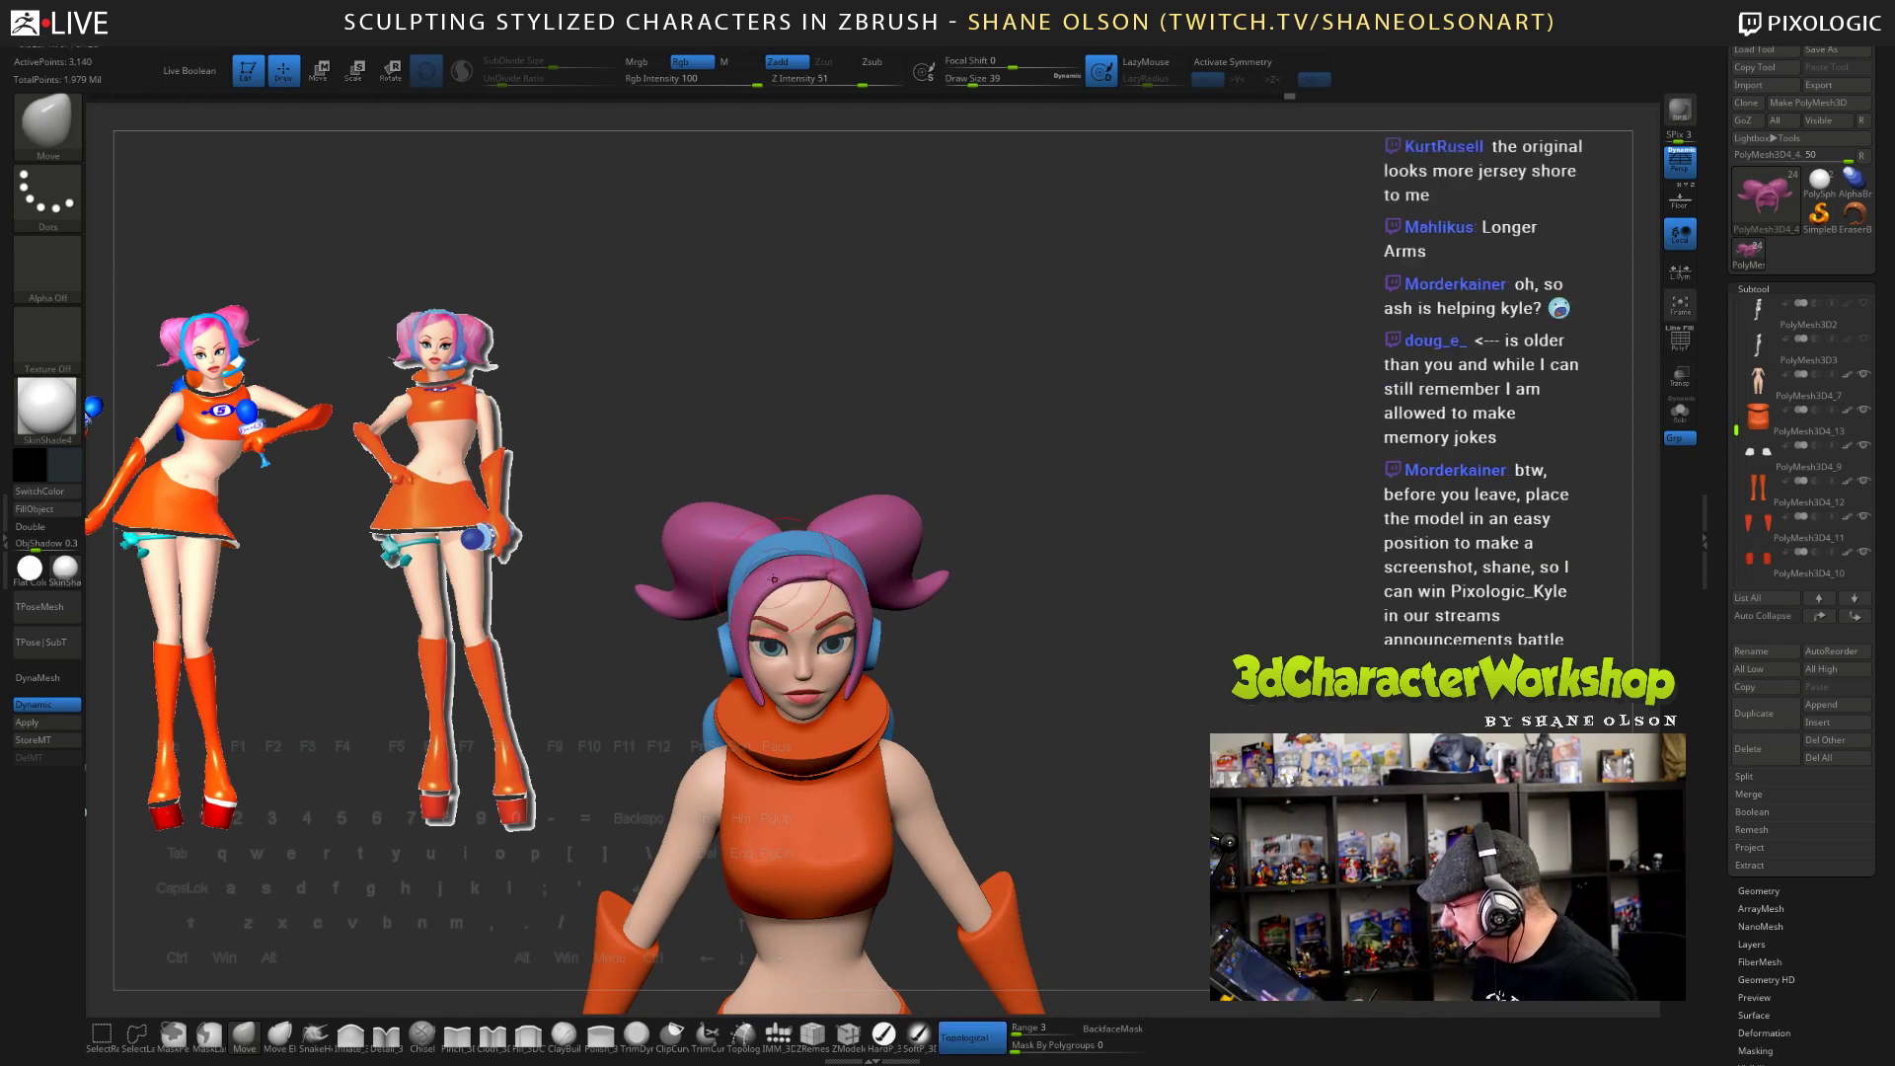
left_click_drag(959, 658, 901, 639)
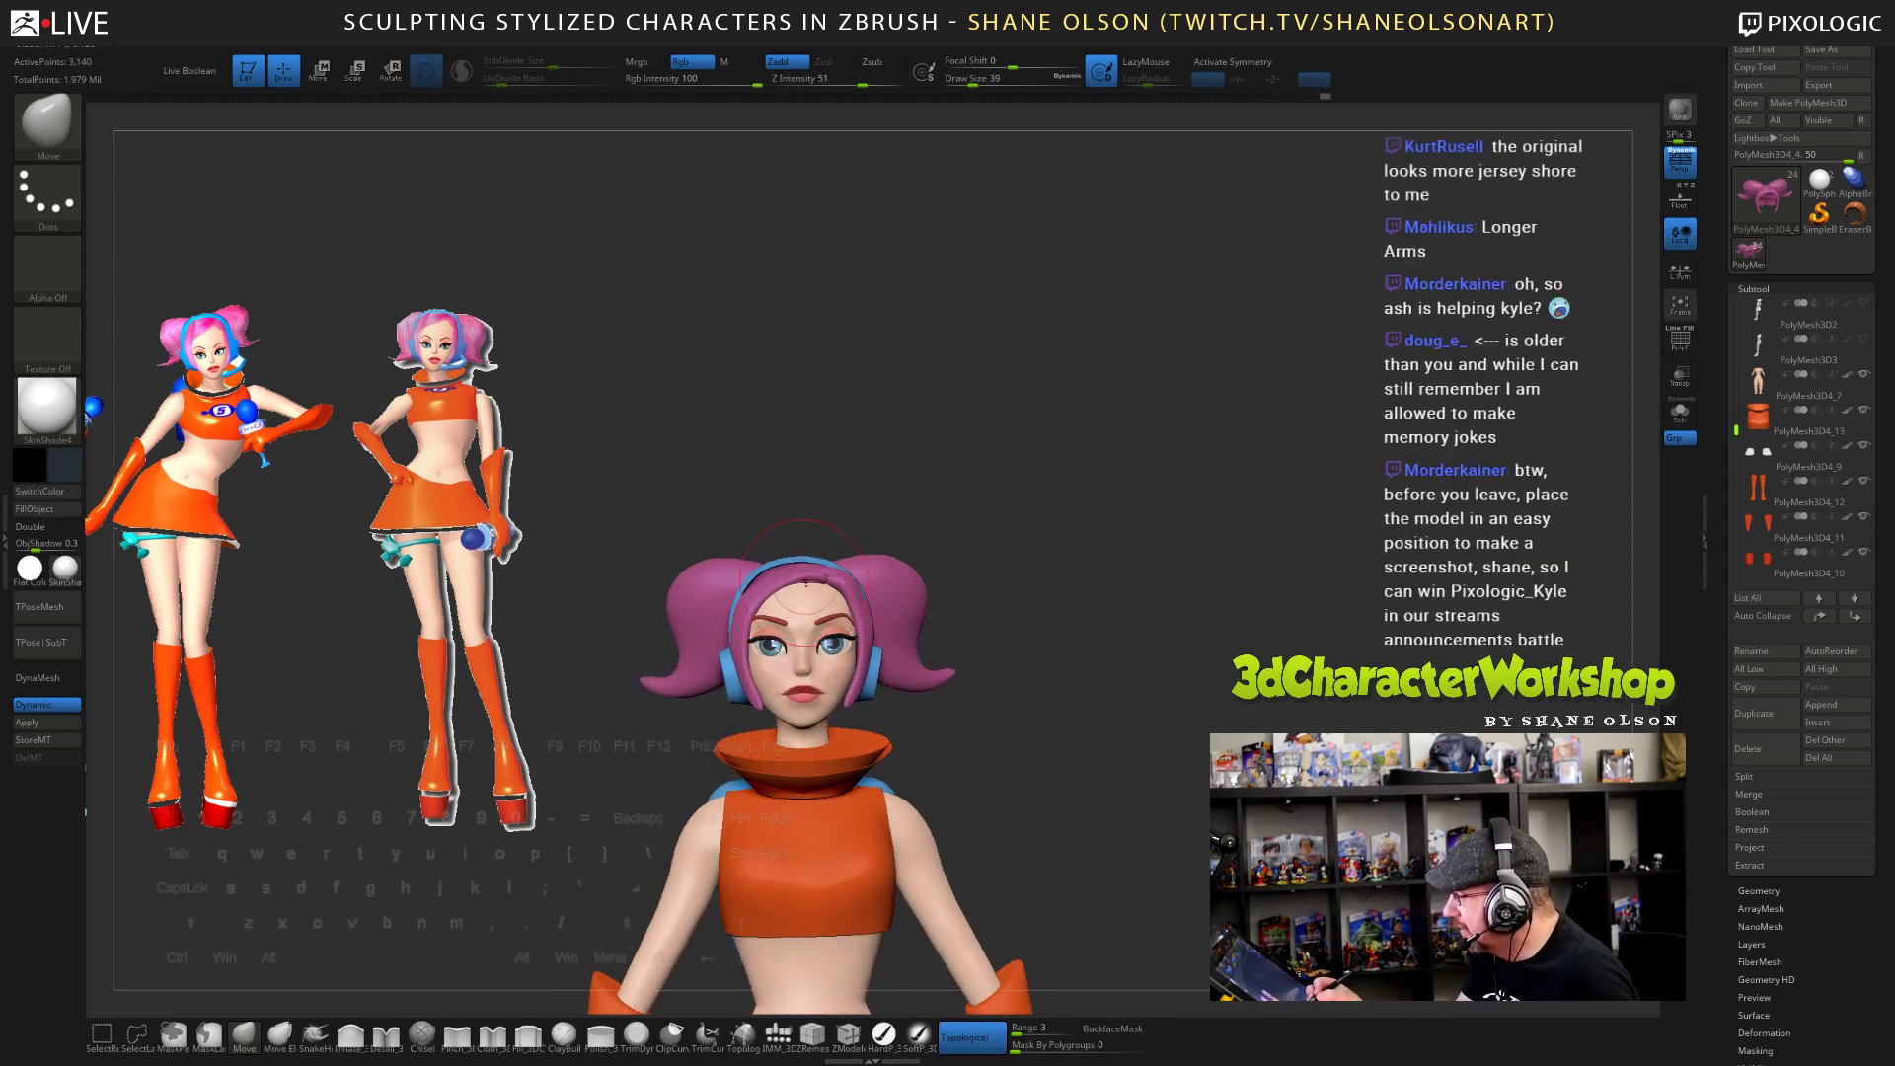
left_click_drag(789, 592, 793, 600)
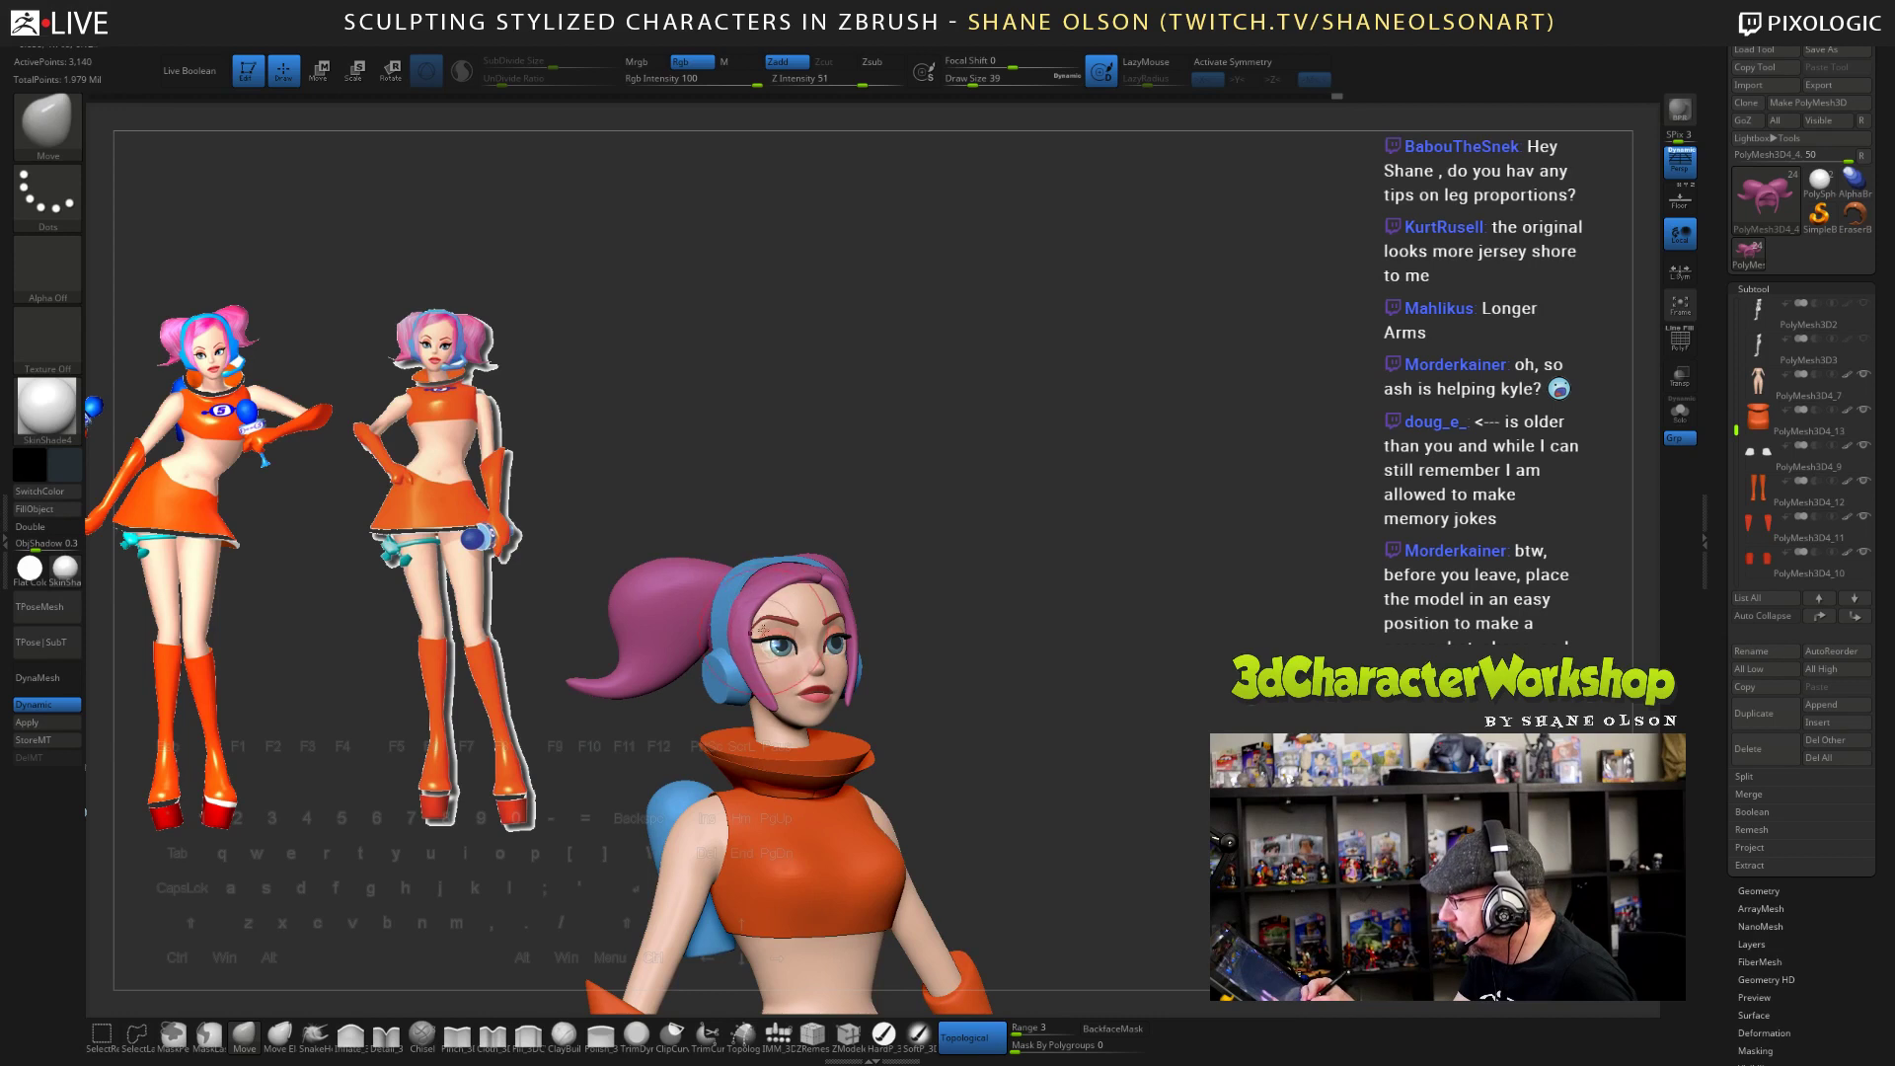
mouse_move(975, 676)
left_mouse_down()
mouse_move(879, 696)
mouse_move(815, 665)
left_mouse_up()
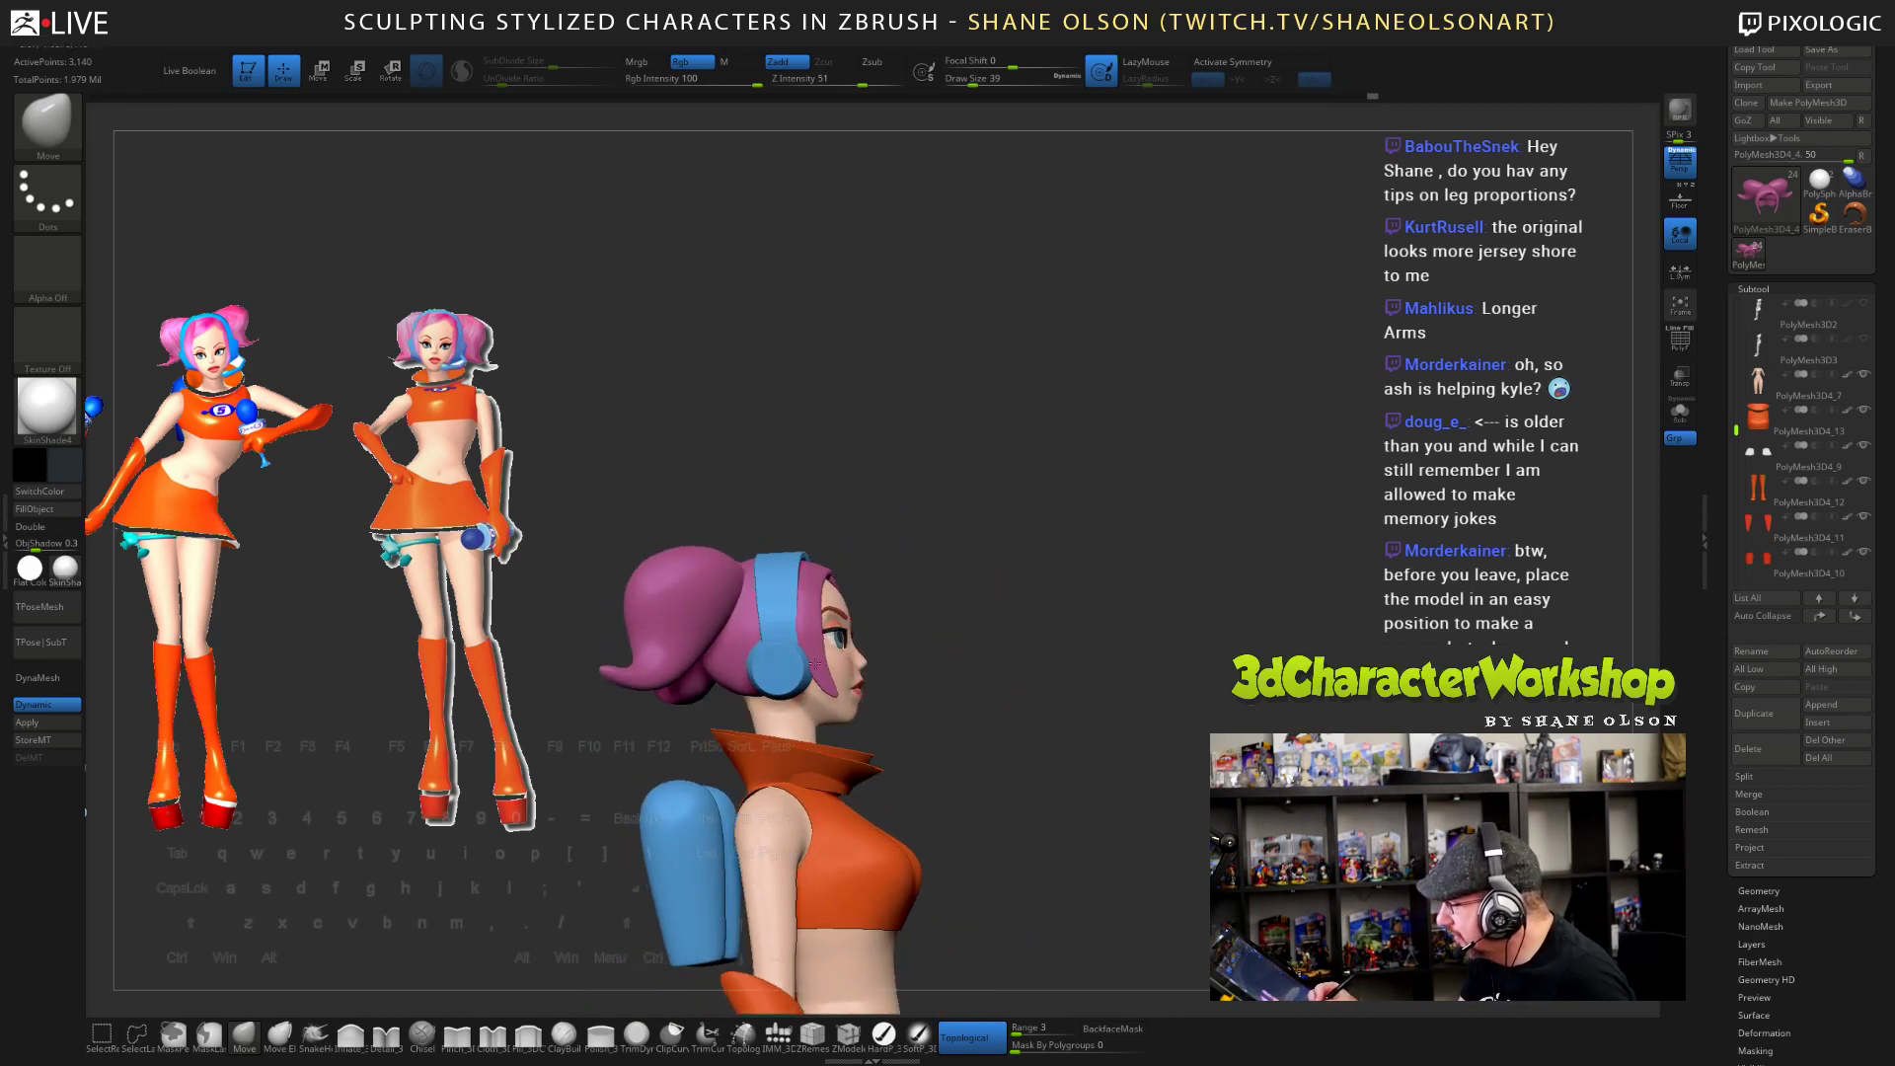
mouse_move(924, 699)
left_mouse_down()
mouse_move(925, 726)
mouse_move(986, 710)
mouse_move(1046, 735)
mouse_move(893, 679)
mouse_move(839, 696)
mouse_move(857, 632)
left_mouse_up()
mouse_move(856, 633)
right_mouse_down()
mouse_move(949, 639)
mouse_move(832, 575)
right_mouse_up()
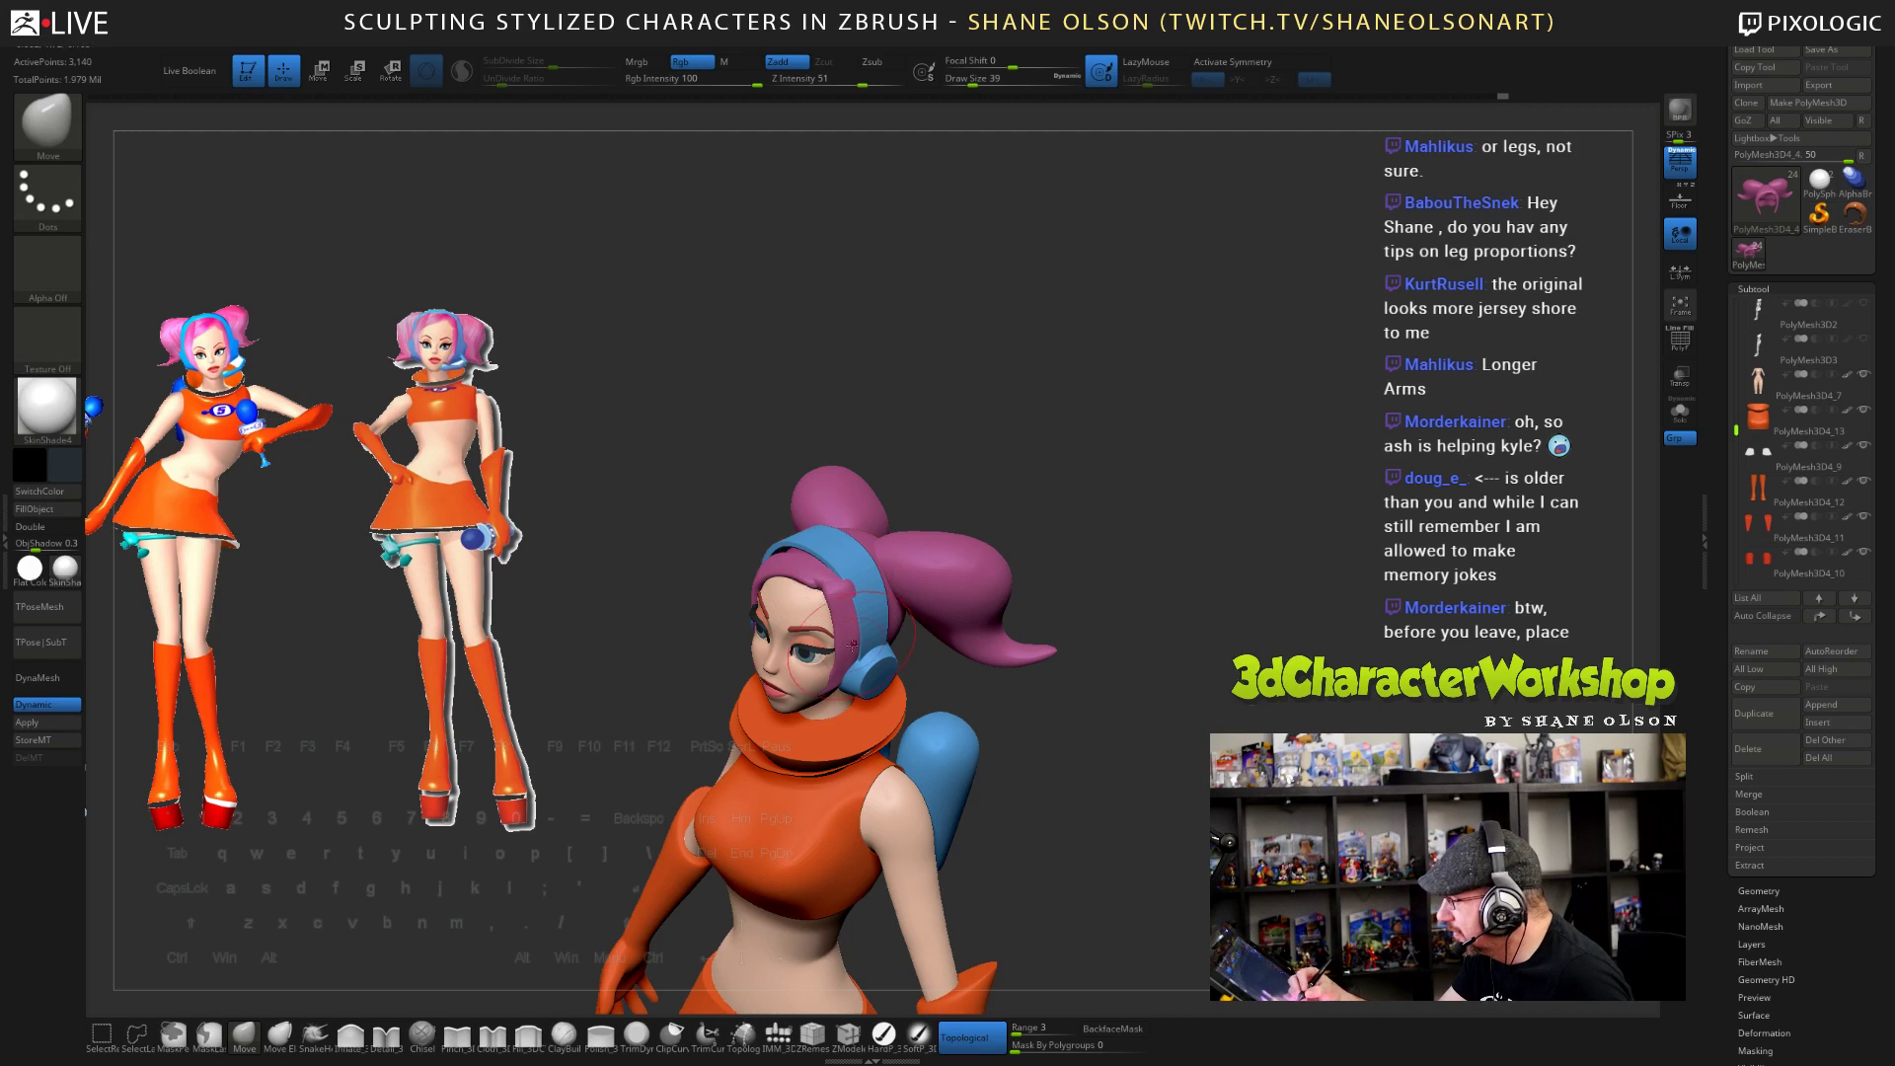
key("ctrl+z")
left_click(969, 1038)
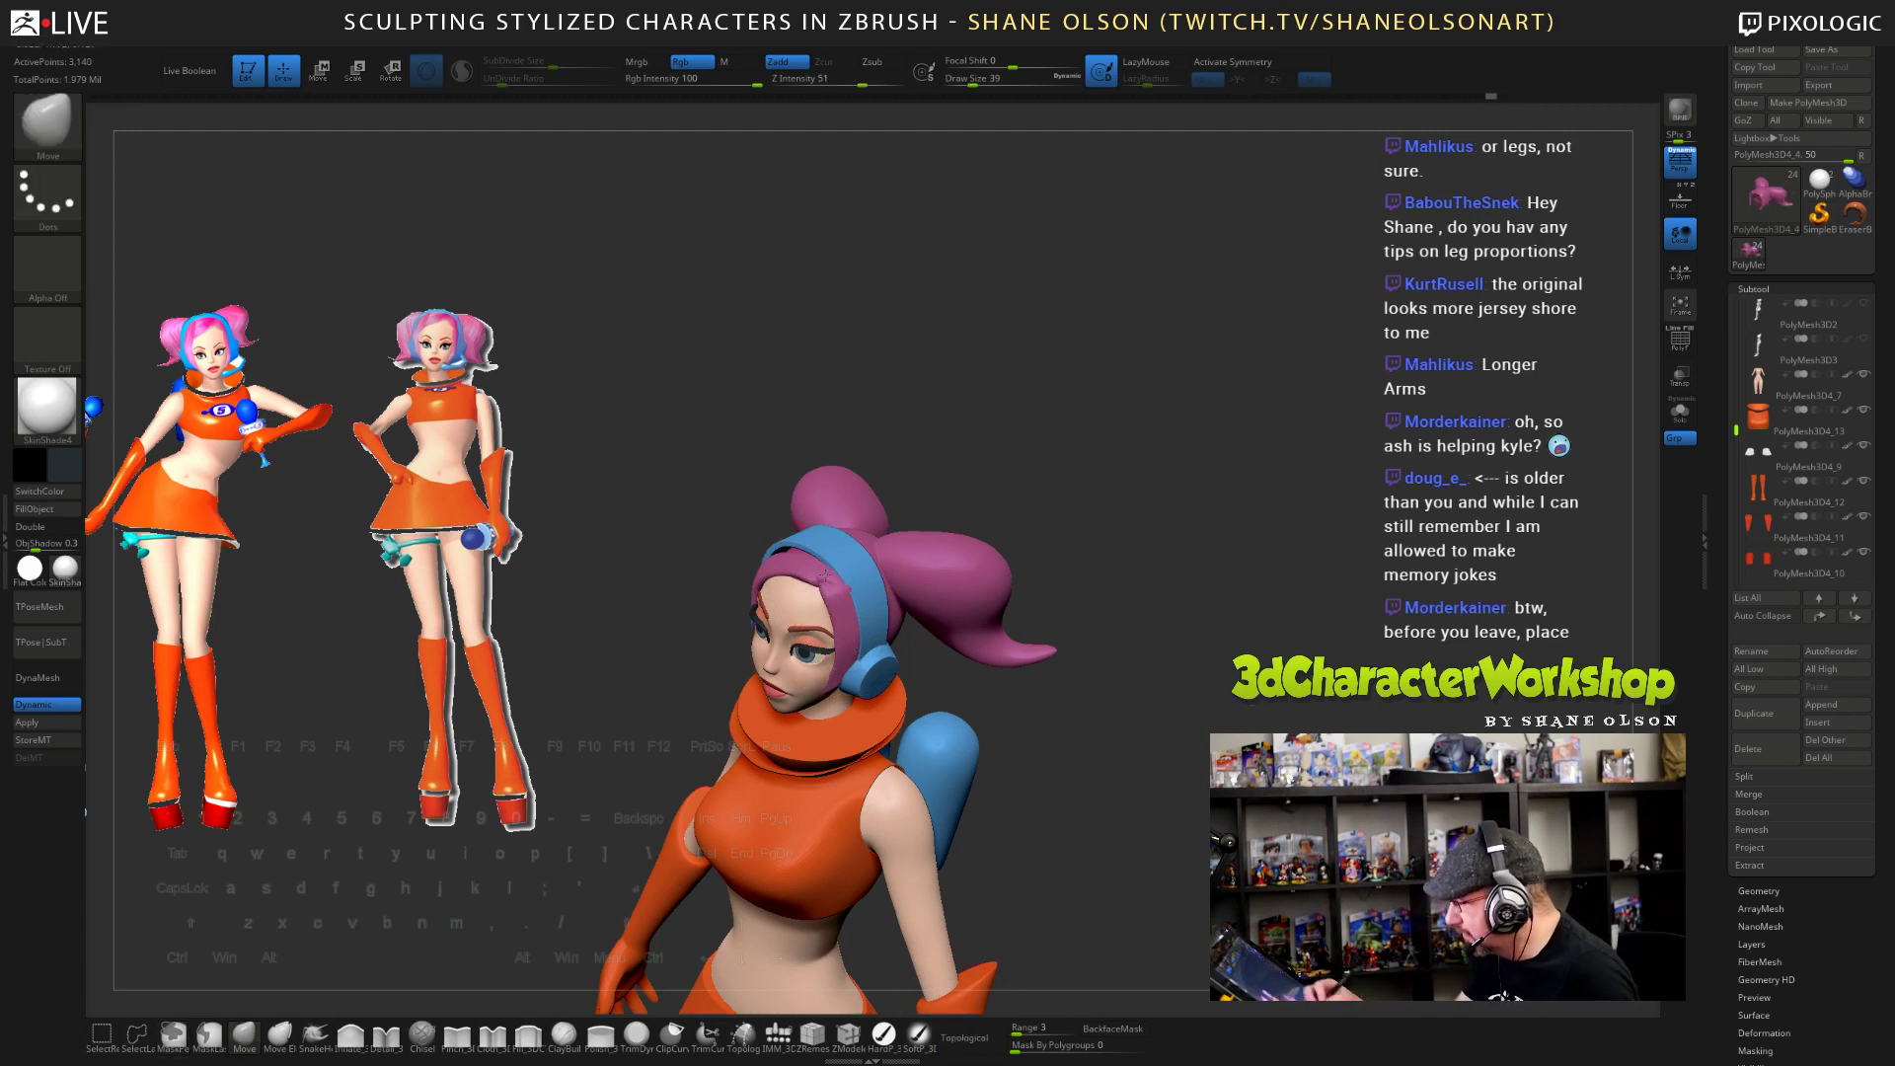
- Adjust the front hairline above the forehead with the Move brush, using a draw size of 33
right_click_drag(825, 574, 920, 556)
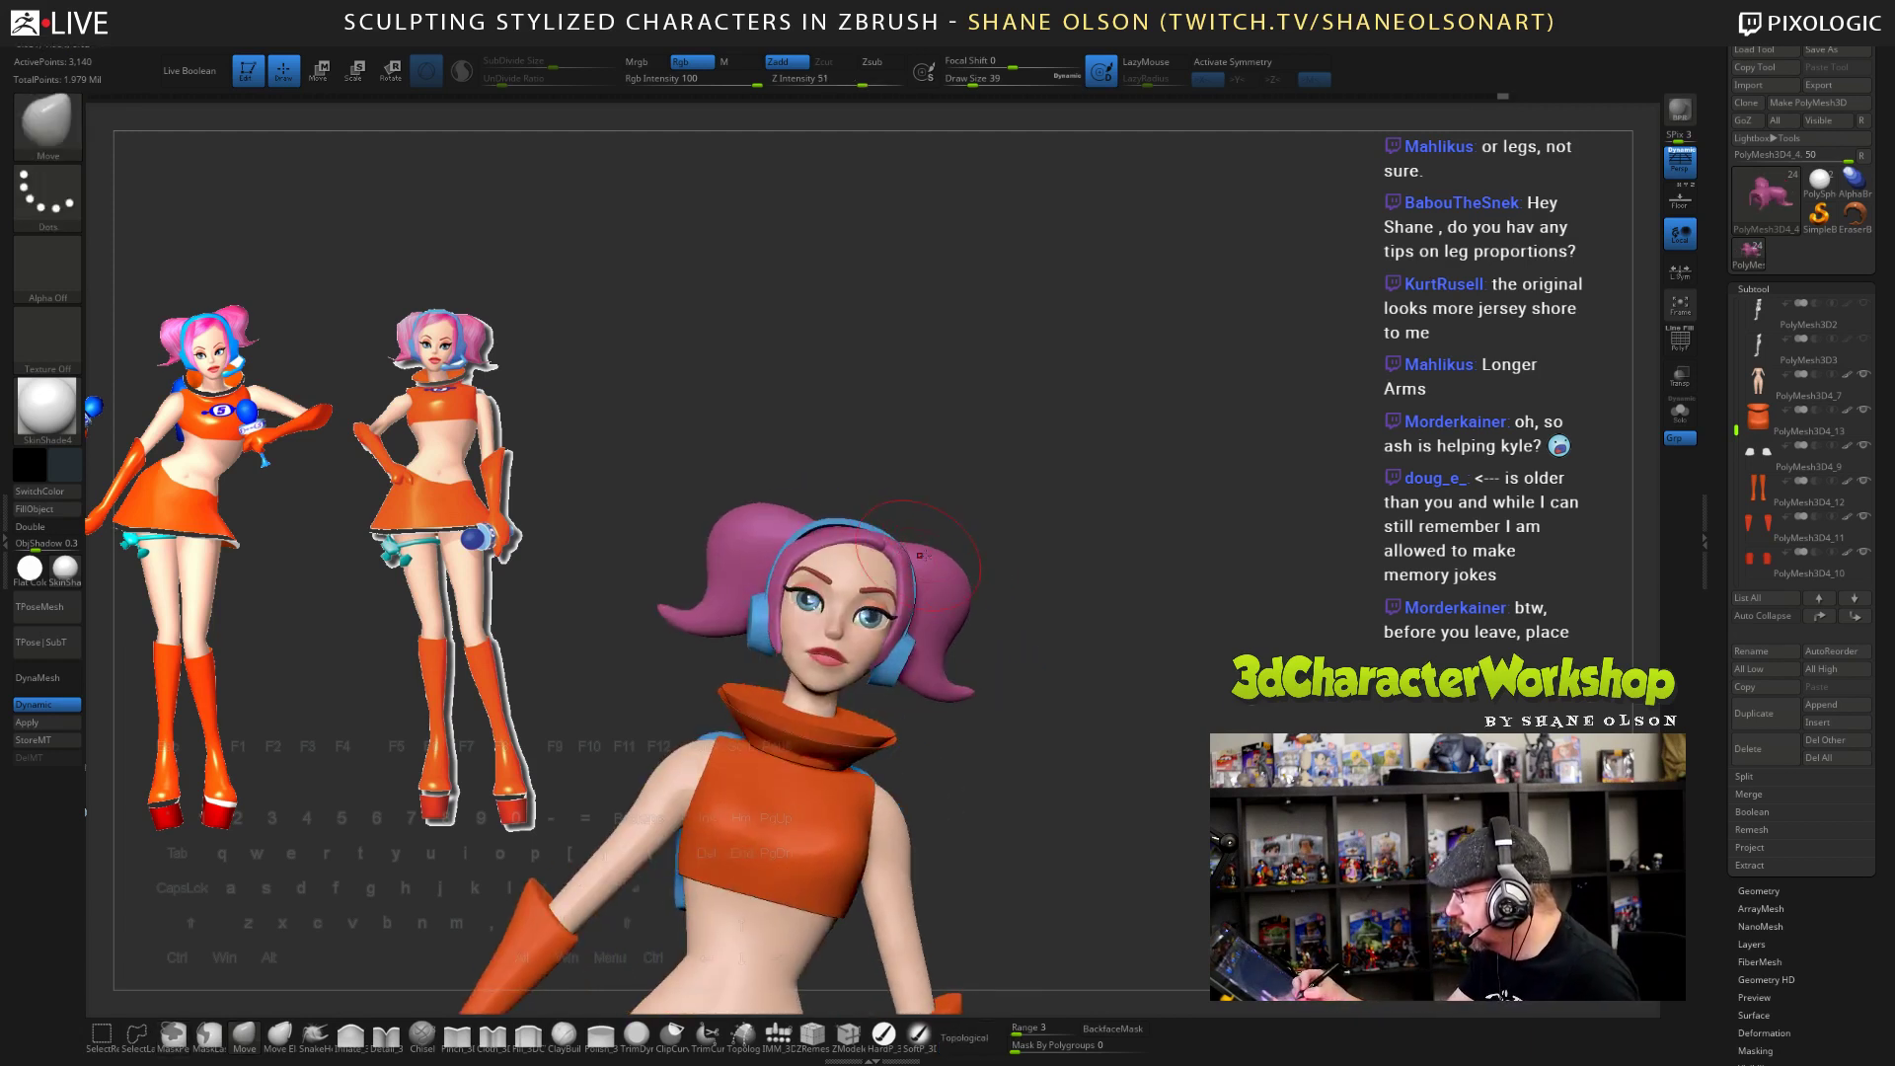
right_click_drag(1135, 819, 1120, 641)
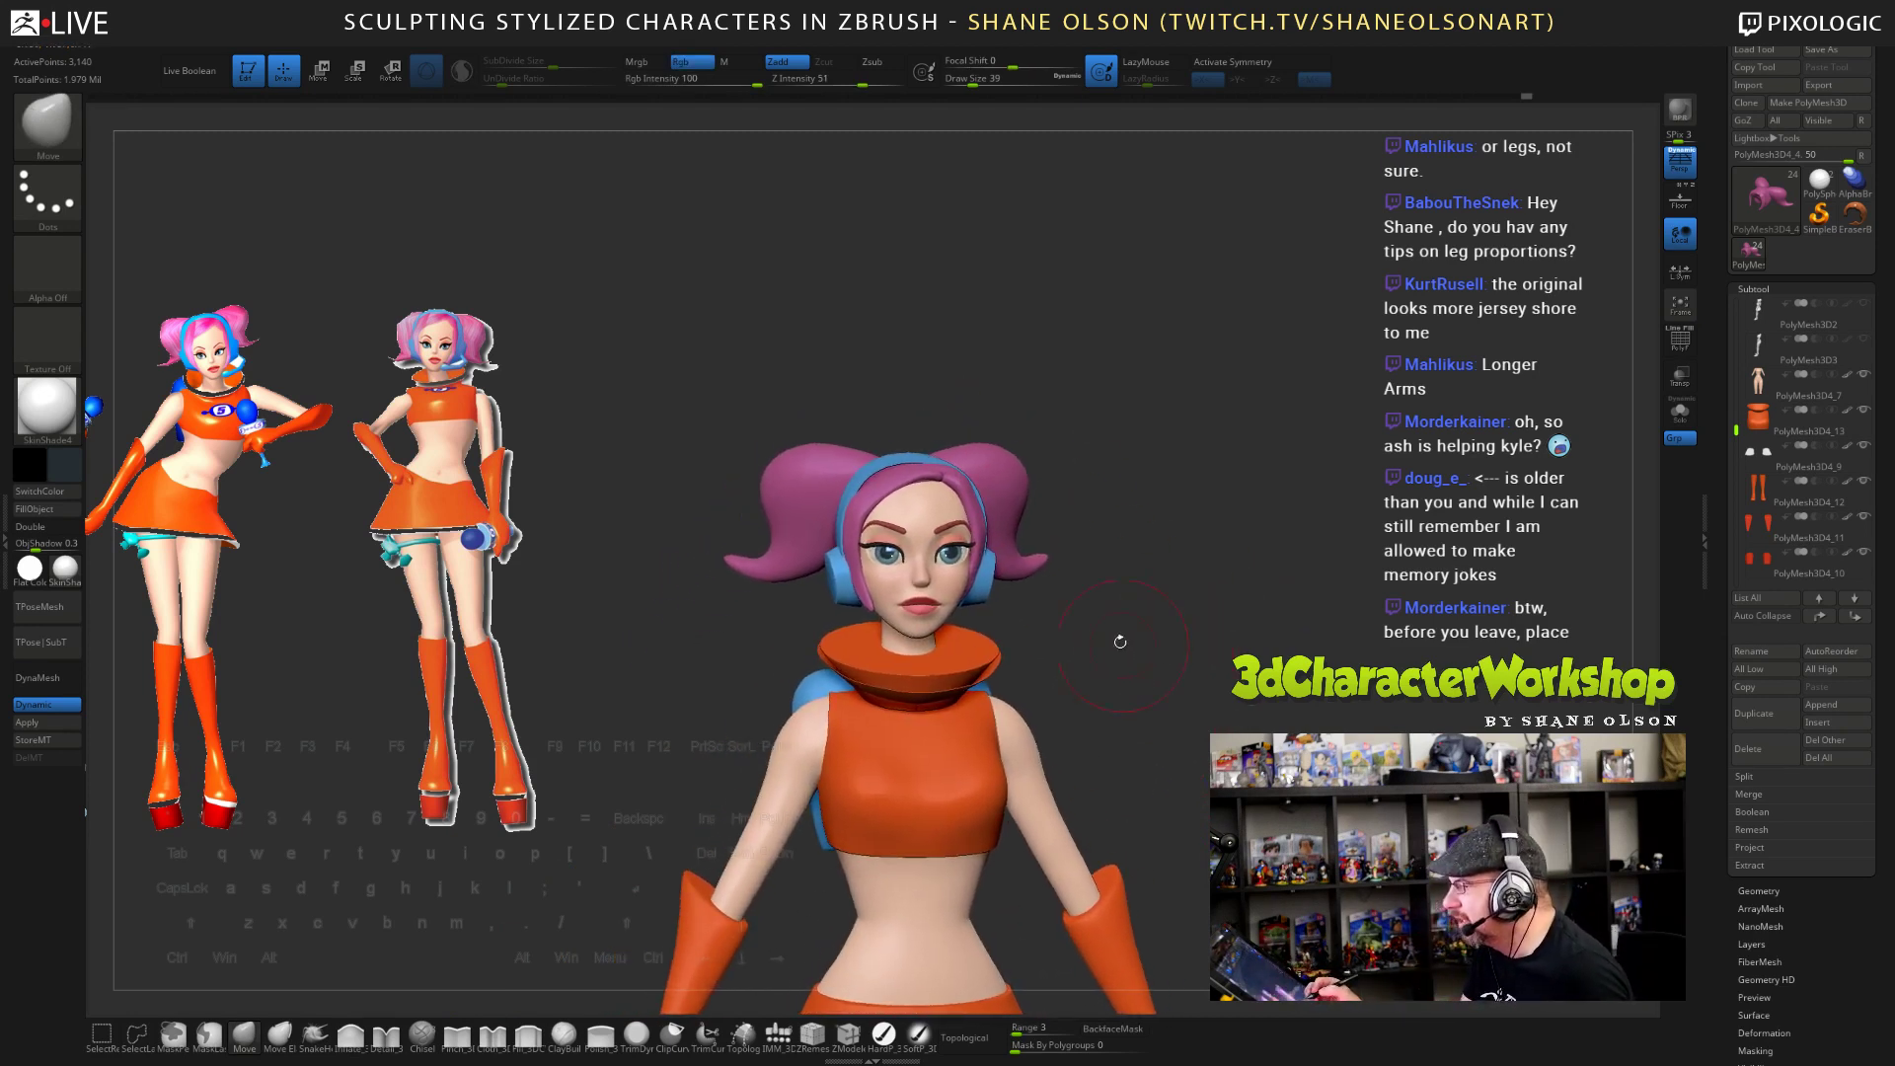
right_click_drag(915, 518, 922, 411, "ctrl")
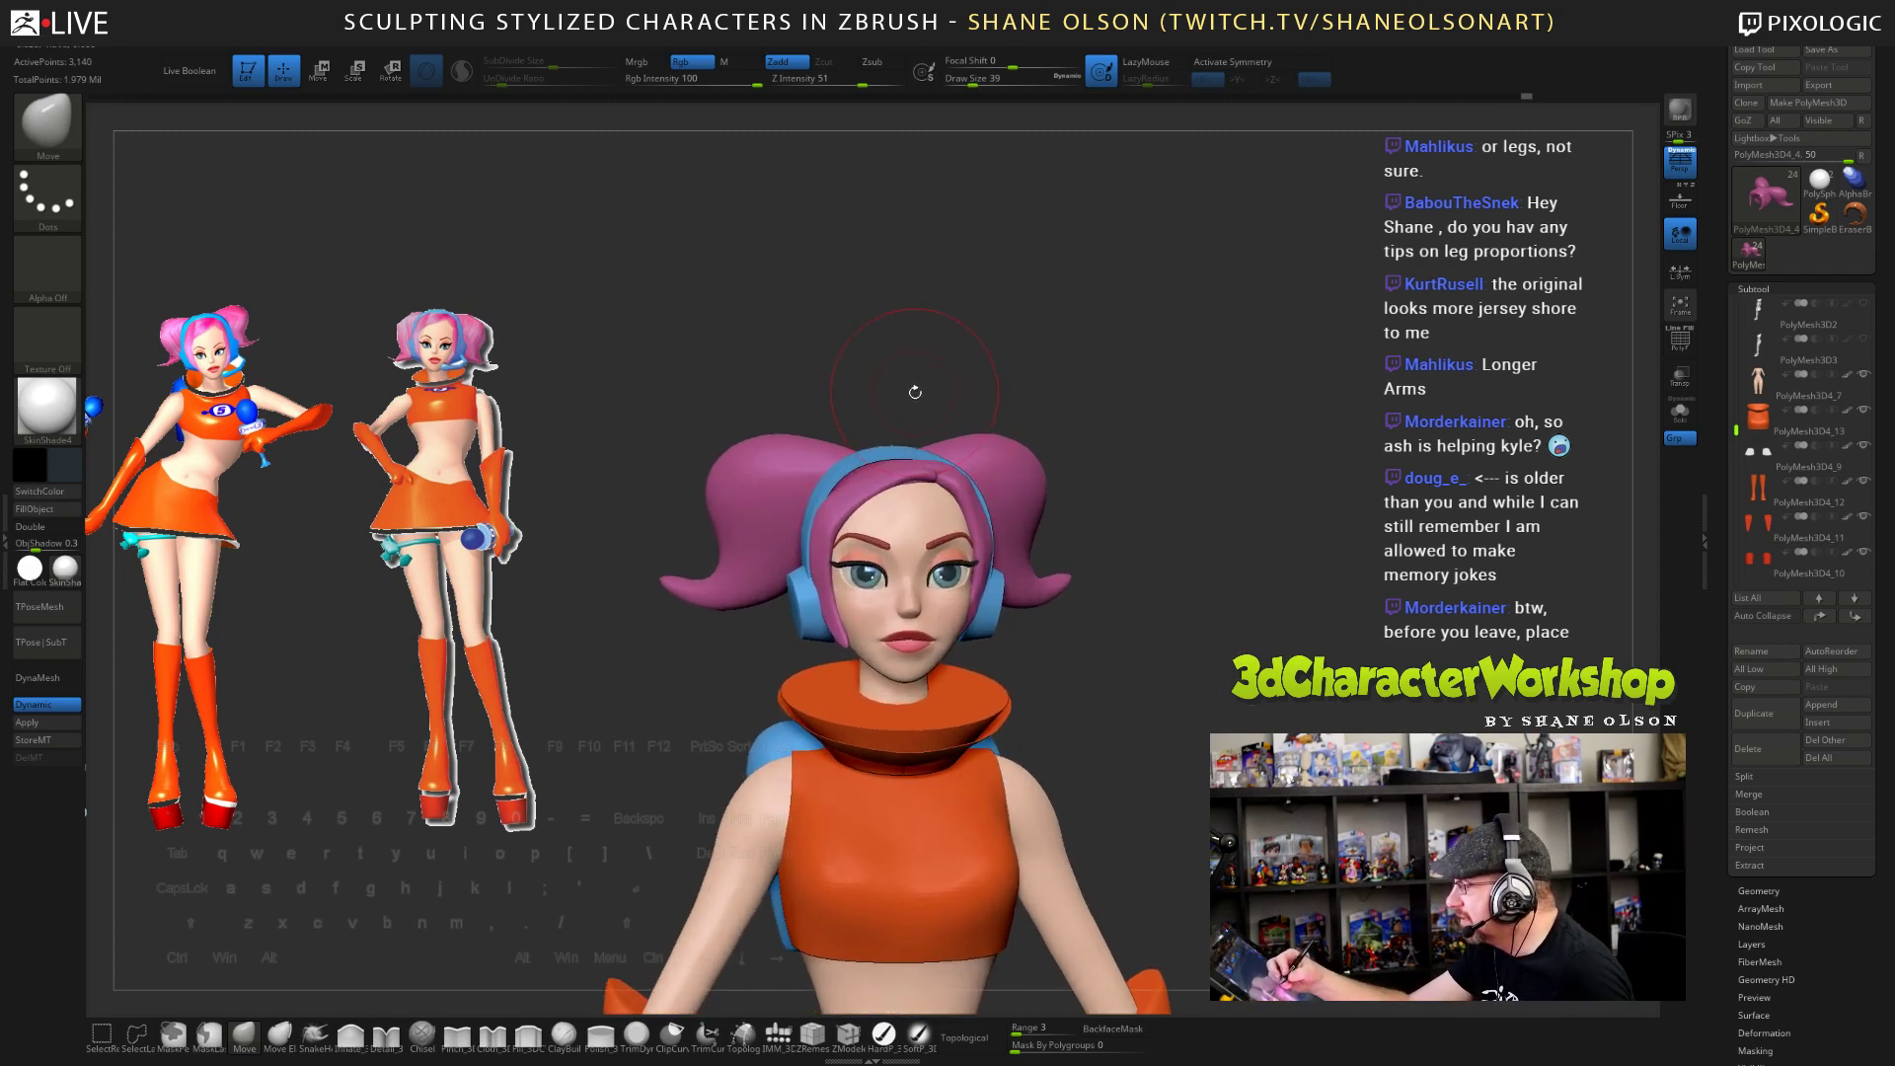
key("s")
left_click_drag(914, 392, 912, 396)
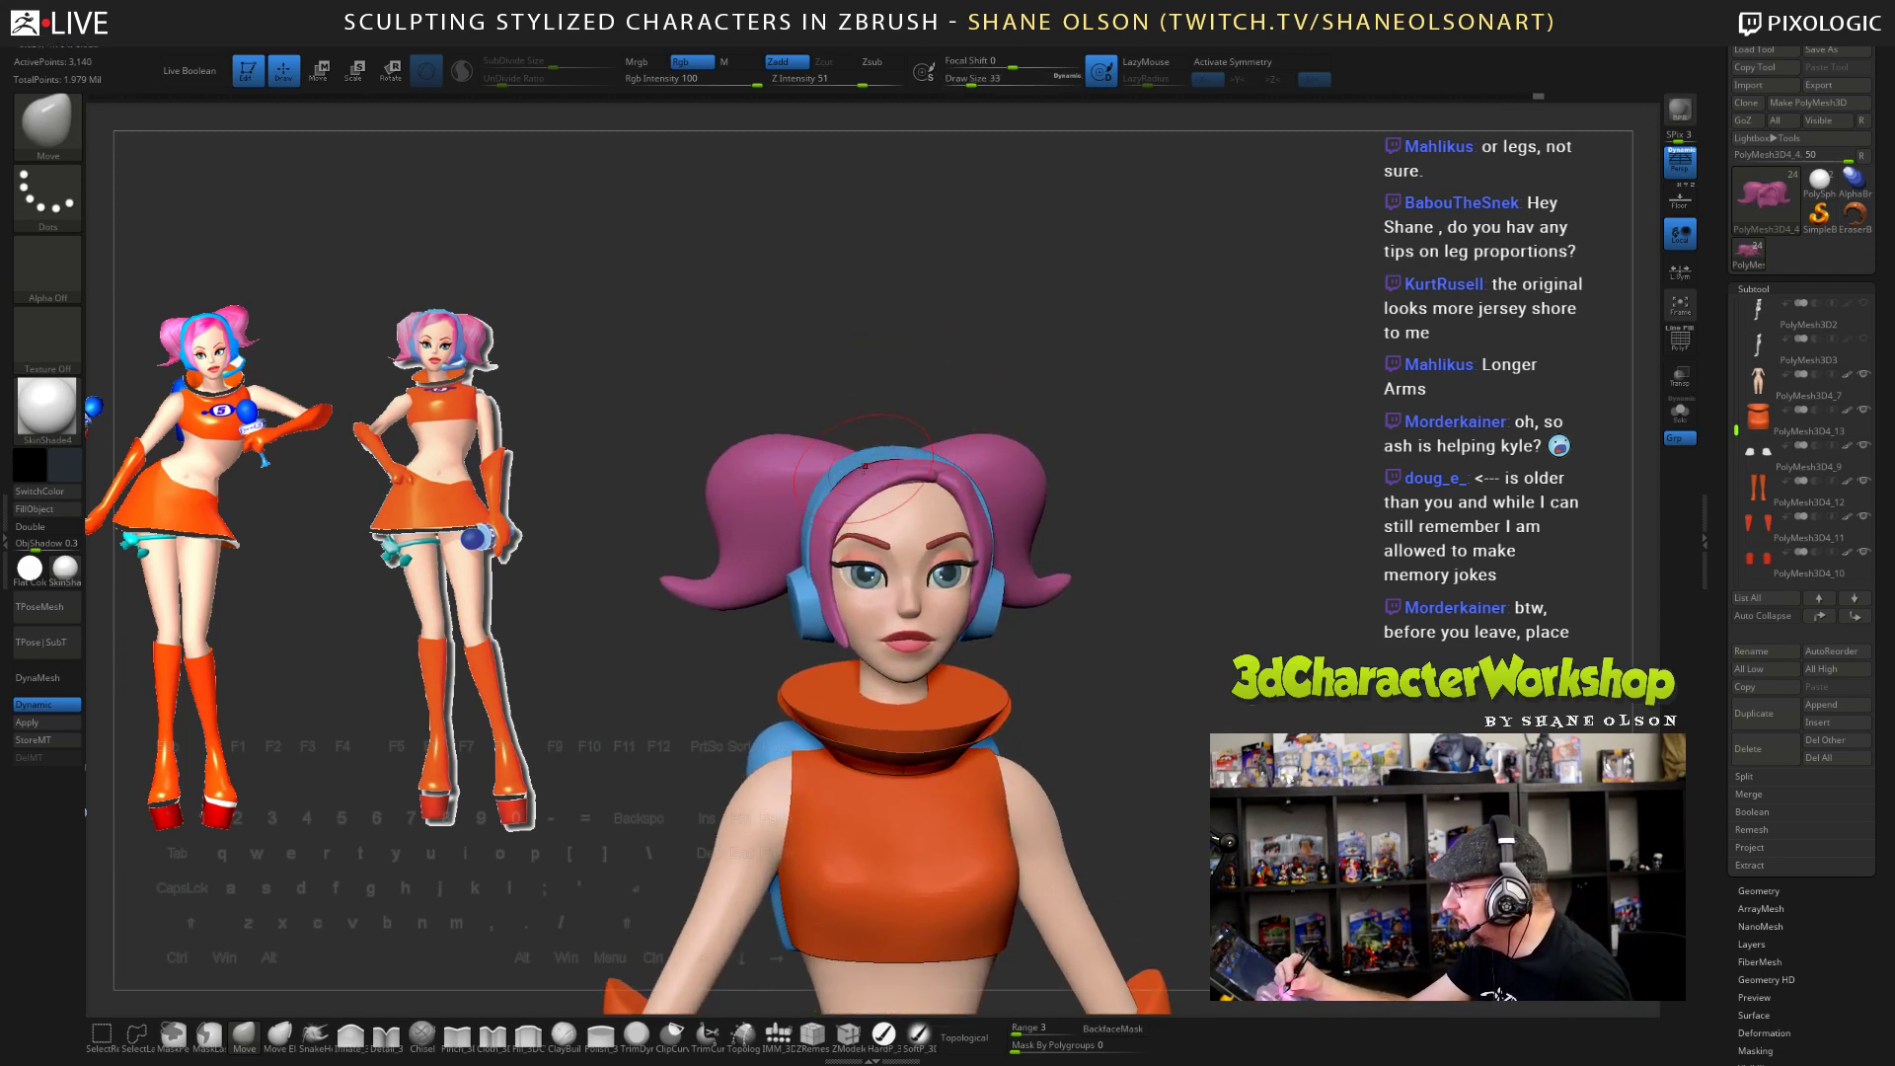
left_click_drag(873, 491, 906, 503)
right_click_drag(1135, 687, 1156, 693)
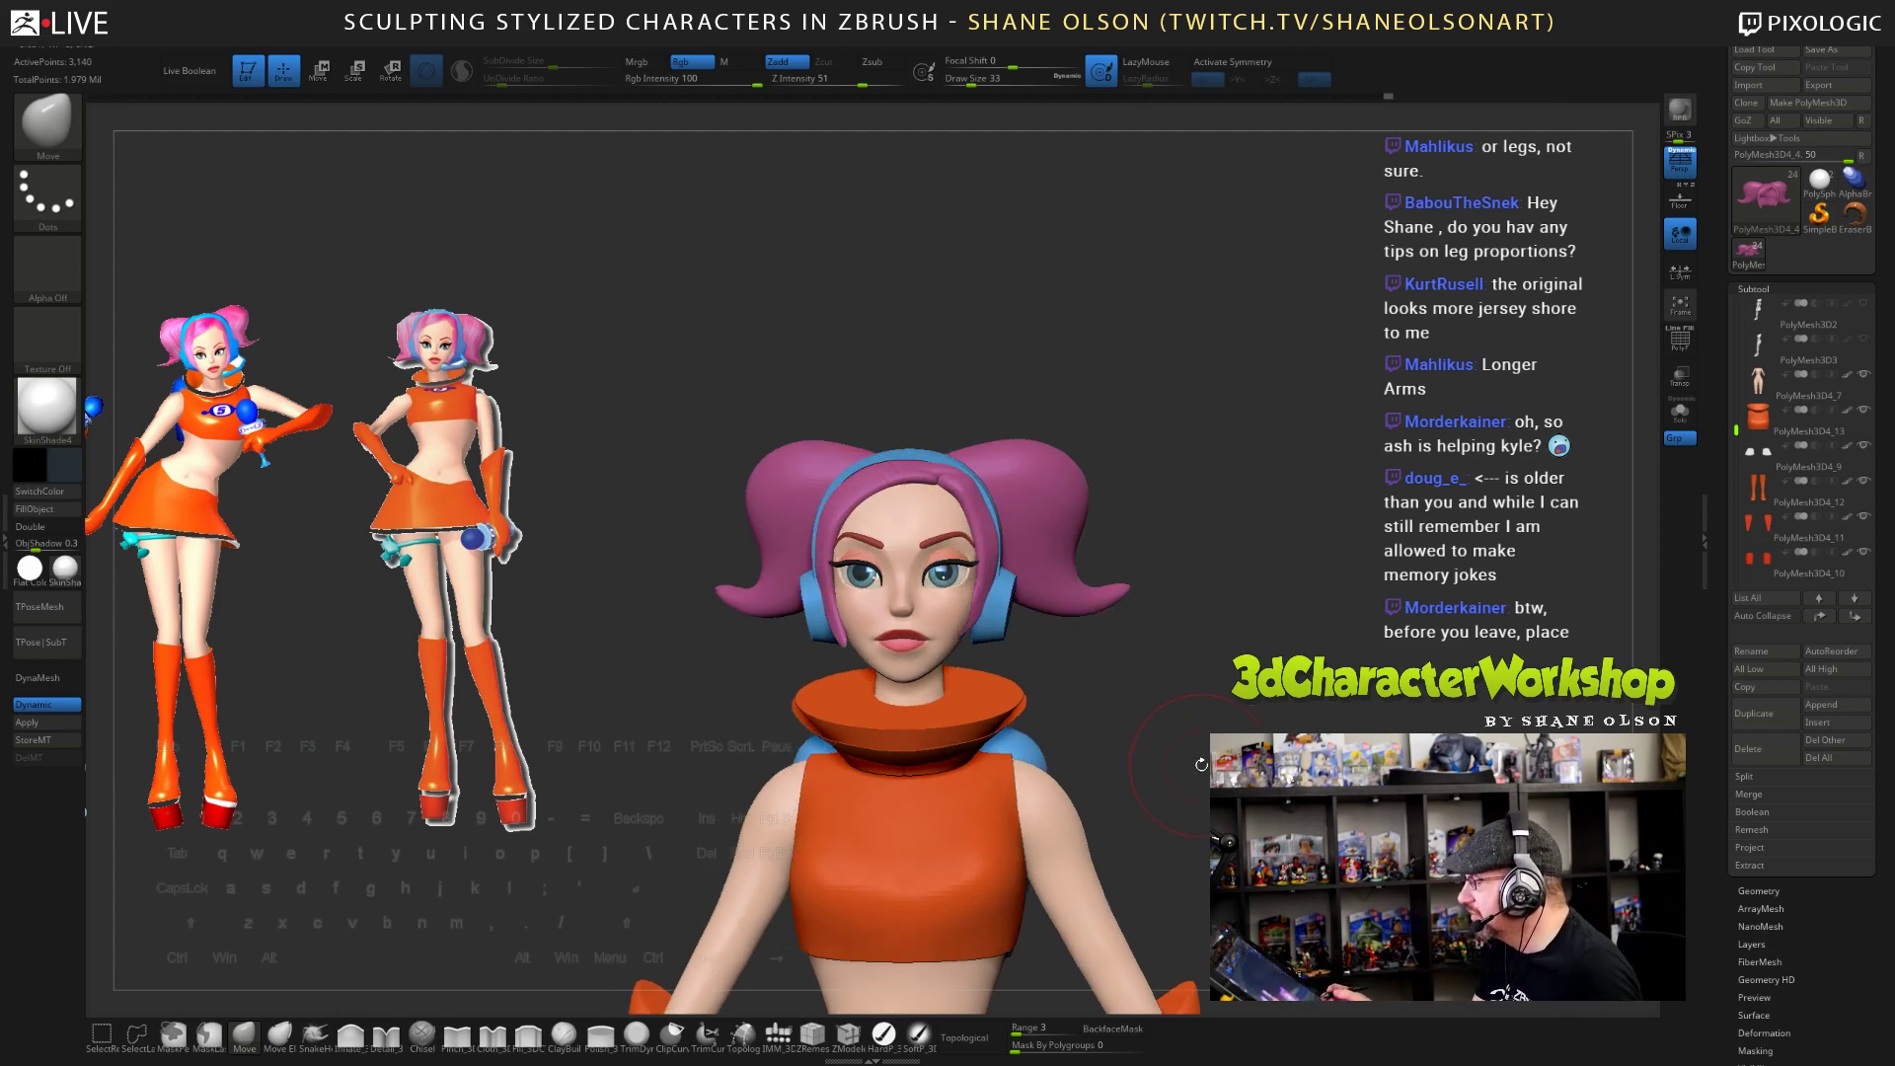
- Refine the hair's front edge from three-quarter and side views at draw size 27, and save the project
right_click_drag(1134, 642, 1131, 601)
key("s")
left_click_drag(1119, 601, 1113, 601)
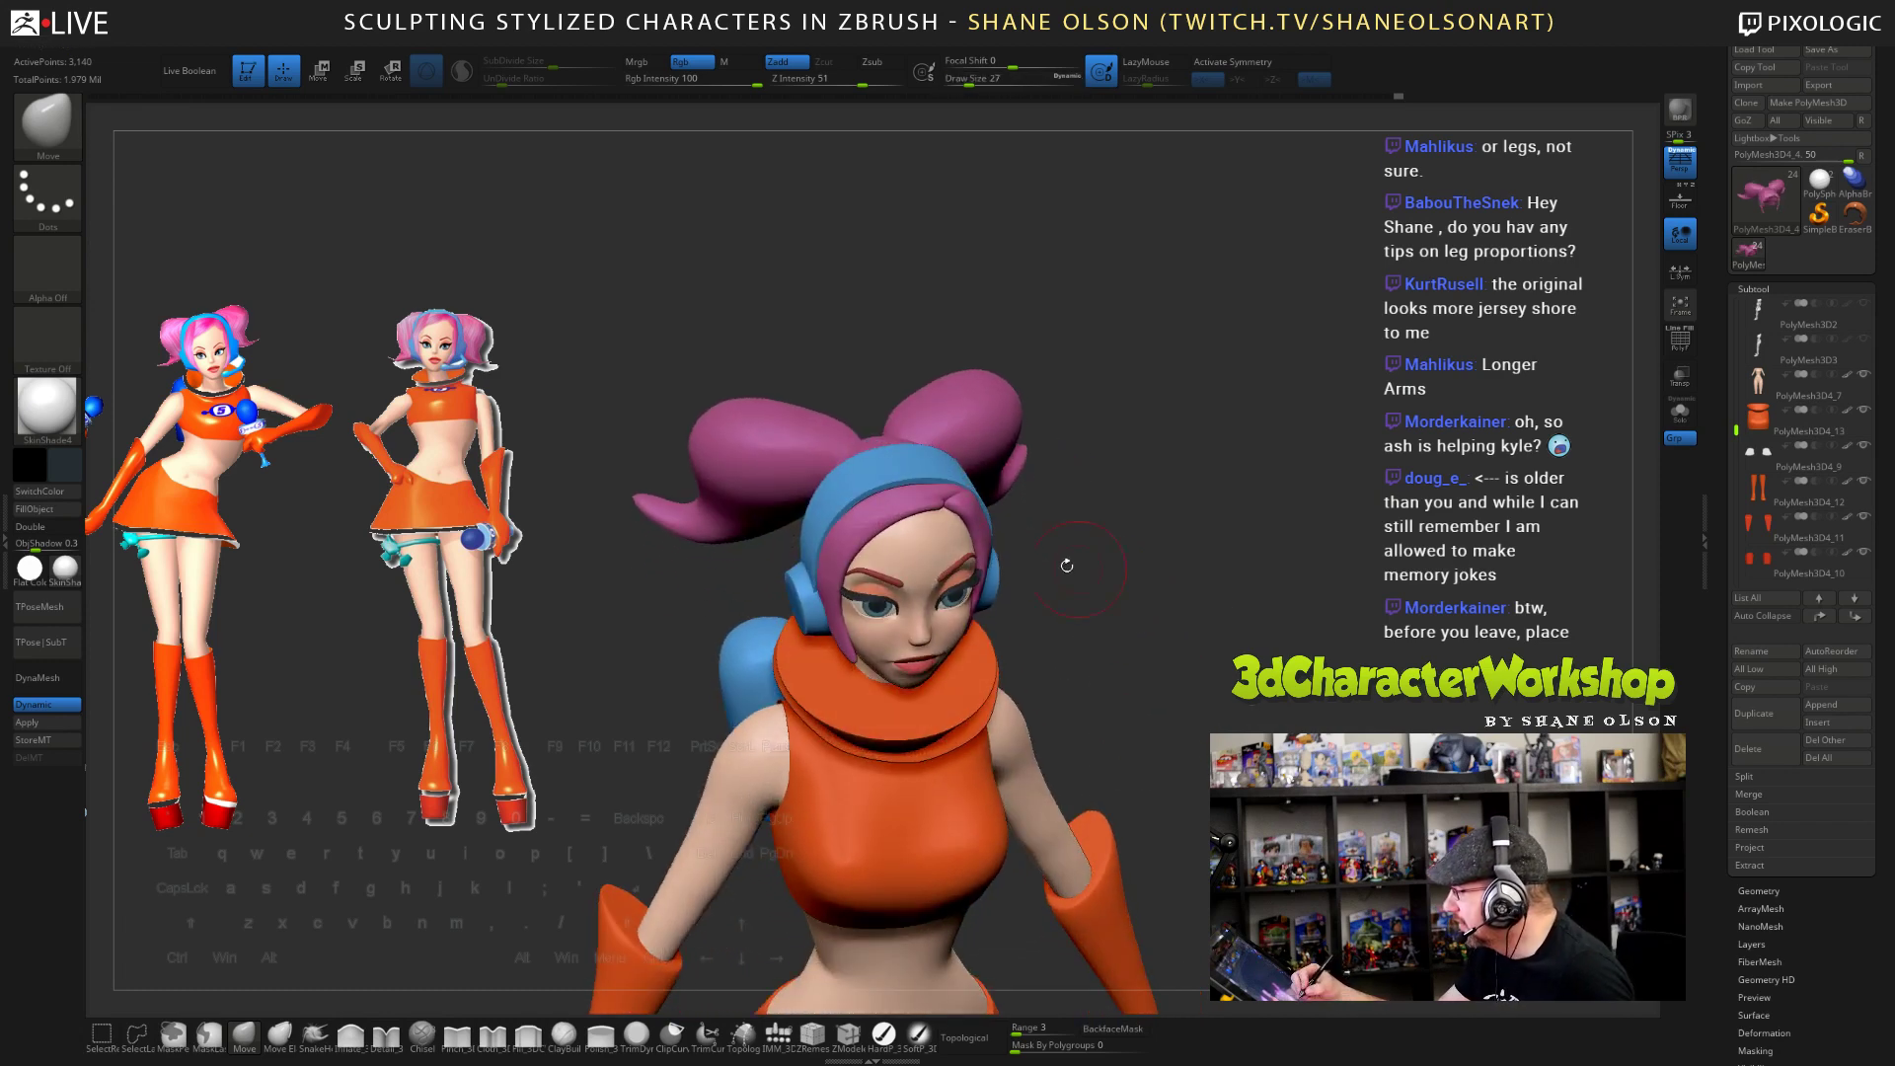
right_click_drag(957, 578, 902, 567)
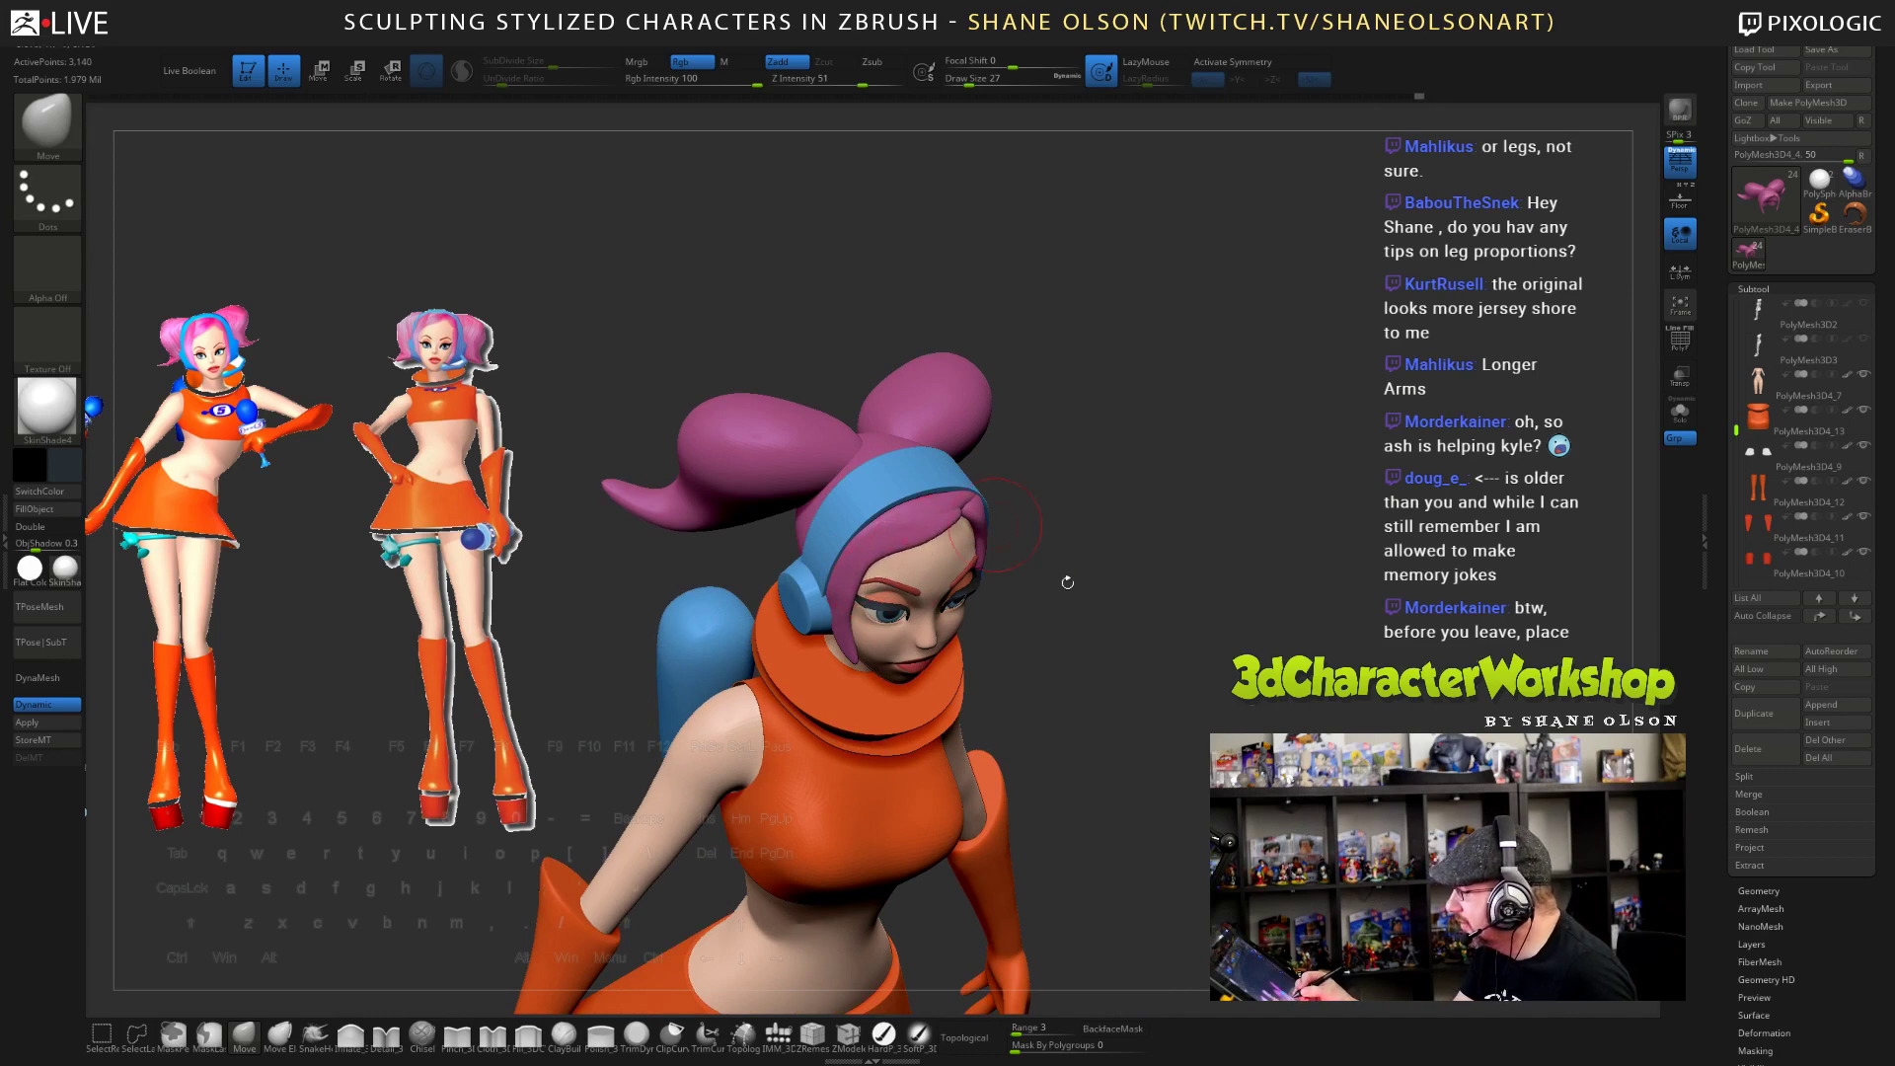
right_click_drag(1162, 728, 1212, 679)
right_click_drag(1122, 743, 891, 634)
left_click_drag(1141, 742, 972, 631)
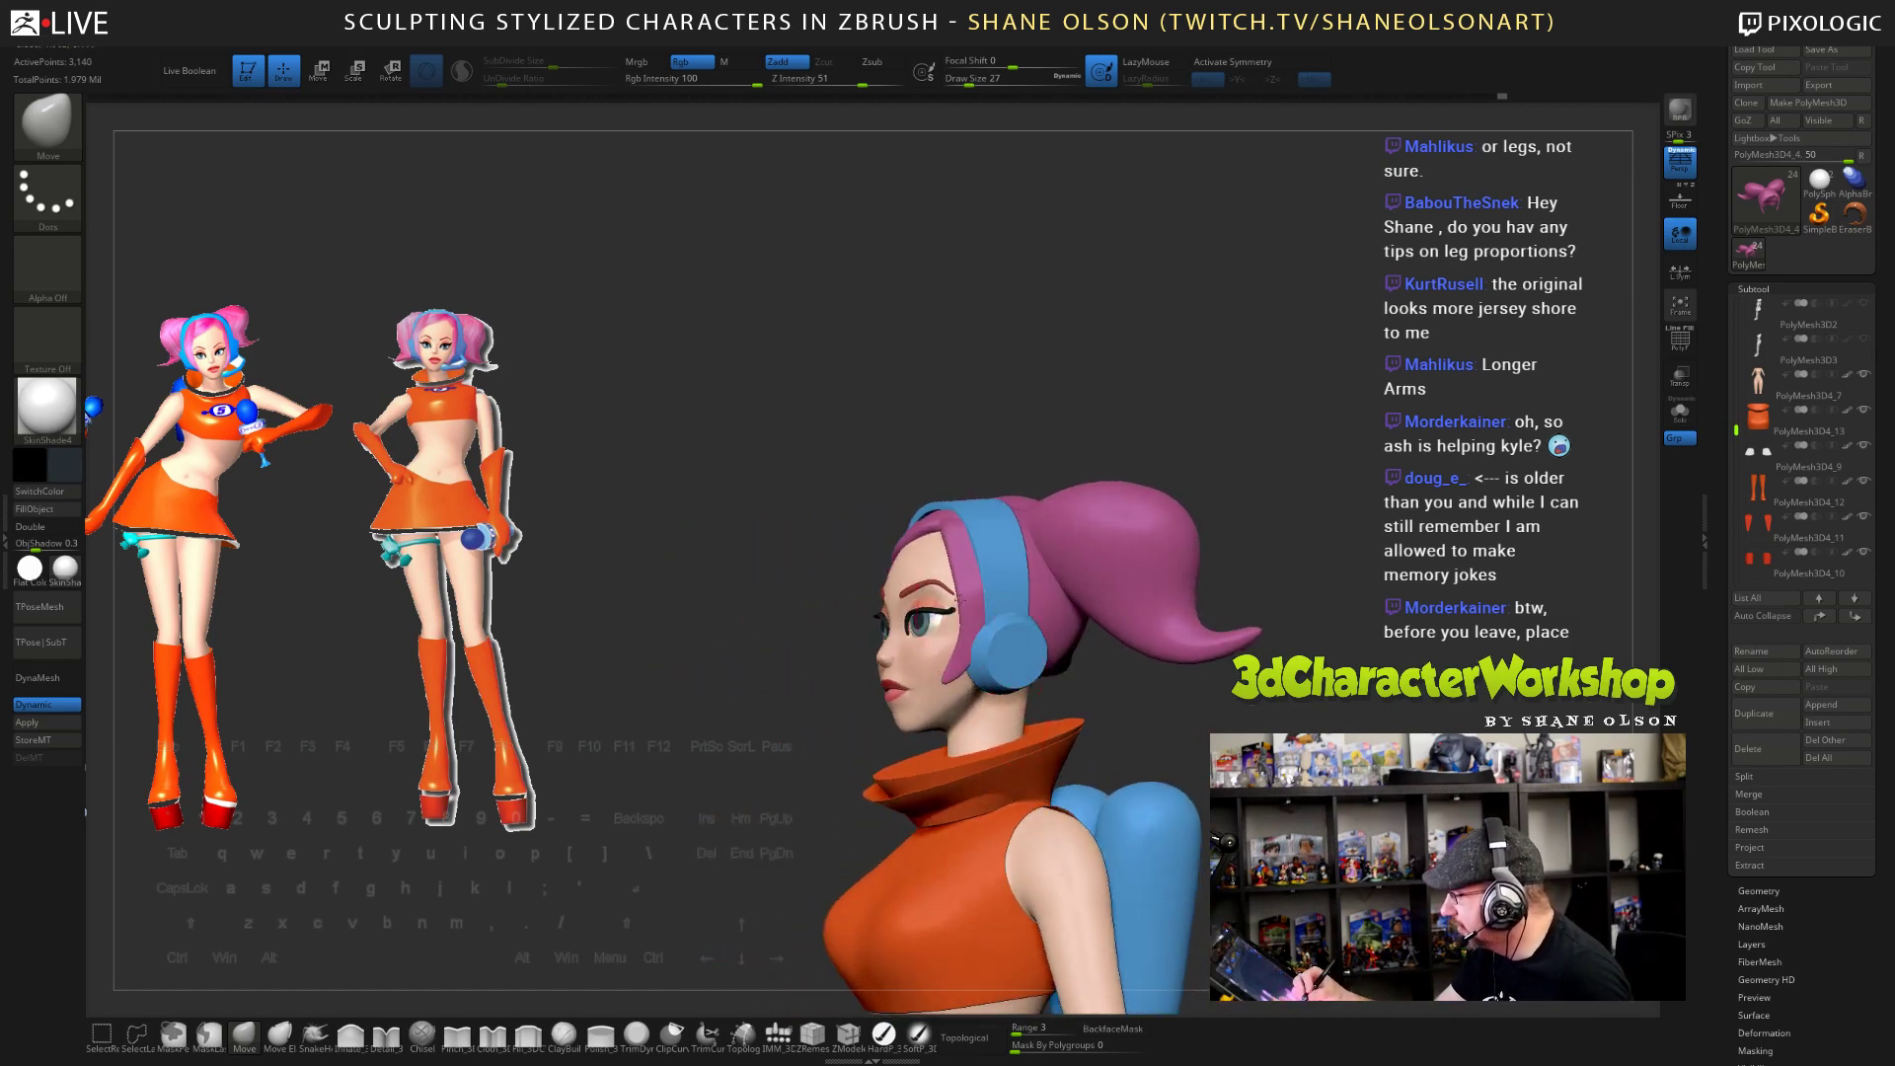
mouse_move(962, 571)
right_mouse_down()
mouse_move(1090, 622)
mouse_move(1172, 703)
right_mouse_up()
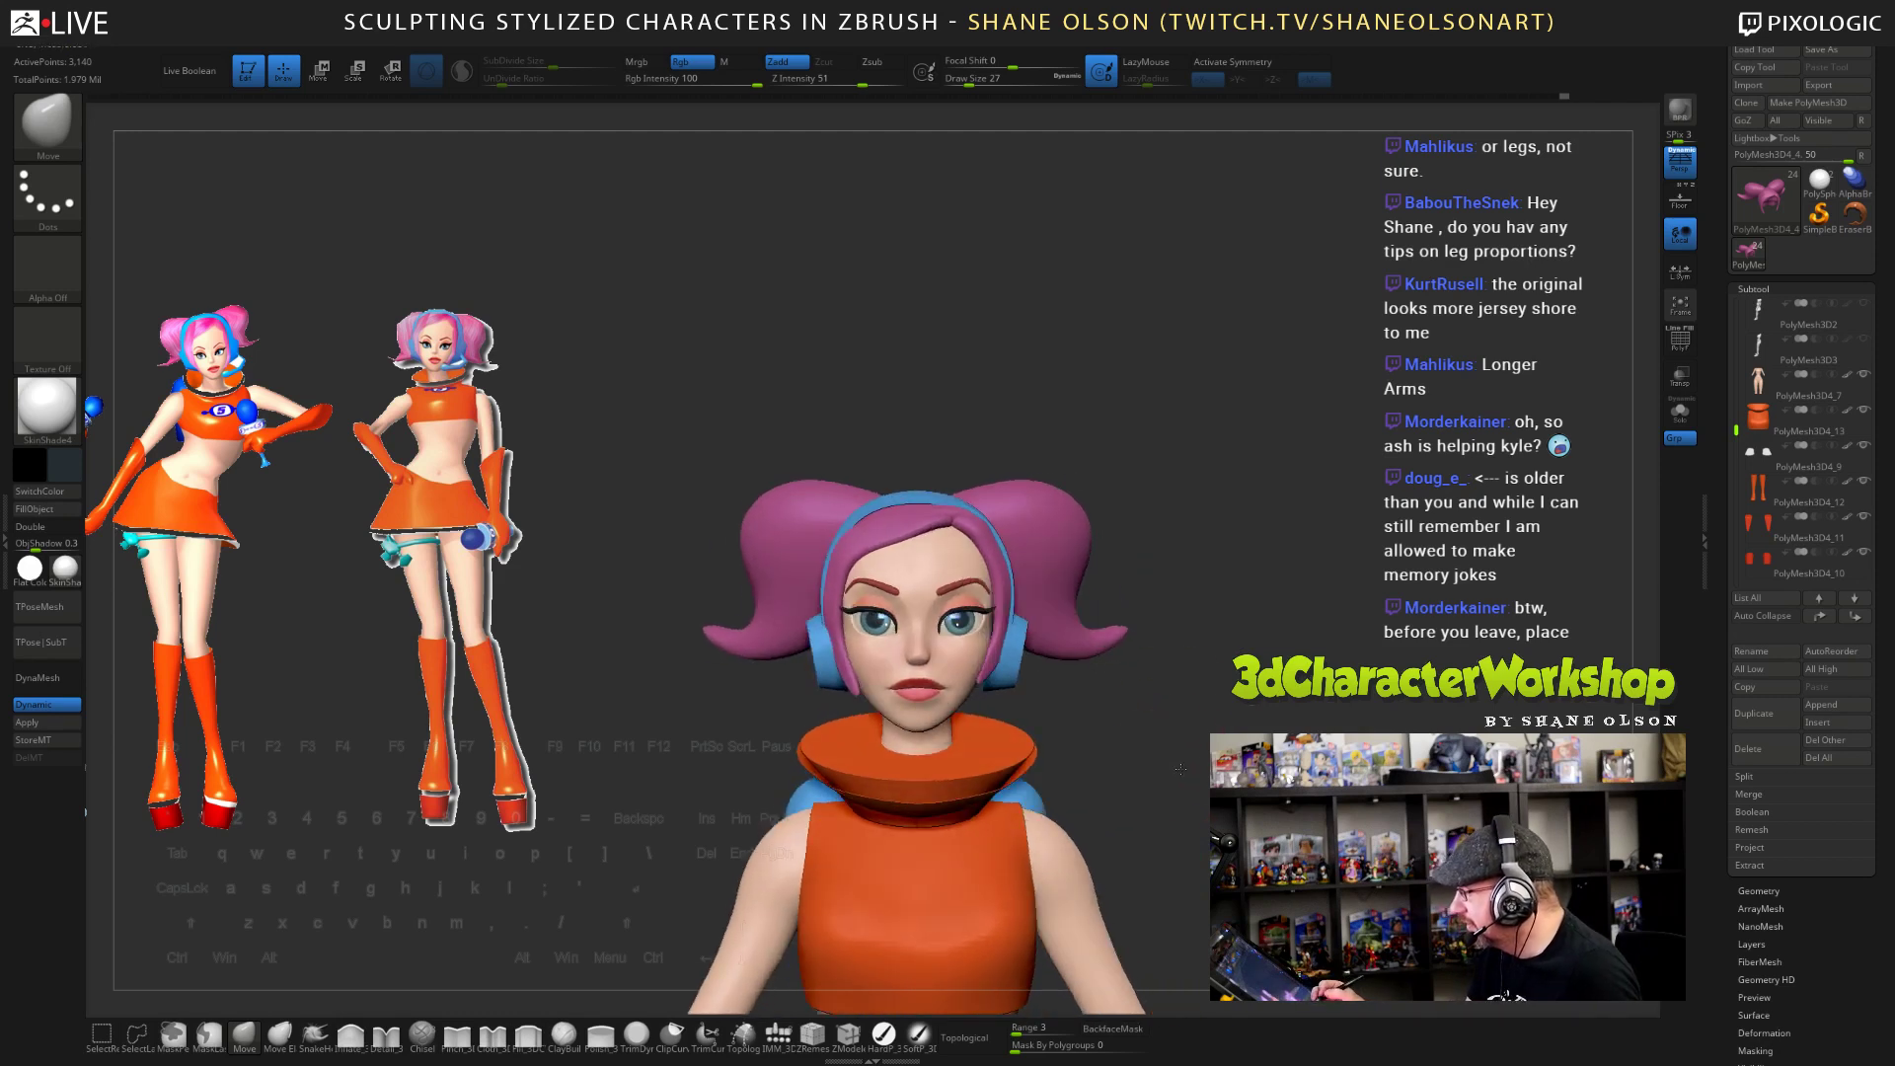
right_click_drag(1179, 769, 1142, 741)
key("ctrl+s")
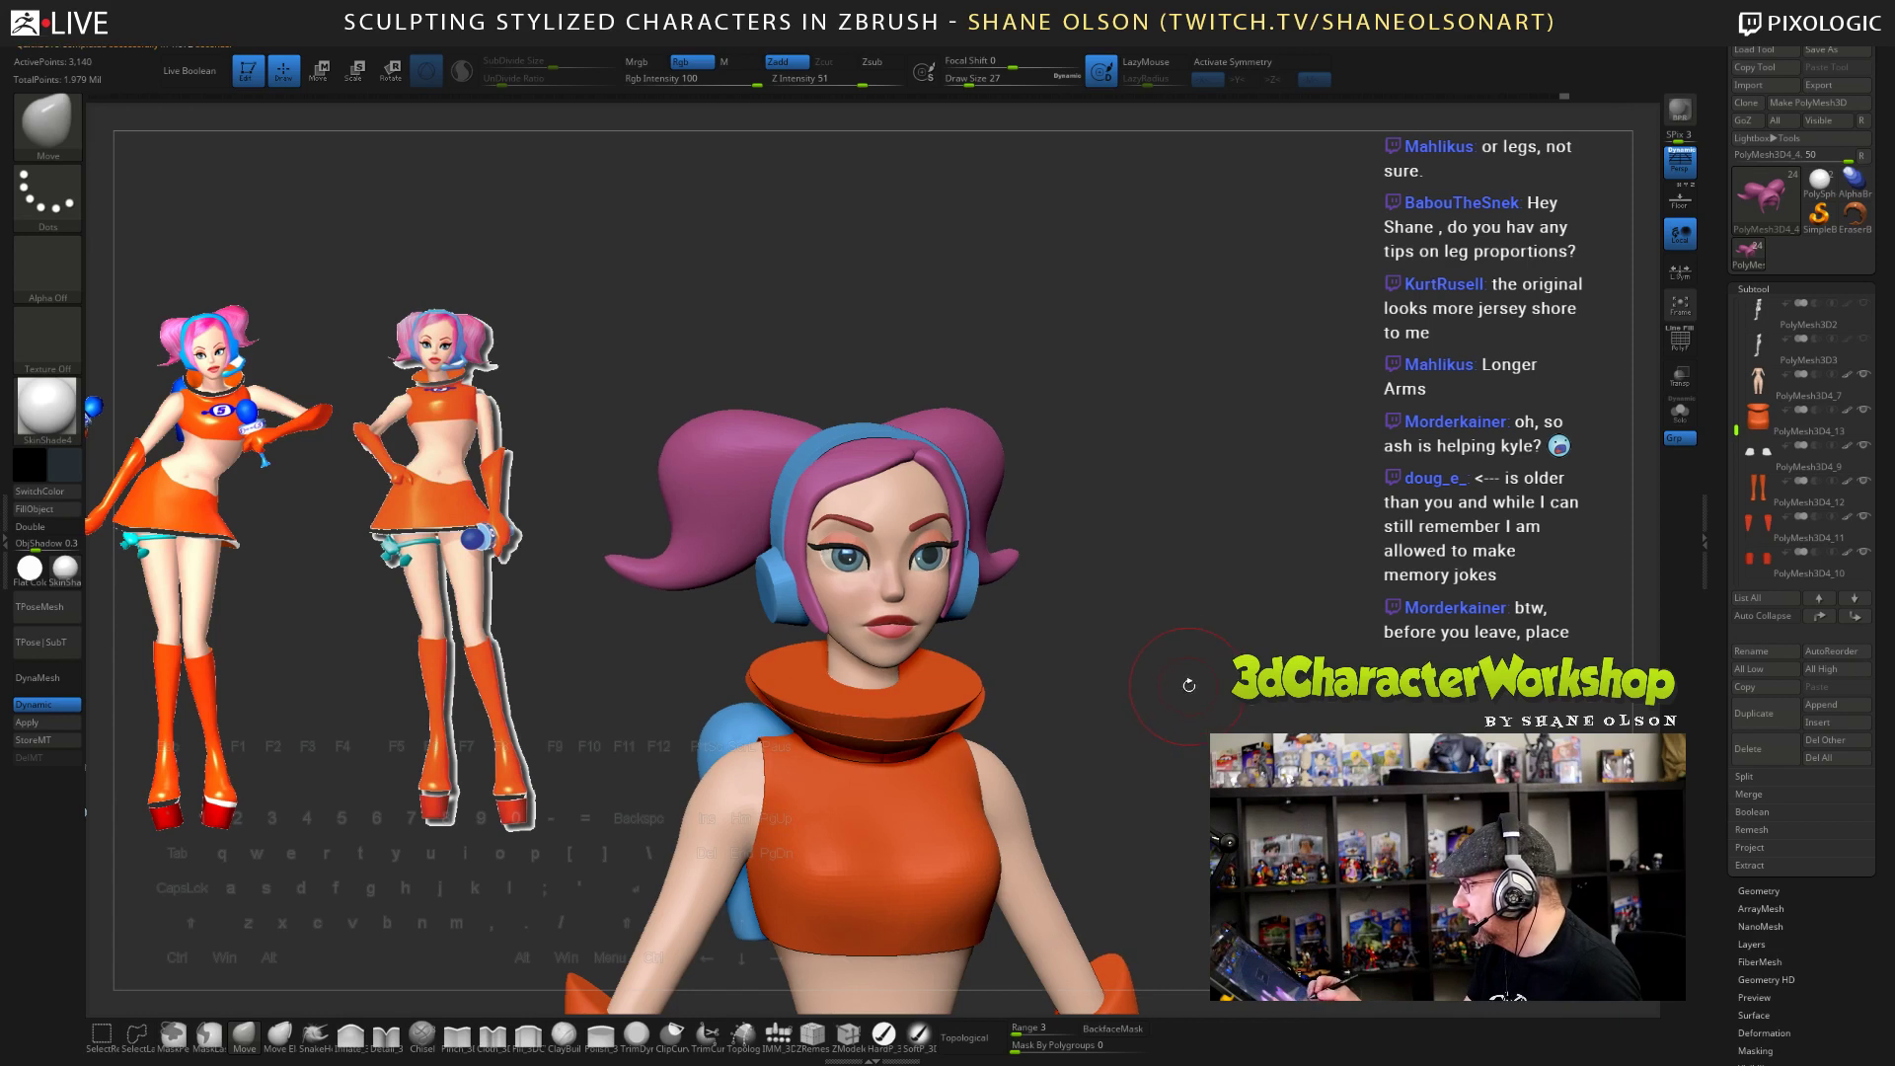
- Turn on X symmetry, set the draw size to 51, and reshape both pigtails evenly with the Move brush
right_click_drag(1189, 686, 1157, 651)
right_click_drag(942, 475, 1089, 480)
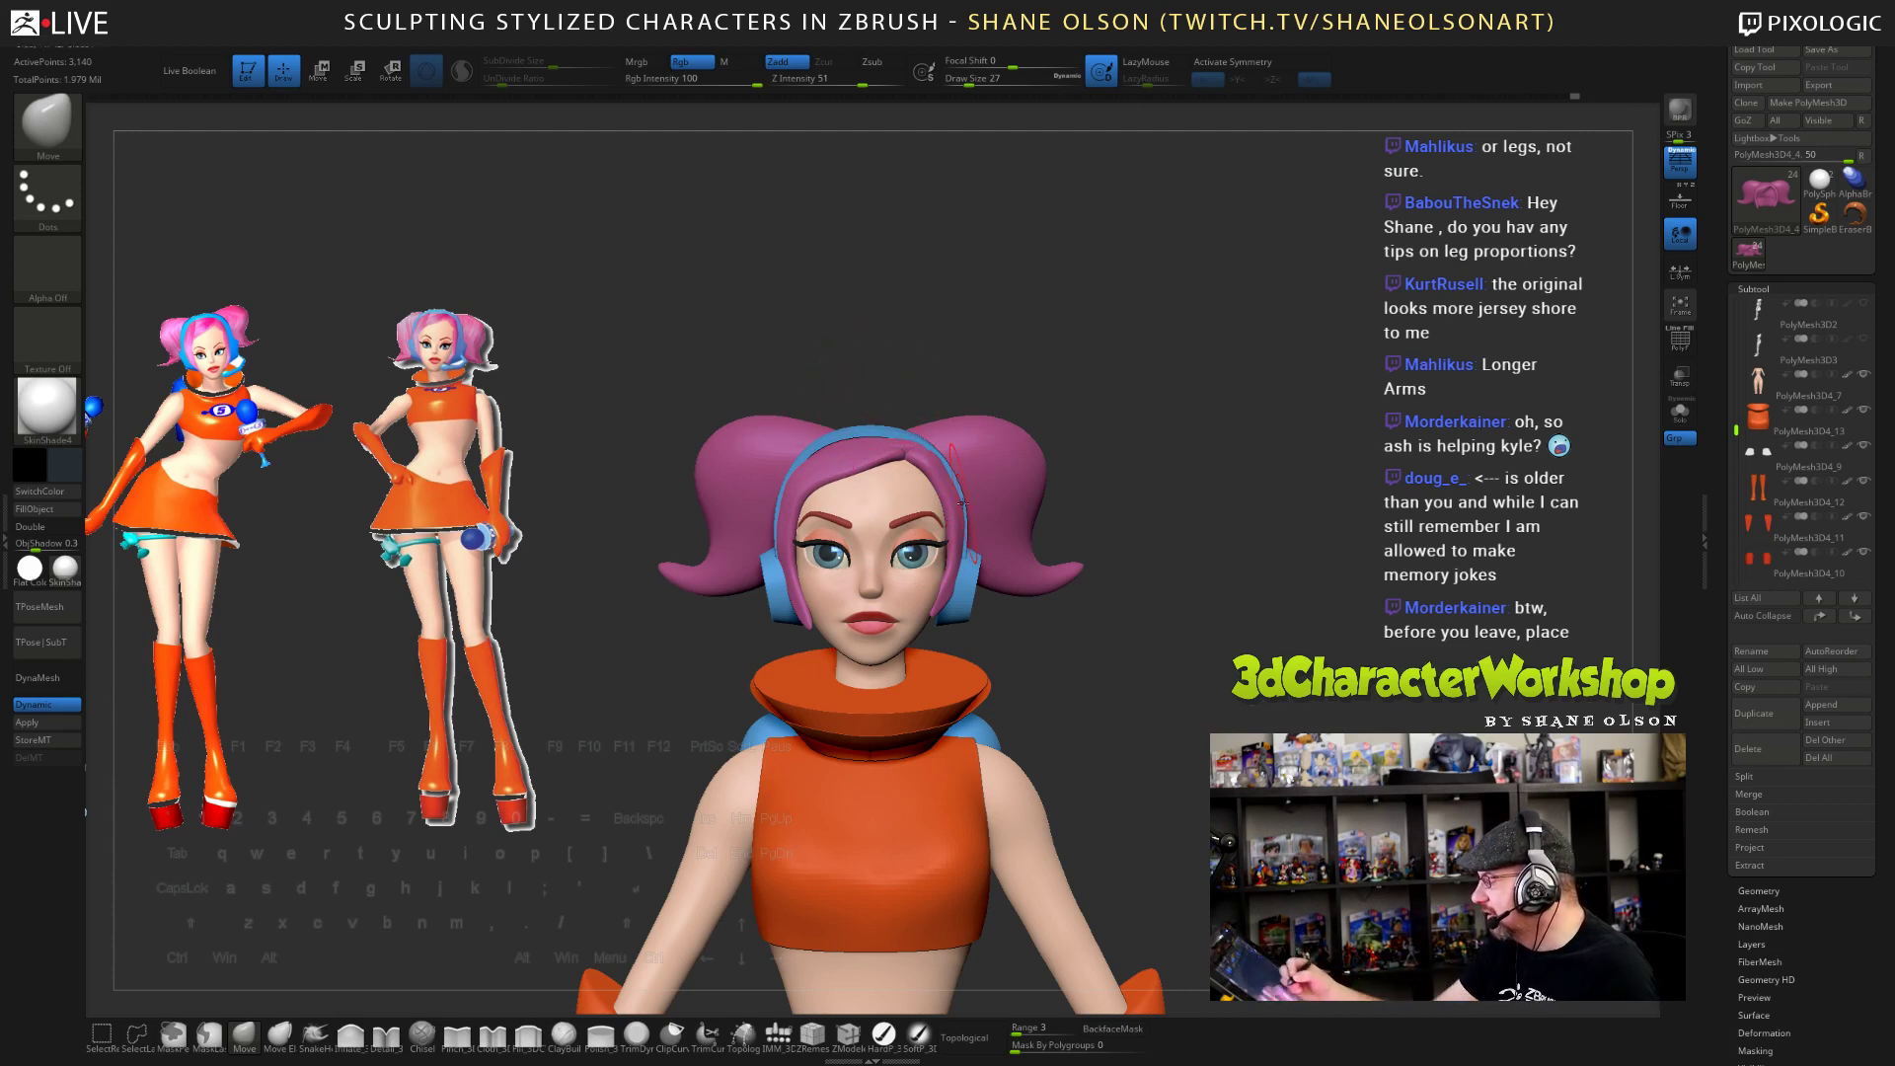
left_click_drag(1212, 614, 1213, 567, "alt")
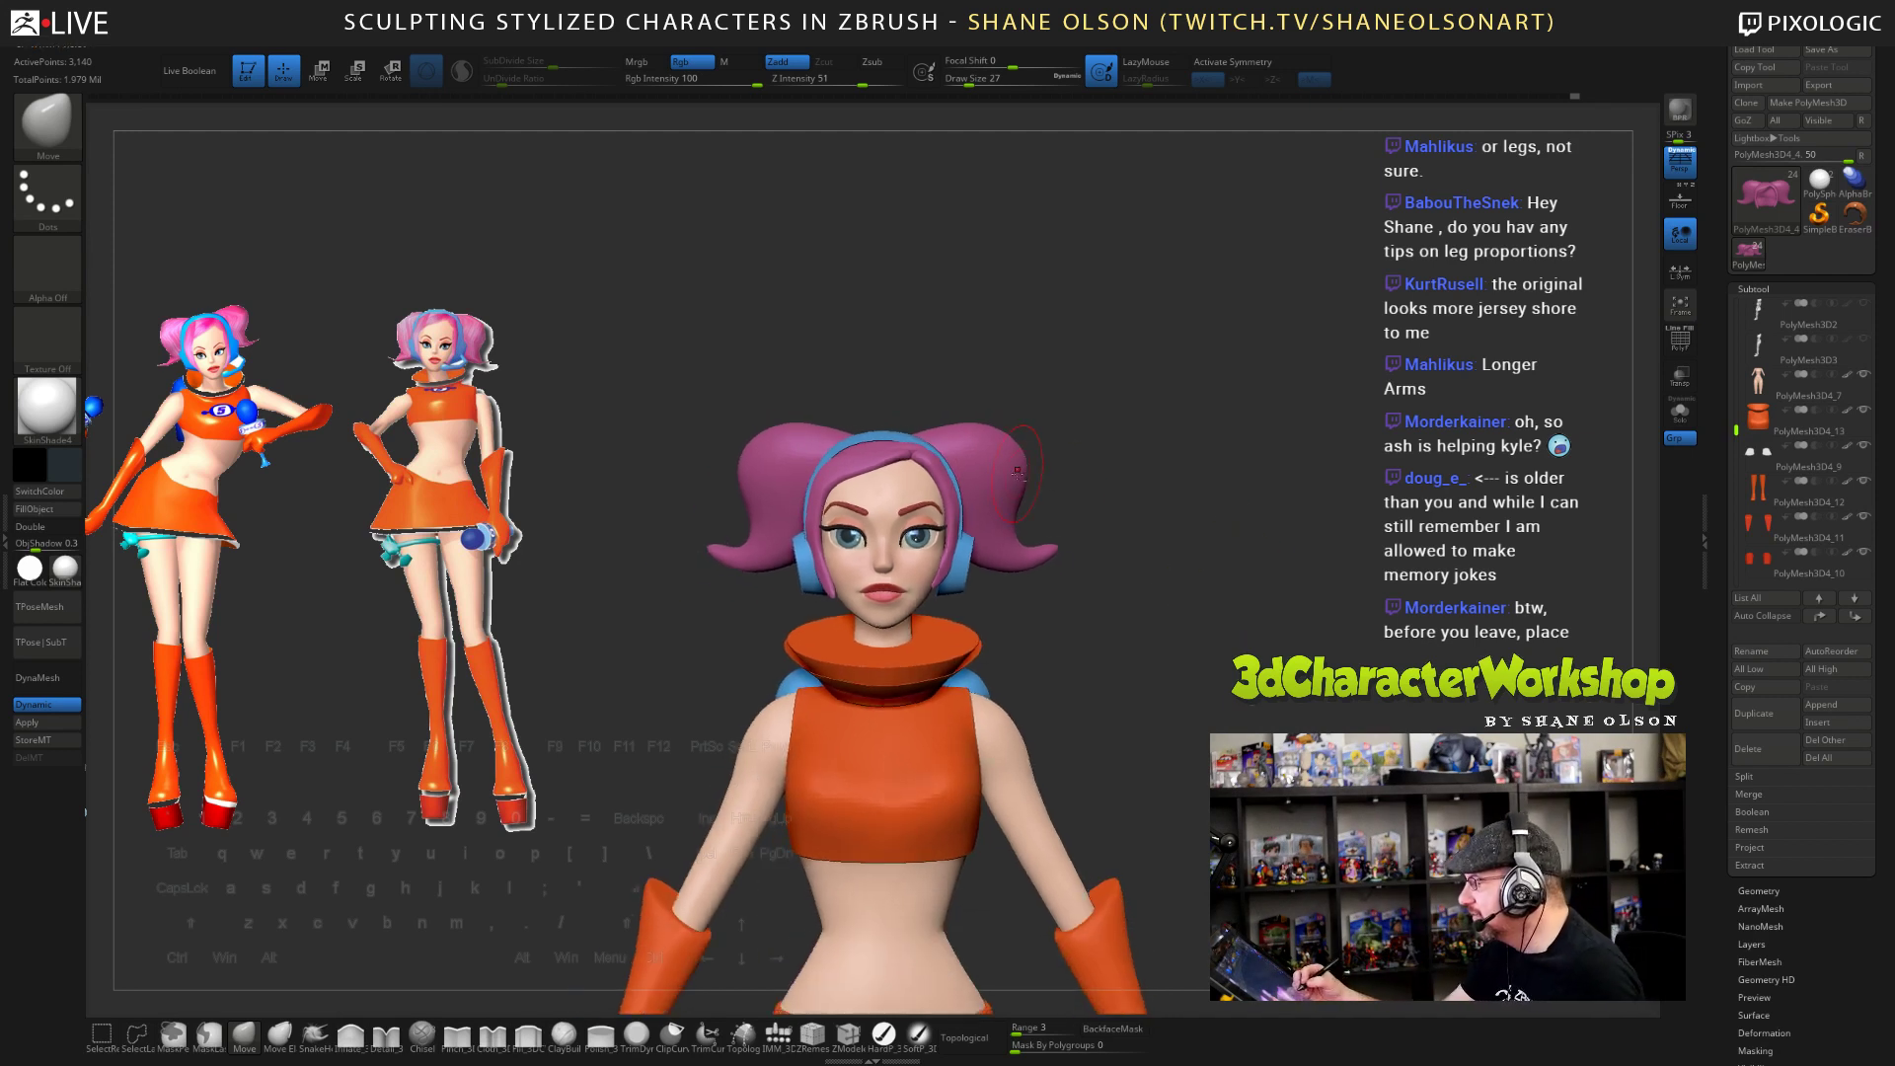
key("s")
mouse_move(1048, 458)
left_mouse_down()
mouse_move(994, 416)
mouse_move(1031, 464)
left_mouse_up()
key("x")
key("s")
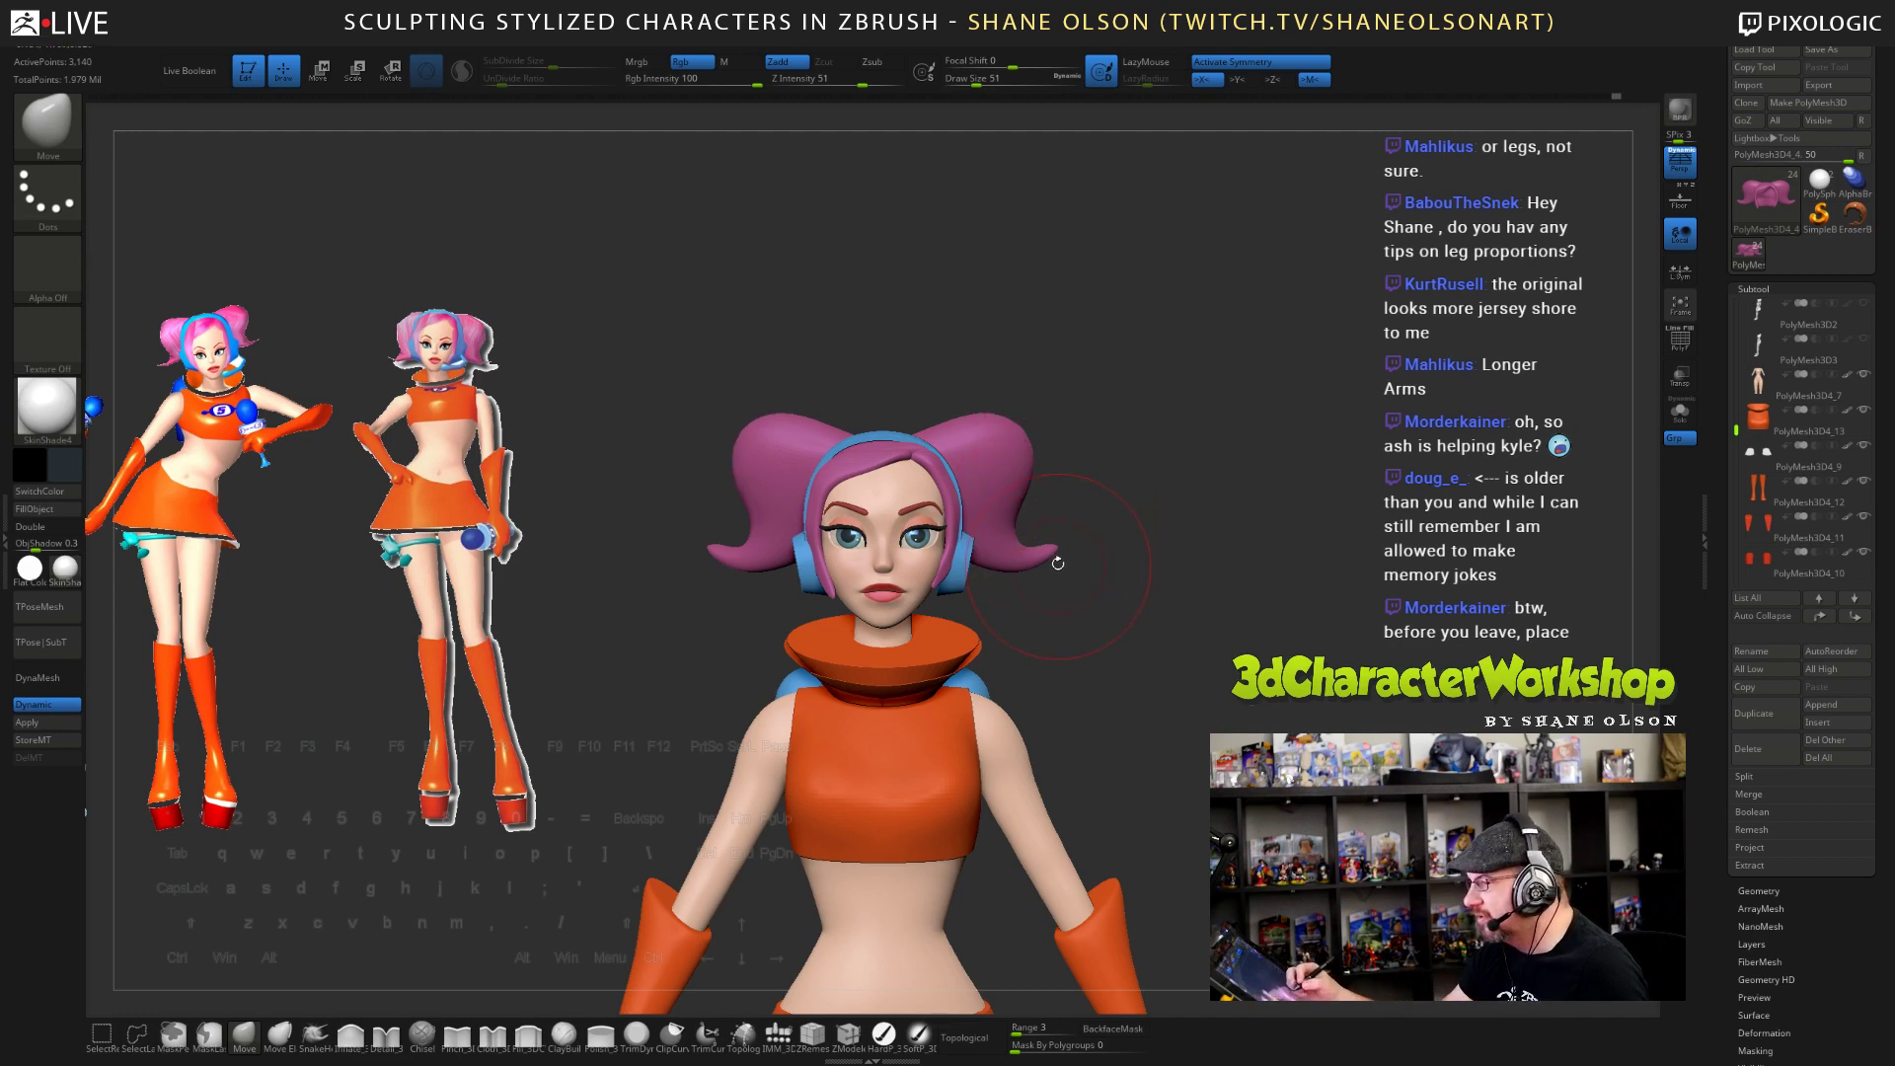
left_click_drag(1014, 531, 1014, 547)
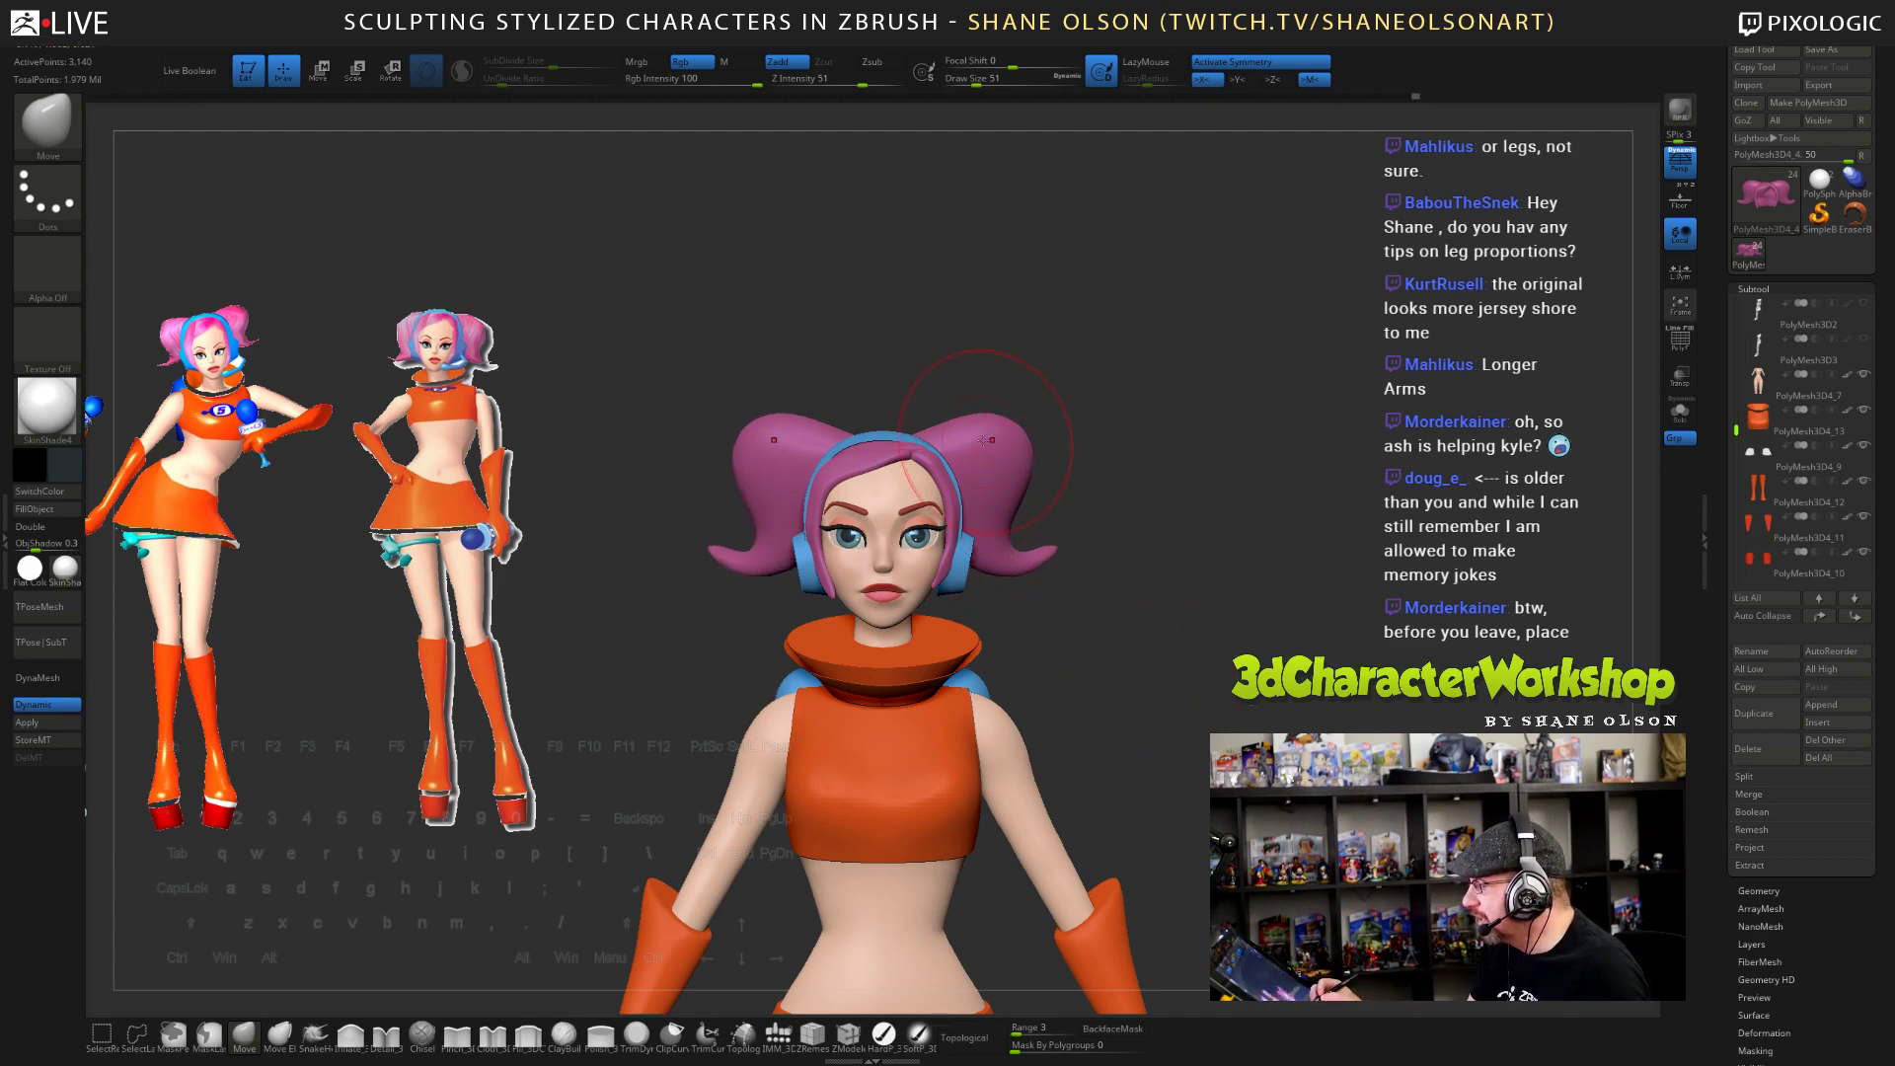
- Compare the full figure's proportions with the references, select the body mesh, and set the draw size to 71
left_click_drag(1170, 598, 1146, 707, "alt")
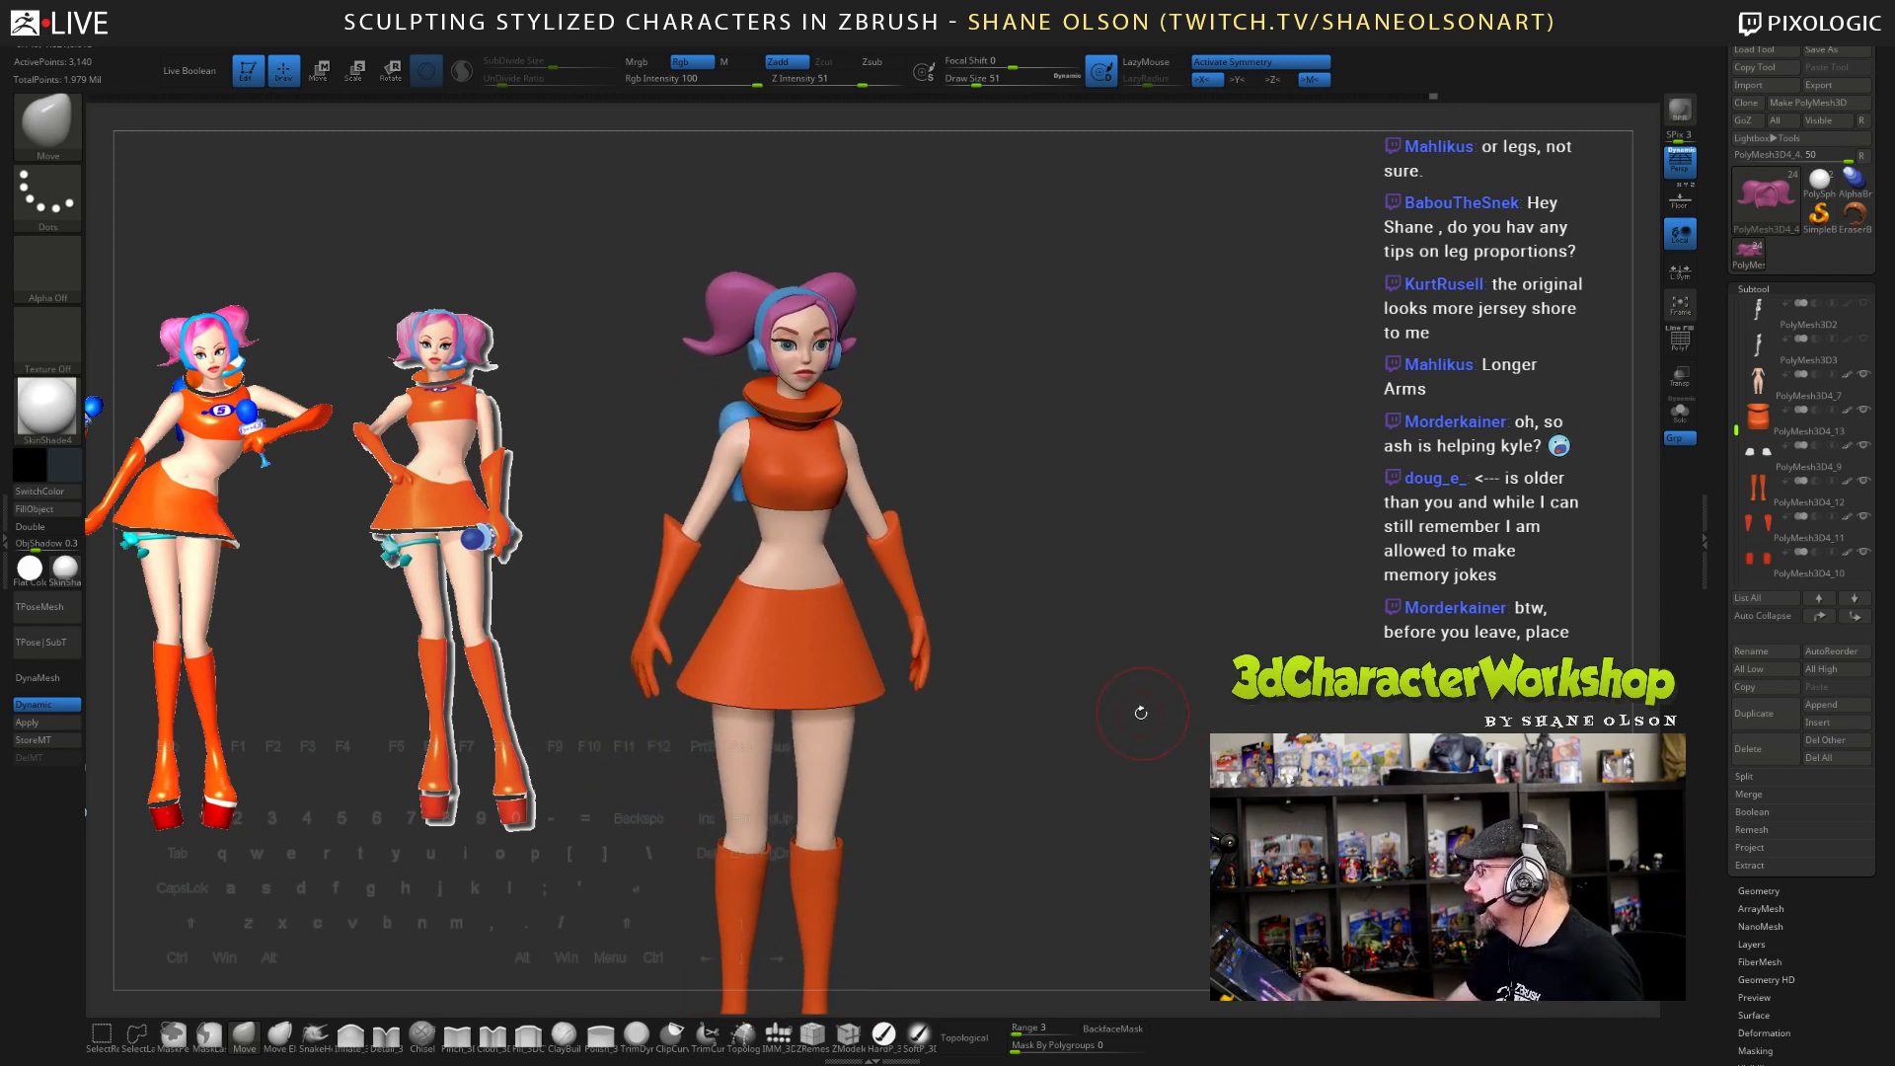
mouse_move(1172, 690)
left_mouse_down("alt")
mouse_move(1095, 625)
mouse_move(905, 631)
mouse_move(921, 625)
left_mouse_up("alt")
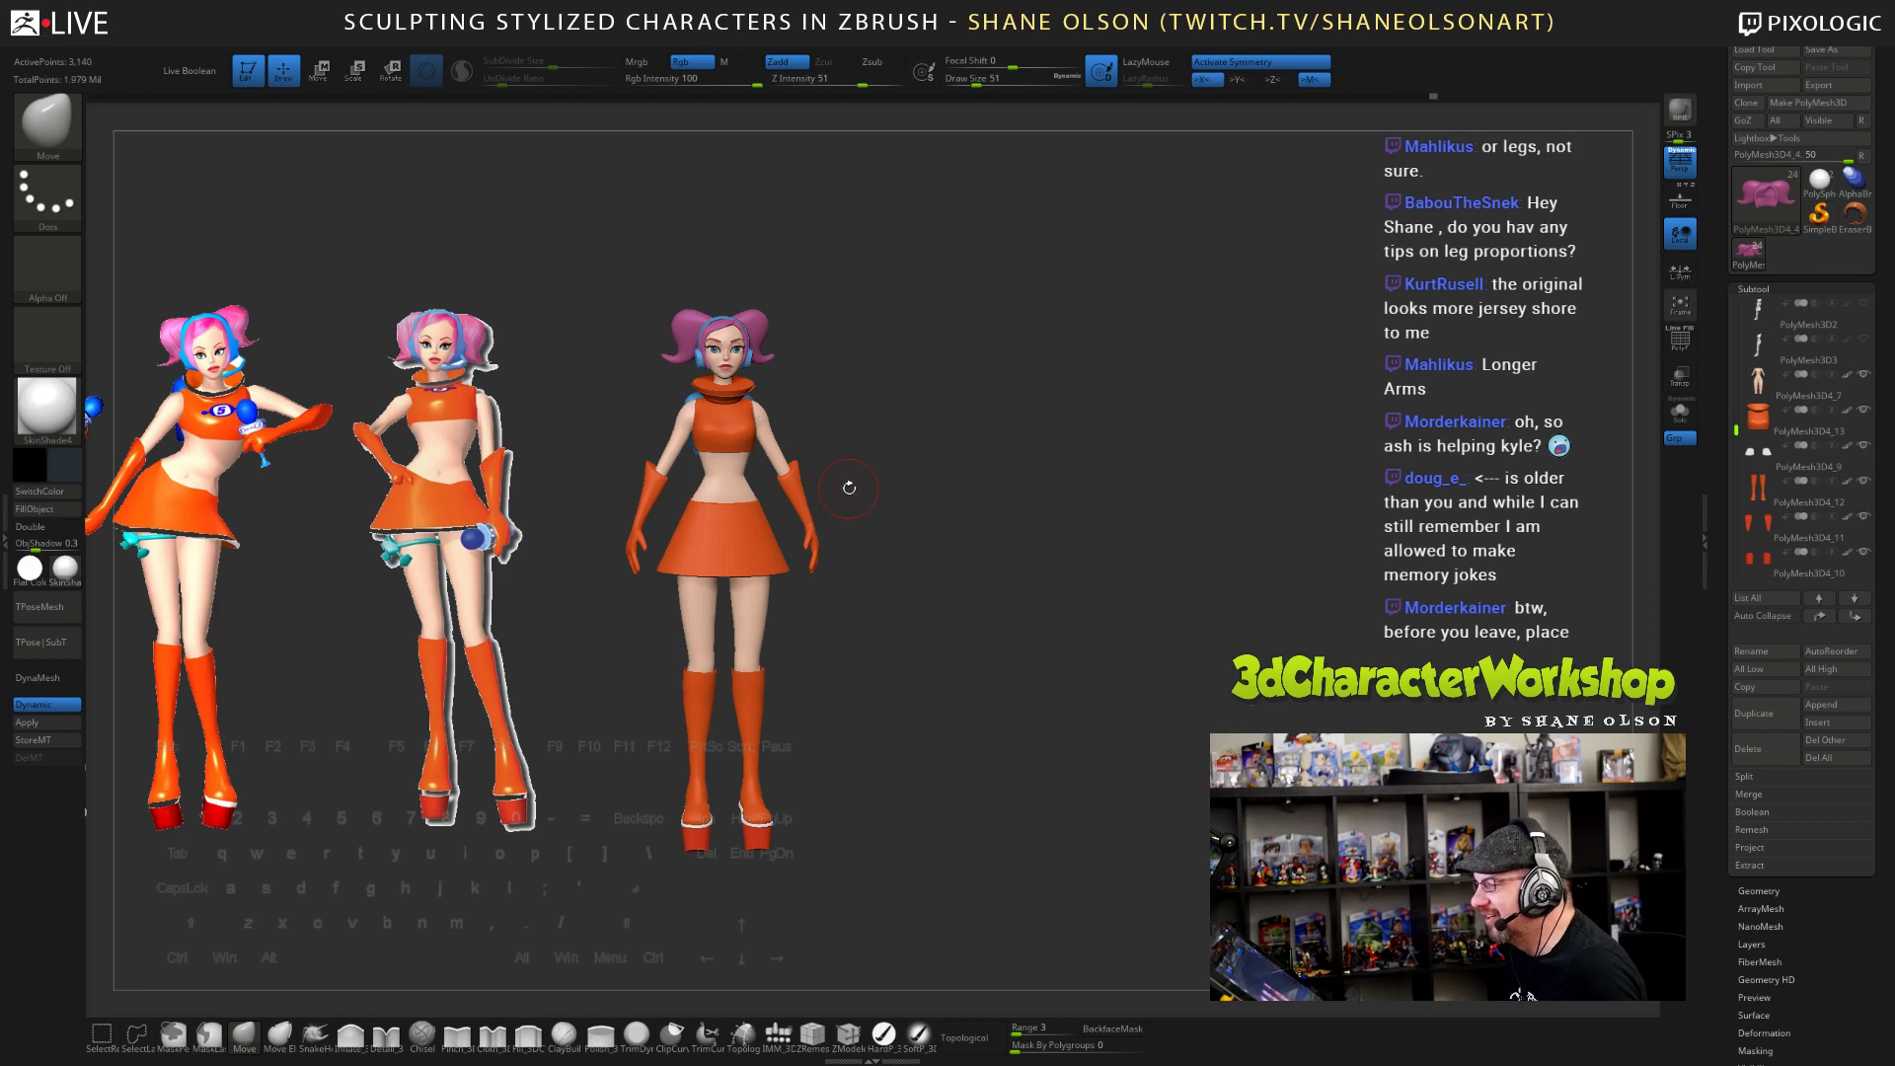
left_click_drag(849, 487, 748, 574)
left_click(738, 580, "alt")
key("s")
key("s")
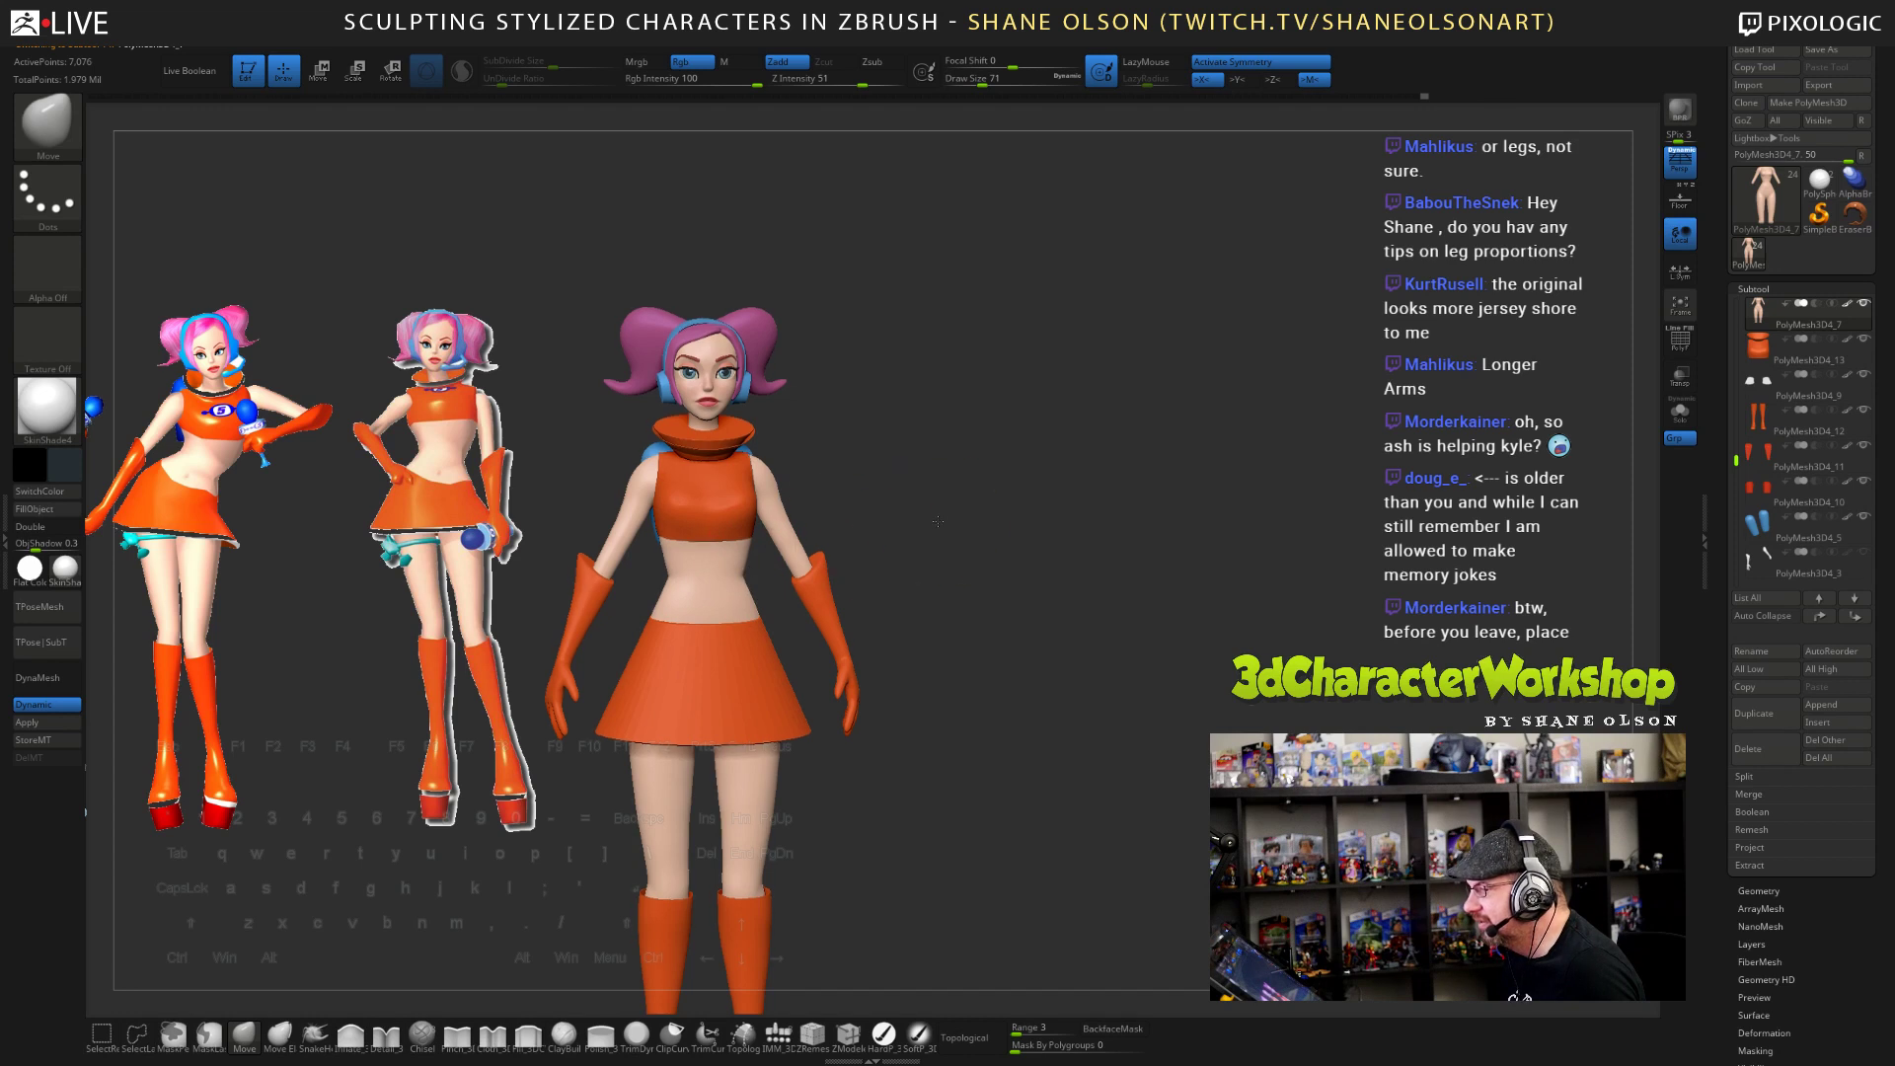
left_click_drag(925, 521, 968, 579, "alt")
left_click_drag(984, 710, 985, 624, "alt")
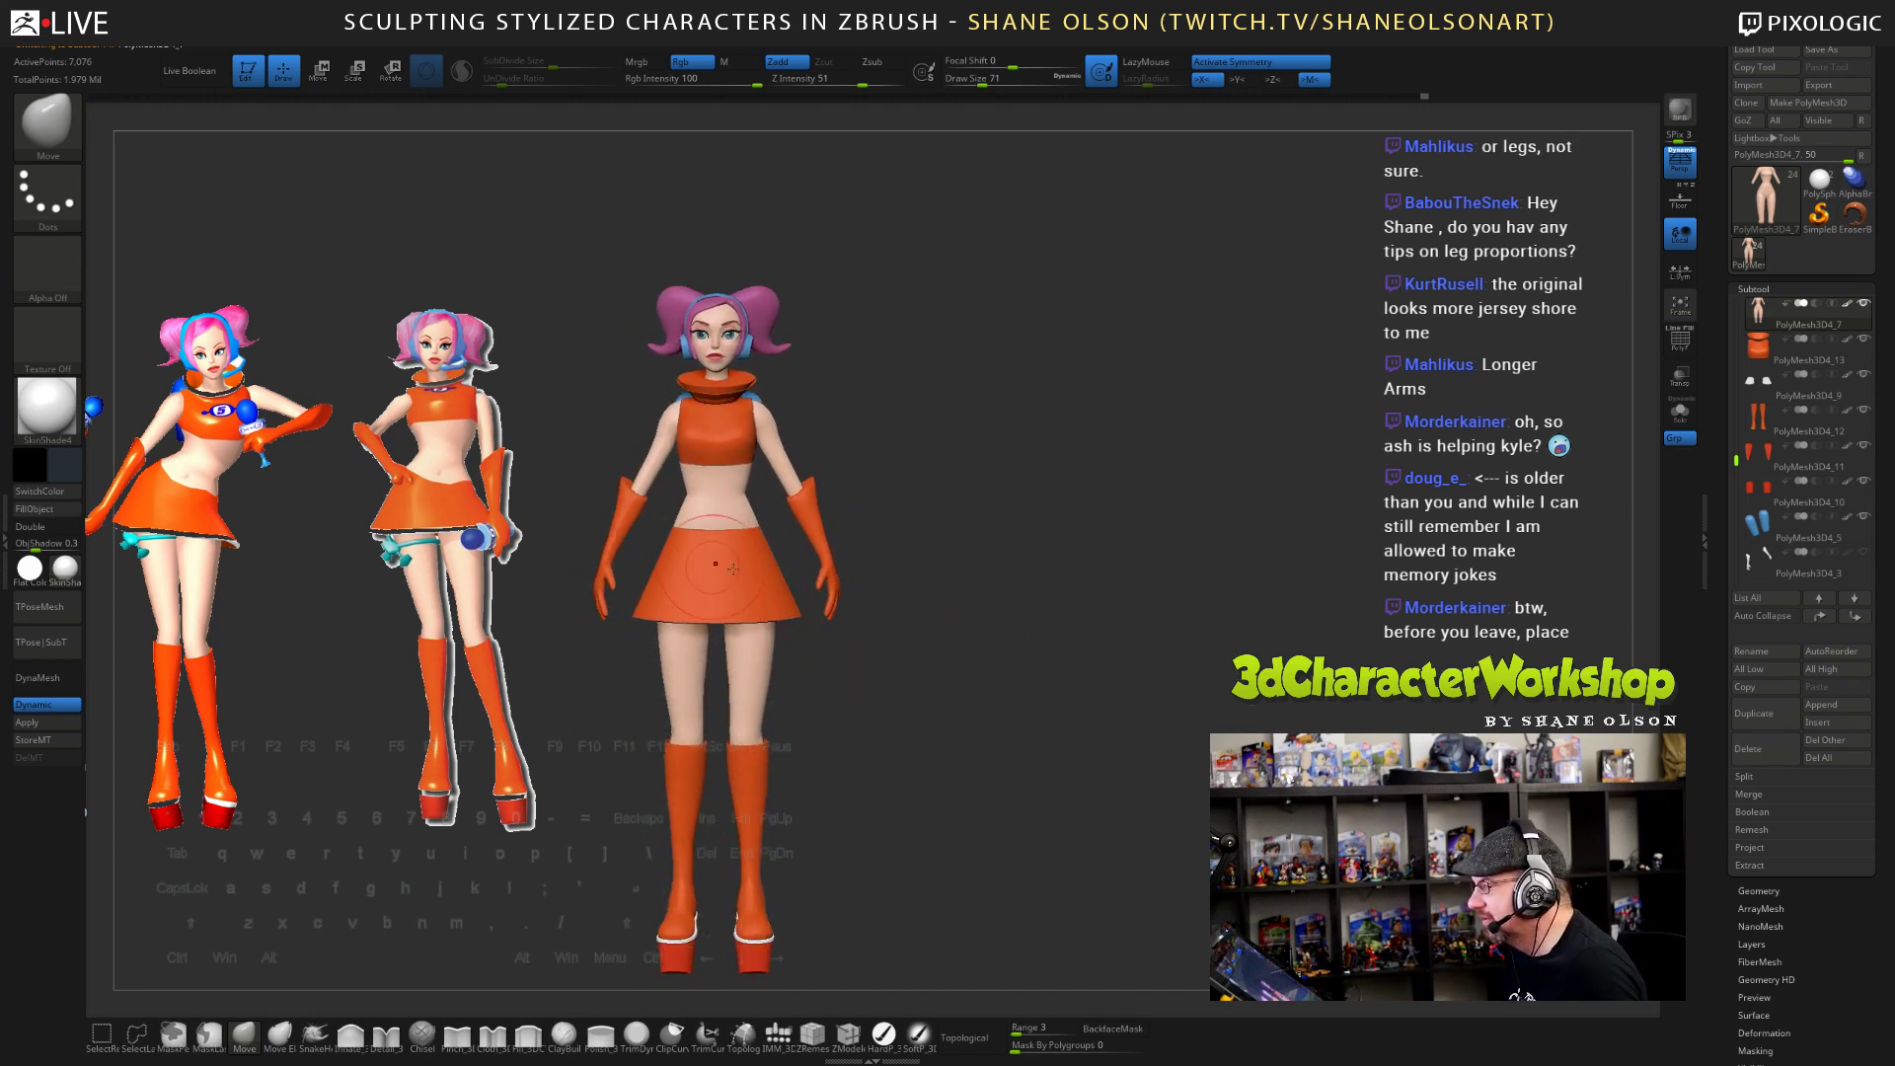
left_click_drag(982, 542, 972, 538)
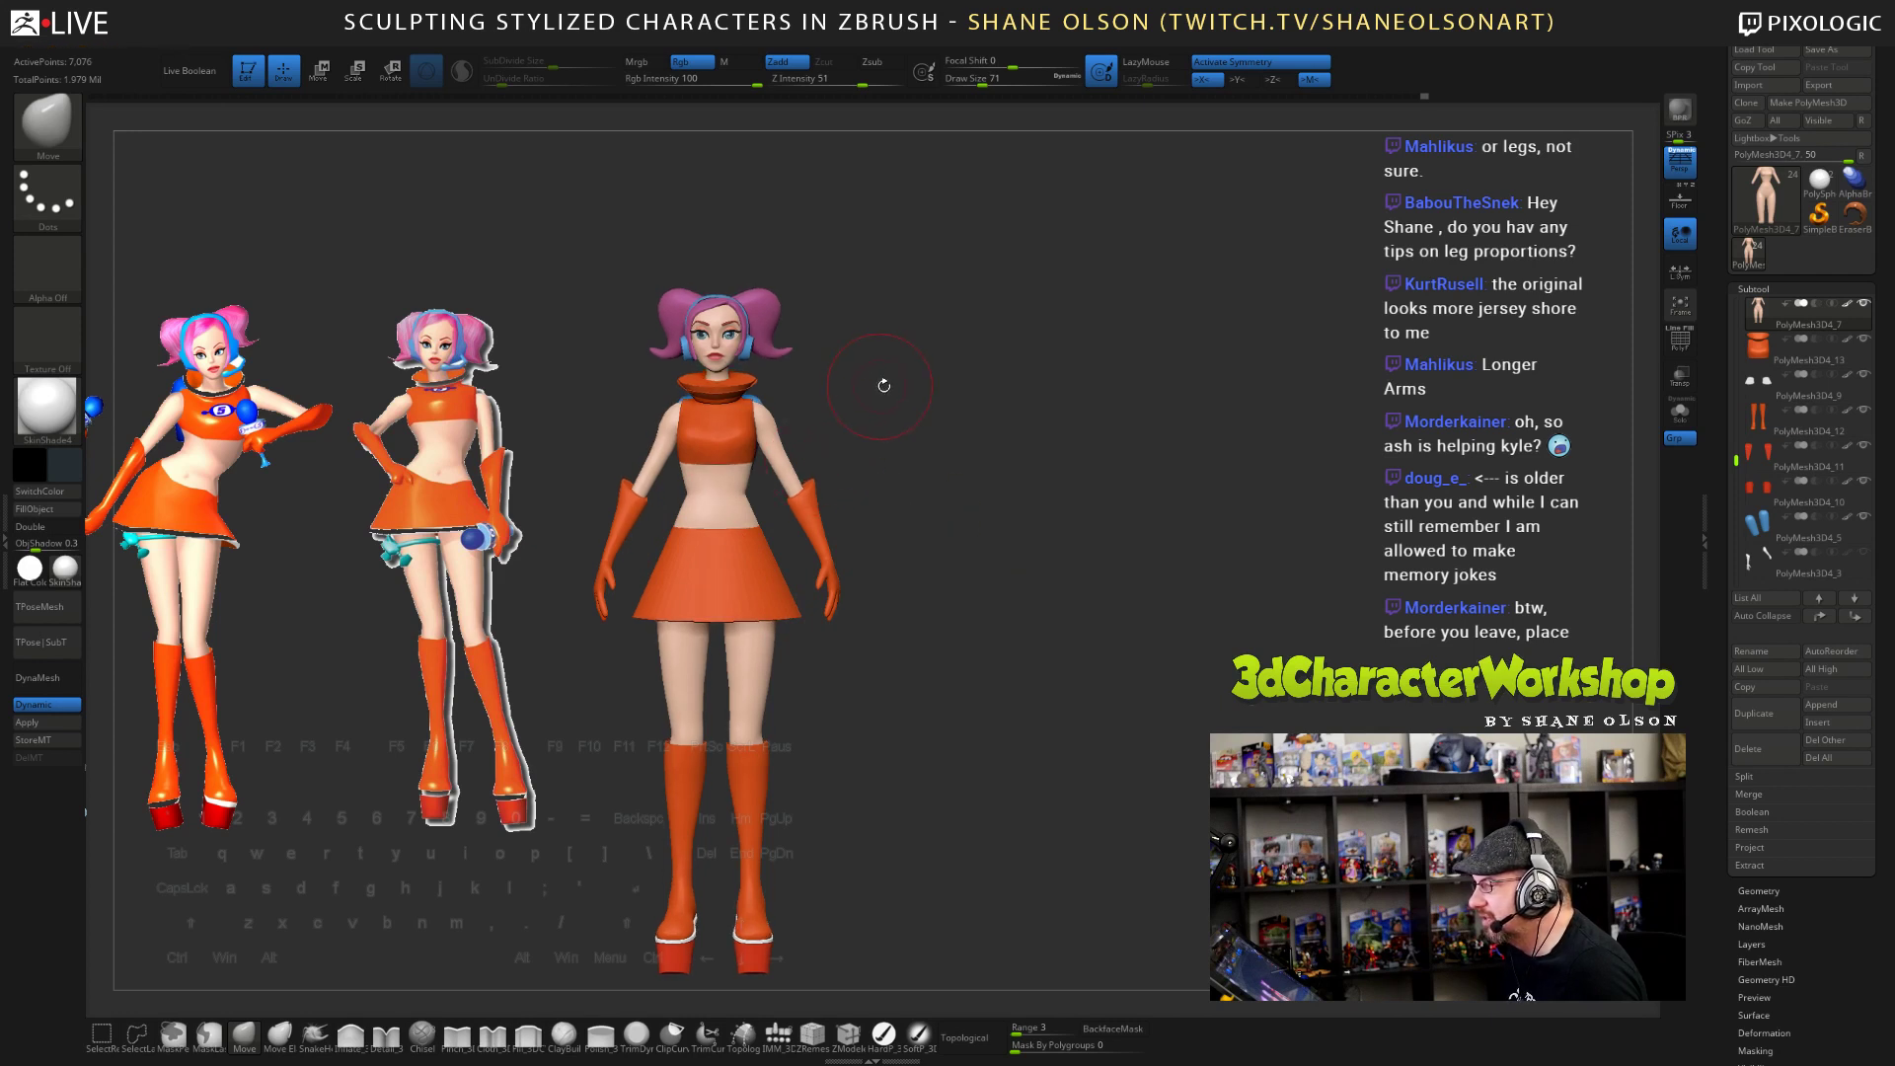
- Select the orange crop top's mesh, set the draw size to 65, and check the figure's torso against the reference
left_click_drag(883, 384, 885, 474, "alt")
left_click(718, 443, "alt")
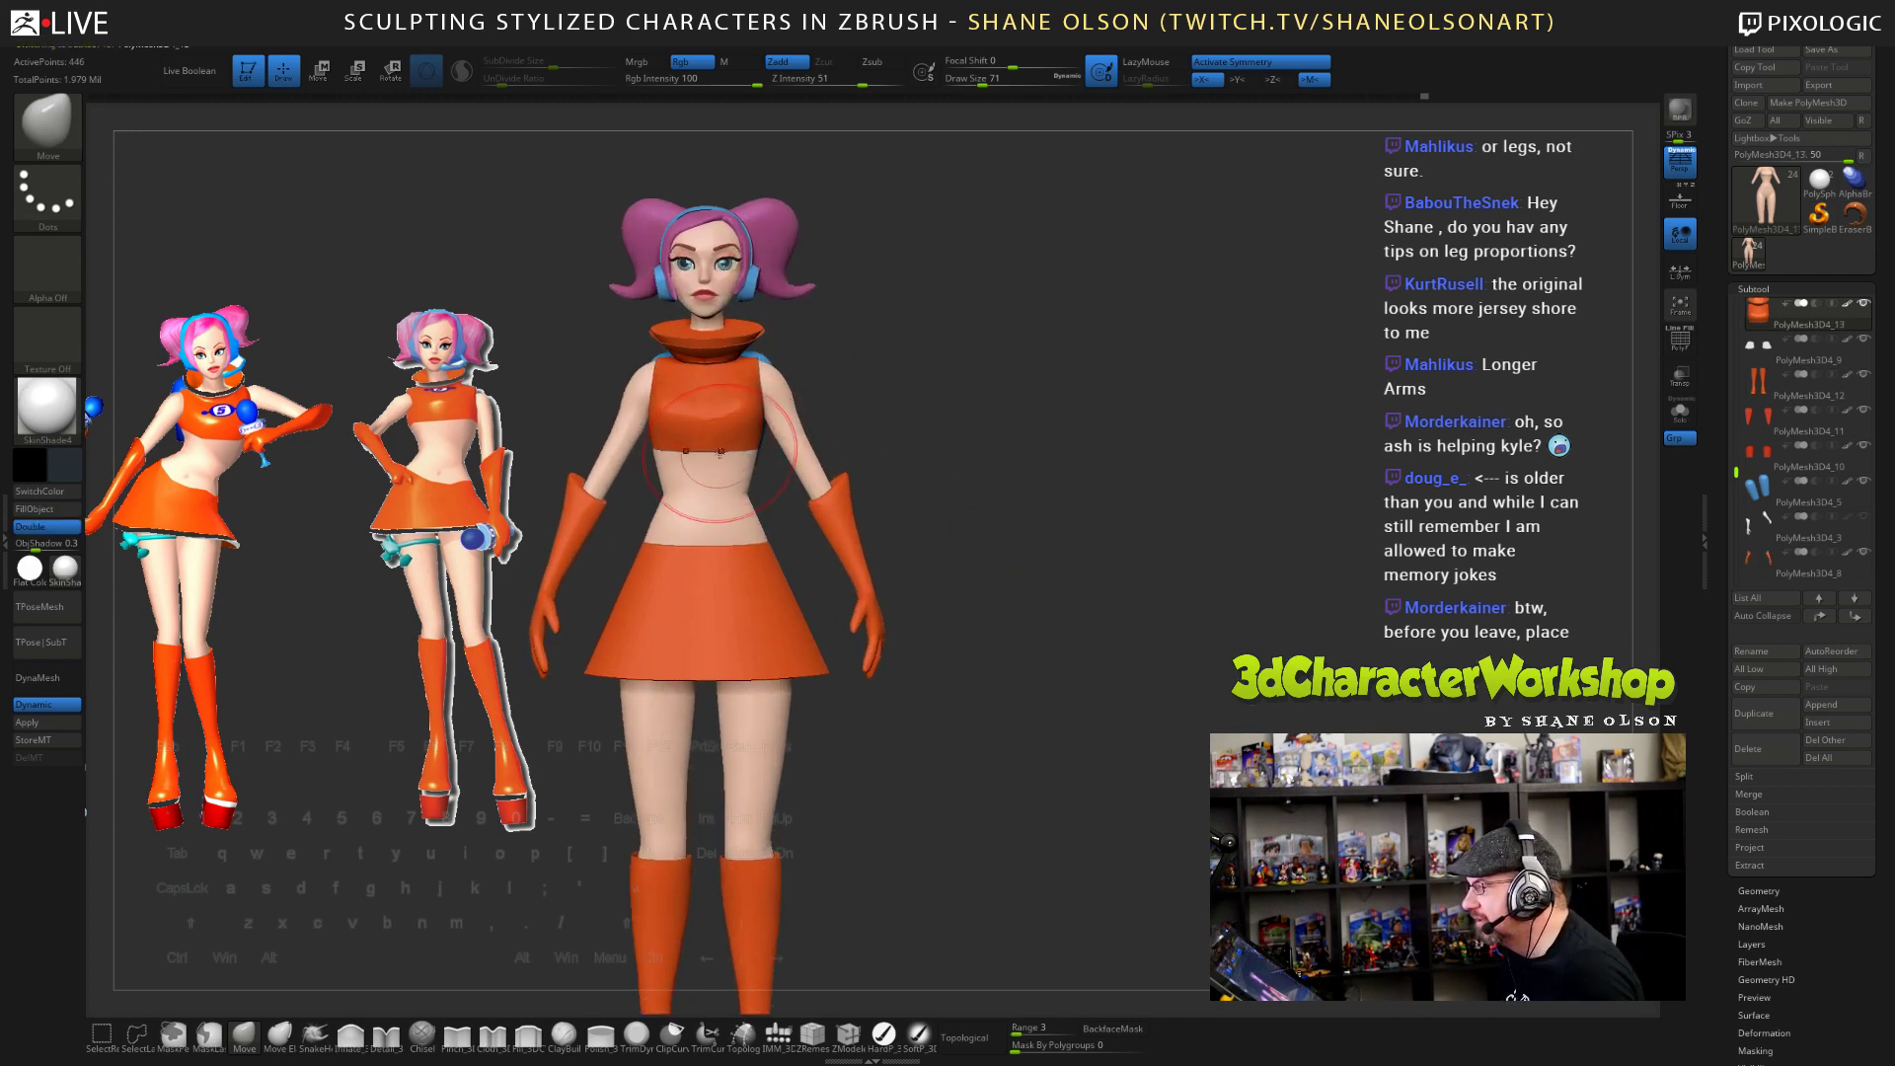
right_click_drag(719, 450, 1122, 370)
key("s")
left_click_drag(1100, 385, 1076, 387)
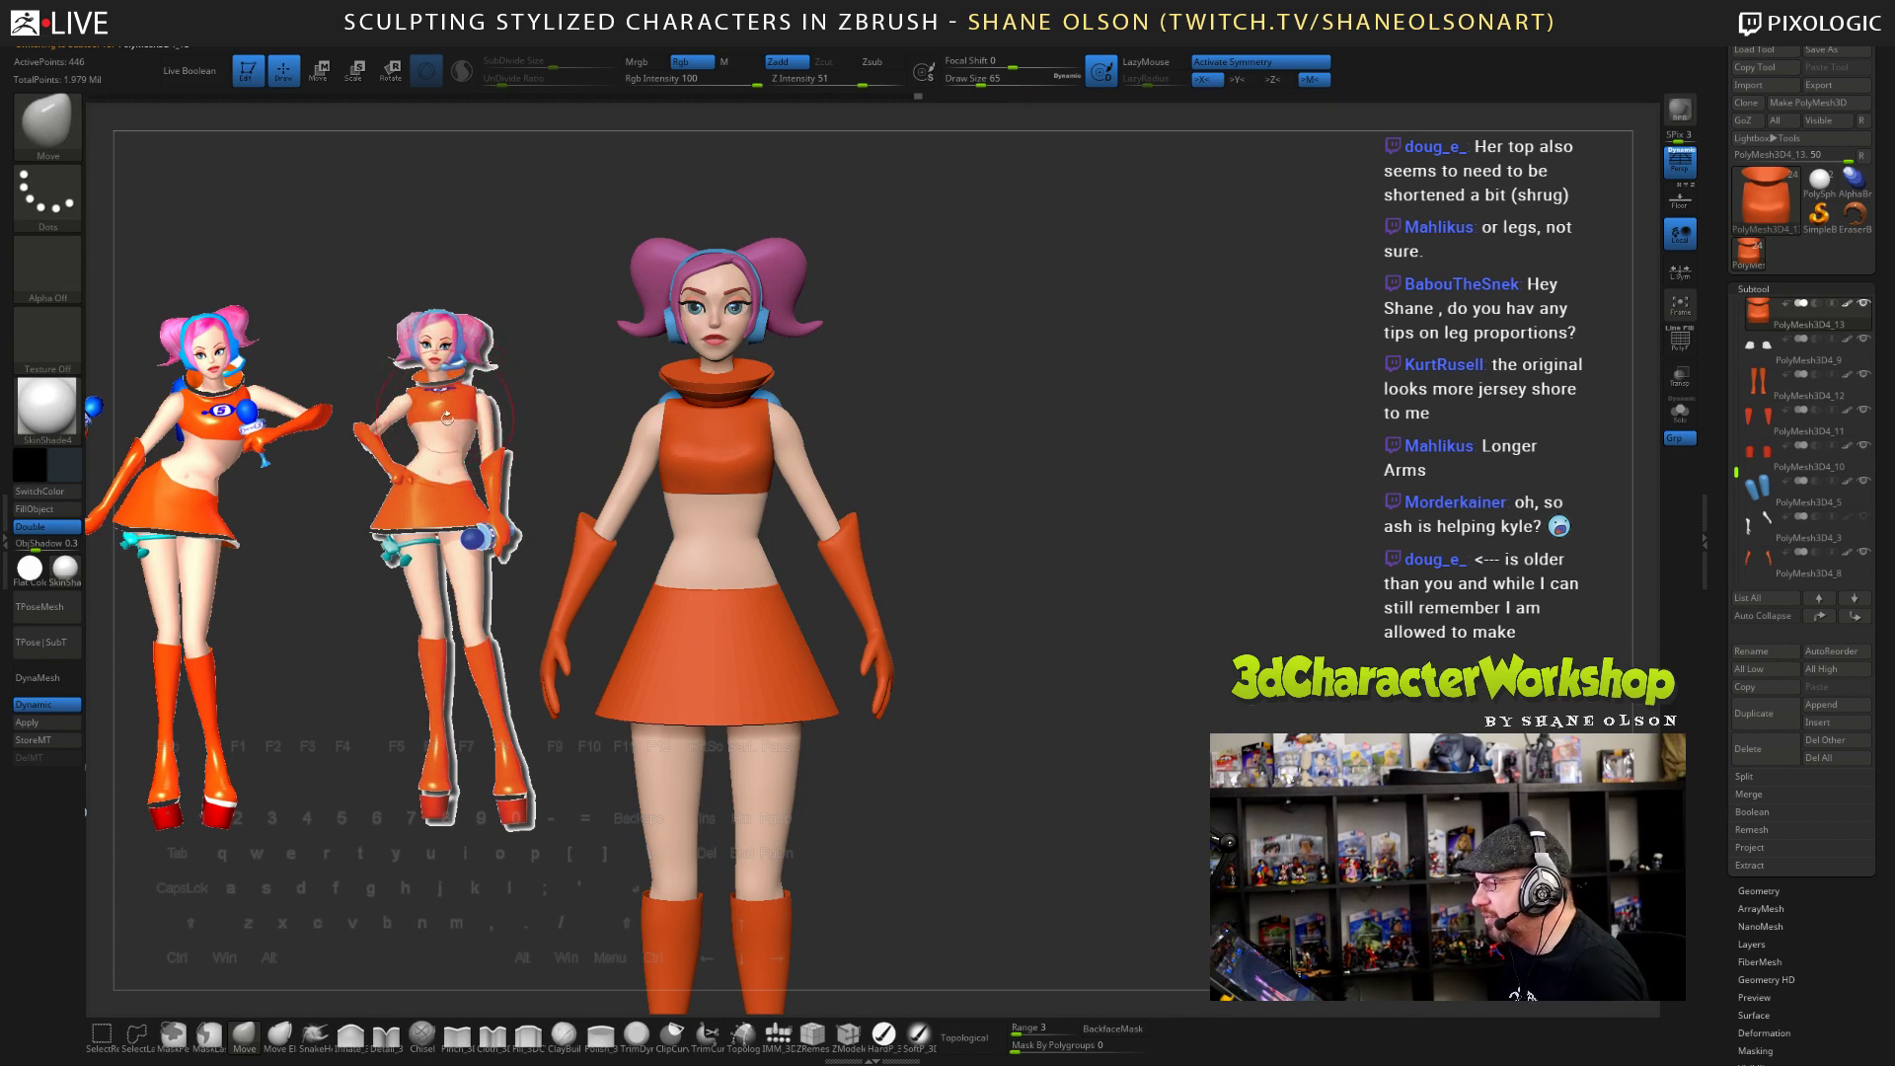
mouse_move(1083, 362)
right_mouse_down()
mouse_move(1026, 365)
mouse_move(1095, 364)
right_mouse_up()
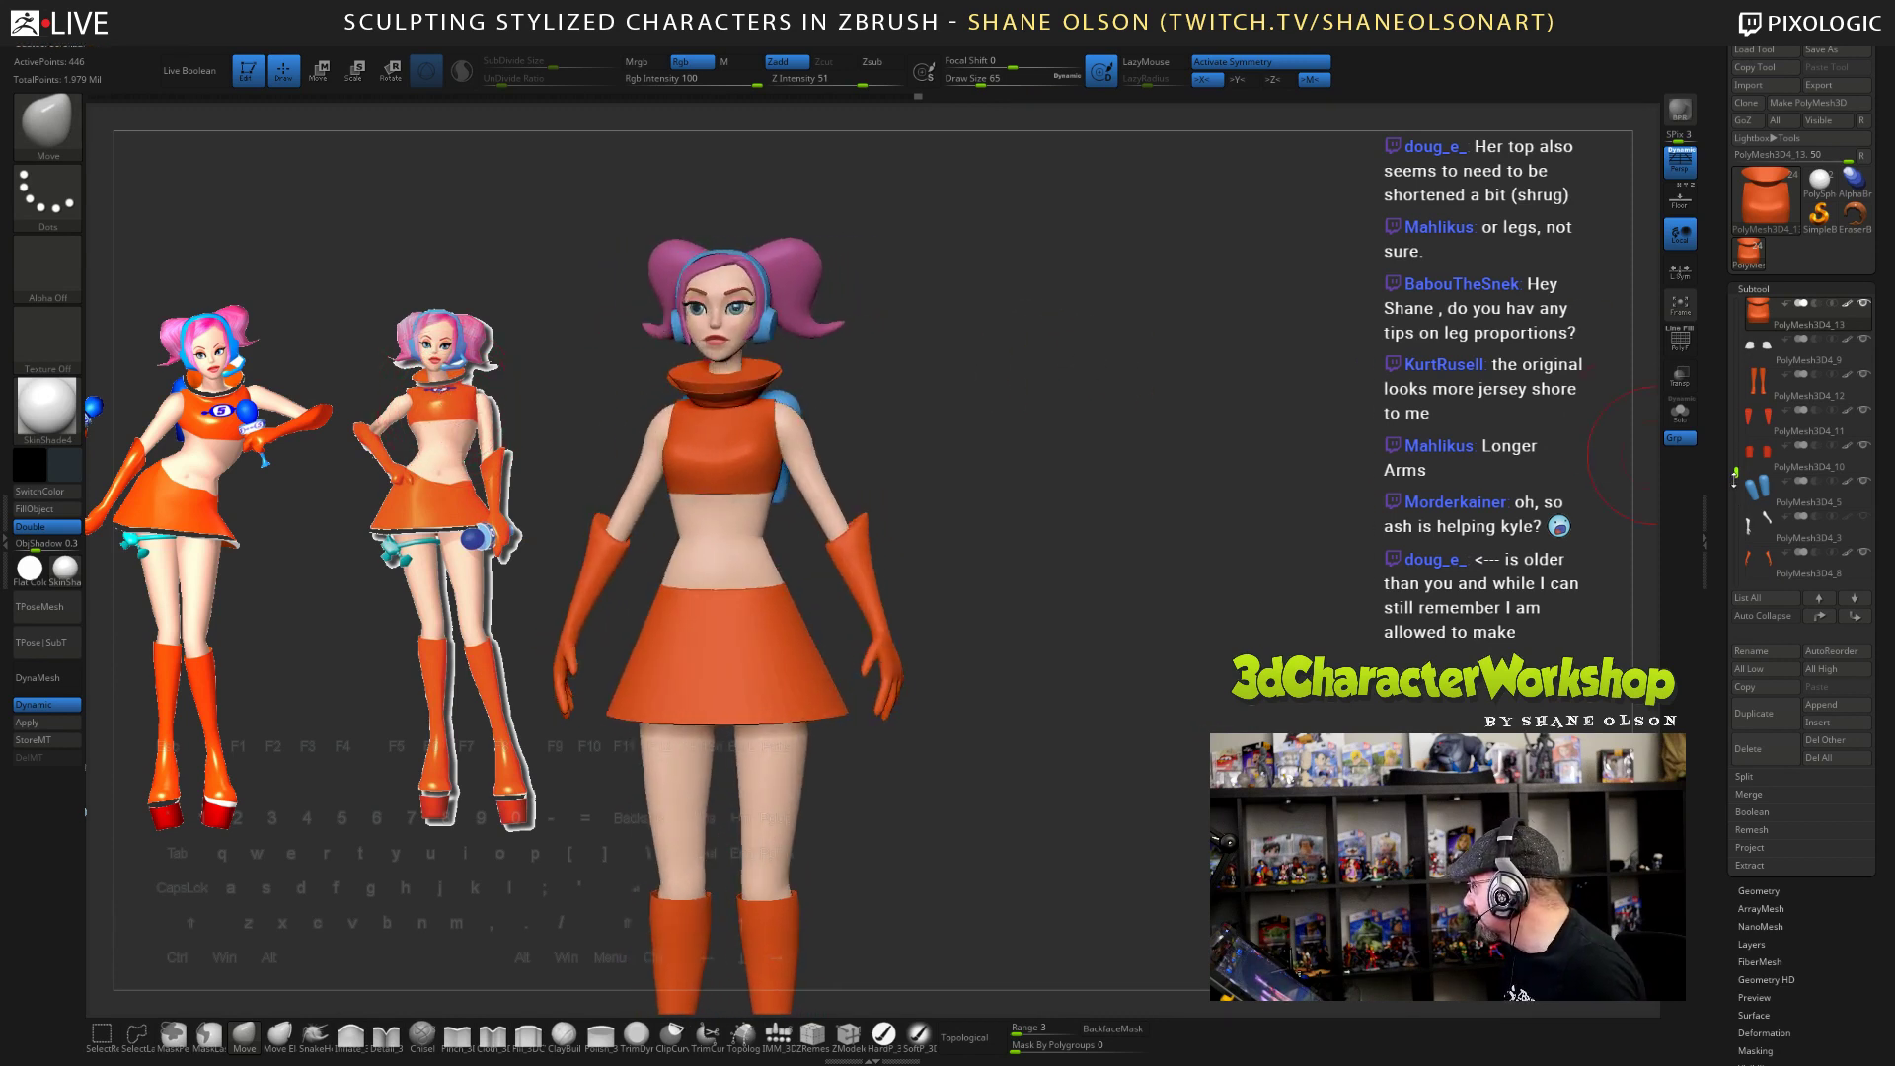
left_click_drag(1735, 476, 1741, 526)
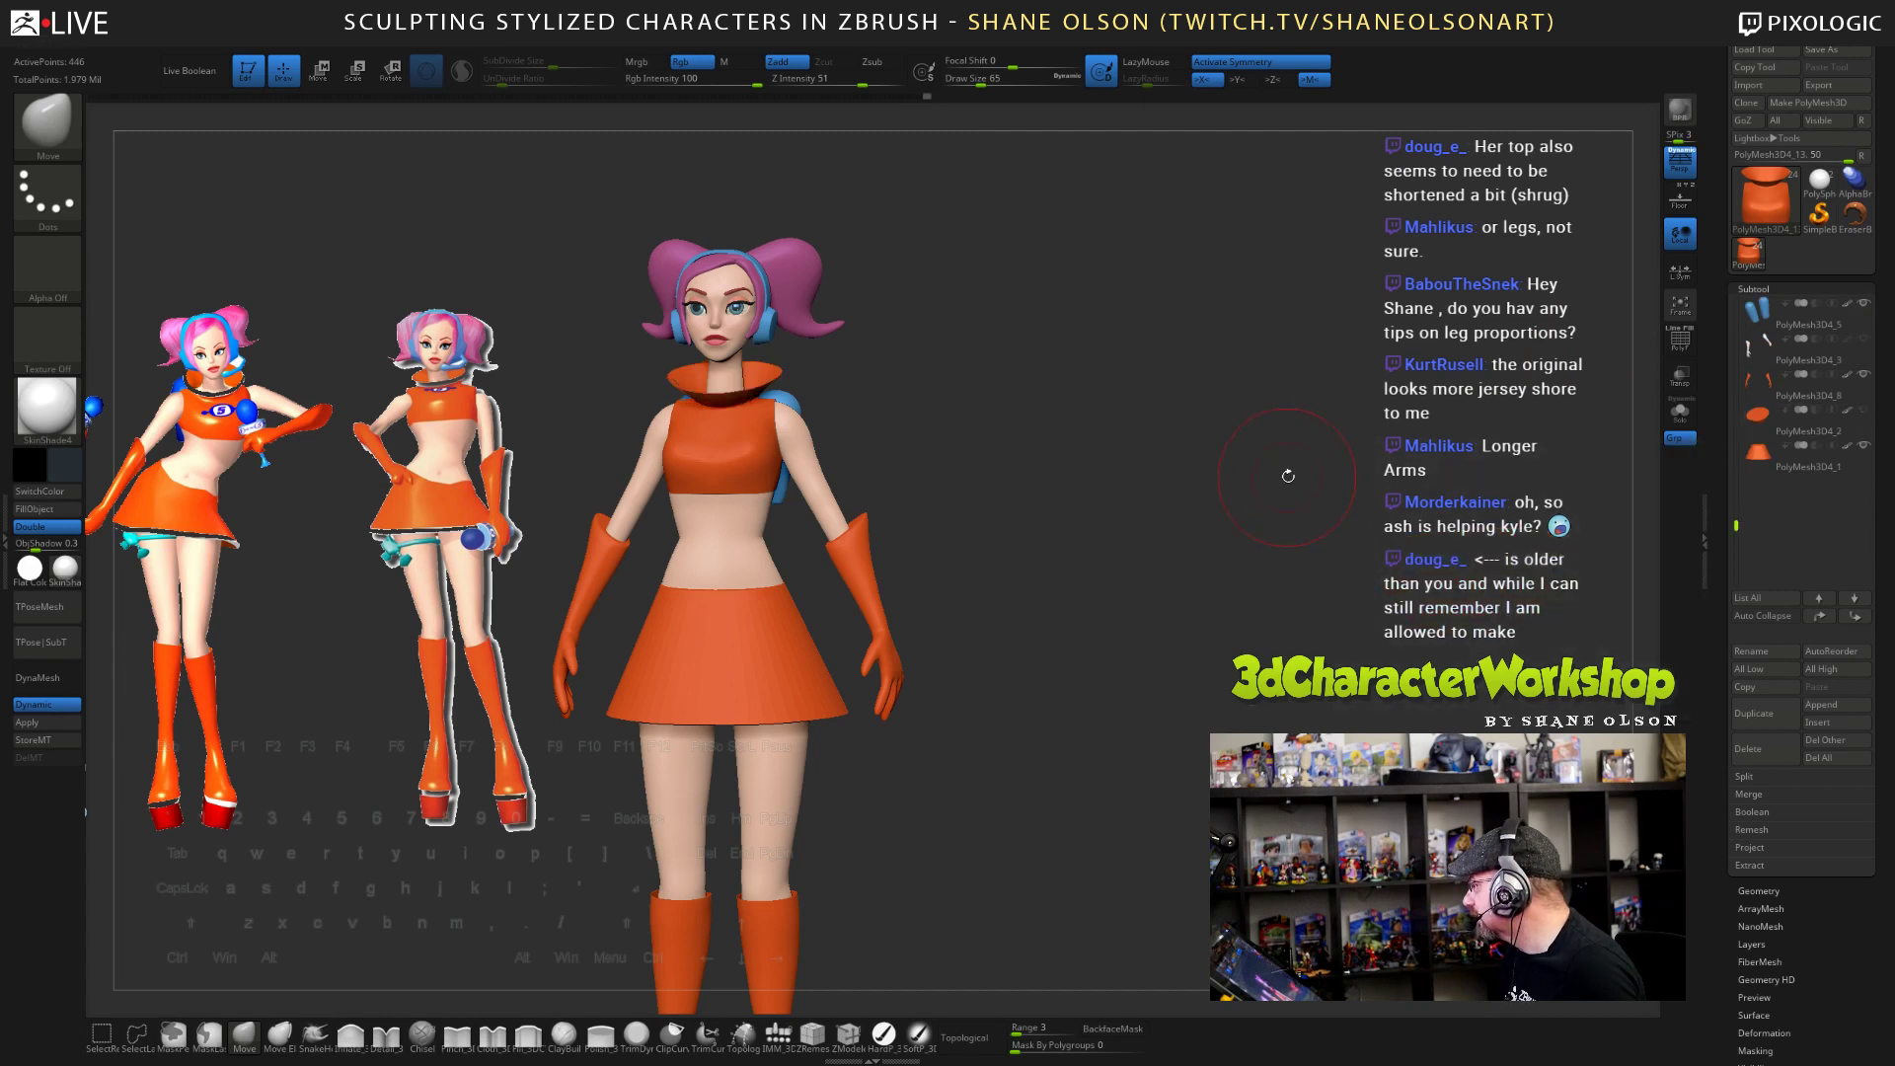
- Set the draw size to 44 and select the head mesh by its neck above the orange collar
right_click_drag(1286, 474, 1049, 495)
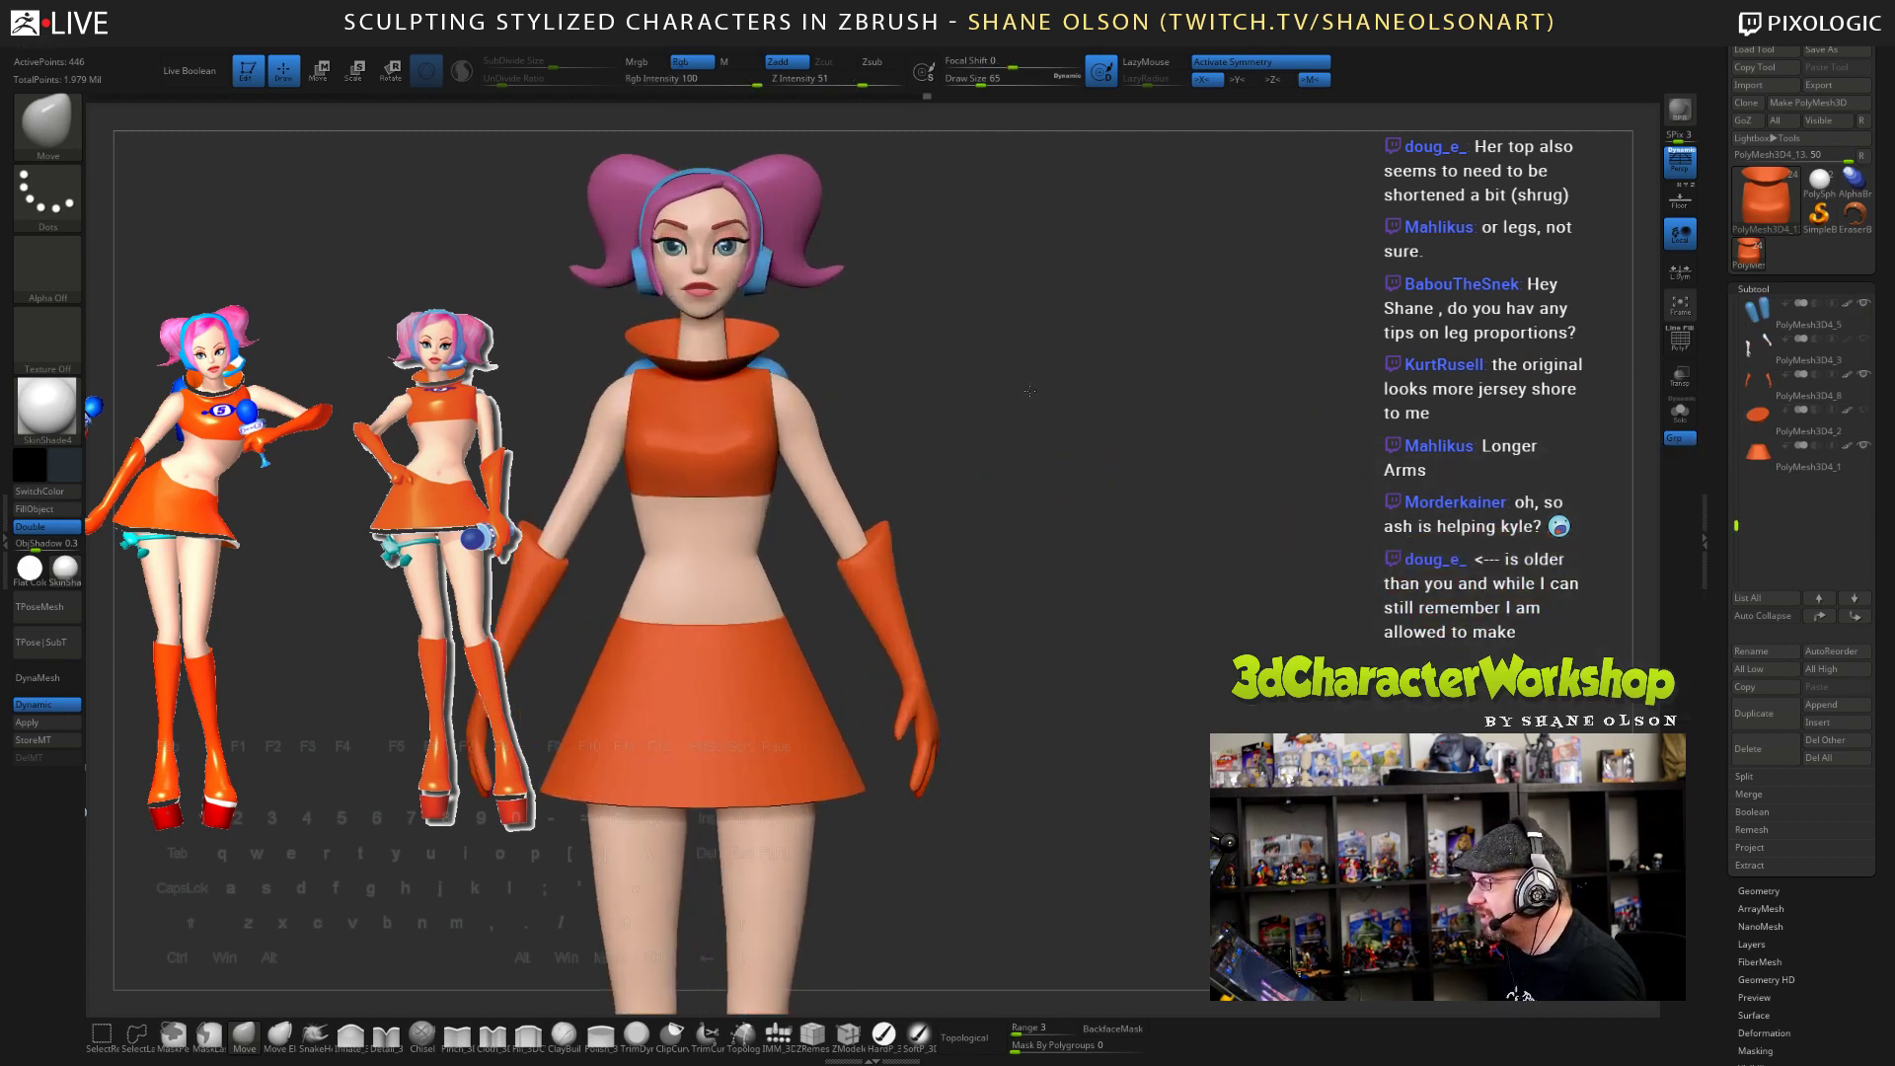
right_click_drag(1012, 375, 1138, 431, "alt")
key("s")
left_click_drag(1064, 397, 1057, 398)
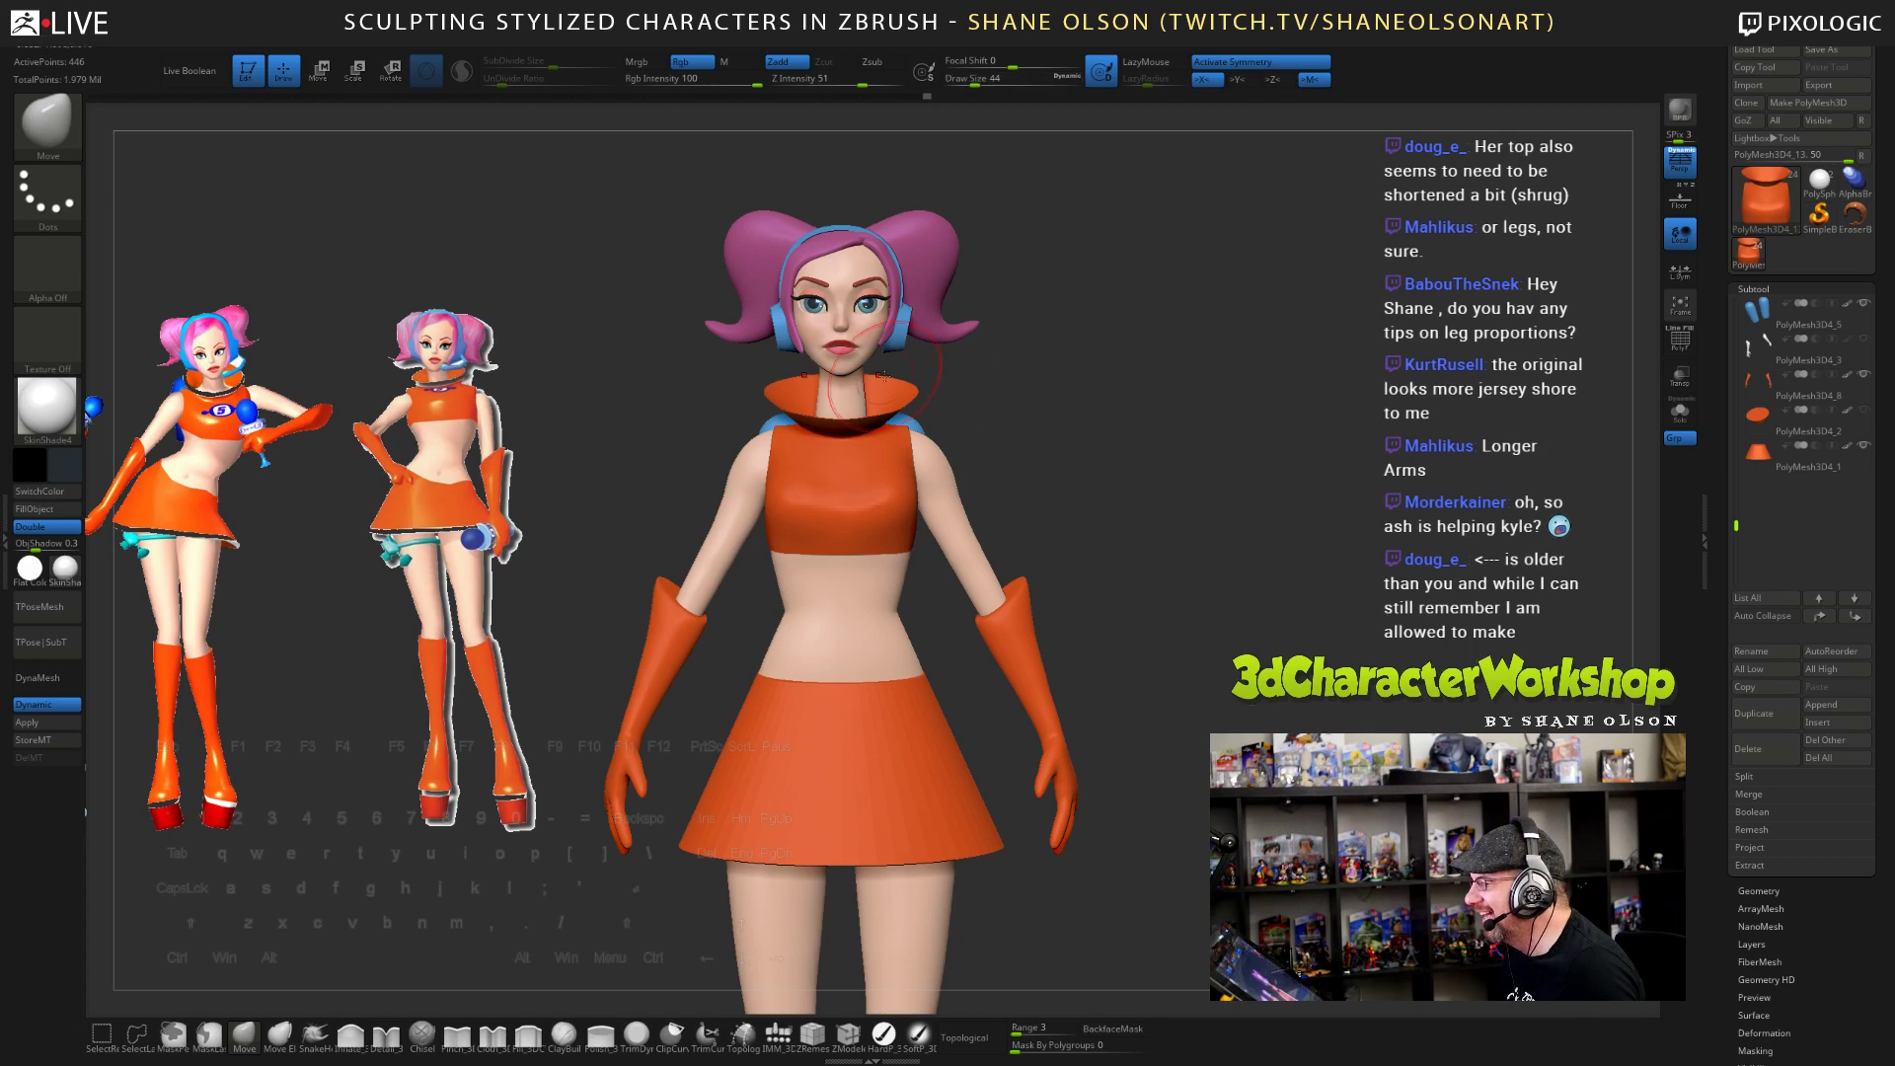
left_click(862, 392, "alt")
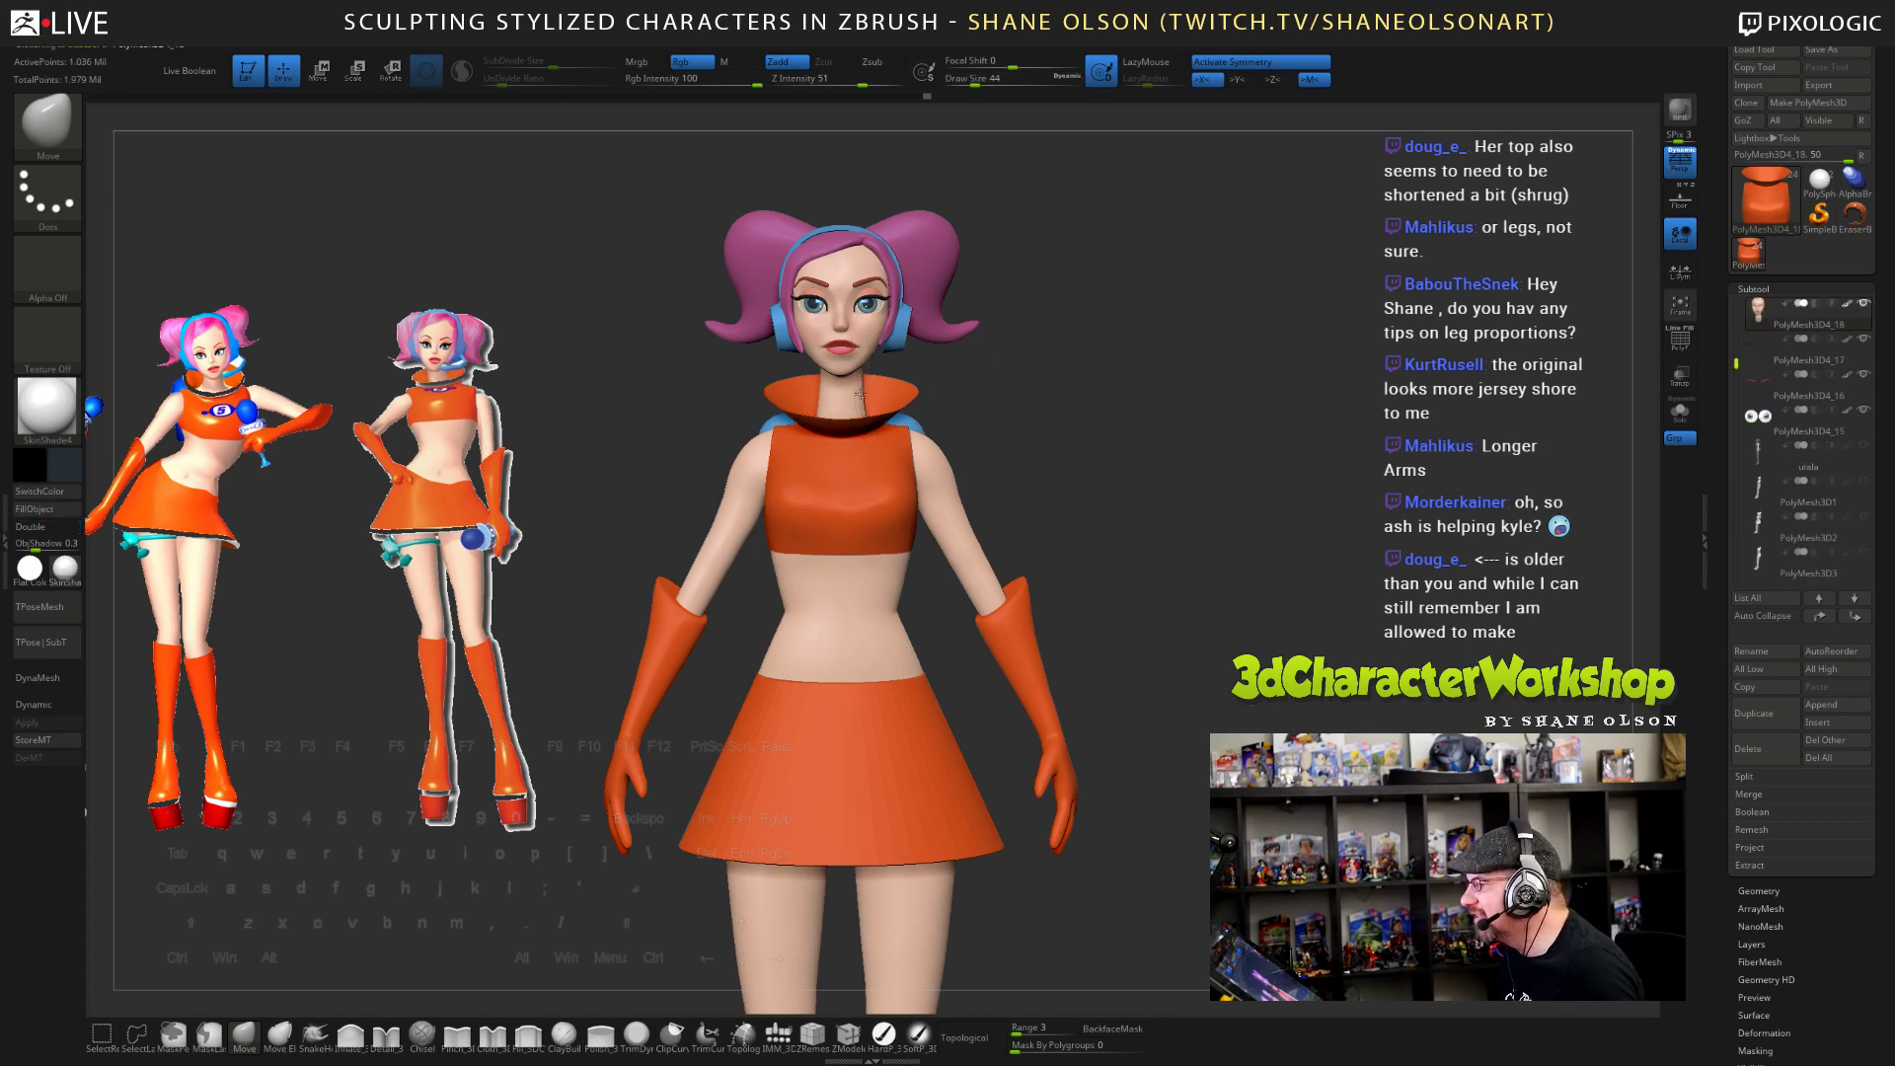
- Enlarge and reposition the Spotlight reference so the hand-on-hip pose stands beside the full figure, and leave Spotlight editing
right_click_drag(1155, 422, 993, 485, "ctrl")
key("p")
key("p")
key("alt+Tab")
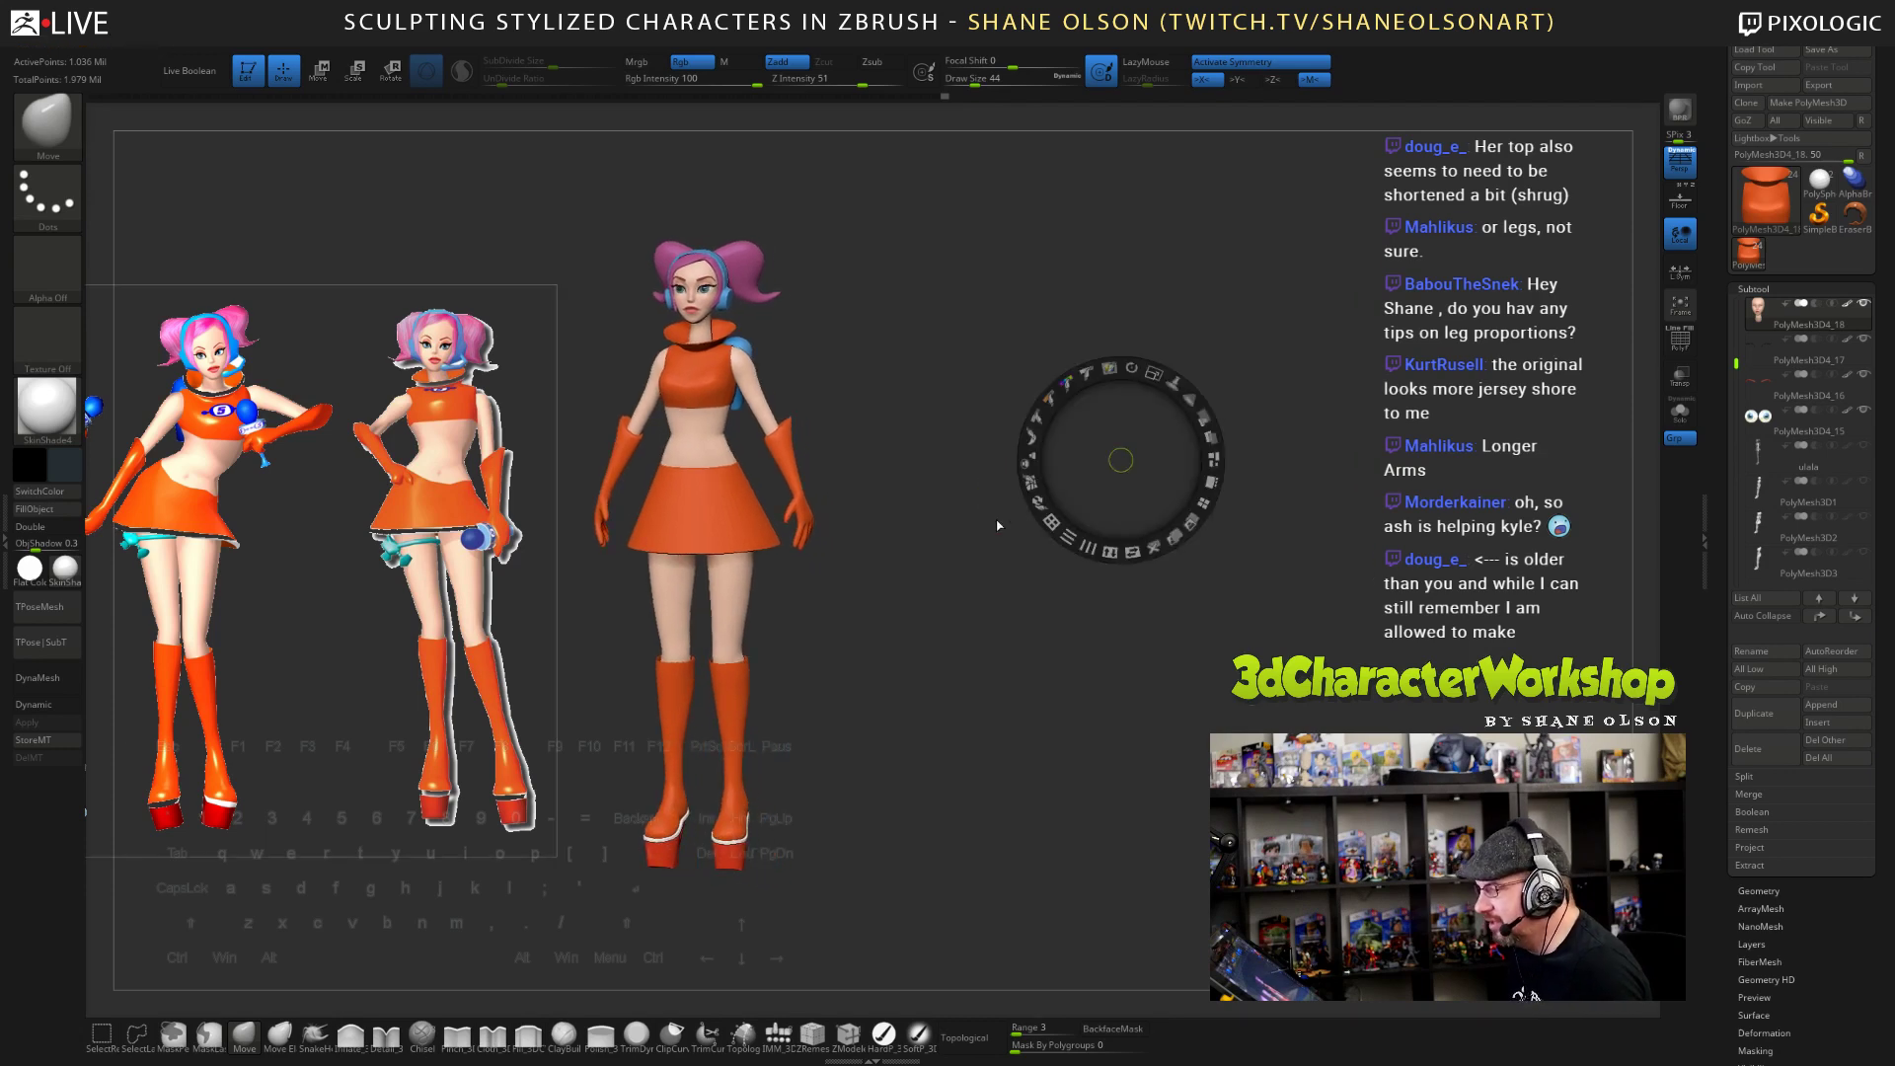
left_click_drag(1120, 460, 341, 634)
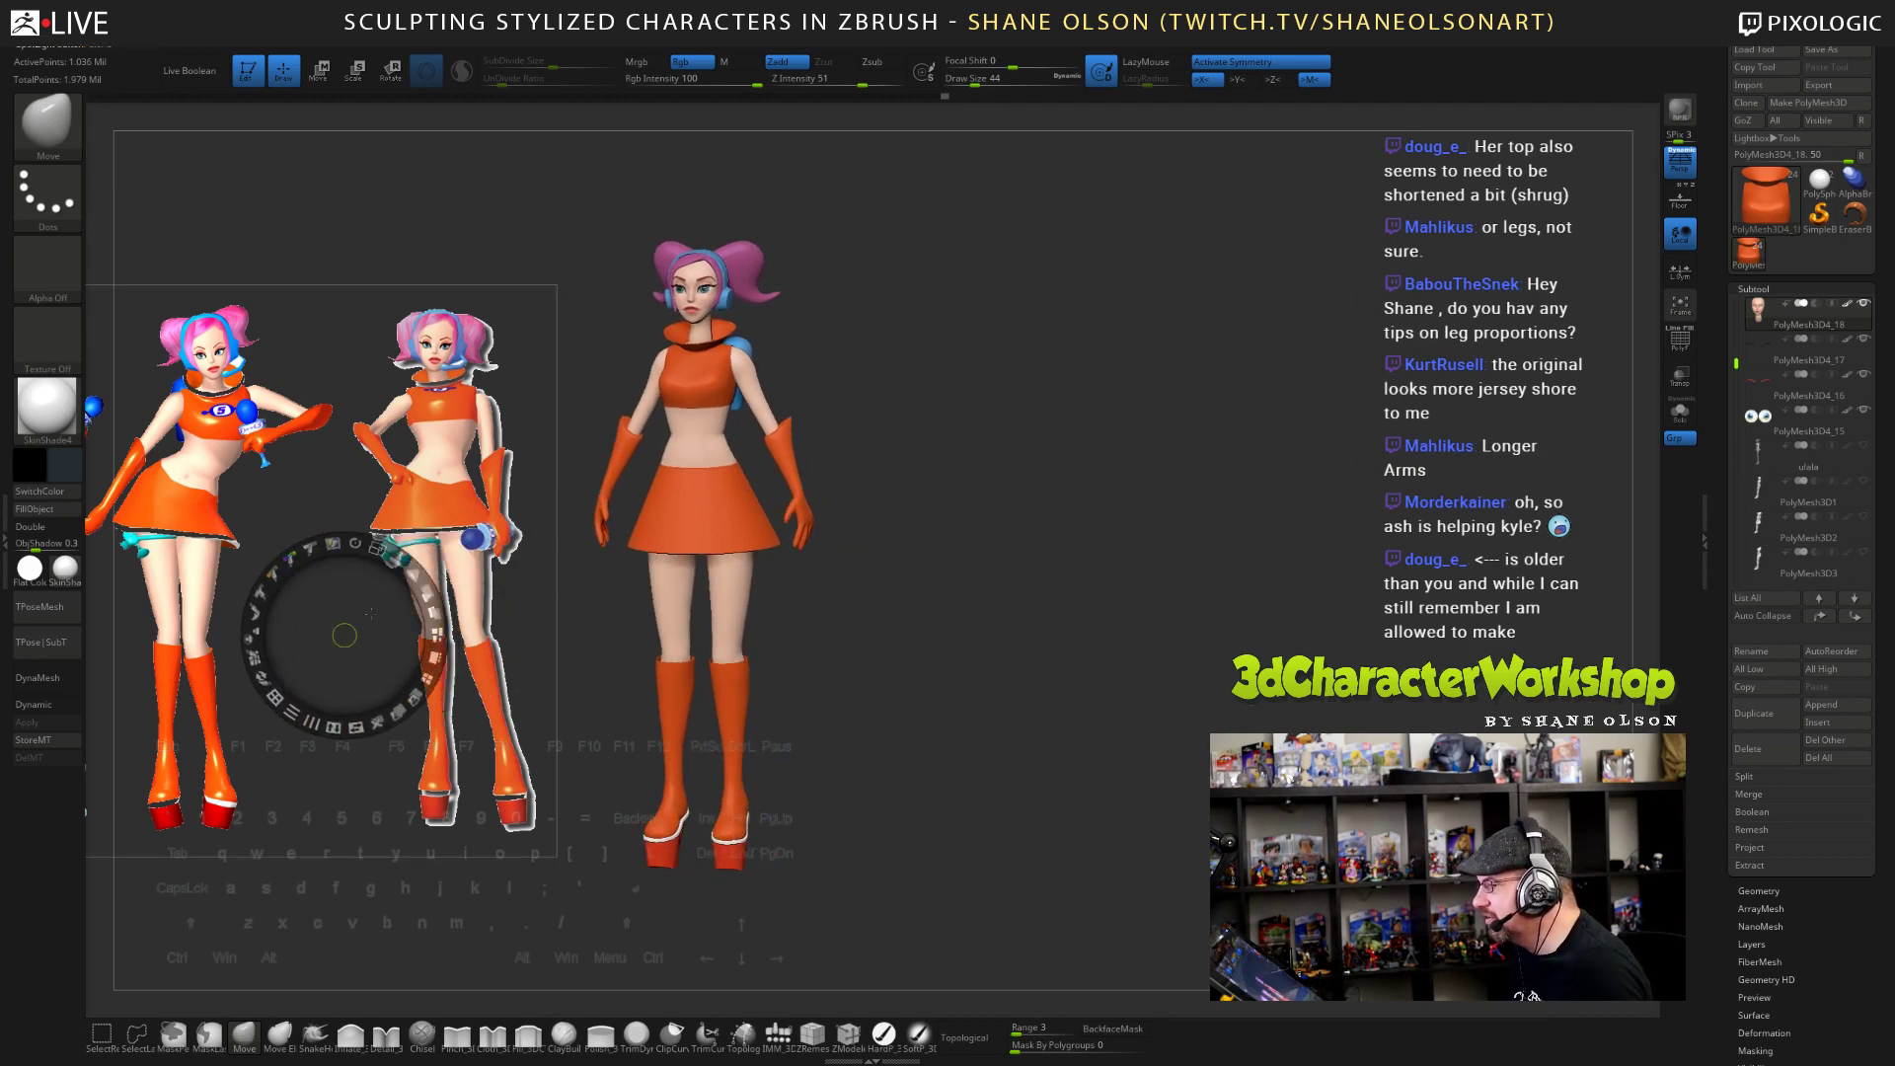
left_click_drag(392, 558, 177, 593)
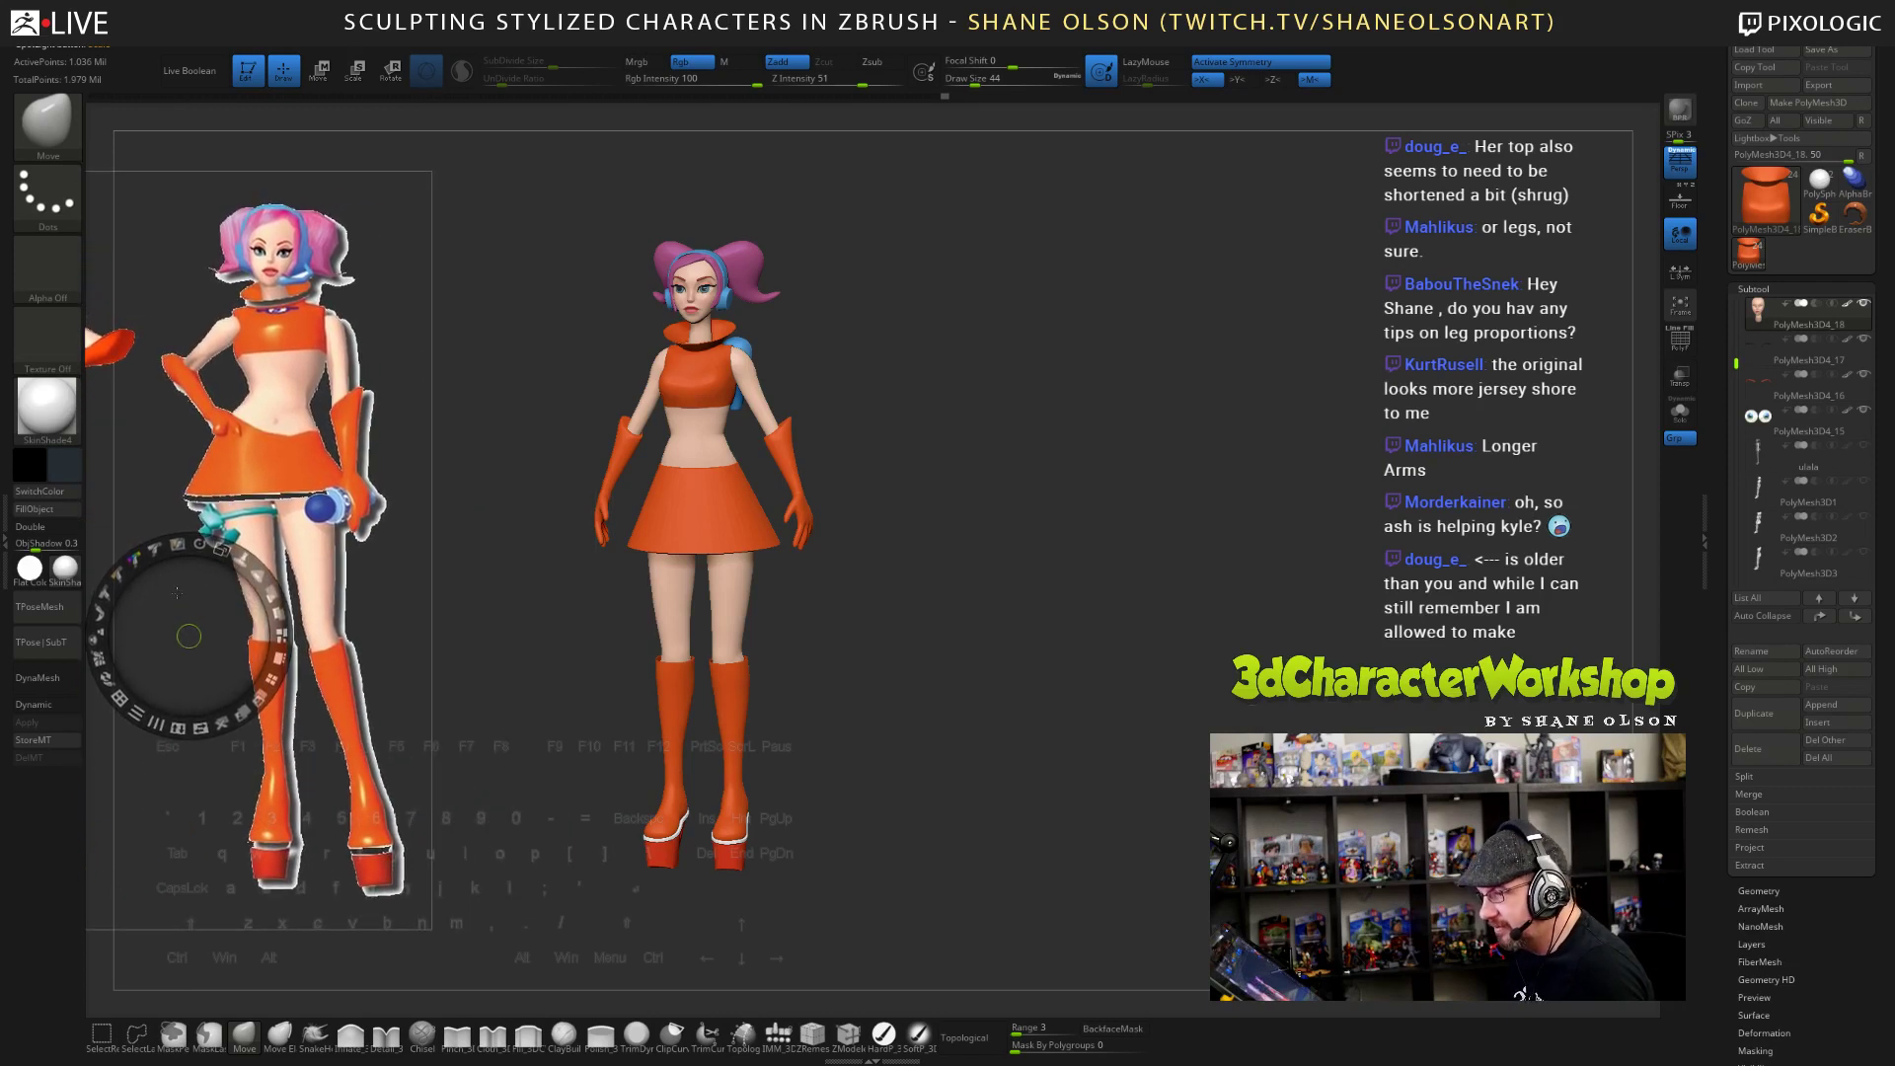
key("z")
- Compare the full figure in three-quarter view with the enlarged reference pose and save the project
mouse_move(930, 610)
left_mouse_down("alt")
mouse_move(845, 597)
mouse_move(893, 587)
mouse_move(910, 550)
left_mouse_up("alt")
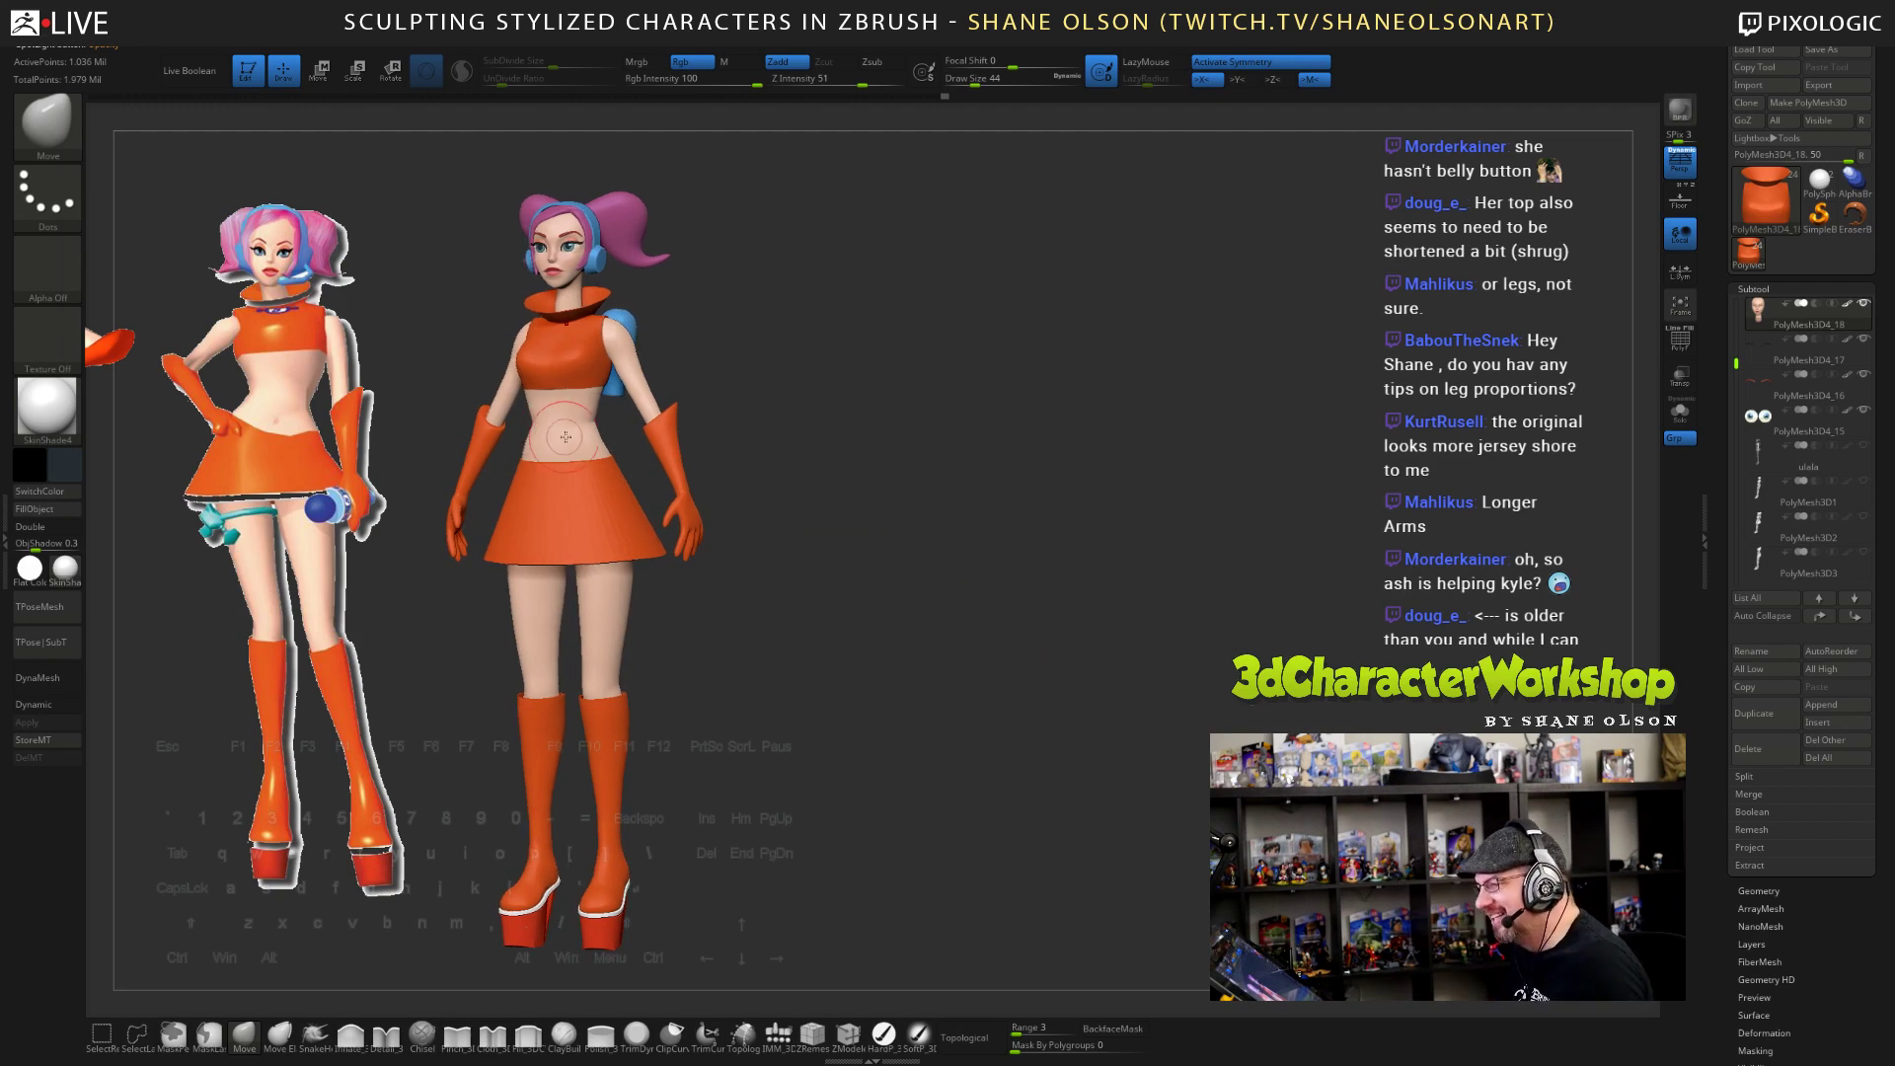
left_click_drag(900, 457, 887, 501)
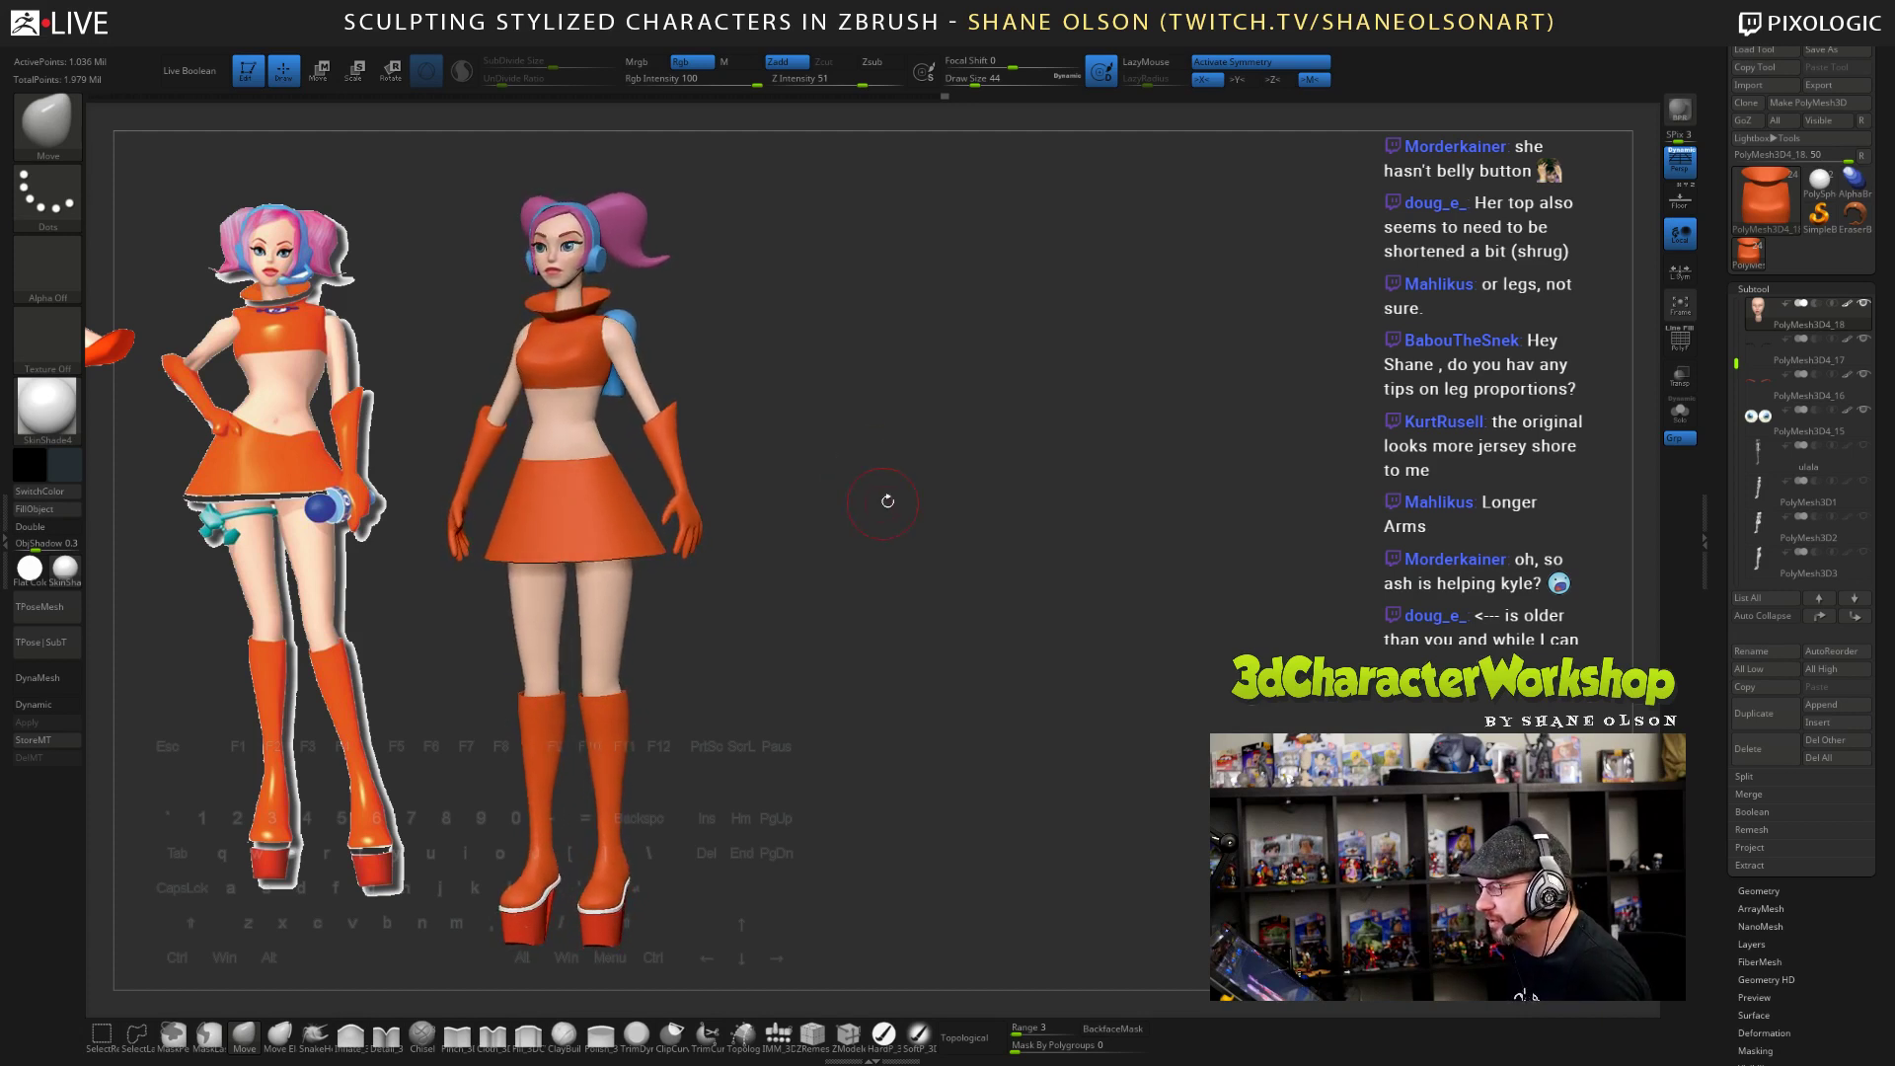
left_click_drag(1095, 497, 447, 548)
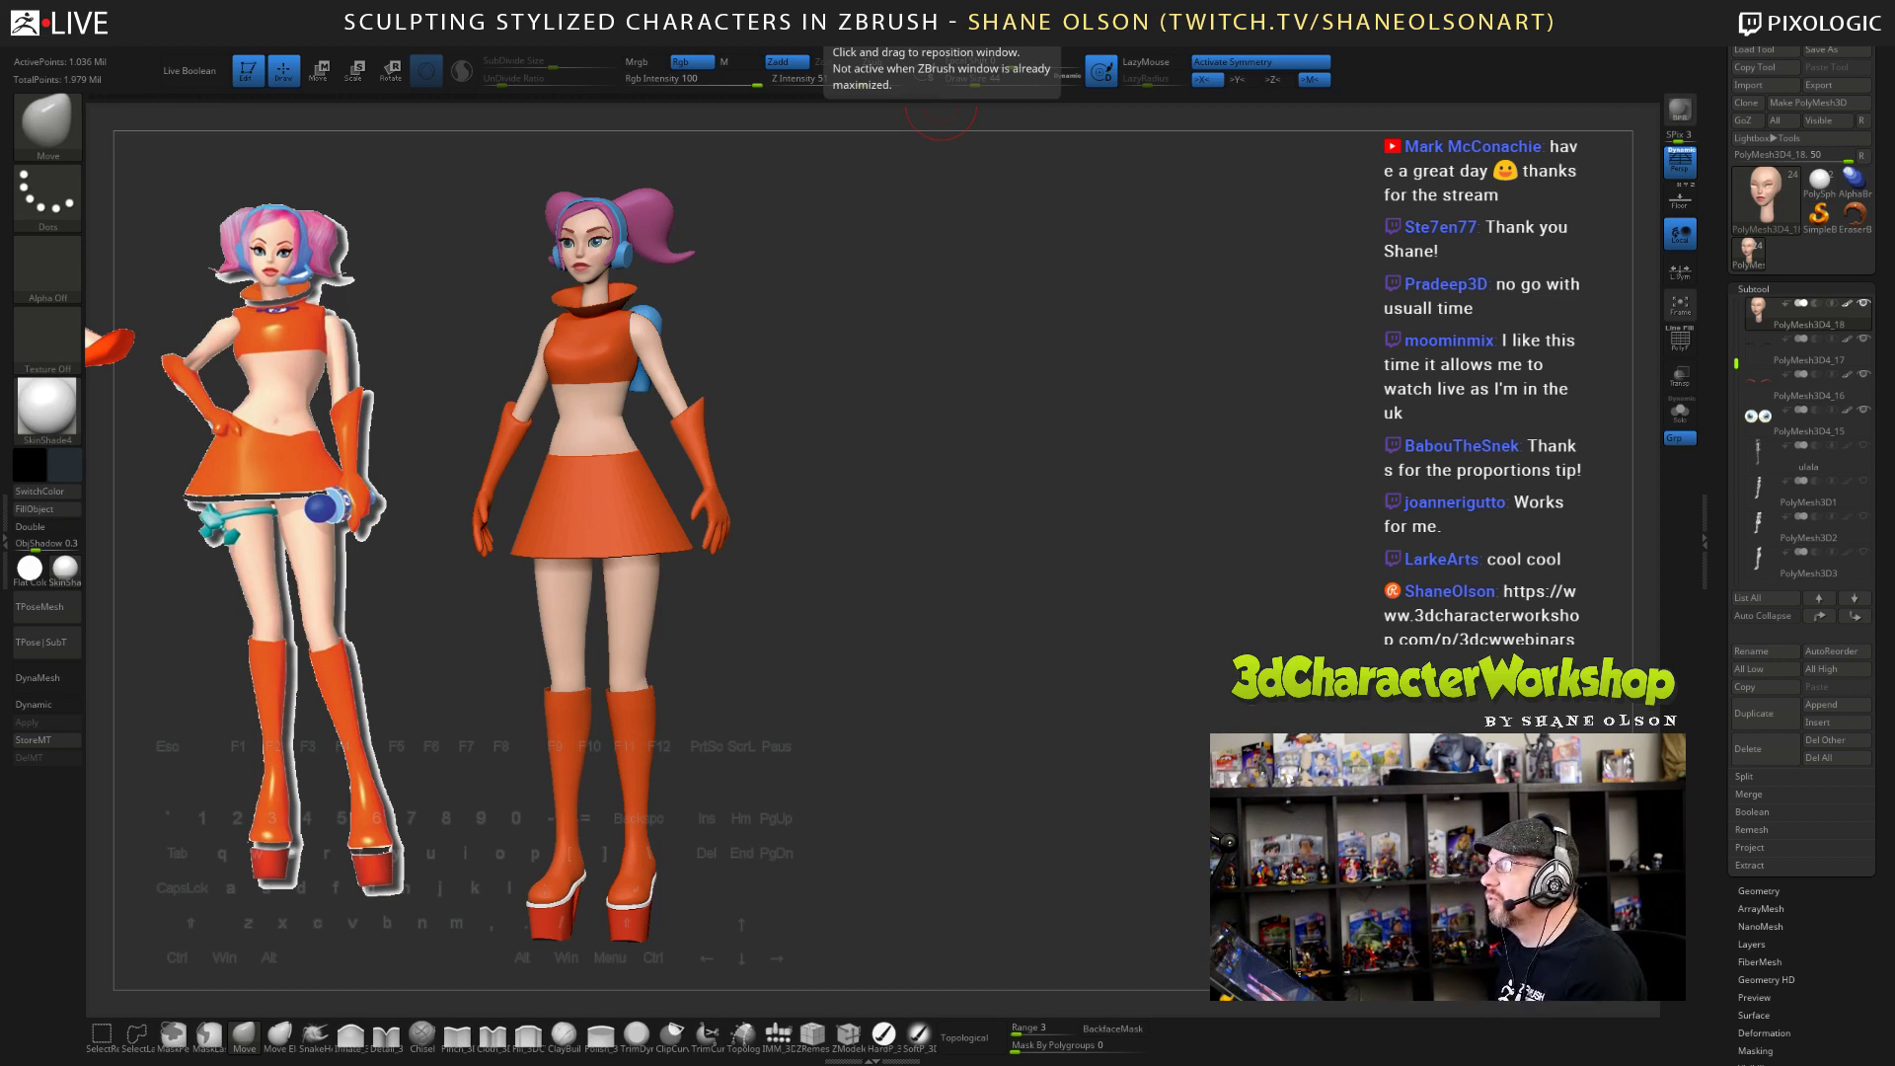
key("ctrl+s")
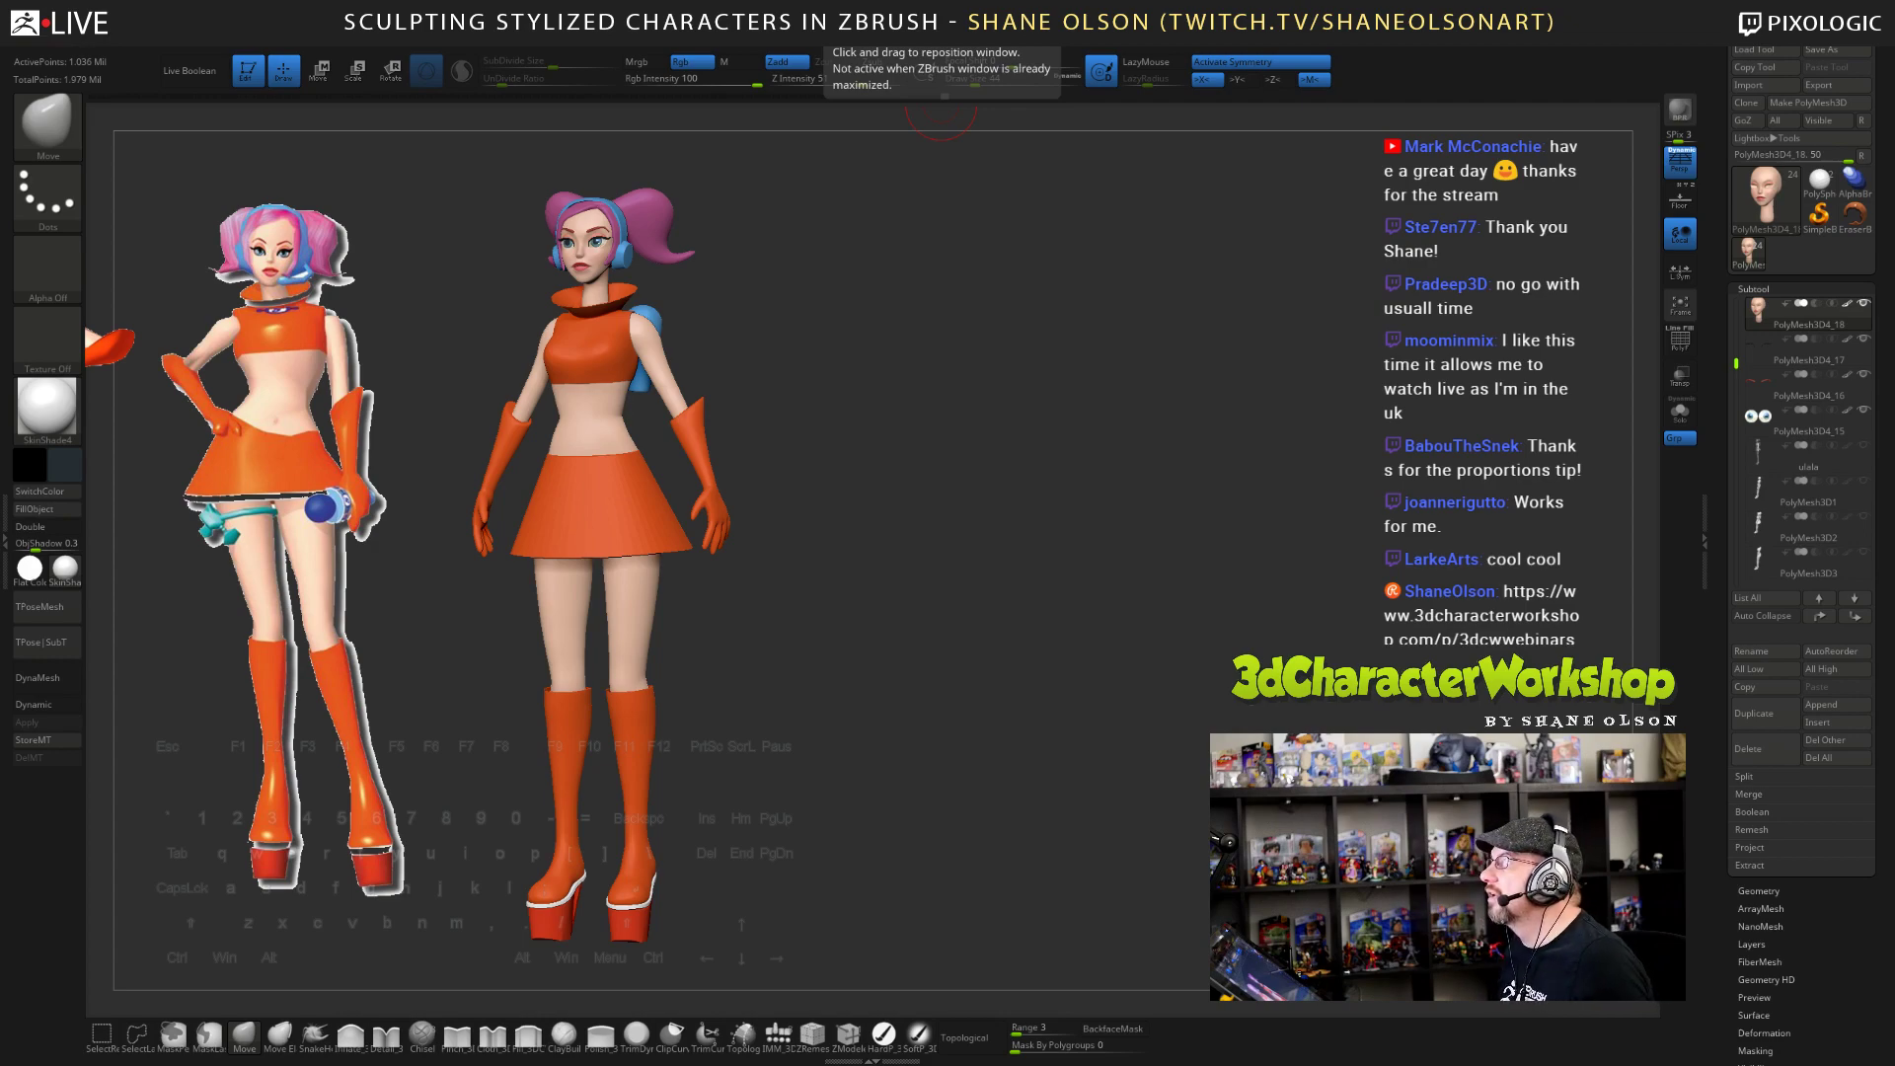
- Switch to the web browser and look through Pixologic's Magic Wheelchair Comic-Con Contest page in full screen
left_click_drag(888, 0, 1172, 78)
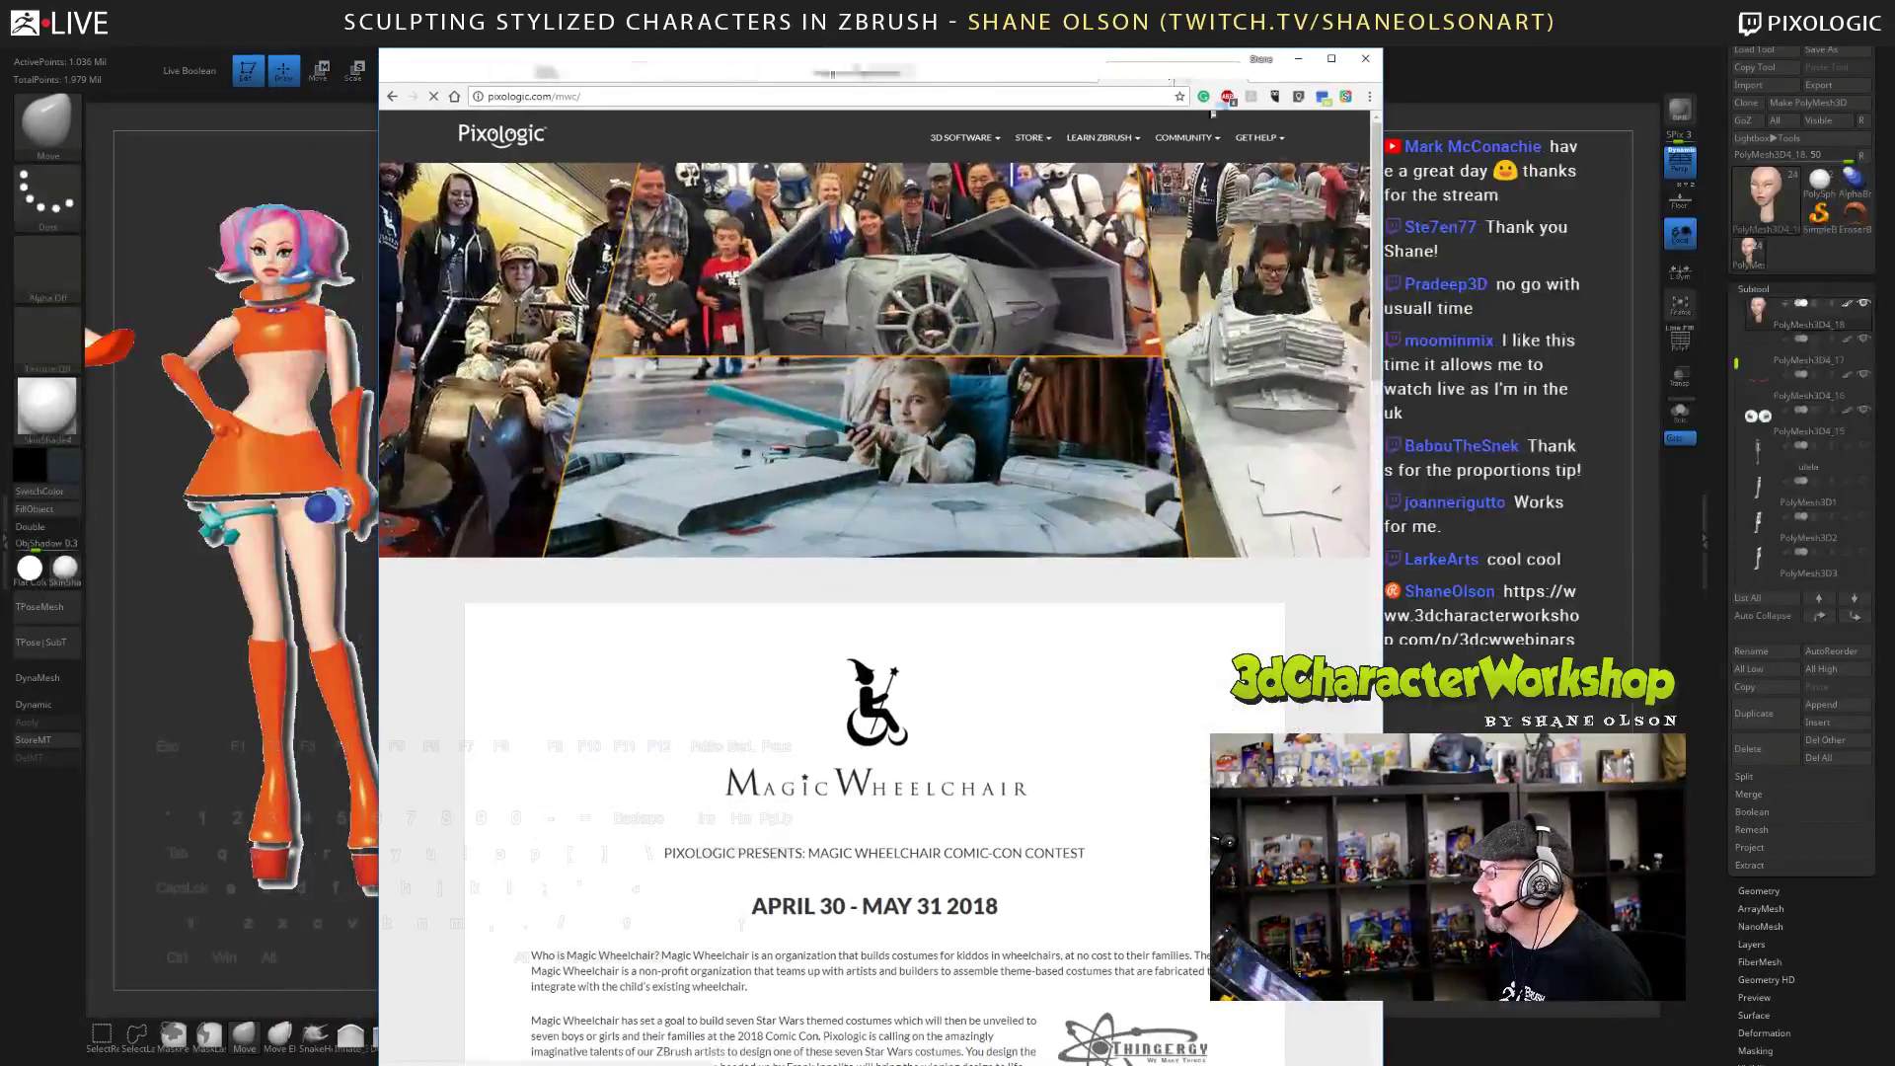
key("F11")
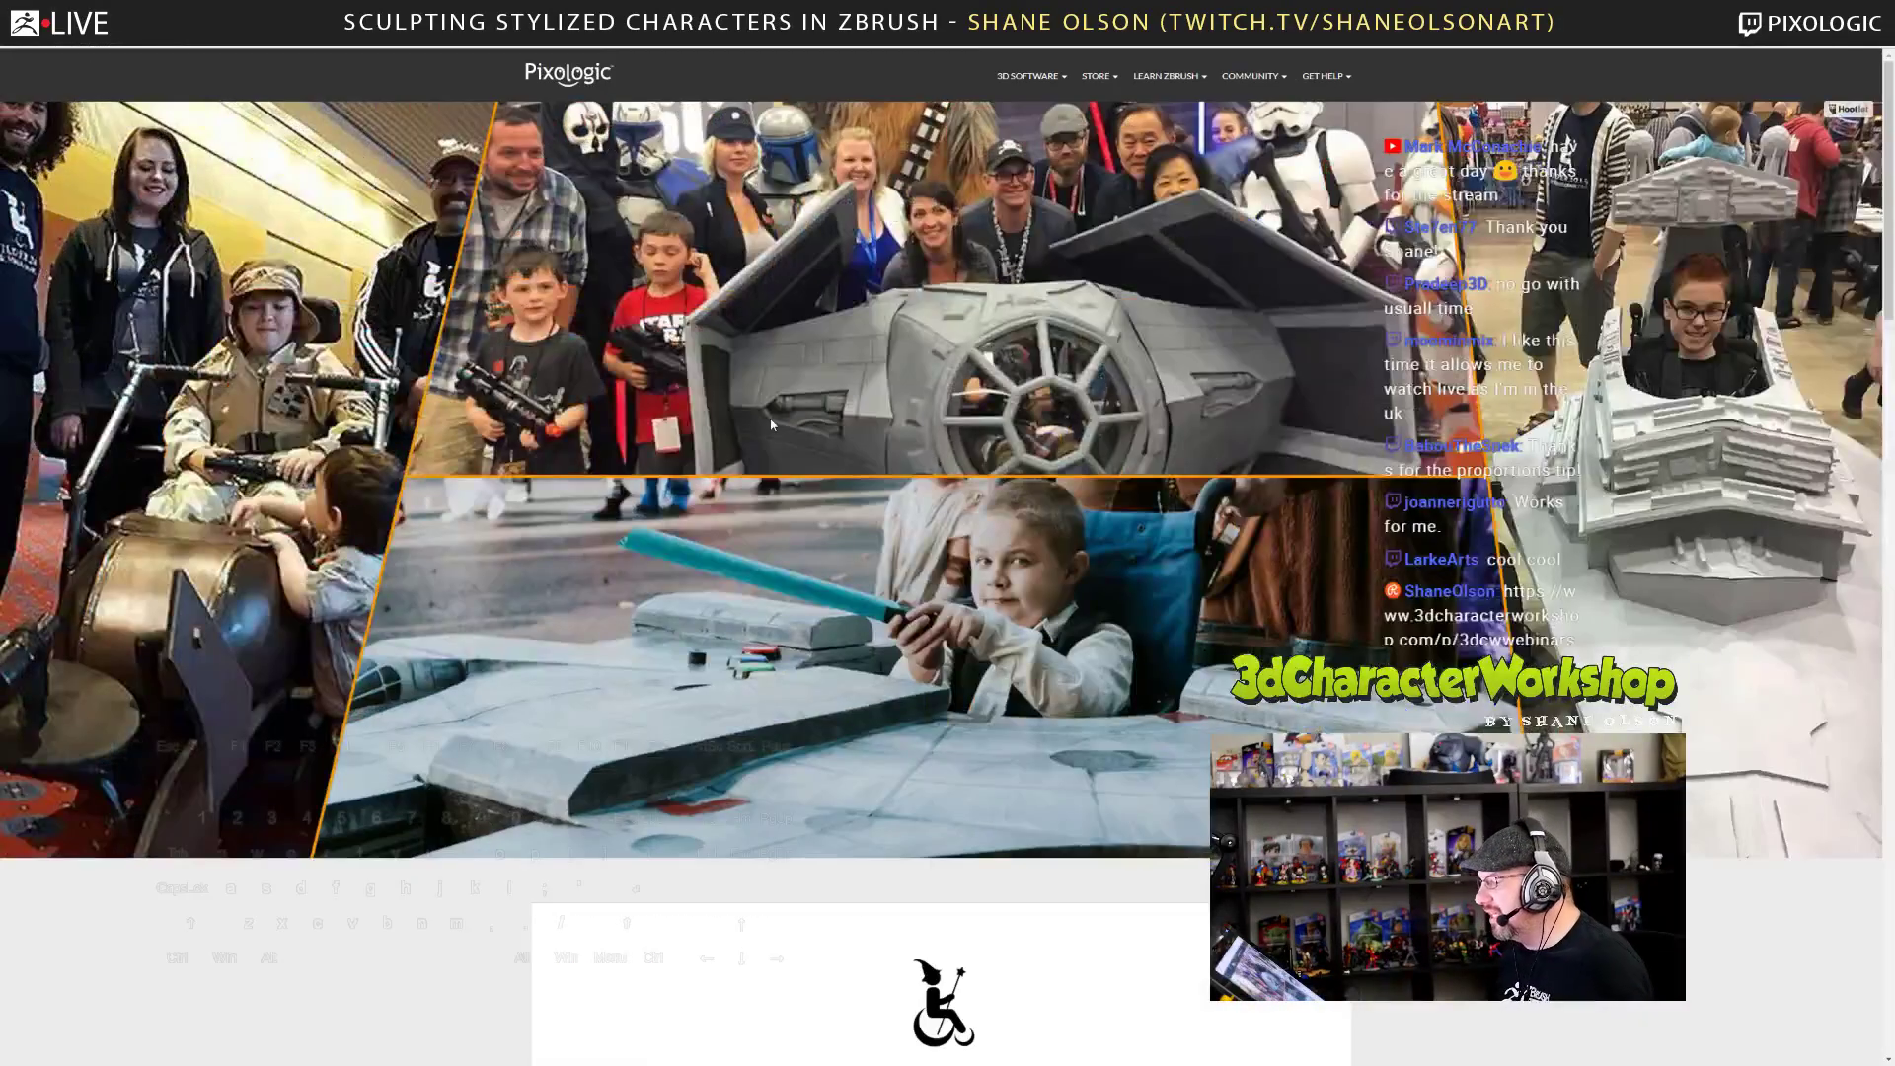
scroll(635, 408, "down", 6)
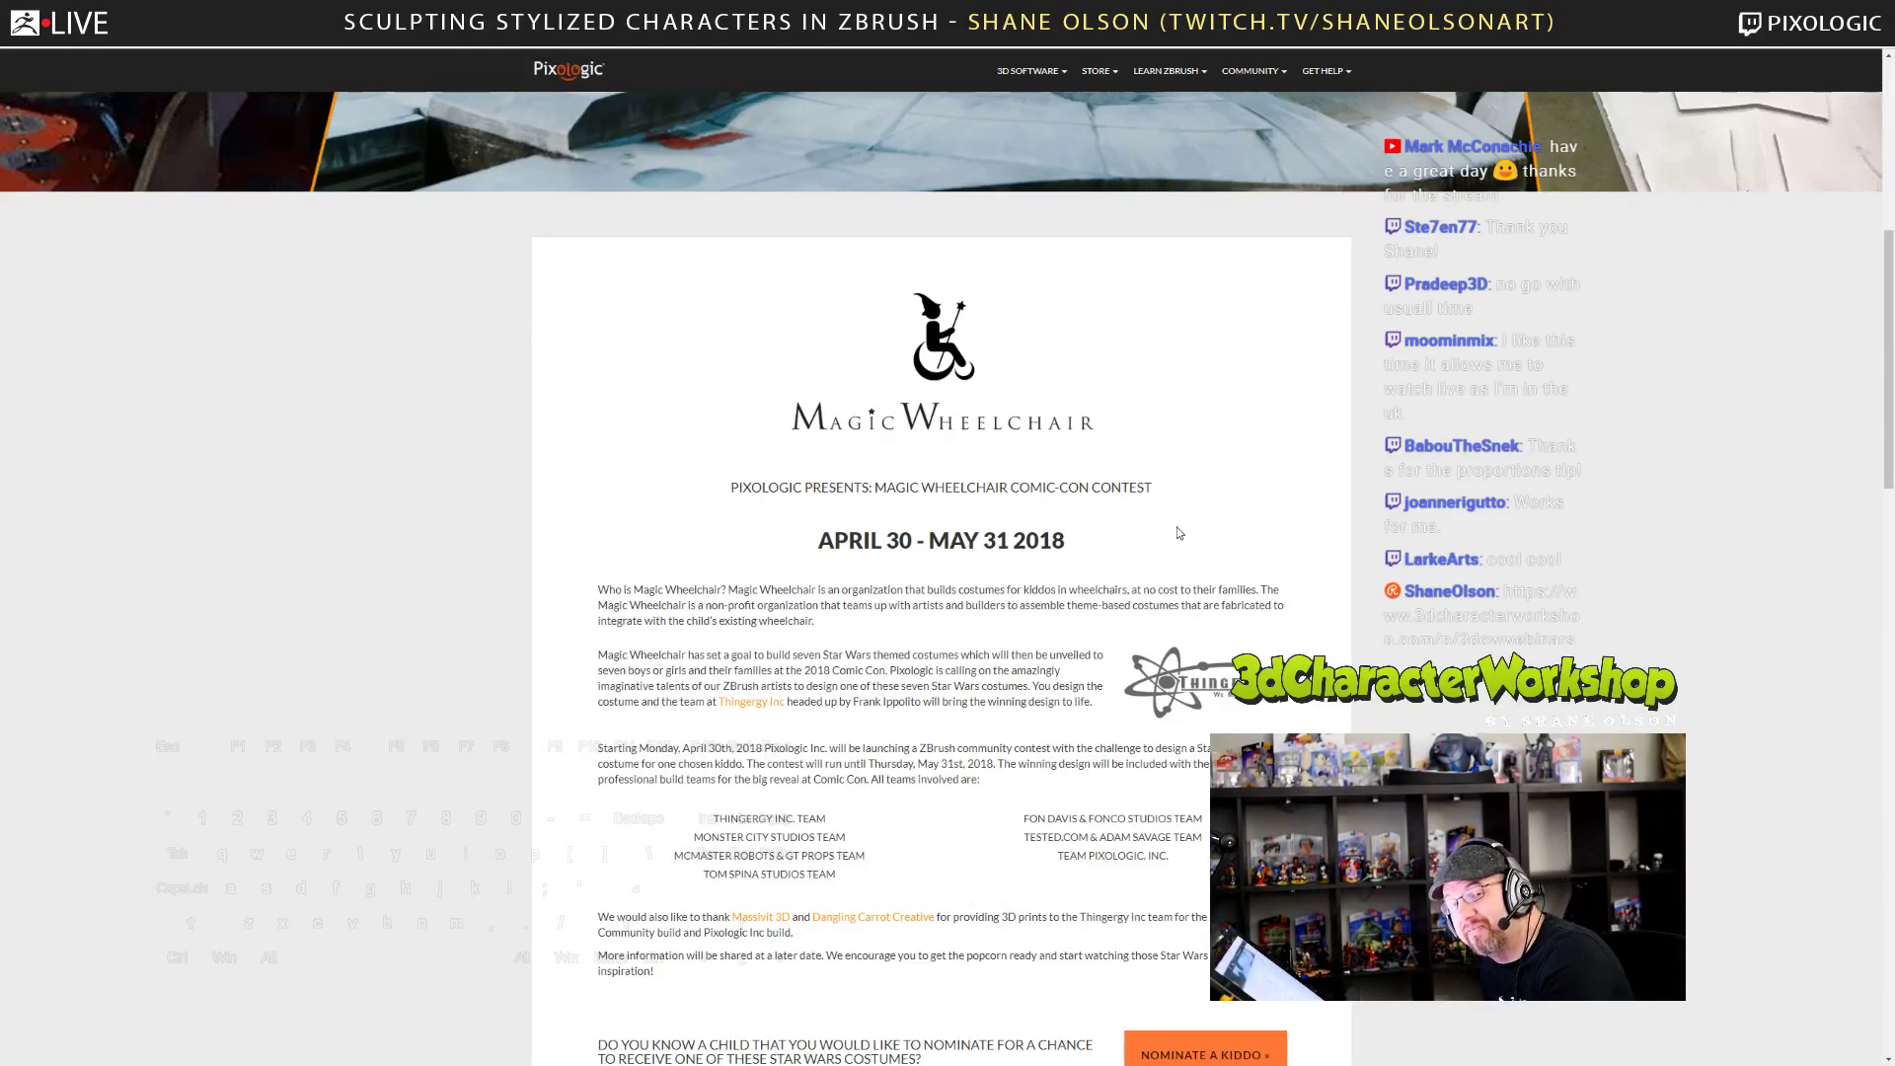
scroll(1169, 525, "up", 5)
scroll(1184, 534, "up", 2)
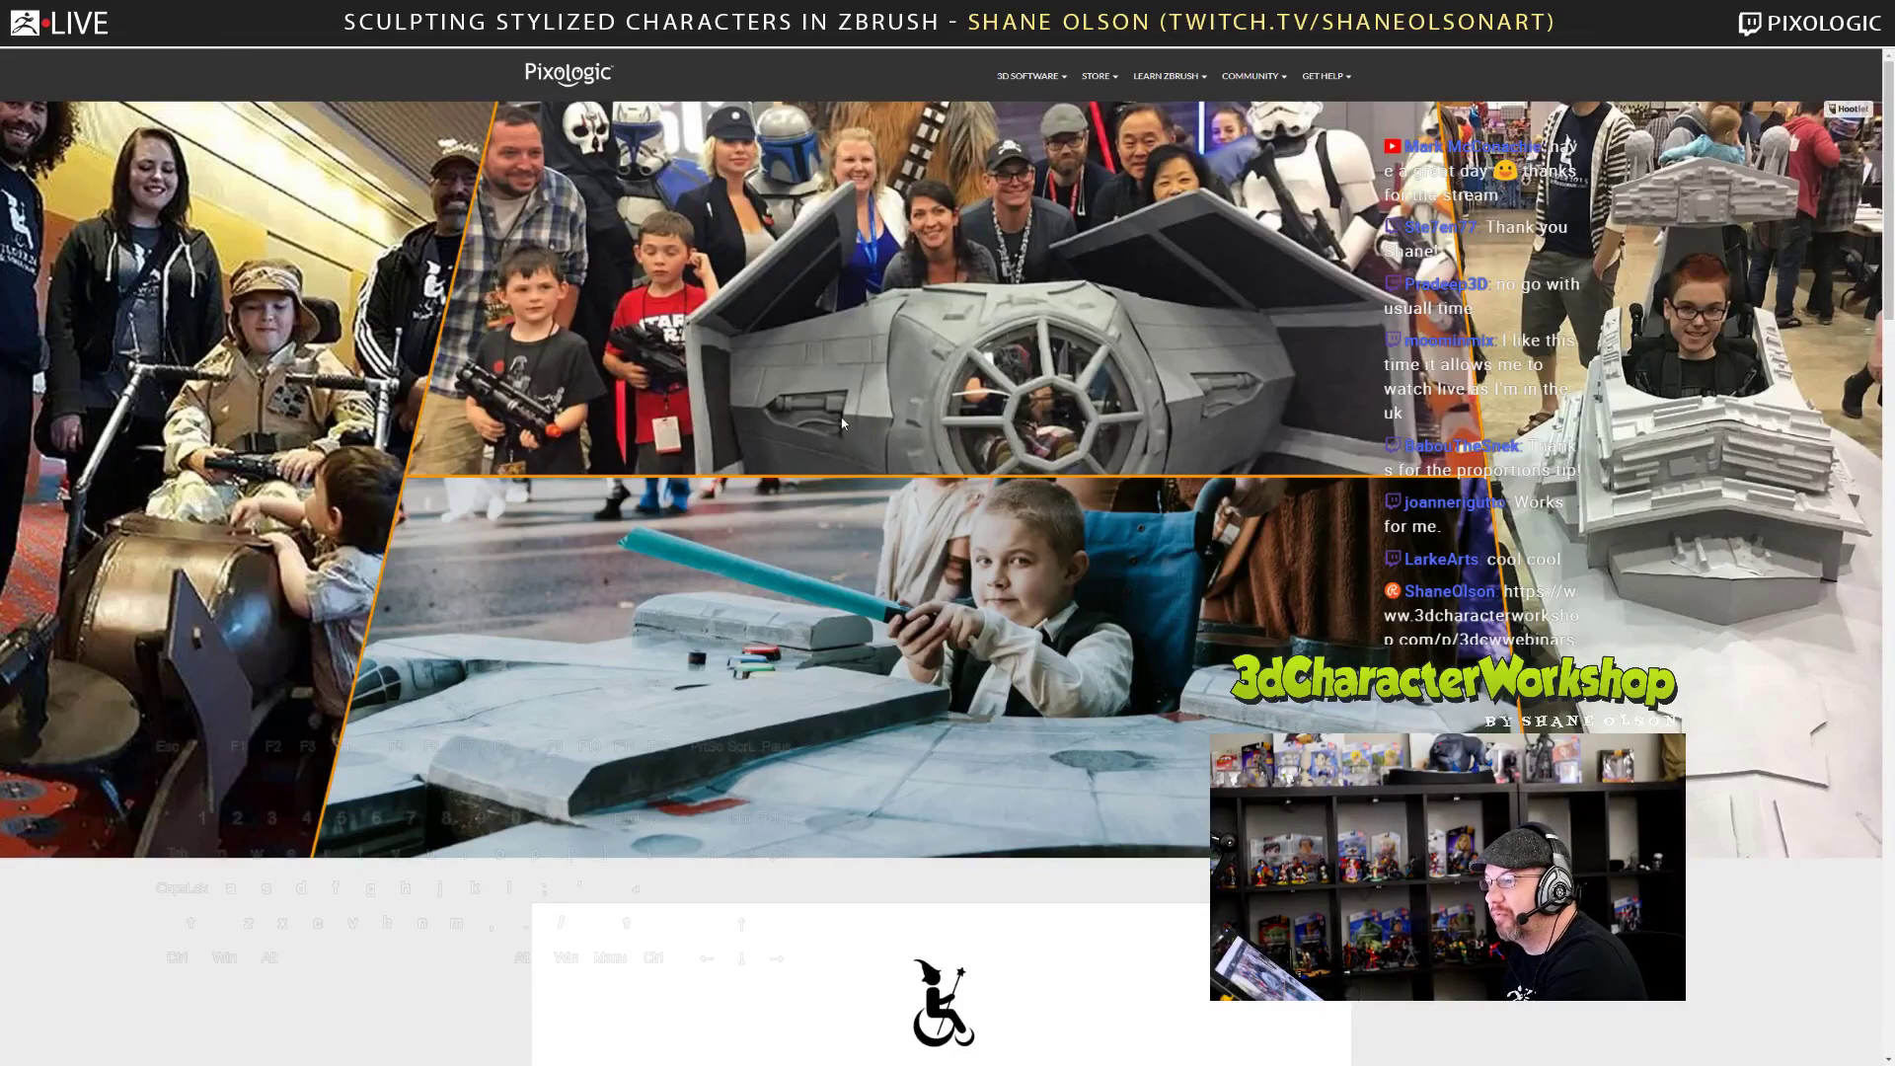
scroll(849, 419, "down", 10)
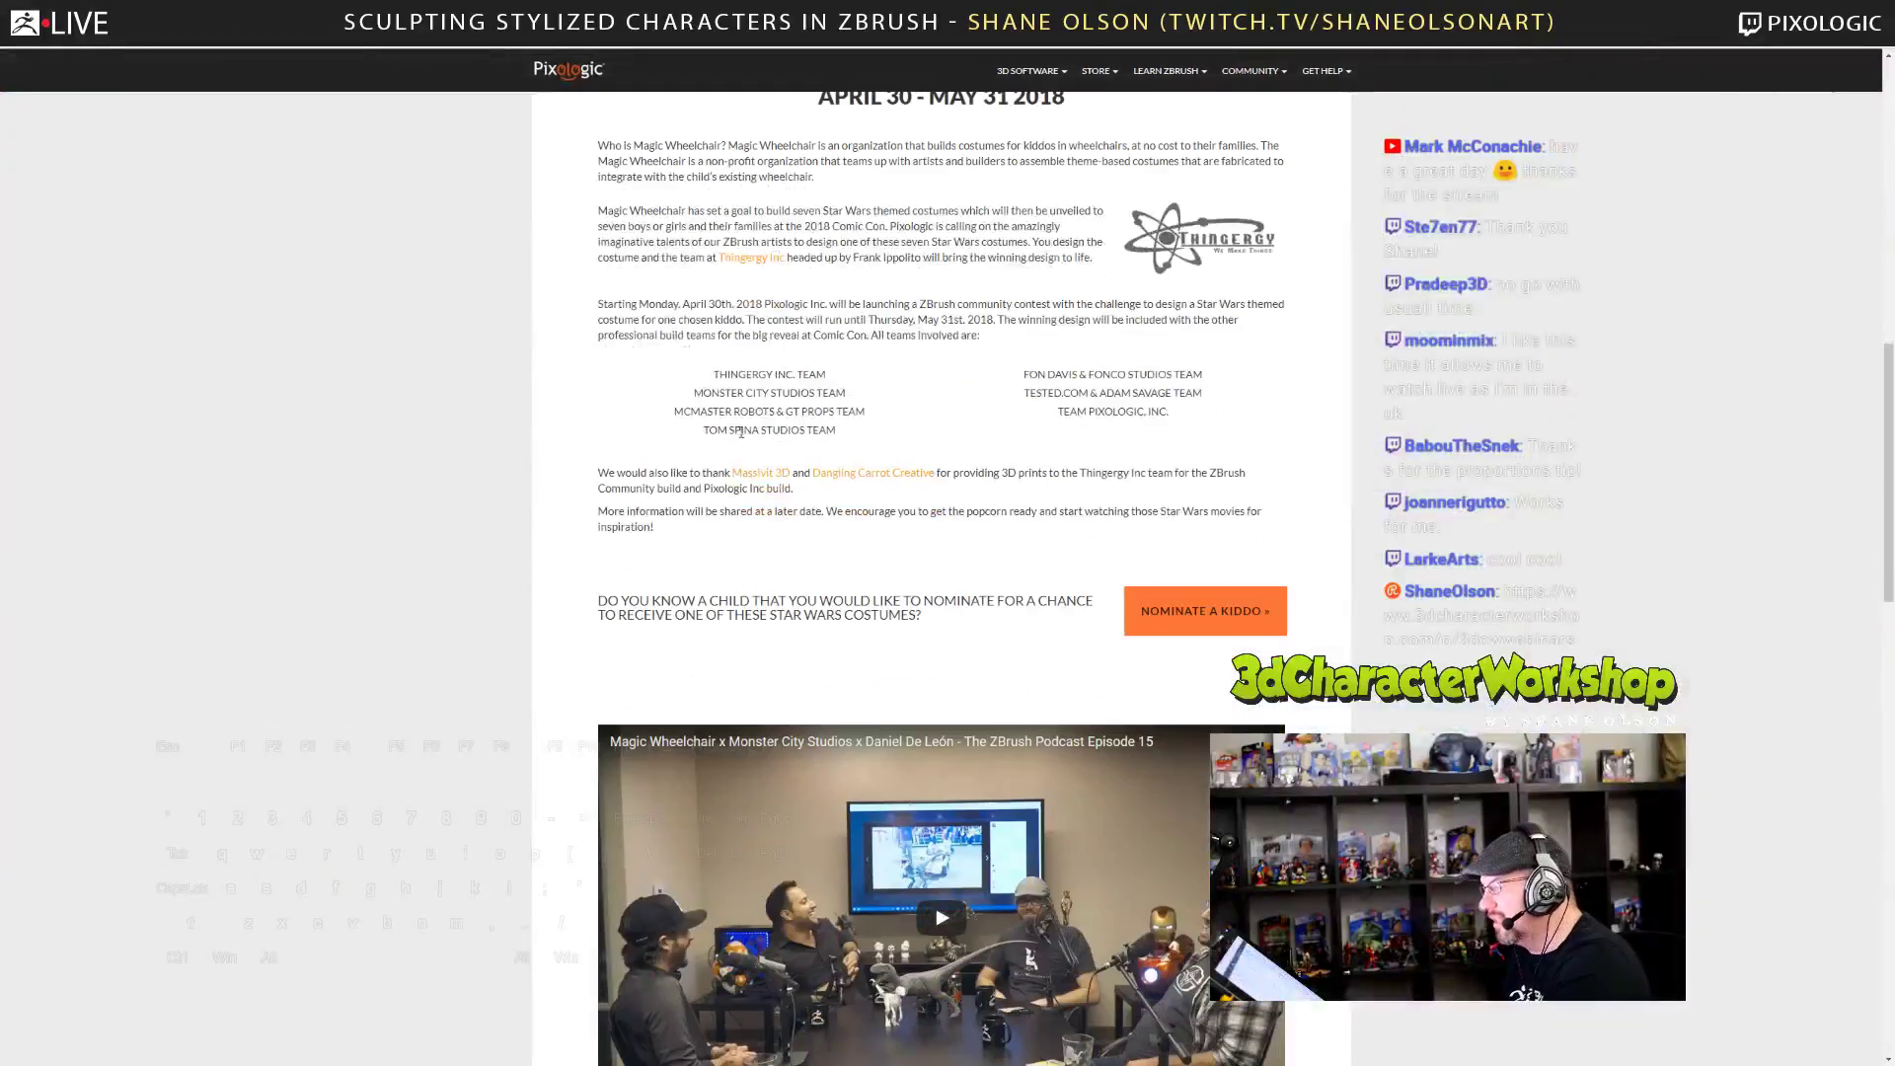
scroll(947, 411, "down", 2)
scroll(691, 592, "down", 5)
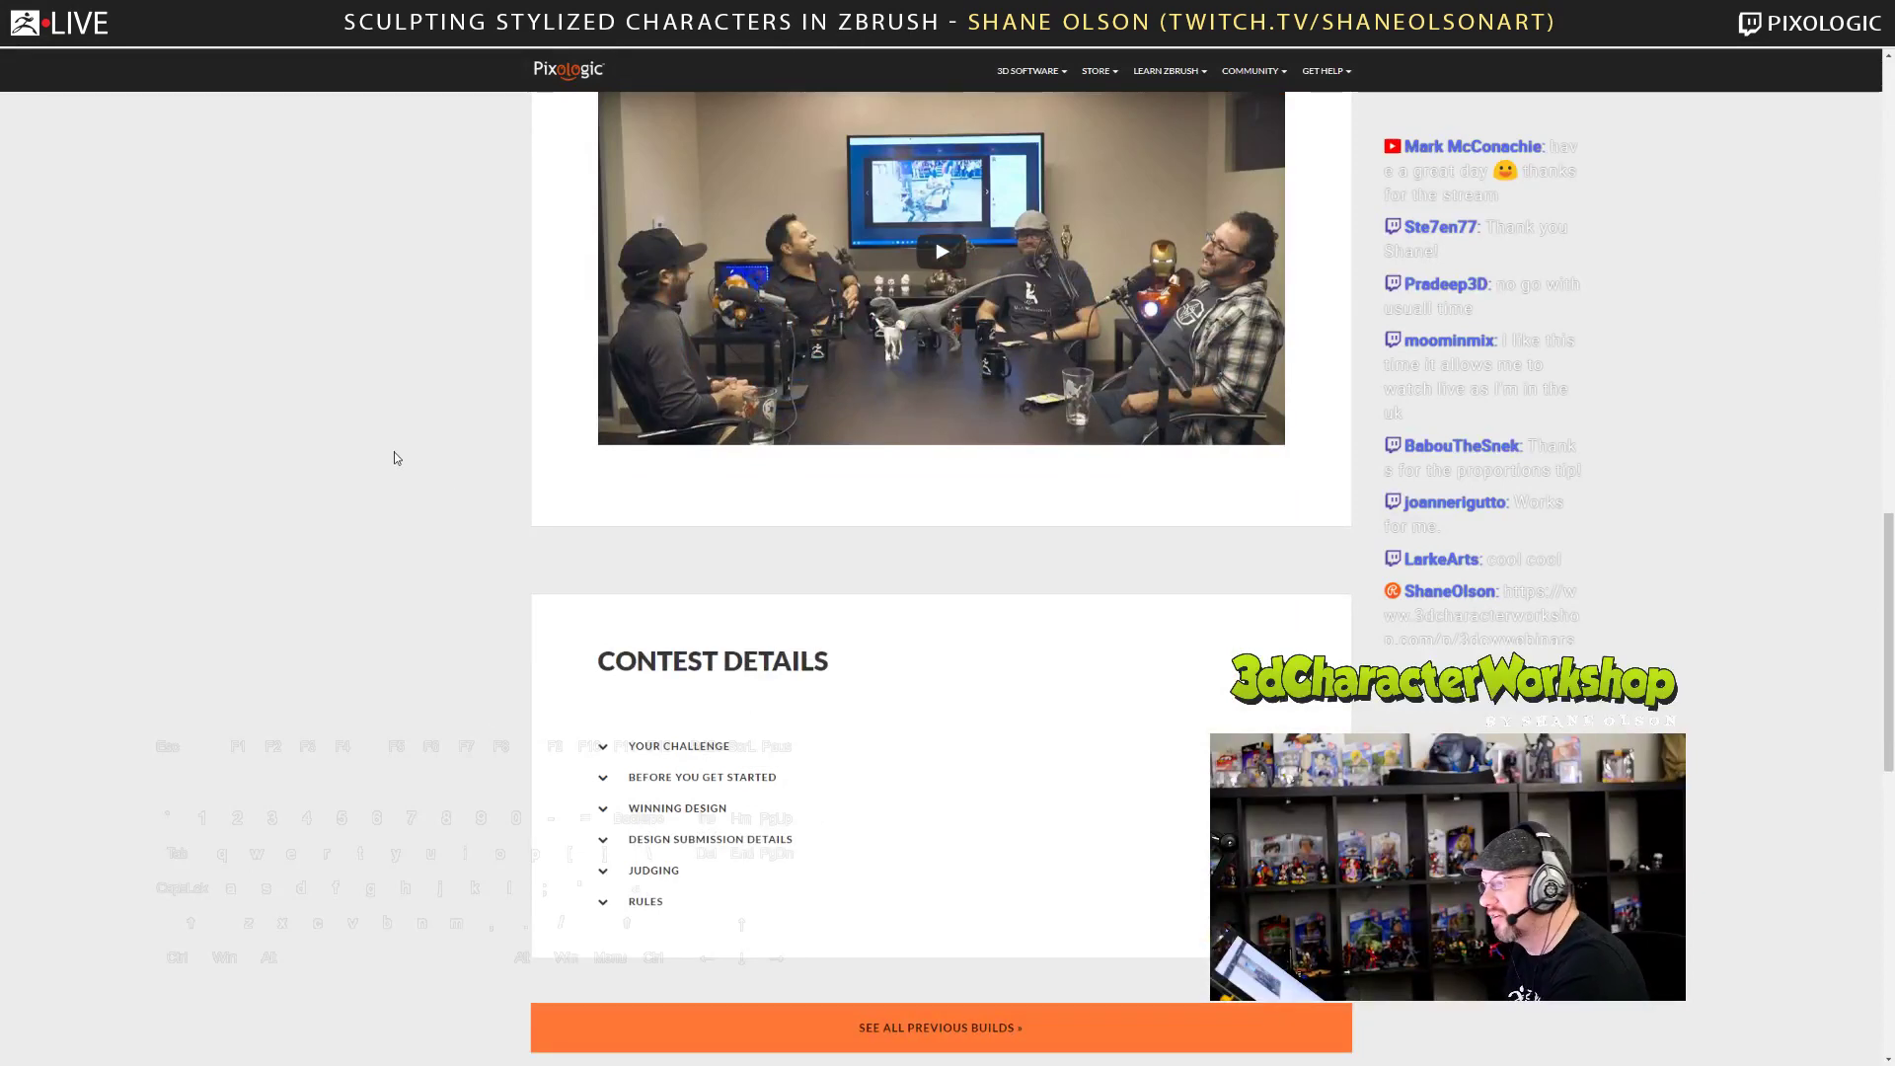
scroll(422, 440, "up", 3)
scroll(701, 385, "up", 4)
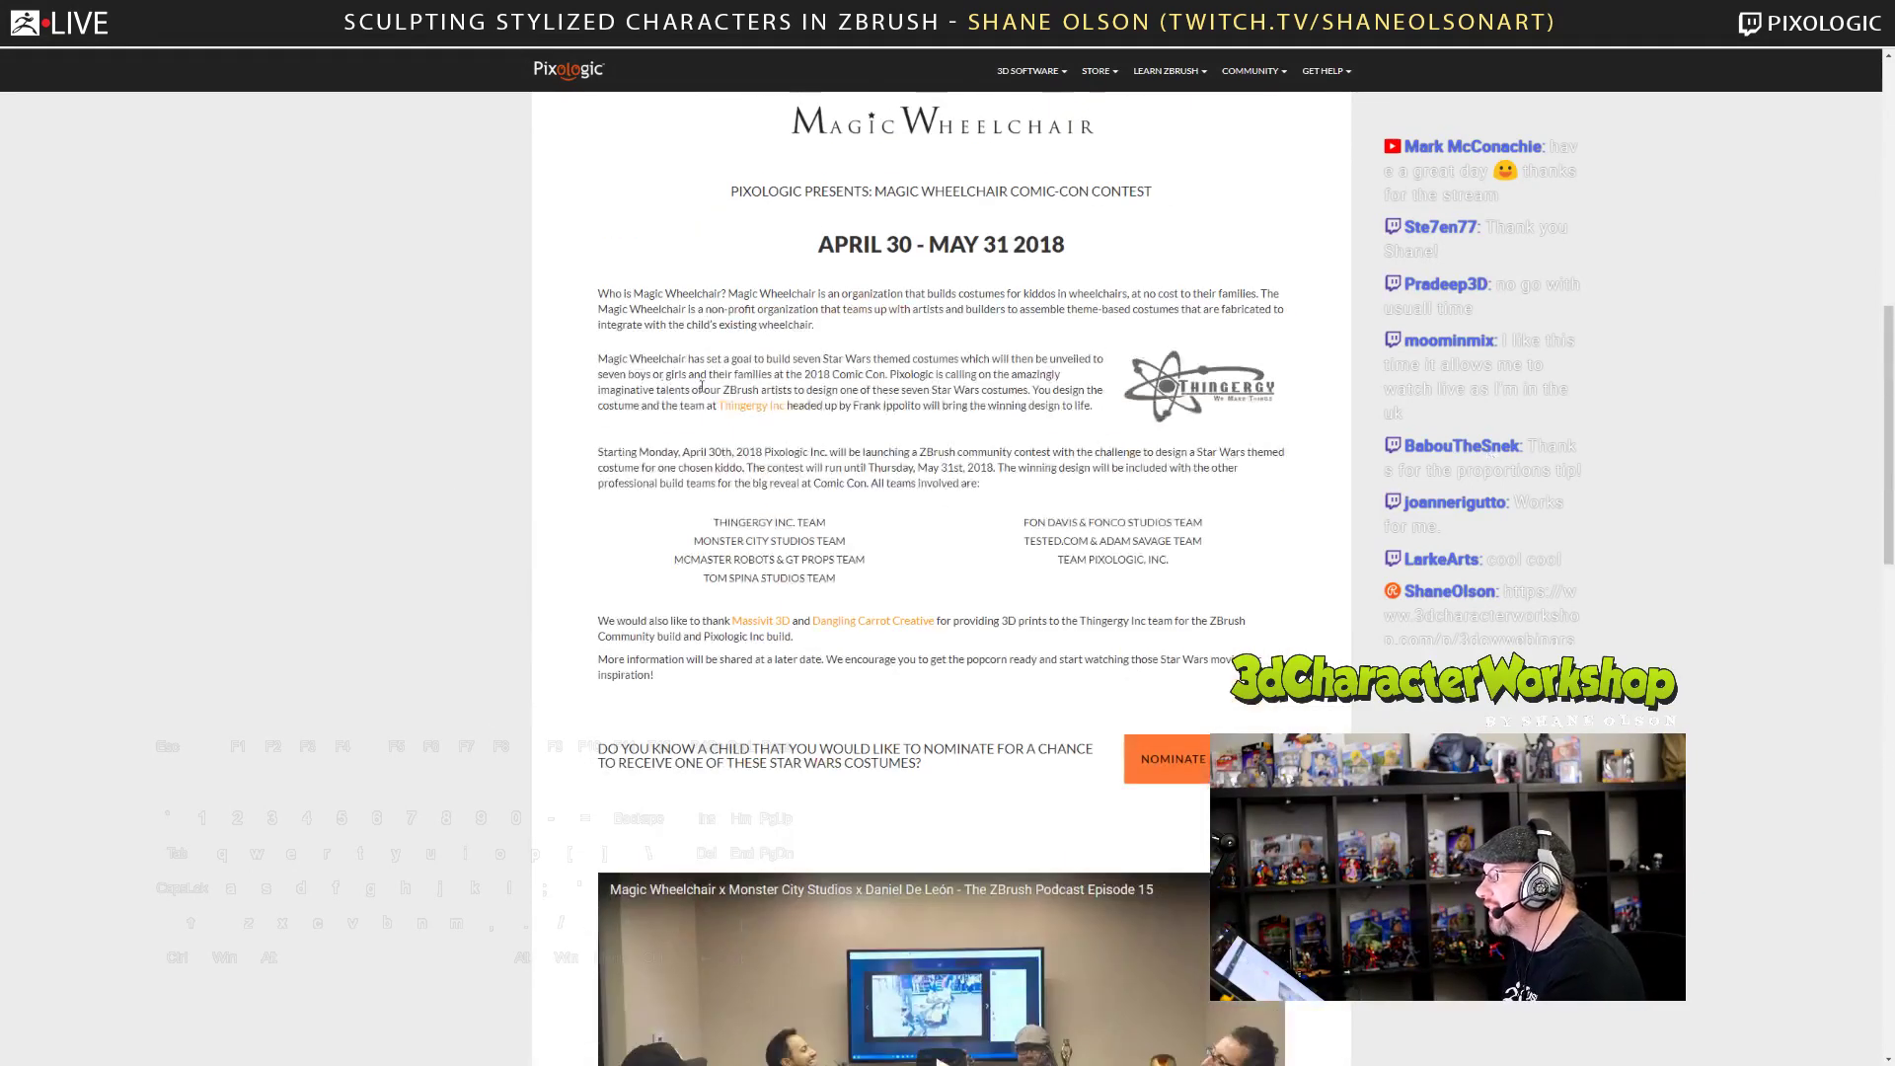